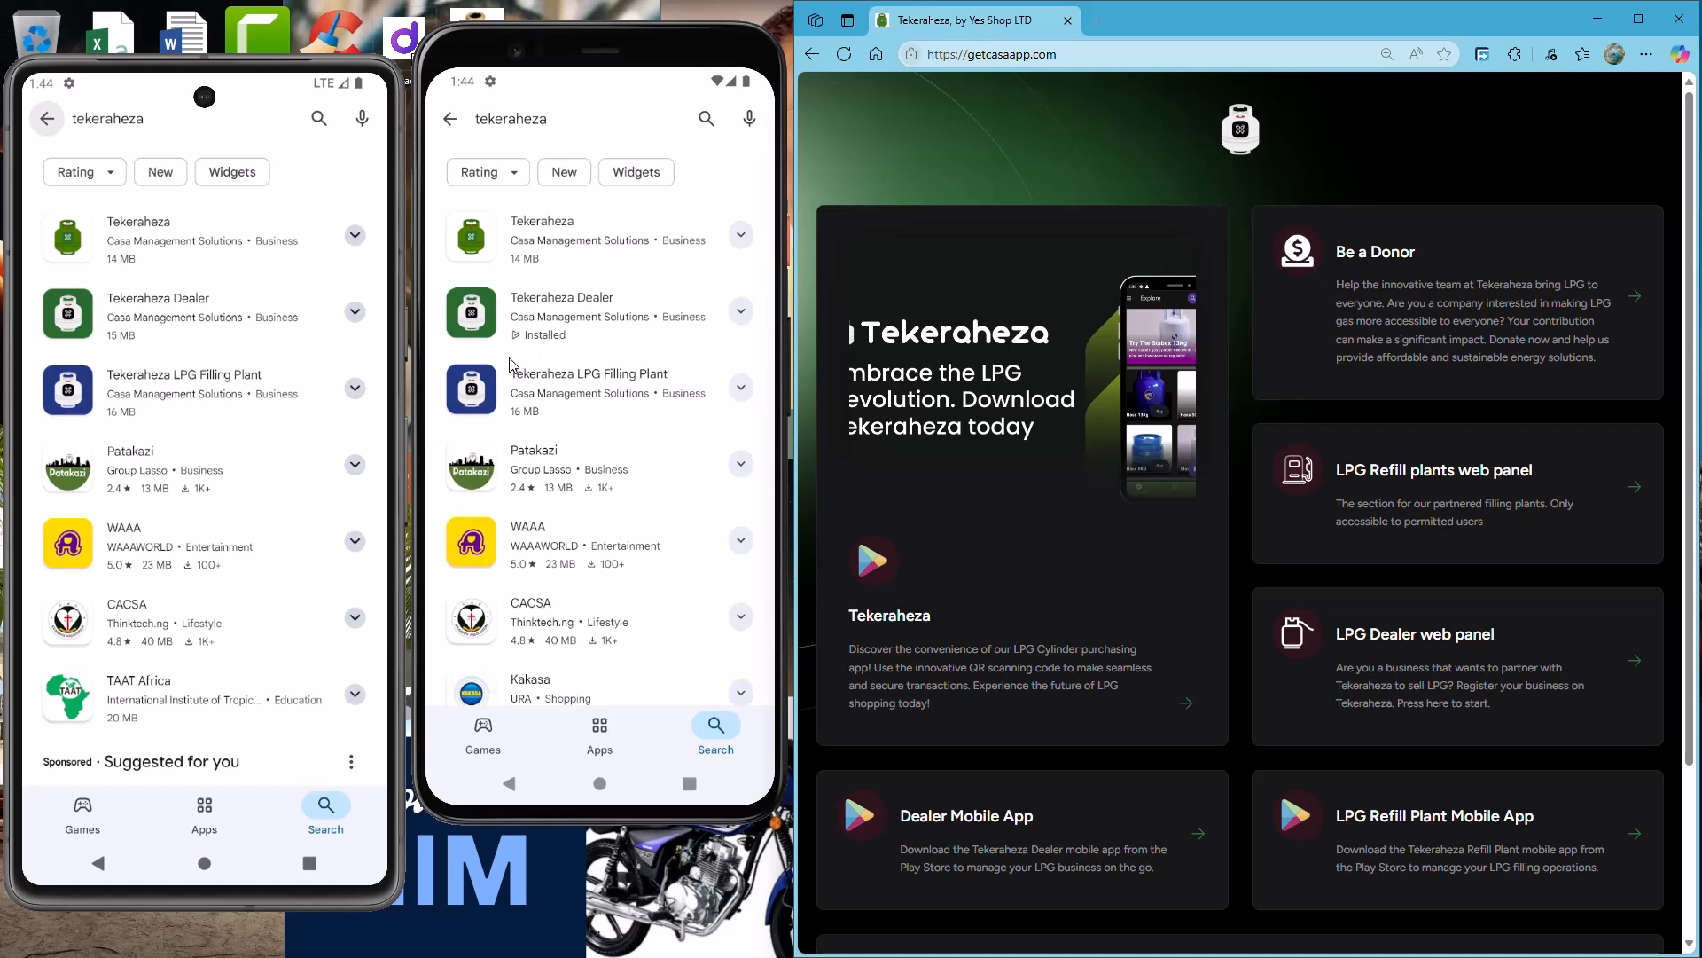
Step: View the Play Store pages of Tekeraheza and Tekeraheza Dealer on the first phone and return to the search results
{"action": "left_click_drag", "start_coordinate": [125, 364], "coordinate": [113, 197]}
{"action": "scroll", "coordinate": [117, 218], "scroll_direction": "up", "scroll_amount": 3}
{"action": "left_click", "coordinate": [121, 239]}
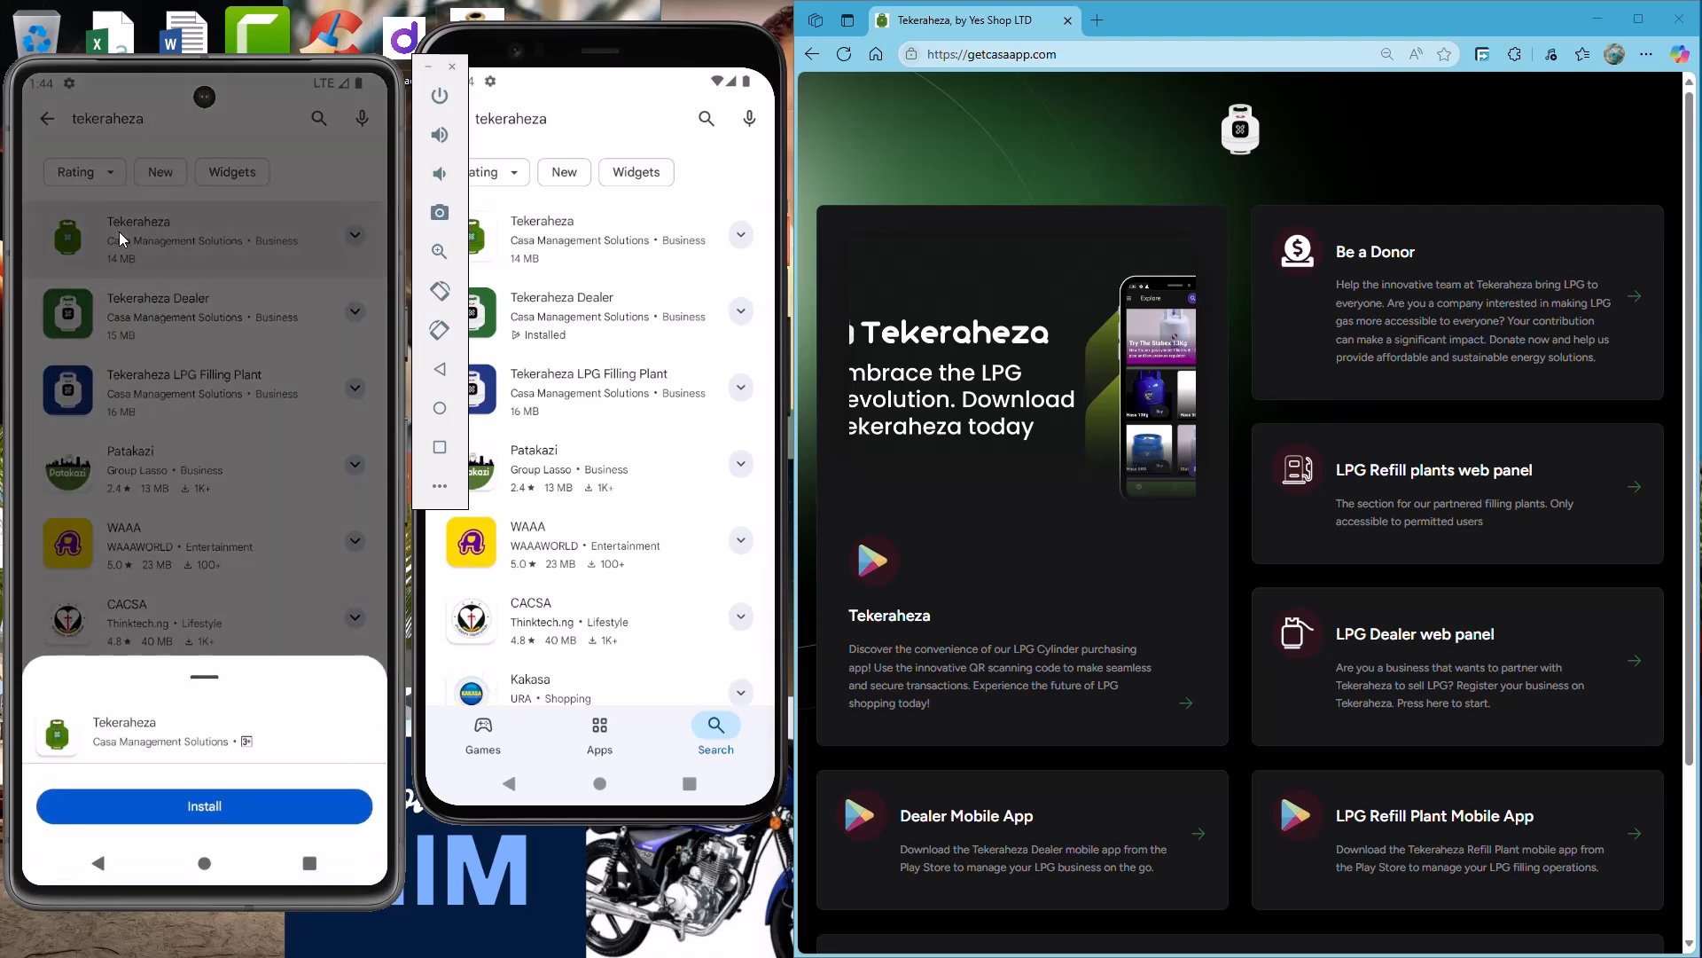
{"action": "left_click", "coordinate": [123, 232]}
{"action": "left_click", "coordinate": [125, 222]}
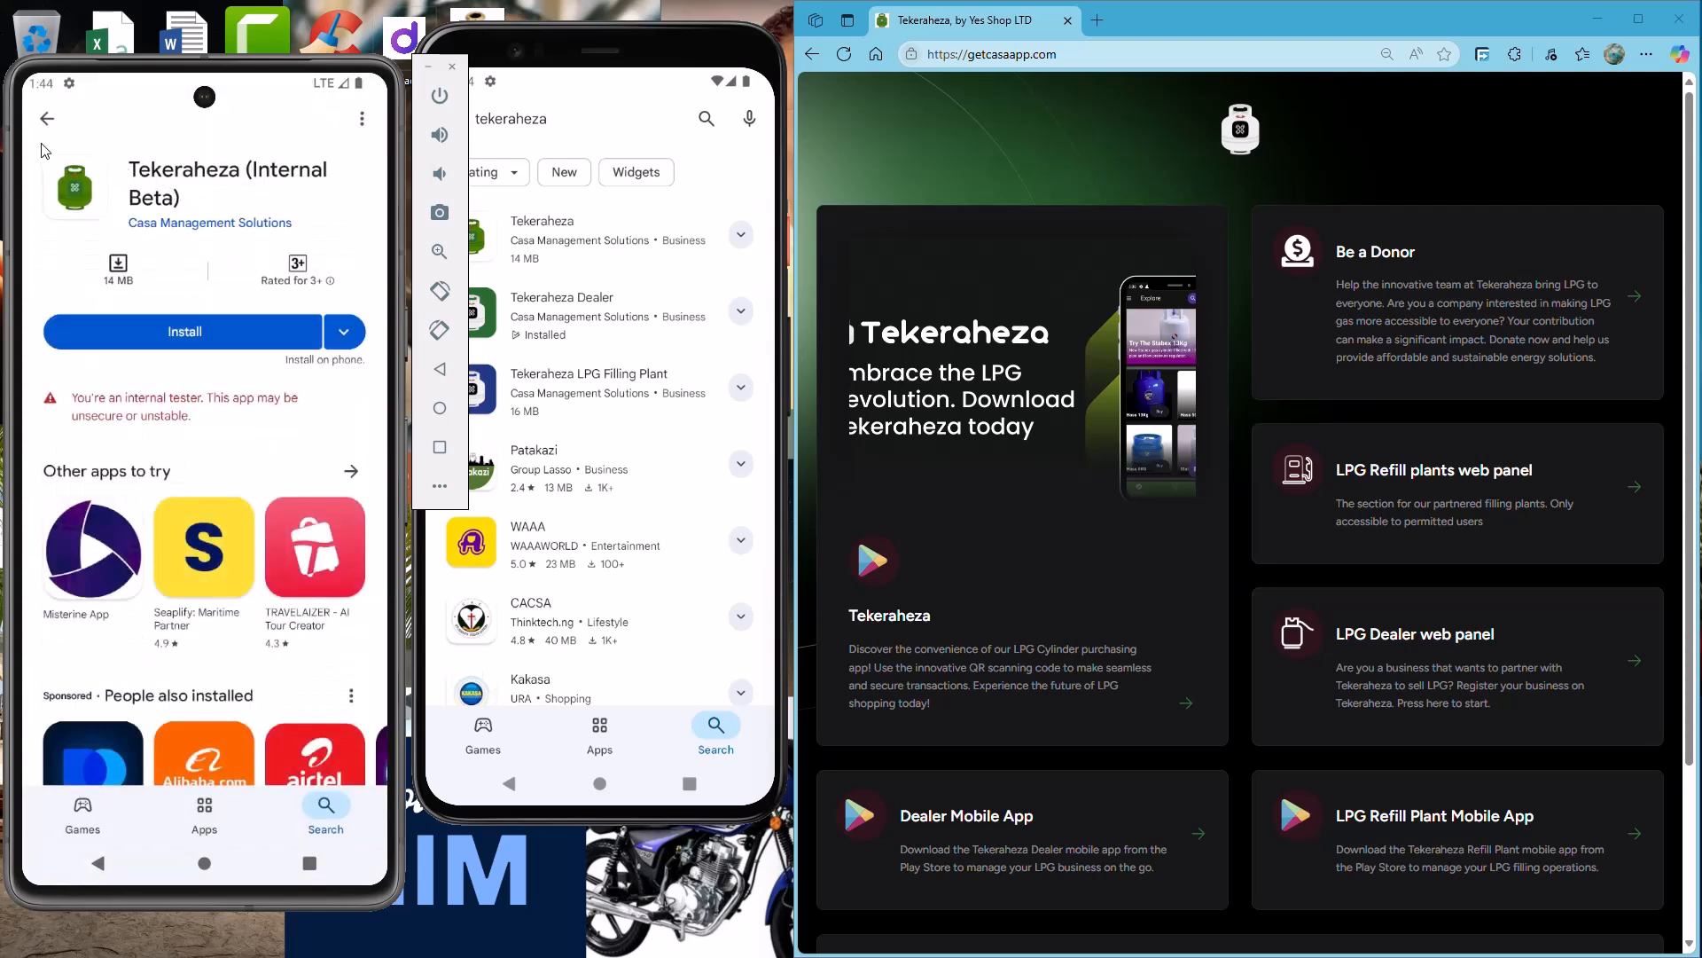
{"action": "left_click", "coordinate": [44, 124]}
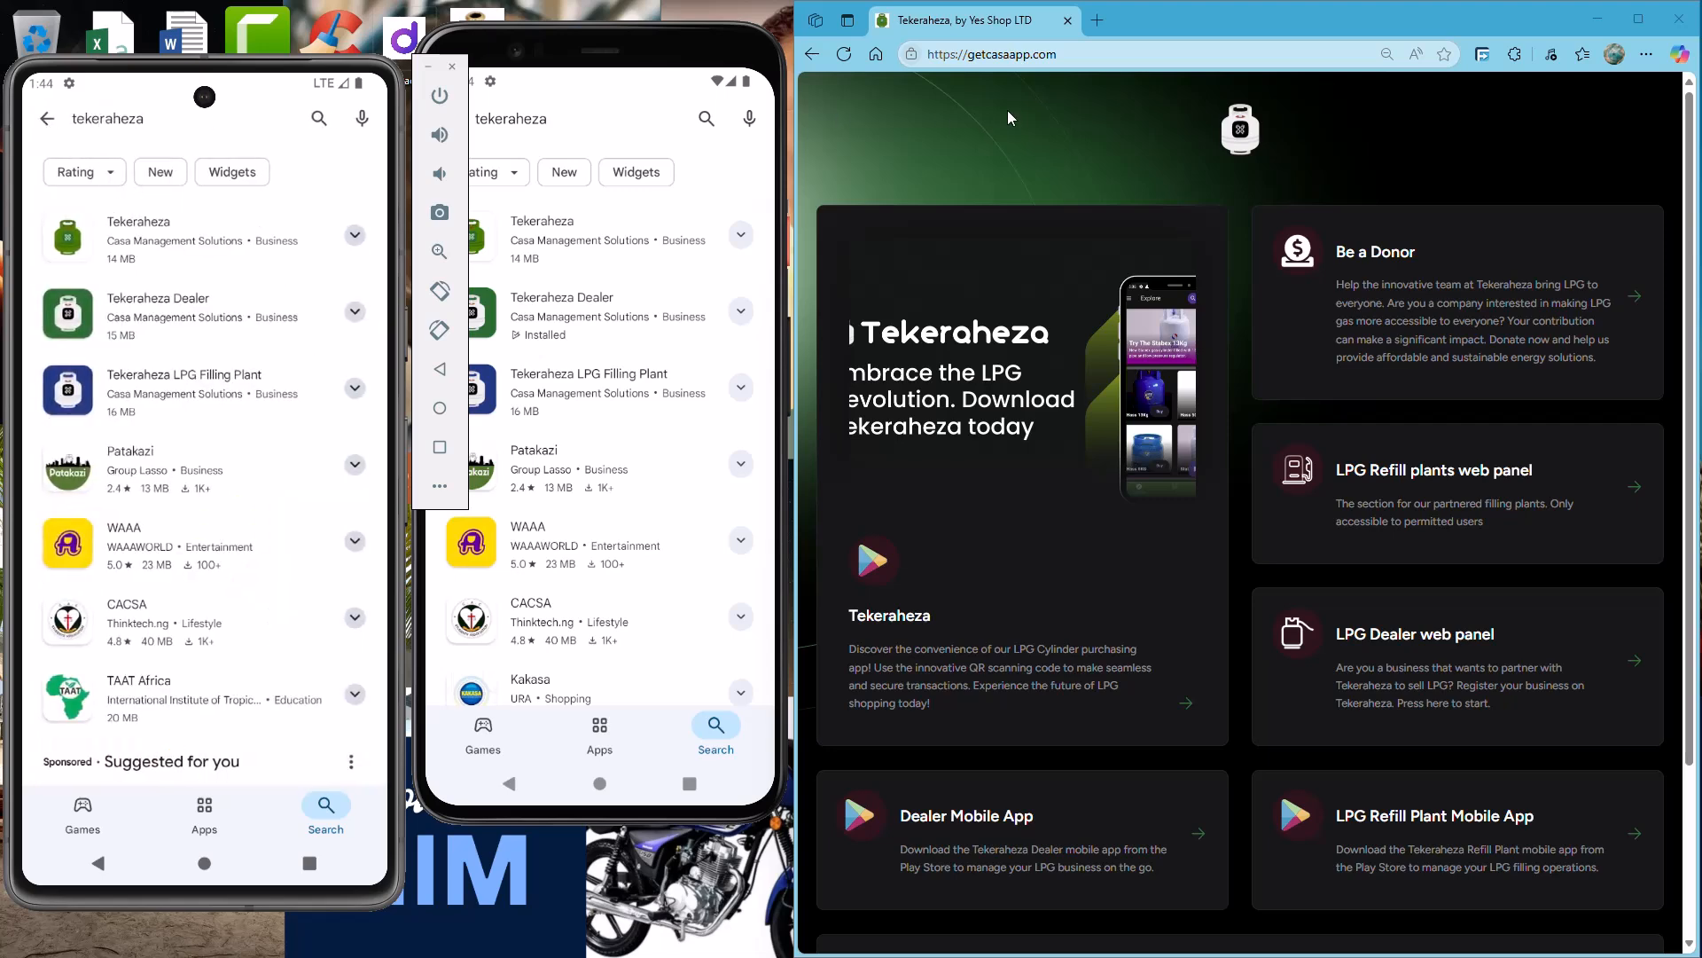
{"action": "left_click", "coordinate": [73, 321]}
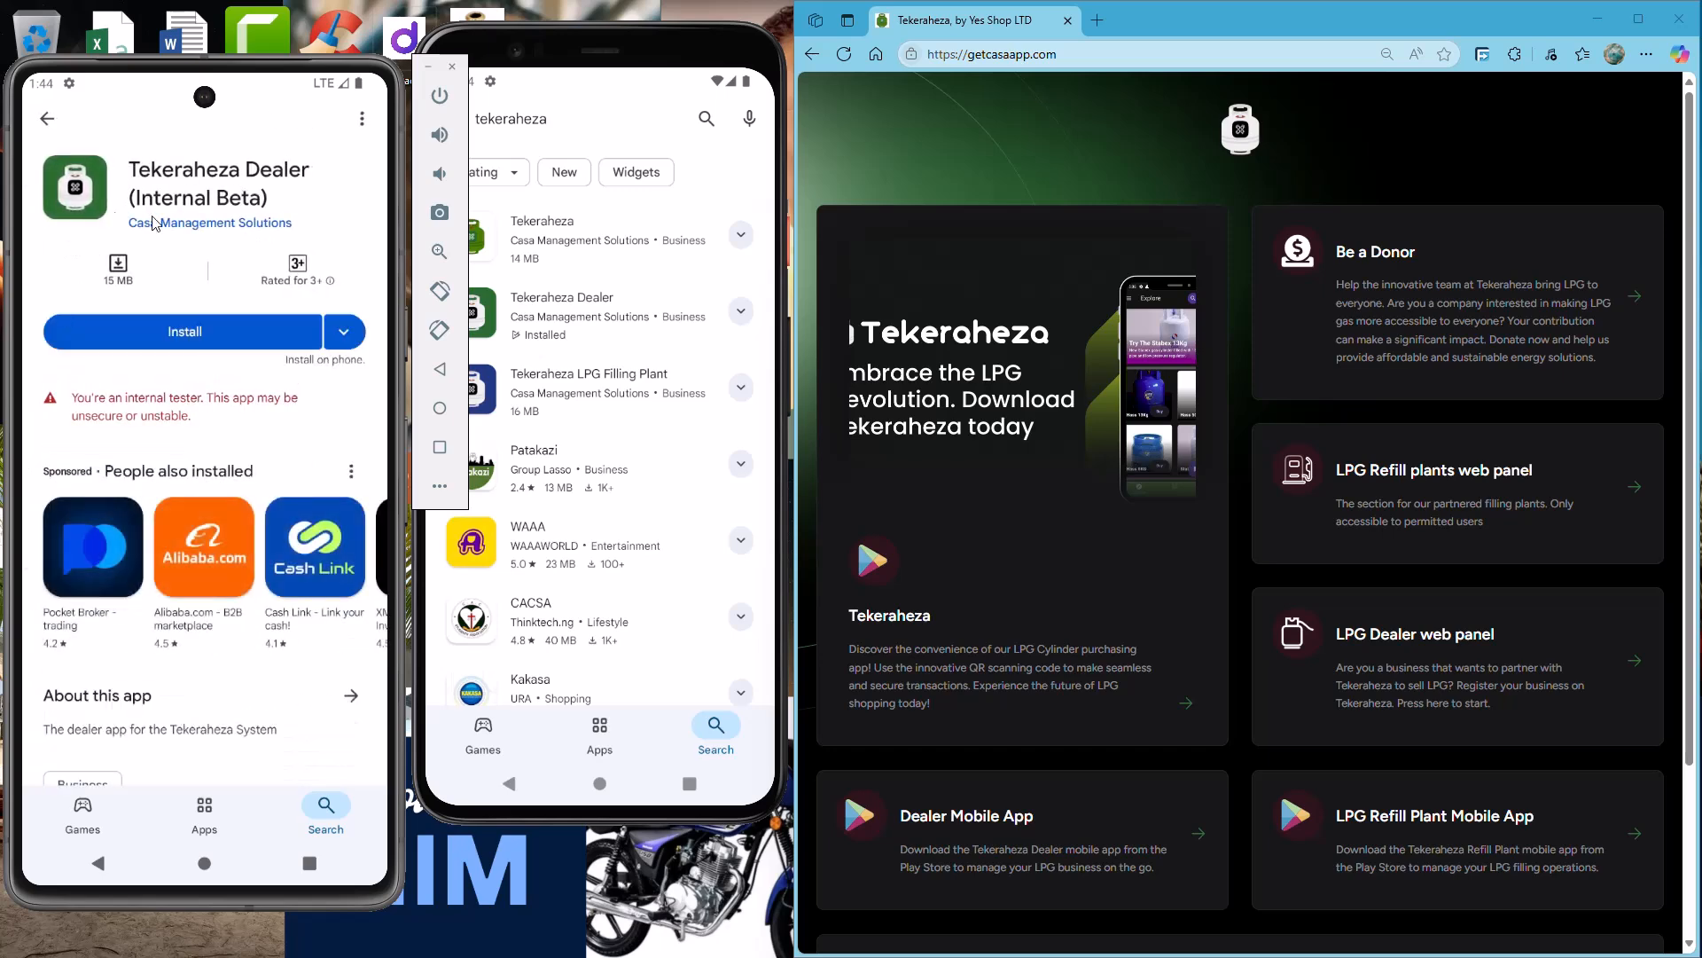
{"action": "left_click", "coordinate": [46, 120]}
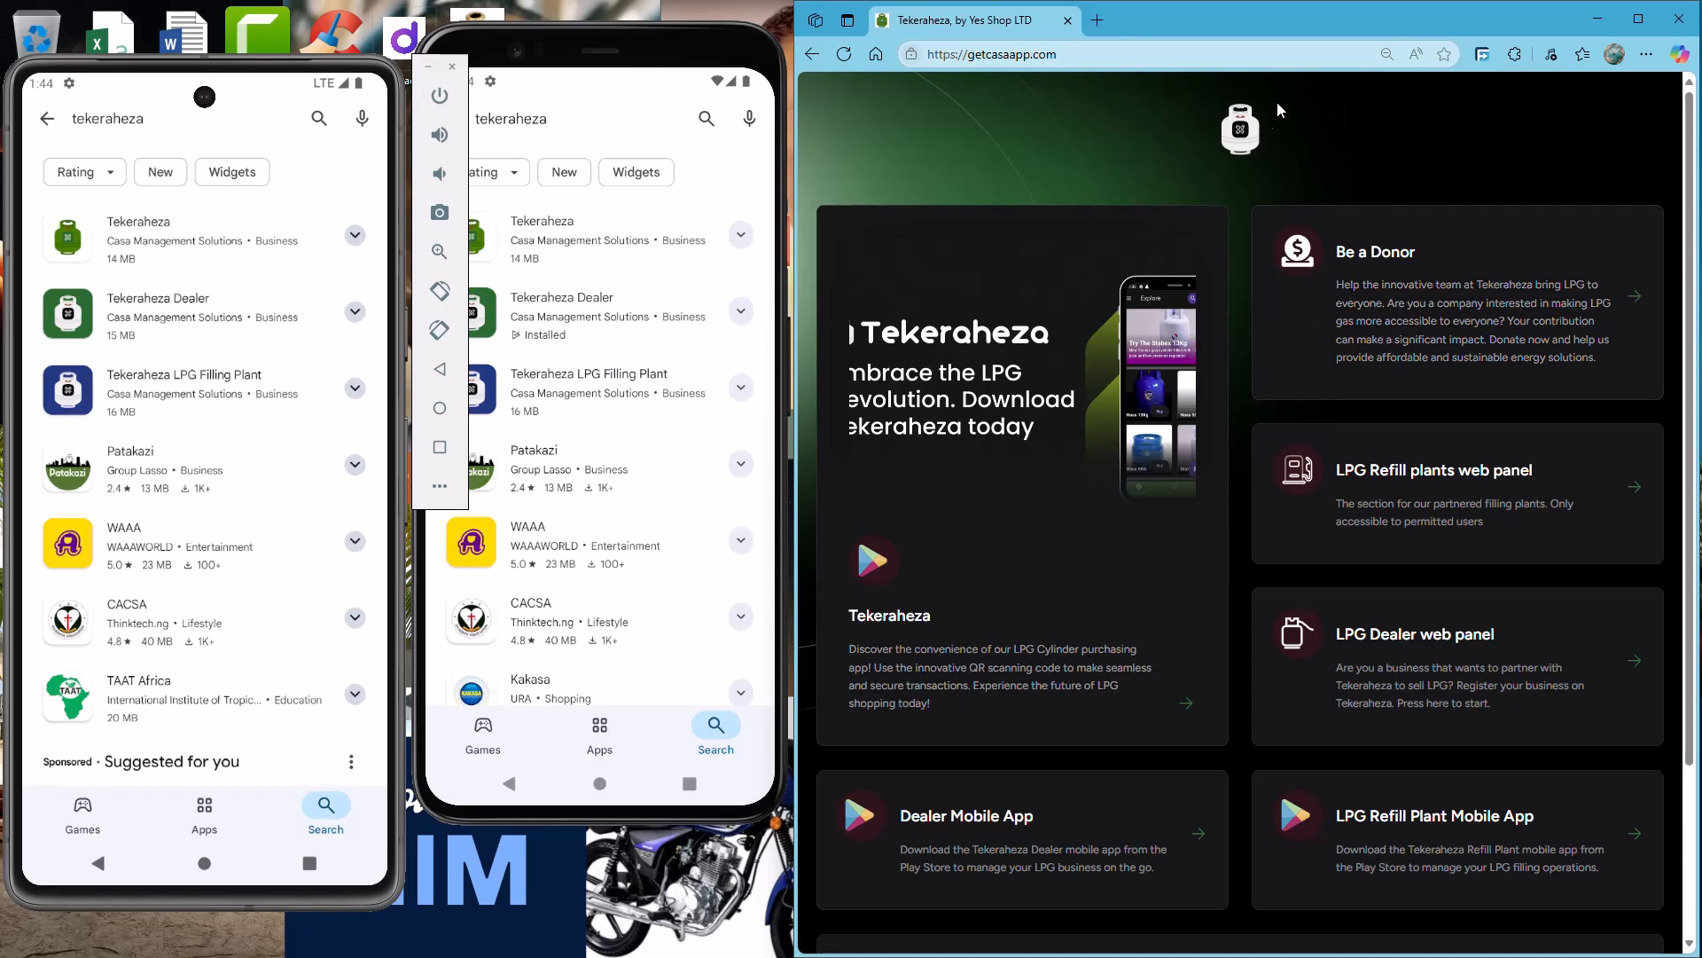
Step: View the Tekeraheza customer app's Google Play page from the getcasaapp.com homepage and return to the homepage
{"action": "scroll", "coordinate": [1398, 371], "scroll_direction": "down", "scroll_amount": 2}
{"action": "scroll", "coordinate": [1365, 350], "scroll_direction": "up", "scroll_amount": 2}
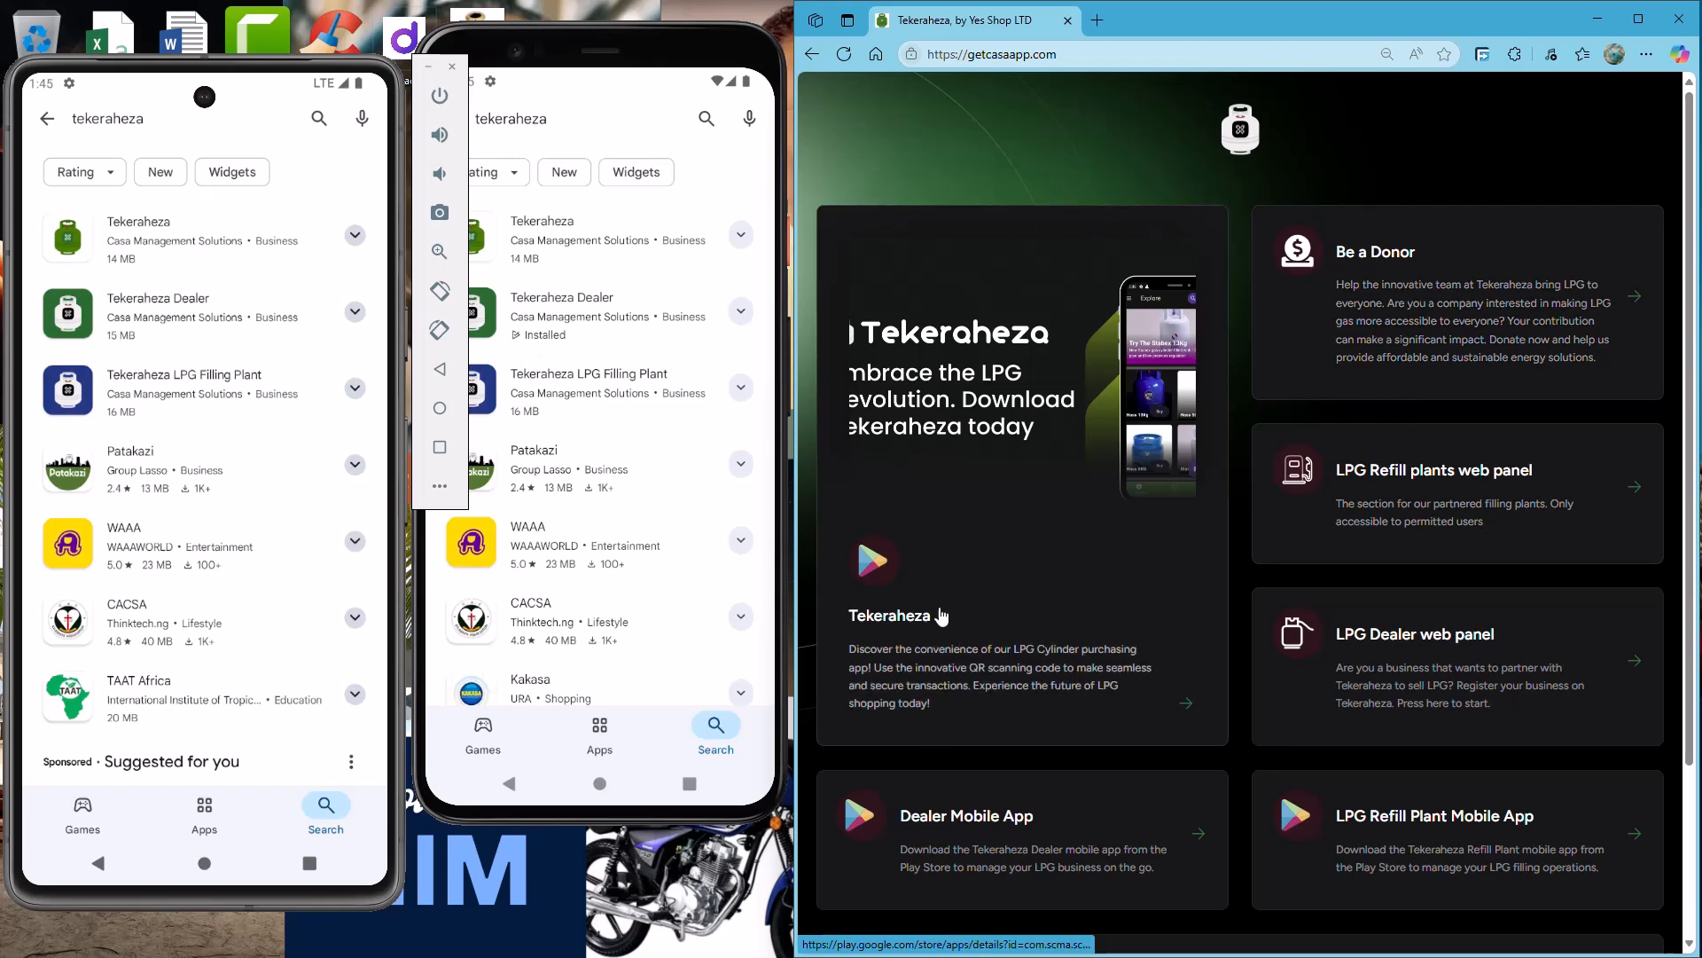
{"action": "scroll", "coordinate": [904, 357], "scroll_direction": "down", "scroll_amount": 2}
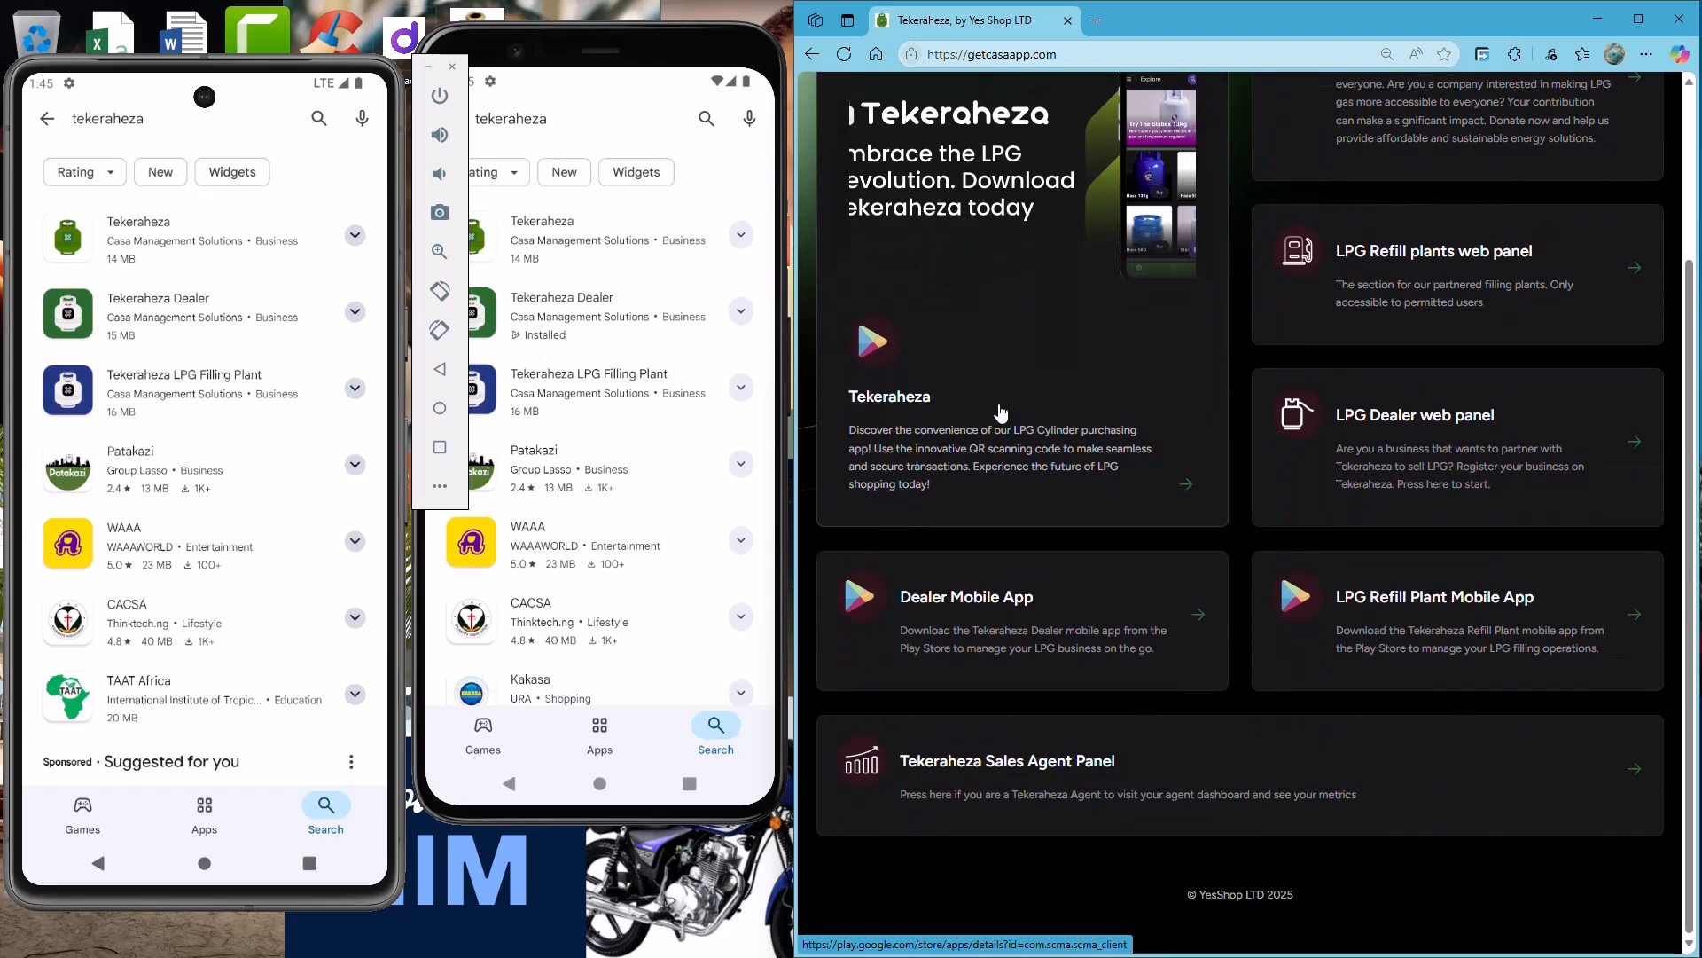
{"action": "left_click", "coordinate": [999, 293]}
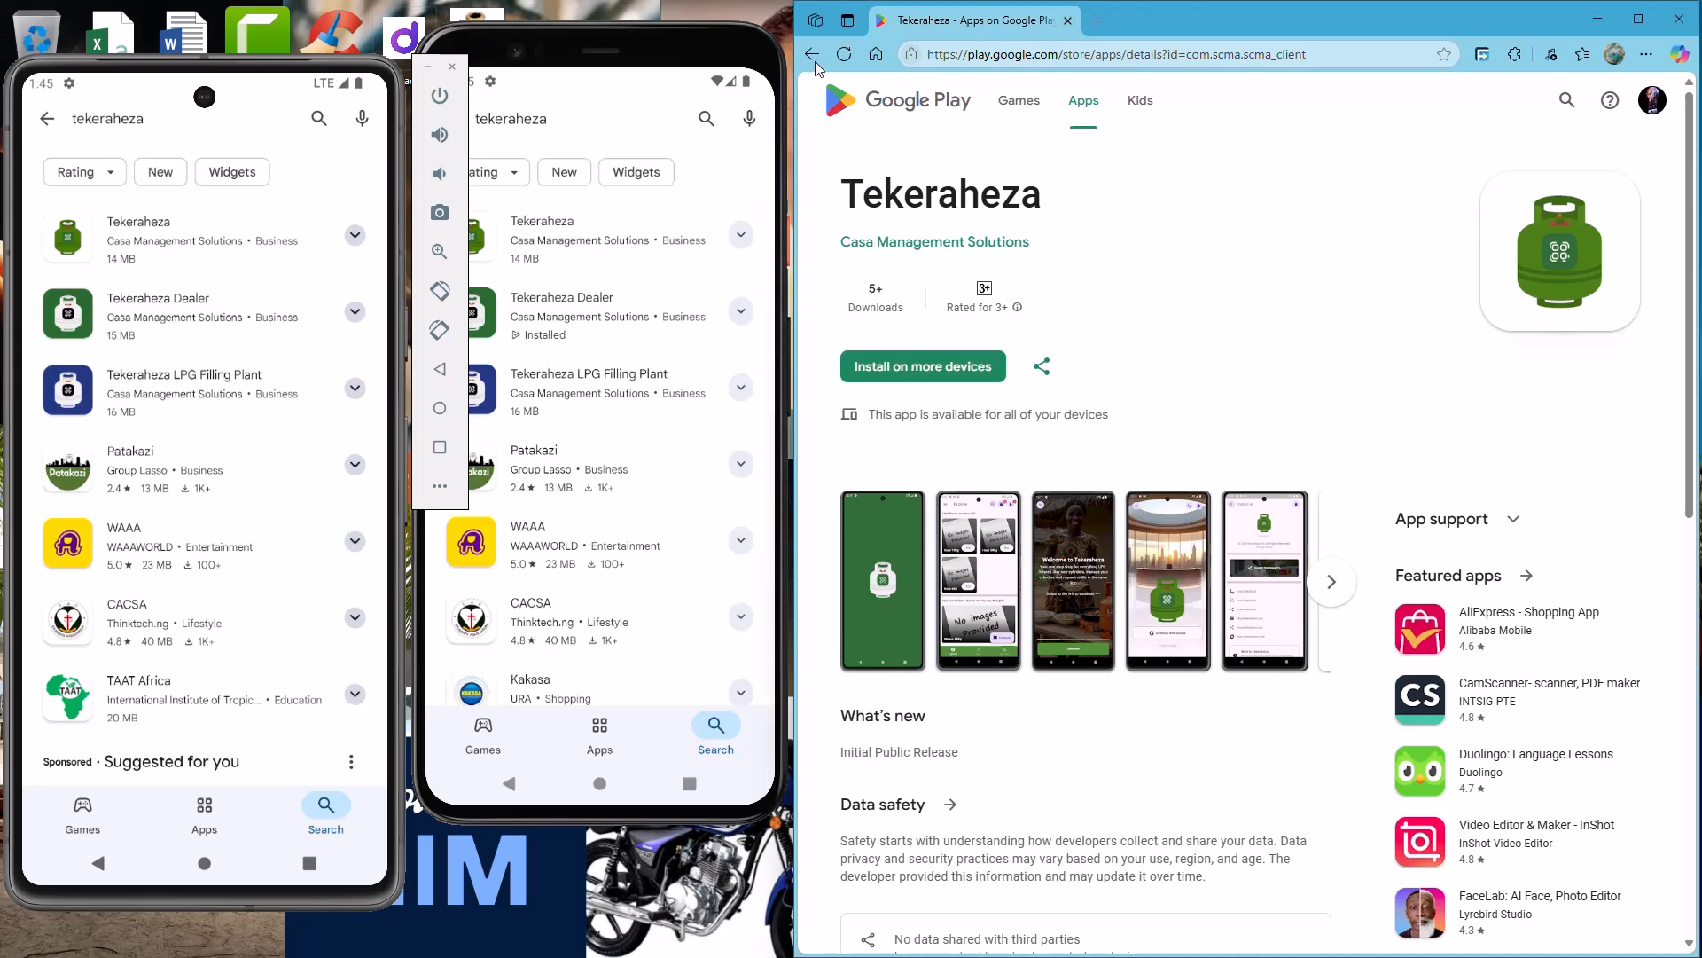
{"action": "left_click_drag", "start_coordinate": [1154, 31], "coordinate": [1131, 100]}
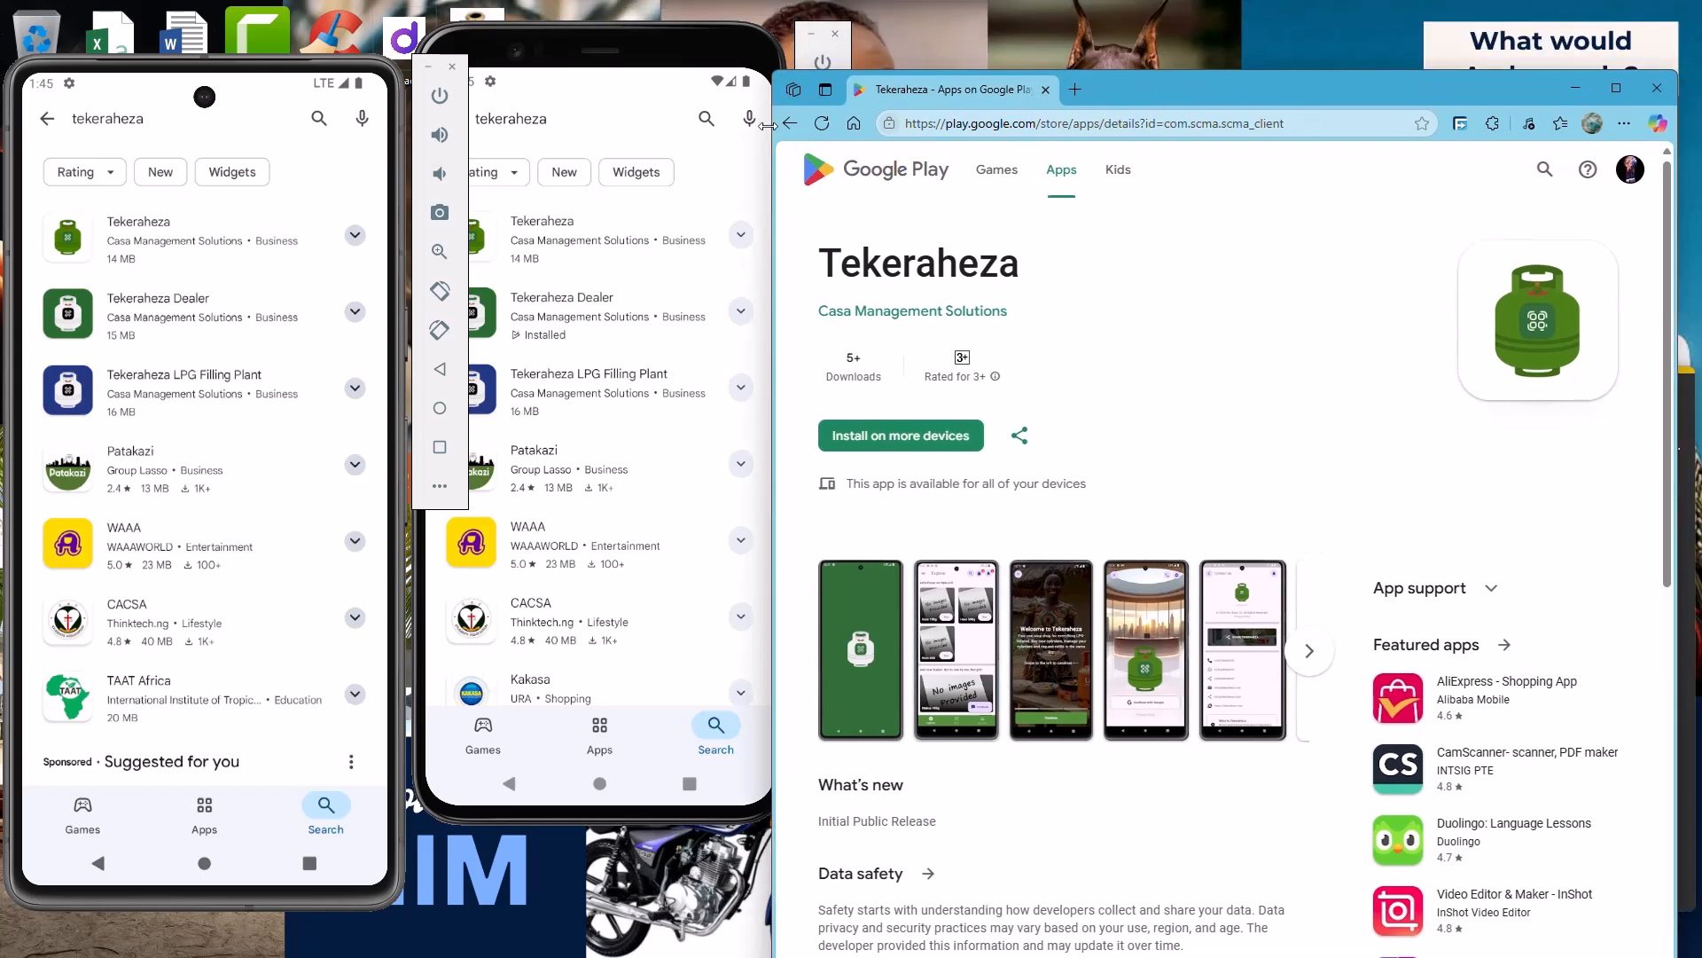
{"action": "left_click", "coordinate": [786, 125]}
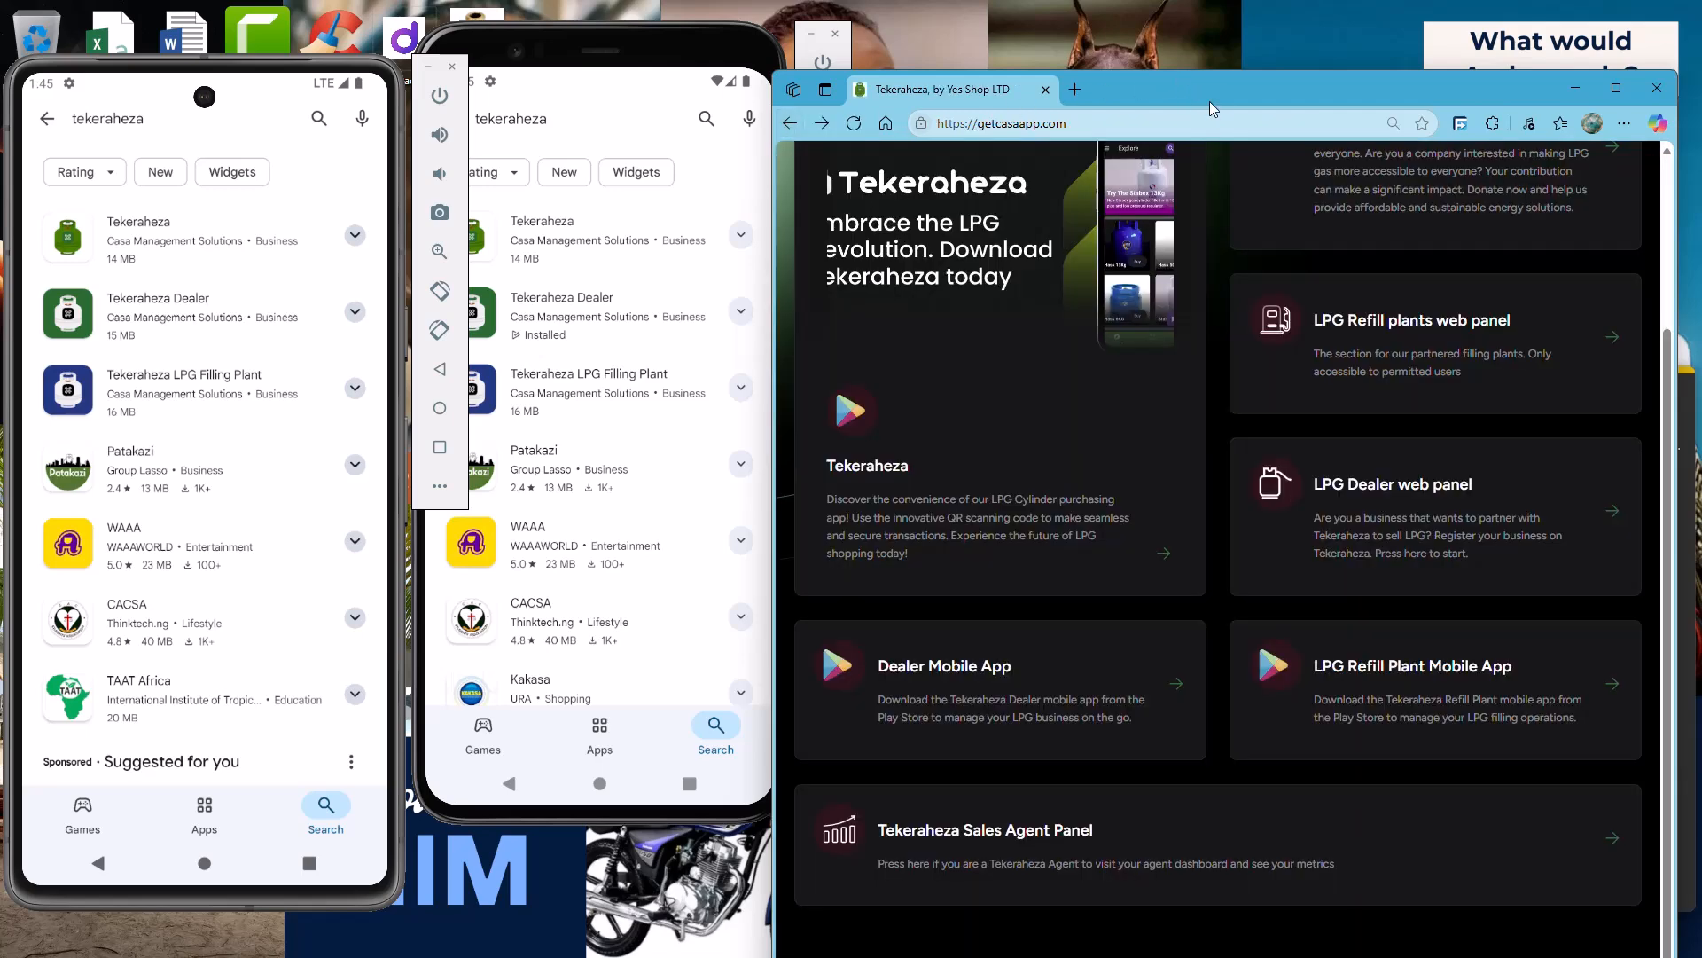
{"action": "left_click_drag", "start_coordinate": [1224, 73], "coordinate": [1224, 4]}
{"action": "scroll", "coordinate": [1295, 383], "scroll_direction": "up", "scroll_amount": 3}
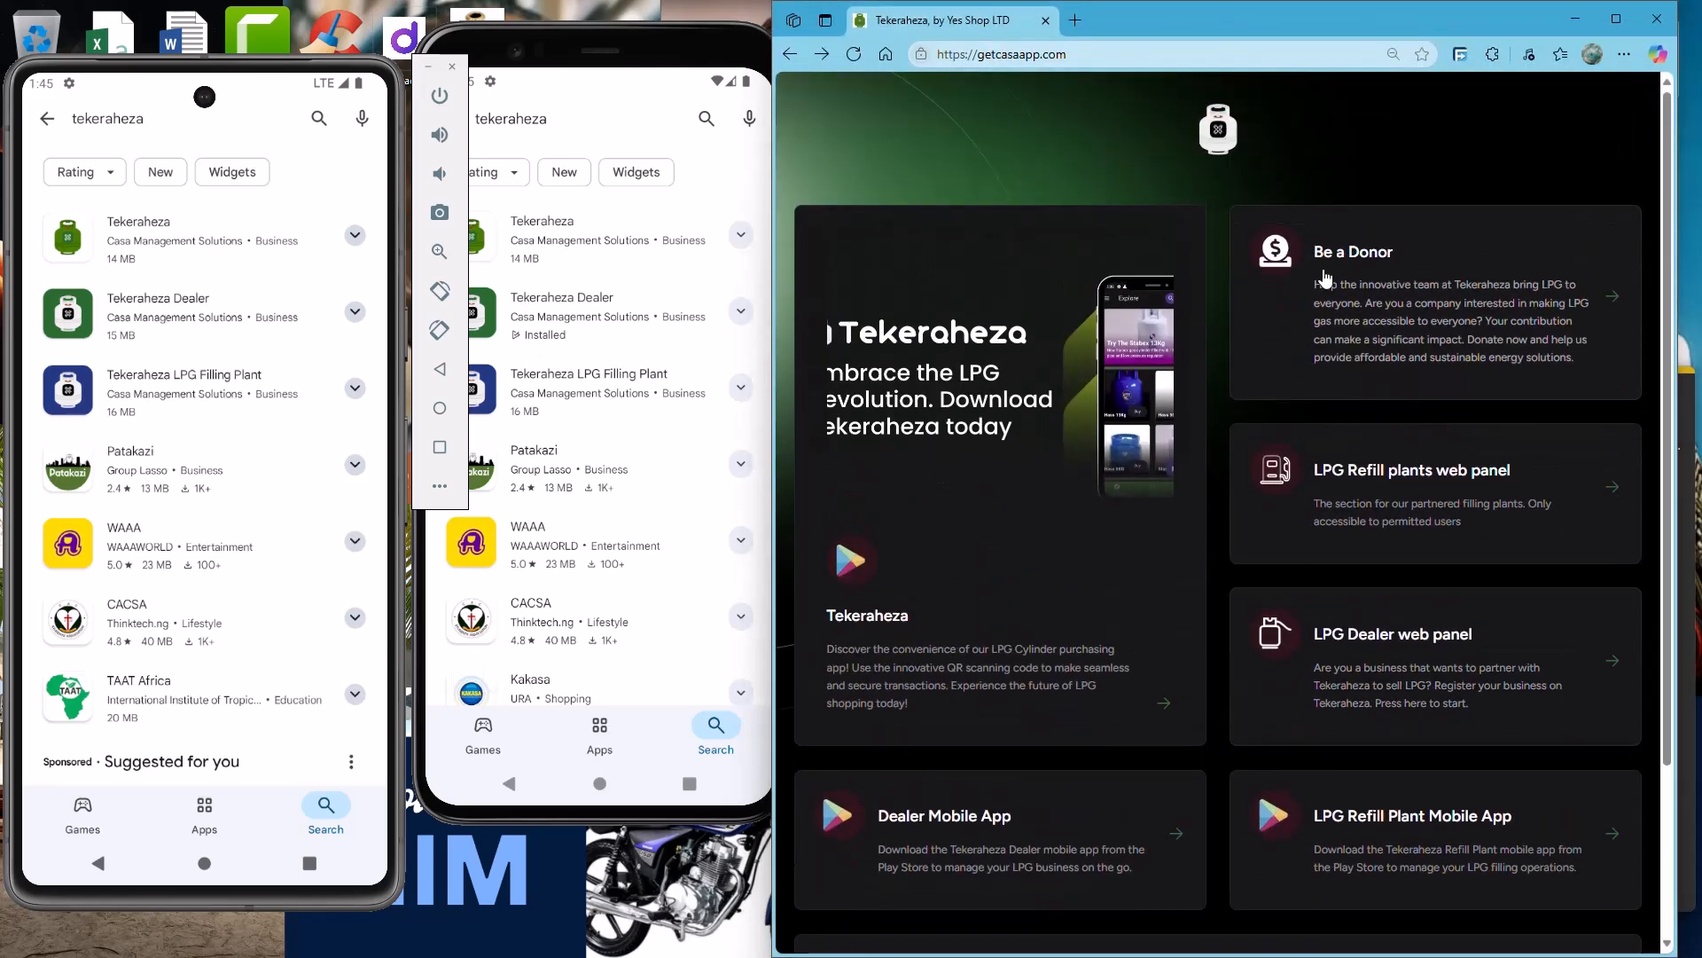
Step: View the Be a Donor registration form, reposition the browser window beside the phones, and return to the homepage
{"action": "left_click", "coordinate": [1410, 306]}
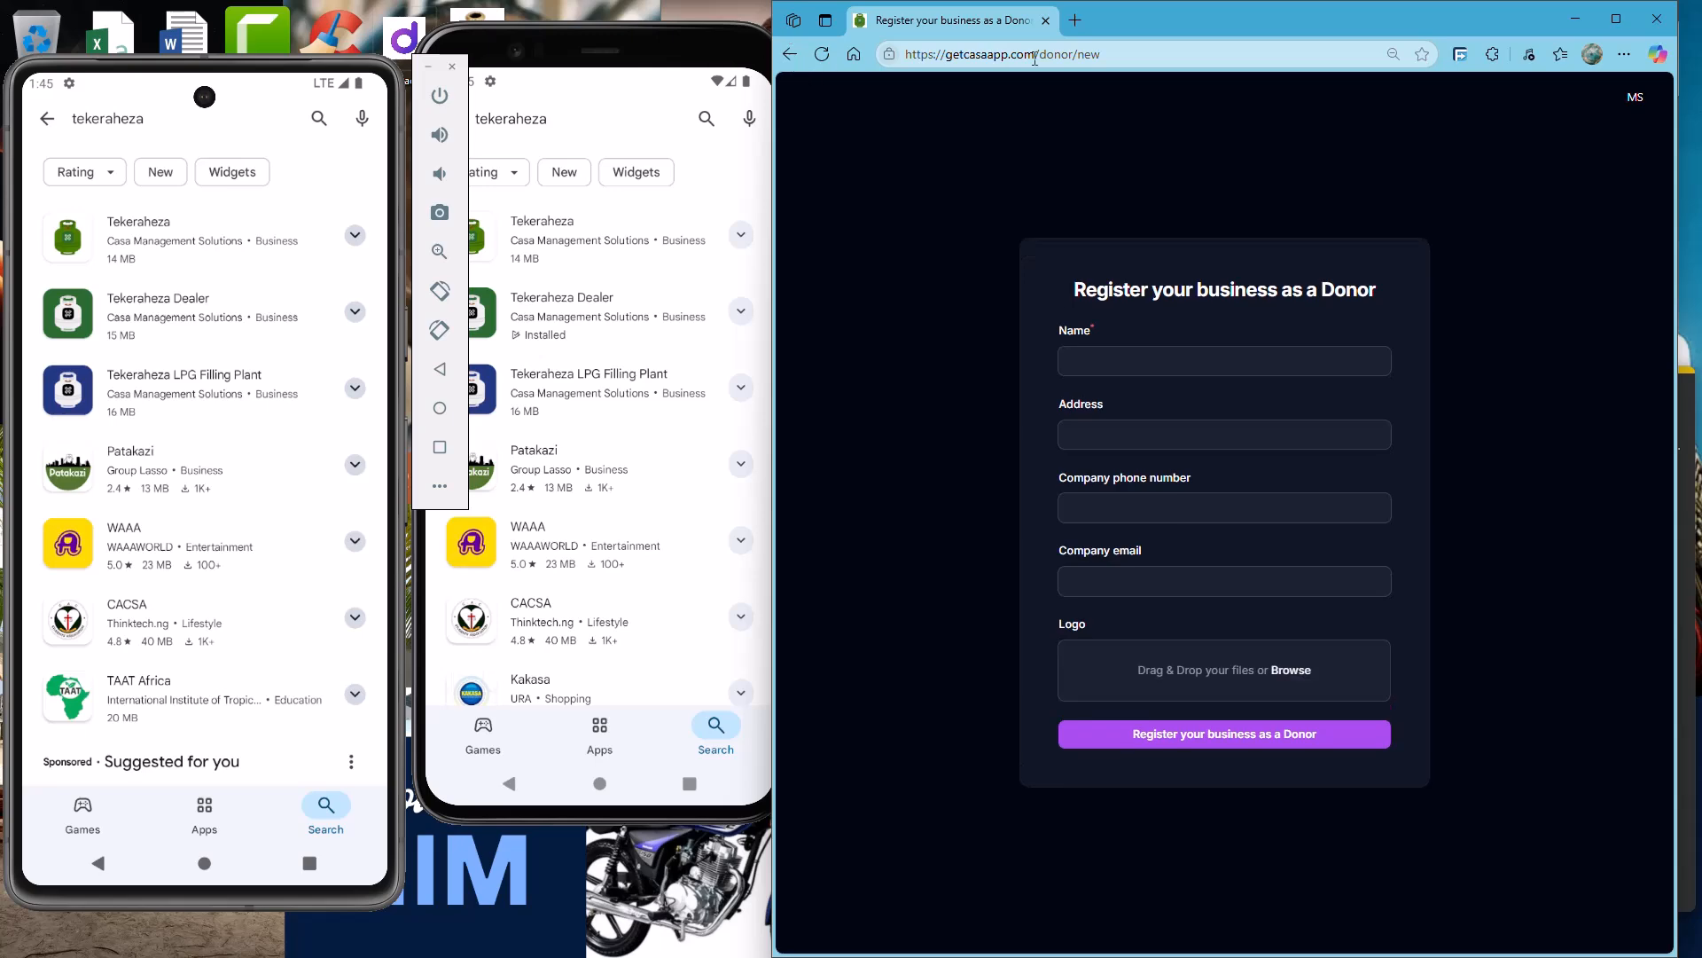
{"action": "double_click", "coordinate": [1143, 5]}
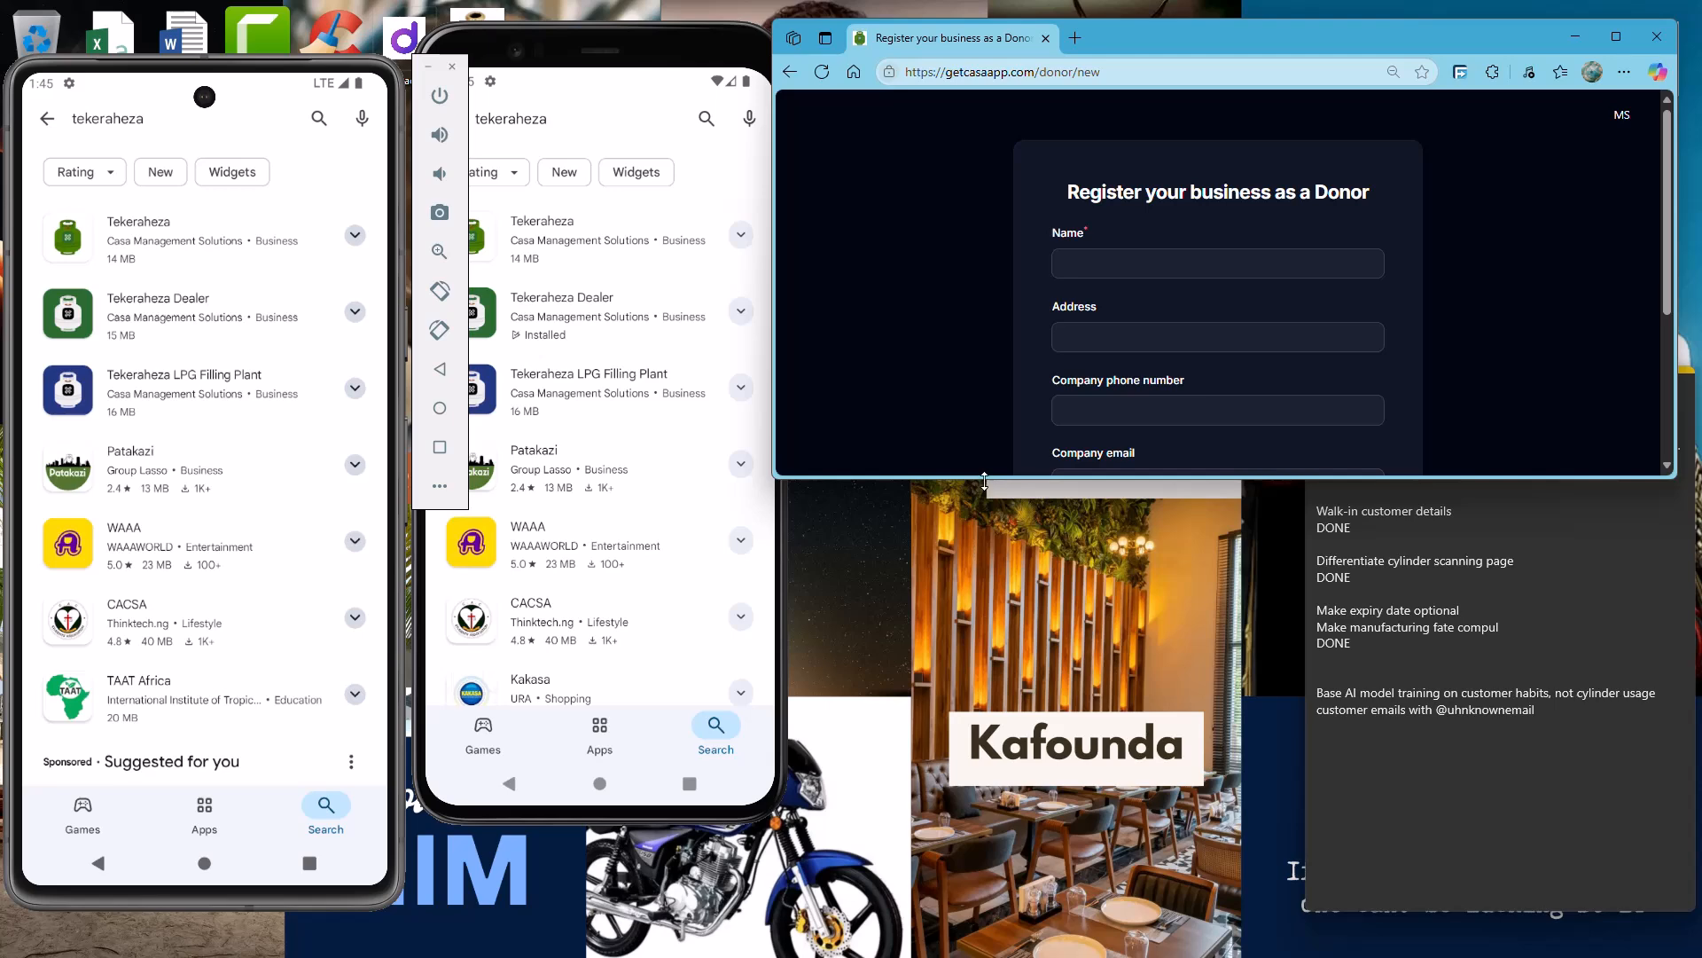
{"action": "left_click_drag", "start_coordinate": [984, 480], "coordinate": [1007, 890]}
{"action": "double_click", "coordinate": [1012, 885]}
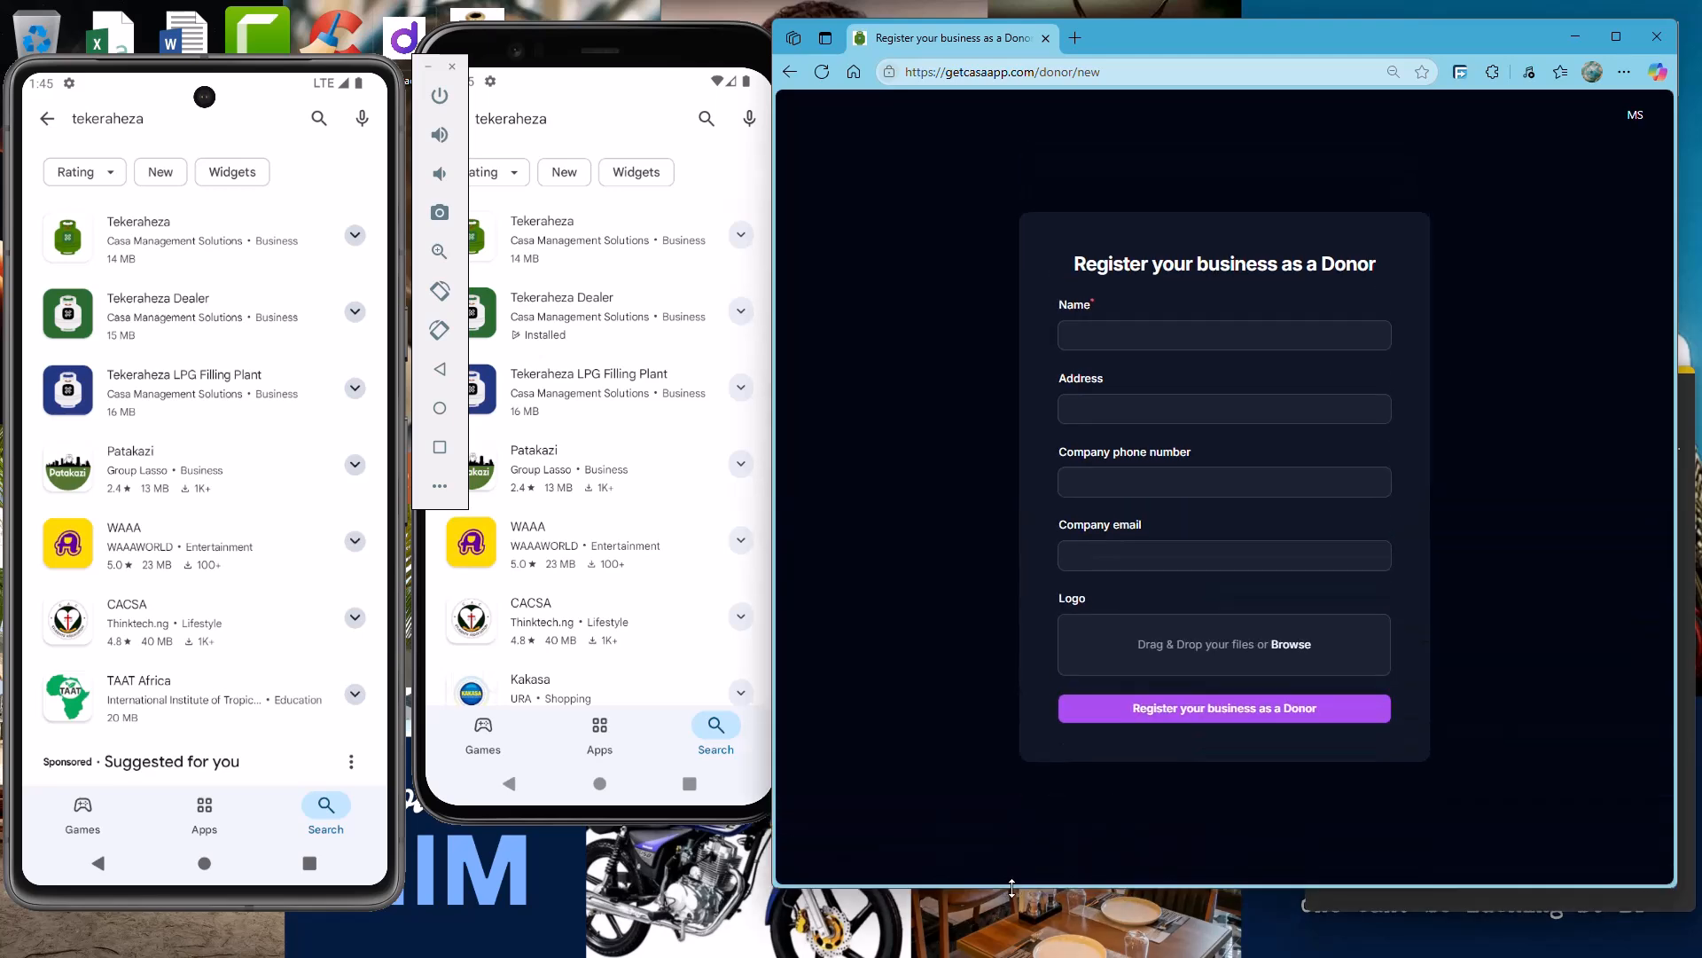
{"action": "left_click_drag", "start_coordinate": [1172, 30], "coordinate": [1400, 30]}
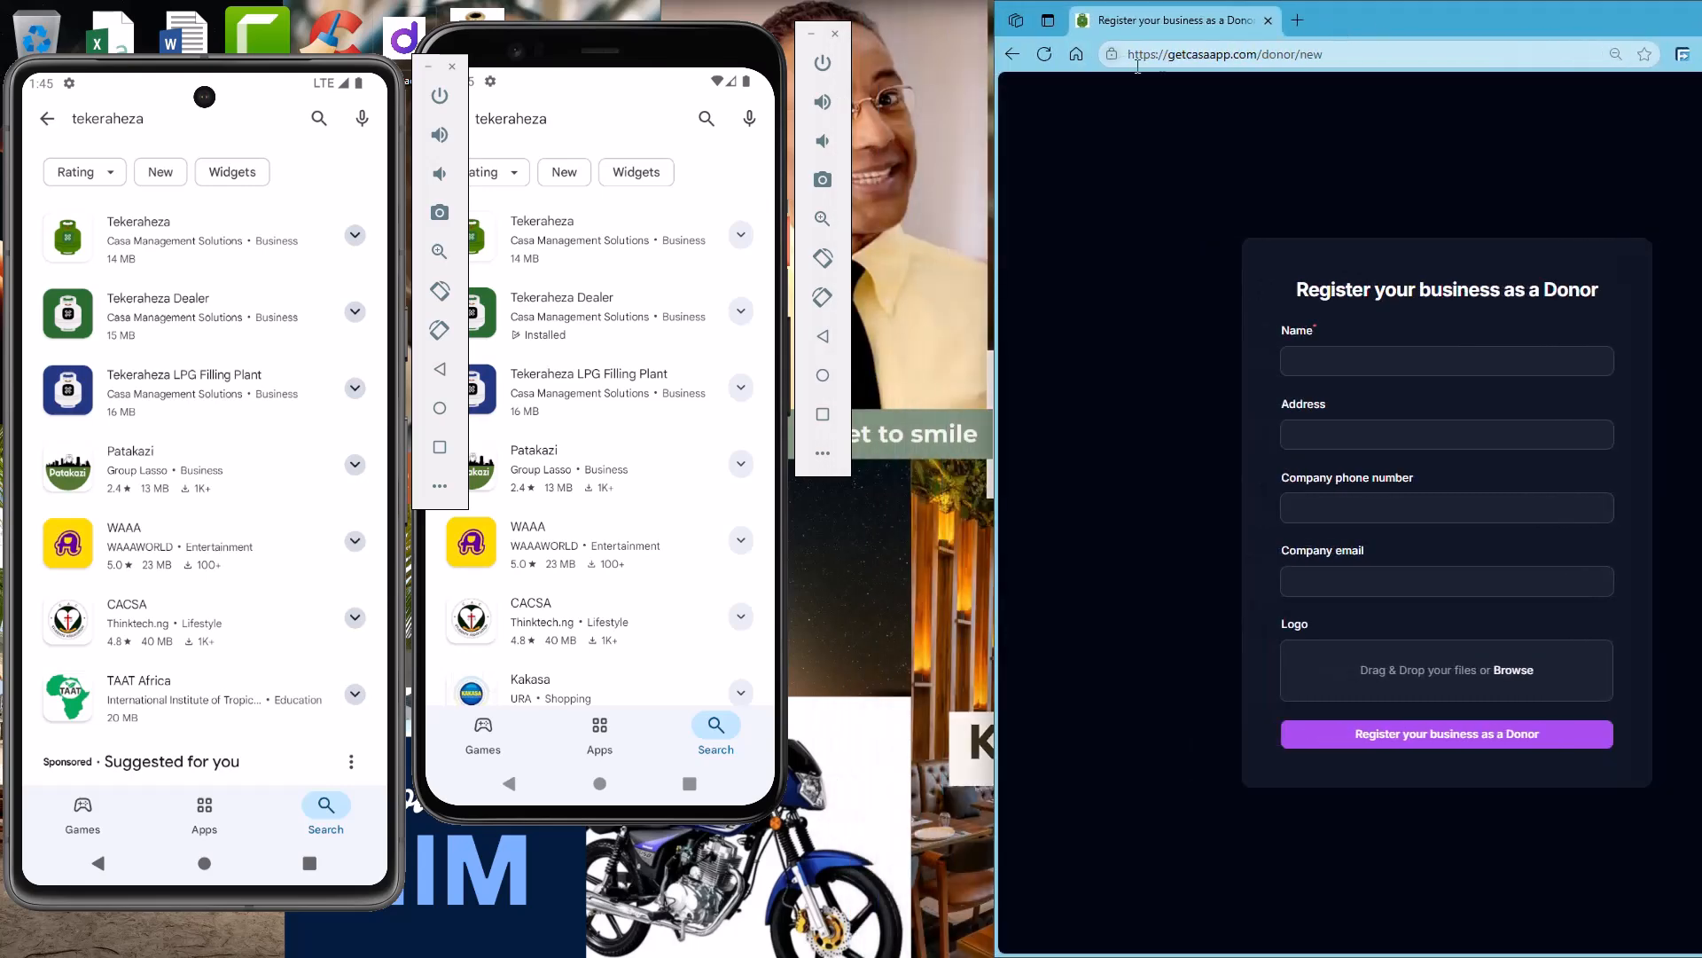
{"action": "left_click", "coordinate": [1013, 54]}
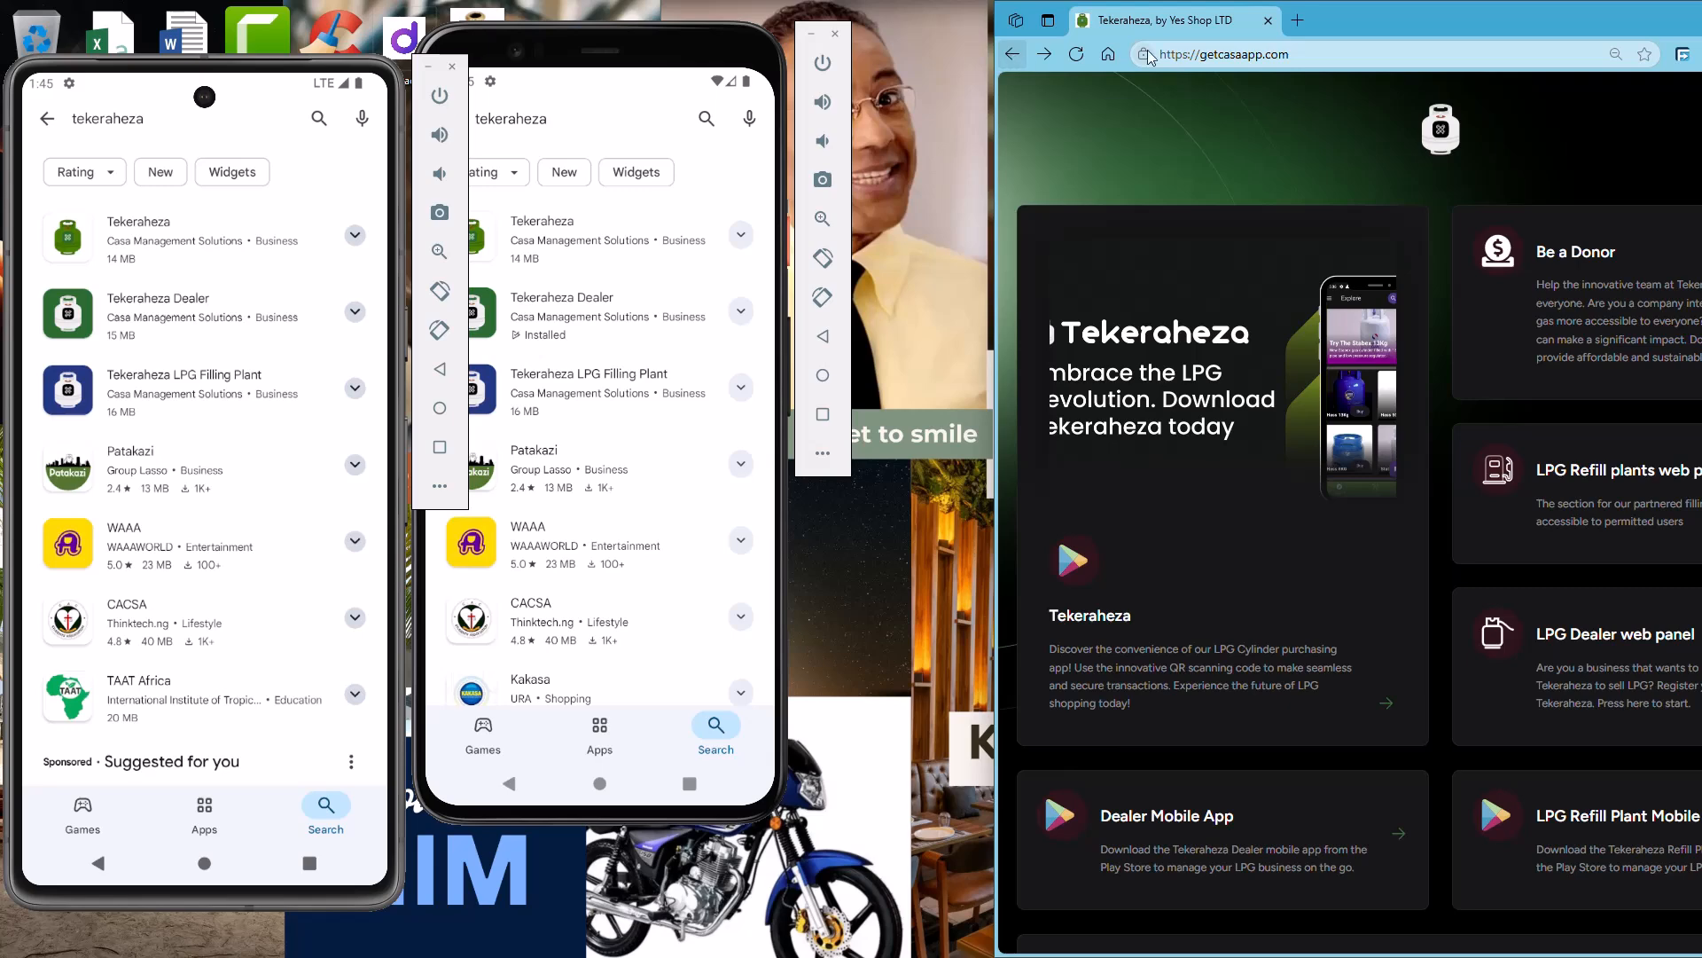
{"action": "key", "text": "super+Right"}
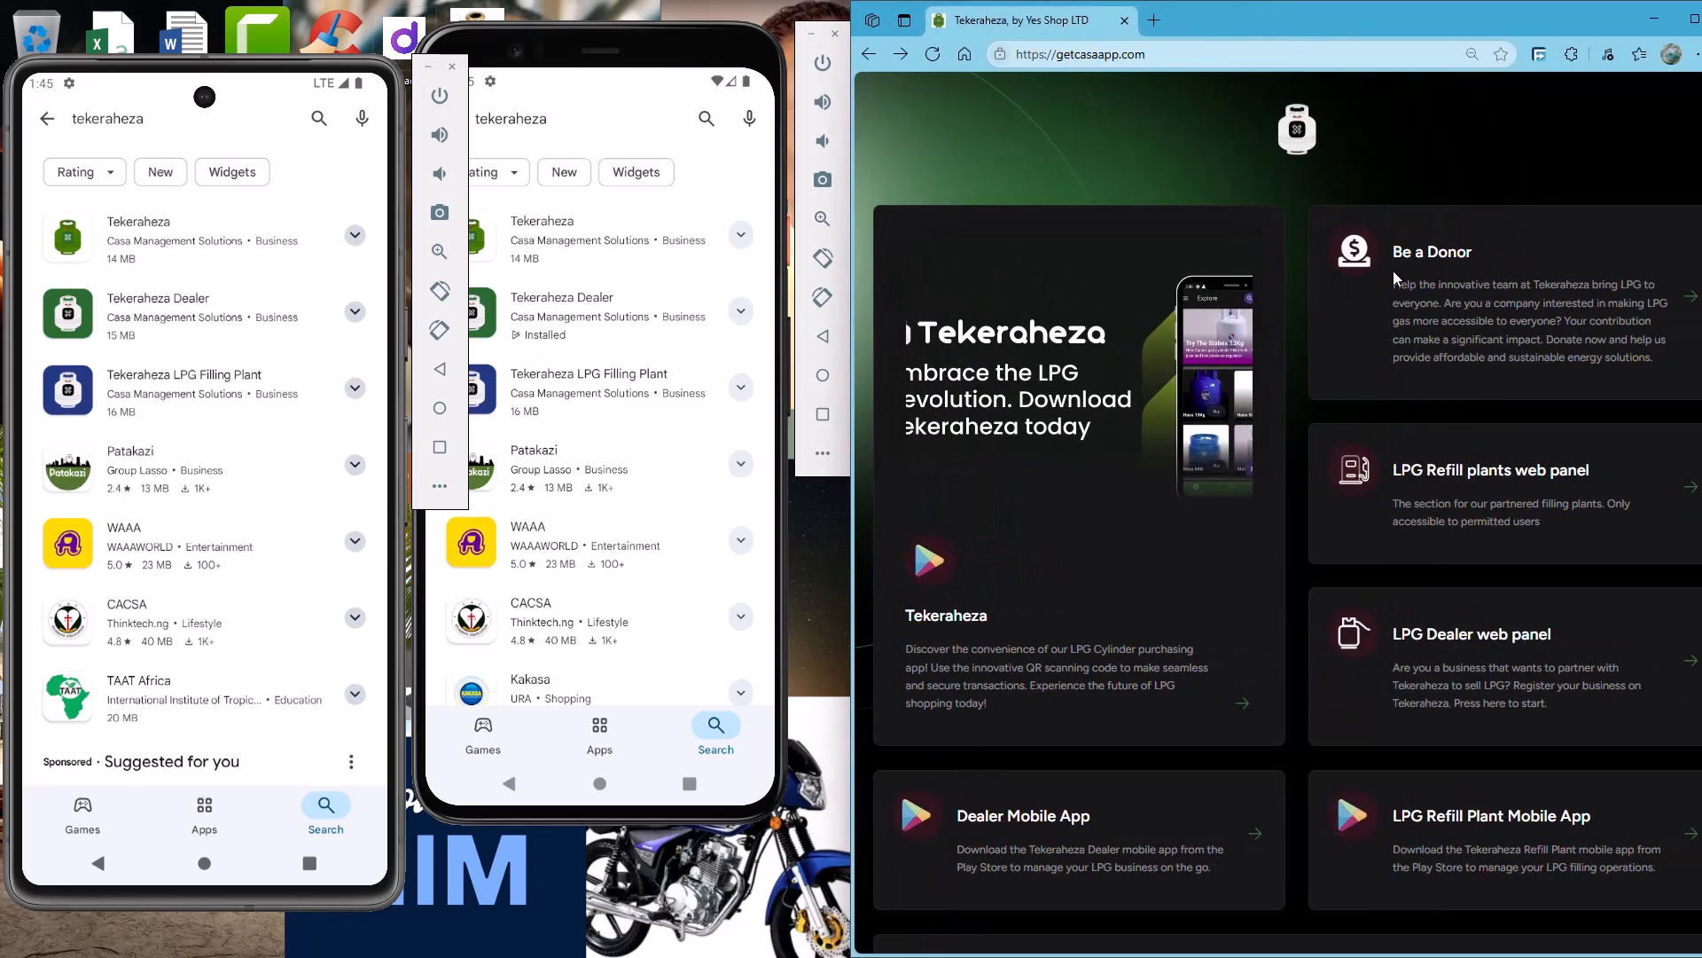
Step: View the dashboards of the LPG Refill plants and LPG Dealer web panels, returning to the homepage after each
{"action": "left_click", "coordinate": [1476, 505]}
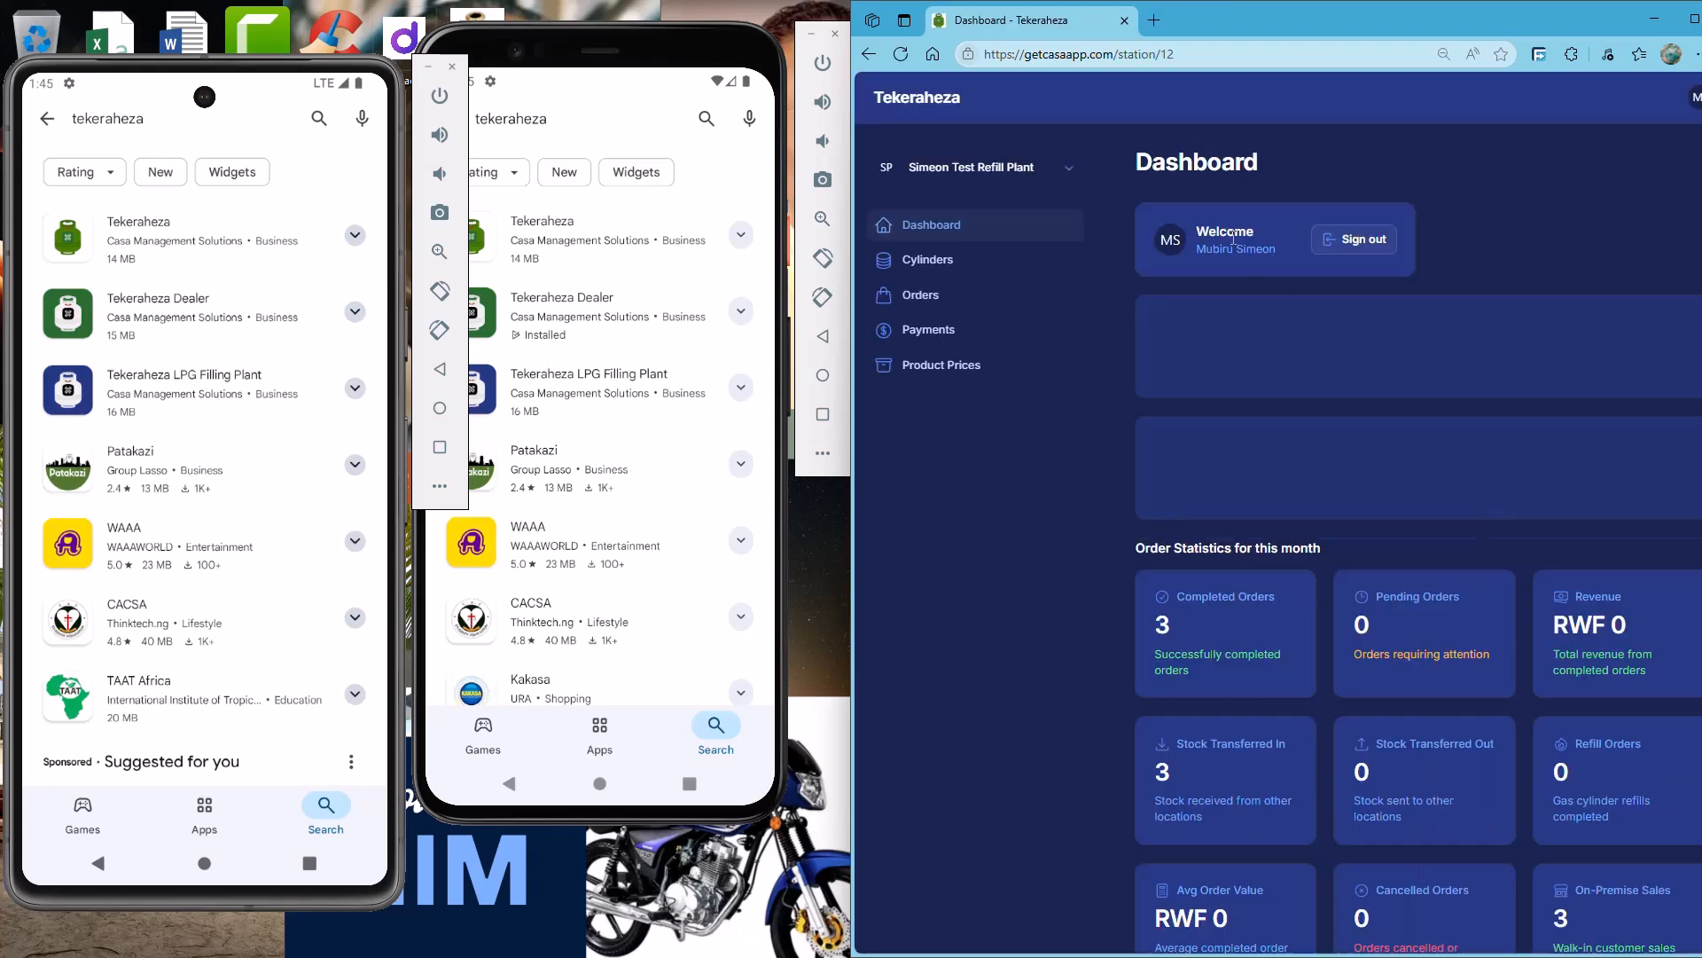
{"action": "left_click", "coordinate": [869, 62]}
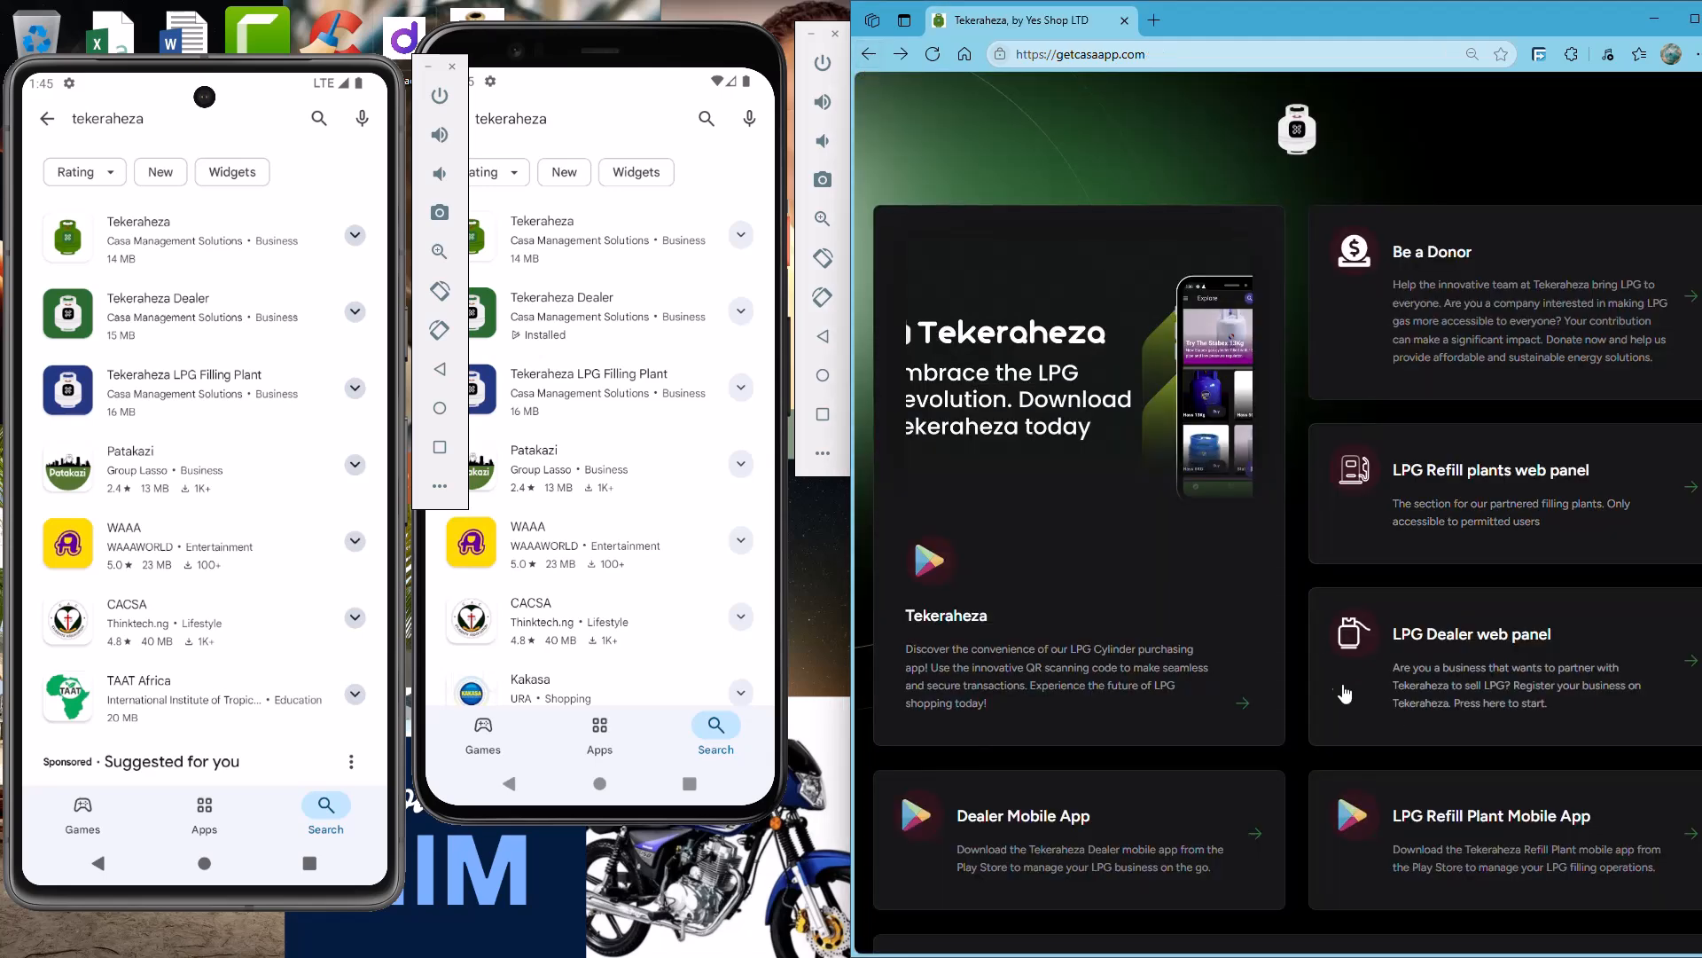
{"action": "left_click", "coordinate": [1484, 667]}
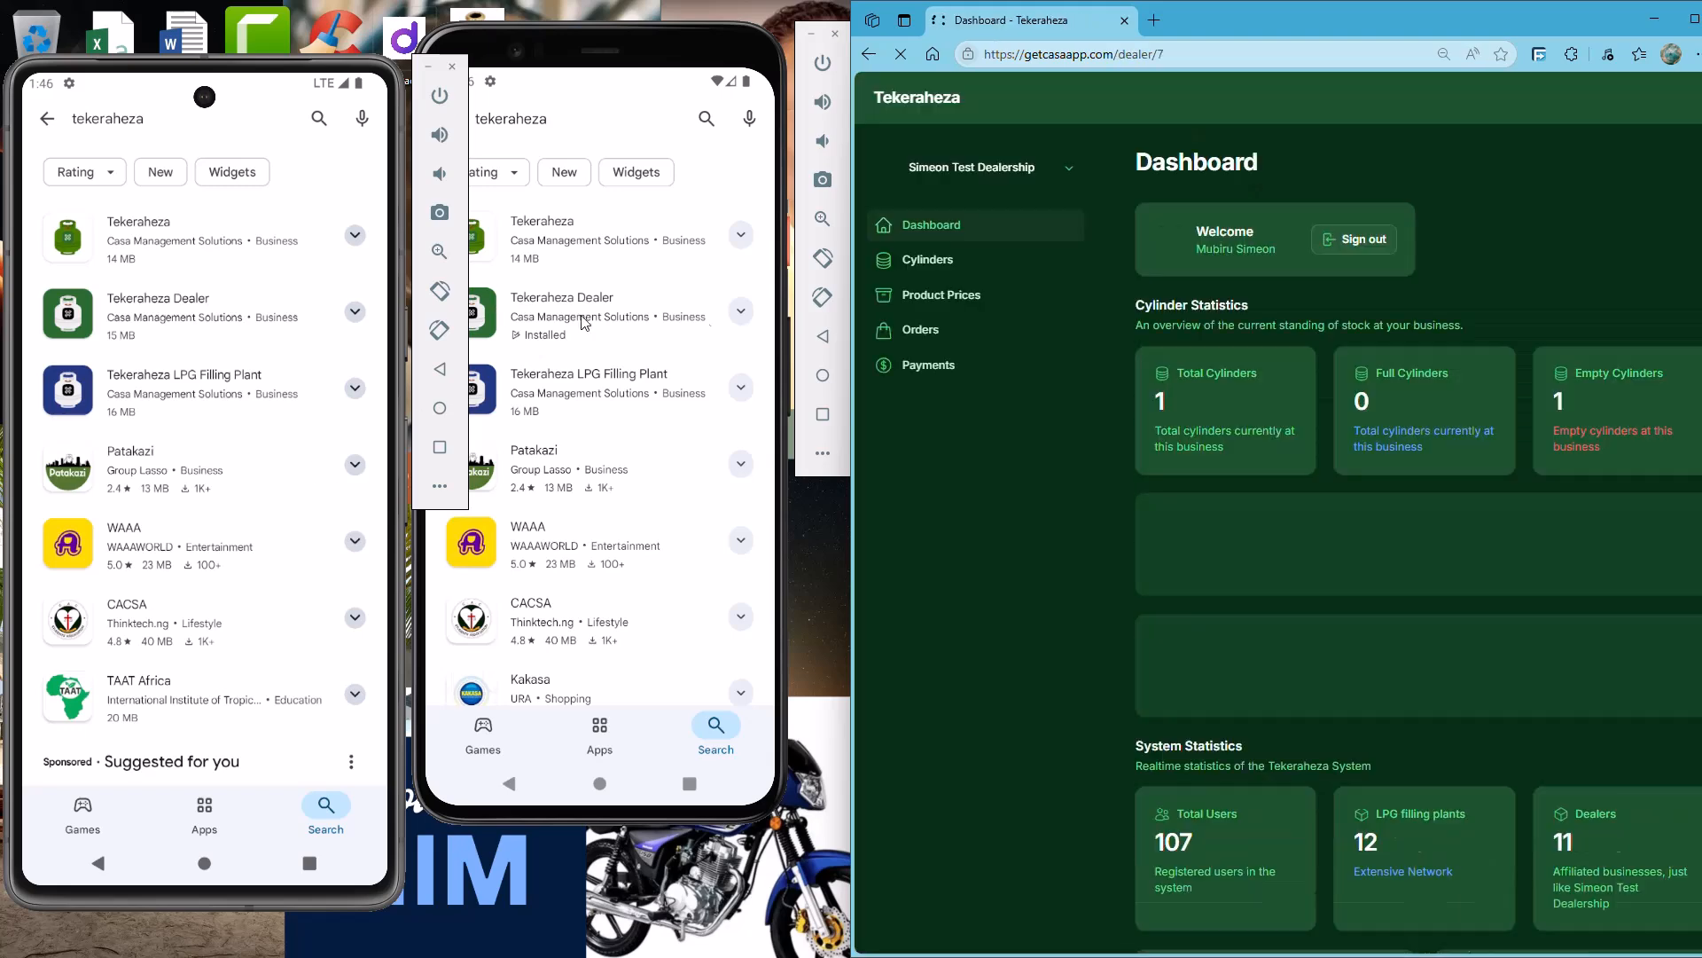
{"action": "scroll", "coordinate": [1327, 459], "scroll_direction": "down", "scroll_amount": 4}
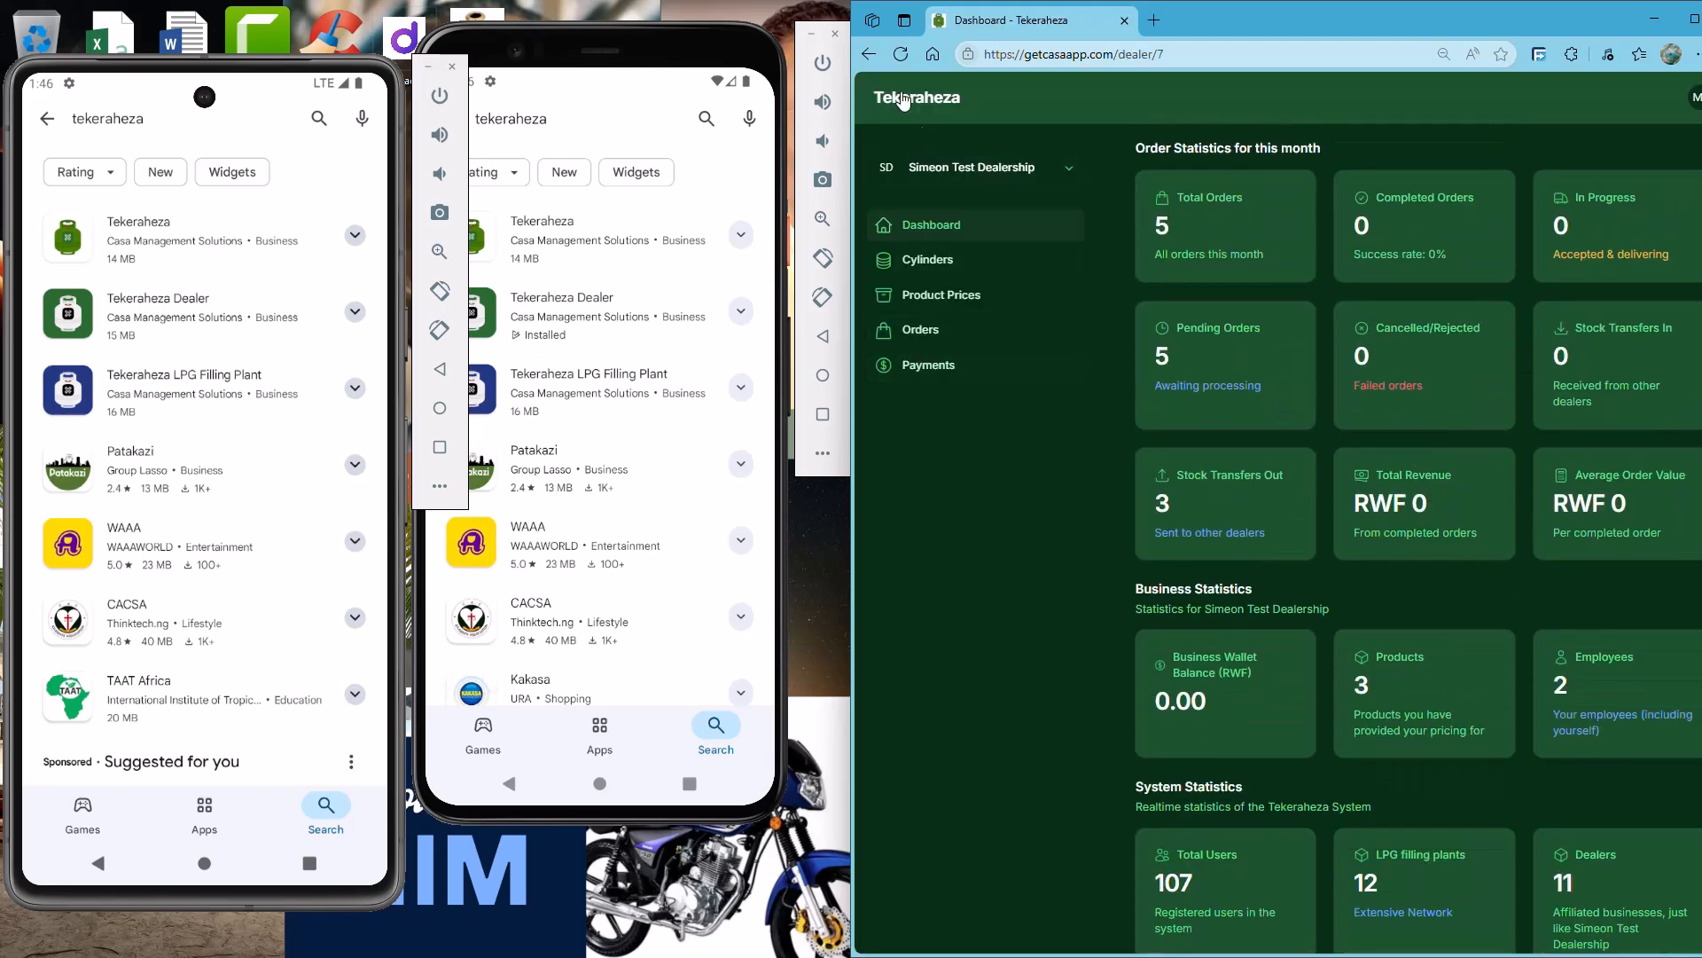
{"action": "left_click", "coordinate": [869, 63]}
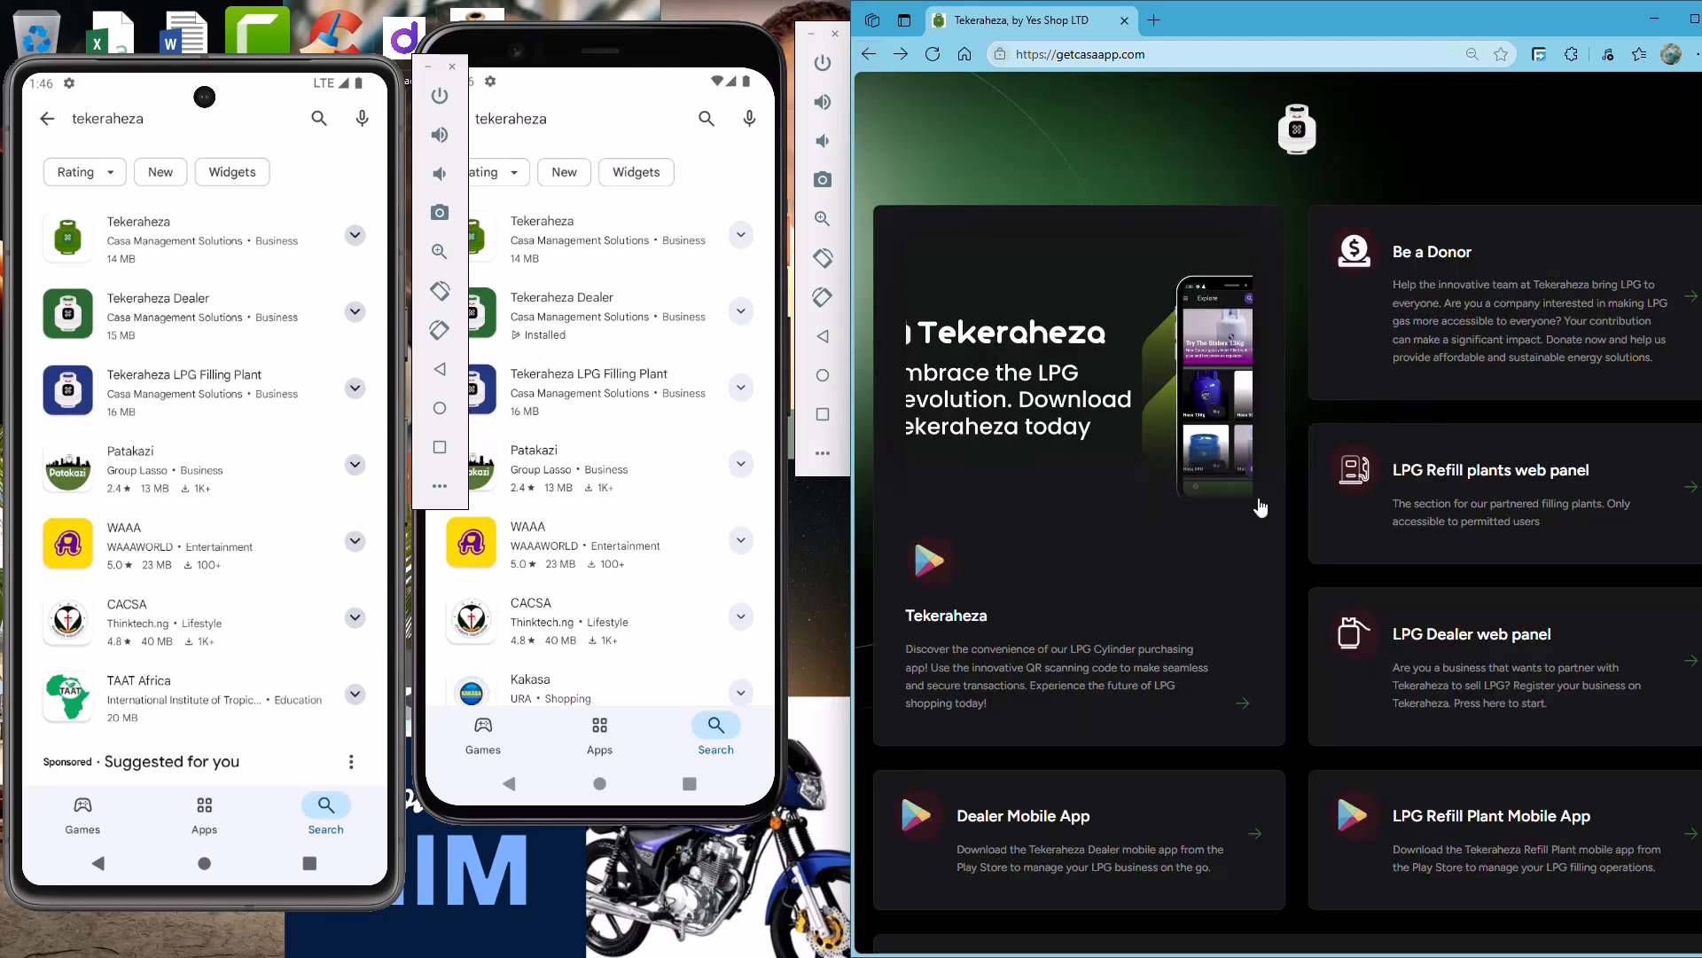
Step: View the Google Play pages of the Dealer and LPG Refill Plant mobile apps, returning to the homepage after each
{"action": "scroll", "coordinate": [1050, 699], "scroll_direction": "down", "scroll_amount": 3}
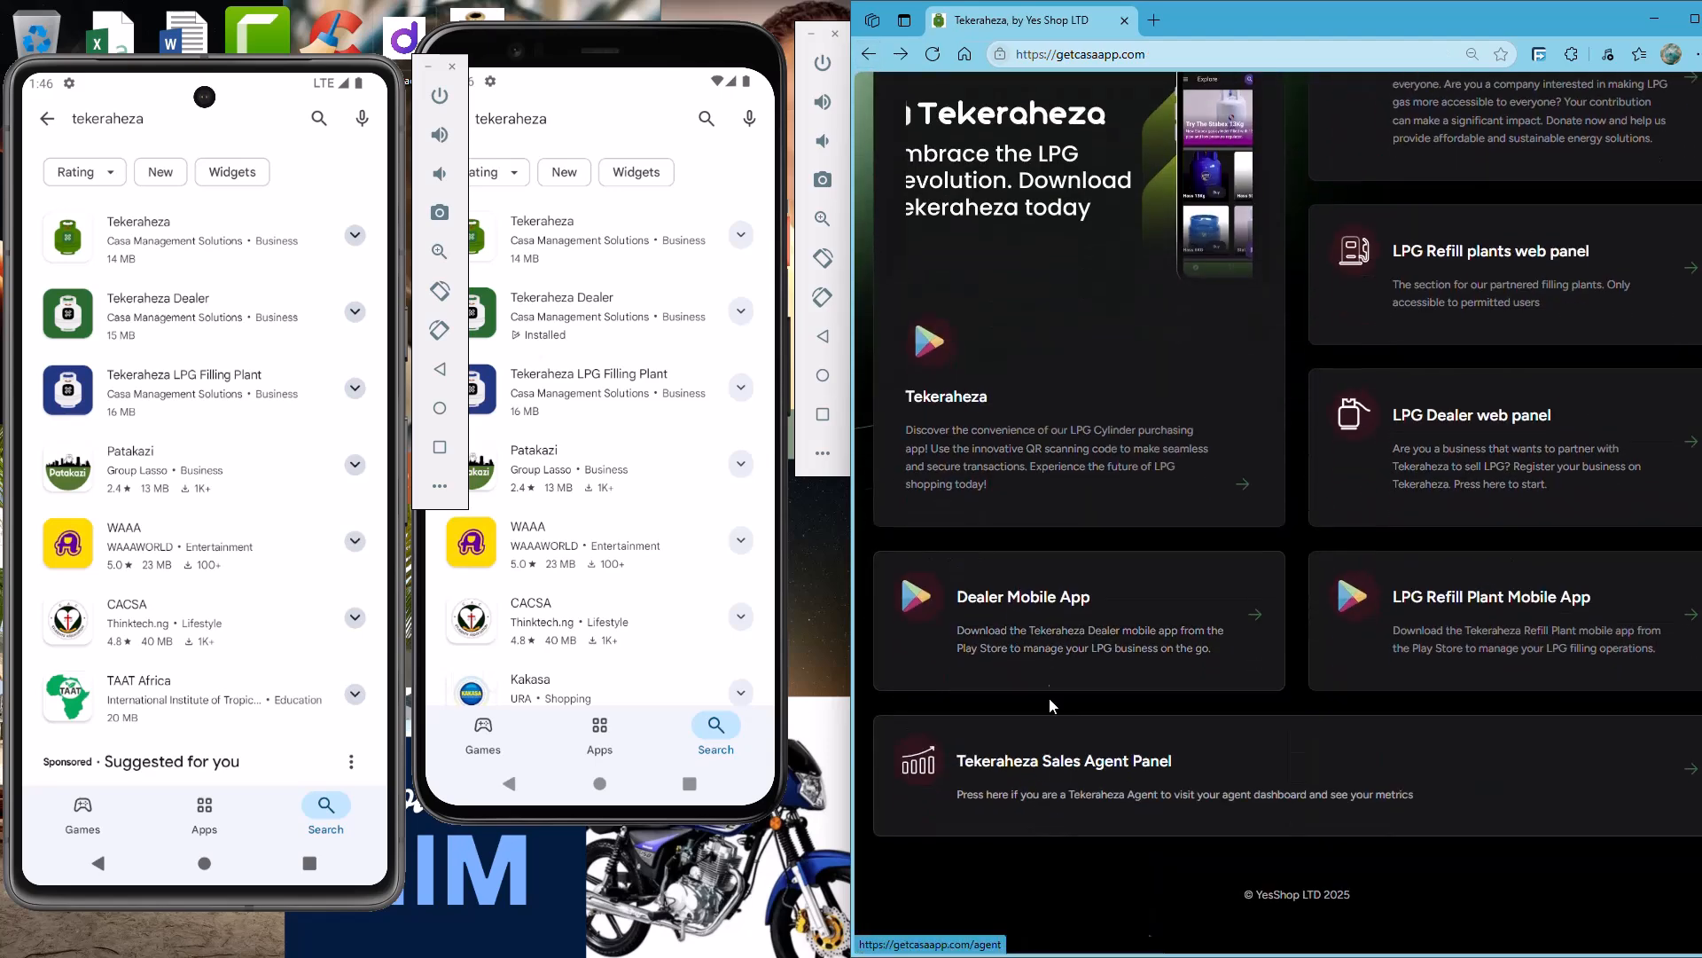
{"action": "left_click", "coordinate": [1034, 636]}
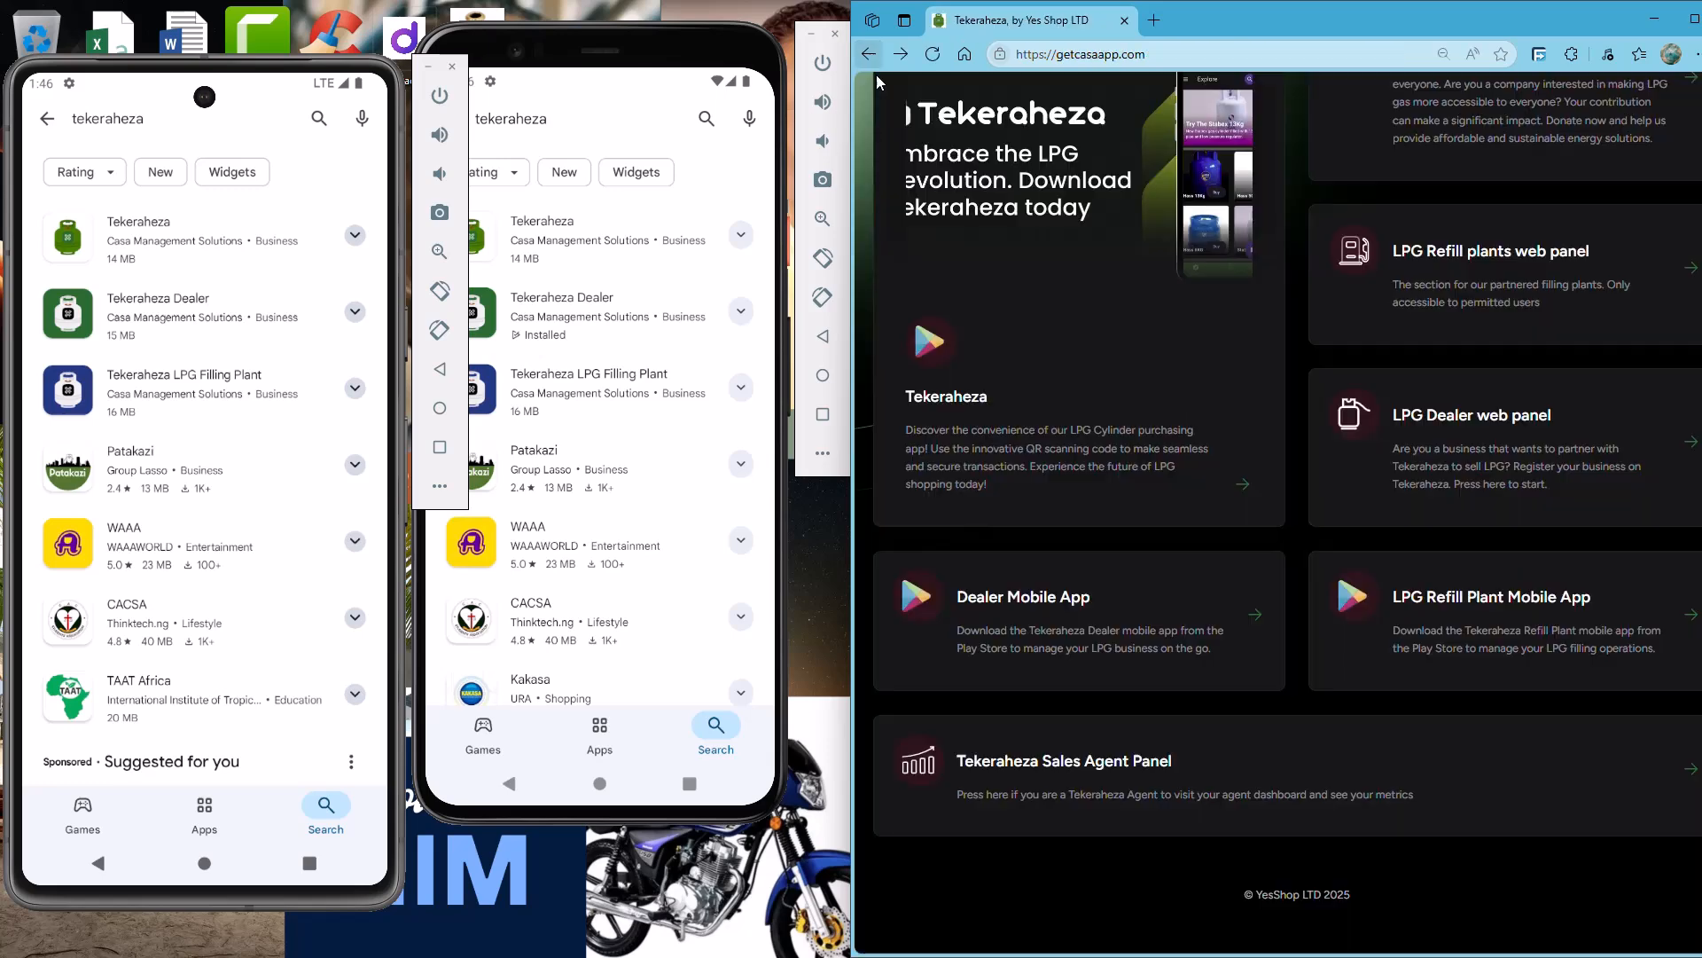
{"action": "left_click", "coordinate": [869, 54]}
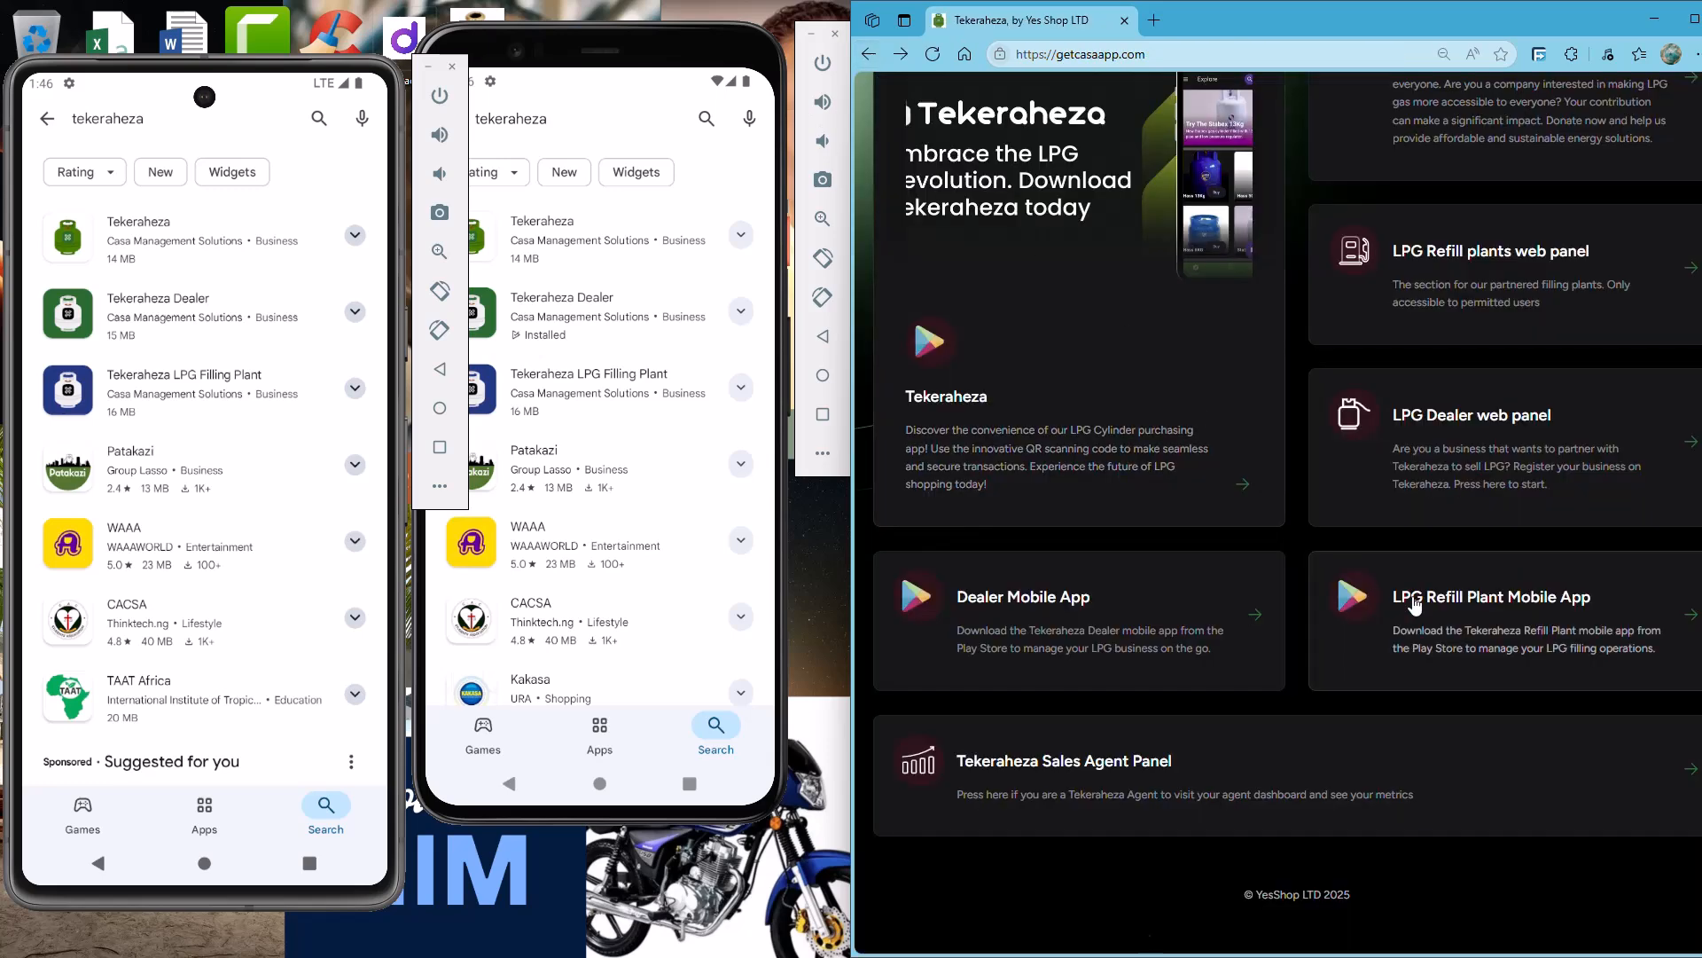
{"action": "left_click", "coordinate": [1421, 606]}
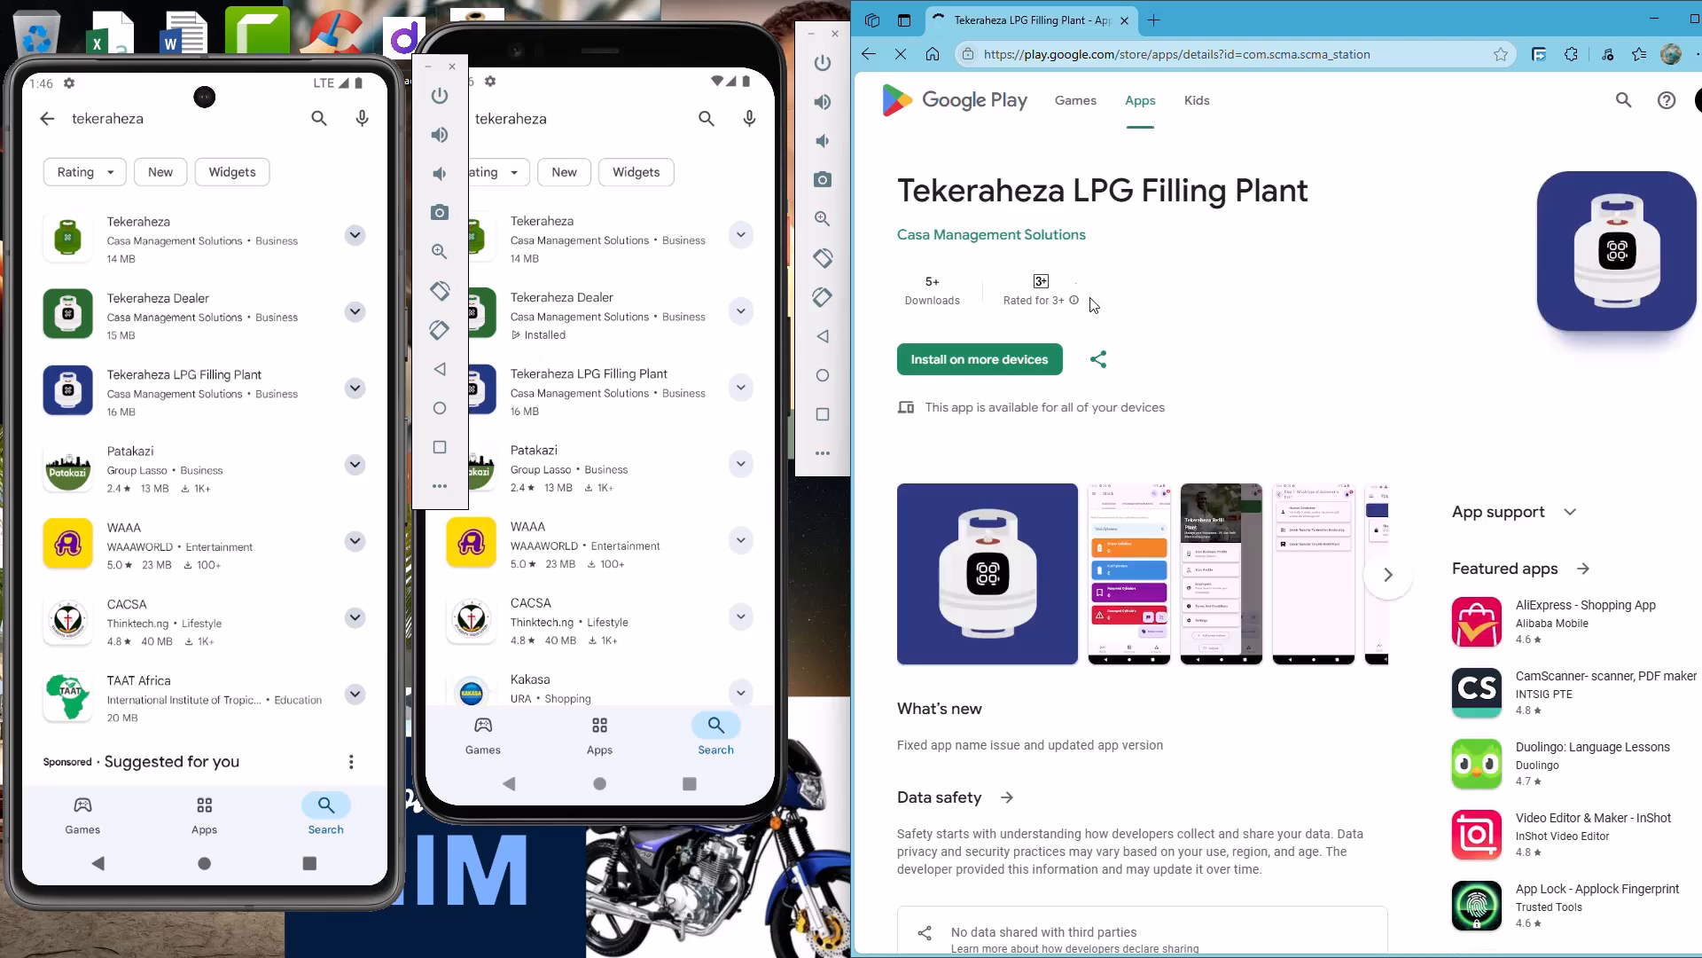
{"action": "left_click", "coordinate": [869, 54]}
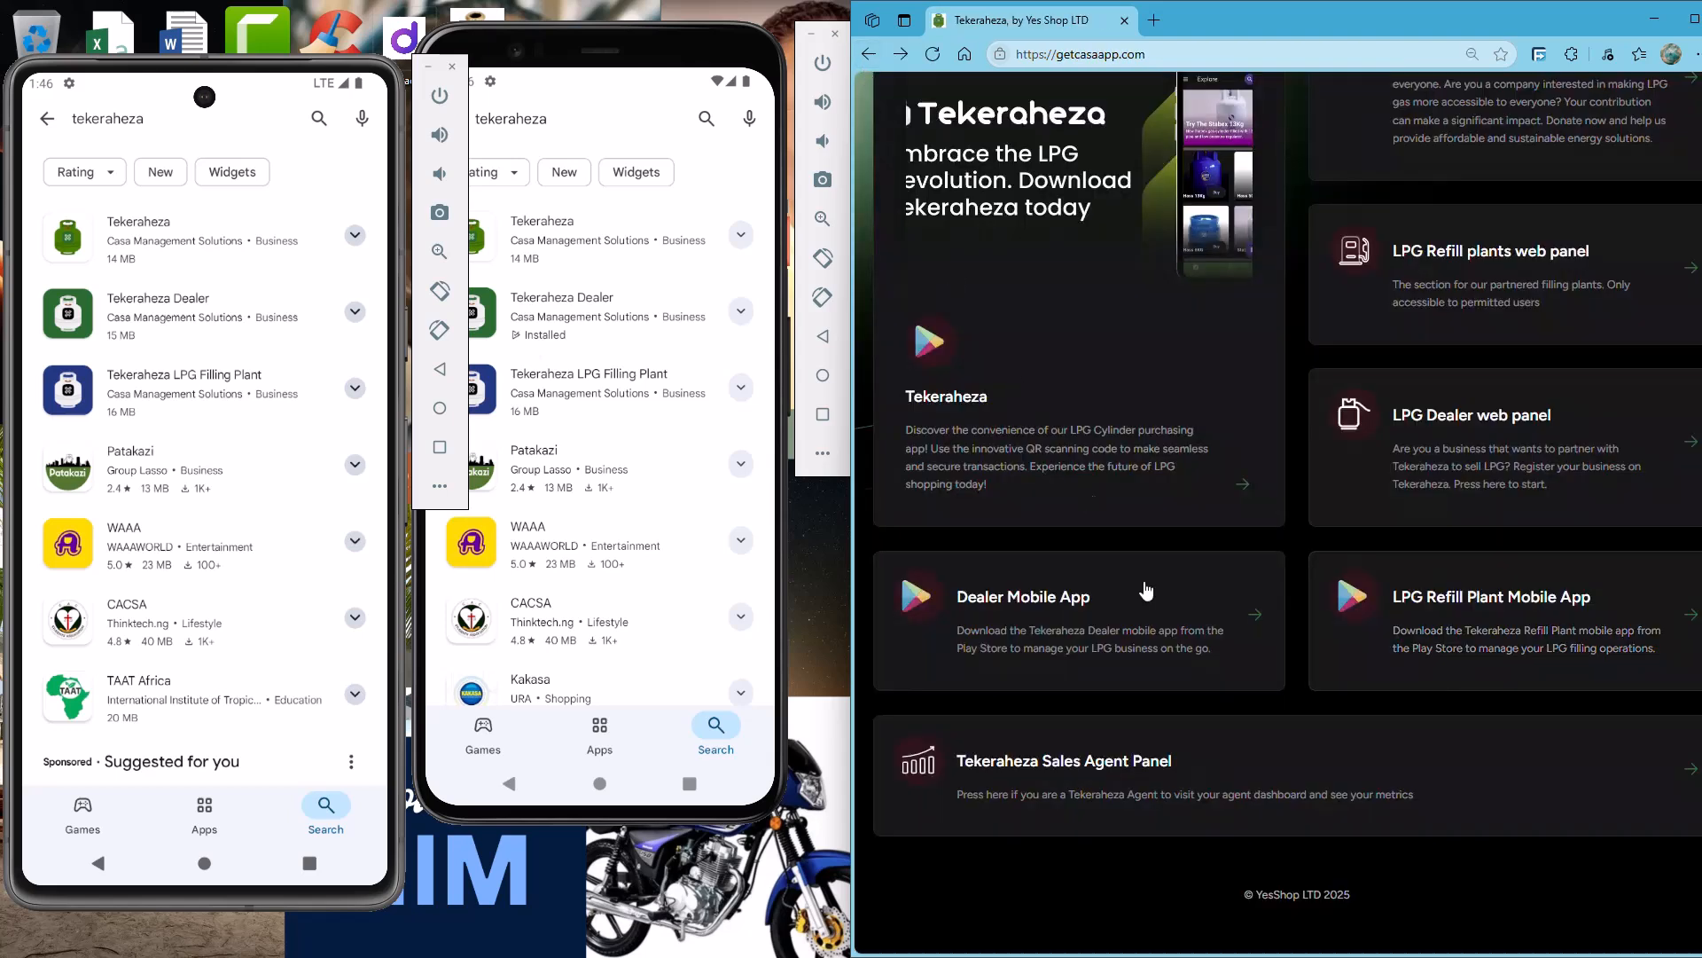
Step: Try to open the Tekeraheza Sales Agent Panel, return to the homepage, and fit the browser window fully on screen
{"action": "left_click", "coordinate": [1098, 782]}
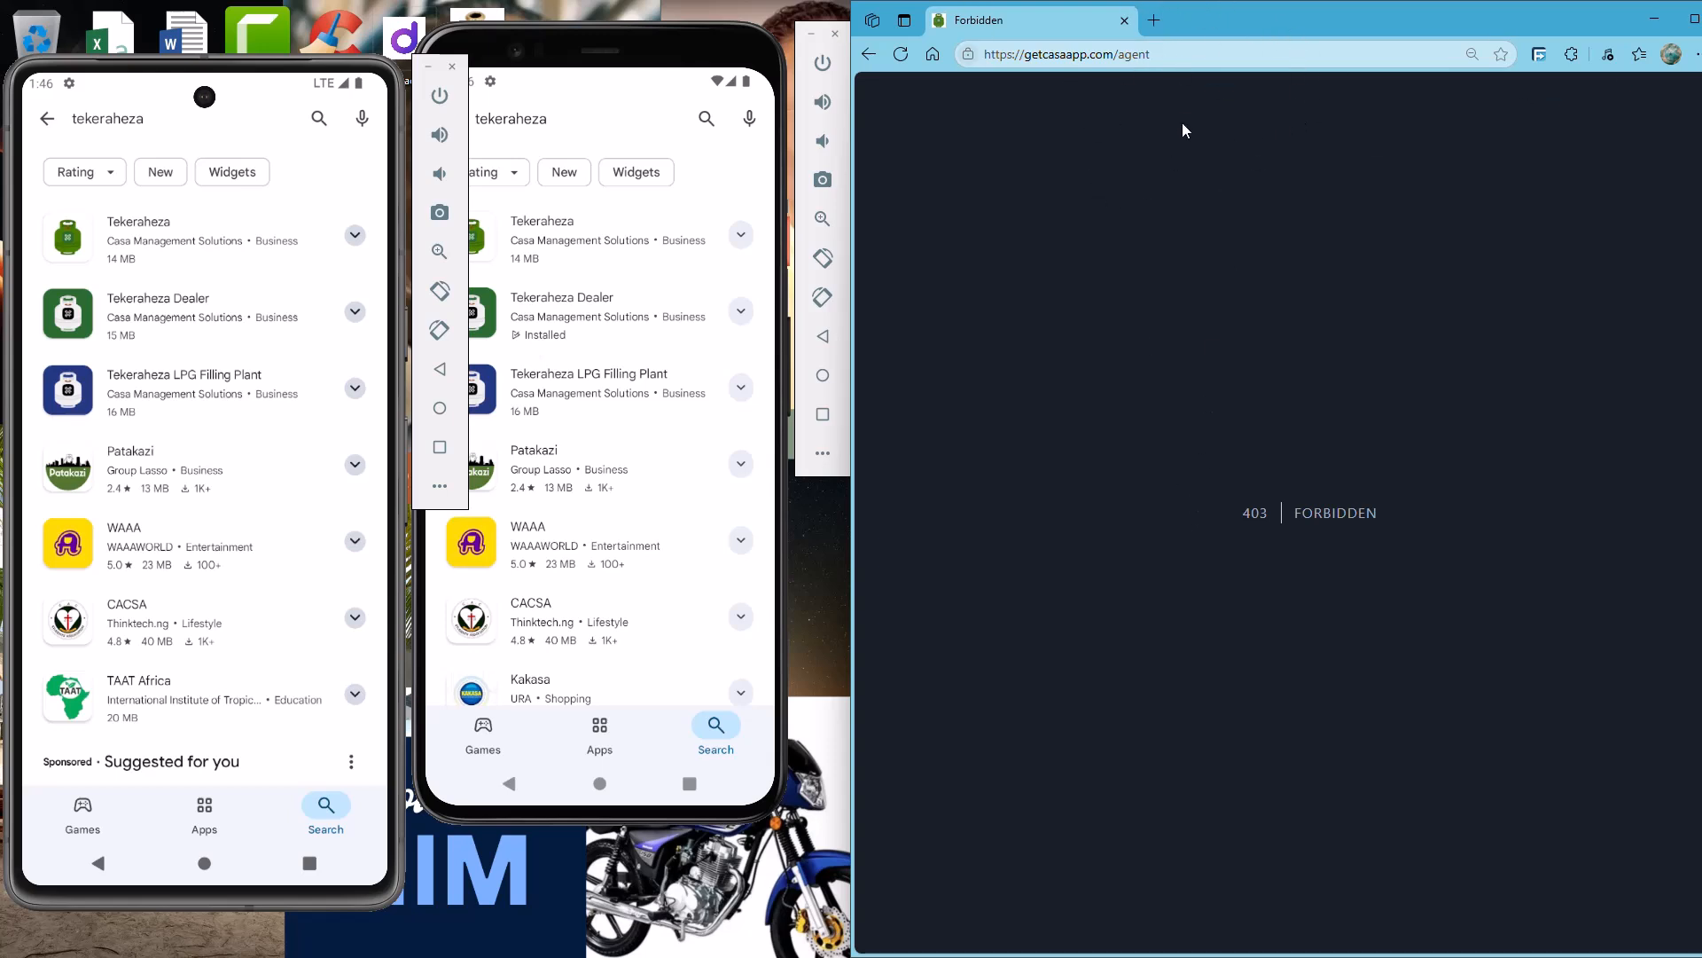
{"action": "left_click", "coordinate": [866, 62]}
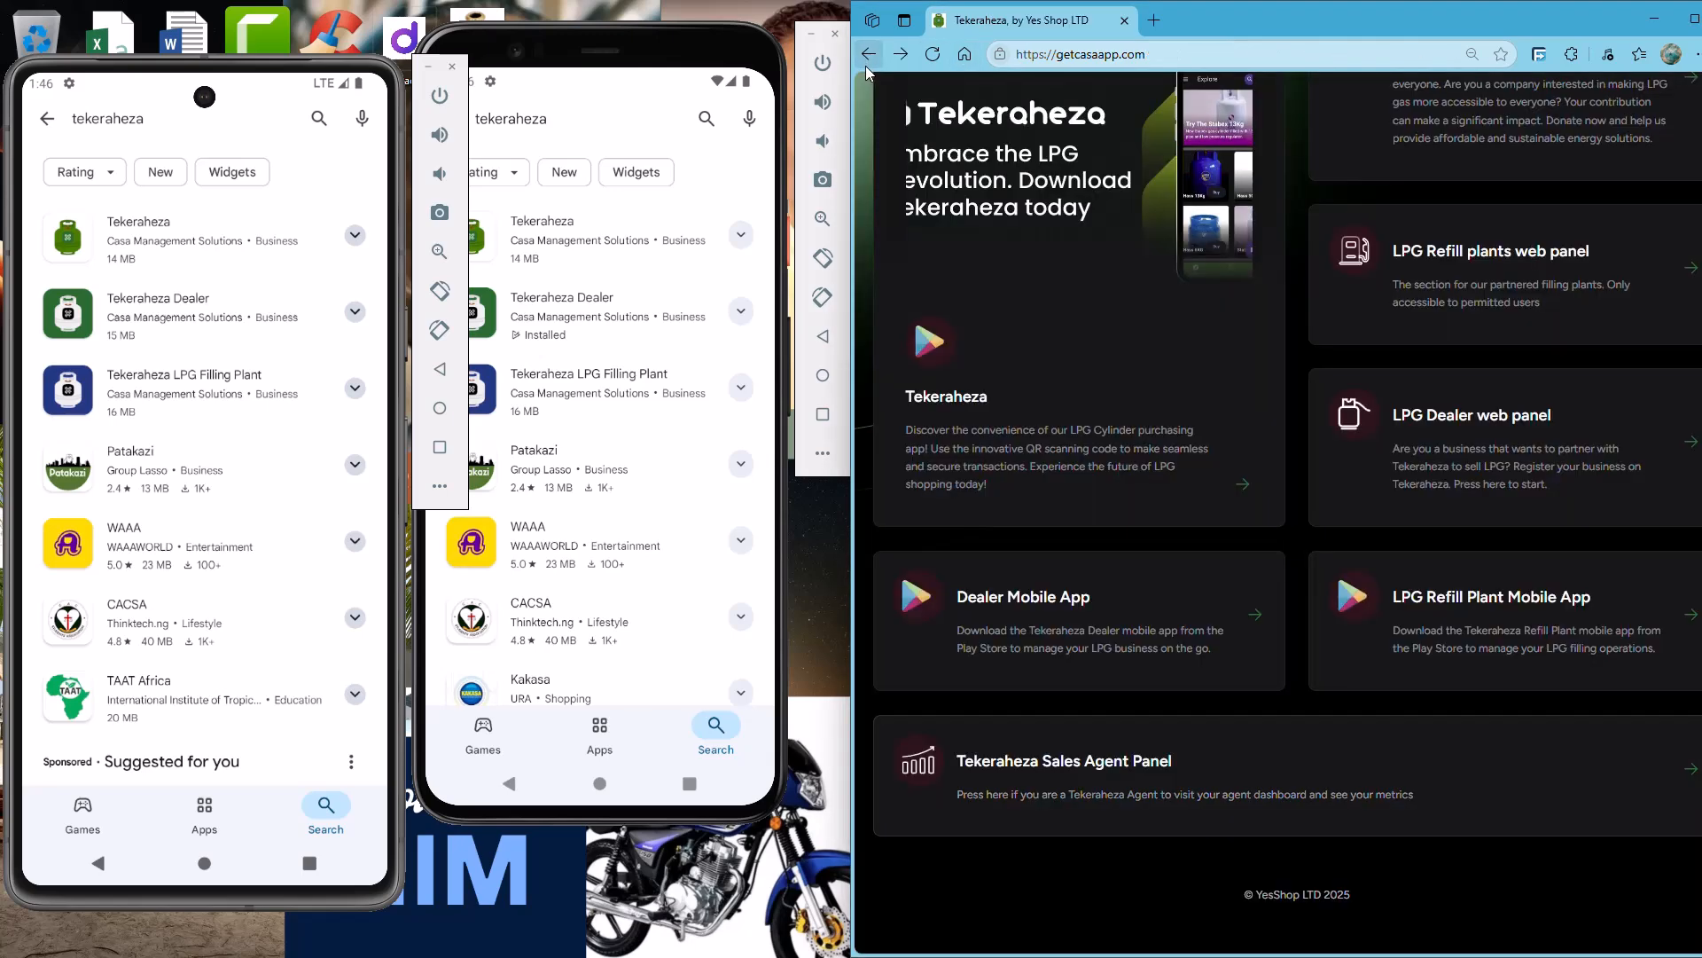
{"action": "left_click_drag", "start_coordinate": [1518, 14], "coordinate": [1460, 14]}
{"action": "scroll", "coordinate": [1384, 450], "scroll_direction": "up", "scroll_amount": 2}
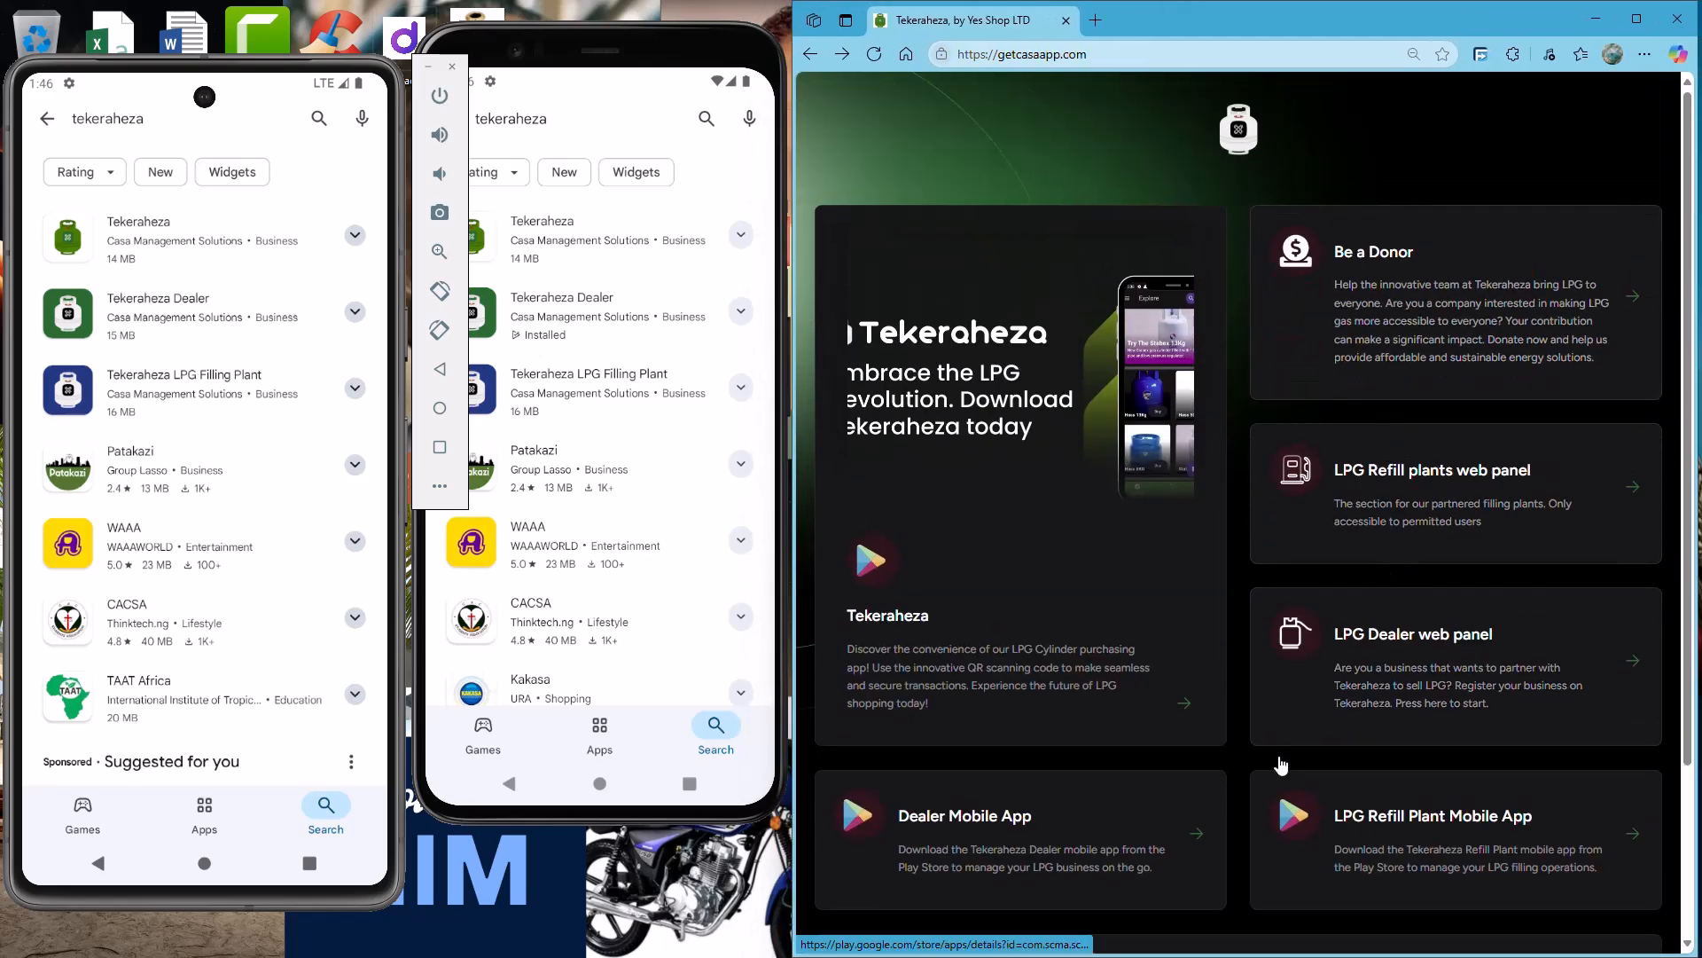
{"action": "scroll", "coordinate": [1392, 543], "scroll_direction": "down", "scroll_amount": 2}
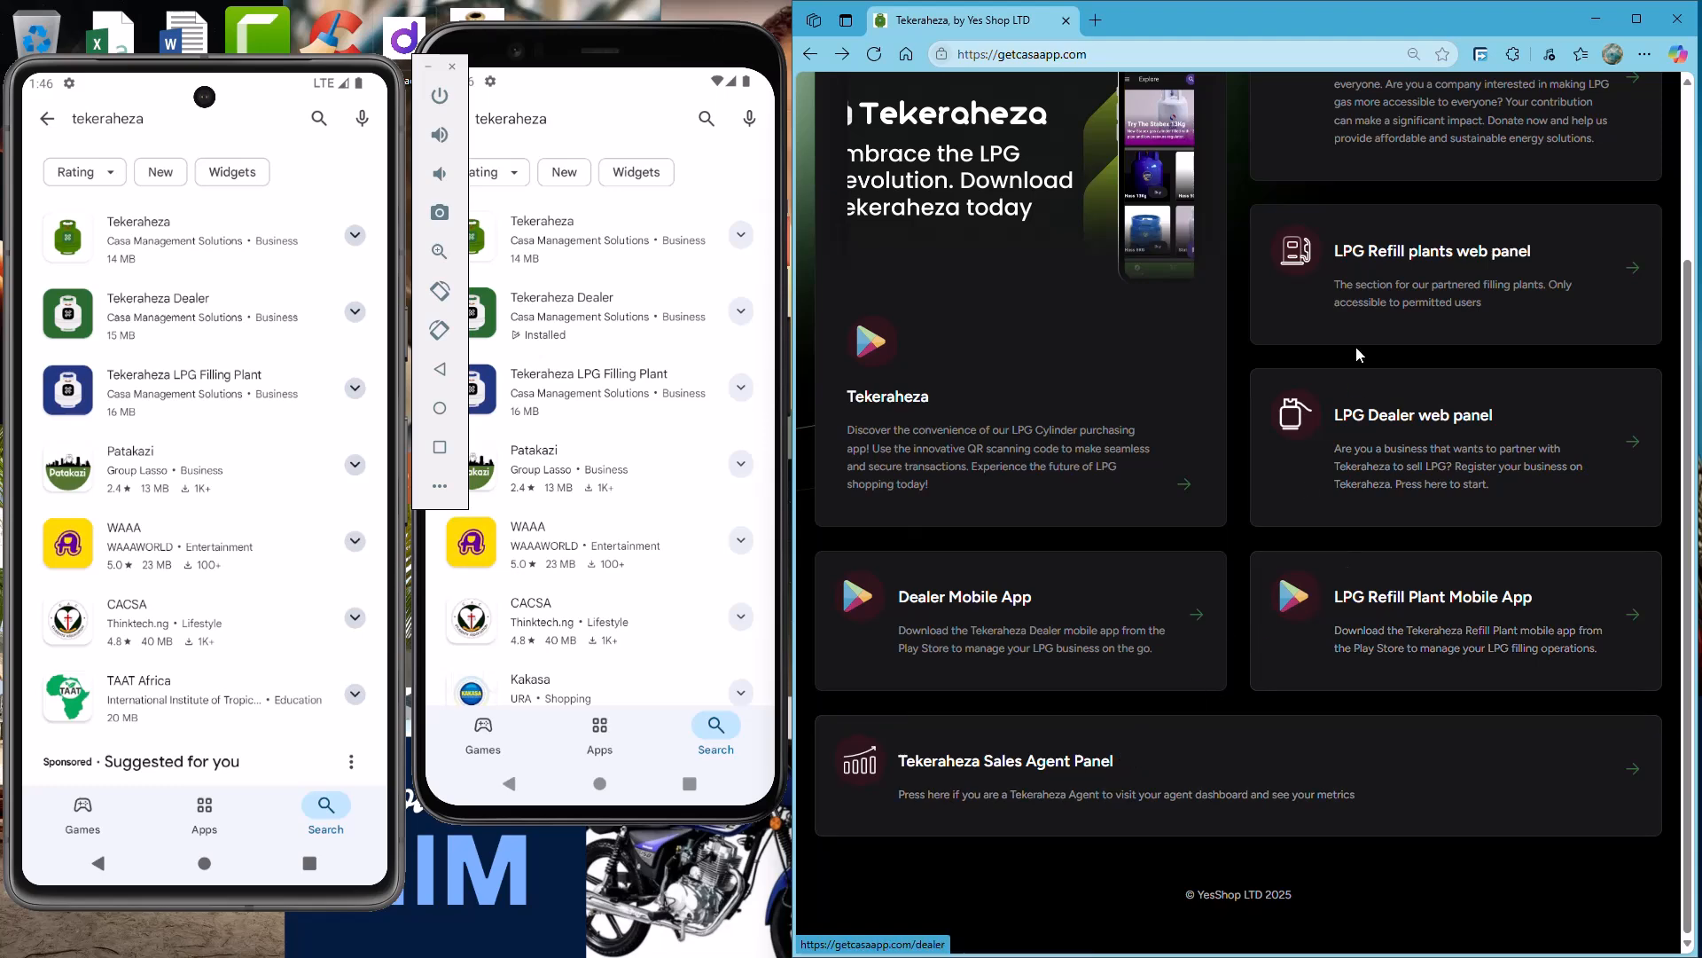
{"action": "scroll", "coordinate": [1356, 347], "scroll_direction": "up", "scroll_amount": 3}
Step: Open the Be a Donor section, sign out of the current account, and sign back in with the saved credentials
{"action": "left_click", "coordinate": [1365, 308]}
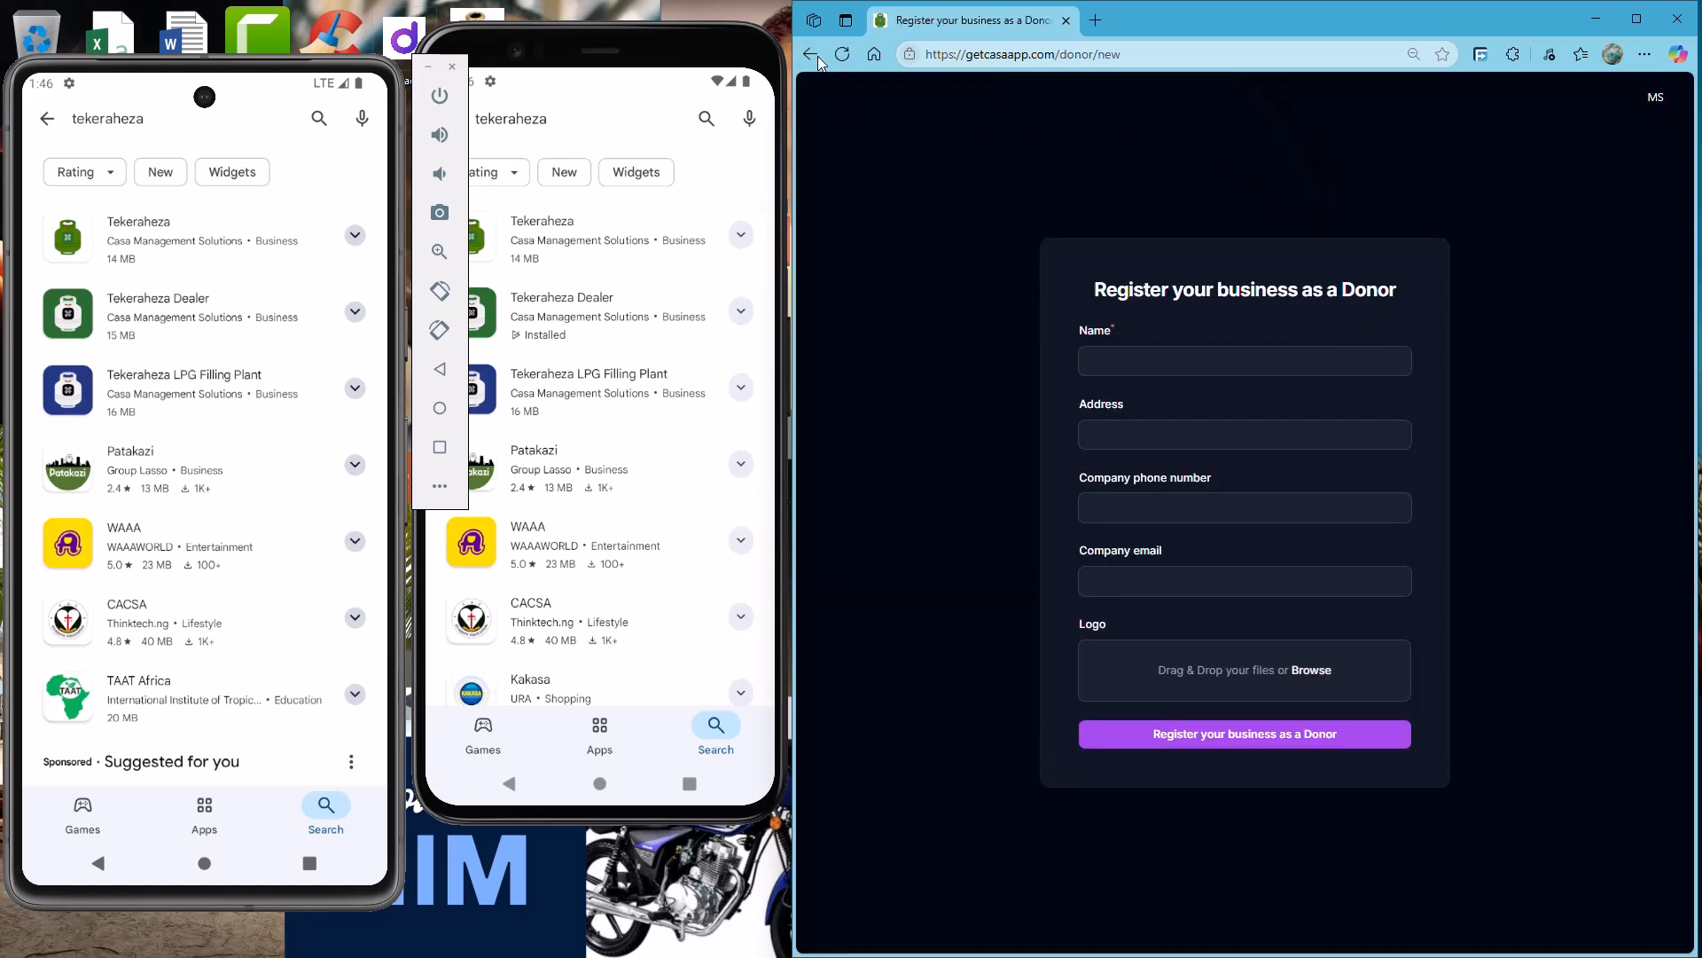
{"action": "left_click", "coordinate": [1656, 99]}
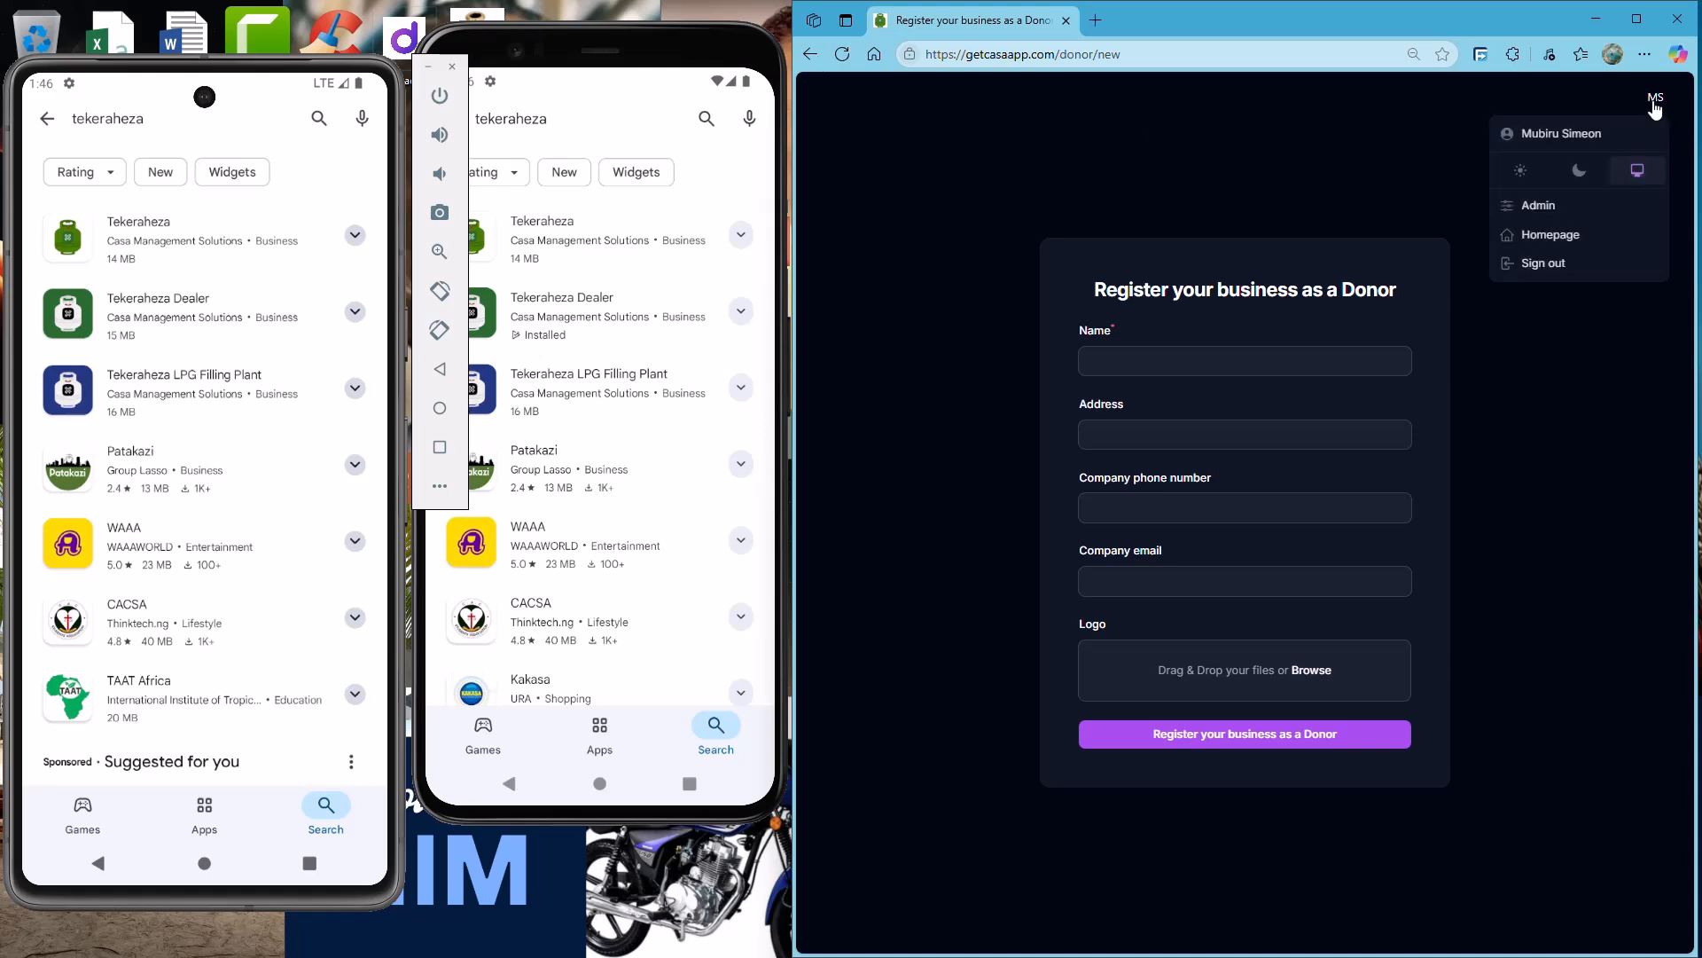
{"action": "left_click", "coordinate": [1556, 271]}
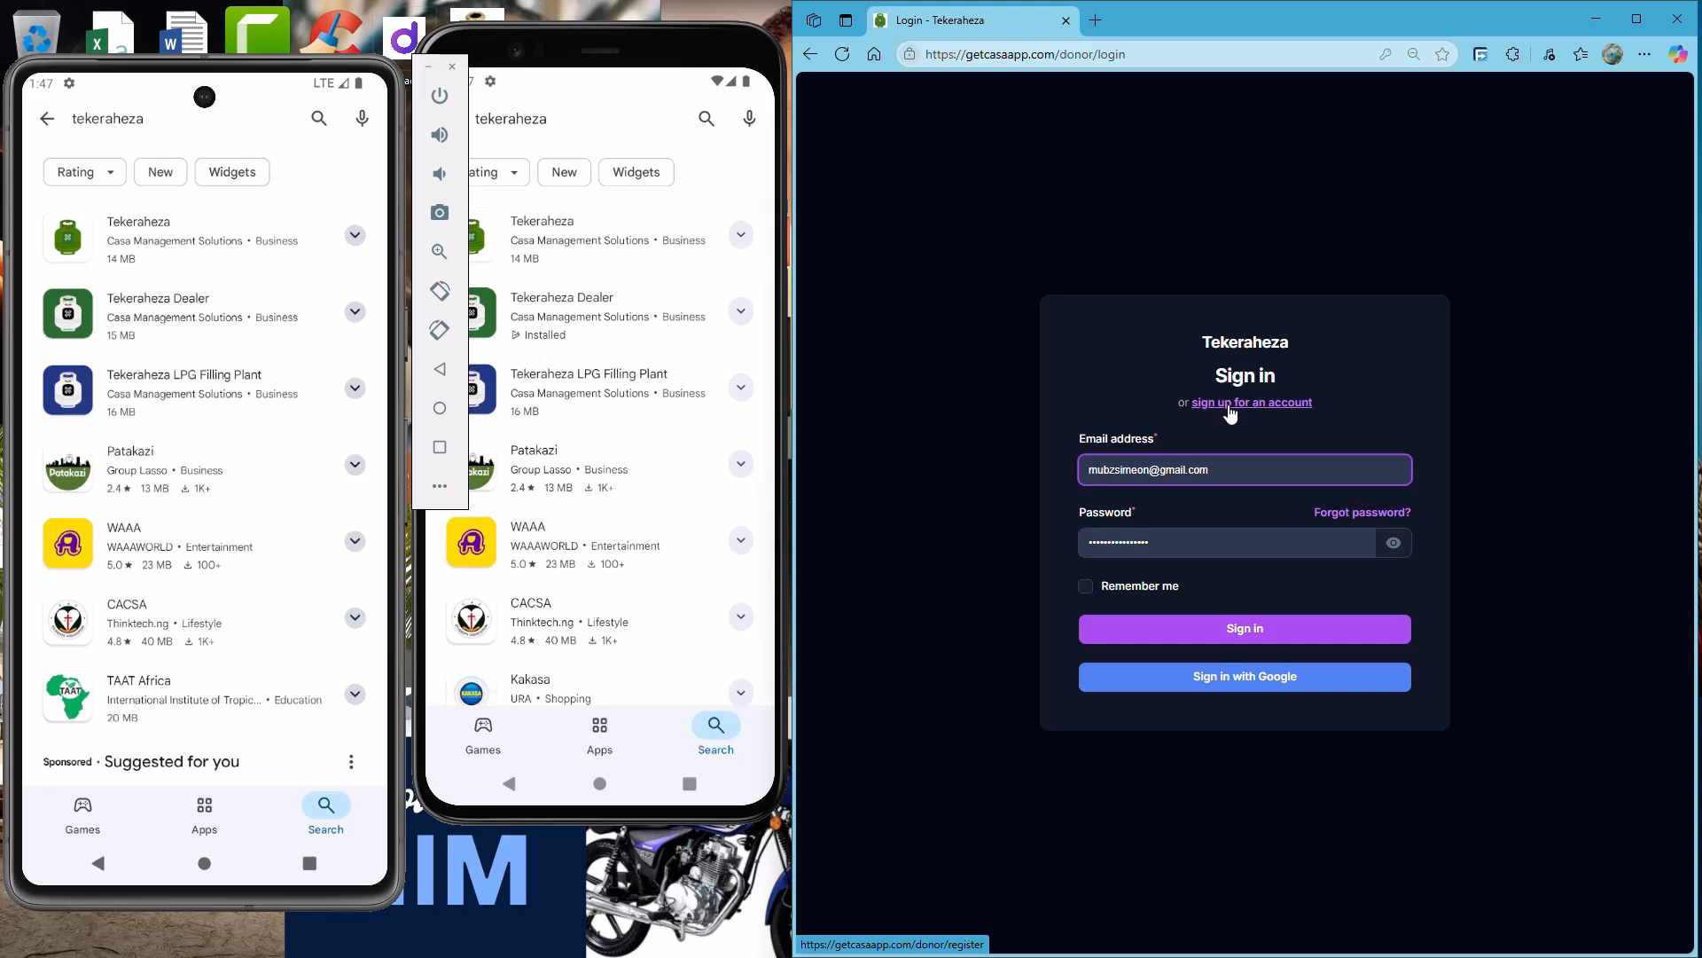
{"action": "left_click", "coordinate": [1207, 630]}
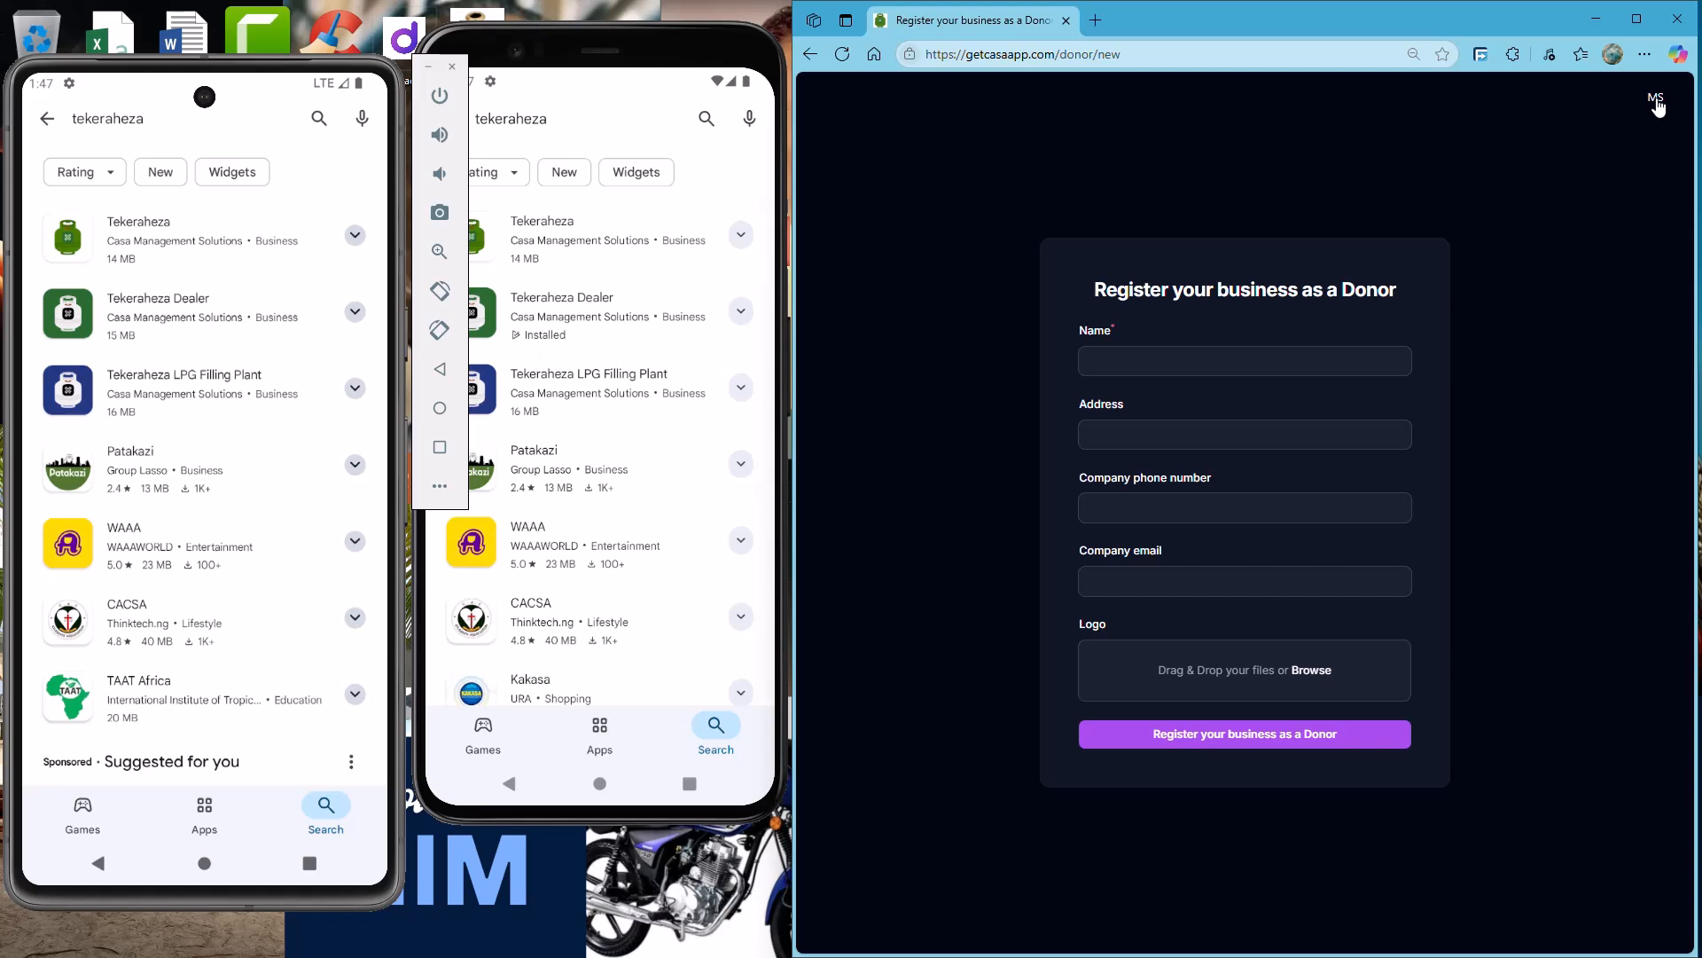
Step: Switch the donor registration page to the light theme
{"action": "left_click", "coordinate": [1656, 99]}
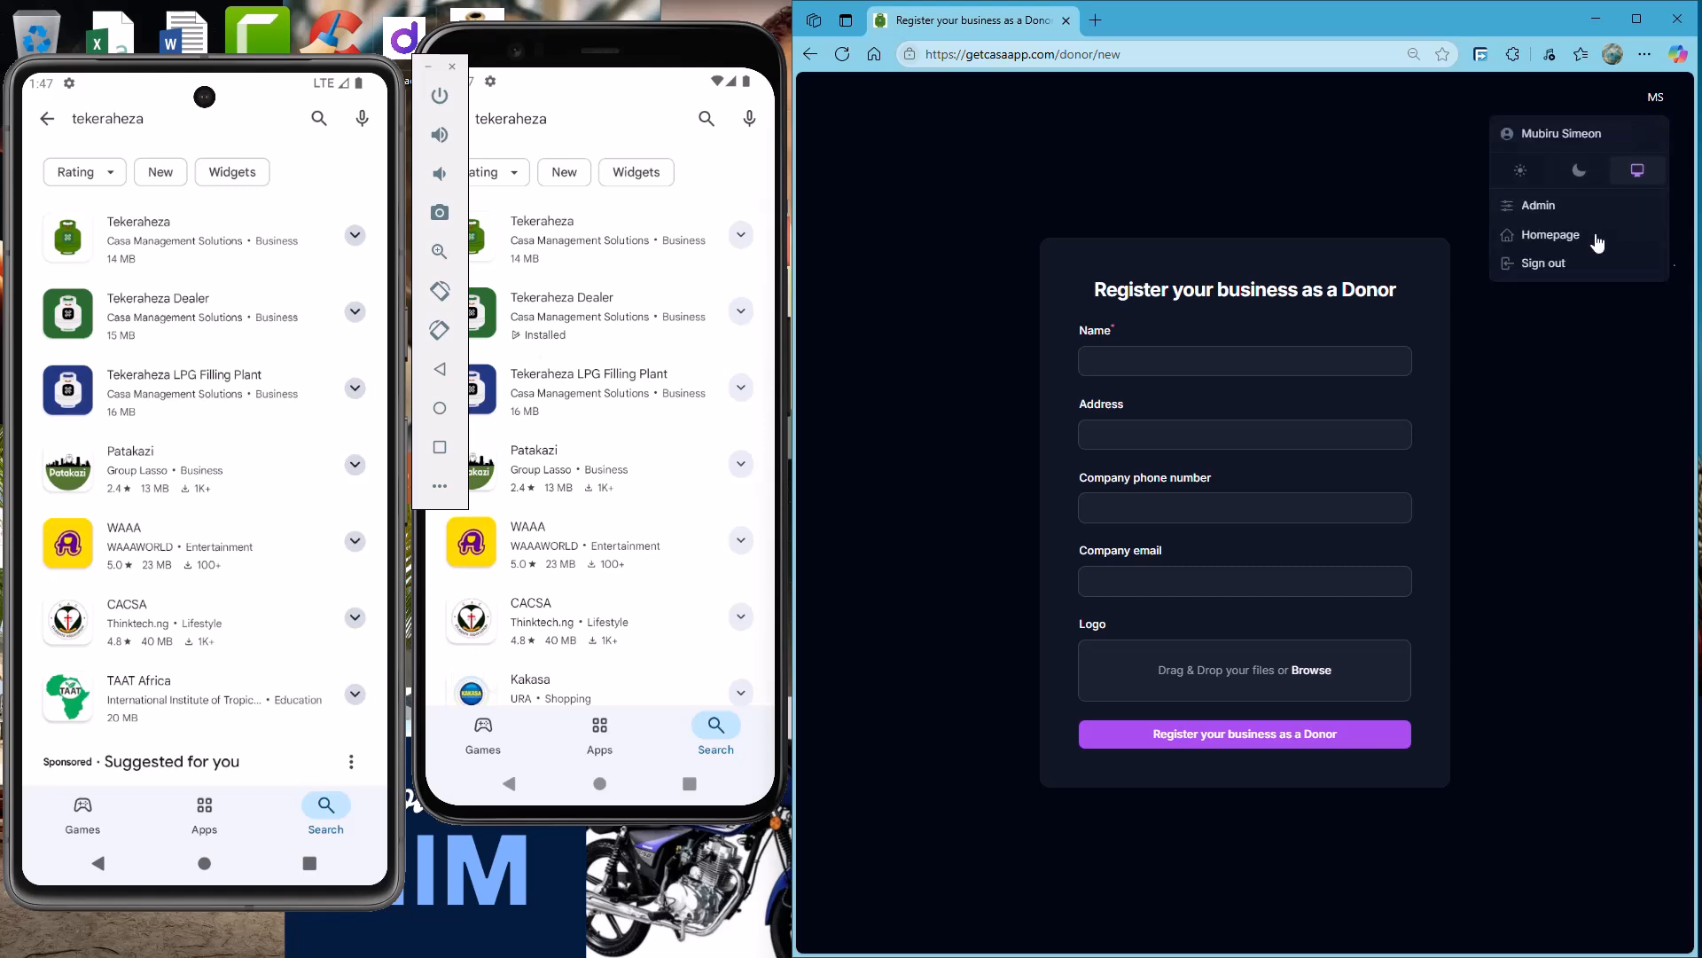
{"action": "left_click", "coordinate": [1656, 101]}
{"action": "left_click", "coordinate": [1656, 101]}
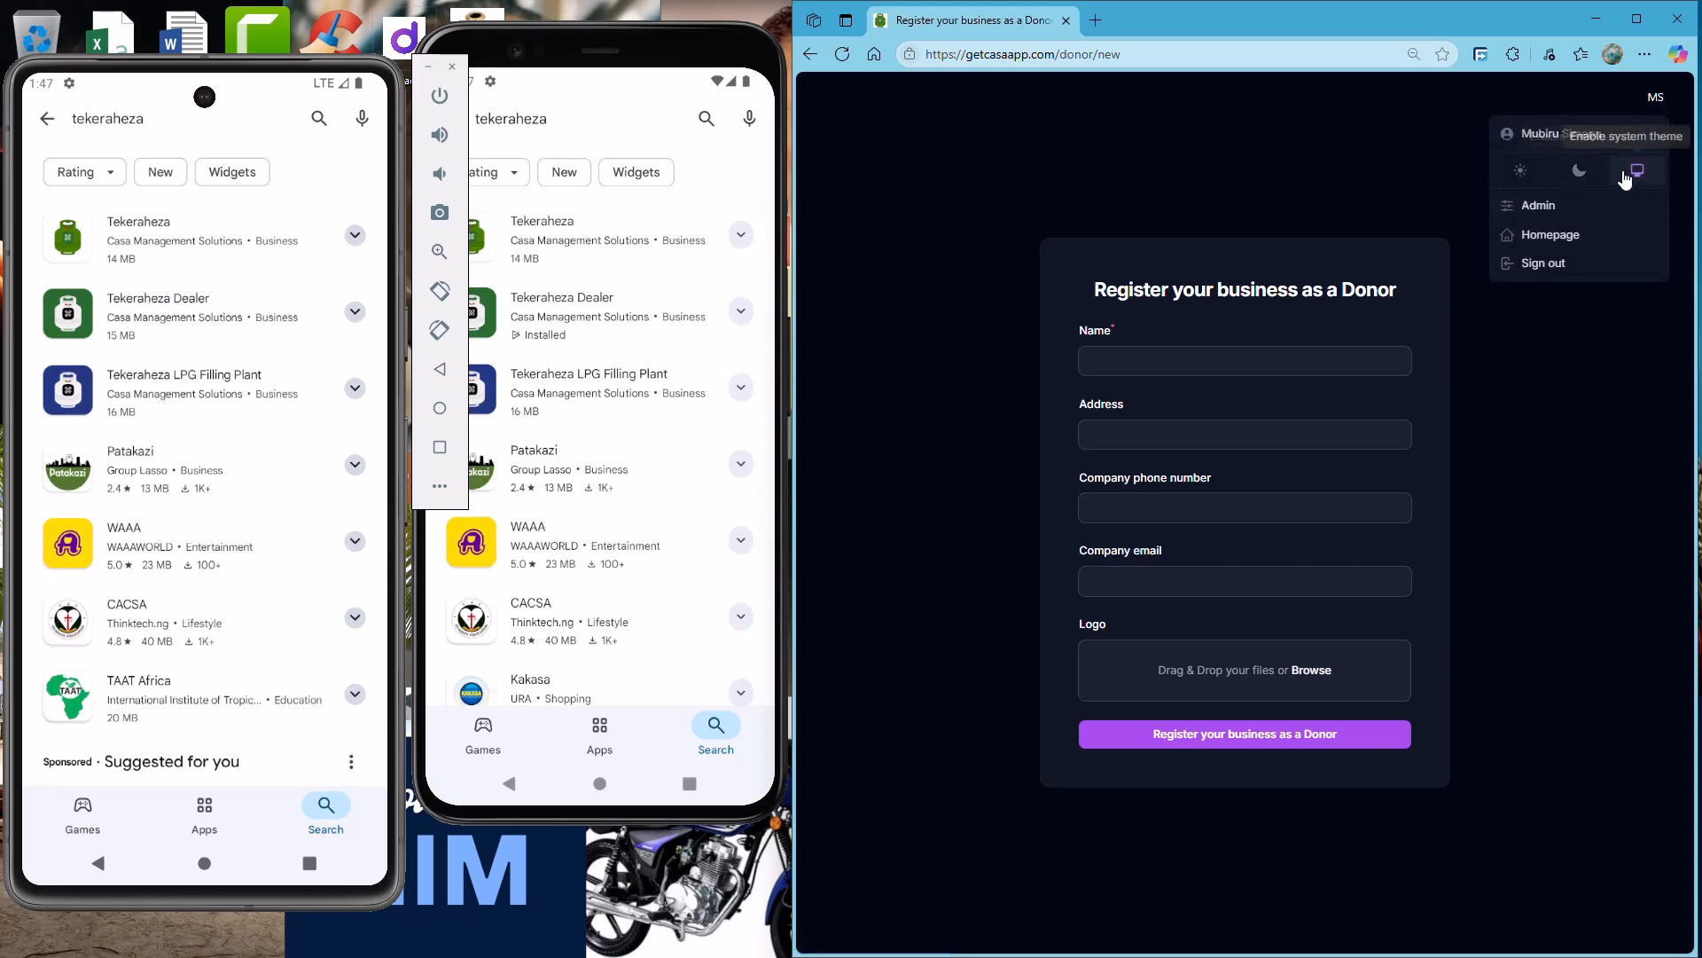
{"action": "left_click", "coordinate": [1576, 173]}
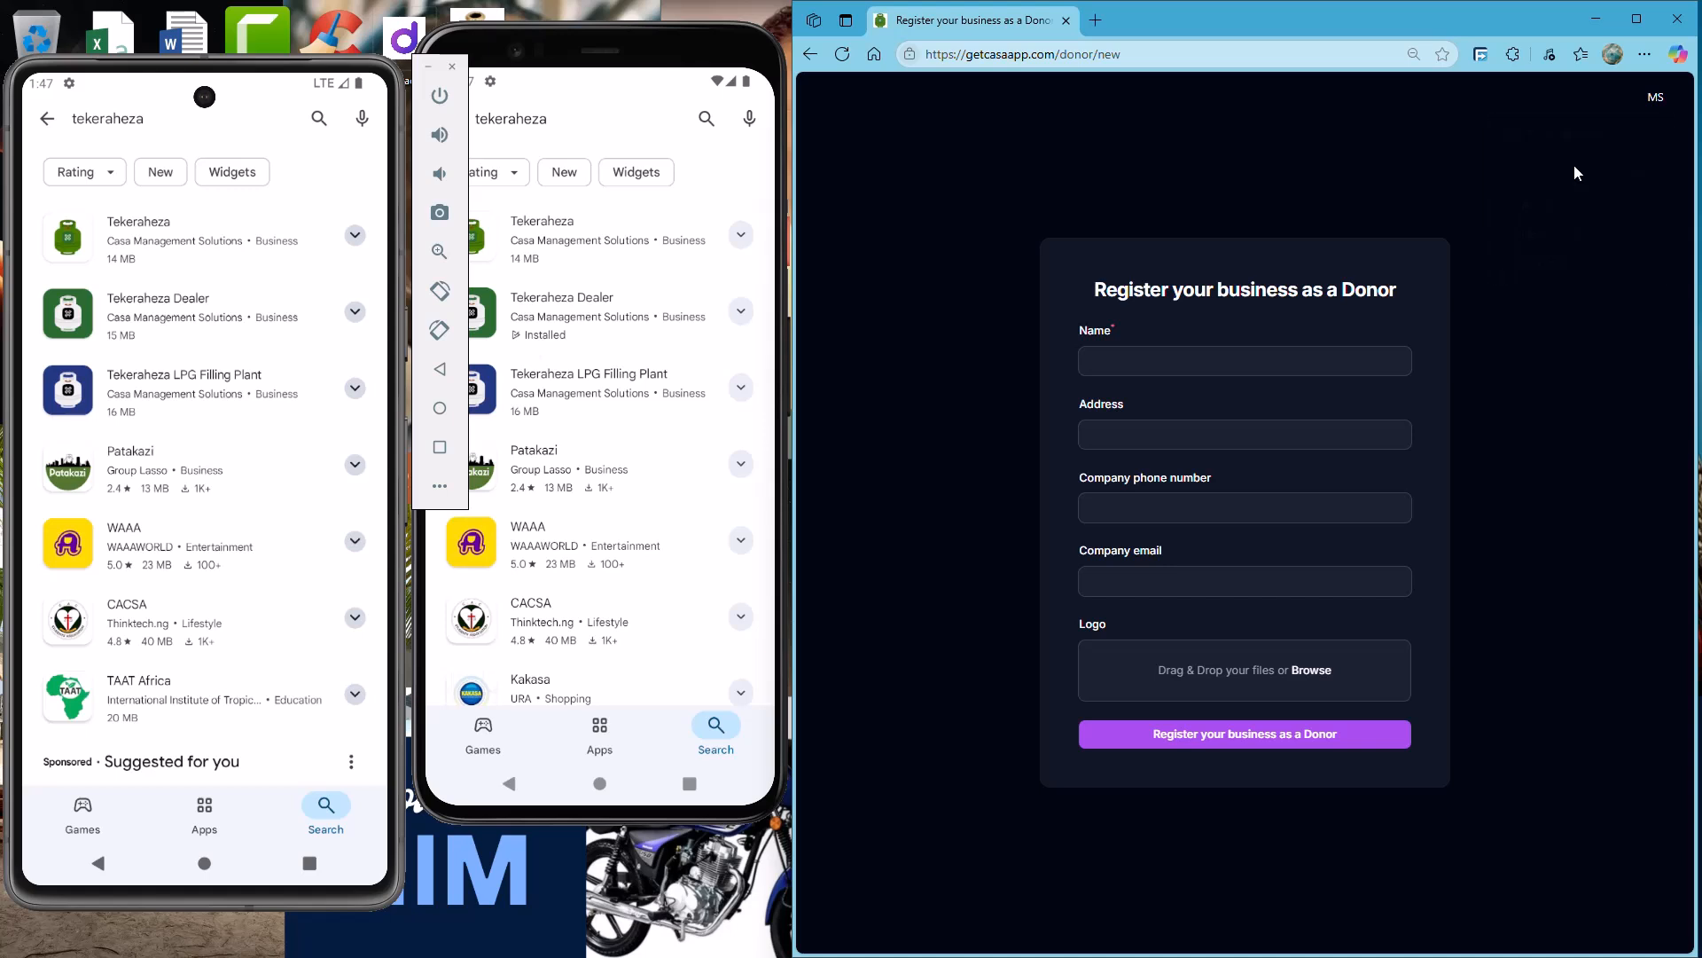
{"action": "left_click", "coordinate": [1656, 99]}
{"action": "left_click", "coordinate": [1529, 170]}
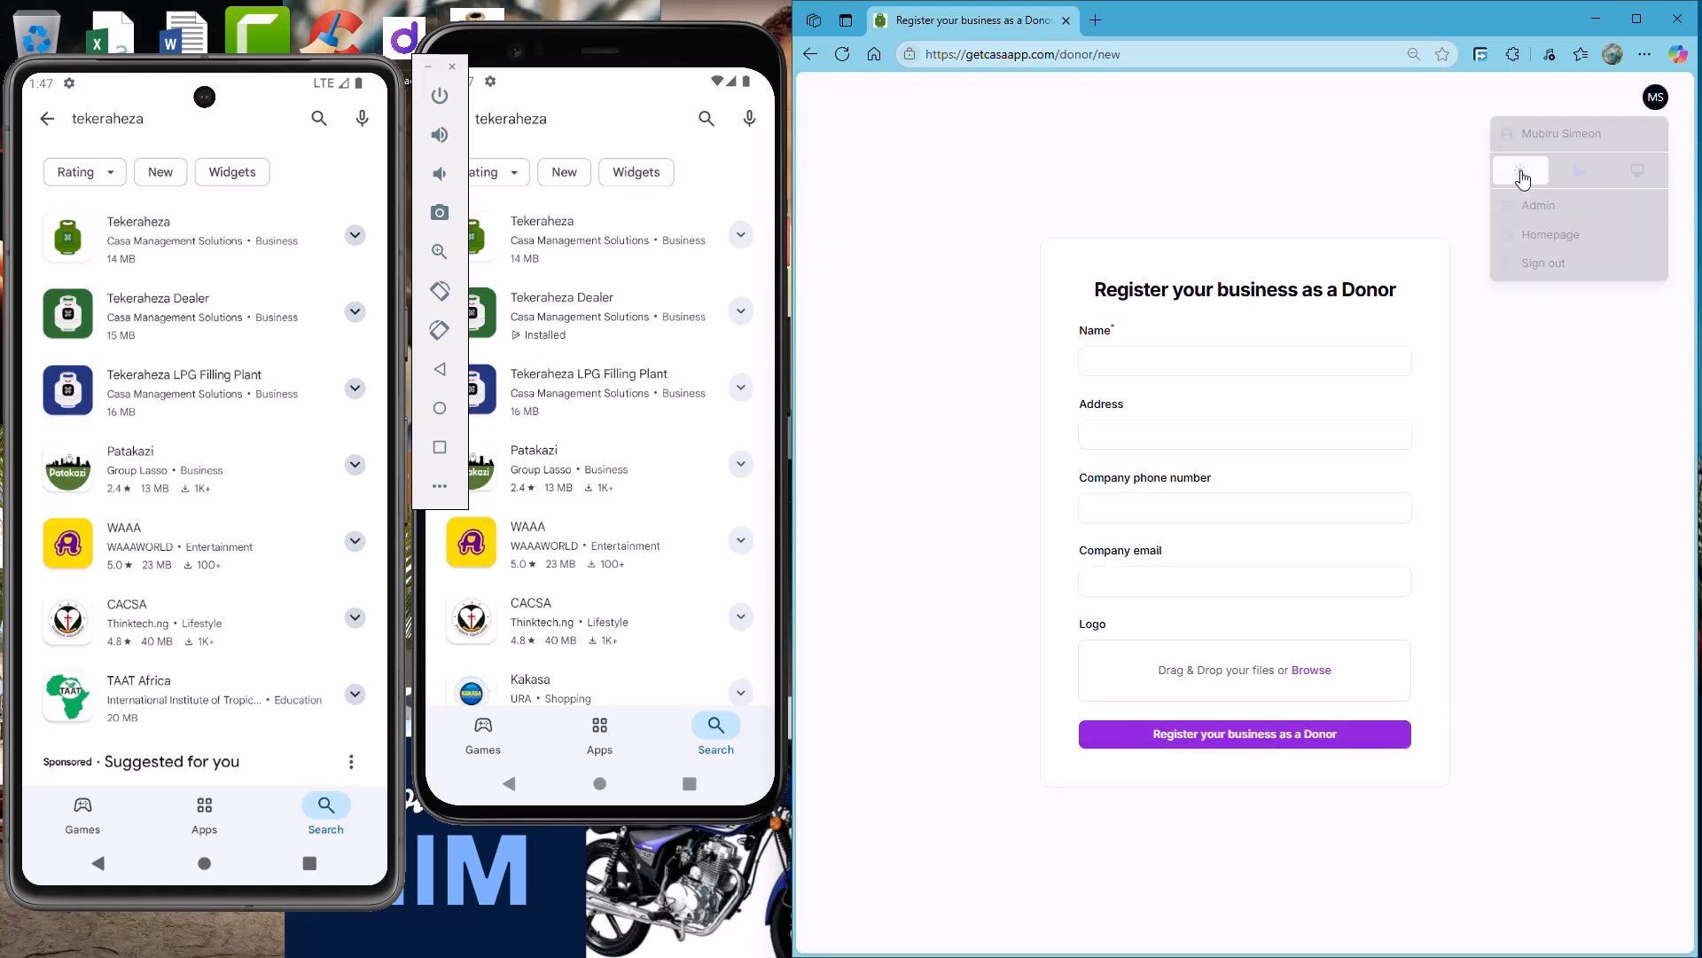
Step: Return to the Tekeraheza homepage from the donor registration page
{"action": "left_click", "coordinate": [1649, 103]}
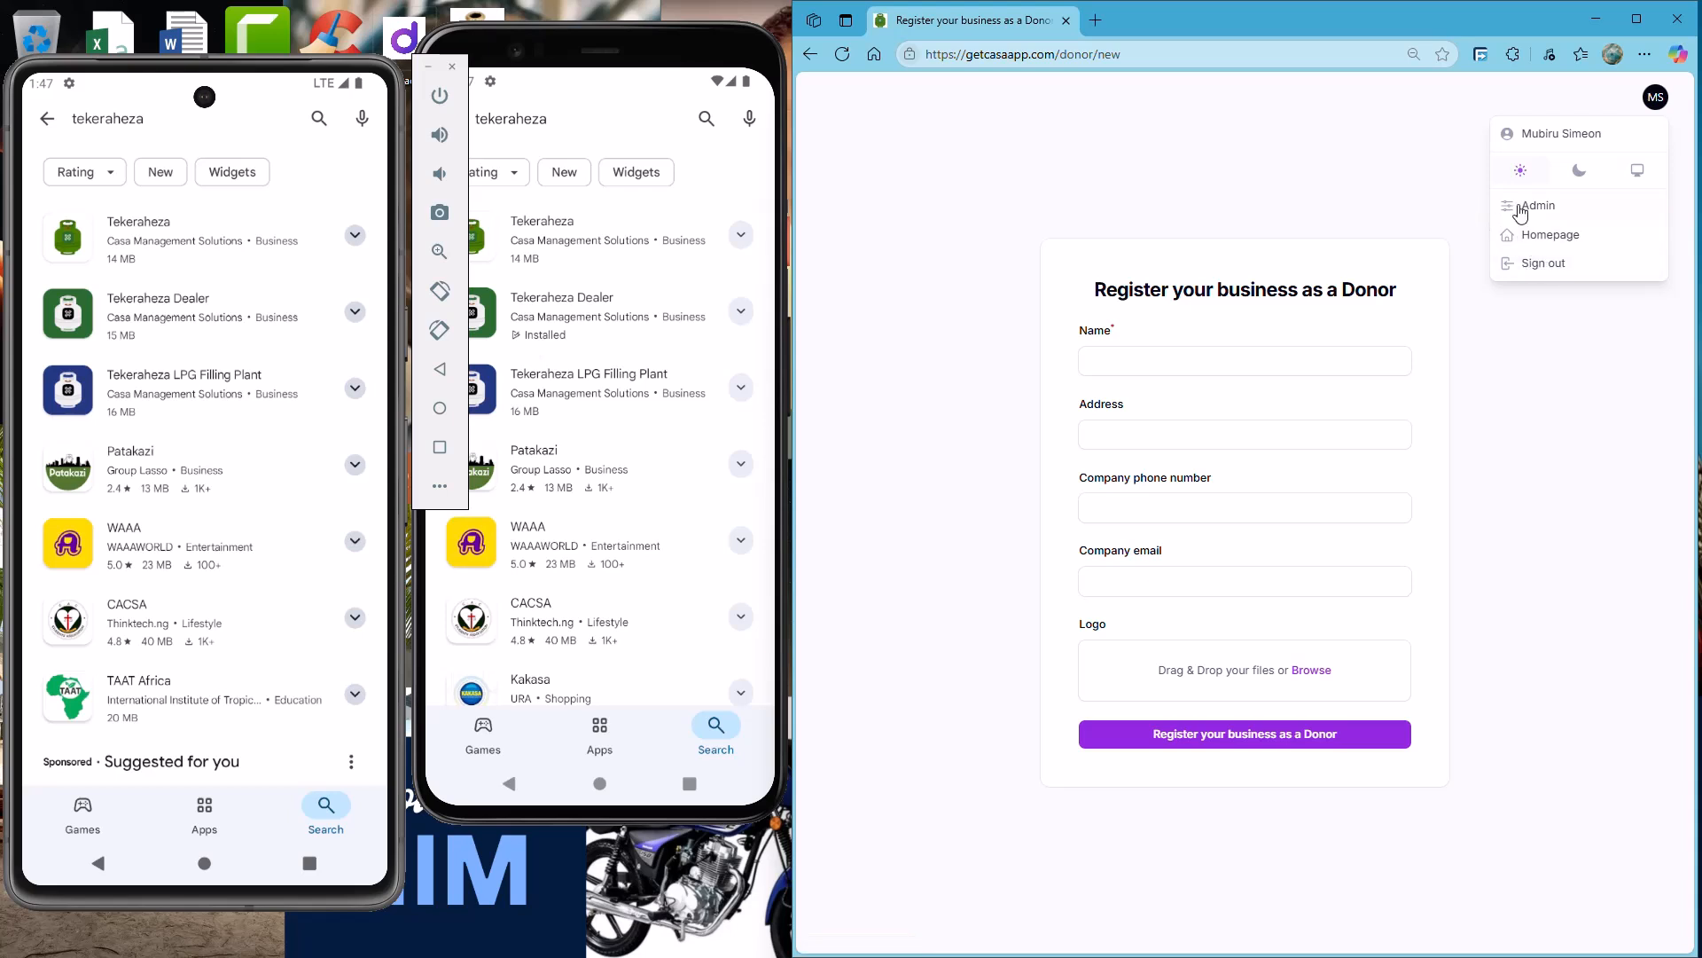
{"action": "left_click", "coordinate": [810, 60]}
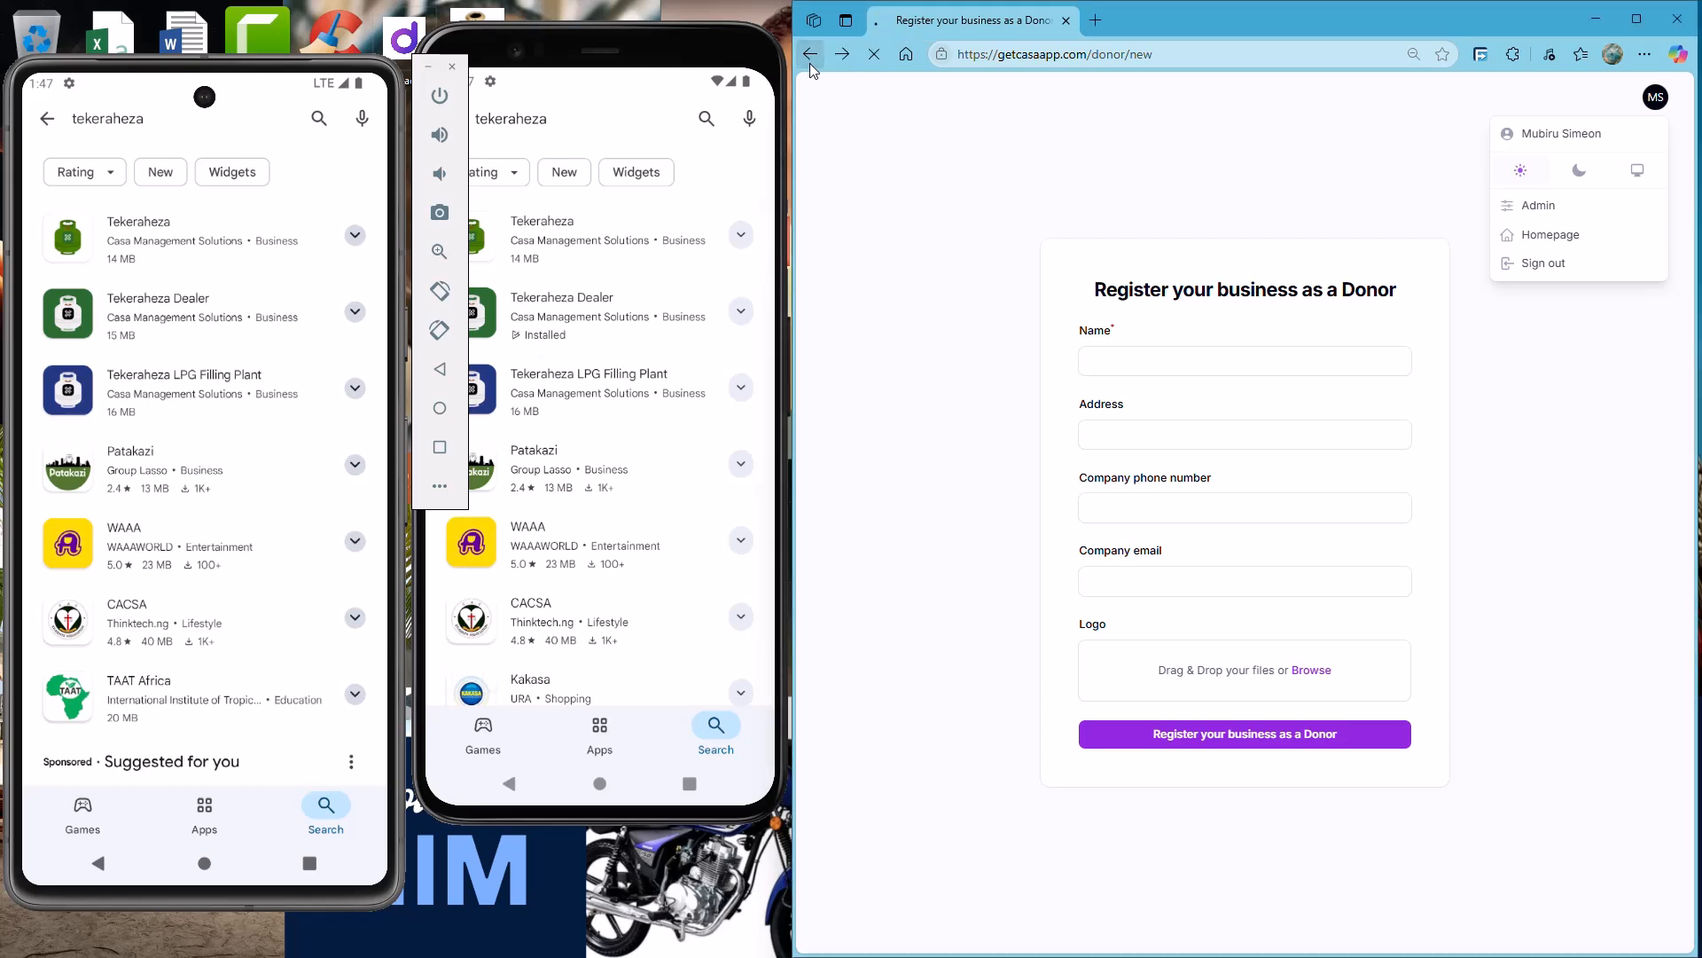
{"action": "left_click", "coordinate": [1650, 100]}
{"action": "left_click", "coordinate": [1552, 235]}
Step: Open the LPG Refill plants web panel, go from there to the Admin dashboard, and widen the browser window
{"action": "scroll", "coordinate": [1203, 526], "scroll_direction": "down", "scroll_amount": 2}
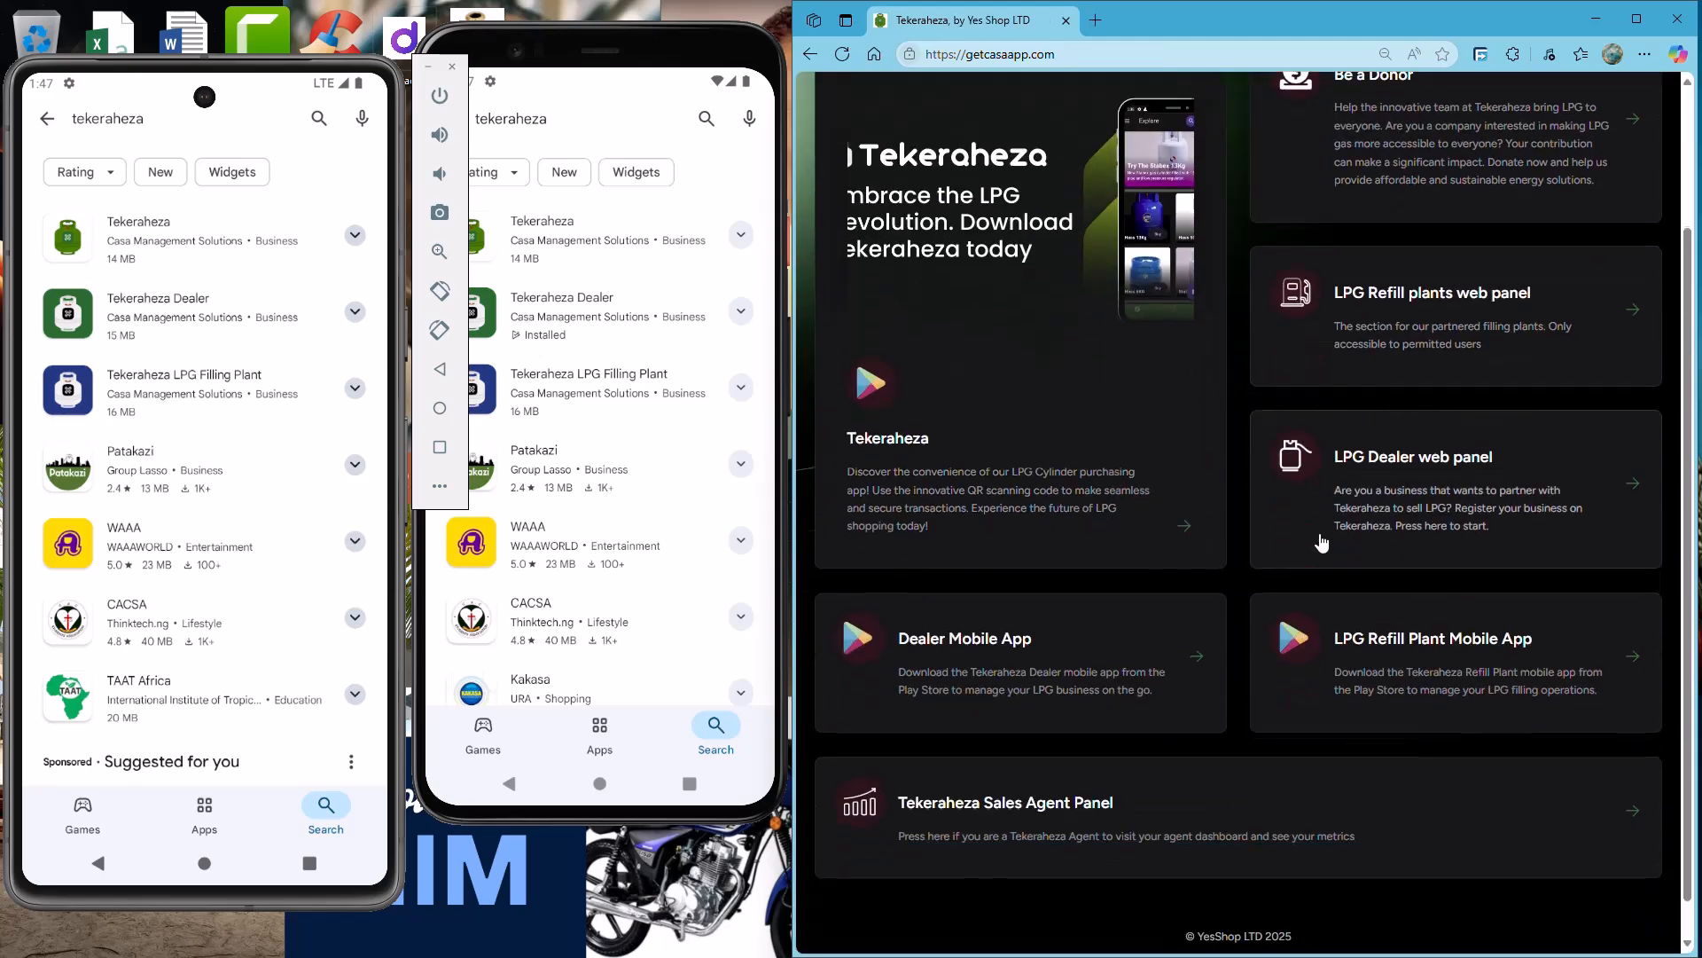
{"action": "left_click", "coordinate": [1458, 312]}
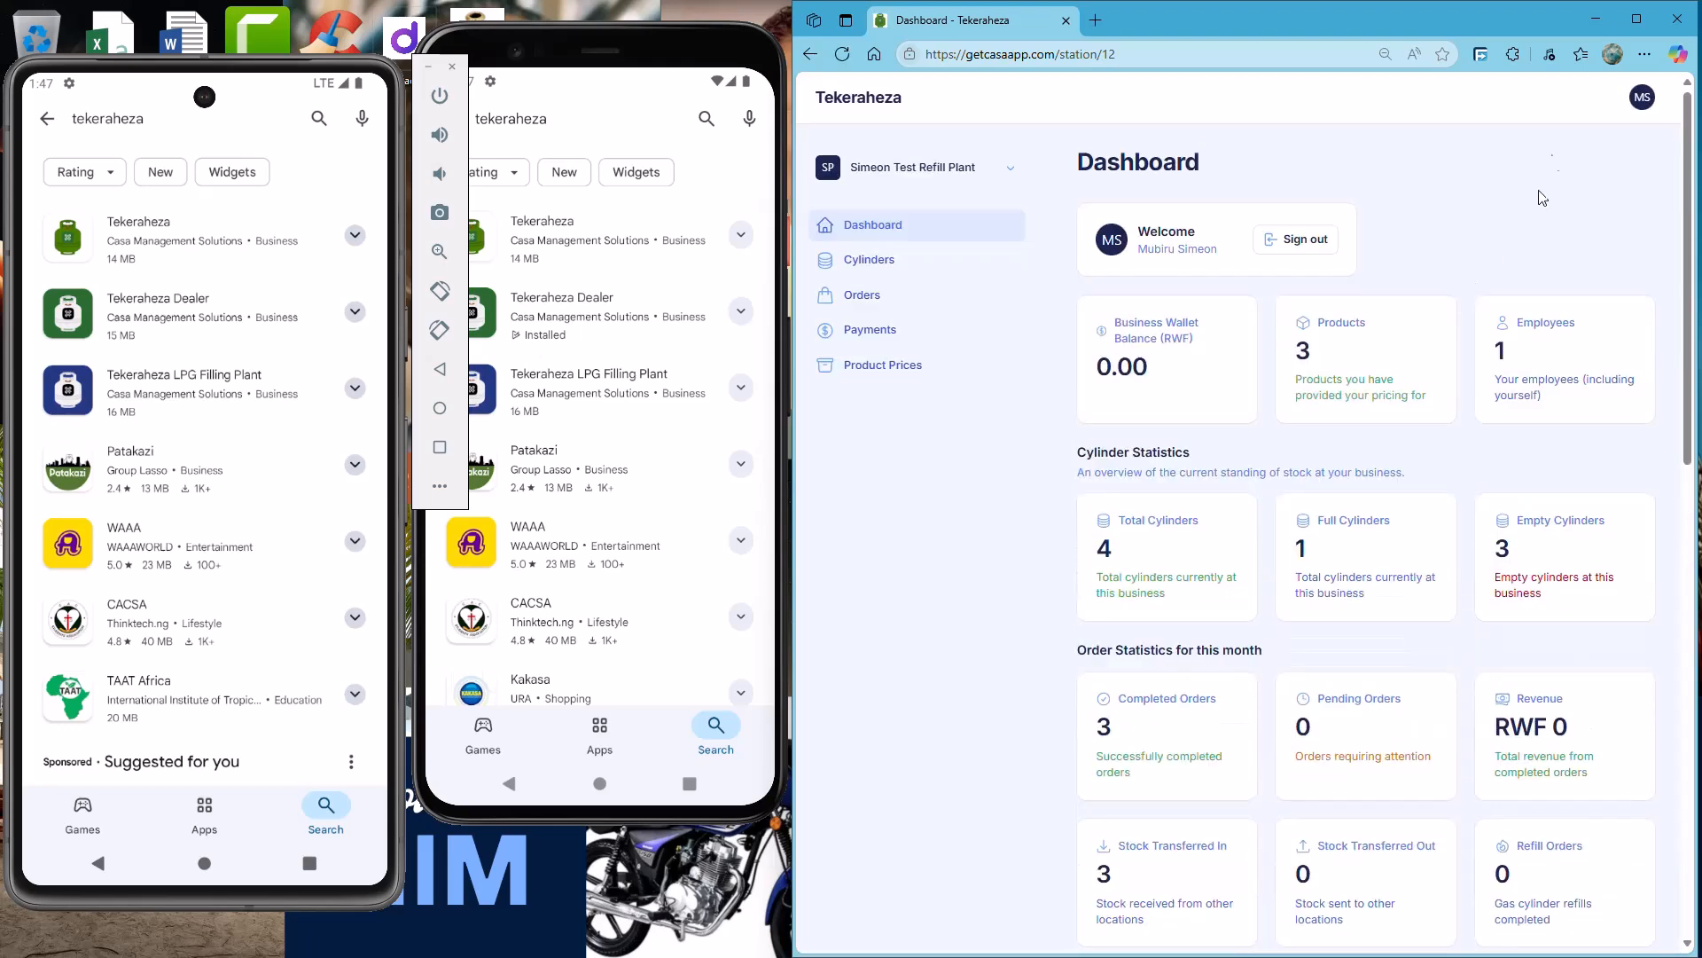
{"action": "left_click", "coordinate": [1642, 97]}
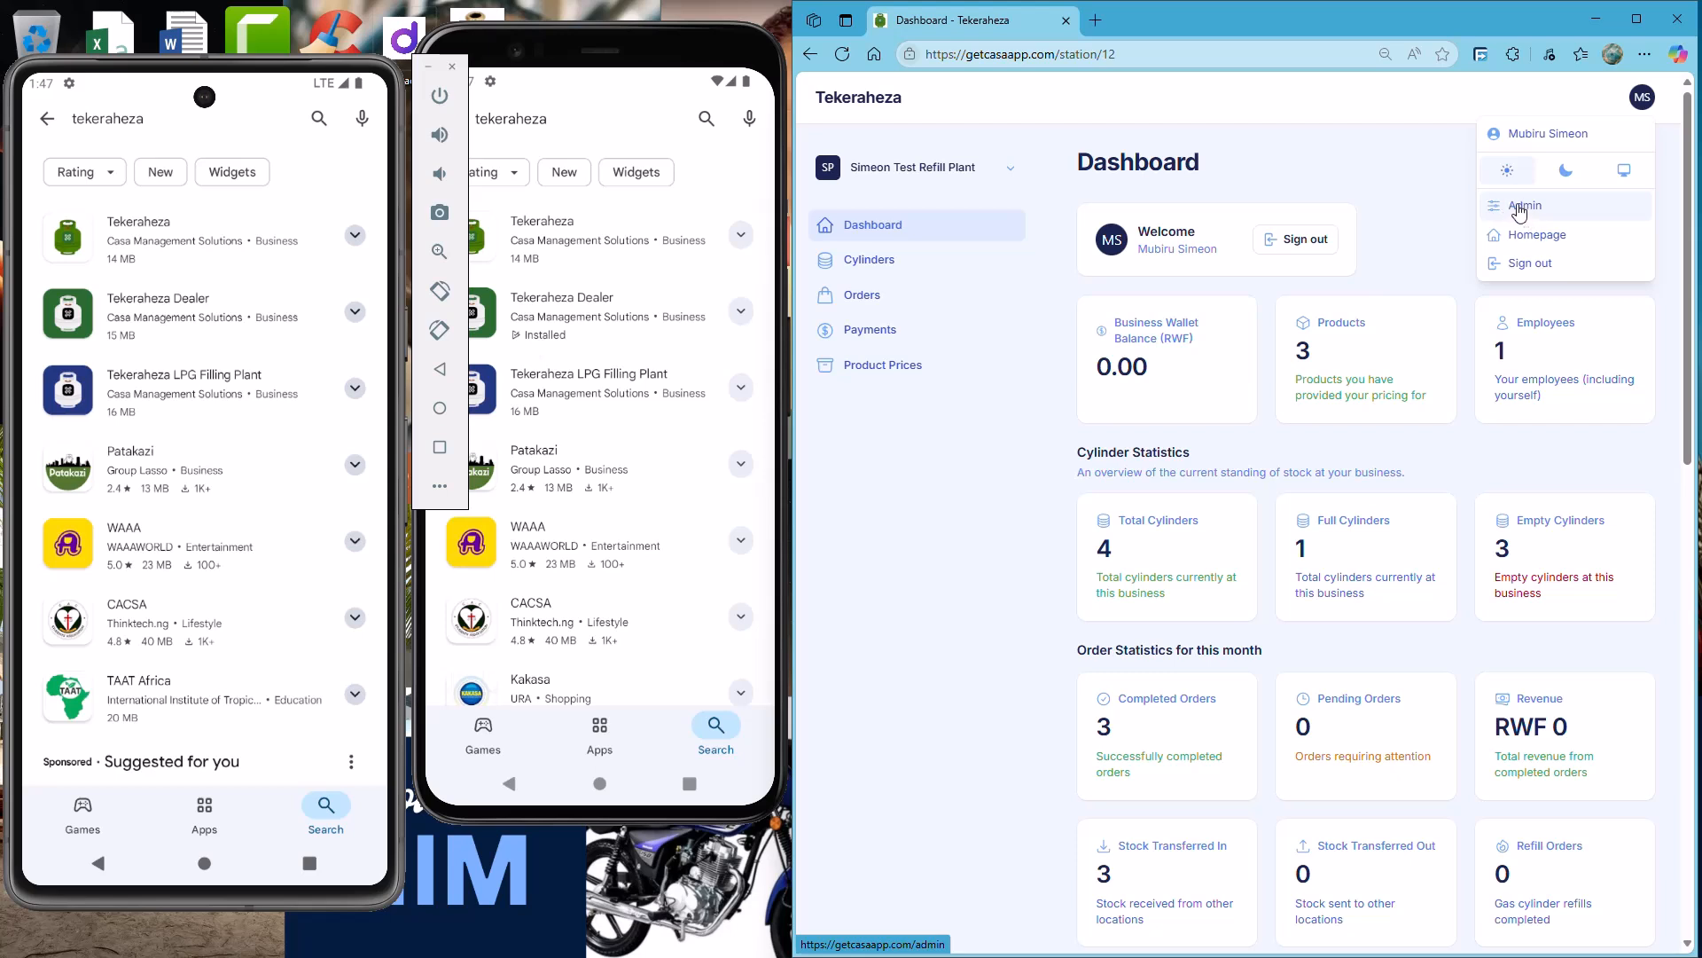
{"action": "left_click", "coordinate": [1520, 211]}
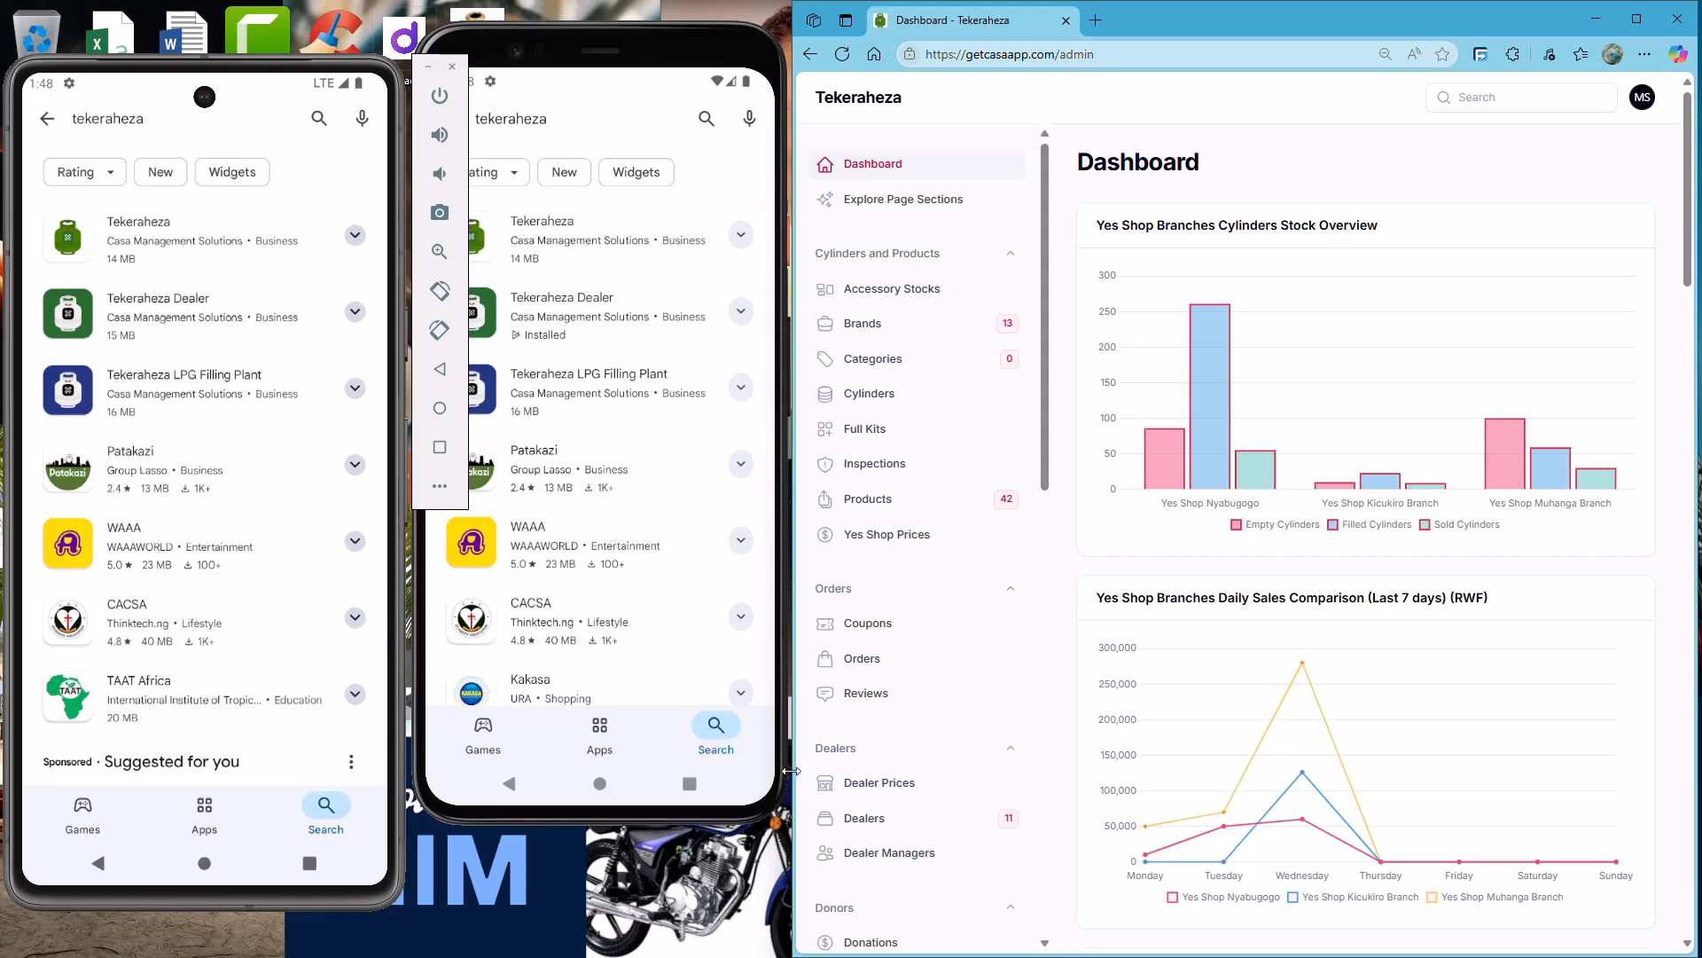
{"action": "left_click_drag", "start_coordinate": [792, 771], "coordinate": [661, 773]}
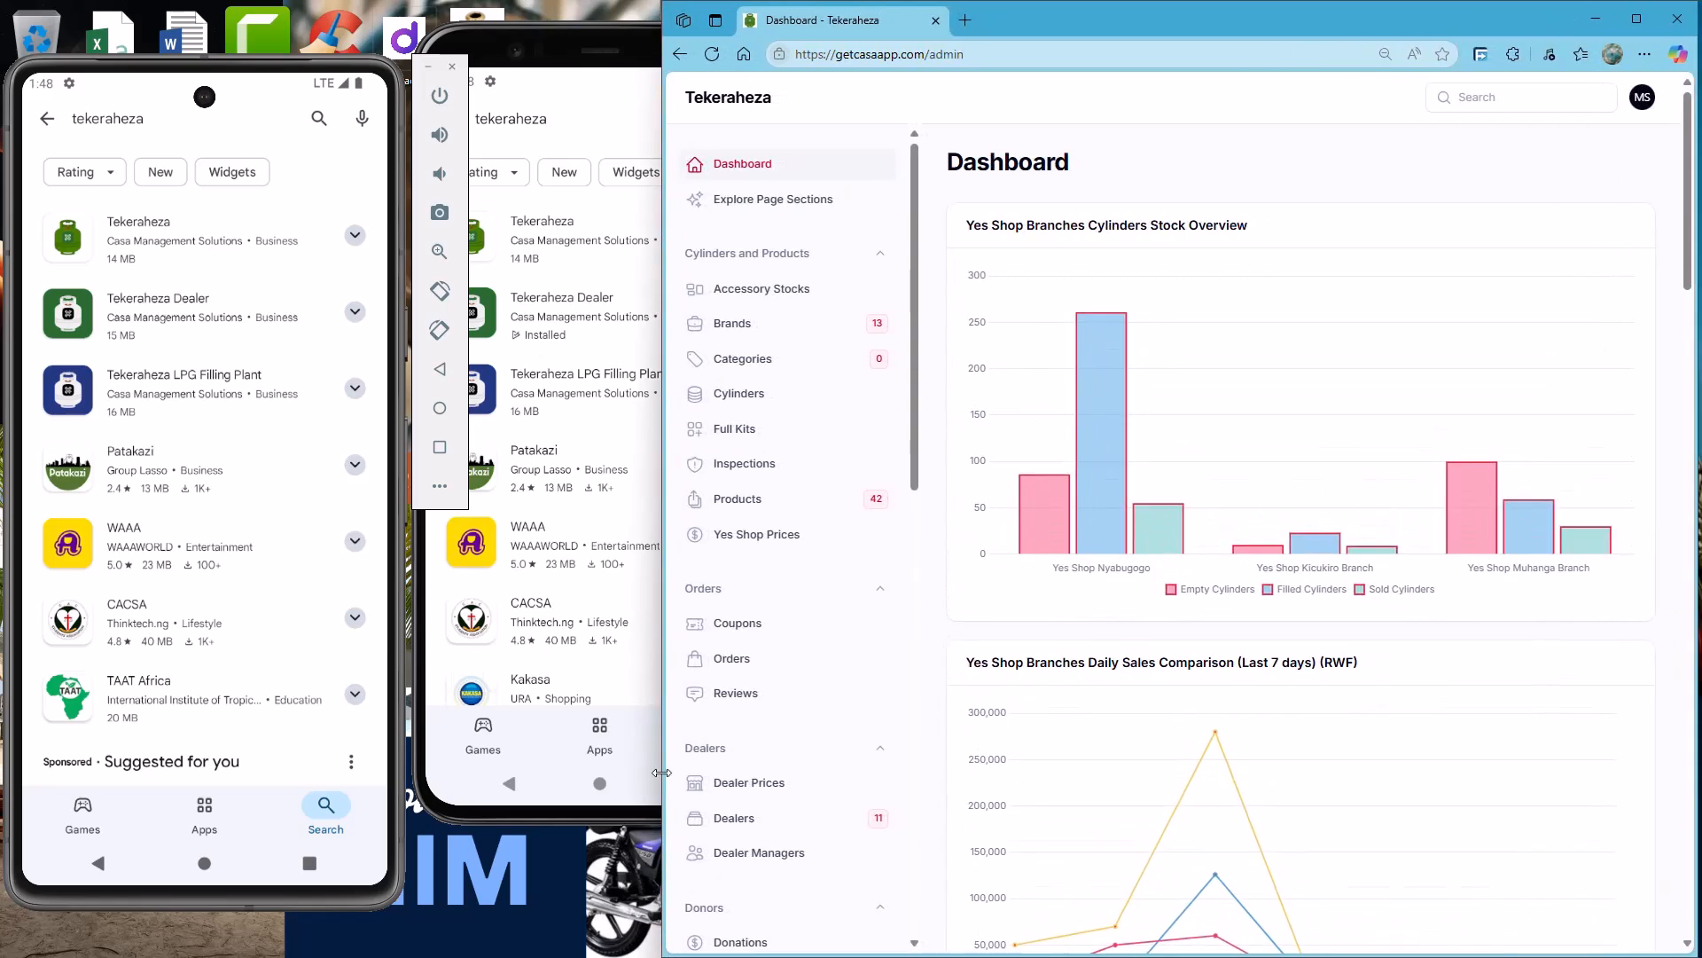
Step: Examine the empty, filled and sold cylinder figures of each branch in the Yes Shop Branches Cylinders Stock Overview chart
{"action": "mouse_move", "coordinate": [1119, 523]}
{"action": "mouse_move", "coordinate": [1100, 378]}
{"action": "mouse_move", "coordinate": [1132, 465]}
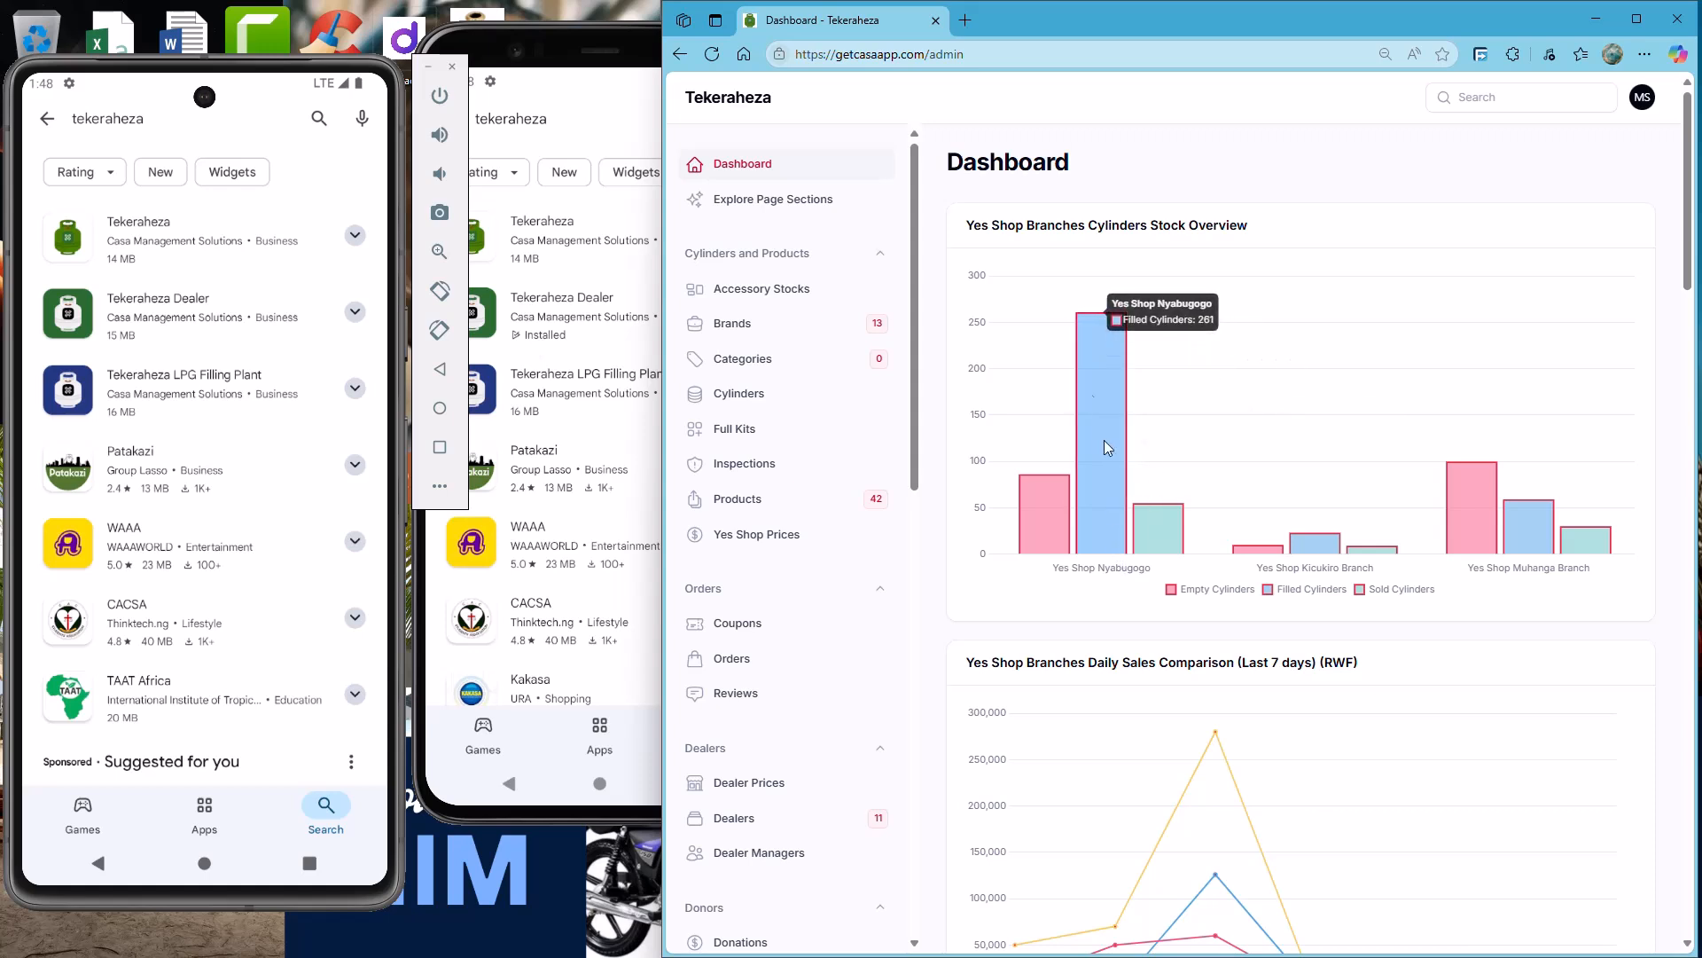
{"action": "mouse_move", "coordinate": [1251, 550]}
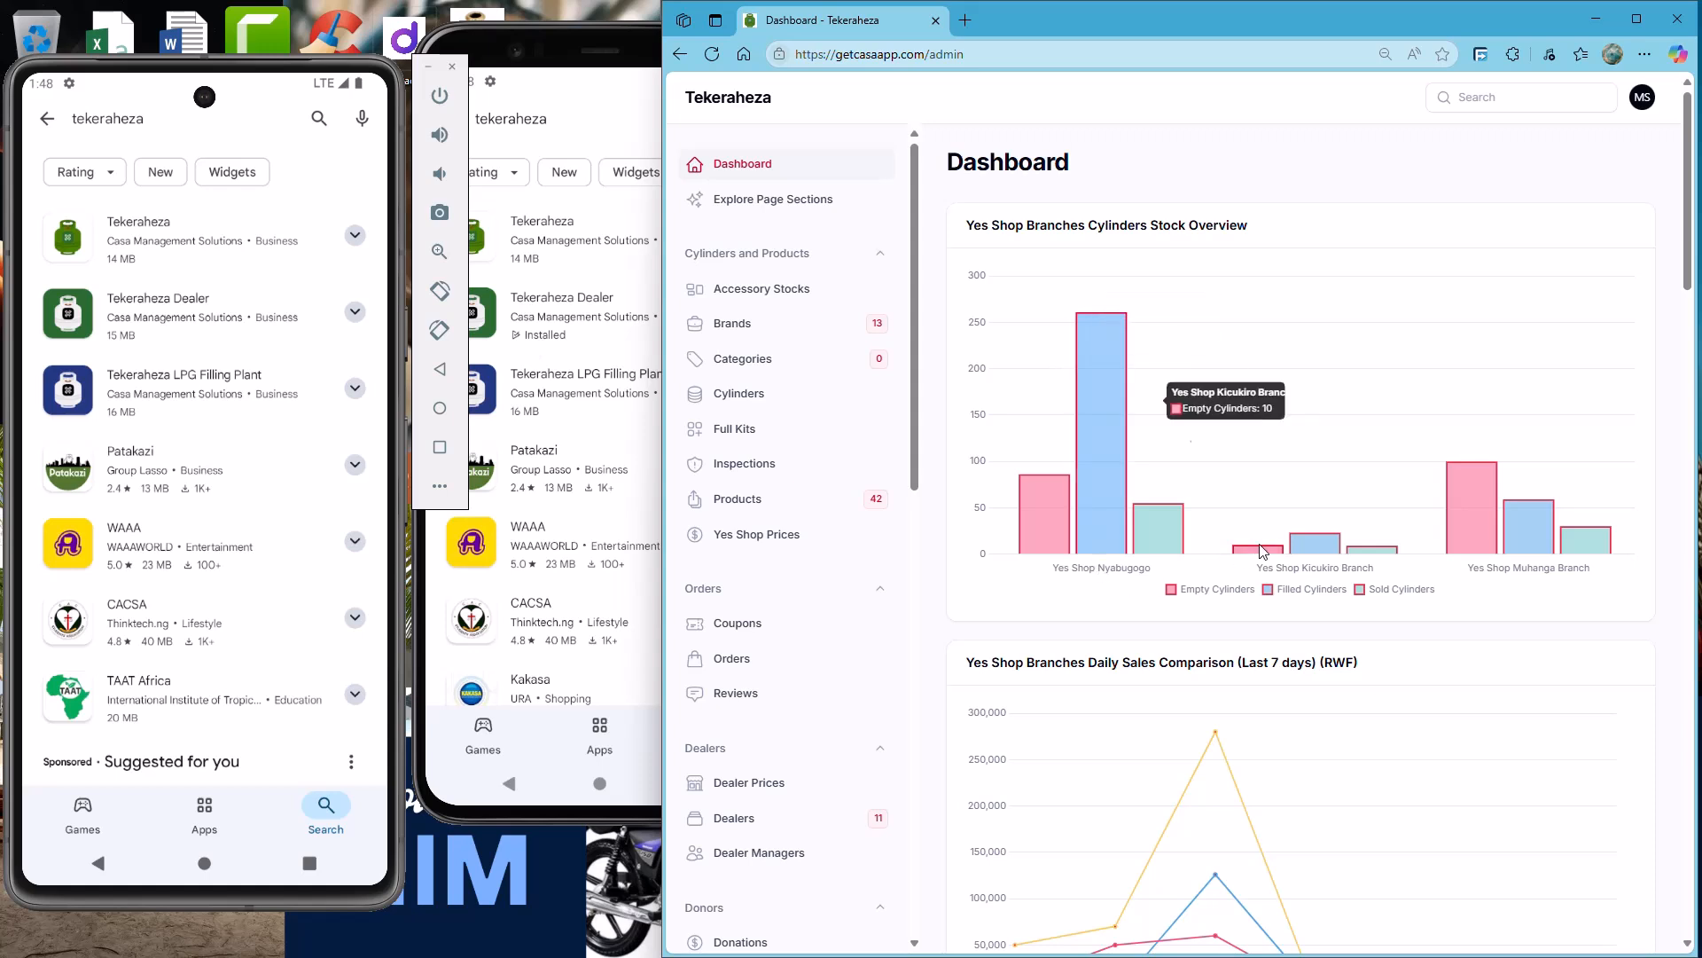
{"action": "mouse_move", "coordinate": [1541, 534]}
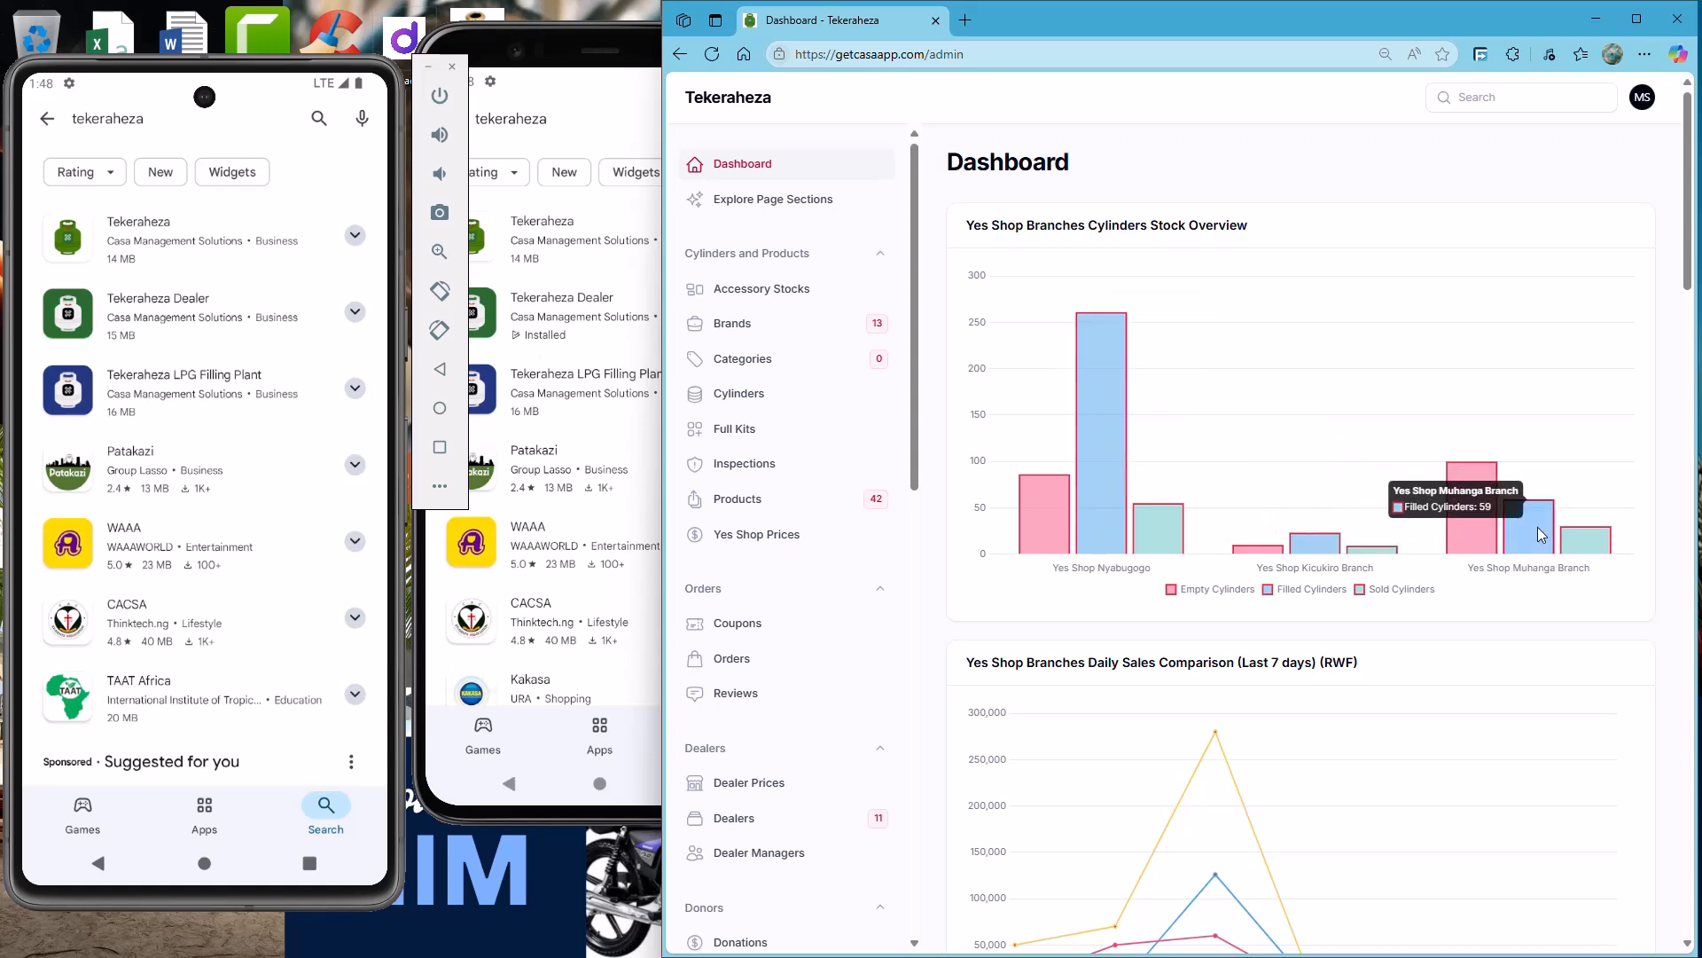
{"action": "mouse_move", "coordinate": [1323, 535]}
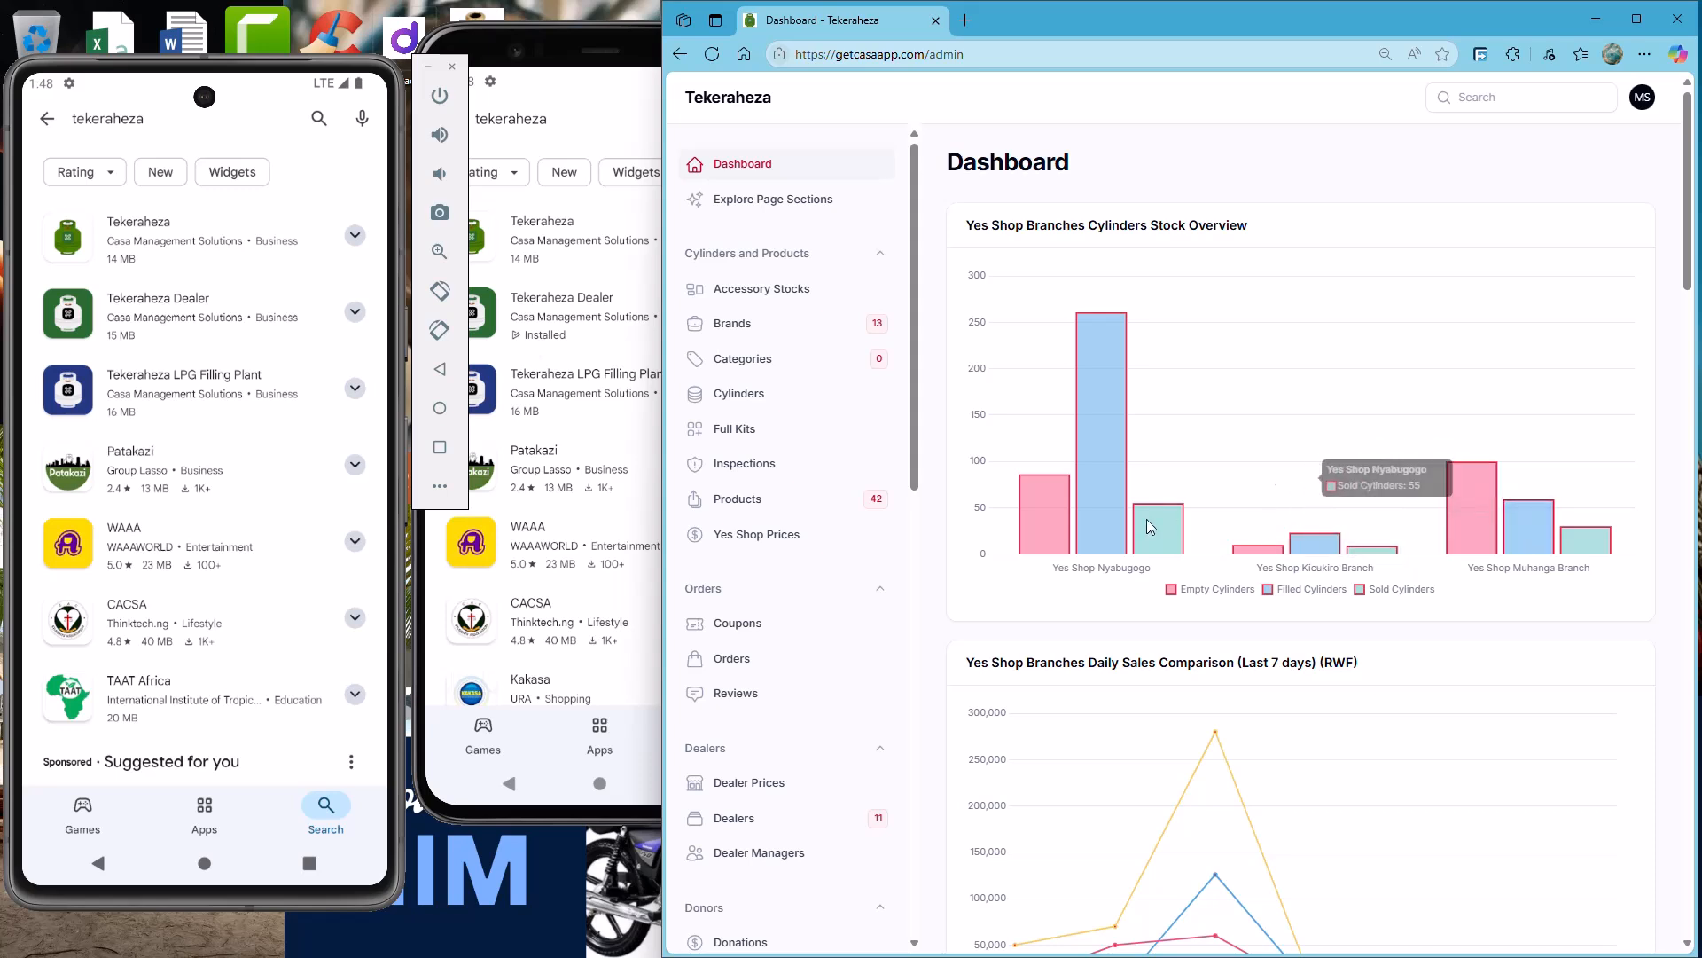
{"action": "mouse_move", "coordinate": [1029, 541]}
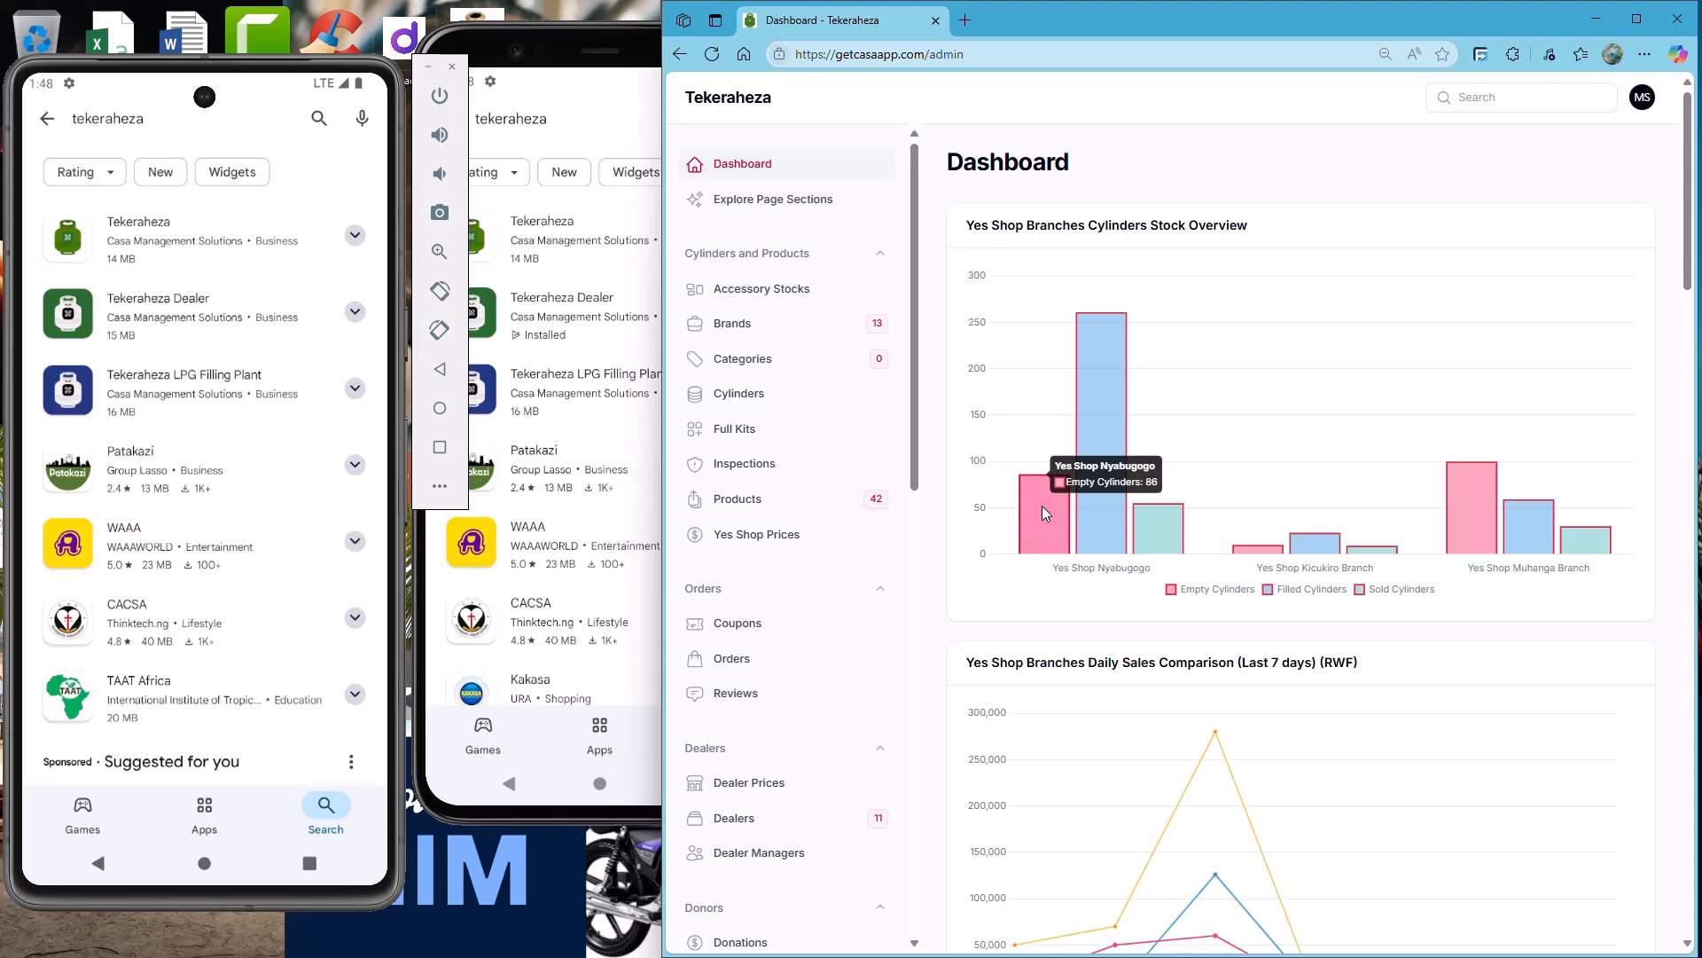
{"action": "mouse_move", "coordinate": [1096, 493]}
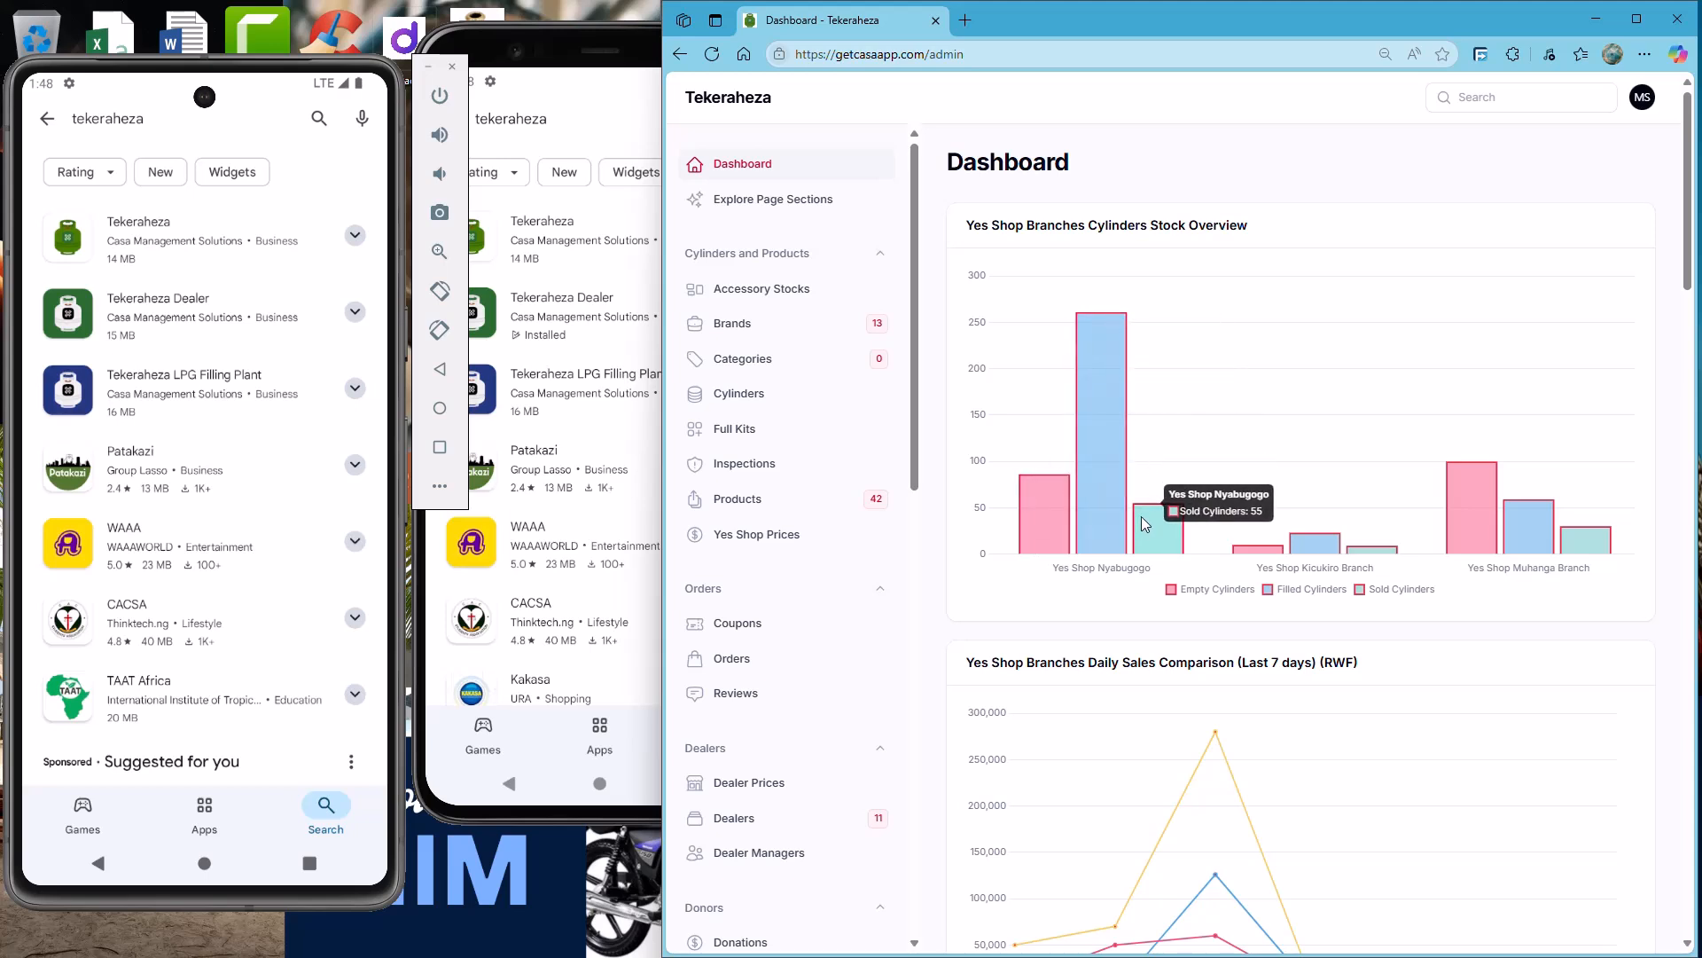
Step: Hide and restore the Empty Cylinders and Filled Cylinders series in the cylinders stock overview chart
{"action": "left_click", "coordinate": [1172, 589]}
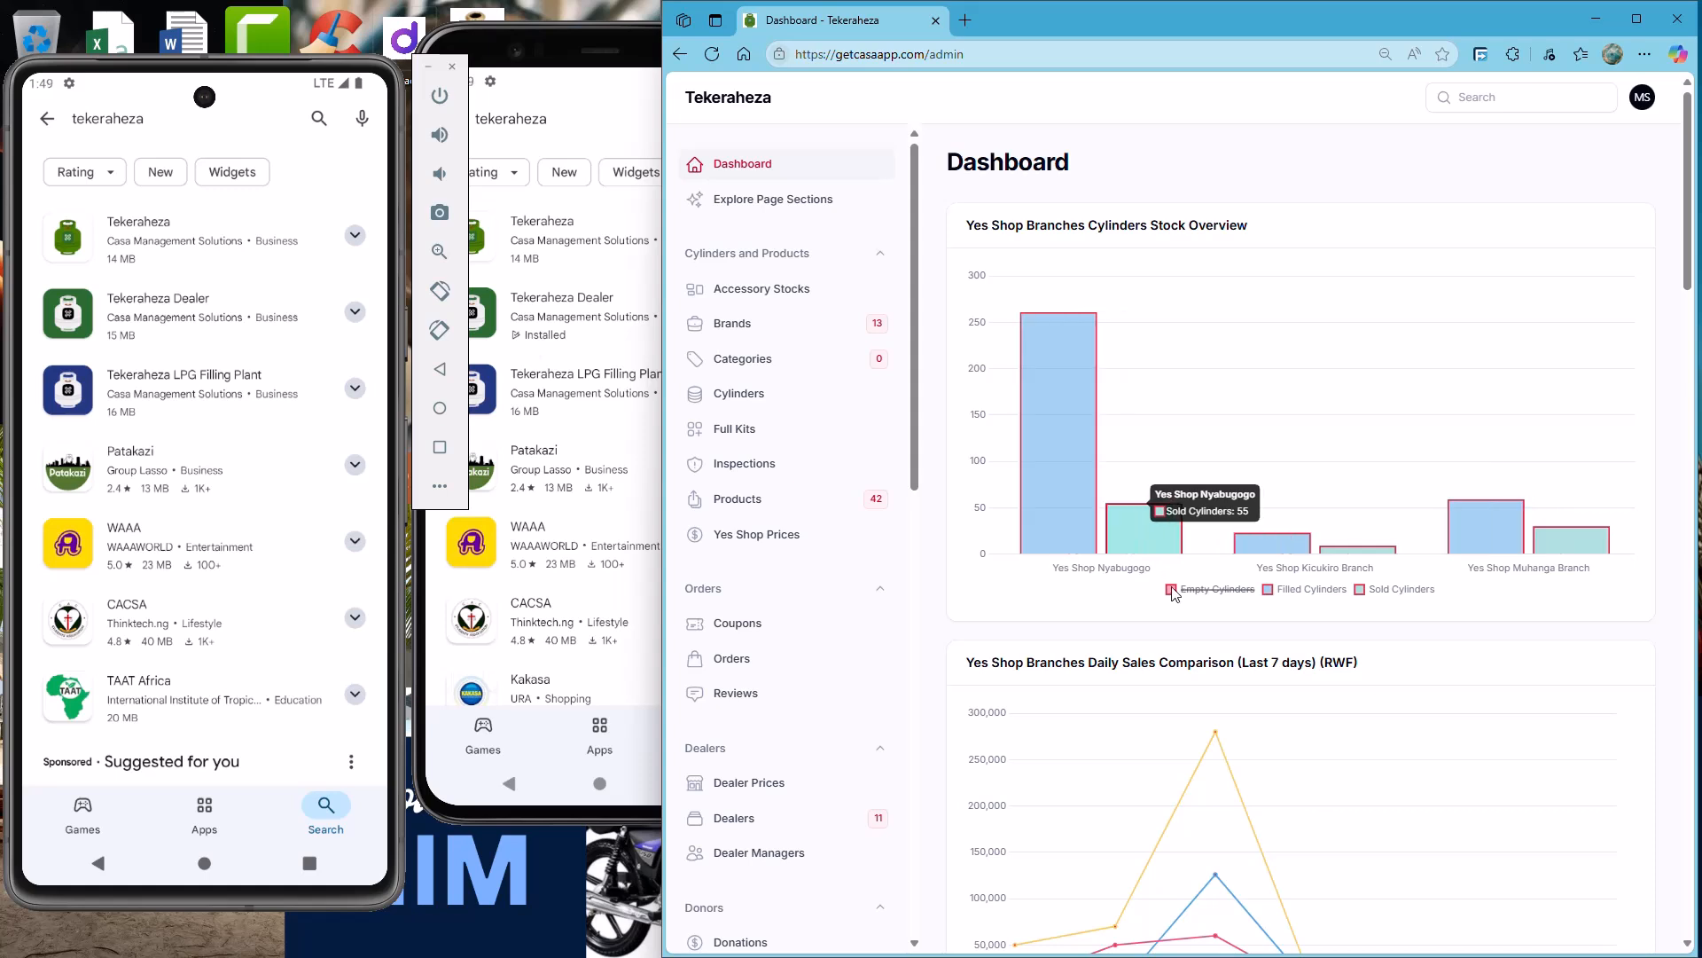
{"action": "left_click", "coordinate": [1268, 589]}
{"action": "left_click", "coordinate": [1265, 589]}
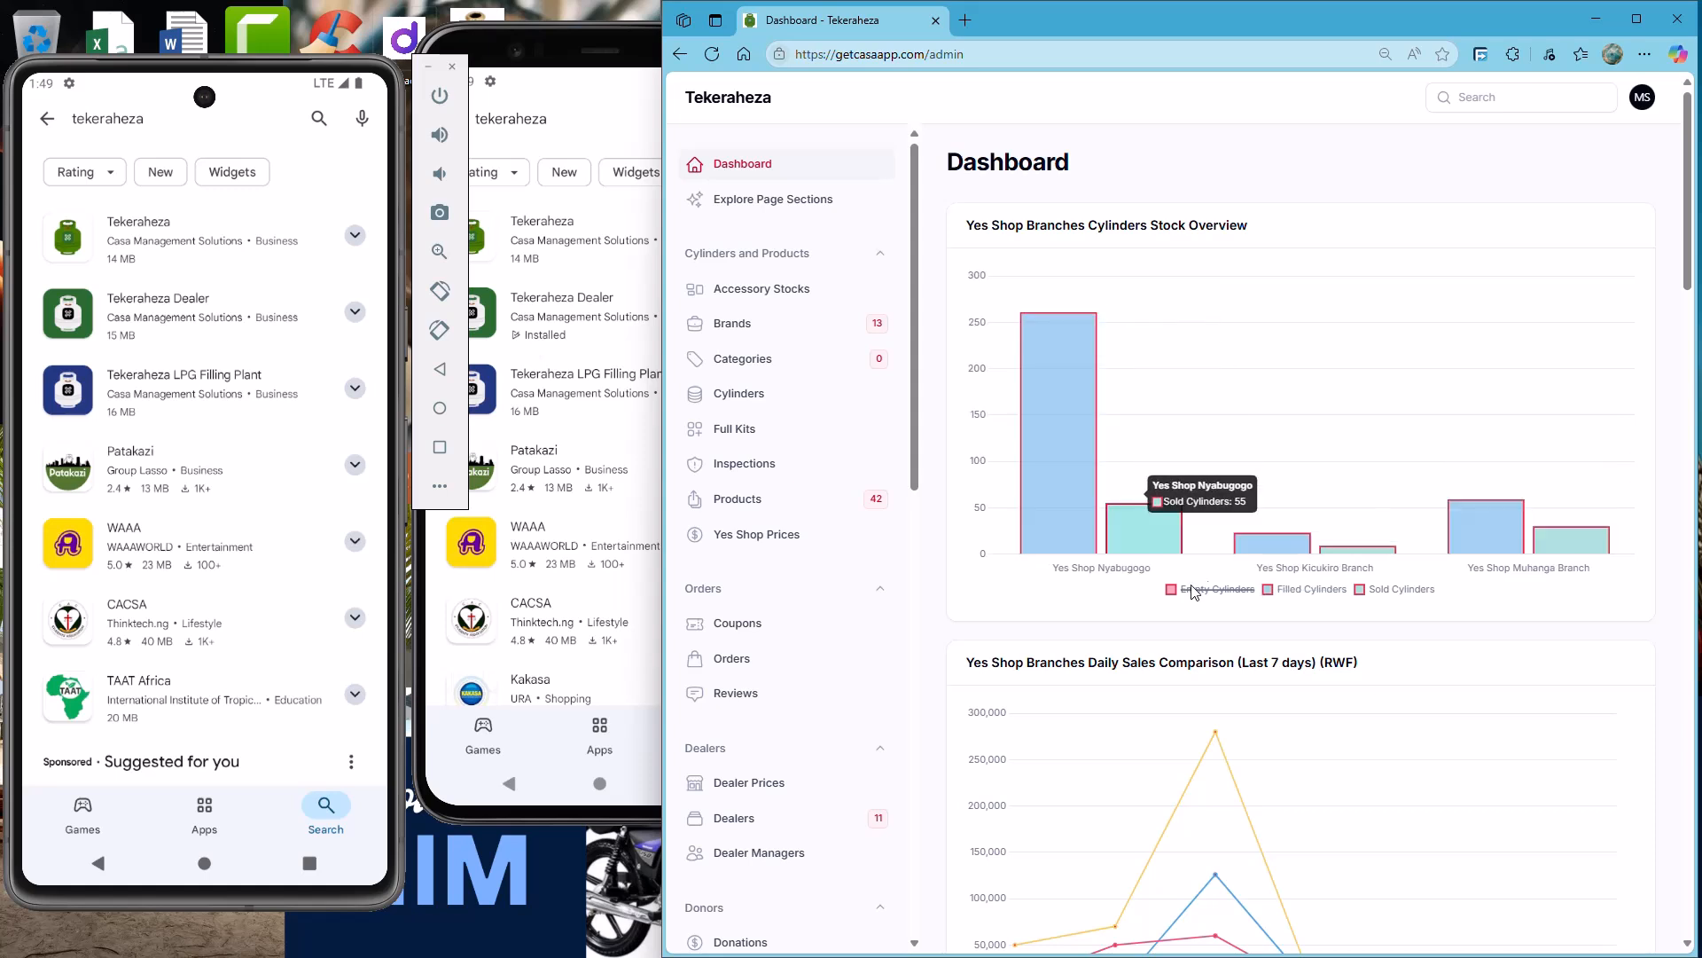
{"action": "left_click", "coordinate": [1181, 591]}
Step: Inspect the branches' daily figures in the Yes Shop Branches Daily Sales Comparison chart
{"action": "scroll", "coordinate": [1084, 354], "scroll_direction": "down", "scroll_amount": 5}
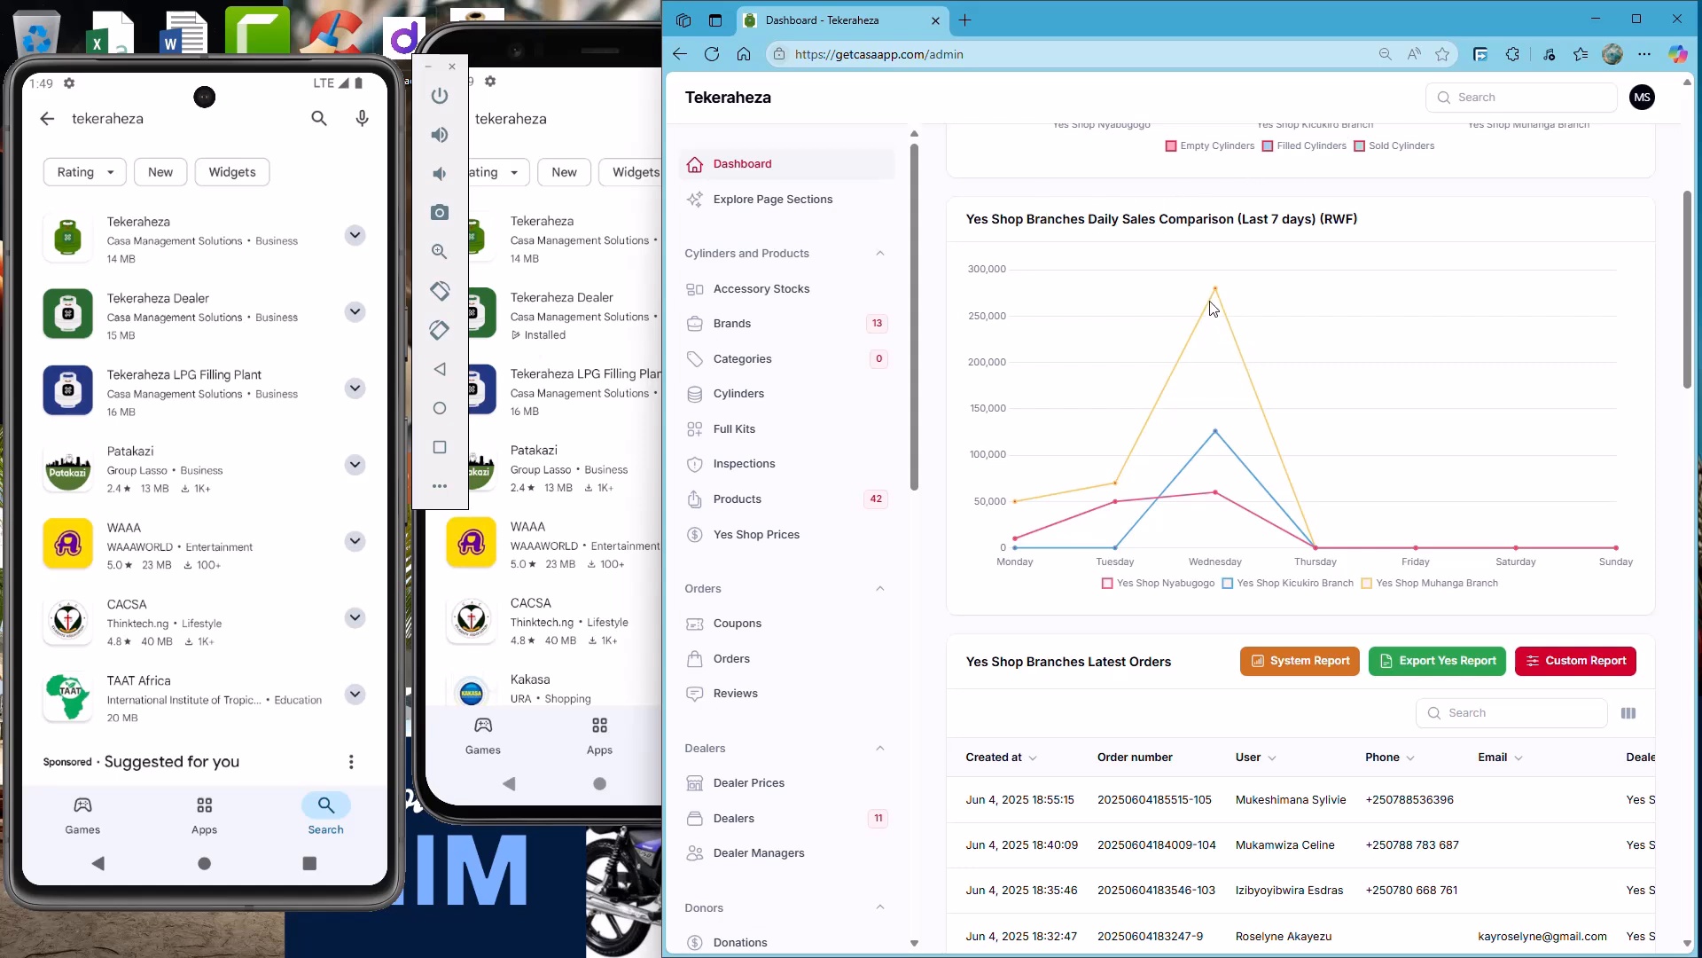
{"action": "mouse_move", "coordinate": [1215, 292]}
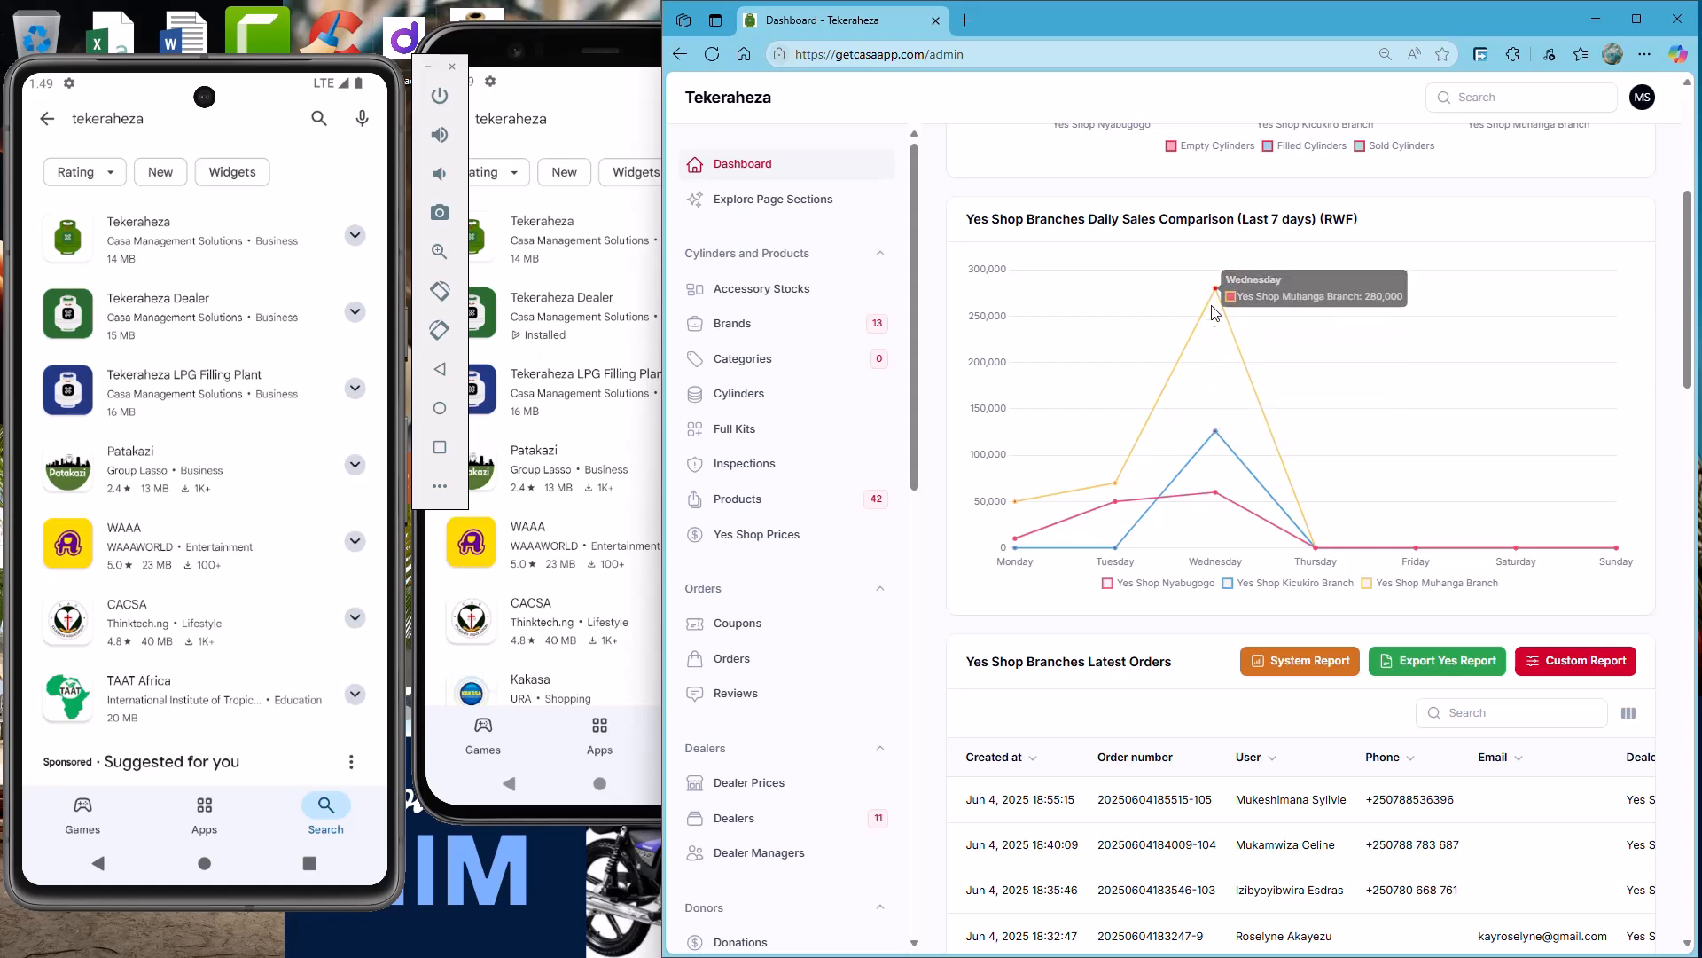
{"action": "mouse_move", "coordinate": [1117, 486]}
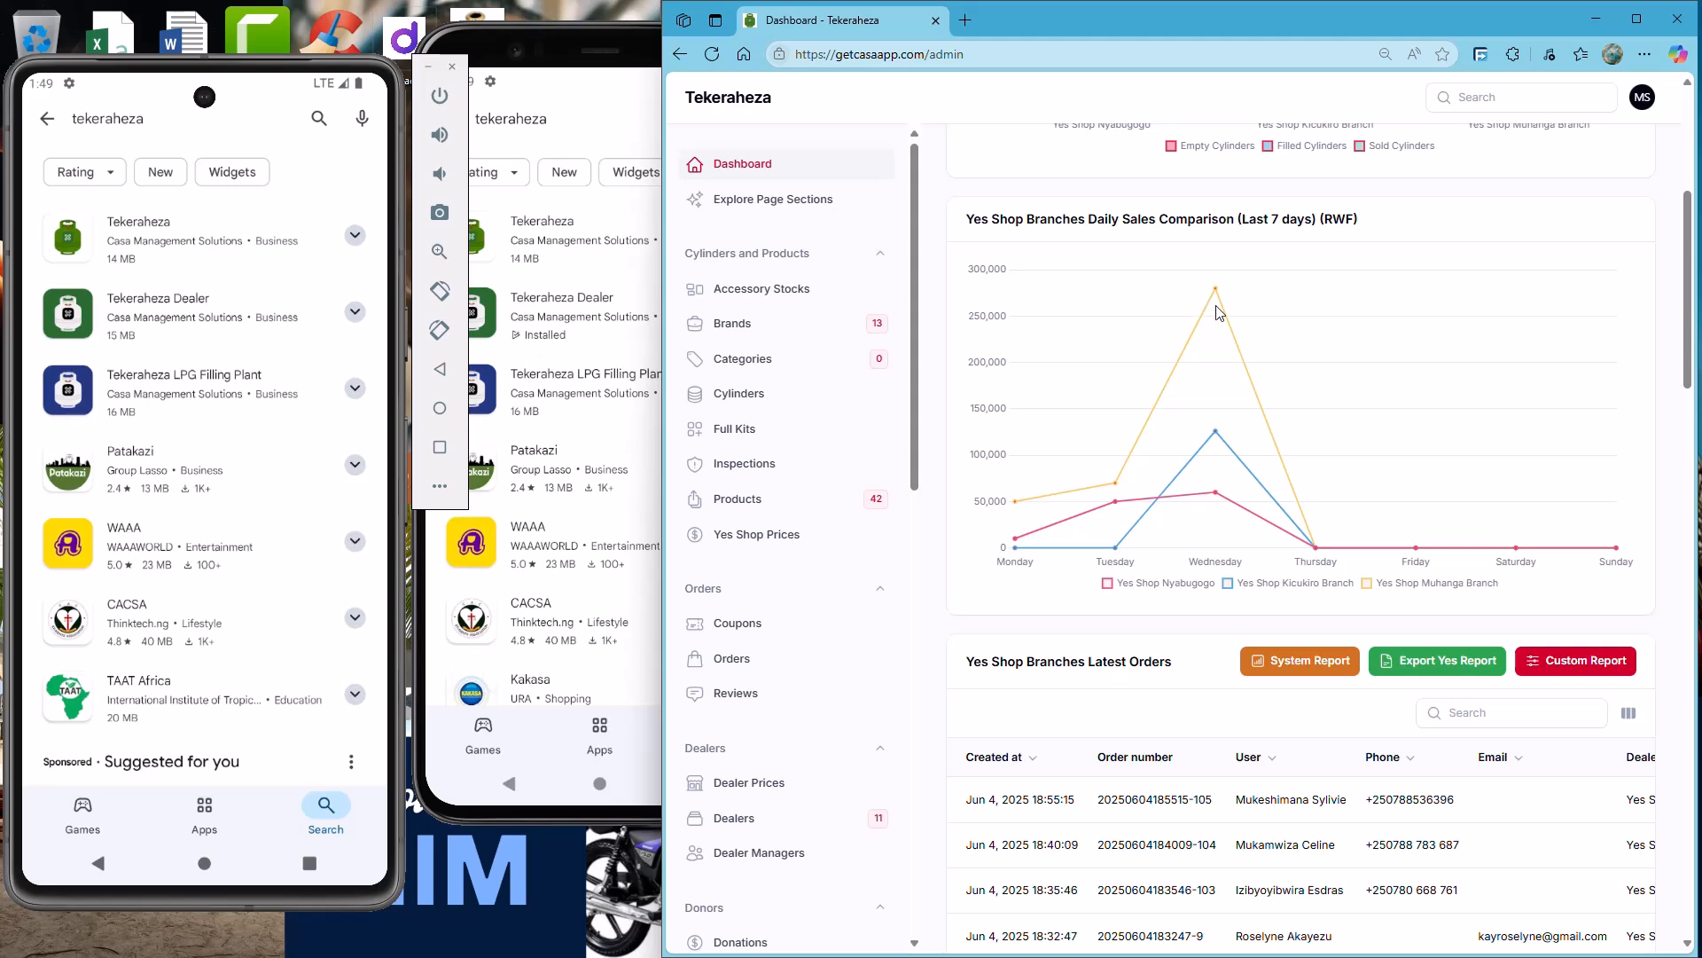
Step: Review the Yes Shop Branches Latest Orders table, from the order and customer details across to the dealer and grand total columns
{"action": "scroll", "coordinate": [1178, 488], "scroll_direction": "down", "scroll_amount": 4}
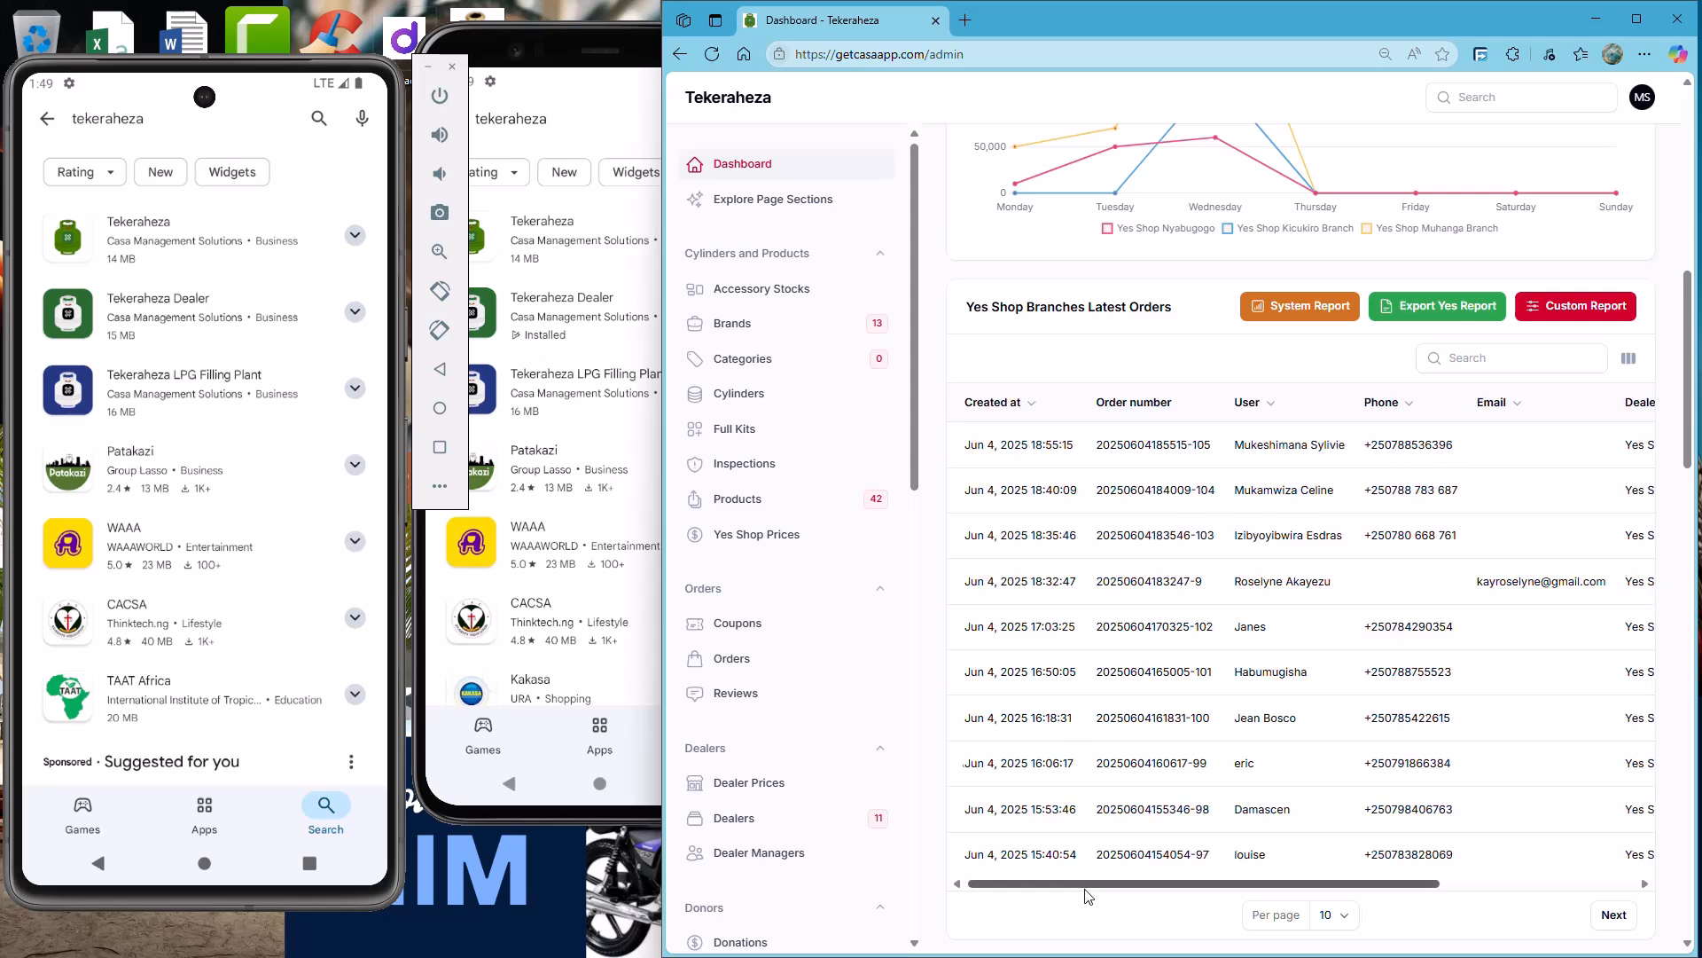
{"action": "left_click_drag", "start_coordinate": [1105, 449], "coordinate": [1203, 453]}
{"action": "left_click", "coordinate": [1275, 453]}
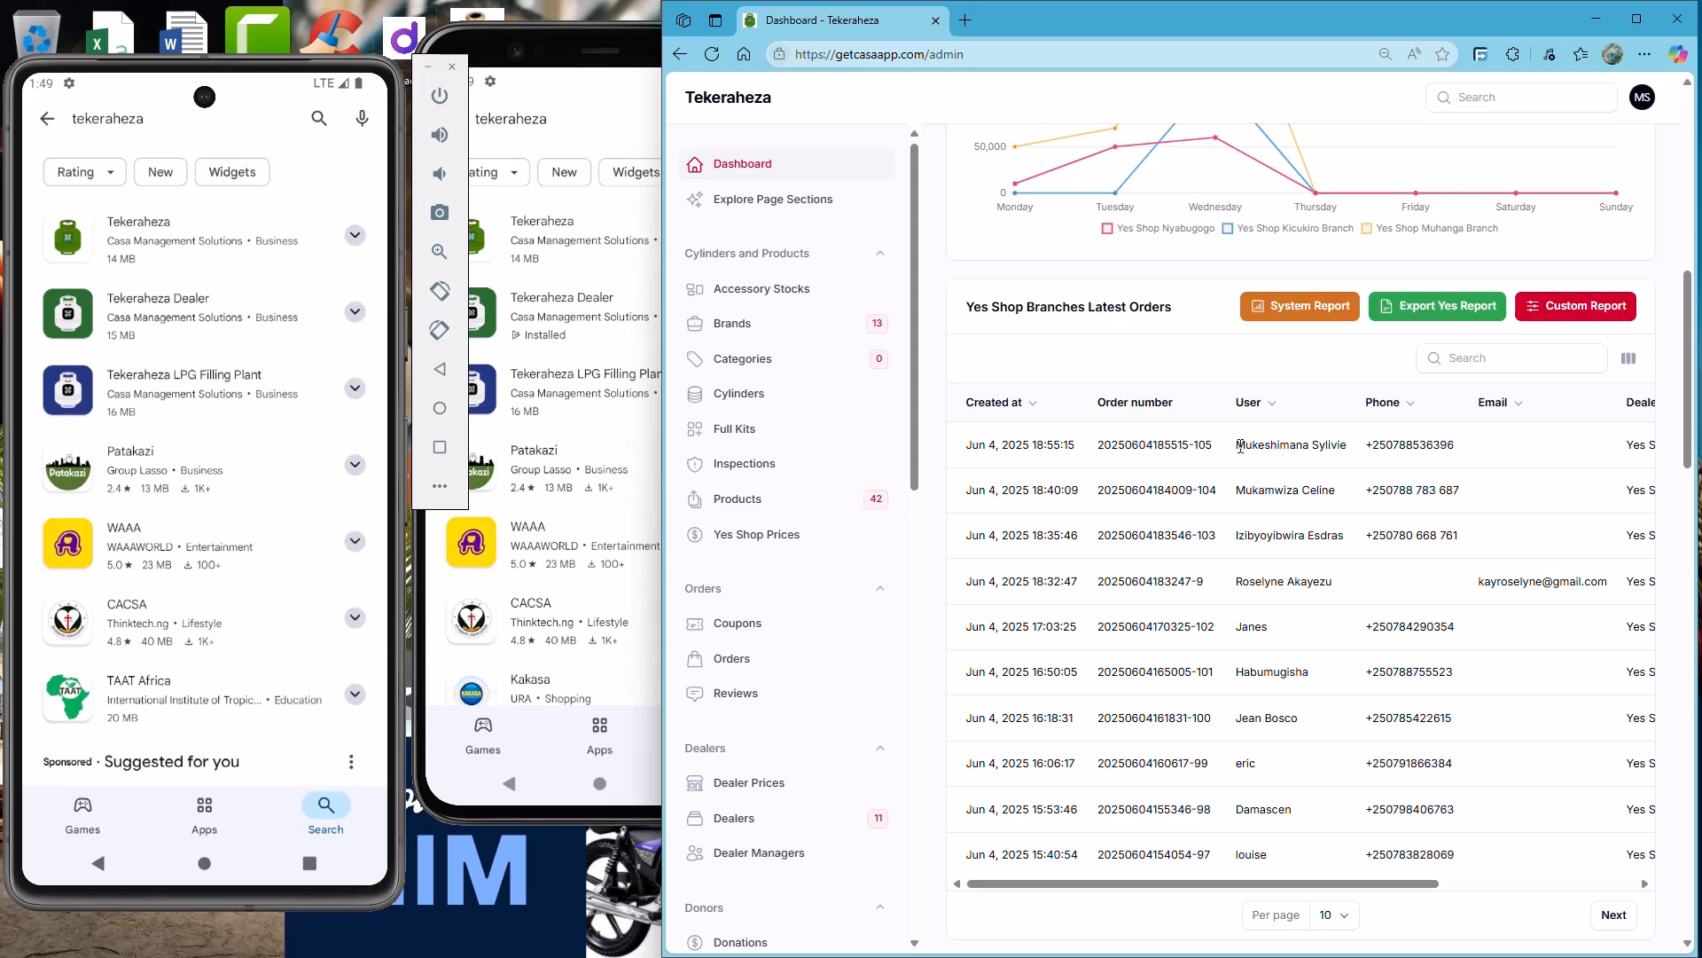
{"action": "left_click_drag", "start_coordinate": [1234, 883], "coordinate": [1370, 872]}
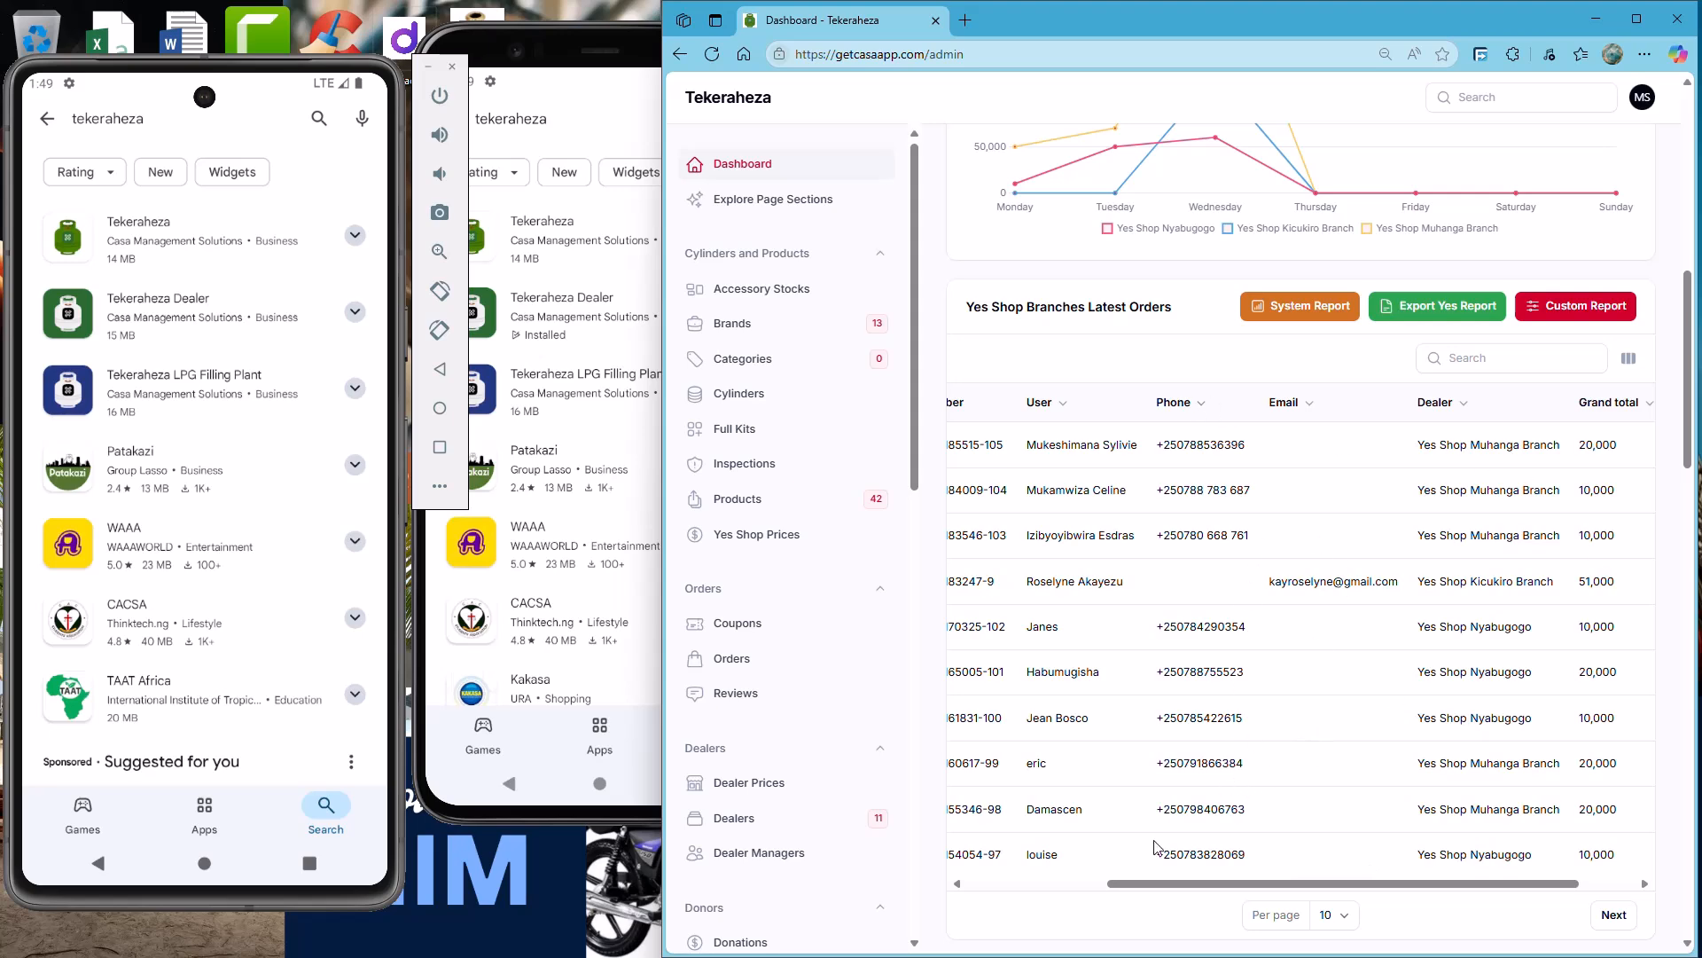
{"action": "scroll", "coordinate": [1054, 374], "scroll_direction": "down", "scroll_amount": 2}
{"action": "scroll", "coordinate": [1152, 399], "scroll_direction": "up", "scroll_amount": 4}
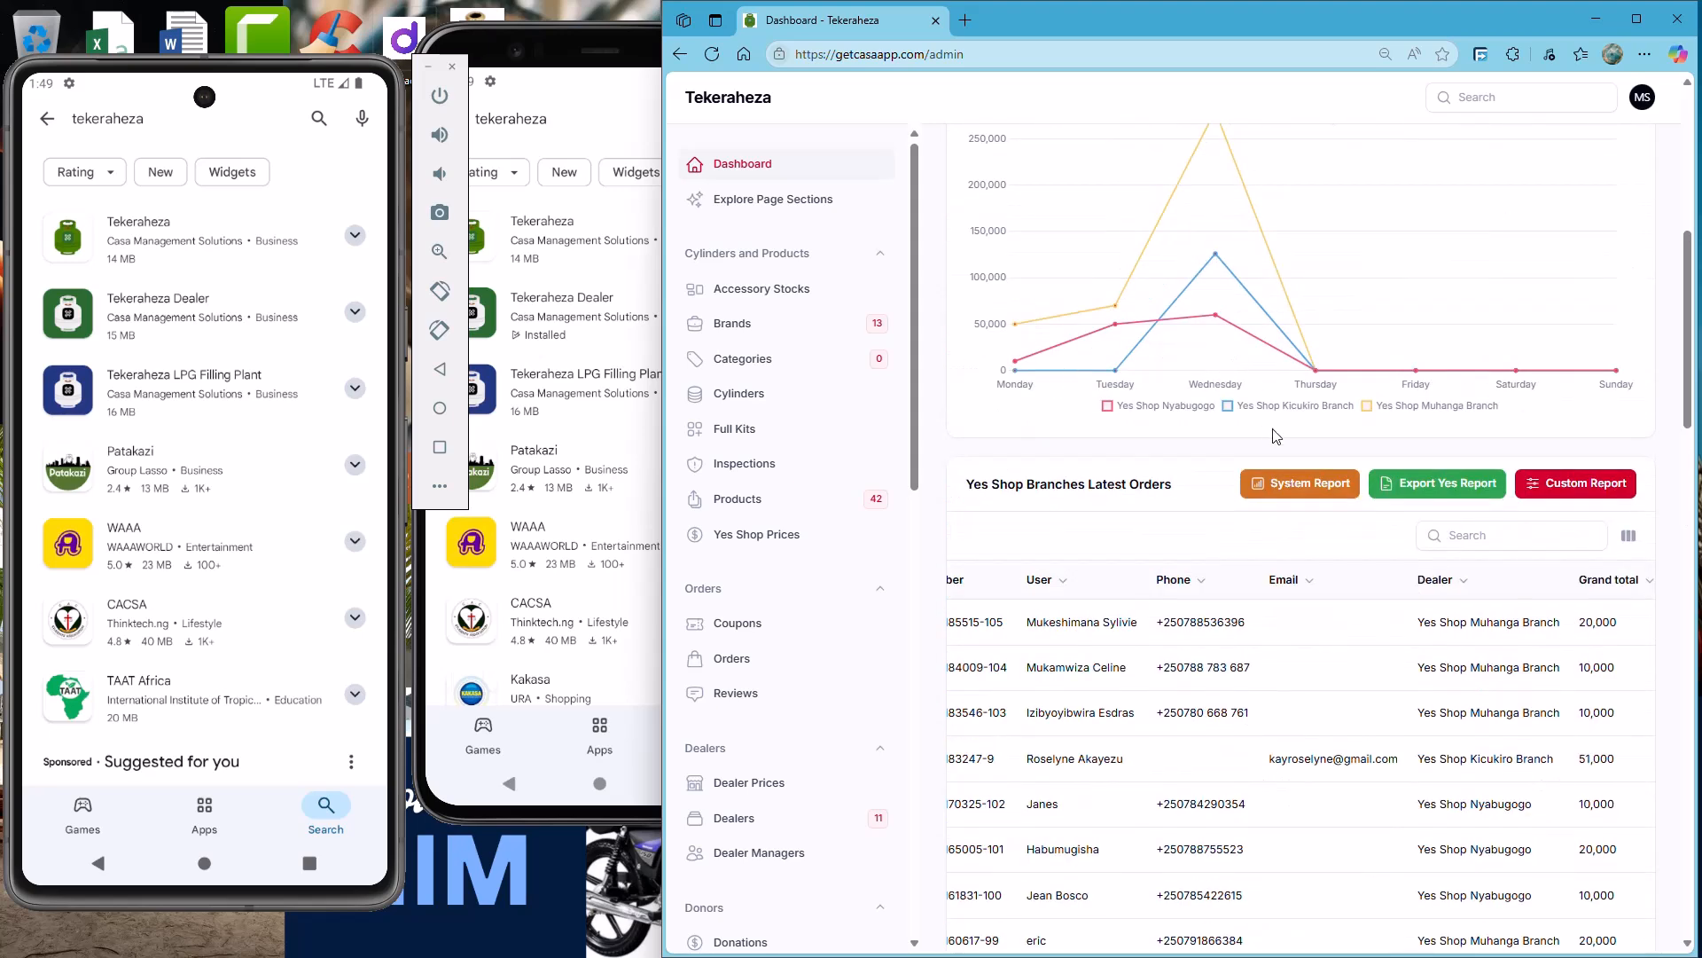
Step: Export the System Report for the Yes Shop branches and open the downloaded PDF
{"action": "scroll", "coordinate": [1268, 506], "scroll_direction": "up", "scroll_amount": 1}
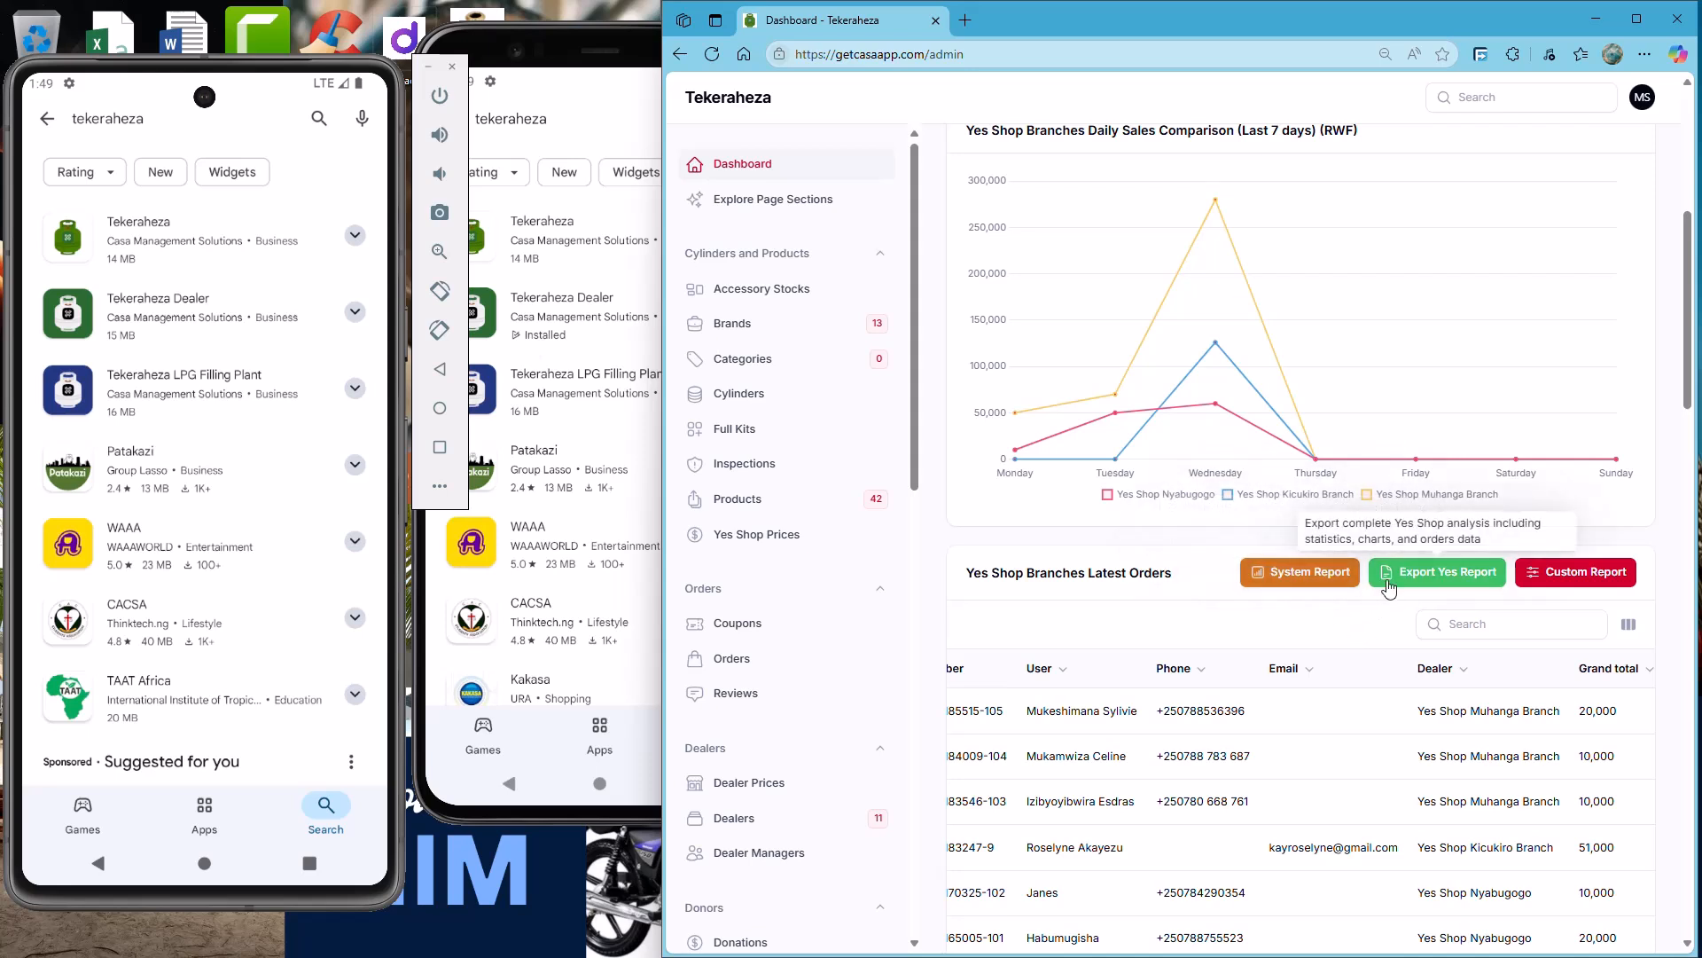
{"action": "left_click", "coordinate": [1295, 575]}
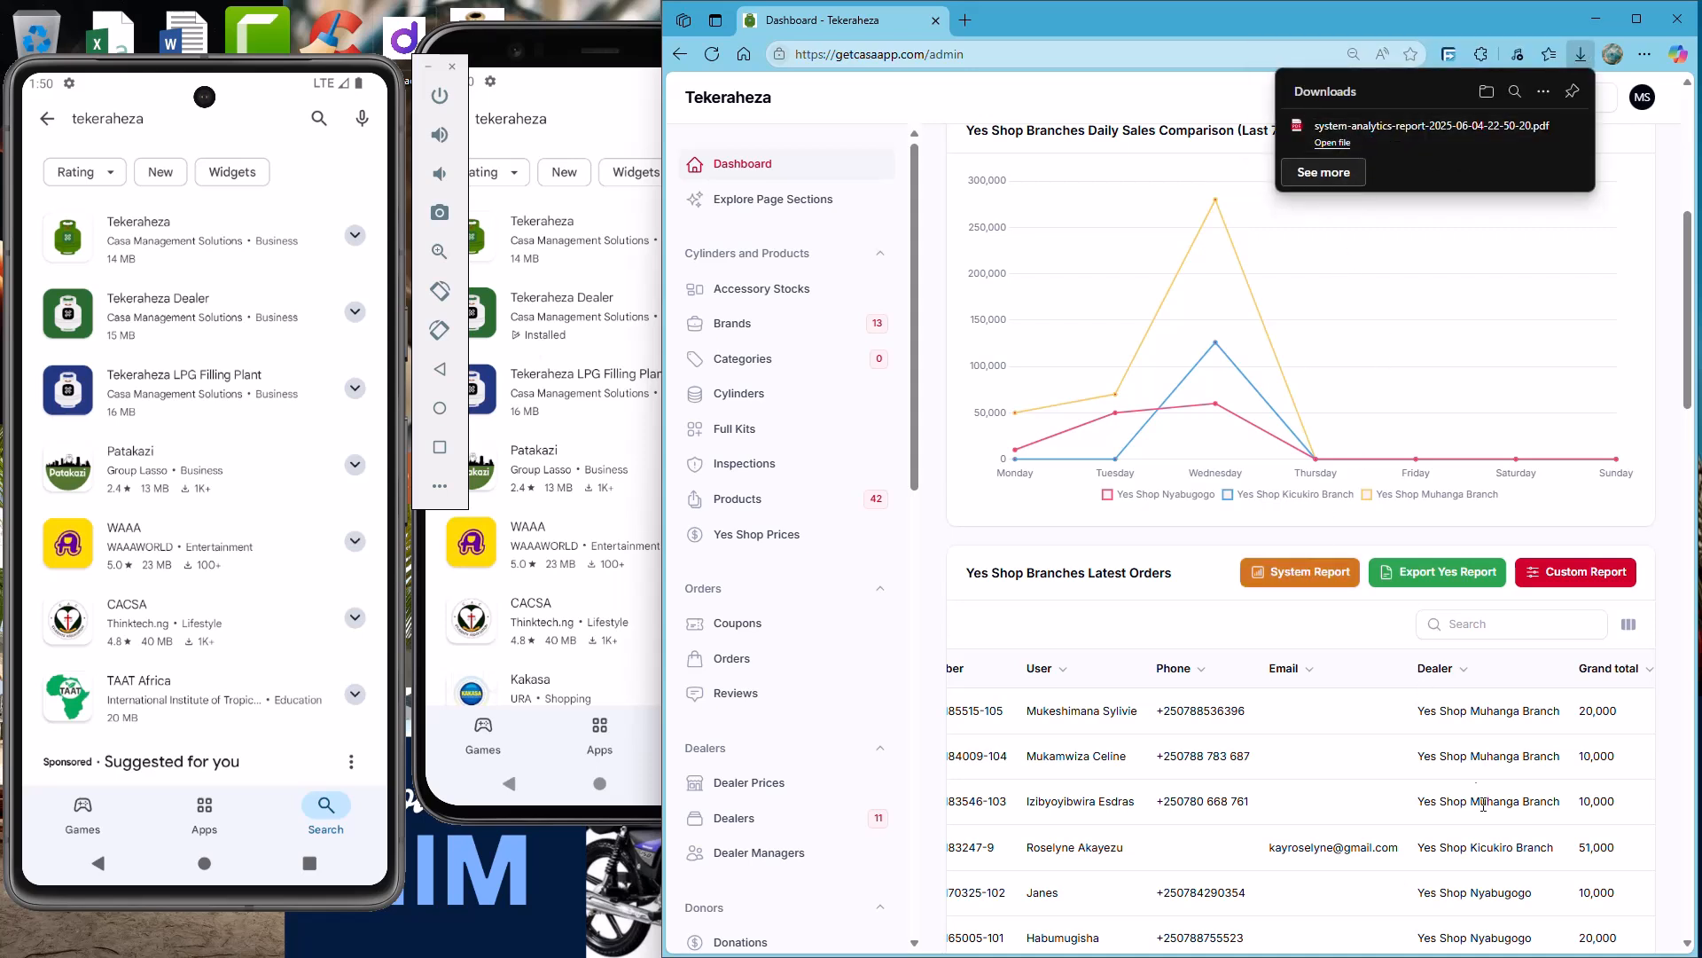
{"action": "left_click", "coordinate": [1344, 144]}
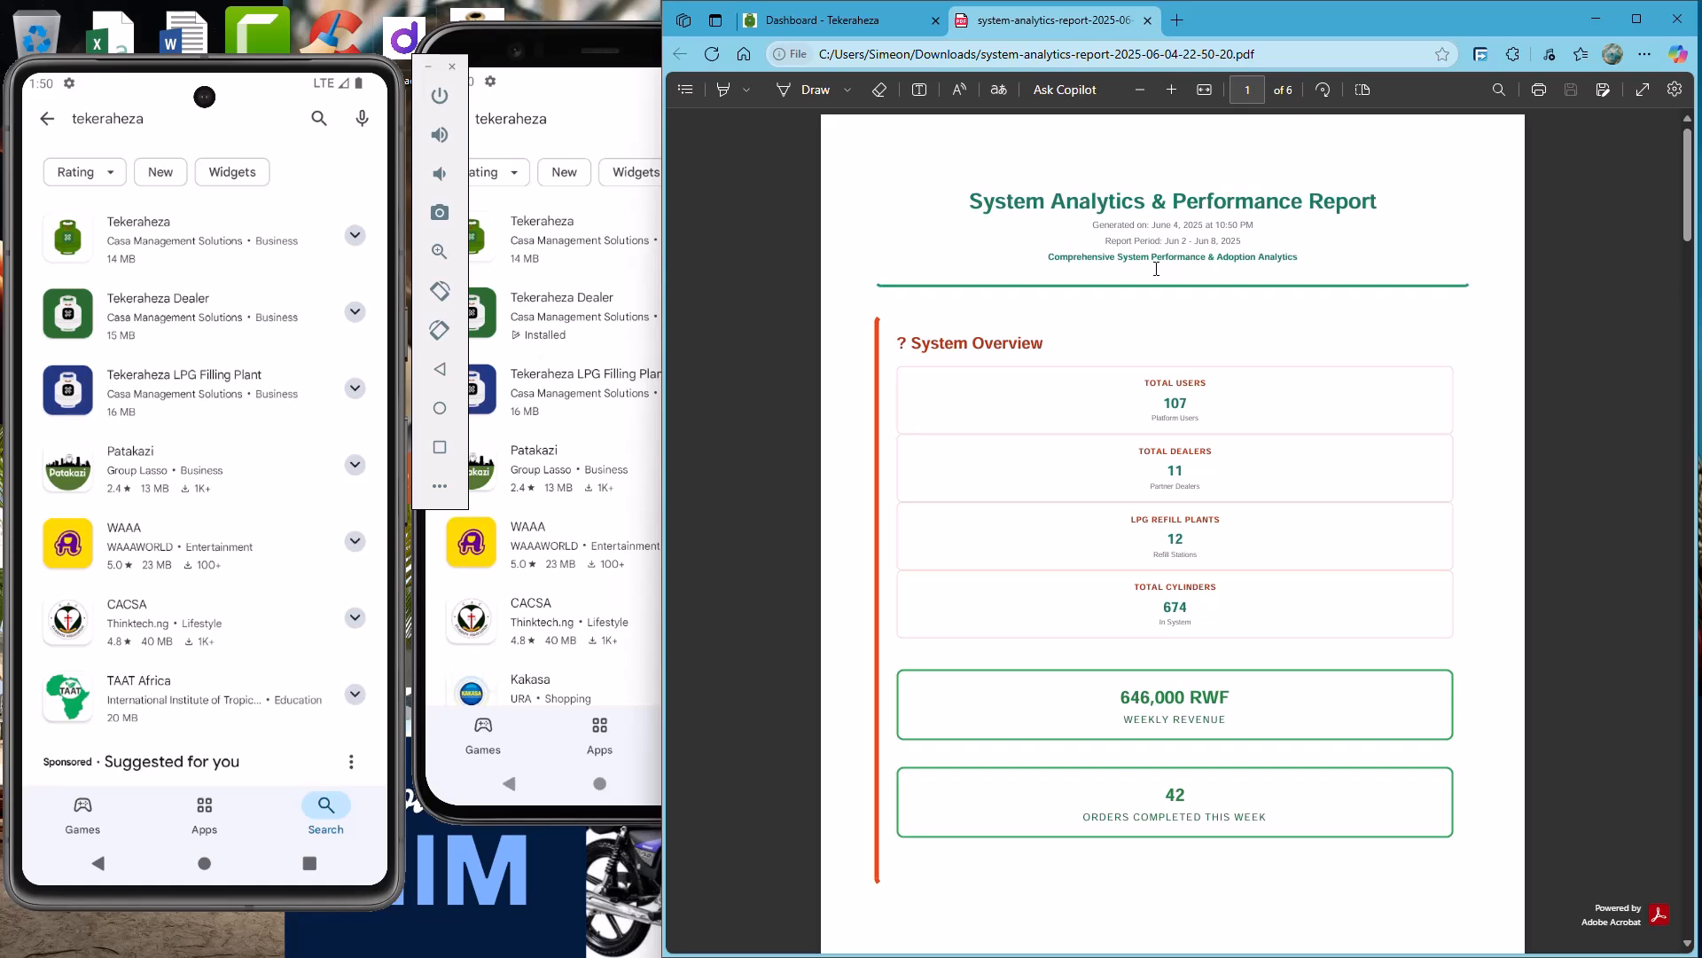
Step: Review the report's System Overview, covering users, dealers, LPG refill plants, cylinders, weekly revenue and orders completed this week
{"action": "left_click_drag", "start_coordinate": [1143, 387], "coordinate": [1199, 487]}
{"action": "left_click", "coordinate": [1206, 425]}
{"action": "scroll", "coordinate": [1183, 486], "scroll_direction": "down", "scroll_amount": 1}
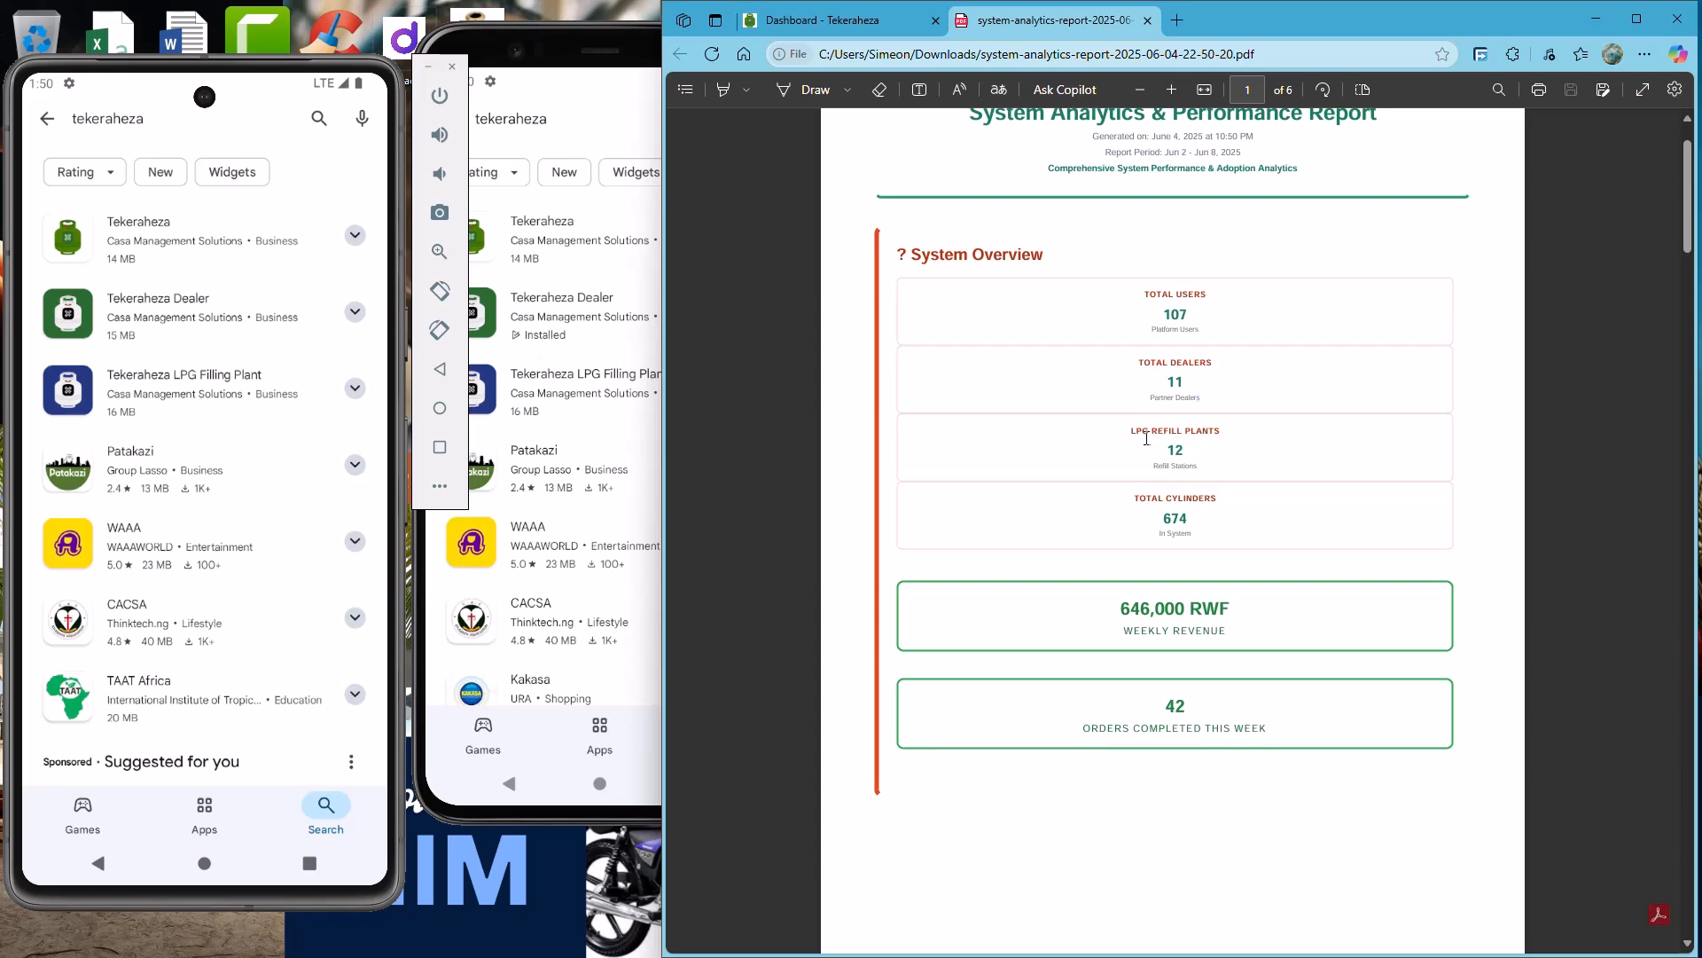
{"action": "left_click_drag", "start_coordinate": [1129, 437], "coordinate": [1197, 525]}
{"action": "left_click", "coordinate": [1210, 490]}
{"action": "left_click", "coordinate": [1203, 526]}
{"action": "scroll", "coordinate": [1123, 598], "scroll_direction": "down", "scroll_amount": 3}
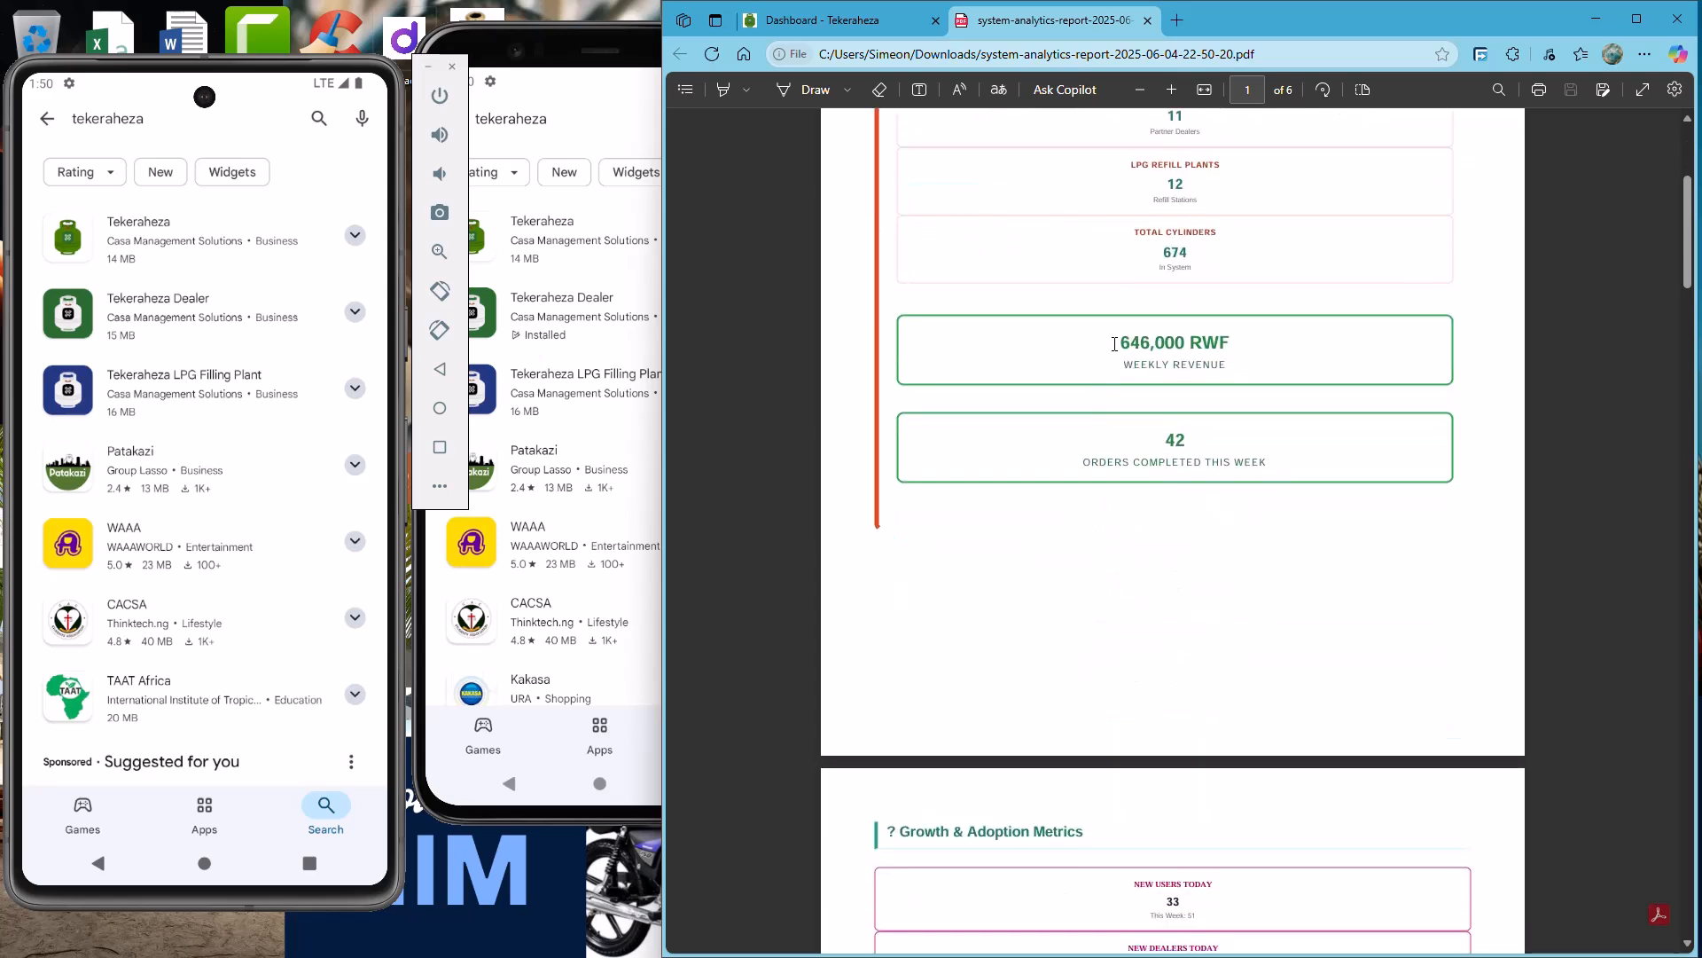
{"action": "left_click_drag", "start_coordinate": [1122, 347], "coordinate": [1186, 347]}
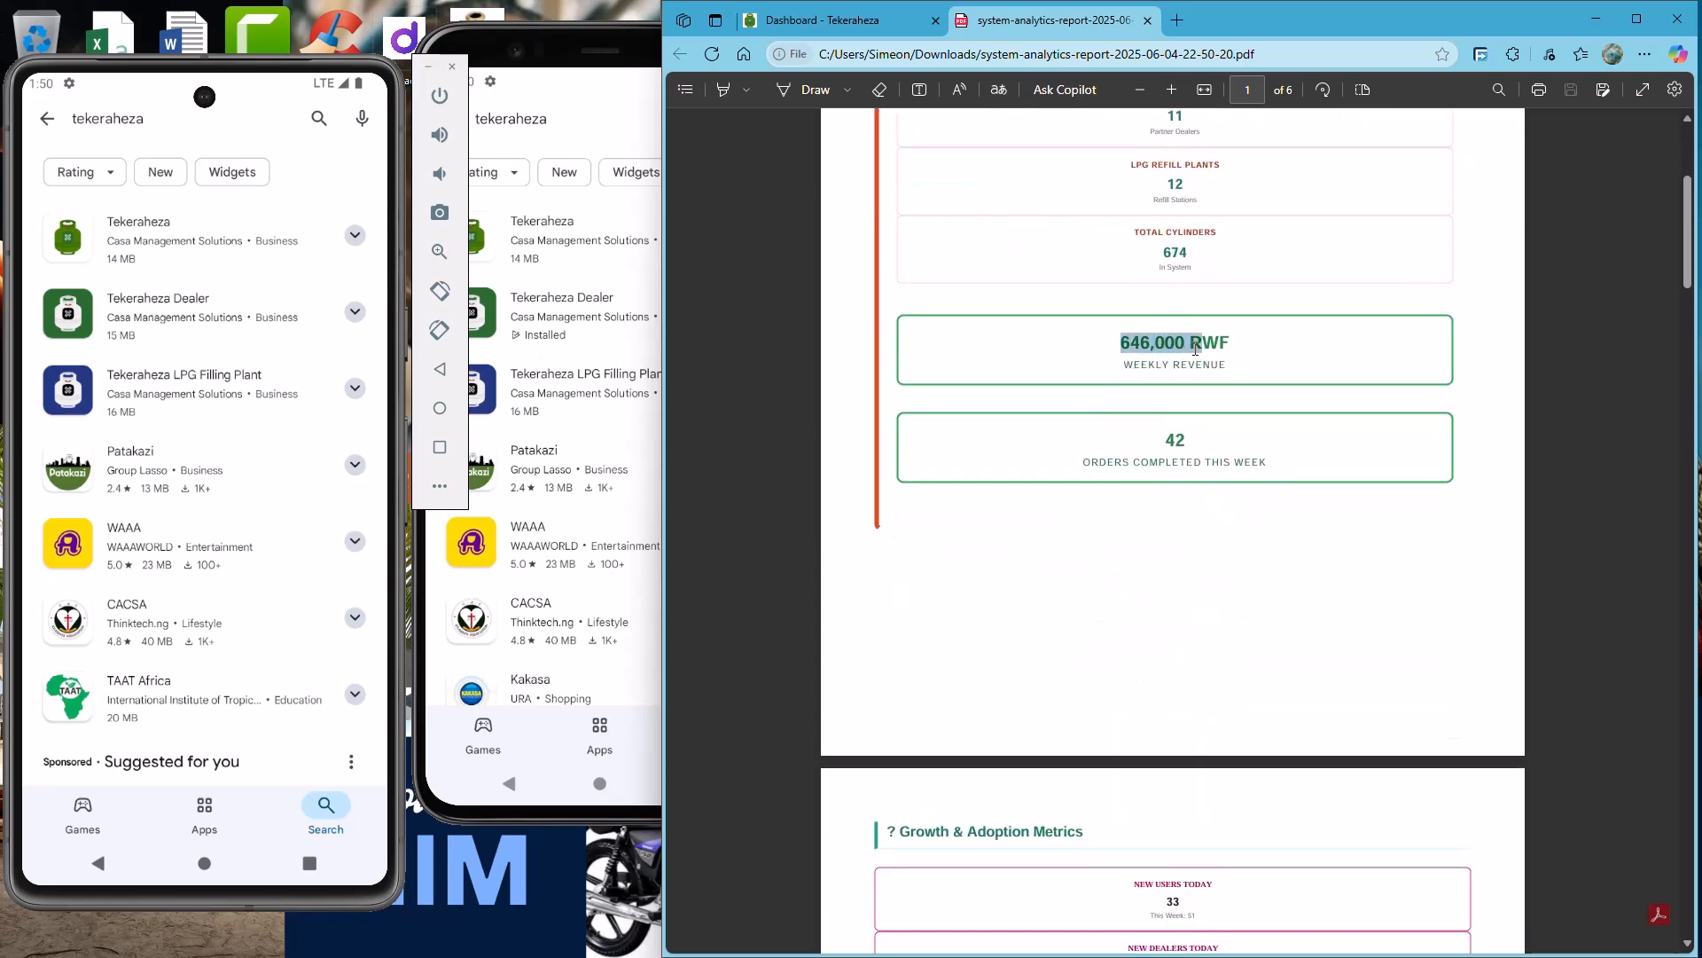
{"action": "left_click", "coordinate": [1248, 343]}
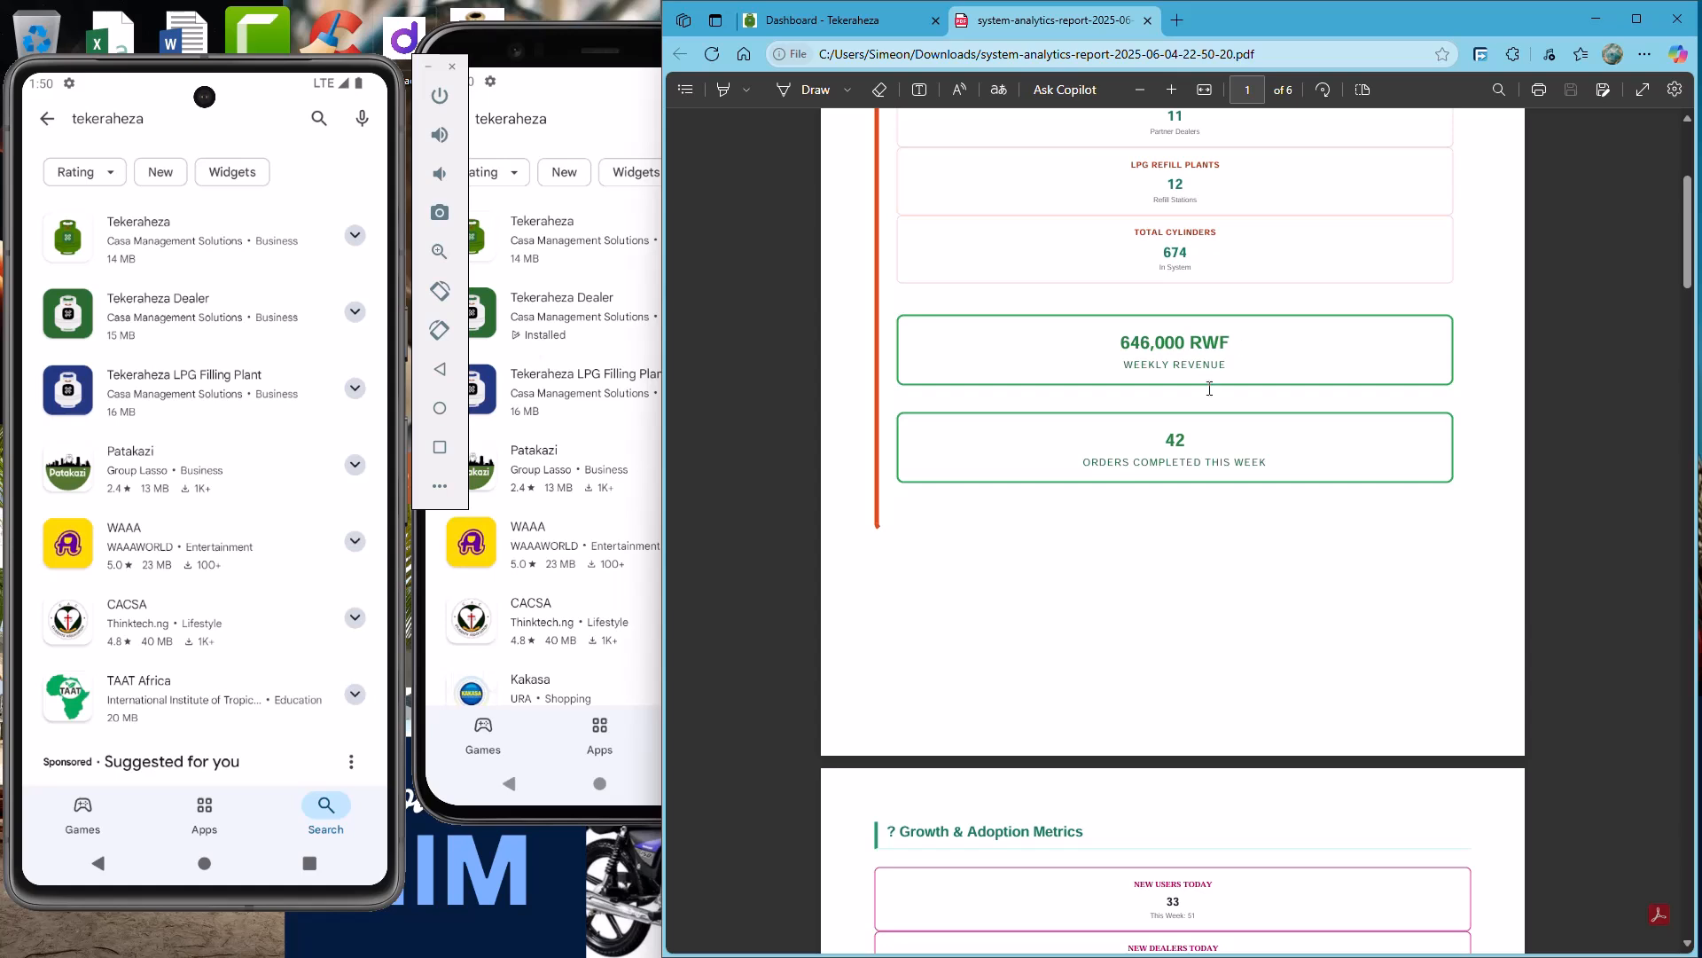
{"action": "left_click_drag", "start_coordinate": [1165, 444], "coordinate": [1254, 455]}
{"action": "left_click", "coordinate": [1256, 461]}
Step: Review the Growth & Adoption Metrics page of the report, including the new users and new dealers figures
{"action": "scroll", "coordinate": [1257, 461], "scroll_direction": "down", "scroll_amount": 1}
{"action": "scroll", "coordinate": [1256, 460], "scroll_direction": "down", "scroll_amount": 6}
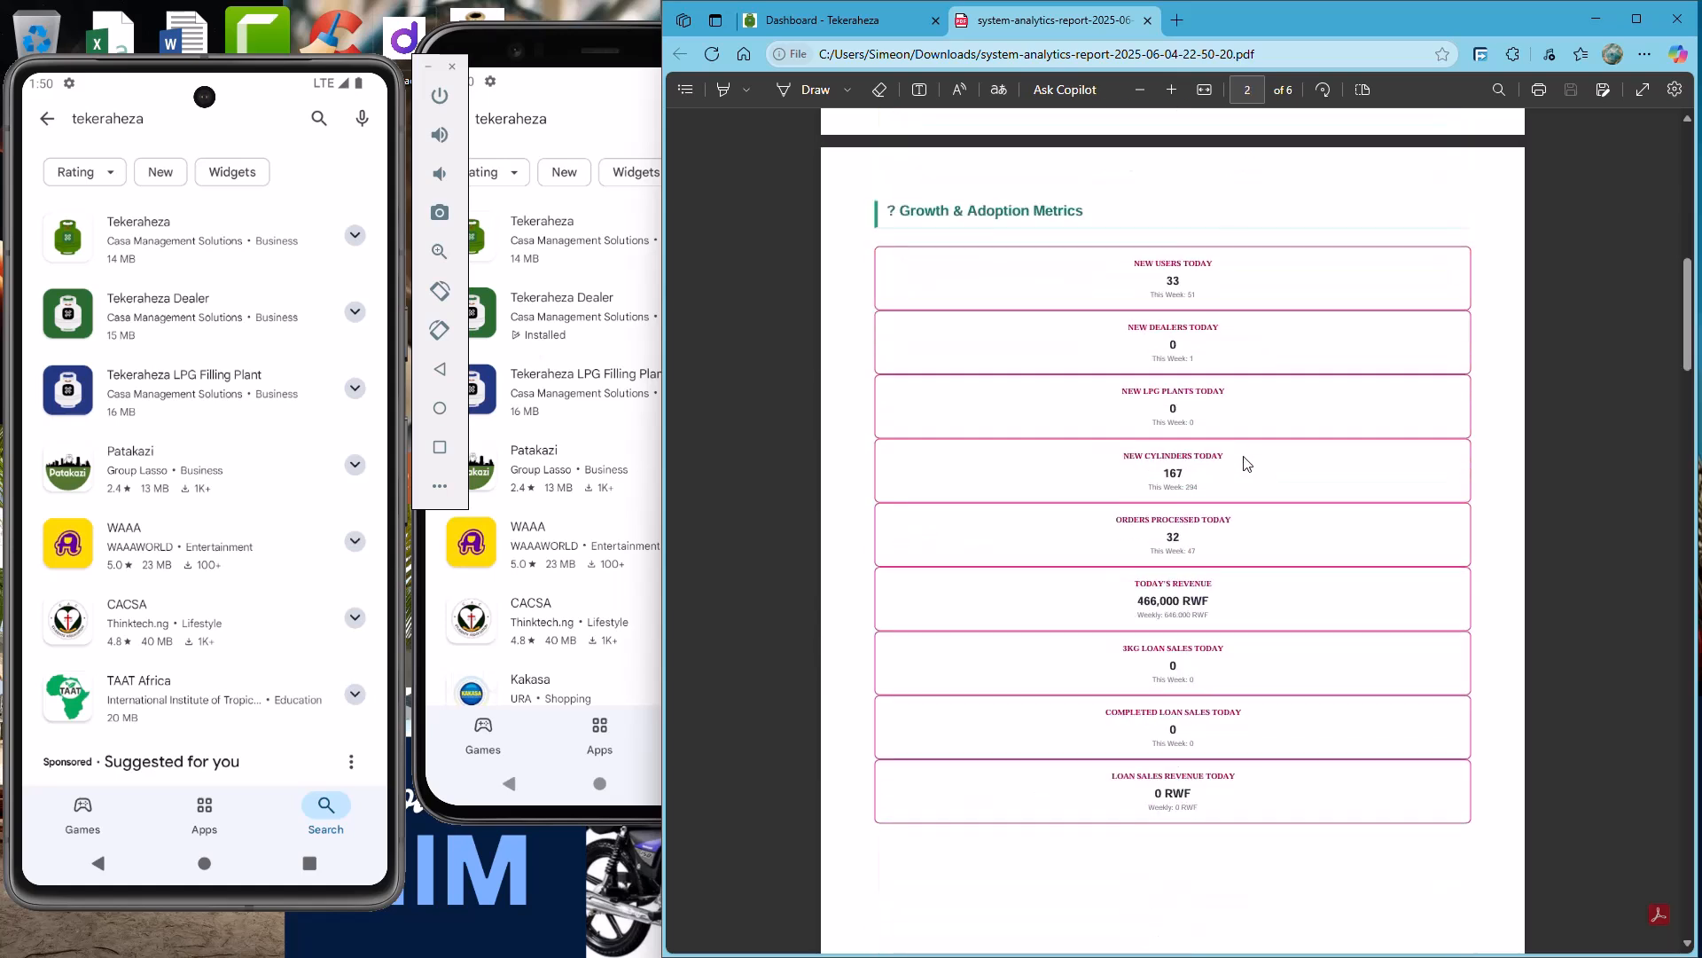
{"action": "left_click_drag", "start_coordinate": [1132, 263], "coordinate": [1191, 285]}
{"action": "left_click", "coordinate": [1211, 298]}
{"action": "left_click_drag", "start_coordinate": [1128, 328], "coordinate": [1170, 347]}
{"action": "left_click", "coordinate": [1194, 355]}
{"action": "scroll", "coordinate": [1160, 576], "scroll_direction": "down", "scroll_amount": 3}
{"action": "scroll", "coordinate": [1154, 411], "scroll_direction": "up", "scroll_amount": 2}
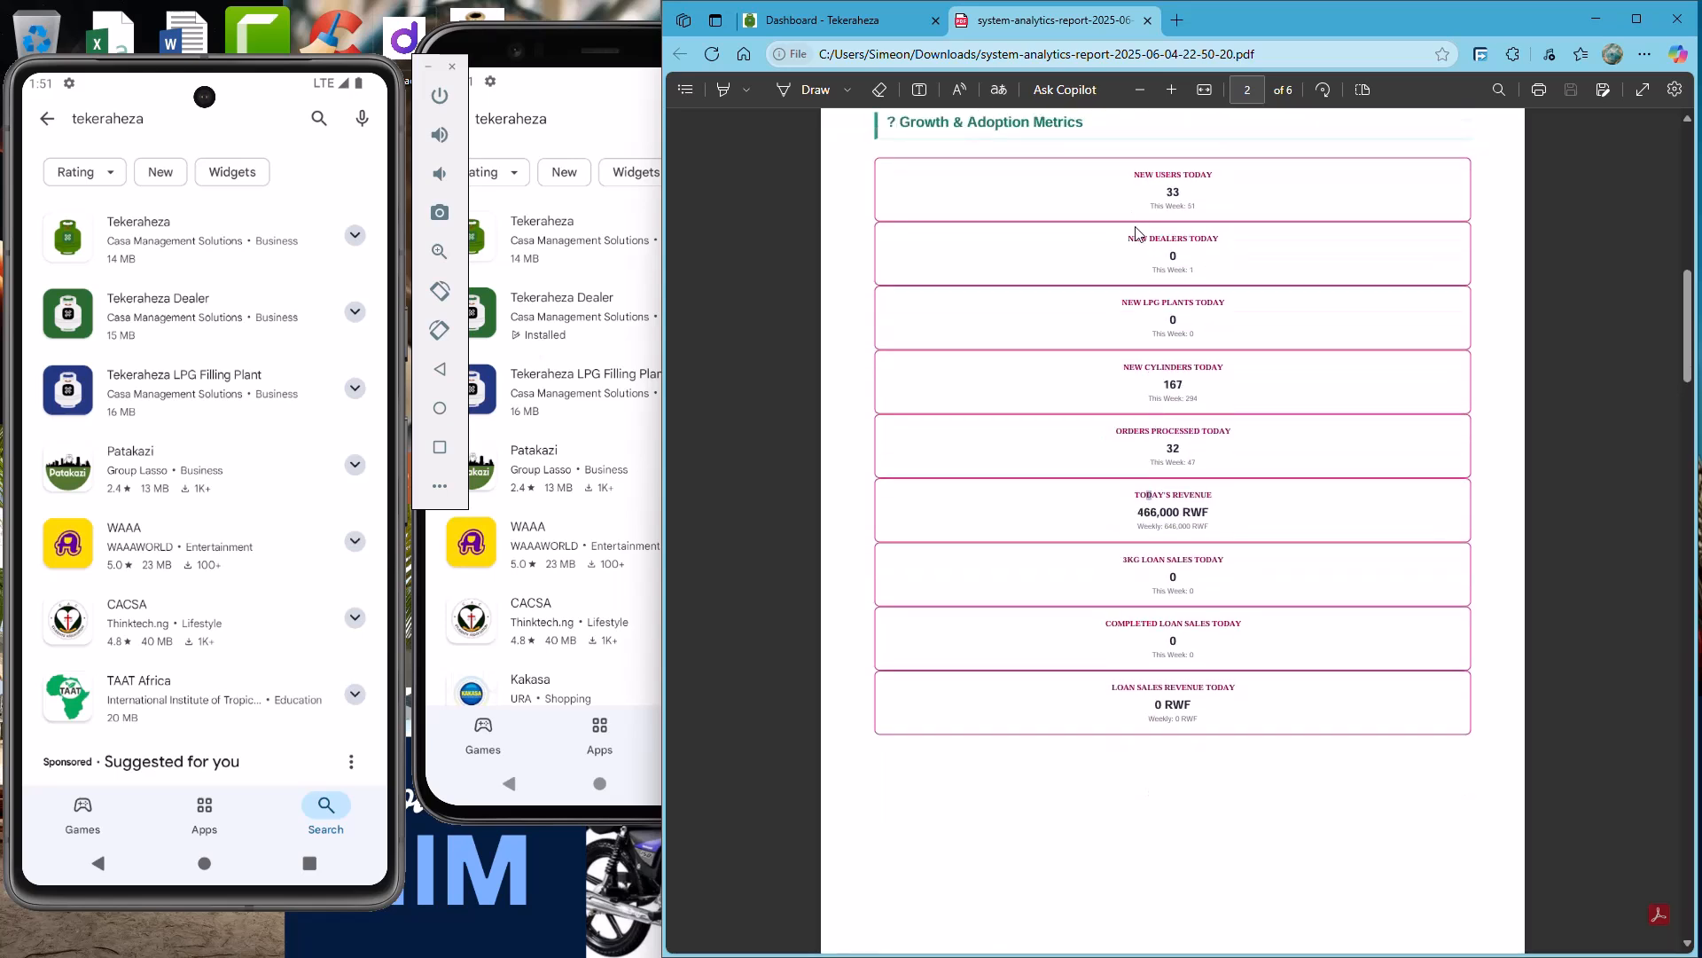
Step: Review the report's Top Performers page, covering the best performing dealership and most sold product for the week and today
{"action": "scroll", "coordinate": [1241, 620], "scroll_direction": "down", "scroll_amount": 8}
{"action": "scroll", "coordinate": [1249, 626], "scroll_direction": "down", "scroll_amount": 2}
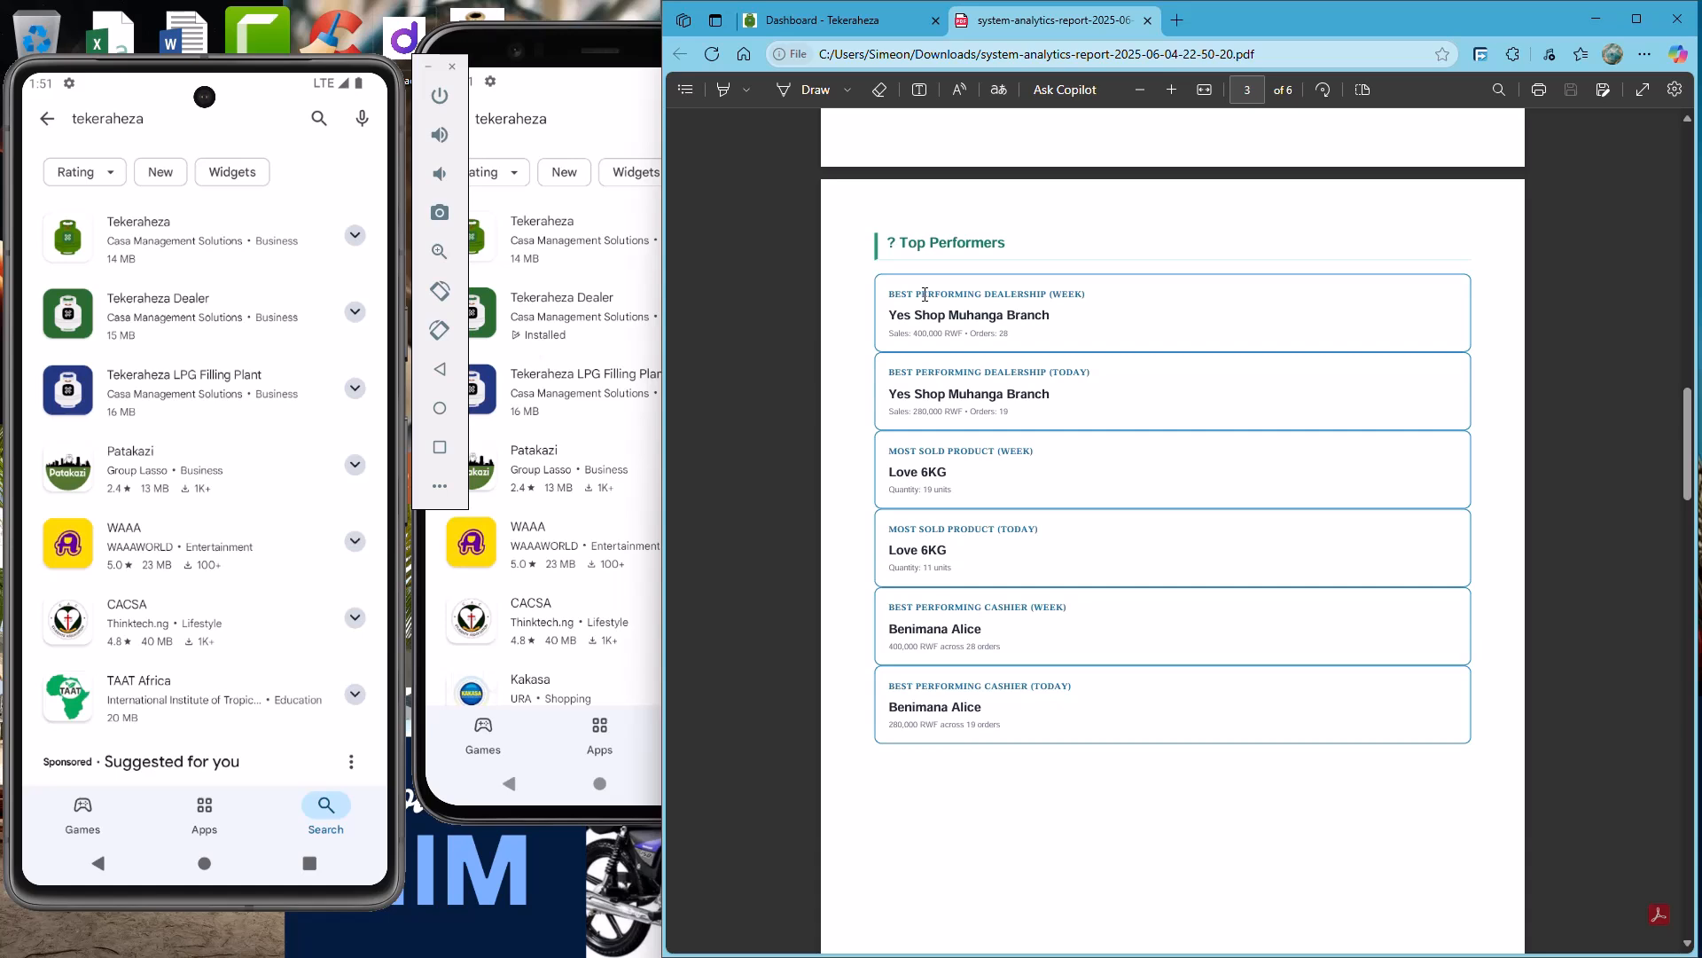
{"action": "left_click_drag", "start_coordinate": [889, 294], "coordinate": [947, 317]}
{"action": "left_click", "coordinate": [961, 401]}
{"action": "left_click_drag", "start_coordinate": [895, 459], "coordinate": [948, 479]}
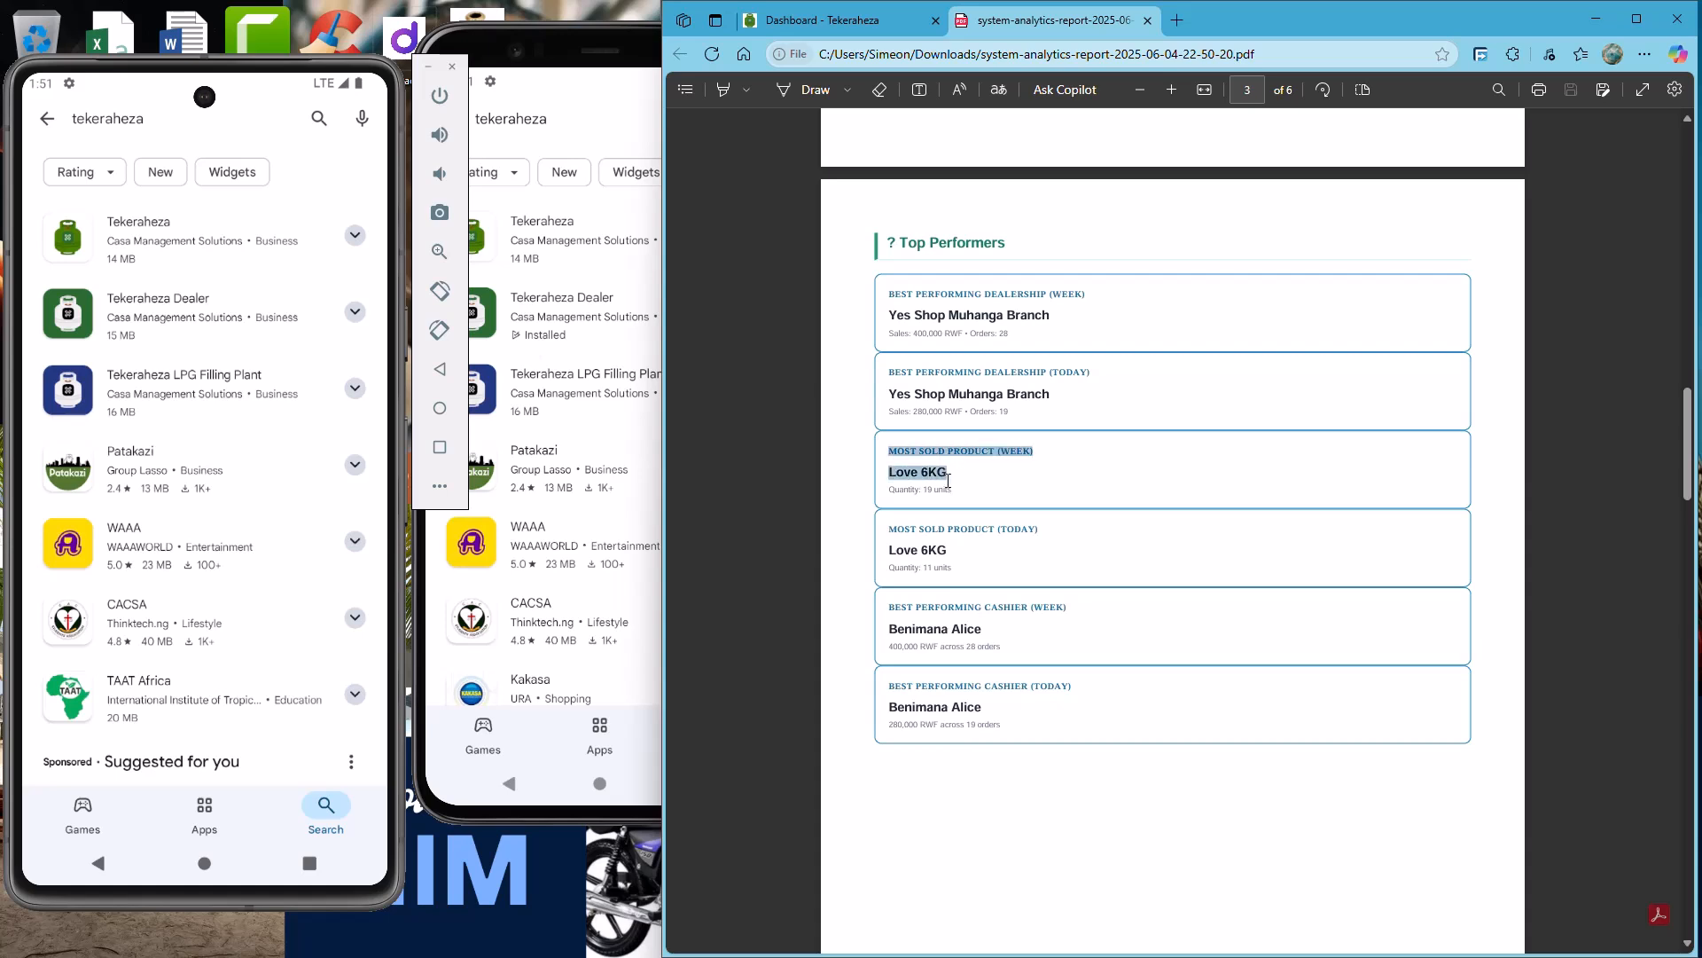
{"action": "left_click_drag", "start_coordinate": [948, 554], "coordinate": [891, 568]}
{"action": "left_click", "coordinate": [953, 490]}
{"action": "left_click", "coordinate": [891, 541]}
Step: Examine the best performing cashier entries for the week and today, including their sales and order figures
{"action": "scroll", "coordinate": [926, 604], "scroll_direction": "down", "scroll_amount": 3}
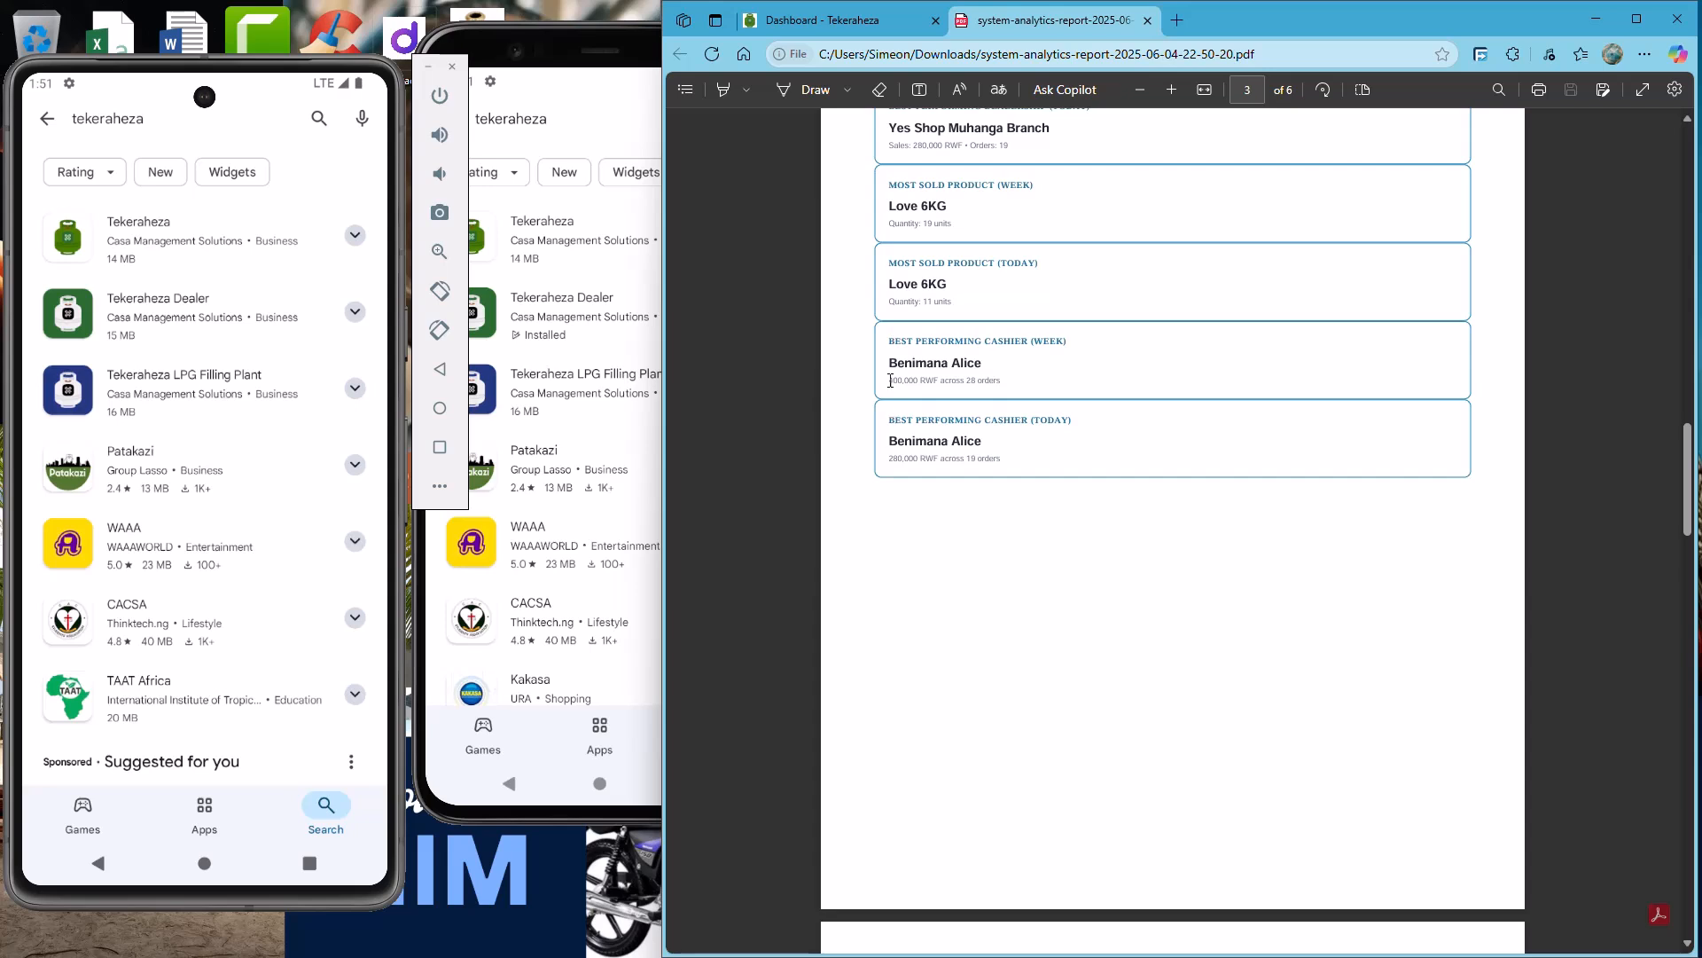
{"action": "left_click_drag", "start_coordinate": [891, 369], "coordinate": [995, 382]}
{"action": "left_click", "coordinate": [944, 392]}
{"action": "left_click", "coordinate": [995, 382]}
{"action": "left_click_drag", "start_coordinate": [895, 424], "coordinate": [974, 455]}
{"action": "left_click", "coordinate": [973, 456]}
Step: Review the System Adoption Insights page, including average order value, user engagement rate and dealer engagement rate
{"action": "scroll", "coordinate": [945, 435], "scroll_direction": "down", "scroll_amount": 7}
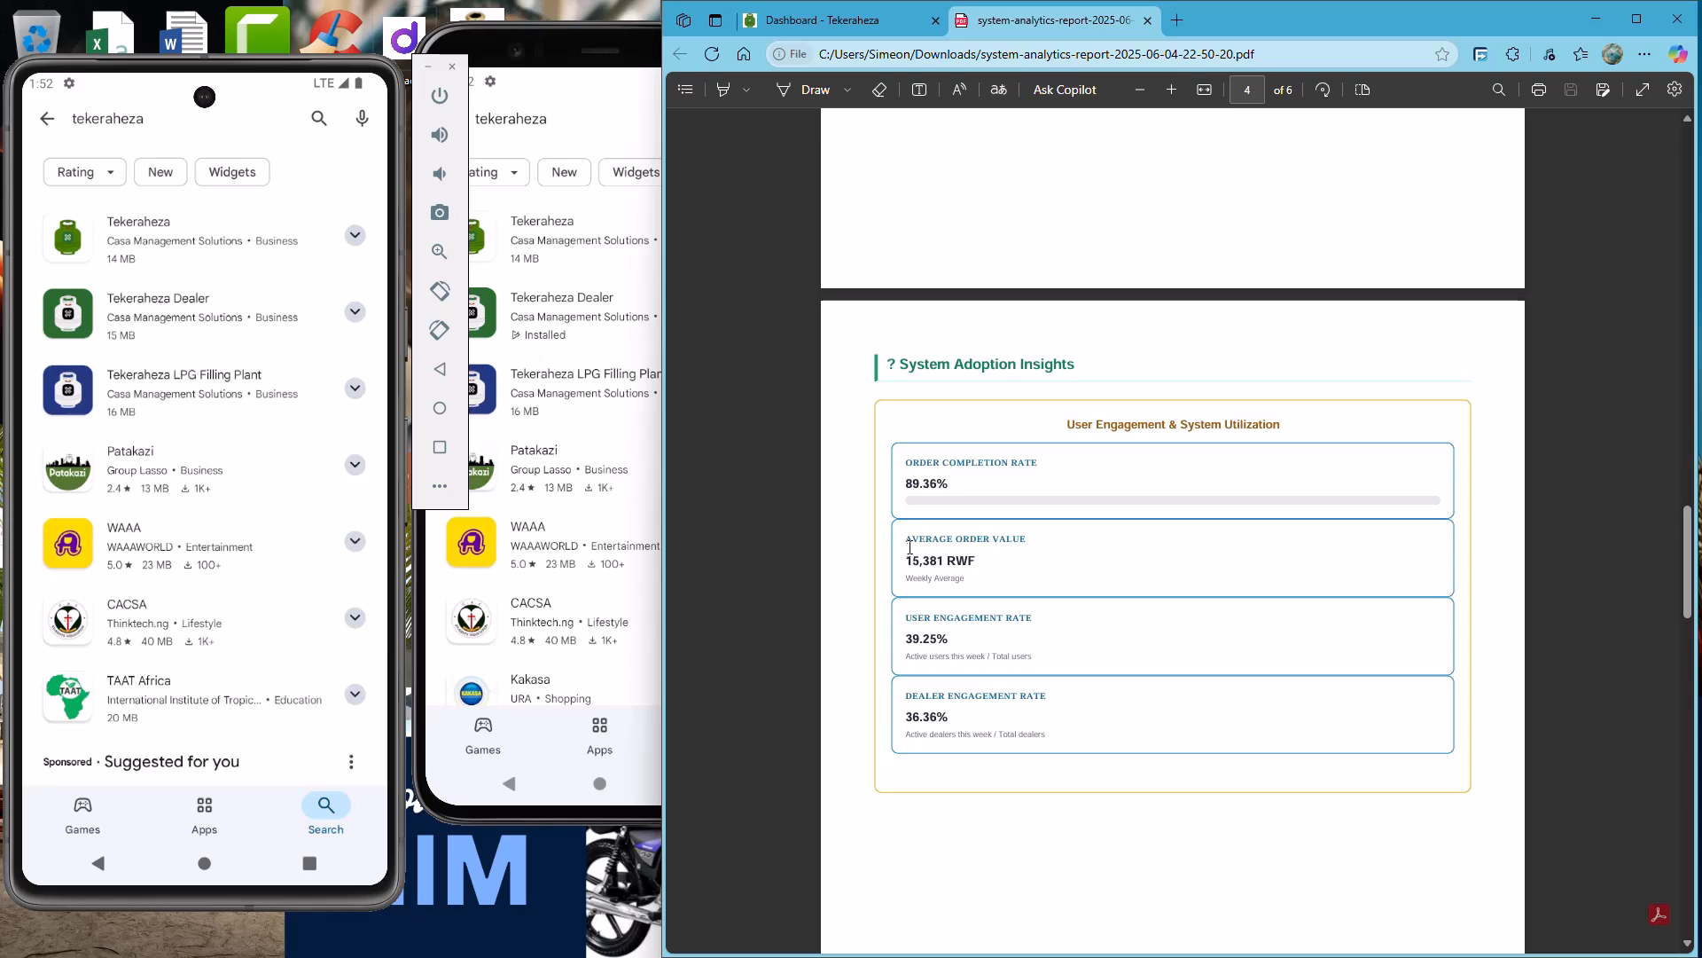
{"action": "left_click_drag", "start_coordinate": [911, 546], "coordinate": [985, 558]}
{"action": "left_click_drag", "start_coordinate": [952, 639], "coordinate": [912, 625]}
{"action": "scroll", "coordinate": [912, 625], "scroll_direction": "down", "scroll_amount": 4}
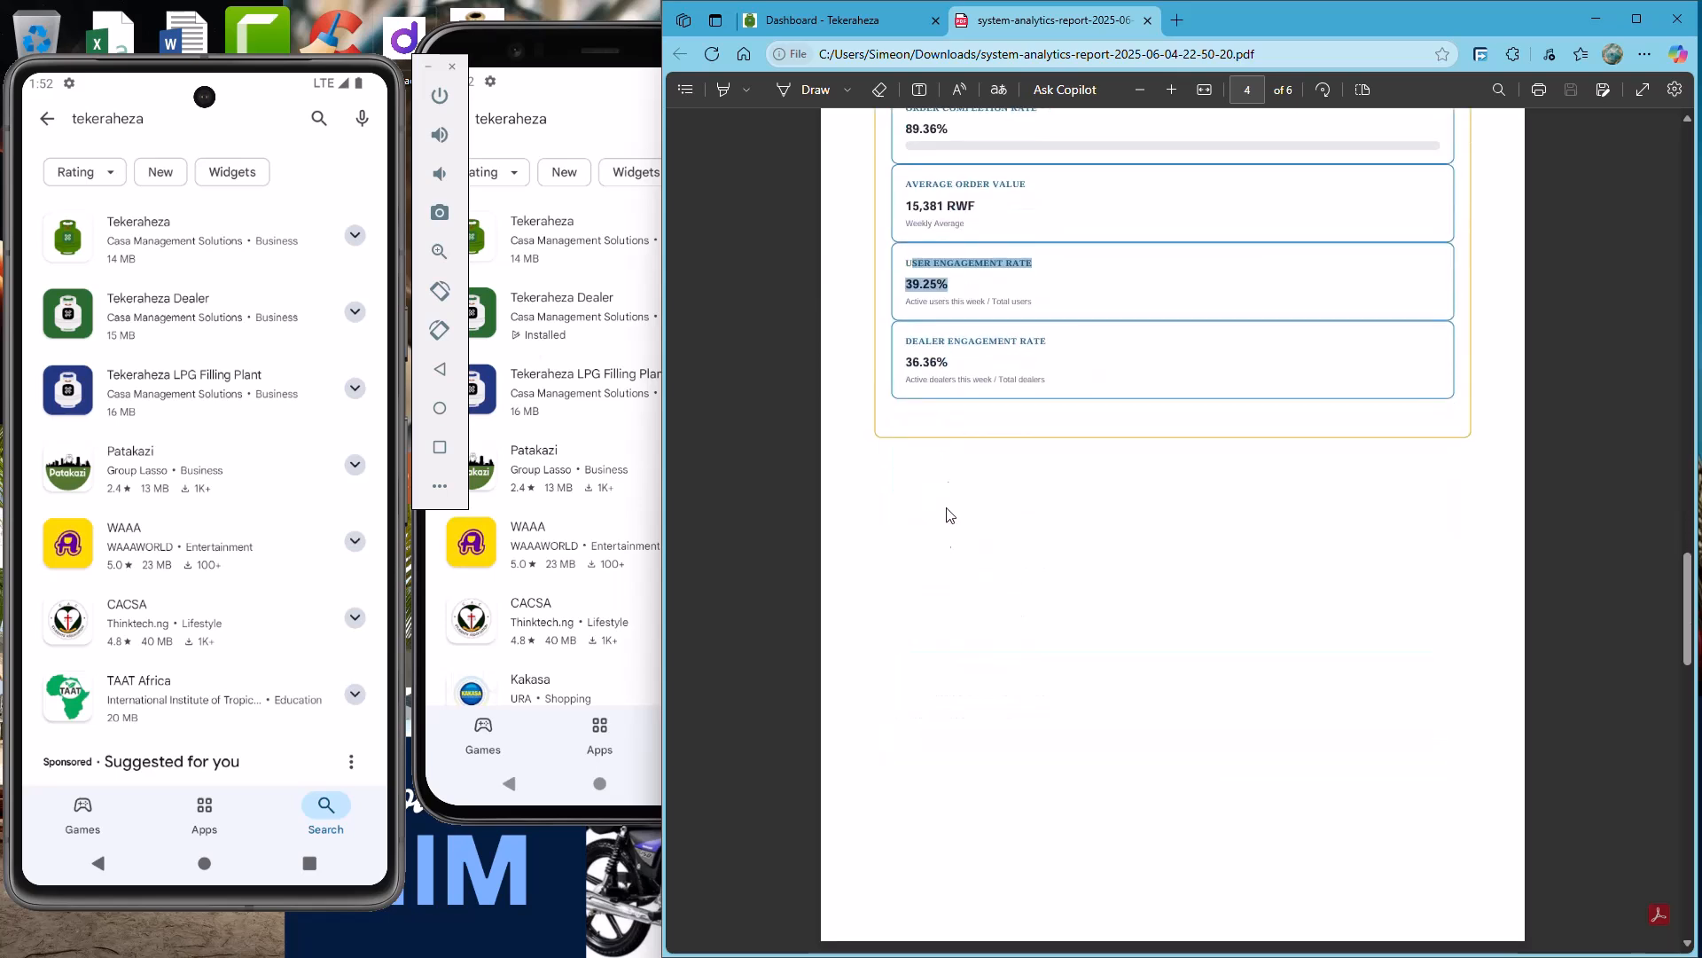
{"action": "left_click", "coordinate": [910, 336]}
{"action": "left_click_drag", "start_coordinate": [911, 337], "coordinate": [940, 363]}
{"action": "left_click", "coordinate": [979, 365]}
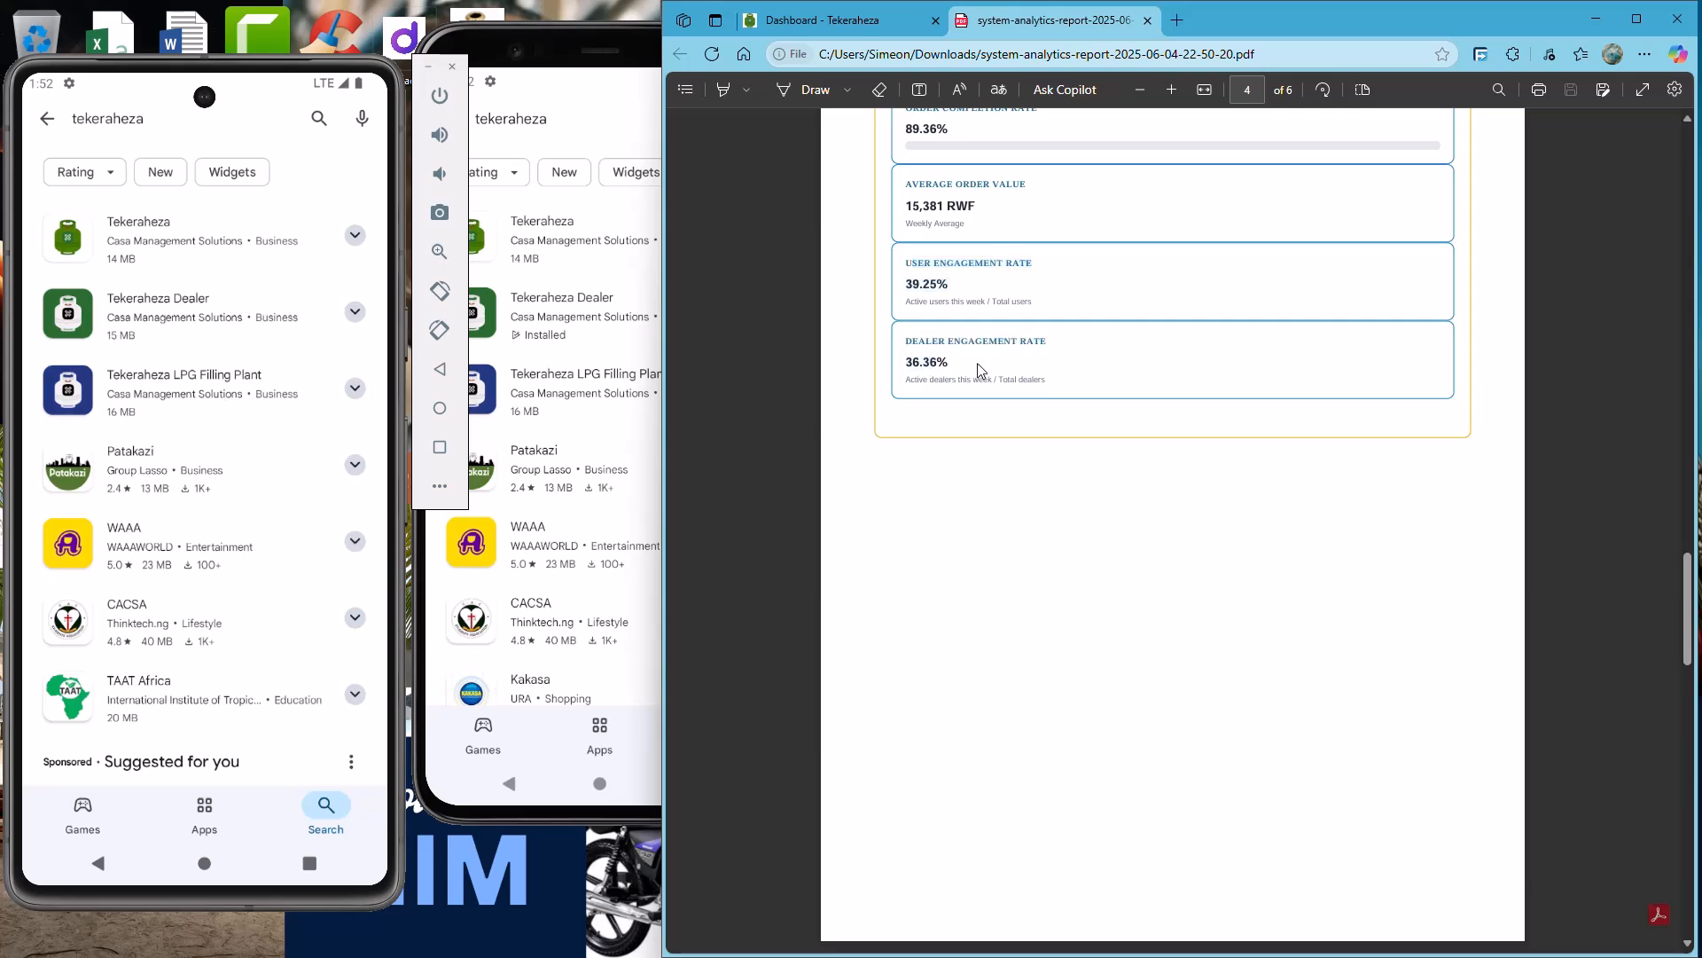
Step: Review the User Activity Patterns table for the last 7 days and the Order Distribution Analysis by order type and fulfillment method
{"action": "scroll", "coordinate": [1022, 376], "scroll_direction": "down", "scroll_amount": 5}
{"action": "scroll", "coordinate": [1026, 383], "scroll_direction": "down", "scroll_amount": 4}
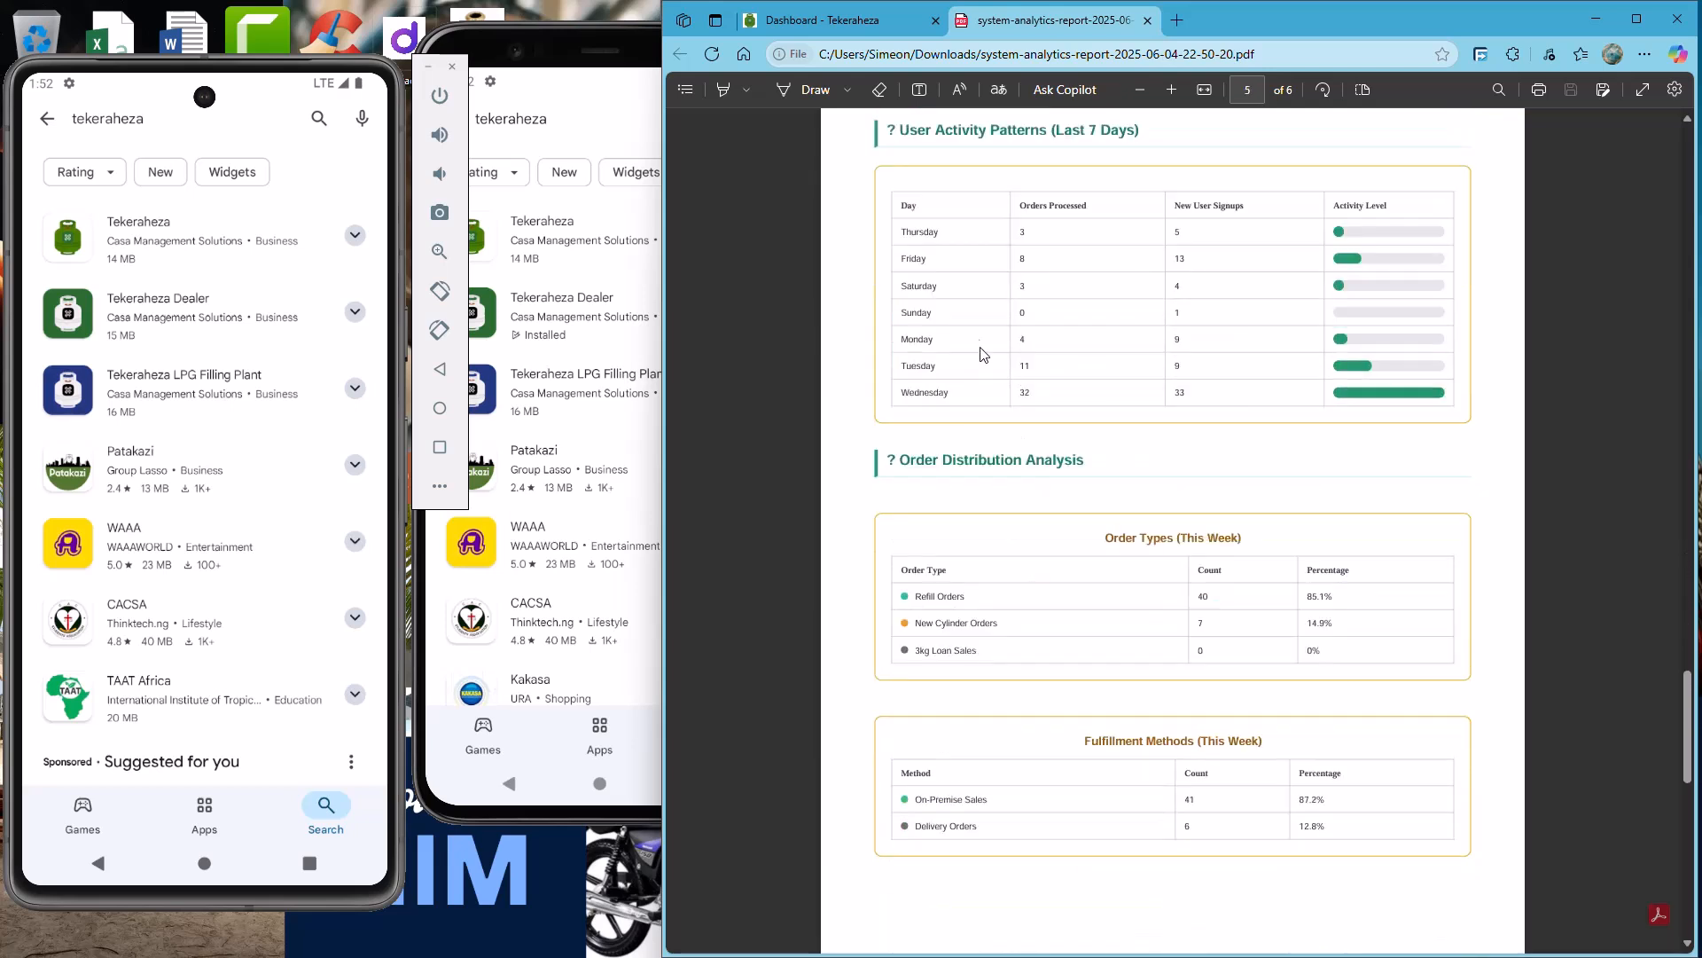
{"action": "scroll", "coordinate": [963, 312], "scroll_direction": "down", "scroll_amount": 1}
{"action": "left_click_drag", "start_coordinate": [897, 212], "coordinate": [1365, 341]}
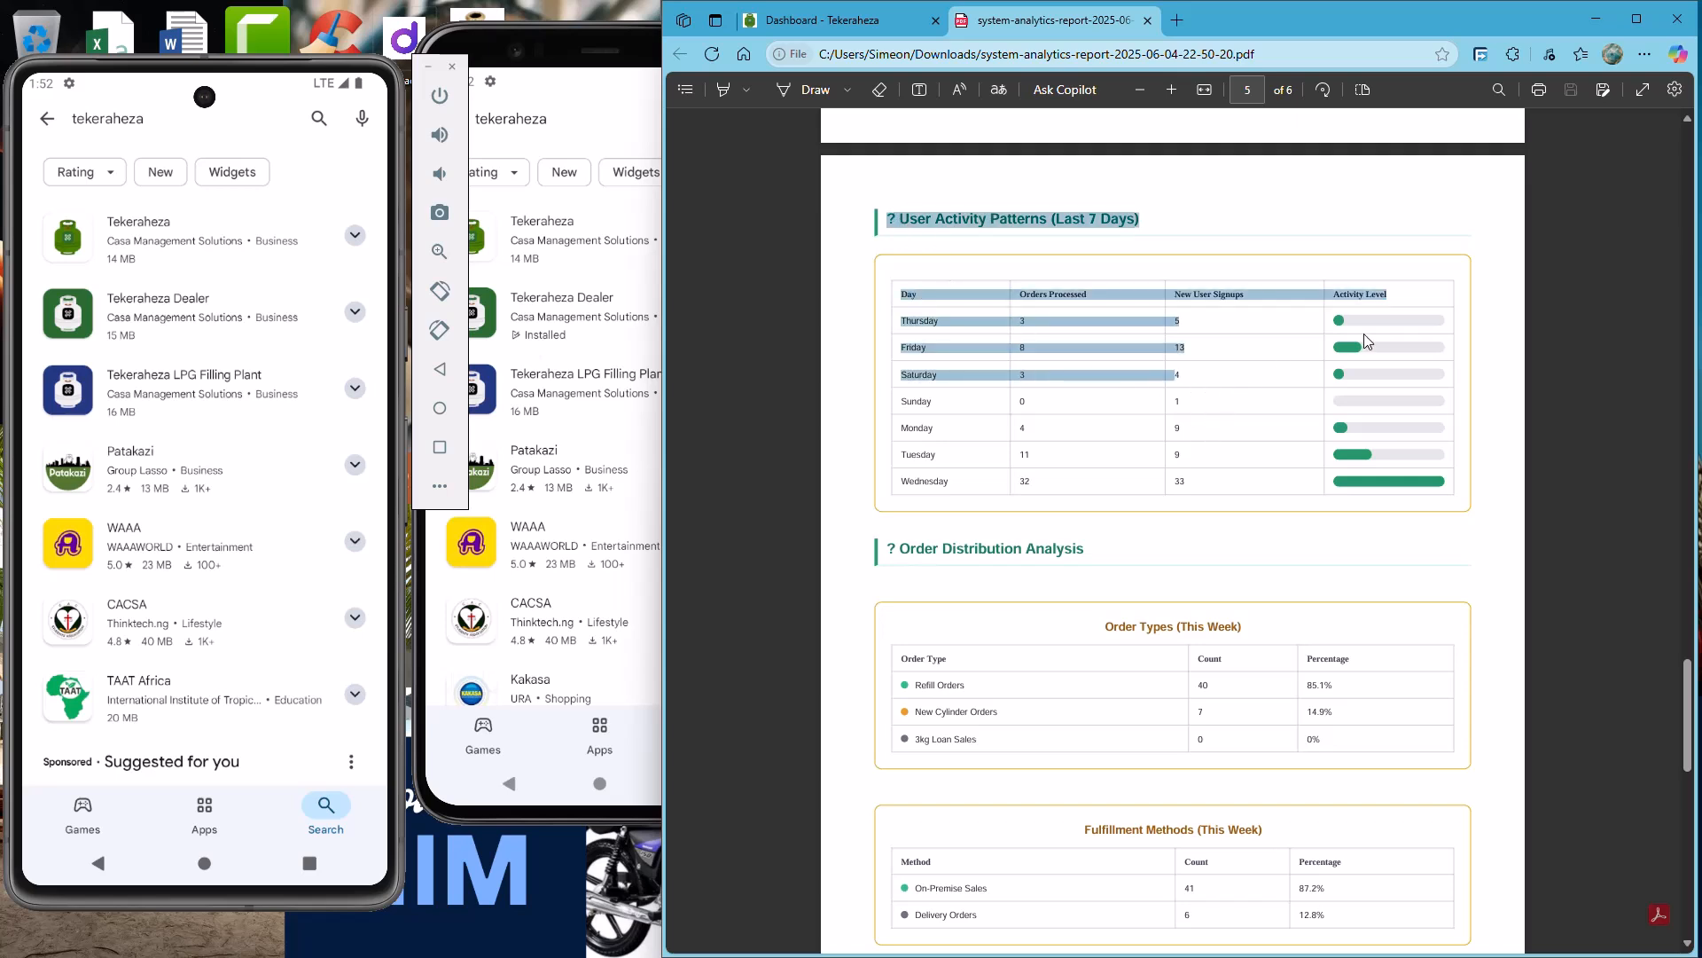
{"action": "left_click", "coordinate": [1364, 335]}
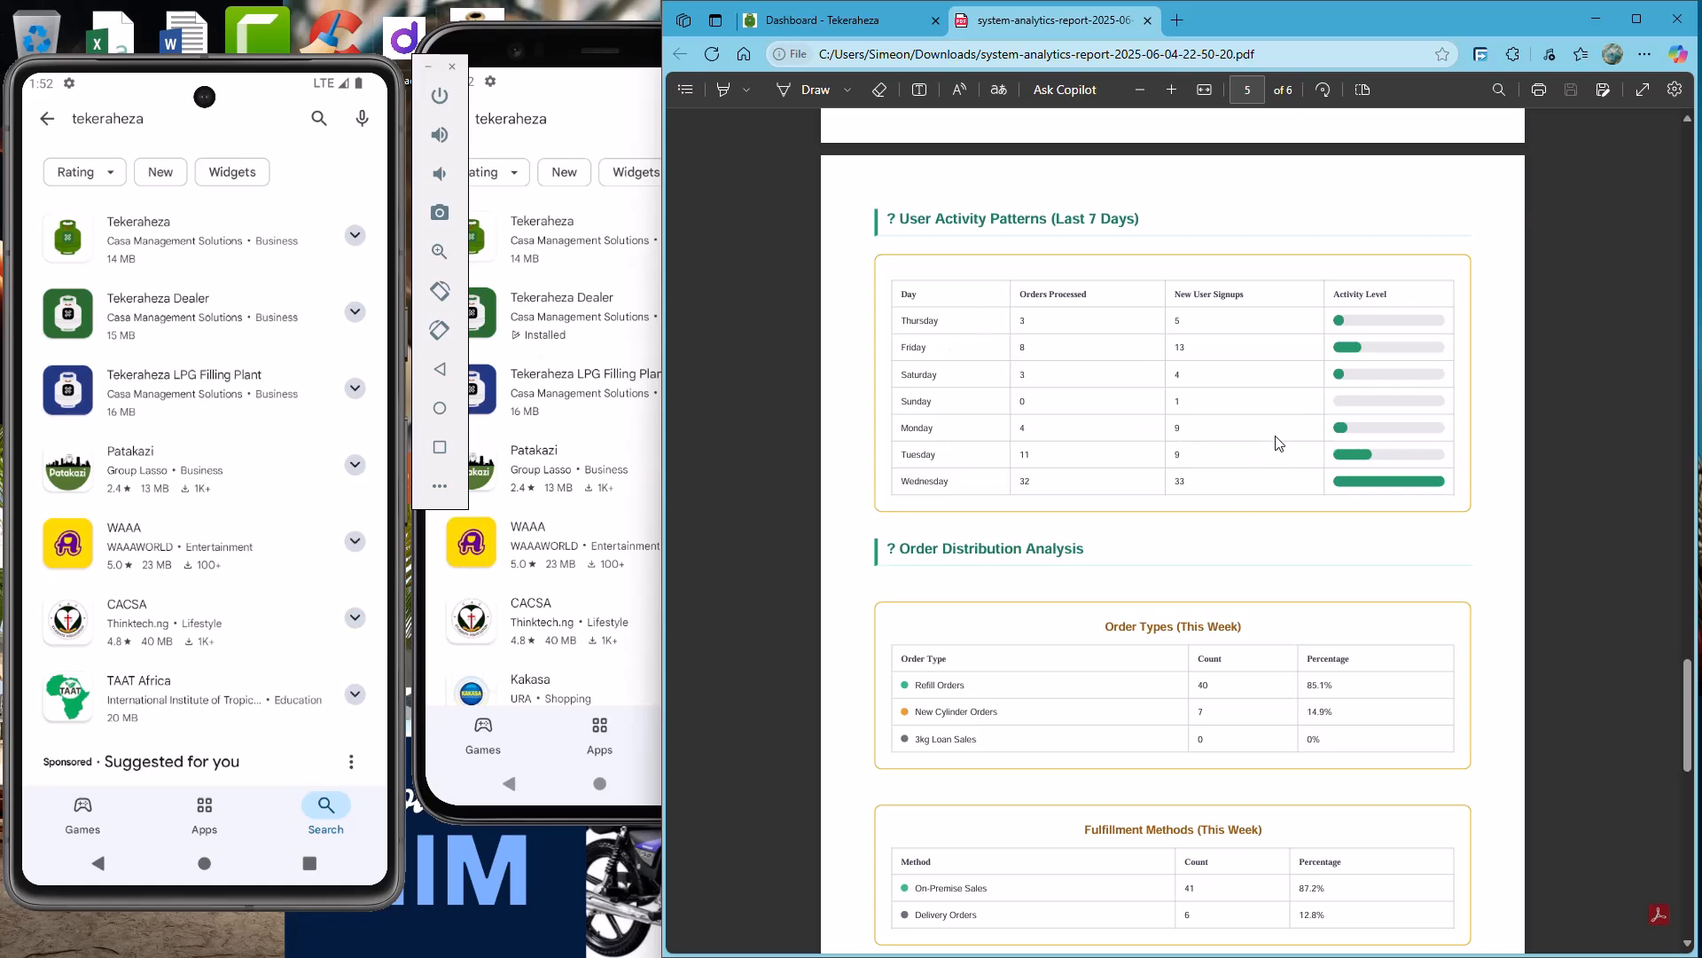
{"action": "scroll", "coordinate": [1278, 440], "scroll_direction": "down", "scroll_amount": 5}
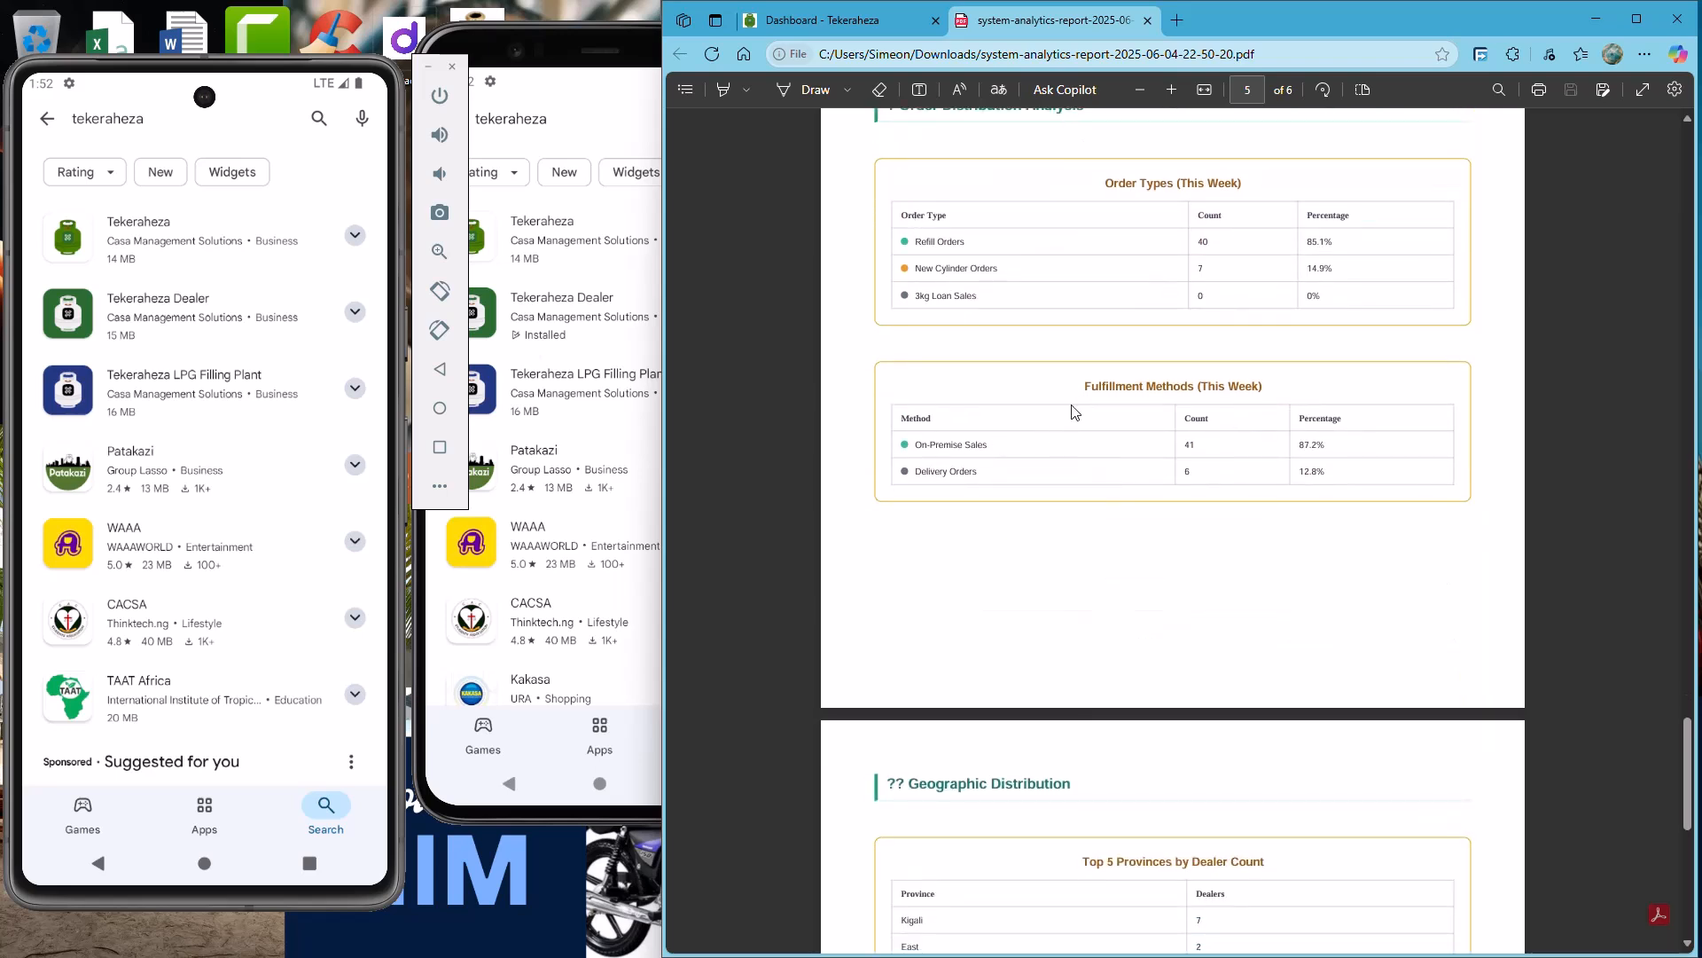
{"action": "scroll", "coordinate": [1076, 407], "scroll_direction": "down", "scroll_amount": 1}
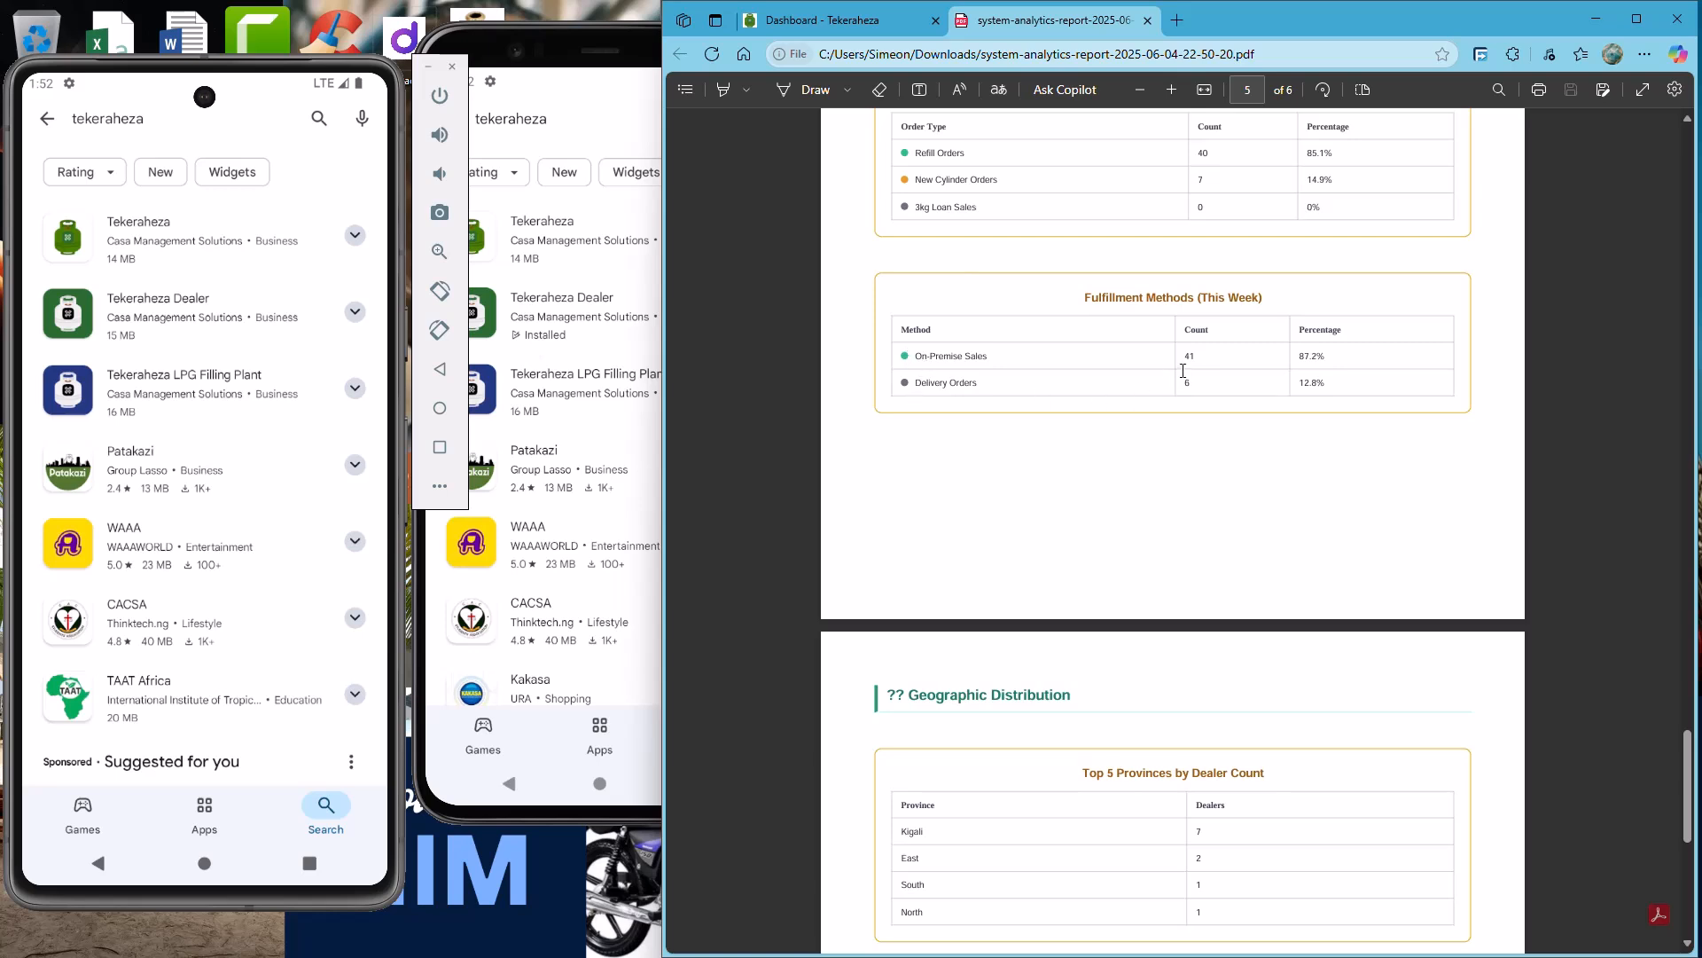
Step: Review the Geographic Distribution page, covering the top provinces by dealer count and by LPG plant count
{"action": "scroll", "coordinate": [1183, 371], "scroll_direction": "down", "scroll_amount": 5}
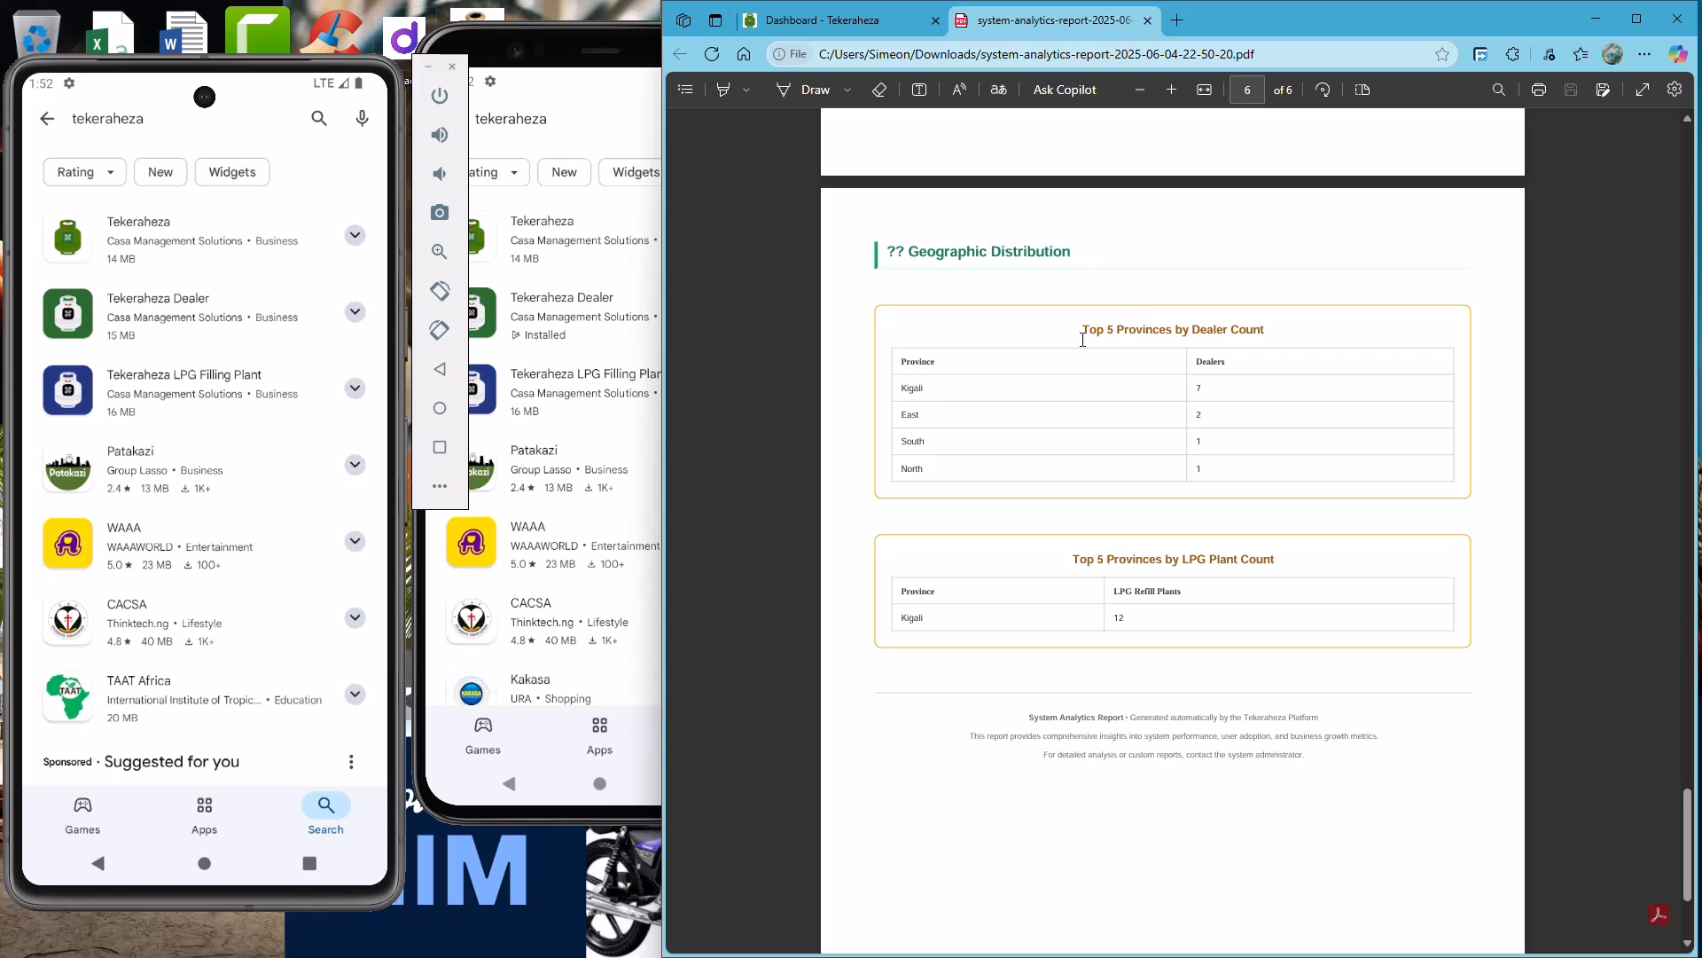
{"action": "double_click", "coordinate": [912, 387]}
{"action": "left_click", "coordinate": [948, 414]}
{"action": "scroll", "coordinate": [971, 439], "scroll_direction": "down", "scroll_amount": 3}
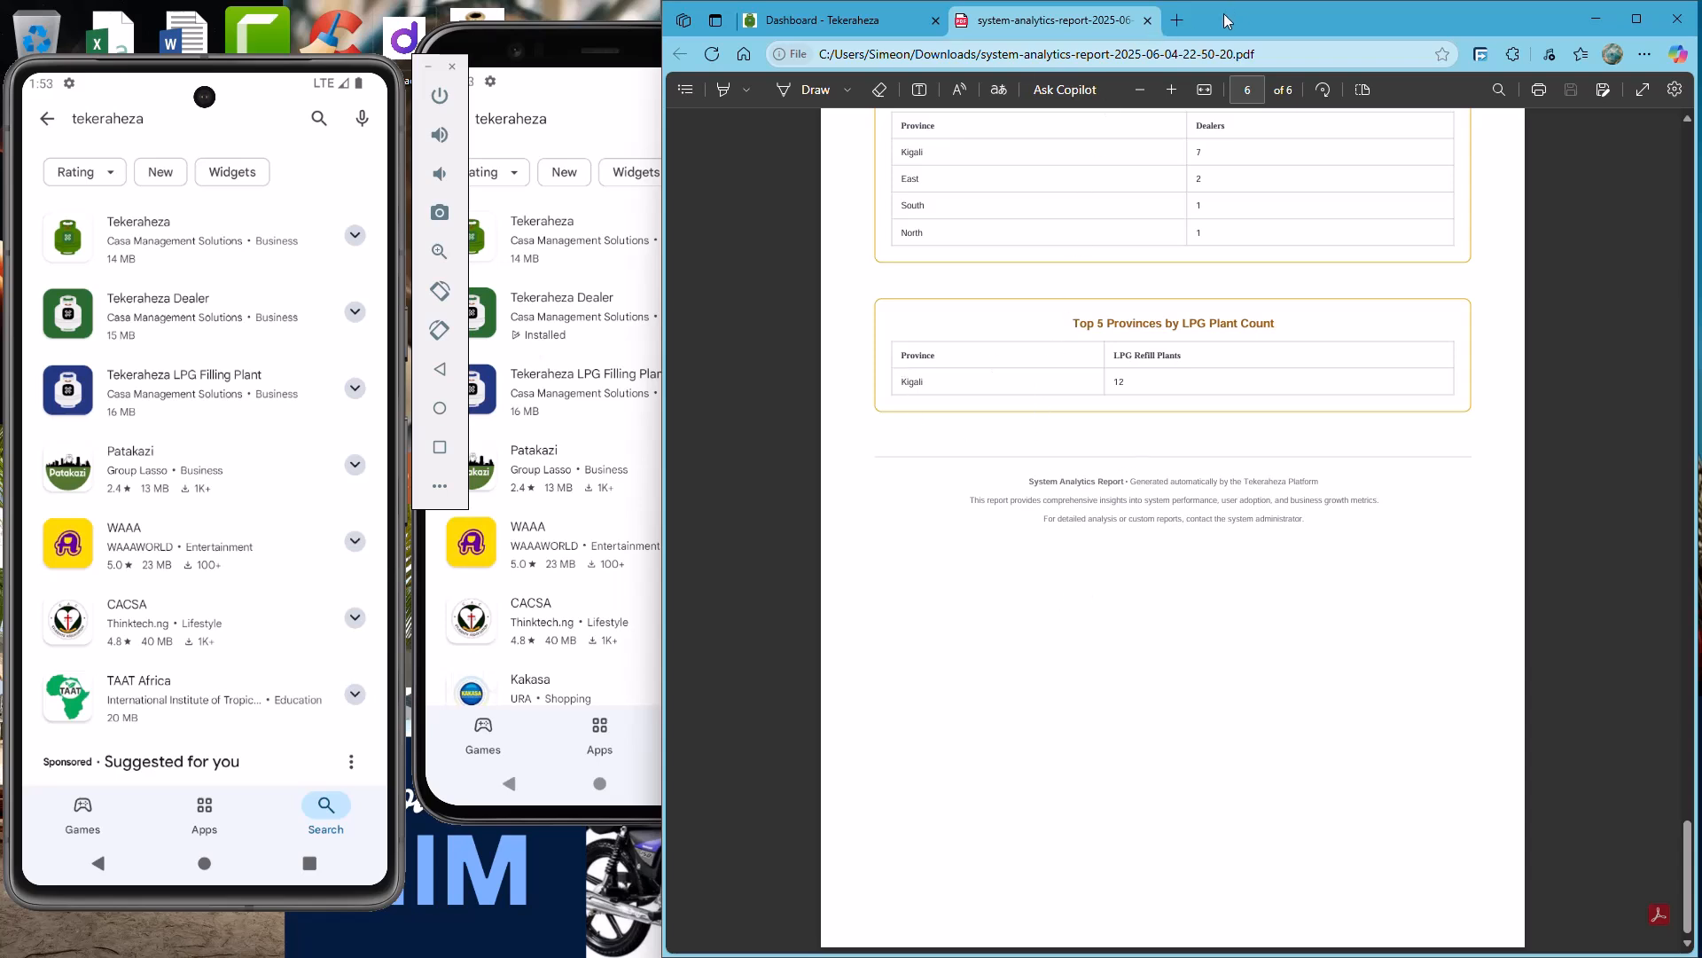
Step: Close the system report PDF, export the Yes Report from the dashboard and open the downloaded PDF
{"action": "left_click_drag", "start_coordinate": [1222, 13], "coordinate": [1383, 7]}
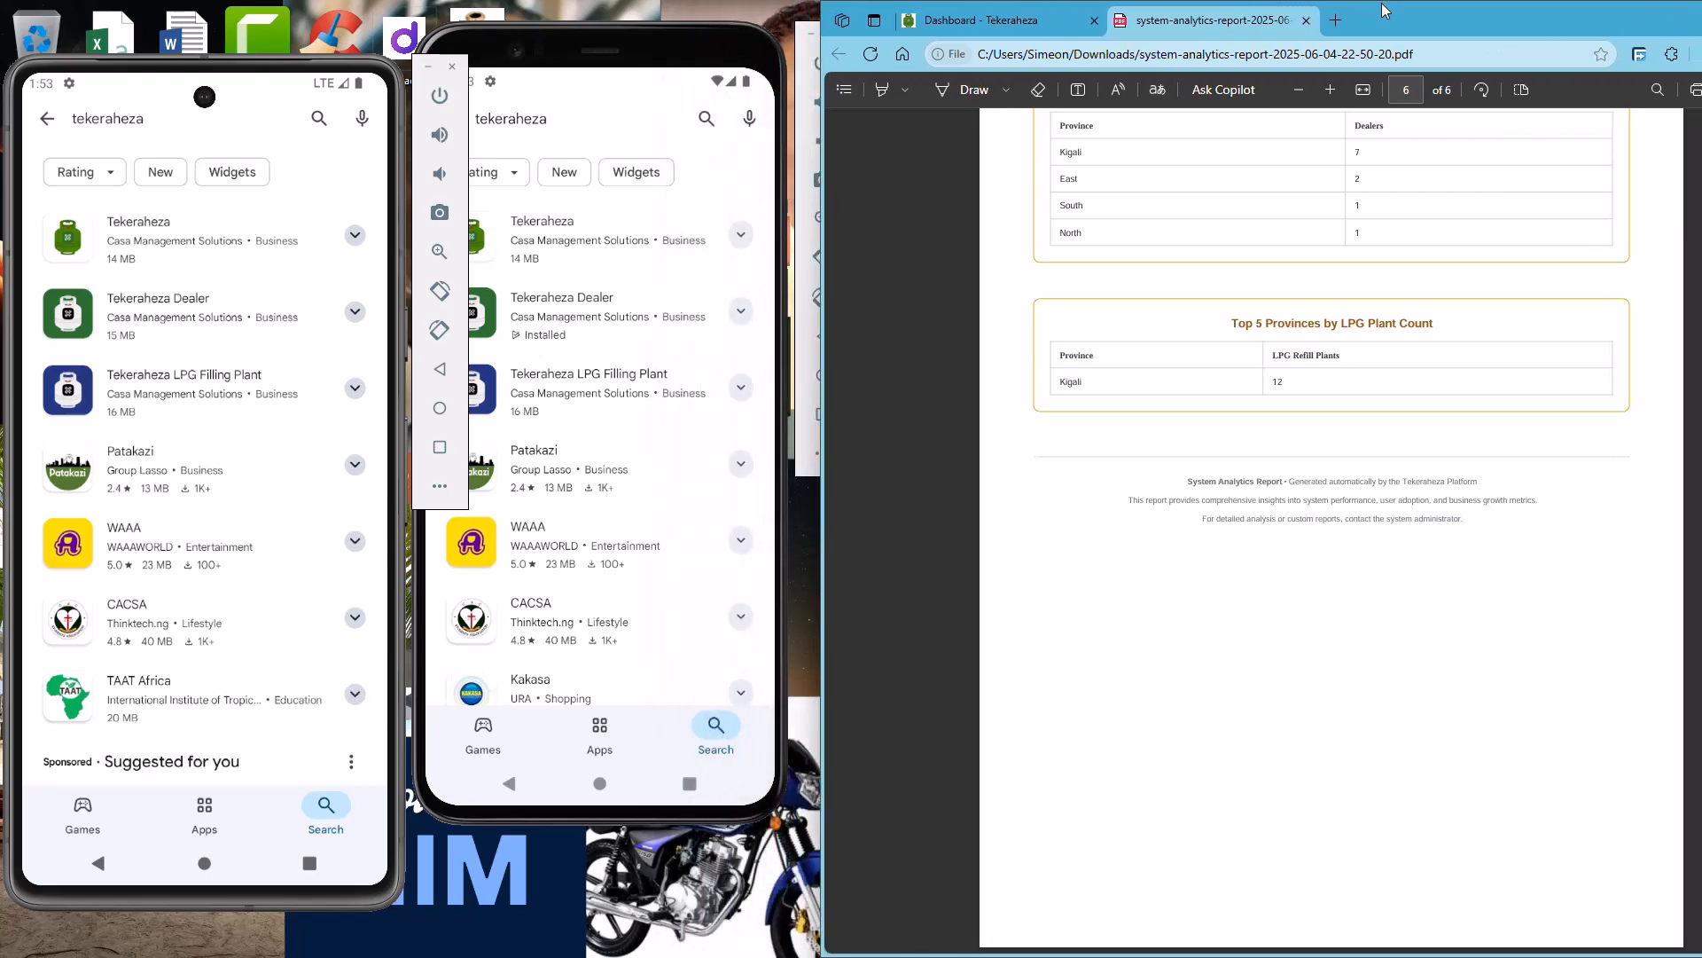
{"action": "left_click", "coordinate": [1307, 20]}
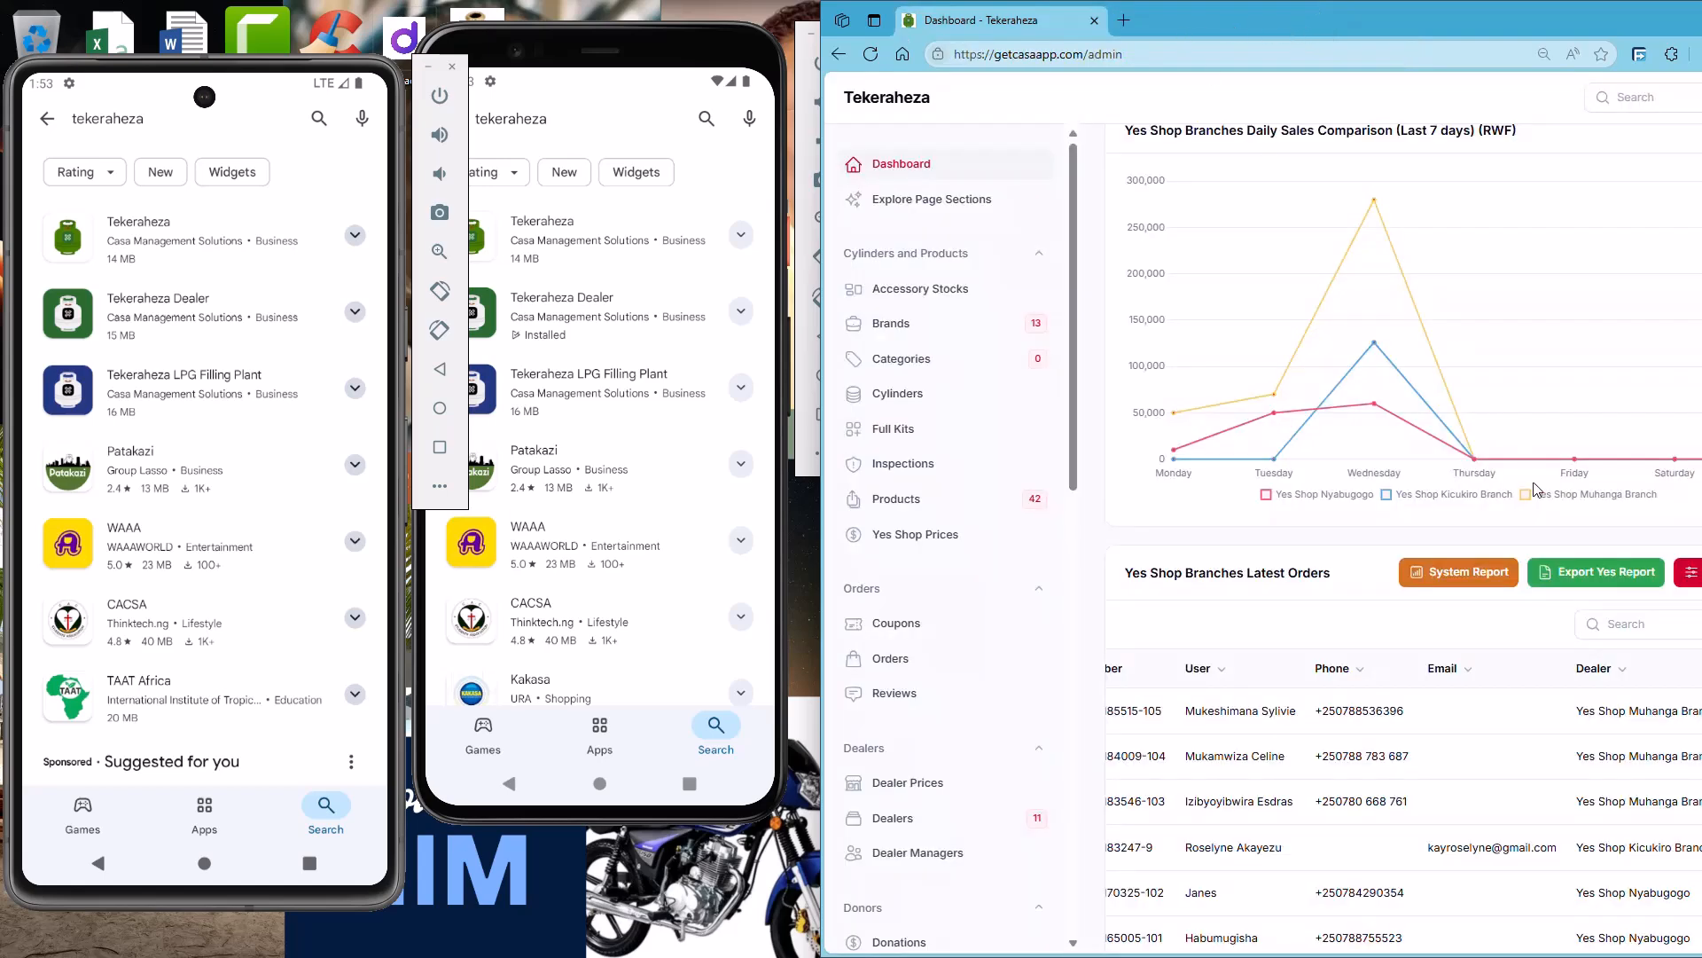
{"action": "left_click_drag", "start_coordinate": [1303, 13], "coordinate": [1238, 13]}
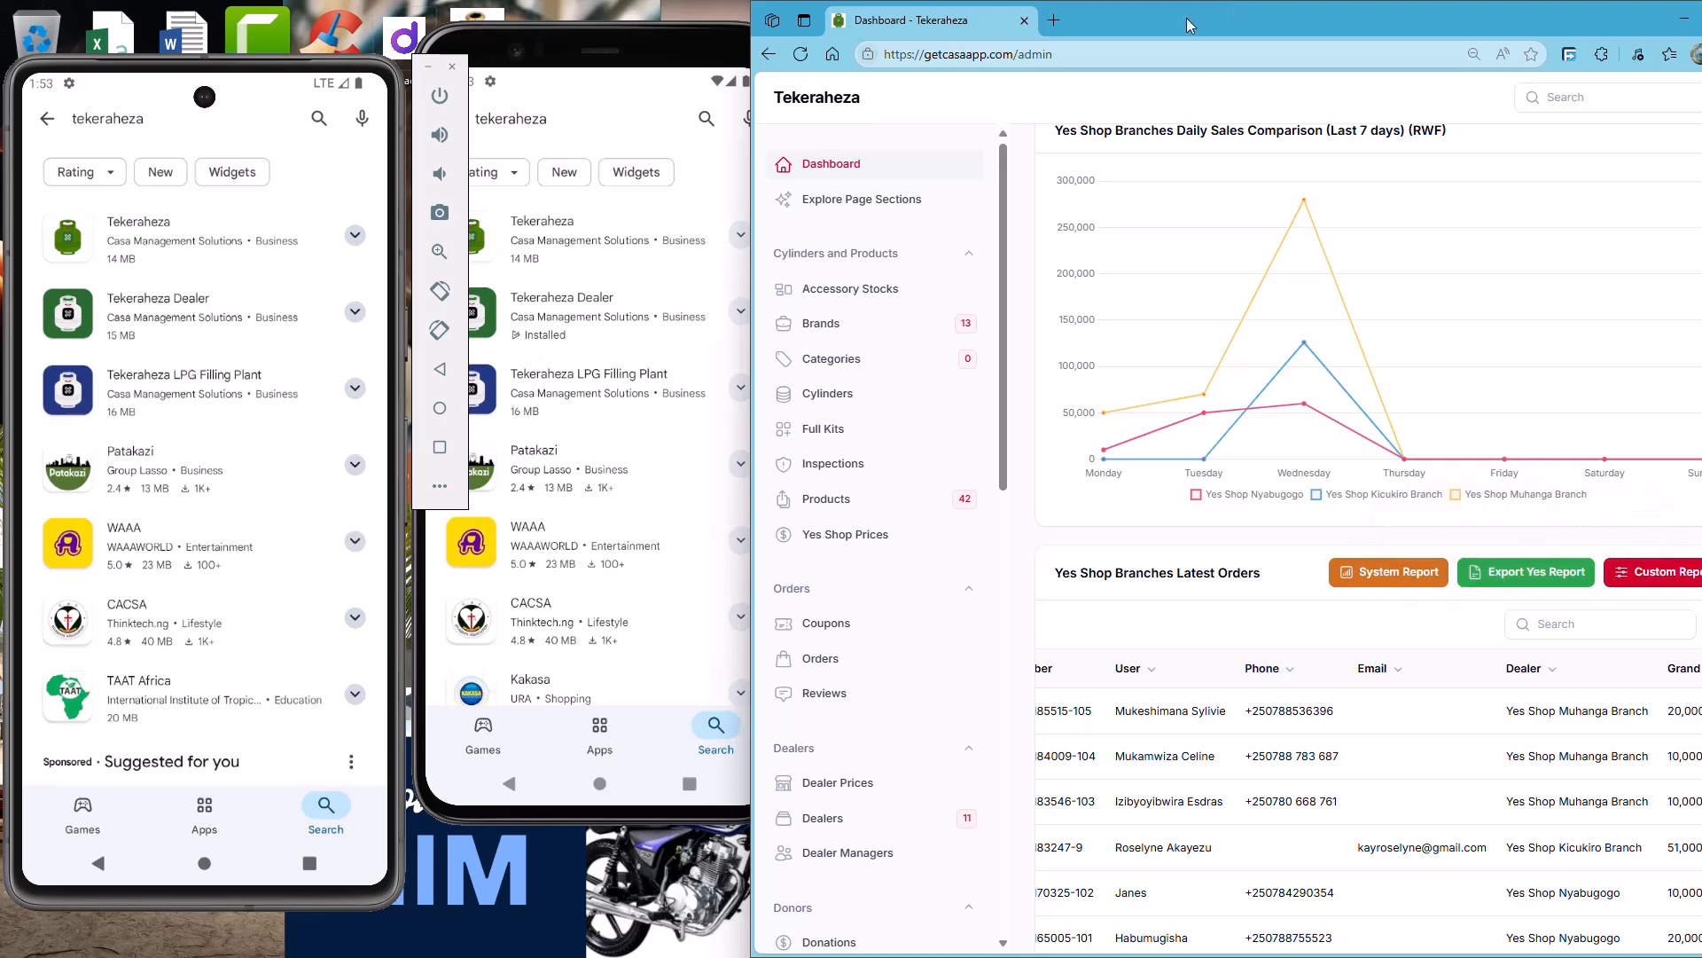
{"action": "left_click_drag", "start_coordinate": [1188, 15], "coordinate": [1116, 14]}
{"action": "left_click", "coordinate": [1476, 586]}
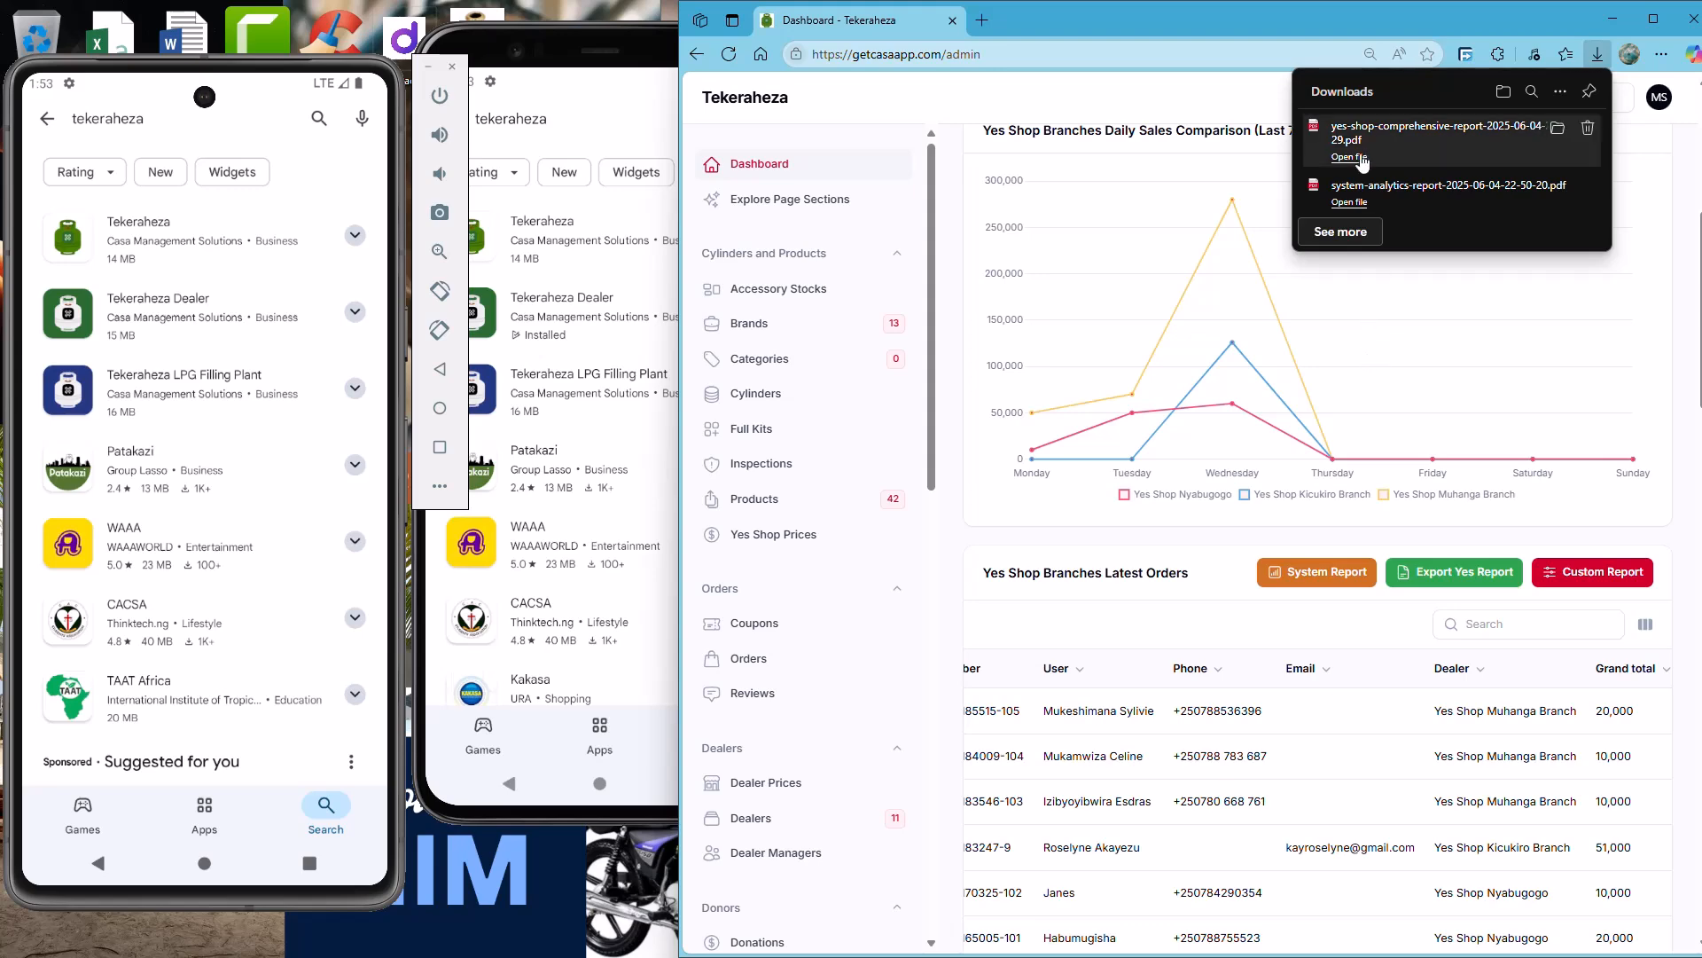
{"action": "left_click", "coordinate": [1351, 157]}
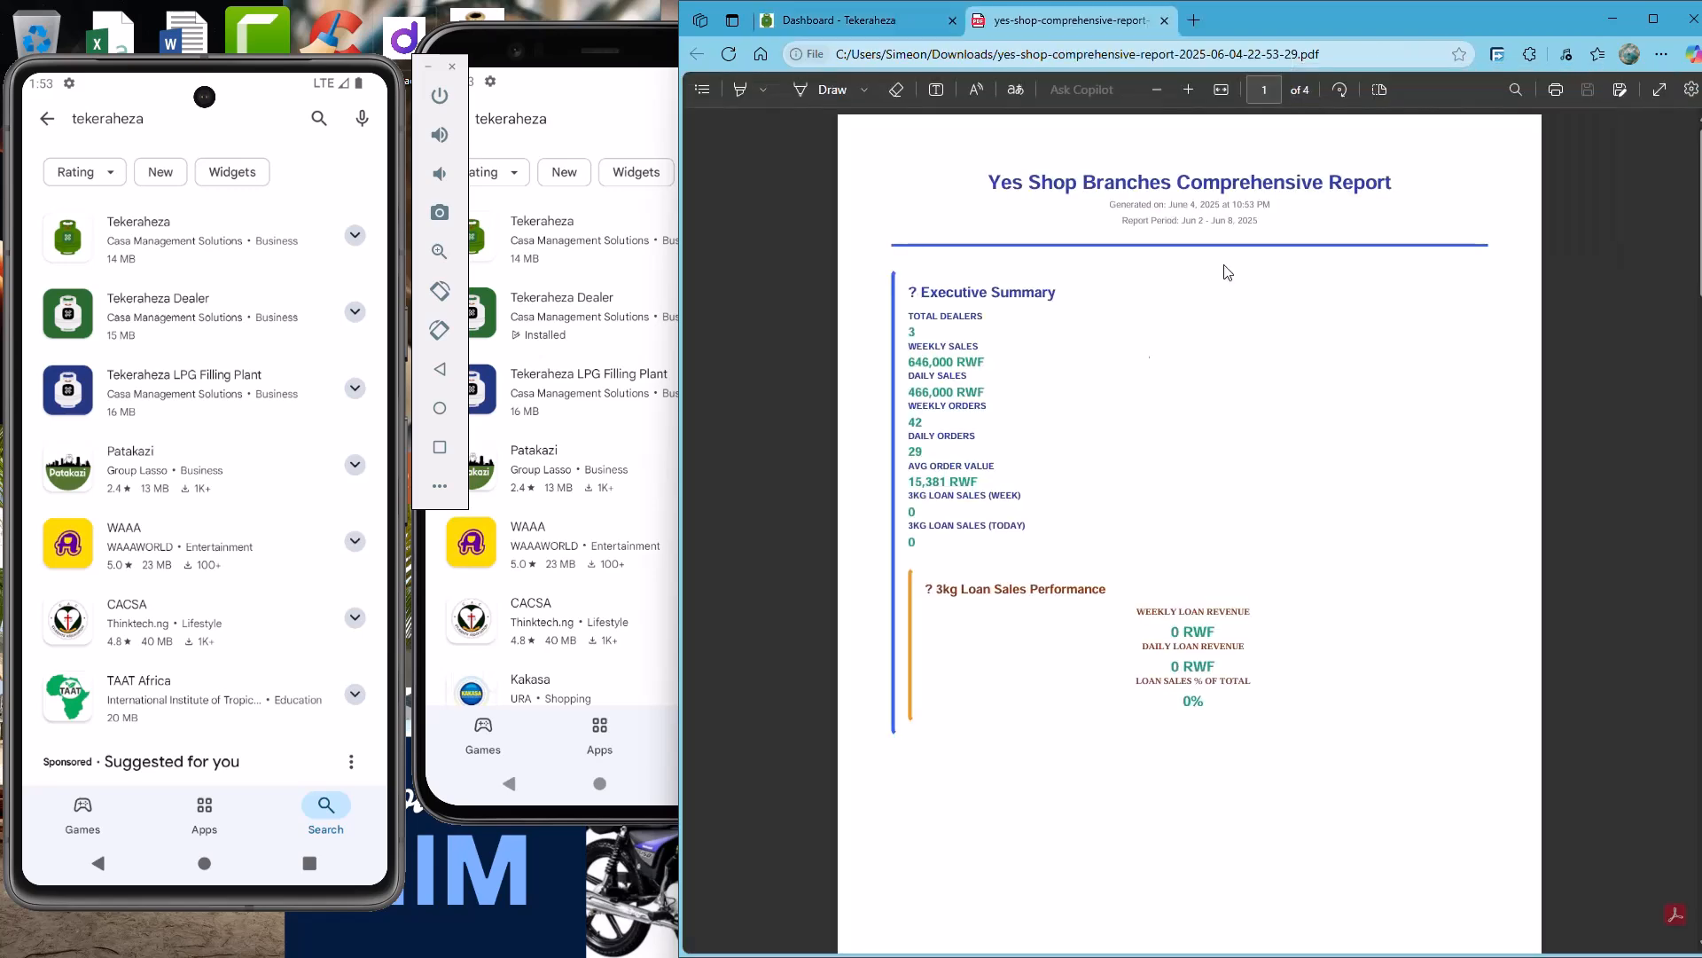
Step: Review the comprehensive report's Executive Summary, from total dealers, sales and orders to the 3kg Loan Sales Performance section
{"action": "scroll", "coordinate": [1049, 525], "scroll_direction": "down", "scroll_amount": 4}
{"action": "scroll", "coordinate": [1046, 523], "scroll_direction": "up", "scroll_amount": 6}
{"action": "left_click_drag", "start_coordinate": [906, 312], "coordinate": [945, 505]}
{"action": "left_click", "coordinate": [926, 369]}
{"action": "left_click_drag", "start_coordinate": [909, 376], "coordinate": [944, 437]}
{"action": "left_click", "coordinate": [903, 510]}
{"action": "scroll", "coordinate": [904, 507], "scroll_direction": "down", "scroll_amount": 7}
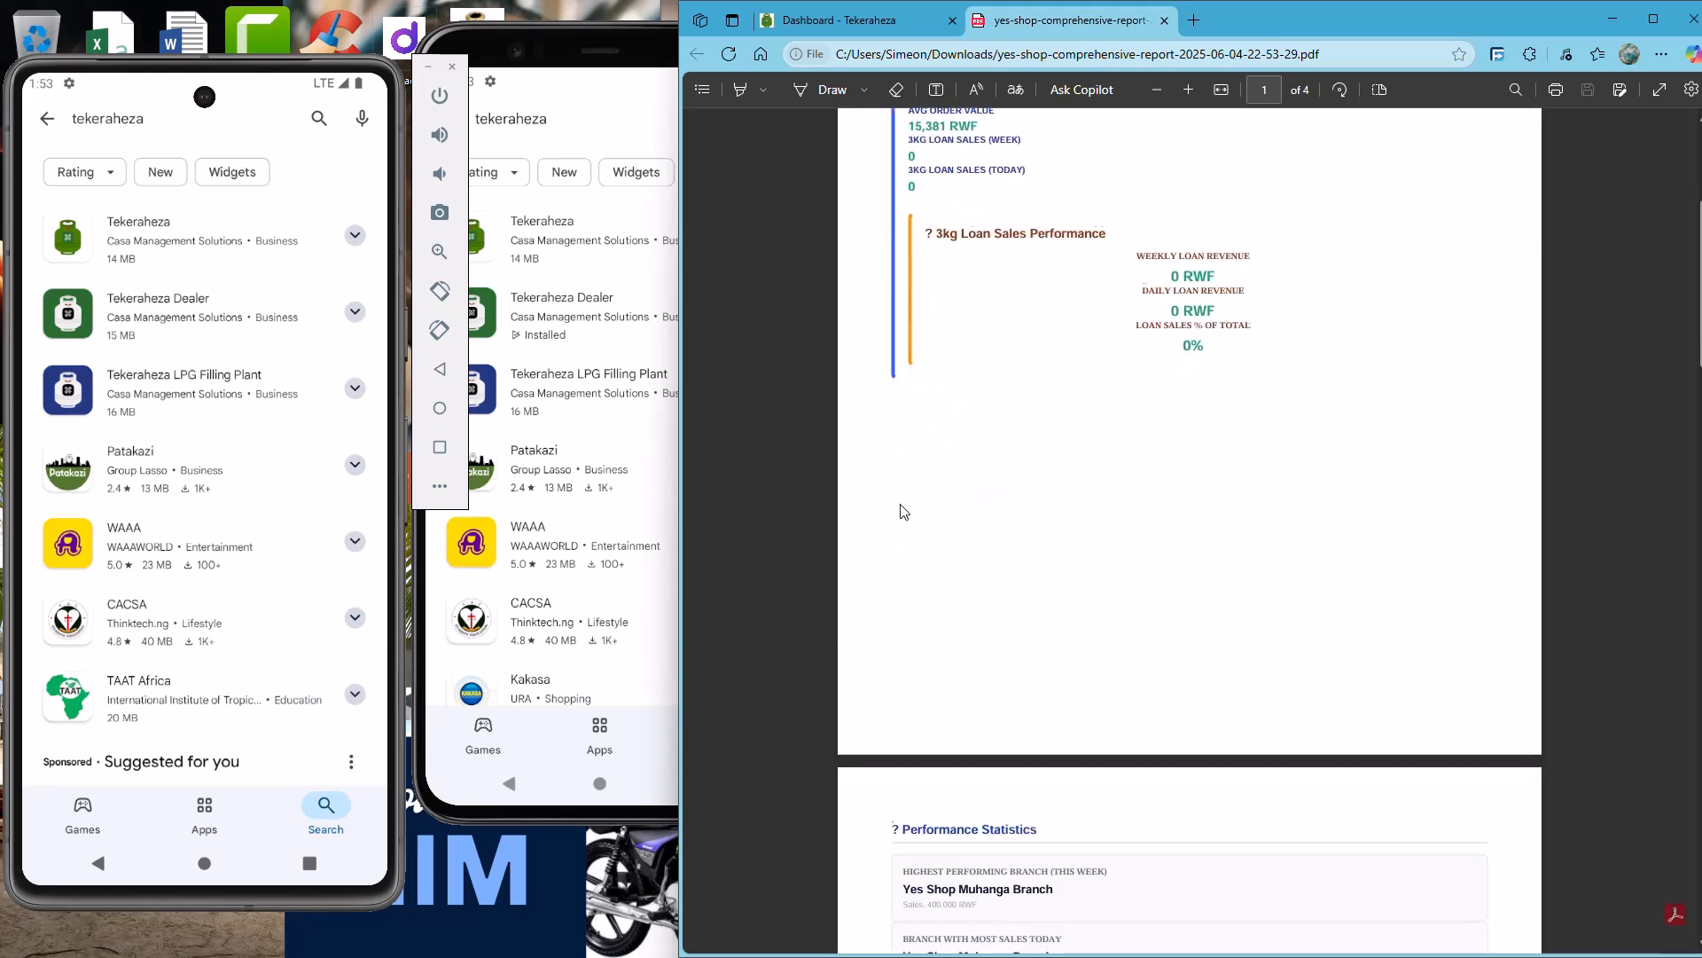
{"action": "scroll", "coordinate": [906, 503], "scroll_direction": "up", "scroll_amount": 3}
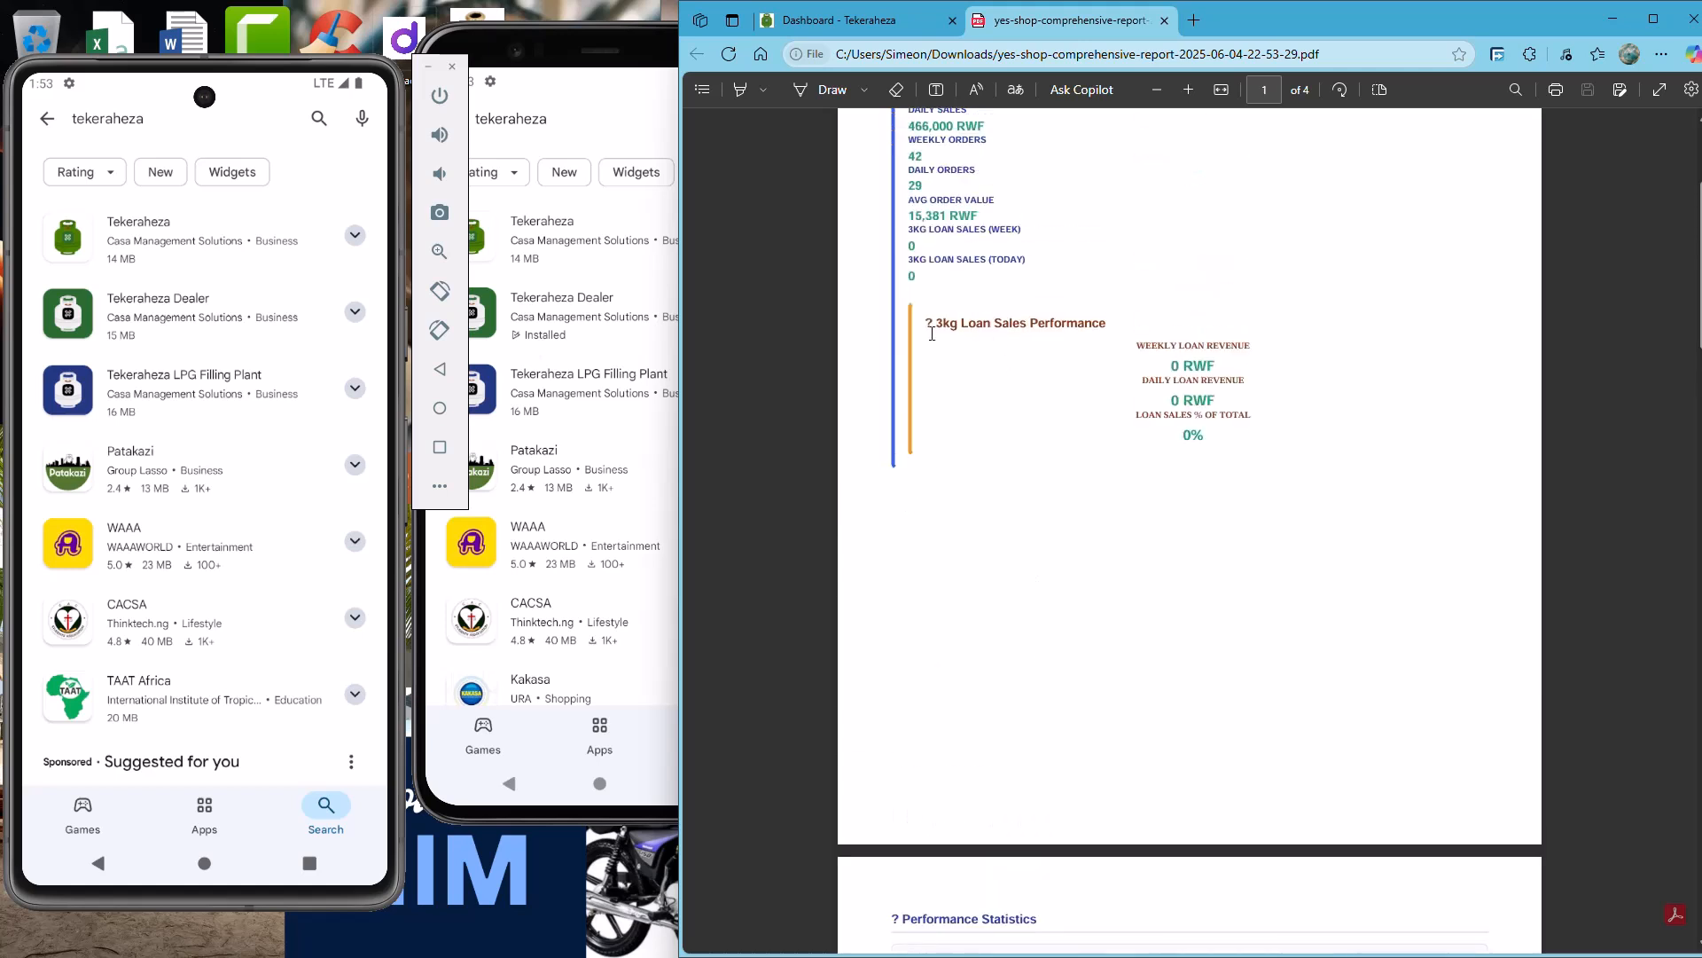
{"action": "left_click_drag", "start_coordinate": [933, 322], "coordinate": [1246, 404]}
Step: Review the Performance Statistics and the Daily Sales Trend table for the last 7 days
{"action": "scroll", "coordinate": [1250, 403], "scroll_direction": "down", "scroll_amount": 7}
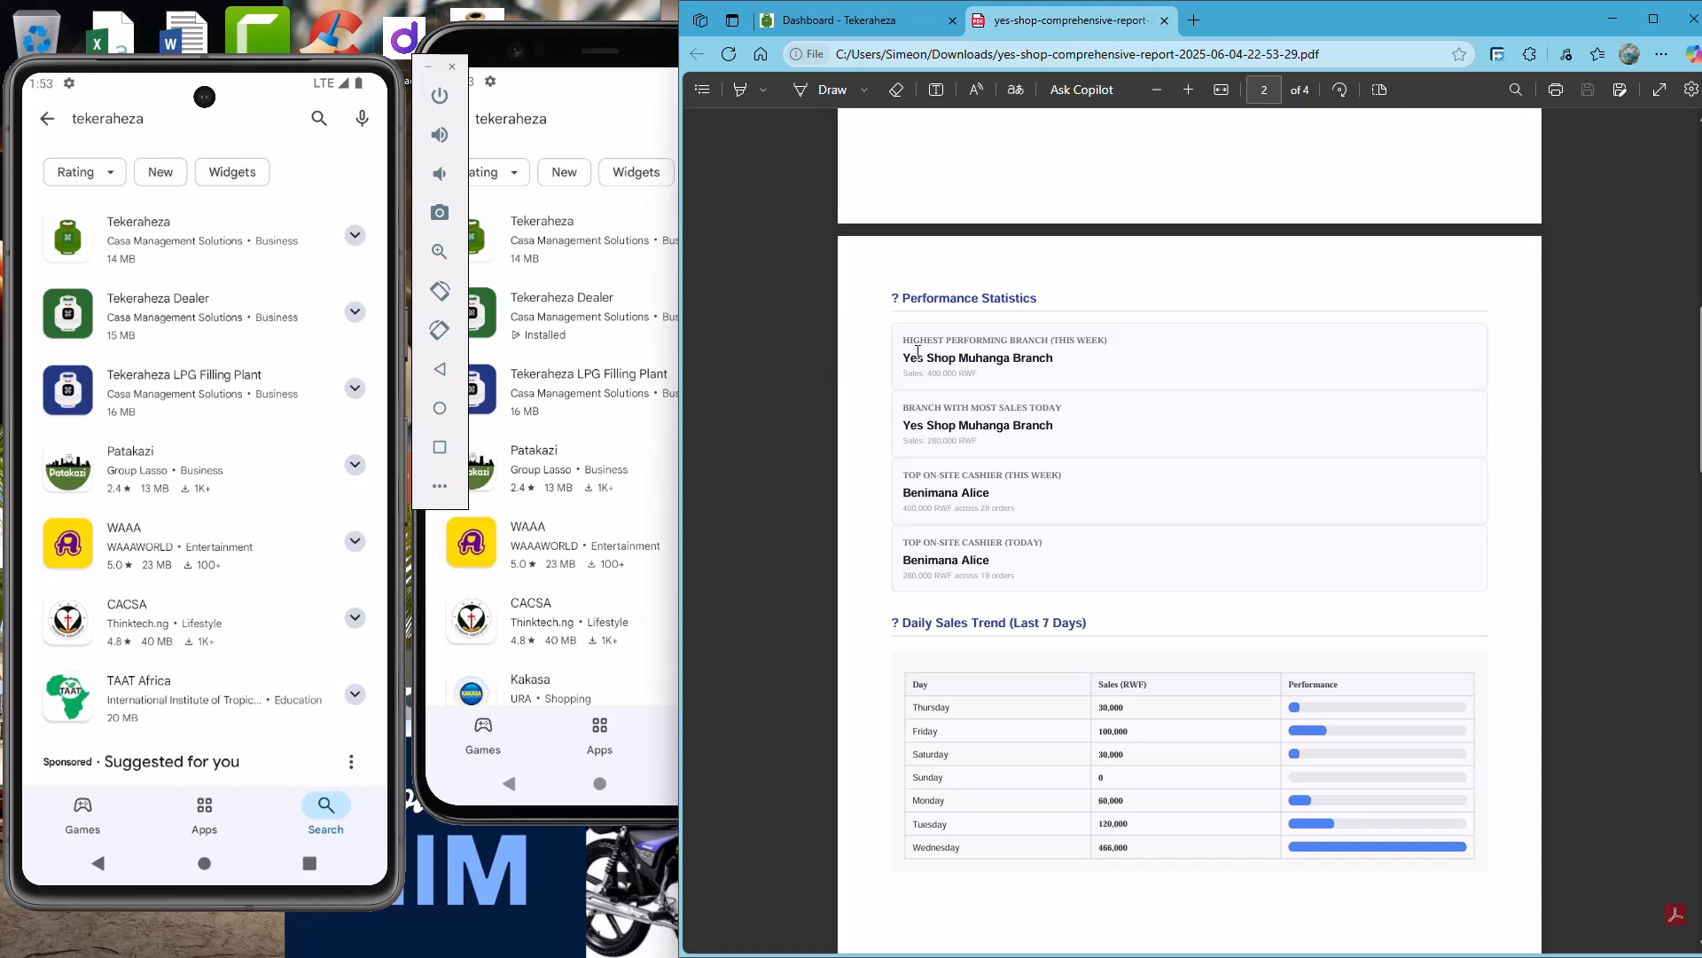
{"action": "scroll", "coordinate": [908, 345], "scroll_direction": "down", "scroll_amount": 4}
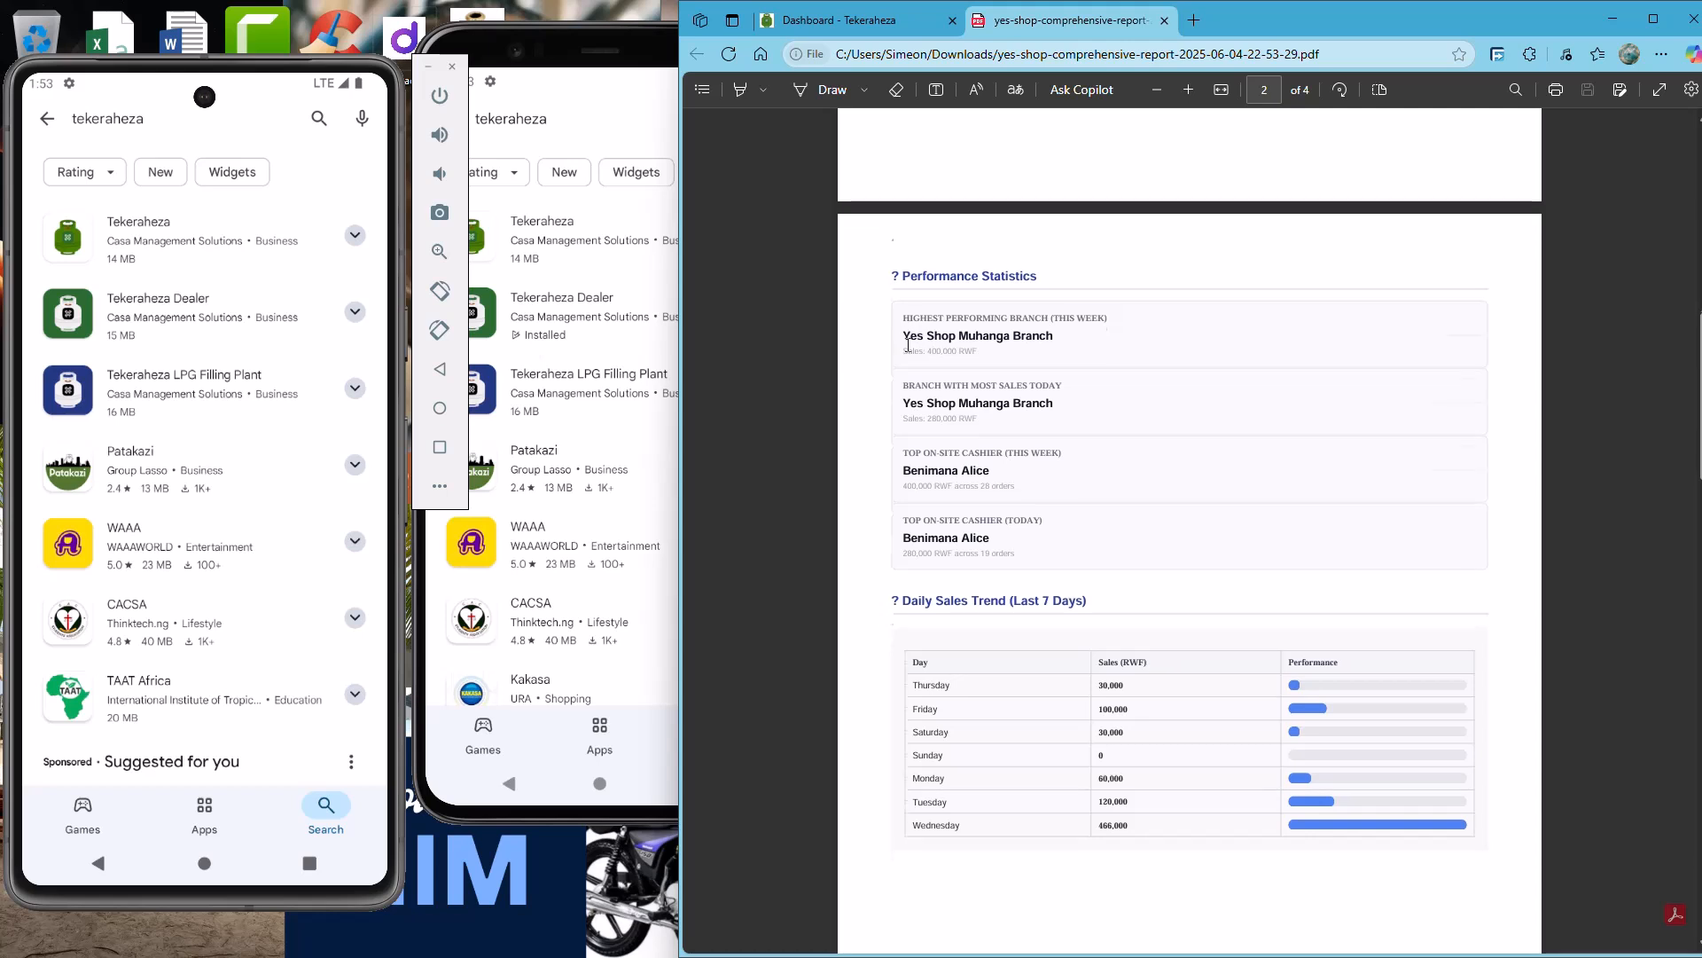
{"action": "left_click_drag", "start_coordinate": [917, 270], "coordinate": [1349, 455]}
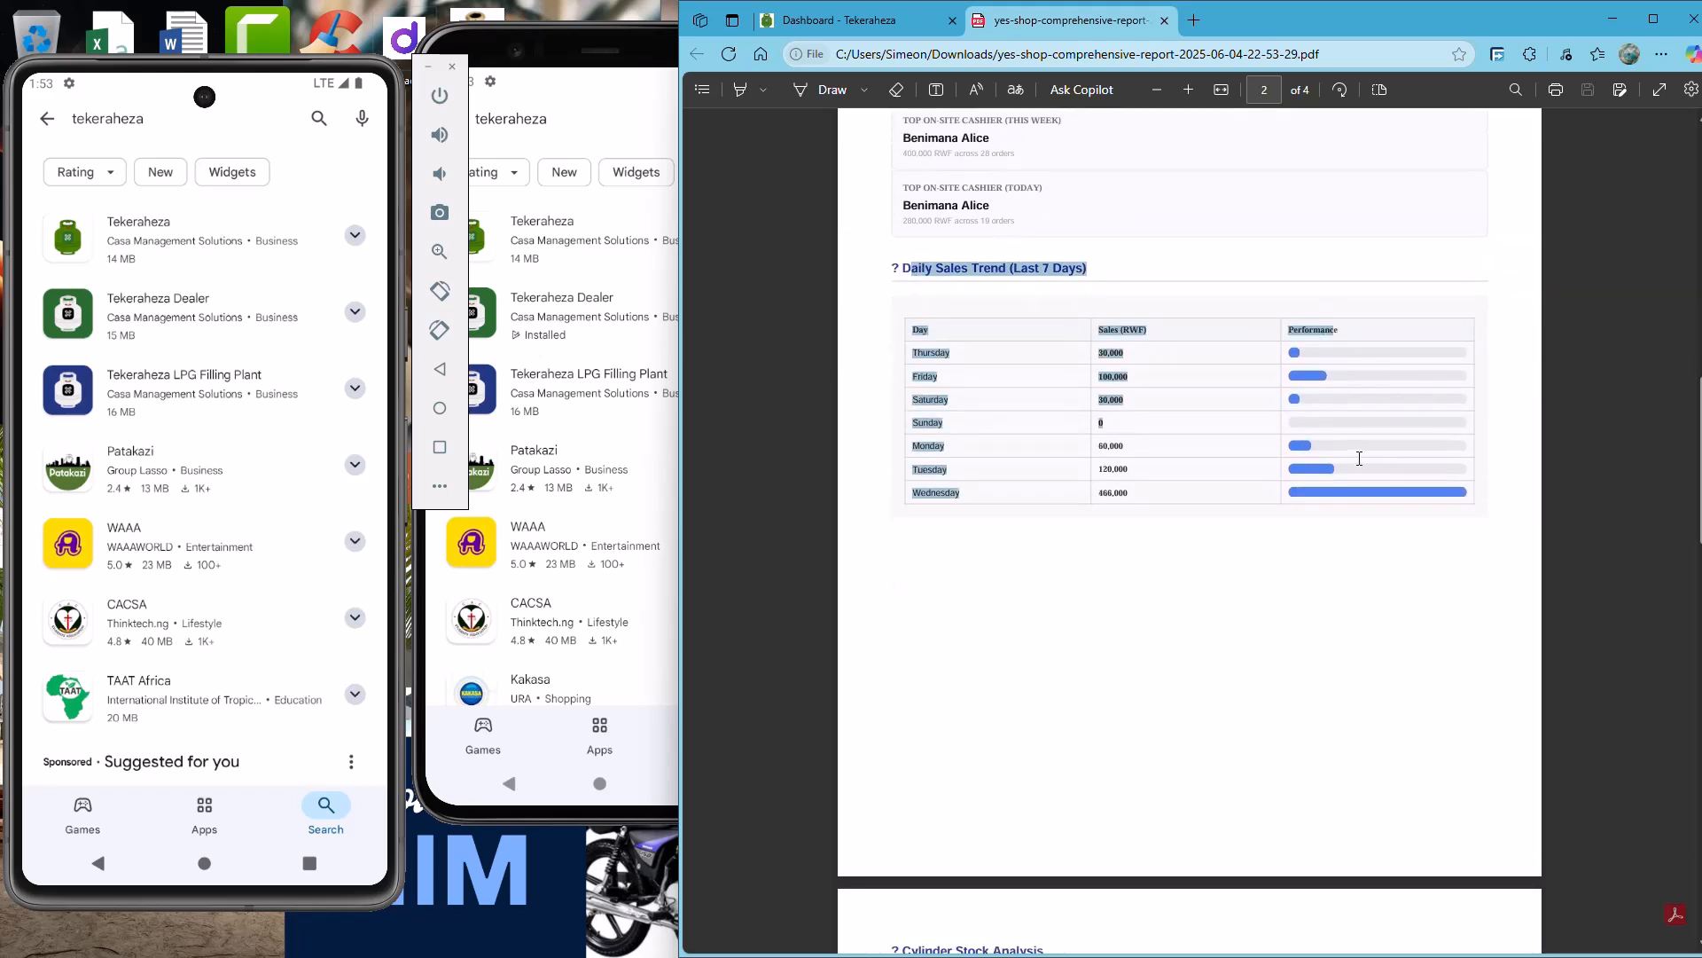
Step: Review the Cylinder Stock Analysis, comparing empty, filled and sold cylinders for each Yes Shop branch
{"action": "scroll", "coordinate": [1356, 456], "scroll_direction": "down", "scroll_amount": 7}
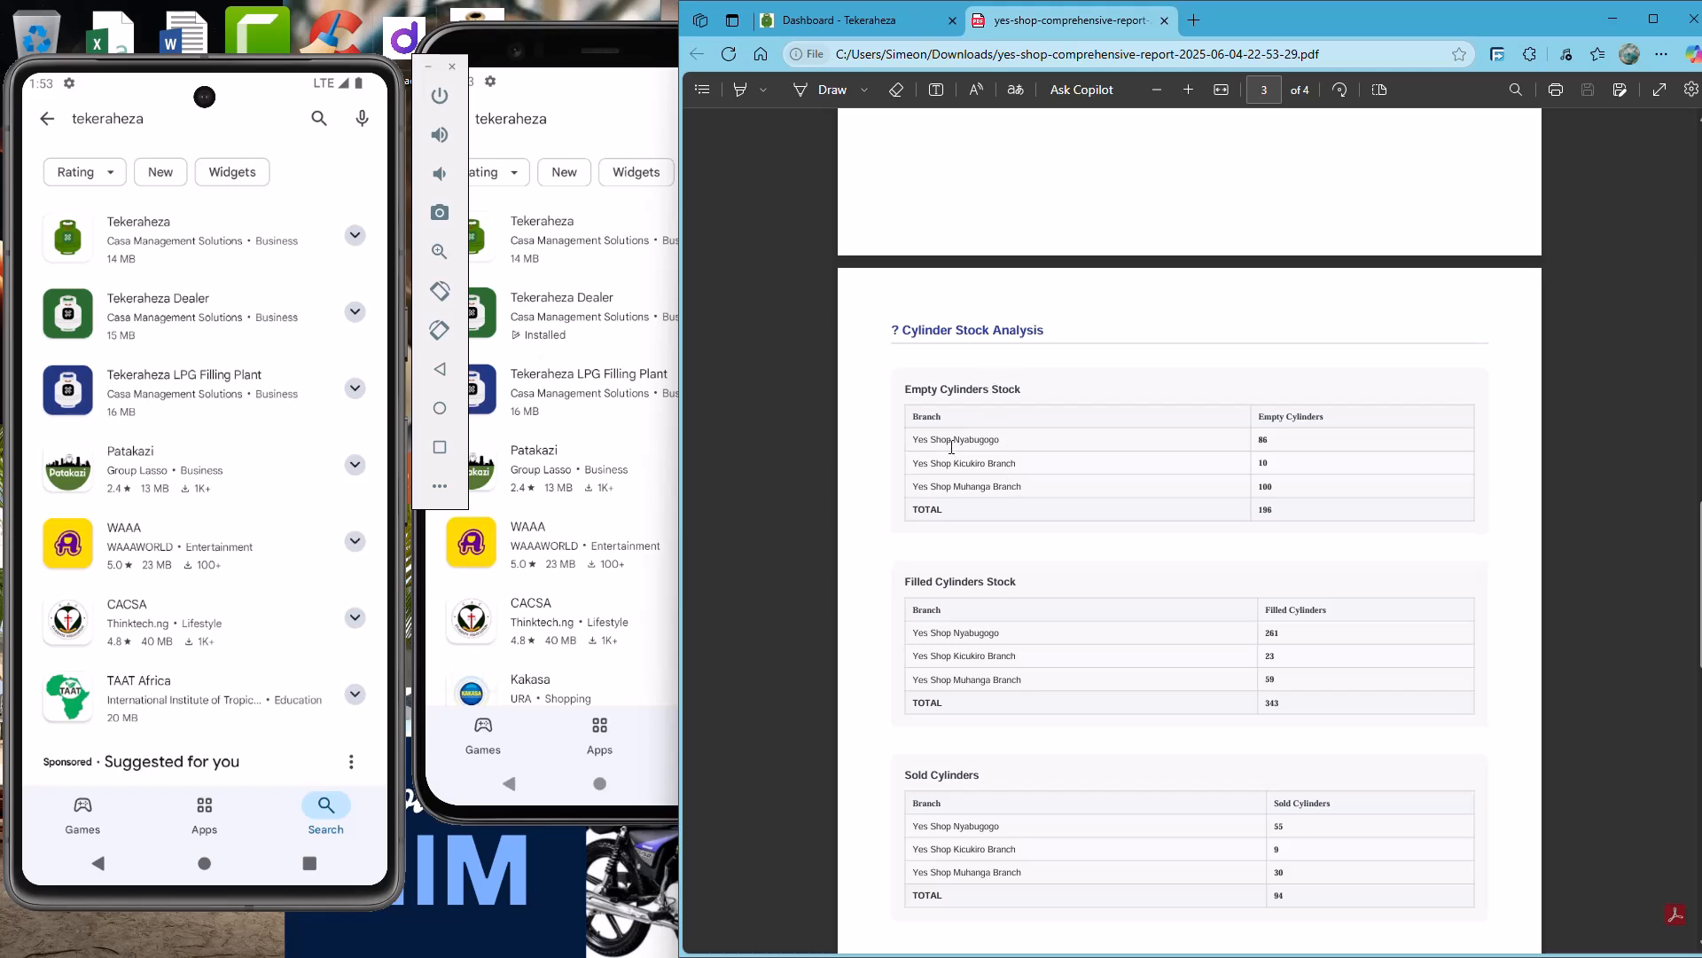
{"action": "left_click_drag", "start_coordinate": [915, 440], "coordinate": [1206, 460]}
{"action": "left_click", "coordinate": [1033, 490]}
{"action": "scroll", "coordinate": [959, 411], "scroll_direction": "down", "scroll_amount": 4}
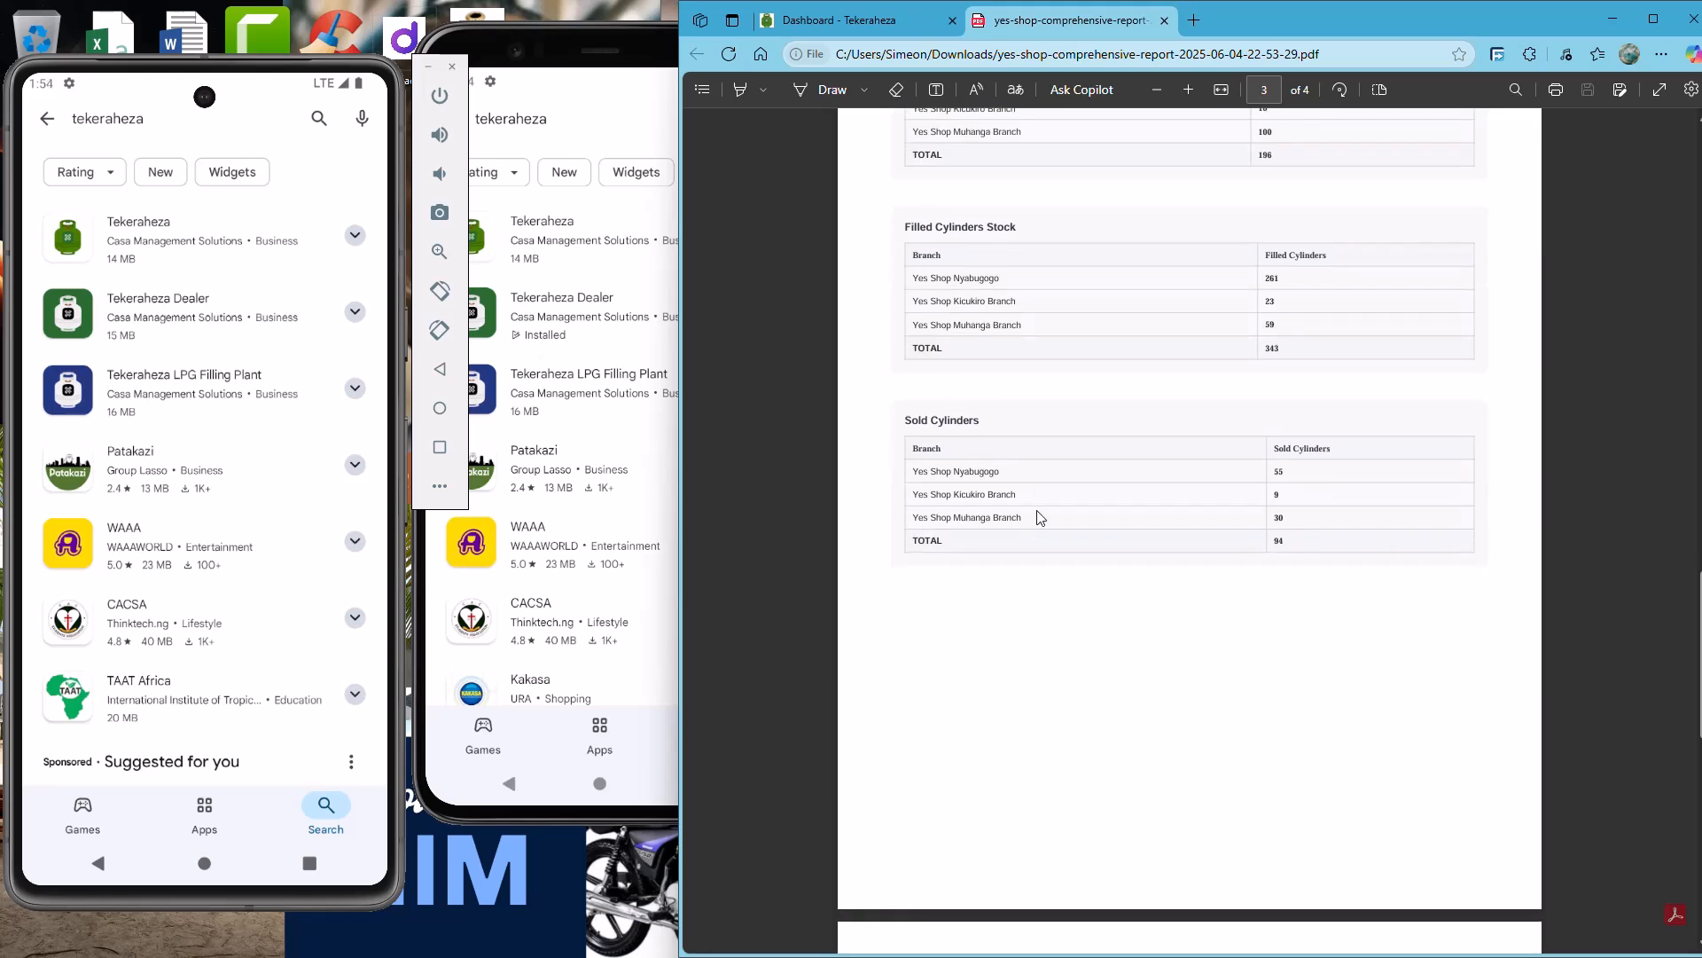
Step: Review the report's Latest Orders (Last 10) table and the Weekly Orders Analysis at its end
{"action": "scroll", "coordinate": [1038, 514], "scroll_direction": "down", "scroll_amount": 8}
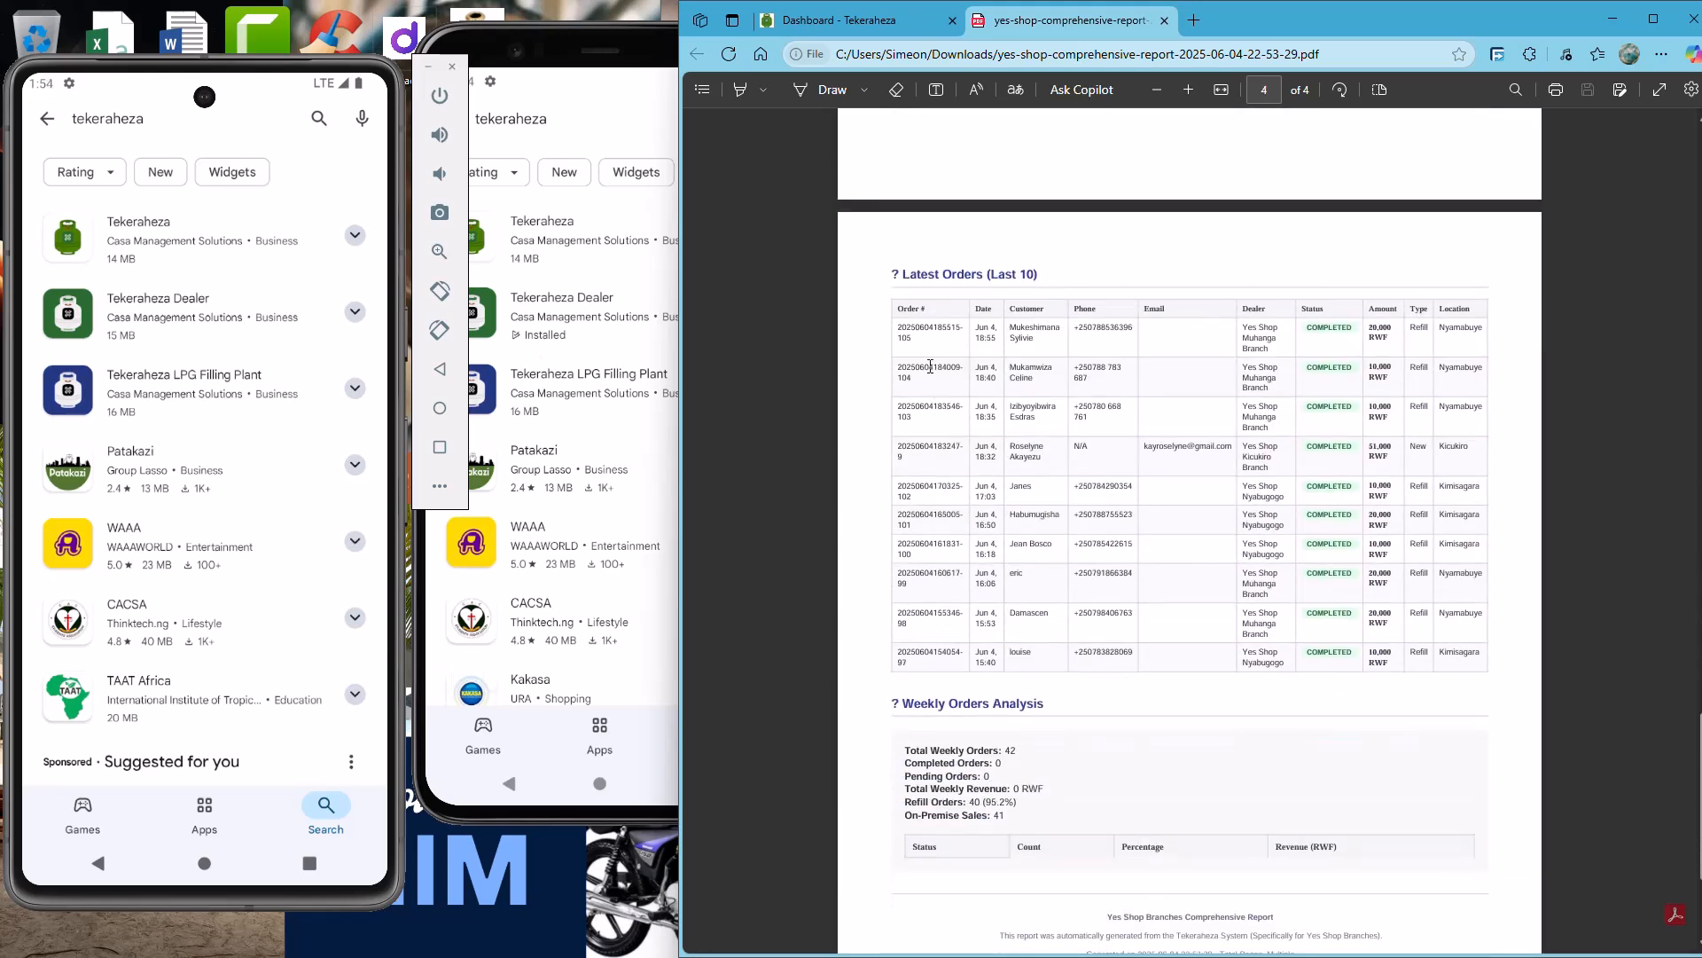
{"action": "left_click_drag", "start_coordinate": [911, 326], "coordinate": [1114, 598]}
{"action": "left_click", "coordinate": [1113, 594]}
{"action": "scroll", "coordinate": [1115, 582], "scroll_direction": "down", "scroll_amount": 3}
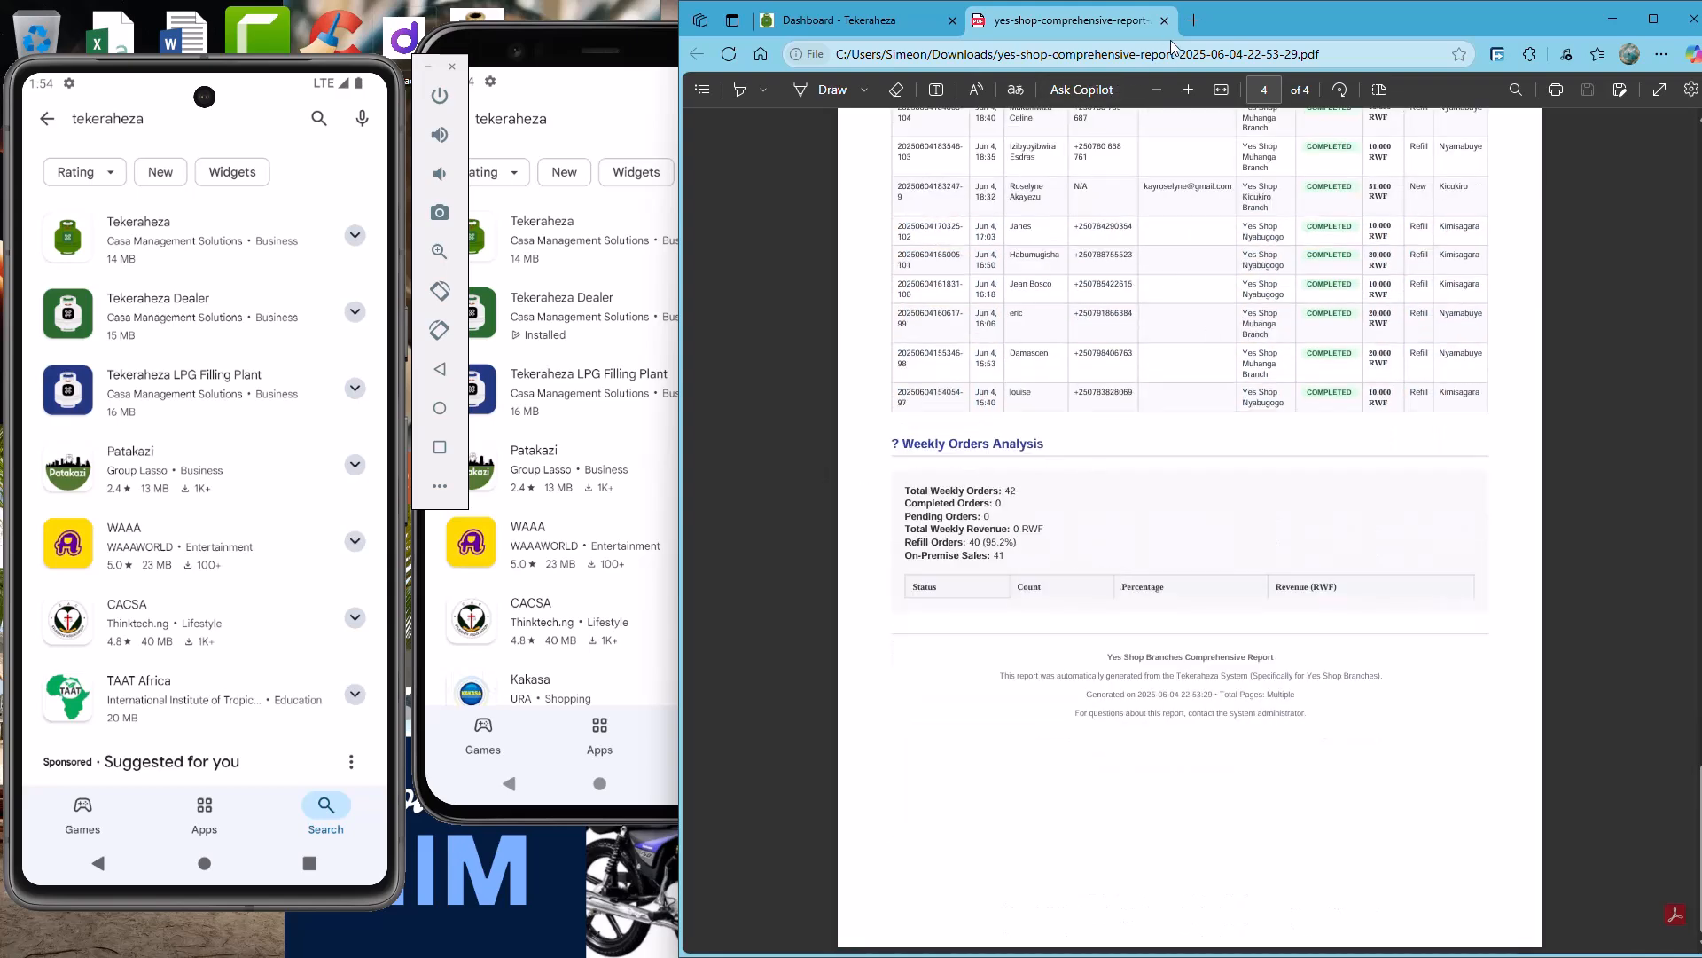
Step: Close the comprehensive report PDF and open the Custom Report form from the dashboard's Latest Orders section
{"action": "left_click_drag", "start_coordinate": [1279, 28], "coordinate": [1321, 16]}
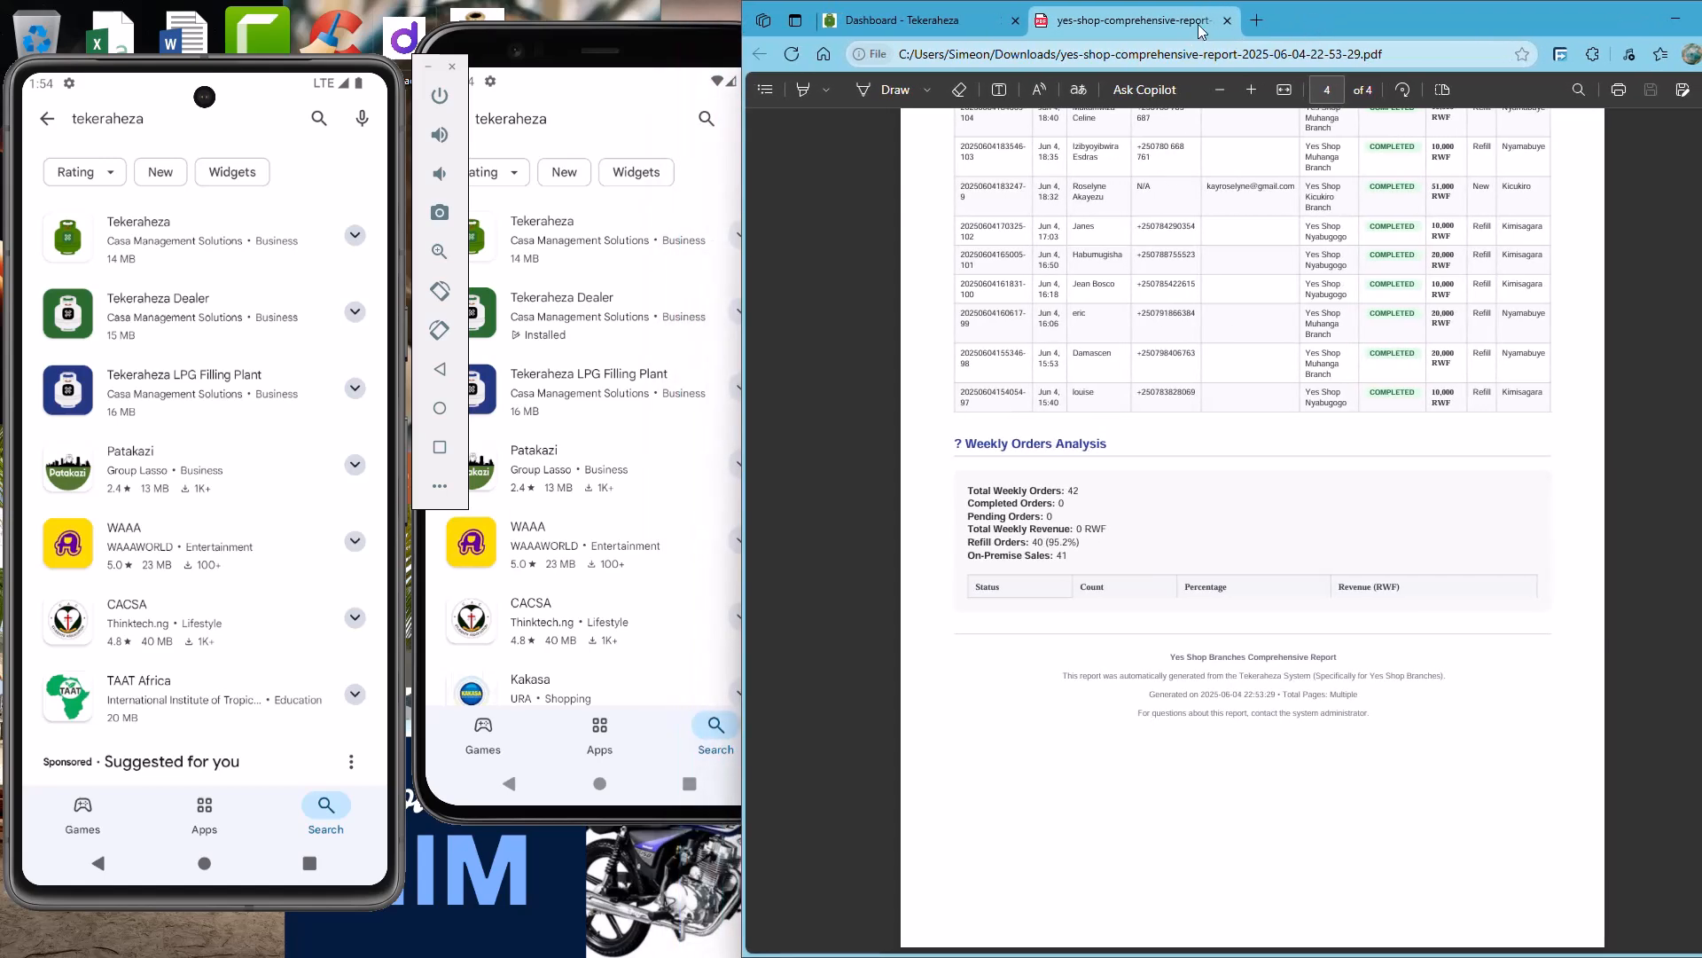
{"action": "left_click", "coordinate": [1227, 20]}
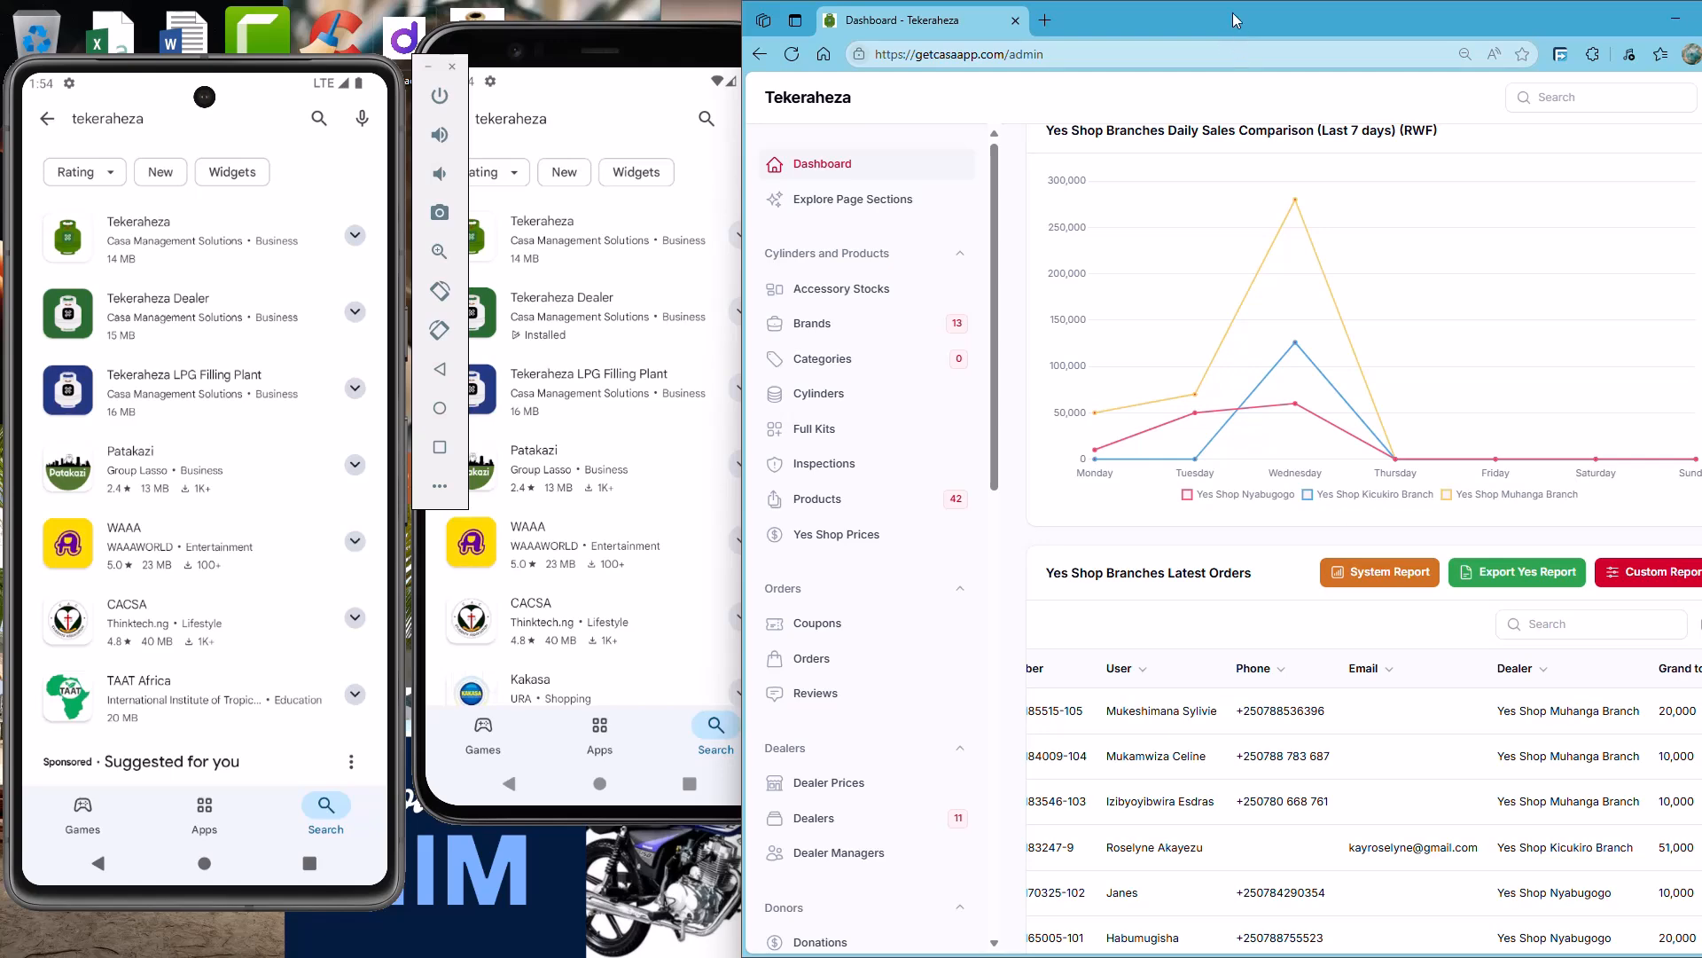
{"action": "left_click_drag", "start_coordinate": [1225, 14], "coordinate": [1145, 8]}
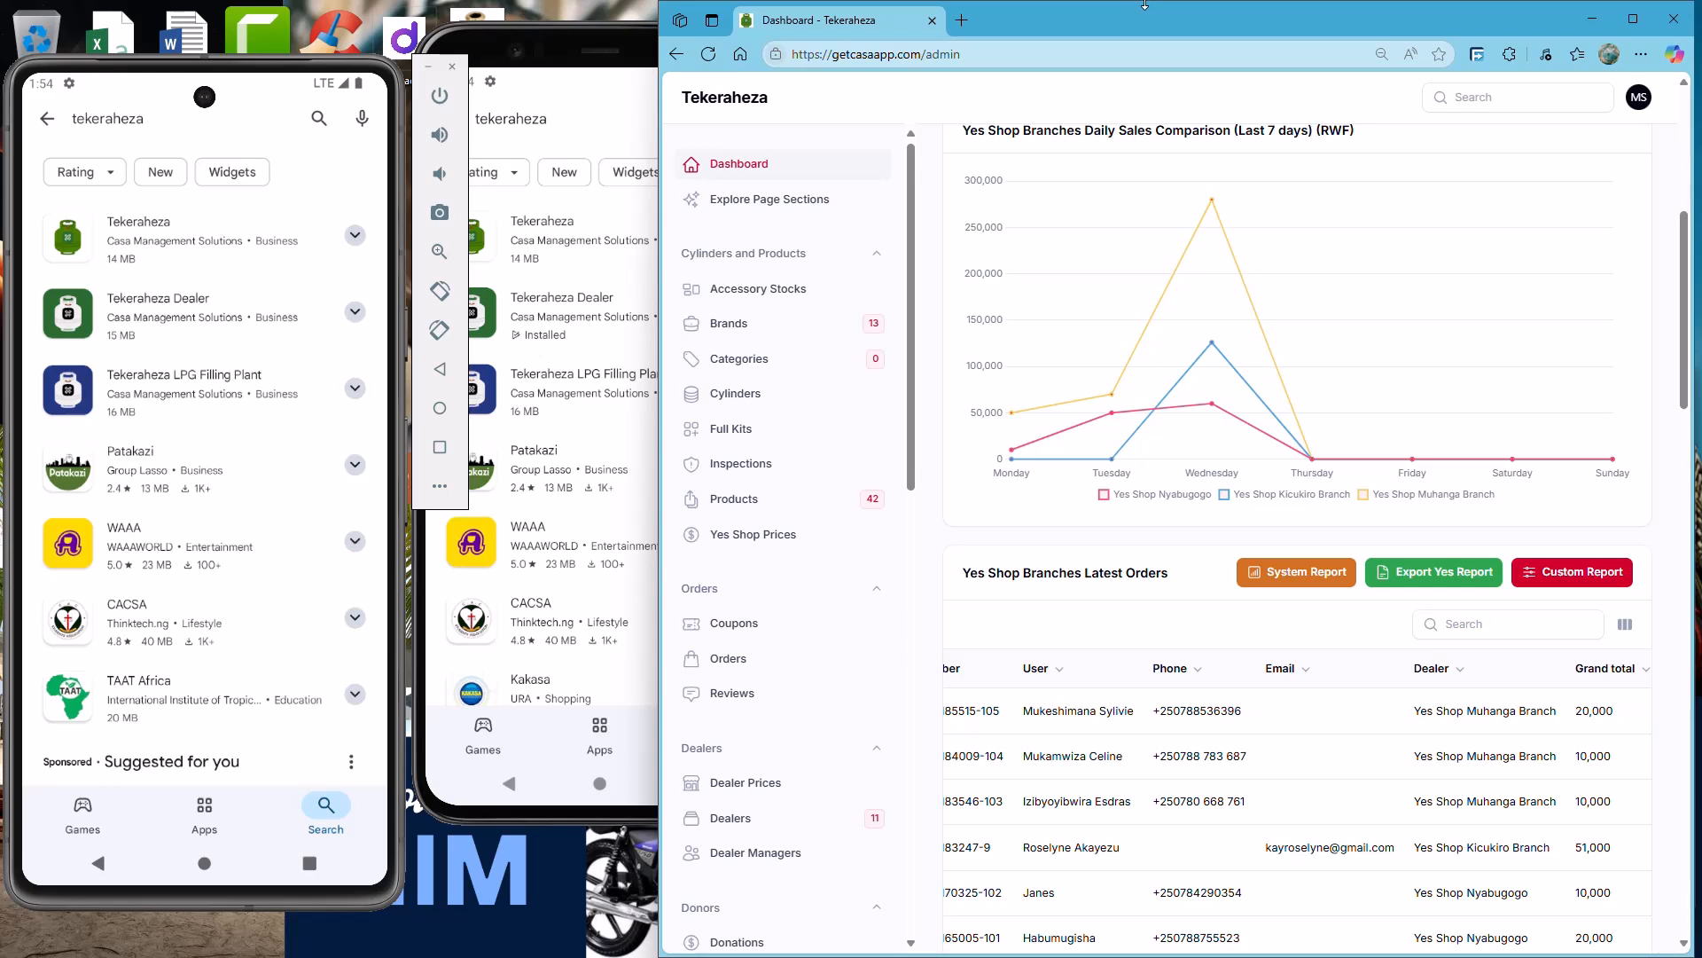
{"action": "left_click", "coordinate": [1587, 577]}
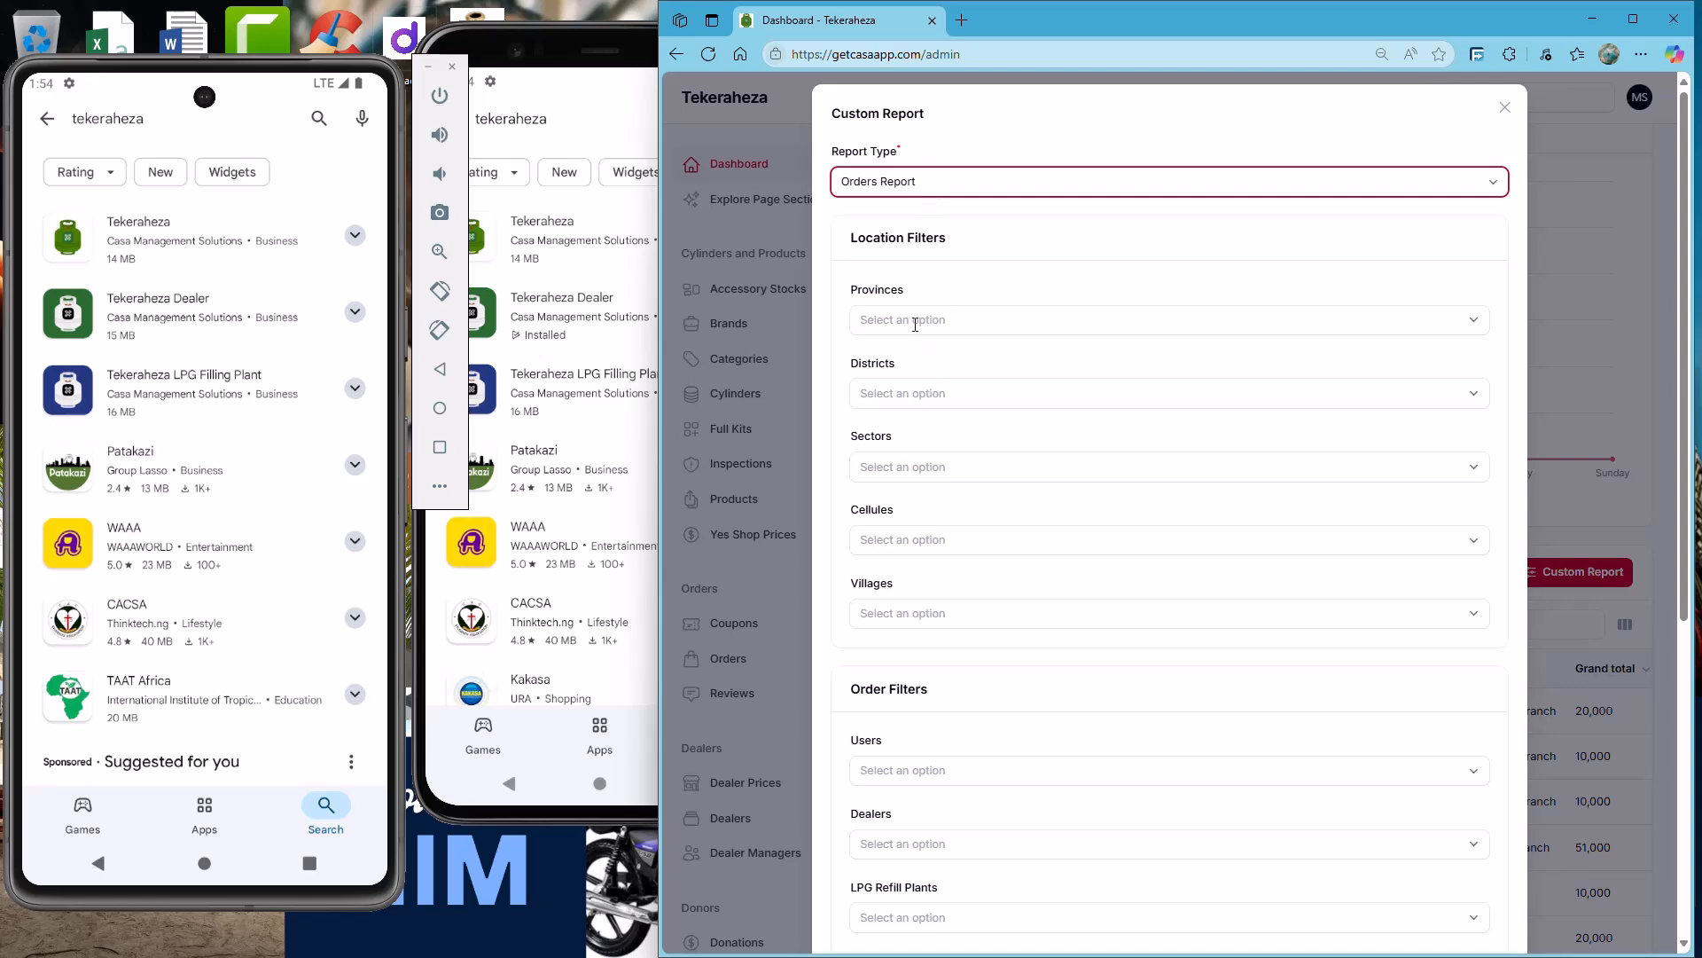
Step: Examine the Orders Report's location filters, order filters, date range and available Order Status options
{"action": "scroll", "coordinate": [1074, 489], "scroll_direction": "down", "scroll_amount": 4}
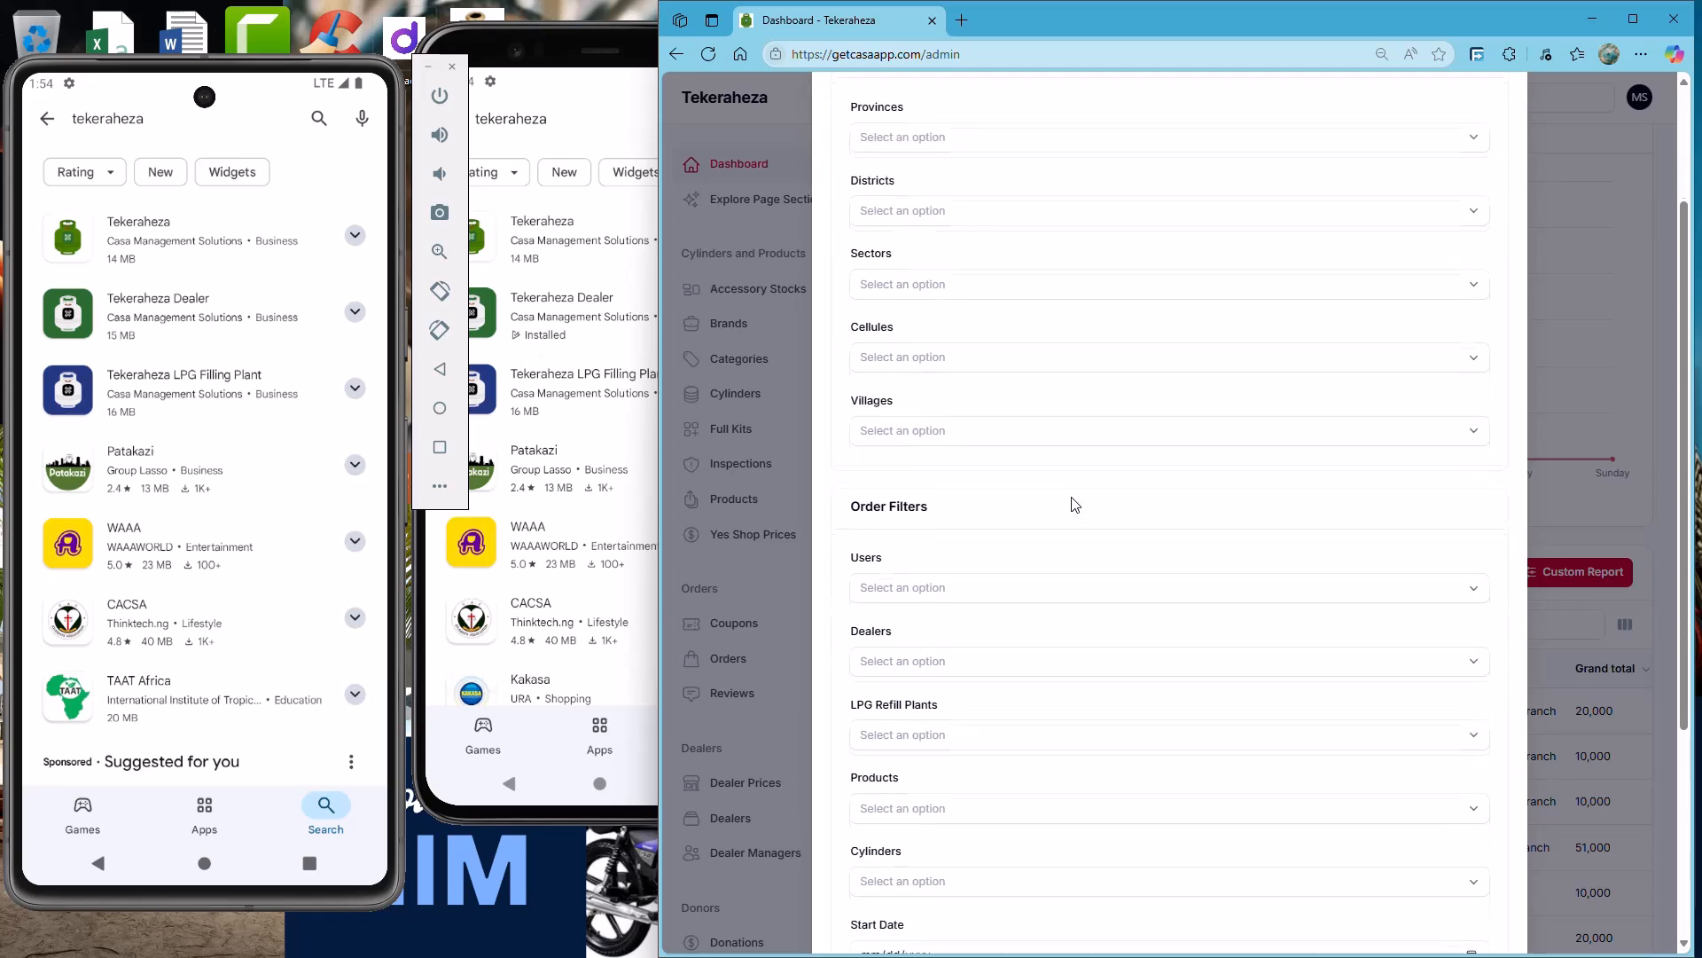
{"action": "scroll", "coordinate": [913, 446], "scroll_direction": "down", "scroll_amount": 2}
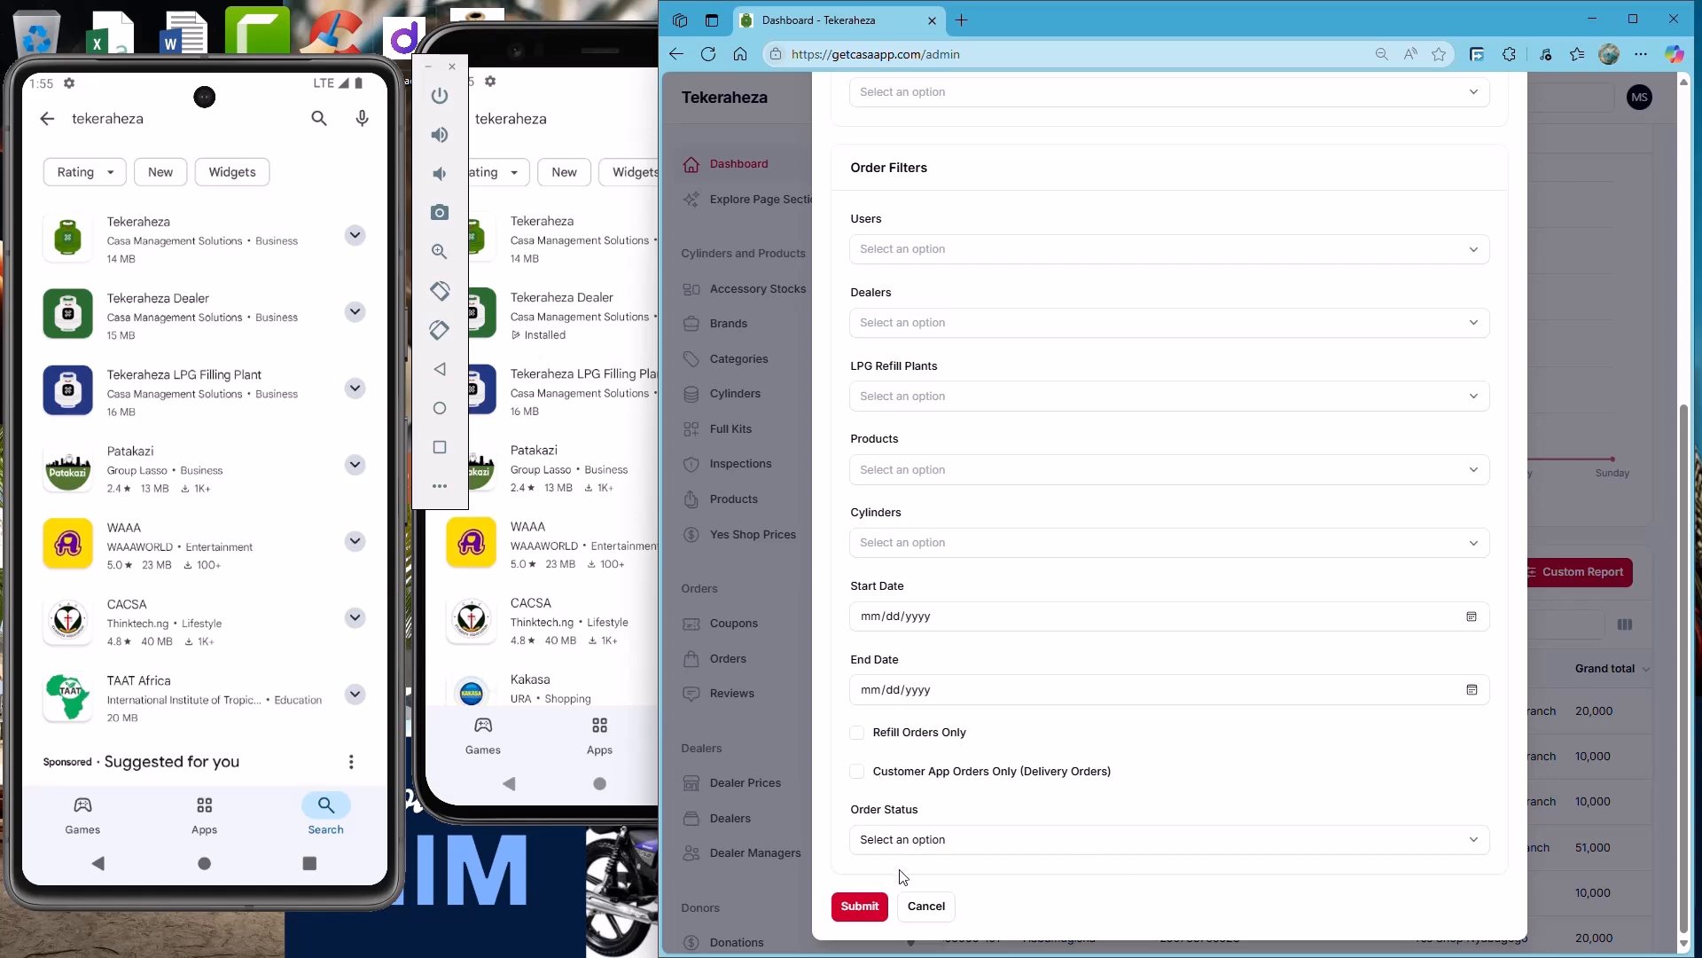
{"action": "left_click", "coordinate": [922, 853]}
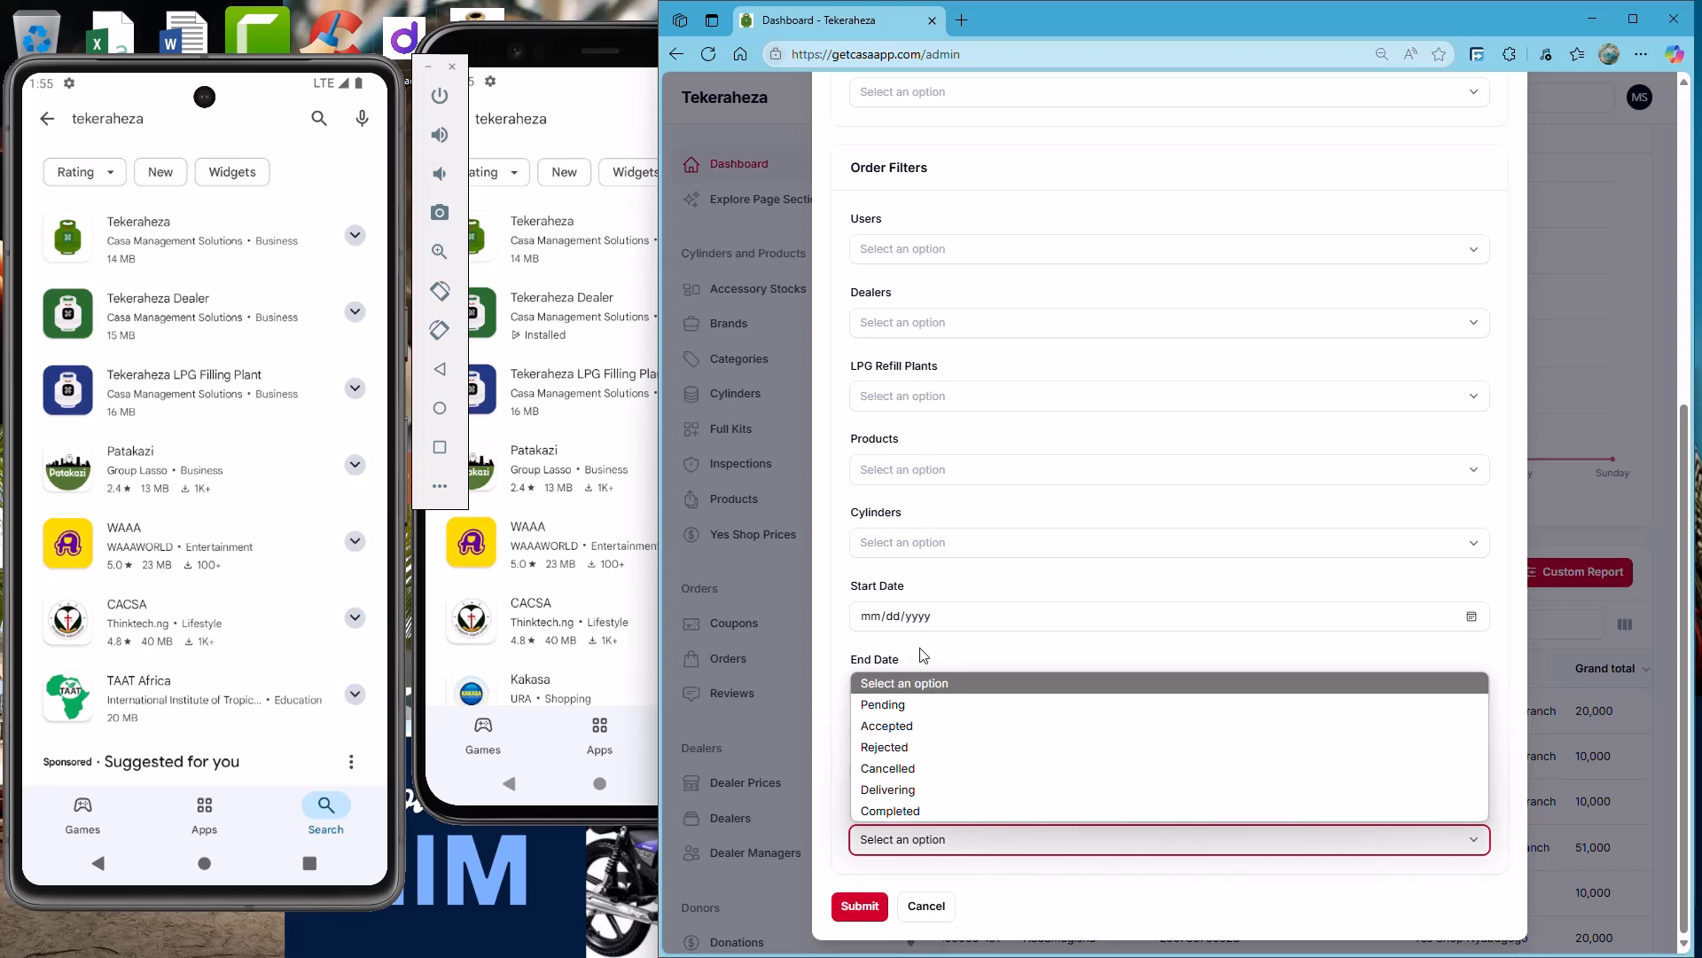
{"action": "scroll", "coordinate": [924, 643], "scroll_direction": "up", "scroll_amount": 7}
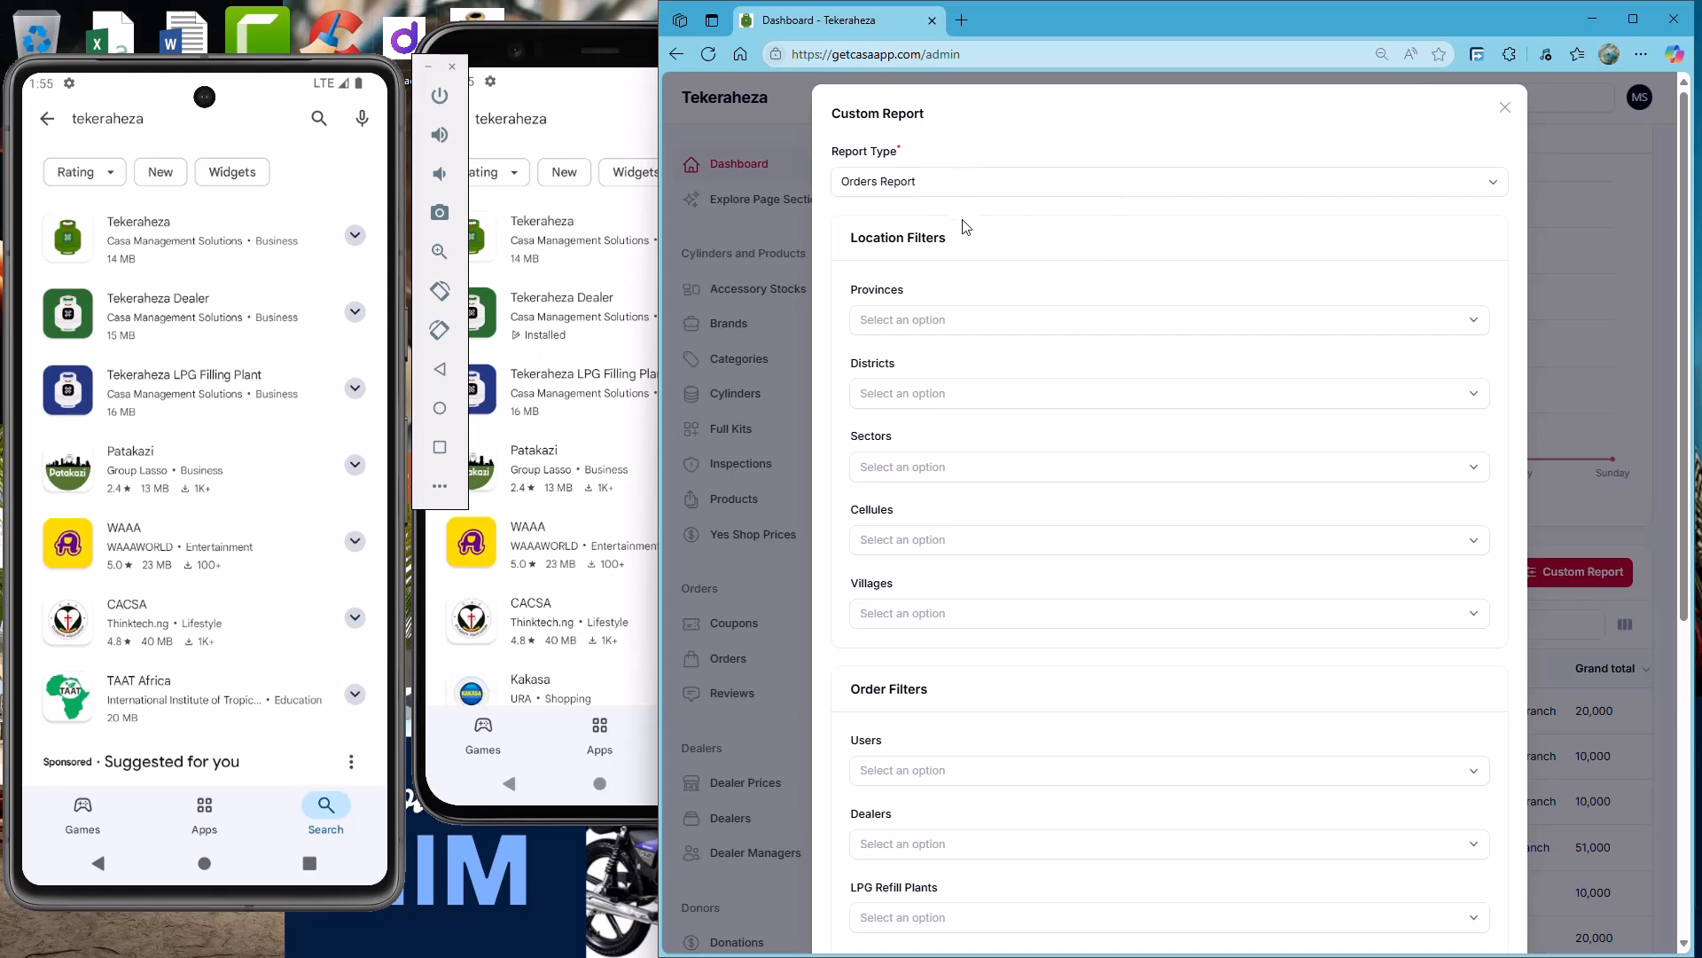
Step: Filter the Orders Report by the first listed user and submit the form to generate the custom report
{"action": "scroll", "coordinate": [1018, 448], "scroll_direction": "down", "scroll_amount": 3}
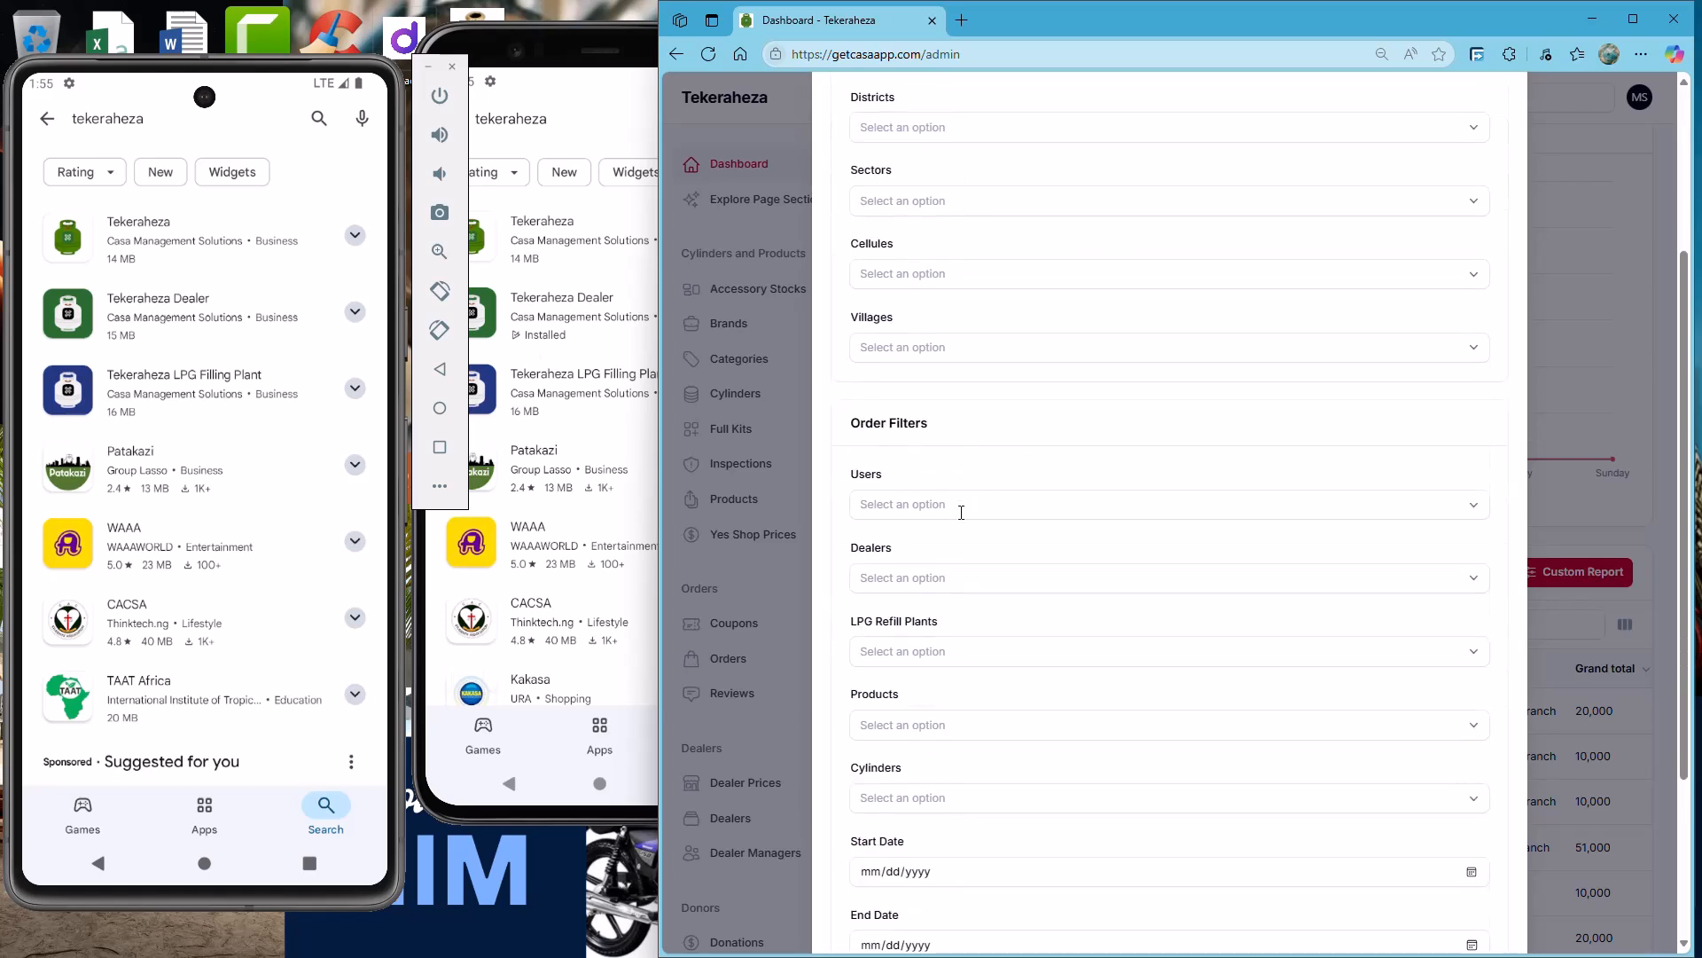
{"action": "left_click", "coordinate": [960, 510]}
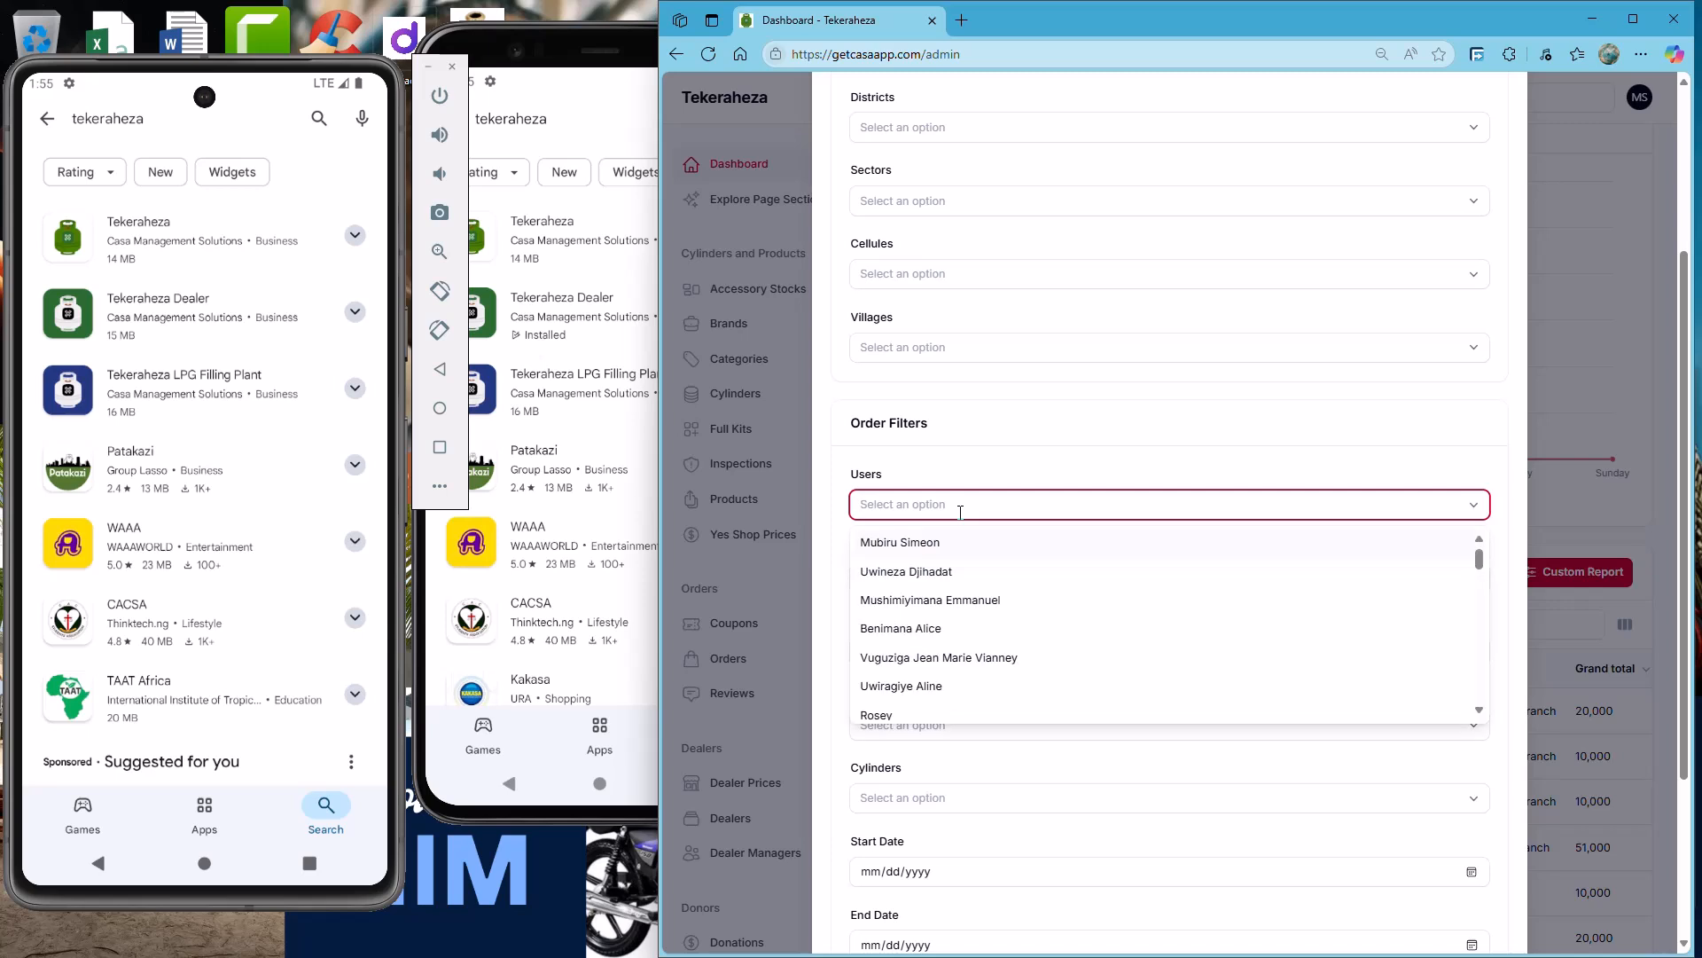
{"action": "left_click", "coordinate": [904, 543]}
{"action": "left_click", "coordinate": [948, 484]}
{"action": "scroll", "coordinate": [958, 481], "scroll_direction": "down", "scroll_amount": 2}
{"action": "scroll", "coordinate": [959, 481], "scroll_direction": "down", "scroll_amount": 2}
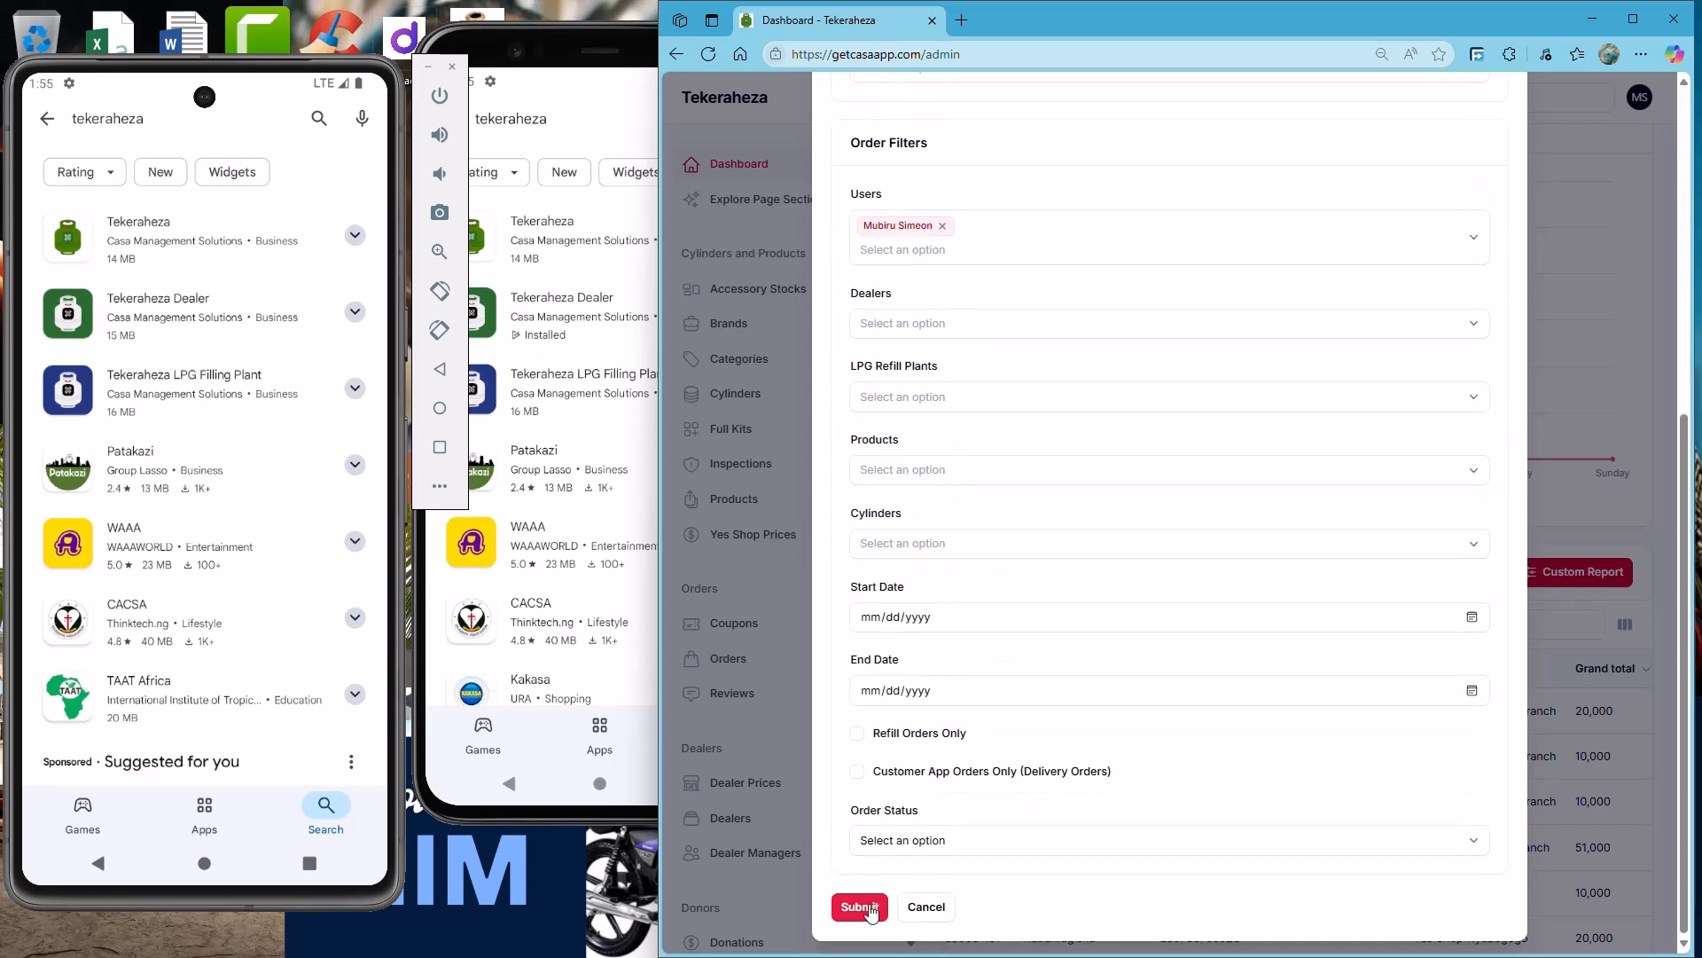
{"action": "scroll", "coordinate": [971, 558], "scroll_direction": "up", "scroll_amount": 6}
{"action": "scroll", "coordinate": [980, 538], "scroll_direction": "down", "scroll_amount": 6}
{"action": "left_click", "coordinate": [875, 907]}
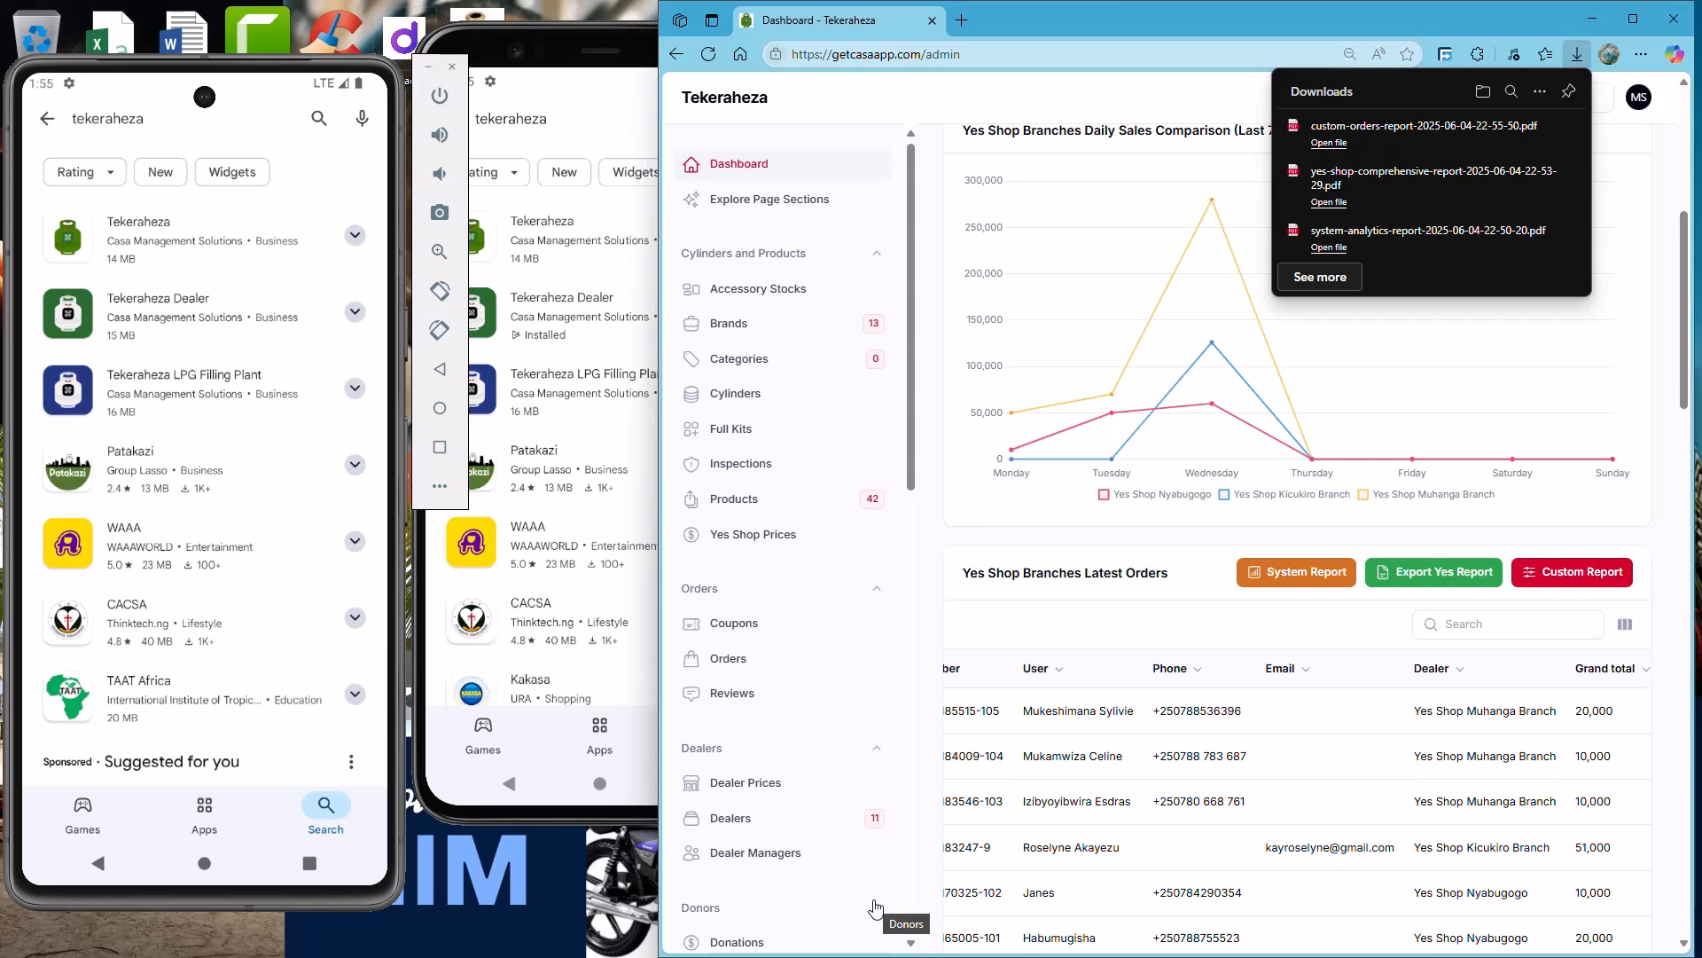
Step: Open the downloaded custom orders report, review its applied filter, order totals and Order Details table, and close it
{"action": "left_click", "coordinate": [1329, 142]}
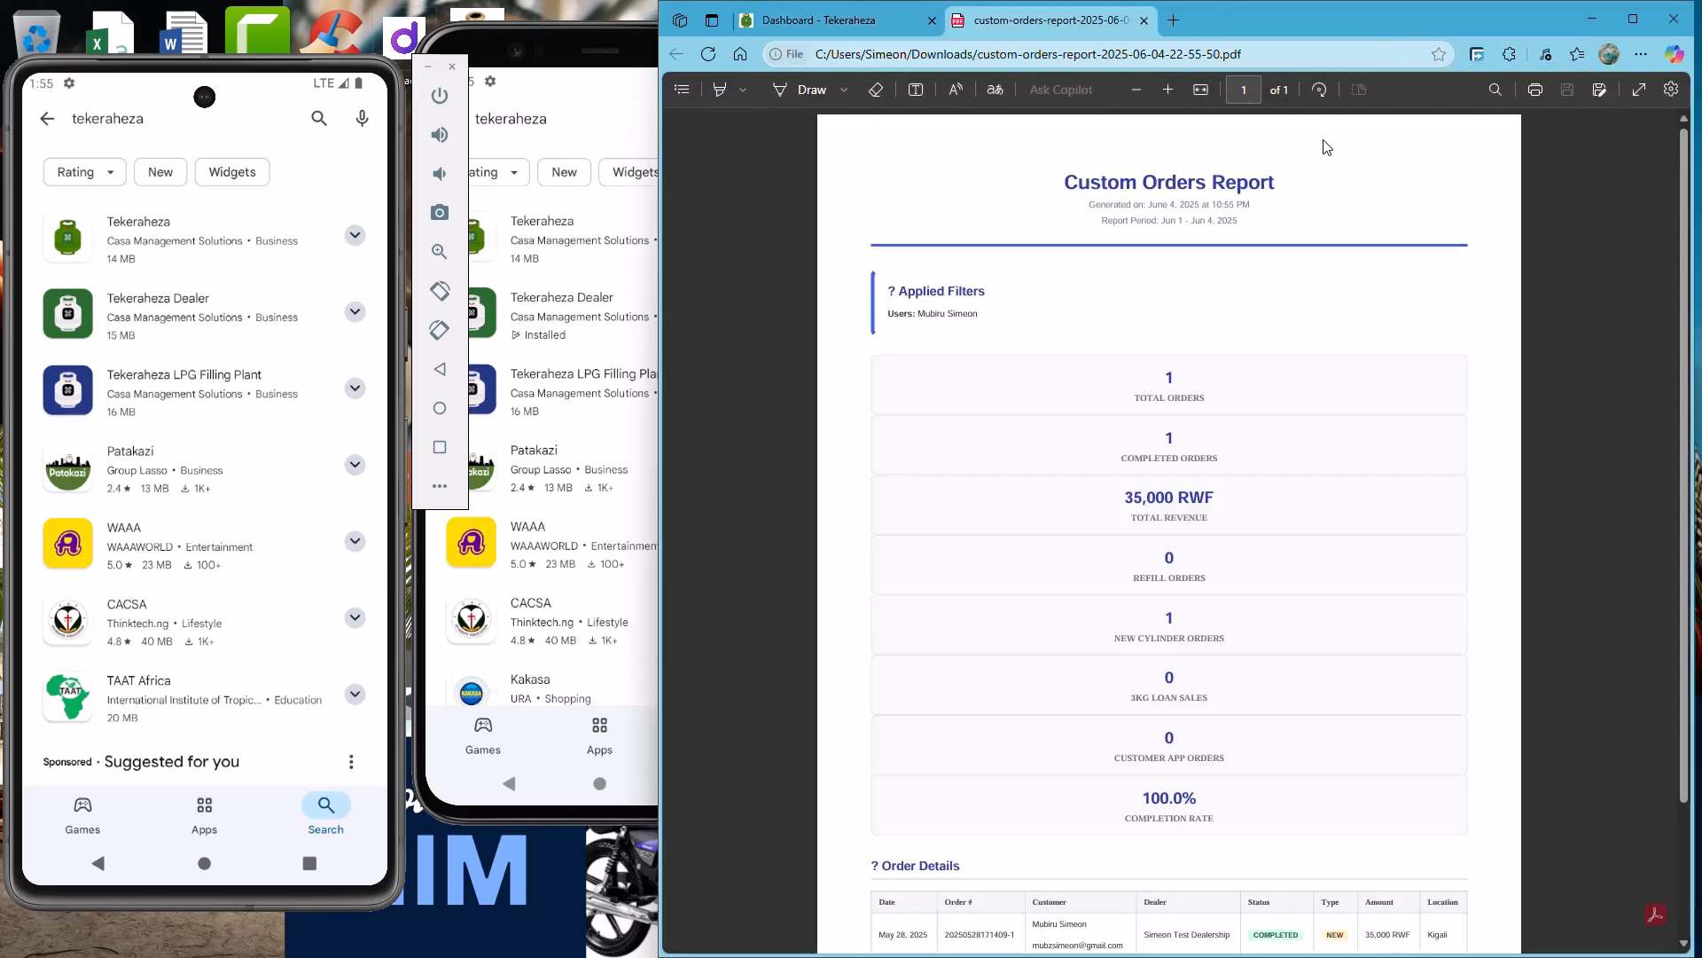
{"action": "left_click_drag", "start_coordinate": [913, 315], "coordinate": [979, 317]}
{"action": "left_click", "coordinate": [1149, 390]}
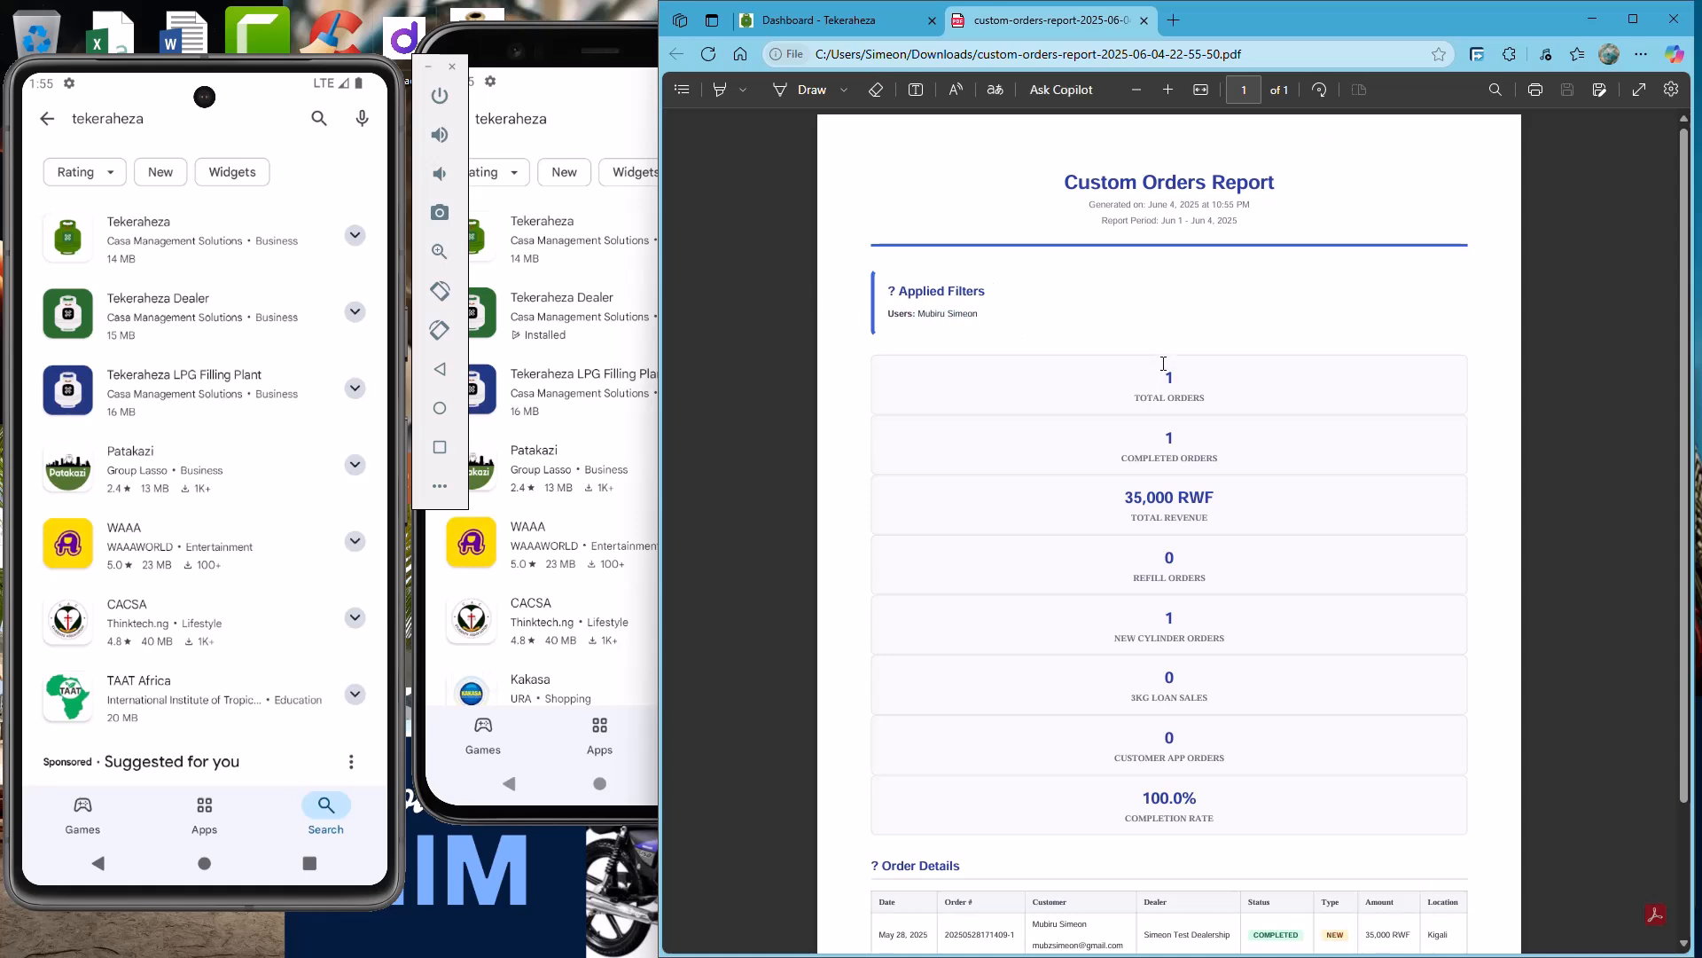
{"action": "left_click_drag", "start_coordinate": [1164, 379], "coordinate": [1193, 457]}
{"action": "scroll", "coordinate": [1190, 447], "scroll_direction": "down", "scroll_amount": 2}
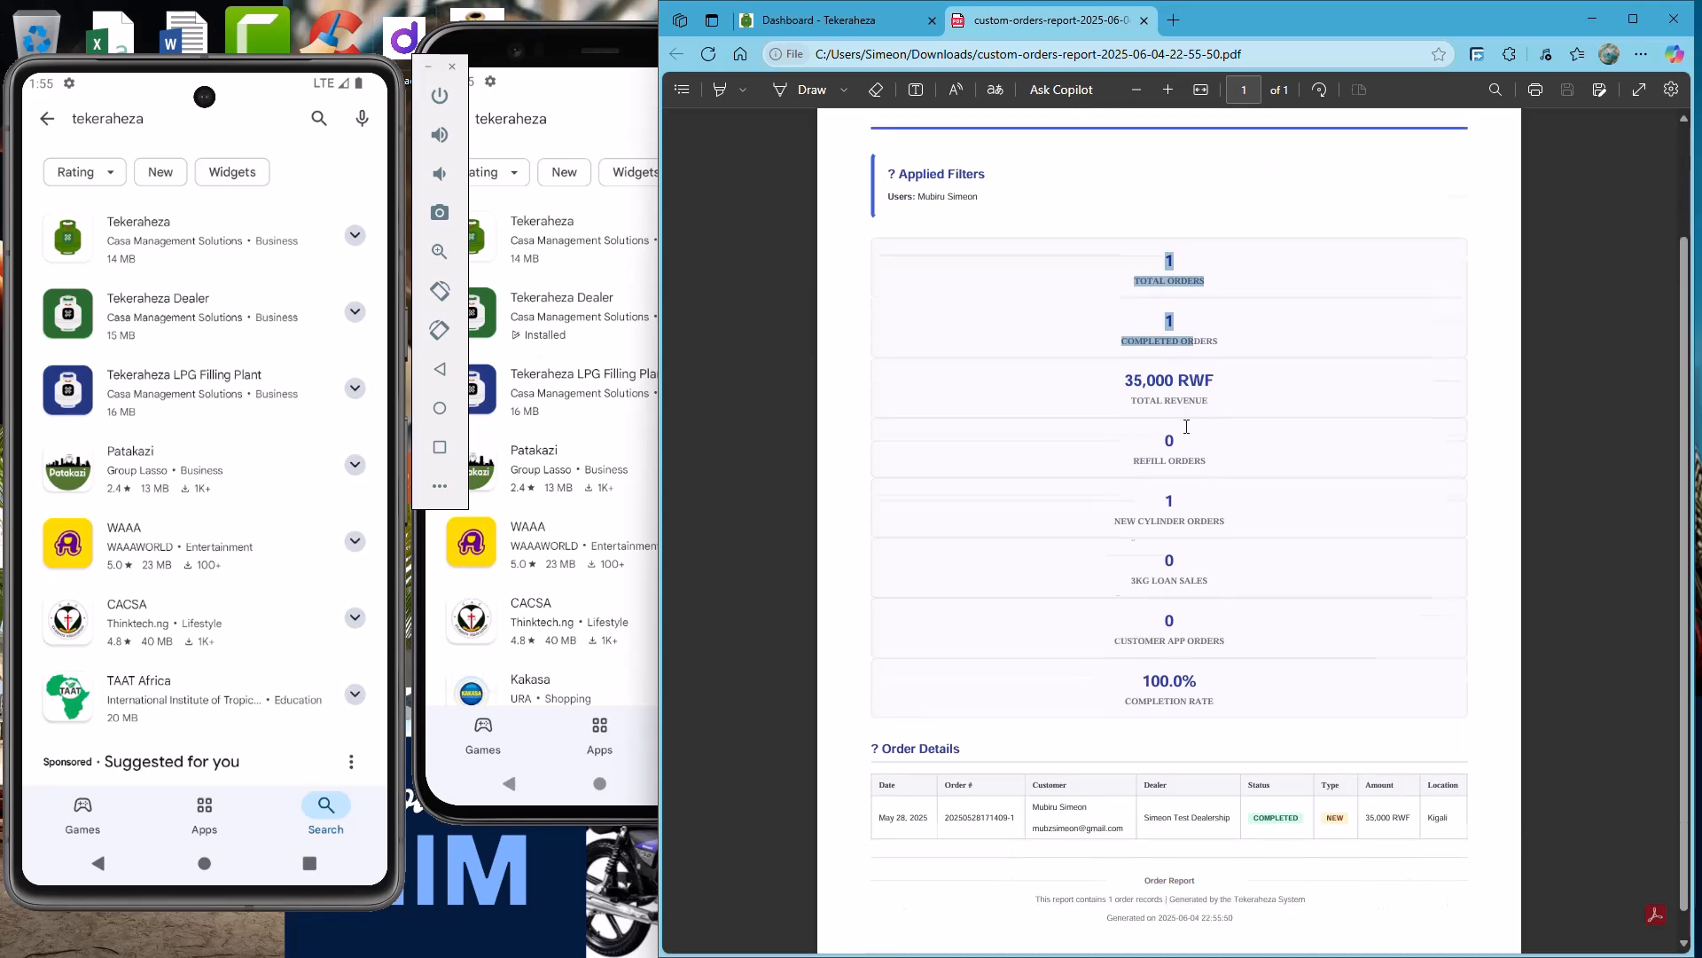
{"action": "left_click_drag", "start_coordinate": [1396, 798], "coordinate": [909, 744]}
{"action": "left_click", "coordinate": [964, 800]}
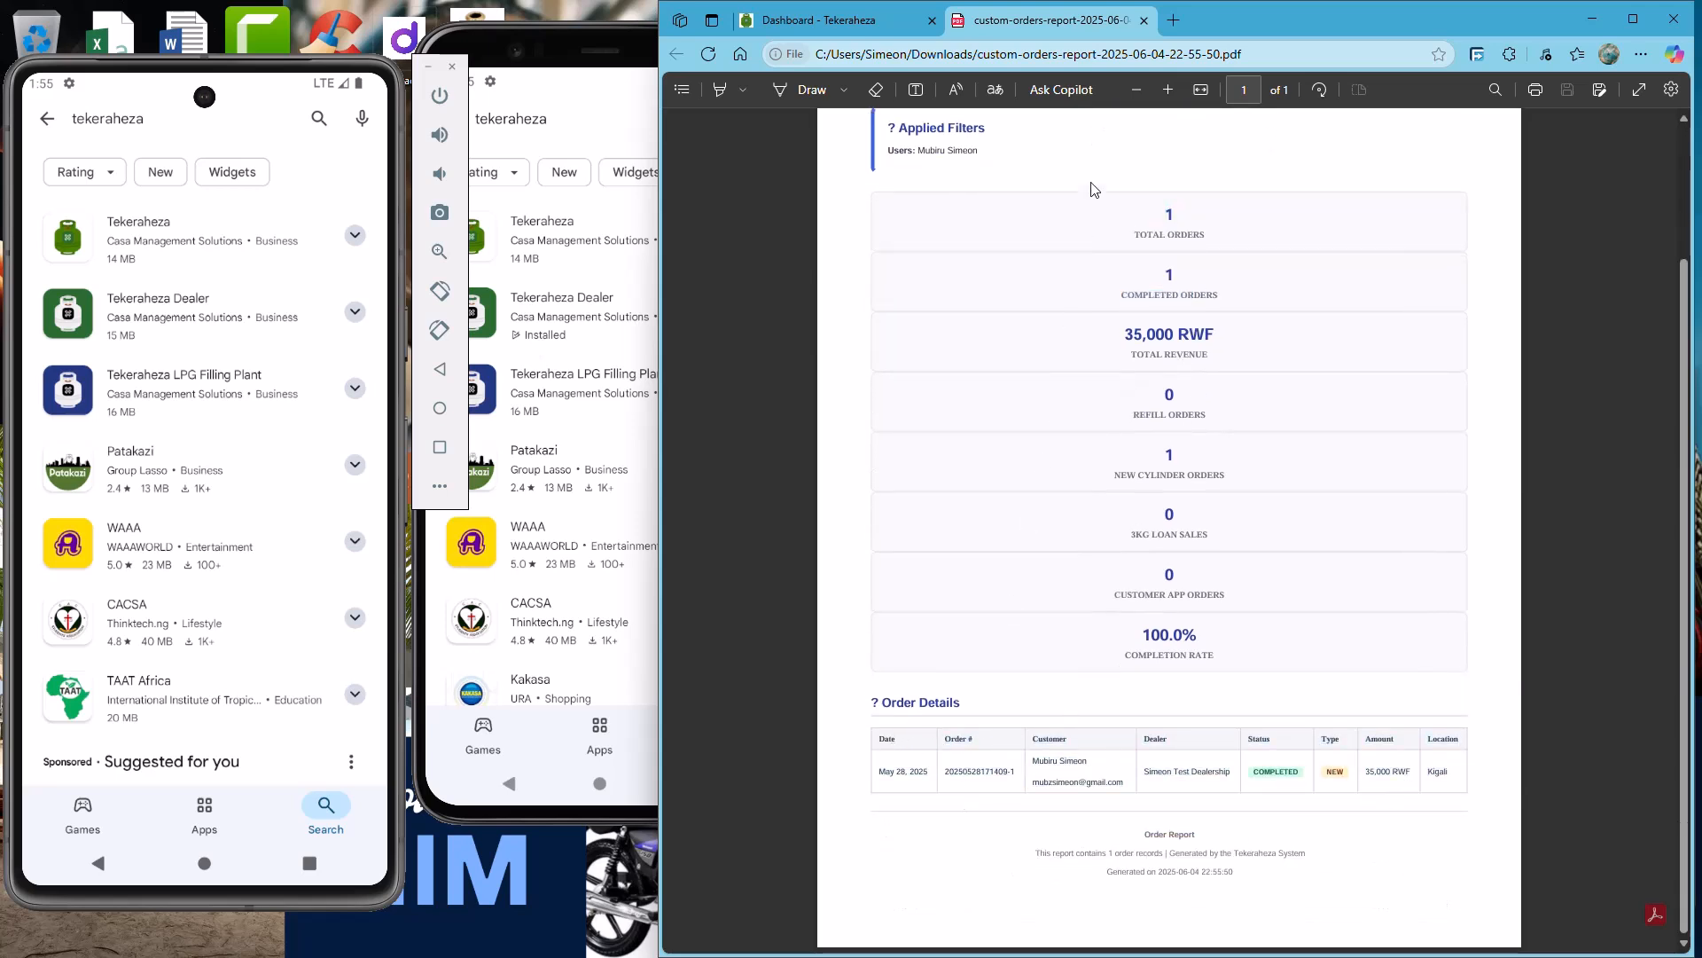
{"action": "left_click", "coordinate": [1143, 19]}
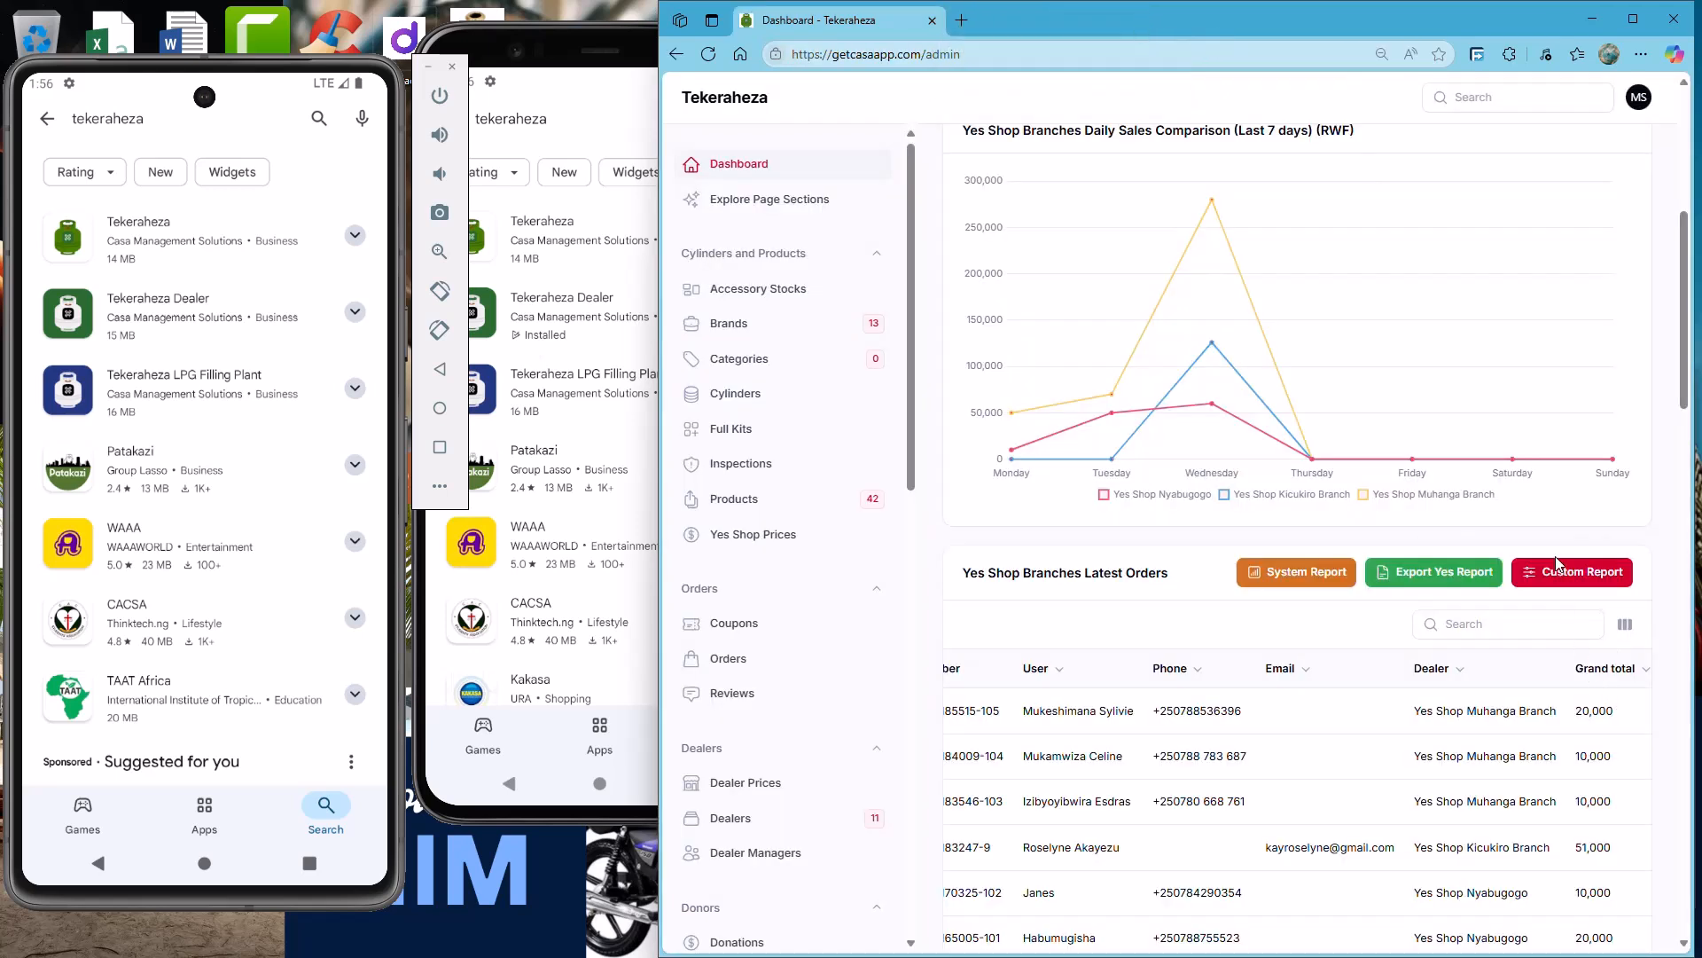
Step: Generate a custom Stock Report filtered to the dealer Yes Shop Nyabugogo
{"action": "left_click", "coordinate": [1559, 577]}
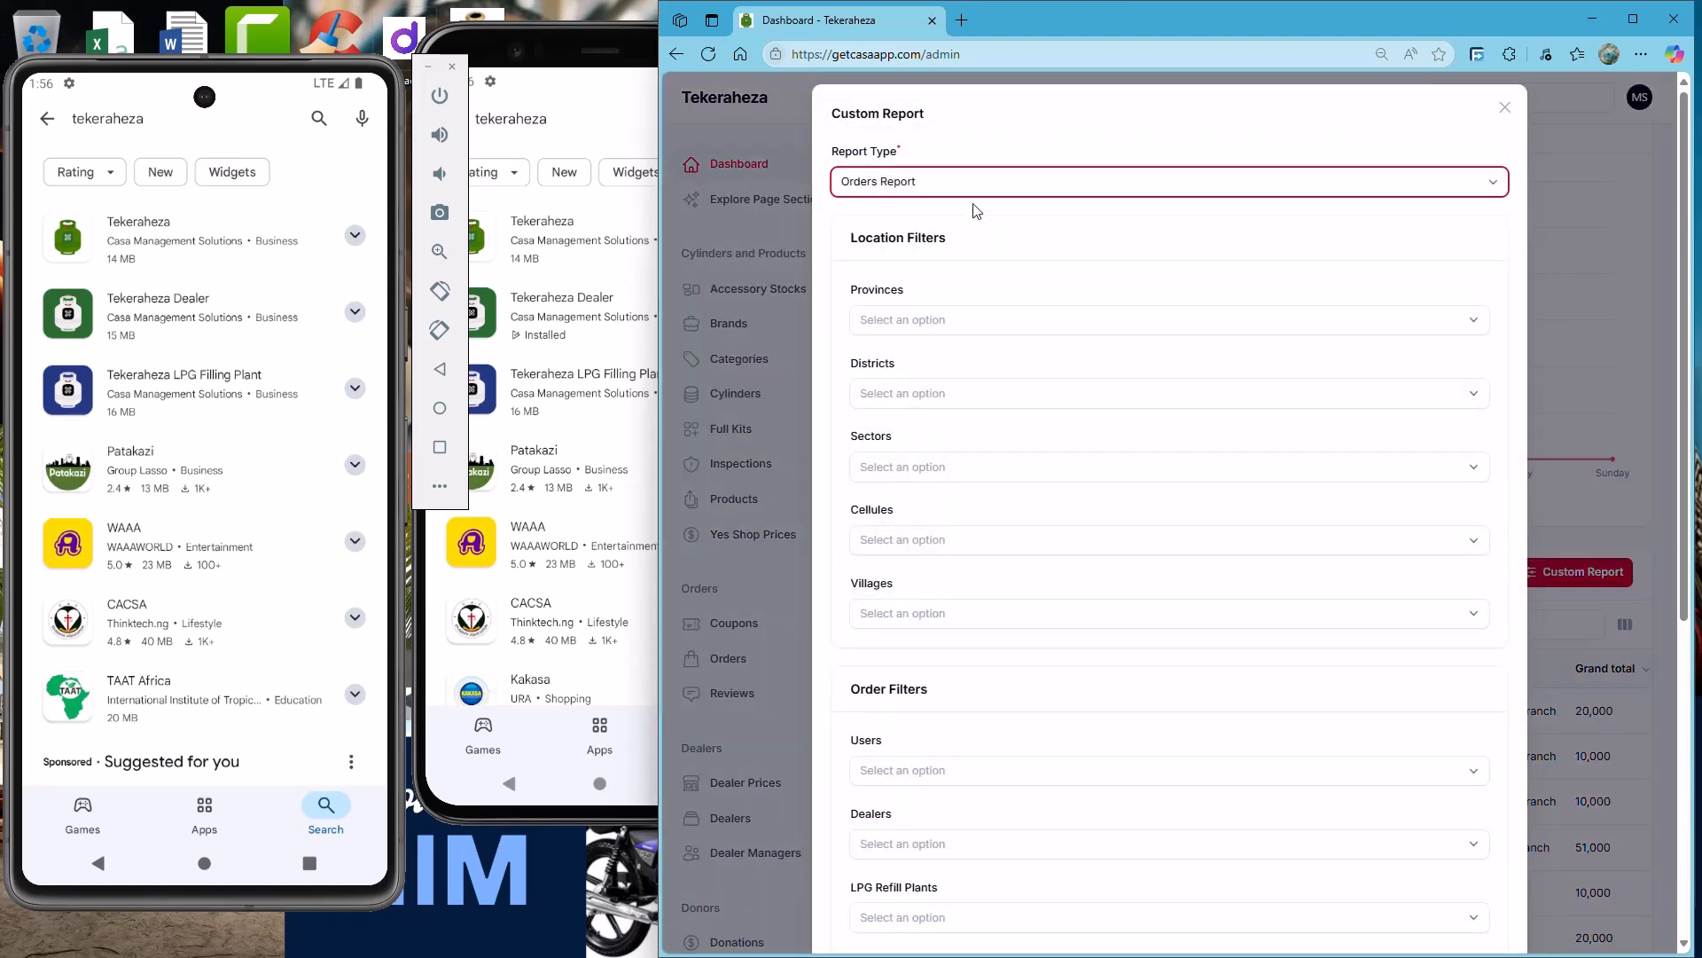
{"action": "left_click", "coordinate": [923, 181]}
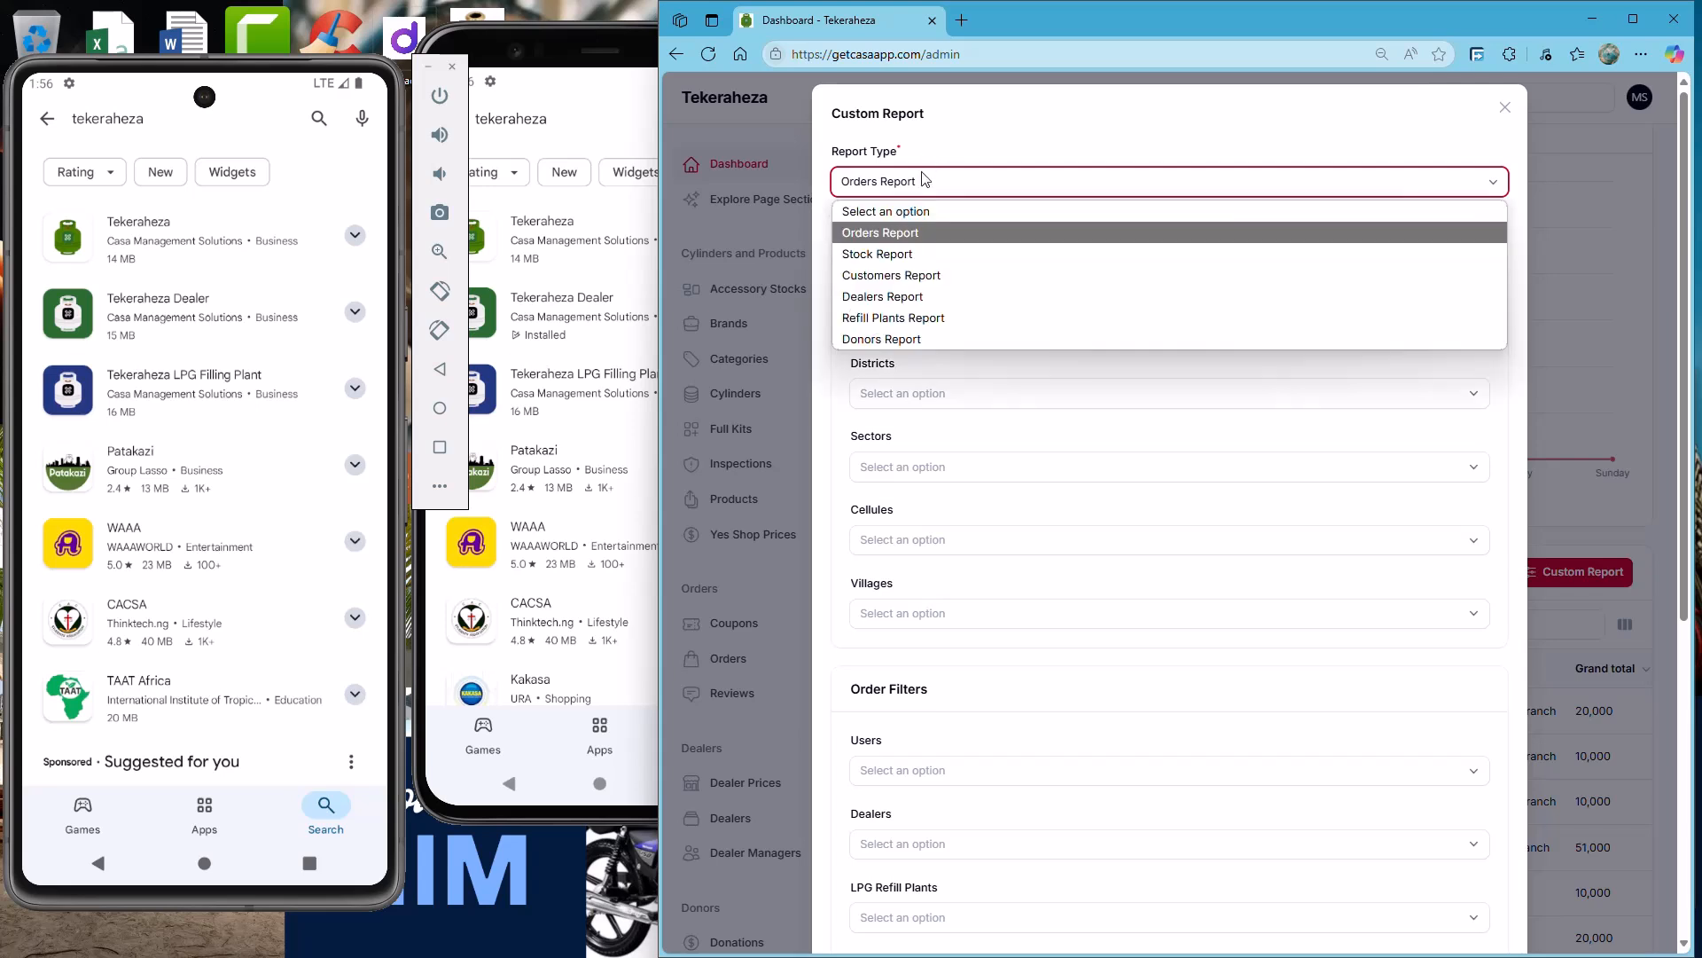
{"action": "left_click", "coordinate": [916, 252]}
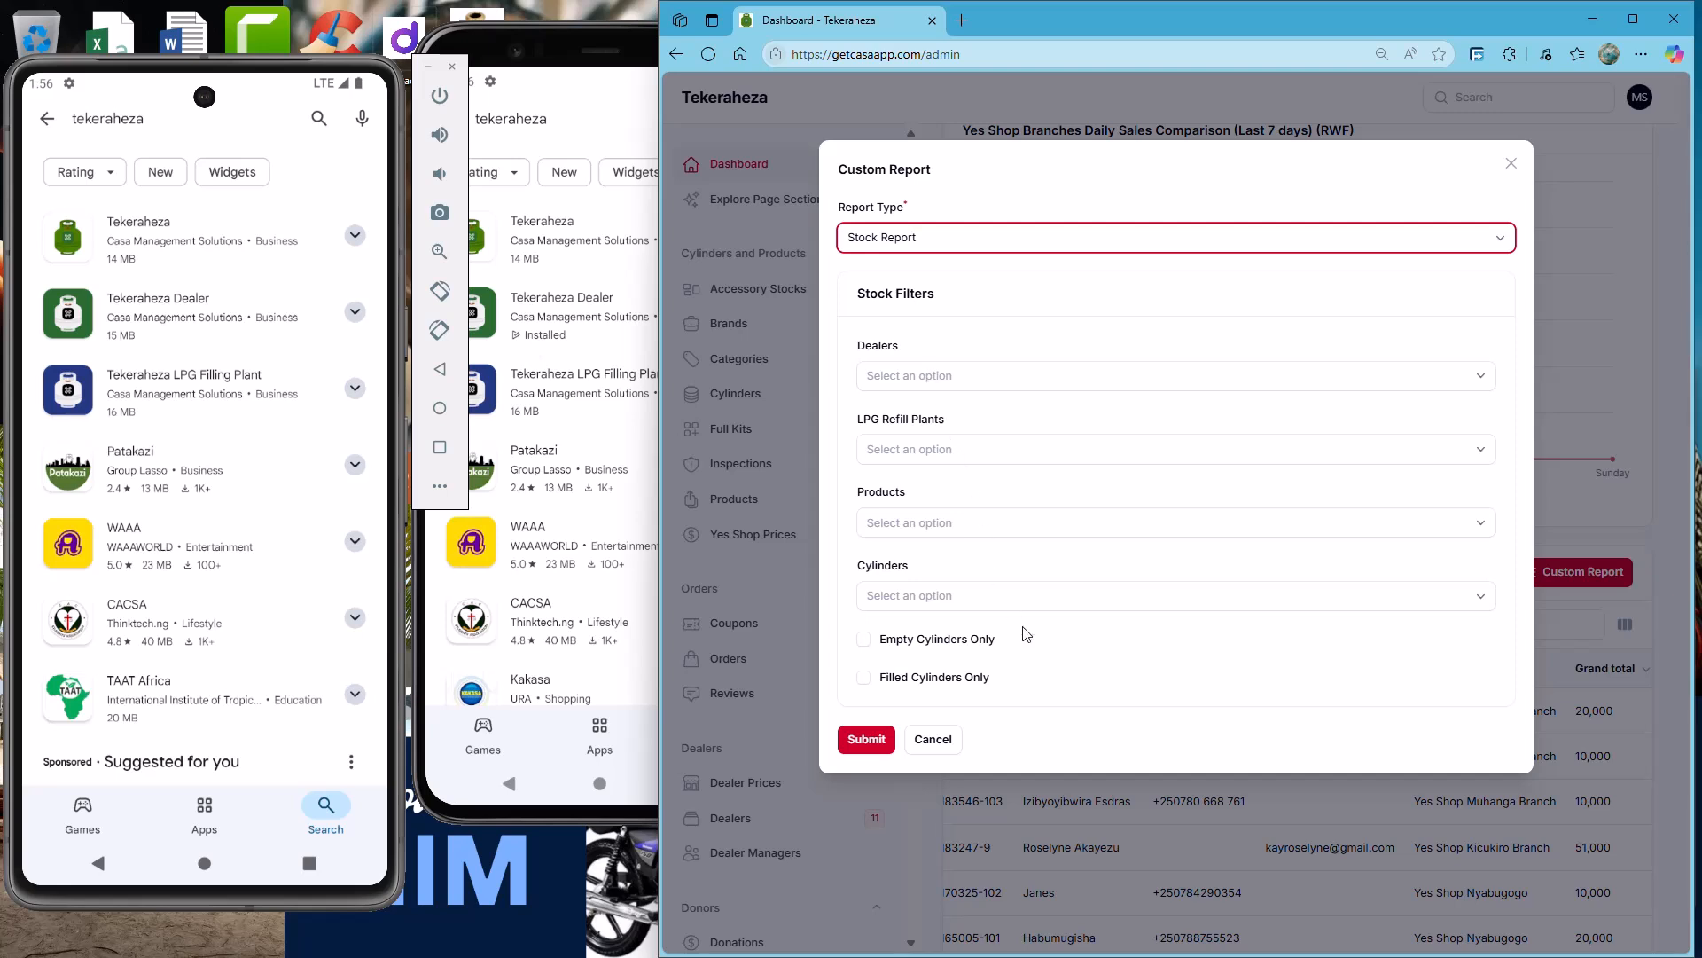
{"action": "left_click", "coordinate": [1046, 379]}
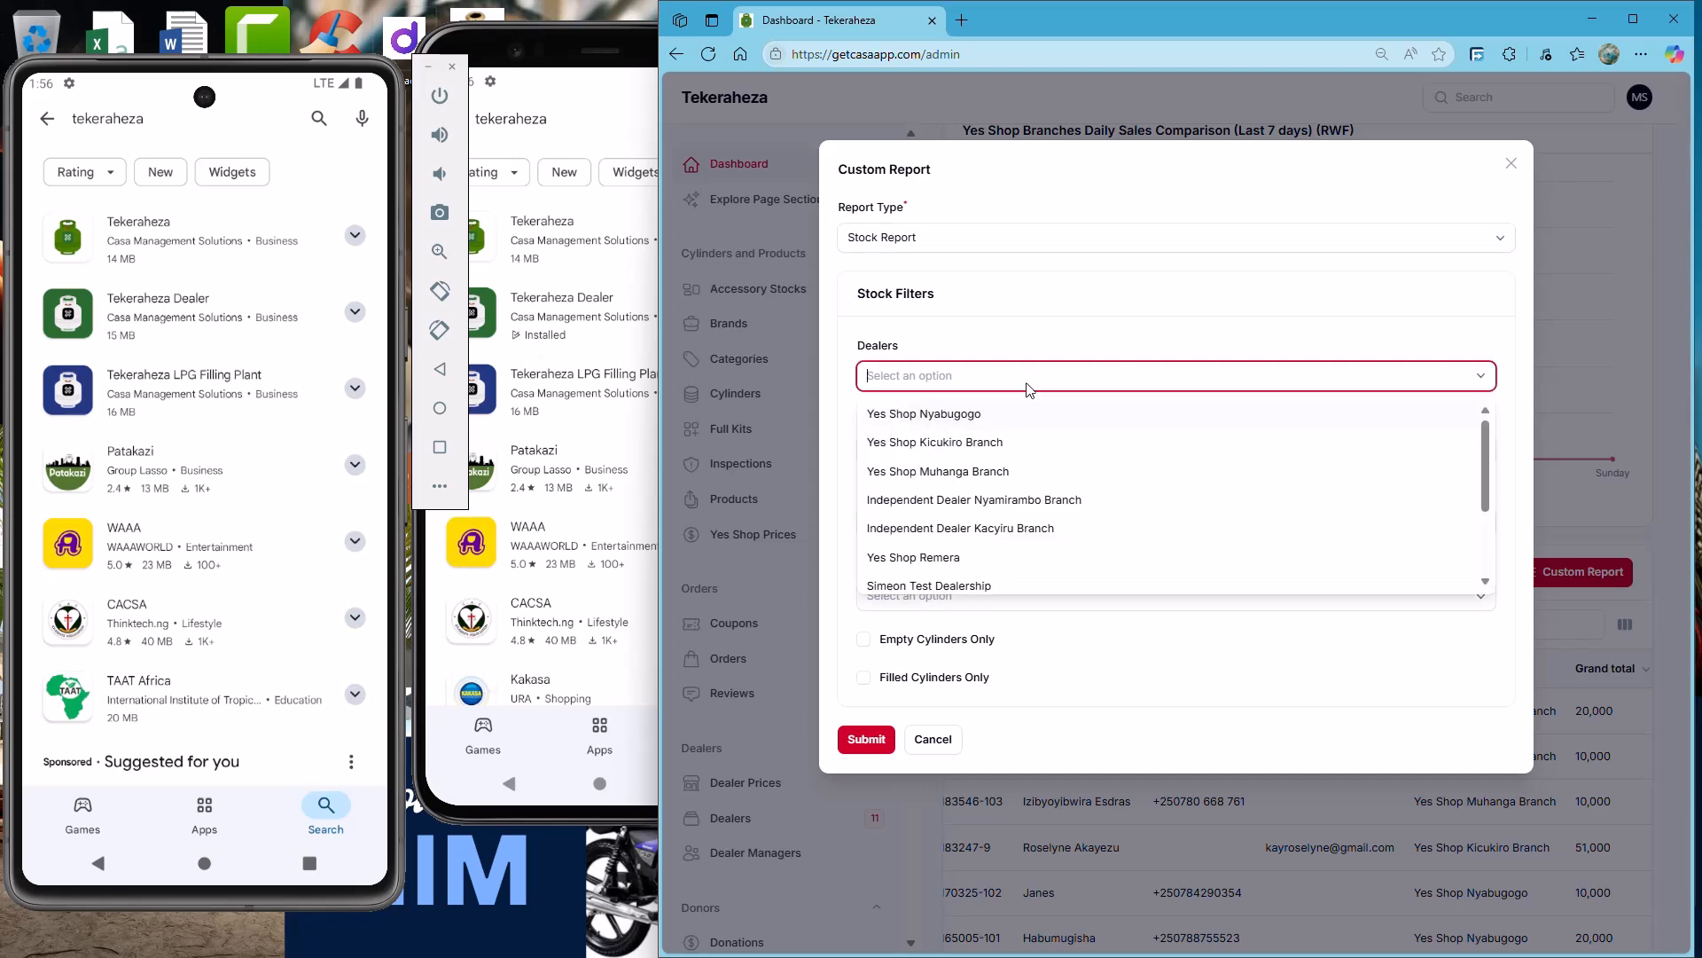
{"action": "scroll", "coordinate": [959, 523], "scroll_direction": "down", "scroll_amount": 1}
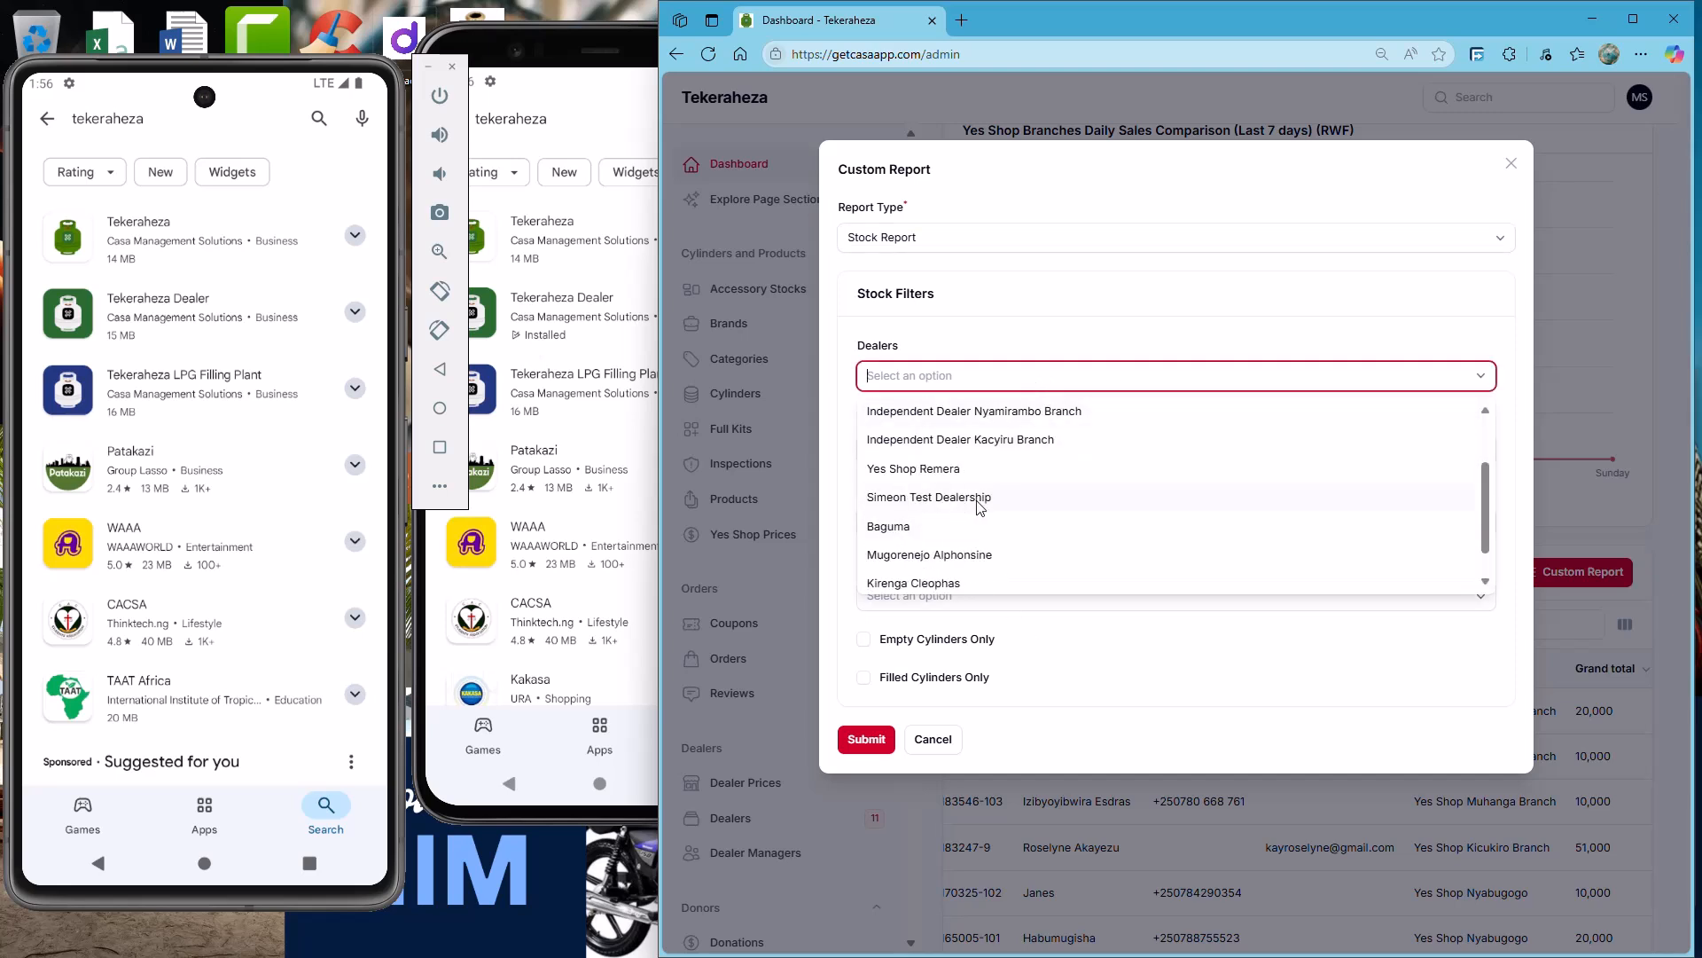
{"action": "scroll", "coordinate": [953, 457], "scroll_direction": "up", "scroll_amount": 1}
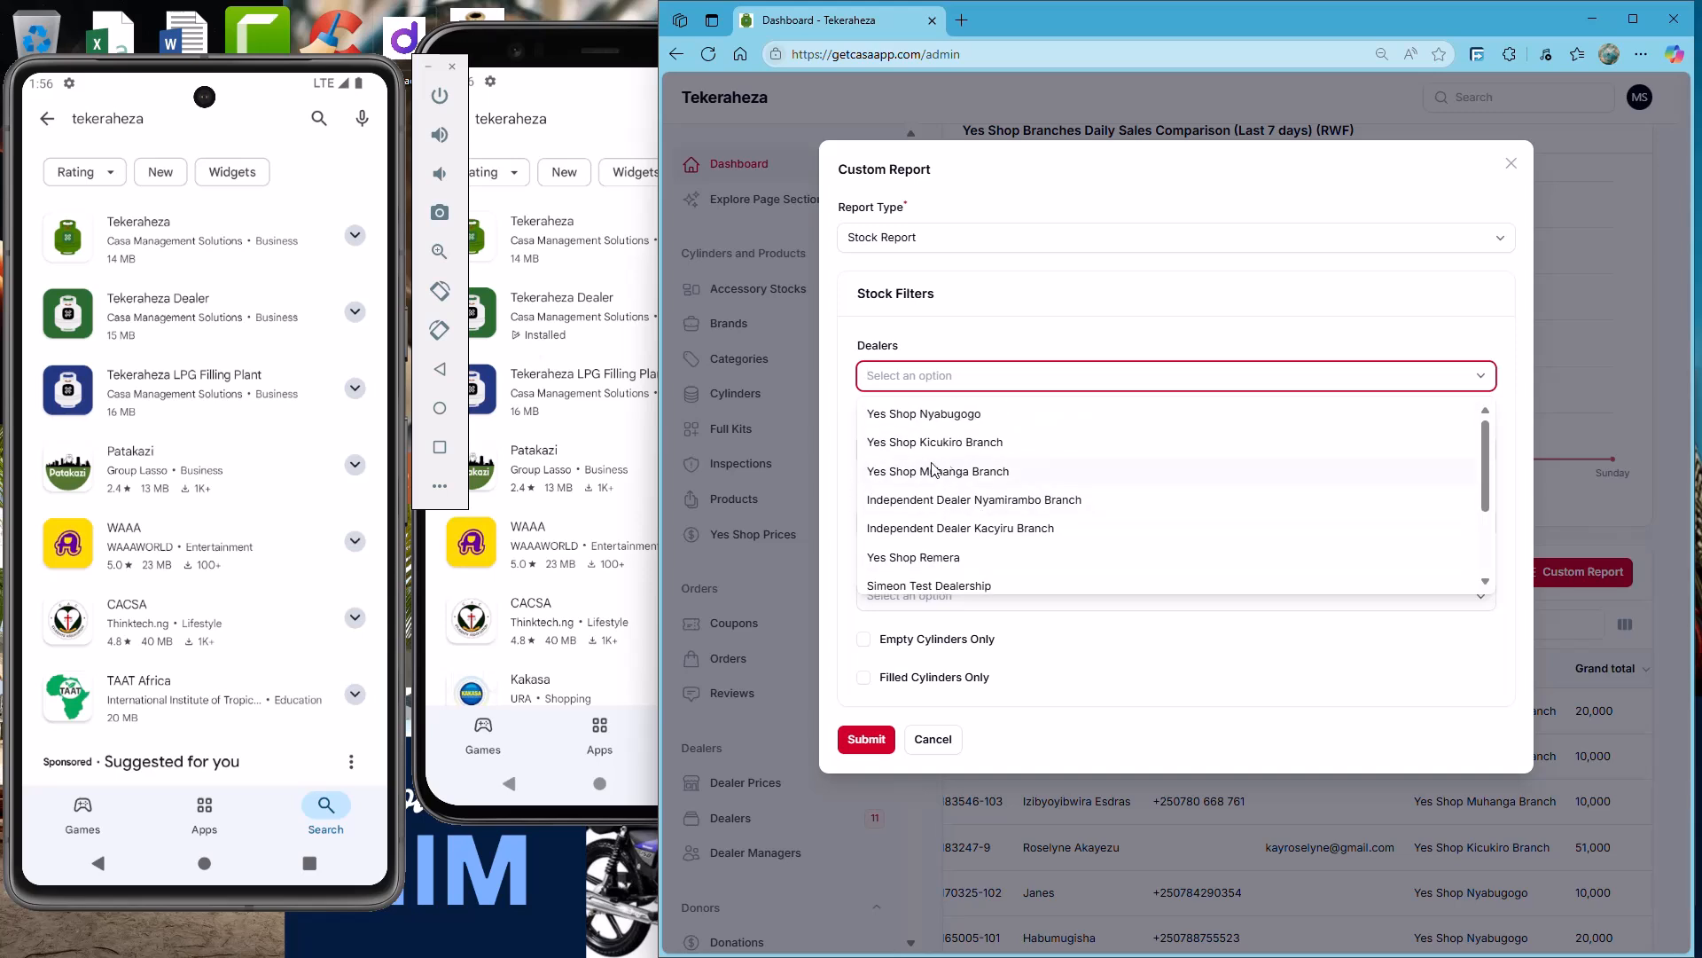
{"action": "left_click", "coordinate": [960, 416]}
{"action": "left_click", "coordinate": [1100, 302]}
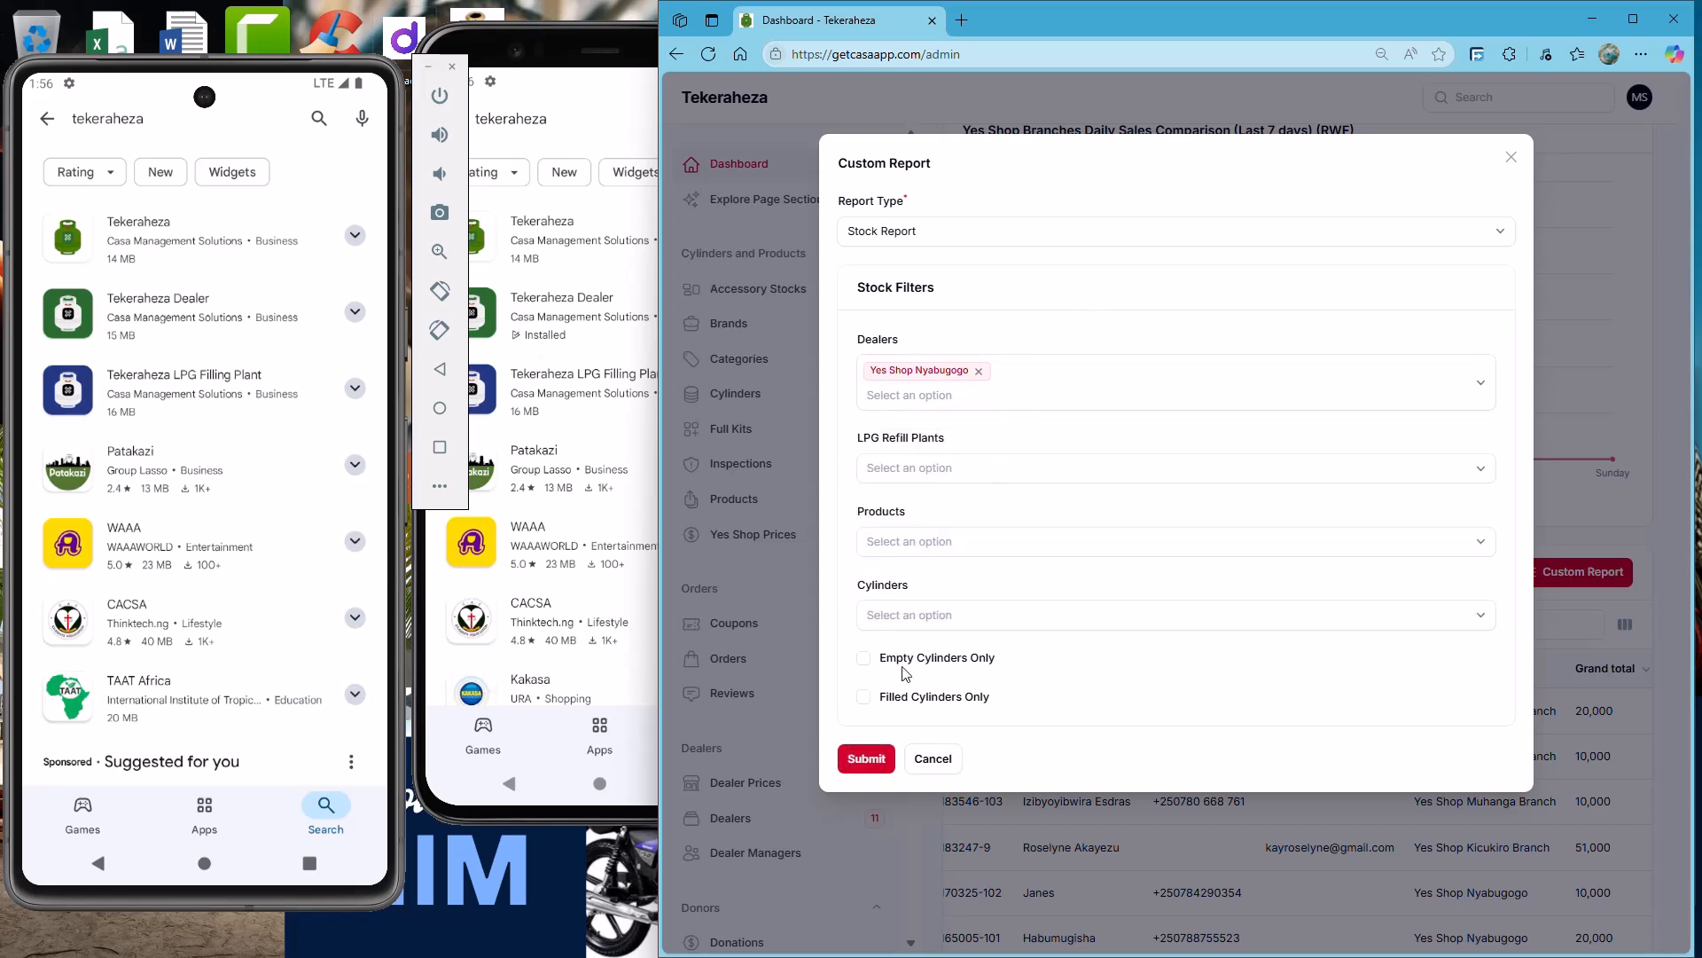
{"action": "left_click", "coordinate": [877, 757]}
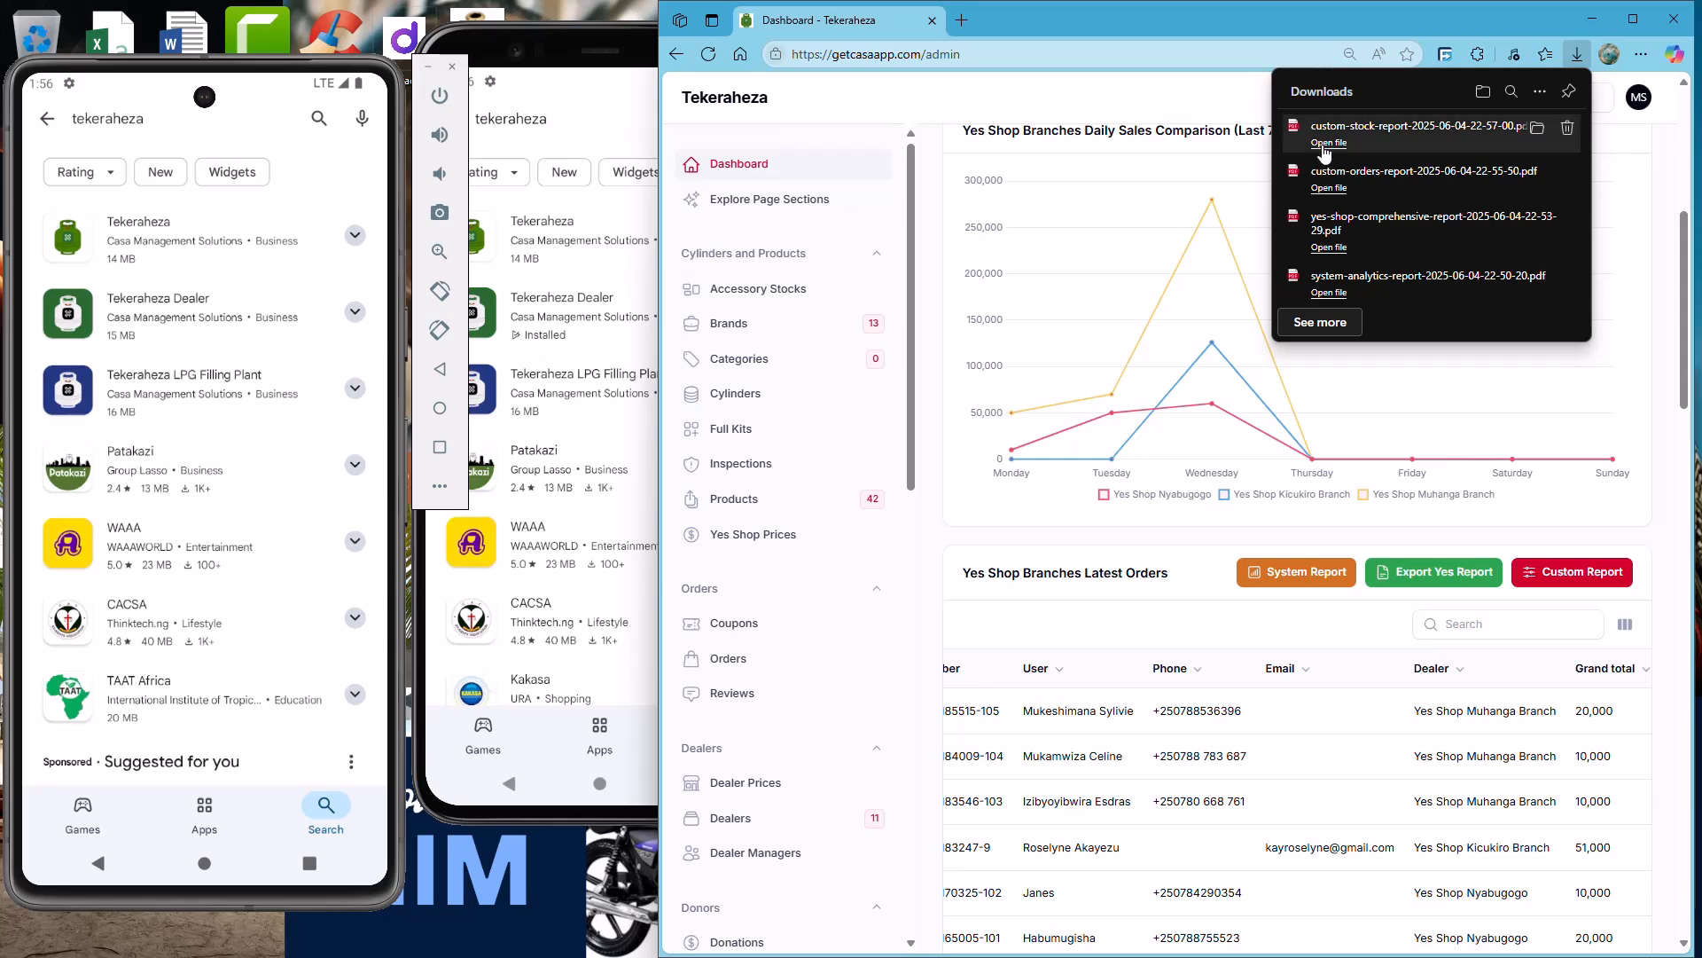
Step: Open the downloaded custom stock report, review its cylinder totals, Stock by Product and QR code lists, and close it
{"action": "left_click", "coordinate": [1327, 143]}
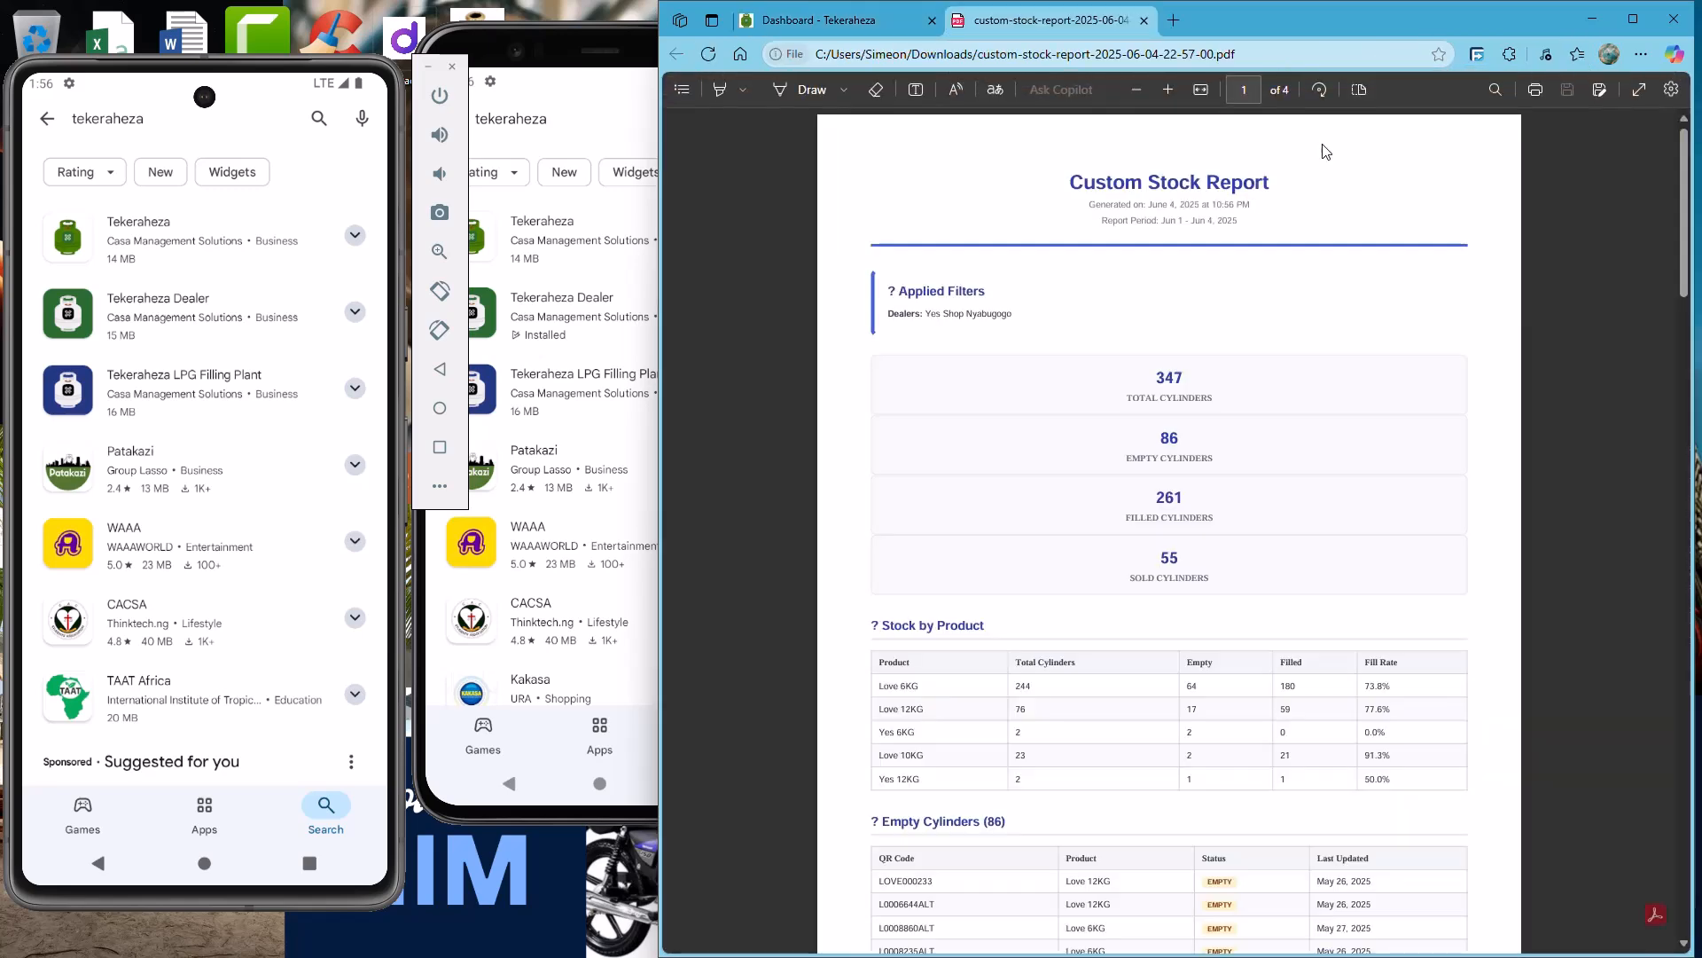
{"action": "scroll", "coordinate": [1200, 398], "scroll_direction": "down", "scroll_amount": 15}
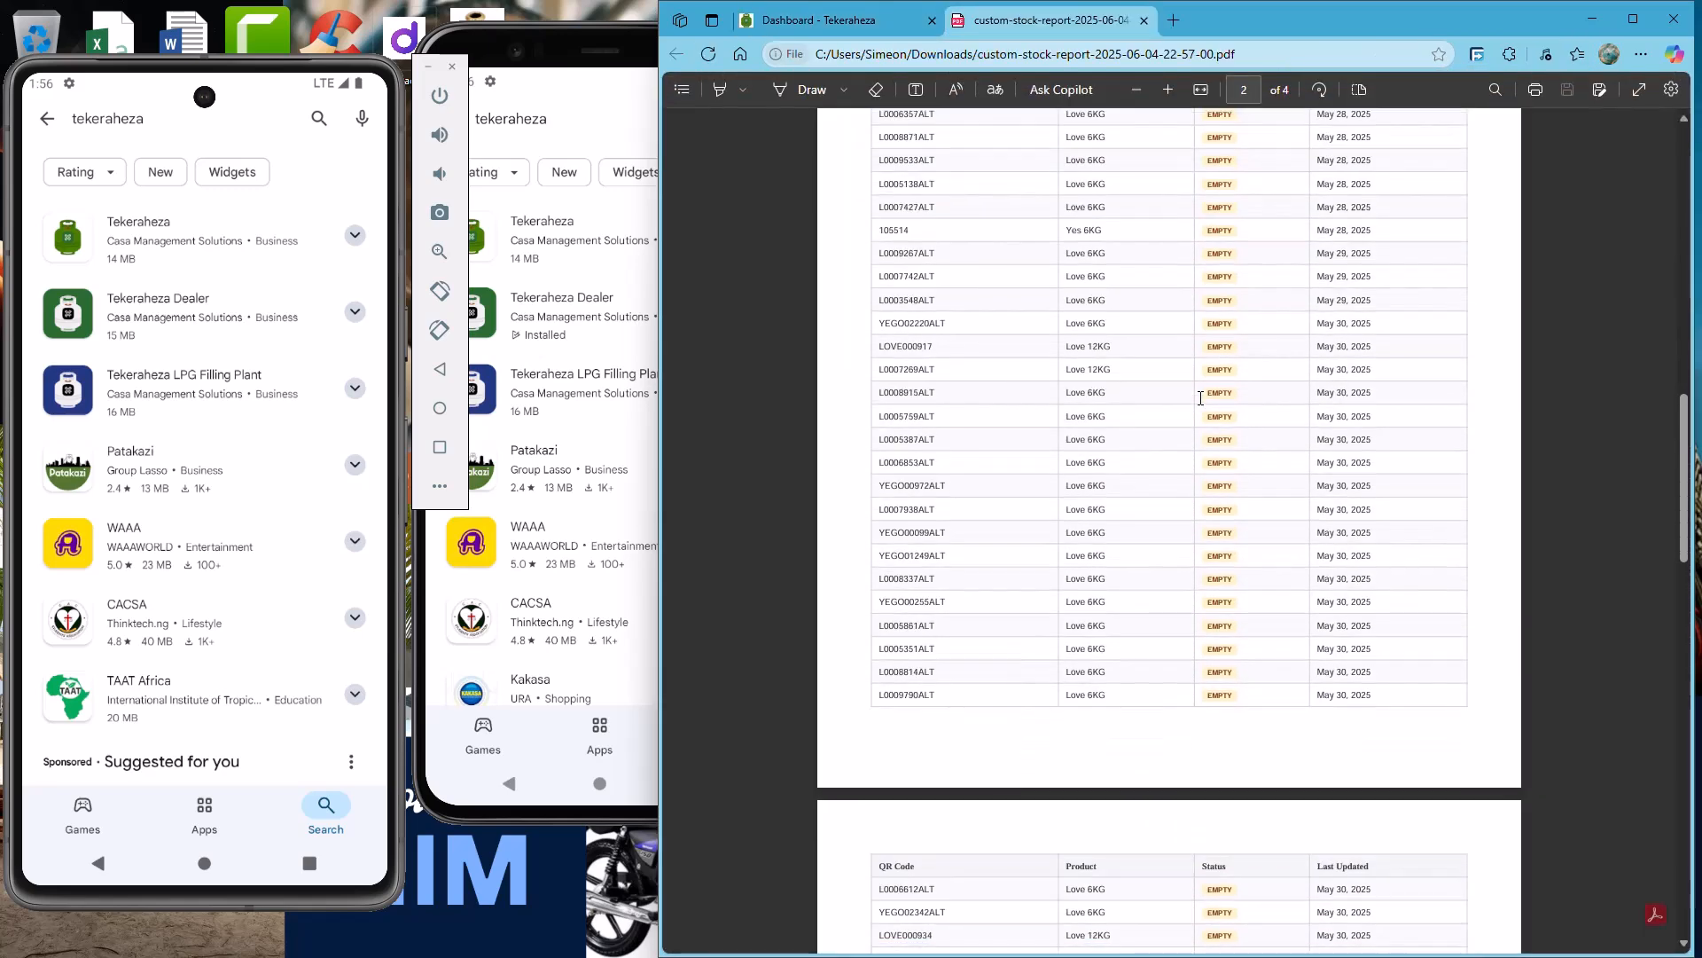
{"action": "scroll", "coordinate": [1200, 398], "scroll_direction": "down", "scroll_amount": 20}
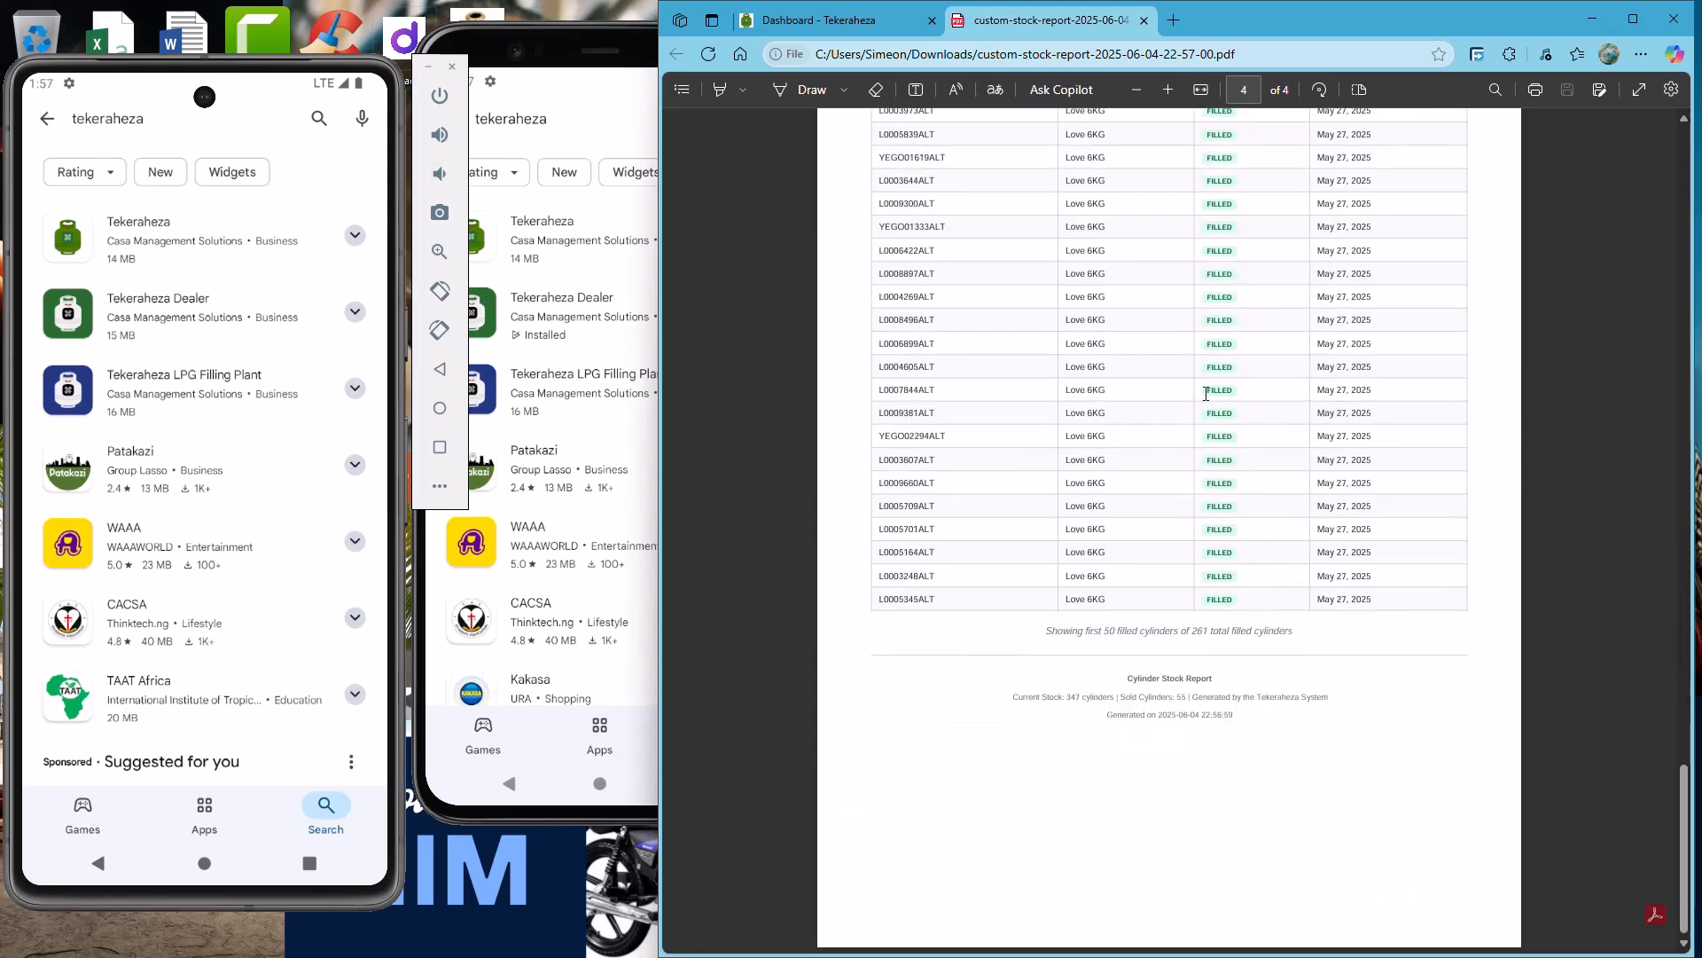
{"action": "scroll", "coordinate": [1206, 393], "scroll_direction": "up", "scroll_amount": 18}
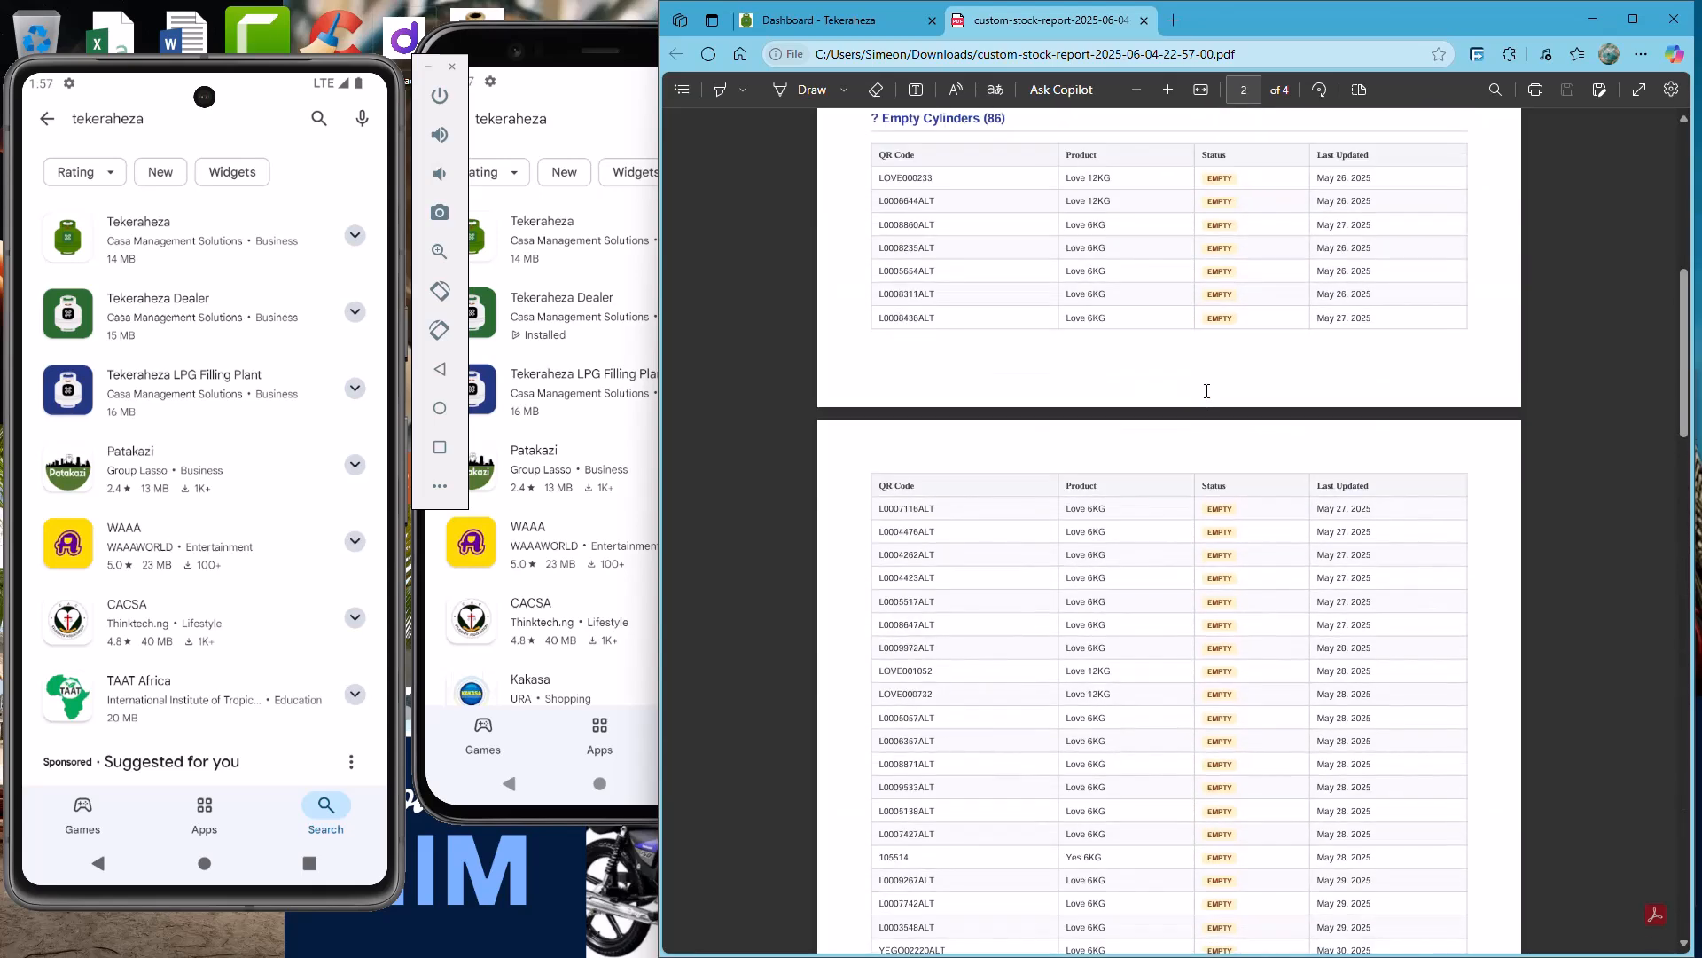
{"action": "scroll", "coordinate": [1207, 391], "scroll_direction": "up", "scroll_amount": 8}
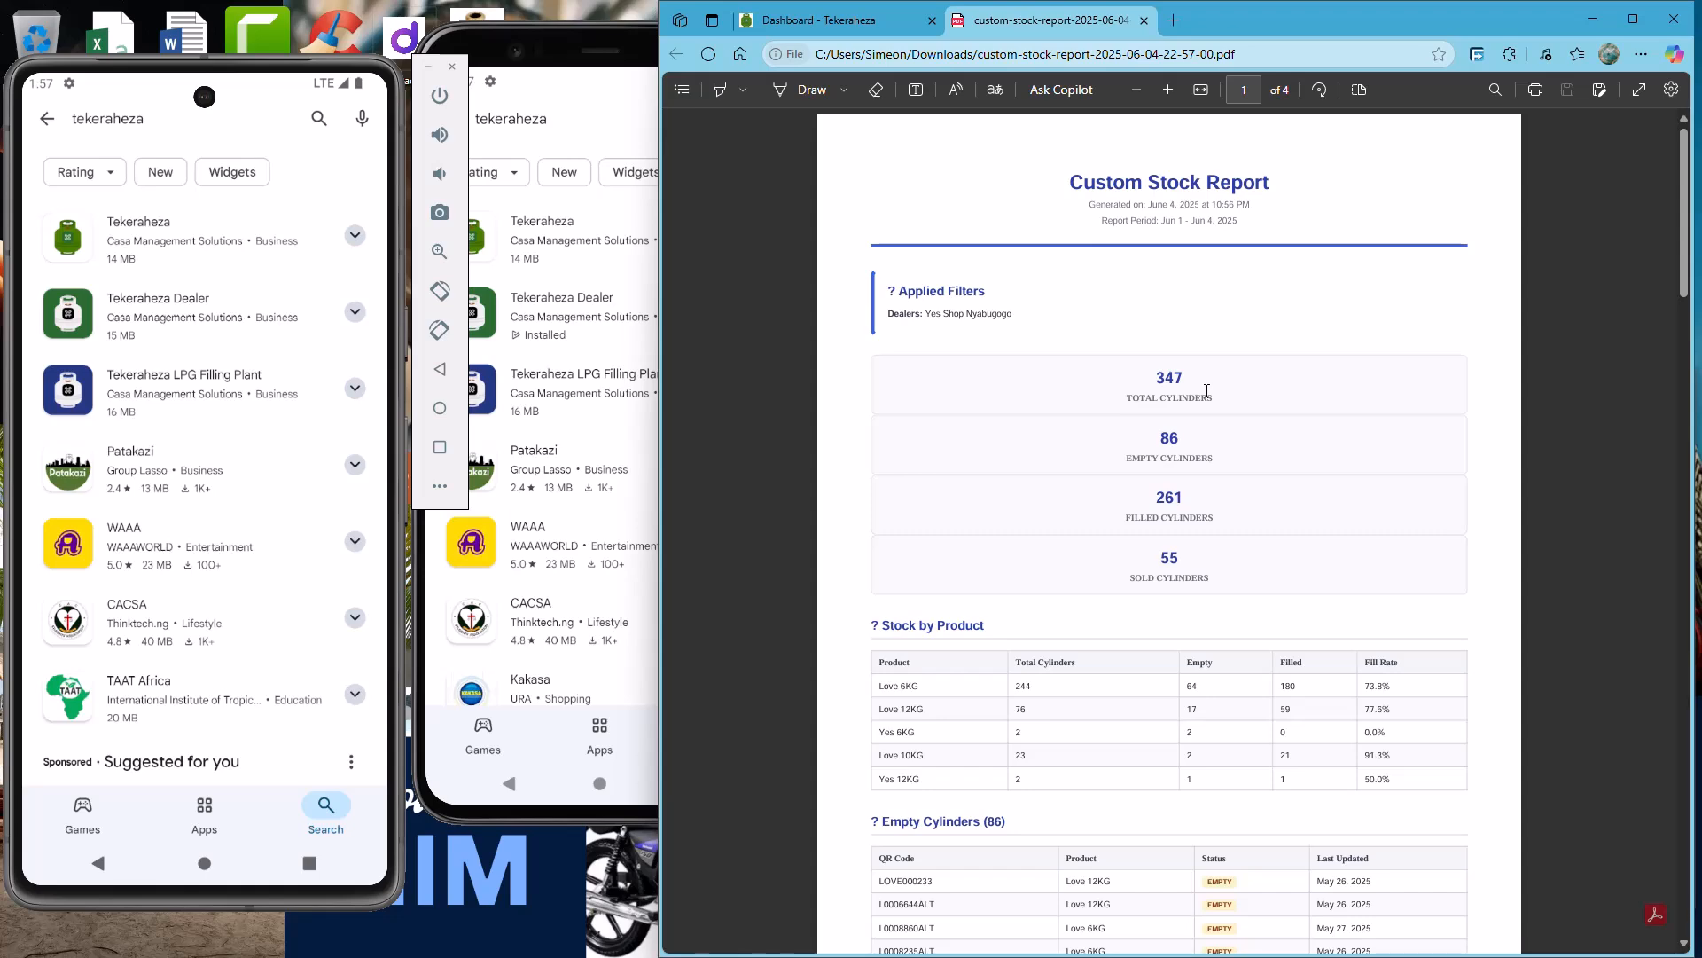
{"action": "scroll", "coordinate": [1206, 391], "scroll_direction": "down", "scroll_amount": 10}
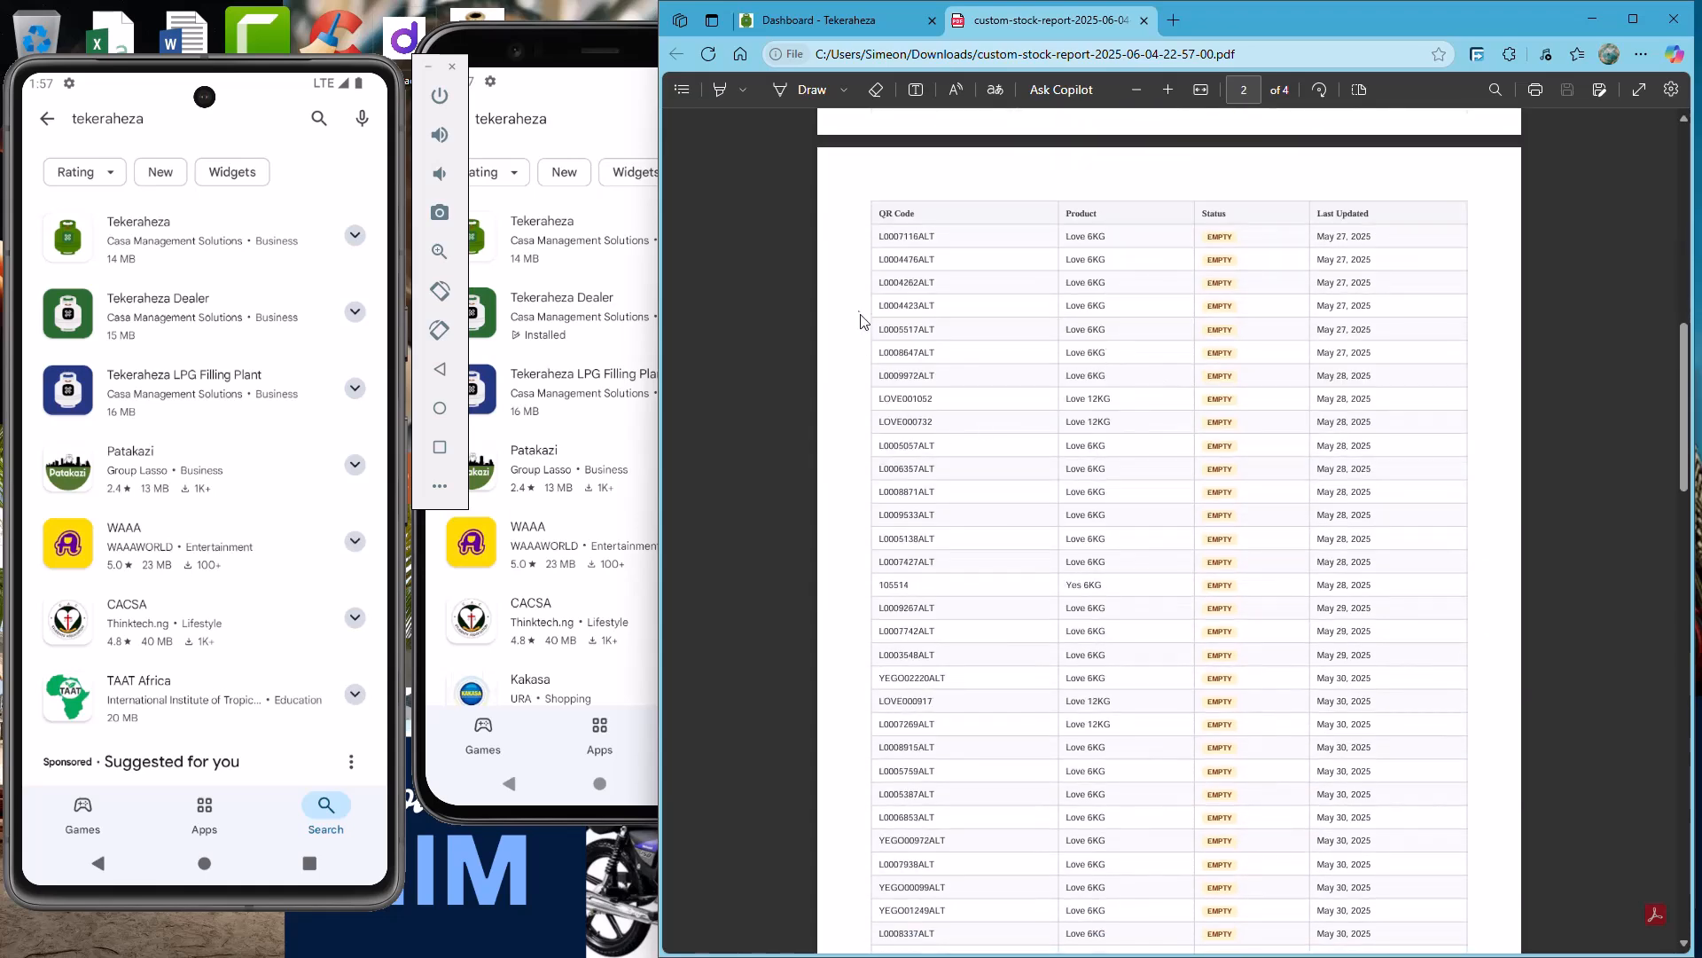
{"action": "left_click_drag", "start_coordinate": [878, 239], "coordinate": [922, 699]}
{"action": "left_click", "coordinate": [1138, 439]}
{"action": "left_click", "coordinate": [1144, 20]}
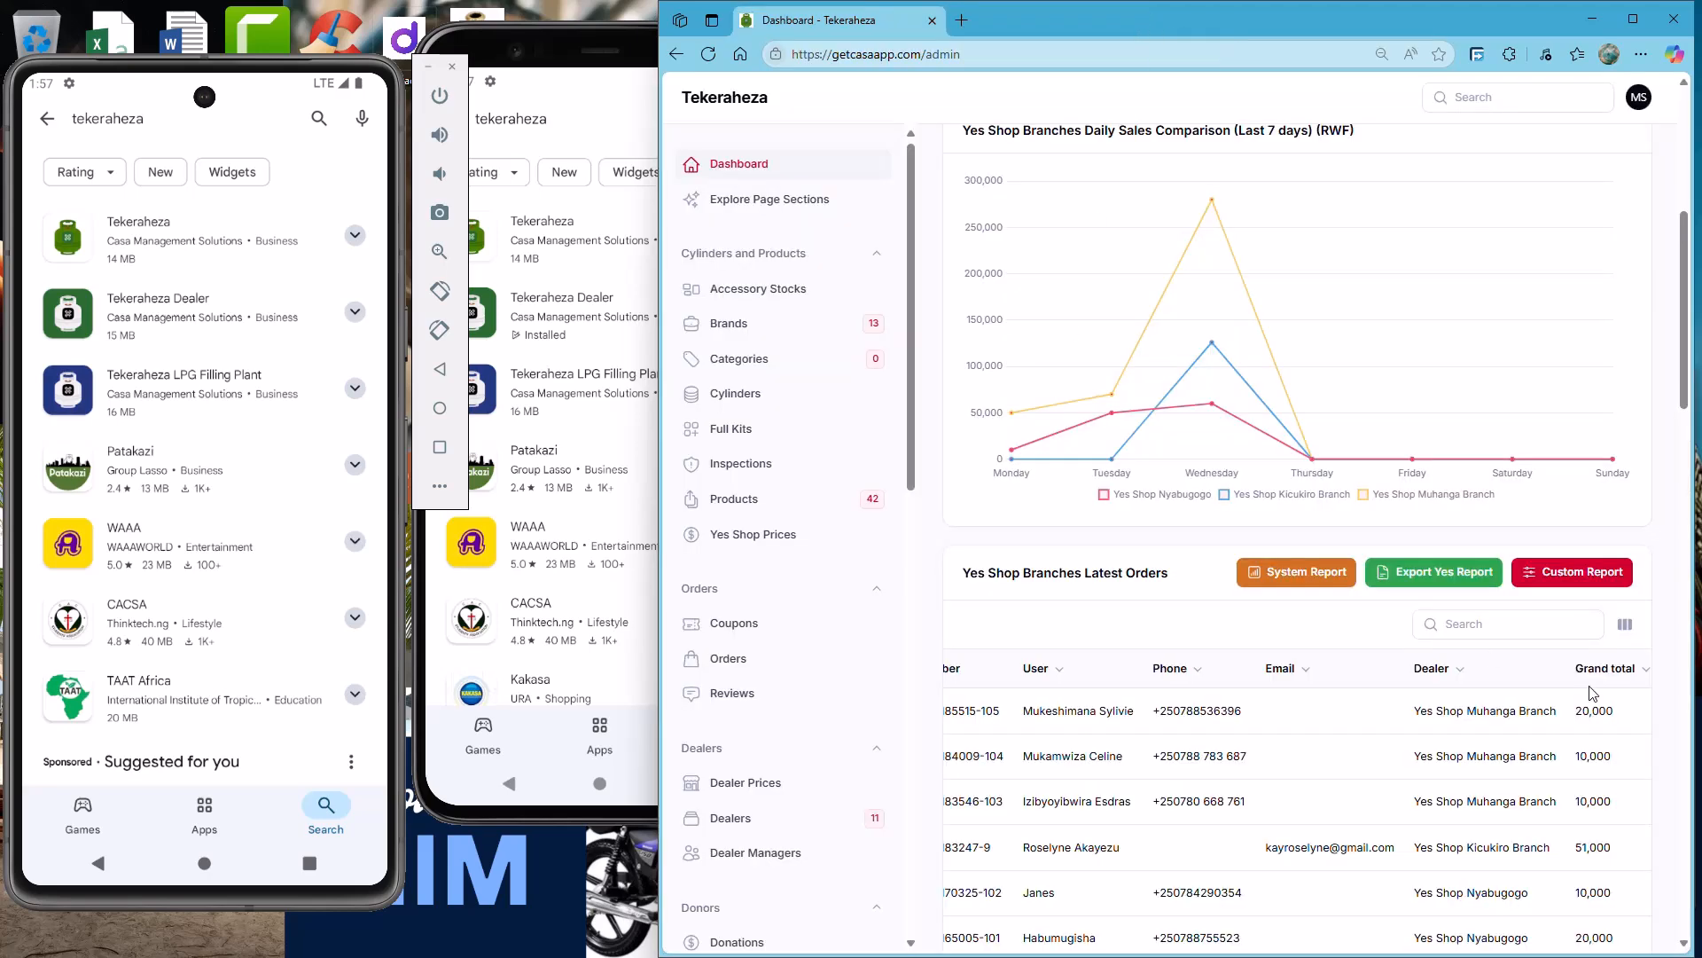
Step: Start another custom report as a Customers Report and examine its location, customer and registration date filters
{"action": "left_click", "coordinate": [1587, 575]}
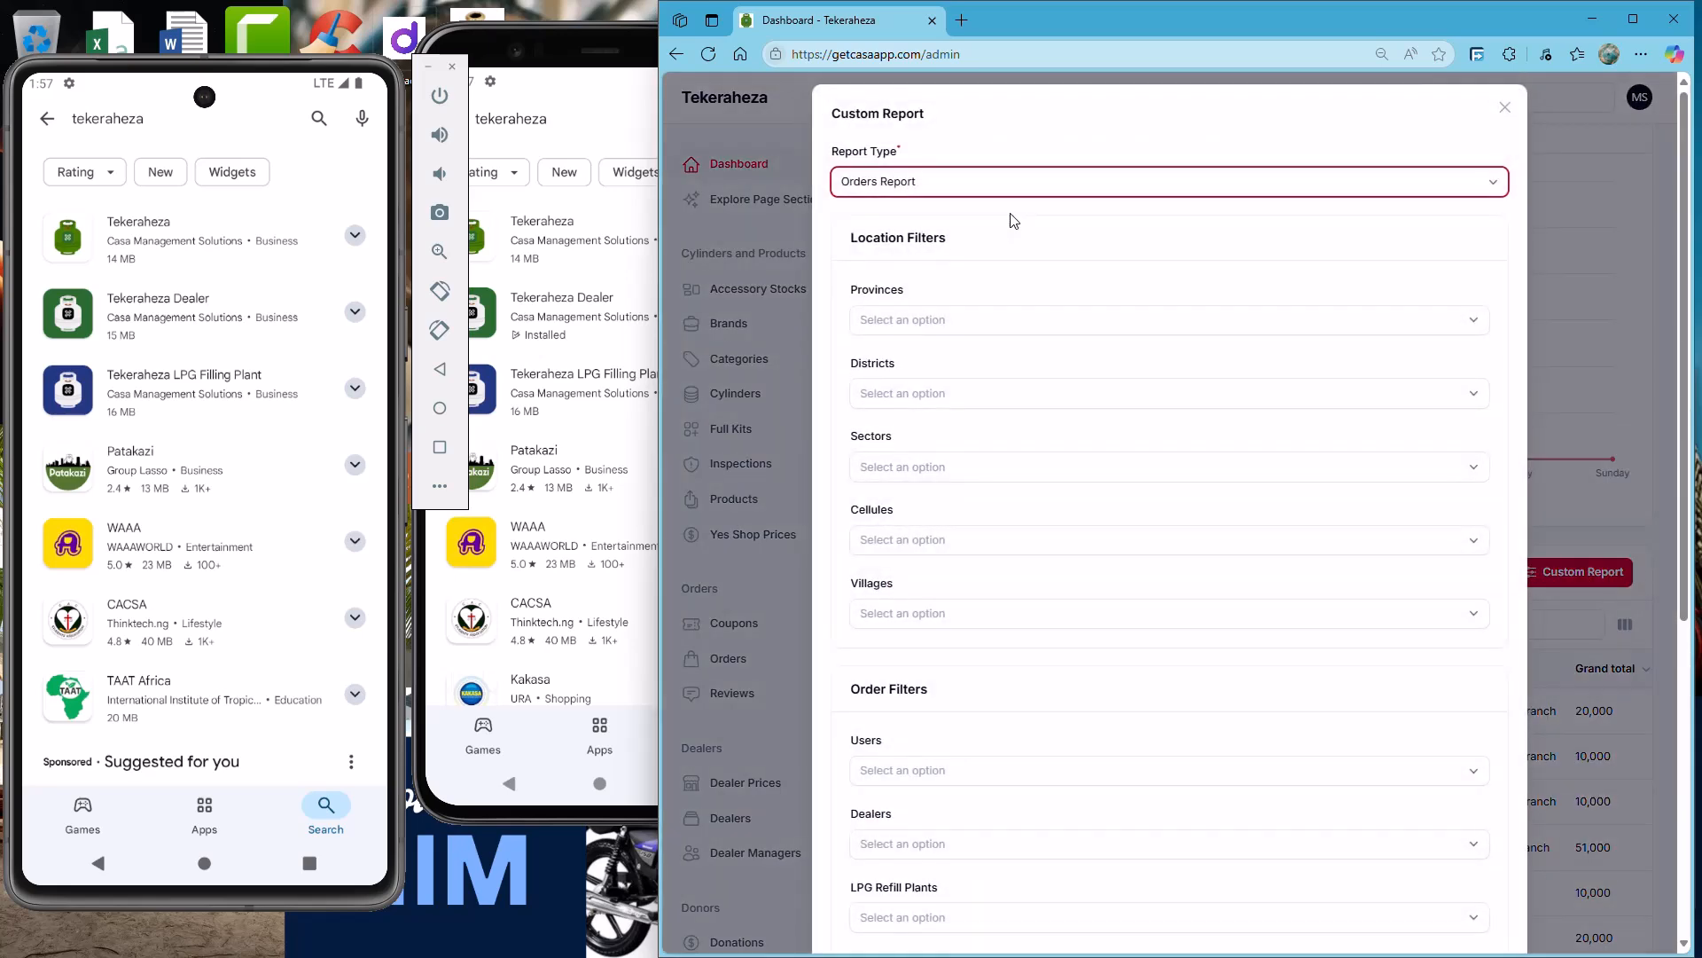
{"action": "left_click", "coordinate": [915, 184]}
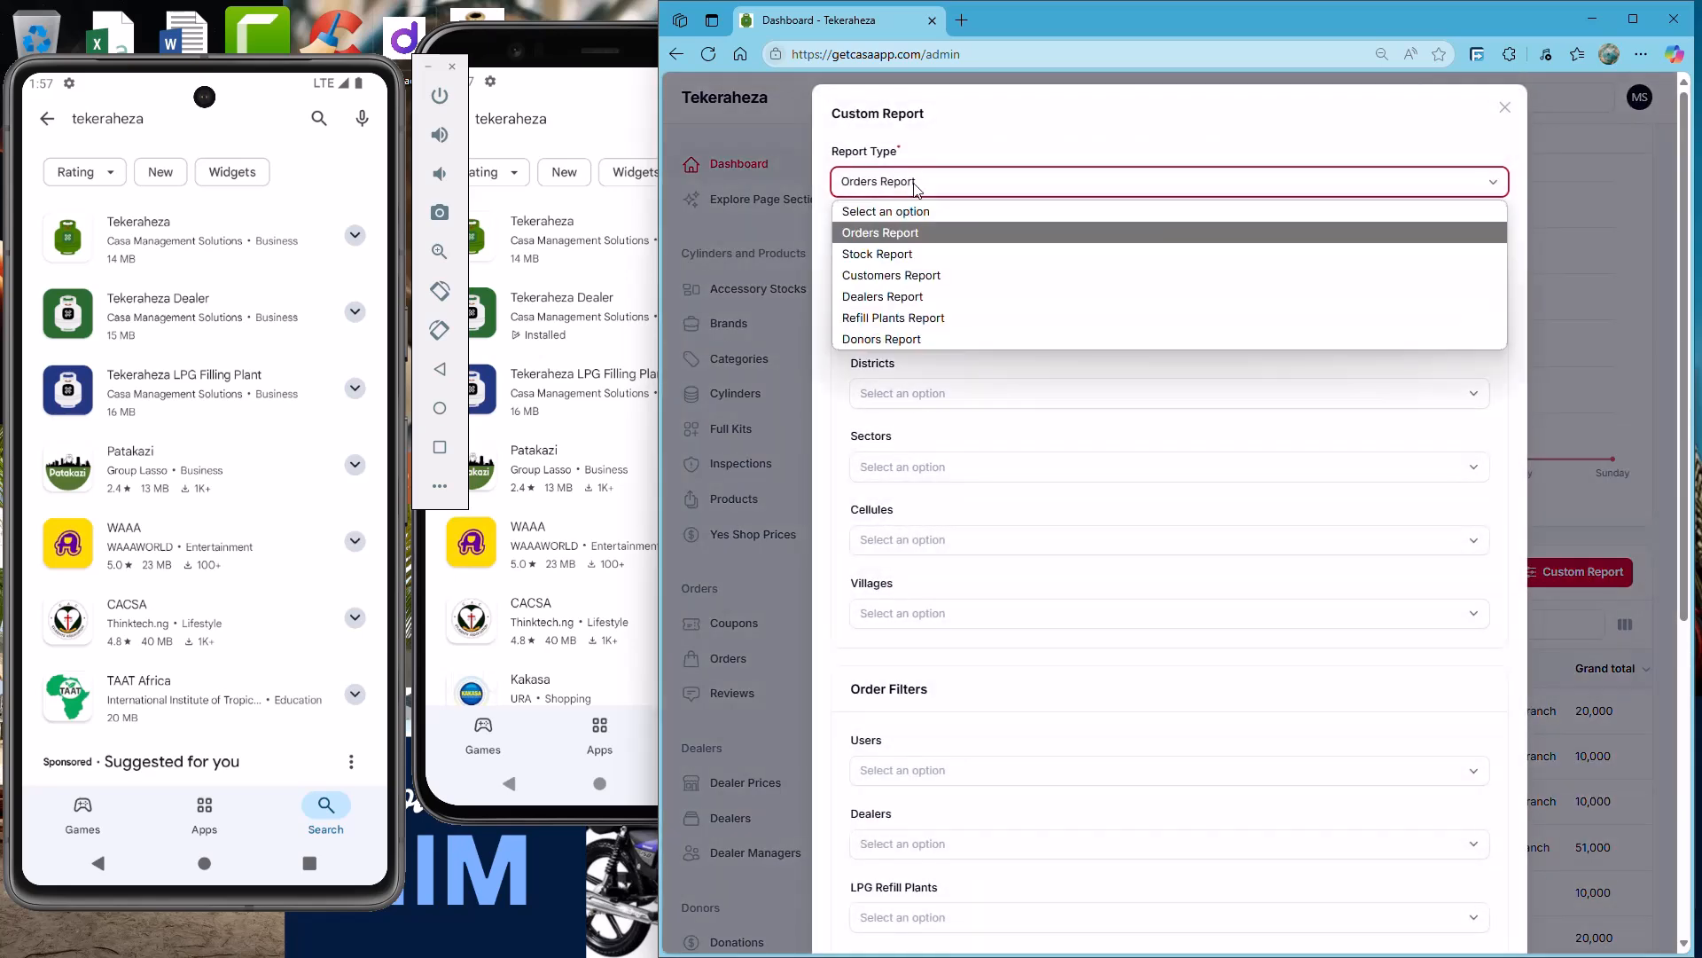
{"action": "left_click", "coordinate": [884, 276]}
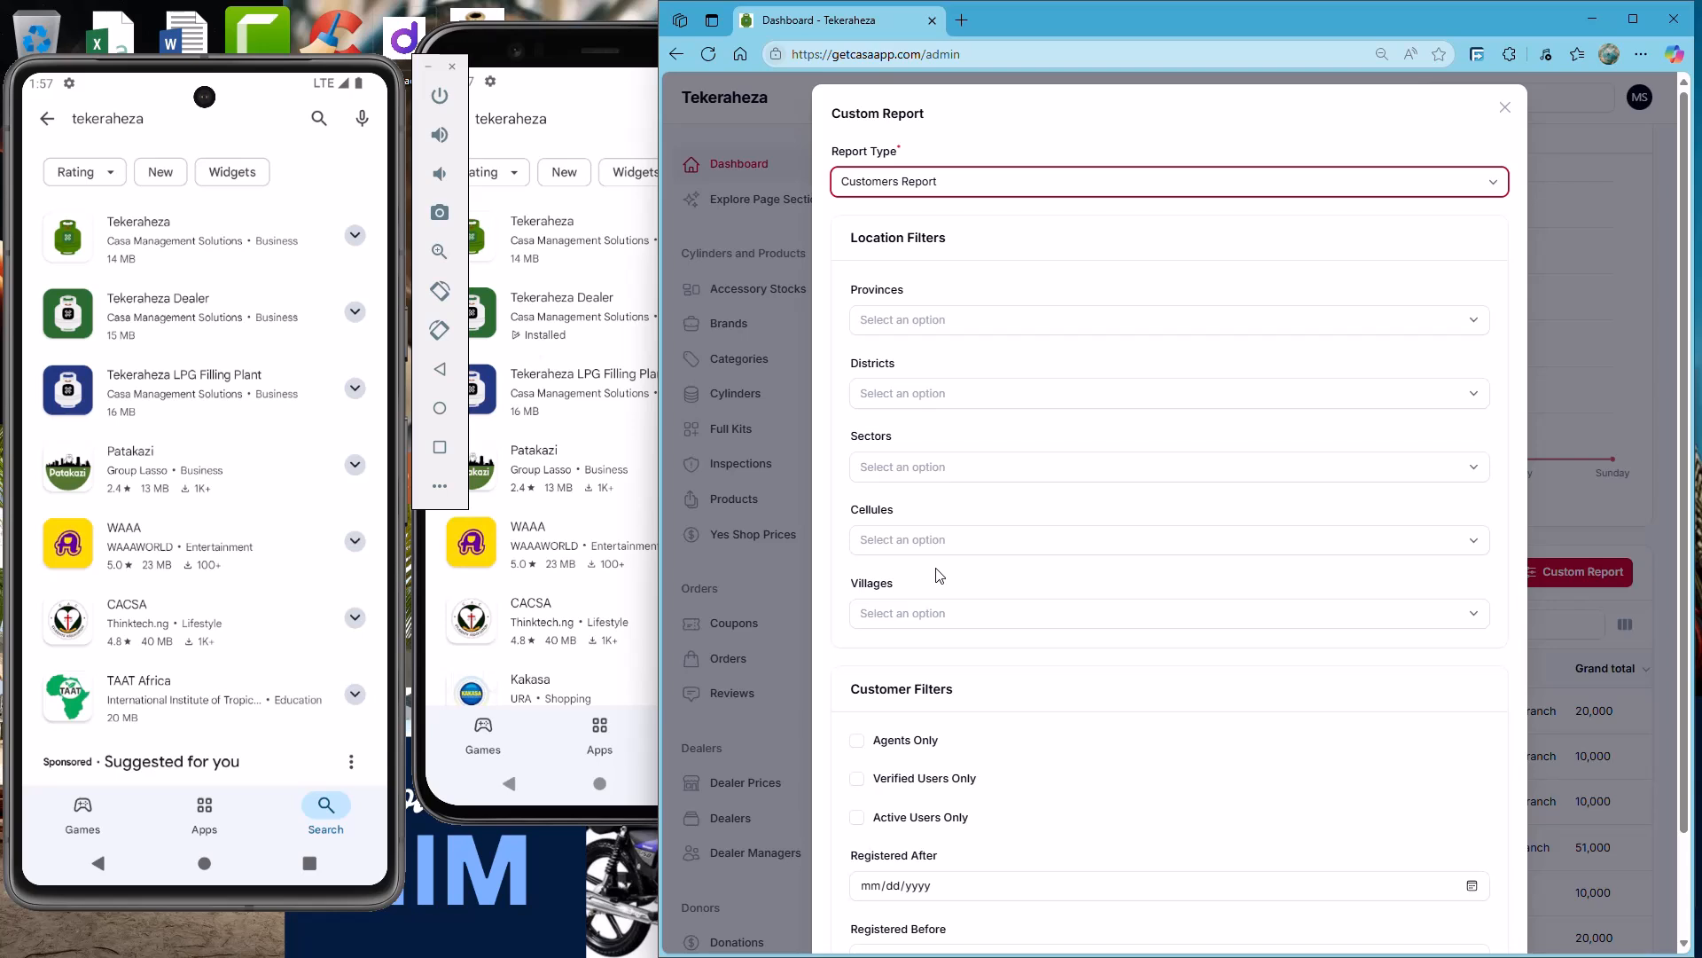
{"action": "scroll", "coordinate": [984, 762], "scroll_direction": "down", "scroll_amount": 2}
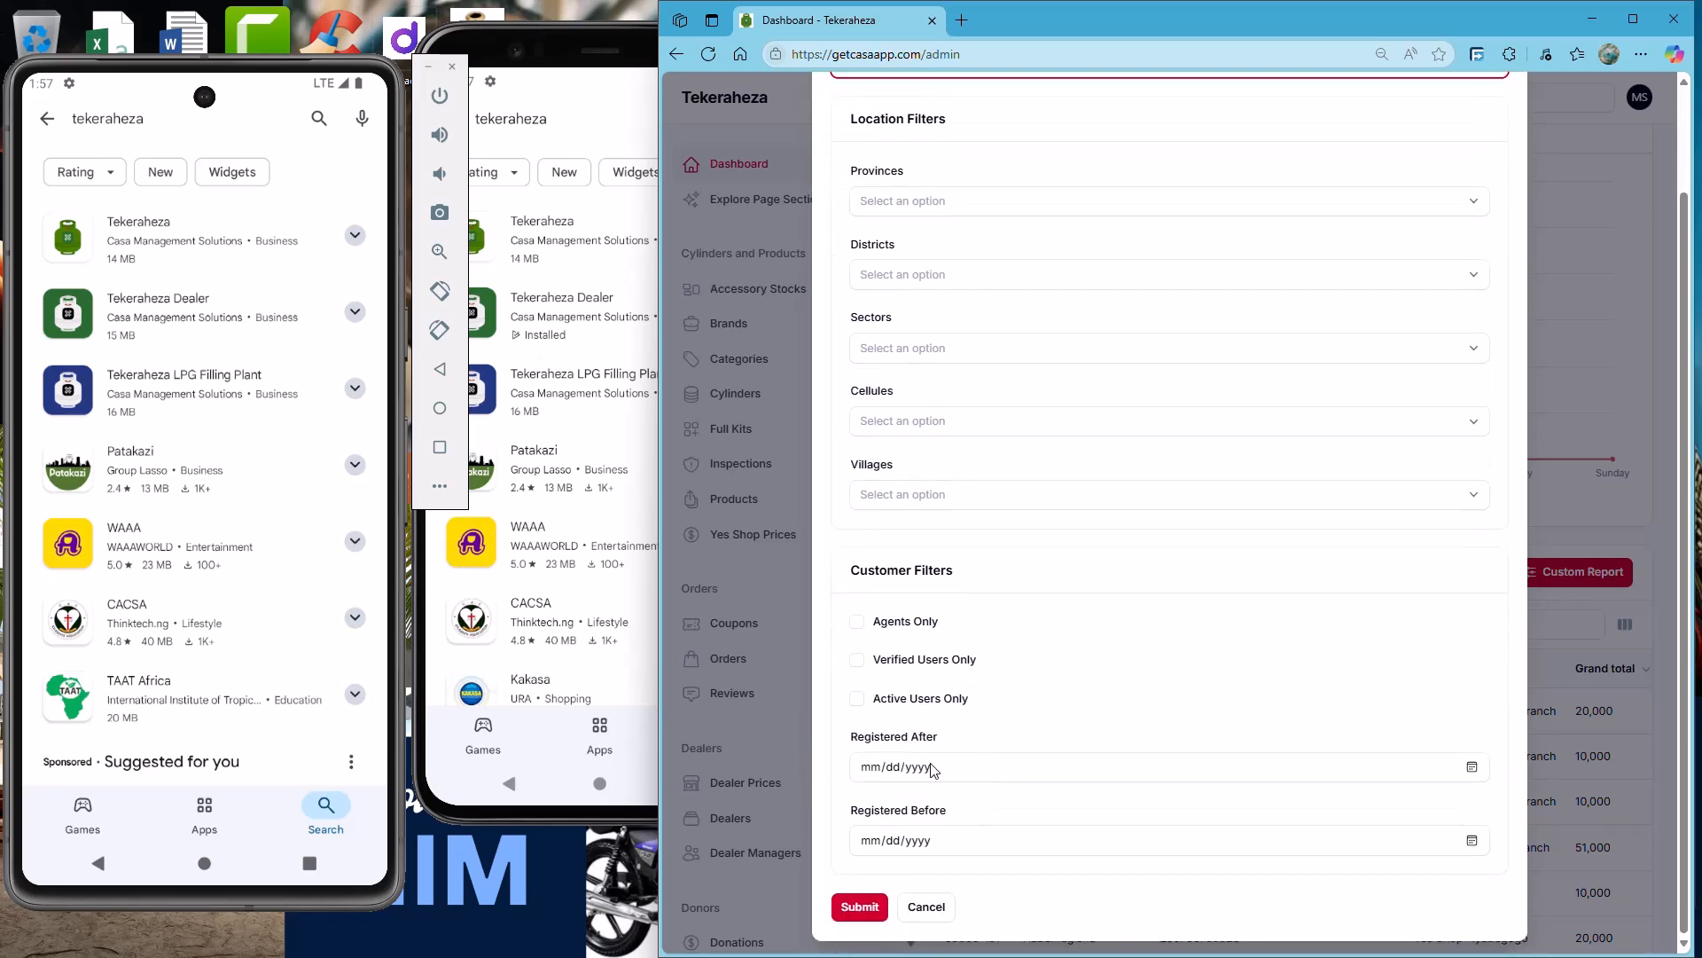
{"action": "scroll", "coordinate": [931, 740], "scroll_direction": "up", "scroll_amount": 2}
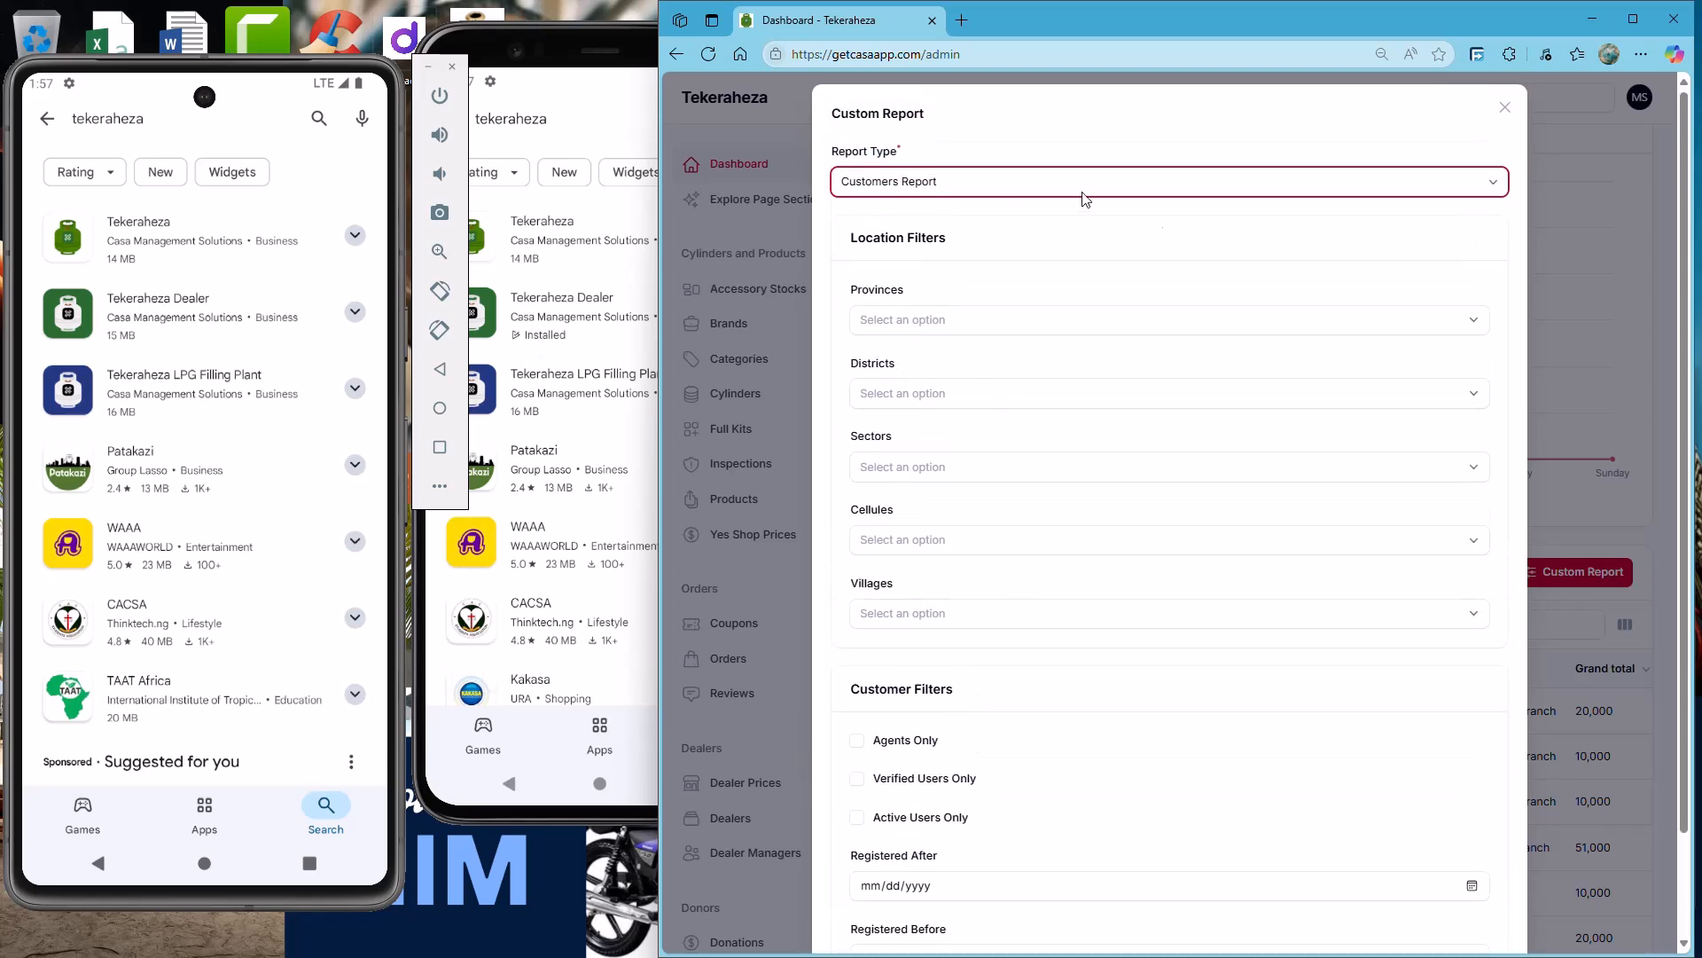
Step: Switch the report type to Dealers Report and examine its filters, including the available Dealer Type options
{"action": "left_click", "coordinate": [1024, 183]}
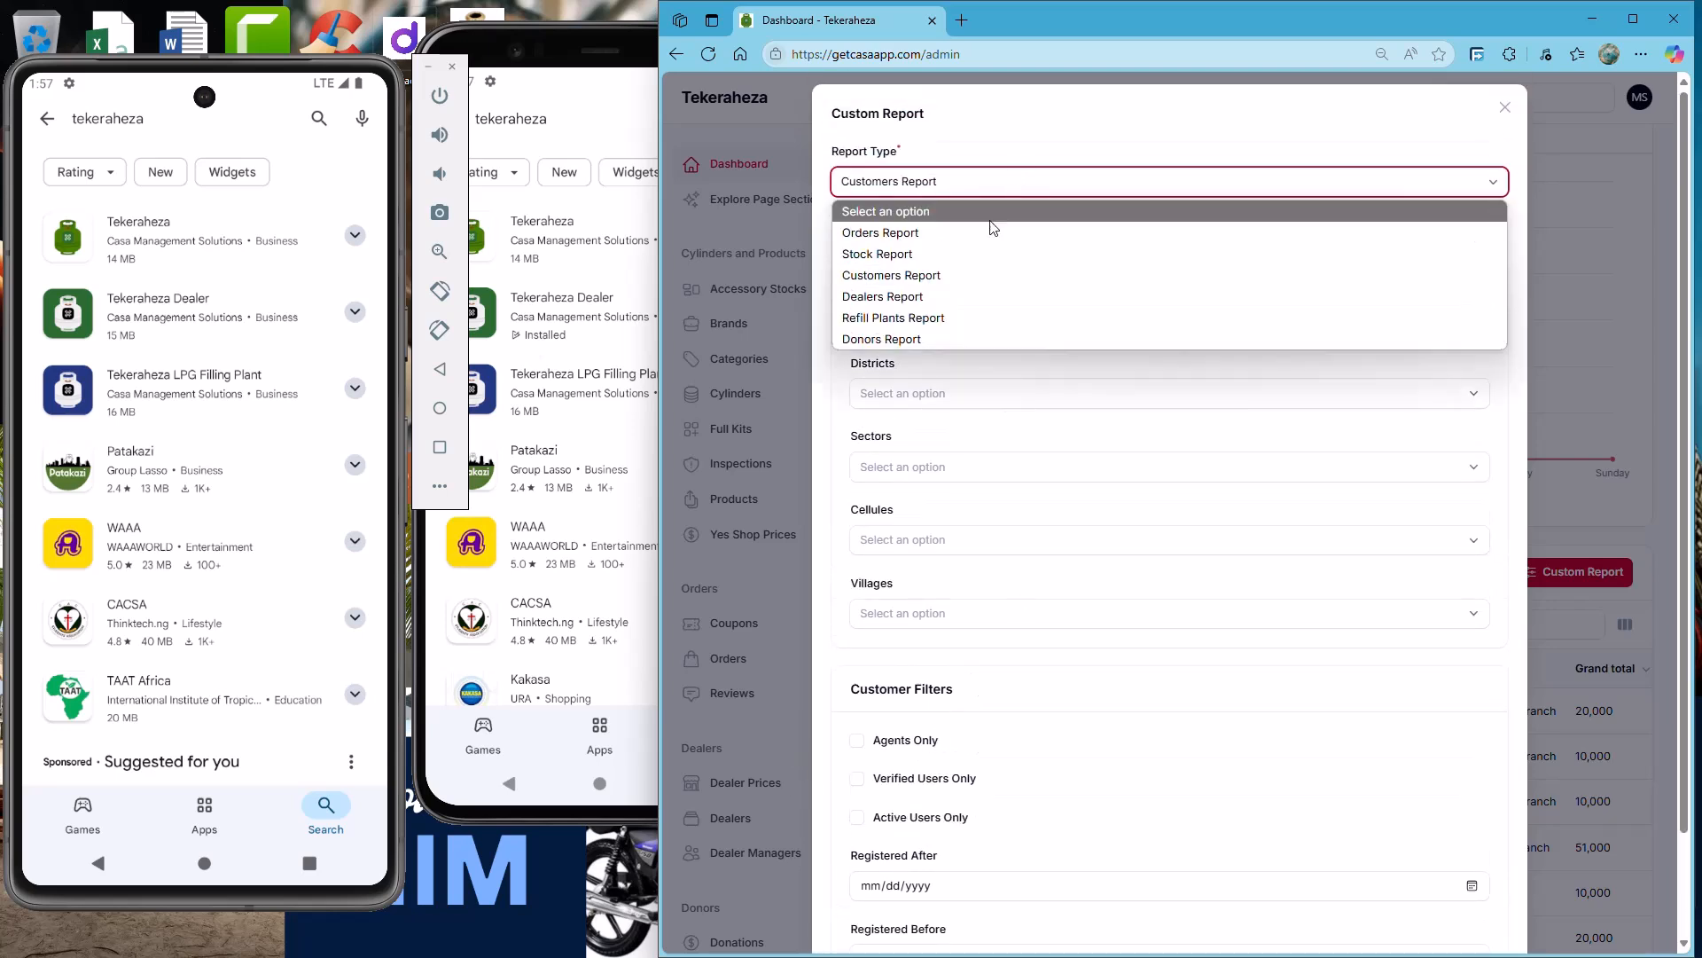
{"action": "left_click", "coordinate": [927, 298]}
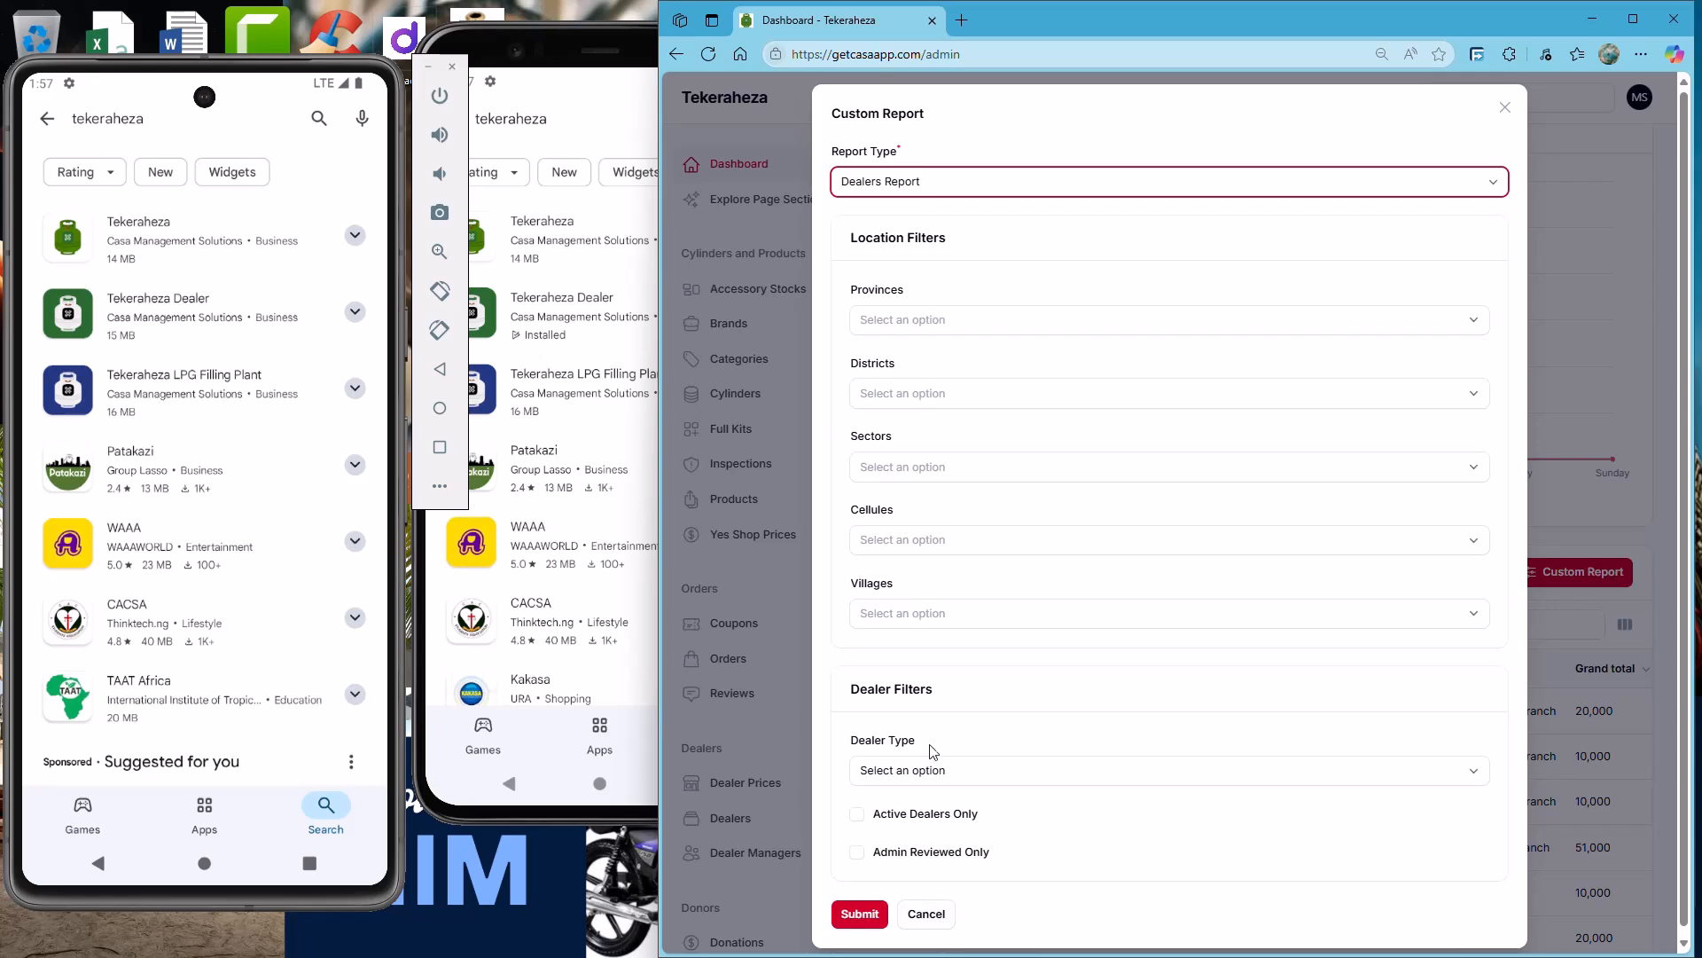
{"action": "left_click", "coordinate": [931, 771]}
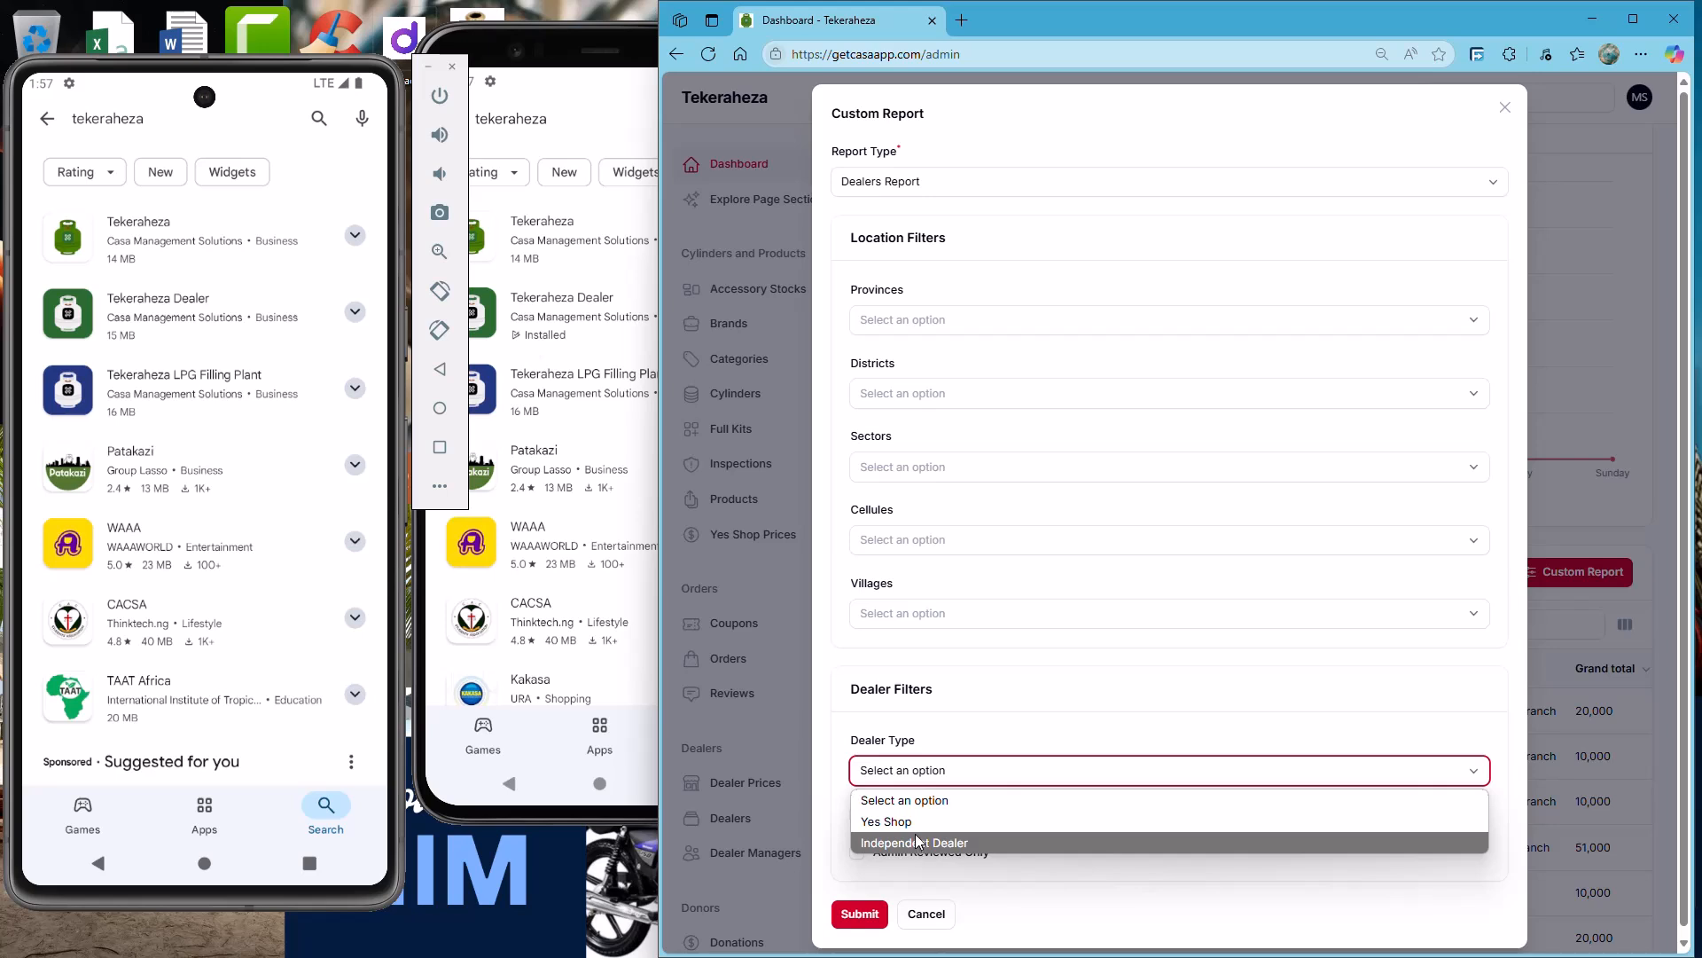
{"action": "left_click", "coordinate": [956, 734]}
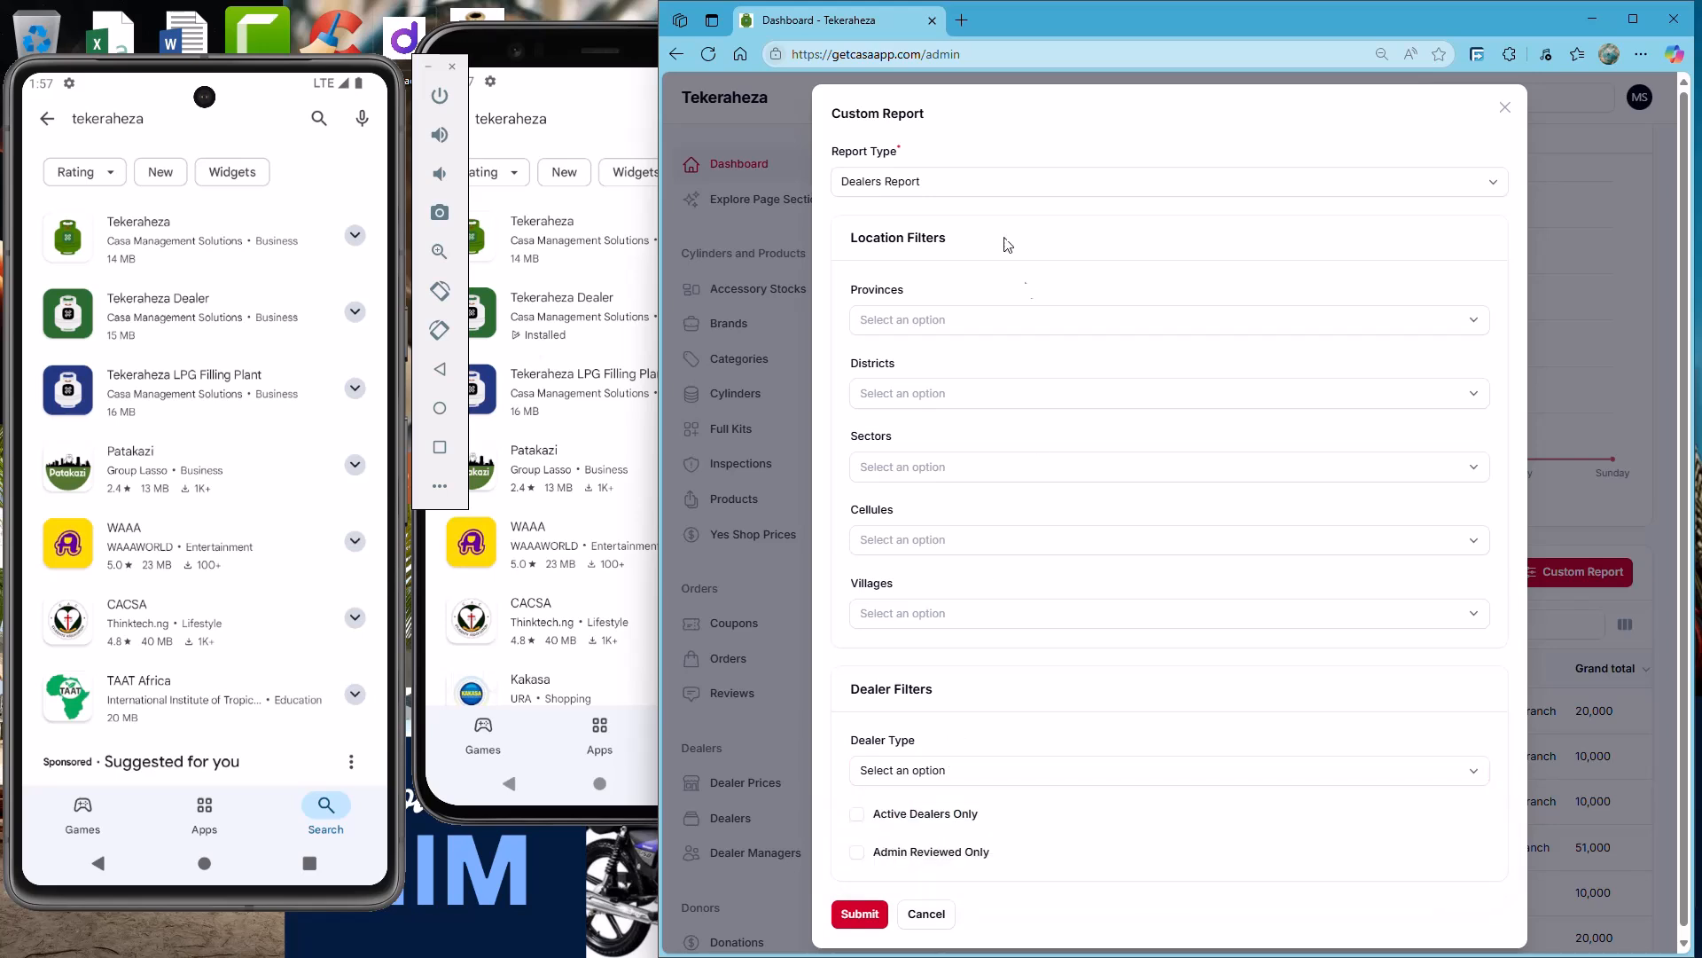
Step: Switch the report type to Refill Plants Report and examine its location filters
{"action": "left_click", "coordinate": [982, 180]}
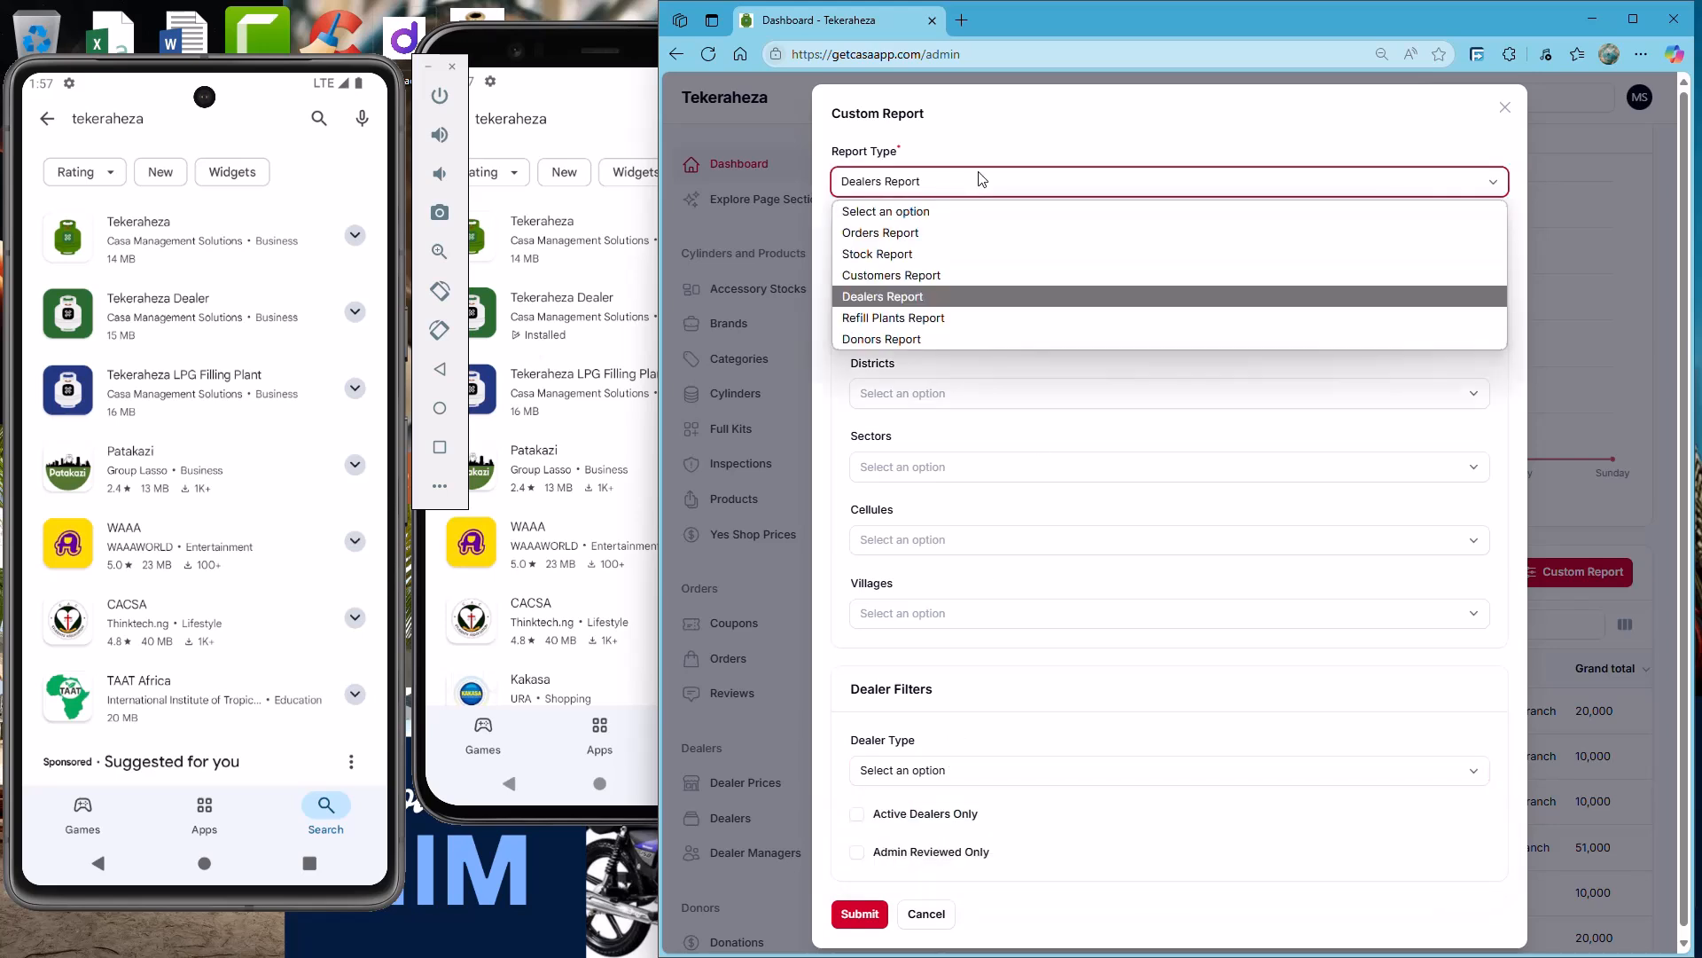
{"action": "left_click", "coordinate": [967, 322]}
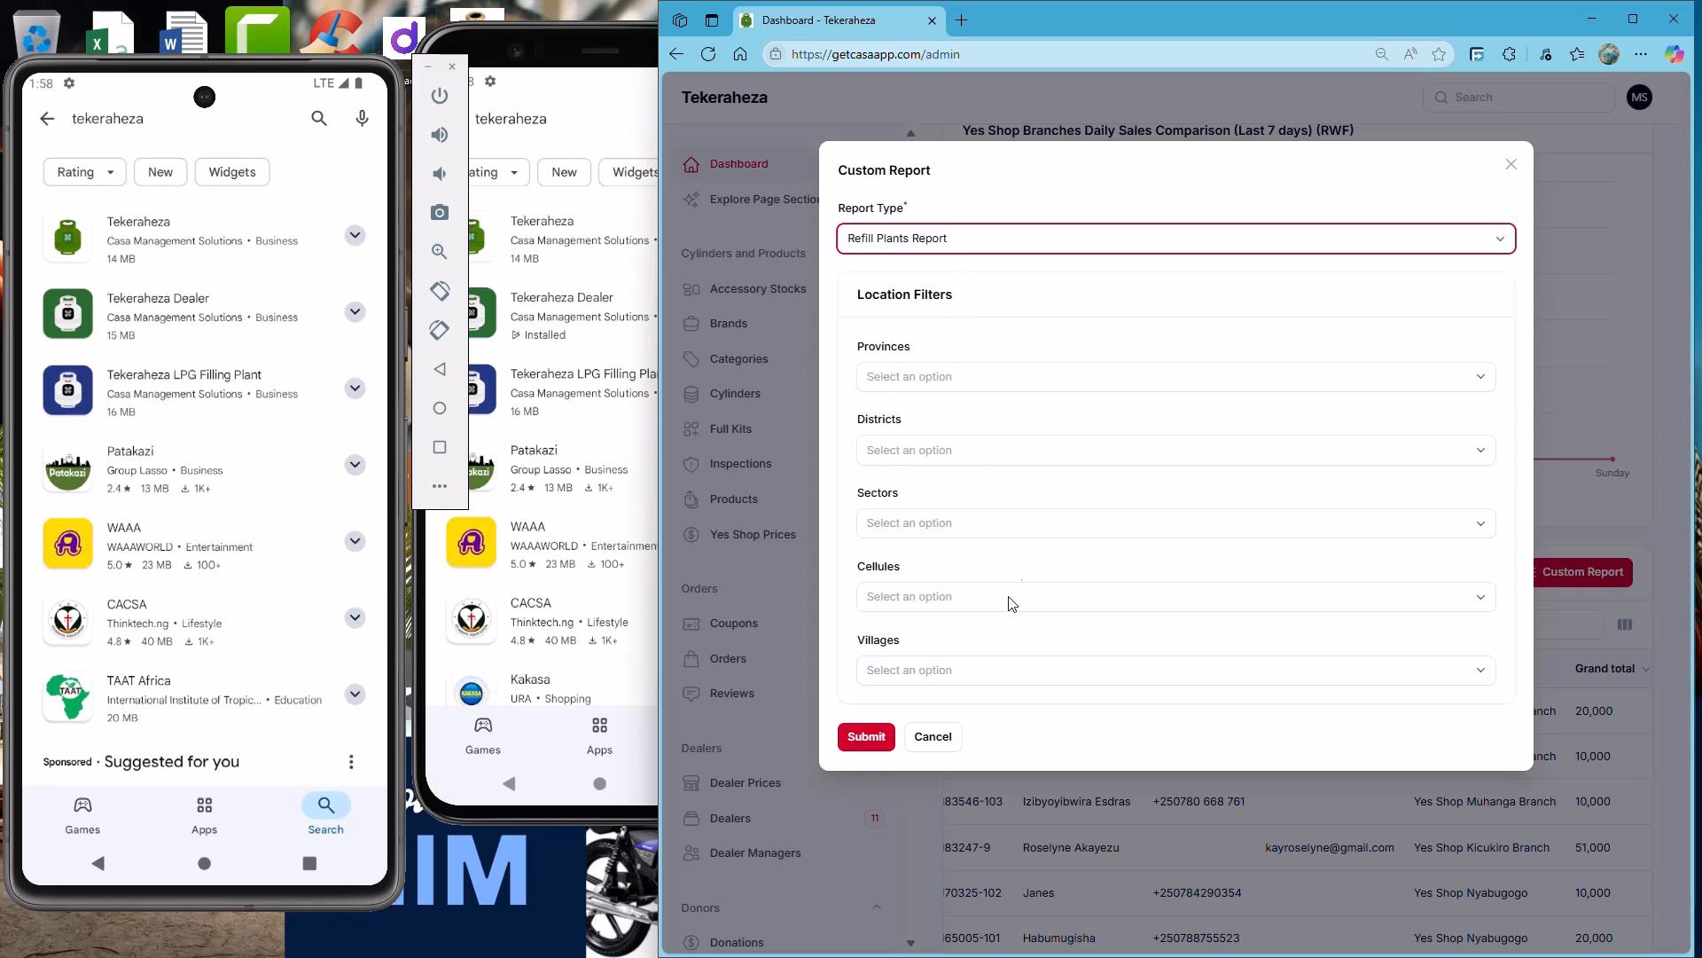
Step: Switch the report type to Donors Report, examine its Specific Donors and donation date filters, and cancel the custom report
{"action": "left_click", "coordinate": [891, 246]}
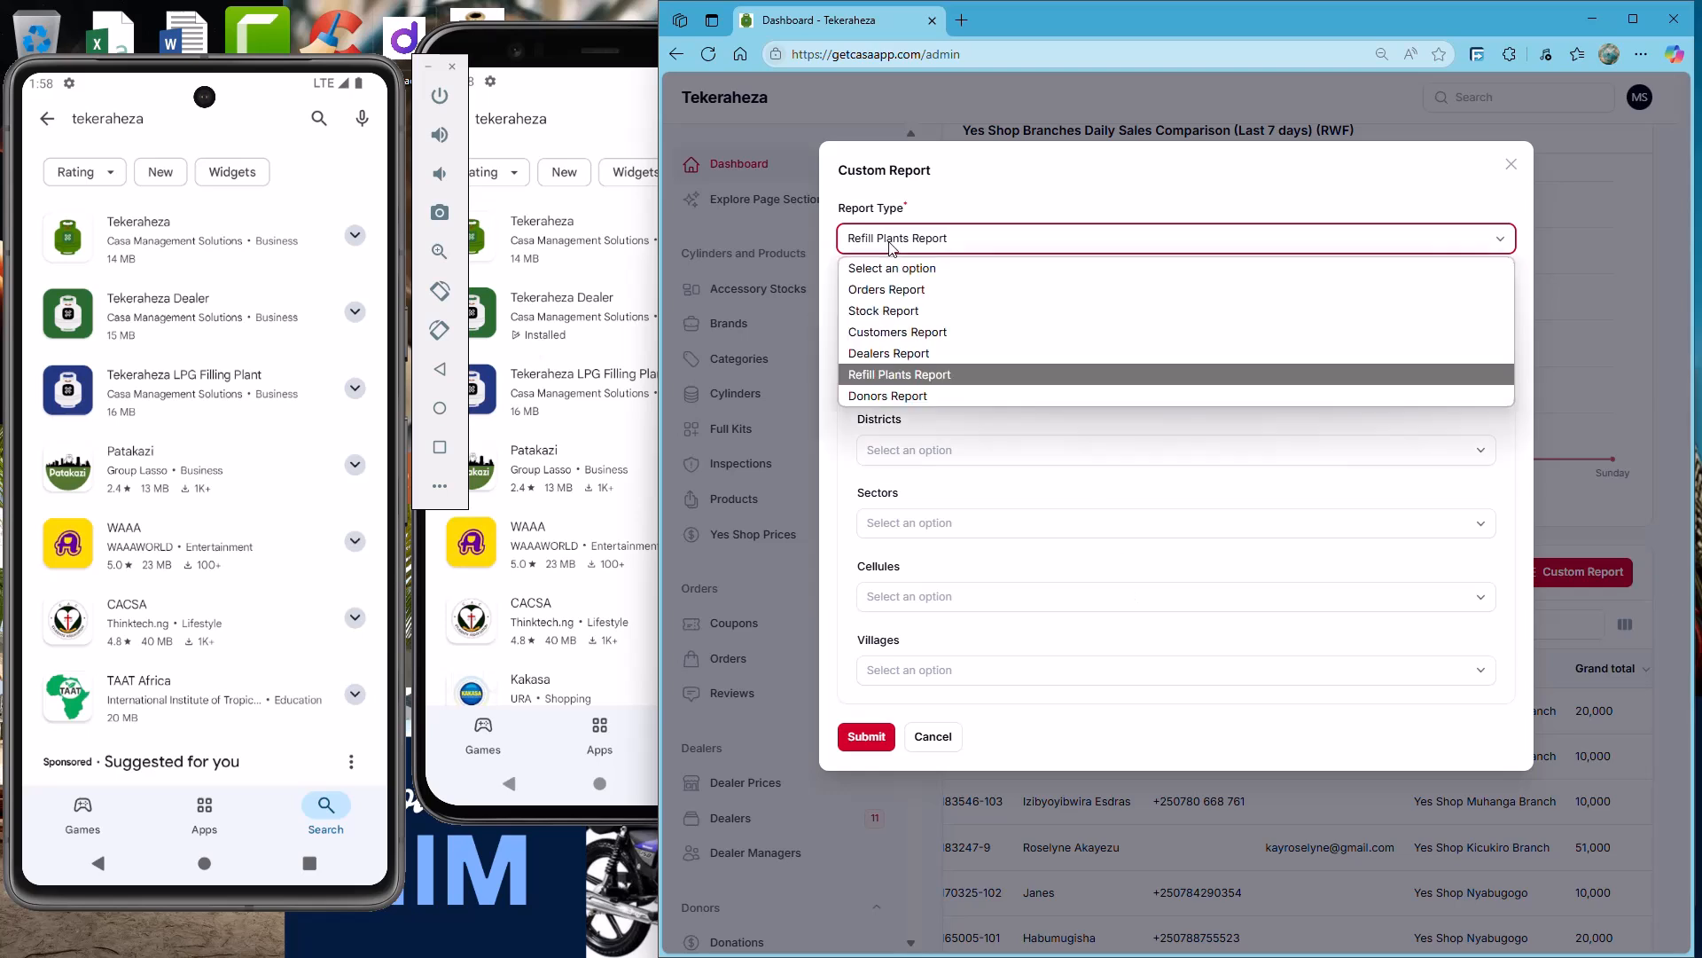
{"action": "left_click", "coordinate": [907, 396]}
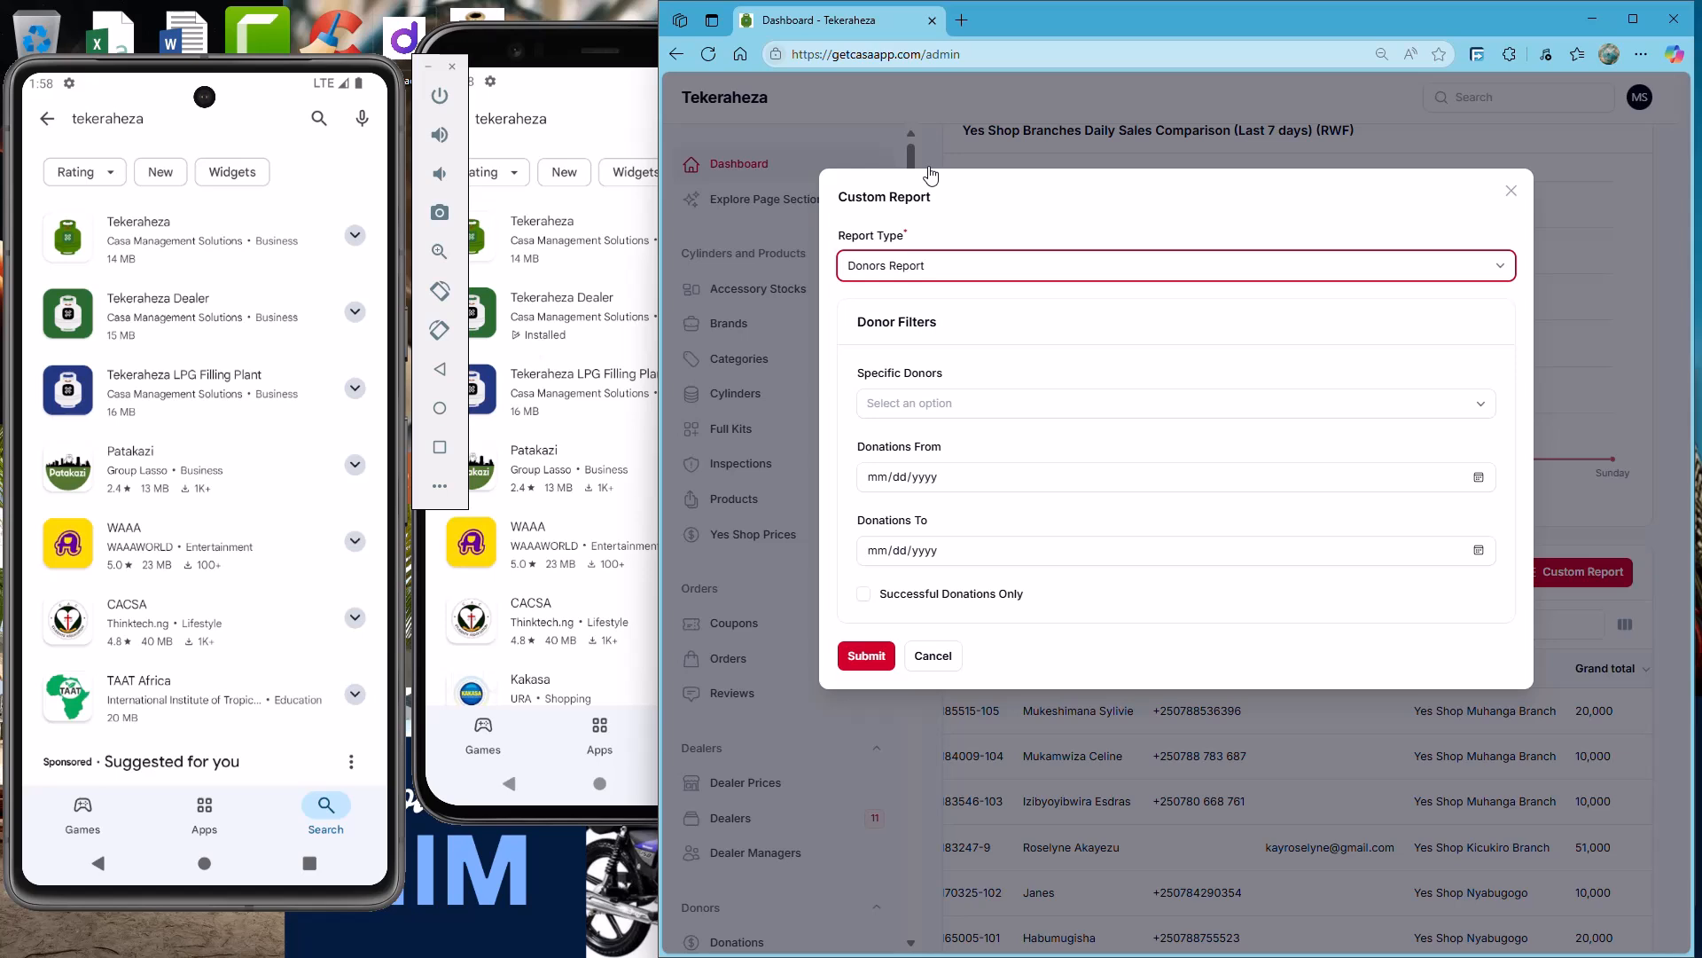
{"action": "left_click", "coordinate": [923, 407]}
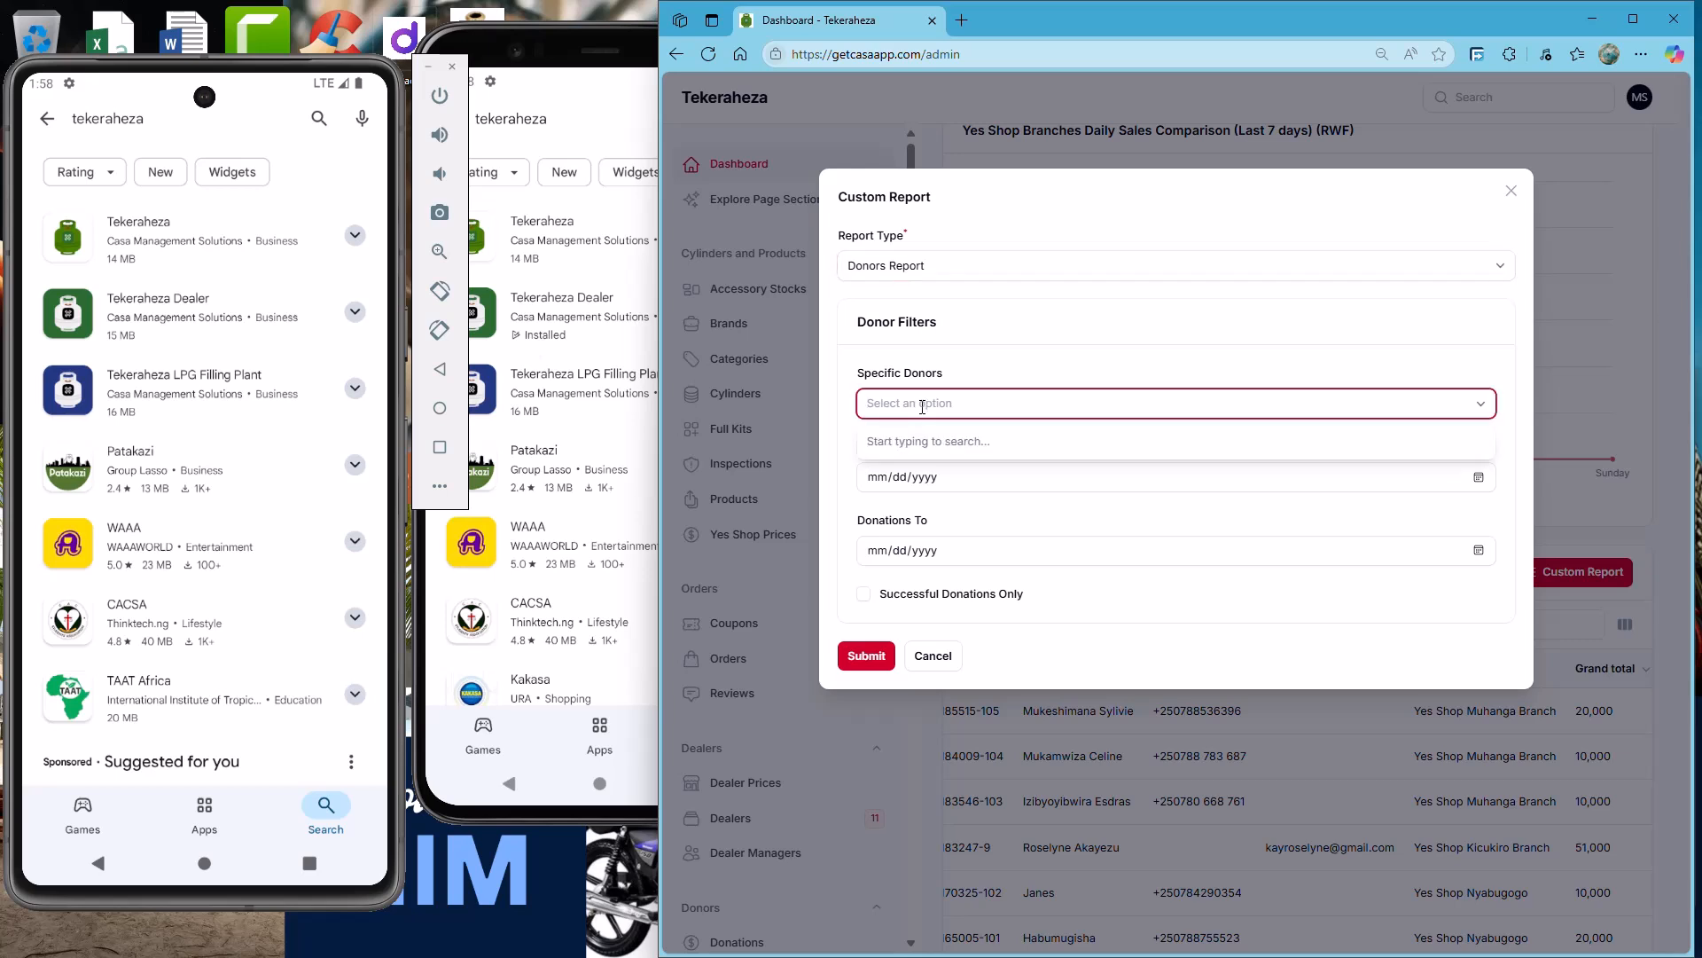
{"action": "left_click", "coordinate": [1061, 374]}
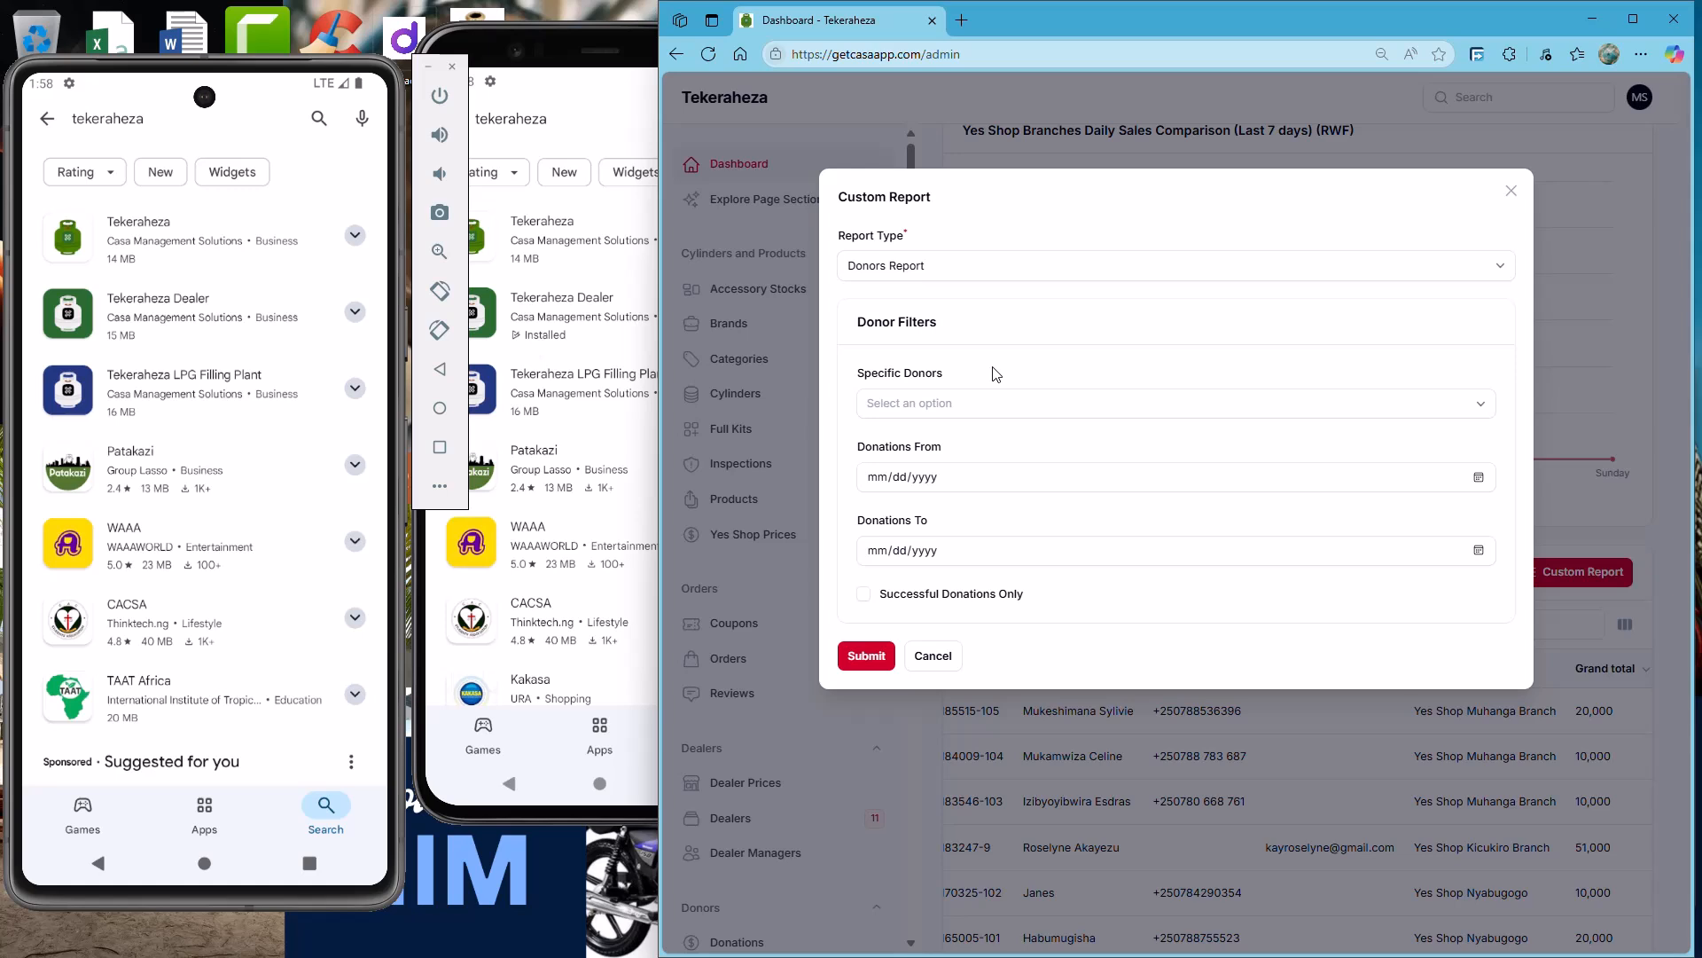
{"action": "left_click", "coordinate": [933, 656]}
Step: Review the Additional Yes Shop System Usage Statistics cards for branches, cashiers, cylinders and orders on the dashboard
{"action": "scroll", "coordinate": [1052, 523], "scroll_direction": "down", "scroll_amount": 4}
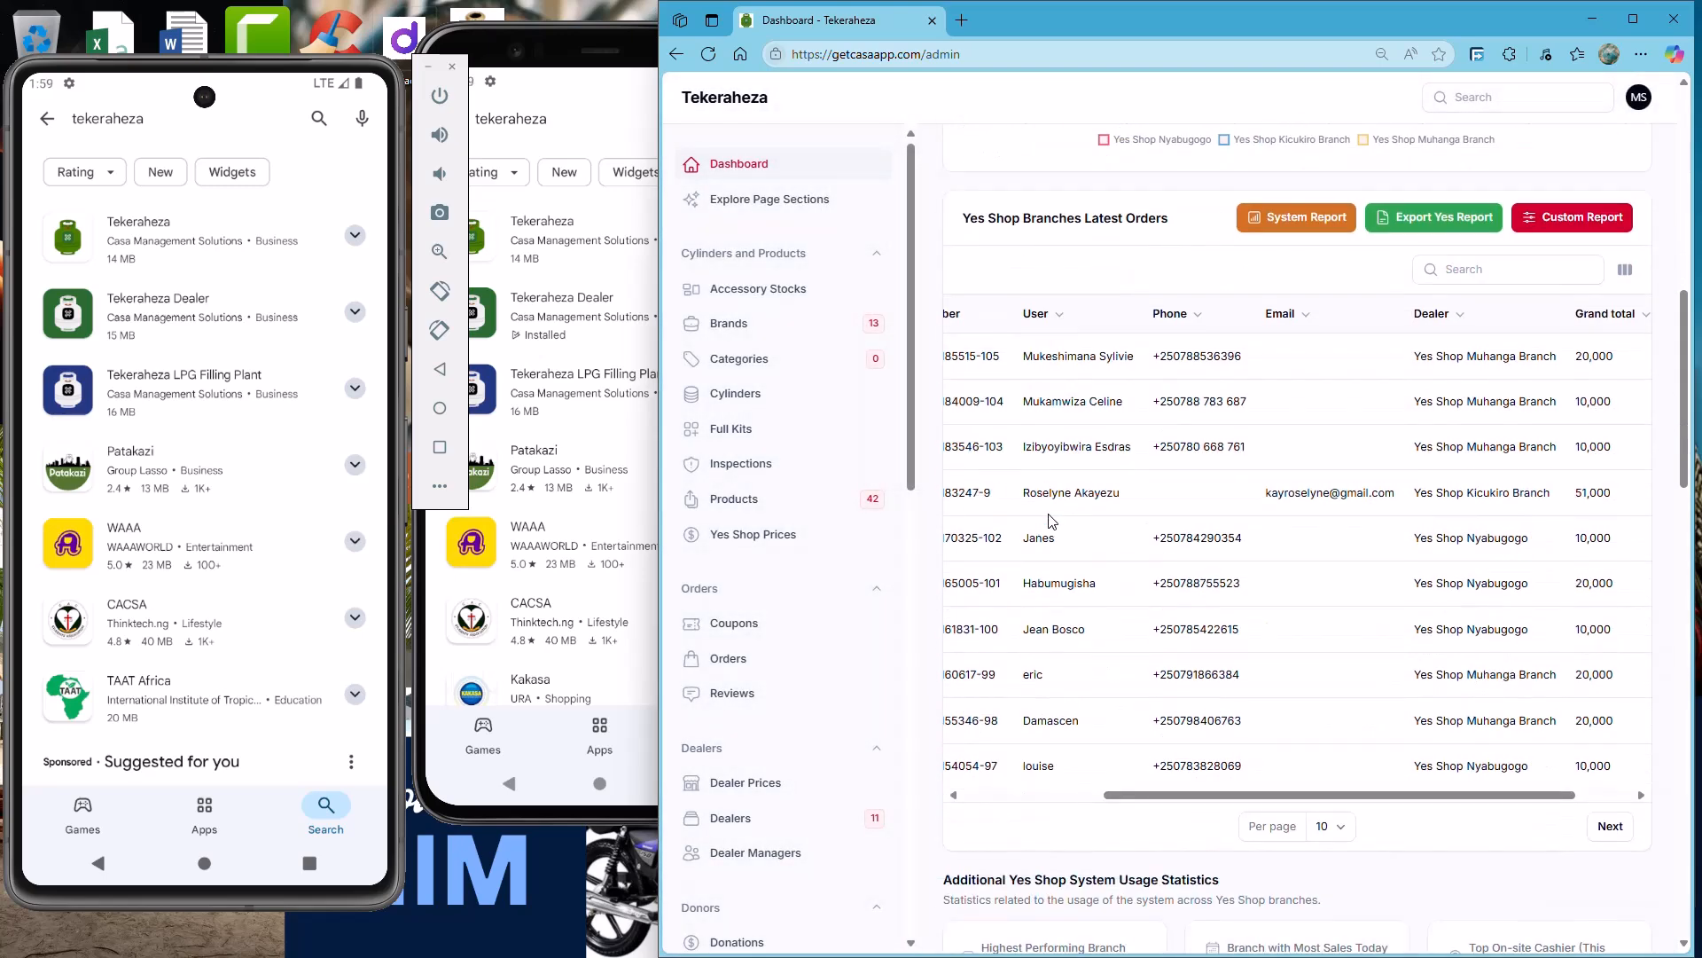
{"action": "scroll", "coordinate": [1094, 532], "scroll_direction": "down", "scroll_amount": 4}
{"action": "scroll", "coordinate": [1096, 568], "scroll_direction": "down", "scroll_amount": 2}
{"action": "scroll", "coordinate": [1096, 569], "scroll_direction": "down", "scroll_amount": 3}
{"action": "scroll", "coordinate": [1095, 569], "scroll_direction": "up", "scroll_amount": 2}
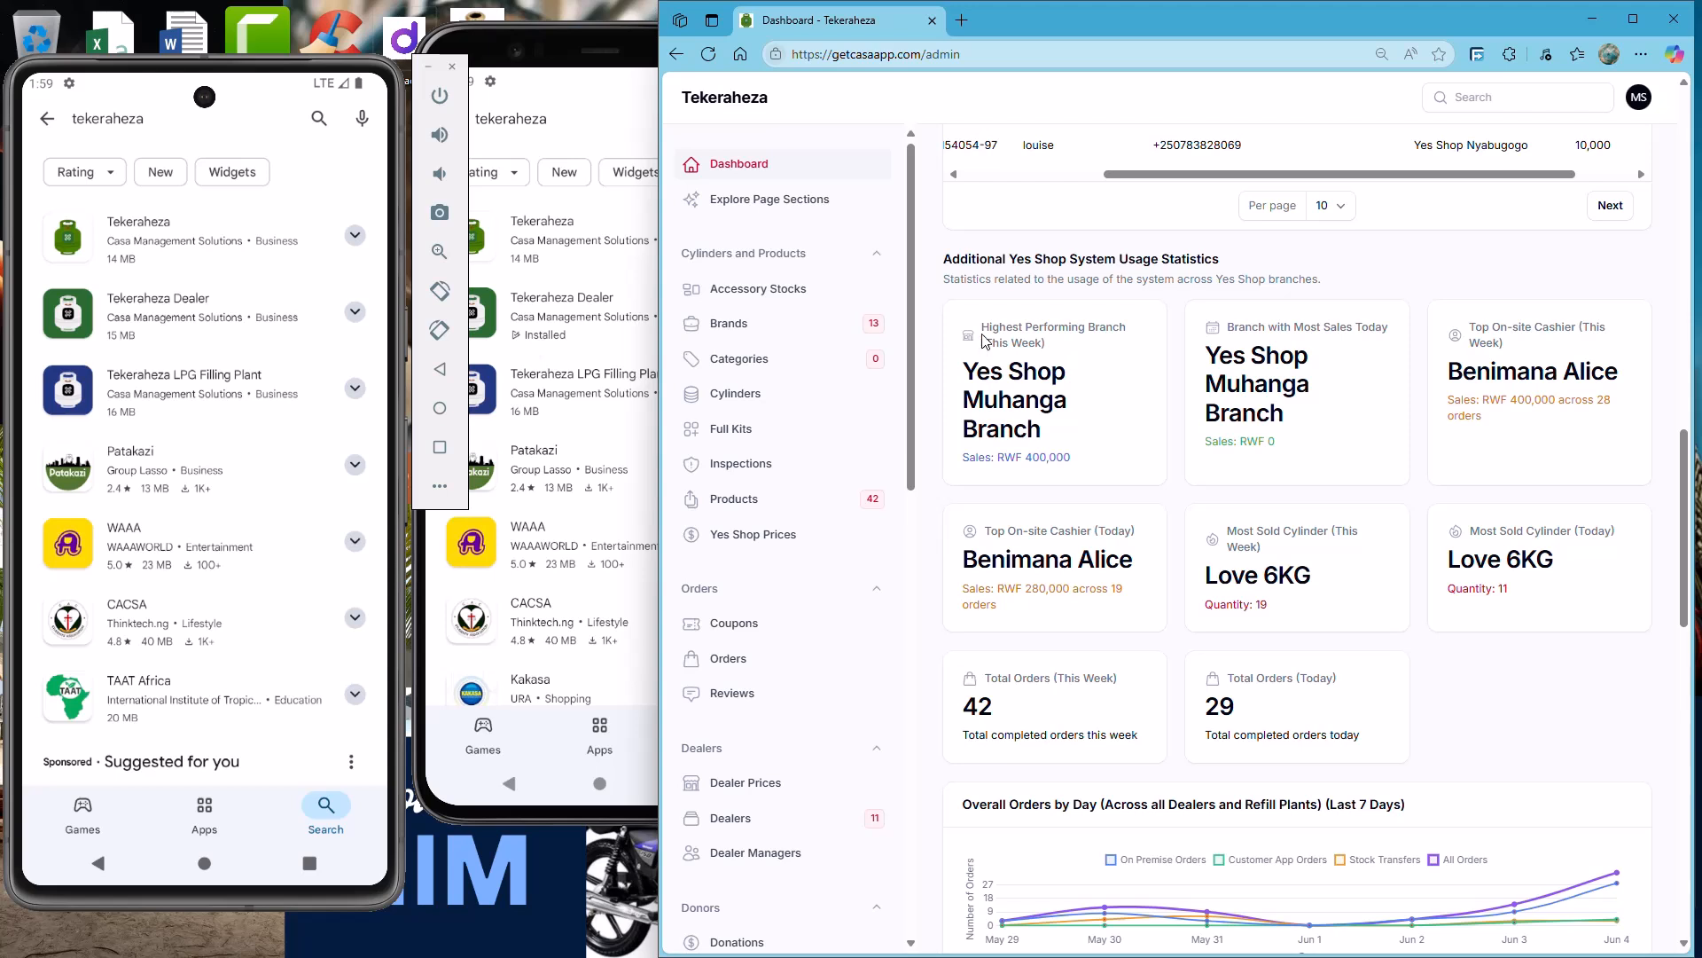
{"action": "left_click_drag", "start_coordinate": [982, 329], "coordinate": [1027, 400]}
{"action": "left_click", "coordinate": [1090, 403]}
{"action": "left_click_drag", "start_coordinate": [1203, 338], "coordinate": [1272, 377]}
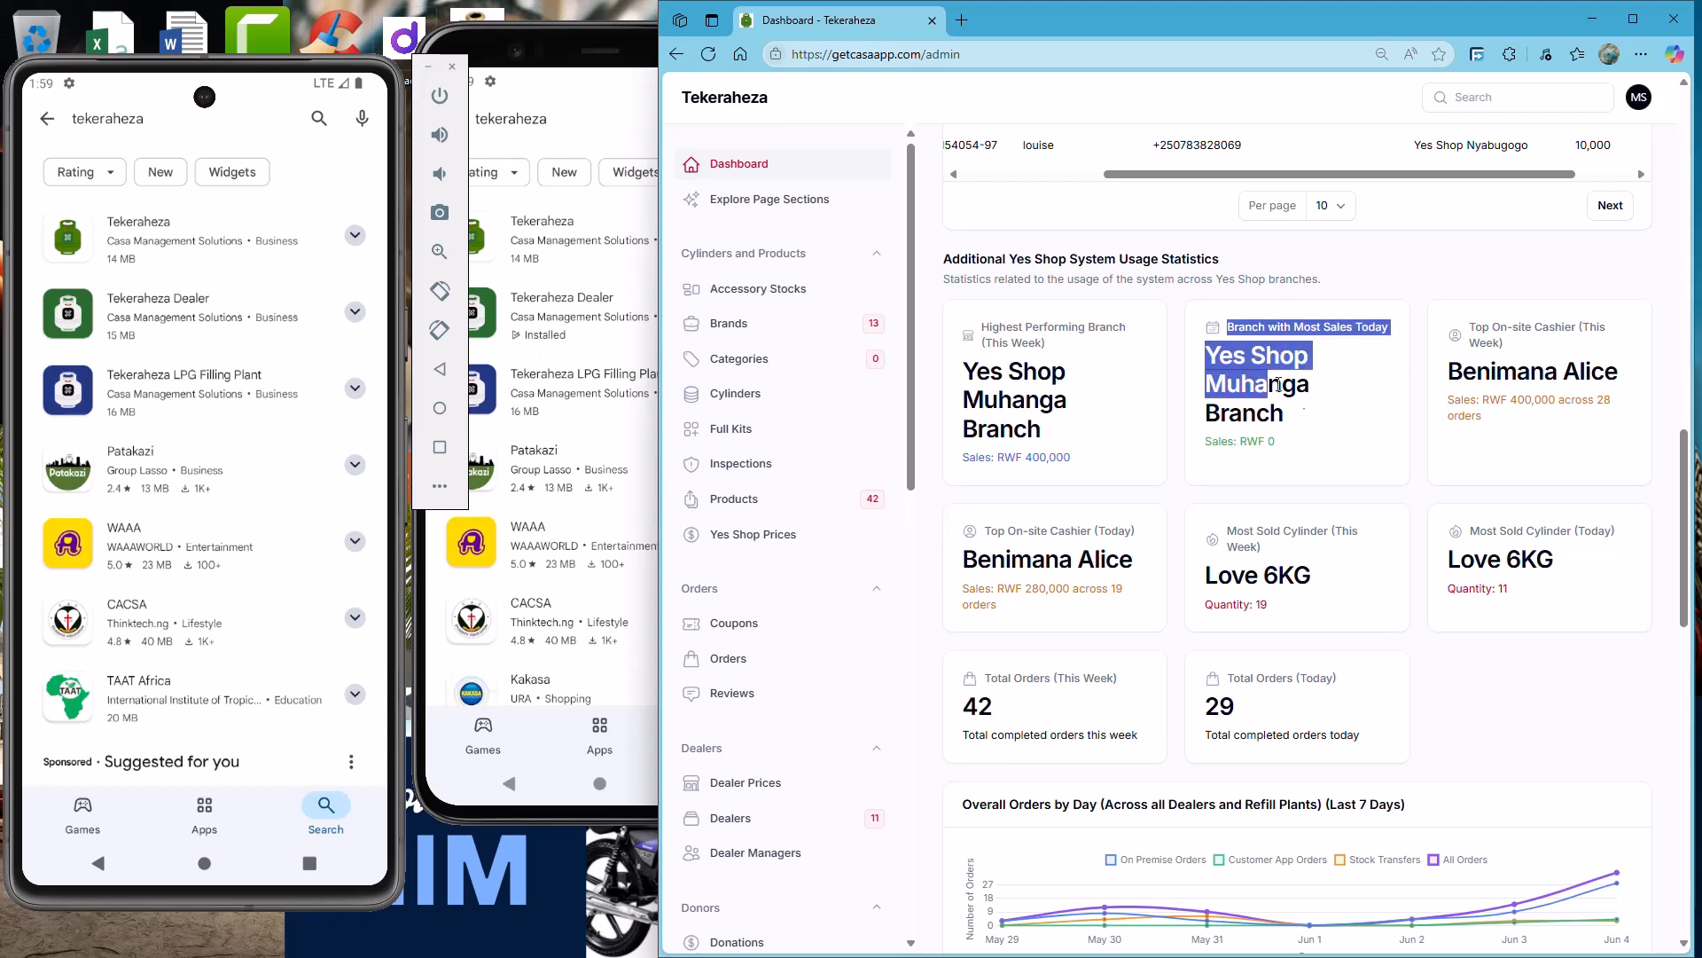
{"action": "left_click", "coordinate": [1462, 356]}
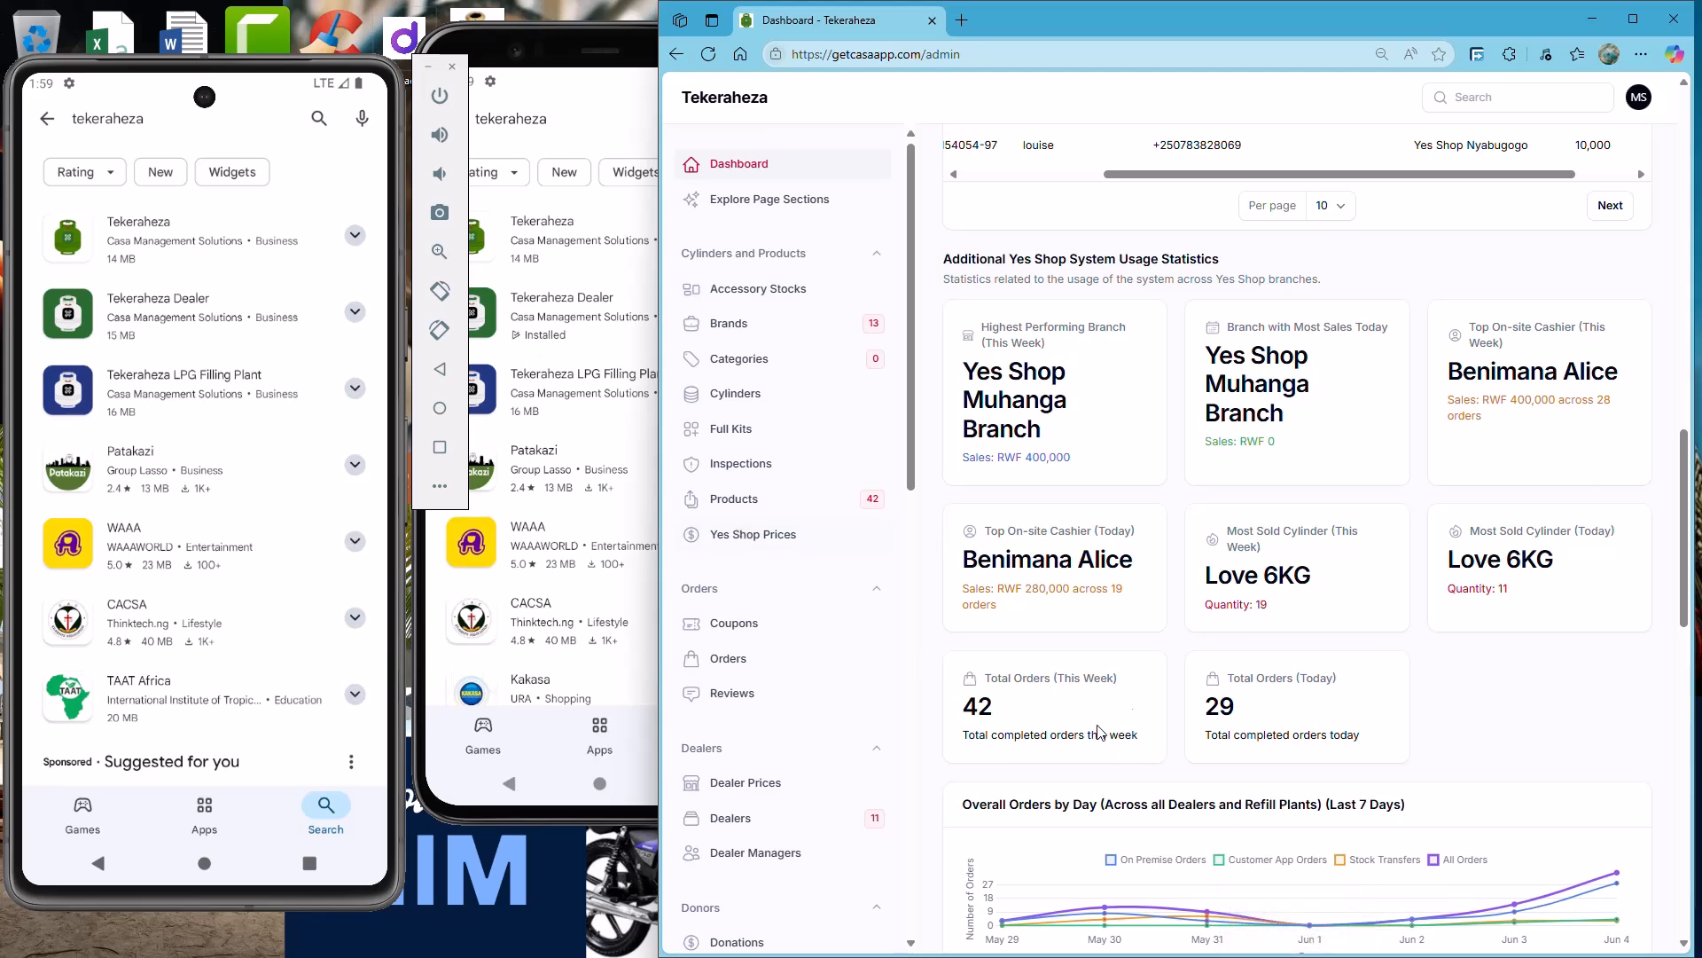
Step: Inspect daily values in the Overall Orders by Day chart, hide its All Orders series, and toggle Stock Transfers off and back on
{"action": "scroll", "coordinate": [1210, 560], "scroll_direction": "down", "scroll_amount": 2}
{"action": "scroll", "coordinate": [1221, 407], "scroll_direction": "down", "scroll_amount": 2}
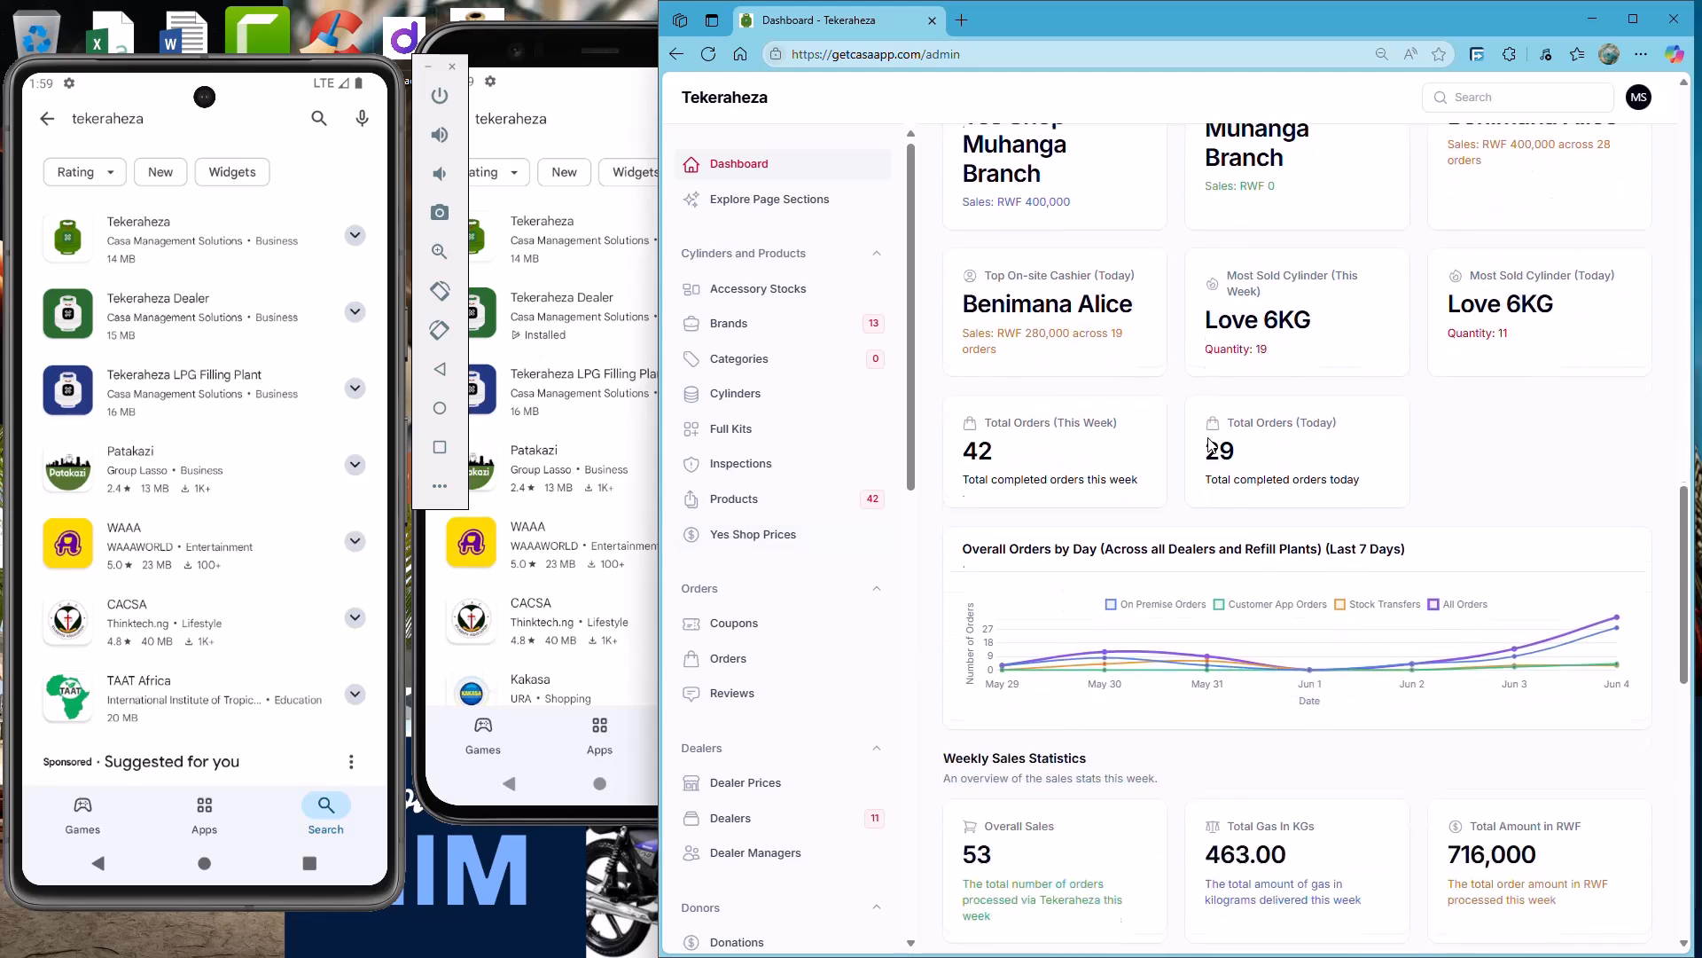
{"action": "mouse_move", "coordinate": [1092, 581]}
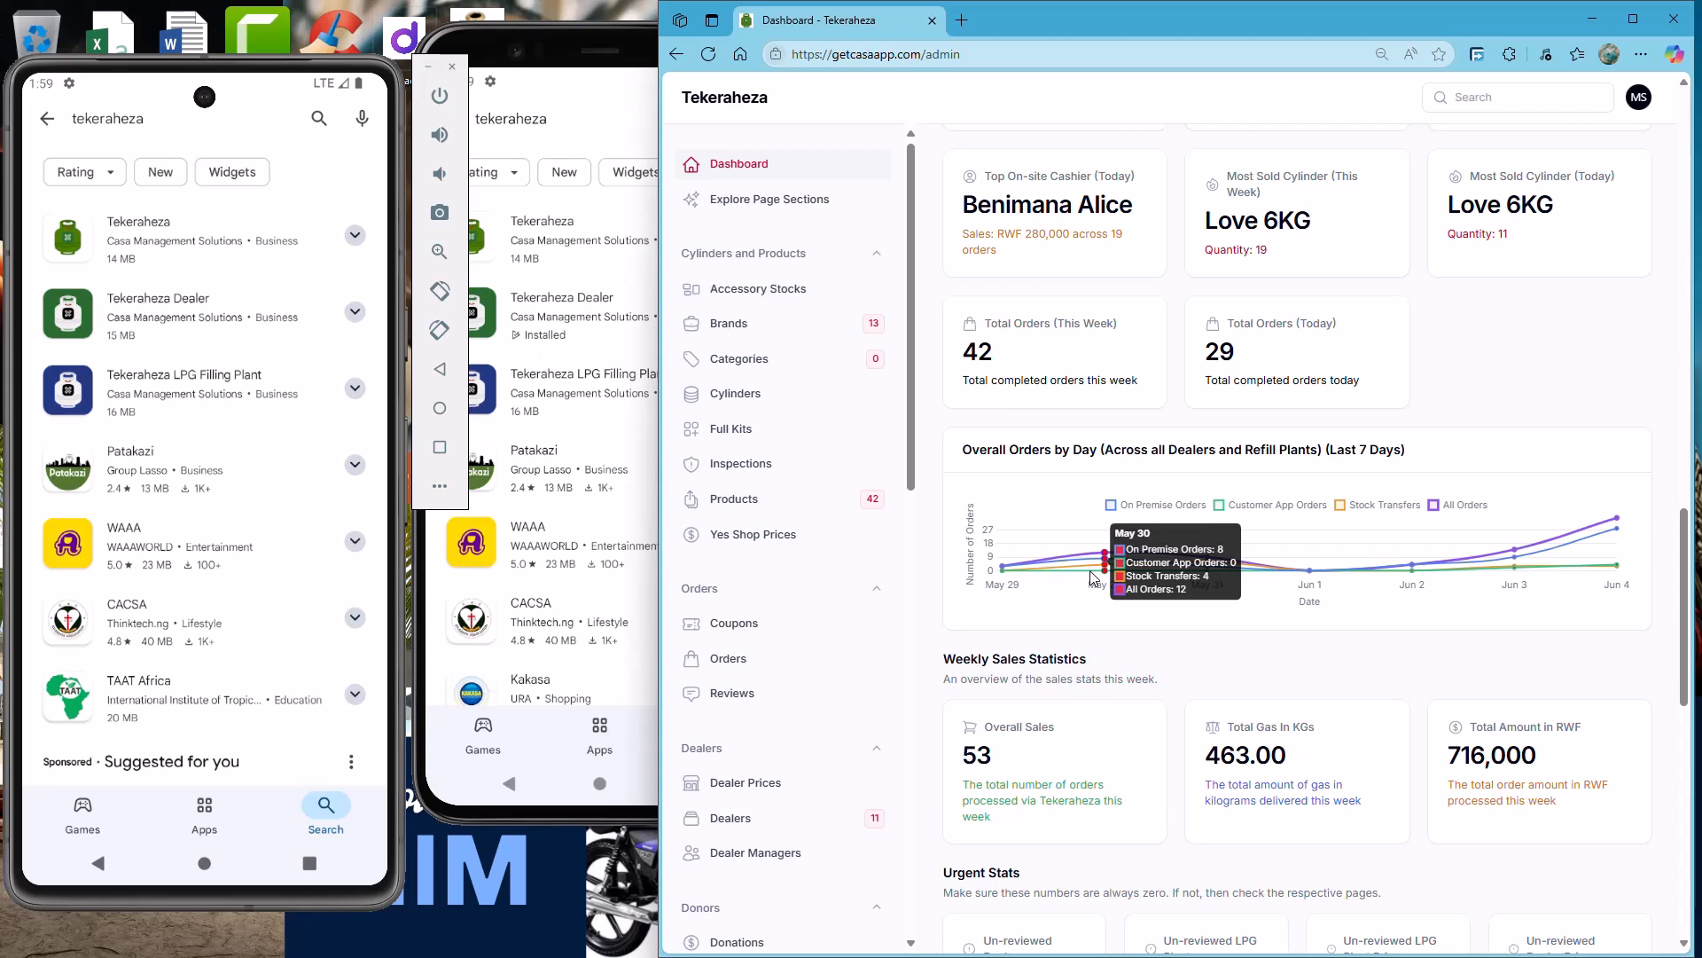
{"action": "mouse_move", "coordinate": [1450, 565]}
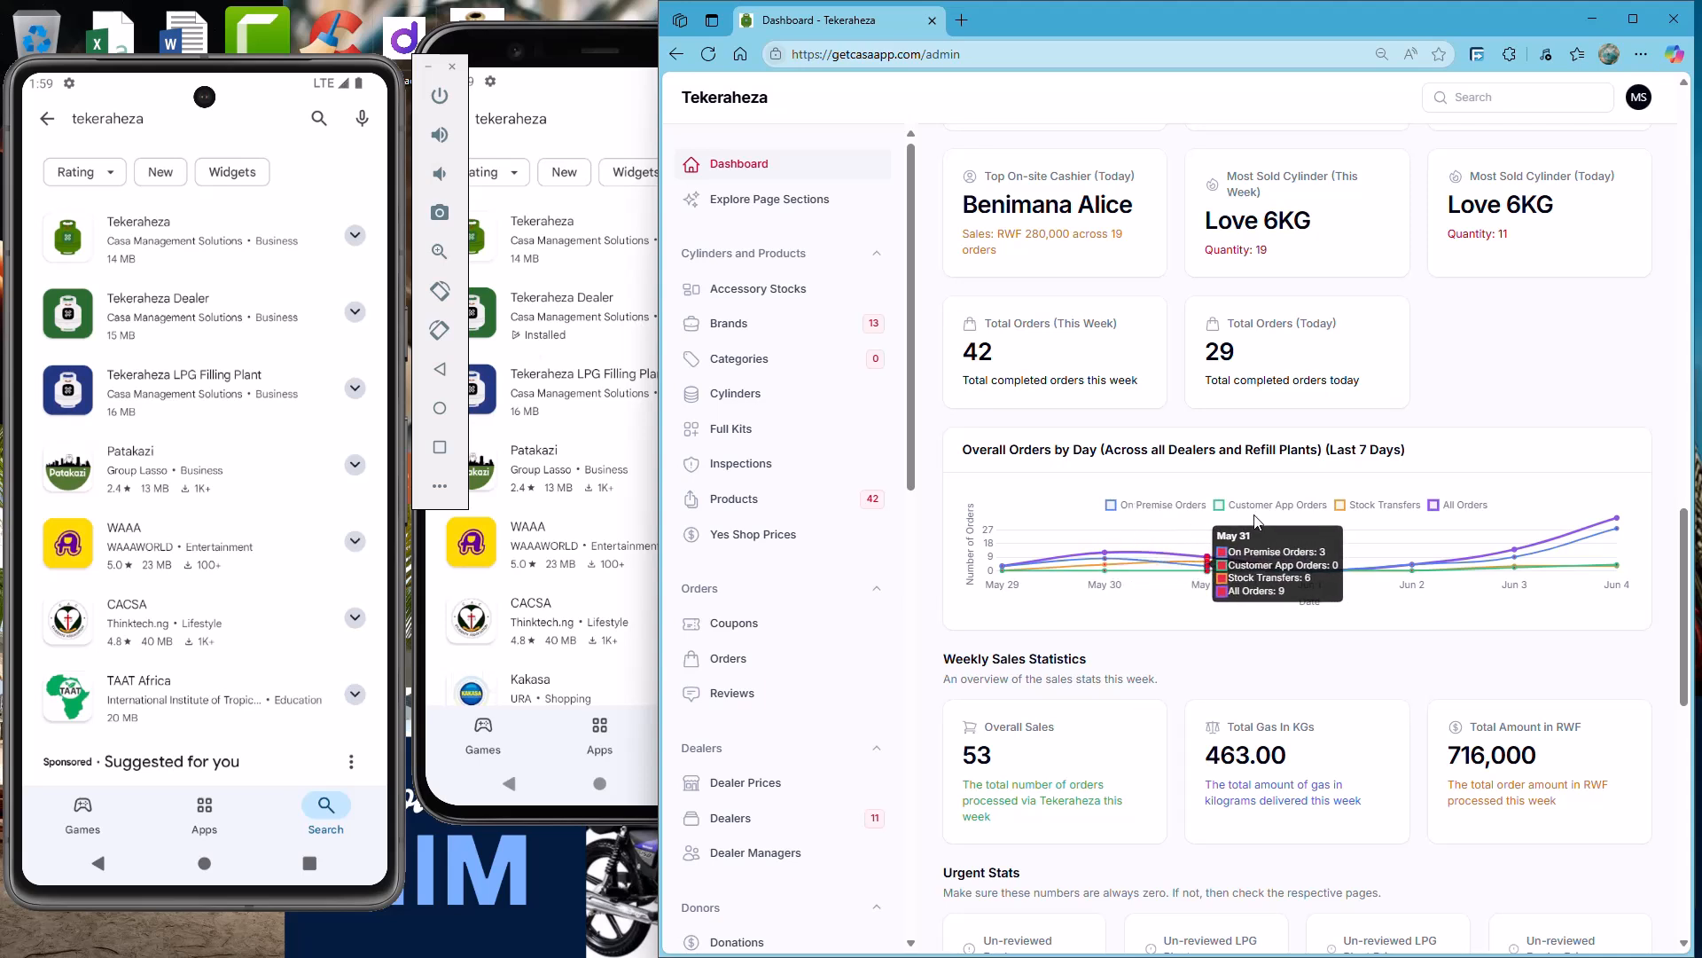
{"action": "left_click", "coordinate": [1440, 514]}
{"action": "left_click", "coordinate": [1344, 511]}
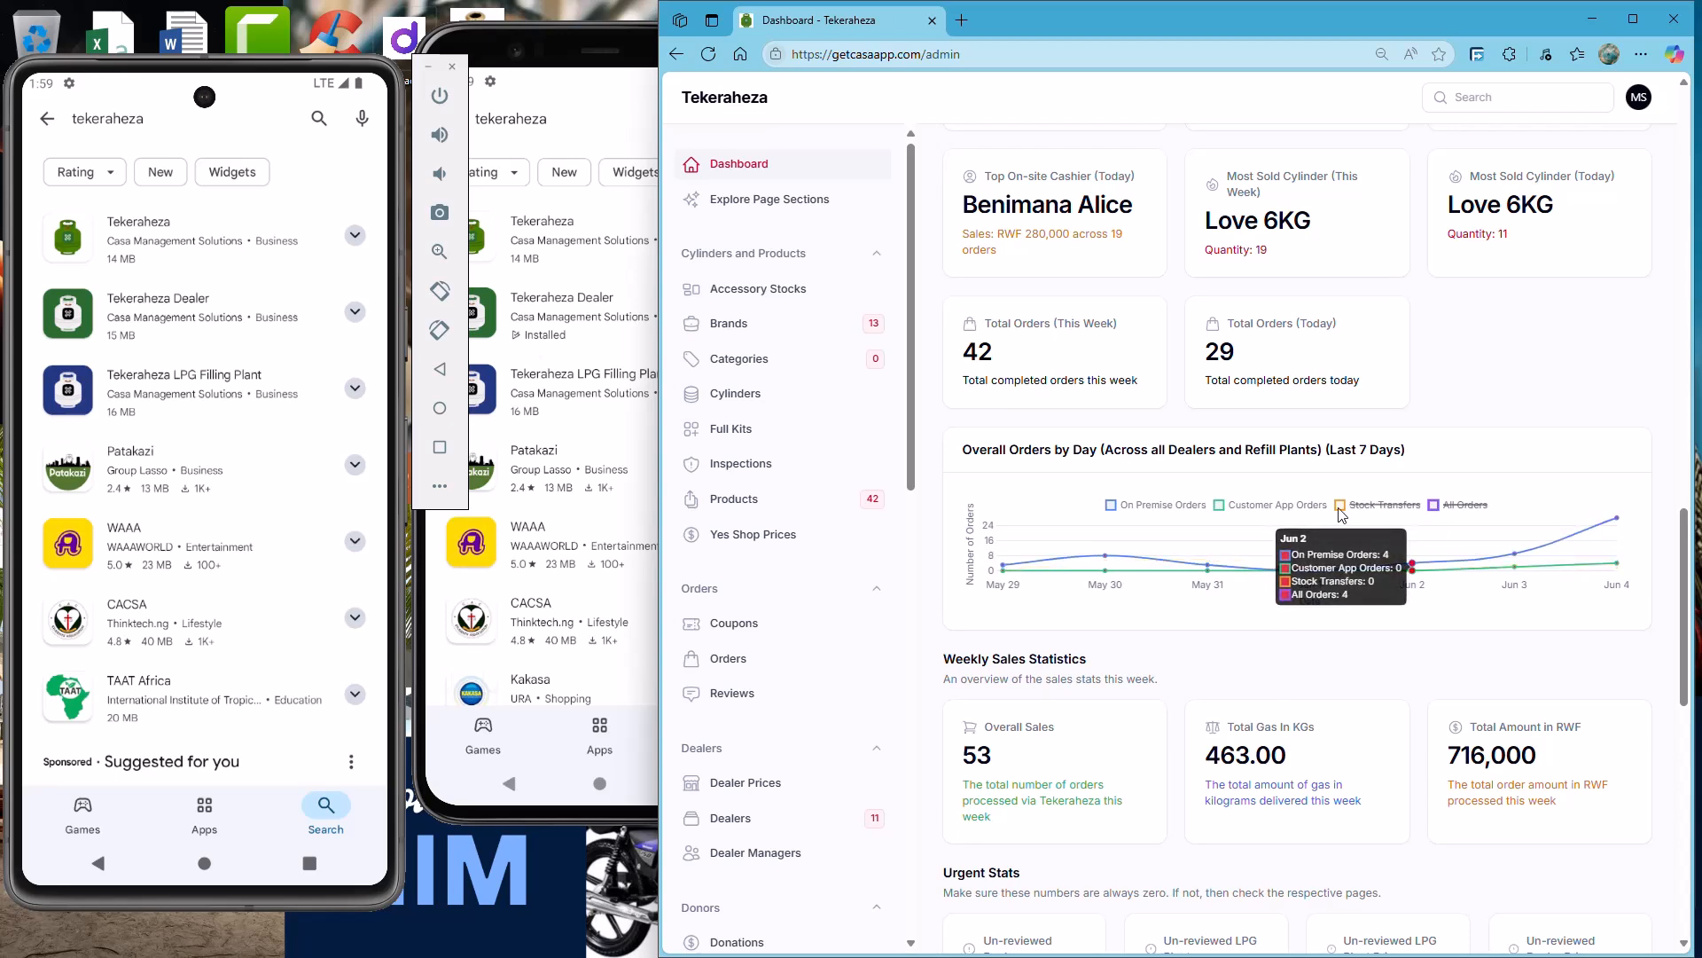
{"action": "left_click", "coordinate": [1345, 512]}
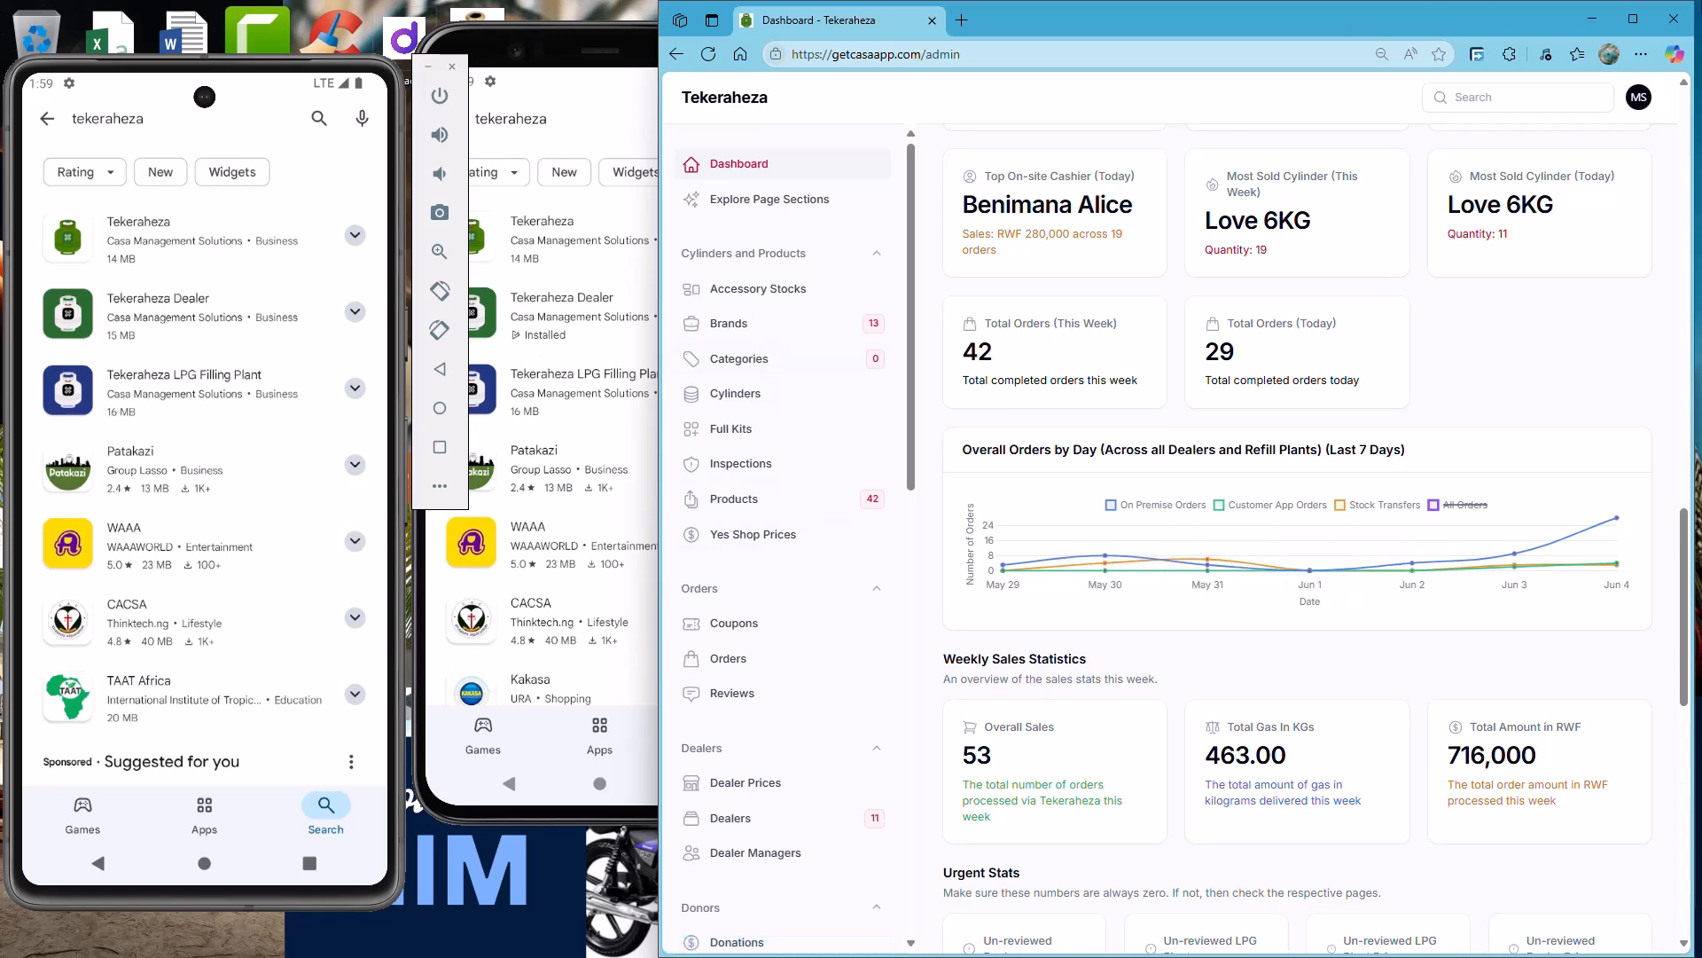
Step: Maximize the browser window and review the Weekly Sales Statistics cards for overall sales, total gas and total amount
{"action": "left_click", "coordinate": [1633, 19]}
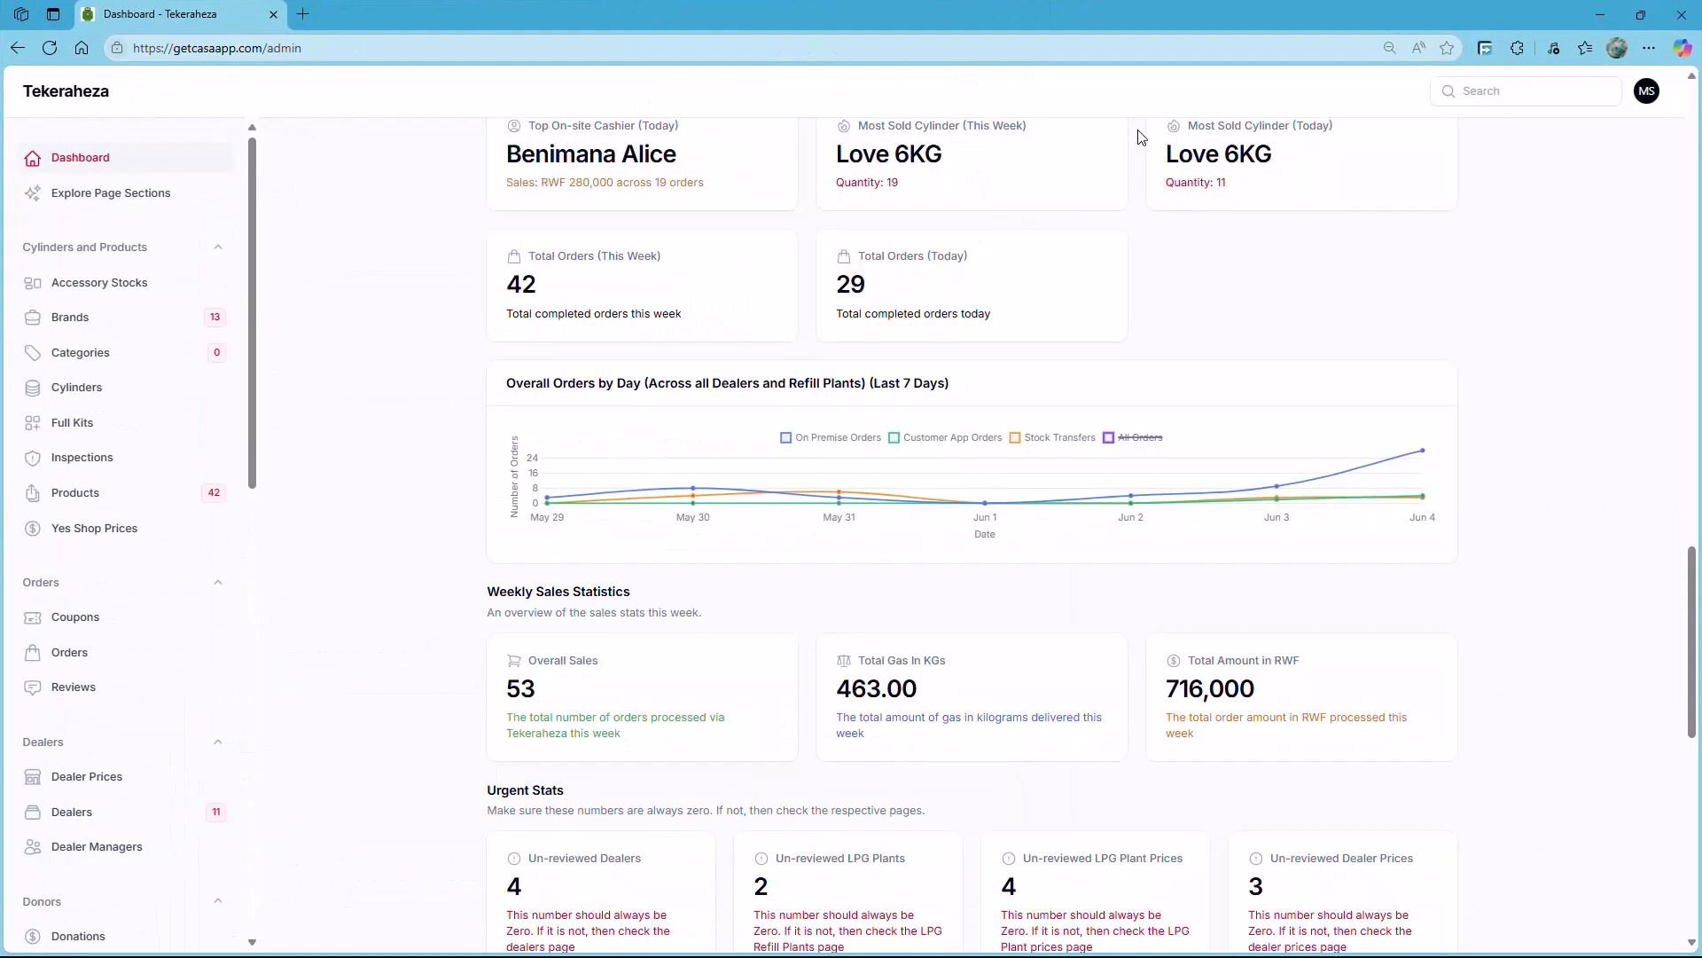
{"action": "scroll", "coordinate": [936, 577], "scroll_direction": "down", "scroll_amount": 3}
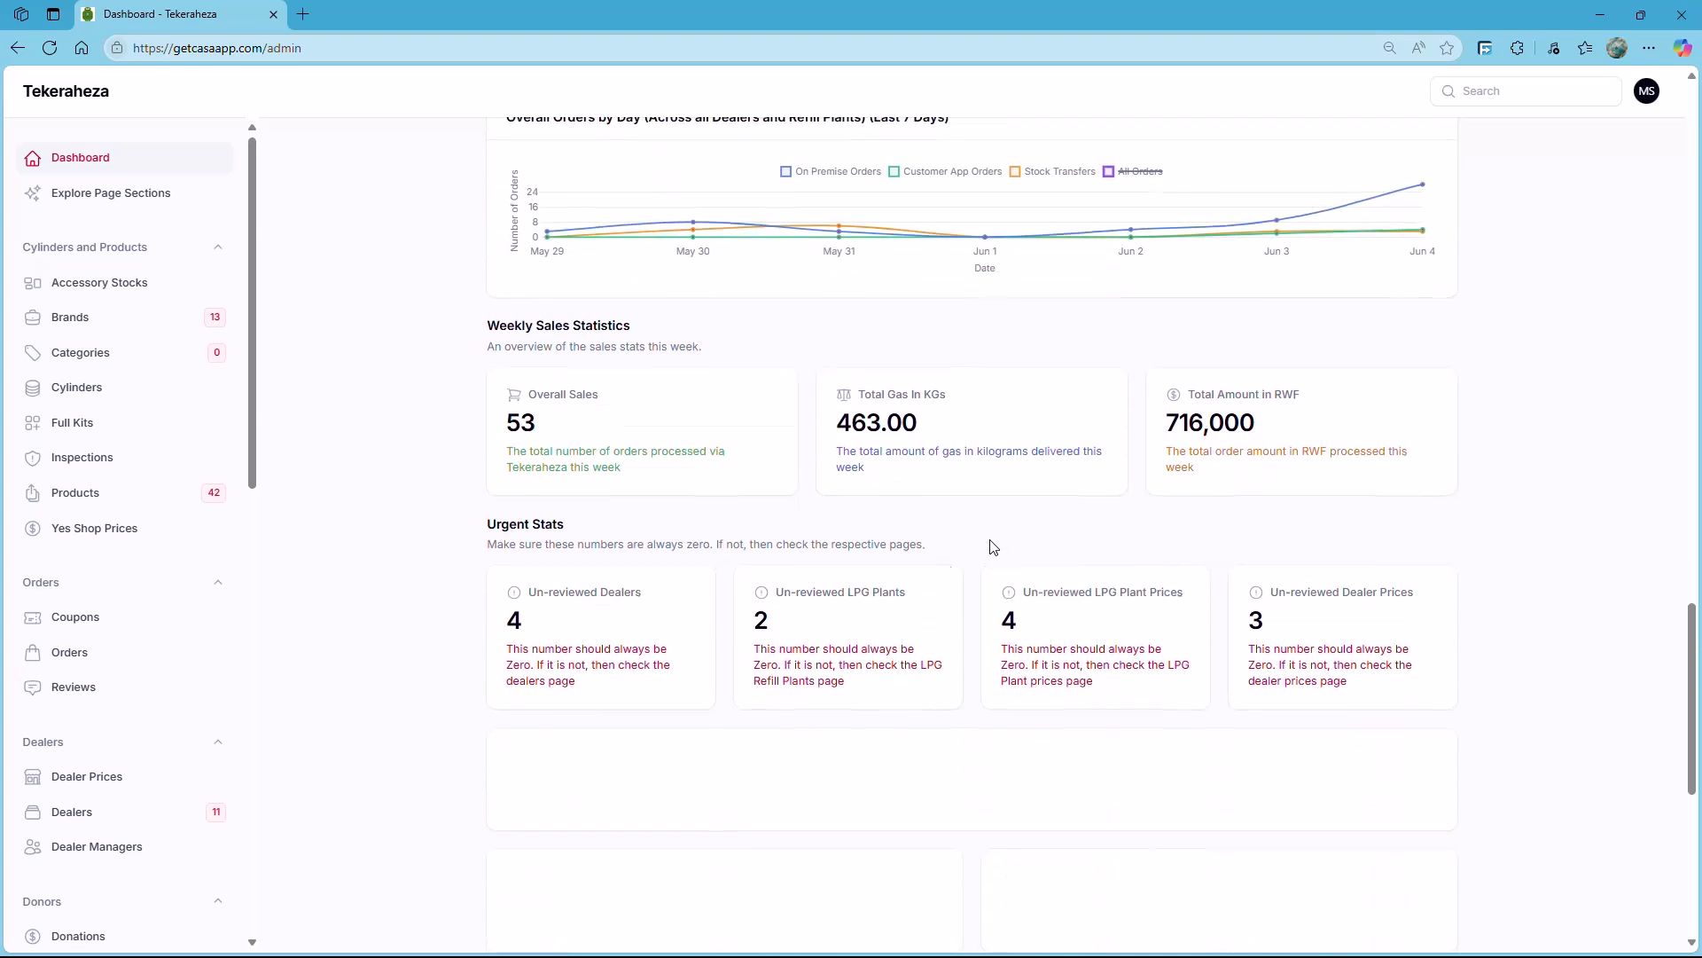
{"action": "scroll", "coordinate": [958, 532], "scroll_direction": "up", "scroll_amount": 4}
{"action": "scroll", "coordinate": [656, 444], "scroll_direction": "down", "scroll_amount": 4}
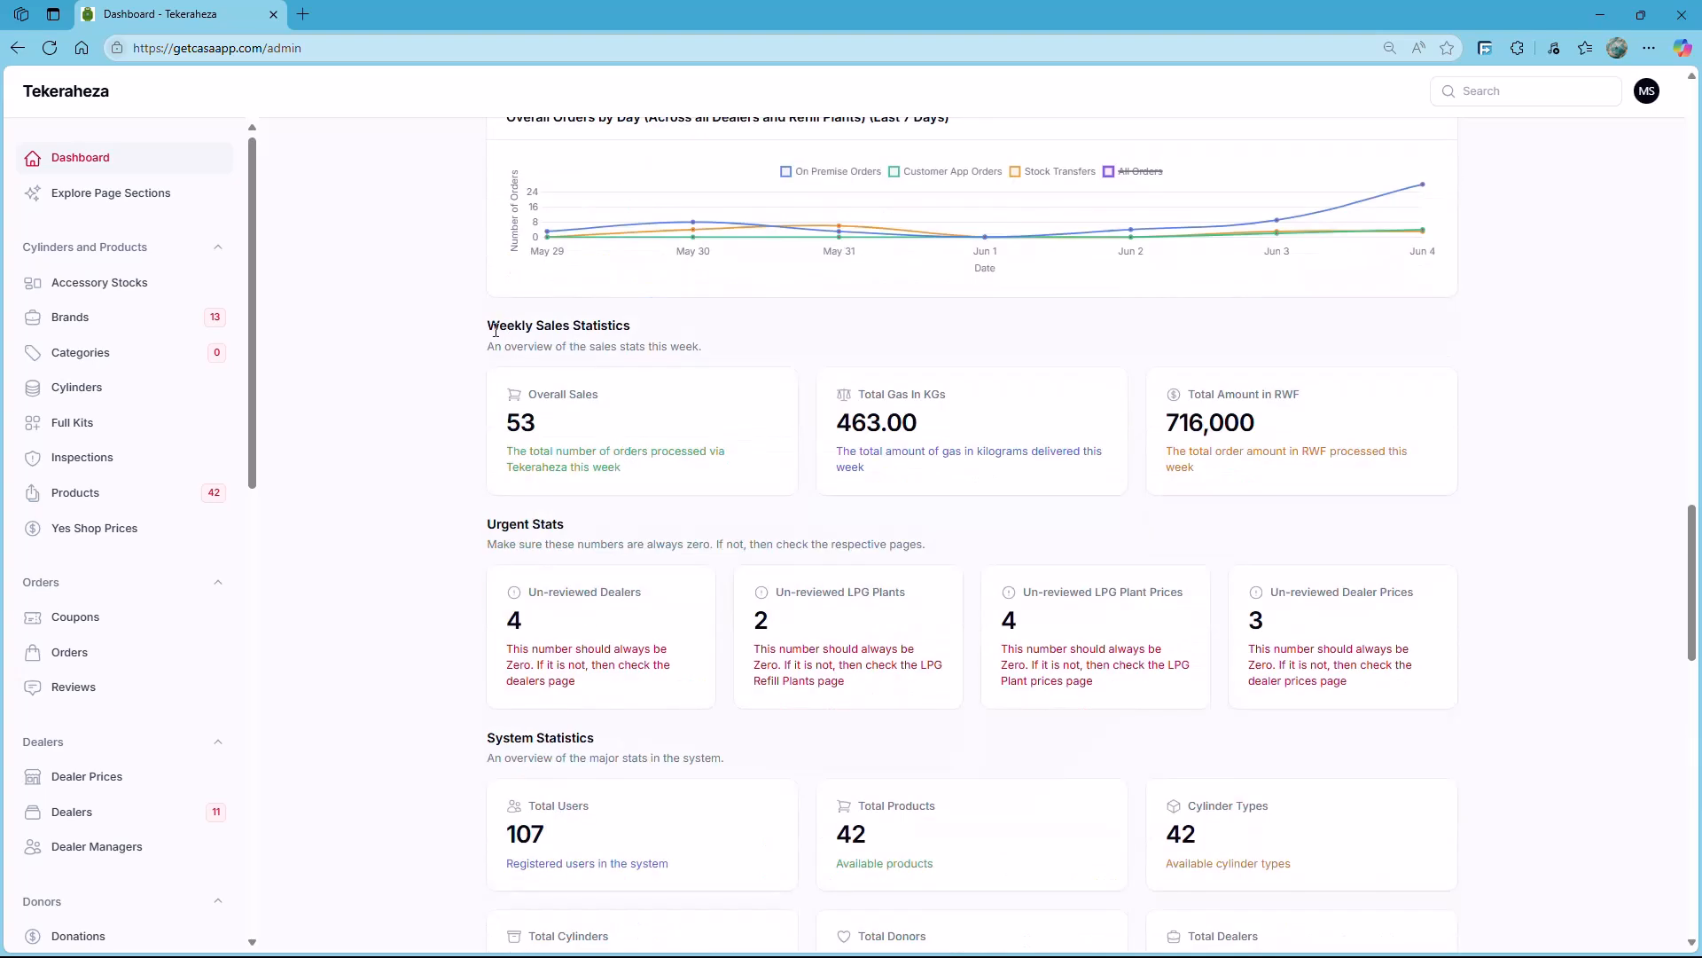
{"action": "left_click_drag", "start_coordinate": [521, 390], "coordinate": [665, 483]}
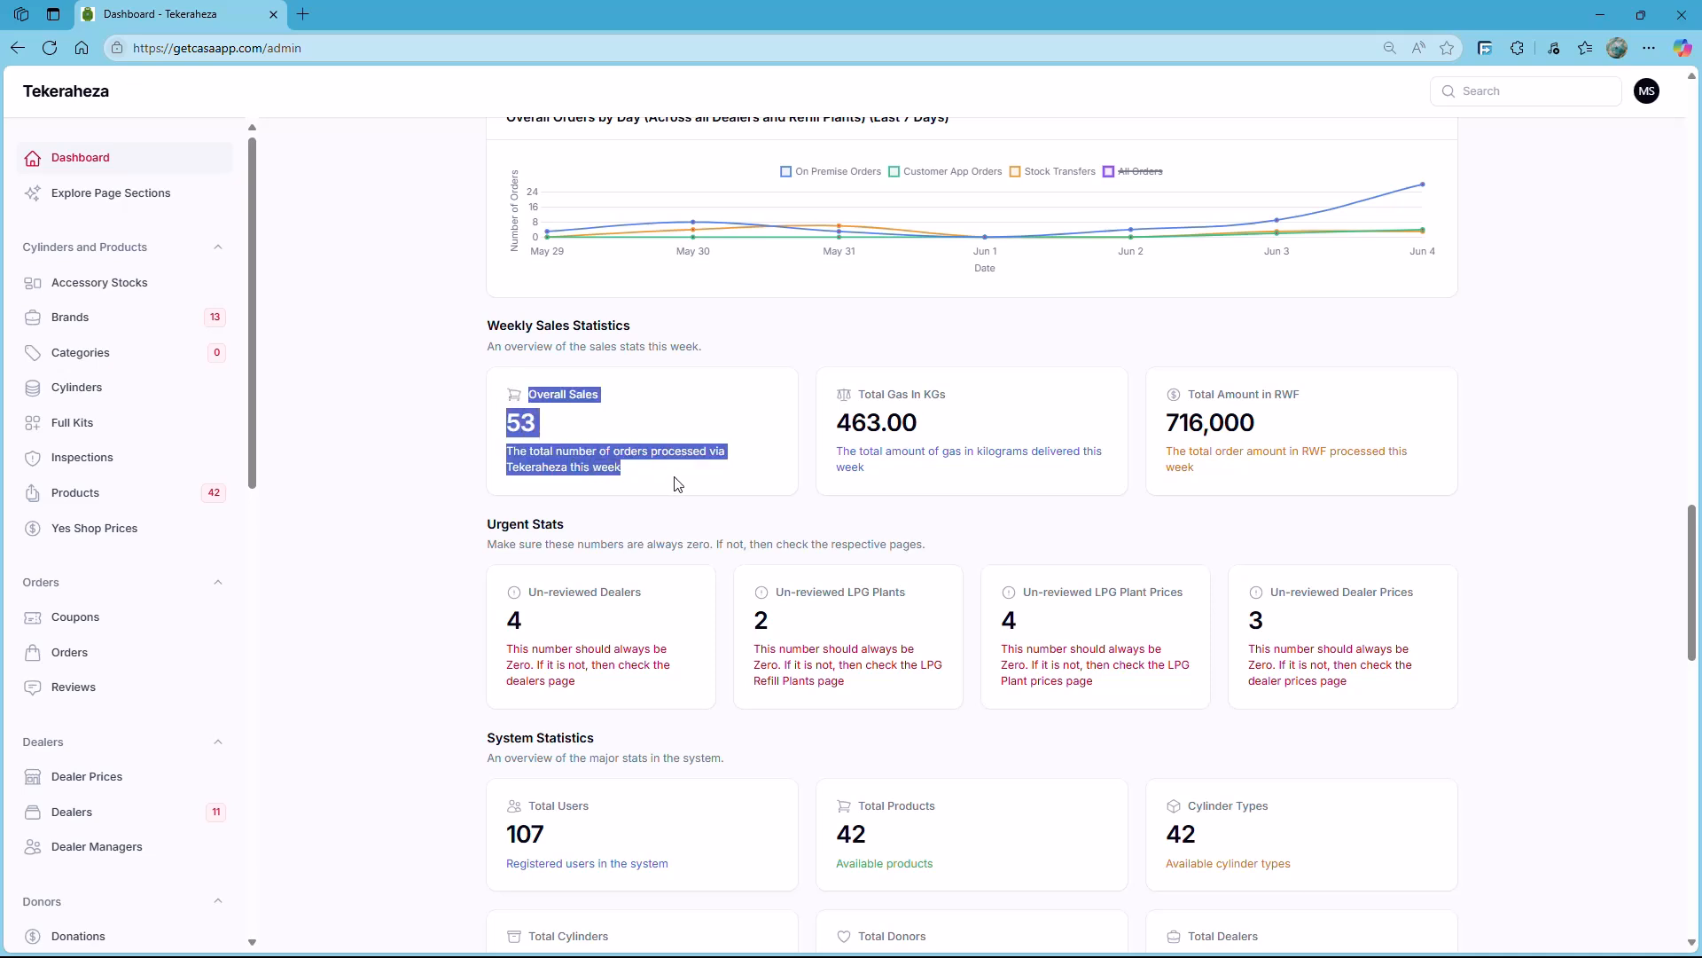
{"action": "left_click", "coordinate": [890, 433]}
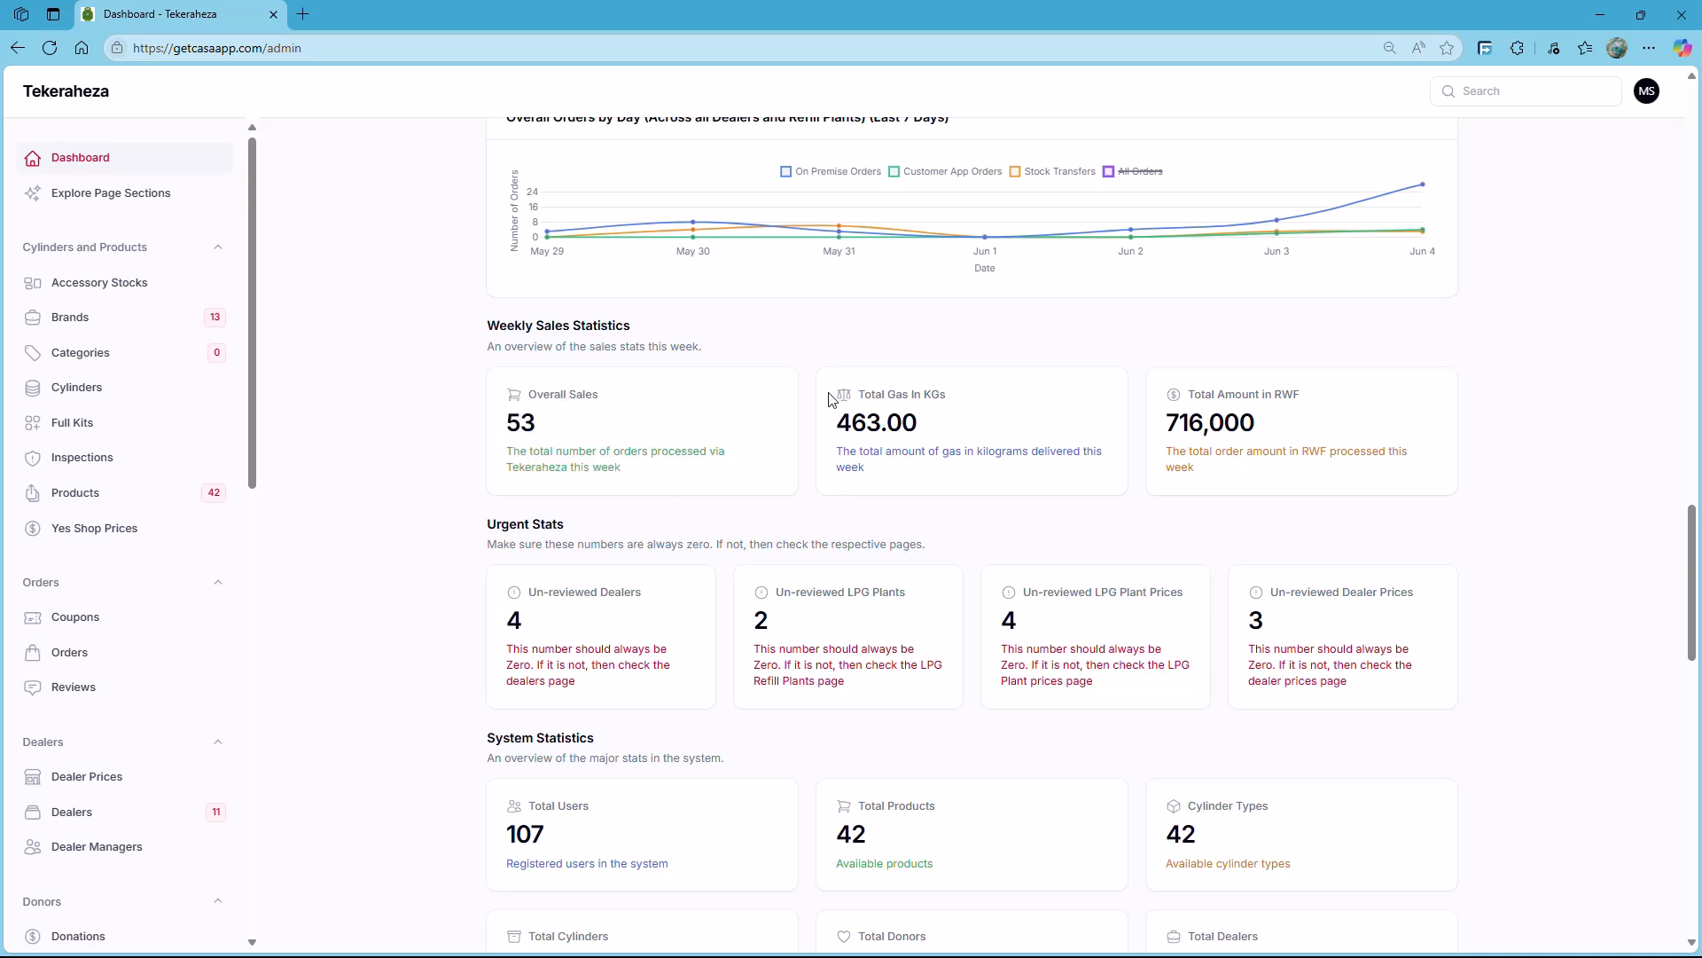
{"action": "left_click_drag", "start_coordinate": [830, 399], "coordinate": [911, 436]}
{"action": "left_click", "coordinate": [913, 471]}
{"action": "left_click_drag", "start_coordinate": [1163, 395], "coordinate": [1197, 468]}
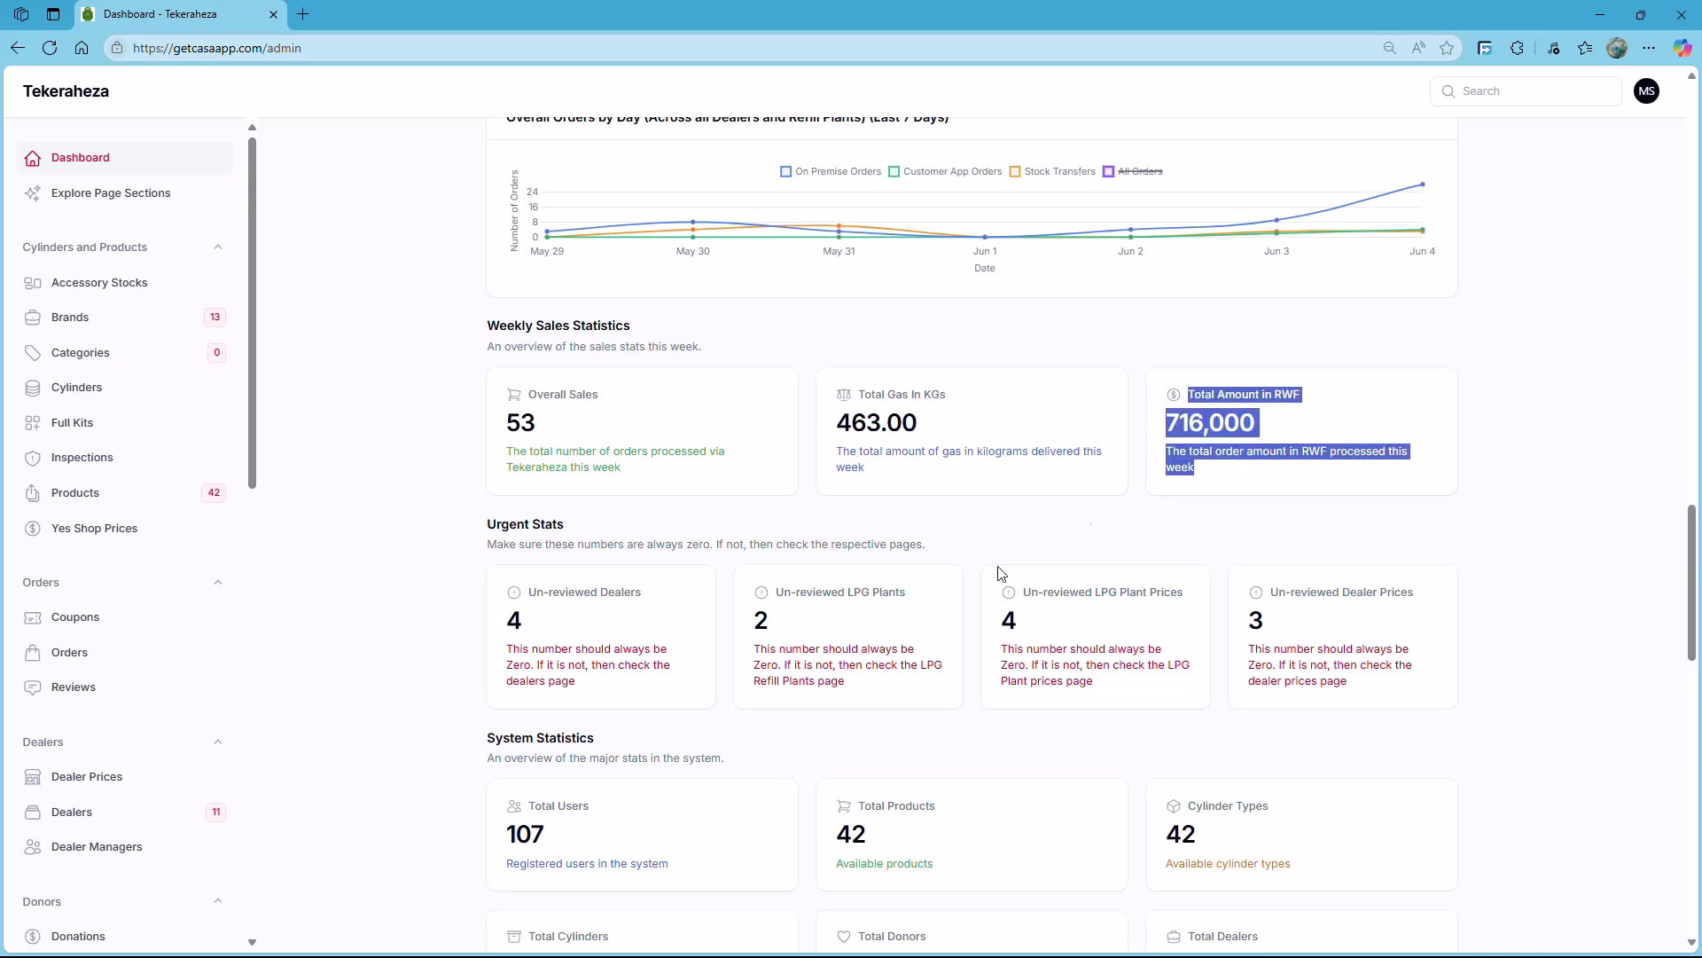
Step: Examine the Urgent Stats cards for un-reviewed dealers, LPG plants, LPG plant prices and dealer prices
{"action": "left_click", "coordinate": [476, 610]}
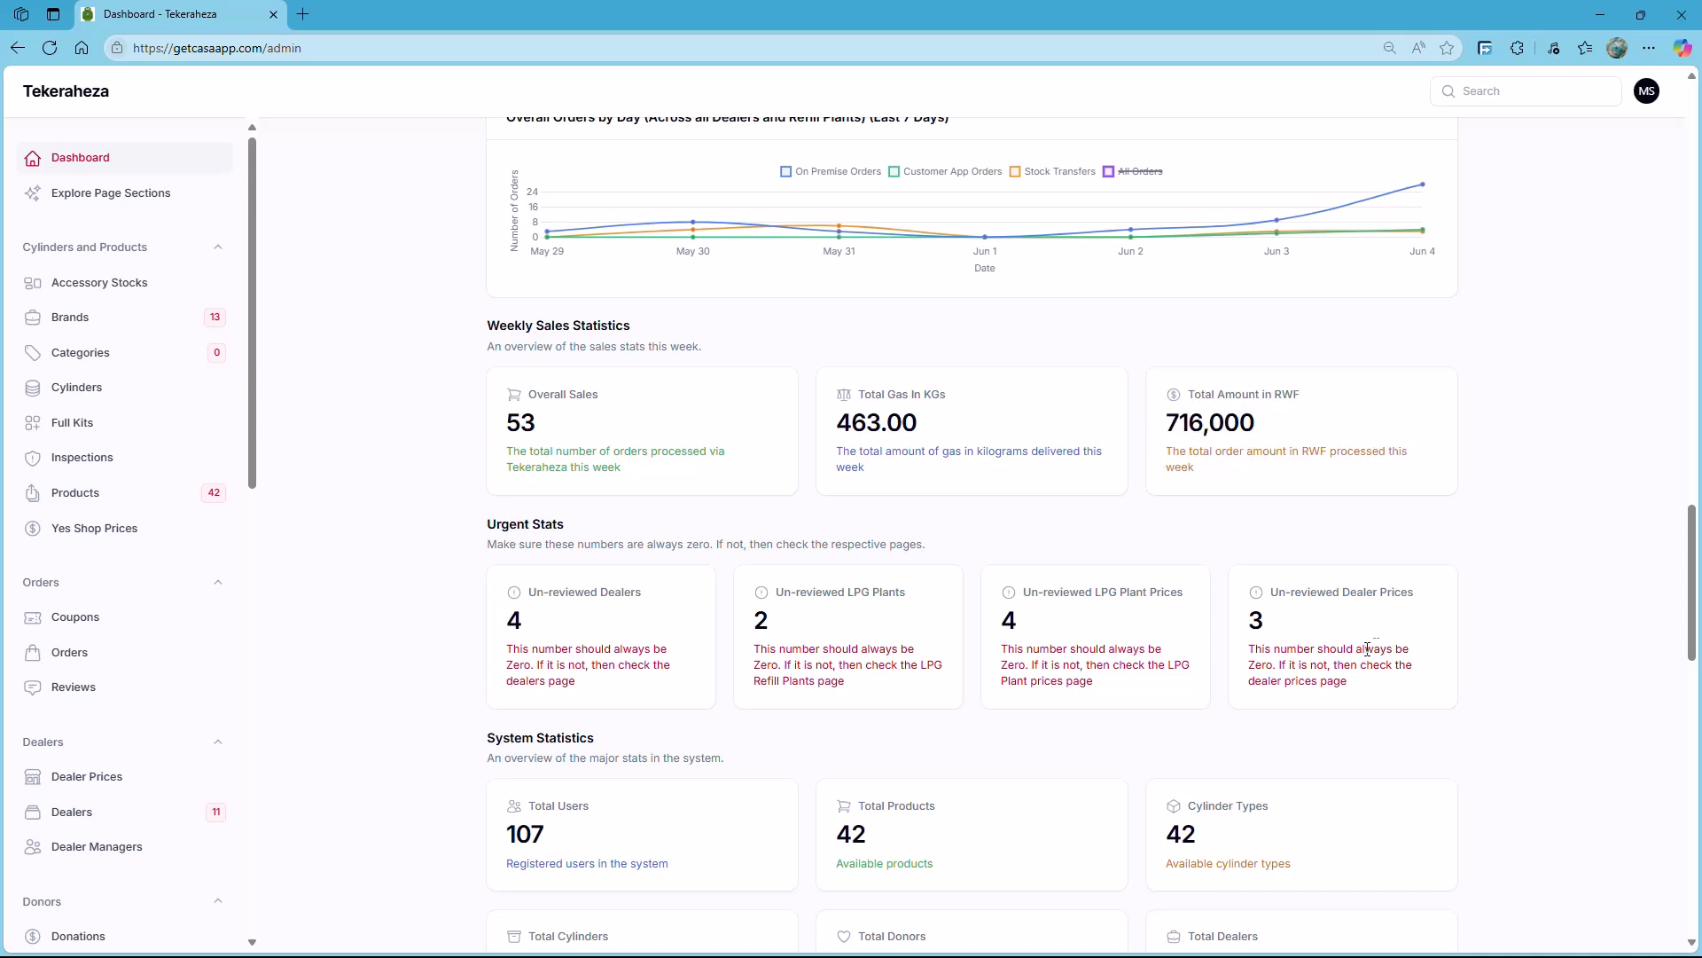
{"action": "left_click_drag", "start_coordinate": [1368, 695], "coordinate": [463, 548]}
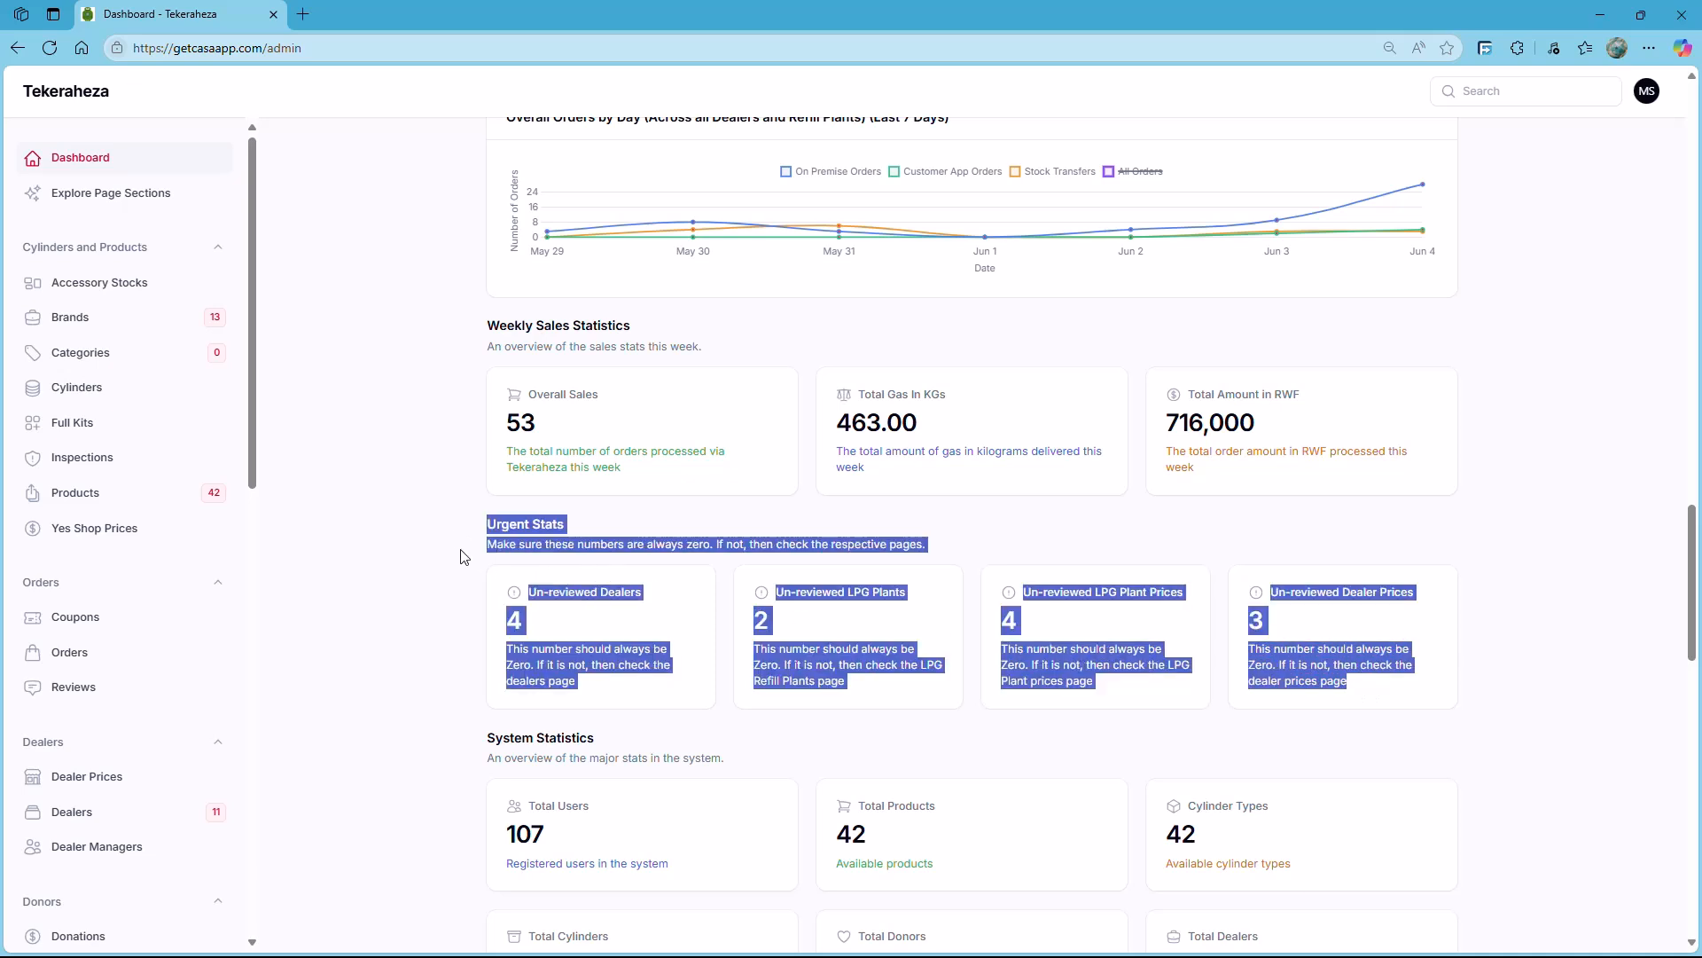
{"action": "left_click", "coordinate": [670, 635]}
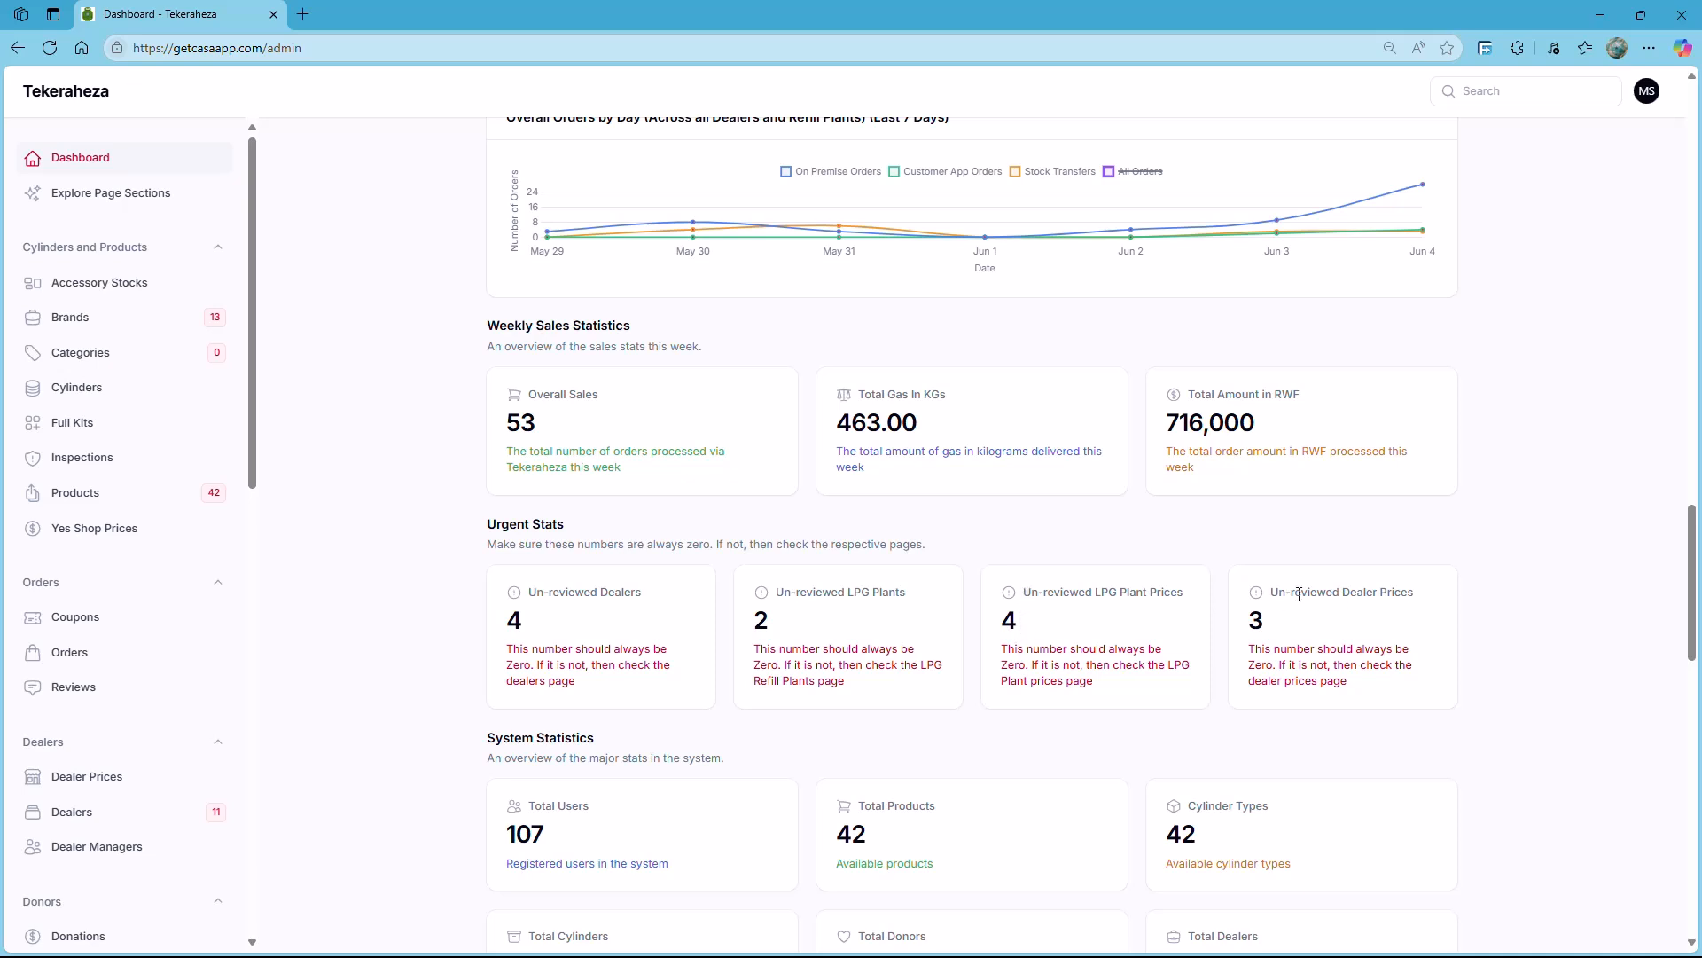
Step: Review the System Statistics cards covering users, products, cylinders, donors, dealers, filling plants and donations
{"action": "scroll", "coordinate": [1297, 594], "scroll_direction": "down", "scroll_amount": 5}
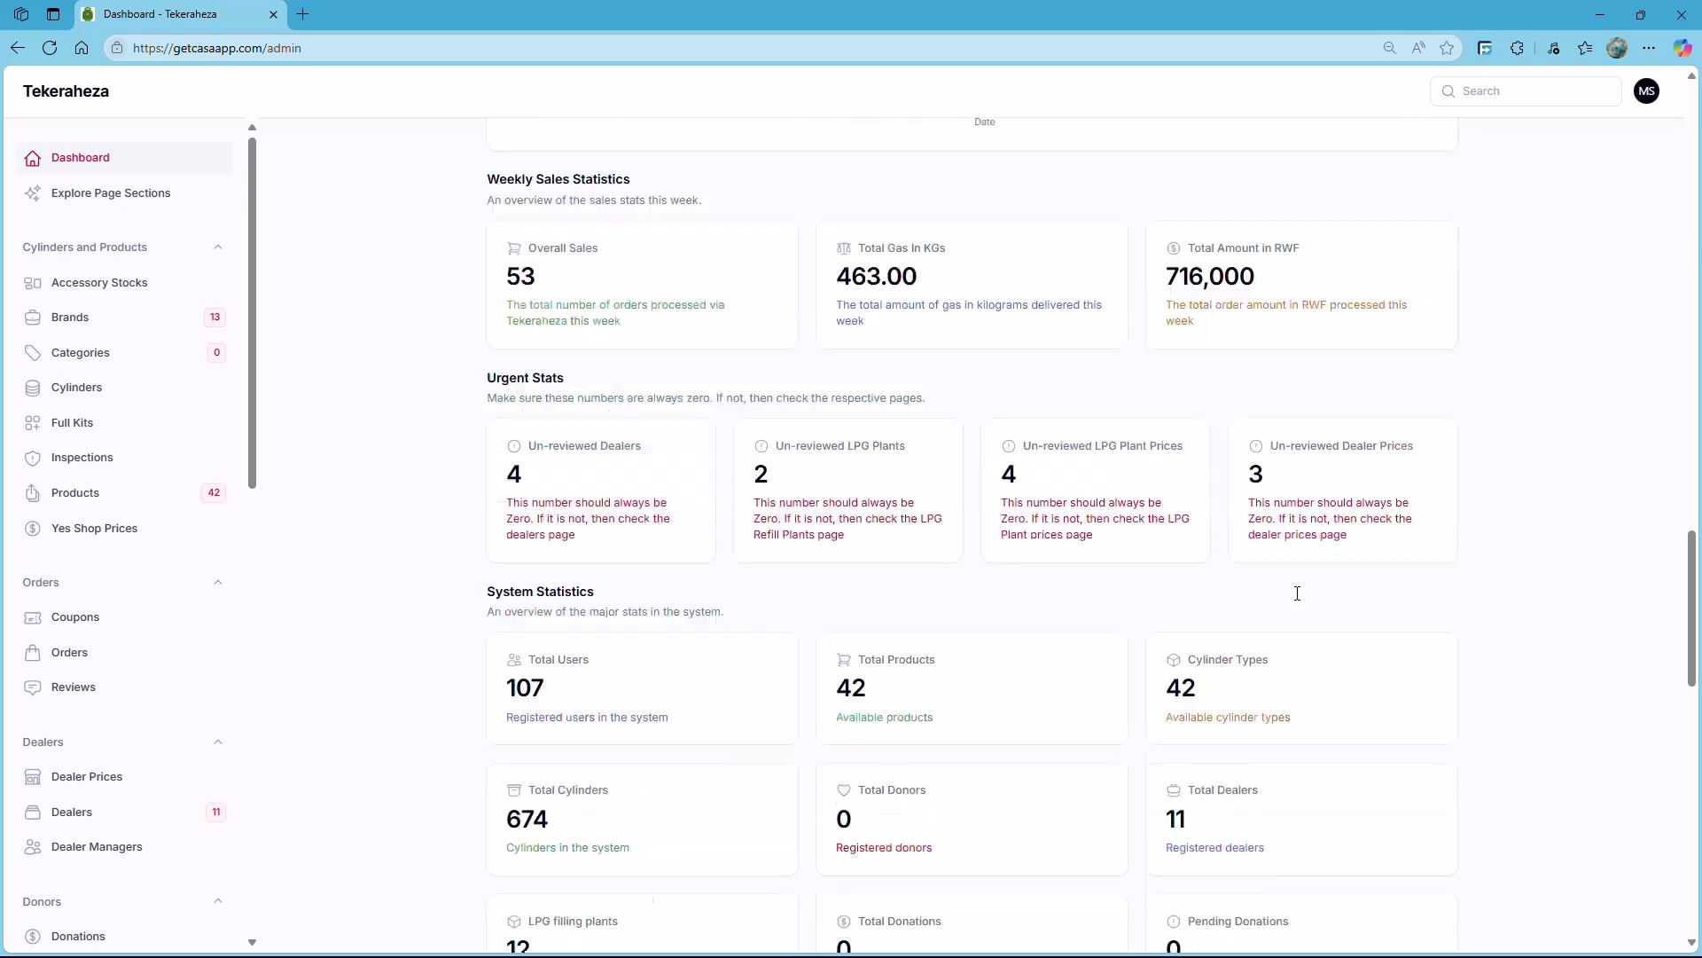
{"action": "scroll", "coordinate": [670, 210], "scroll_direction": "up", "scroll_amount": 1}
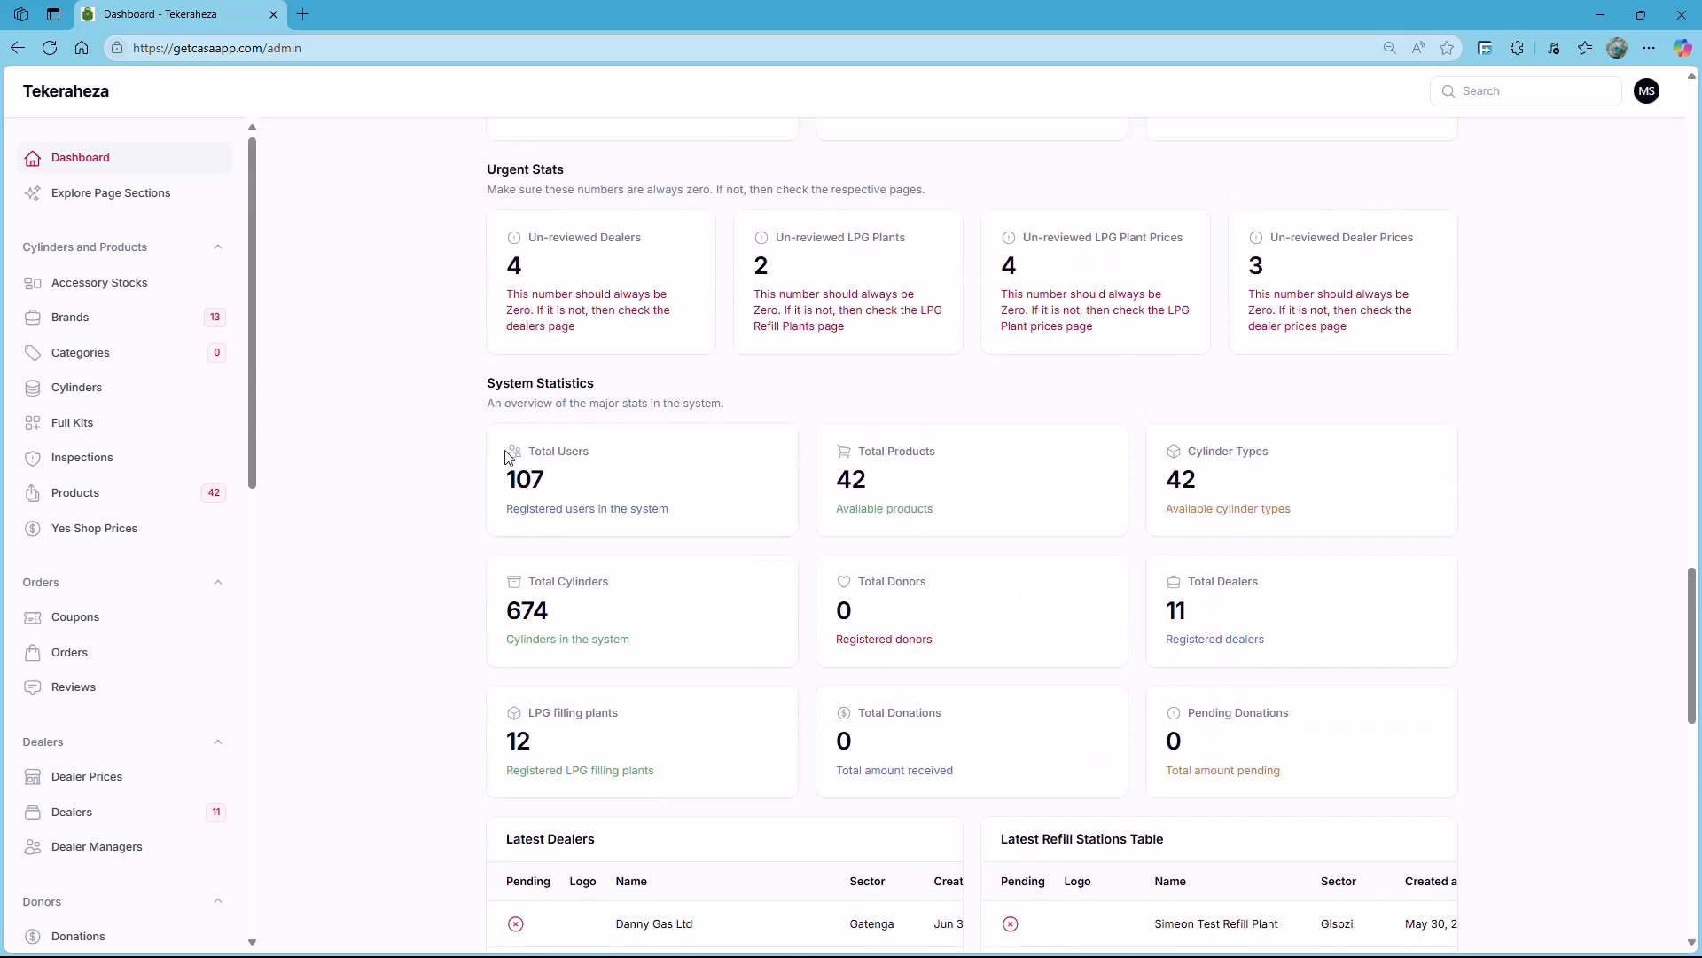
{"action": "left_click_drag", "start_coordinate": [514, 452], "coordinate": [610, 547]}
{"action": "left_click", "coordinate": [659, 497]}
{"action": "scroll", "coordinate": [661, 651], "scroll_direction": "down", "scroll_amount": 1}
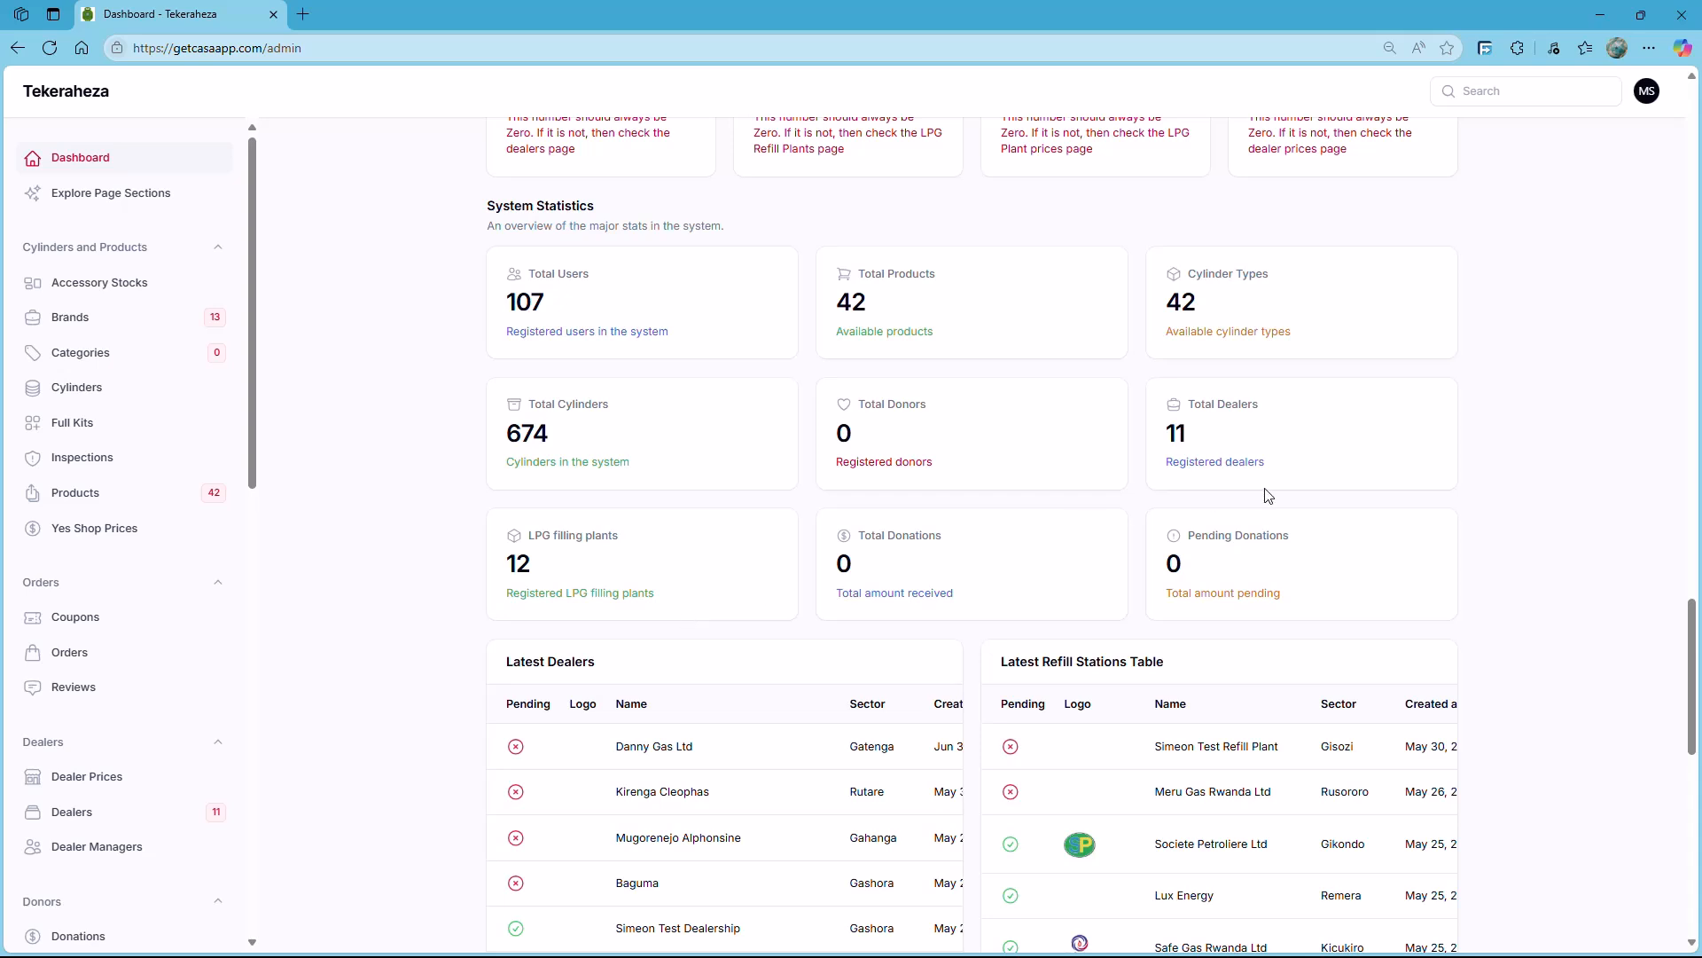
Step: Look through the Latest Dealers, Latest Refill Stations and Latest Users tables
{"action": "scroll", "coordinate": [946, 577], "scroll_direction": "down", "scroll_amount": 4}
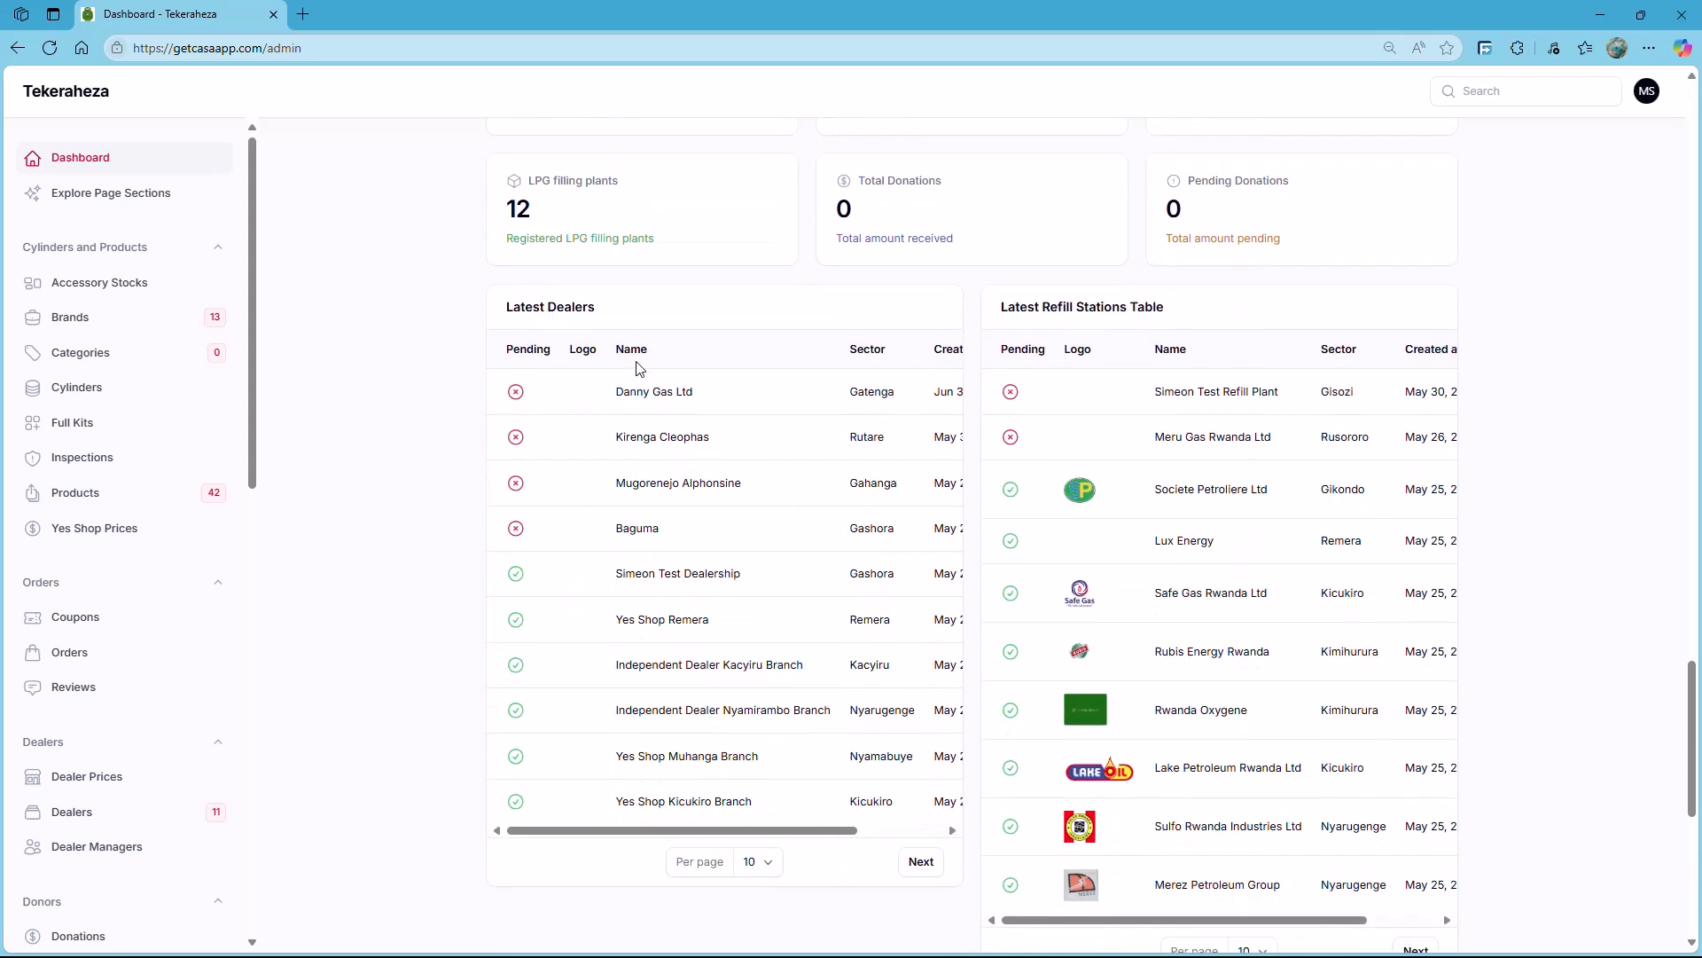
{"action": "scroll", "coordinate": [825, 417], "scroll_direction": "down", "scroll_amount": 2}
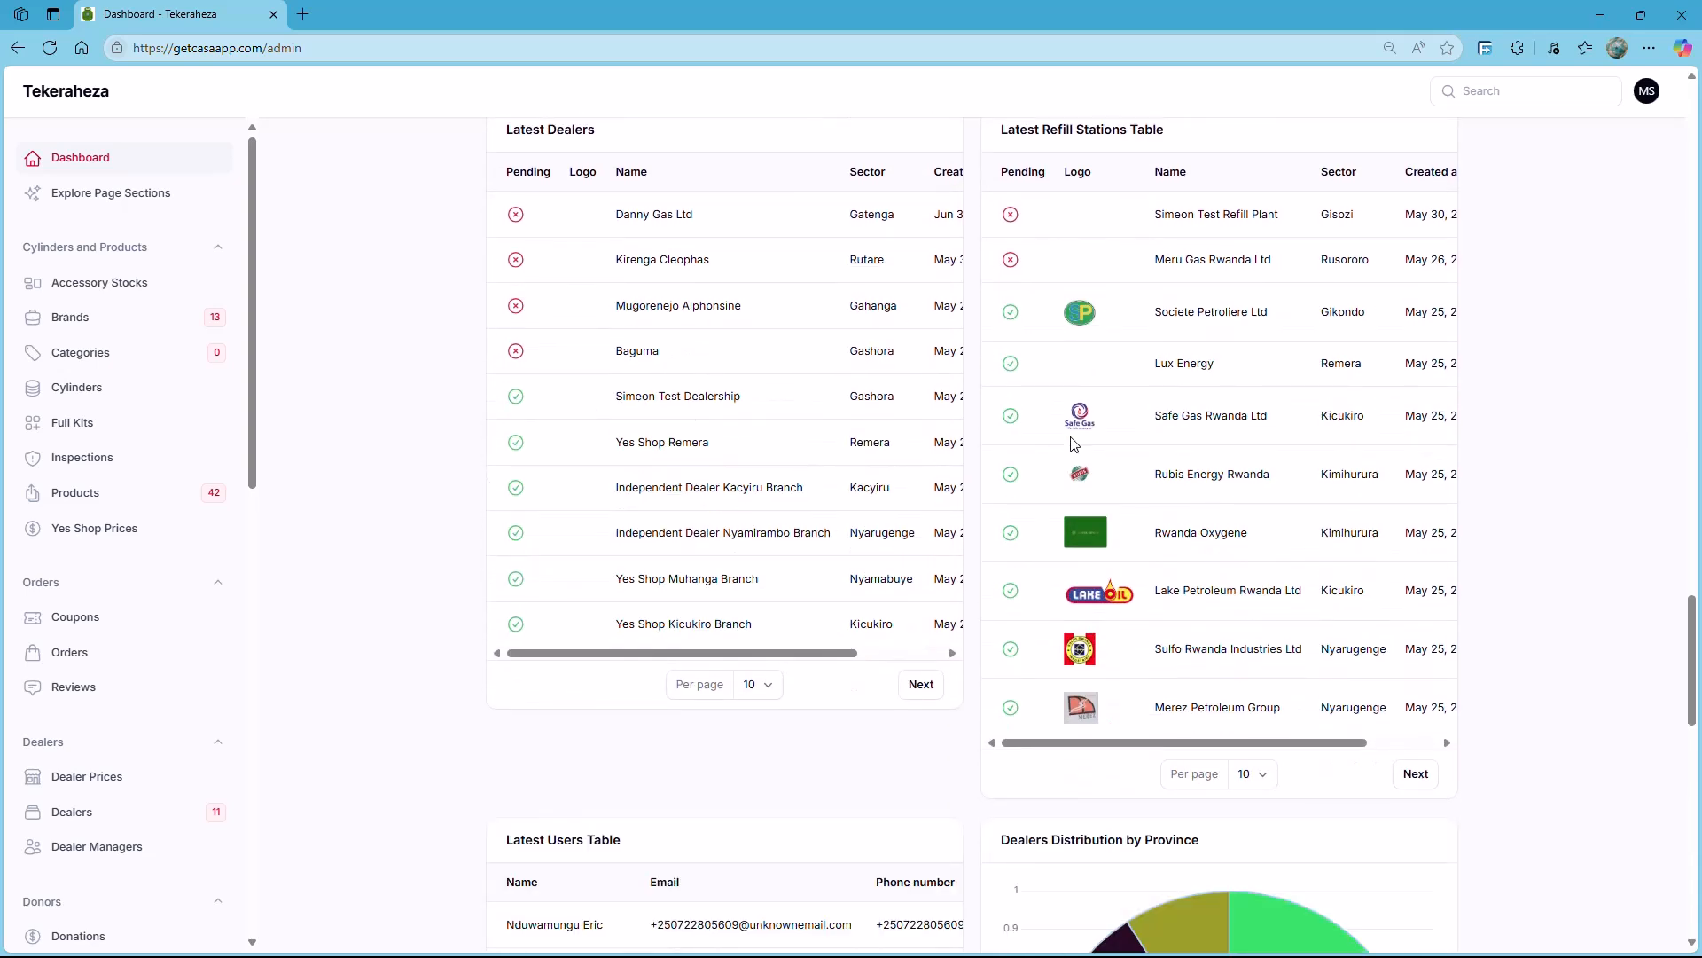
{"action": "scroll", "coordinate": [1307, 427], "scroll_direction": "down", "scroll_amount": 3}
{"action": "scroll", "coordinate": [1316, 456], "scroll_direction": "down", "scroll_amount": 6}
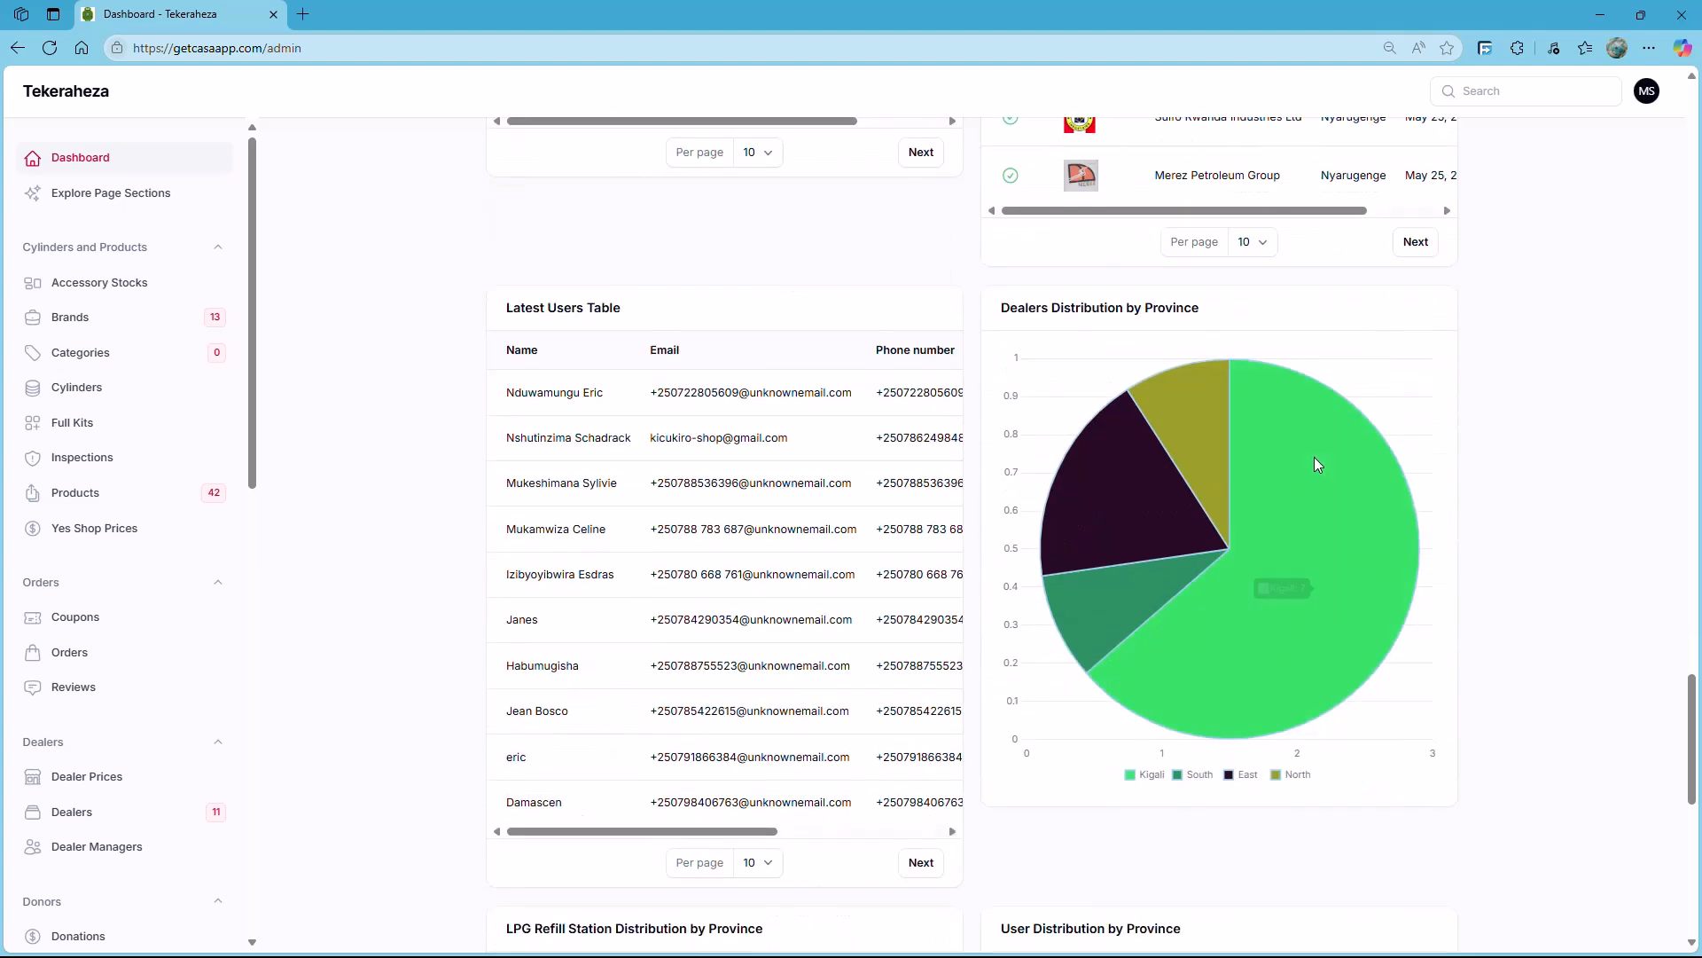
Step: Examine the Dealers Distribution by Province chart, toggling the Kigali and South slices off and back on
{"action": "scroll", "coordinate": [1243, 422], "scroll_direction": "up", "scroll_amount": 2}
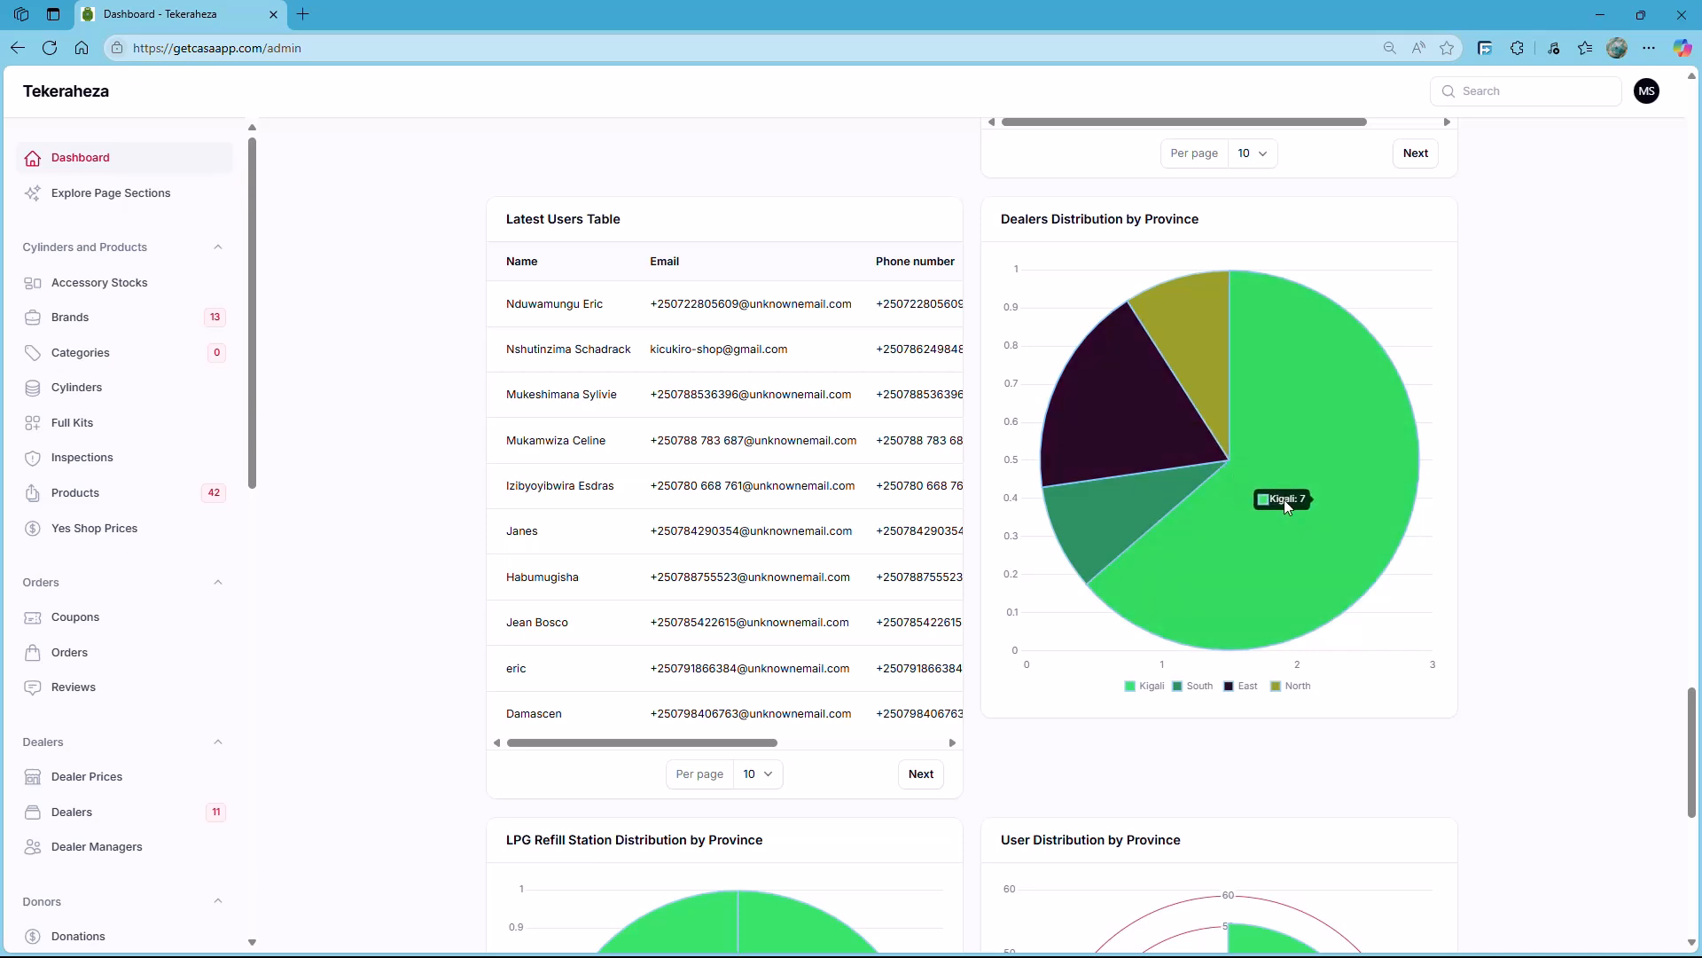
{"action": "scroll", "coordinate": [1284, 498], "scroll_direction": "down", "scroll_amount": 3}
{"action": "scroll", "coordinate": [1252, 458], "scroll_direction": "up", "scroll_amount": 2}
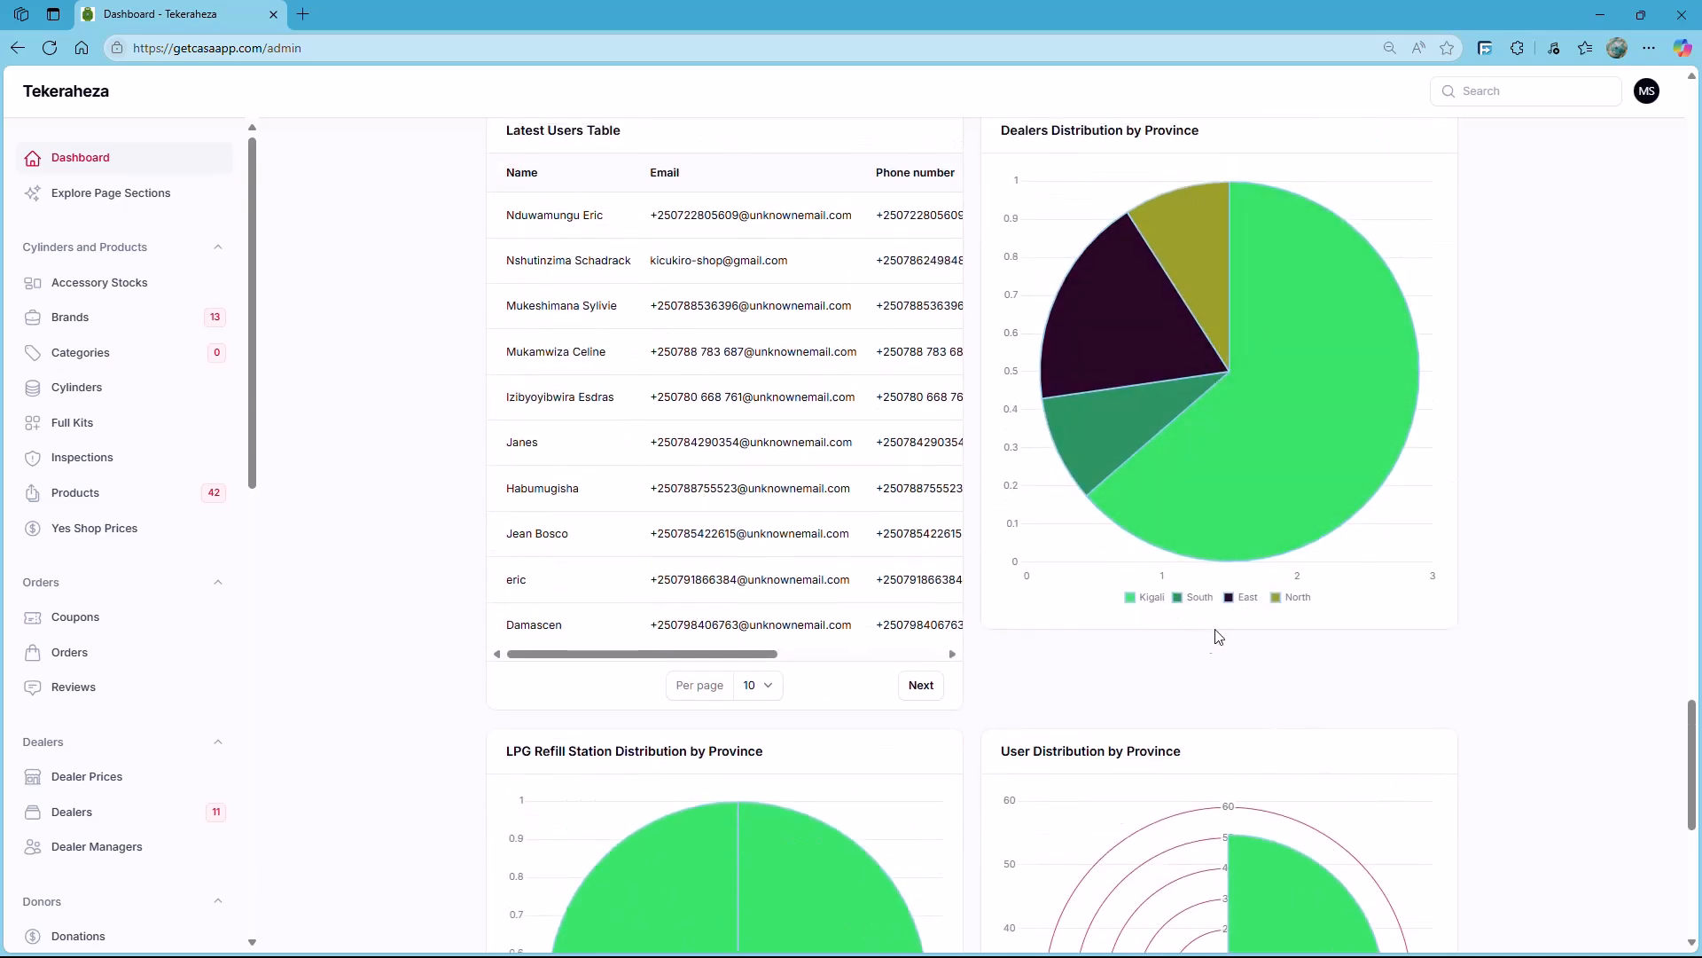
{"action": "left_click", "coordinate": [1139, 602]}
{"action": "left_click", "coordinate": [1141, 602]}
{"action": "left_click", "coordinate": [1180, 602]}
{"action": "left_click", "coordinate": [1180, 602]}
{"action": "mouse_move", "coordinate": [1311, 454]}
Step: Inspect the province charts for LPG refill stations and users, toggling Kigali off and back on in the refill station chart
{"action": "scroll", "coordinate": [984, 647], "scroll_direction": "down", "scroll_amount": 6}
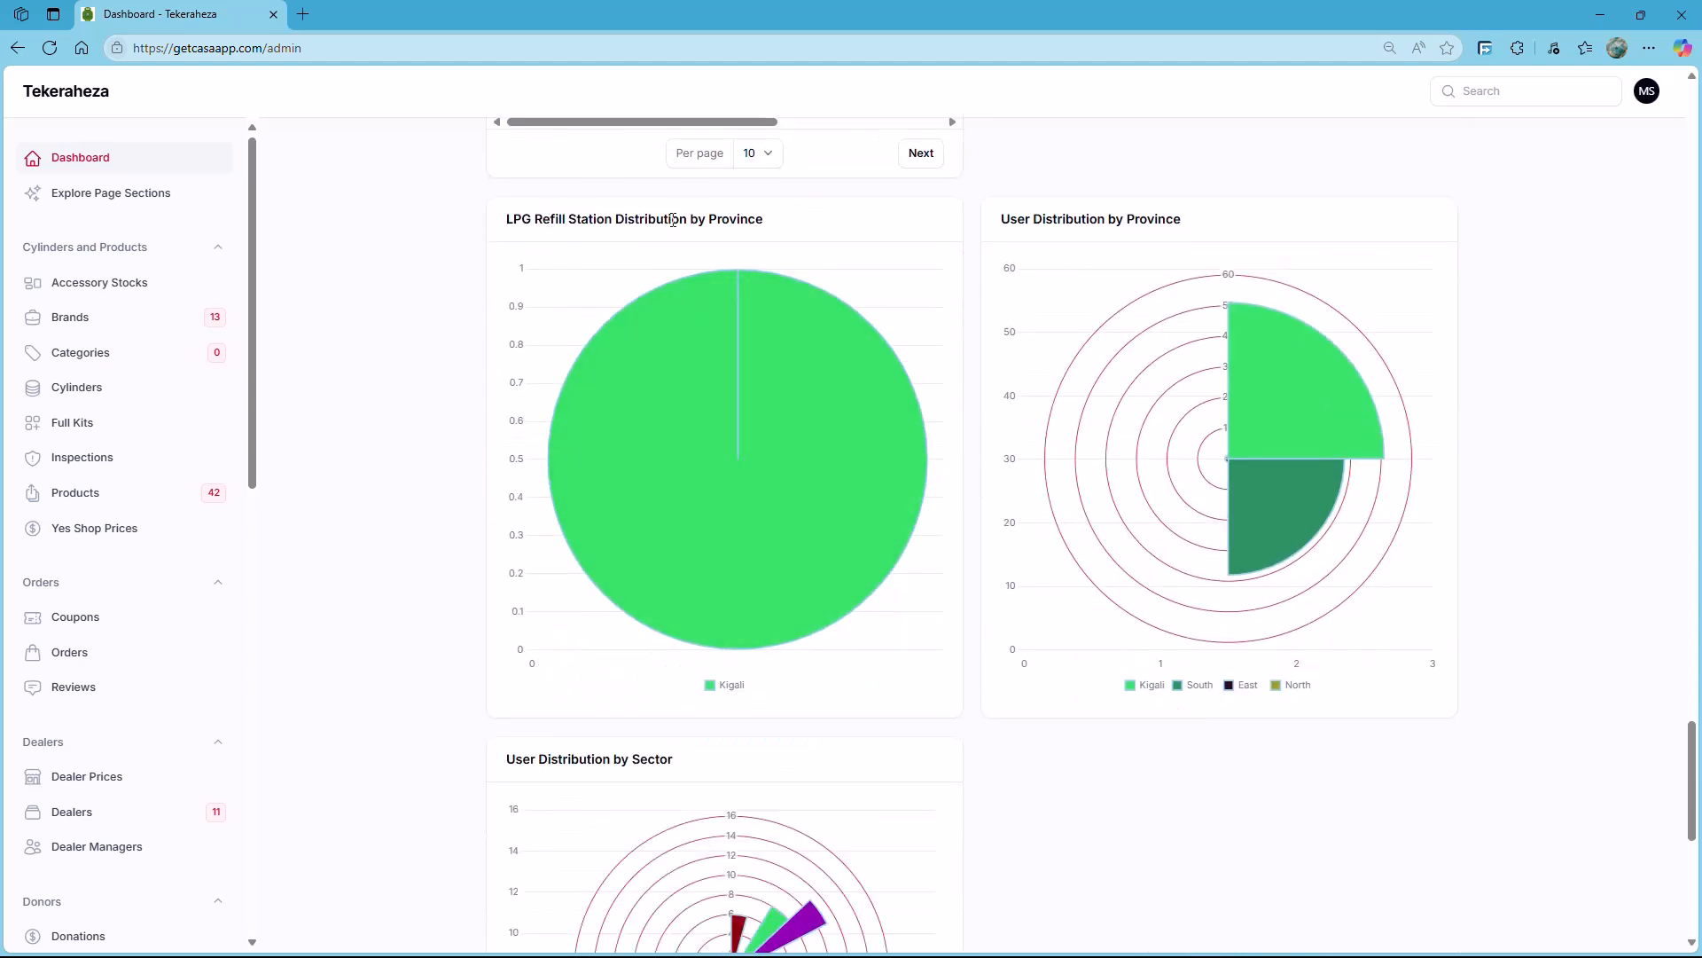
{"action": "mouse_move", "coordinate": [751, 474]}
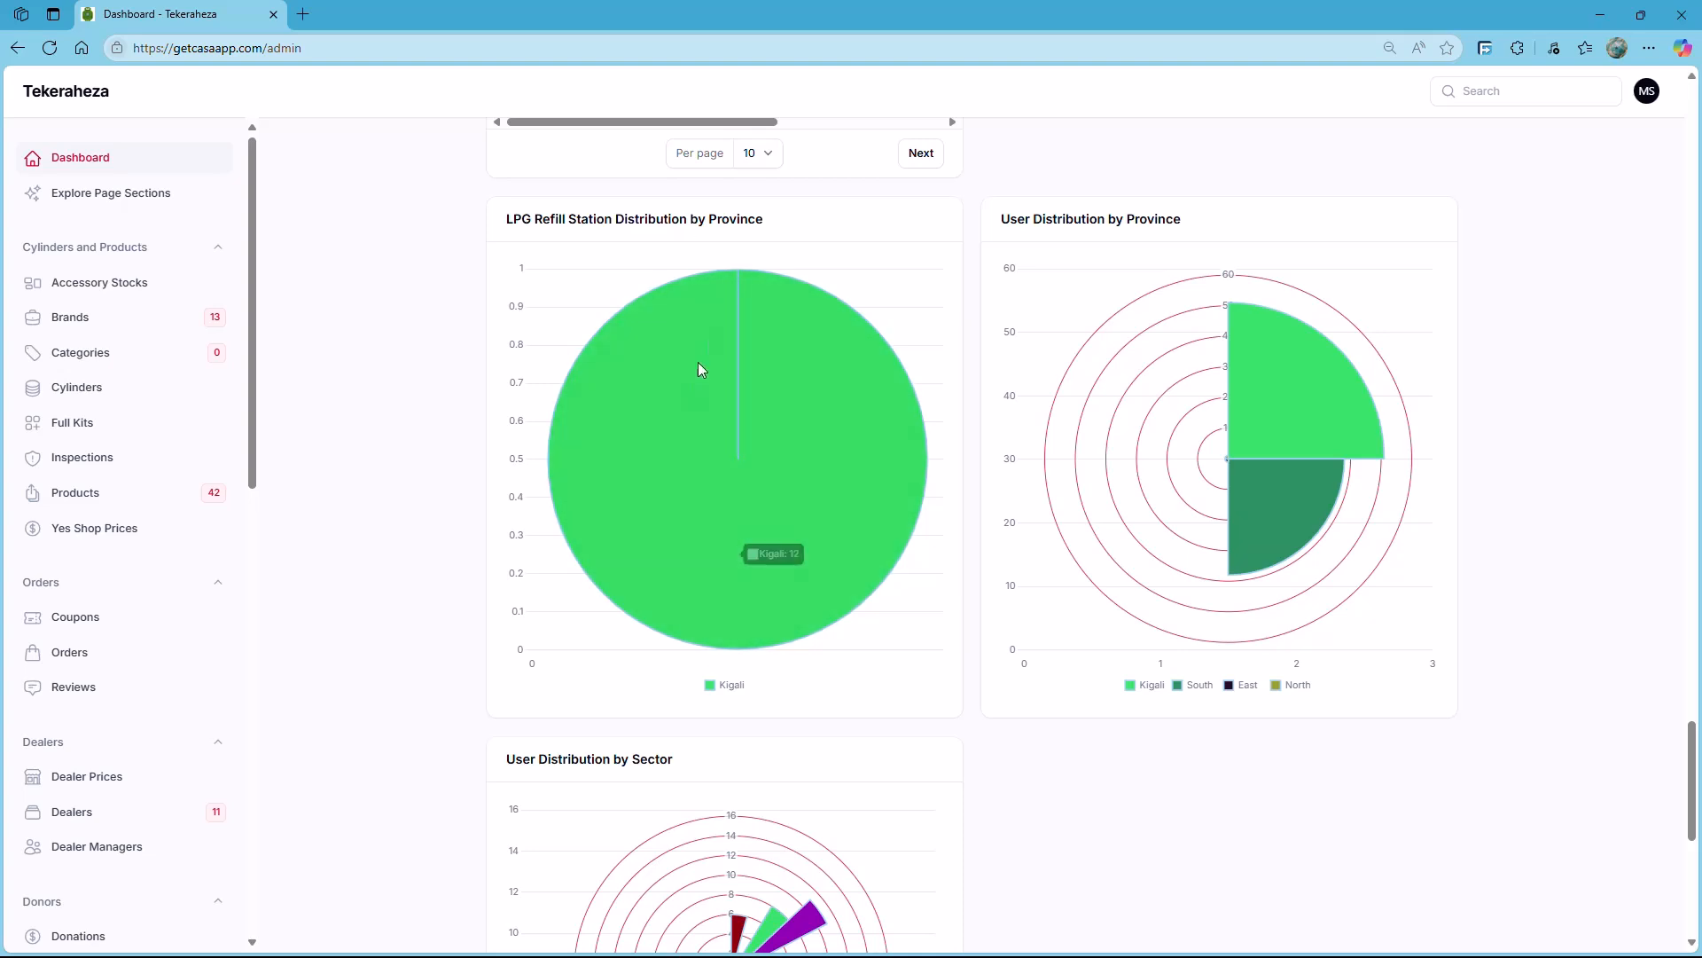
{"action": "left_click", "coordinate": [718, 686]}
{"action": "left_click", "coordinate": [720, 689]}
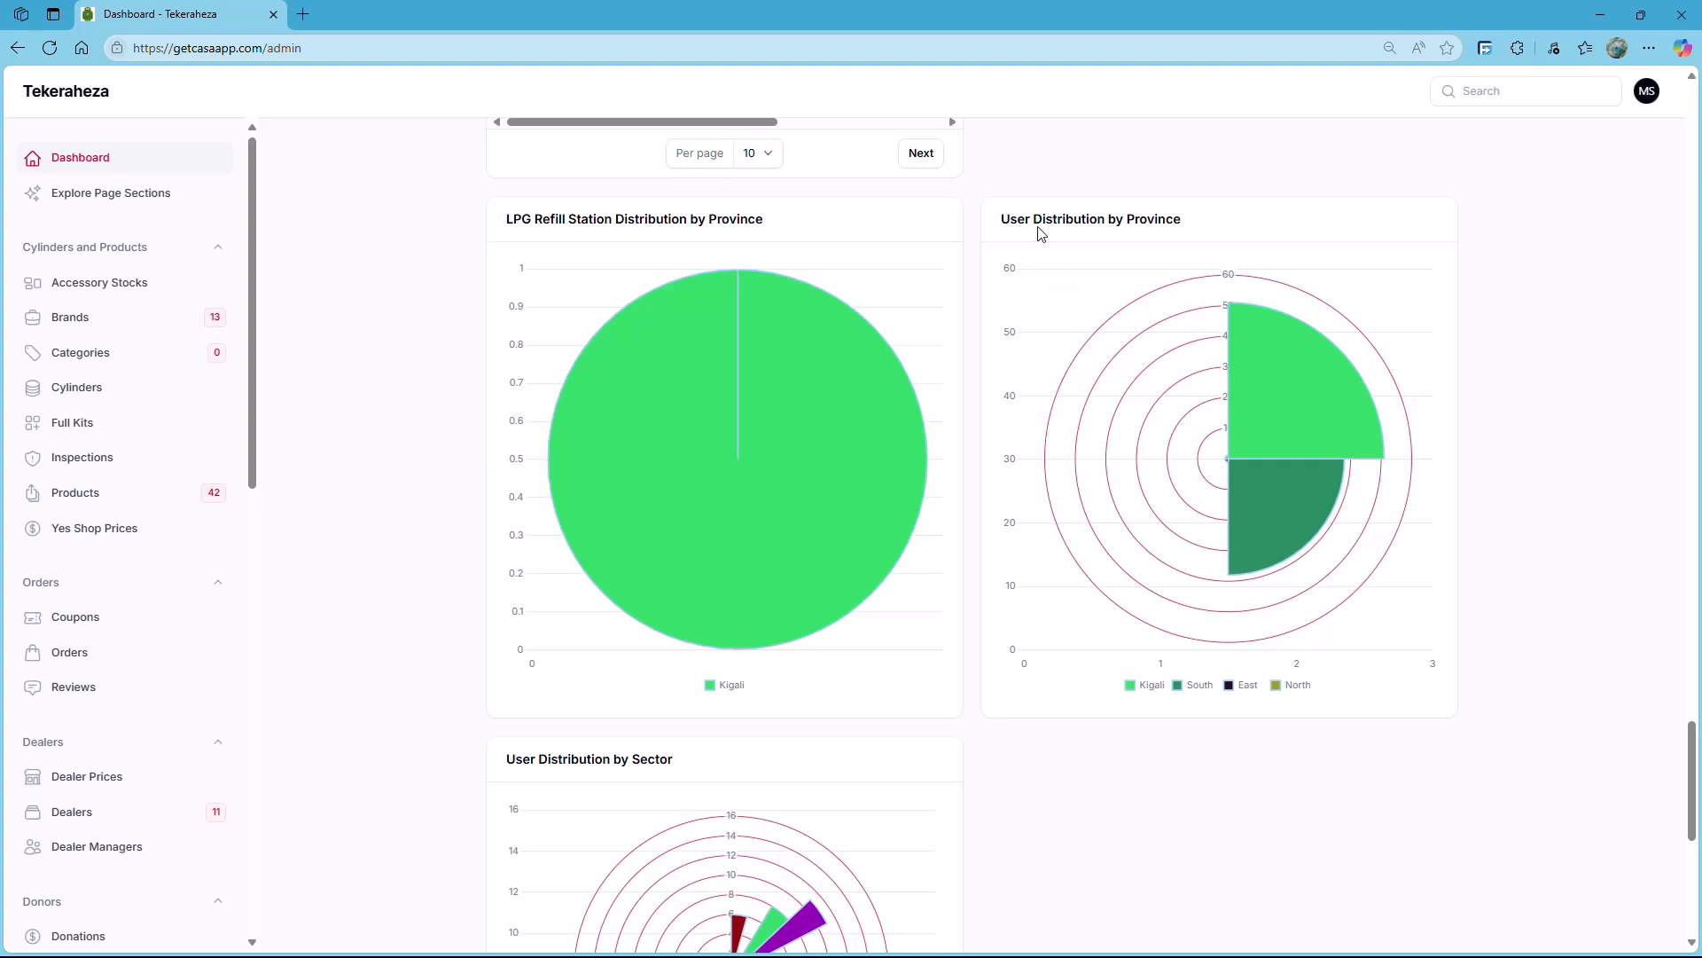
{"action": "mouse_move", "coordinate": [1295, 347]}
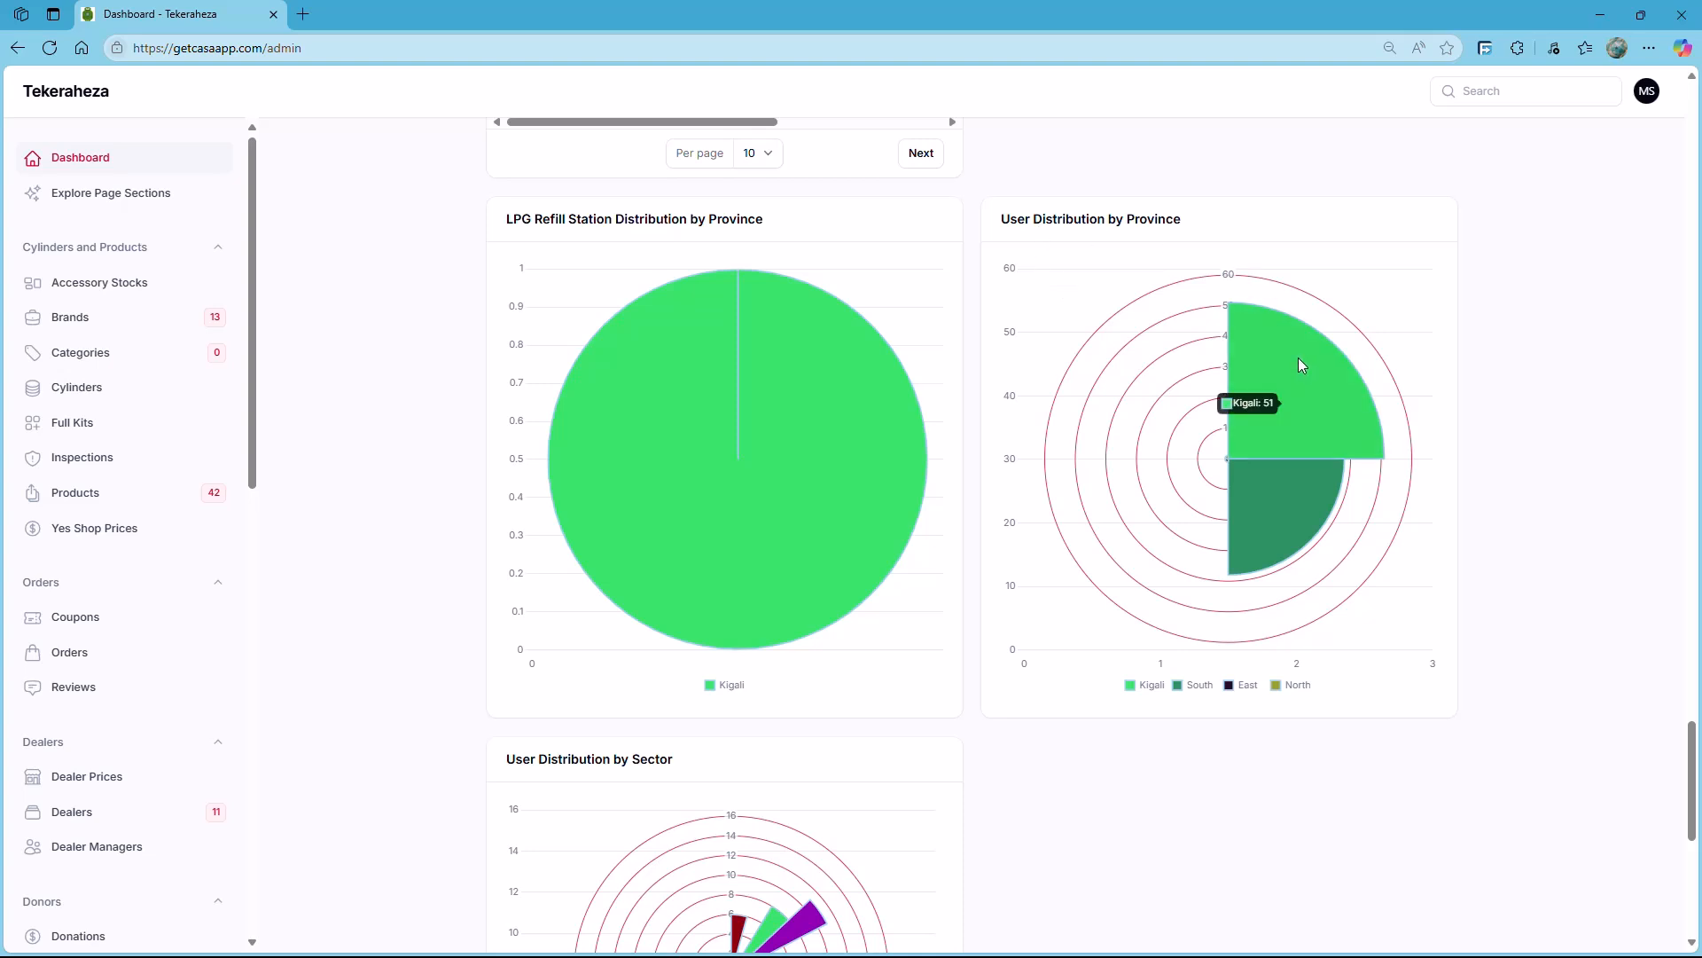
{"action": "mouse_move", "coordinate": [1273, 486]}
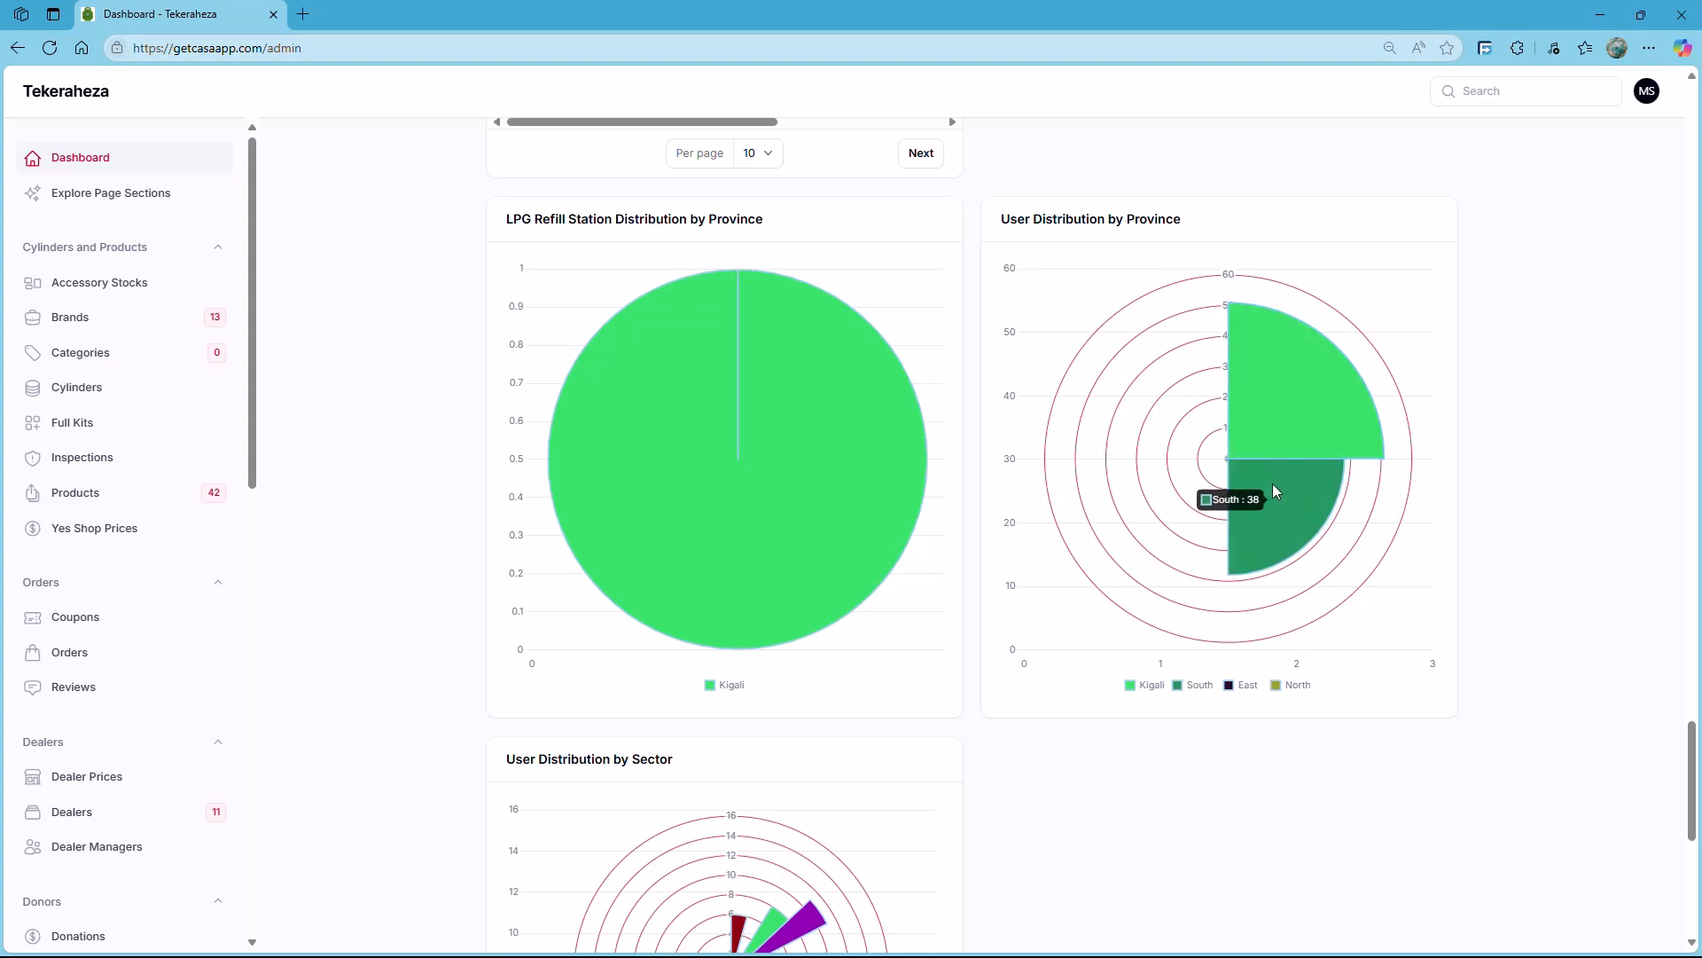
Step: Inspect the User Distribution by Sector chart, checking individual sector slices such as Shyogwe
{"action": "scroll", "coordinate": [1125, 562], "scroll_direction": "down", "scroll_amount": 5}
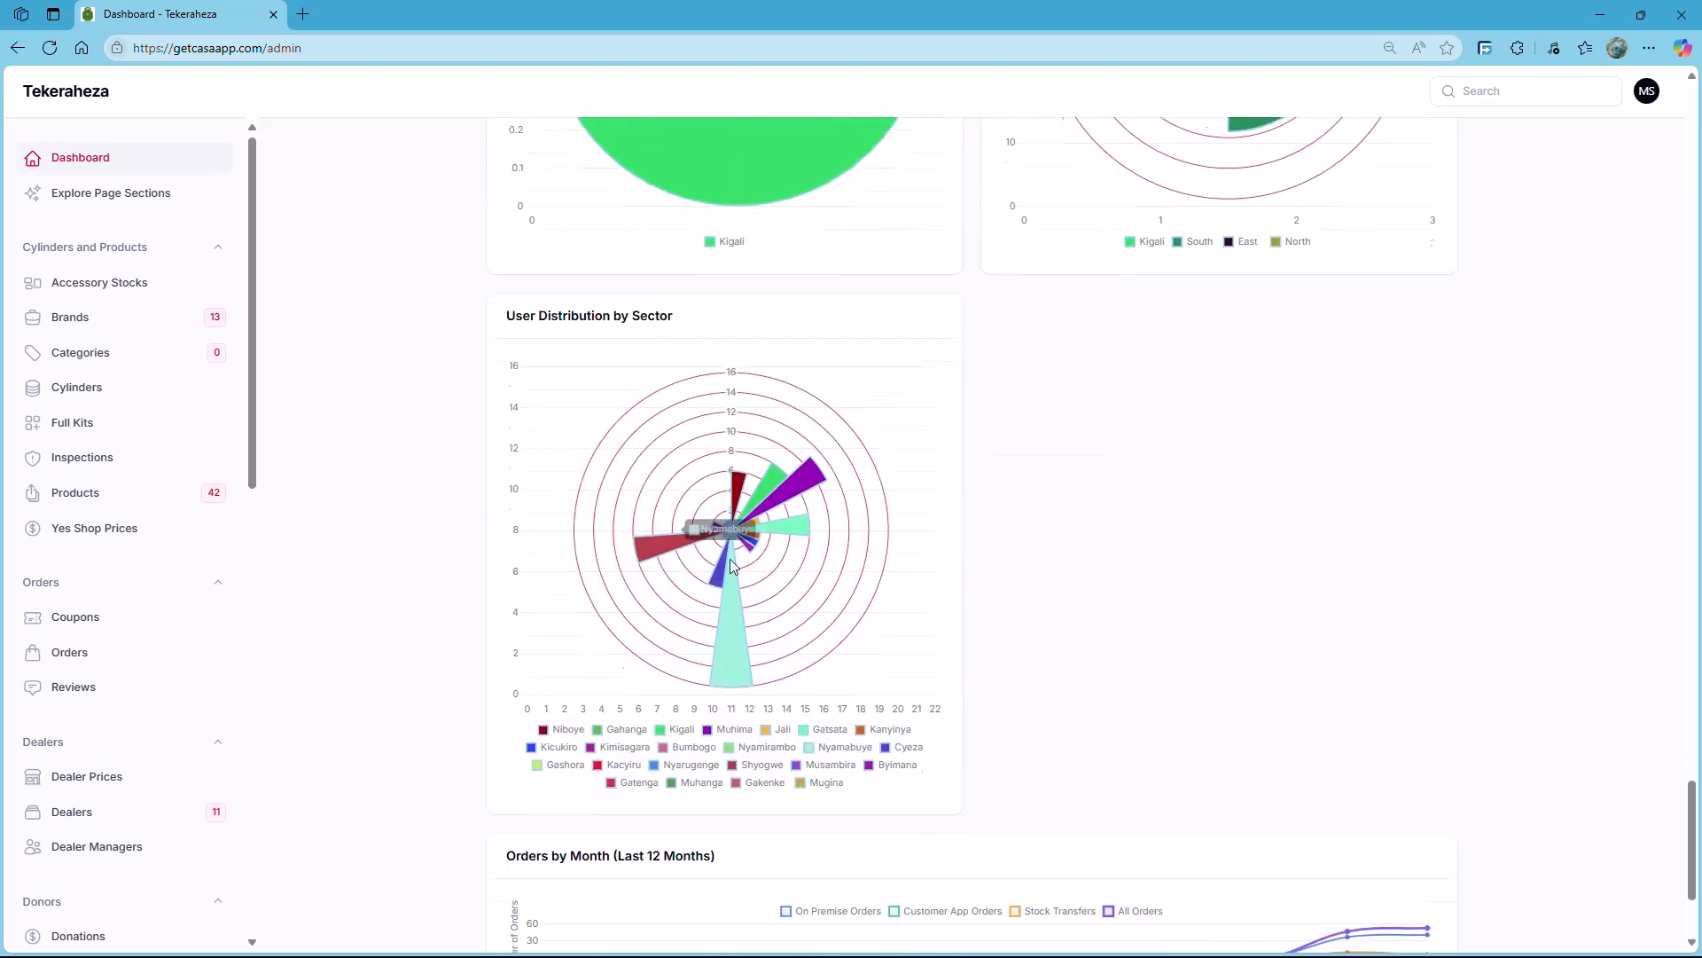
{"action": "mouse_move", "coordinate": [750, 531]}
{"action": "mouse_move", "coordinate": [733, 605]}
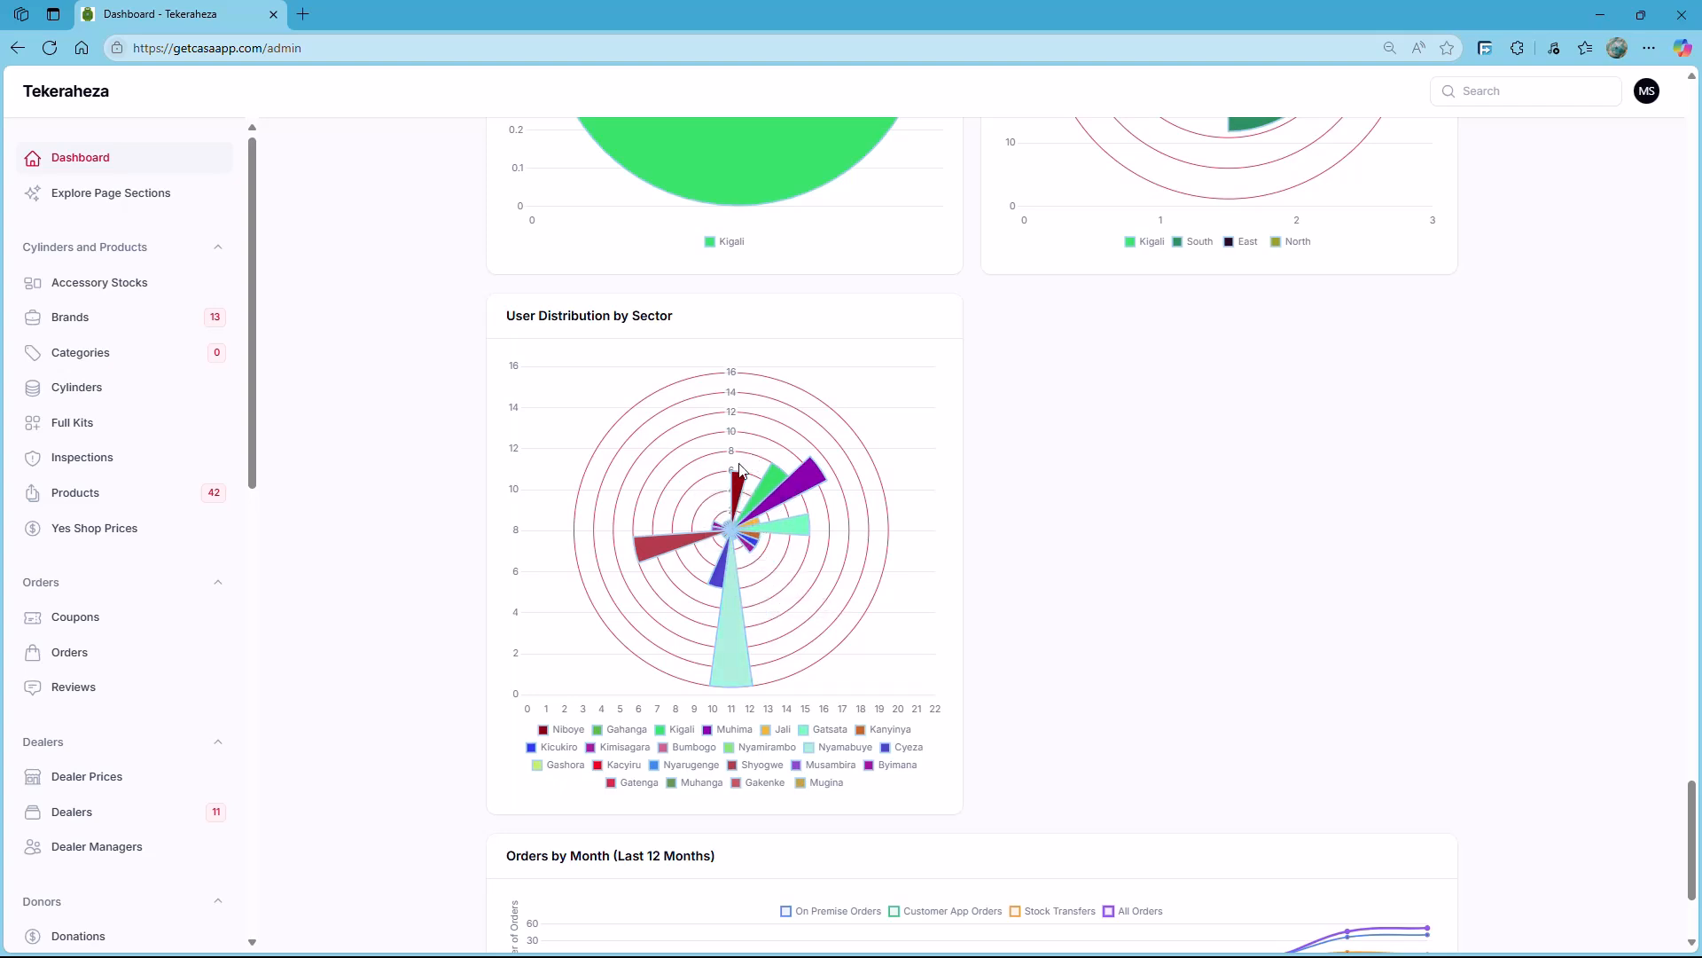
{"action": "mouse_move", "coordinate": [693, 545]}
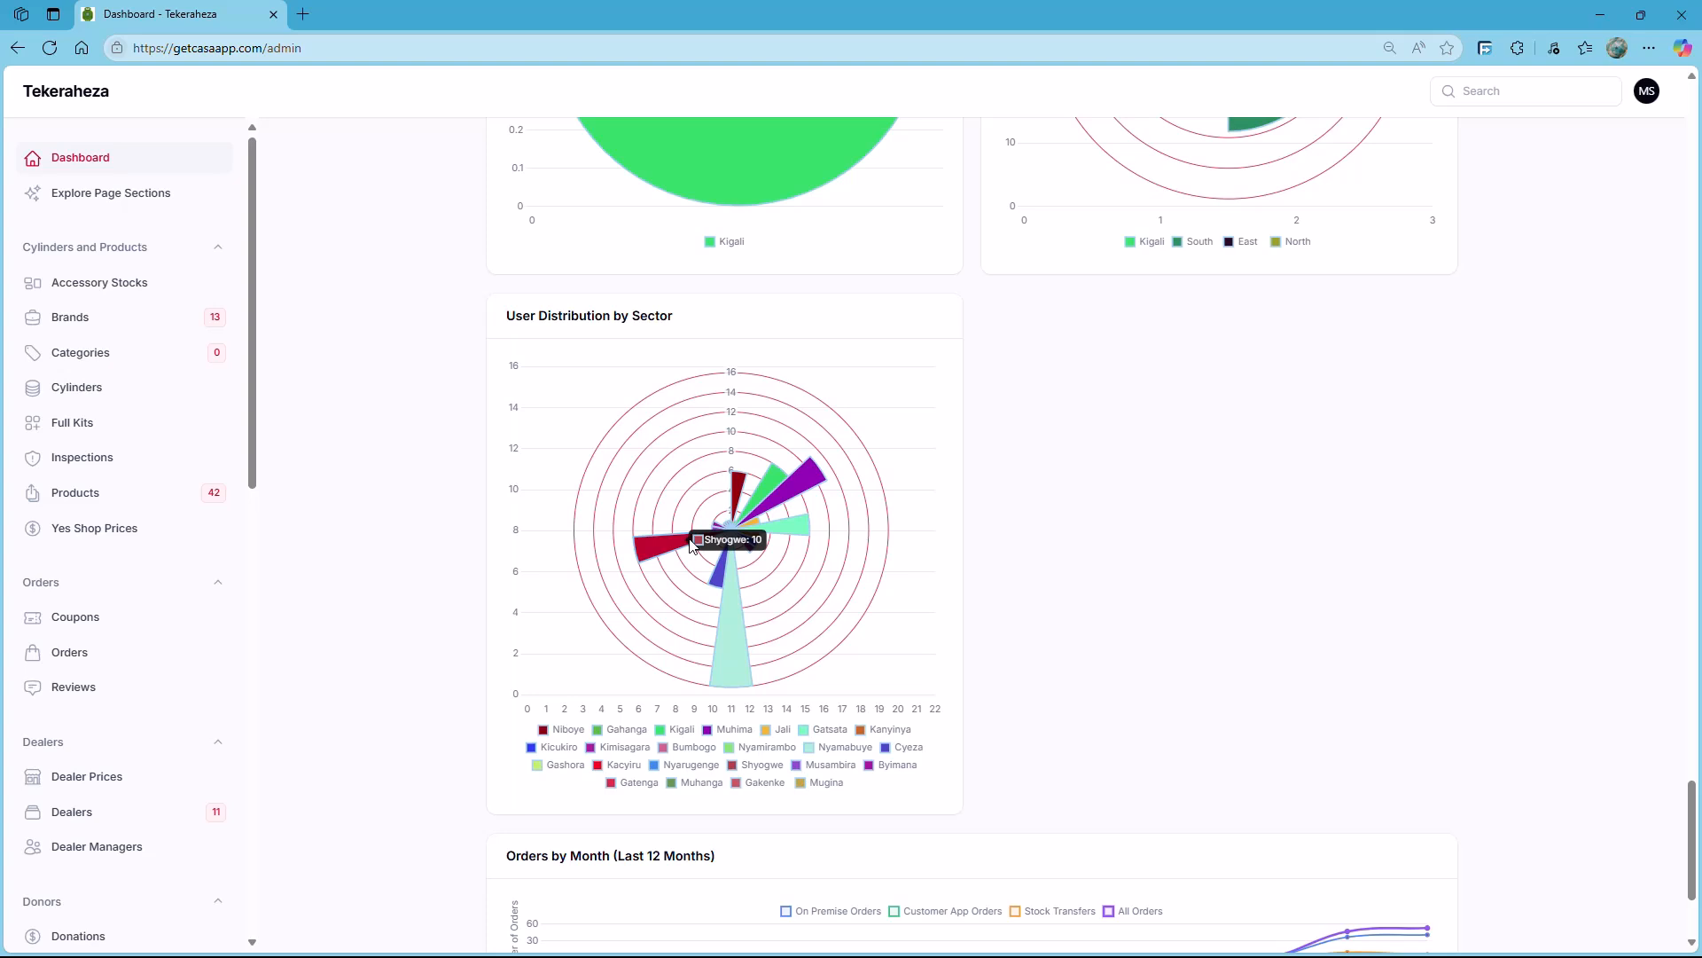
{"action": "mouse_move", "coordinate": [817, 481]}
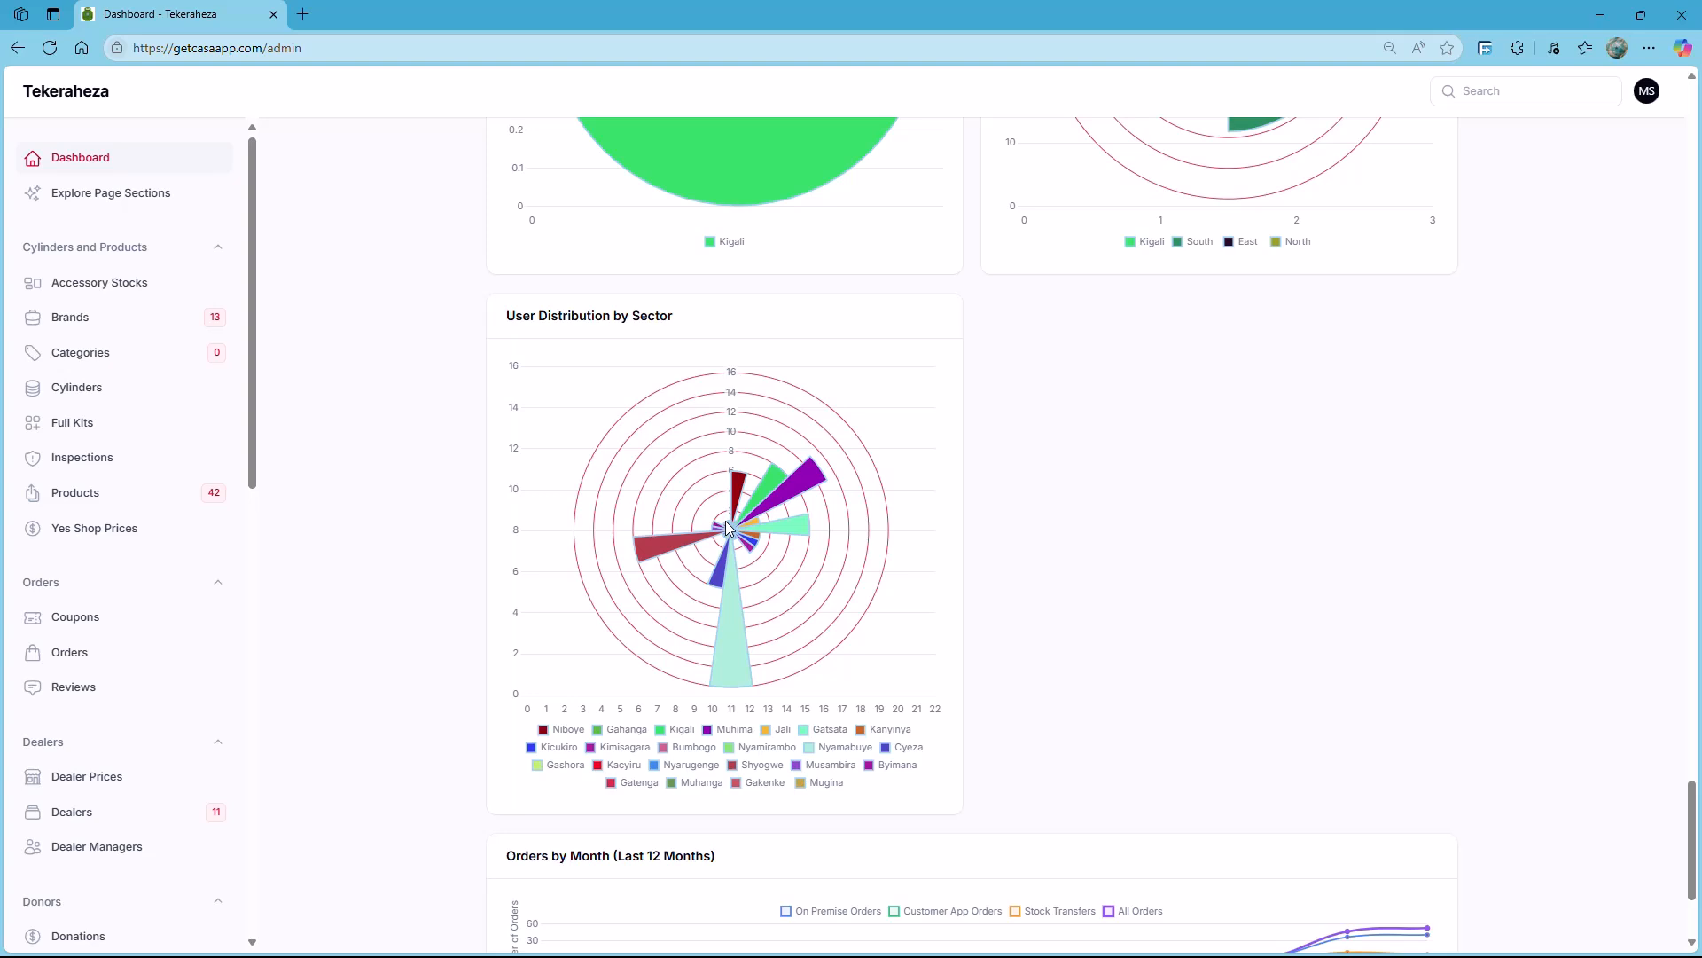
{"action": "scroll", "coordinate": [771, 673], "scroll_direction": "down", "scroll_amount": 3}
{"action": "scroll", "coordinate": [761, 494], "scroll_direction": "up", "scroll_amount": 3}
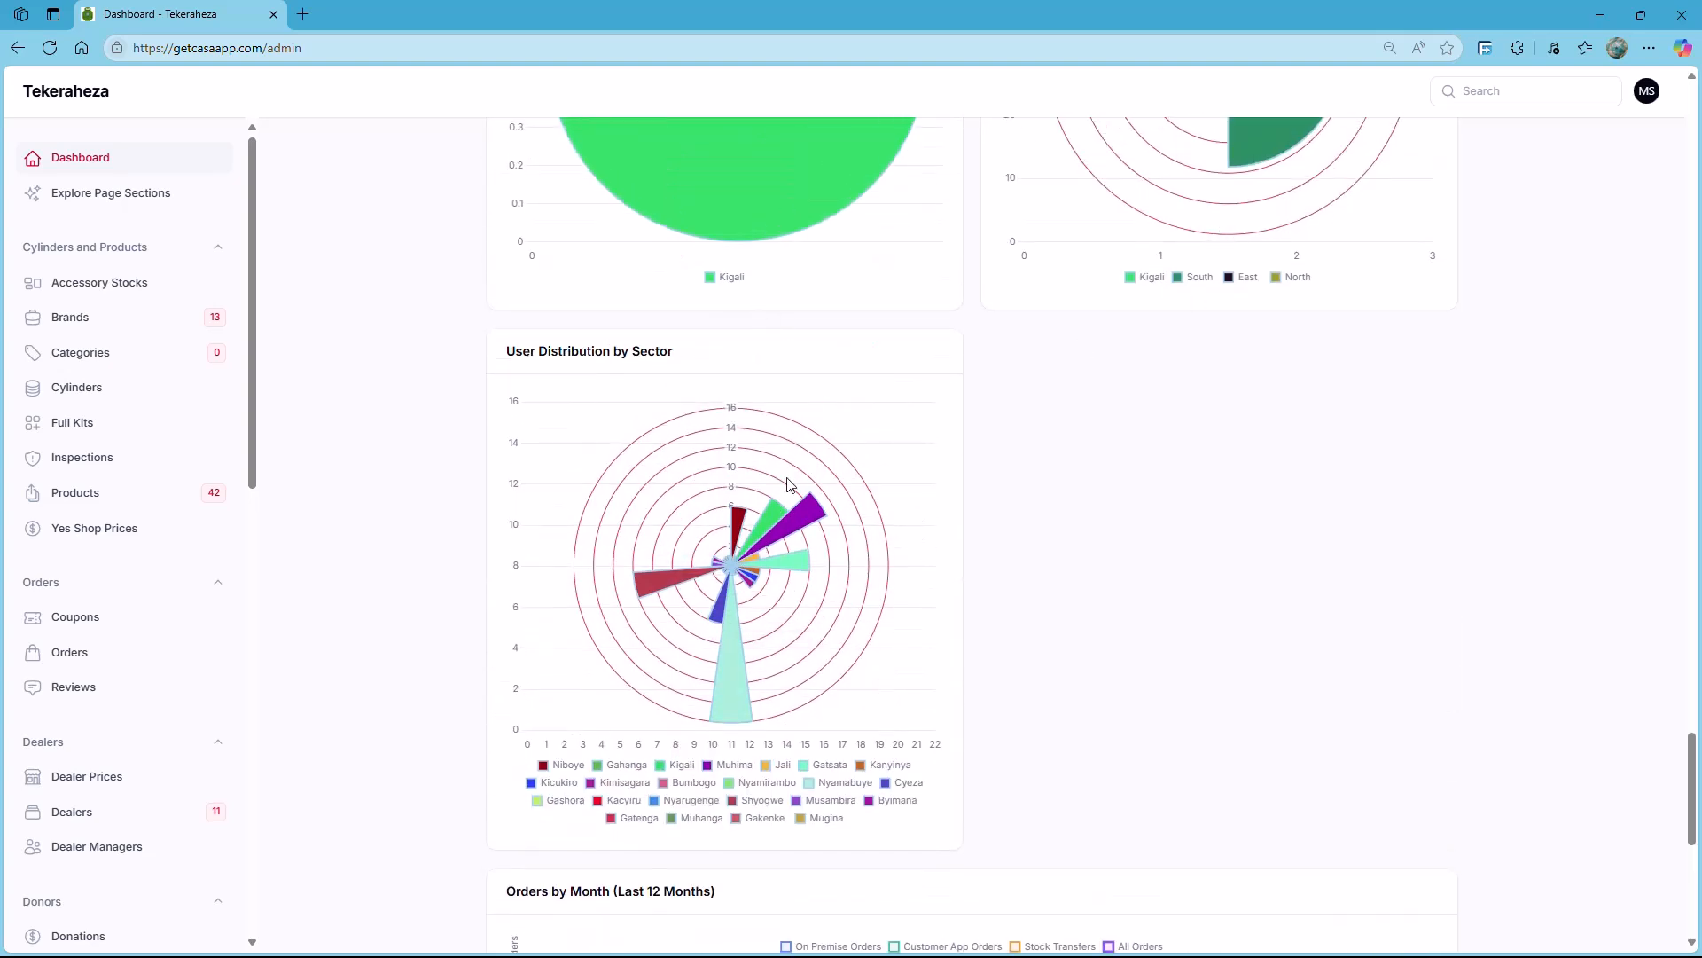
Step: Examine the Orders by Month (Last 12 Months) chart, checking the May 2025 and Jun 2025 data points
{"action": "scroll", "coordinate": [809, 480], "scroll_direction": "down", "scroll_amount": 6}
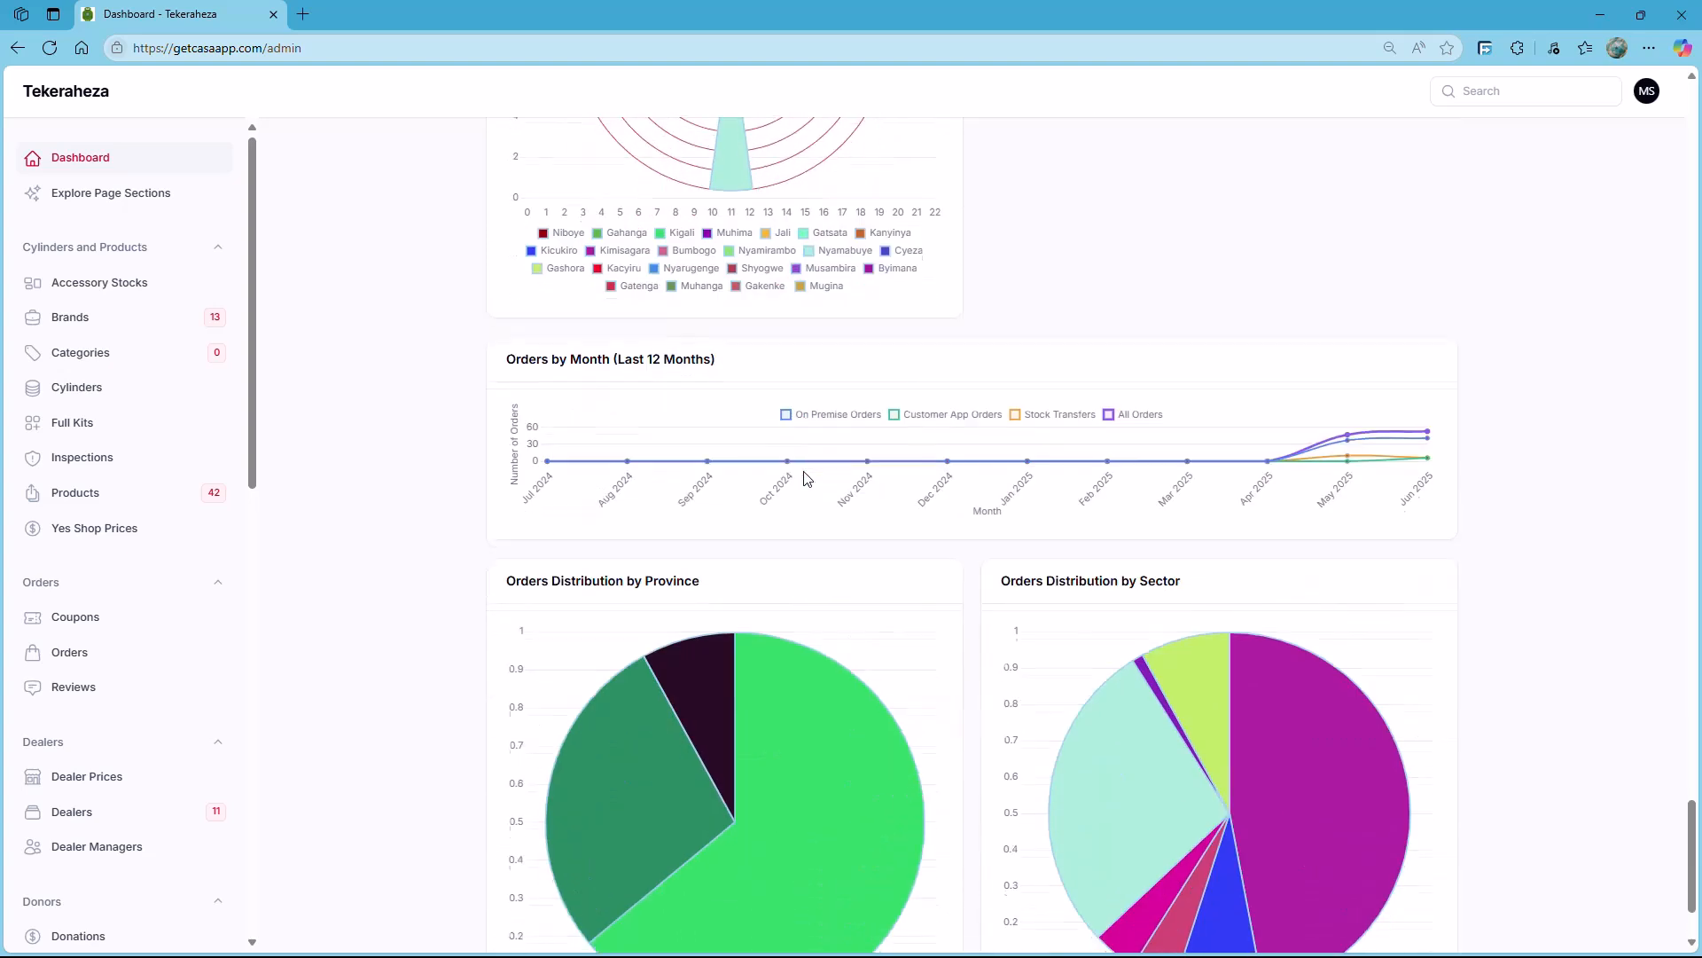
{"action": "scroll", "coordinate": [803, 477], "scroll_direction": "down", "scroll_amount": 2}
{"action": "scroll", "coordinate": [790, 456], "scroll_direction": "up", "scroll_amount": 1}
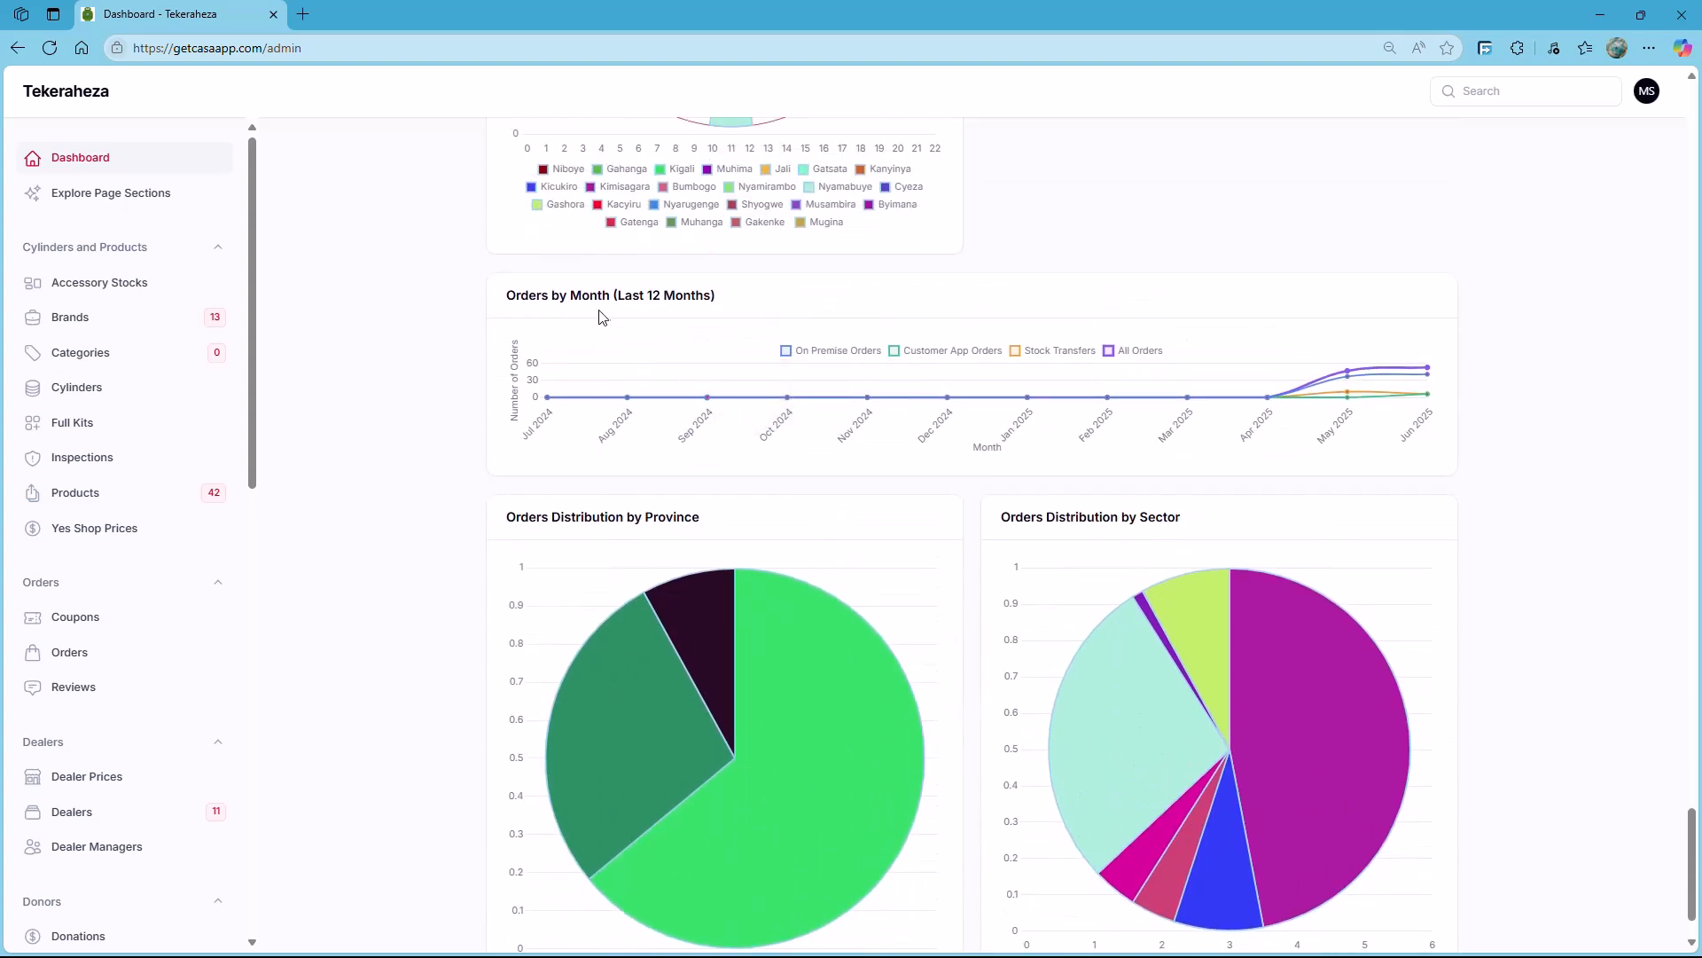
{"action": "mouse_move", "coordinate": [1330, 394]}
{"action": "mouse_move", "coordinate": [1275, 390]}
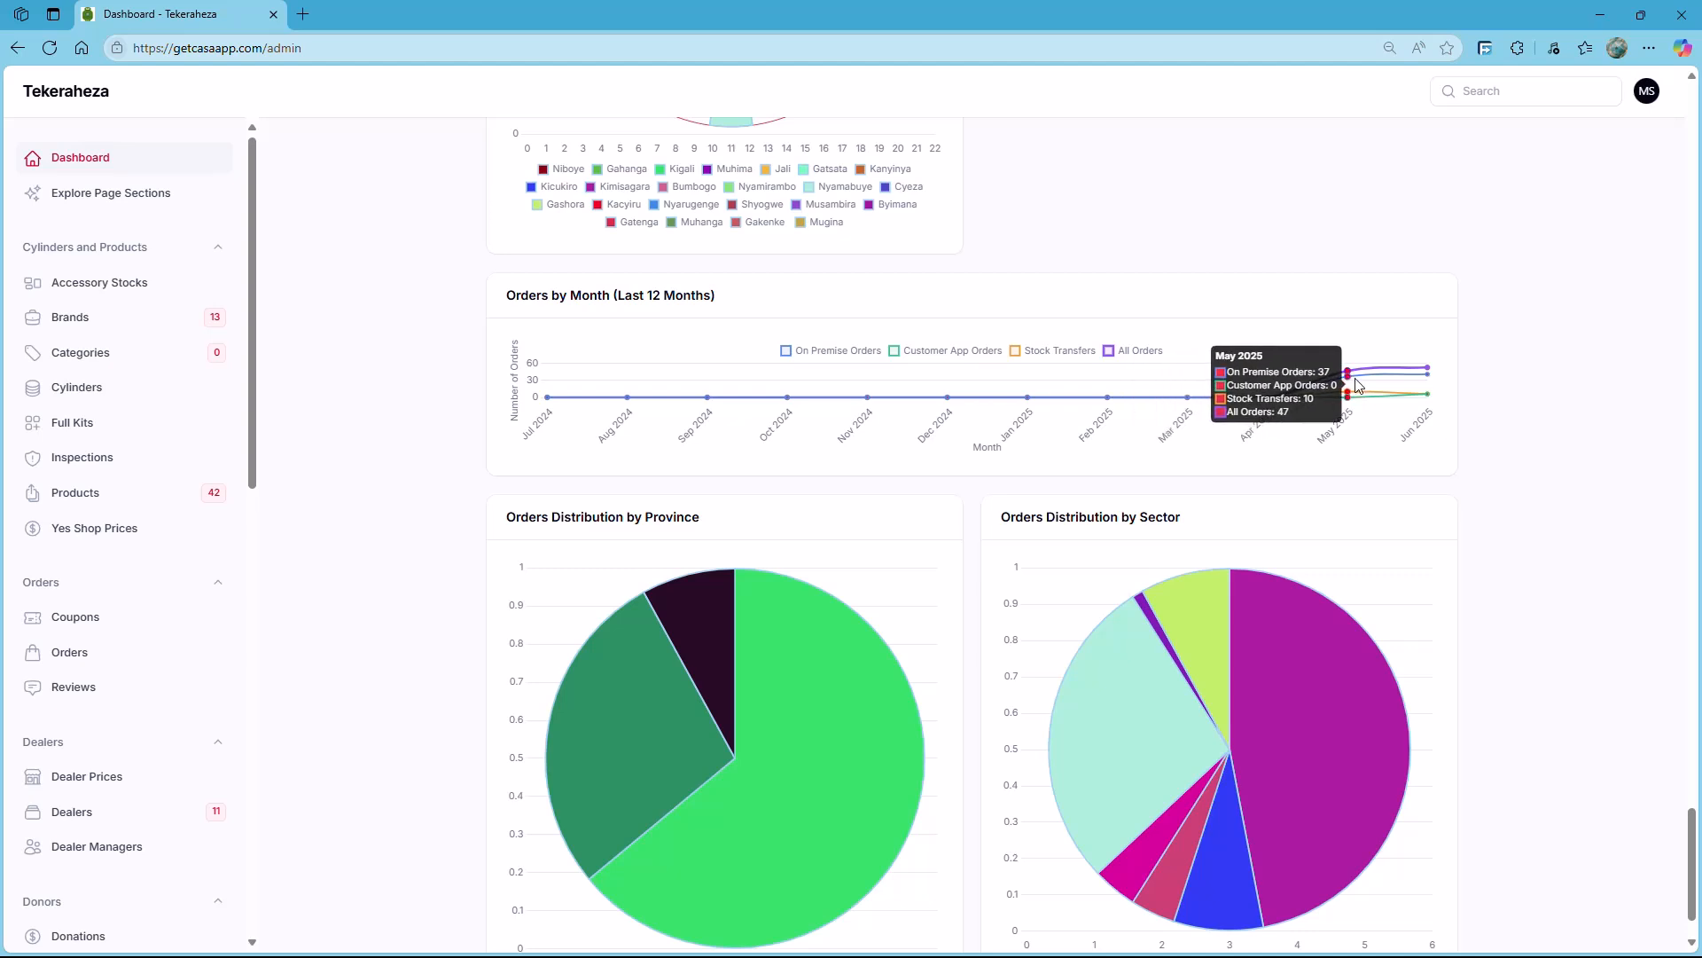
{"action": "mouse_move", "coordinate": [1429, 379]}
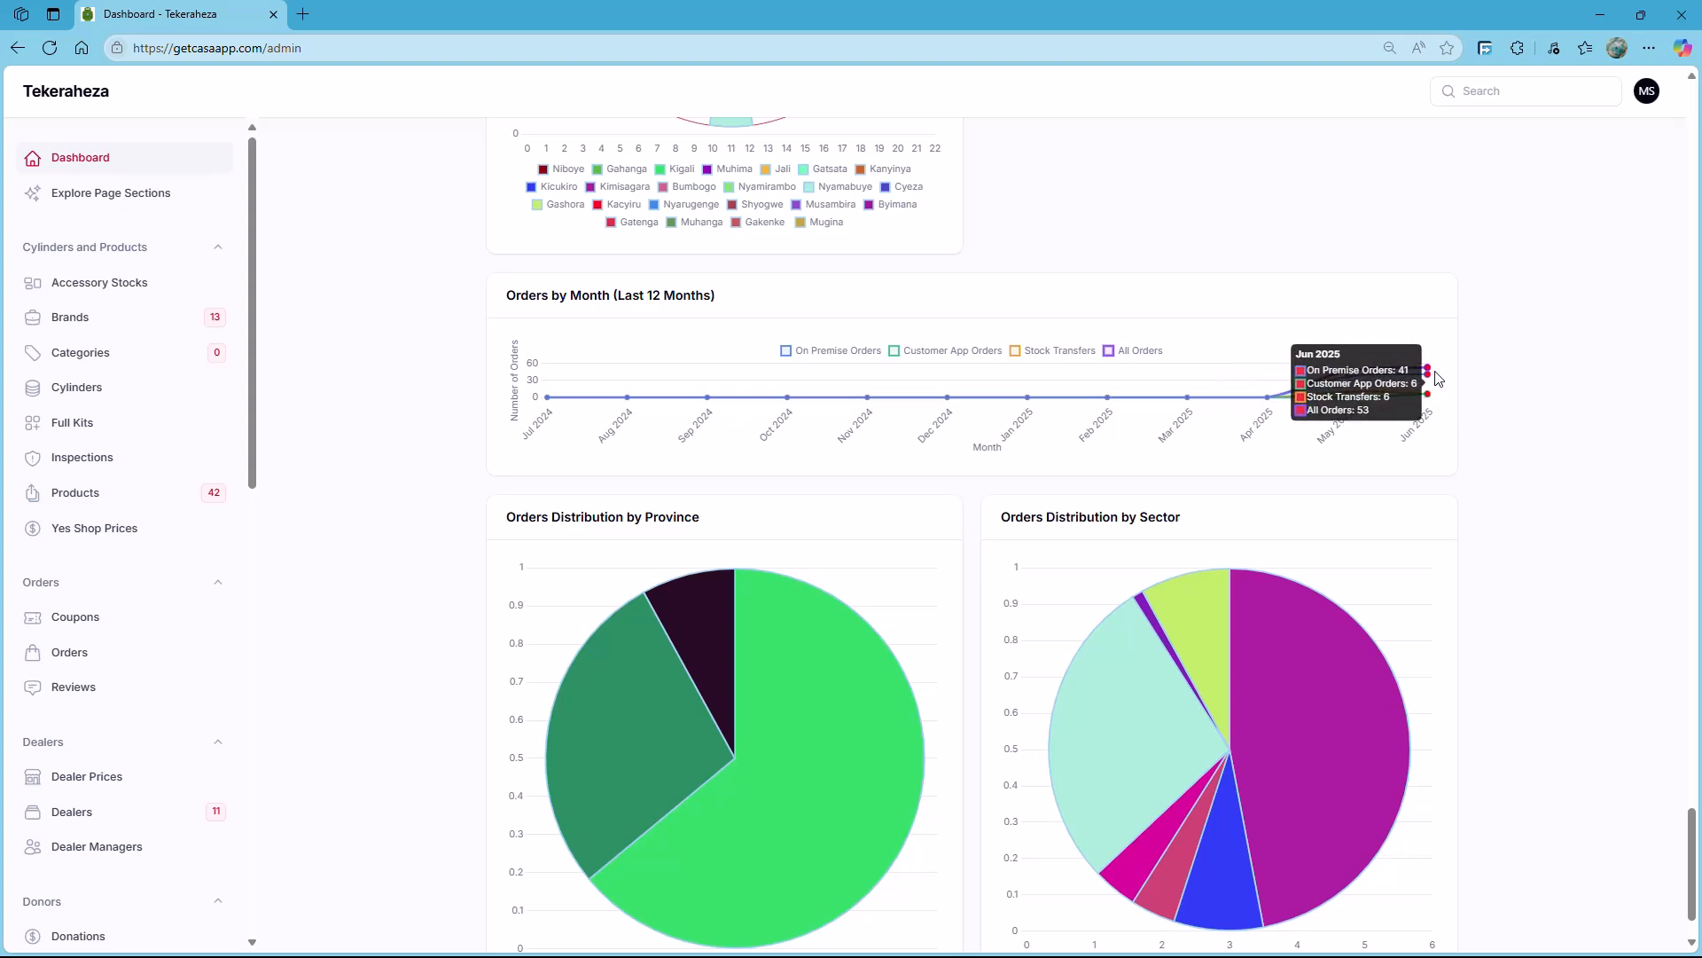
Step: Look over the Orders Distribution by Province and by Sector charts, checking the Kimisagara slice
{"action": "scroll", "coordinate": [840, 478], "scroll_direction": "down", "scroll_amount": 1}
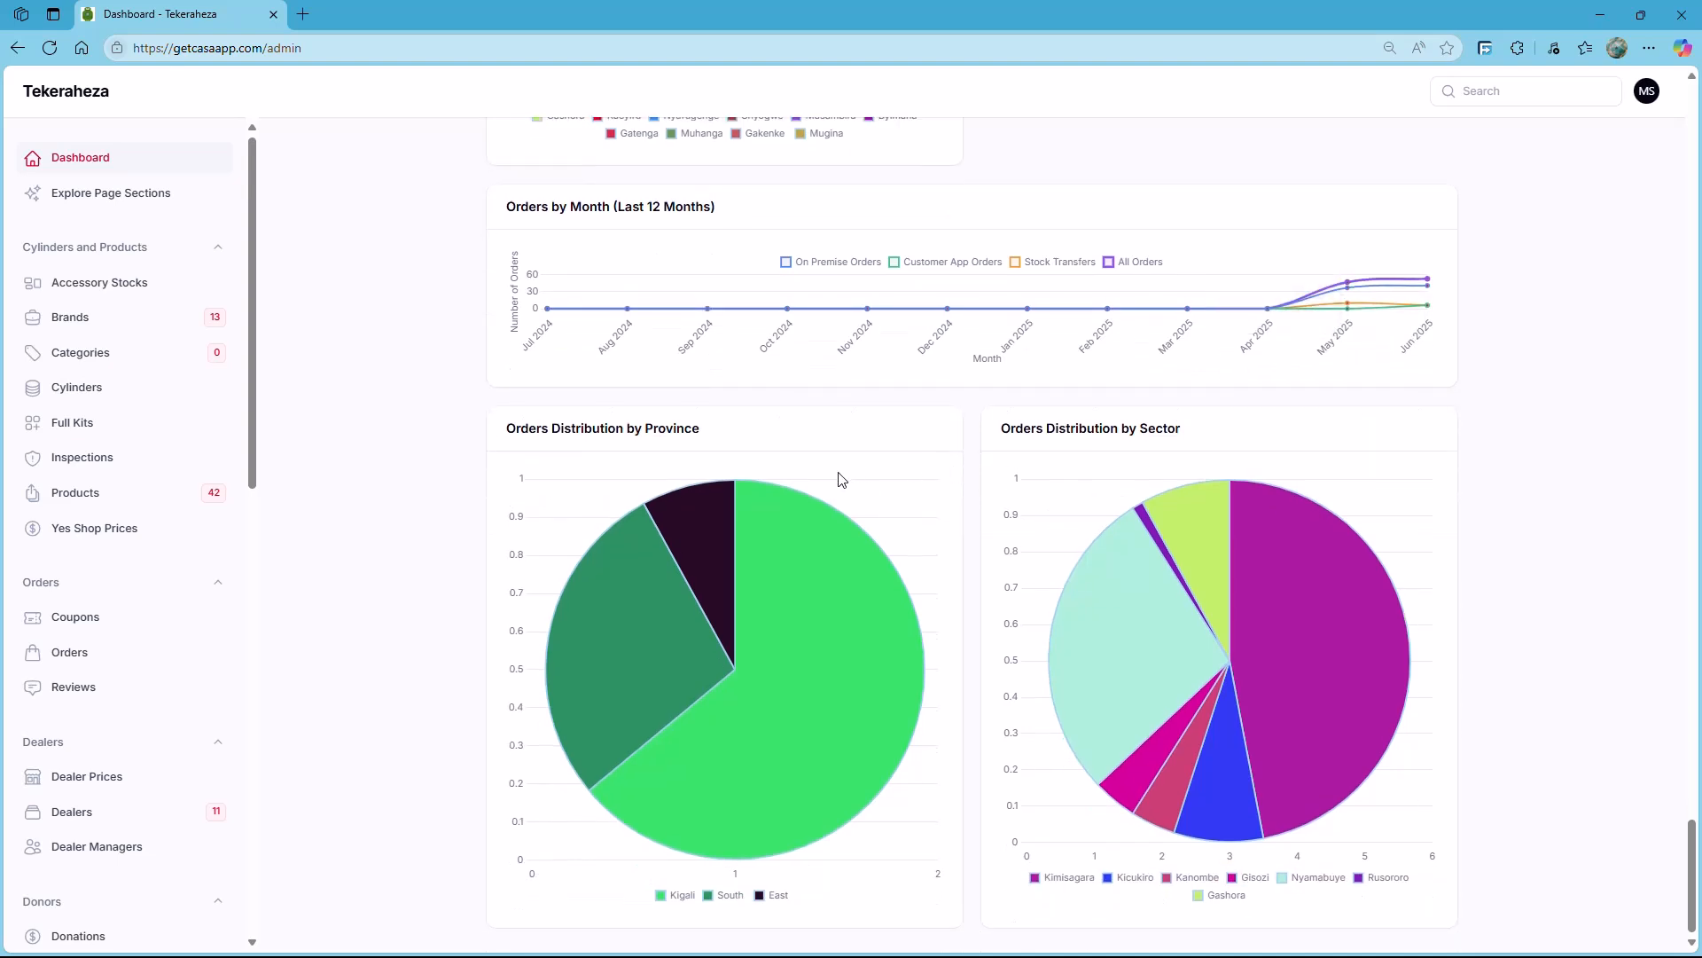
{"action": "mouse_move", "coordinate": [1279, 498]}
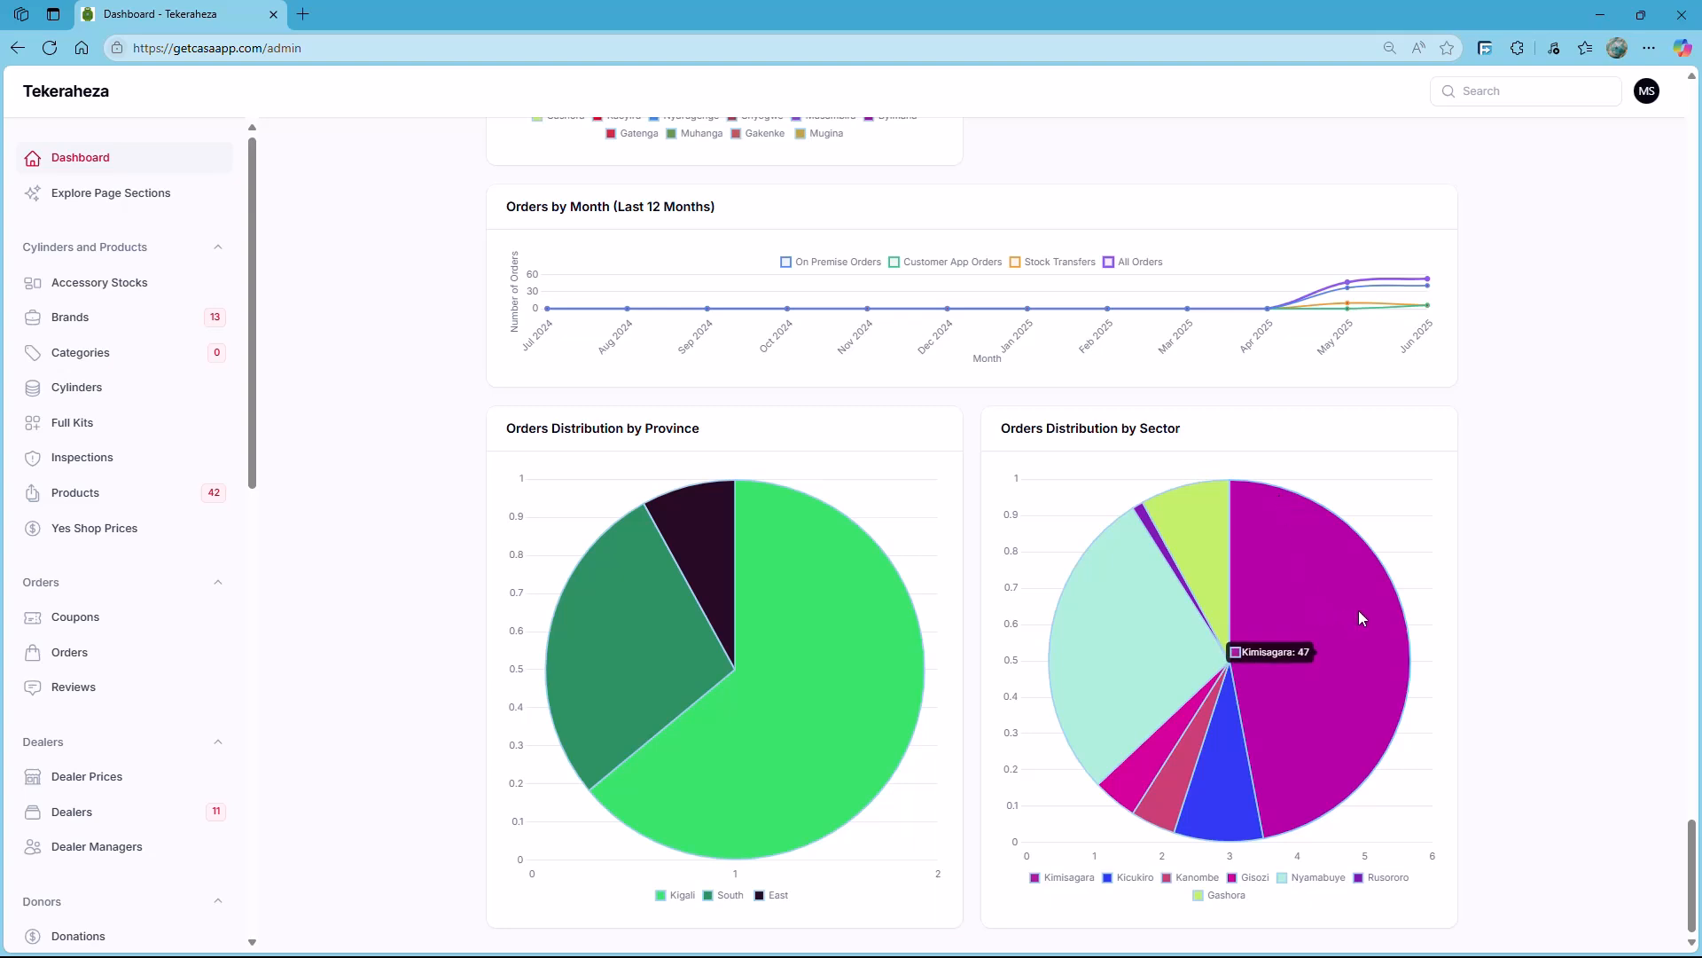
{"action": "mouse_move", "coordinate": [1129, 612]}
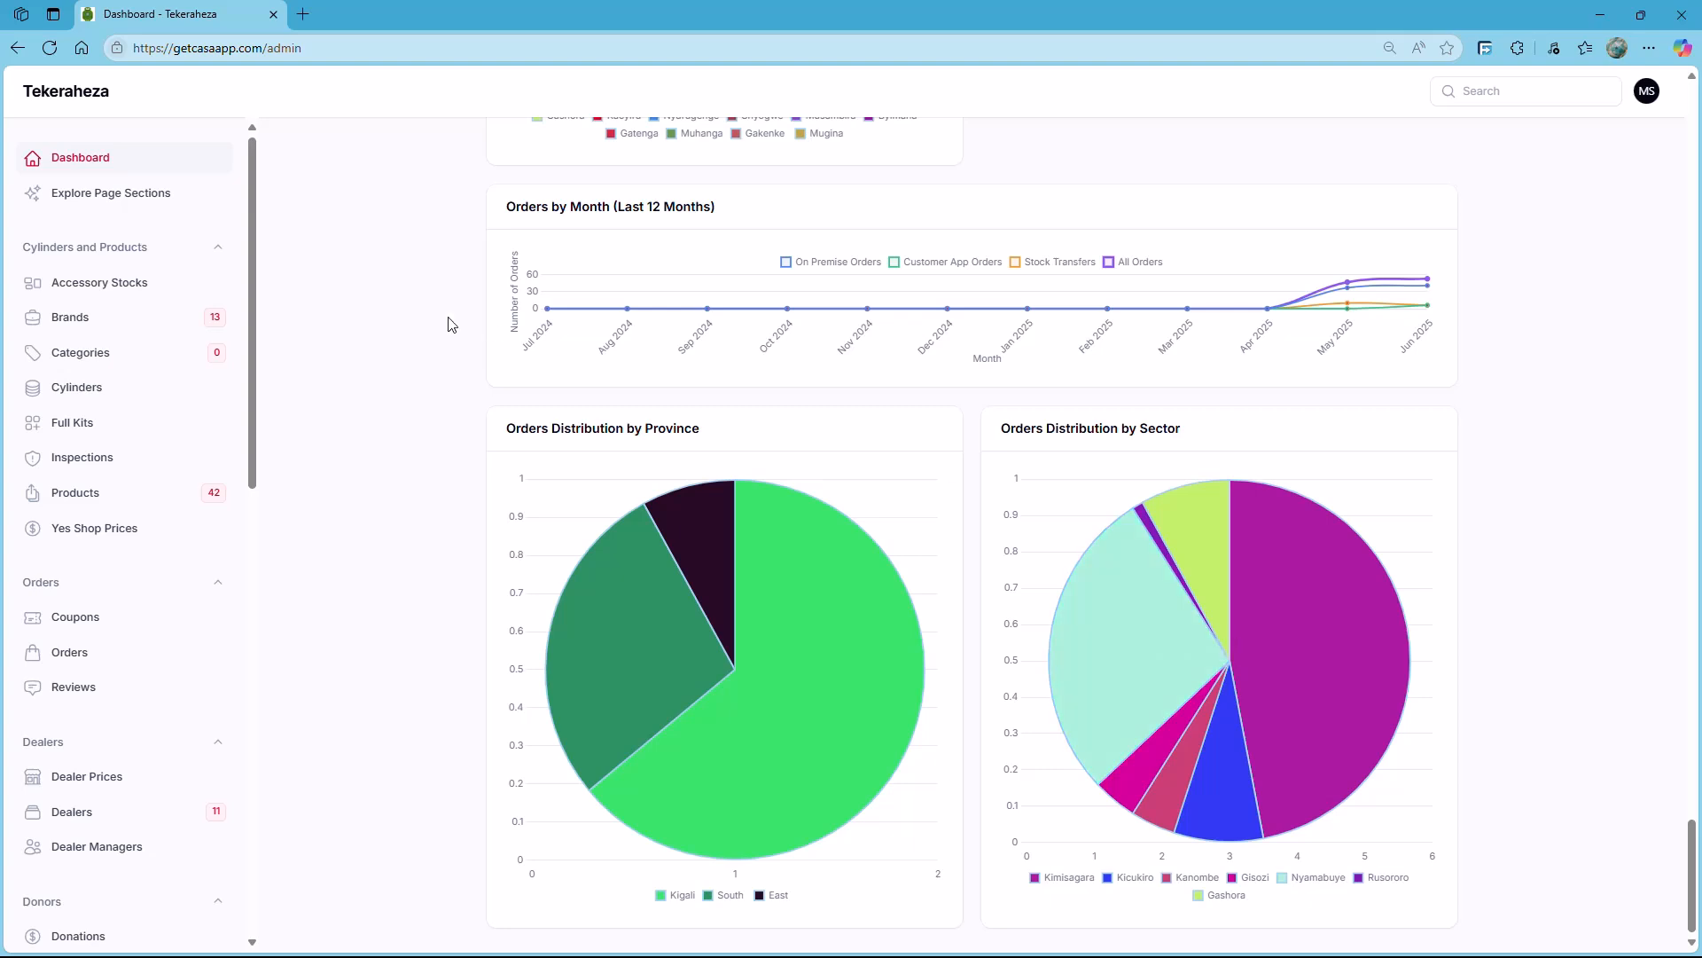
Step: Leave the dashboard charts and open the Accessory Stocks list under Cylinders and Products
{"action": "scroll", "coordinate": [450, 321], "scroll_direction": "up", "scroll_amount": 10}
{"action": "scroll", "coordinate": [450, 321], "scroll_direction": "up", "scroll_amount": 7}
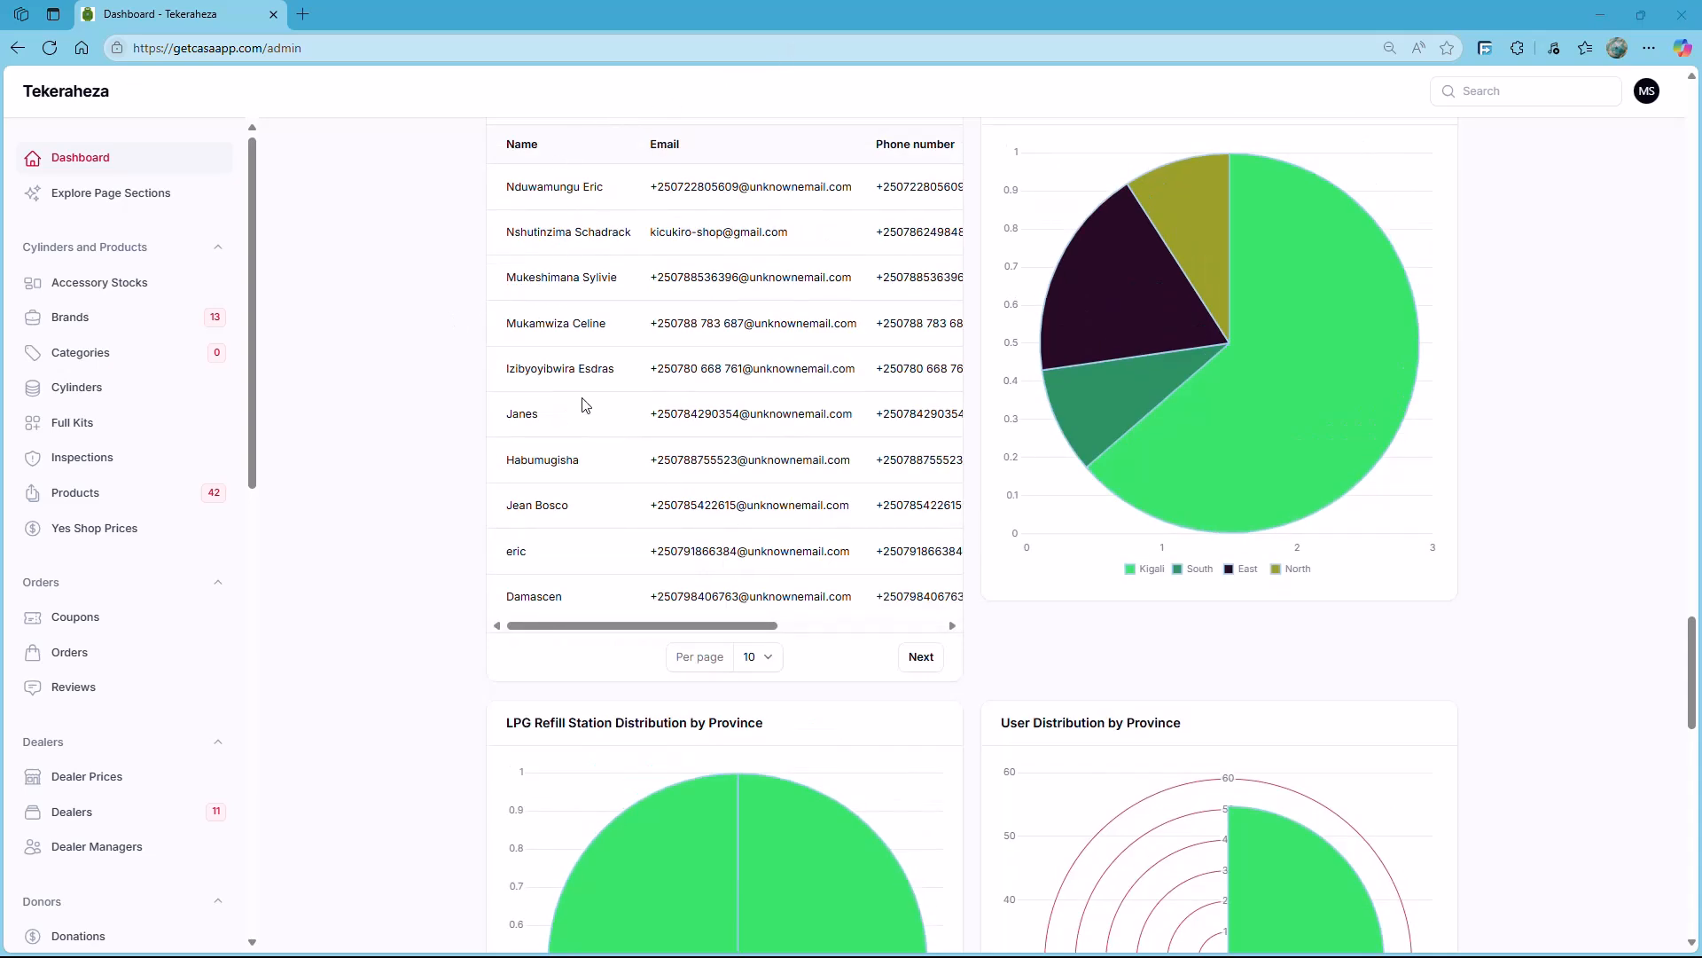
{"action": "scroll", "coordinate": [532, 399], "scroll_direction": "up", "scroll_amount": 1}
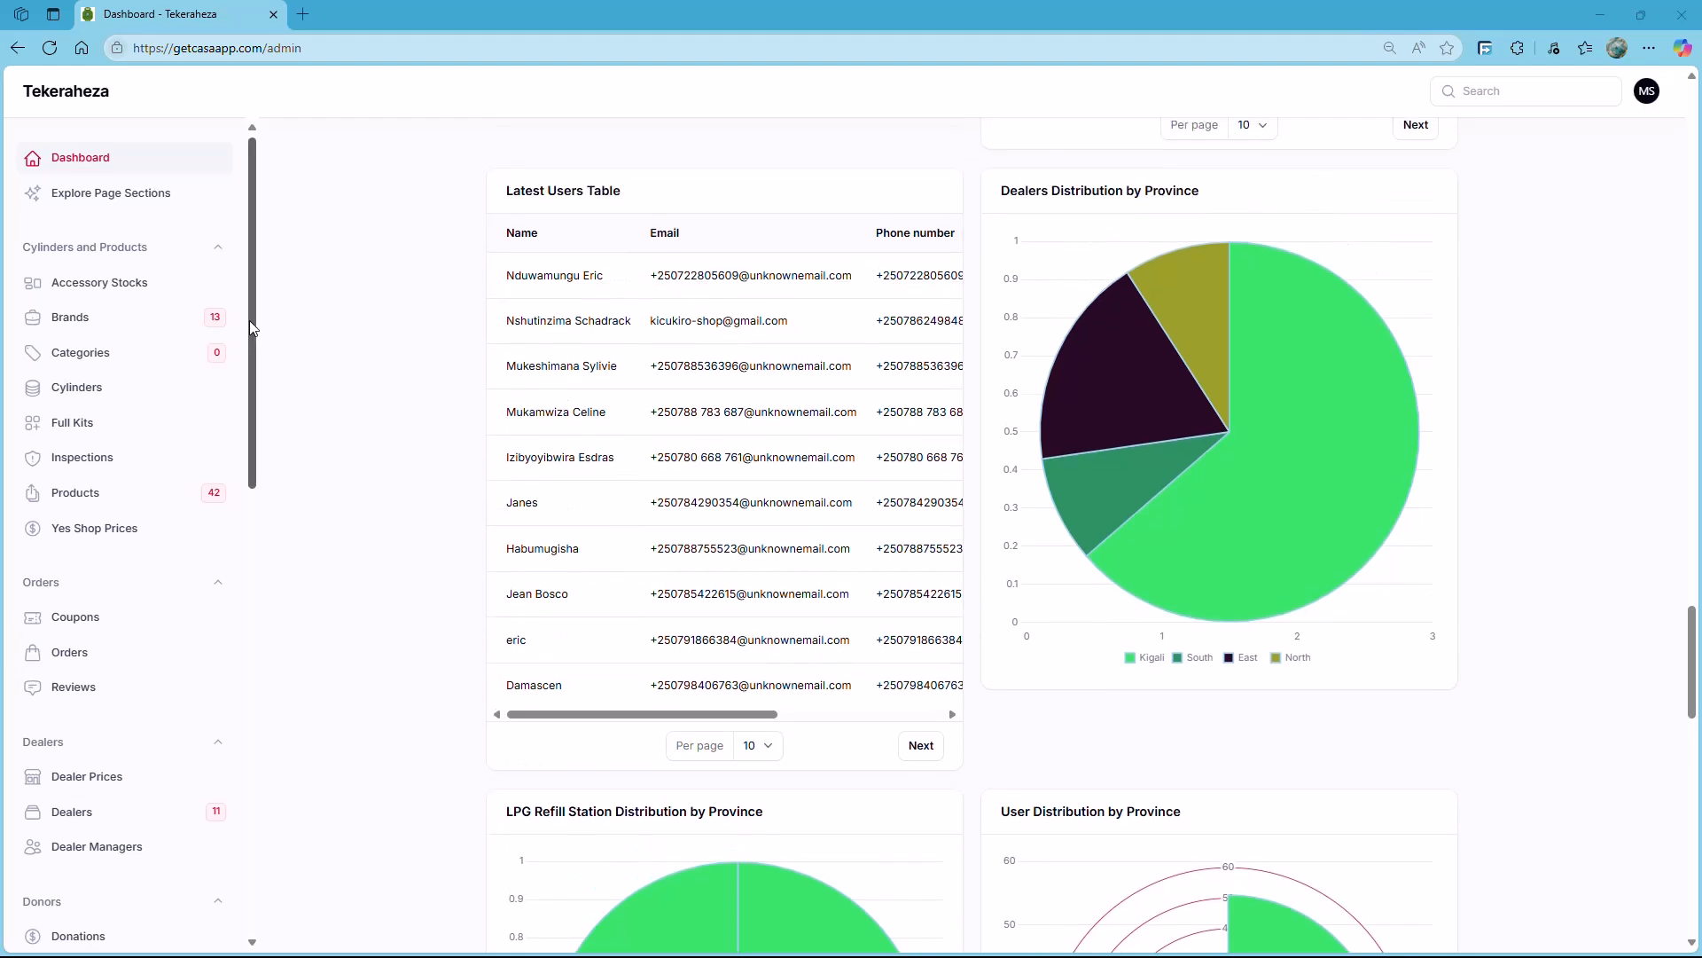
{"action": "scroll", "coordinate": [398, 417], "scroll_direction": "up", "scroll_amount": 4}
{"action": "scroll", "coordinate": [382, 355], "scroll_direction": "up", "scroll_amount": 10}
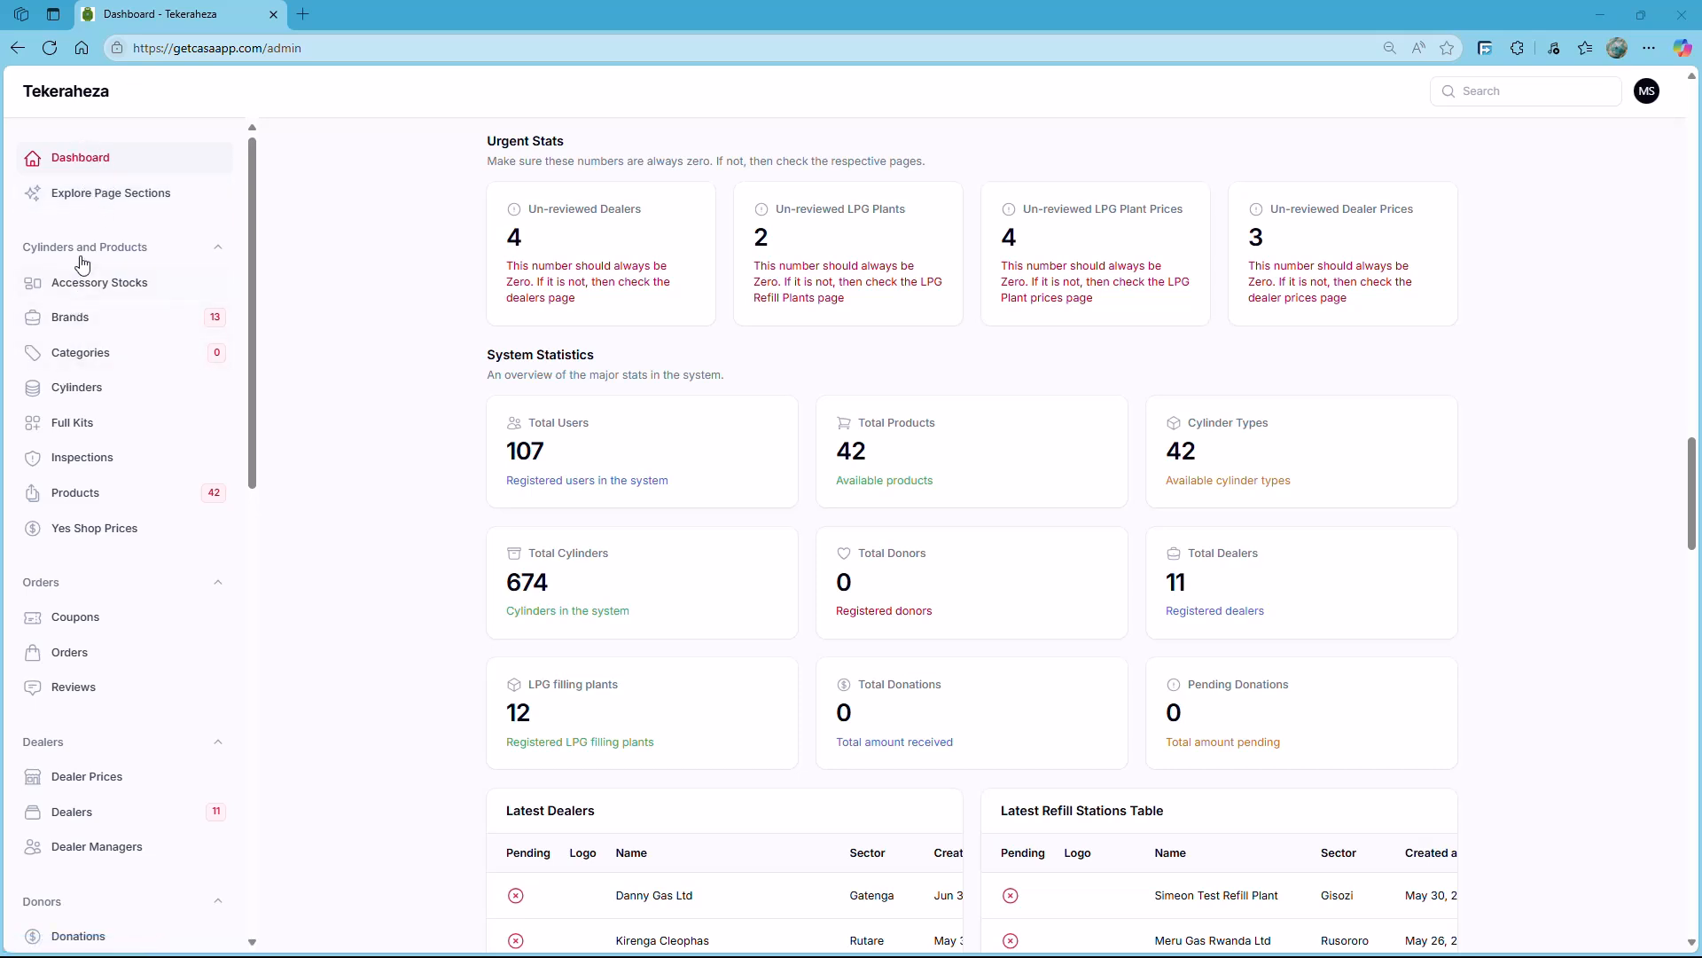
{"action": "left_click", "coordinate": [102, 295]}
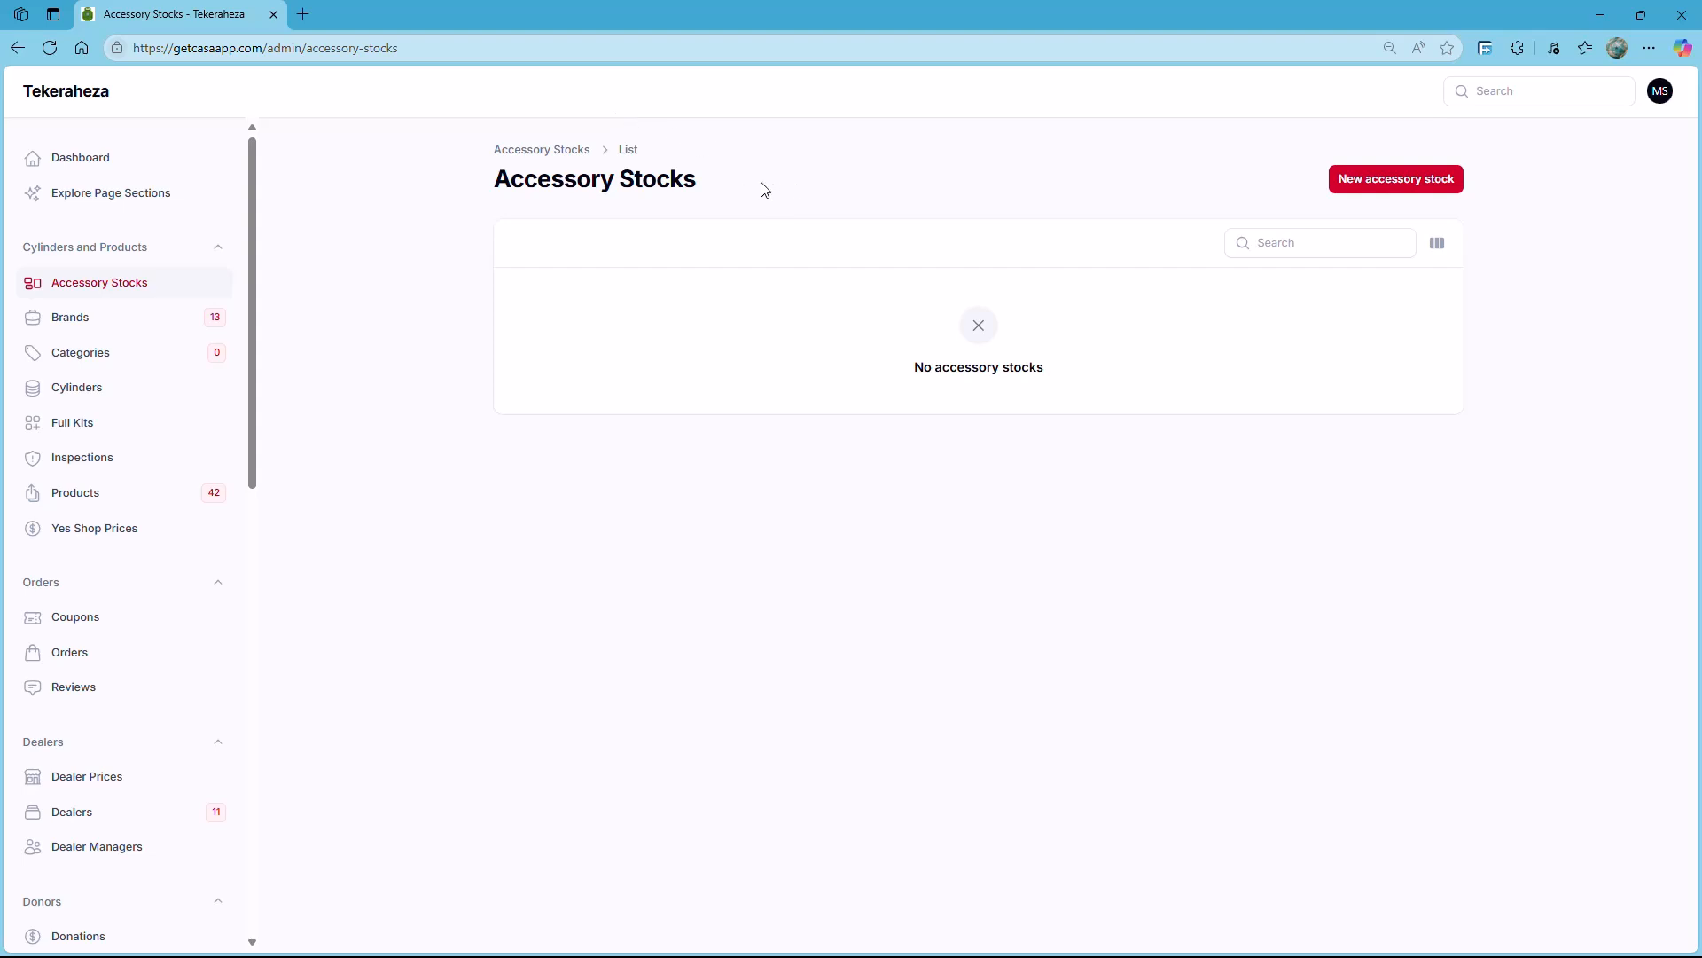
Step: Open the Brands list and set it to show 25 entries per page
{"action": "left_click", "coordinate": [104, 331]}
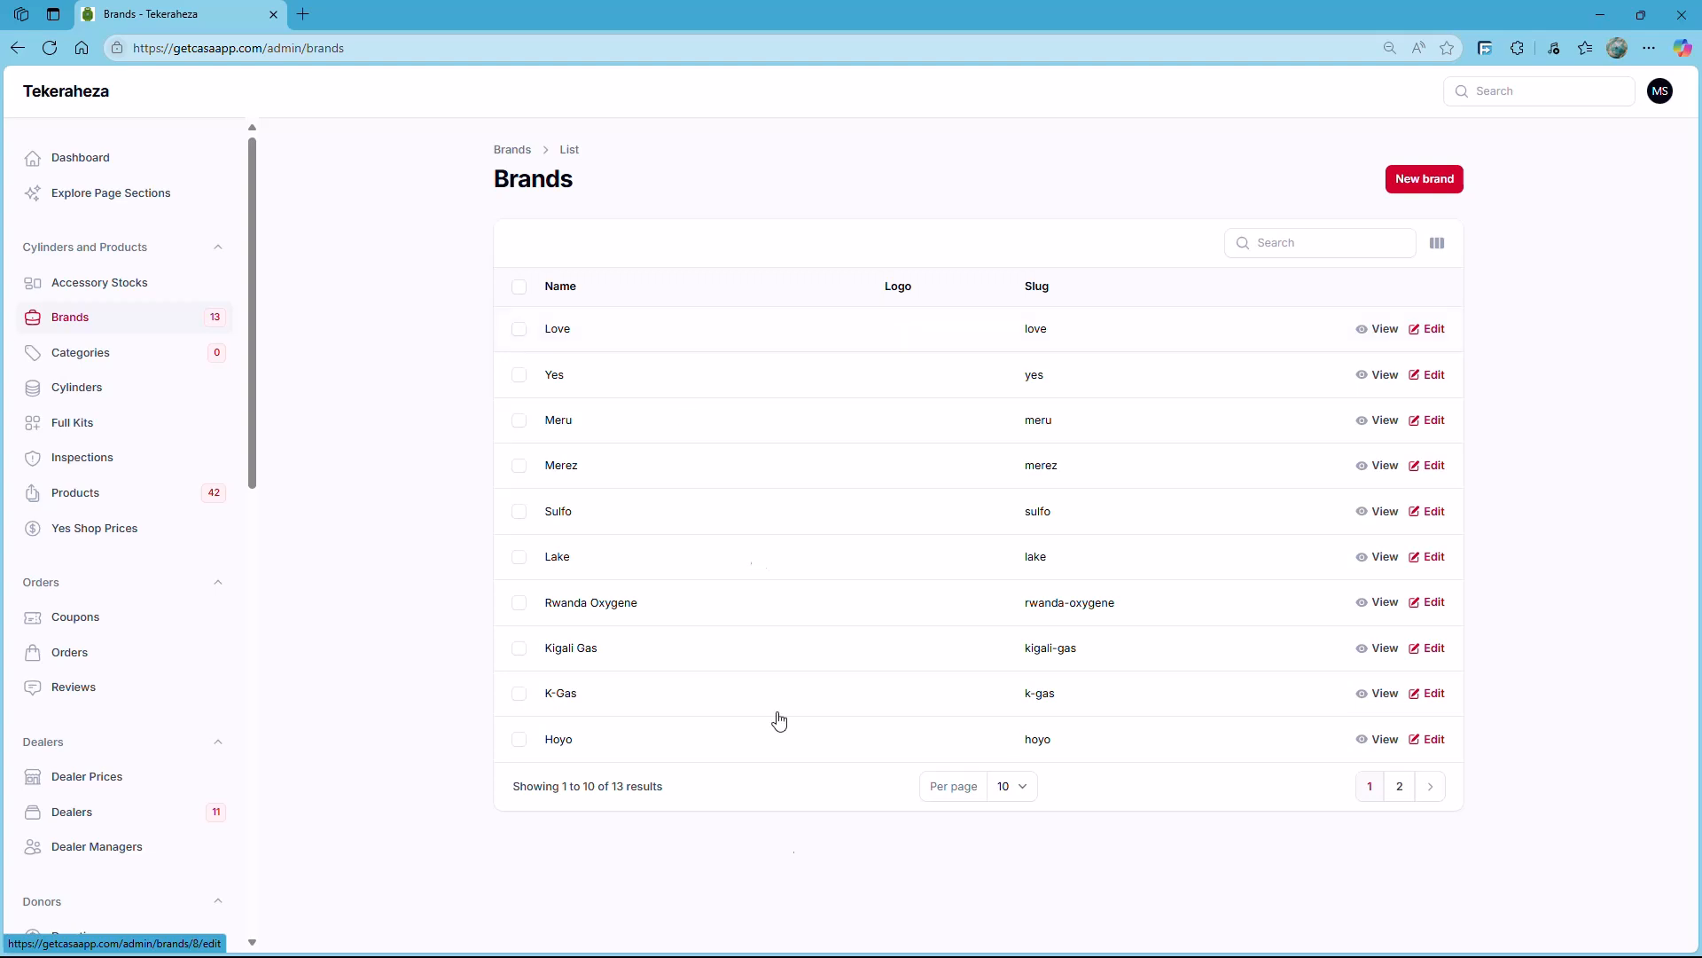
{"action": "left_click", "coordinate": [1011, 789]}
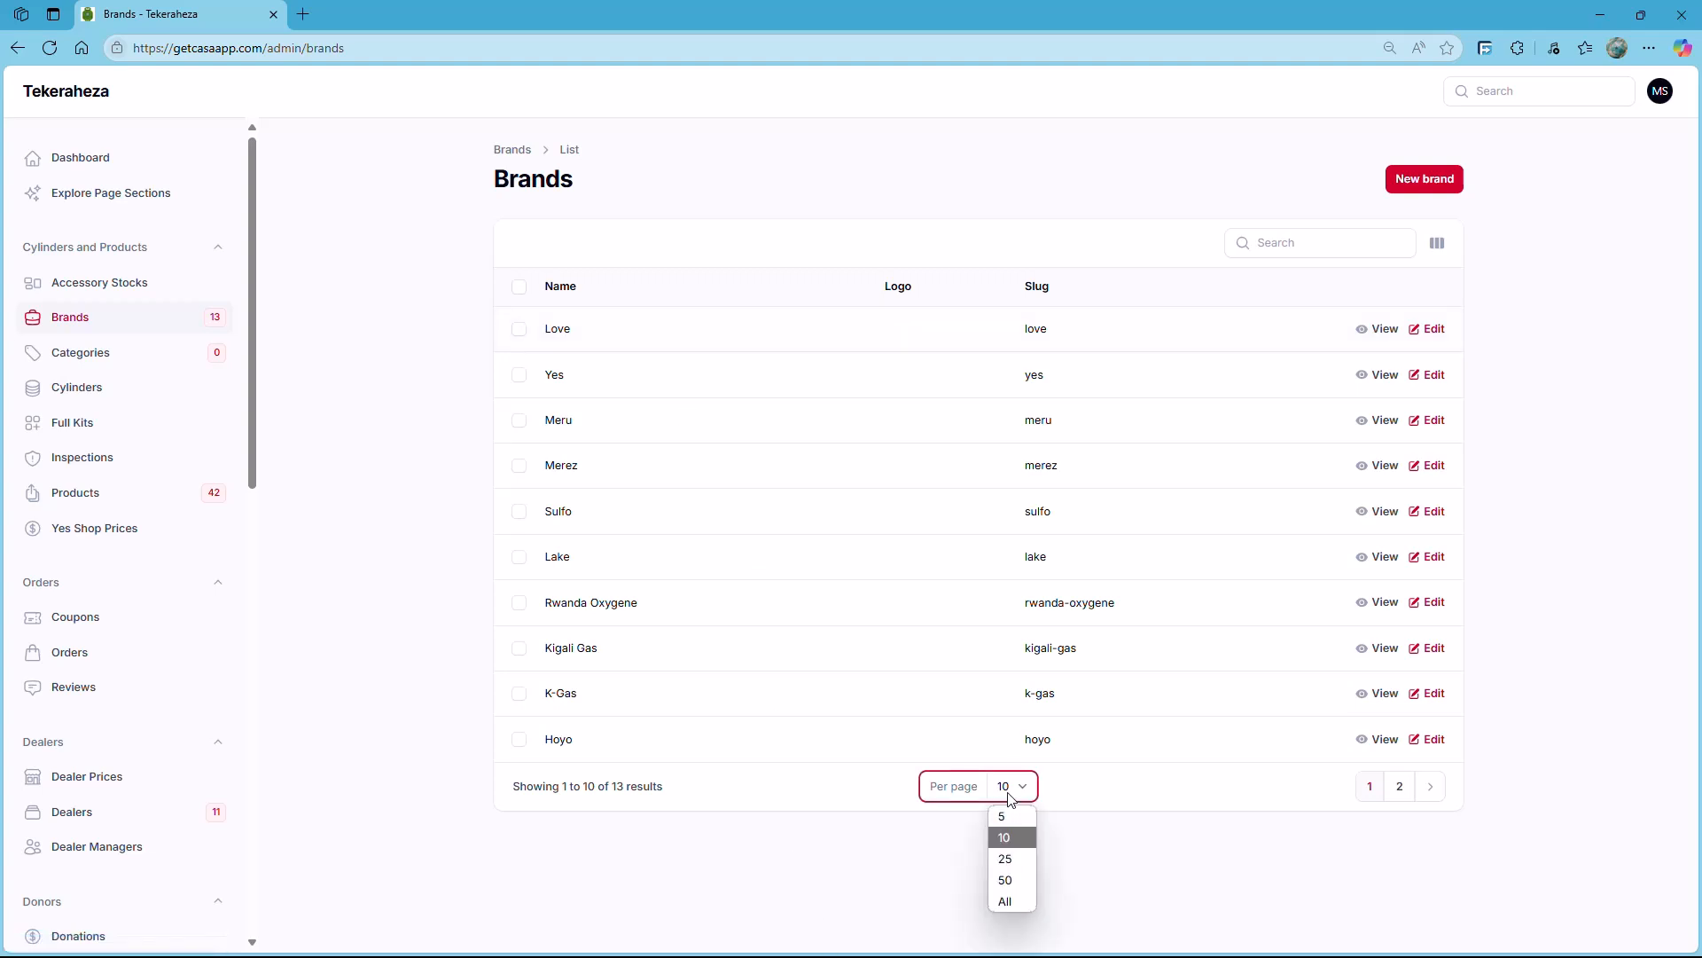
{"action": "left_click", "coordinate": [1004, 859]}
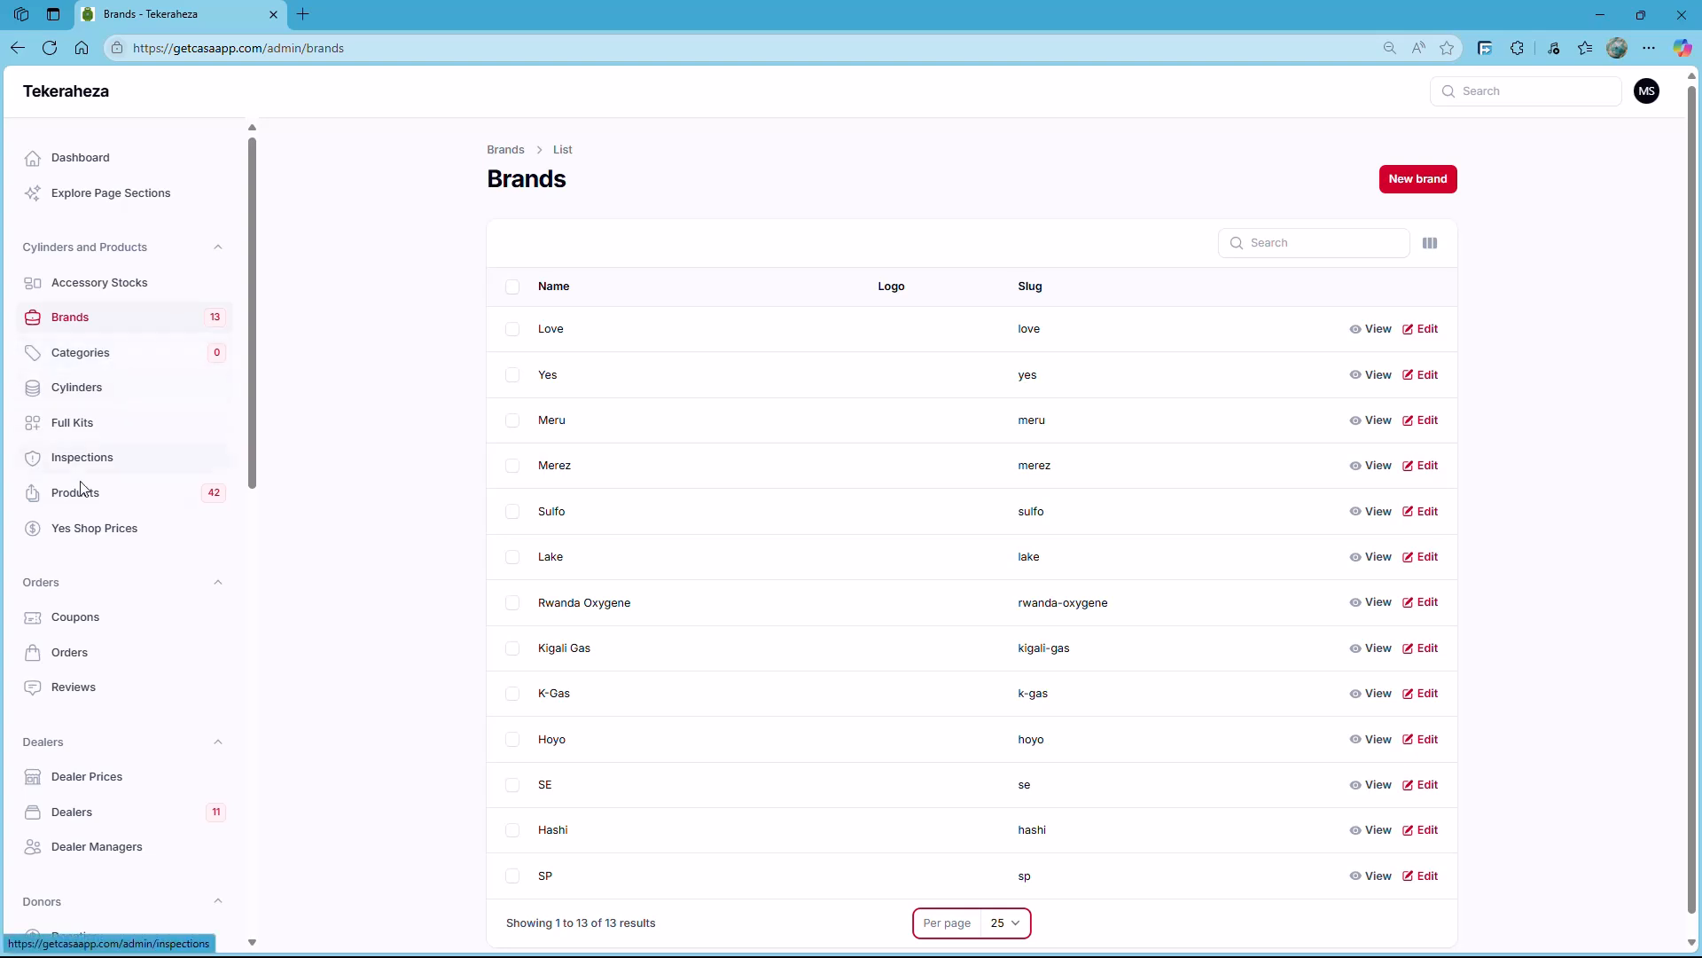
Step: Open a blank new product form from the Products list and review its brand options, basic details and cylinder fields
{"action": "left_click", "coordinate": [102, 500]}
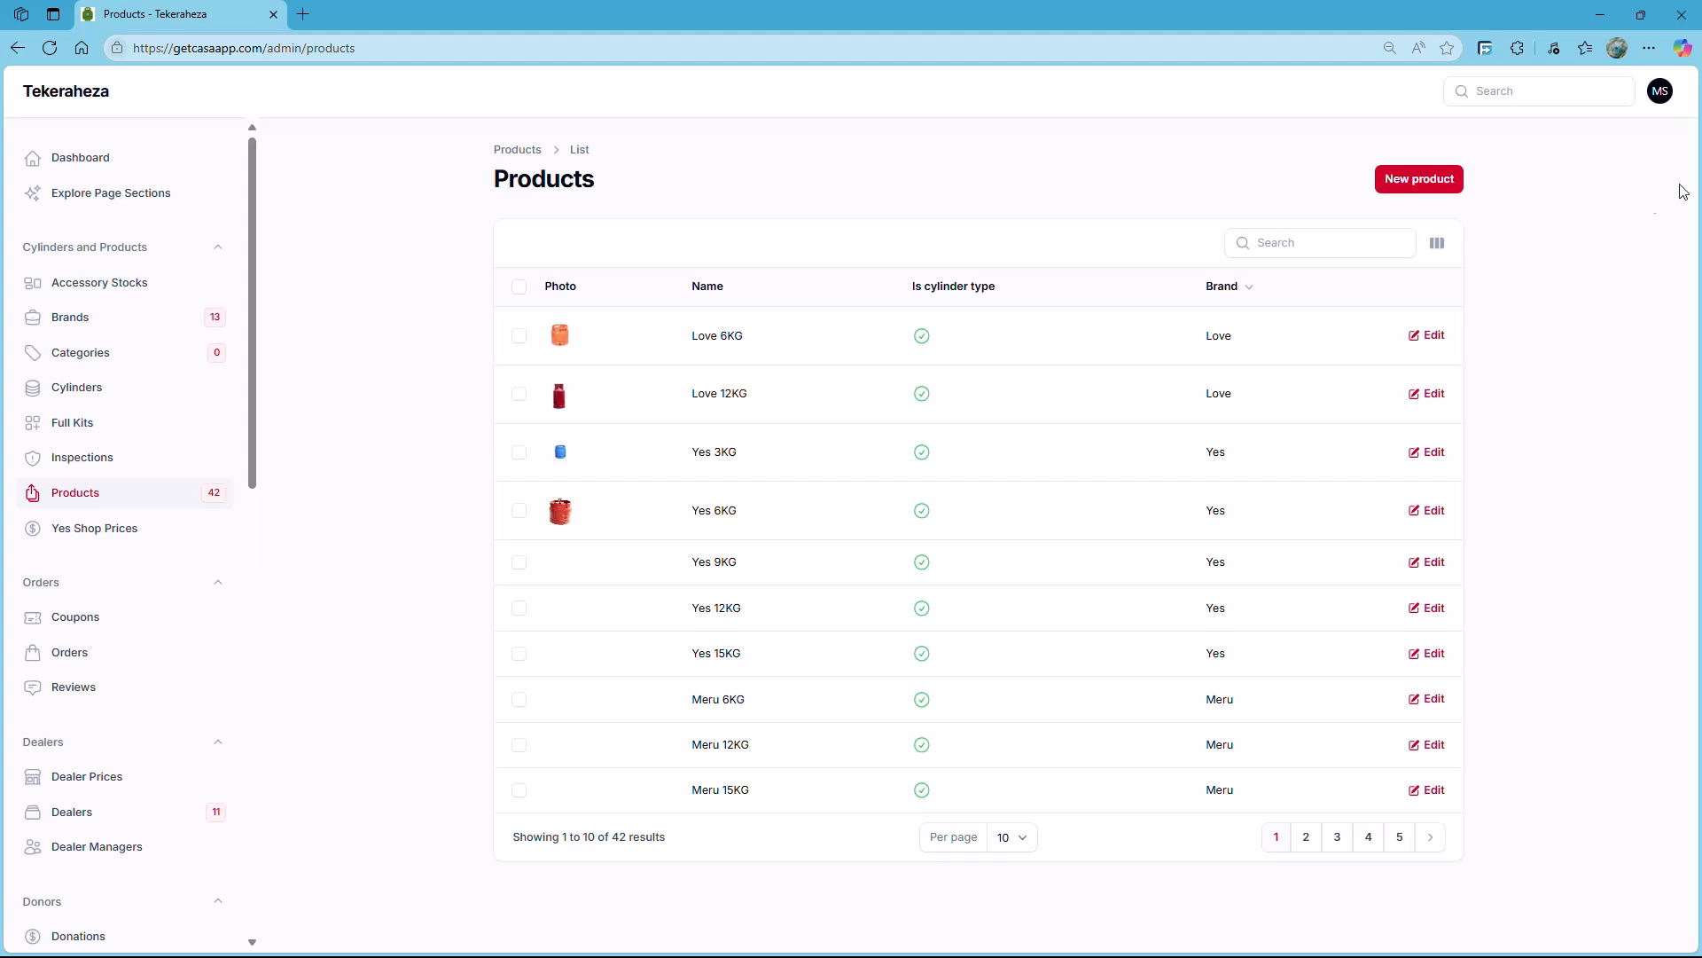
{"action": "left_click", "coordinate": [1423, 186]}
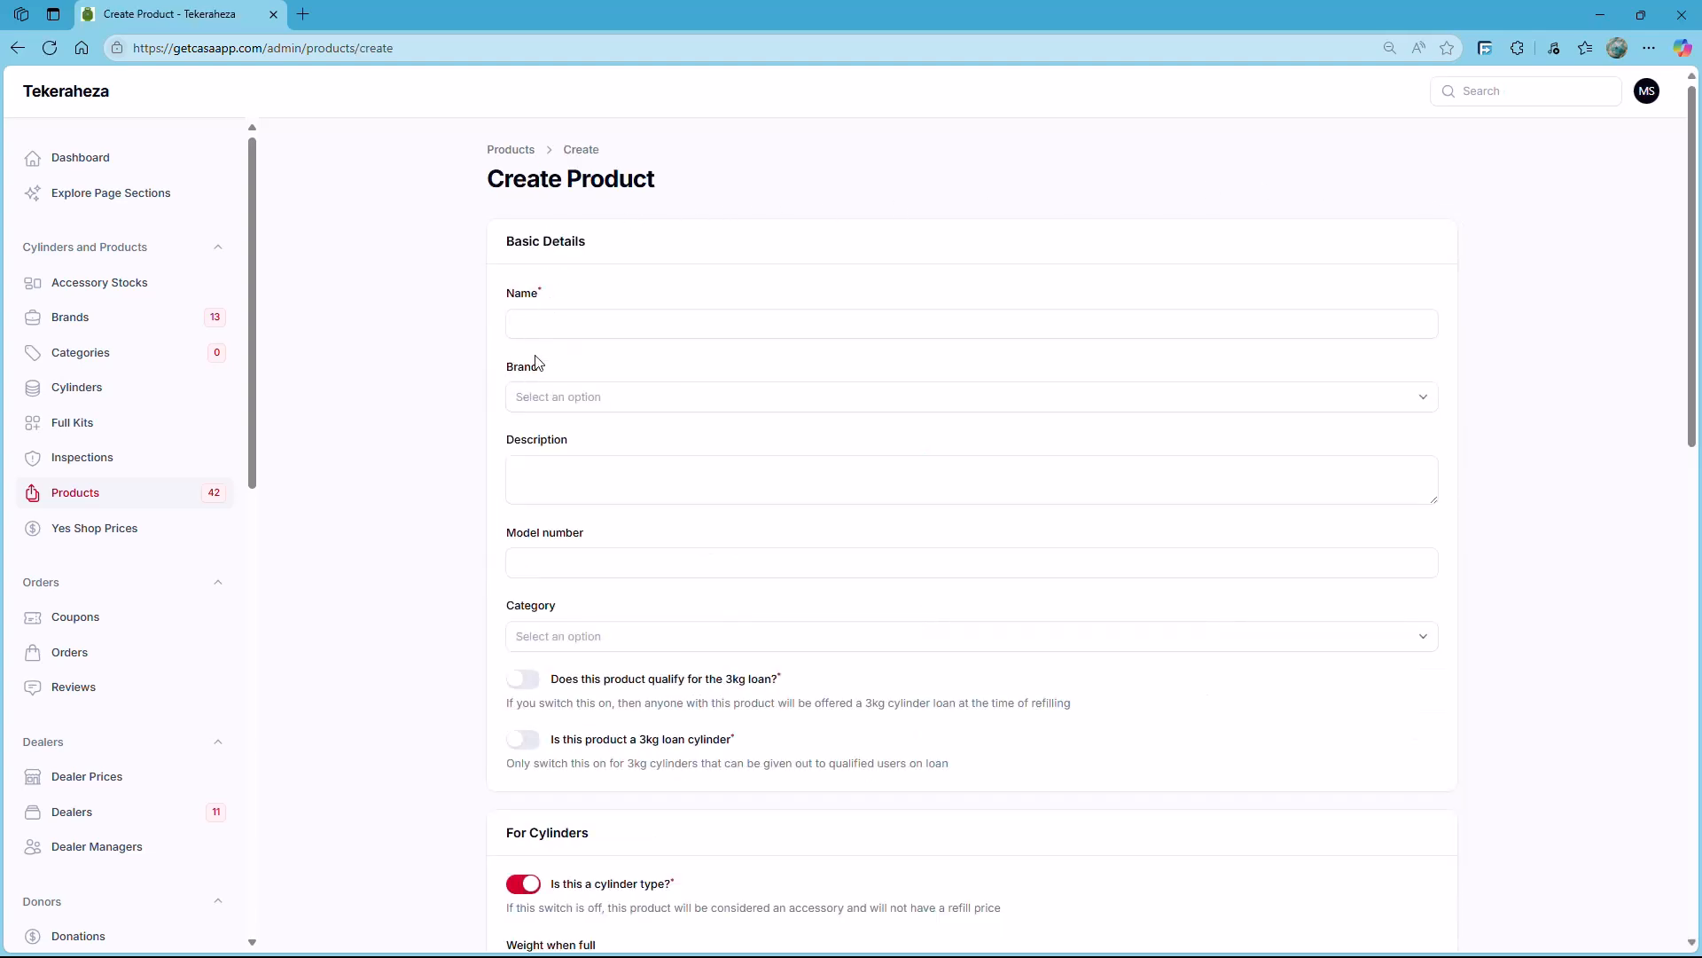
{"action": "left_click", "coordinate": [549, 397]}
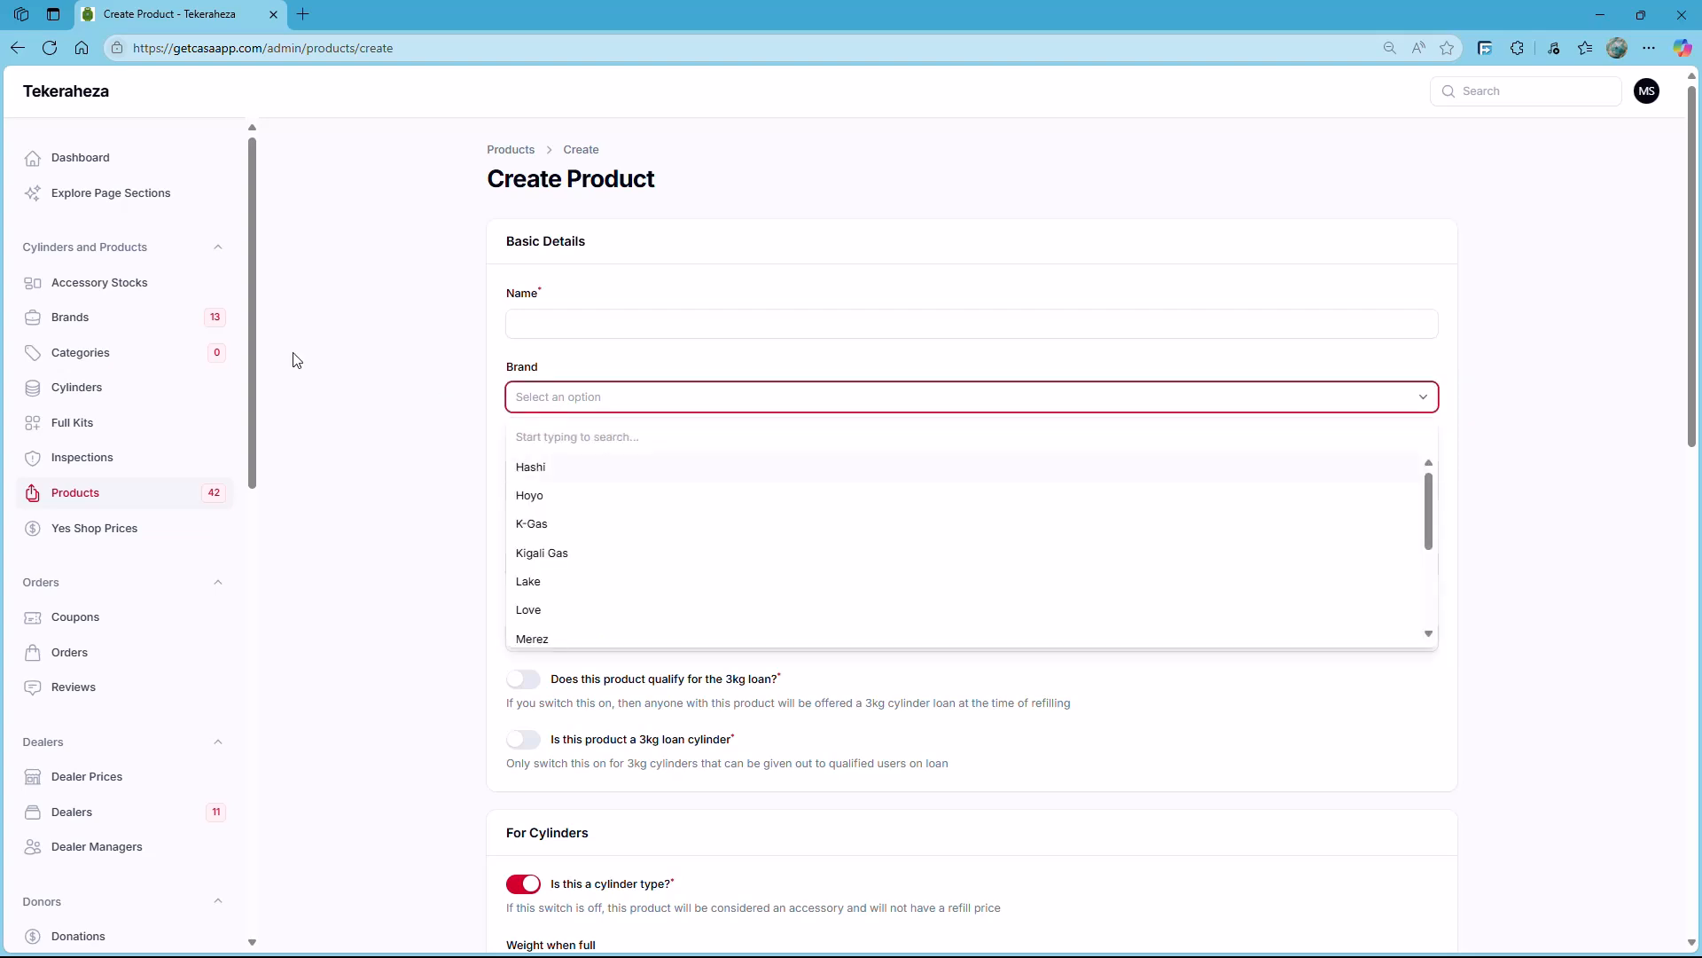
{"action": "scroll", "coordinate": [696, 504], "scroll_direction": "down", "scroll_amount": 3}
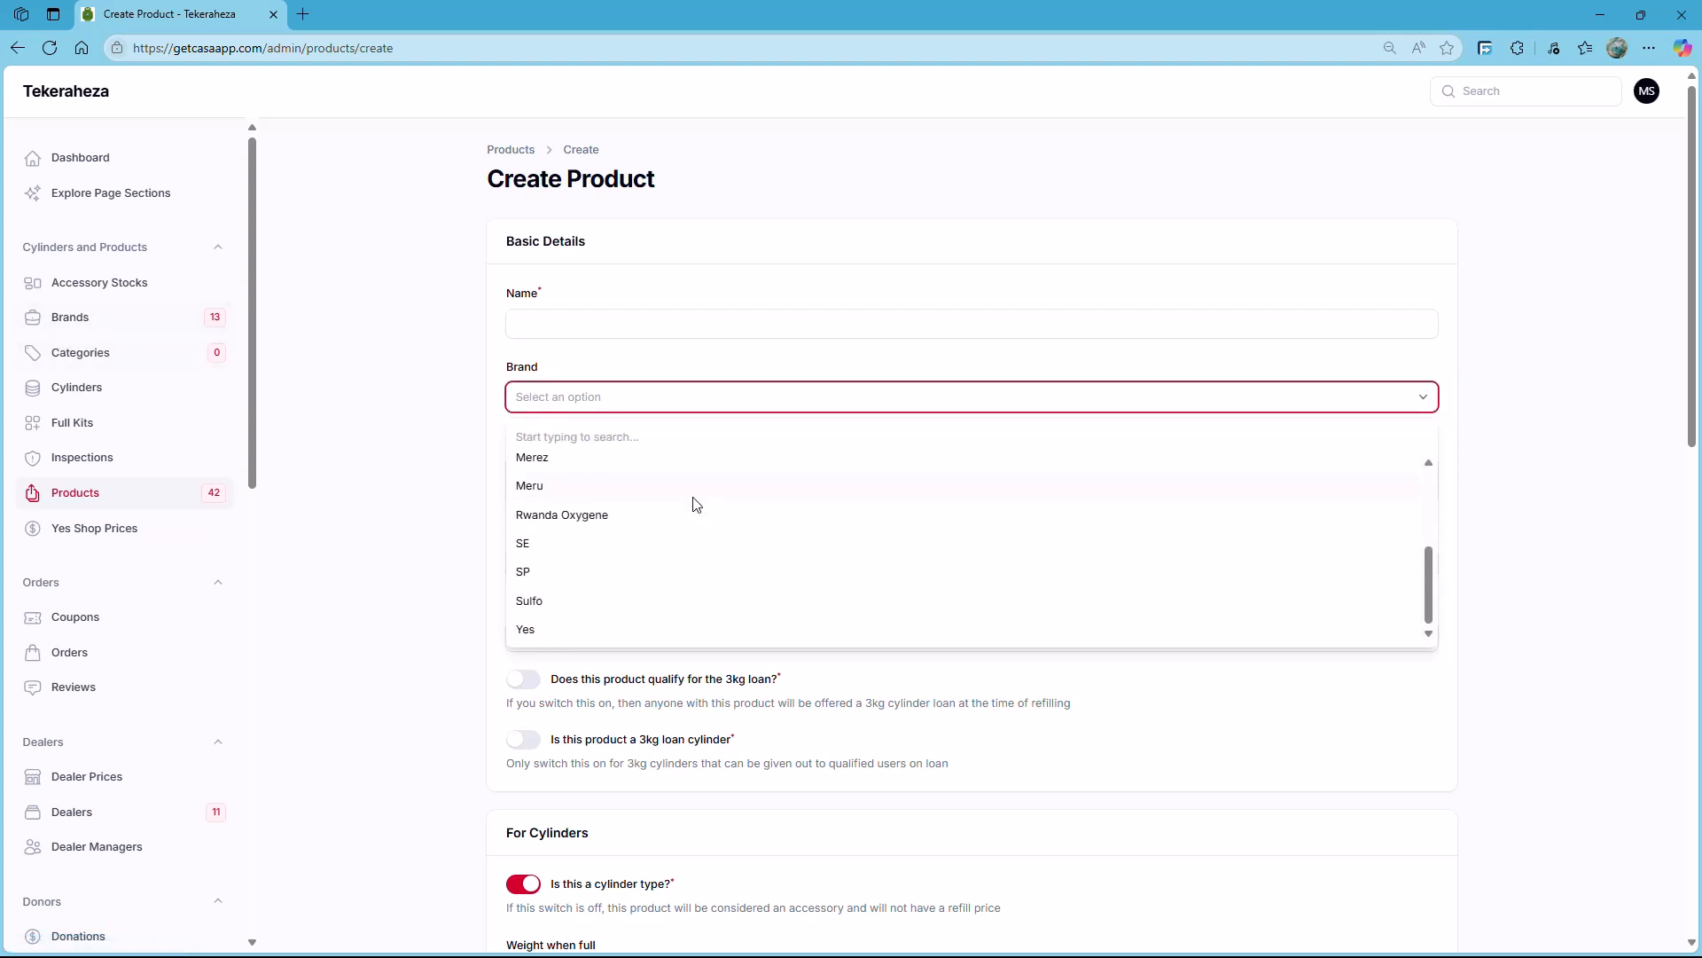
{"action": "left_click", "coordinate": [431, 459]}
{"action": "scroll", "coordinate": [577, 441], "scroll_direction": "down", "scroll_amount": 3}
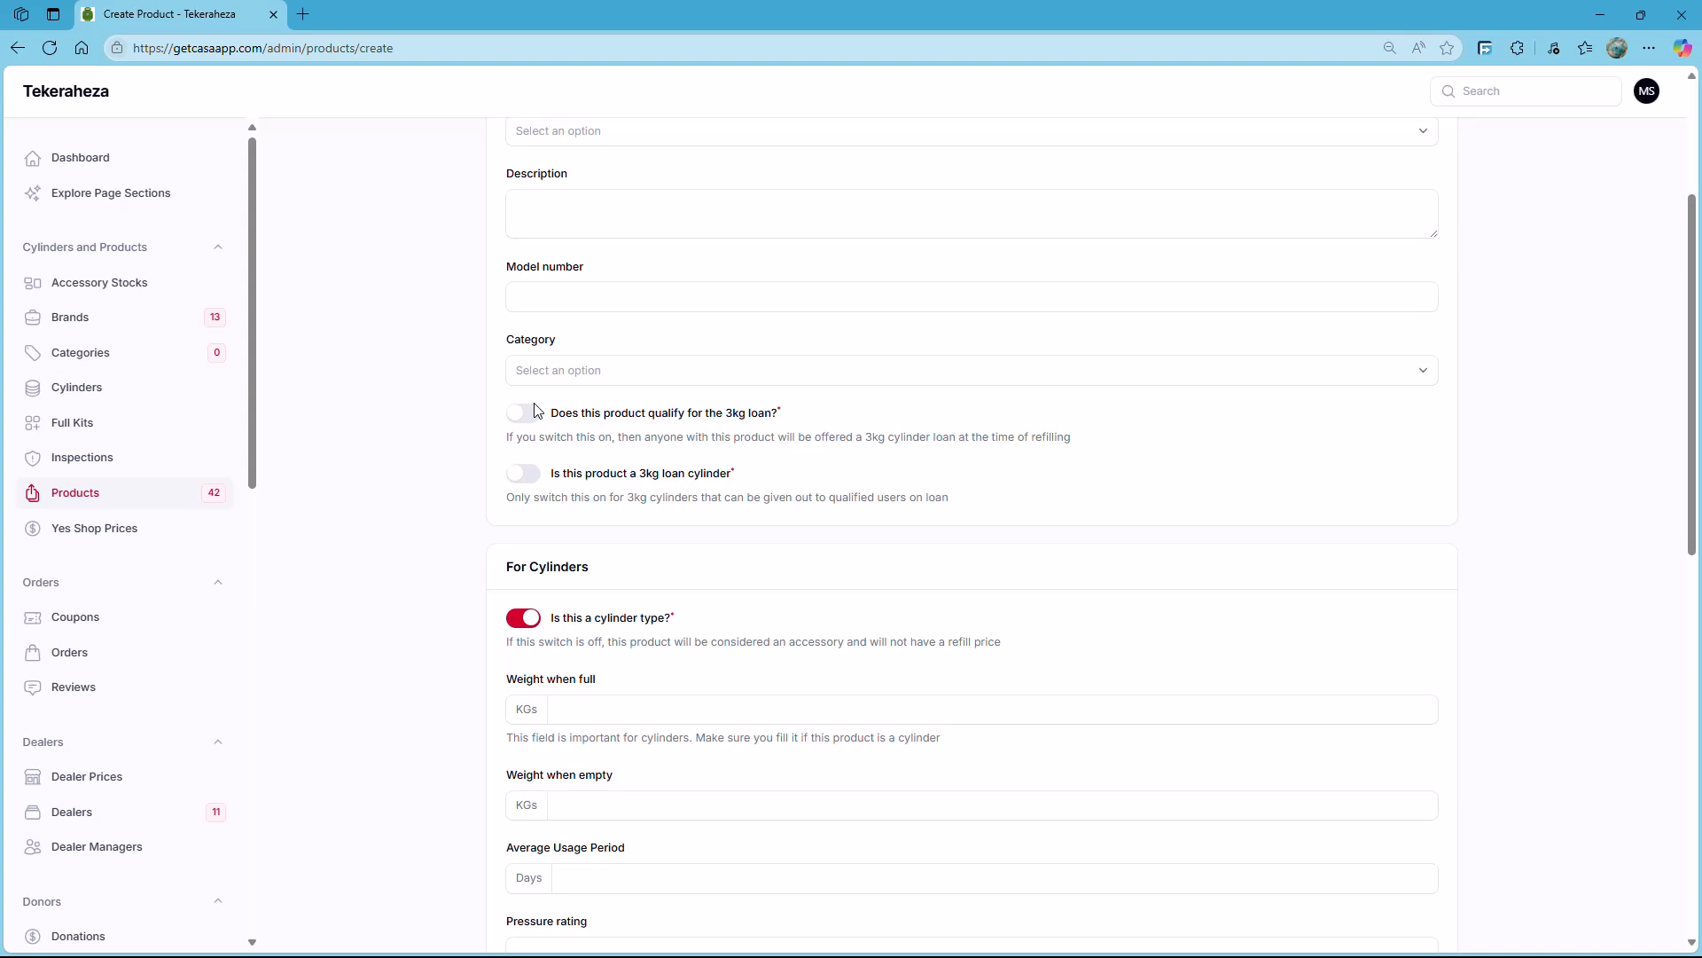
{"action": "scroll", "coordinate": [694, 335], "scroll_direction": "up", "scroll_amount": 3}
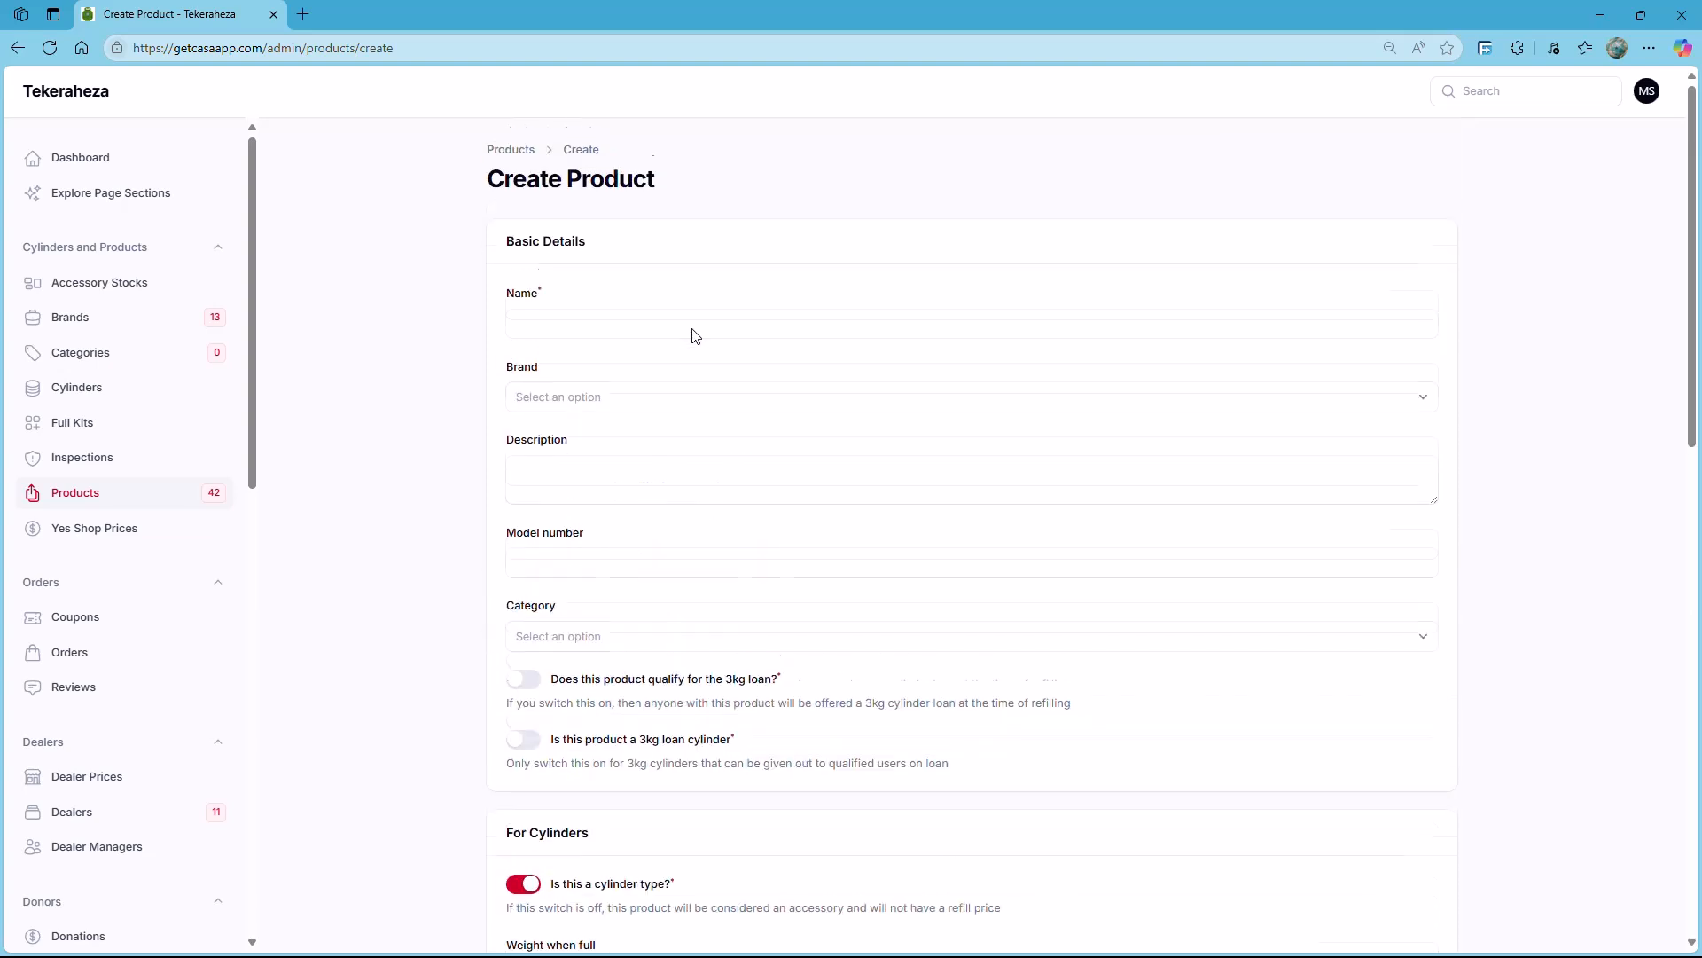
Step: Return to the Products list, open Love 12KG for editing and highlight the size at the end of its name
{"action": "left_click", "coordinate": [142, 496]}
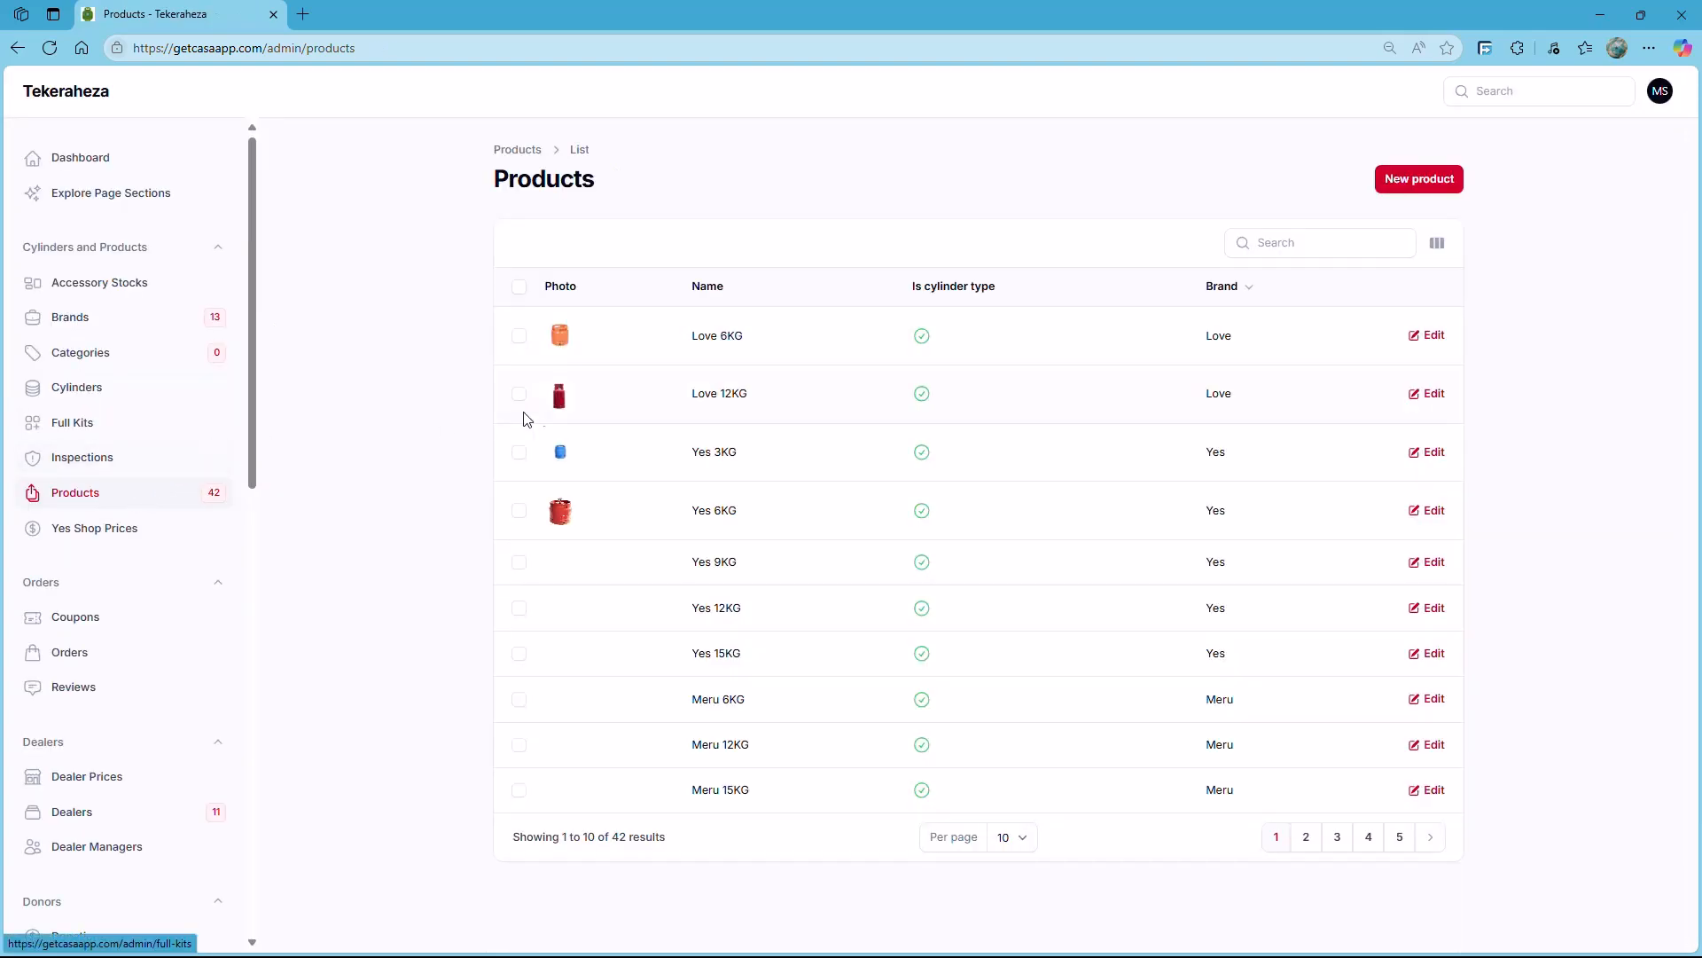
{"action": "left_click", "coordinate": [718, 401]}
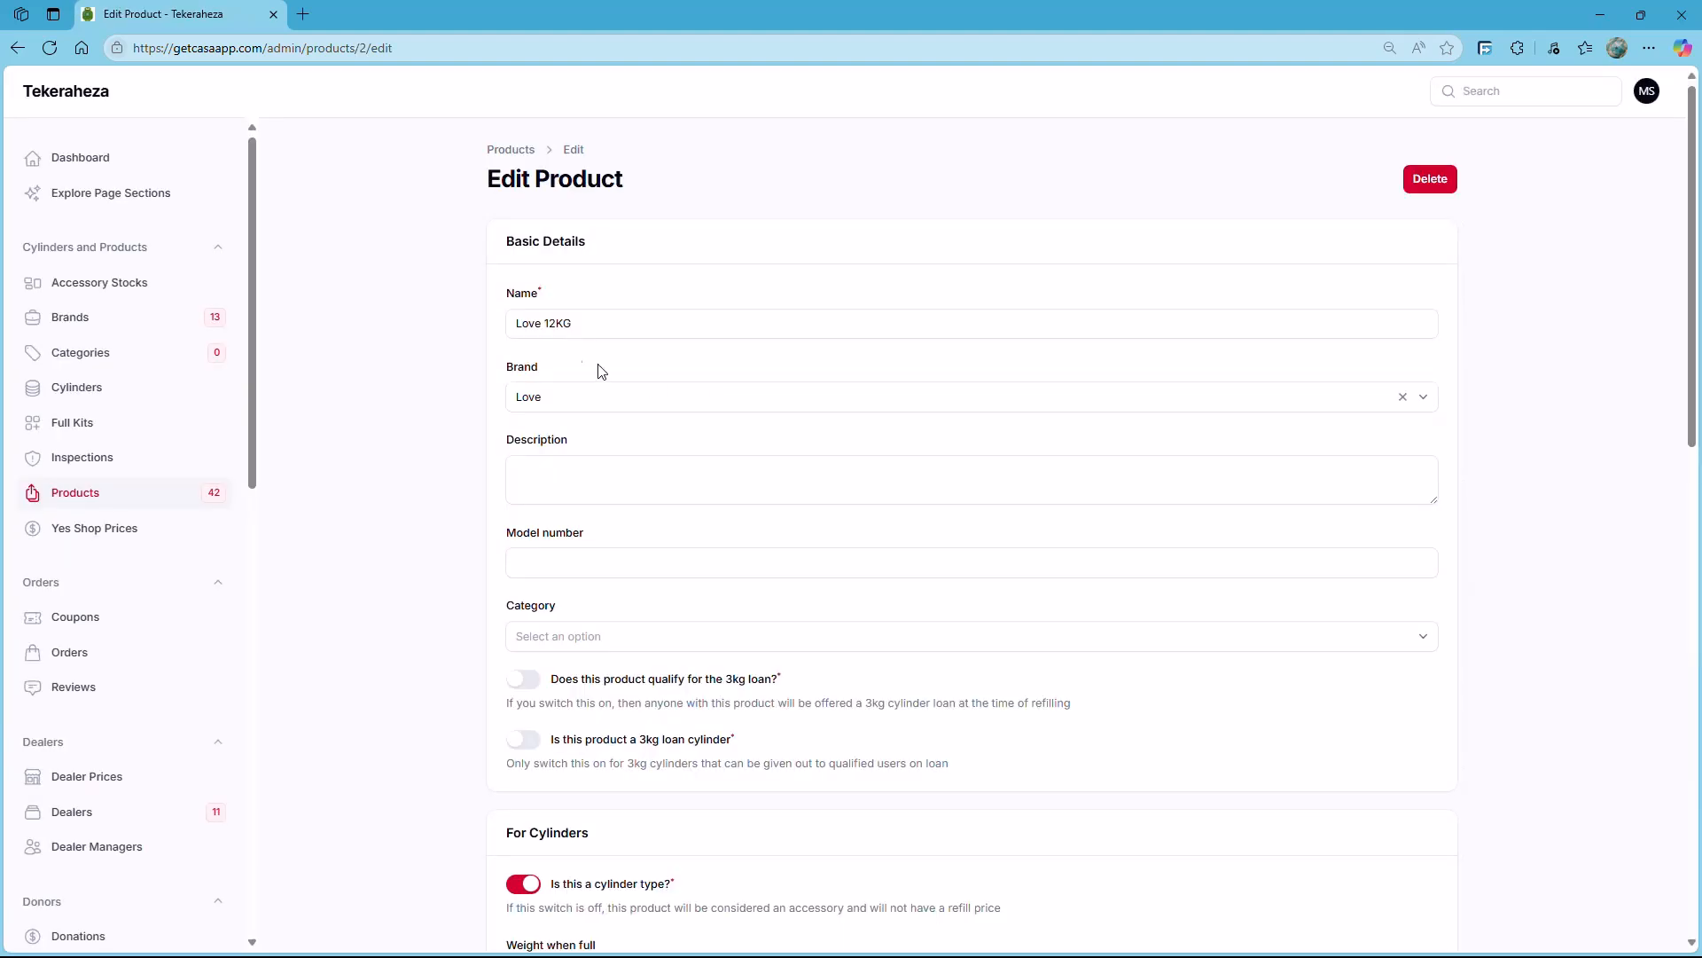
{"action": "left_click", "coordinate": [574, 334]}
{"action": "key", "text": "shift+Left"}
{"action": "key", "text": "shift+Left"}
{"action": "key", "text": "shift+Left"}
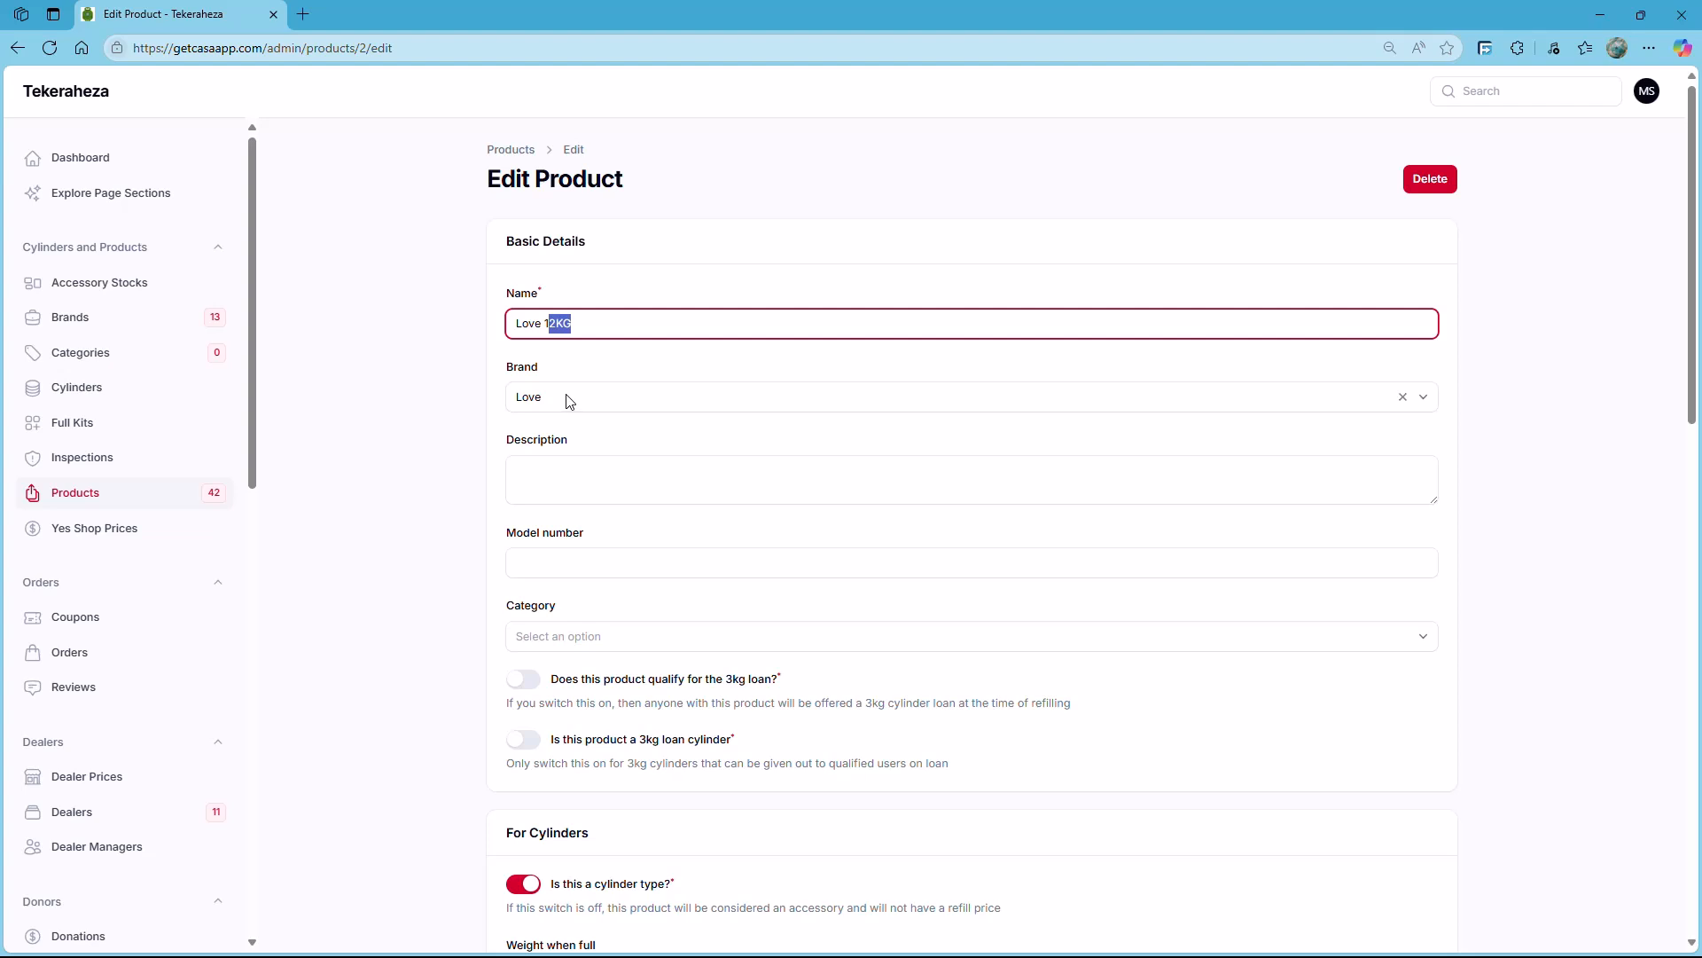
Step: Review the Love 12KG product's basic details, focusing on the two 3kg loan switches
{"action": "scroll", "coordinate": [570, 402], "scroll_direction": "down", "scroll_amount": 3}
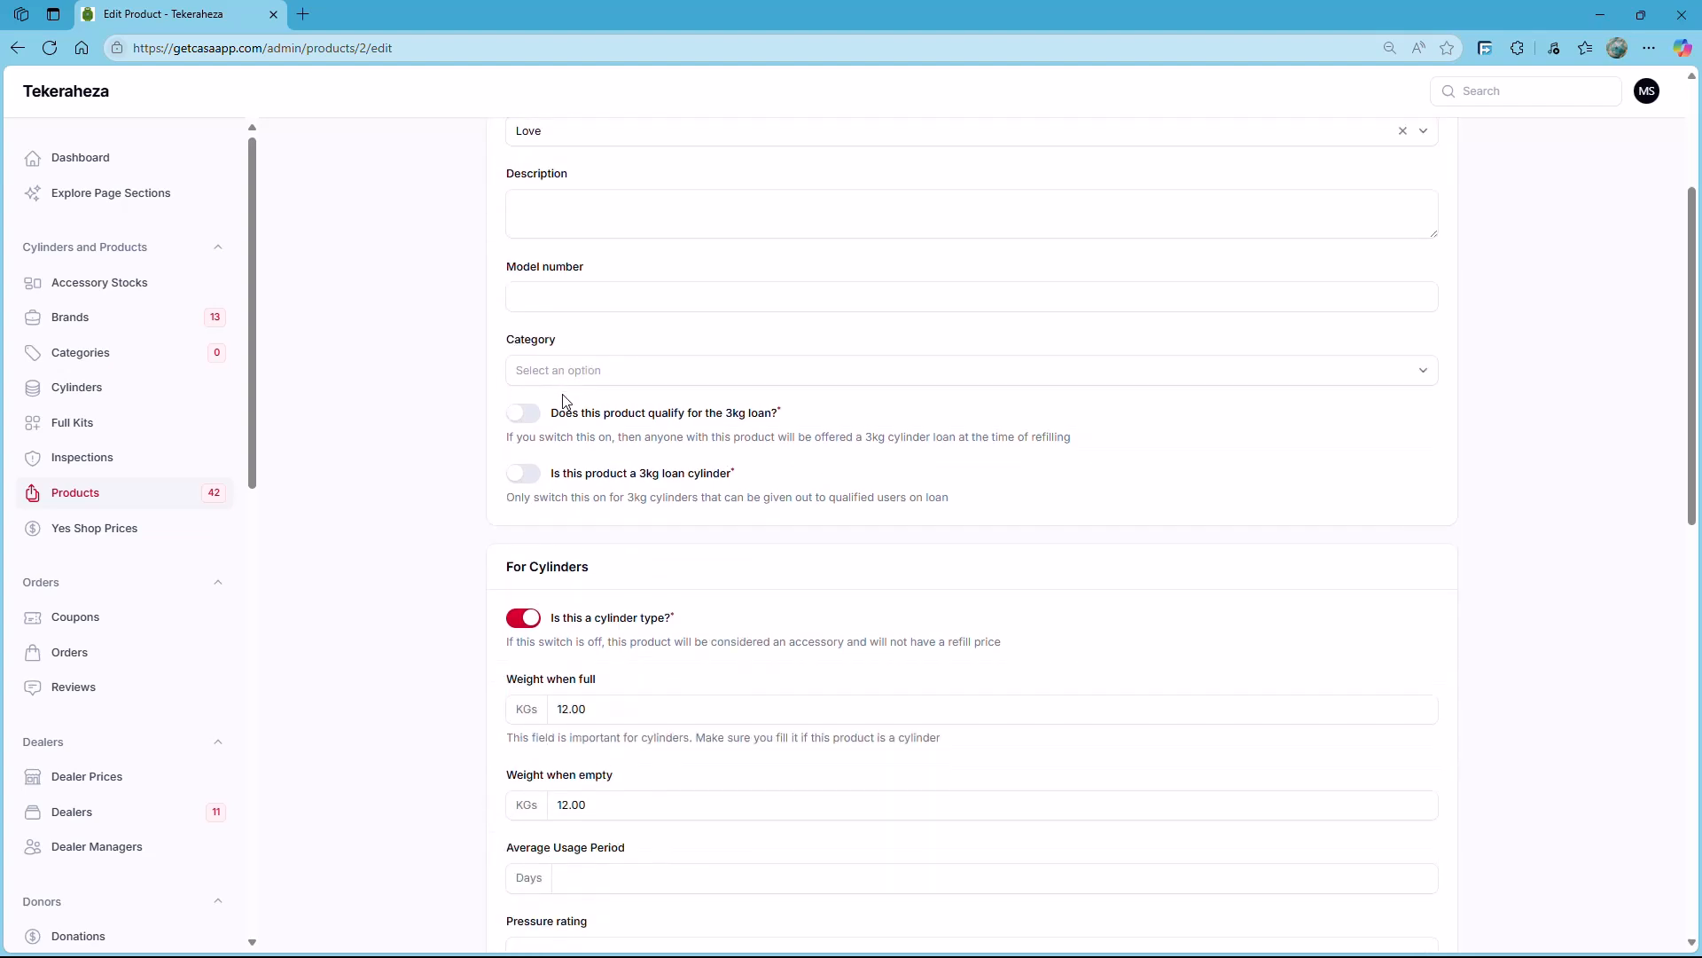
{"action": "left_click", "coordinate": [777, 416]}
{"action": "left_click", "coordinate": [526, 414]}
{"action": "scroll", "coordinate": [763, 426], "scroll_direction": "up", "scroll_amount": 3}
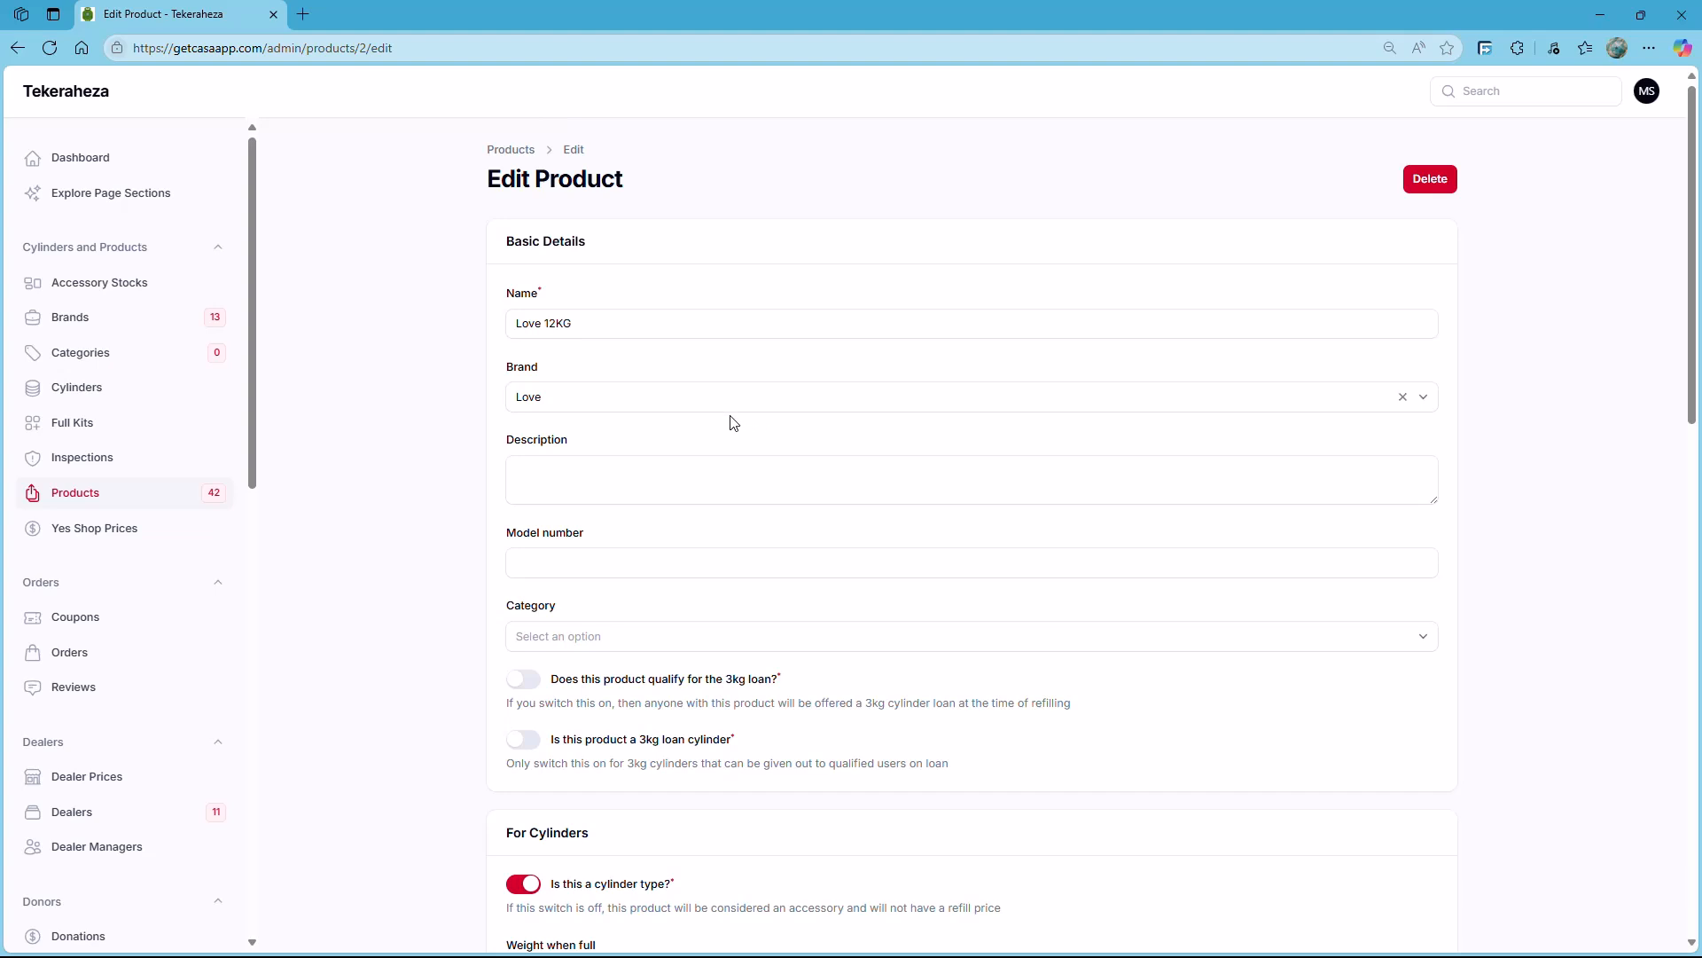
{"action": "scroll", "coordinate": [732, 423], "scroll_direction": "down", "scroll_amount": 3}
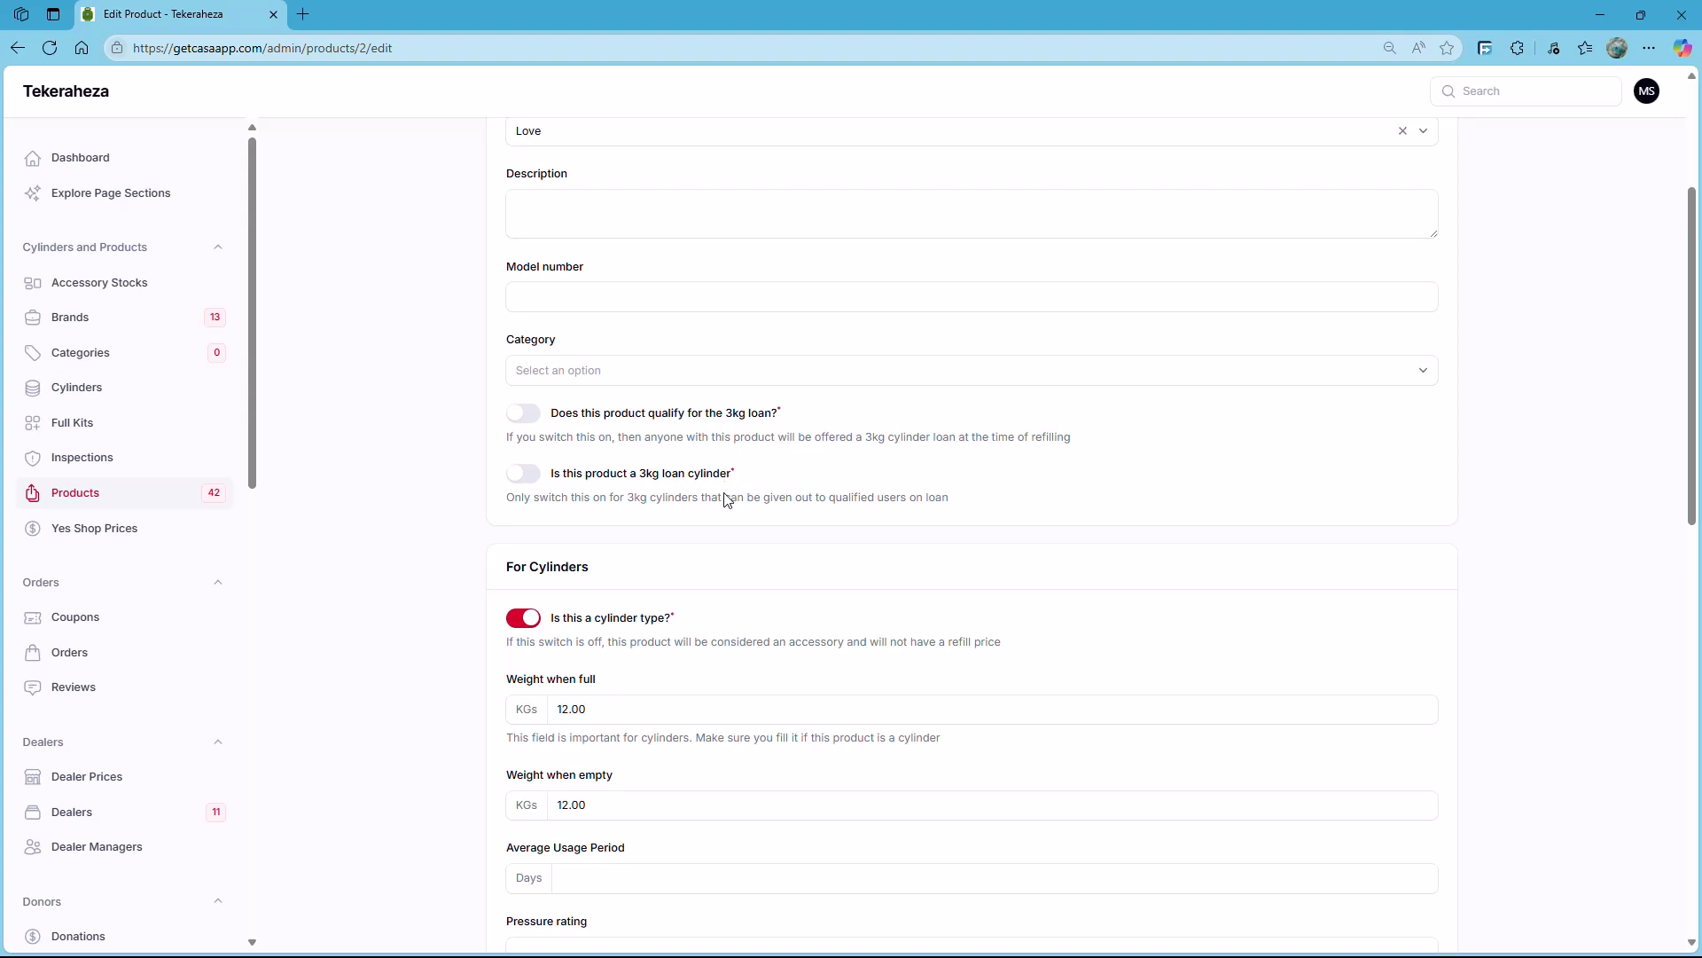
Step: Examine the For Cylinders section, including the cylinder type switch and the full and empty weight values
{"action": "scroll", "coordinate": [717, 515], "scroll_direction": "down", "scroll_amount": 1}
{"action": "scroll", "coordinate": [716, 514], "scroll_direction": "down", "scroll_amount": 3}
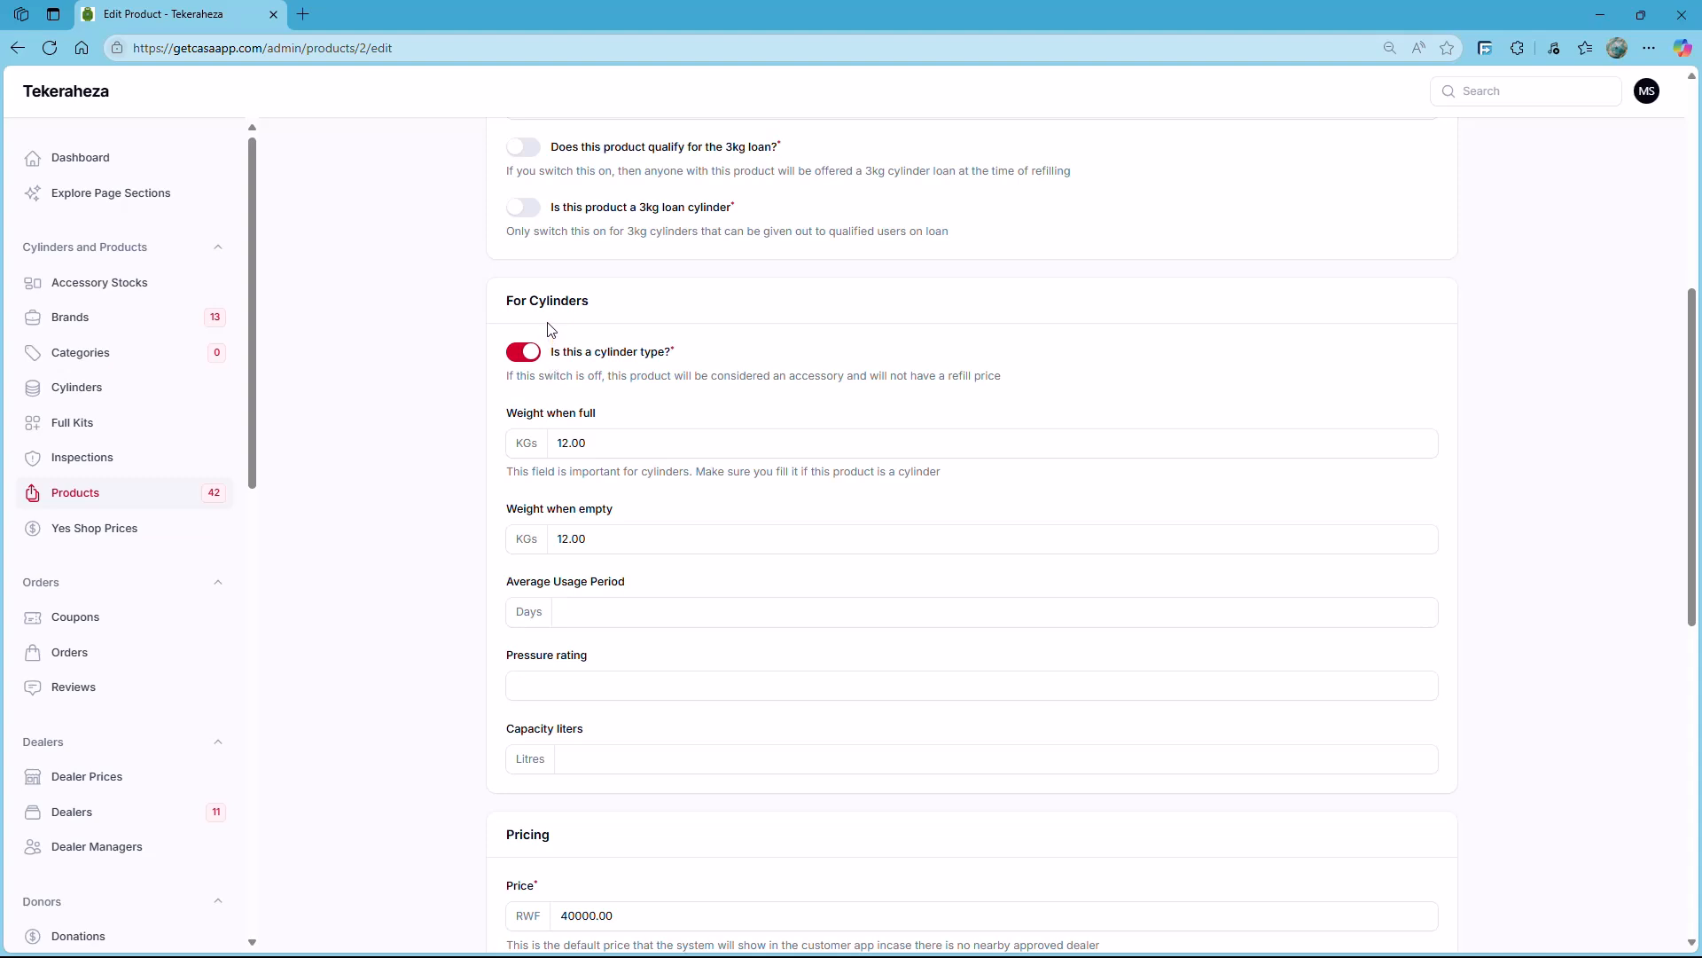
{"action": "left_click_drag", "start_coordinate": [532, 416], "coordinate": [585, 422]}
{"action": "left_click", "coordinate": [643, 424]}
{"action": "left_click_drag", "start_coordinate": [560, 536], "coordinate": [597, 538]}
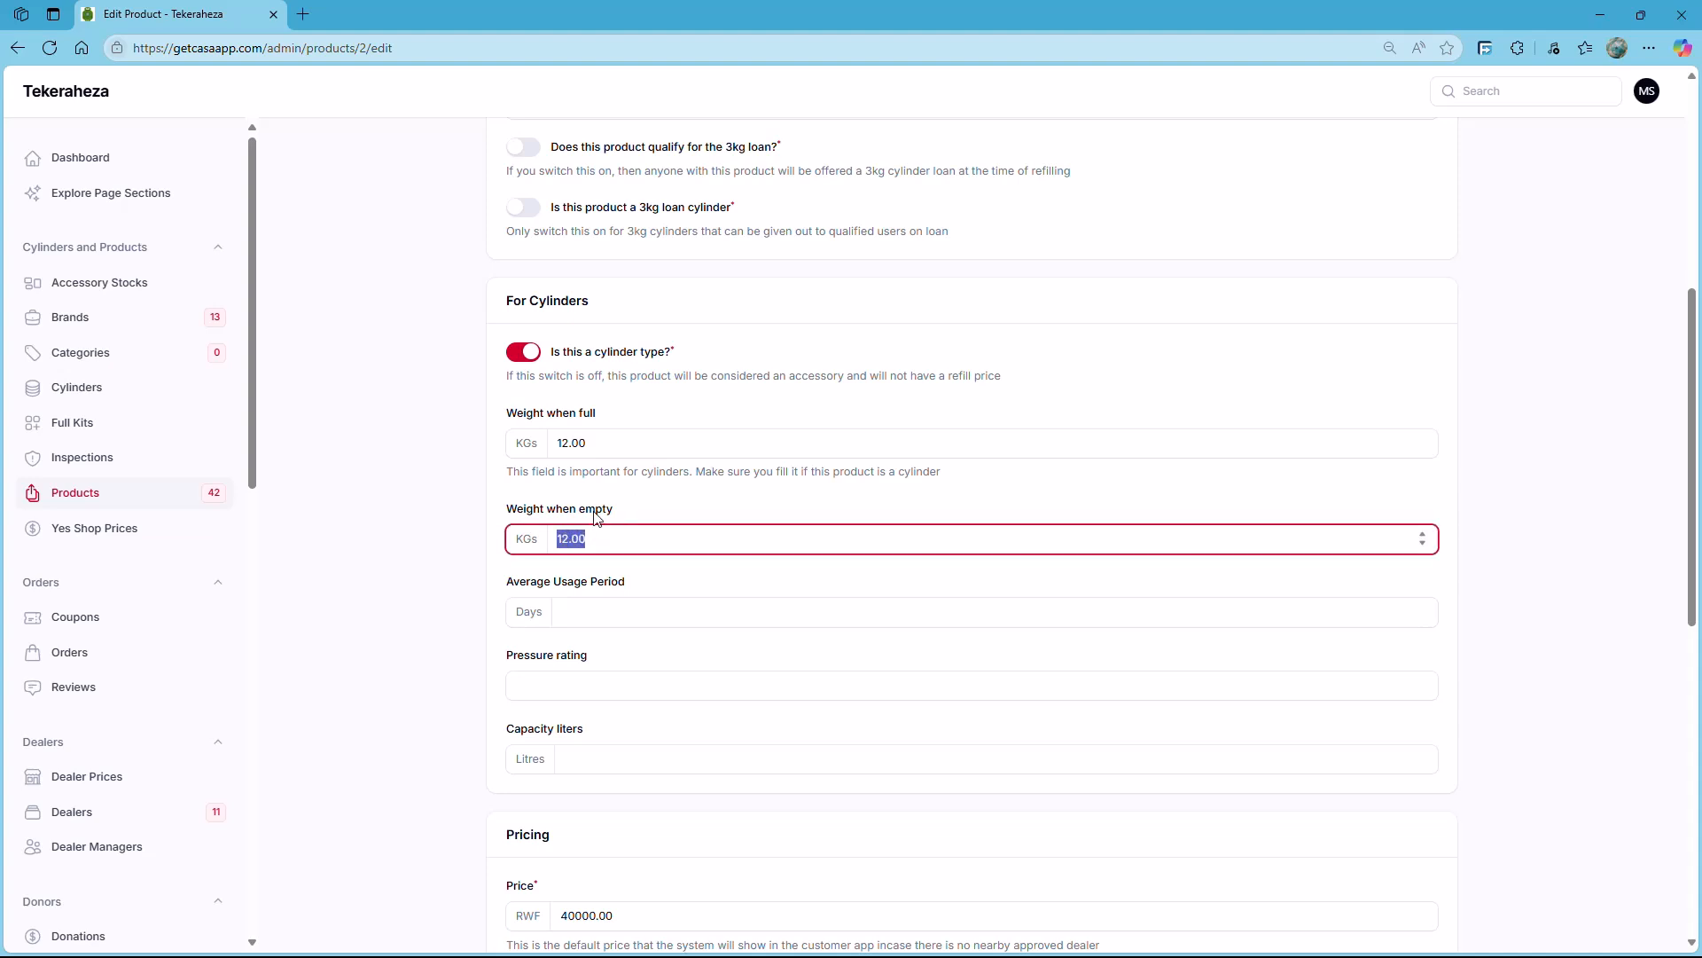
{"action": "left_click", "coordinate": [591, 442]}
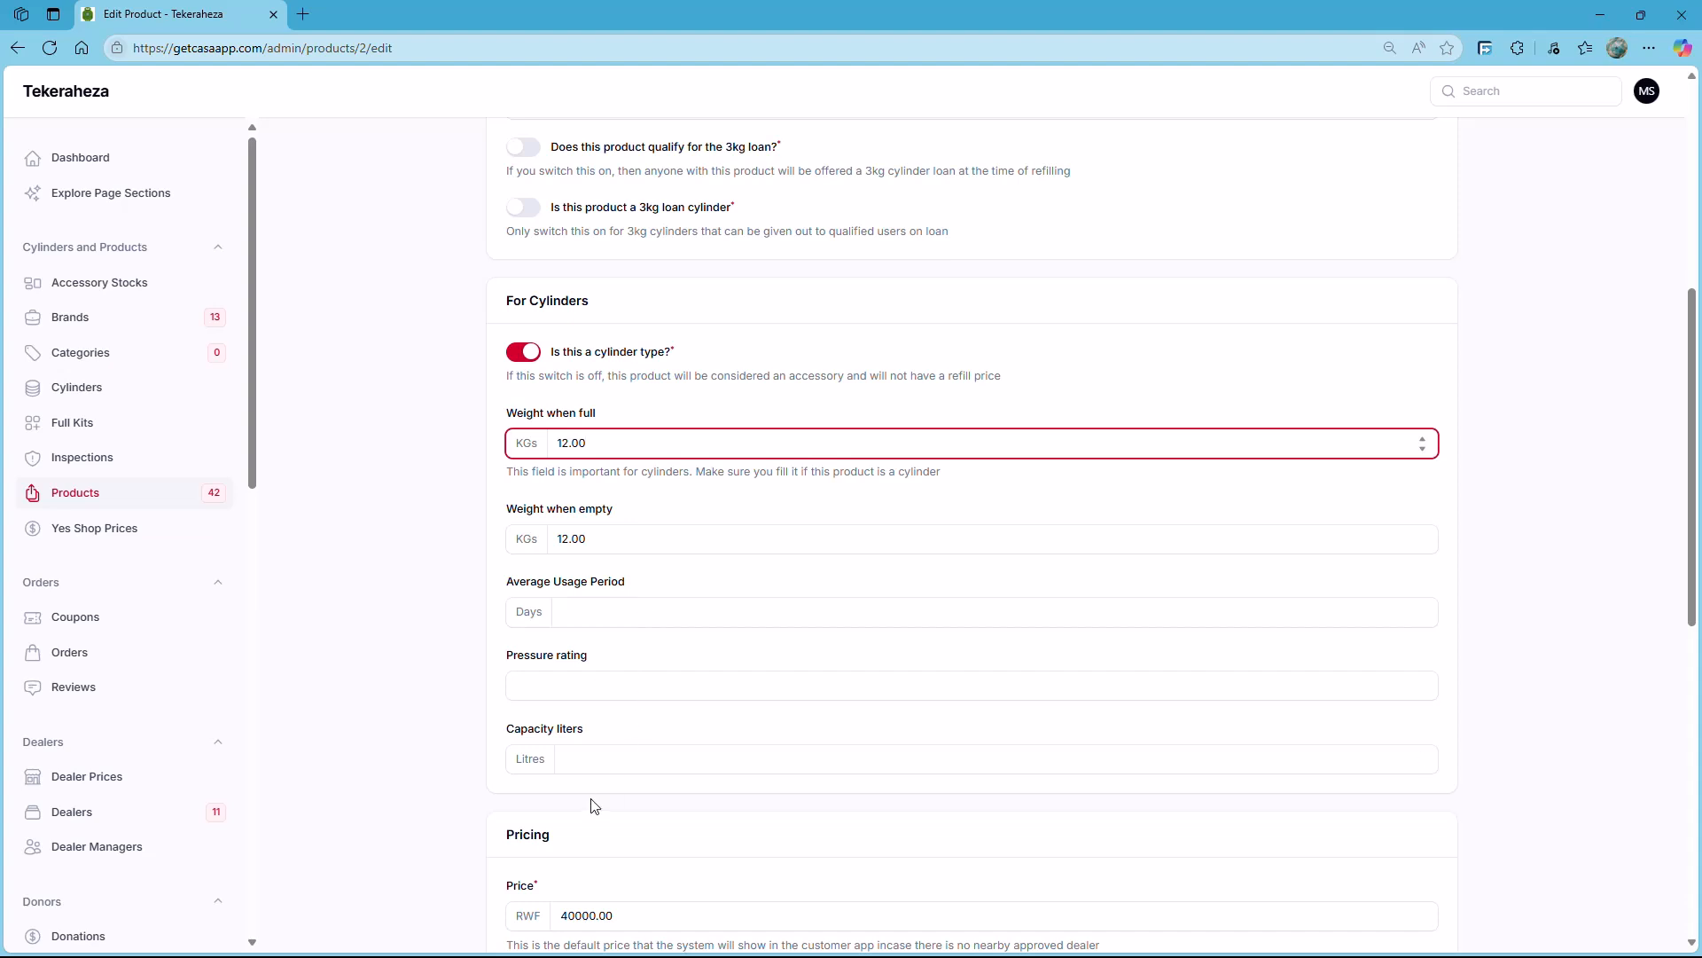
Step: Review the Love 12KG product's pricing, photo and background colour settings, and return to the Products list
{"action": "scroll", "coordinate": [585, 761], "scroll_direction": "down", "scroll_amount": 2}
{"action": "scroll", "coordinate": [585, 764], "scroll_direction": "down", "scroll_amount": 2}
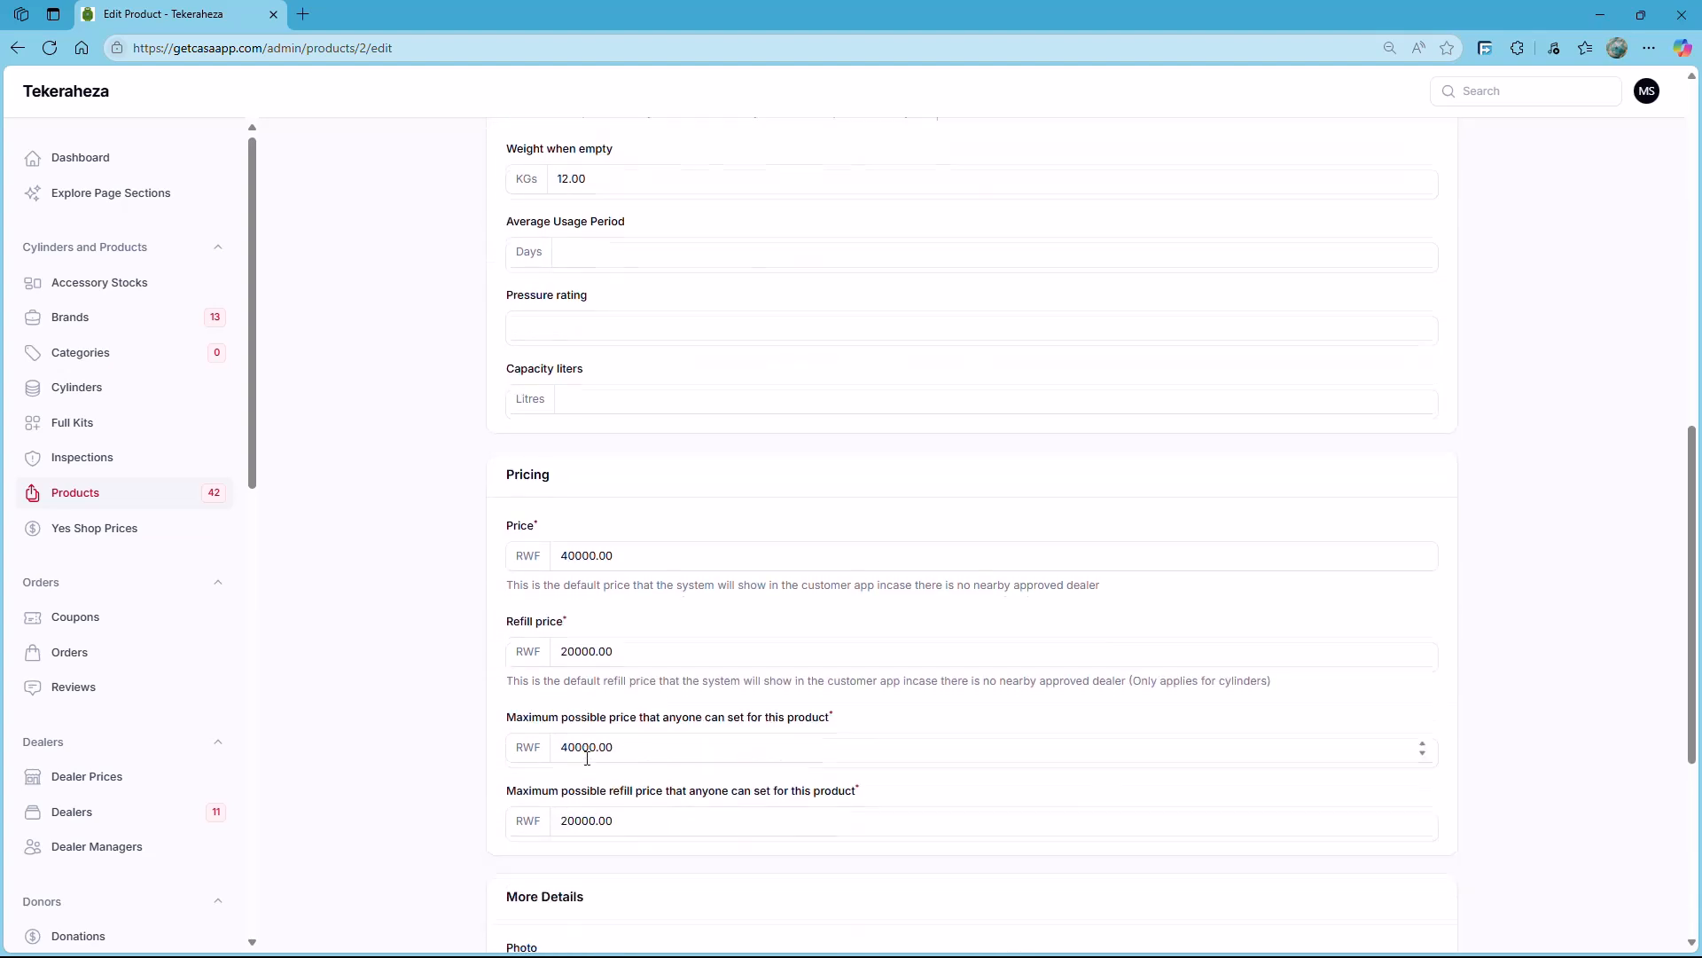
{"action": "scroll", "coordinate": [587, 759], "scroll_direction": "down", "scroll_amount": 2}
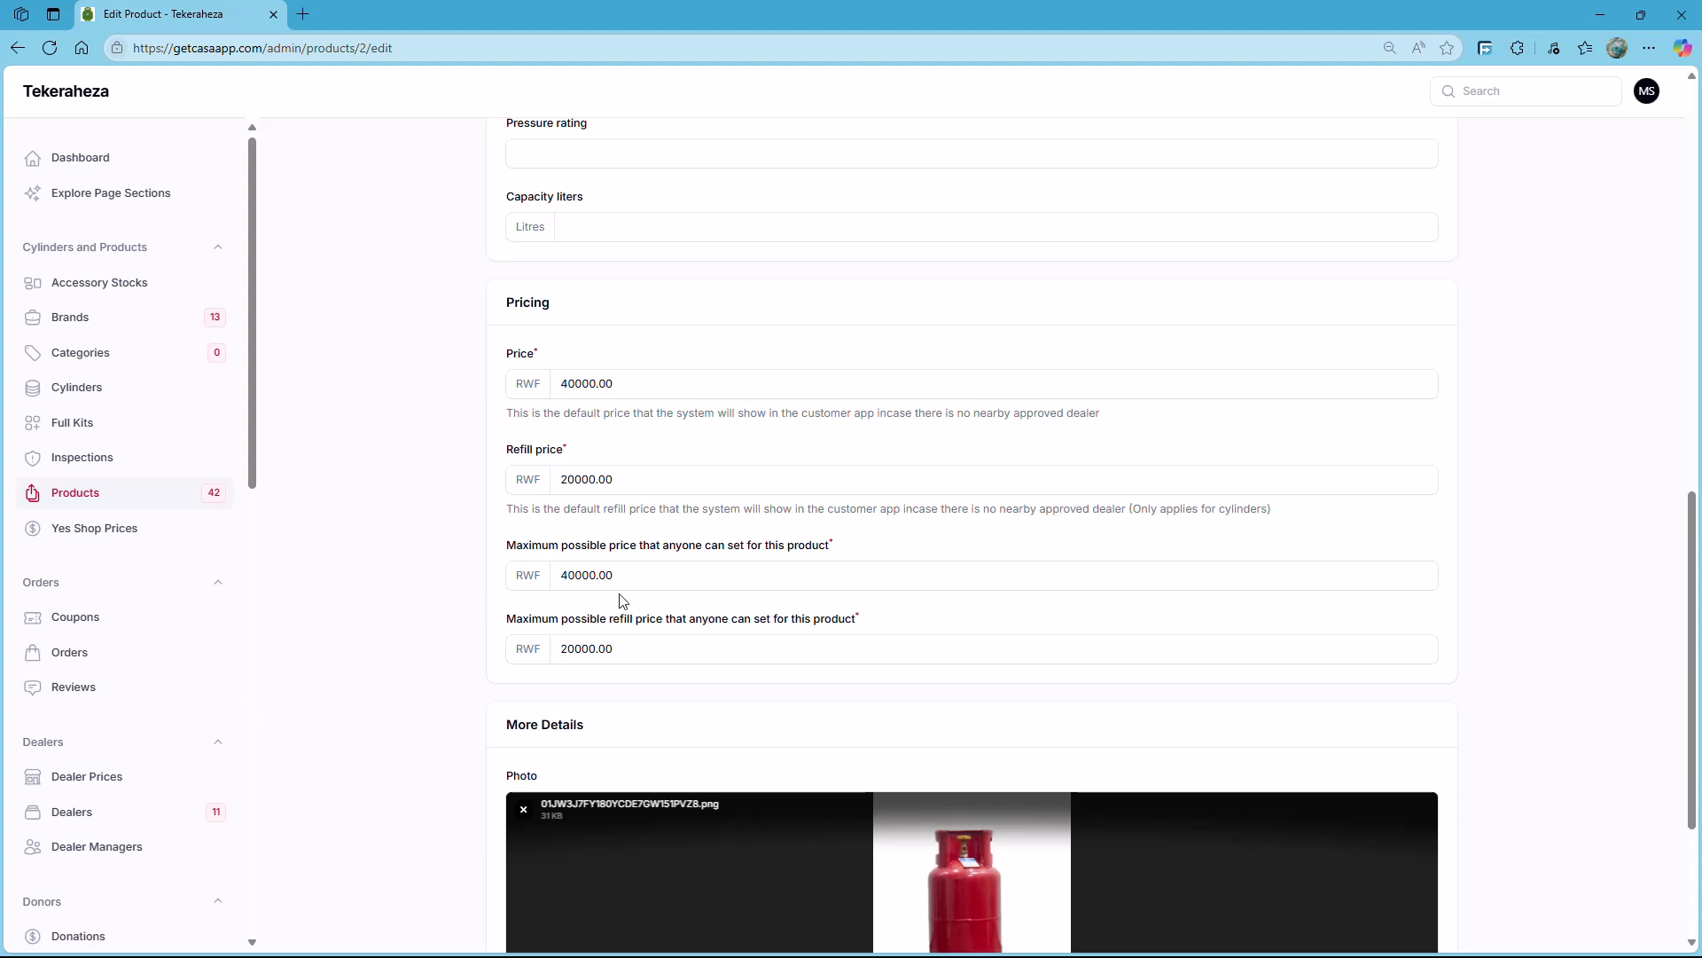
{"action": "scroll", "coordinate": [645, 635], "scroll_direction": "down", "scroll_amount": 3}
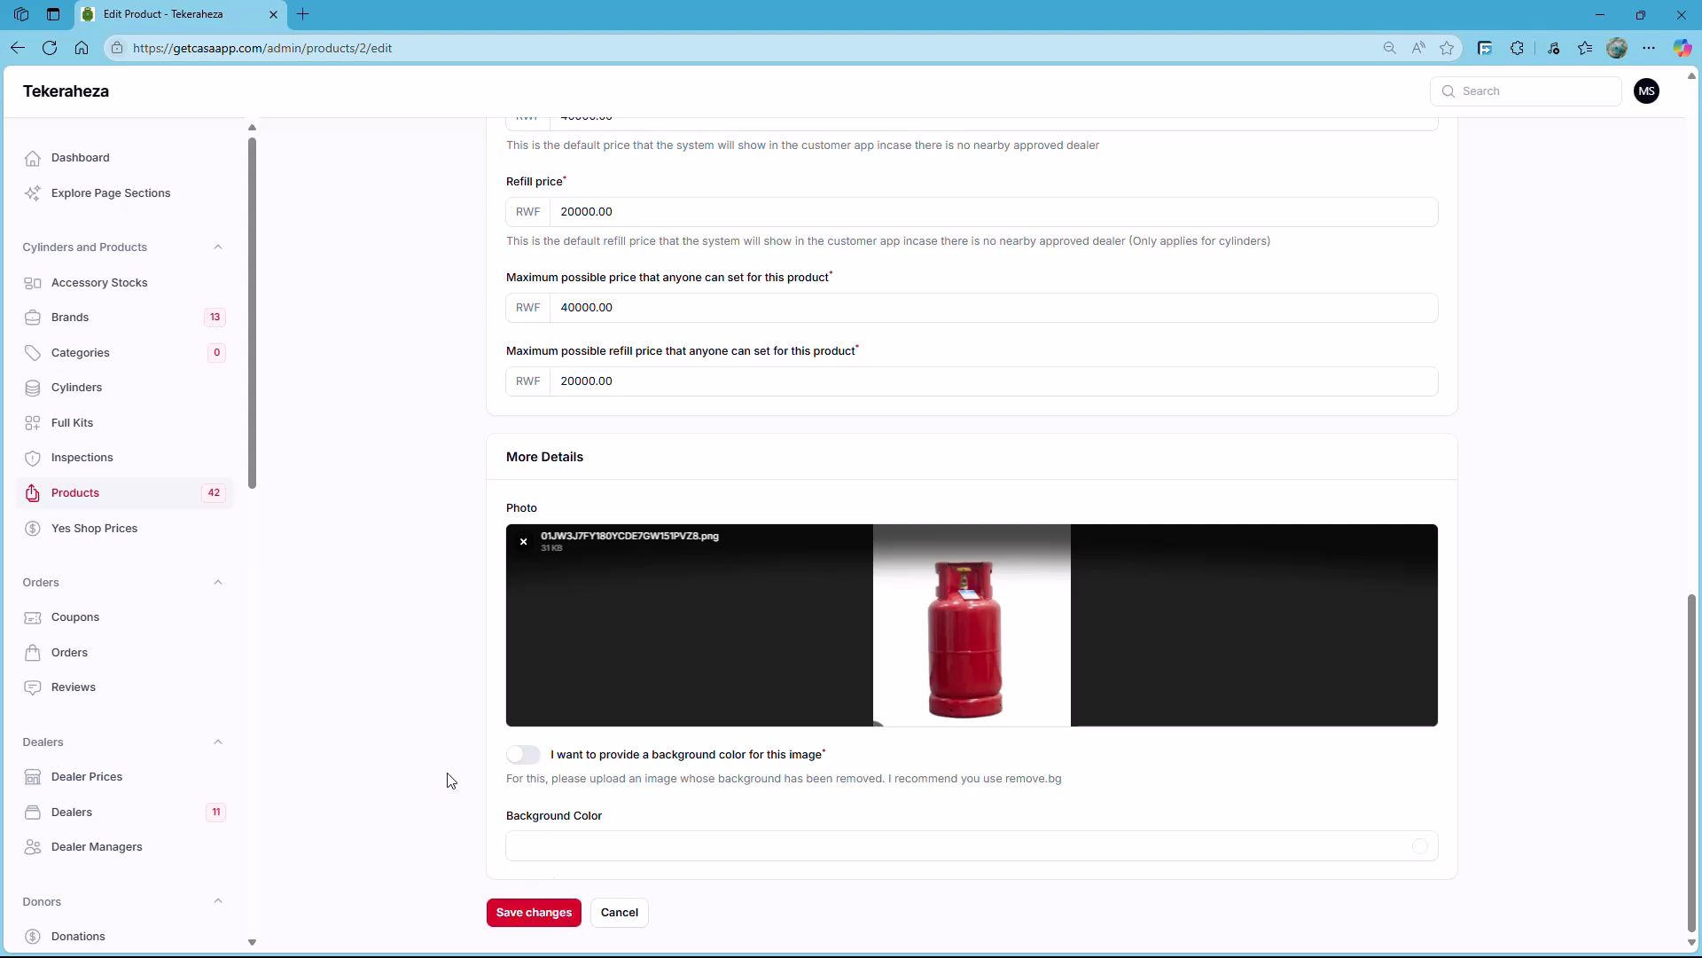
{"action": "left_click", "coordinate": [135, 502]}
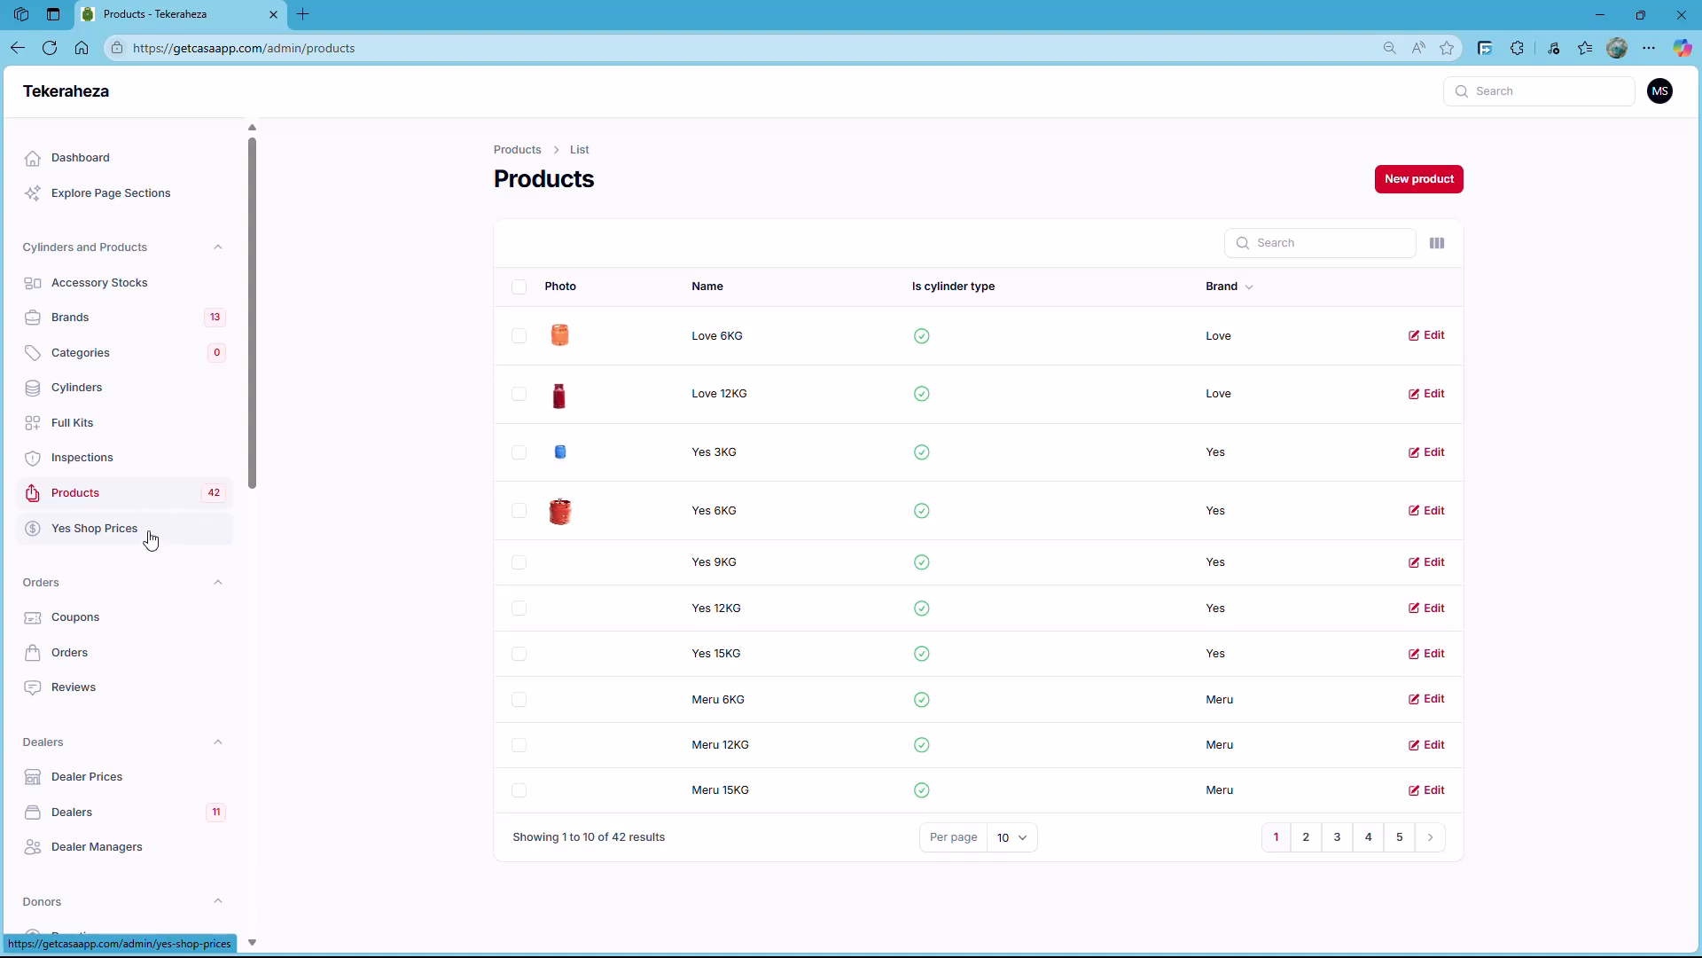
Step: Open a new price form from Yes Shop Prices, search for "love" and choose Love 10KG as its product
{"action": "left_click", "coordinate": [151, 538]}
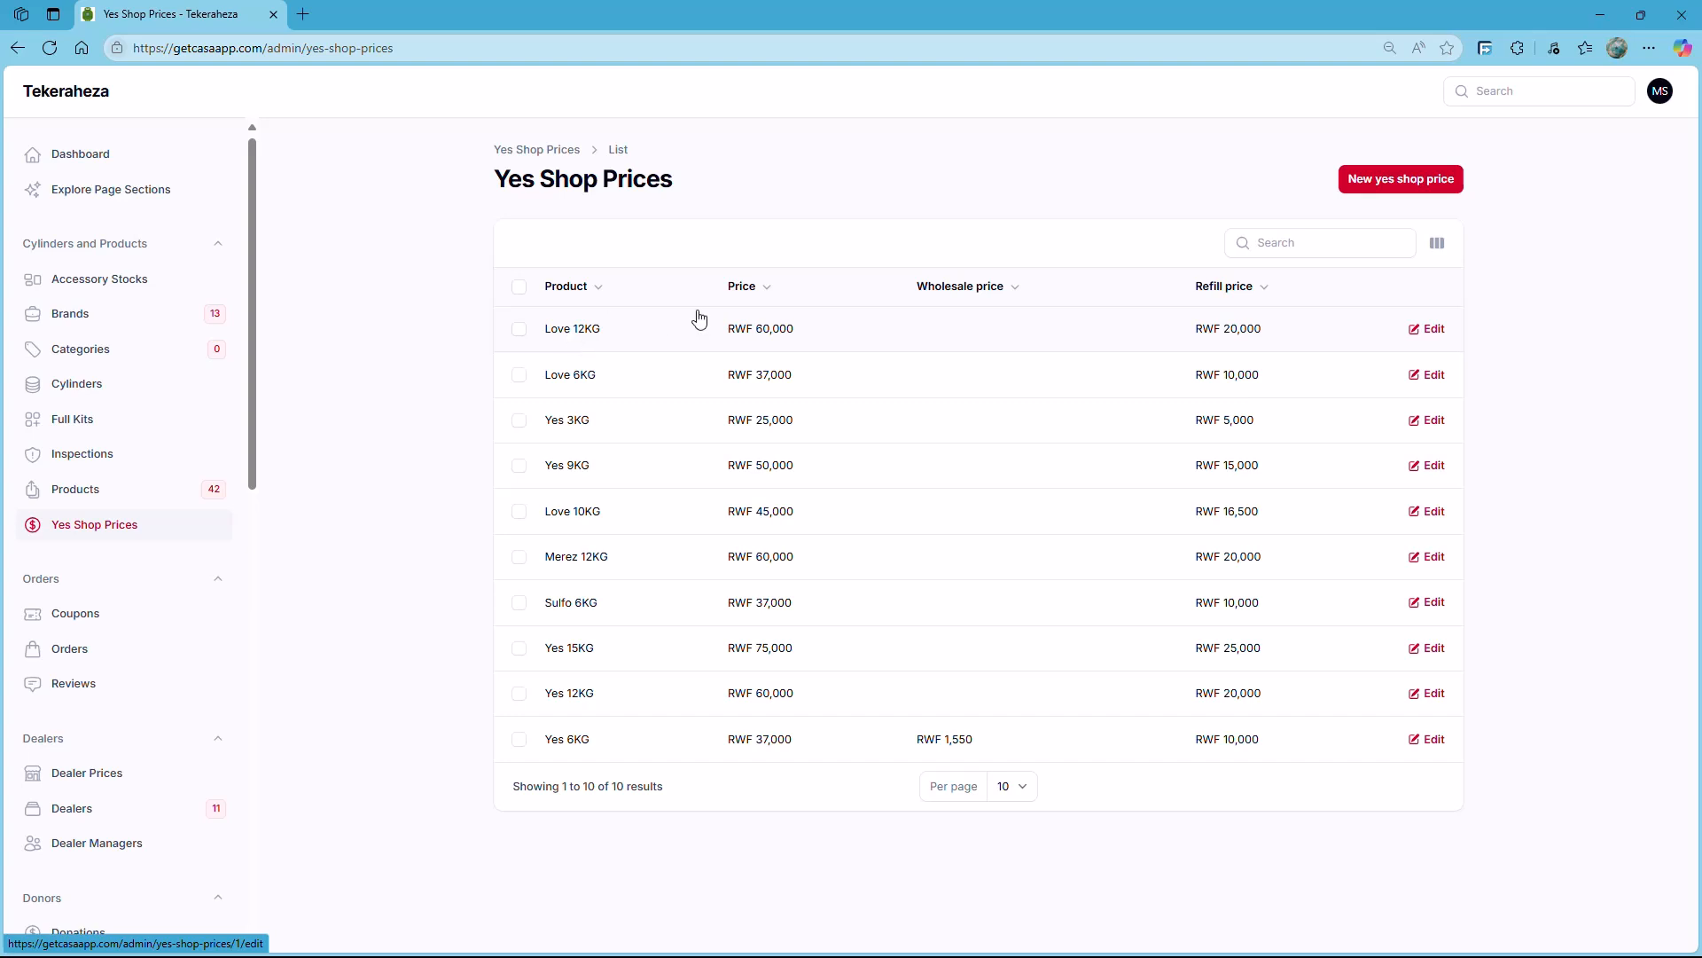
{"action": "left_click", "coordinate": [1389, 184]}
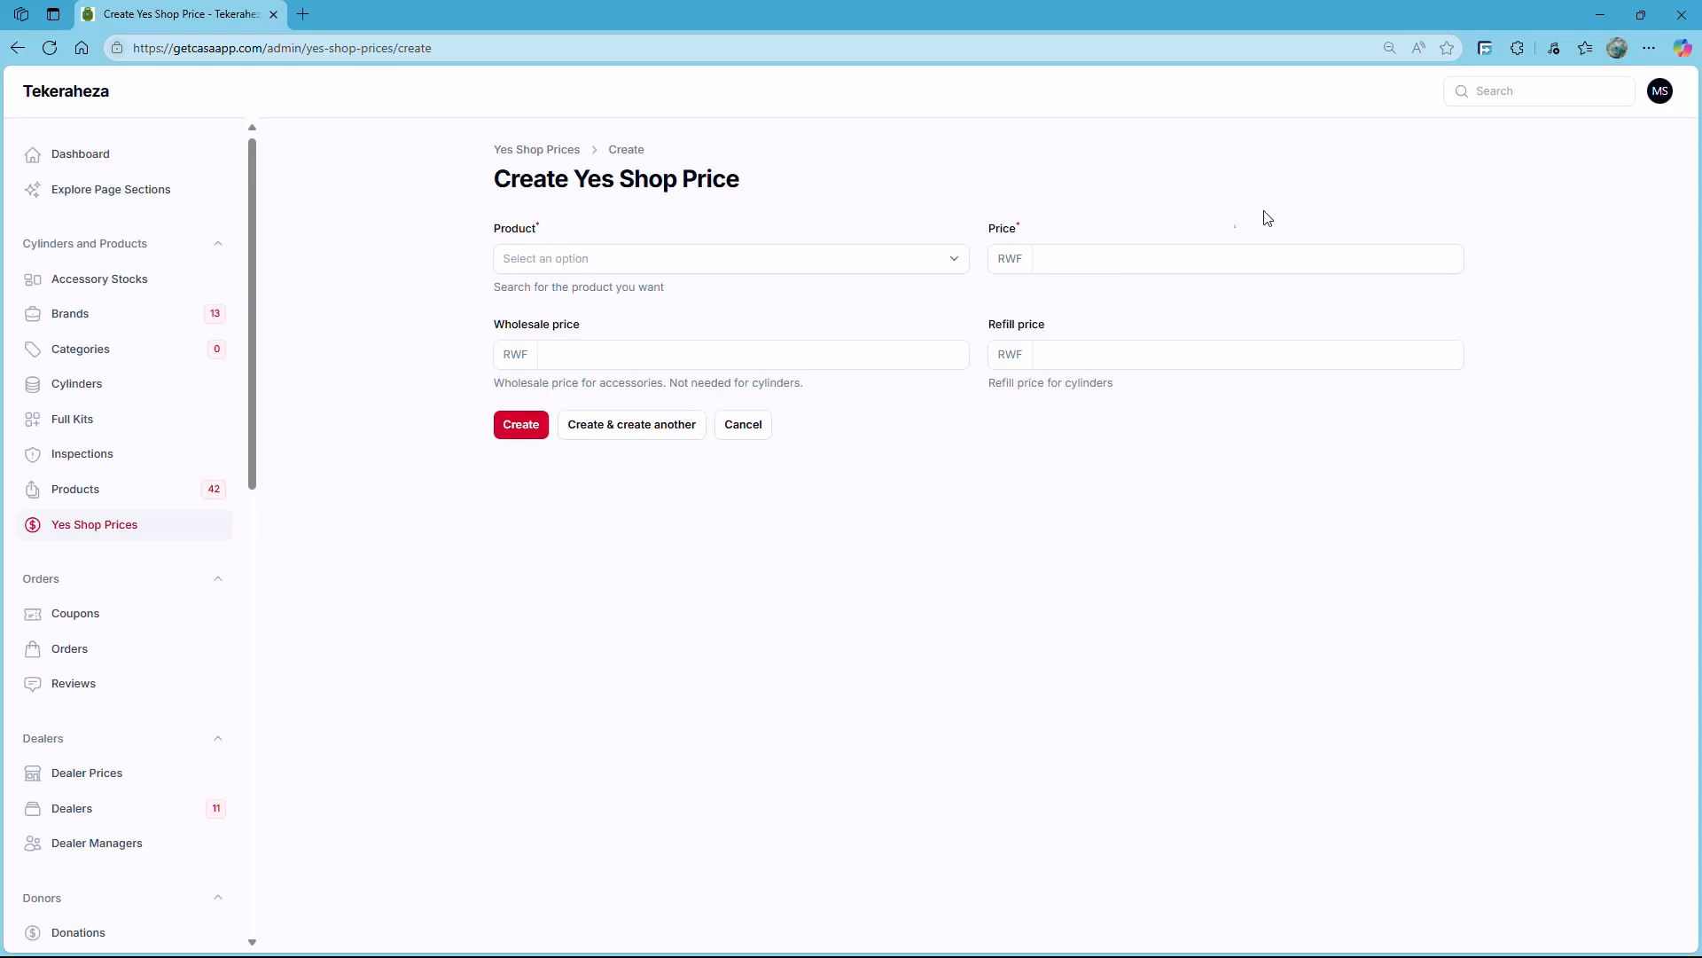
{"action": "left_click", "coordinate": [800, 269]}
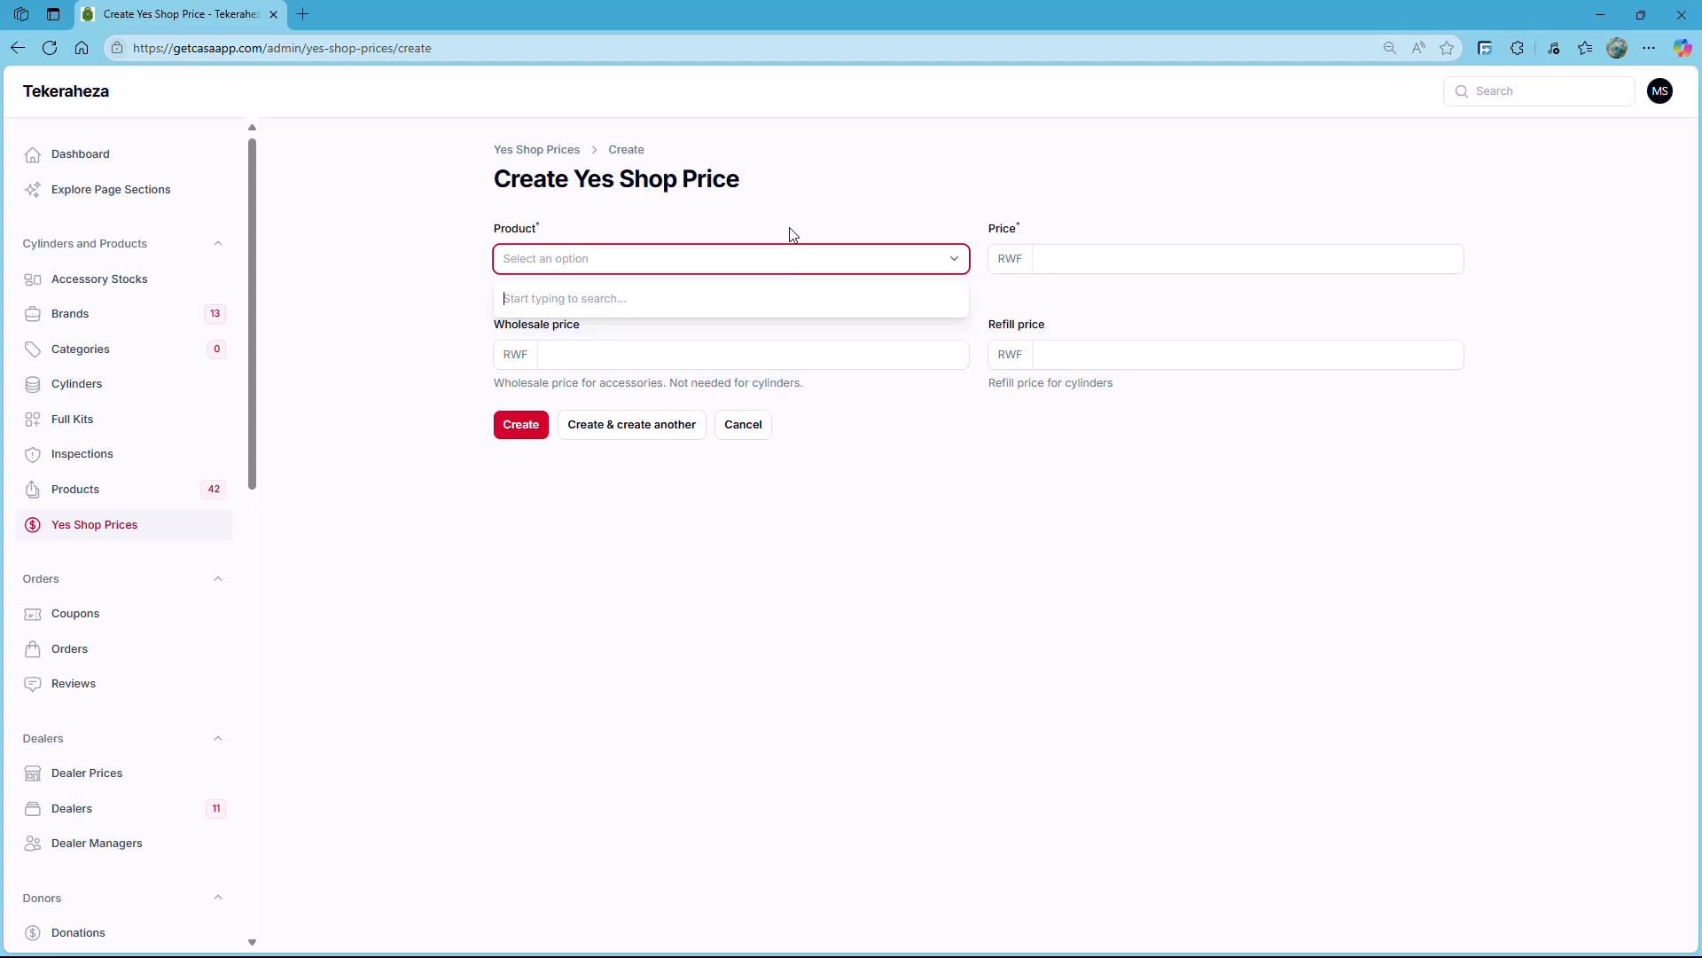
{"action": "type", "text": "love"}
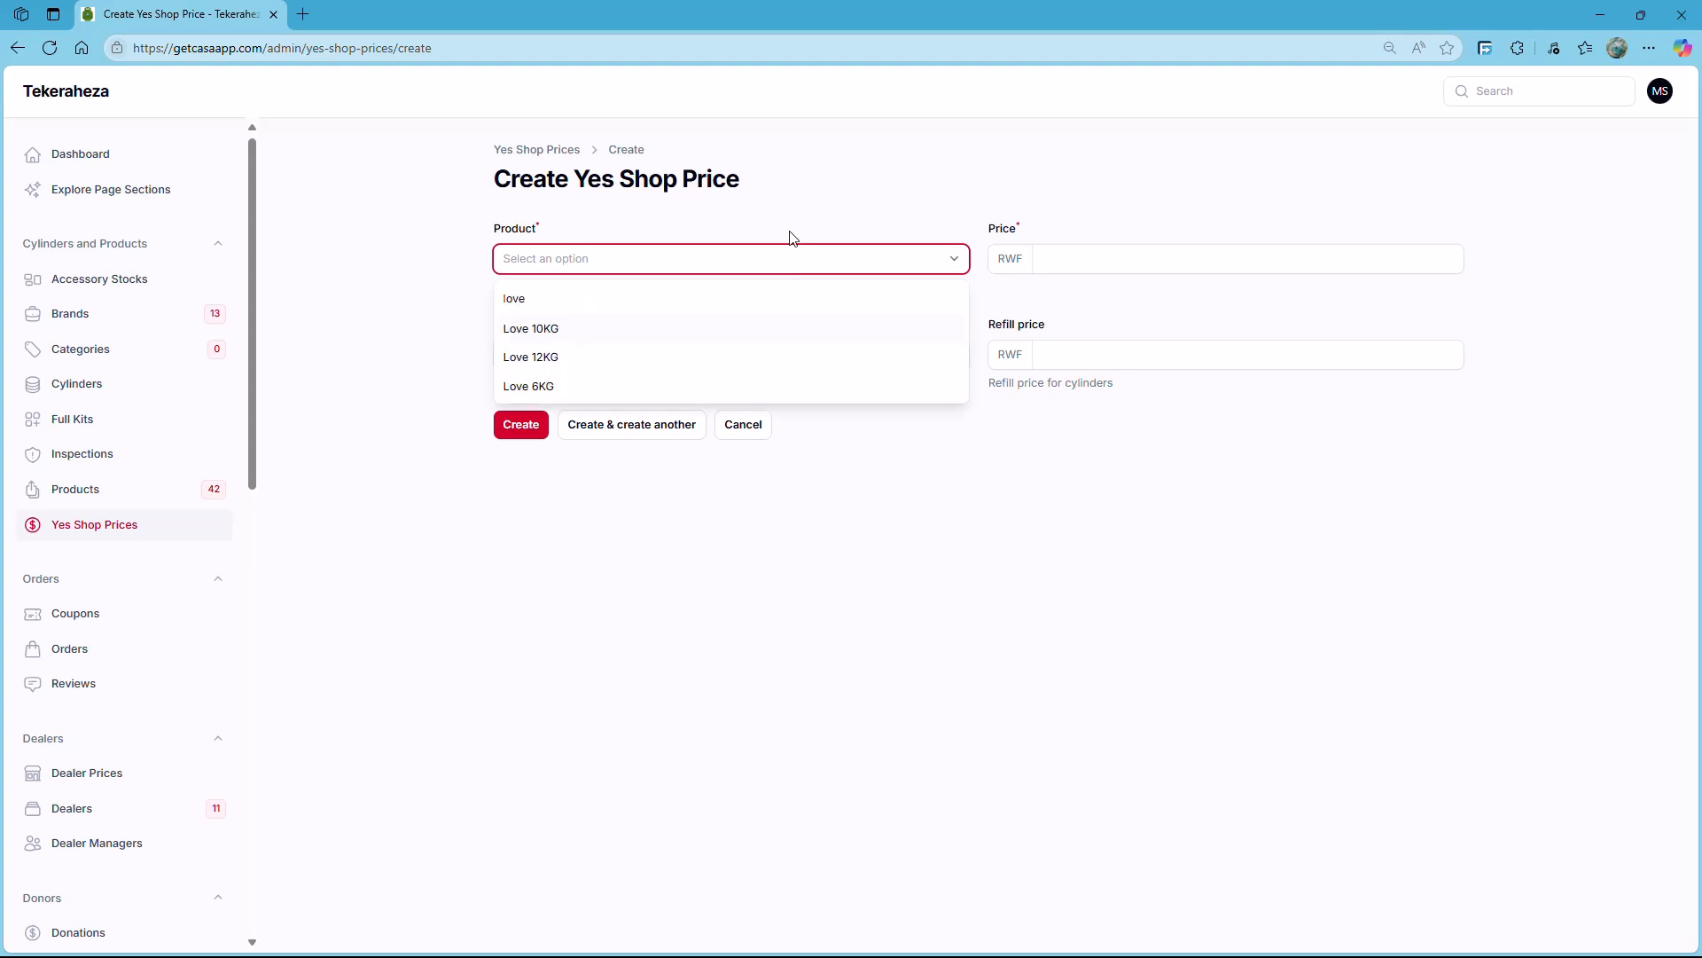
{"action": "left_click", "coordinate": [677, 335]}
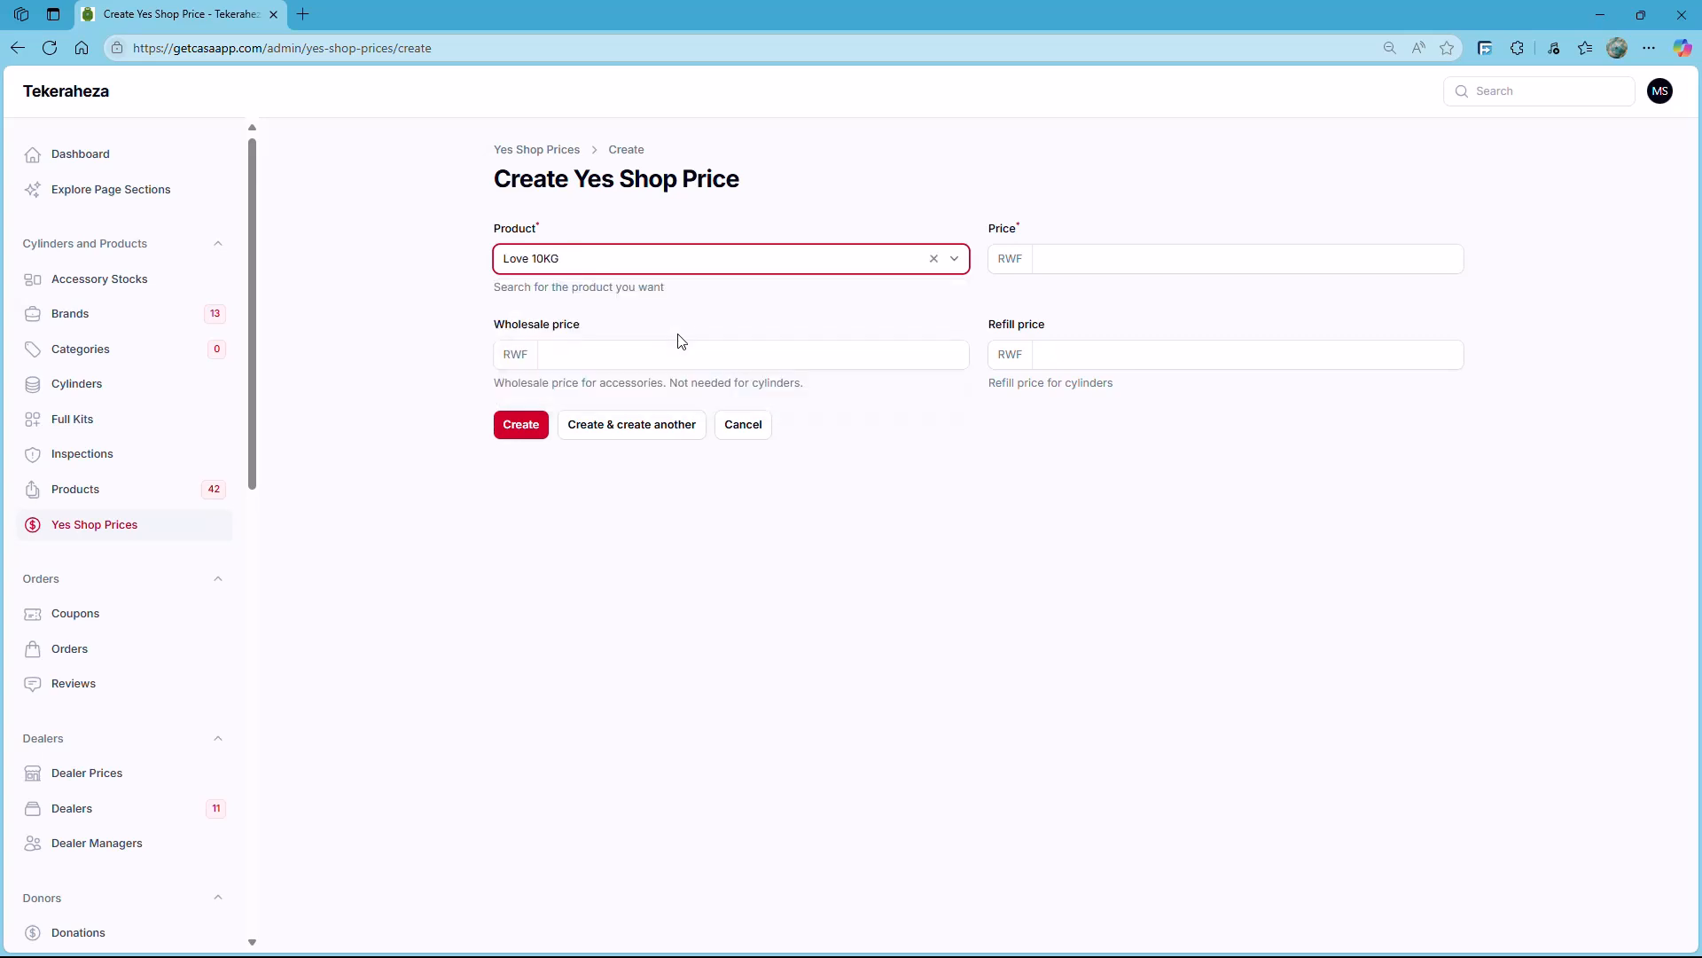
Step: Go through the price, wholesale price and refill price fields of the new Yes Shop price without filling them in
{"action": "left_click", "coordinate": [1019, 258]}
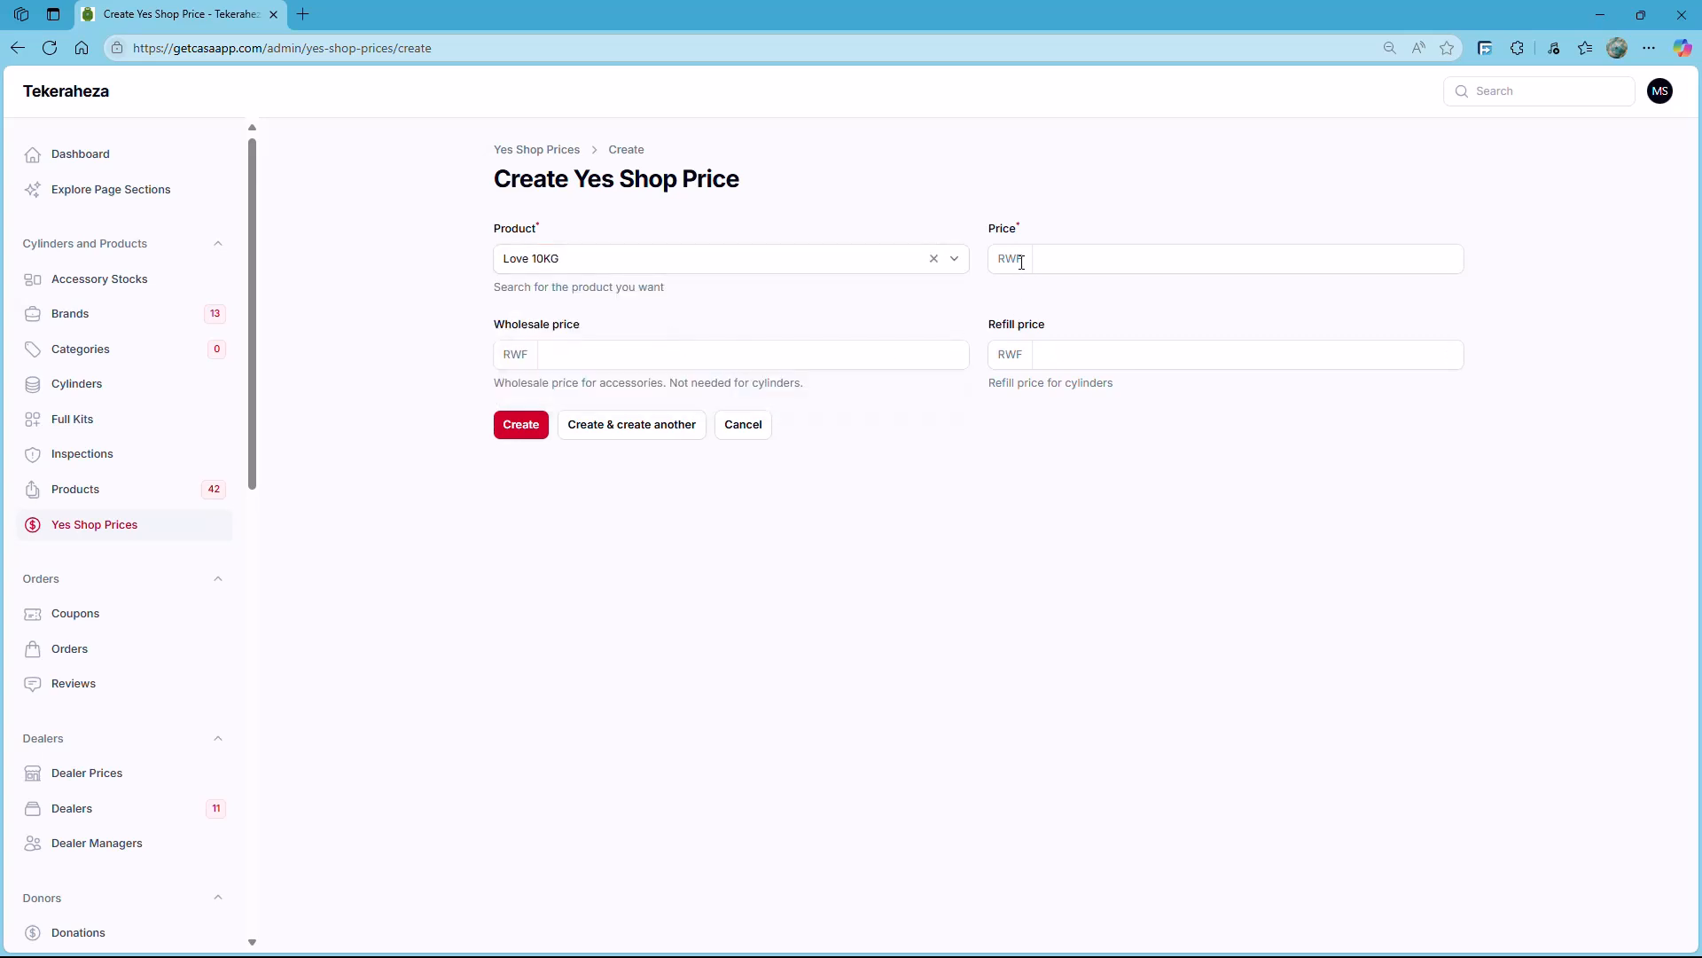
{"action": "left_click", "coordinate": [1057, 254]}
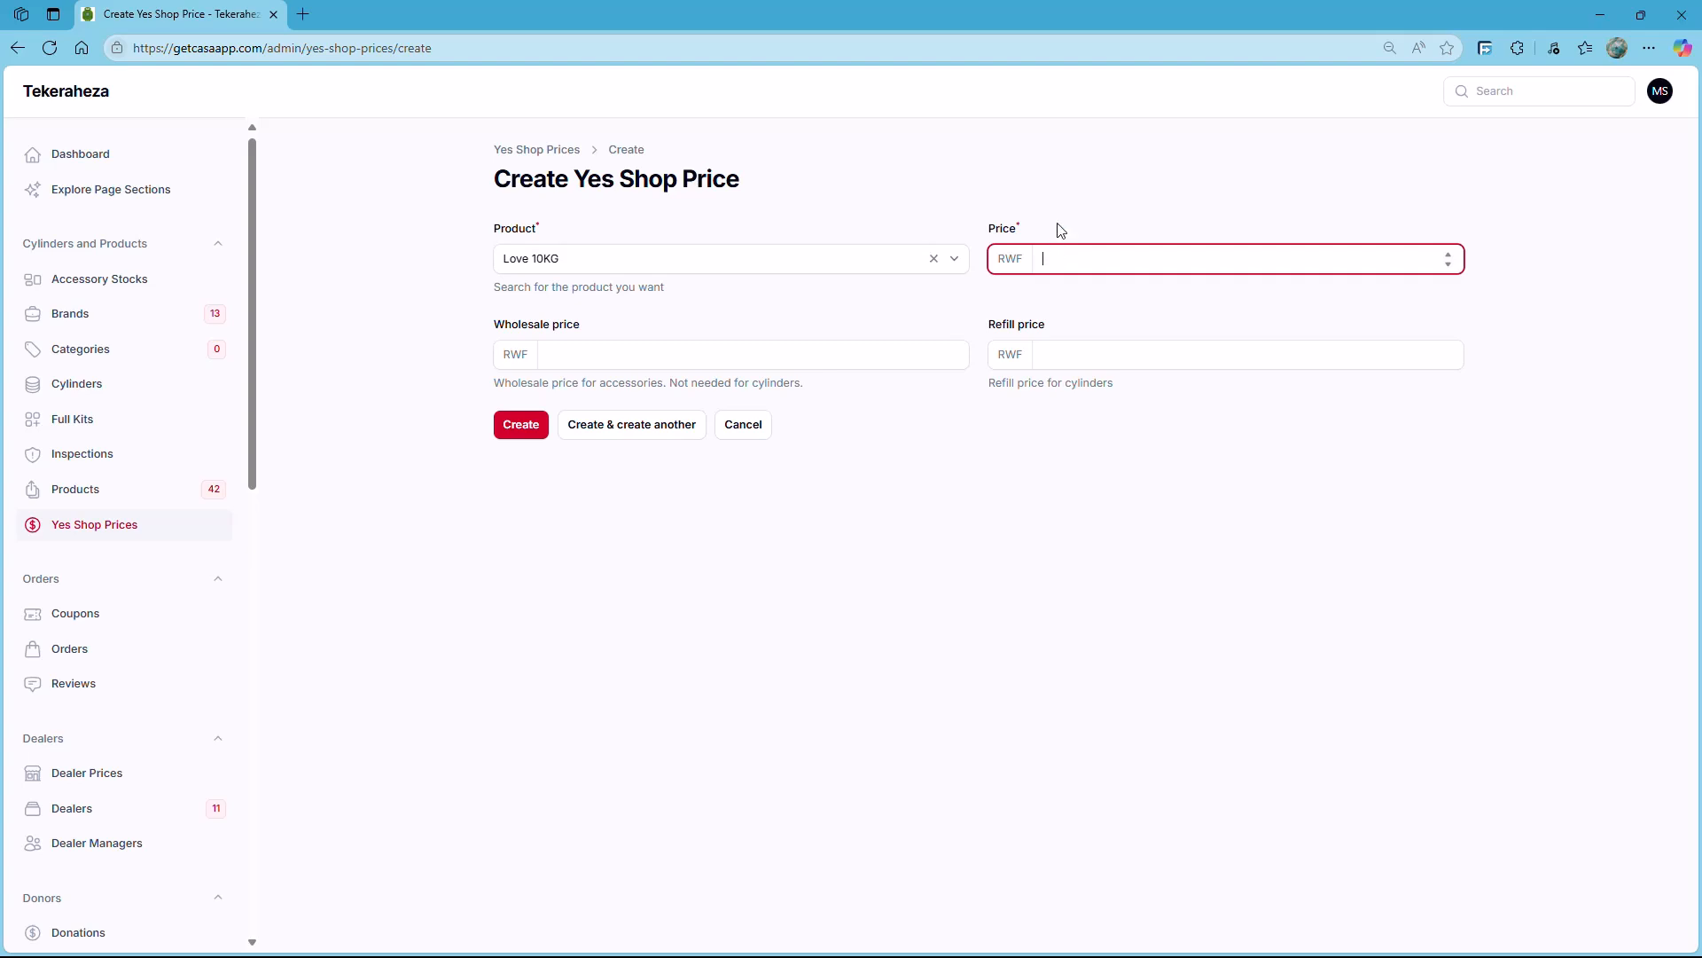
{"action": "left_click", "coordinate": [614, 364]}
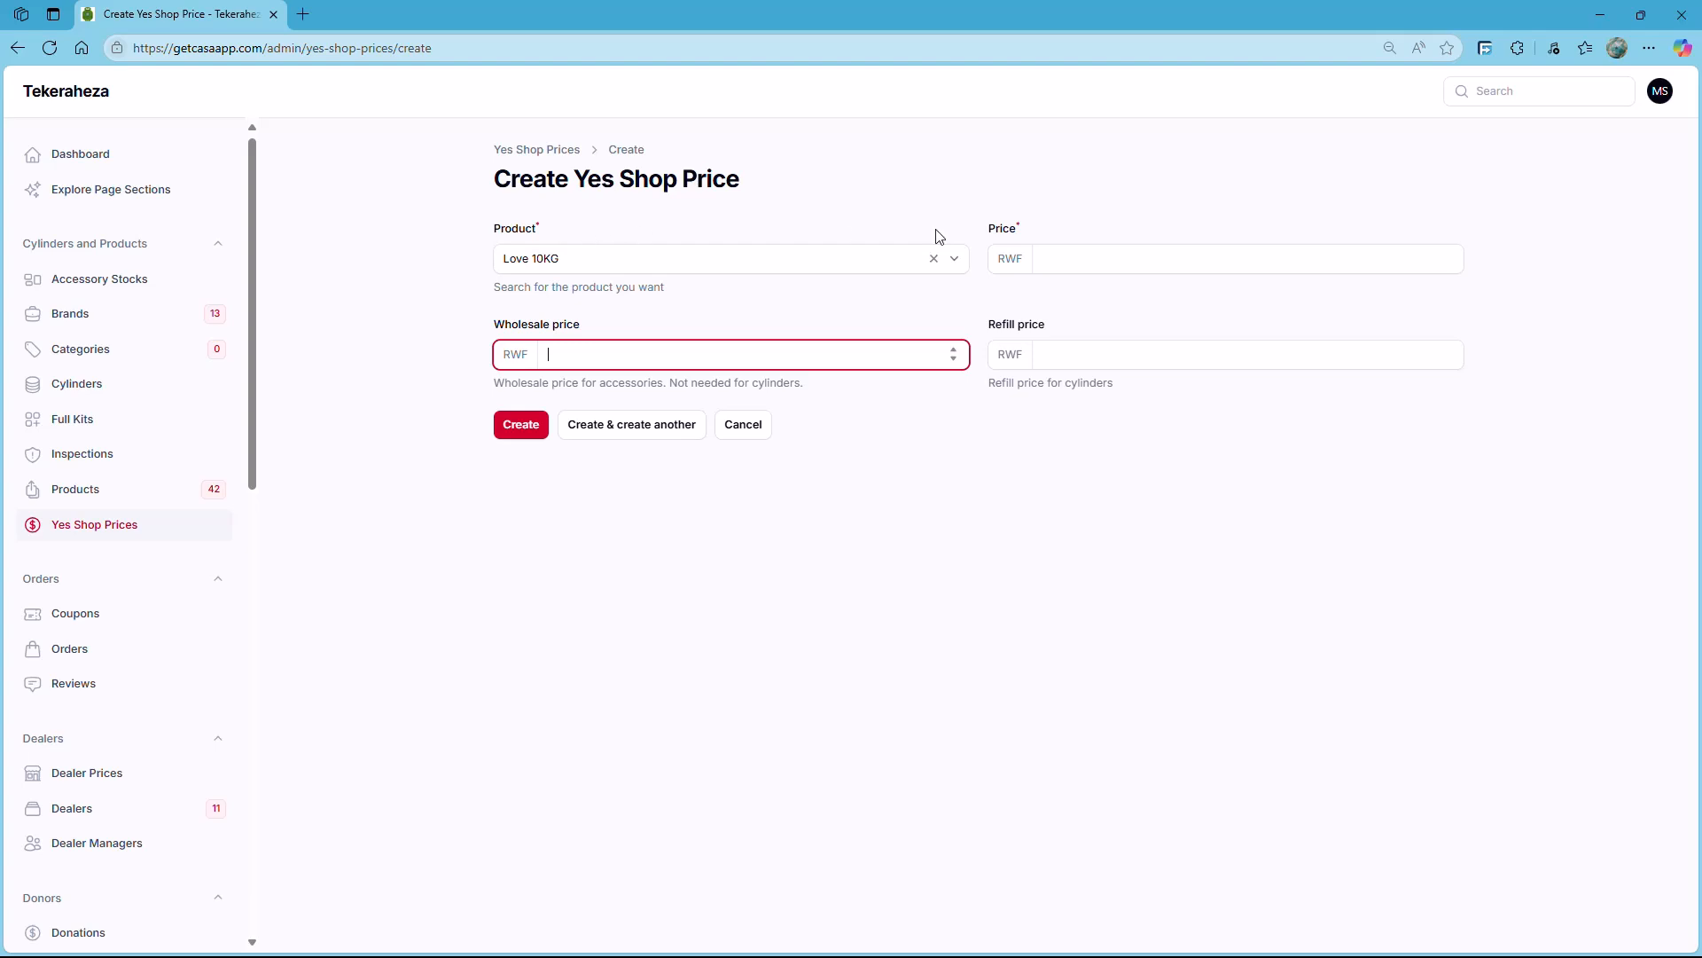
{"action": "left_click", "coordinate": [1045, 345]}
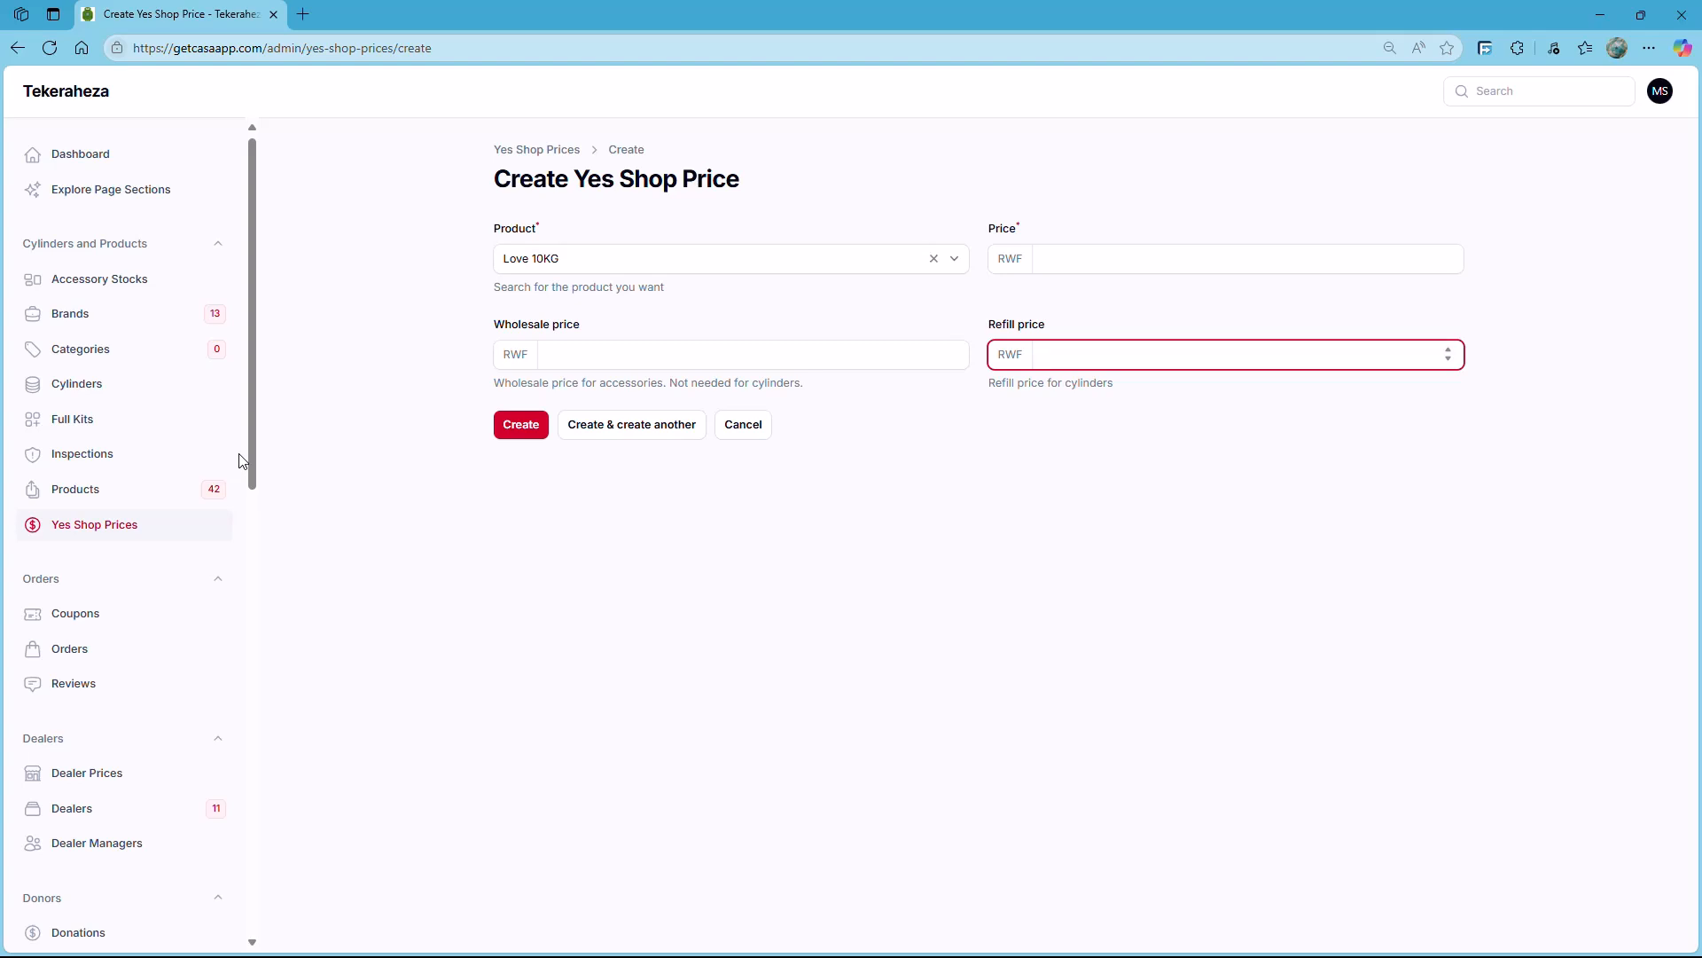
Step: View the Orders list and the Reviews page
{"action": "scroll", "coordinate": [147, 572], "scroll_direction": "down", "scroll_amount": 3}
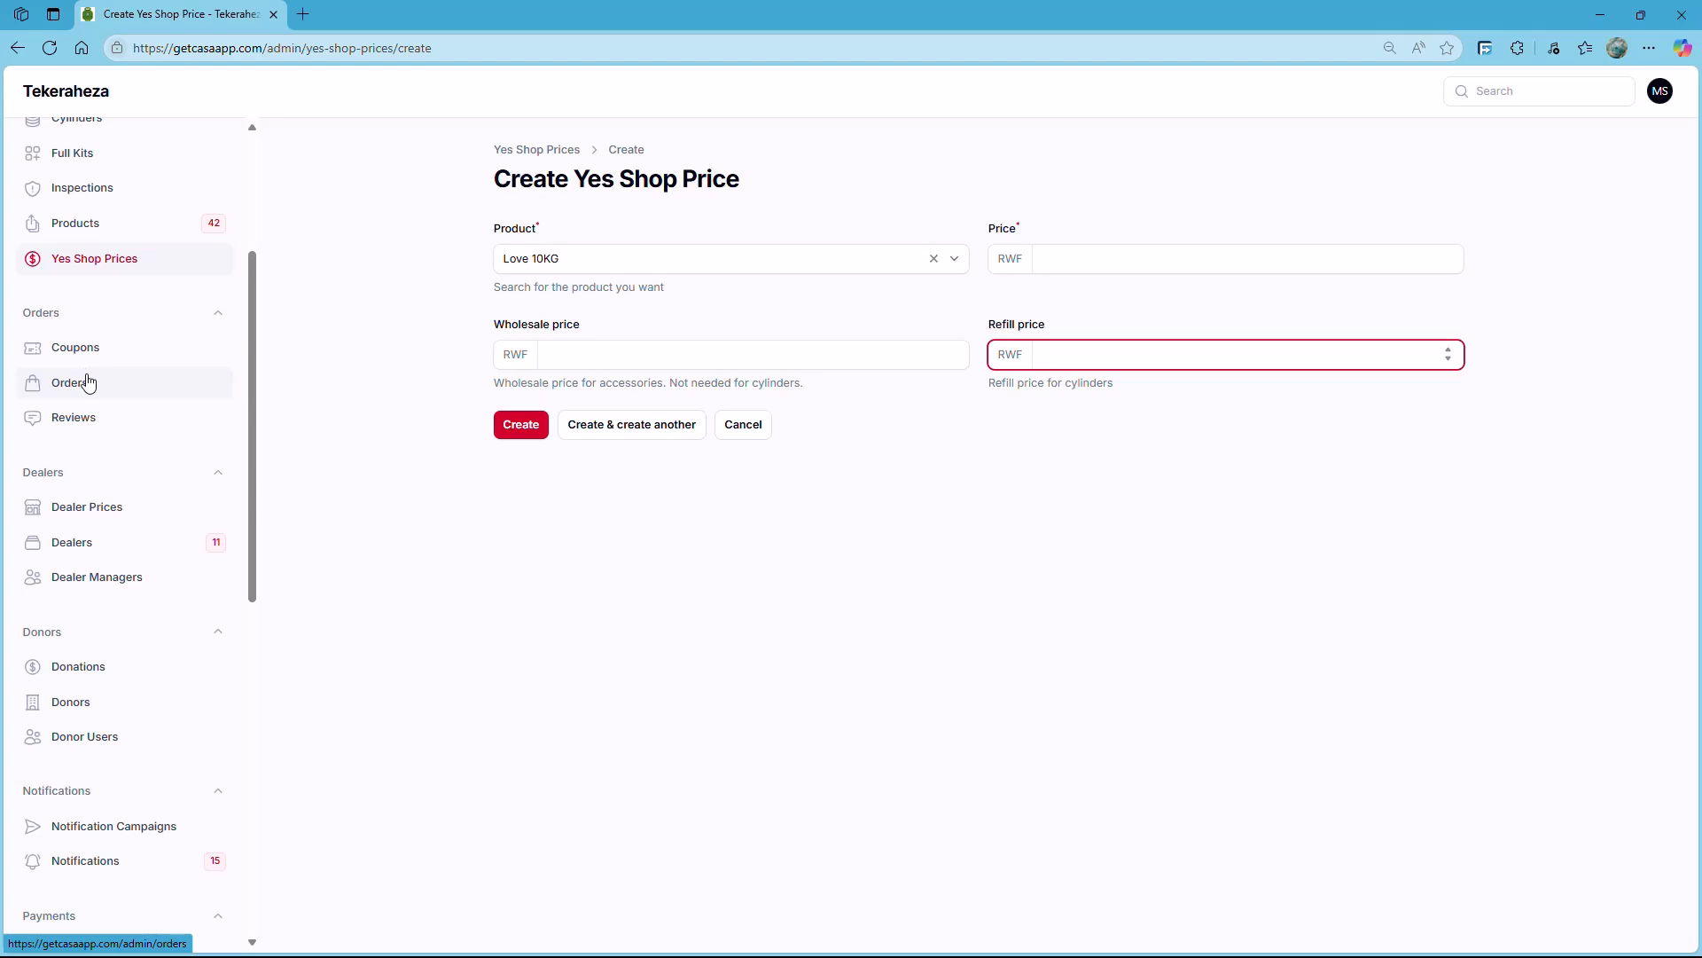
{"action": "left_click", "coordinate": [89, 383]}
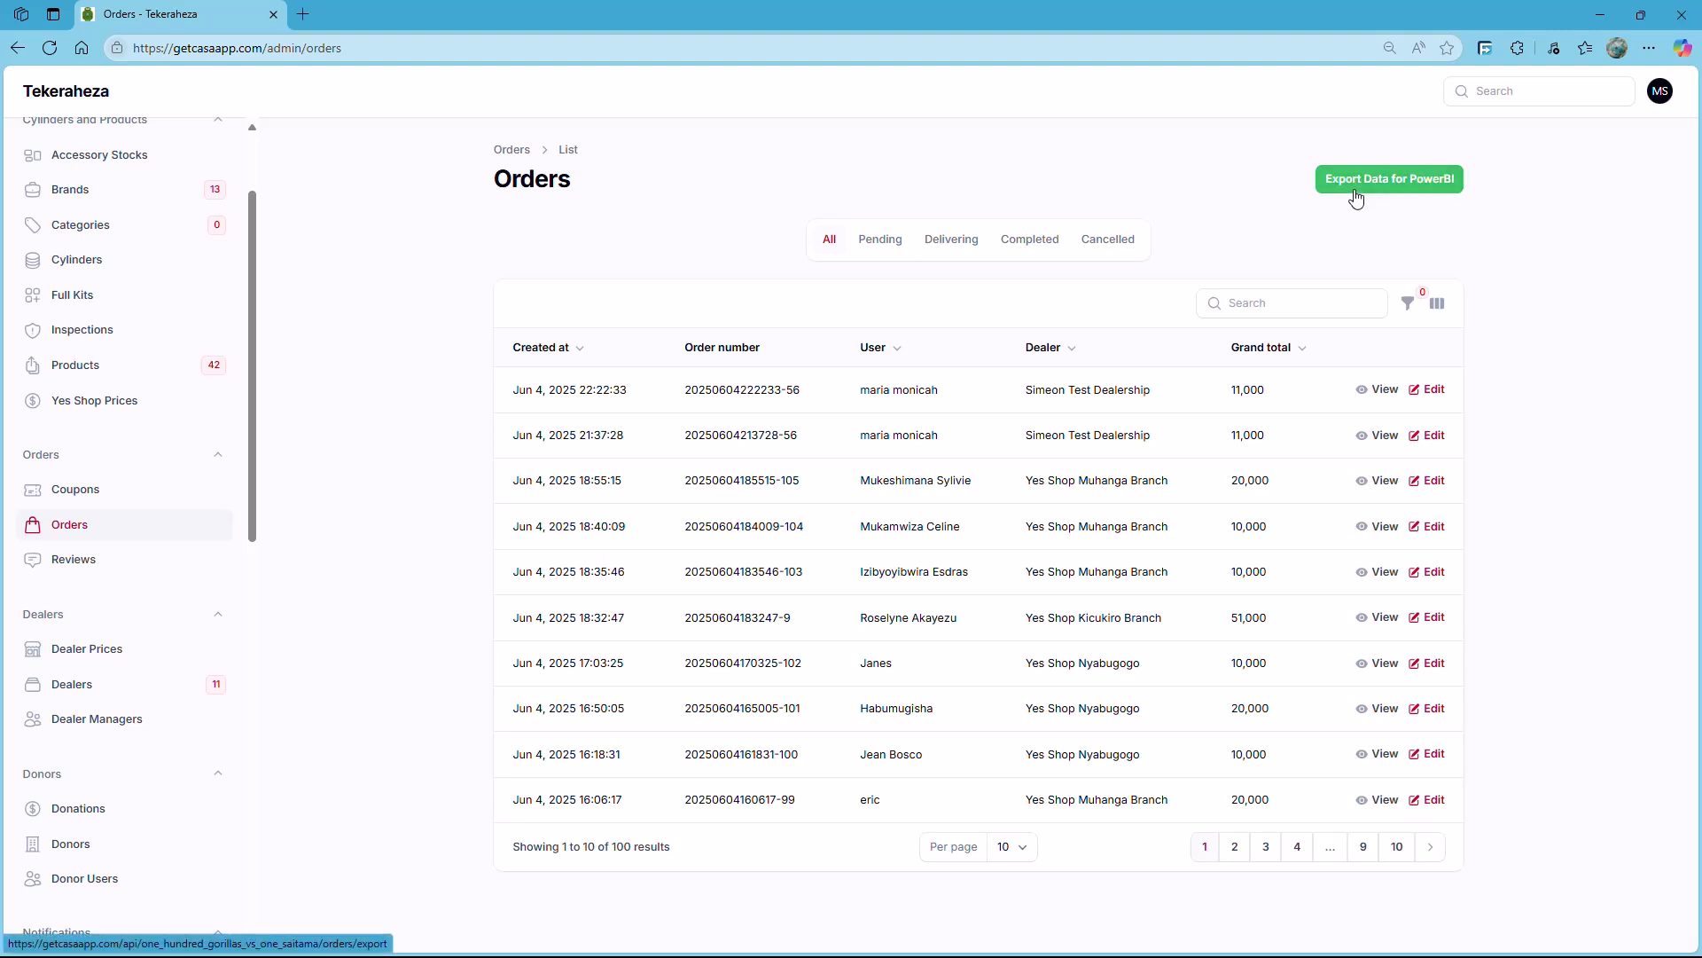
{"action": "left_click", "coordinate": [88, 559]}
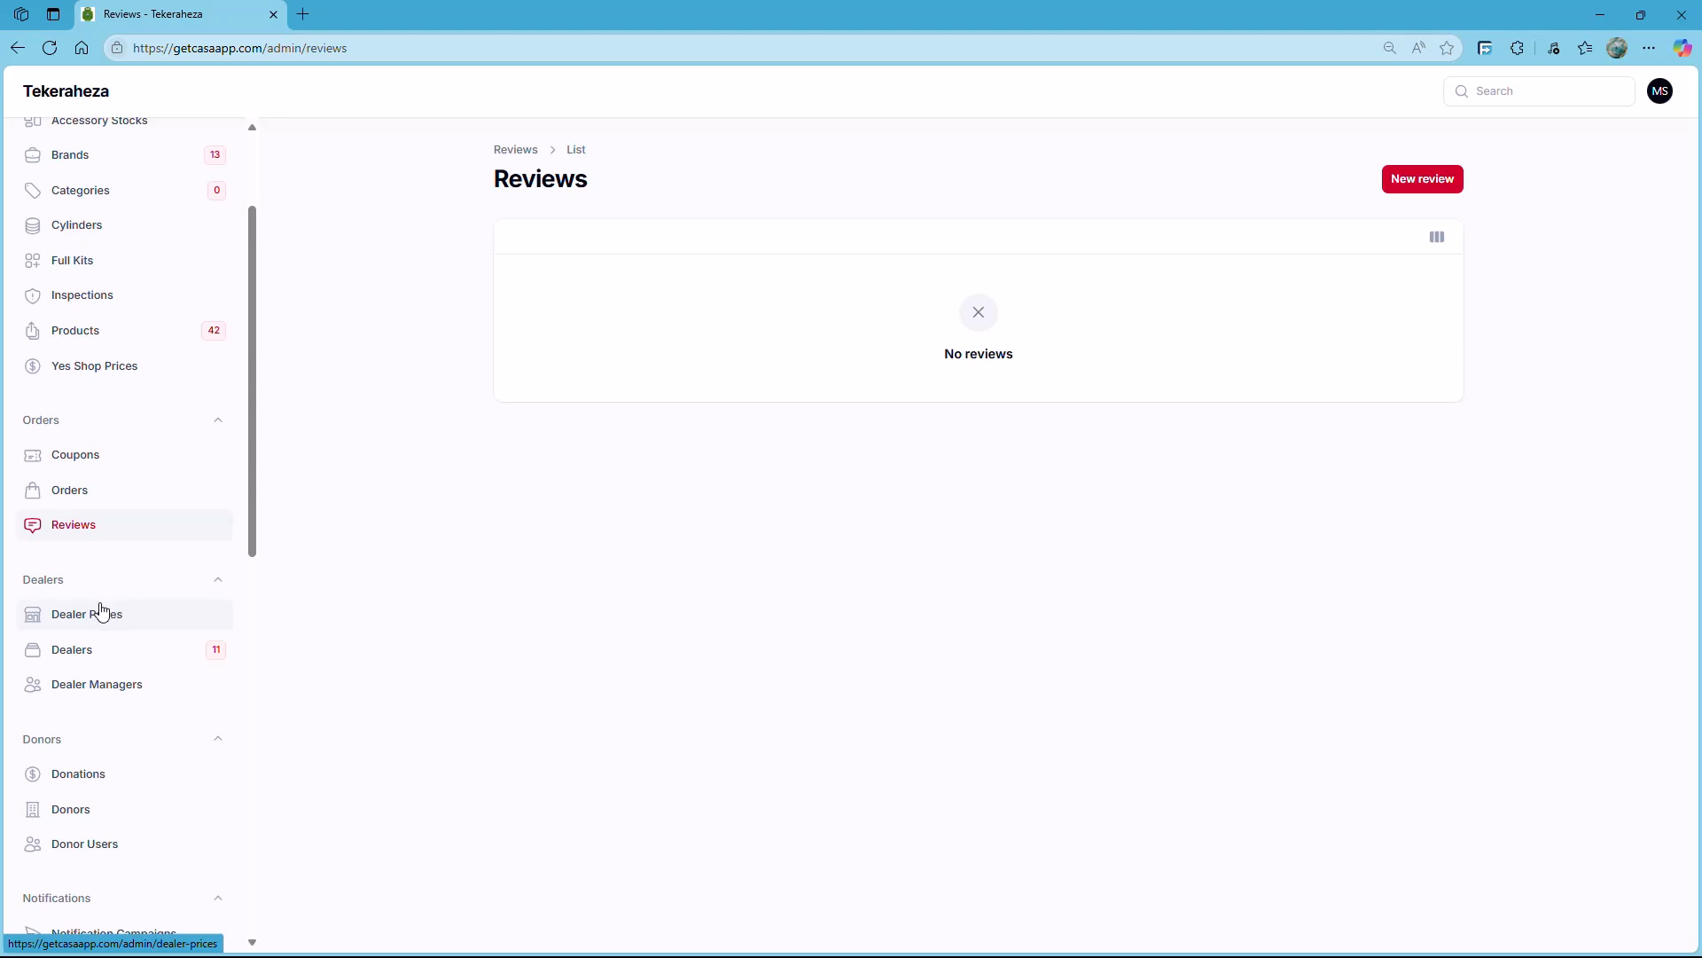
Step: Open the Dealer Prices list, look through its entries and filter it to Not Yet Reviewed prices
{"action": "left_click", "coordinate": [34, 620]}
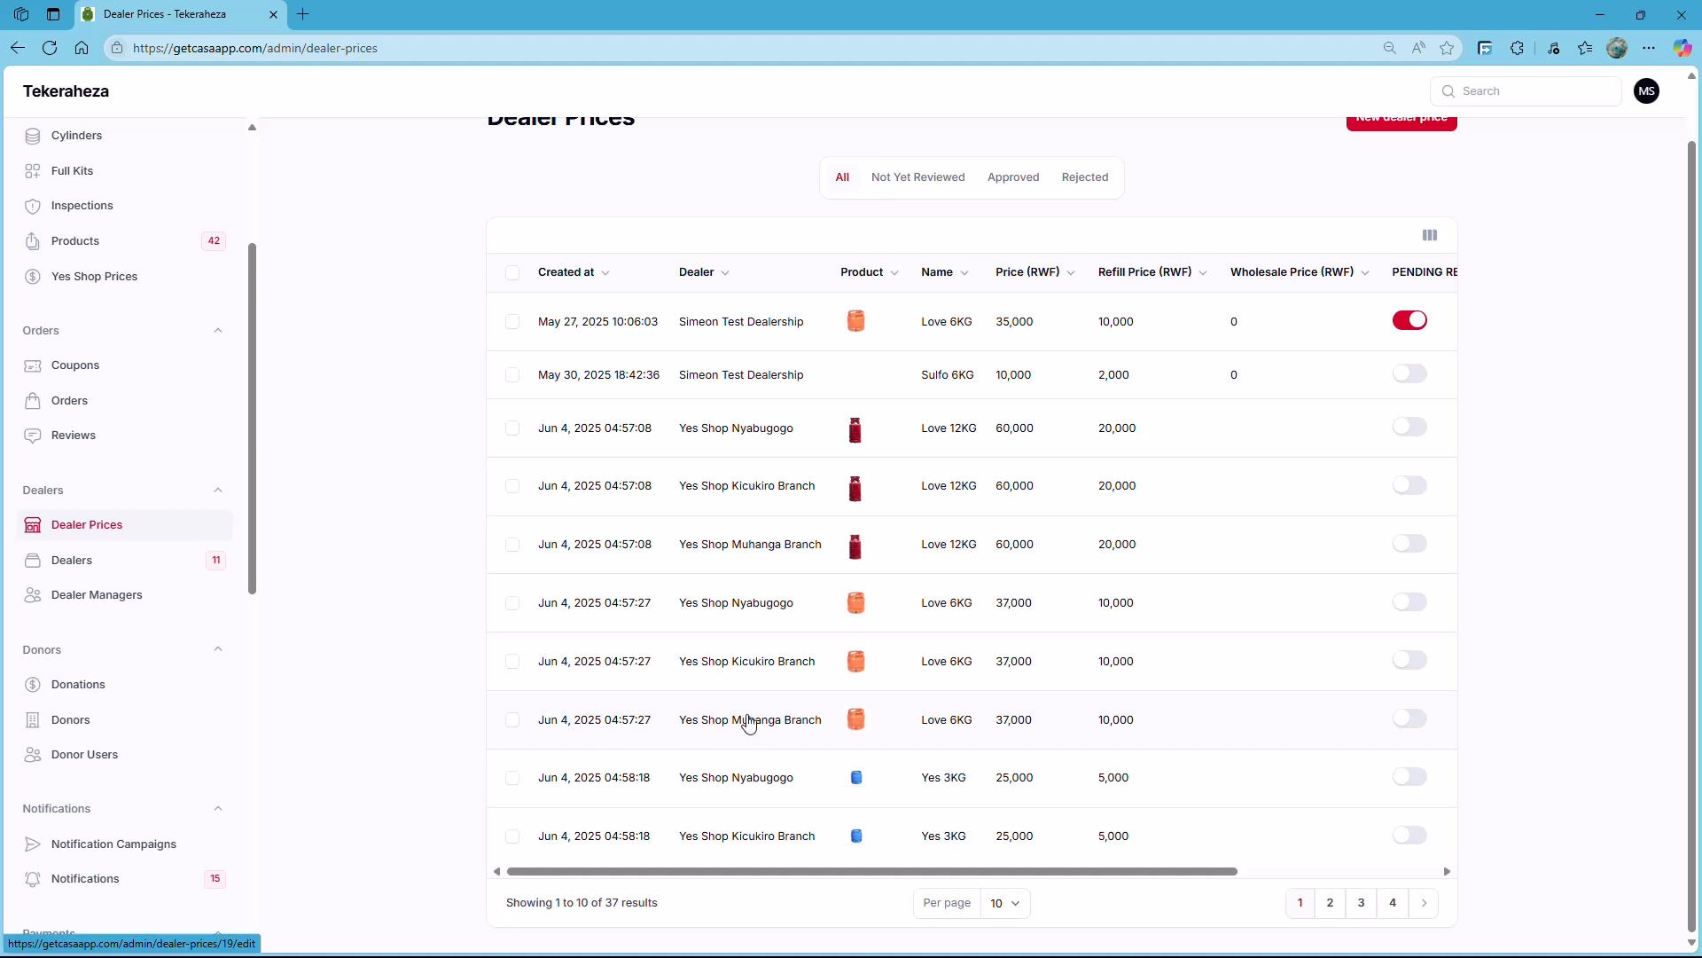
{"action": "scroll", "coordinate": [737, 712], "scroll_direction": "up", "scroll_amount": 1}
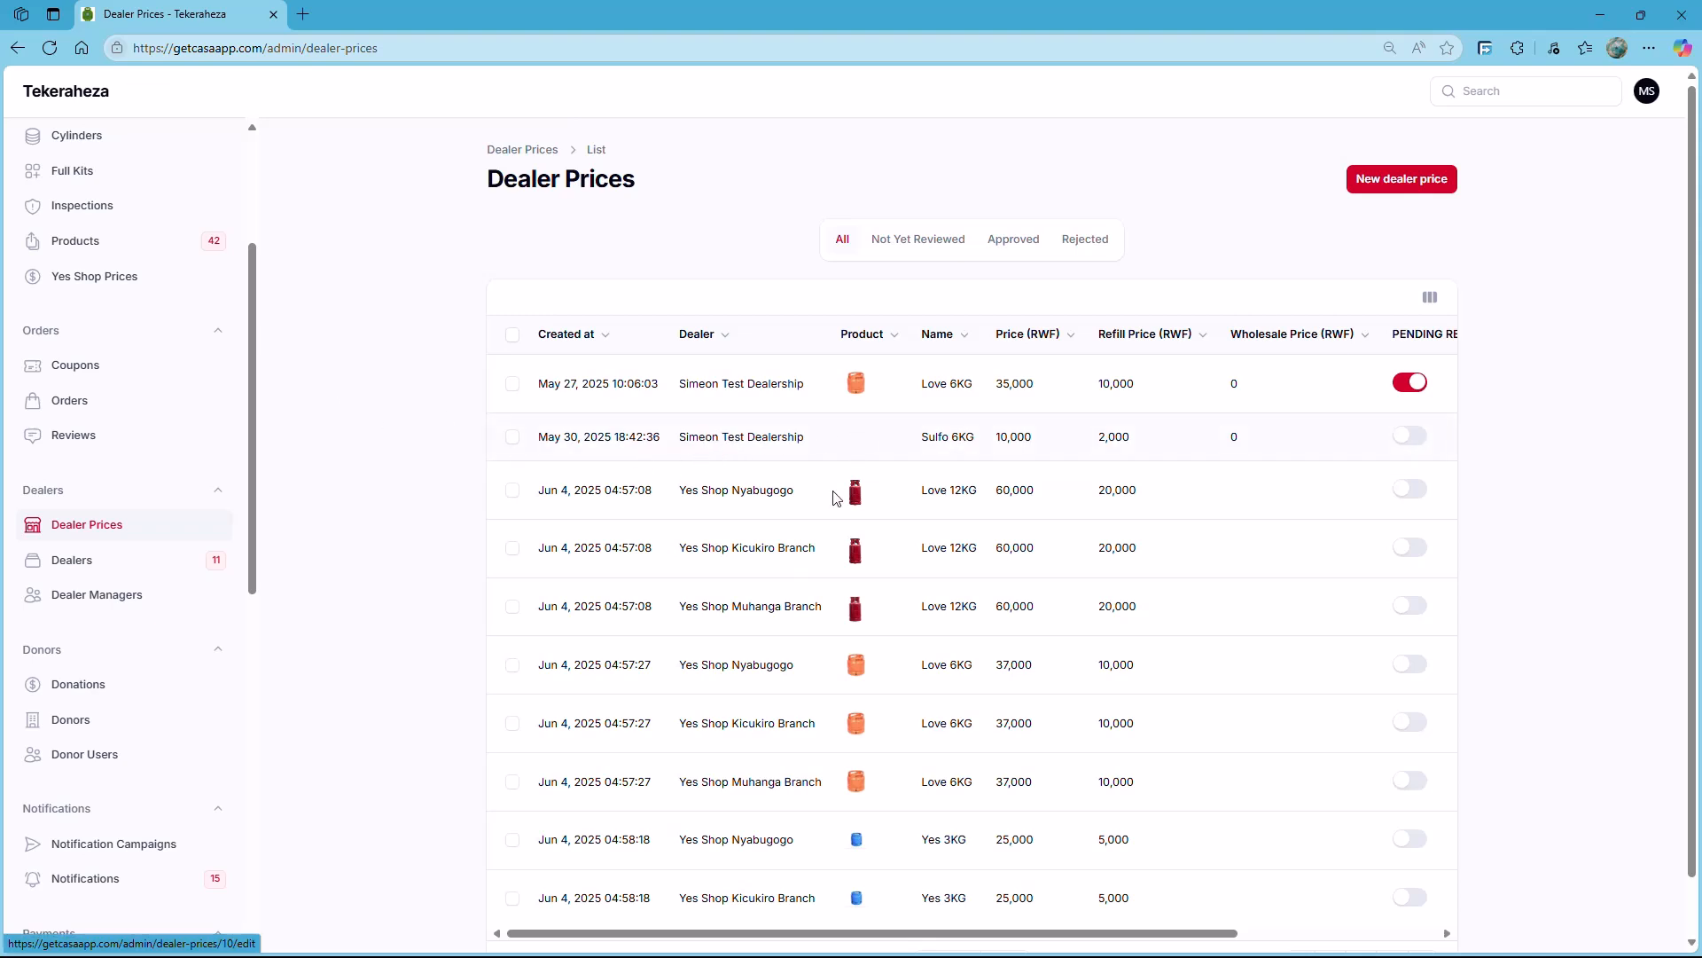
{"action": "scroll", "coordinate": [83, 346], "scroll_direction": "up", "scroll_amount": 1}
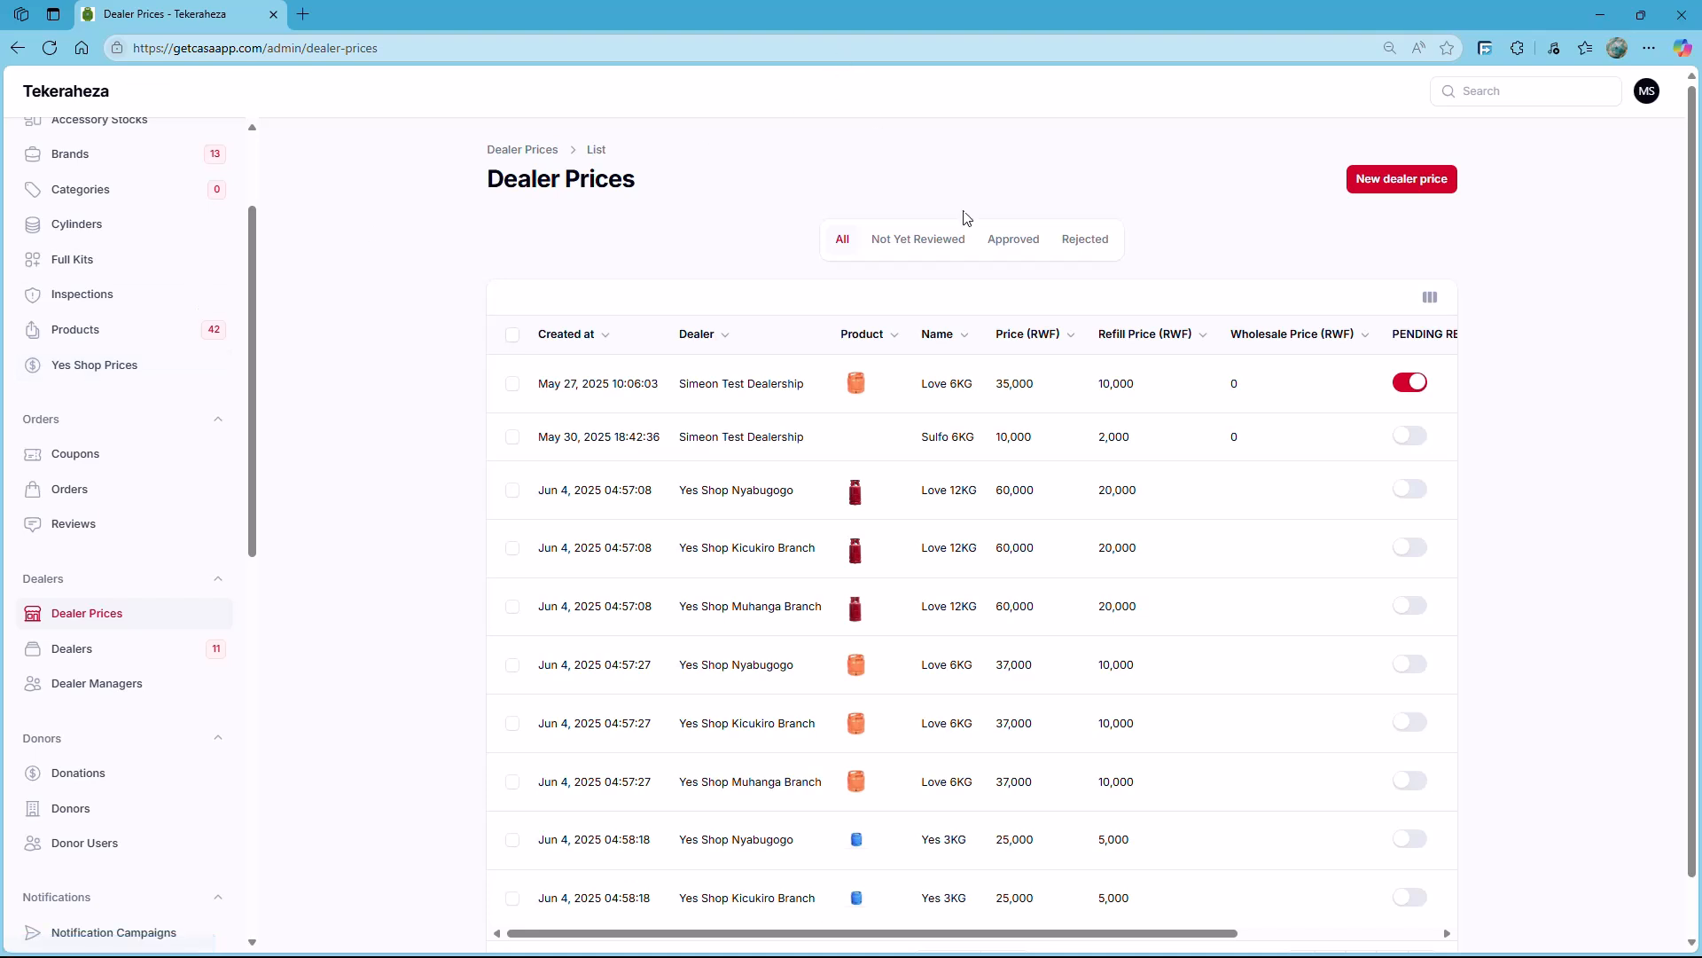
{"action": "left_click", "coordinate": [940, 248]}
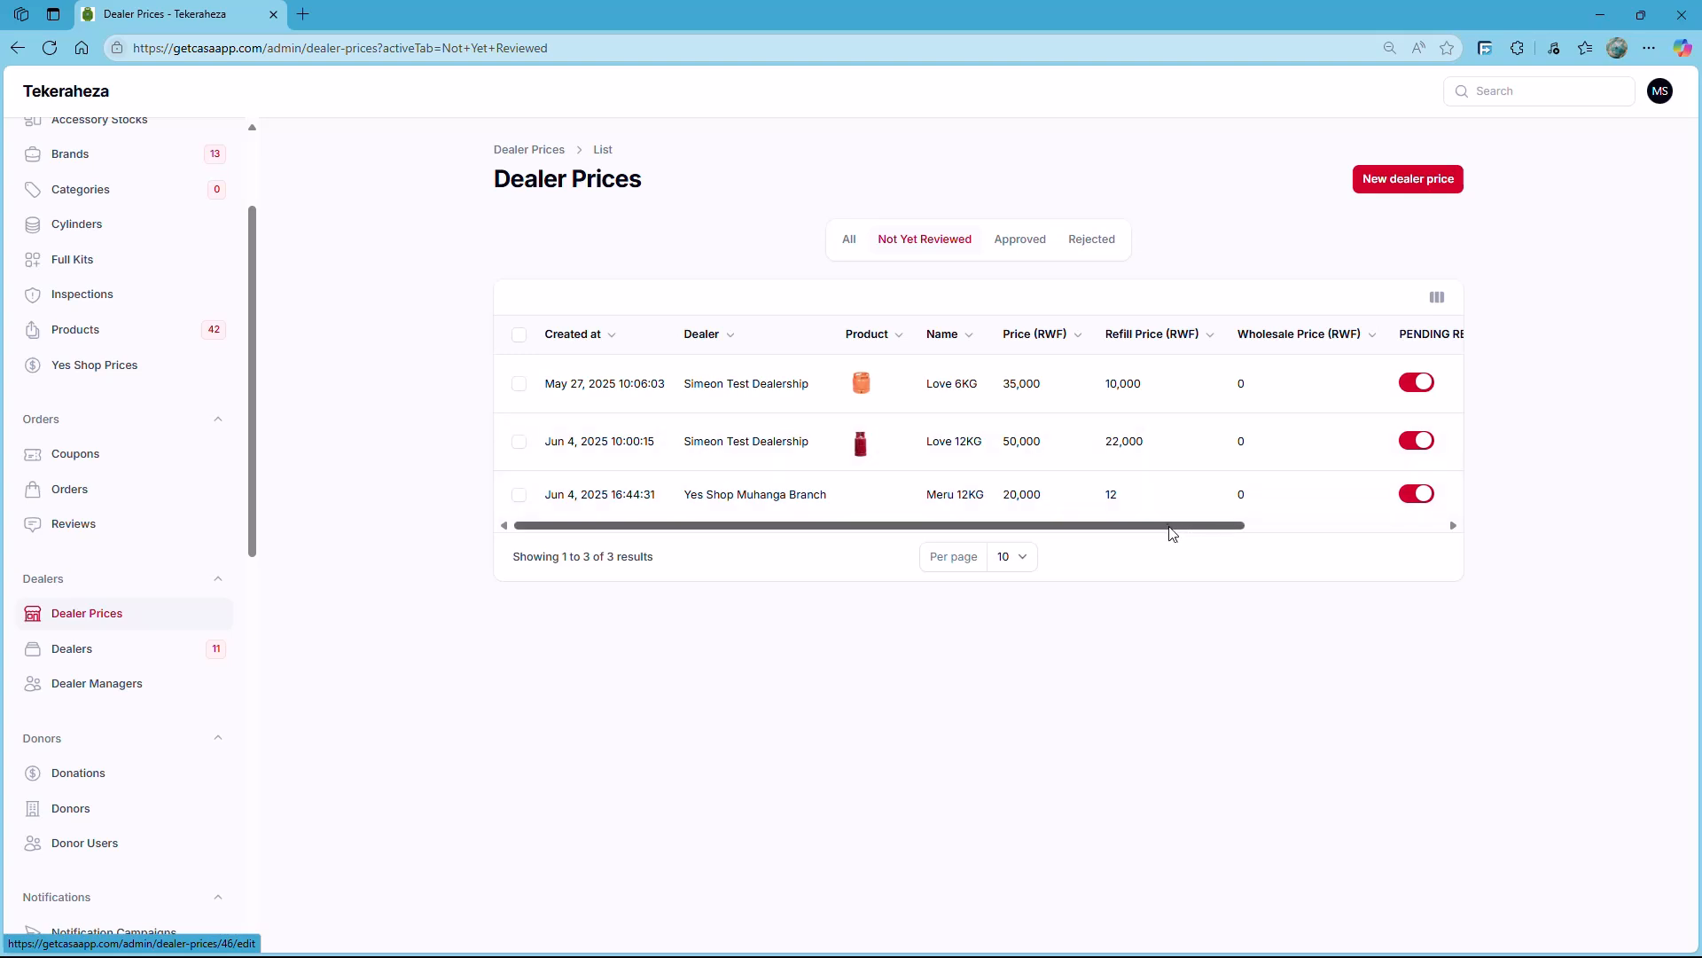
{"action": "left_click_drag", "start_coordinate": [1209, 530], "coordinate": [1185, 574]}
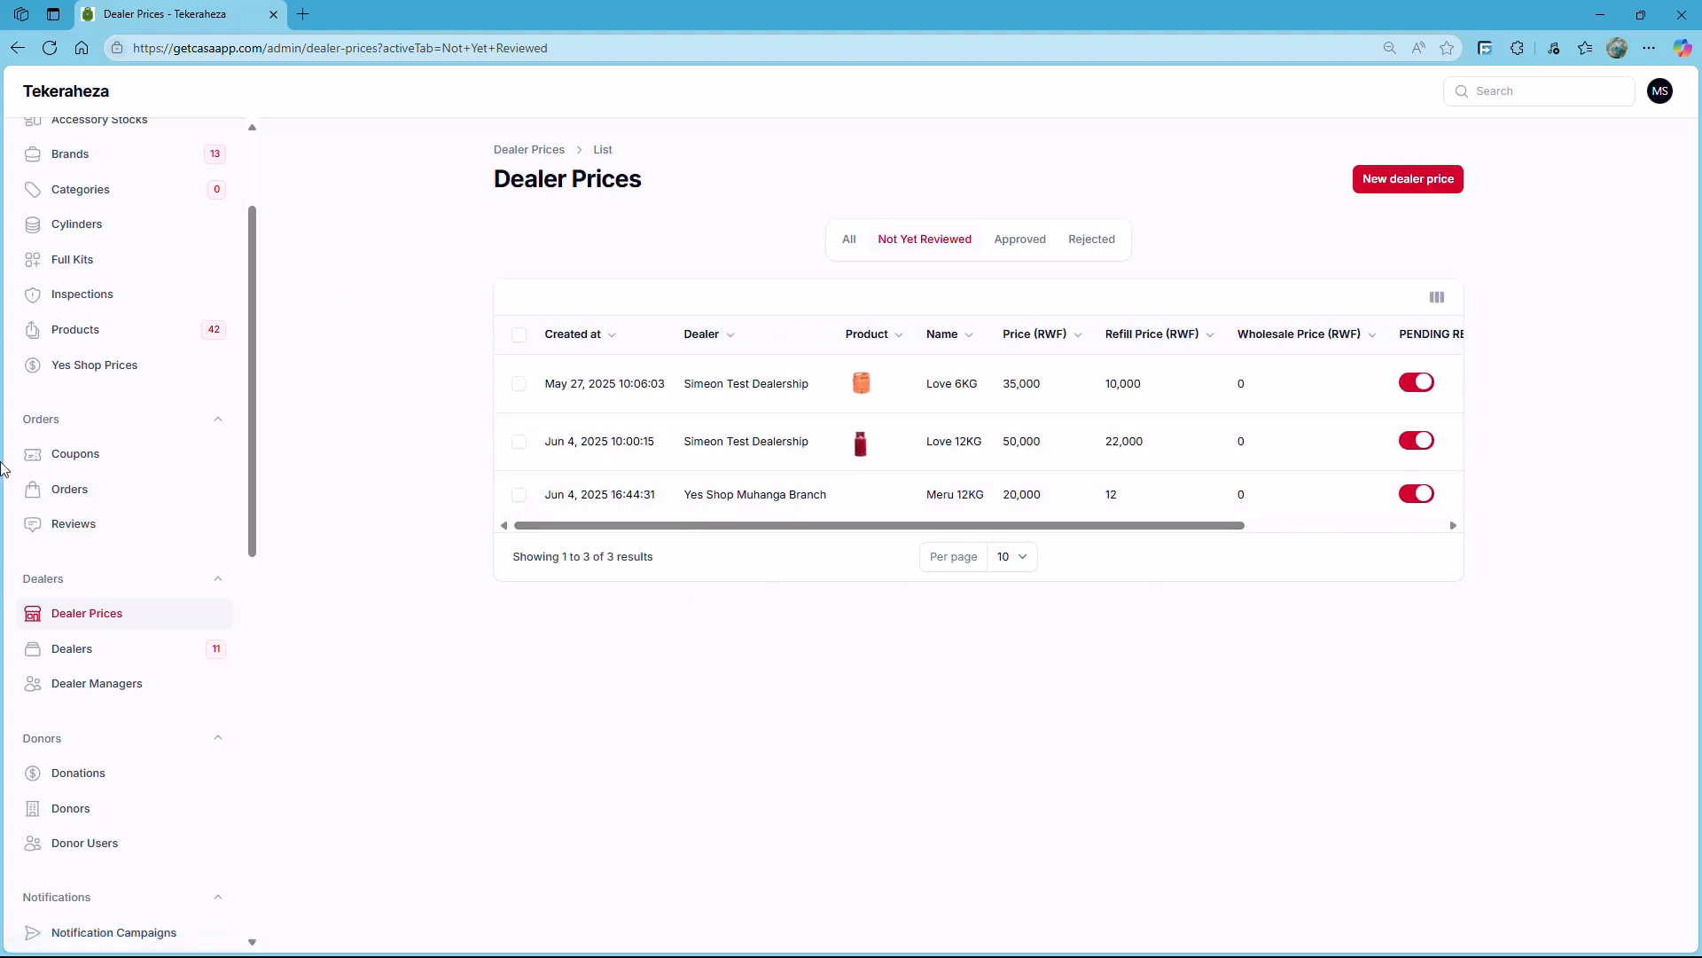
Step: Open the Dealers list and filter it by Not Admin Reviewed, followed by Flagged for Sector Overlap
{"action": "left_click", "coordinate": [127, 656]}
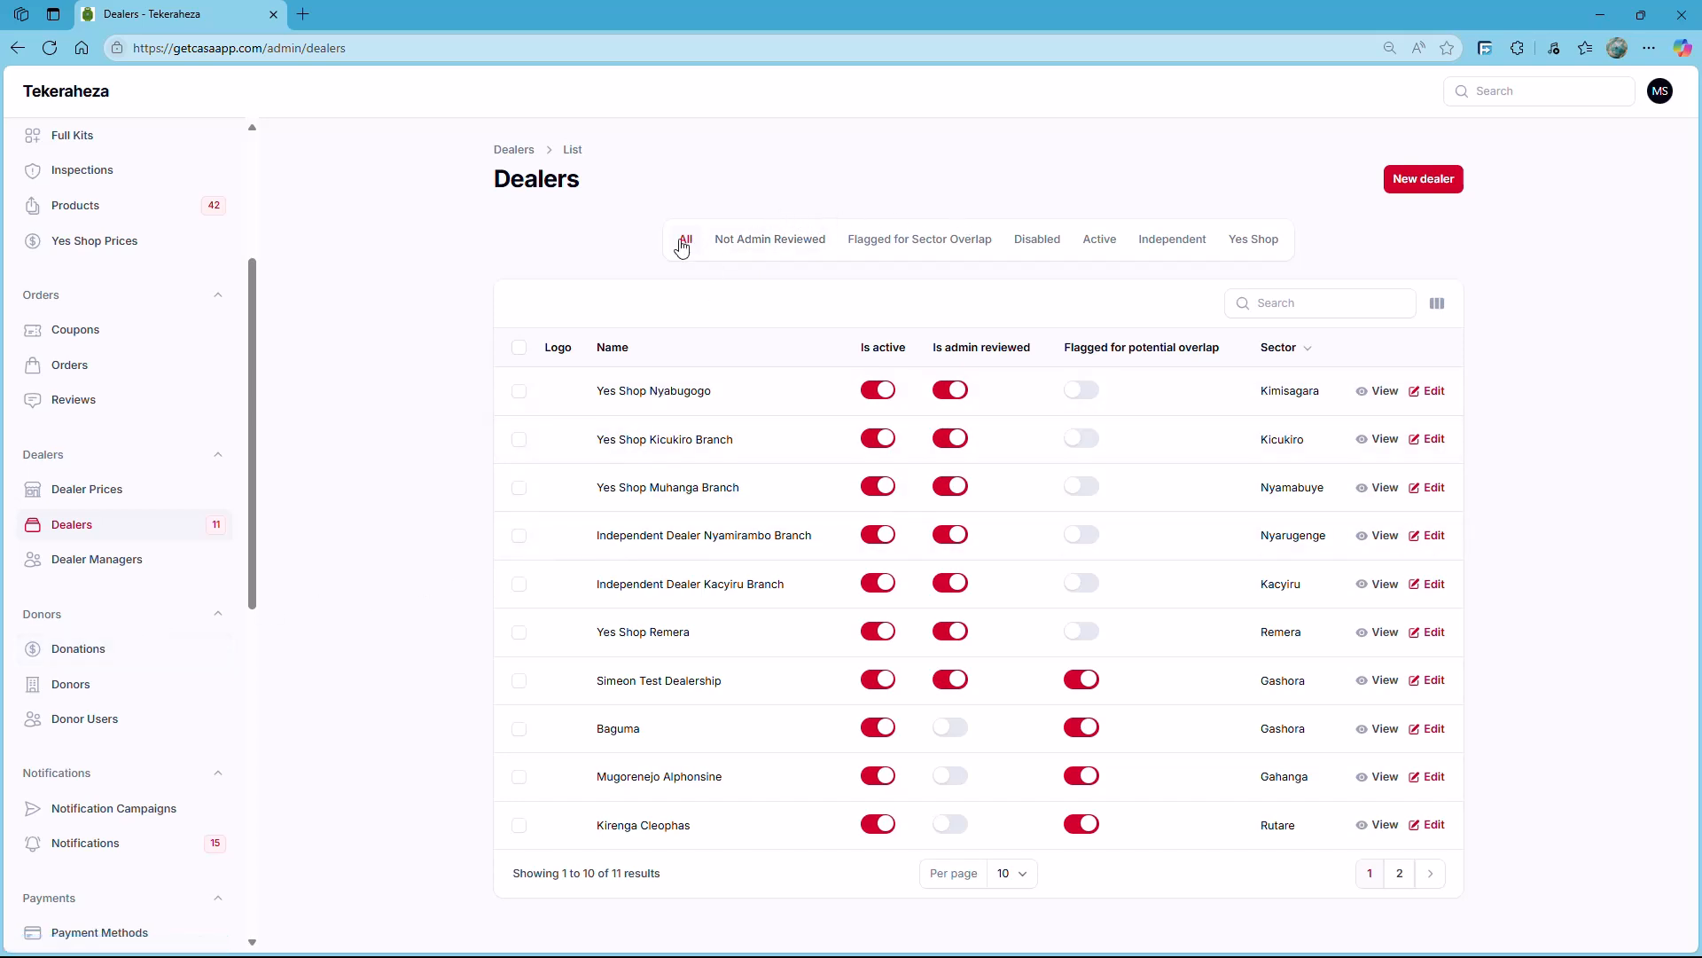
{"action": "left_click", "coordinate": [751, 245]}
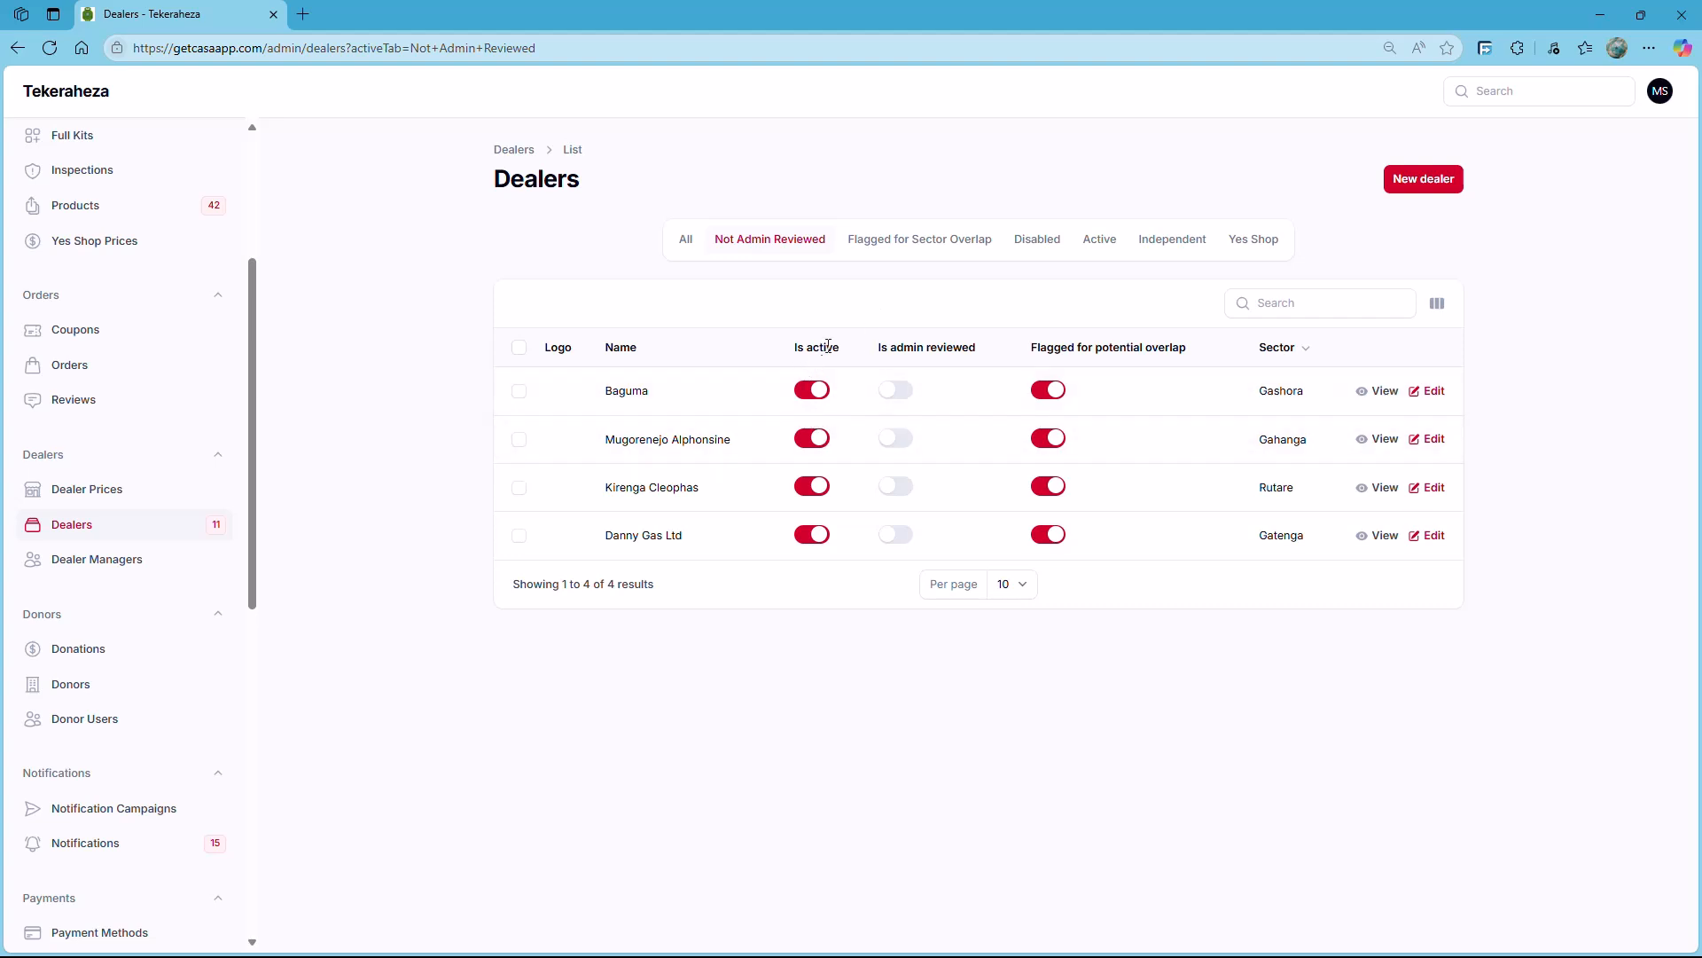
{"action": "left_click", "coordinate": [868, 250]}
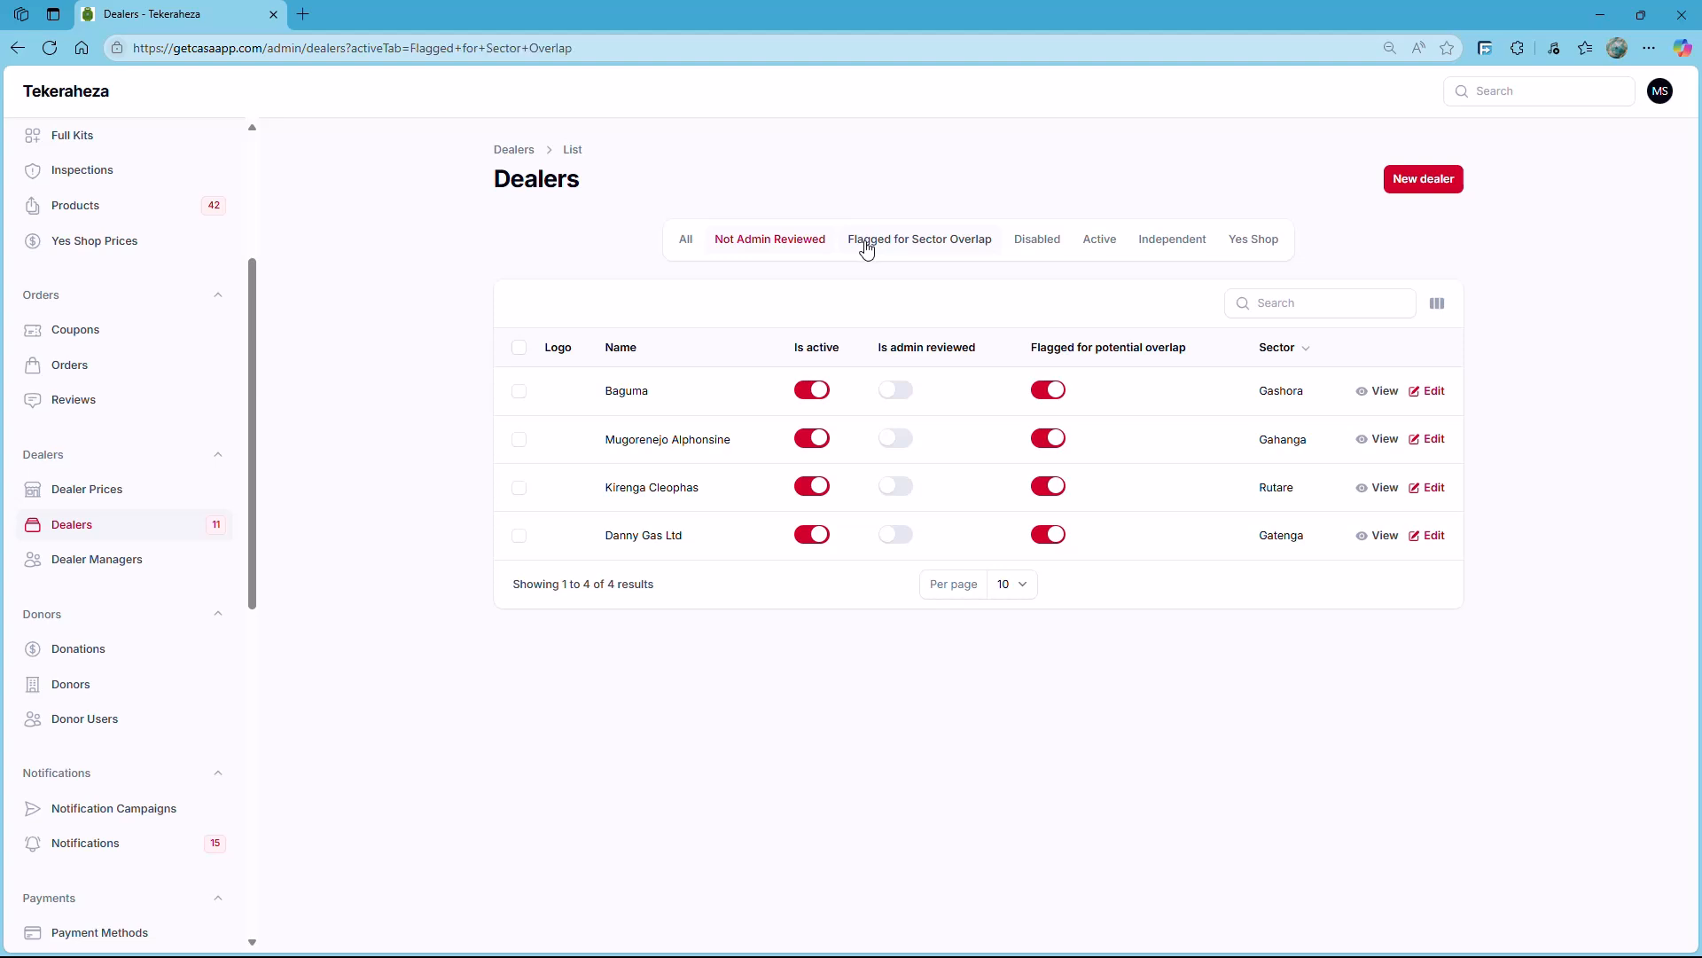
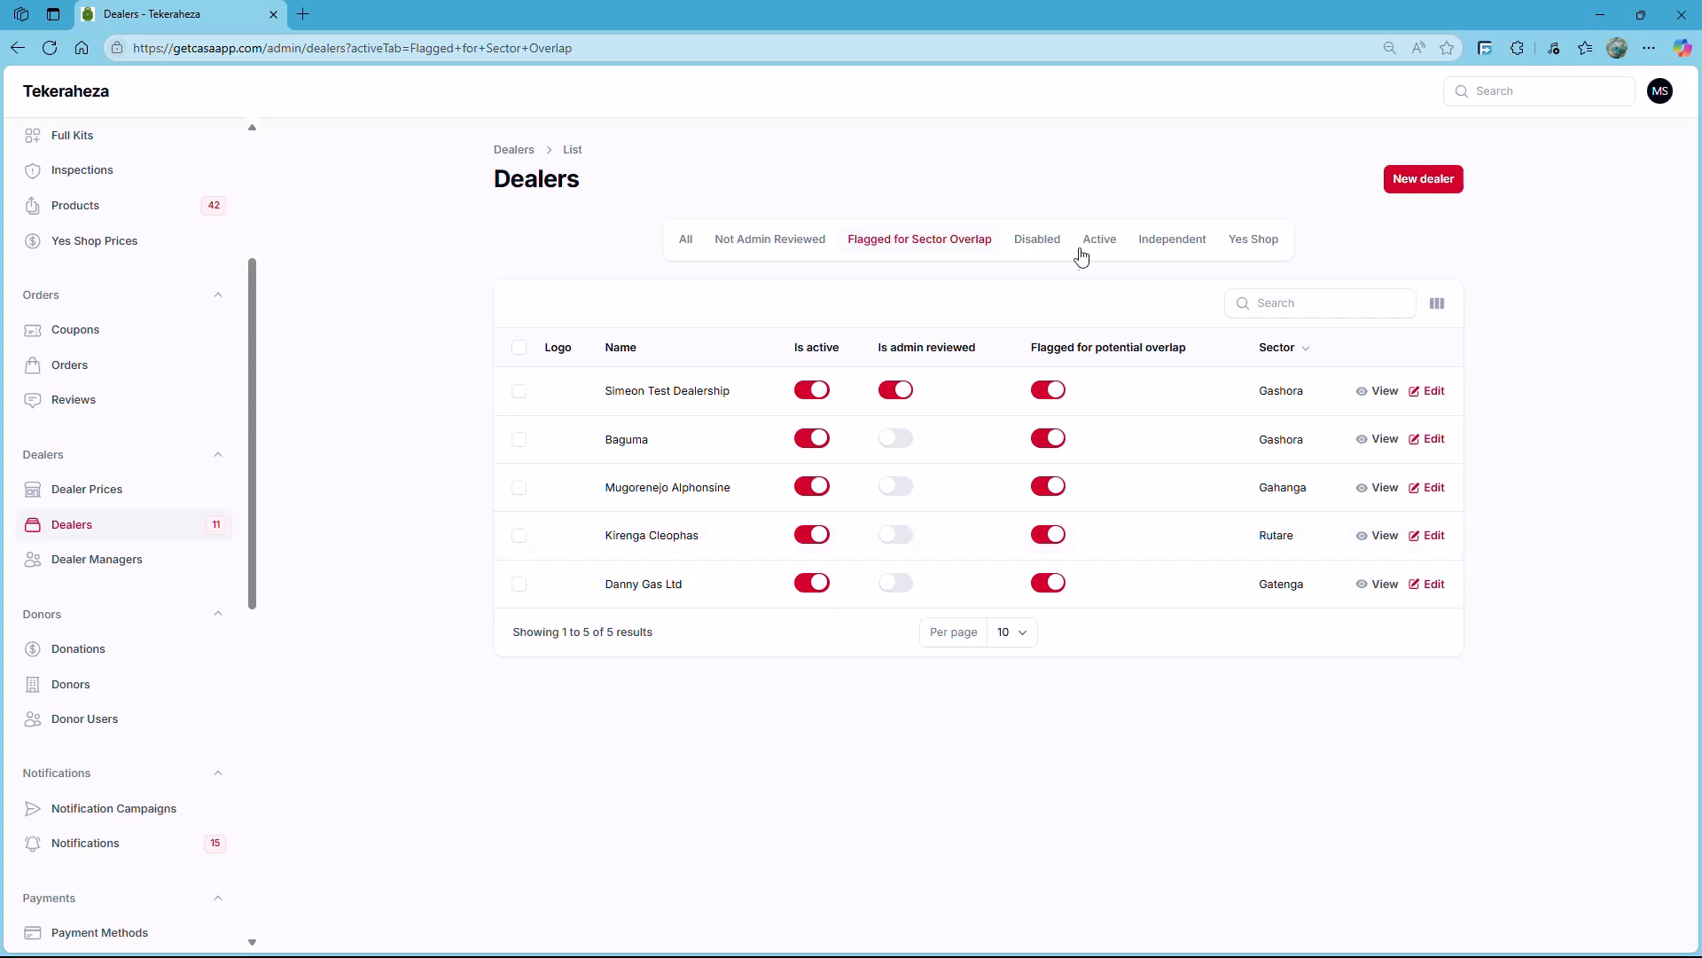
Step: Filter the Dealers list to Independent, and look through the basic, location and additional details fields of the new dealer form
{"action": "left_click", "coordinate": [1175, 240]}
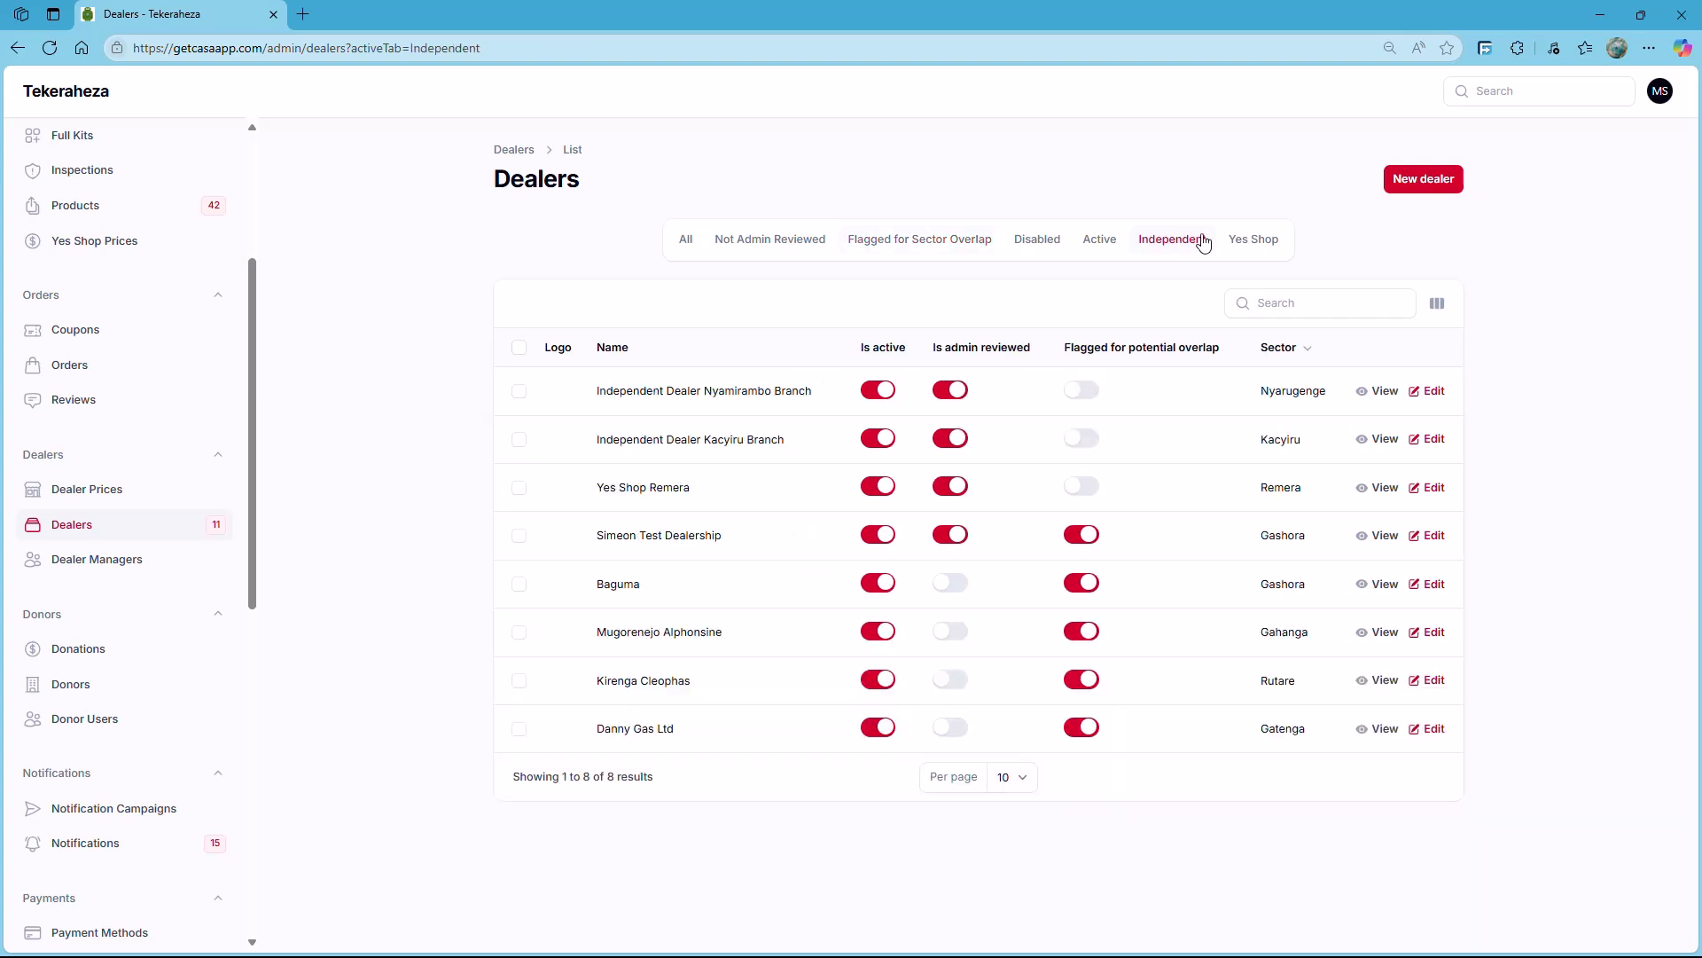
{"action": "left_click", "coordinate": [1413, 185]}
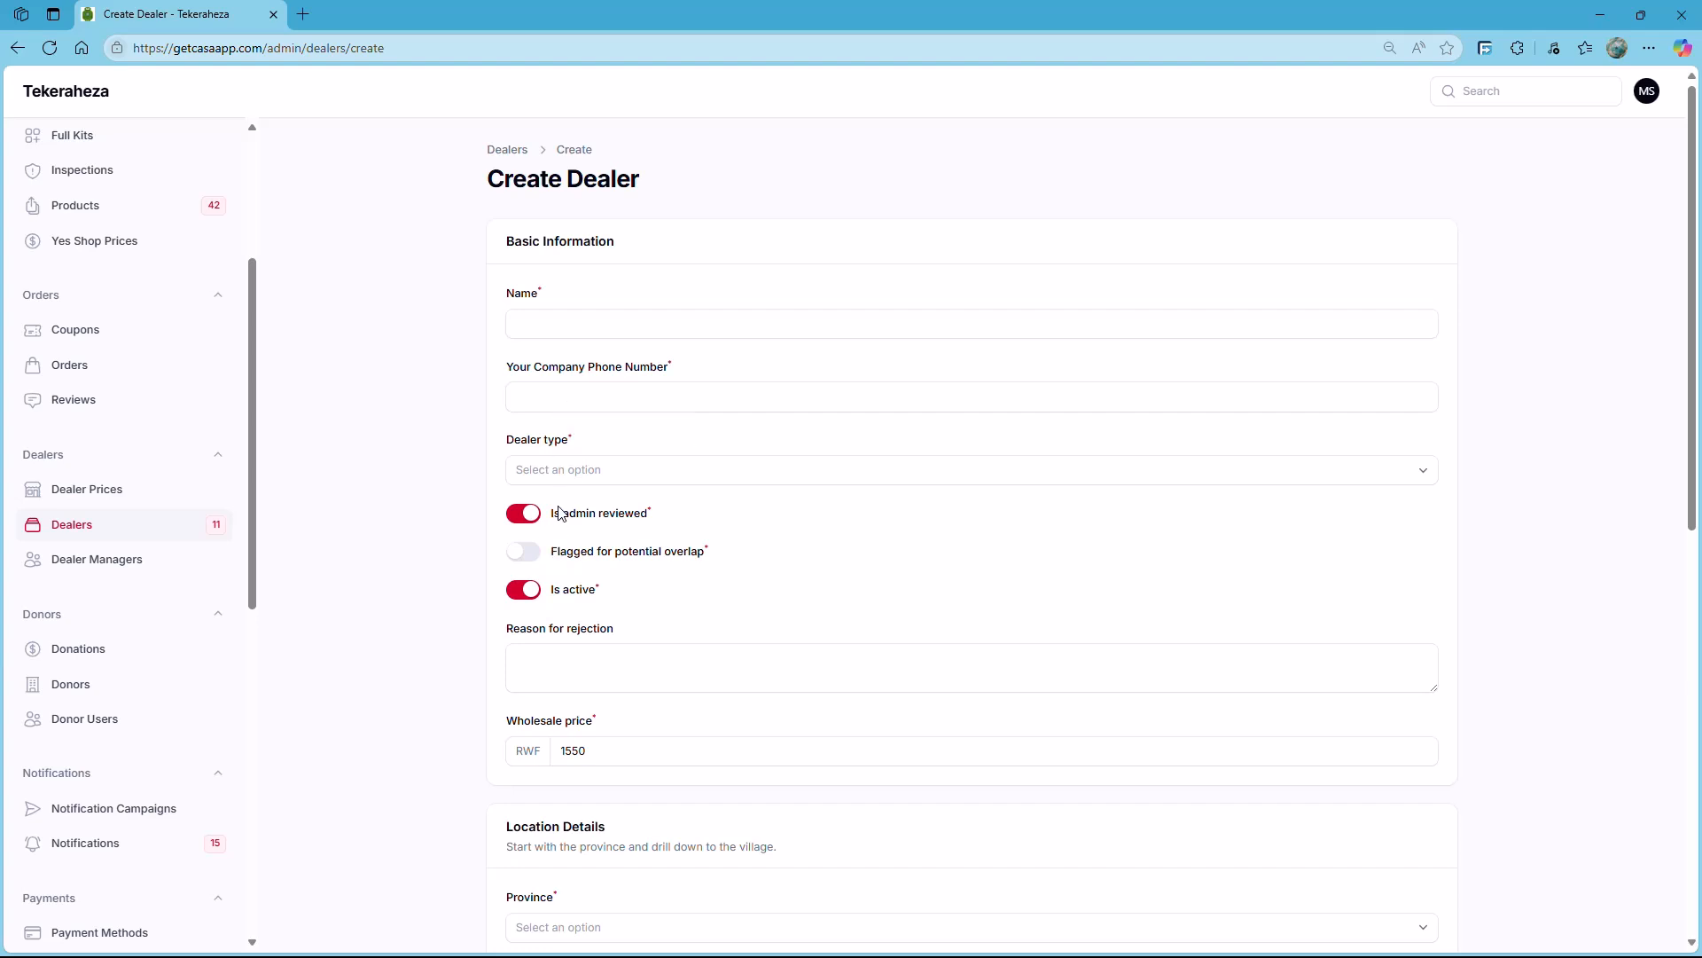
{"action": "scroll", "coordinate": [548, 519], "scroll_direction": "down", "scroll_amount": 3}
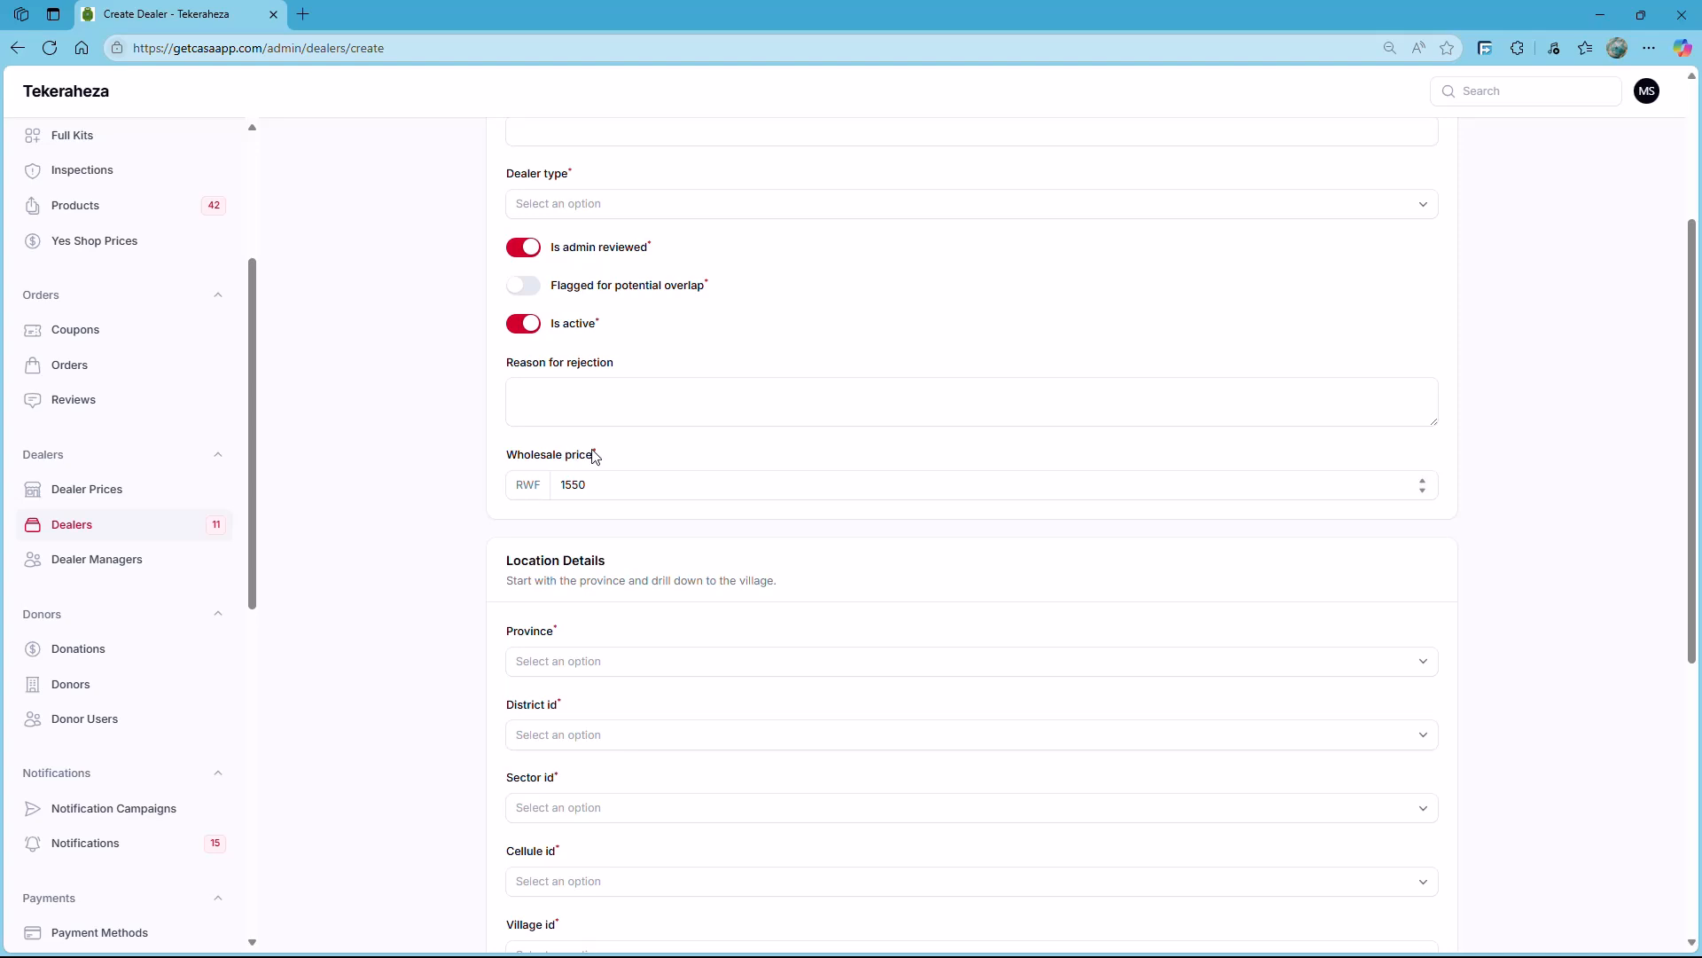
{"action": "scroll", "coordinate": [602, 671], "scroll_direction": "down", "scroll_amount": 3}
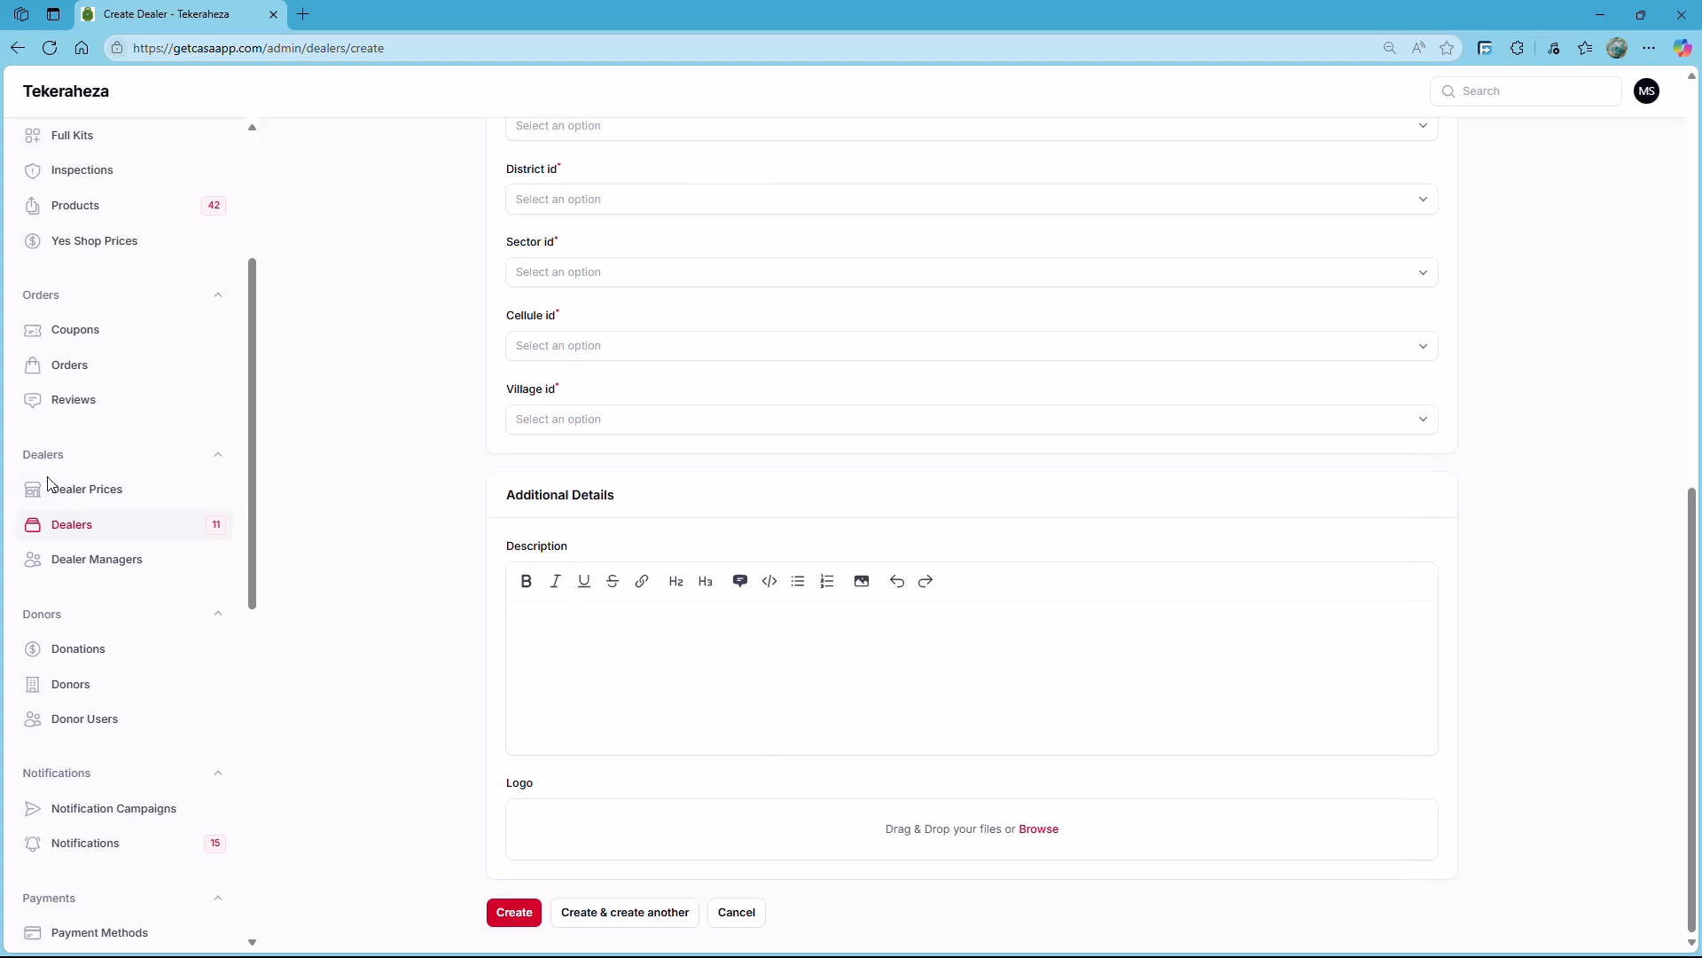
Step: Return to the full Dealers list, open Yes Shop Nyabugogo and examine its details, dealer users and cylinders
{"action": "left_click", "coordinate": [74, 530]}
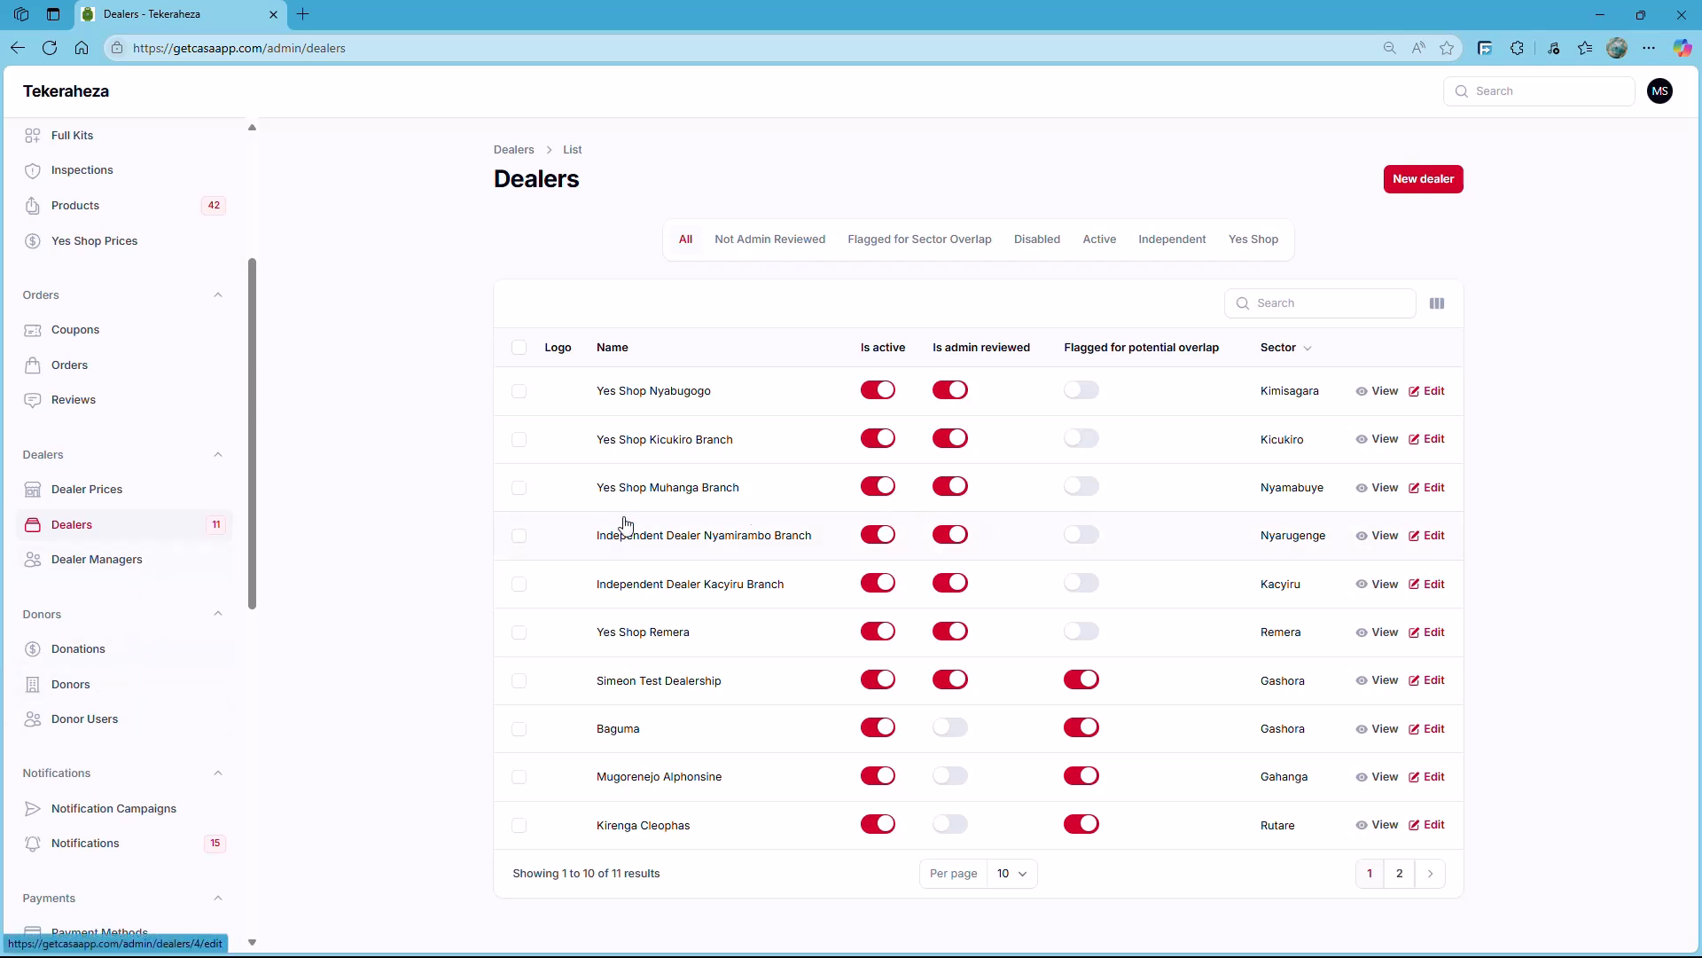
{"action": "left_click", "coordinate": [685, 406]}
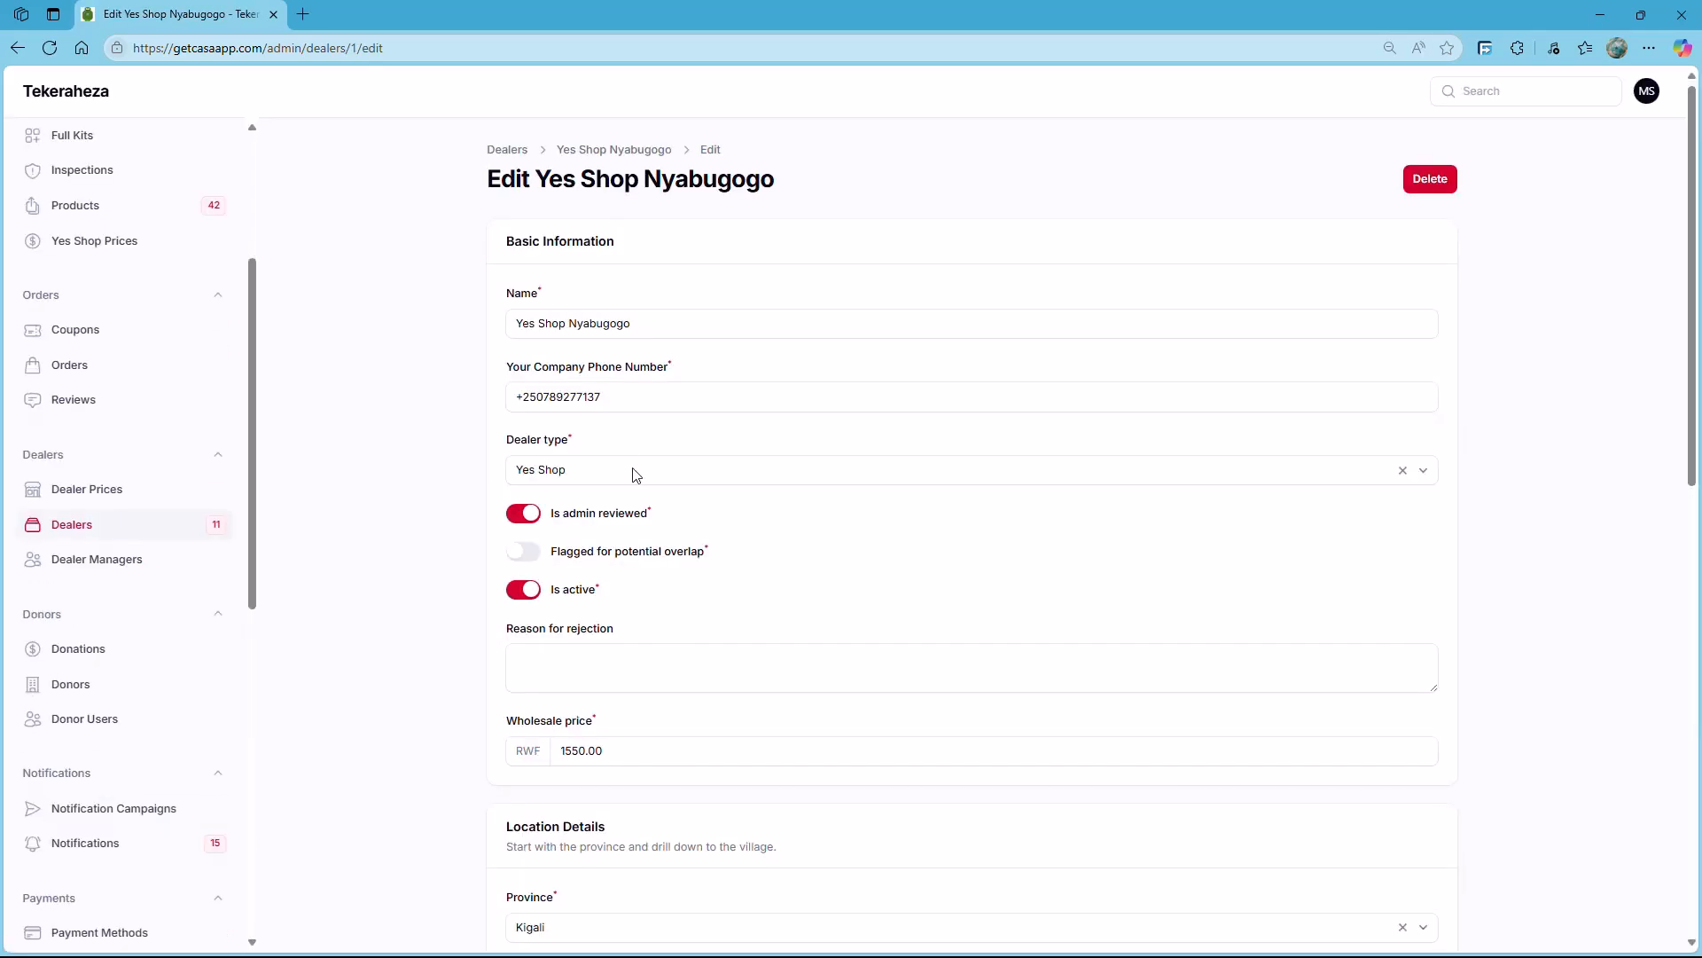
{"action": "scroll", "coordinate": [604, 549], "scroll_direction": "down", "scroll_amount": 10}
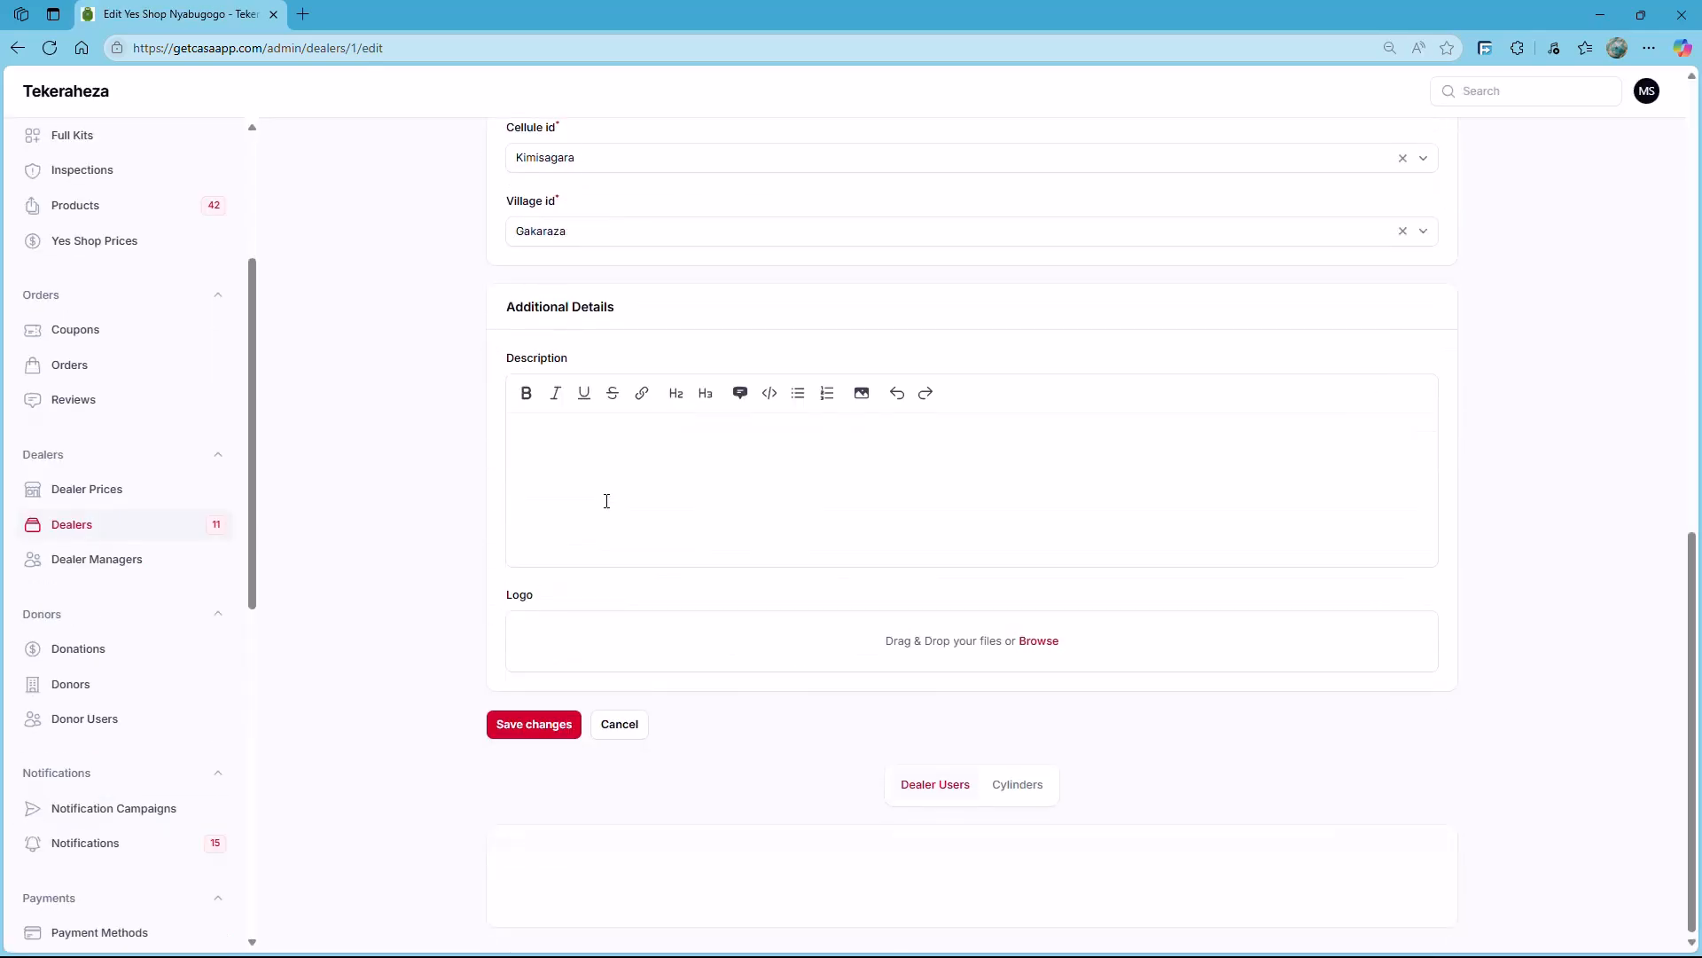
{"action": "scroll", "coordinate": [609, 507], "scroll_direction": "down", "scroll_amount": 2}
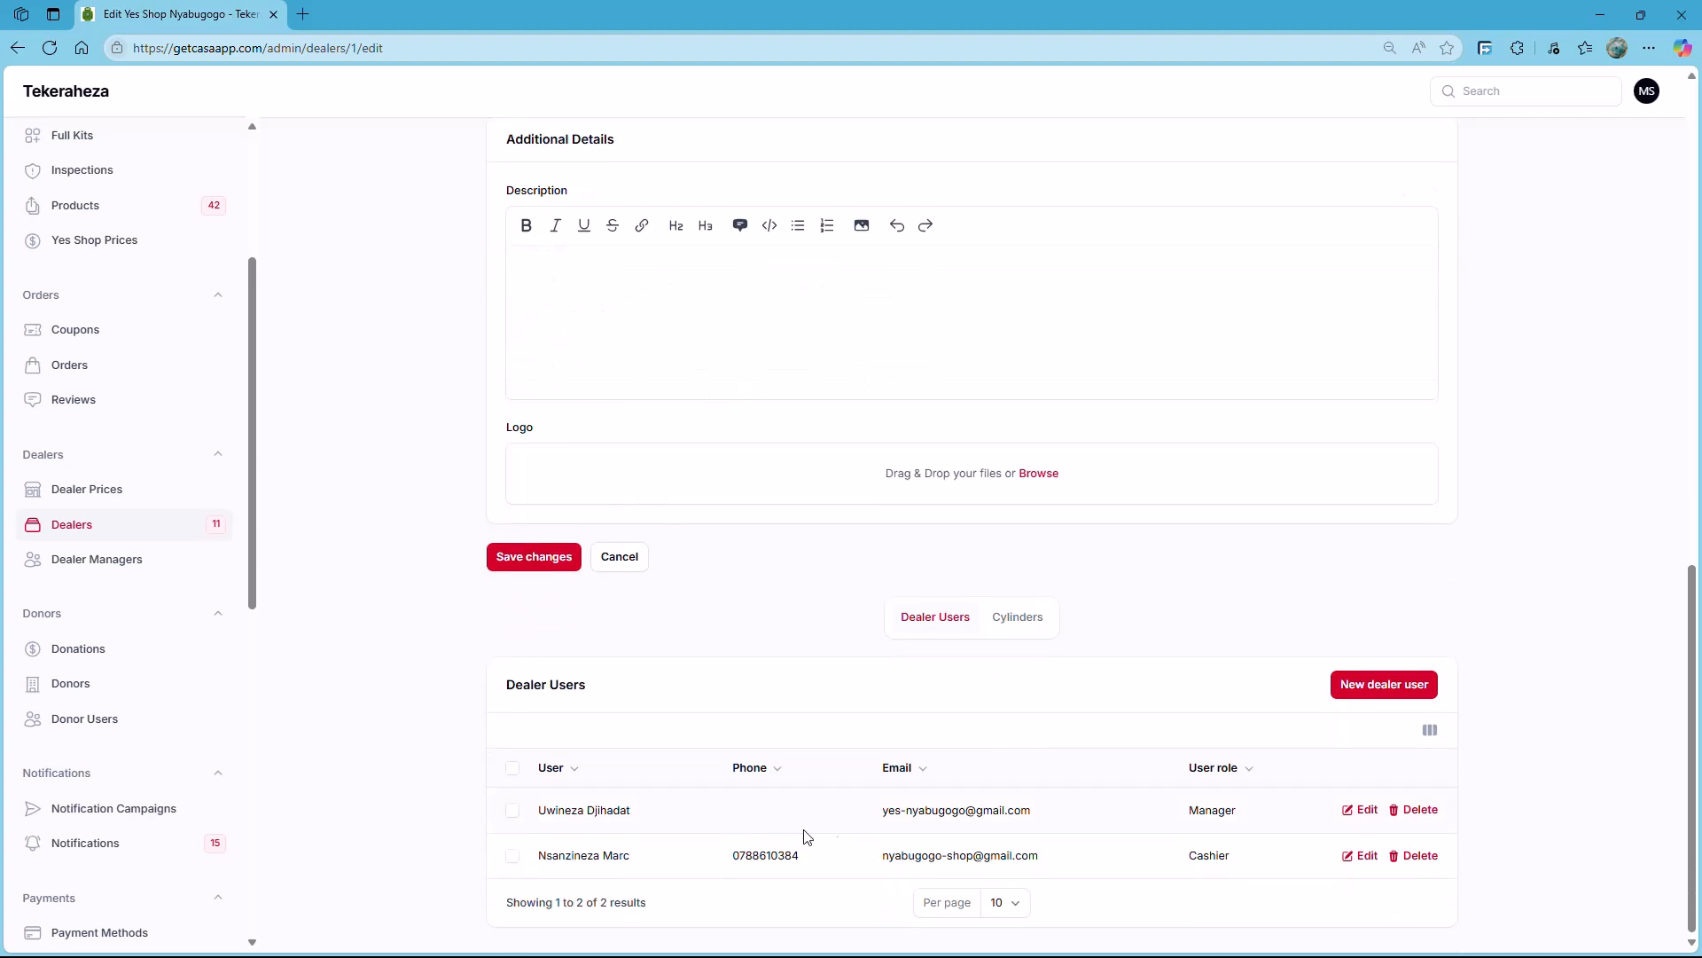
{"action": "left_click", "coordinate": [996, 618]}
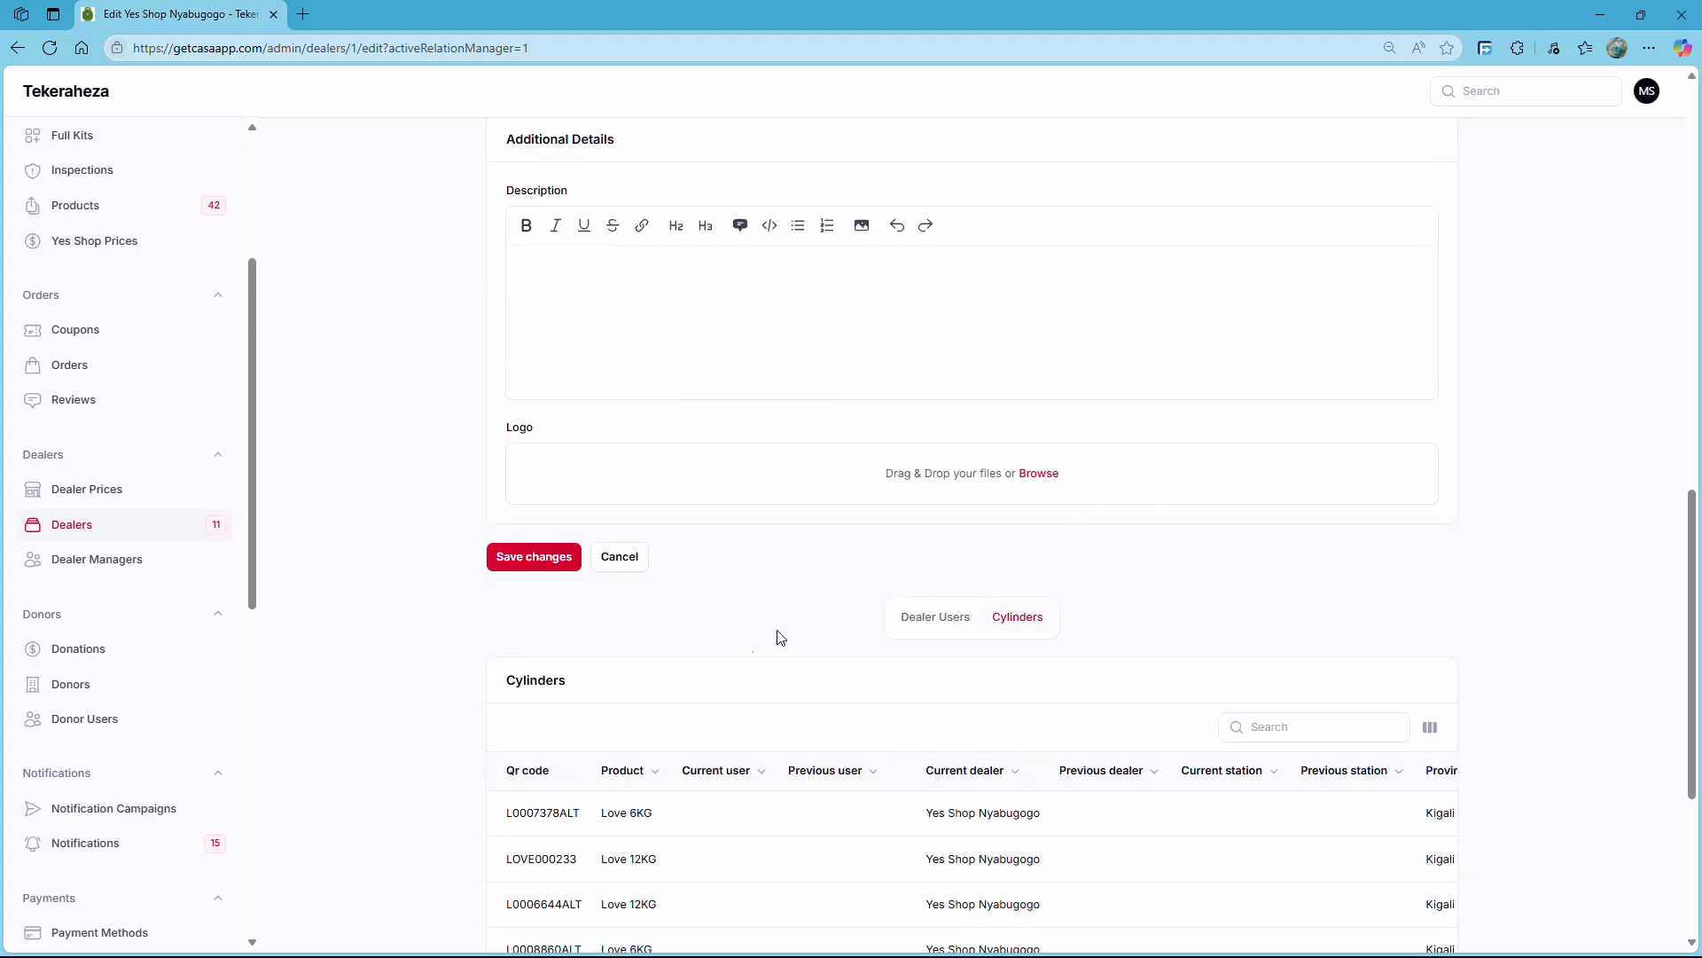
{"action": "scroll", "coordinate": [639, 736], "scroll_direction": "down", "scroll_amount": 4}
{"action": "scroll", "coordinate": [642, 730], "scroll_direction": "up", "scroll_amount": 4}
{"action": "scroll", "coordinate": [642, 730], "scroll_direction": "down", "scroll_amount": 4}
{"action": "scroll", "coordinate": [646, 730], "scroll_direction": "up", "scroll_amount": 4}
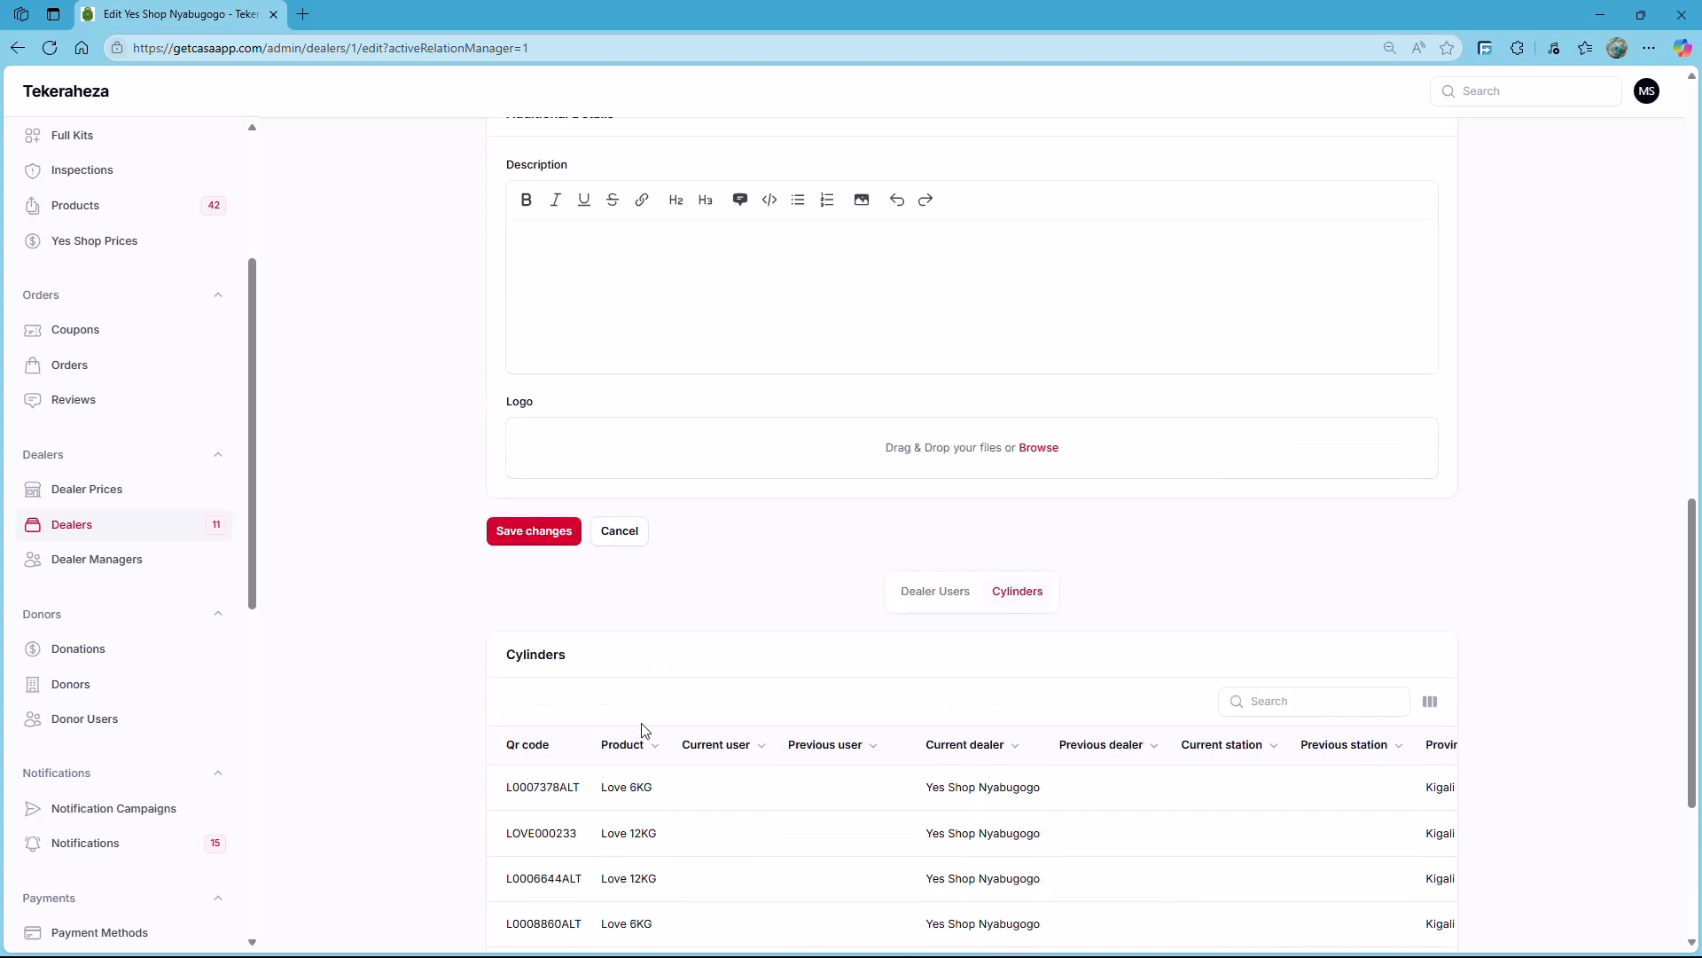
{"action": "scroll", "coordinate": [695, 676], "scroll_direction": "up", "scroll_amount": 10}
{"action": "scroll", "coordinate": [695, 676], "scroll_direction": "up", "scroll_amount": 2}
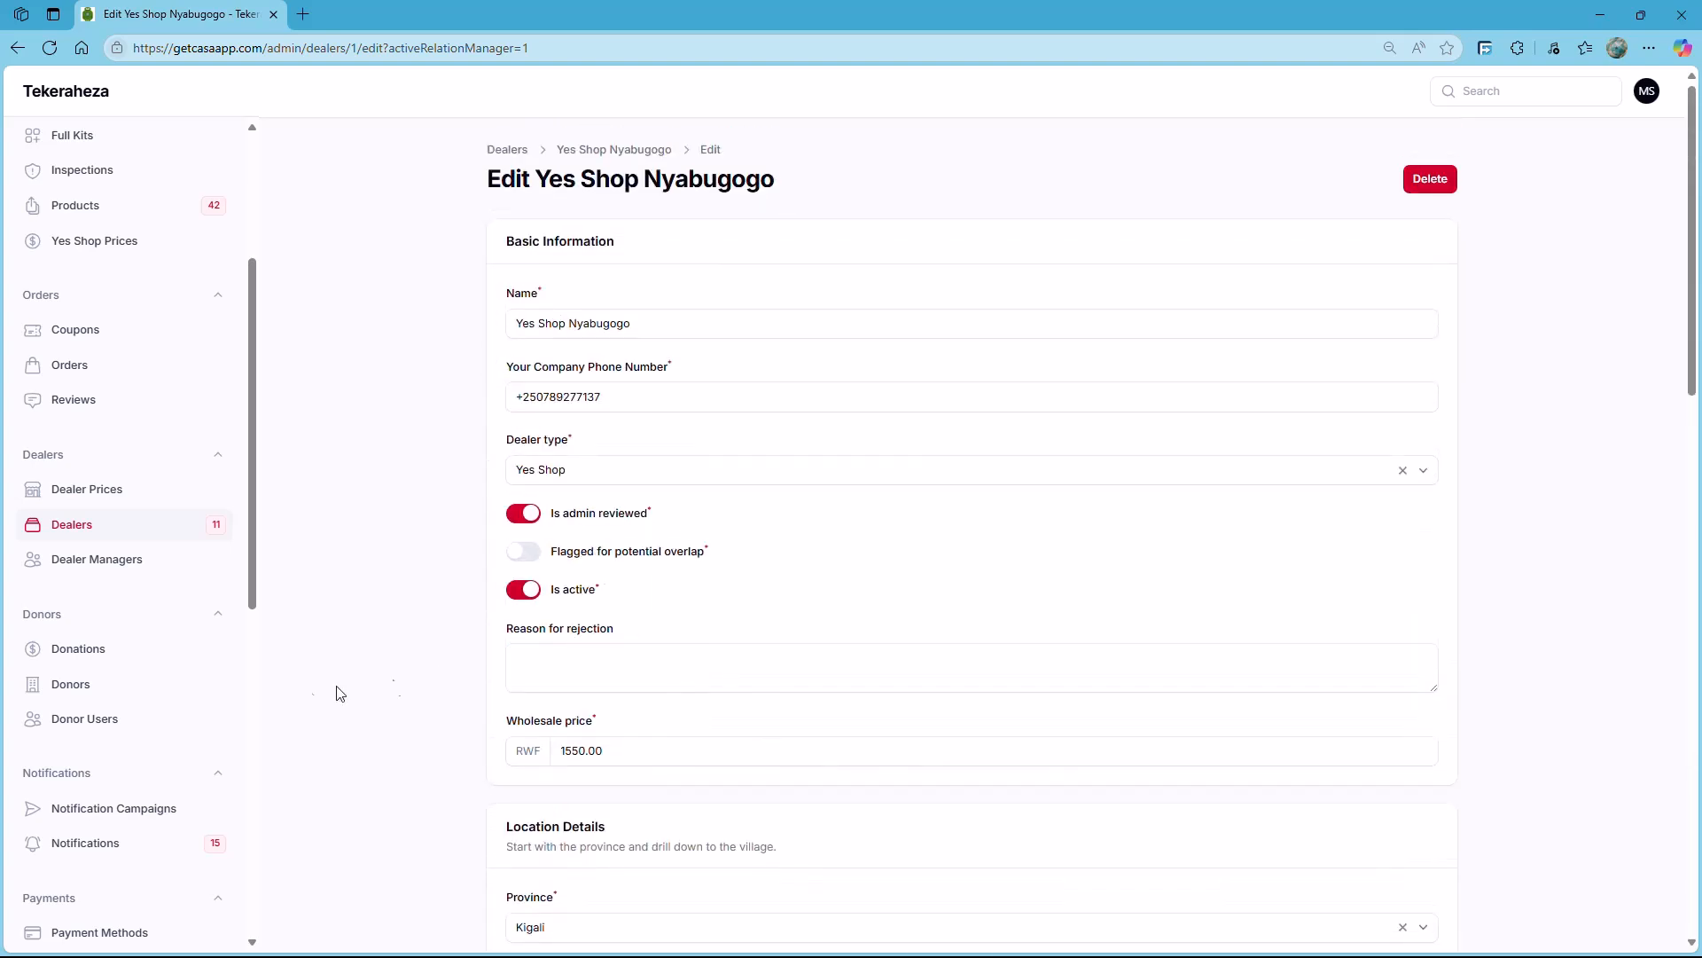
Step: Open the Dealer Managers list and view the form for creating a dealer user
{"action": "left_click", "coordinate": [108, 559]}
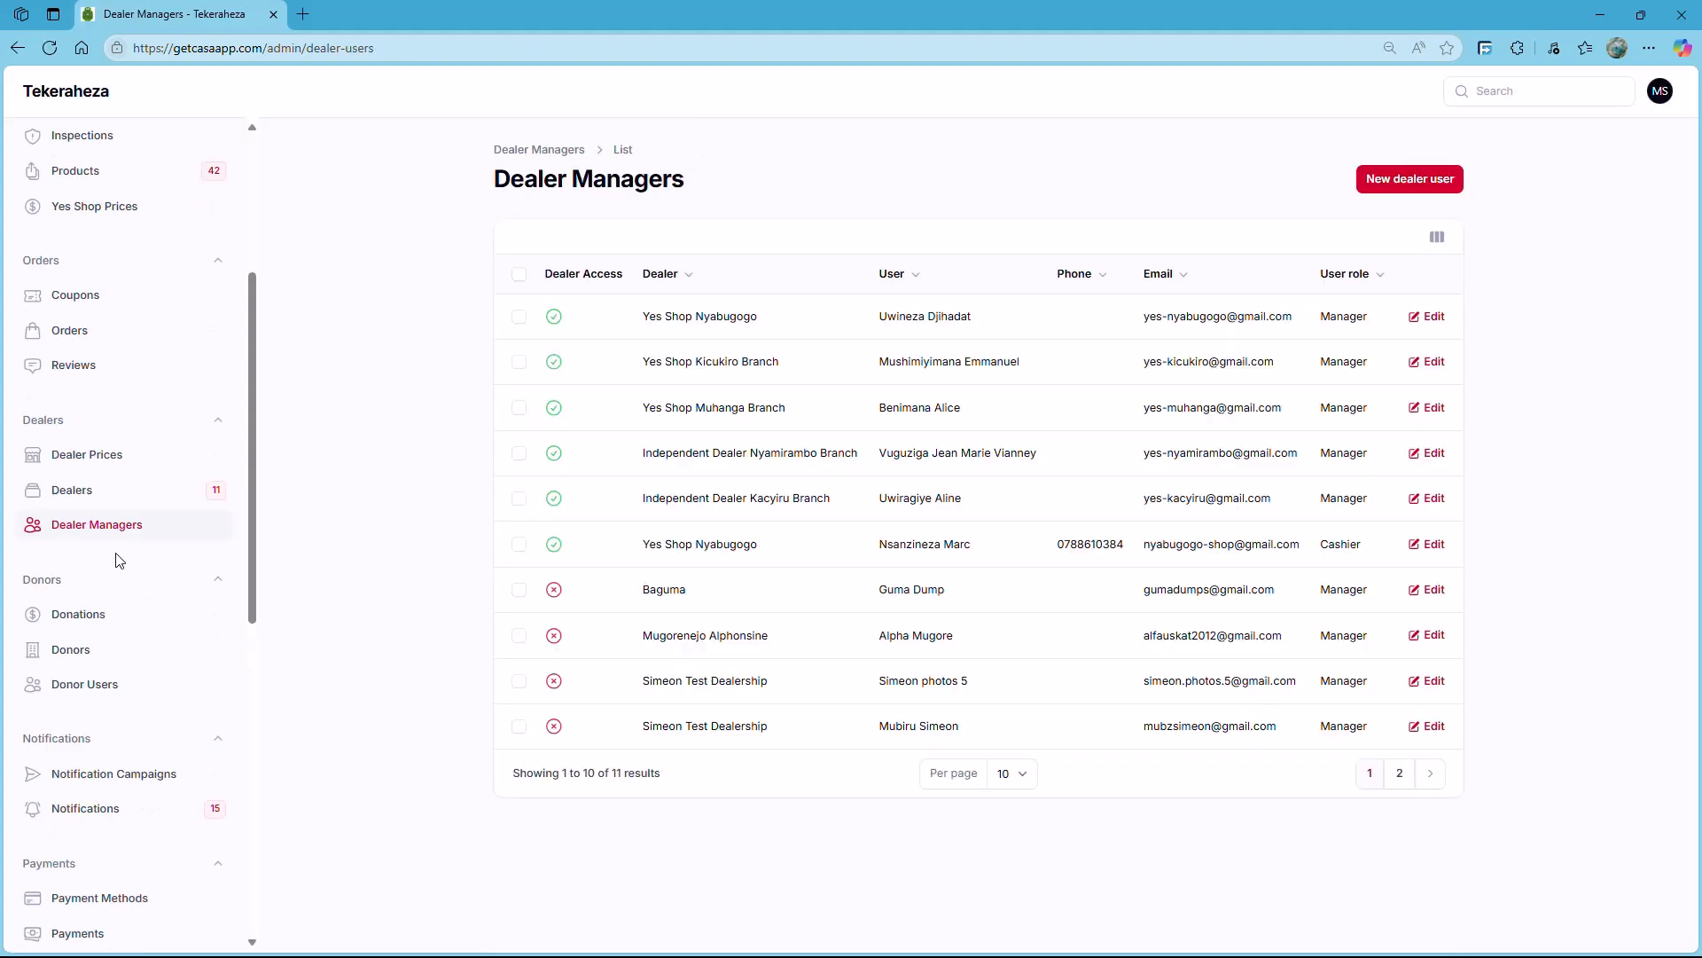
{"action": "left_click", "coordinate": [107, 544]}
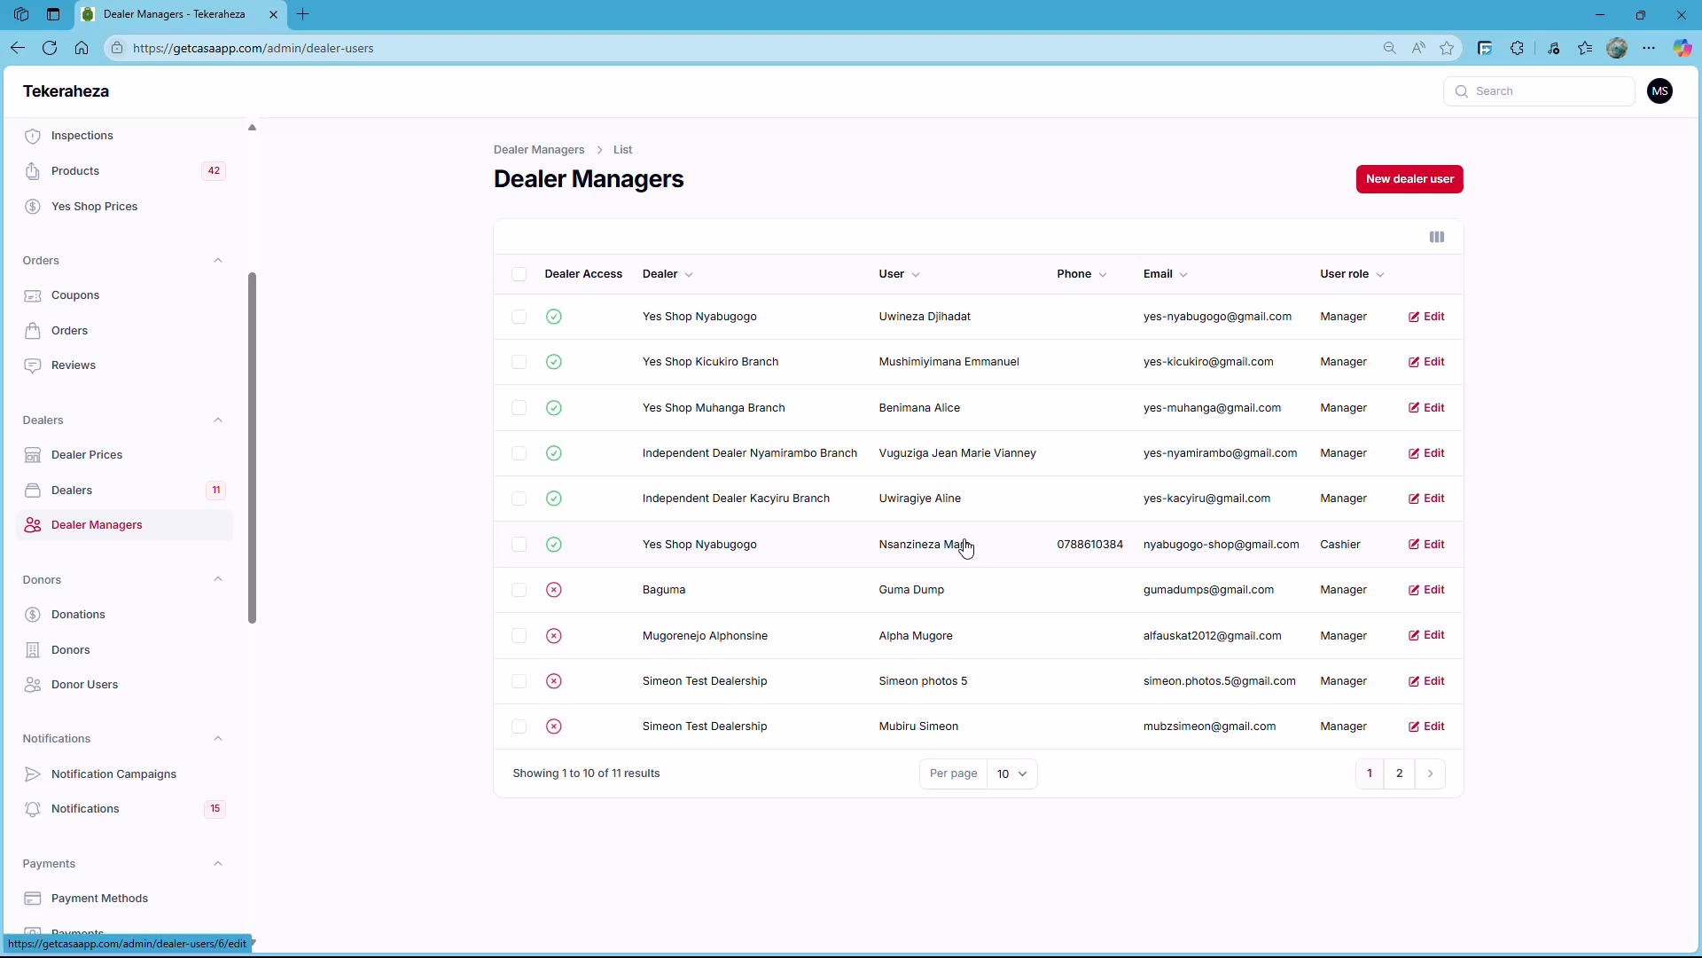
{"action": "left_click", "coordinate": [1380, 180]}
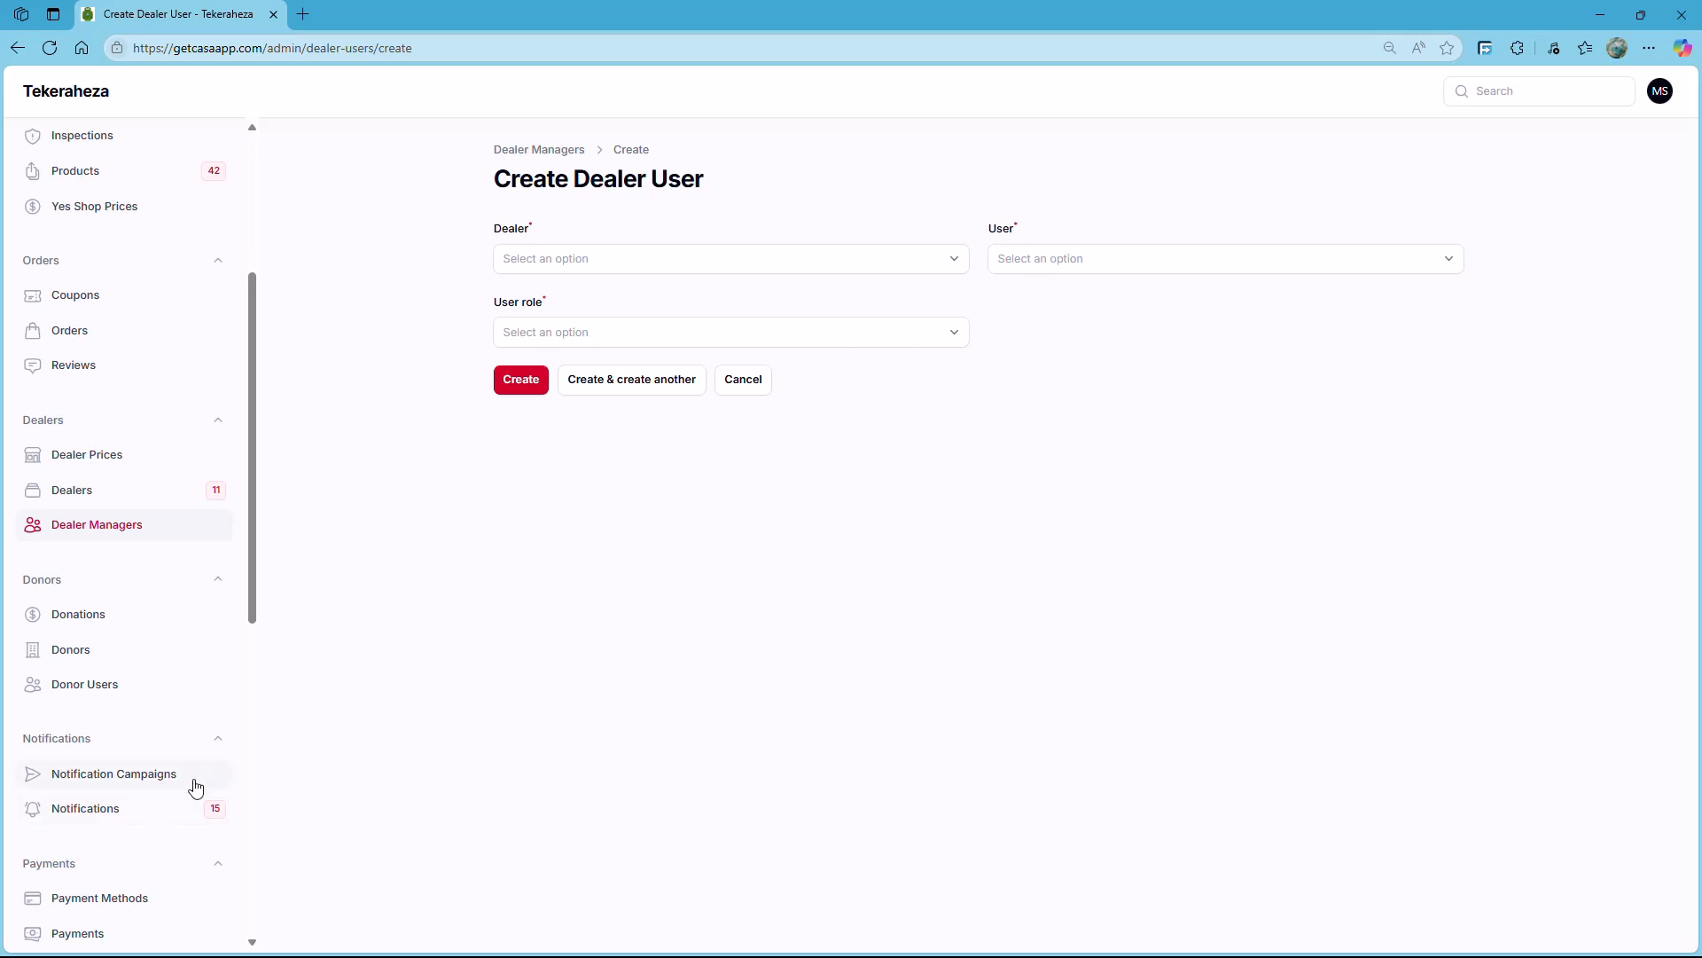
Step: View the Donations list and the Donors list
{"action": "scroll", "coordinate": [155, 718], "scroll_direction": "down", "scroll_amount": 1}
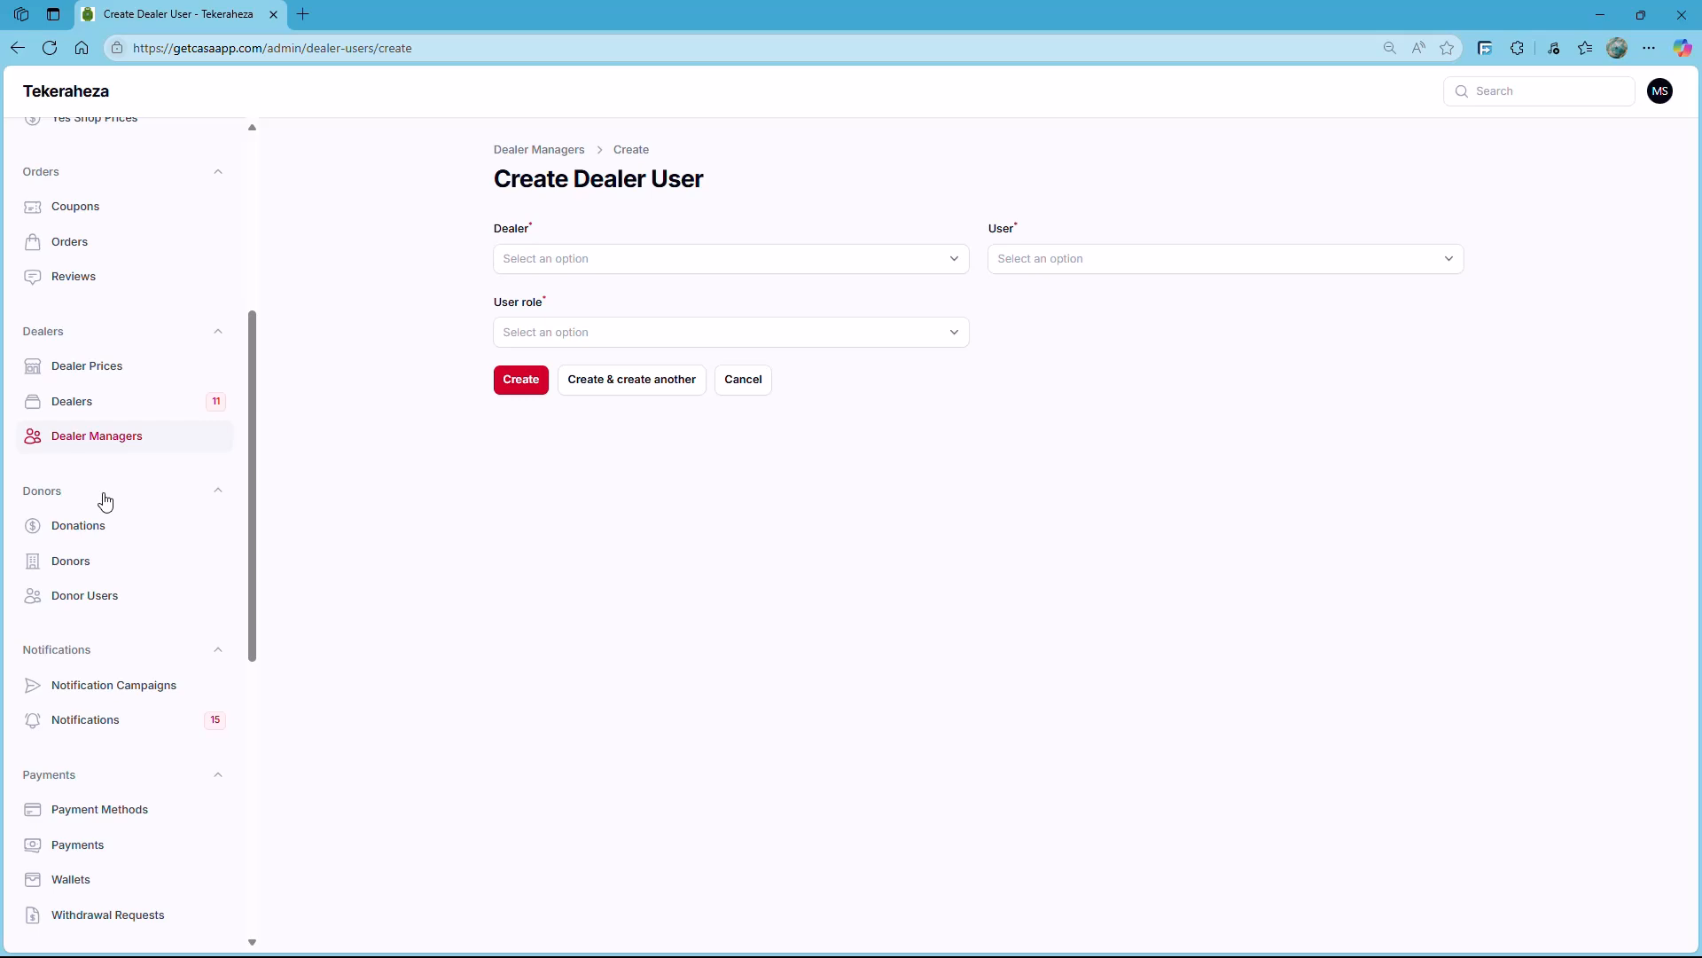
{"action": "left_click", "coordinate": [77, 541]}
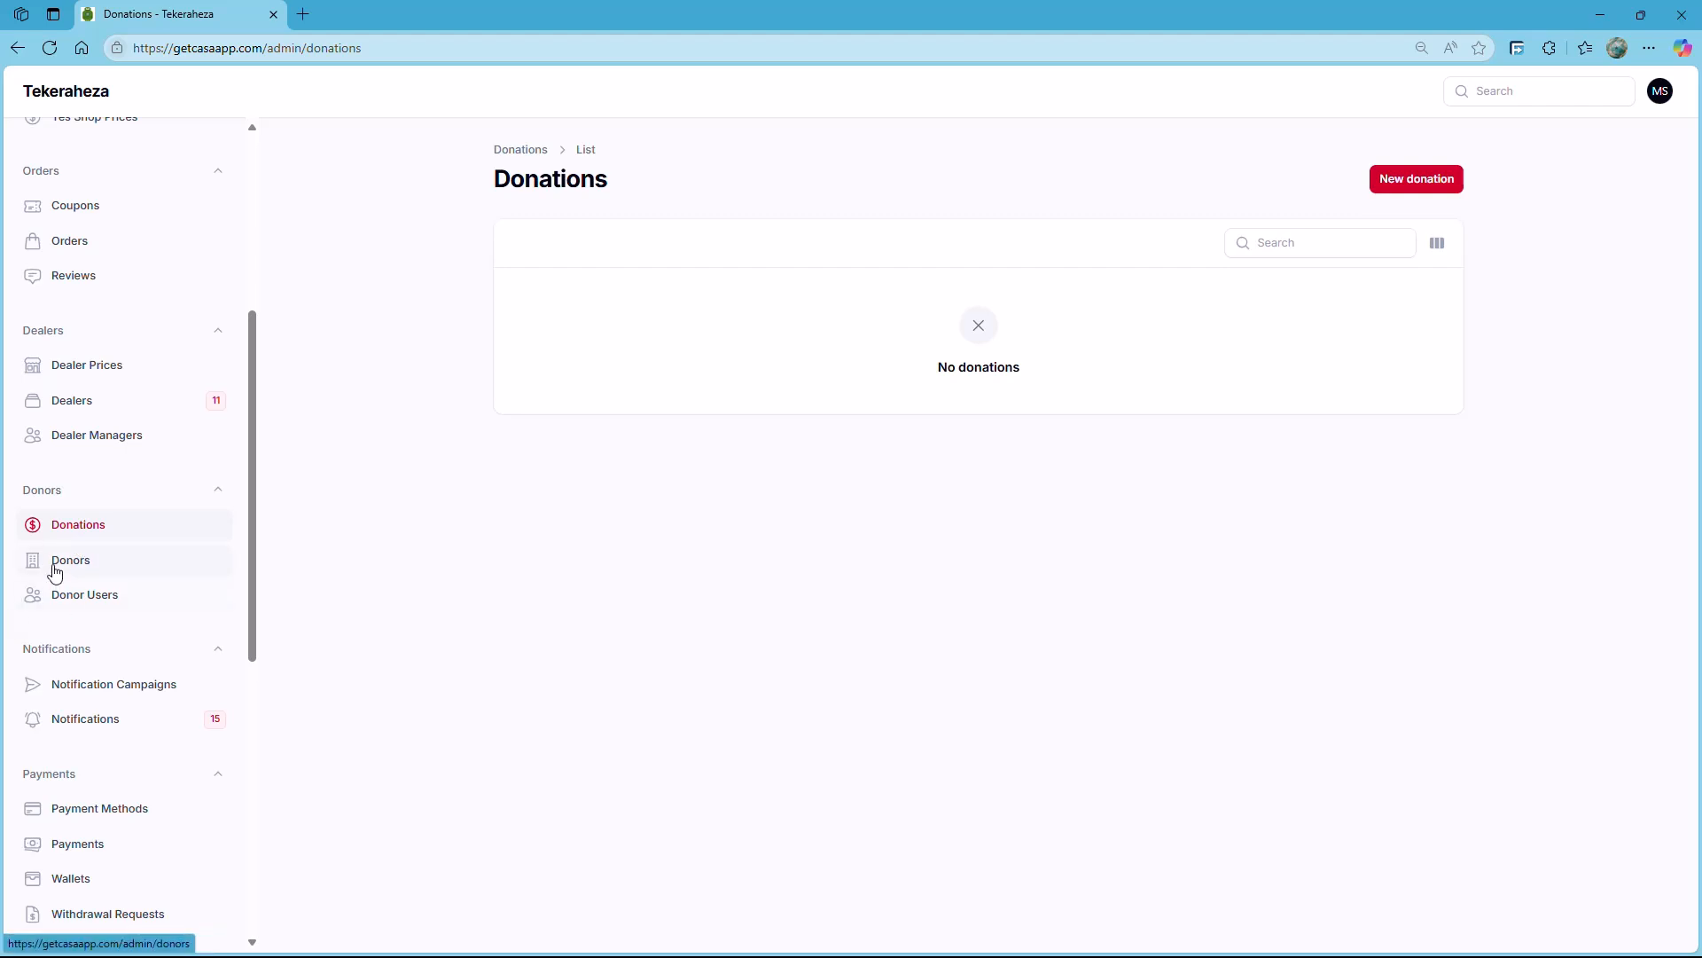
{"action": "left_click", "coordinate": [55, 572]}
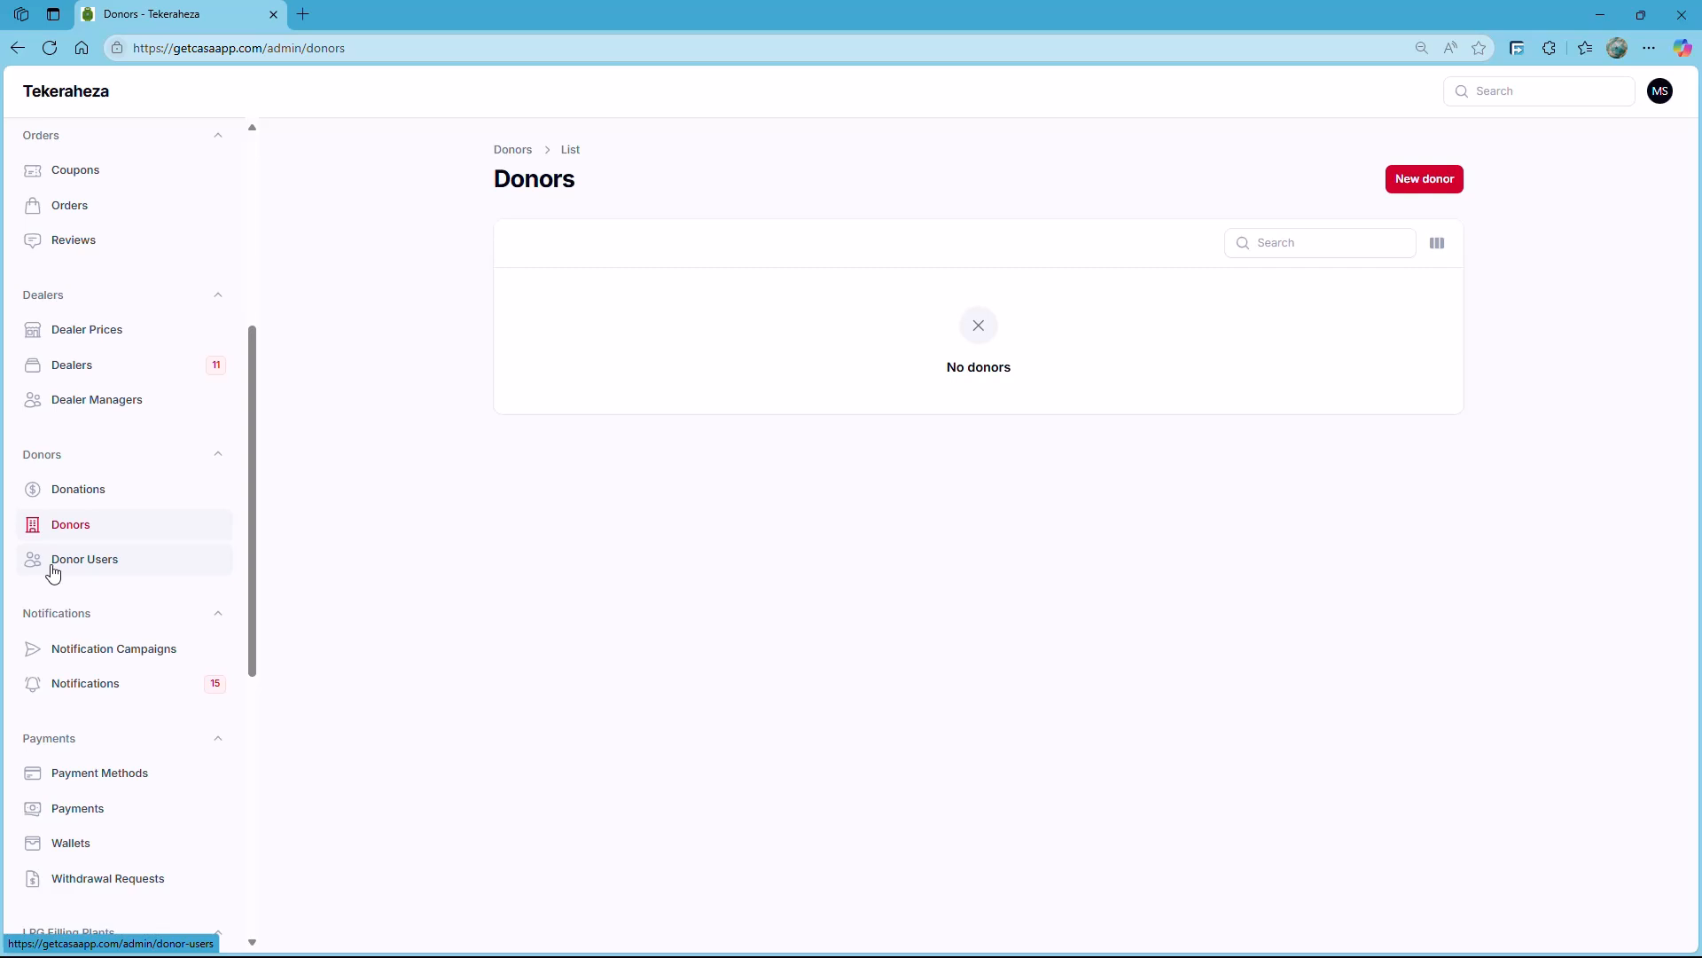
Step: Open the new donor form and go through its name, address and description fields without filling them in
{"action": "left_click", "coordinate": [1394, 188]}
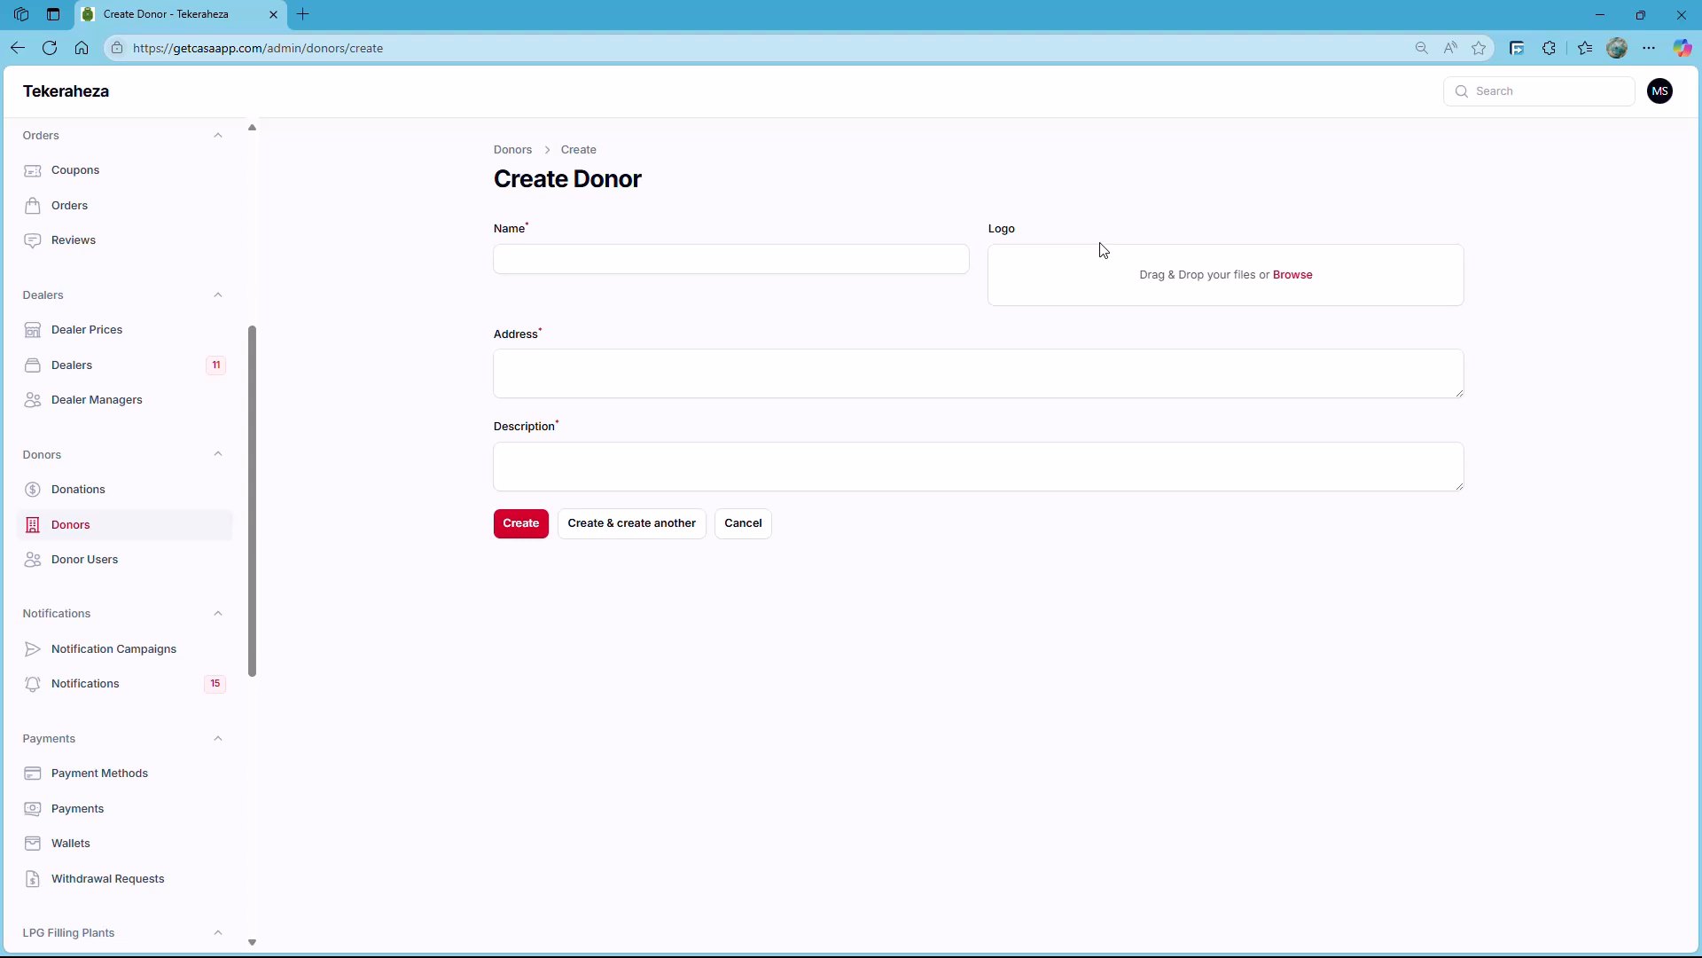
{"action": "left_click", "coordinate": [528, 254]}
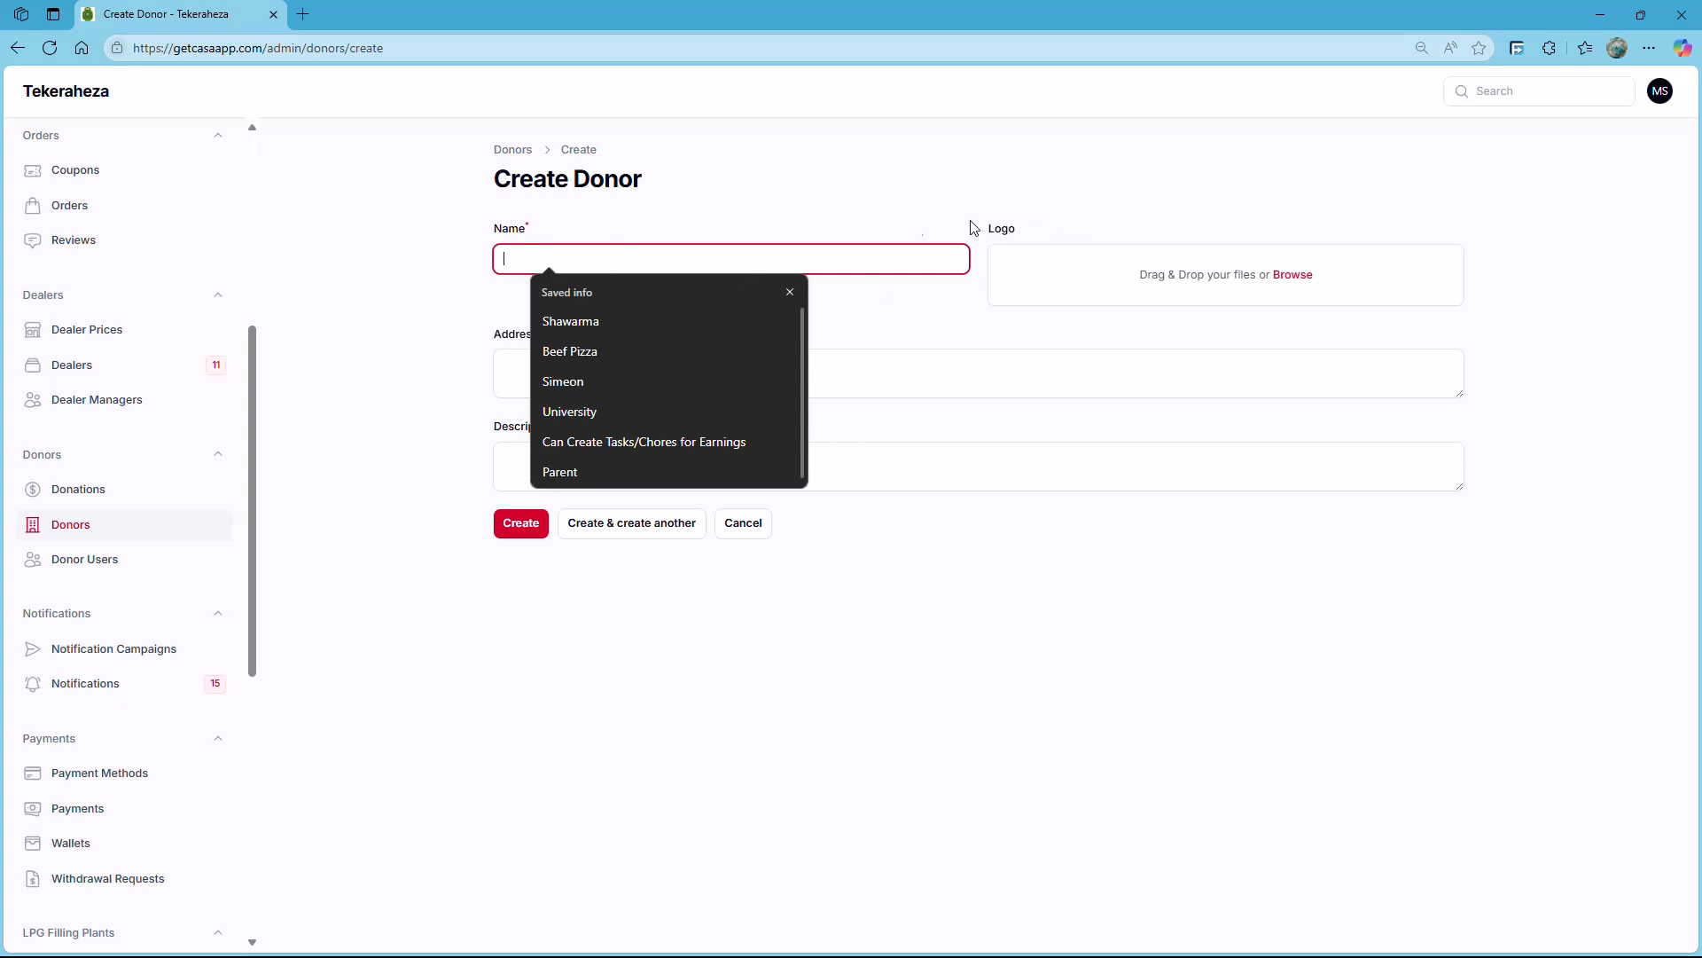
{"action": "left_click", "coordinate": [505, 363]}
{"action": "left_click", "coordinate": [556, 495]}
{"action": "left_click", "coordinate": [549, 477]}
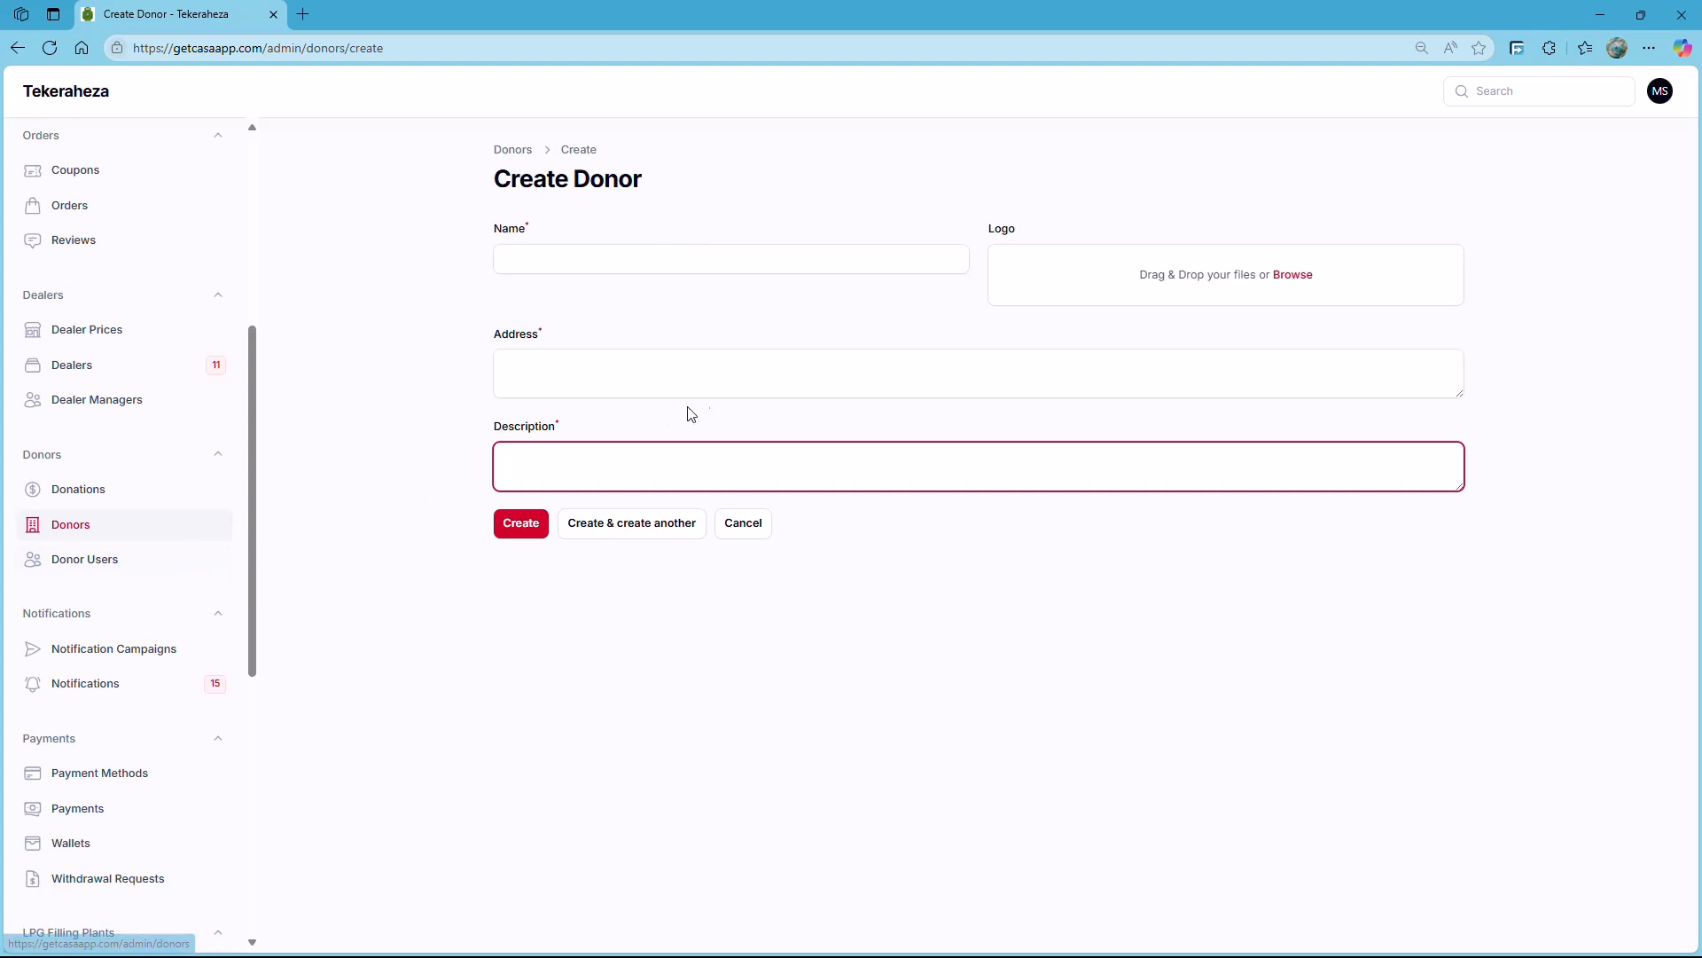
Step: View the Notification Campaigns list and the Payment Methods list
{"action": "scroll", "coordinate": [156, 422], "scroll_direction": "down", "scroll_amount": 4}
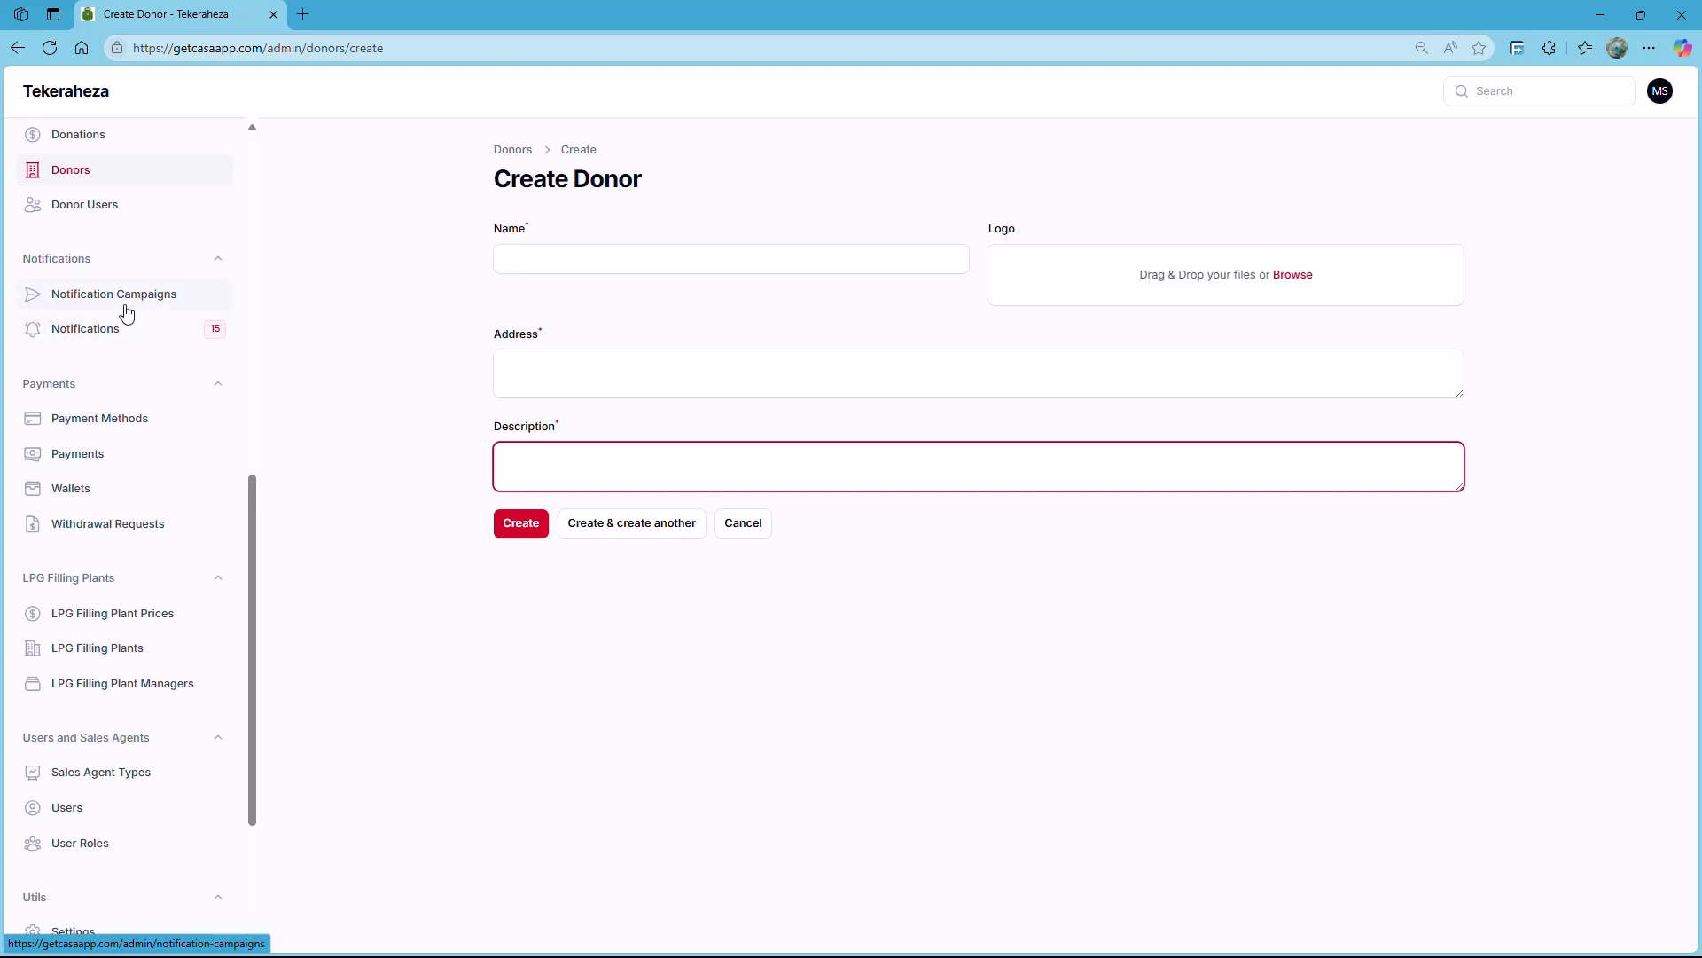
{"action": "left_click", "coordinate": [125, 306]}
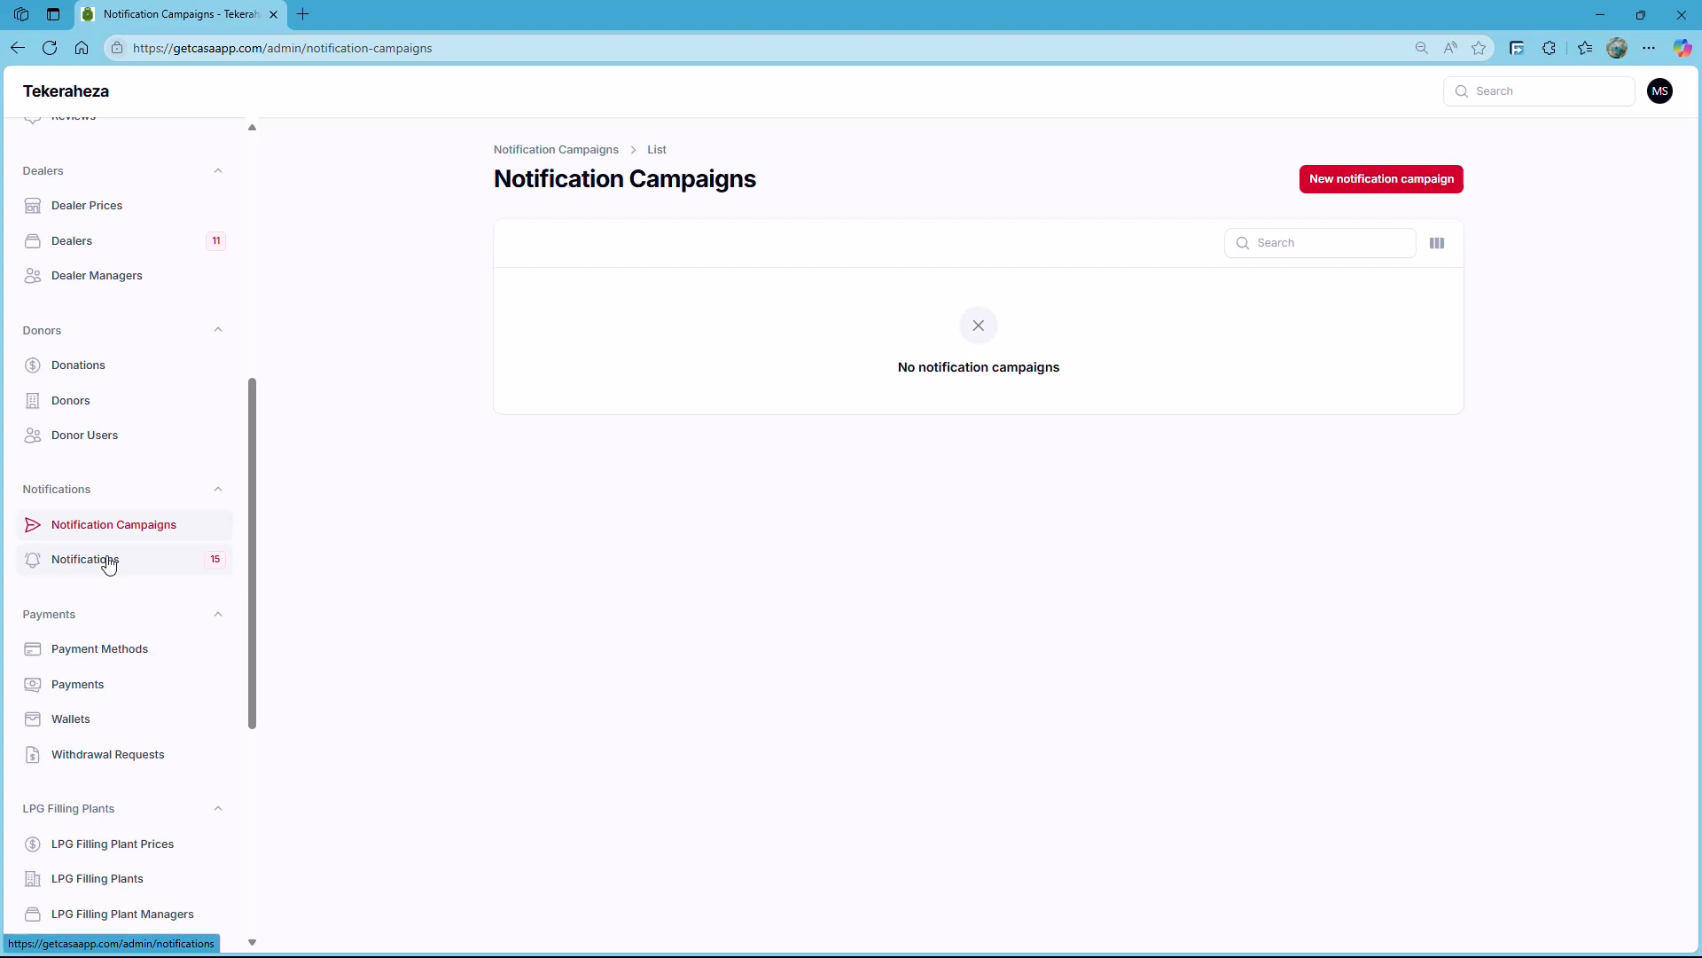
{"action": "scroll", "coordinate": [108, 565], "scroll_direction": "down", "scroll_amount": 3}
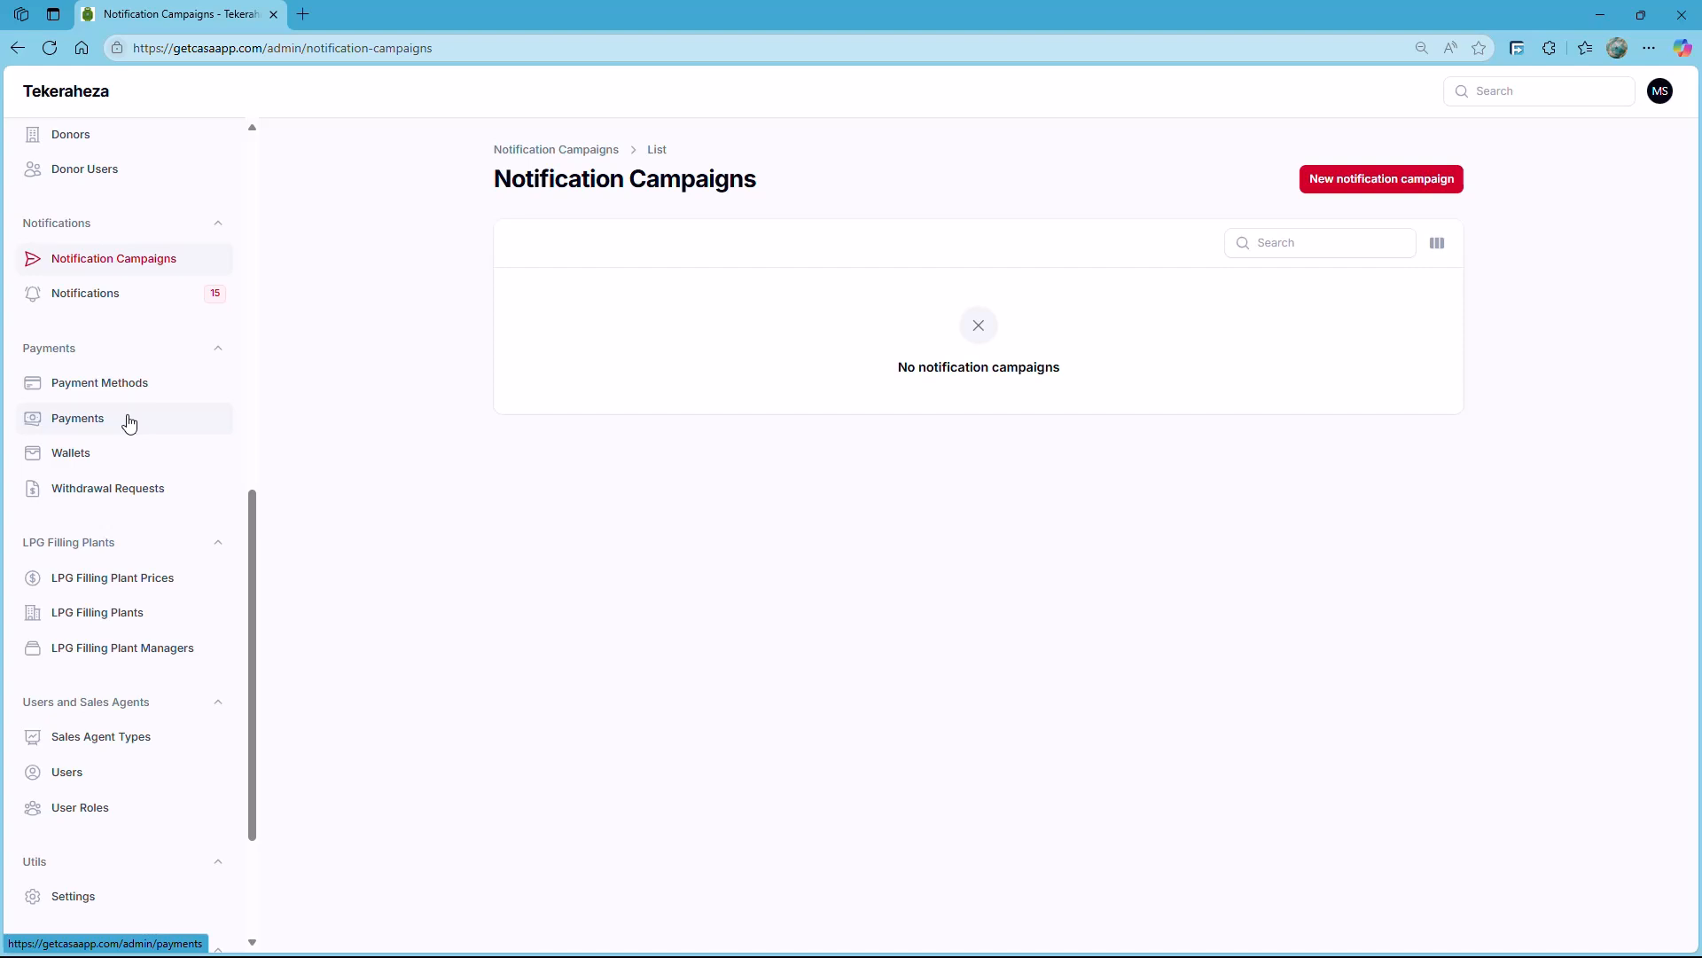
{"action": "left_click", "coordinate": [138, 384]}
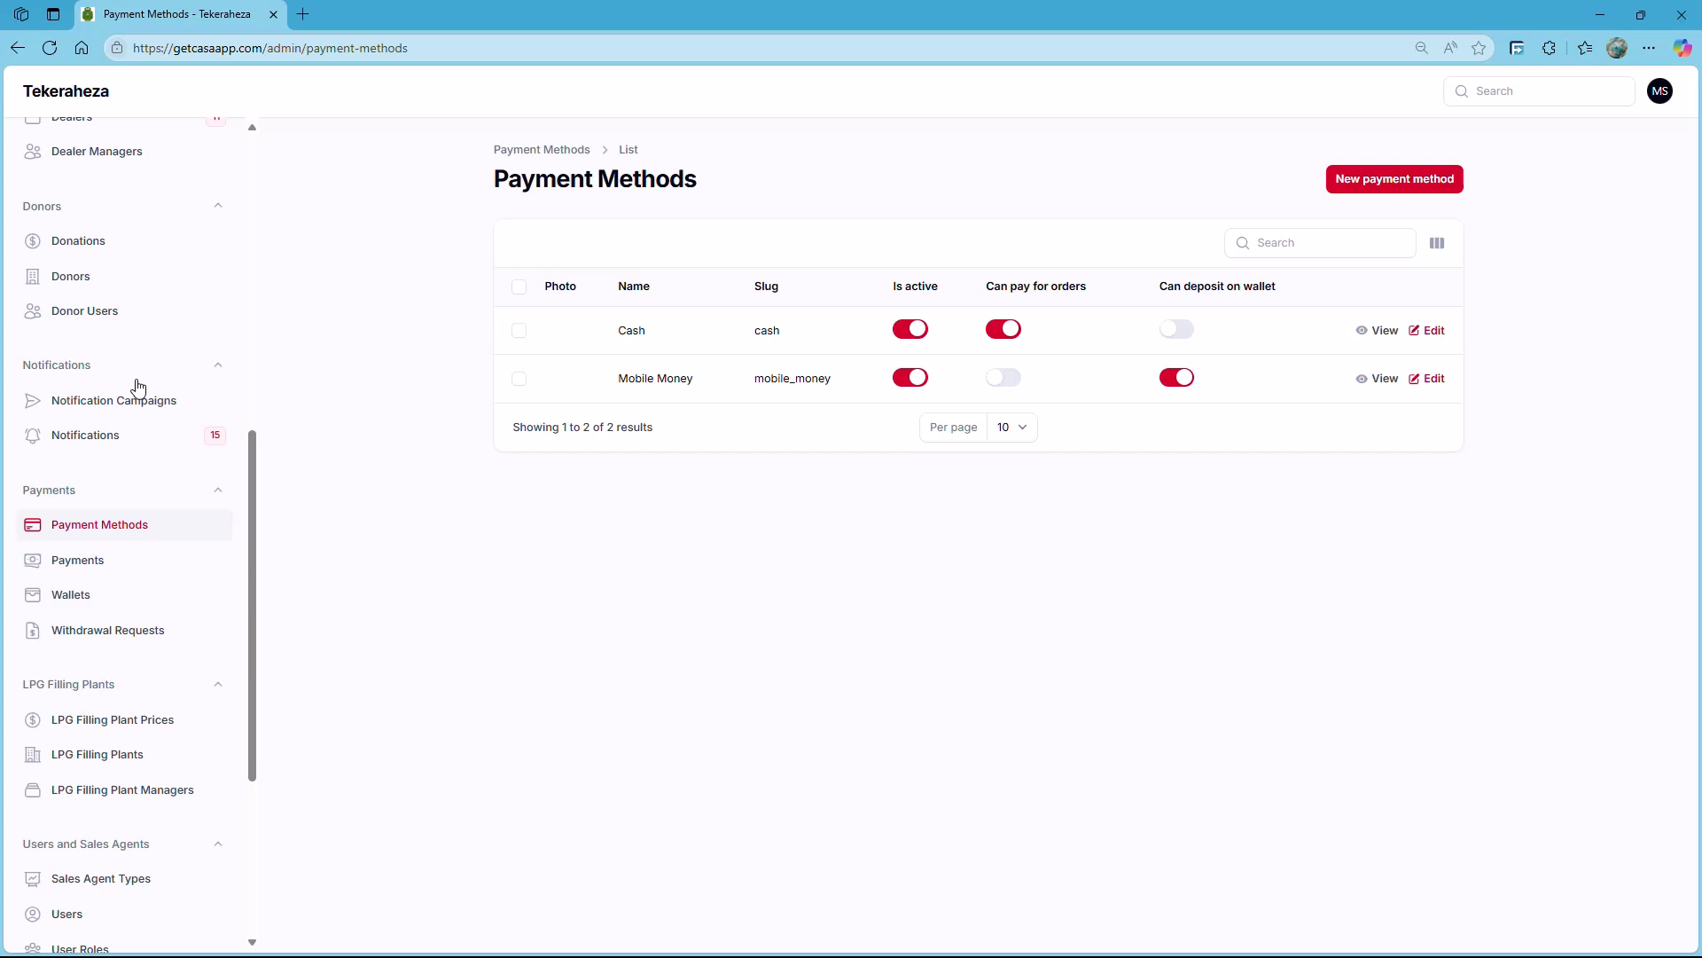
Step: View the Payments and Wallets lists, and look over the filling plant, user, settings and location sections in the navigation
{"action": "left_click", "coordinate": [104, 562]}
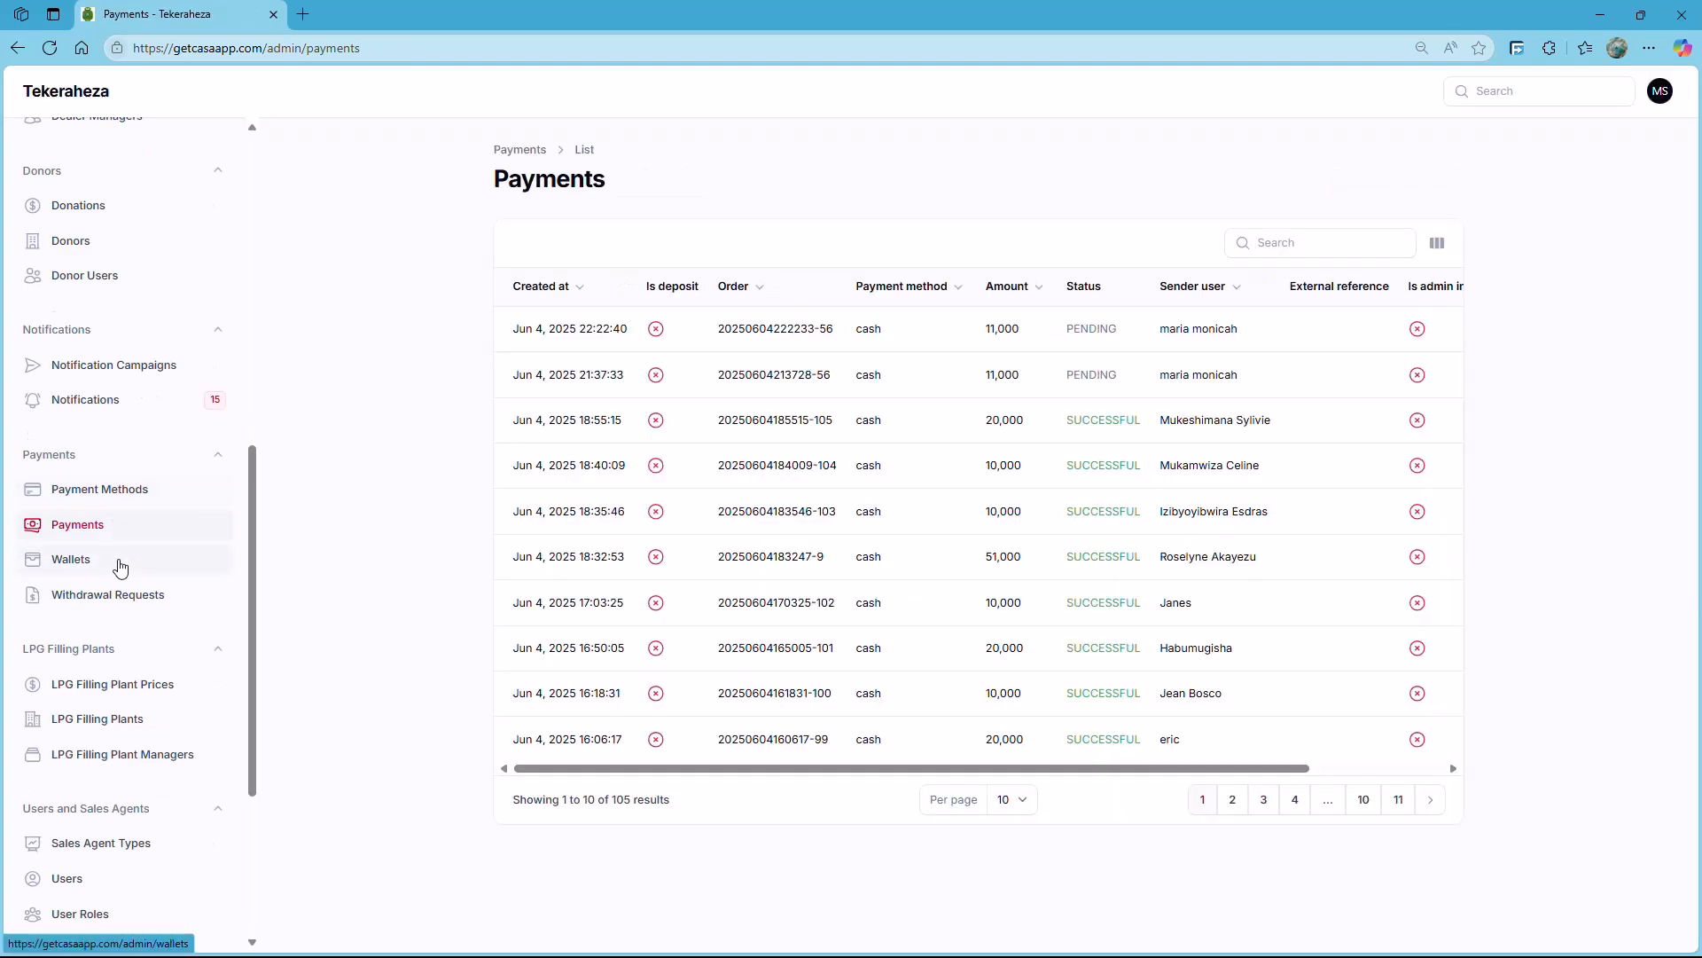
{"action": "left_click", "coordinate": [114, 560]}
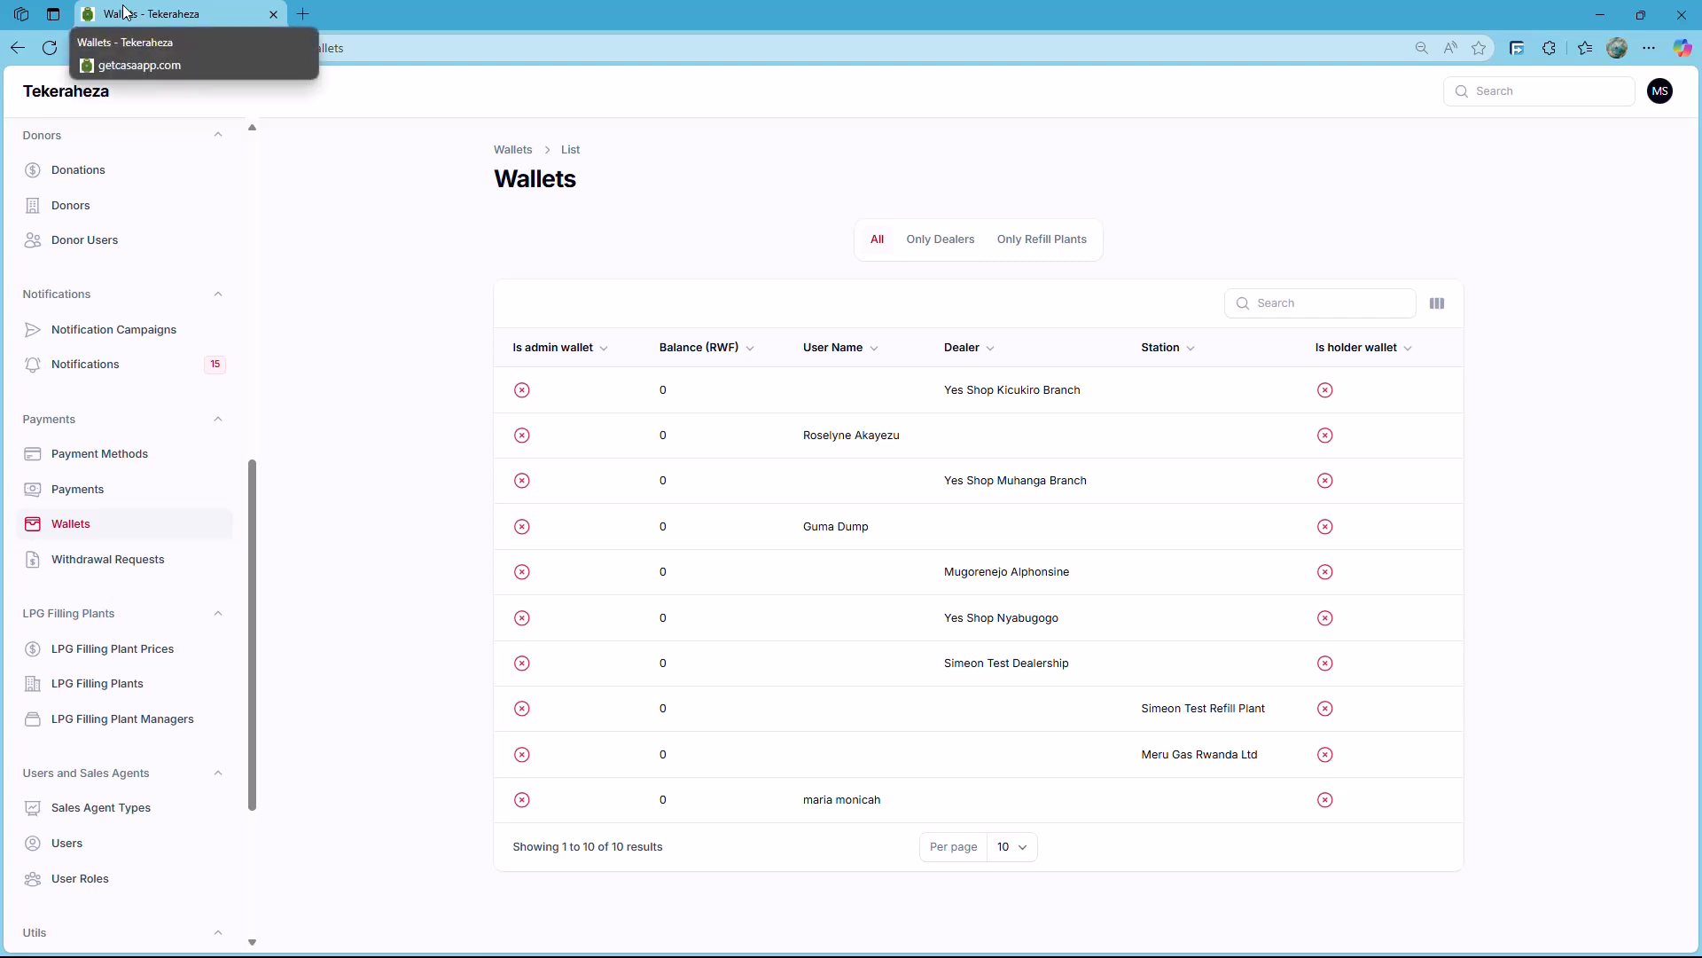
{"action": "scroll", "coordinate": [31, 700], "scroll_direction": "down", "scroll_amount": 3}
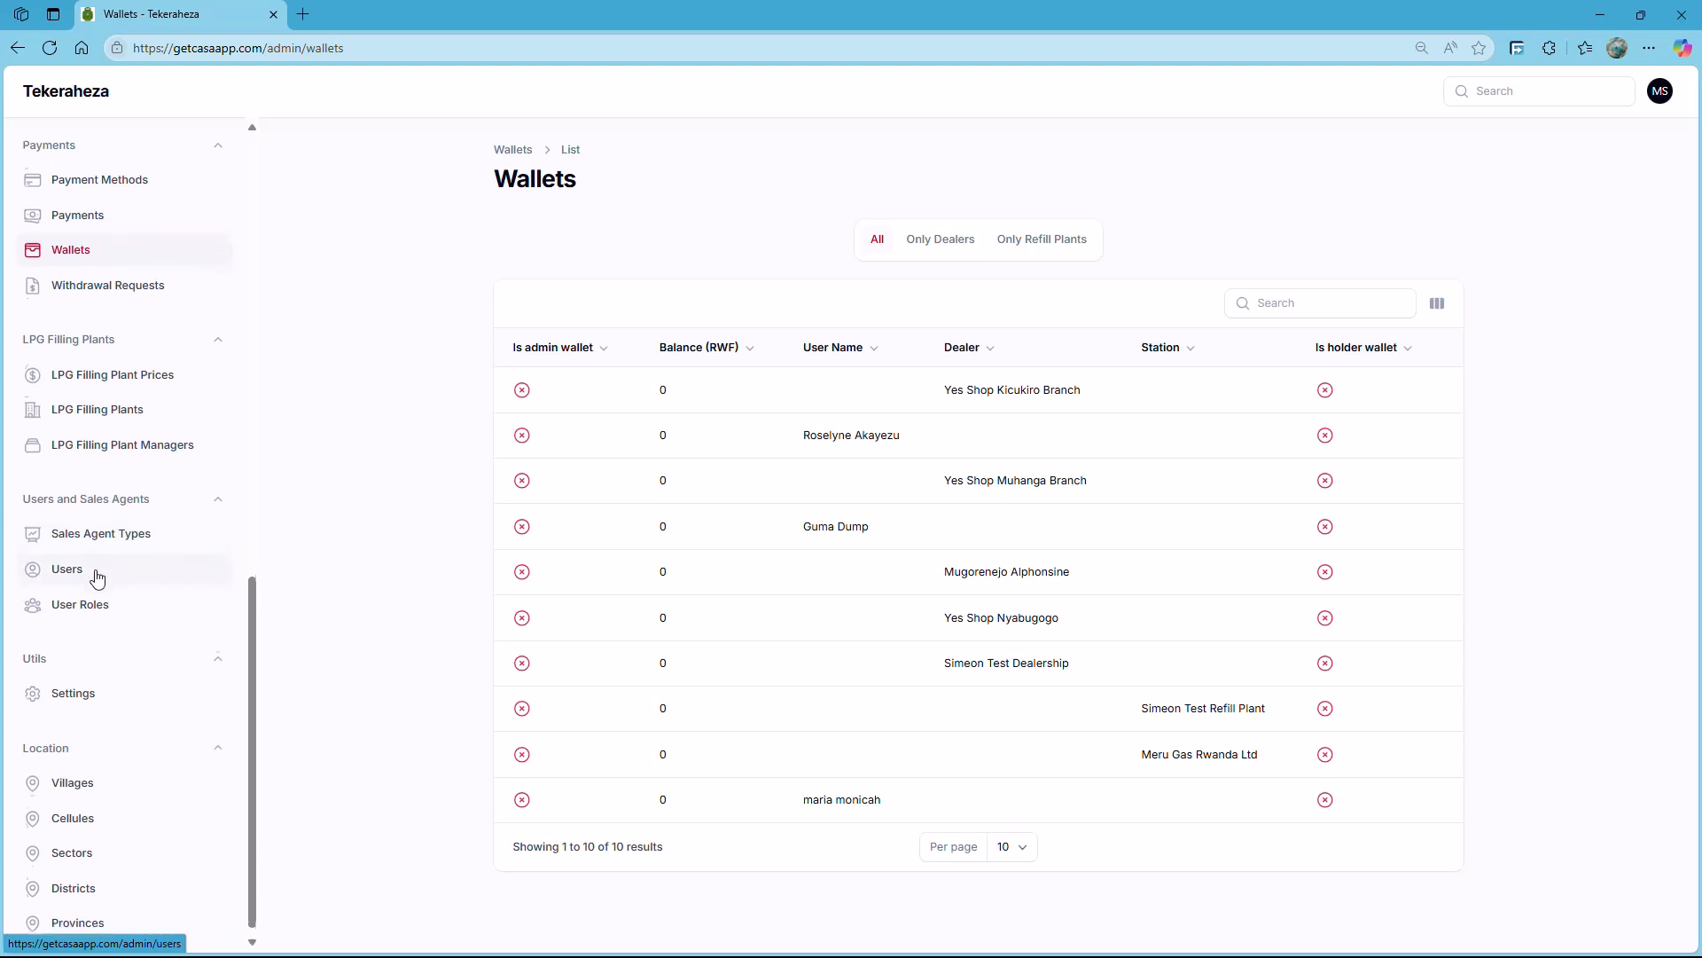
{"action": "scroll", "coordinate": [89, 574], "scroll_direction": "down", "scroll_amount": 1}
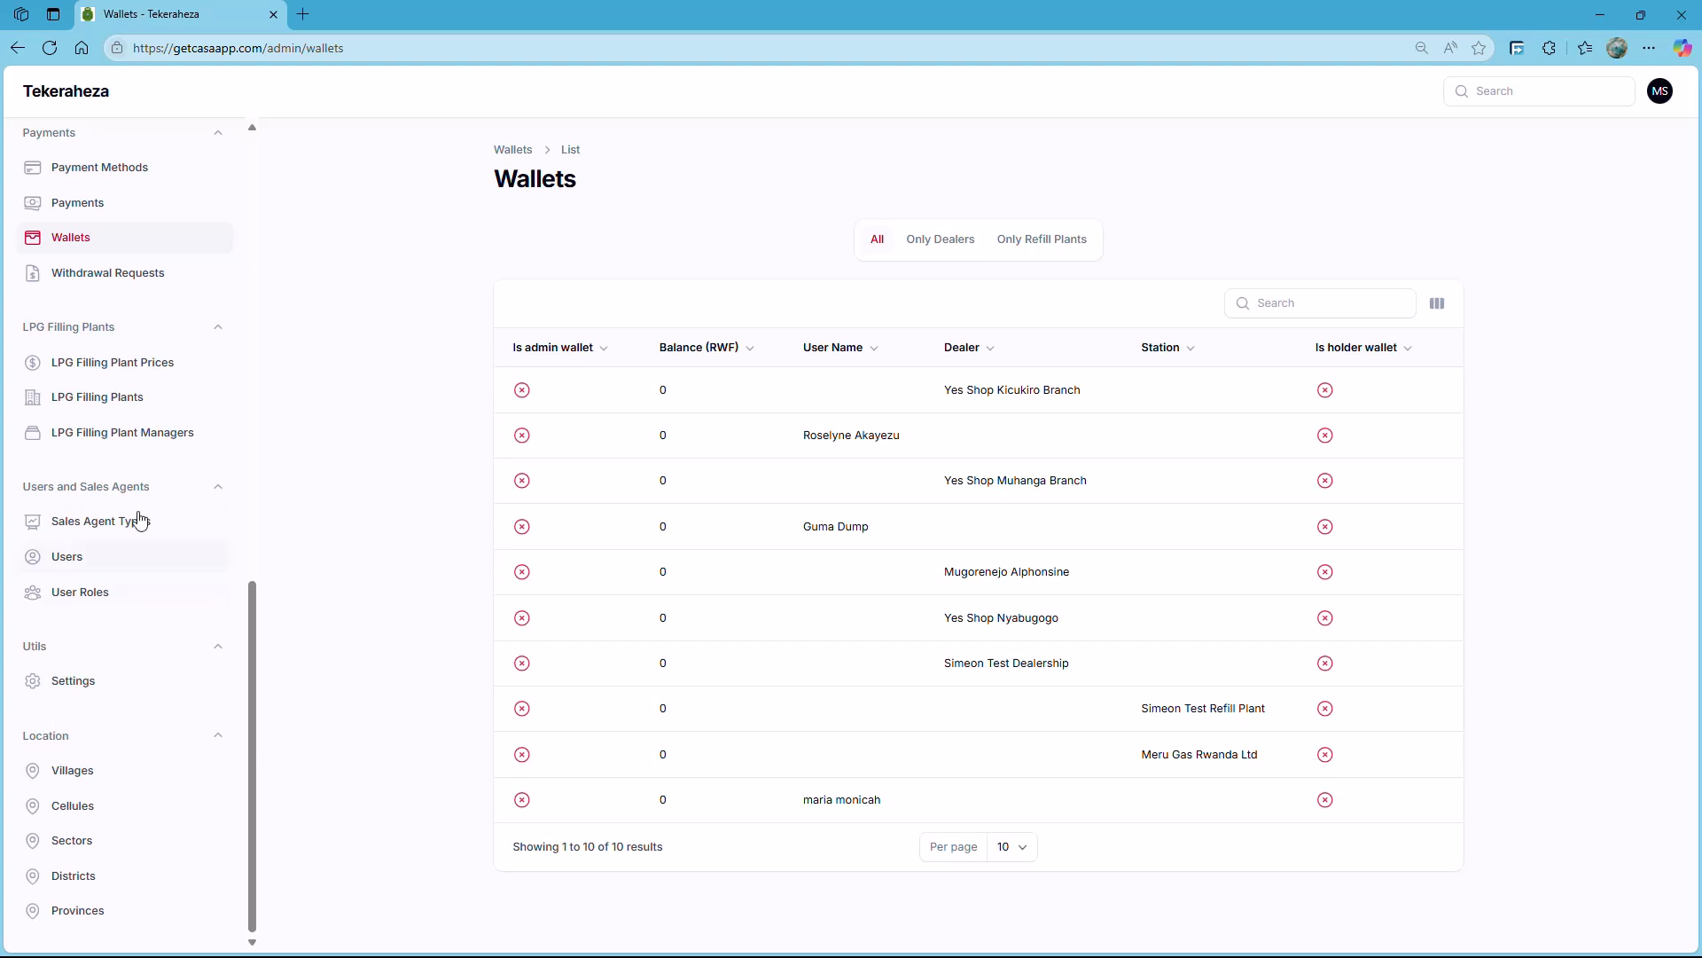
{"action": "scroll", "coordinate": [141, 482], "scroll_direction": "up", "scroll_amount": 15}
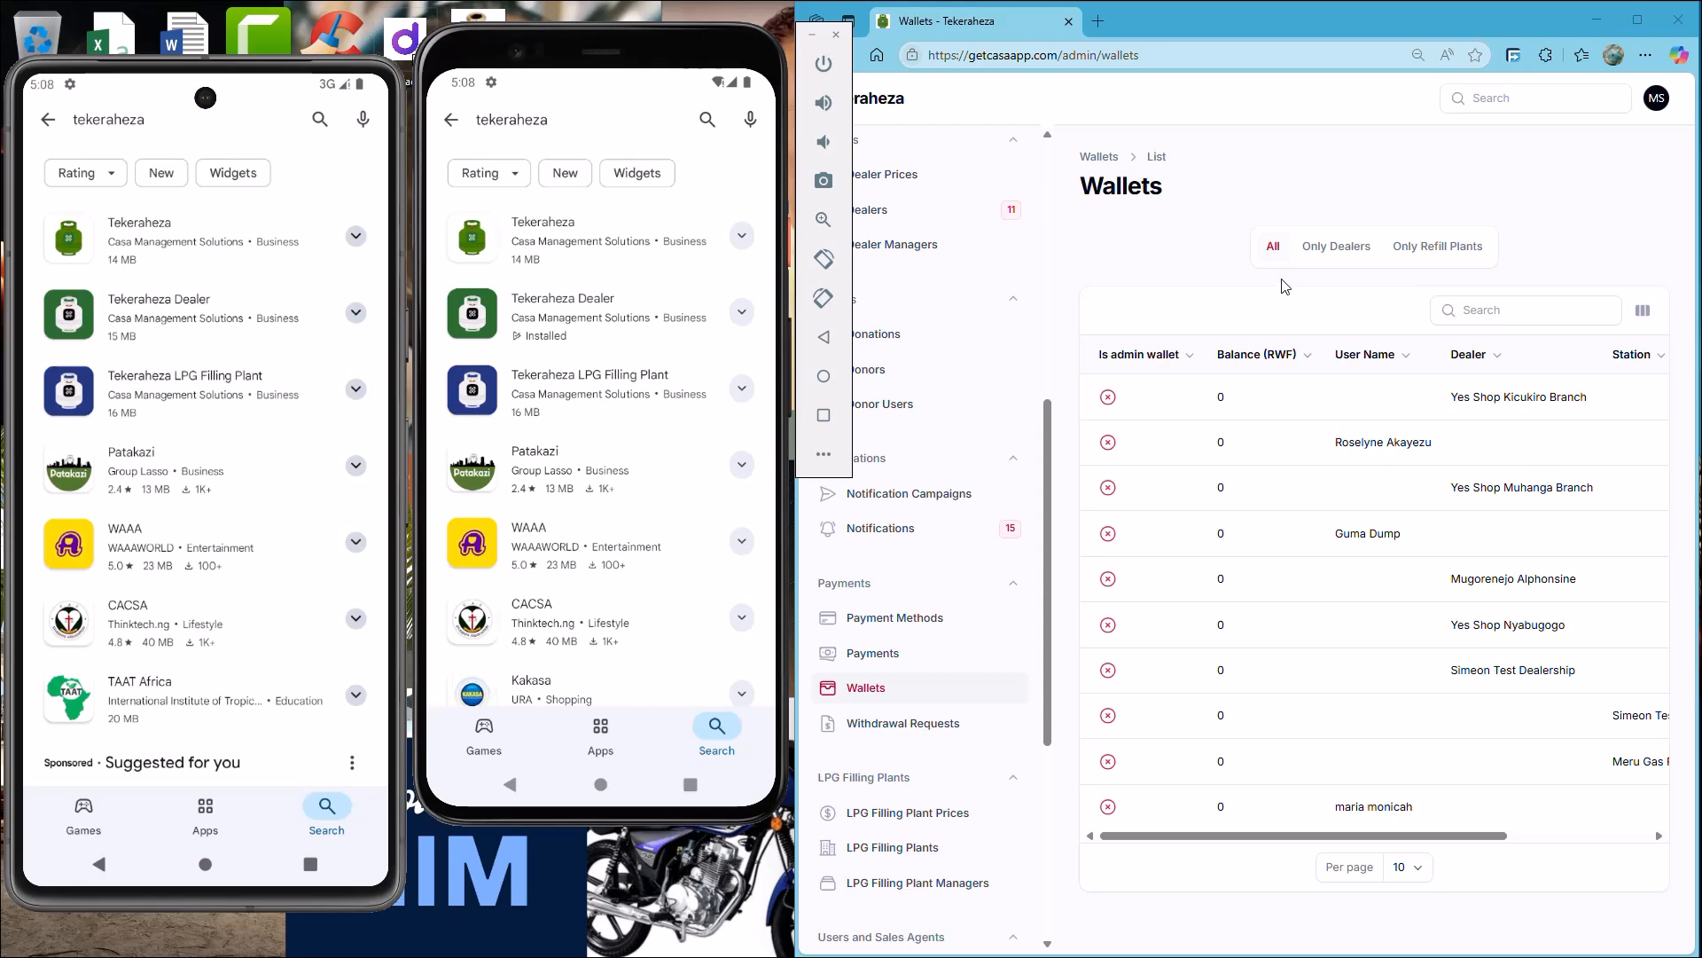
Step: Leave the Wallets list for the admin home page, and try to go back to the previous page
{"action": "scroll", "coordinate": [953, 443], "scroll_direction": "up", "scroll_amount": 7}
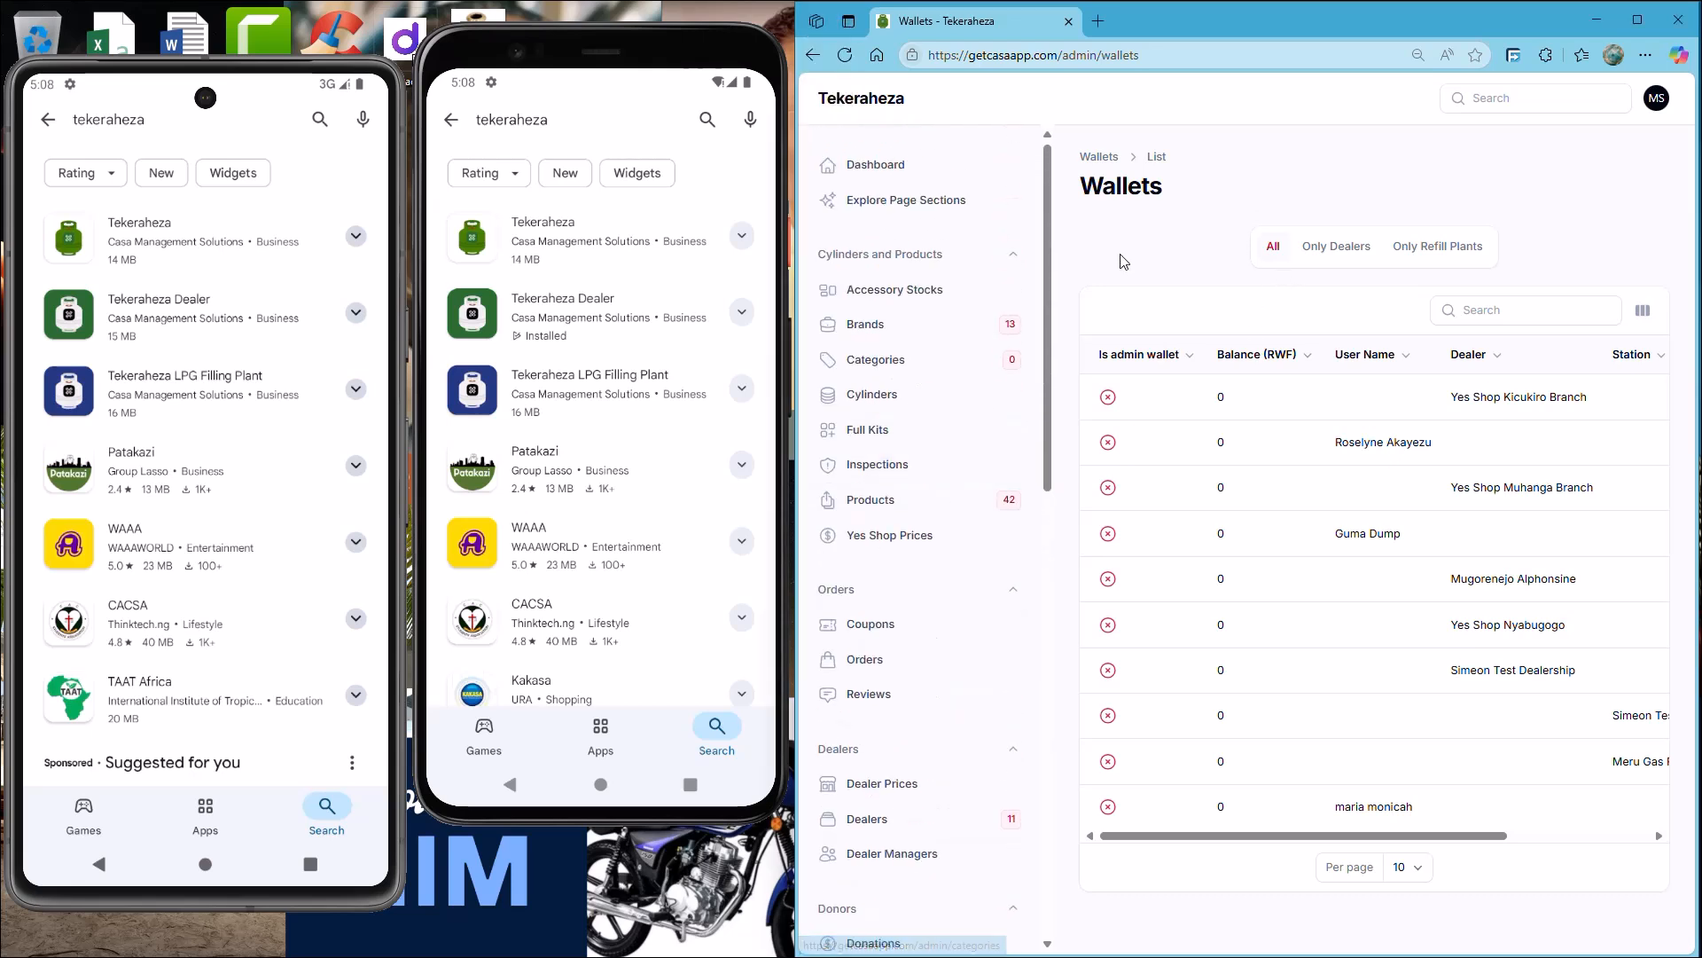
{"action": "left_click", "coordinate": [844, 106]}
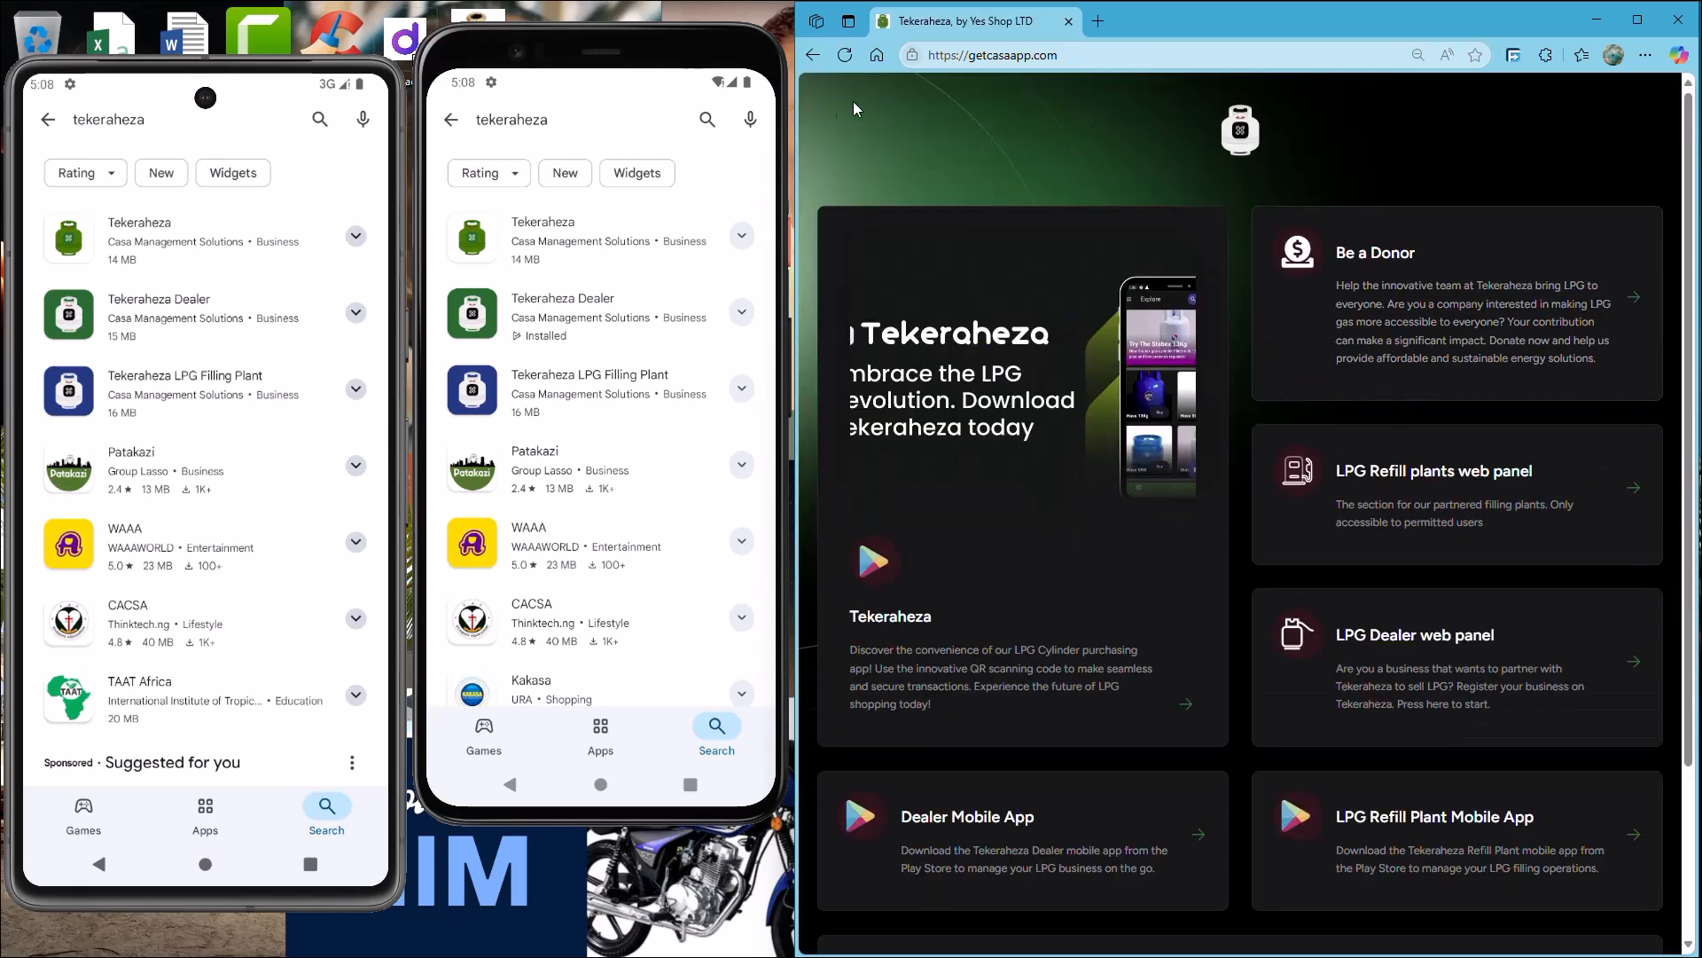
{"action": "left_click", "coordinate": [813, 59]}
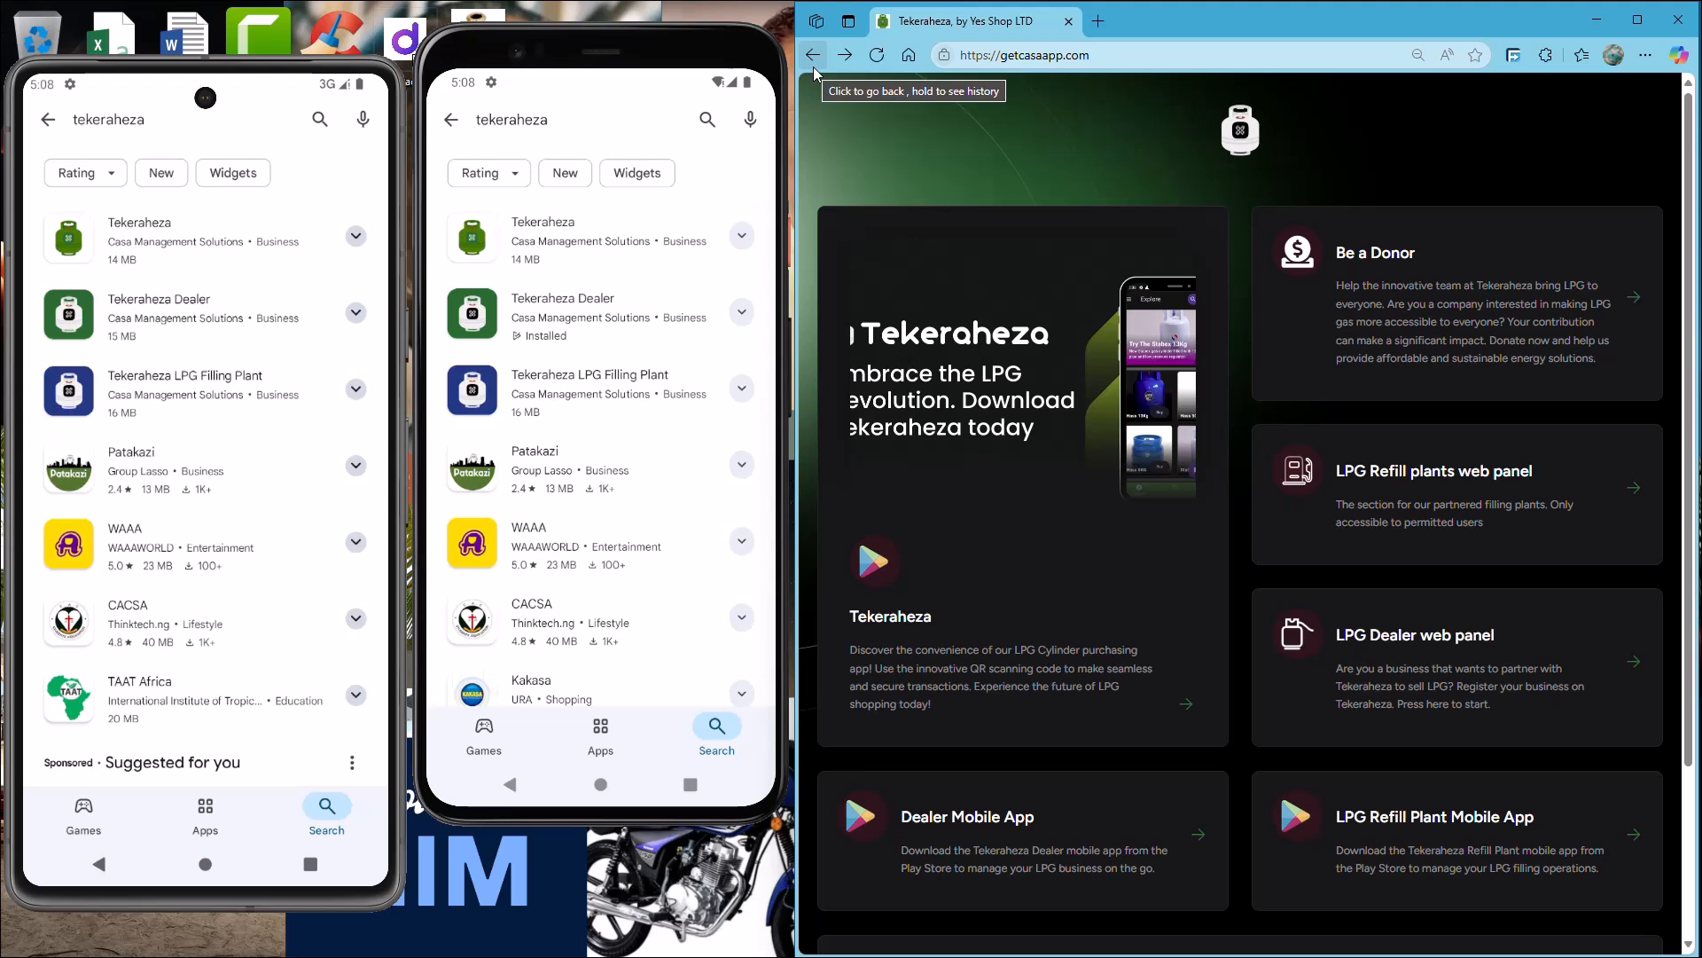
Step: Try to load the admin panel at getcasaapp.com/admin
{"action": "left_click", "coordinate": [1113, 44]}
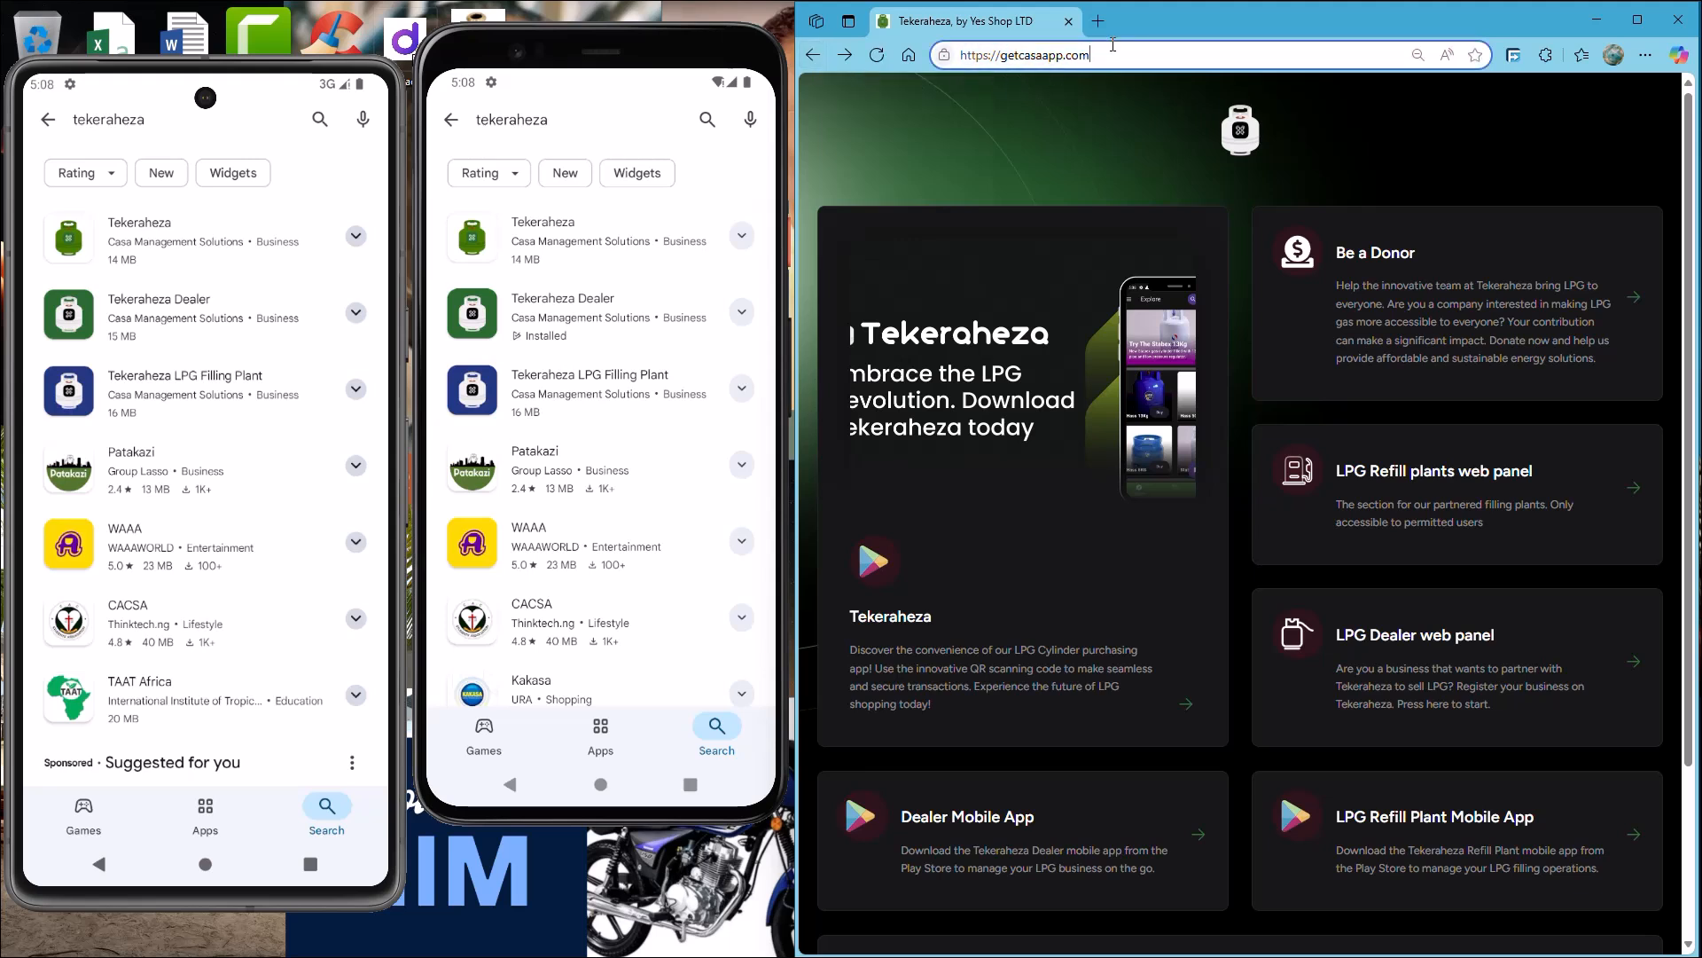
{"action": "type", "text": "/ad"}
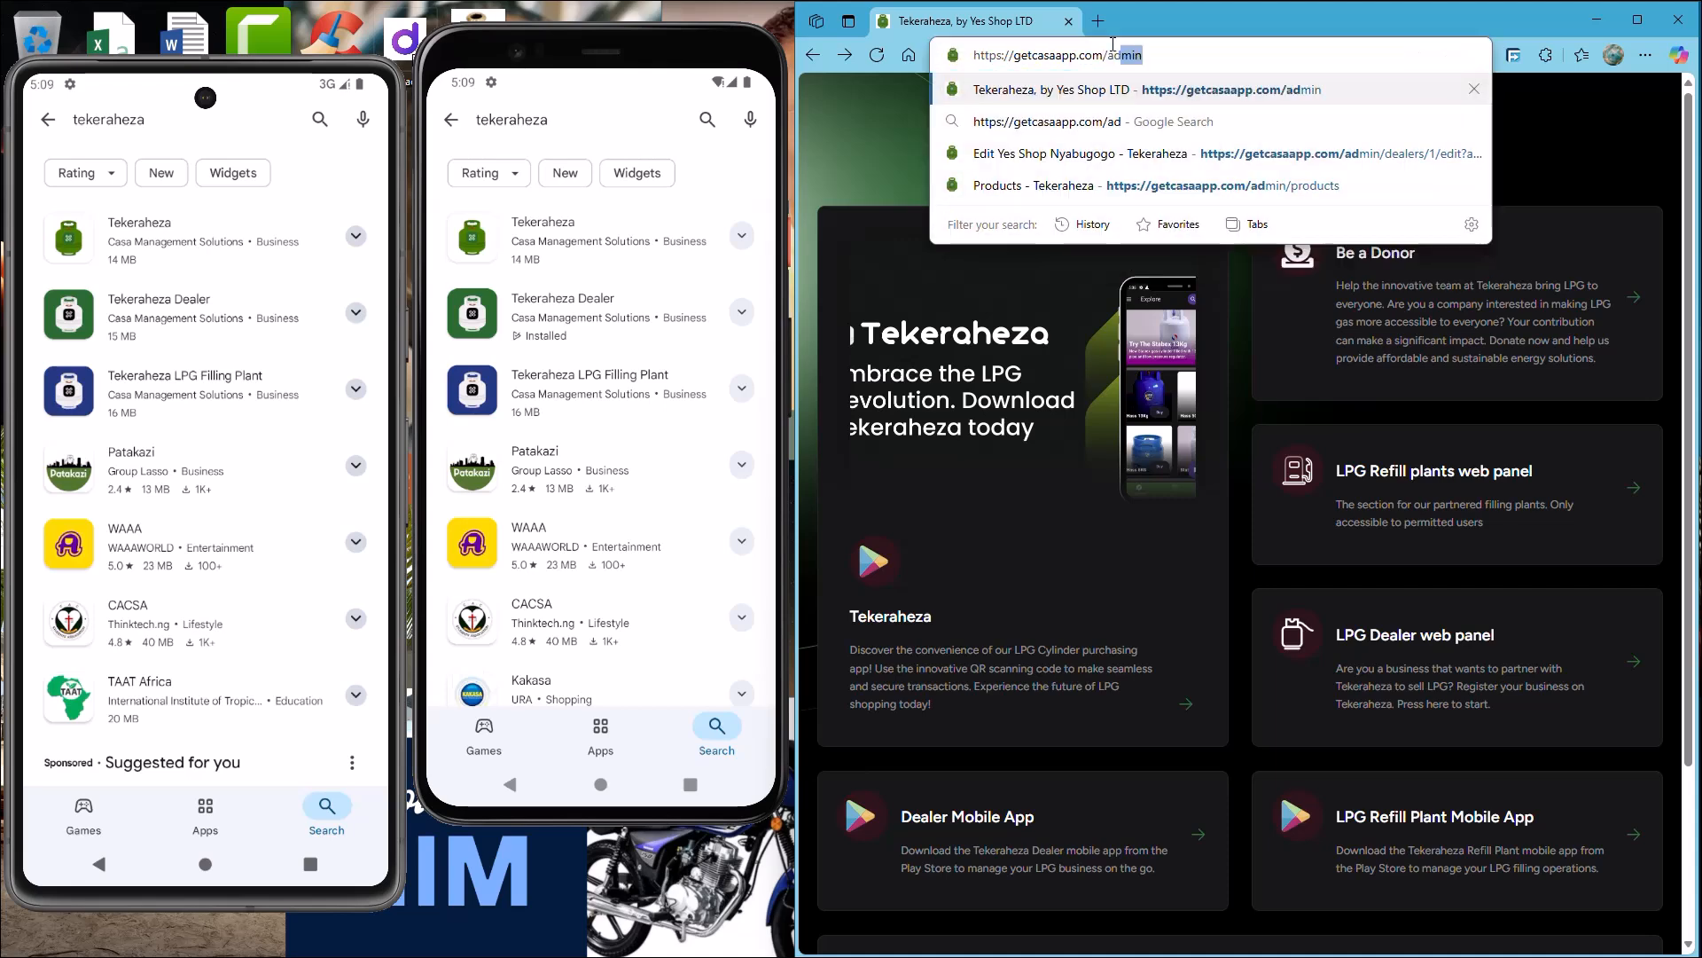
{"action": "key", "text": "Return"}
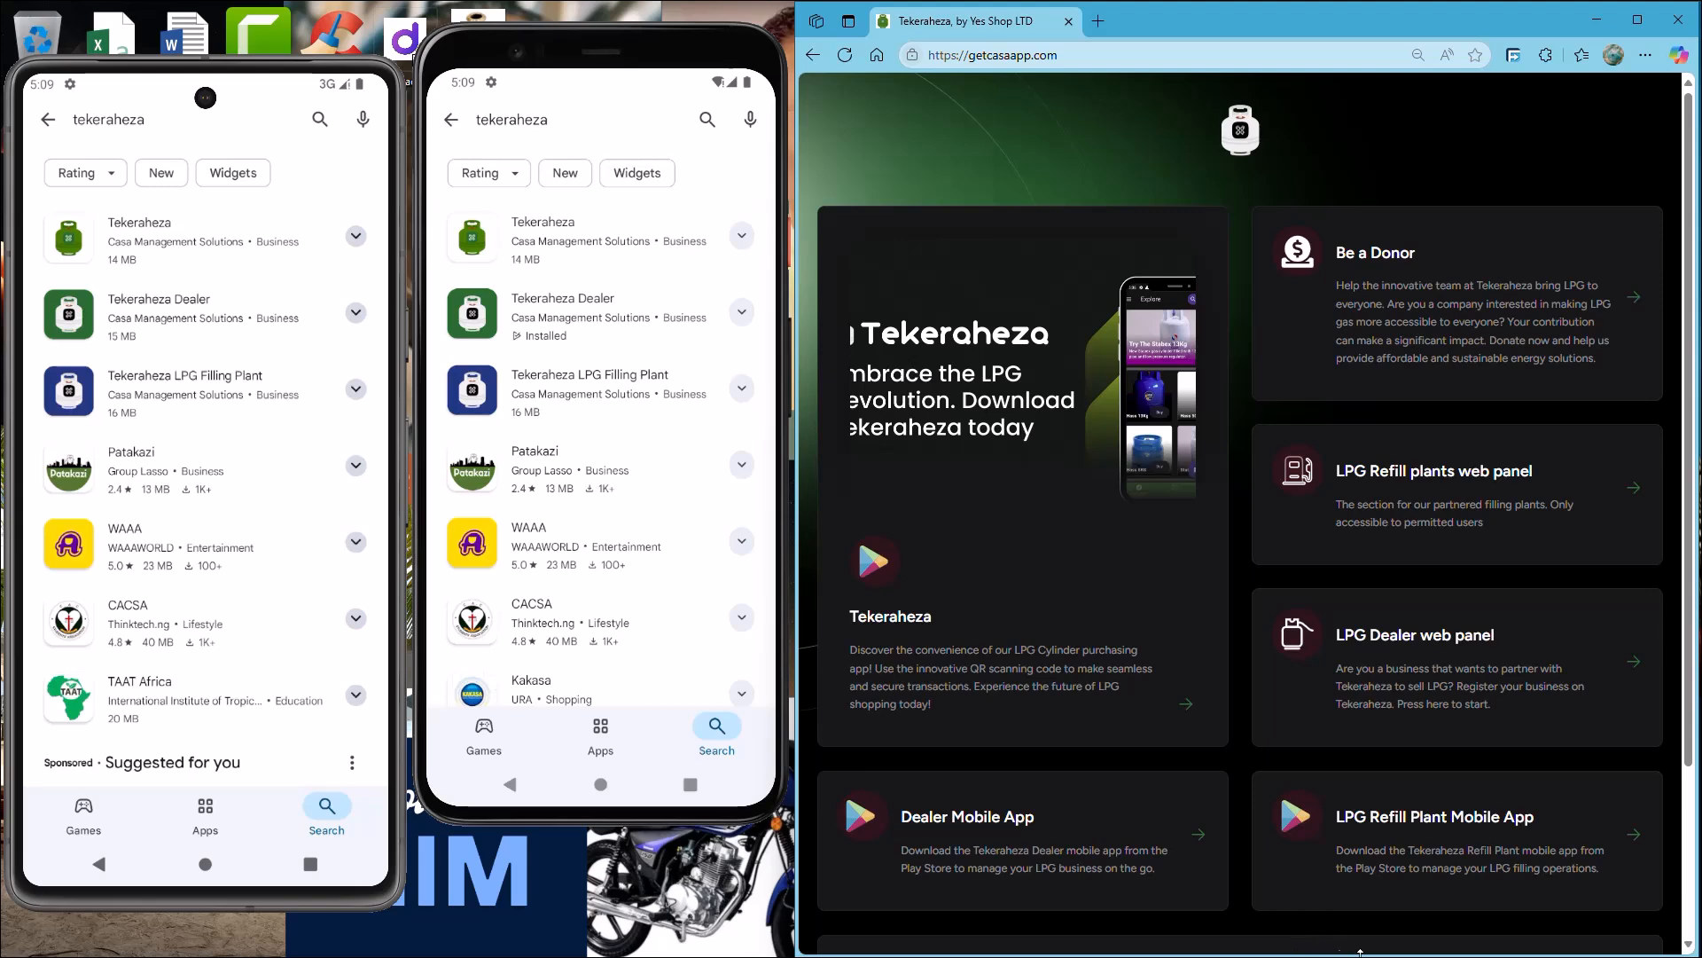
Step: Open the Be a Donor panel from the Tekeraheza homepage and sign in with the prefilled credentials
{"action": "key", "text": "super"}
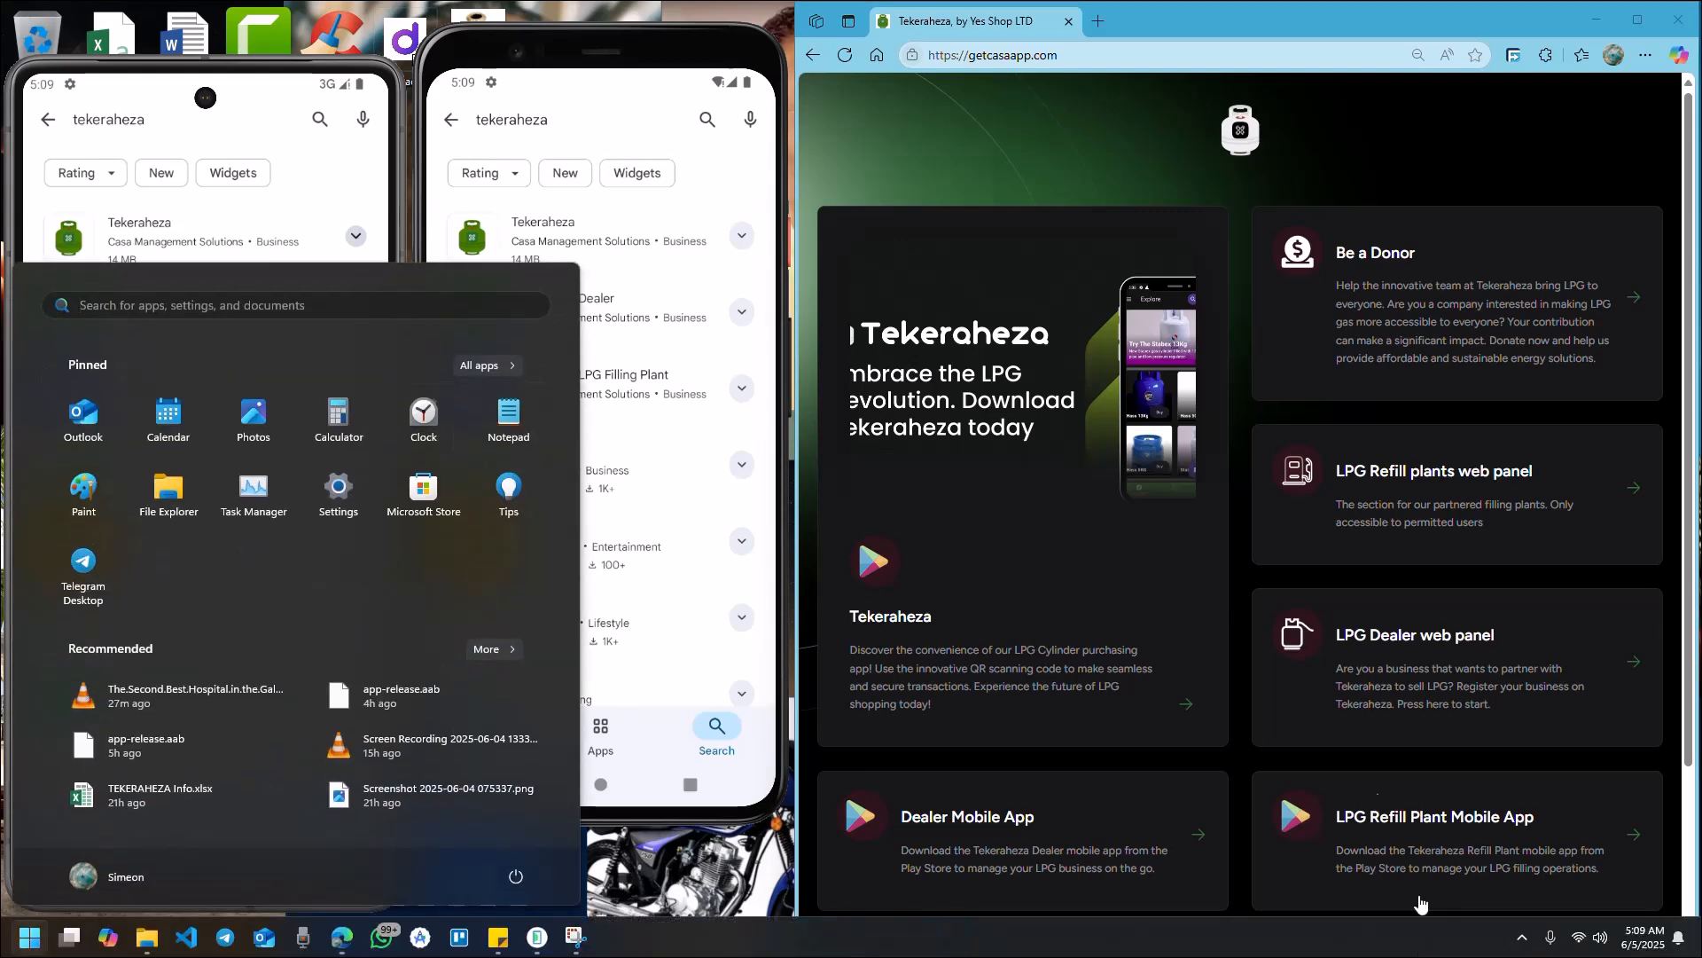
{"action": "key", "text": "super"}
{"action": "left_click", "coordinate": [1073, 58]}
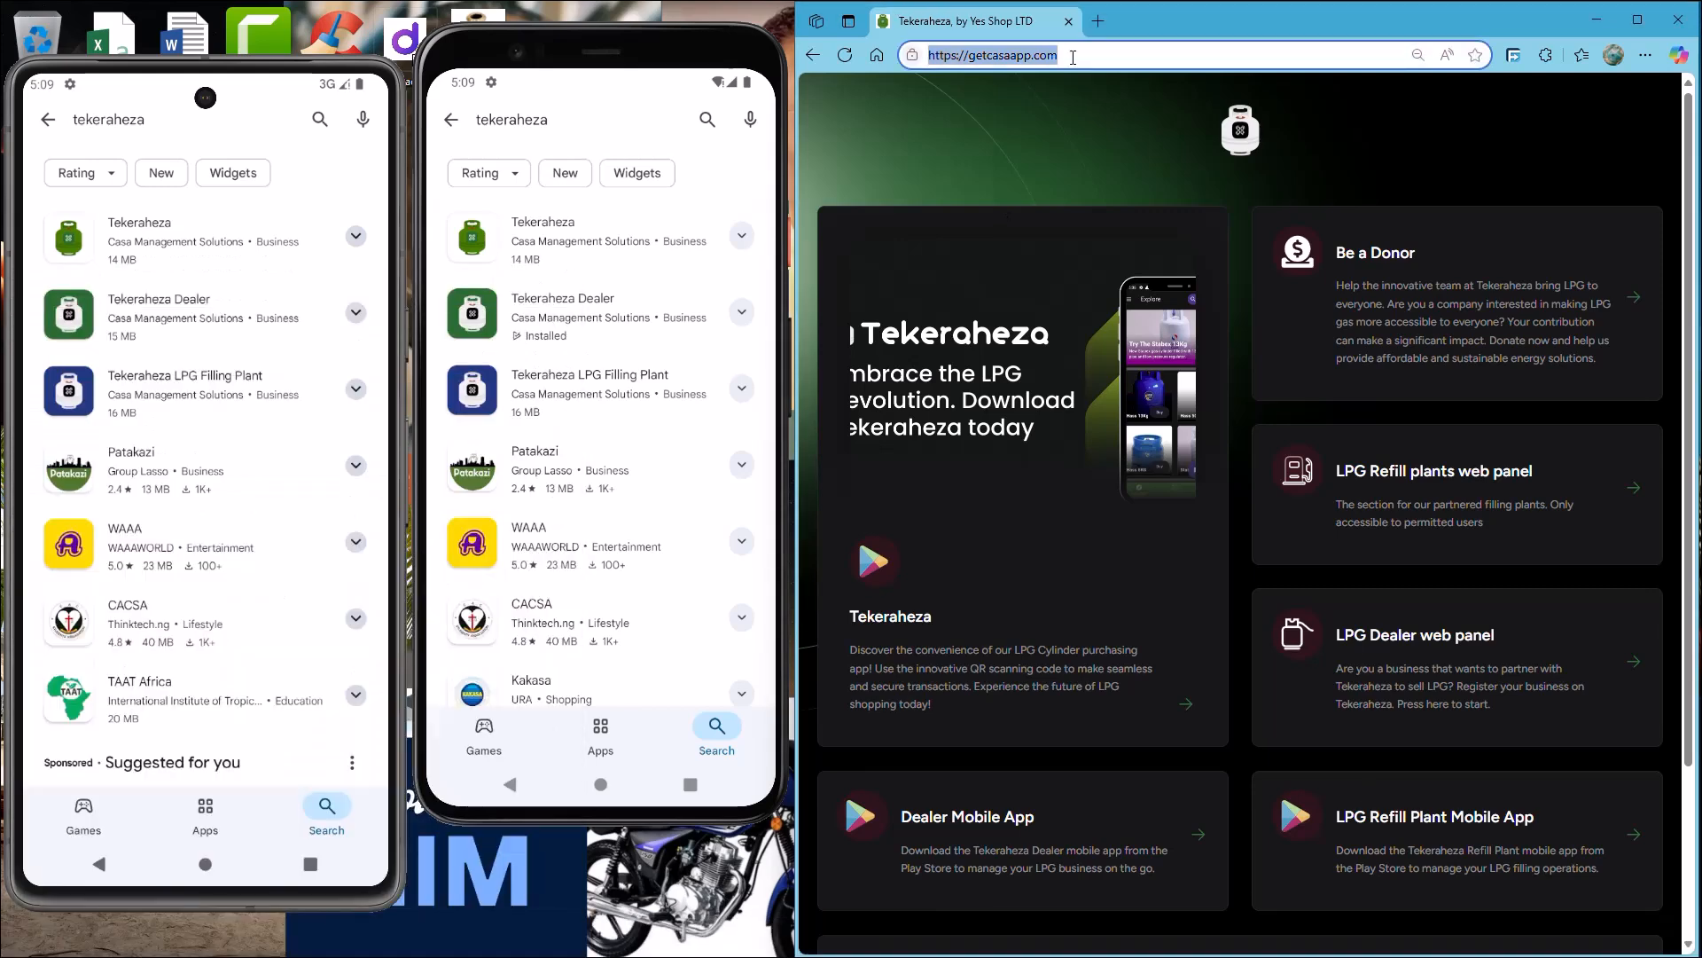
{"action": "left_click", "coordinate": [1365, 312]}
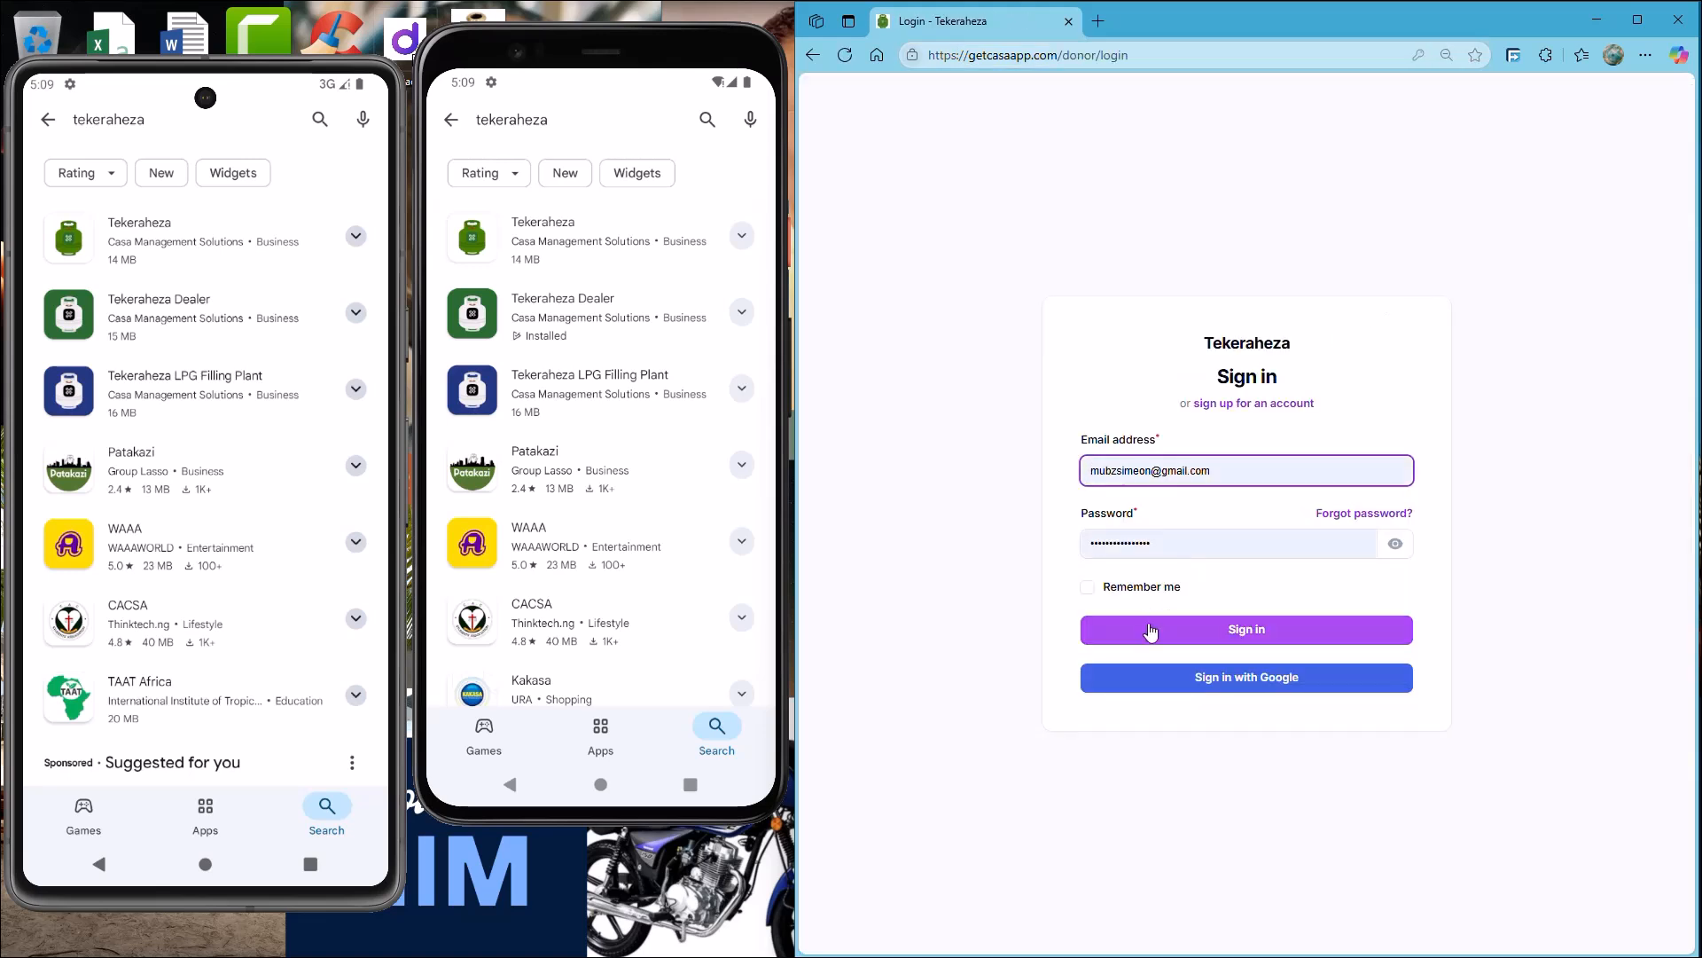
{"action": "left_click", "coordinate": [1148, 620]}
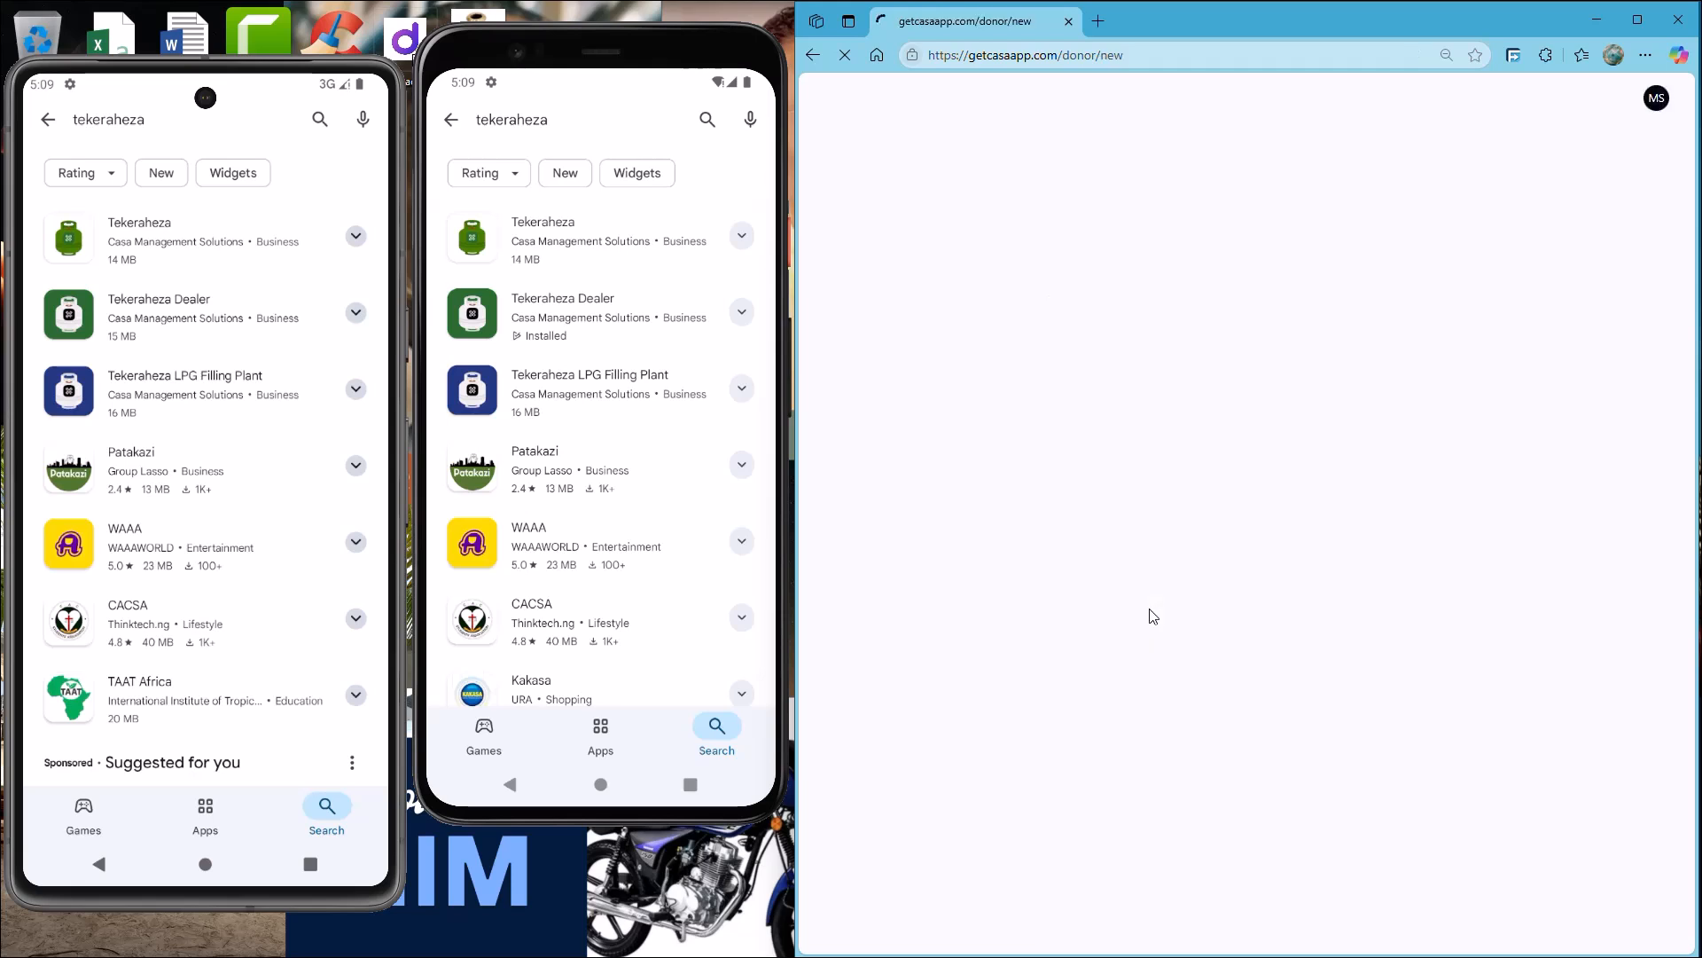
Step: Switch from the donor registration page to the admin panel and enable the dark theme
{"action": "left_click", "coordinate": [1656, 97]}
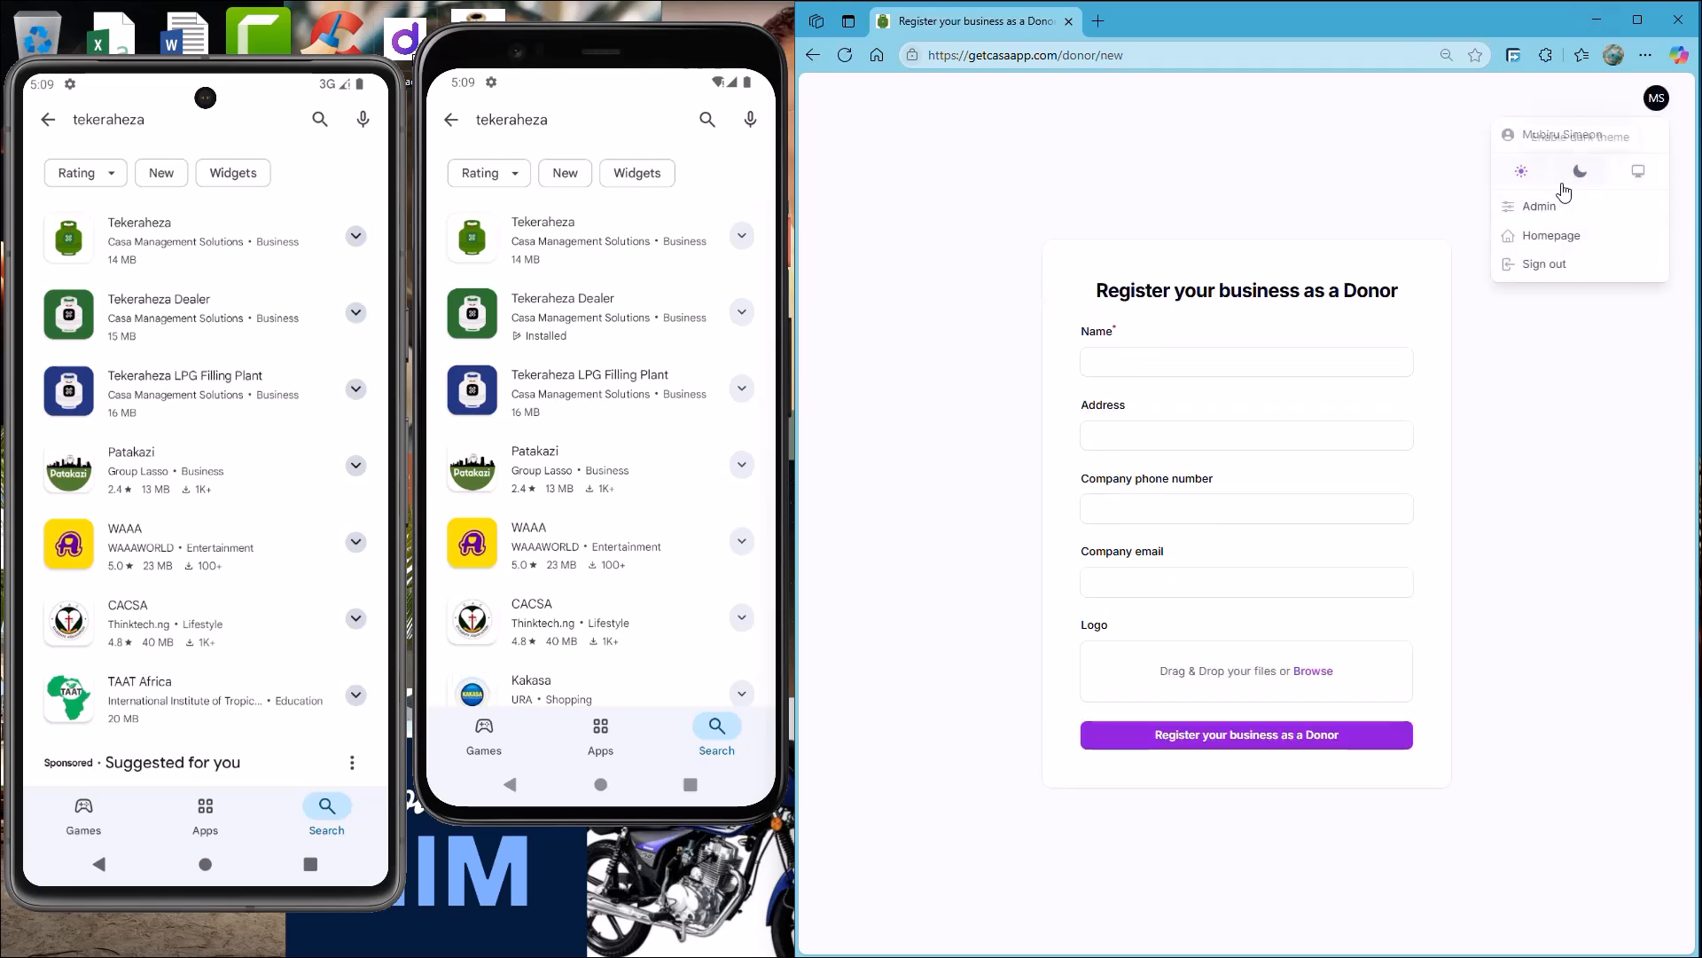
{"action": "left_click", "coordinate": [1543, 212]}
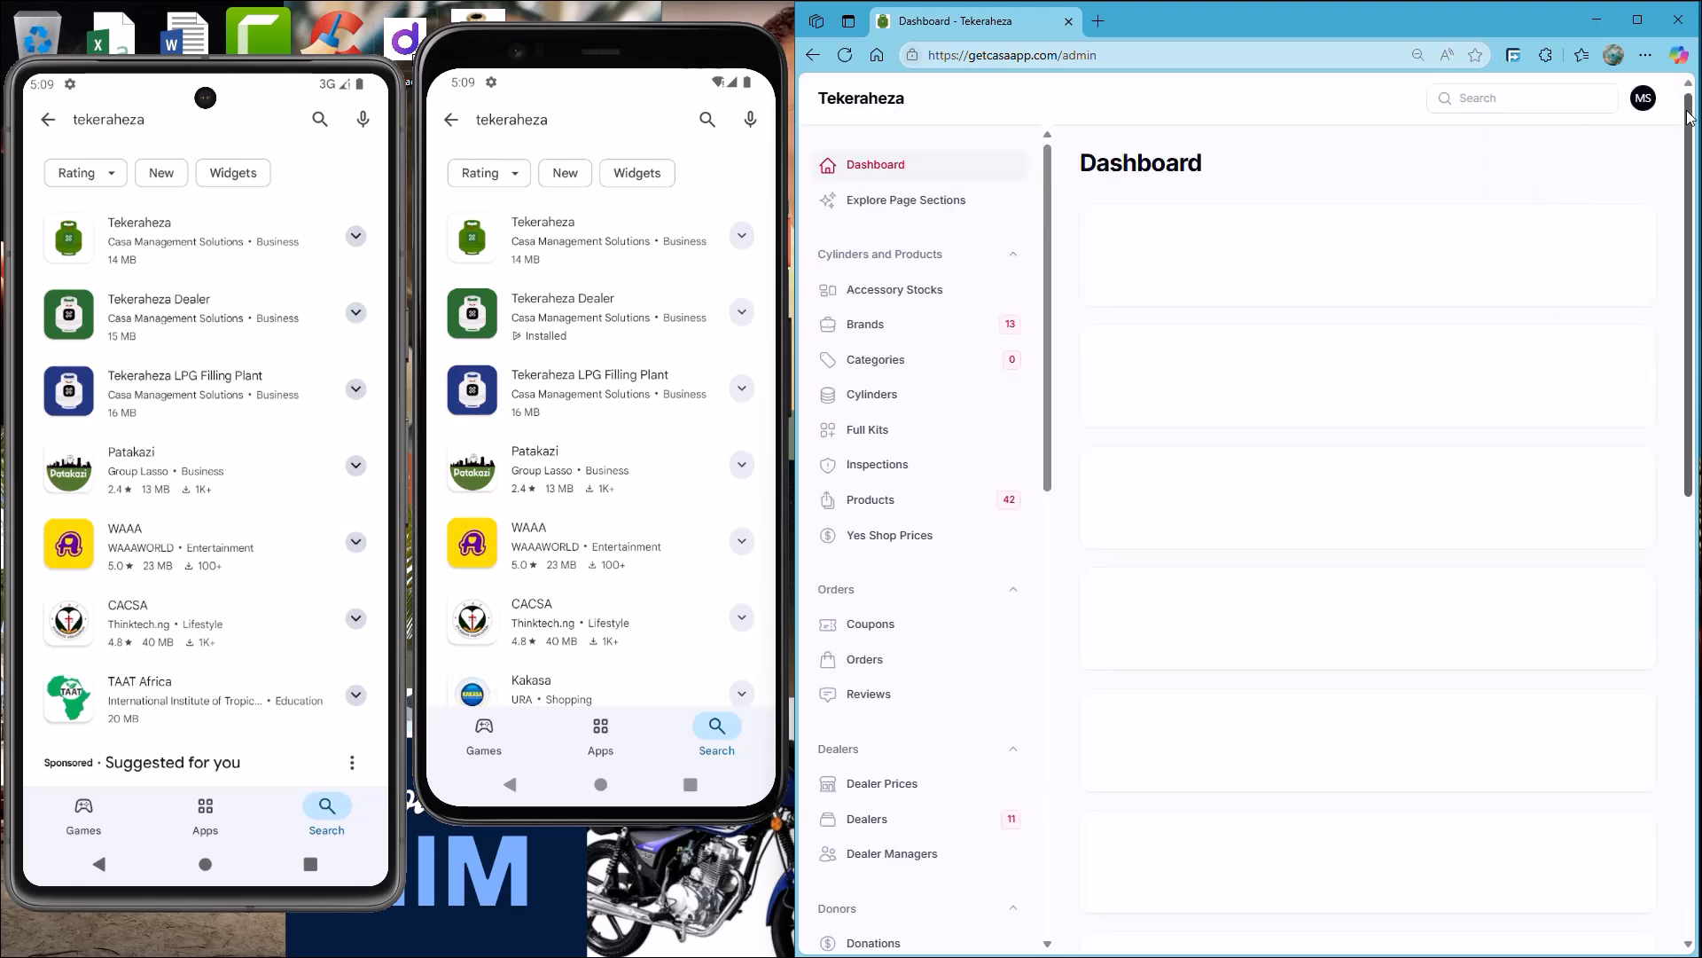
{"action": "left_click", "coordinate": [1643, 97]}
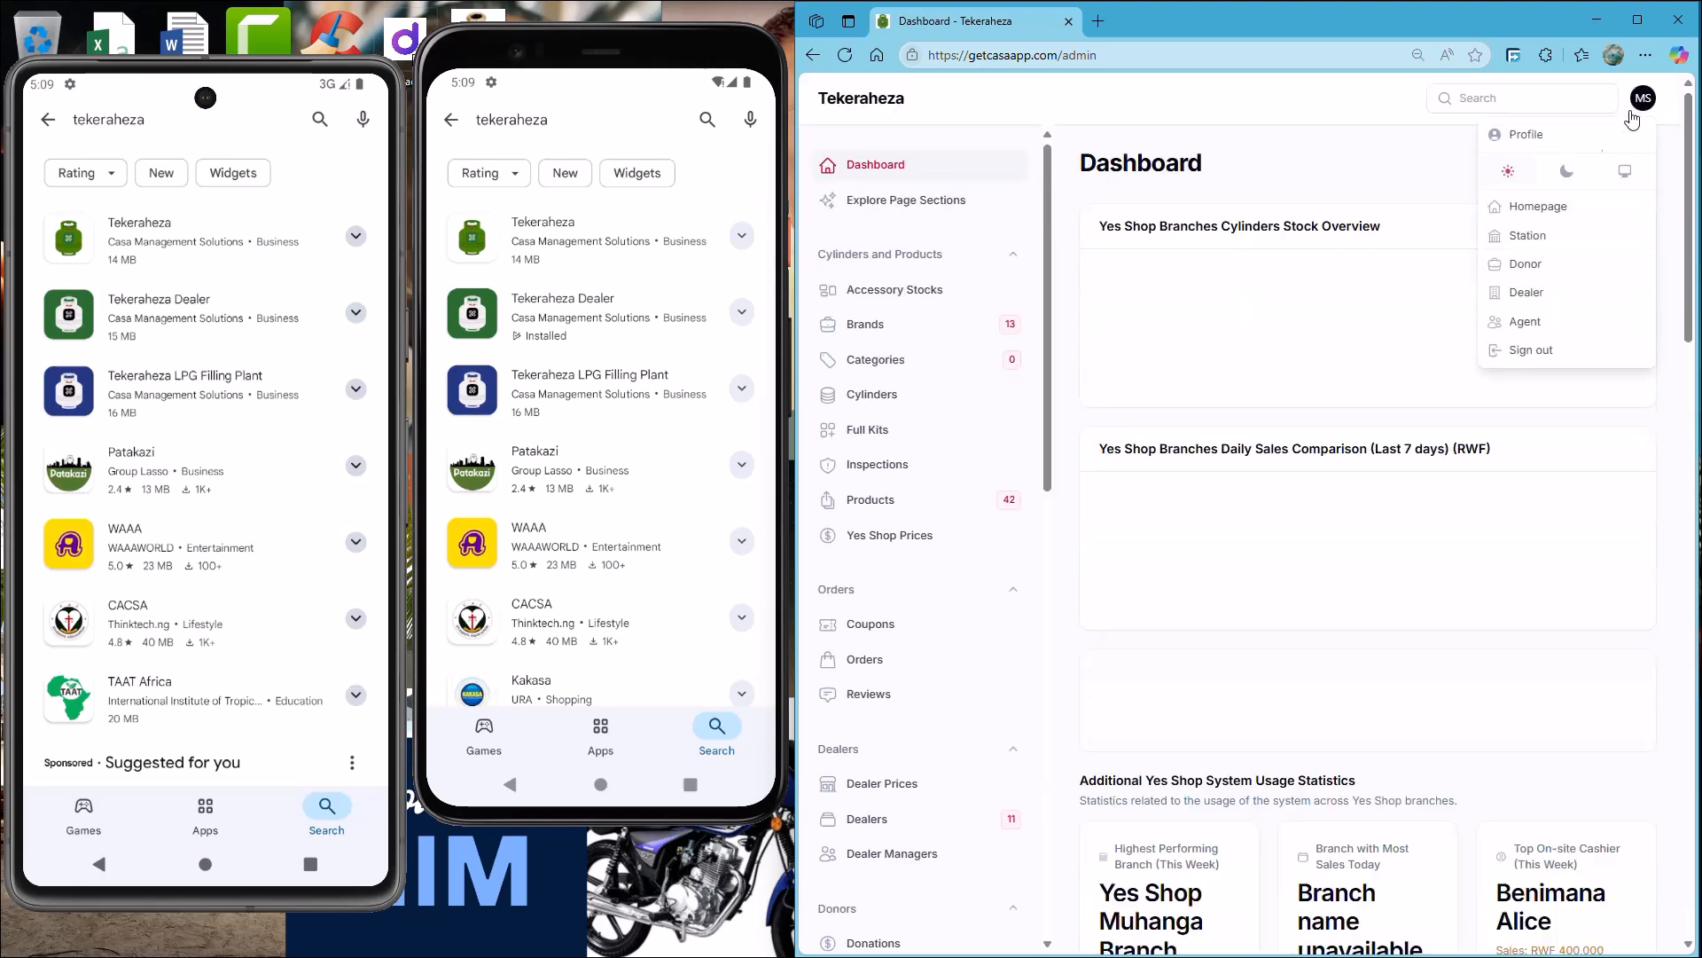
{"action": "left_click", "coordinate": [1568, 175]}
Step: Look over the admin dashboard's latest orders, usage statistics and remaining navigation sections
{"action": "scroll", "coordinate": [1016, 629], "scroll_direction": "down", "scroll_amount": 3}
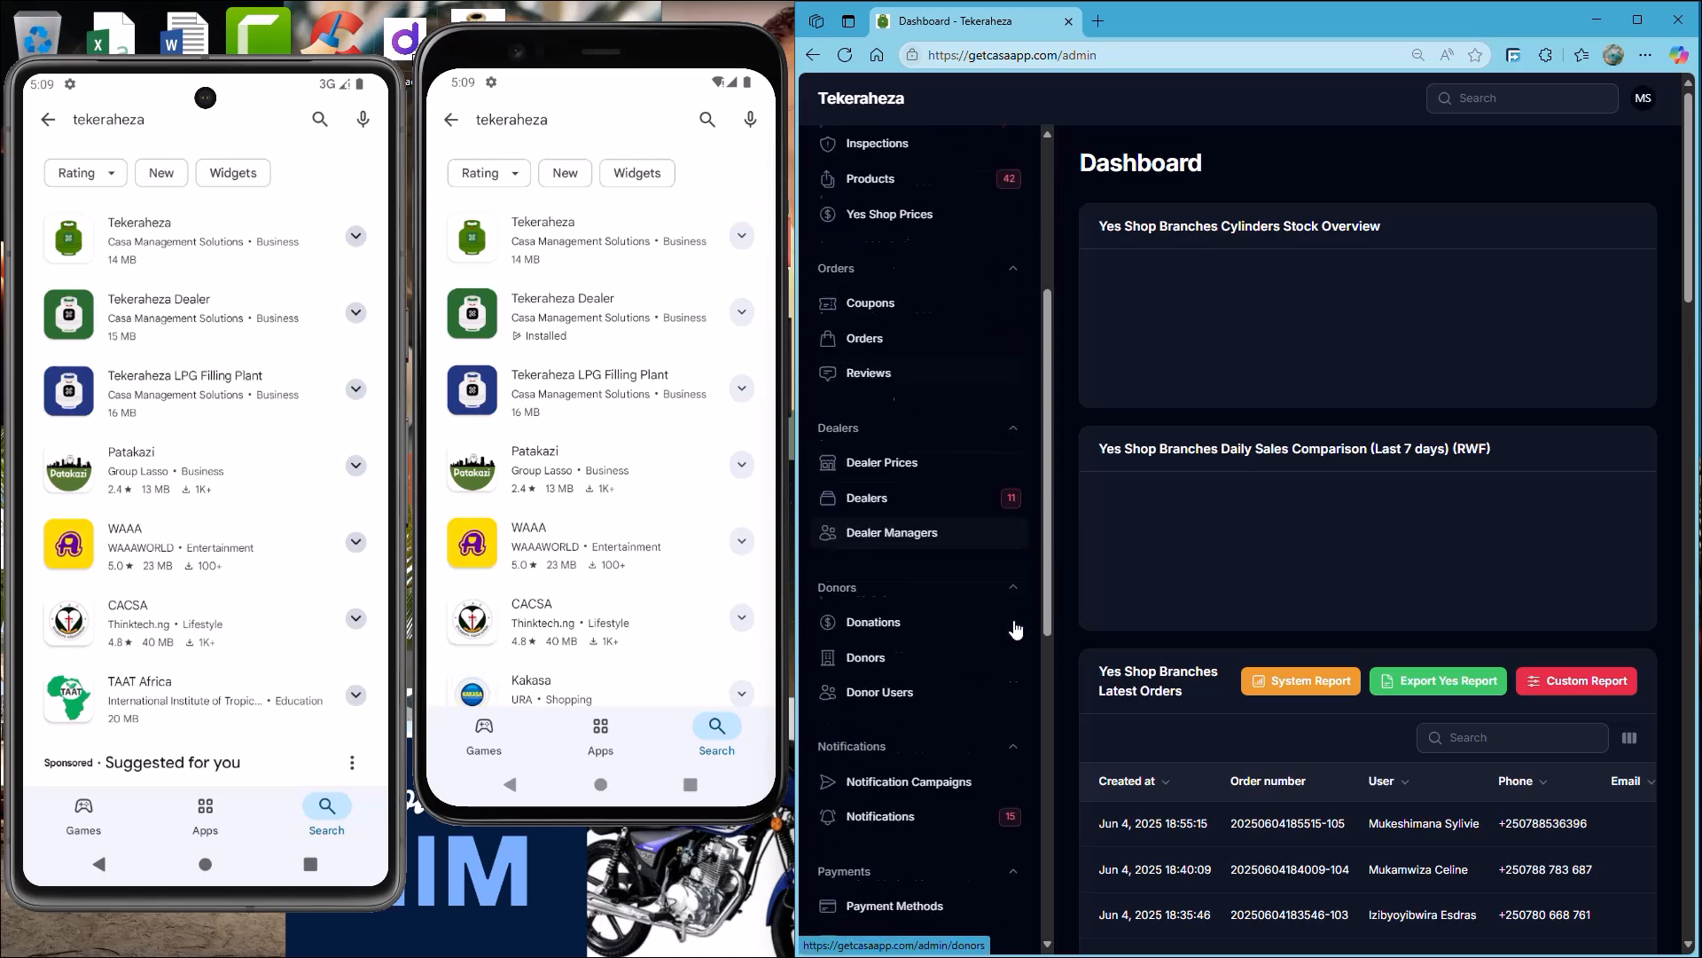
{"action": "scroll", "coordinate": [1016, 630], "scroll_direction": "down", "scroll_amount": 5}
{"action": "scroll", "coordinate": [1270, 607], "scroll_direction": "down", "scroll_amount": 10}
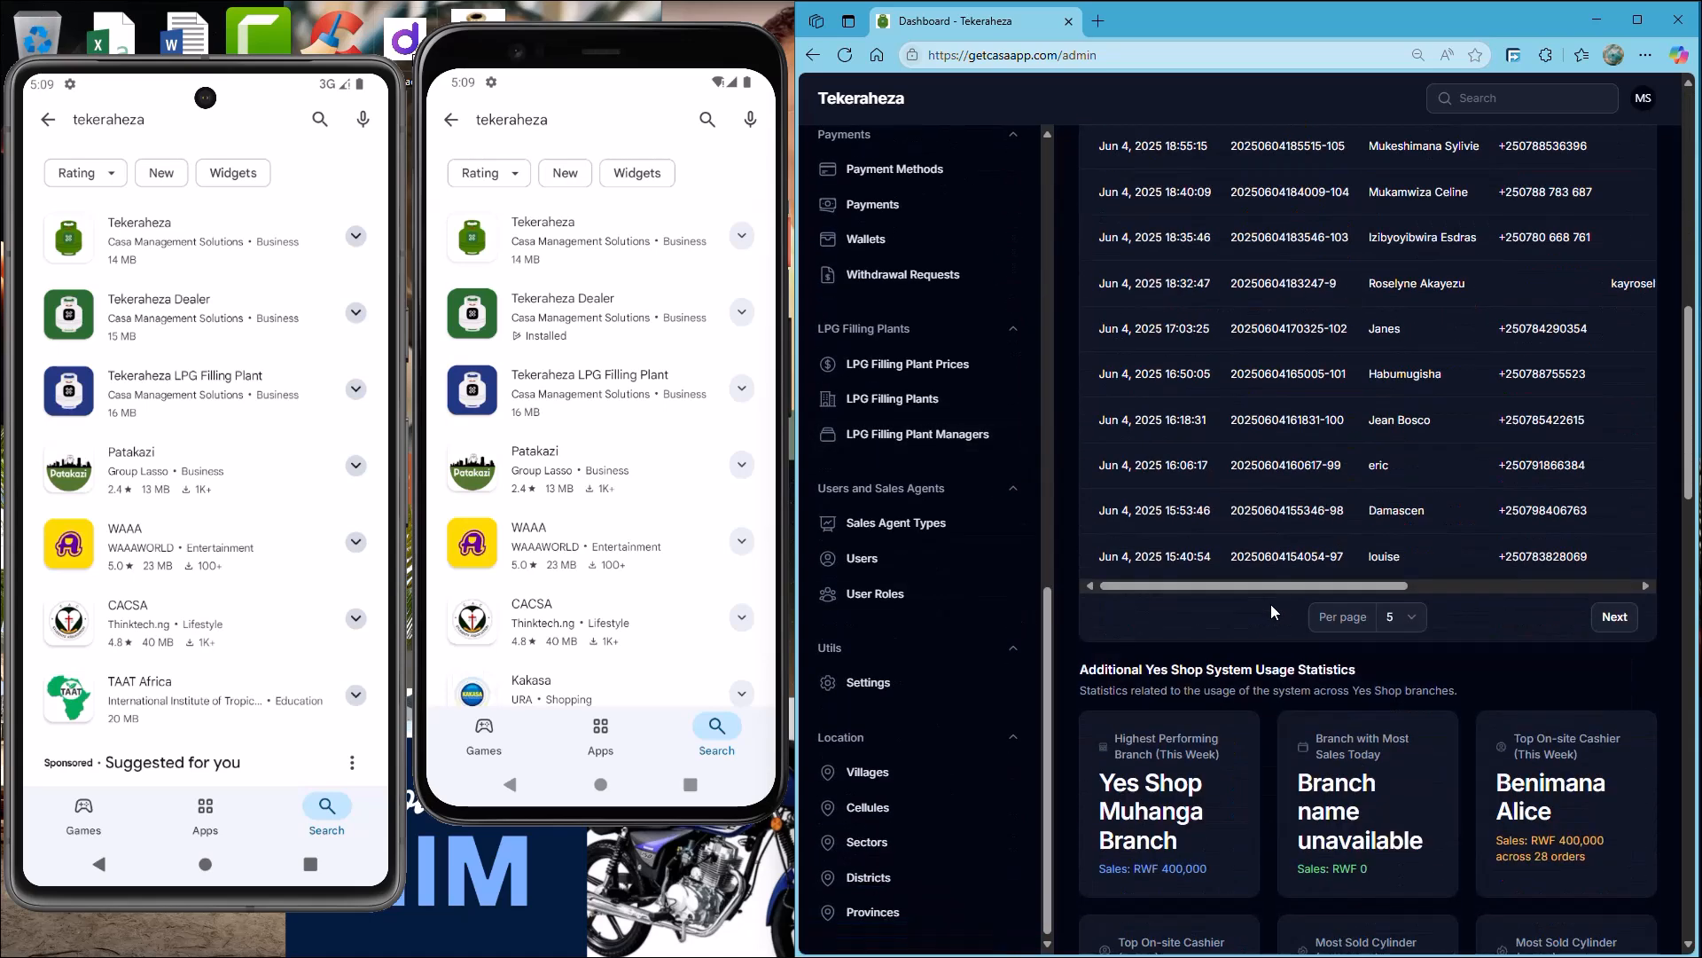
{"action": "scroll", "coordinate": [1271, 610], "scroll_direction": "down", "scroll_amount": 7}
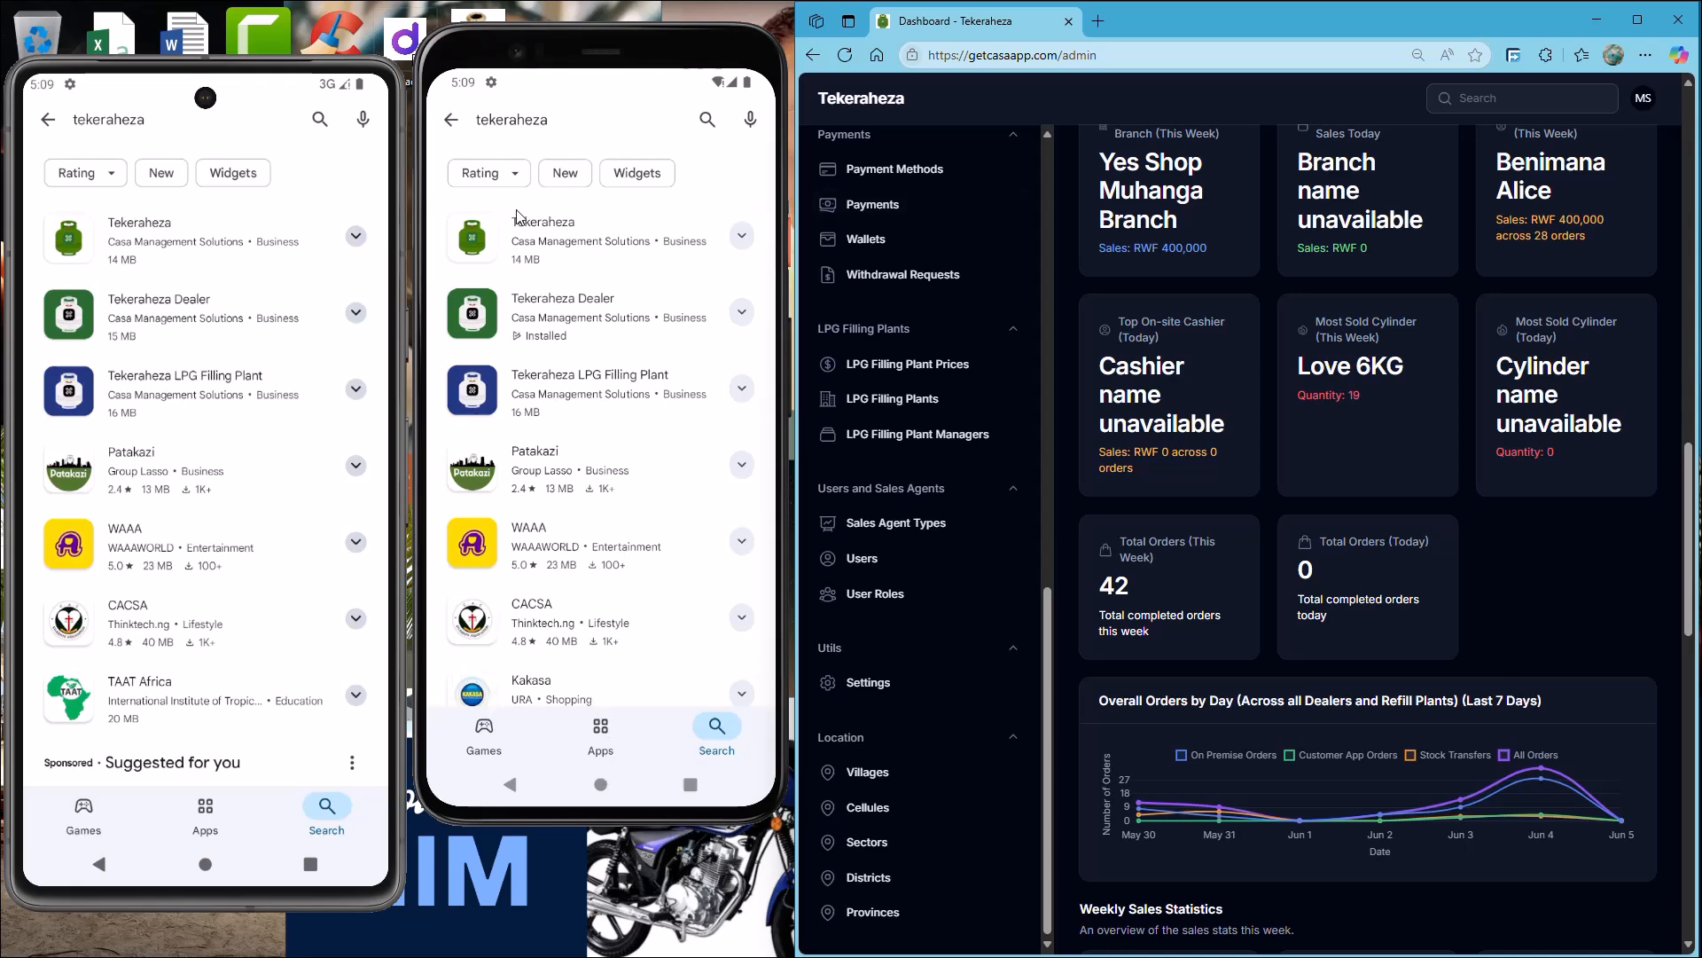
Step: Rerun the recent Play Store search for tekeraheza on the second phone
{"action": "left_click", "coordinate": [461, 128]}
{"action": "left_click", "coordinate": [454, 121]}
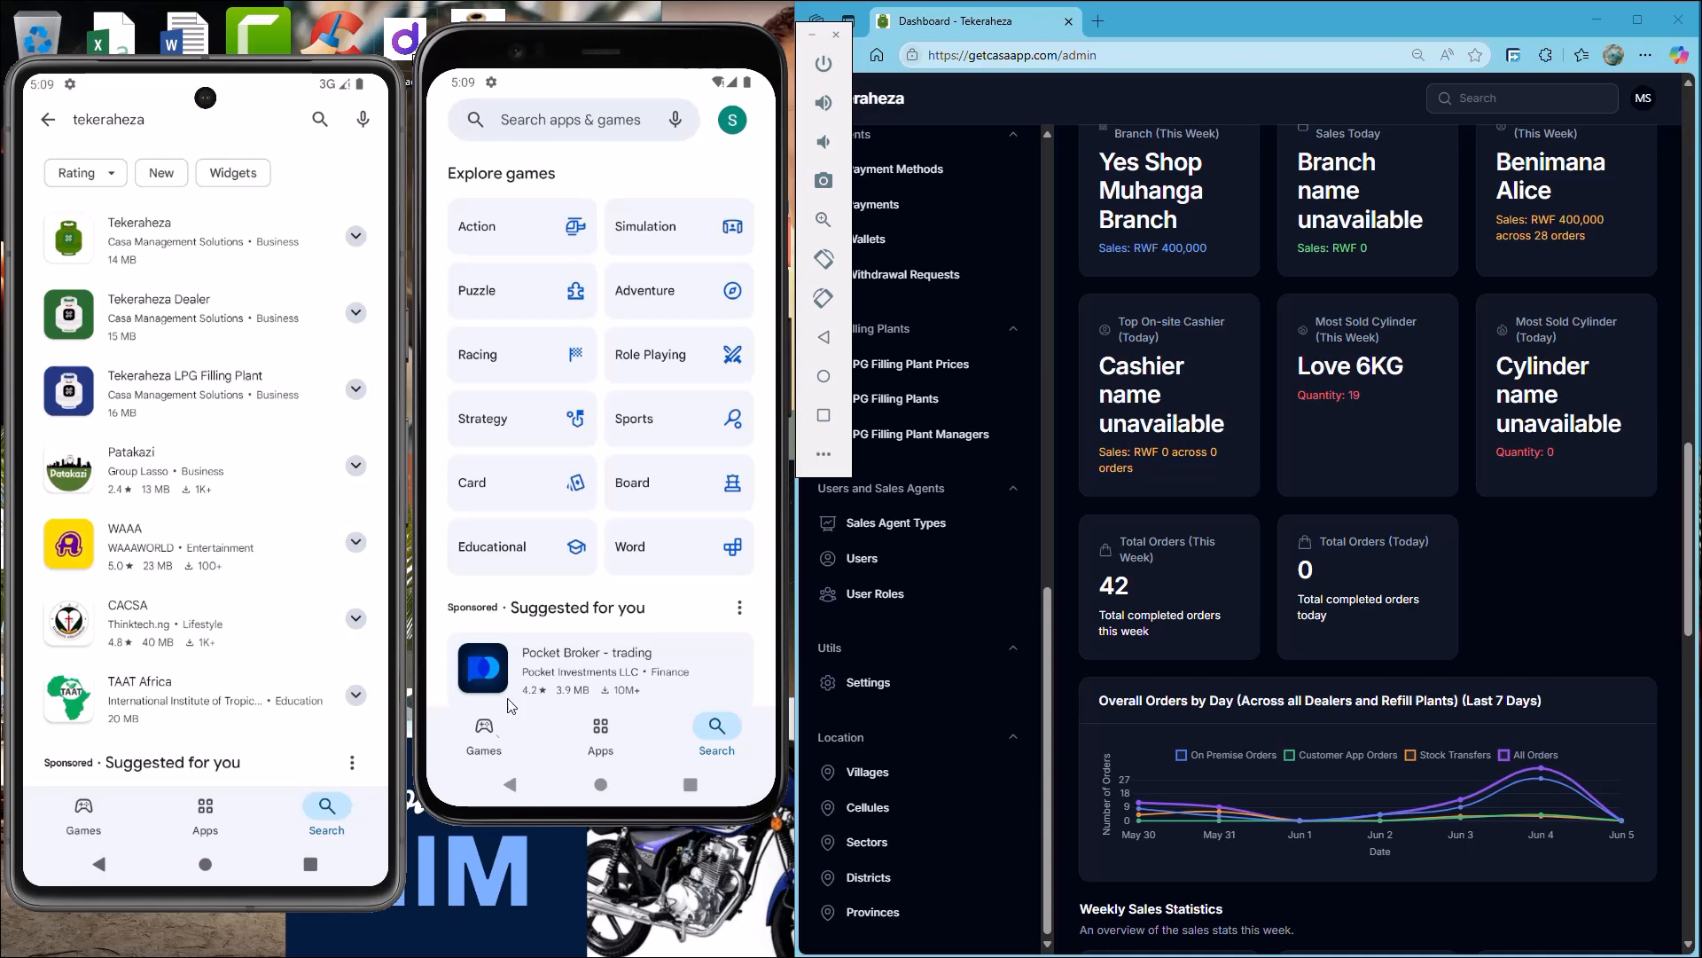
{"action": "left_click", "coordinate": [594, 130]}
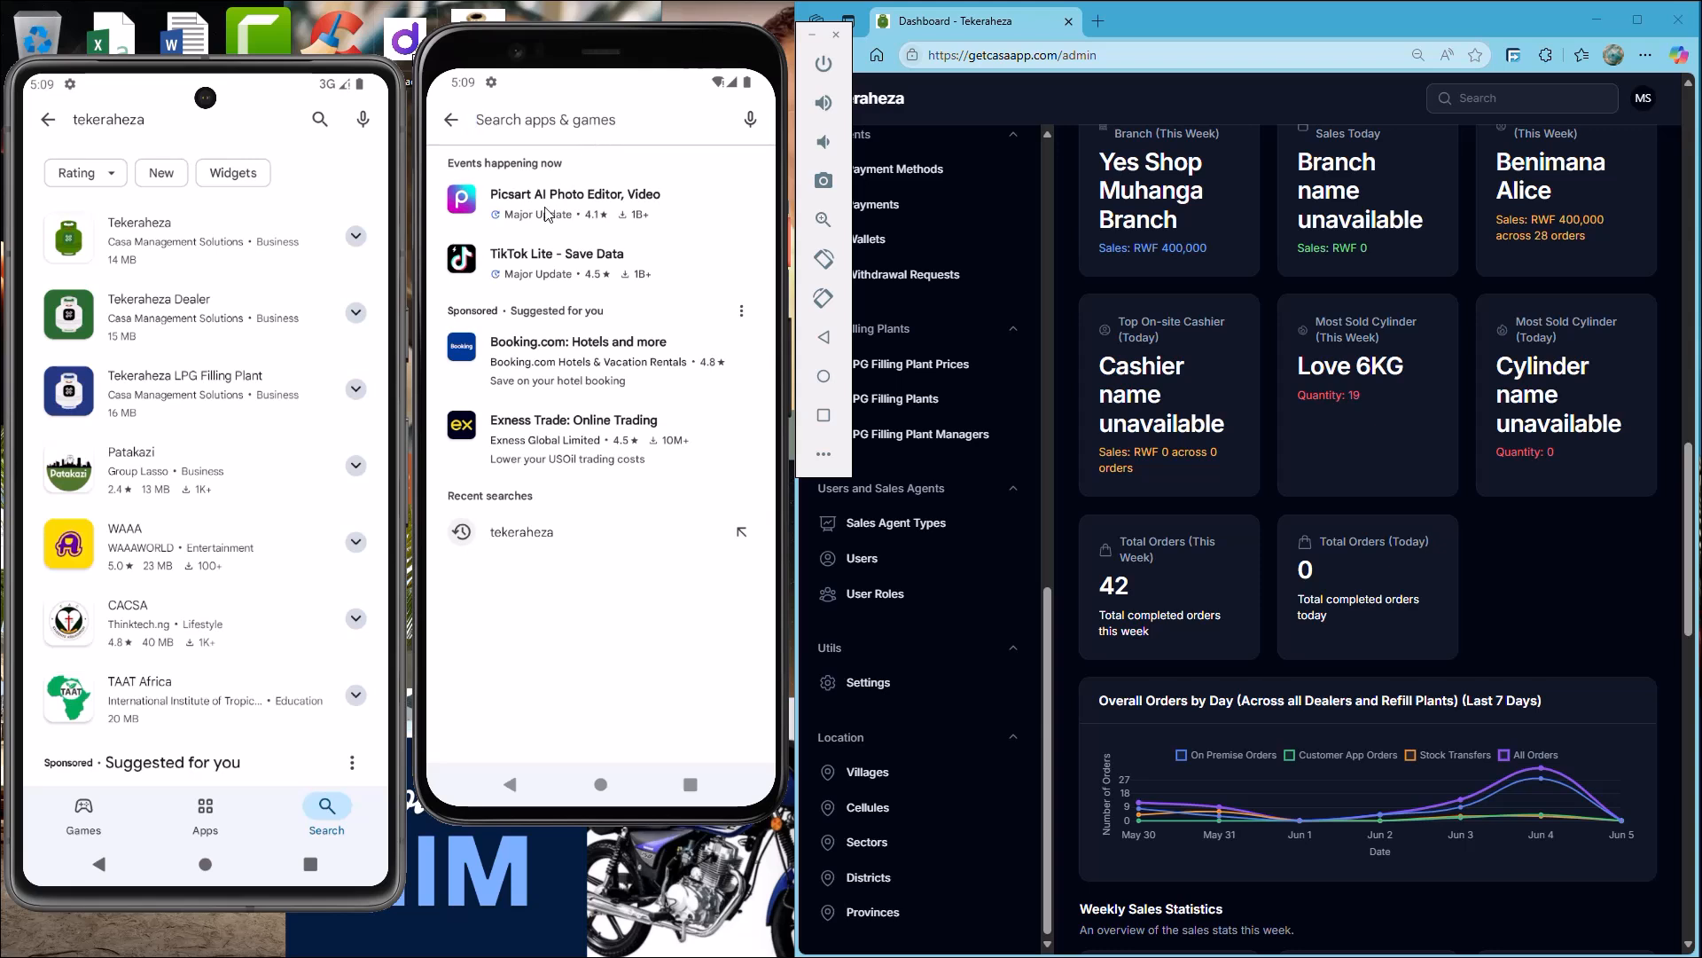
{"action": "left_click", "coordinate": [514, 535]}
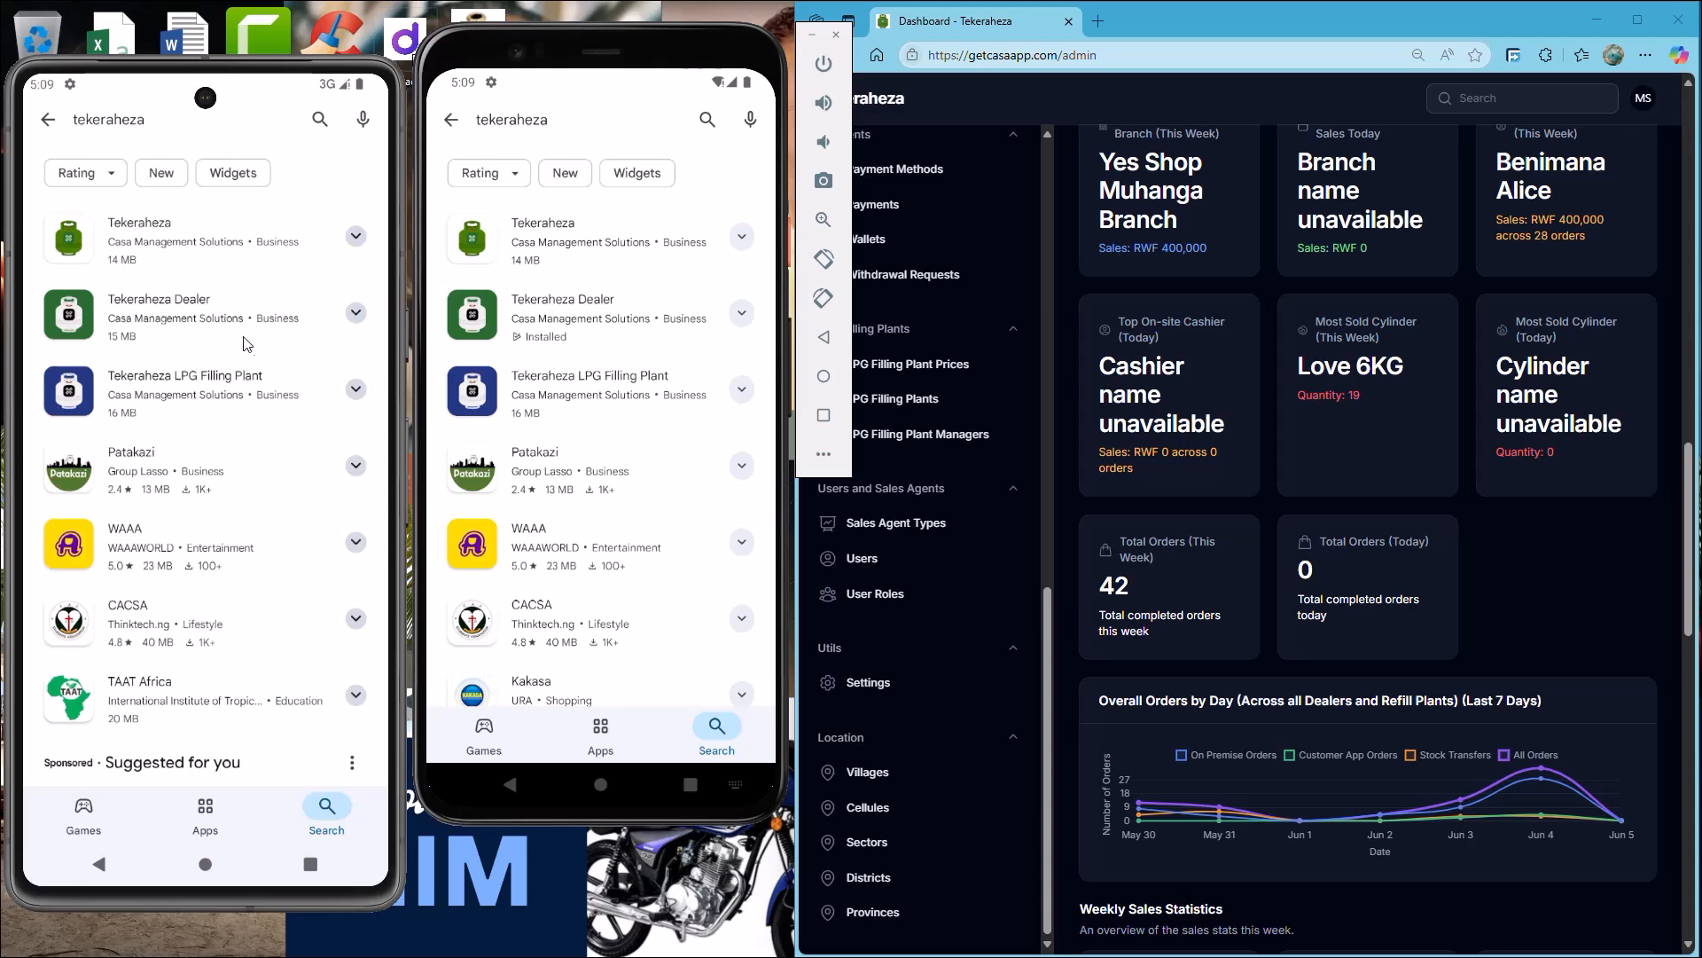
Step: Install the Tekeraheza Dealer app on the first phone and the Tekeraheza app on the second phone
{"action": "left_click", "coordinate": [158, 245]}
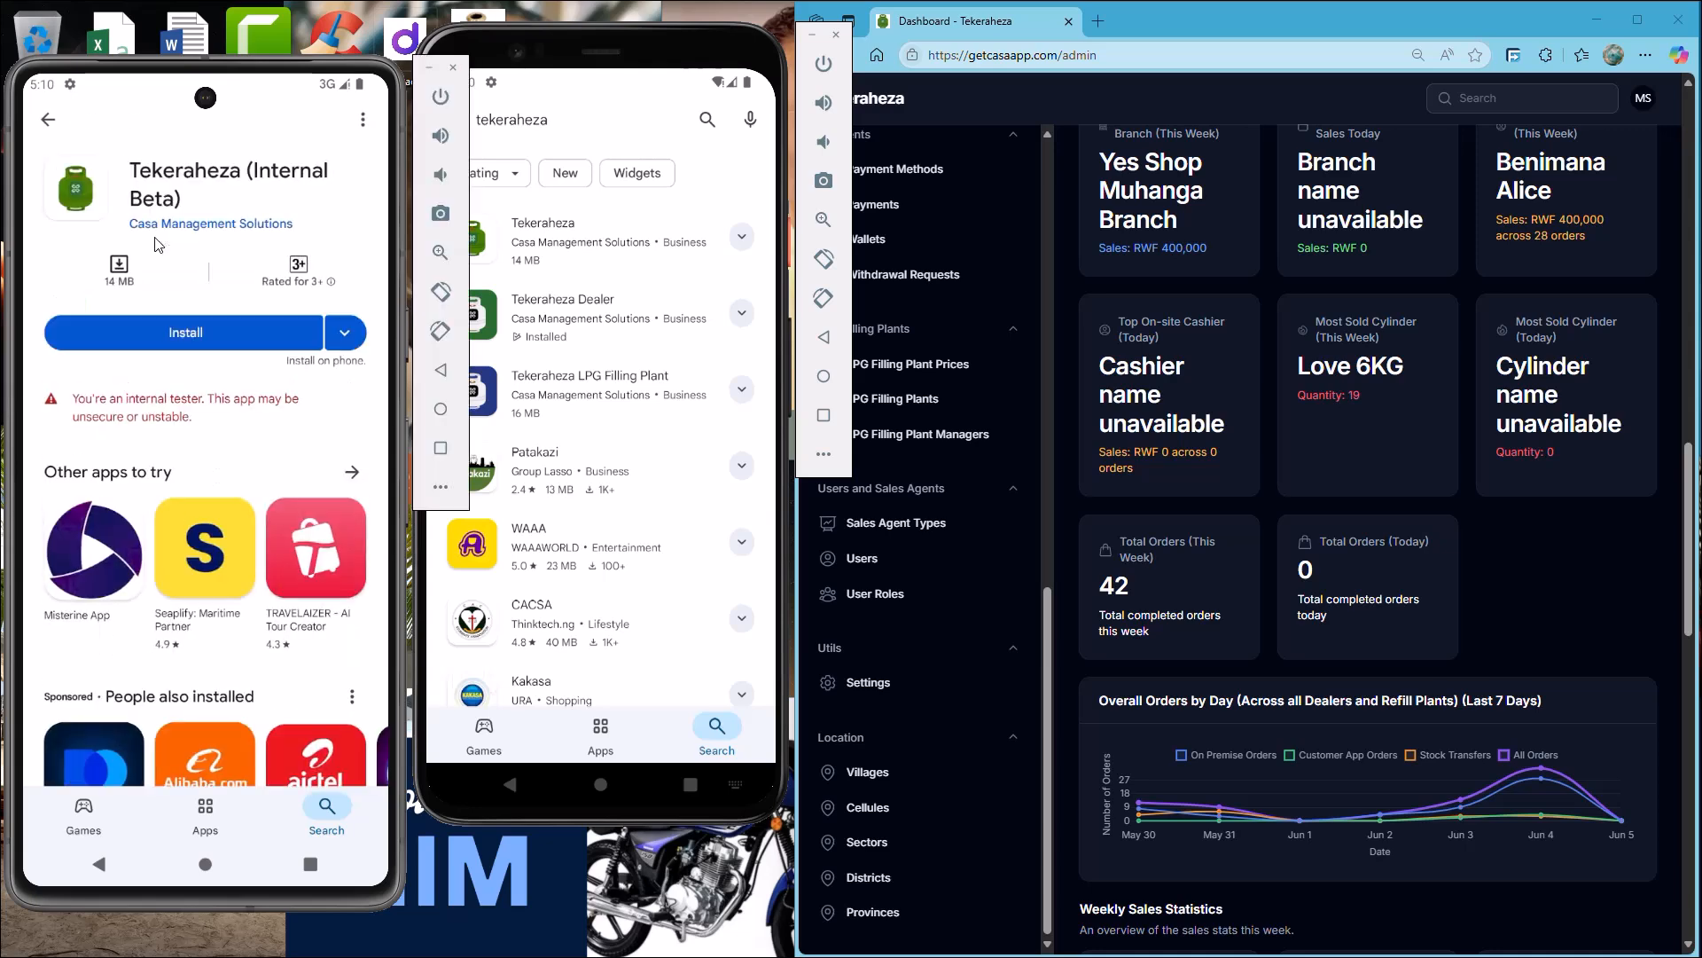
{"action": "left_click", "coordinate": [48, 119]}
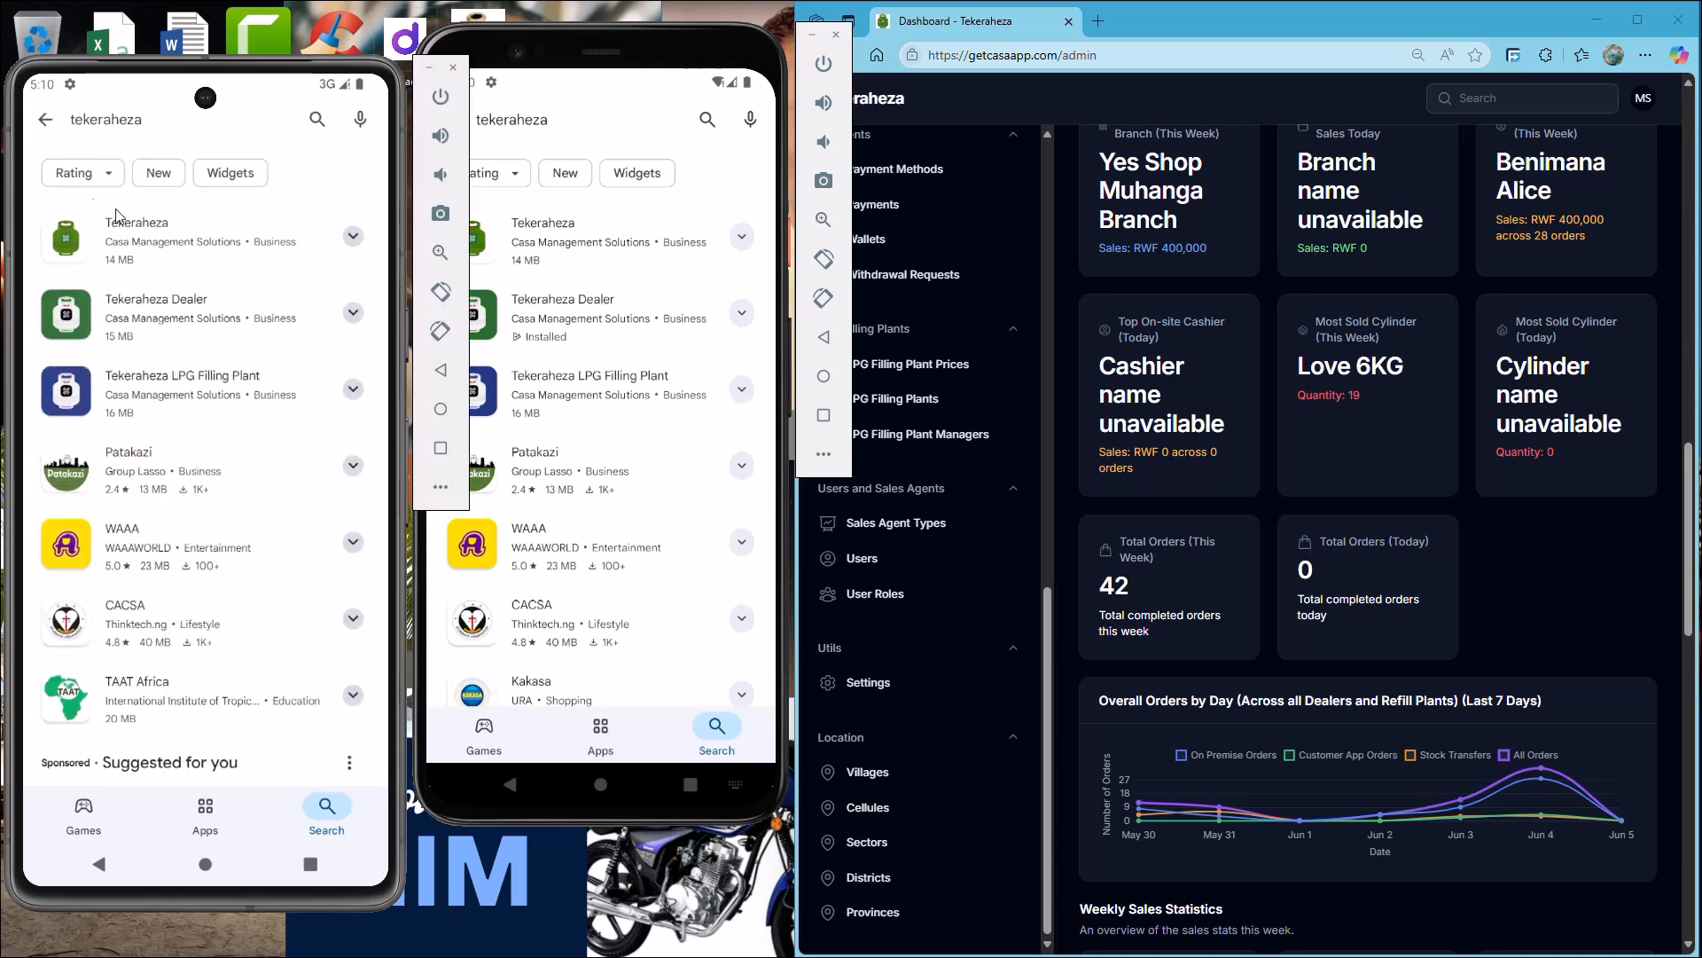
{"action": "left_click", "coordinate": [184, 325]}
{"action": "left_click", "coordinate": [186, 327]}
{"action": "left_click", "coordinate": [524, 253]}
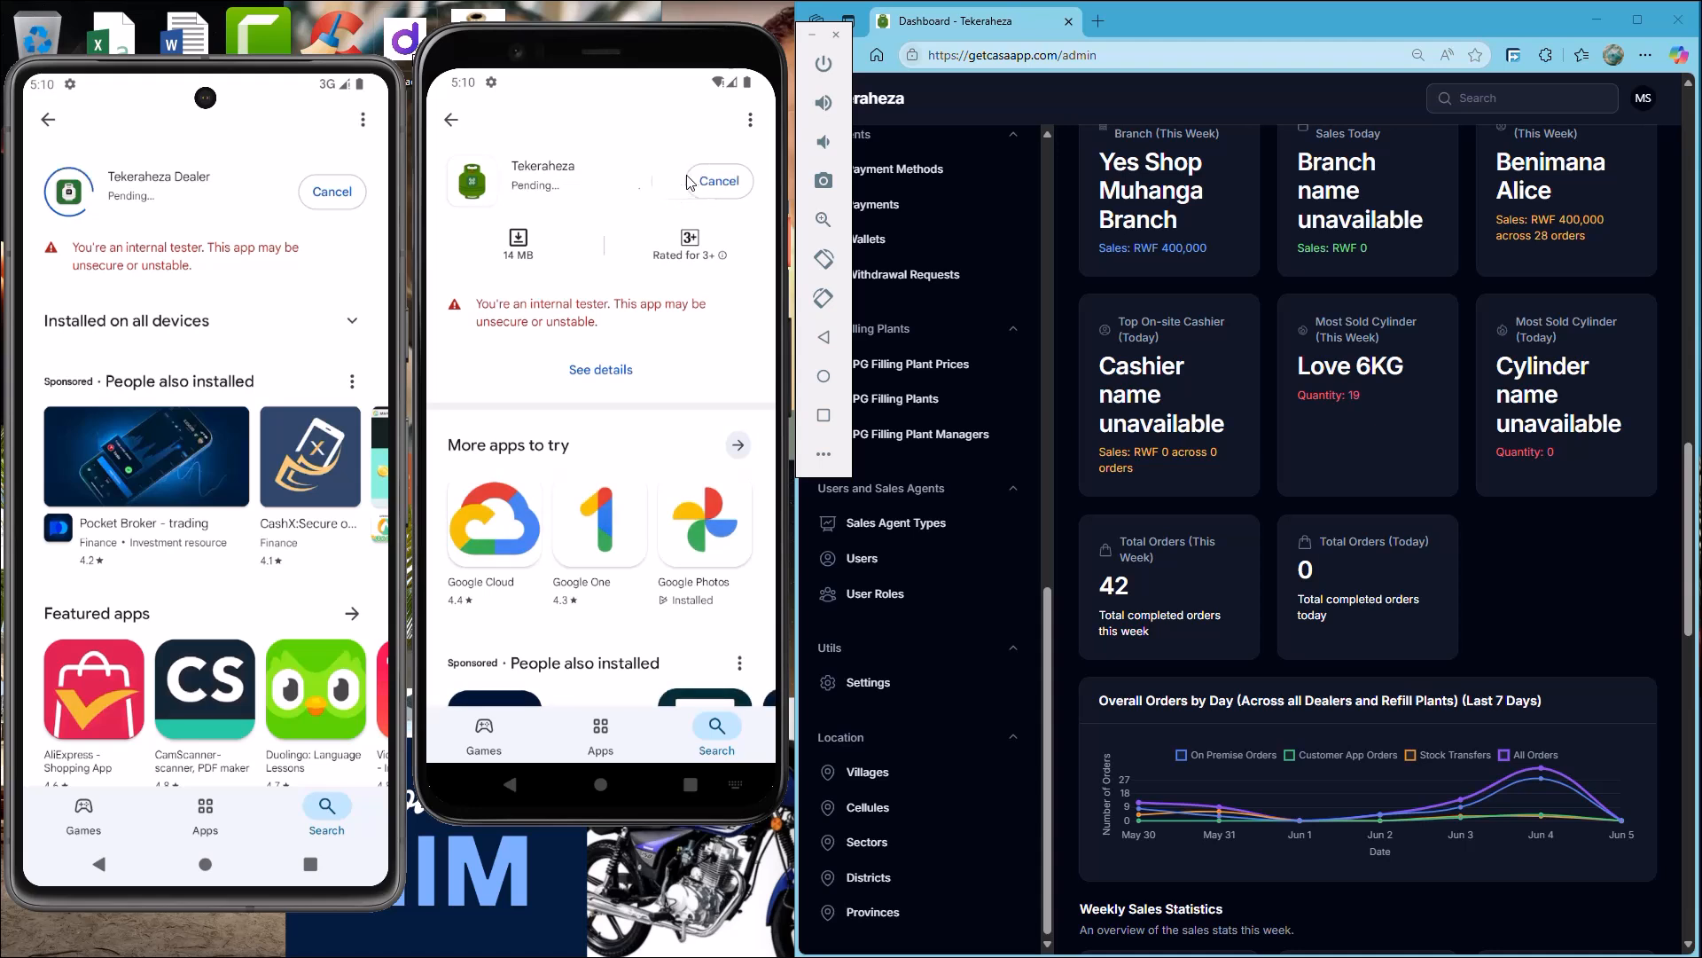
{"action": "left_click", "coordinate": [684, 181]}
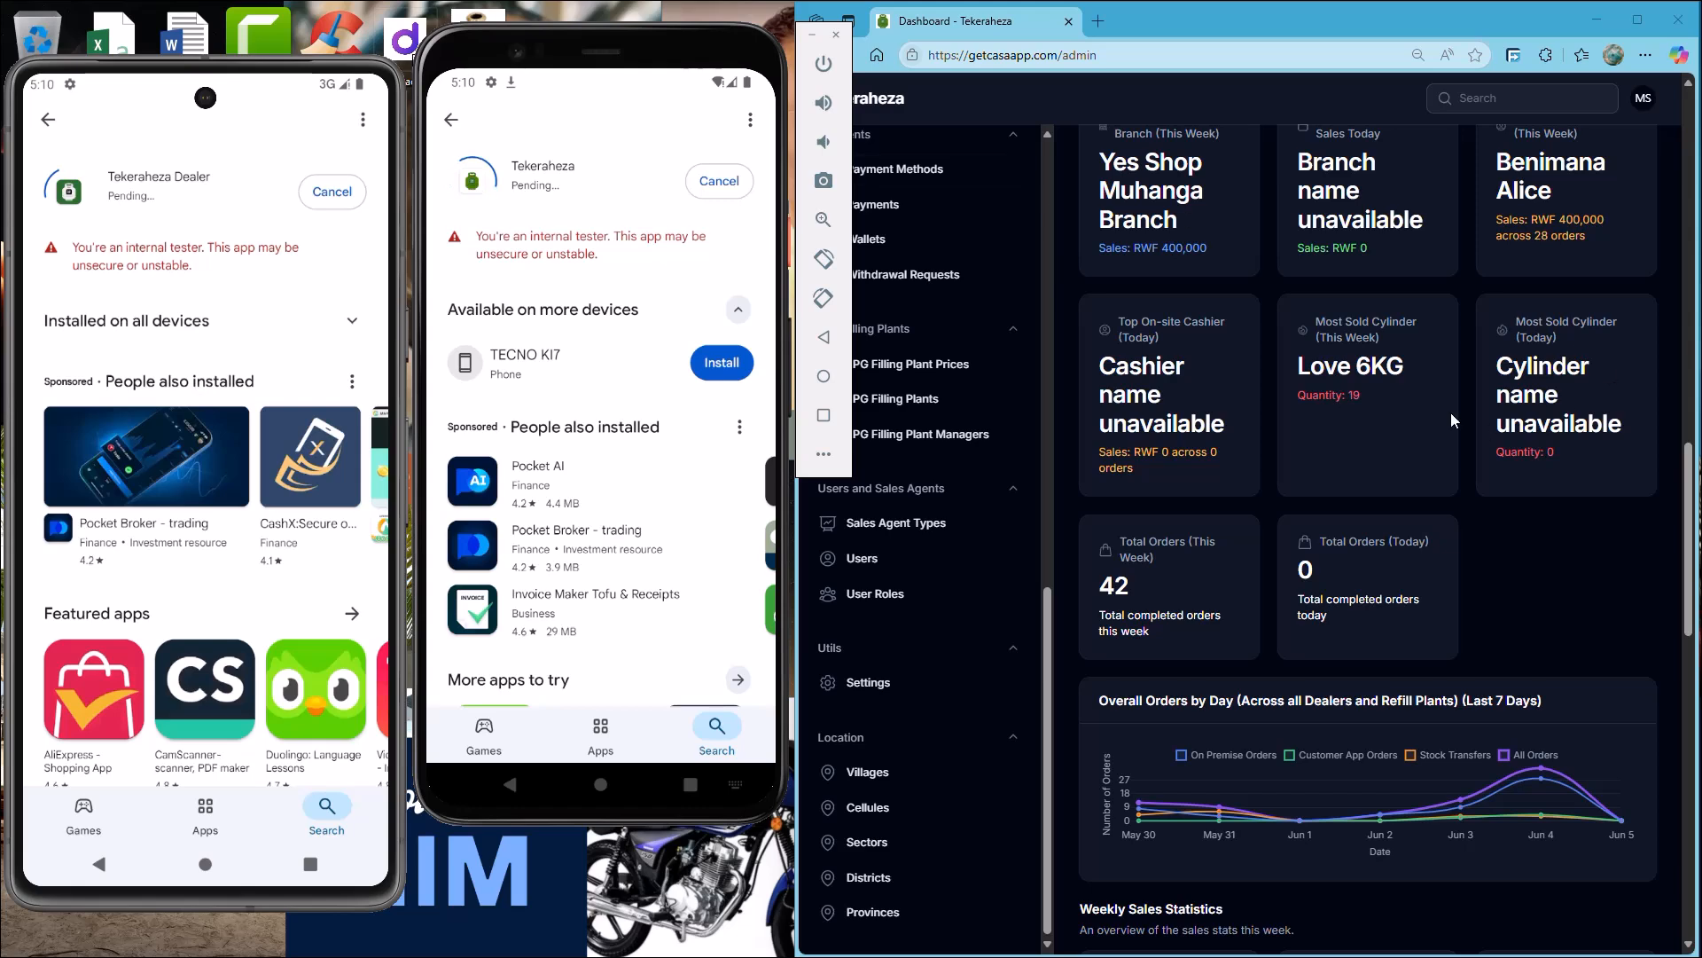
Step: Switch from the admin panel to the dealer panel and enable the light theme
{"action": "left_click", "coordinate": [1008, 302]}
{"action": "scroll", "coordinate": [1008, 302], "scroll_direction": "up", "scroll_amount": 5}
{"action": "scroll", "coordinate": [1365, 443], "scroll_direction": "up", "scroll_amount": 10}
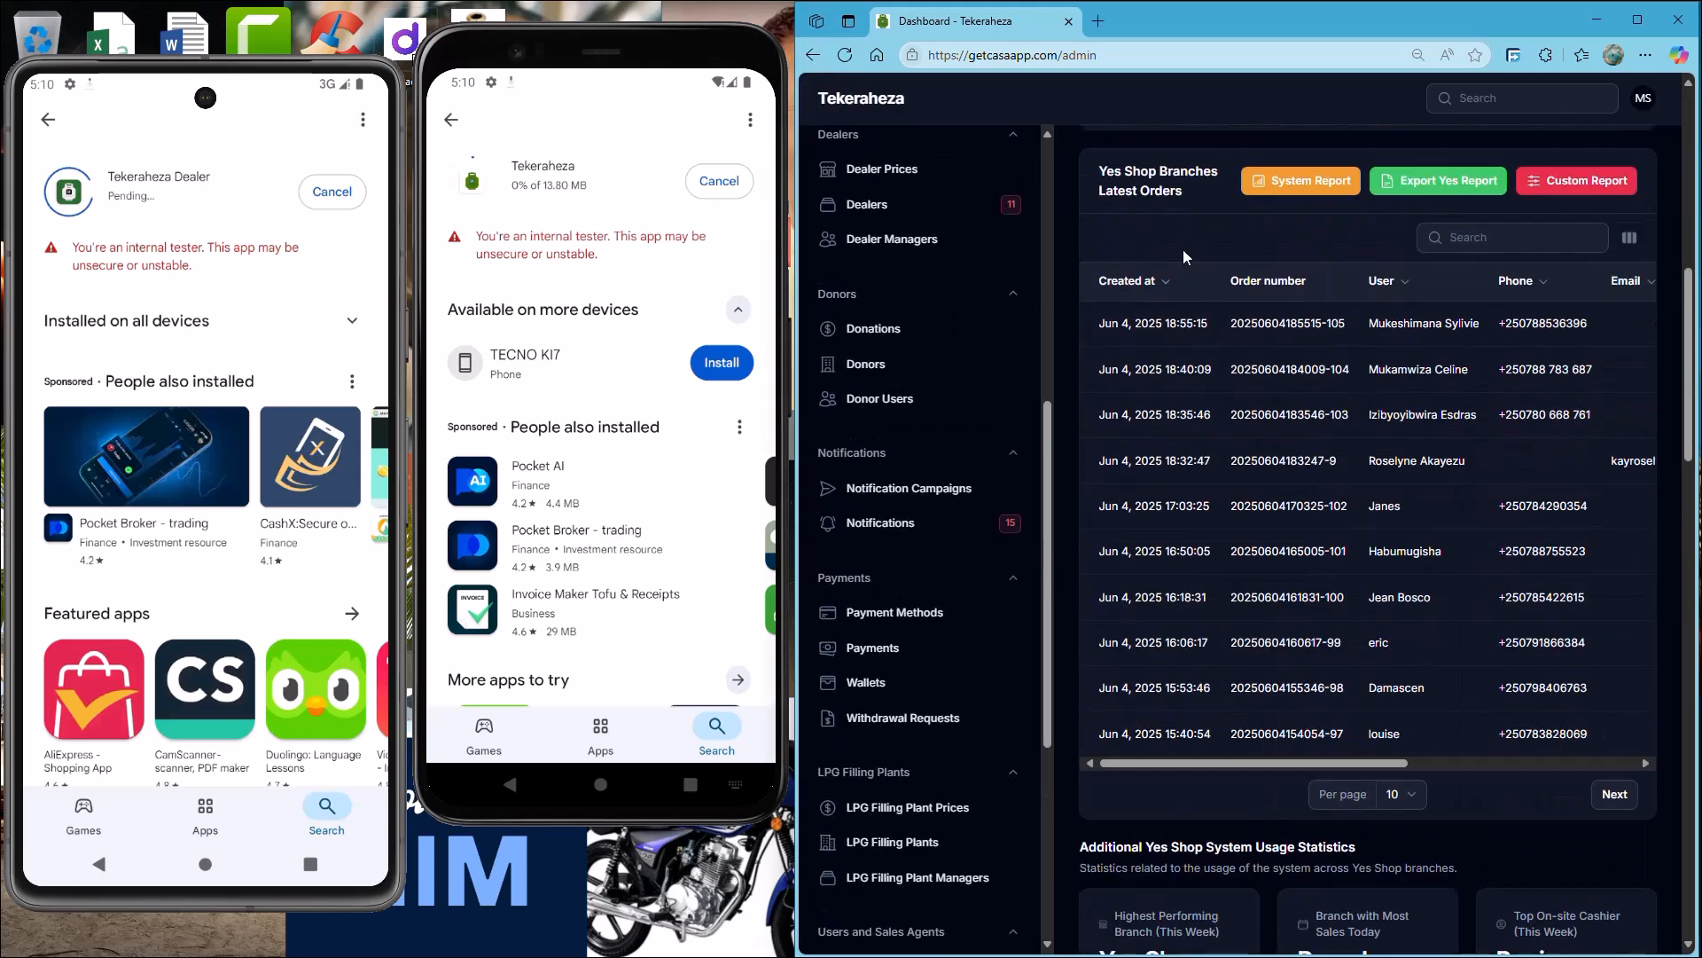
{"action": "left_click", "coordinate": [1642, 99]}
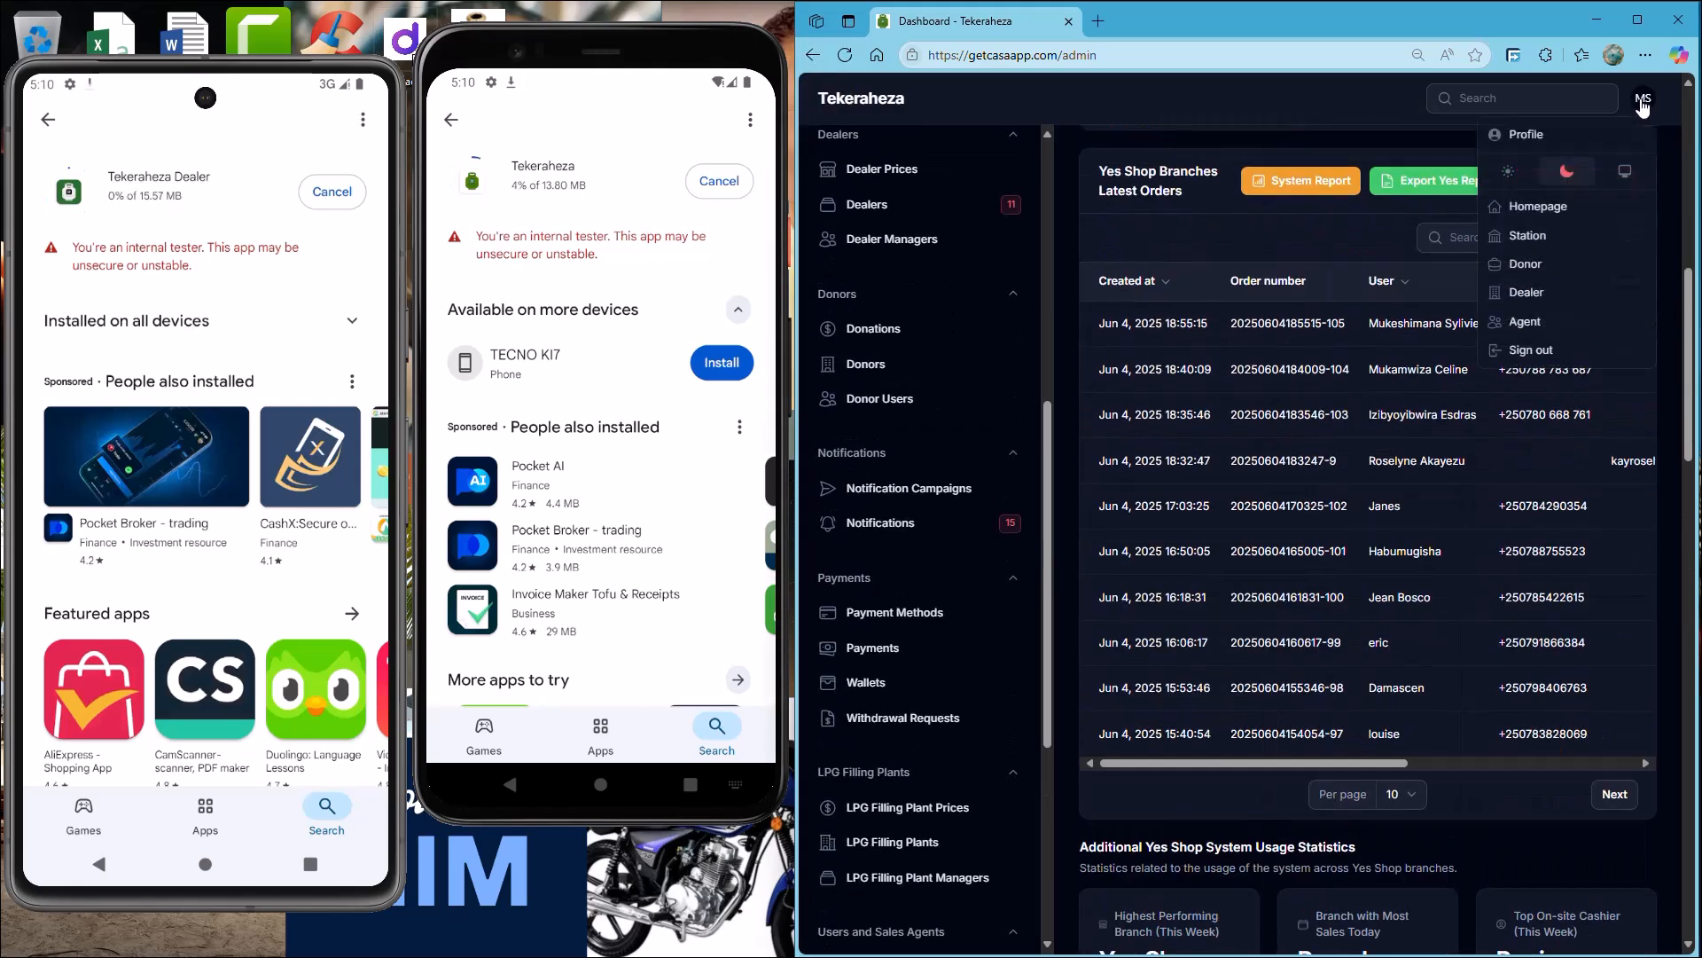
{"action": "left_click", "coordinate": [1533, 291]}
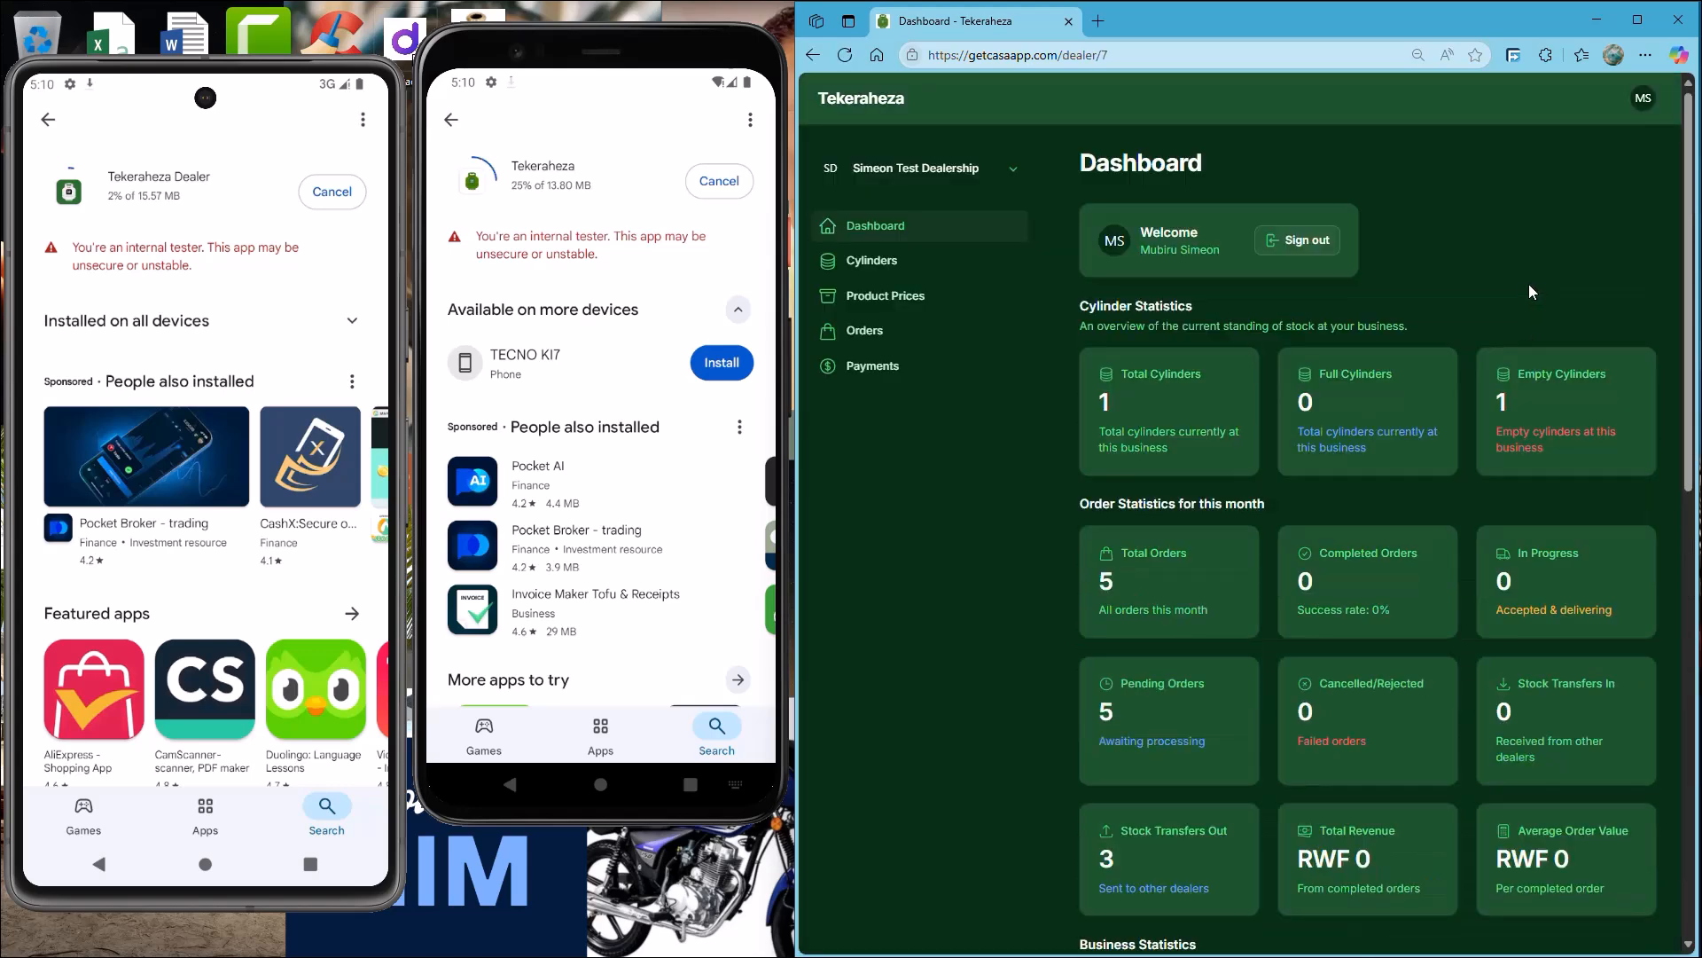
{"action": "left_click", "coordinate": [1637, 105]}
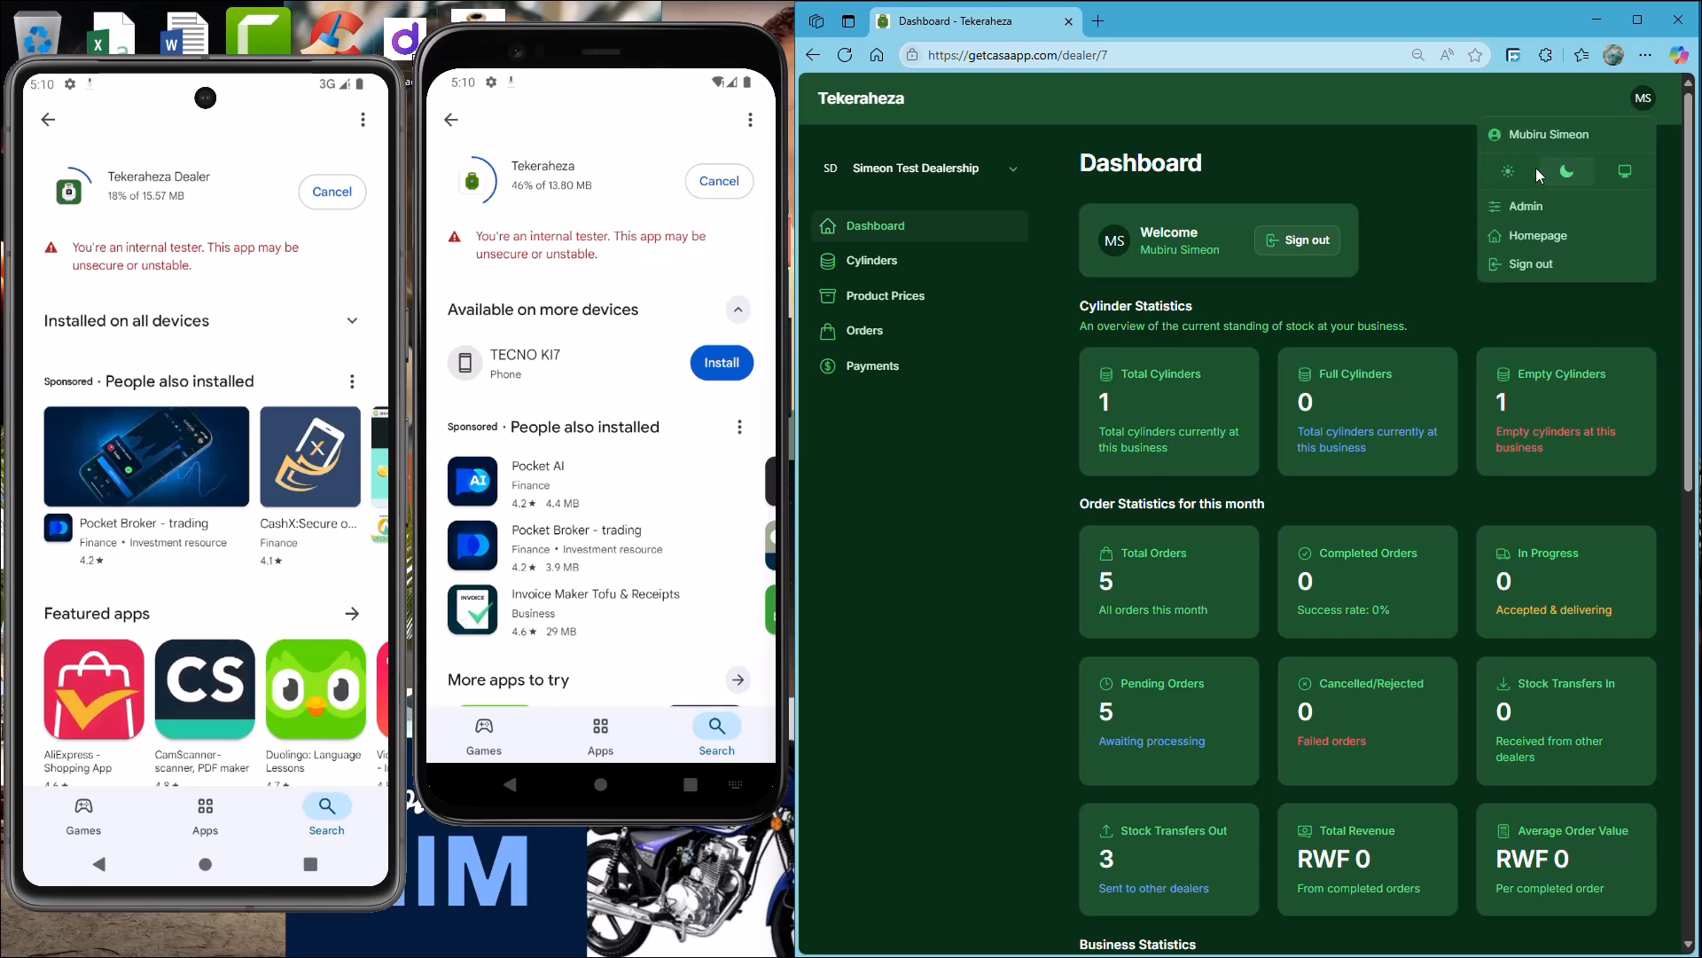
{"action": "left_click", "coordinate": [1522, 170]}
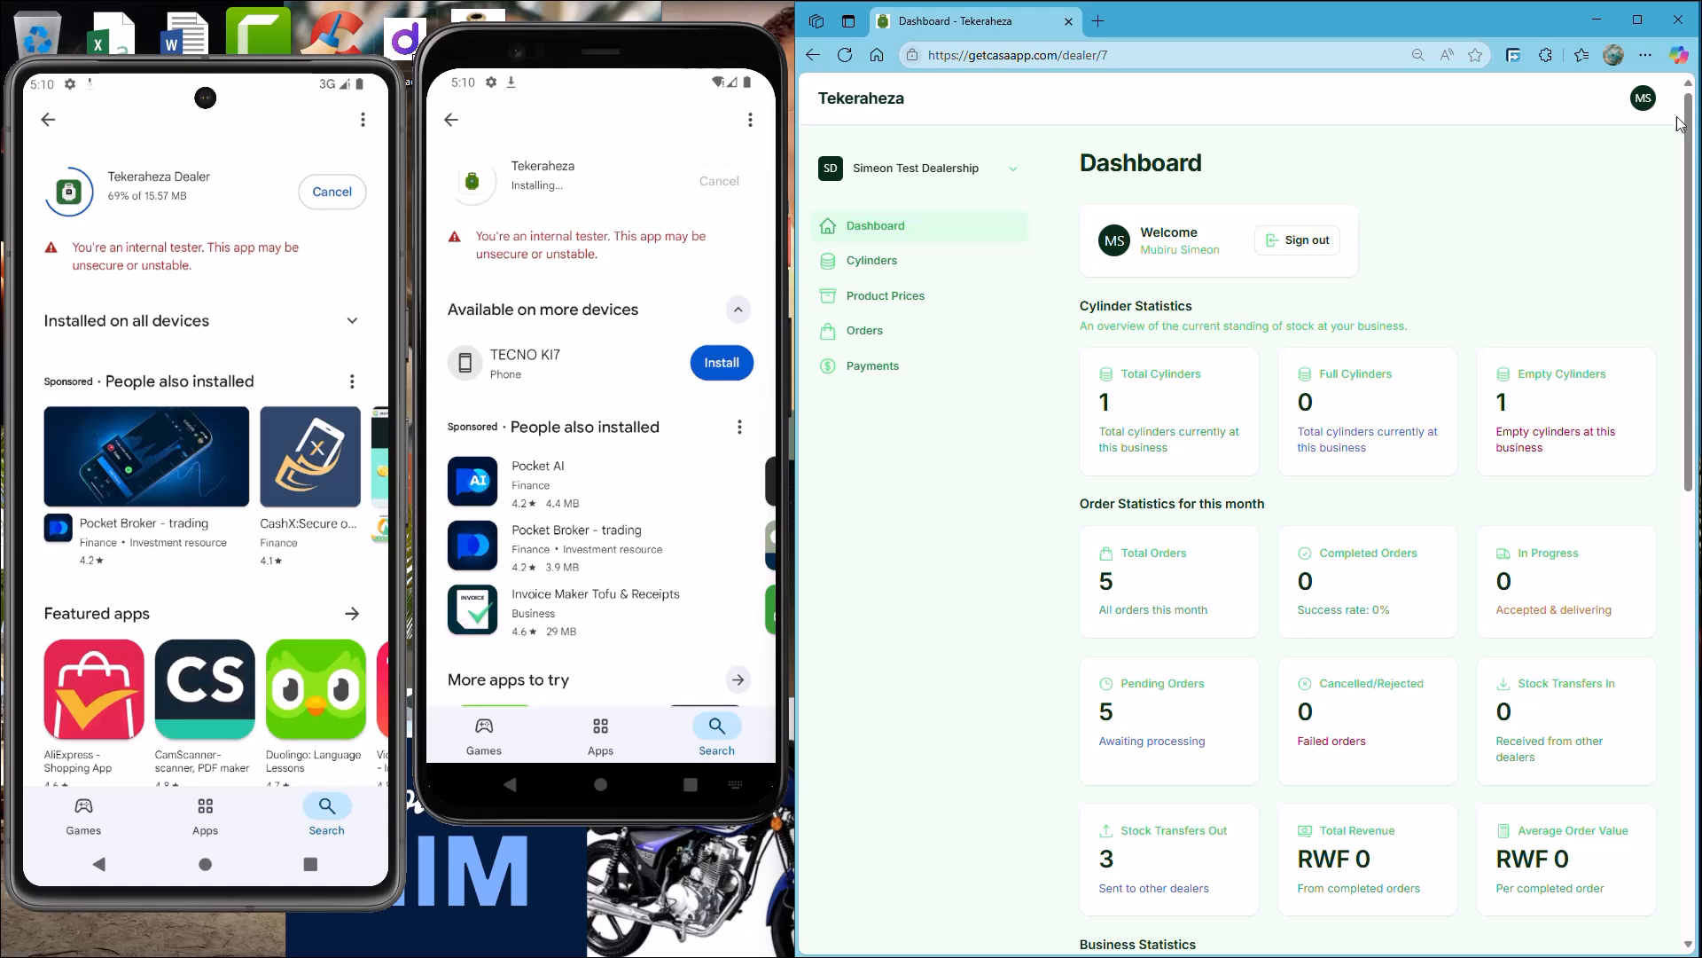
Step: Return to the Tekeraheza homepage and enter the LPG Dealer web panel from there
{"action": "left_click", "coordinate": [1642, 101]}
{"action": "left_click", "coordinate": [1543, 259]}
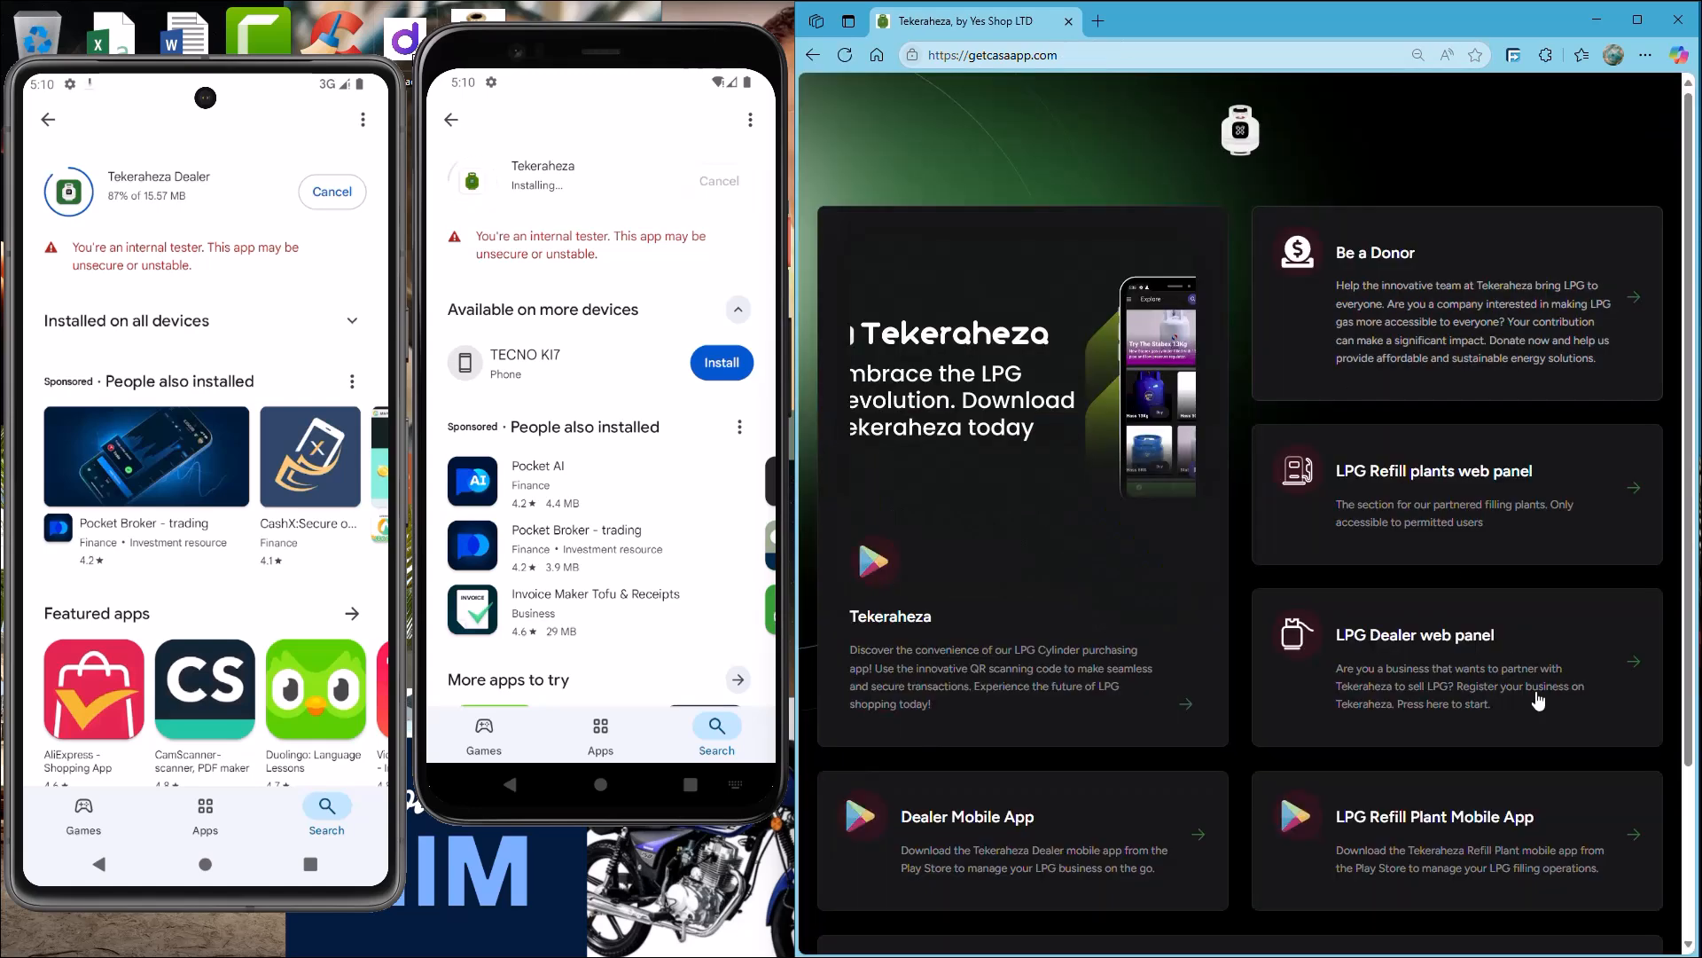
{"action": "left_click", "coordinate": [1412, 666]}
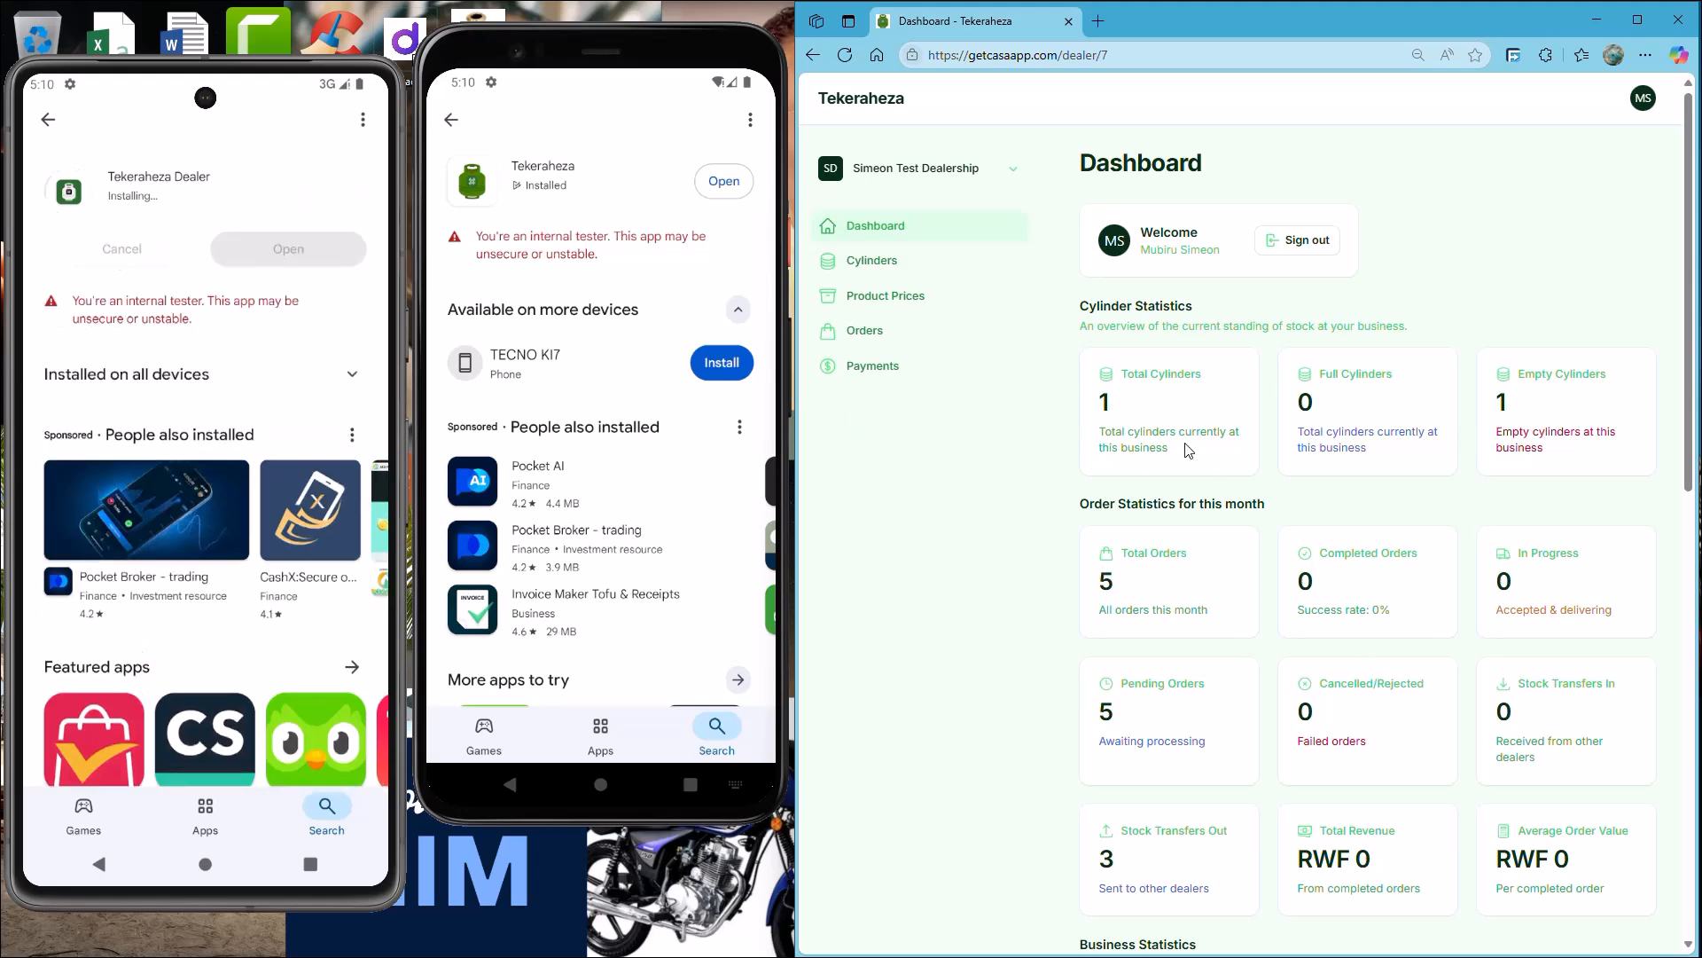
Step: Launch the installed Tekeraheza Dealer app on the first phone
{"action": "scroll", "coordinate": [1188, 451], "scroll_direction": "down", "scroll_amount": 5}
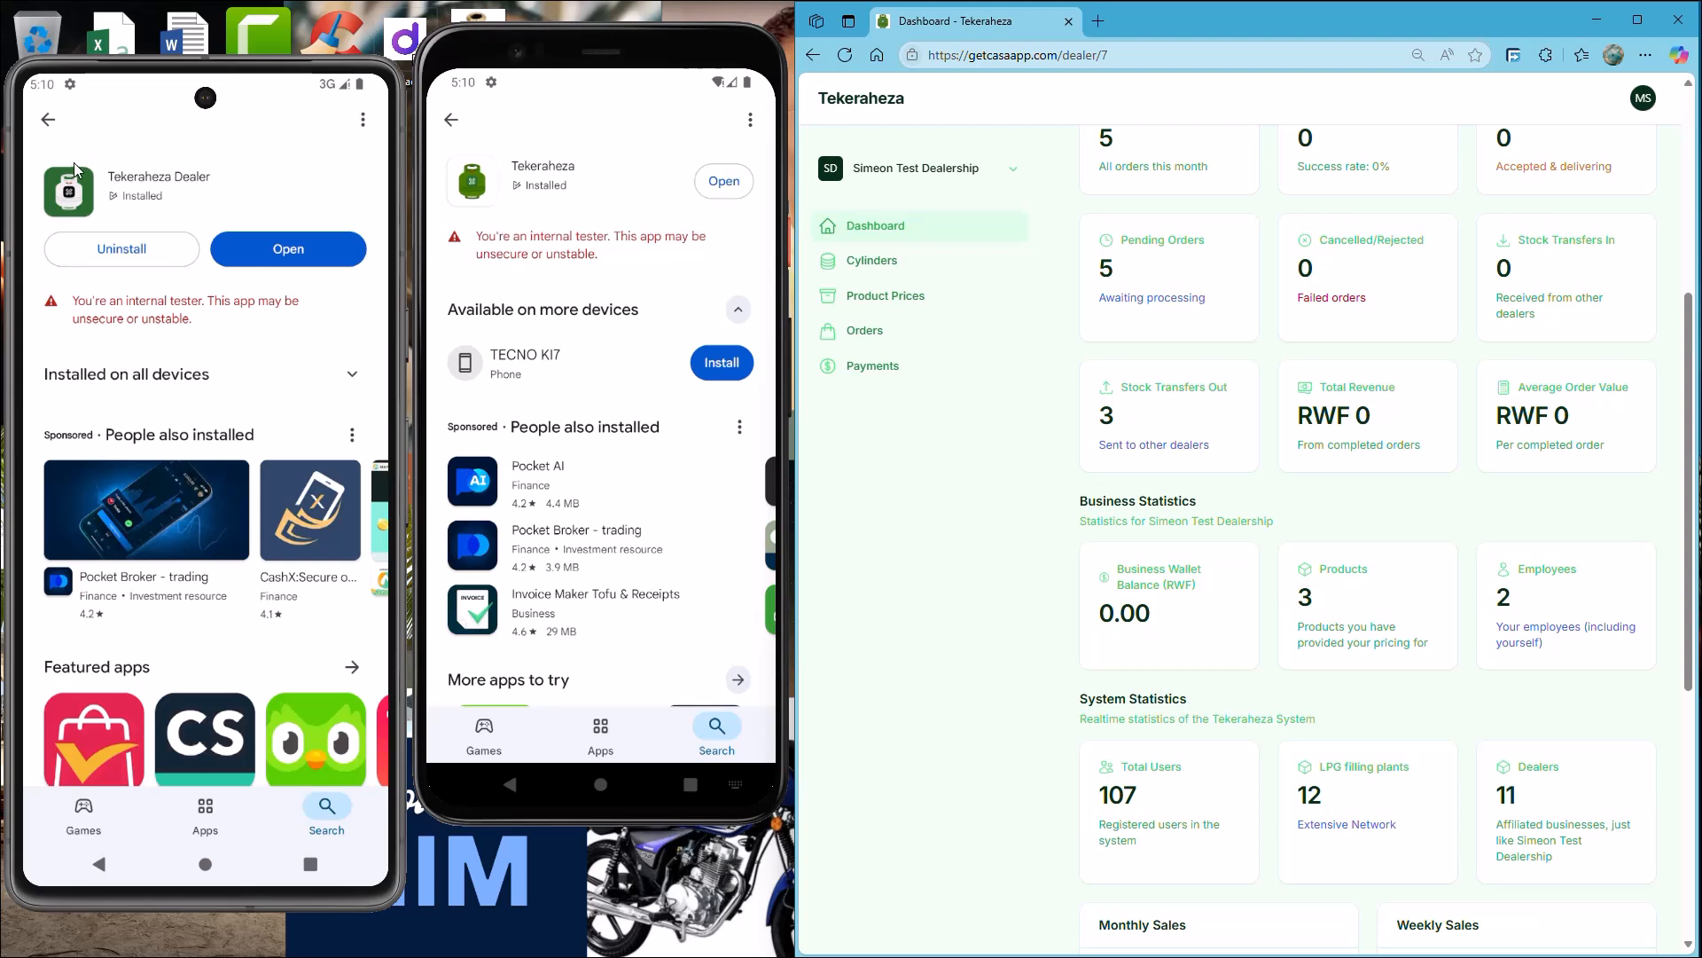
{"action": "left_click", "coordinate": [255, 250]}
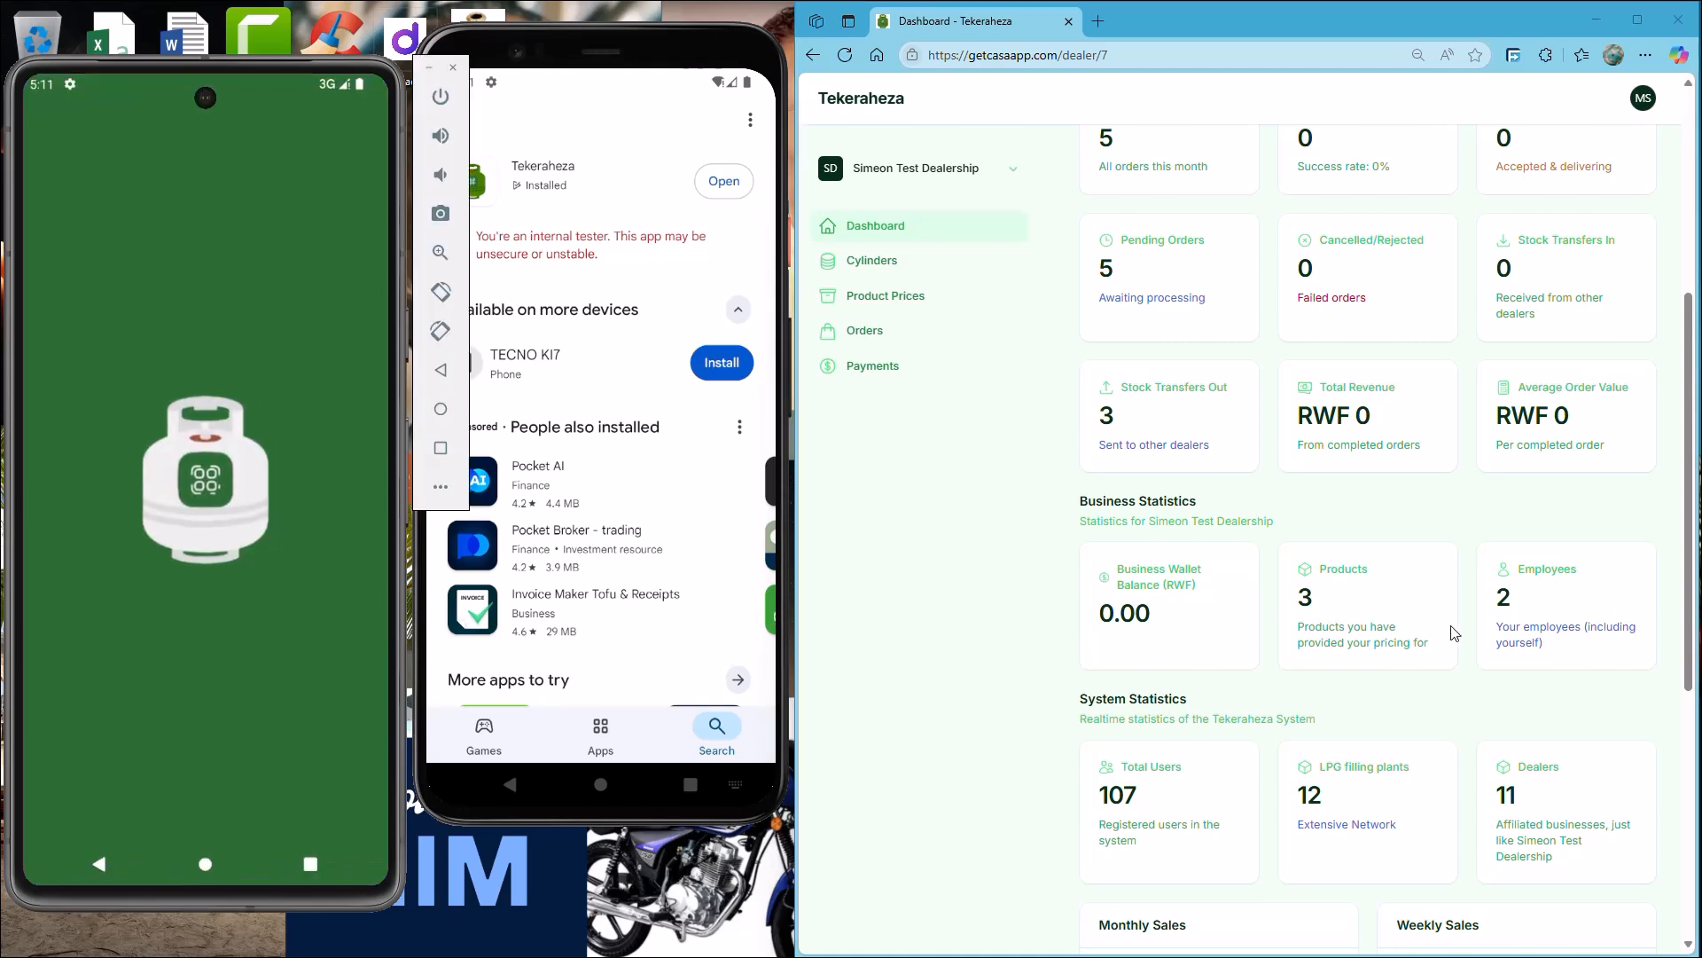
Step: Examine the dealer dashboard's order, business and system statistics, plus its sales, best-selling product and cashier charts
{"action": "scroll", "coordinate": [1390, 578], "scroll_direction": "down", "scroll_amount": 2}
{"action": "scroll", "coordinate": [1394, 582], "scroll_direction": "up", "scroll_amount": 4}
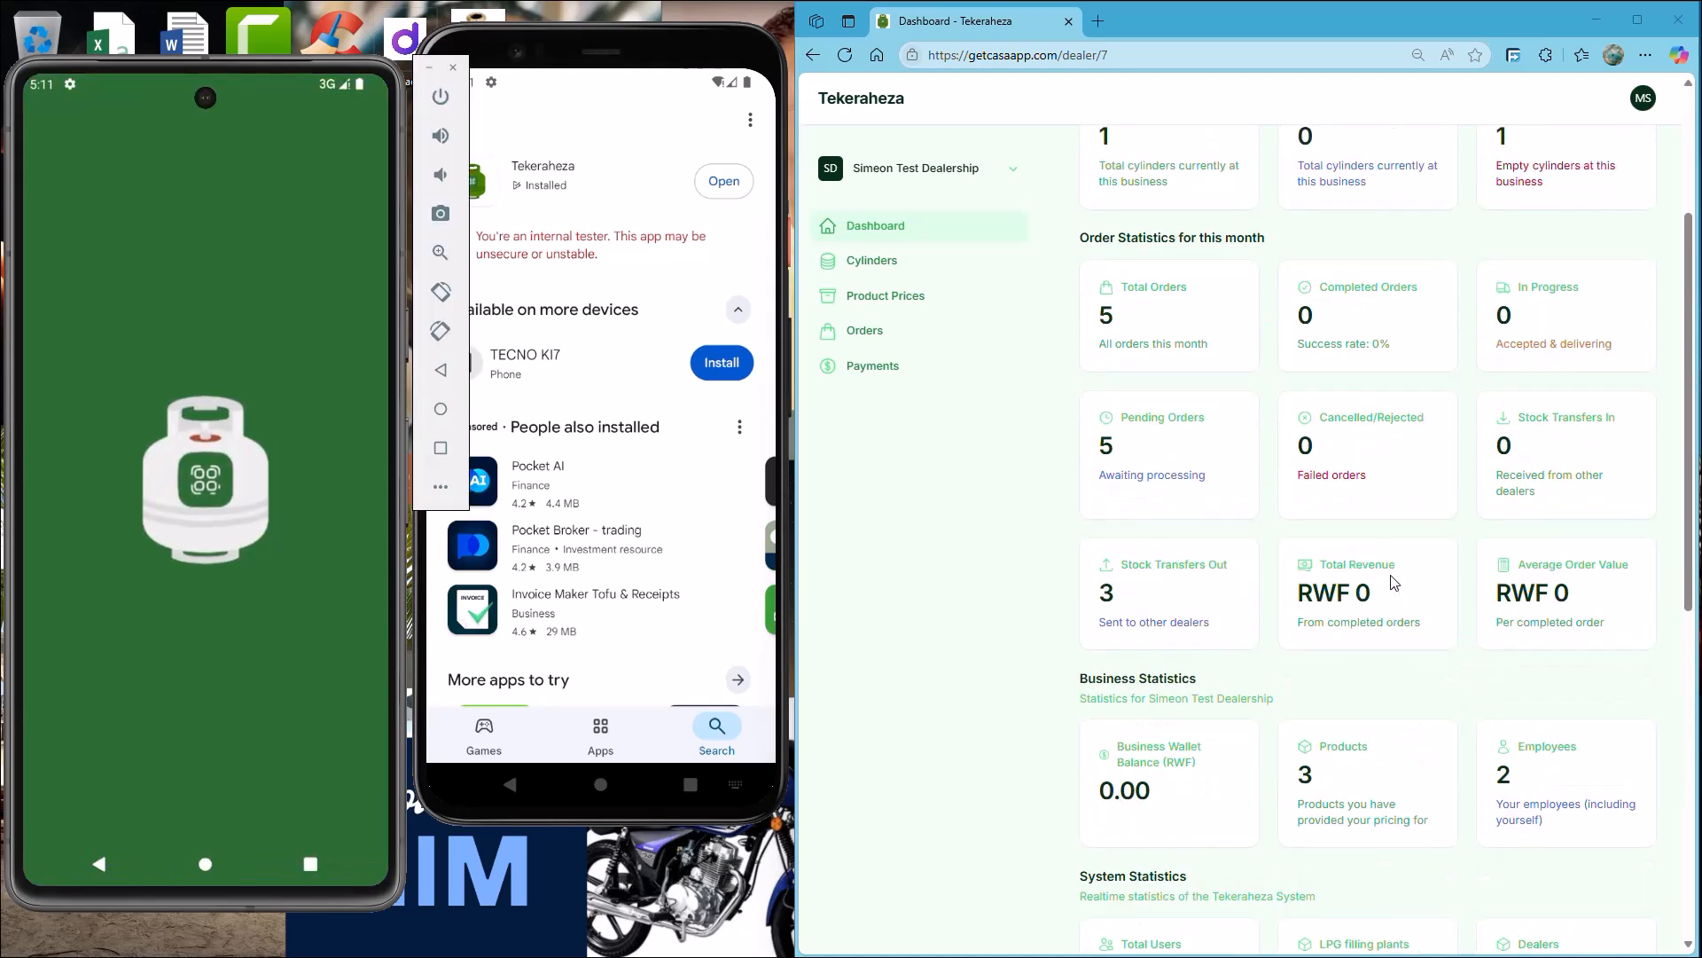
{"action": "scroll", "coordinate": [1393, 582], "scroll_direction": "up", "scroll_amount": 3}
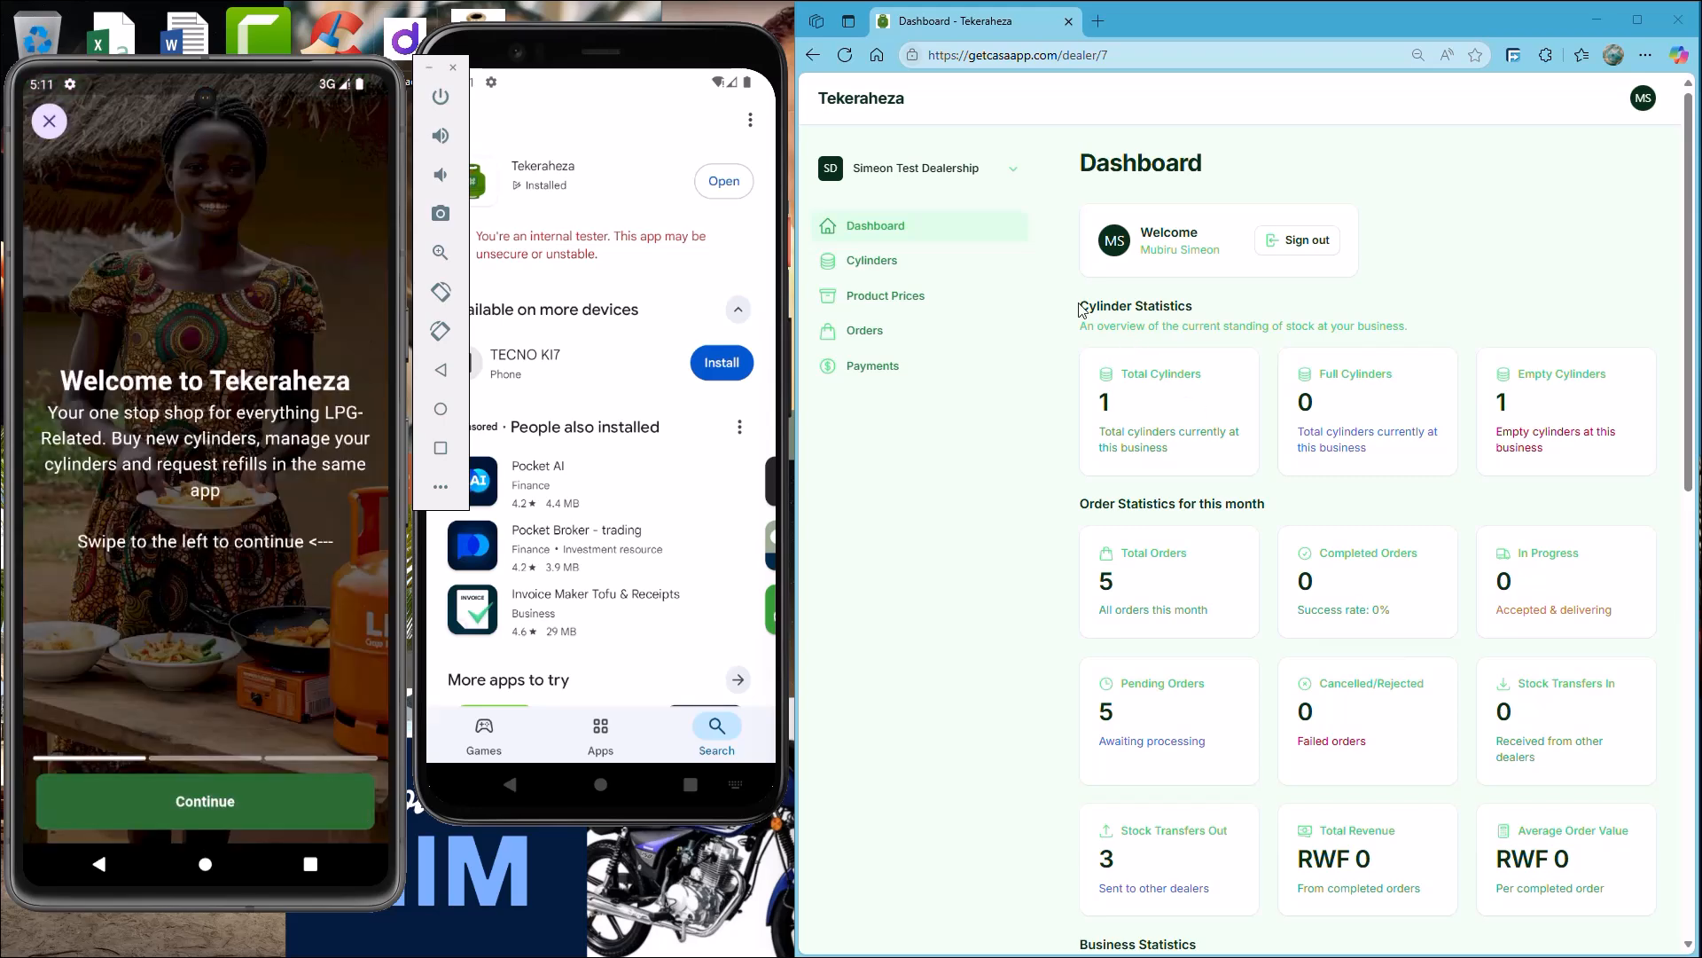
{"action": "scroll", "coordinate": [1330, 528], "scroll_direction": "down", "scroll_amount": 3}
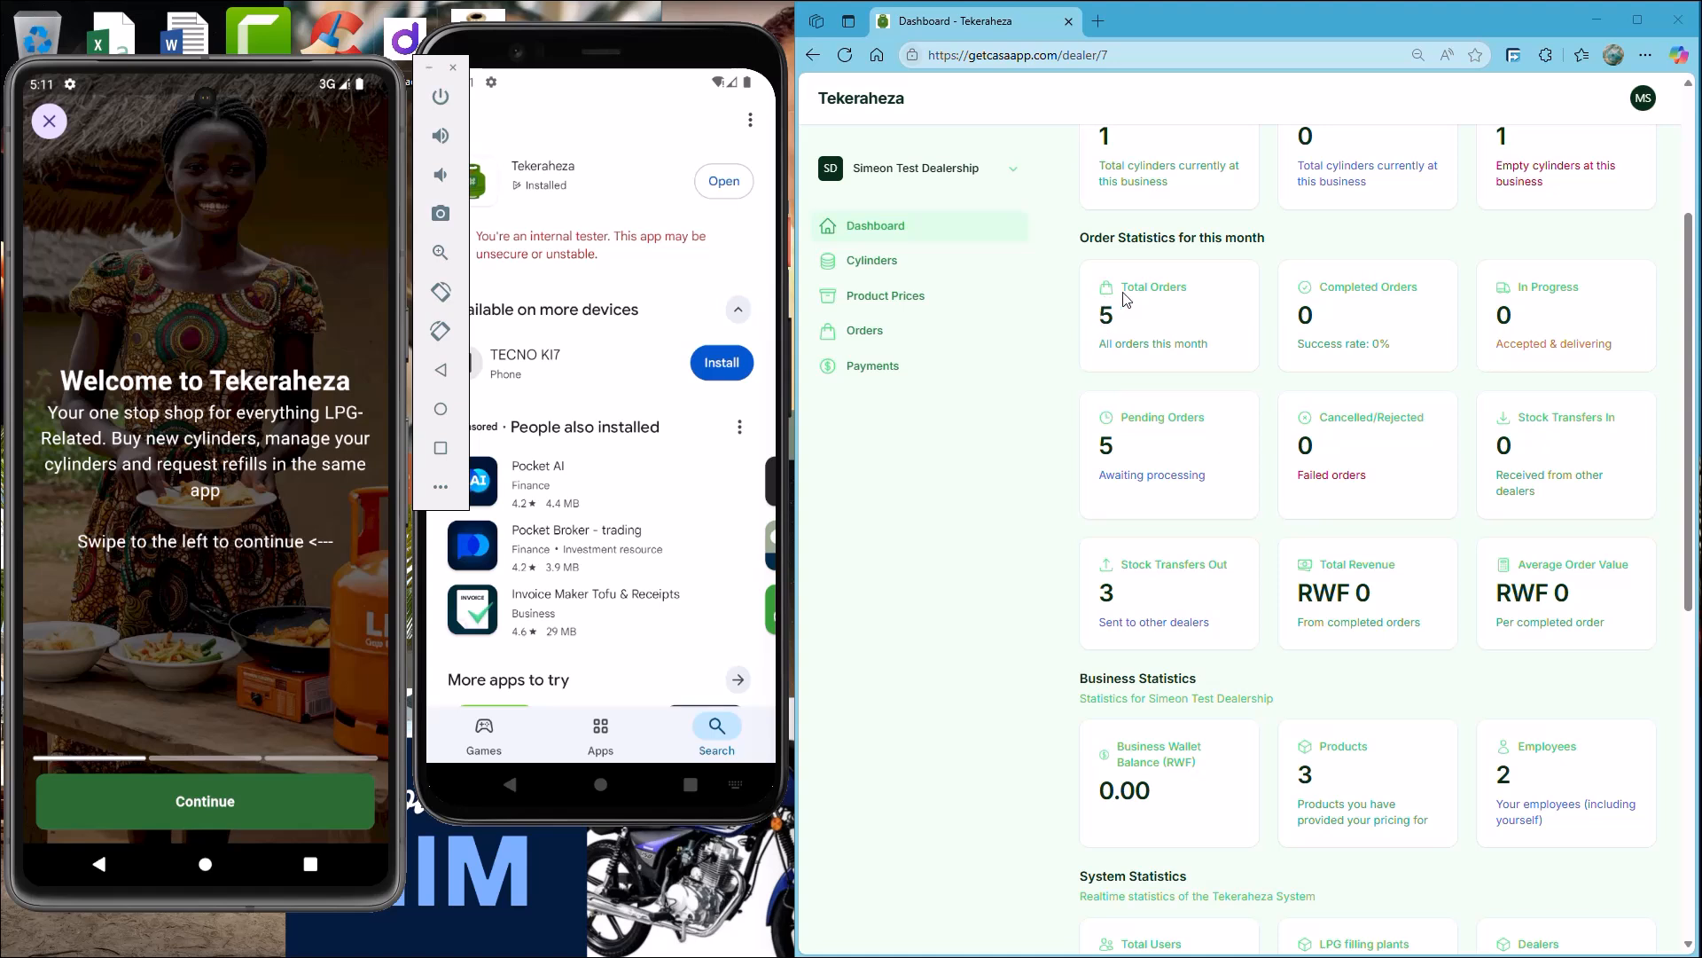
{"action": "scroll", "coordinate": [1114, 299], "scroll_direction": "down", "scroll_amount": 5}
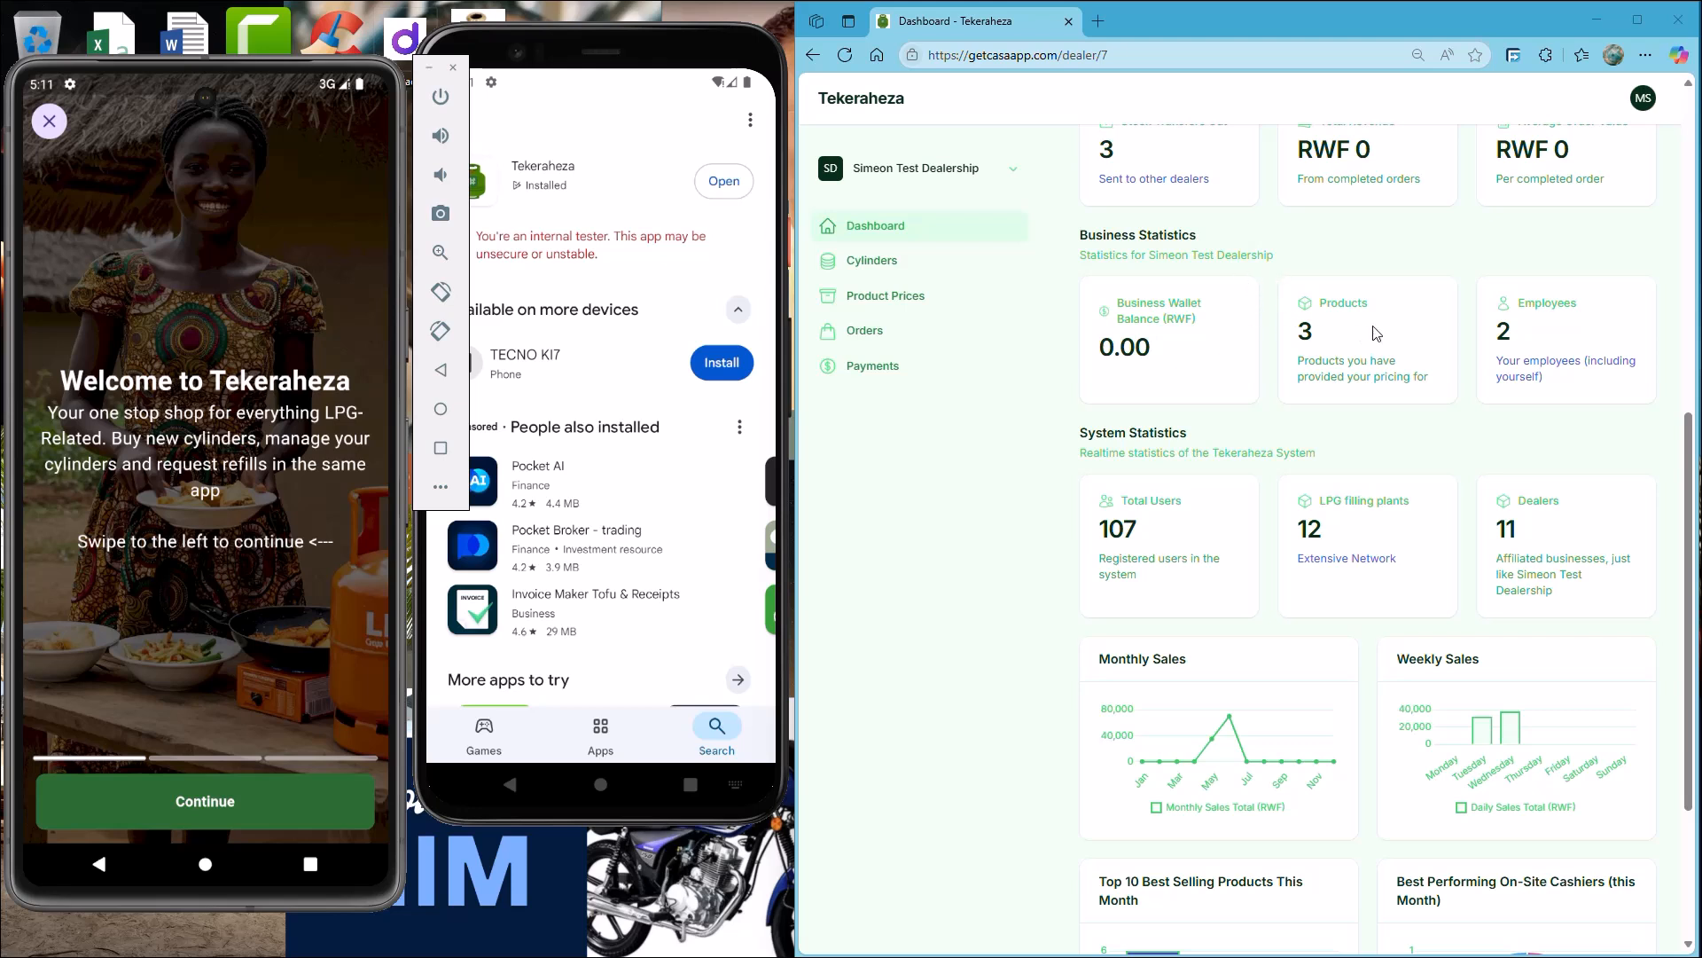
{"action": "left_click_drag", "start_coordinate": [1321, 303], "coordinate": [1376, 348]}
{"action": "left_click", "coordinate": [1379, 355]}
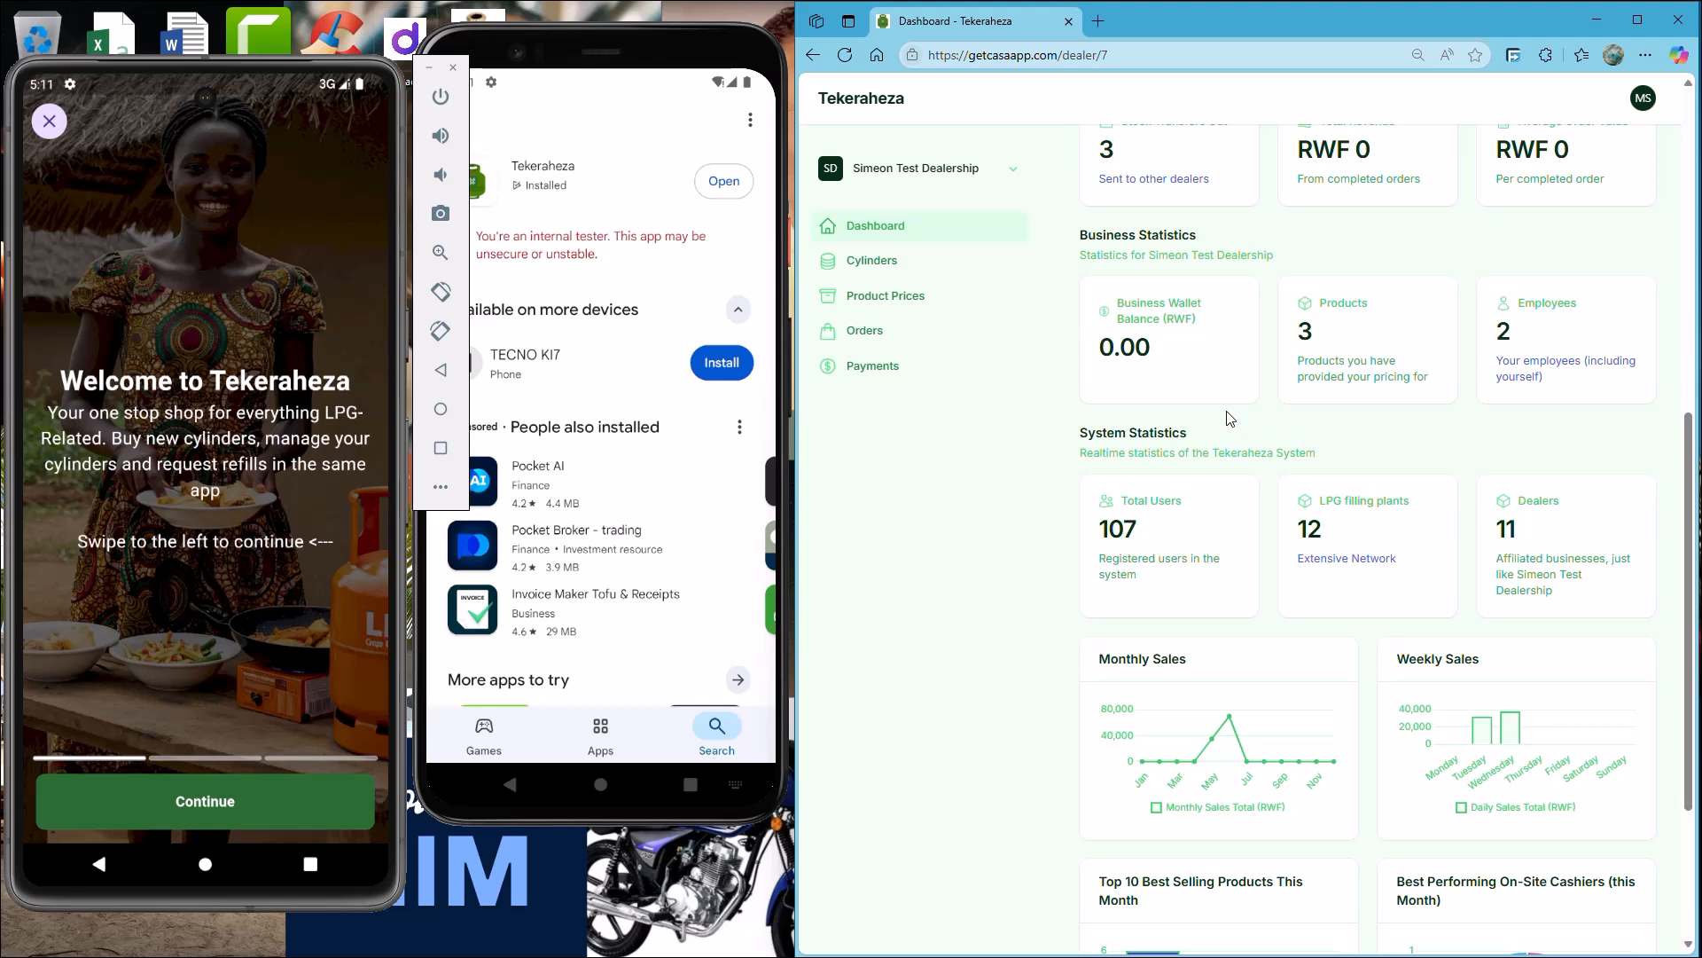
{"action": "scroll", "coordinate": [1232, 419], "scroll_direction": "down", "scroll_amount": 3}
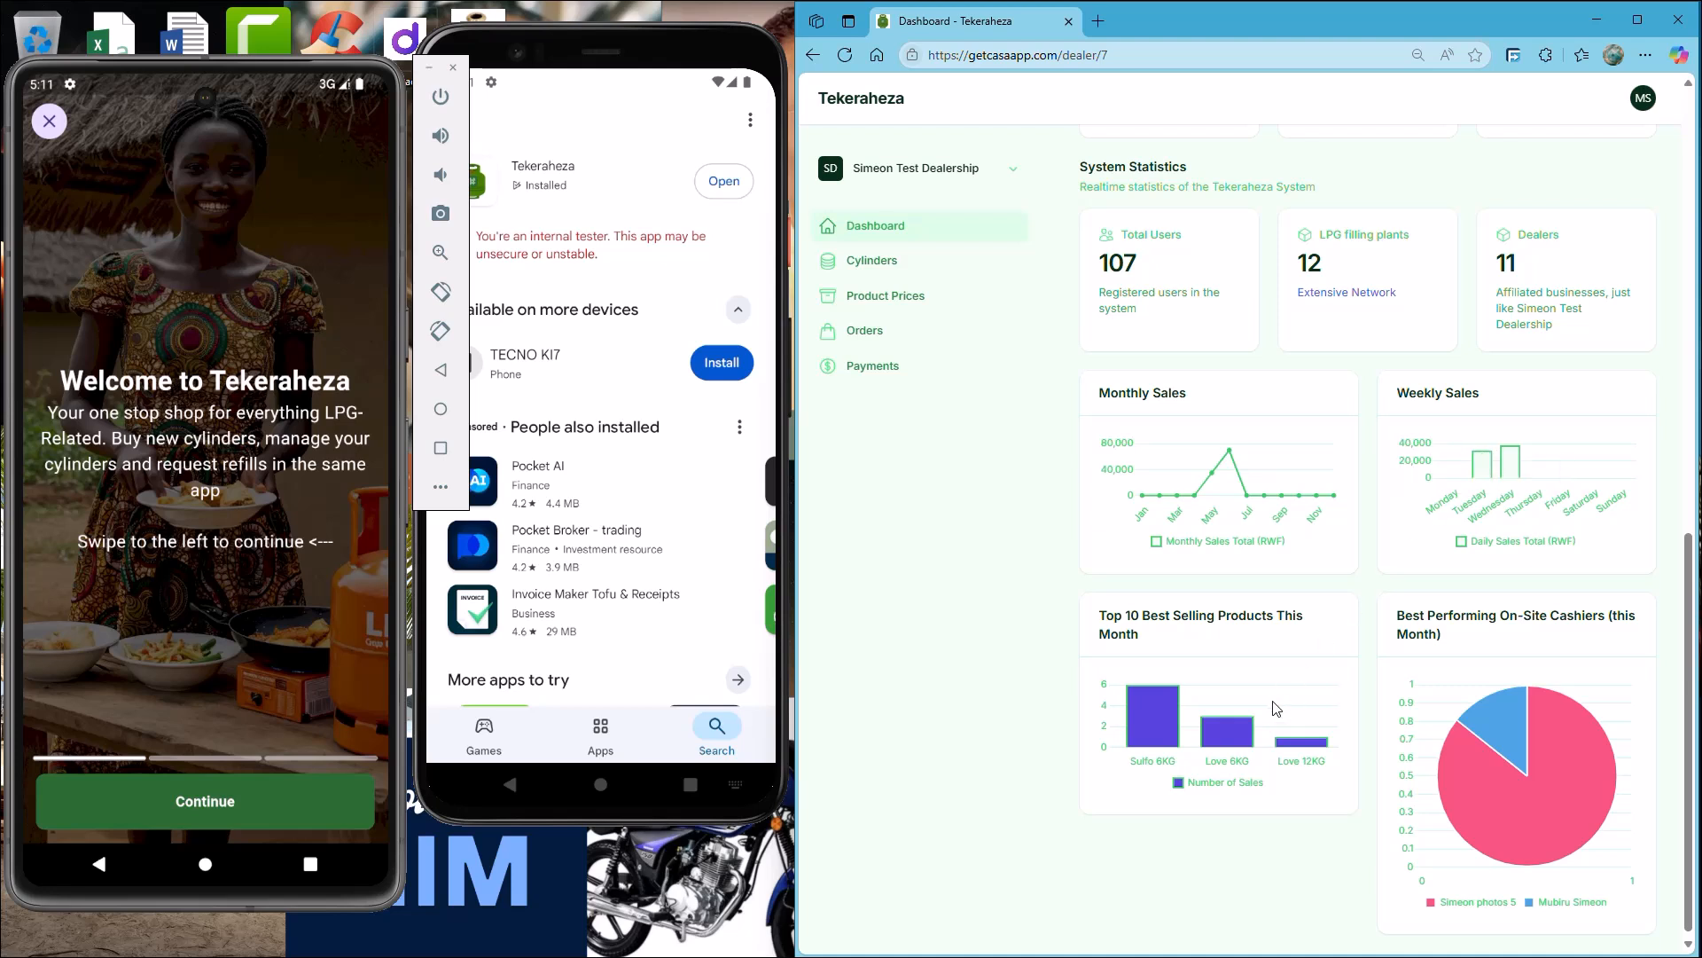
{"action": "mouse_move", "coordinate": [1163, 719]}
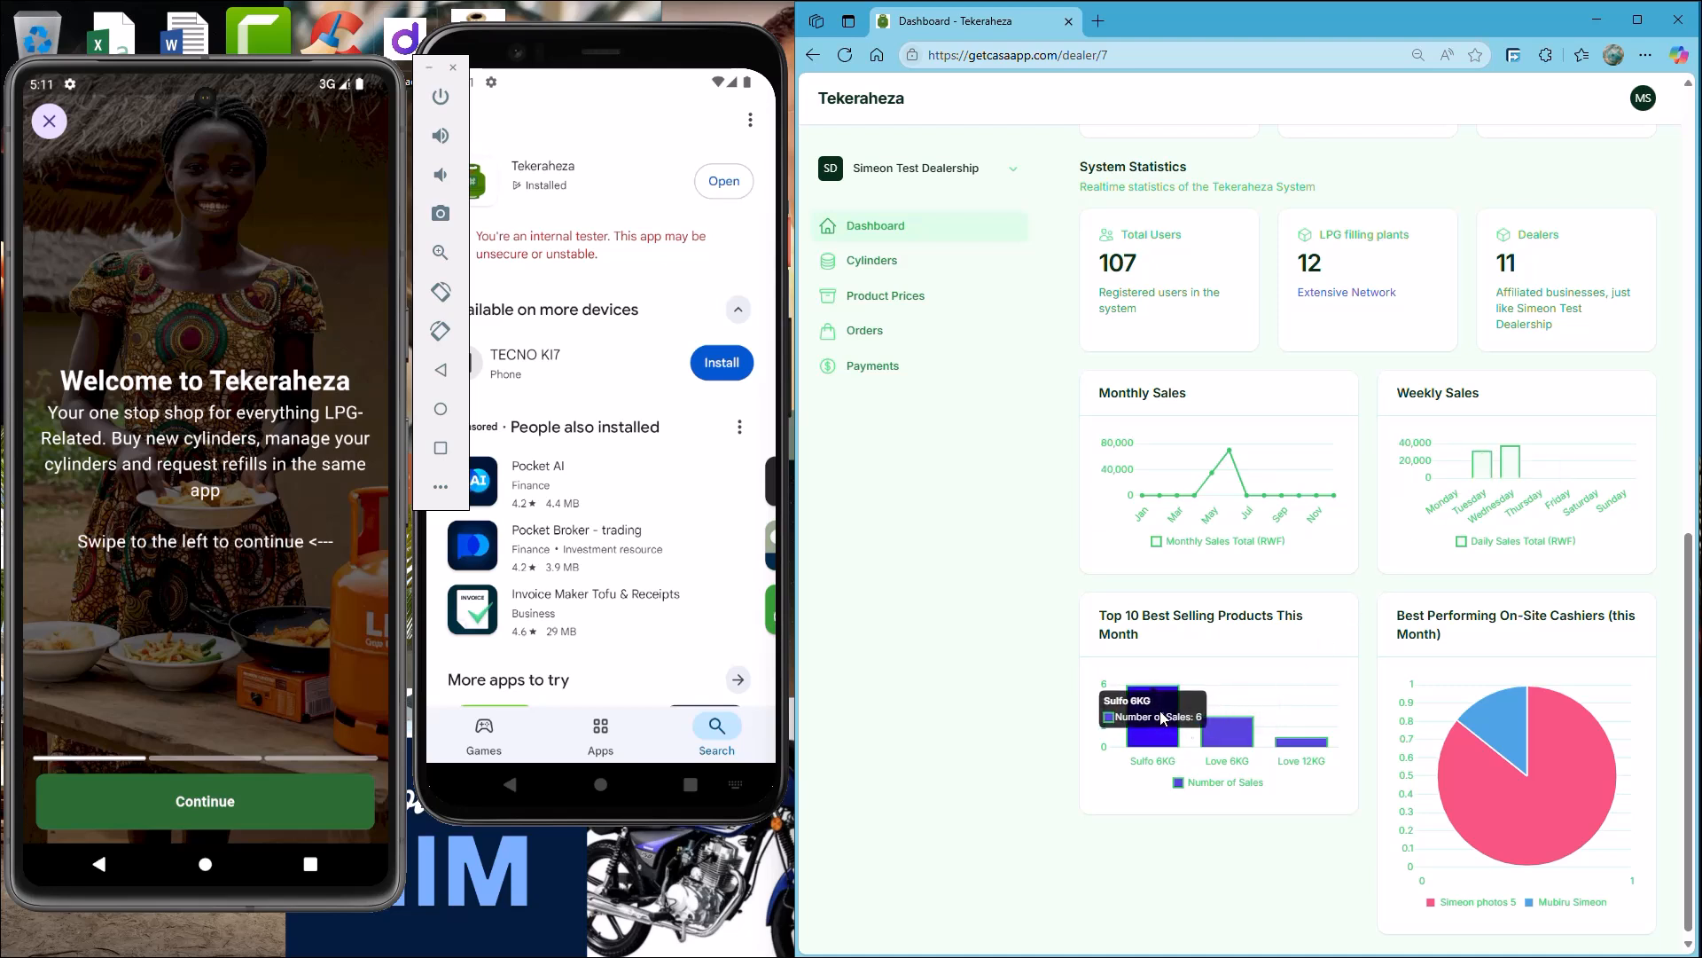
{"action": "mouse_move", "coordinate": [1520, 715]}
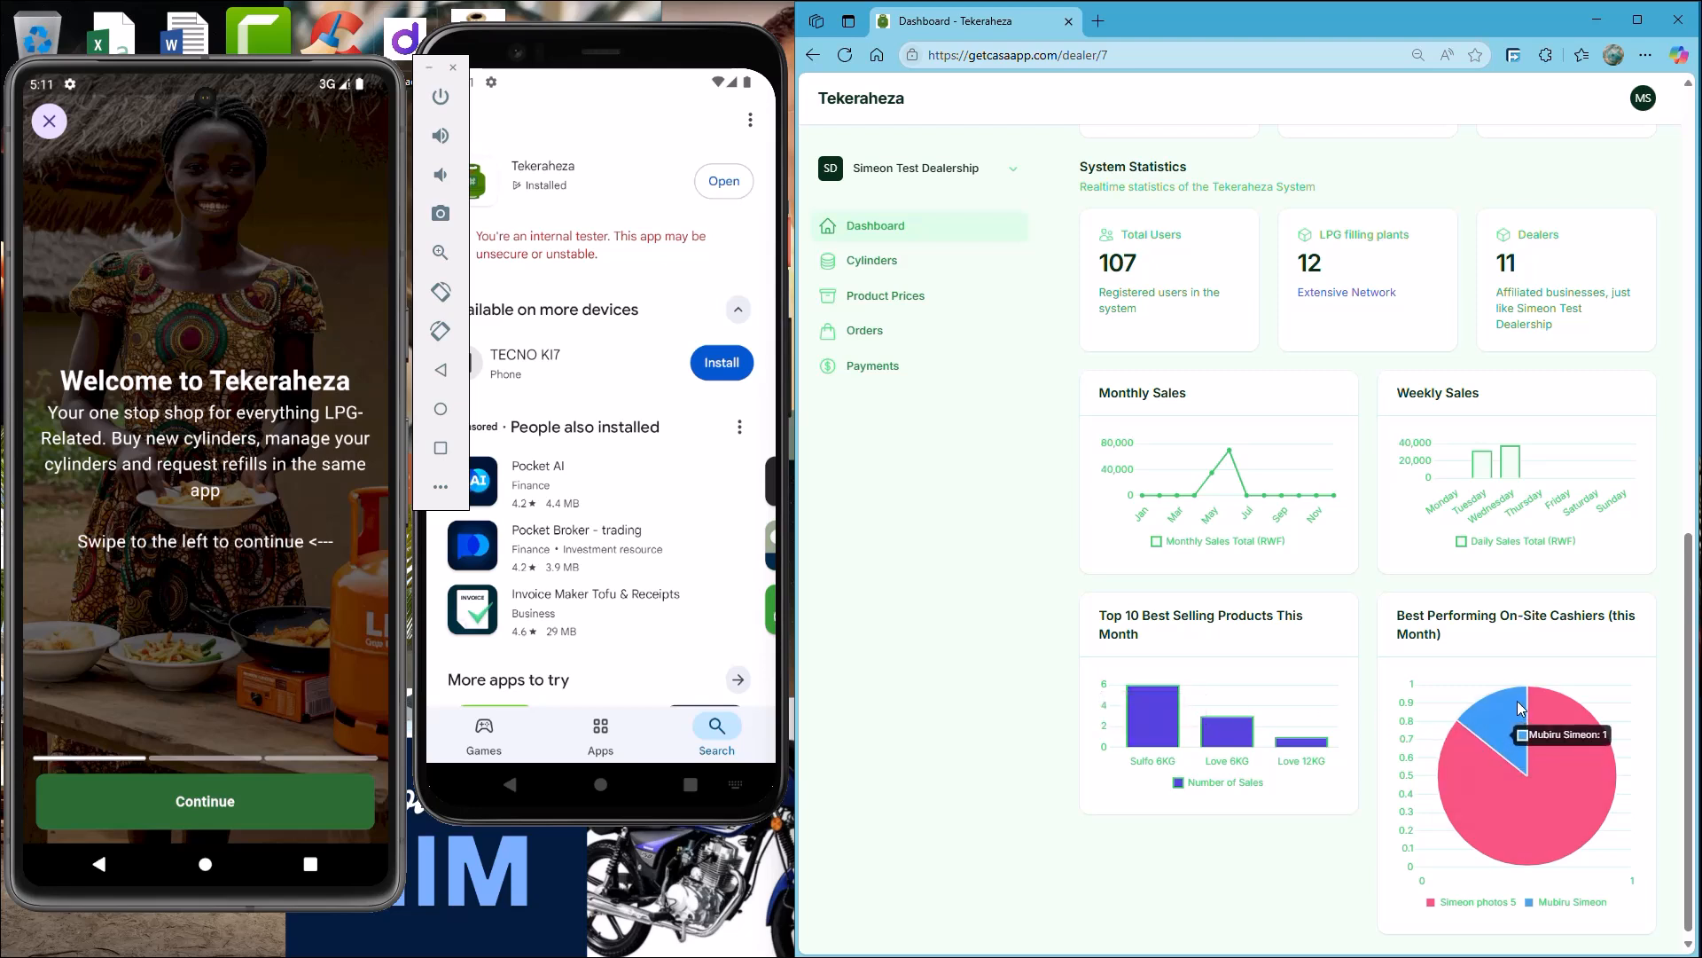
Step: Close the welcome introduction in the Tekeraheza Dealer app
{"action": "left_click", "coordinate": [57, 115]}
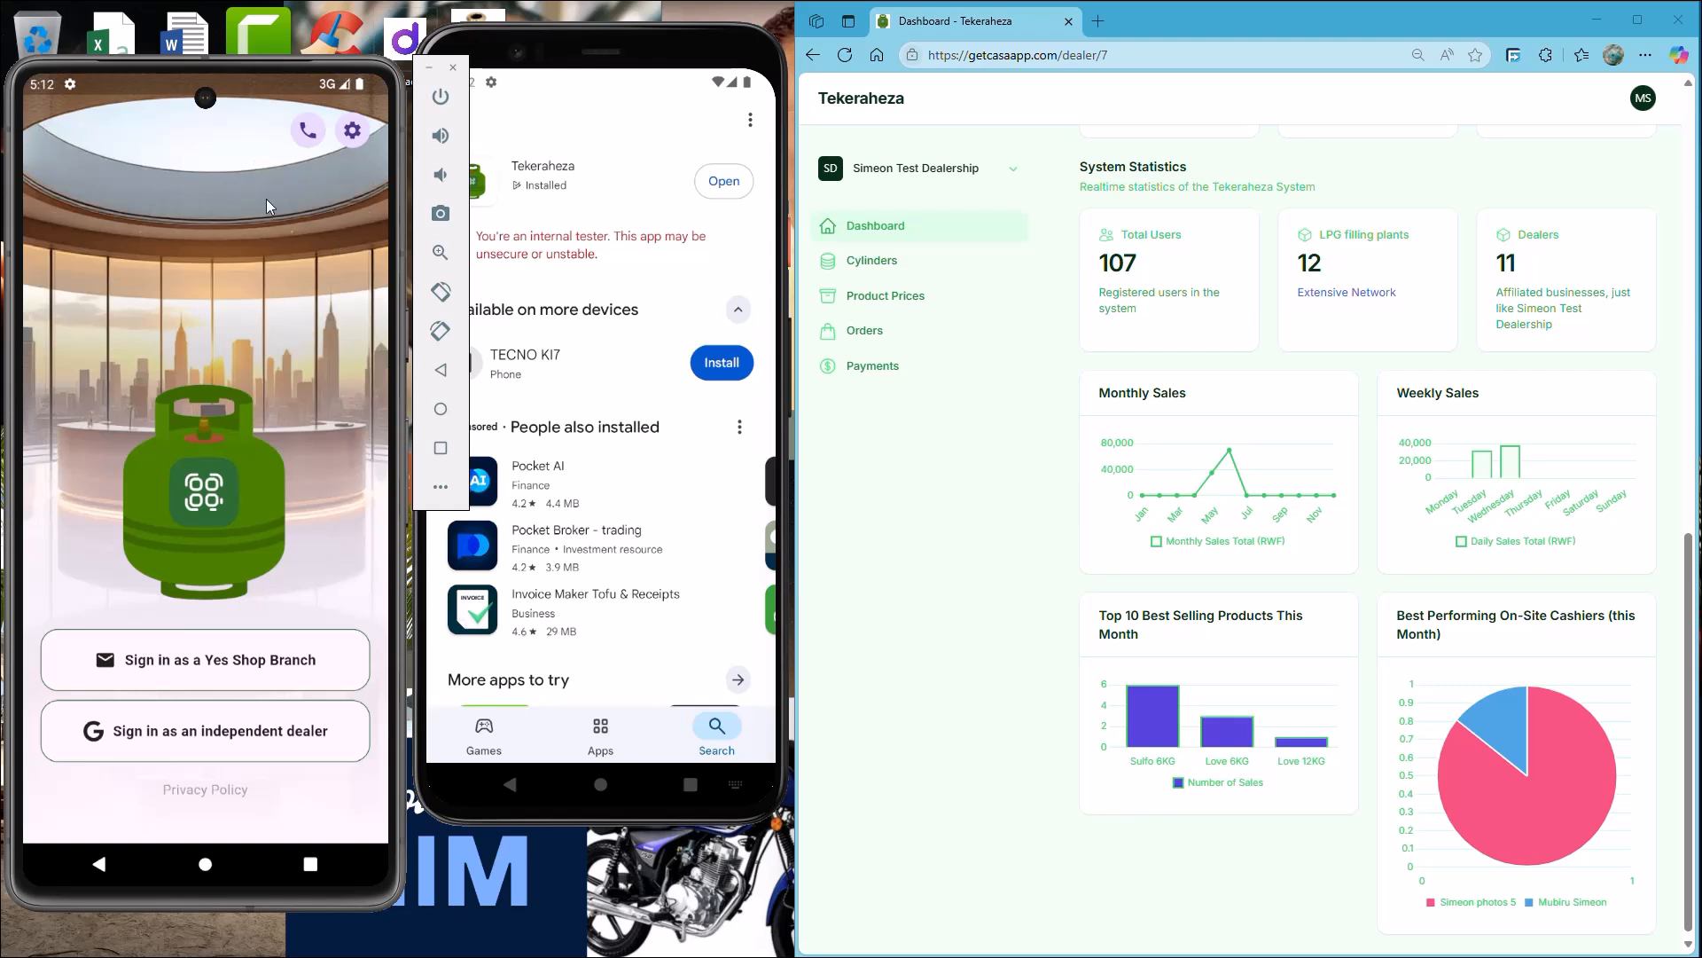
Step: Examine the dealer app's Contact Us page and go through all slides of the What Is Tekeraheza introduction
{"action": "left_click", "coordinate": [305, 133]}
{"action": "left_click_drag", "start_coordinate": [134, 681], "coordinate": [147, 452]}
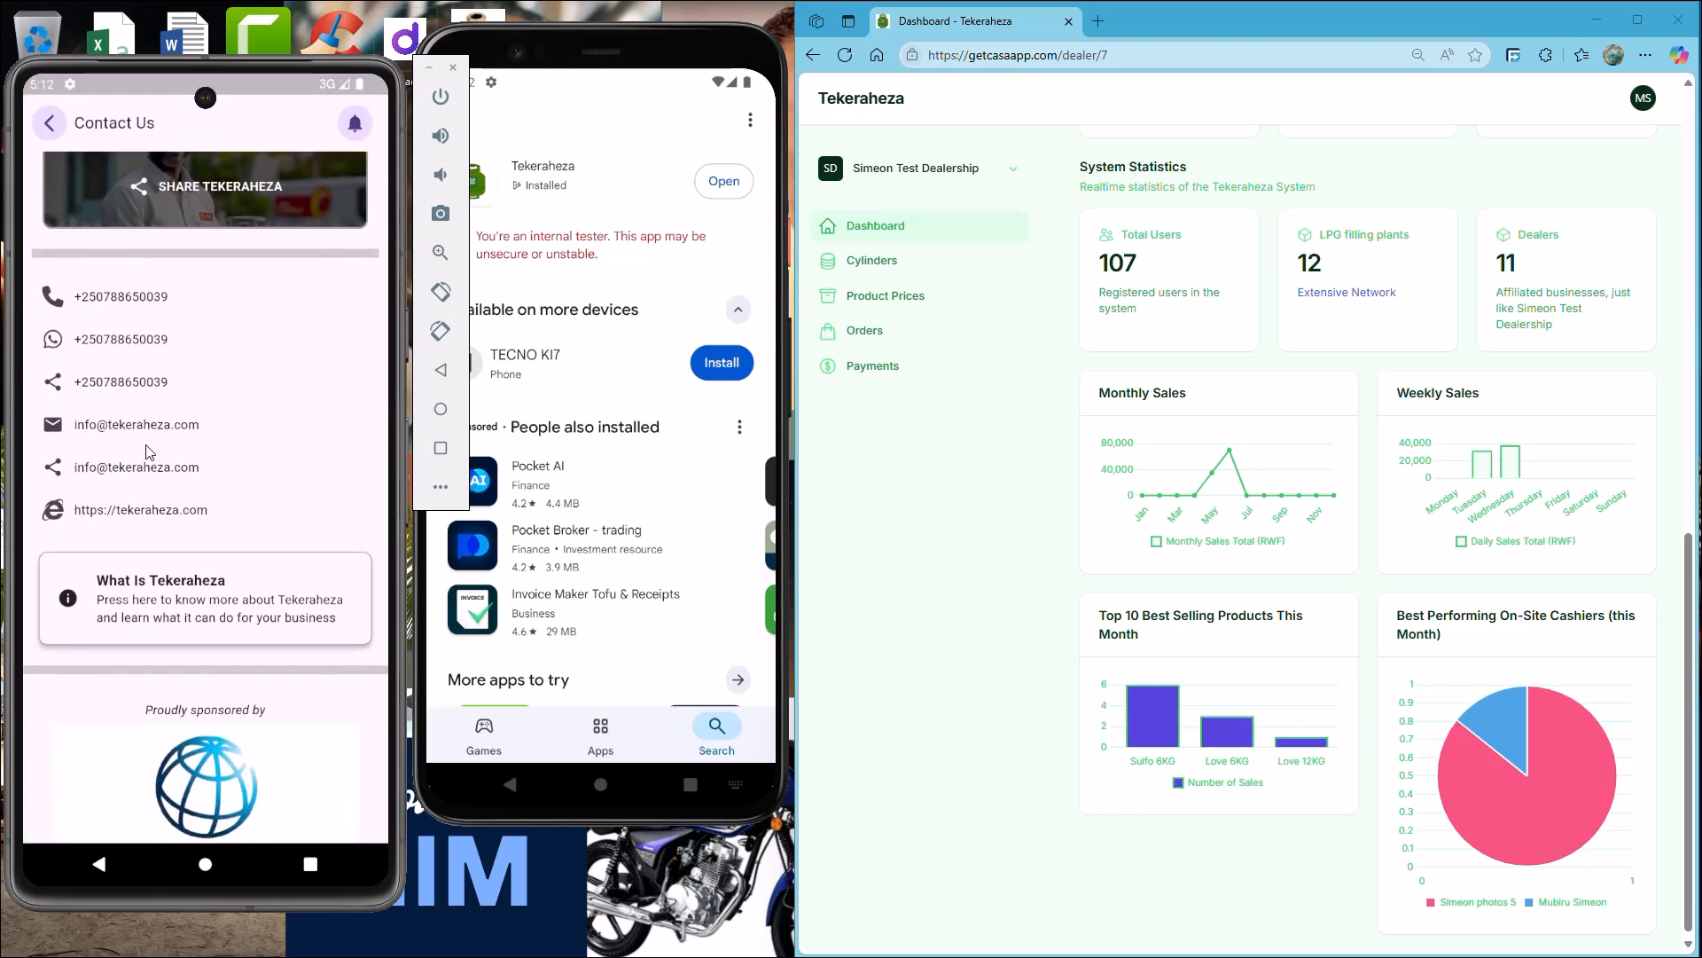
{"action": "left_click", "coordinate": [186, 610]}
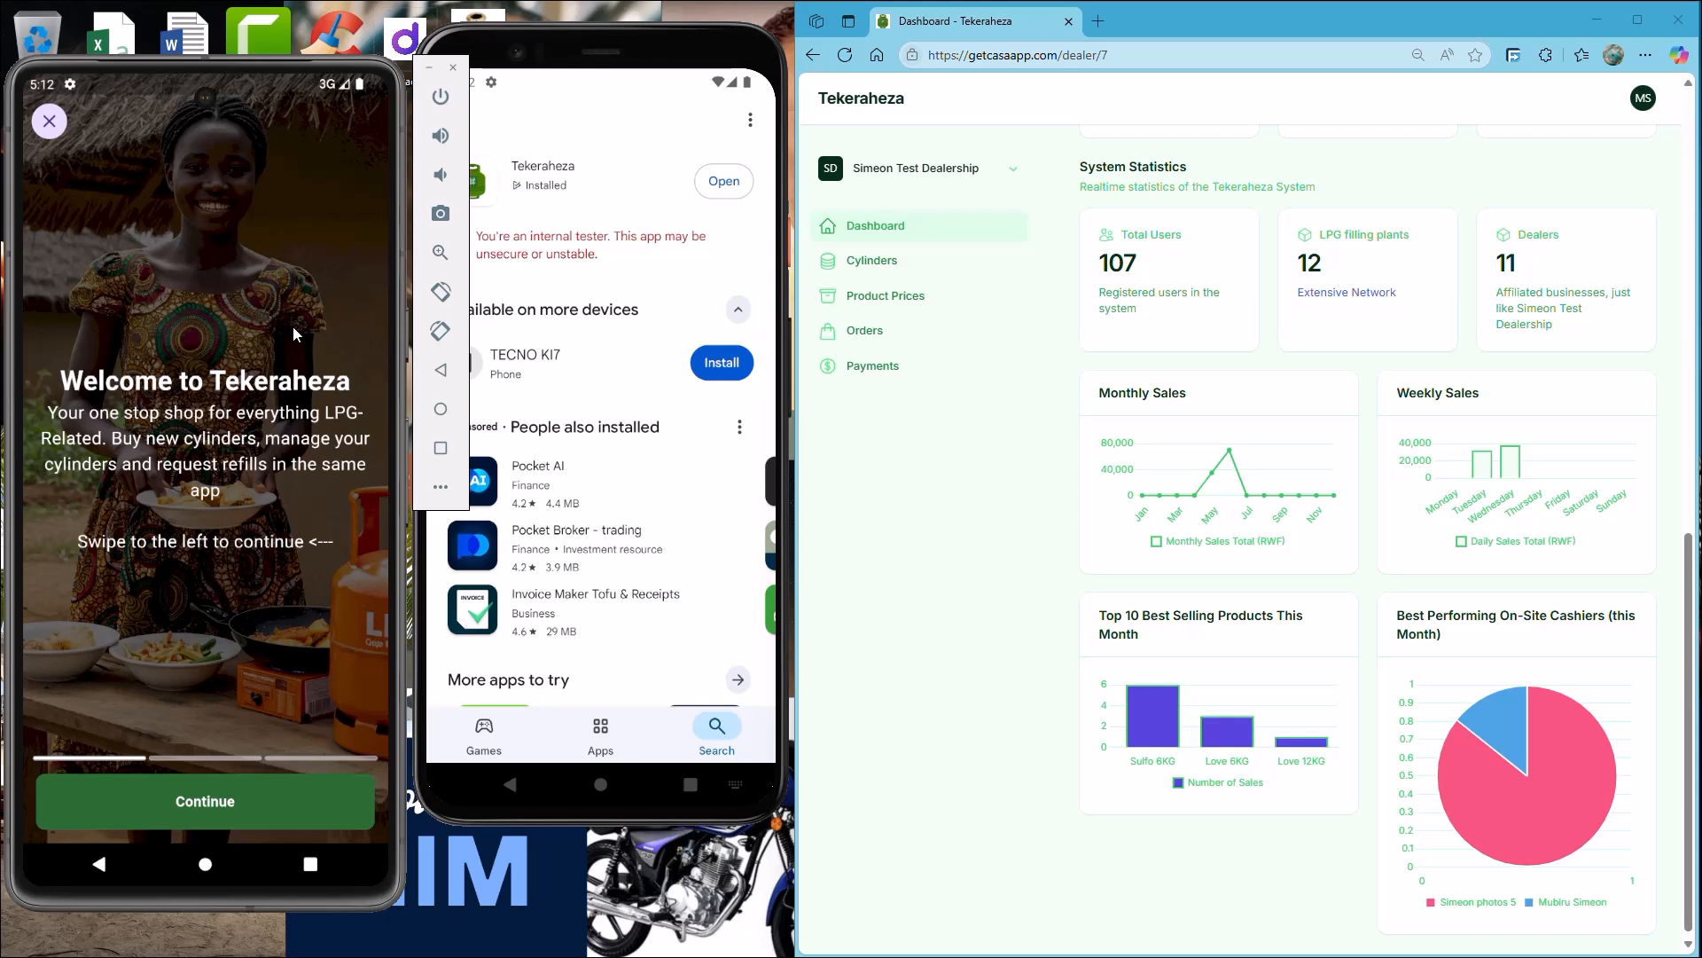
{"action": "left_click_drag", "start_coordinate": [280, 326], "coordinate": [137, 250]}
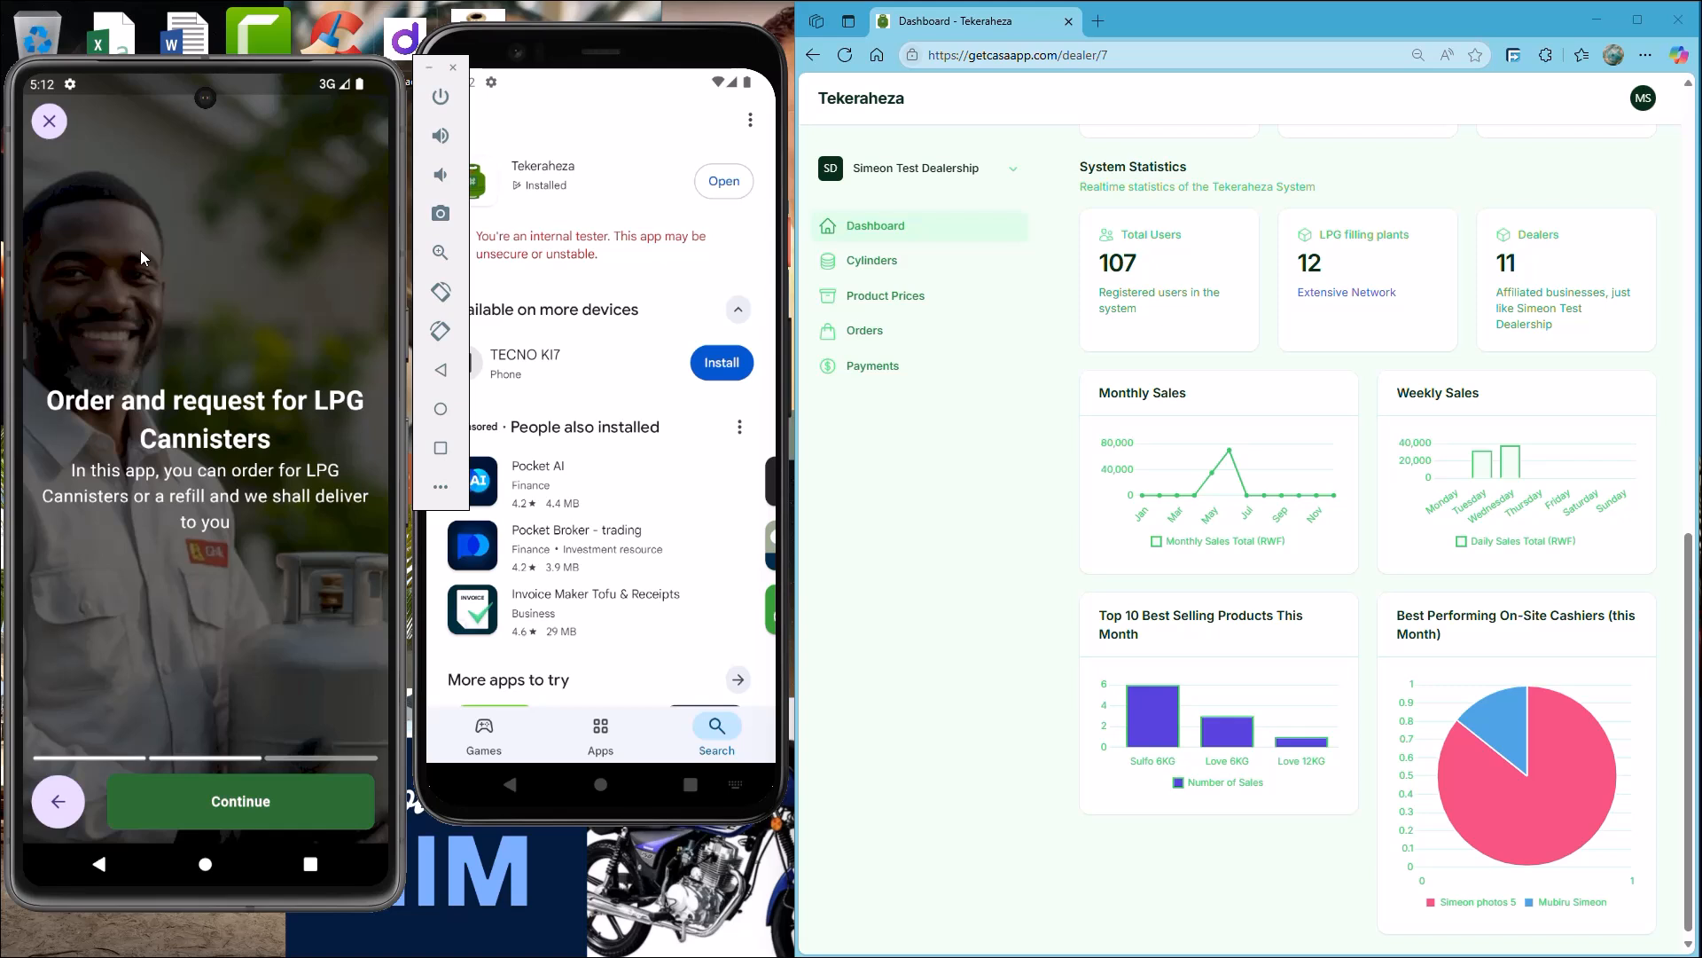
{"action": "left_click_drag", "start_coordinate": [158, 259], "coordinate": [92, 241]}
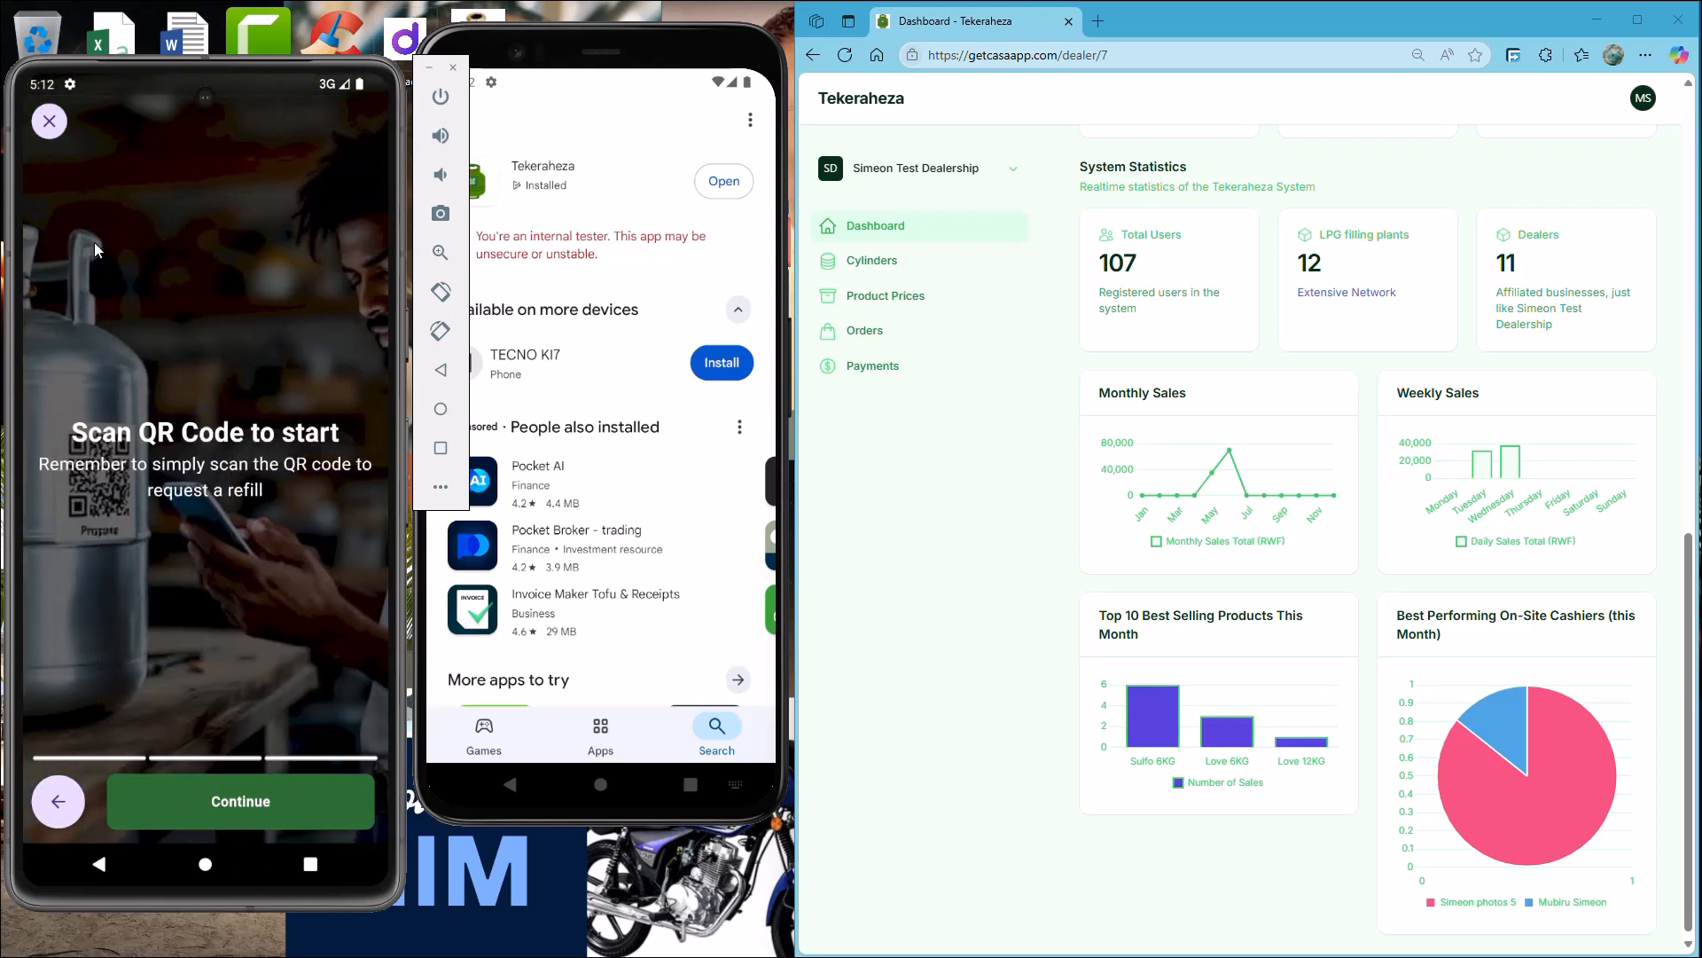
{"action": "left_click", "coordinate": [222, 812]}
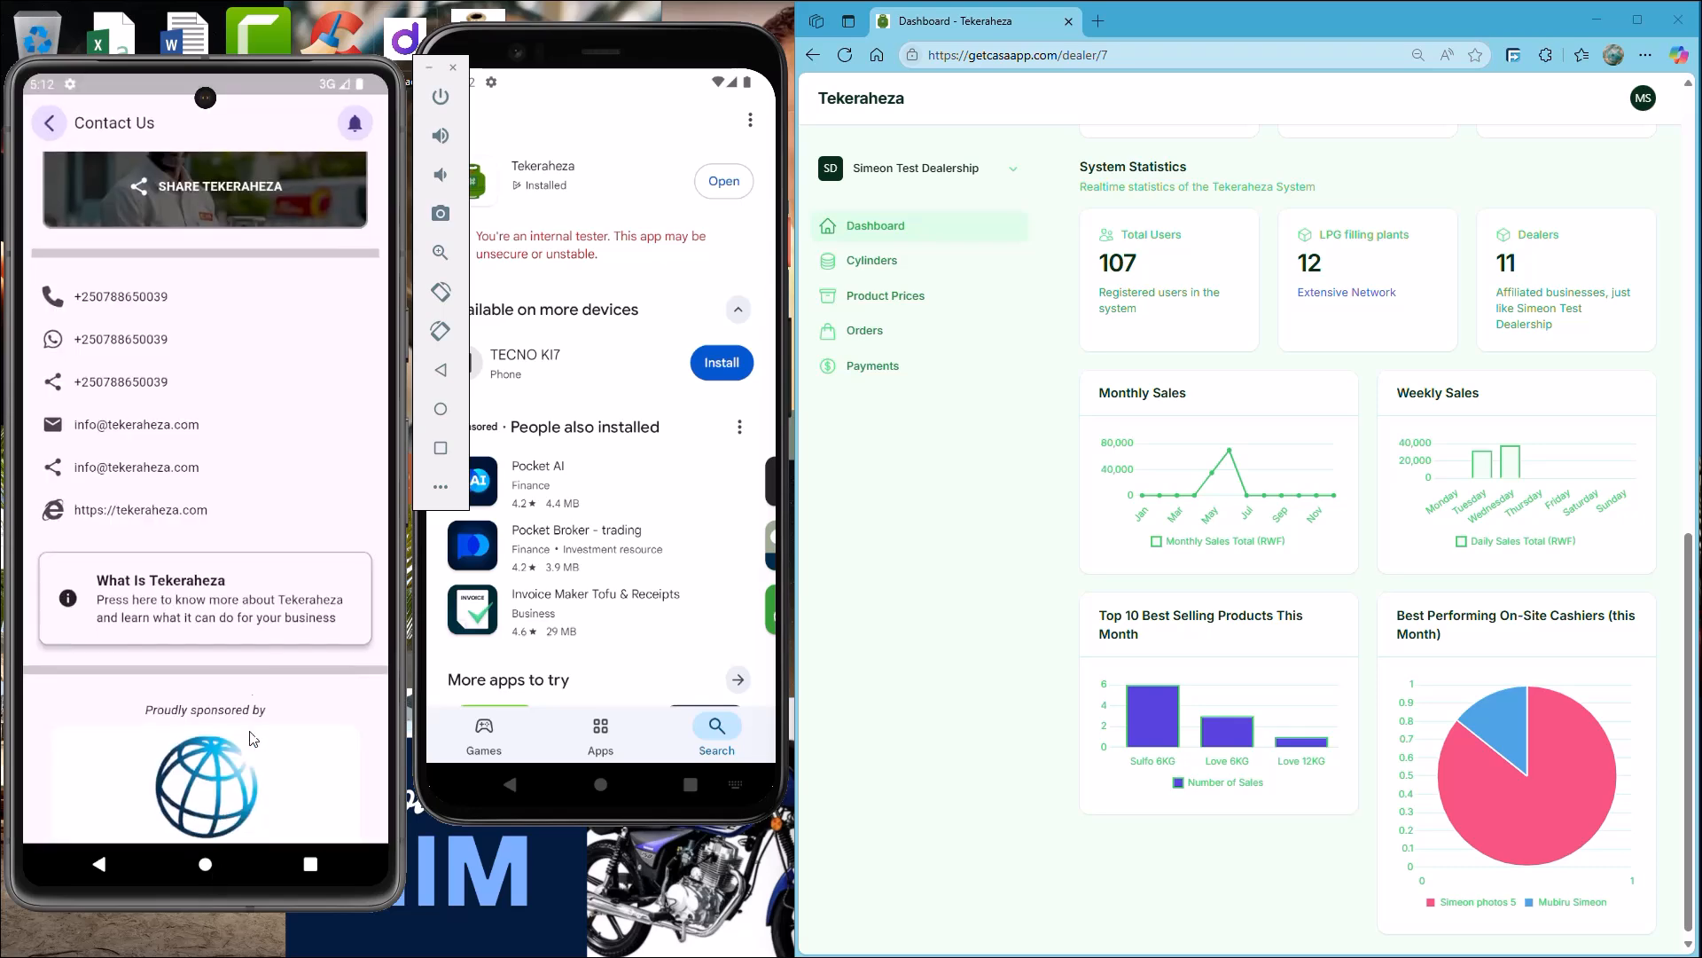
Step: Leave the Contact Us page and open the sign-in form for a Yes Shop branch
{"action": "scroll", "coordinate": [188, 814], "scroll_direction": "up", "scroll_amount": 1}
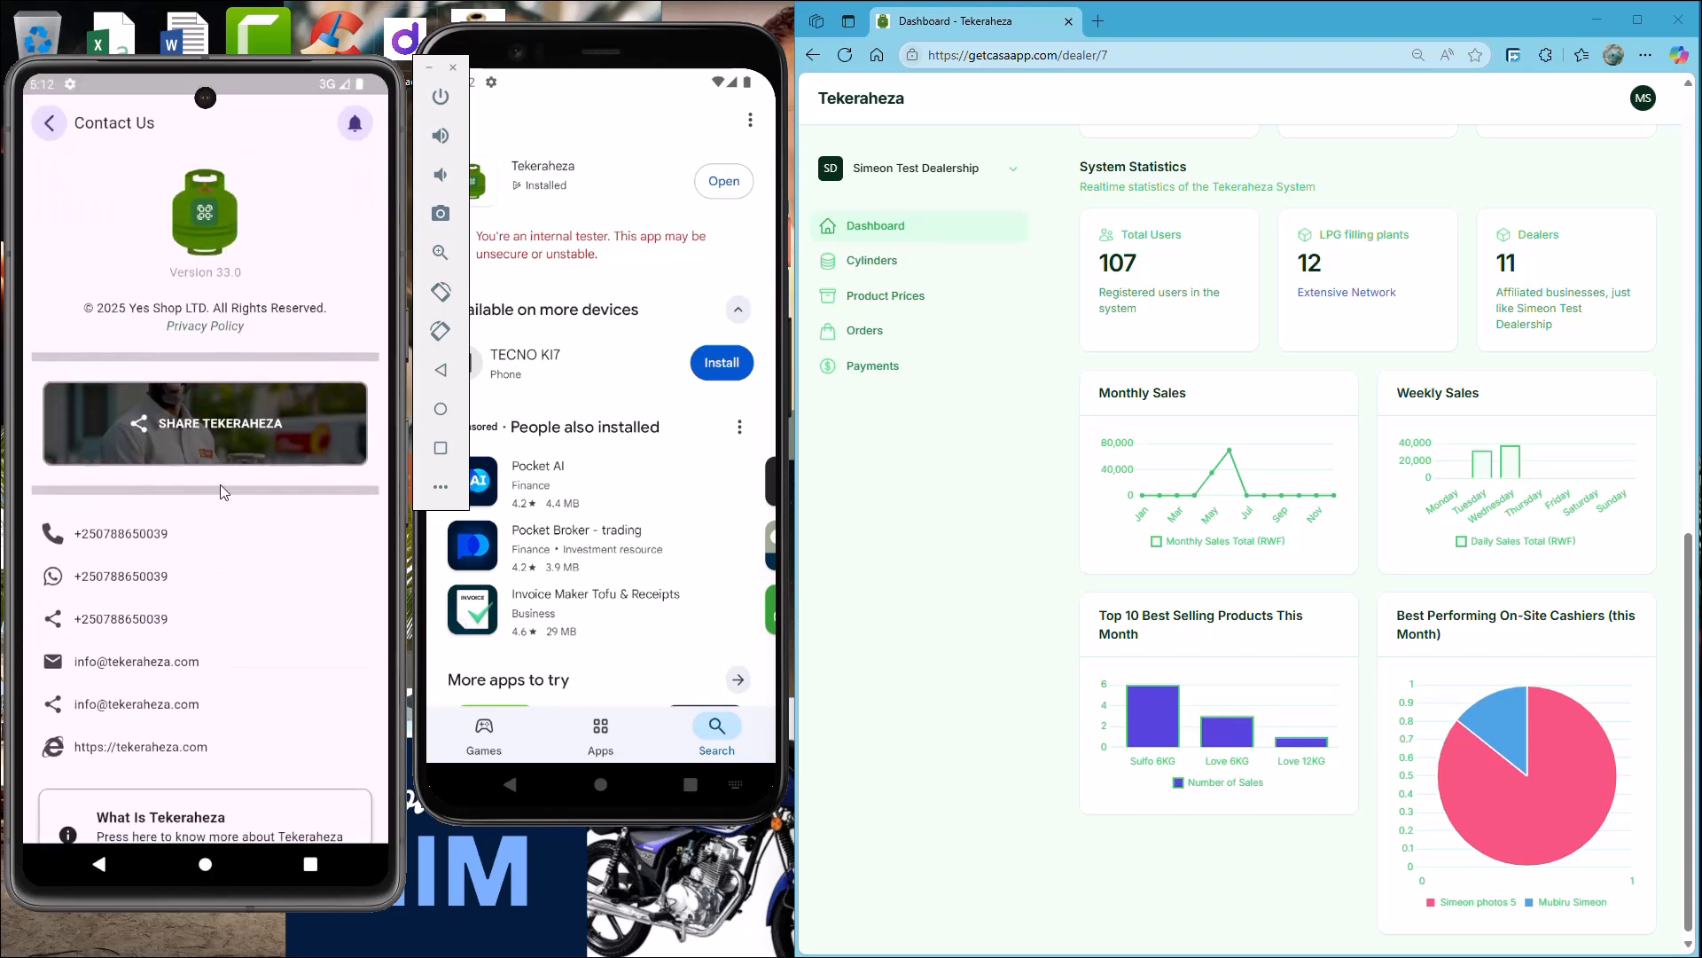
{"action": "left_click", "coordinate": [49, 122]}
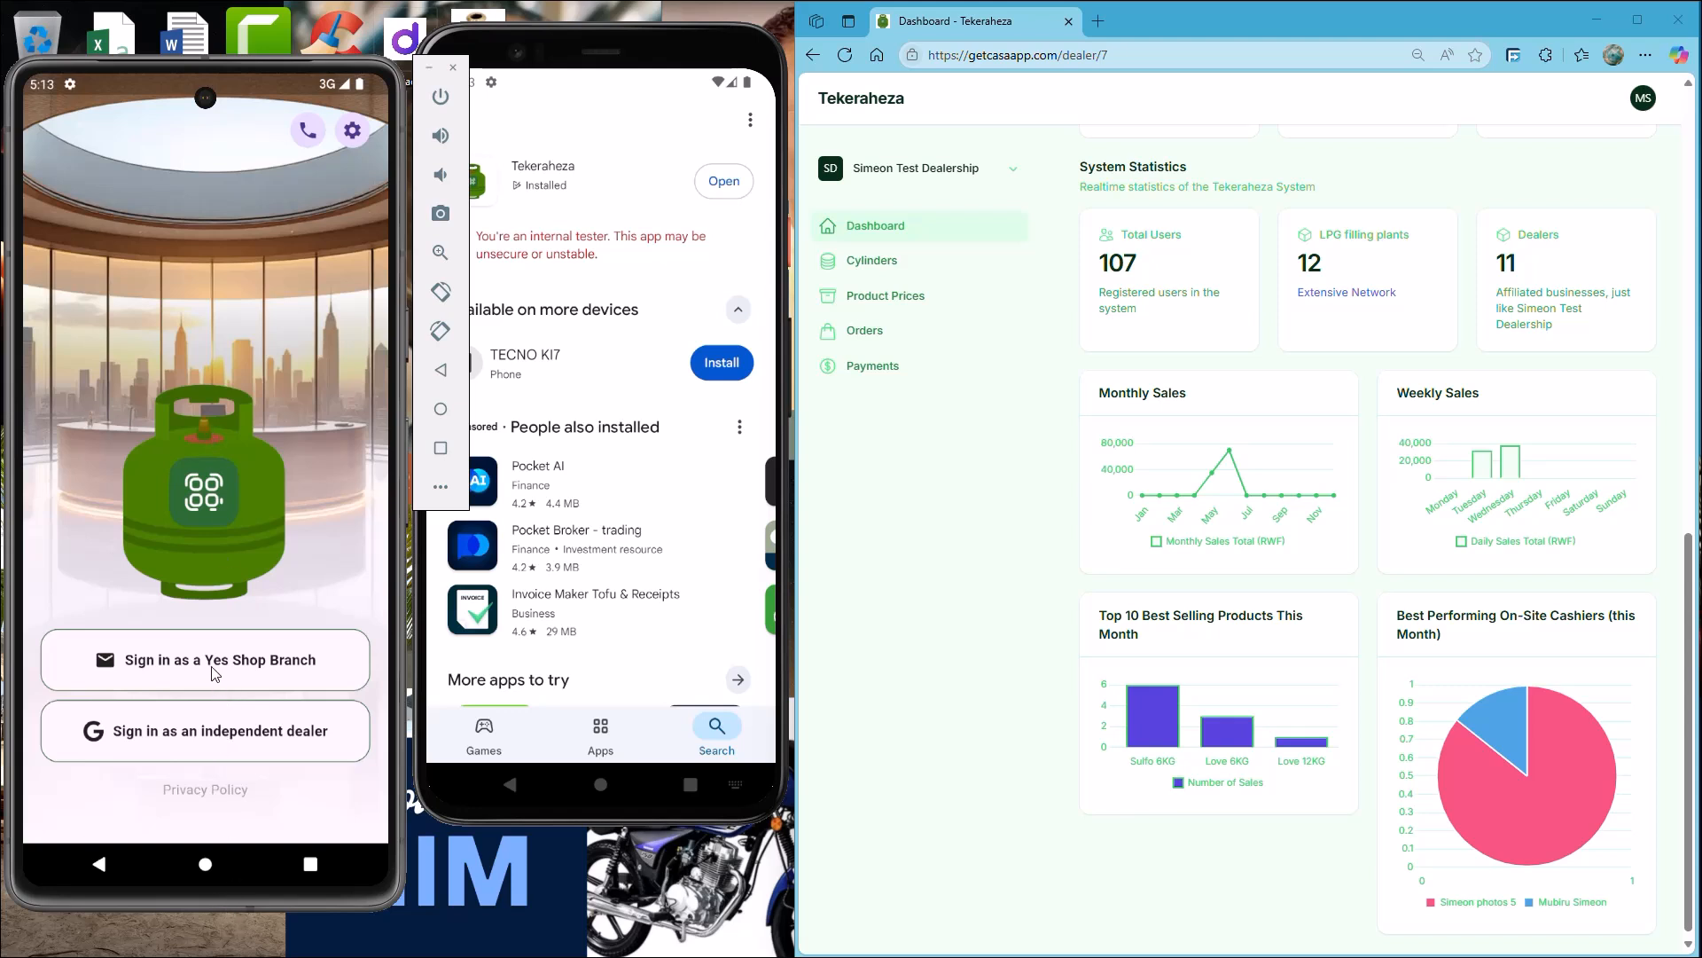
{"action": "left_click", "coordinate": [191, 681]}
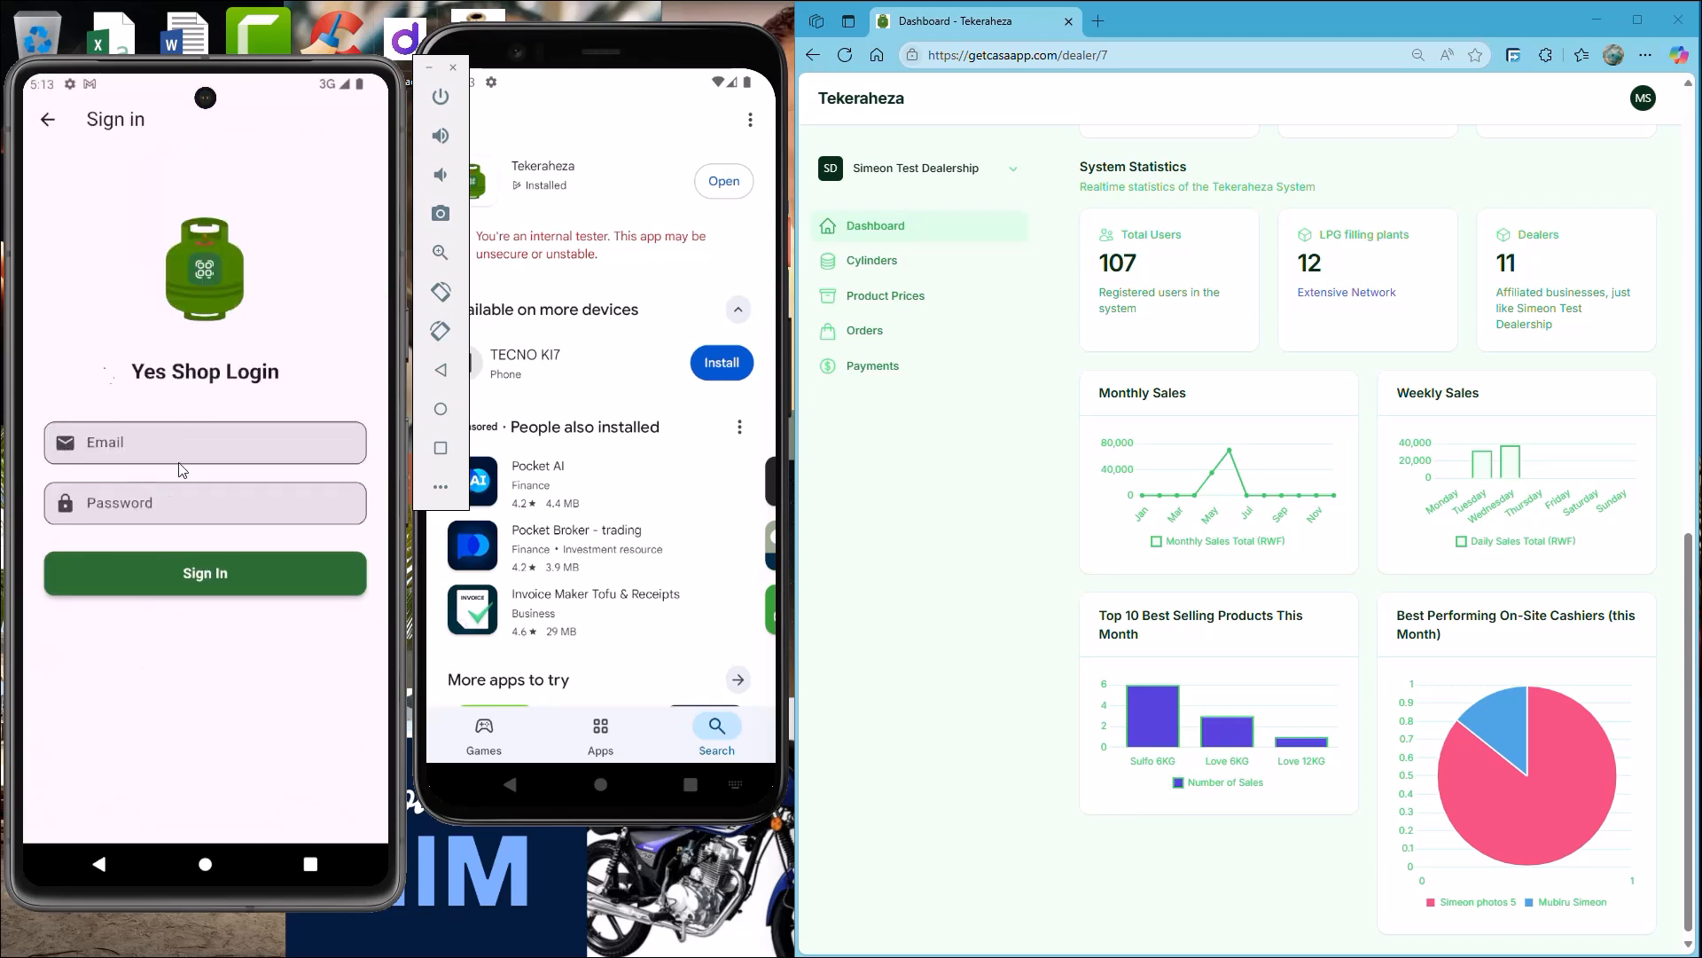
Step: Switch from the dealer web panel to the admin panel and open the form for creating a user, looking through its fields
{"action": "left_click", "coordinate": [1641, 99]}
{"action": "left_click", "coordinate": [1542, 215]}
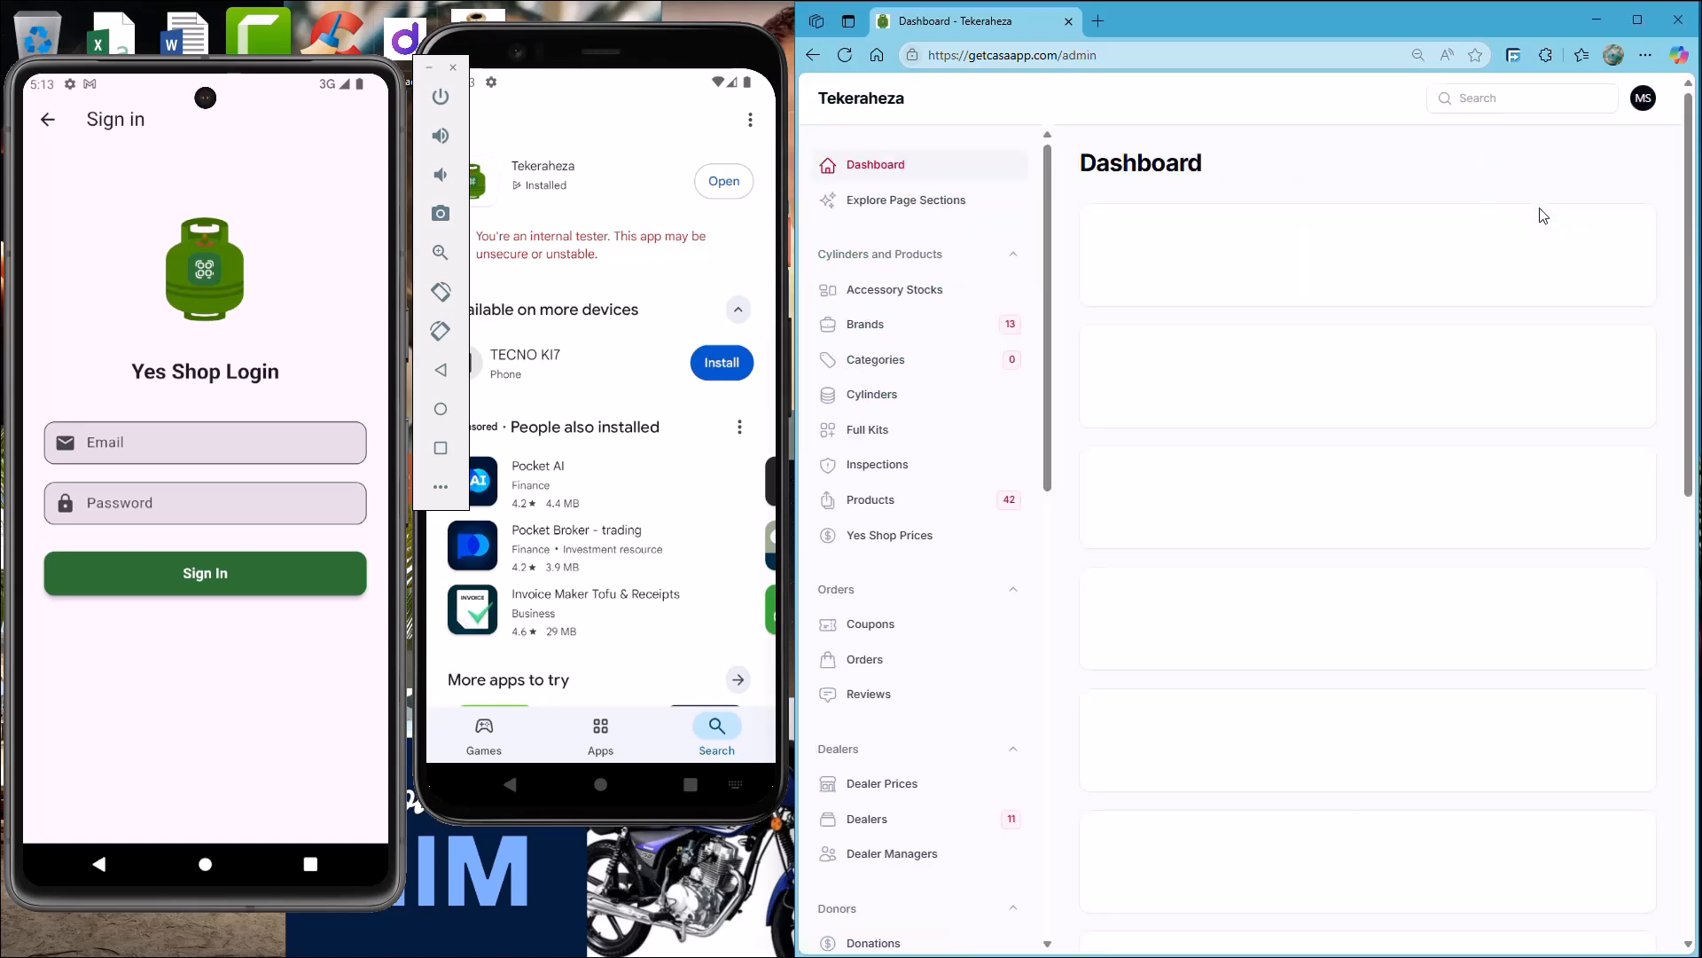
{"action": "scroll", "coordinate": [878, 532], "scroll_direction": "down", "scroll_amount": 10}
{"action": "scroll", "coordinate": [884, 552], "scroll_direction": "down", "scroll_amount": 5}
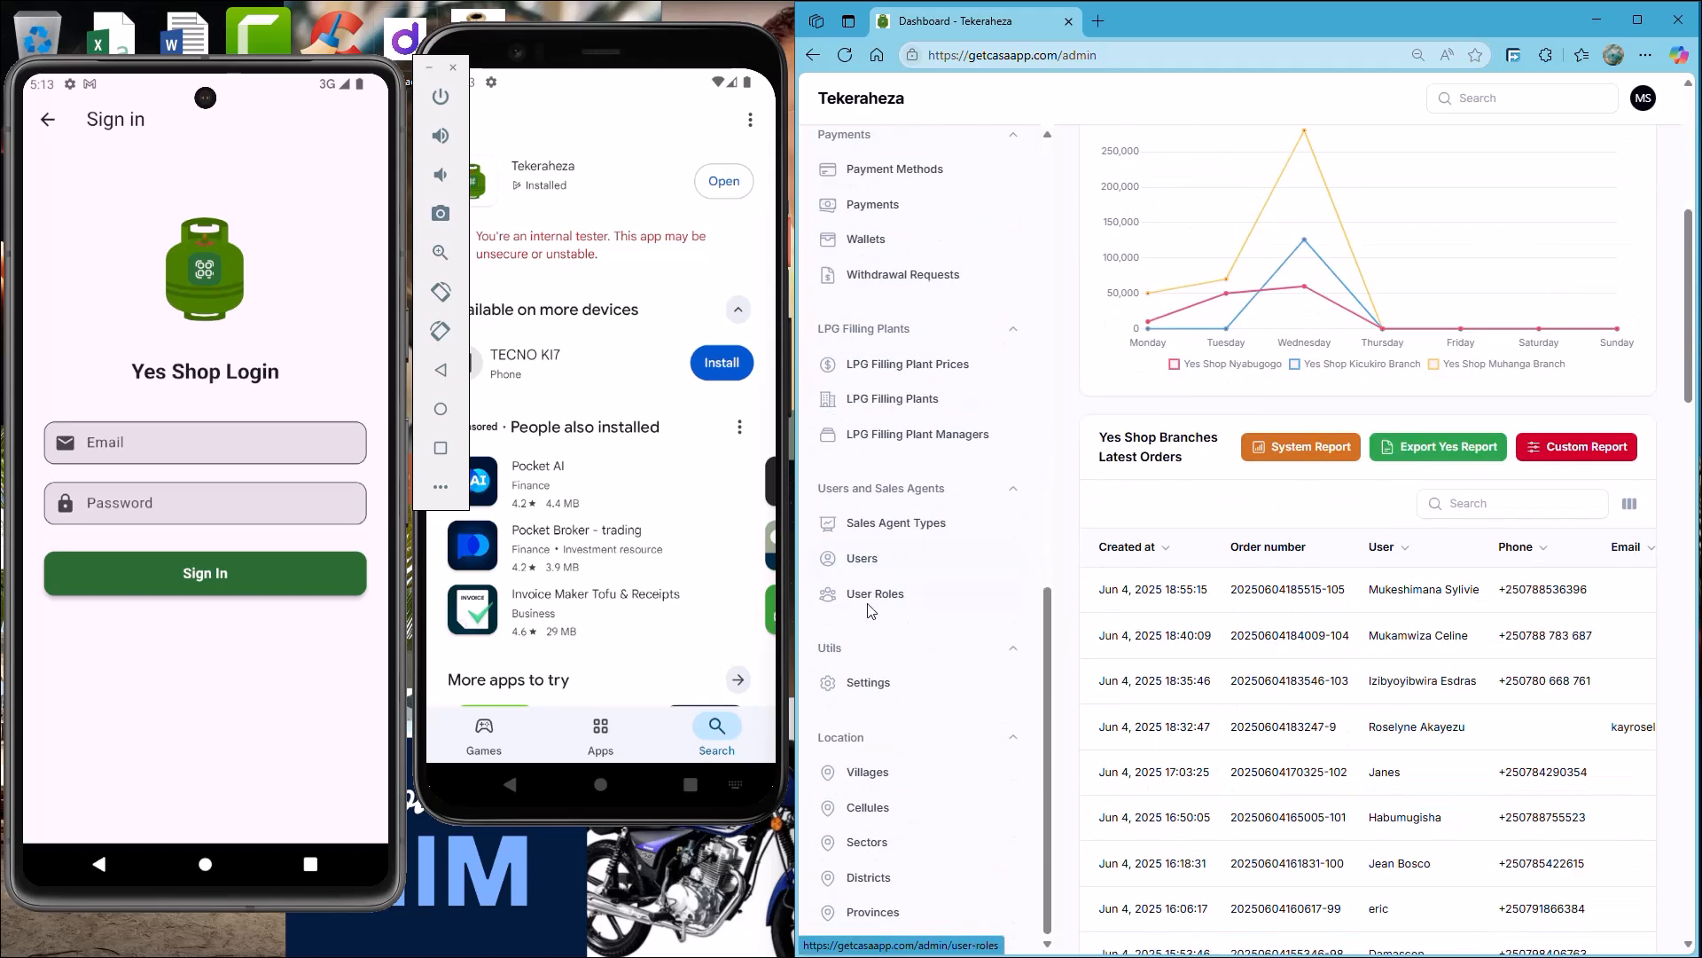
{"action": "left_click", "coordinate": [861, 557]}
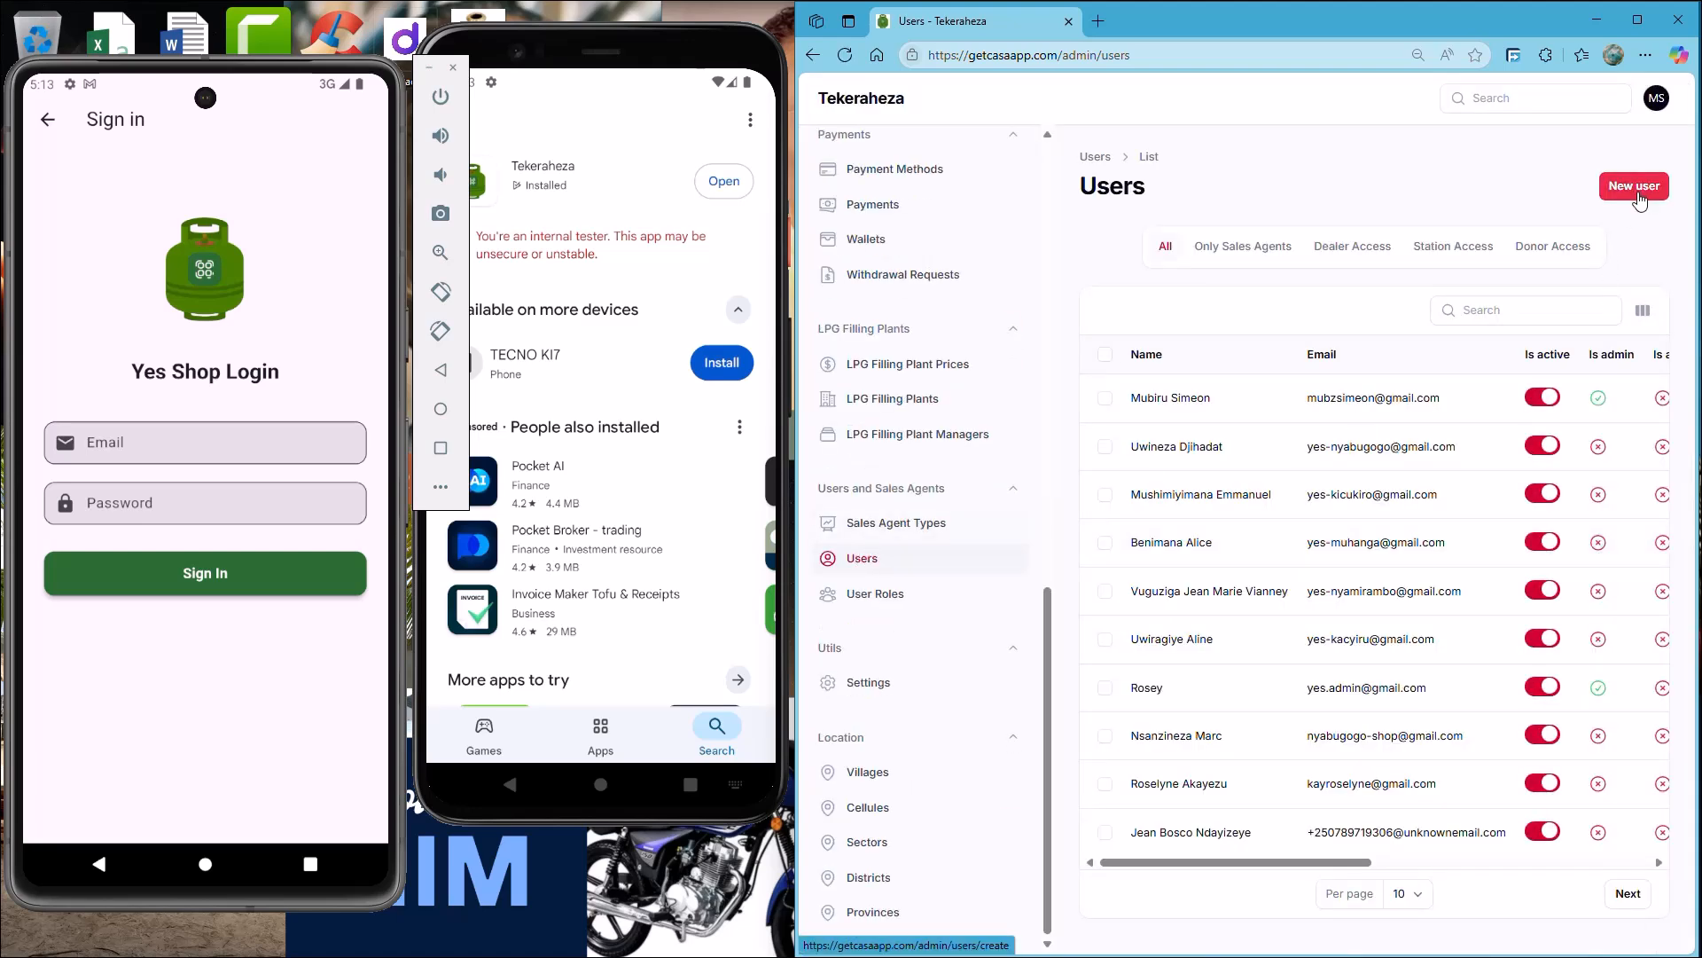
{"action": "left_click", "coordinate": [1639, 196]}
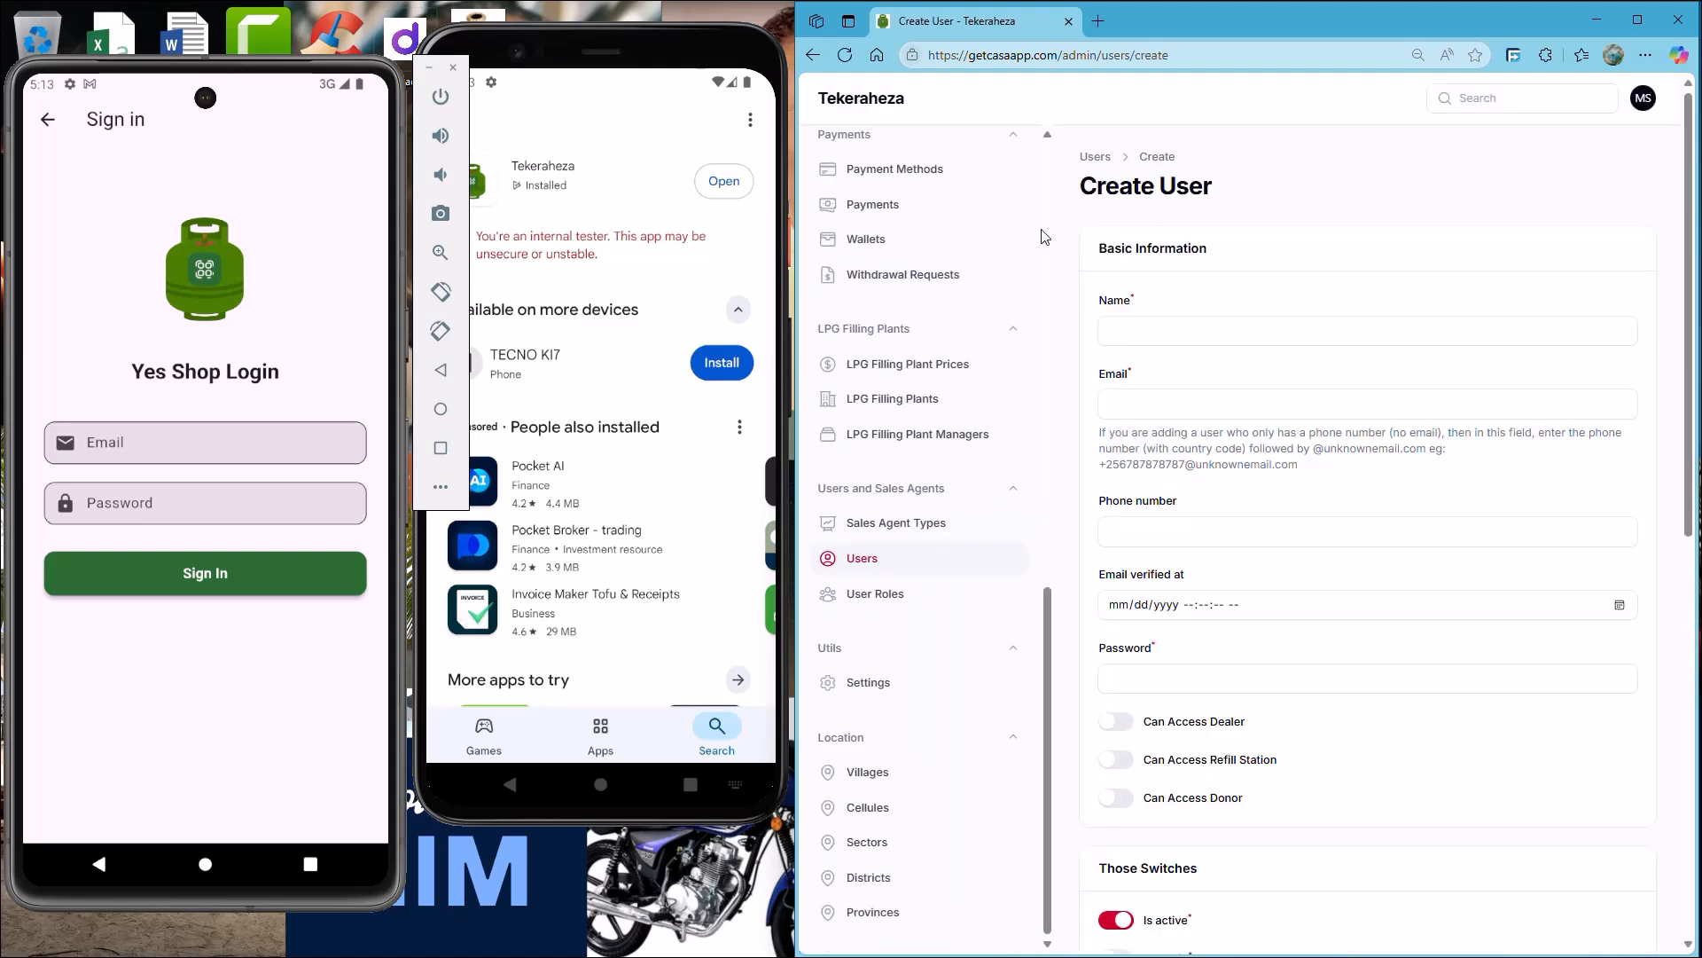
{"action": "scroll", "coordinate": [1229, 464], "scroll_direction": "down", "scroll_amount": 10}
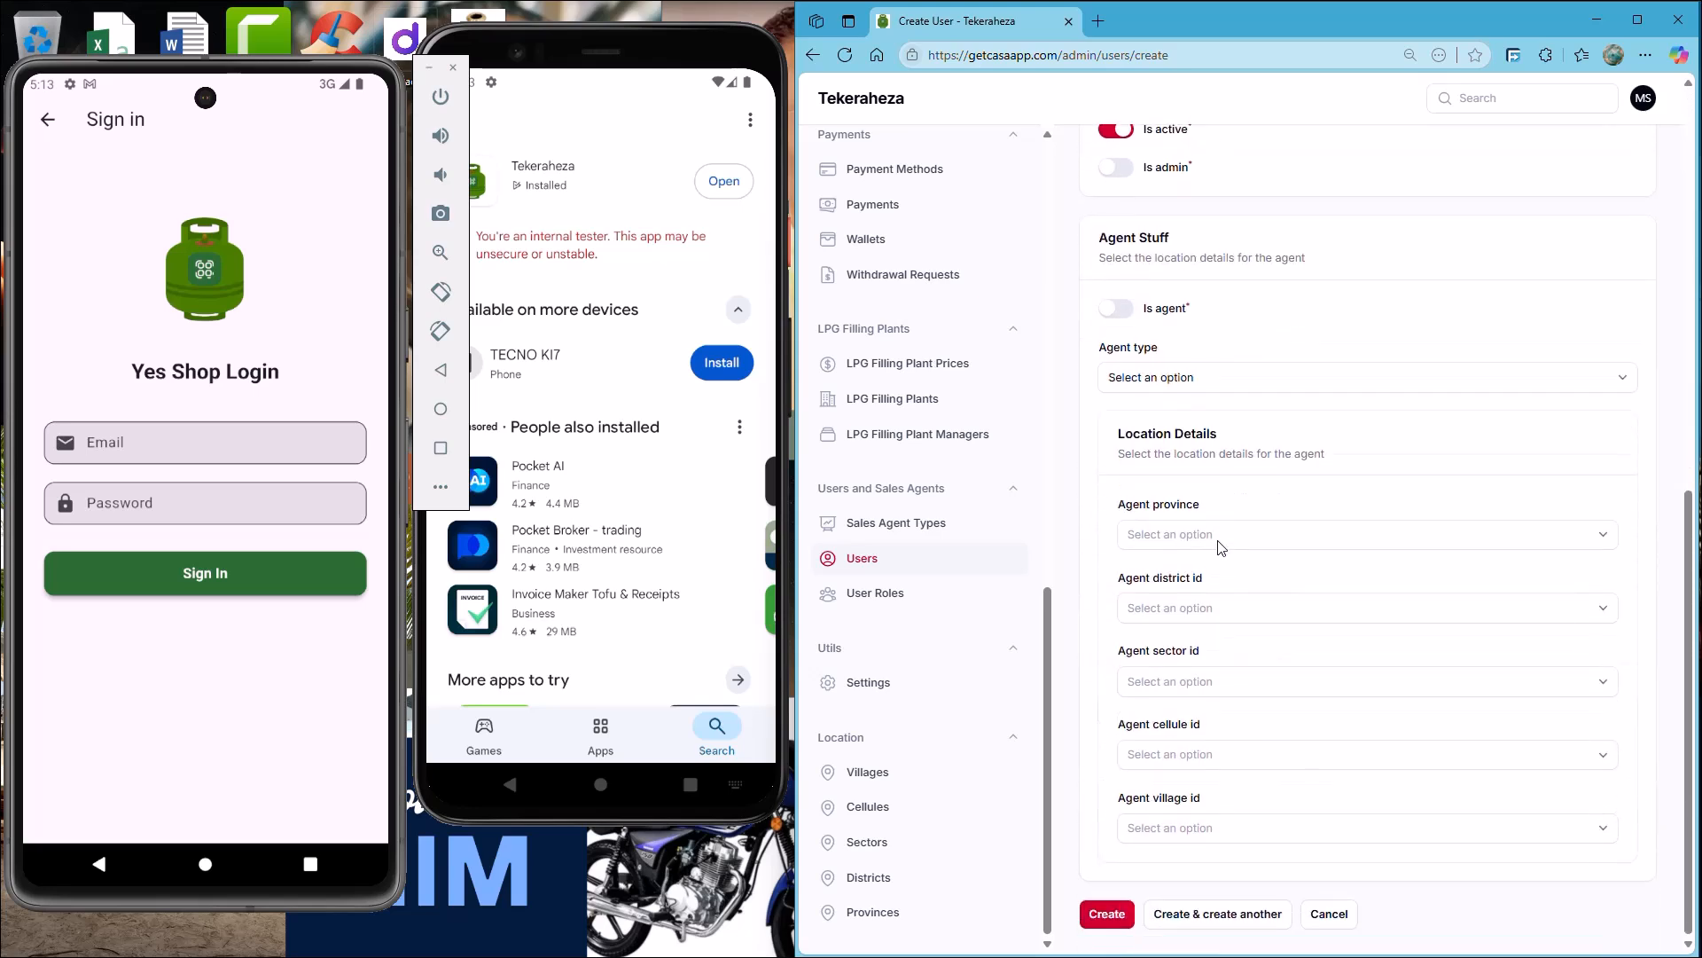
Step: Open the form for a new dealer user from the Dealer Managers list
{"action": "scroll", "coordinate": [884, 643], "scroll_direction": "up", "scroll_amount": 5}
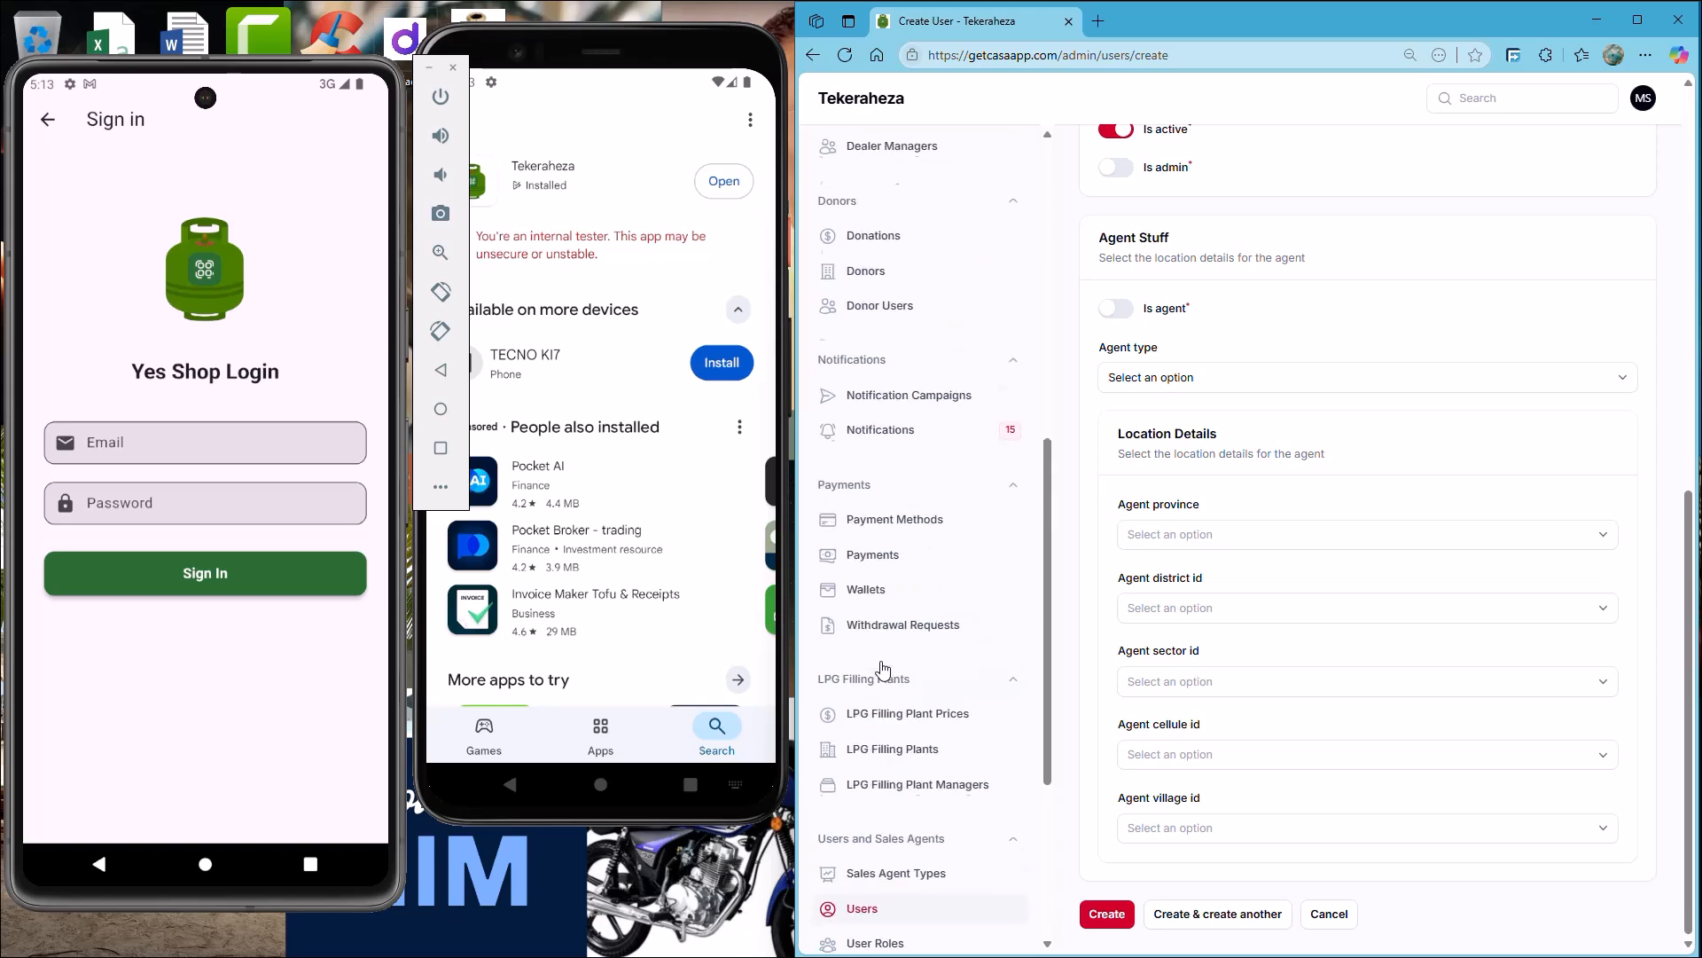
{"action": "scroll", "coordinate": [884, 643], "scroll_direction": "up", "scroll_amount": 1}
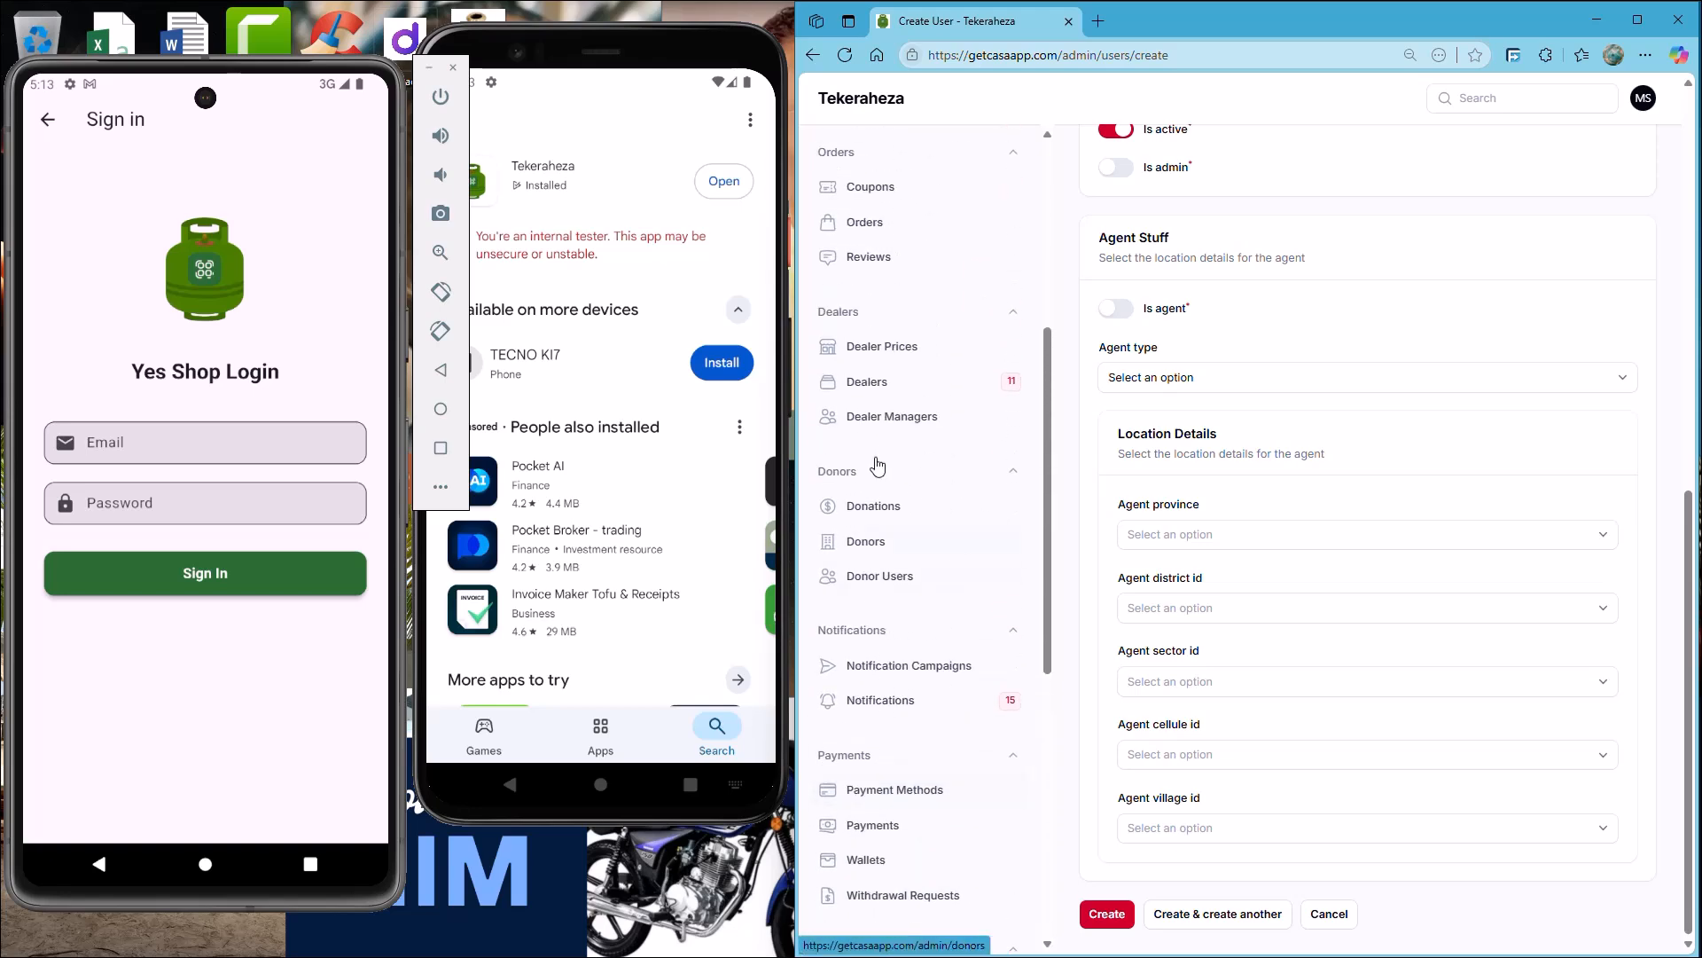
{"action": "left_click", "coordinate": [875, 413]}
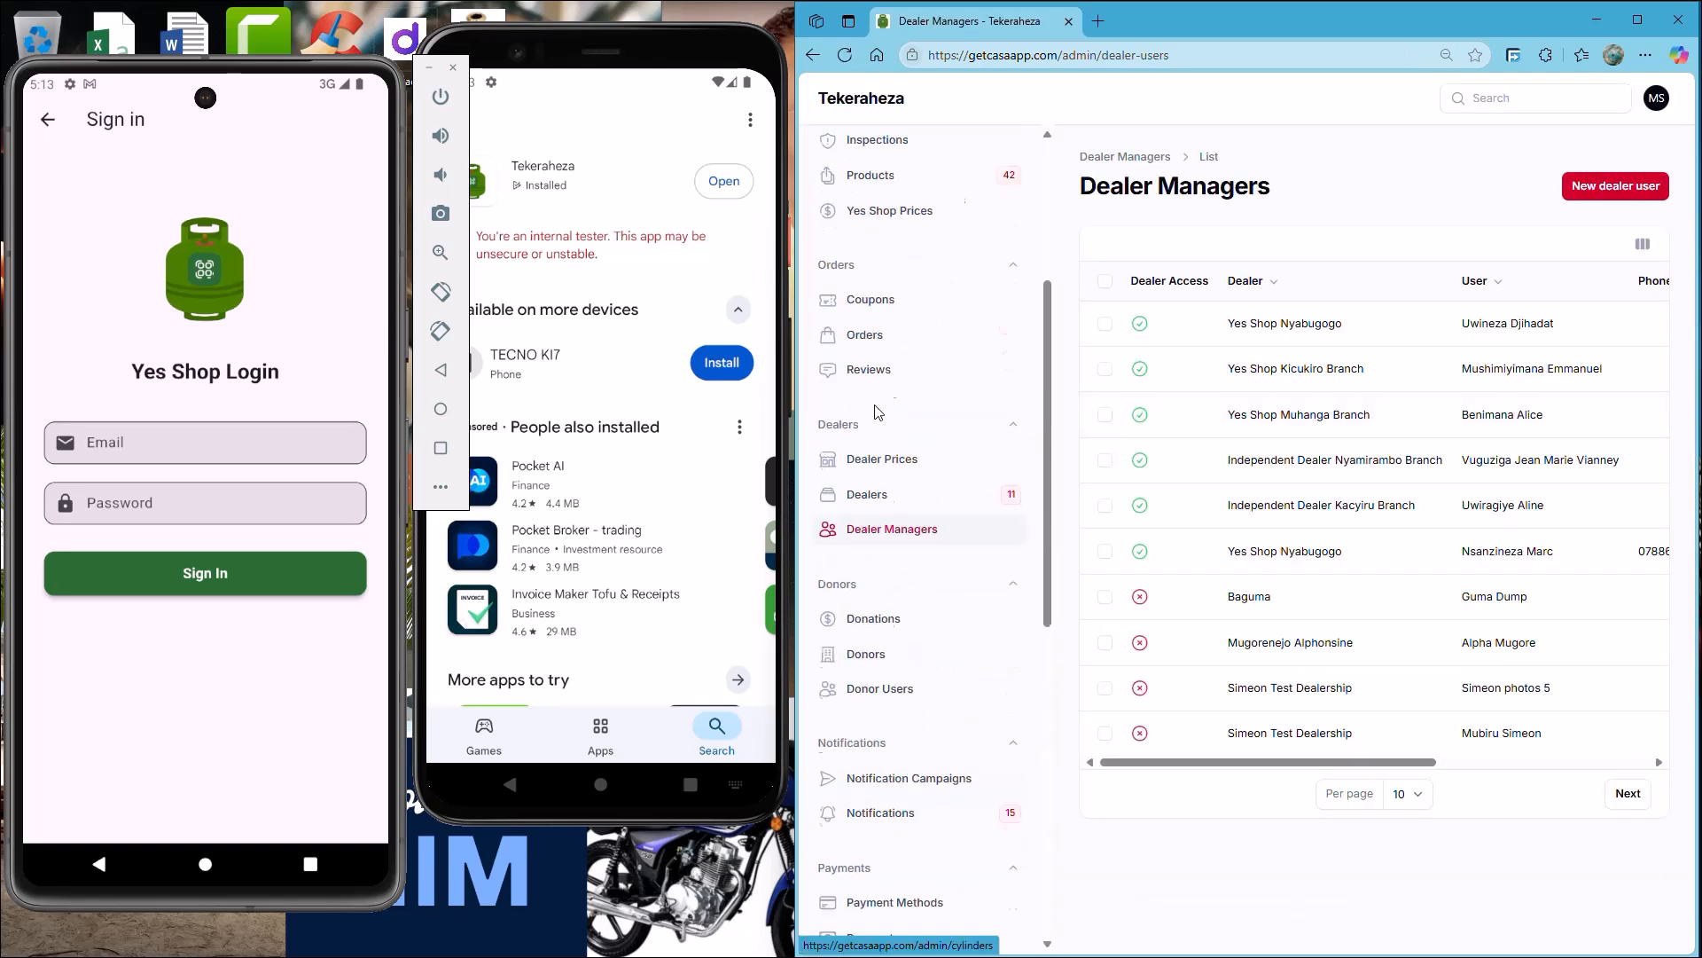
{"action": "left_click", "coordinate": [1589, 194]}
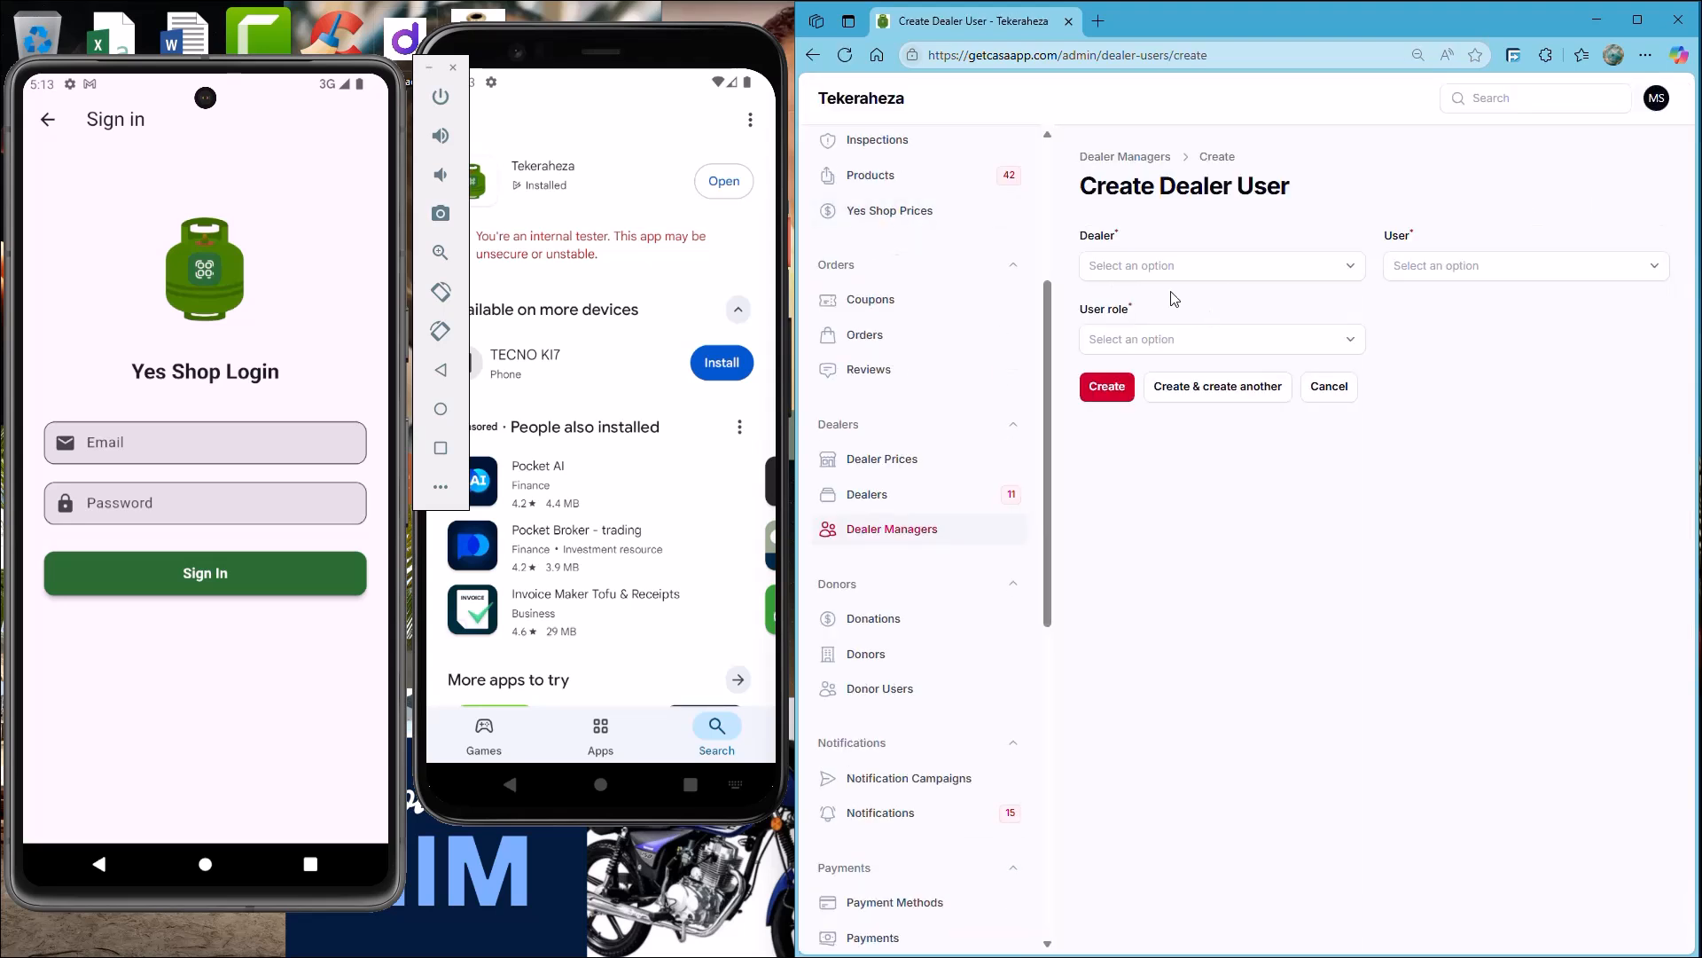
Step: Set the new dealer user's dealer to Yes Shop Nyabugogo and look at the user search and the user role options
{"action": "left_click", "coordinate": [1150, 268]}
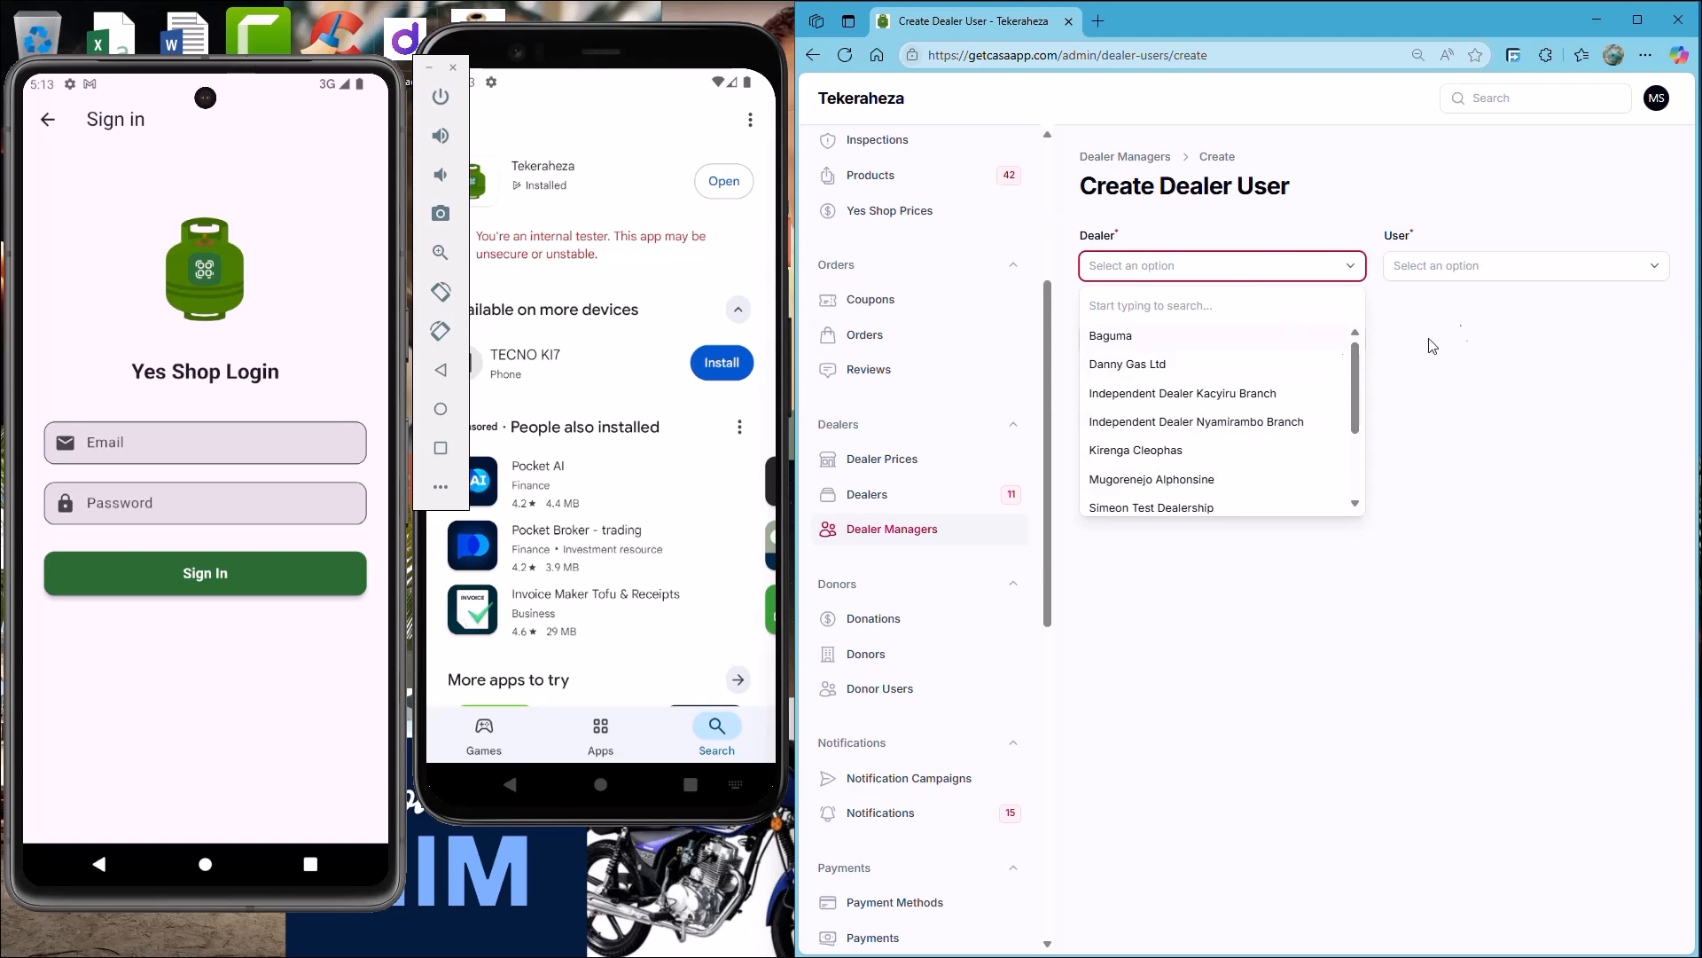
{"action": "scroll", "coordinate": [1238, 446], "scroll_direction": "down", "scroll_amount": 1}
{"action": "scroll", "coordinate": [1237, 446], "scroll_direction": "down", "scroll_amount": 2}
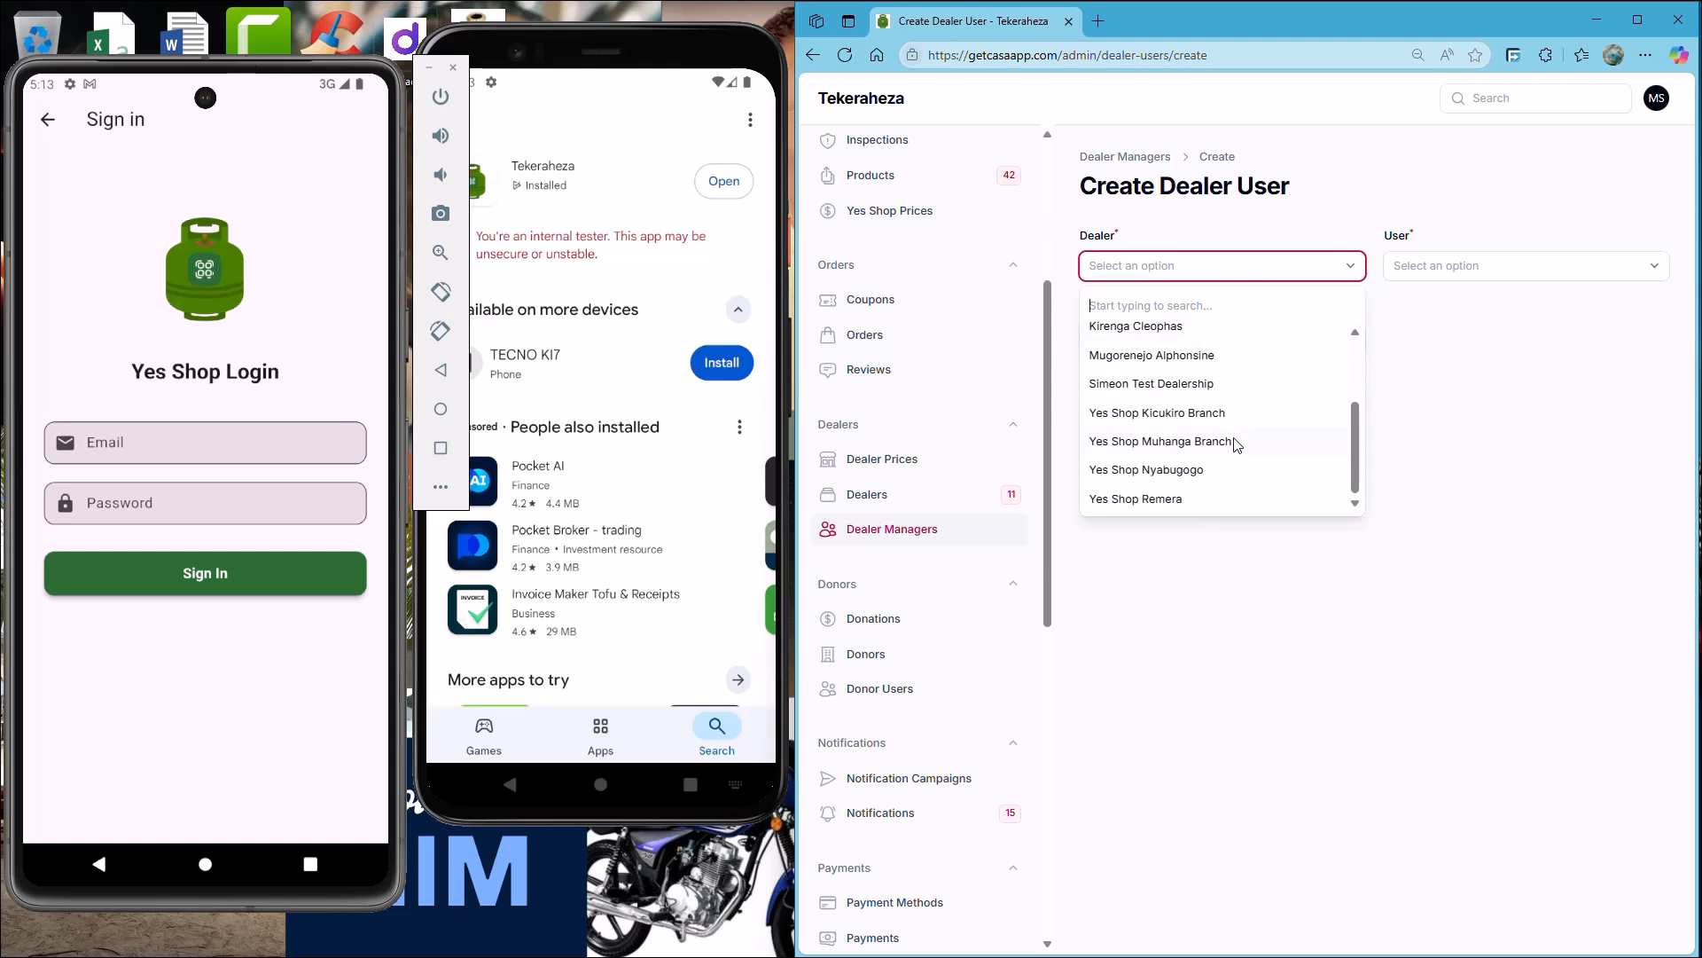
{"action": "left_click", "coordinate": [1163, 471]}
{"action": "left_click", "coordinate": [1418, 272]}
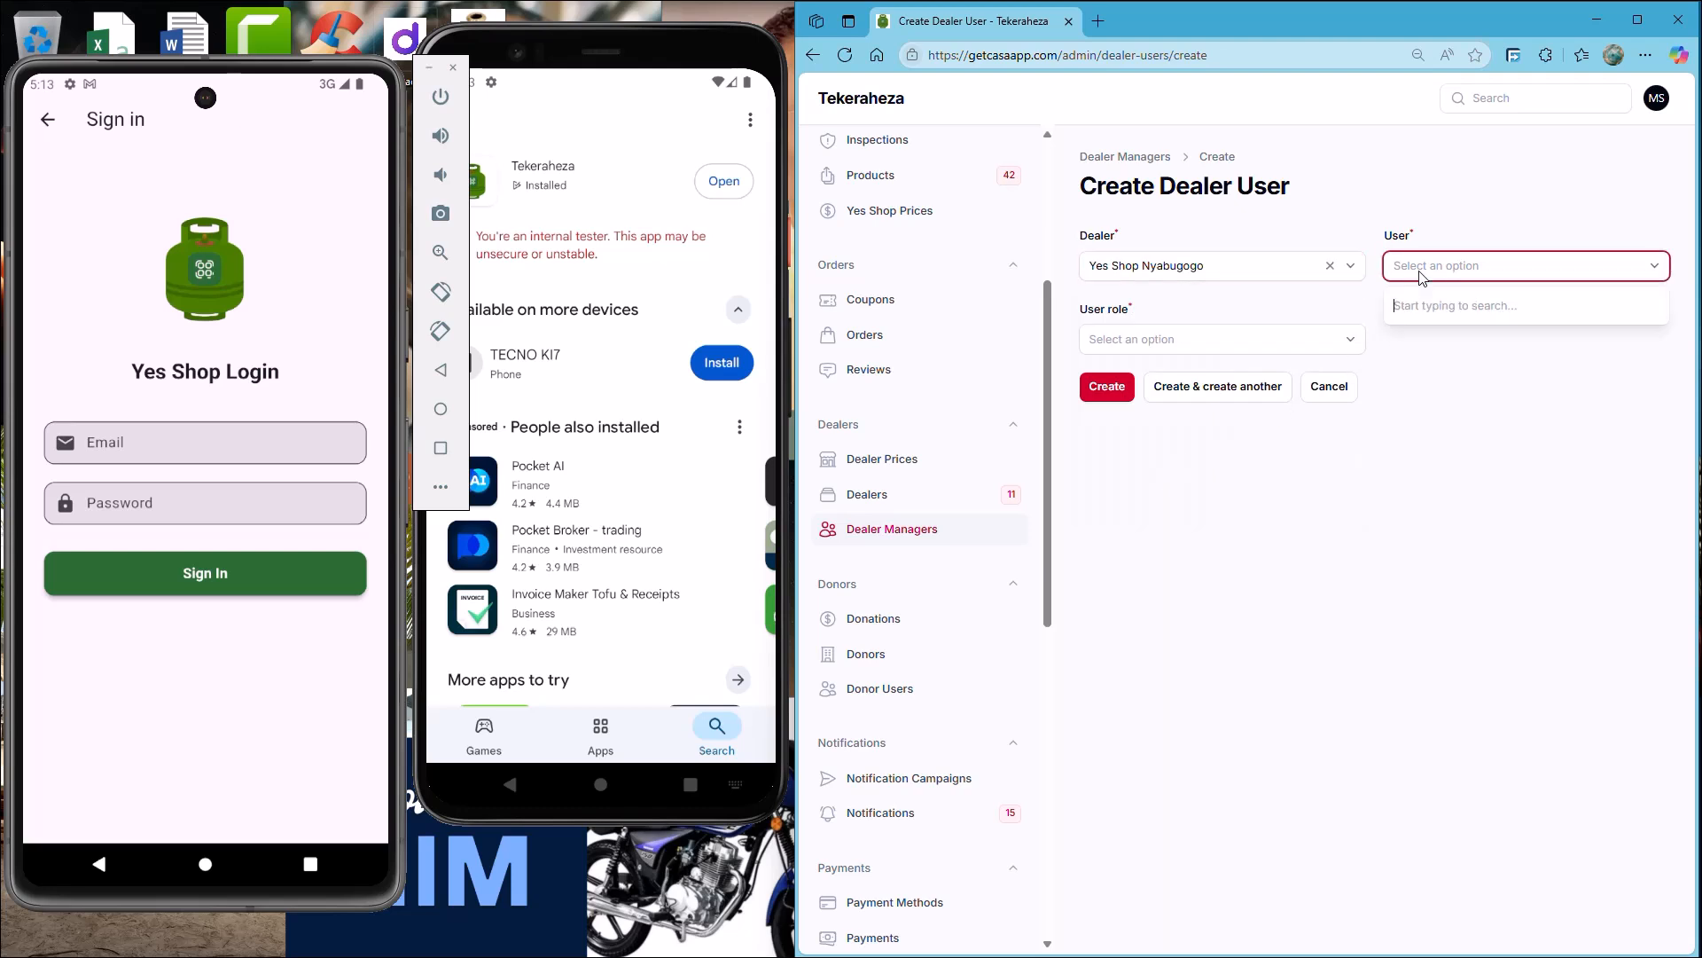
{"action": "left_click", "coordinate": [1272, 335]}
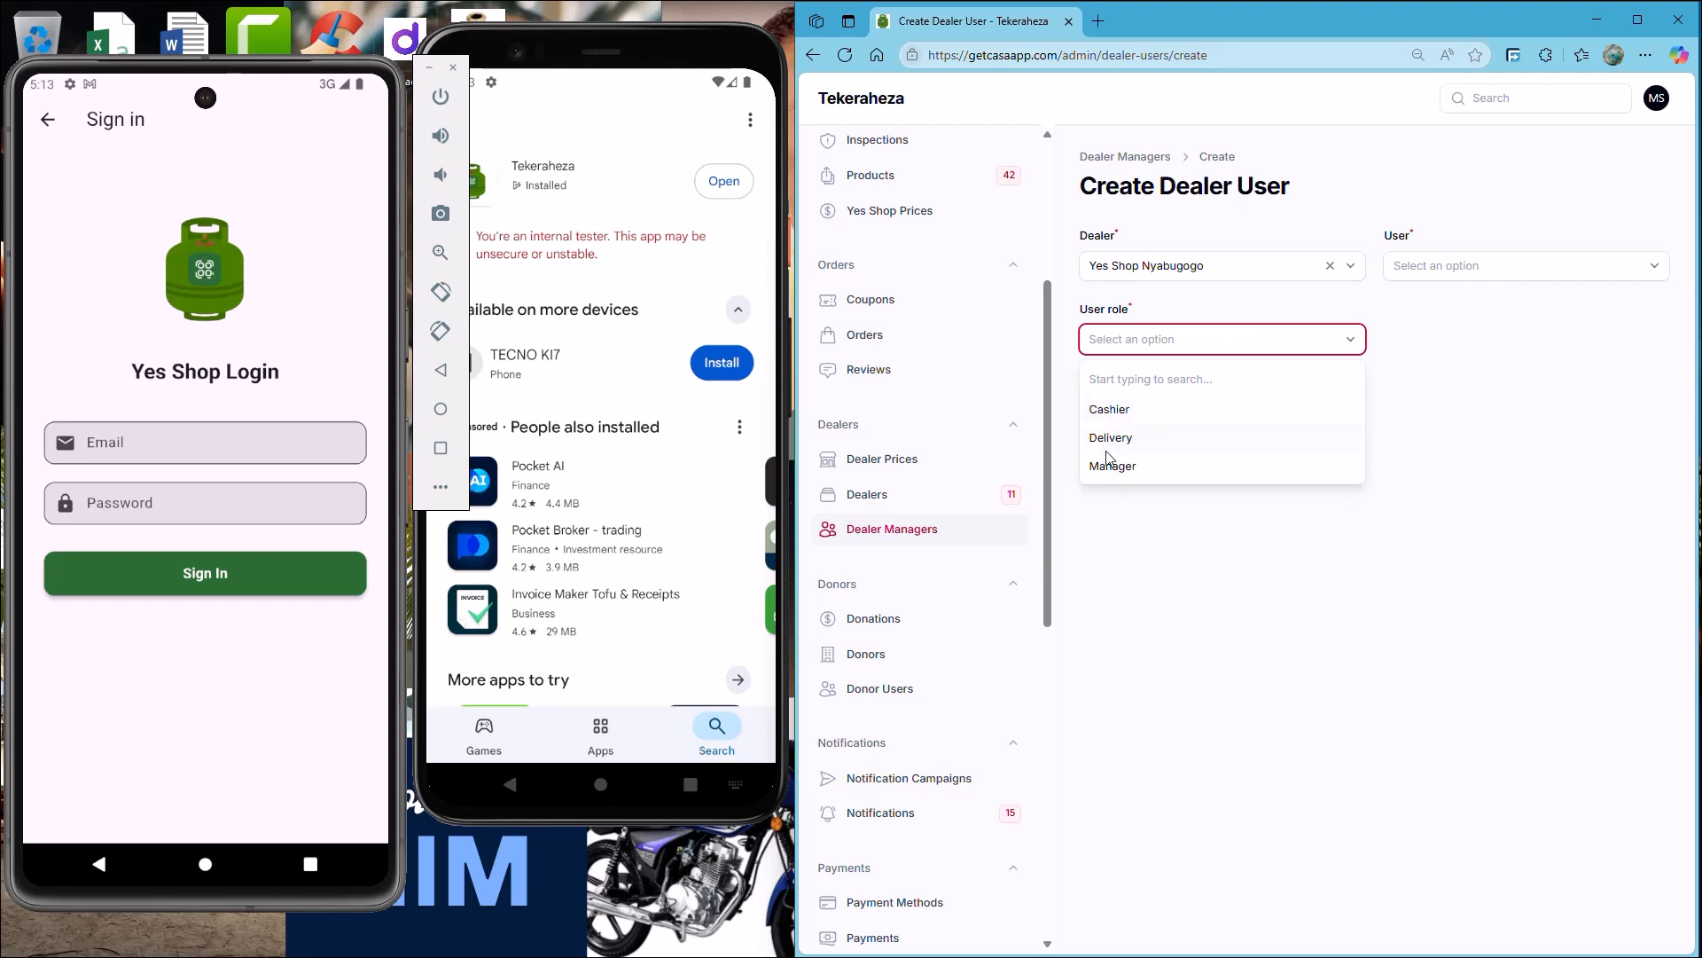
{"action": "left_click", "coordinate": [1145, 525]}
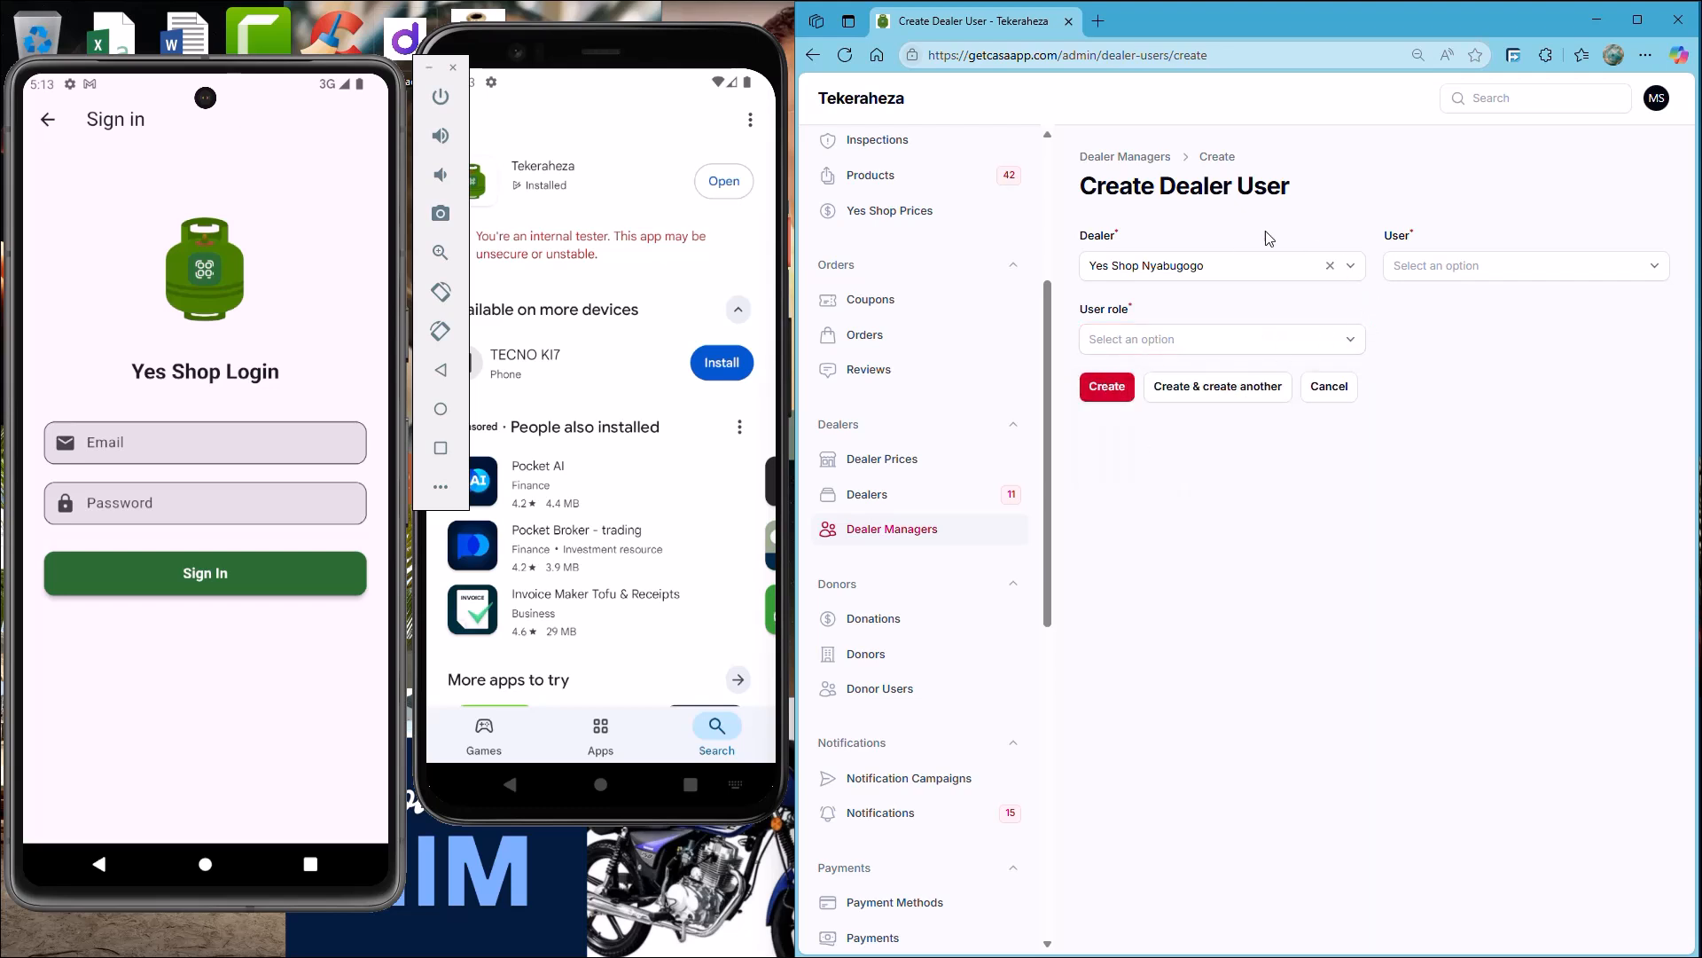
Step: Sign in to the Tekeraheza Dealer app as an independent dealer with the listed Google account, and launch Tekeraheza on the second phone
{"action": "left_click", "coordinate": [57, 124]}
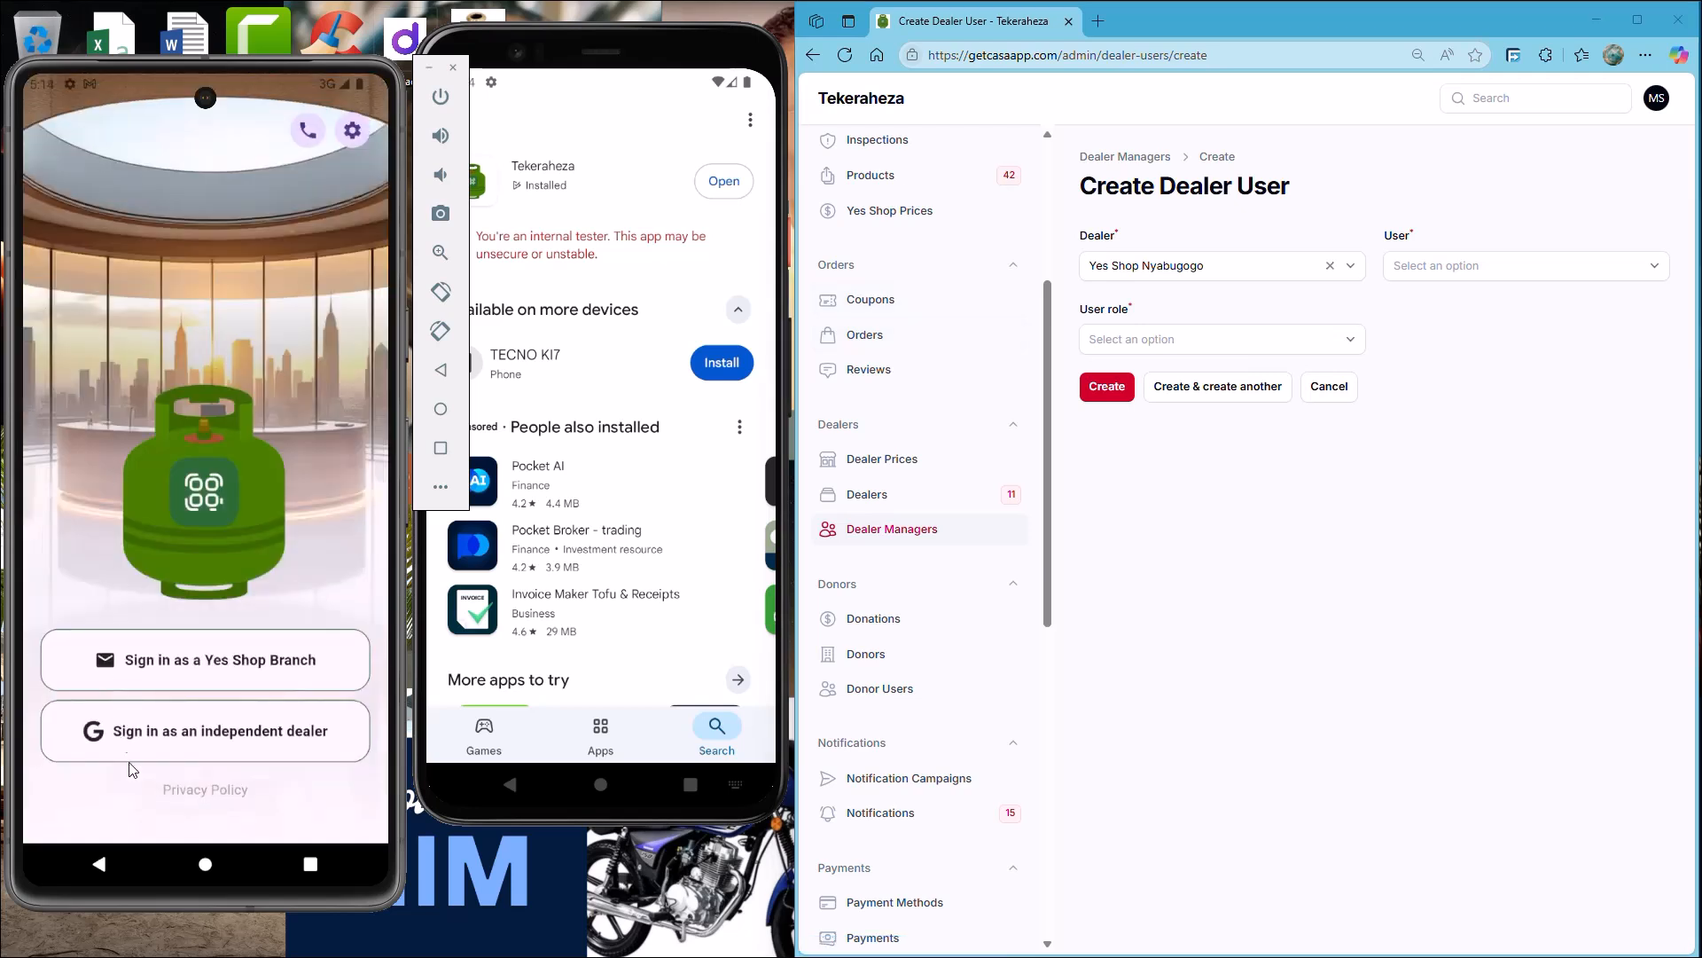
{"action": "left_click", "coordinate": [204, 747]}
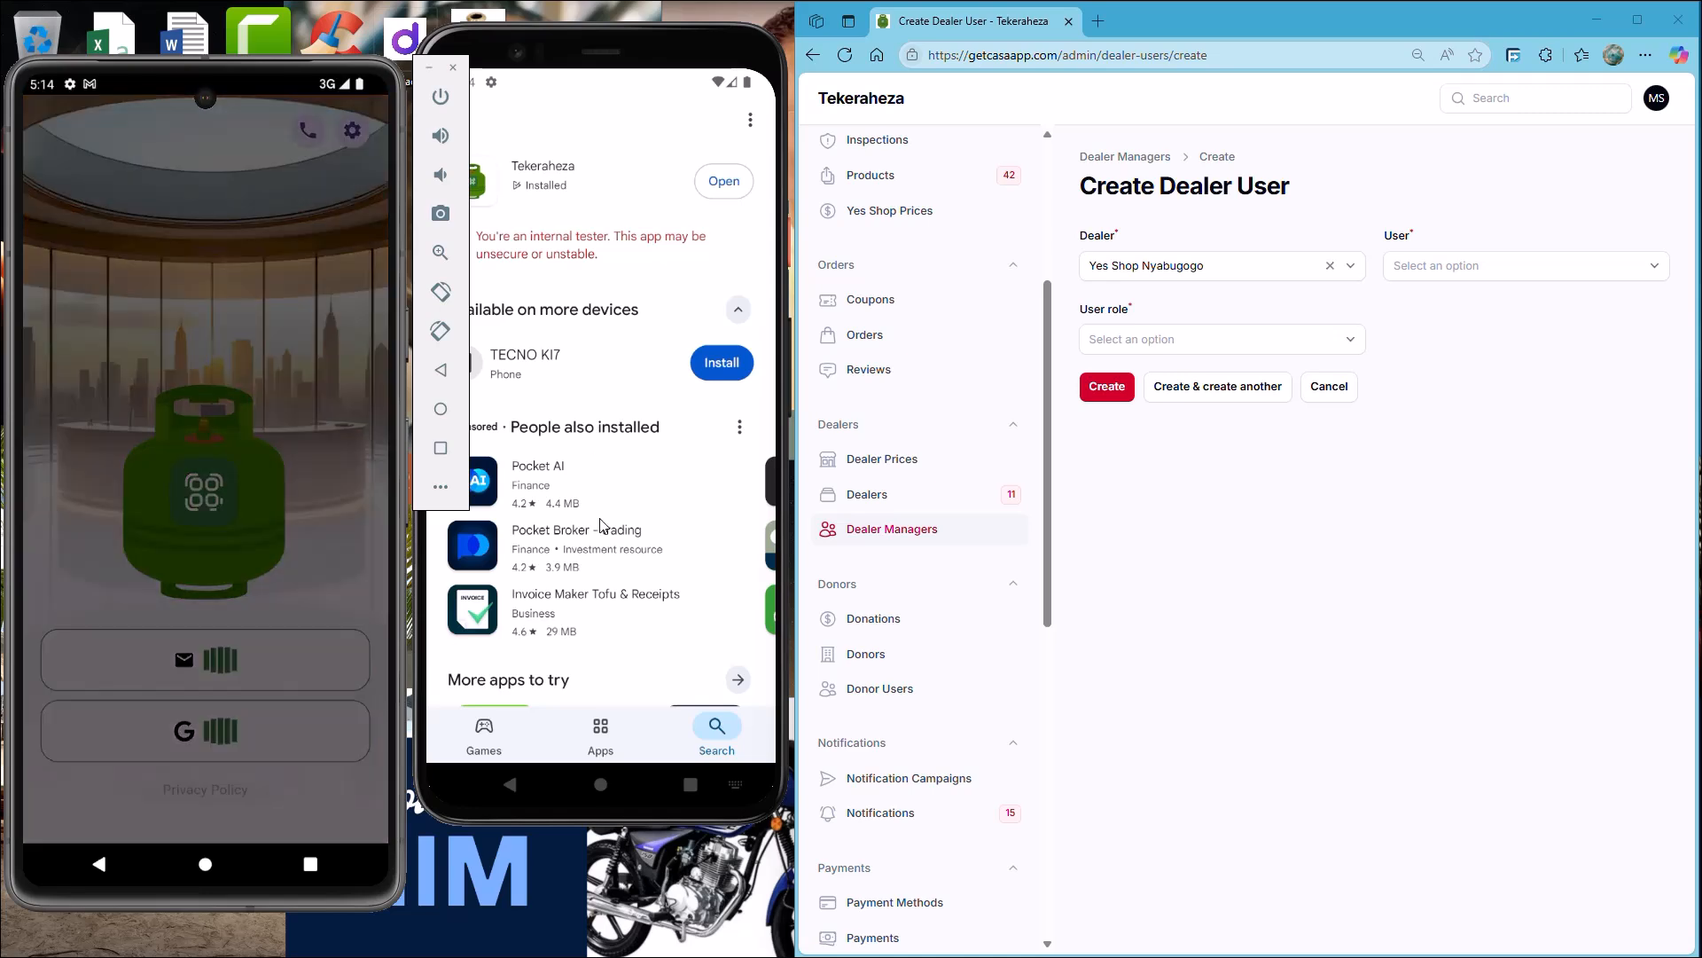
{"action": "left_click", "coordinate": [725, 182]}
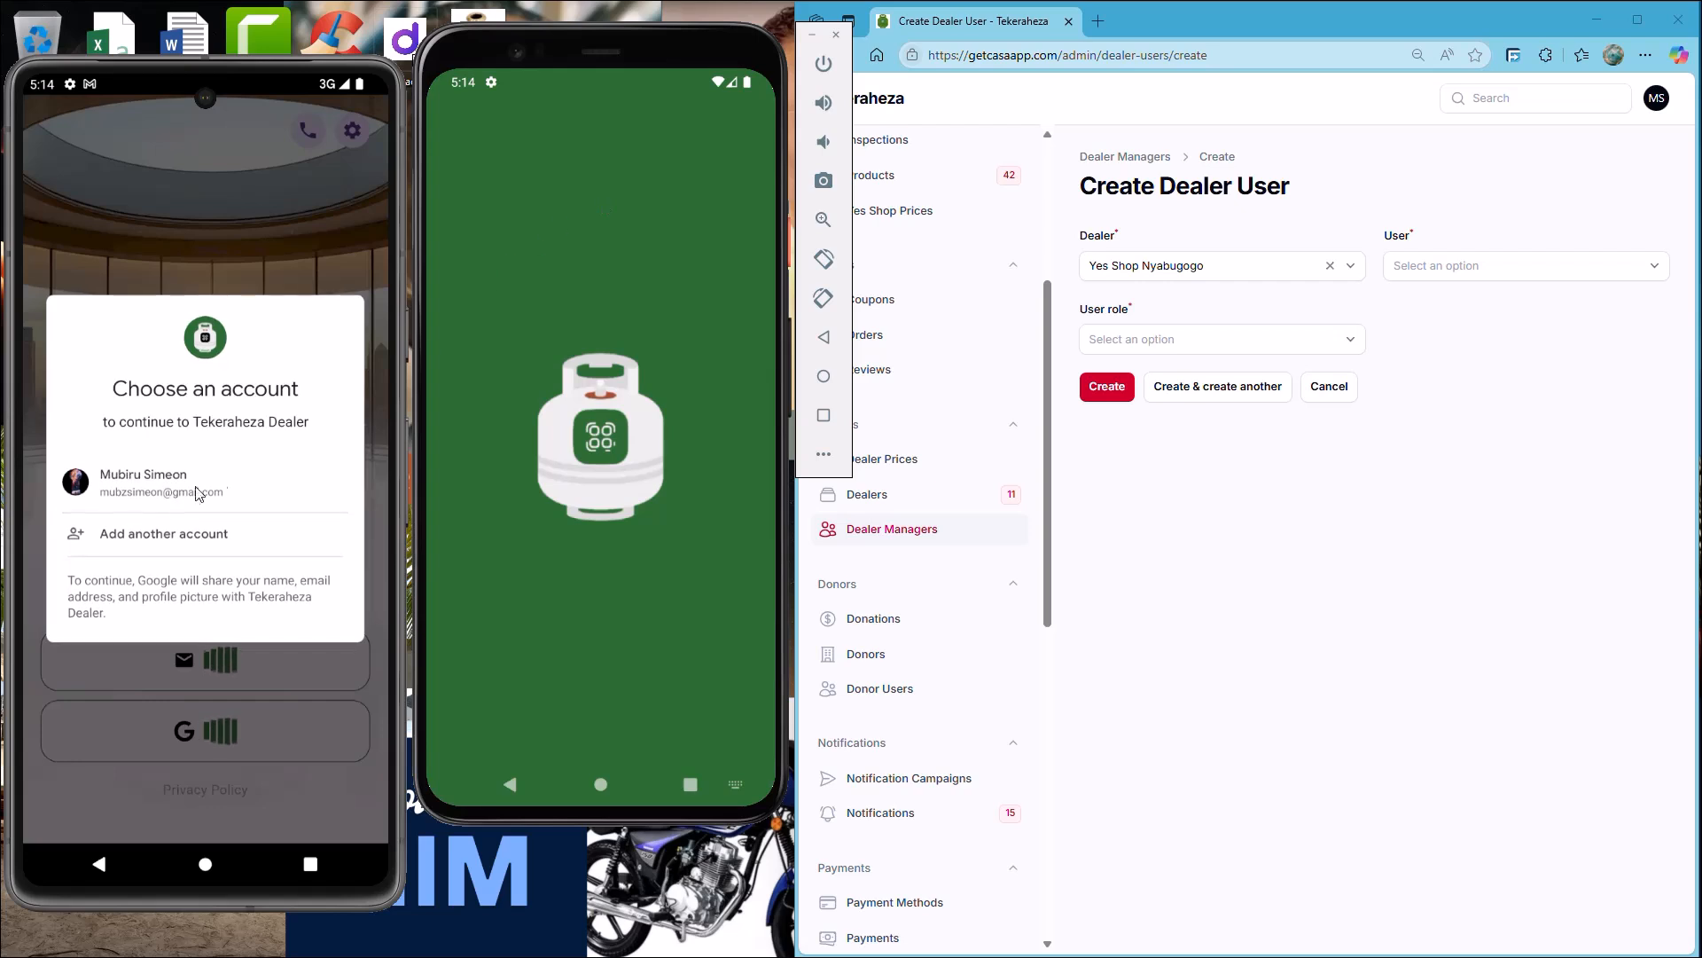
{"action": "left_click", "coordinate": [126, 493]}
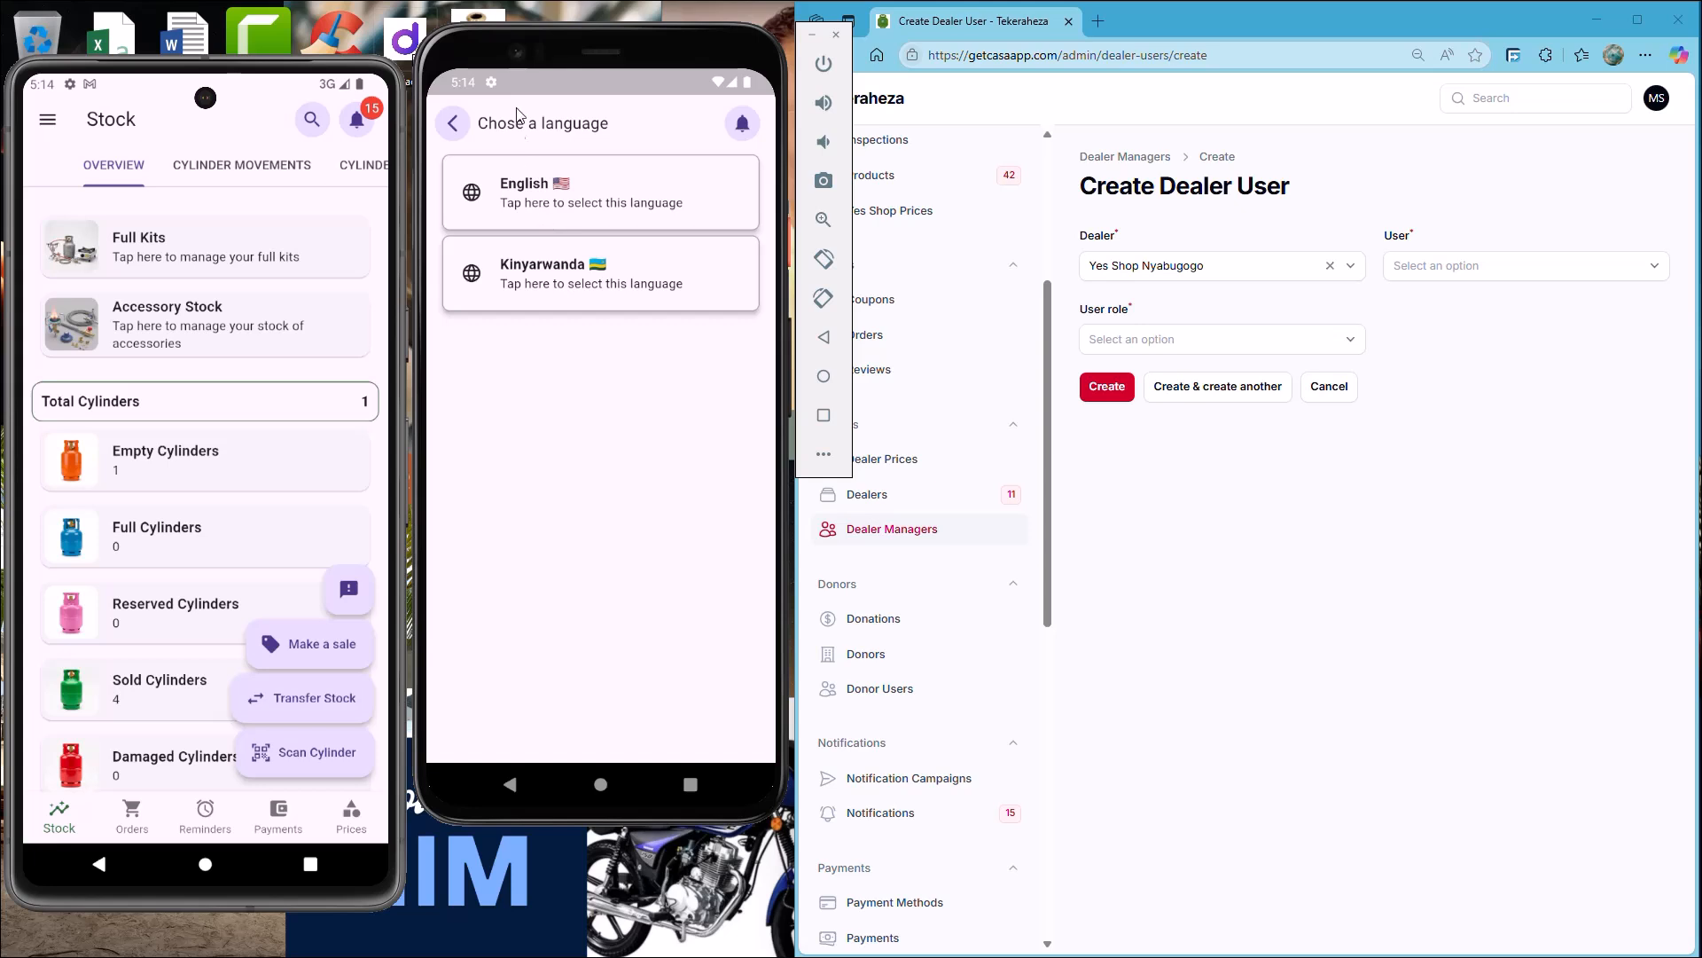
Step: Choose English as the Tekeraheza app's language on the second phone and look at its welcome introduction
{"action": "left_click_drag", "start_coordinate": [551, 39], "coordinate": [550, 39]}
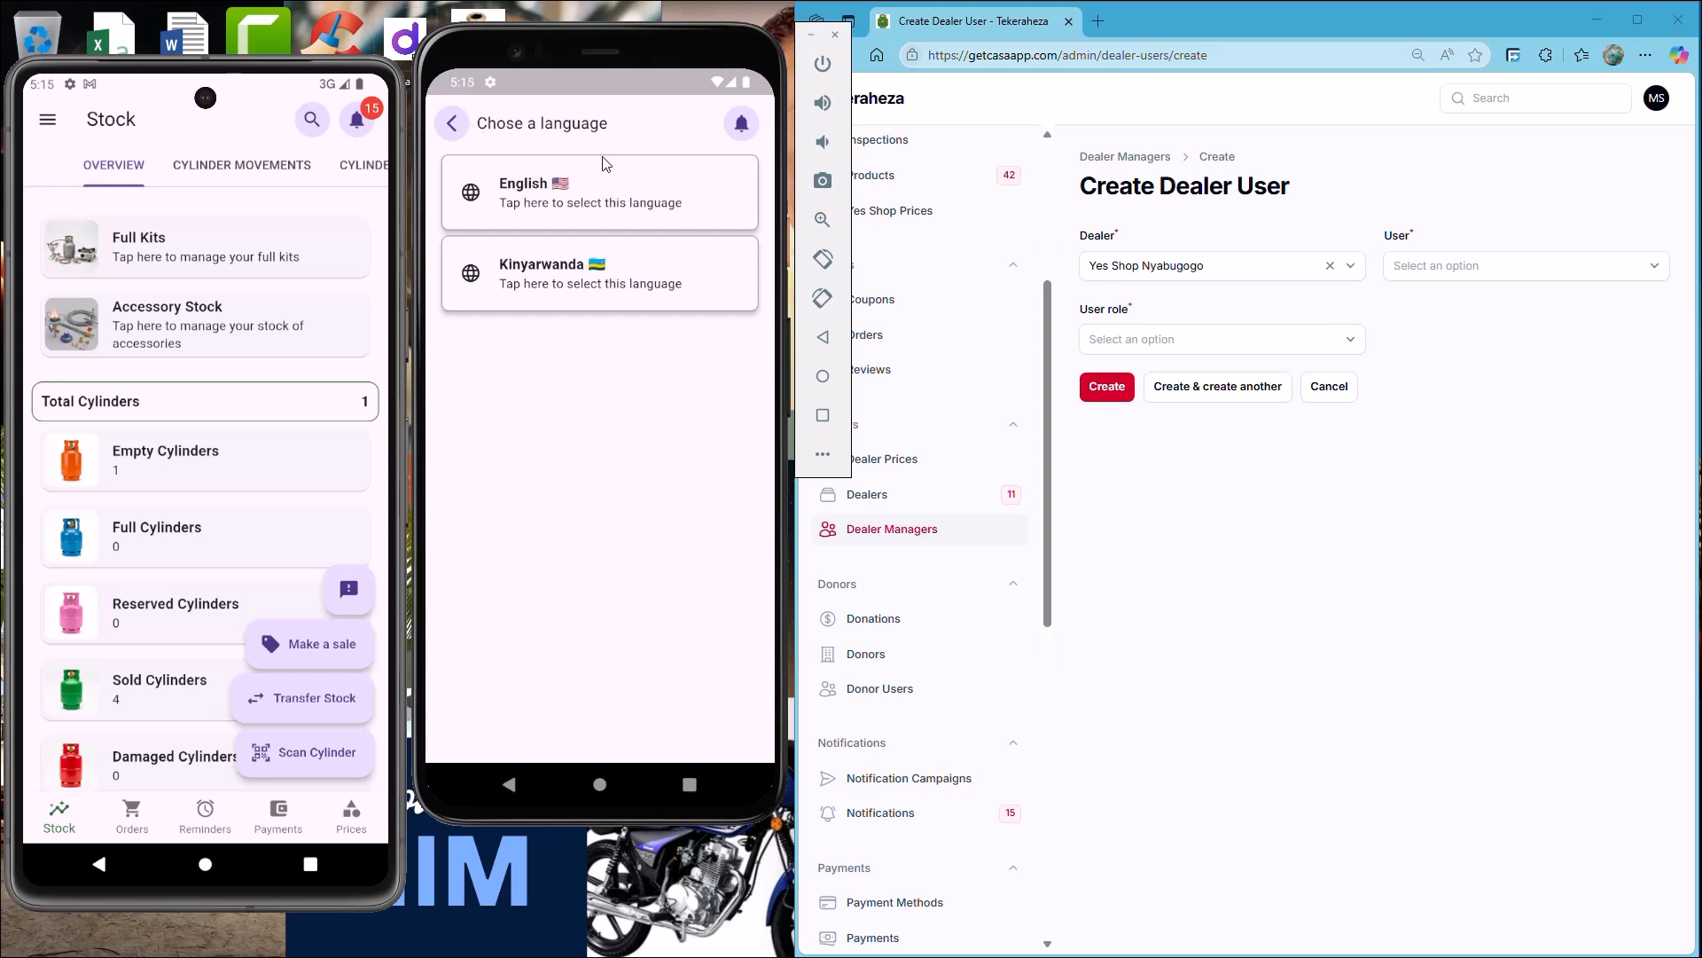
{"action": "left_click", "coordinate": [577, 214]}
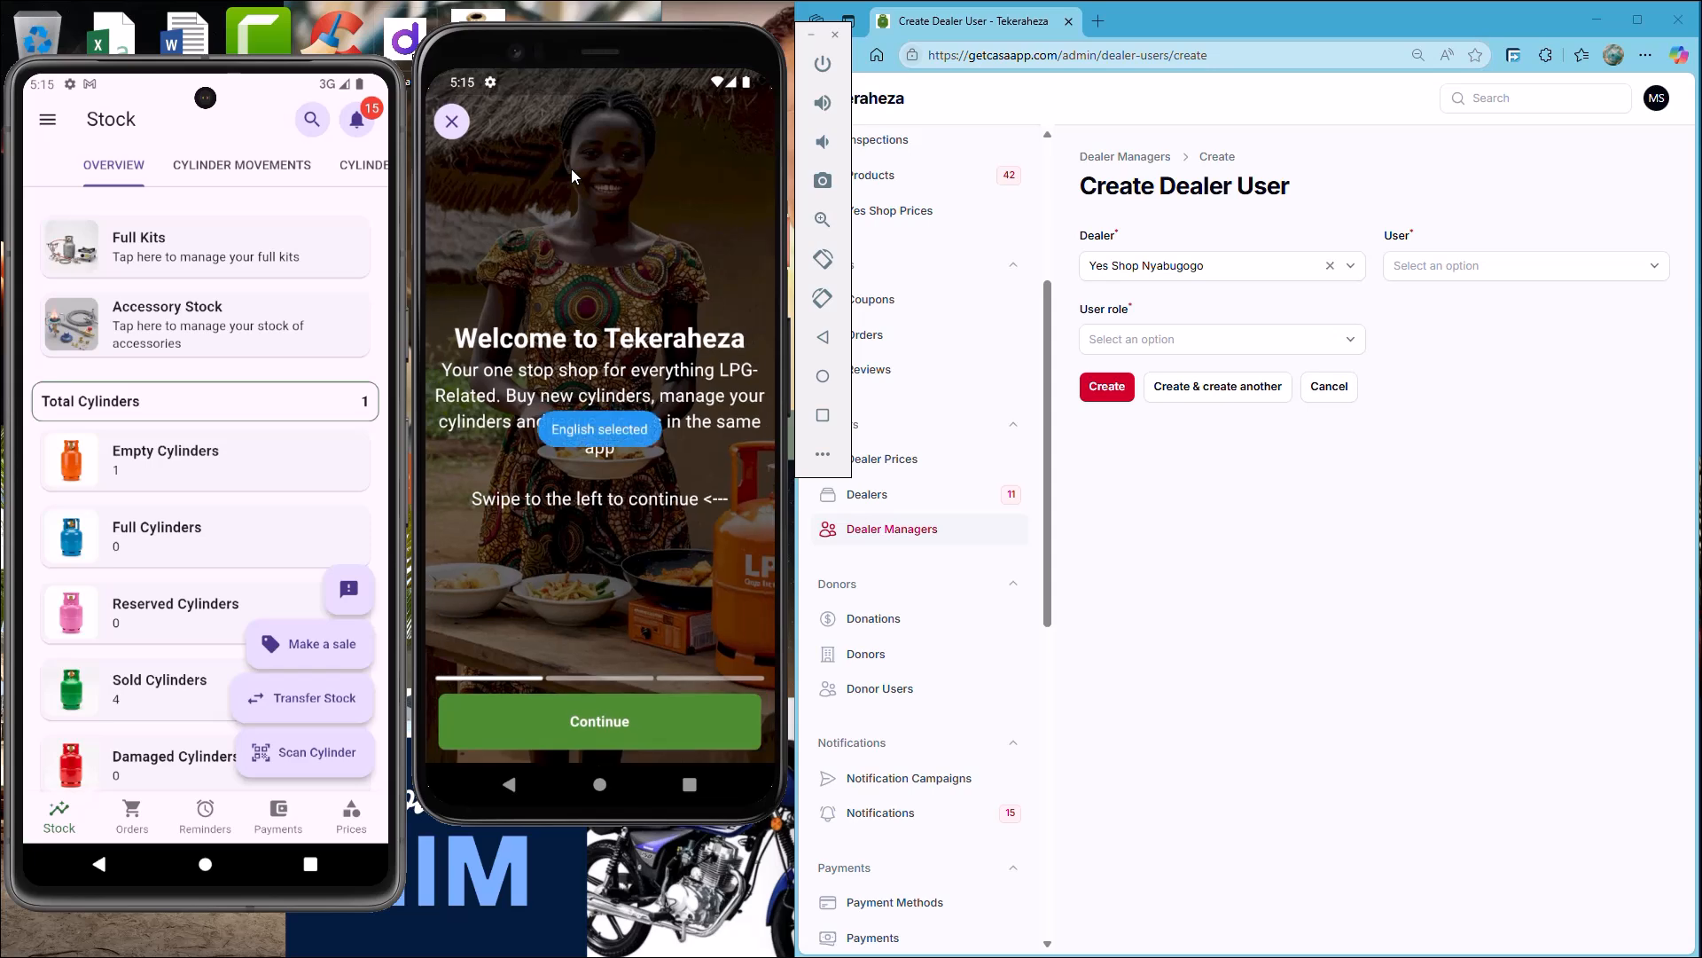
{"action": "left_click_drag", "start_coordinate": [671, 328], "coordinate": [503, 316]}
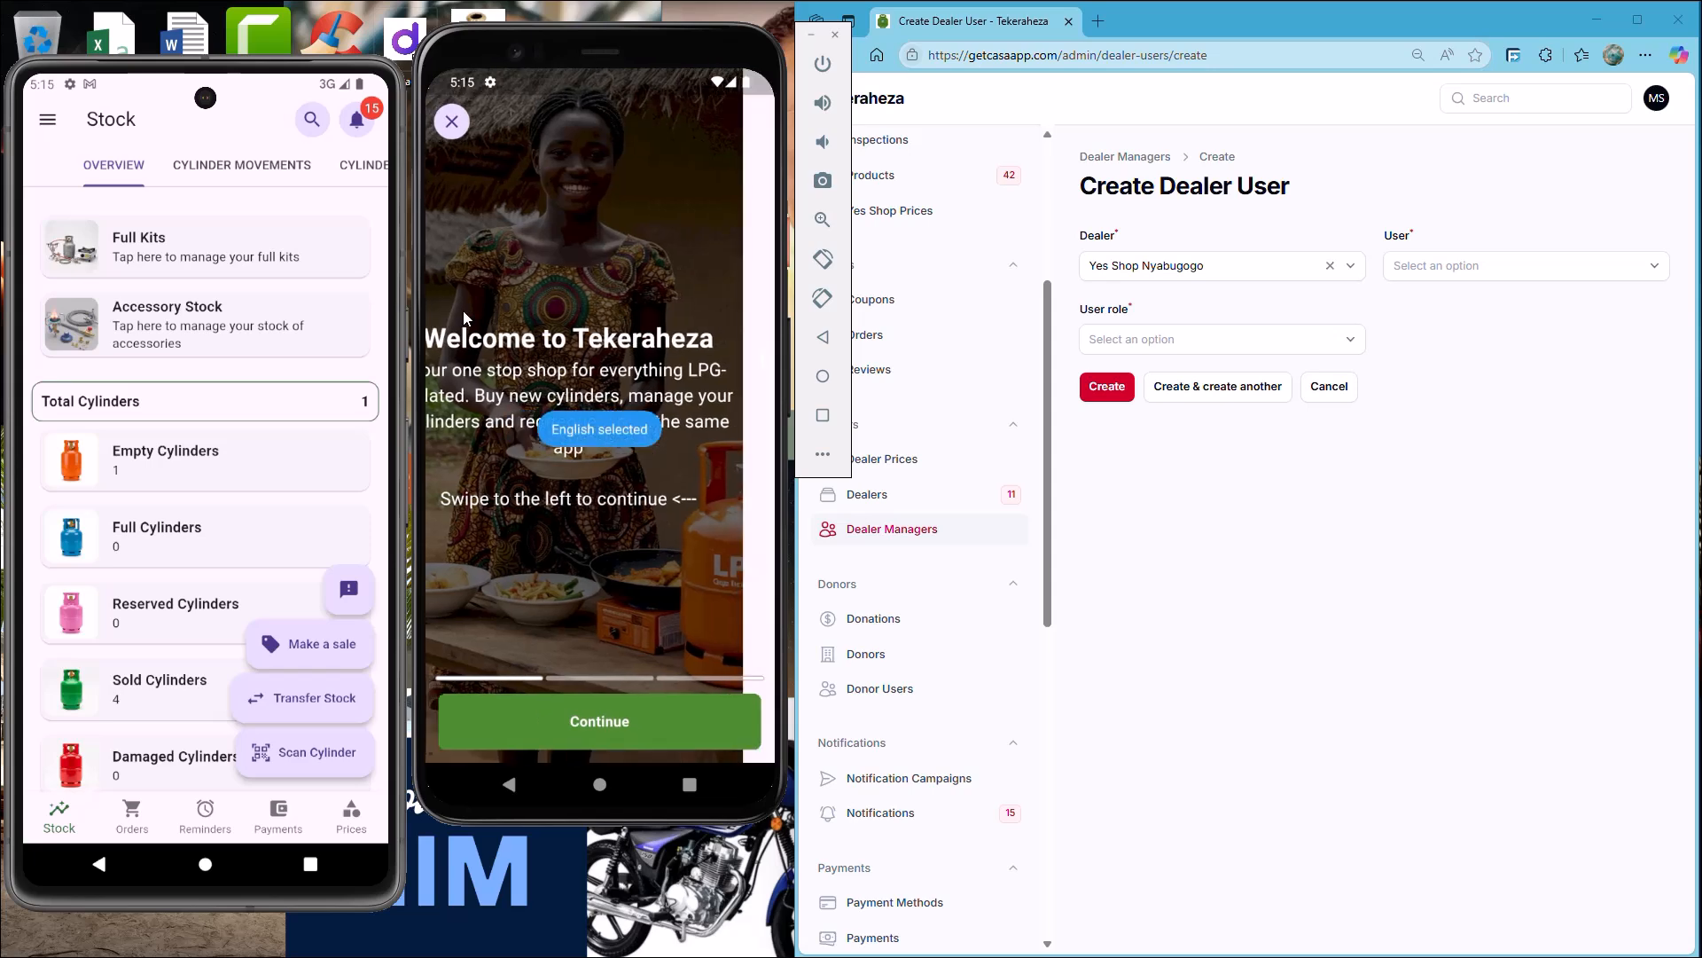
{"action": "left_click_drag", "start_coordinate": [672, 319], "coordinate": [713, 274]}
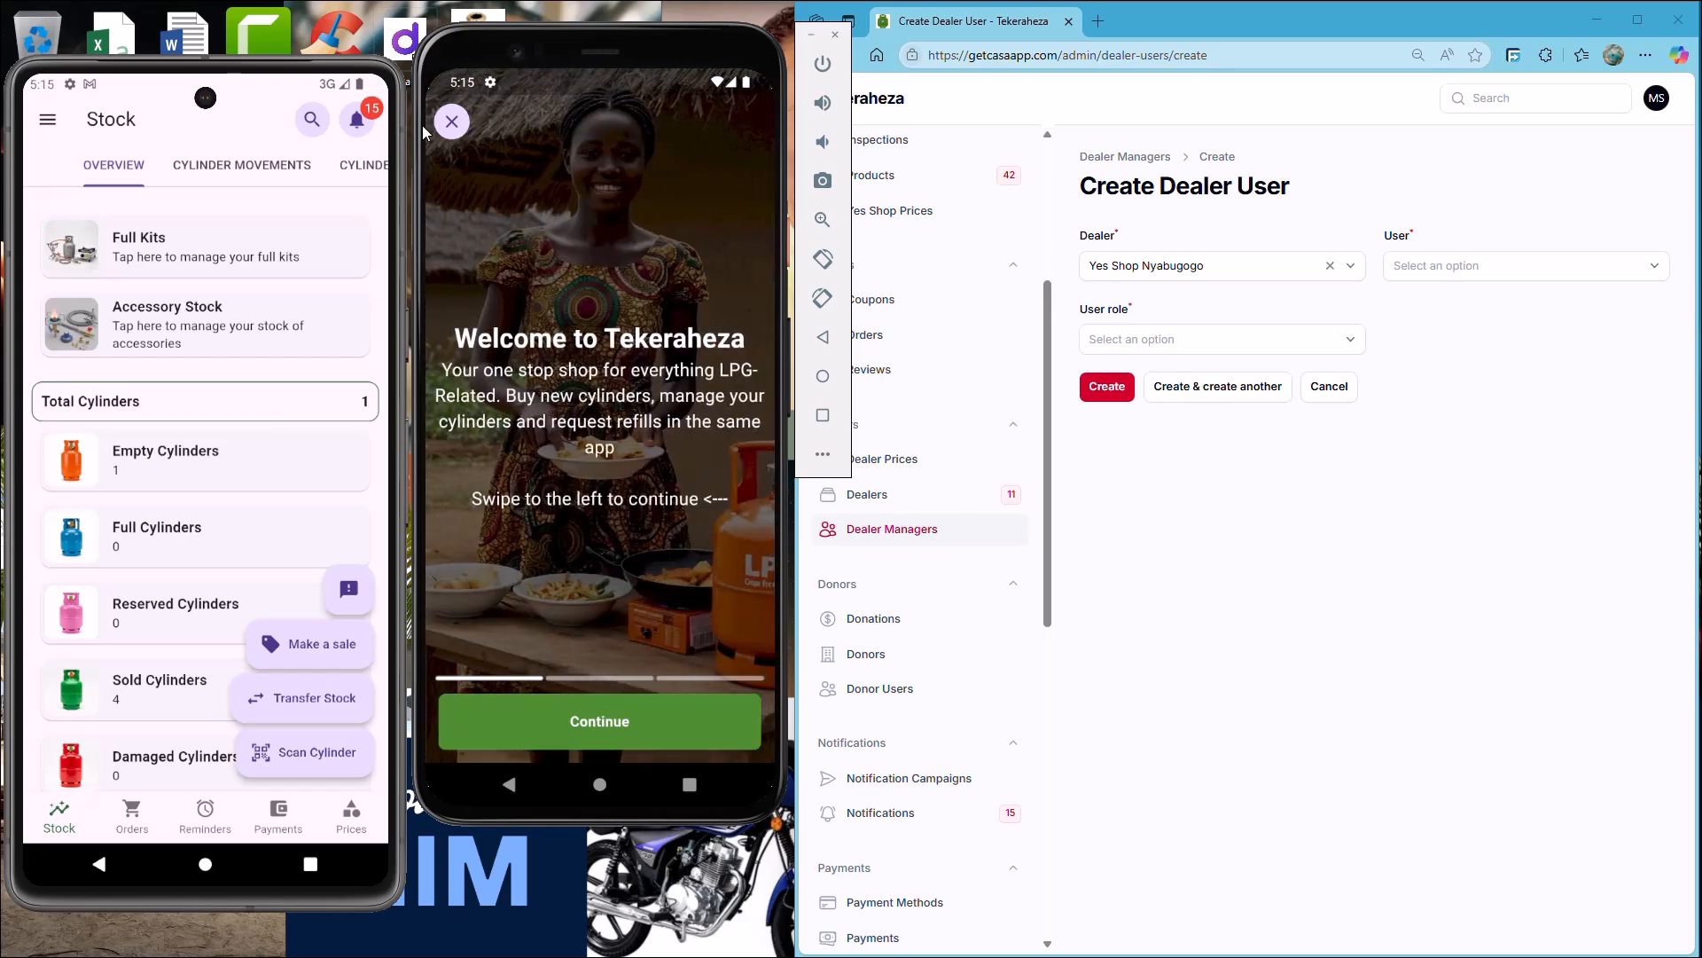
Step: Close the welcome introduction and sign in to Tekeraheza with the first listed Google account
{"action": "left_click", "coordinate": [457, 127]}
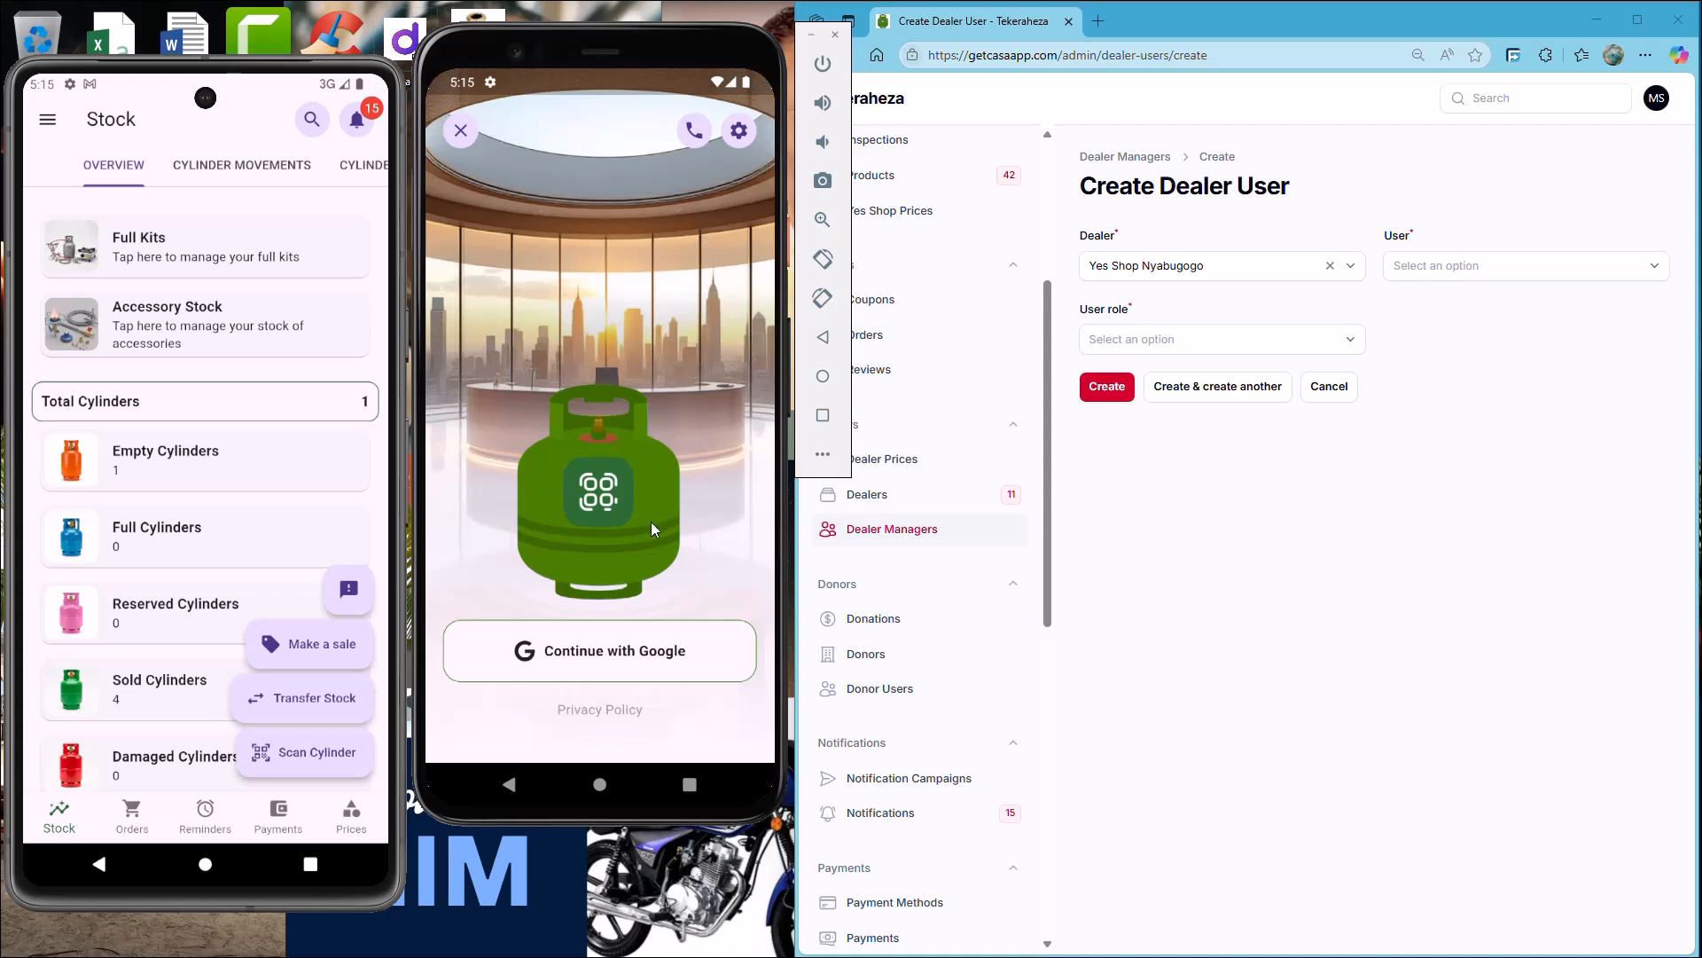
{"action": "left_click", "coordinate": [615, 654]}
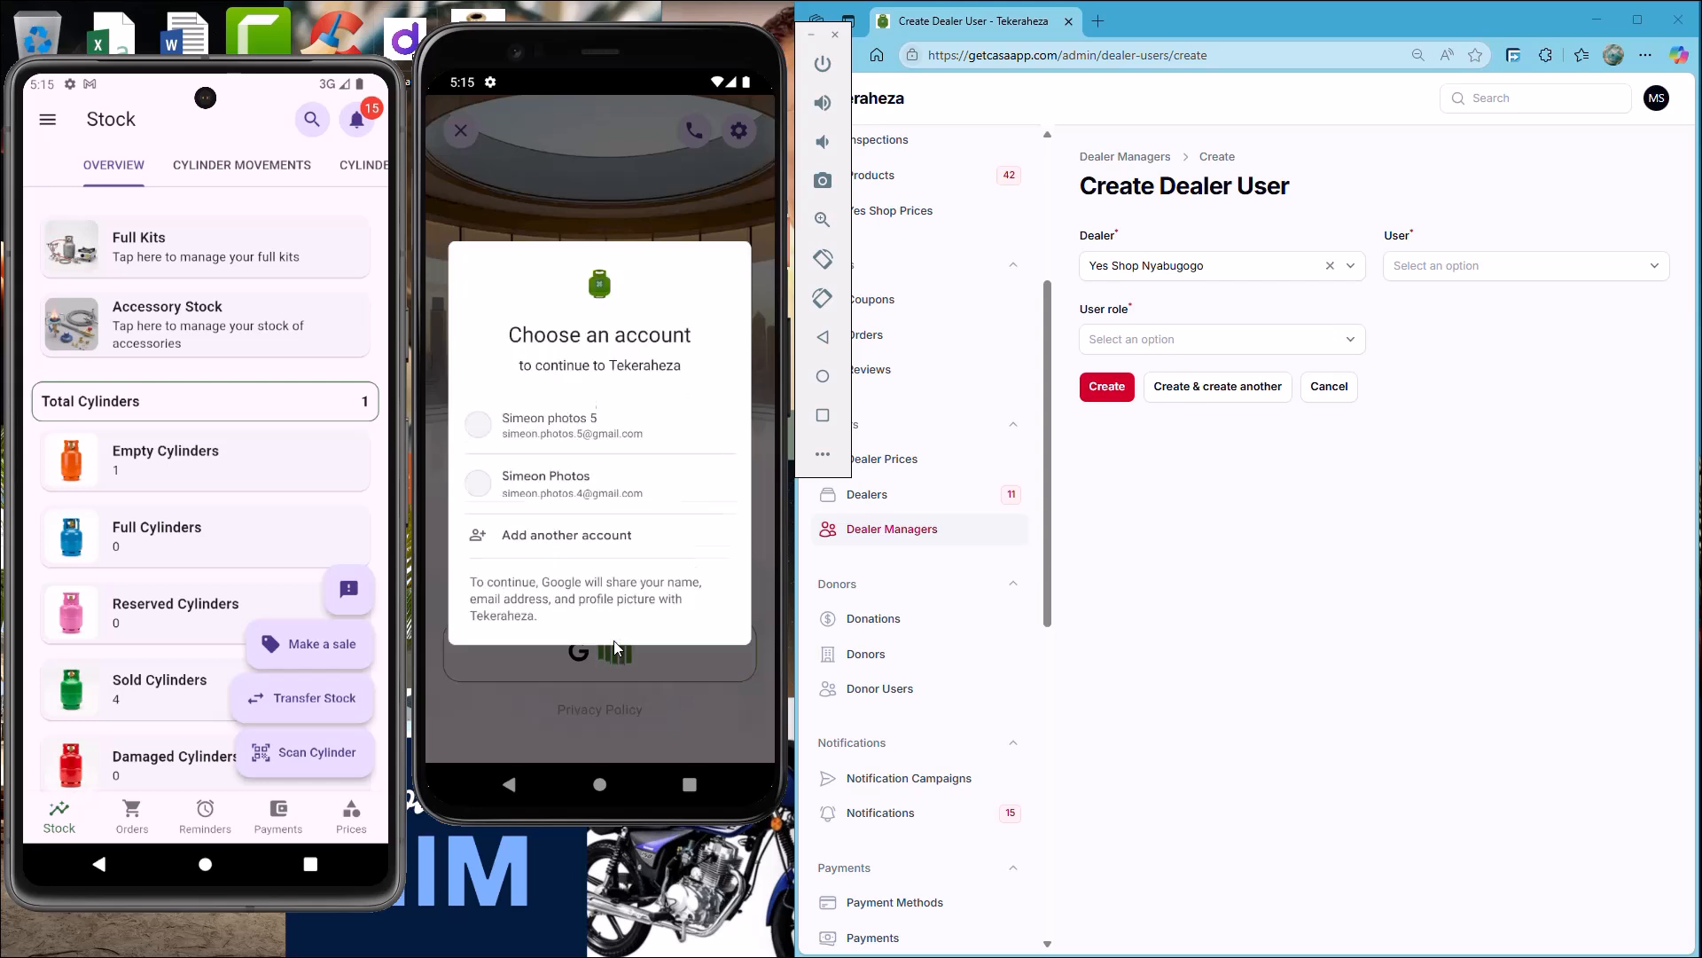
{"action": "left_click", "coordinate": [594, 422]}
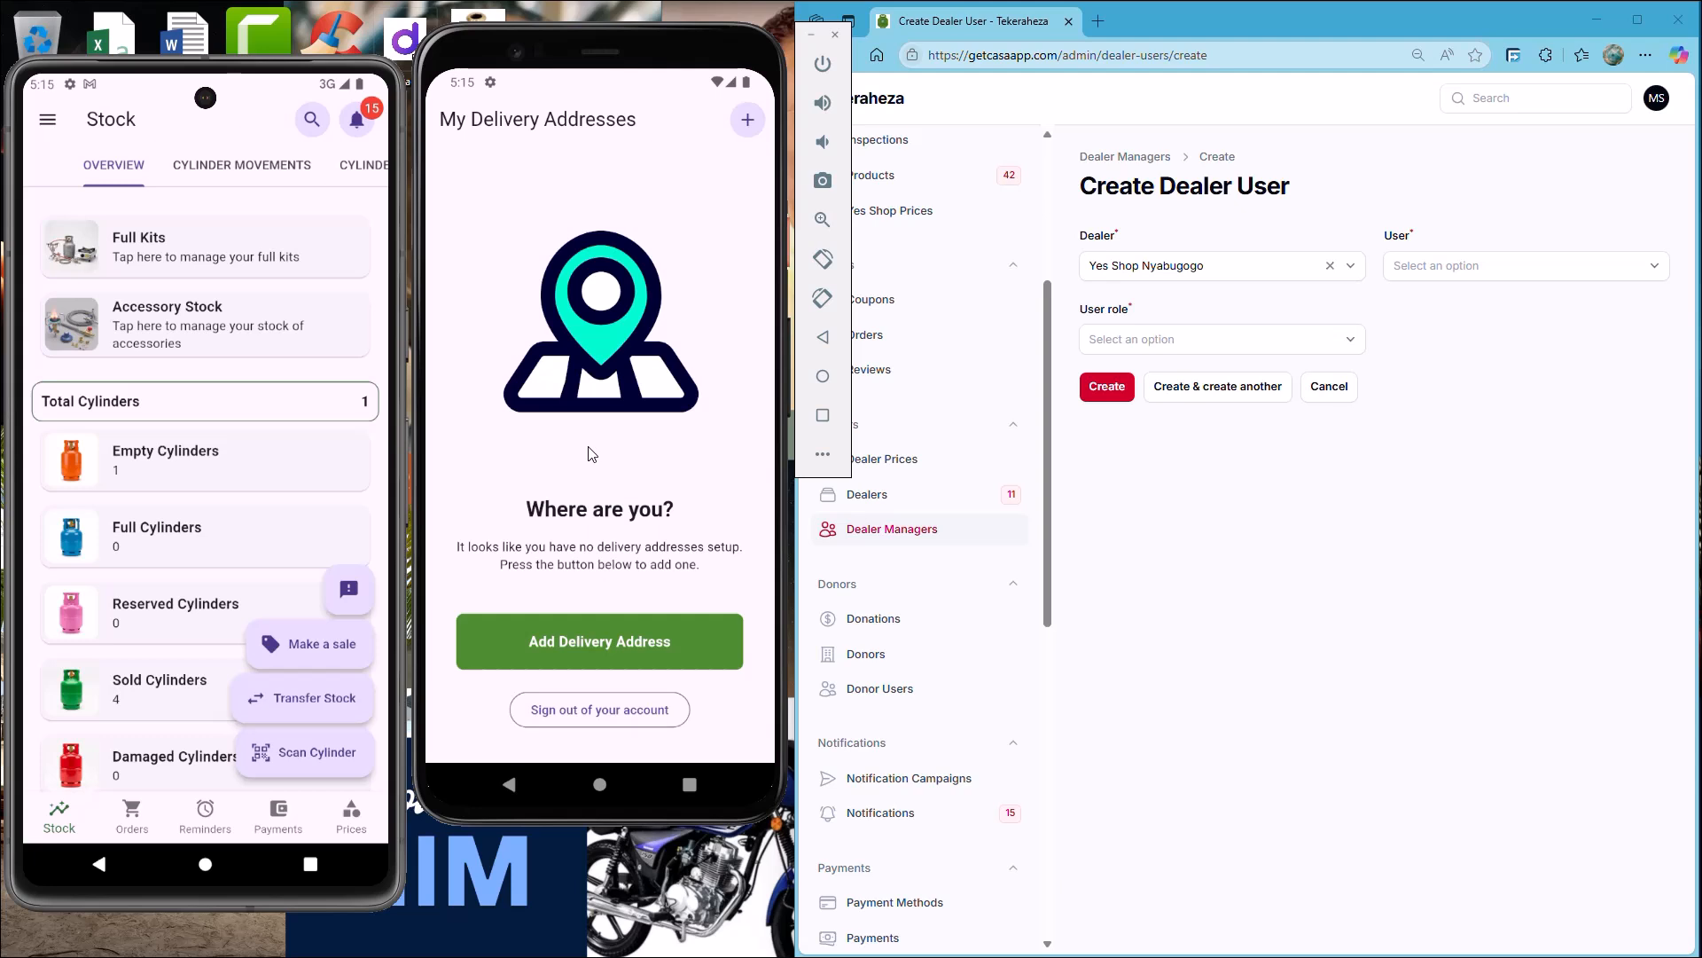
Step: Start adding a delivery address in the customer app and choose Kigali as the province
{"action": "left_click", "coordinate": [574, 646]}
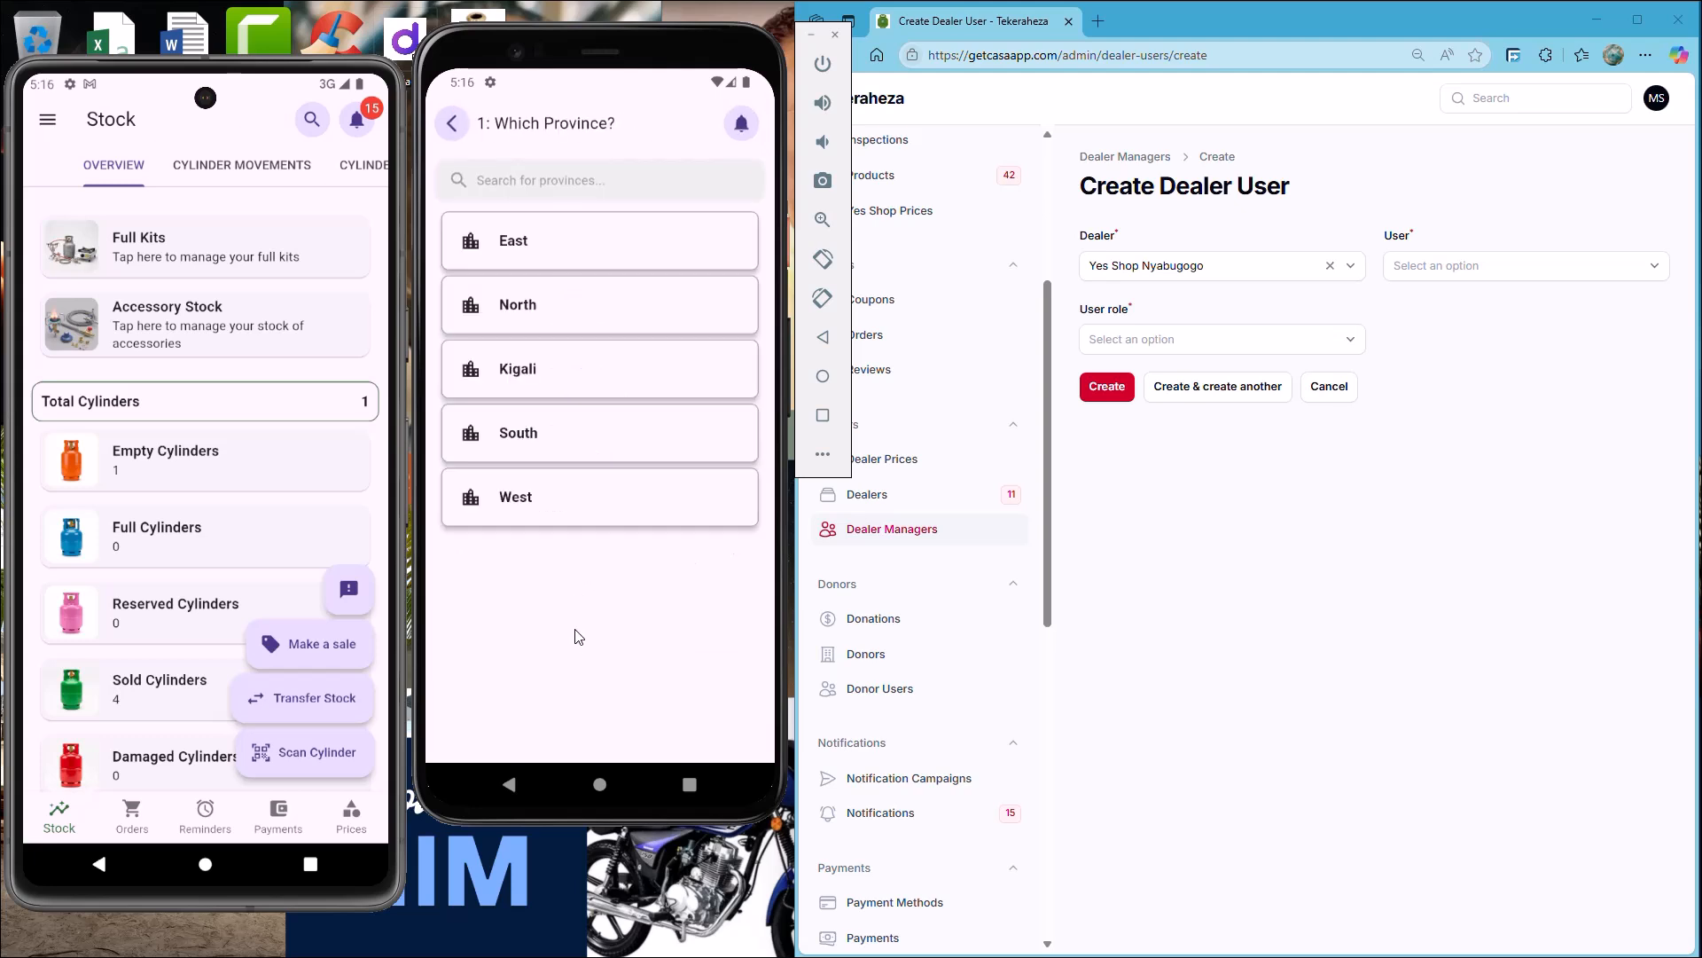
{"action": "left_click", "coordinate": [524, 371]}
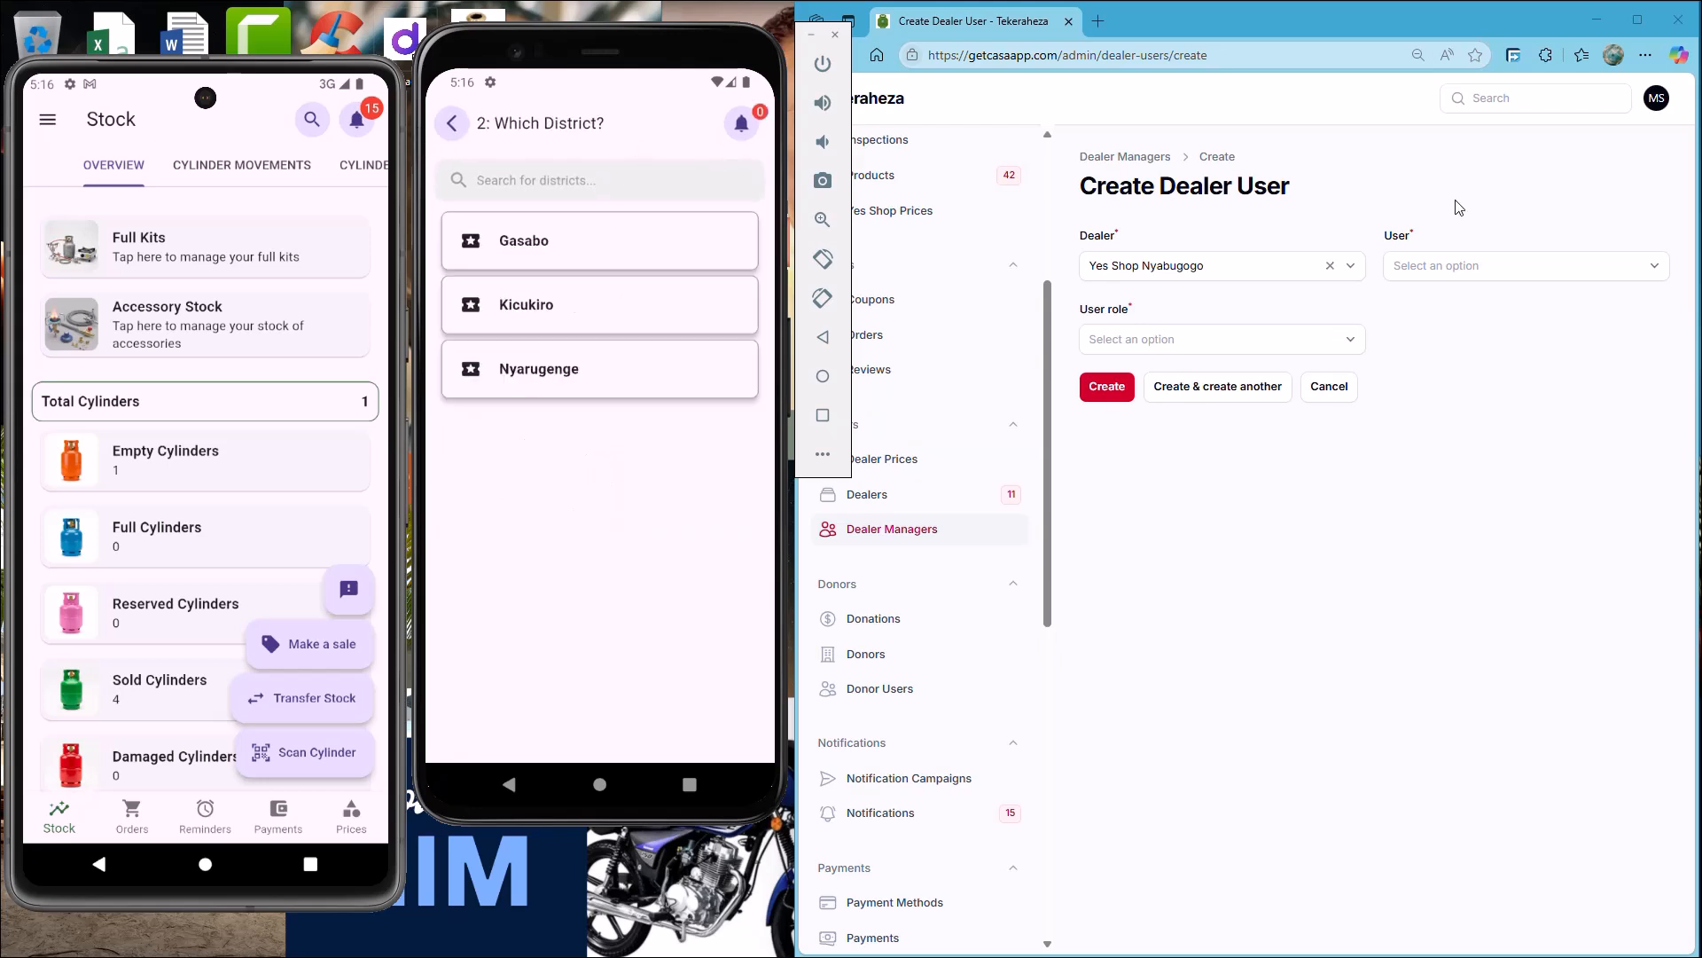
Step: Open the admin dashboard and look over its latest dealers, refill stations and distribution charts
{"action": "left_click", "coordinate": [1354, 485]}
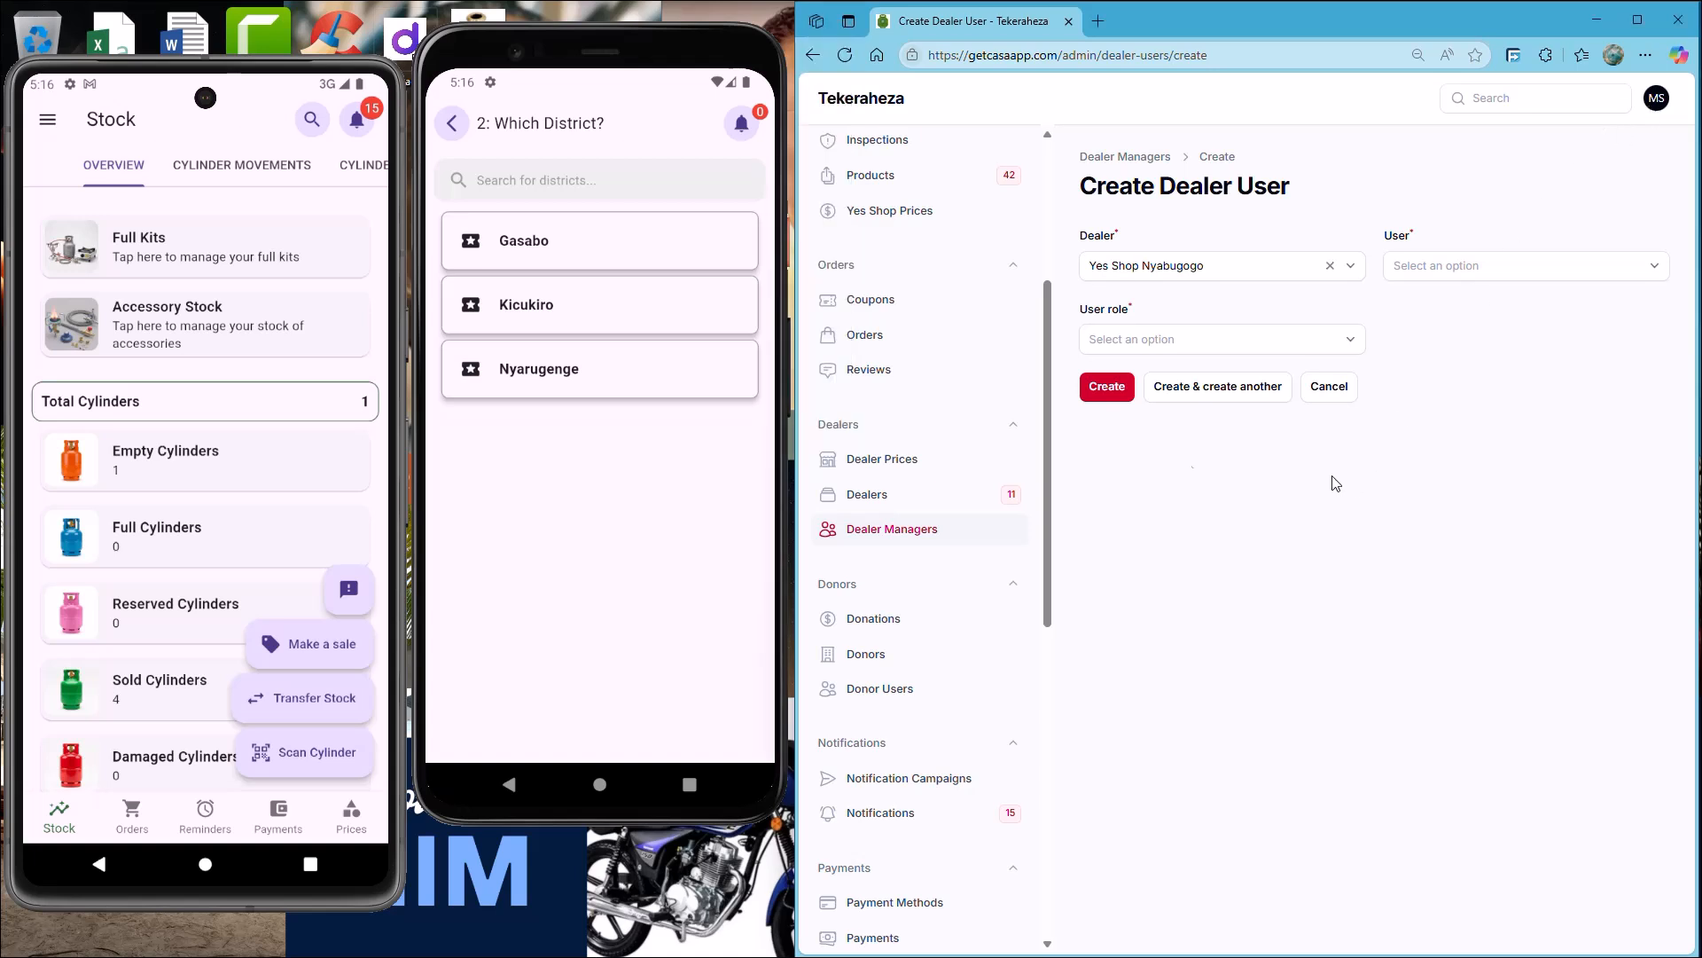
{"action": "scroll", "coordinate": [878, 470], "scroll_direction": "up", "scroll_amount": 4}
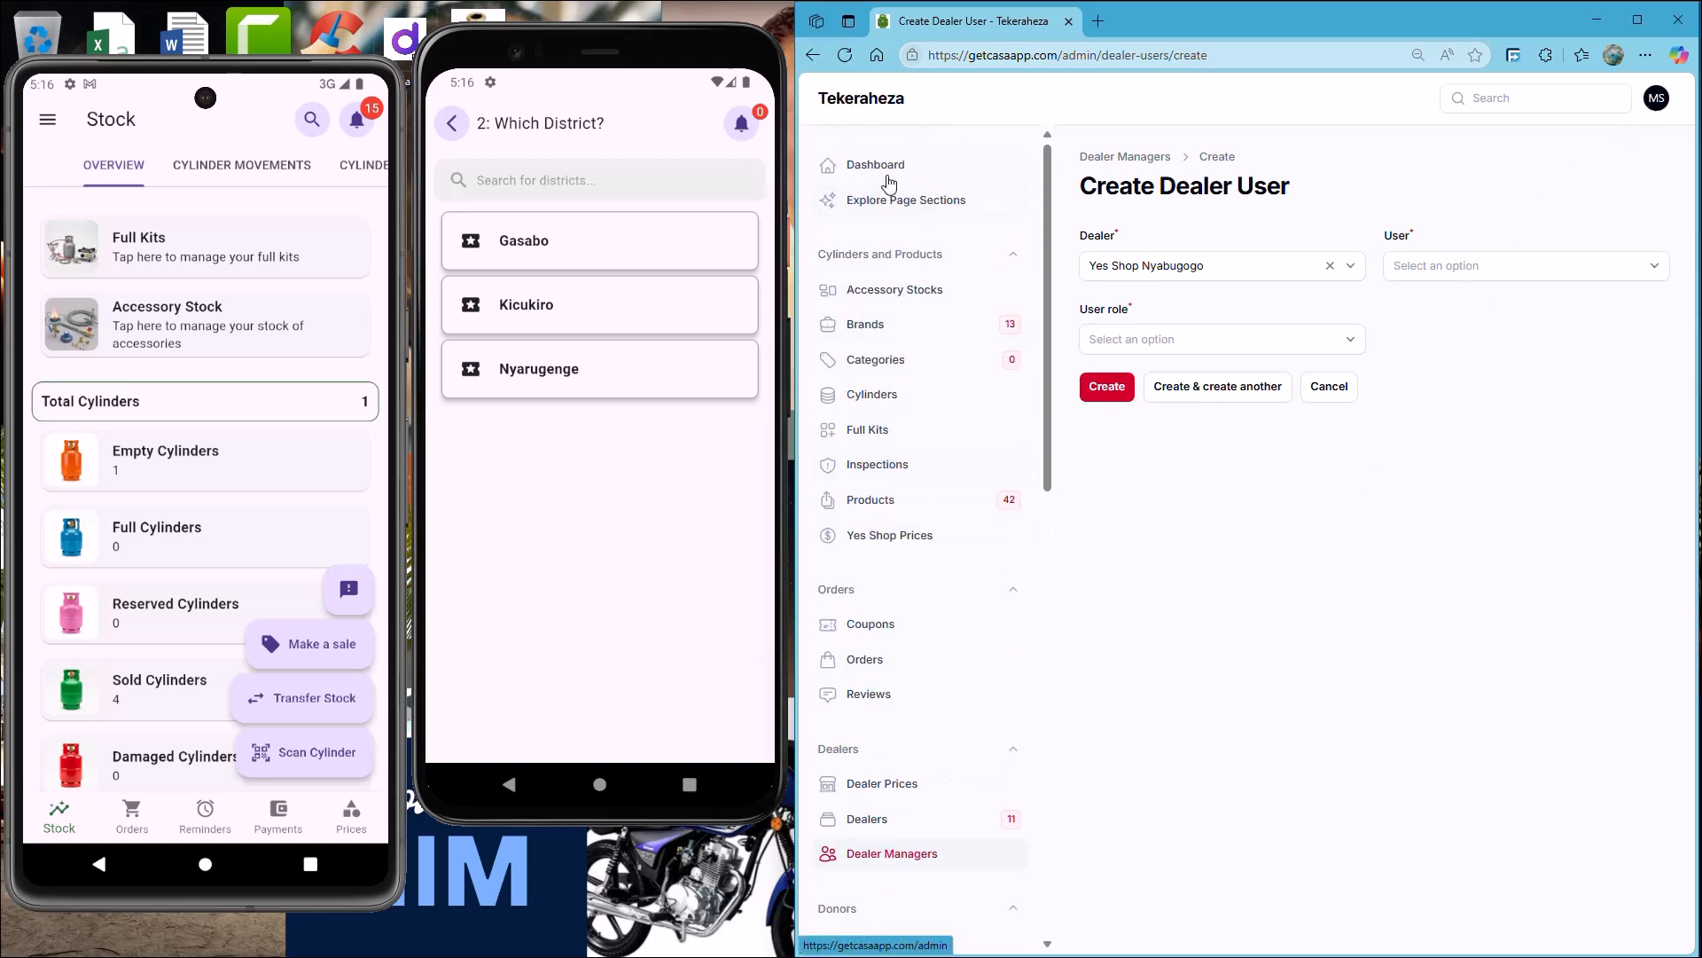
{"action": "left_click", "coordinate": [885, 168]}
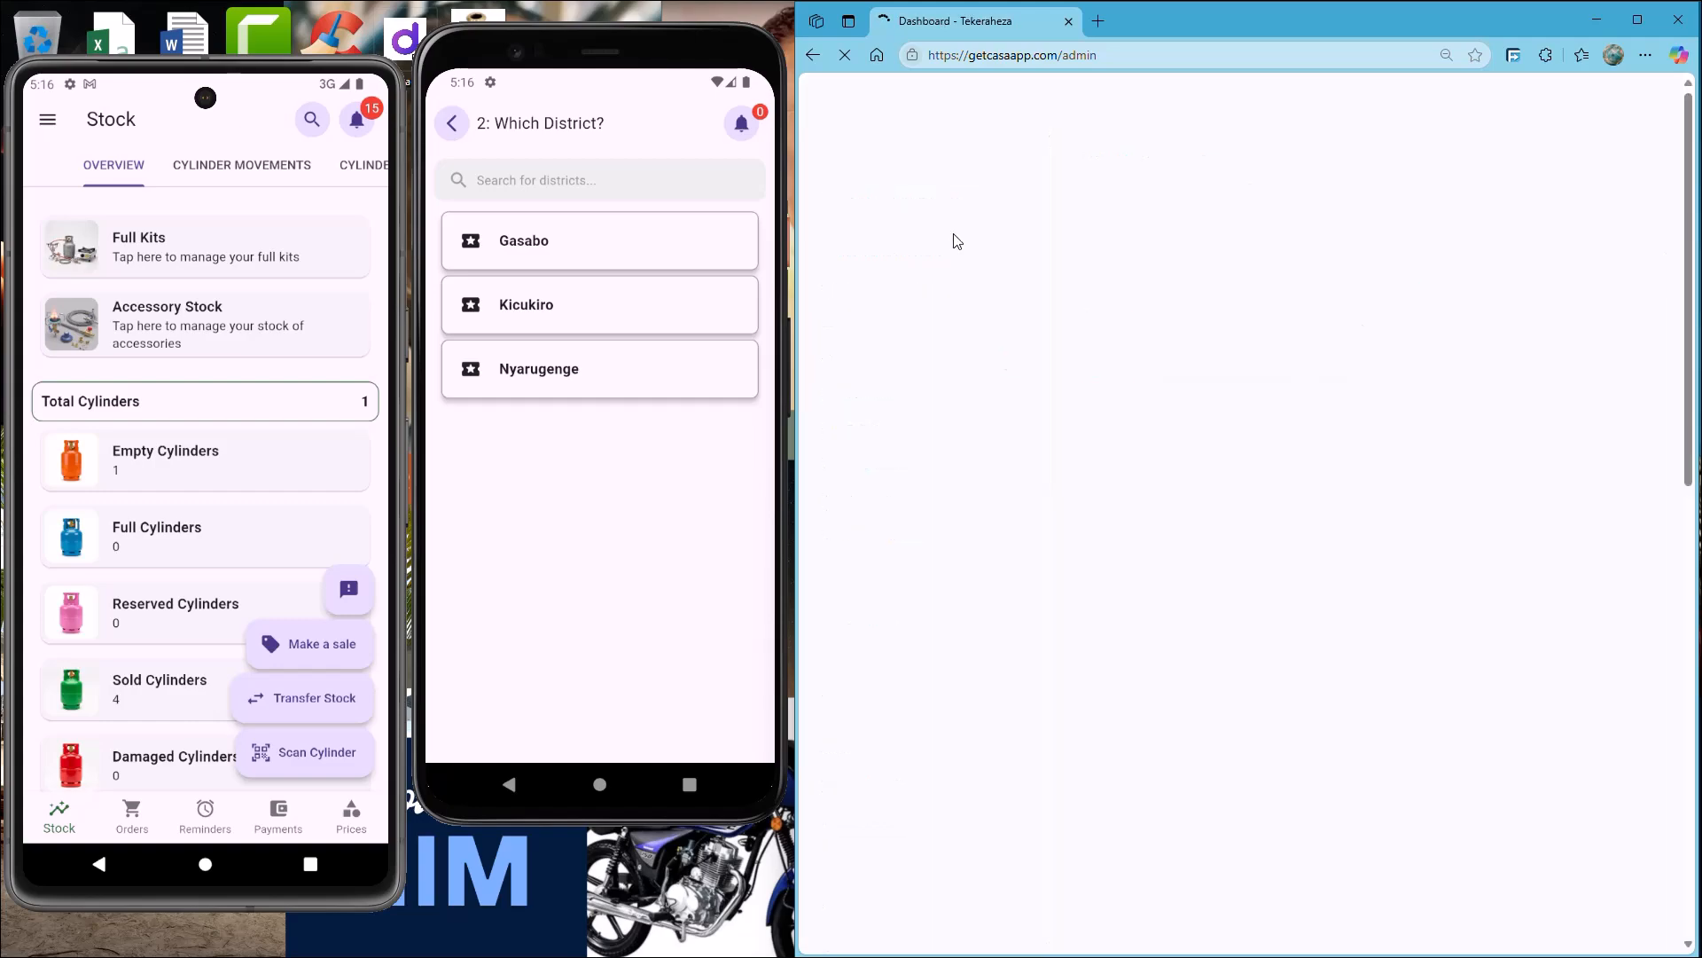
{"action": "scroll", "coordinate": [1111, 599], "scroll_direction": "down", "scroll_amount": 5}
{"action": "scroll", "coordinate": [1111, 599], "scroll_direction": "down", "scroll_amount": 8}
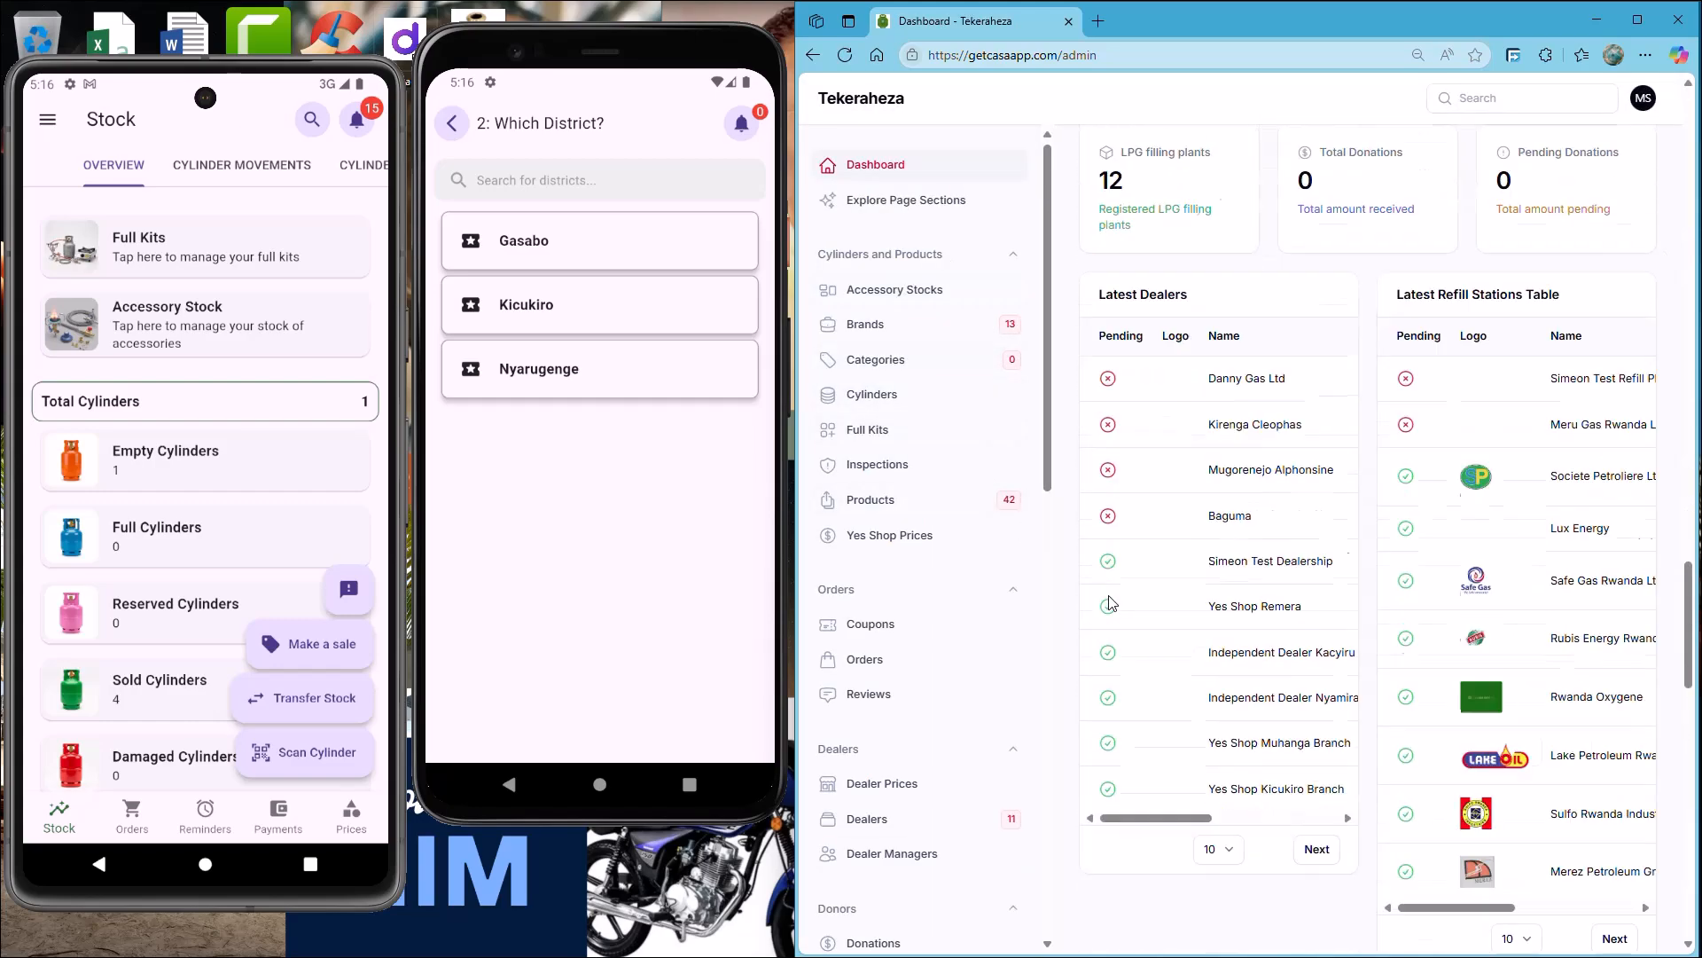
{"action": "scroll", "coordinate": [1110, 598], "scroll_direction": "down", "scroll_amount": 15}
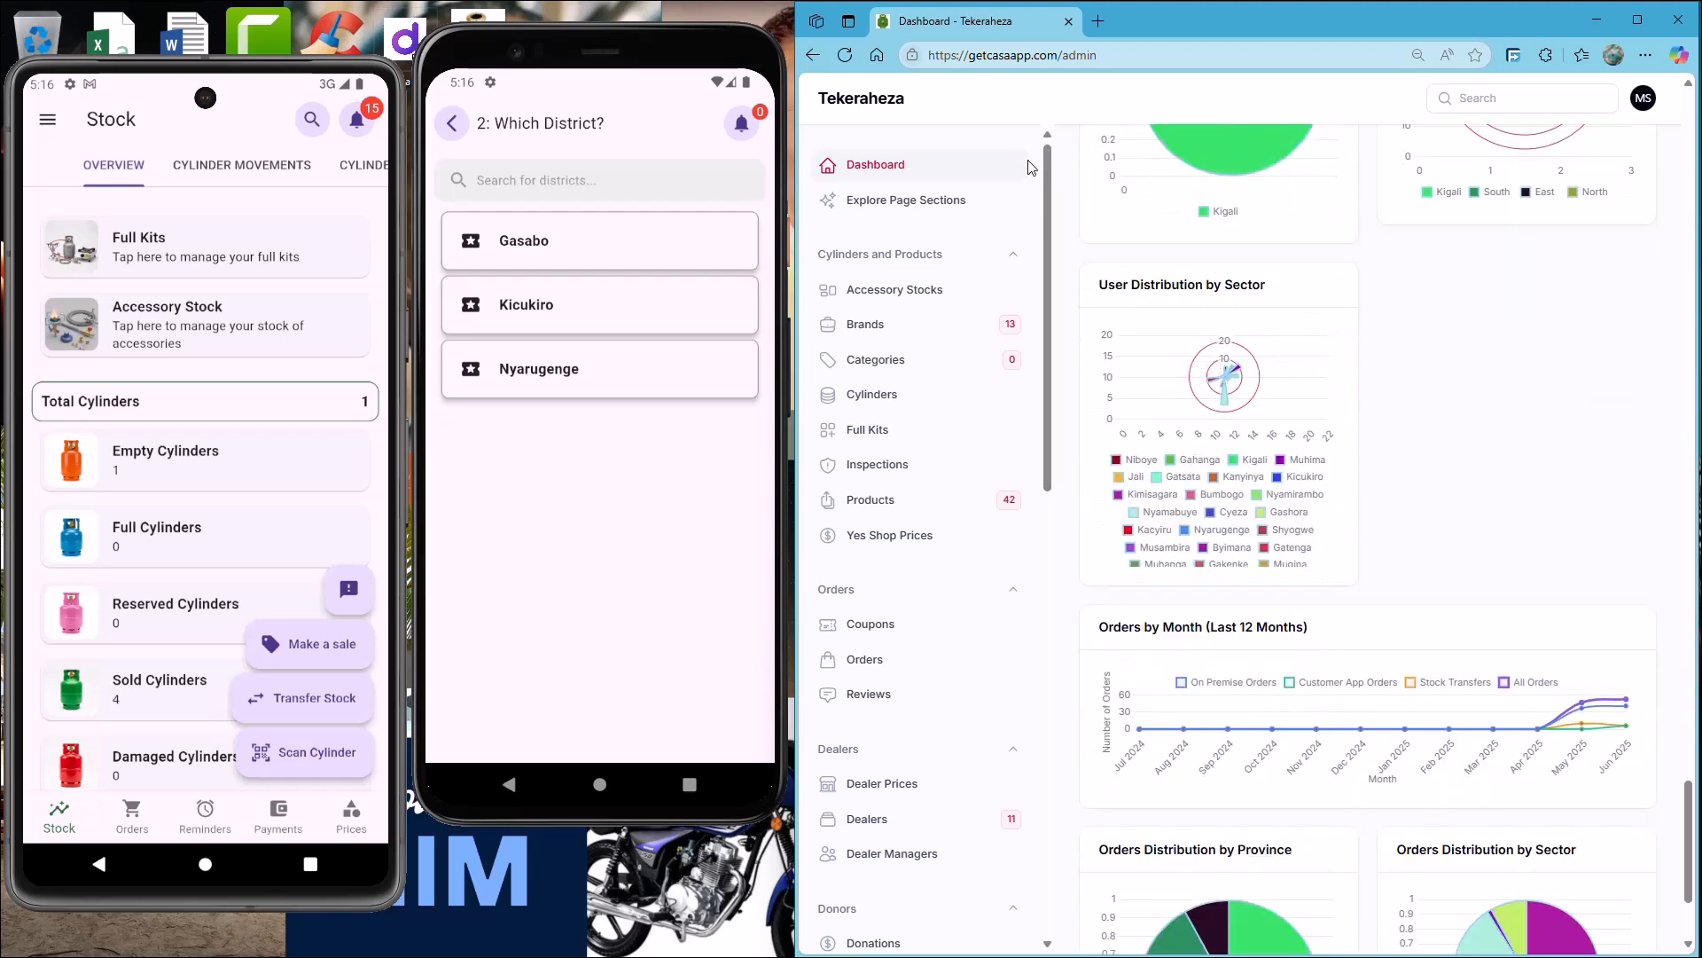
Step: Narrow the browser window and examine the dashboard's enlarged User Distribution by Sector chart
{"action": "left_click_drag", "start_coordinate": [796, 169], "coordinate": [889, 182]}
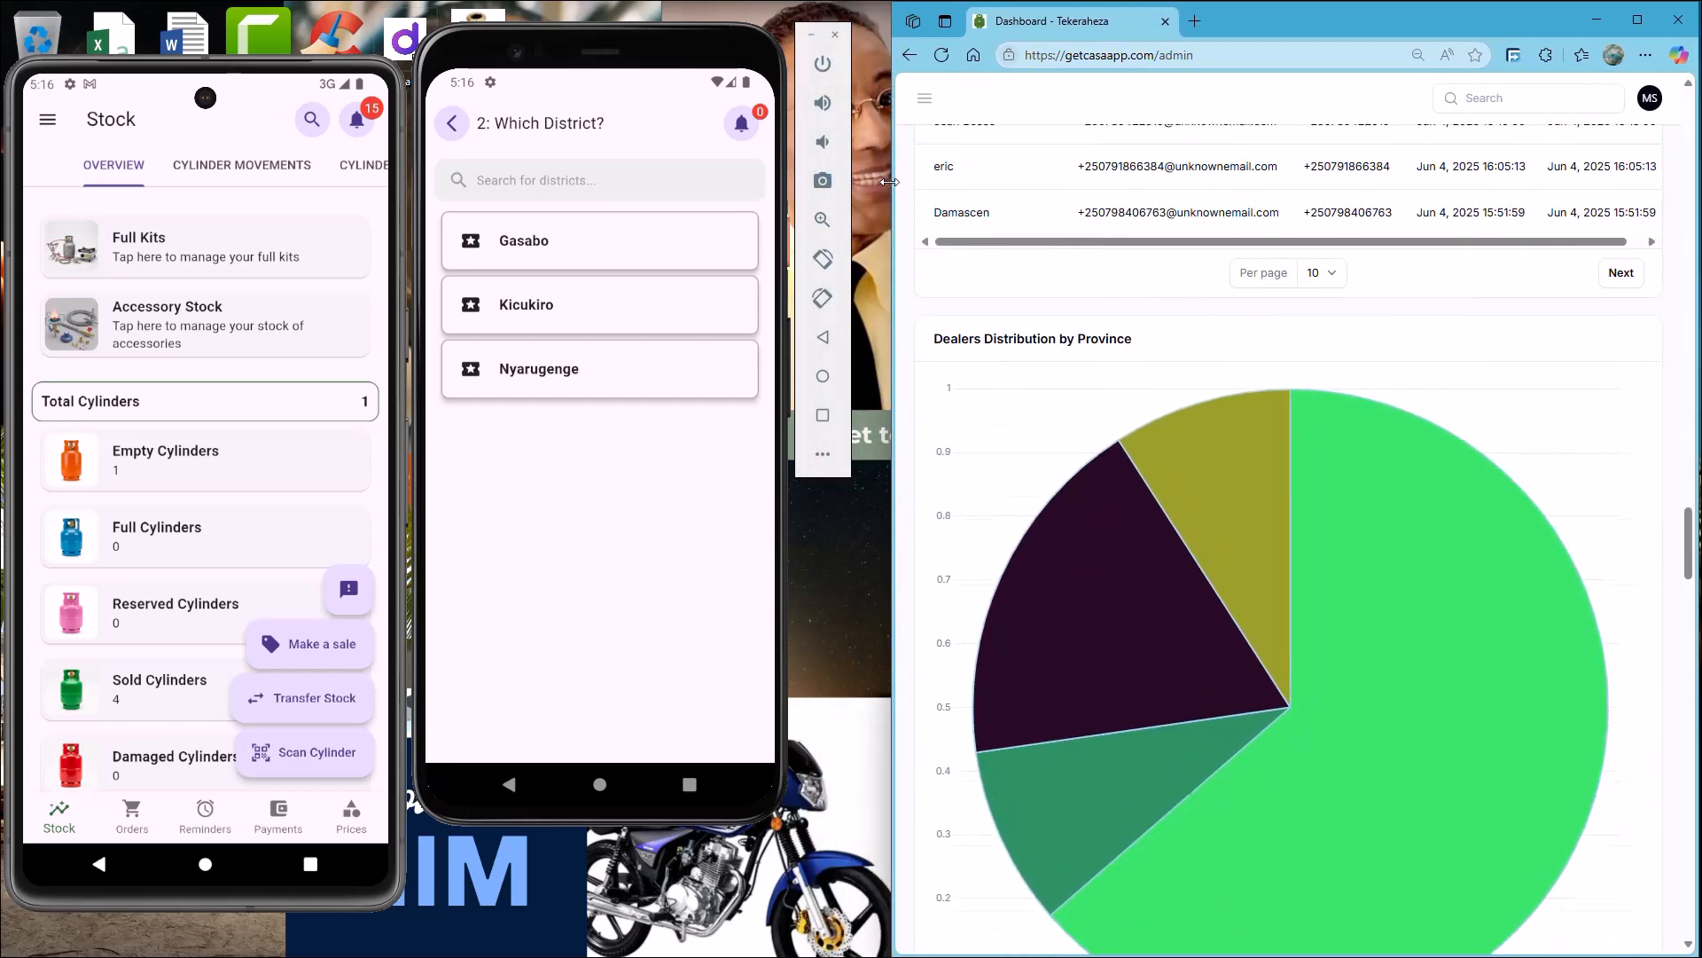
{"action": "scroll", "coordinate": [1041, 705], "scroll_direction": "down", "scroll_amount": 20}
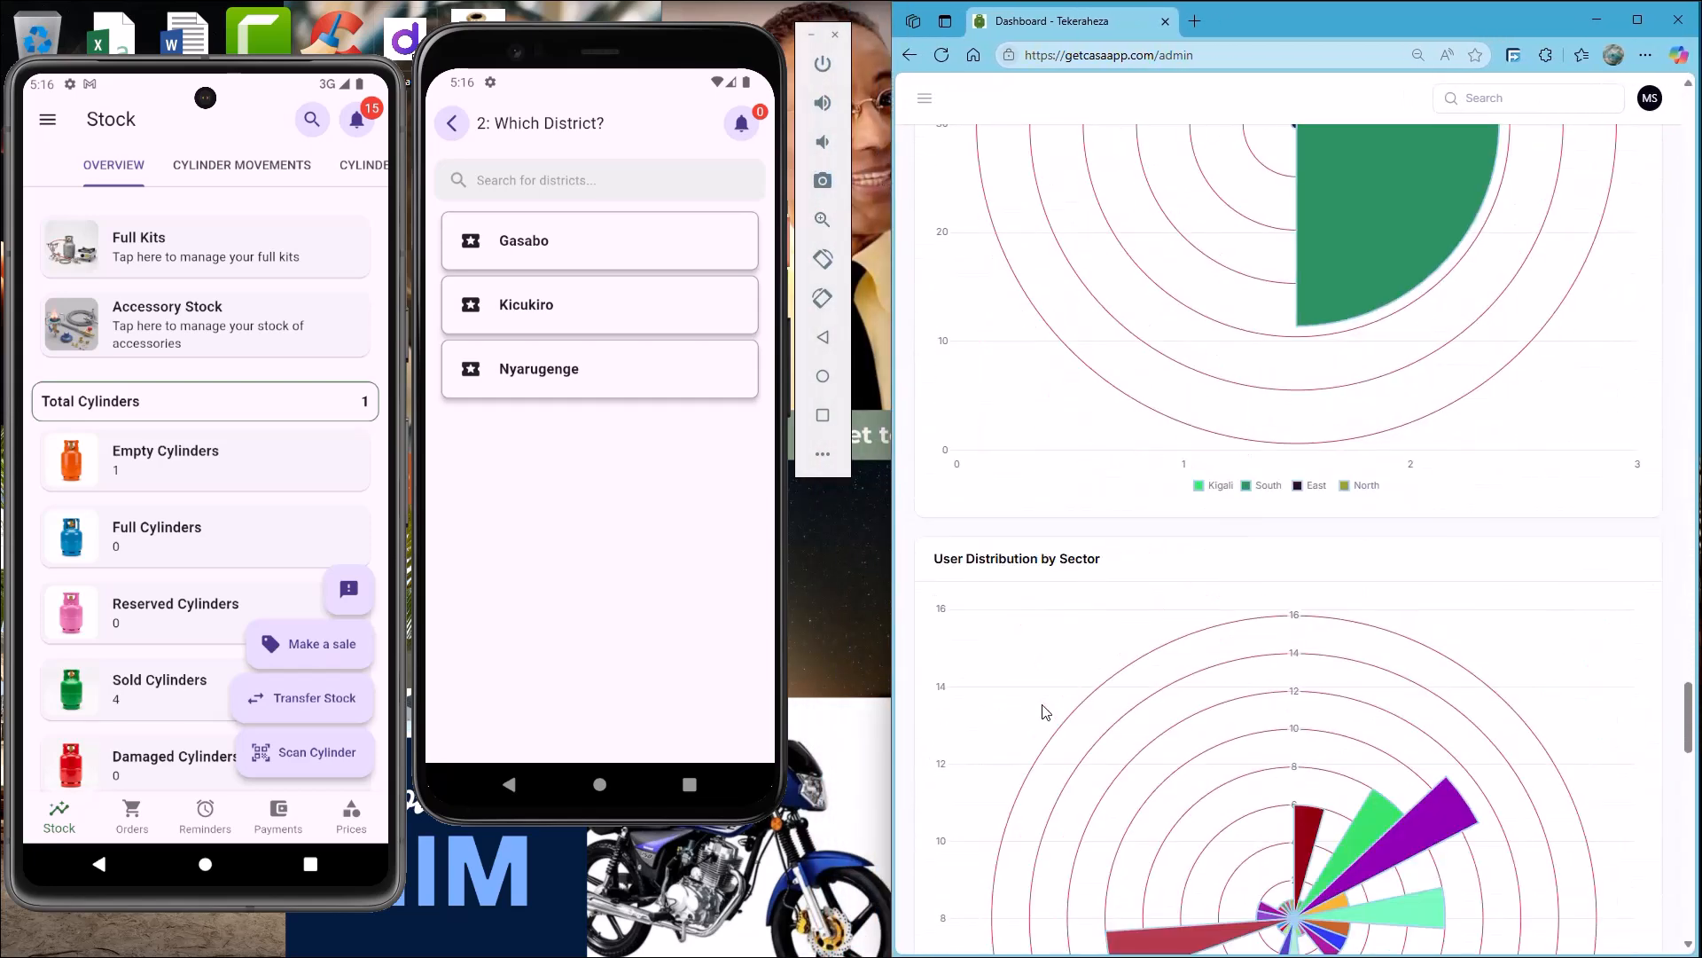
{"action": "scroll", "coordinate": [1045, 709], "scroll_direction": "down", "scroll_amount": 5}
{"action": "scroll", "coordinate": [1045, 710], "scroll_direction": "up", "scroll_amount": 2}
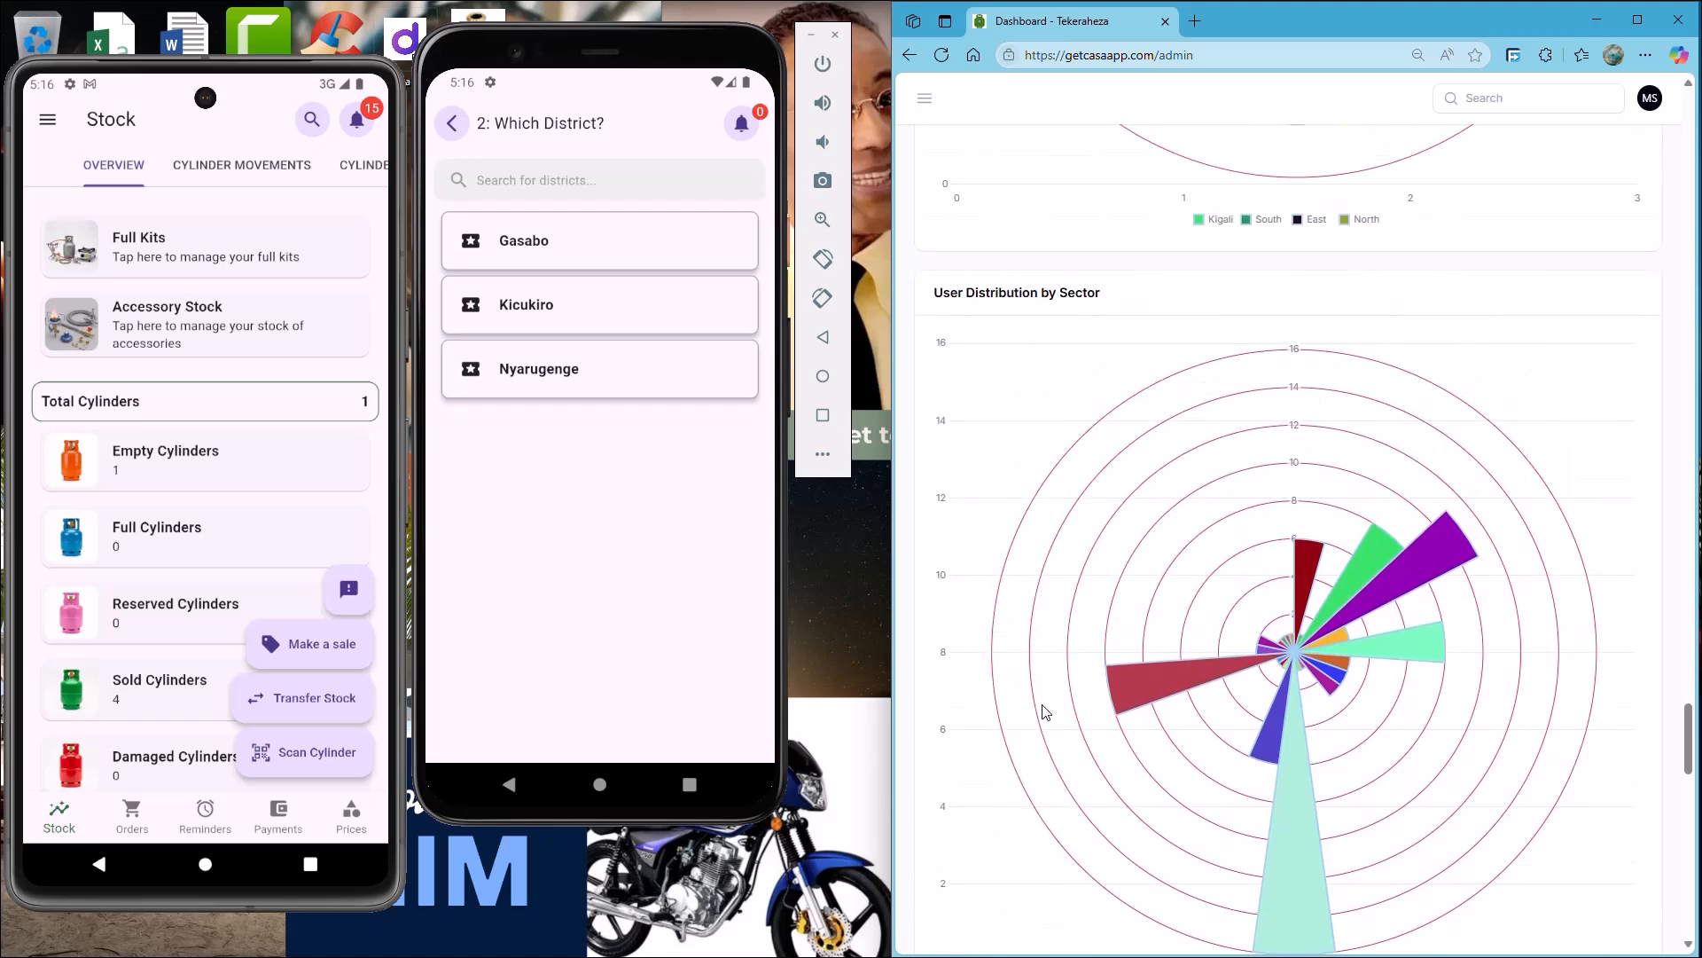
{"action": "scroll", "coordinate": [1044, 711], "scroll_direction": "down", "scroll_amount": 3}
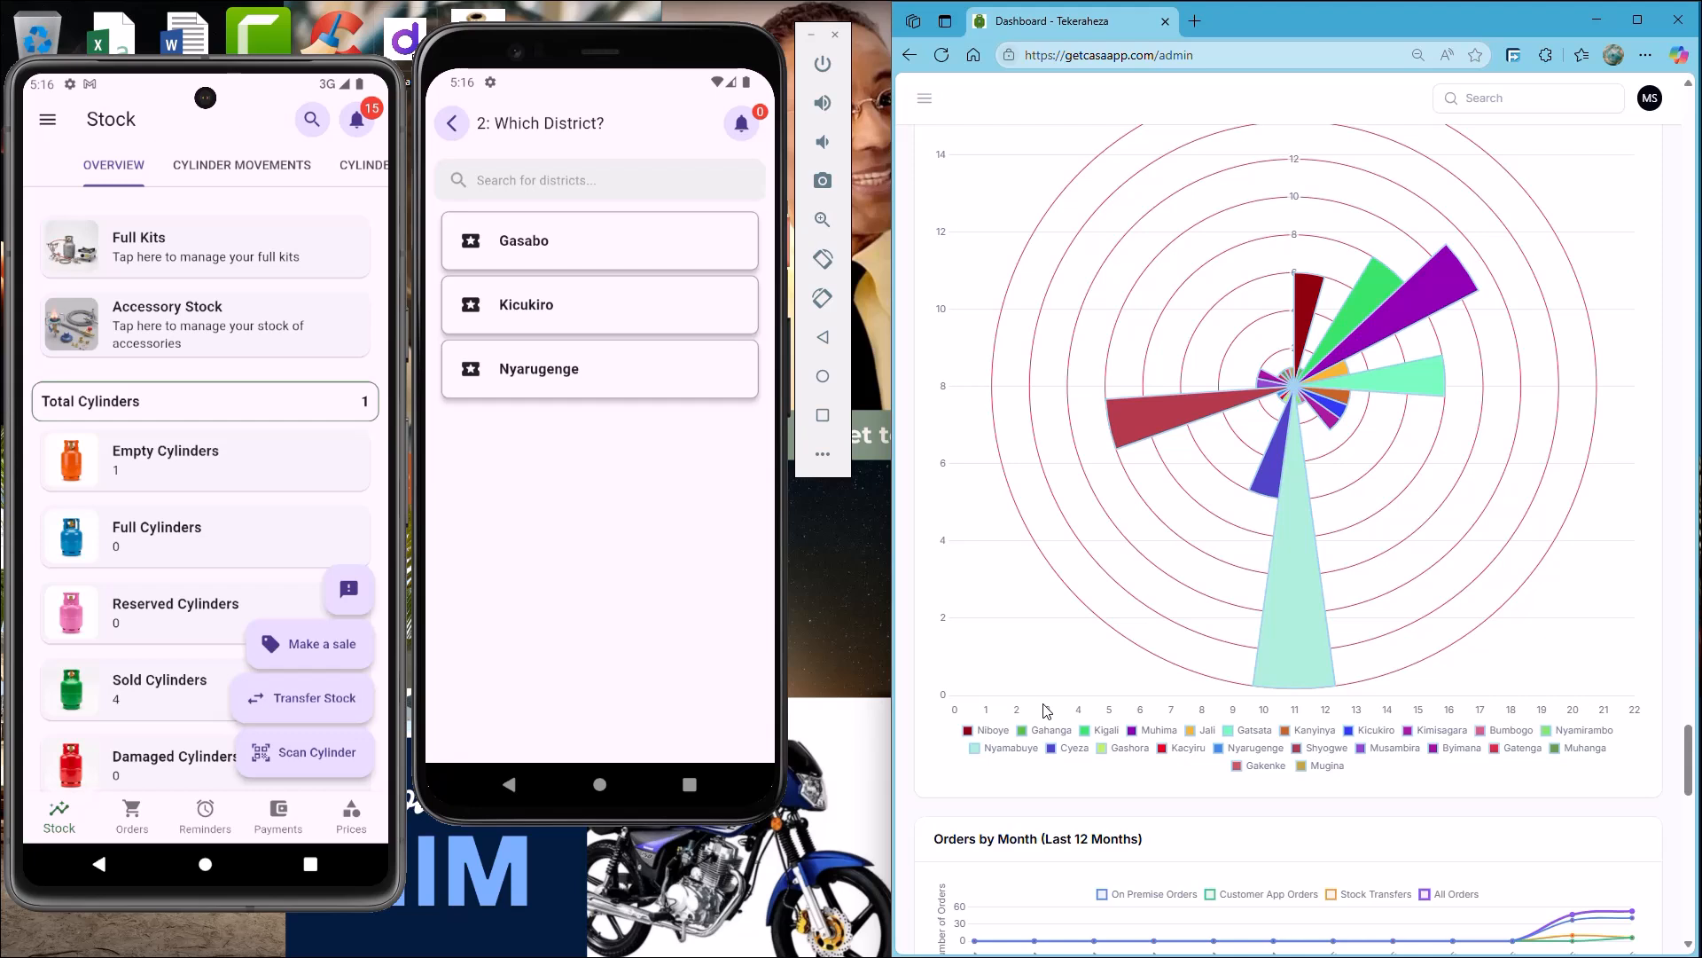
{"action": "mouse_move", "coordinate": [1206, 425]}
{"action": "scroll", "coordinate": [953, 354], "scroll_direction": "up", "scroll_amount": 1}
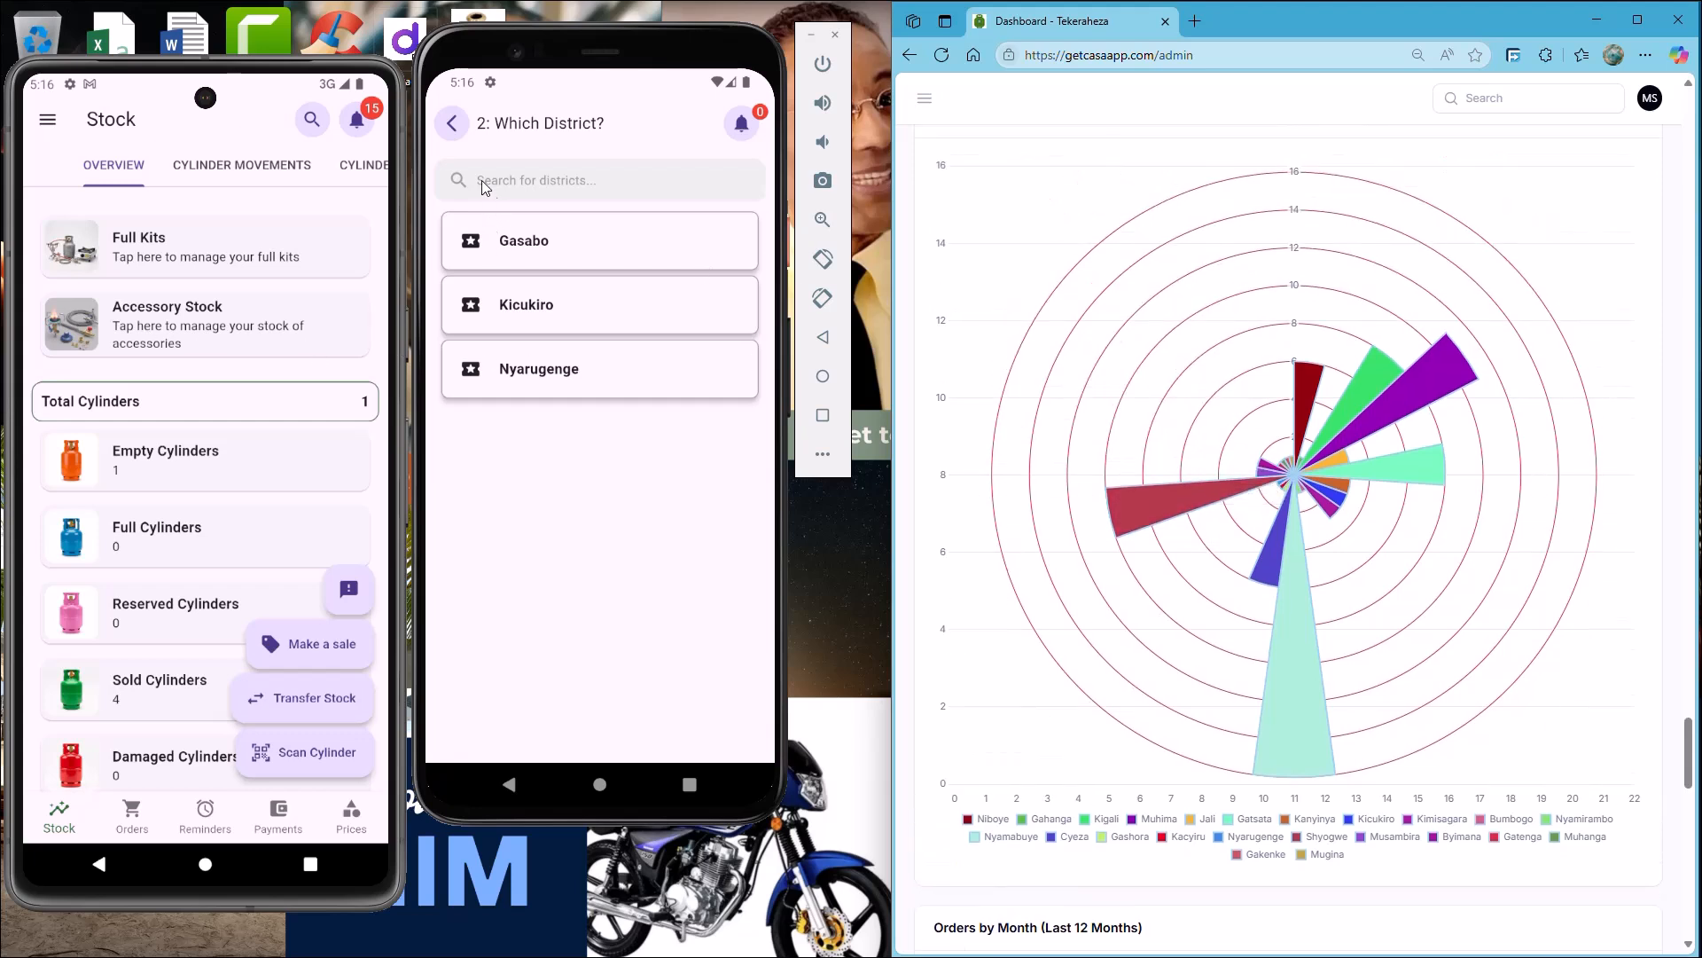
Step: Return to the province choice in the customer app and open the dealer app's business profile to view its location
{"action": "left_click", "coordinate": [454, 131]}
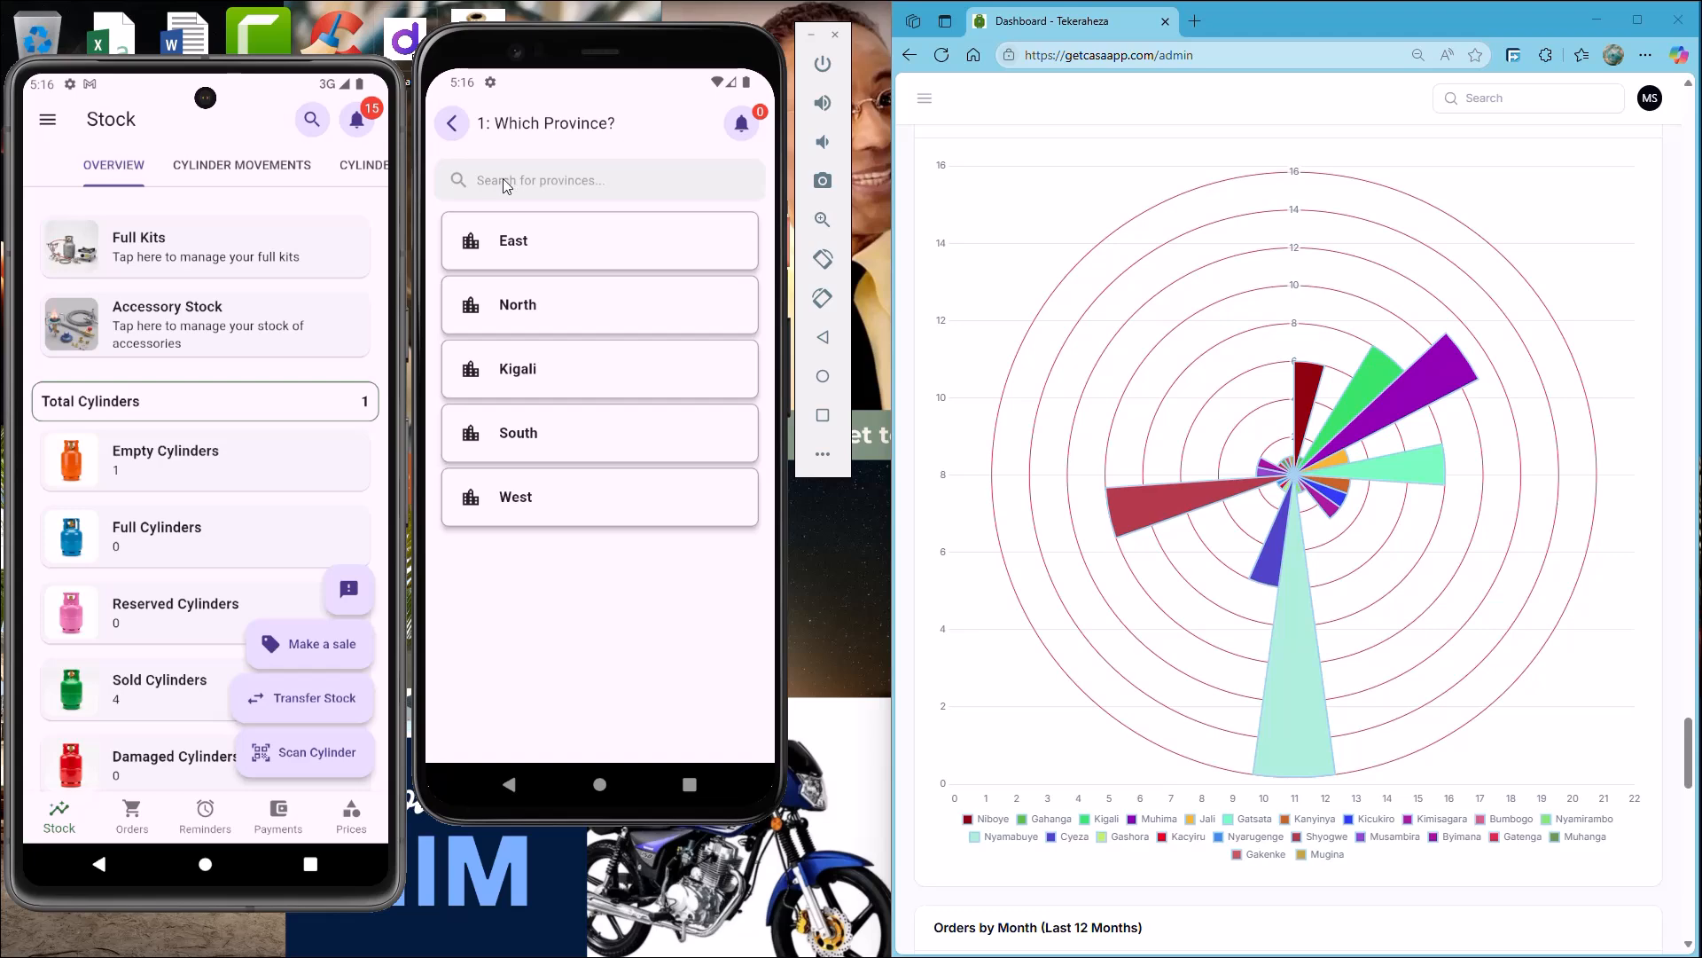
{"action": "left_click", "coordinate": [51, 126]}
{"action": "left_click", "coordinate": [49, 125]}
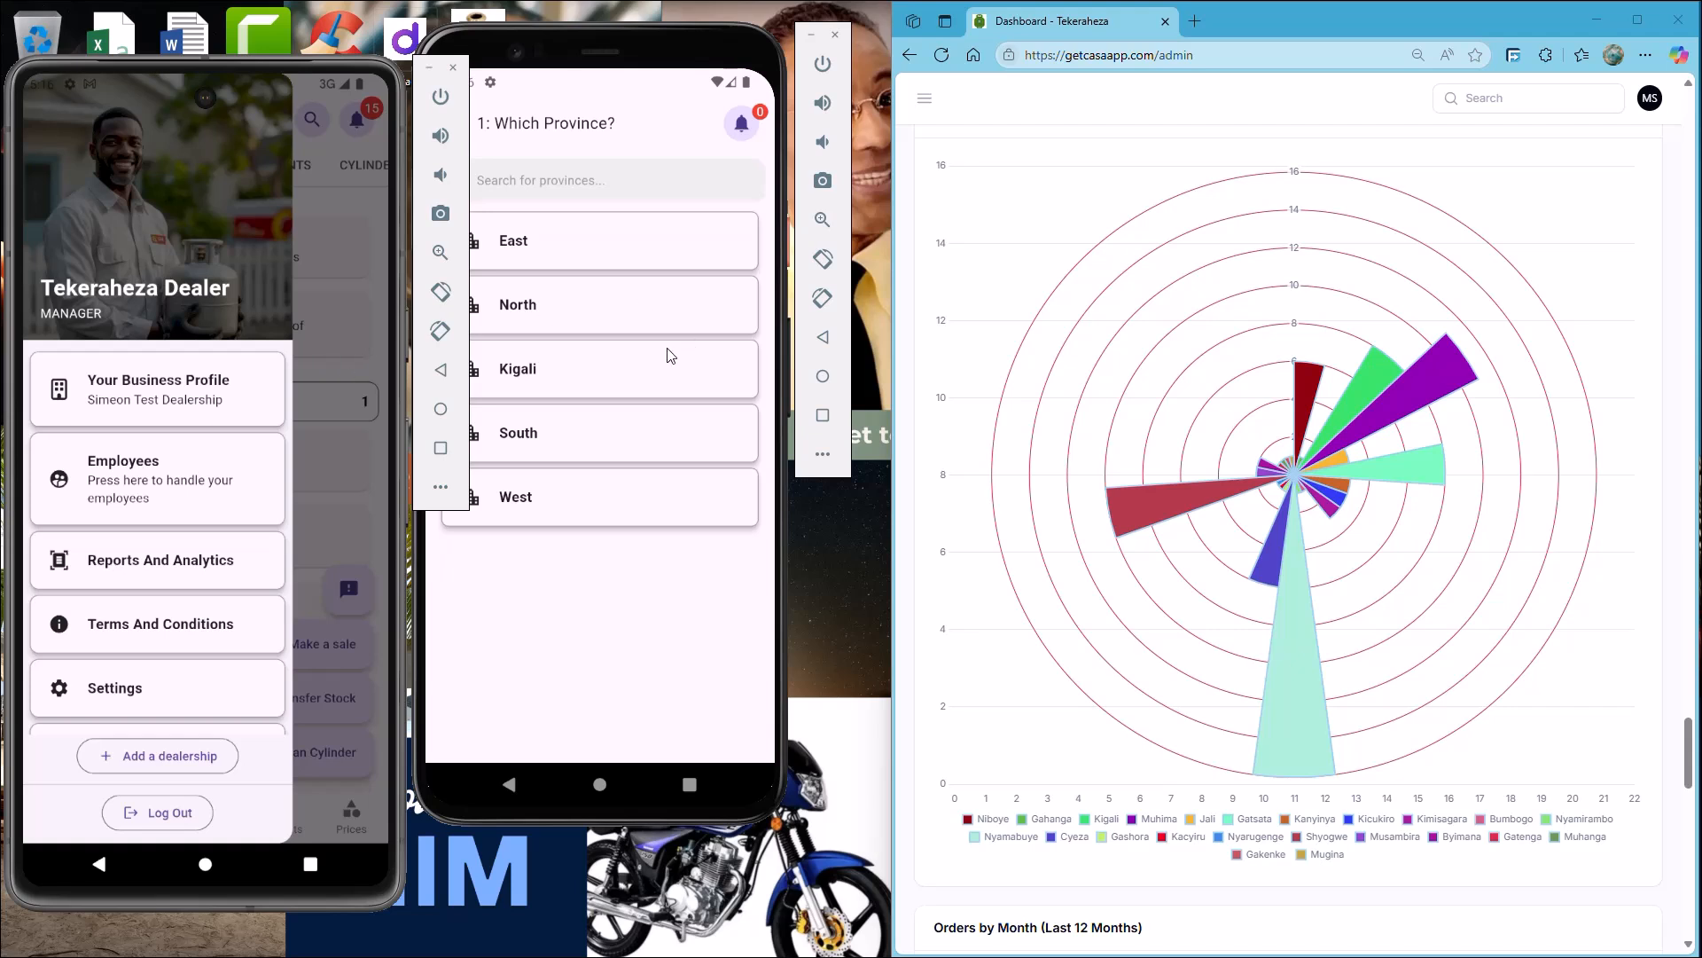
{"action": "left_click", "coordinate": [190, 383]}
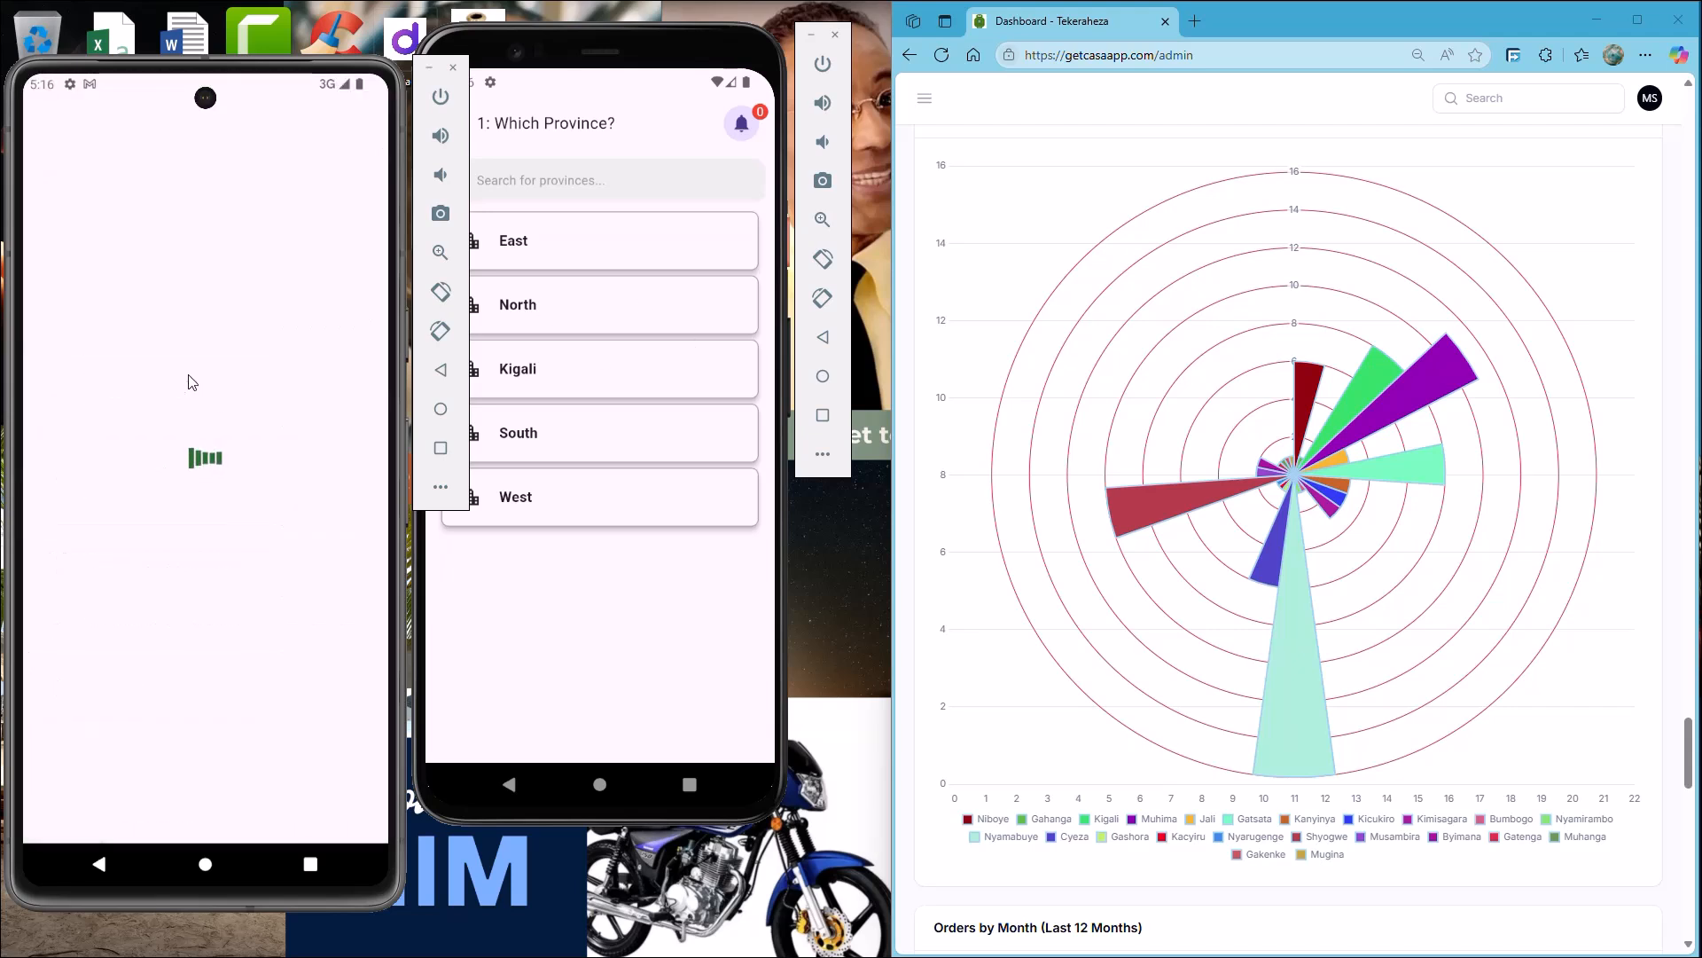
Step: Set the delivery address to East province, Bugesera district, Gashora sector, Mwendo cellule and Gisenyi village, and finish it
{"action": "left_click", "coordinate": [590, 596]}
{"action": "left_click", "coordinate": [517, 239]}
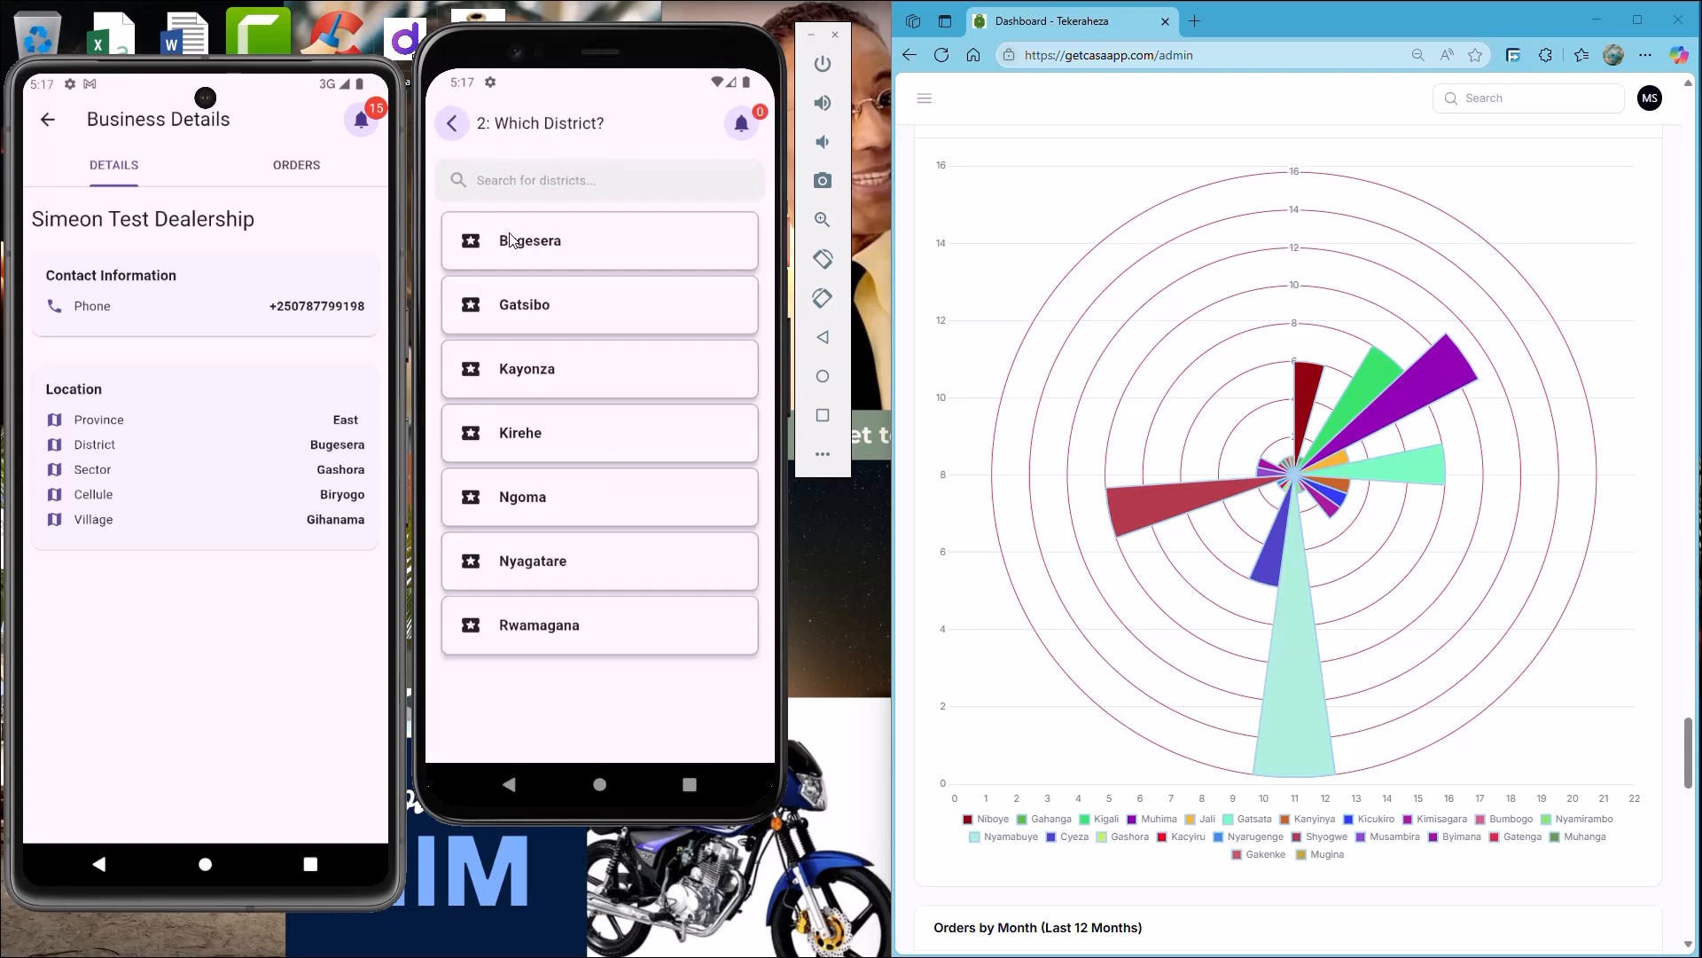
{"action": "left_click", "coordinate": [532, 243]}
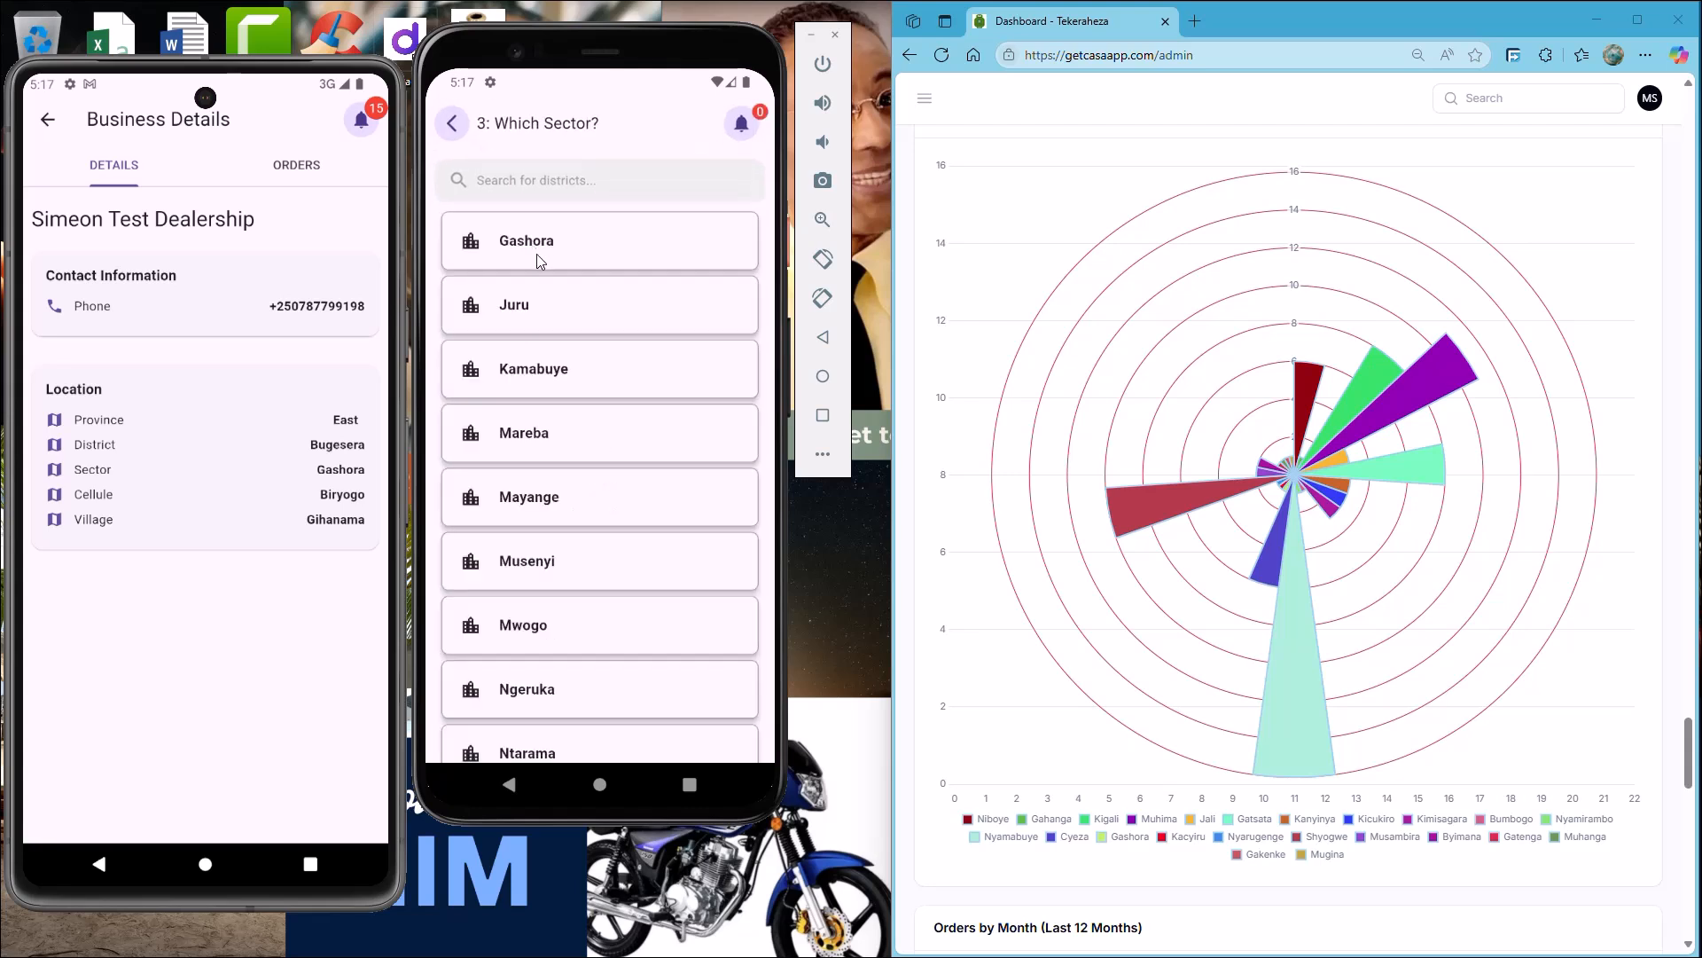
{"action": "left_click", "coordinate": [536, 251]}
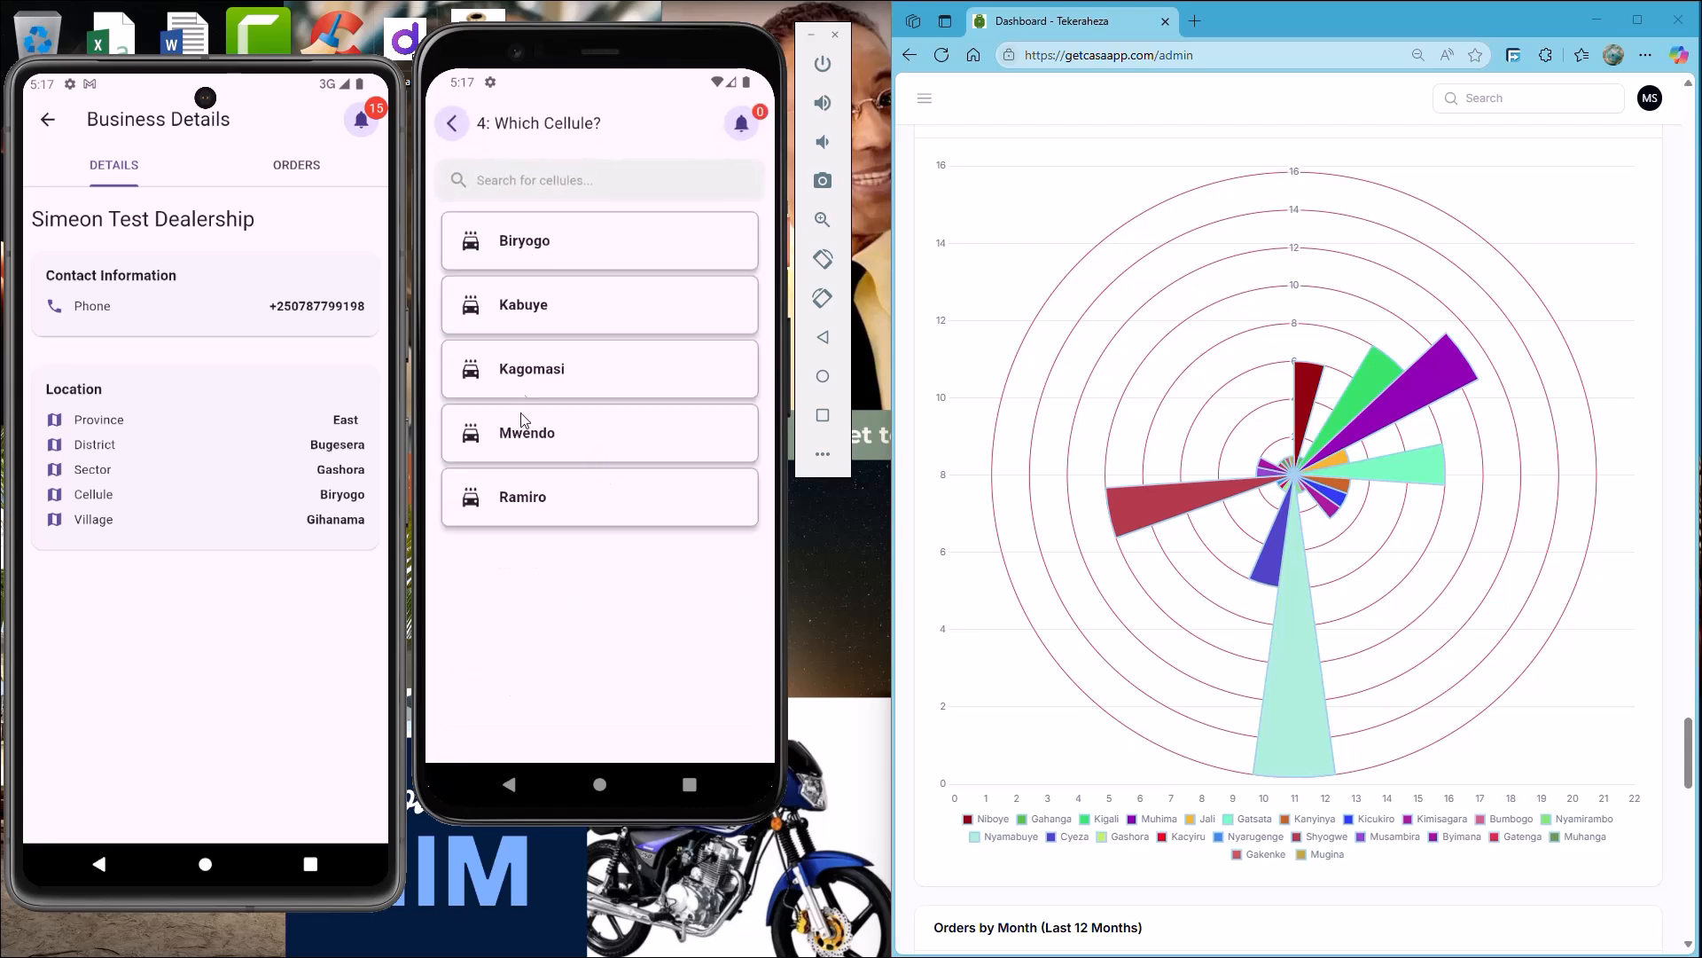
{"action": "left_click", "coordinate": [522, 450]}
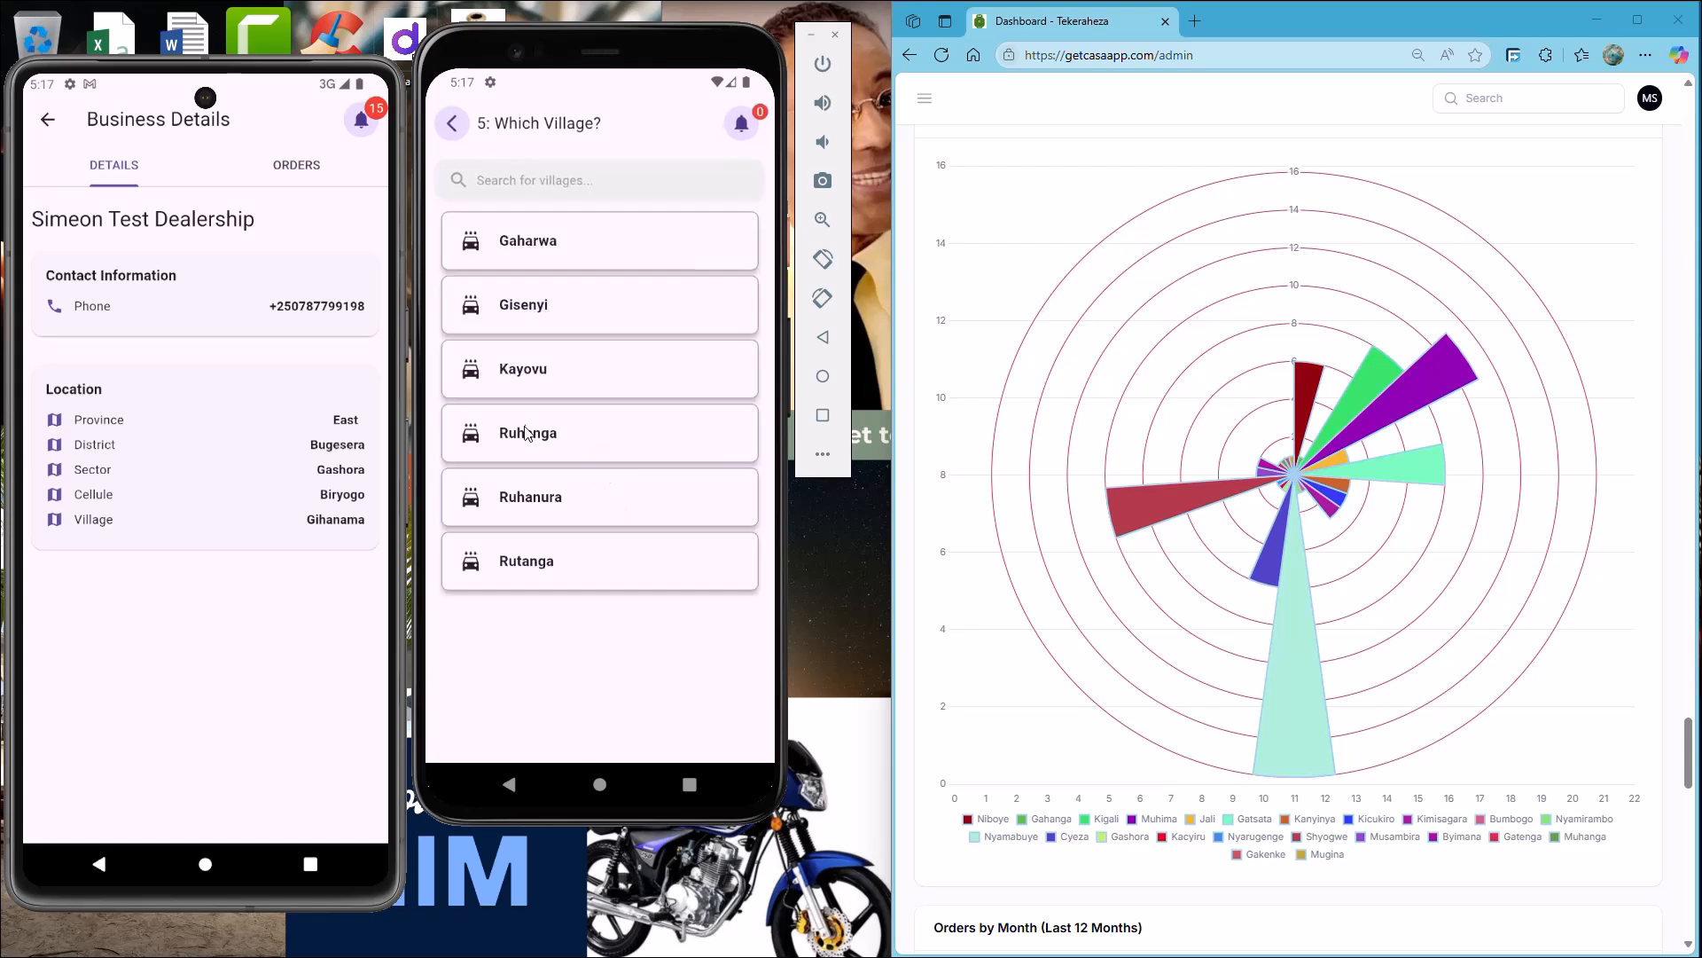
{"action": "left_click", "coordinate": [540, 324]}
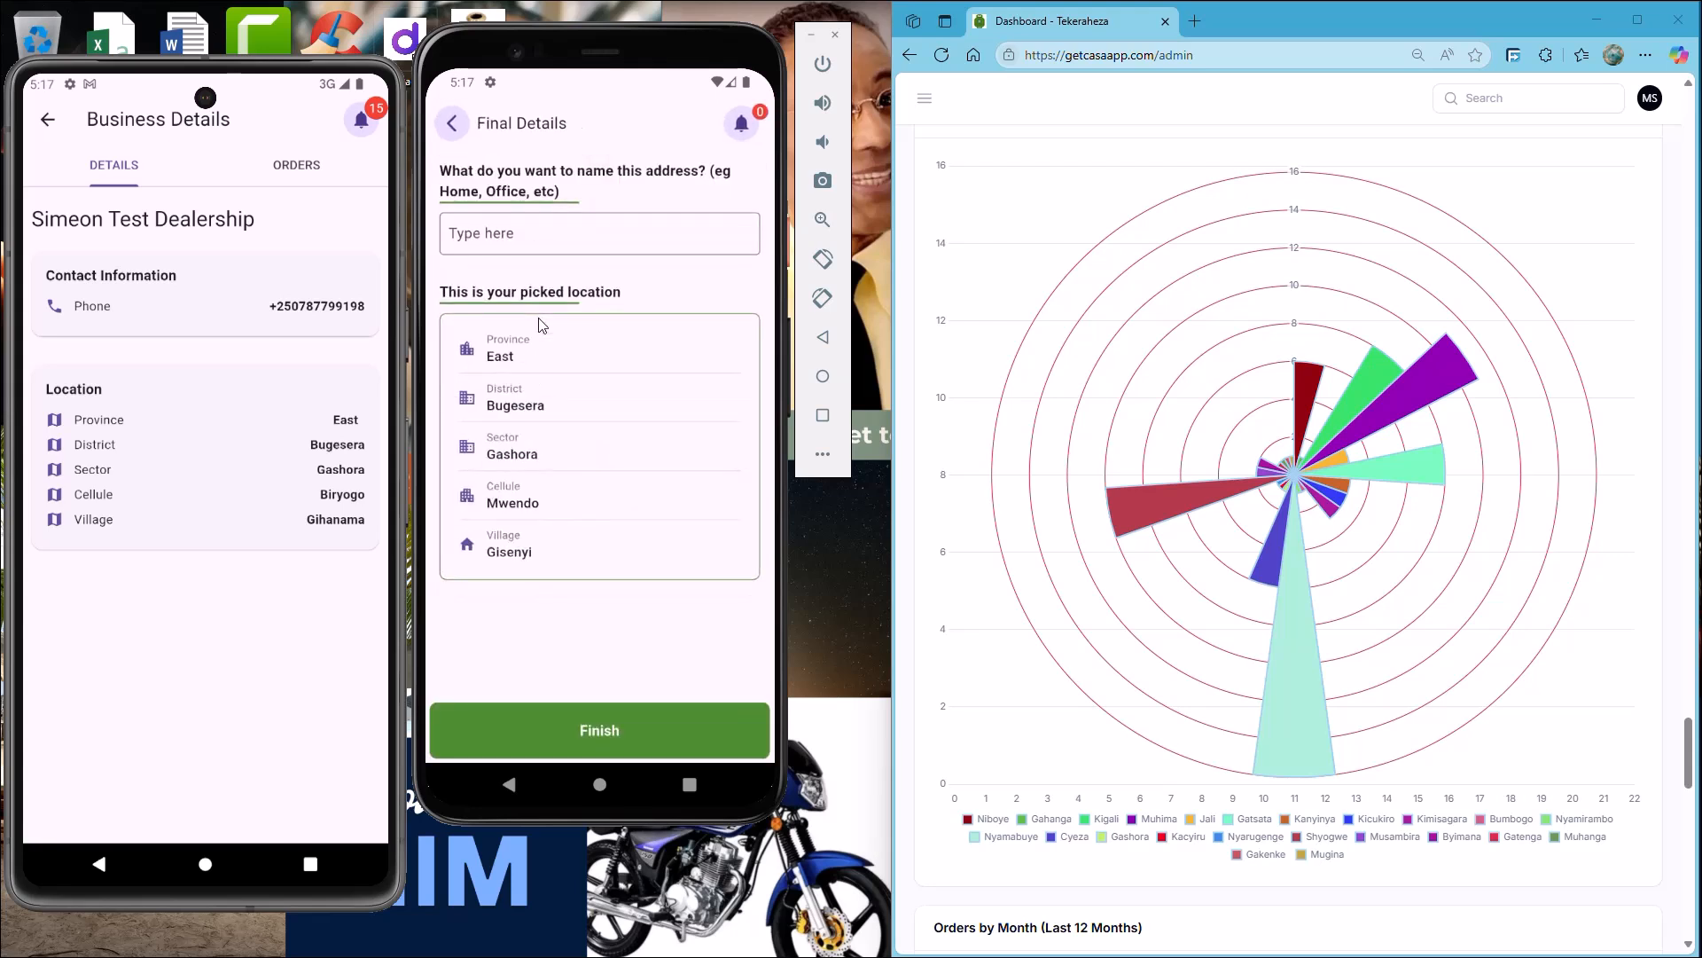
{"action": "left_click", "coordinate": [545, 727]}
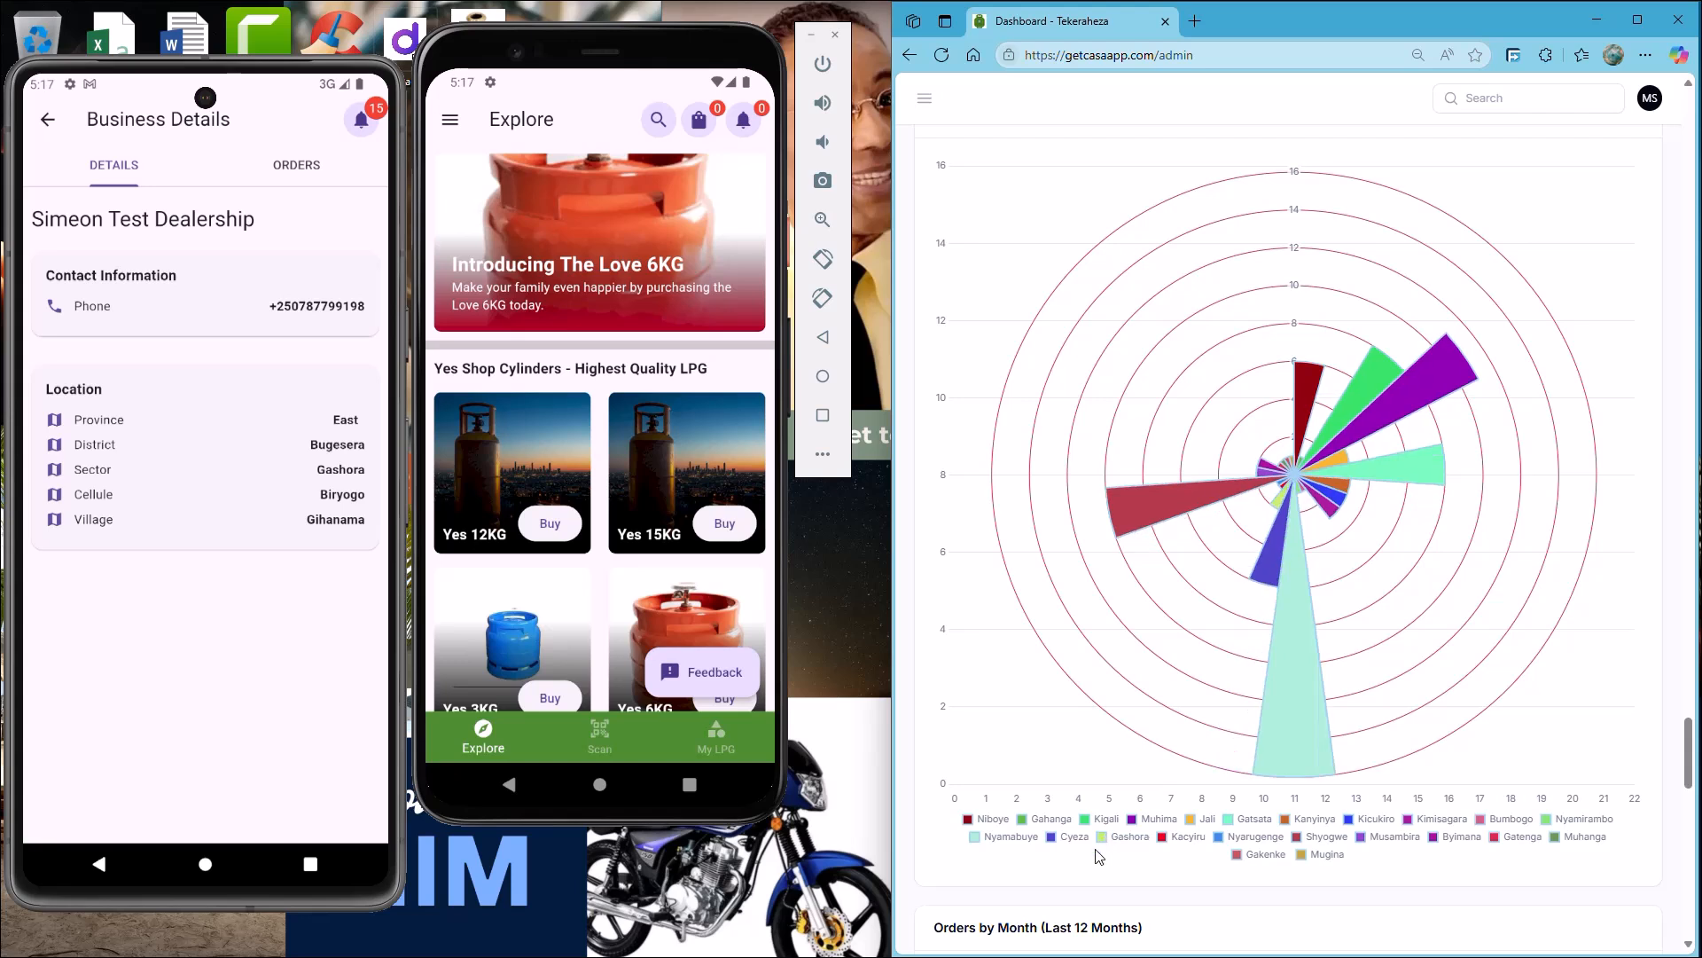
Step: Inspect the User Distribution by Sector chart on the dashboard and browse the customer app's Explore page
{"action": "mouse_move", "coordinate": [1397, 461]}
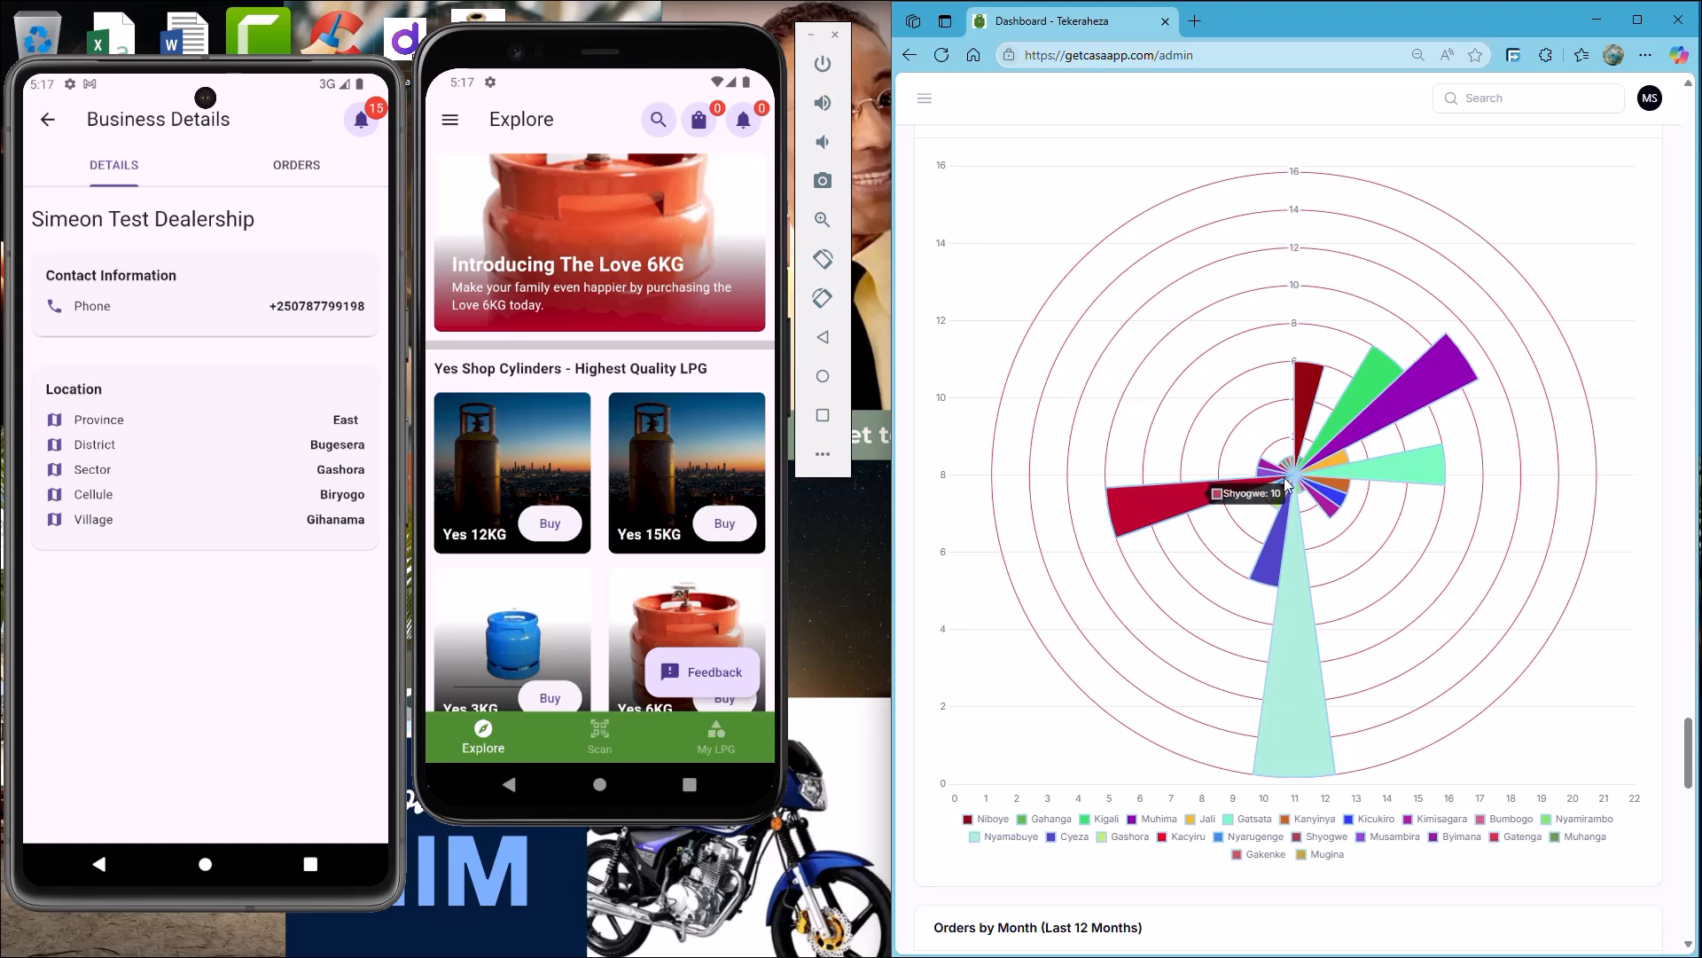
{"action": "mouse_move", "coordinate": [1286, 489]}
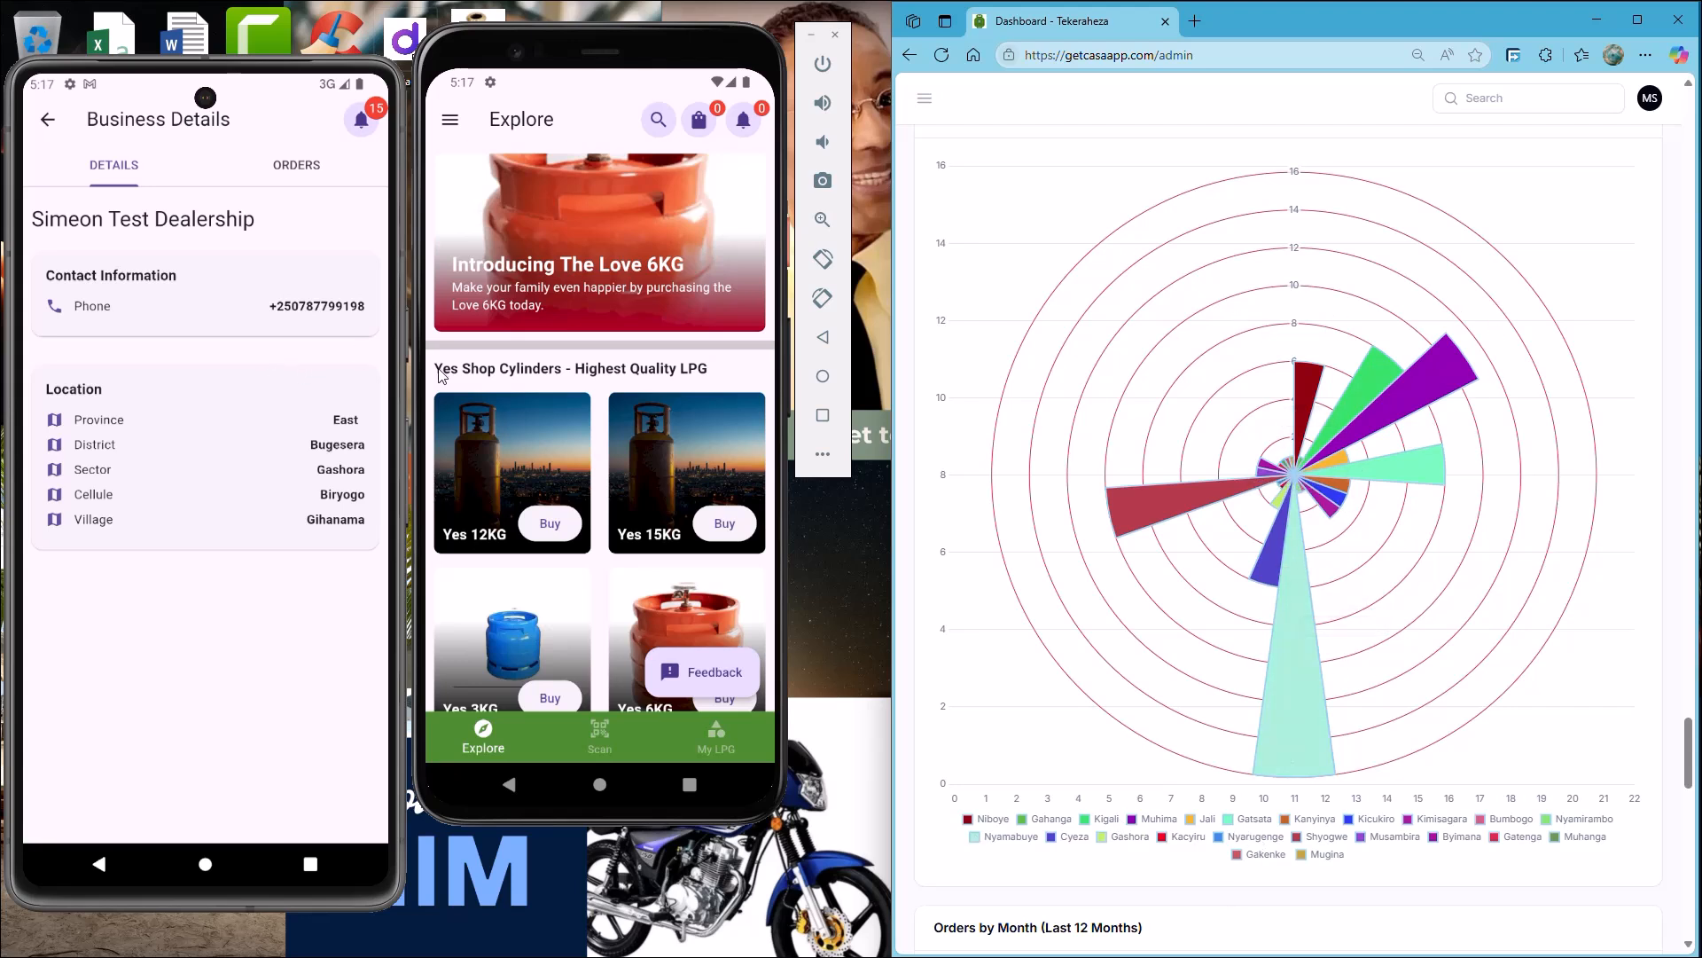
{"action": "scroll", "coordinate": [521, 570], "scroll_direction": "down", "scroll_amount": 3}
{"action": "scroll", "coordinate": [545, 248], "scroll_direction": "up", "scroll_amount": 3}
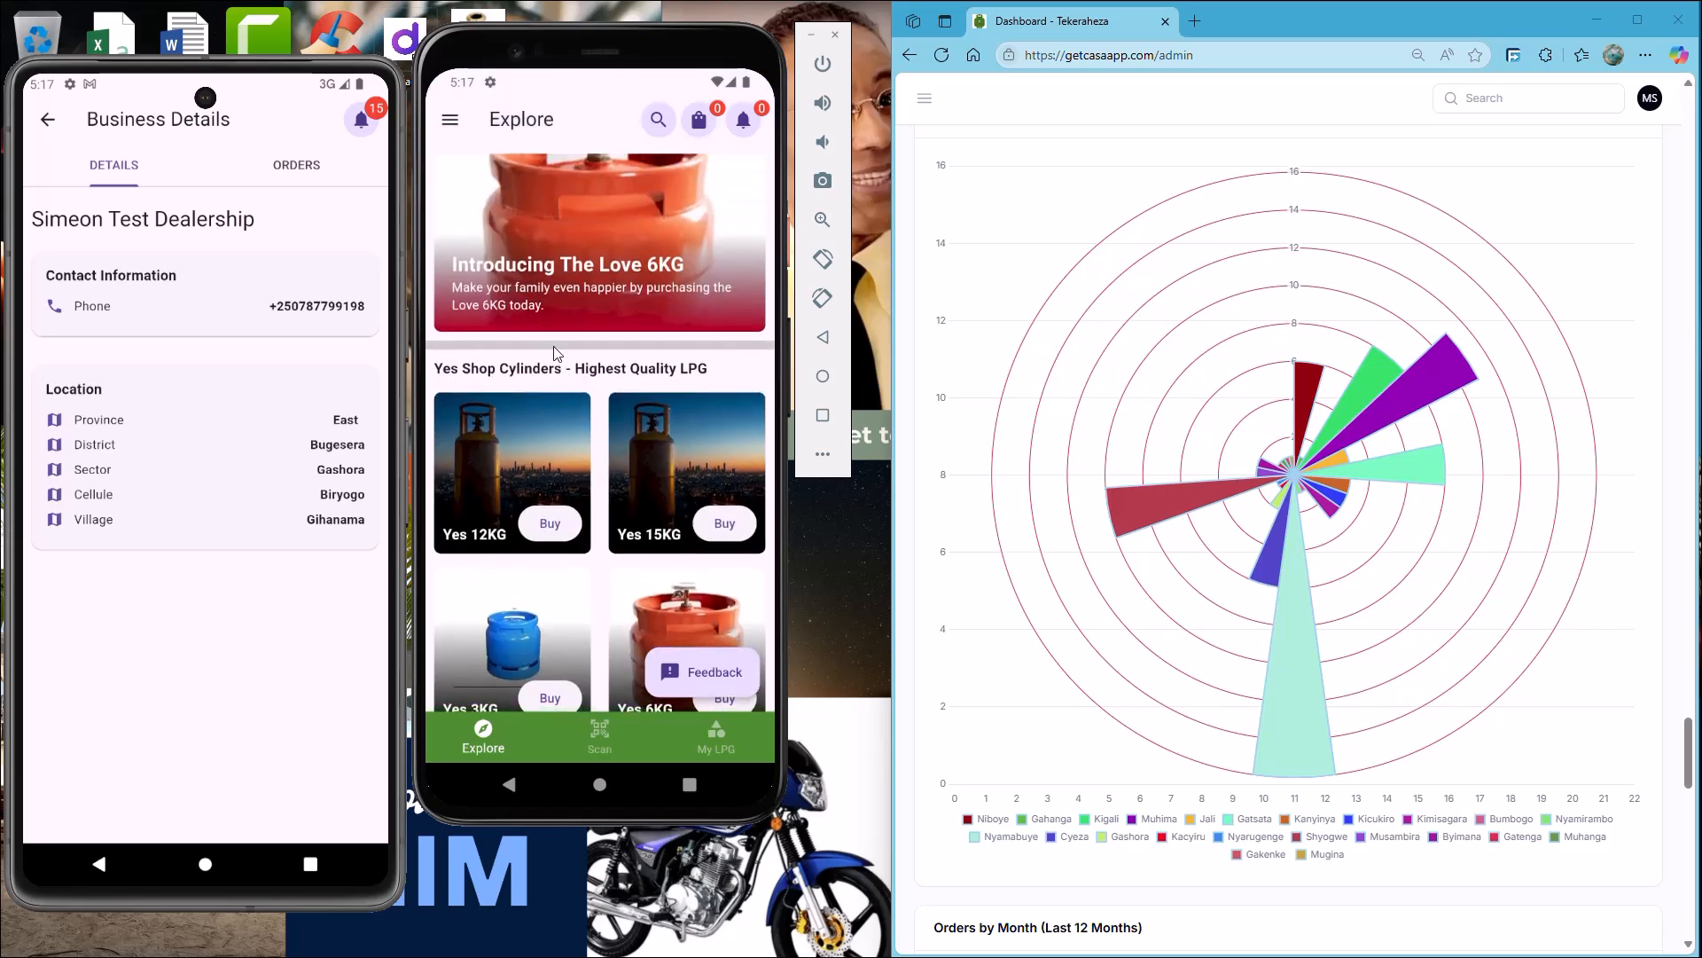
{"action": "left_click_drag", "start_coordinate": [564, 417], "coordinate": [555, 358]}
{"action": "left_click_drag", "start_coordinate": [526, 484], "coordinate": [587, 397]}
Step: Widen the browser window, open the Explore Page Sections list and compare it with the customer app's Explore page
{"action": "left_click_drag", "start_coordinate": [891, 293], "coordinate": [790, 266]}
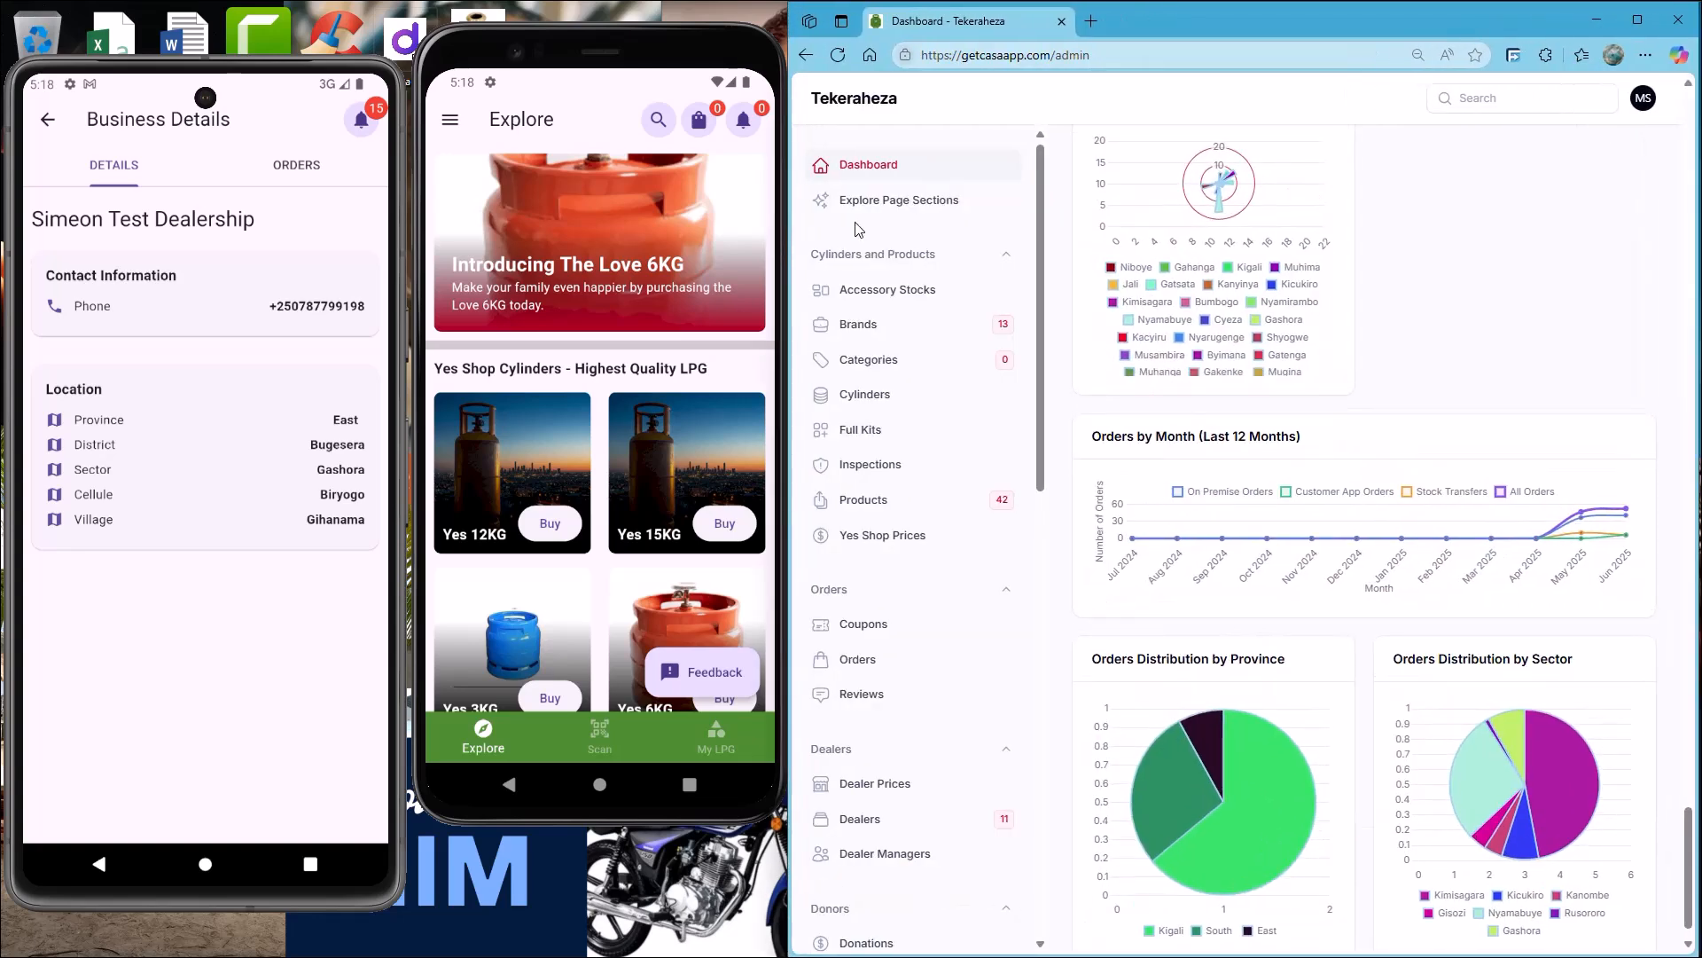
{"action": "left_click", "coordinate": [900, 205]}
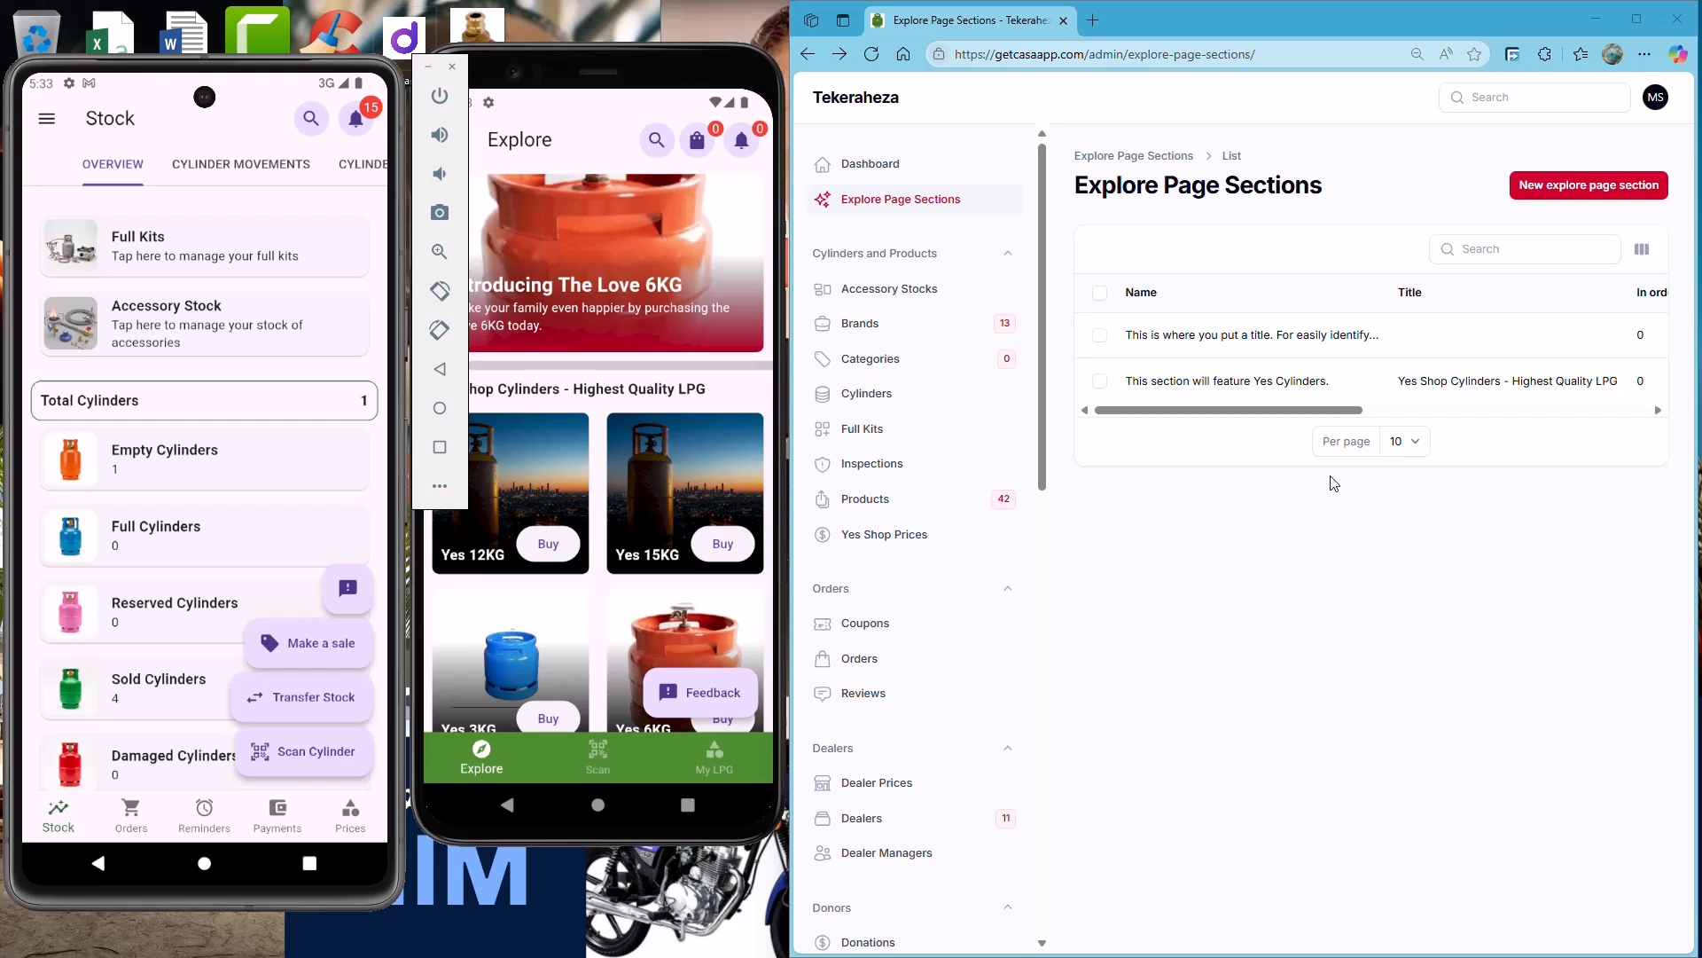
{"action": "left_click", "coordinate": [631, 544]}
{"action": "scroll", "coordinate": [631, 544], "scroll_direction": "down", "scroll_amount": 5}
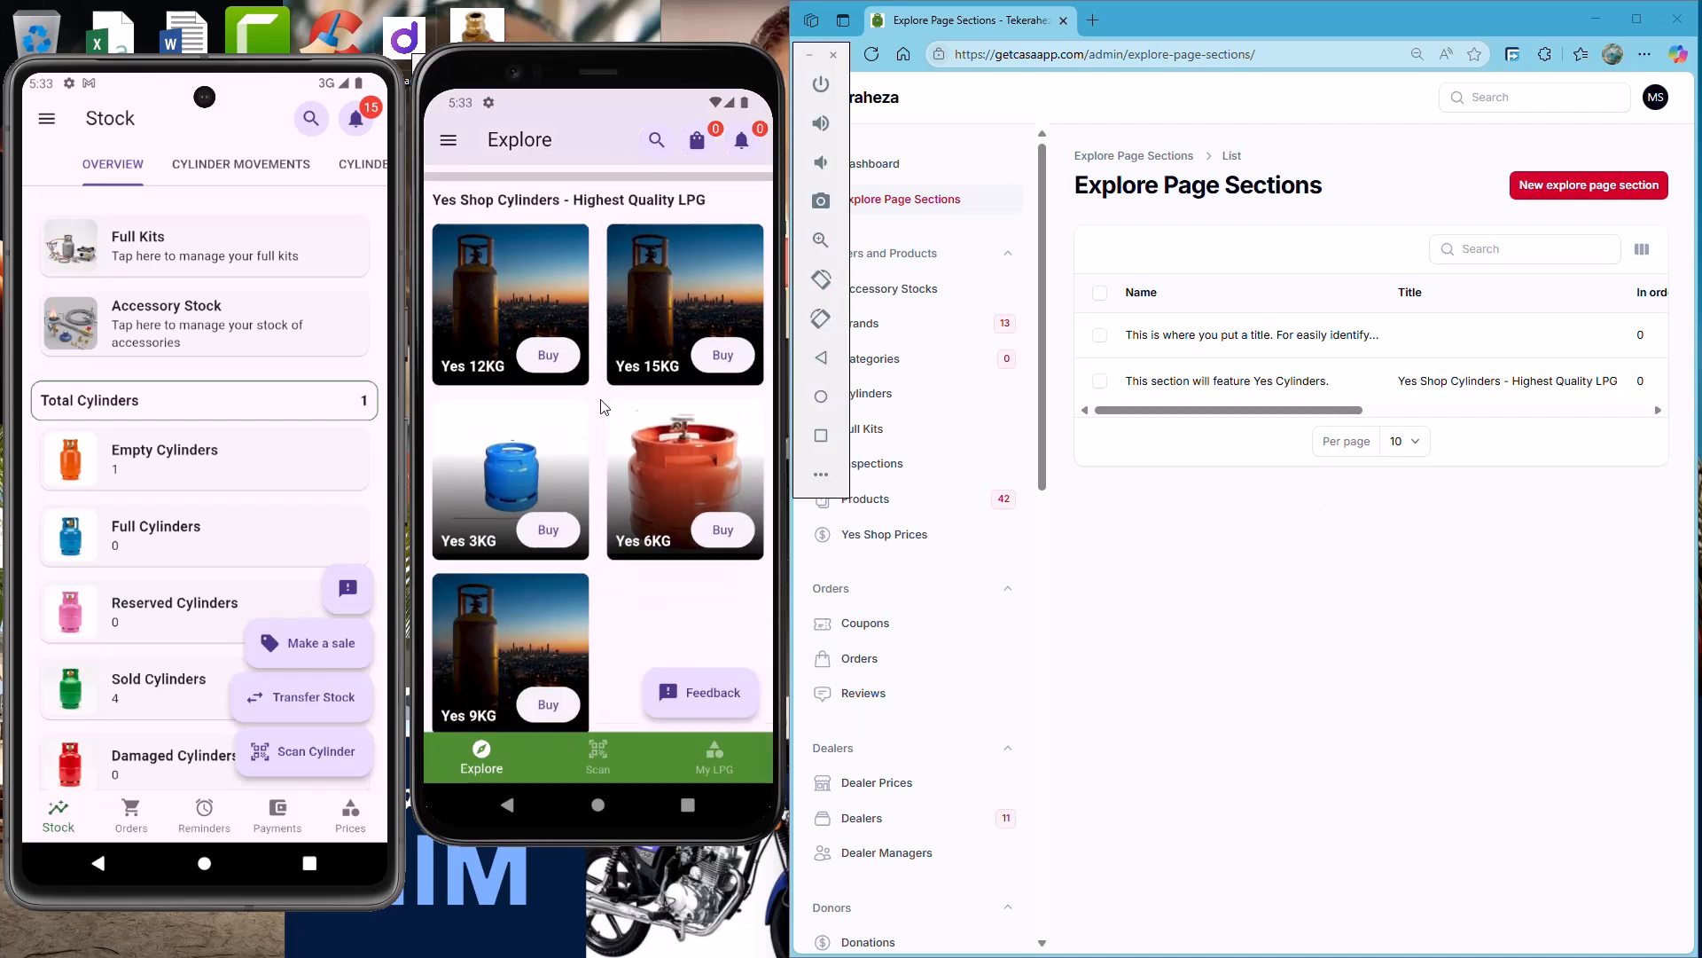
{"action": "scroll", "coordinate": [618, 526], "scroll_direction": "up", "scroll_amount": 2}
{"action": "scroll", "coordinate": [616, 520], "scroll_direction": "up", "scroll_amount": 2}
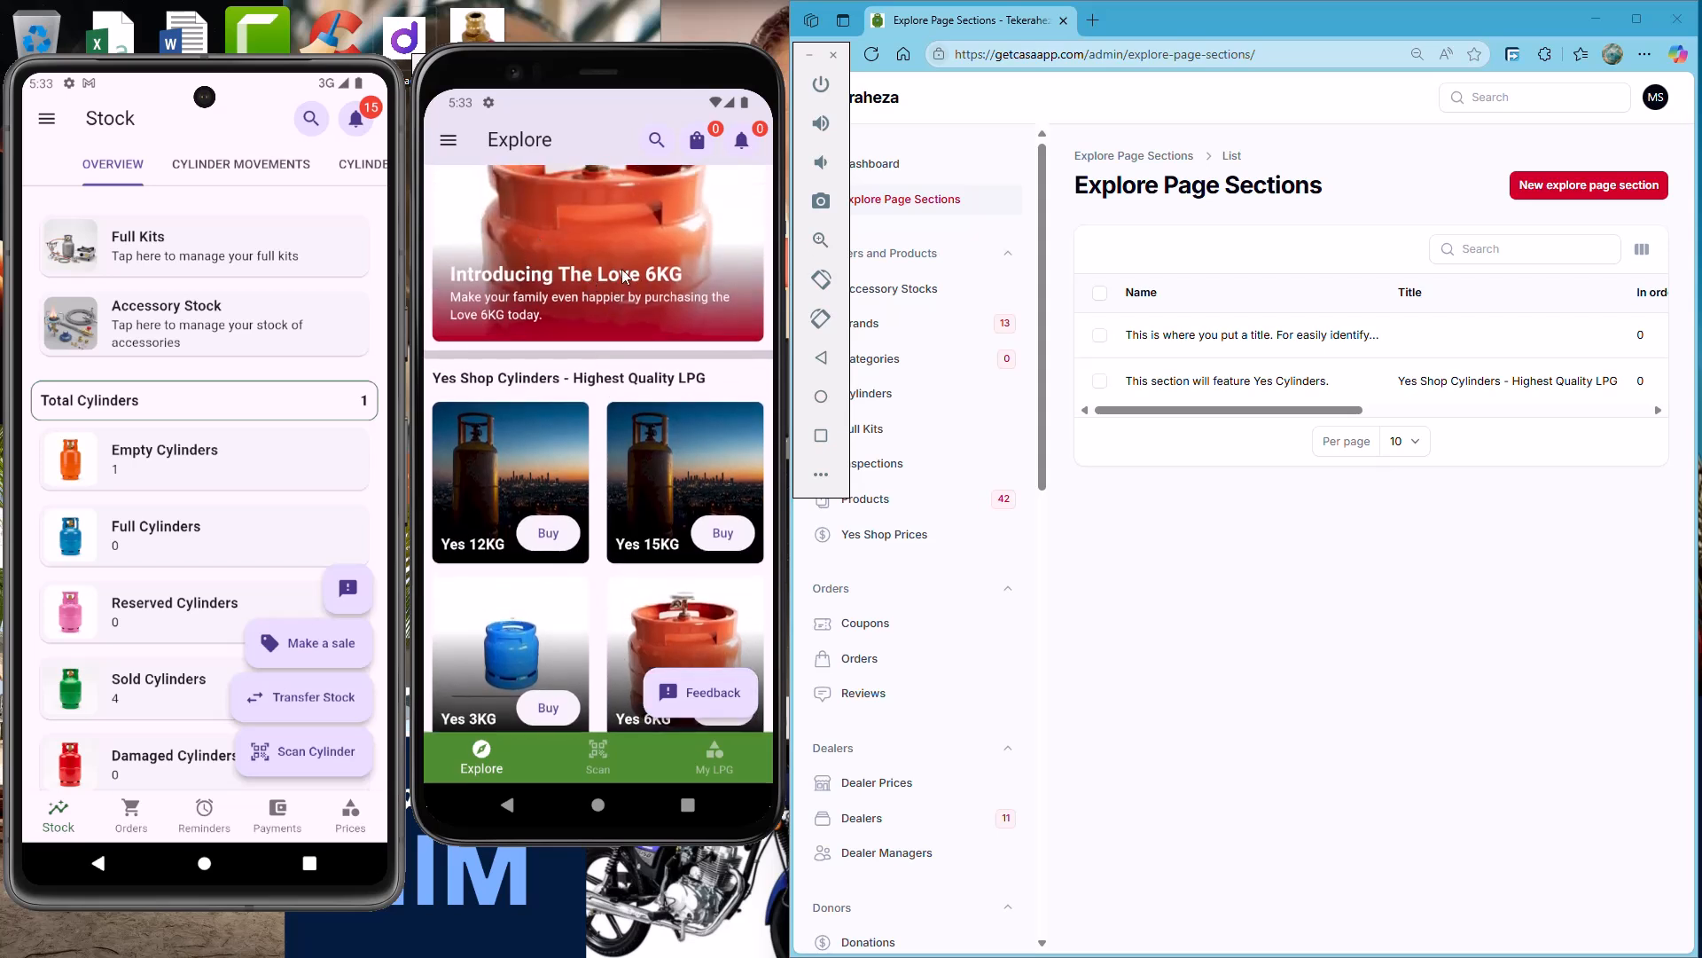
Step: Open the first explore page section for editing and enlarge its description box to read the name and description
{"action": "left_click", "coordinate": [1322, 344]}
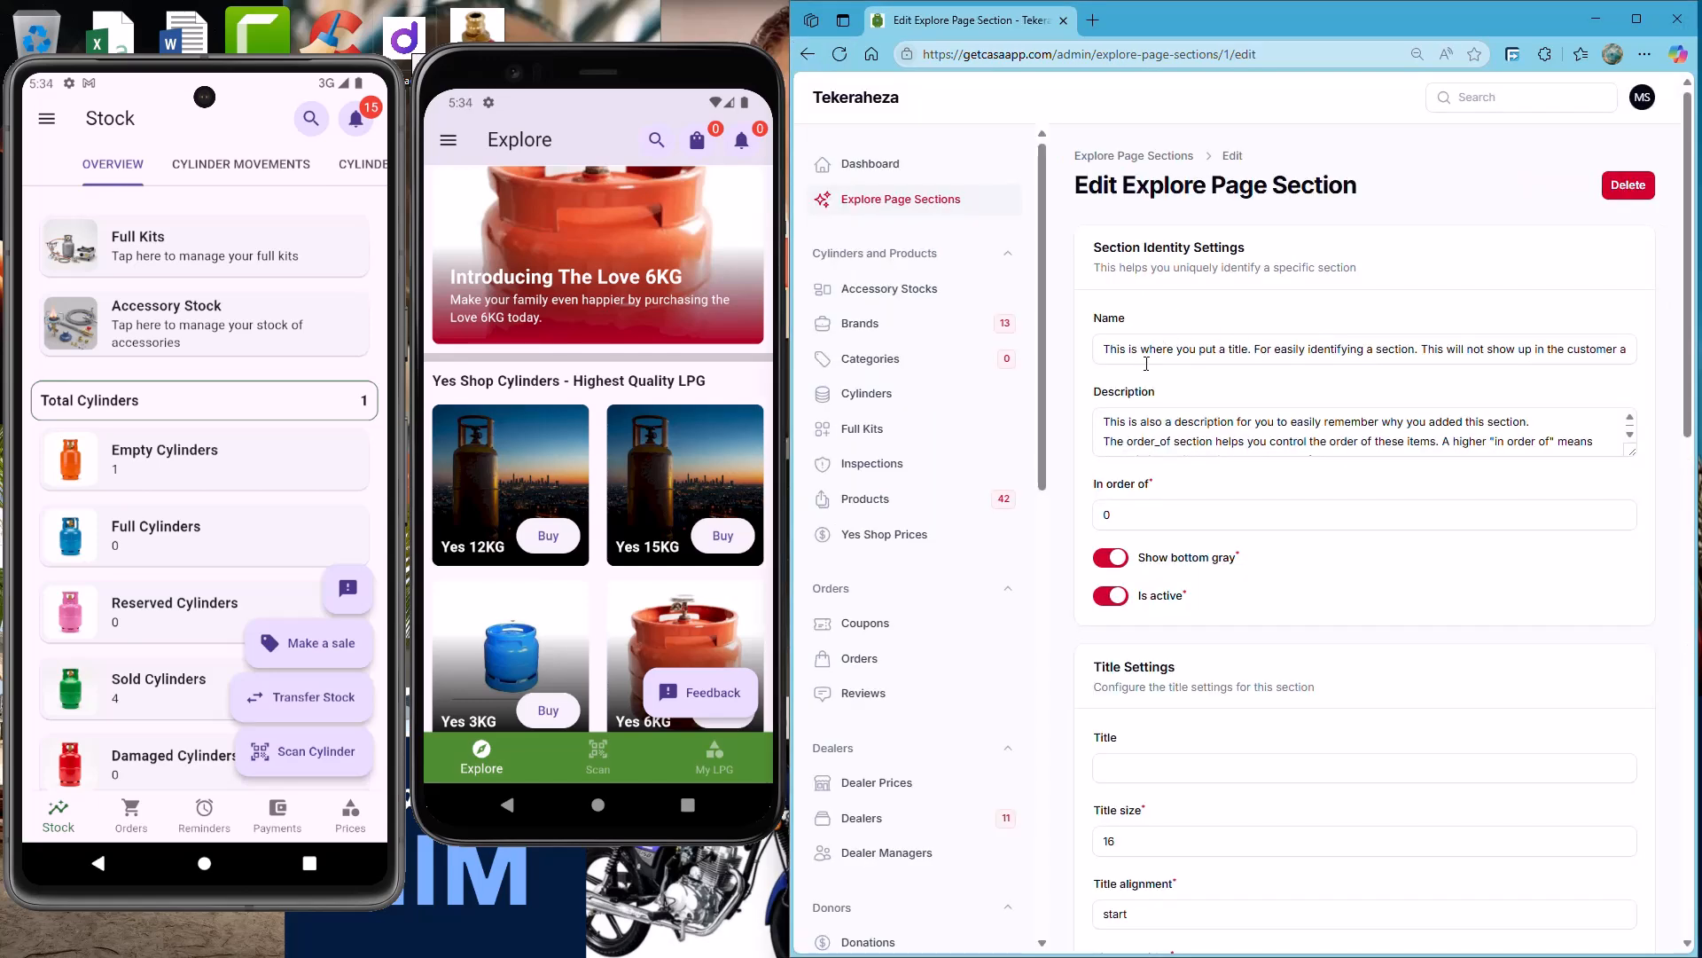
{"action": "left_click_drag", "start_coordinate": [1103, 350], "coordinate": [1555, 353]}
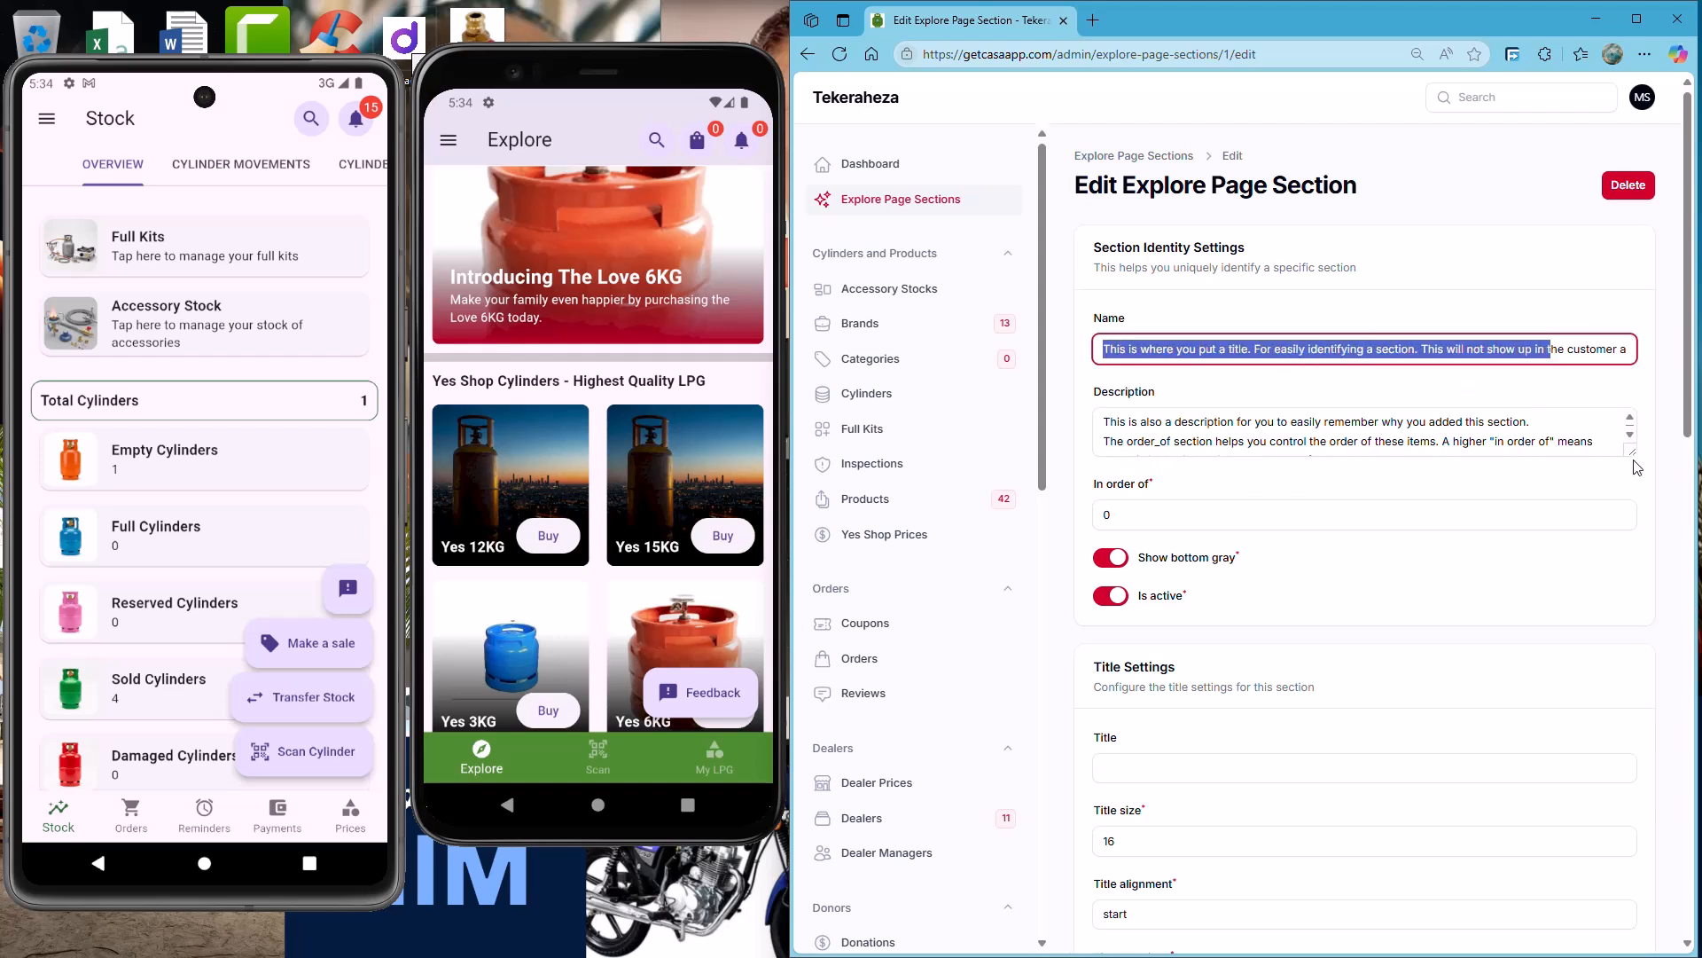
{"action": "left_click_drag", "start_coordinate": [1633, 451], "coordinate": [1645, 692]}
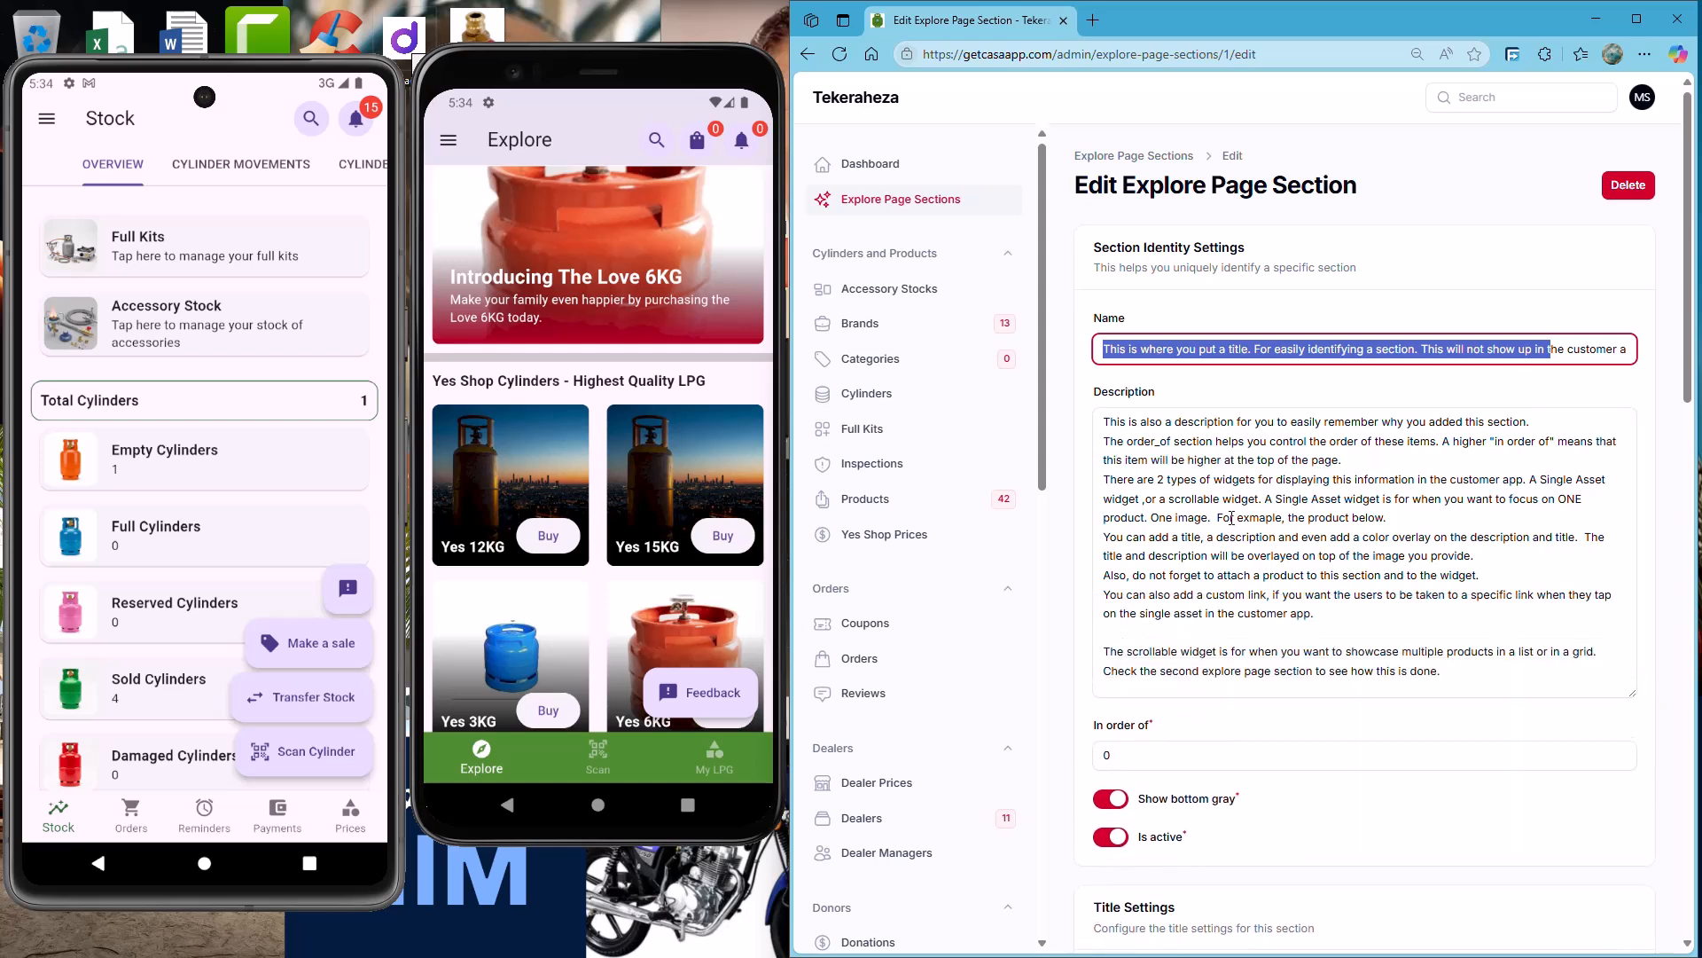
{"action": "left_click", "coordinate": [1181, 349]}
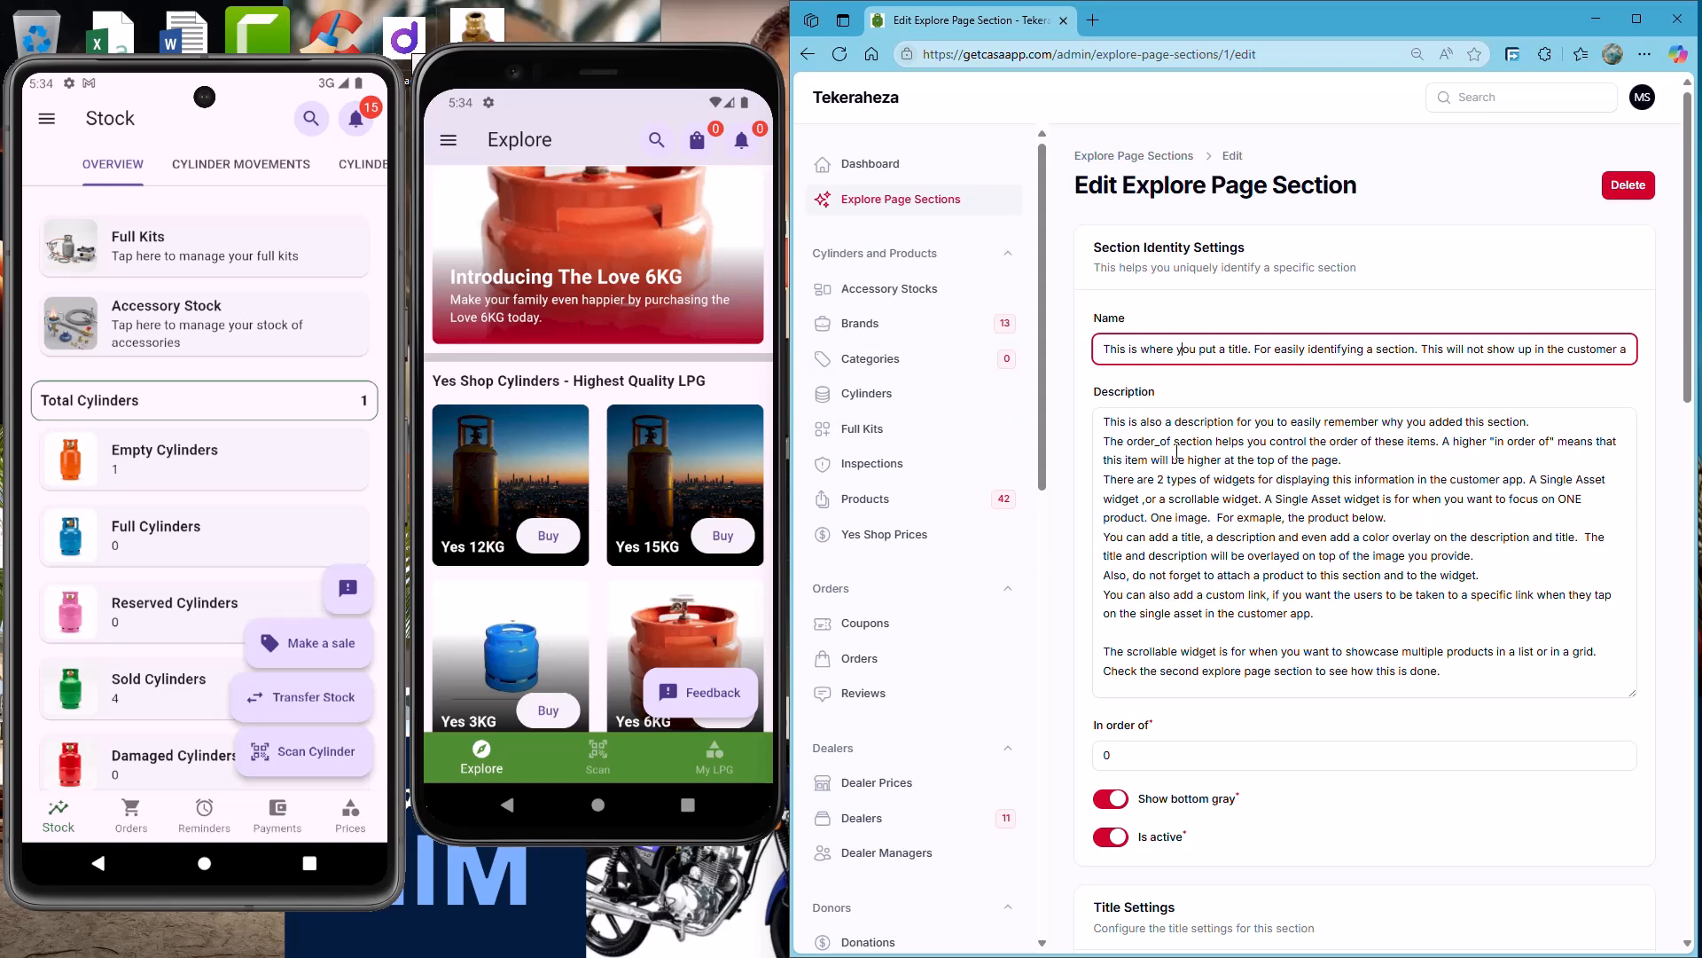
Step: Review the section's title settings, products and widget configuration alongside the Love 6KG banner in the customer app
{"action": "scroll", "coordinate": [1181, 455], "scroll_direction": "down", "scroll_amount": 2}
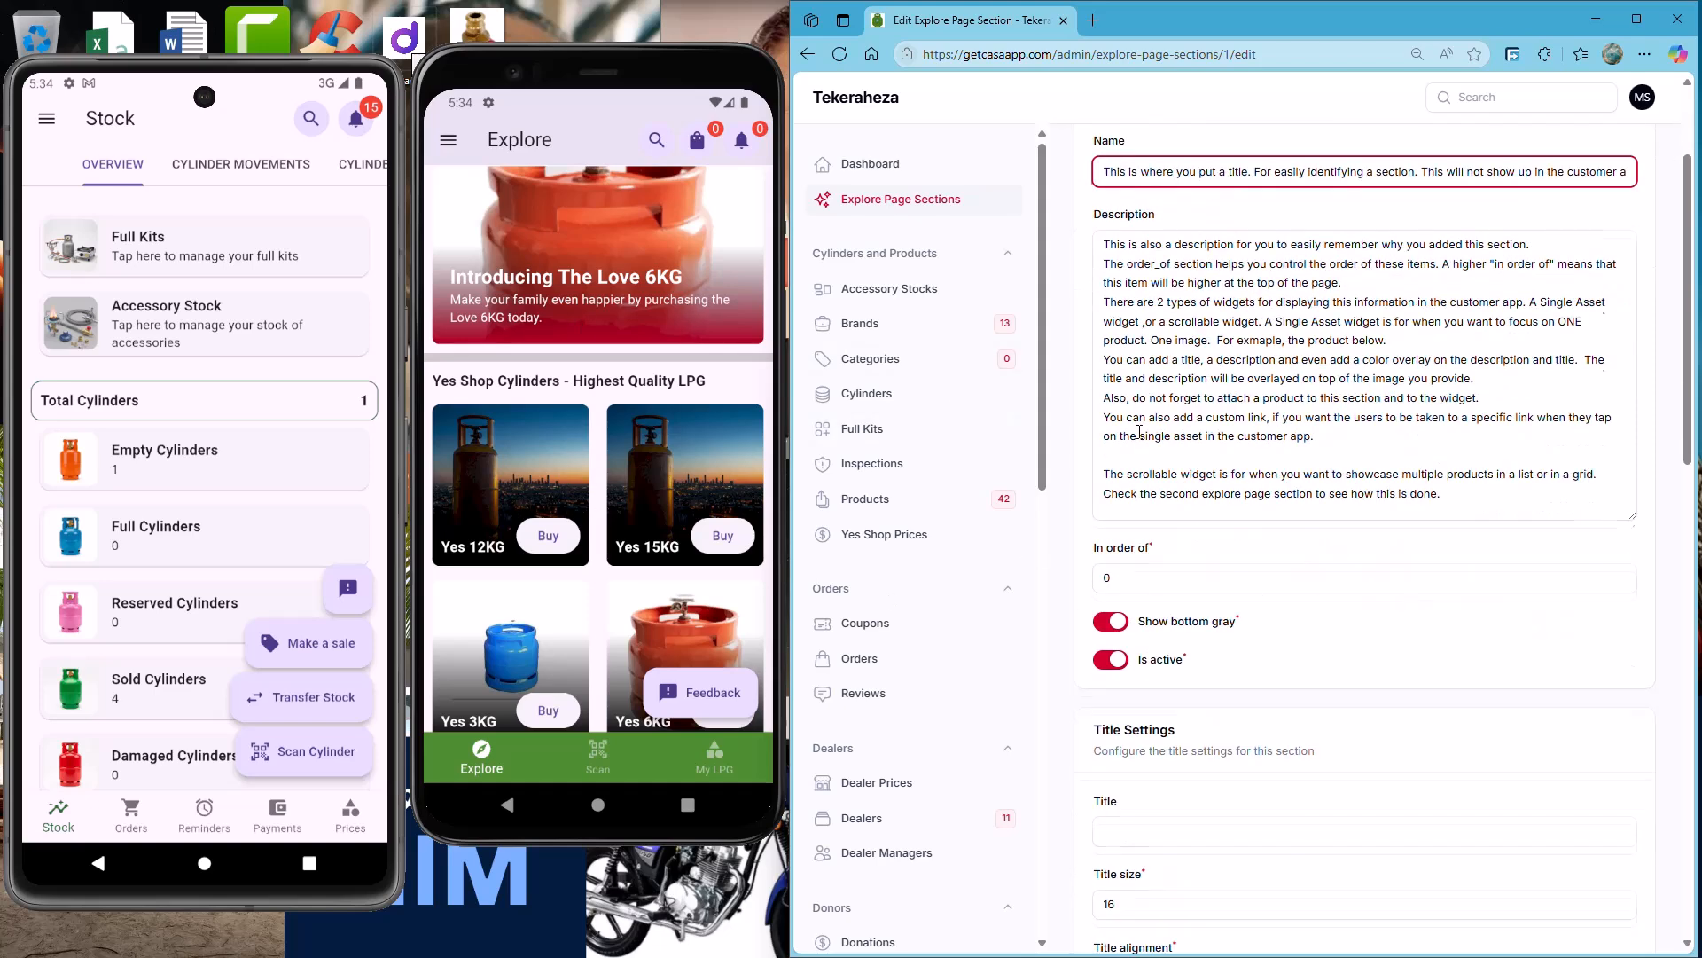
{"action": "left_click", "coordinate": [507, 276]}
{"action": "scroll", "coordinate": [1213, 550], "scroll_direction": "down", "scroll_amount": 3}
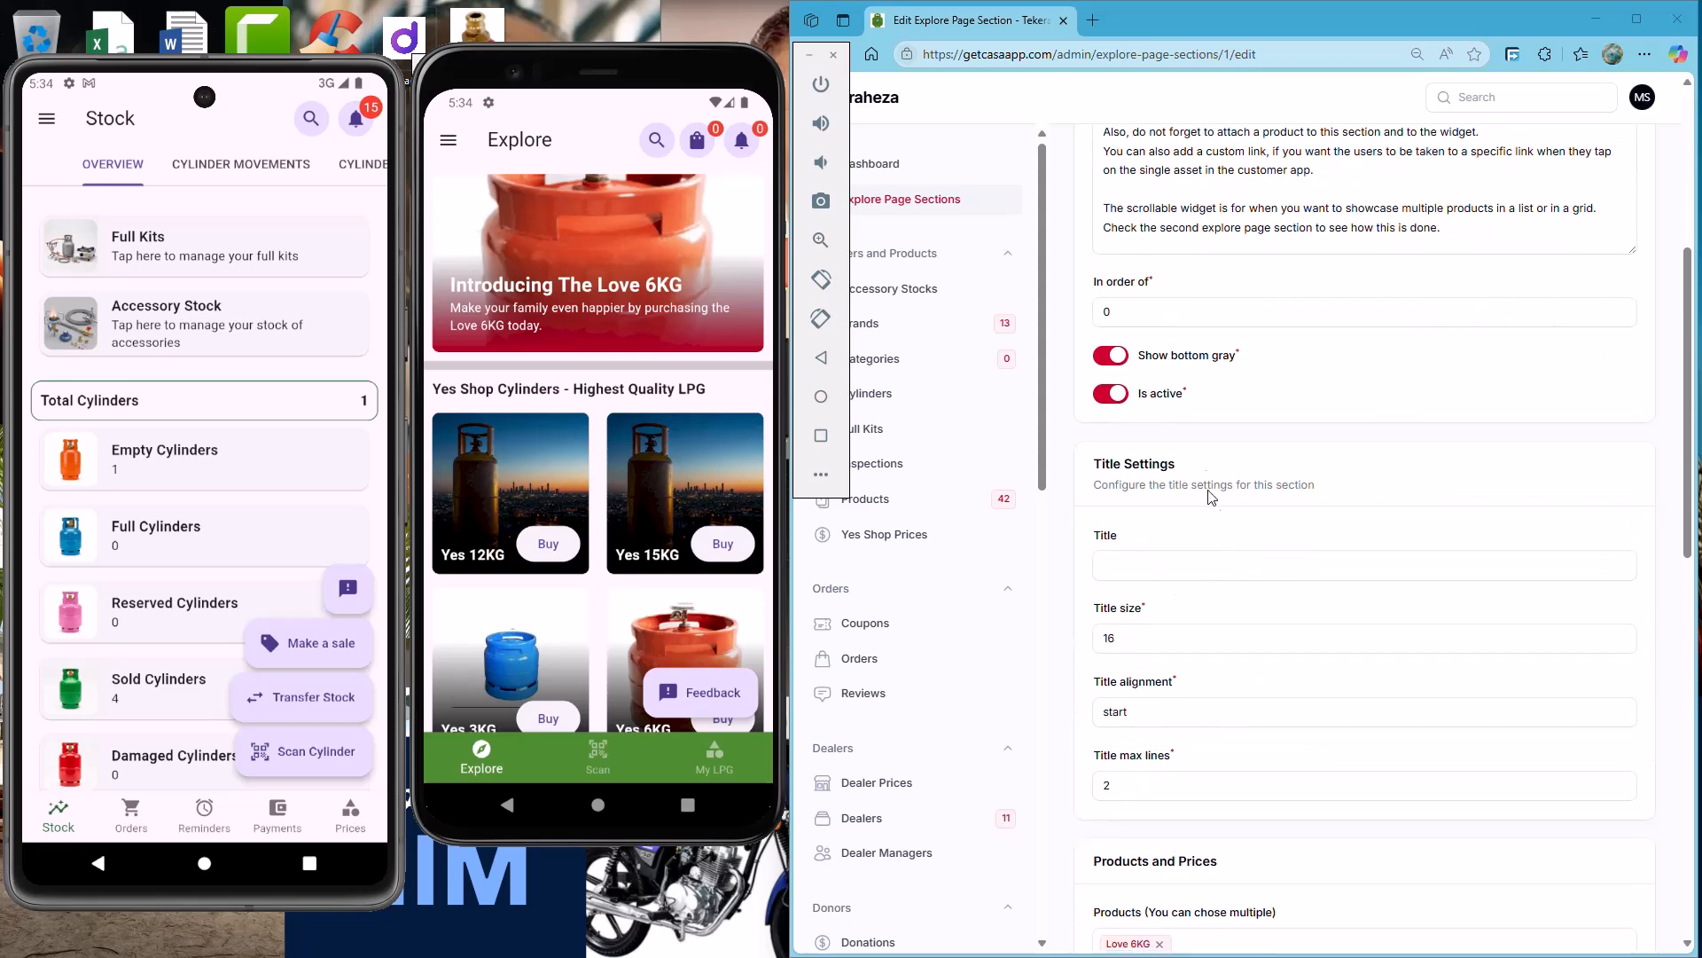
{"action": "scroll", "coordinate": [1199, 470], "scroll_direction": "down", "scroll_amount": 6}
{"action": "scroll", "coordinate": [1146, 359], "scroll_direction": "up", "scroll_amount": 4}
{"action": "scroll", "coordinate": [1147, 359], "scroll_direction": "down", "scroll_amount": 4}
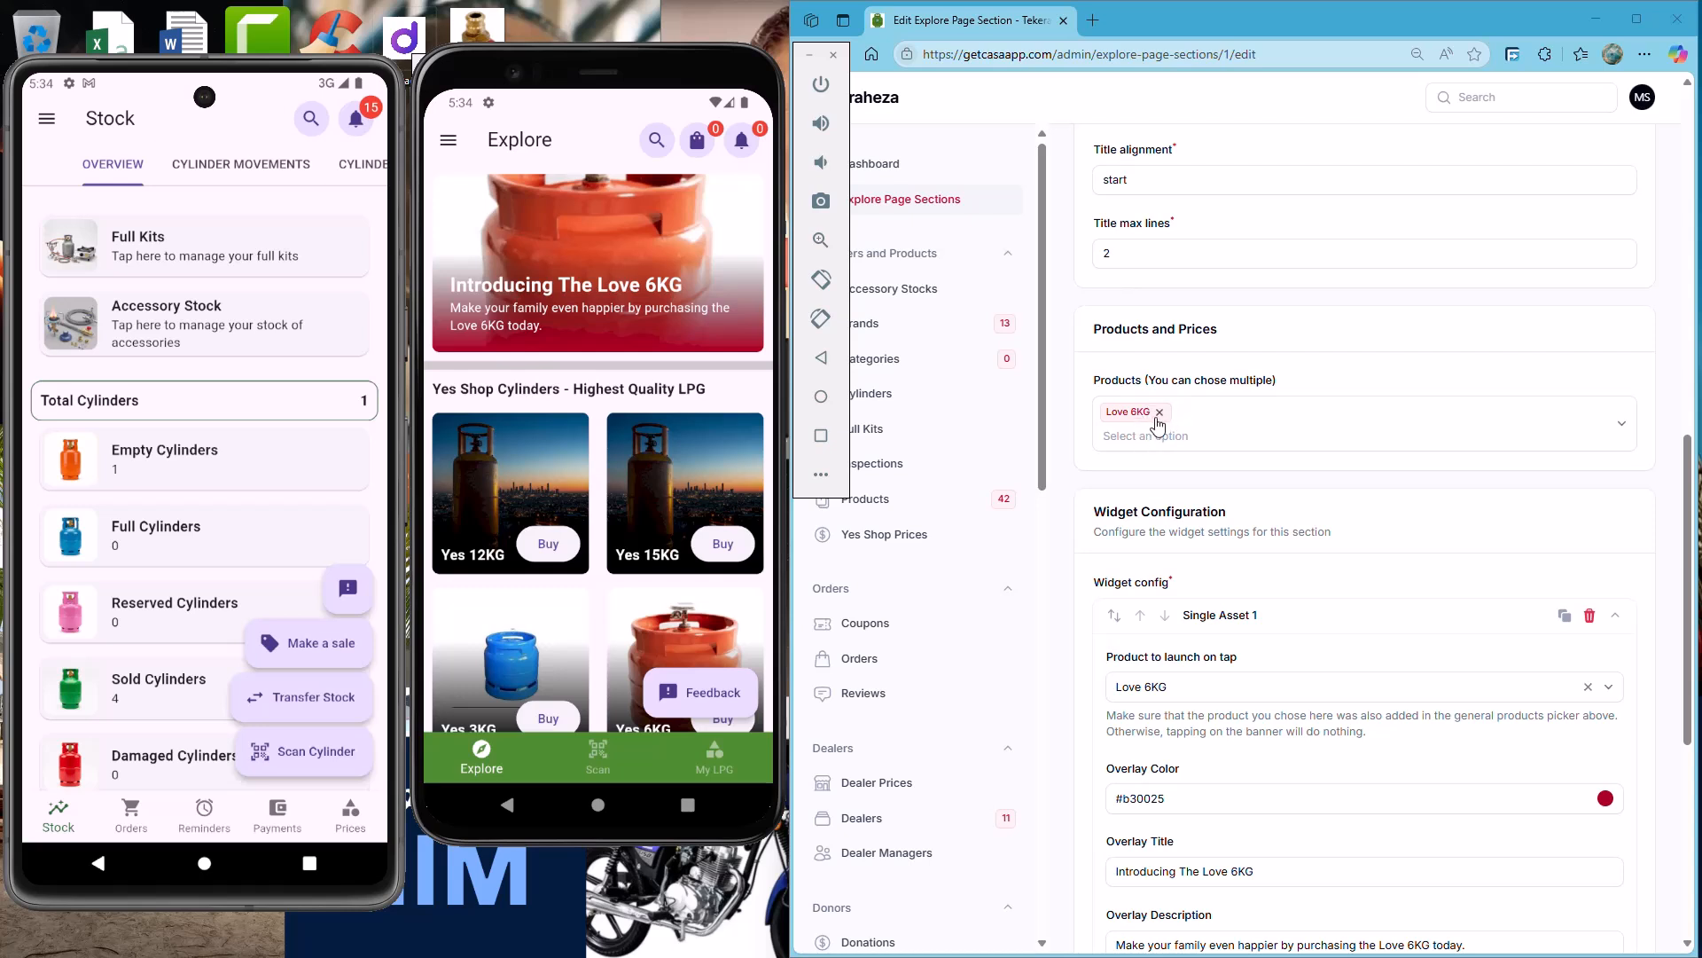
Step: Open the Love 6KG product from the customer app's banner, return, and compare the banner with the section's overlay title and description
{"action": "left_click", "coordinate": [564, 232]}
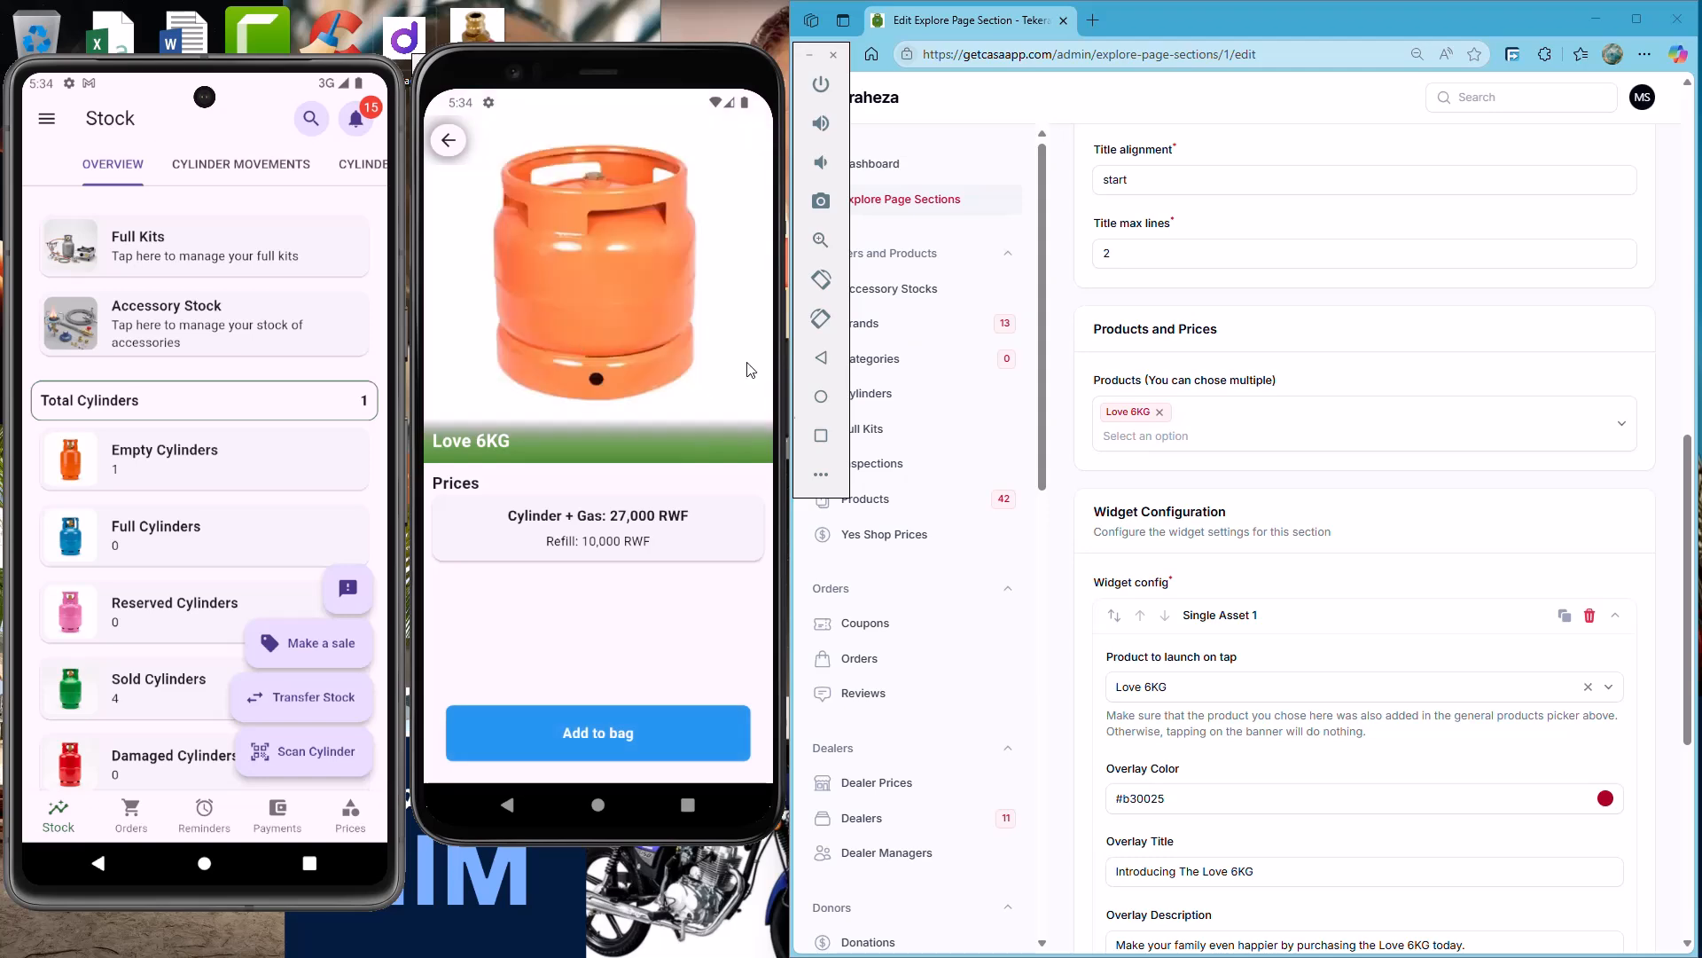
{"action": "left_click", "coordinate": [448, 142]}
{"action": "scroll", "coordinate": [1285, 620], "scroll_direction": "down", "scroll_amount": 4}
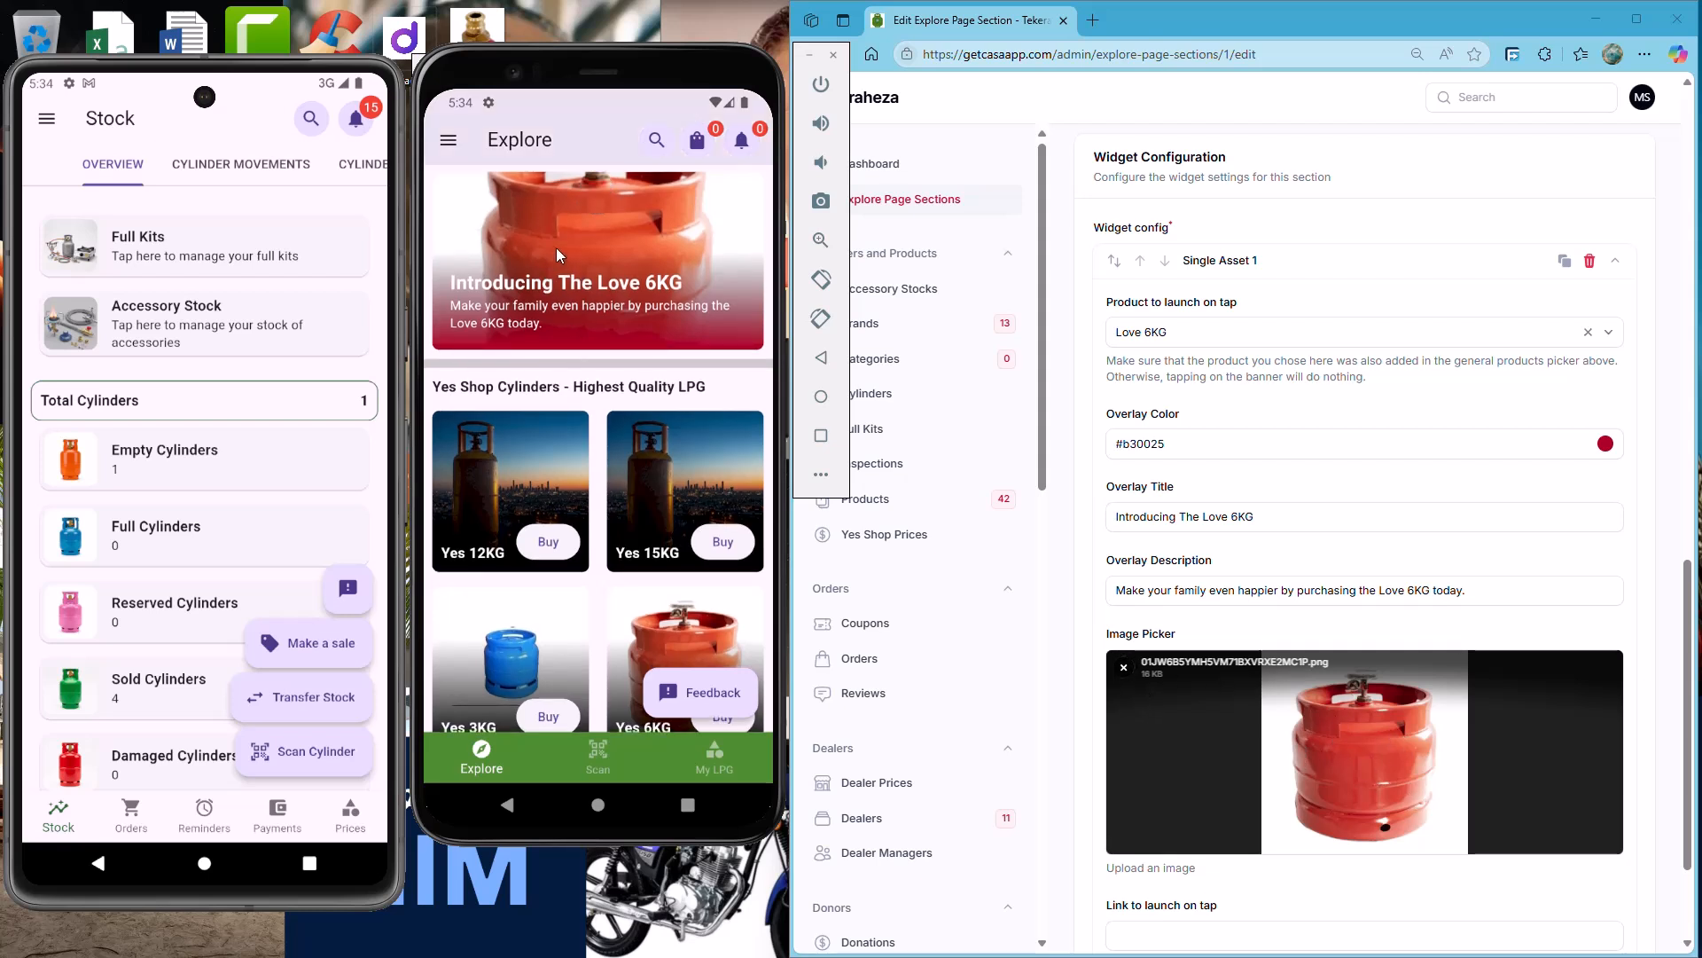
{"action": "scroll", "coordinate": [1297, 590], "scroll_direction": "down", "scroll_amount": 1}
{"action": "scroll", "coordinate": [1297, 590], "scroll_direction": "down", "scroll_amount": 2}
{"action": "scroll", "coordinate": [1298, 590], "scroll_direction": "up", "scroll_amount": 3}
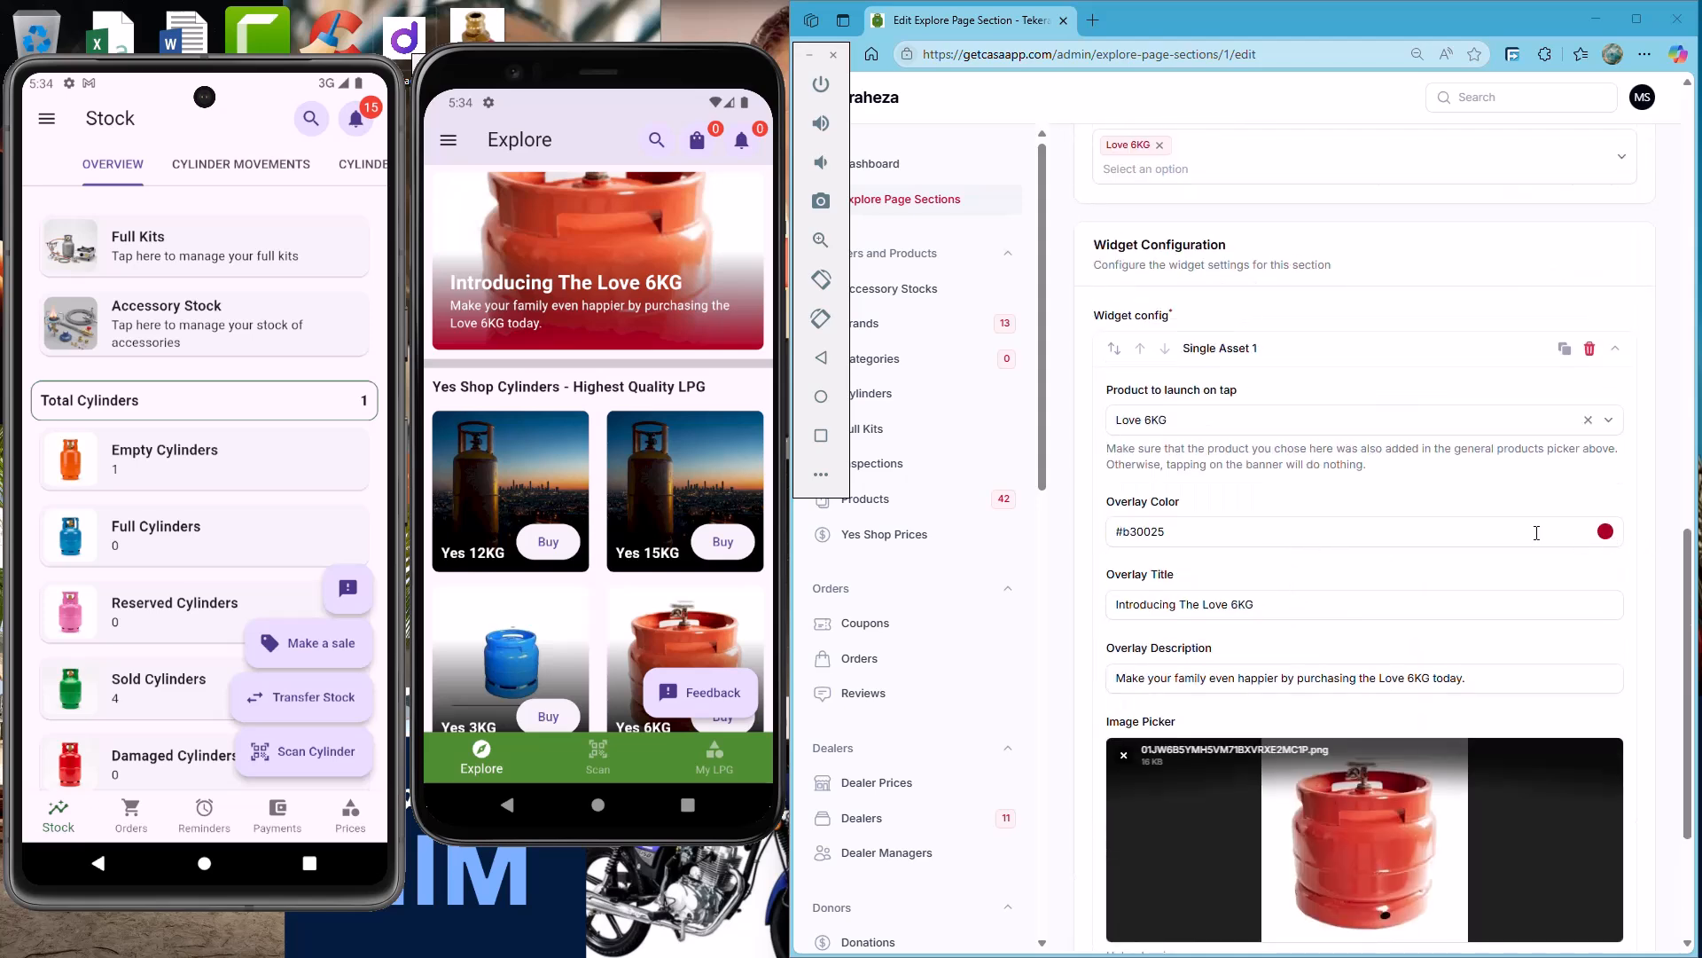
{"action": "left_click_drag", "start_coordinate": [1114, 607], "coordinate": [1323, 608]}
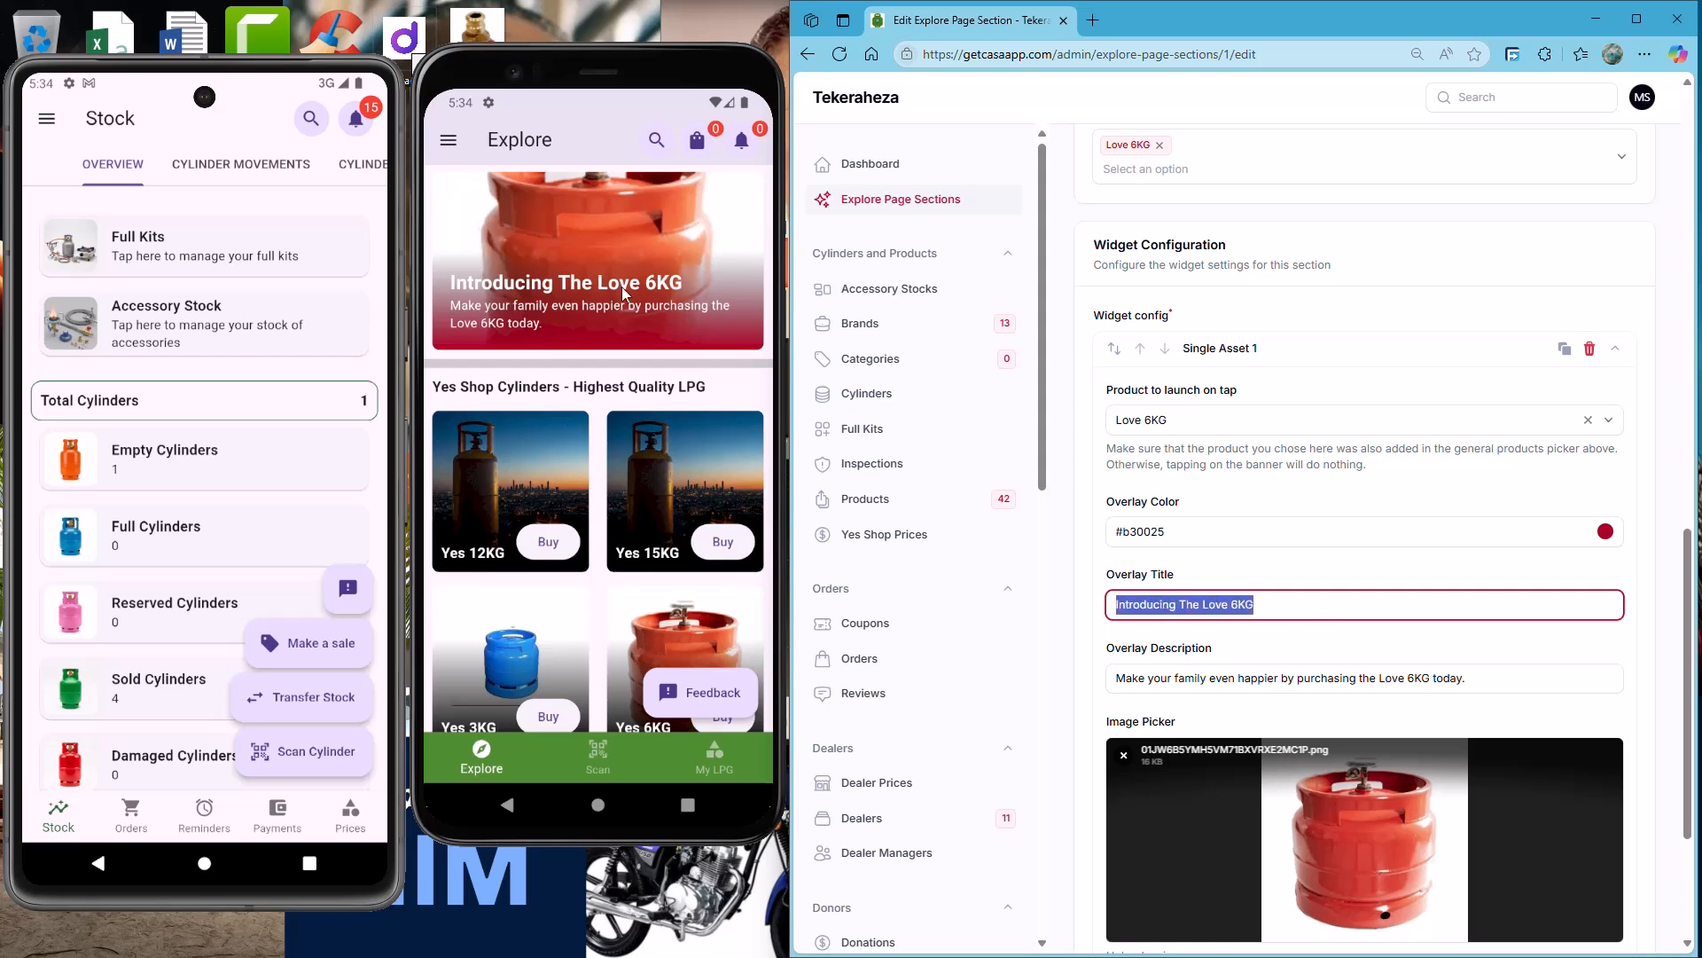
{"action": "left_click", "coordinate": [1124, 681]}
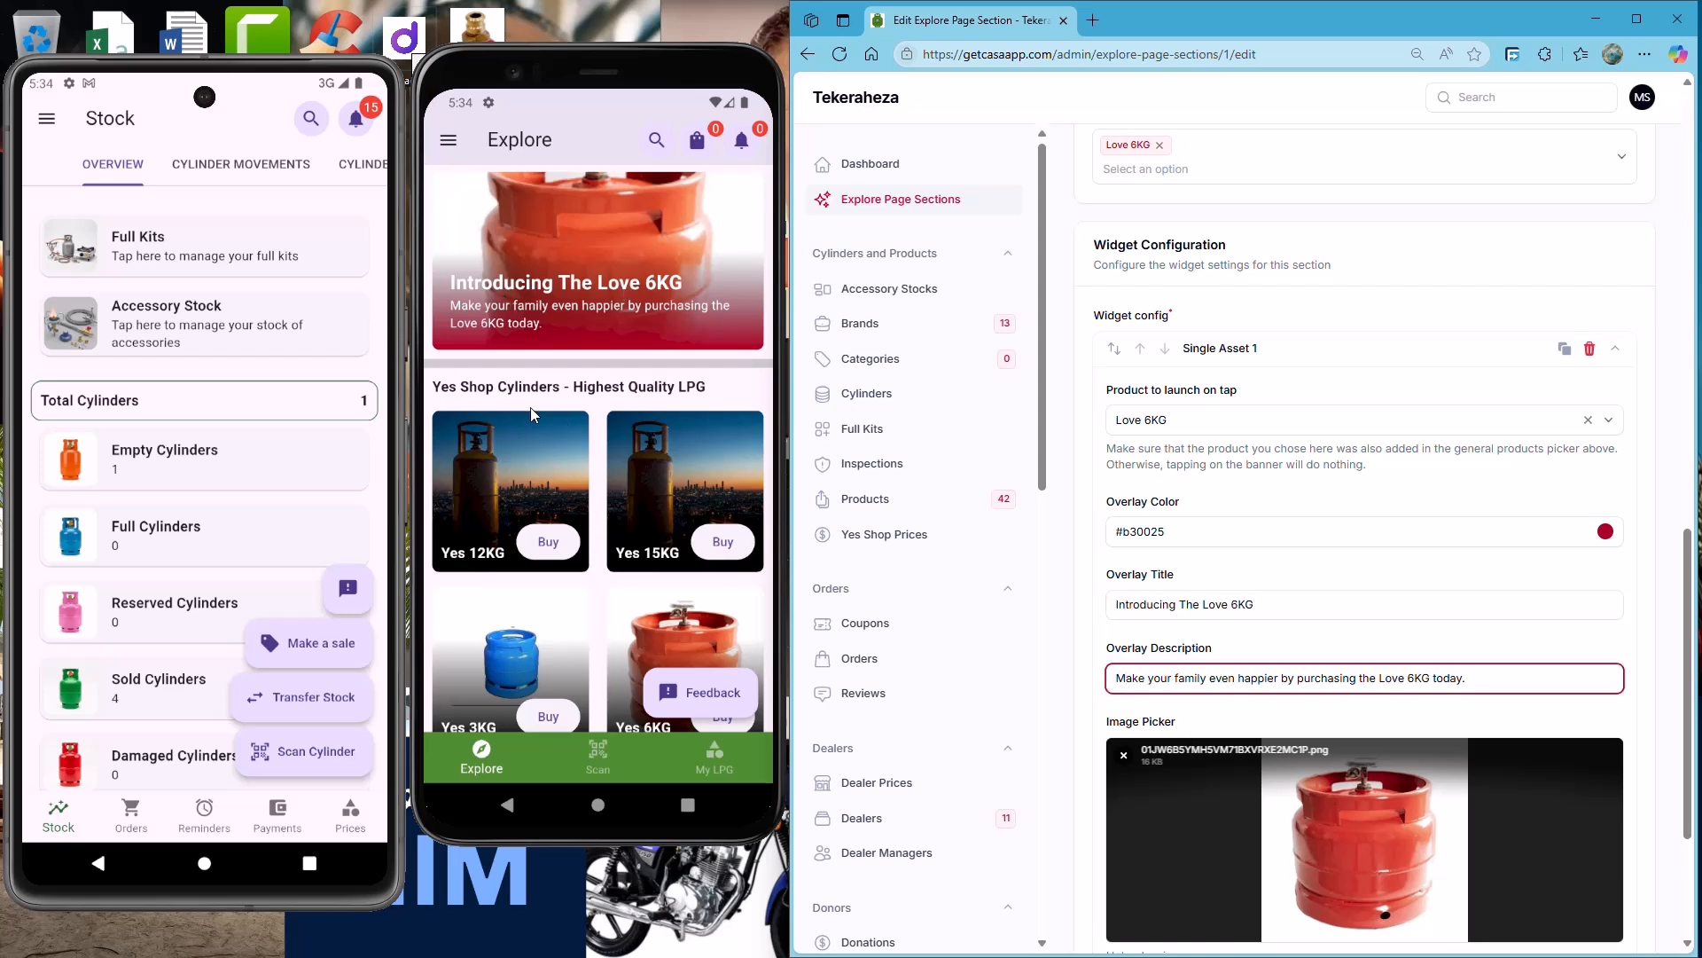
Step: Set the banner's overlay color to blue #0037b3, save the section and refresh the customer app's Explore page
{"action": "left_click", "coordinate": [1596, 531]}
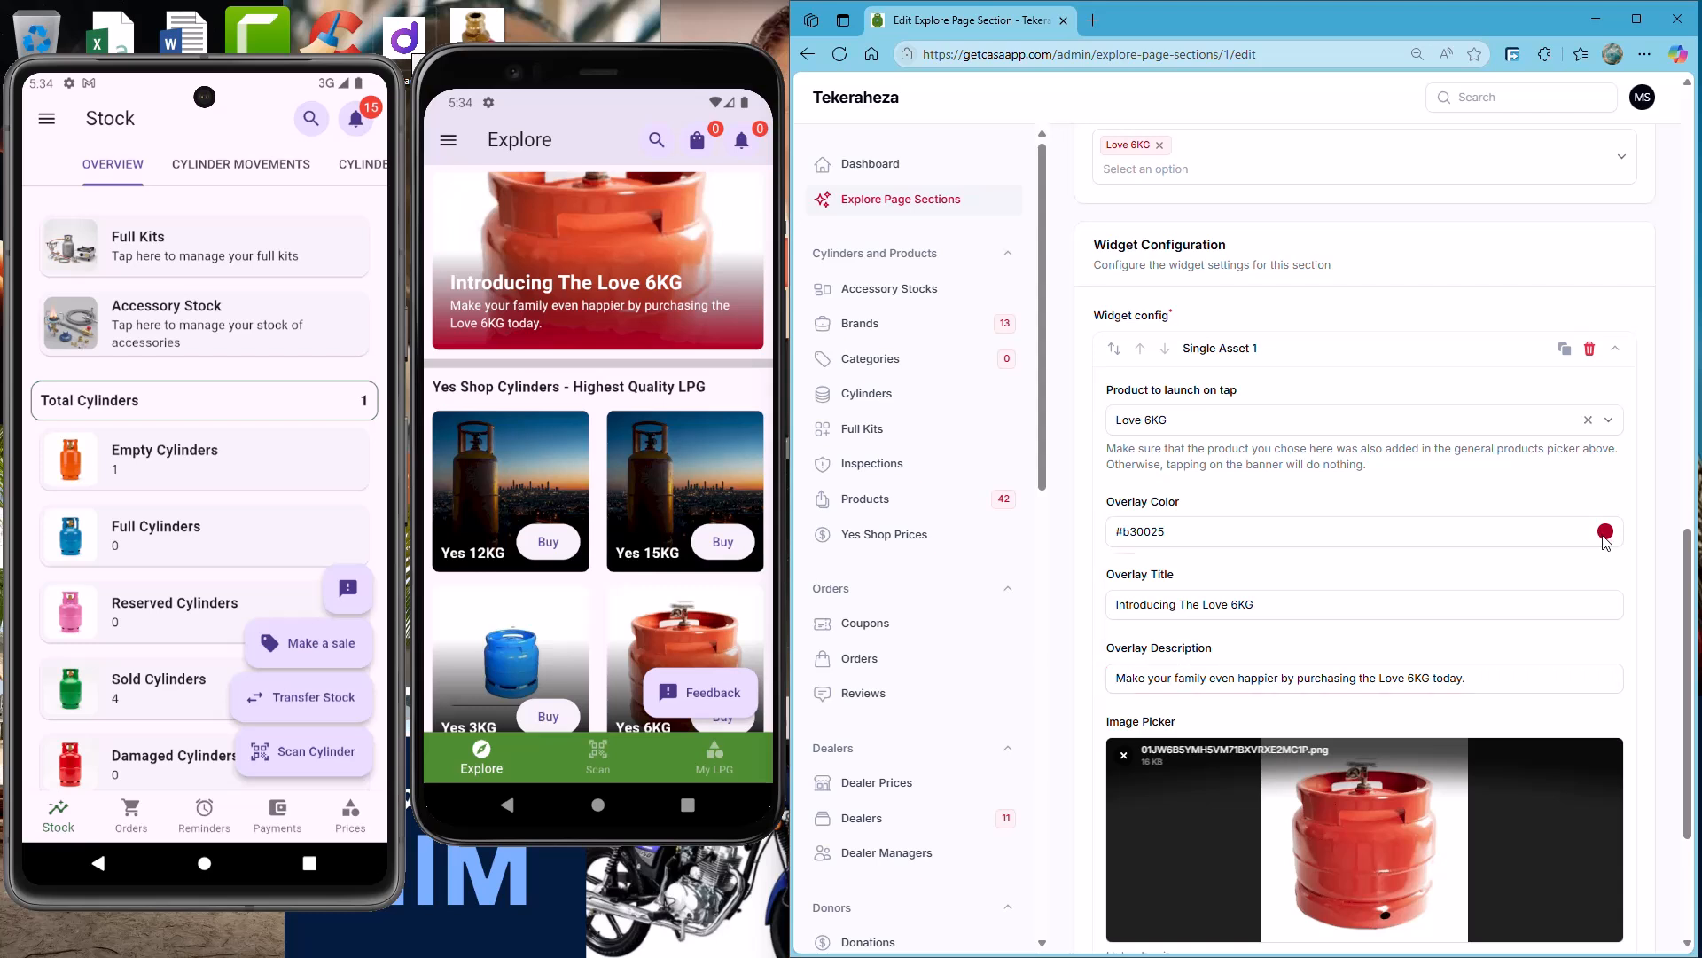
{"action": "left_click", "coordinate": [1196, 705]}
{"action": "left_click_drag", "start_coordinate": [1195, 708], "coordinate": [1204, 707]}
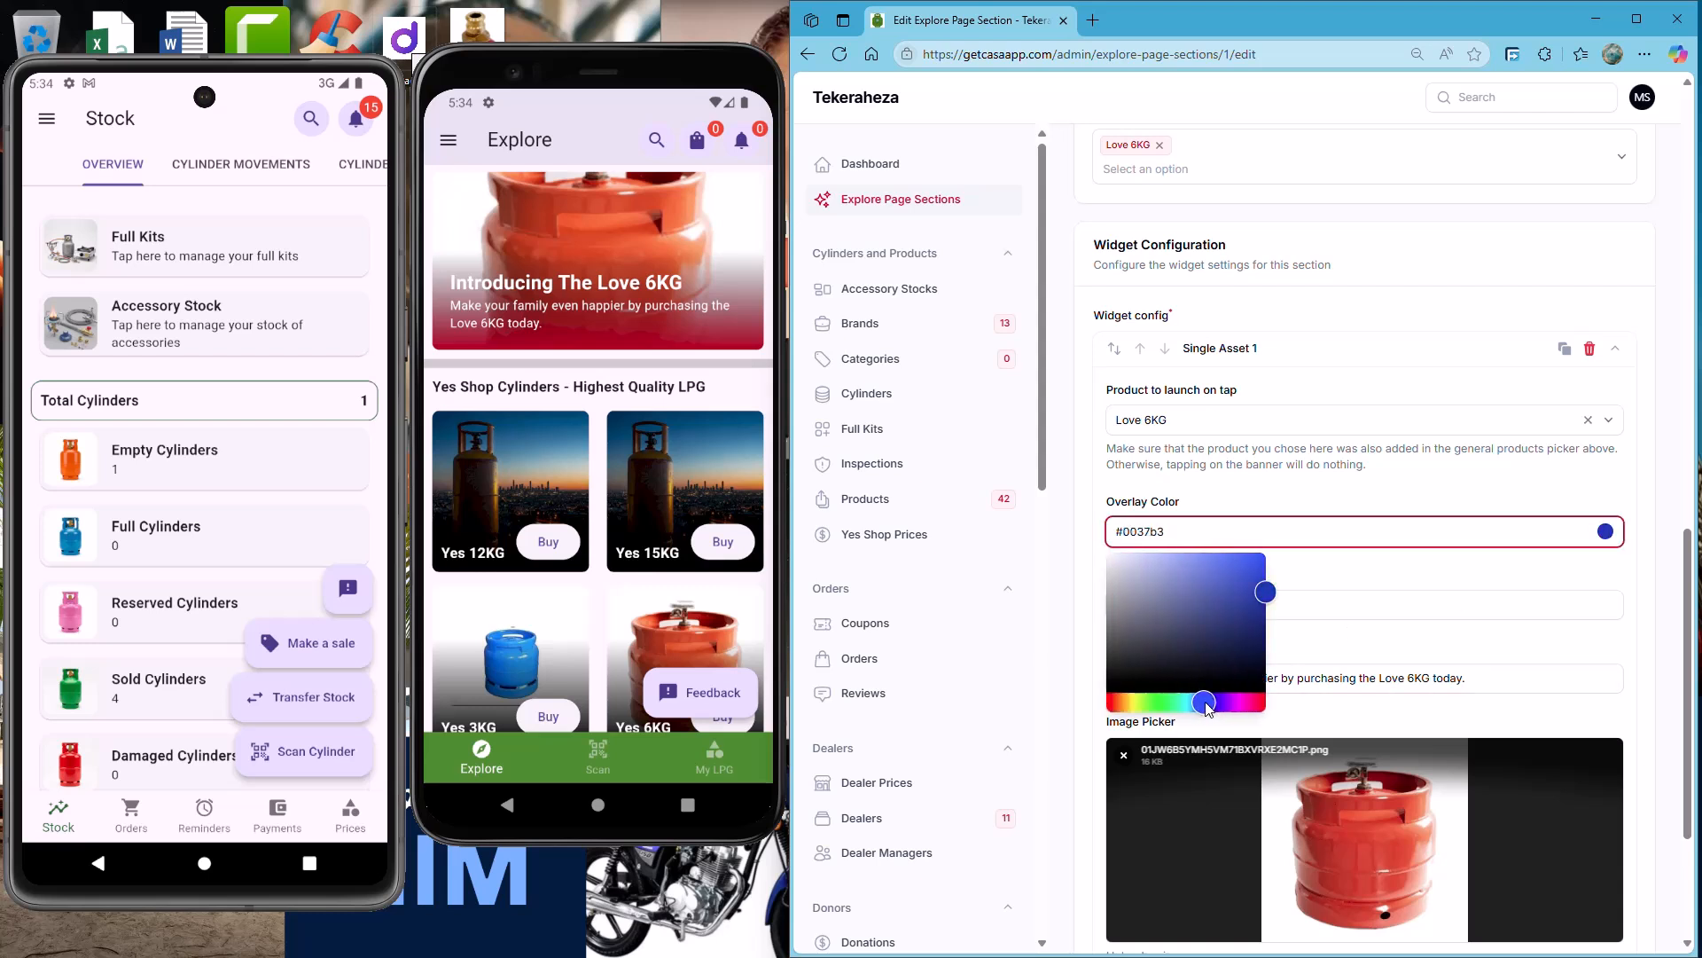
{"action": "left_click", "coordinate": [1315, 562]}
{"action": "scroll", "coordinate": [1315, 562], "scroll_direction": "down", "scroll_amount": 3}
{"action": "left_click", "coordinate": [1119, 913]}
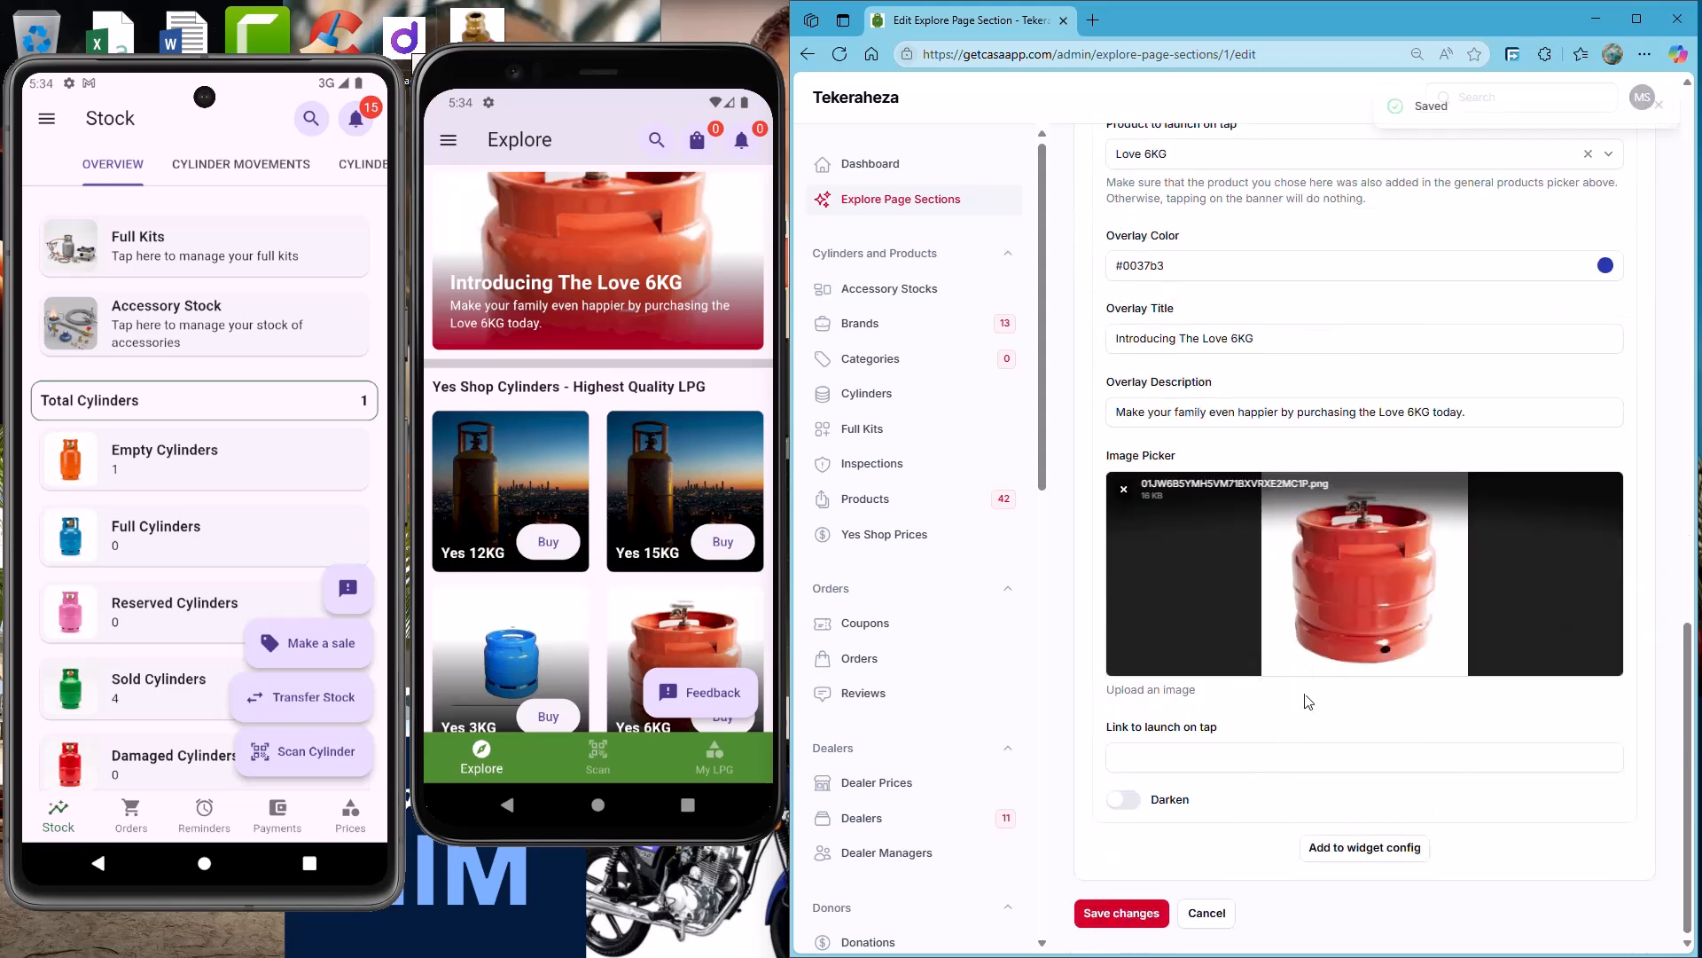
{"action": "left_click_drag", "start_coordinate": [568, 212], "coordinate": [564, 505]}
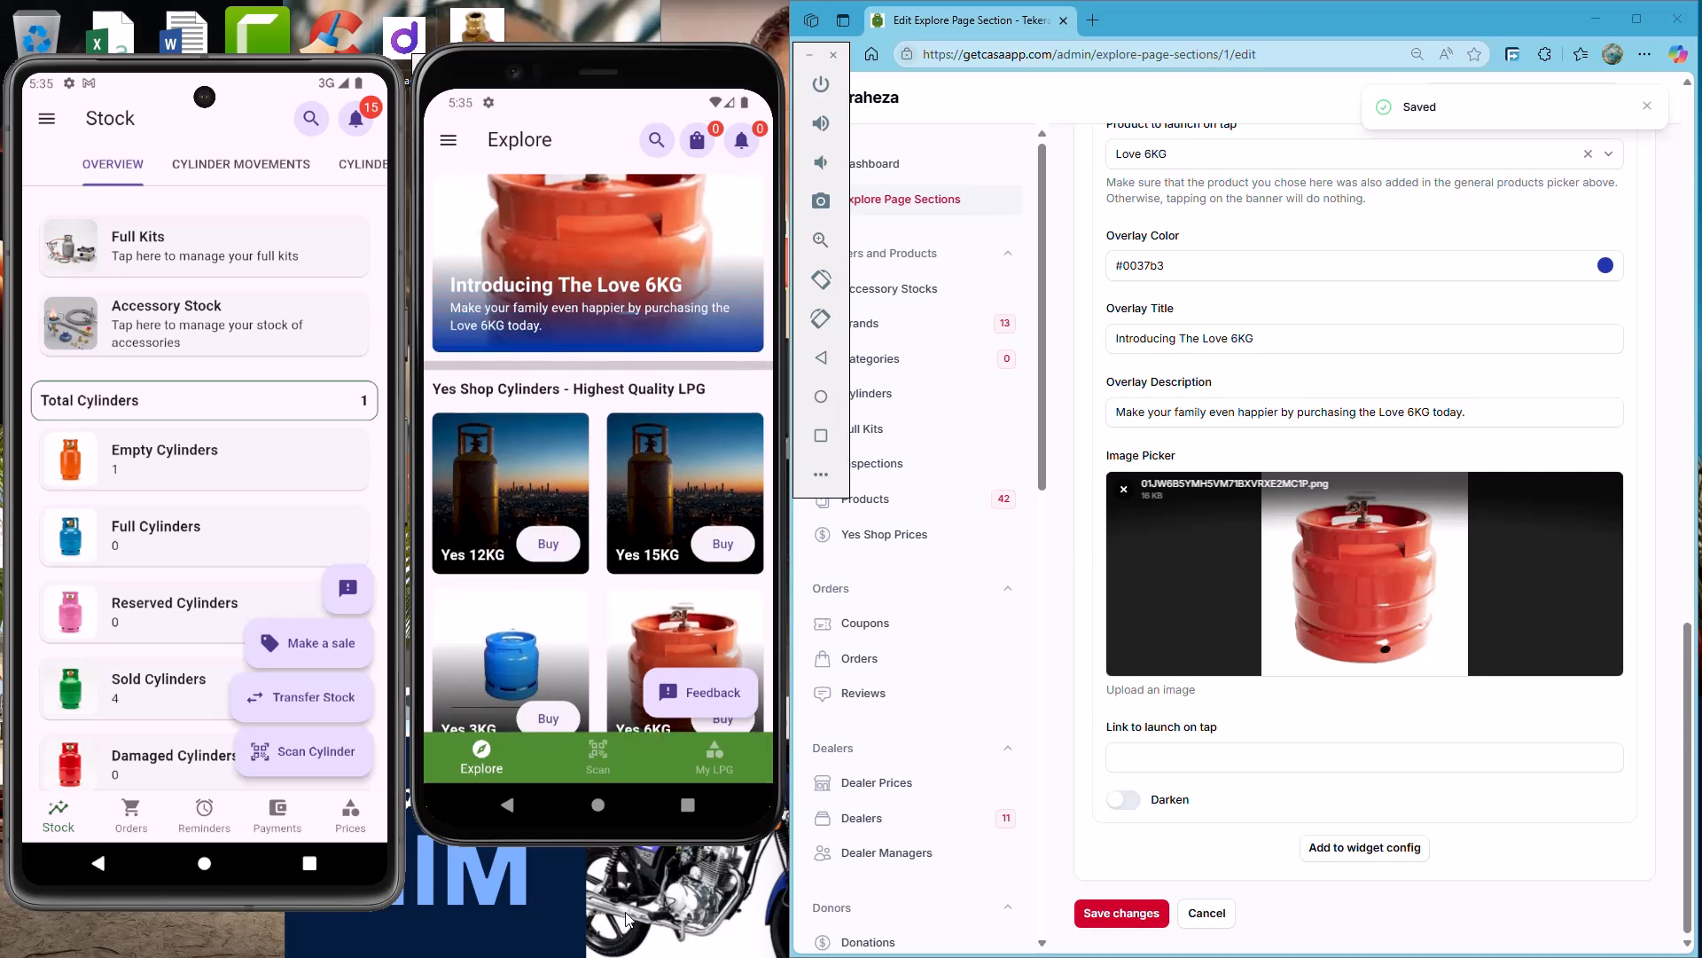
{"action": "left_click_drag", "start_coordinate": [621, 650], "coordinate": [611, 611]}
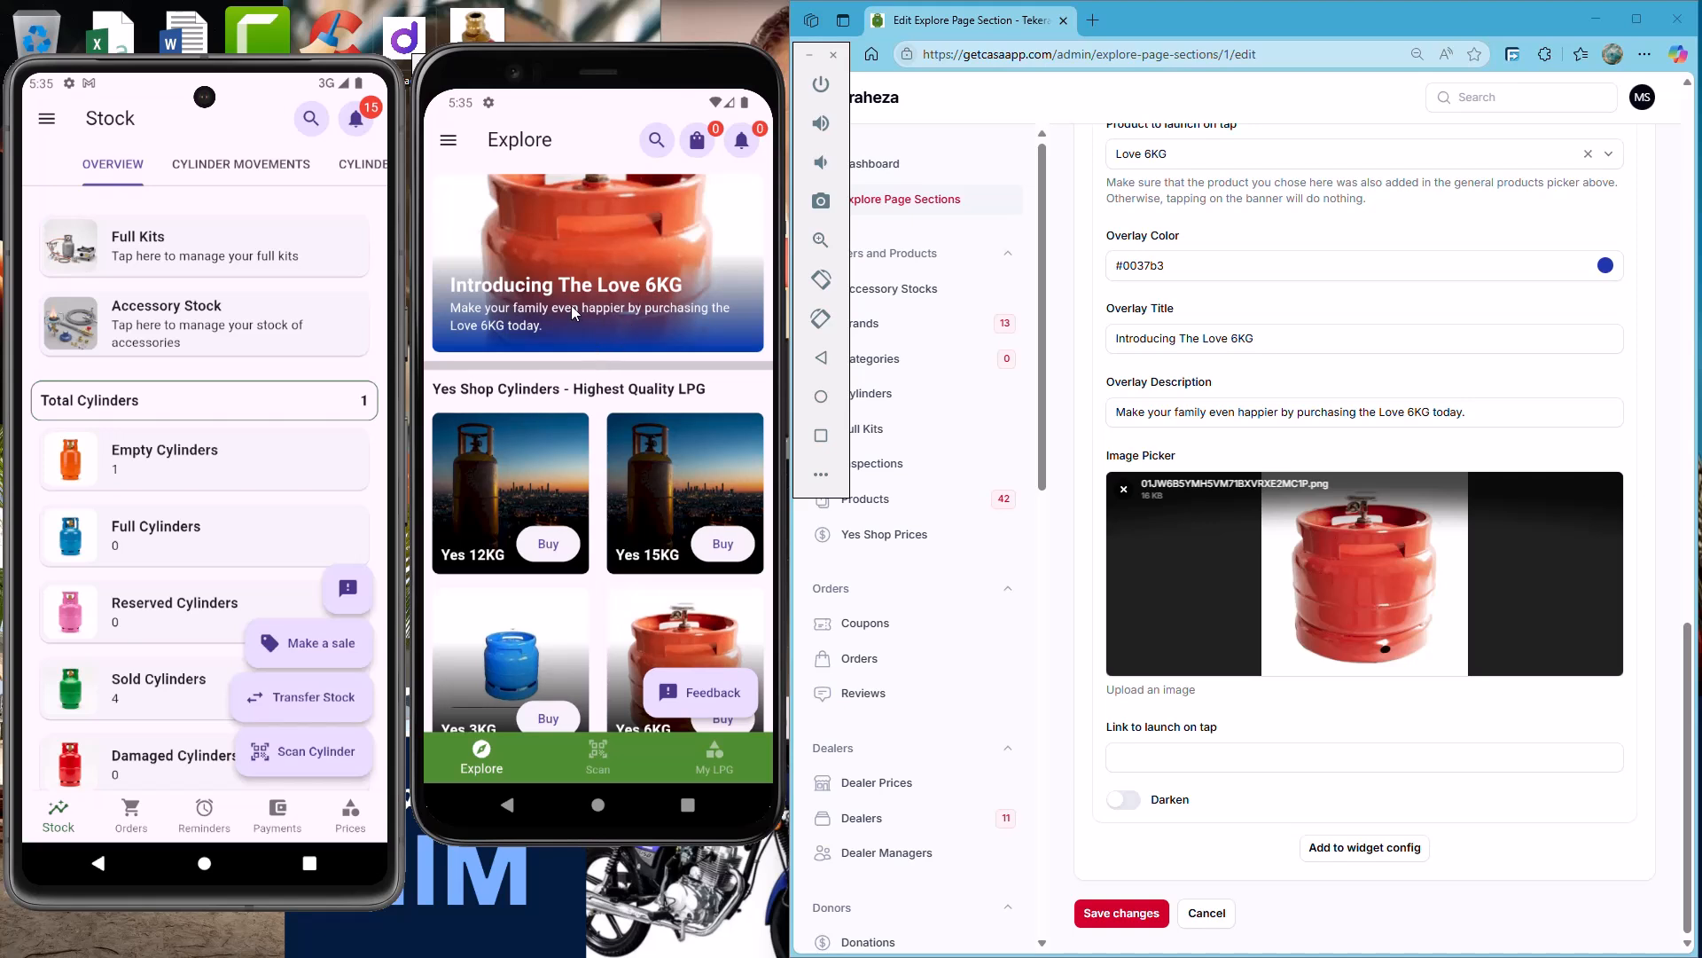
Step: Change the overlay title to "Introducing The Merez 12KG", save the section and refresh the customer app's Explore page
{"action": "left_click", "coordinate": [1216, 341]}
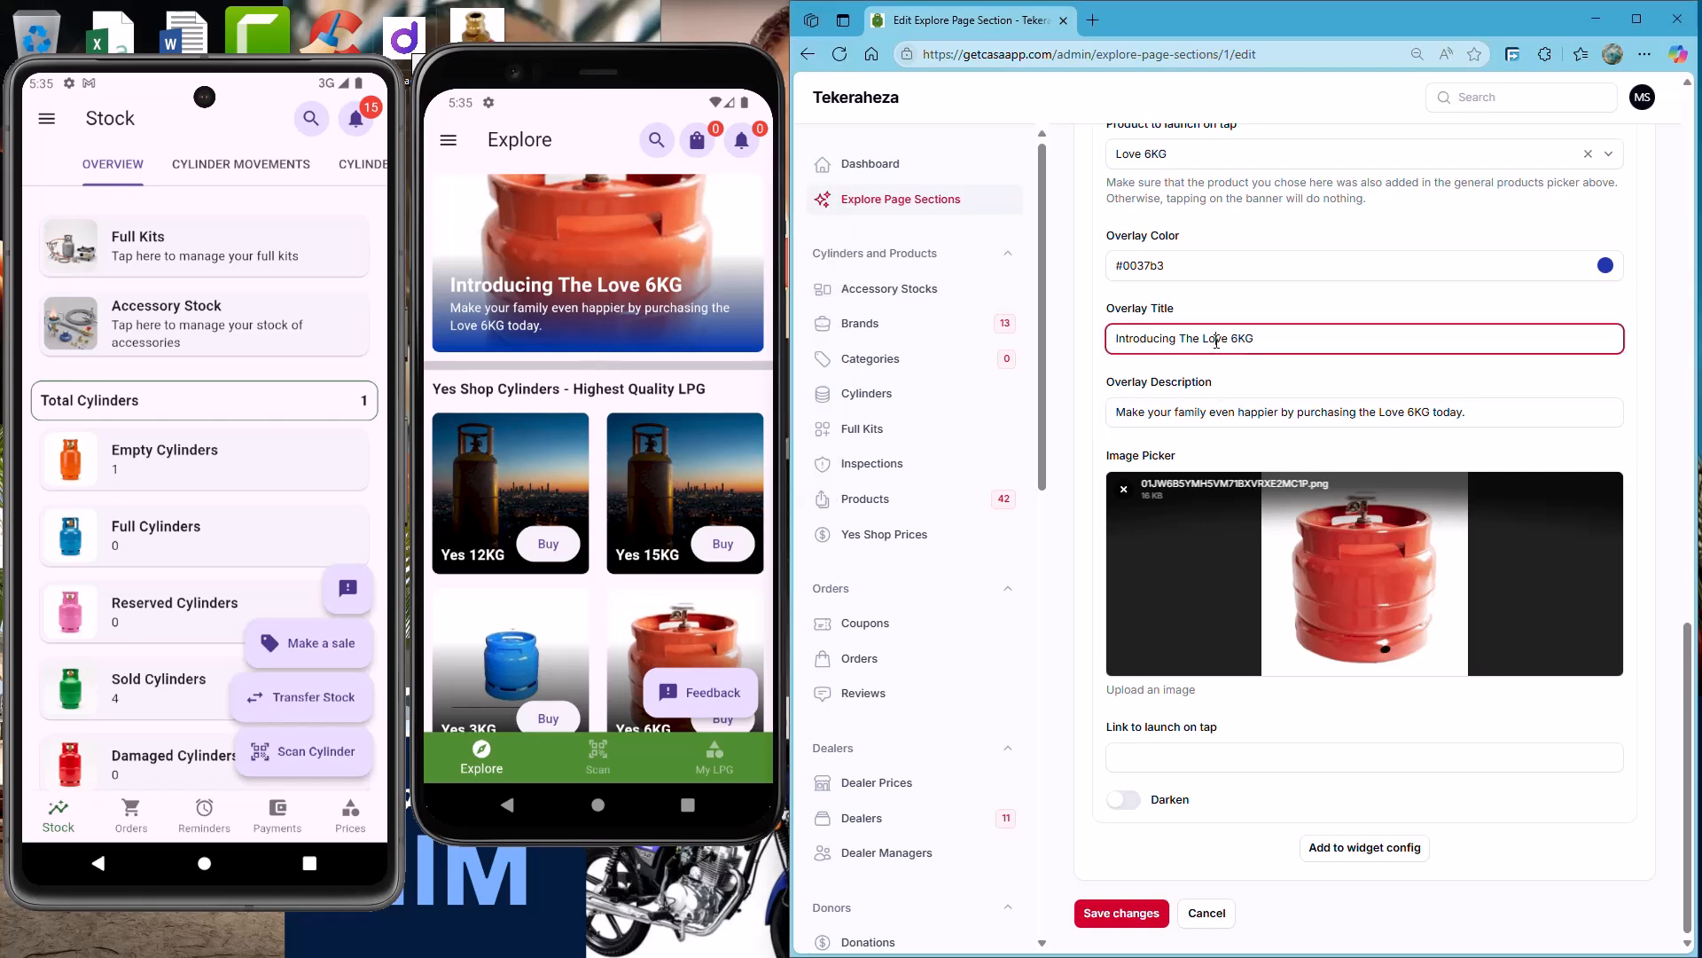
{"action": "key", "text": "BackSpace"}
{"action": "double_click", "coordinate": [1210, 342]}
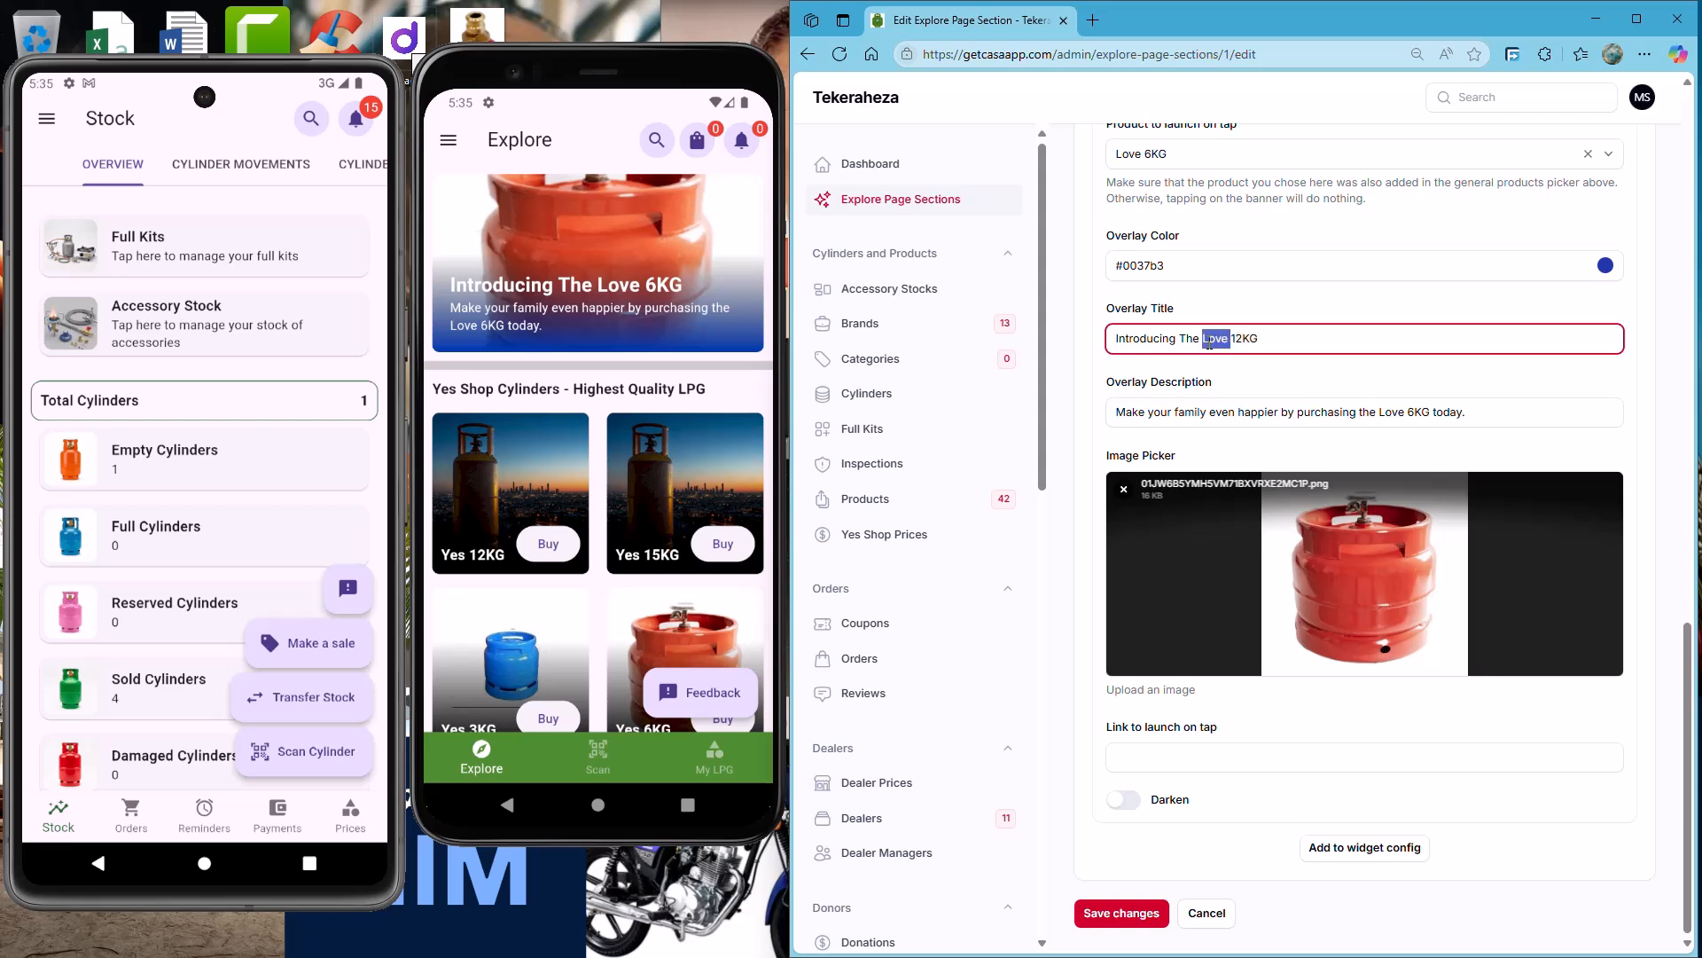
{"action": "type", "text": "Merez"}
{"action": "left_click", "coordinate": [1148, 918]}
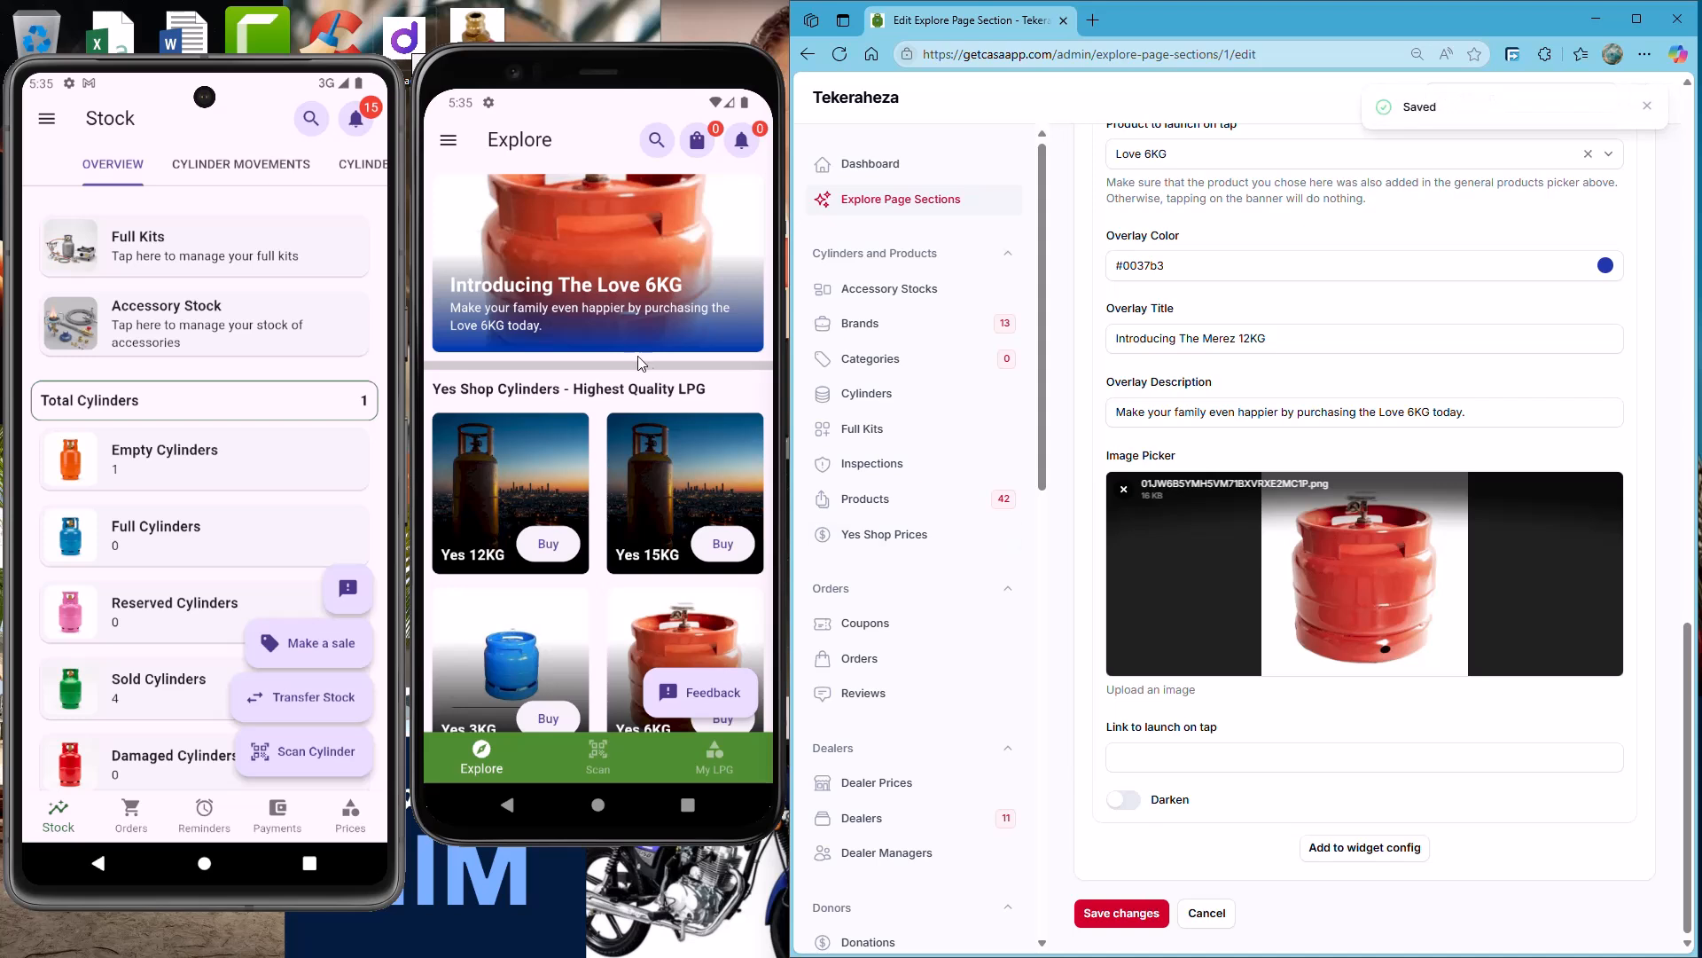
{"action": "left_click_drag", "start_coordinate": [556, 184], "coordinate": [557, 335]}
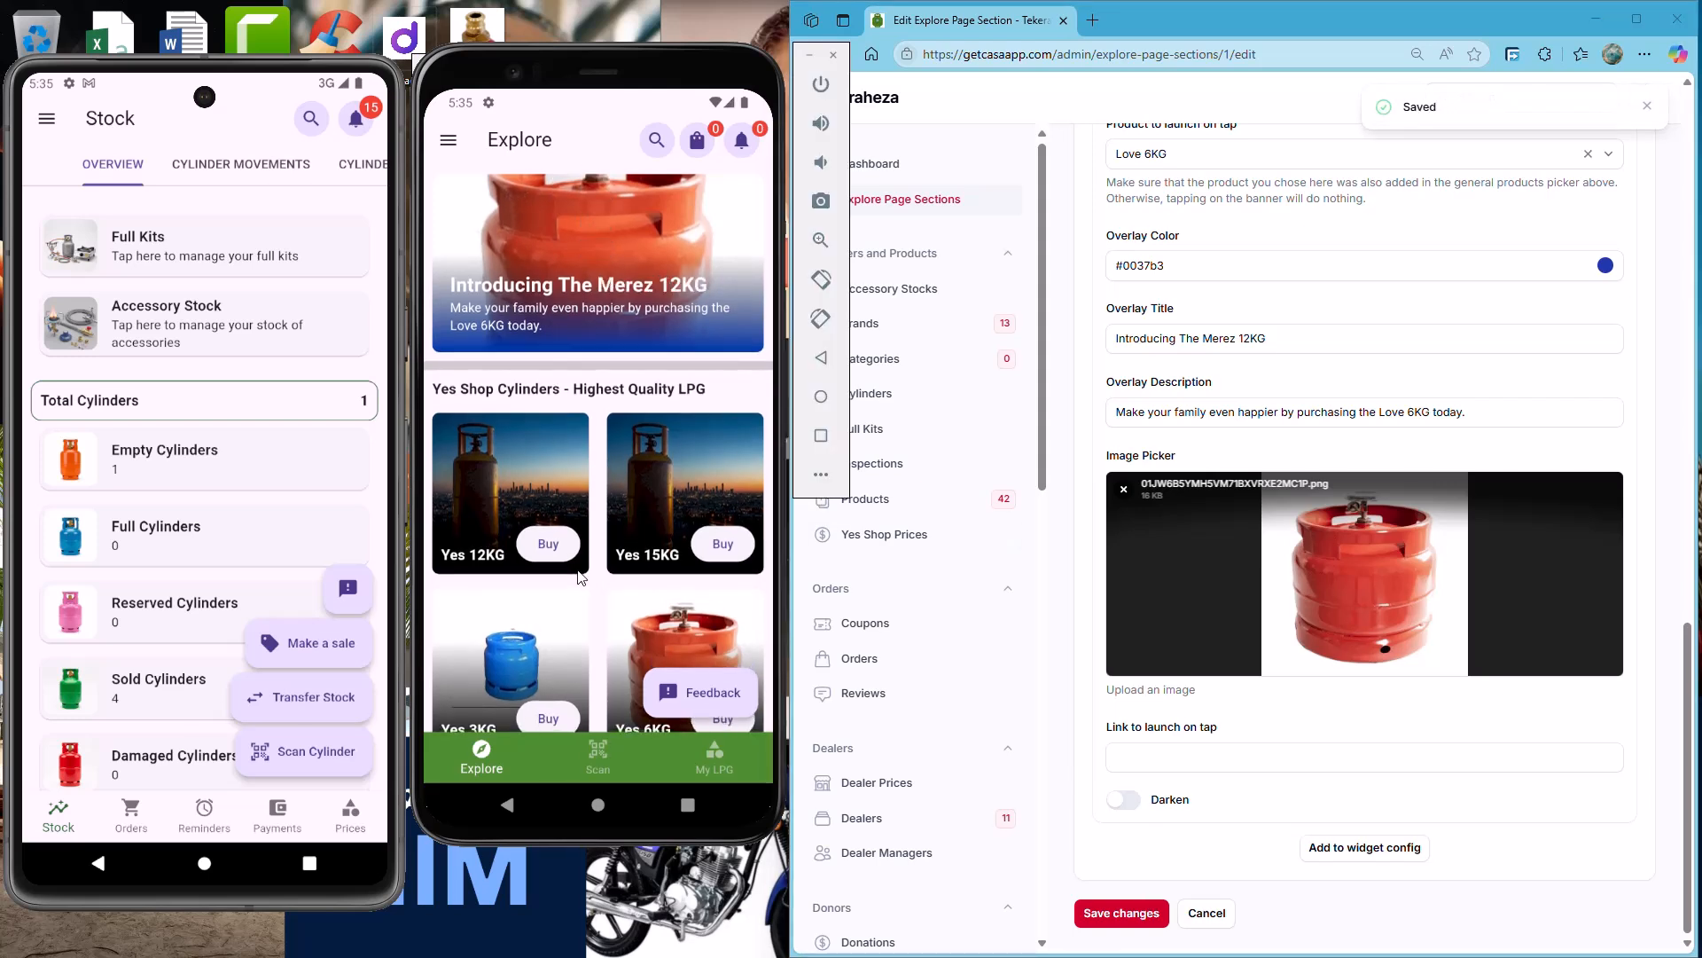
Step: Undo the title's Merez wording, set the overlay color to red #b30000, save the section and refresh the customer app's Explore page
{"action": "left_click", "coordinate": [1266, 337]}
{"action": "key", "text": "ctrl+z"}
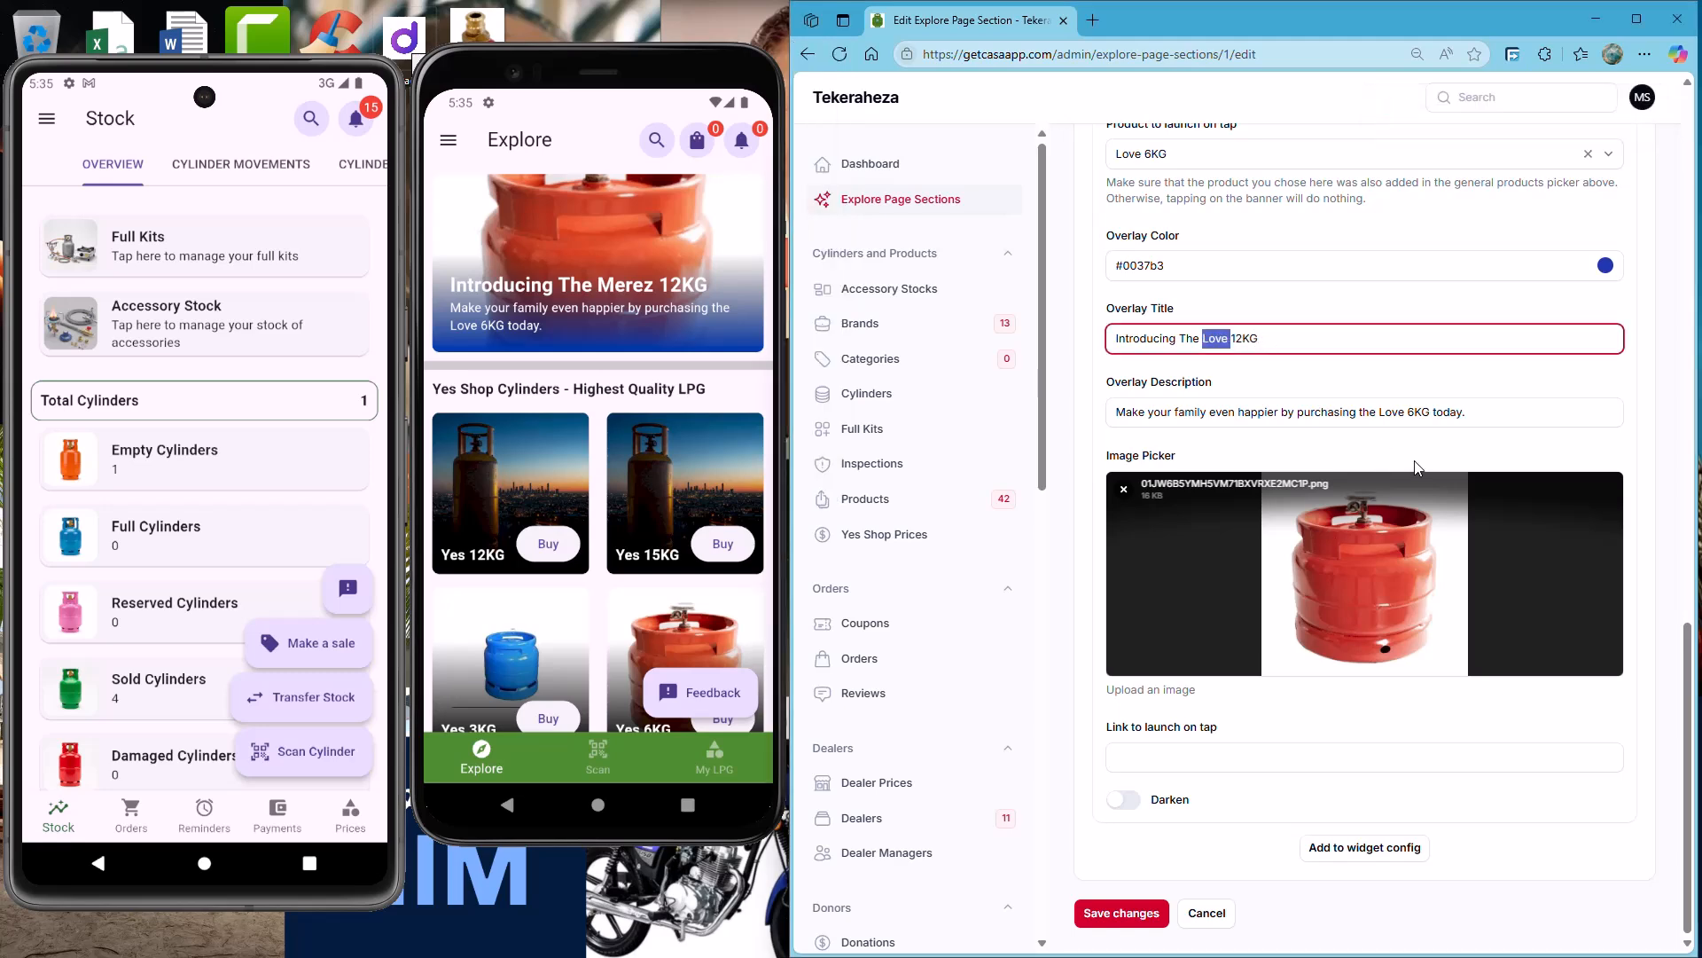
{"action": "scroll", "coordinate": [1392, 612], "scroll_direction": "up", "scroll_amount": 6}
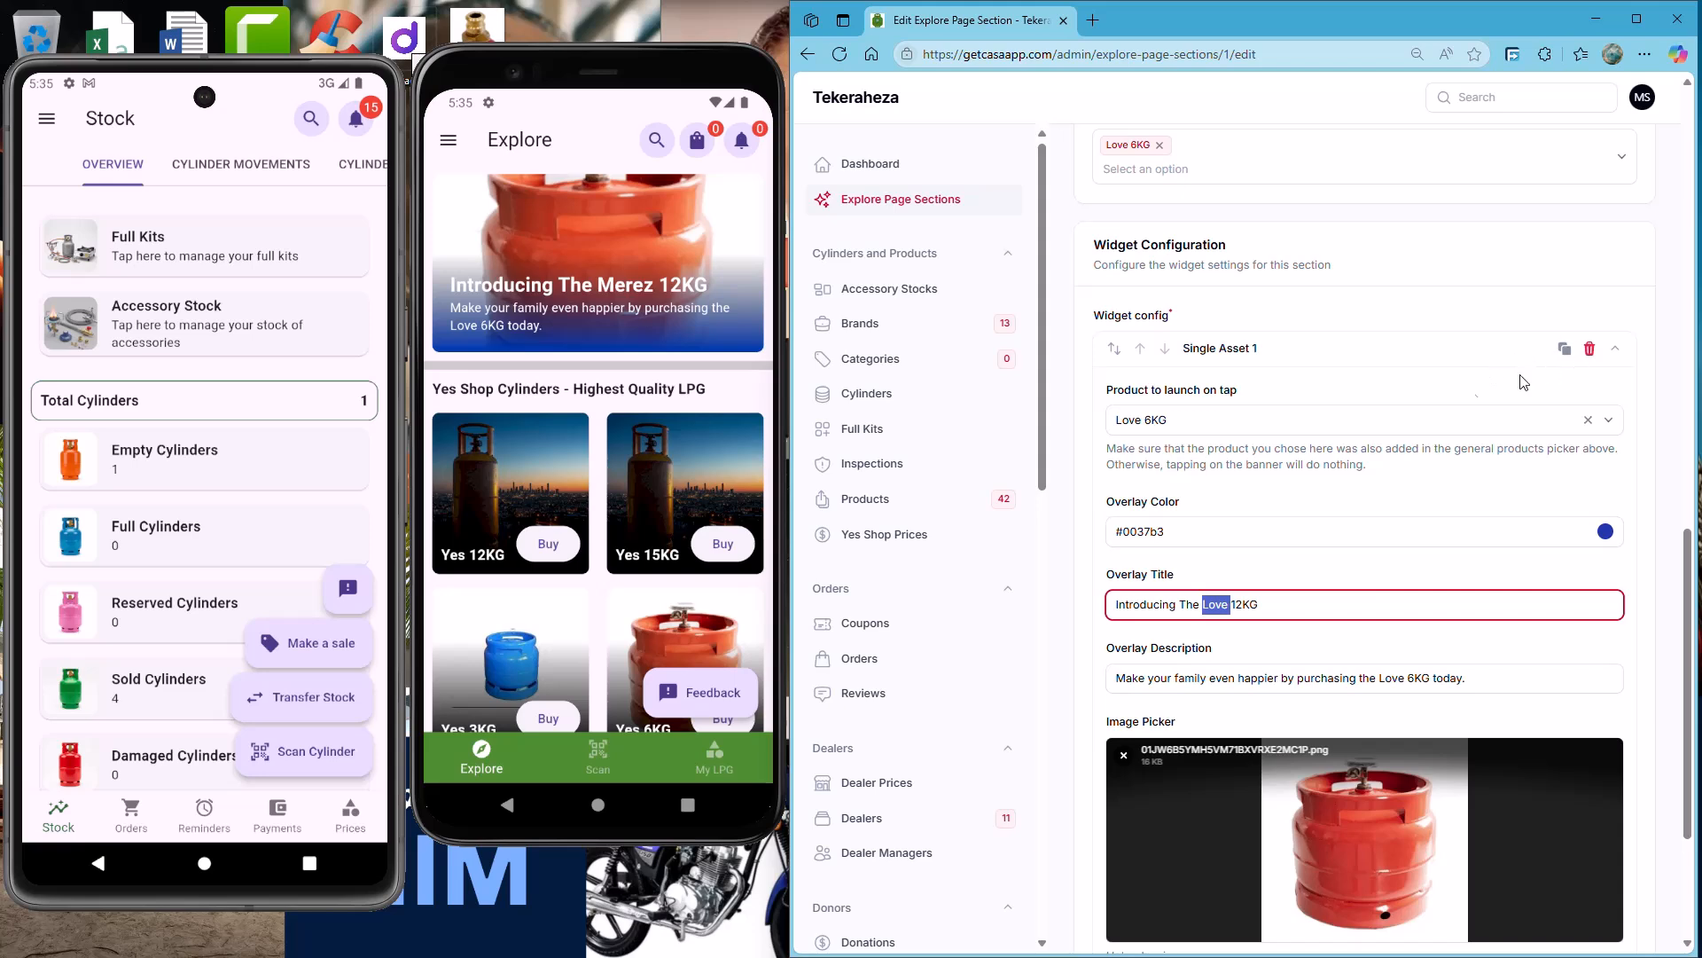
{"action": "scroll", "coordinate": [1443, 415], "scroll_direction": "down", "scroll_amount": 6}
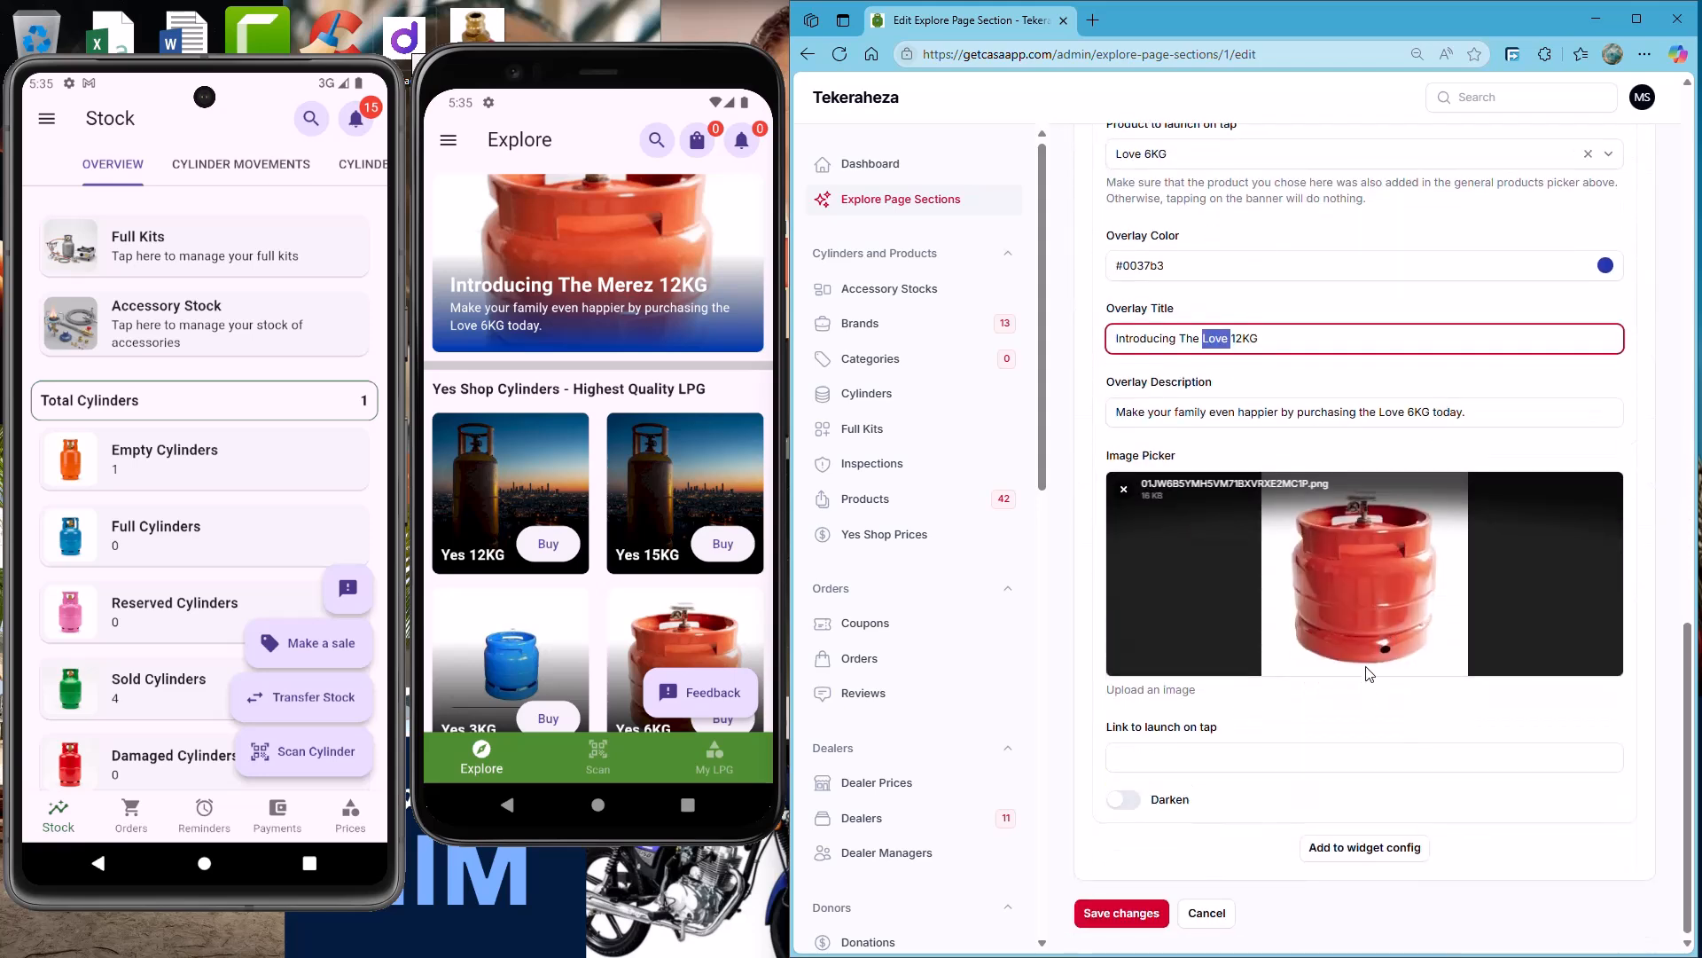
{"action": "scroll", "coordinate": [1370, 678], "scroll_direction": "up", "scroll_amount": 3}
{"action": "left_click", "coordinate": [1606, 531]}
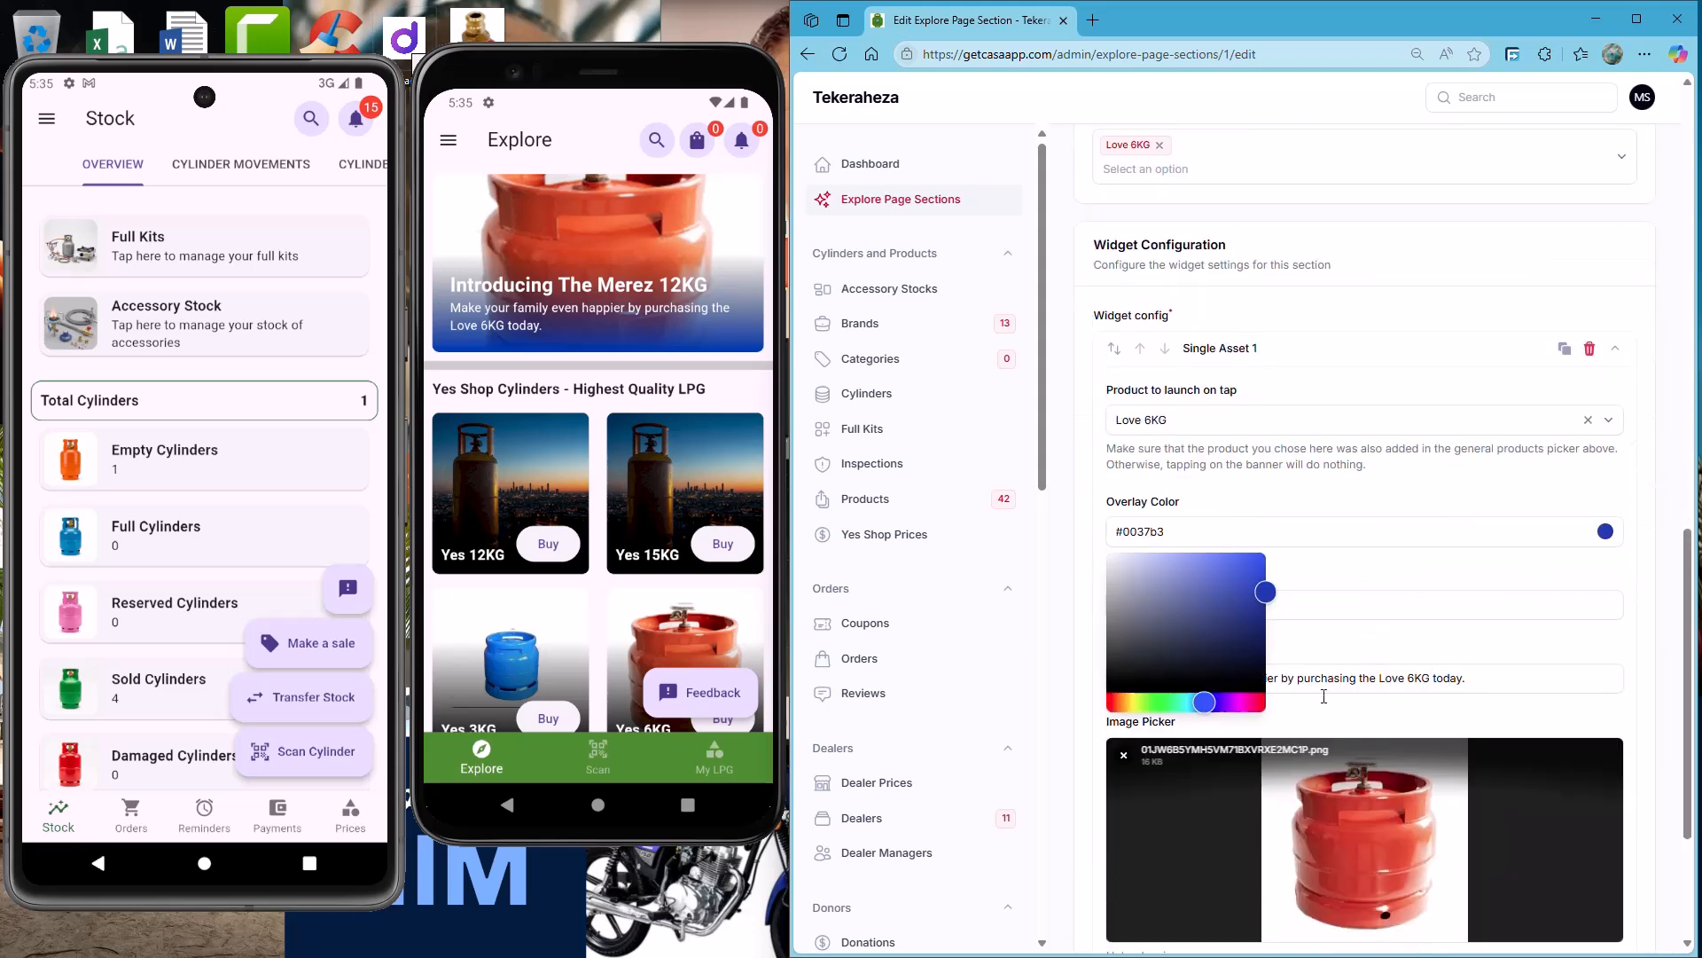
{"action": "left_click_drag", "start_coordinate": [1241, 703], "coordinate": [1290, 709]}
{"action": "left_click", "coordinate": [1383, 558]}
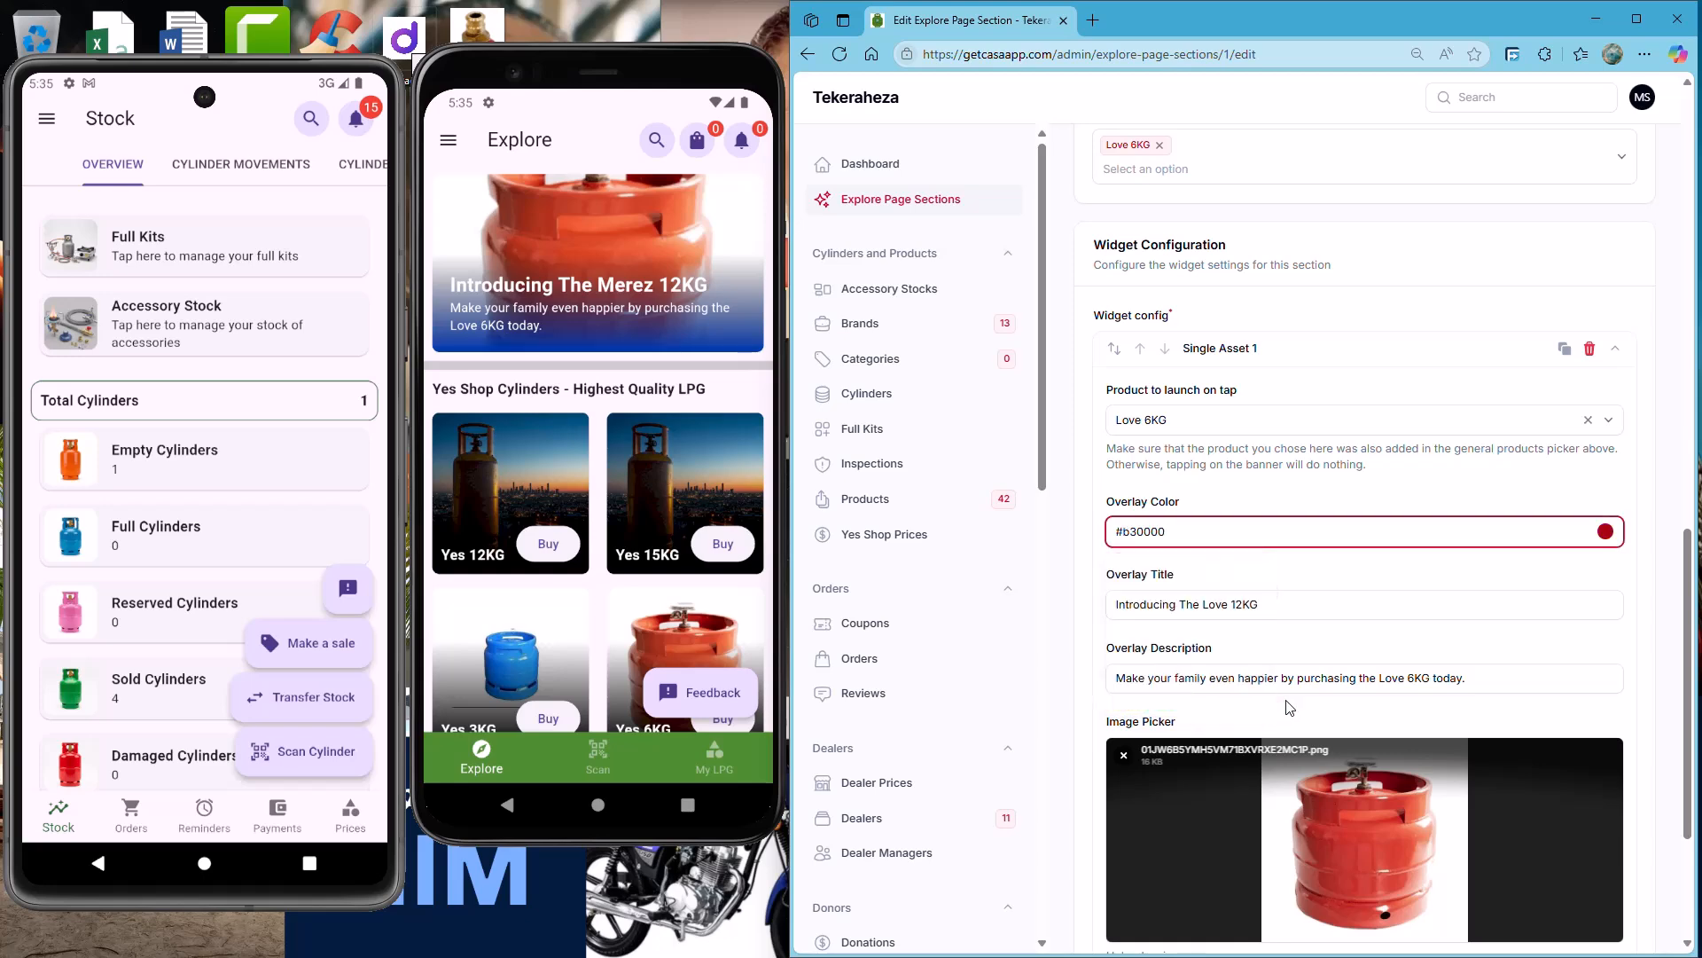
{"action": "scroll", "coordinate": [1374, 572], "scroll_direction": "down", "scroll_amount": 3}
{"action": "left_click", "coordinate": [1136, 919]}
{"action": "left_click_drag", "start_coordinate": [568, 245], "coordinate": [589, 701]}
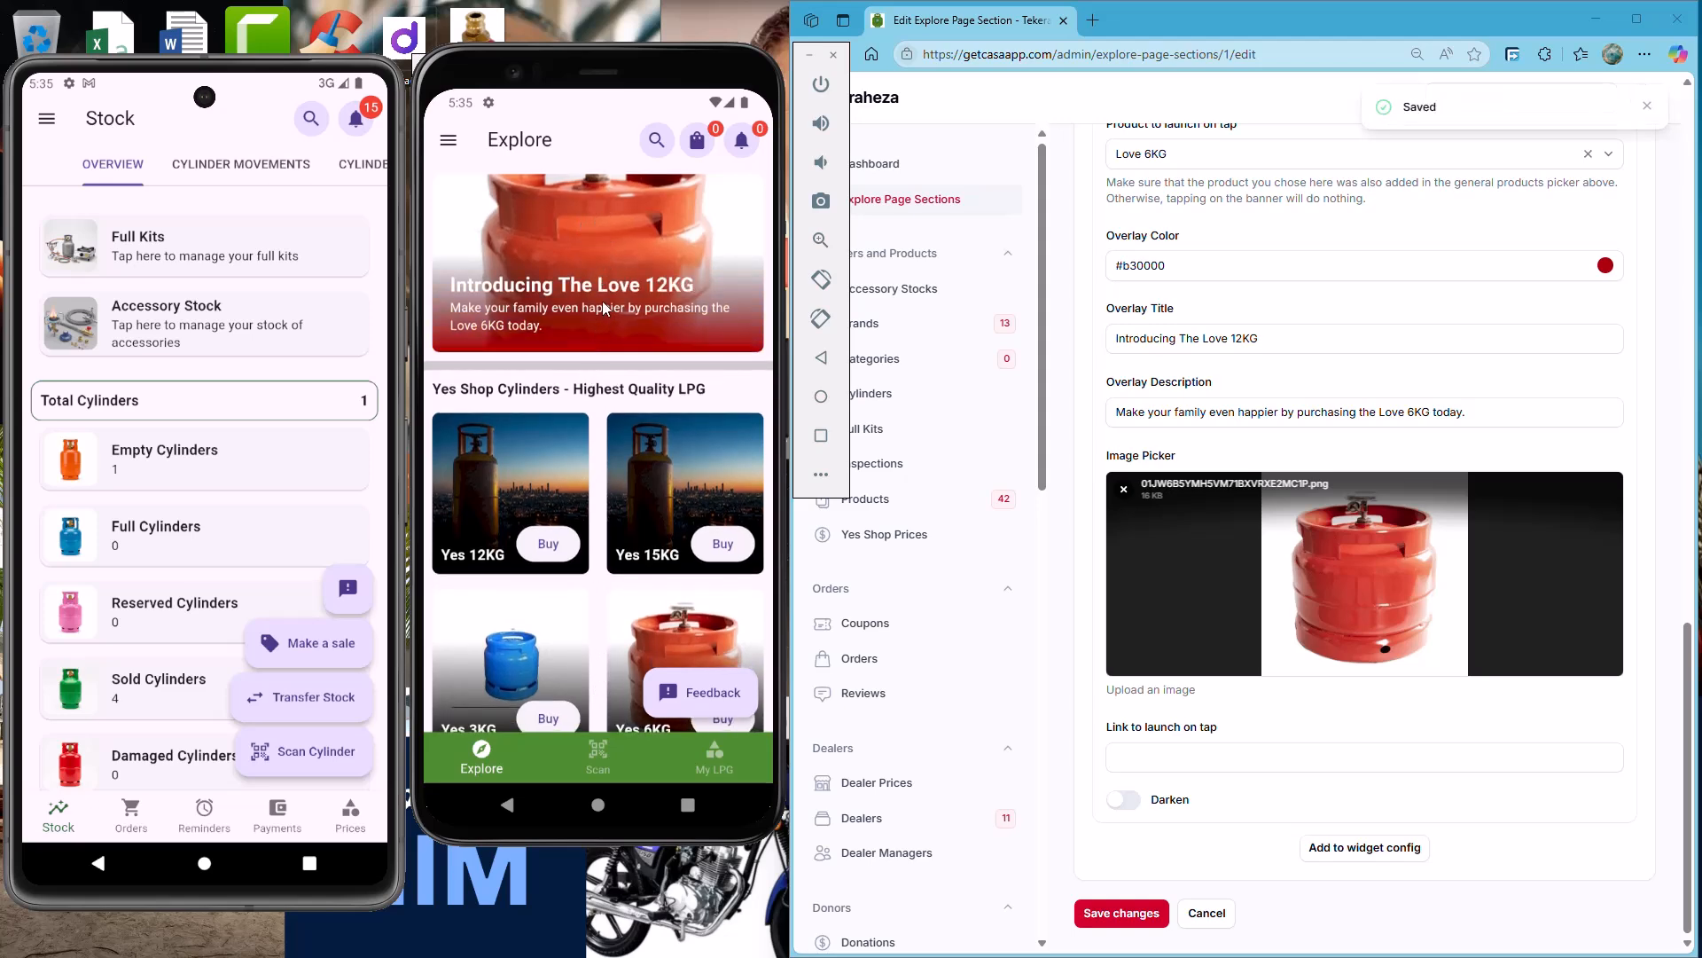
Step: Review the section's settings and description, and show the widget types that can be added to the widget configuration
{"action": "scroll", "coordinate": [1354, 420], "scroll_direction": "up", "scroll_amount": 15}
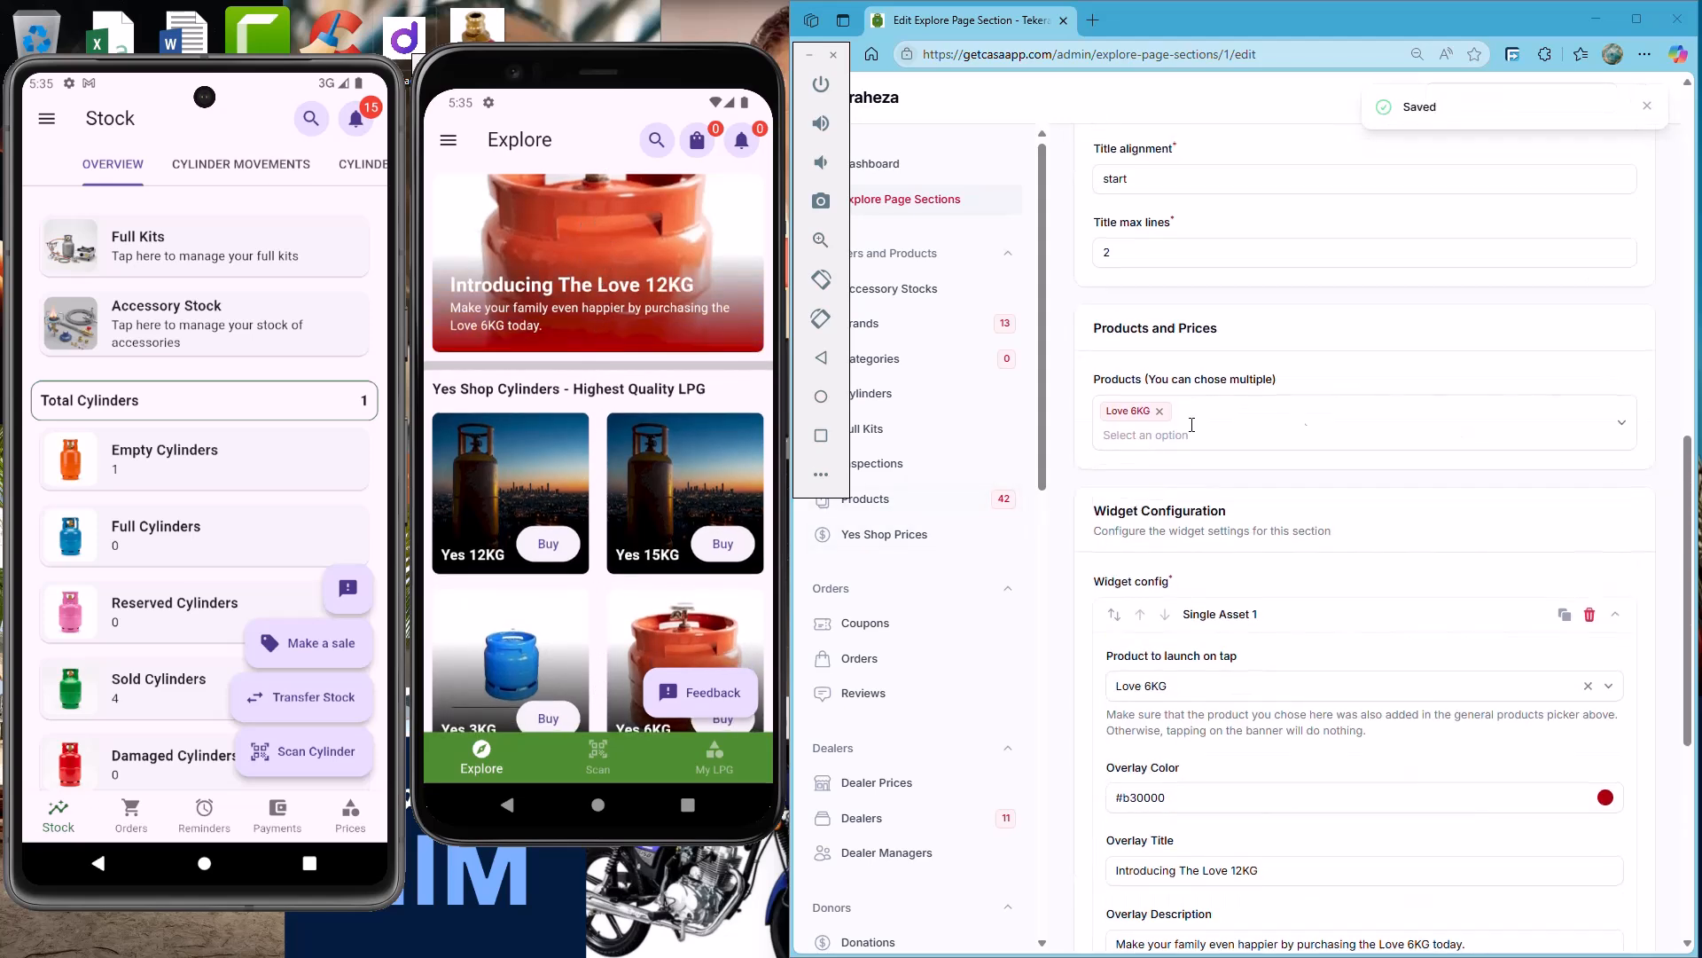
{"action": "scroll", "coordinate": [1355, 421], "scroll_direction": "up", "scroll_amount": 1}
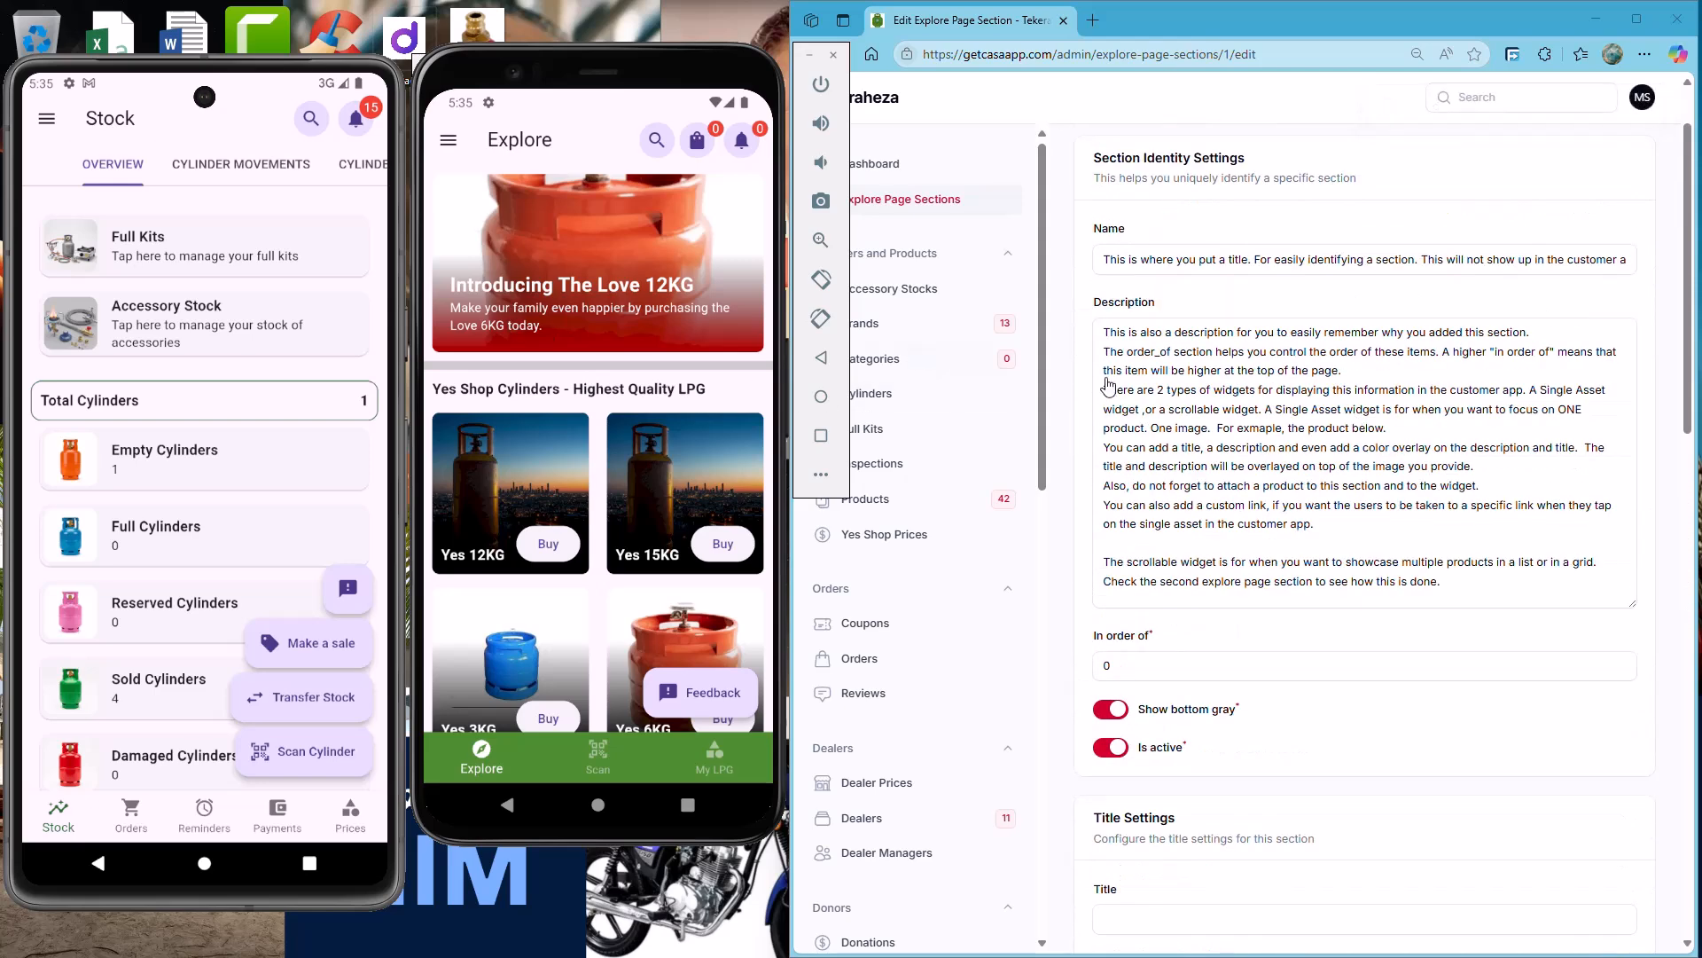
{"action": "scroll", "coordinate": [1301, 441], "scroll_direction": "down", "scroll_amount": 10}
{"action": "scroll", "coordinate": [1296, 435], "scroll_direction": "down", "scroll_amount": 6}
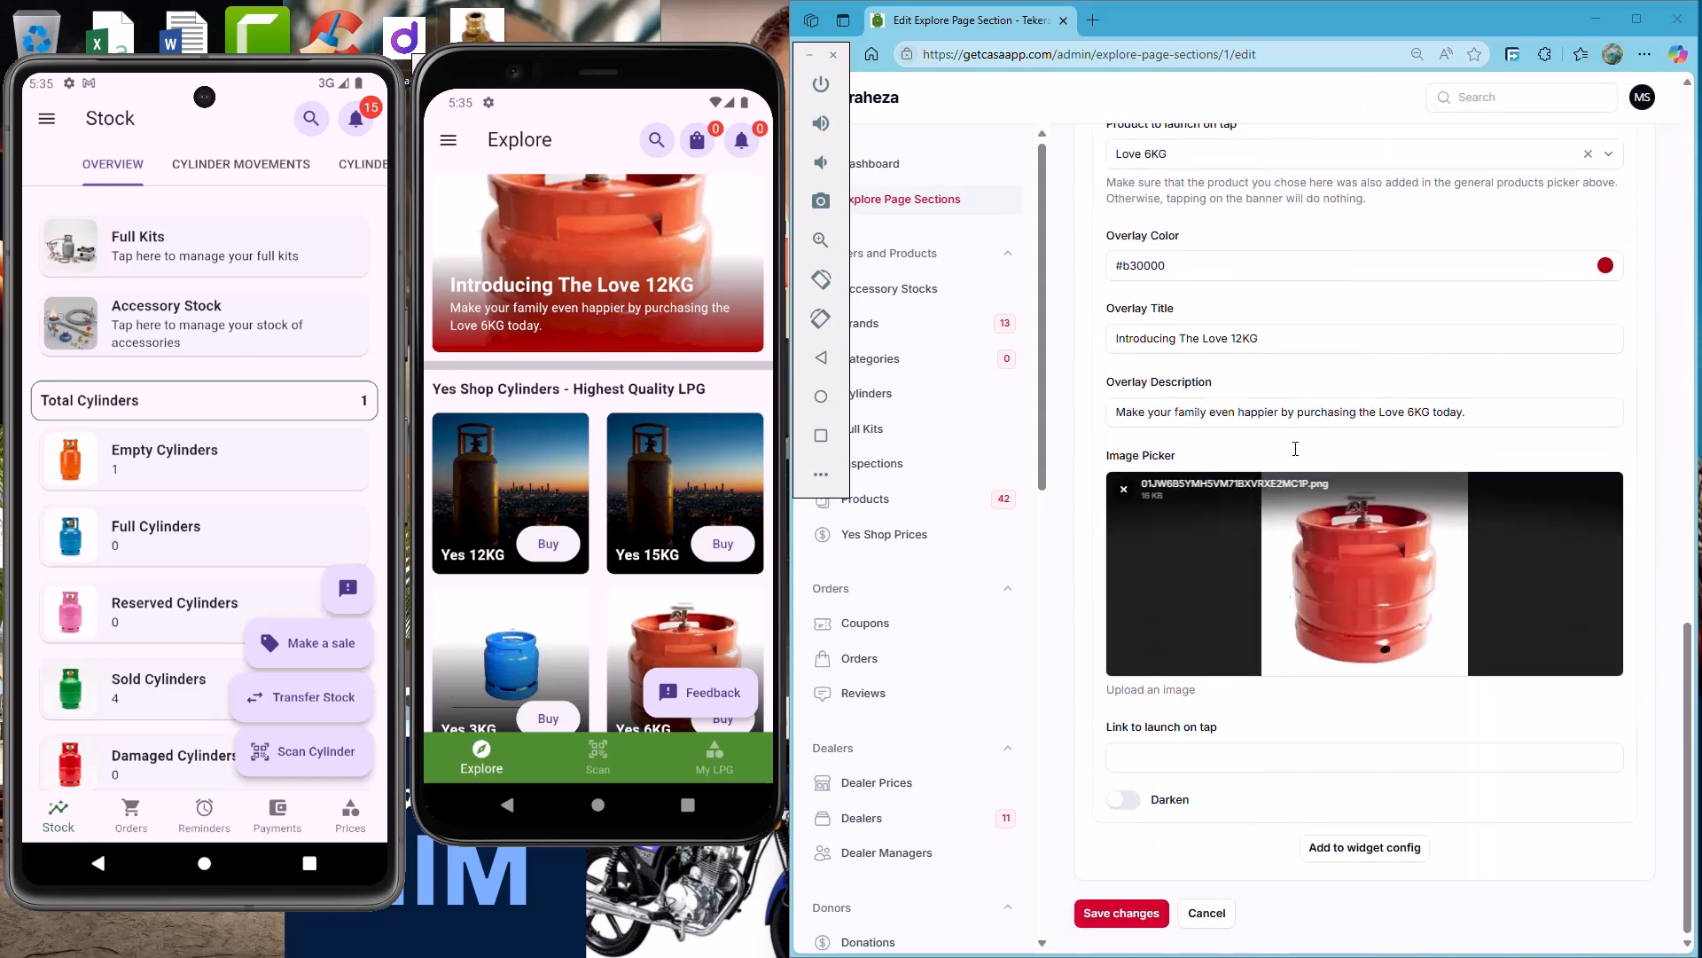
{"action": "left_click", "coordinate": [1364, 849]}
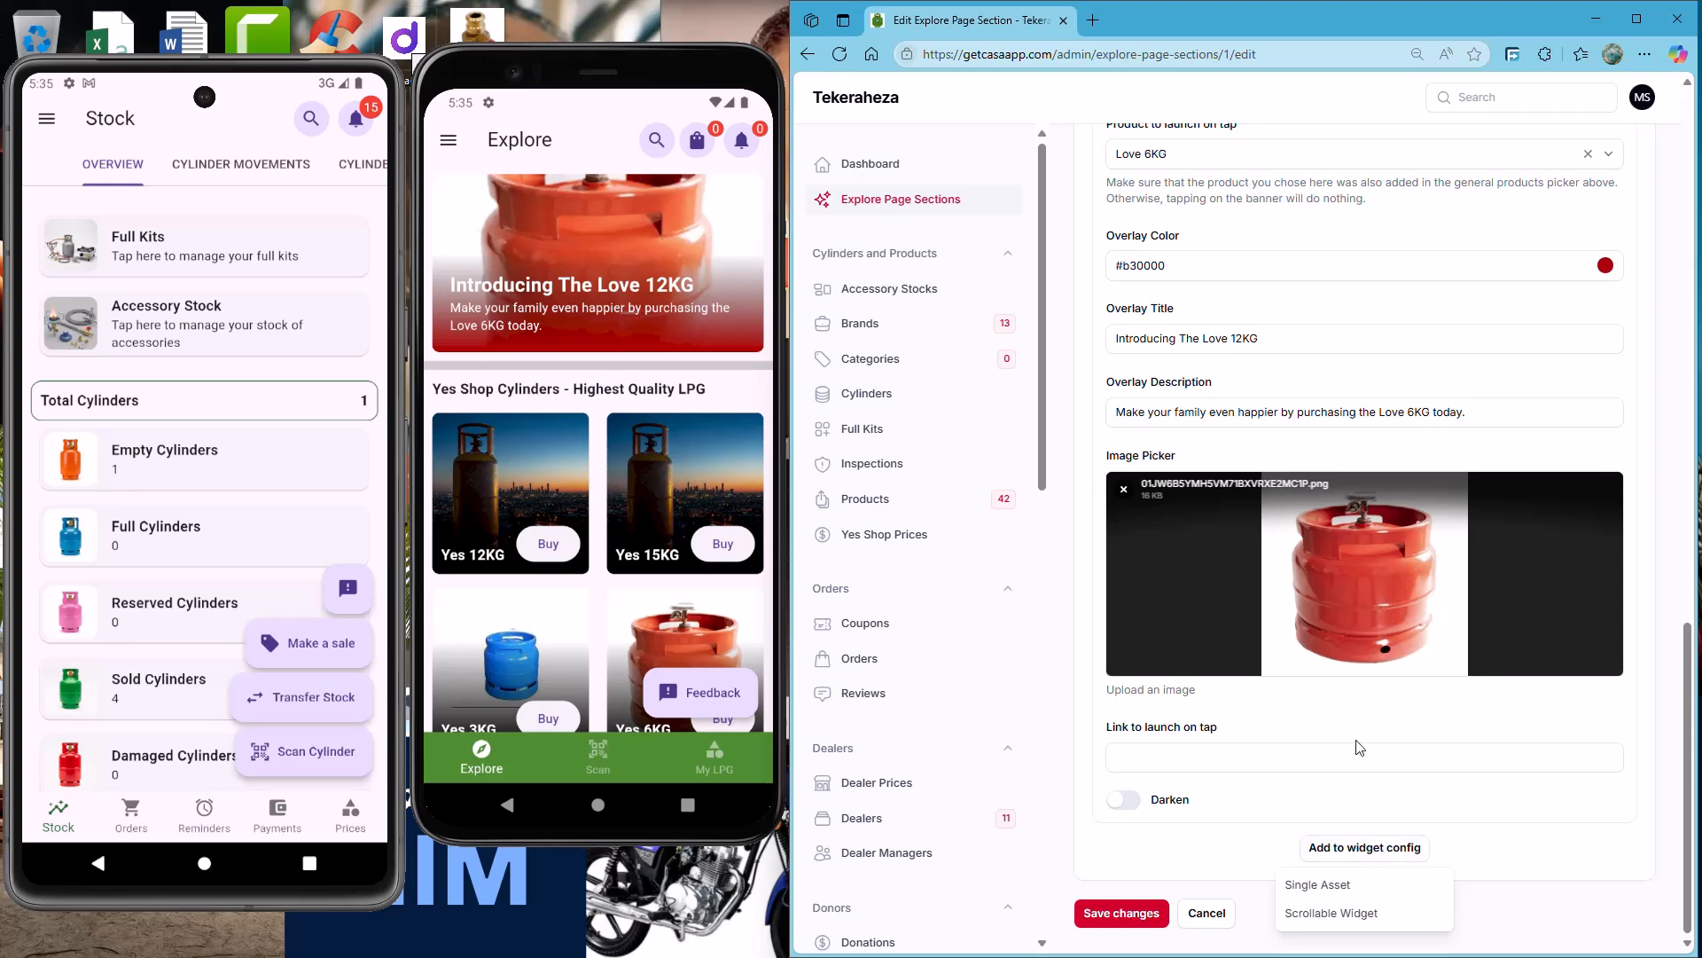
{"action": "scroll", "coordinate": [1228, 266], "scroll_direction": "up", "scroll_amount": 5}
{"action": "scroll", "coordinate": [1223, 232], "scroll_direction": "up", "scroll_amount": 5}
Step: Open the Yes Cylinders explore page section for editing and review its description, products and scrollable widget settings
{"action": "left_click", "coordinate": [887, 200]}
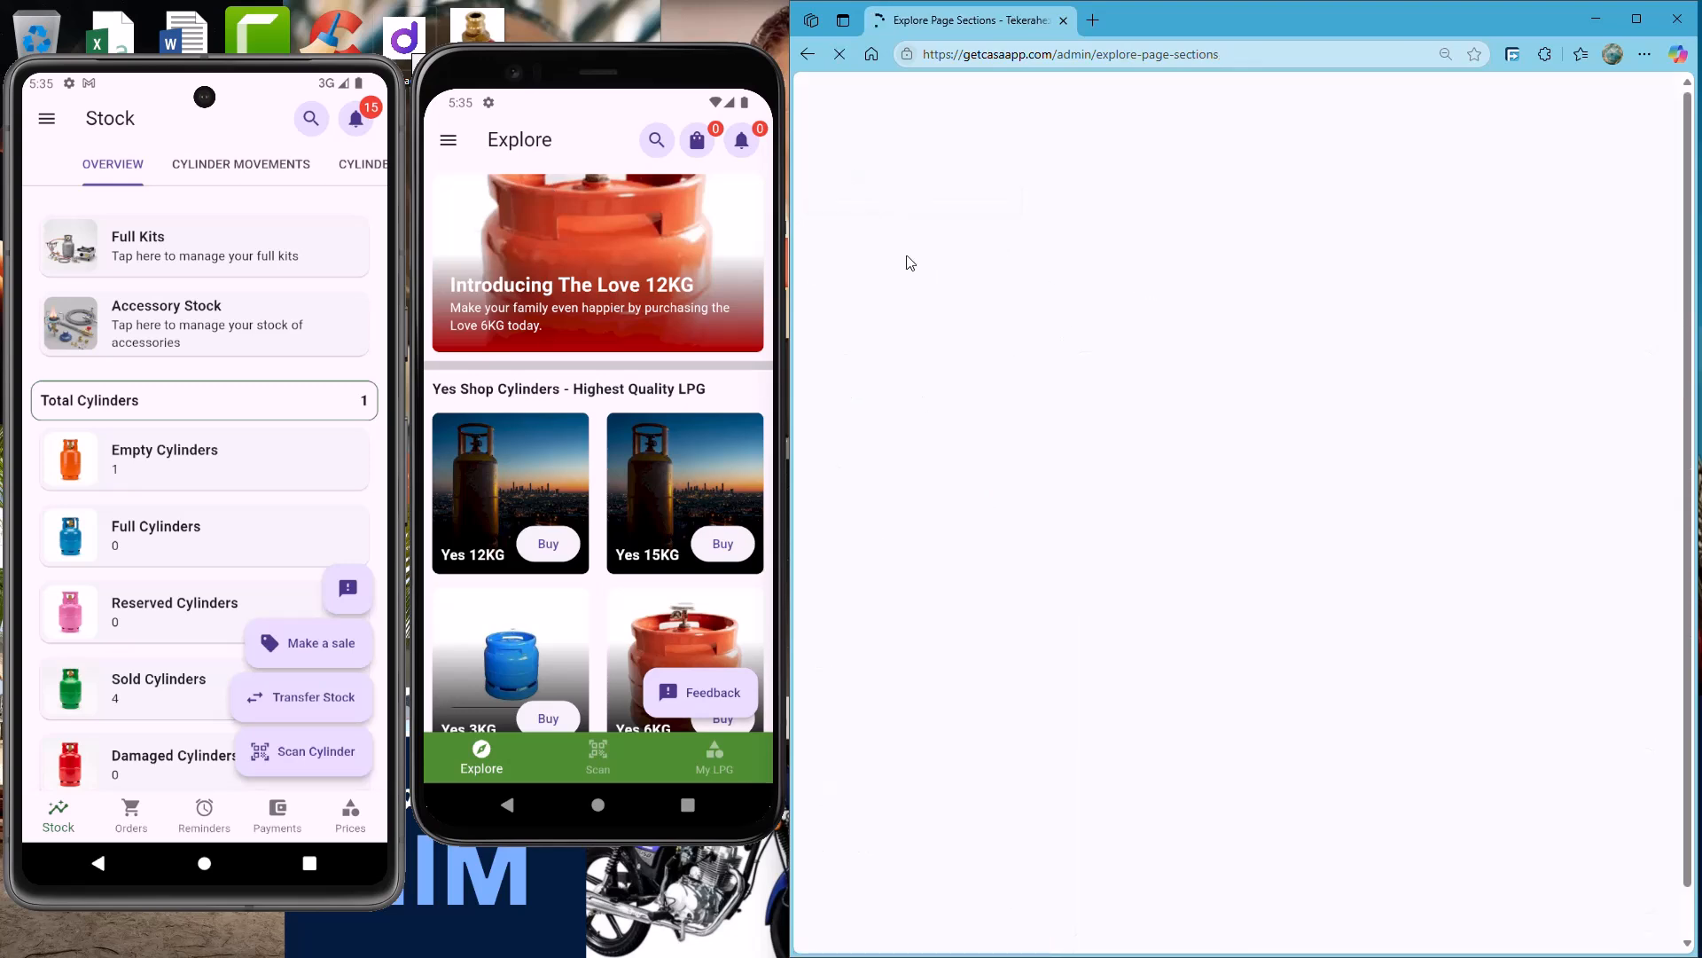
{"action": "left_click_drag", "start_coordinate": [567, 491], "coordinate": [555, 444]}
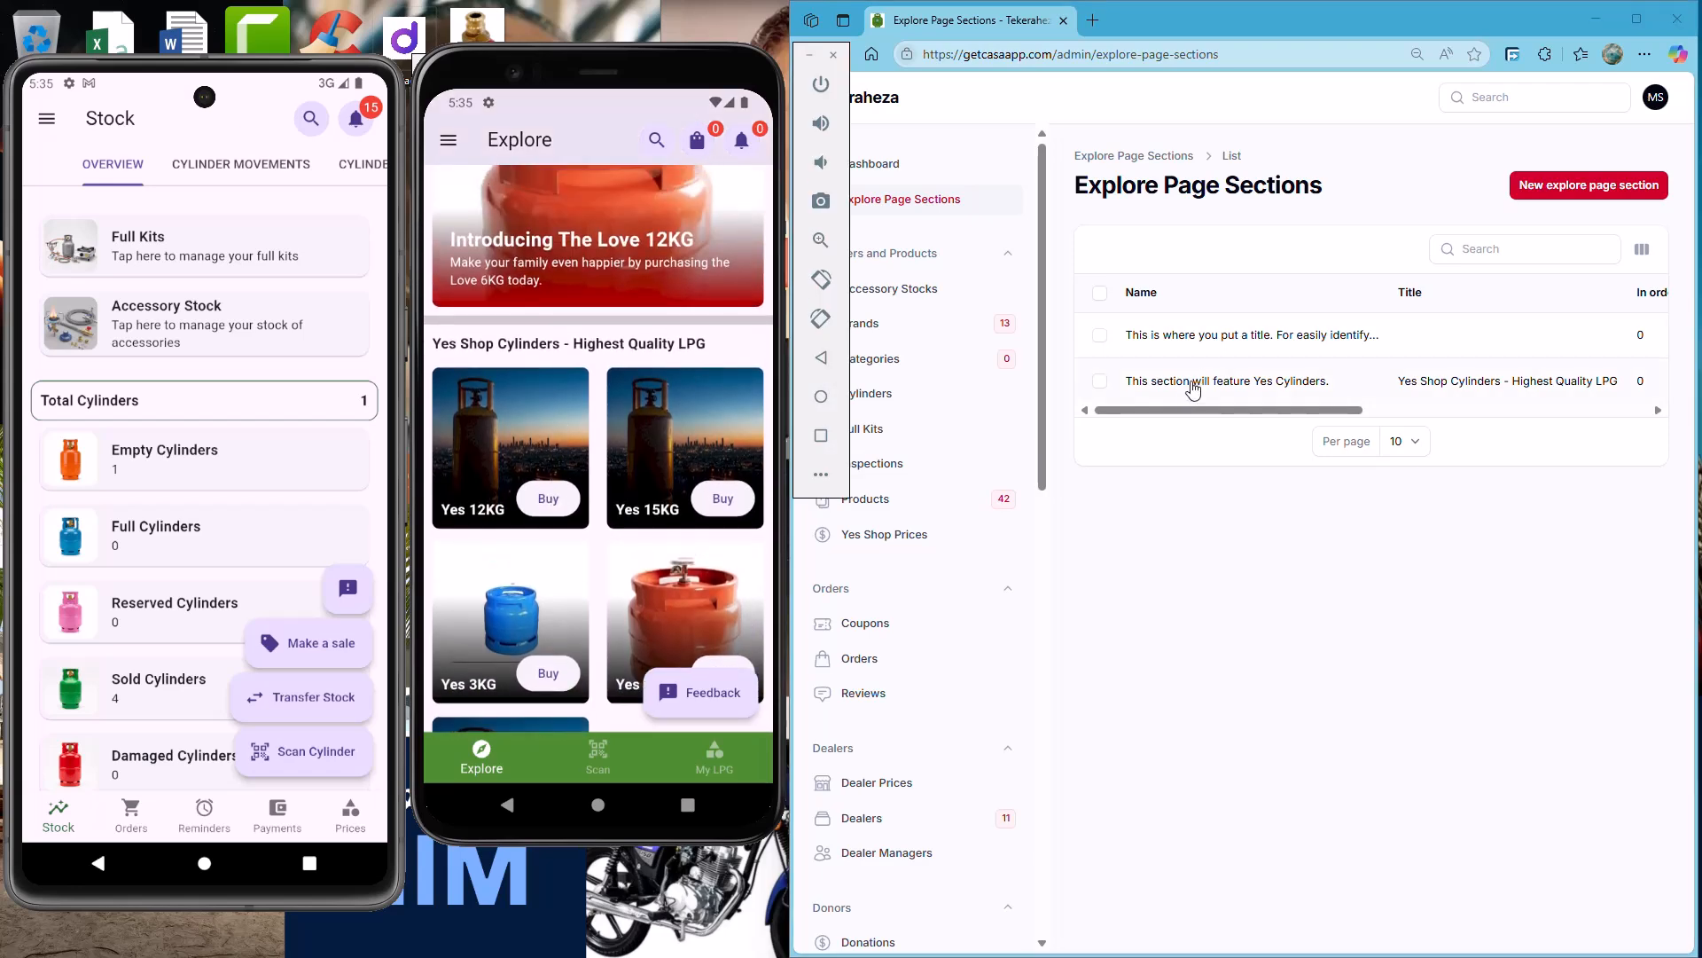
{"action": "left_click", "coordinate": [1283, 390]}
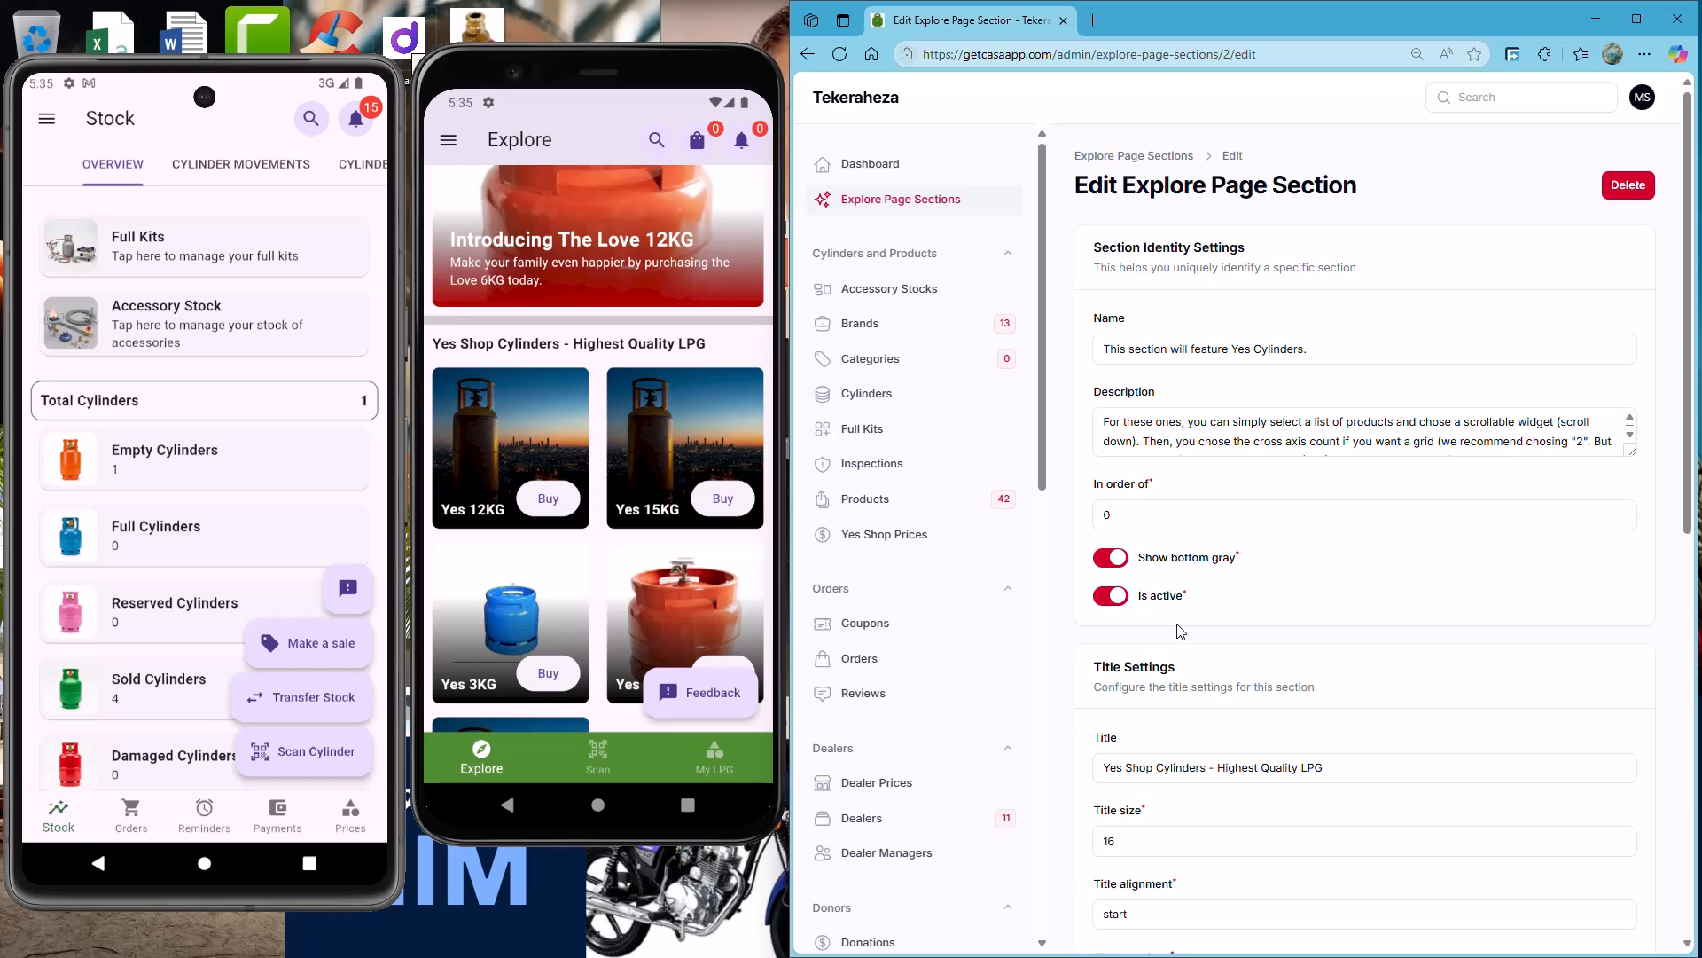
{"action": "left_click_drag", "start_coordinate": [1176, 596], "coordinate": [1184, 448]}
{"action": "left_click", "coordinate": [1185, 440]}
{"action": "scroll", "coordinate": [1206, 432], "scroll_direction": "down", "scroll_amount": 2}
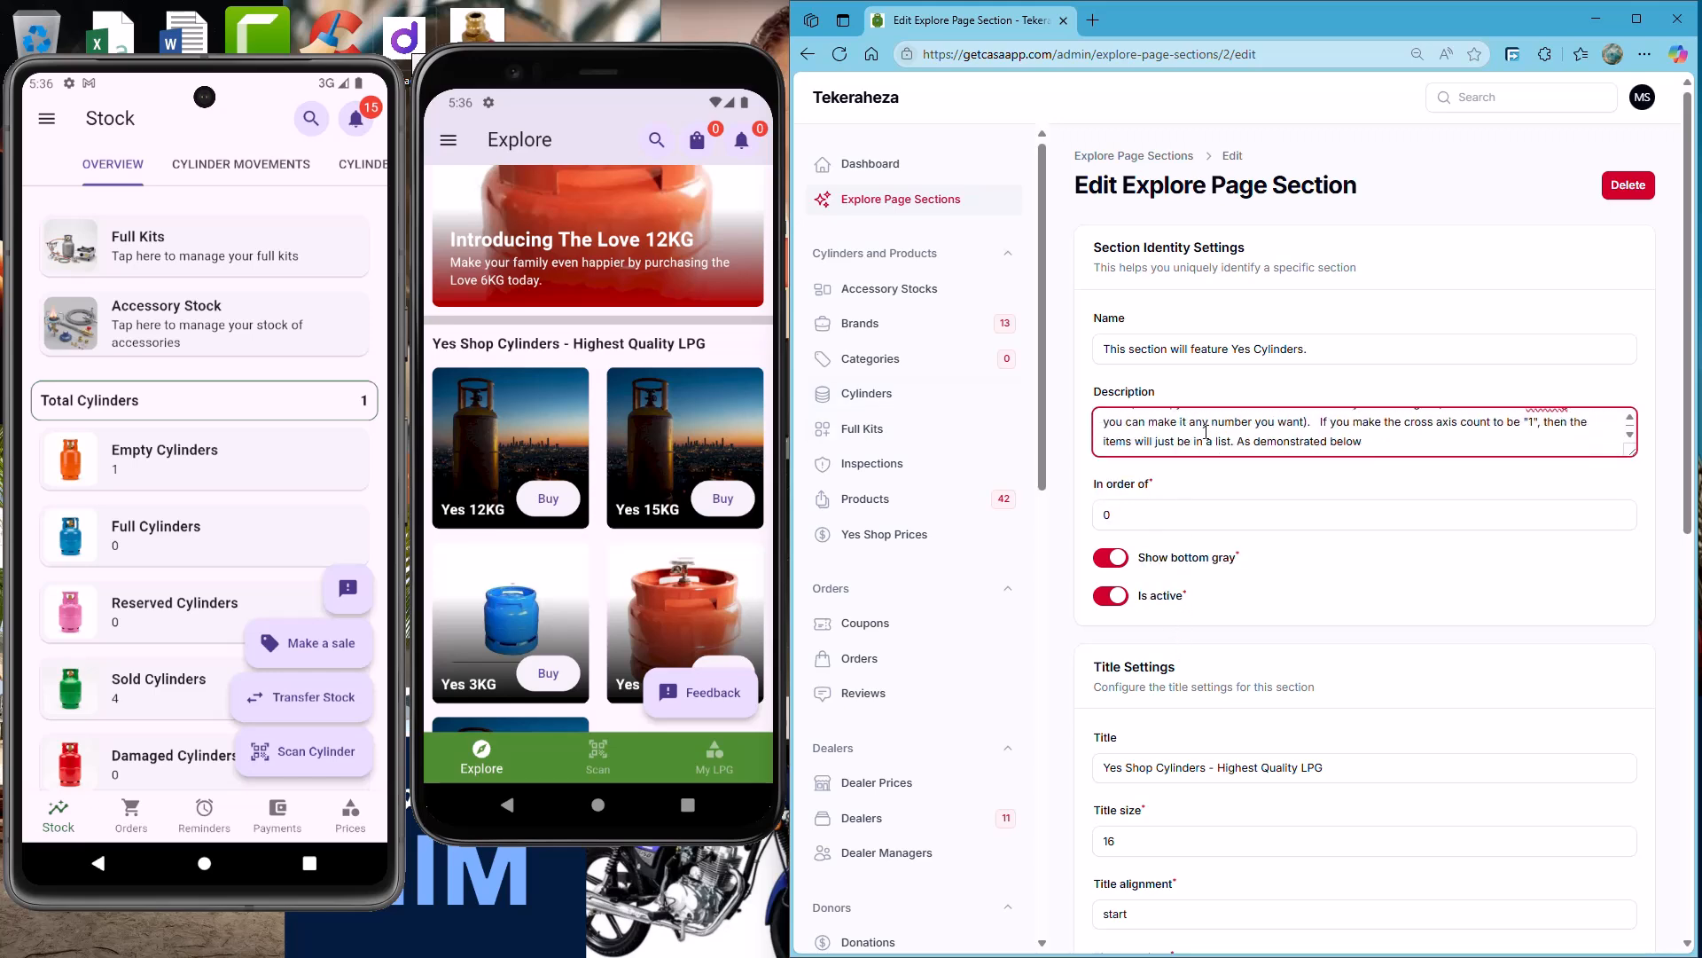
{"action": "scroll", "coordinate": [1149, 515], "scroll_direction": "down", "scroll_amount": 8}
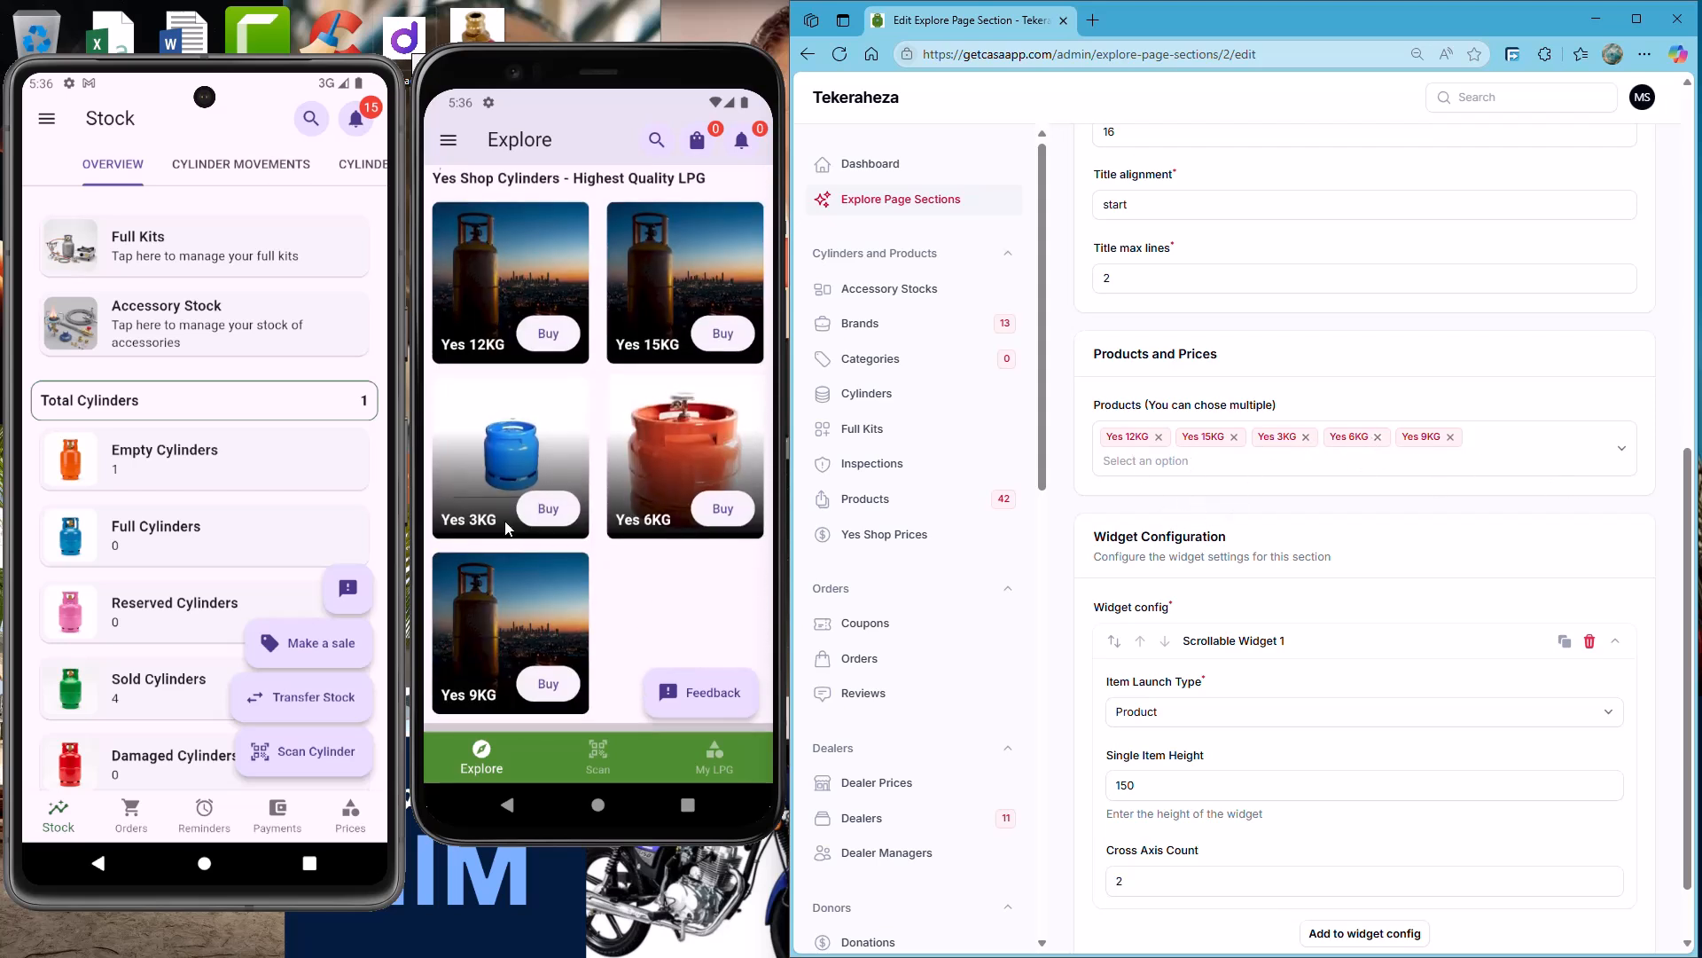
{"action": "scroll", "coordinate": [1223, 690], "scroll_direction": "down", "scroll_amount": 1}
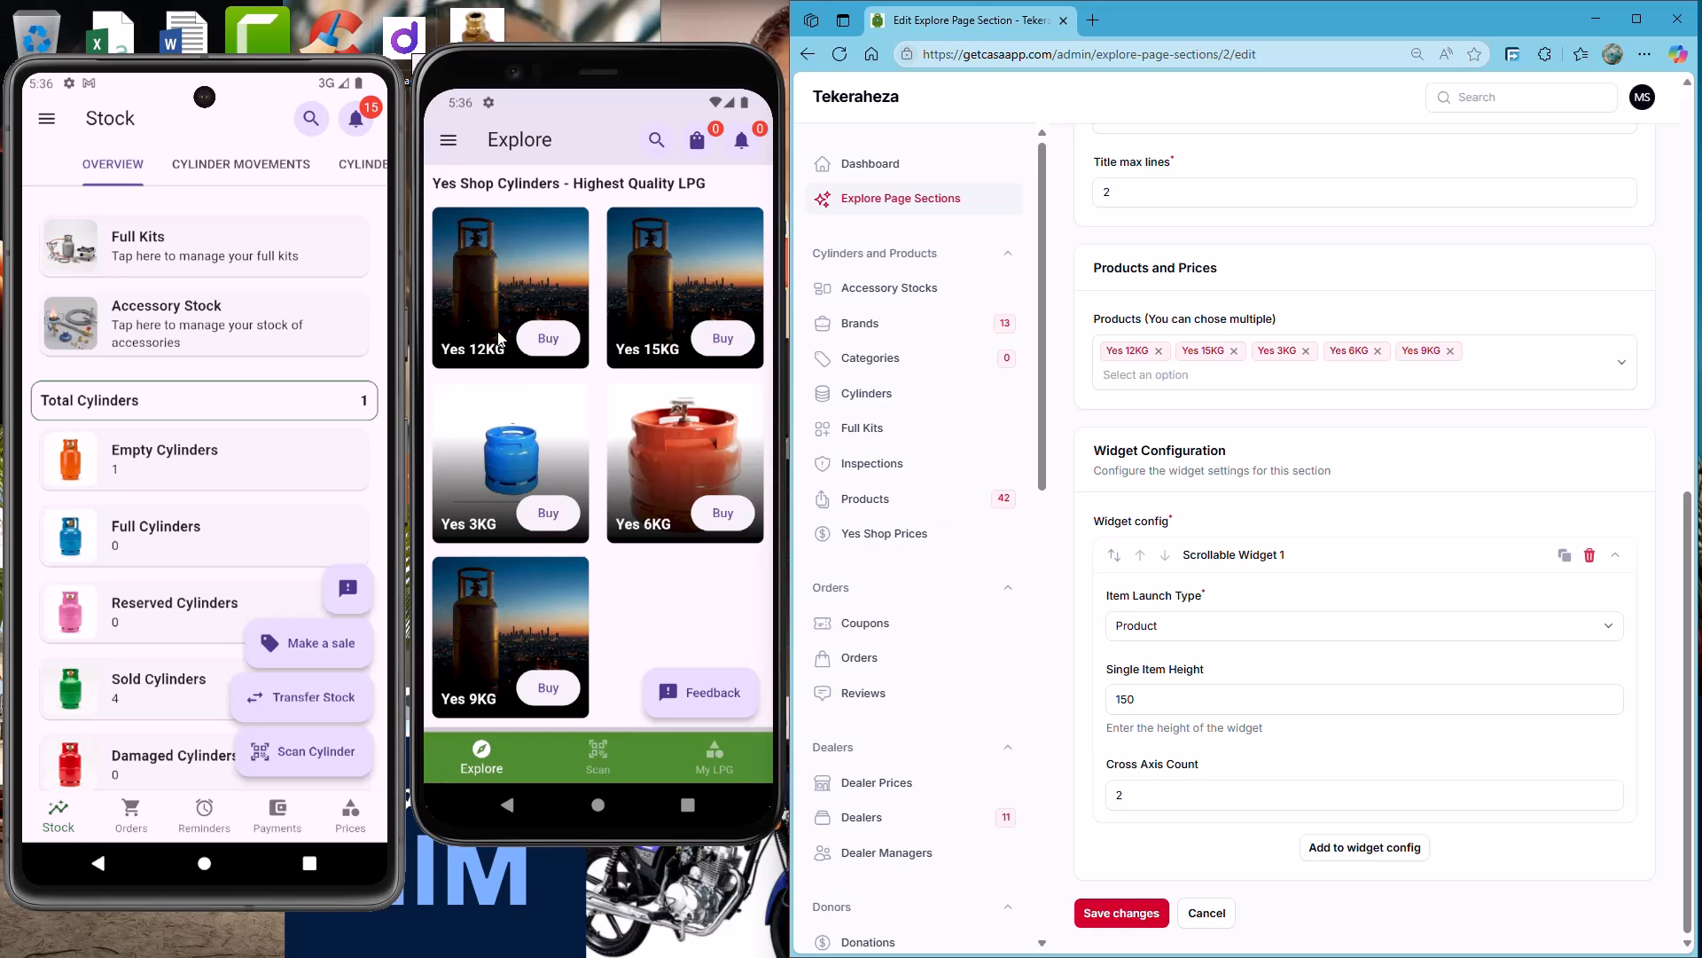
Step: Set the scrollable widget's cross axis count to 3, save the section and refresh the customer app's Explore page
{"action": "double_click", "coordinate": [1117, 797]}
{"action": "left_click", "coordinate": [1108, 918]}
{"action": "left_click_drag", "start_coordinate": [550, 369], "coordinate": [546, 580]}
{"action": "left_click_drag", "start_coordinate": [557, 321], "coordinate": [560, 596]}
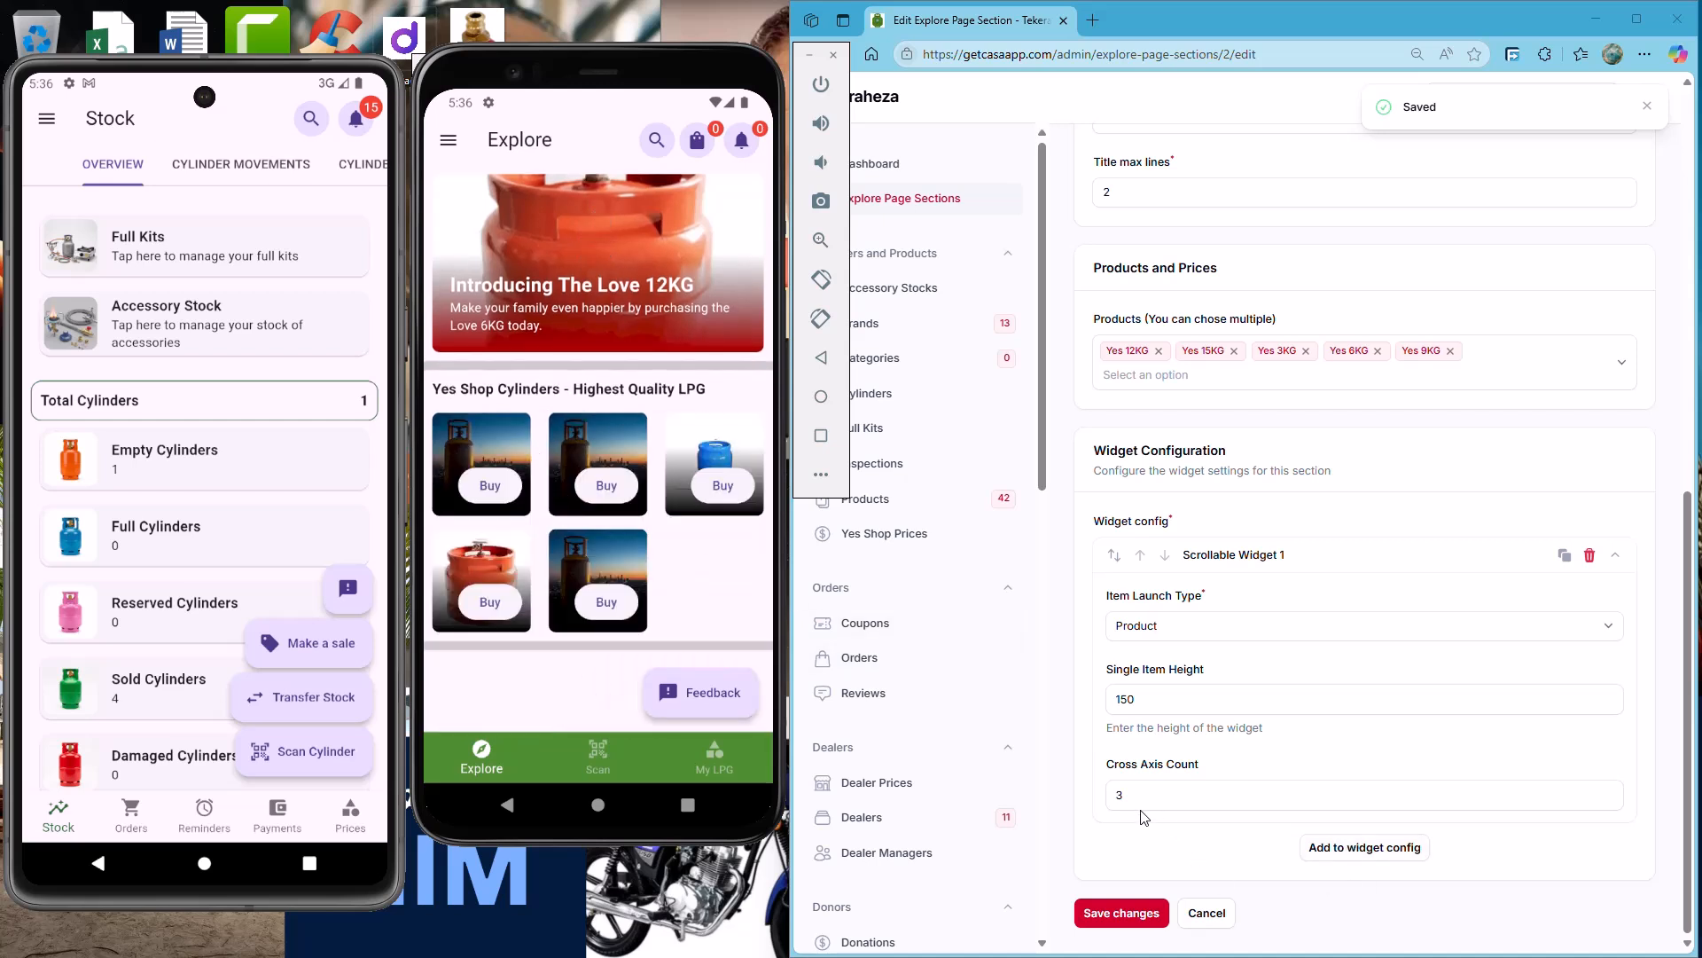
Step: Set the scrollable widget's cross axis count to 2, save, then refresh and browse the Yes Shop Cylinders grid in the customer app
{"action": "left_click", "coordinate": [1116, 795]}
{"action": "double_click", "coordinate": [1118, 796]}
{"action": "left_click", "coordinate": [1114, 904]}
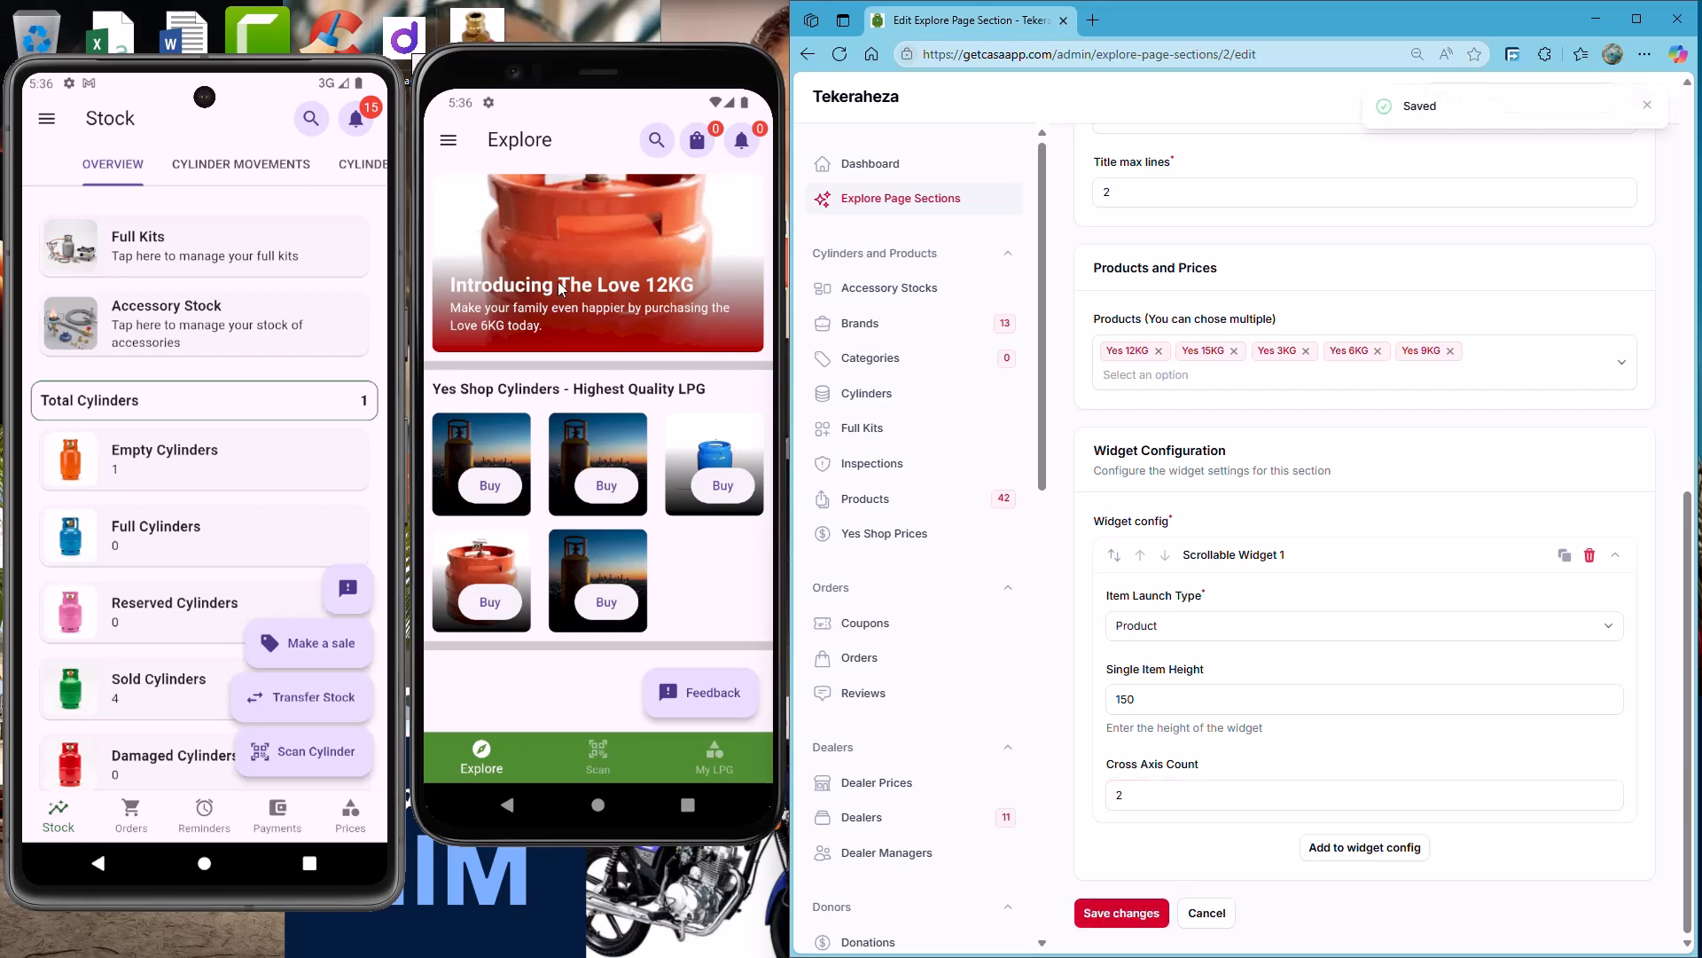
{"action": "left_click_drag", "start_coordinate": [555, 285], "coordinate": [547, 494]}
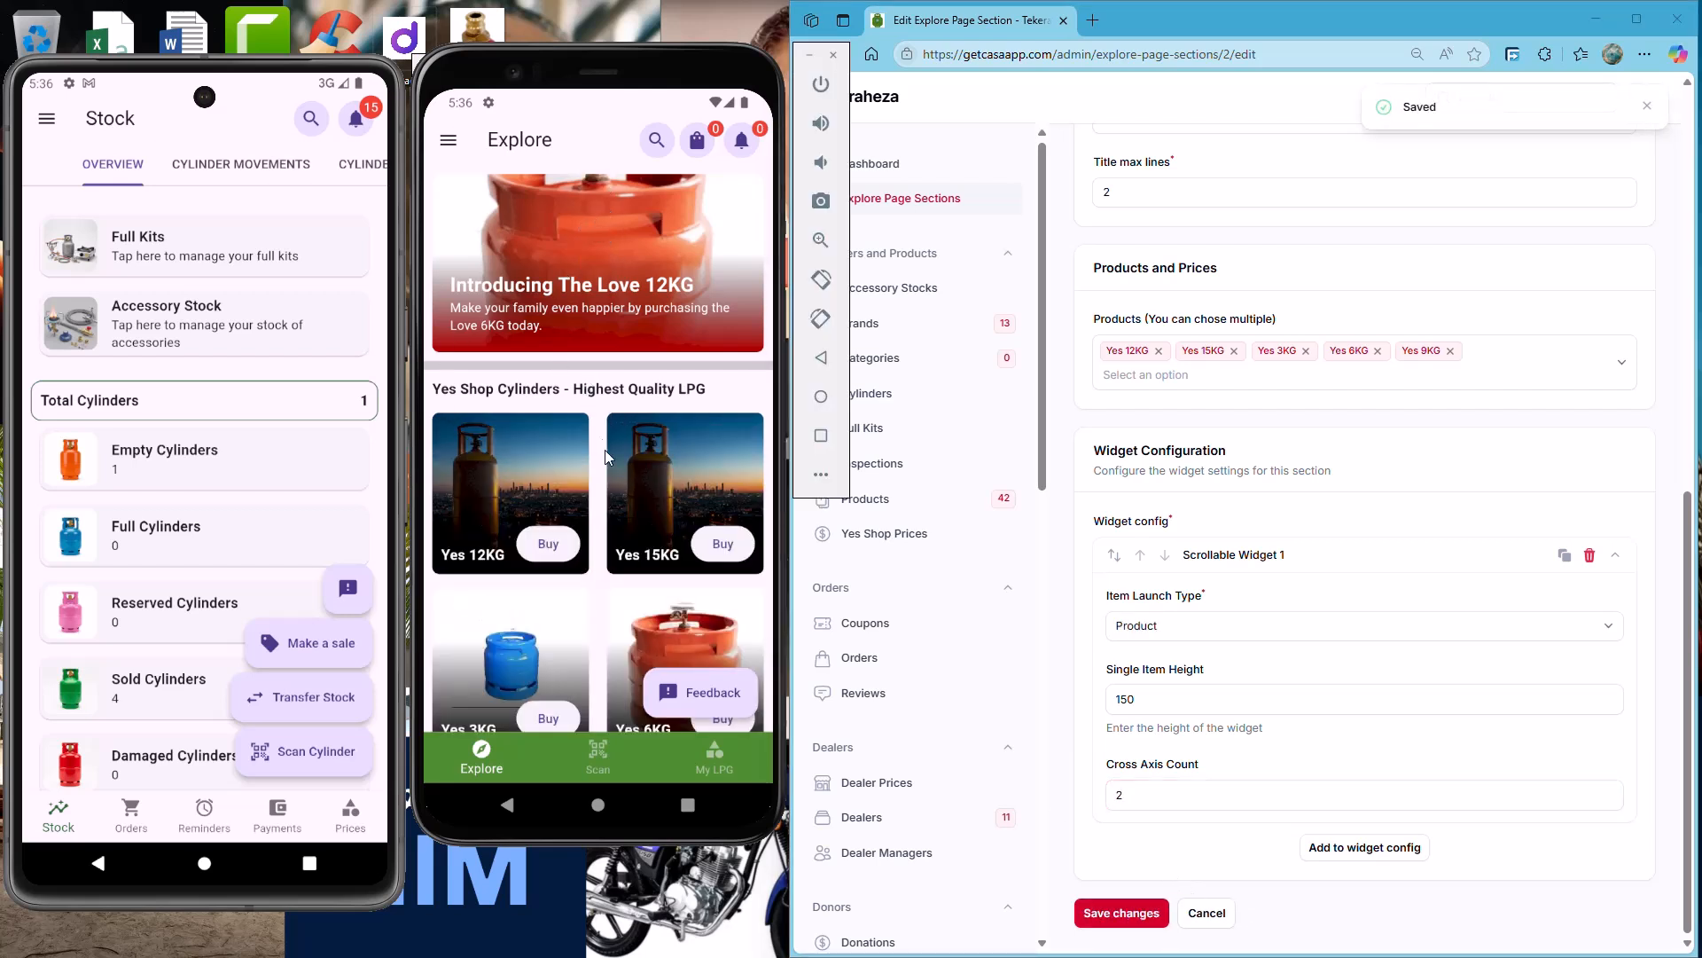
{"action": "left_click_drag", "start_coordinate": [620, 447], "coordinate": [615, 305]}
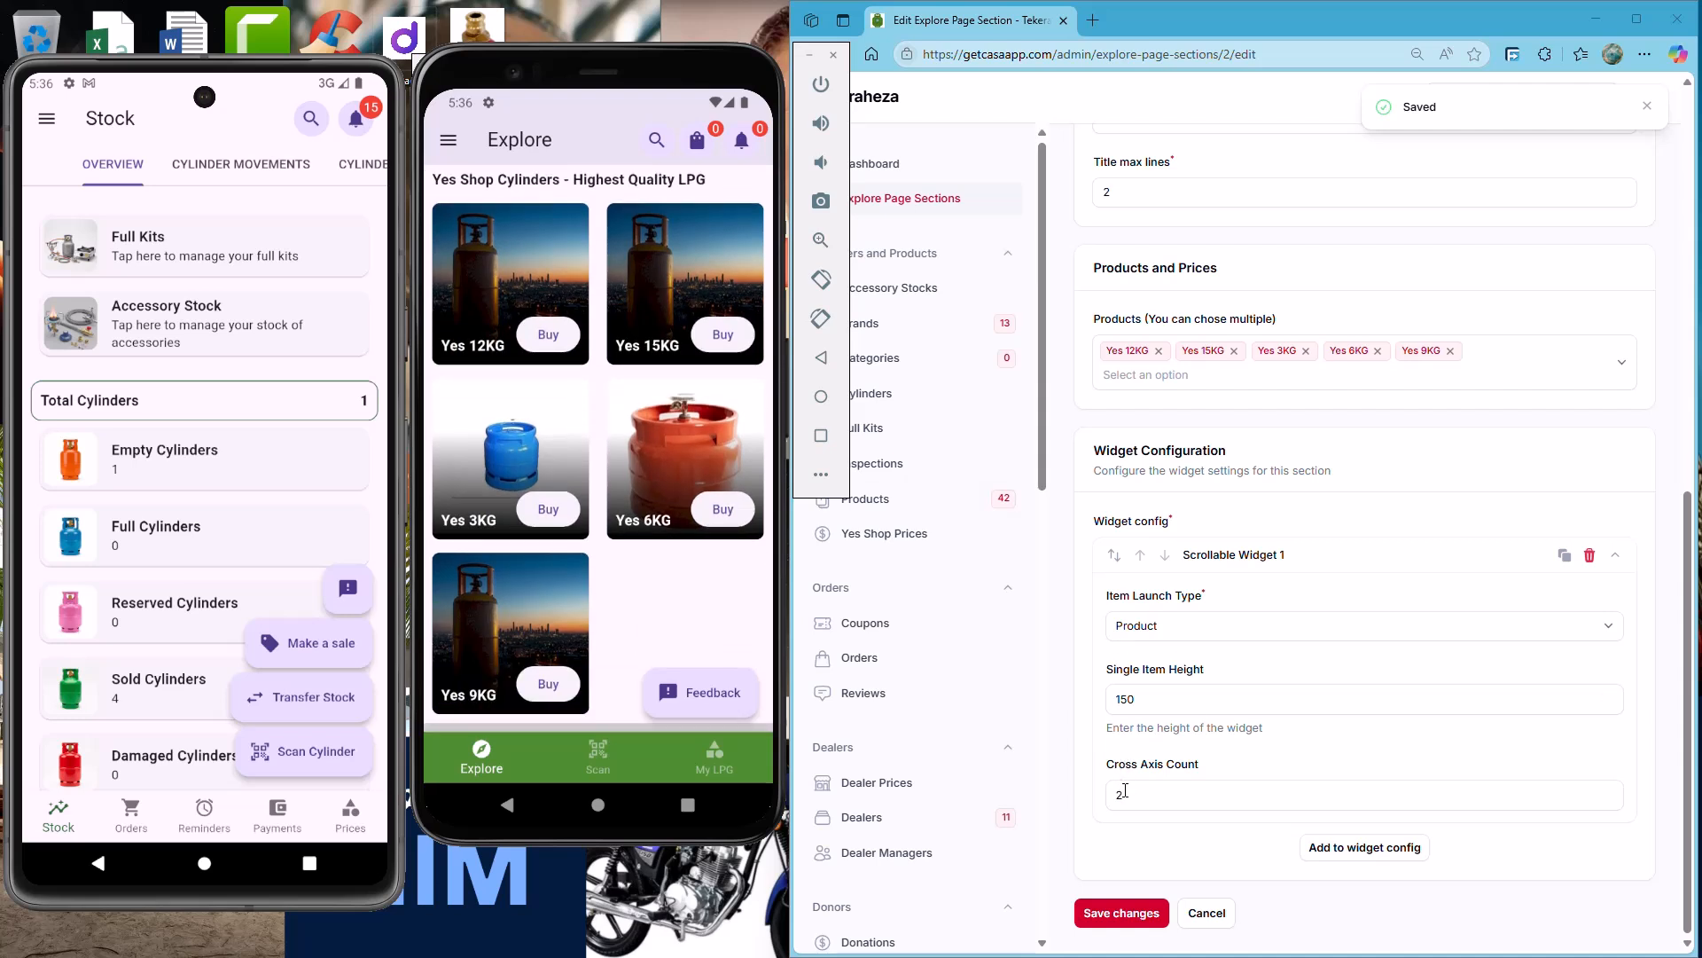
Step: Set the scrollable widget's cross axis count to 1 and save the section
{"action": "left_click_drag", "start_coordinate": [1123, 790], "coordinate": [1100, 805]}
{"action": "left_click", "coordinate": [1121, 912]}
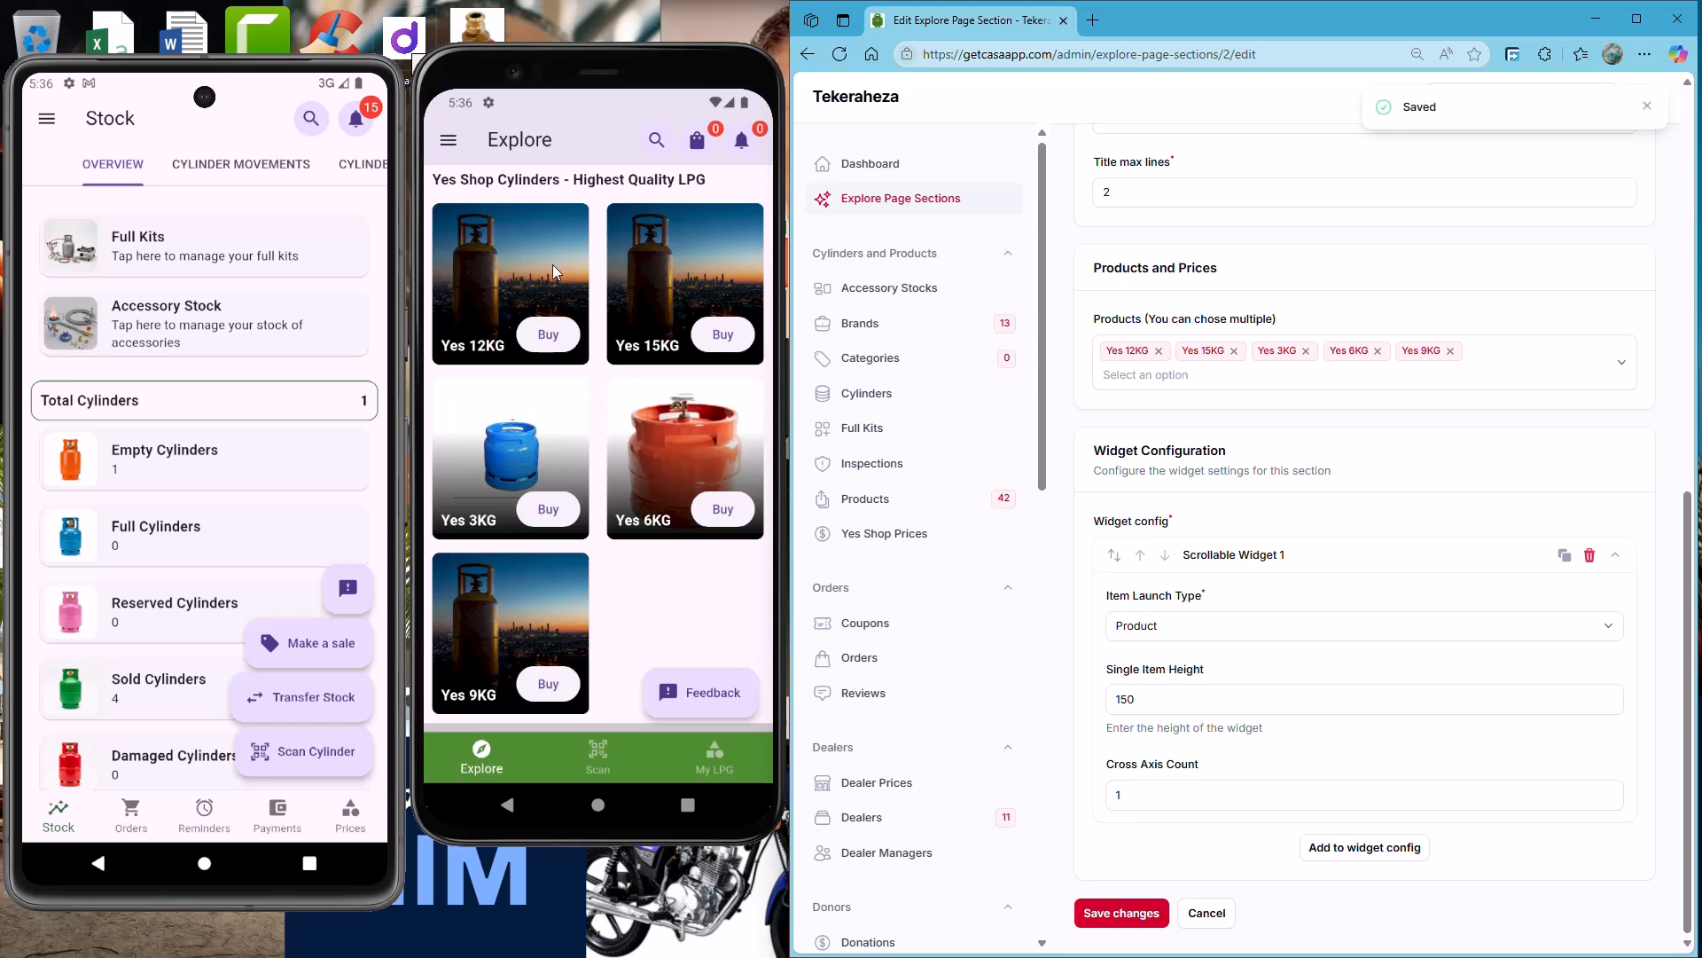
Step: Refresh the customer app's Explore page and browse the Yes Shop Cylinders section
{"action": "left_click_drag", "start_coordinate": [621, 284], "coordinate": [601, 470]}
{"action": "left_click_drag", "start_coordinate": [585, 350], "coordinate": [616, 392]}
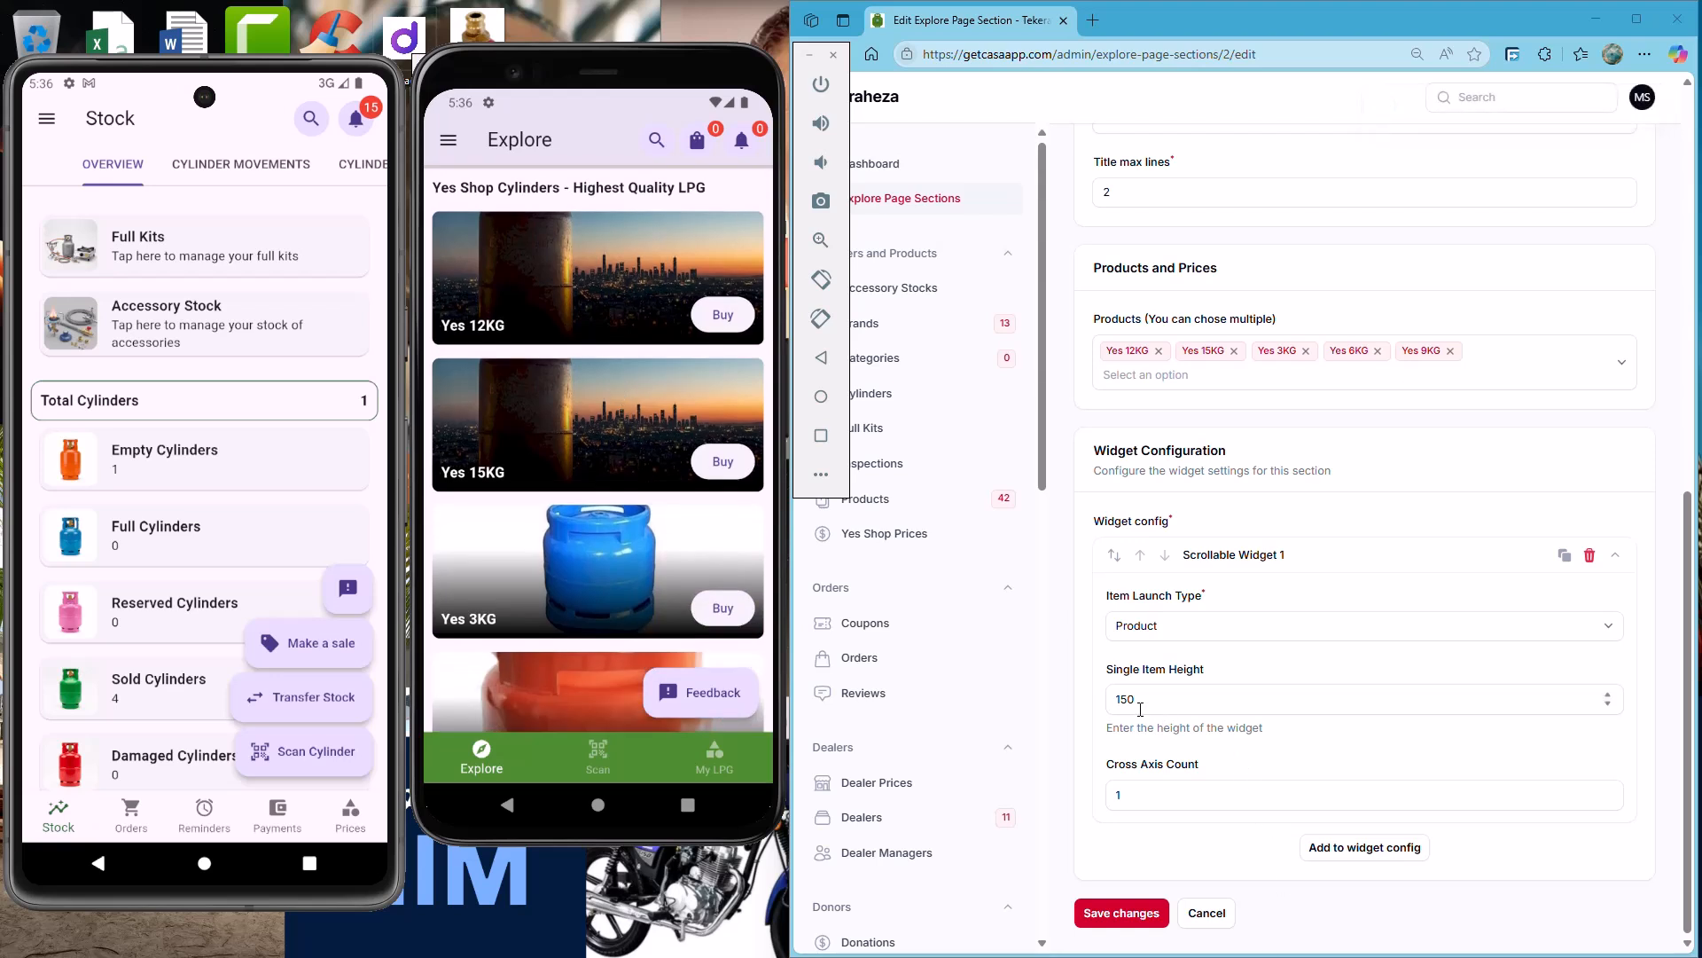
{"action": "left_click_drag", "start_coordinate": [521, 414], "coordinate": [529, 585]}
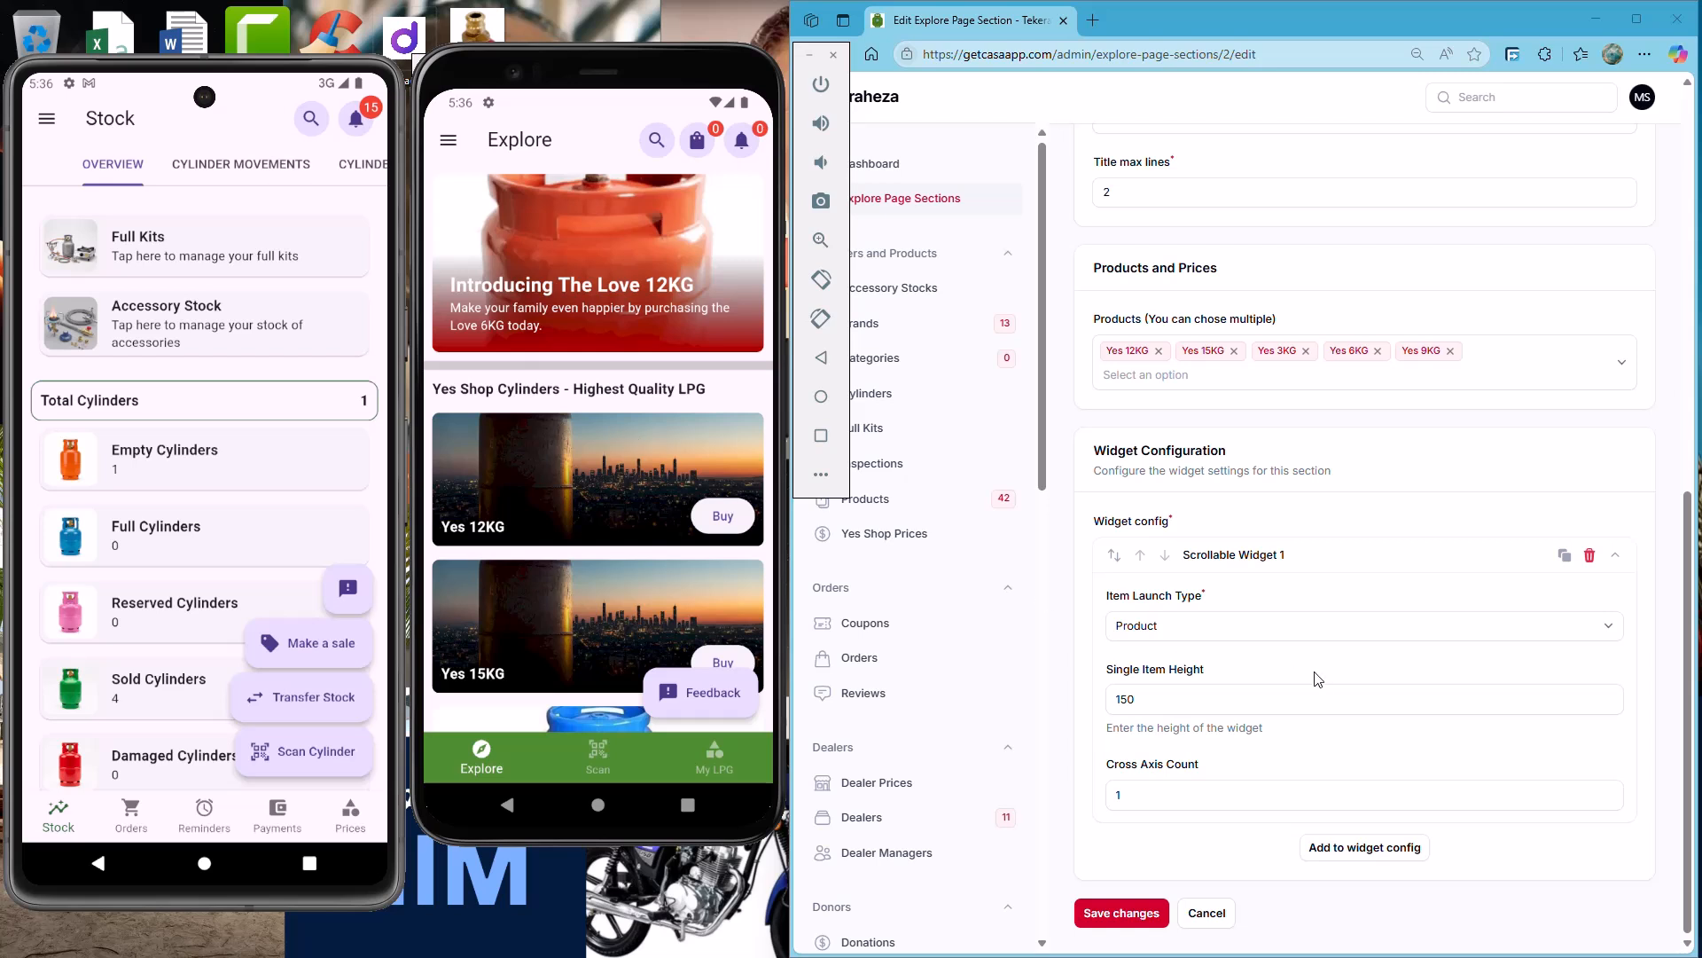
Step: Set the scrollable widget's single item height to 200, save the section, then refresh and browse it in the customer app
{"action": "left_click_drag", "start_coordinate": [1119, 699], "coordinate": [1131, 699]}
{"action": "type", "text": "200"}
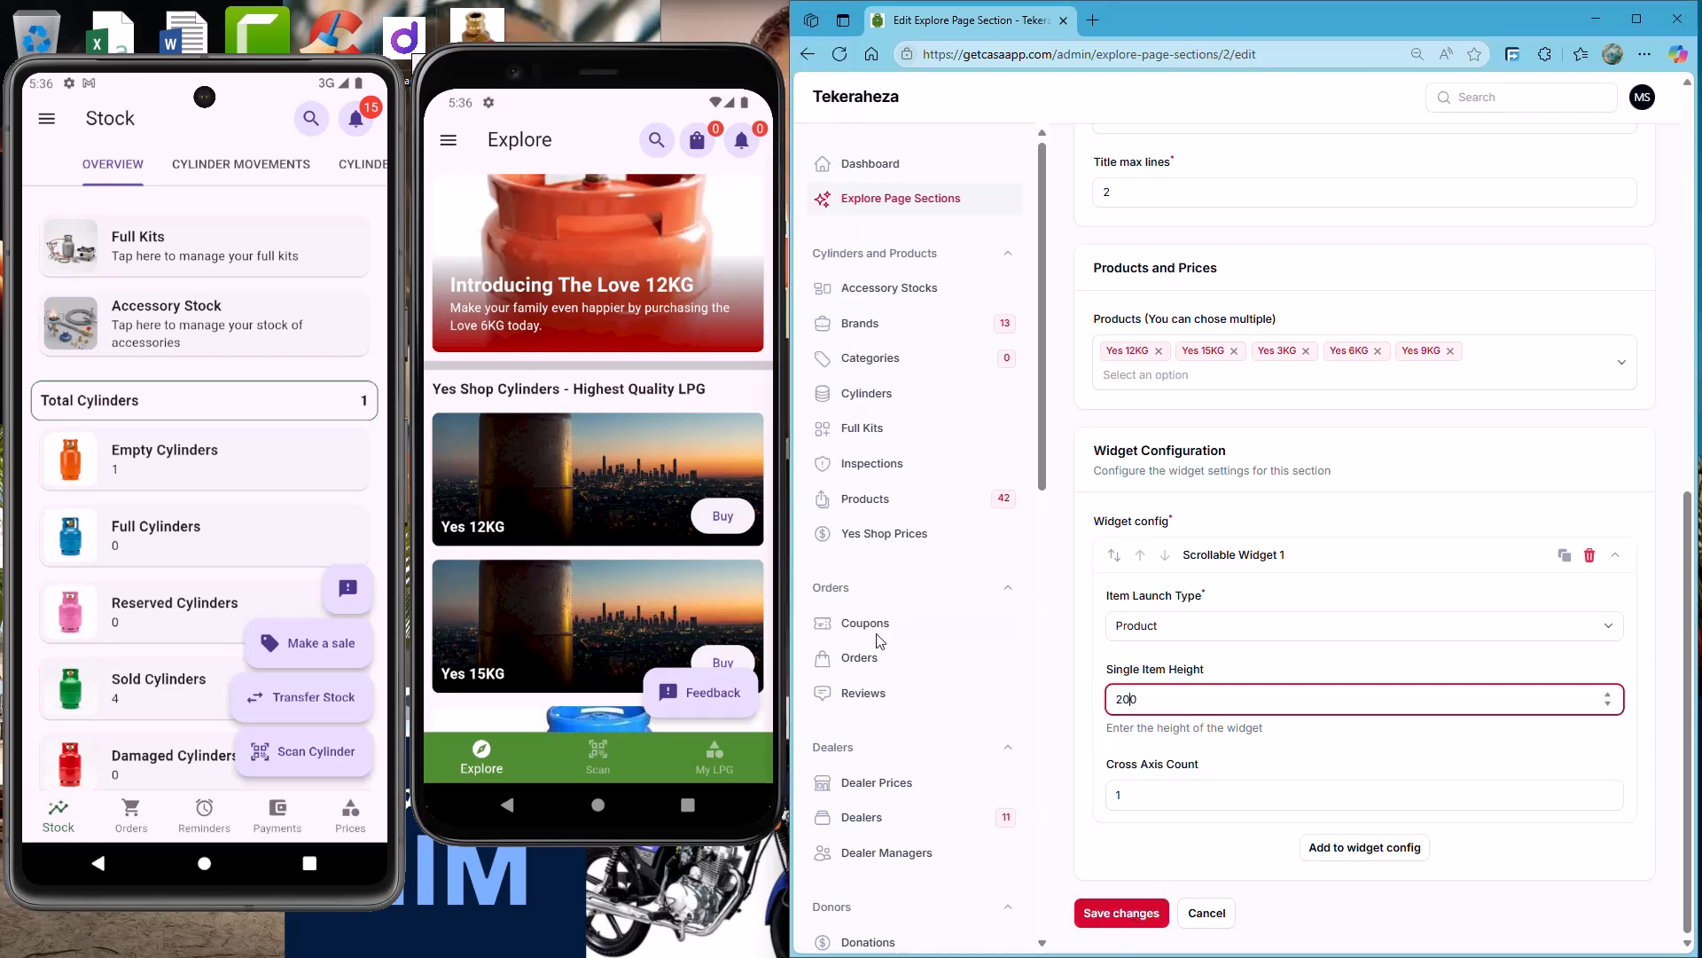
{"action": "left_click", "coordinate": [1100, 911]}
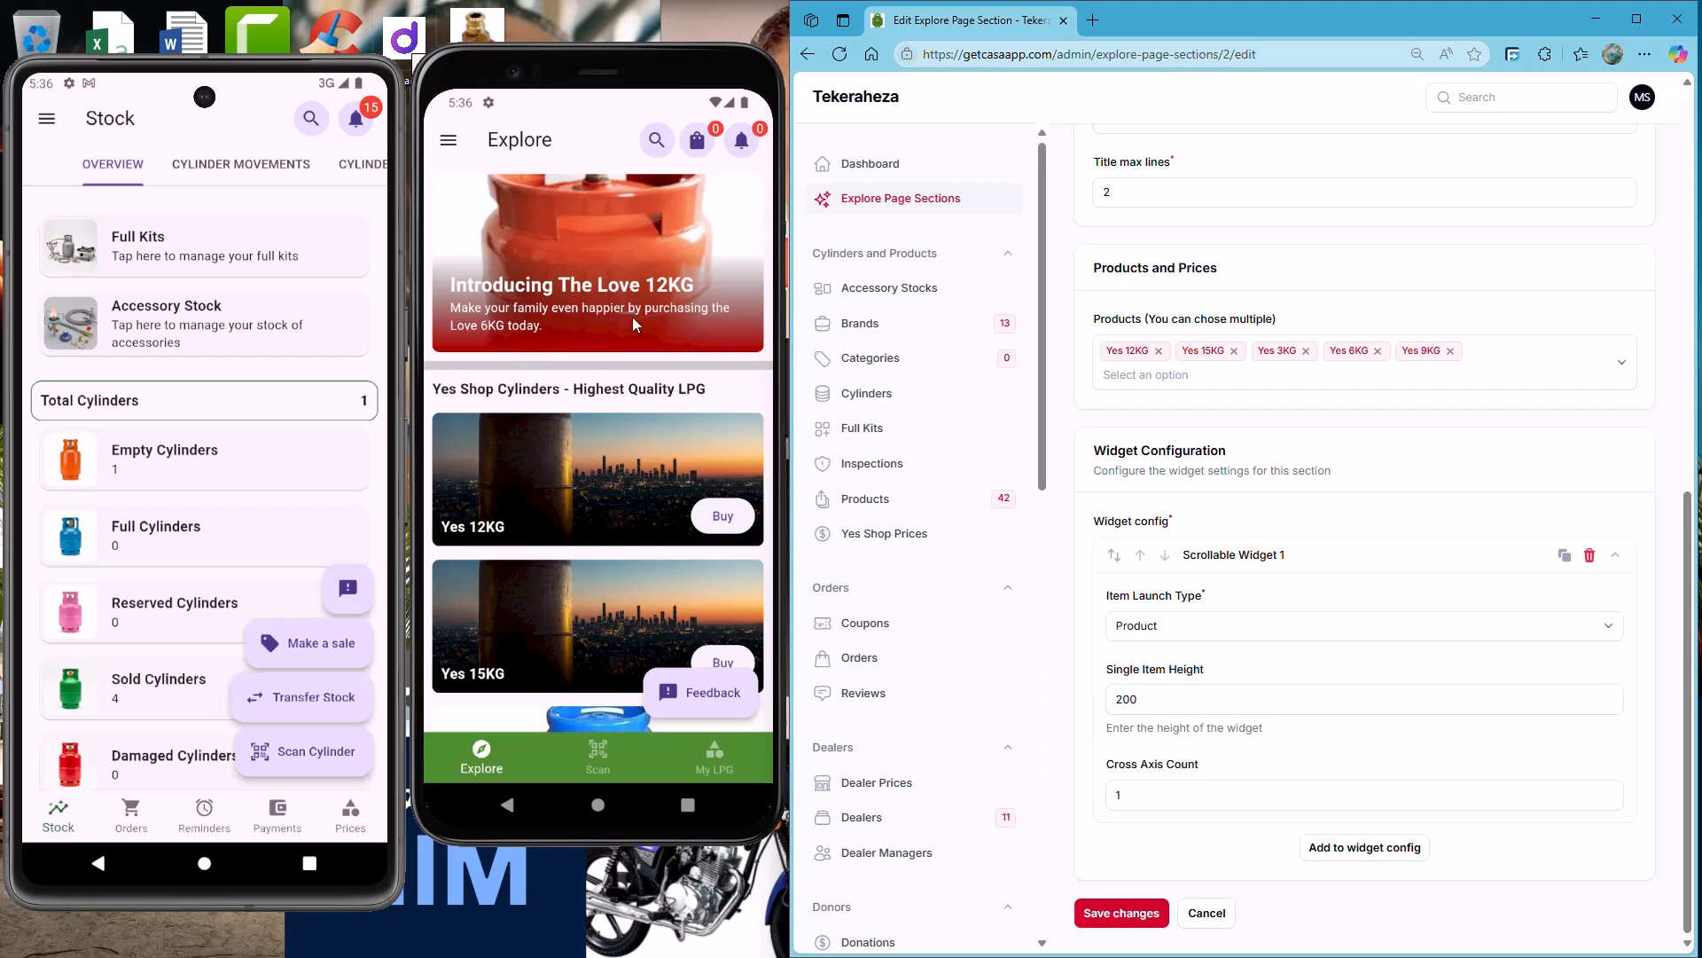
{"action": "left_click_drag", "start_coordinate": [611, 244], "coordinate": [593, 291]}
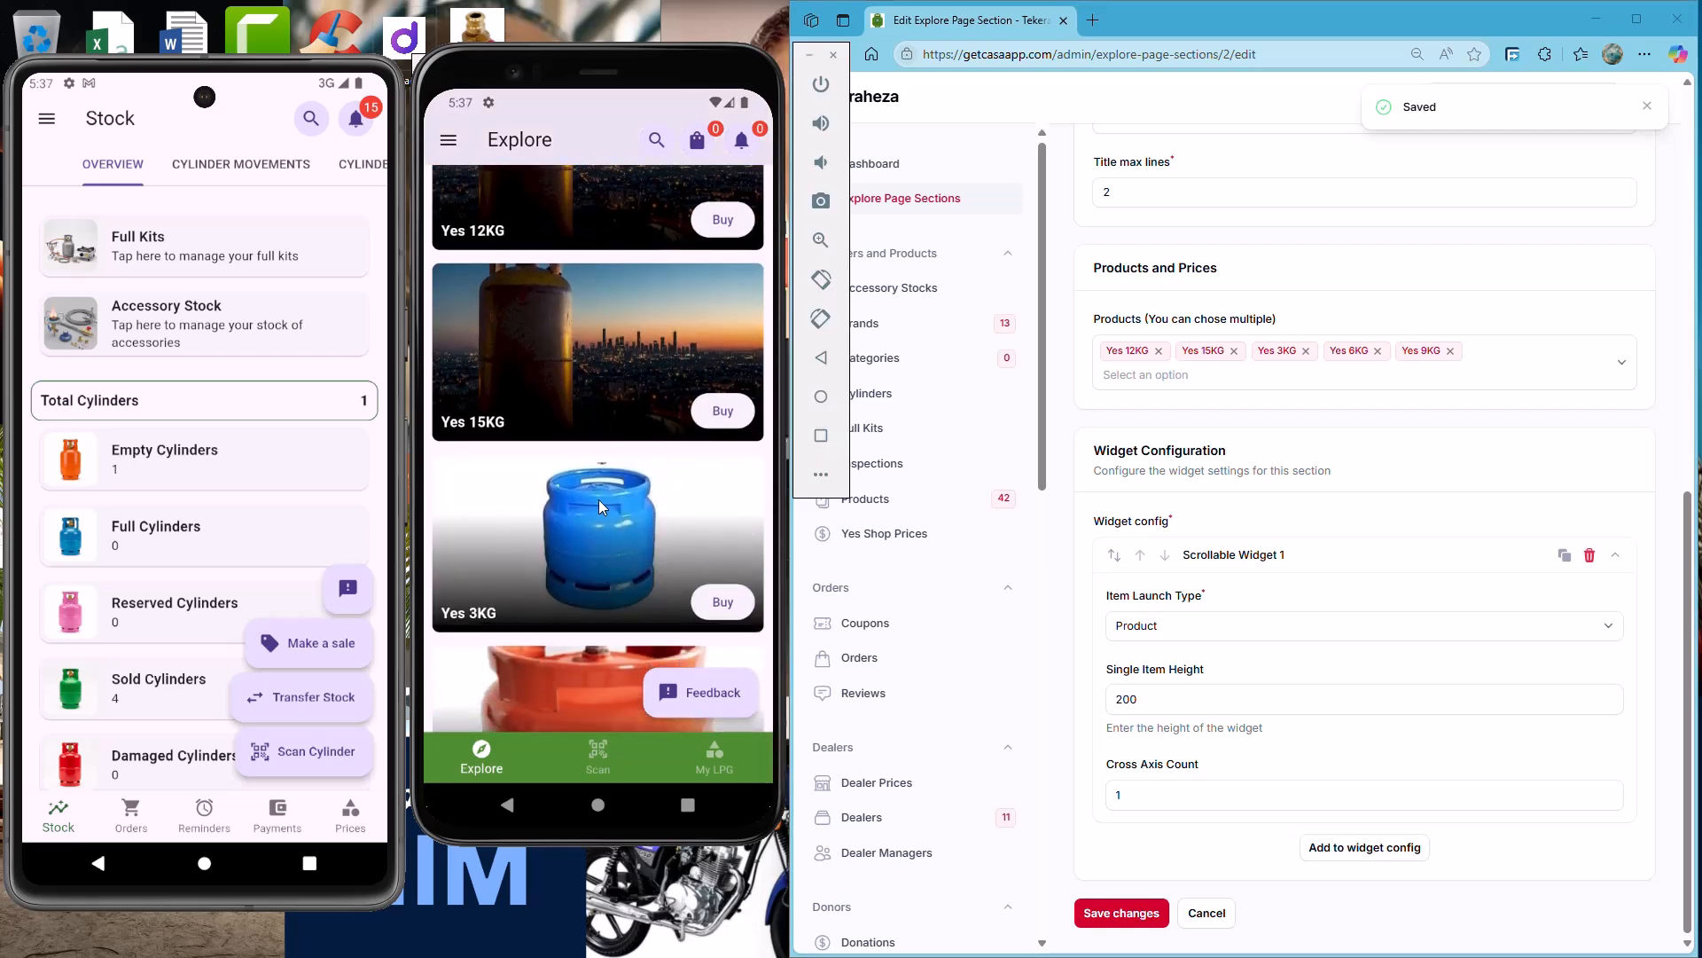
{"action": "left_click_drag", "start_coordinate": [600, 479], "coordinate": [593, 536]}
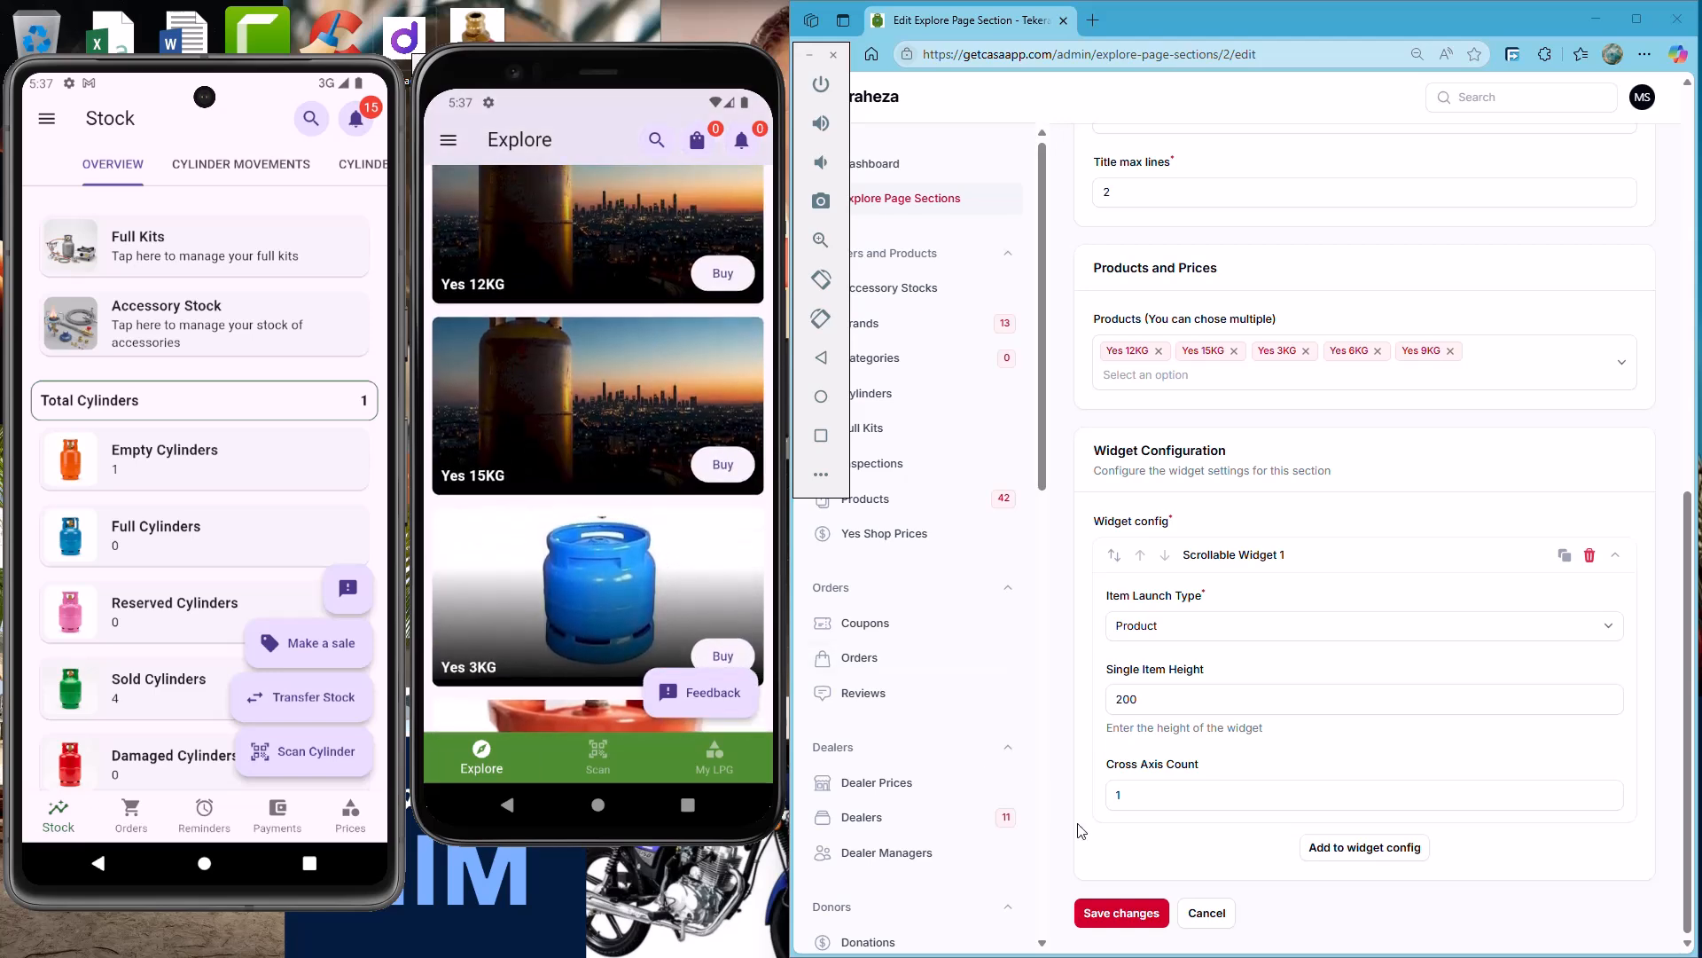
Step: View the Yes 12KG product page in the customer app, return to Explore and open the Yes 6KG product page
{"action": "left_click", "coordinate": [1123, 790]}
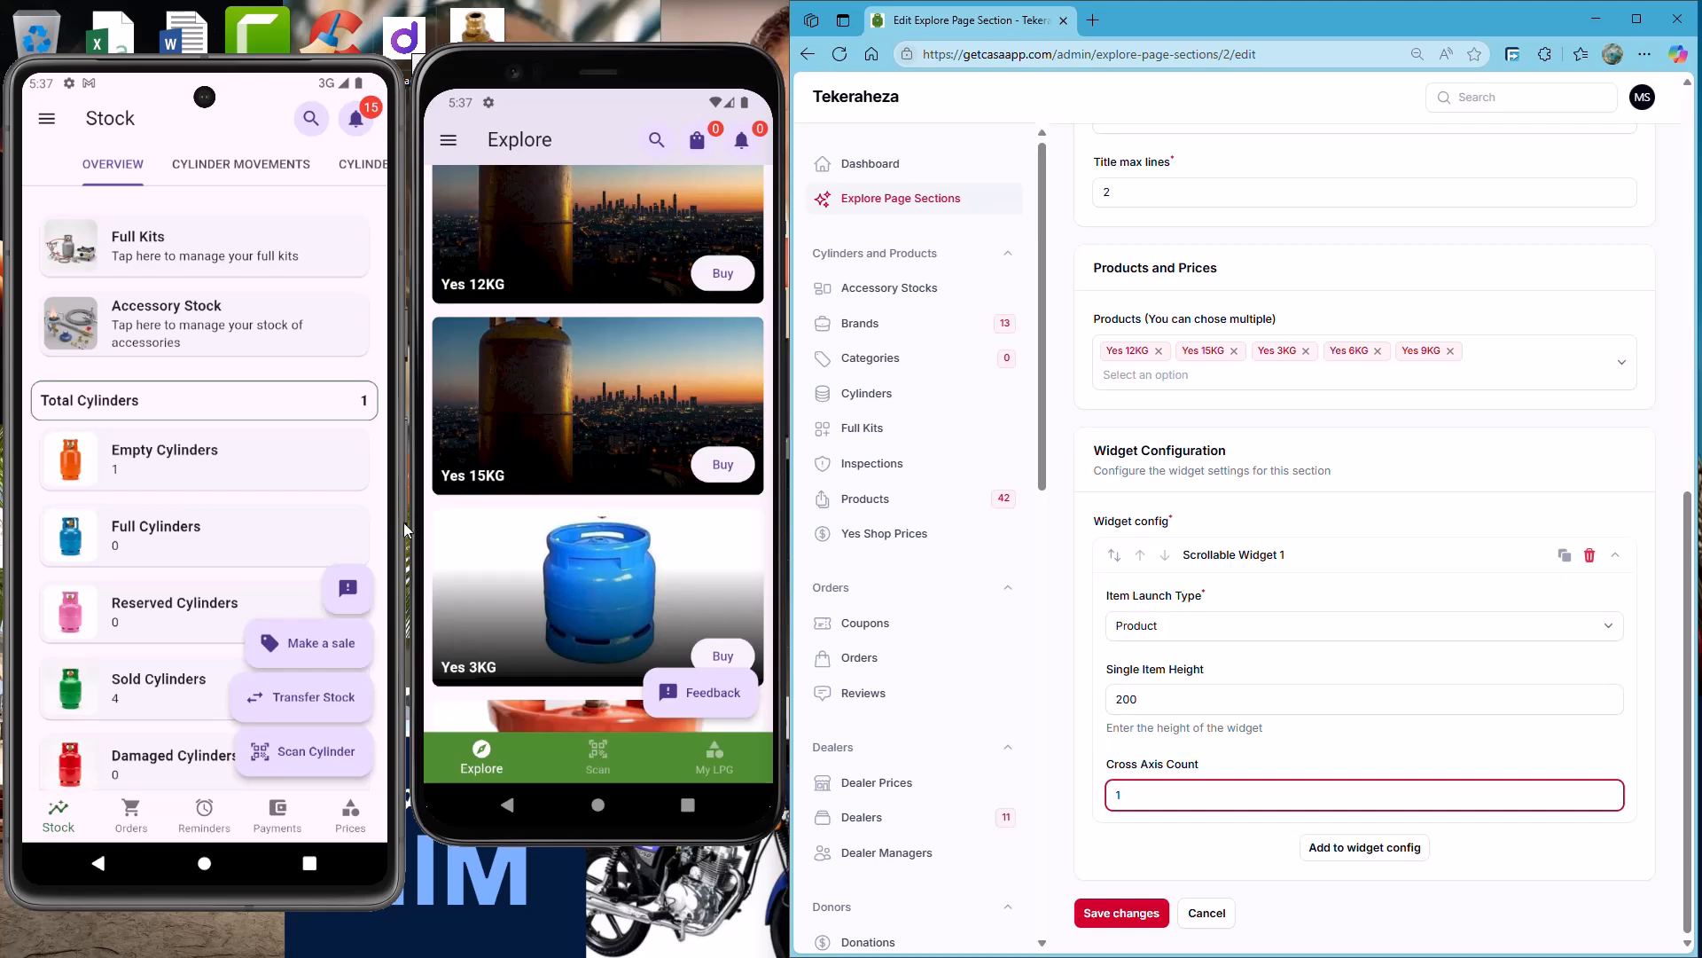
{"action": "left_click_drag", "start_coordinate": [612, 683], "coordinate": [576, 658]}
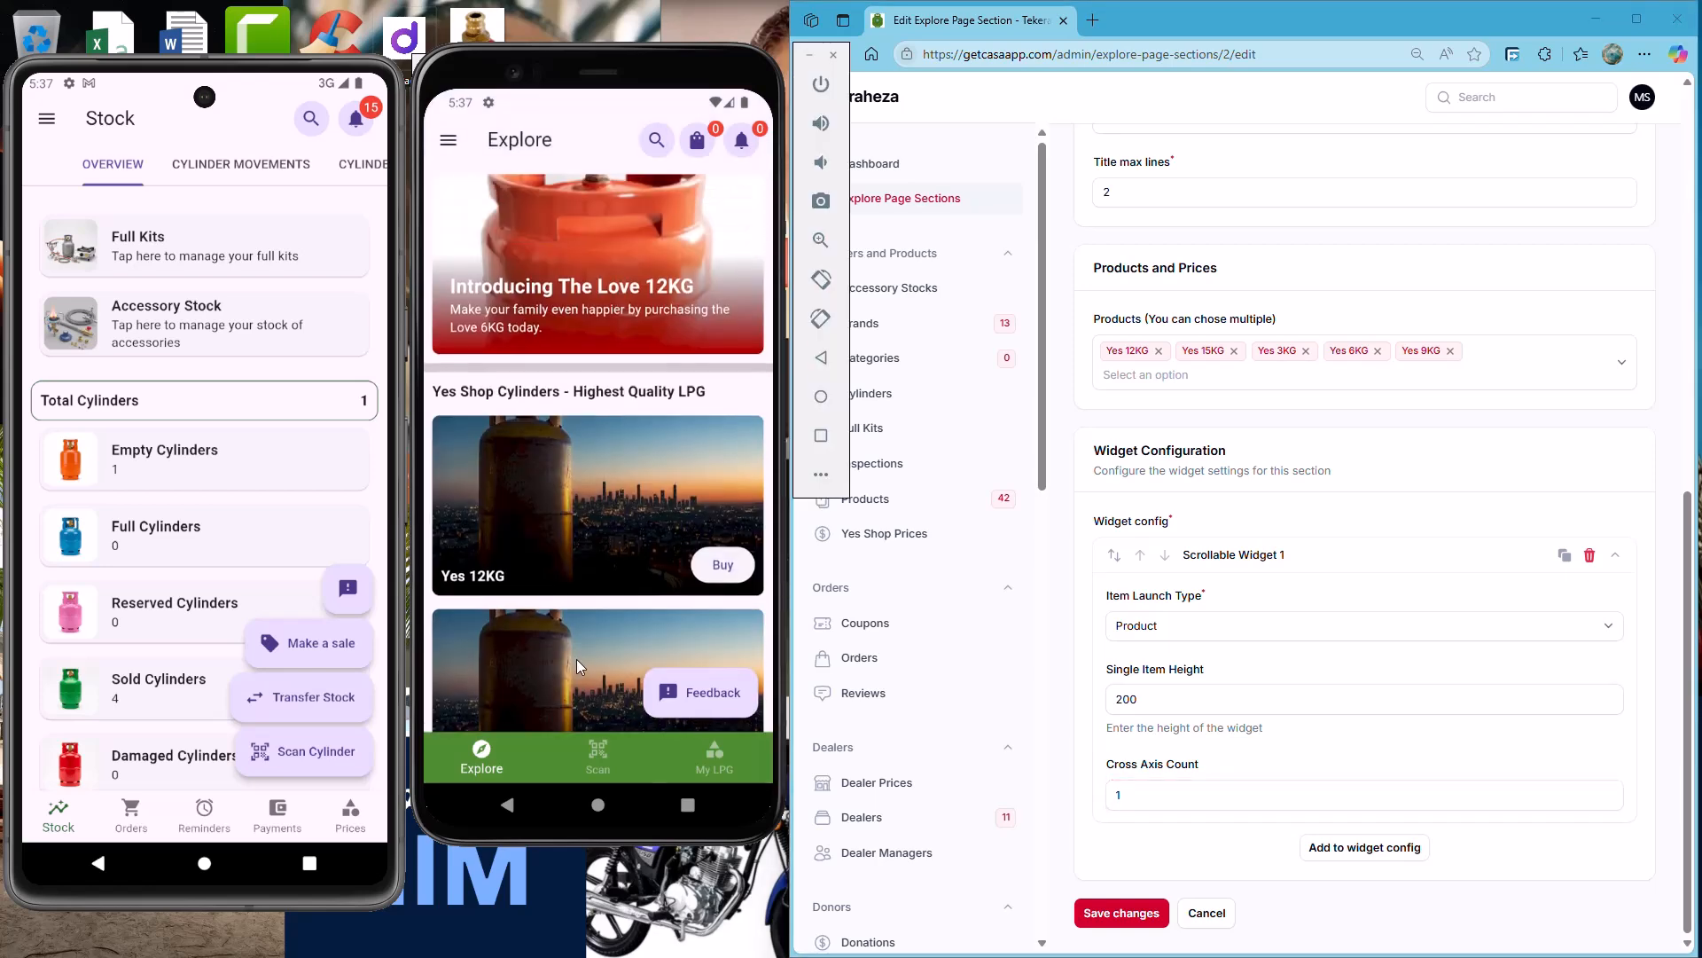
{"action": "left_click", "coordinate": [550, 496]}
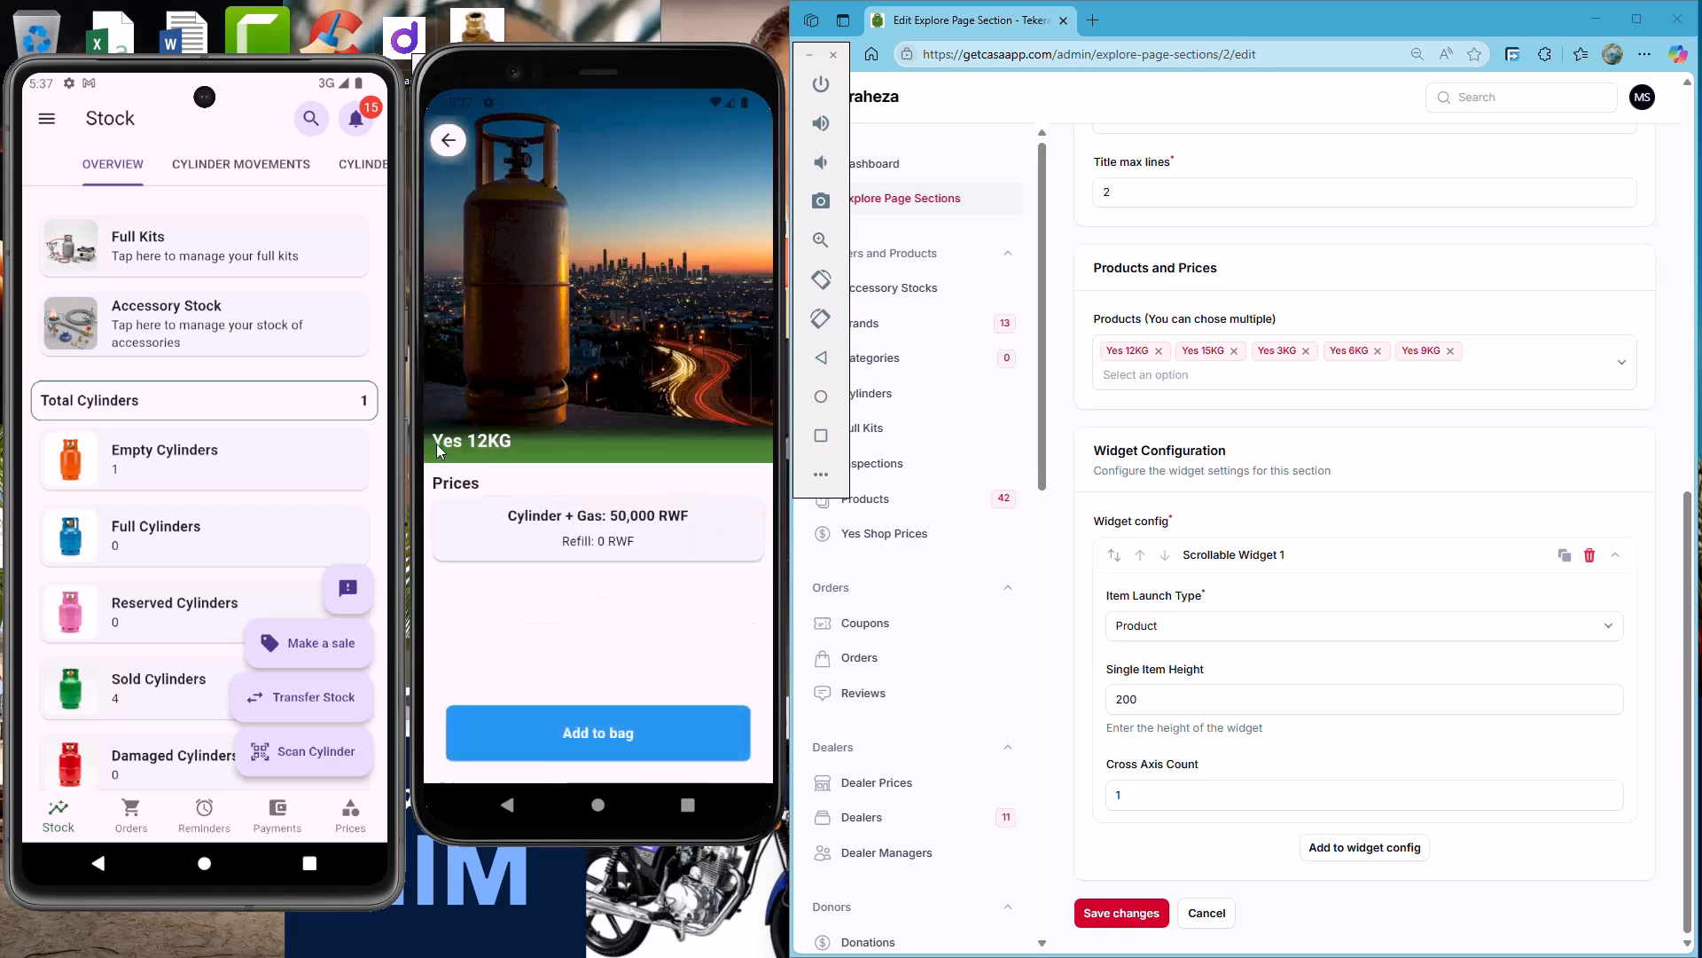
{"action": "left_click", "coordinate": [450, 142]}
{"action": "scroll", "coordinate": [564, 514], "scroll_direction": "down", "scroll_amount": 5}
{"action": "left_click", "coordinate": [533, 588]}
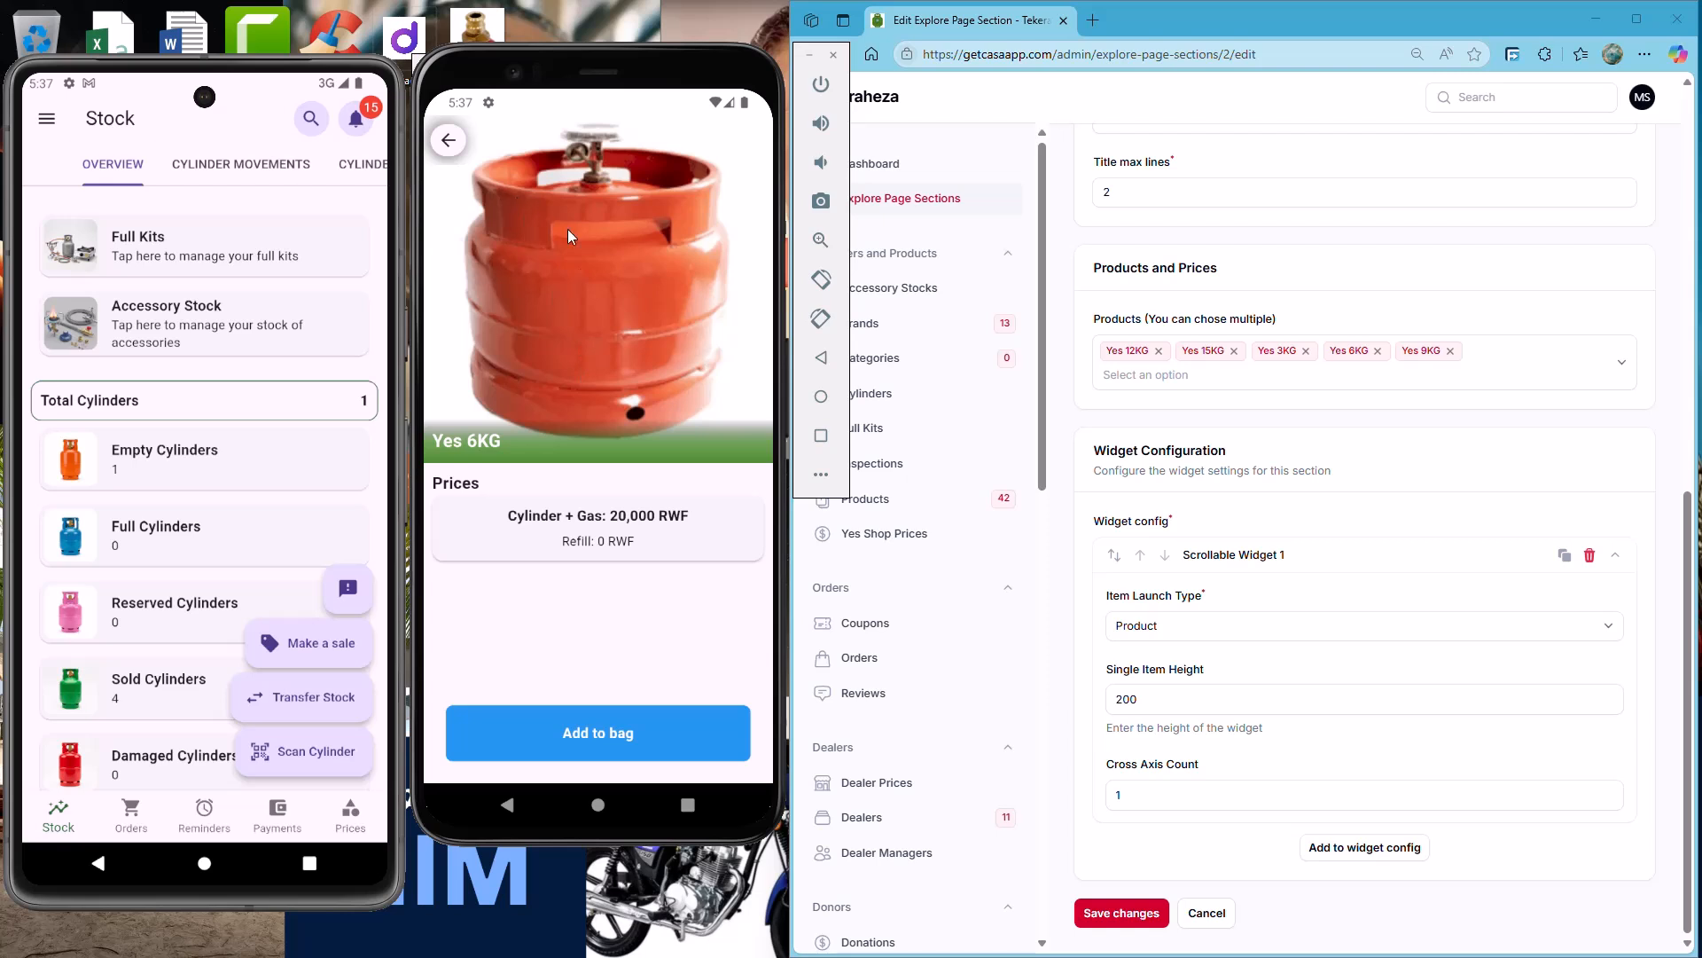
Step: Open the Yes 6KG product record in the admin dashboard and check its default price
{"action": "left_click", "coordinate": [1047, 264]}
{"action": "left_click", "coordinate": [891, 501]}
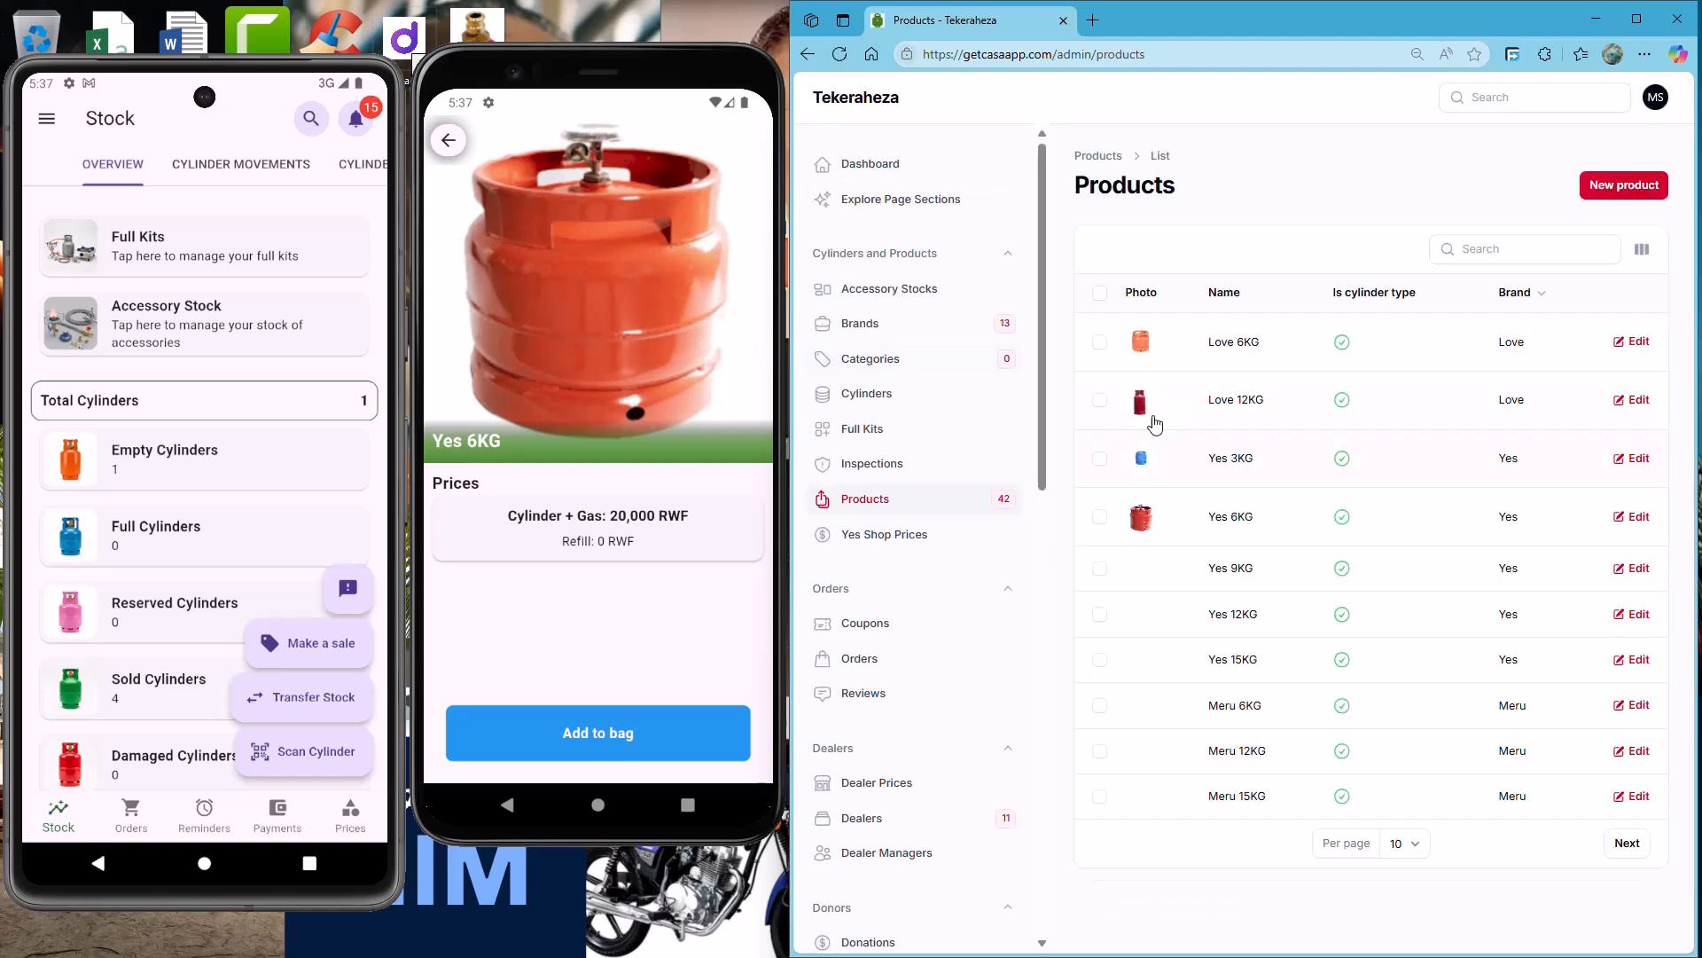
{"action": "left_click", "coordinate": [1236, 523]}
{"action": "scroll", "coordinate": [1224, 576], "scroll_direction": "down", "scroll_amount": 5}
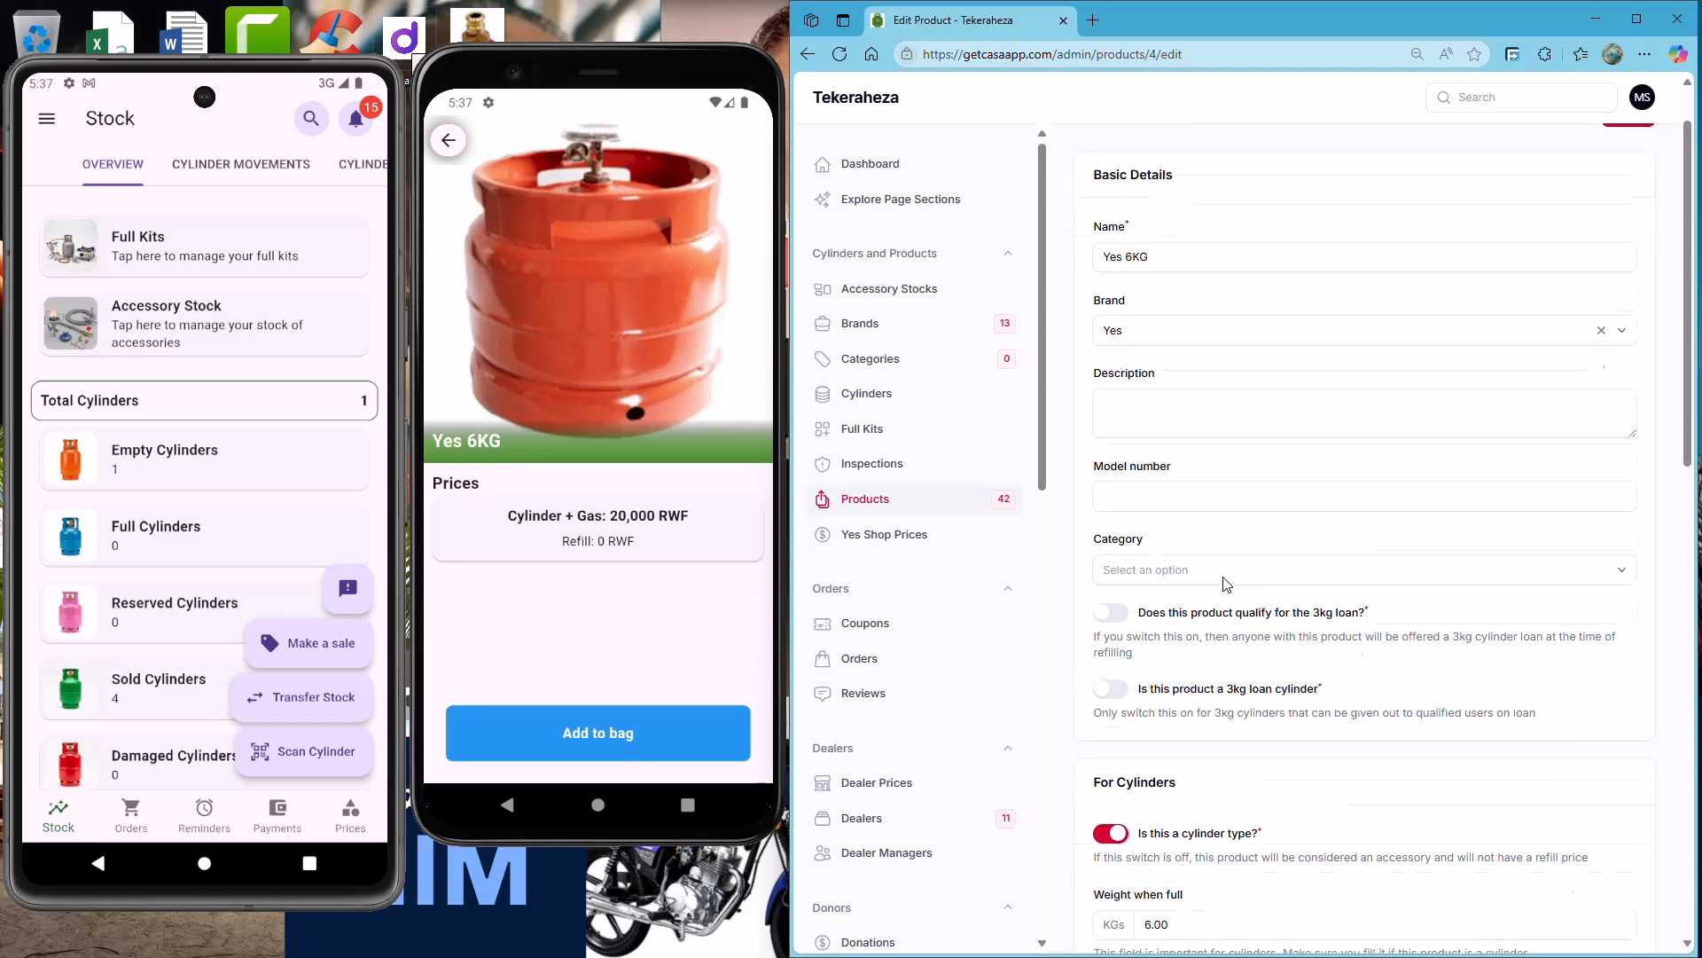
{"action": "scroll", "coordinate": [1224, 577], "scroll_direction": "down", "scroll_amount": 7}
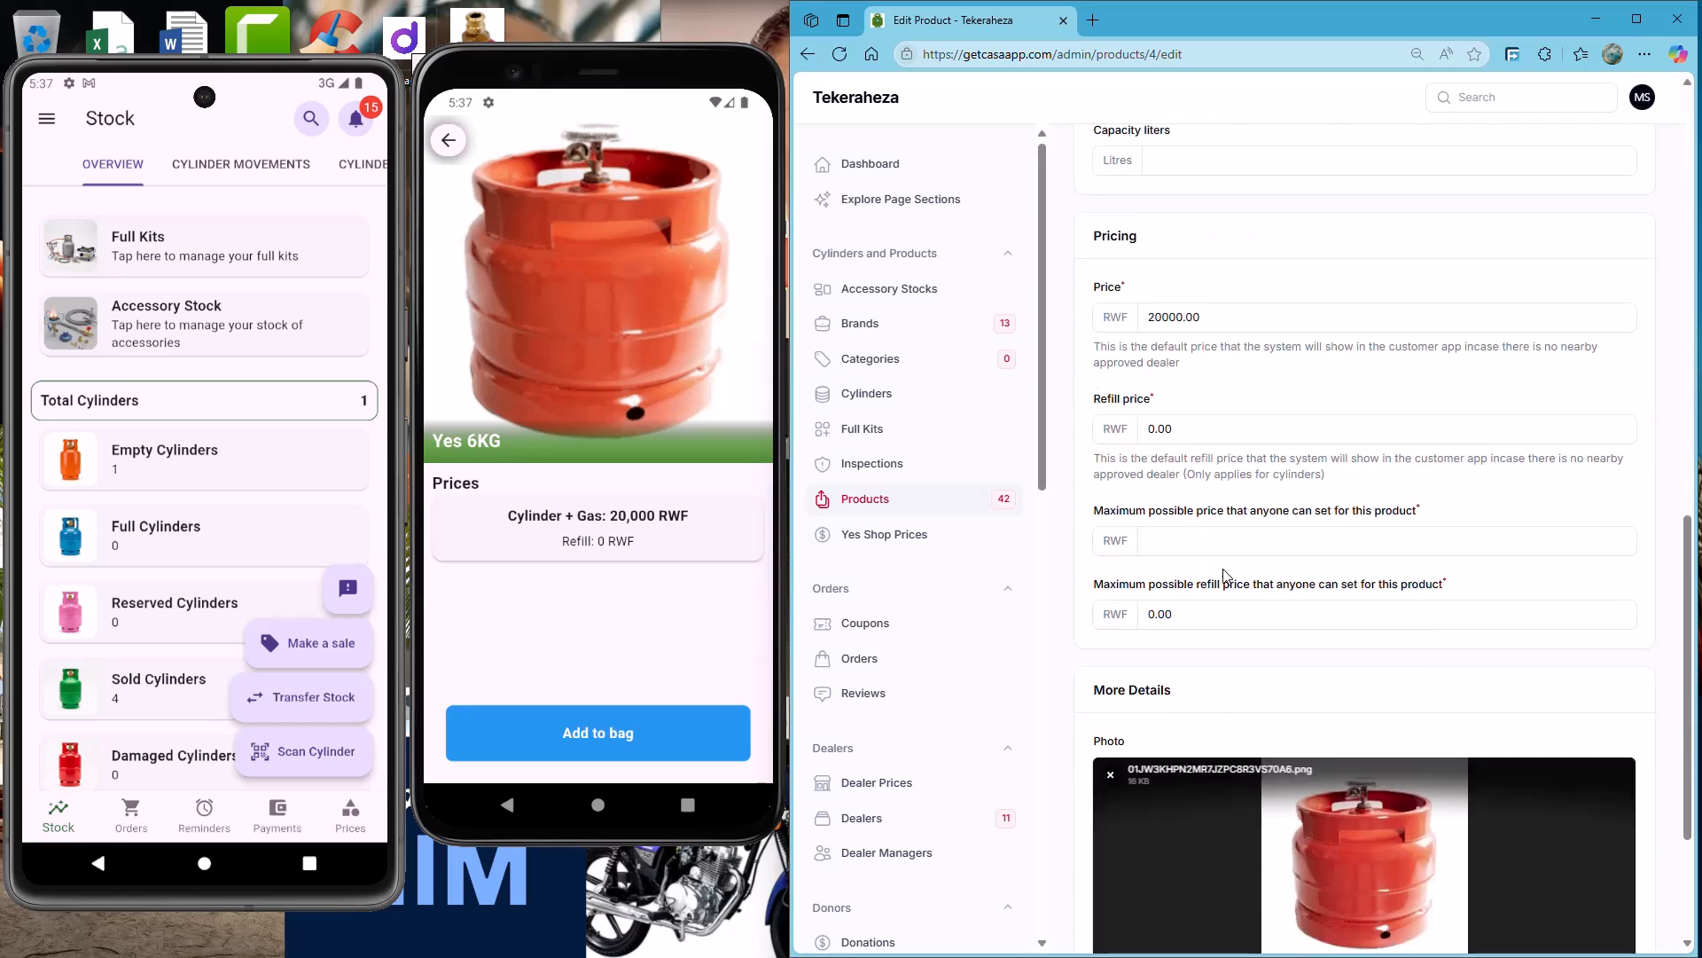
{"action": "left_click_drag", "start_coordinate": [1148, 316], "coordinate": [1226, 317]}
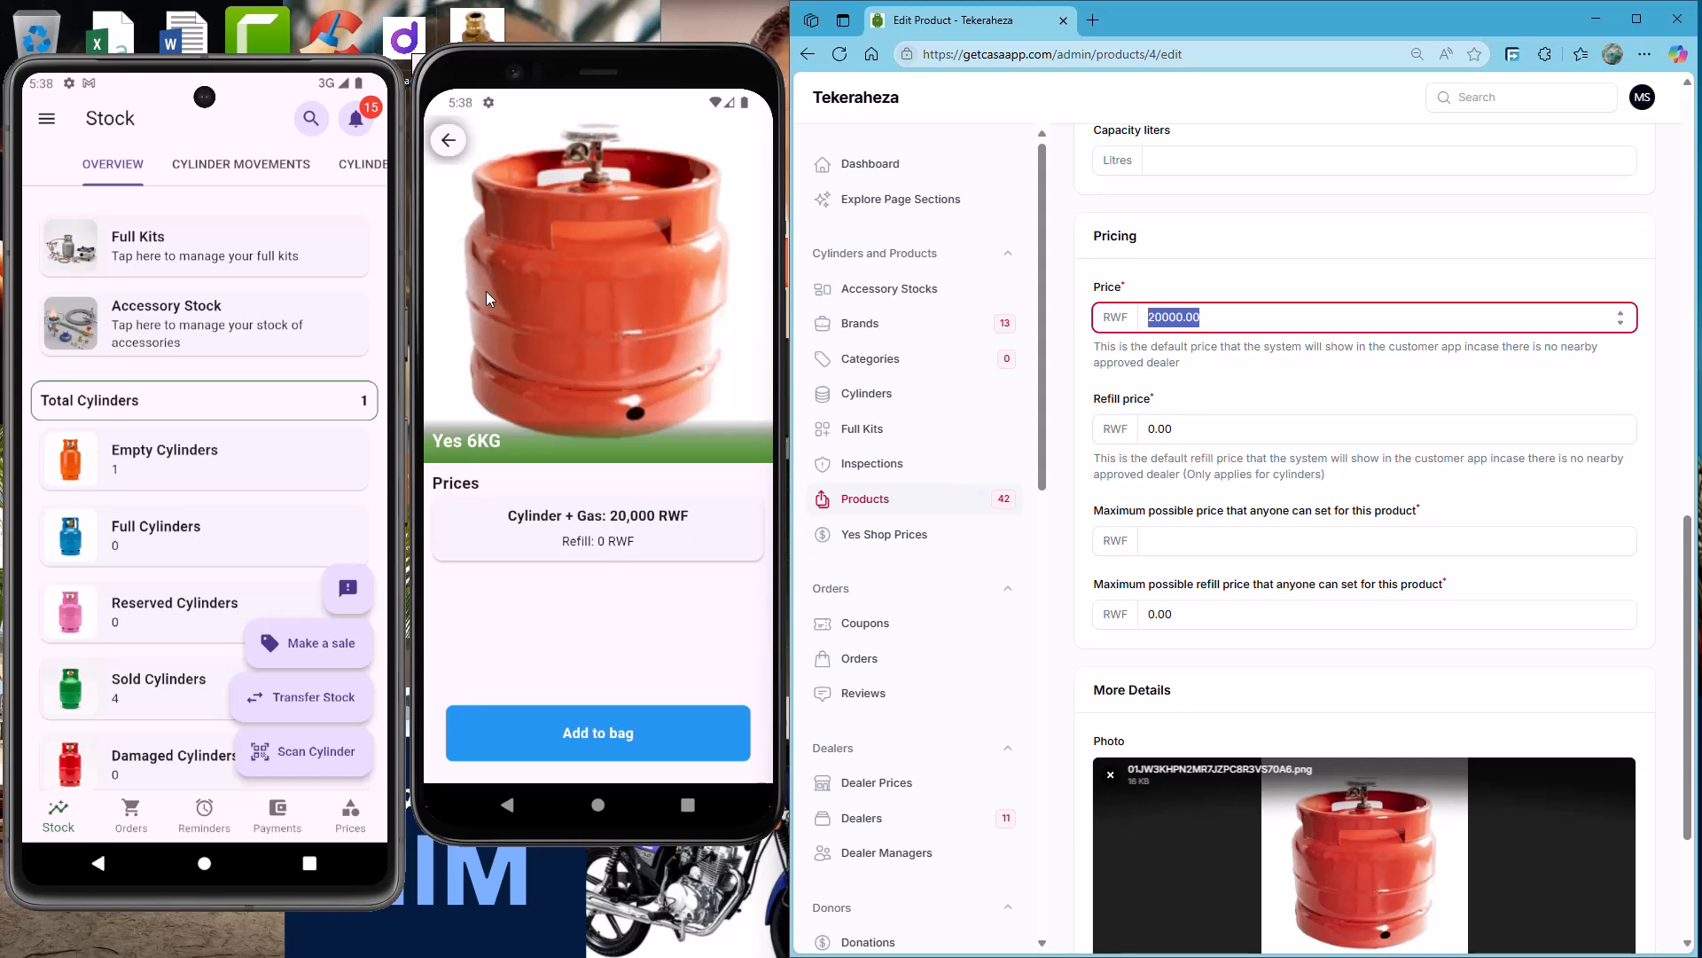
Step: In the customer app, view the Yes 12KG product page, then open the product linked to the Introducing The Love 12KG banner
{"action": "left_click", "coordinate": [448, 139]}
{"action": "scroll", "coordinate": [538, 465], "scroll_direction": "up", "scroll_amount": 5}
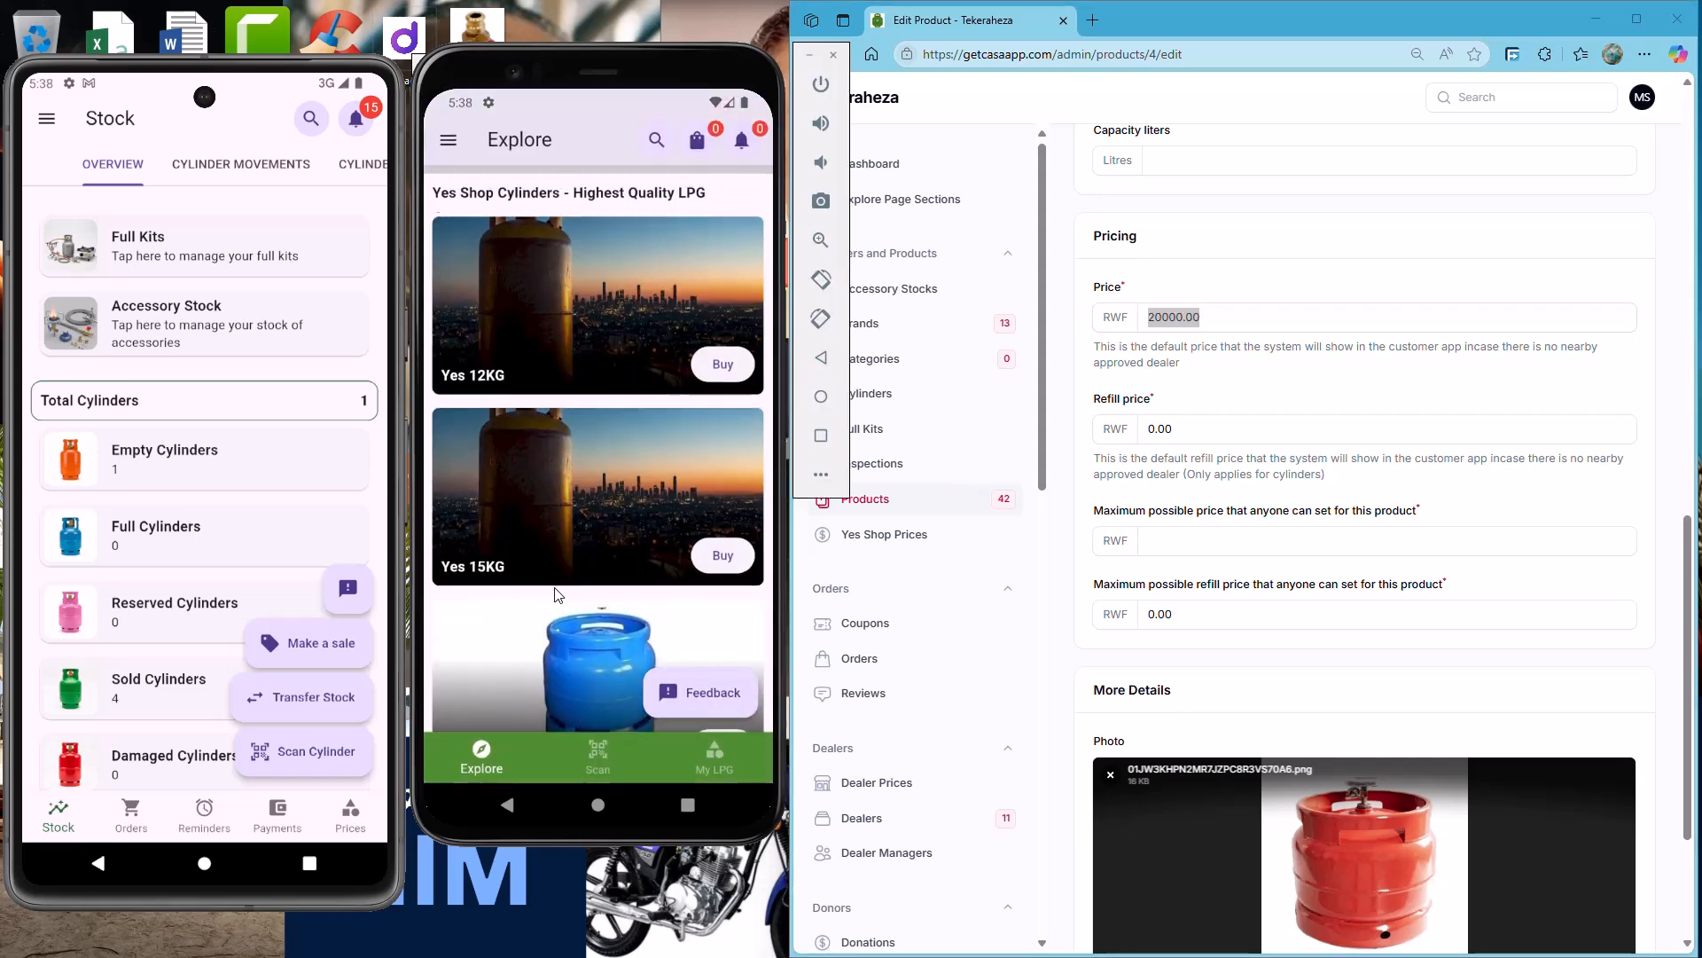
{"action": "left_click", "coordinate": [543, 355]}
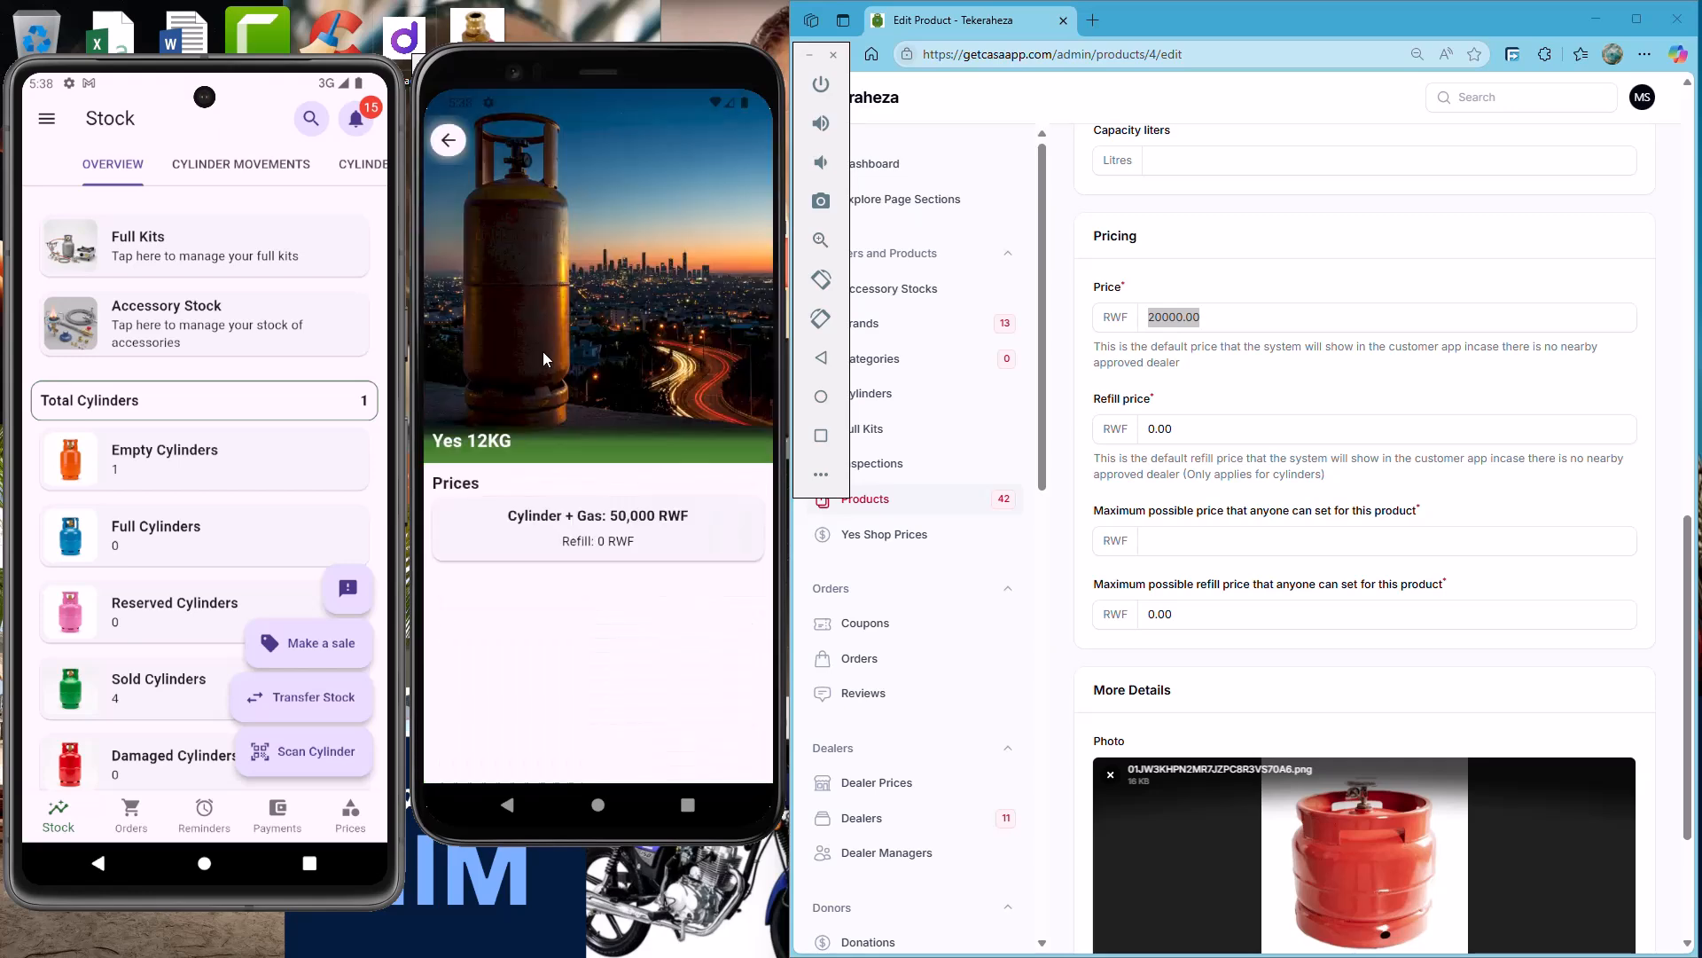
{"action": "left_click", "coordinate": [447, 139]}
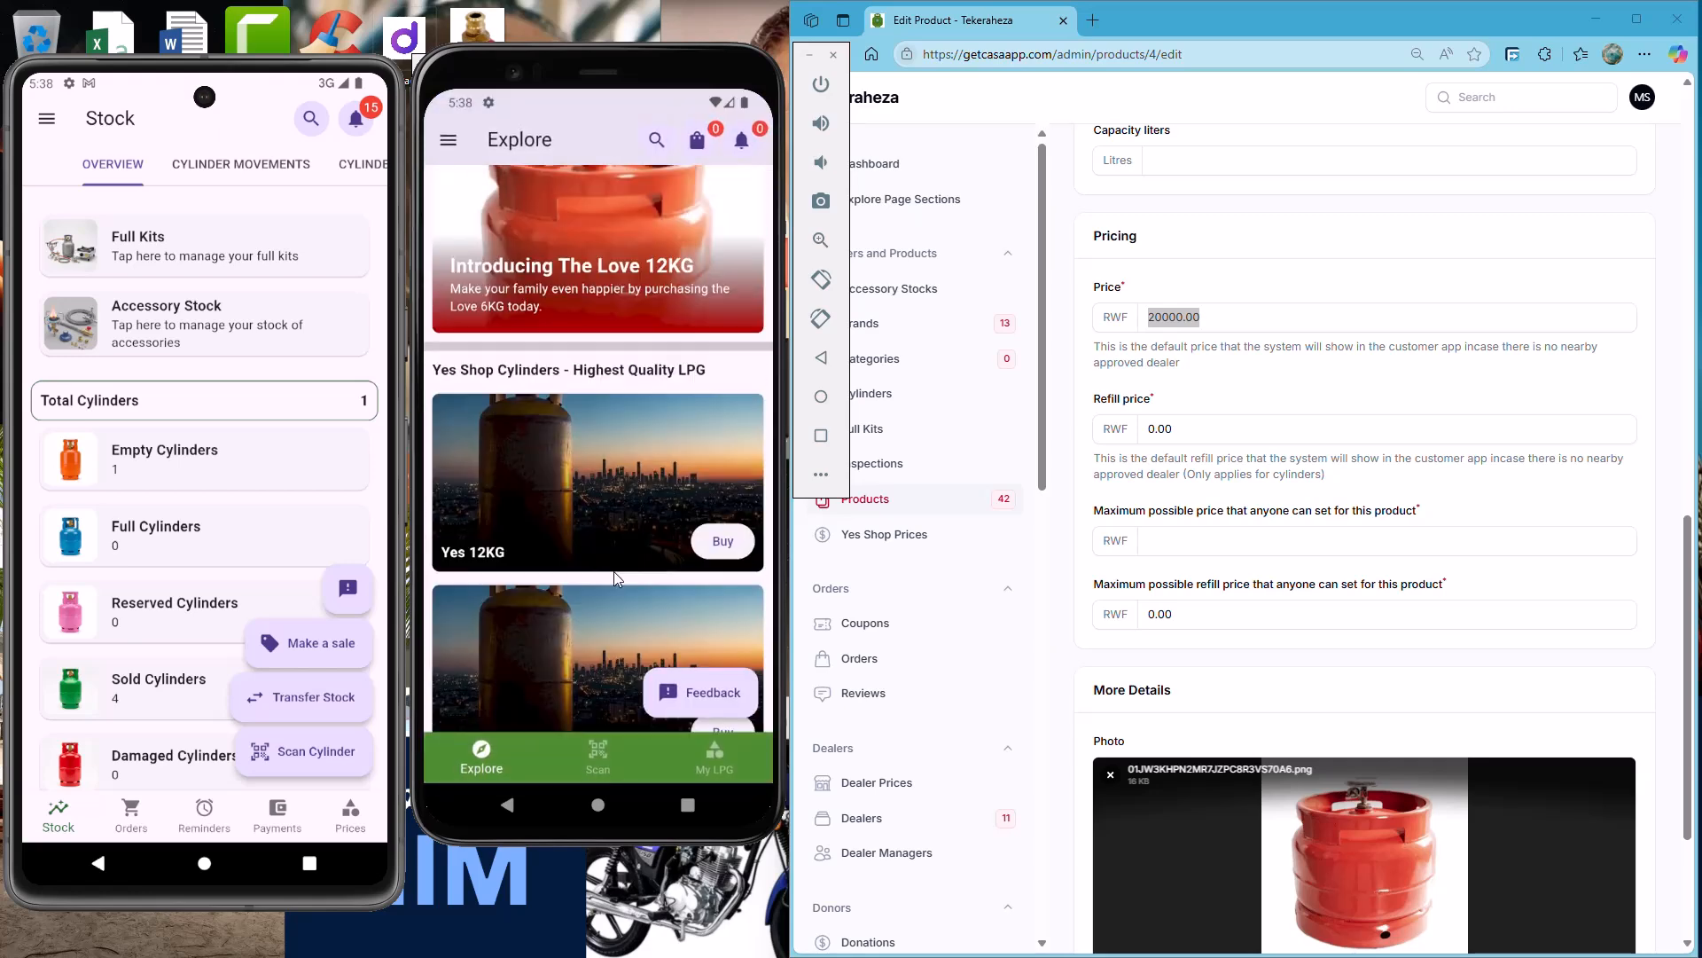
{"action": "left_click", "coordinate": [592, 268]}
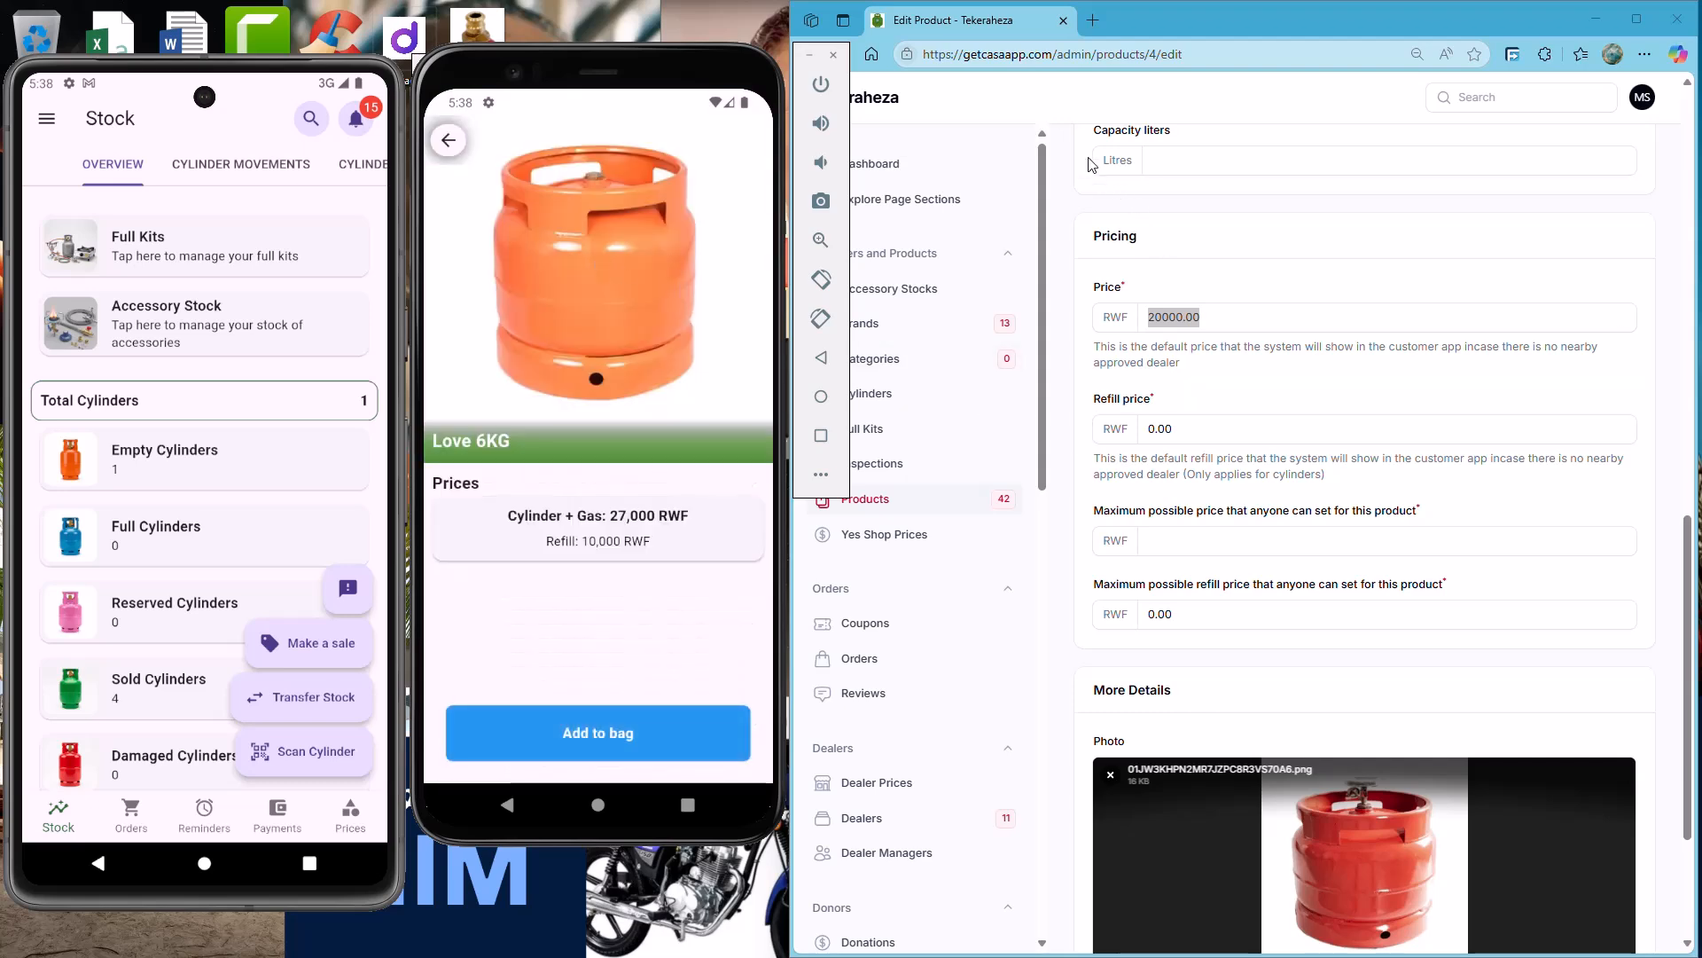
Step: Open the Love 12KG product record from the admin product list and examine its pricing section
{"action": "scroll", "coordinate": [1099, 173], "scroll_direction": "up", "scroll_amount": 13}
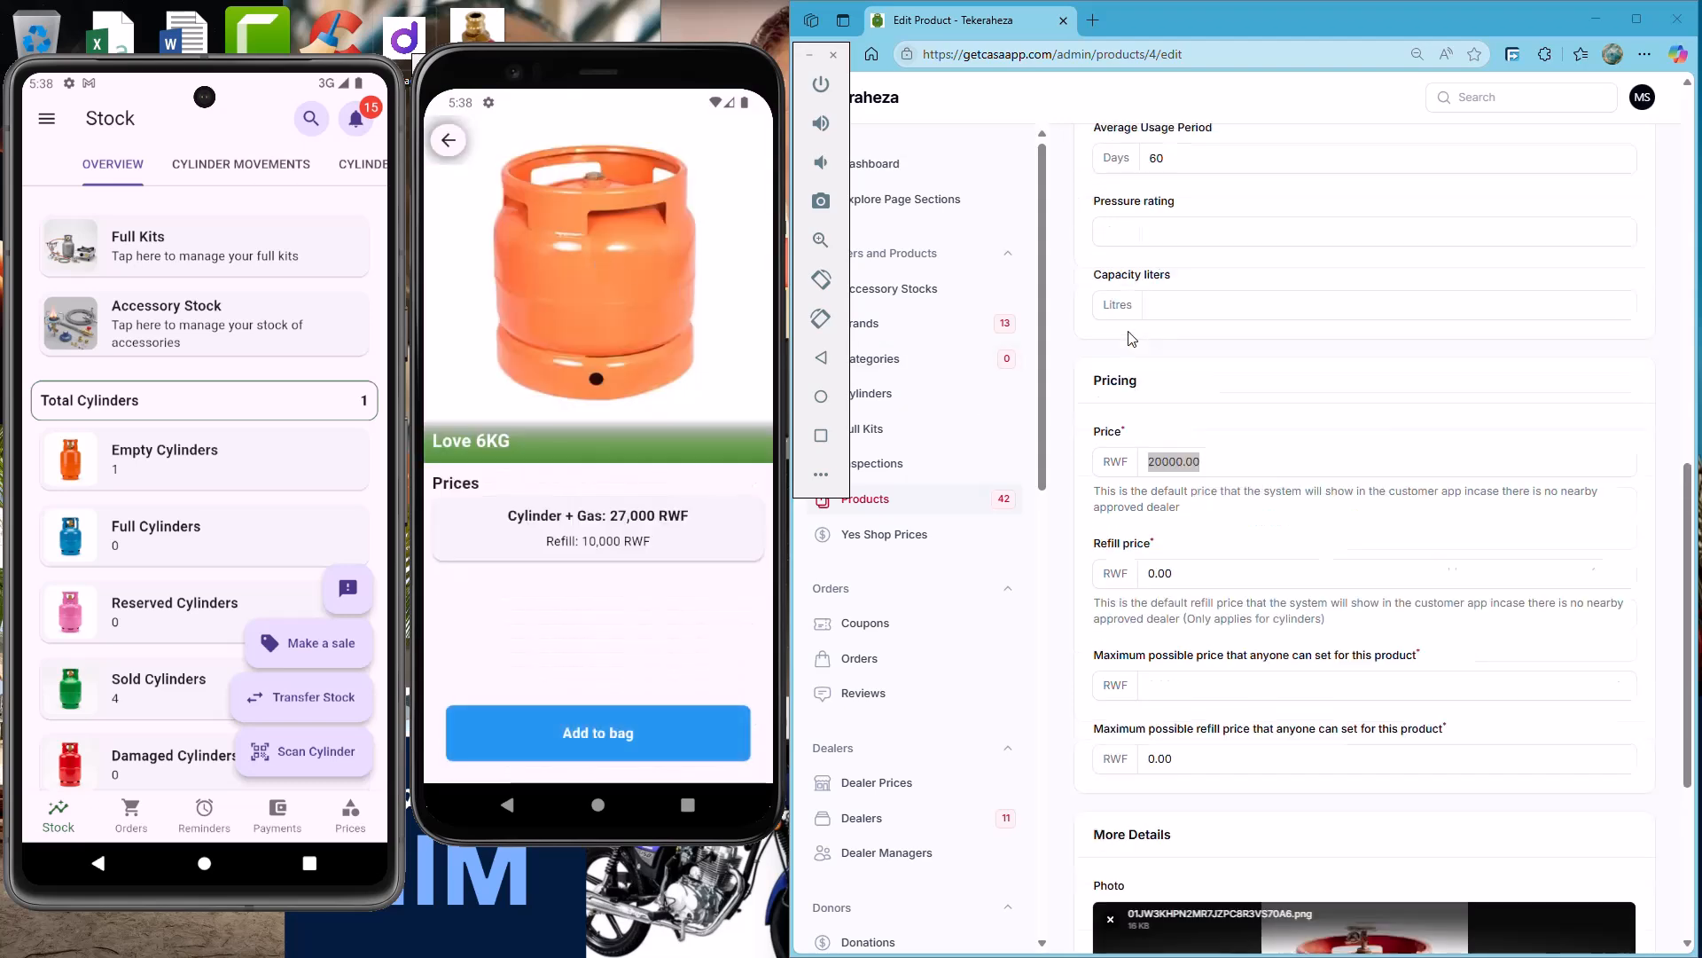
{"action": "left_click", "coordinate": [908, 512]}
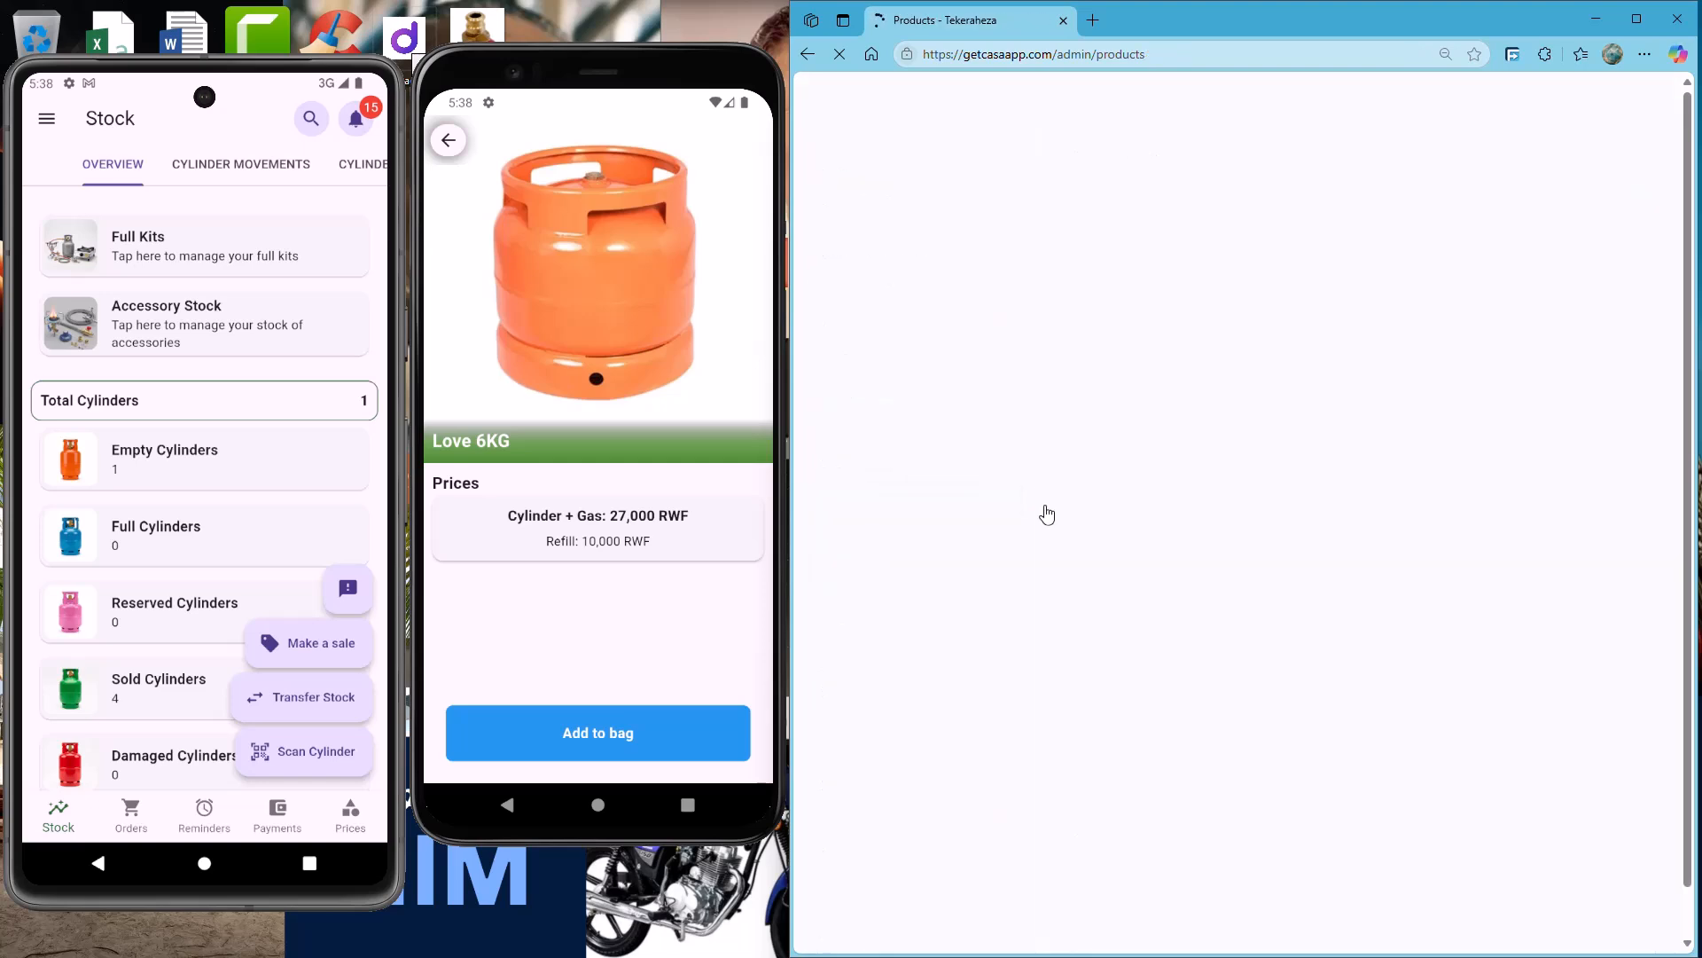
{"action": "left_click", "coordinate": [1540, 246]}
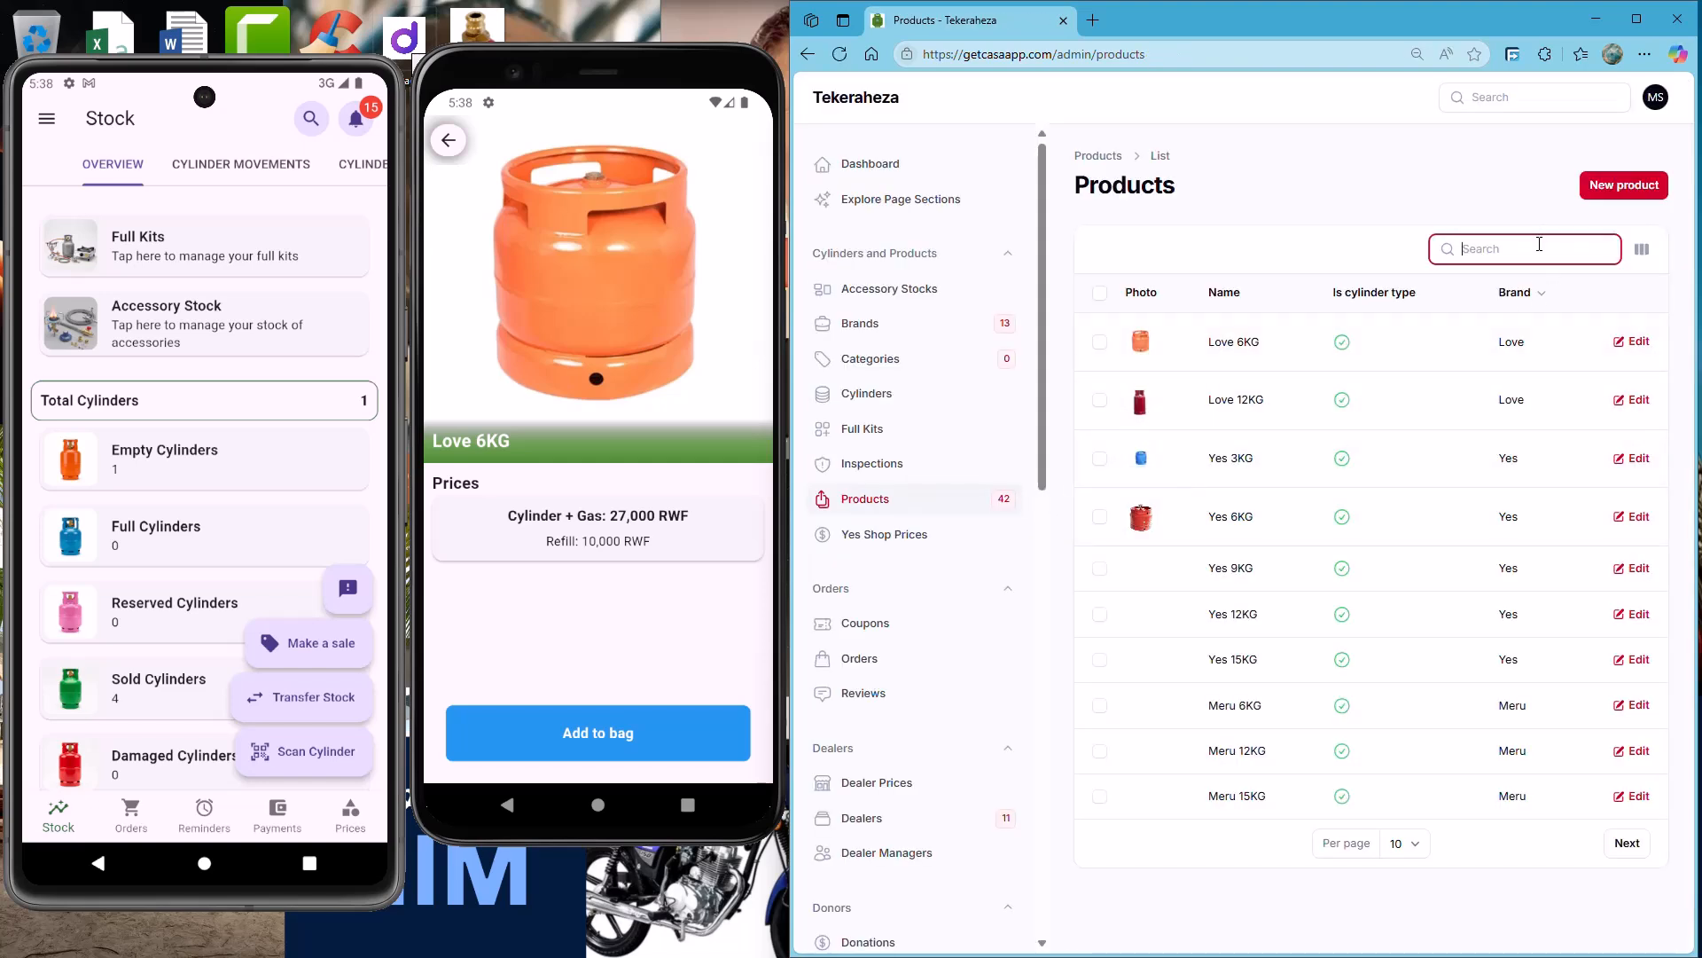
{"action": "left_click", "coordinate": [1239, 397]}
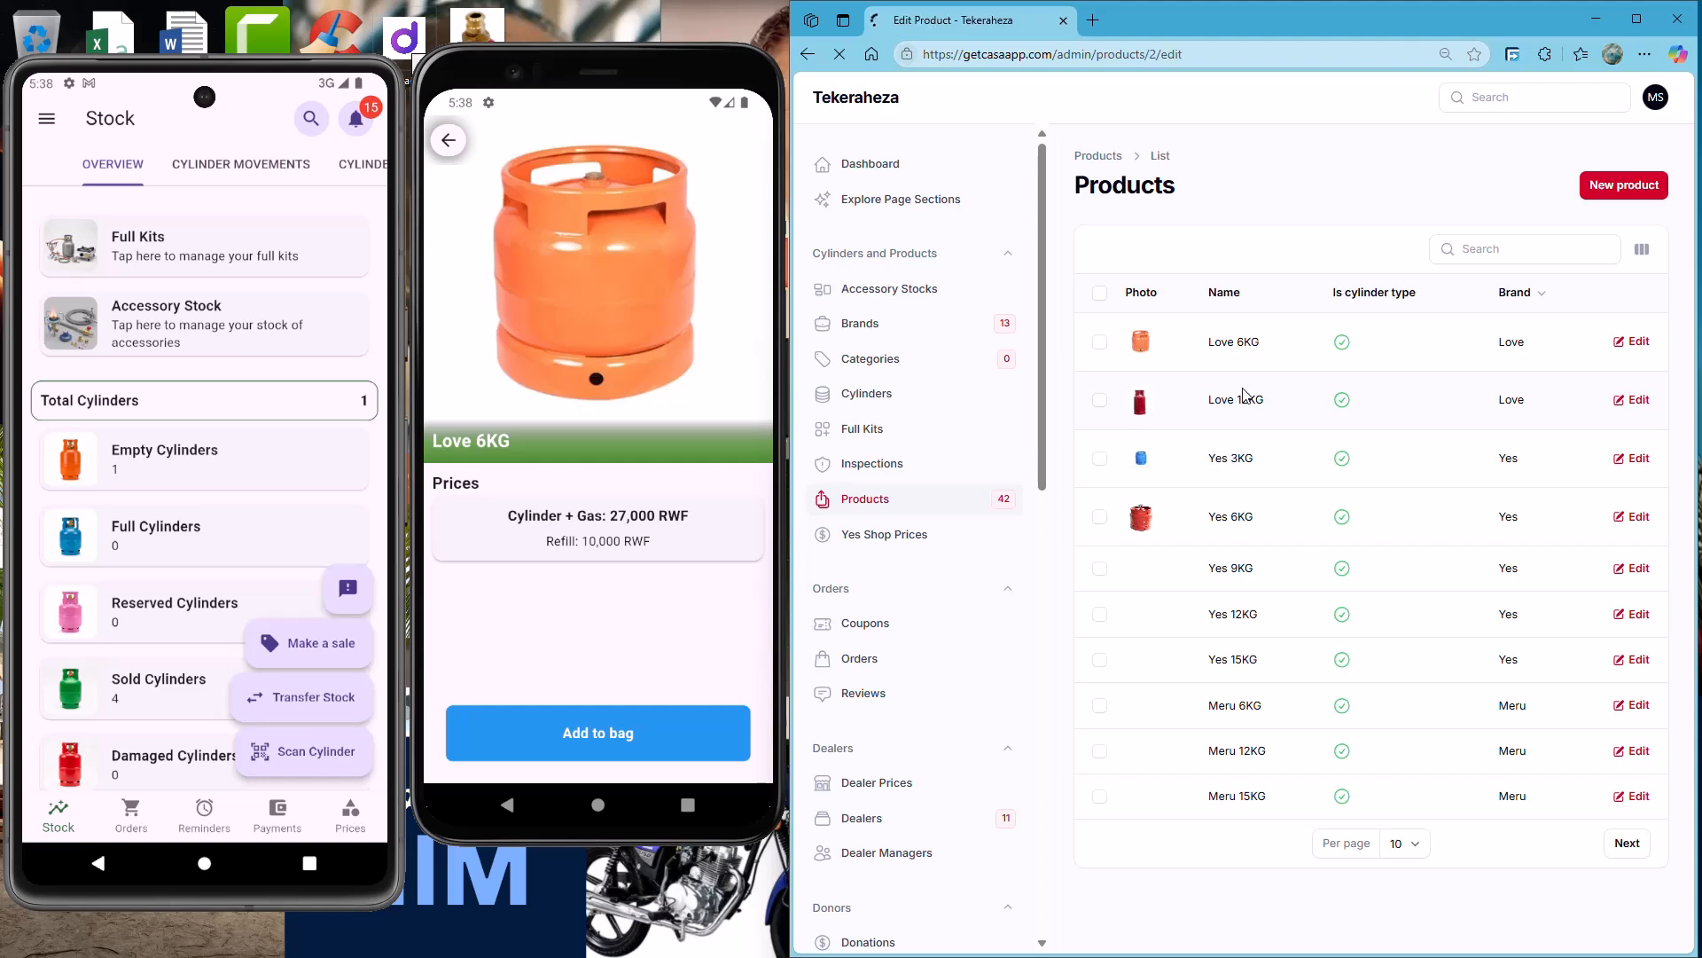
{"action": "scroll", "coordinate": [1100, 638], "scroll_direction": "down", "scroll_amount": 7}
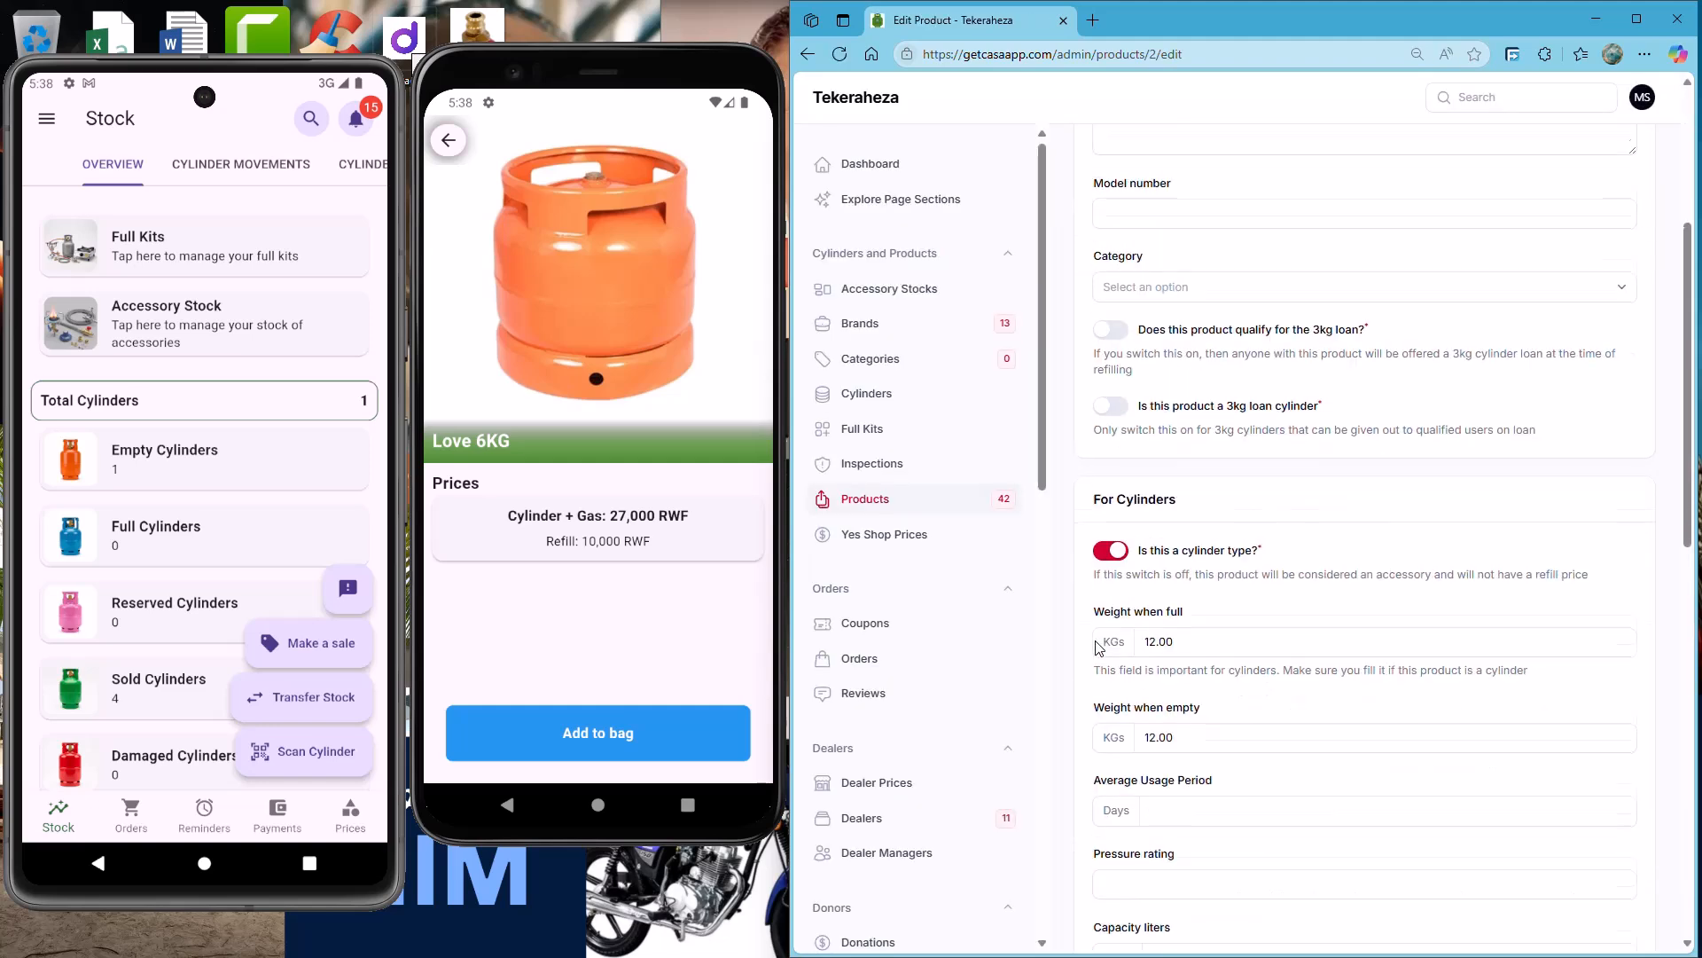
{"action": "scroll", "coordinate": [1099, 640], "scroll_direction": "down", "scroll_amount": 5}
{"action": "left_click", "coordinate": [1150, 406]}
{"action": "scroll", "coordinate": [1121, 463], "scroll_direction": "up", "scroll_amount": 12}
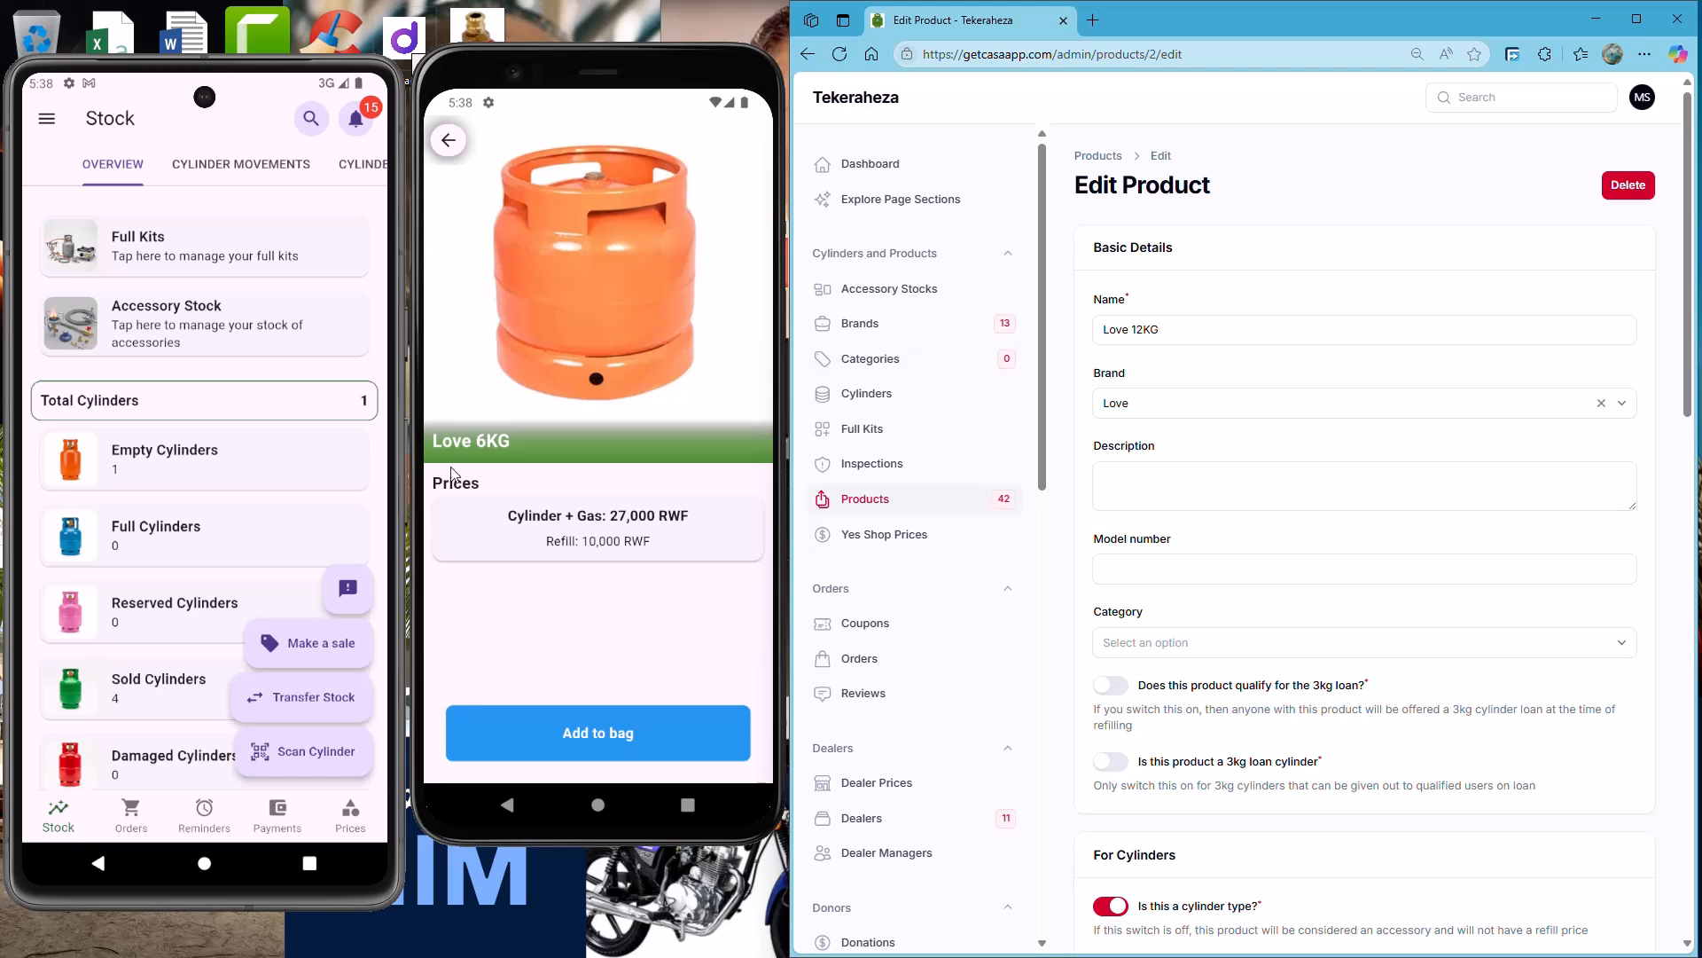
Step: Return to the product list and open the Love 6KG record to check its price and refill price
{"action": "left_click", "coordinate": [1094, 160]}
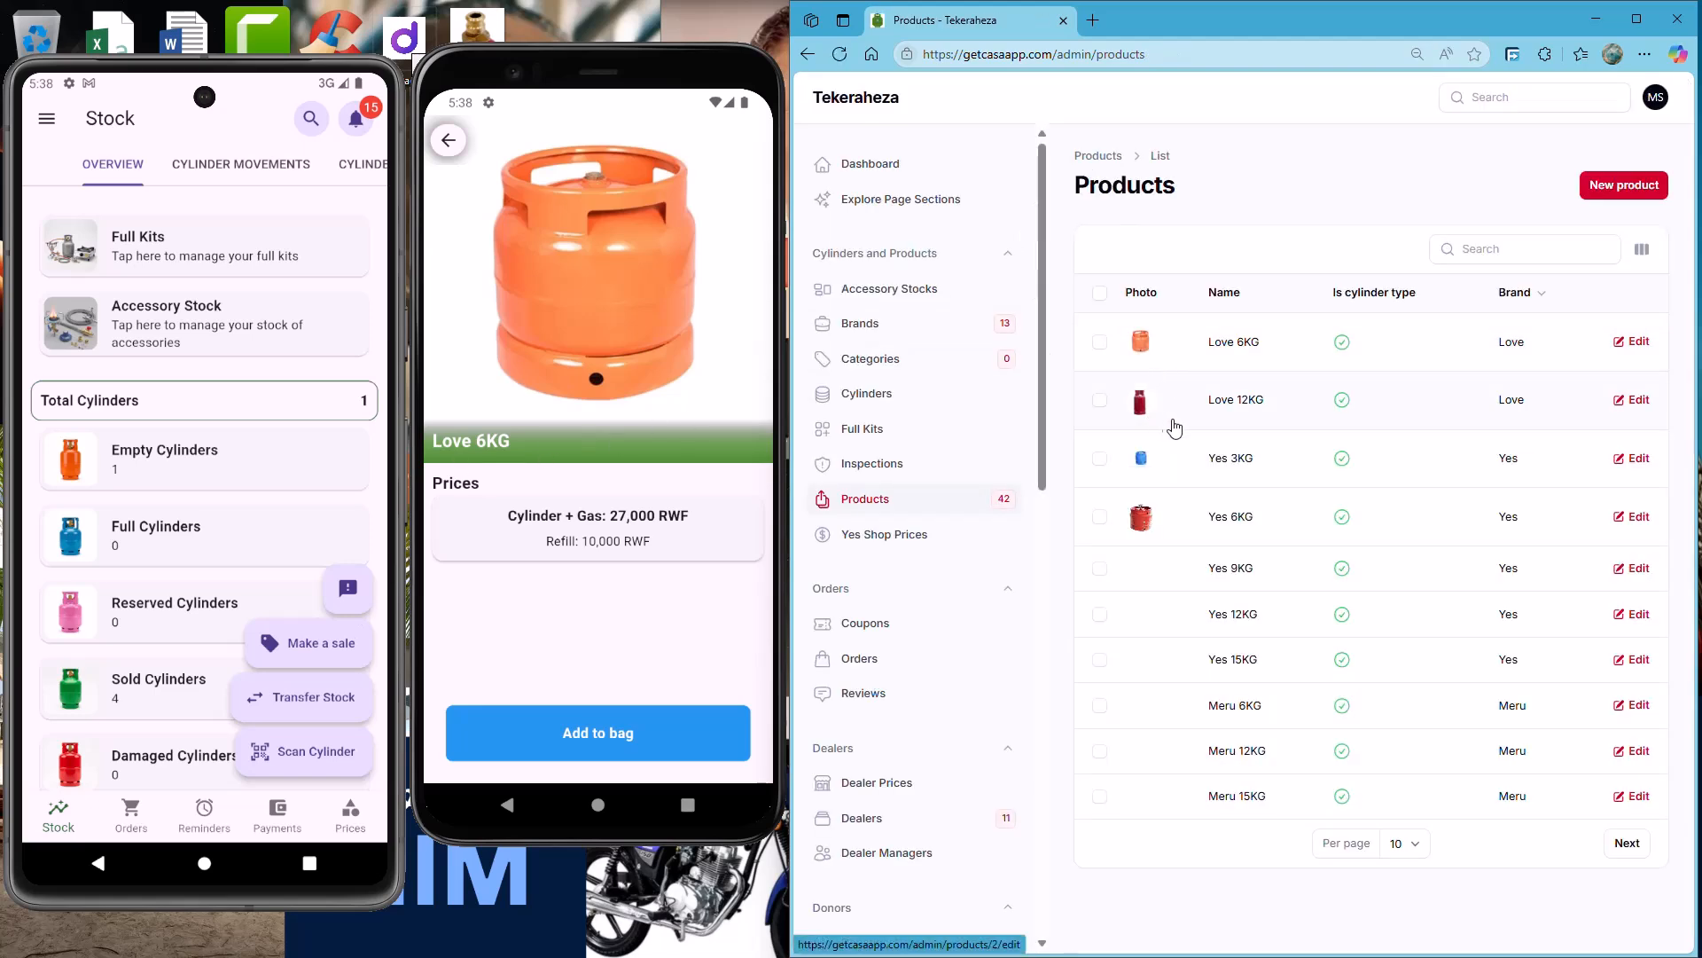
{"action": "left_click", "coordinate": [1234, 349]}
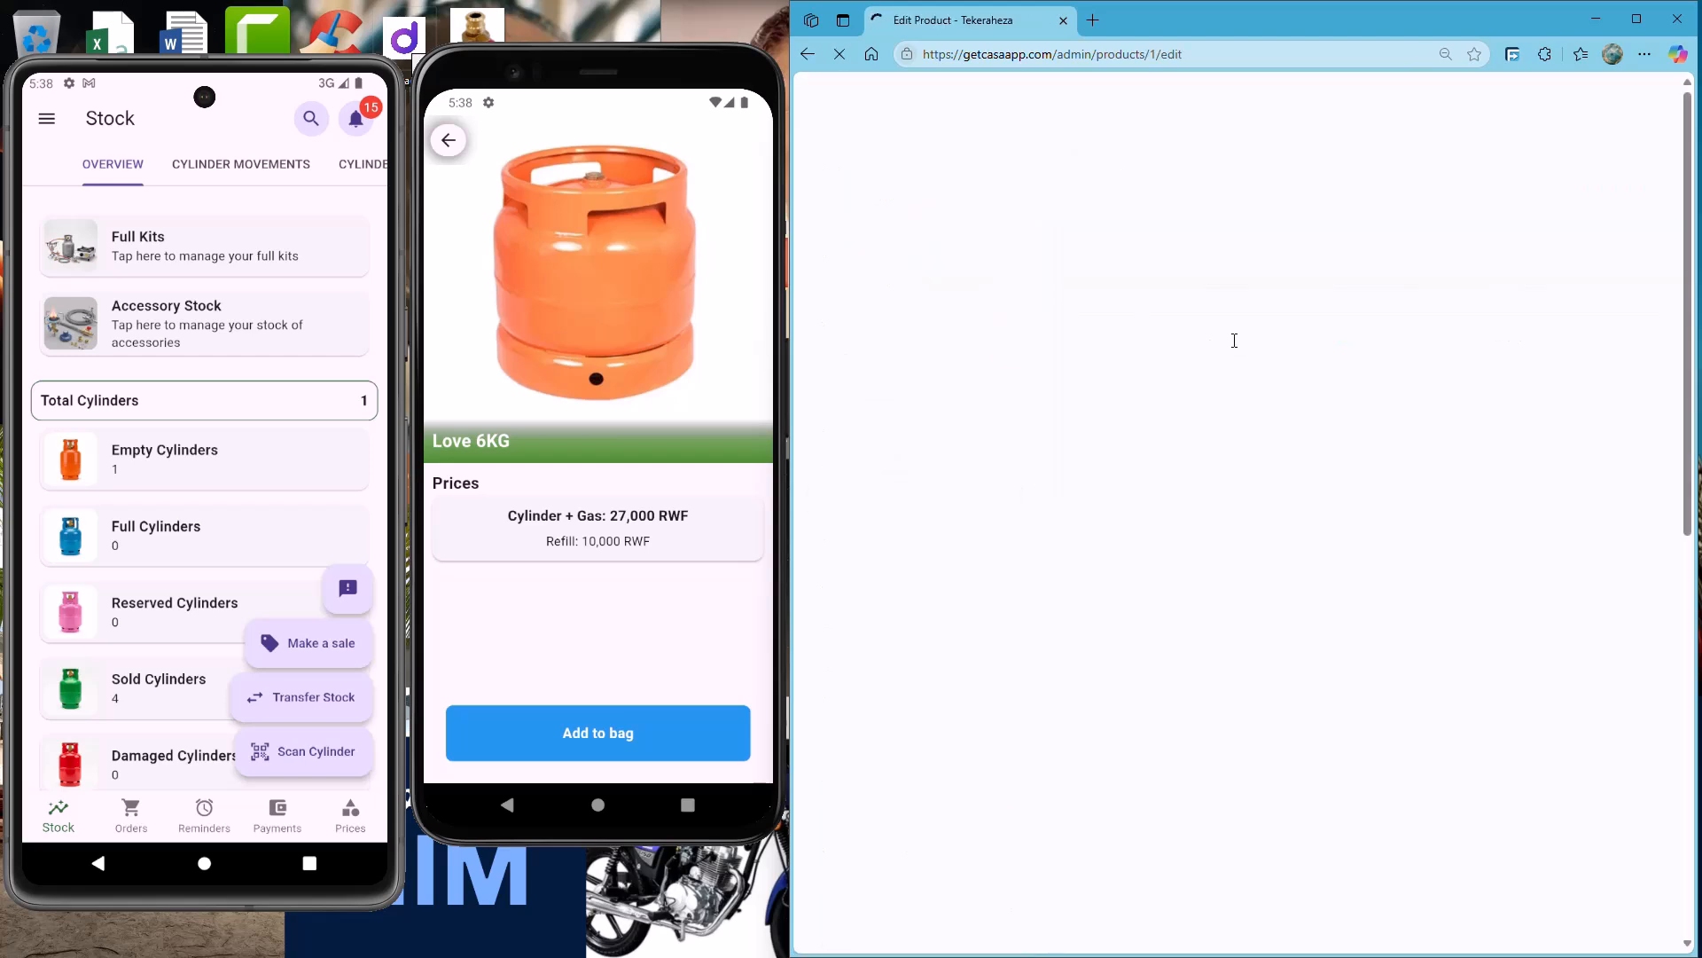
{"action": "scroll", "coordinate": [1126, 612], "scroll_direction": "down", "scroll_amount": 5}
{"action": "scroll", "coordinate": [1127, 612], "scroll_direction": "down", "scroll_amount": 7}
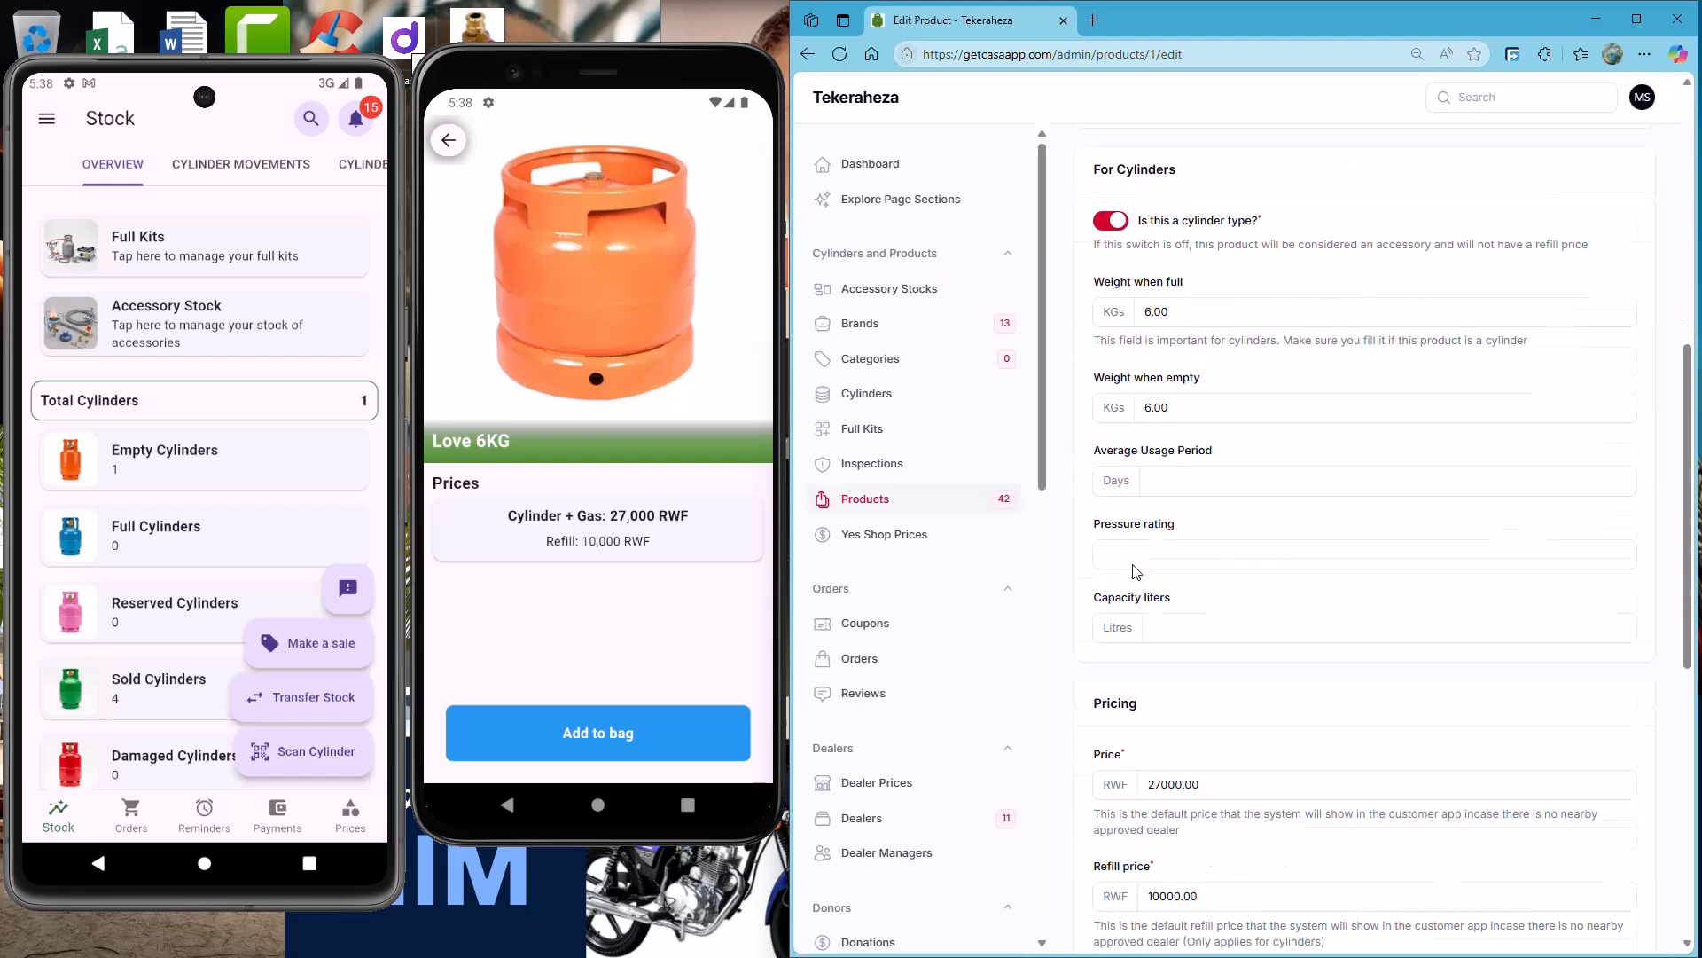
{"action": "left_click", "coordinate": [1160, 320]}
{"action": "left_click", "coordinate": [1142, 427]}
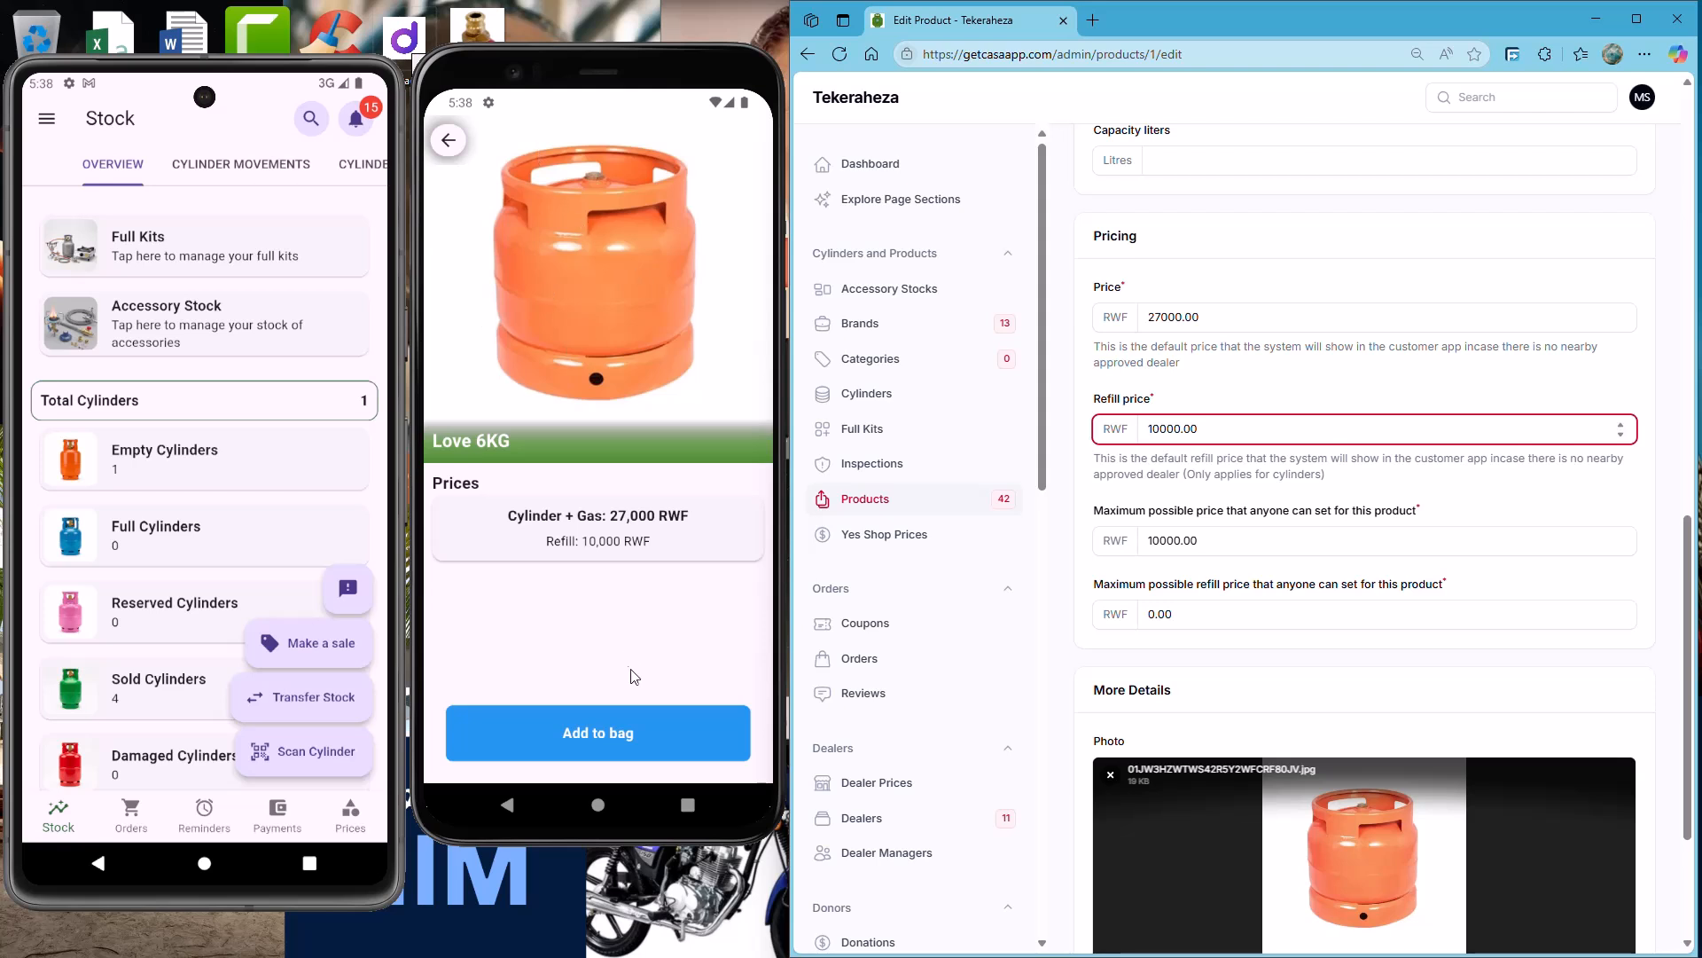
Step: Open the Love 6KG price offers in the customer app from its price card, then reopen them by adding the cylinder to the bag
{"action": "left_click", "coordinate": [576, 542]}
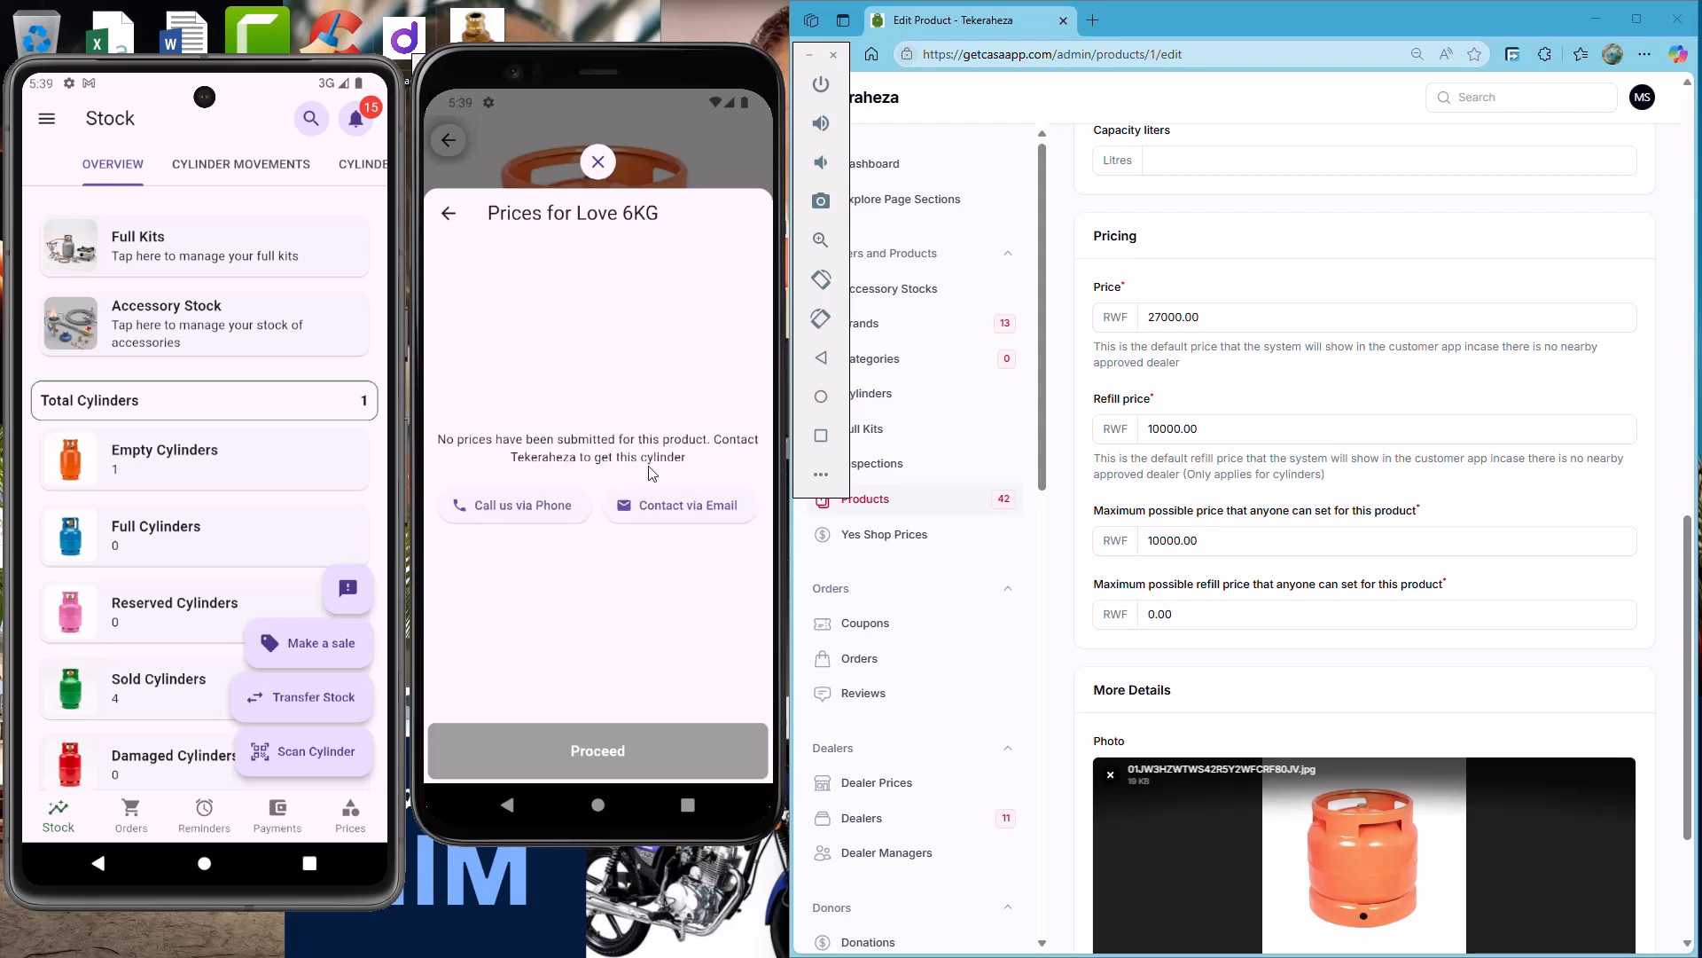
{"action": "left_click", "coordinate": [598, 162]}
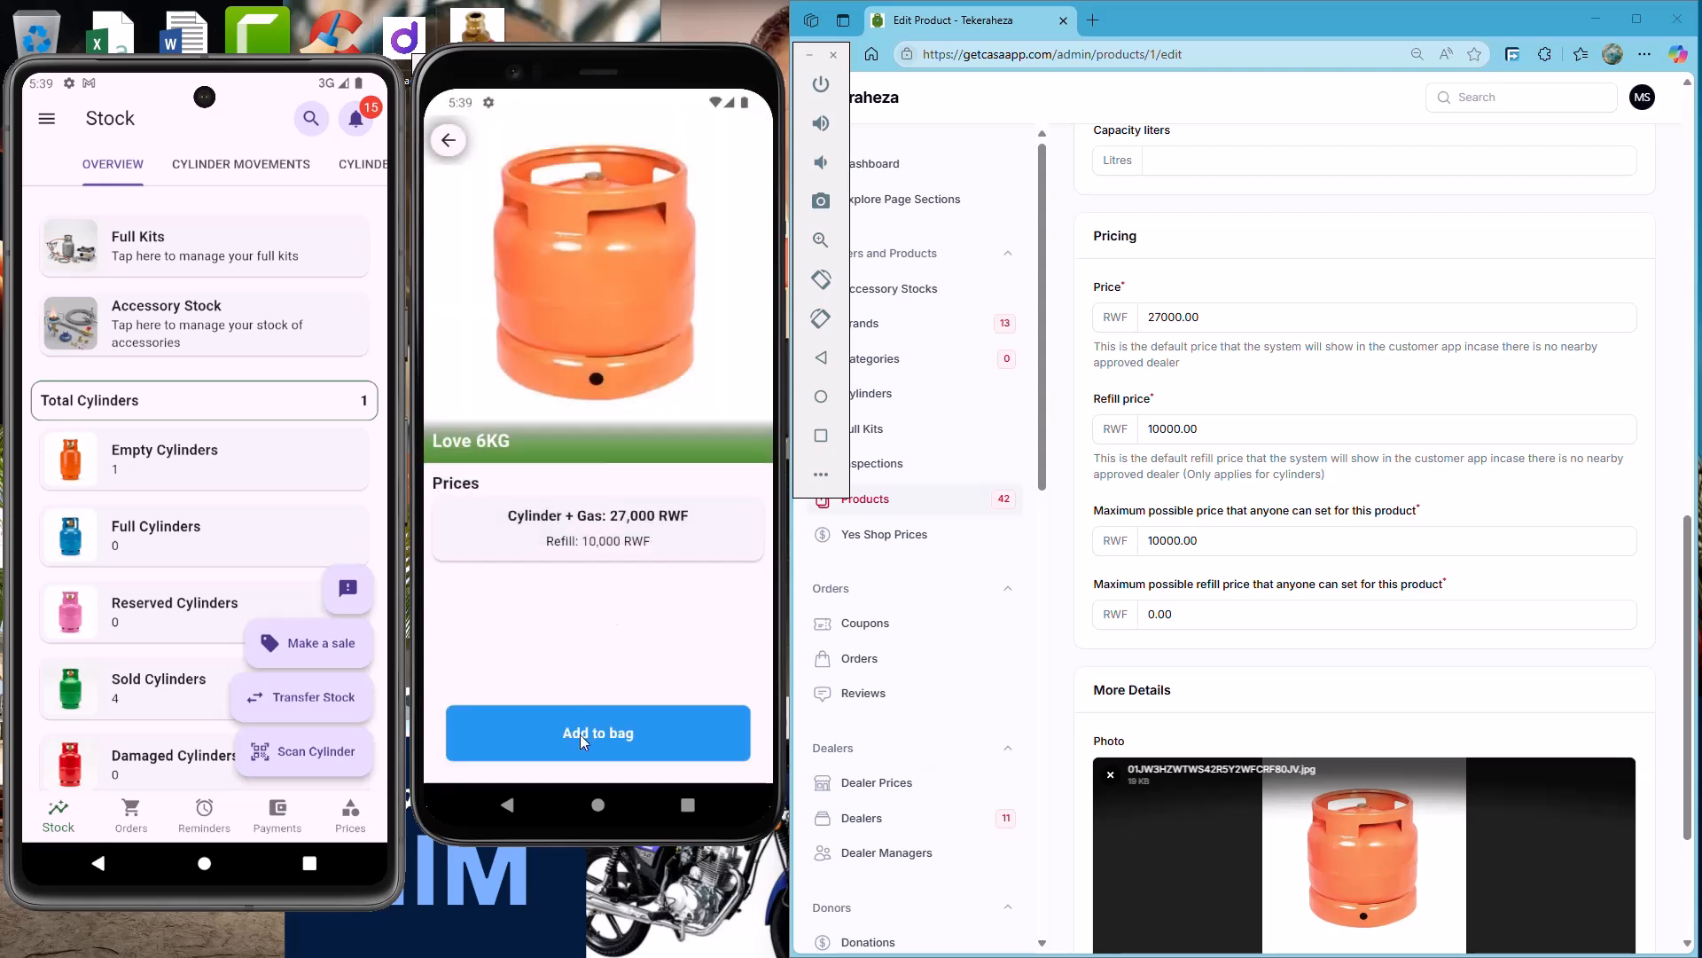
{"action": "left_click", "coordinate": [583, 736]}
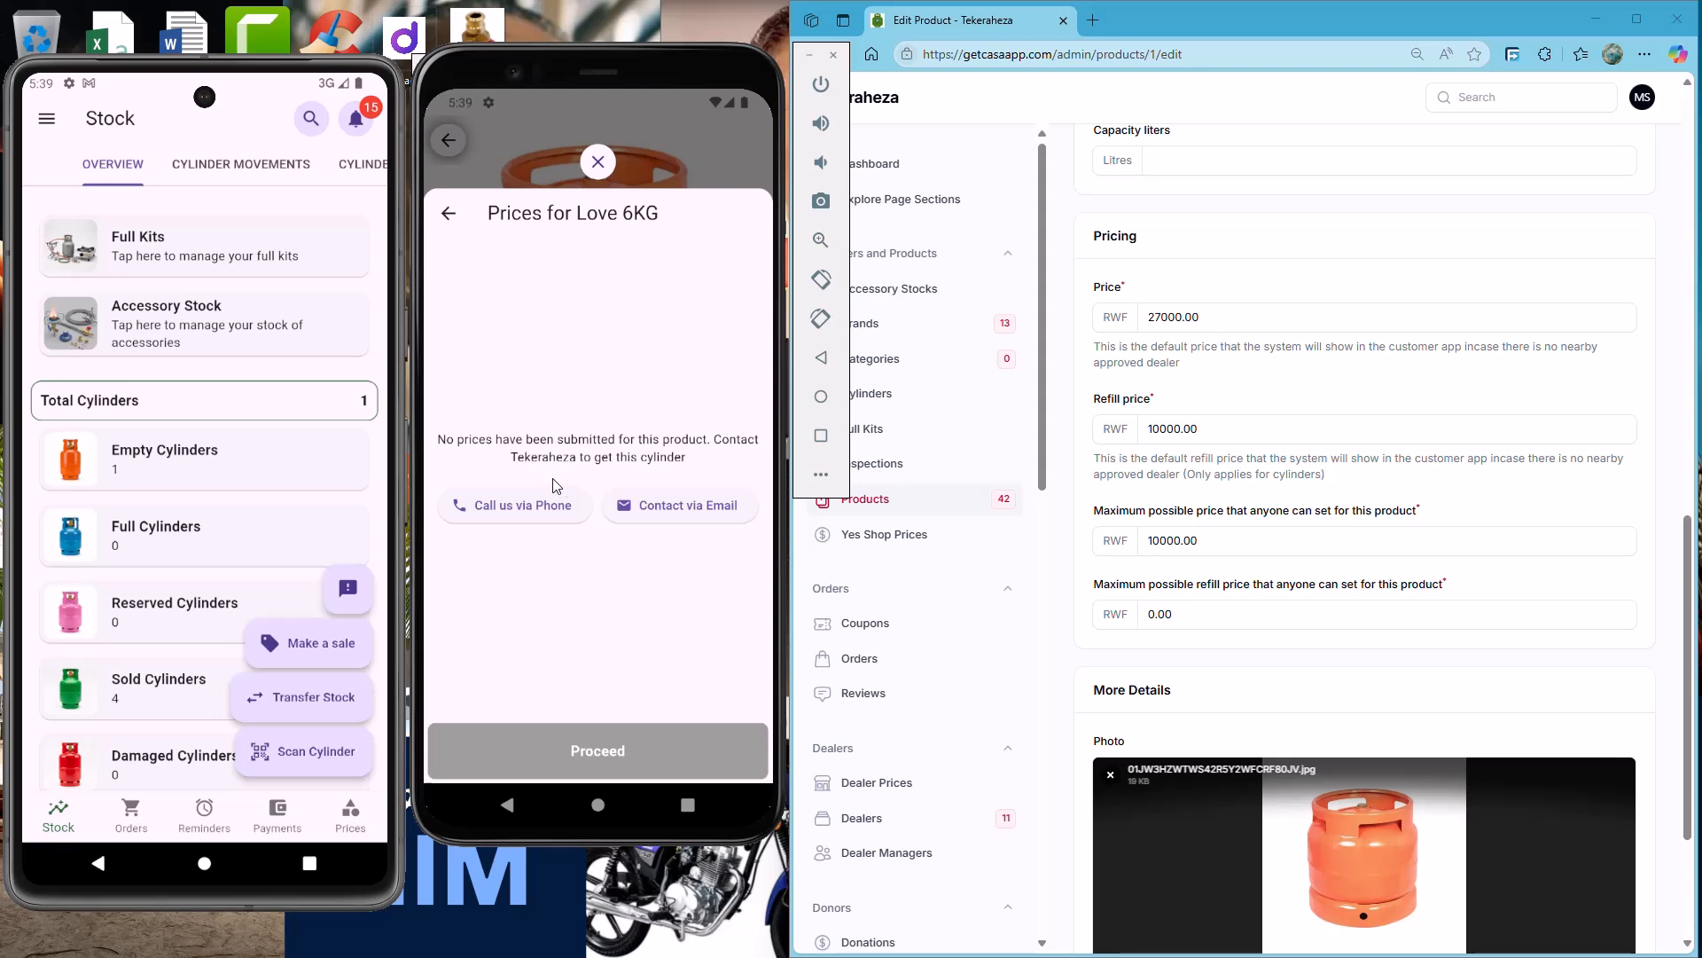
Step: Try the phone contact option for Love 6KG, switch back to the customer app and close the price offers
{"action": "left_click", "coordinate": [514, 506]}
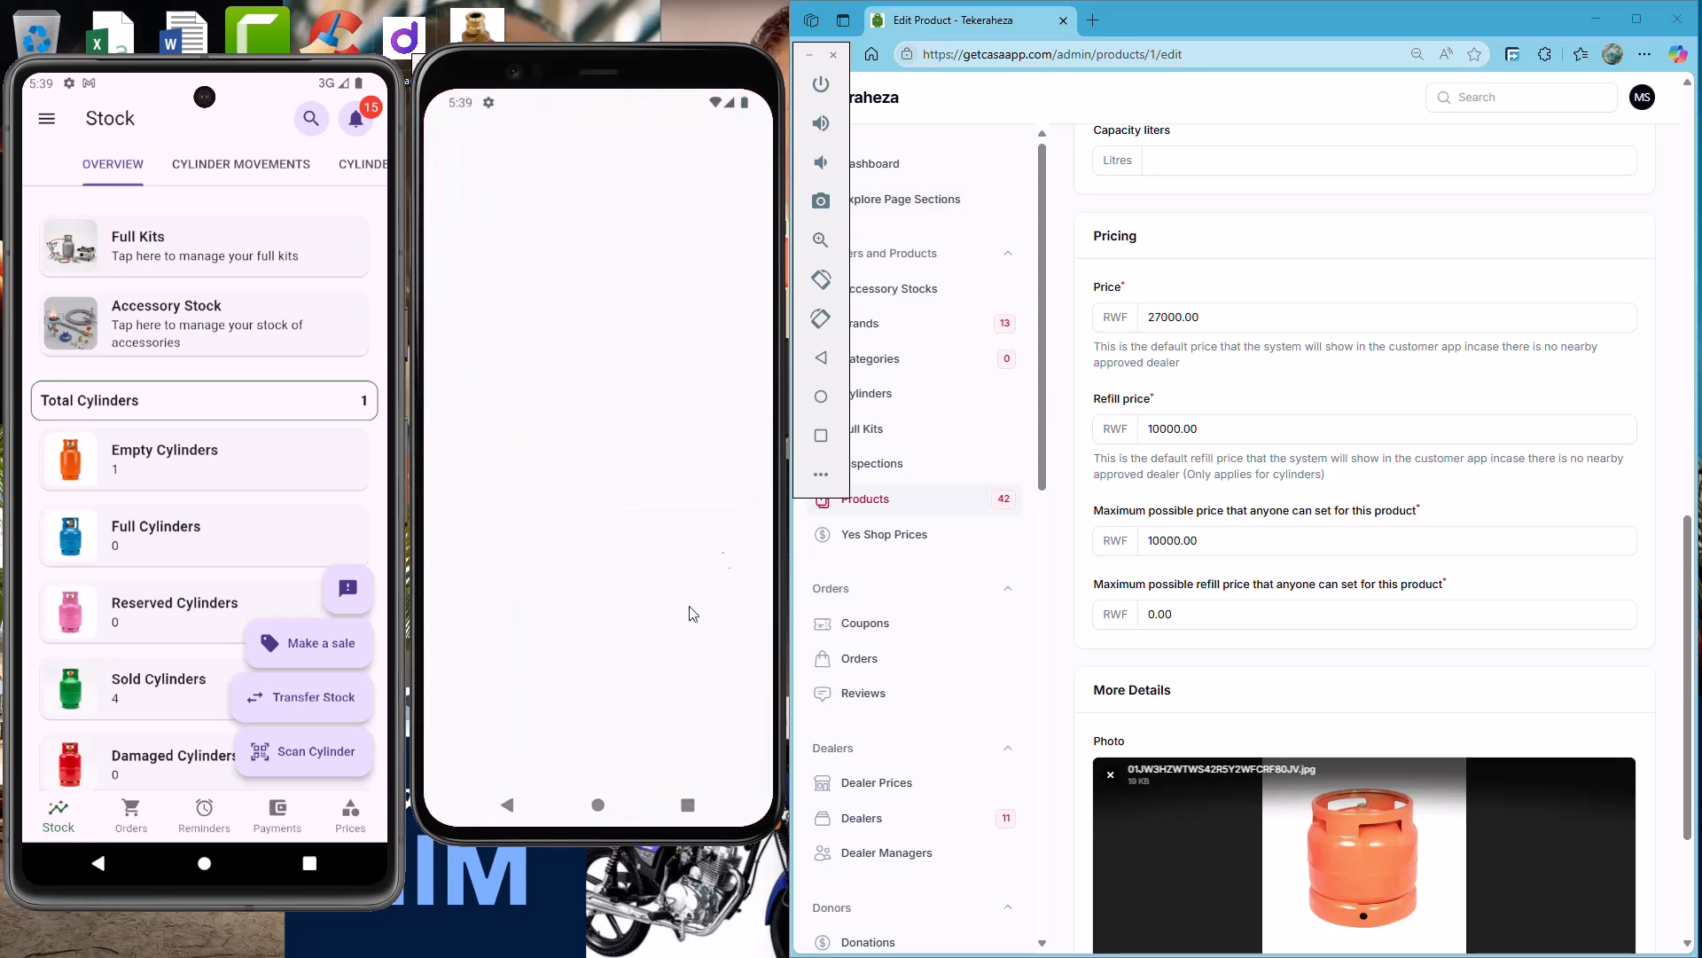
{"action": "left_click", "coordinate": [686, 809]}
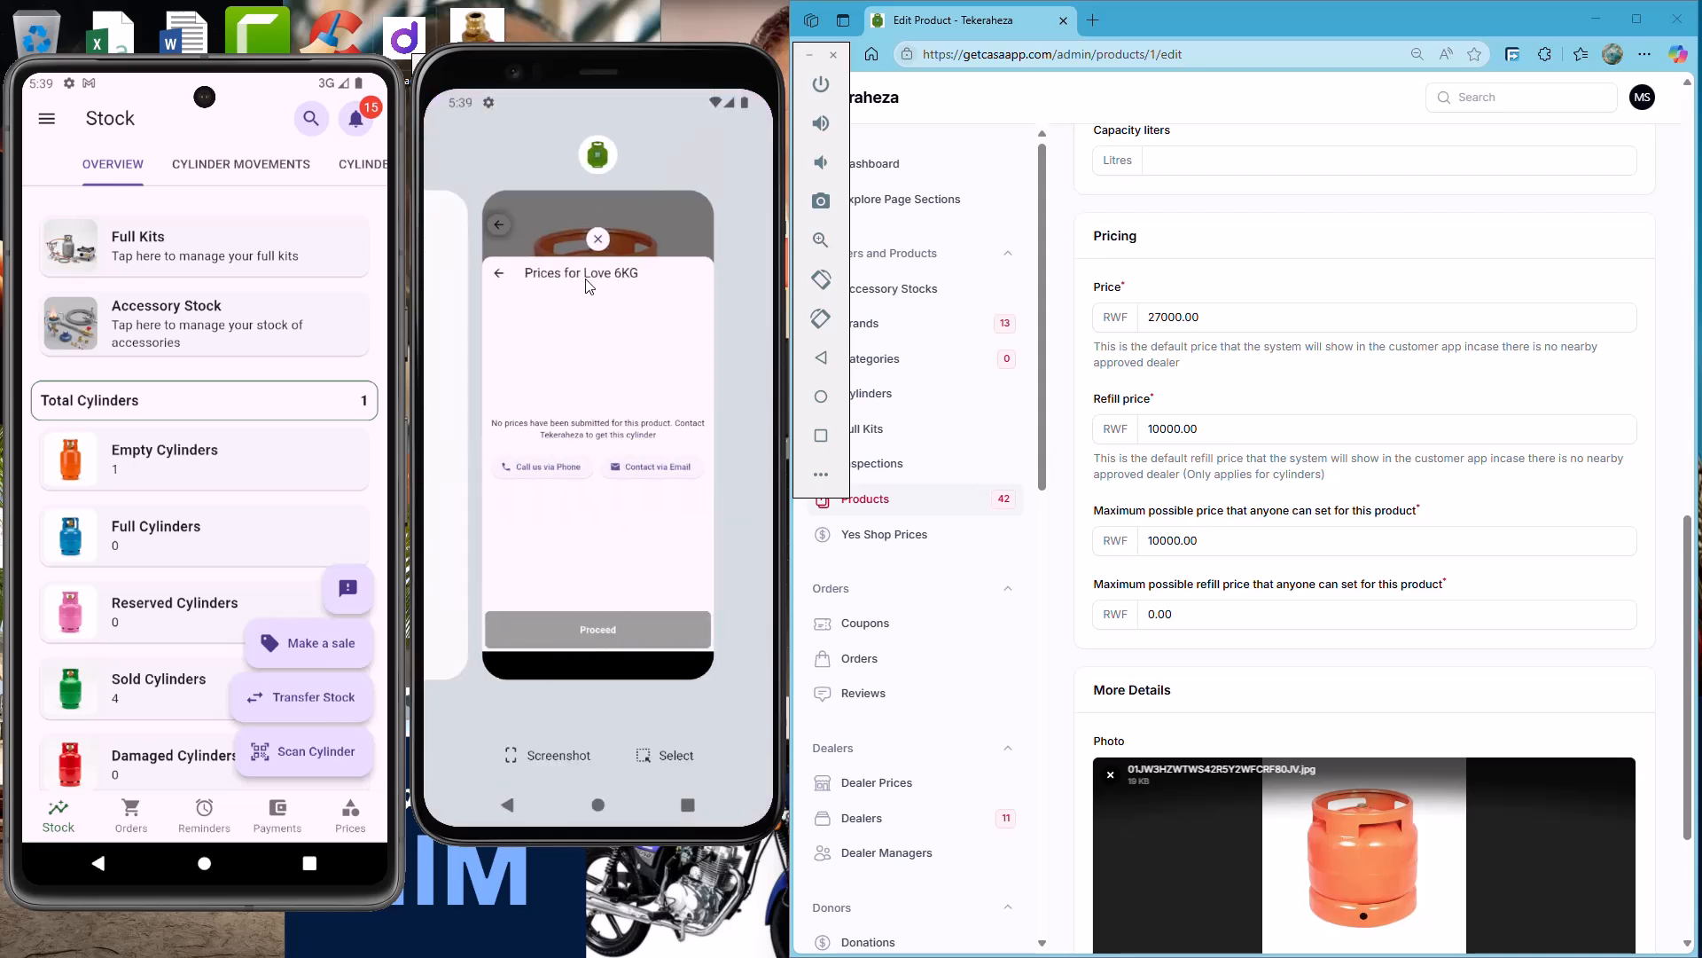
{"action": "left_click", "coordinate": [600, 168]}
{"action": "left_click", "coordinate": [598, 161]}
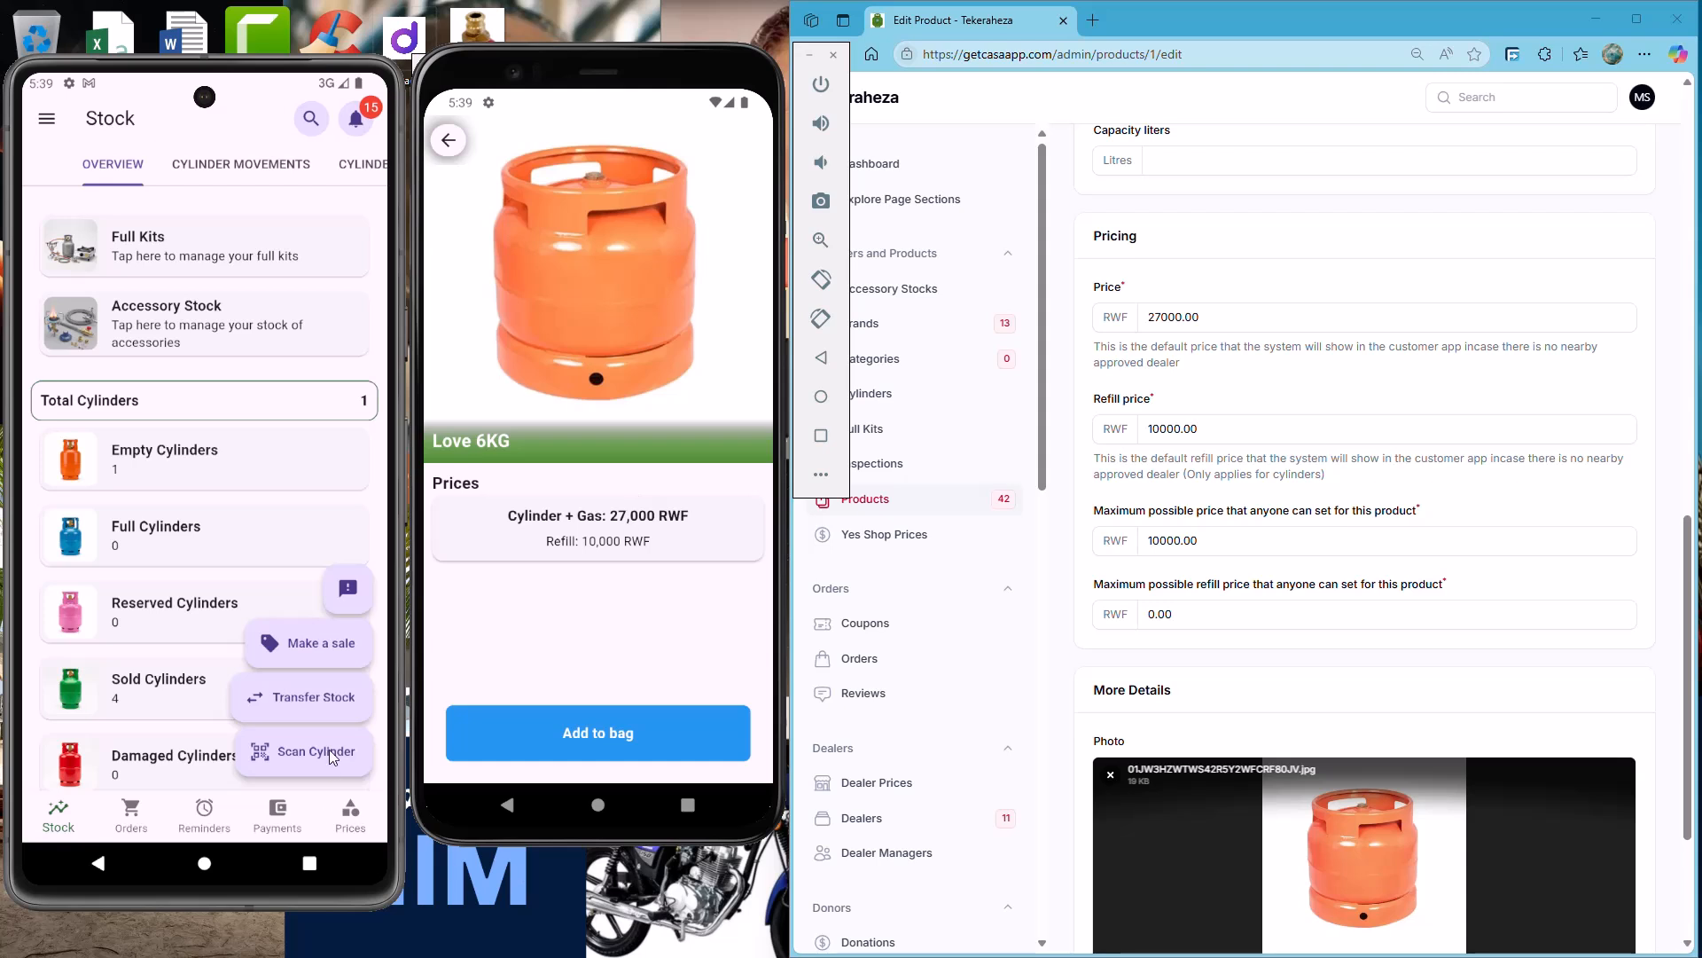
Step: Switch to the dealer app and open the dealer's own price list
{"action": "left_click", "coordinate": [351, 814]}
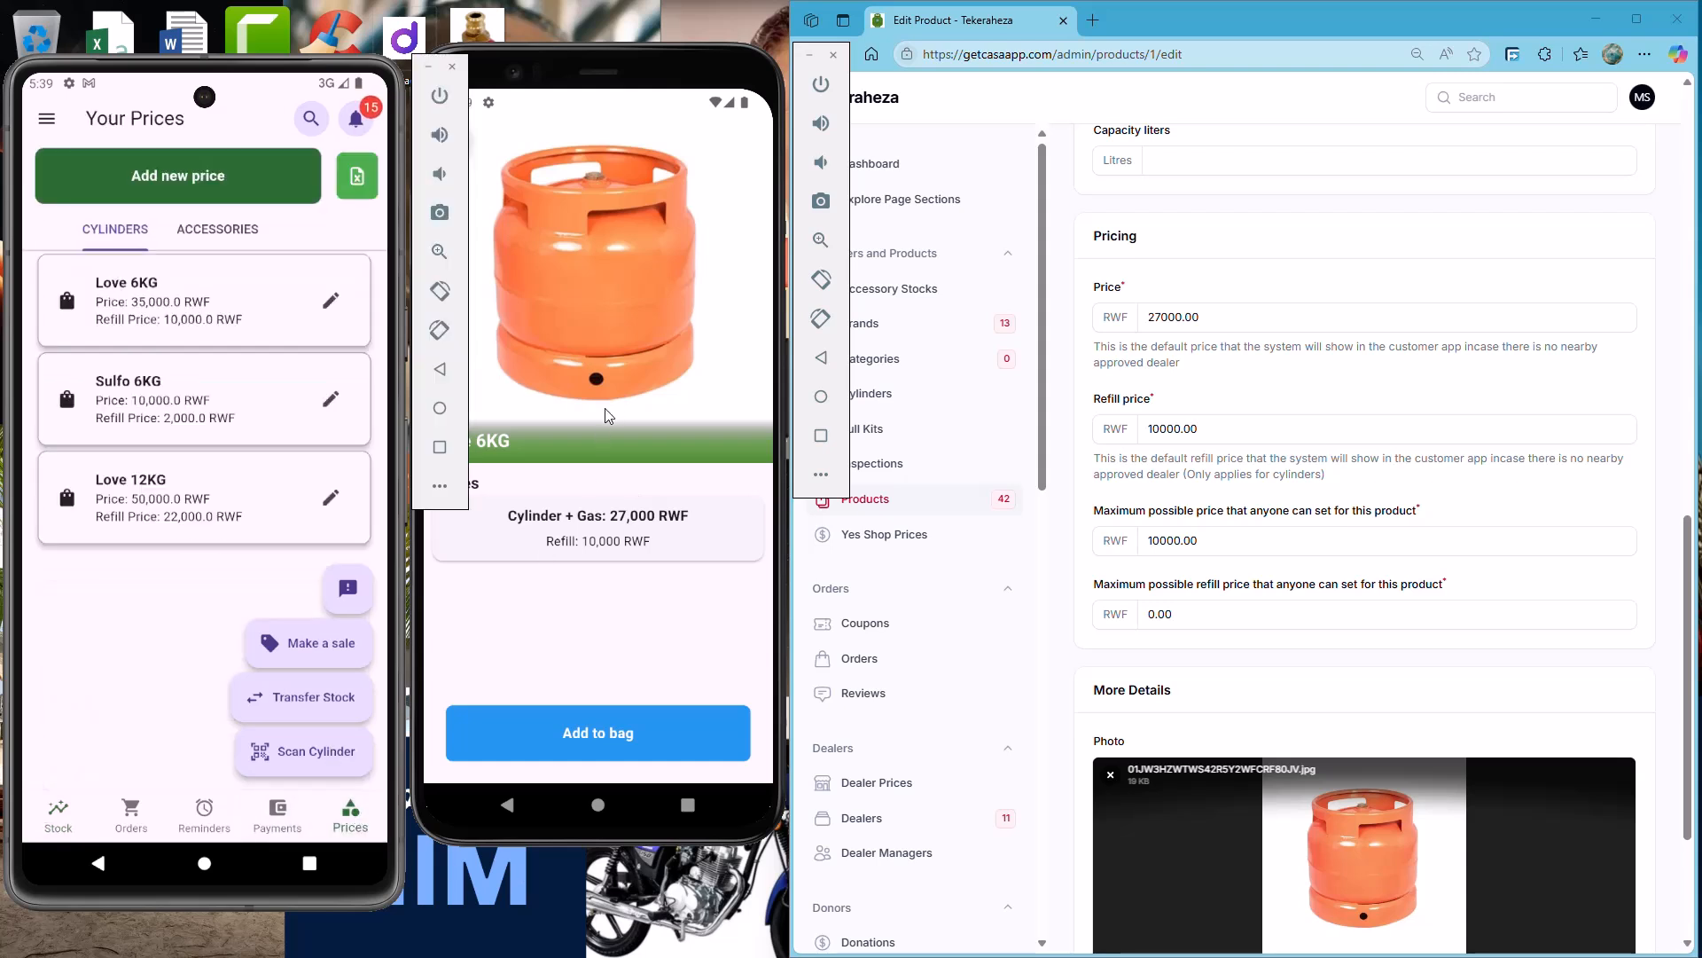
Step: Look through the dealer app's Stock, Orders, Reminders and Payments sections, then return to the dealer's price list
{"action": "left_click_drag", "start_coordinate": [579, 373], "coordinate": [577, 415]}
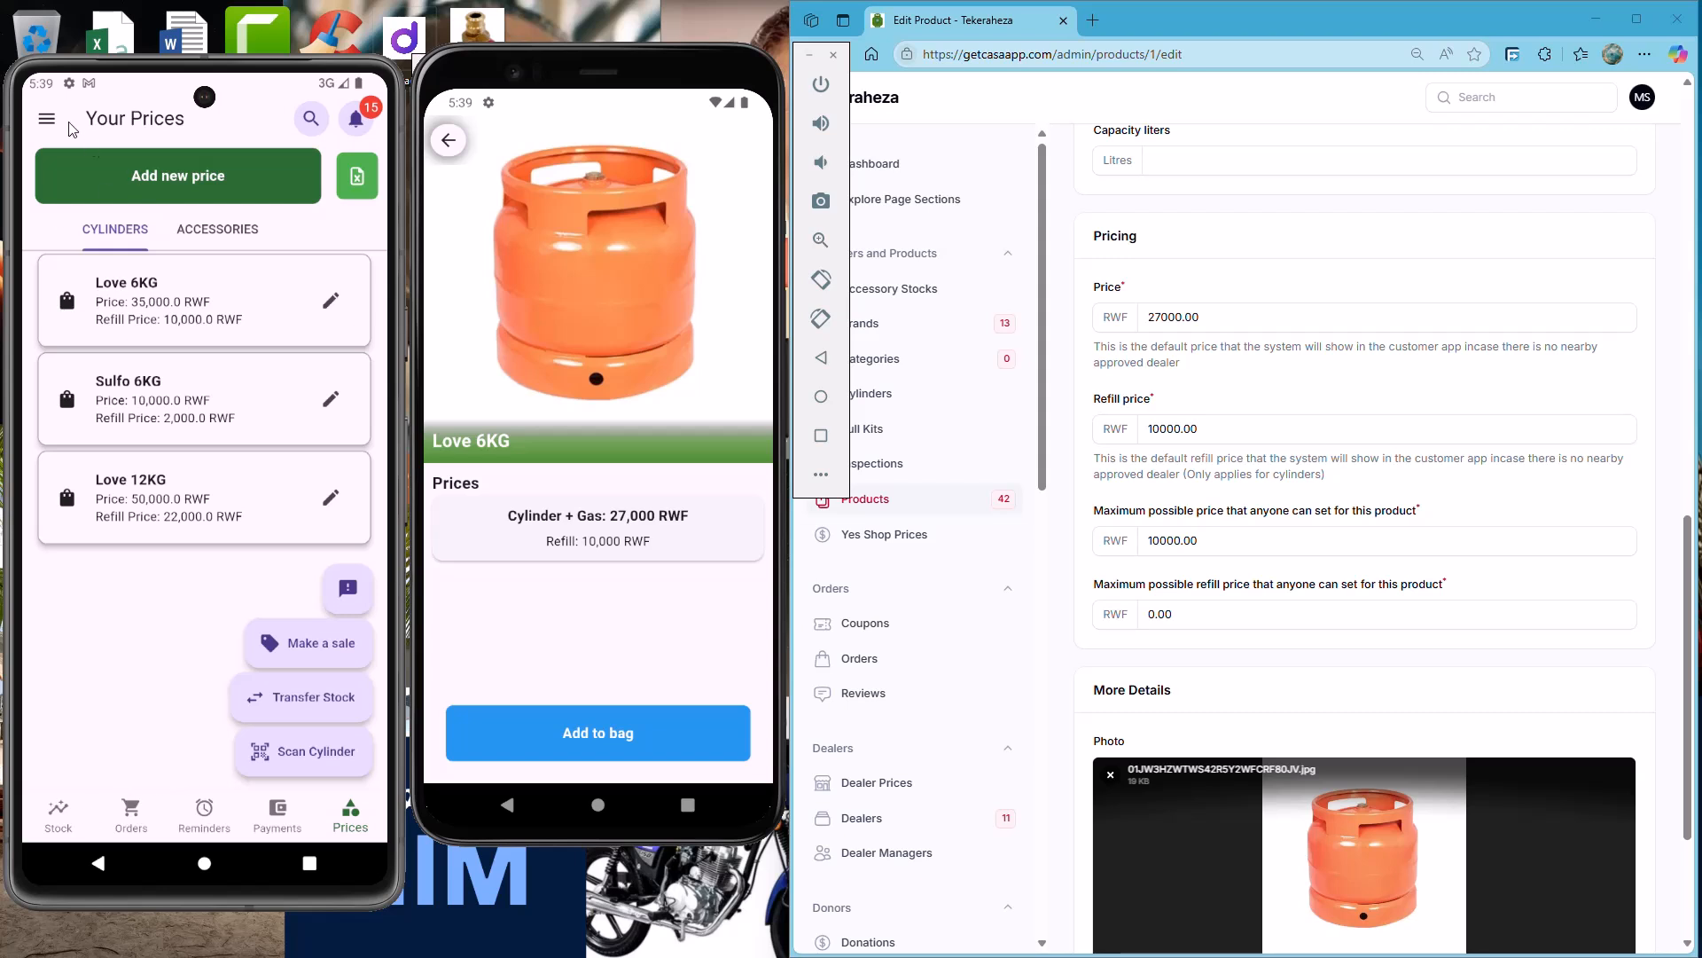
{"action": "left_click", "coordinate": [57, 811]}
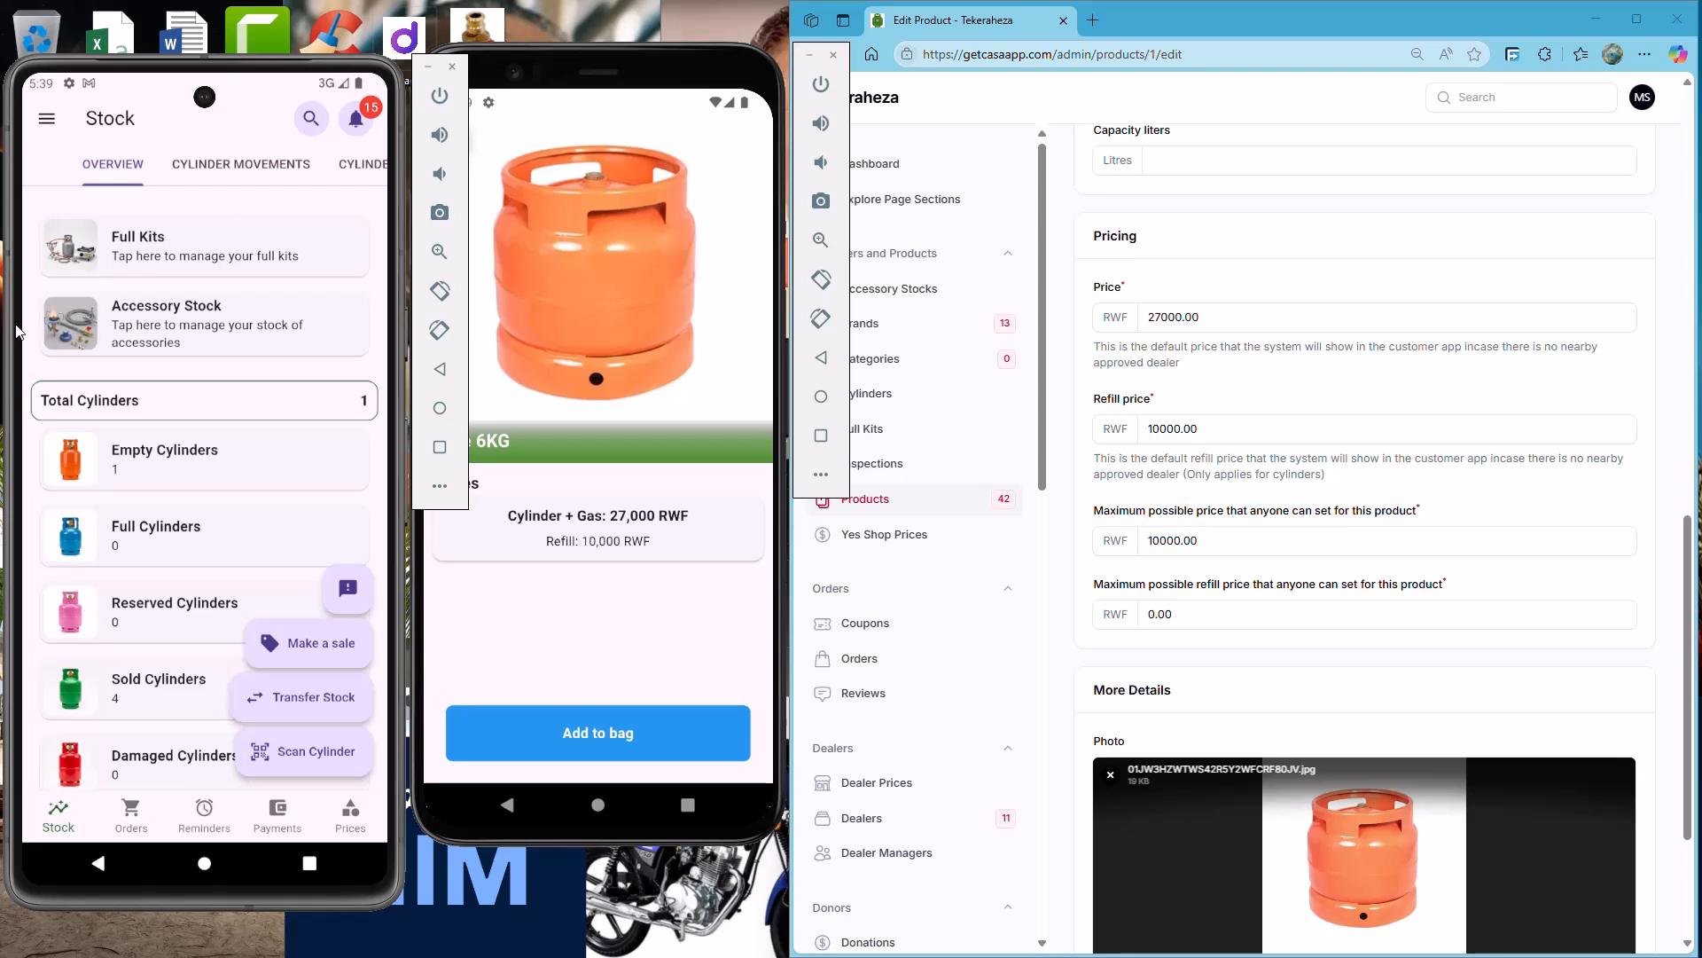
{"action": "mouse_move", "coordinate": [123, 645]}
{"action": "left_mouse_down"}
{"action": "mouse_move", "coordinate": [129, 461]}
{"action": "mouse_move", "coordinate": [123, 636]}
{"action": "left_mouse_up"}
{"action": "left_click", "coordinate": [132, 813]}
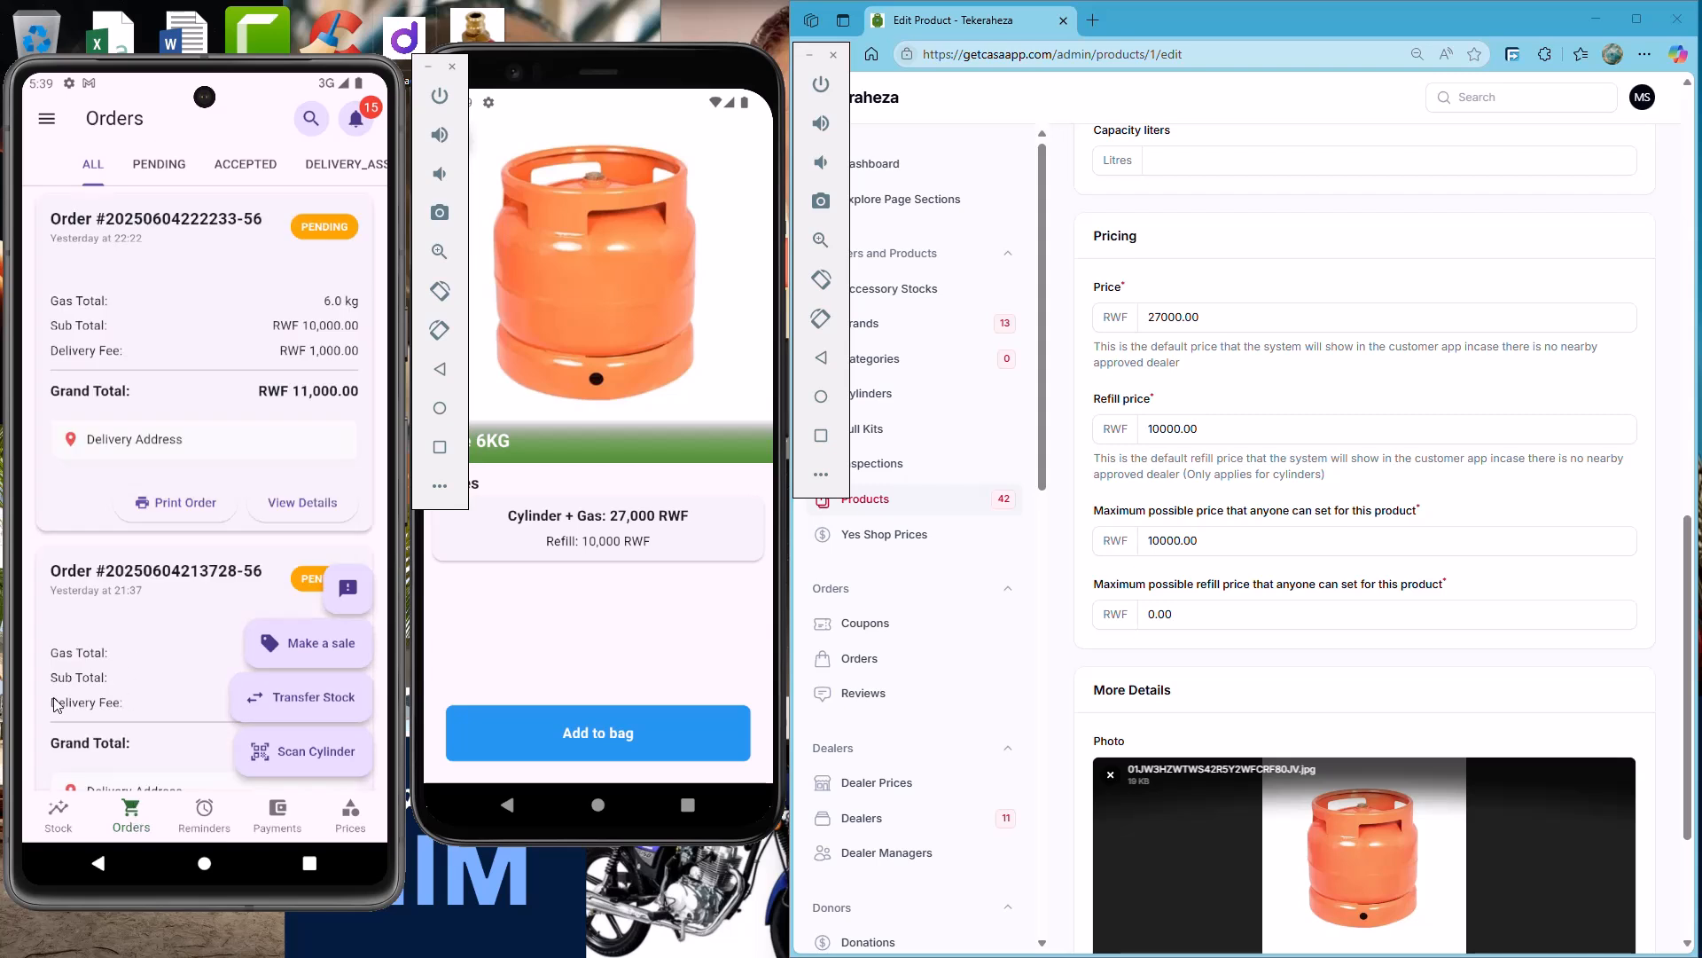
{"action": "left_click", "coordinate": [204, 814]}
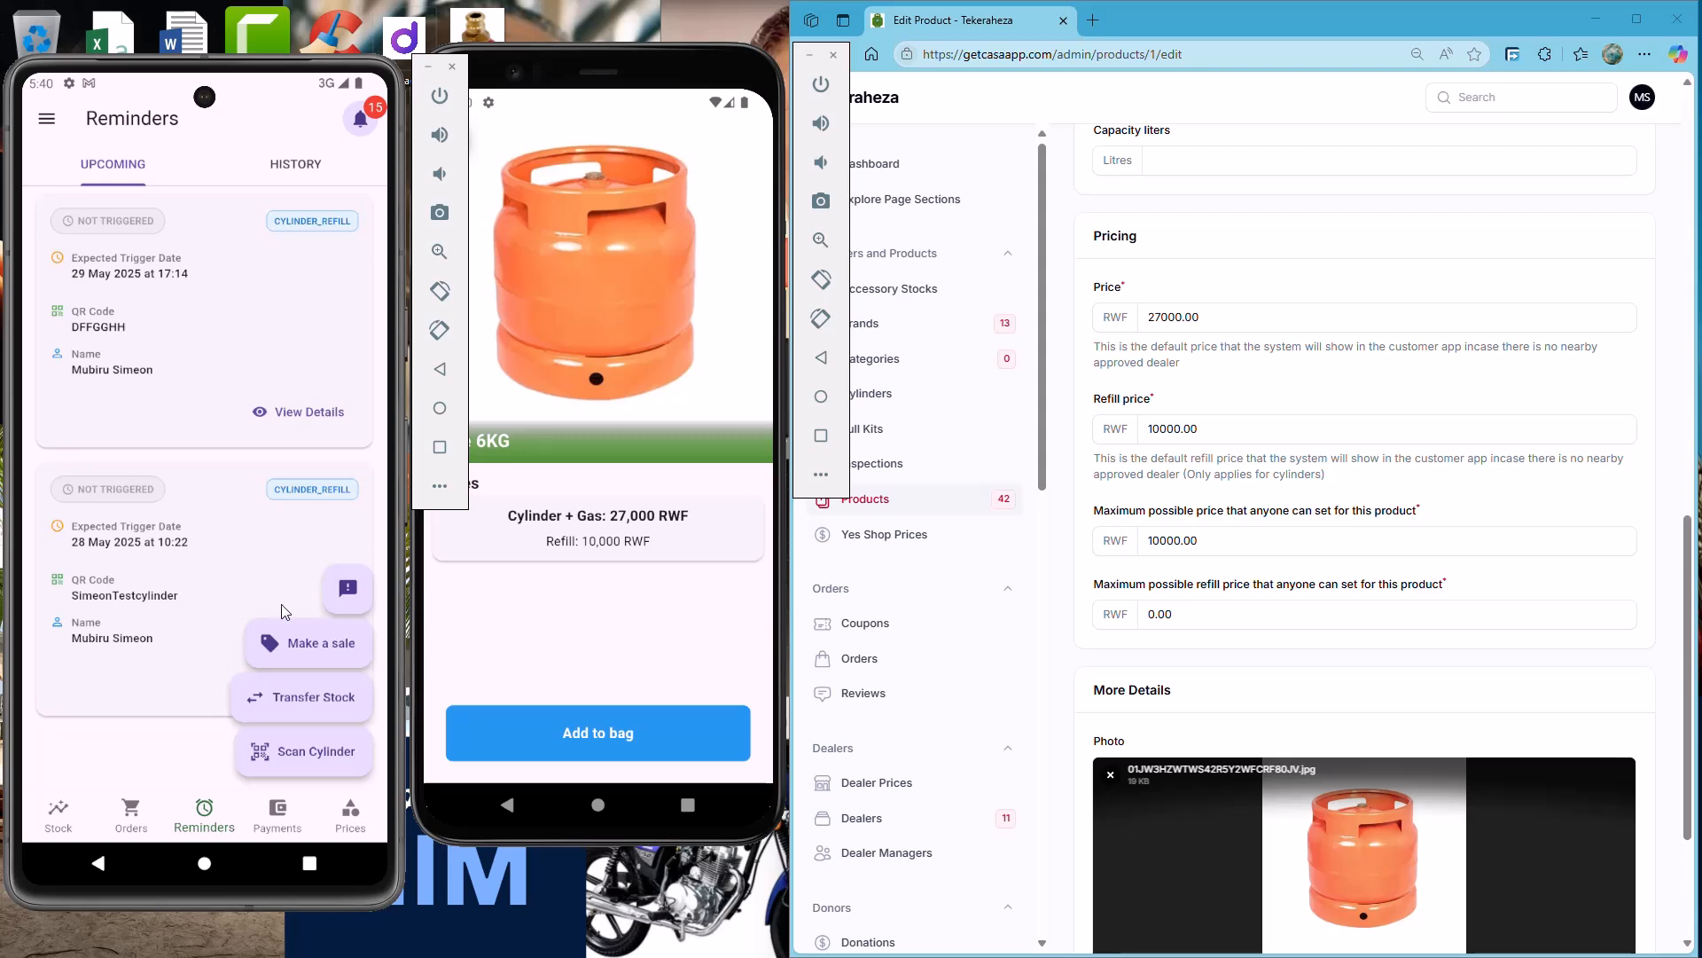
{"action": "left_click", "coordinate": [281, 815]}
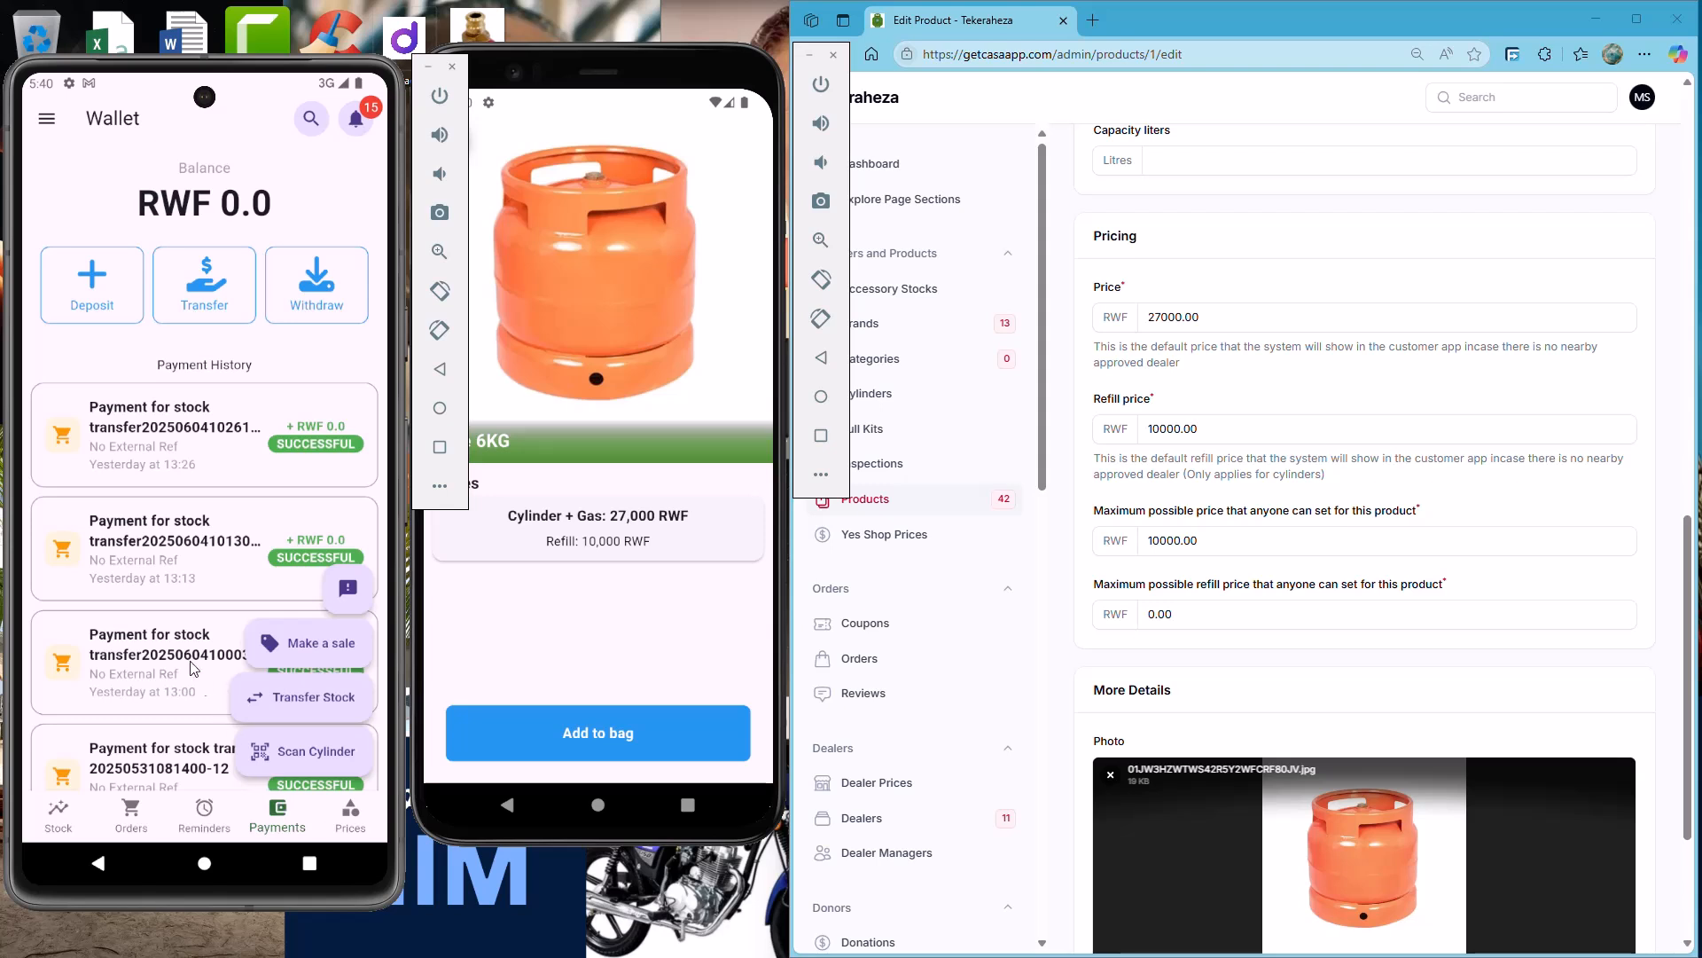
{"action": "scroll", "coordinate": [202, 682], "scroll_direction": "down", "scroll_amount": 1}
{"action": "scroll", "coordinate": [133, 270], "scroll_direction": "up", "scroll_amount": 1}
{"action": "left_click", "coordinate": [345, 829]}
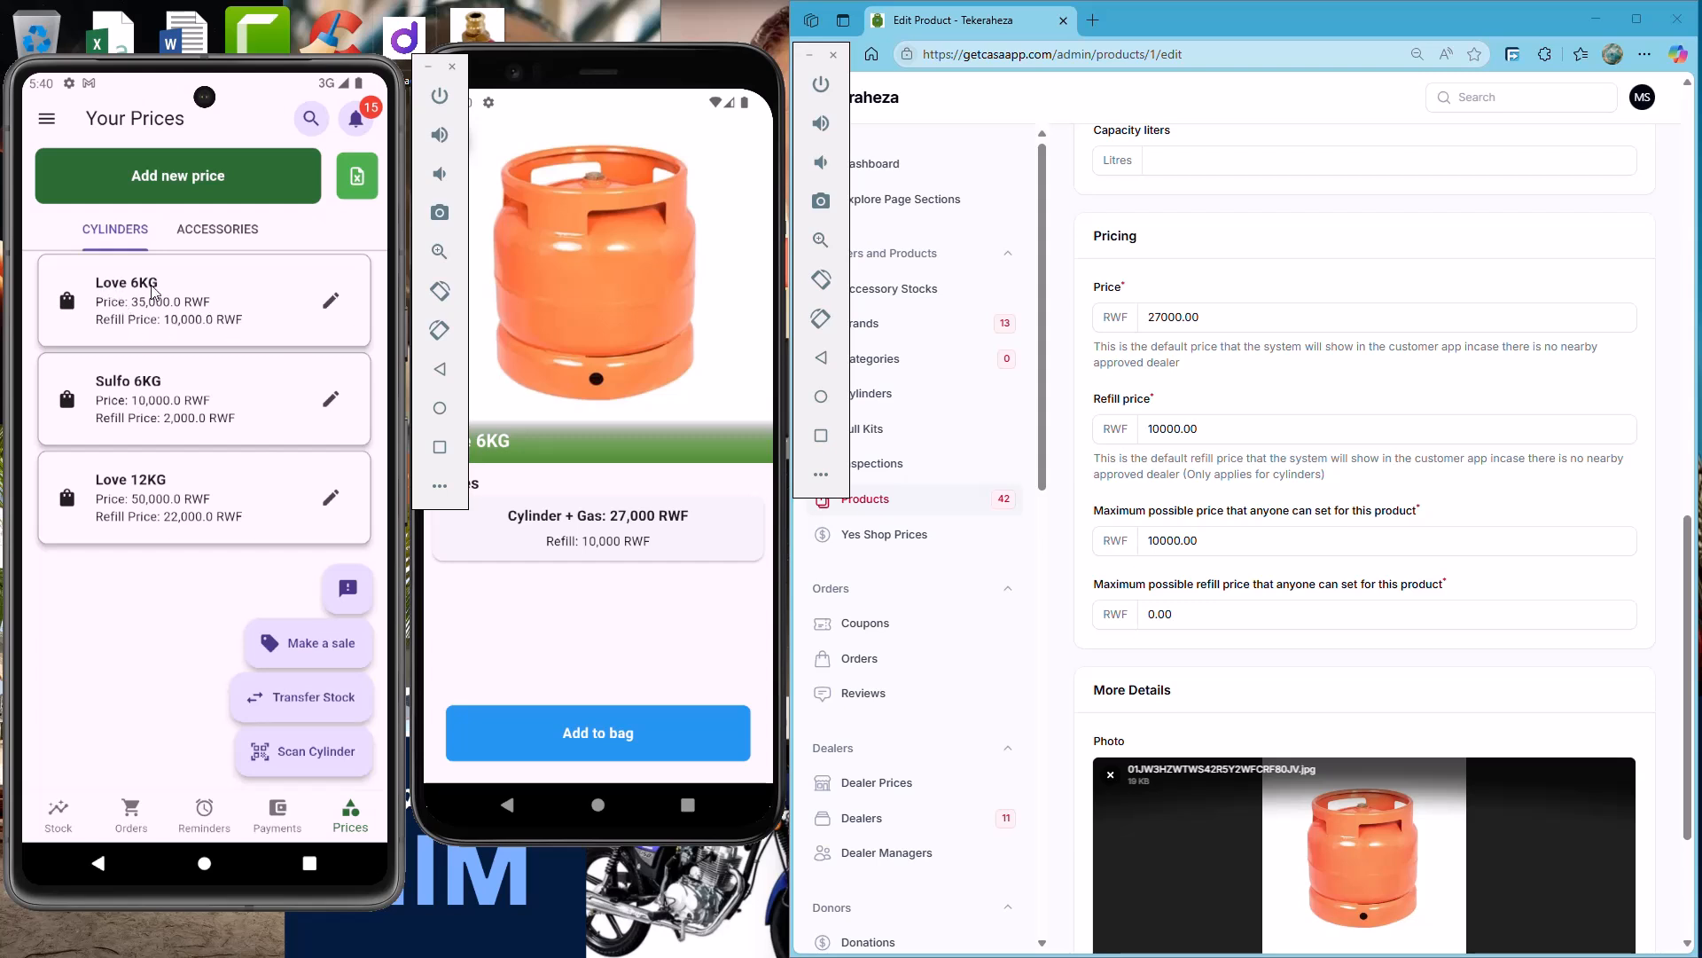
Step: Try adding a new Love 6KG price with 45000 as Cylinder + Gas Price, then return to the price list without saving
{"action": "left_click", "coordinate": [193, 184]}
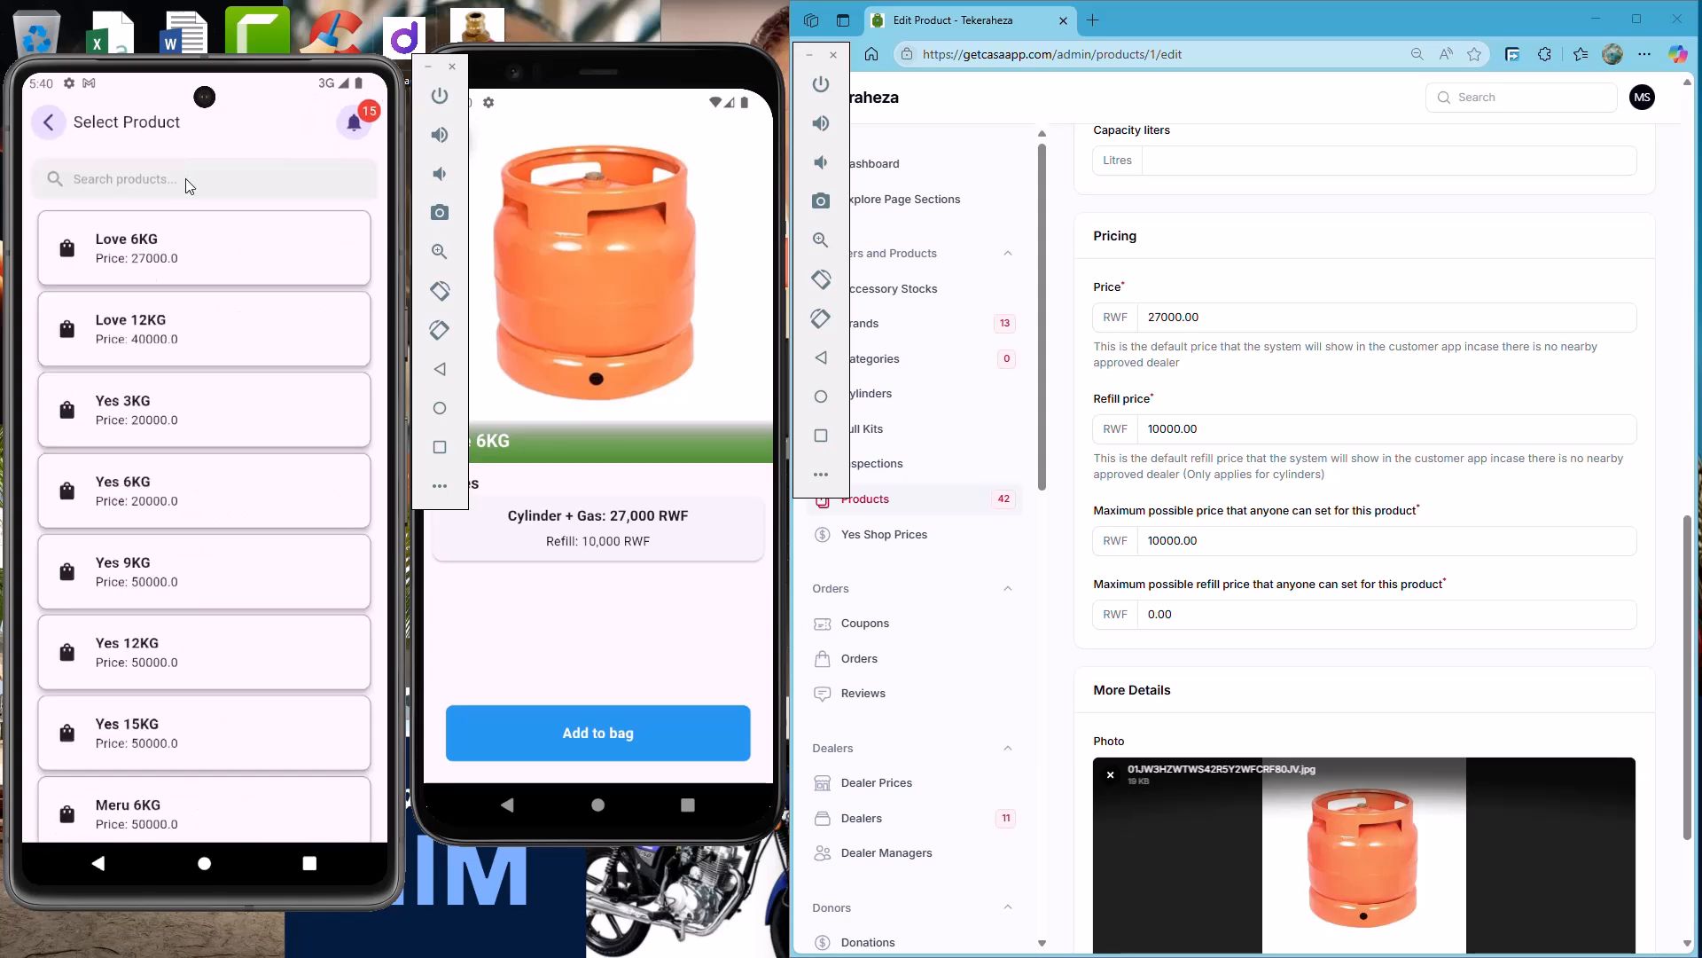
{"action": "left_click_drag", "start_coordinate": [187, 761], "coordinate": [176, 812]}
{"action": "left_click", "coordinate": [139, 251]}
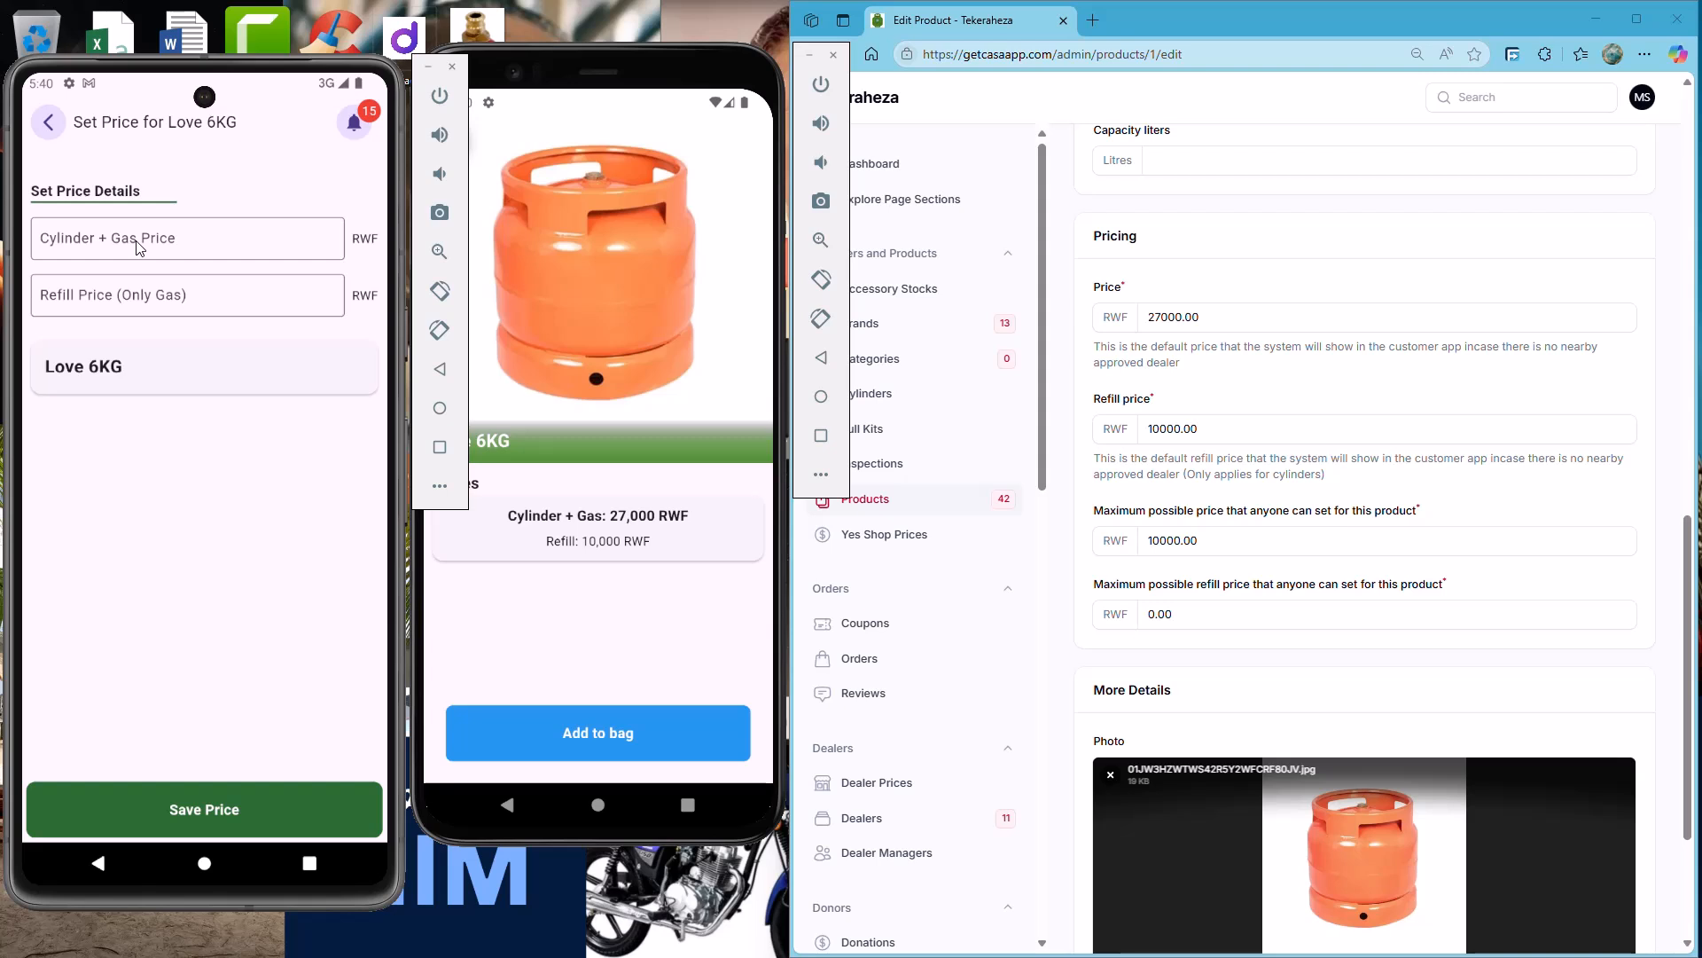
{"action": "left_click", "coordinate": [108, 253]}
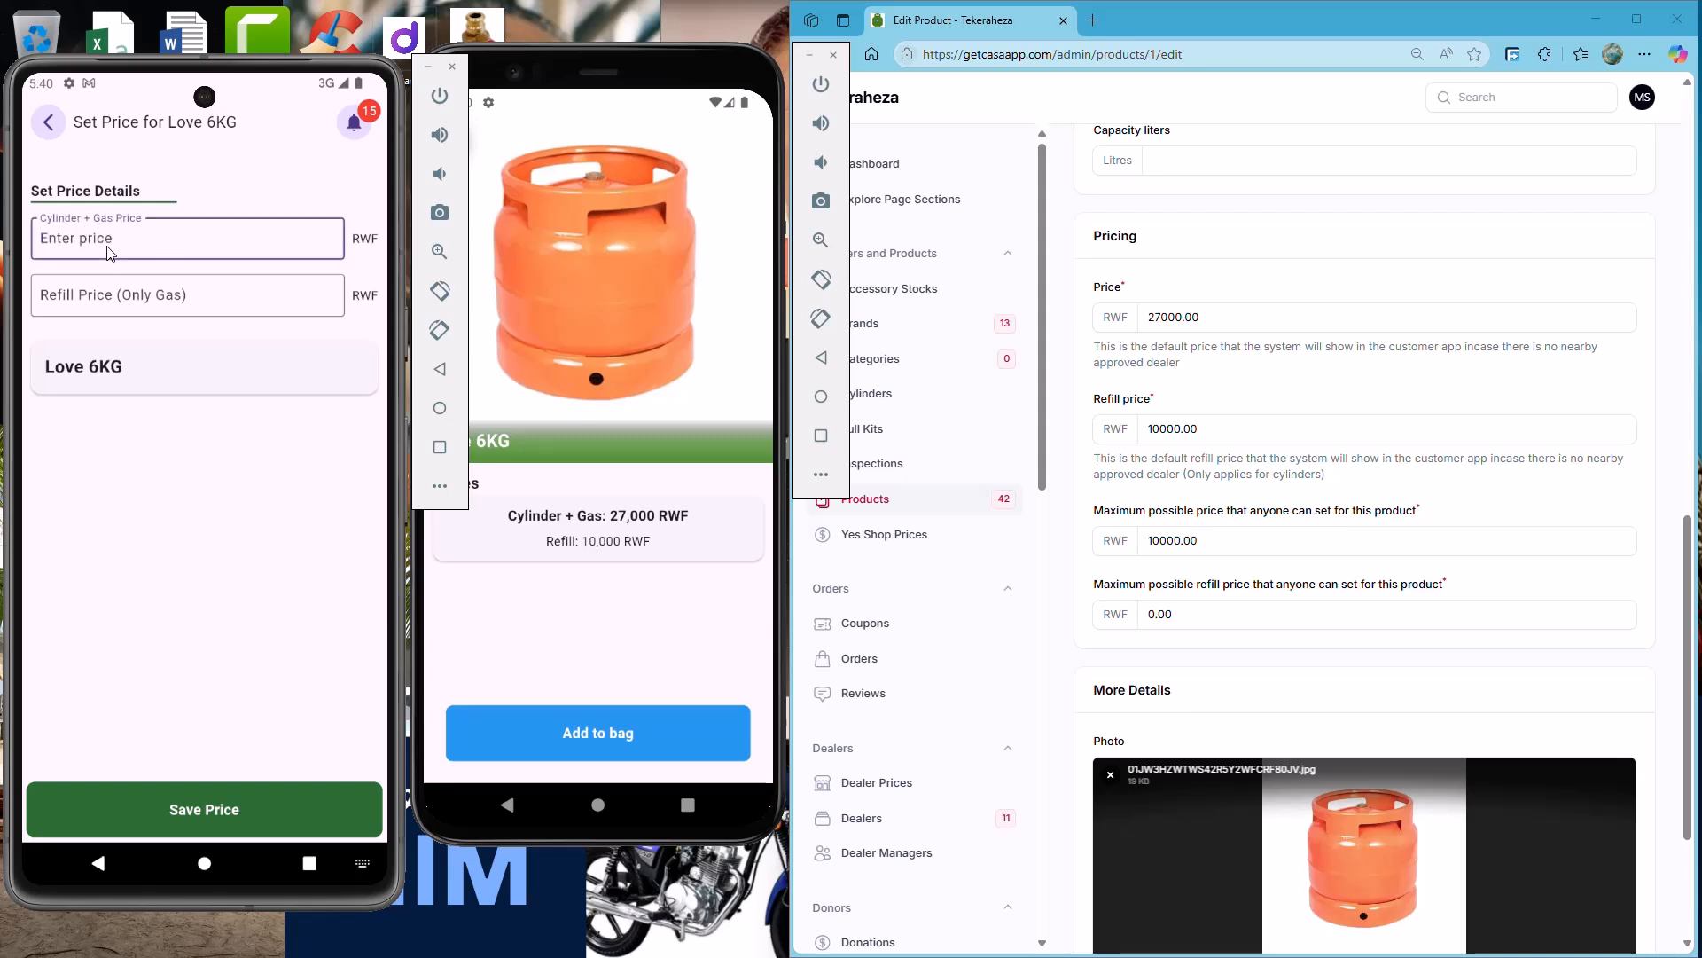
{"action": "type", "text": "45000"}
{"action": "left_click", "coordinate": [133, 312]}
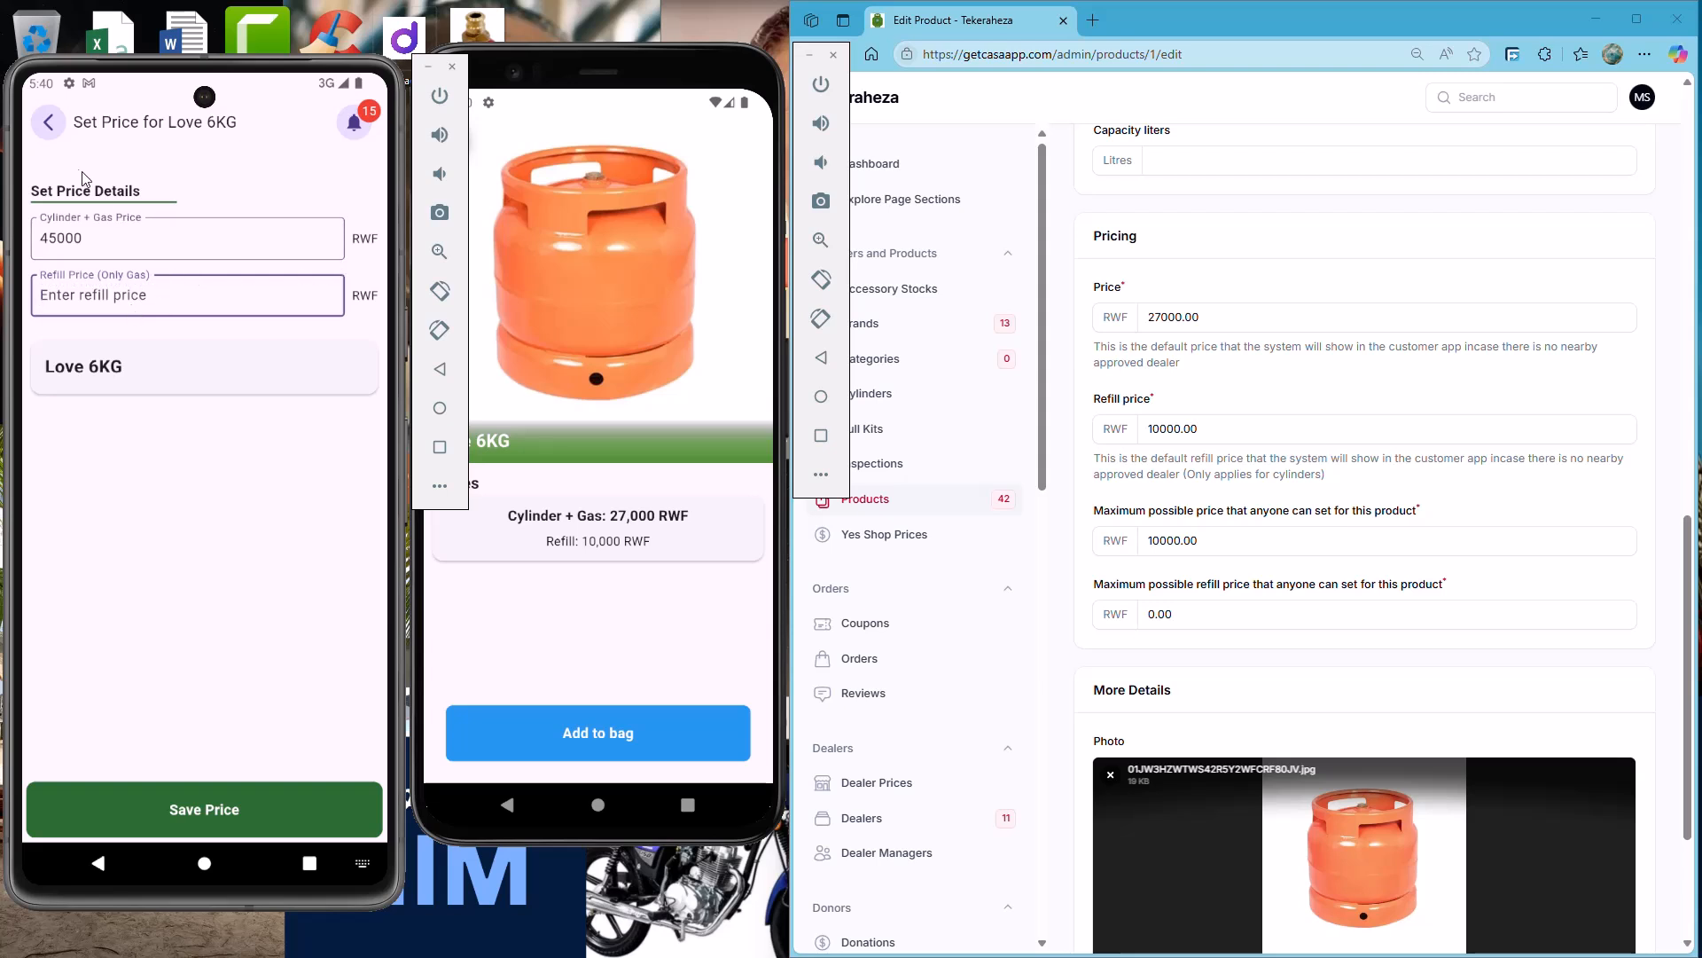
{"action": "mouse_move", "coordinate": [224, 956]}
{"action": "left_click", "coordinate": [48, 127]}
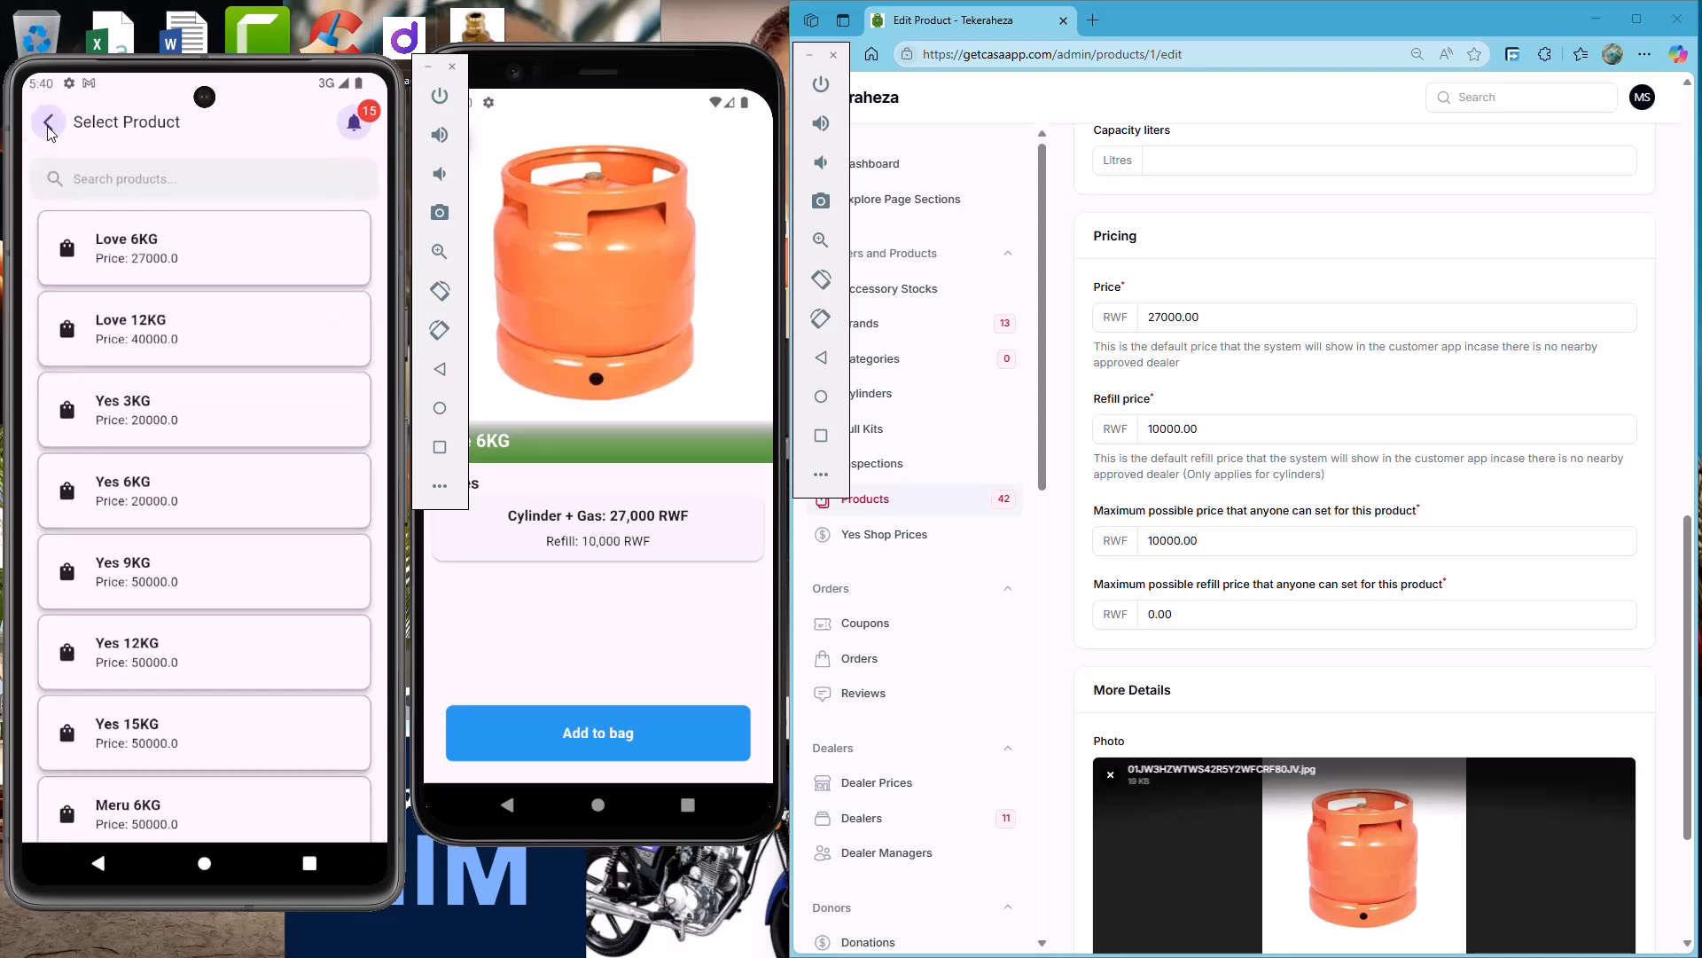
{"action": "left_click", "coordinate": [47, 127]}
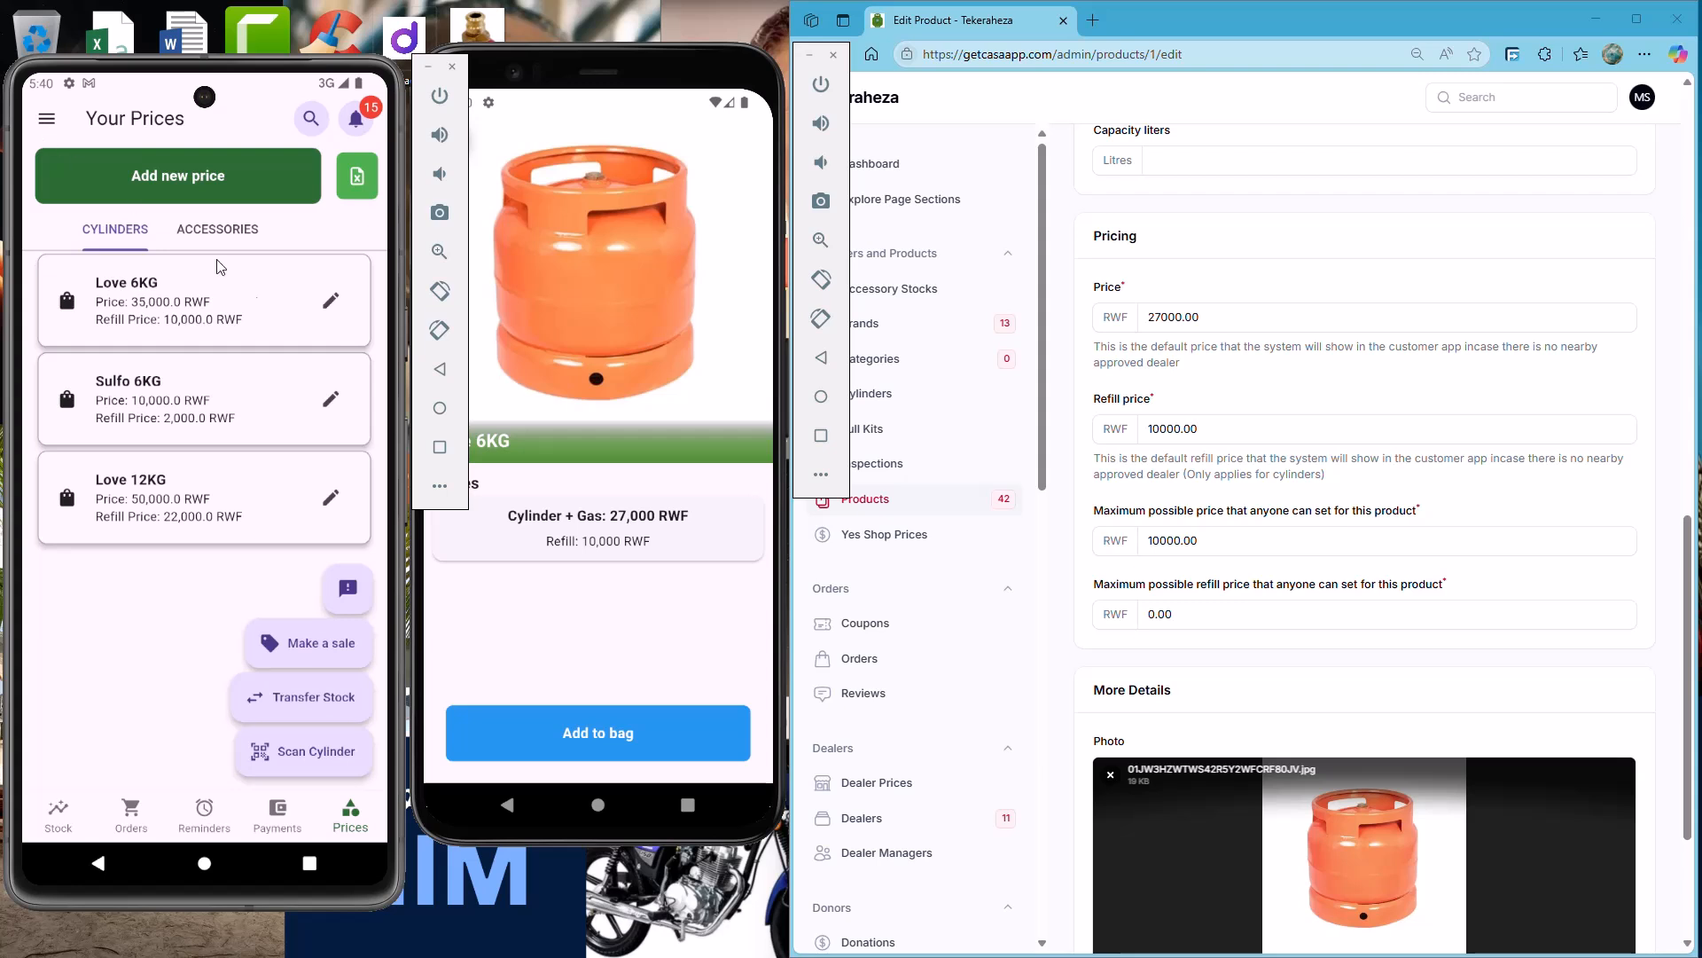
Step: Open Bulk Price Management for the dealer's prices and download the Excel template with all products
{"action": "left_click", "coordinate": [359, 174]}
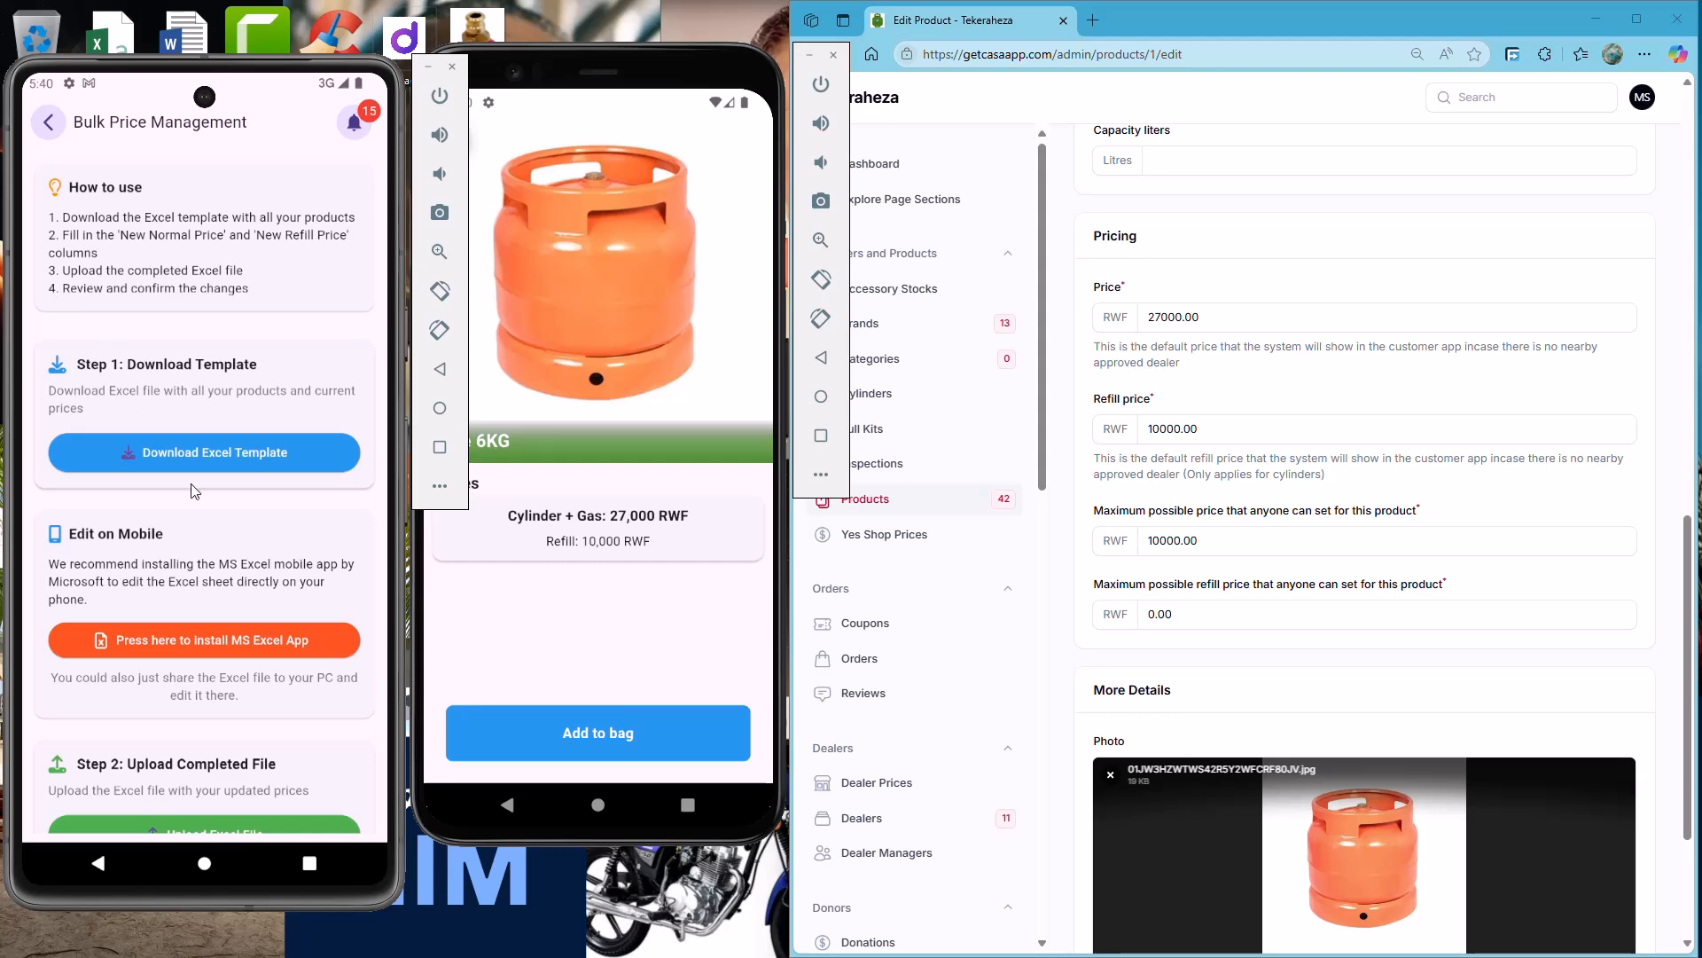
{"action": "left_click", "coordinate": [58, 120]}
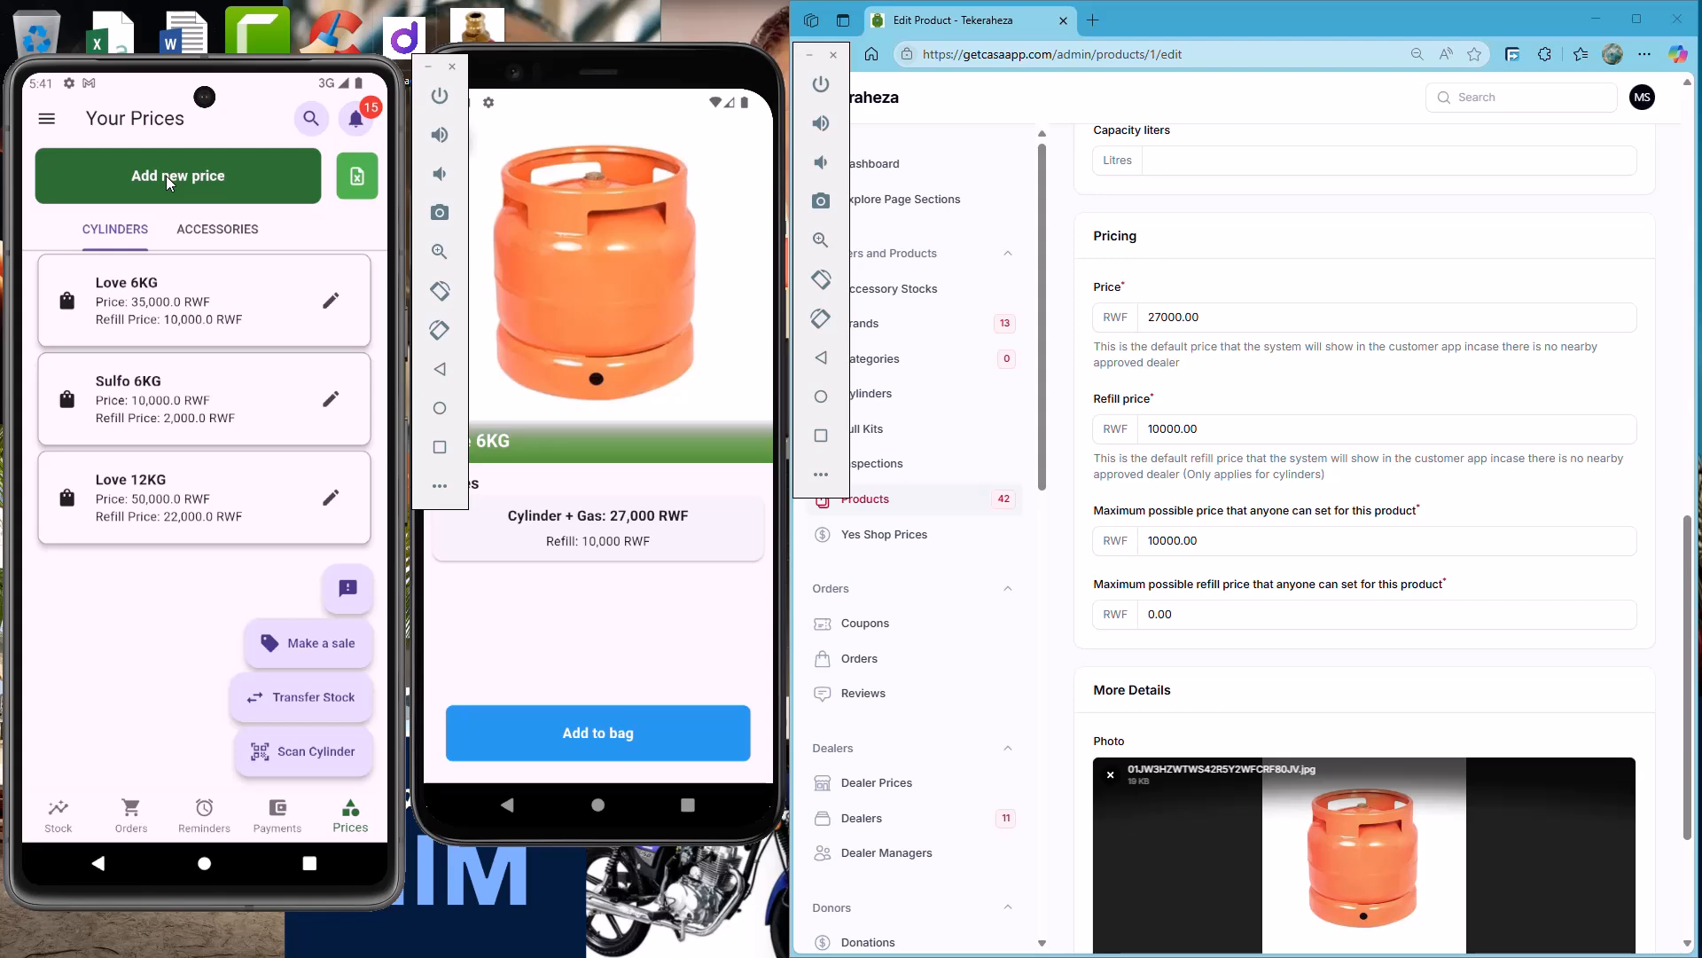
{"action": "left_click", "coordinate": [355, 182]}
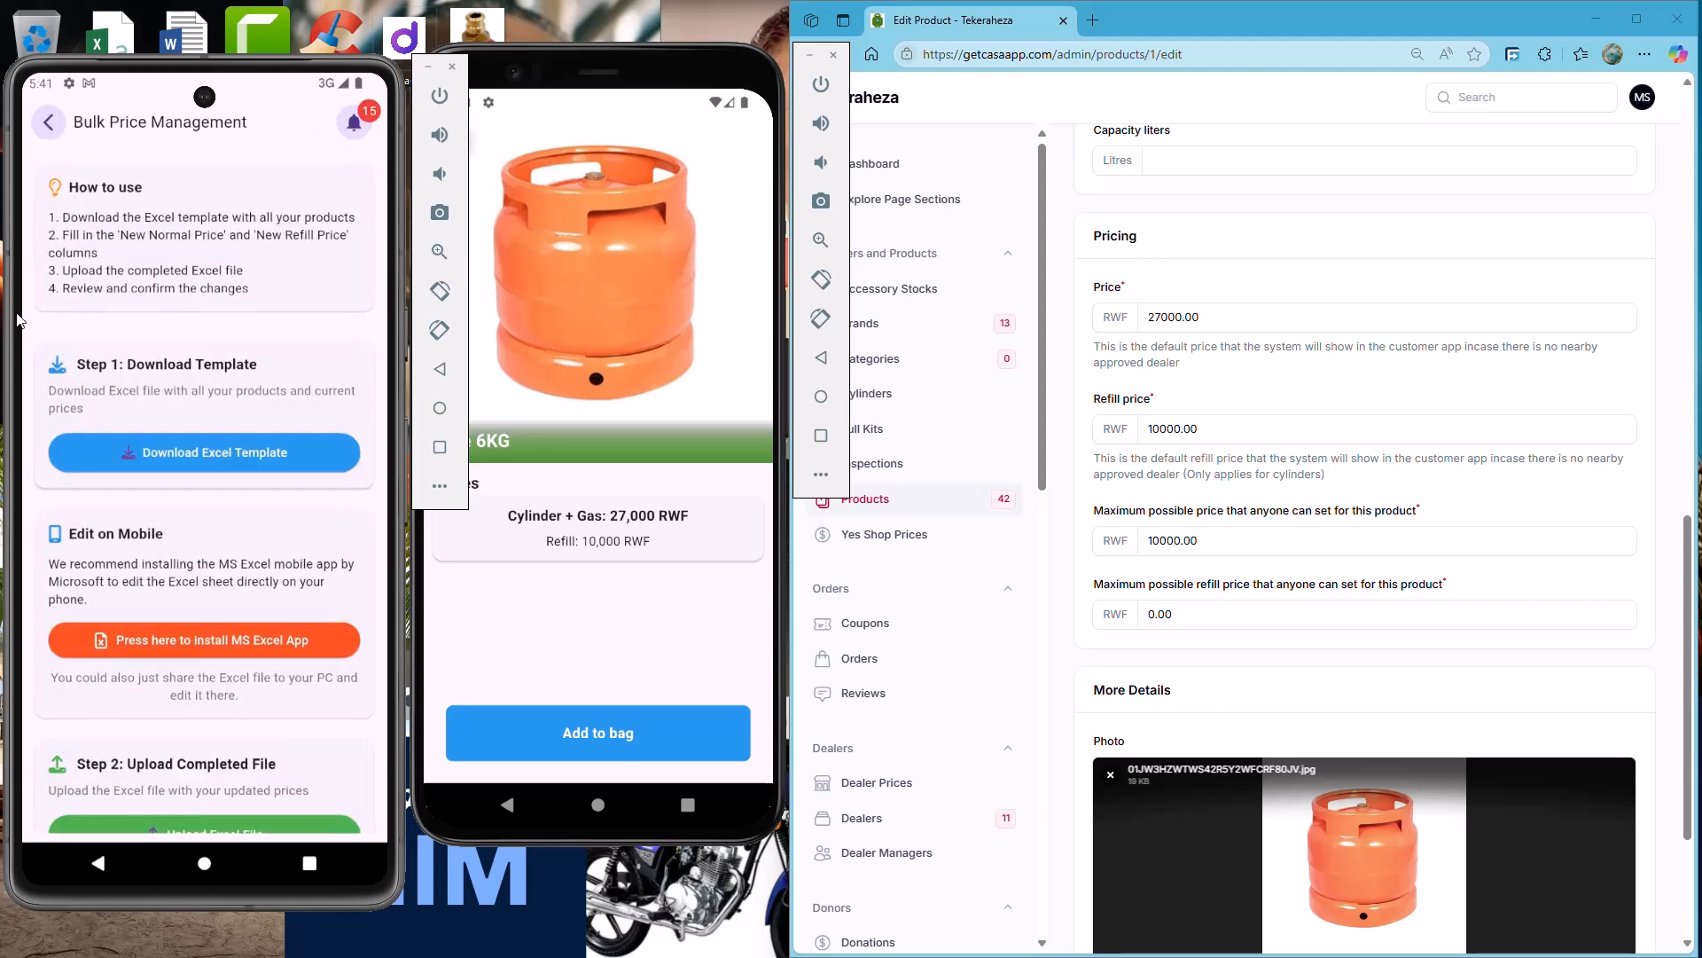
{"action": "left_click", "coordinate": [172, 453]}
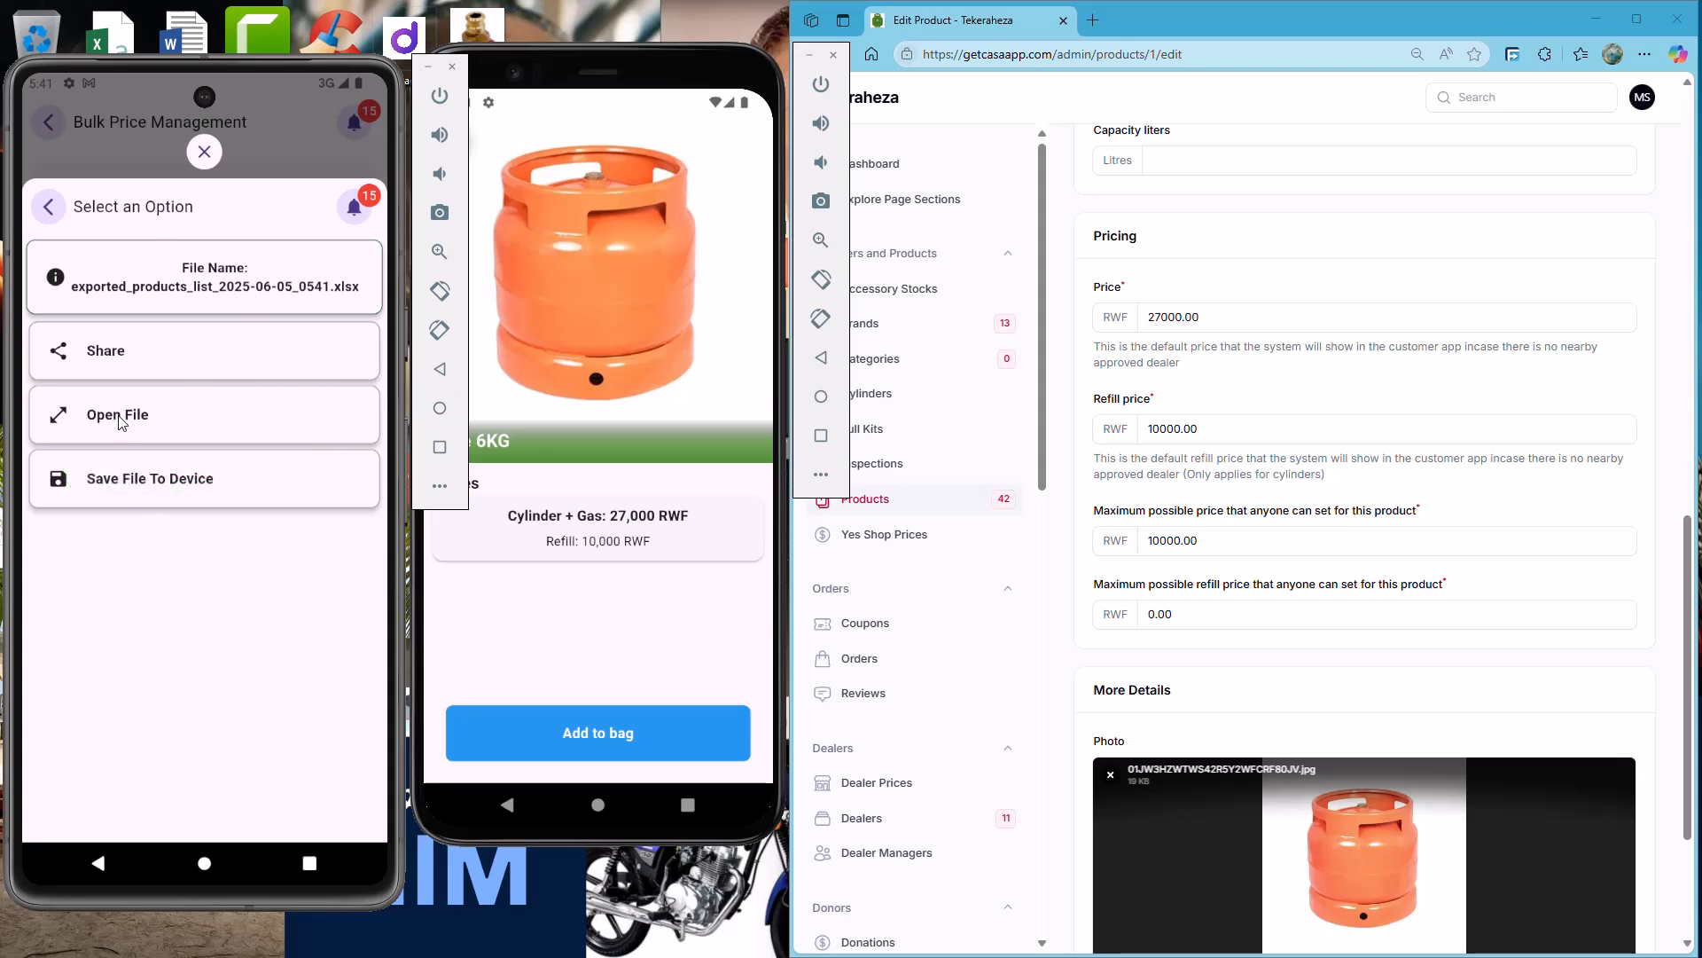
Step: Check the phone's installed apps for Excel, then return to the dealer app and close the template file options
{"action": "left_click", "coordinate": [206, 868]}
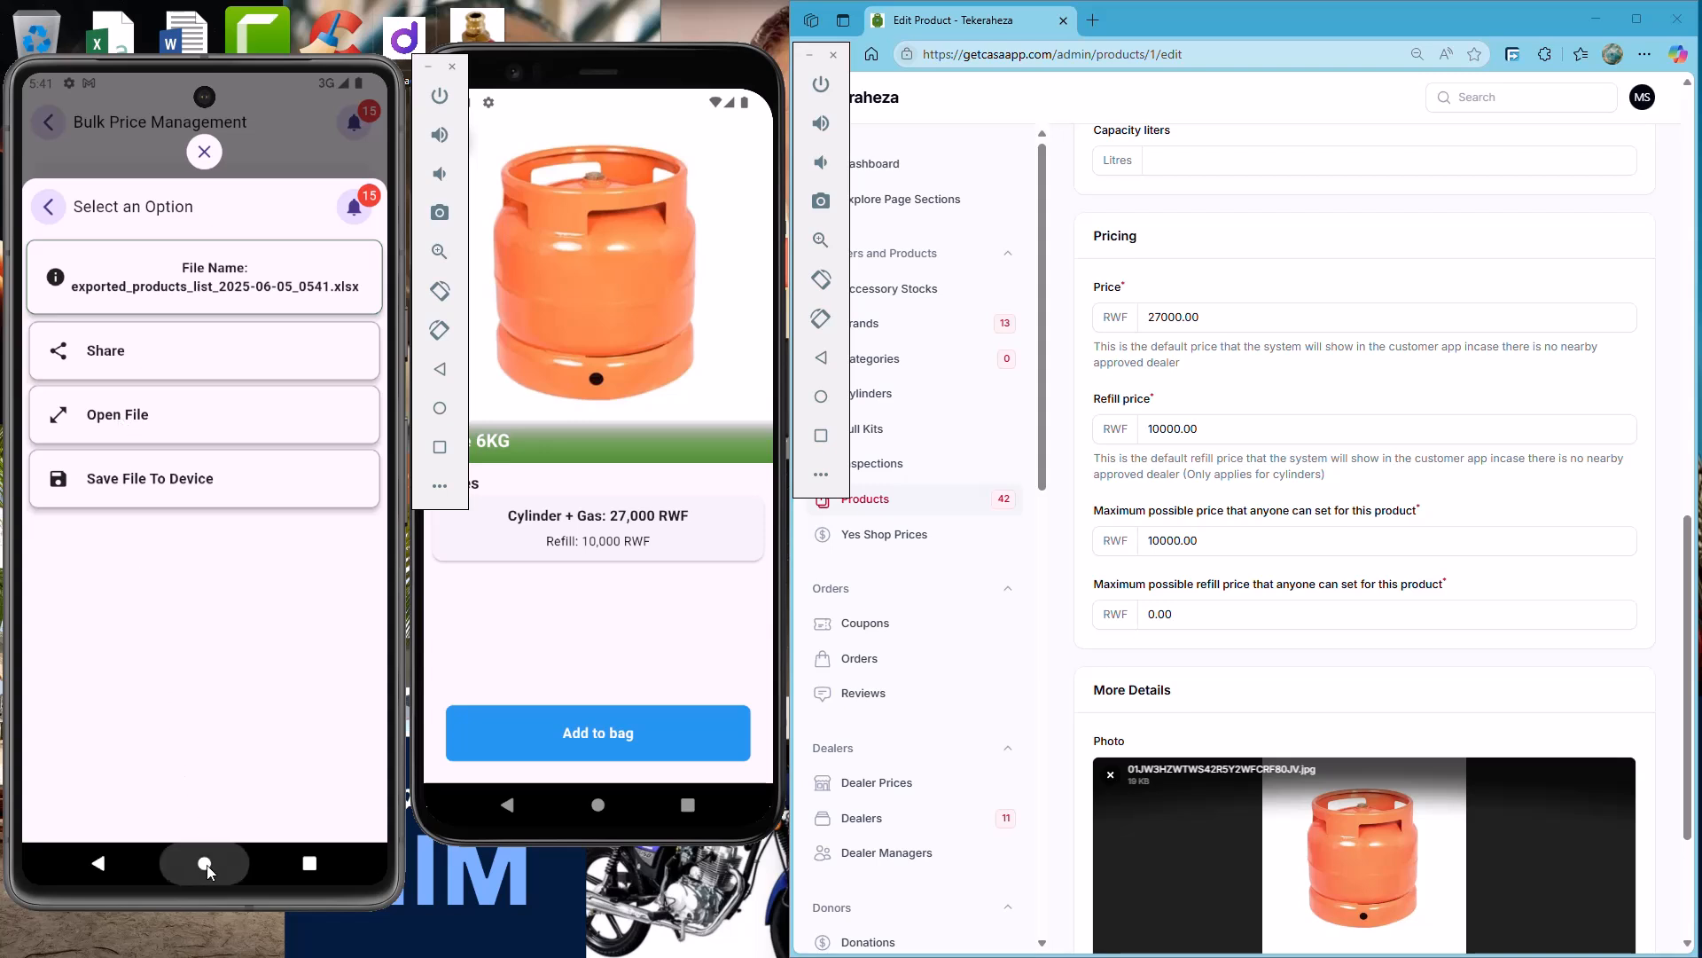
{"action": "left_click_drag", "start_coordinate": [209, 811], "coordinate": [196, 344]}
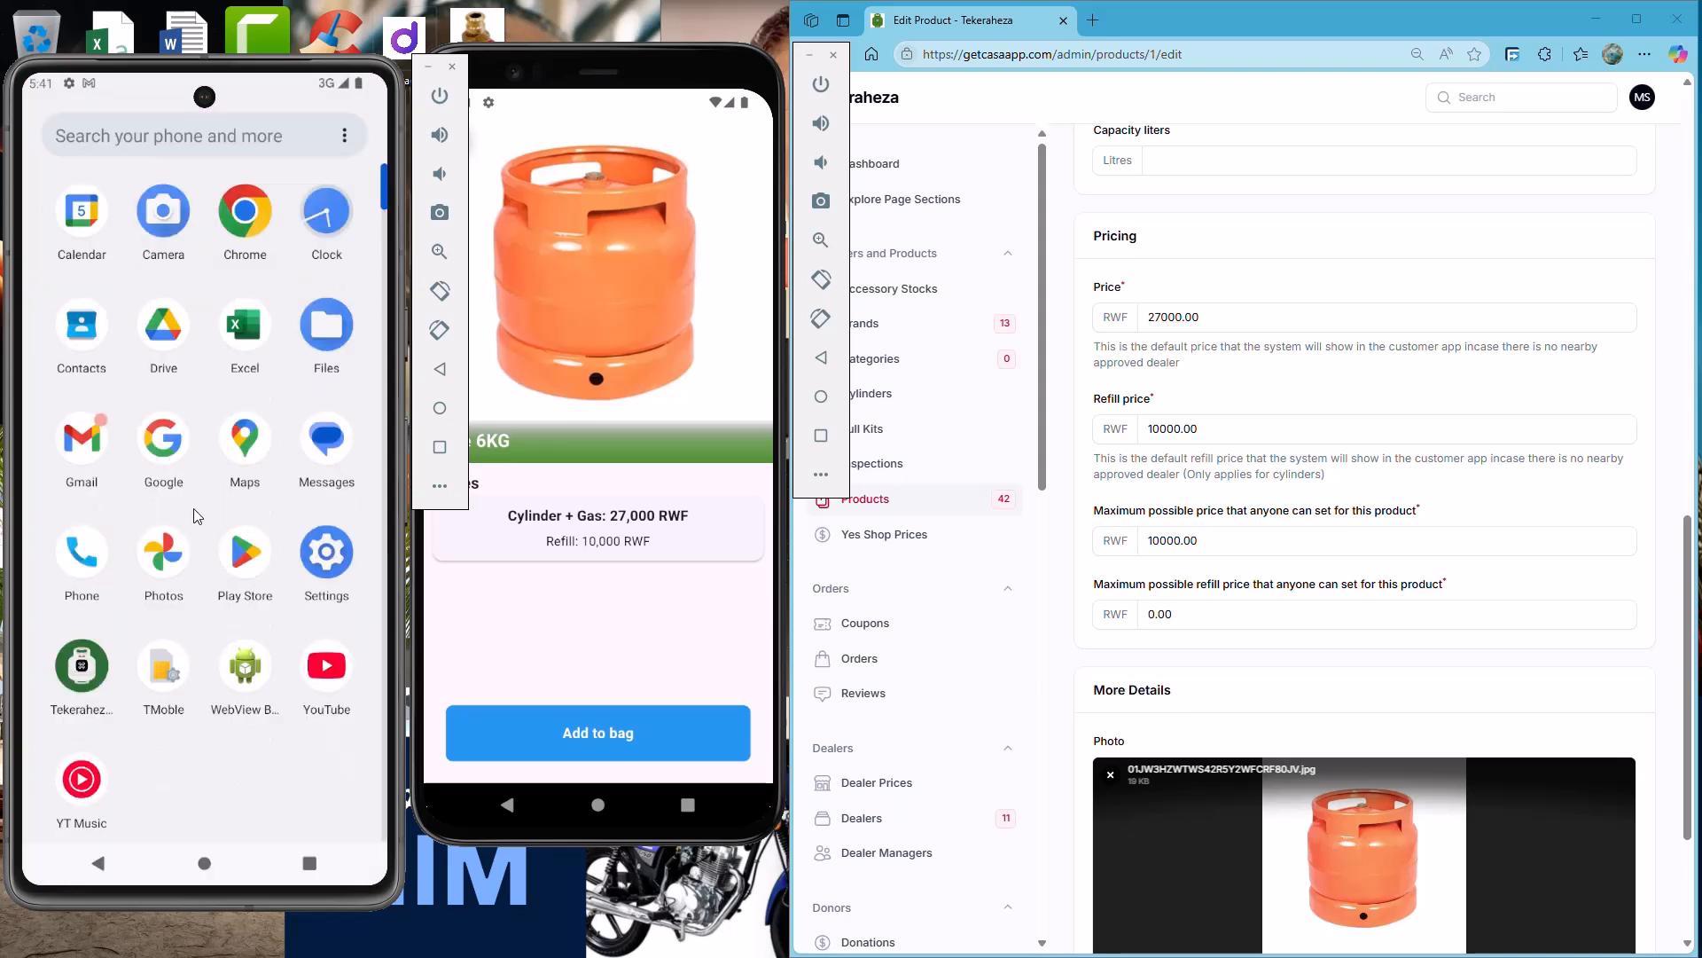
{"action": "left_click", "coordinate": [308, 866]}
{"action": "left_click", "coordinate": [208, 460]}
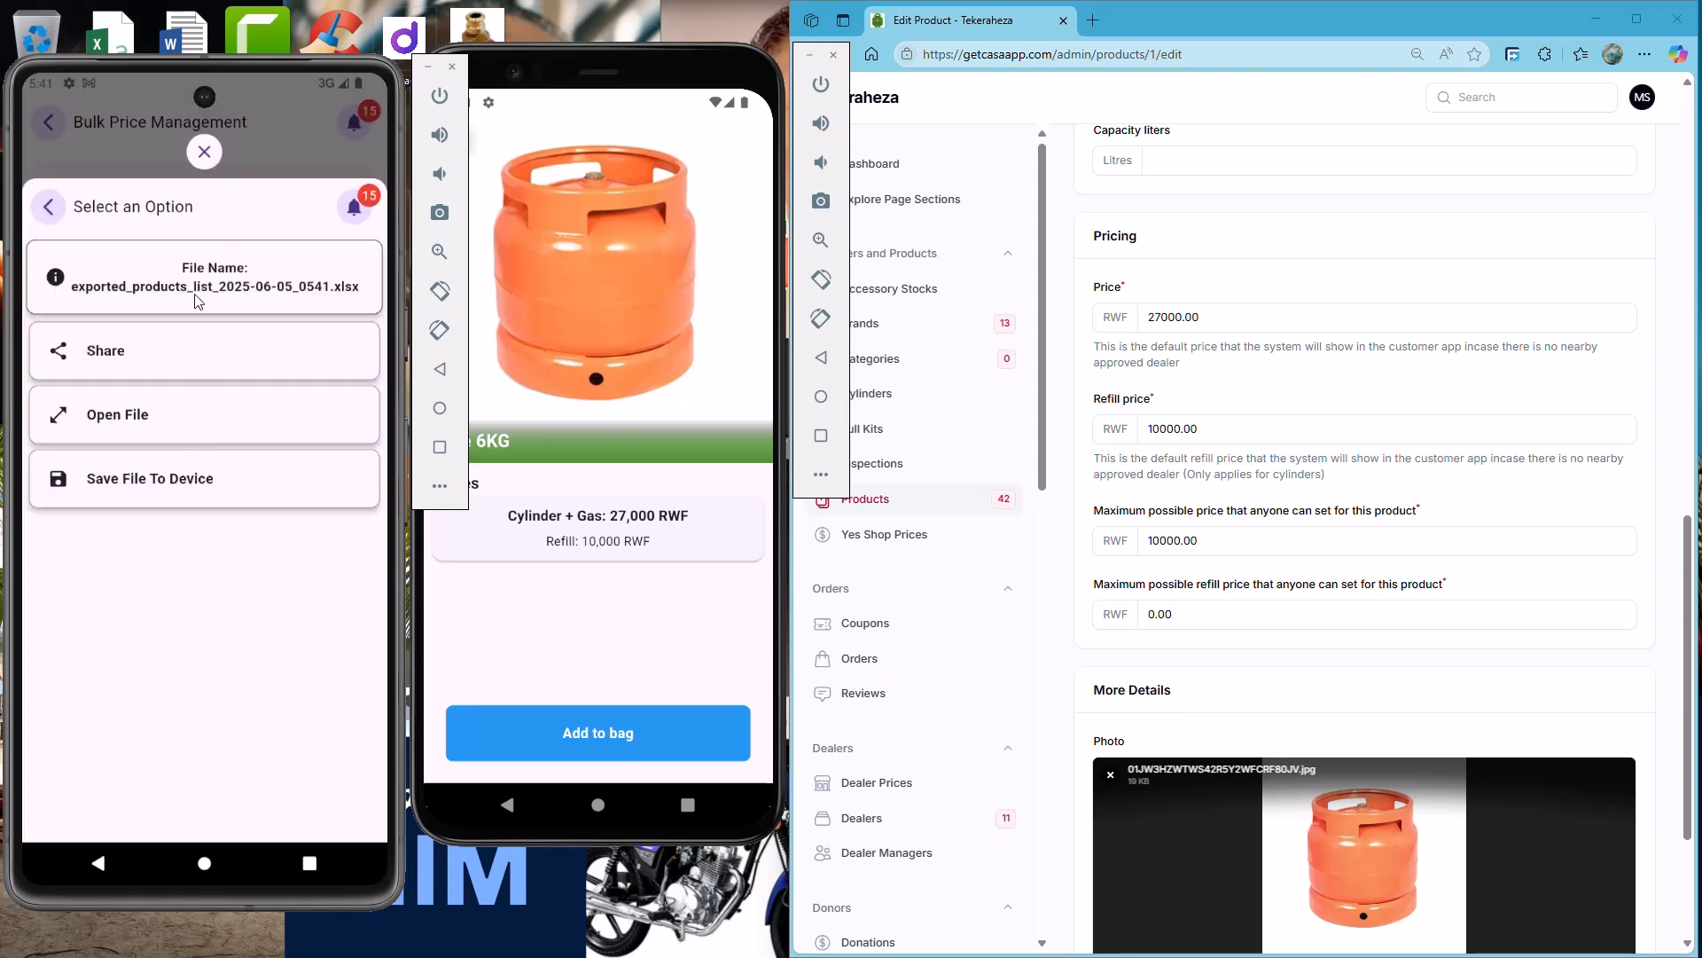
{"action": "left_click_drag", "start_coordinate": [202, 357], "coordinate": [182, 768]}
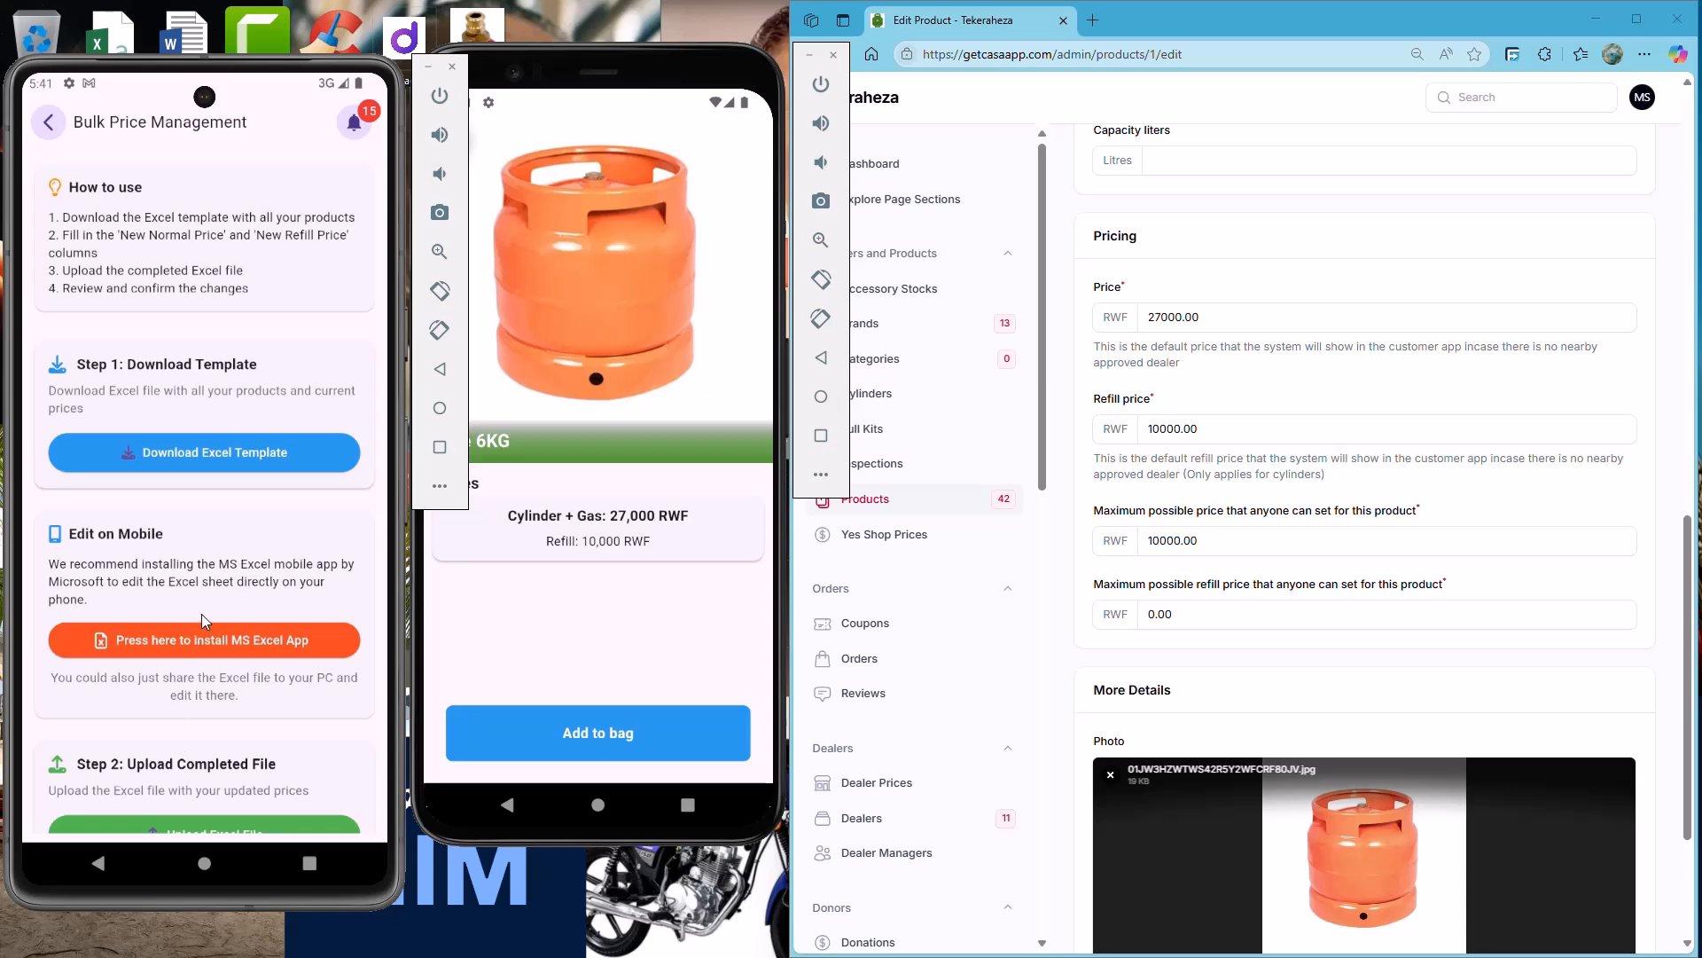
Step: Open the MS Excel app's store page from Bulk Price Management, then switch back to the dealer app
{"action": "scroll", "coordinate": [201, 614], "scroll_direction": "down", "scroll_amount": 1}
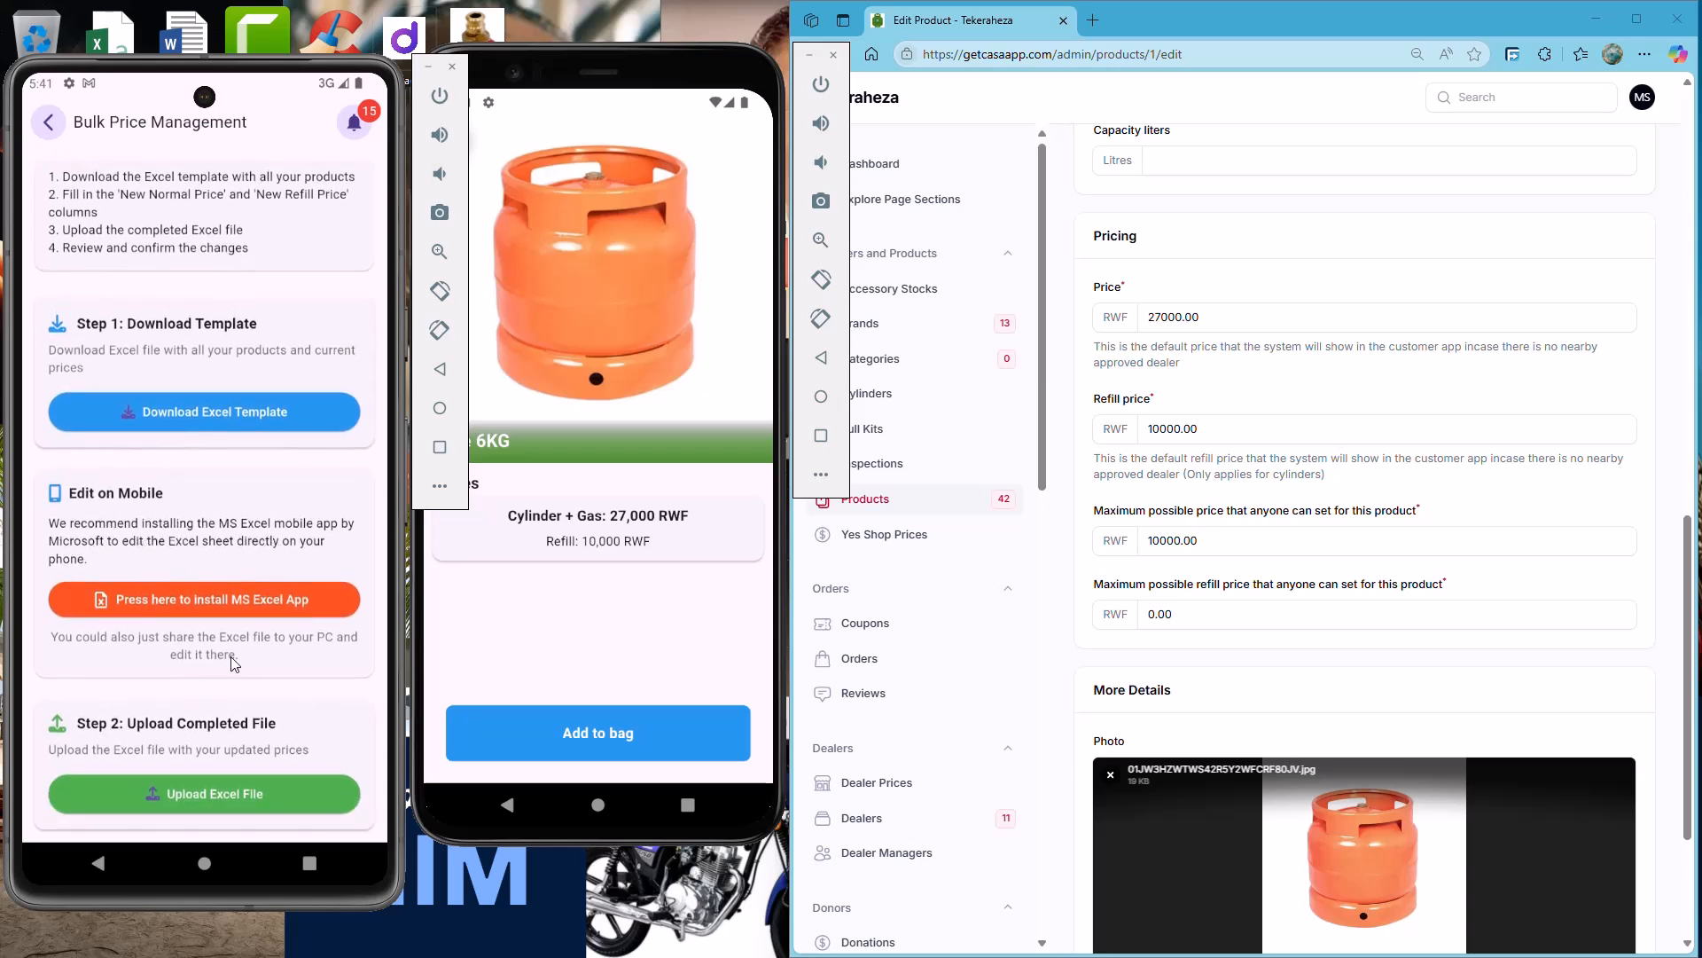
{"action": "left_click", "coordinate": [180, 598]}
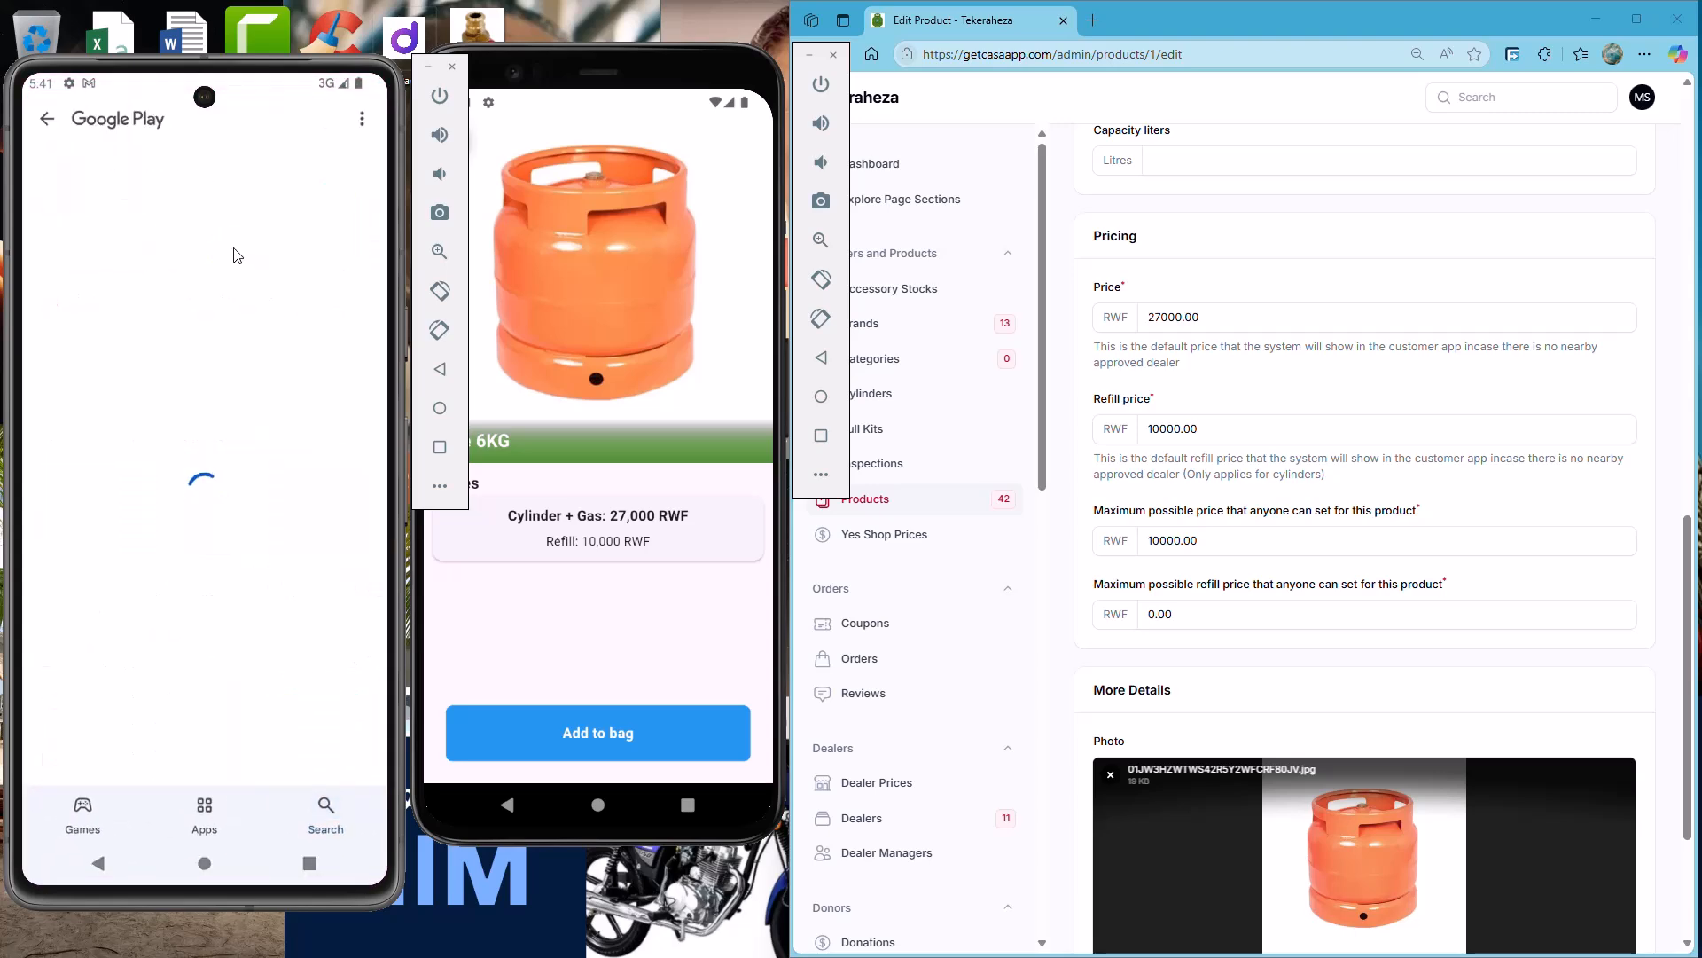
{"action": "left_click", "coordinate": [307, 867]}
{"action": "left_click_drag", "start_coordinate": [184, 593], "coordinate": [199, 376]}
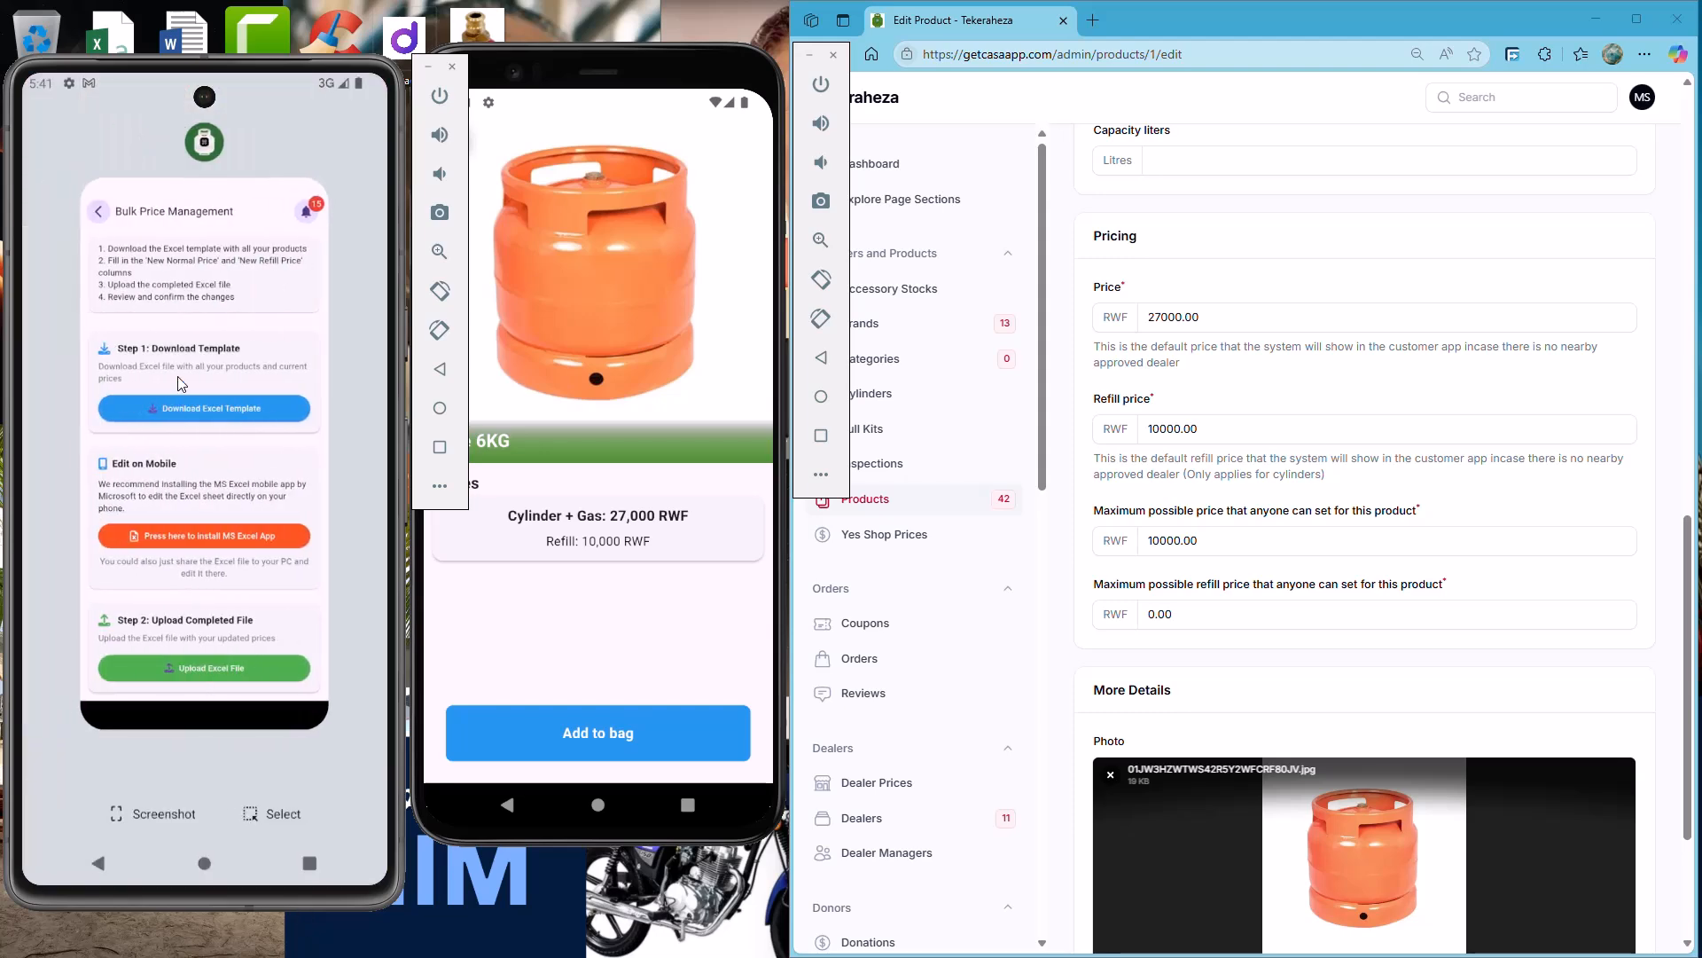
{"action": "left_click", "coordinate": [204, 530]}
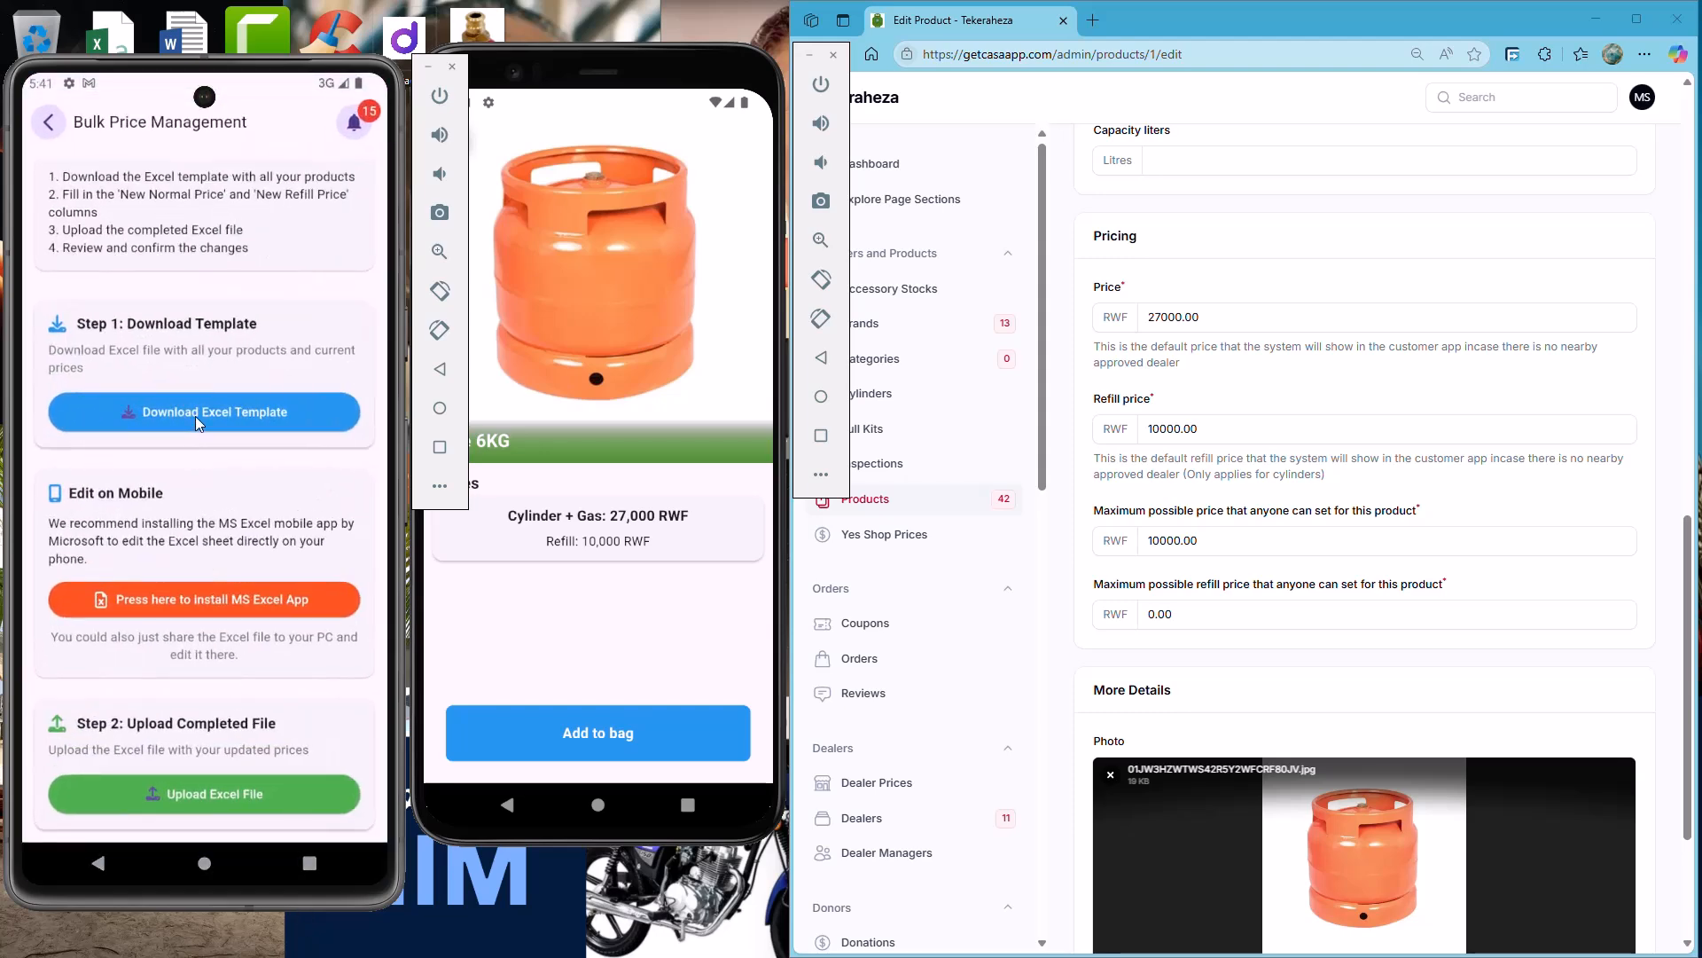
Step: Download the Excel price template again and open the file in the phone's Excel app
{"action": "left_click", "coordinate": [195, 413]}
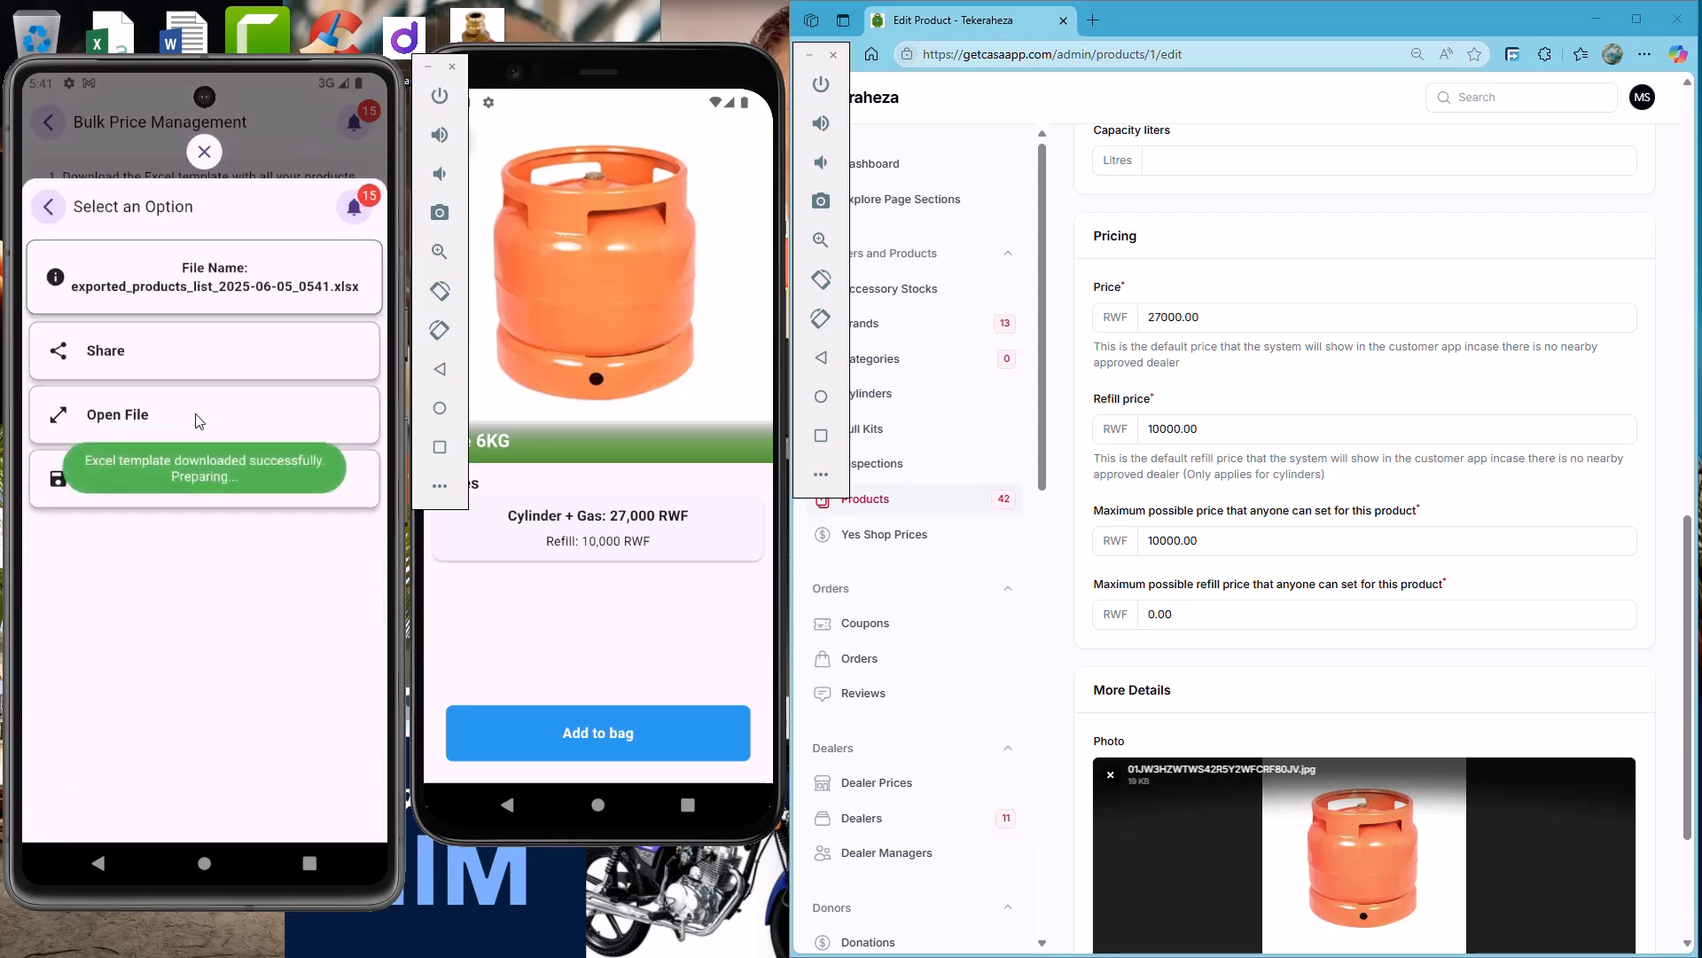
{"action": "left_click", "coordinate": [146, 429]}
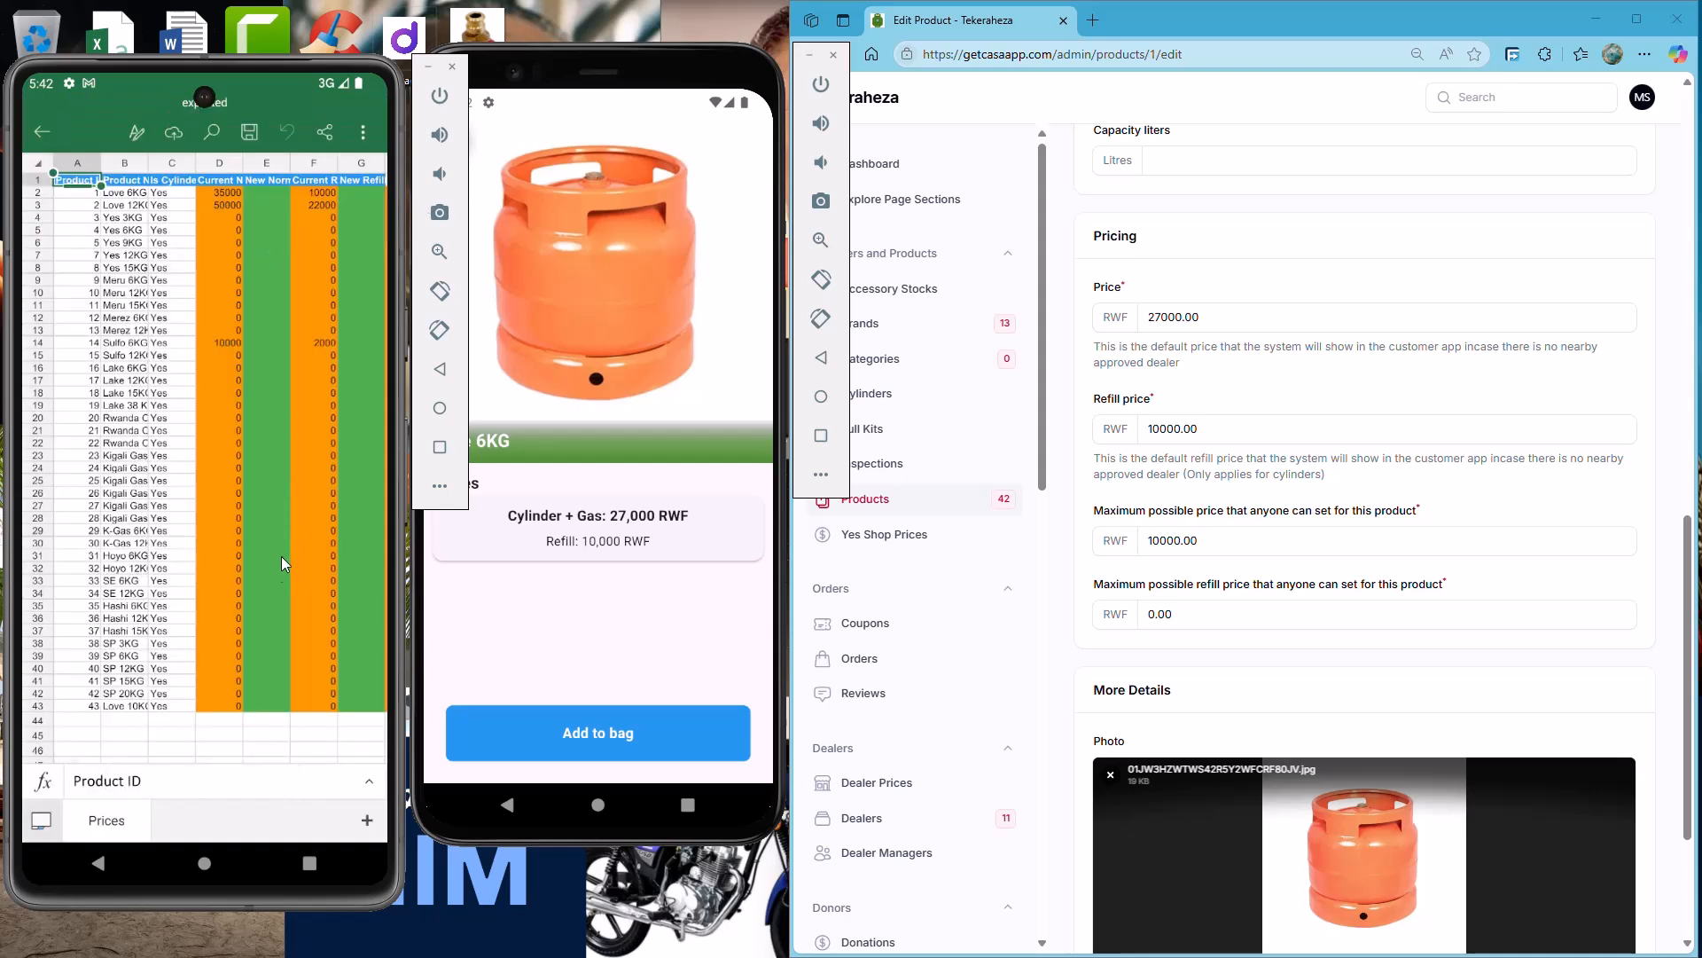
{"action": "left_click_drag", "start_coordinate": [280, 633], "coordinate": [284, 455]}
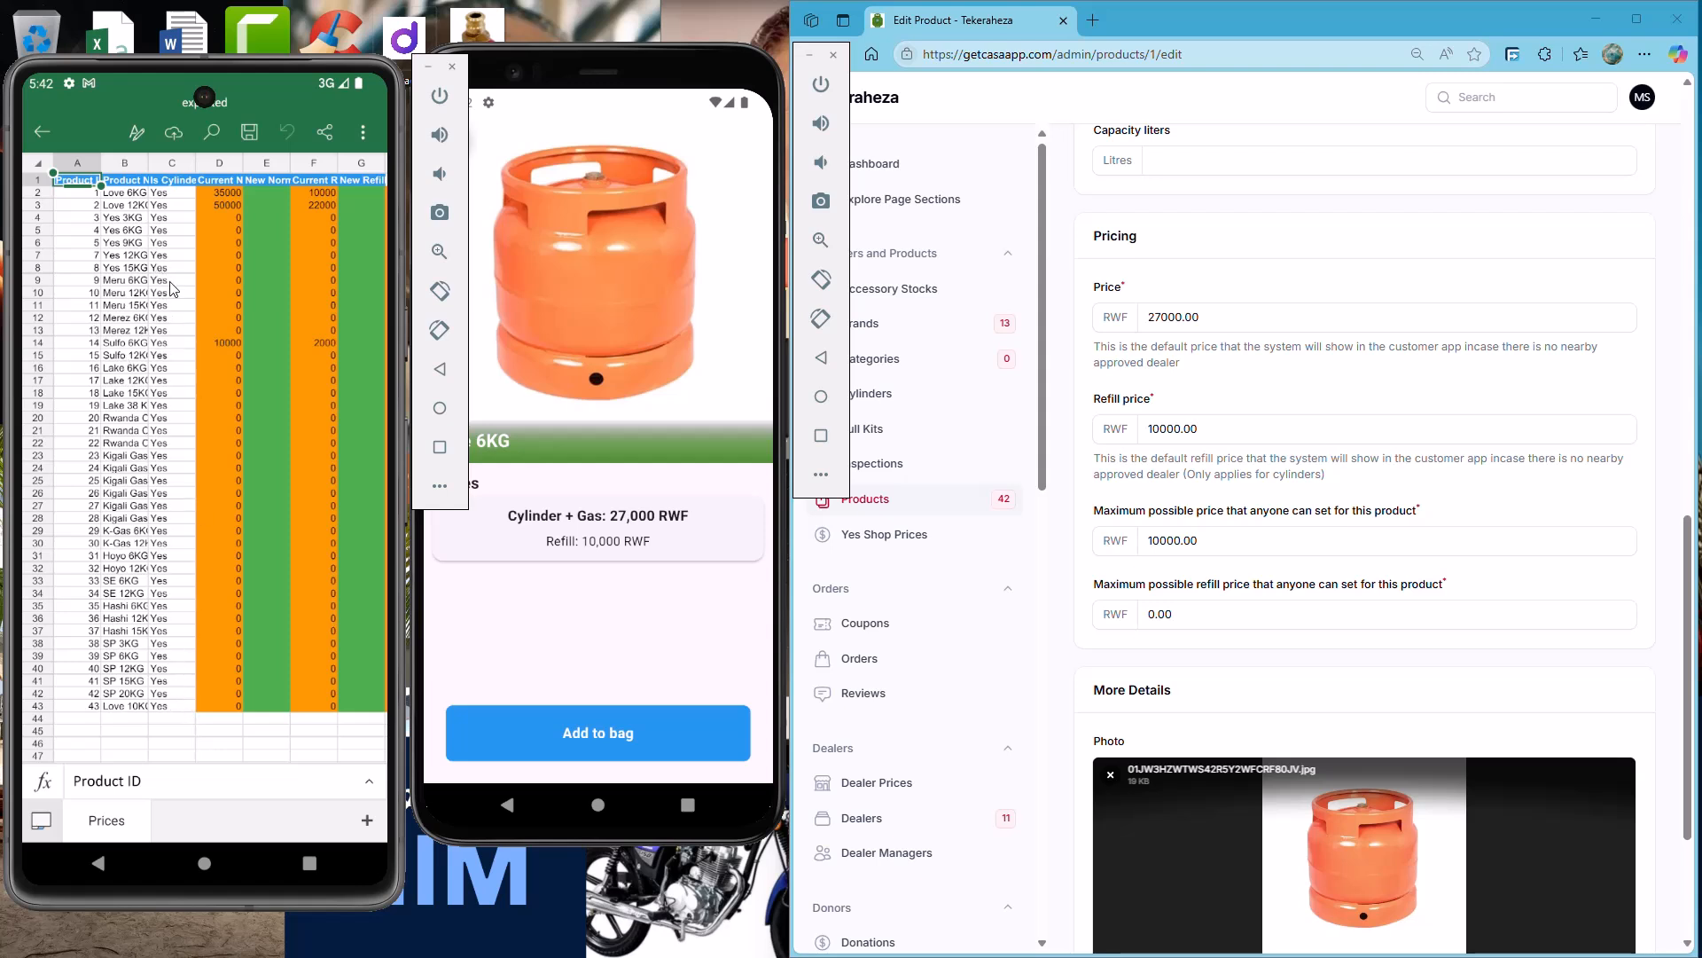
Step: Go through the green New Normal Price column from the Love 6KG row down to the end of the product list
{"action": "left_click", "coordinate": [266, 192]}
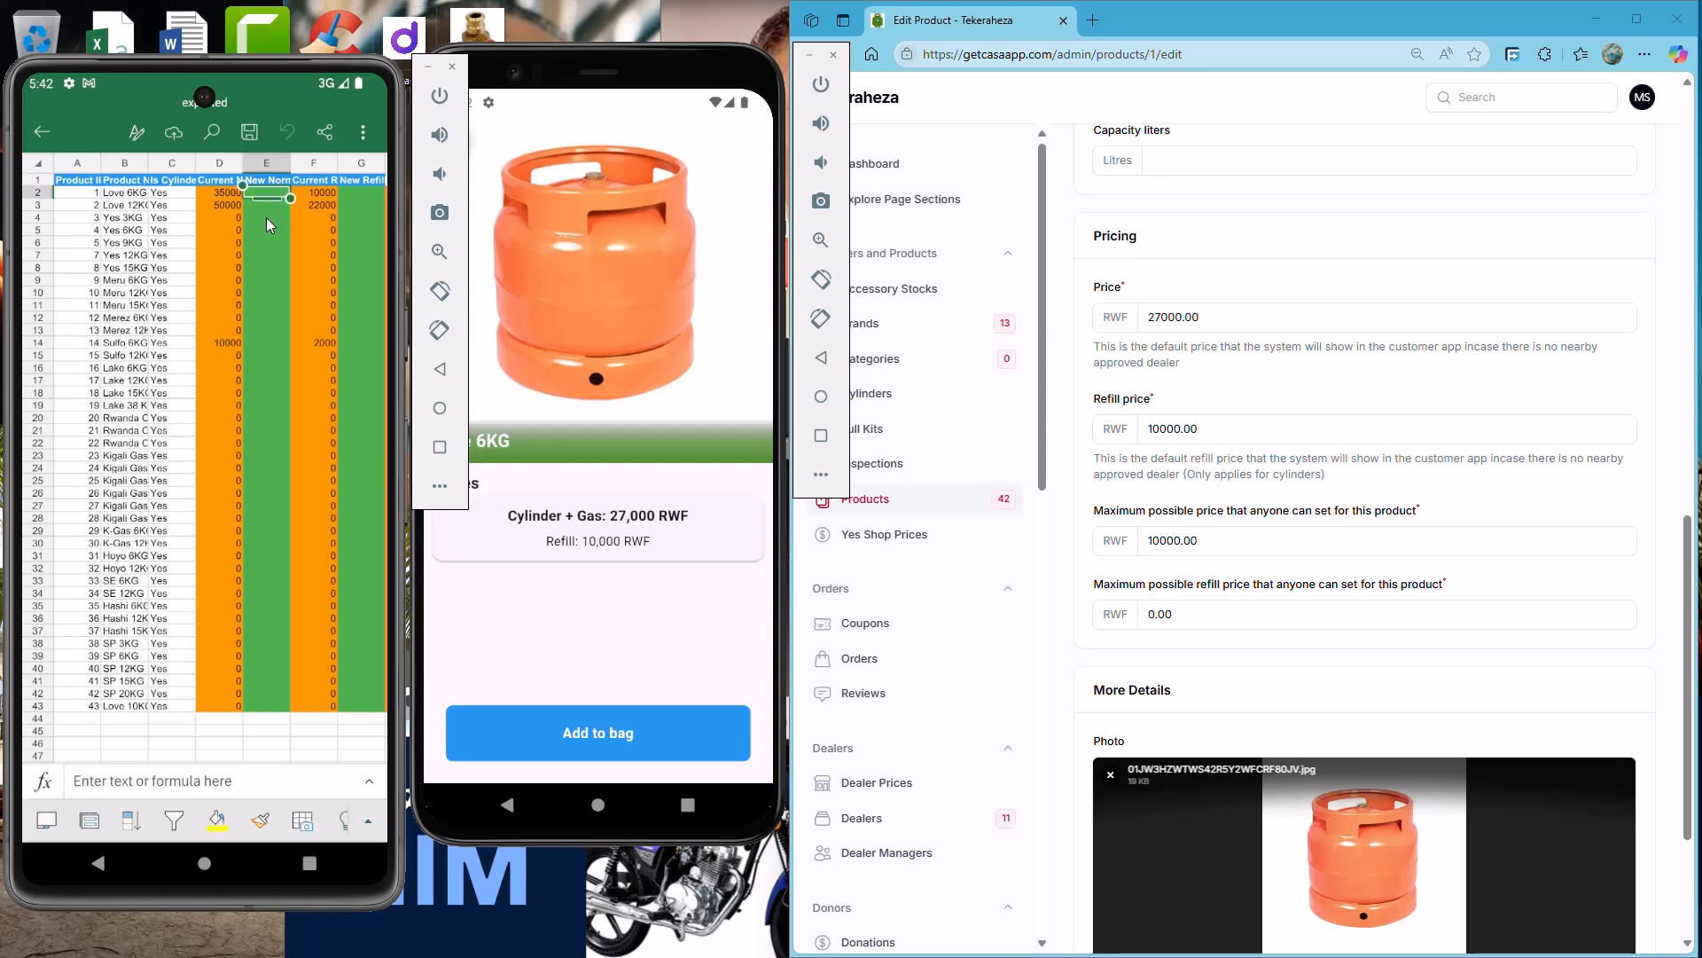
{"action": "left_click", "coordinate": [267, 209]}
{"action": "left_click", "coordinate": [265, 280]}
{"action": "left_click", "coordinate": [260, 331]}
{"action": "left_click", "coordinate": [261, 441]}
{"action": "left_click", "coordinate": [260, 468]}
{"action": "left_click", "coordinate": [255, 564]}
{"action": "left_click", "coordinate": [266, 718]}
Step: Go through the green New Refill Price column down the product rows, then return to the product name columns
{"action": "left_click_drag", "start_coordinate": [266, 648], "coordinate": [154, 636]}
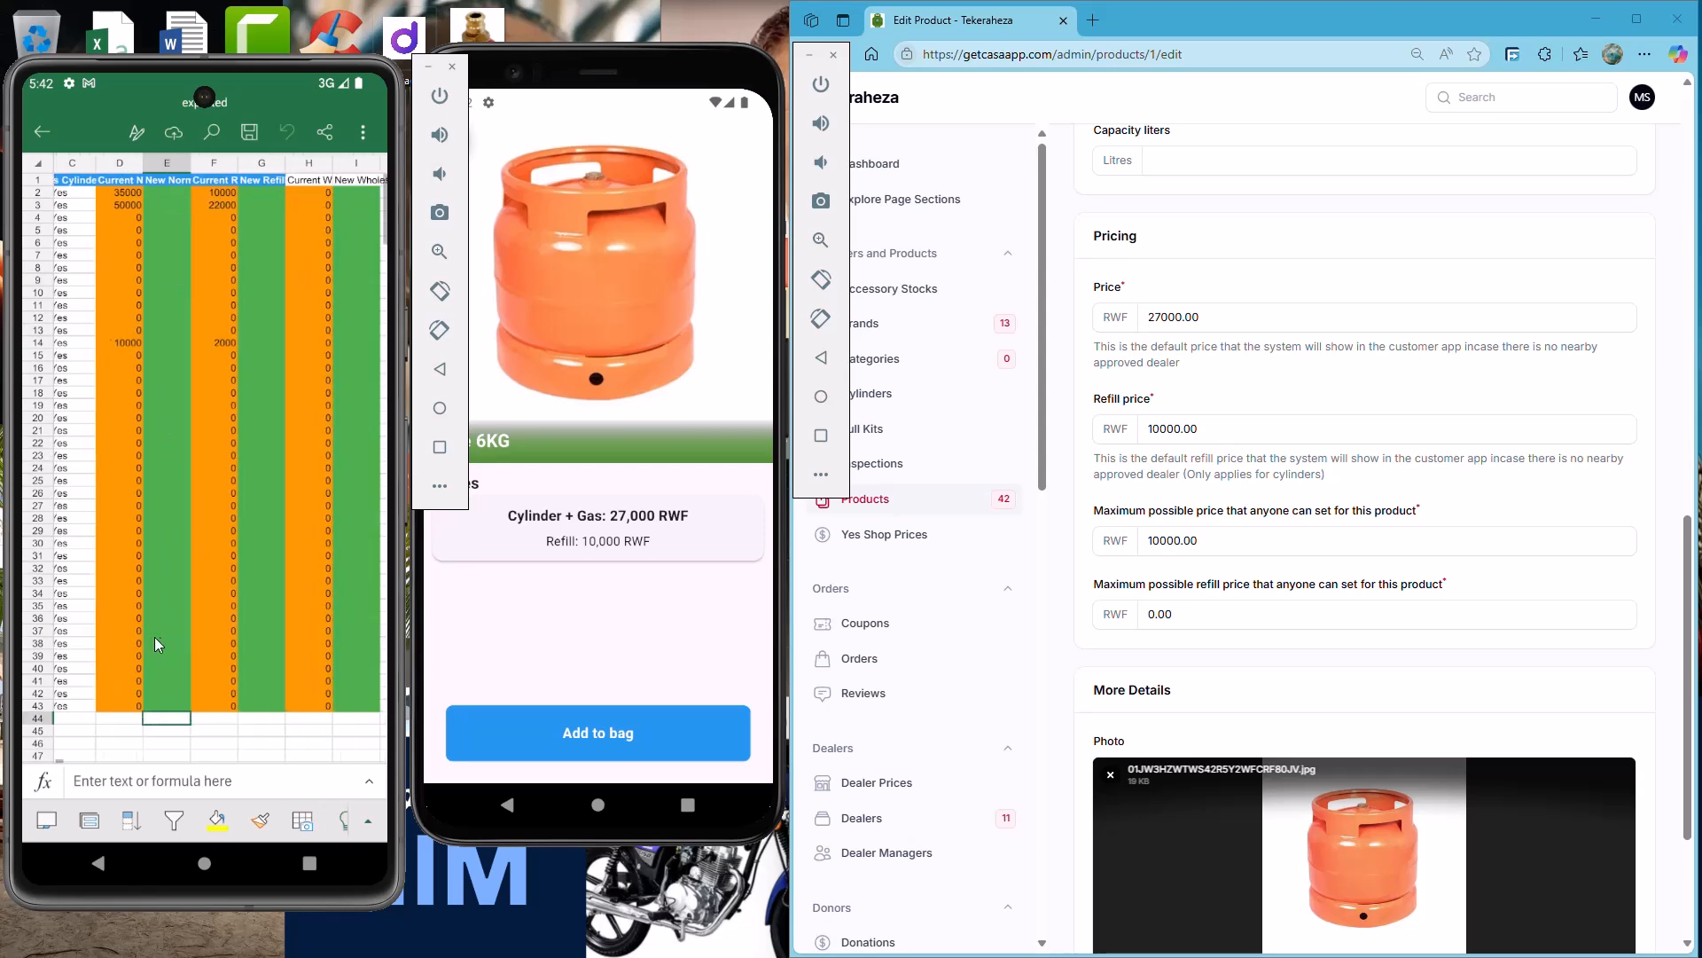
{"action": "left_click", "coordinate": [252, 216]}
{"action": "left_click", "coordinate": [260, 292]}
{"action": "left_click", "coordinate": [268, 391]}
{"action": "left_click", "coordinate": [236, 483]}
{"action": "left_click", "coordinate": [239, 556]}
{"action": "left_click", "coordinate": [244, 647]}
{"action": "left_click", "coordinate": [242, 667]}
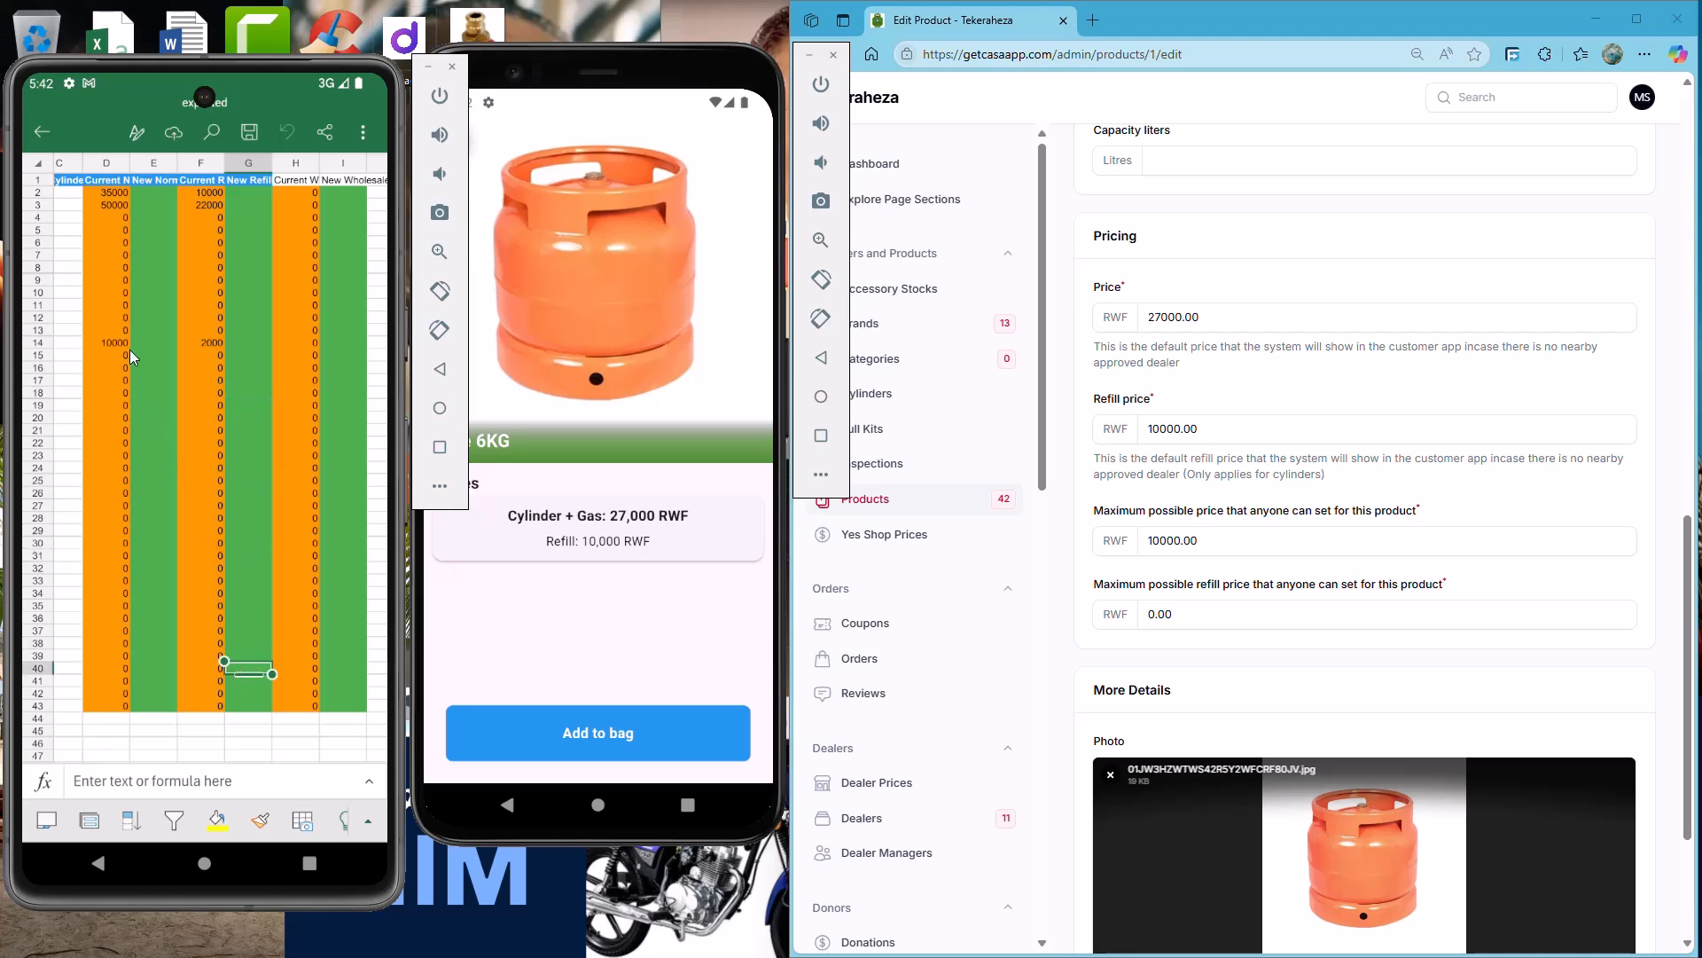
{"action": "left_click_drag", "start_coordinate": [130, 350], "coordinate": [312, 321]}
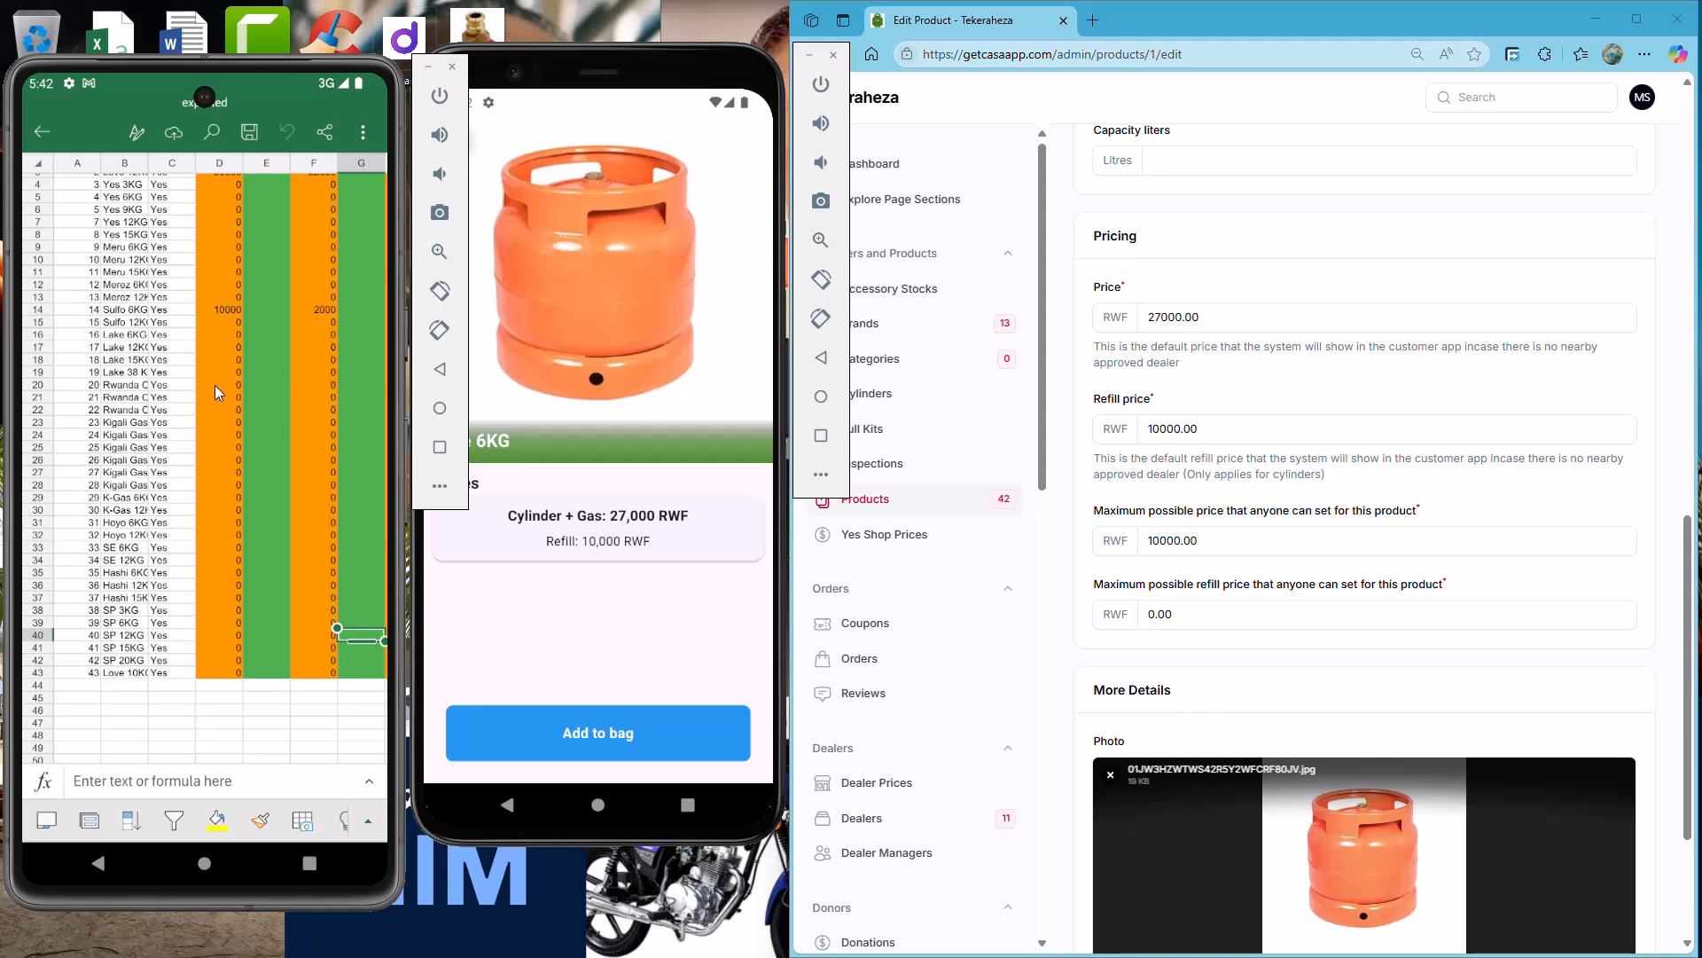
Step: Look across the template's current and new price columns, and bring up the Products list on the admin site
{"action": "left_click_drag", "start_coordinate": [214, 385], "coordinate": [173, 417]}
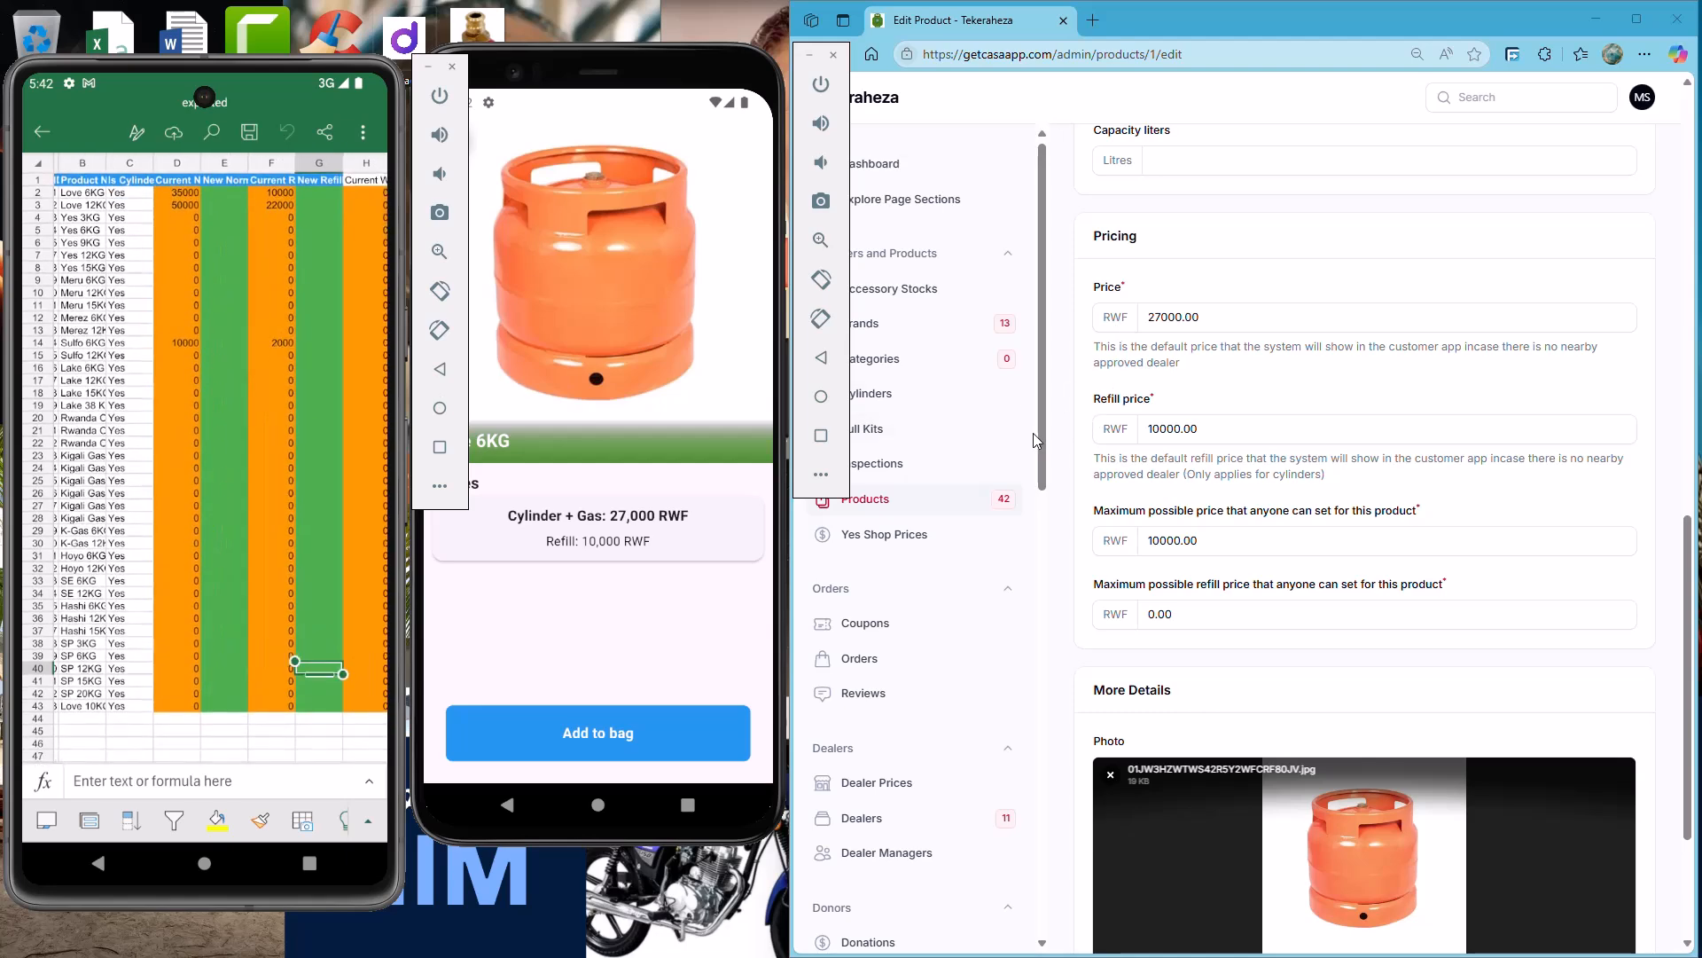
{"action": "left_click", "coordinate": [942, 514]}
{"action": "left_click_drag", "start_coordinate": [277, 463], "coordinate": [166, 436]}
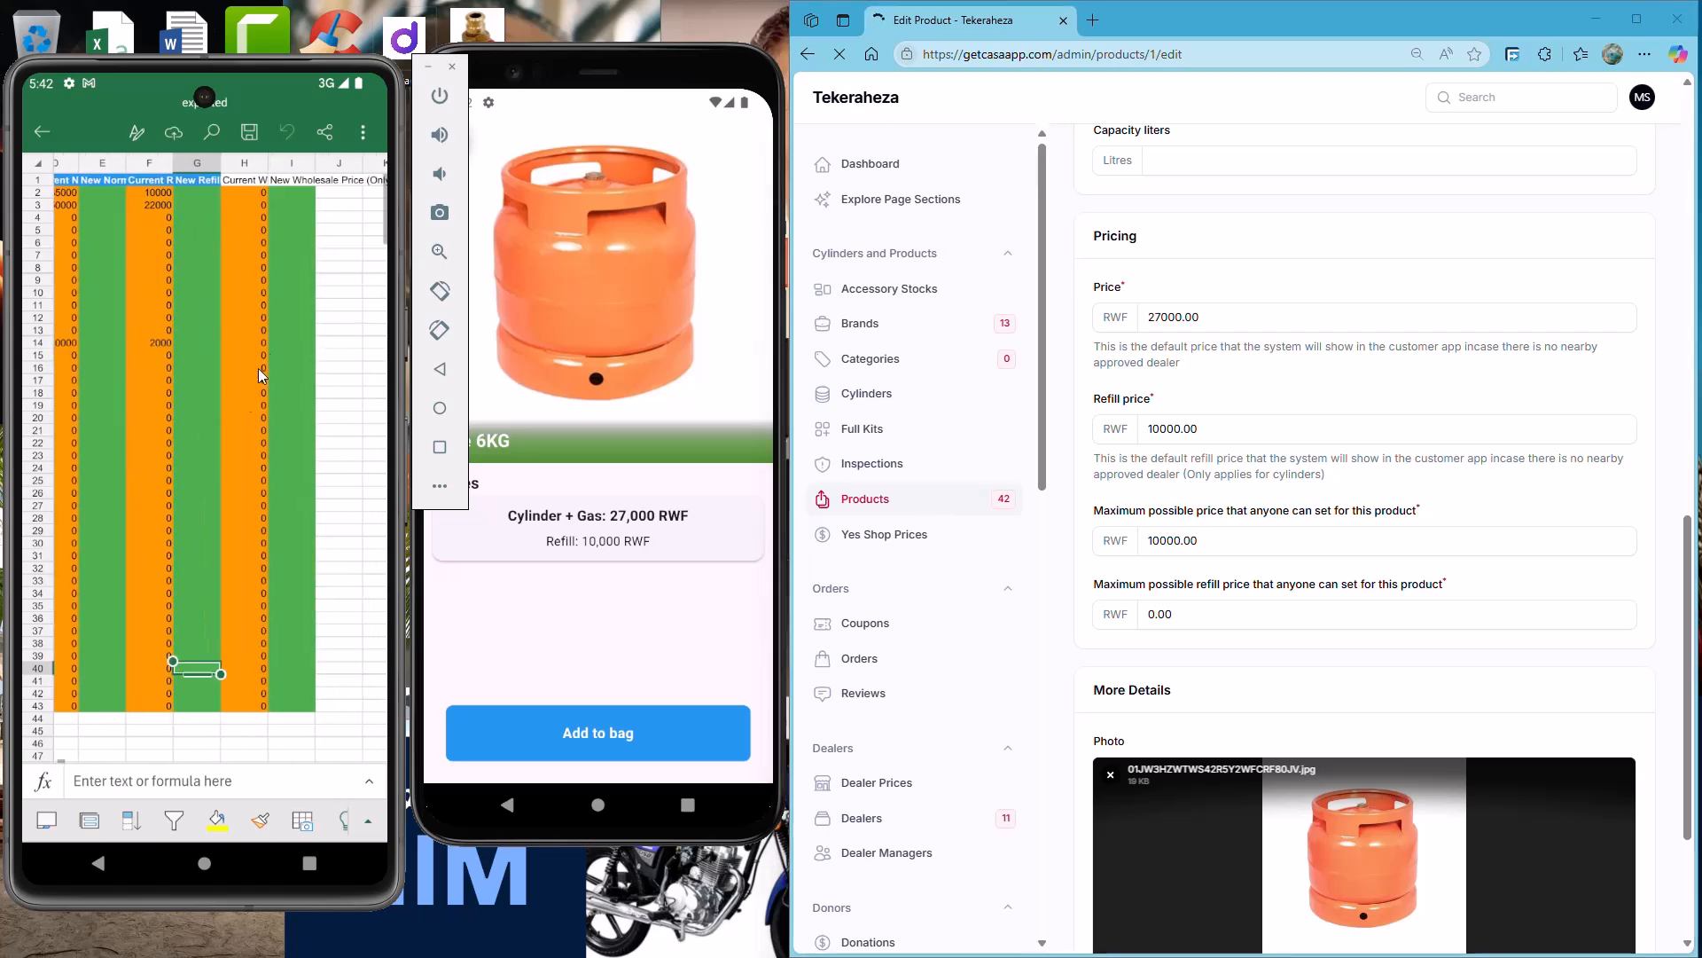
{"action": "left_click_drag", "start_coordinate": [165, 249], "coordinate": [195, 242]}
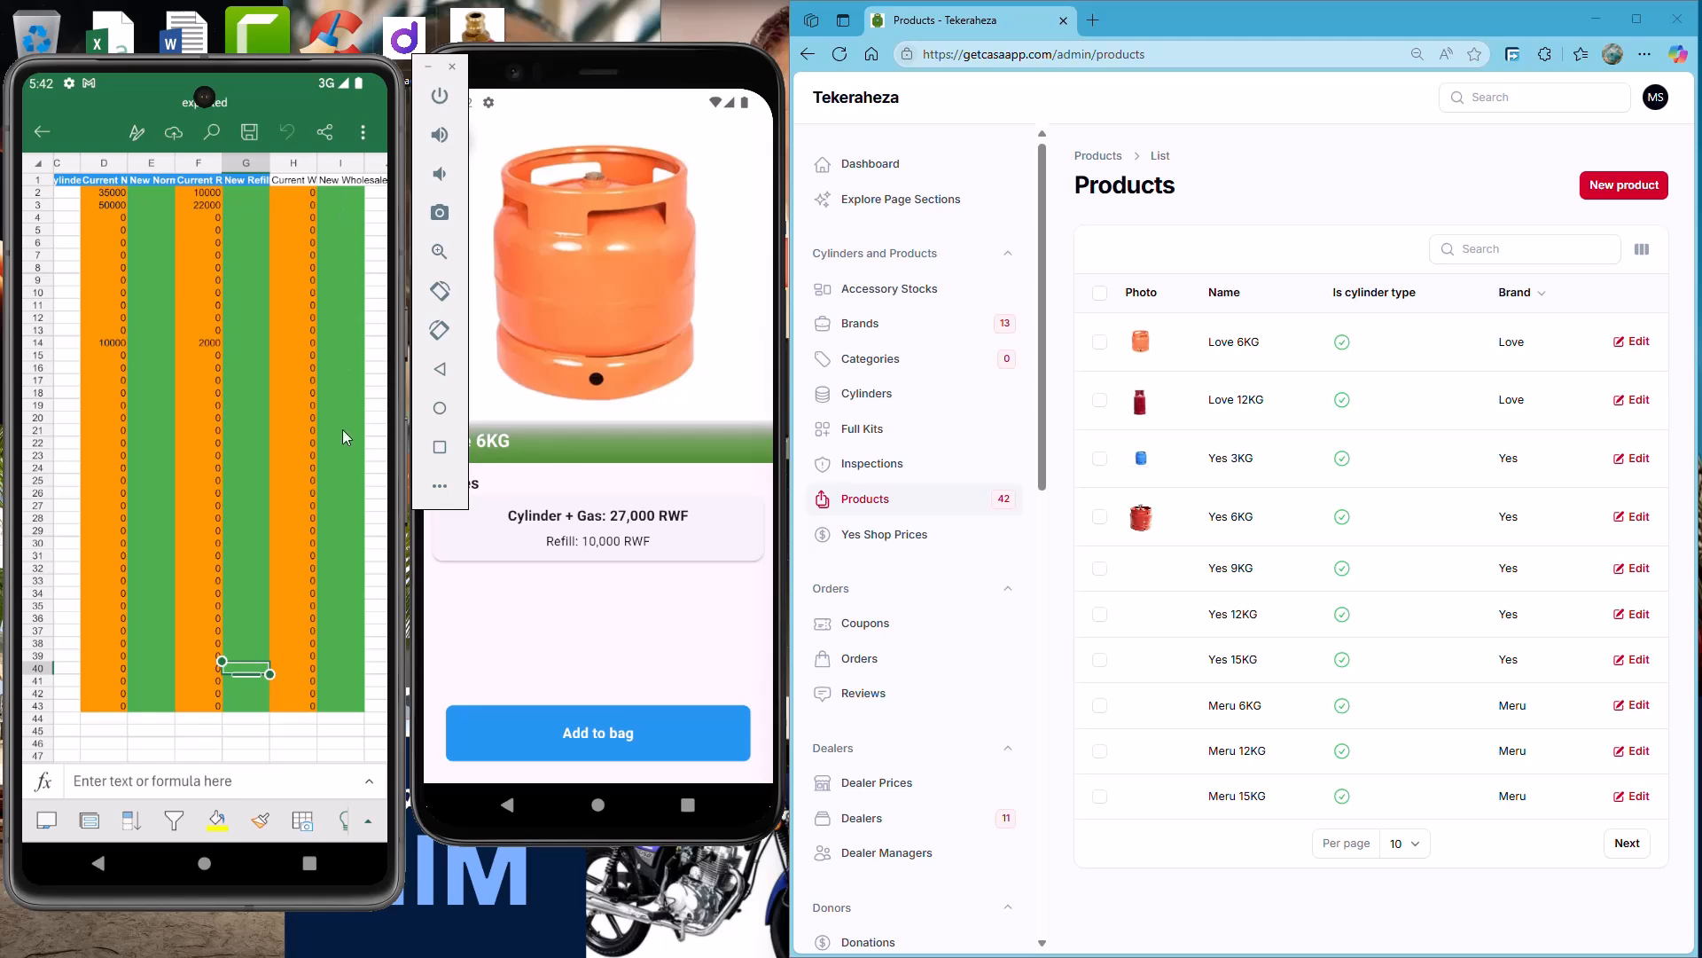
{"action": "left_click_drag", "start_coordinate": [225, 422], "coordinate": [259, 417]}
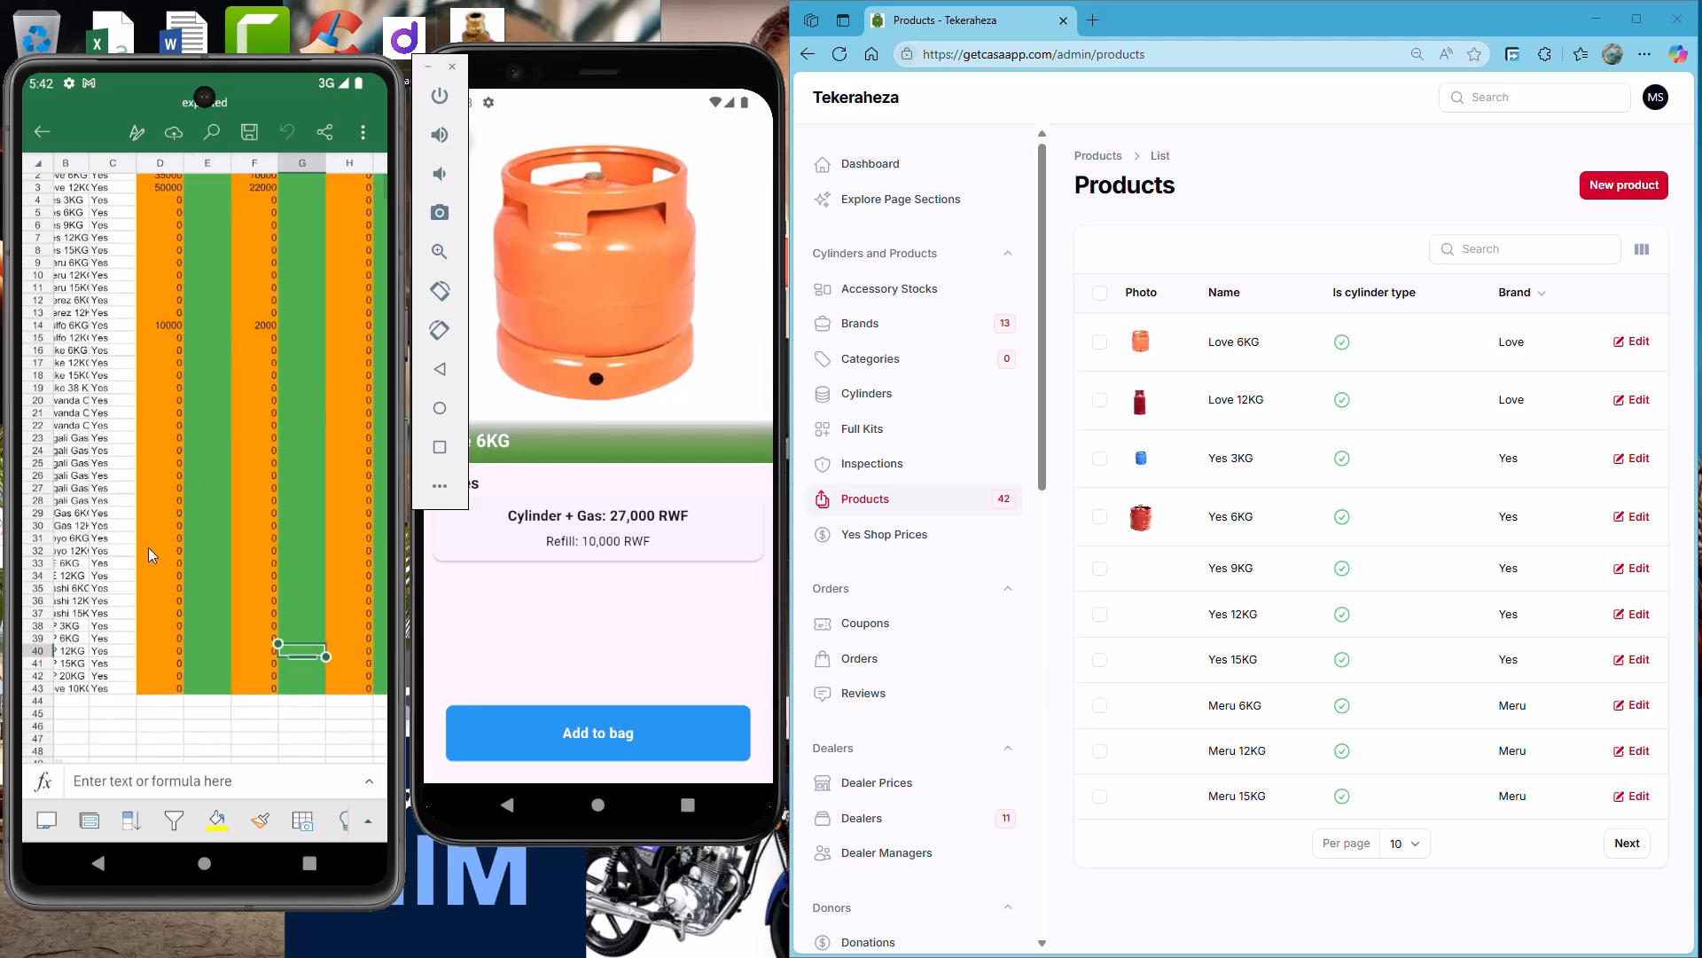
{"action": "left_click_drag", "start_coordinate": [148, 546], "coordinate": [110, 535]}
{"action": "left_click", "coordinate": [325, 683]}
{"action": "scroll", "coordinate": [218, 401], "scroll_direction": "up", "scroll_amount": 1}
Step: Widen the New Refill Price and Current Wholesale Price columns so their full headings fit
{"action": "left_click", "coordinate": [263, 161]}
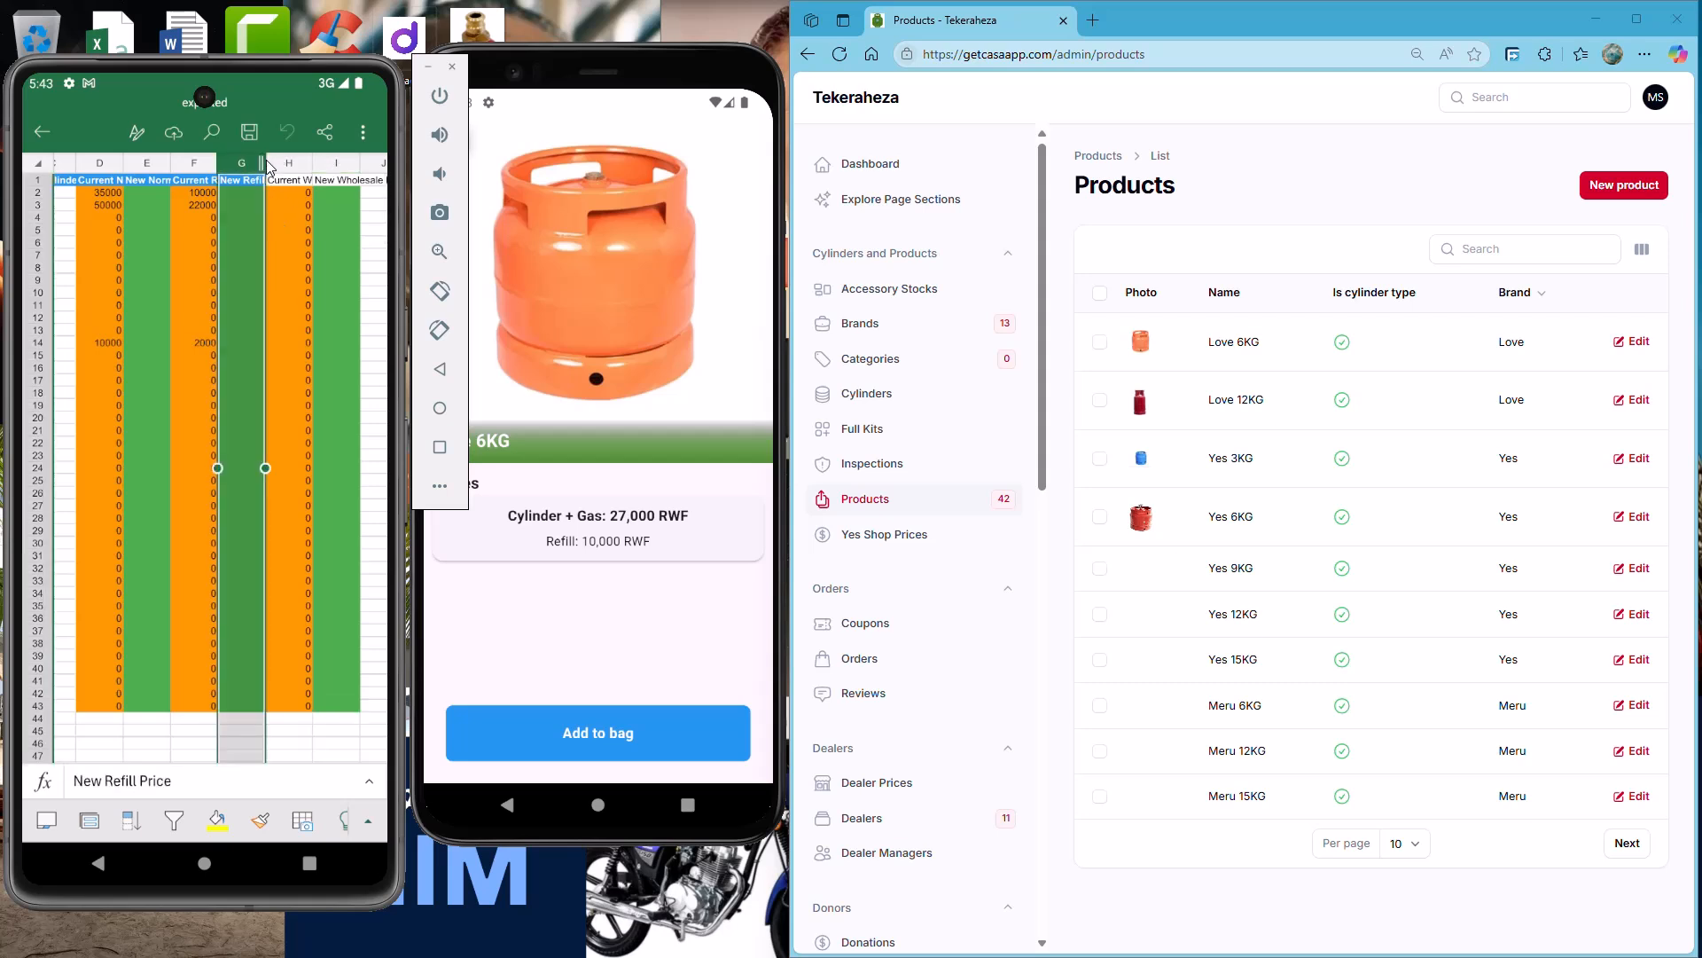
{"action": "left_click_drag", "start_coordinate": [263, 162], "coordinate": [362, 162]}
{"action": "left_click_drag", "start_coordinate": [291, 362], "coordinate": [238, 369]}
{"action": "left_click_drag", "start_coordinate": [188, 218], "coordinate": [92, 219]}
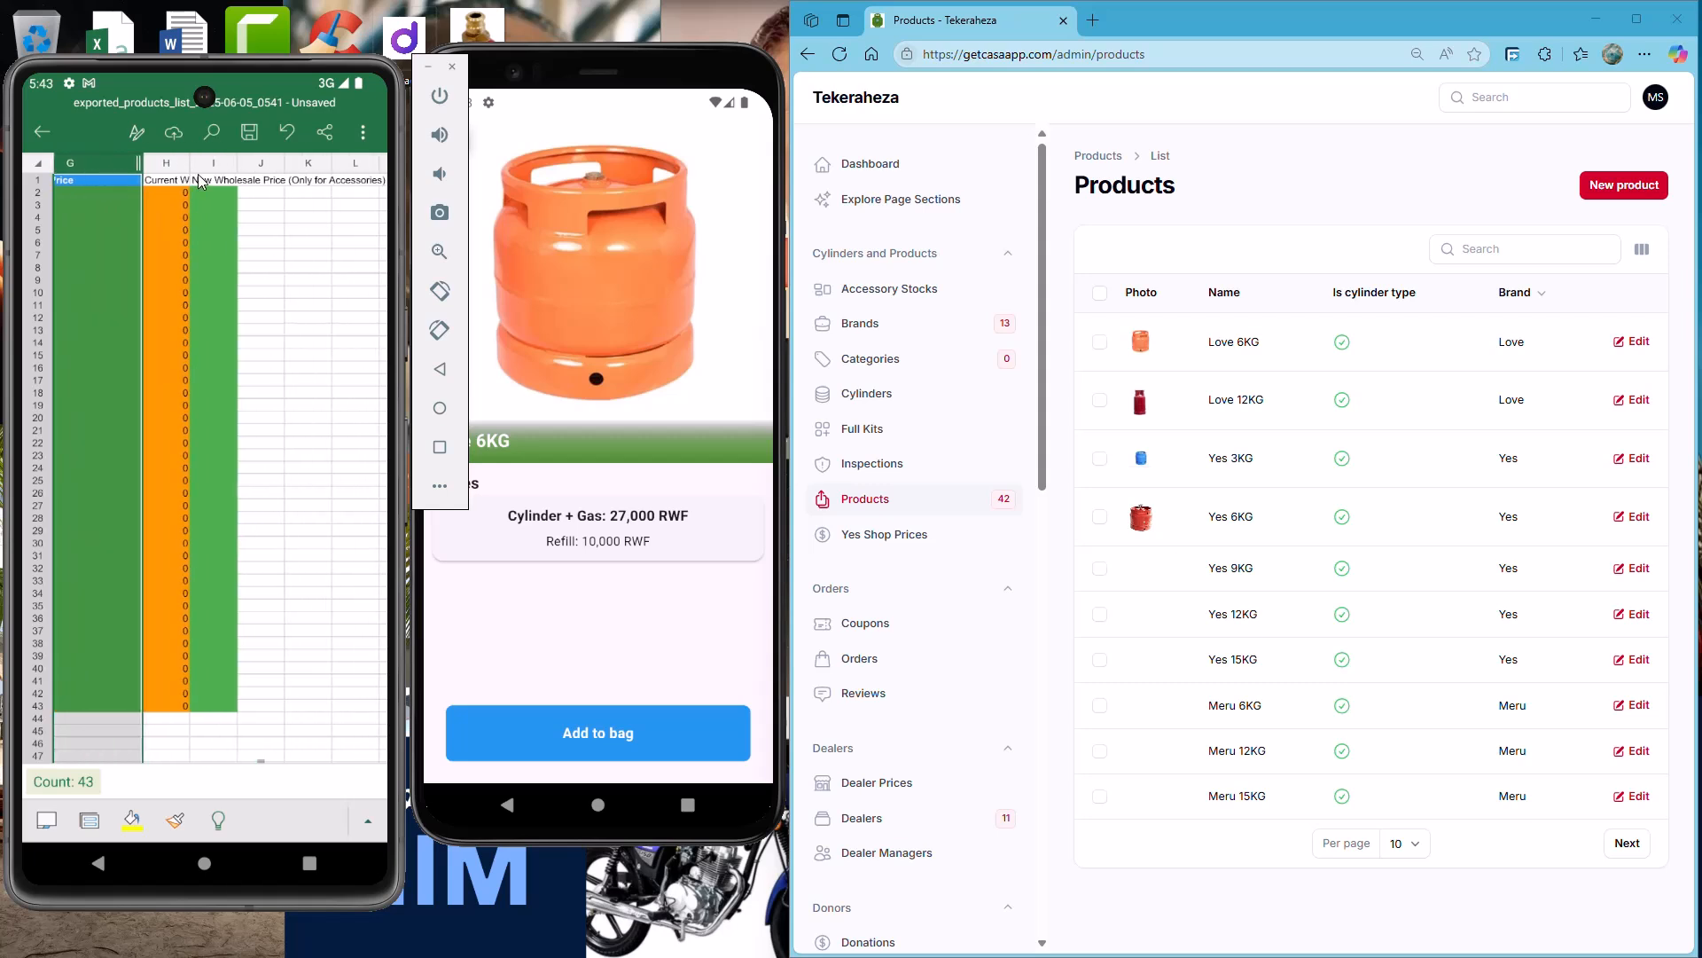
{"action": "left_click", "coordinate": [177, 162]}
{"action": "left_click_drag", "start_coordinate": [188, 162], "coordinate": [325, 160]}
{"action": "left_click_drag", "start_coordinate": [256, 323], "coordinate": [225, 310]}
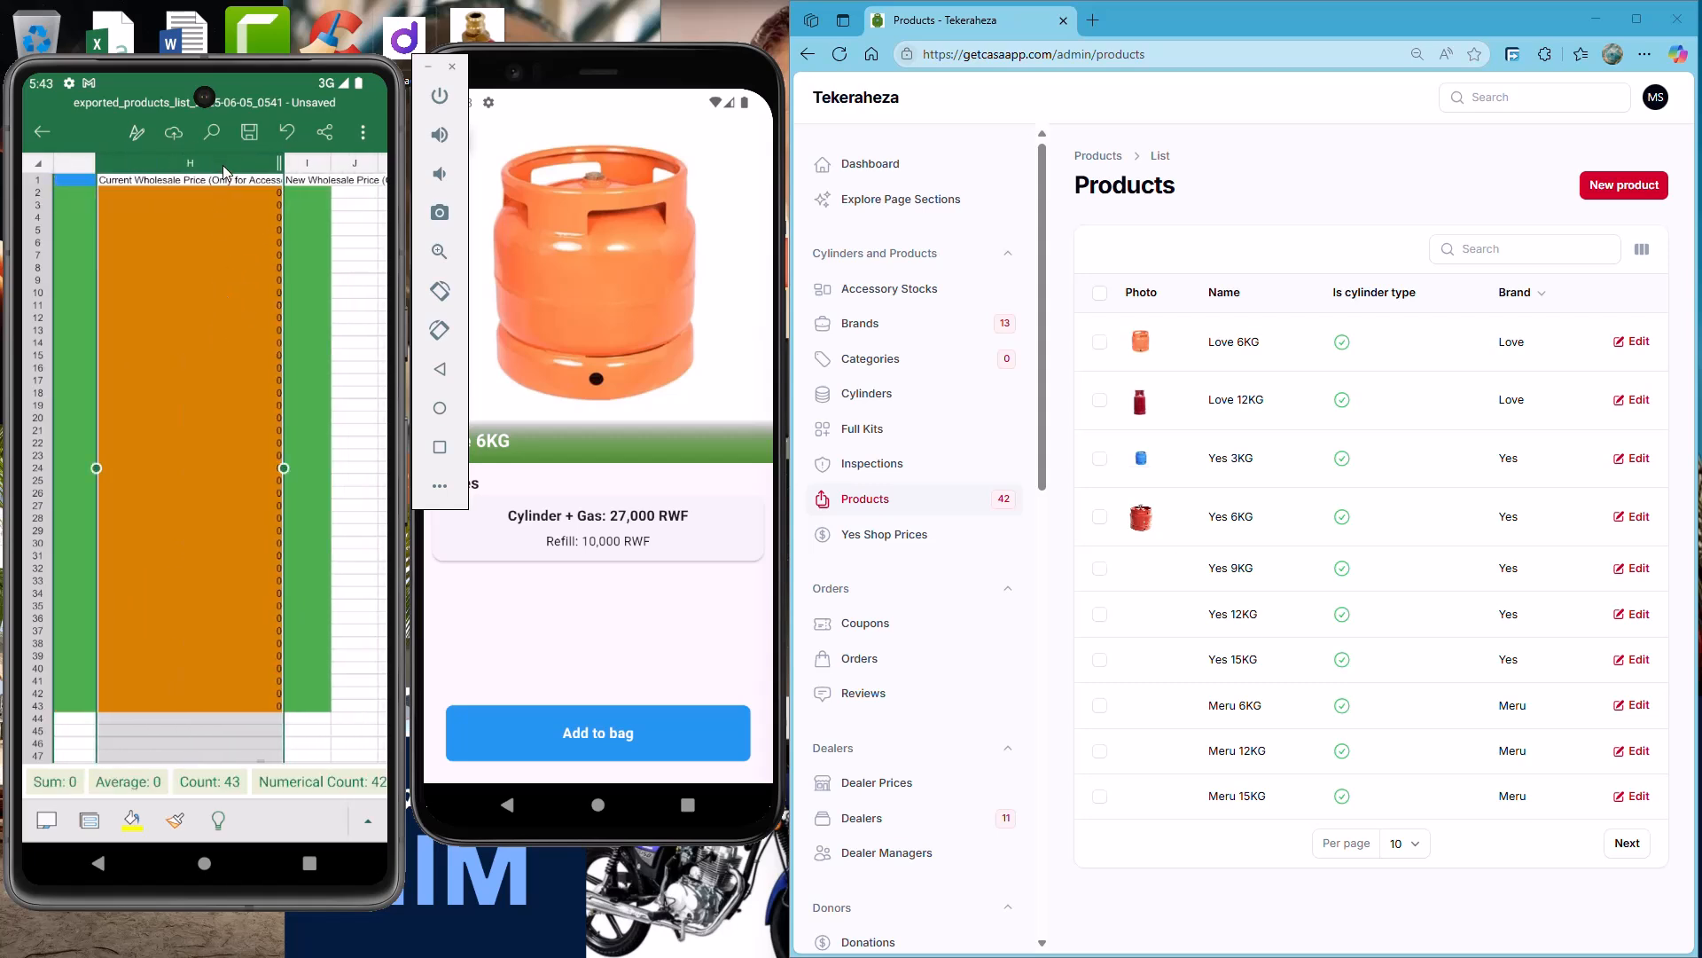
Step: Select the New Wholesale Price column, and return to the product name and normal price columns
{"action": "left_click", "coordinate": [303, 165]}
{"action": "left_click_drag", "start_coordinate": [407, 162], "coordinate": [411, 162]}
{"action": "left_click_drag", "start_coordinate": [316, 268], "coordinate": [250, 275]}
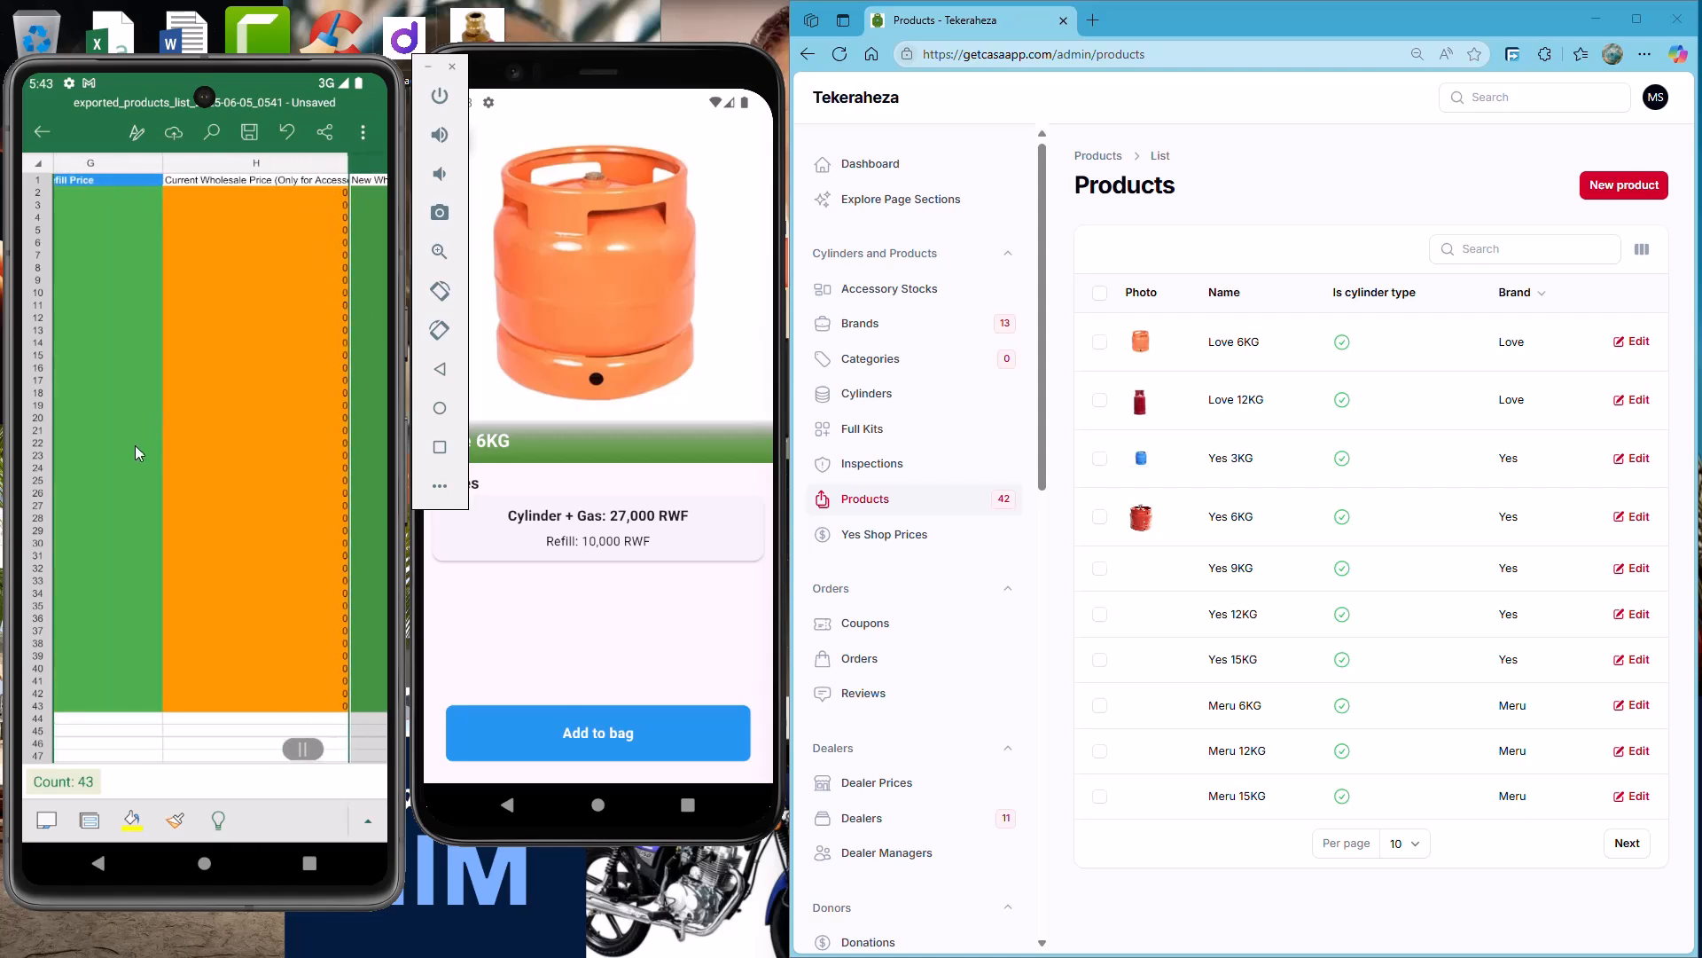
{"action": "left_click_drag", "start_coordinate": [136, 449], "coordinate": [296, 406]}
{"action": "left_click_drag", "start_coordinate": [160, 410], "coordinate": [254, 374]}
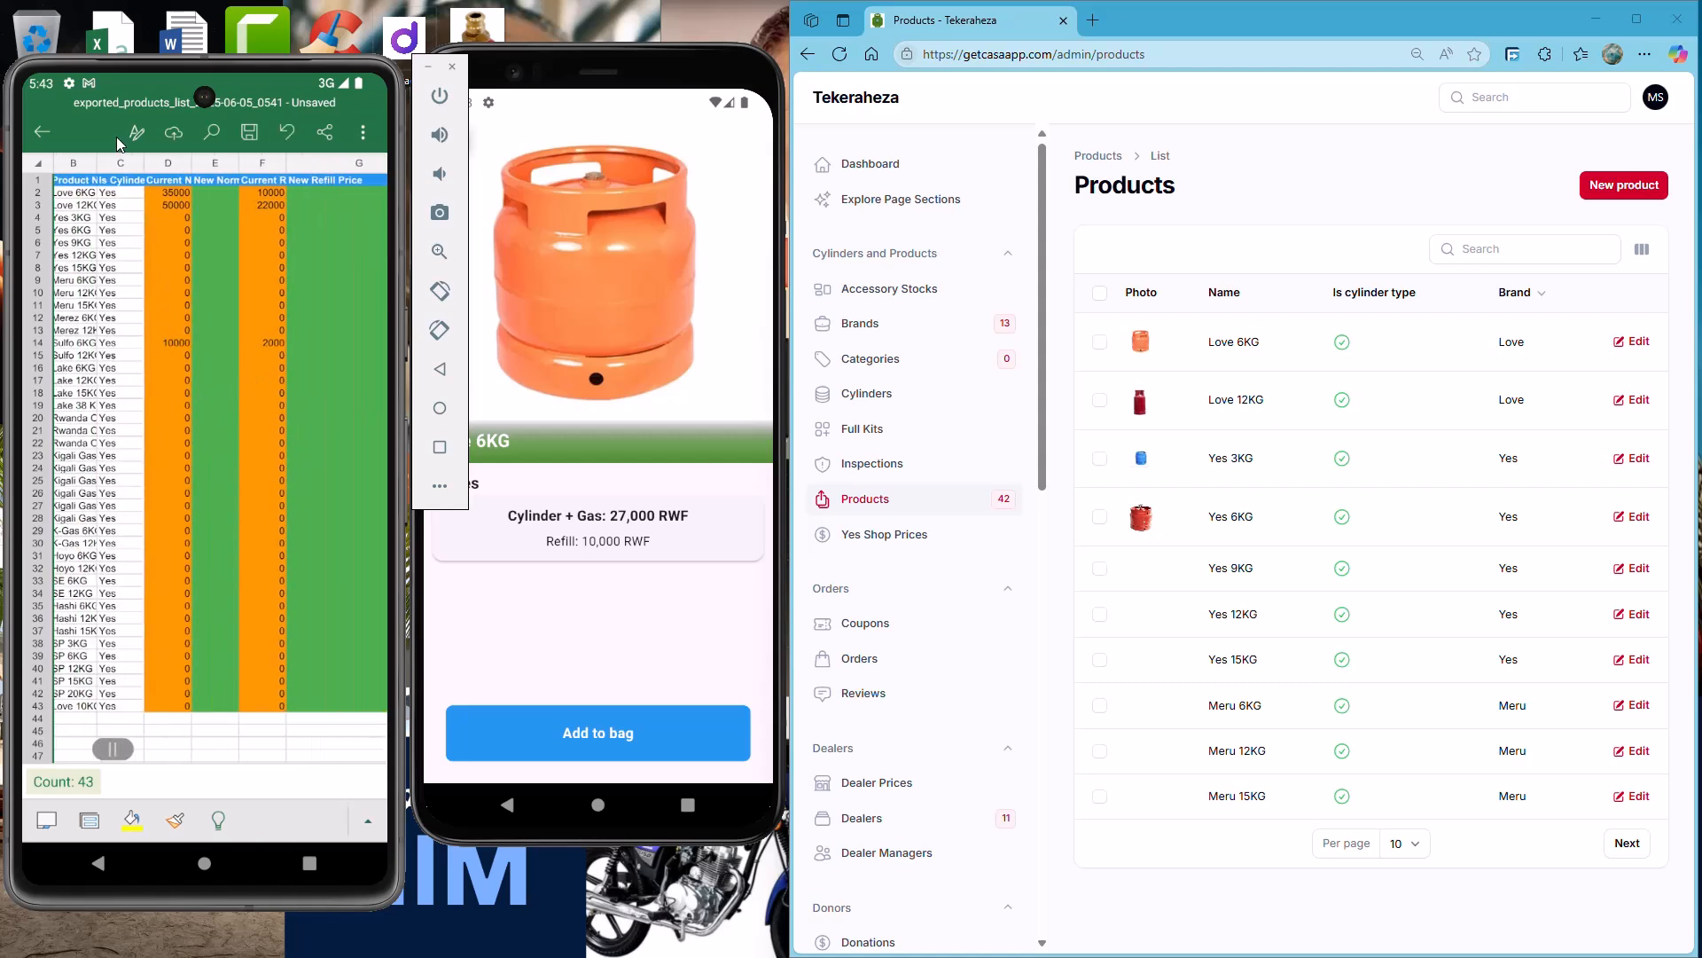
Step: Set the New Normal Price to 30000 for Love 6KG and 40000 for Love 12KG
{"action": "left_click", "coordinate": [210, 204]}
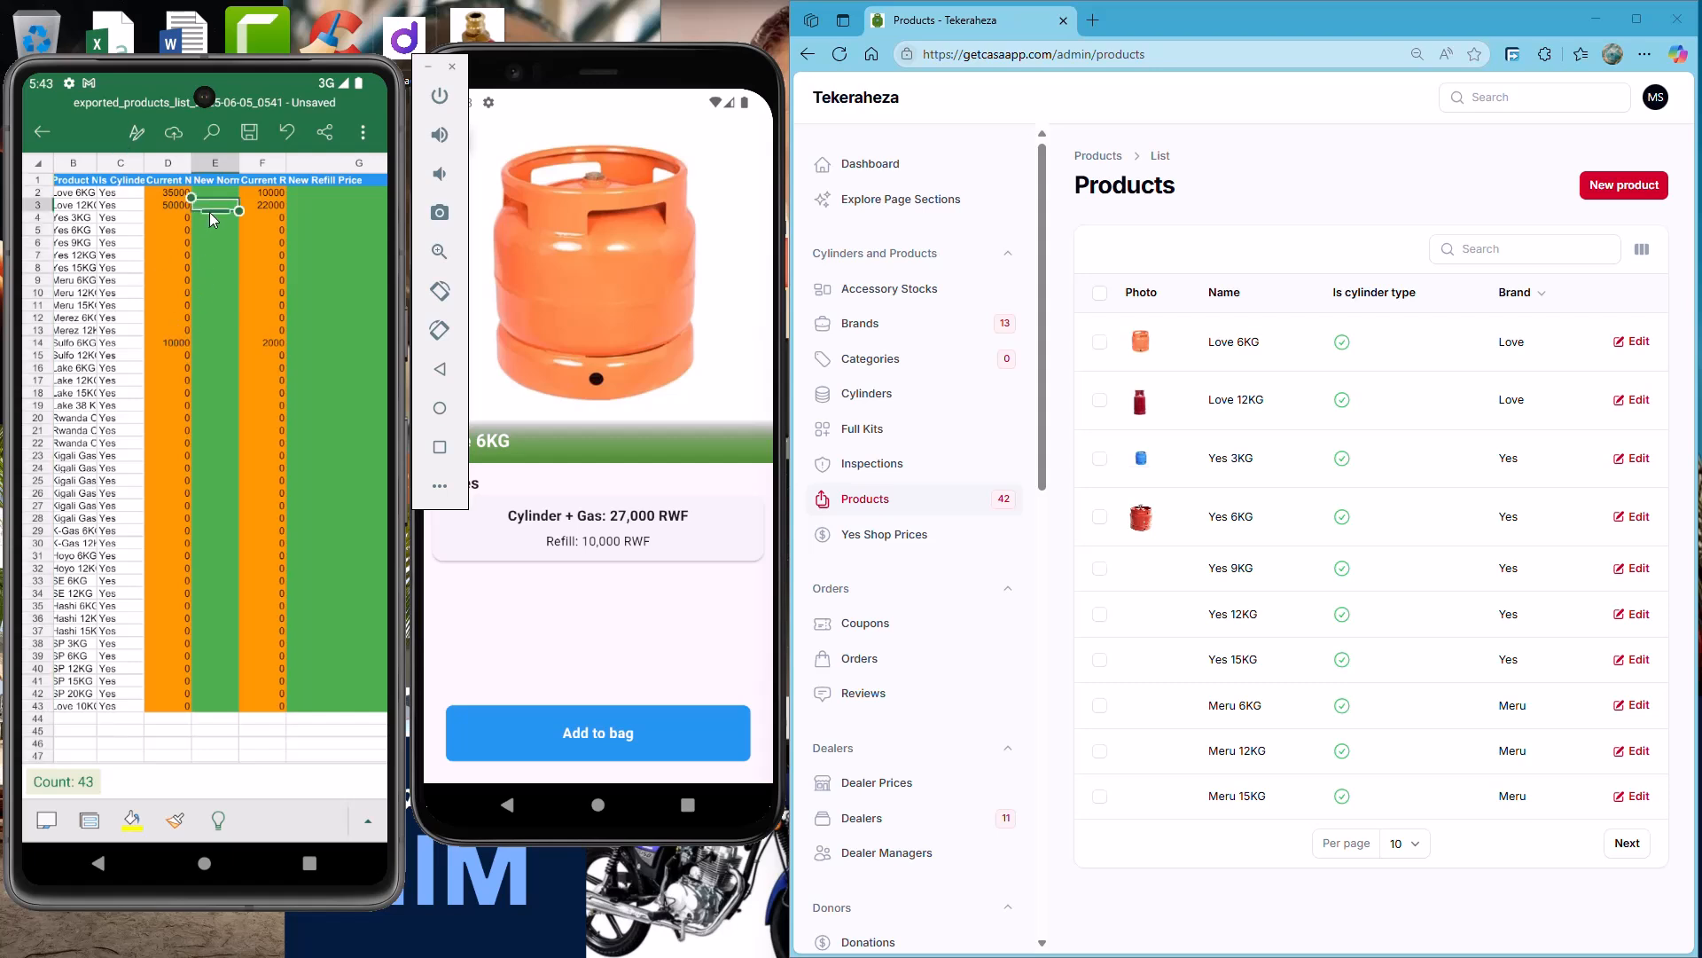
{"action": "left_click", "coordinate": [218, 193]}
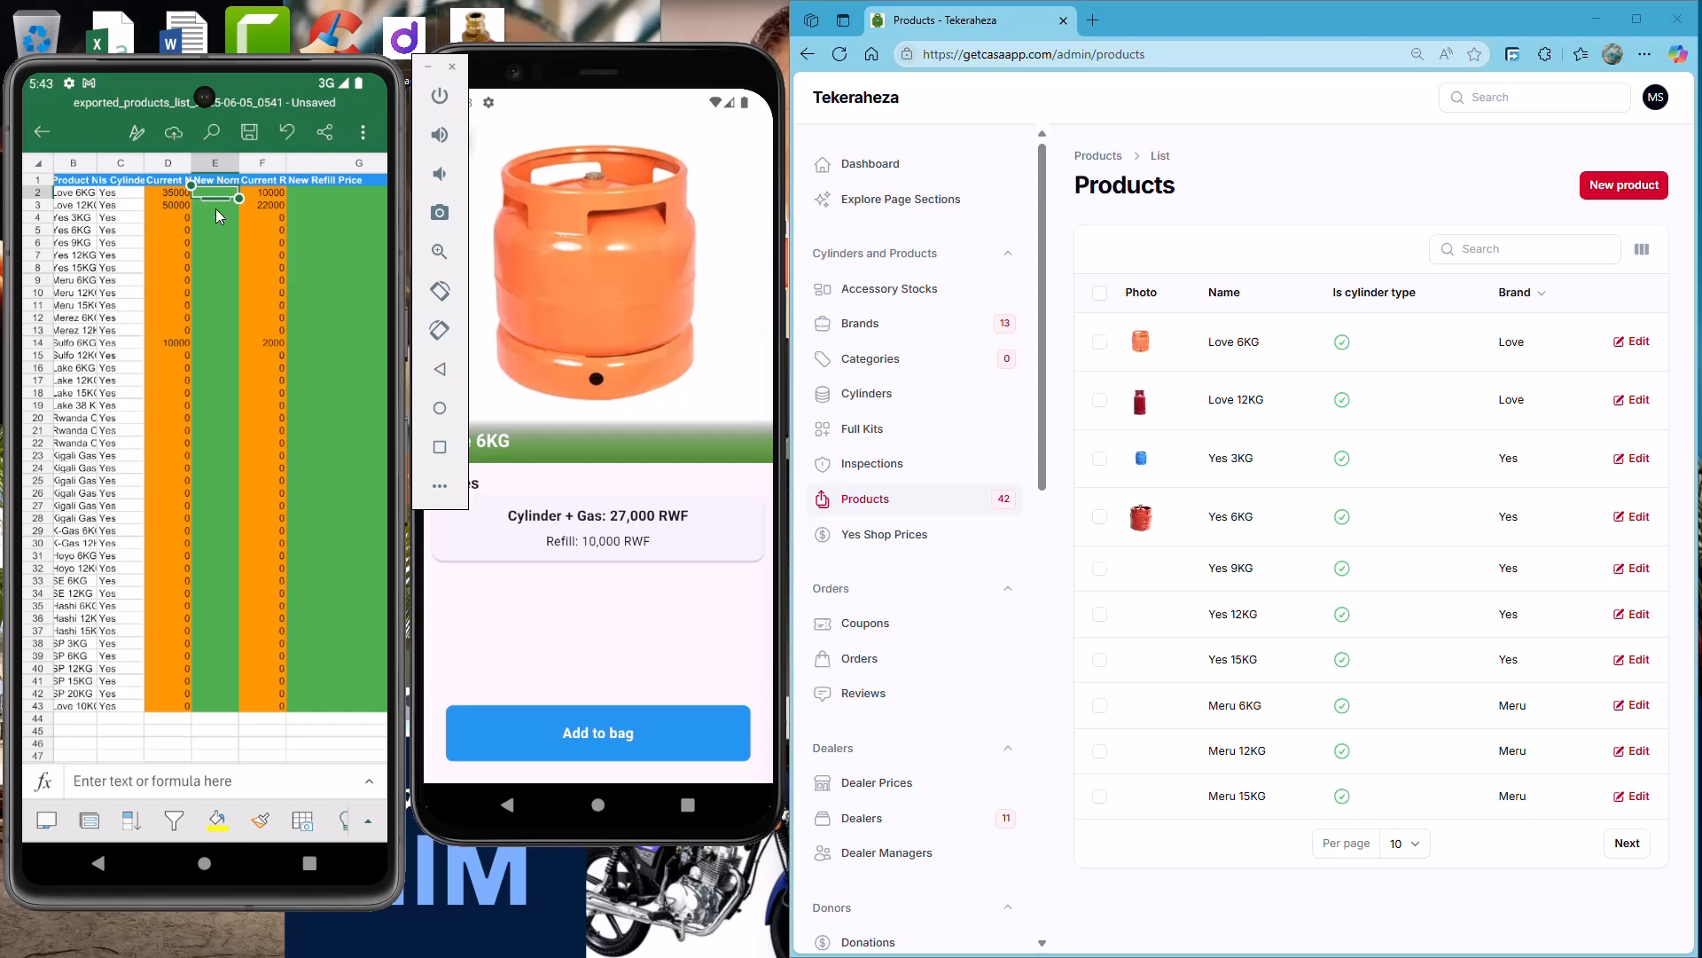
{"action": "type", "text": "30000"}
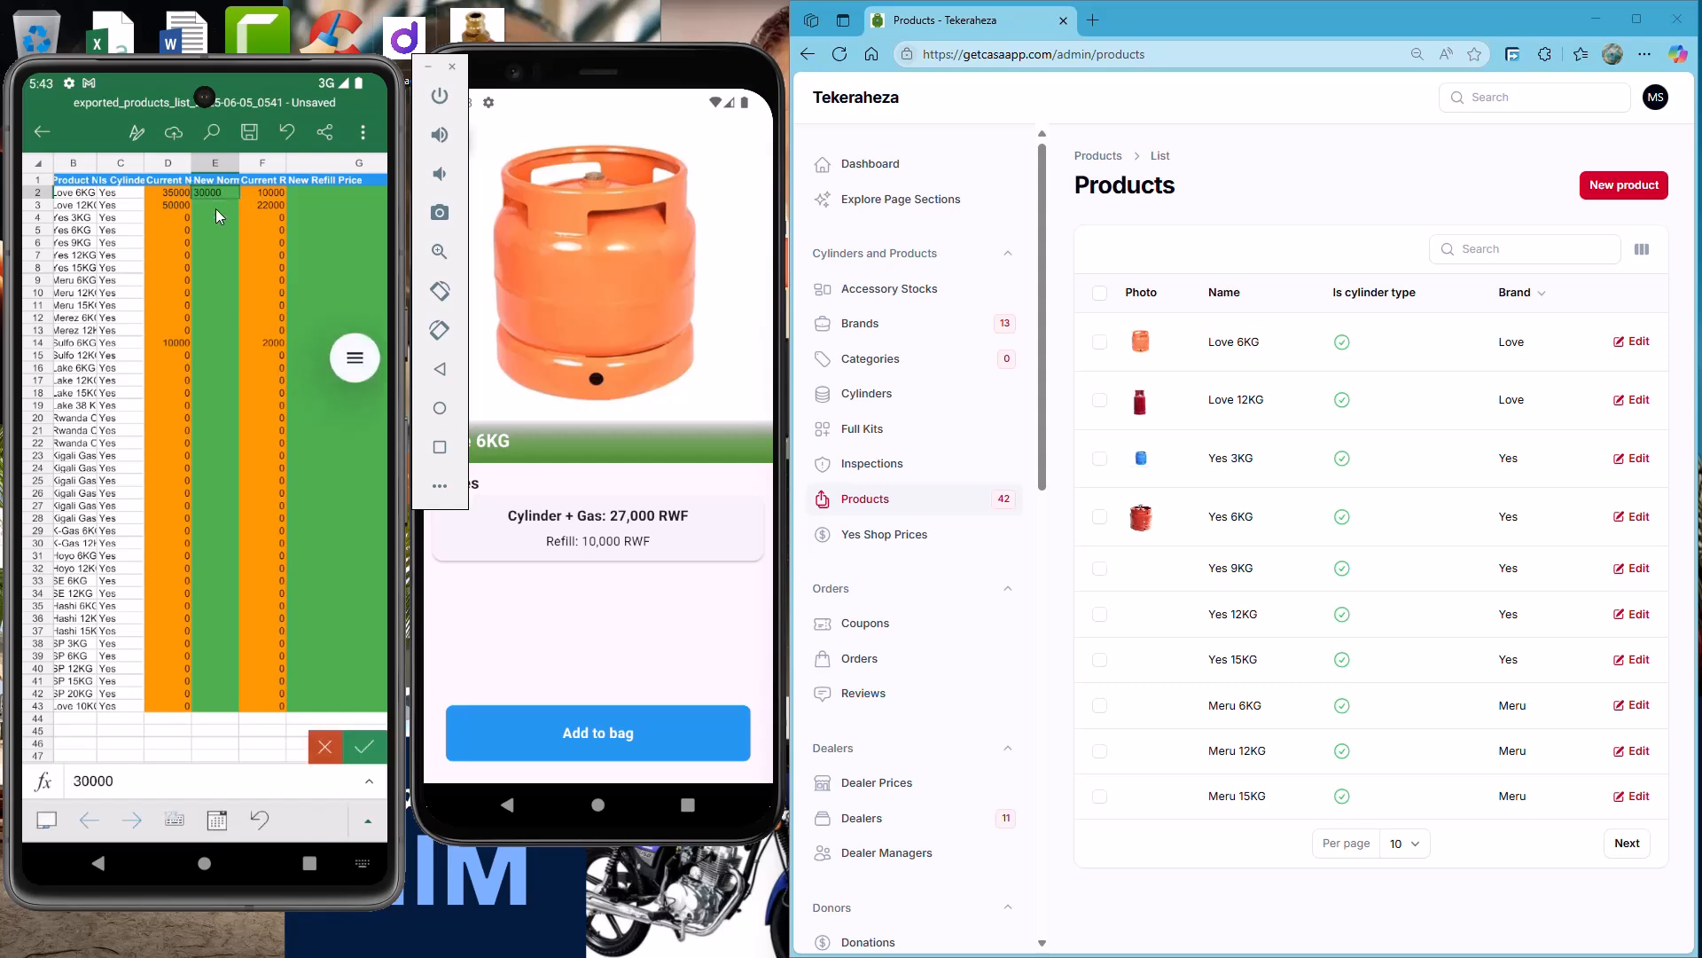
{"action": "left_click", "coordinate": [213, 210]}
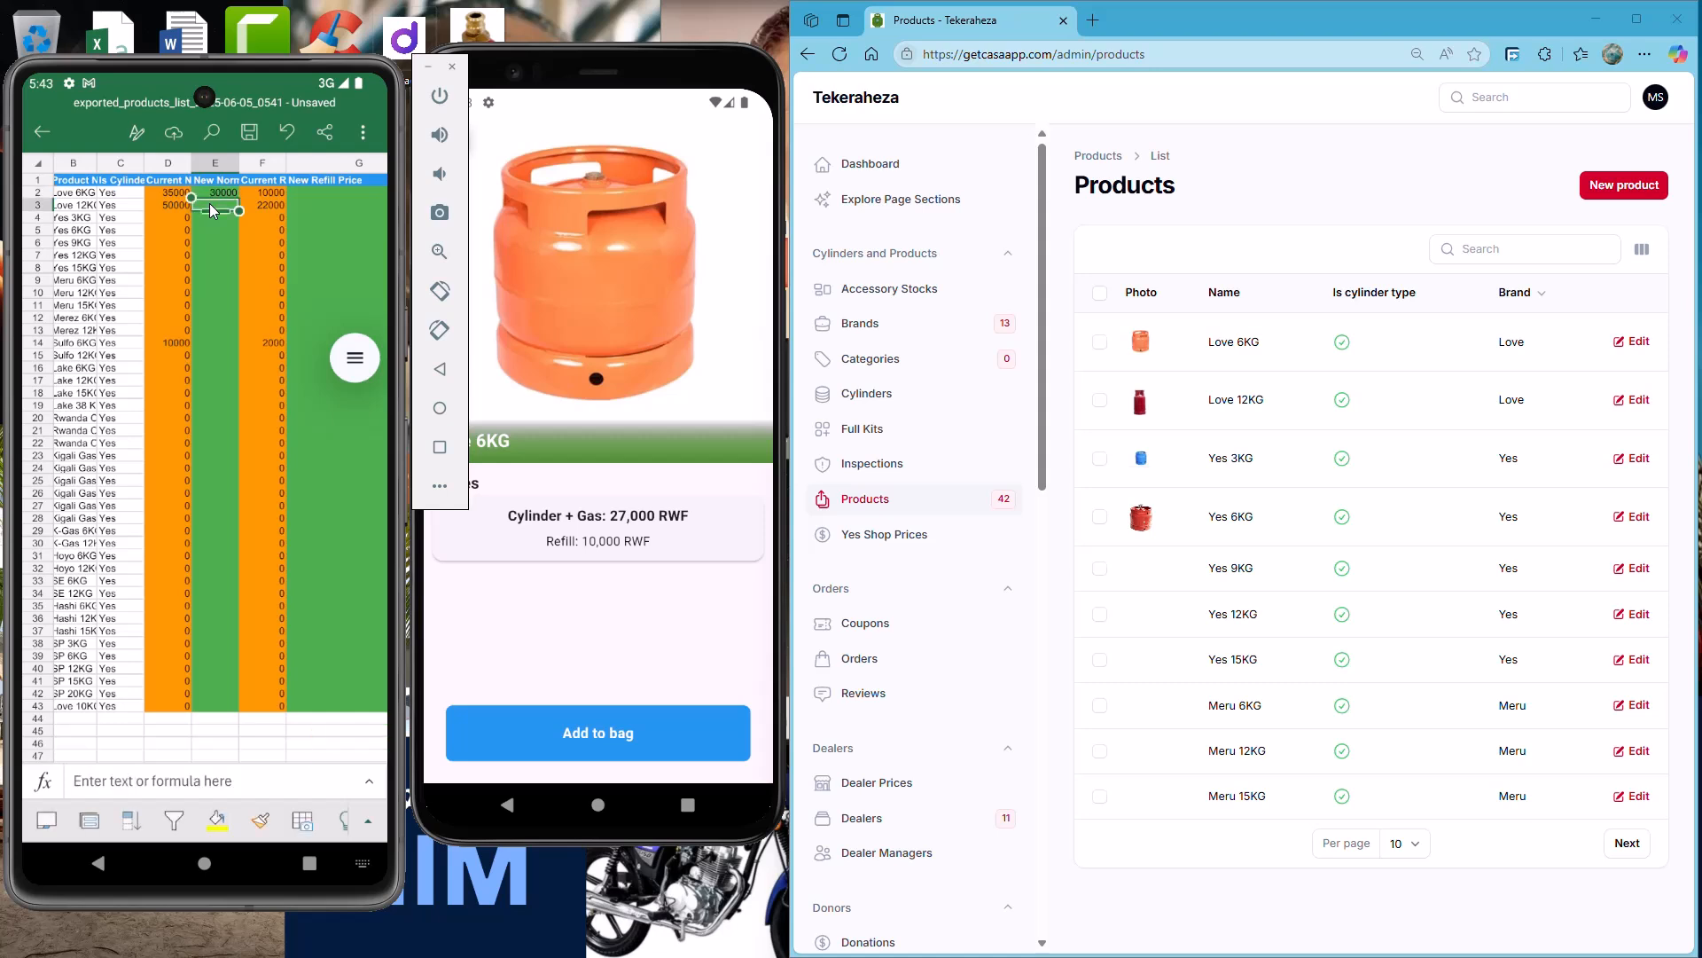
{"action": "type", "text": "2"}
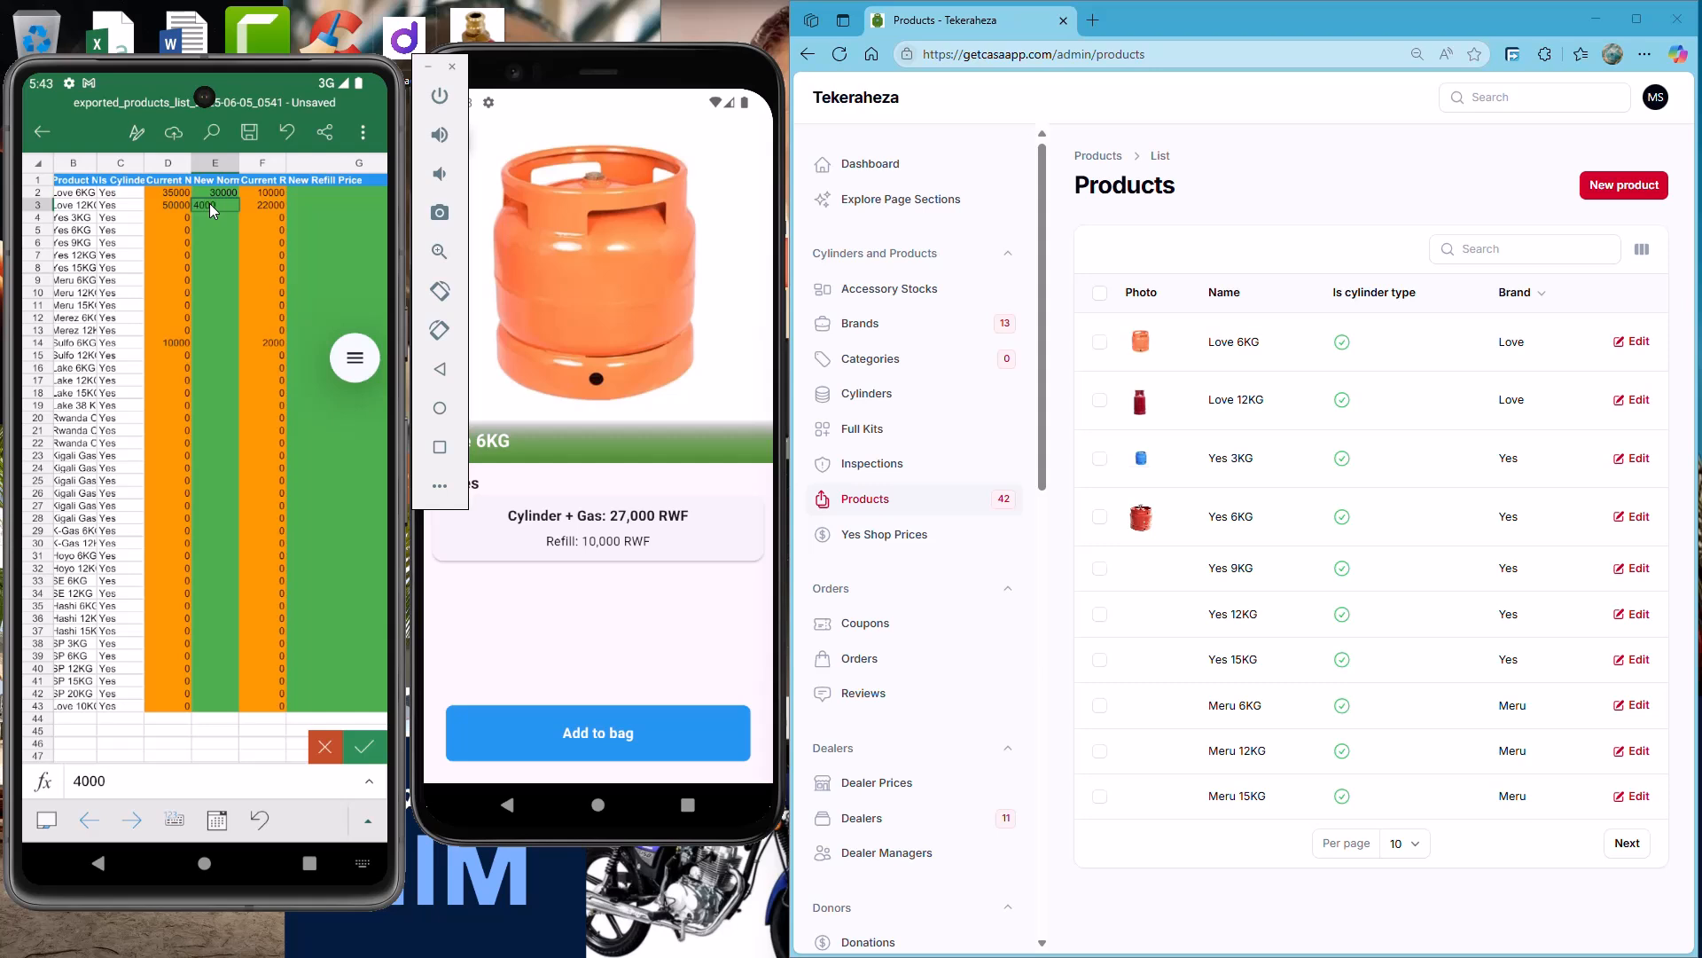
Step: Set the New Normal Price to 25000 for Yes 3KG and 30000 for Yes 6KG
{"action": "left_click", "coordinate": [205, 220]}
{"action": "type", "text": "25000"}
{"action": "left_click", "coordinate": [211, 231]}
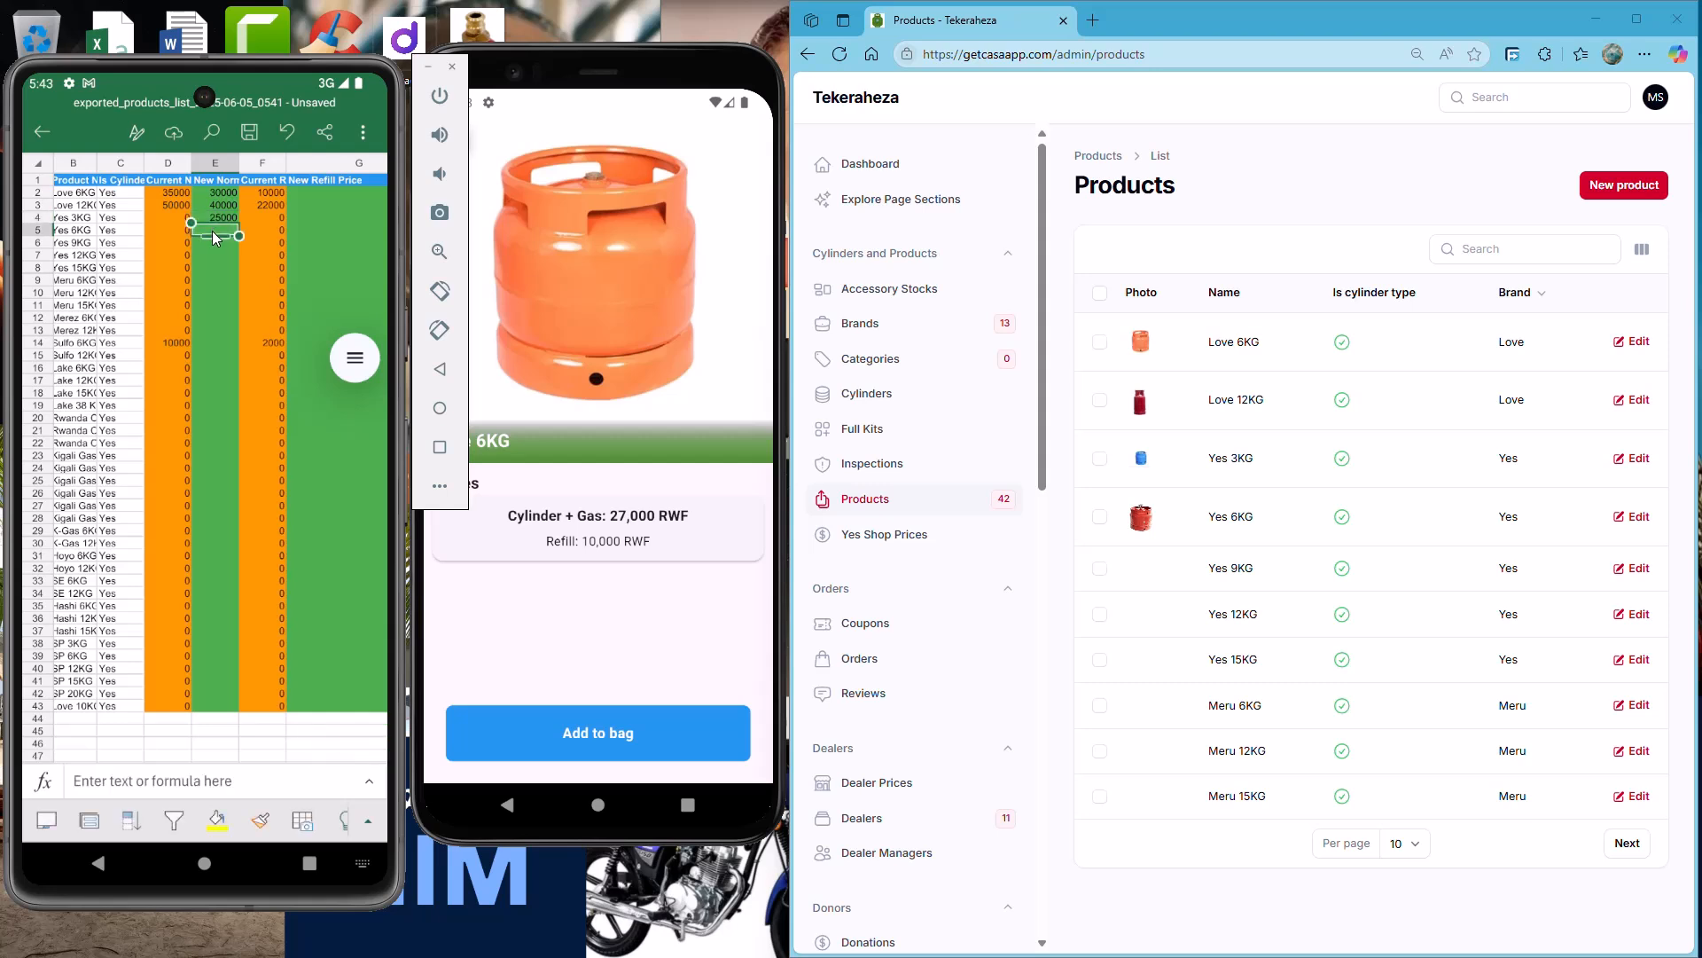
{"action": "type", "text": "3000"}
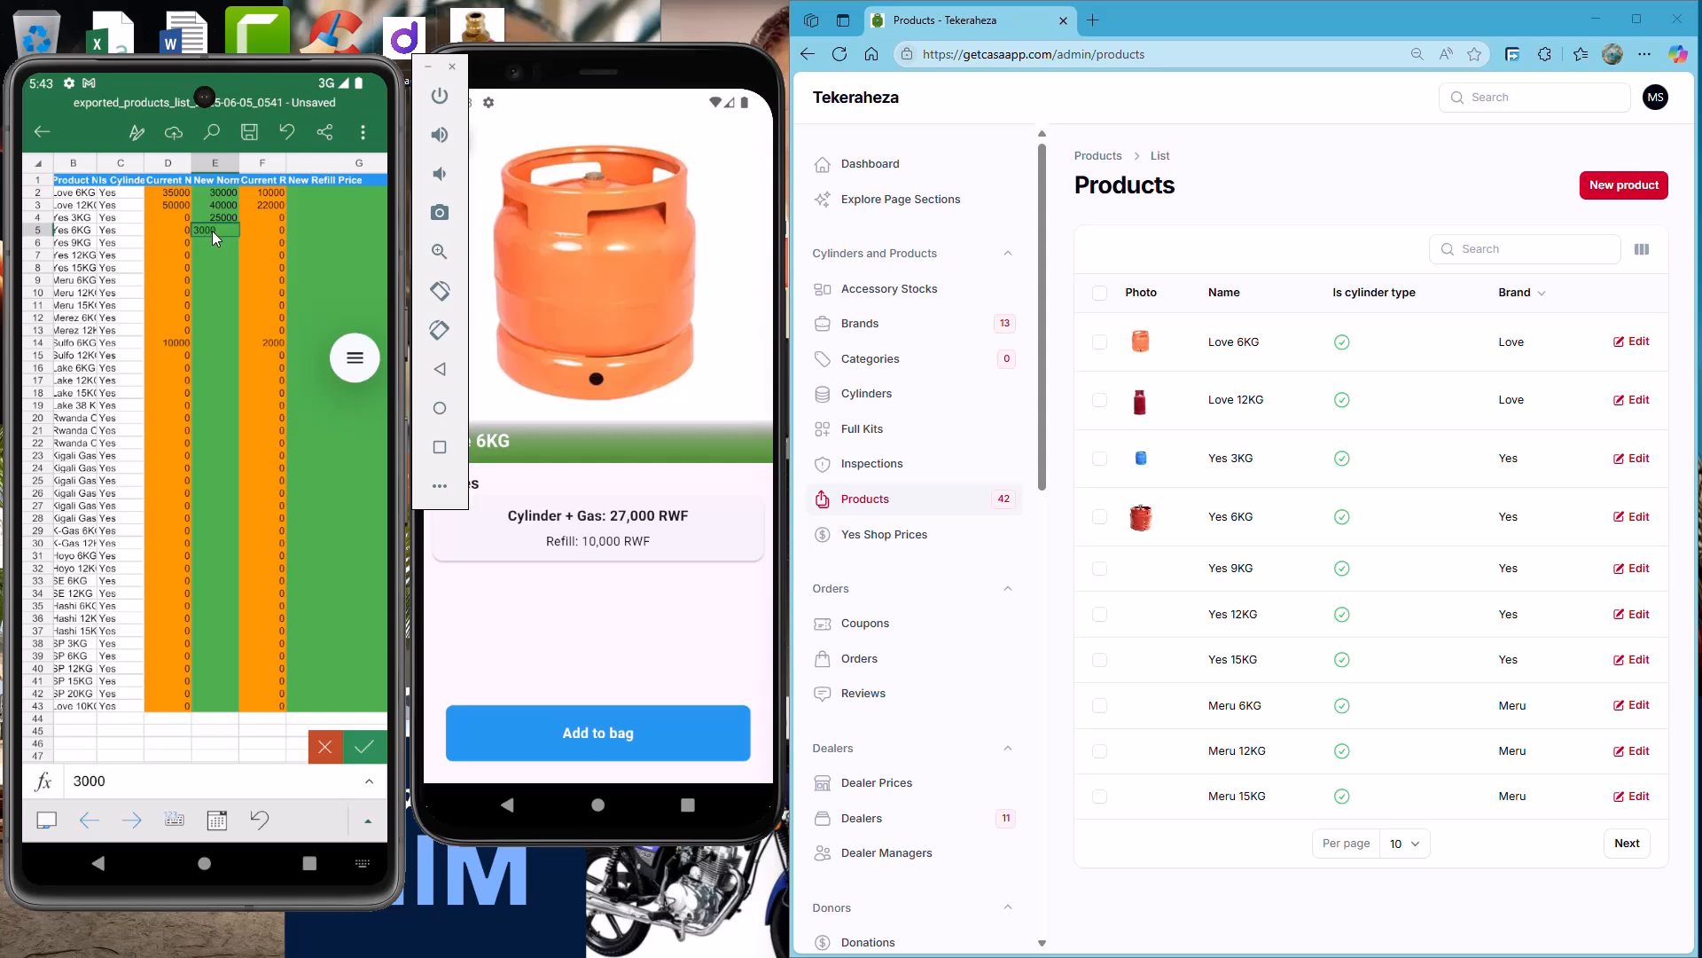
Step: Set the New Refill Price to 10000 for both Yes 3KG and Yes 6KG
{"action": "left_click_drag", "start_coordinate": [220, 281], "coordinate": [147, 275]}
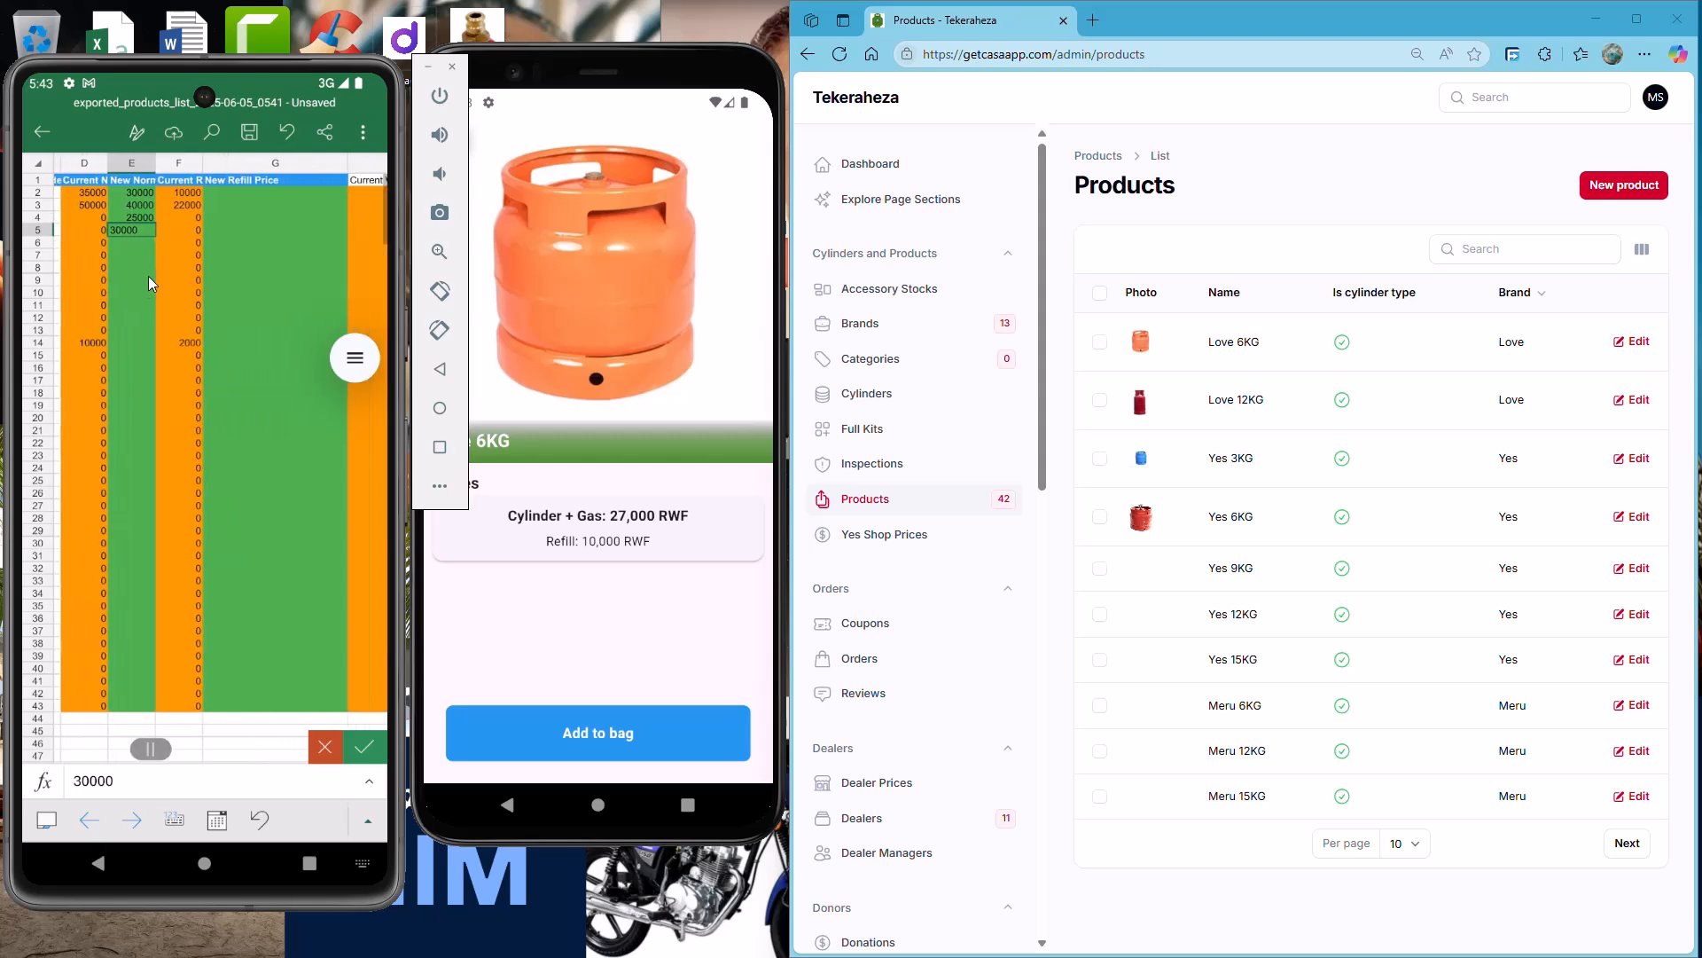
{"action": "left_click", "coordinate": [237, 192]}
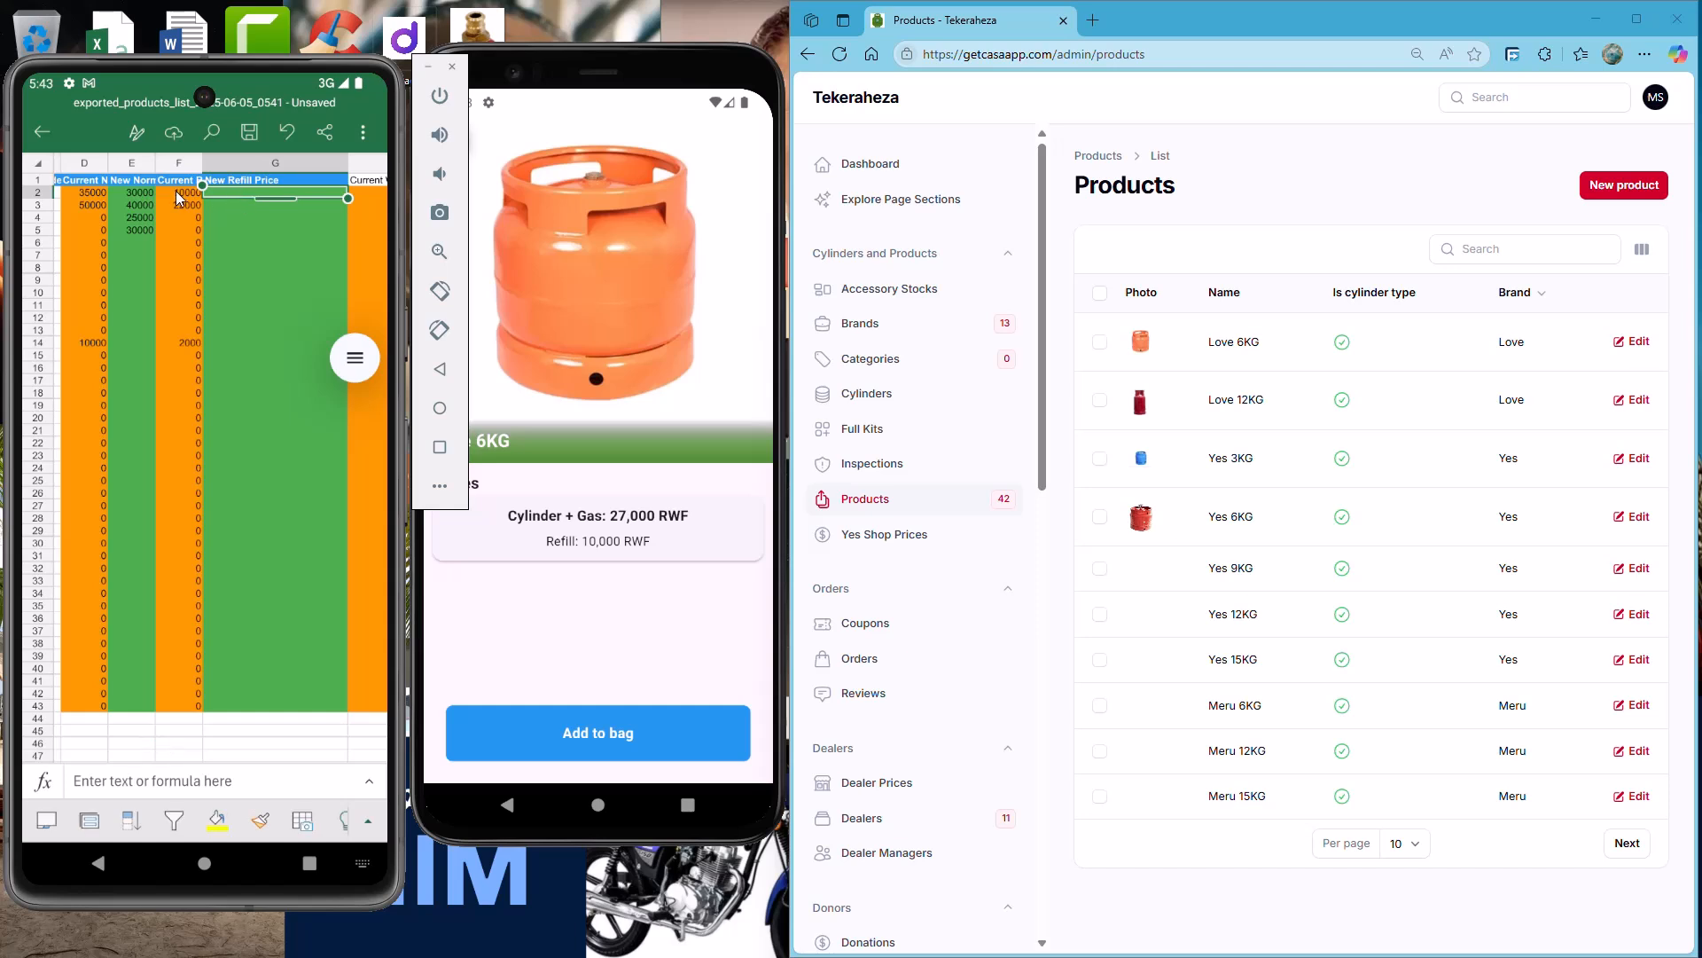
{"action": "left_click", "coordinate": [227, 216]}
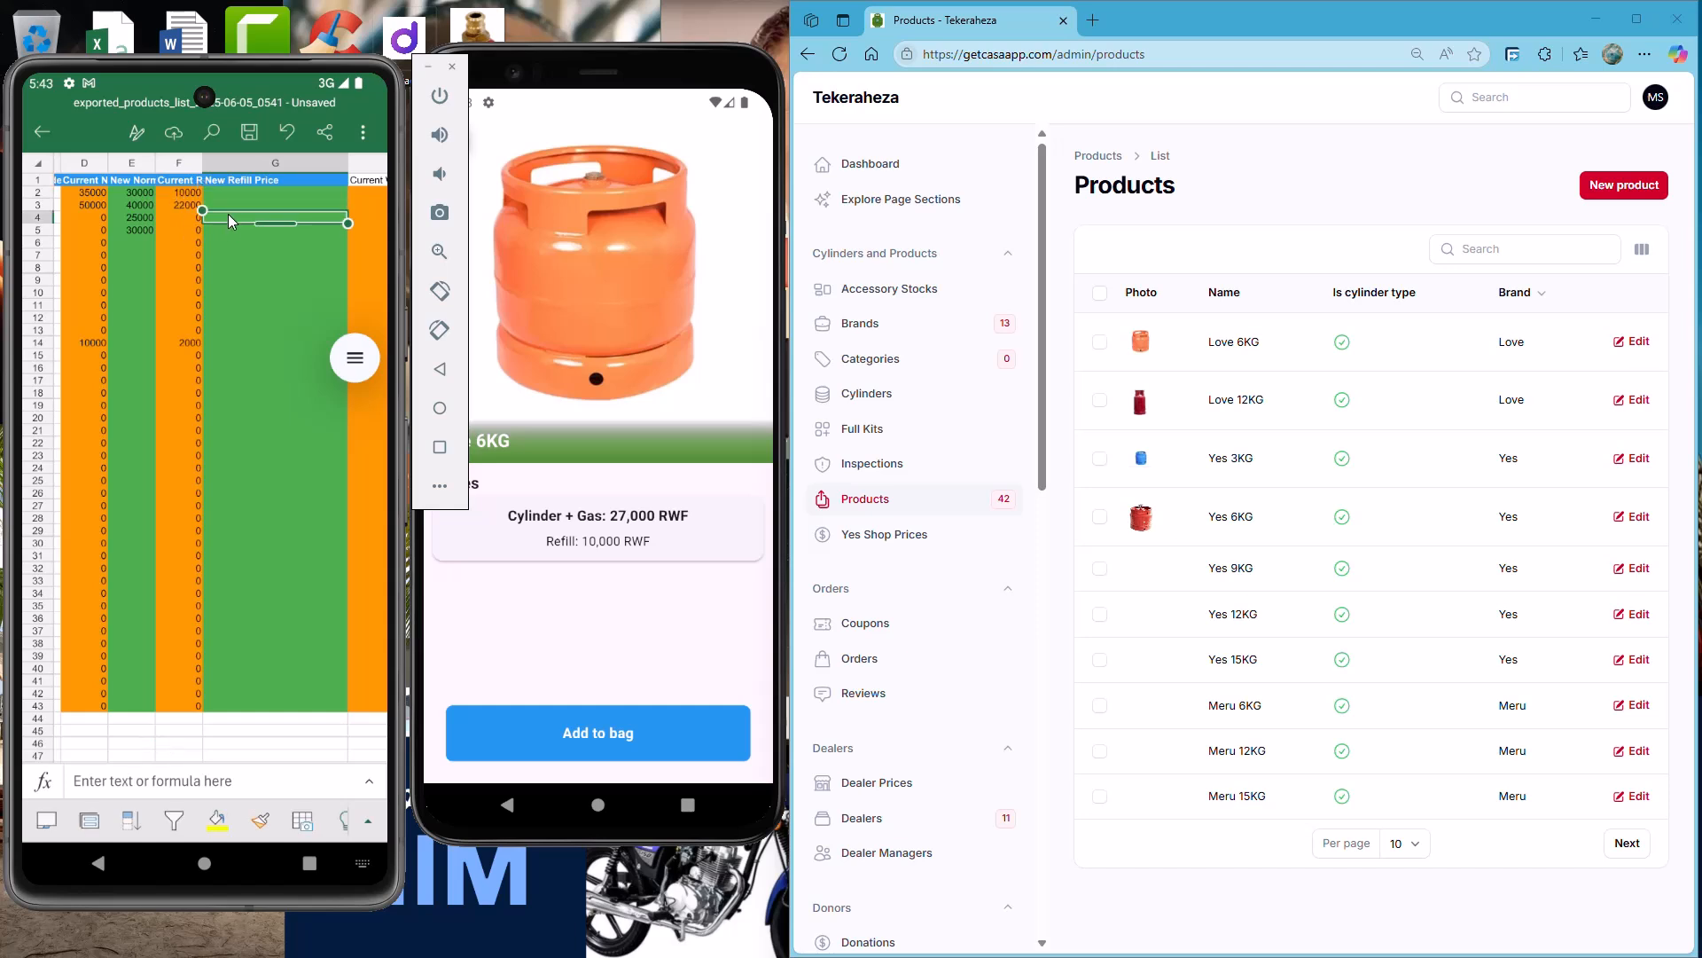
{"action": "type", "text": "1"}
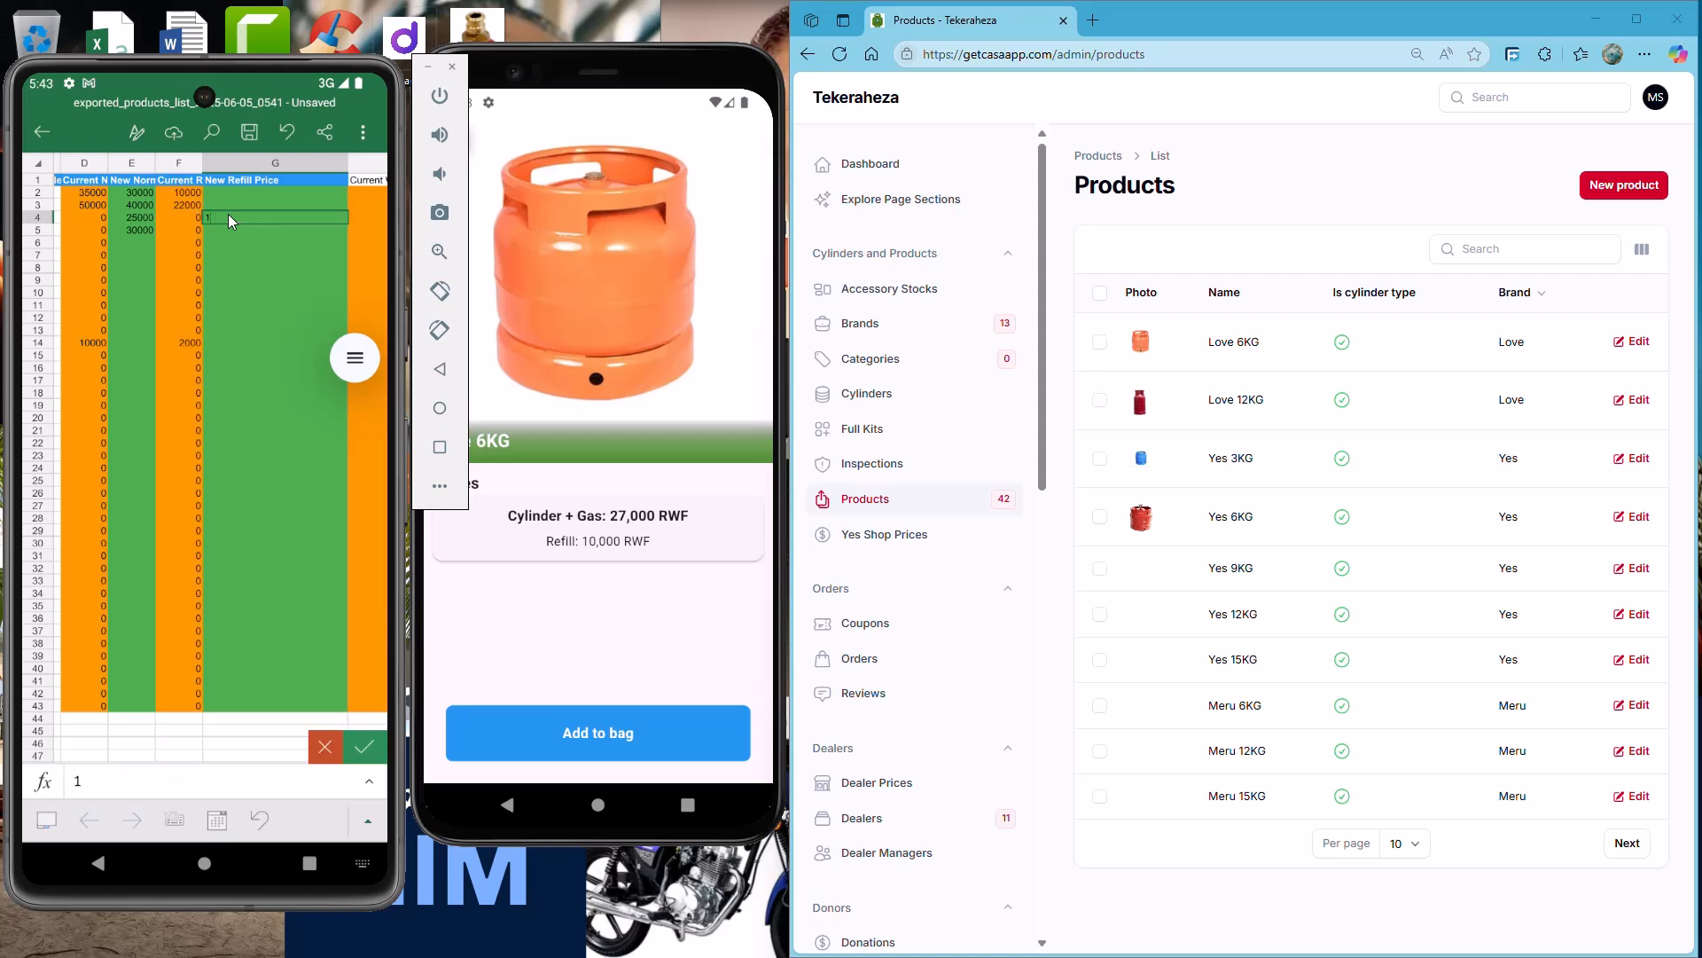
{"action": "type", "text": "0000"}
{"action": "left_click", "coordinate": [226, 237]}
{"action": "left_click", "coordinate": [237, 228]}
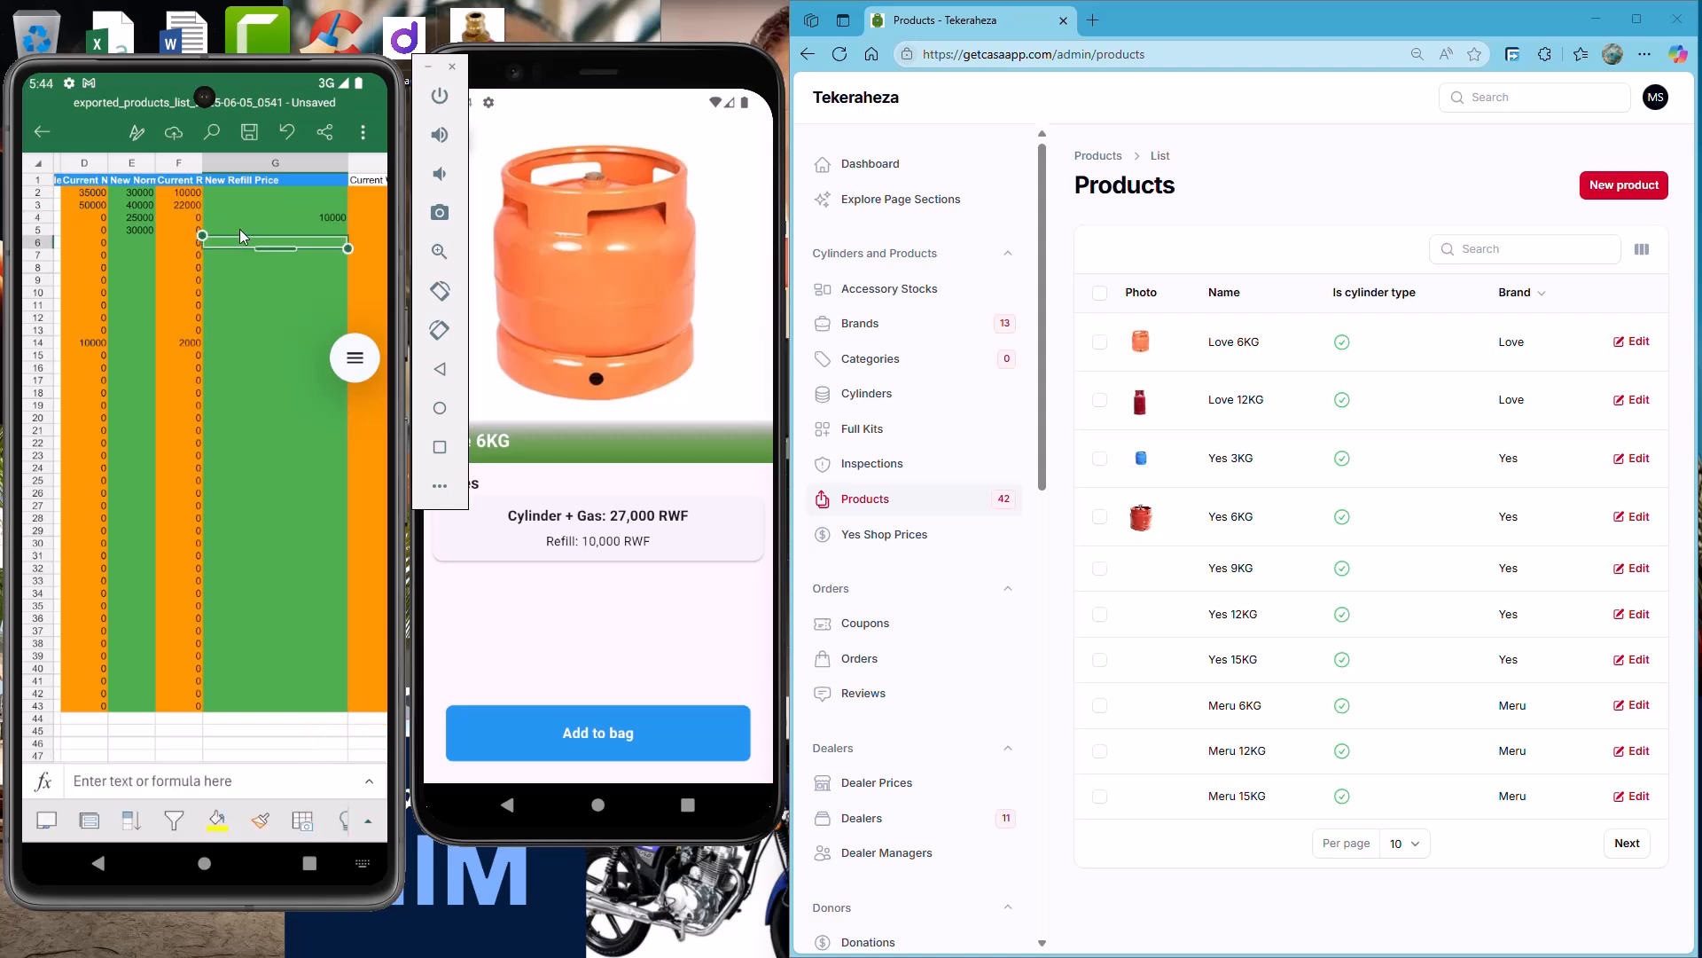
{"action": "type", "text": "10000"}
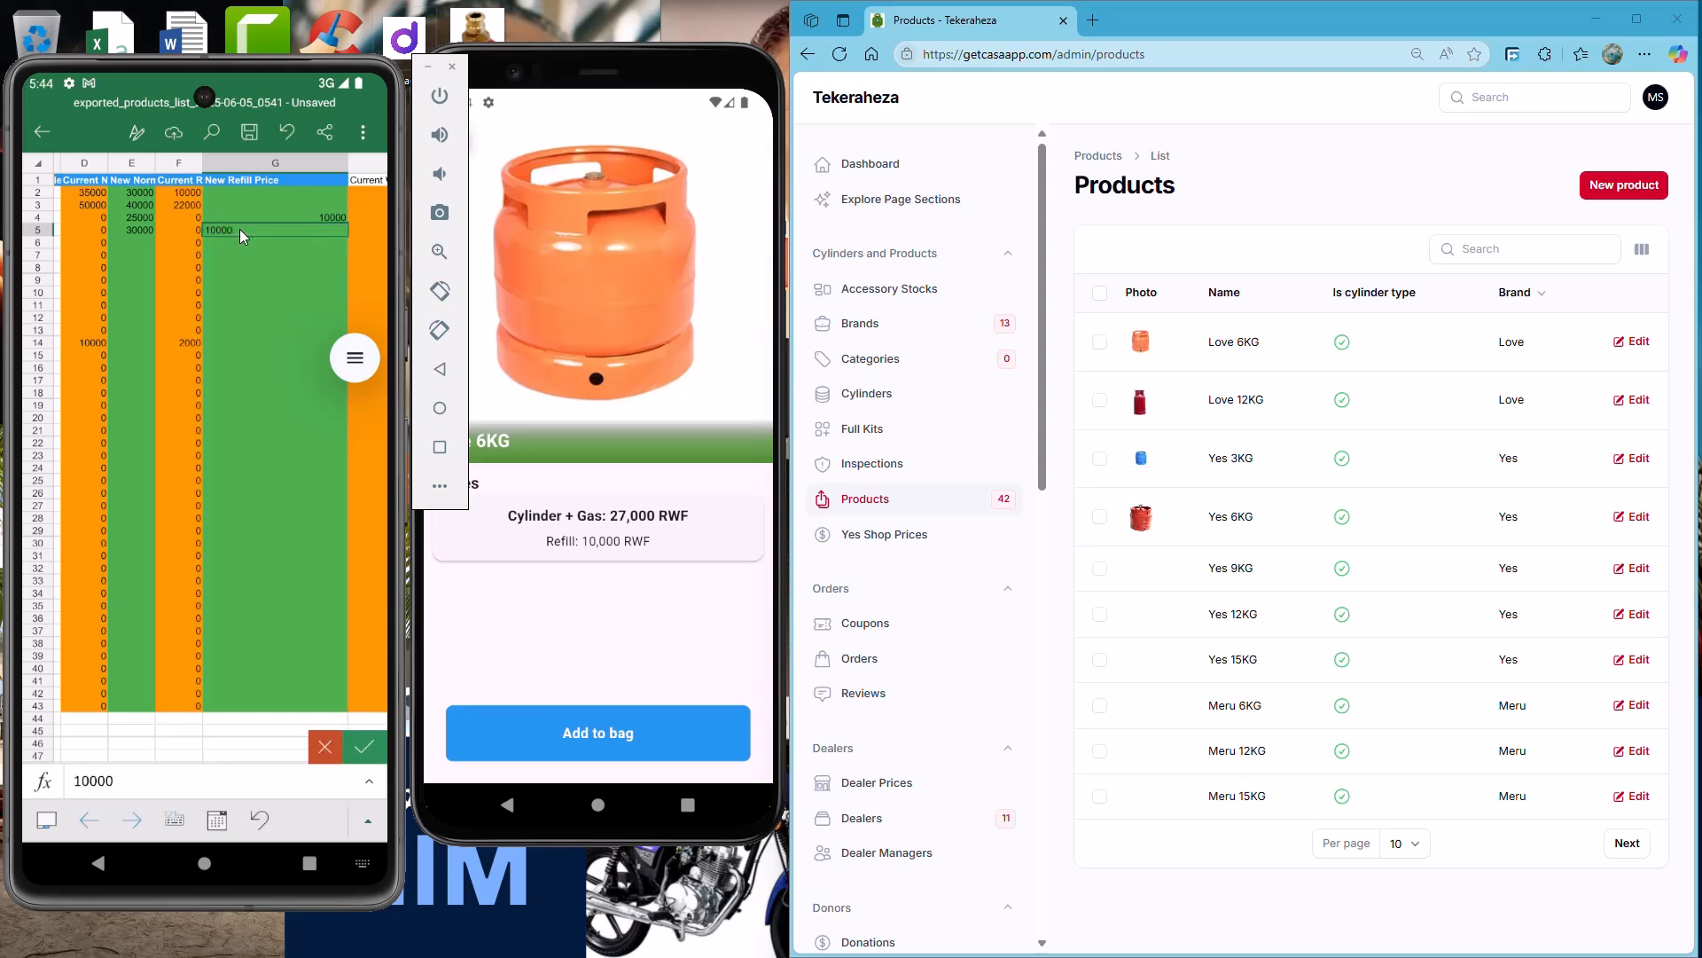
Step: Save a copy of the workbook as latestpricess-06-05_0541 in this device's Storage folder
{"action": "left_click", "coordinate": [247, 135]}
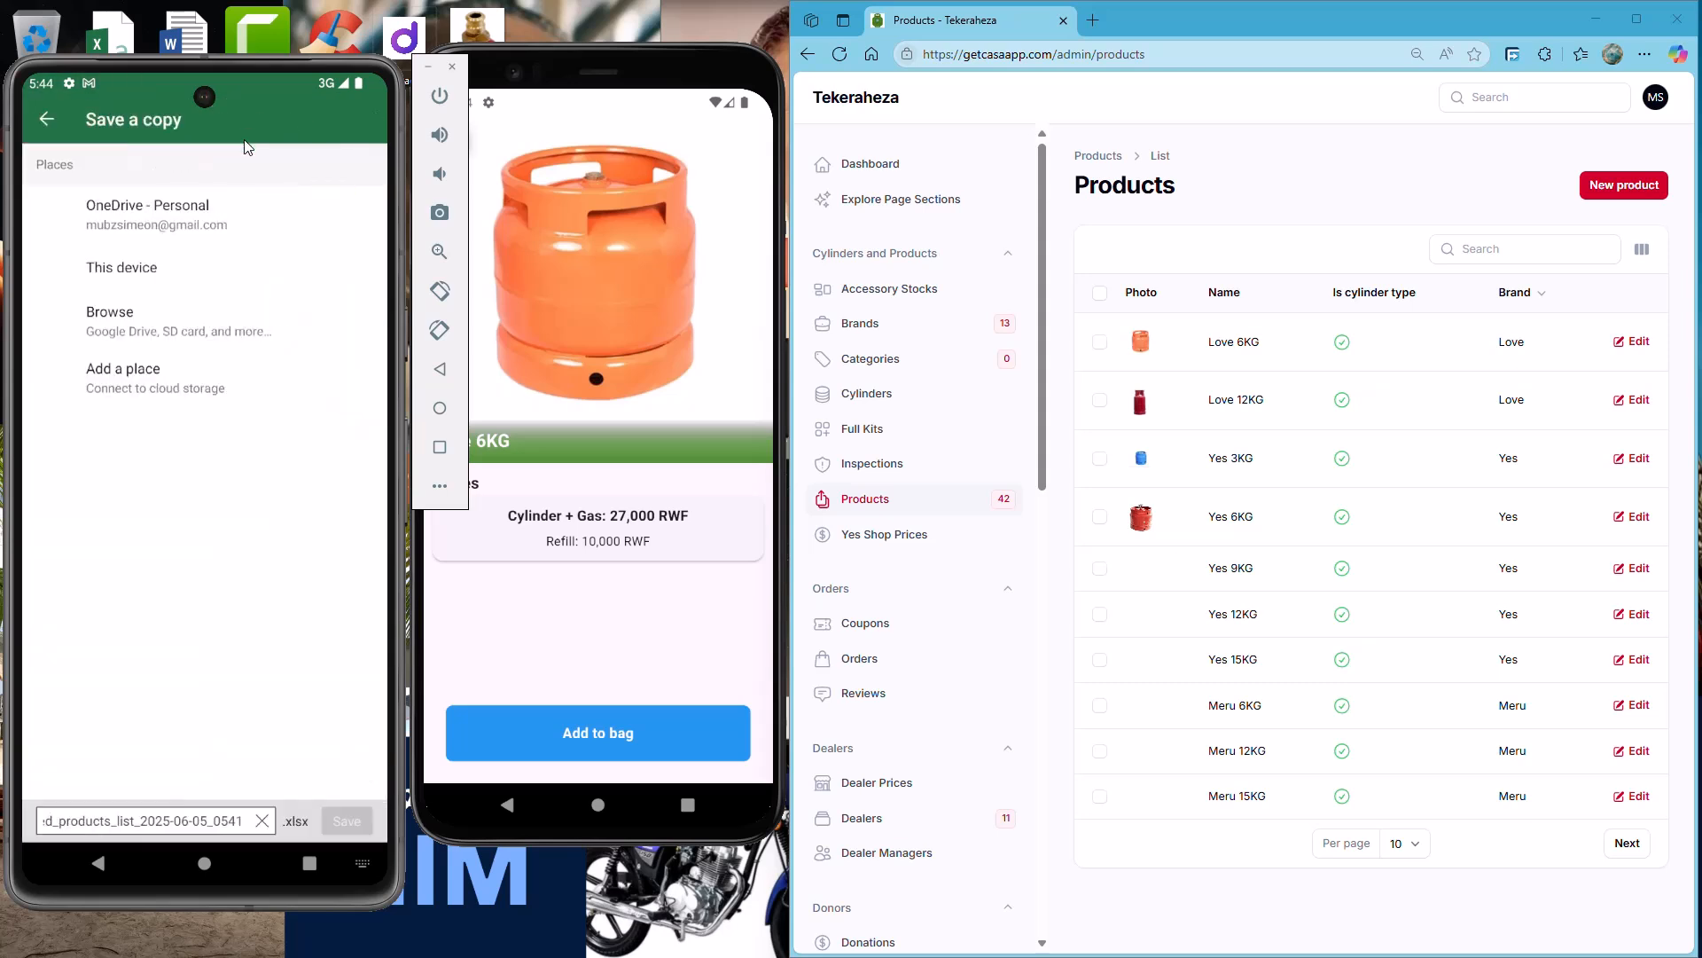
{"action": "left_click", "coordinate": [137, 282]}
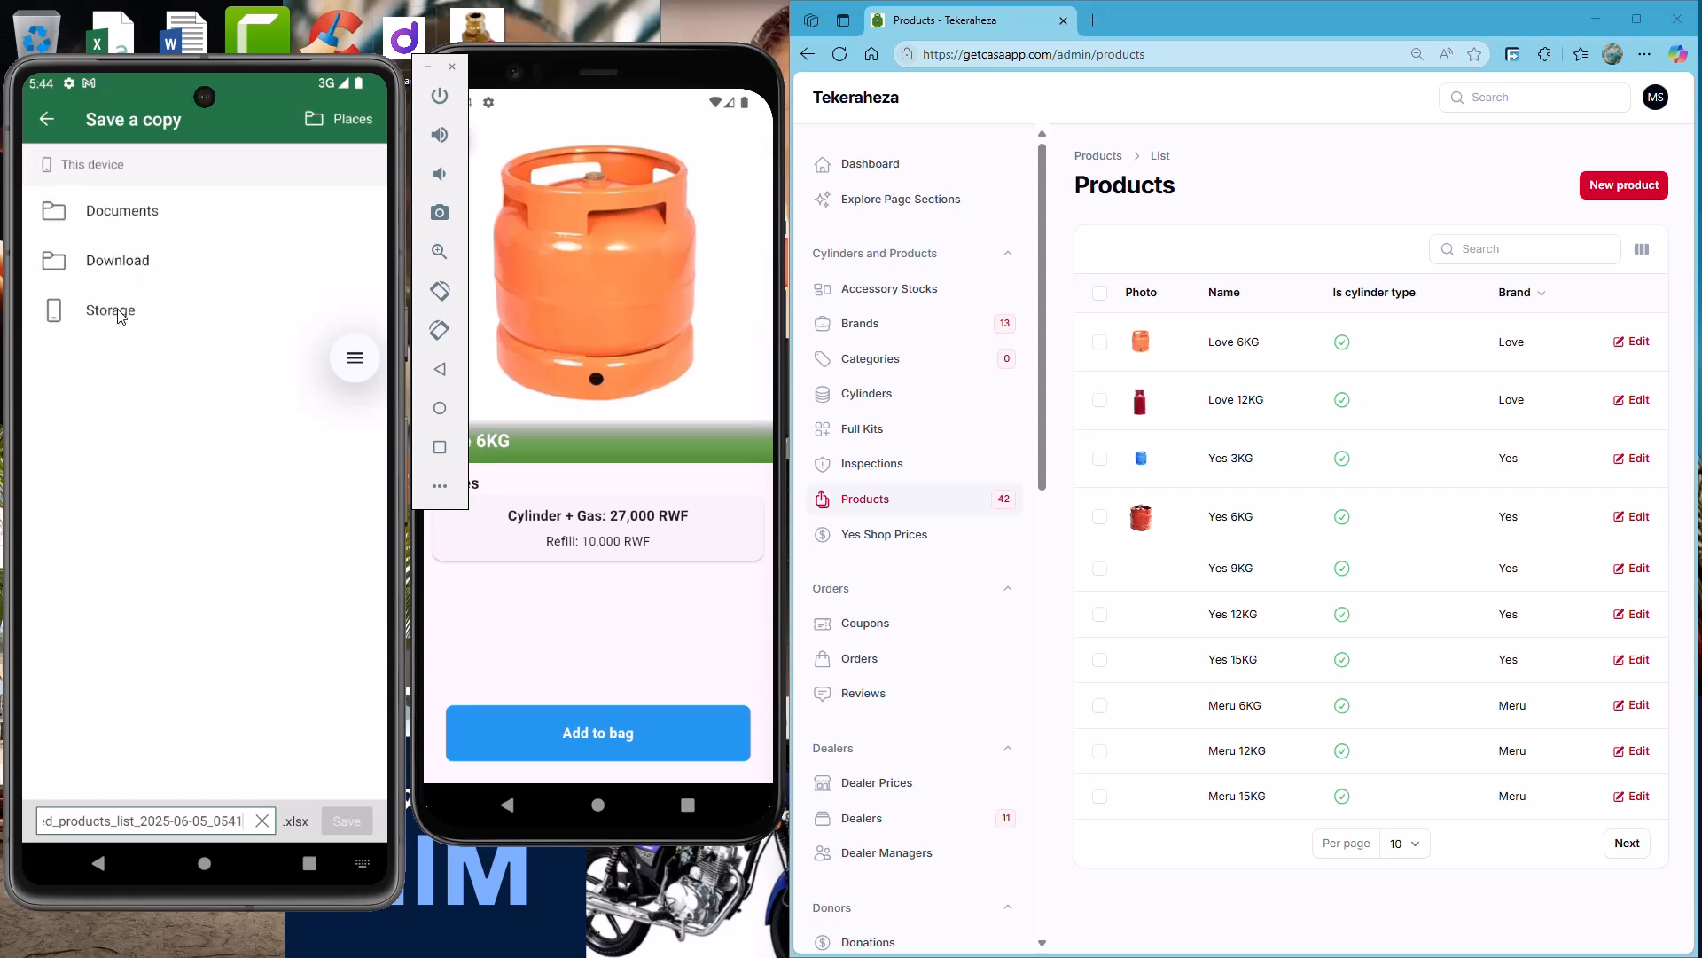
{"action": "left_click", "coordinate": [121, 316]}
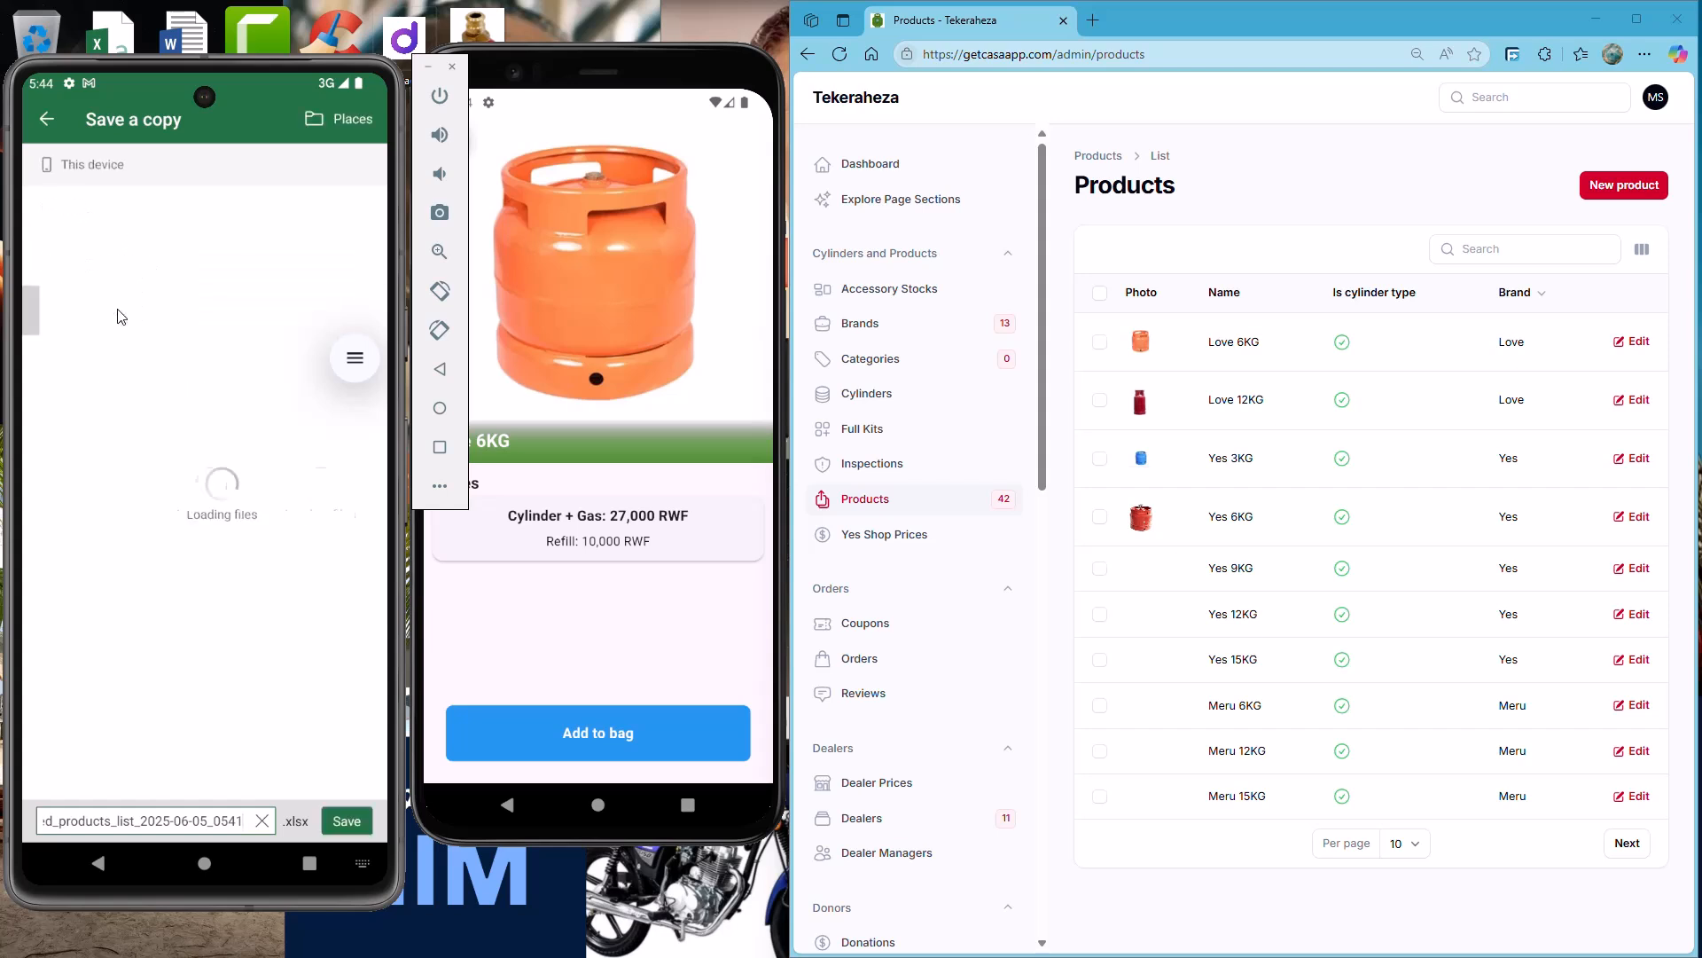
{"action": "double_click", "coordinate": [133, 821]}
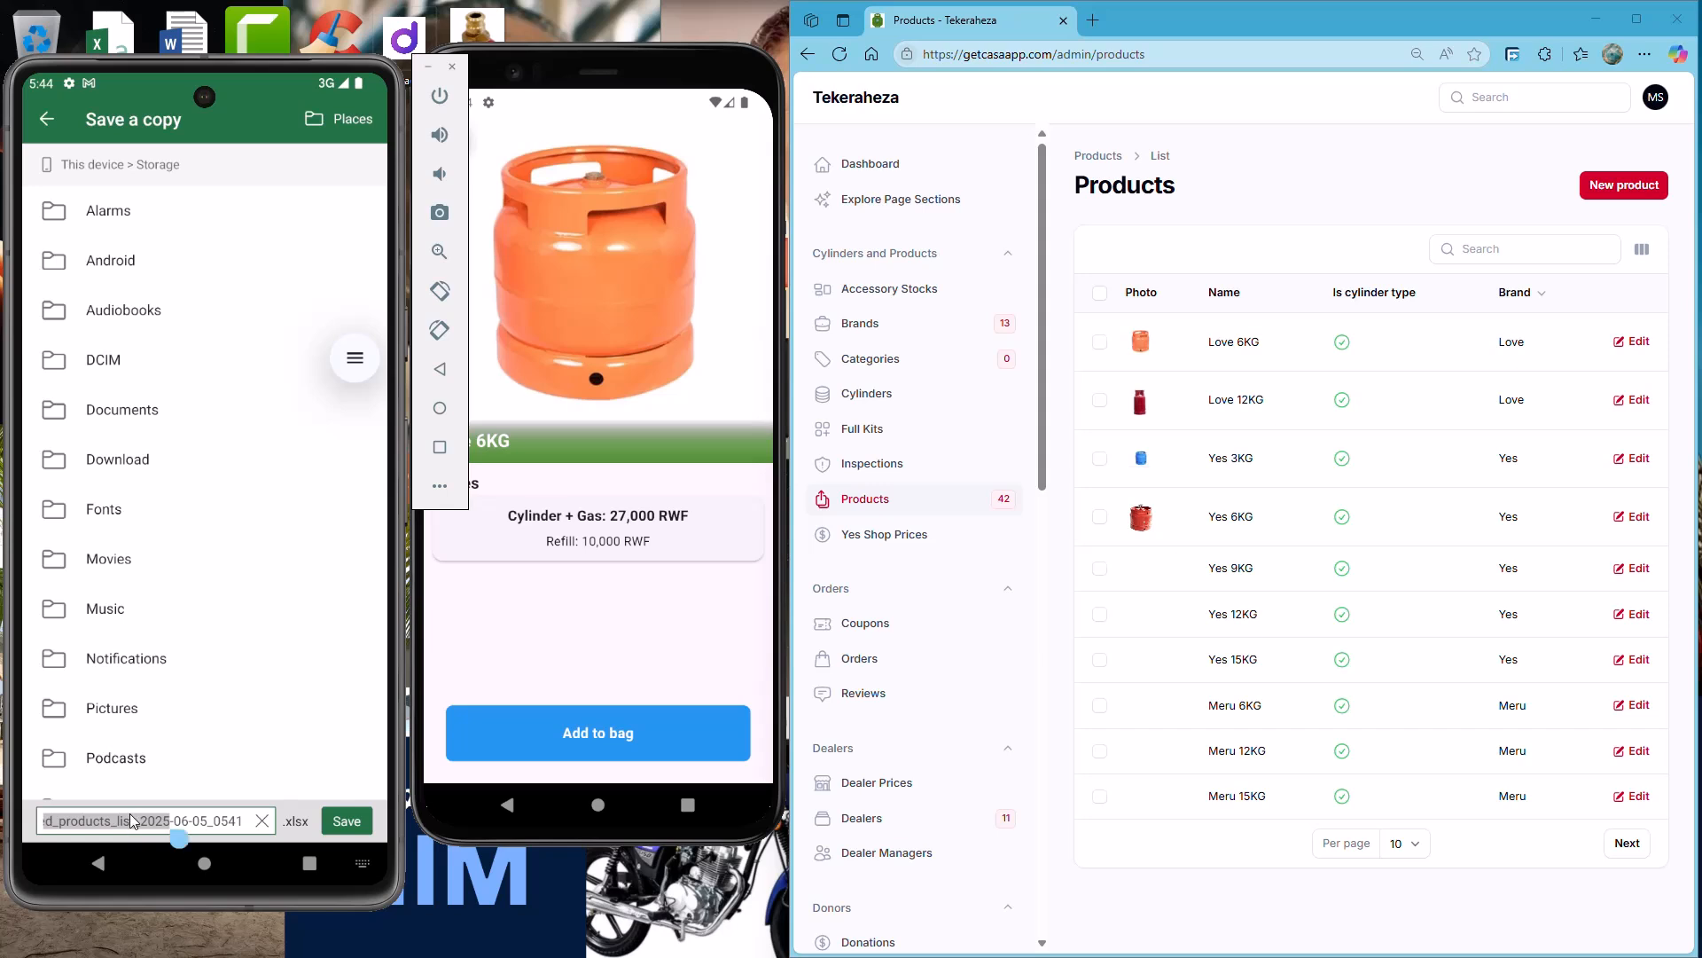
{"action": "type", "text": "latestprices"}
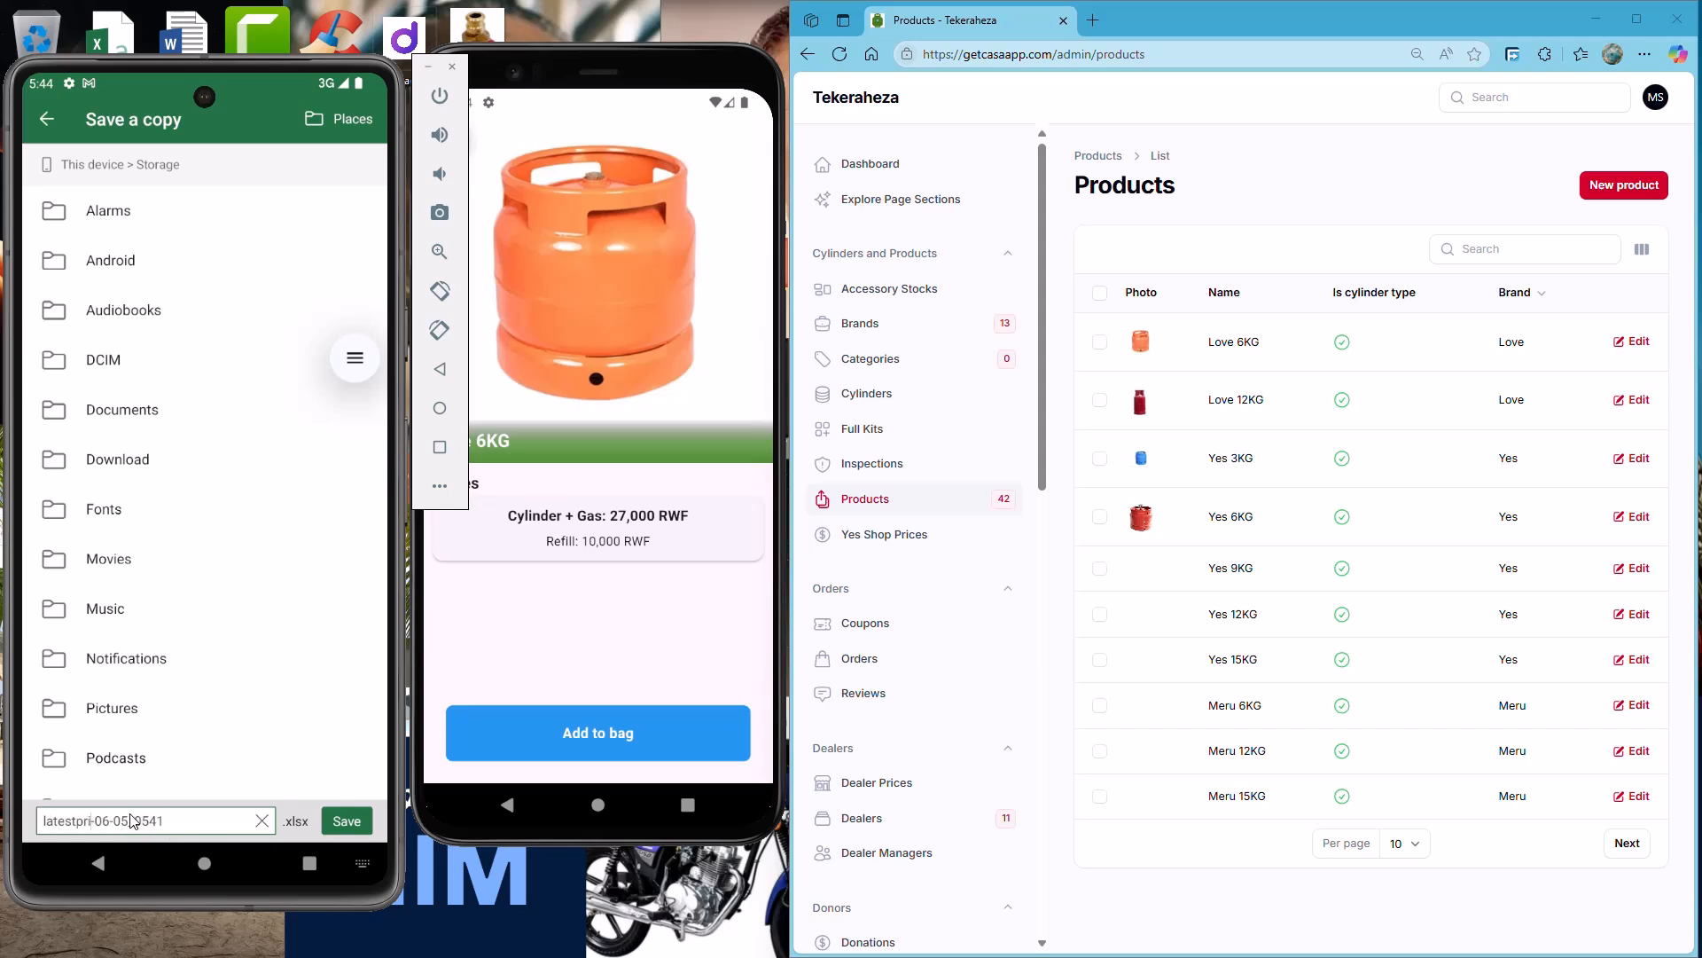
{"action": "type", "text": "s"}
{"action": "scroll", "coordinate": [150, 346], "scroll_direction": "down", "scroll_amount": 3}
{"action": "scroll", "coordinate": [150, 347], "scroll_direction": "down", "scroll_amount": 4}
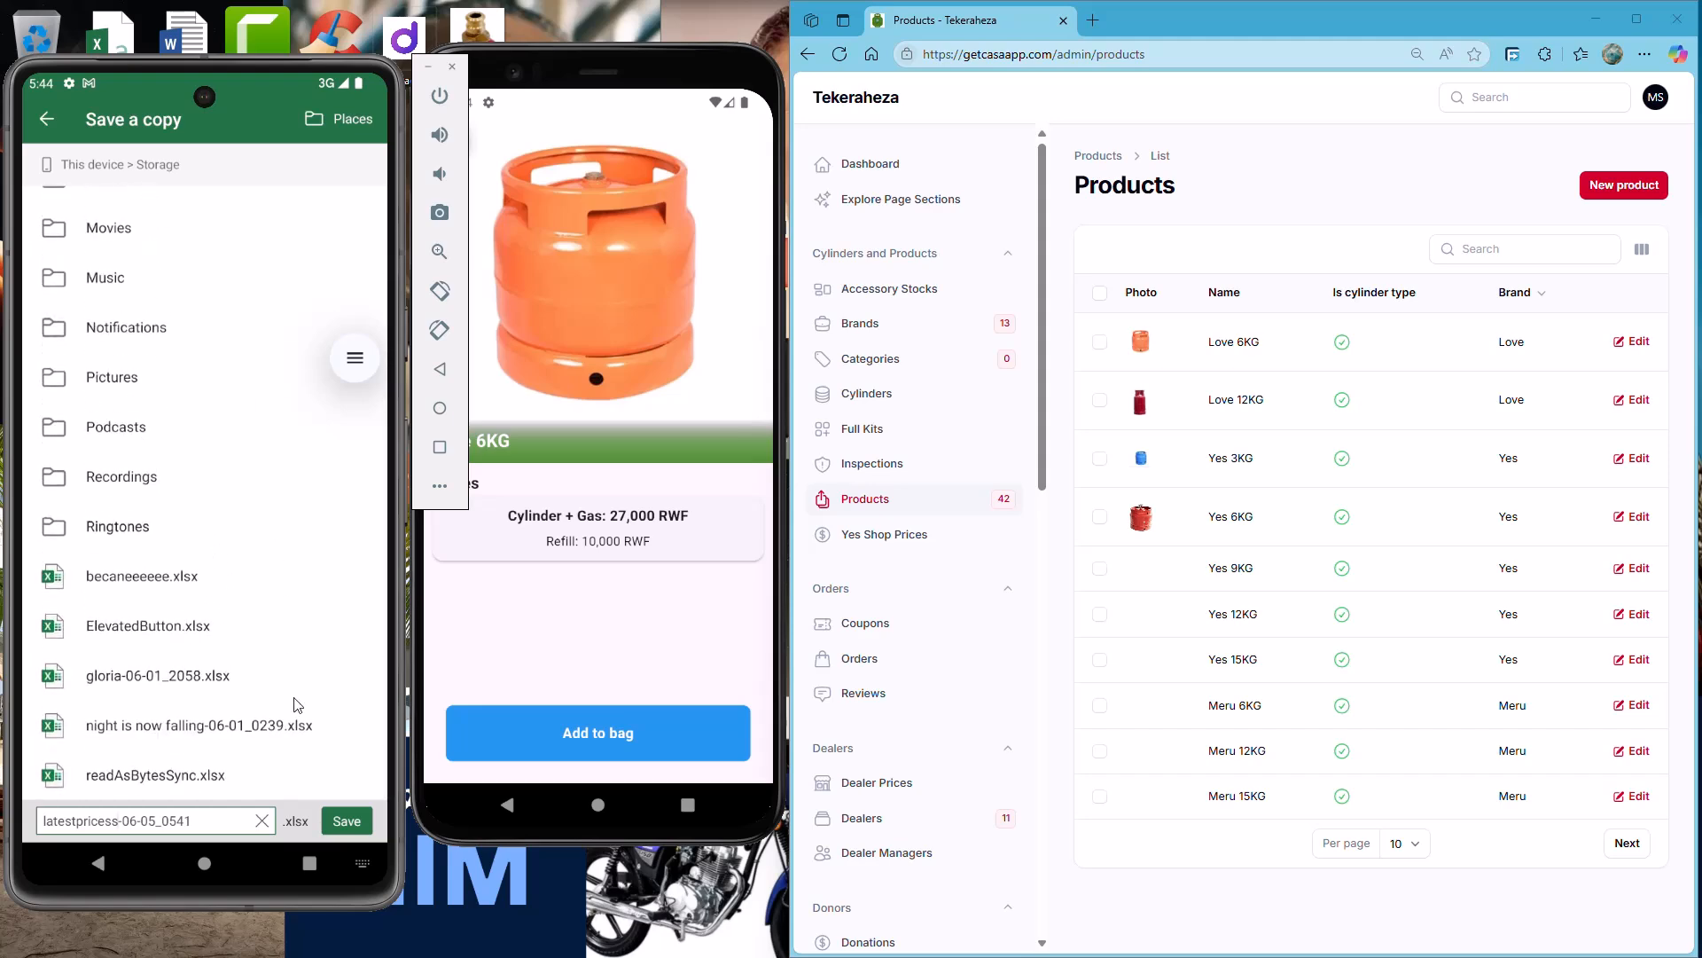
{"action": "left_click", "coordinate": [347, 821]}
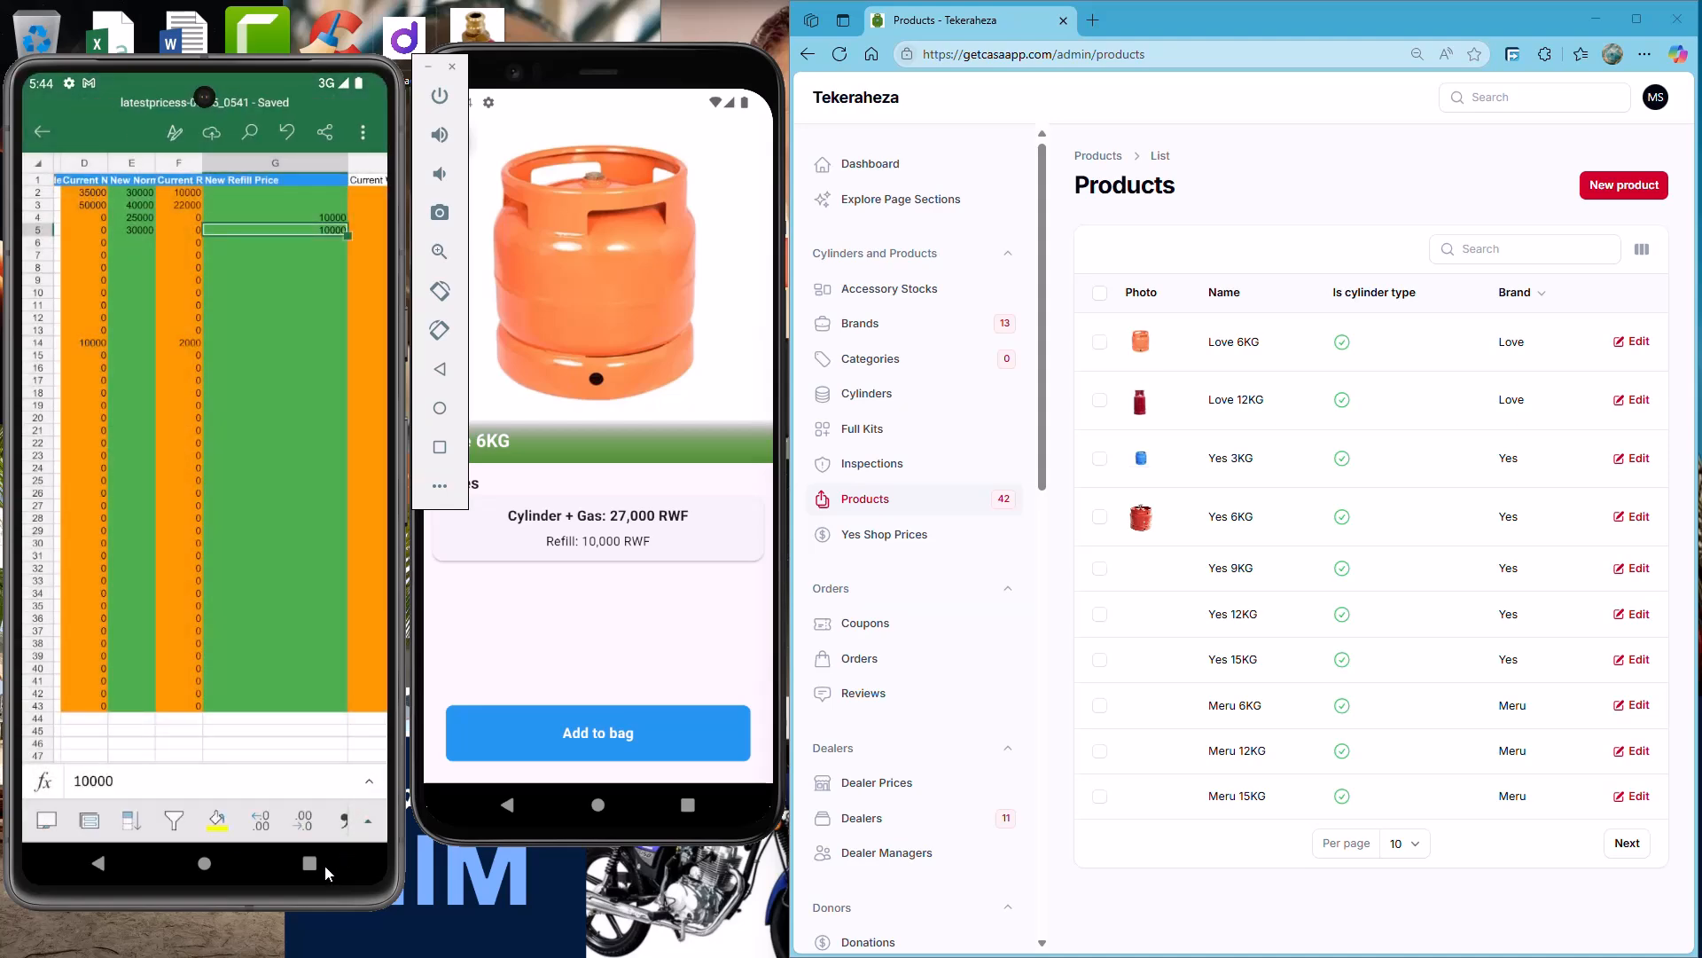
Step: Switch back to the dealer app and close the file options to return to Bulk Price Management
{"action": "left_click", "coordinate": [317, 865]}
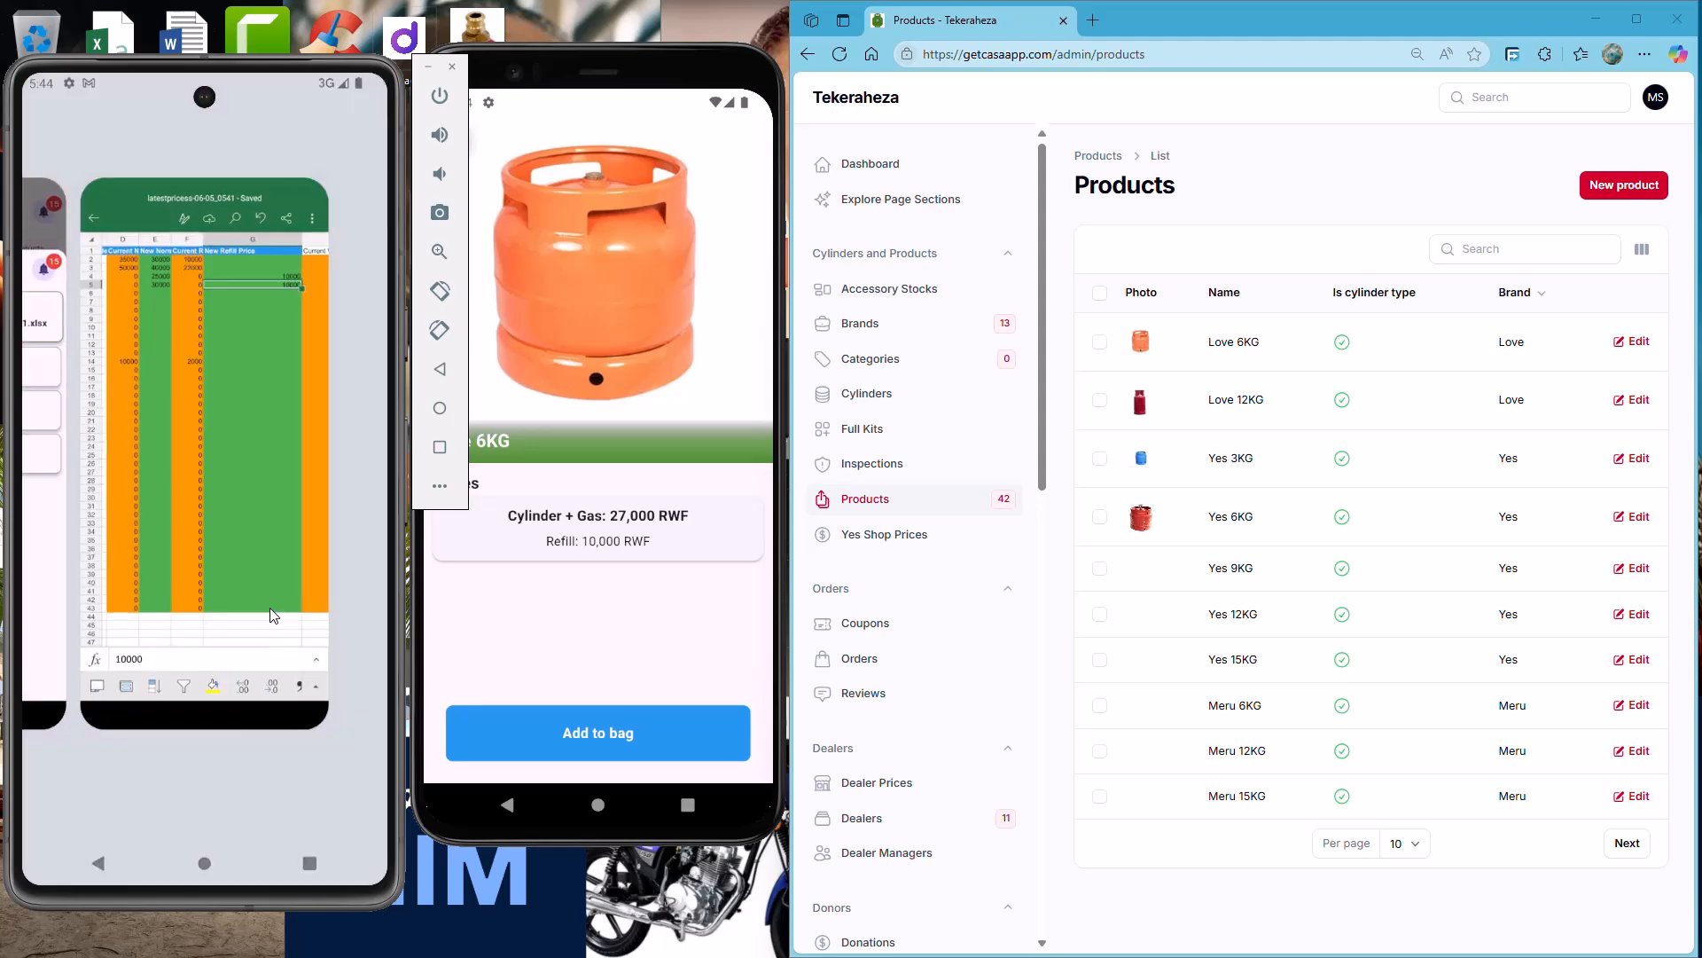
{"action": "left_click_drag", "start_coordinate": [253, 544], "coordinate": [194, 274]}
{"action": "left_click", "coordinate": [228, 440]}
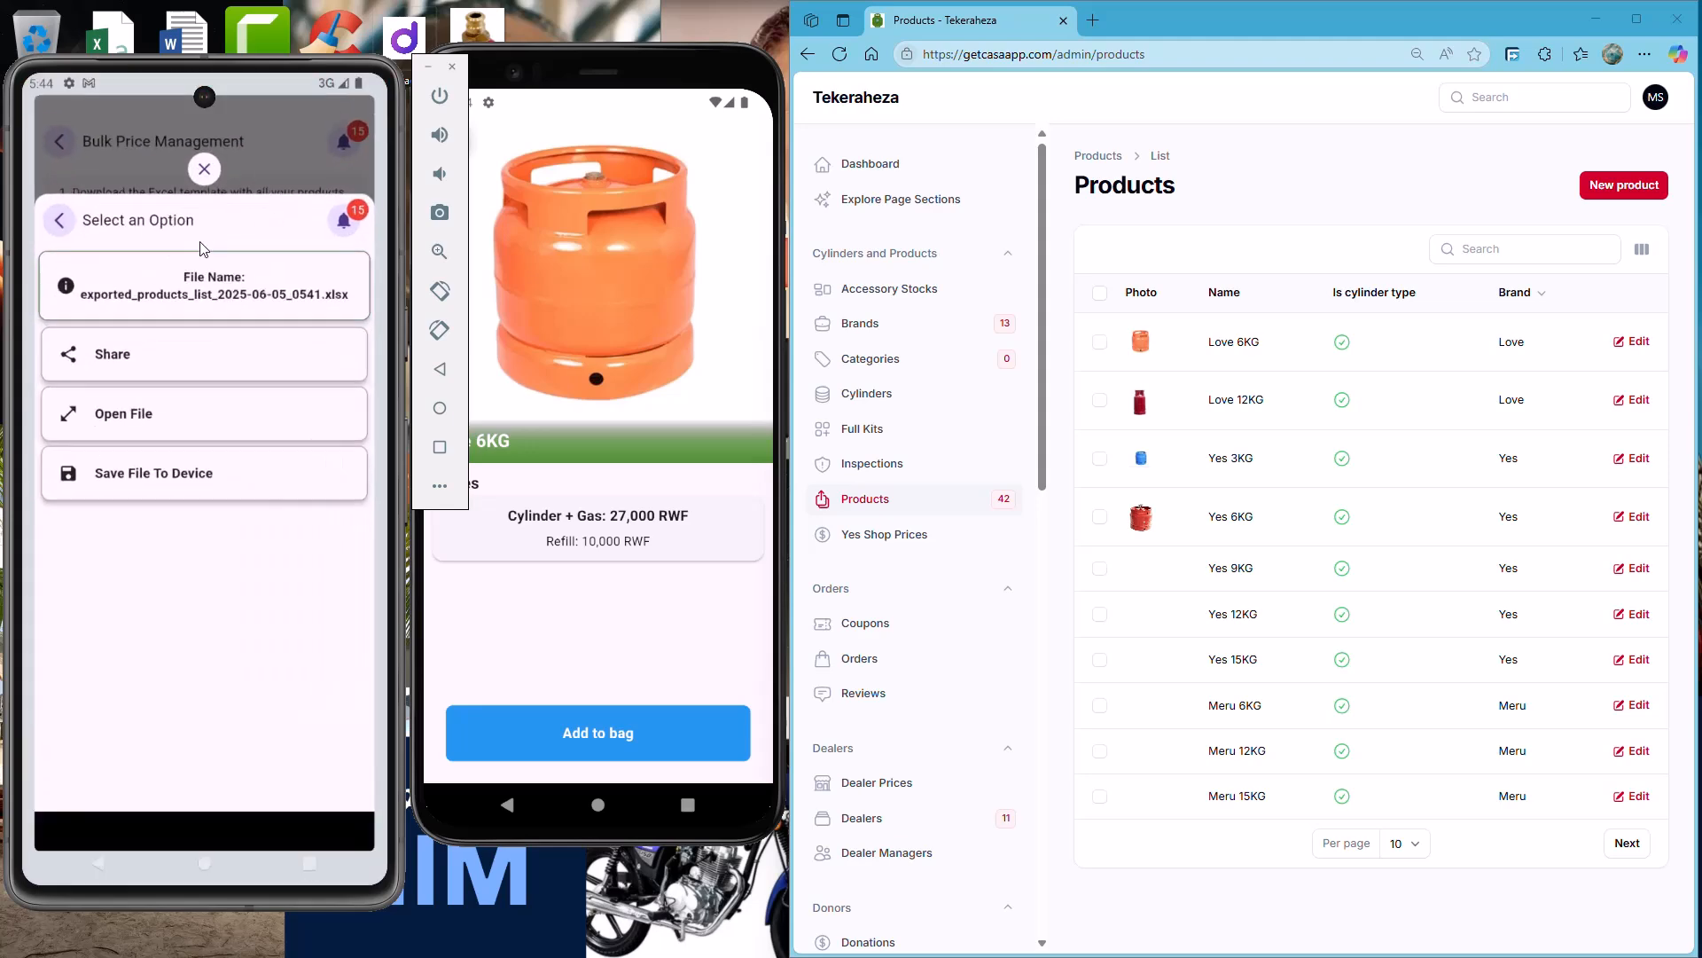
{"action": "left_click", "coordinate": [206, 156]}
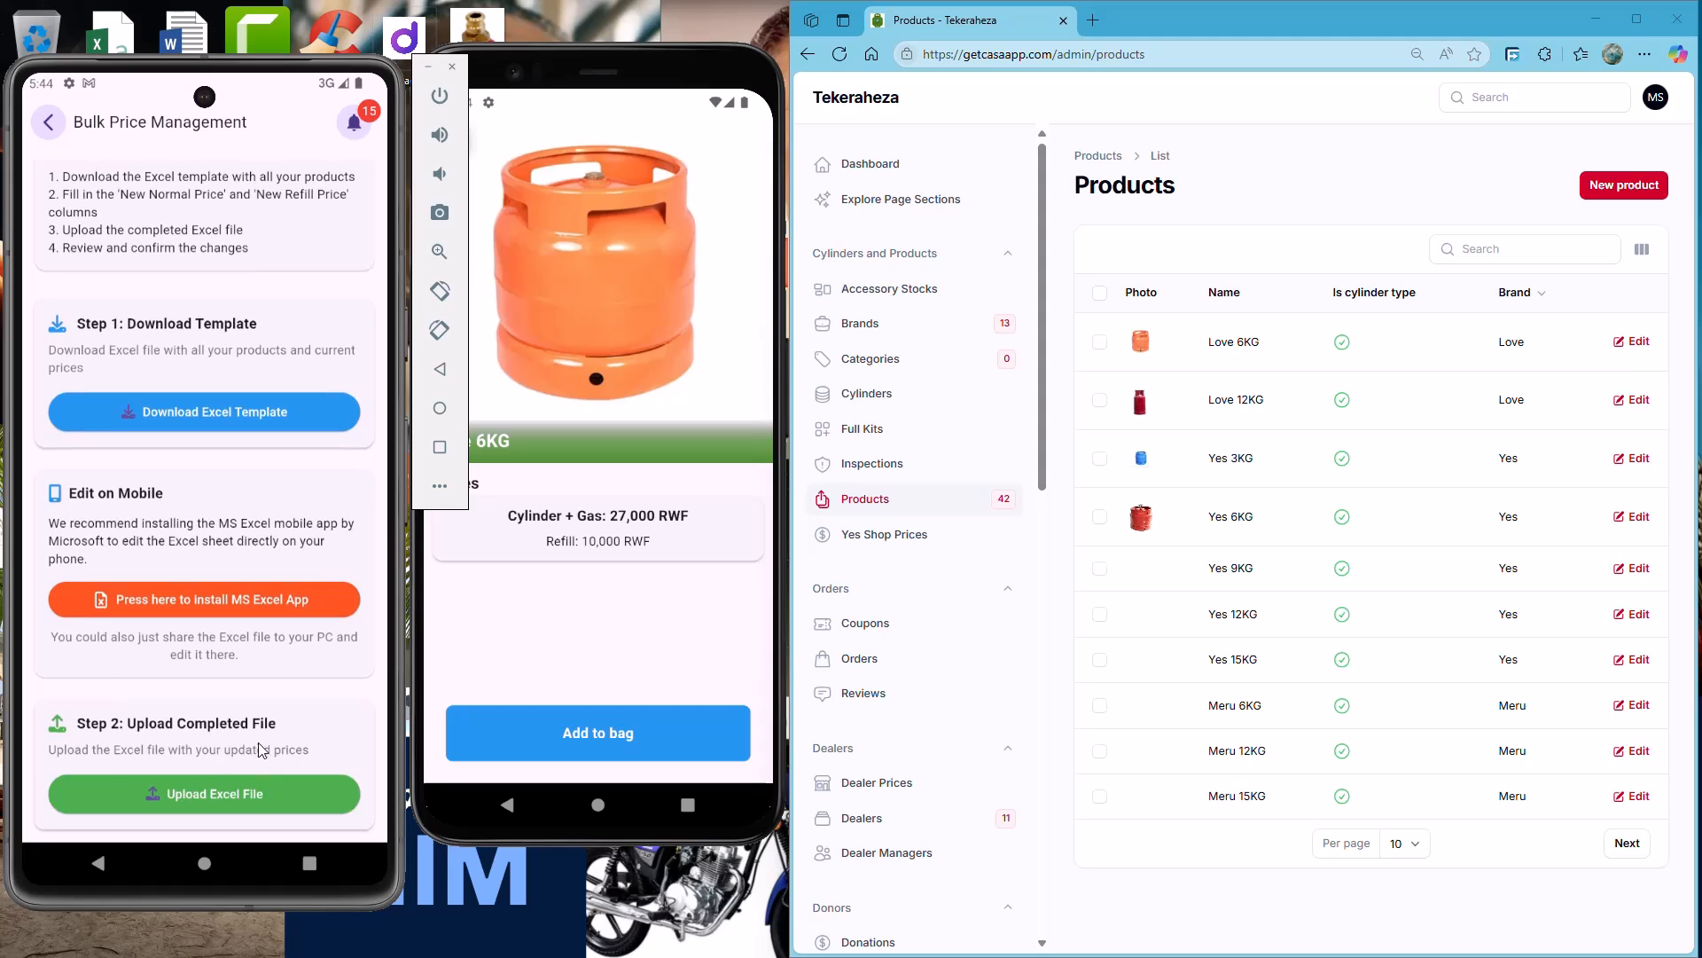
Step: Upload latestpricess-06-05_0541.xlsx as the completed price file and apply the price updates for the Love and Yes cylinders
{"action": "left_click", "coordinate": [218, 798]}
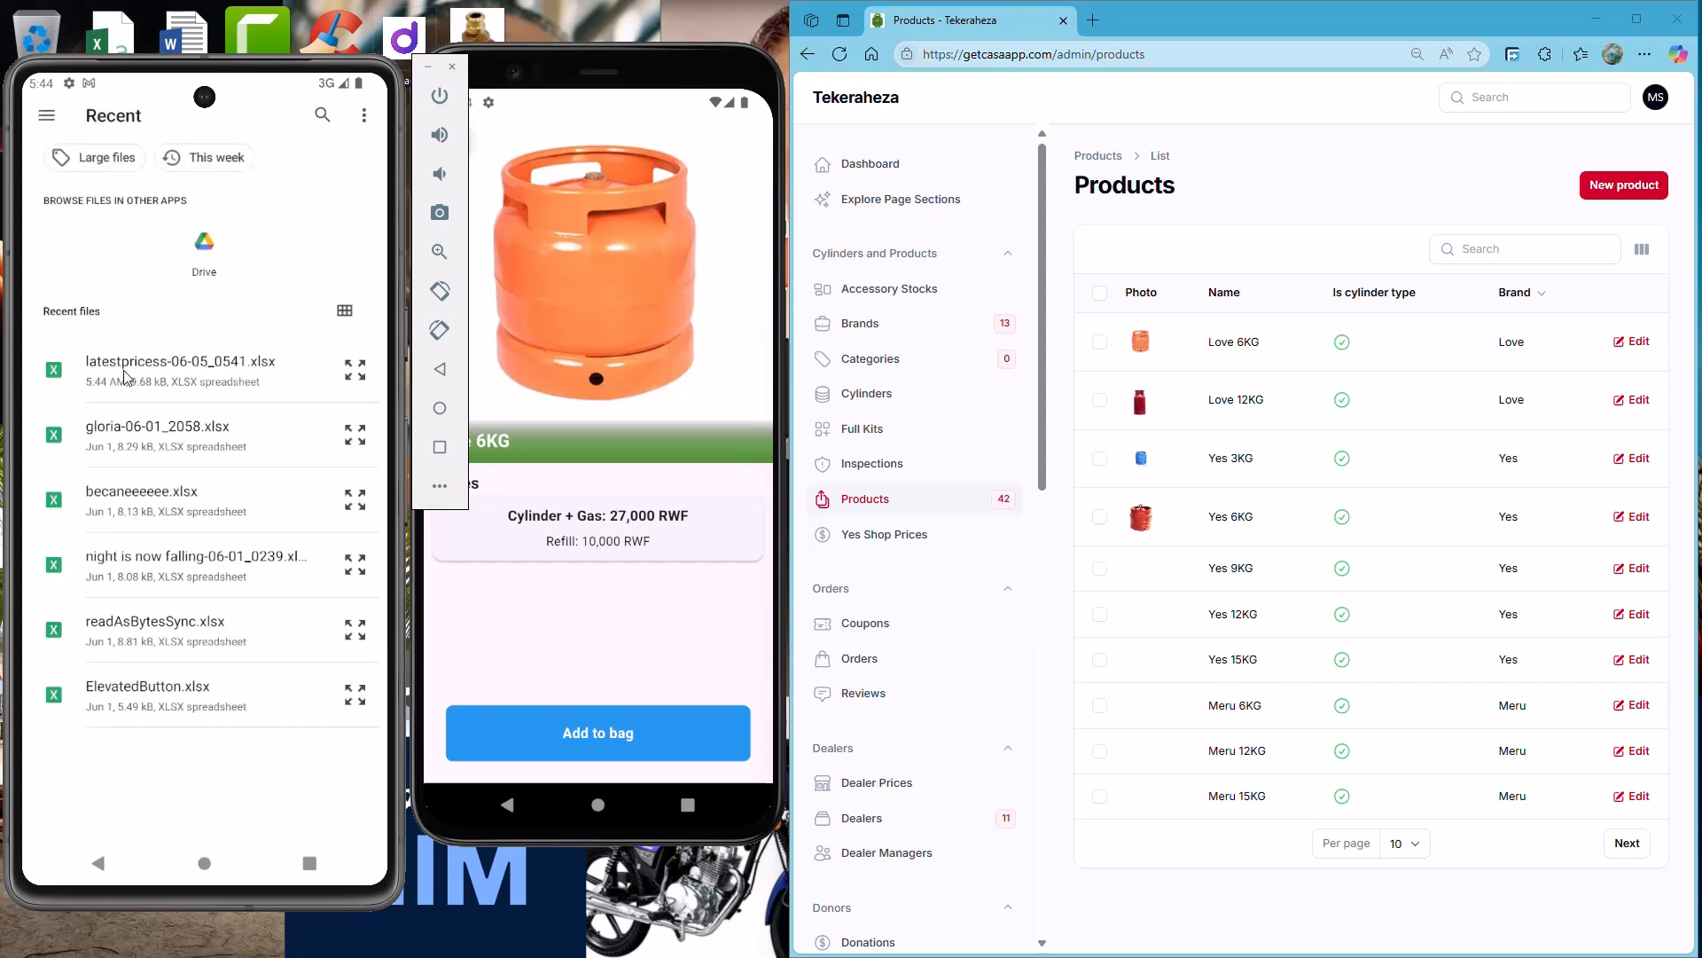
{"action": "left_click", "coordinate": [125, 373]}
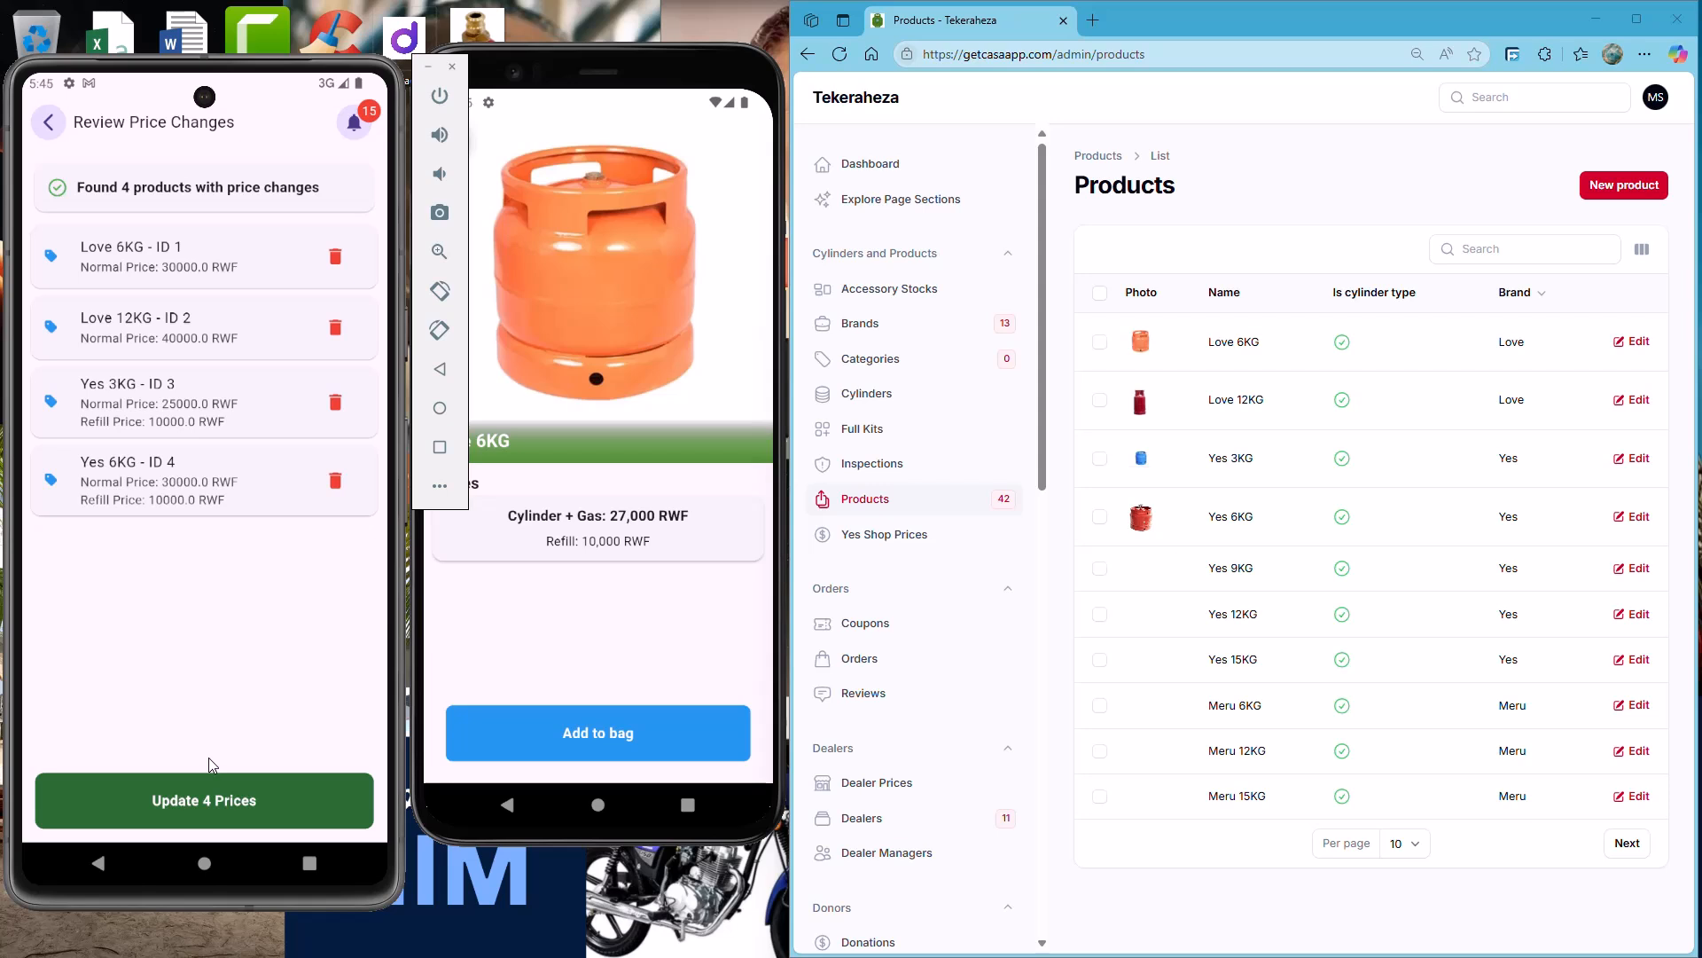
{"action": "left_click", "coordinate": [210, 821]}
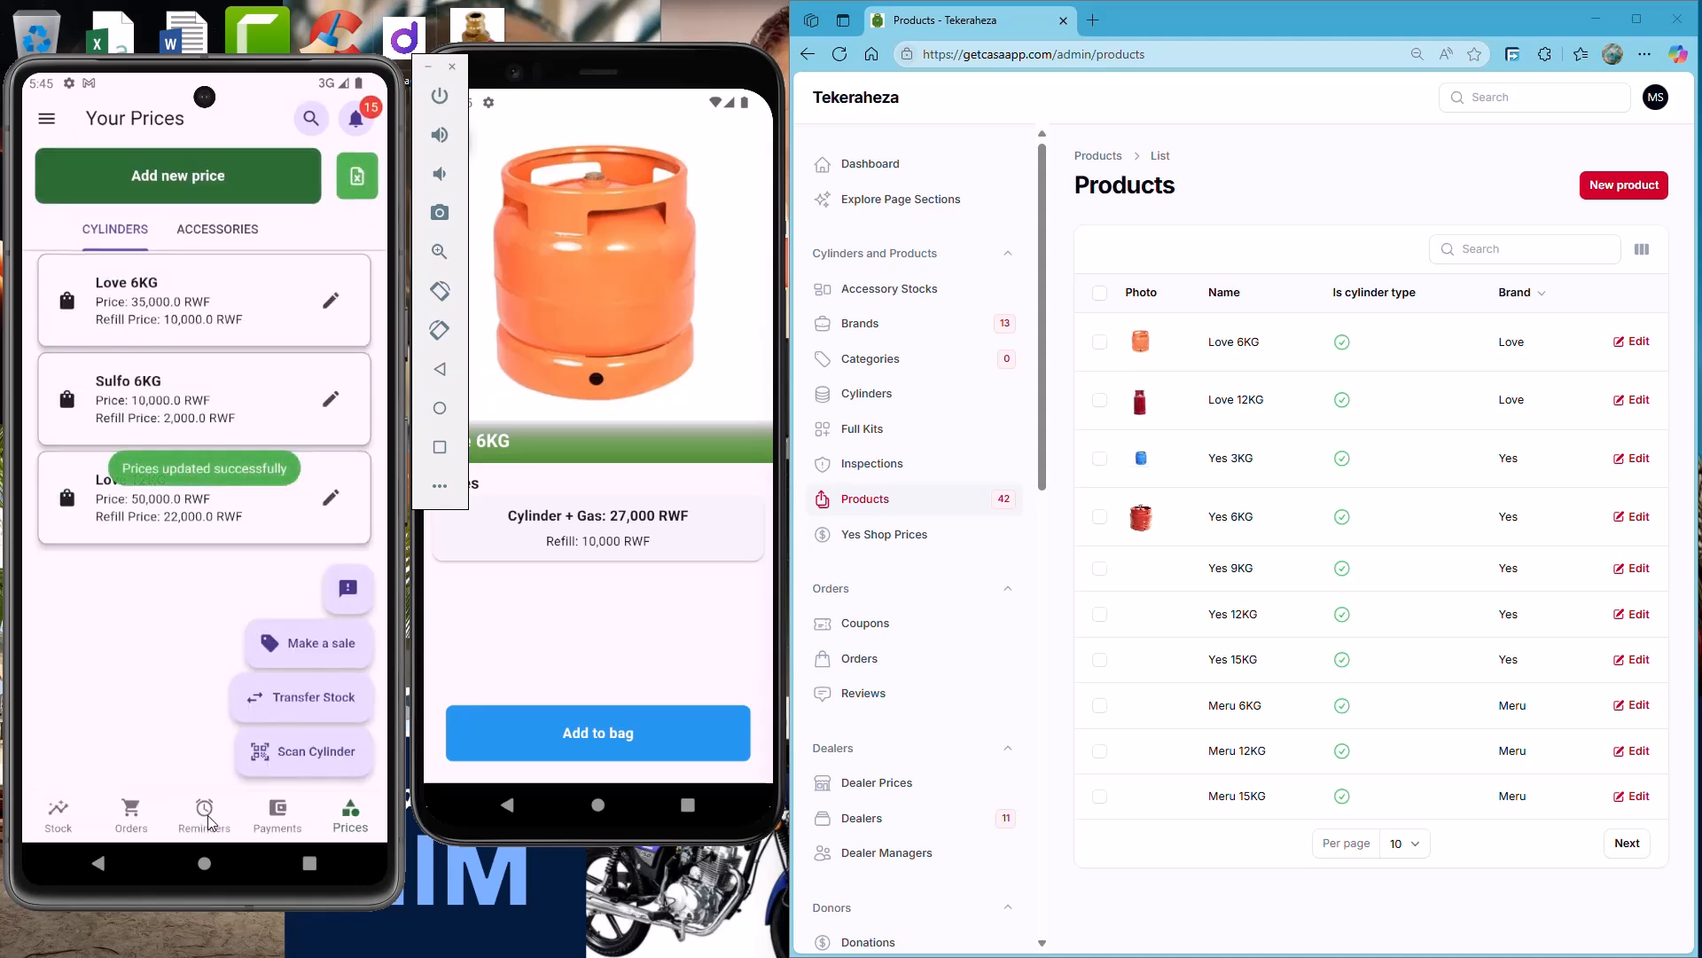
Step: Refresh the dealer's price list and check both the accessory prices and the updated cylinder prices
{"action": "left_click_drag", "start_coordinate": [199, 311], "coordinate": [204, 741]}
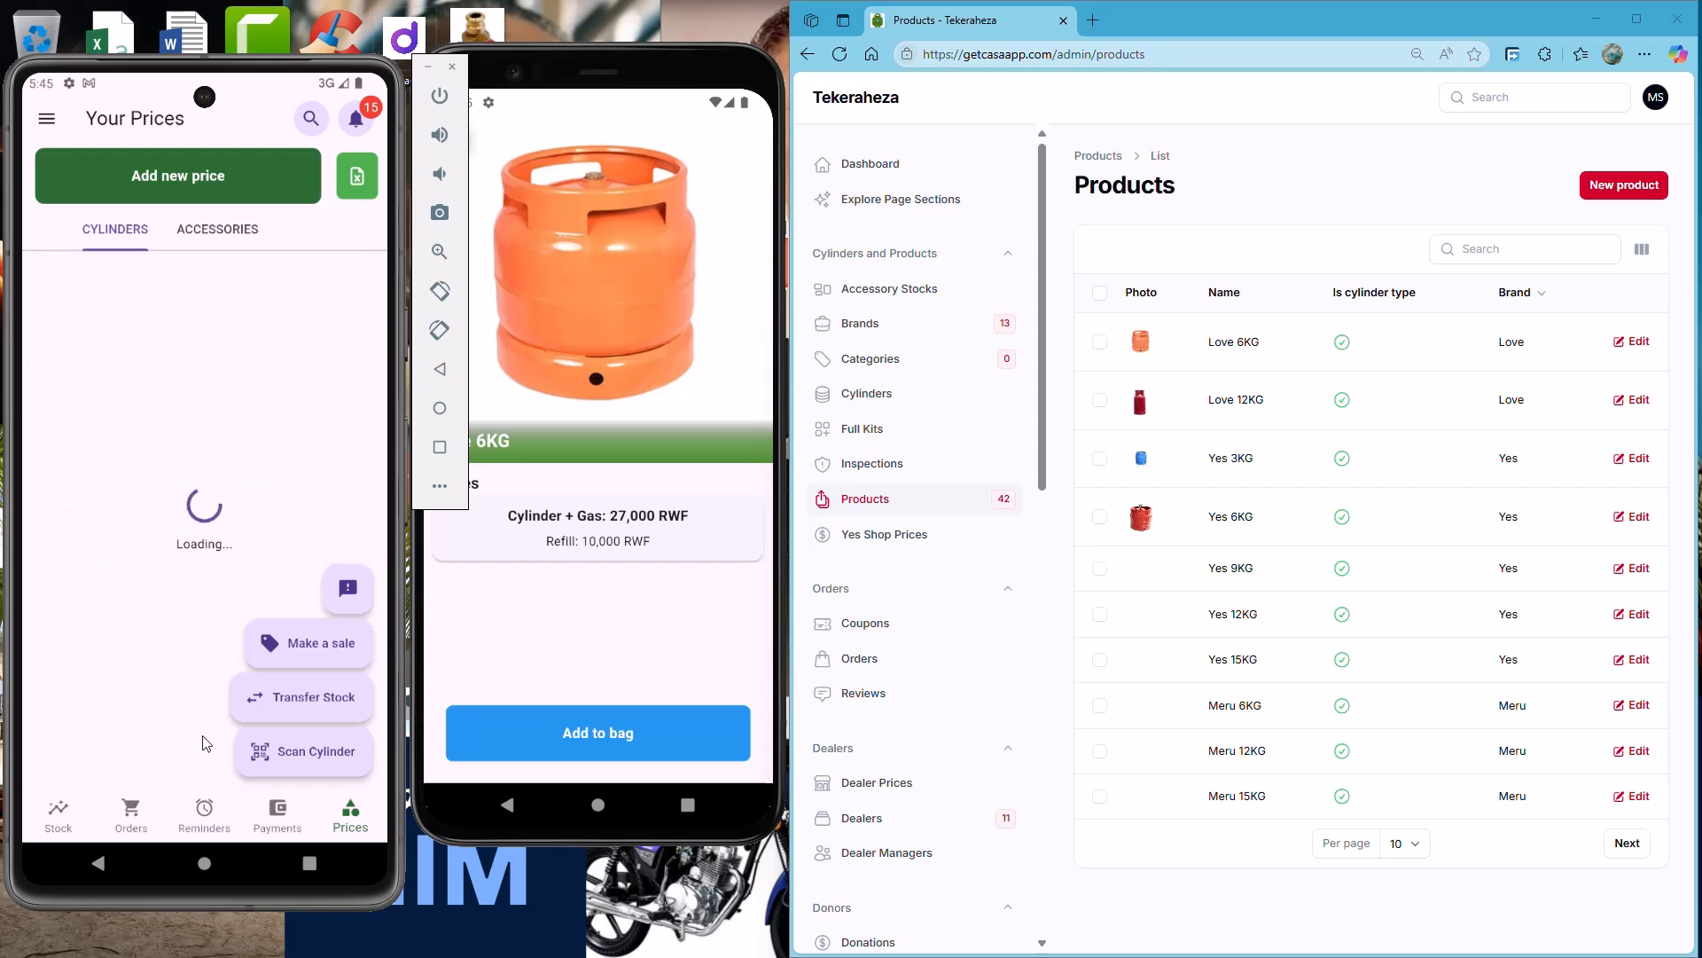
{"action": "mouse_move", "coordinate": [180, 646]}
{"action": "left_mouse_down"}
{"action": "mouse_move", "coordinate": [179, 561]}
{"action": "mouse_move", "coordinate": [179, 655]}
{"action": "left_mouse_up"}
{"action": "left_click", "coordinate": [194, 232]}
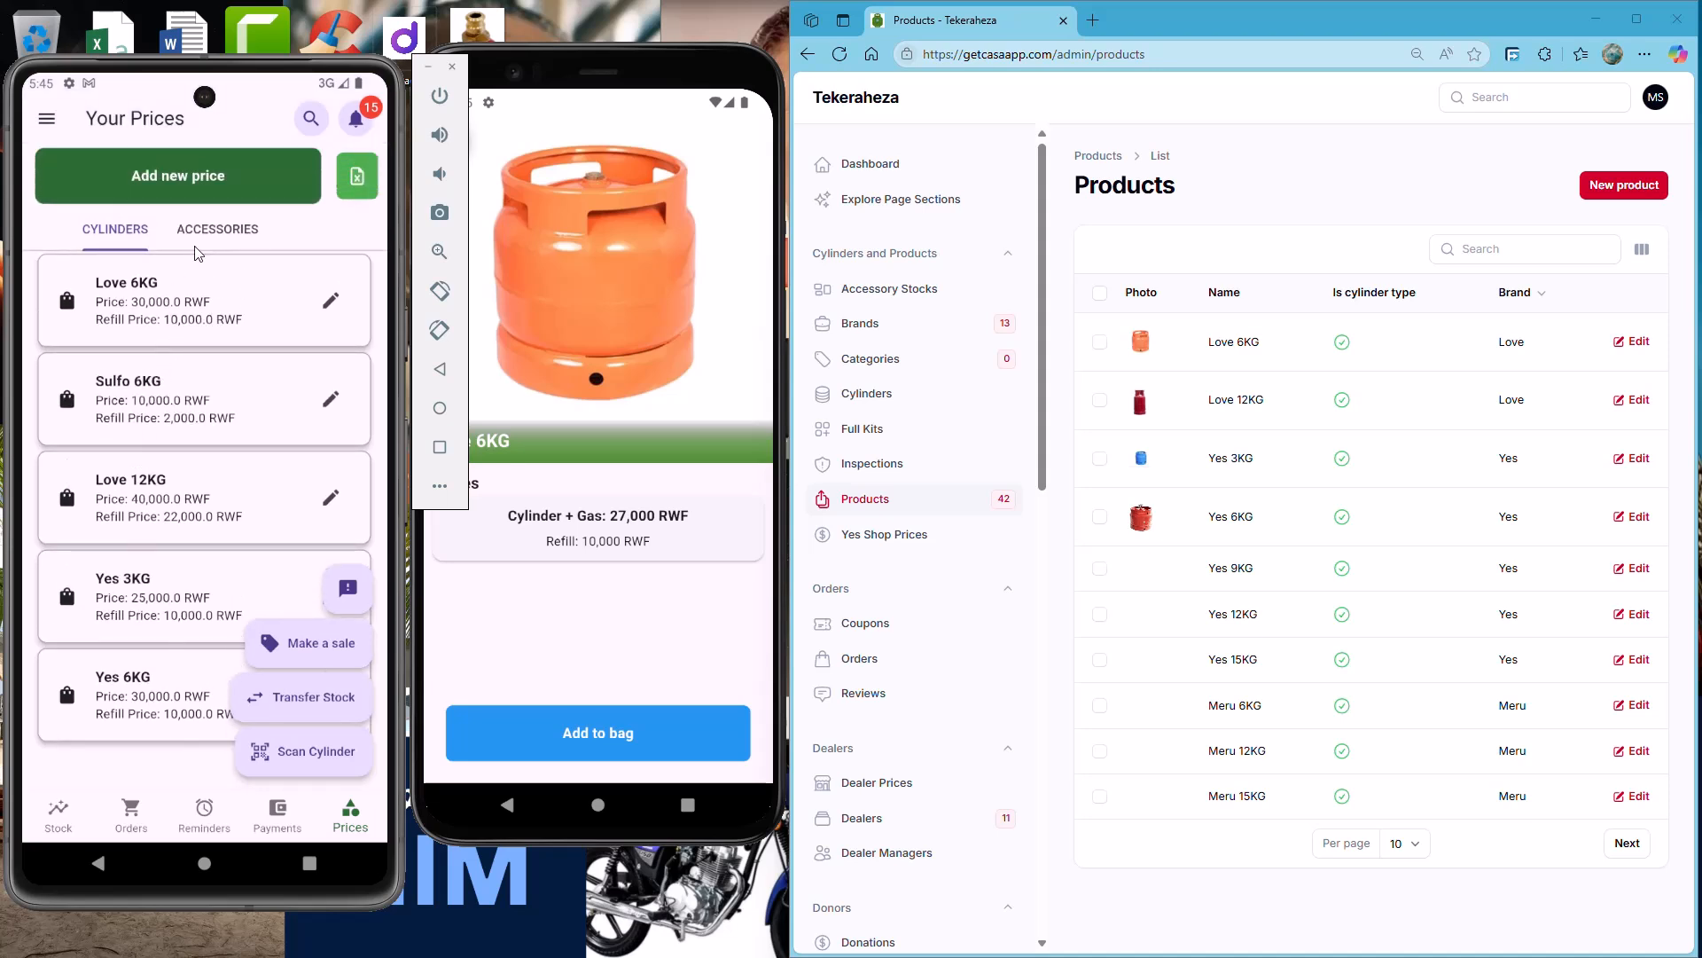
{"action": "left_click", "coordinate": [124, 243]}
Step: In the customer app, reopen the Love 6KG page from the Explore banner to check its price, and return to Explore
{"action": "left_click", "coordinate": [609, 321]}
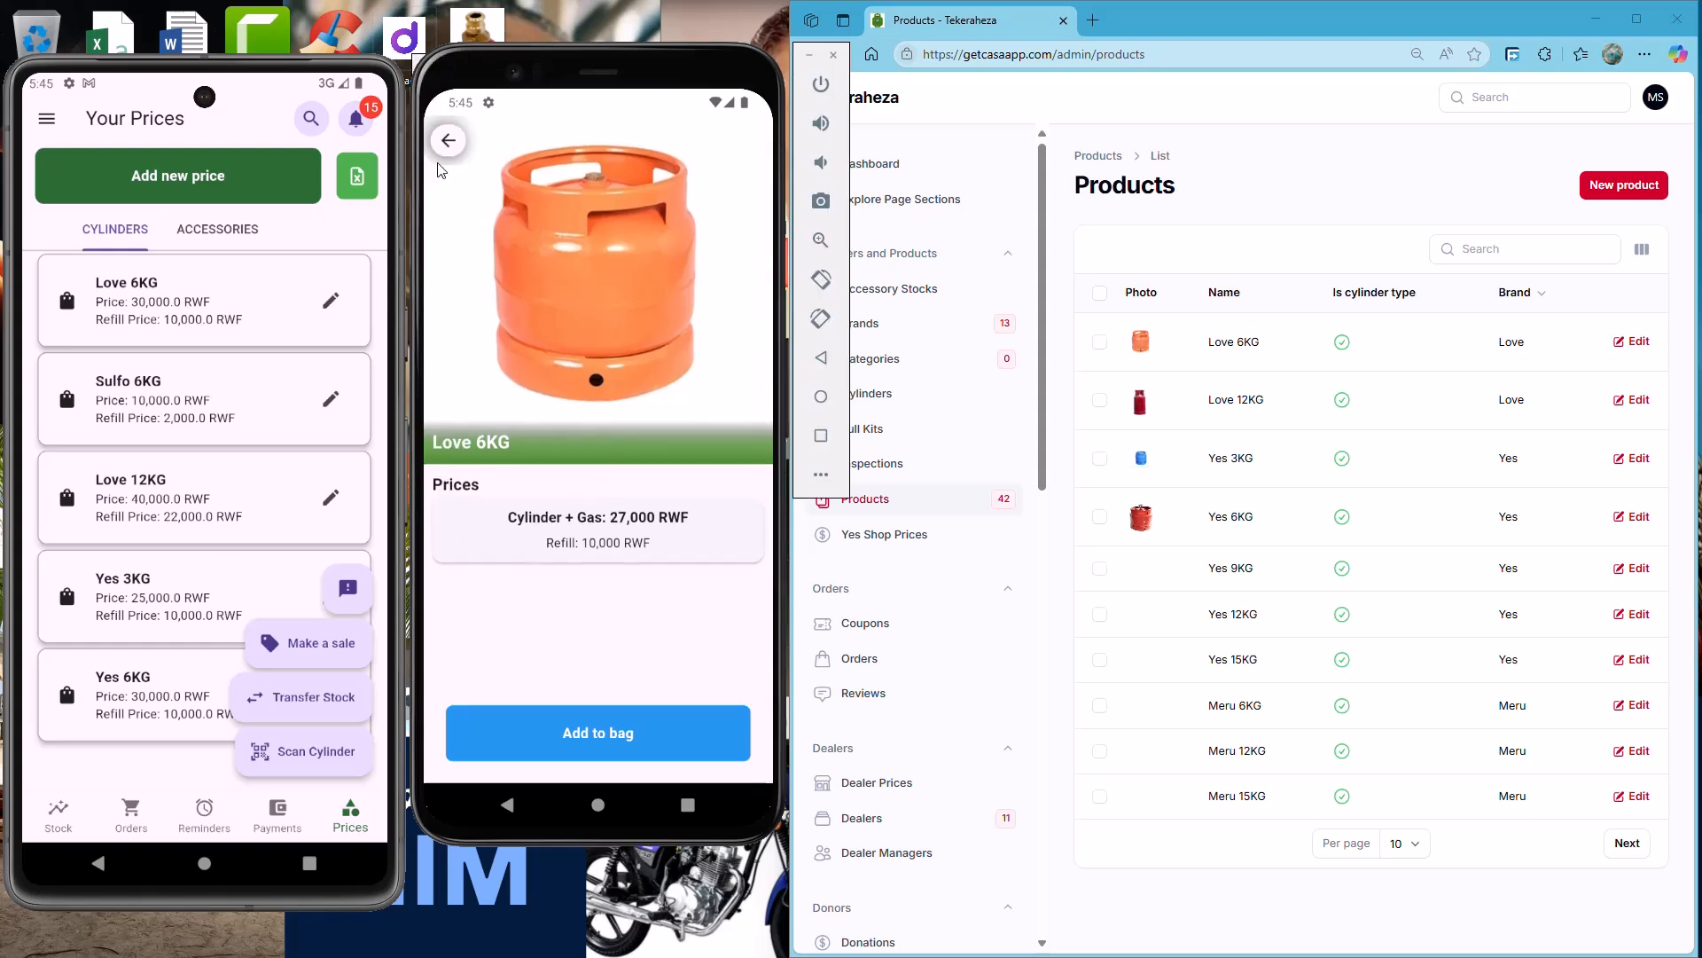
{"action": "left_click", "coordinate": [448, 141]}
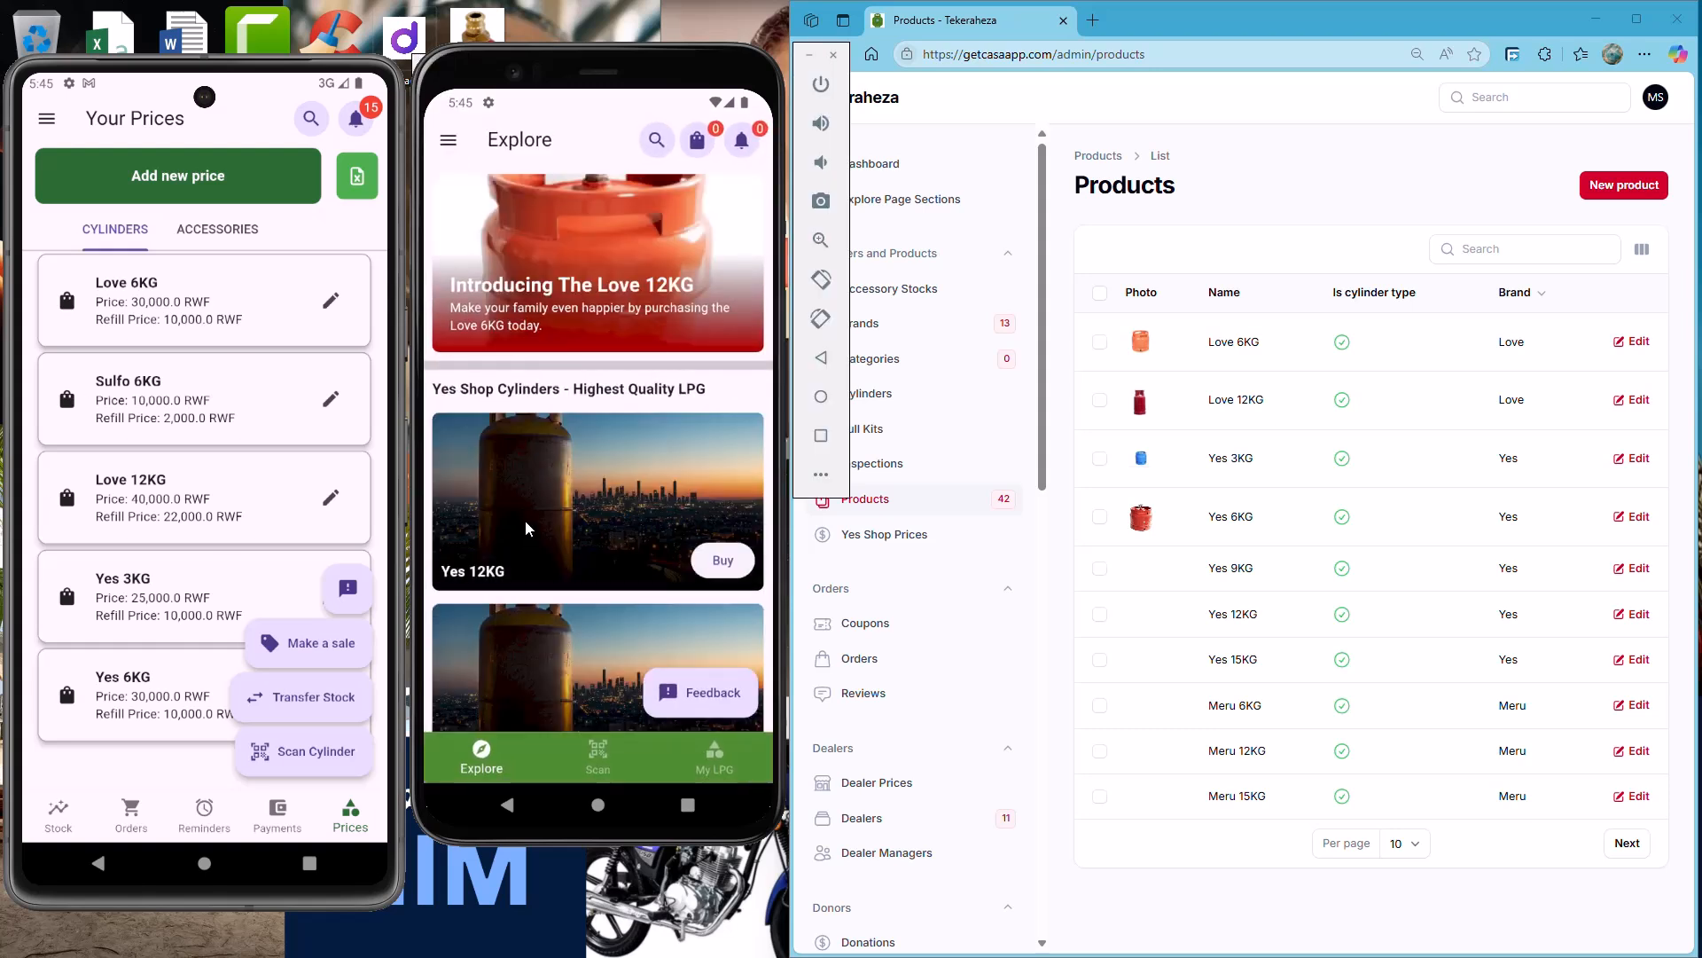
{"action": "left_click", "coordinate": [533, 254]}
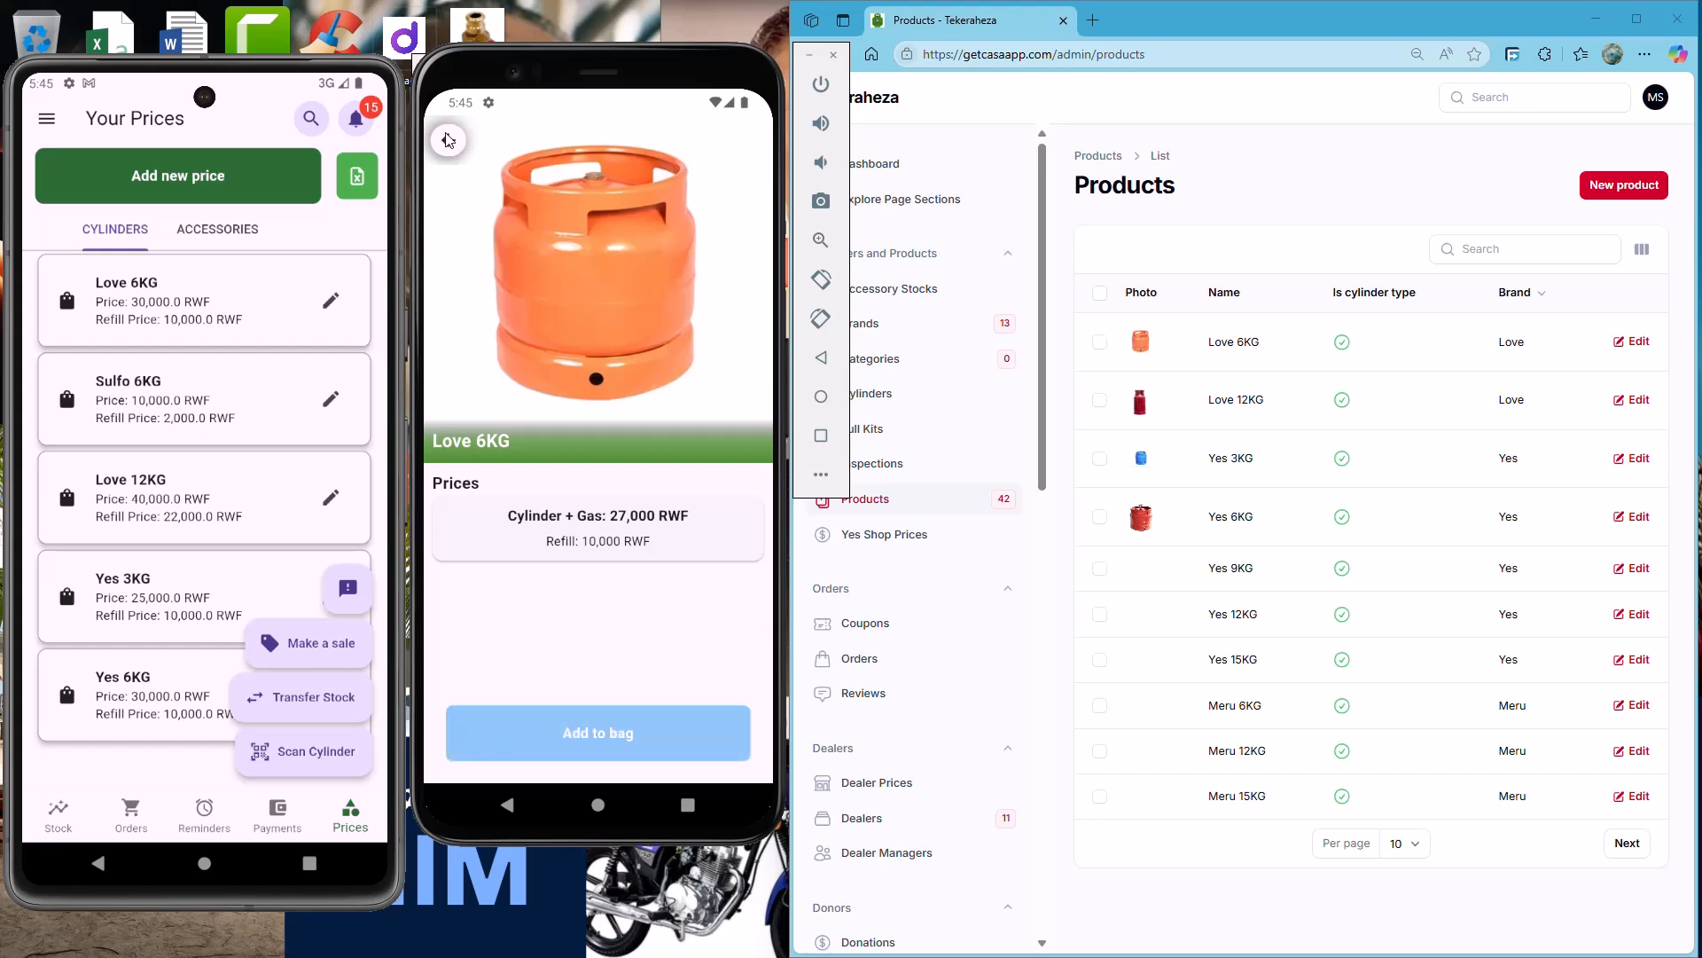
{"action": "left_click", "coordinate": [449, 140]}
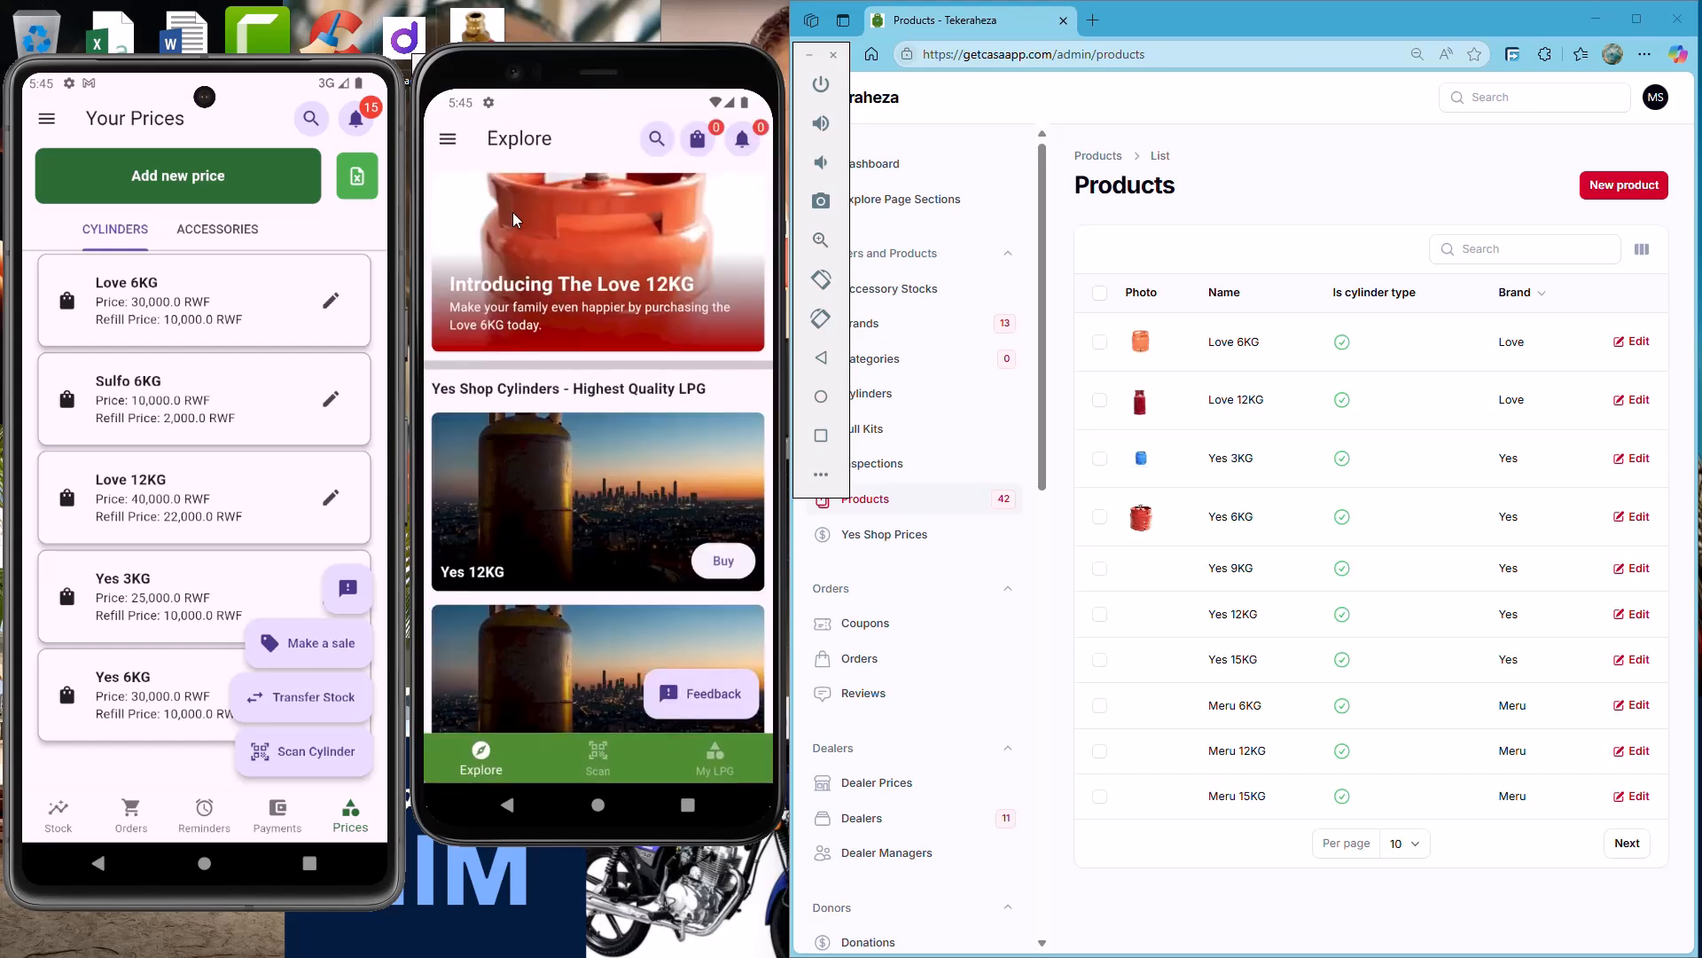
Step: In the admin's Explore Page Sections, set the first section's banner overlay title to "Introducing The Love 6KG" and save the changes
{"action": "left_click", "coordinate": [1166, 269]}
{"action": "left_click", "coordinate": [913, 201]}
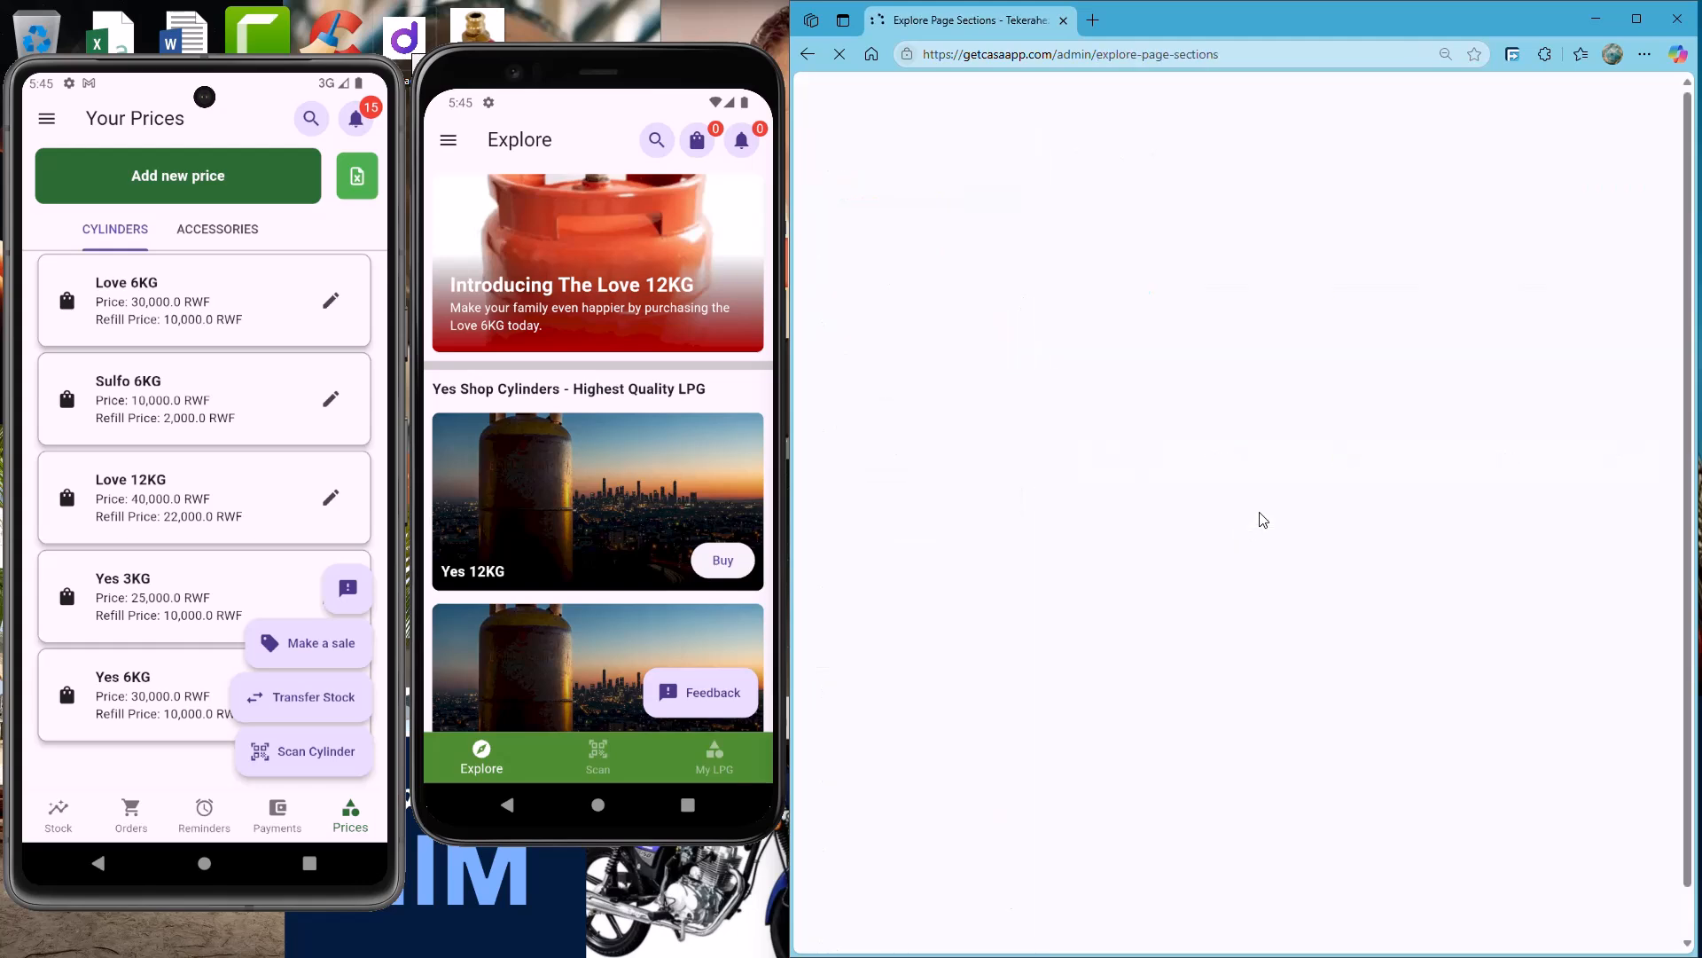
{"action": "left_click", "coordinate": [1407, 346]}
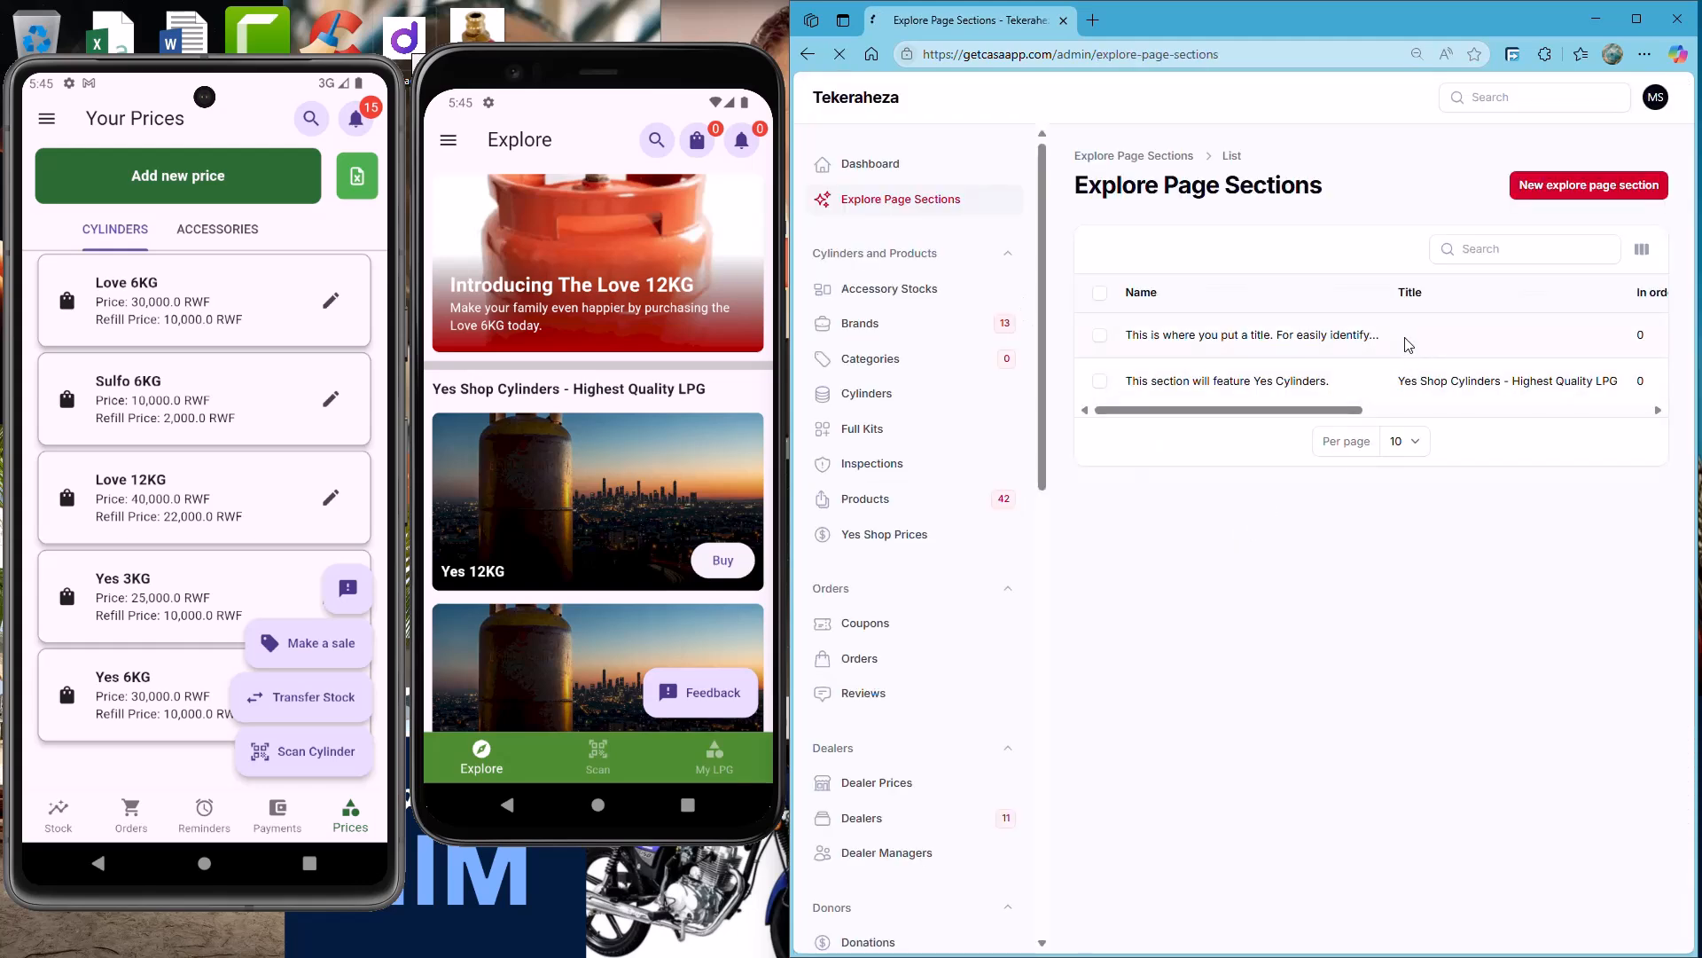
{"action": "scroll", "coordinate": [1334, 568], "scroll_direction": "down", "scroll_amount": 8}
{"action": "scroll", "coordinate": [1335, 567], "scroll_direction": "down", "scroll_amount": 4}
{"action": "left_click", "coordinate": [1408, 589]}
{"action": "left_click_drag", "start_coordinate": [1409, 591], "coordinate": [1423, 596]}
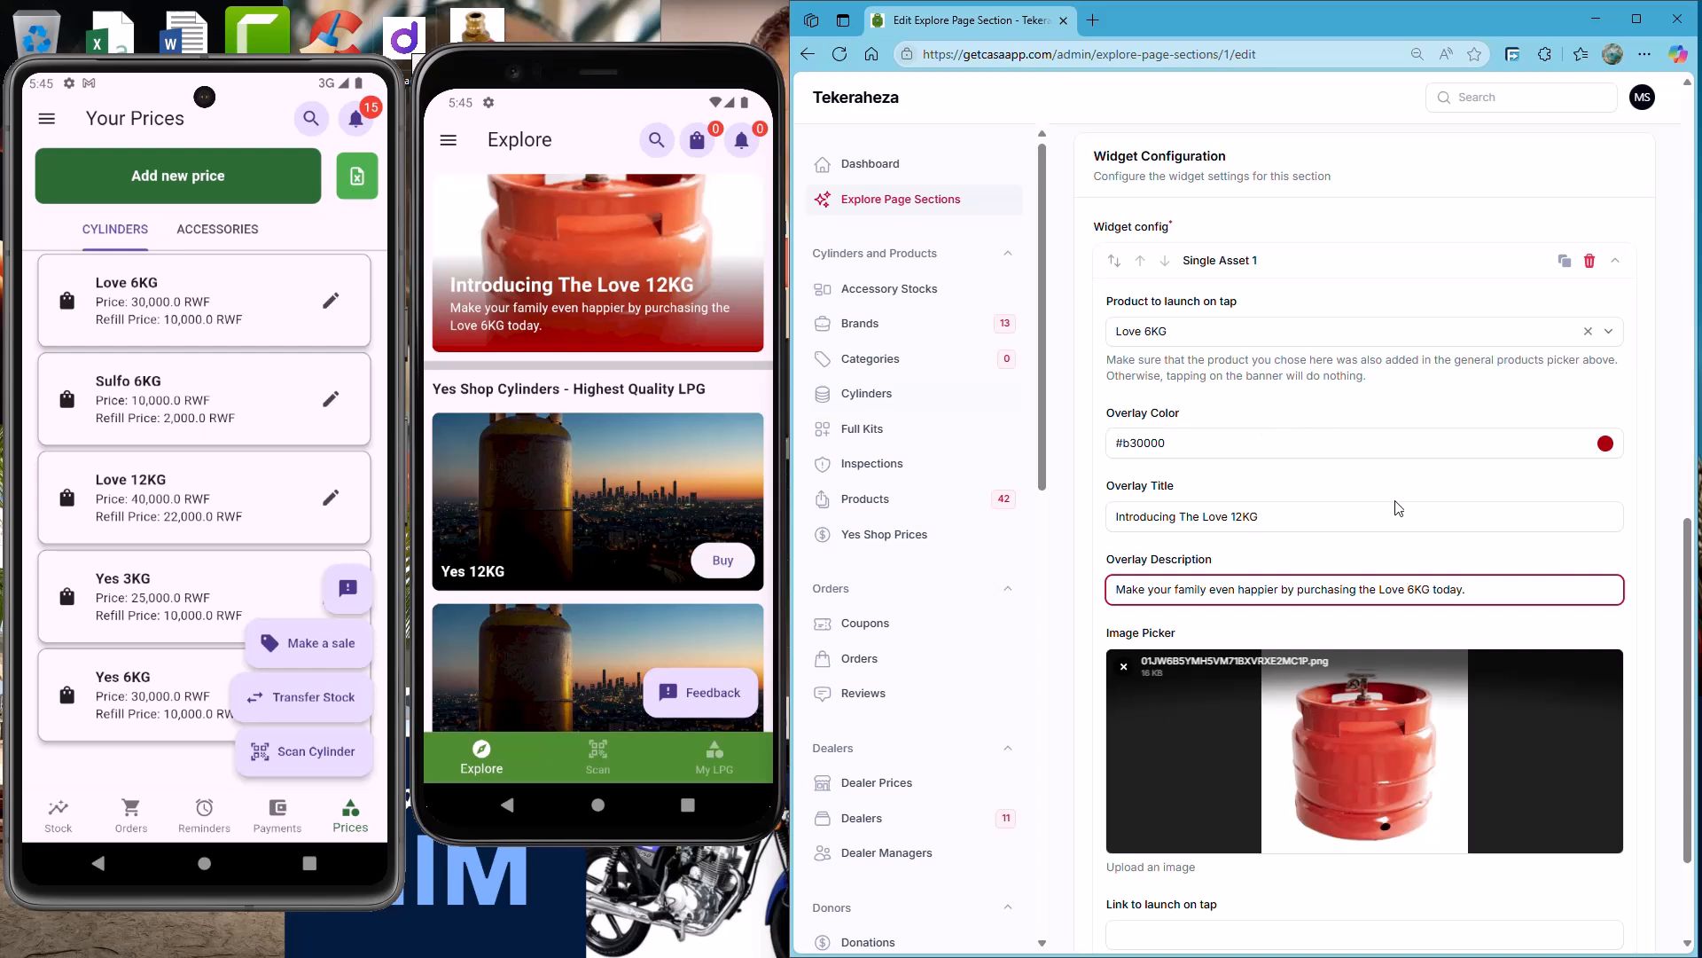
{"action": "left_click_drag", "start_coordinate": [1232, 517], "coordinate": [1242, 519]}
{"action": "type", "text": "6"}
{"action": "scroll", "coordinate": [1243, 518], "scroll_direction": "down", "scroll_amount": 2}
{"action": "left_click", "coordinate": [1096, 915]}
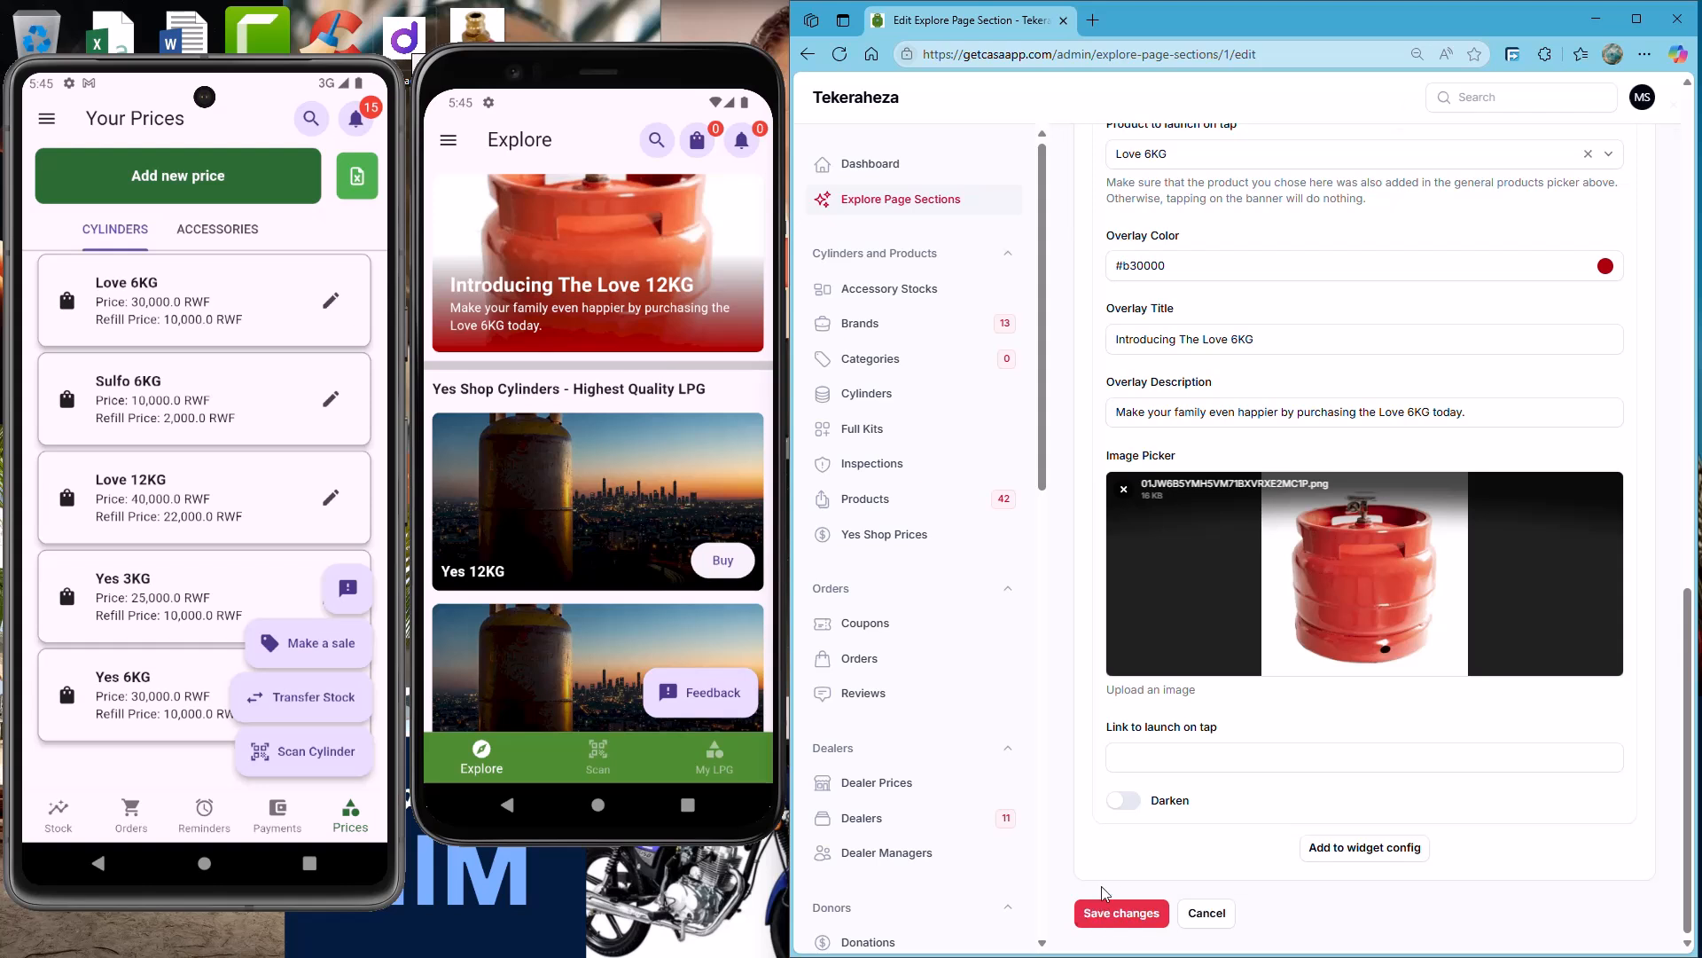
Step: Refresh the customer app's Explore page and open the Love 6KG product from the renamed banner to check its price
{"action": "left_click_drag", "start_coordinate": [523, 293], "coordinate": [573, 802]}
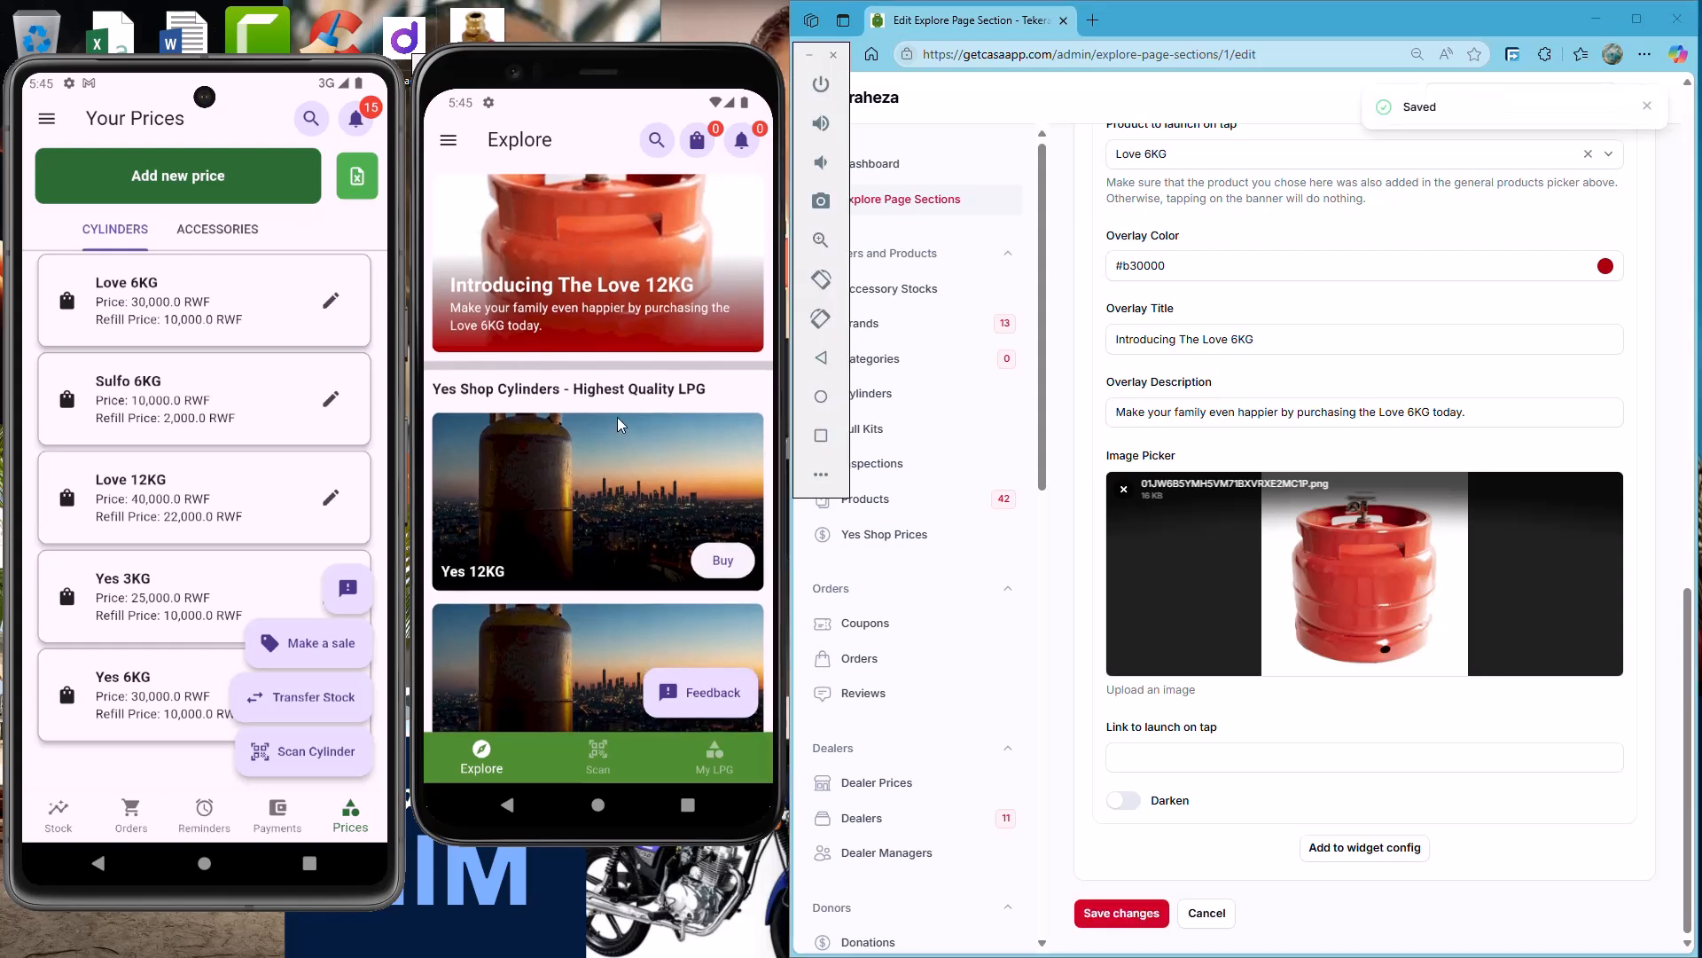
{"action": "left_click", "coordinate": [568, 263]}
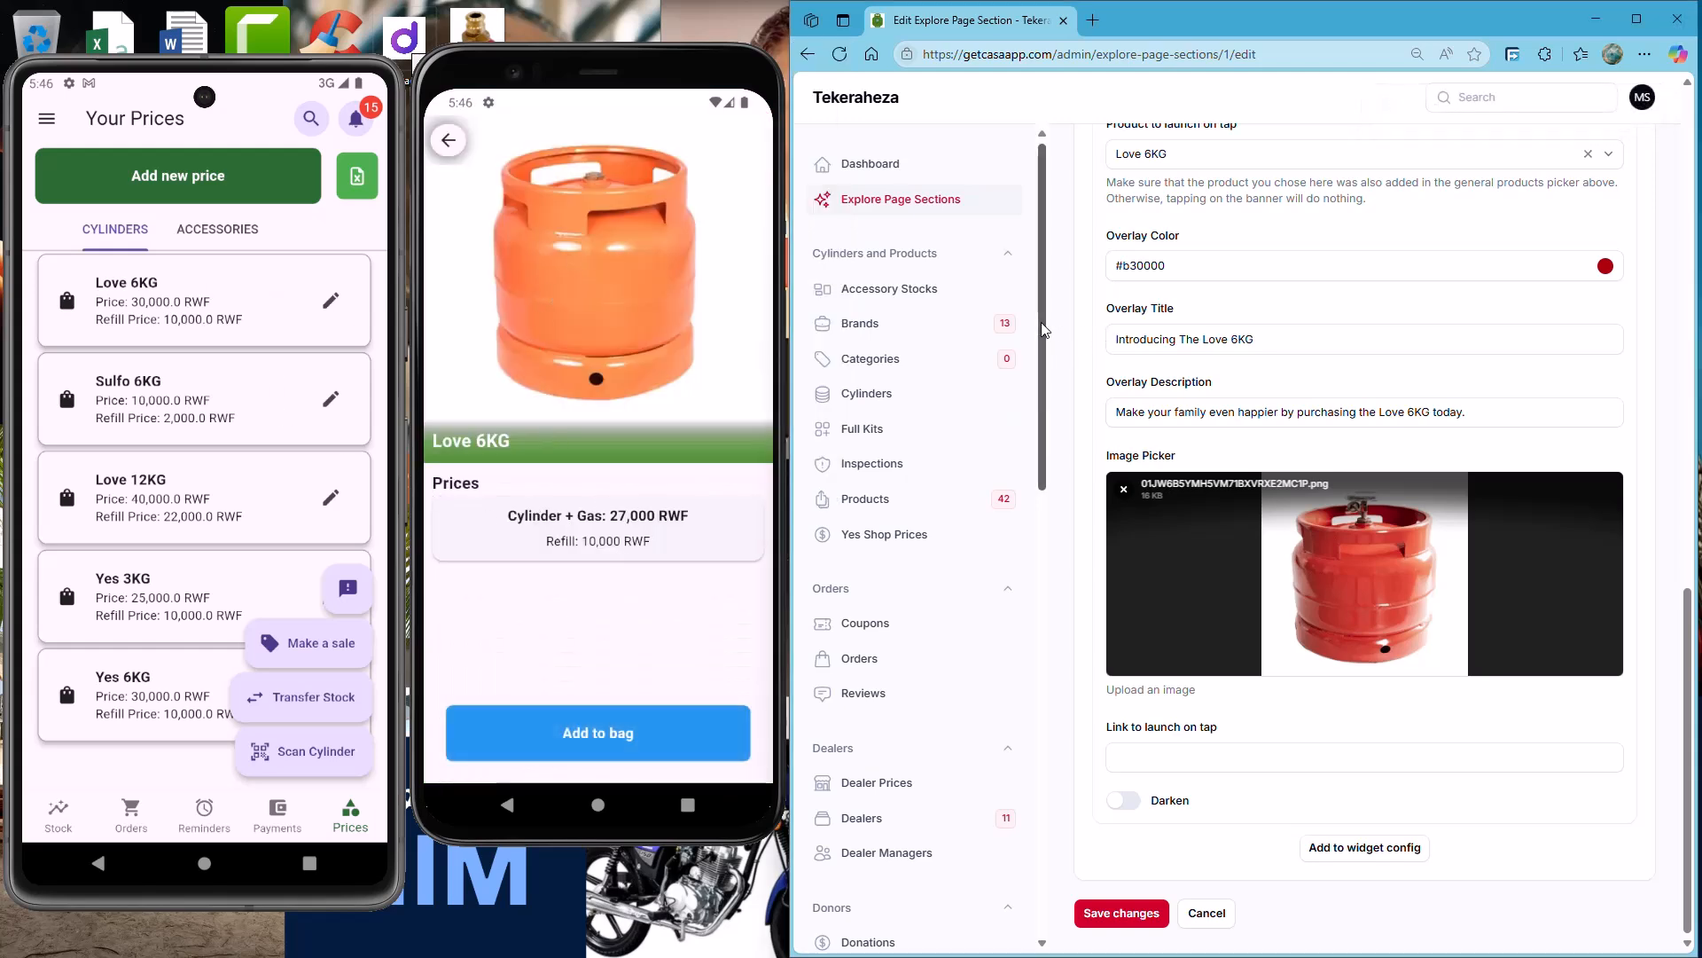
Step: Open the admin Dashboard and examine the Urgent Stats for un-reviewed dealers, LPG plants, LPG plant prices and dealer prices
{"action": "scroll", "coordinate": [988, 354], "scroll_direction": "up", "scroll_amount": 6}
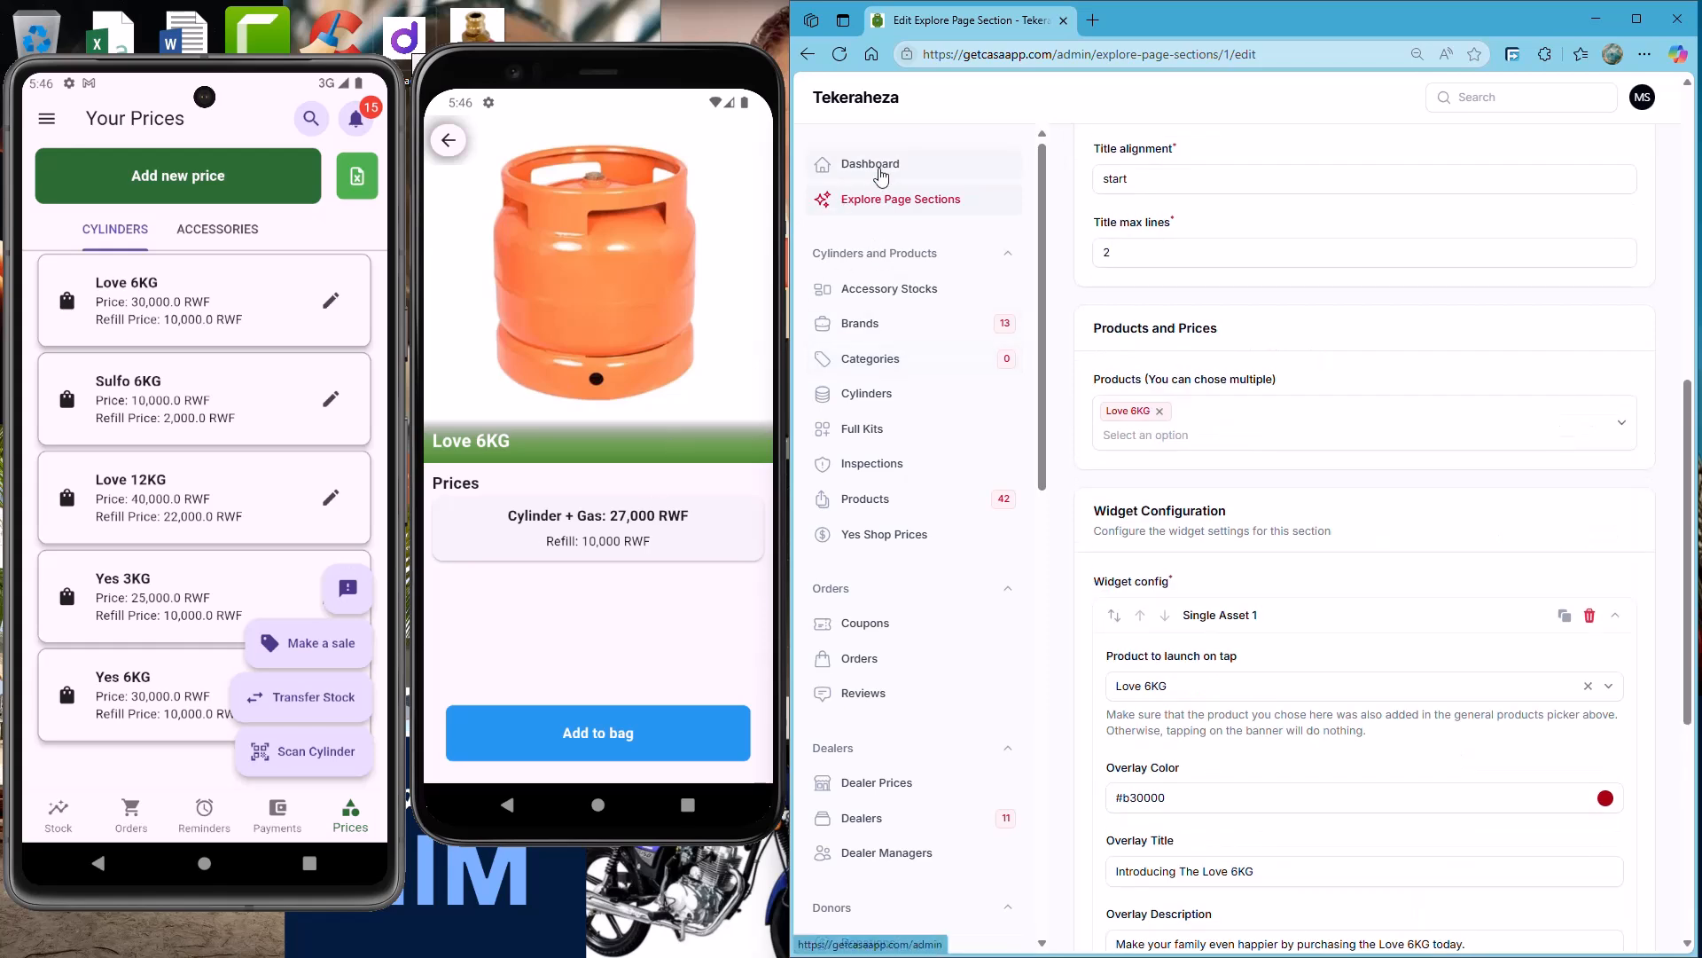
{"action": "left_click", "coordinate": [877, 169]}
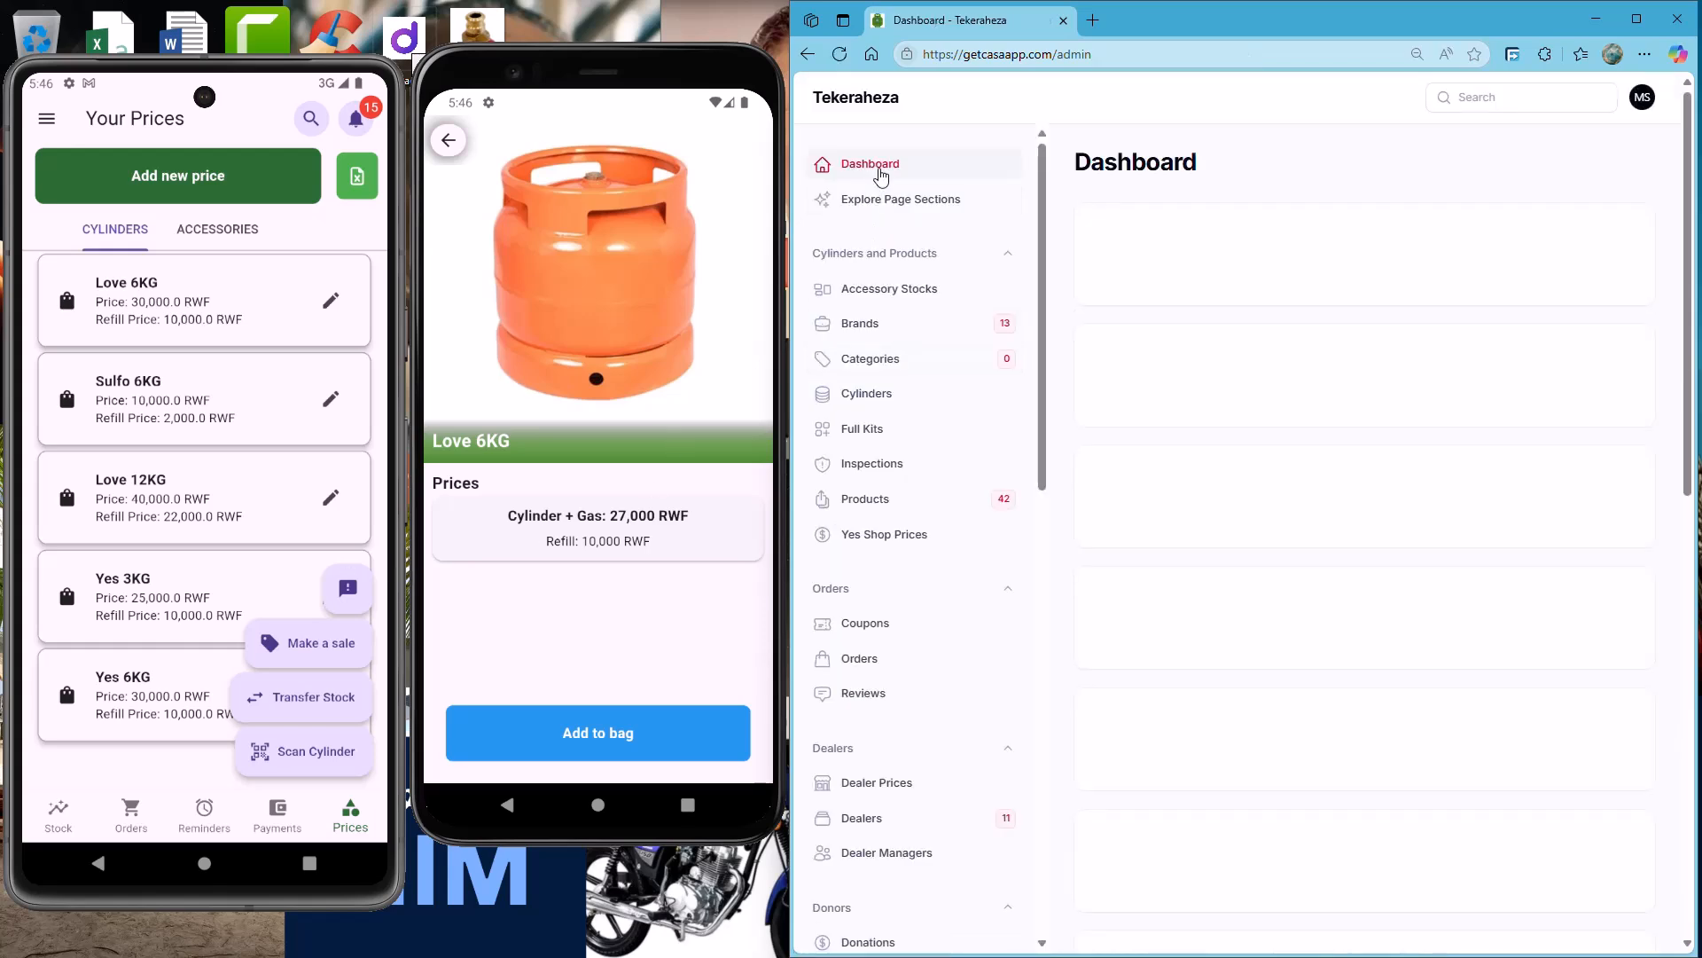
{"action": "scroll", "coordinate": [1191, 508], "scroll_direction": "down", "scroll_amount": 15}
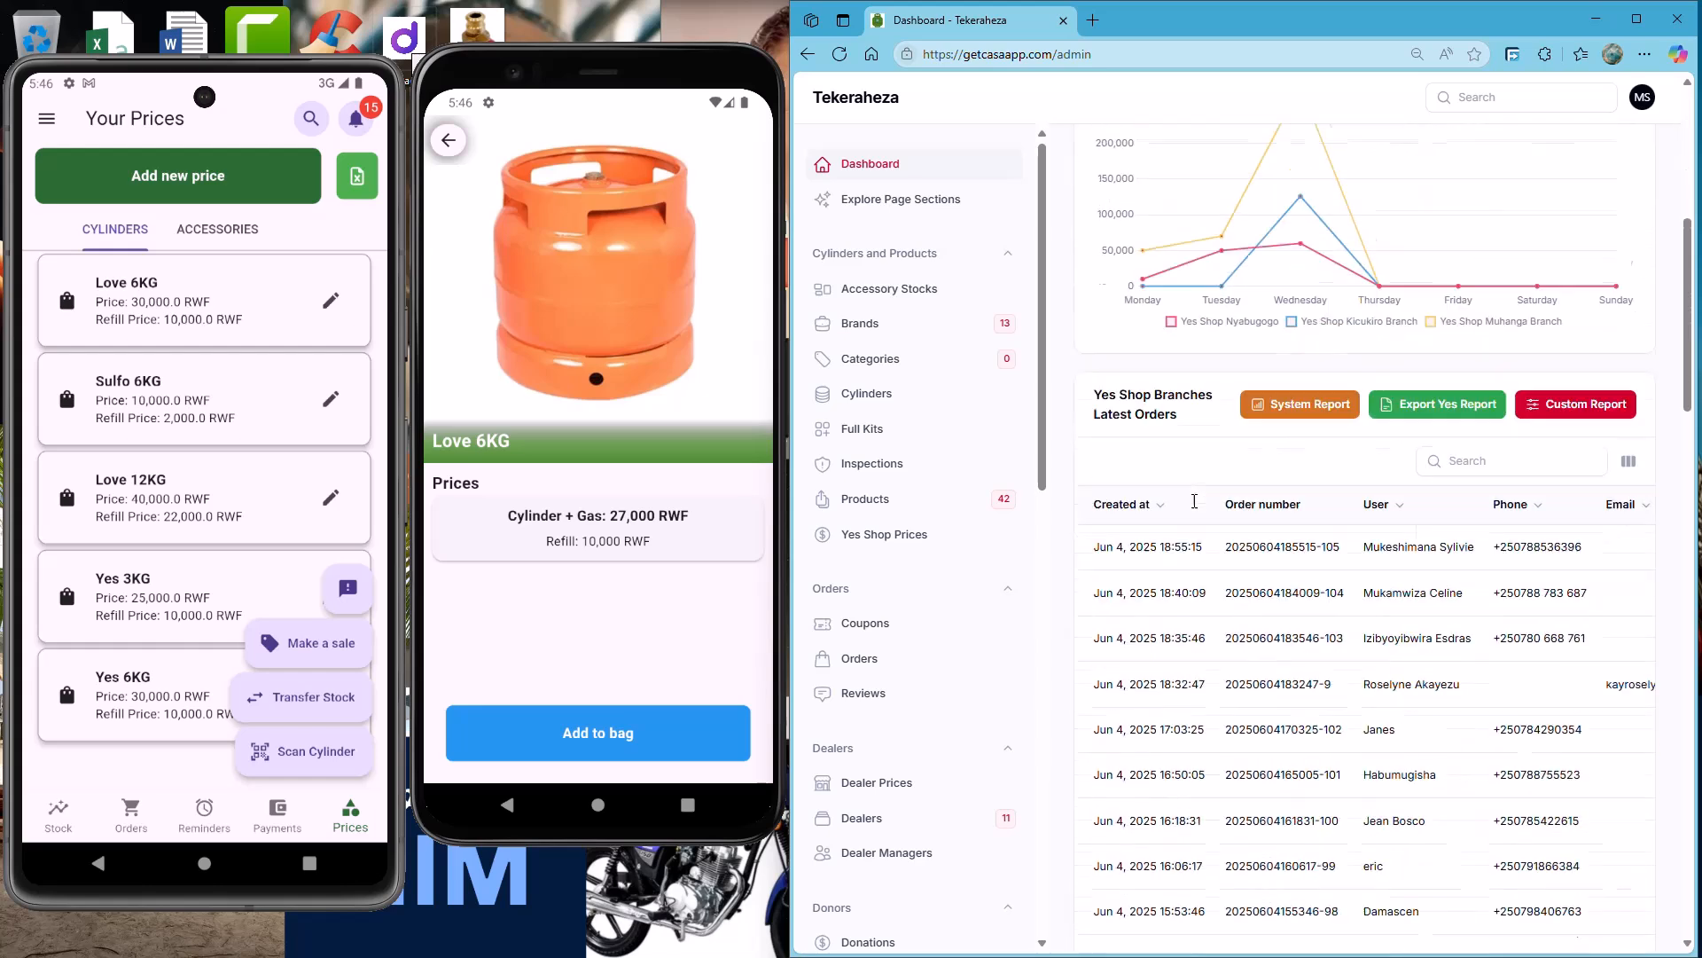
{"action": "scroll", "coordinate": [1195, 501], "scroll_direction": "down", "scroll_amount": 7}
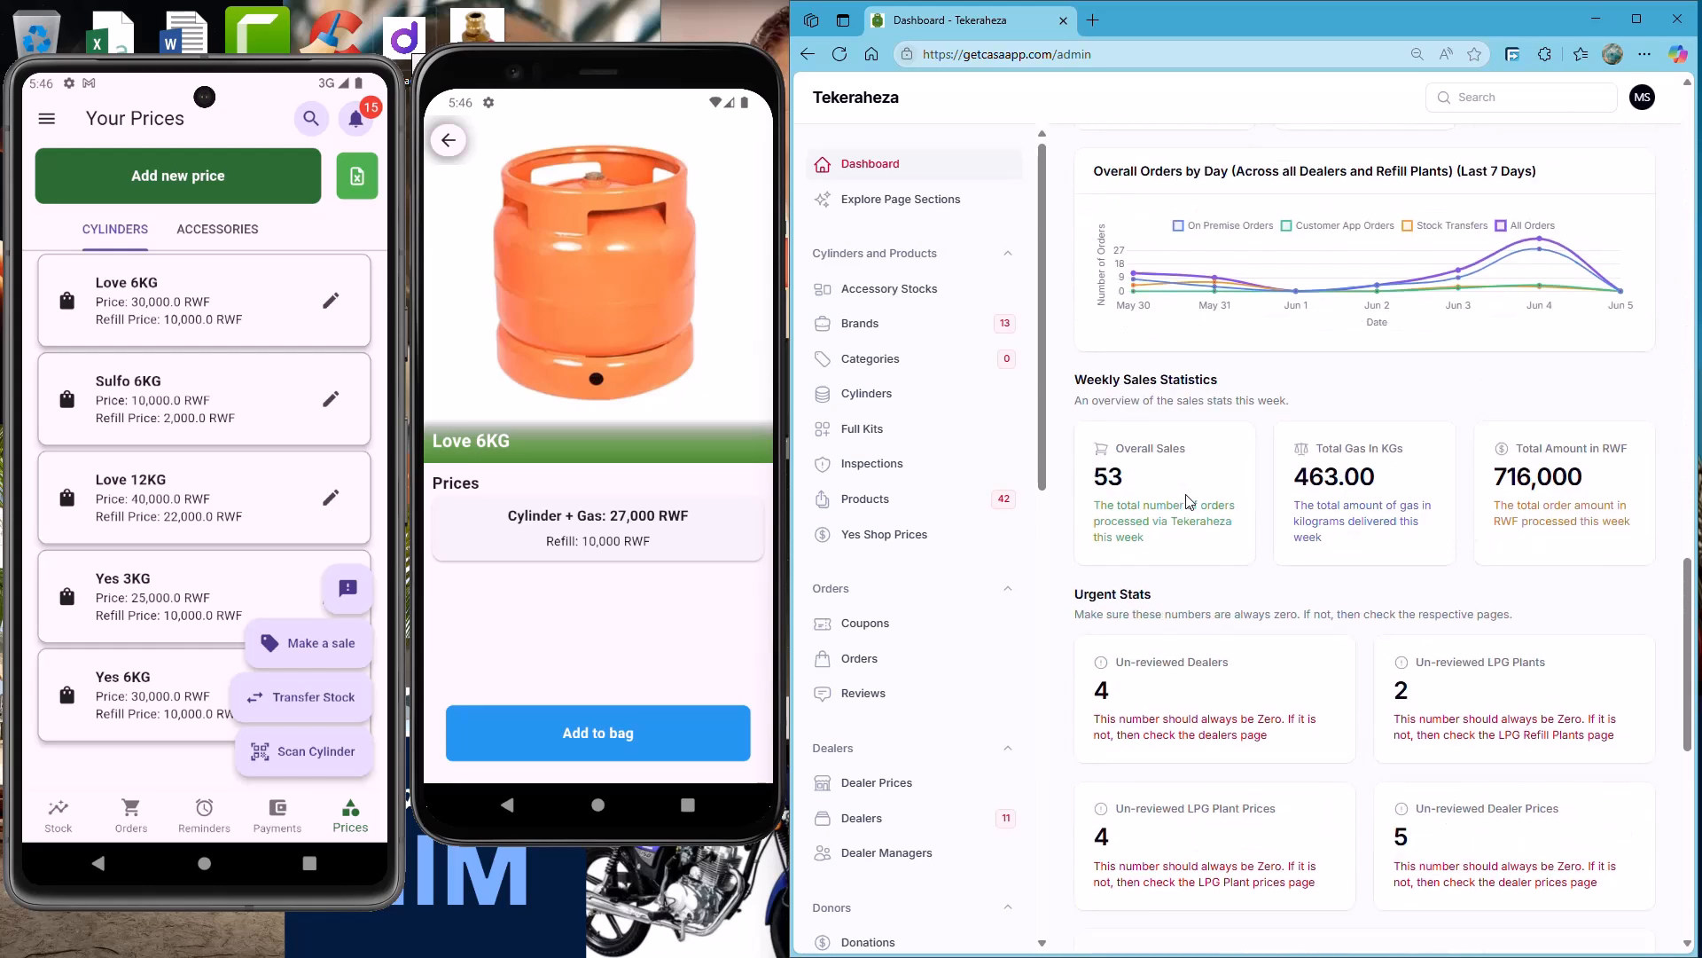
{"action": "left_click_drag", "start_coordinate": [1095, 395], "coordinate": [1436, 581]}
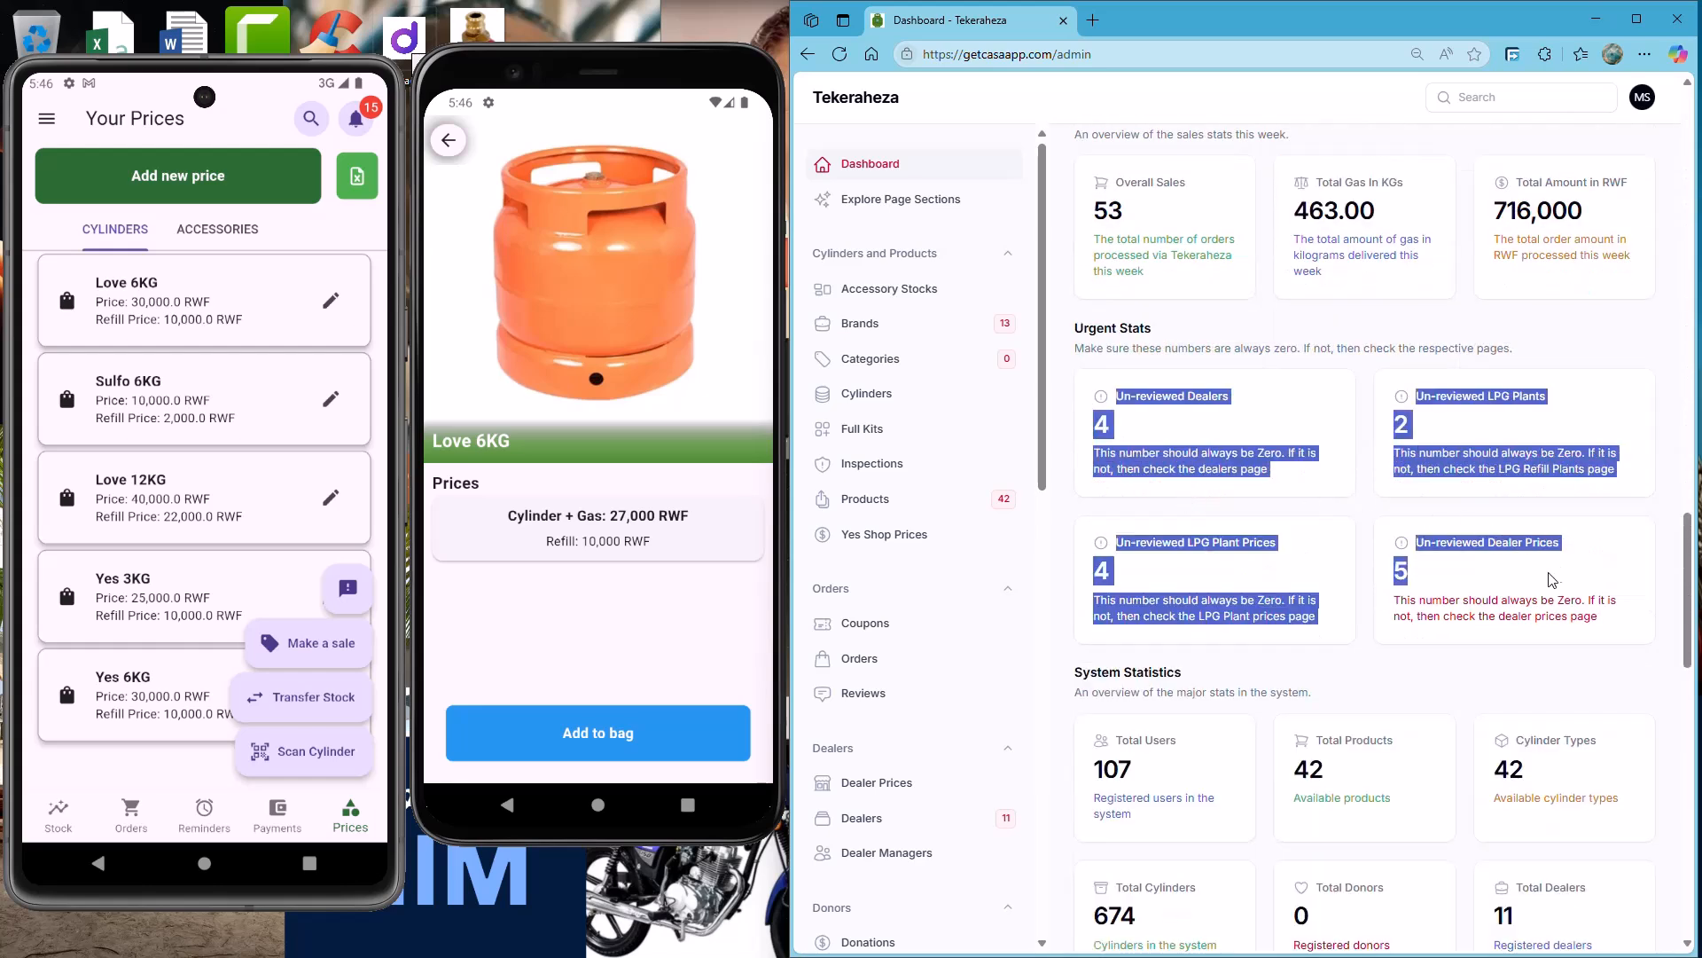
{"action": "left_click", "coordinate": [1437, 580]}
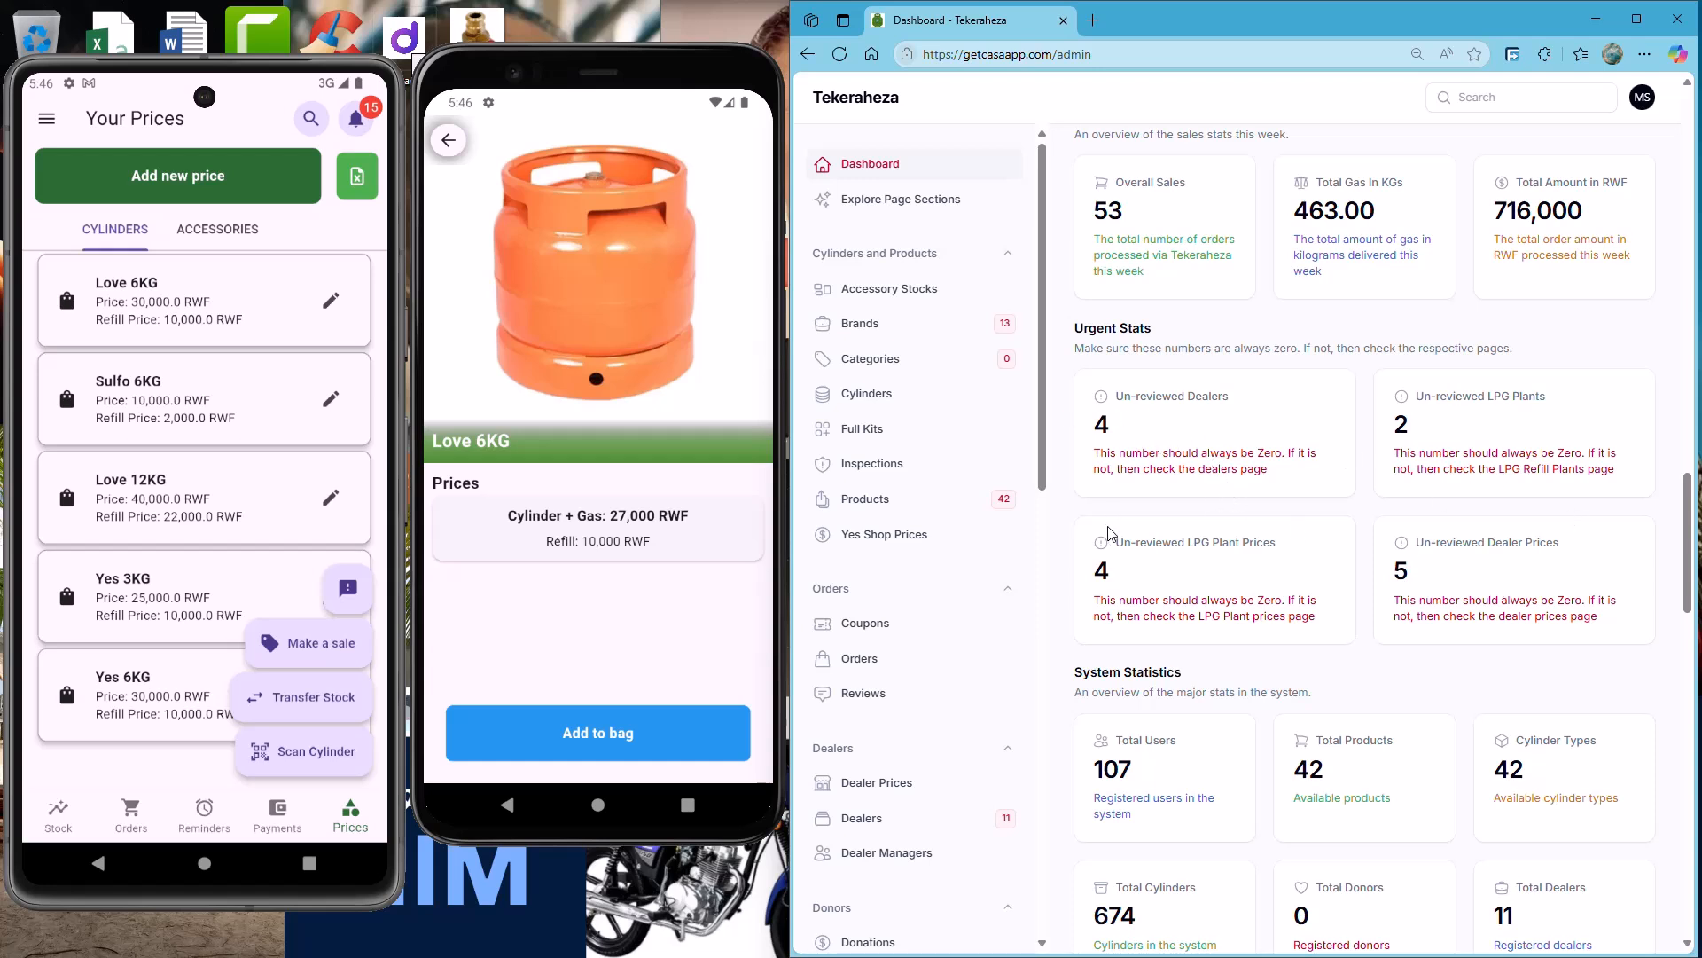
{"action": "left_click_drag", "start_coordinate": [1114, 543], "coordinate": [1247, 617]}
{"action": "left_click", "coordinate": [1389, 592]}
{"action": "left_click_drag", "start_coordinate": [1432, 548], "coordinate": [1504, 583]}
{"action": "left_click", "coordinate": [1465, 594]}
Step: Review the Not Admin Reviewed dealers, list all dealers again, and view the test dealership's details before returning to the list
{"action": "scroll", "coordinate": [851, 709], "scroll_direction": "down", "scroll_amount": 2}
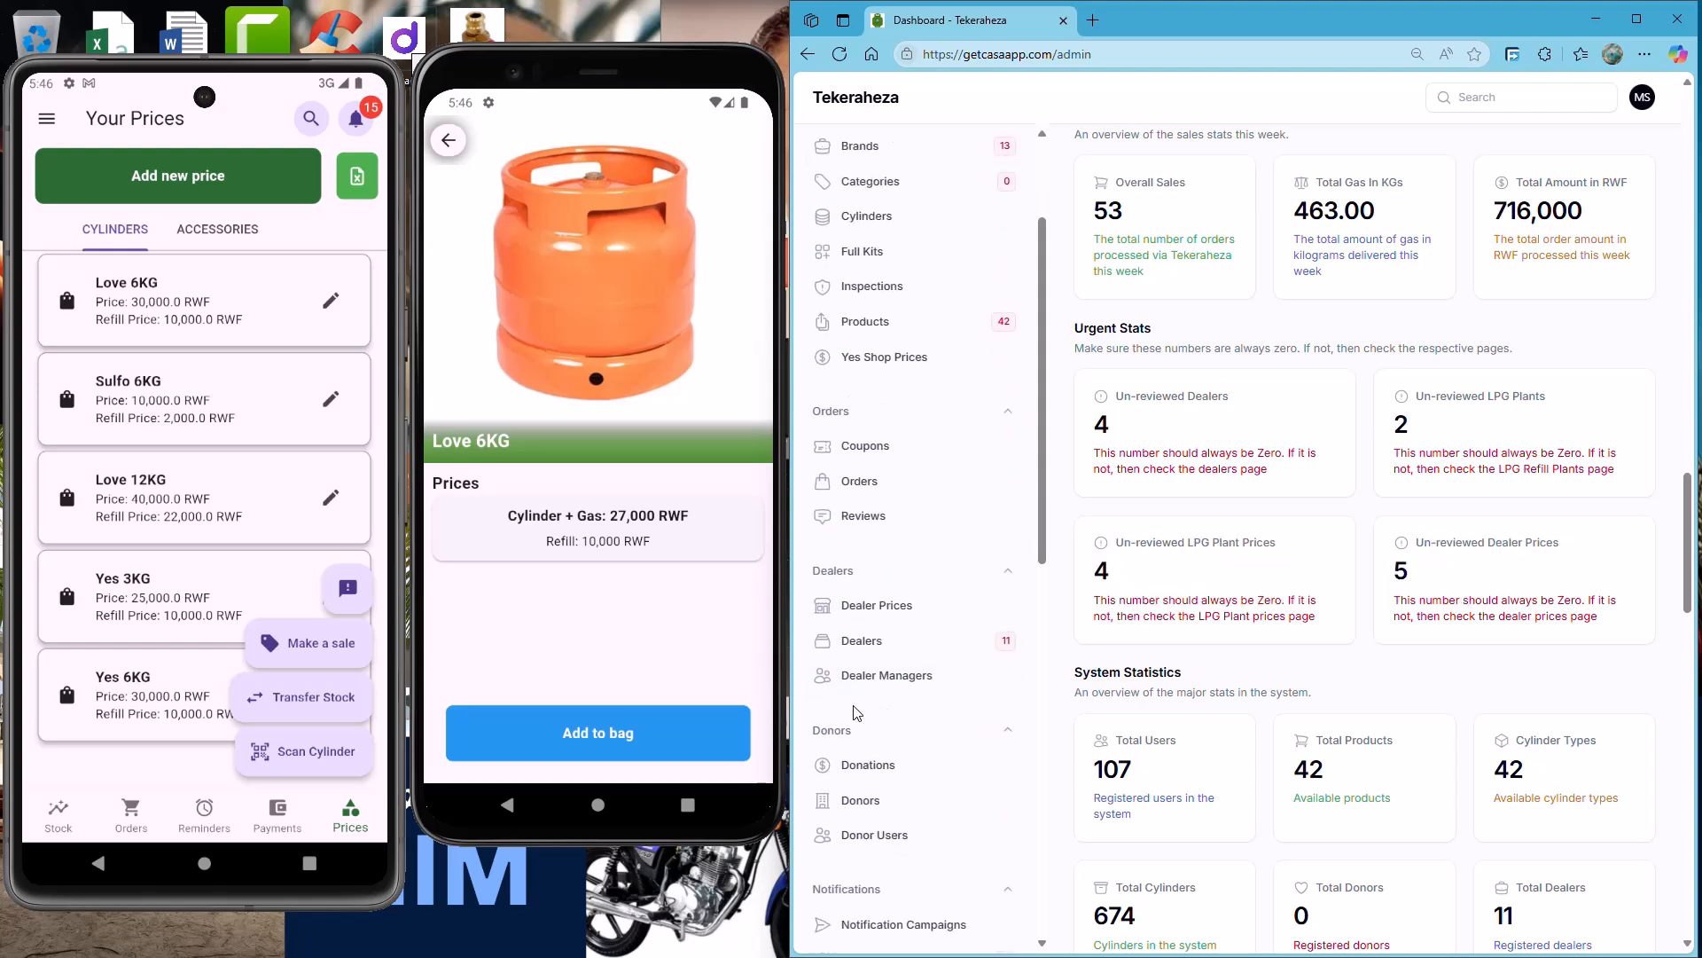
{"action": "left_click", "coordinate": [875, 642]}
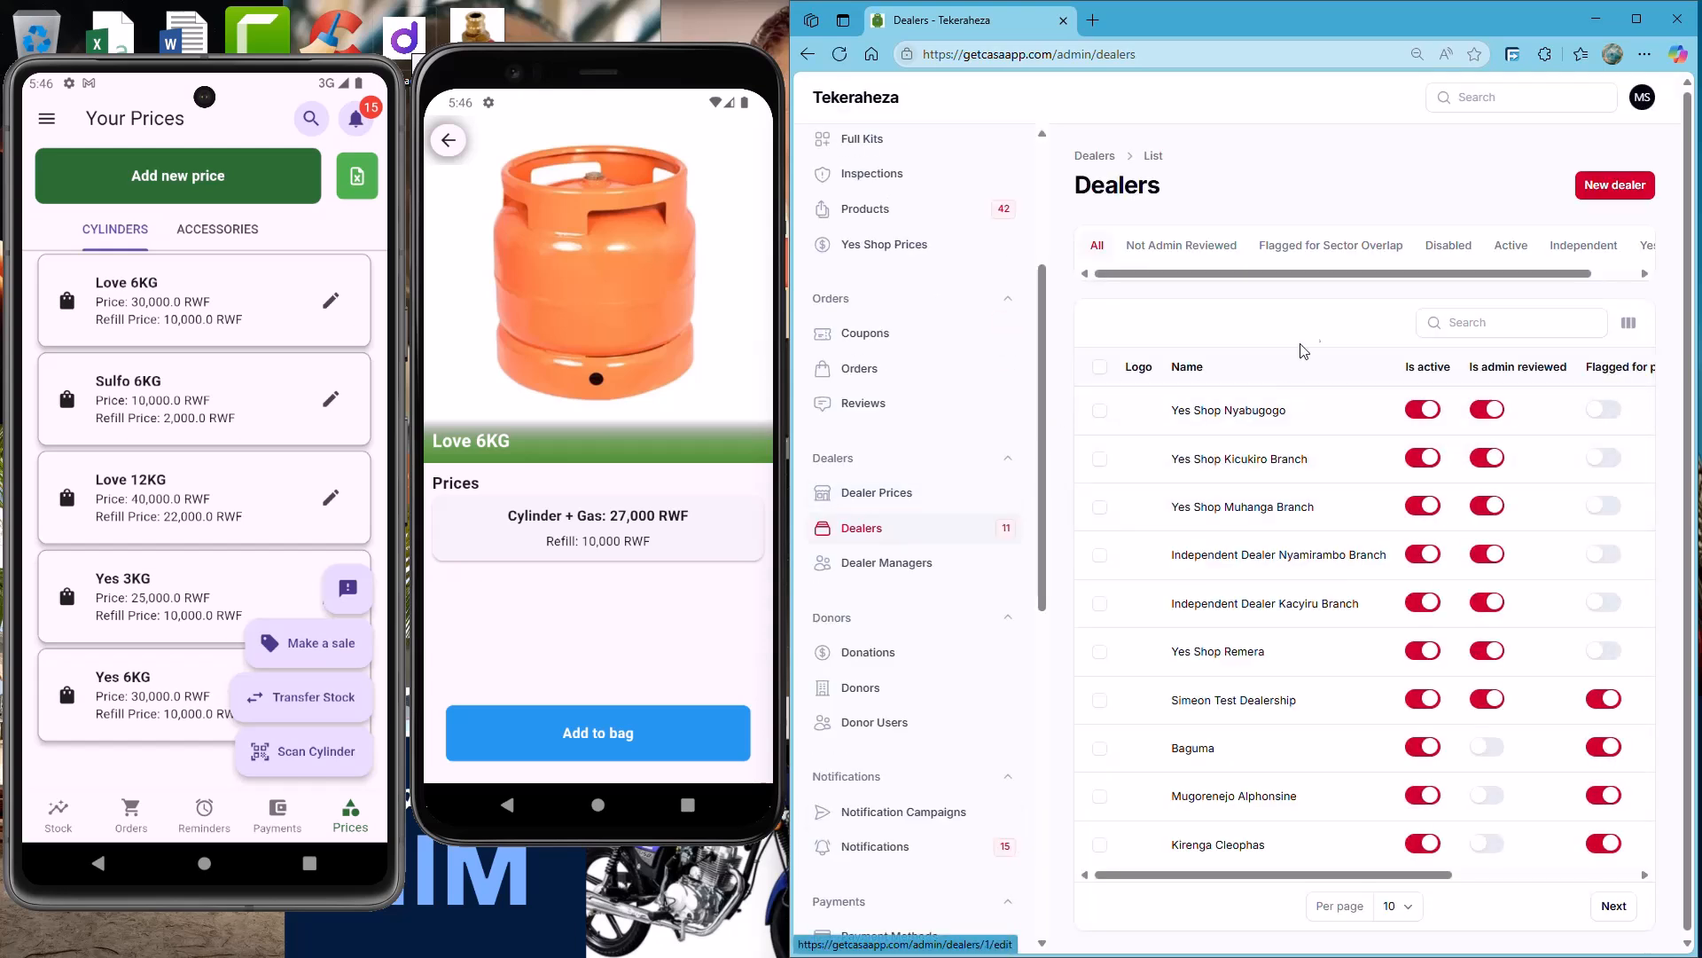
{"action": "left_click", "coordinate": [1174, 251]}
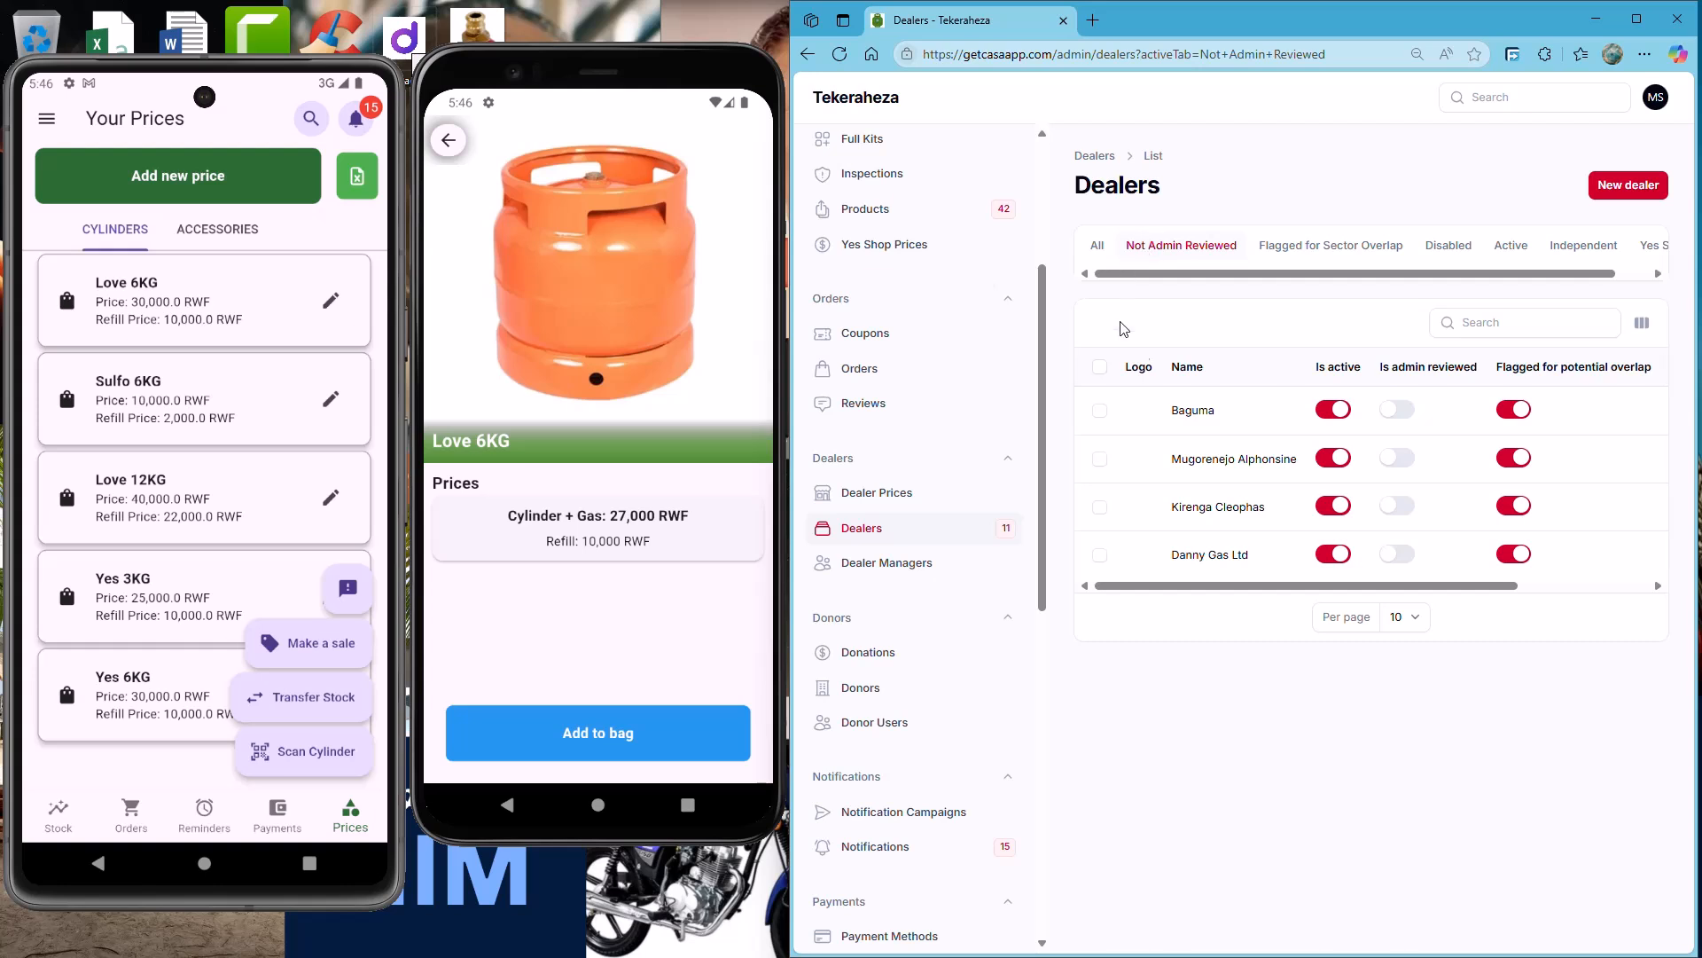
{"action": "left_click_drag", "start_coordinate": [1186, 587], "coordinate": [1150, 574]}
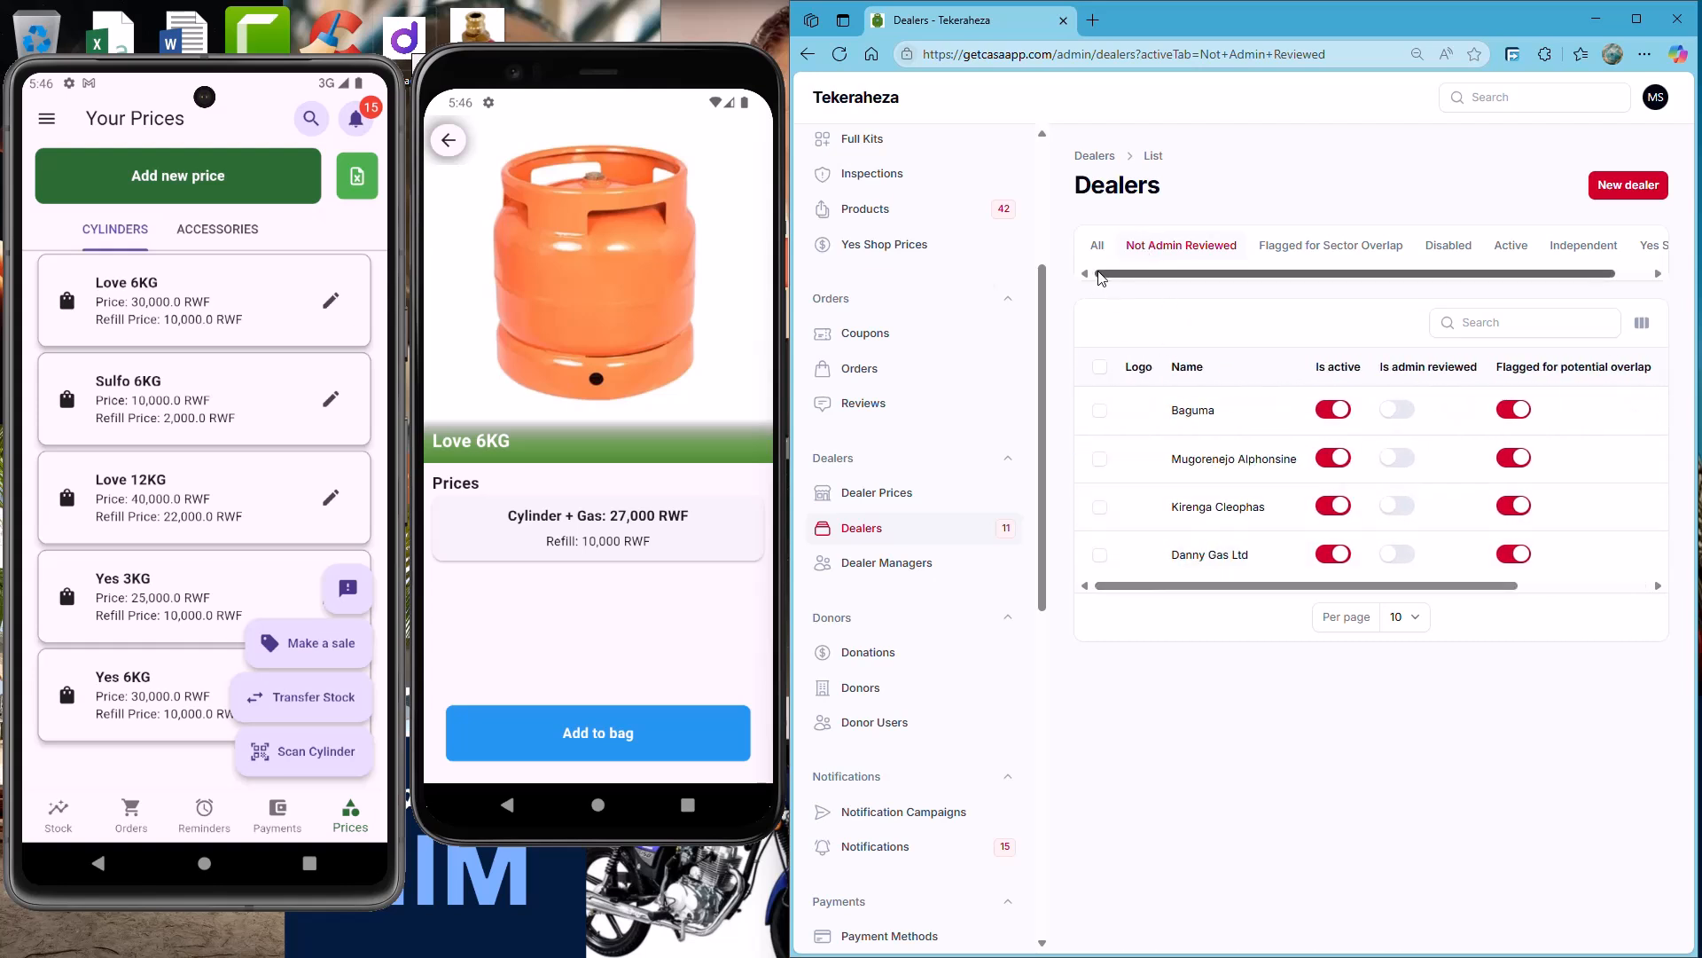
{"action": "left_click", "coordinate": [1101, 248]}
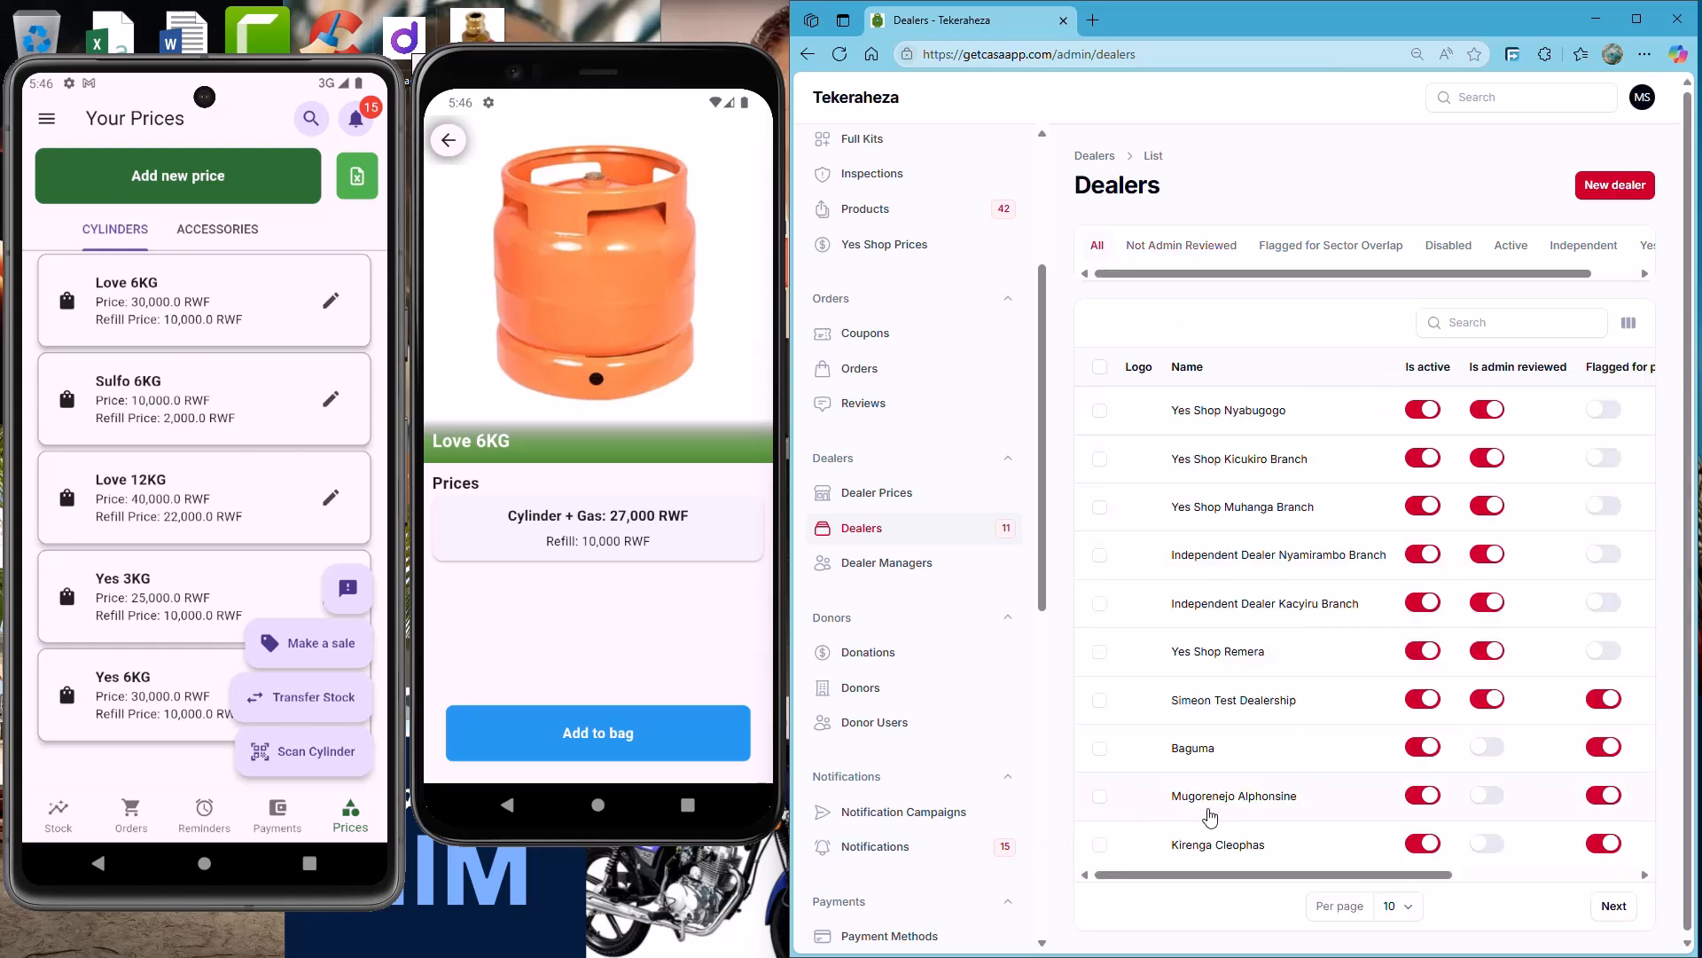
{"action": "left_click", "coordinate": [1220, 707]}
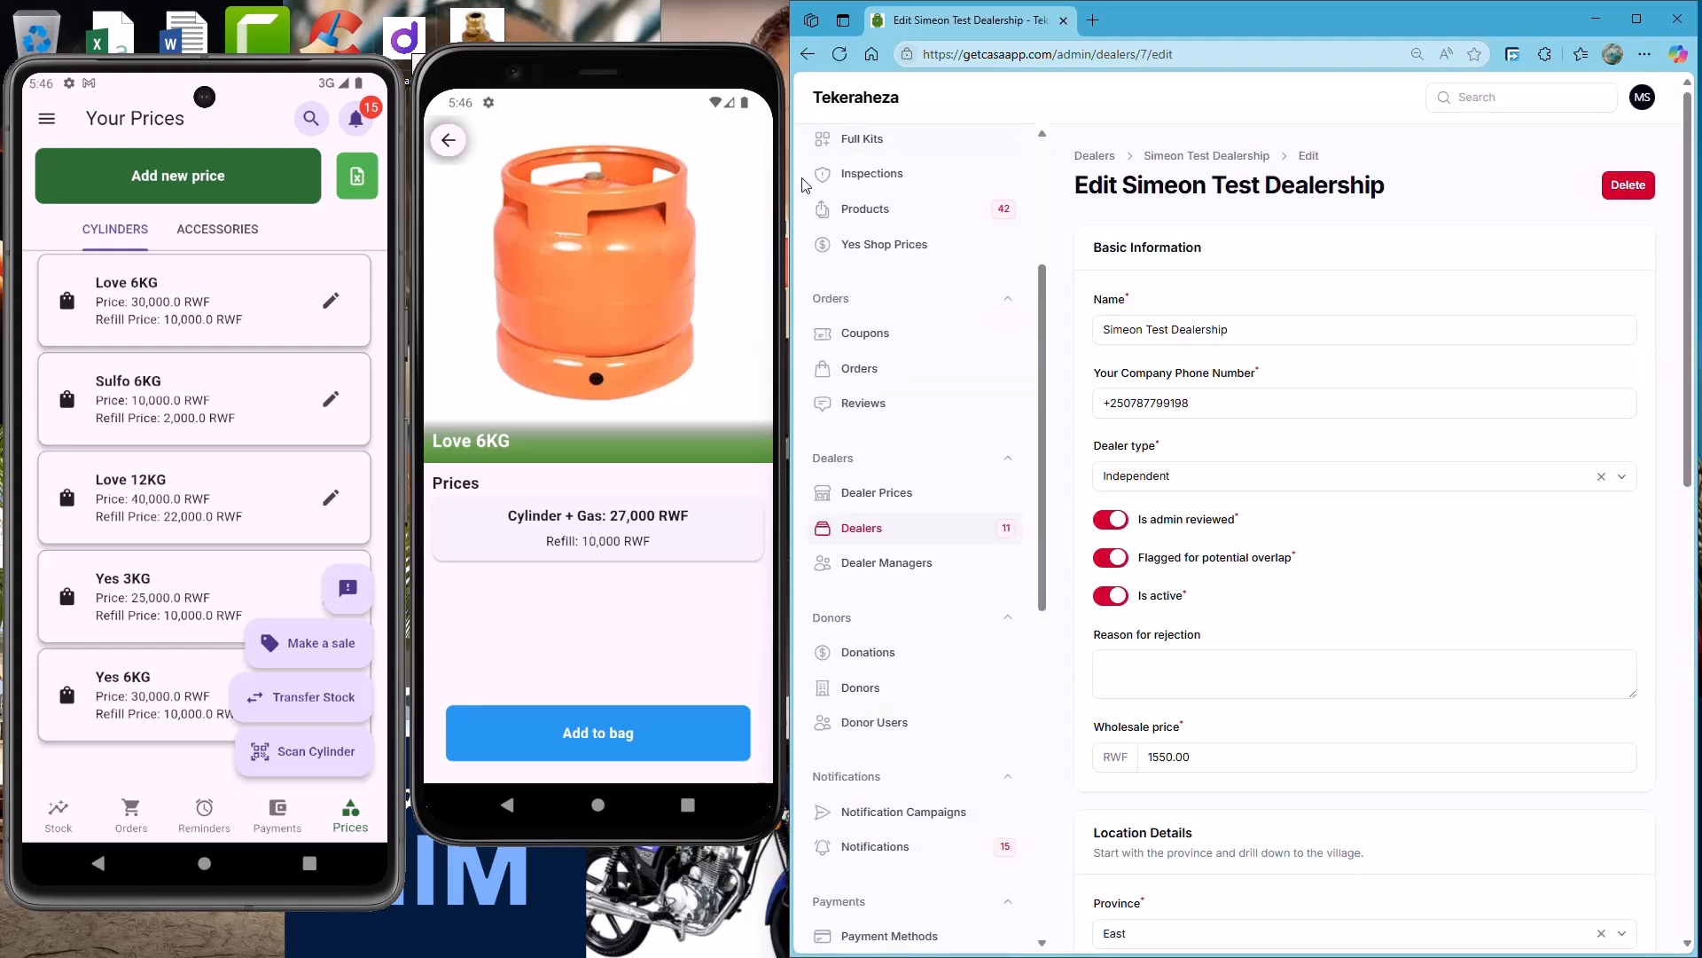
{"action": "left_click", "coordinate": [806, 55]}
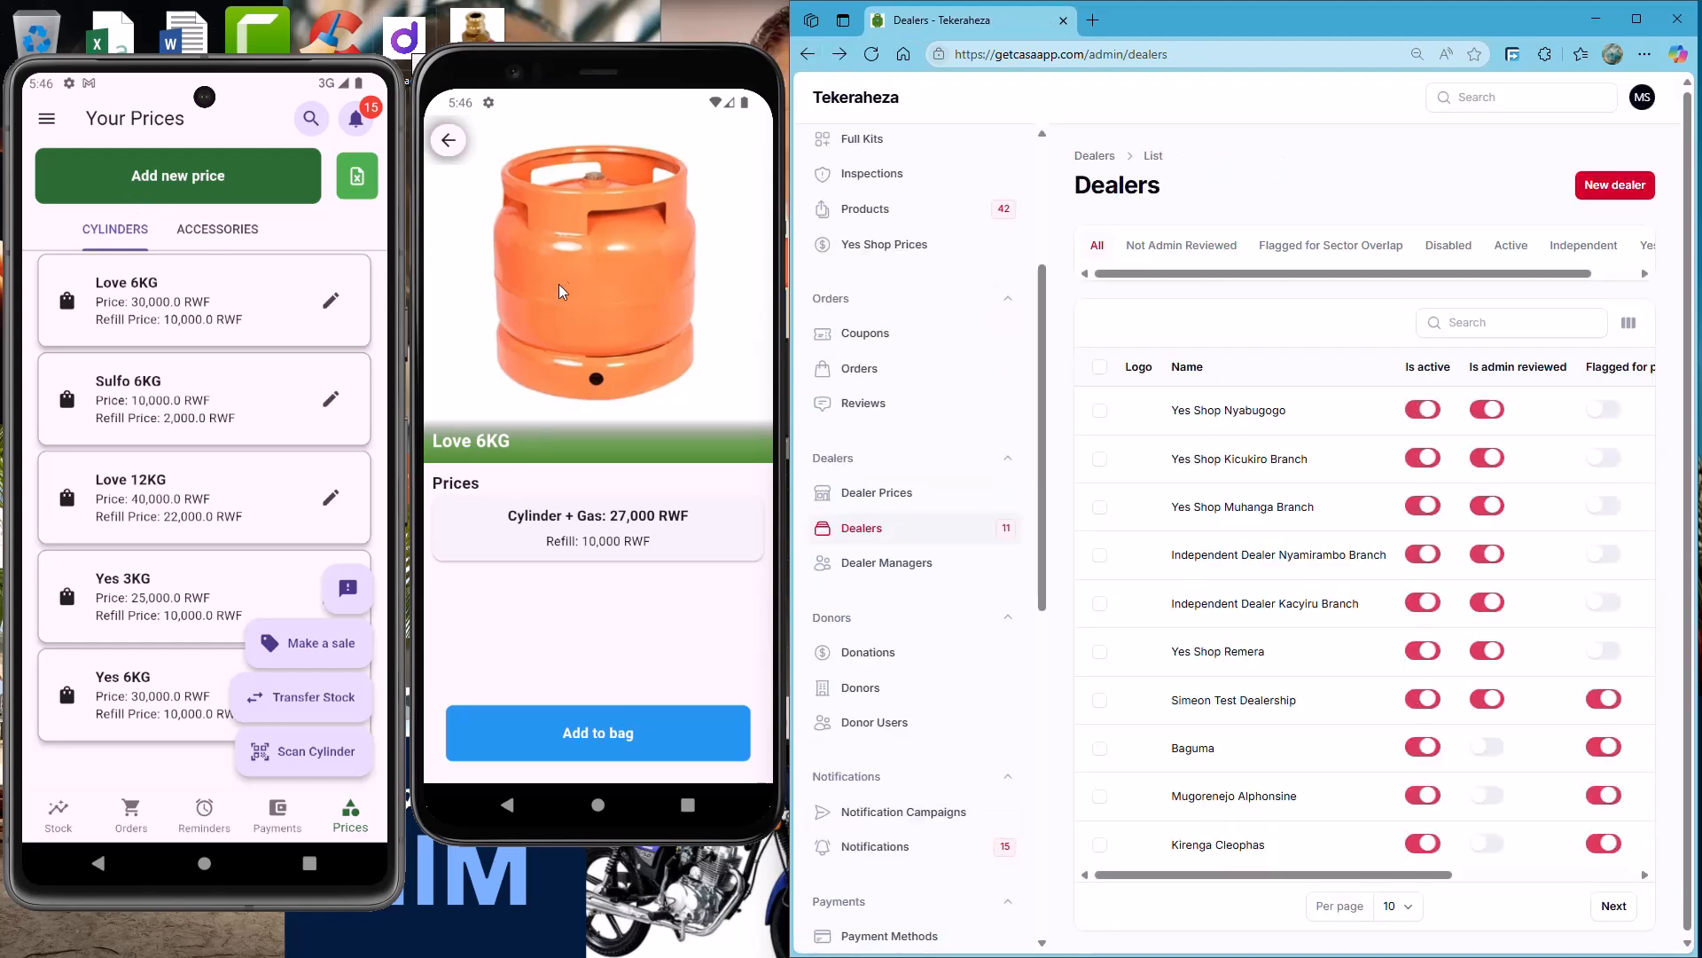
Step: Filter the dealer prices to Not Yet Reviewed, and approve the test dealership's Love 6KG price, turning off its pending review status
{"action": "left_click", "coordinate": [889, 504]}
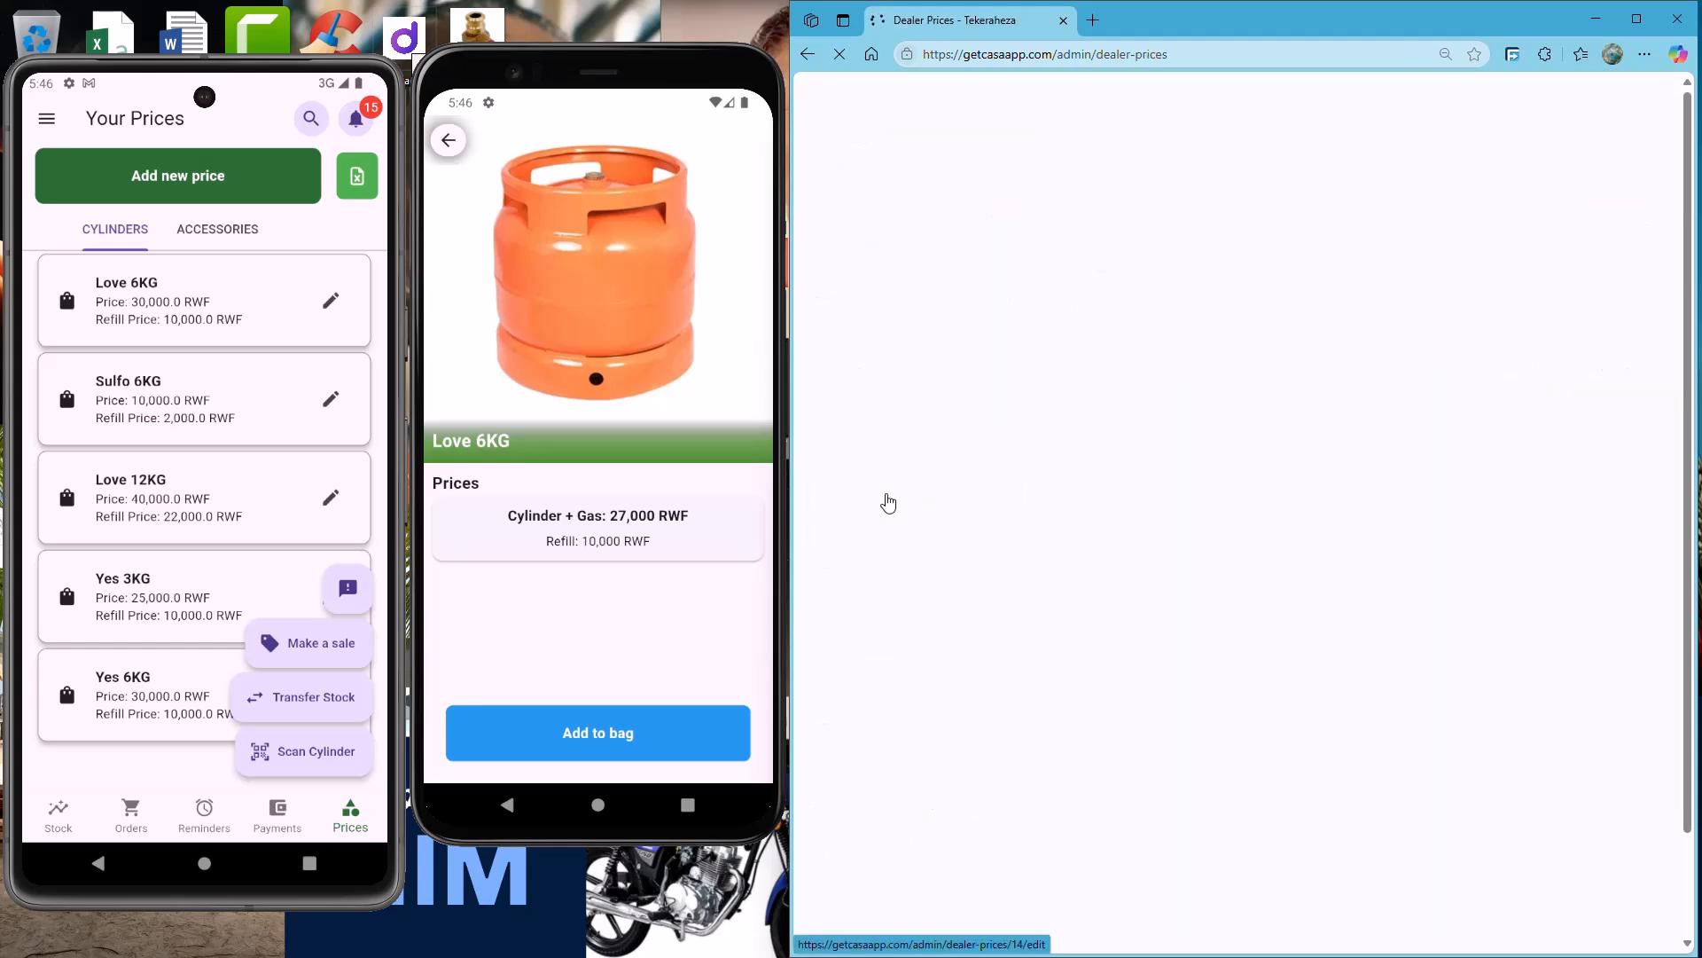
{"action": "scroll", "coordinate": [1265, 789], "scroll_direction": "down", "scroll_amount": 1}
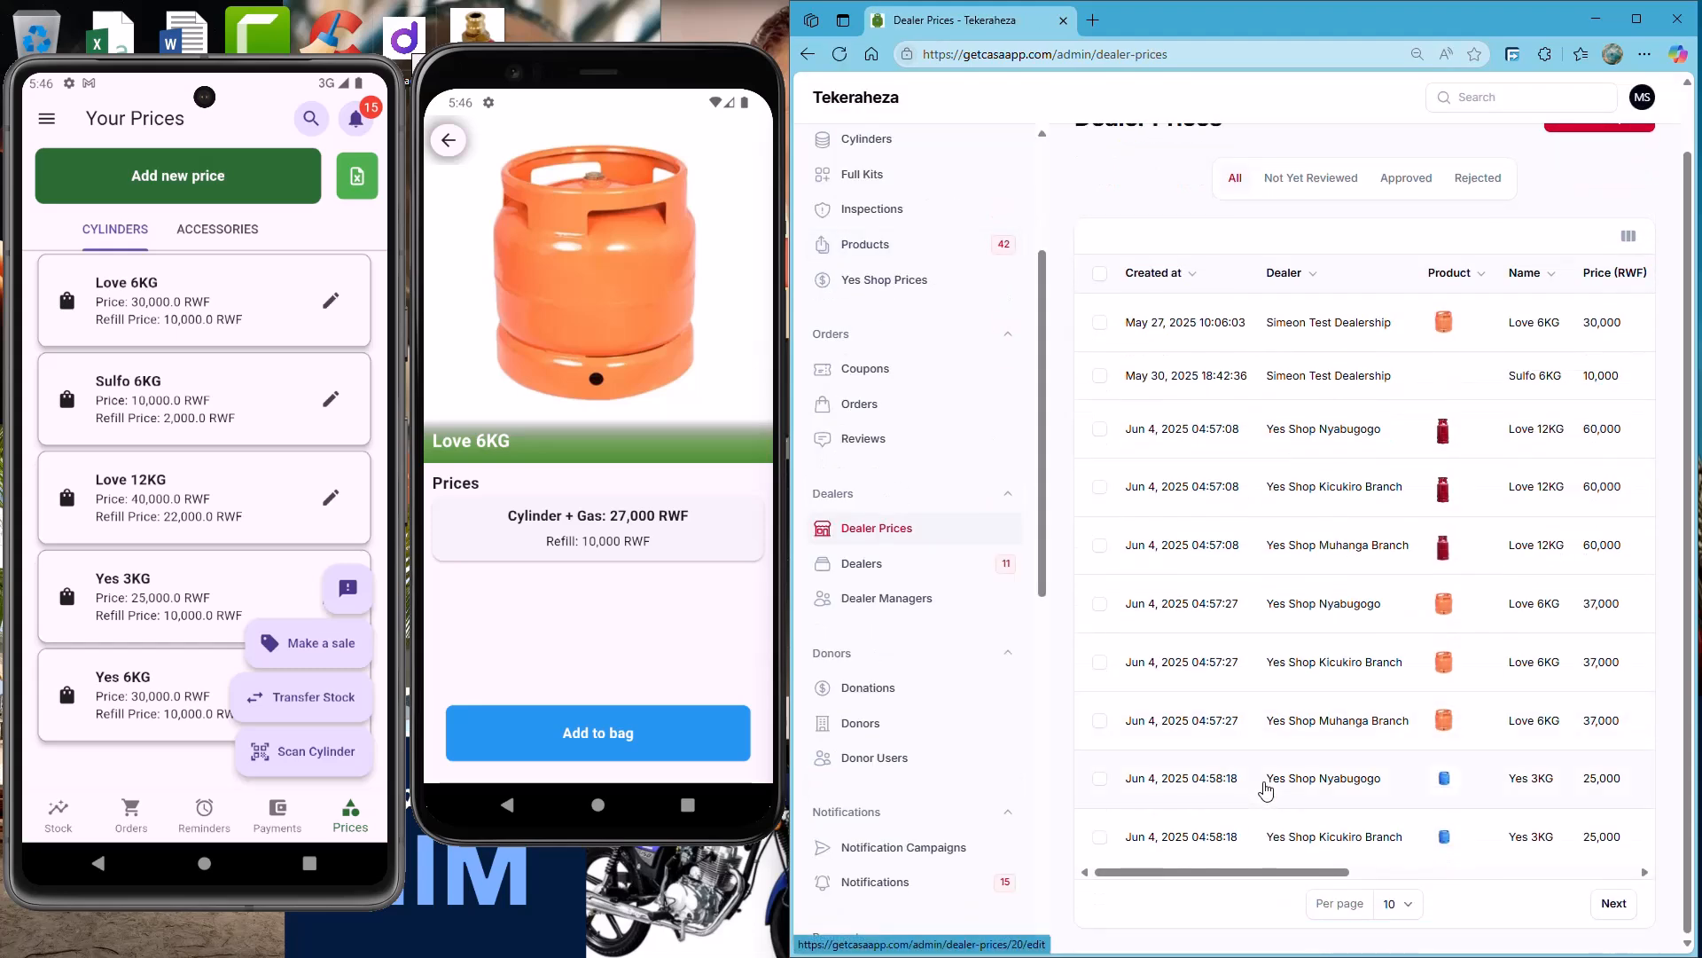
{"action": "scroll", "coordinate": [1265, 789], "scroll_direction": "up", "scroll_amount": 1}
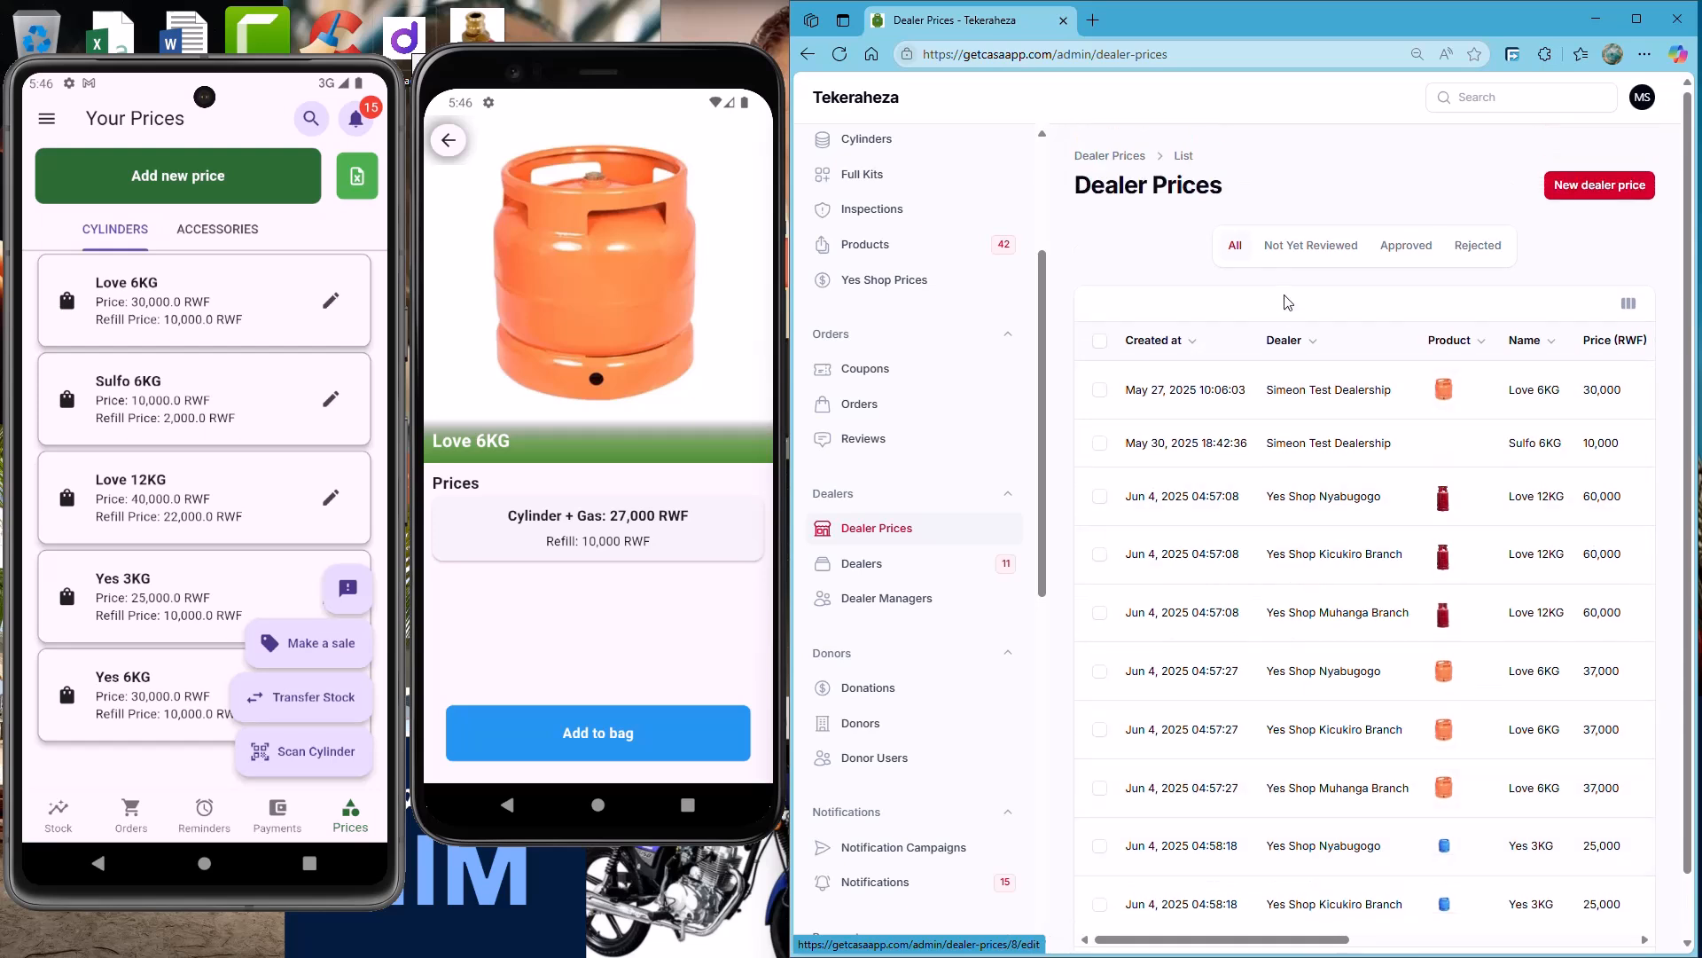
{"action": "left_click", "coordinate": [1305, 250]}
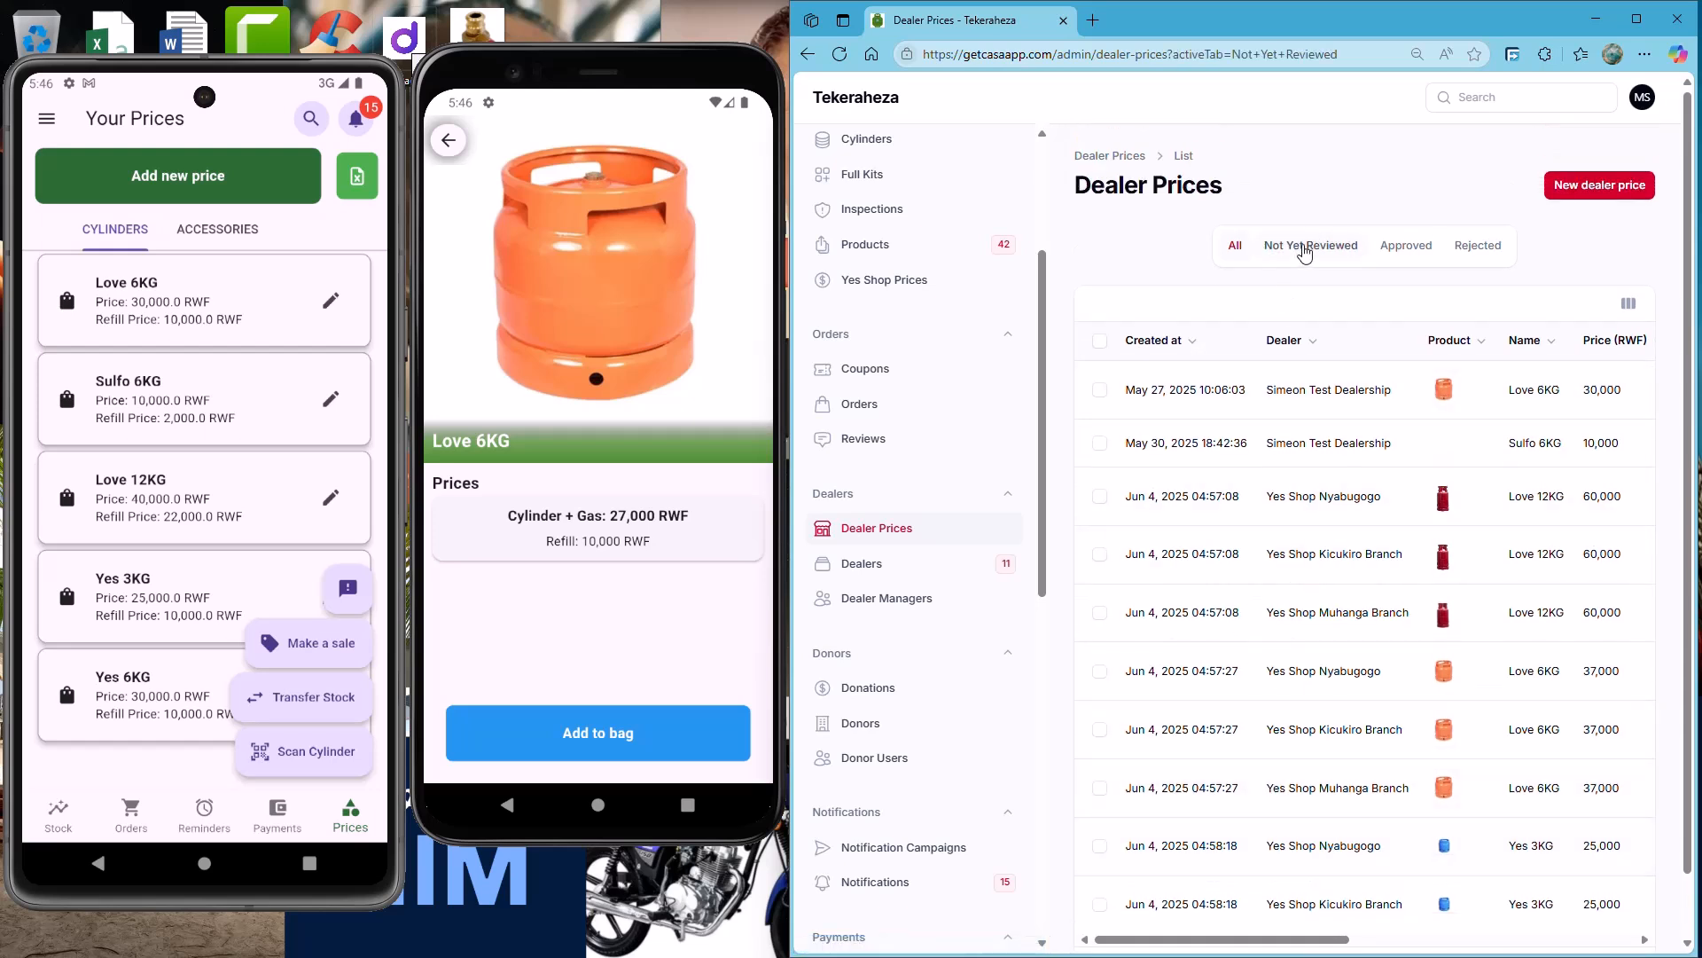
{"action": "left_click_drag", "start_coordinate": [1175, 648], "coordinate": [1280, 591]}
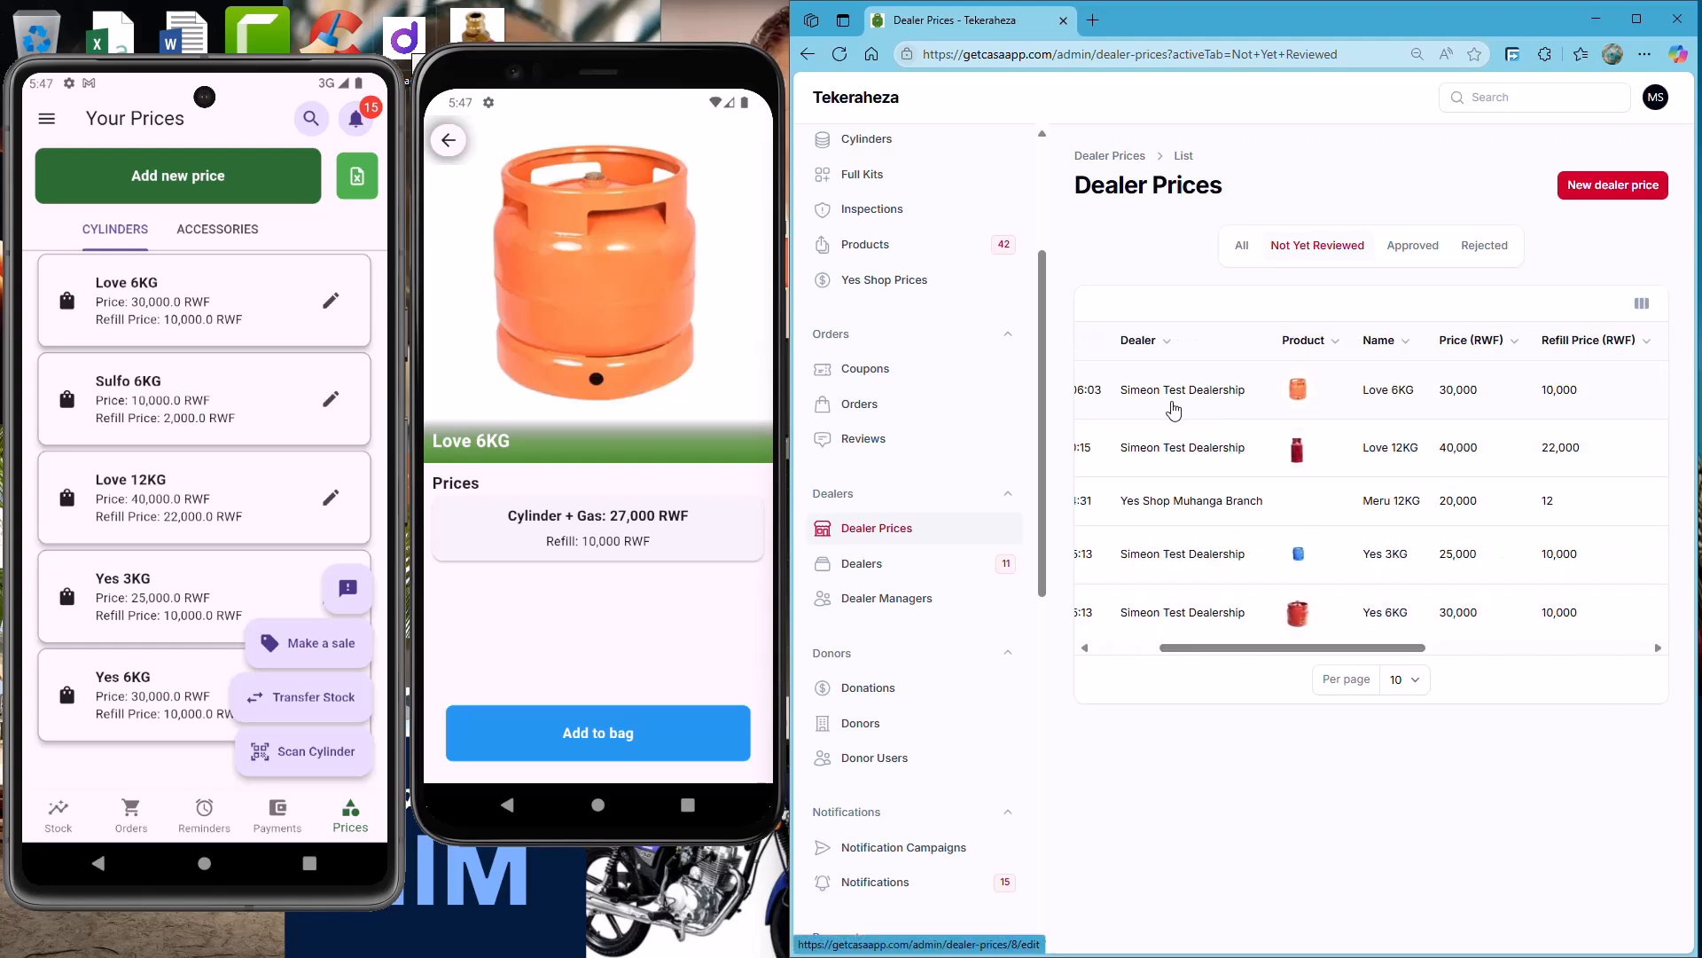
{"action": "left_click_drag", "start_coordinate": [1299, 648], "coordinate": [1508, 612]}
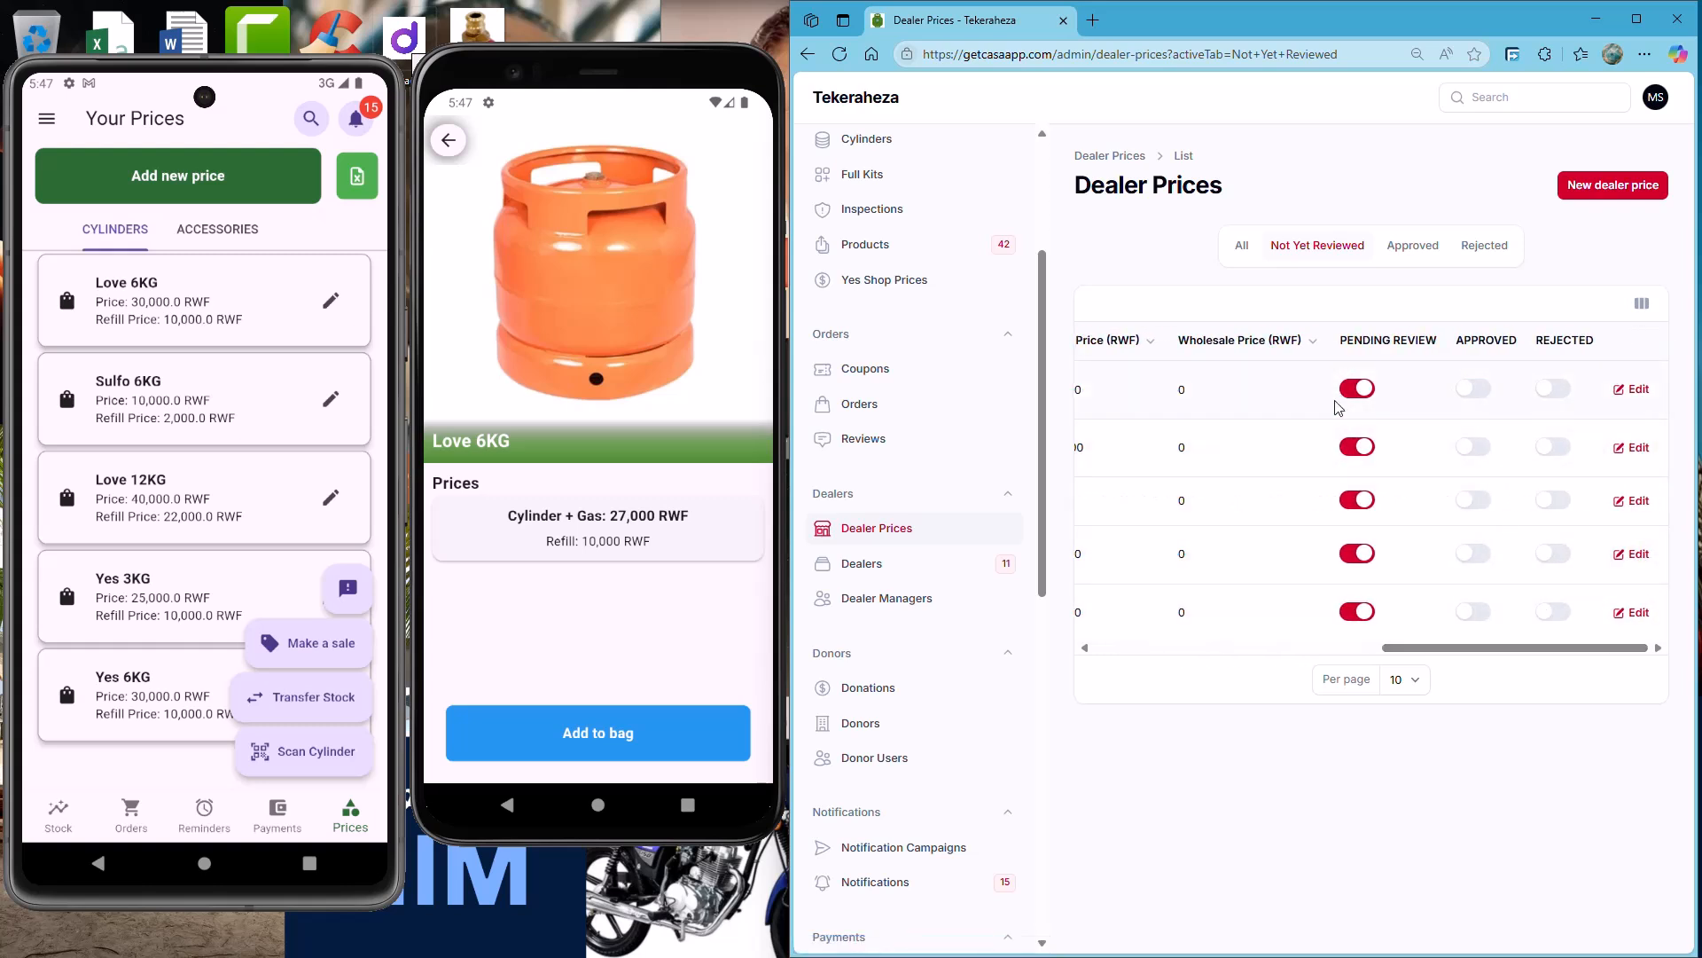
{"action": "left_click_drag", "start_coordinate": [1455, 648], "coordinate": [1509, 648]}
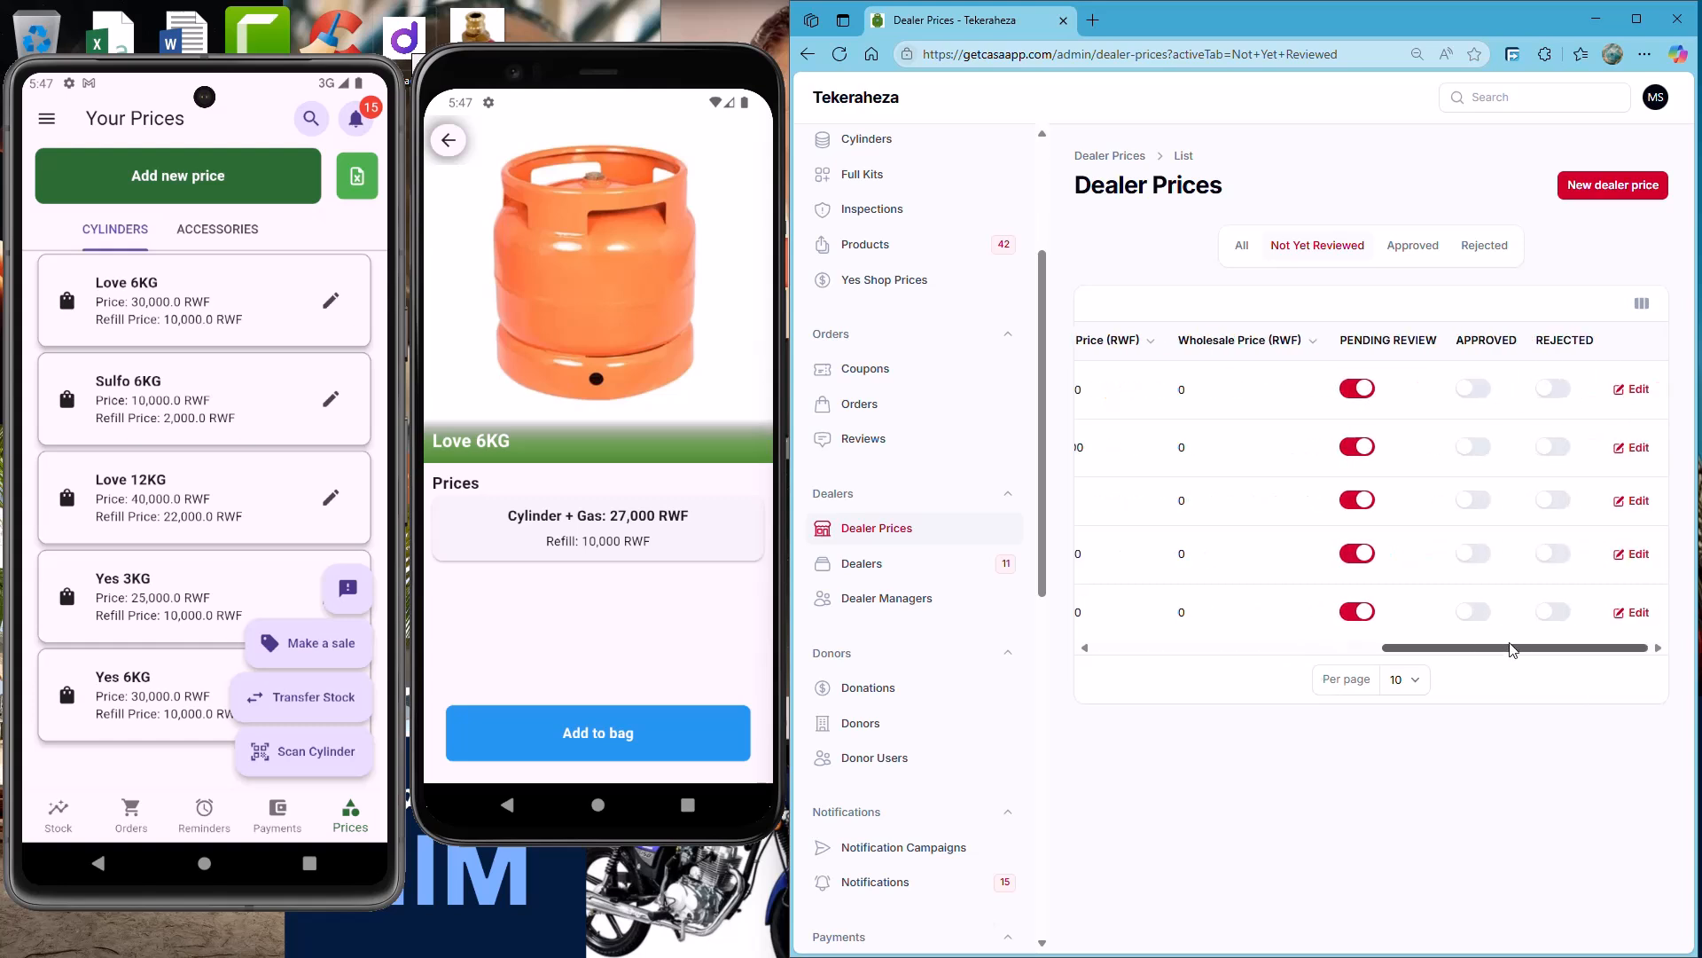
{"action": "left_click", "coordinate": [1472, 394]}
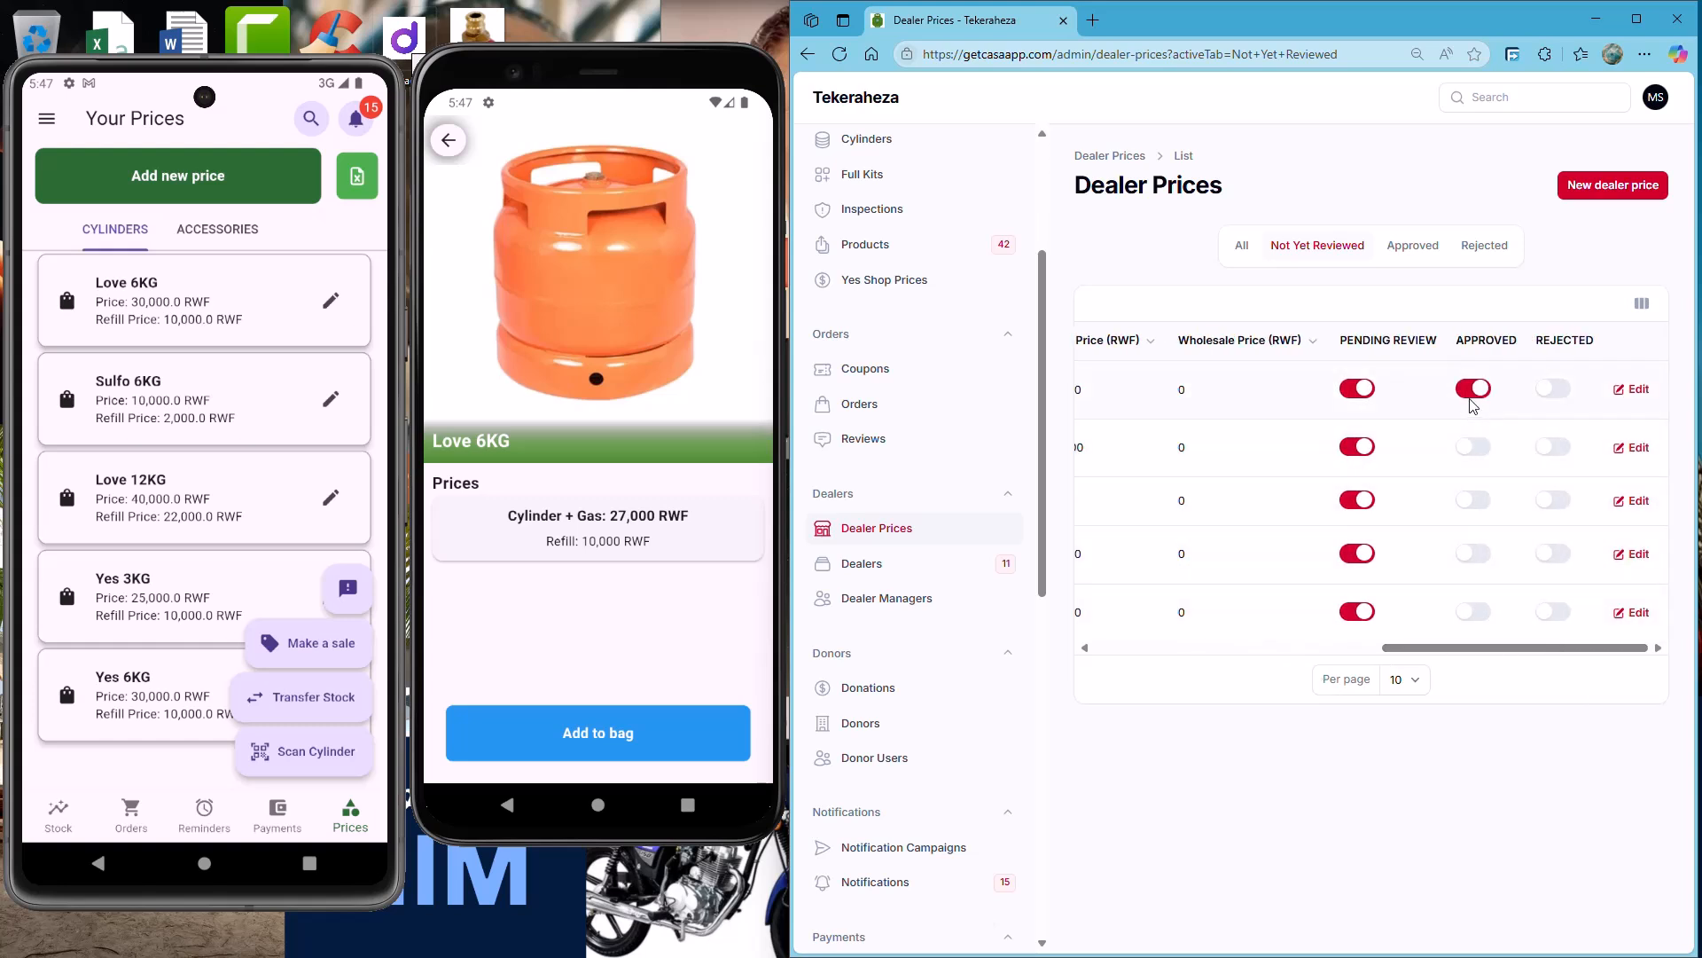
{"action": "left_click", "coordinate": [1364, 395]}
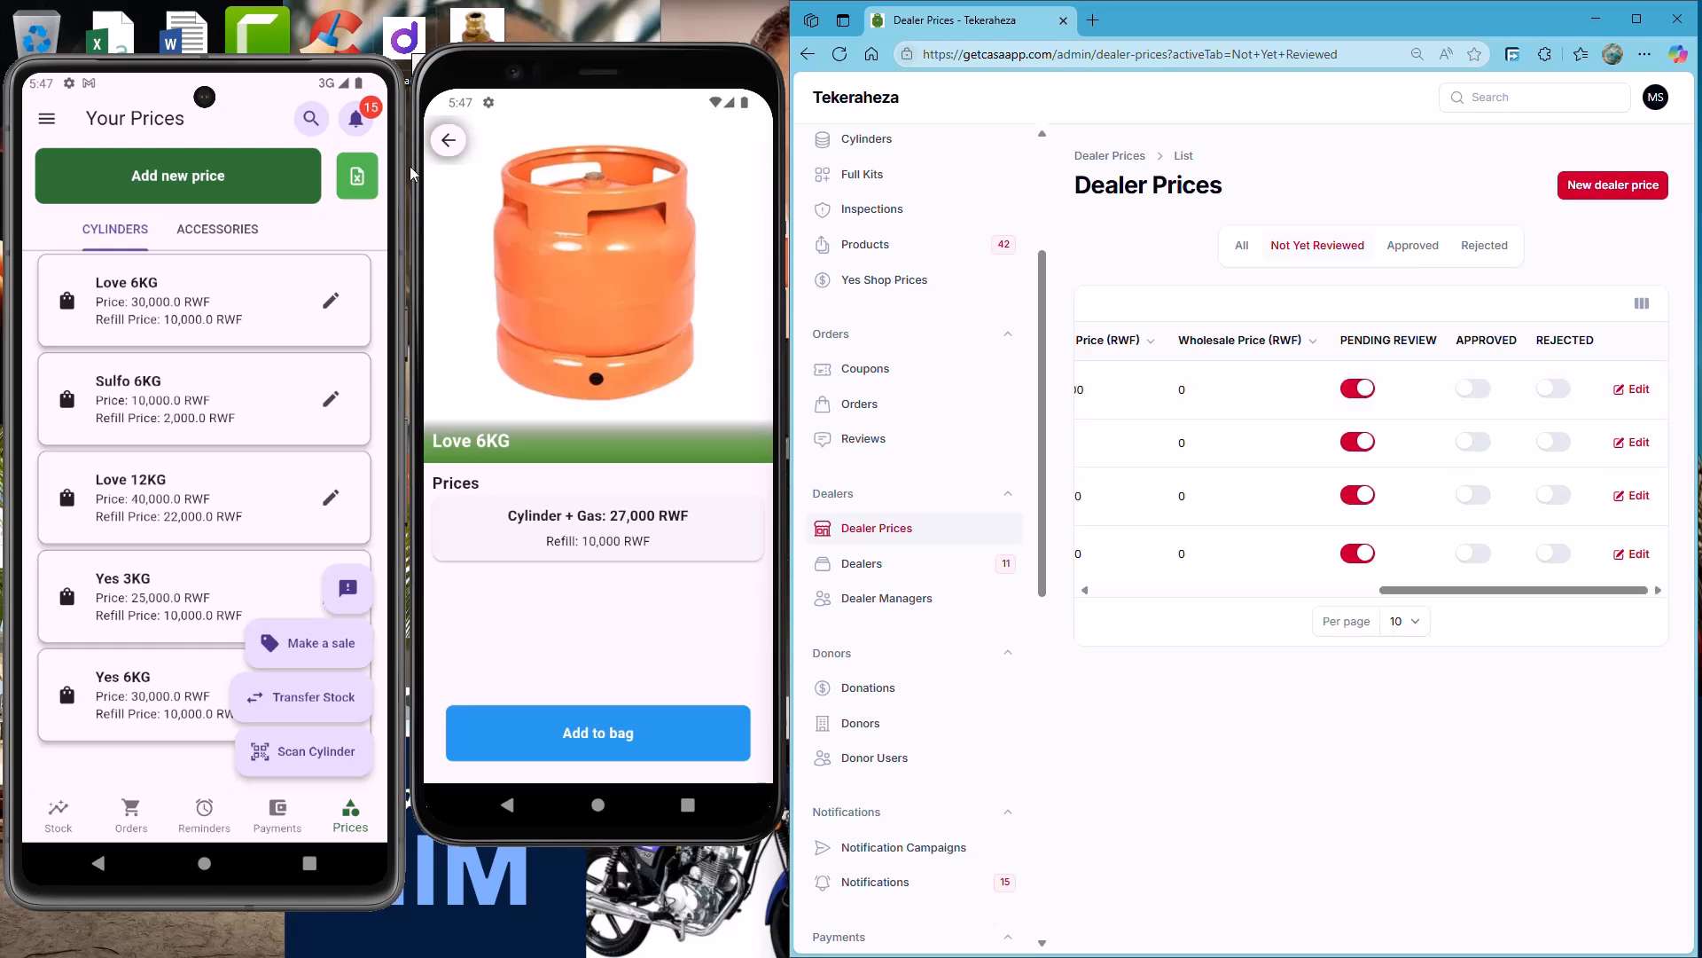
Step: Reopen the Love 6KG product in the customer app to check the approved dealer price
{"action": "left_click", "coordinate": [450, 139]}
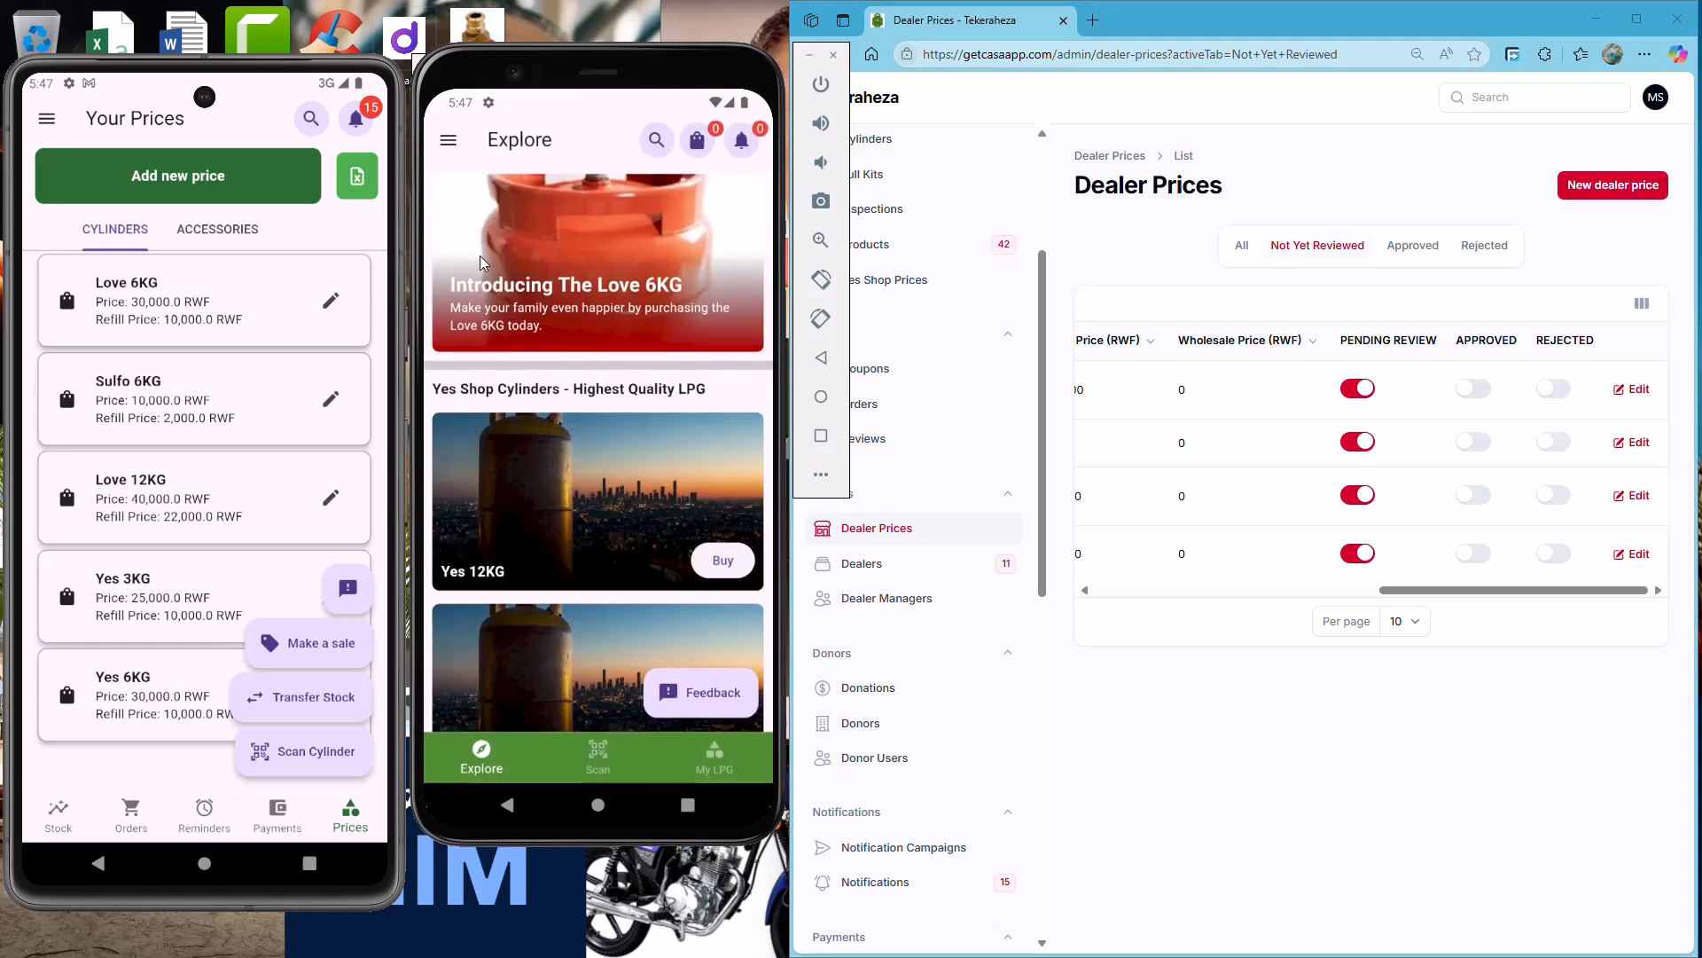
{"action": "left_click", "coordinate": [554, 224]}
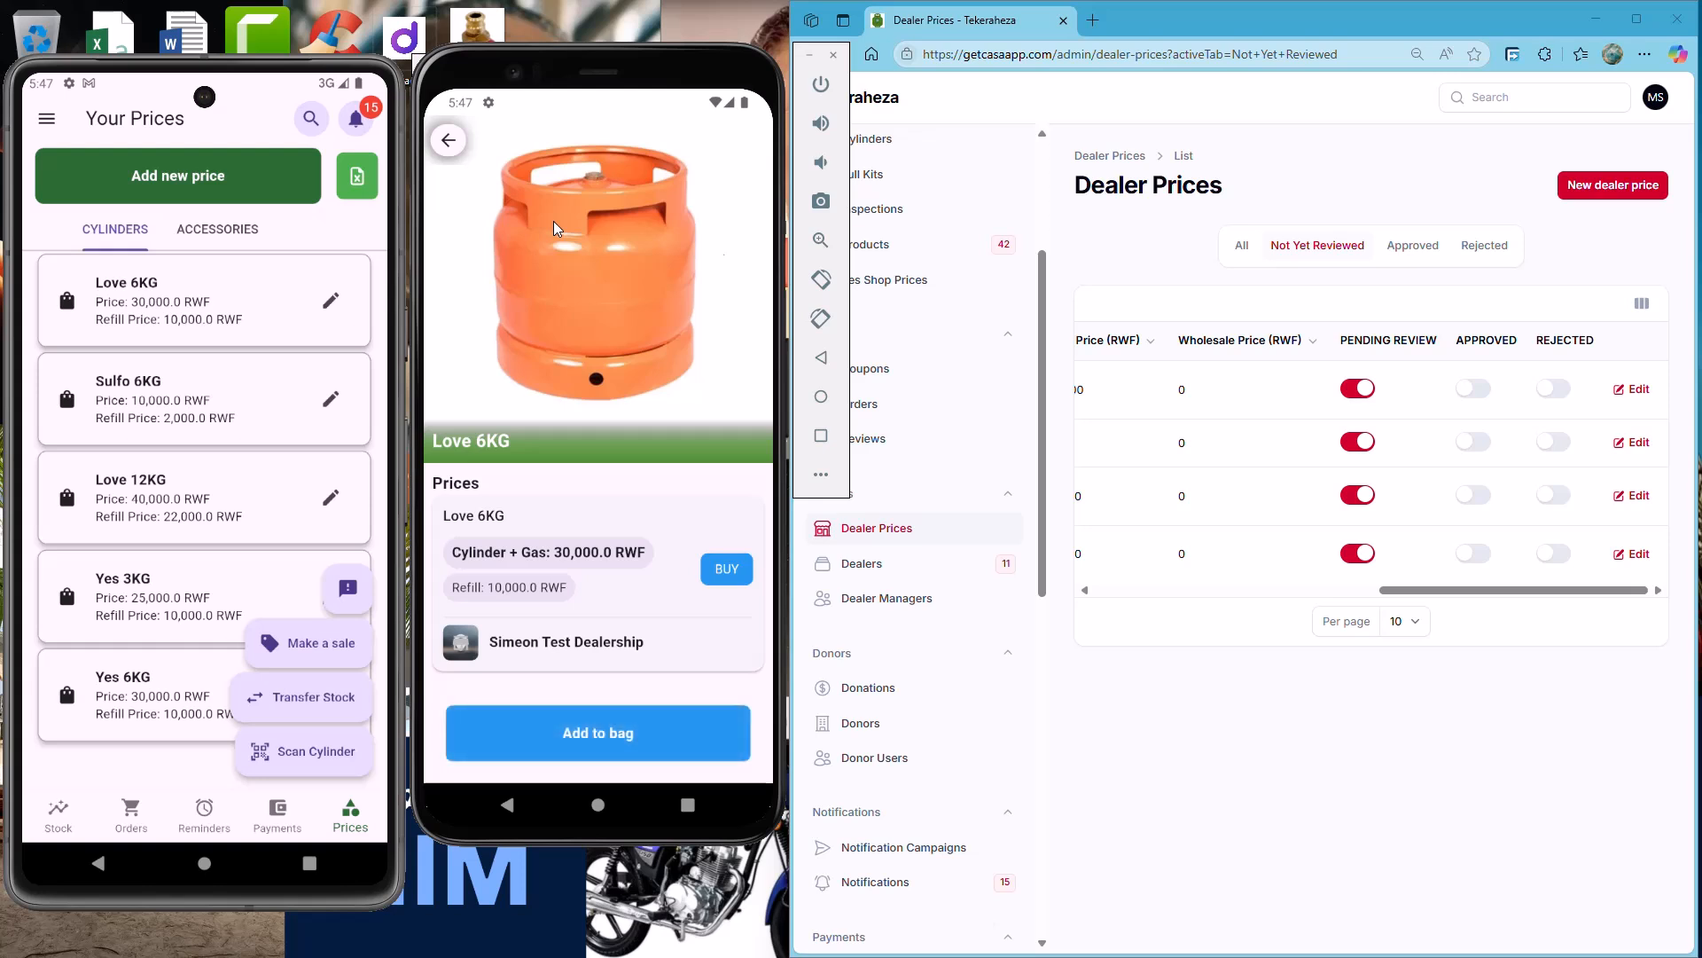
{"action": "left_click", "coordinate": [1282, 737]}
{"action": "scroll", "coordinate": [903, 230], "scroll_direction": "up", "scroll_amount": 3}
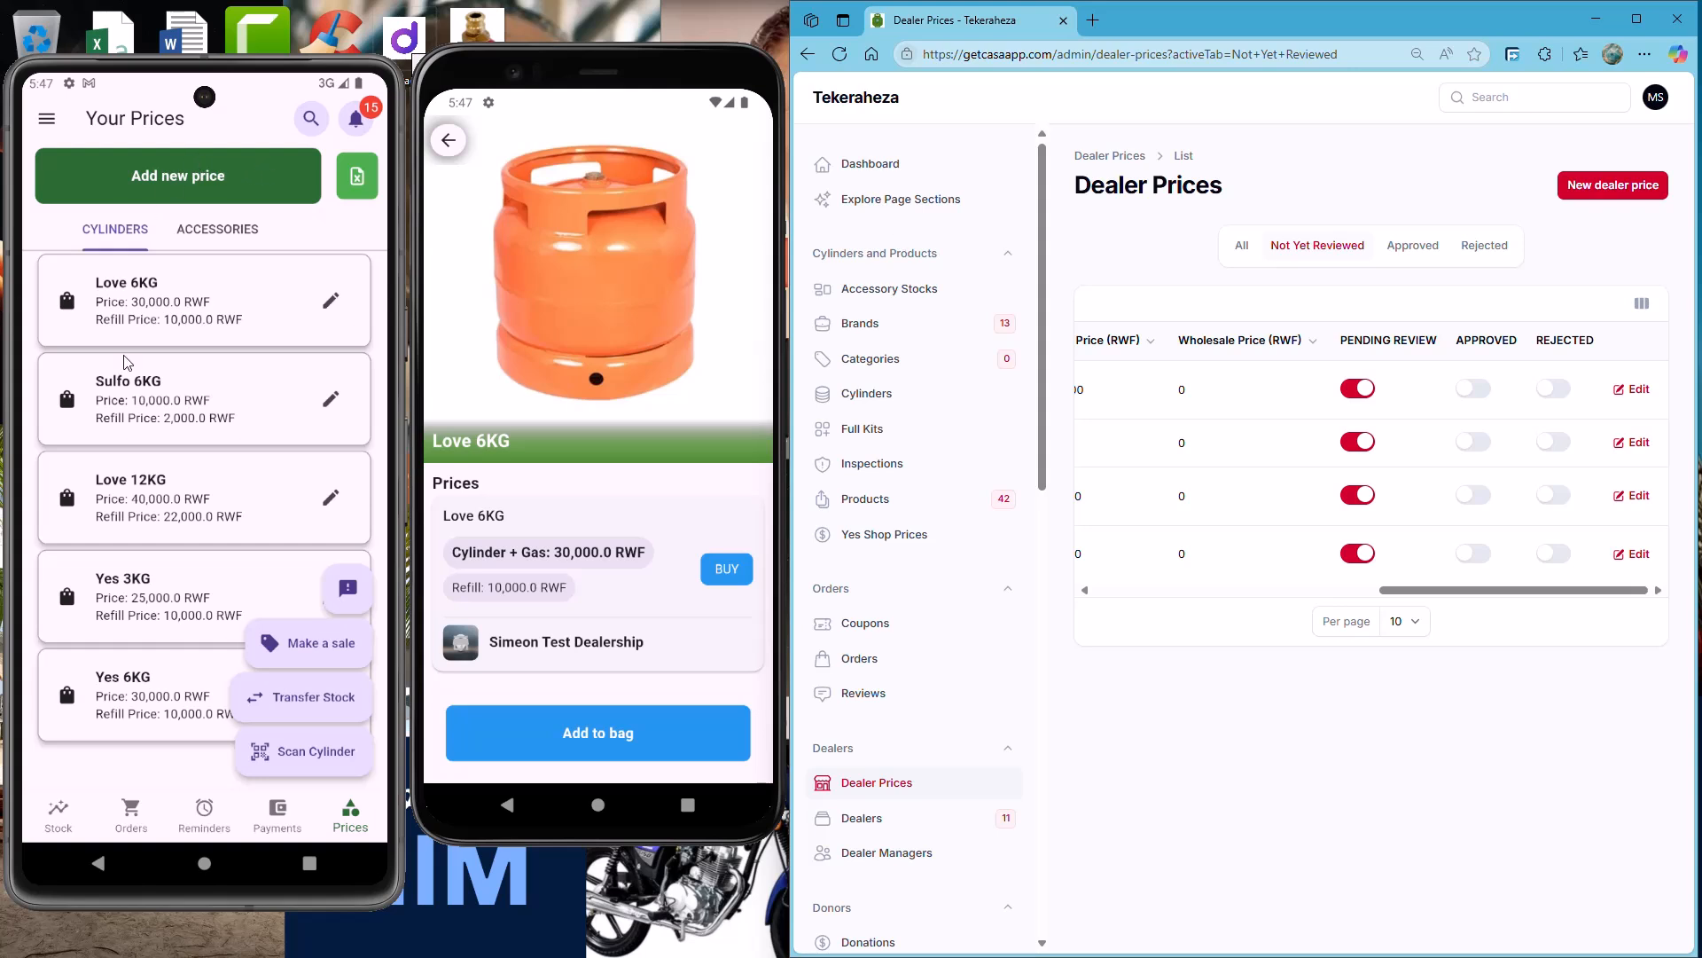
{"action": "left_click_drag", "start_coordinate": [124, 319], "coordinate": [153, 193]}
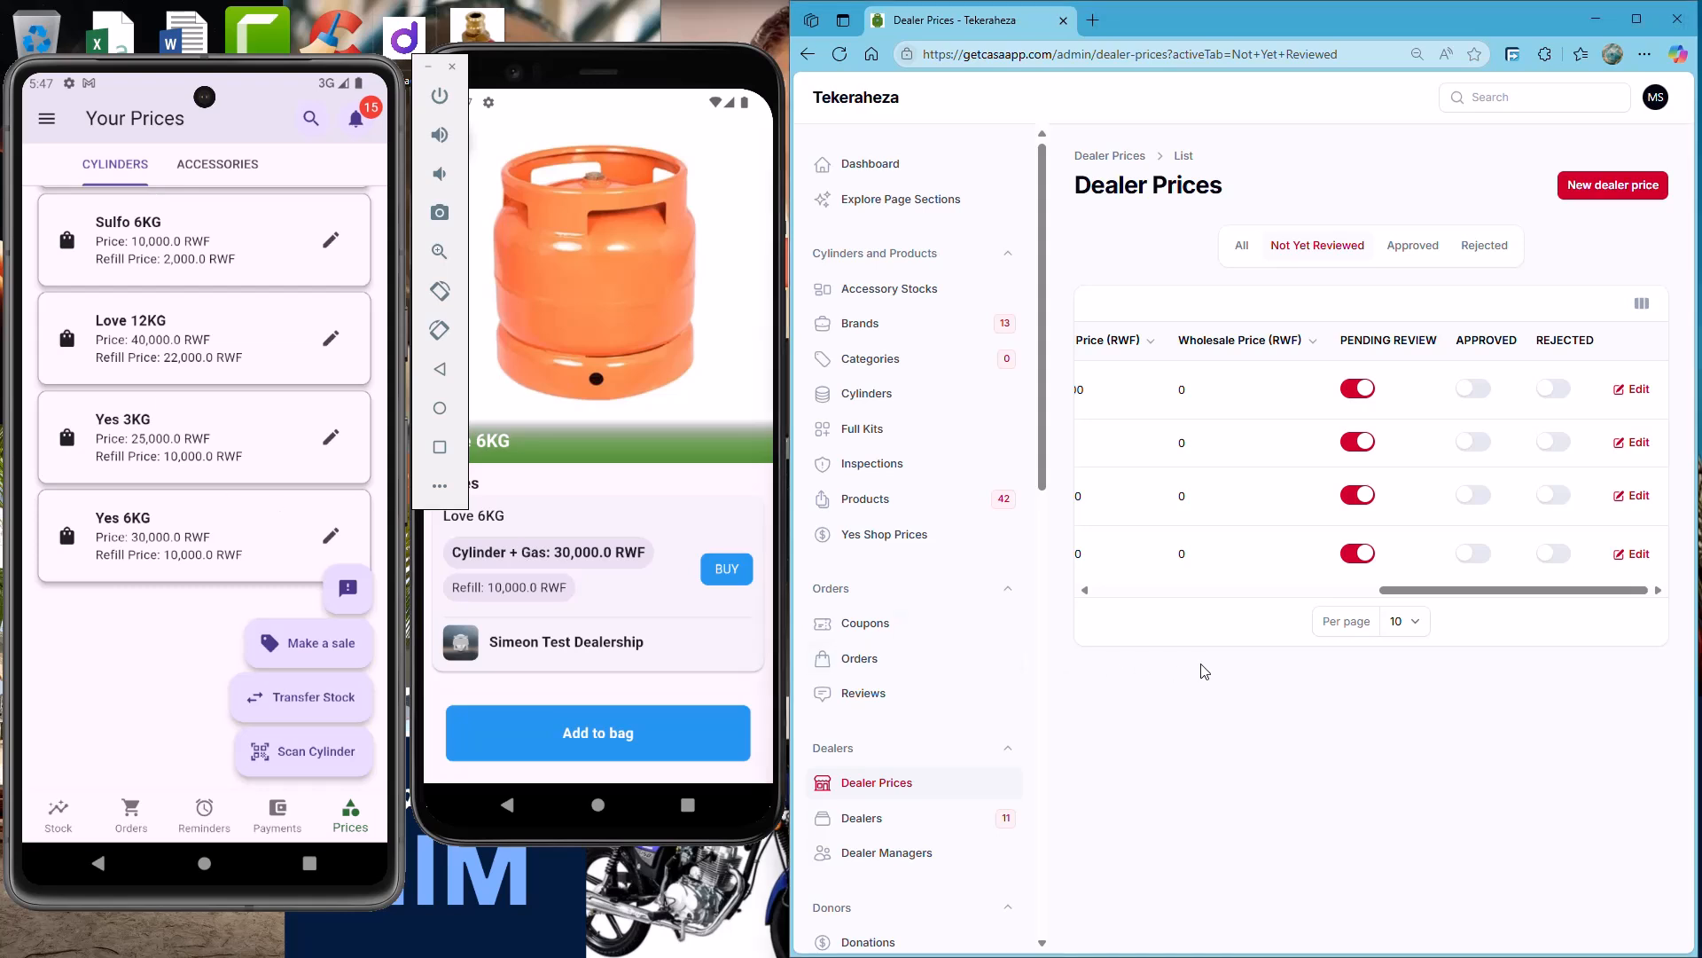
Step: View the test dealership's business details from the Love 6KG product in the customer app and return to the product
{"action": "left_click", "coordinate": [600, 551]}
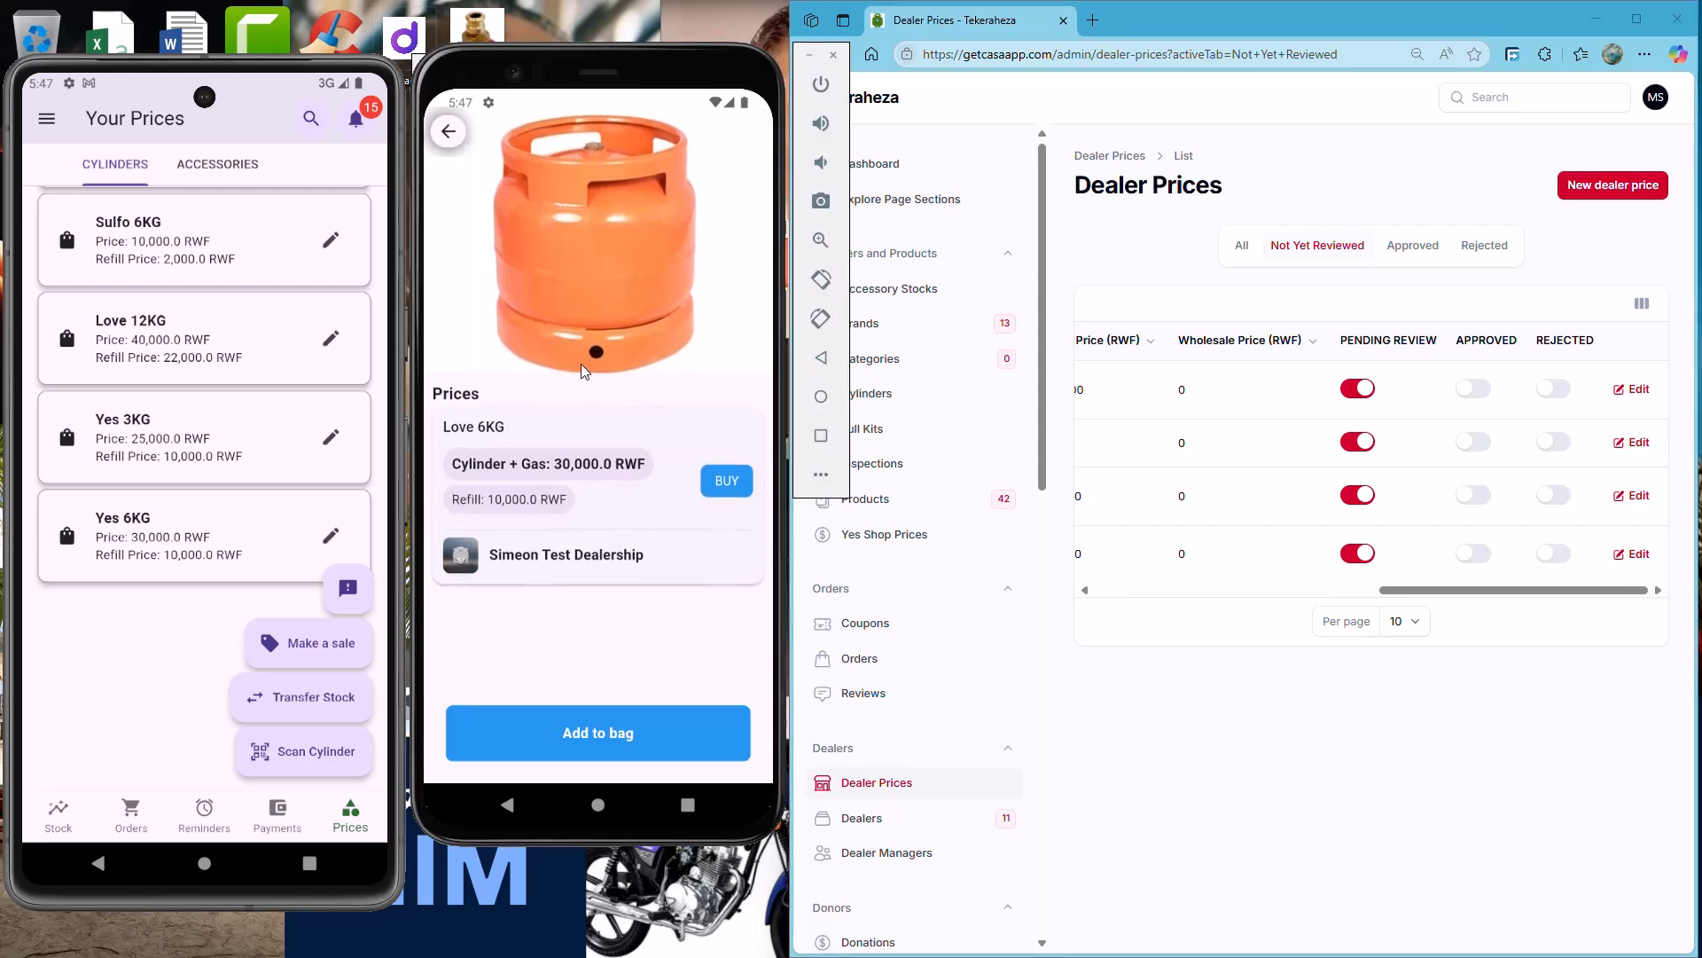
{"action": "scroll", "coordinate": [532, 550], "scroll_direction": "down", "scroll_amount": 2}
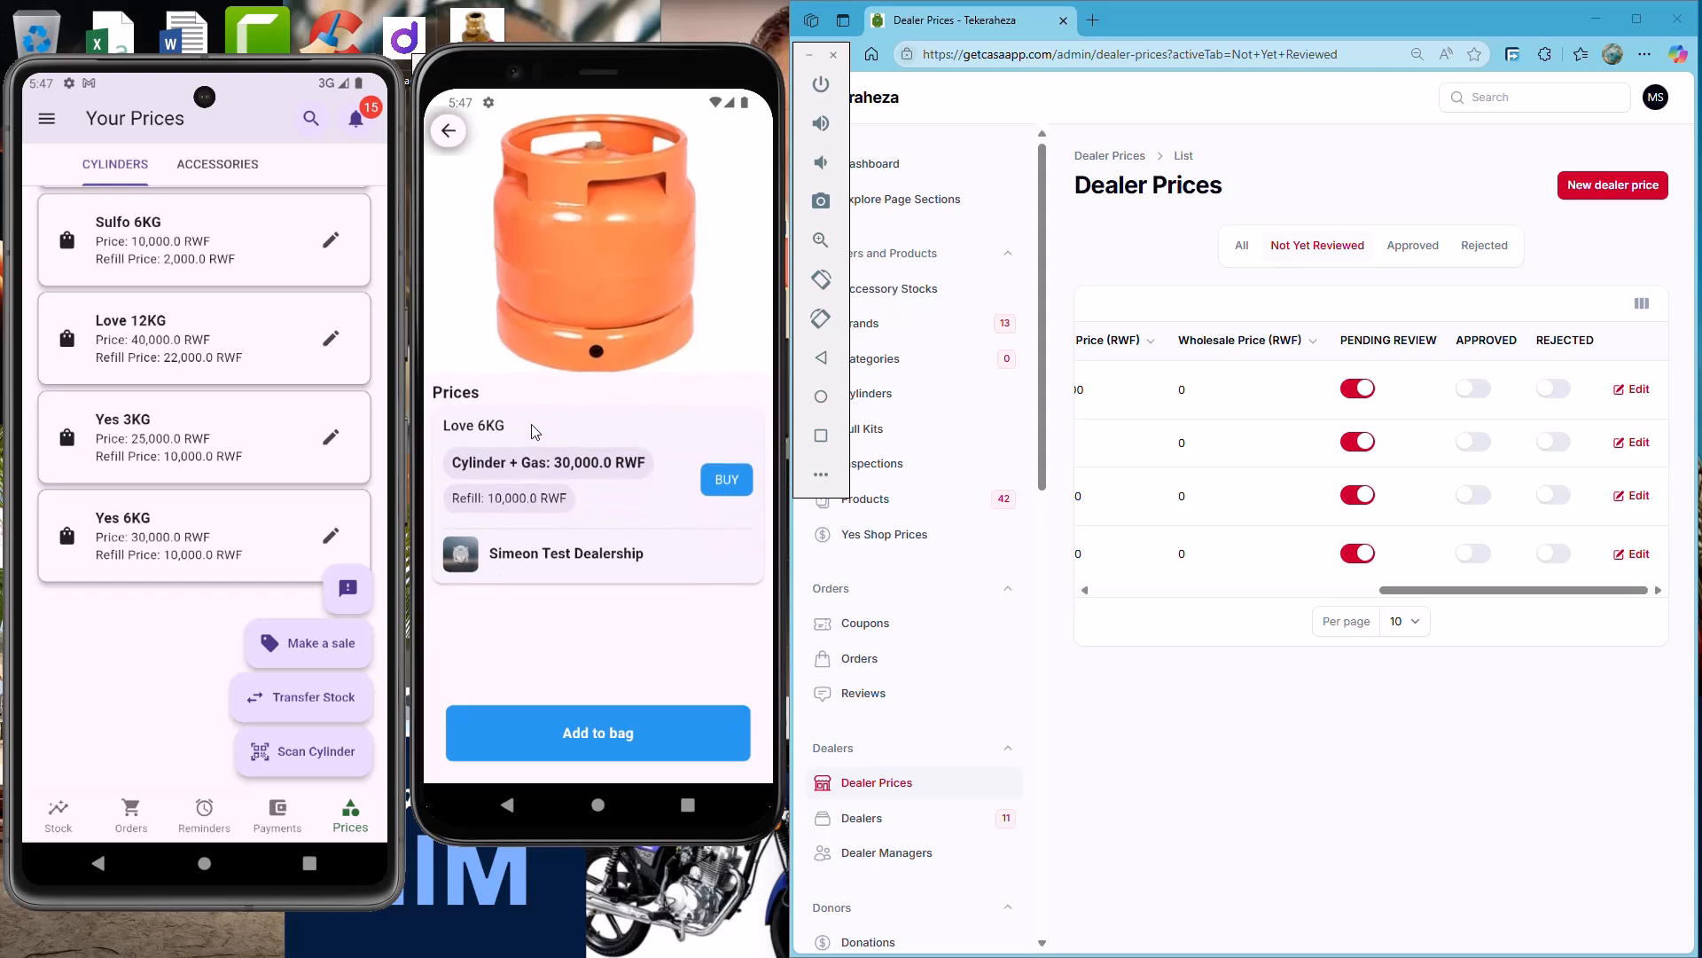
{"action": "left_click", "coordinate": [525, 563]}
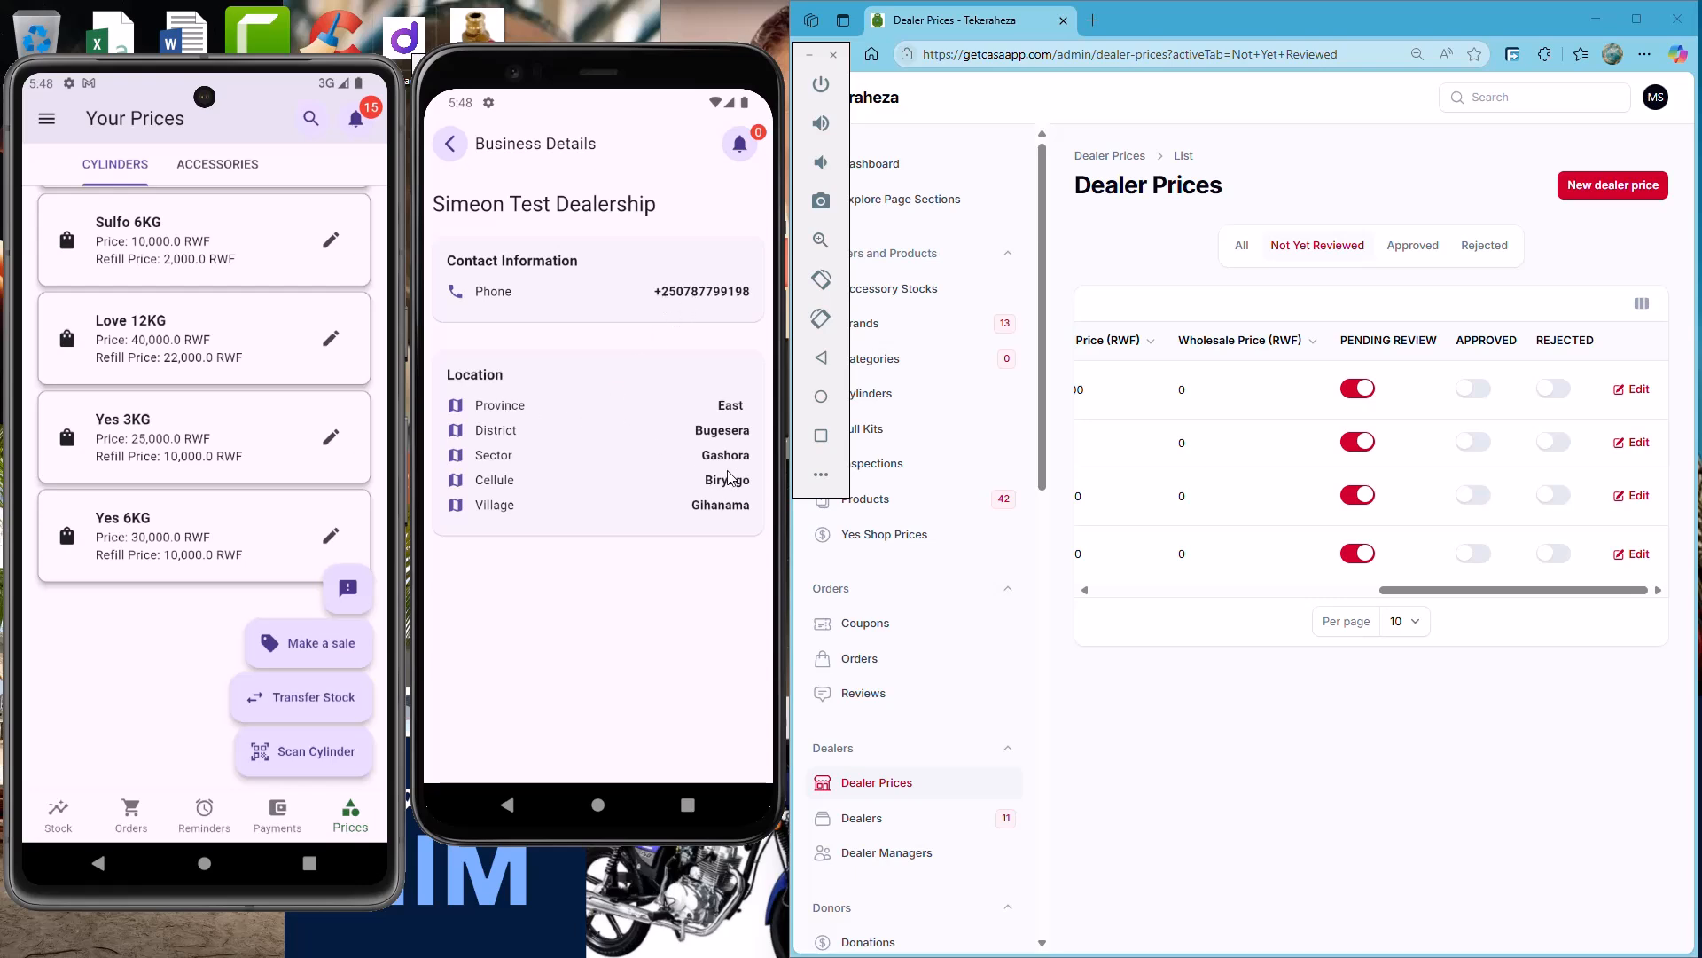
{"action": "left_click", "coordinate": [461, 144]}
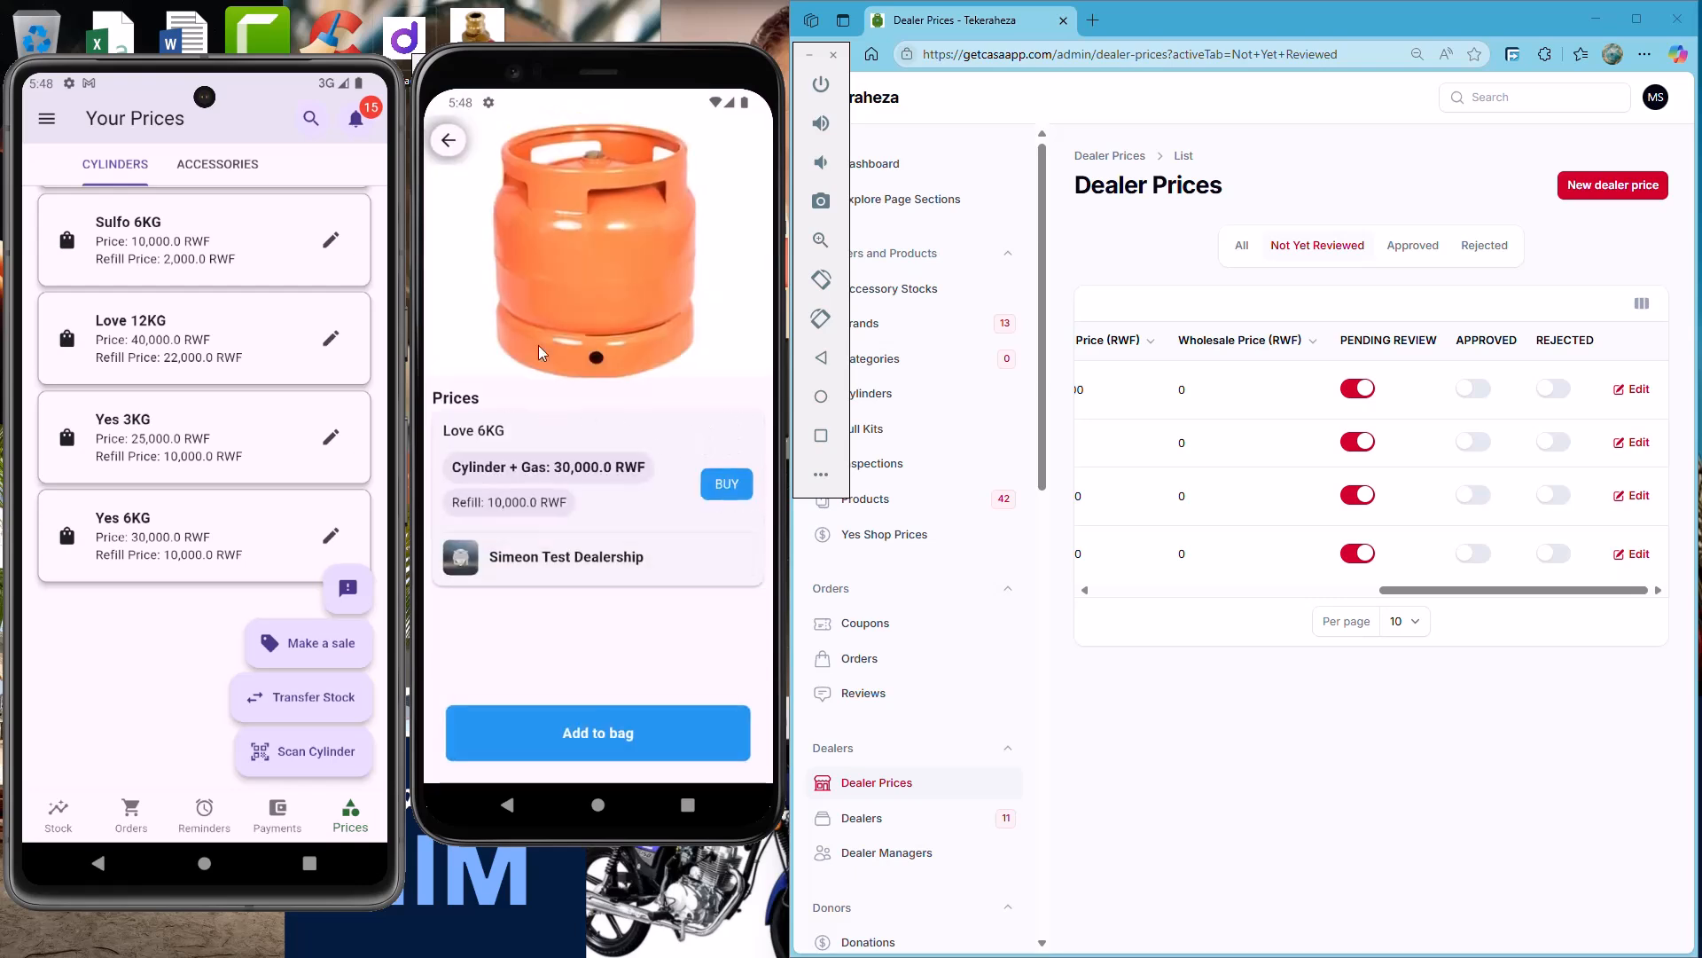
Step: Add one Love 6KG cylinder to the customer's bag and open the shopping bag
{"action": "left_click", "coordinate": [681, 502]}
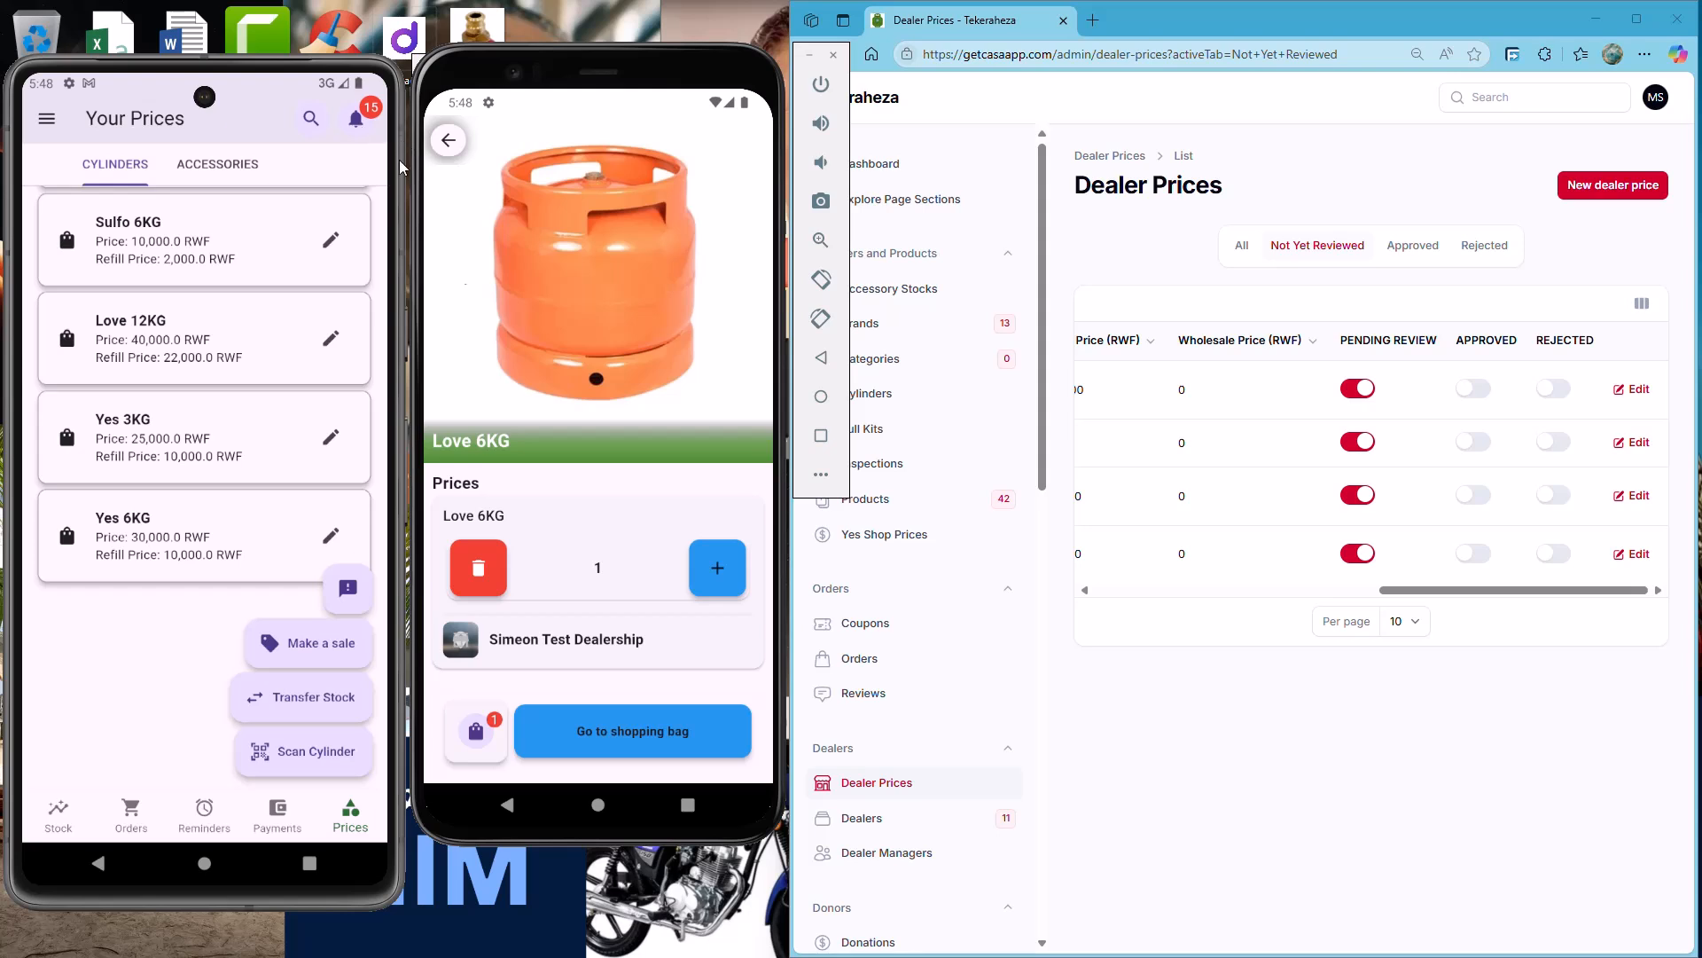
{"action": "left_click", "coordinate": [583, 739]}
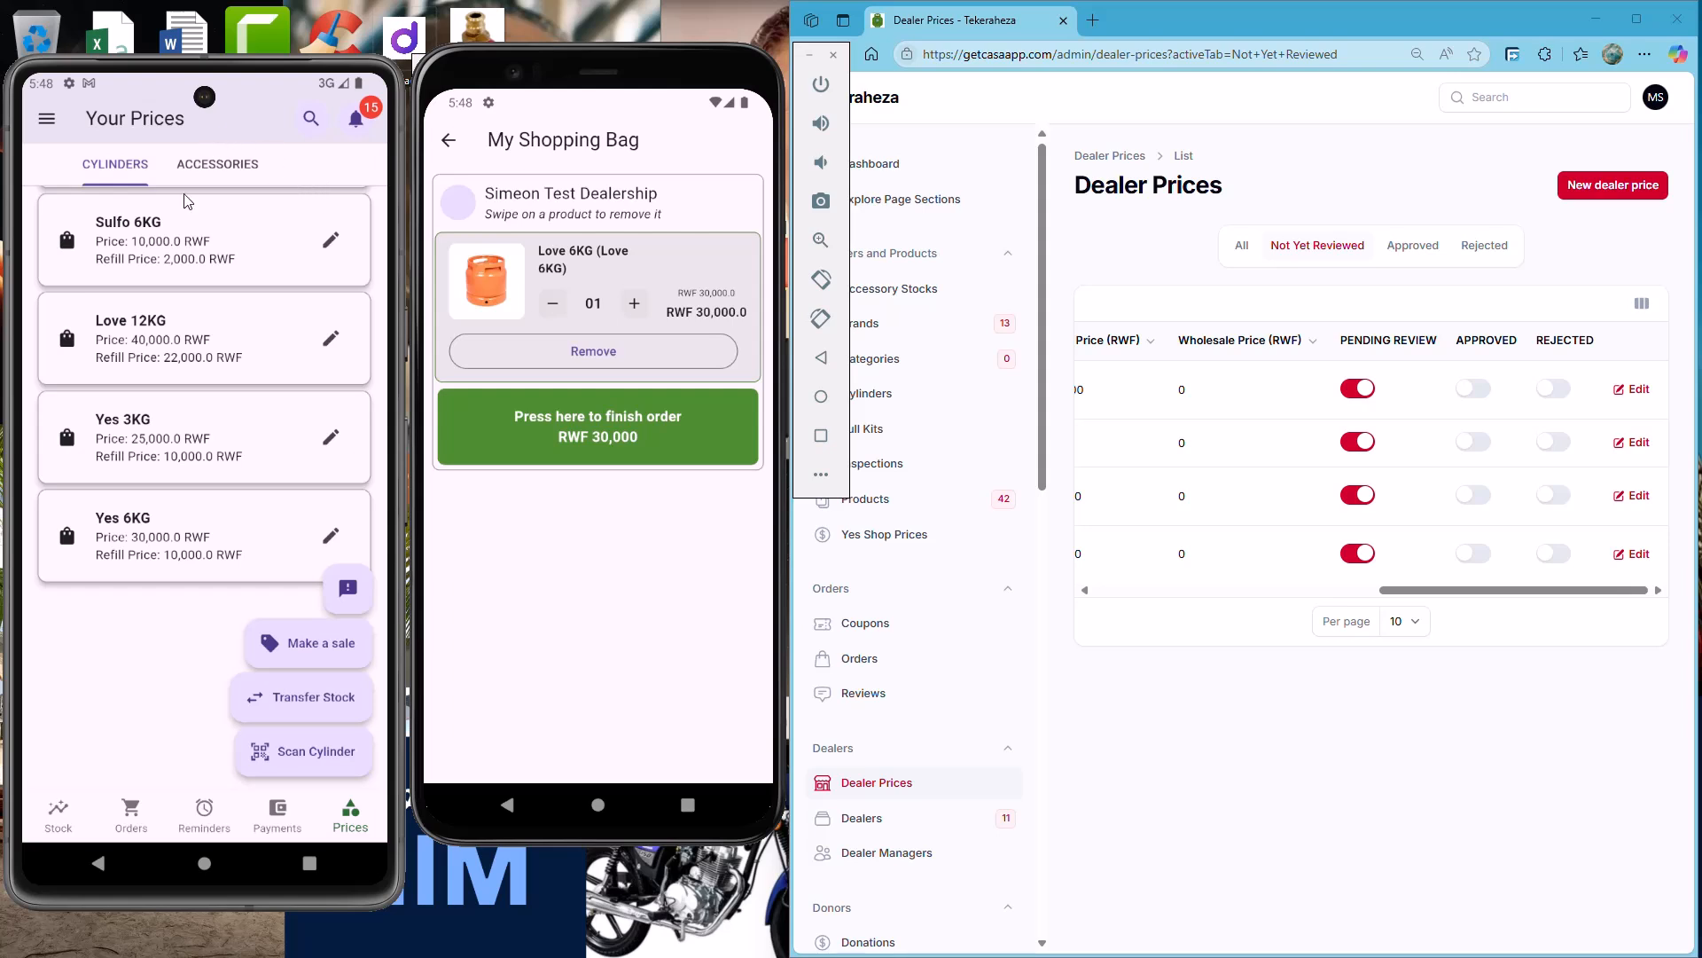
Step: Open the dealer app's notifications and browse the new order and refill request entries
{"action": "scroll", "coordinate": [99, 466], "scroll_direction": "up", "scroll_amount": 3}
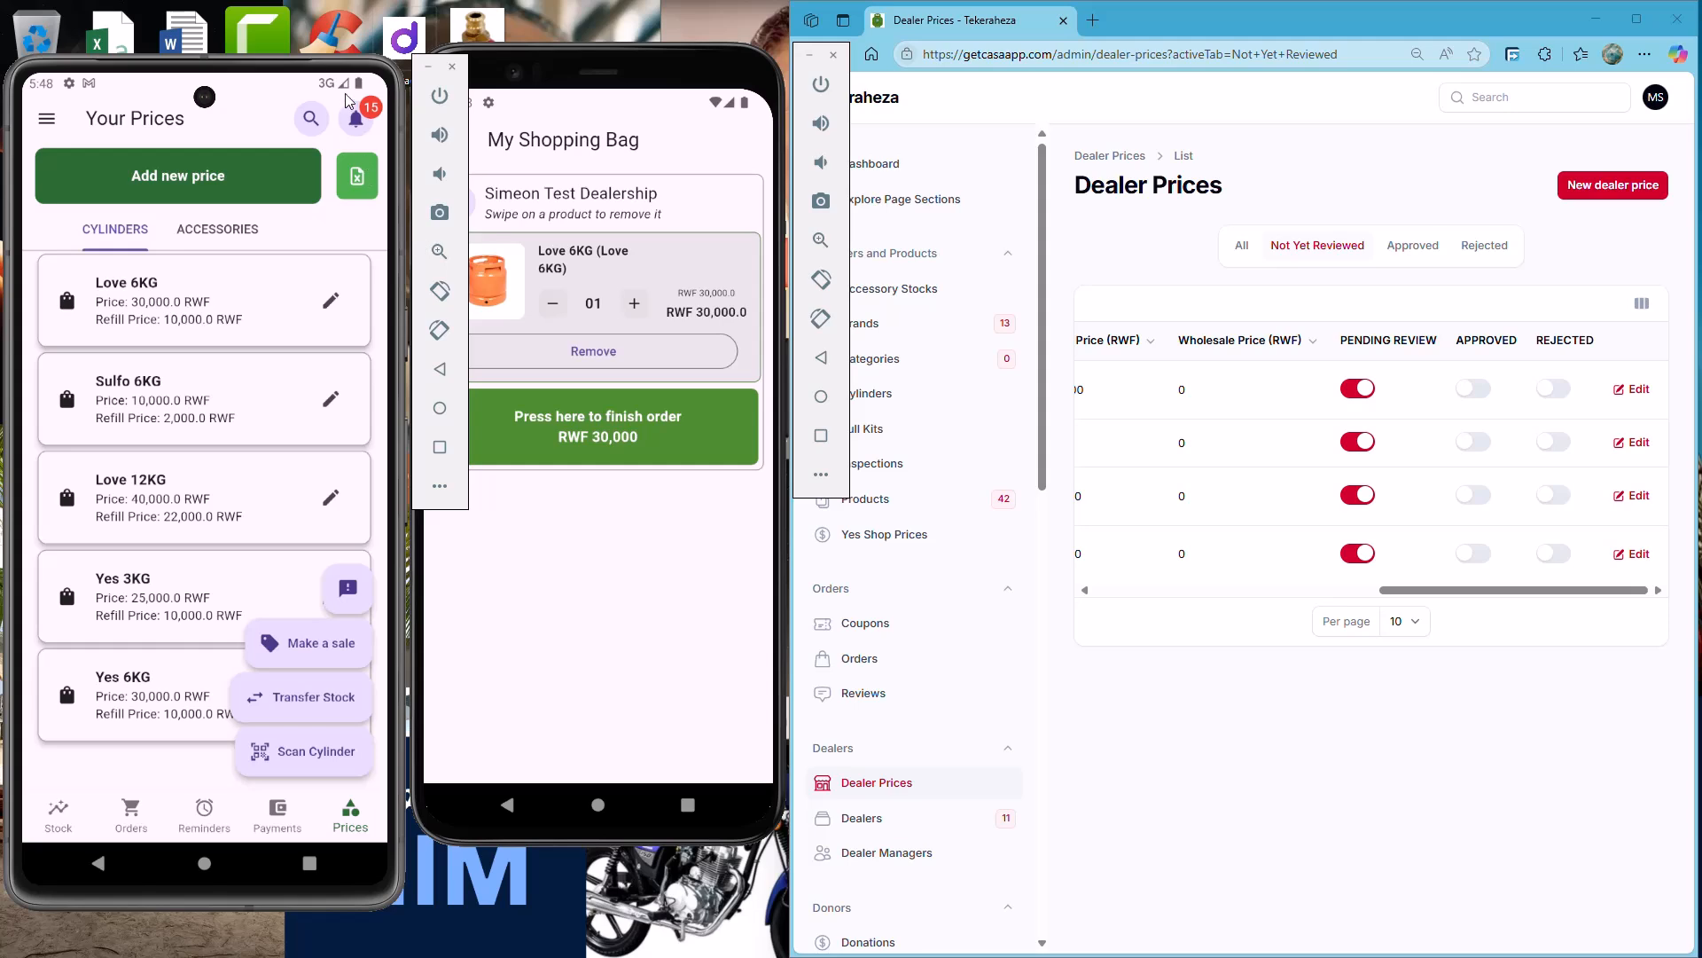
{"action": "left_click", "coordinate": [356, 123]}
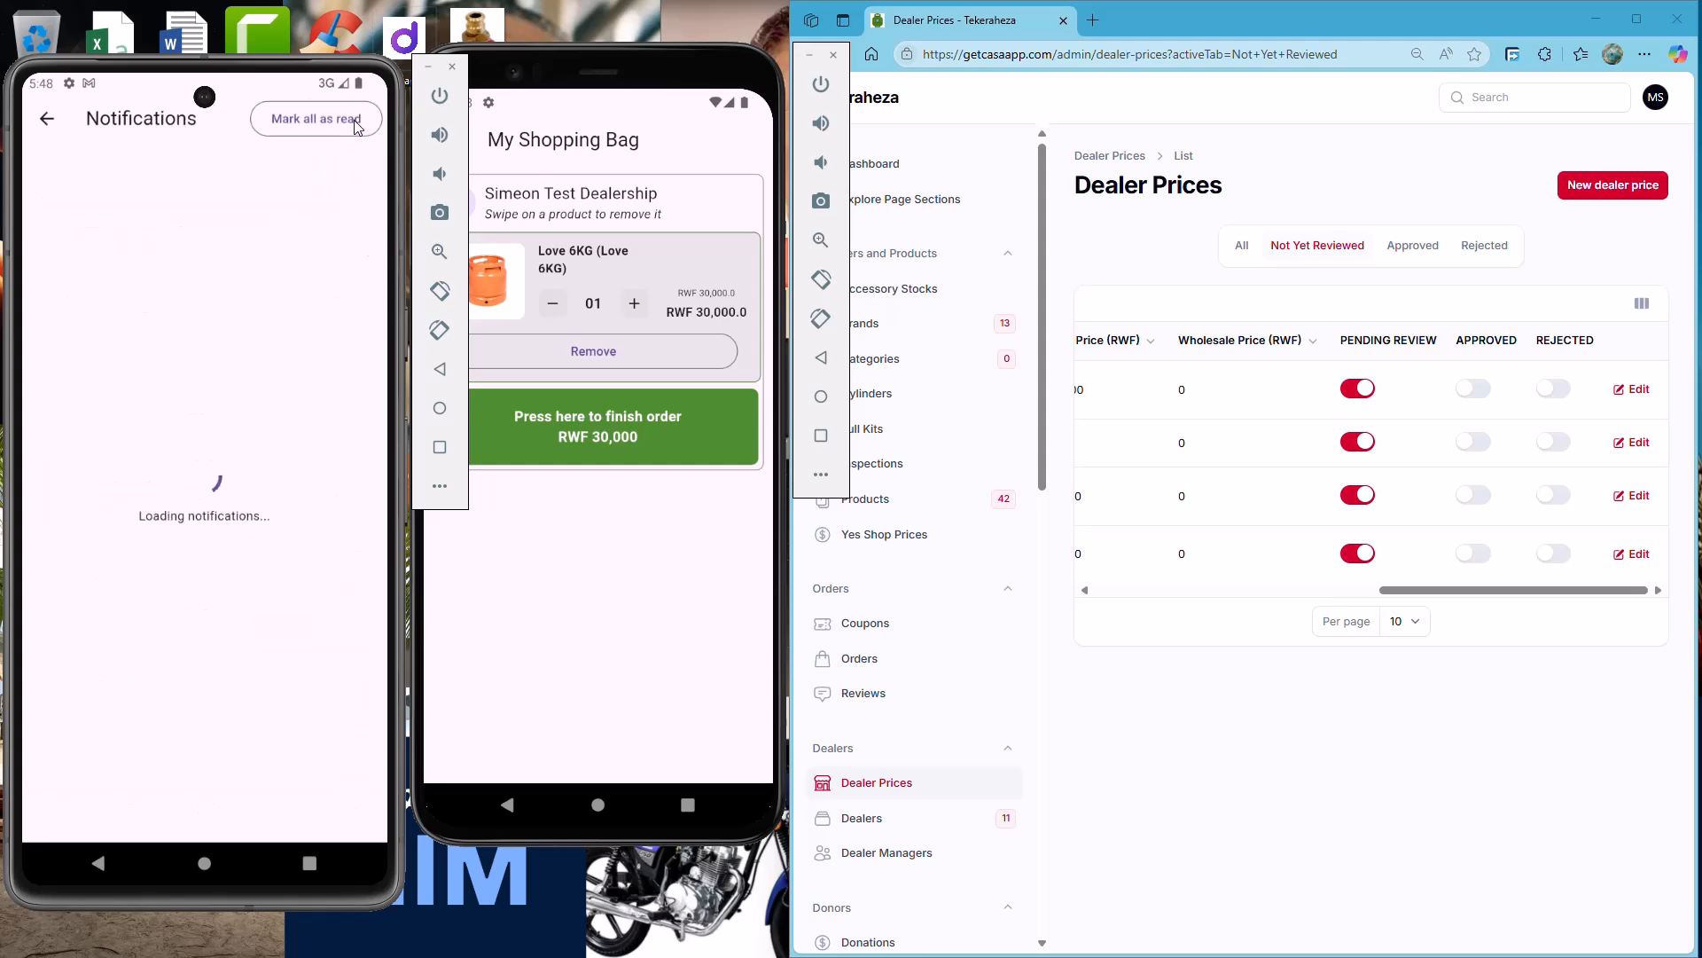
{"action": "scroll", "coordinate": [213, 532], "scroll_direction": "down", "scroll_amount": 10}
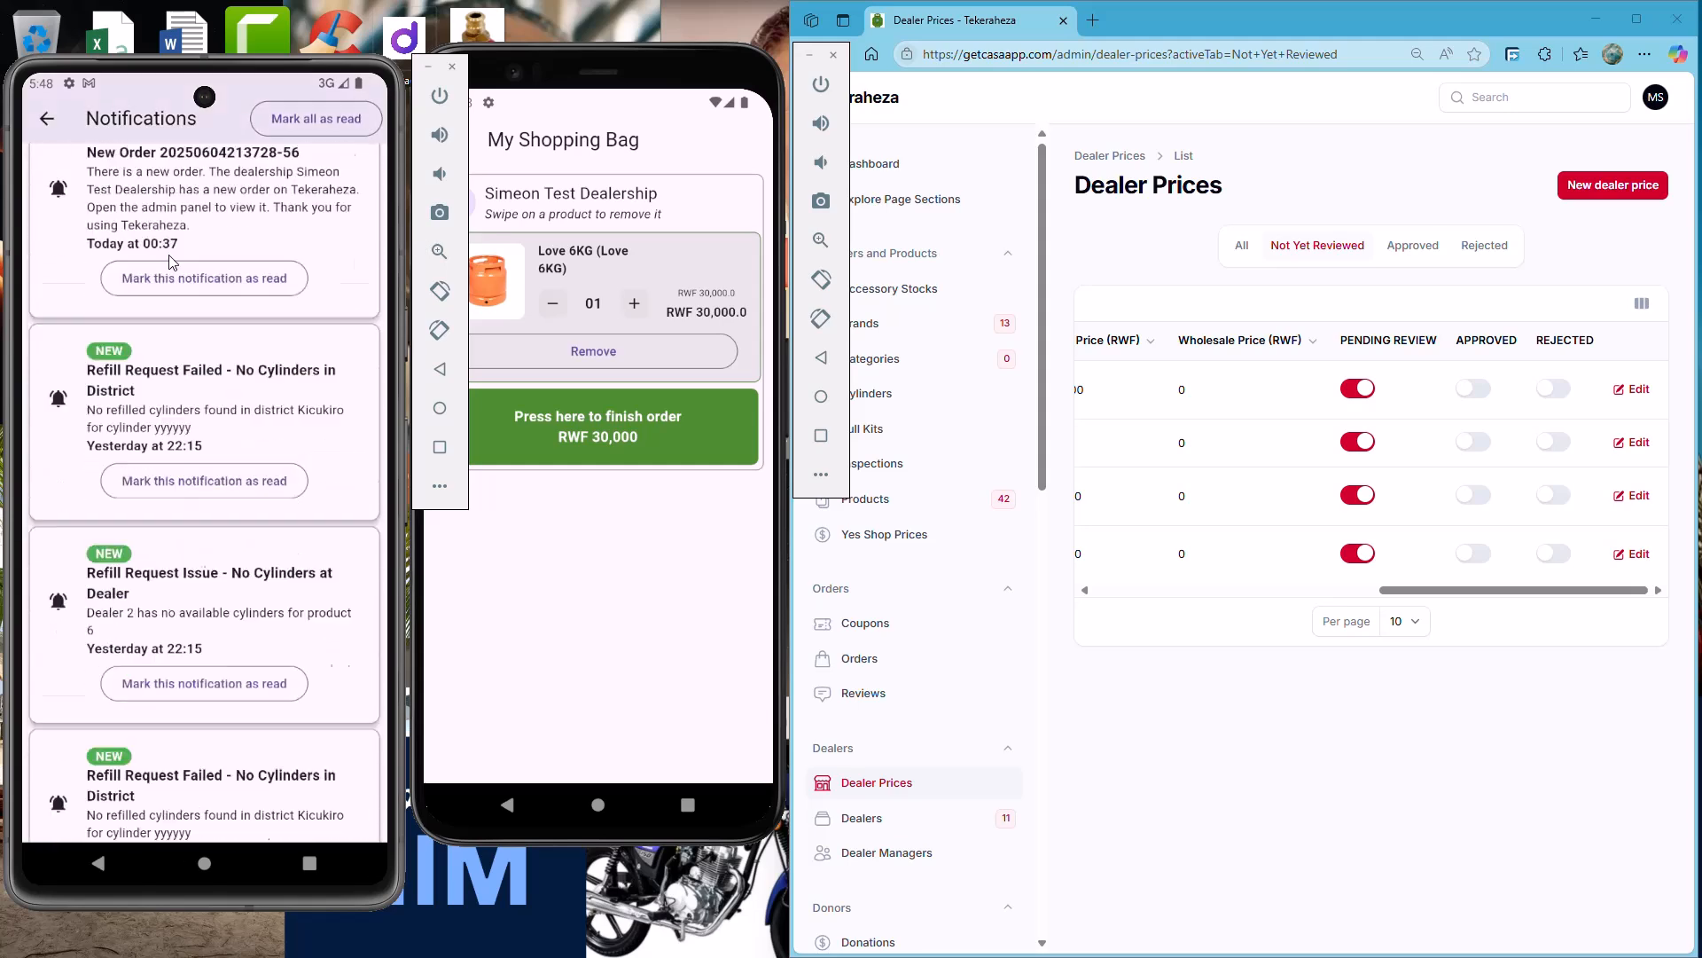
{"action": "scroll", "coordinate": [178, 508], "scroll_direction": "down", "scroll_amount": 3}
{"action": "scroll", "coordinate": [186, 568], "scroll_direction": "up", "scroll_amount": 12}
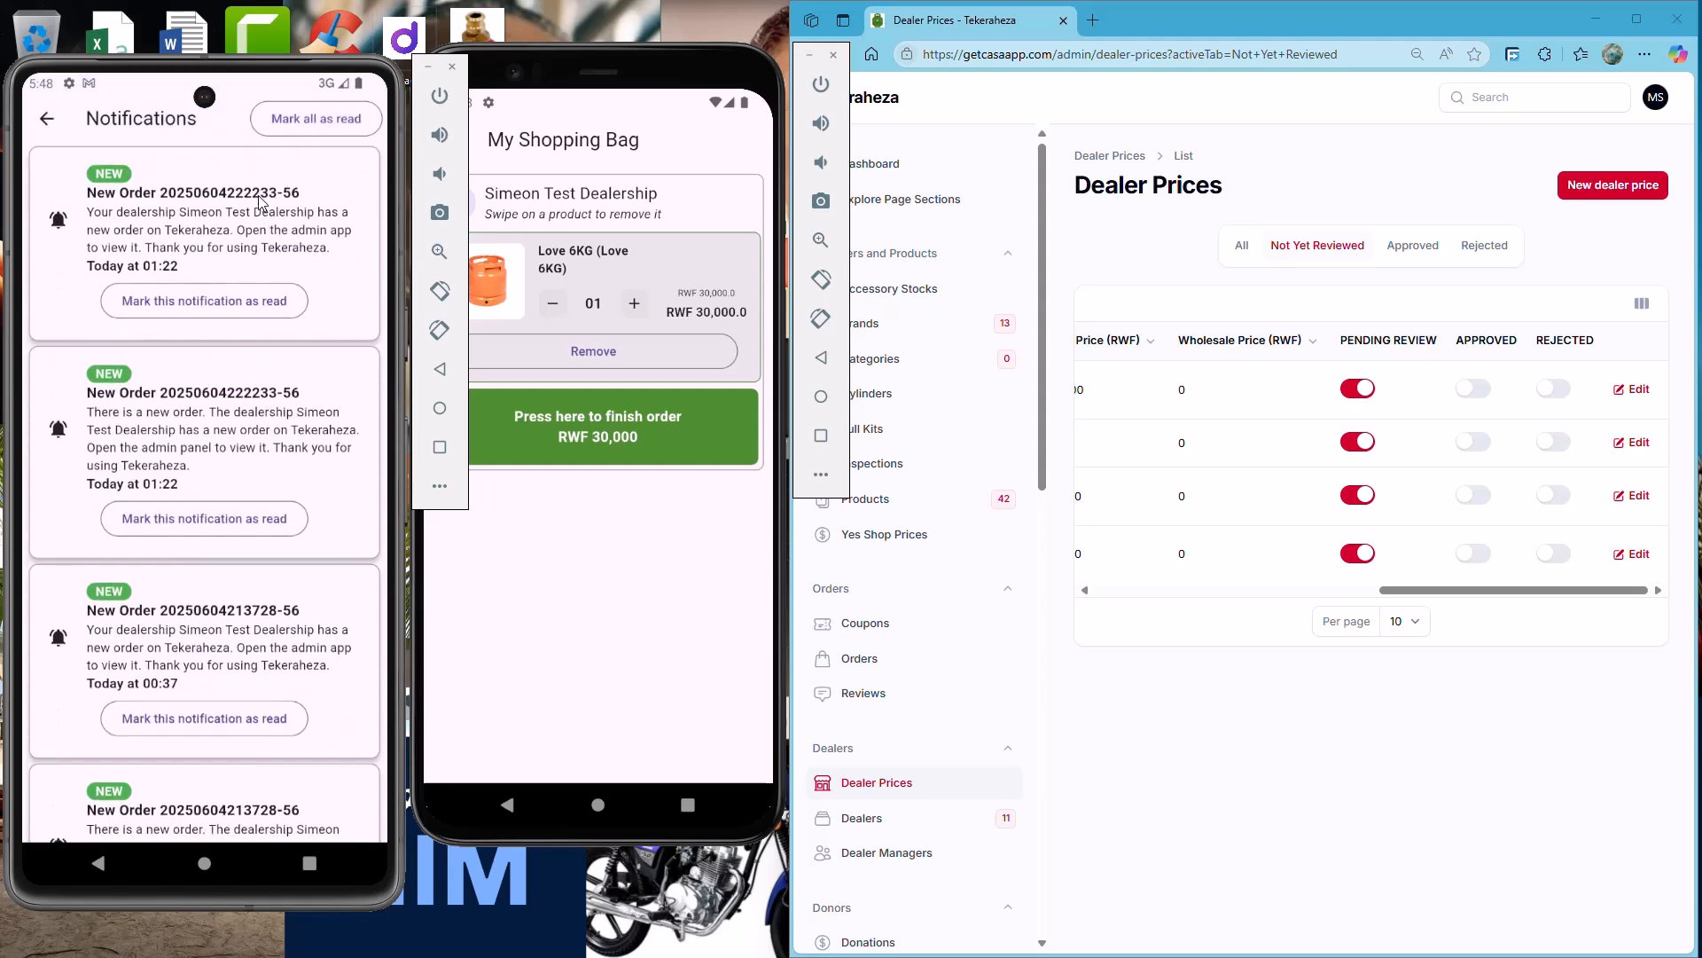
Step: Mark all dealer notifications as read, recheck the notification list, and return to Your Prices
{"action": "left_click", "coordinate": [304, 124]}
{"action": "left_click", "coordinate": [46, 122]}
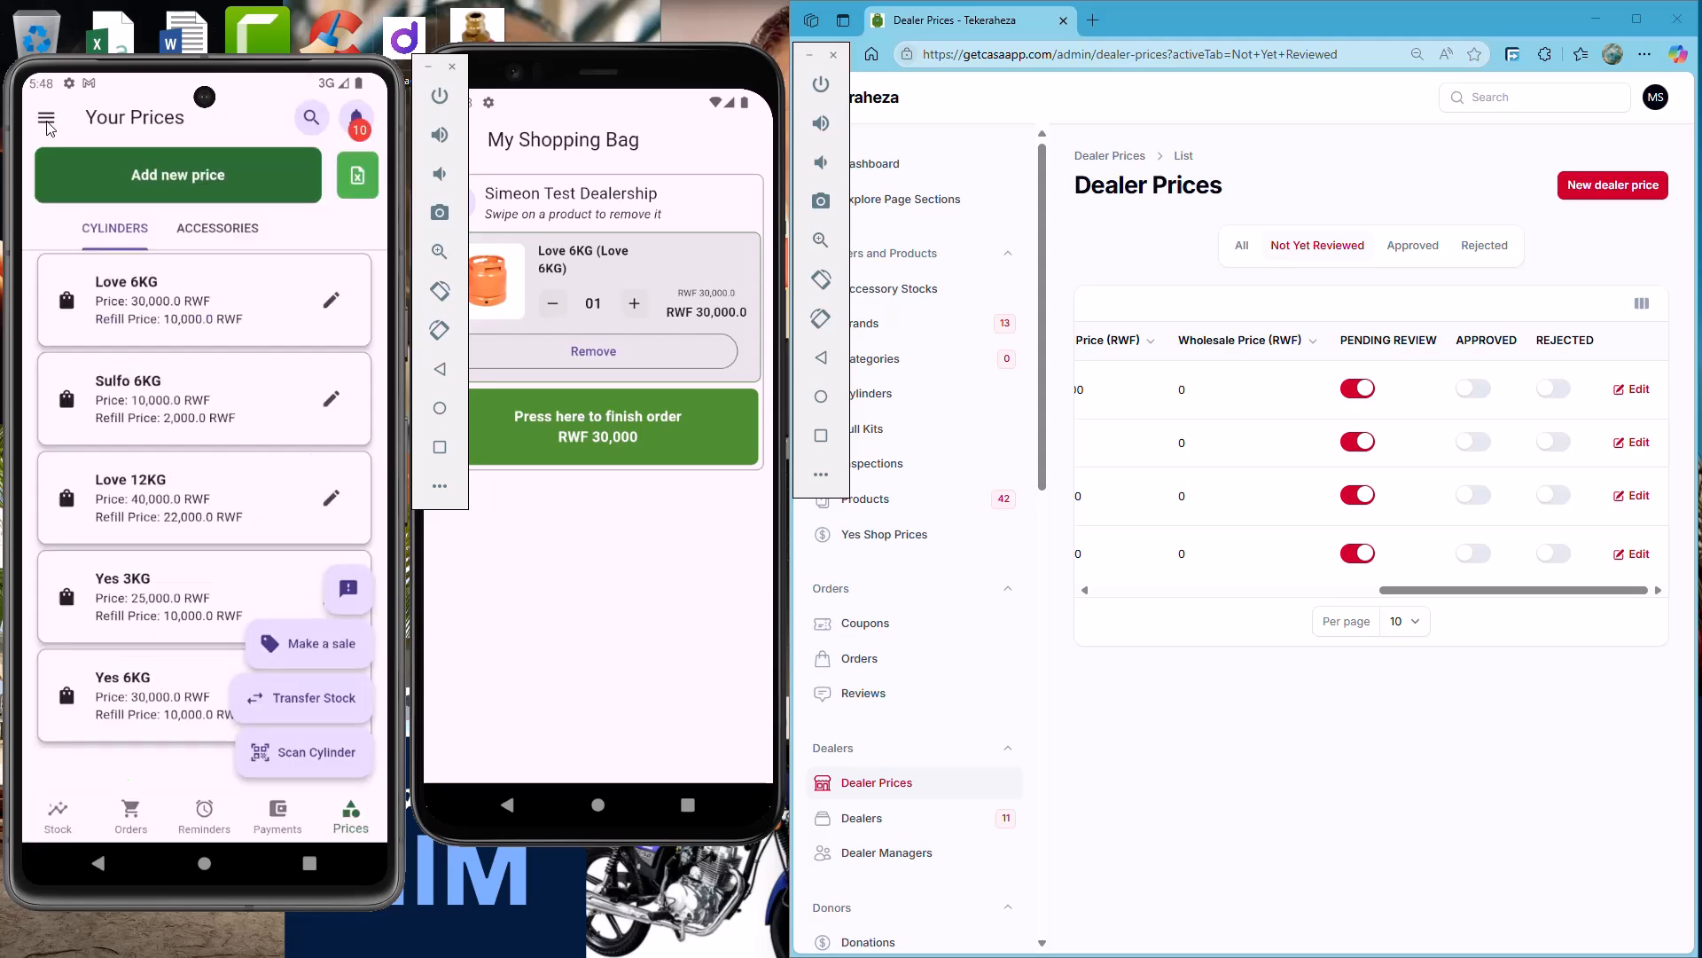
{"action": "left_click", "coordinate": [354, 125]}
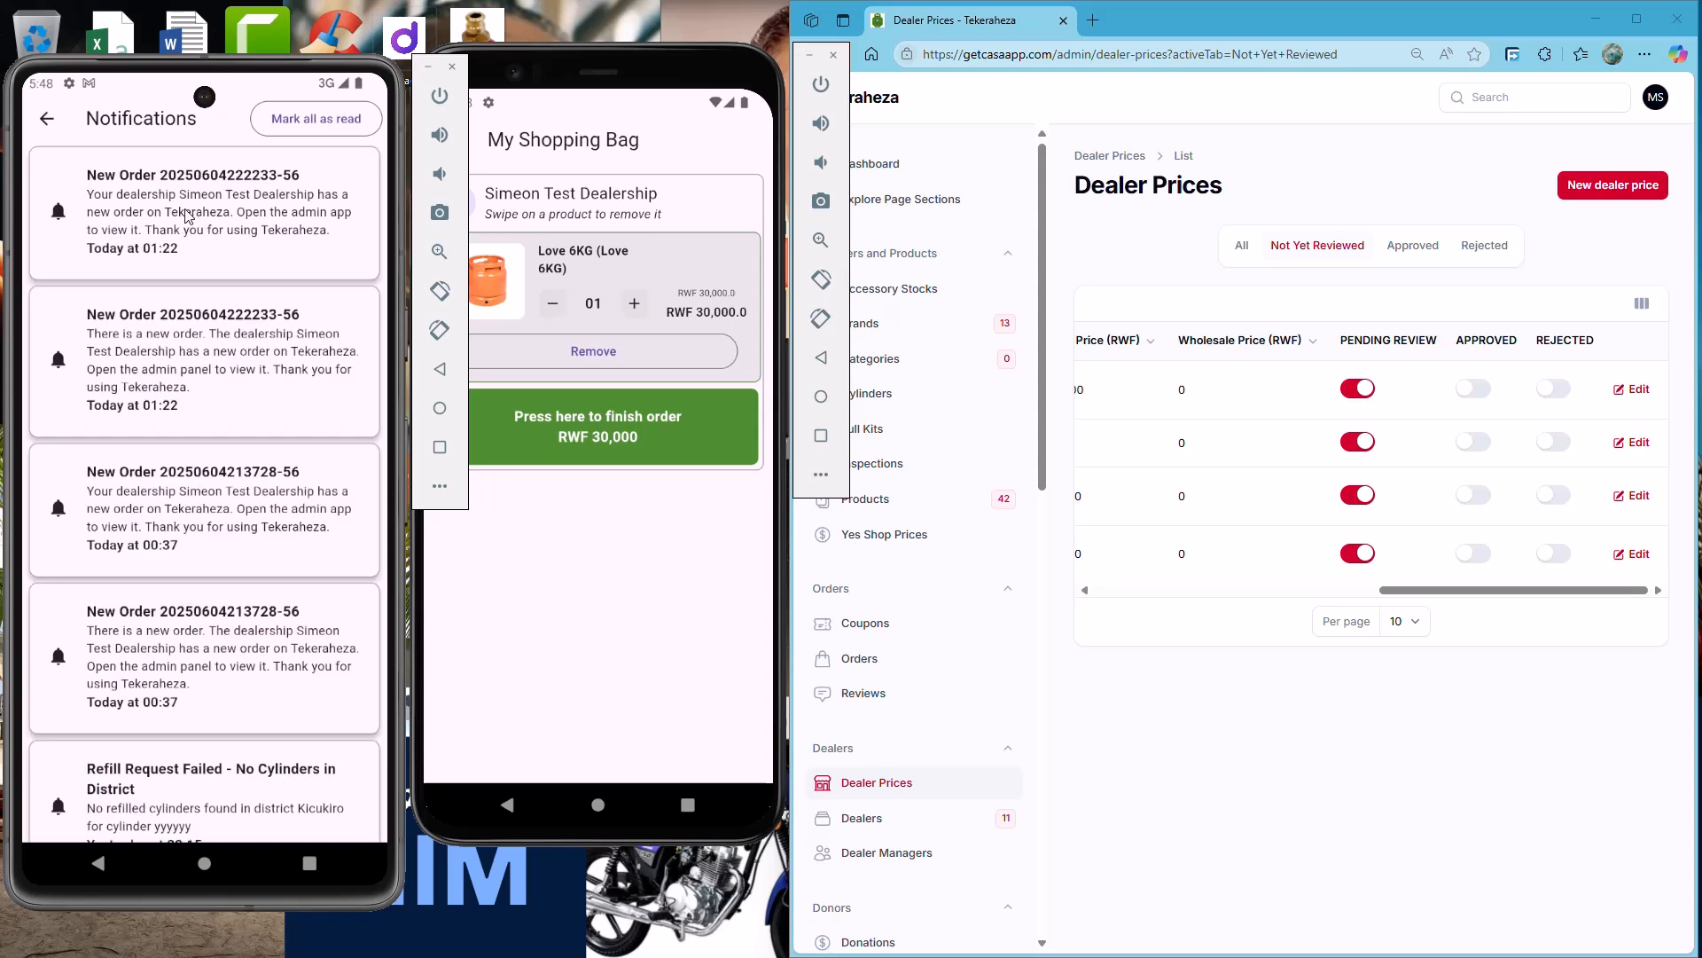
{"action": "left_click", "coordinate": [35, 121]}
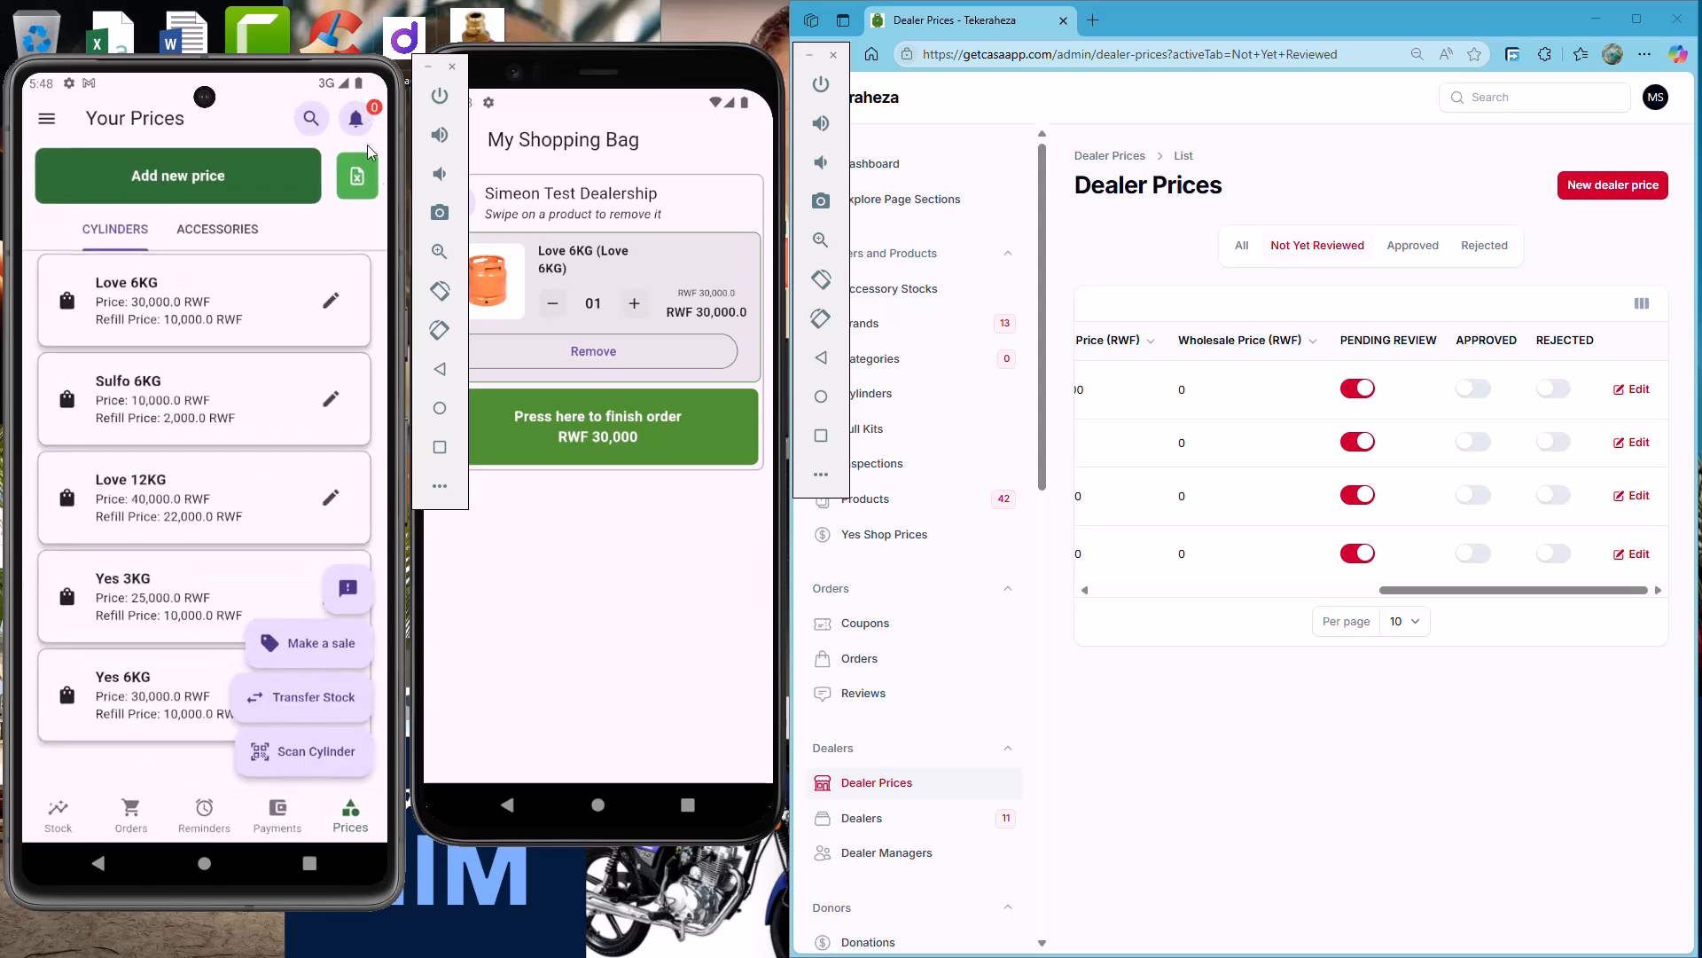
Step: Proceed from the customer's shopping bag to finish the order for the Love 6KG cylinder
{"action": "left_click", "coordinate": [612, 633]}
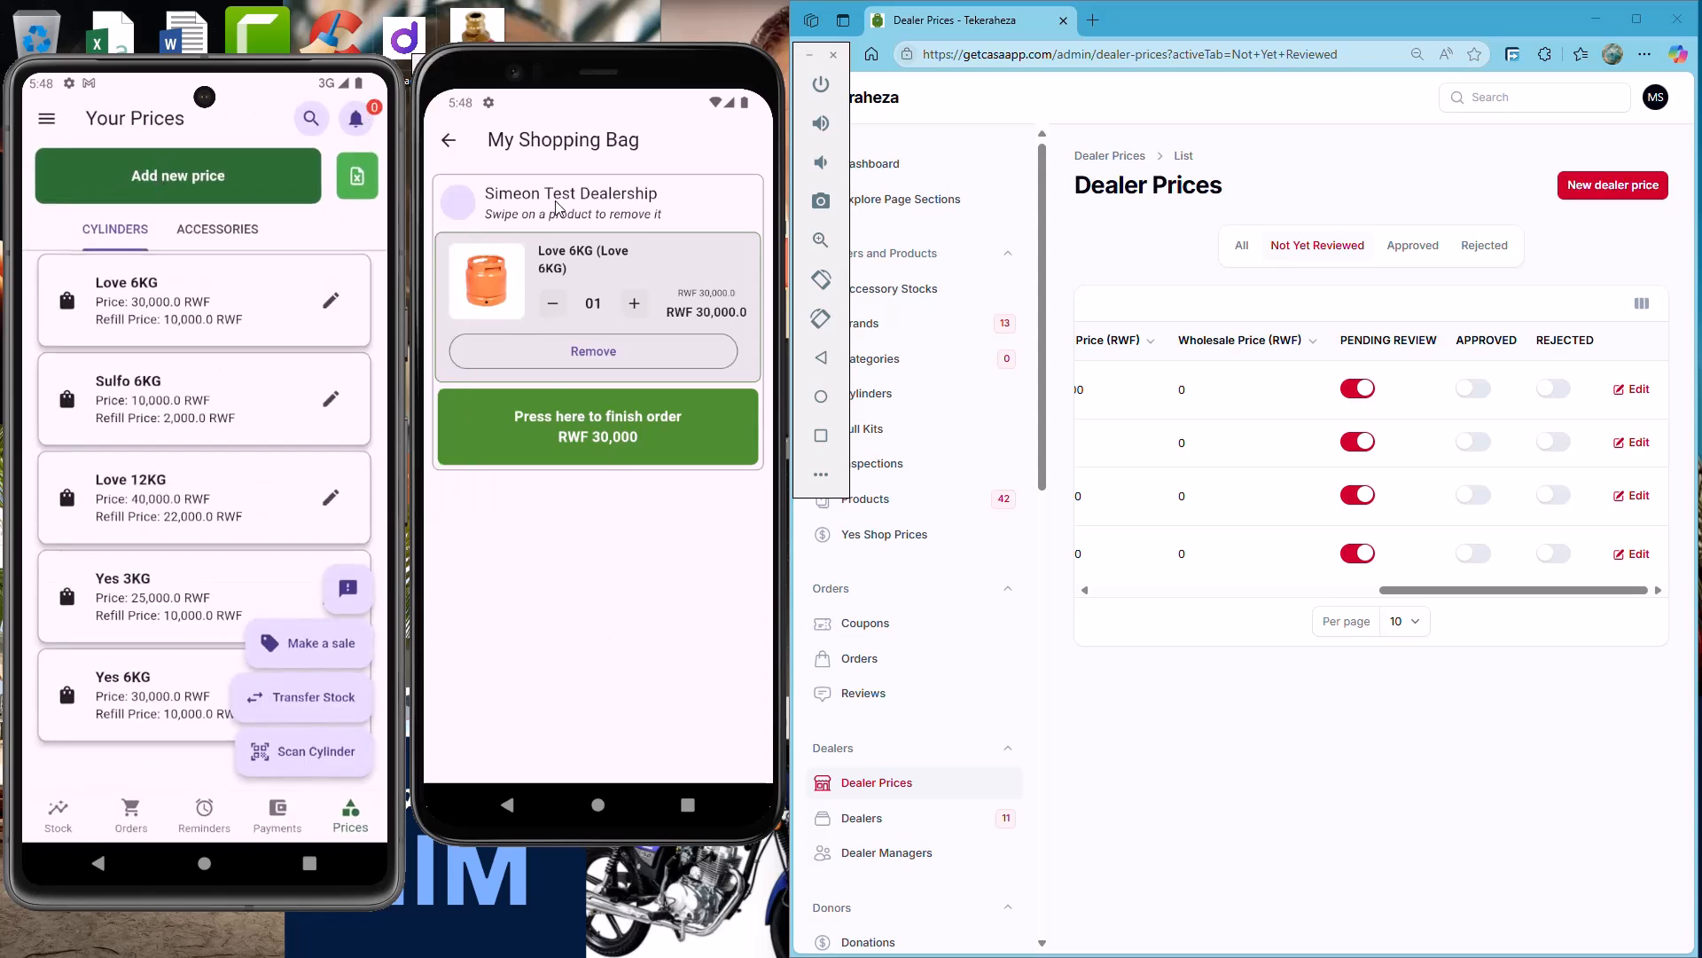
{"action": "mouse_move", "coordinate": [635, 304]}
{"action": "left_mouse_down"}
{"action": "mouse_move", "coordinate": [561, 304]}
{"action": "mouse_move", "coordinate": [625, 280]}
{"action": "mouse_move", "coordinate": [508, 294]}
{"action": "mouse_move", "coordinate": [628, 280]}
{"action": "left_mouse_up"}
{"action": "left_click_drag", "start_coordinate": [498, 282], "coordinate": [578, 282]}
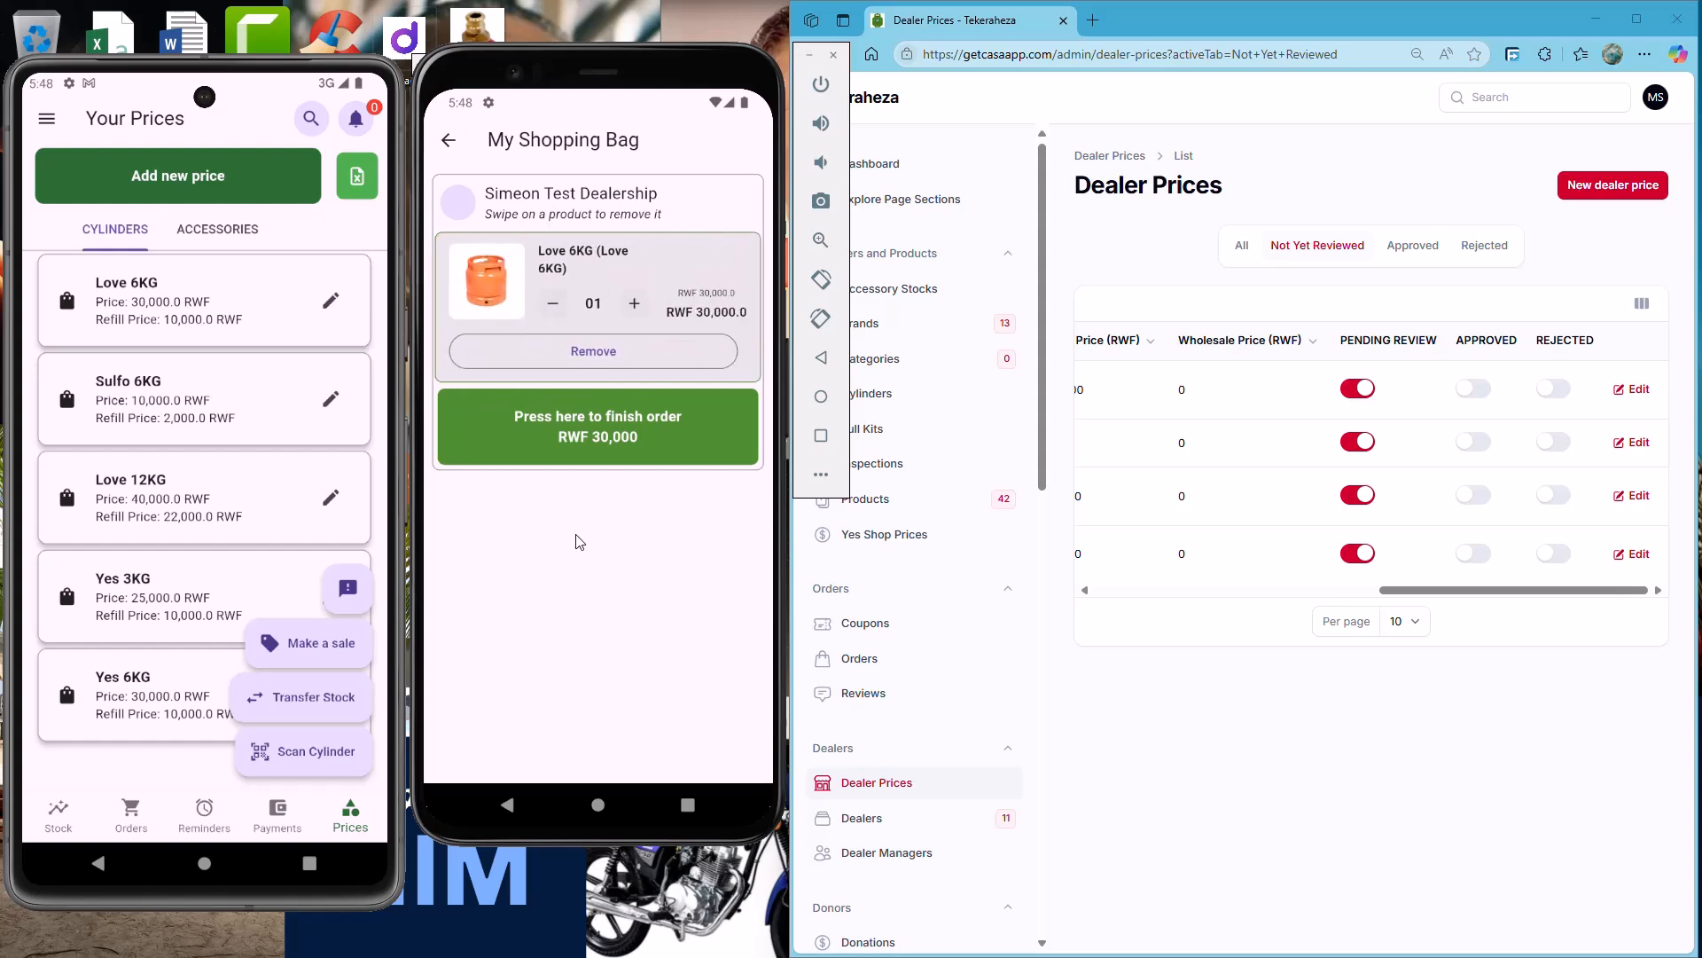
{"action": "left_click", "coordinate": [598, 433]}
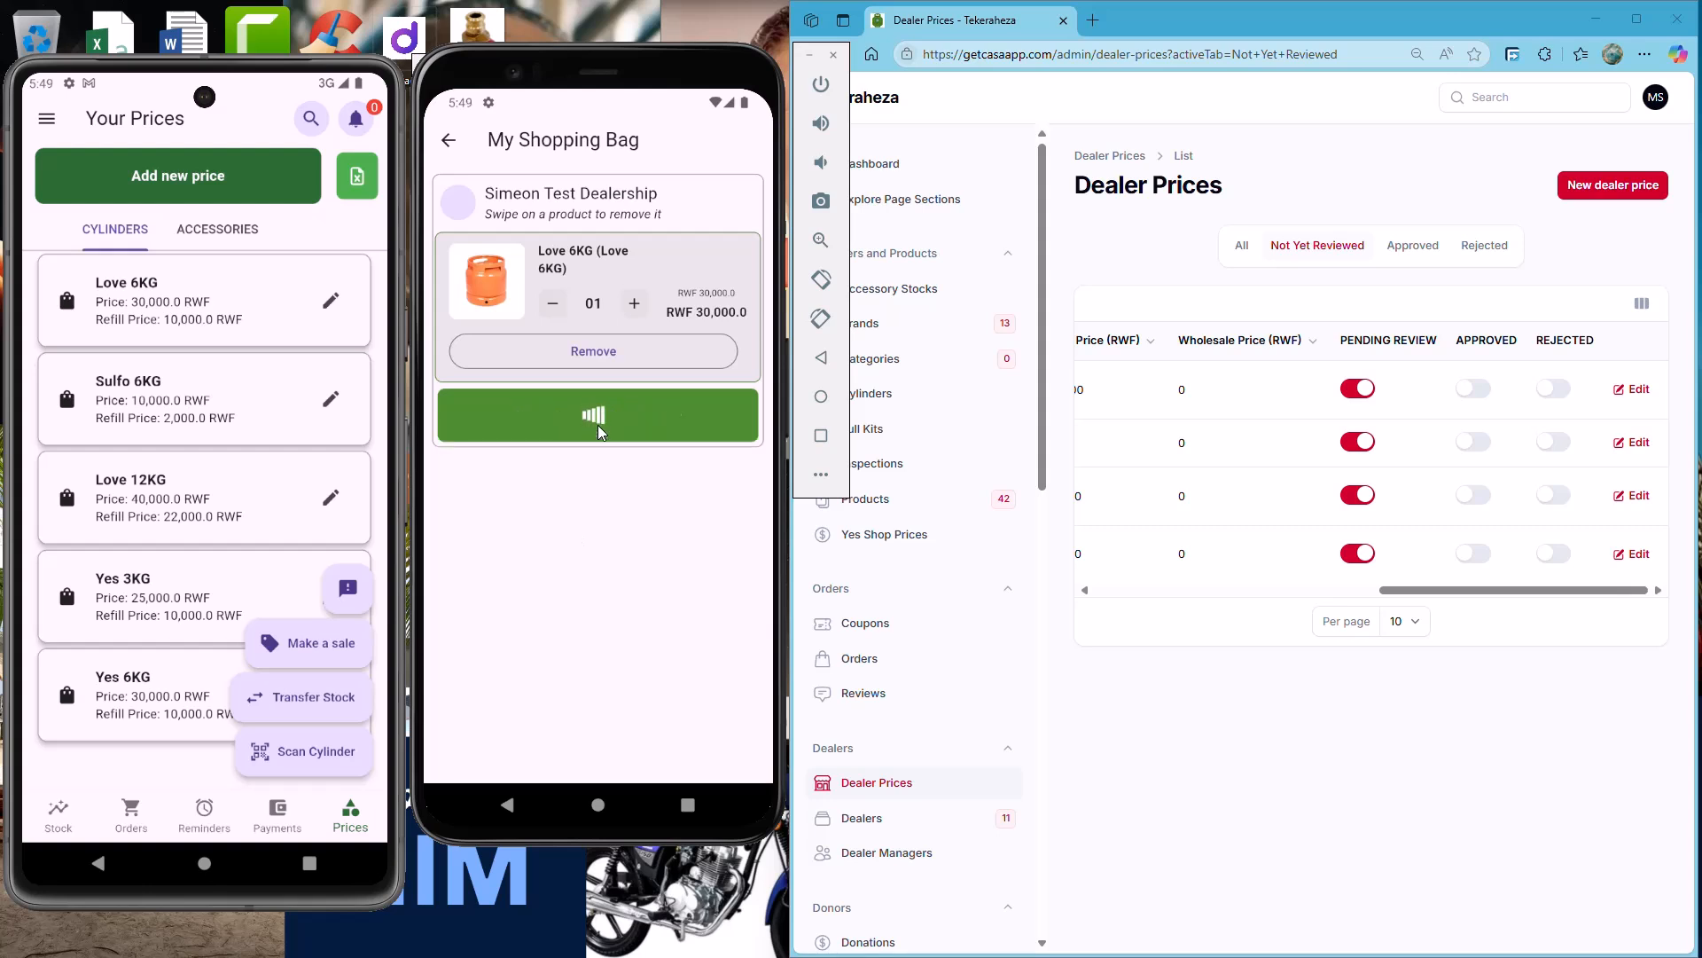
Step: Examine the delivery location, charges and optional coupon field in the customer's Final Order Details
{"action": "left_click_drag", "start_coordinate": [589, 628], "coordinate": [570, 479]}
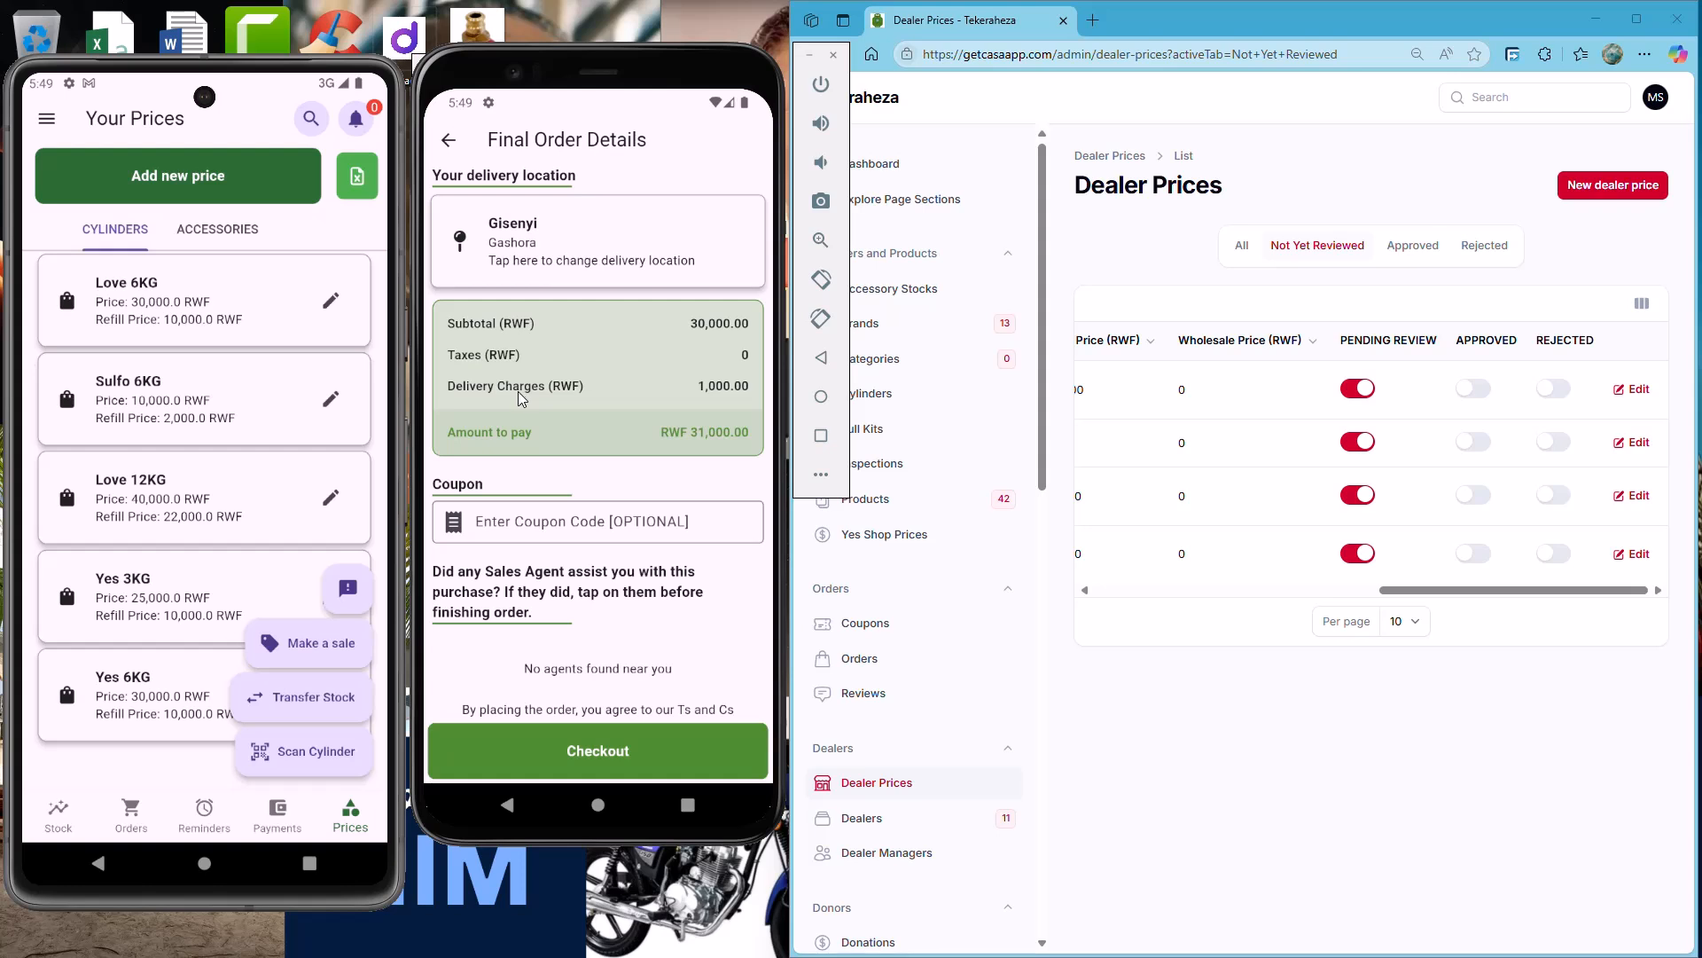
{"action": "scroll", "coordinate": [656, 340], "scroll_direction": "down", "scroll_amount": 3}
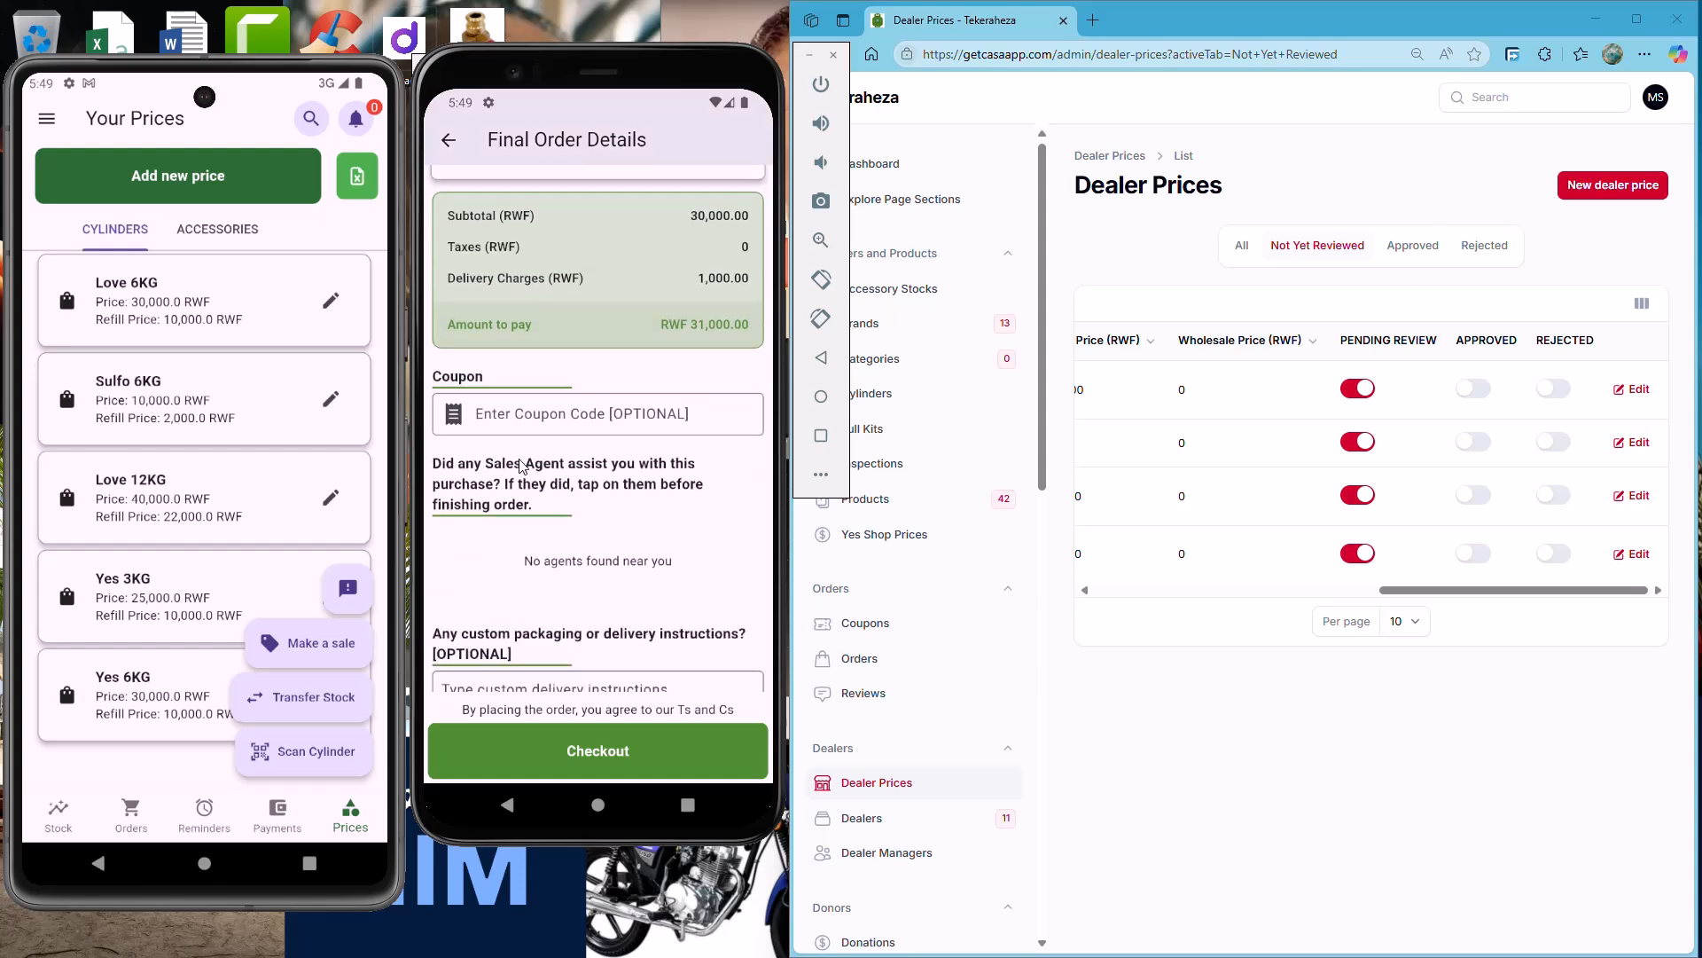
{"action": "left_click", "coordinate": [519, 384]}
Step: Start a new coupon in the admin site and fill in its code as CCP123
{"action": "left_click", "coordinate": [849, 625]}
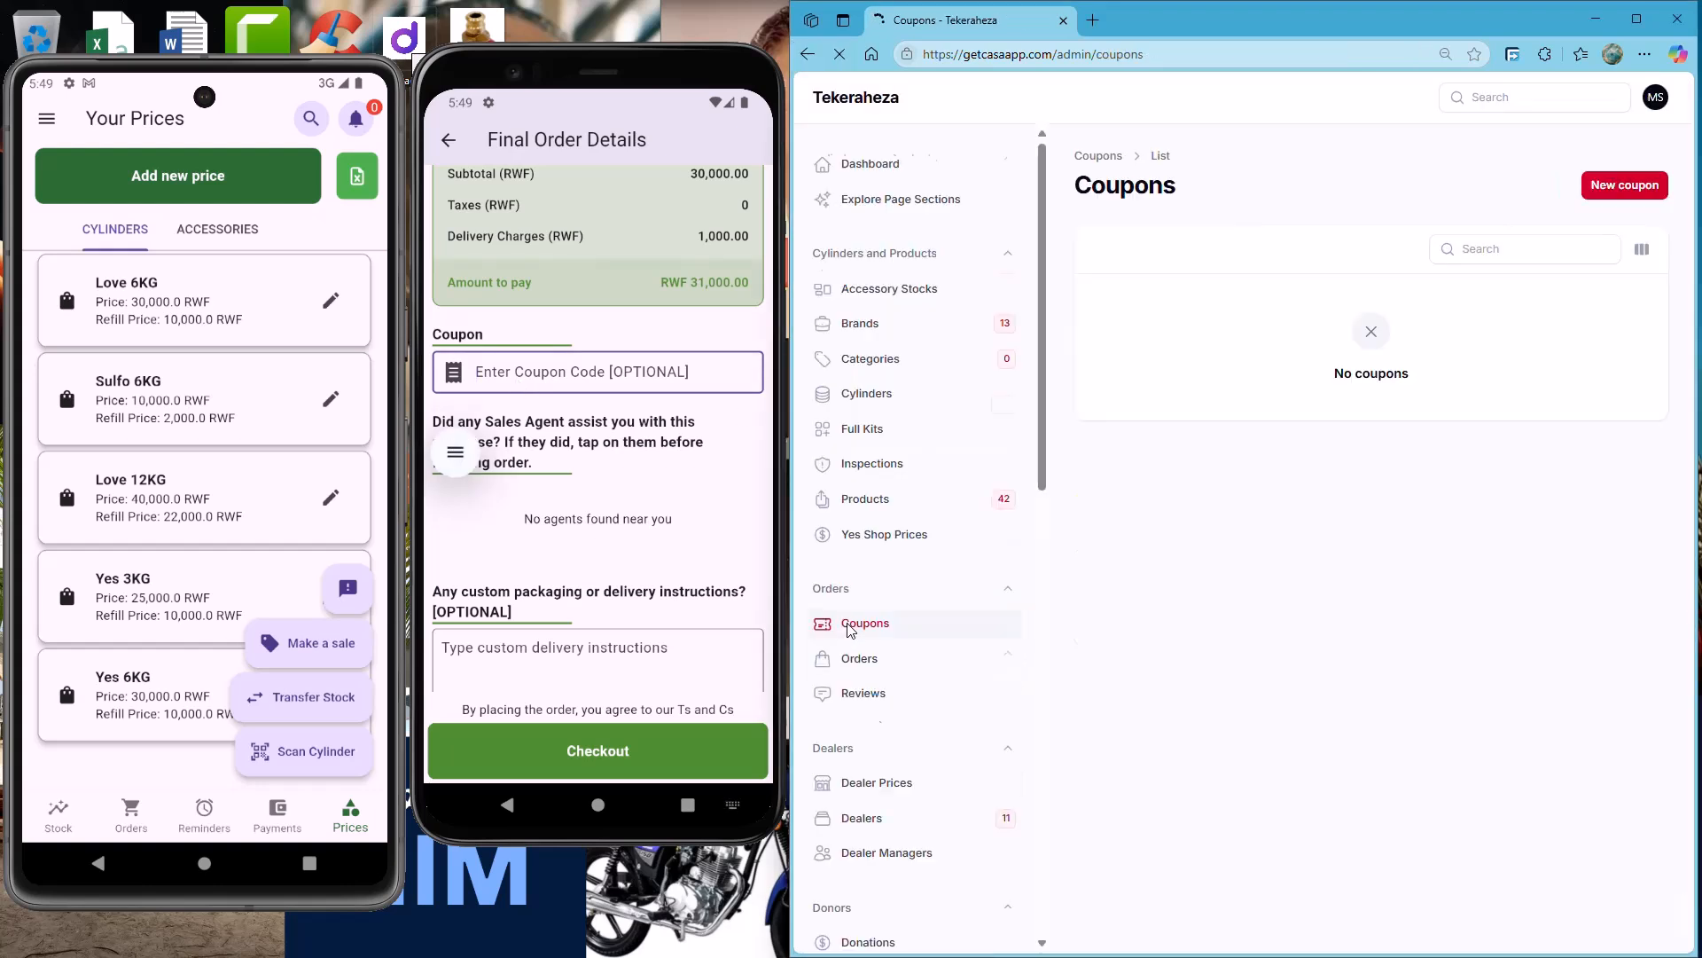
{"action": "left_click", "coordinate": [1627, 188]}
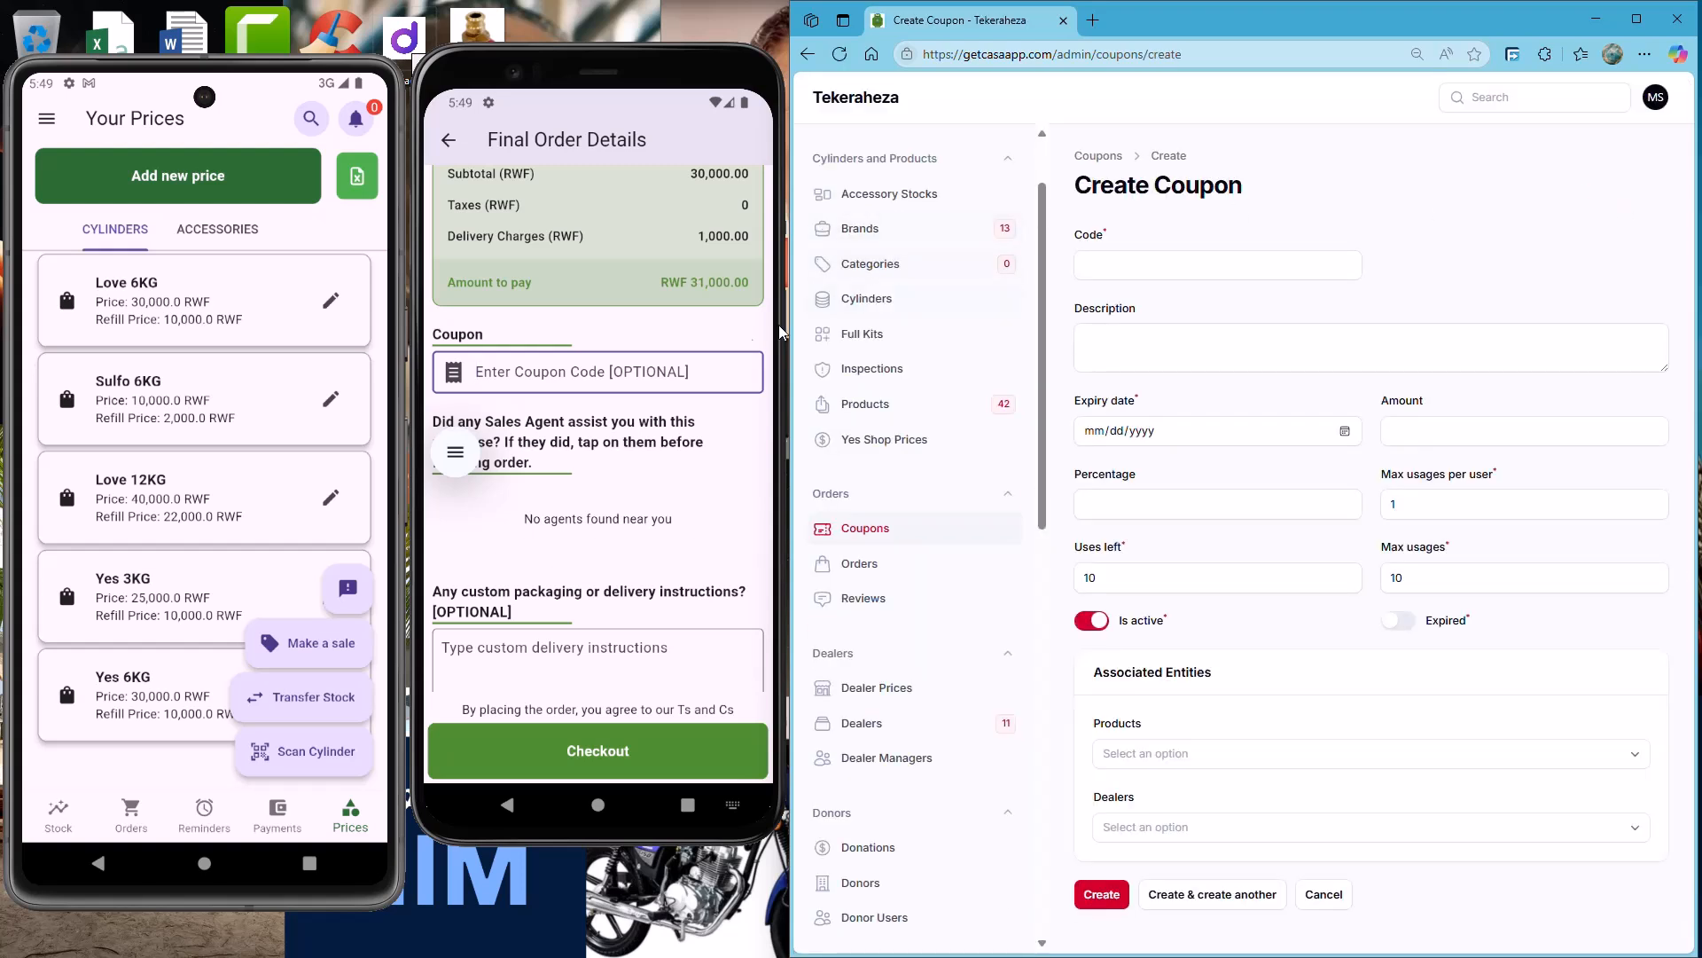
{"action": "left_click", "coordinate": [1174, 257]}
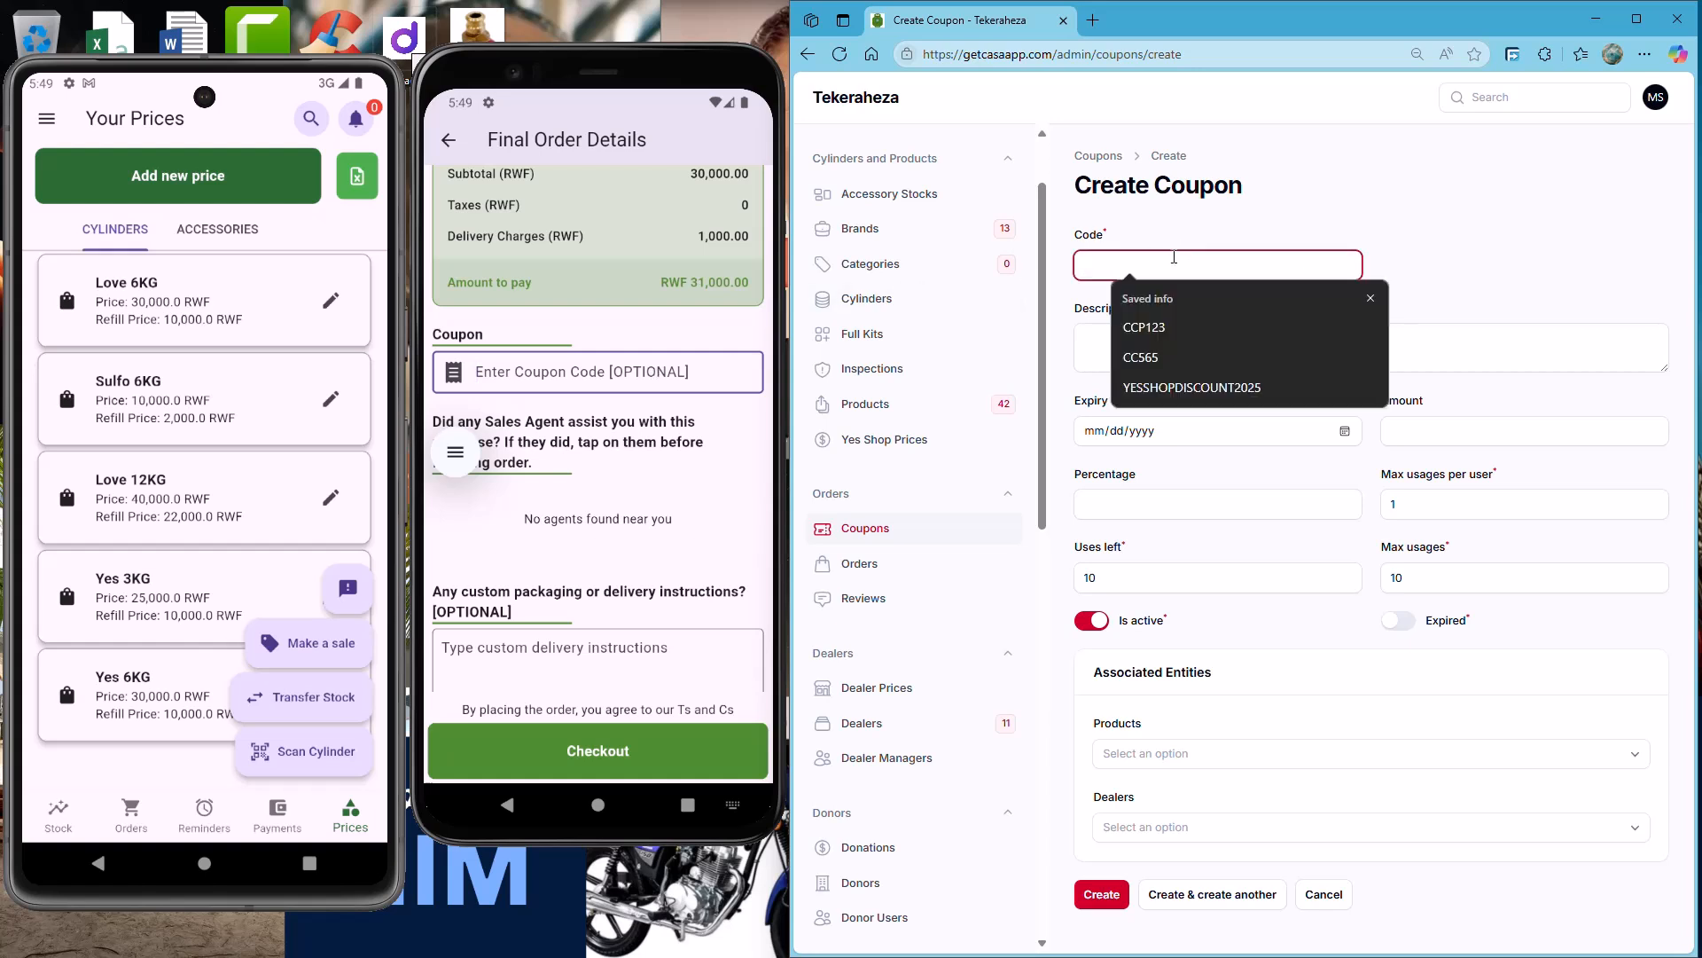
{"action": "key", "text": "Down"}
{"action": "key", "text": "Return"}
{"action": "left_click", "coordinate": [1146, 358]}
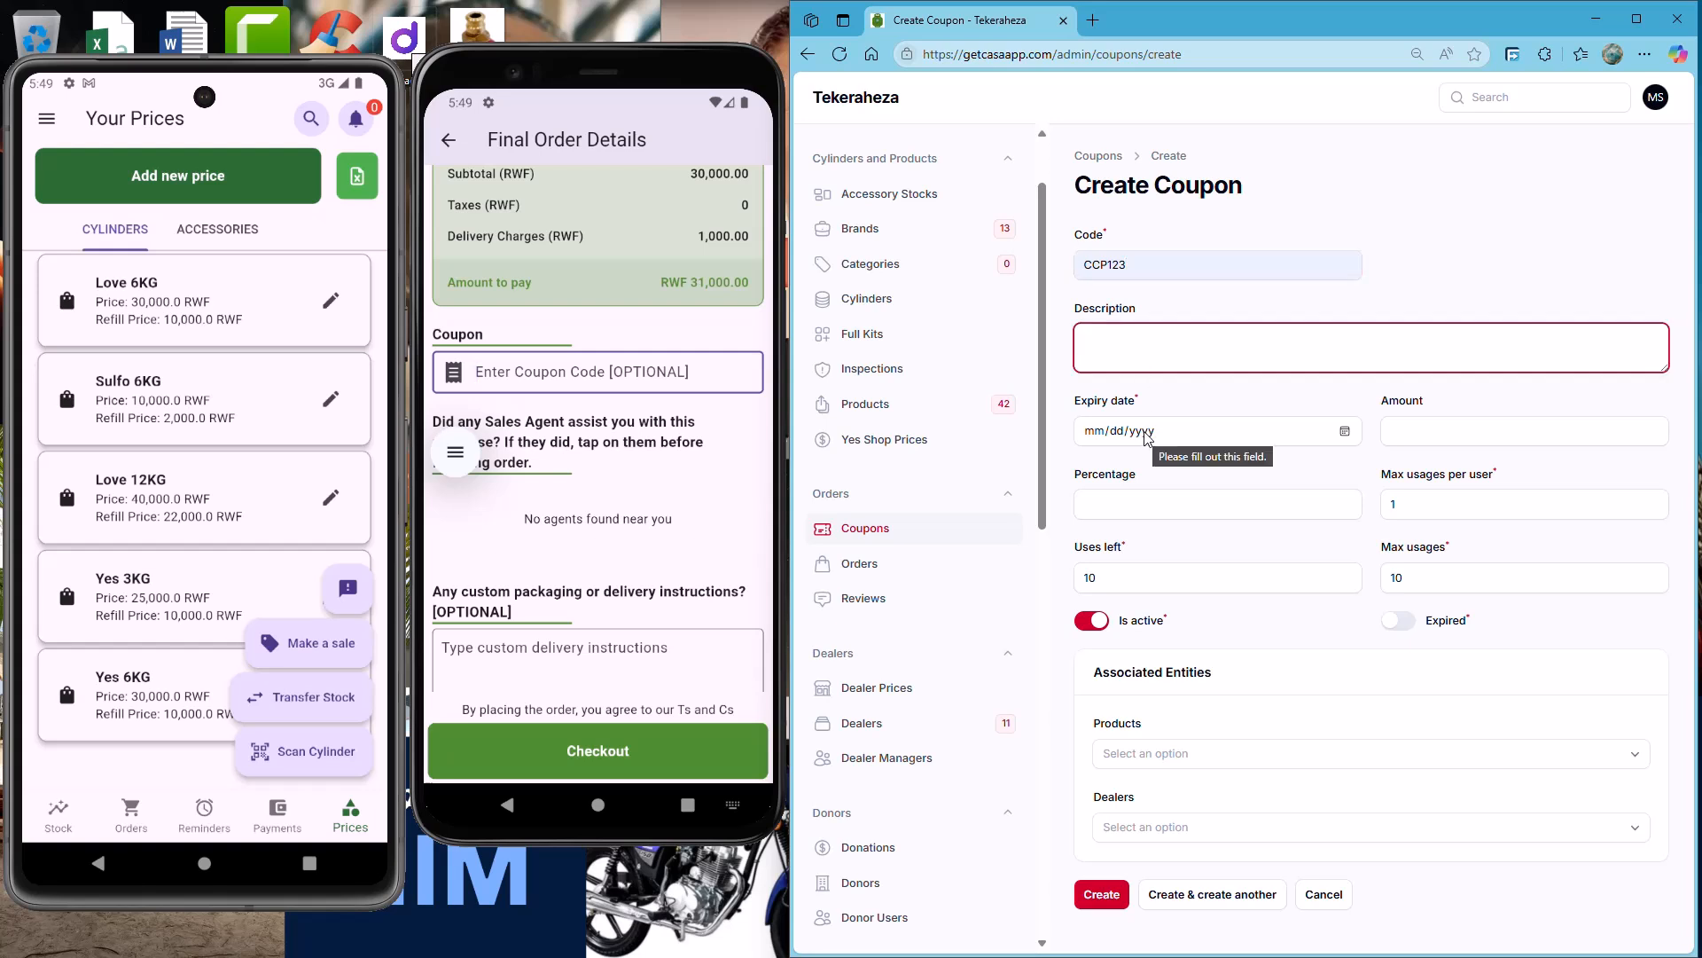
Step: Examine the new coupon's amount, percentage, uses left and maximum usage fields
{"action": "left_click", "coordinate": [1460, 434]}
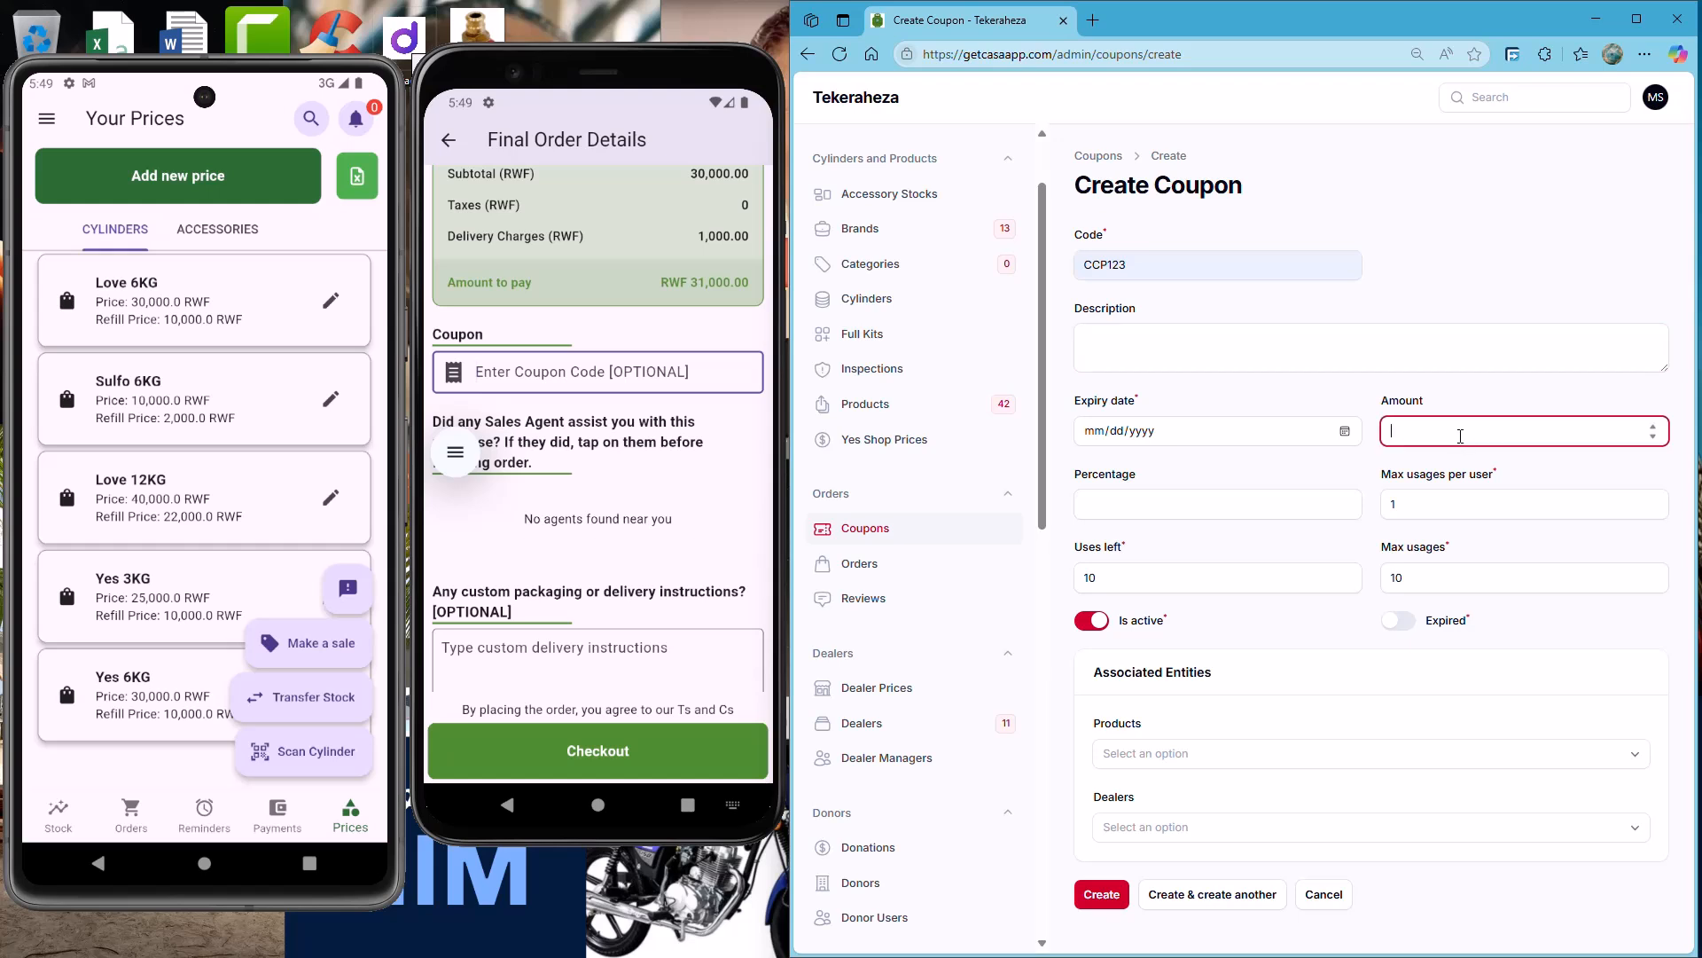
{"action": "left_click", "coordinate": [1238, 511]}
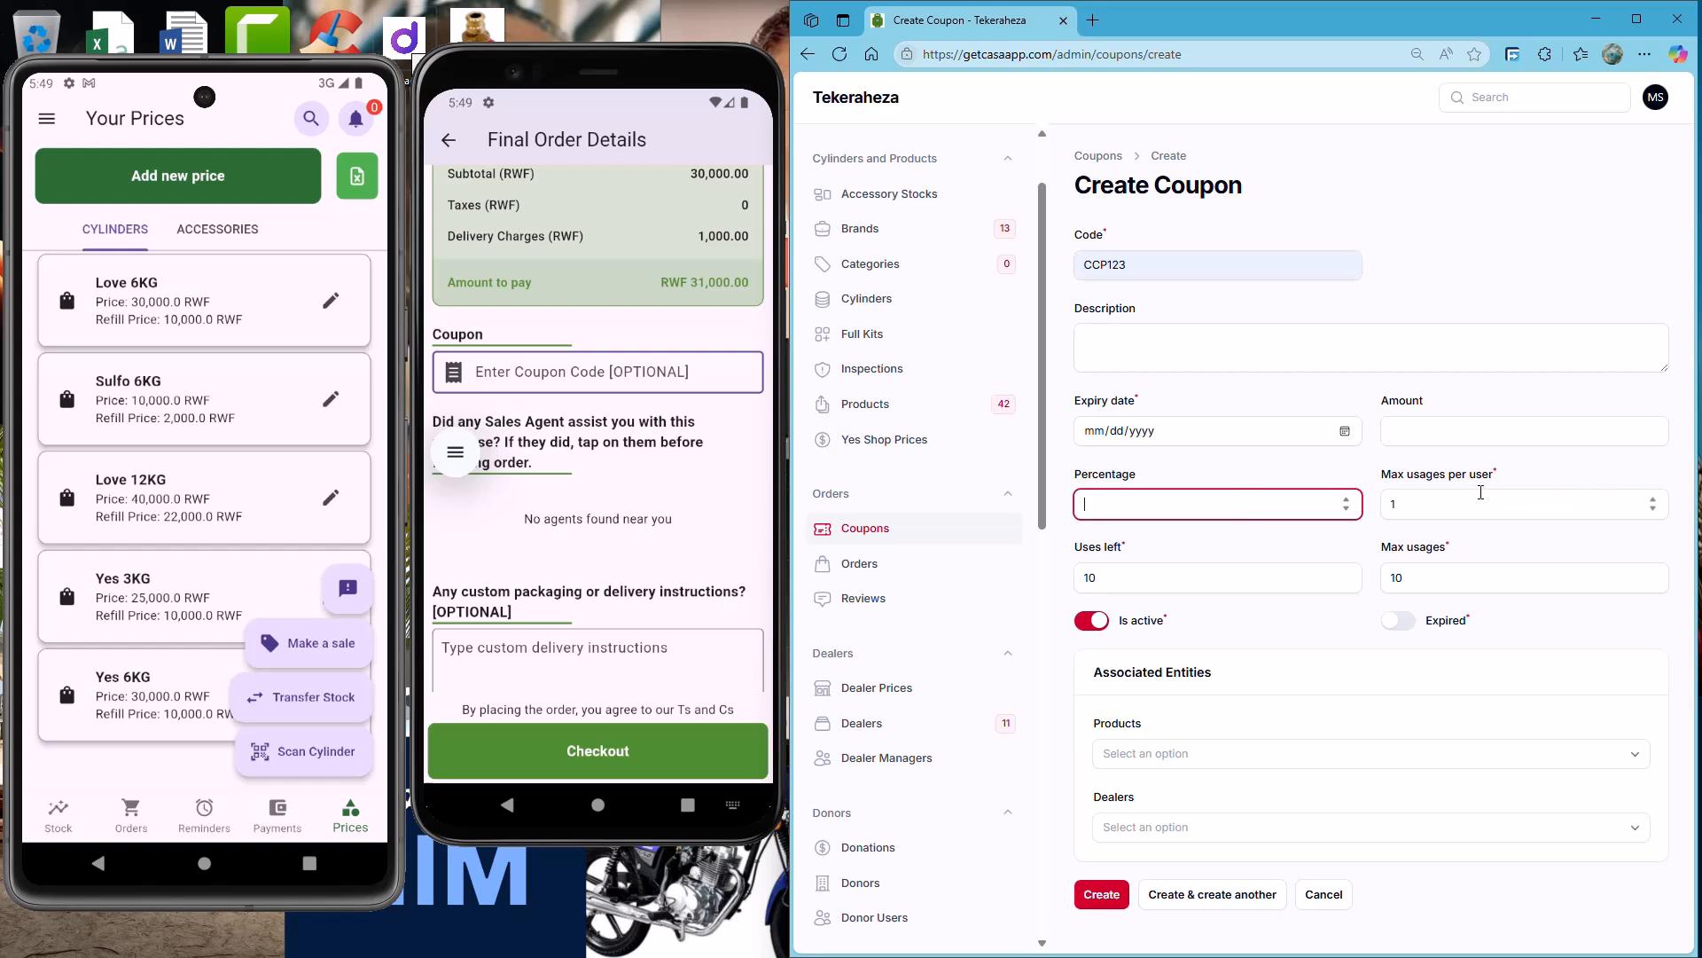
{"action": "left_click", "coordinate": [1428, 503]}
{"action": "left_click", "coordinate": [1115, 574]}
{"action": "left_click", "coordinate": [1442, 576]}
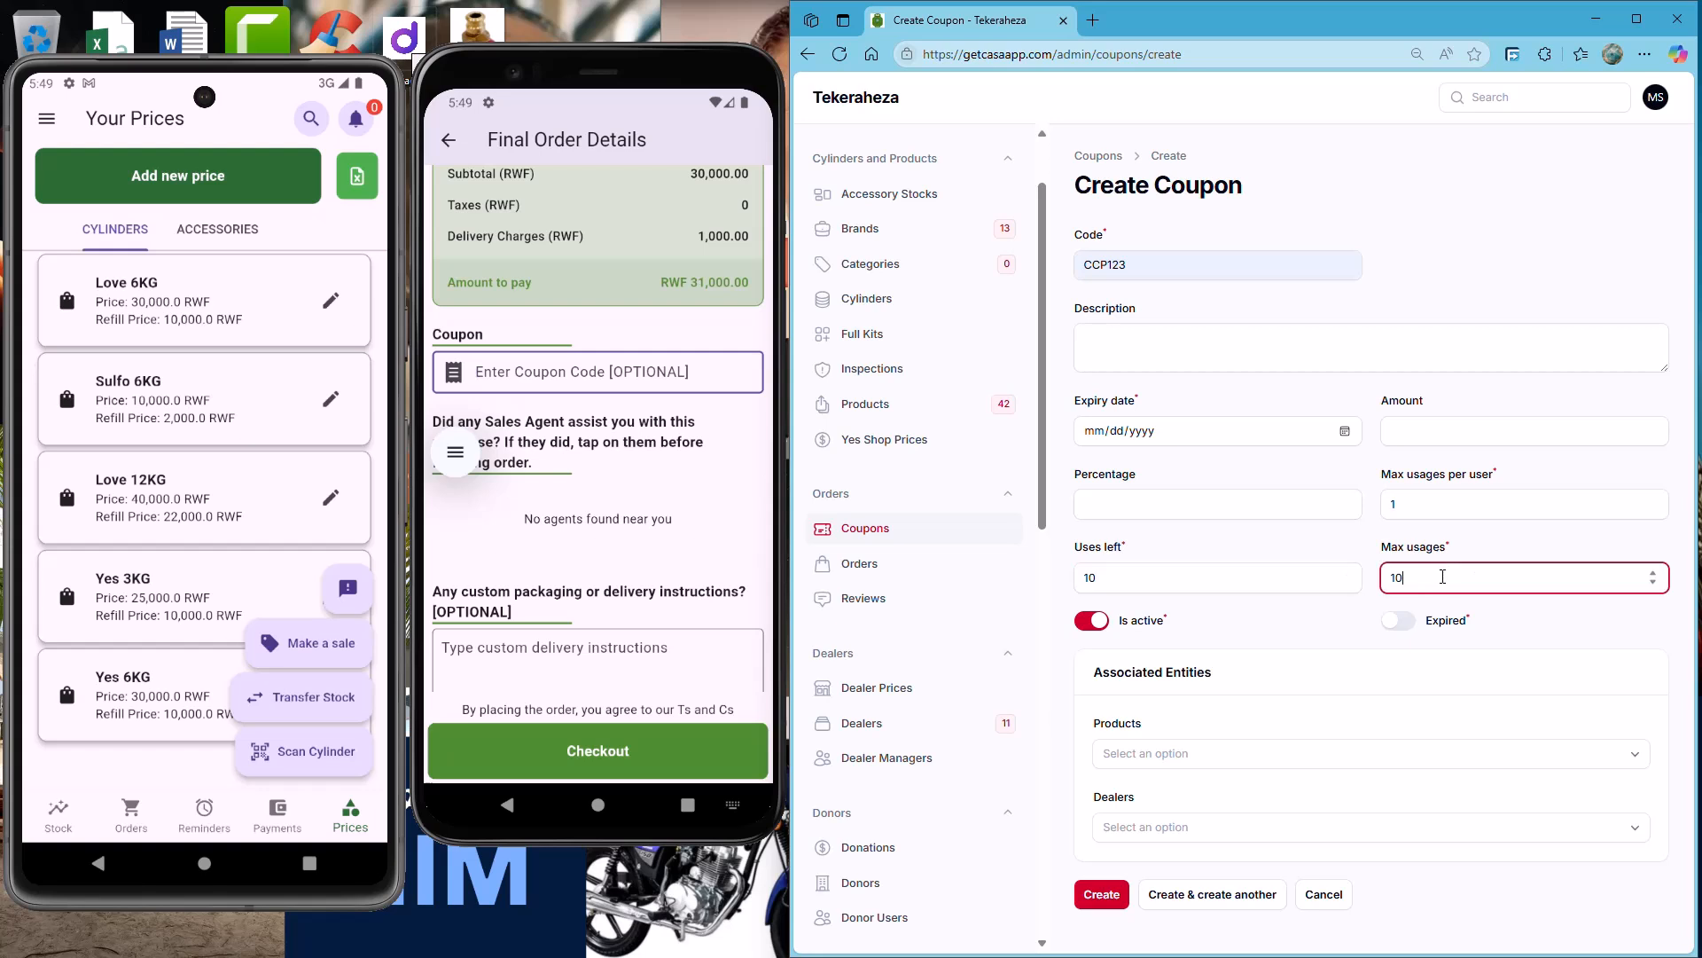
{"action": "left_click_drag", "start_coordinate": [1104, 577], "coordinate": [1071, 580]}
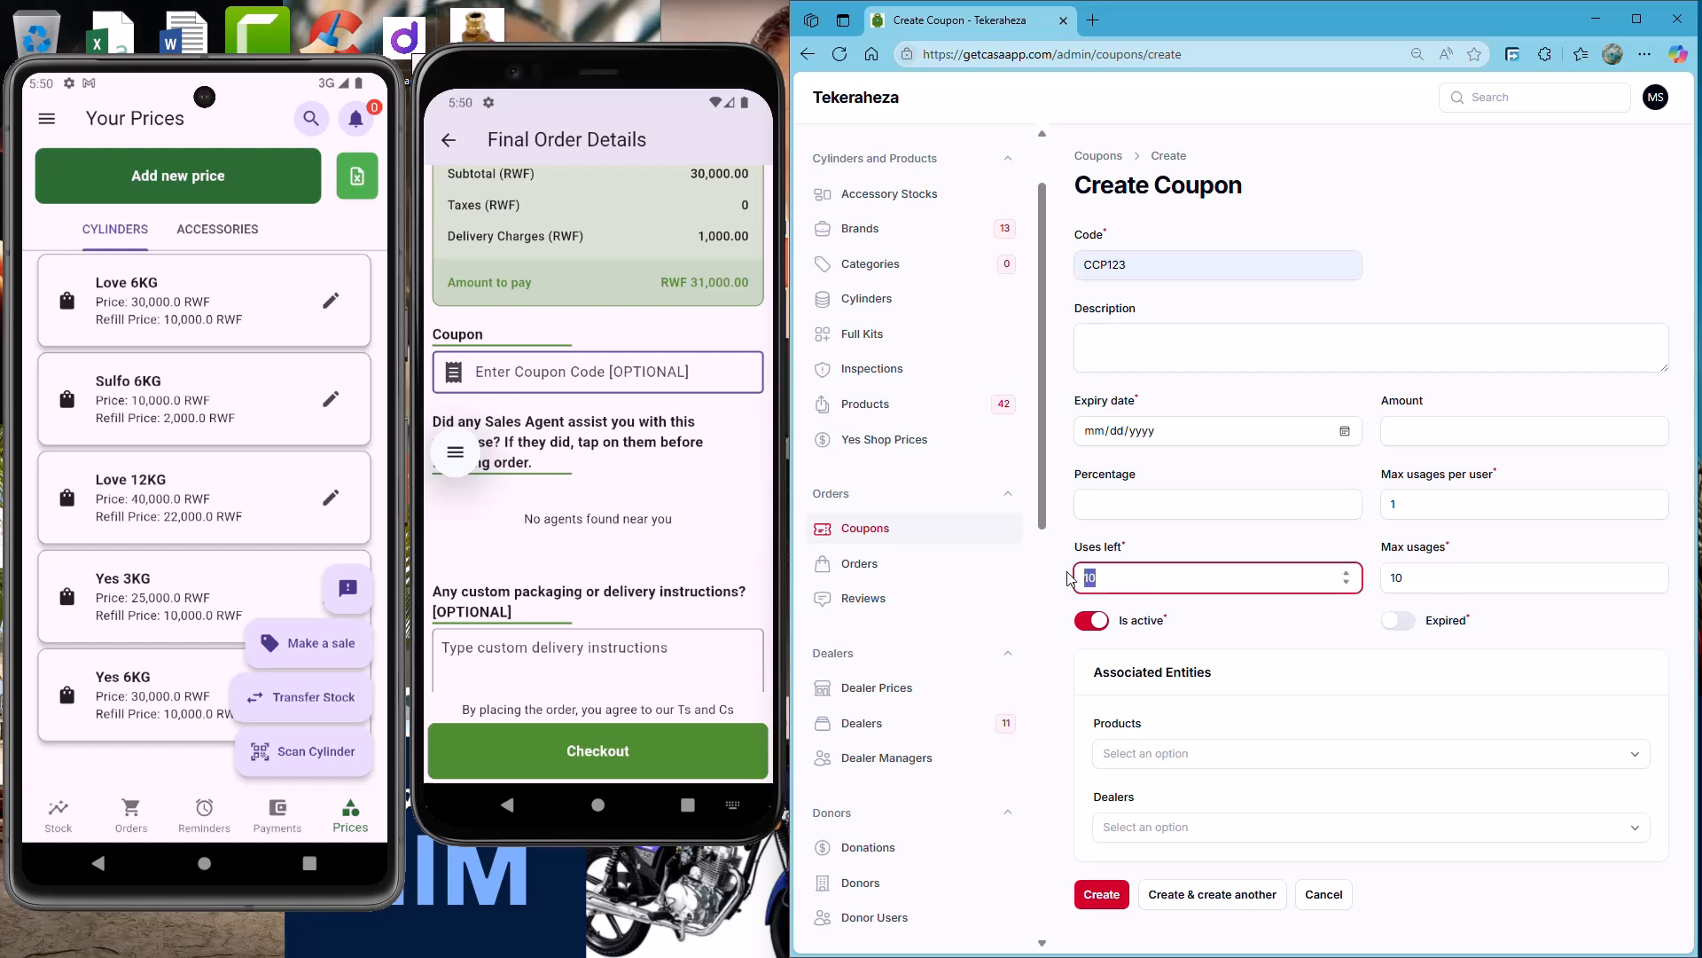
{"action": "left_click", "coordinate": [1132, 581]}
Step: Look through the products and dealers that can be associated with the new coupon
{"action": "left_click", "coordinate": [1153, 755]}
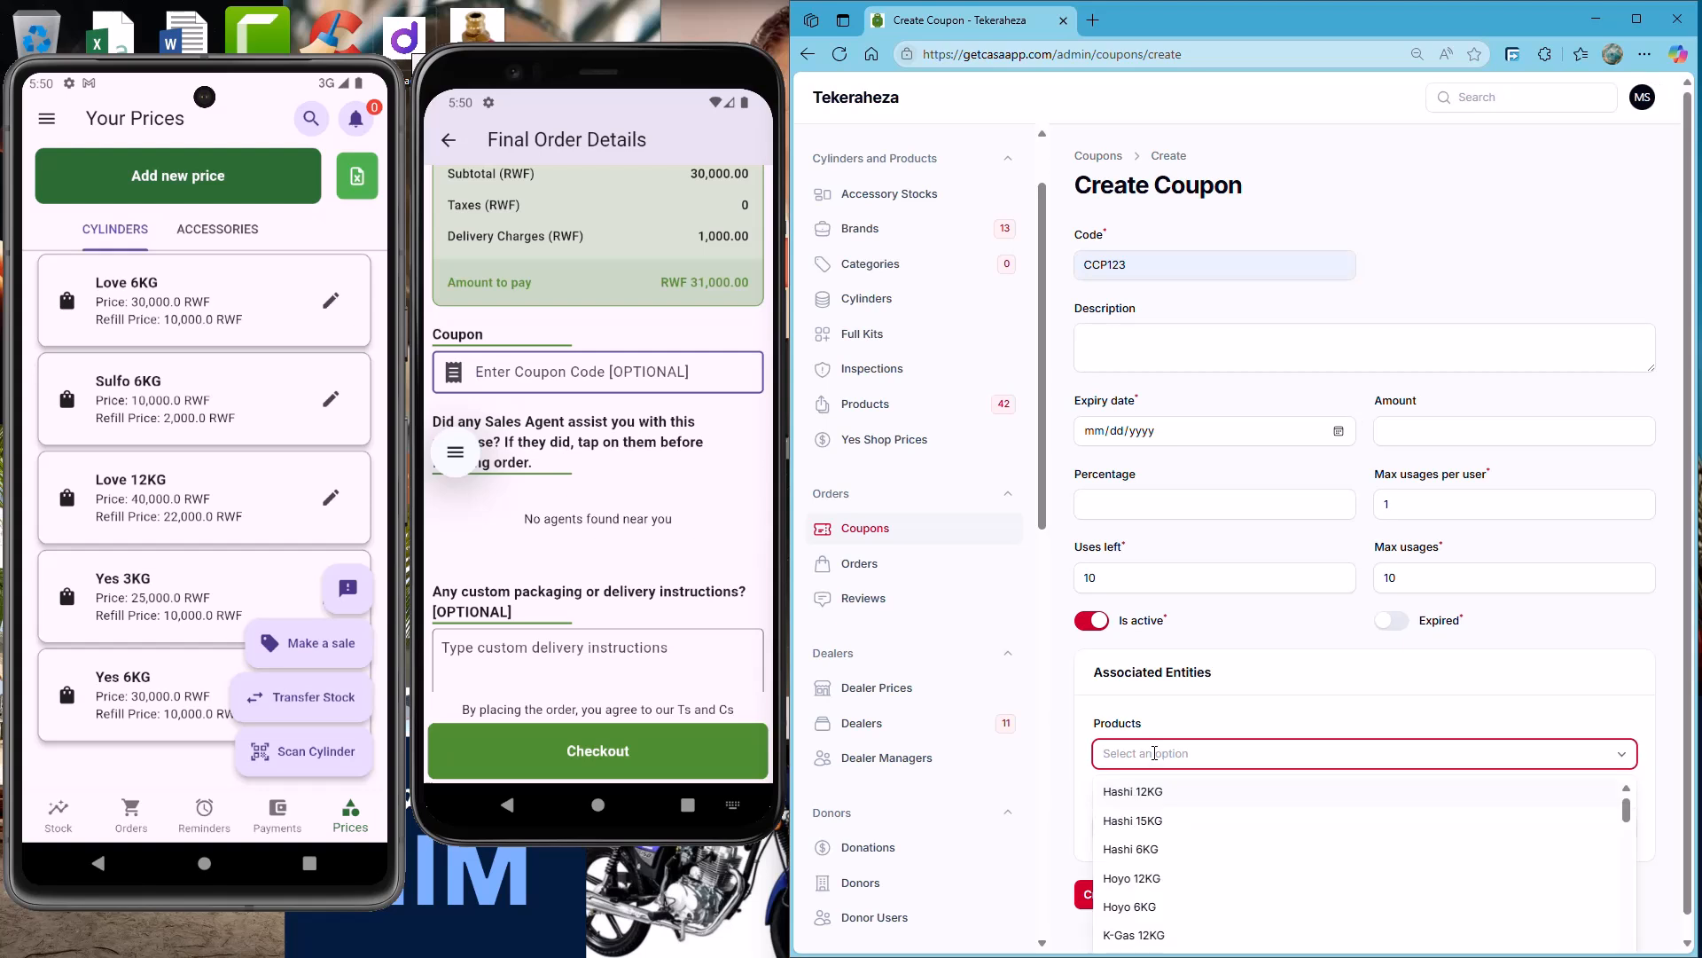
{"action": "left_click", "coordinate": [1160, 723]}
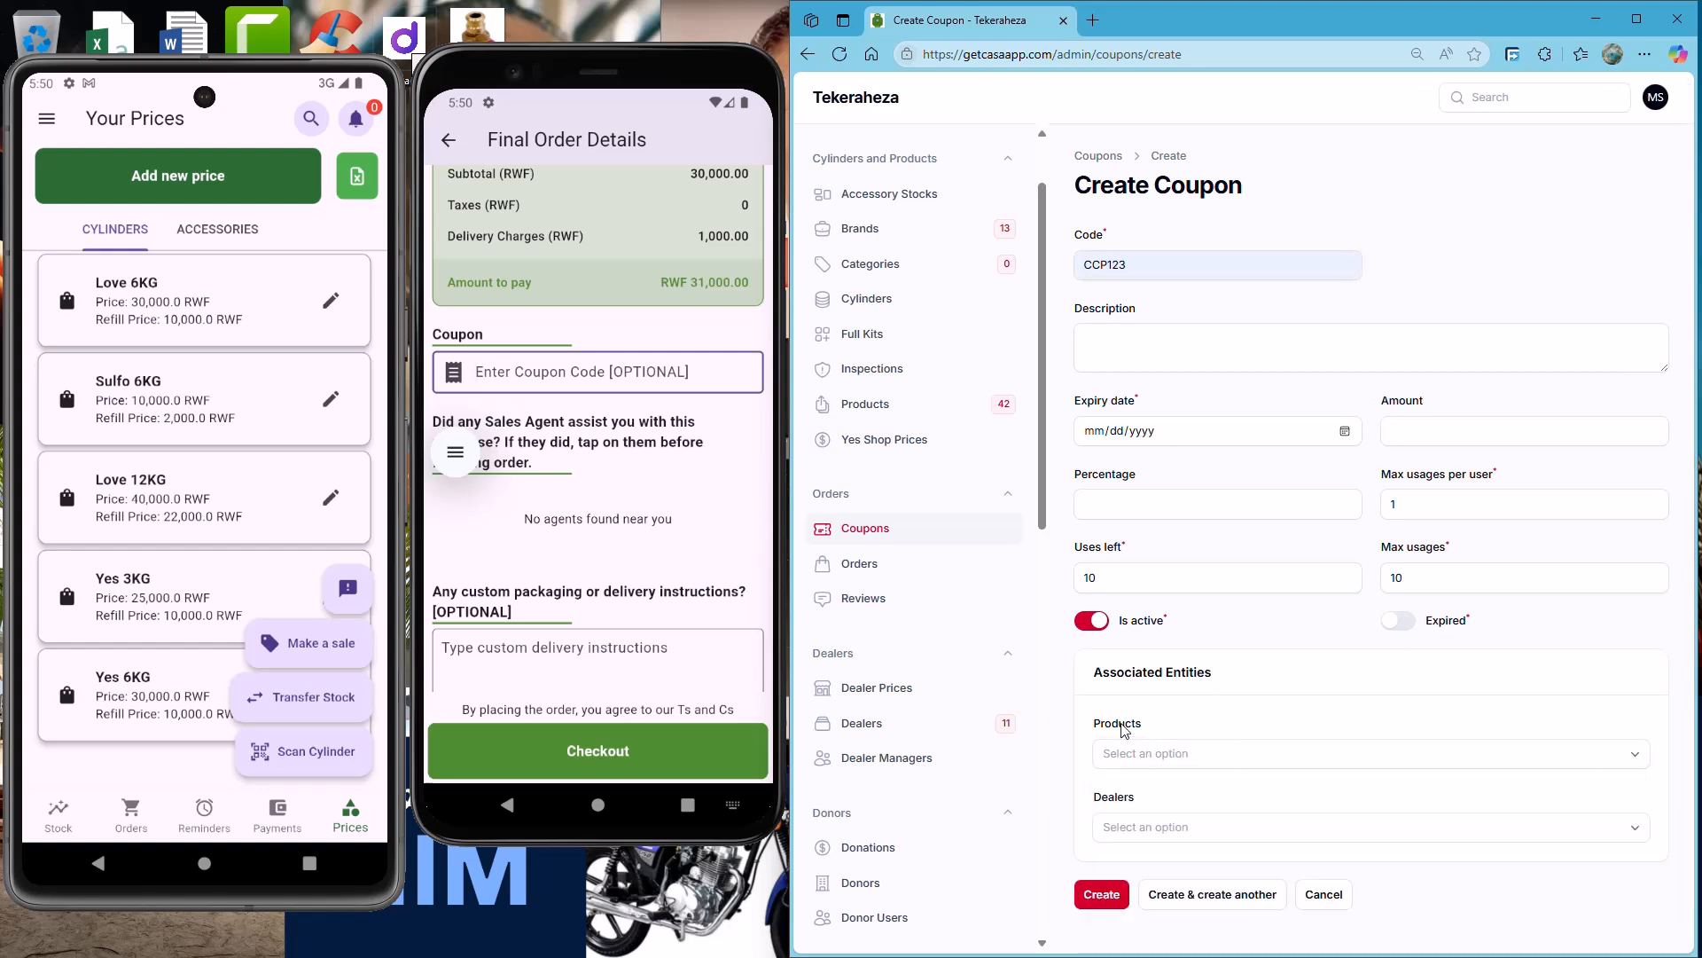
{"action": "left_click", "coordinate": [1136, 823]}
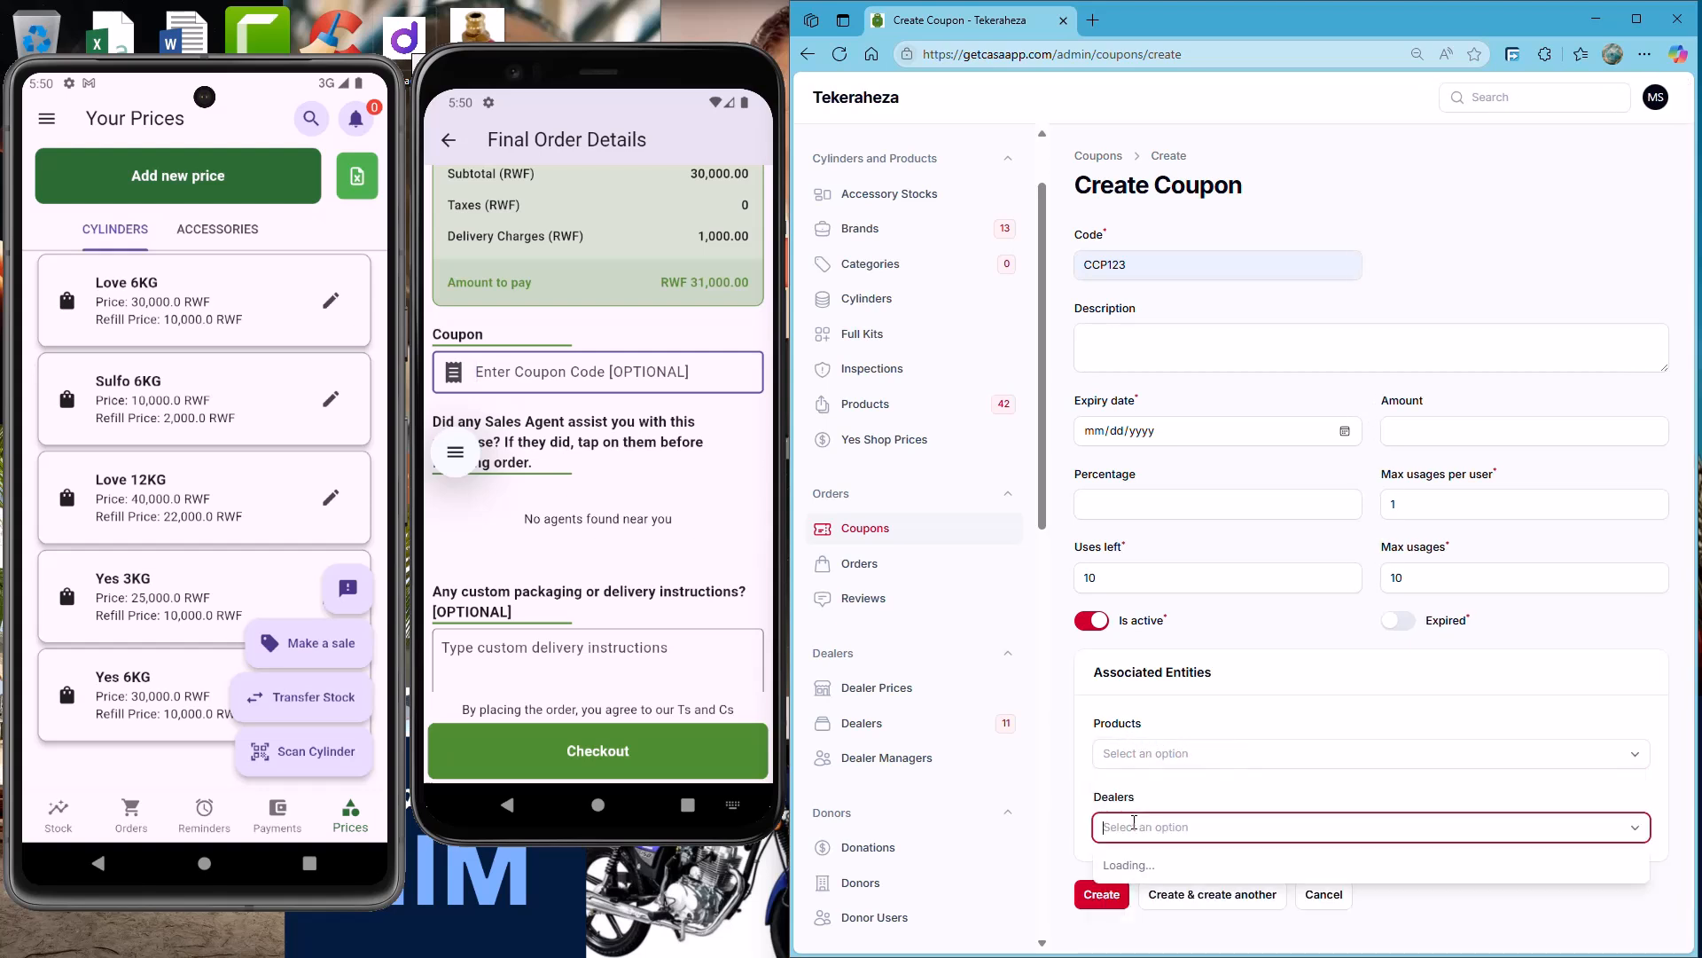
{"action": "scroll", "coordinate": [1132, 816], "scroll_direction": "down", "scroll_amount": 1}
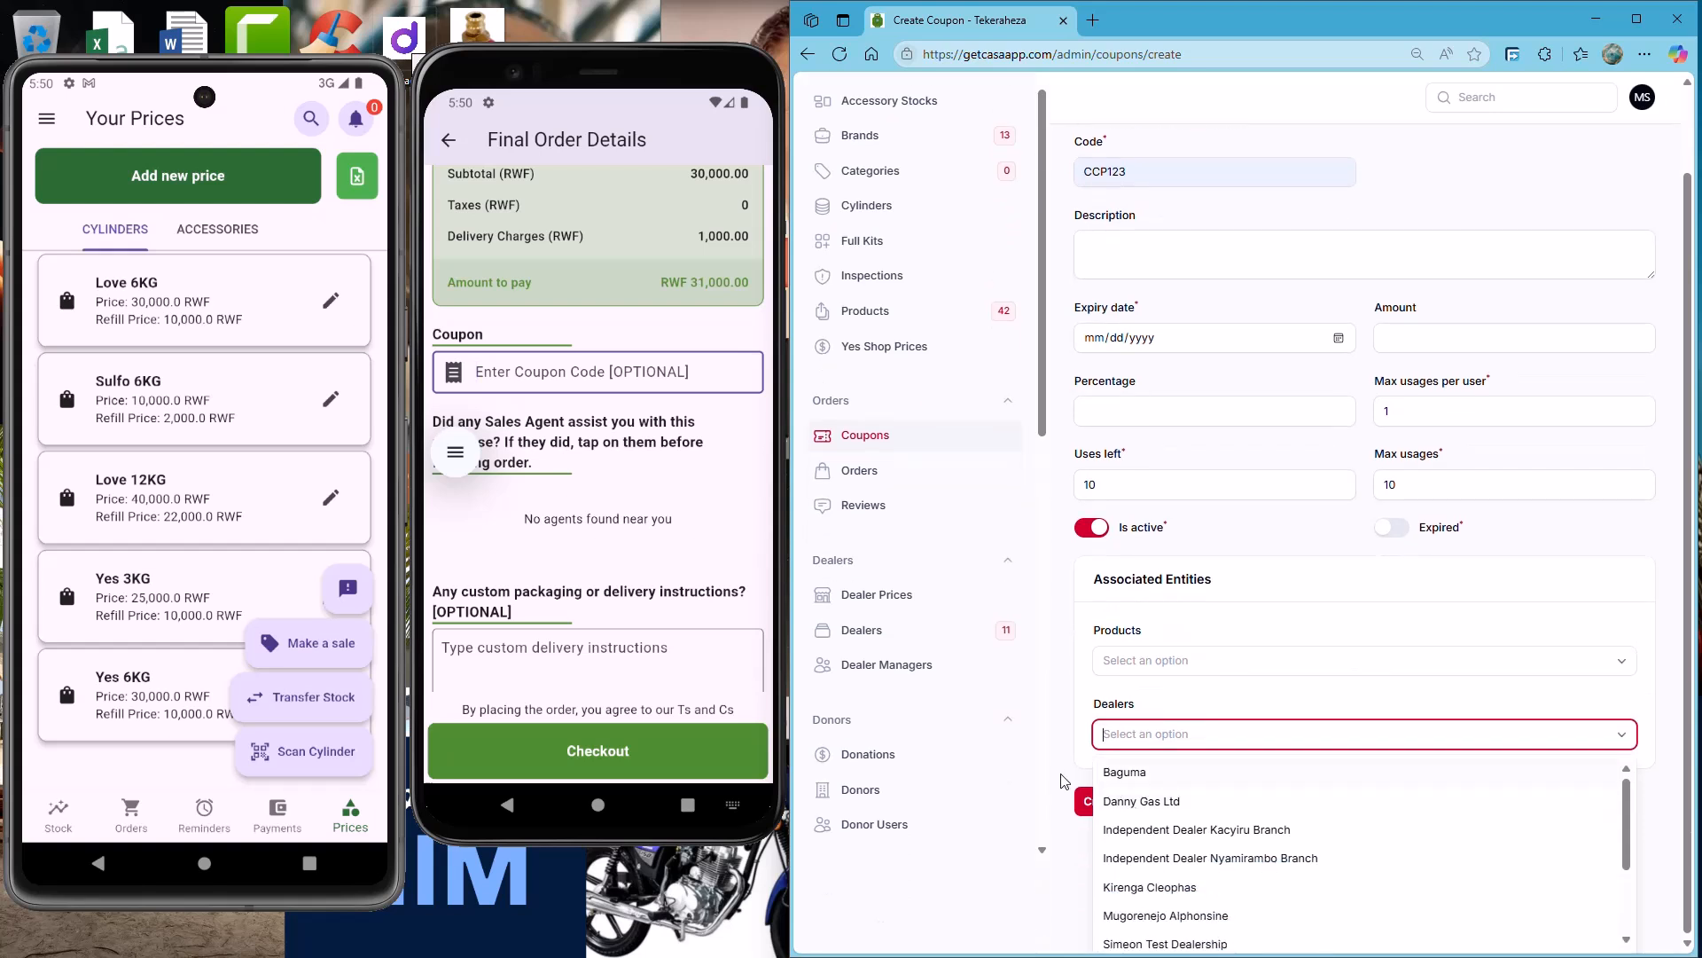
{"action": "left_click", "coordinate": [1172, 709]}
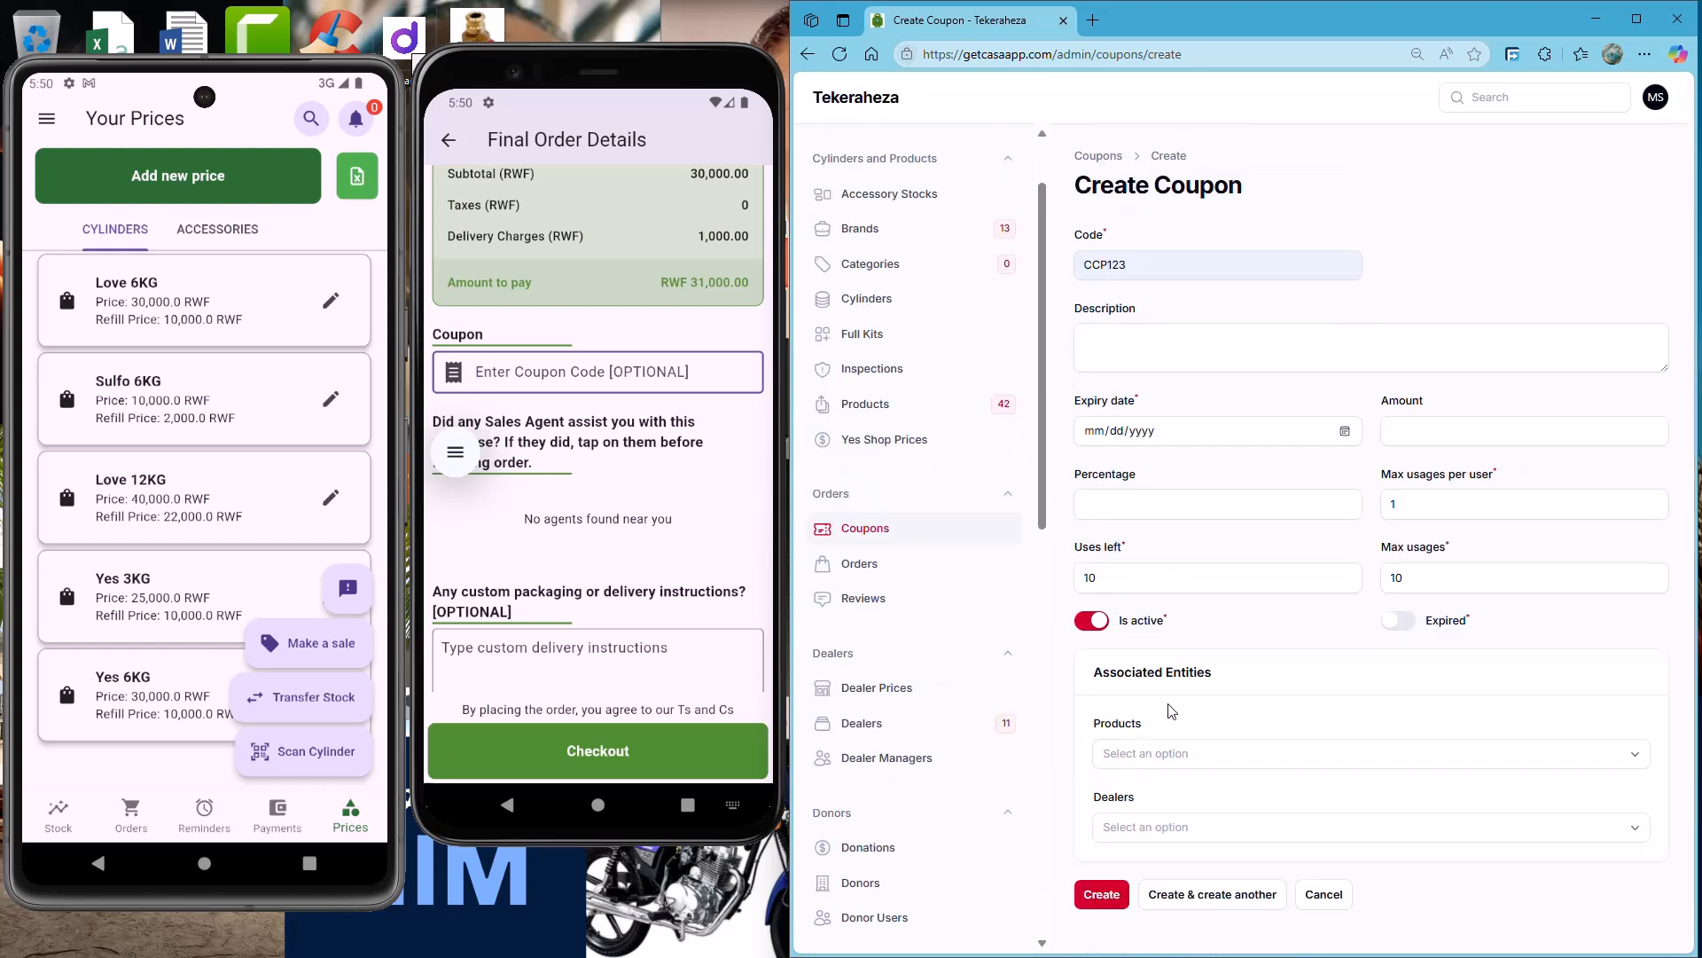
Step: Review the coupon, sales agent and custom delivery instructions sections of the customer's Final Order Details
{"action": "left_click", "coordinate": [512, 368]}
{"action": "left_click_drag", "start_coordinate": [587, 584], "coordinate": [597, 416]}
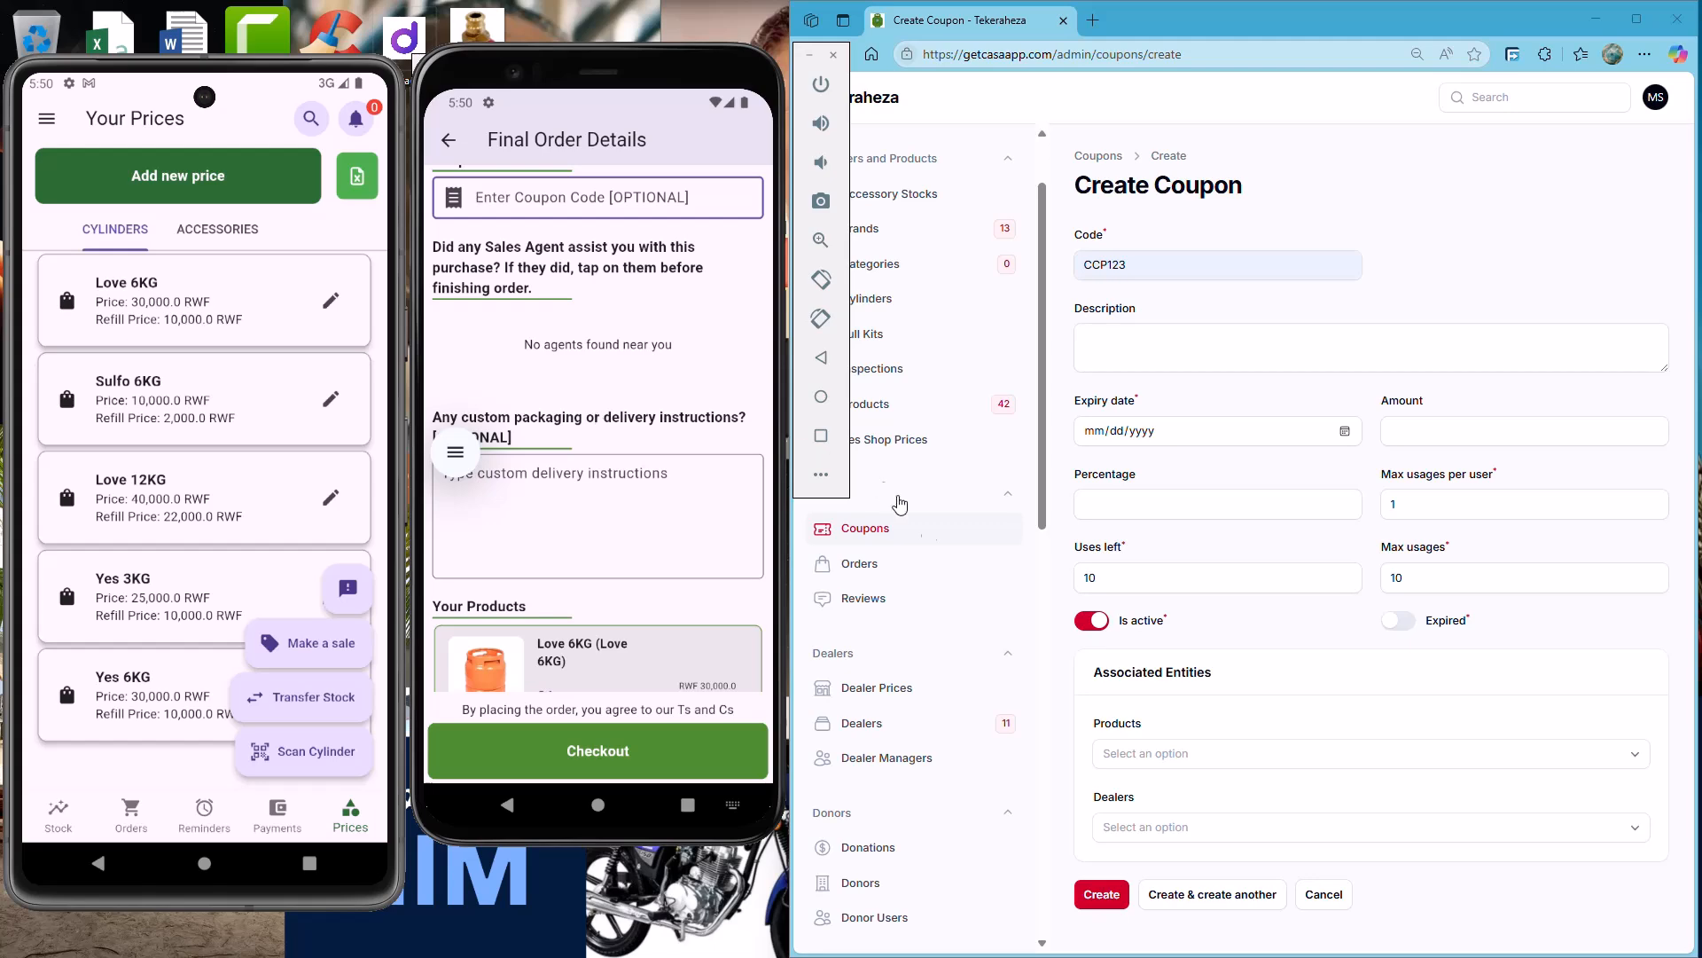
Step: Start a new sales agent type in the admin site
{"action": "left_click_drag", "start_coordinate": [1042, 463], "coordinate": [1056, 871]}
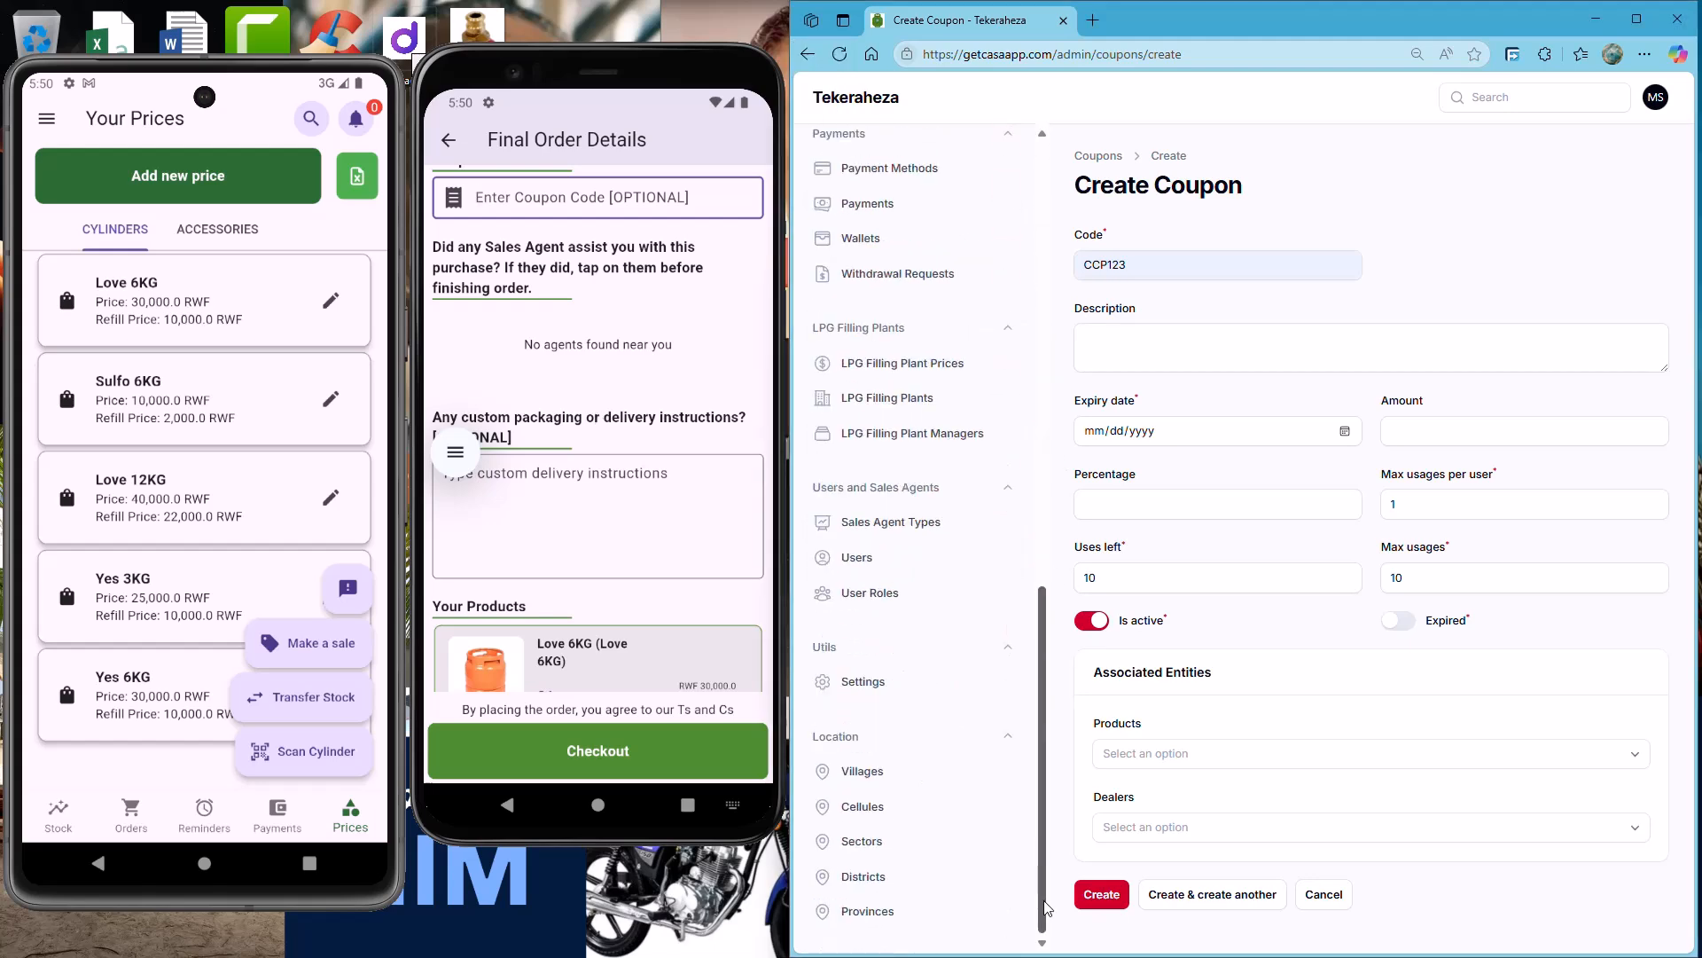
{"action": "scroll", "coordinate": [852, 492], "scroll_direction": "up", "scroll_amount": 3}
{"action": "scroll", "coordinate": [856, 696], "scroll_direction": "down", "scroll_amount": 2}
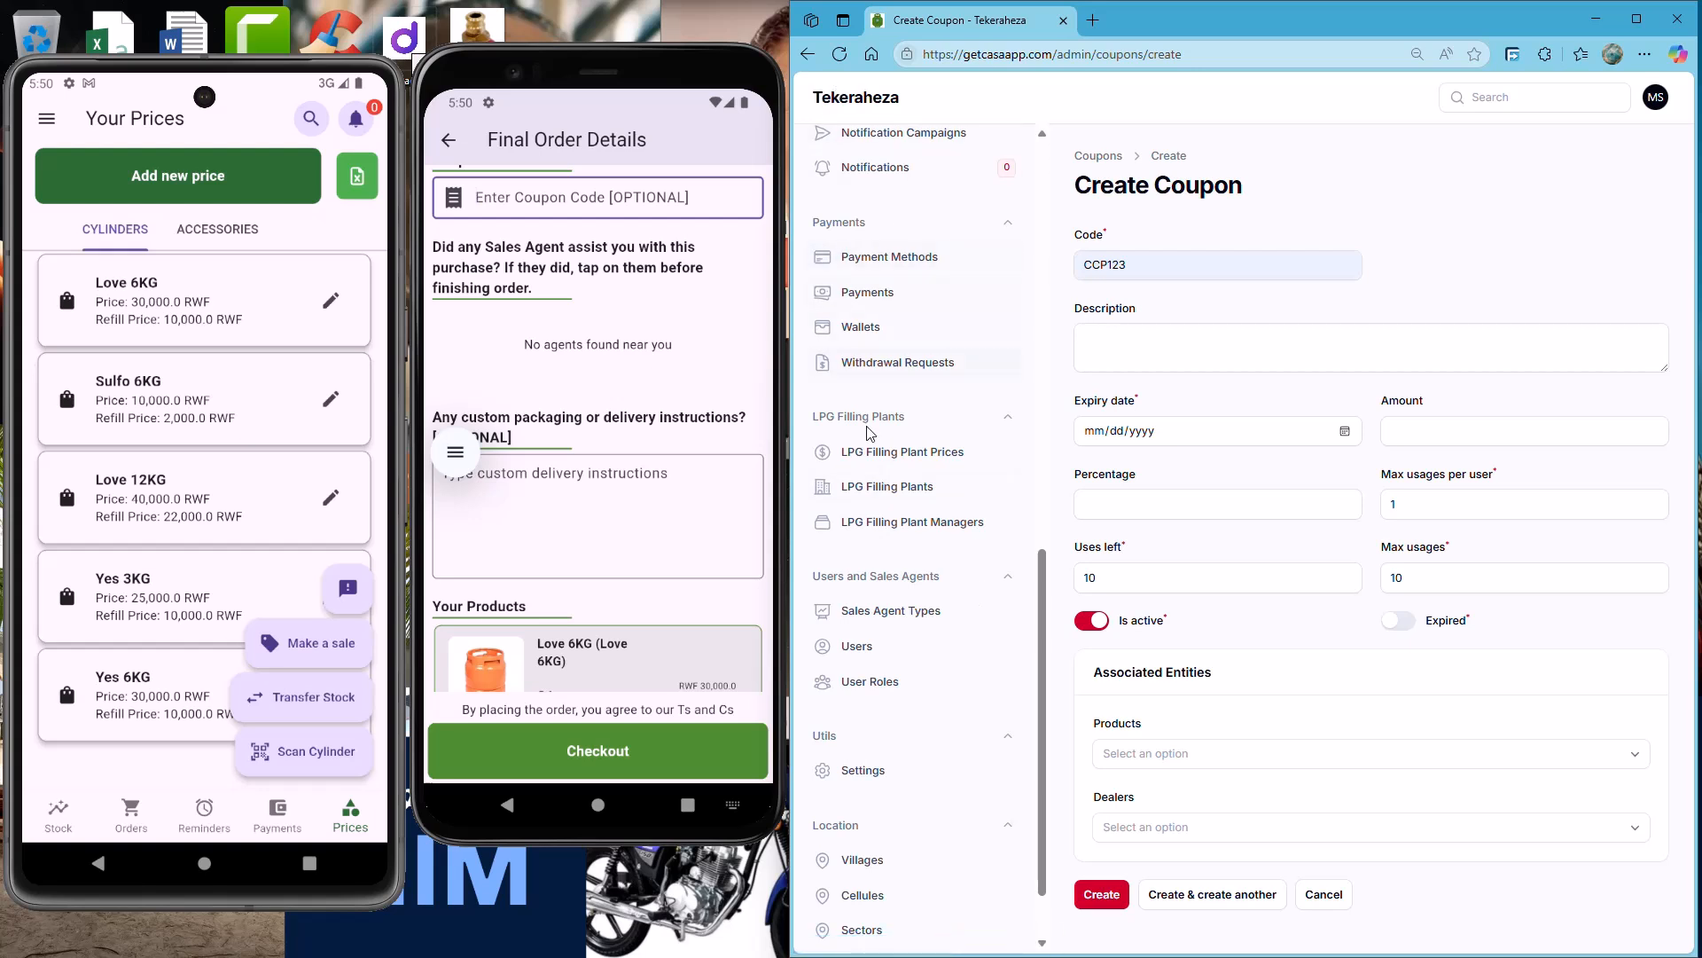
{"action": "left_click", "coordinate": [883, 632]}
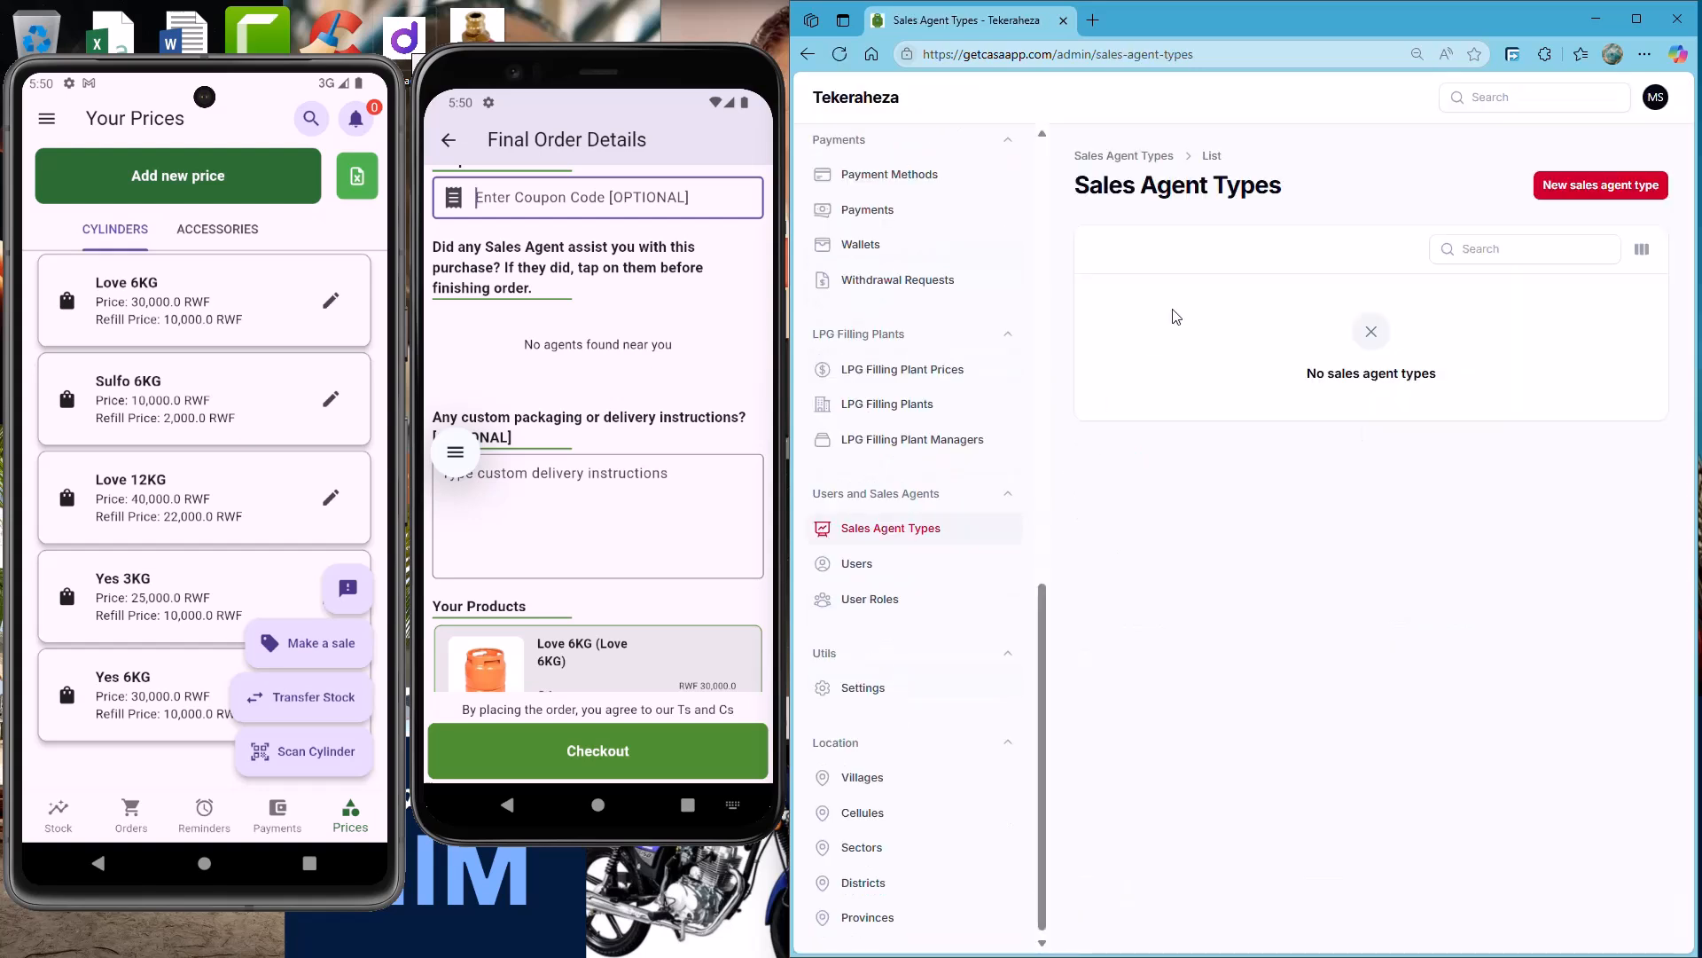
{"action": "left_click", "coordinate": [1568, 190]}
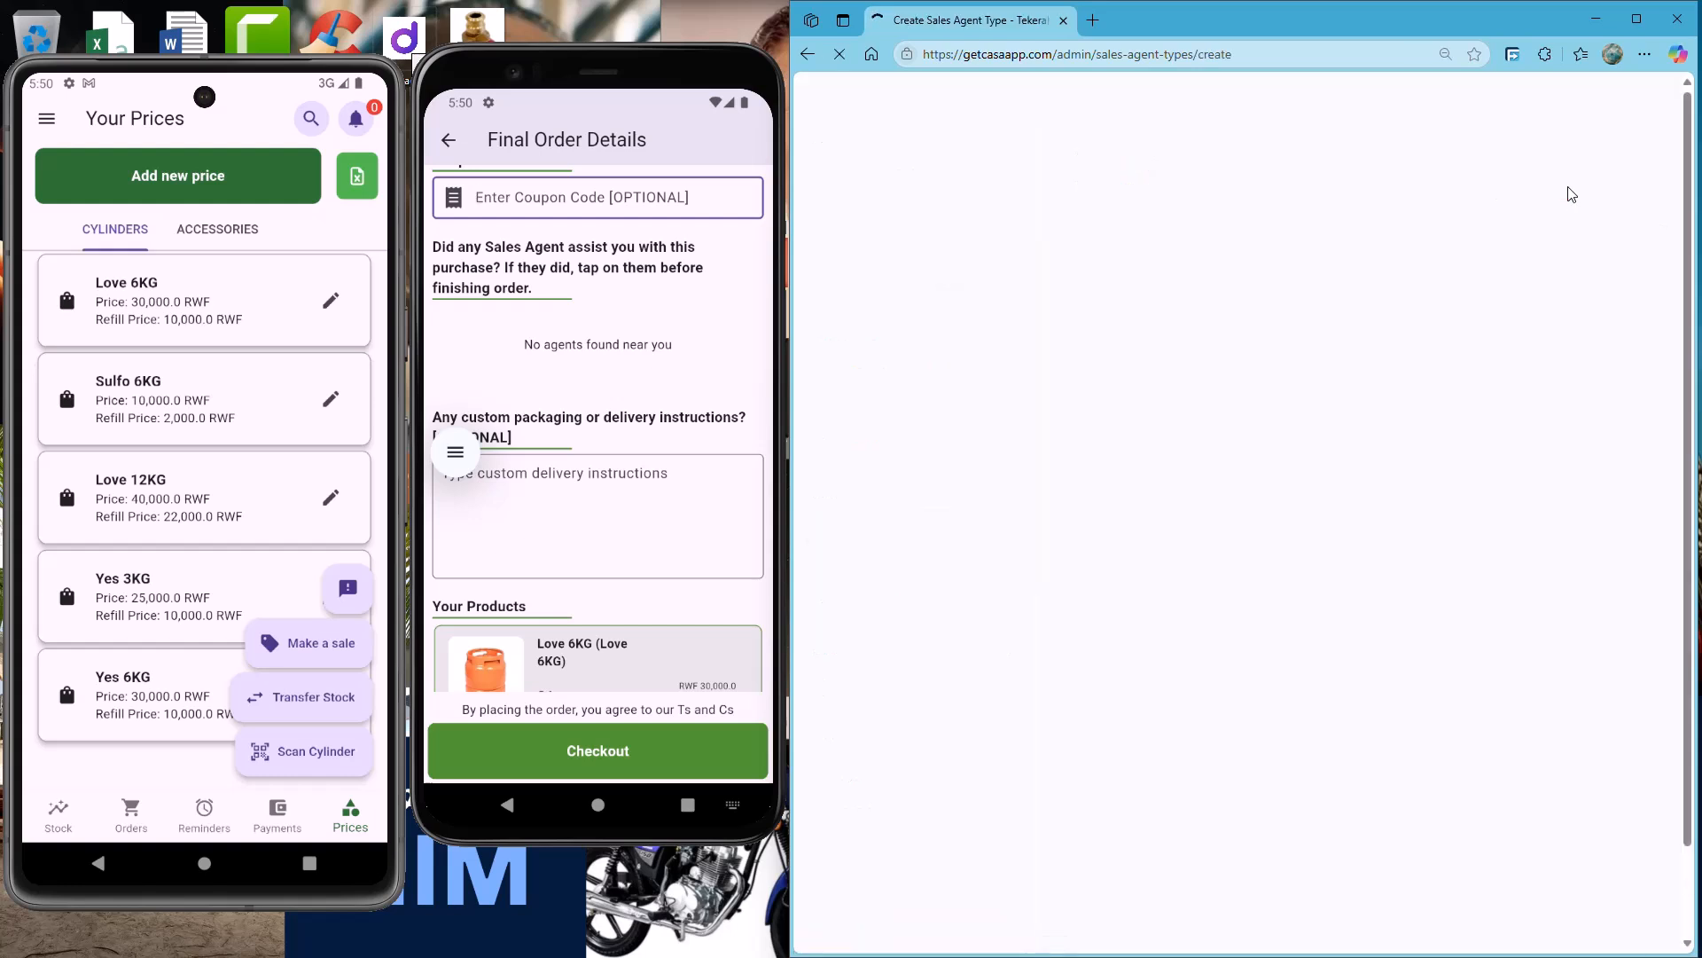
Step: Name the new sales agent type Bronze Agent
{"action": "left_click", "coordinate": [1202, 334]}
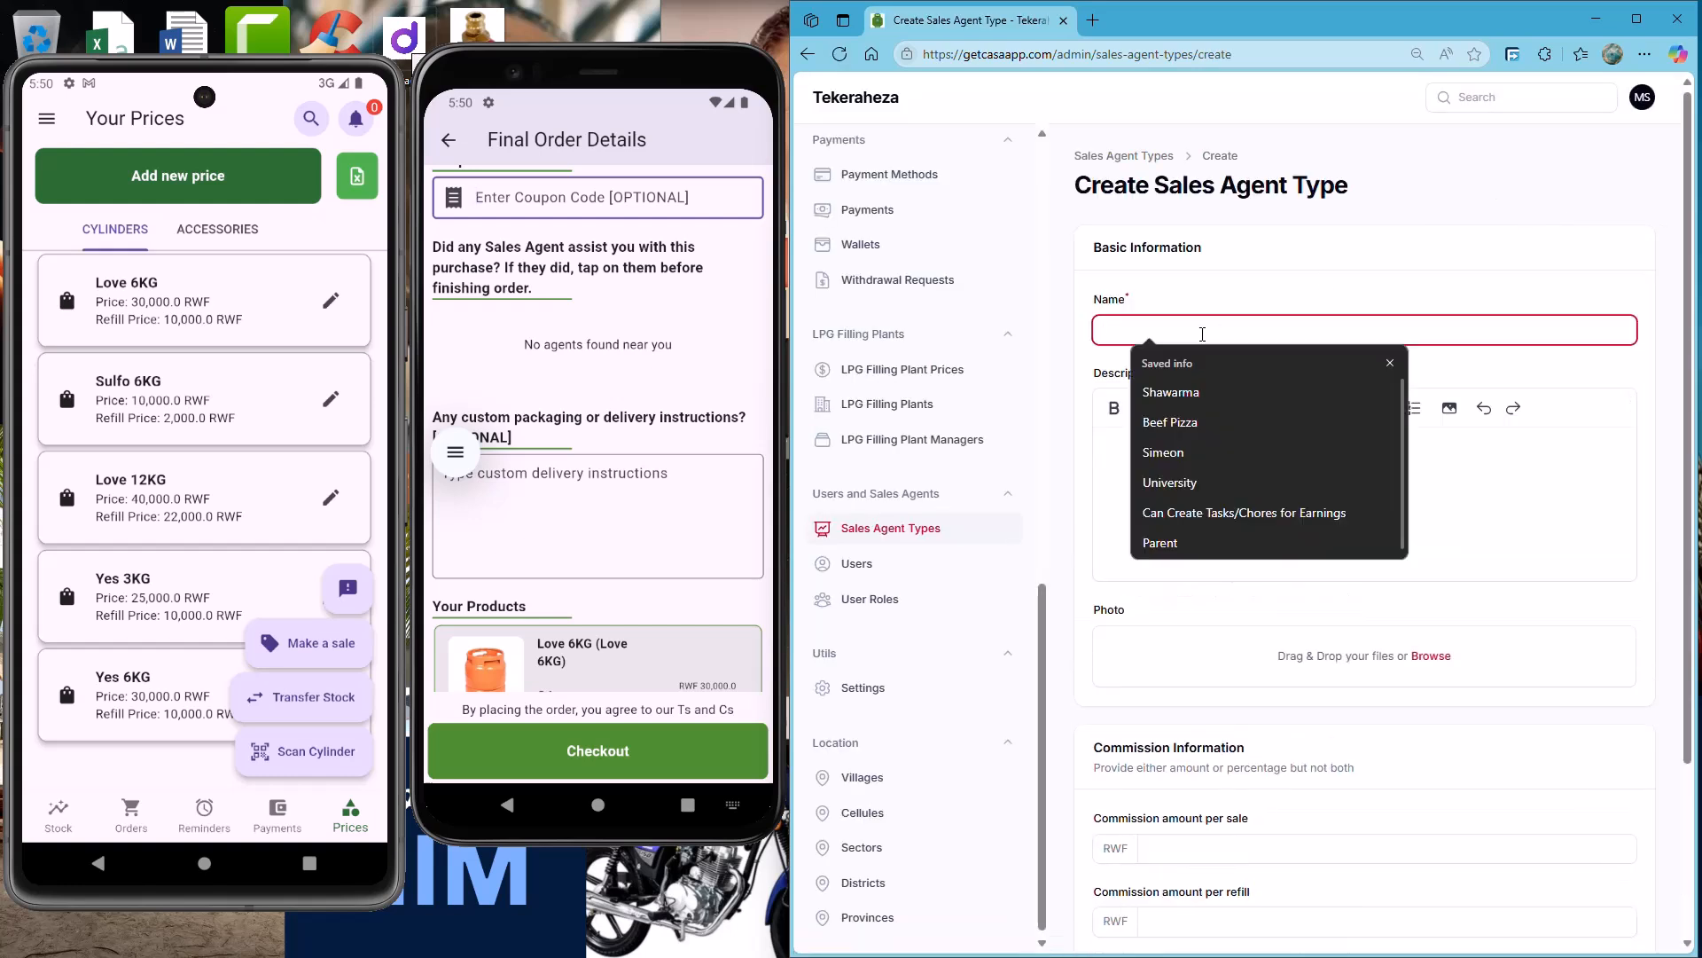
{"action": "type", "text": "B"}
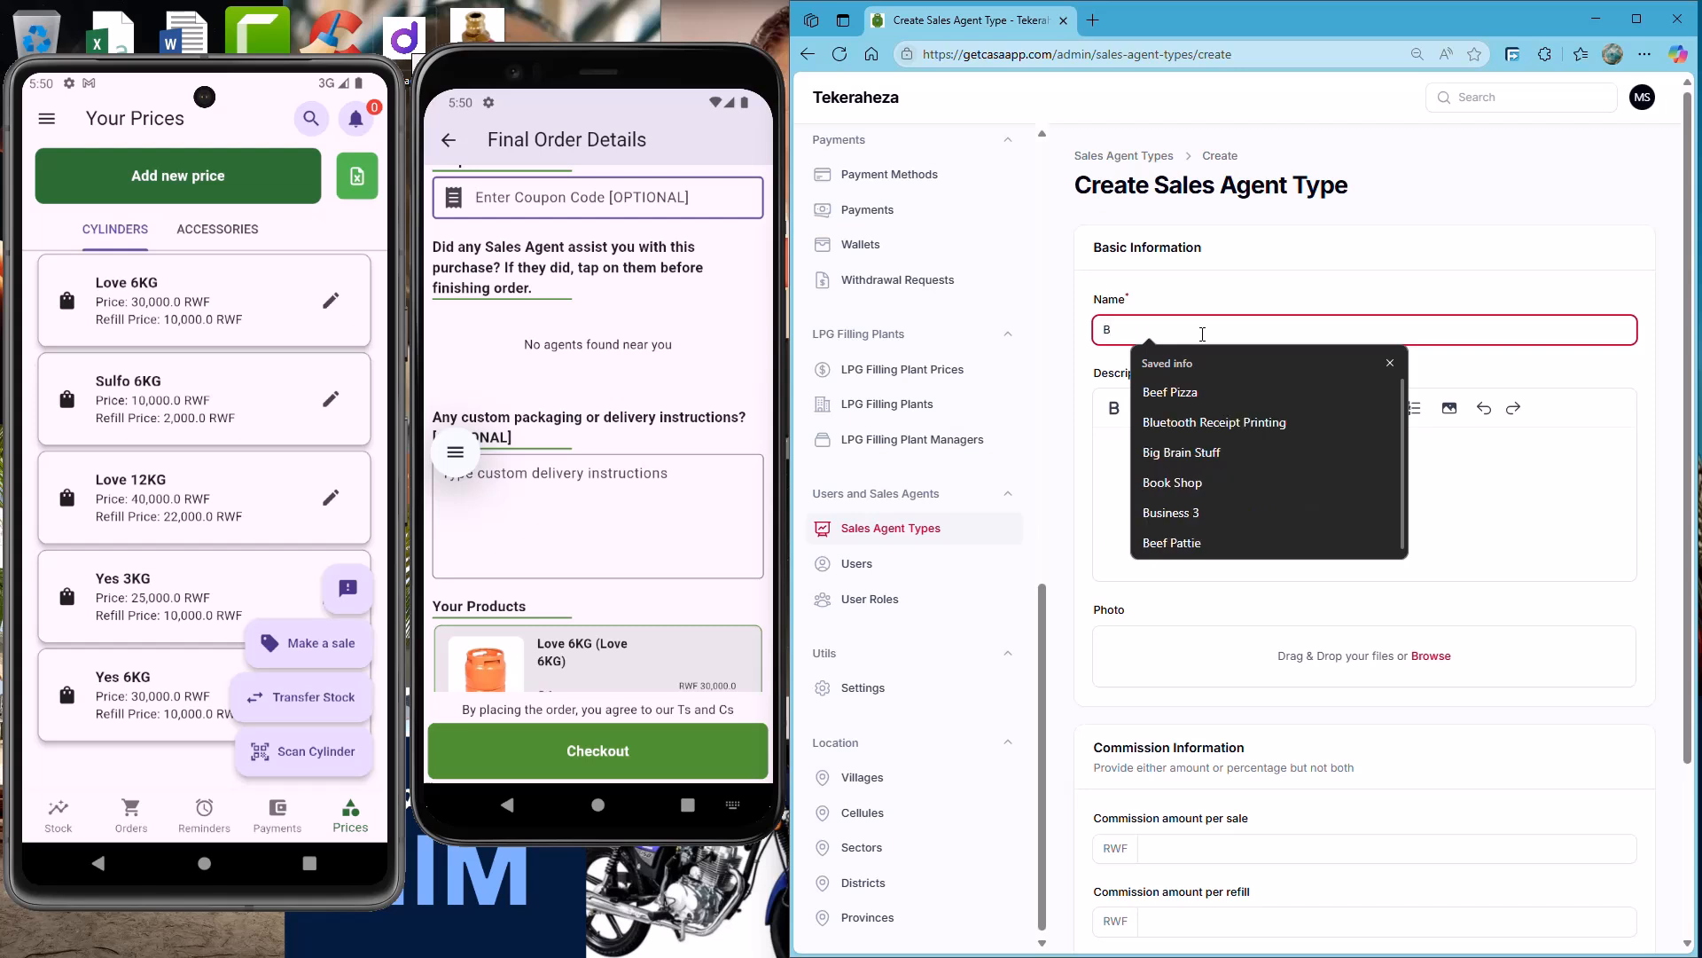
{"action": "type", "text": "o"}
{"action": "key", "text": "BackSpace"}
{"action": "type", "text": "r"}
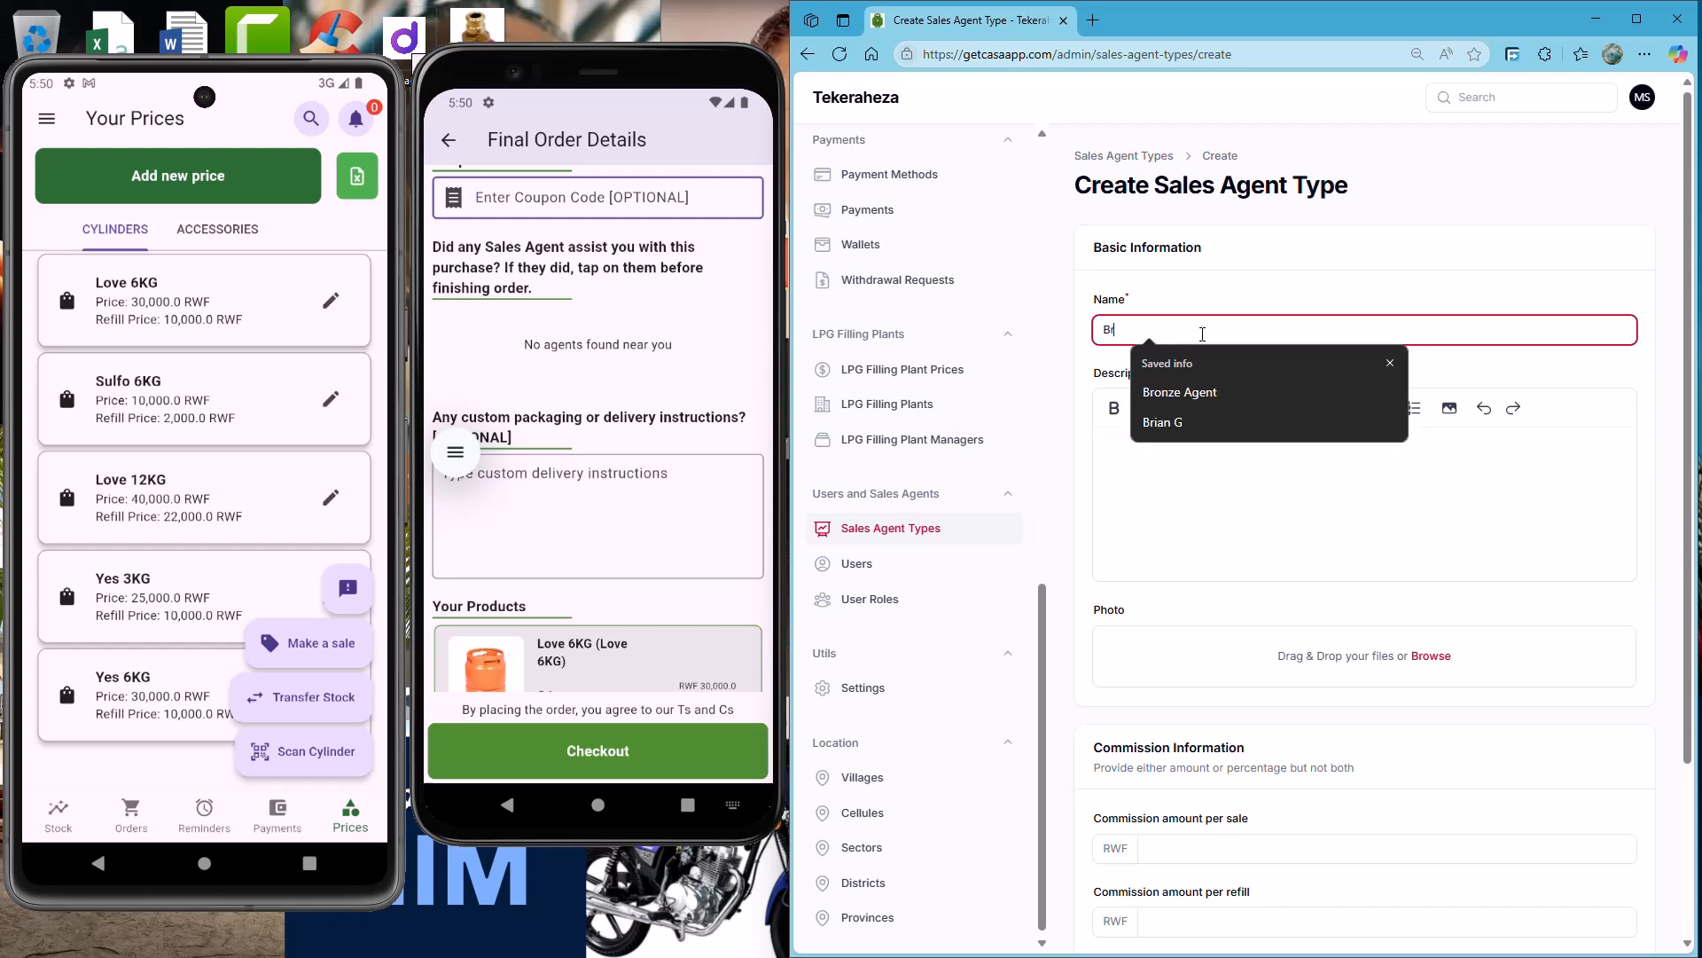
{"action": "type", "text": "onzeAgne"}
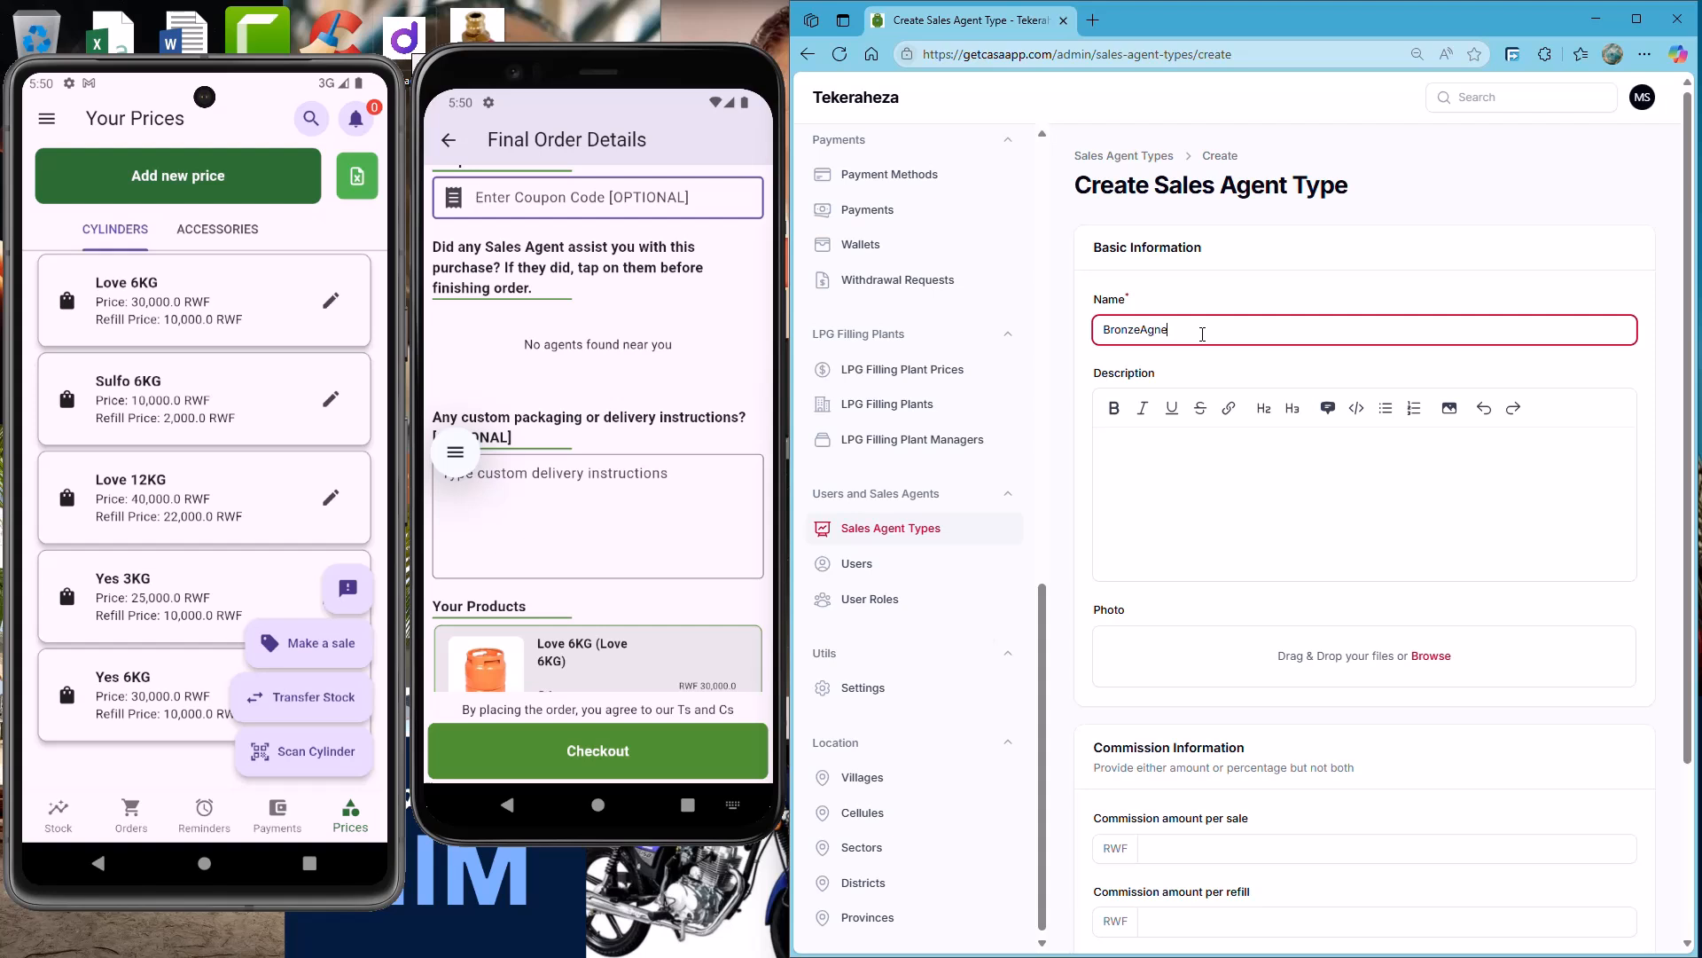
{"action": "key", "text": "BackSpace"}
{"action": "key", "text": "BackSpace"}
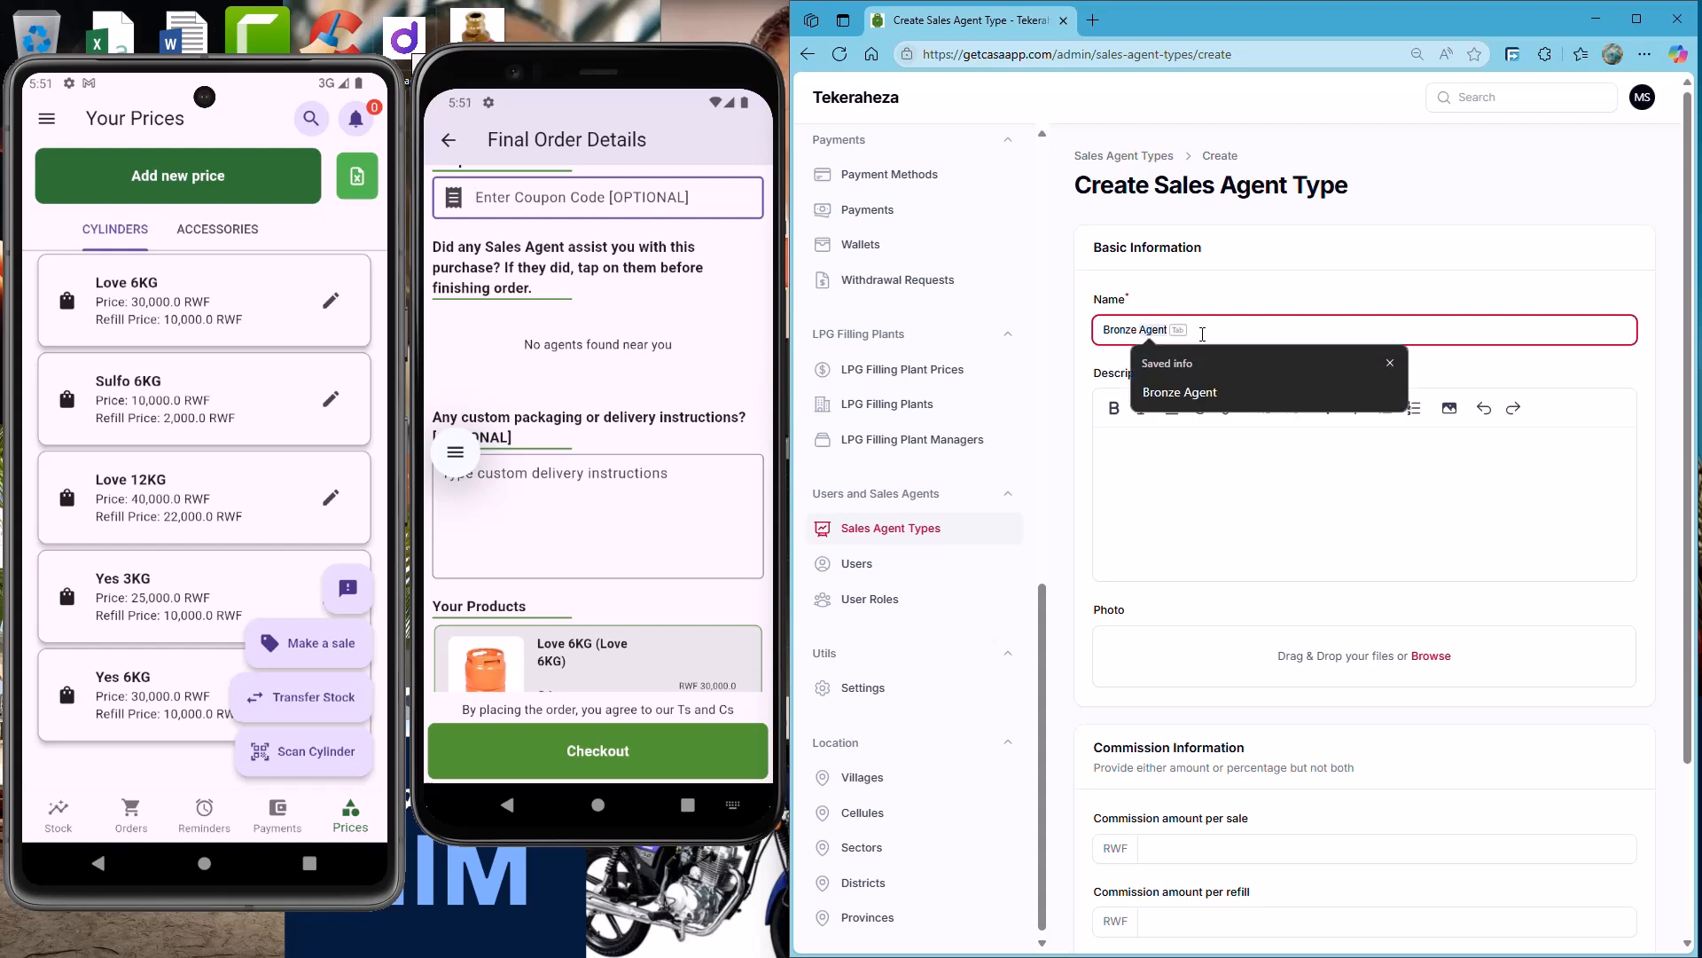
{"action": "left_click", "coordinate": [1192, 388]}
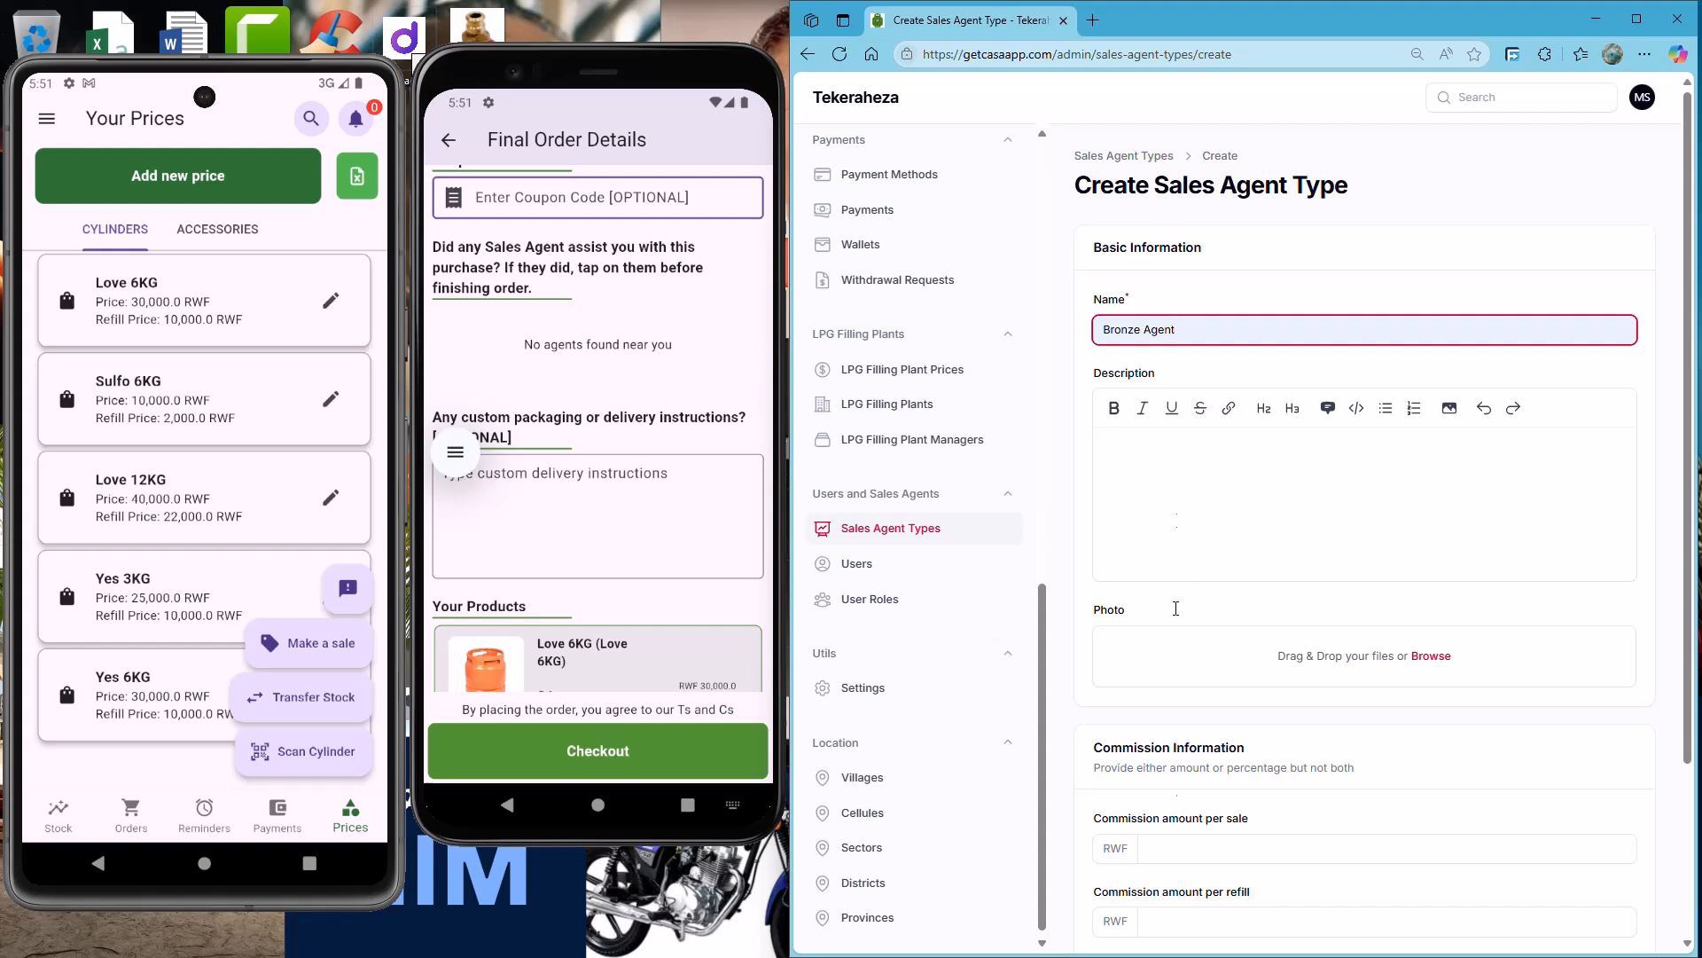
Step: Set the agent type's commission amounts to RWF 2000 per sale and RWF 1000 per refill, leaving both percentages empty
{"action": "scroll", "coordinate": [1179, 521], "scroll_direction": "down", "scroll_amount": 3}
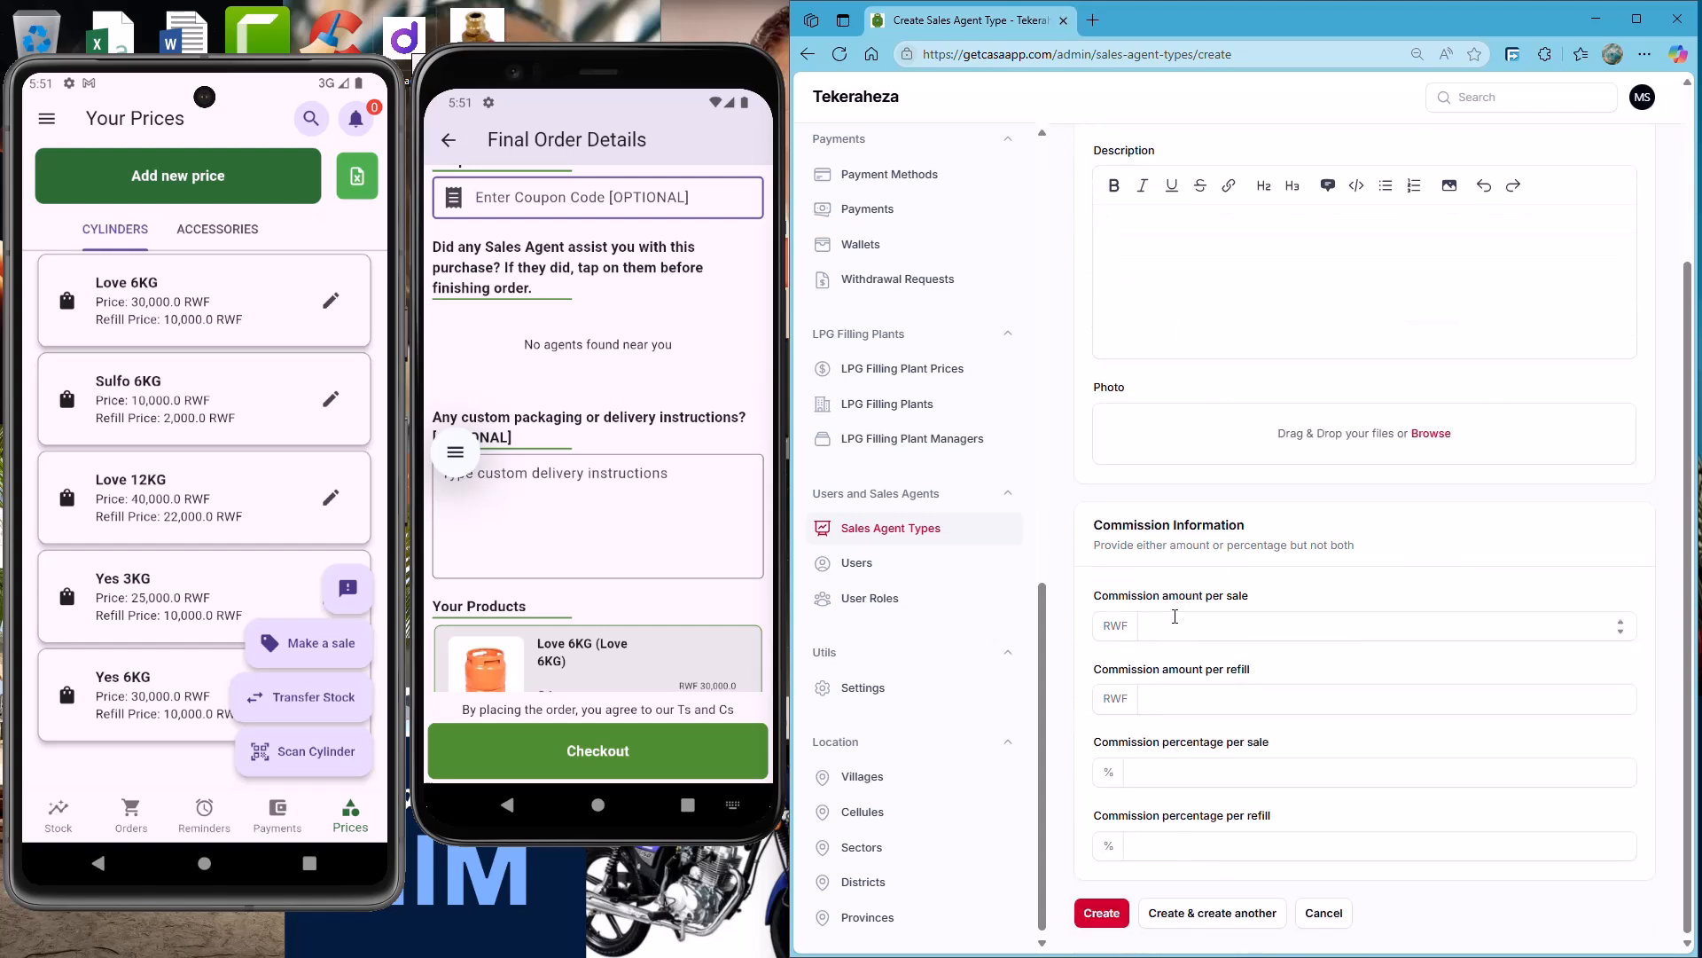
{"action": "left_click", "coordinate": [1178, 622]}
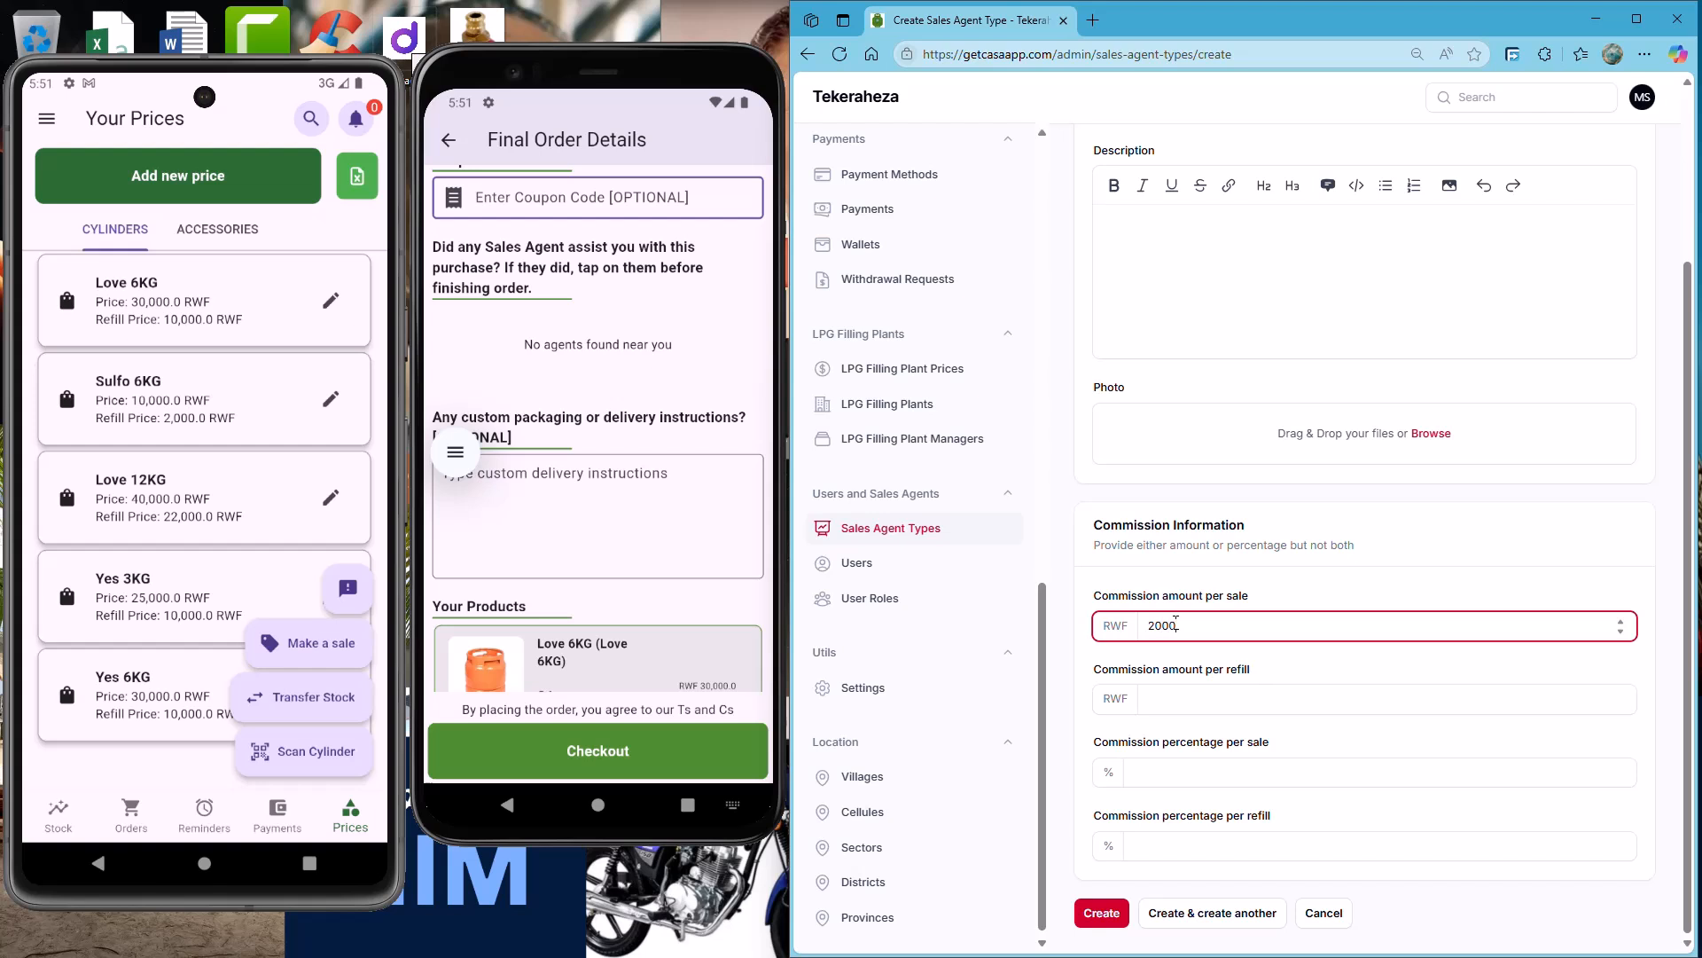
{"action": "left_click", "coordinate": [1176, 700]}
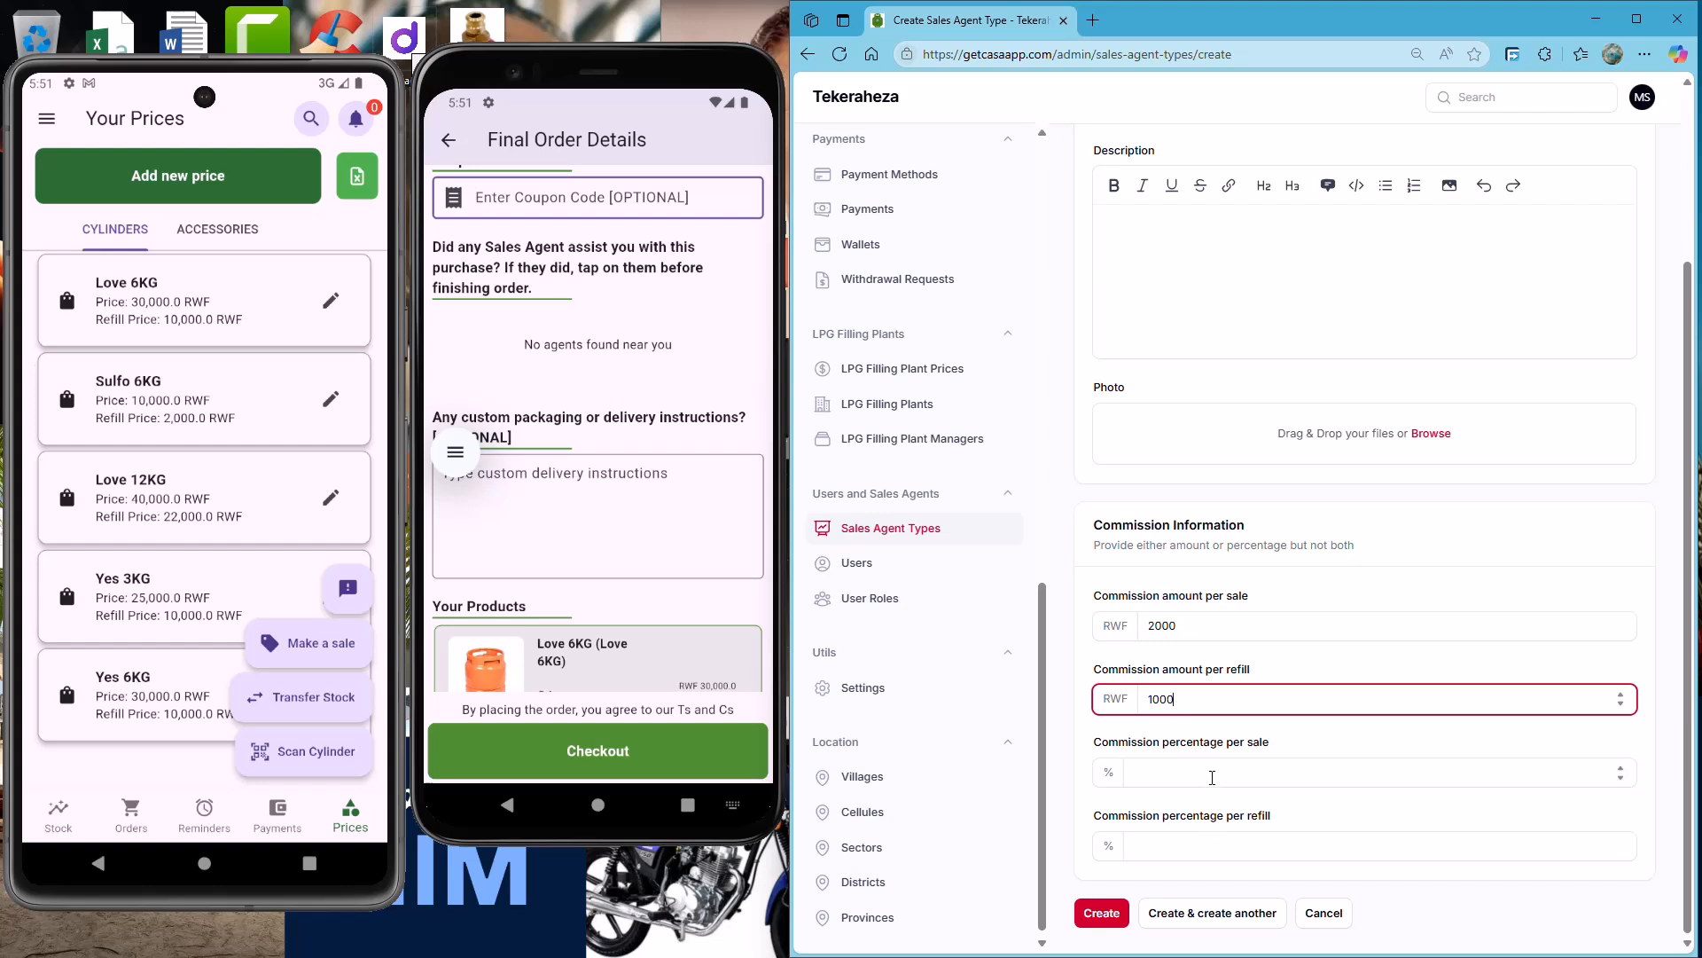
{"action": "key", "text": "Tab"}
{"action": "left_click", "coordinate": [1188, 845]}
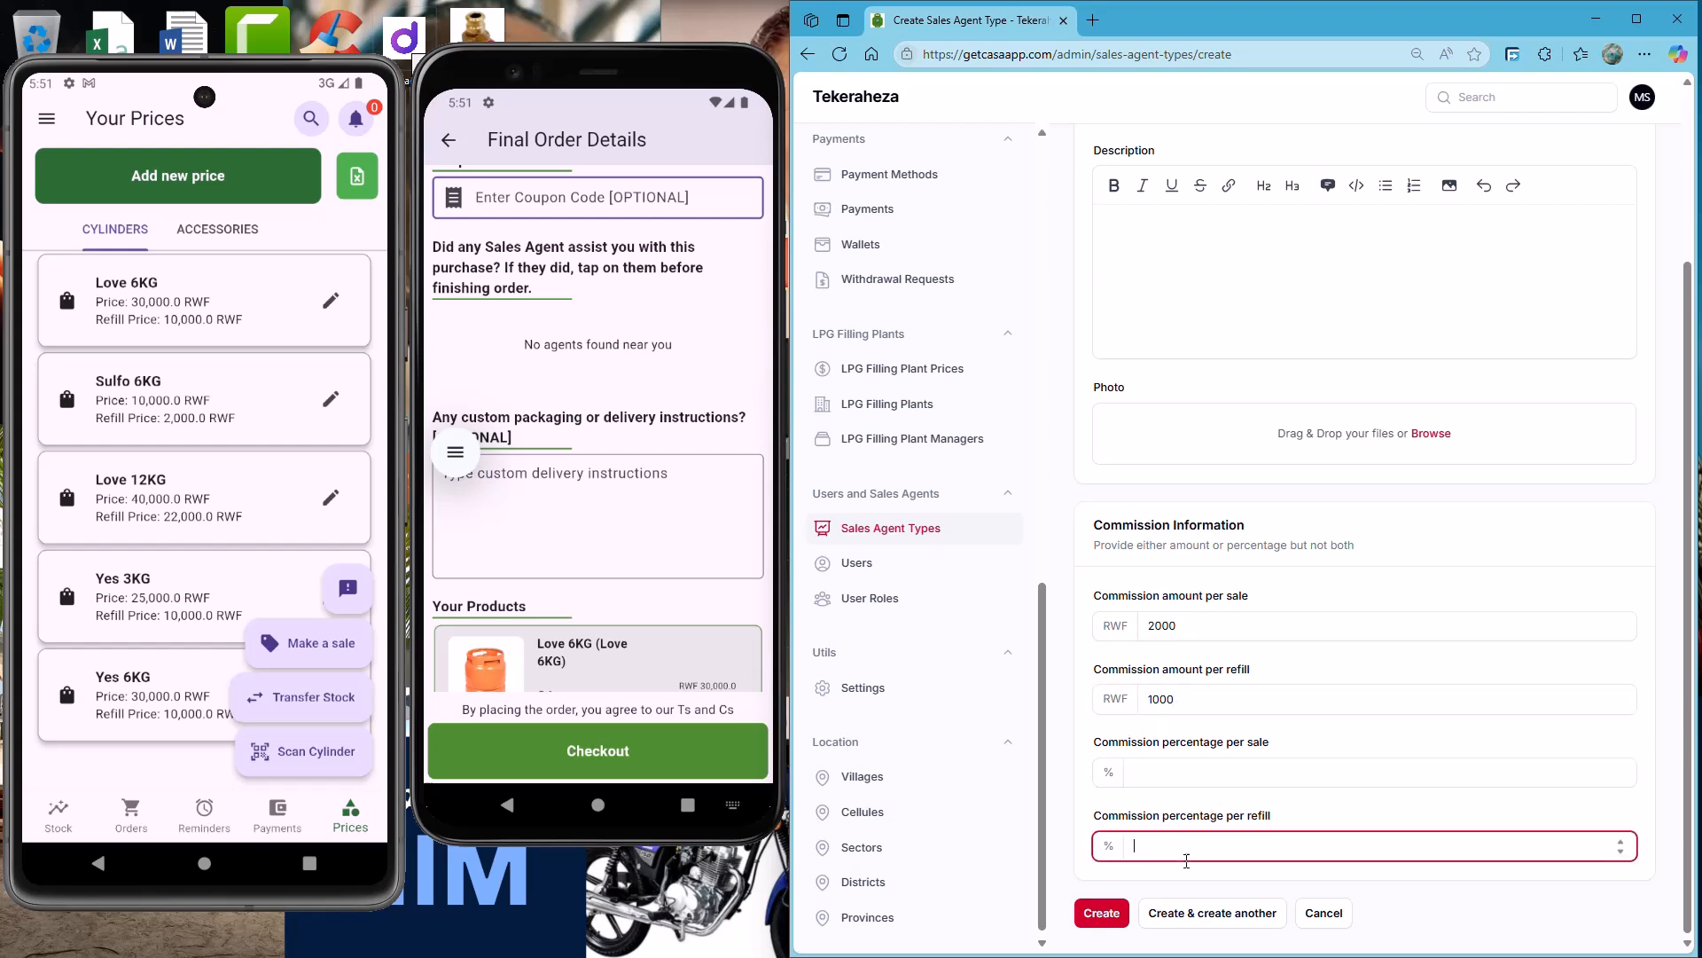
{"action": "left_click", "coordinate": [1099, 913]}
Step: Open the first listed user's record for editing and switch on the agent status
{"action": "left_click", "coordinate": [875, 568]}
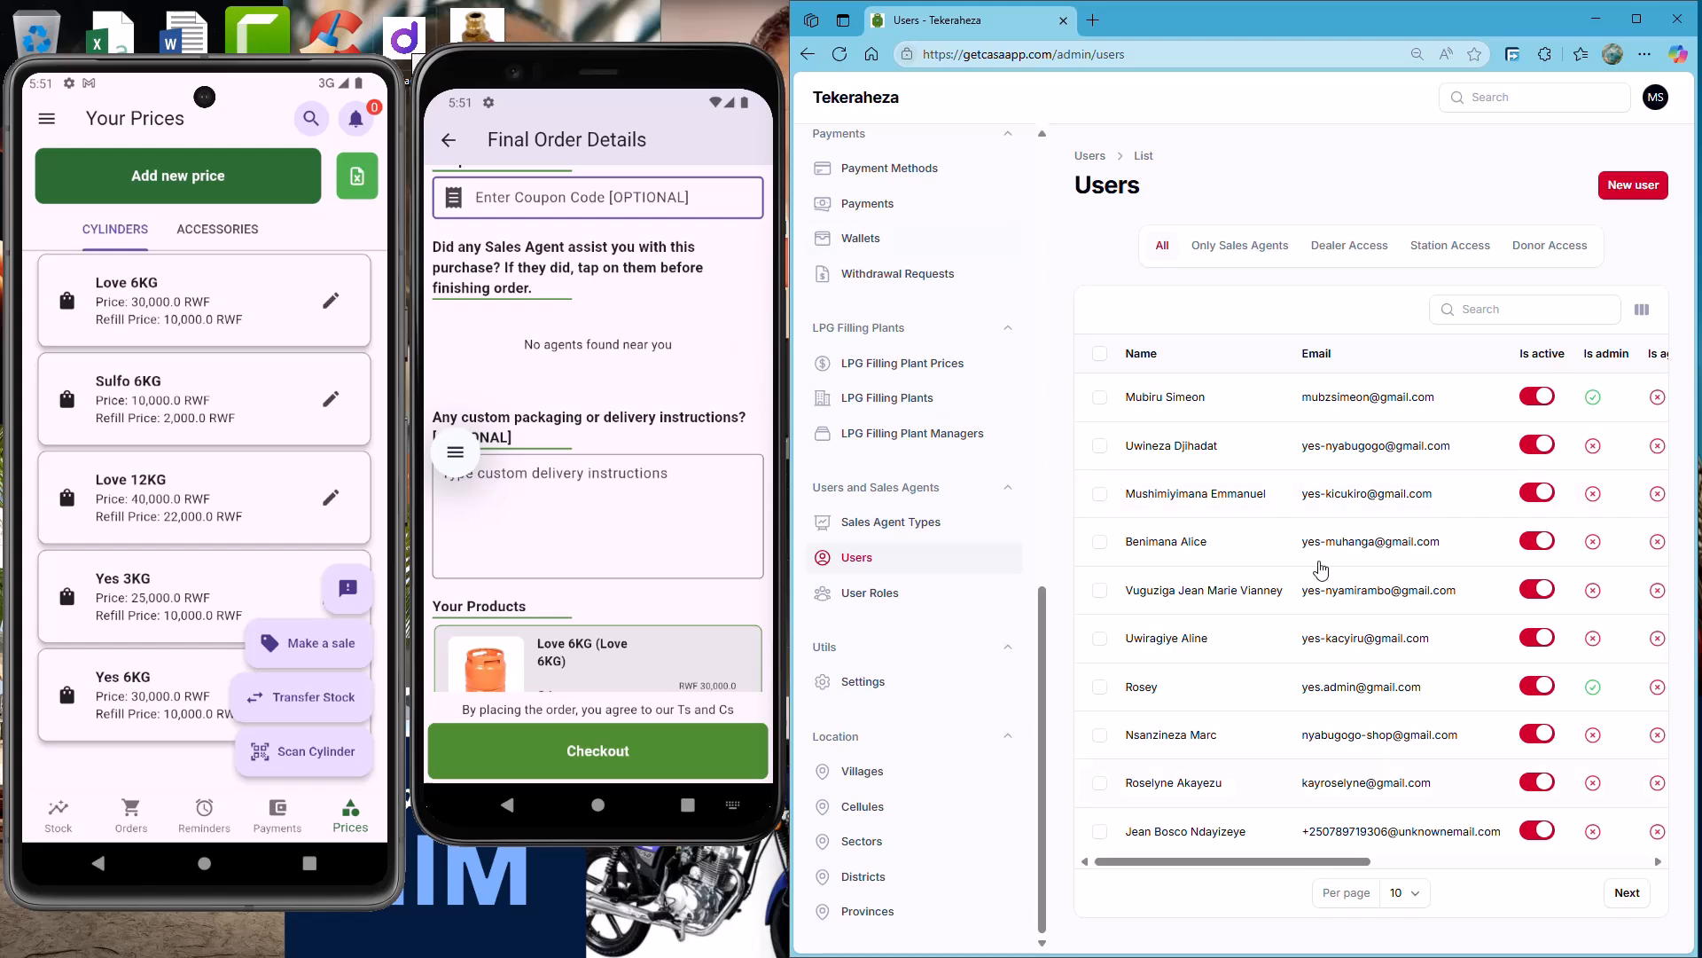
{"action": "left_click", "coordinate": [1194, 406]}
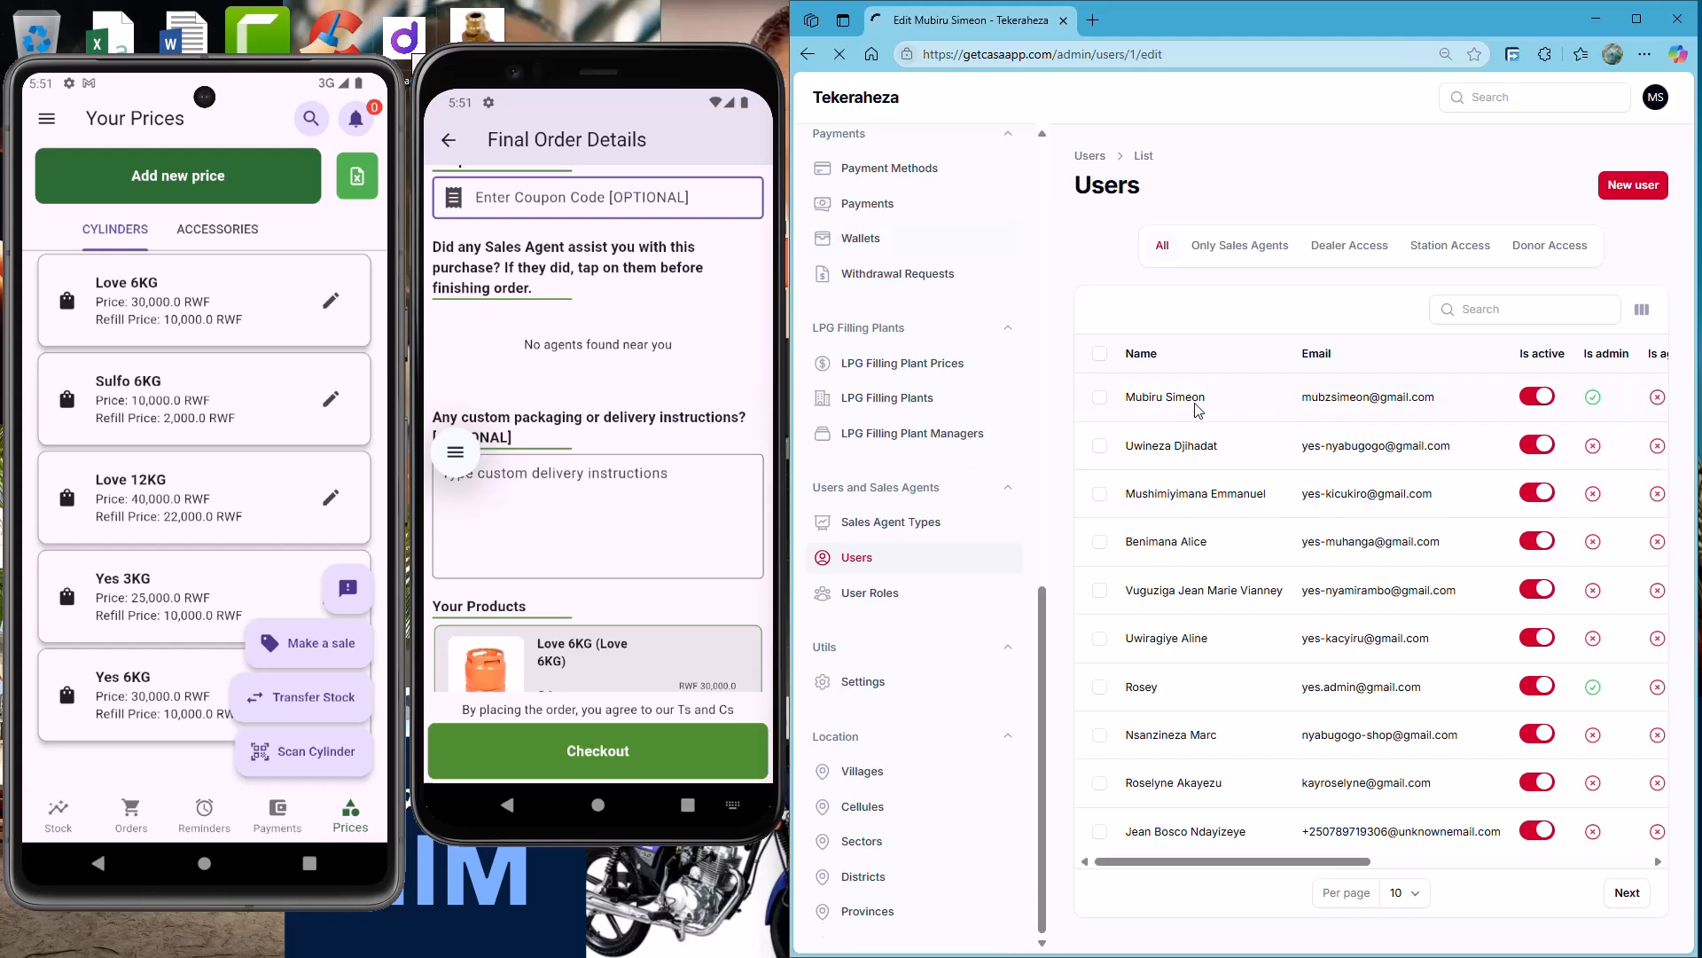
{"action": "scroll", "coordinate": [1109, 633], "scroll_direction": "down", "scroll_amount": 1}
{"action": "scroll", "coordinate": [1109, 632], "scroll_direction": "down", "scroll_amount": 10}
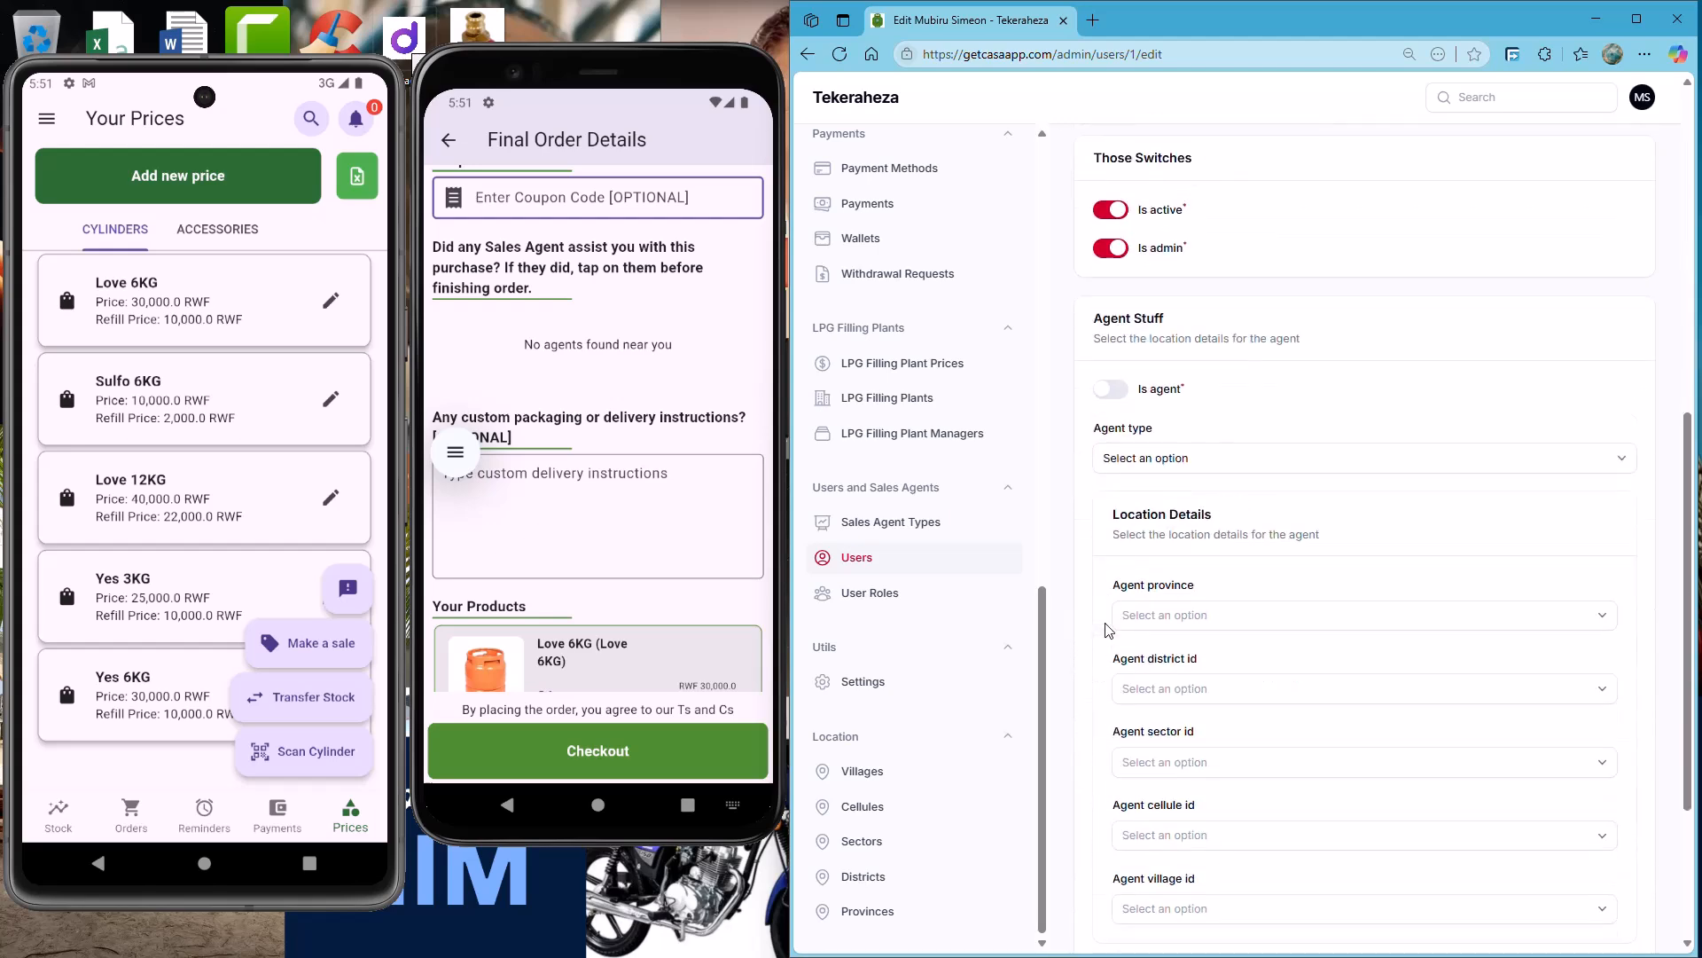
{"action": "scroll", "coordinate": [1178, 247], "scroll_direction": "up", "scroll_amount": 5}
{"action": "scroll", "coordinate": [1178, 247], "scroll_direction": "up", "scroll_amount": 5}
{"action": "scroll", "coordinate": [1178, 247], "scroll_direction": "down", "scroll_amount": 8}
{"action": "left_click_drag", "start_coordinate": [1111, 320], "coordinate": [1159, 320]}
{"action": "left_click", "coordinate": [1114, 398]}
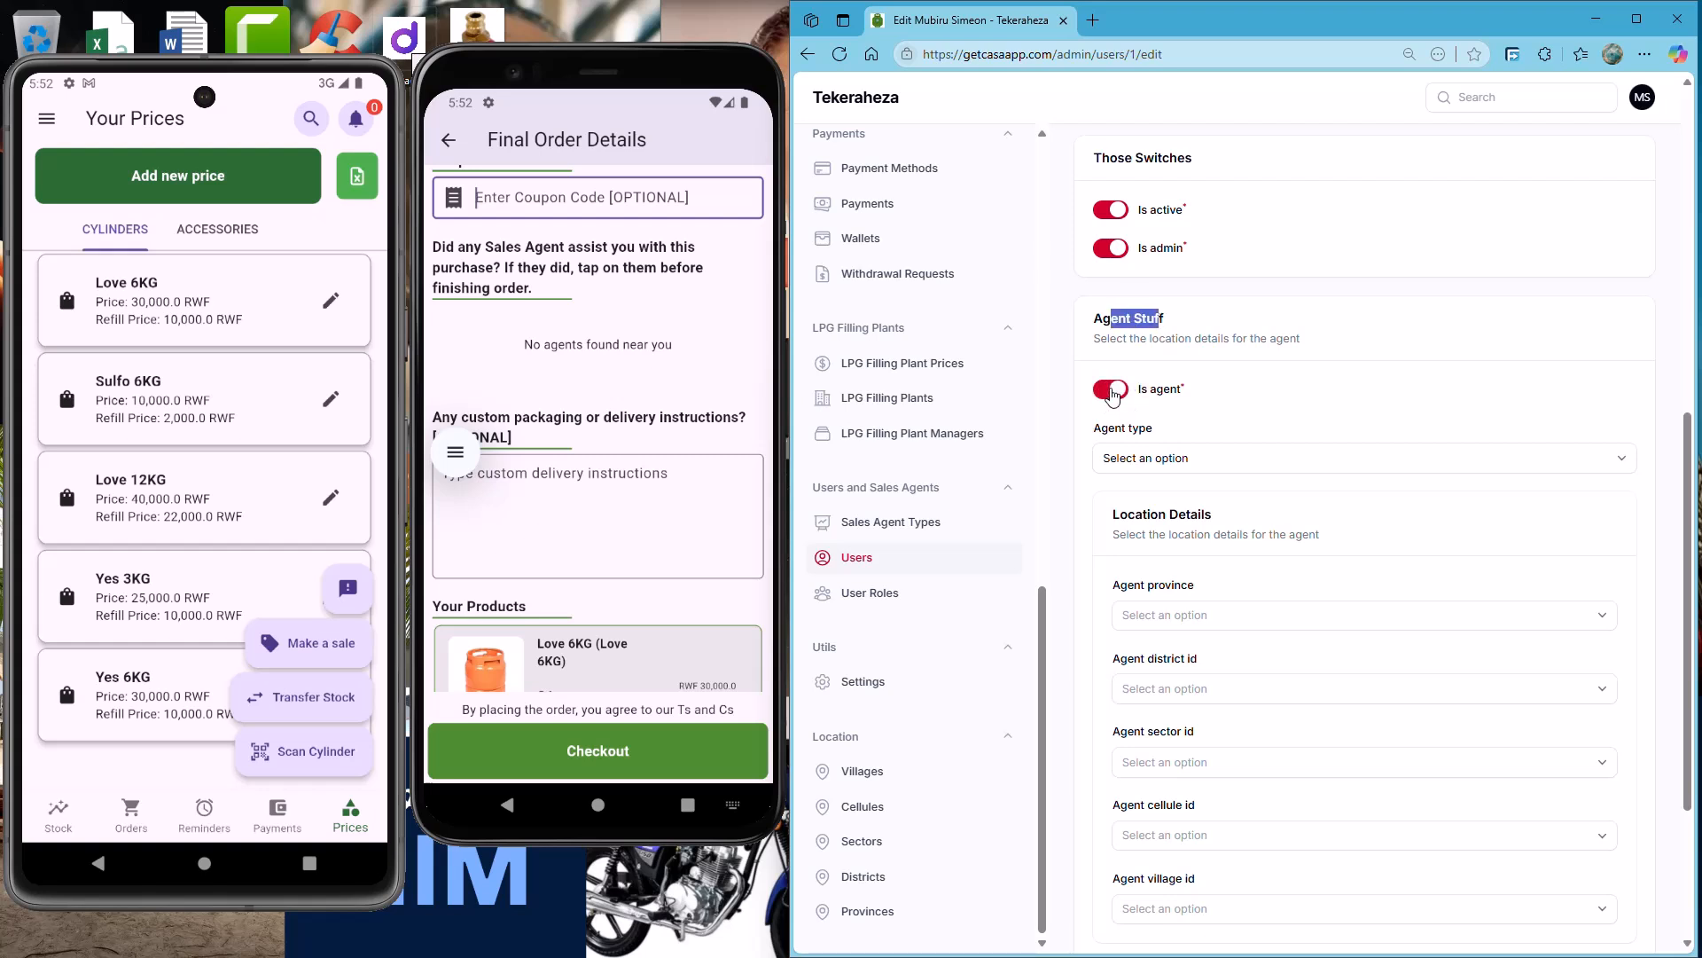
Step: Examine the user's agent type choices and the location details, including the province and district options
{"action": "left_click", "coordinate": [1188, 463]}
{"action": "left_click", "coordinate": [1187, 418]}
{"action": "scroll", "coordinate": [1190, 508], "scroll_direction": "down", "scroll_amount": 3}
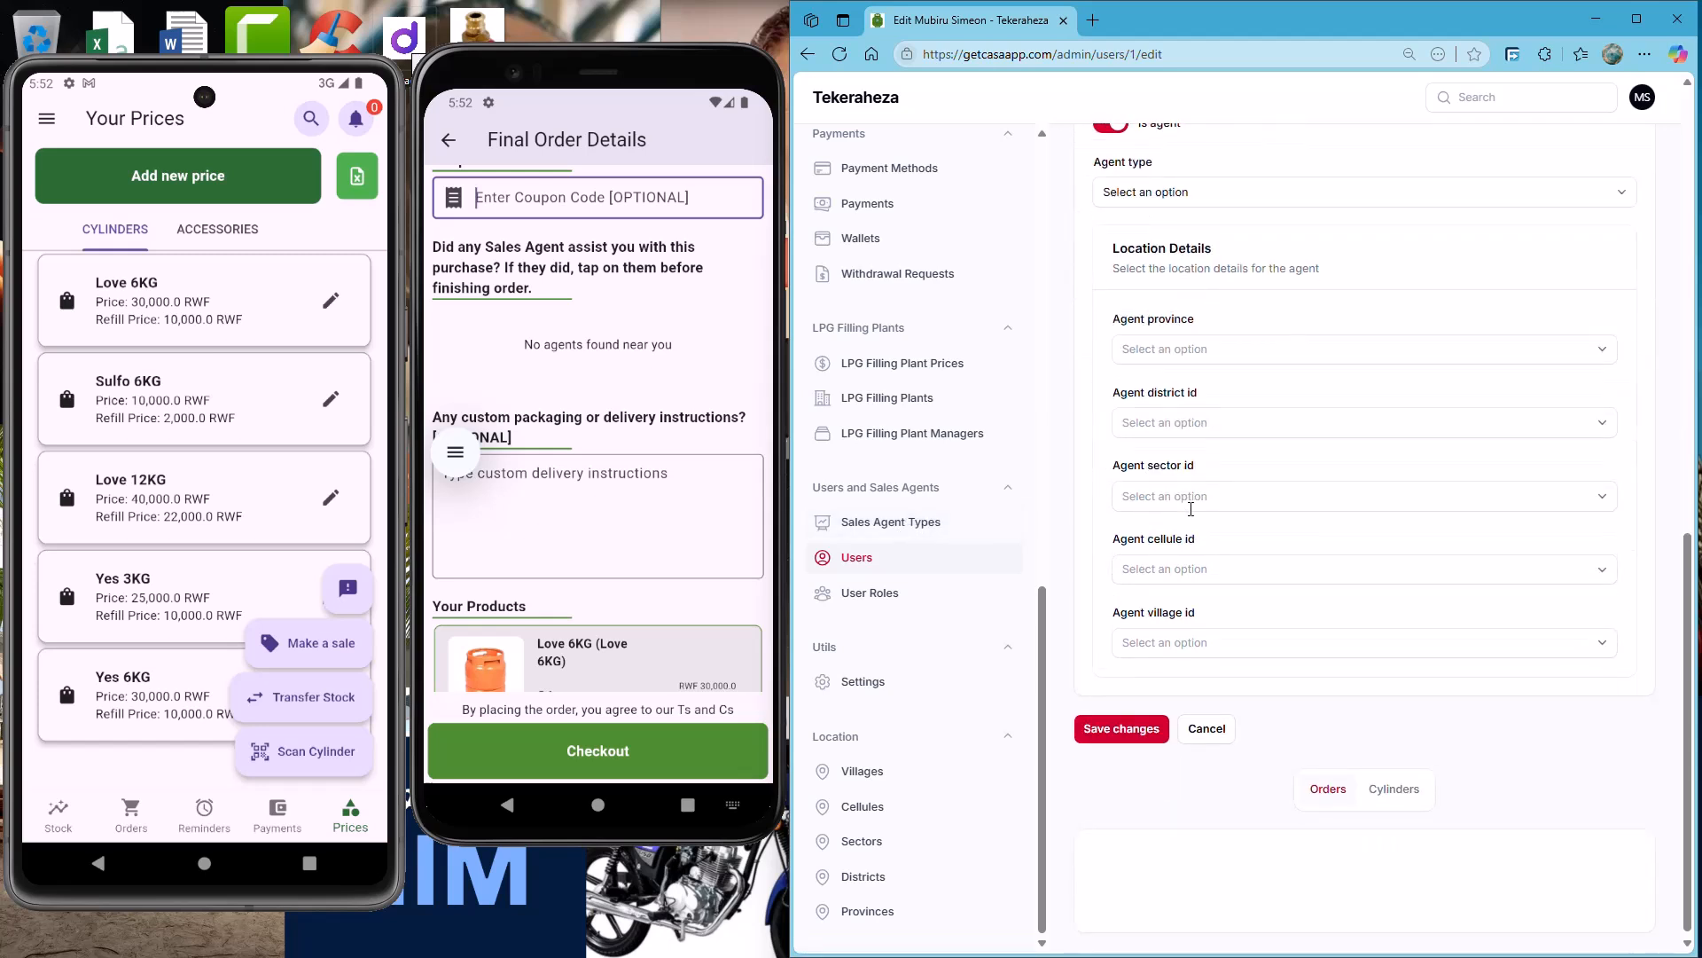
{"action": "left_click", "coordinate": [1155, 348]}
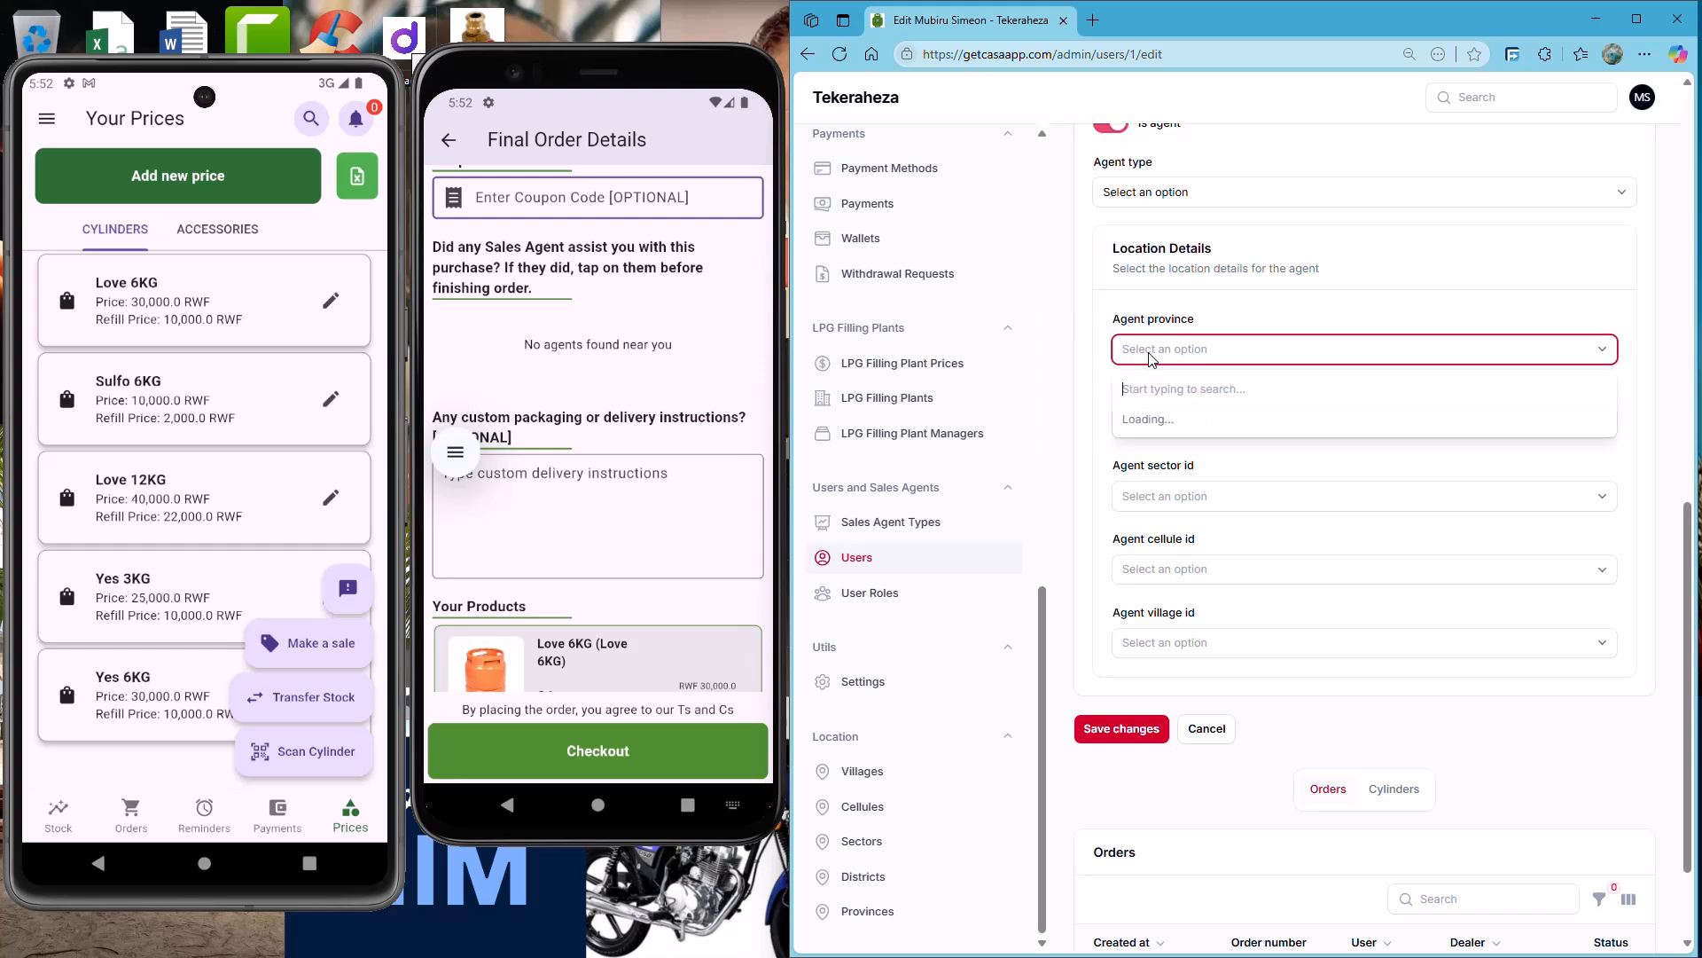
{"action": "left_click", "coordinate": [1093, 395]}
{"action": "left_click", "coordinate": [1157, 434]}
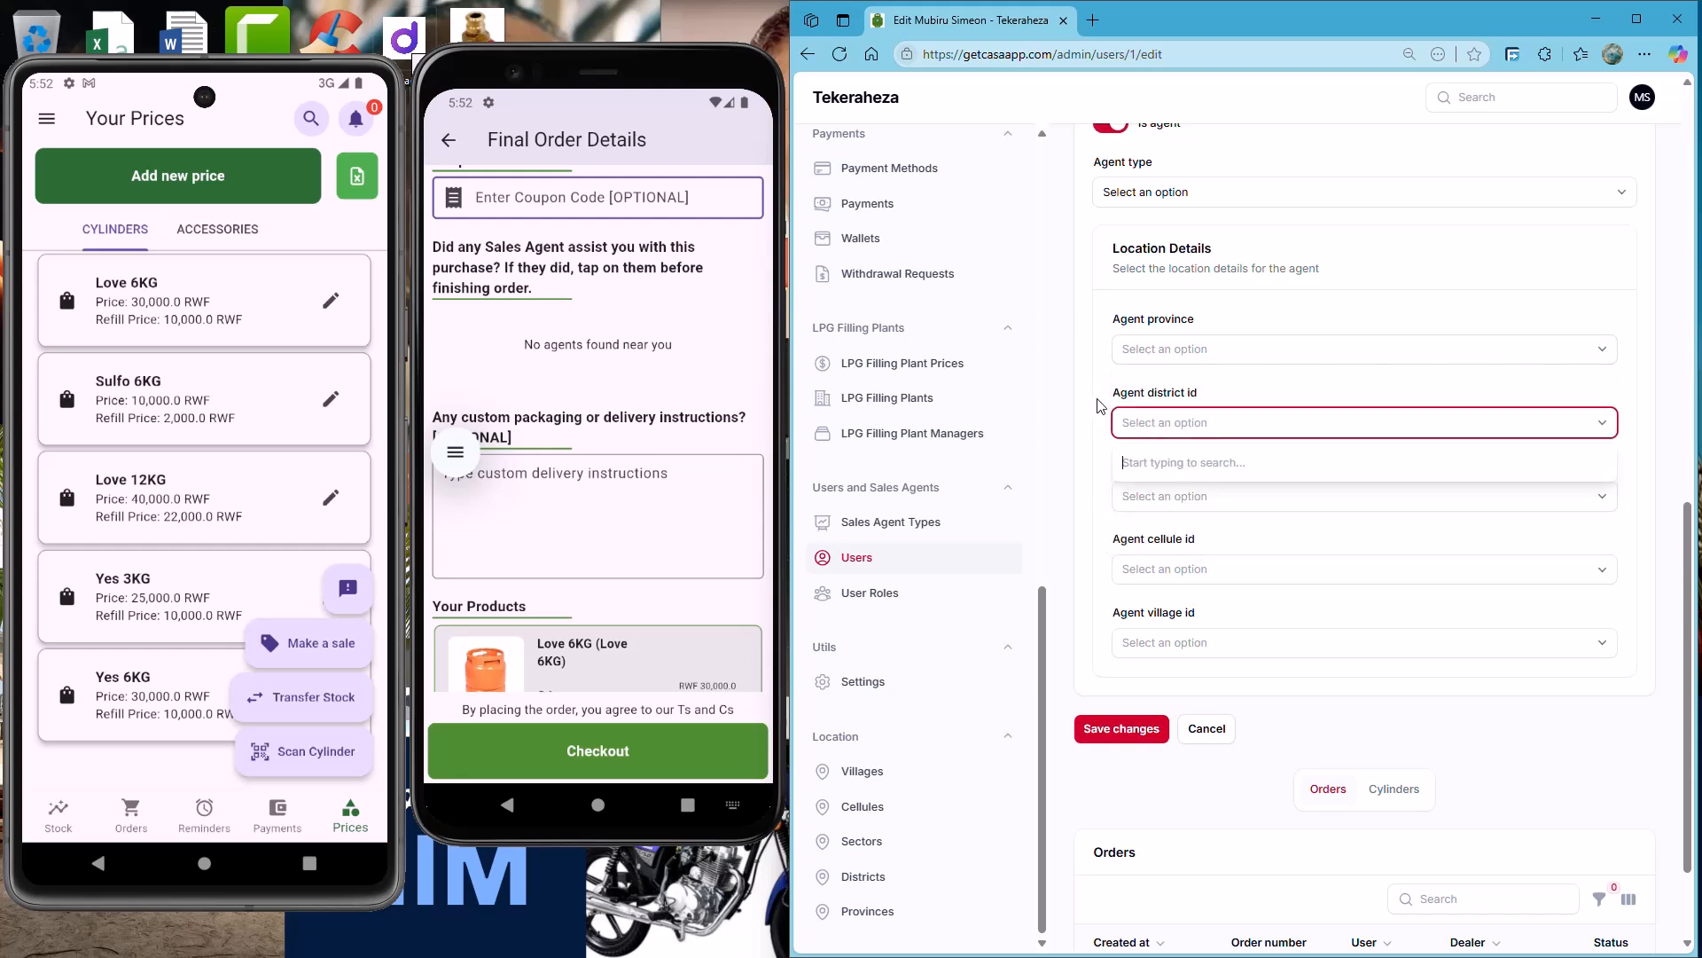
{"action": "left_click", "coordinate": [1102, 387]}
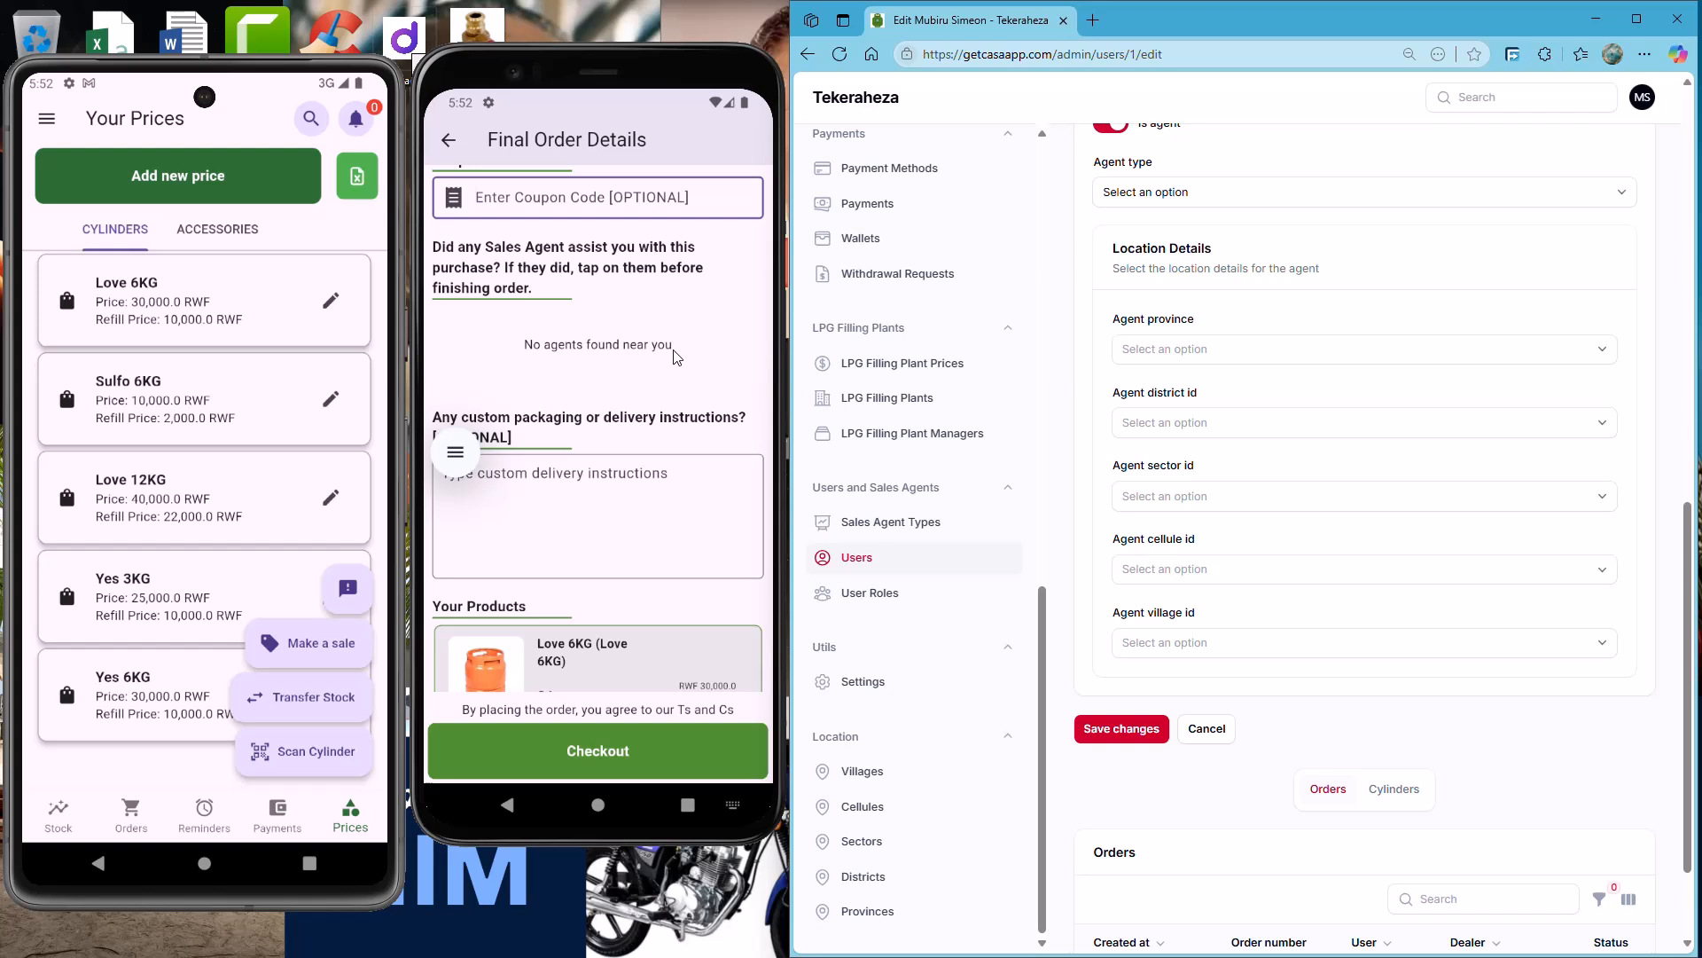
Step: In the customer's app, review the order's charges, coupon, sales agent and delivery instructions, and open and close the delivery address chooser
{"action": "scroll", "coordinate": [603, 372], "scroll_direction": "up", "scroll_amount": 5}
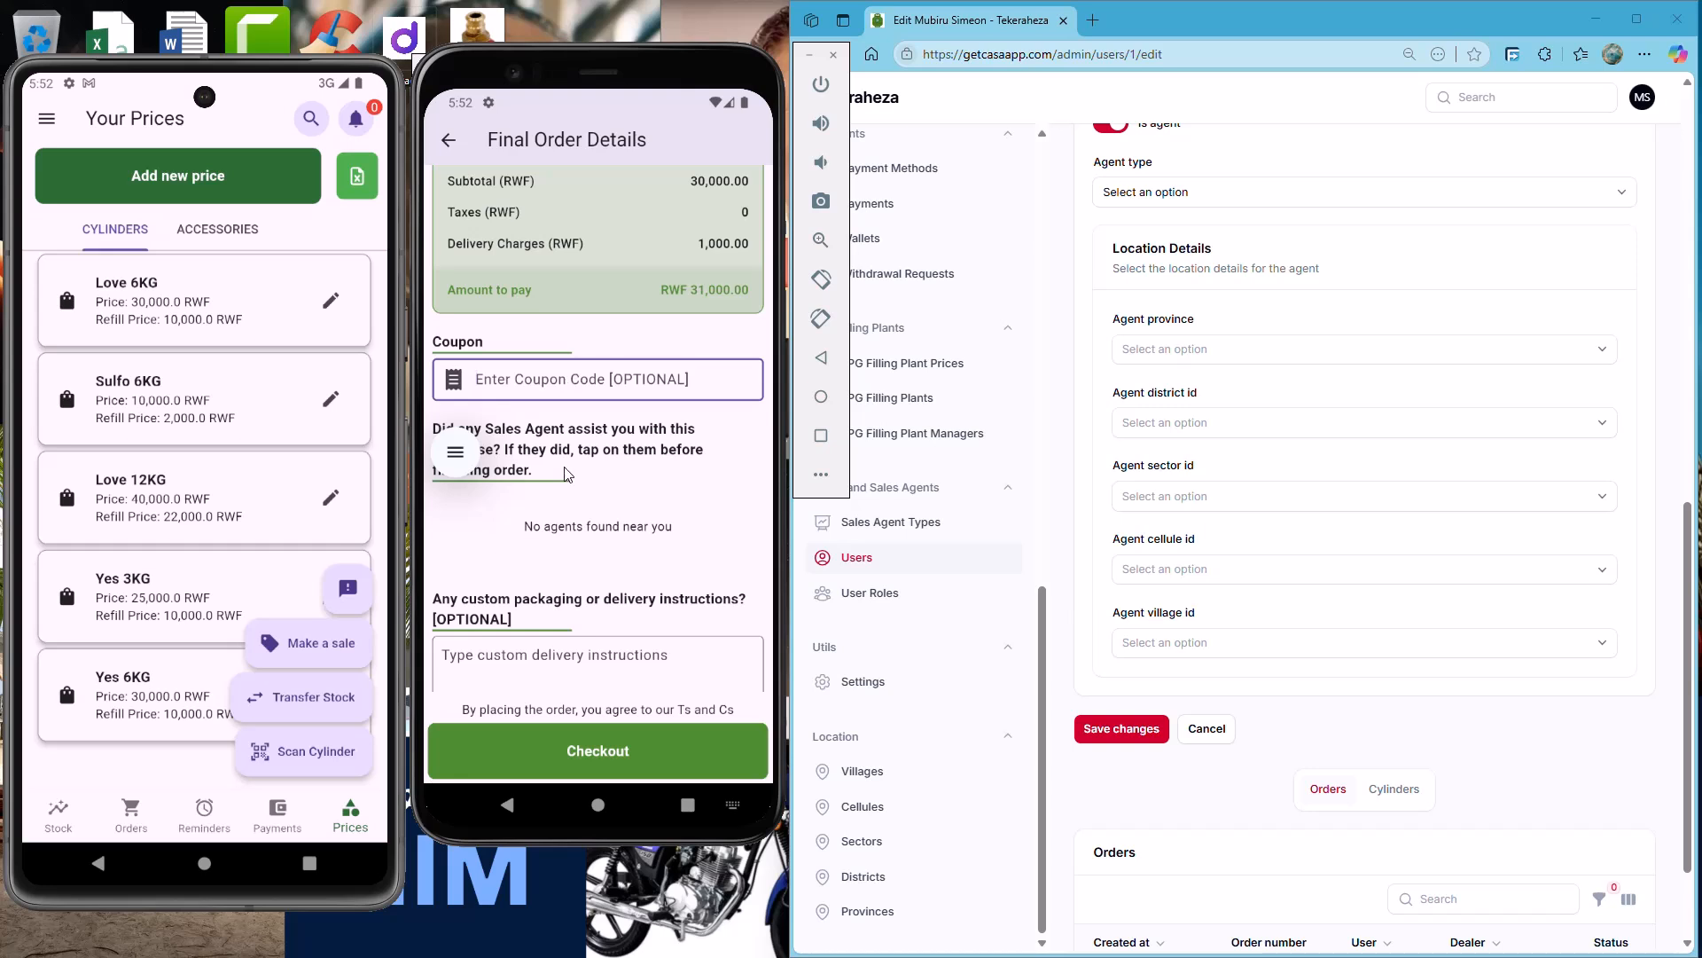
{"action": "scroll", "coordinate": [568, 386], "scroll_direction": "down", "scroll_amount": 3}
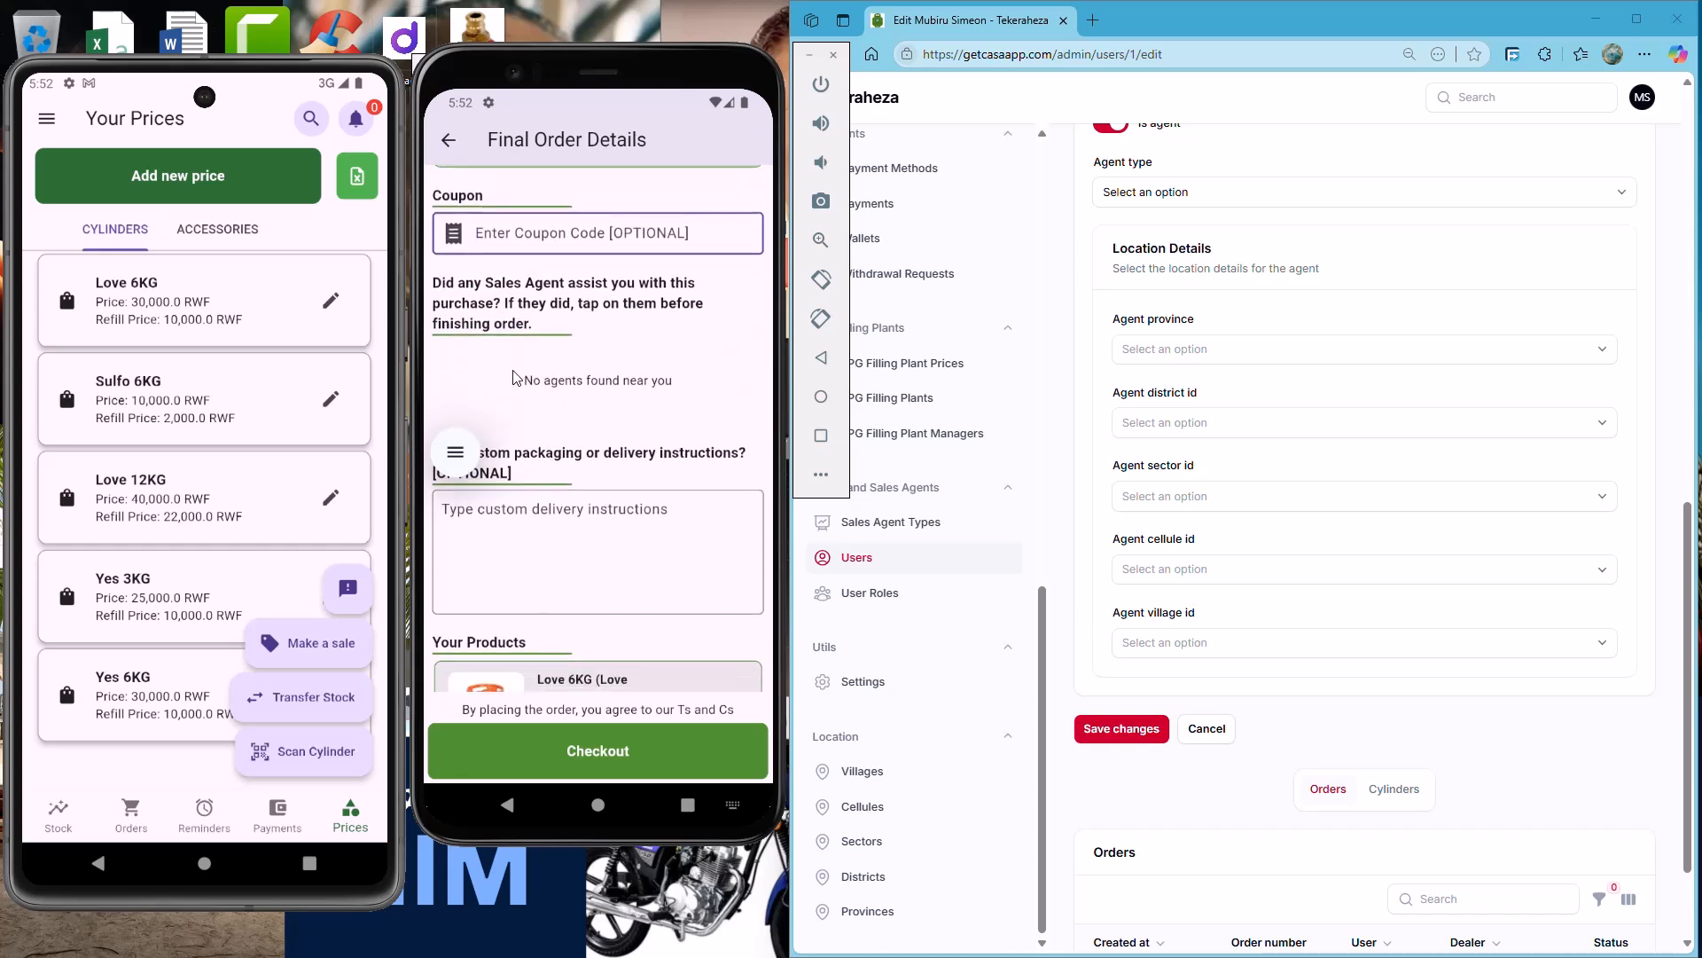
{"action": "scroll", "coordinate": [571, 310], "scroll_direction": "down", "scroll_amount": 2}
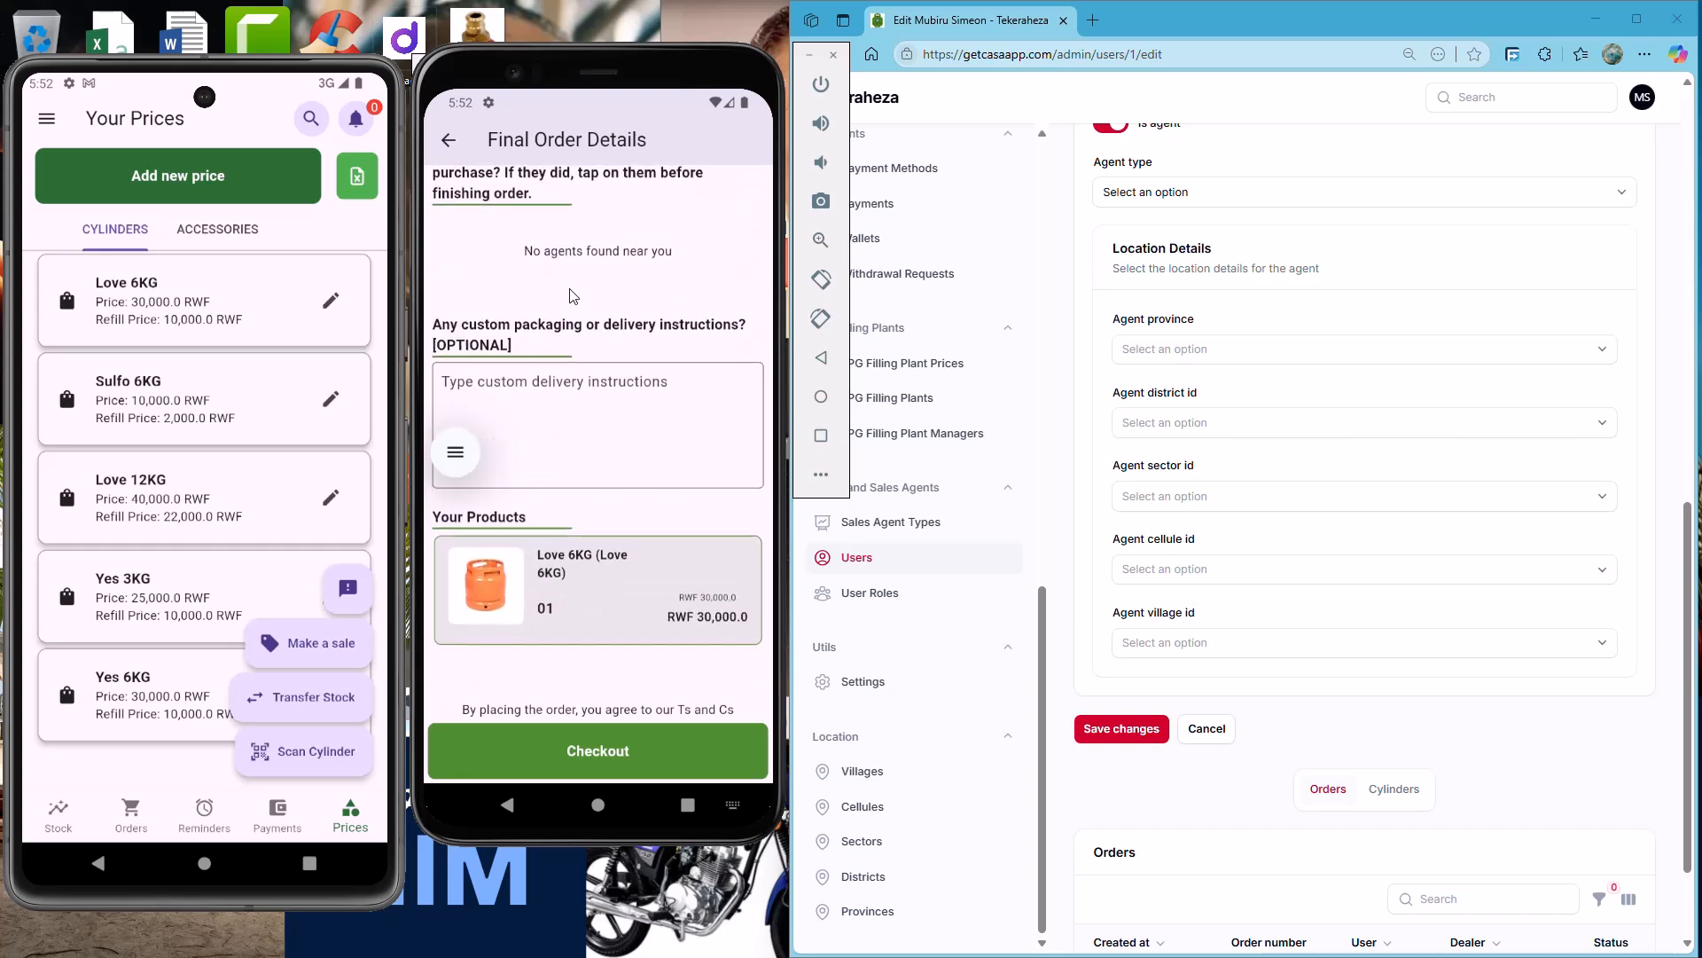
{"action": "left_click", "coordinate": [493, 428]}
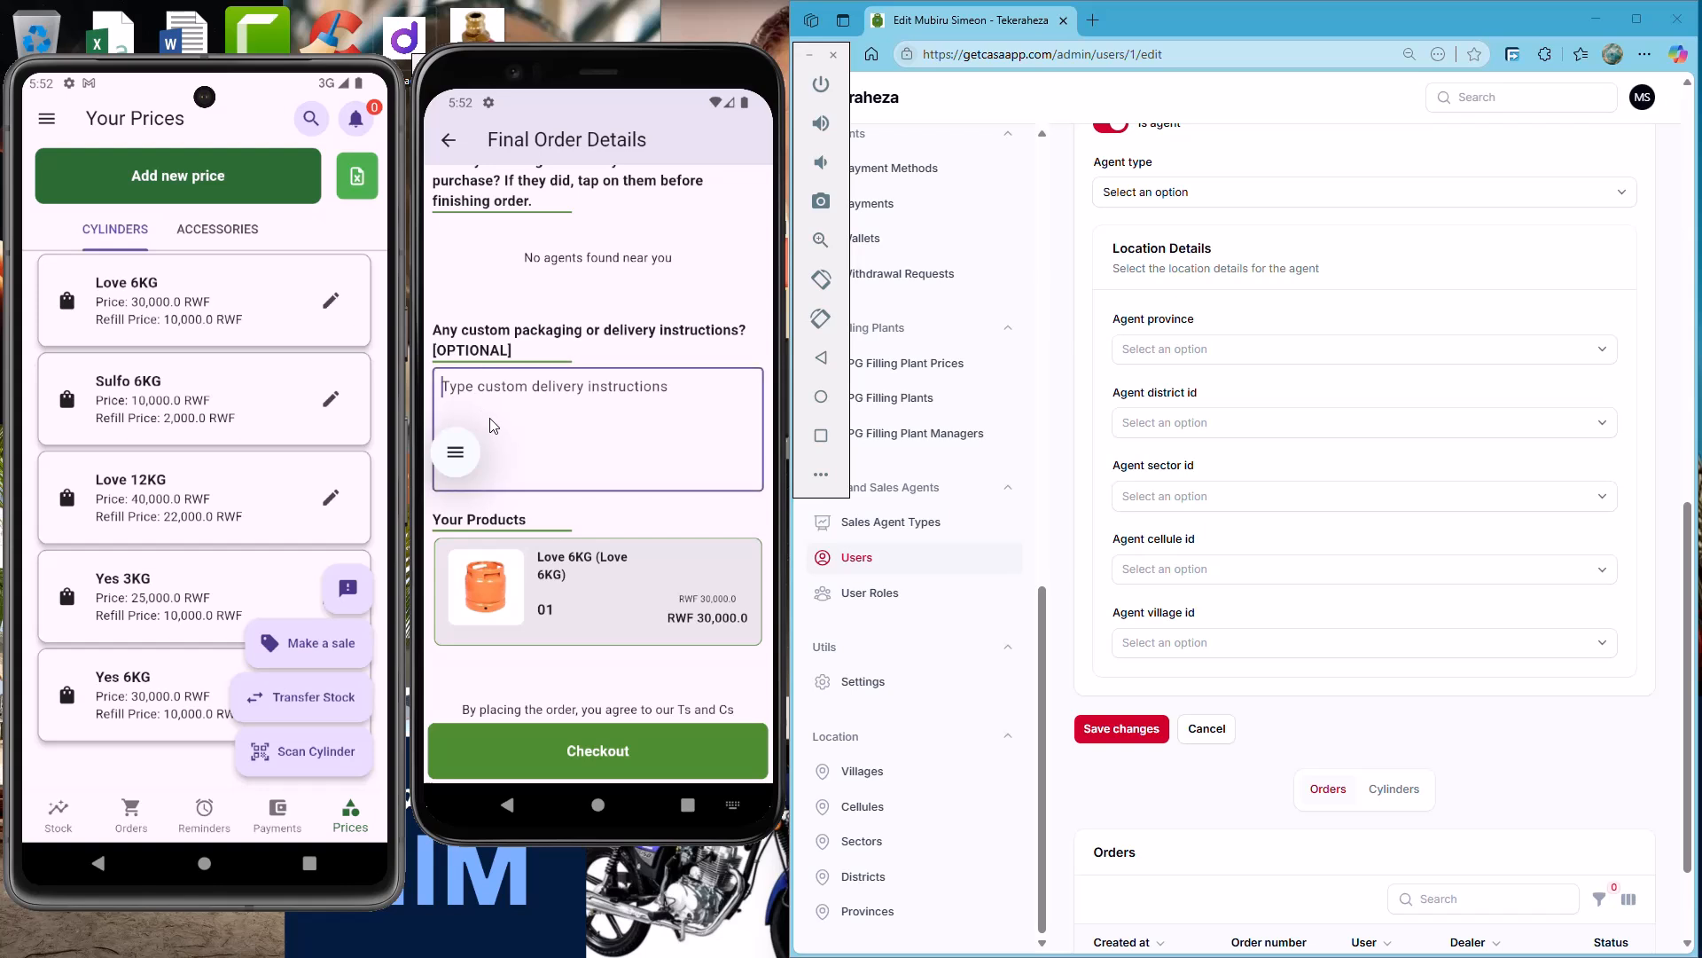
{"action": "scroll", "coordinate": [548, 394], "scroll_direction": "up", "scroll_amount": 5}
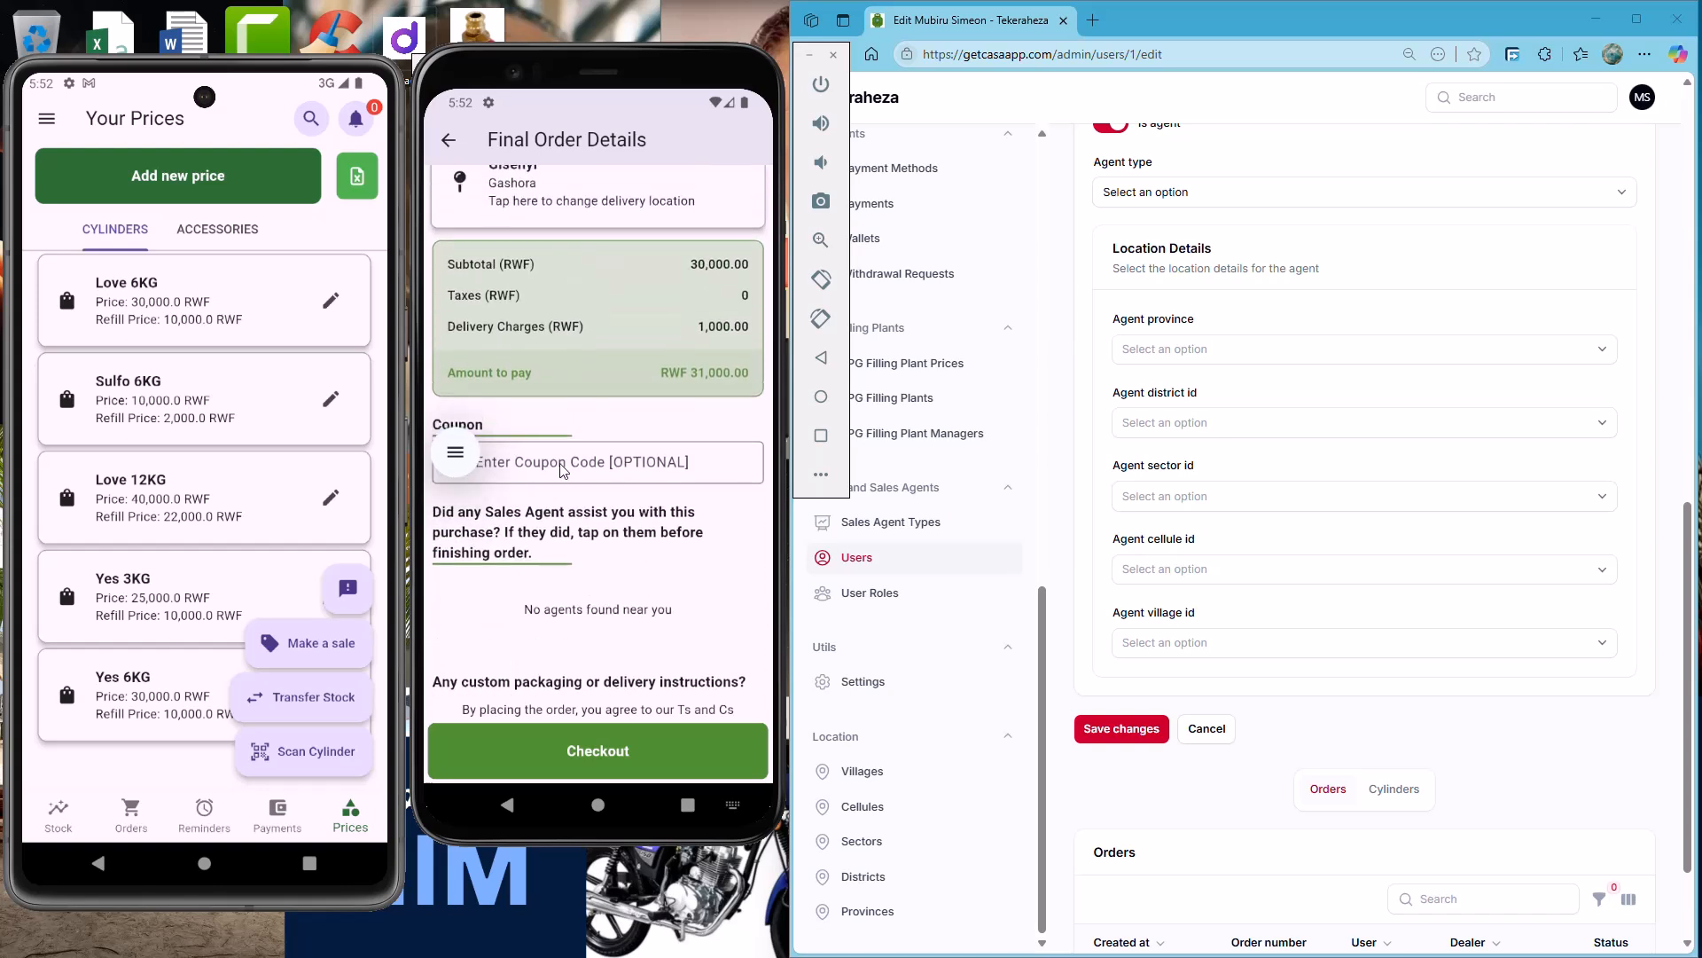
{"action": "scroll", "coordinate": [548, 394], "scroll_direction": "up", "scroll_amount": 1}
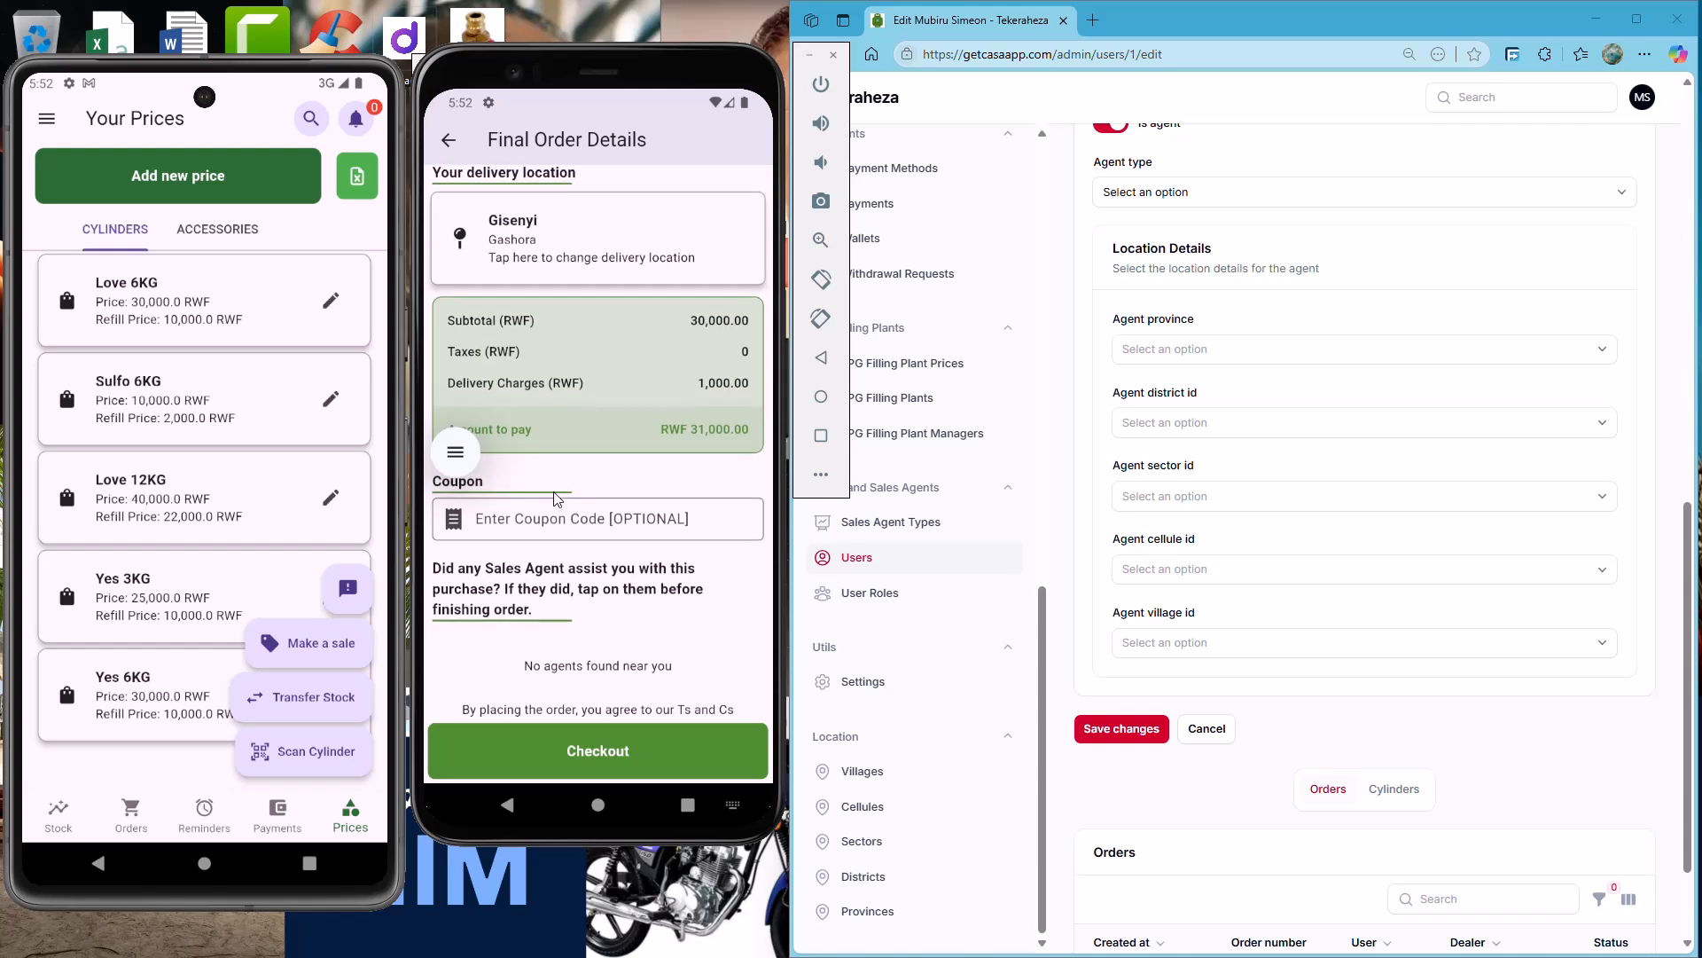
{"action": "left_click_drag", "start_coordinate": [546, 546], "coordinate": [542, 503]}
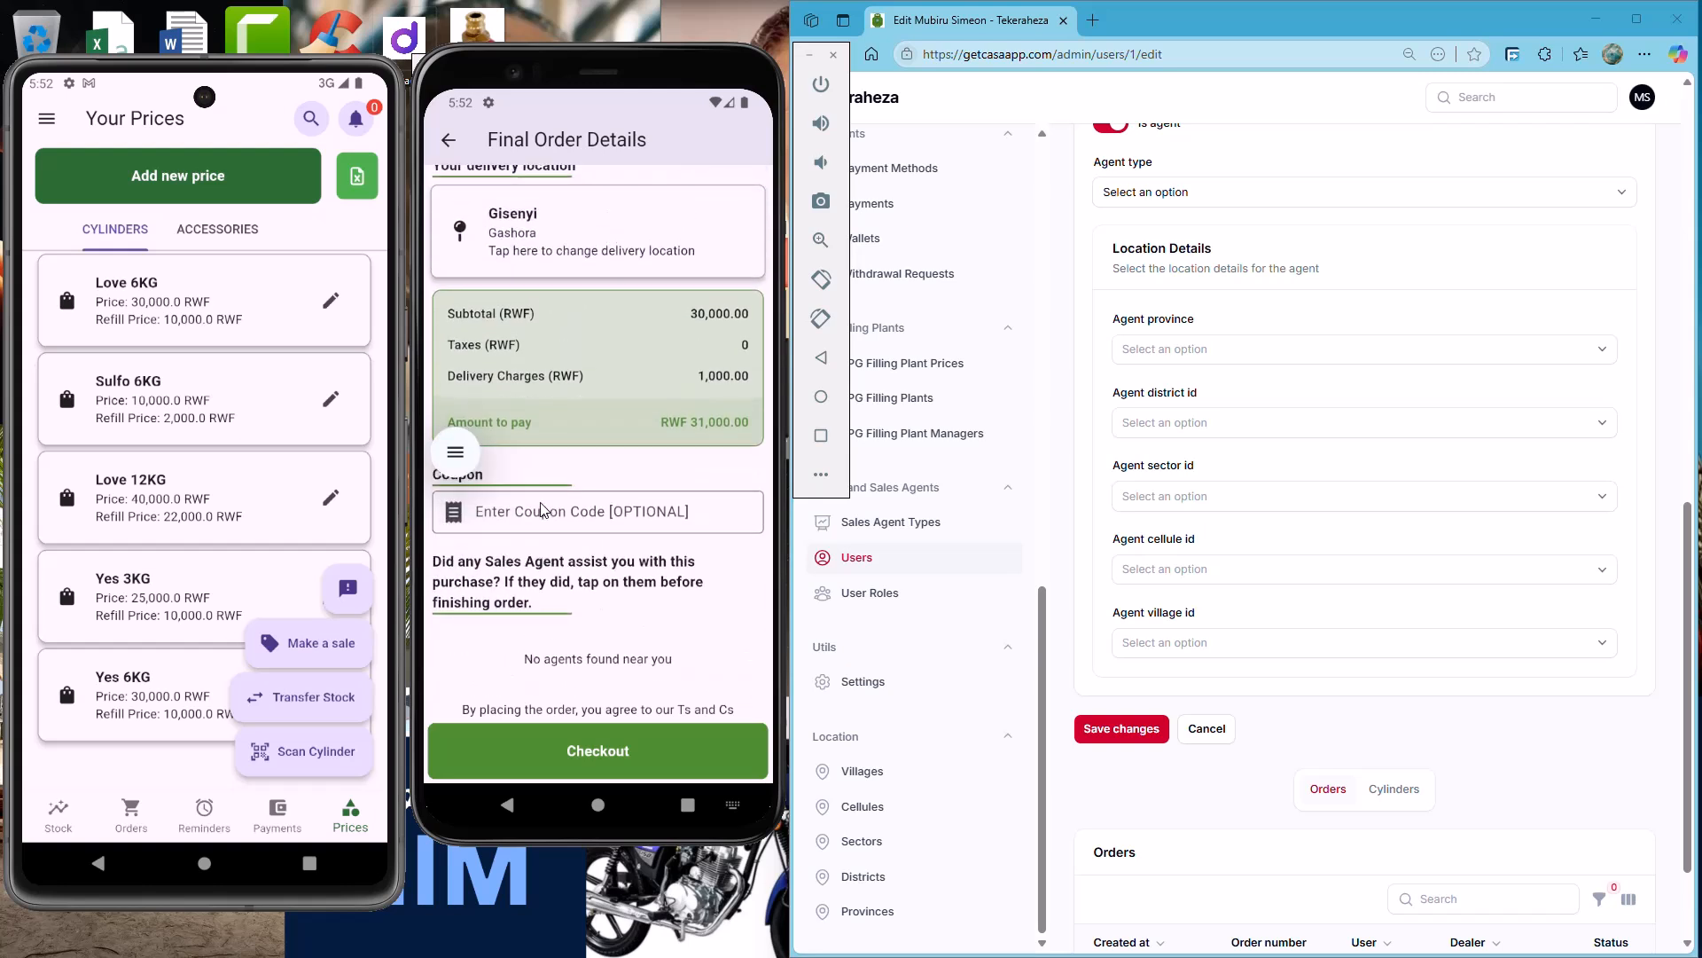
{"action": "left_click", "coordinate": [562, 270]}
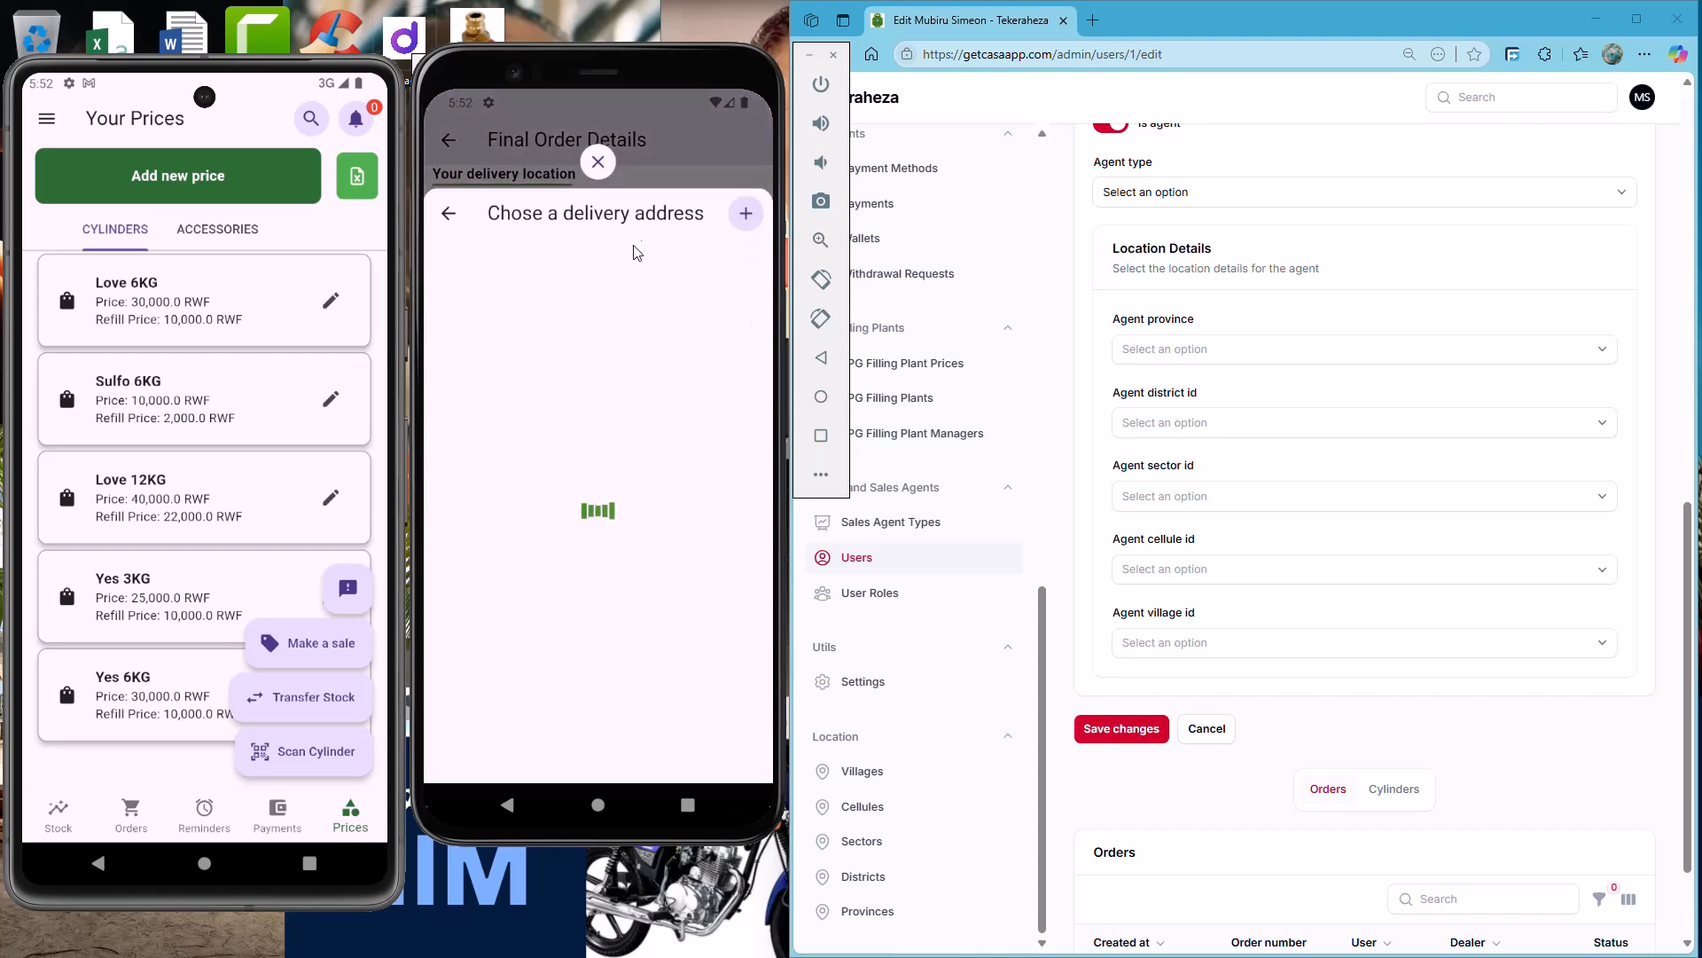
{"action": "left_click", "coordinate": [596, 167]}
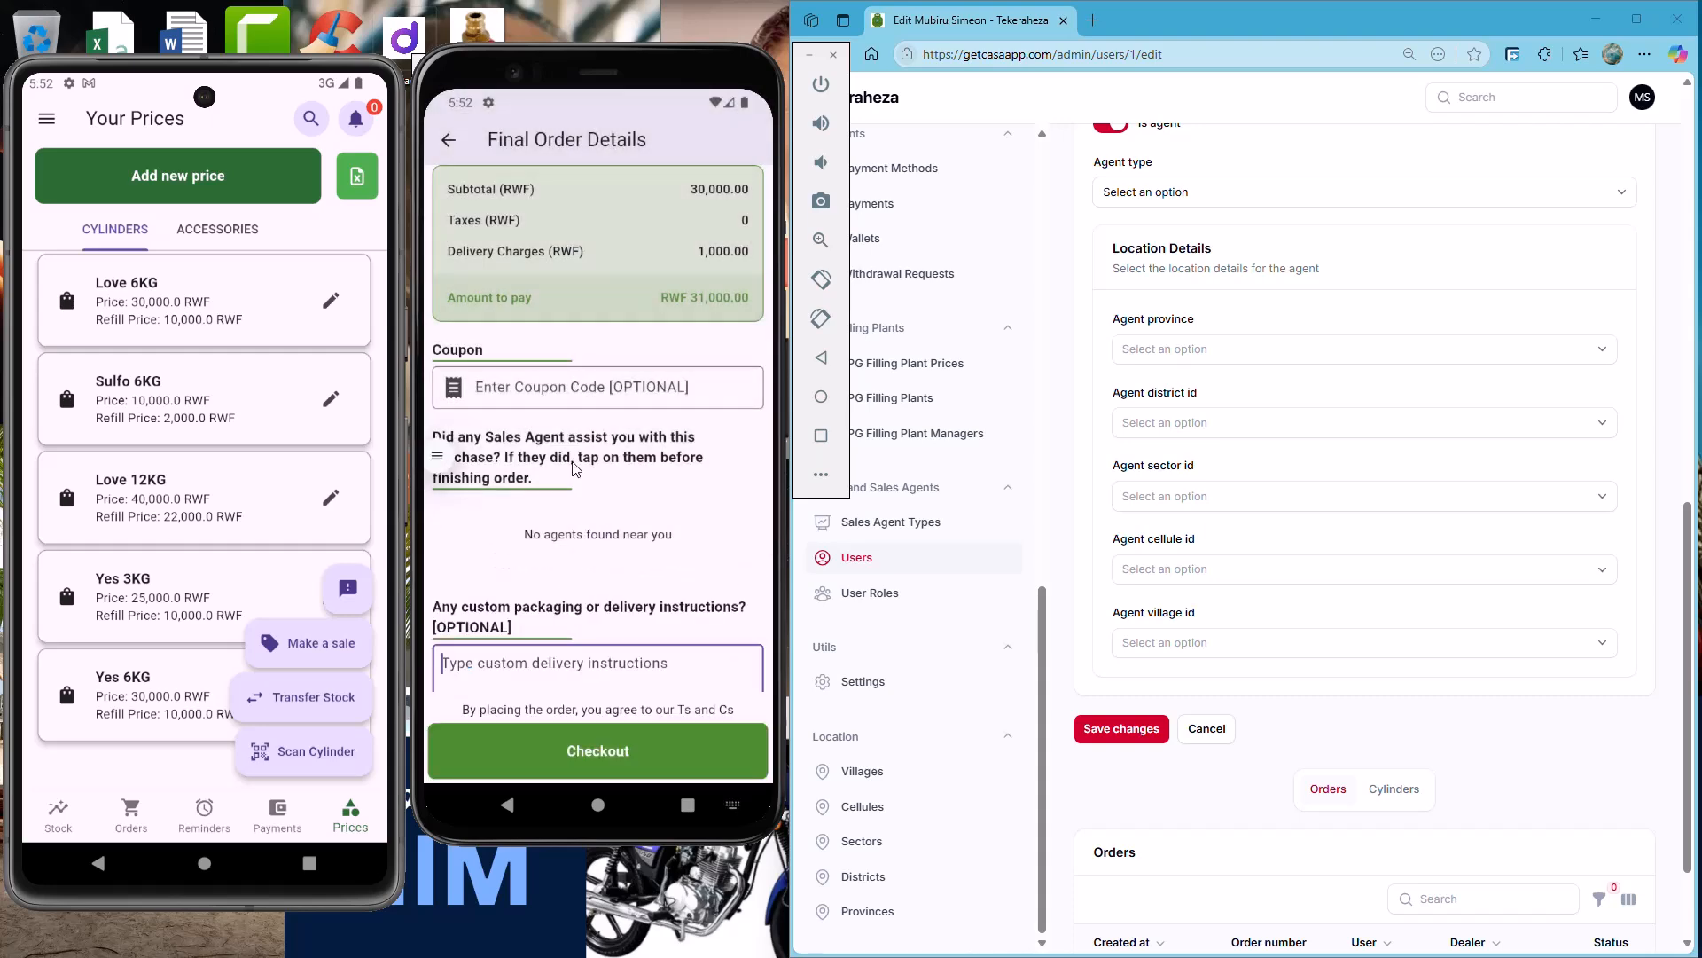
Step: Check out the customer's Love 6KG order to proceed to payment
{"action": "scroll", "coordinate": [576, 398], "scroll_direction": "up", "scroll_amount": 5}
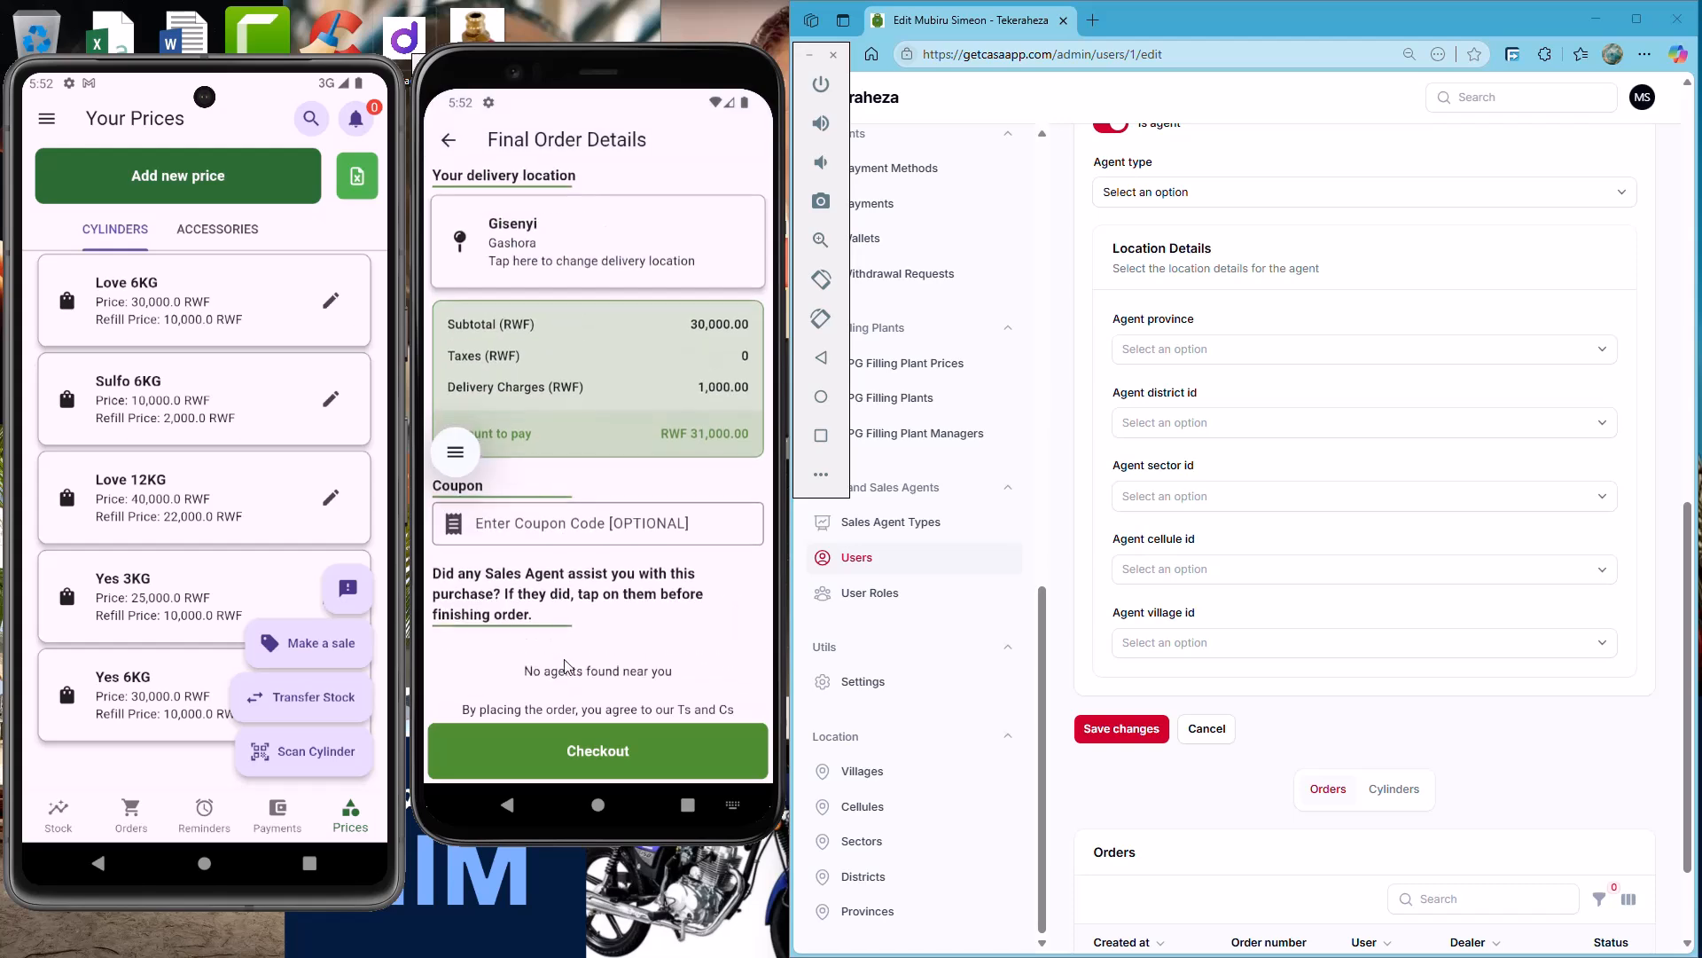
{"action": "scroll", "coordinate": [555, 470], "scroll_direction": "down", "scroll_amount": 5}
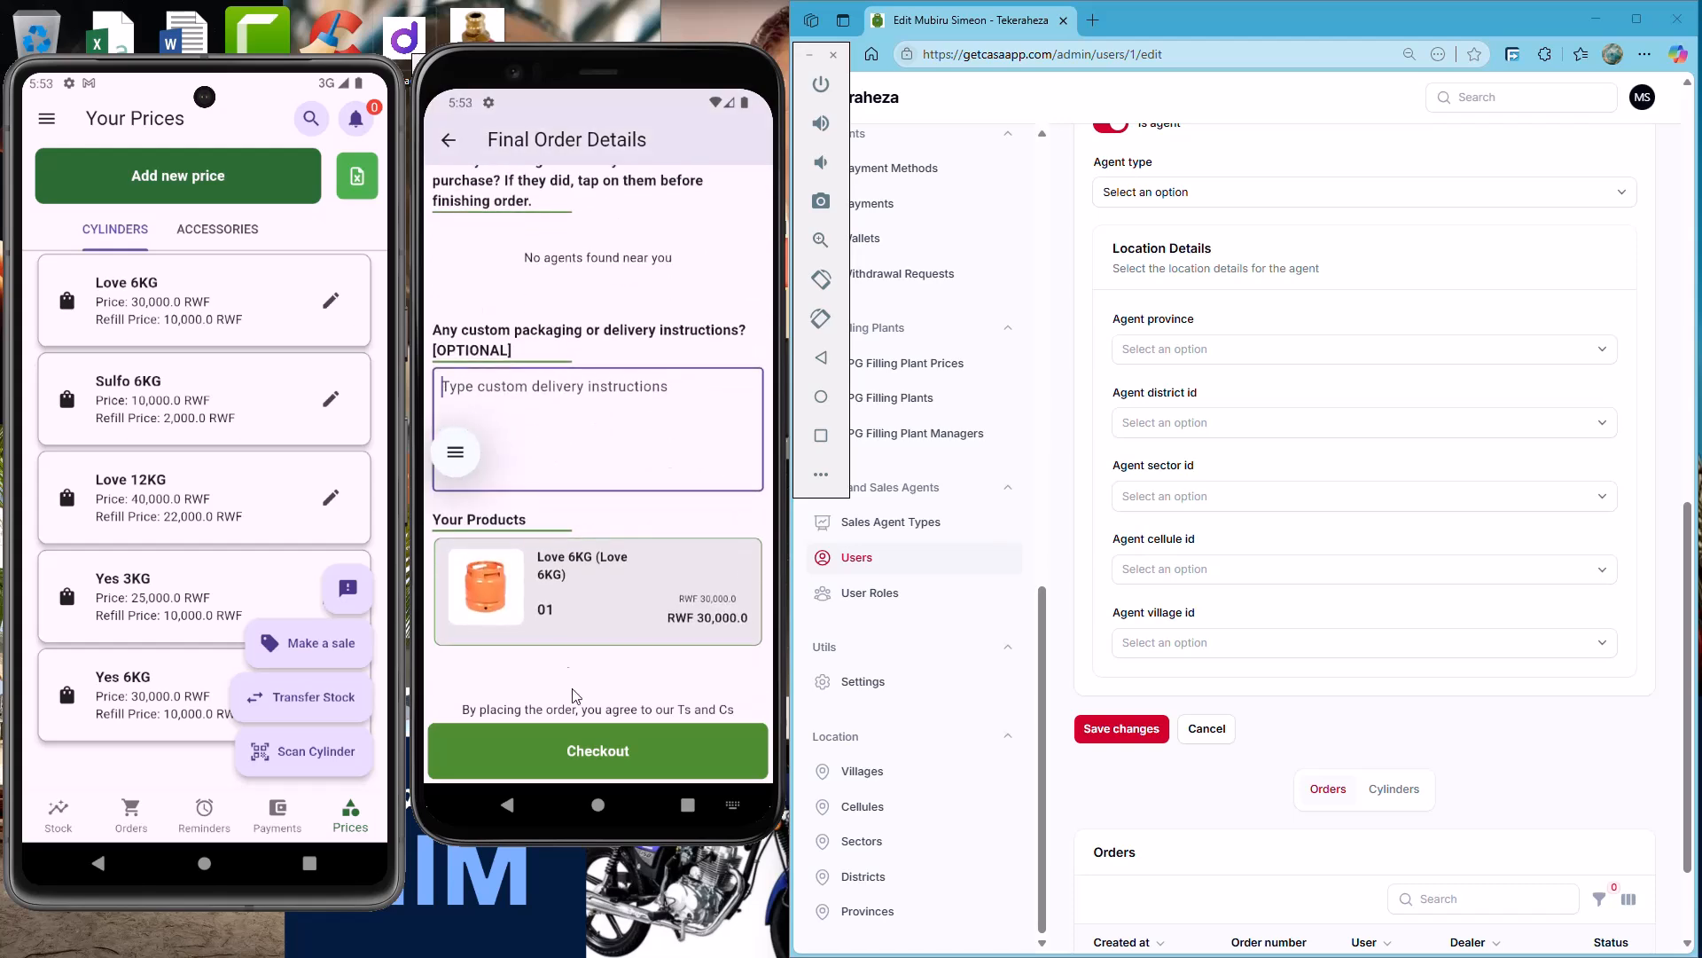
{"action": "left_click", "coordinate": [581, 749]}
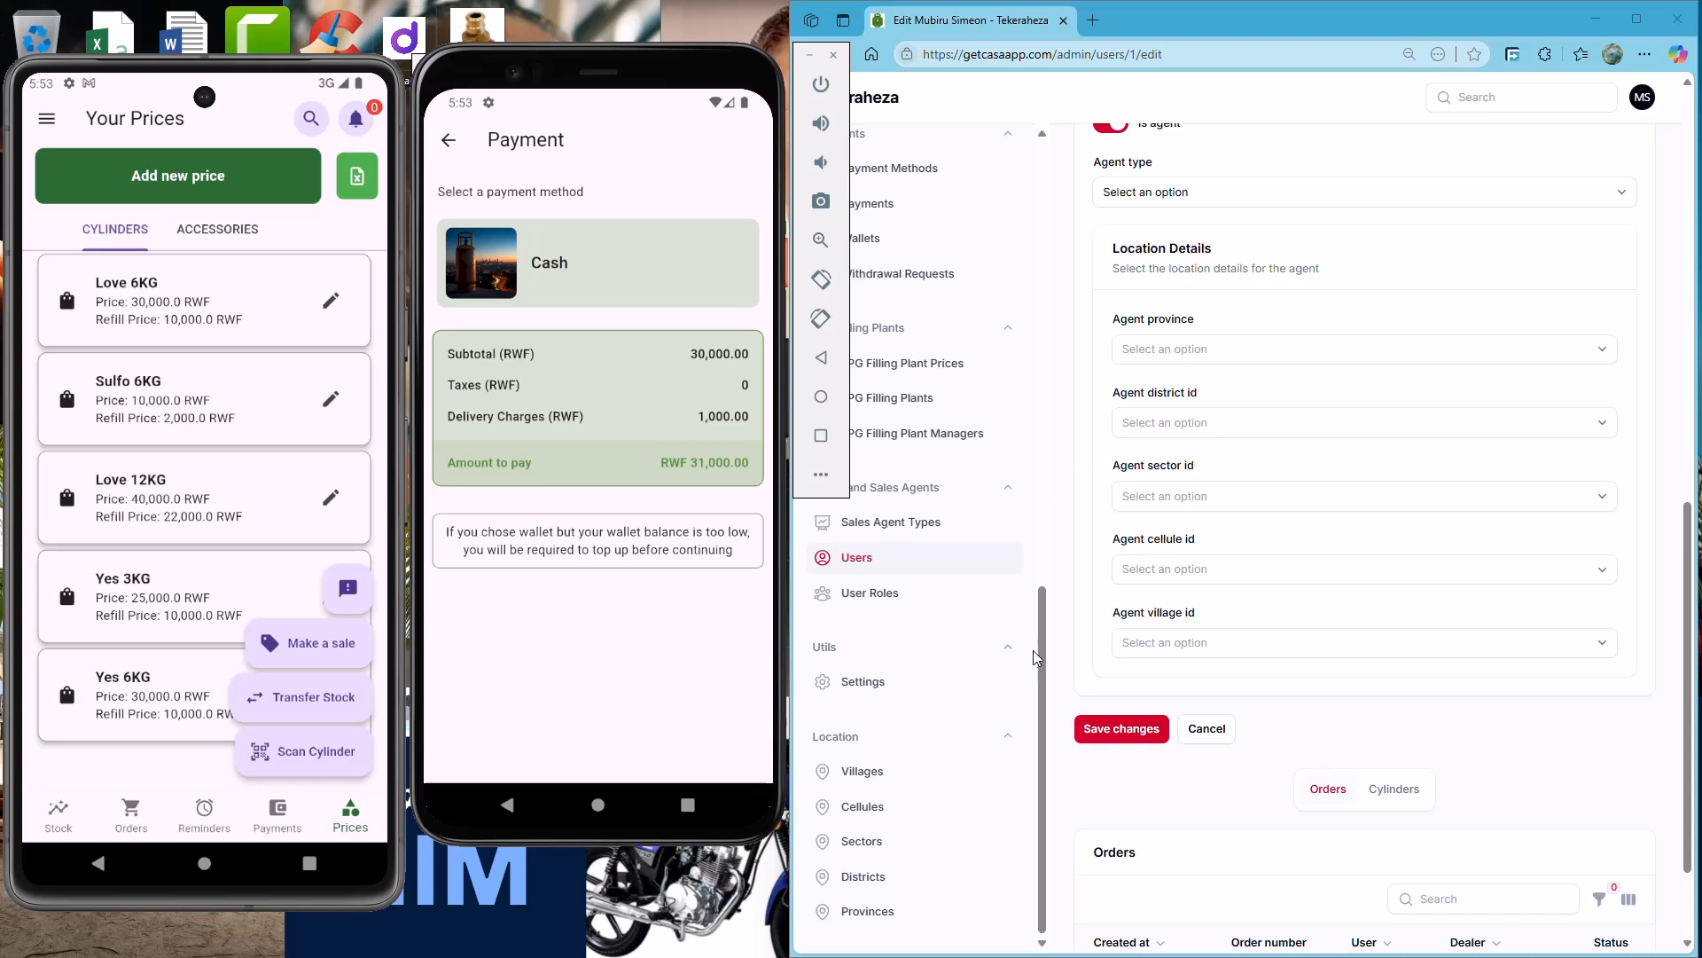
Step: In the admin panel, open the Payment Methods page and check which methods are active and allowed for paying orders
{"action": "left_click_drag", "start_coordinate": [1041, 647], "coordinate": [1064, 583]}
{"action": "scroll", "coordinate": [1073, 585], "scroll_direction": "up", "scroll_amount": 3}
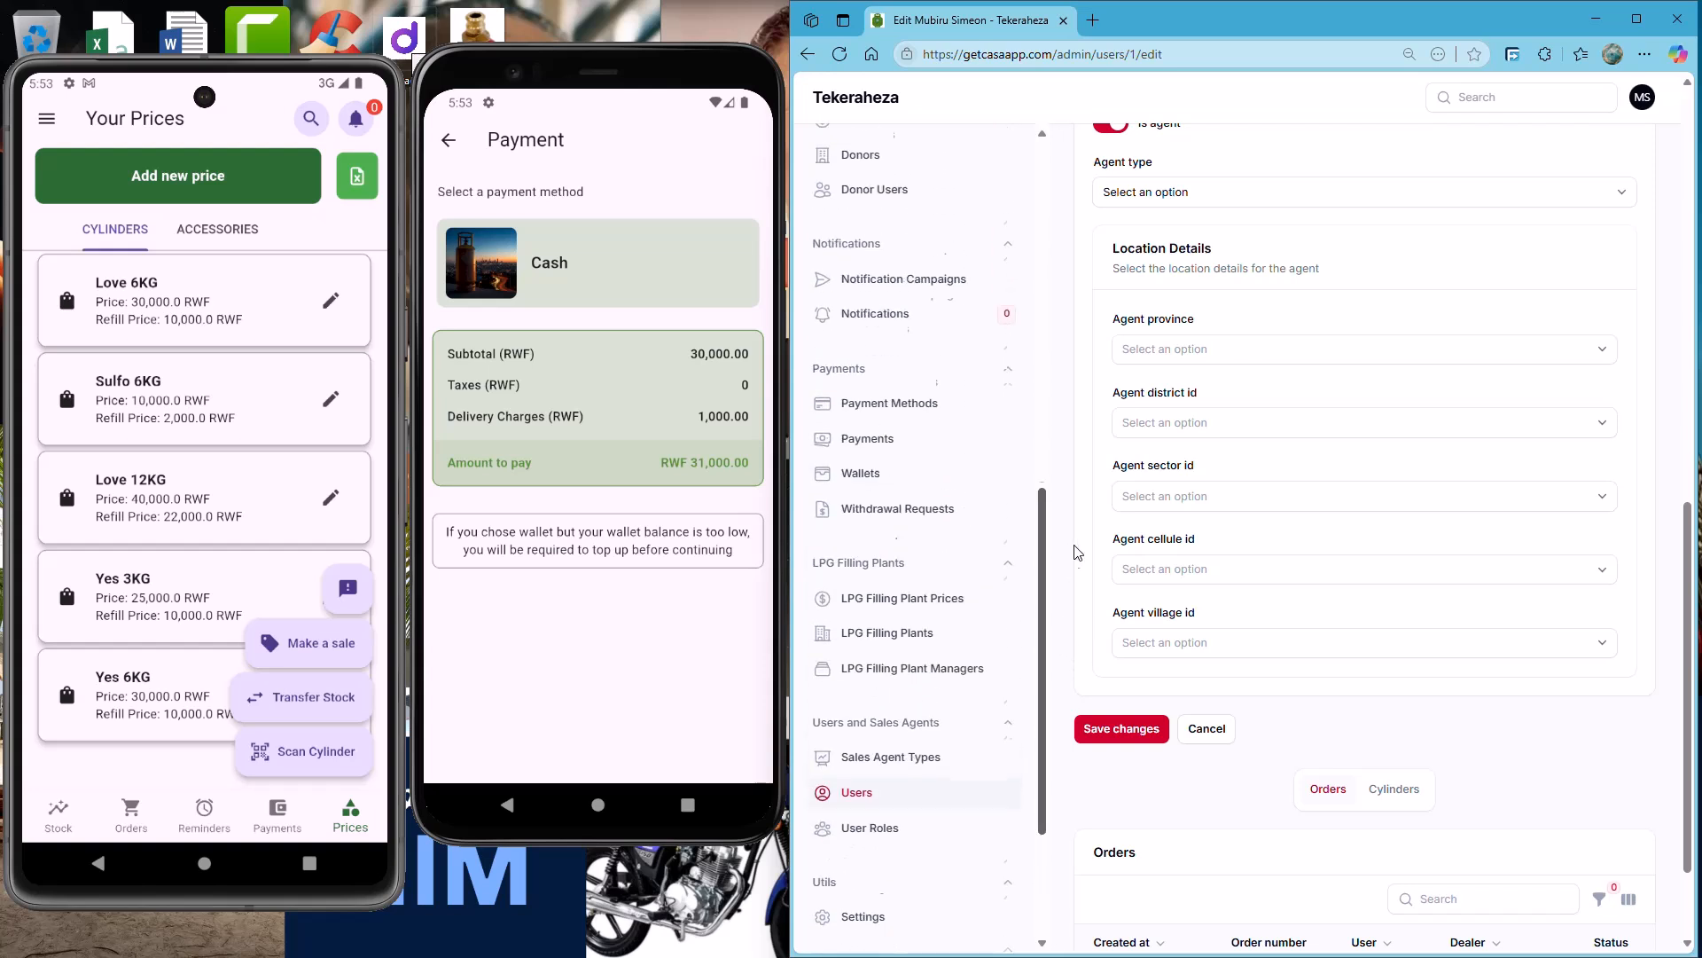
{"action": "left_click", "coordinate": [898, 514]}
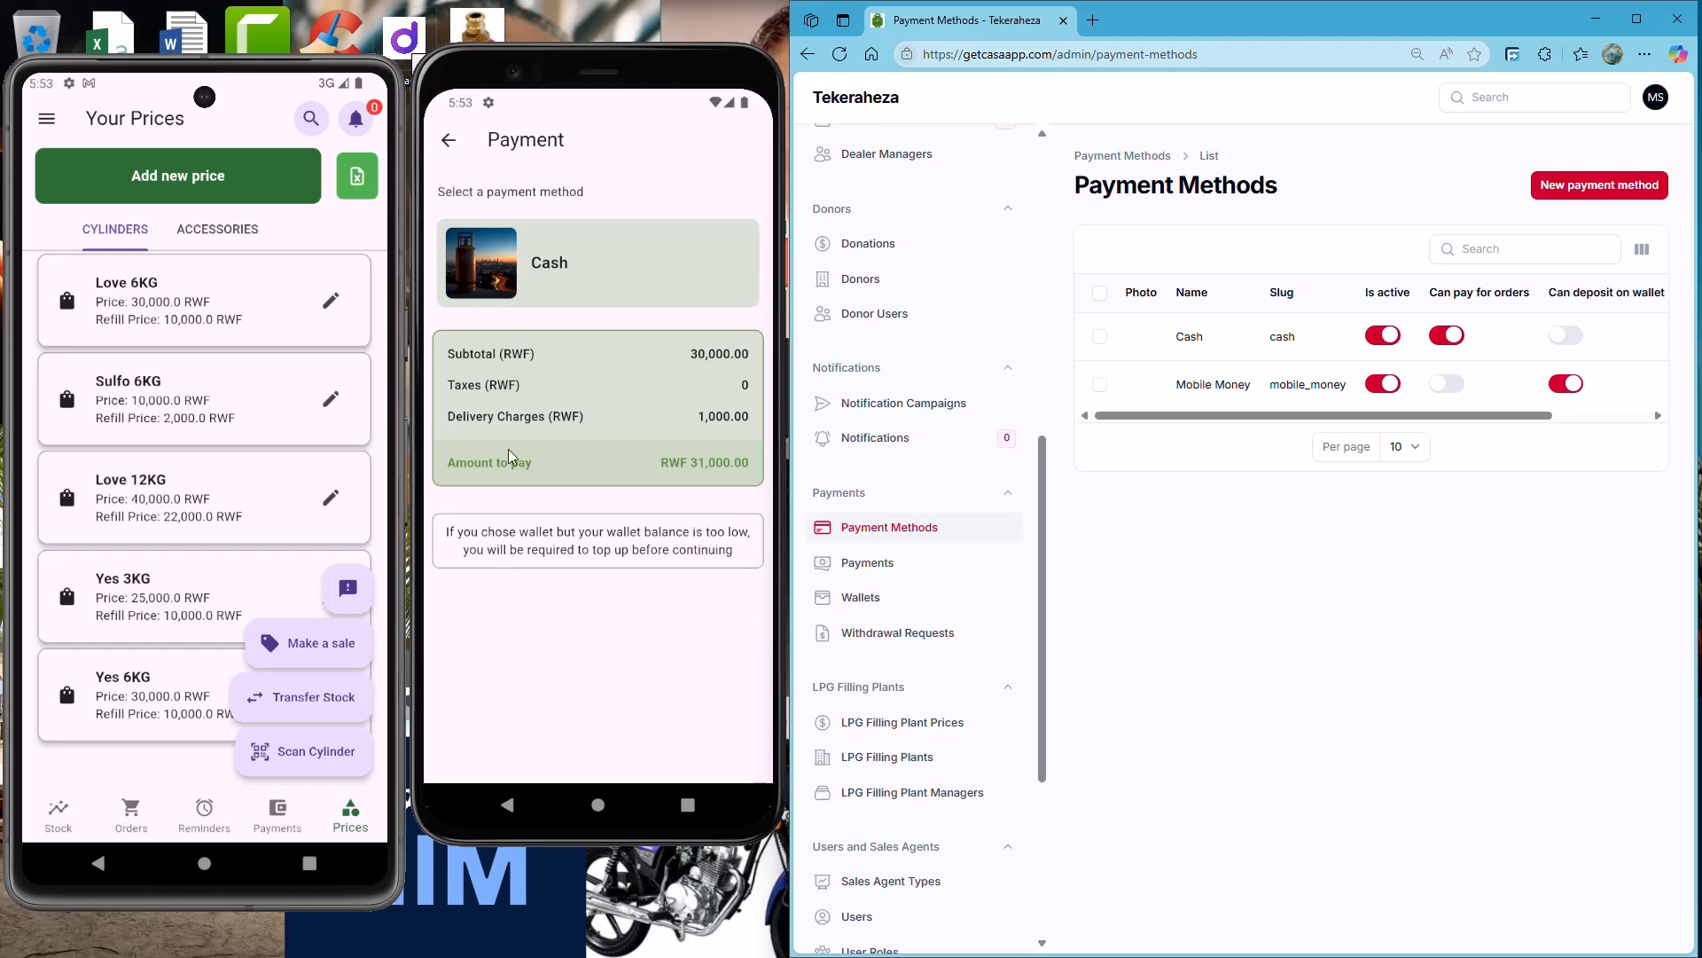
Step: In the customer's app, place the order with Cash payment, dismiss the new order alerts and go to the customer's orders list
{"action": "left_click", "coordinate": [506, 257]}
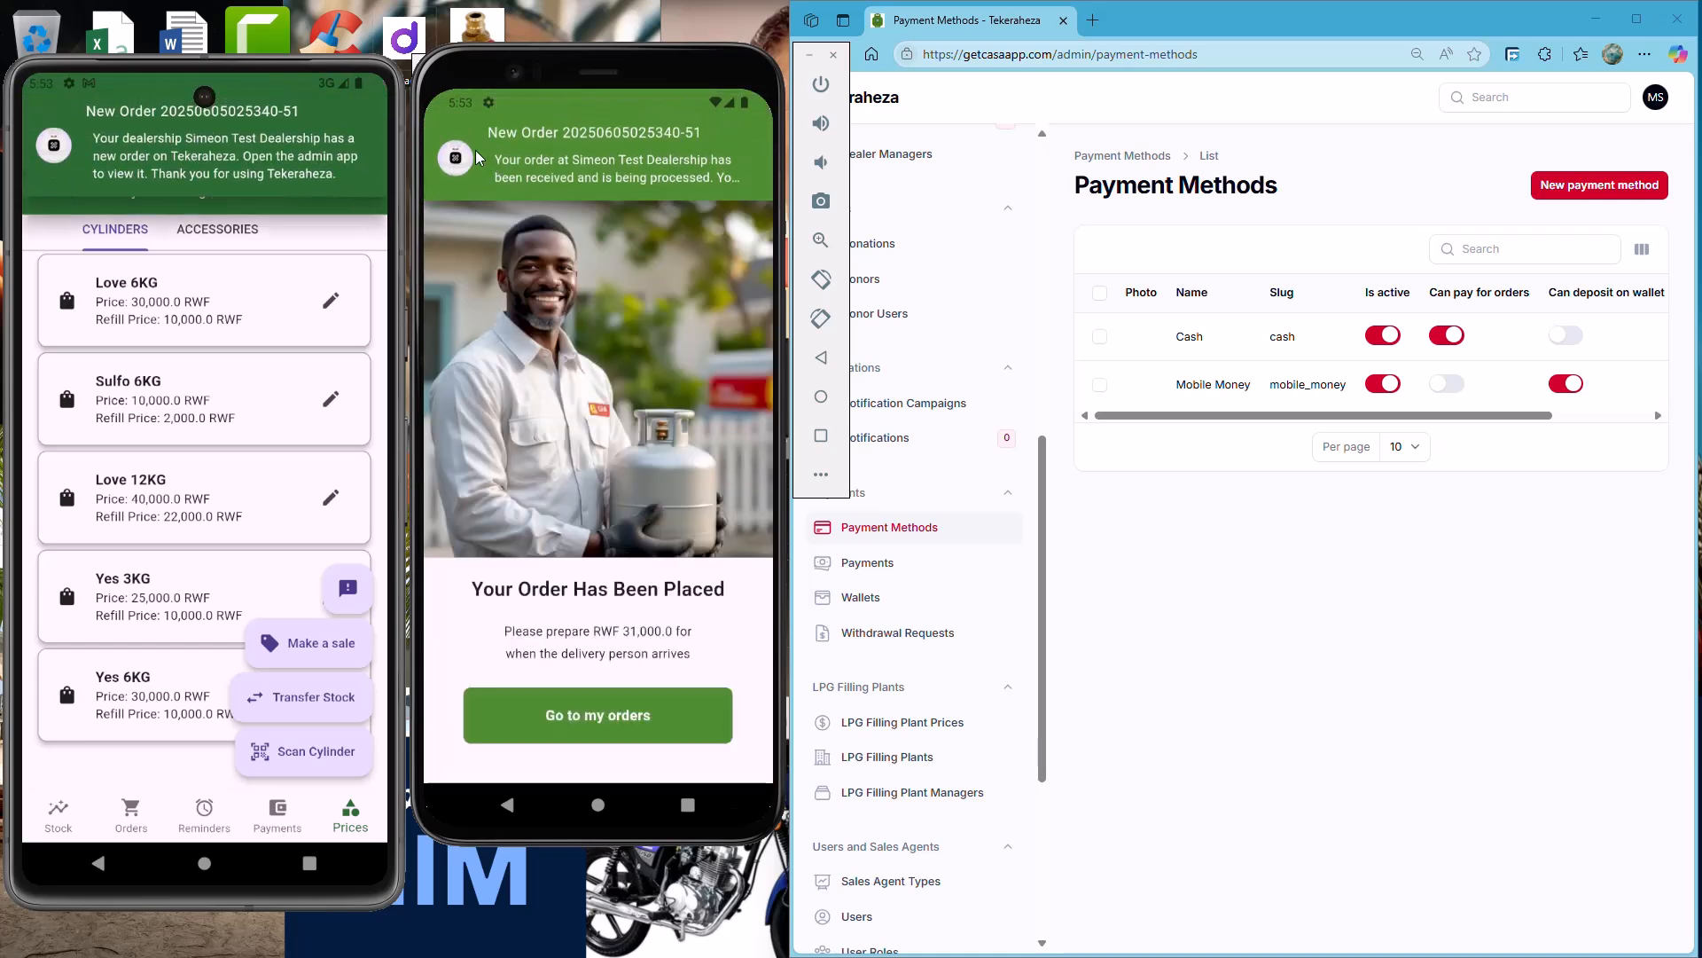
{"action": "left_click_drag", "start_coordinate": [467, 160], "coordinate": [754, 156]}
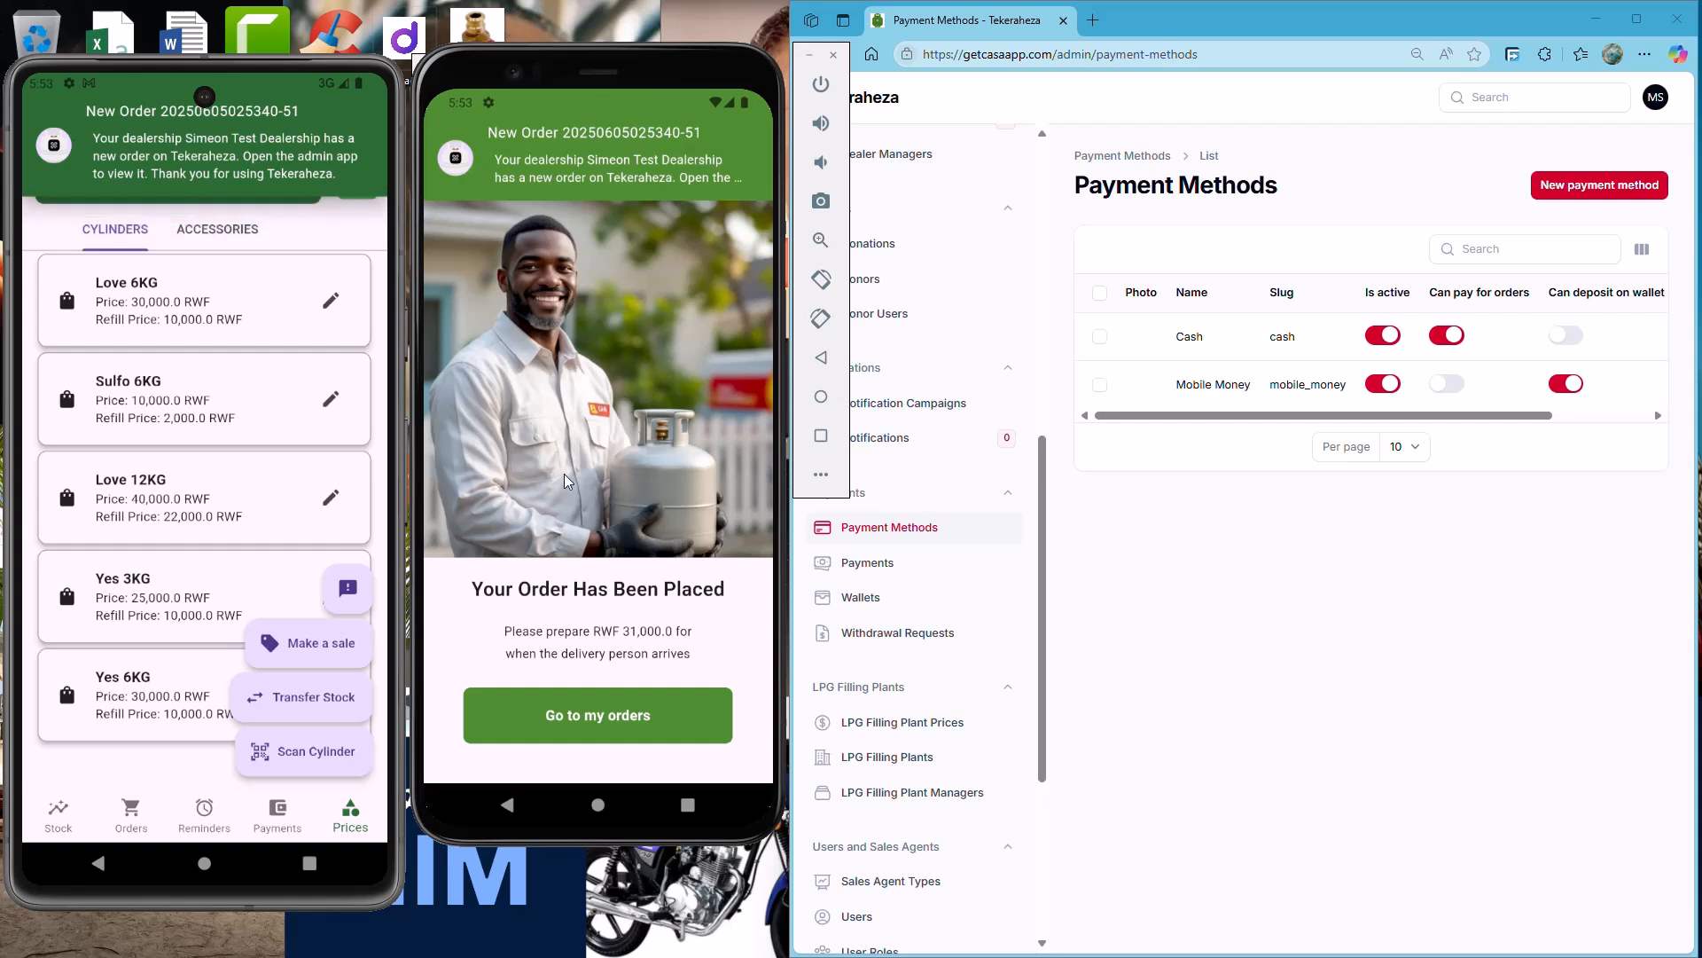
{"action": "left_click", "coordinate": [99, 155]}
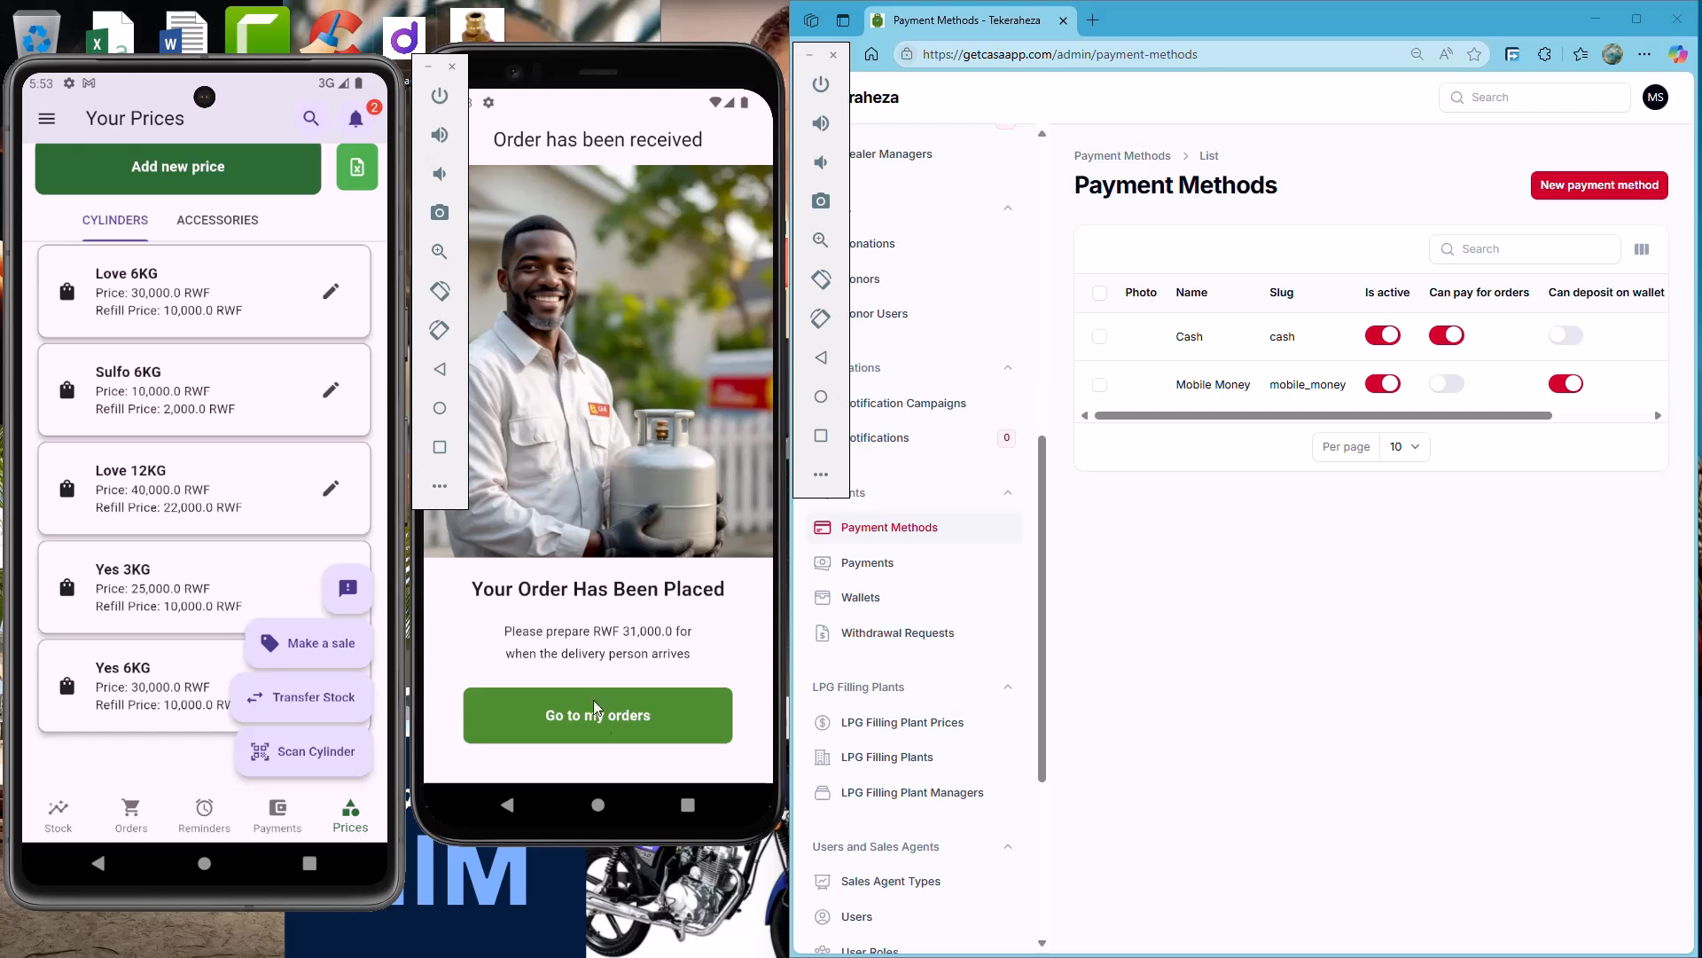
{"action": "left_click", "coordinate": [576, 429]}
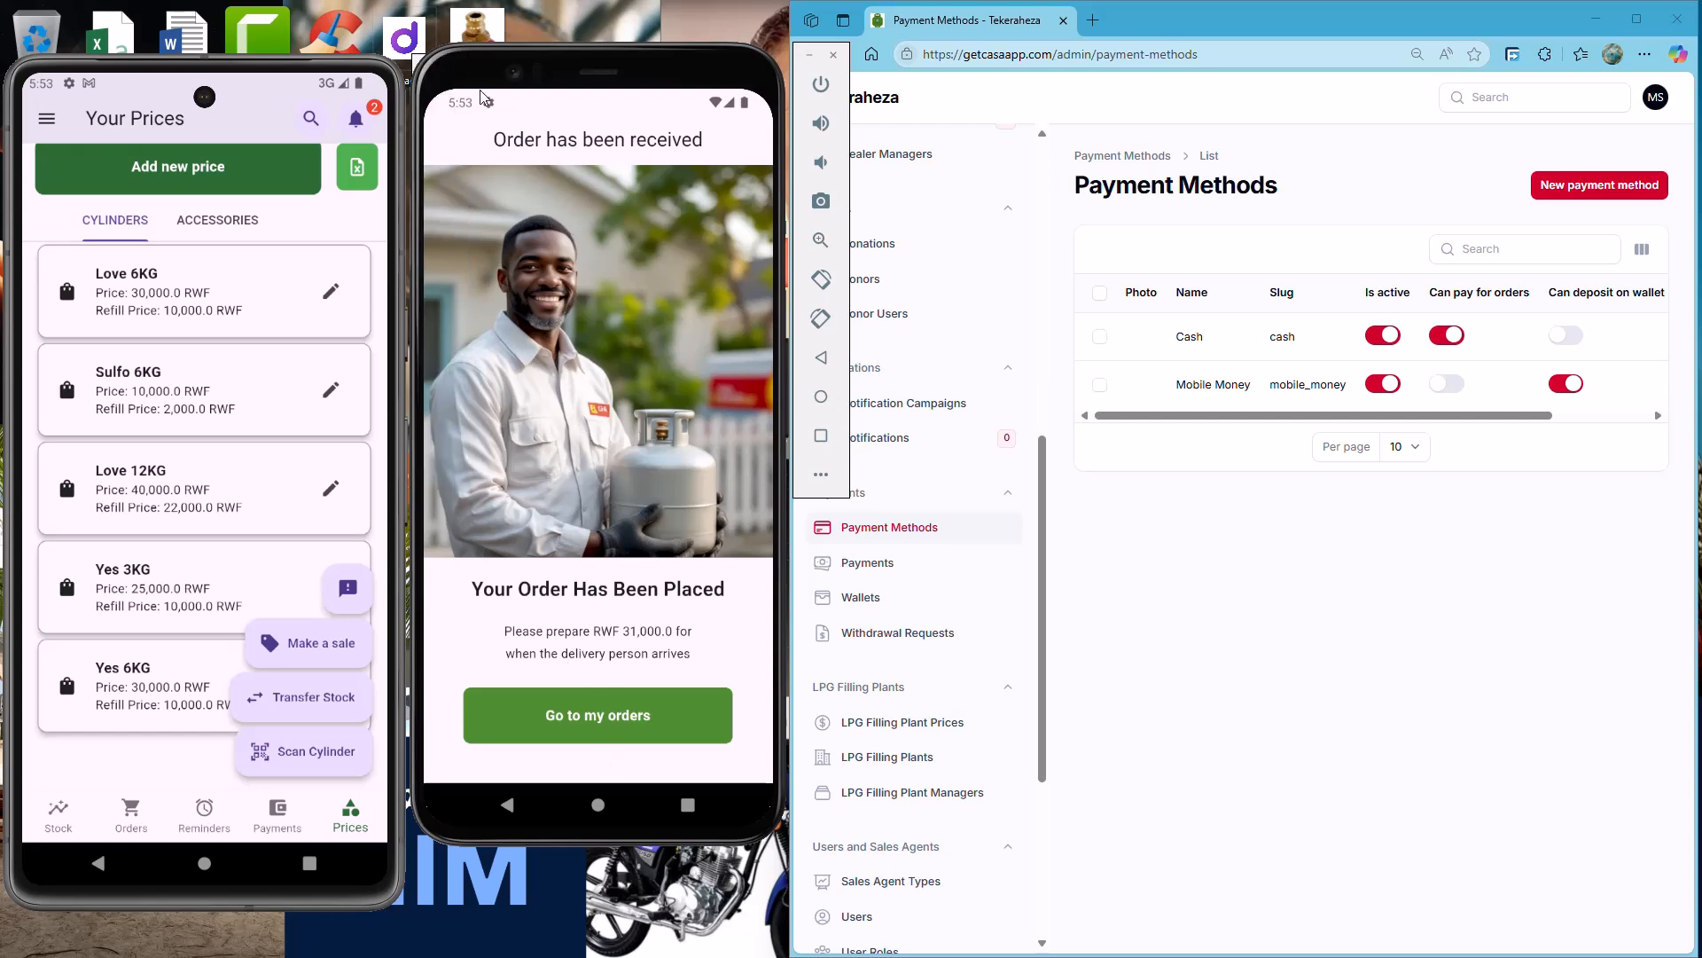
{"action": "left_click", "coordinate": [600, 723]}
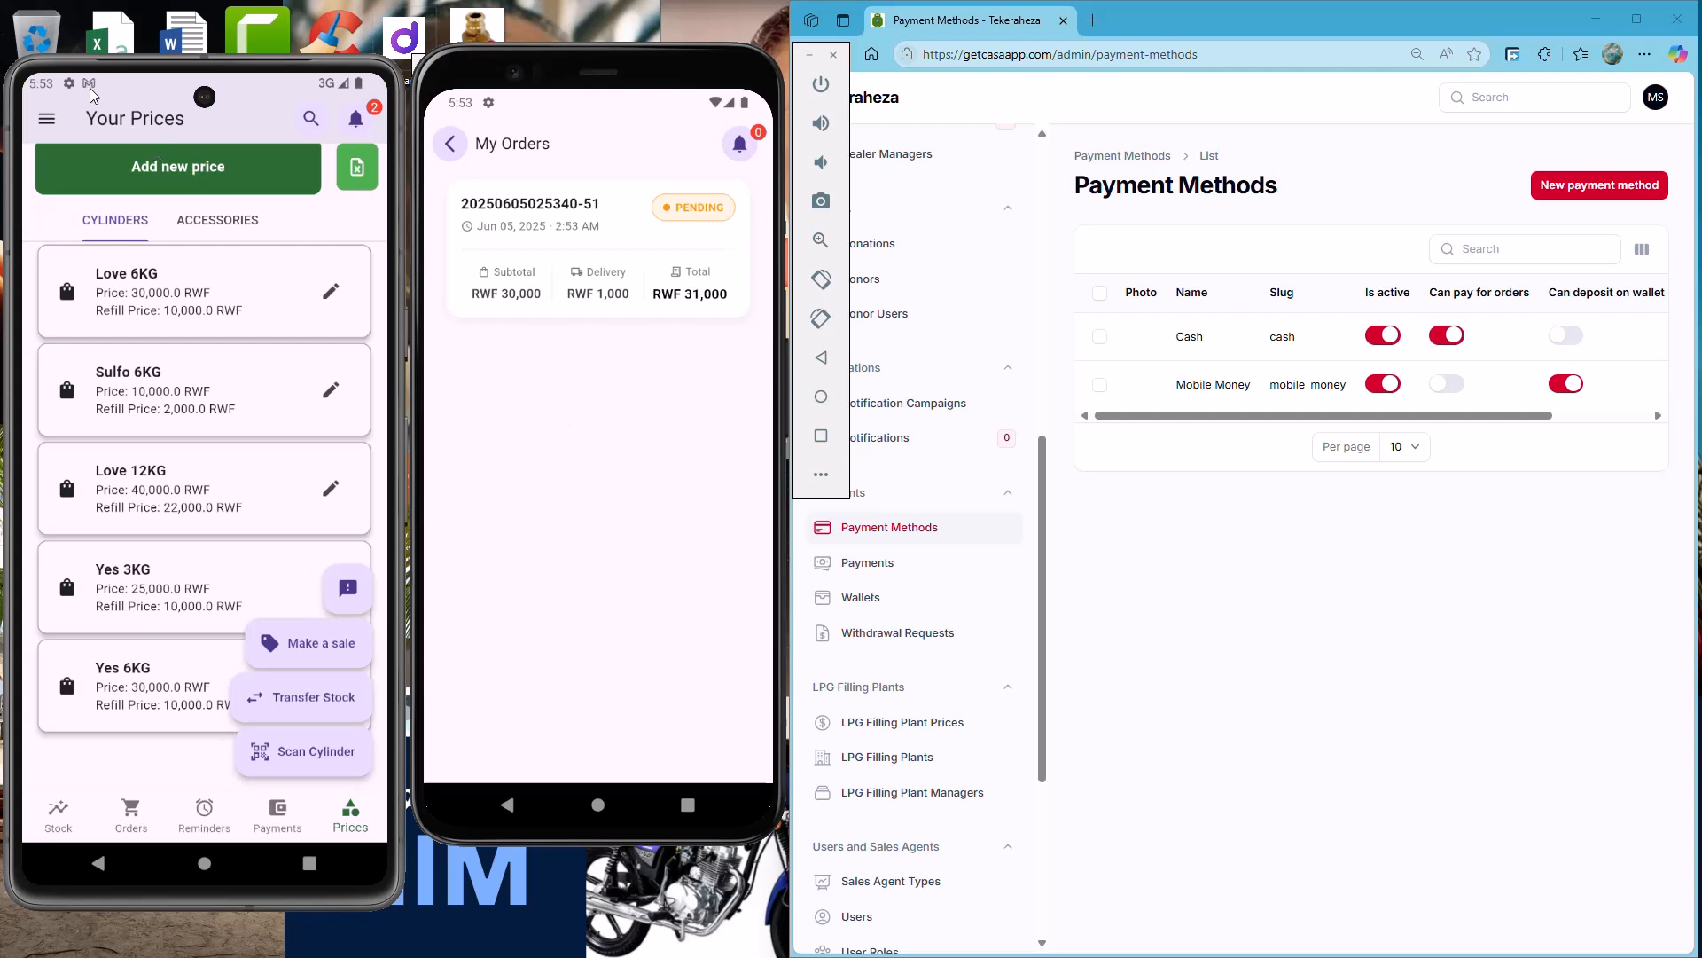
Step: On the dealer's phone, check the home screen's notification shade for the new order alert and return to the dealer app
{"action": "left_click", "coordinate": [205, 875]}
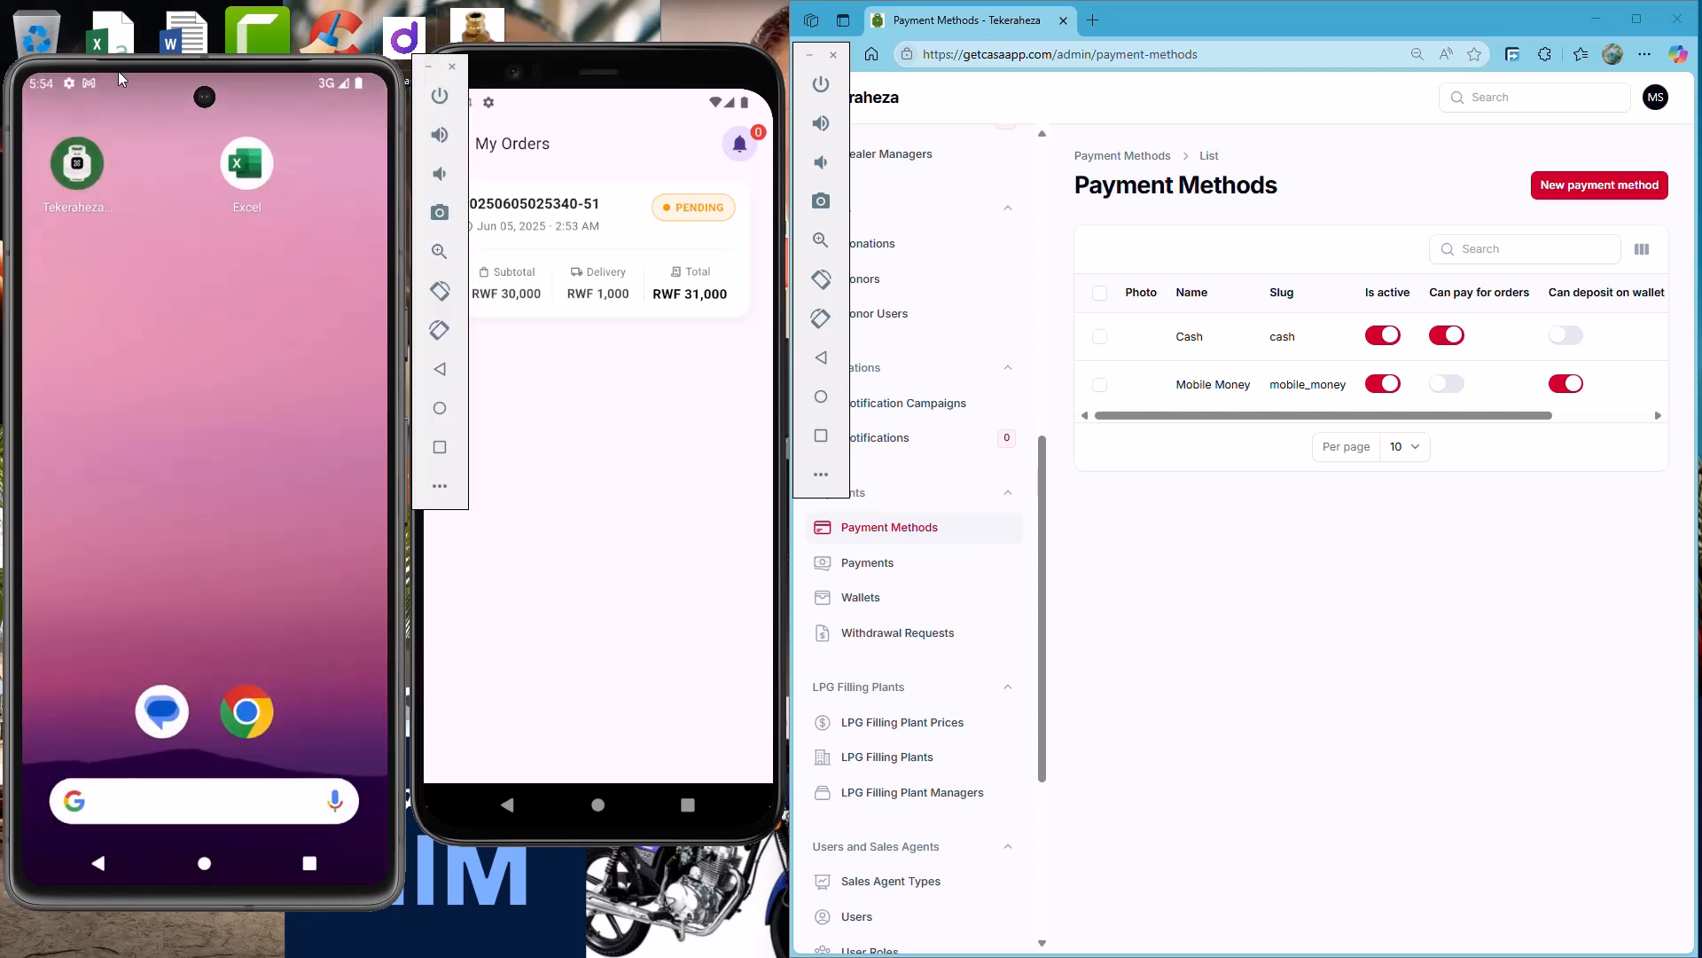
{"action": "left_click_drag", "start_coordinate": [117, 87], "coordinate": [162, 241]}
{"action": "left_click", "coordinate": [310, 864]}
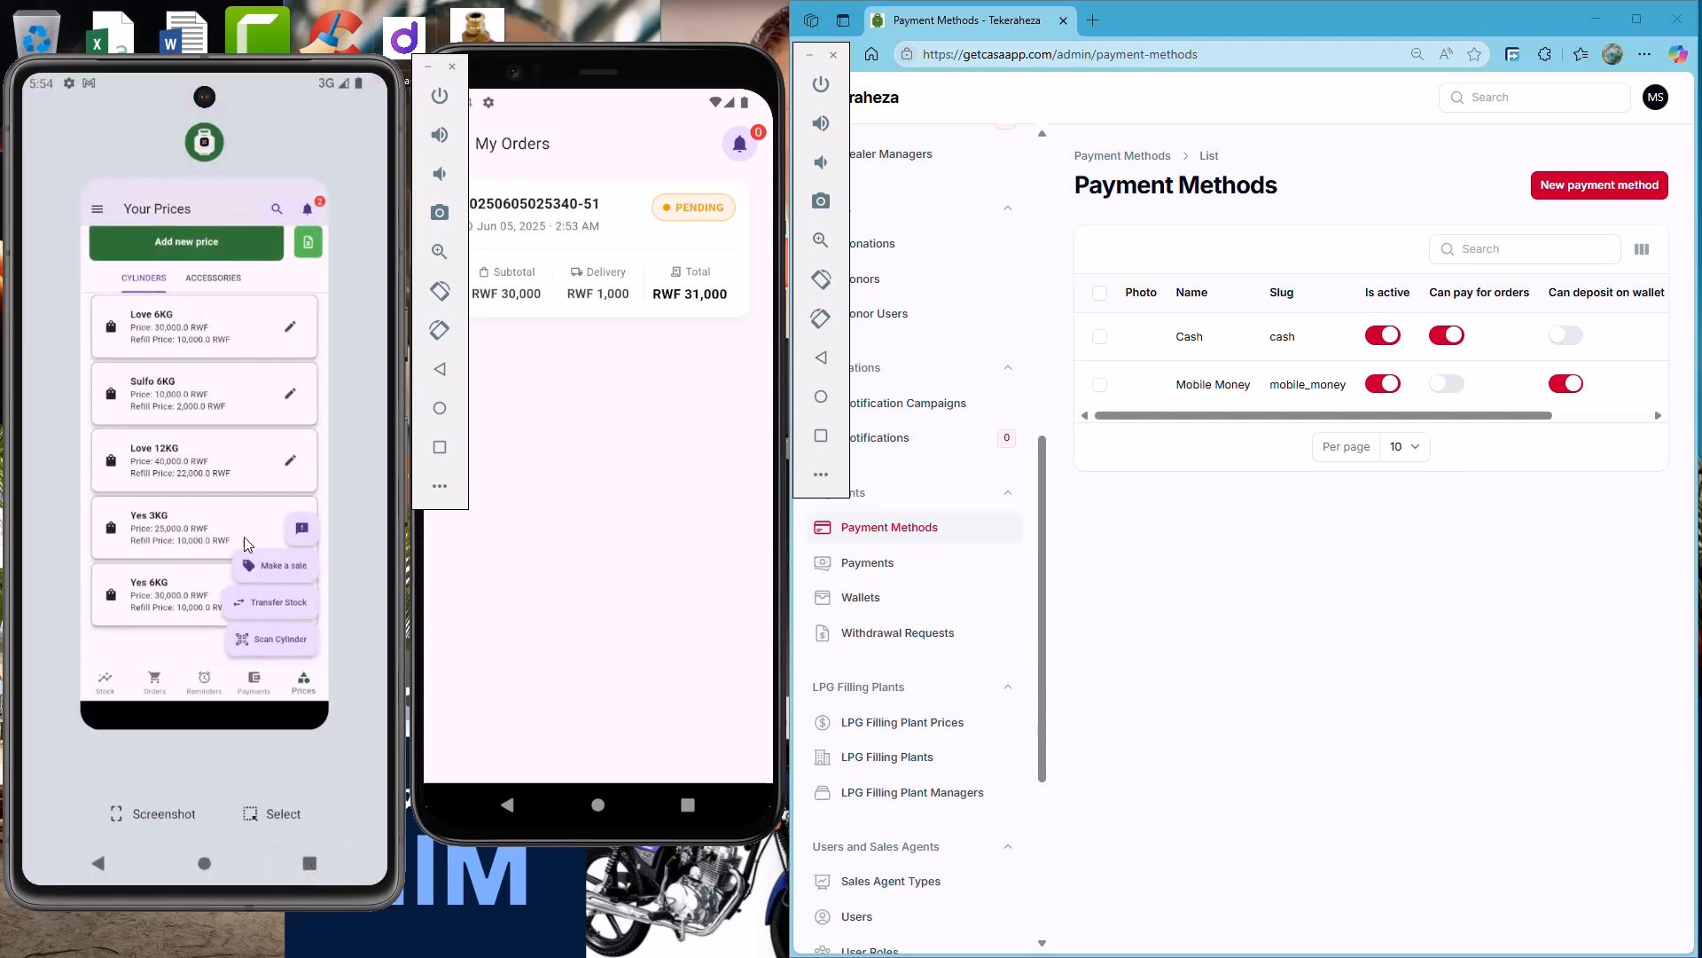
{"action": "left_click", "coordinate": [244, 509]}
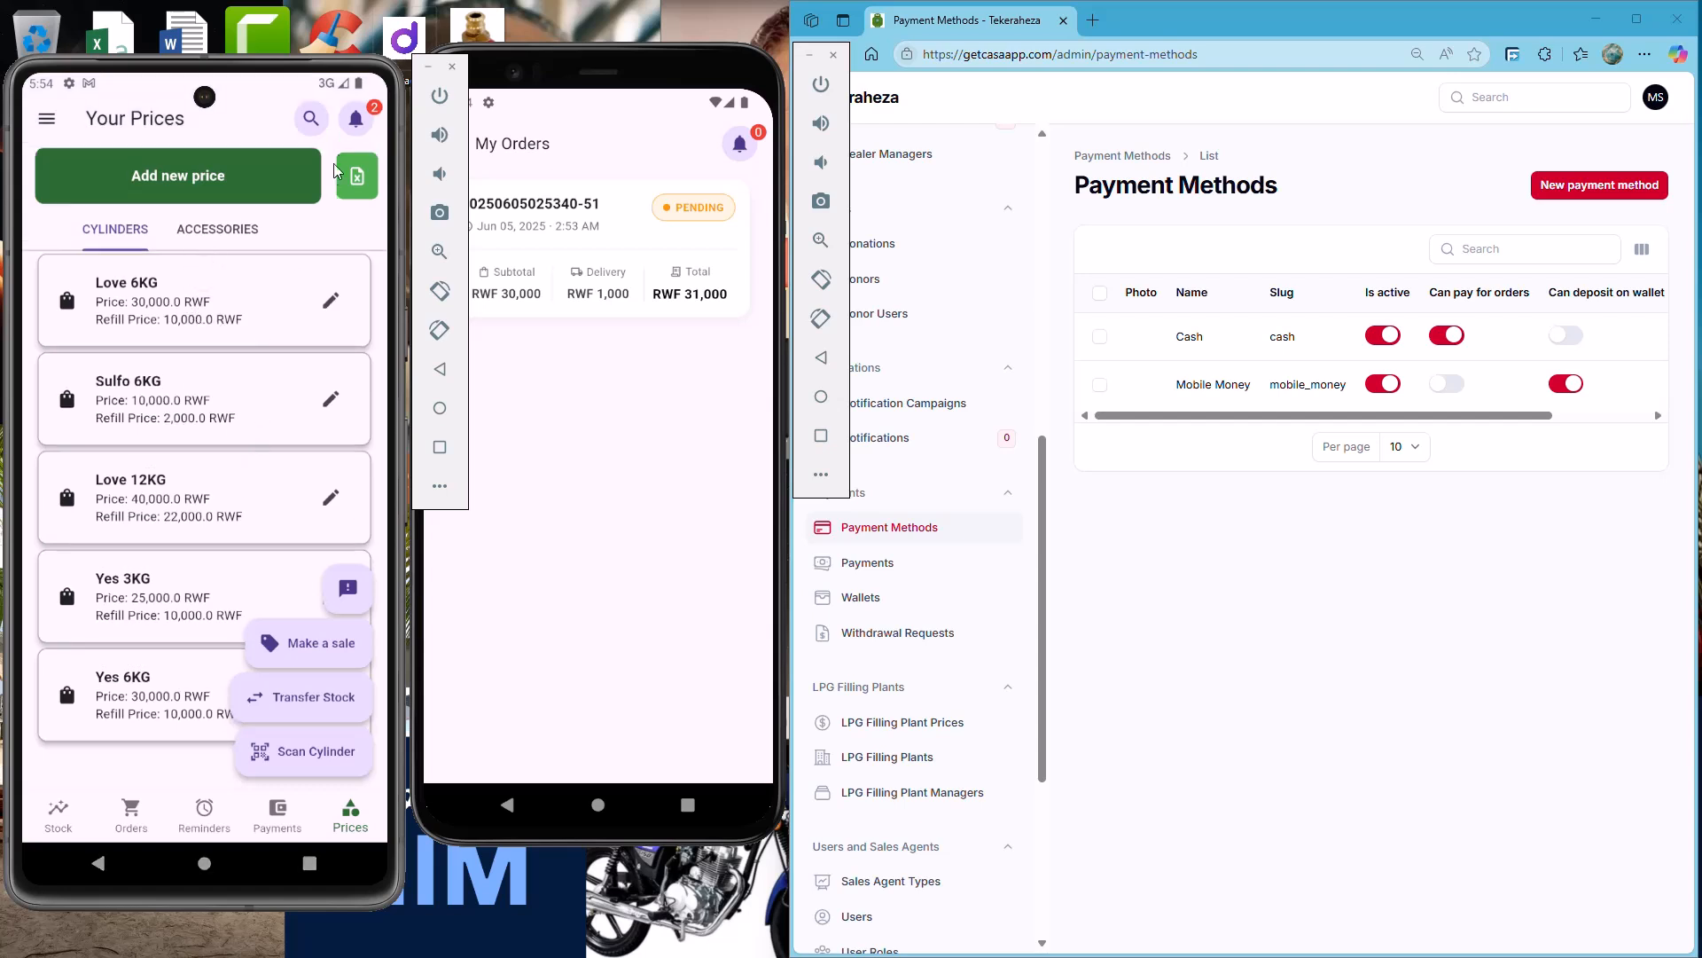
Step: View the new order entries in the dealer app's notifications, recheck the phone's home screen and return to the price list
{"action": "left_click", "coordinate": [358, 124]}
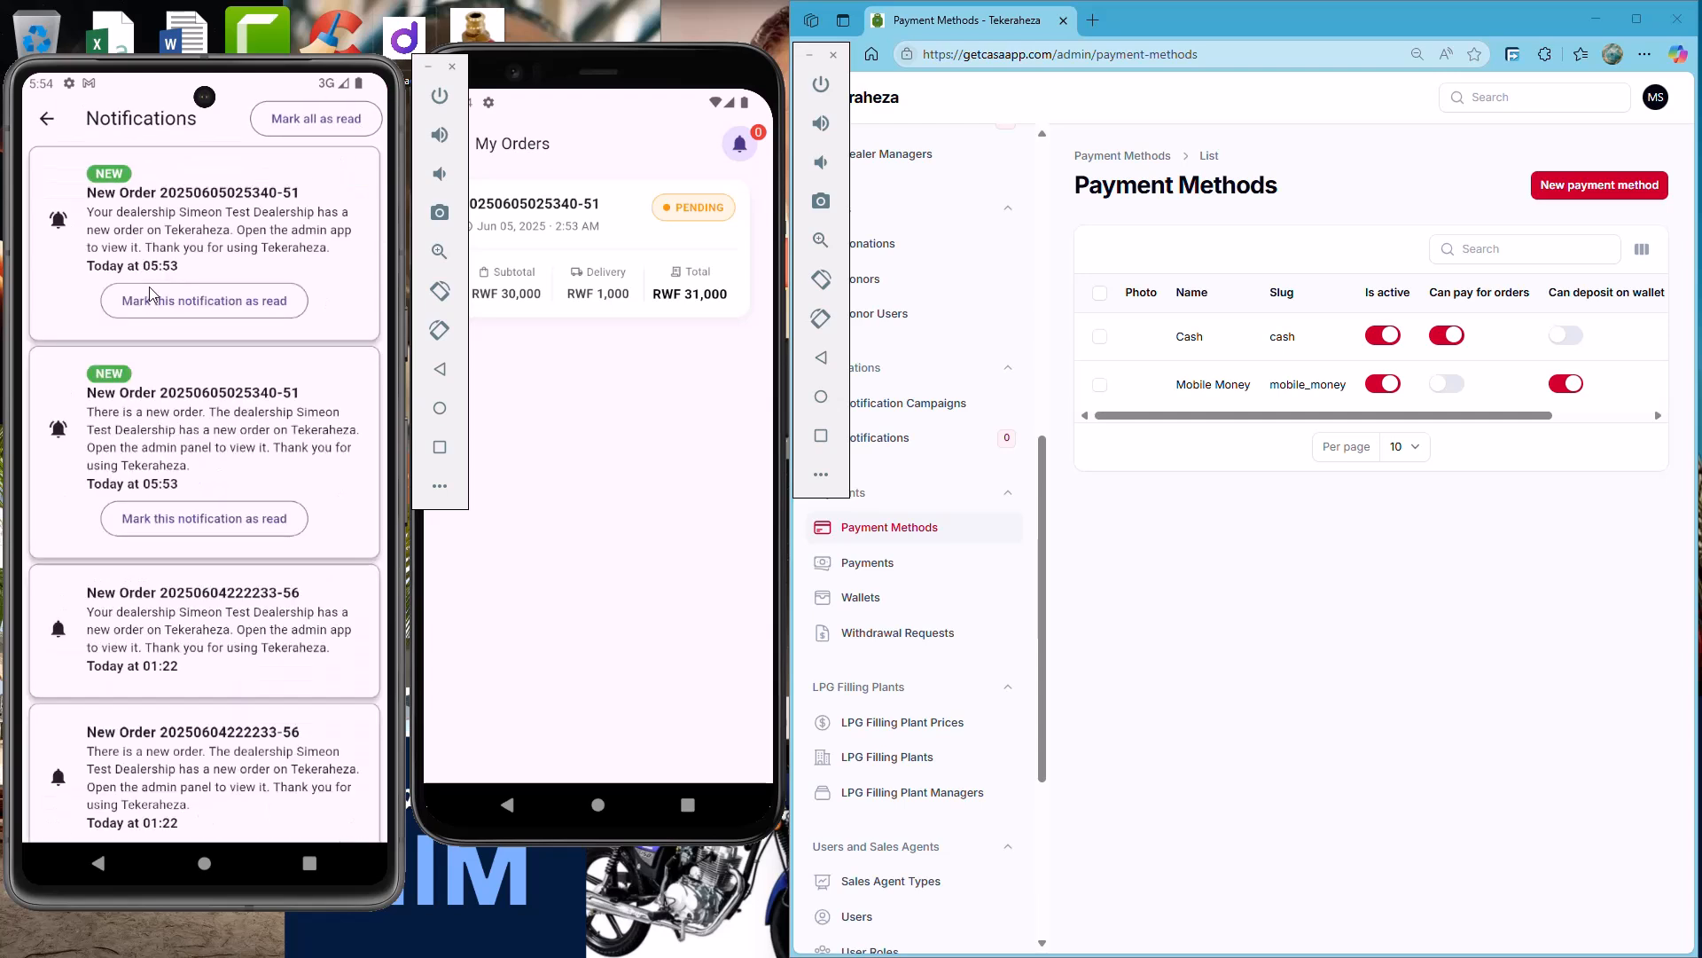
{"action": "left_click", "coordinate": [204, 873]}
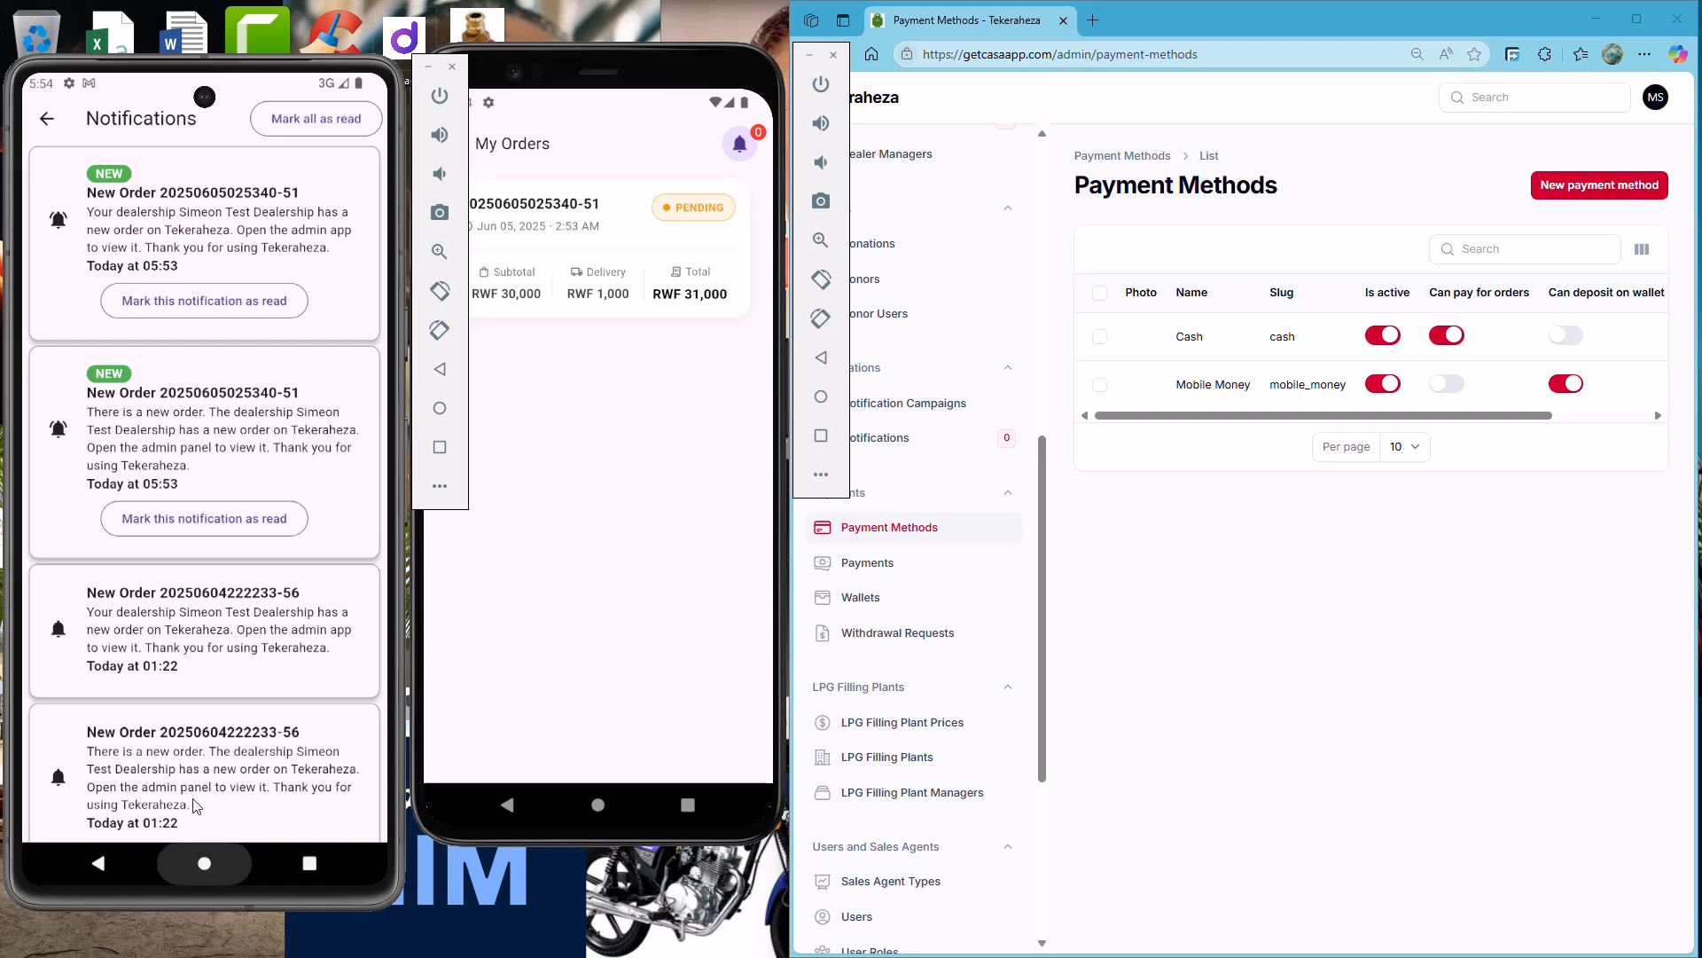
{"action": "left_click_drag", "start_coordinate": [104, 79], "coordinate": [131, 149]}
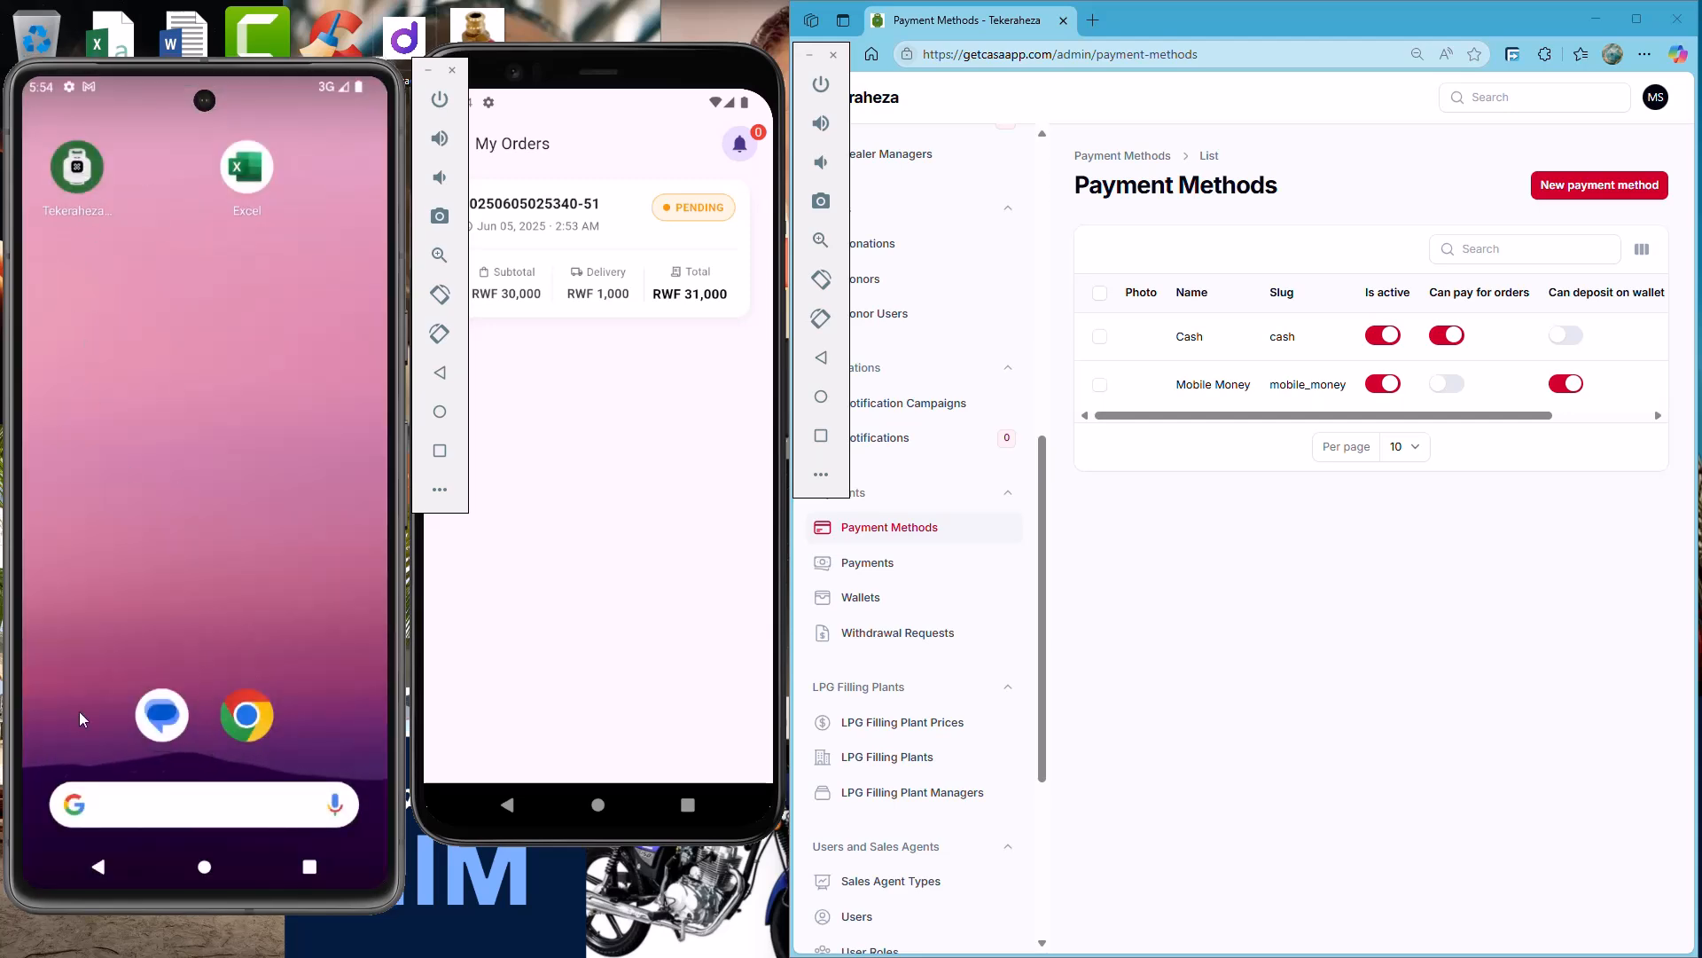
{"action": "left_click", "coordinate": [310, 867]}
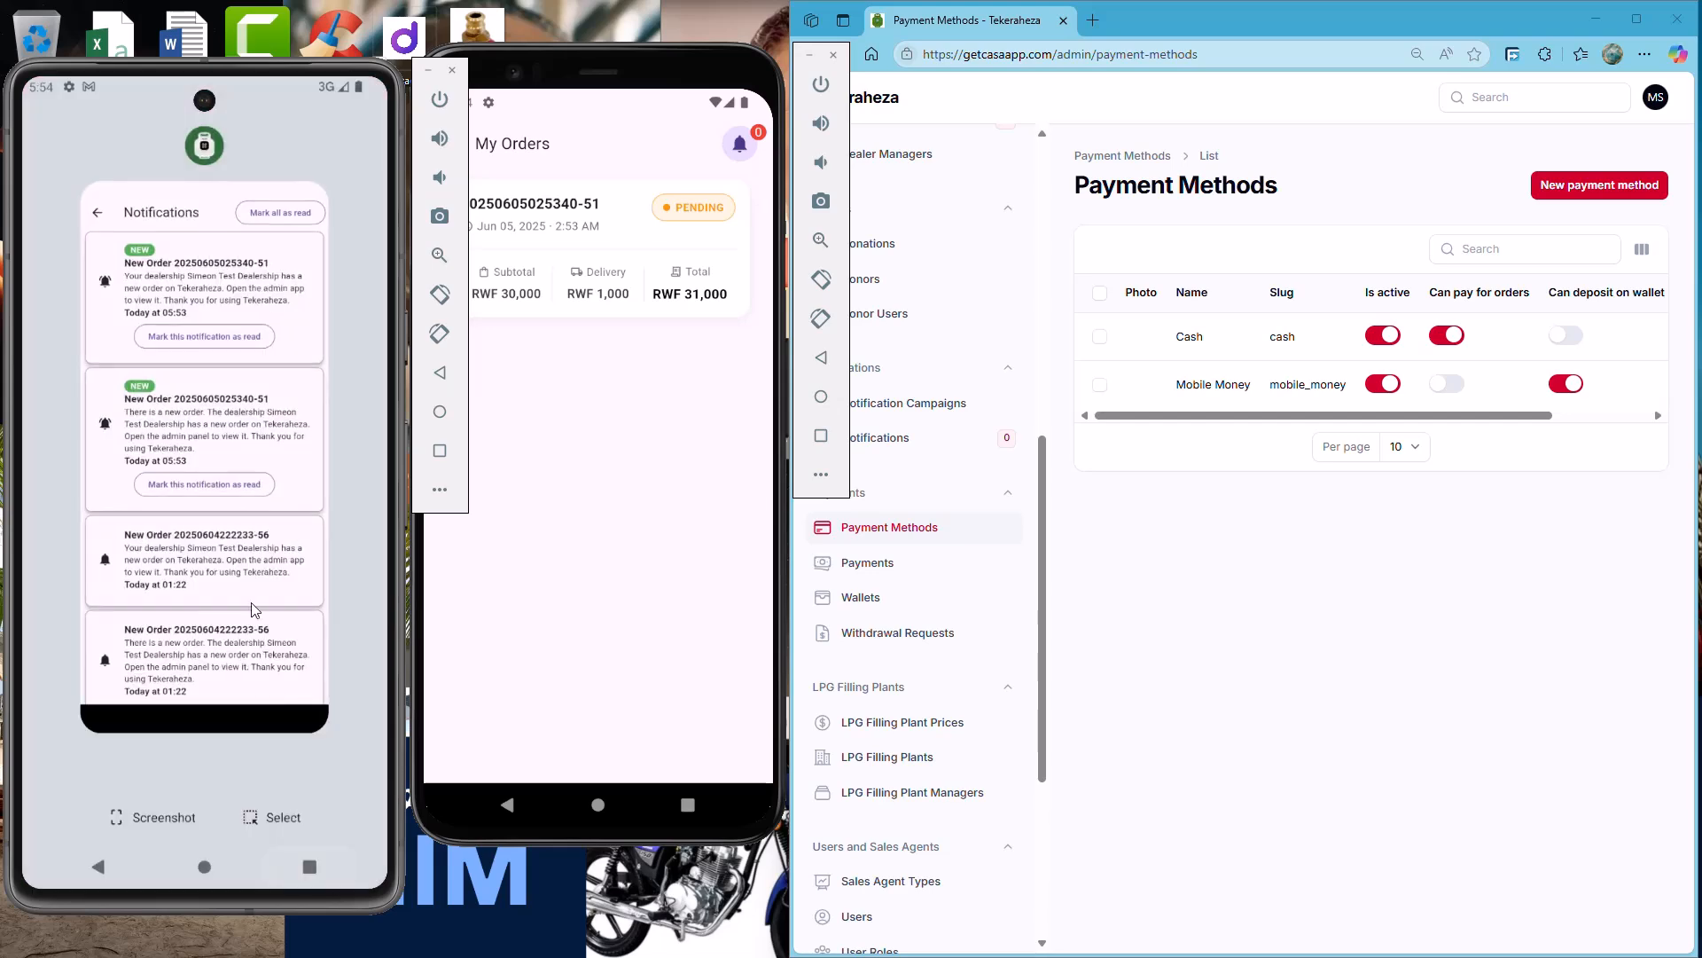
{"action": "left_click", "coordinate": [219, 419]}
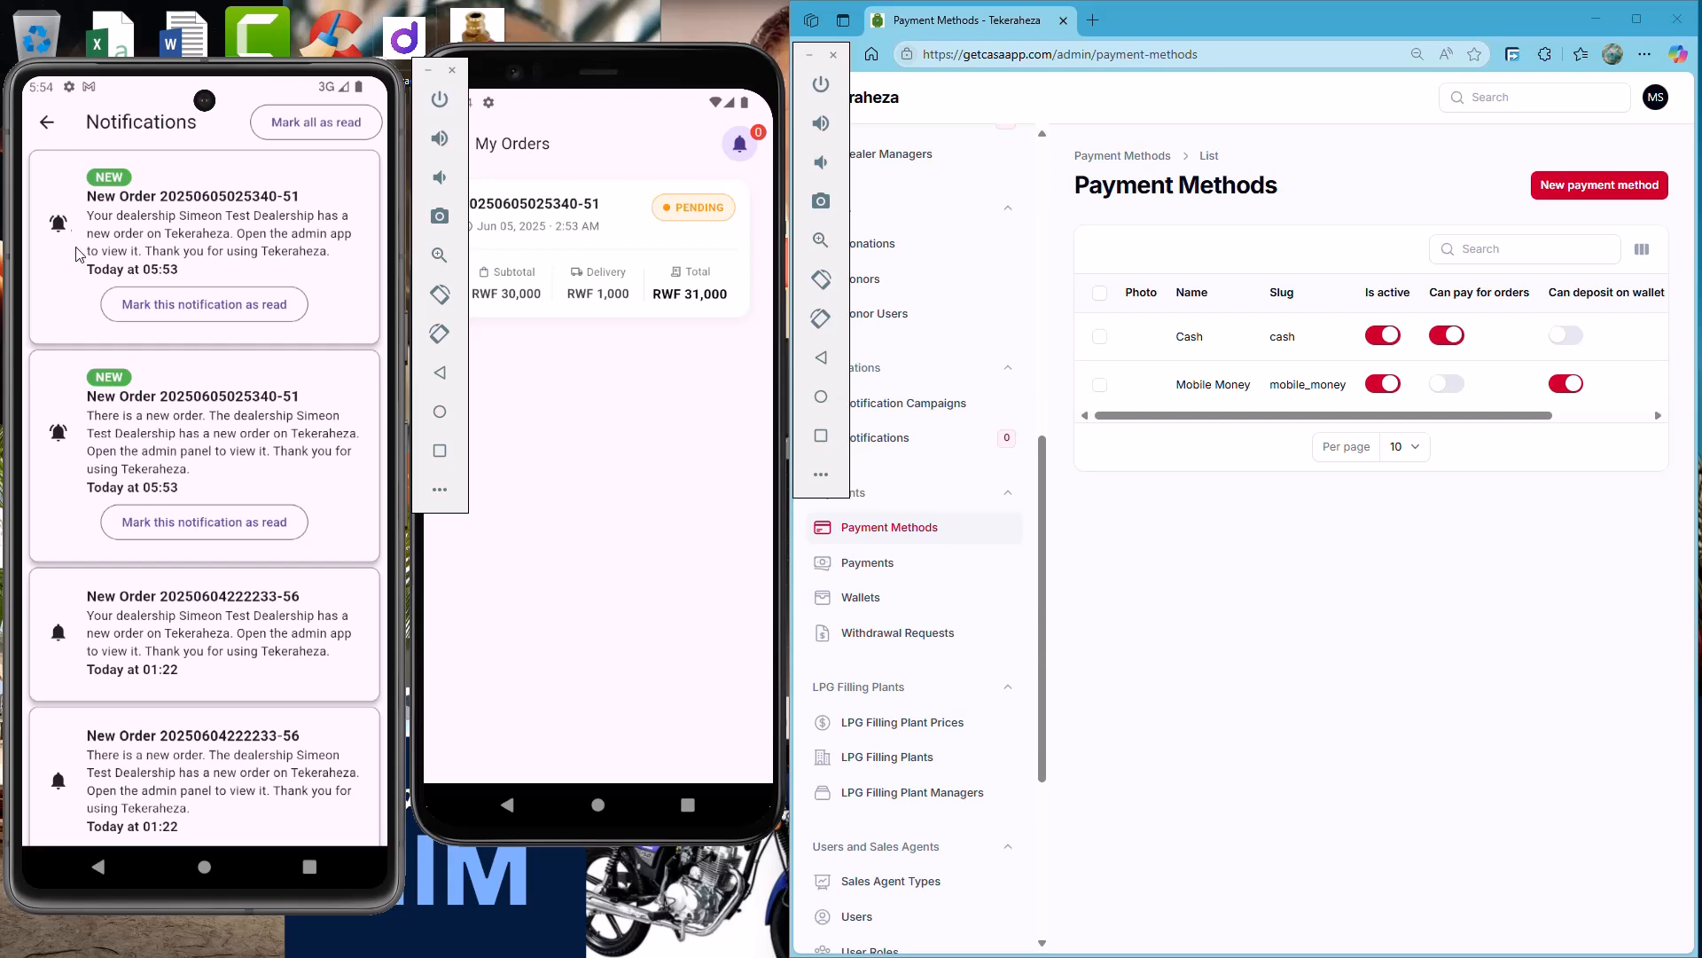
{"action": "left_click", "coordinate": [47, 123]}
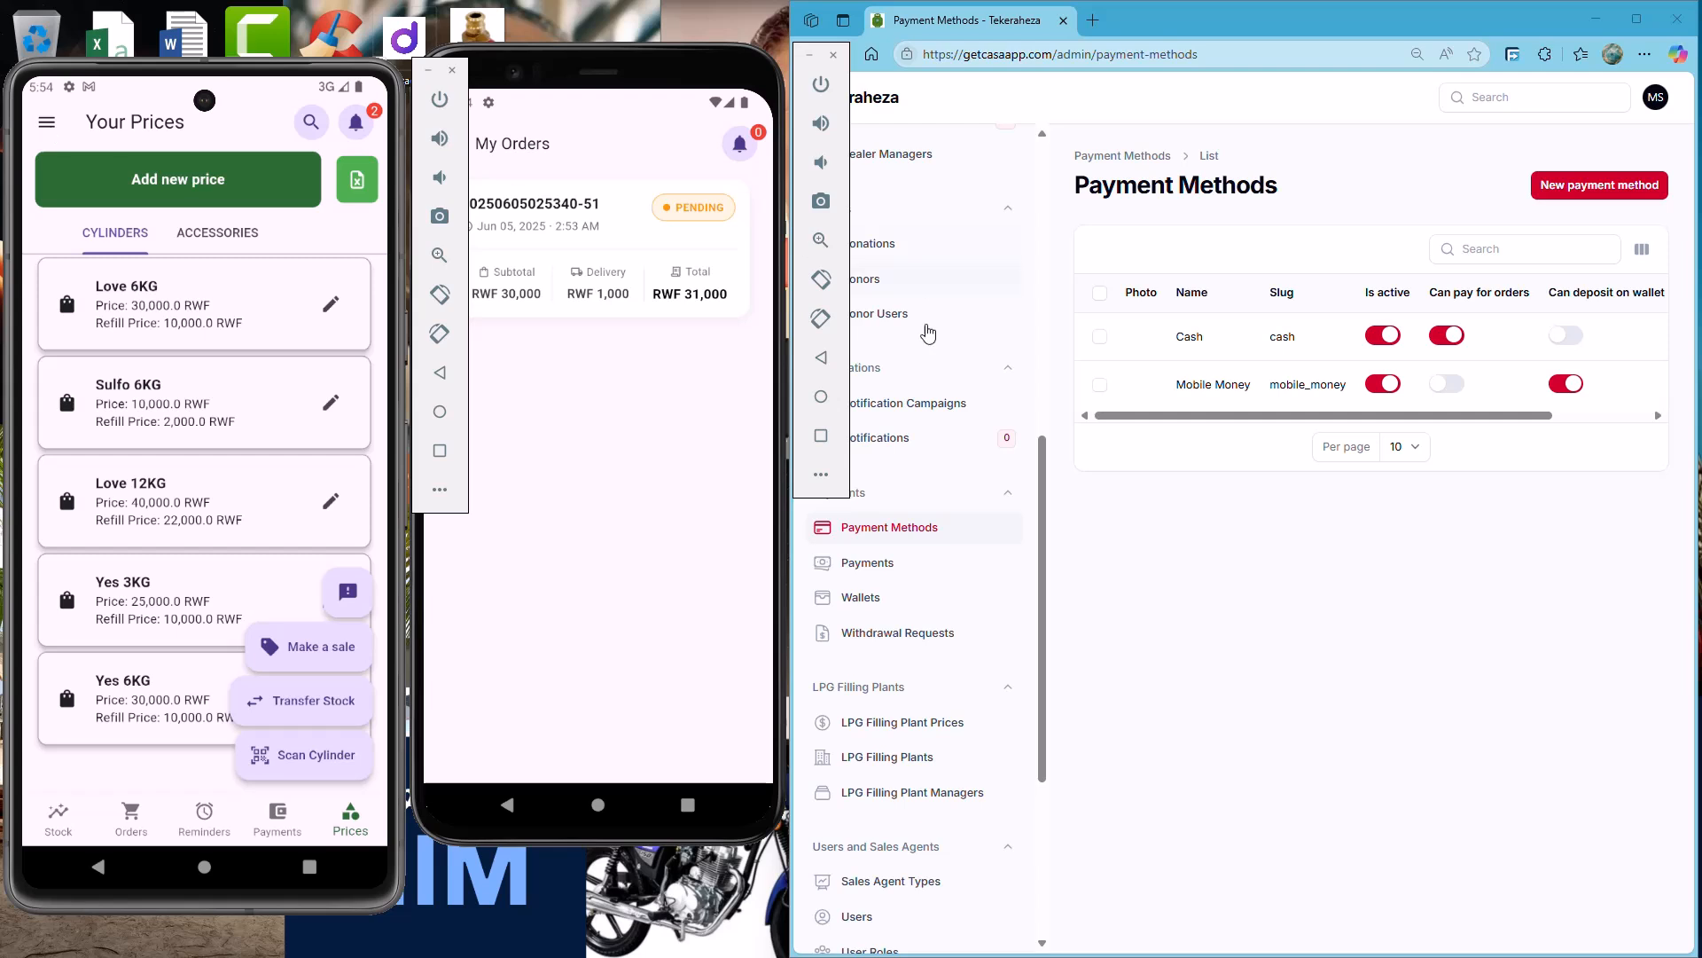
Step: Open the notifications in the customer's app and mark all of them as read
{"action": "left_click", "coordinate": [1149, 583]}
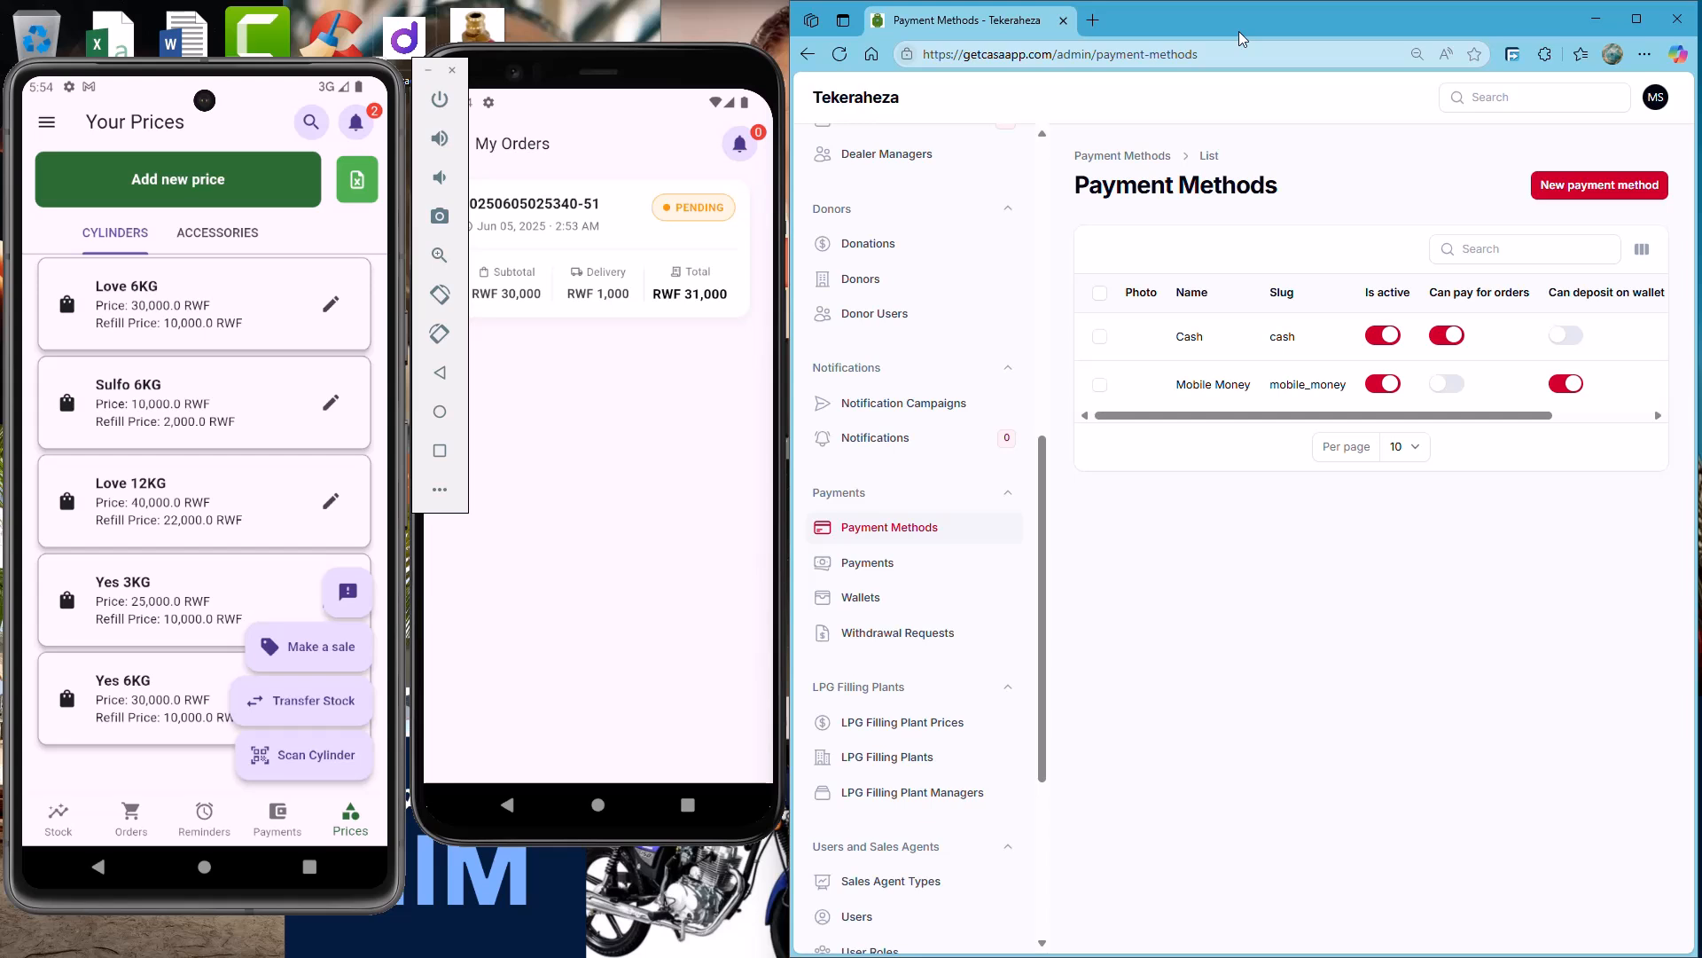
{"action": "left_click", "coordinate": [600, 532]}
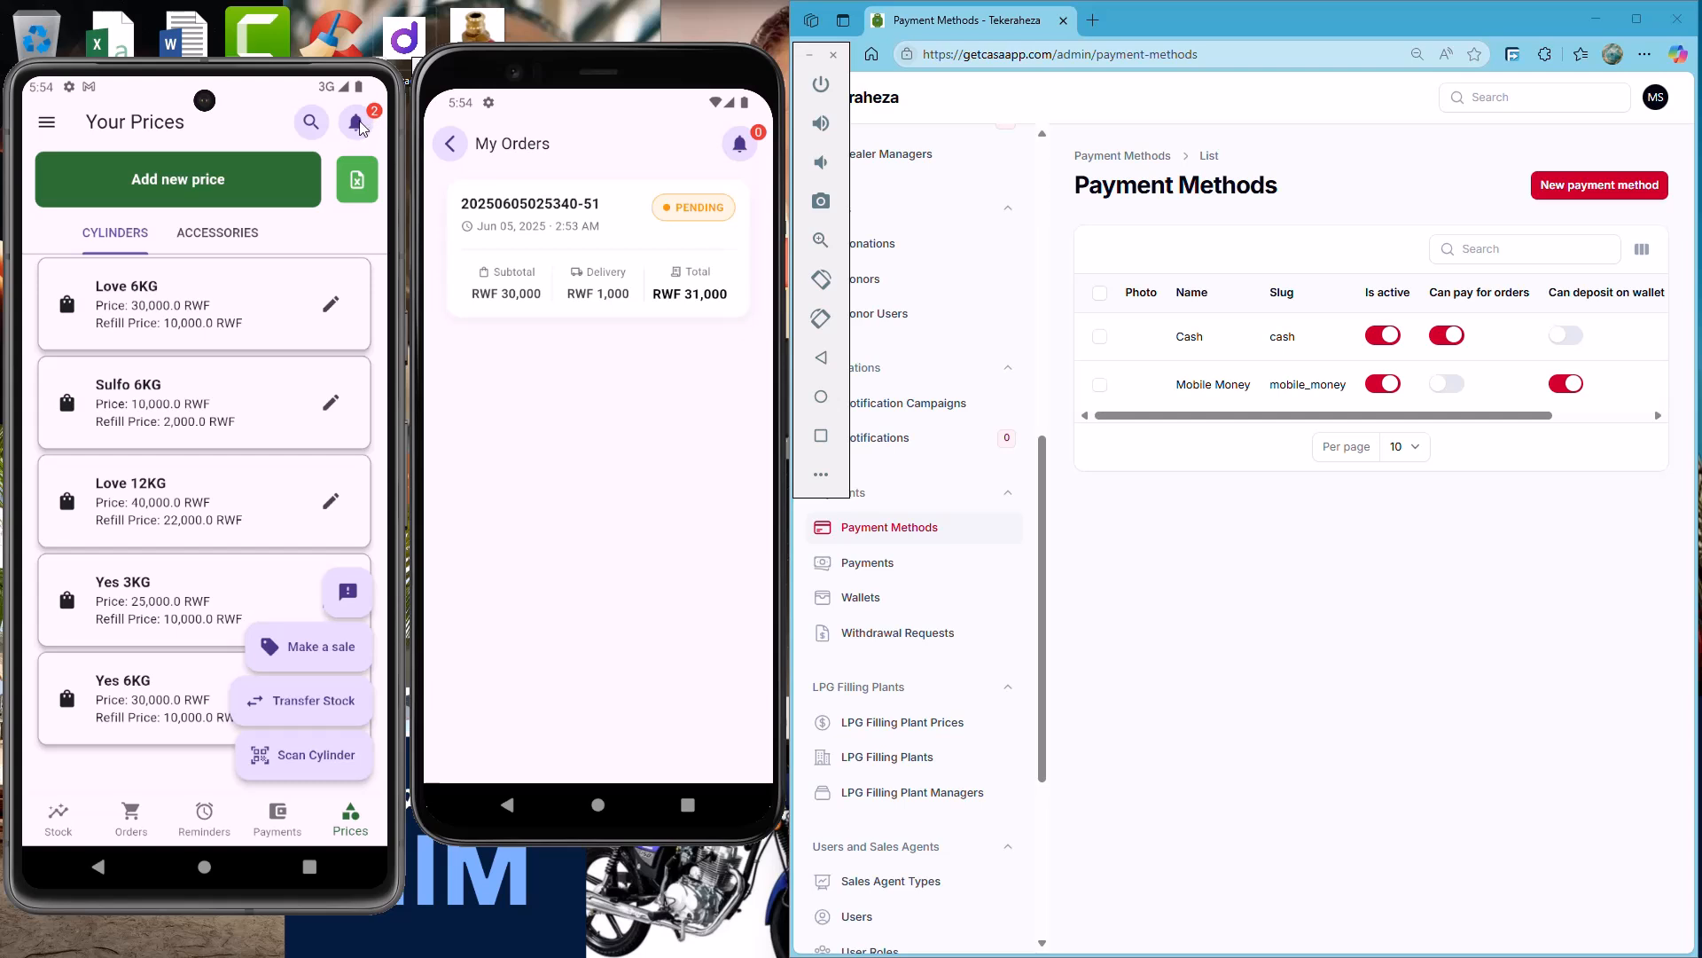
{"action": "left_click", "coordinate": [729, 157]}
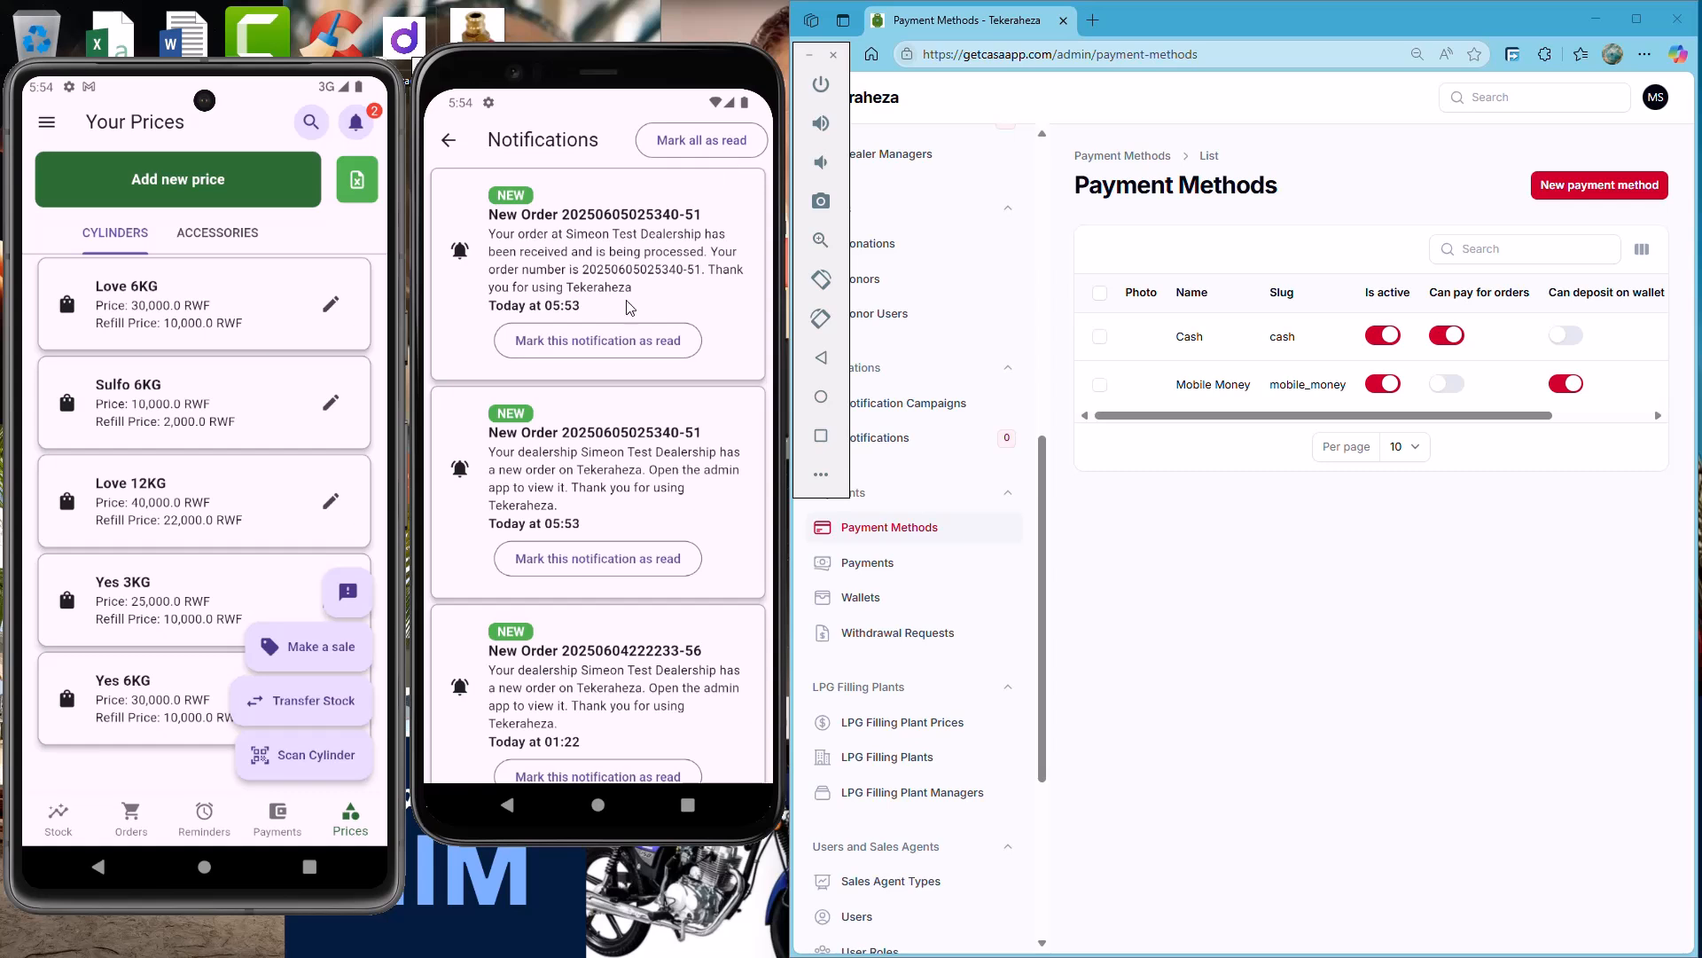
{"action": "left_click", "coordinate": [668, 142]}
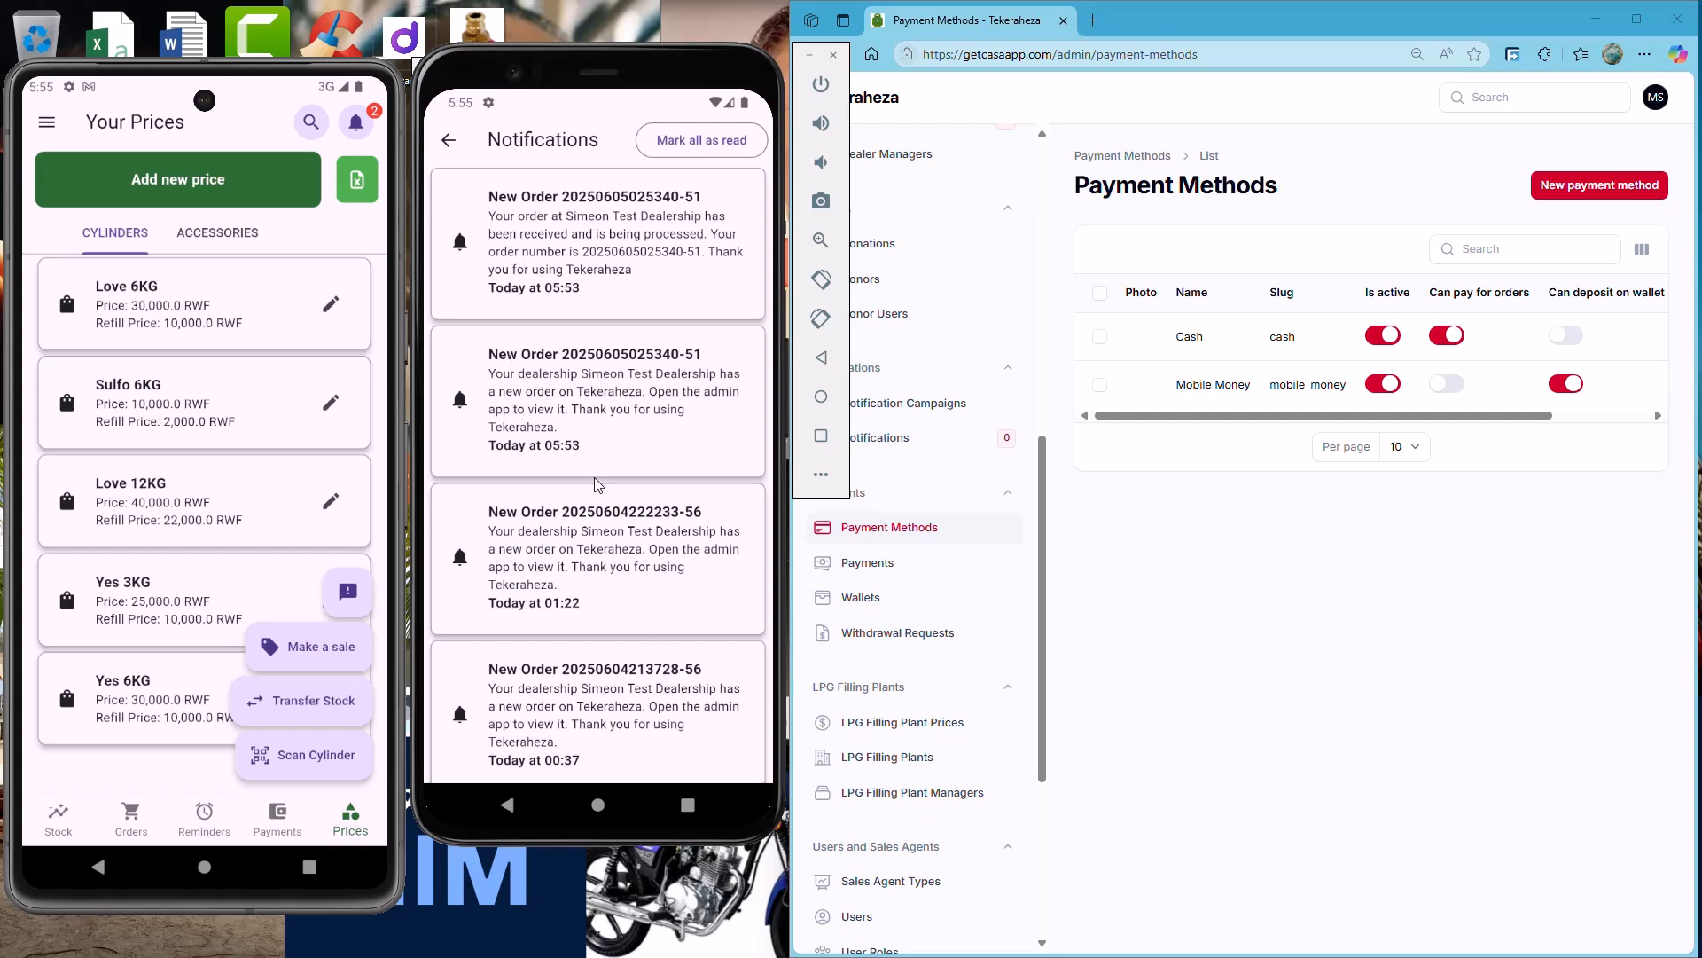
Step: In the dealer's app, open the employees list and delete the second listed employee
{"action": "left_click", "coordinate": [46, 122]}
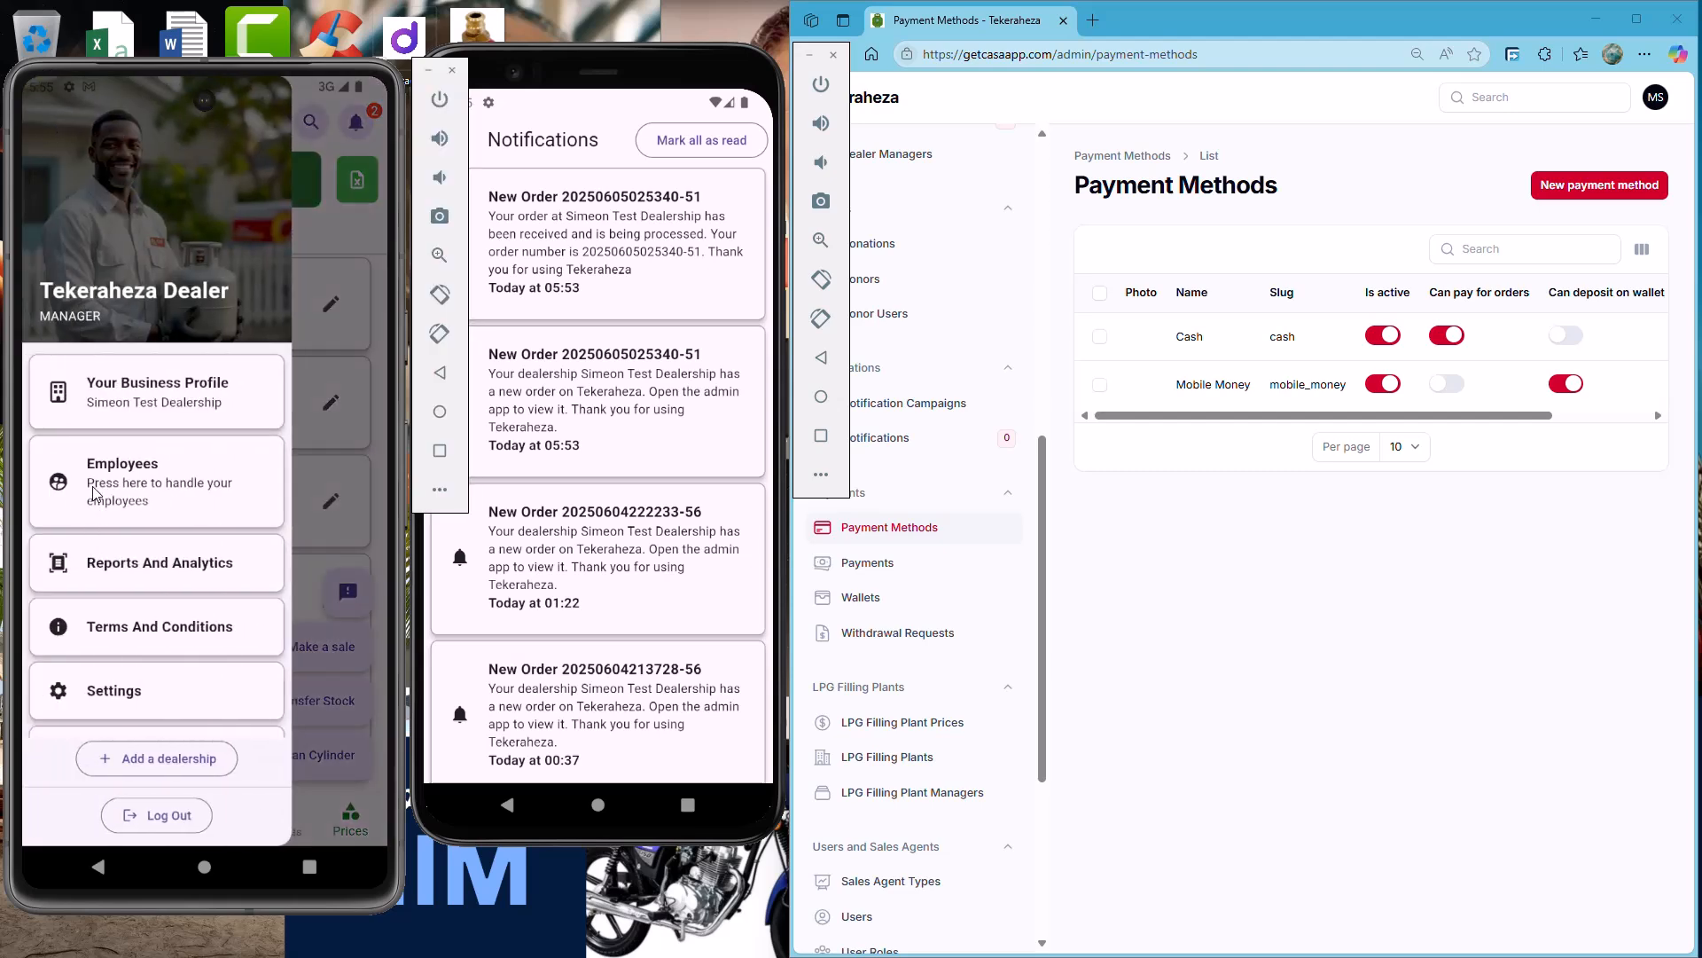
{"action": "left_click", "coordinate": [96, 492]}
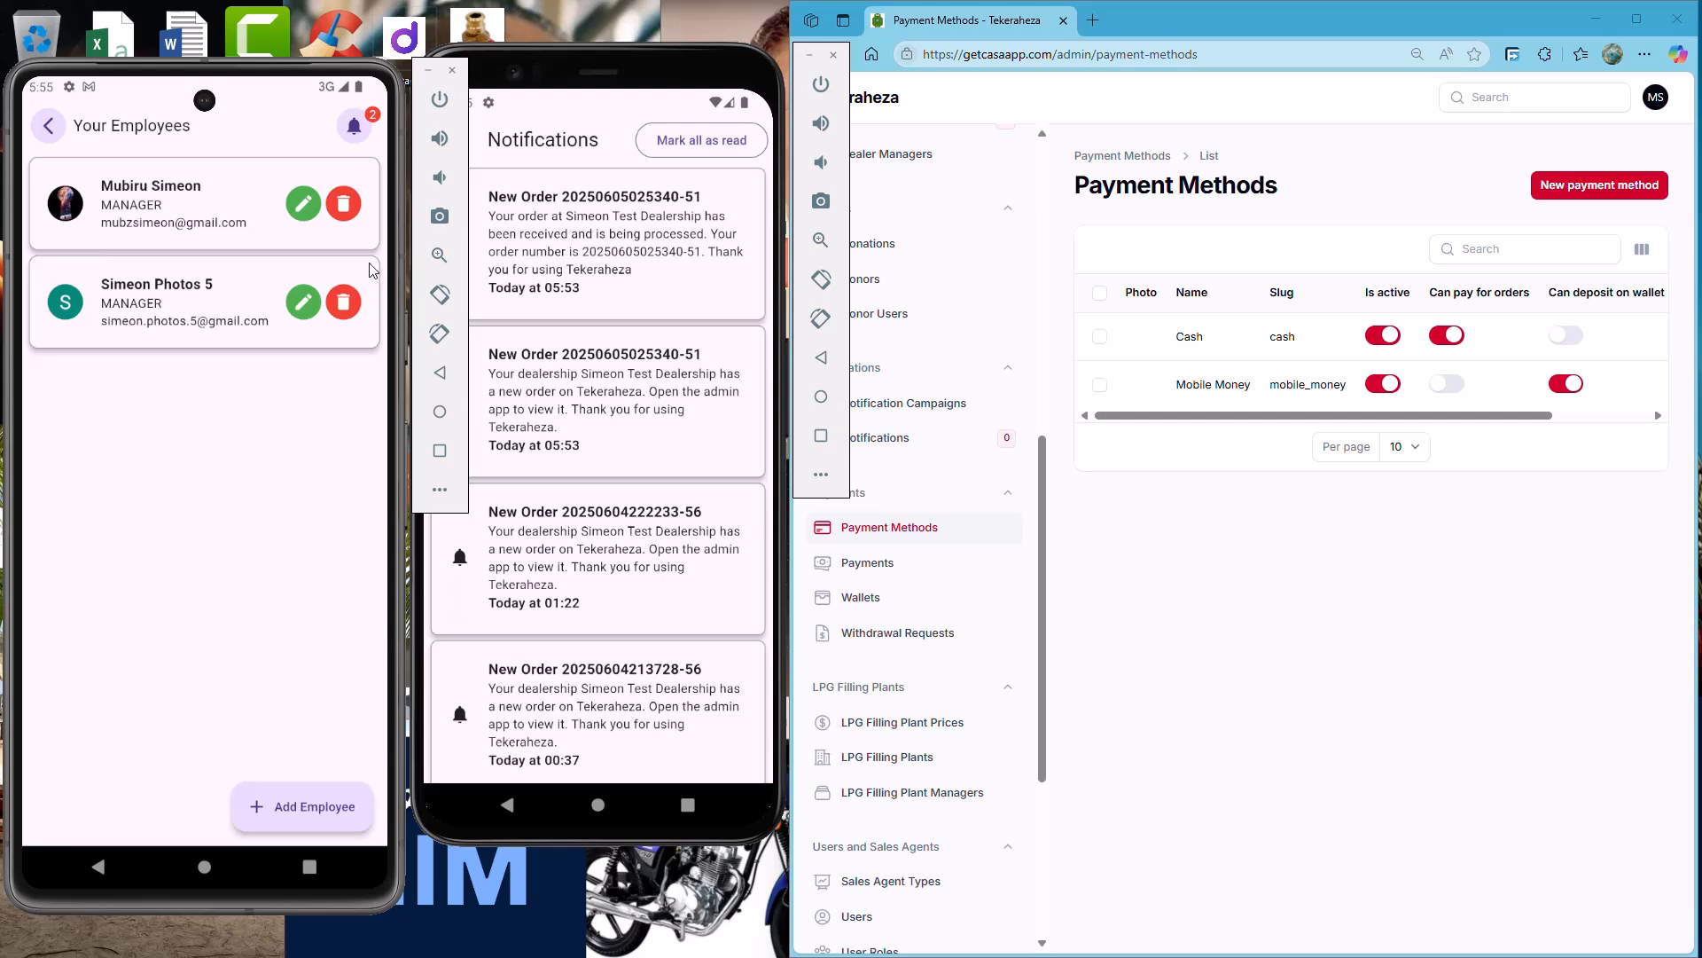
{"action": "left_click", "coordinate": [344, 303]}
{"action": "left_click", "coordinate": [236, 576]}
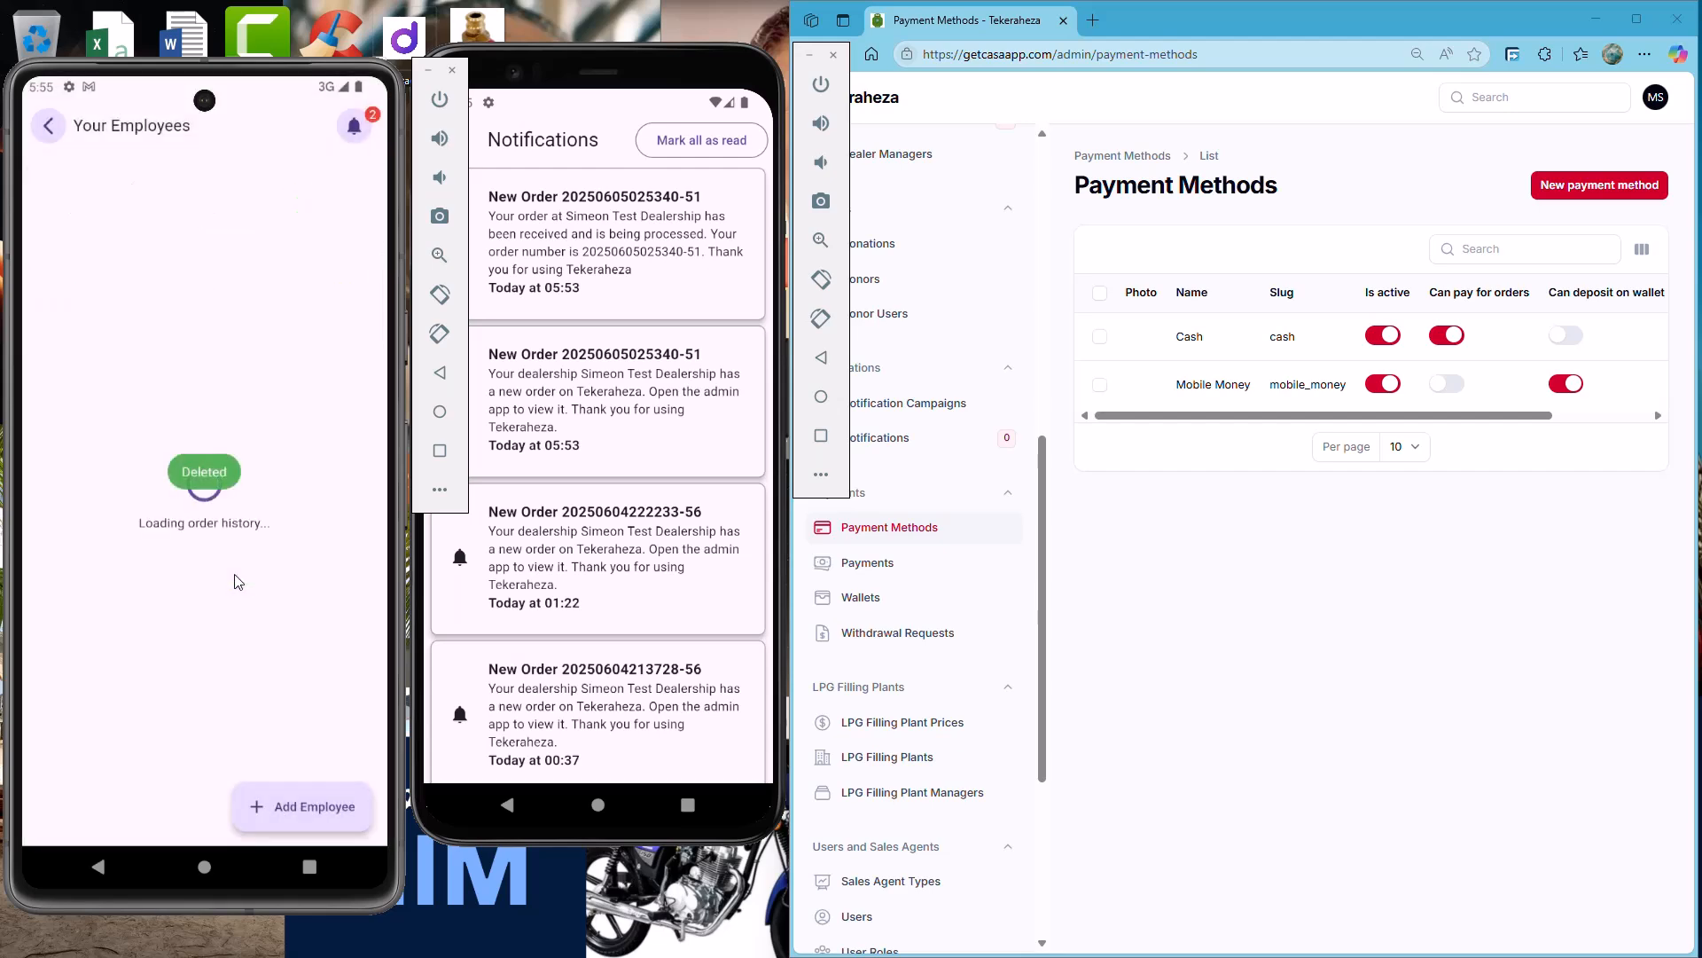
Step: Reopen the dealer's notifications and examine the order entries on the admin panel's Notifications page
{"action": "left_click_drag", "start_coordinate": [617, 500], "coordinate": [611, 462]}
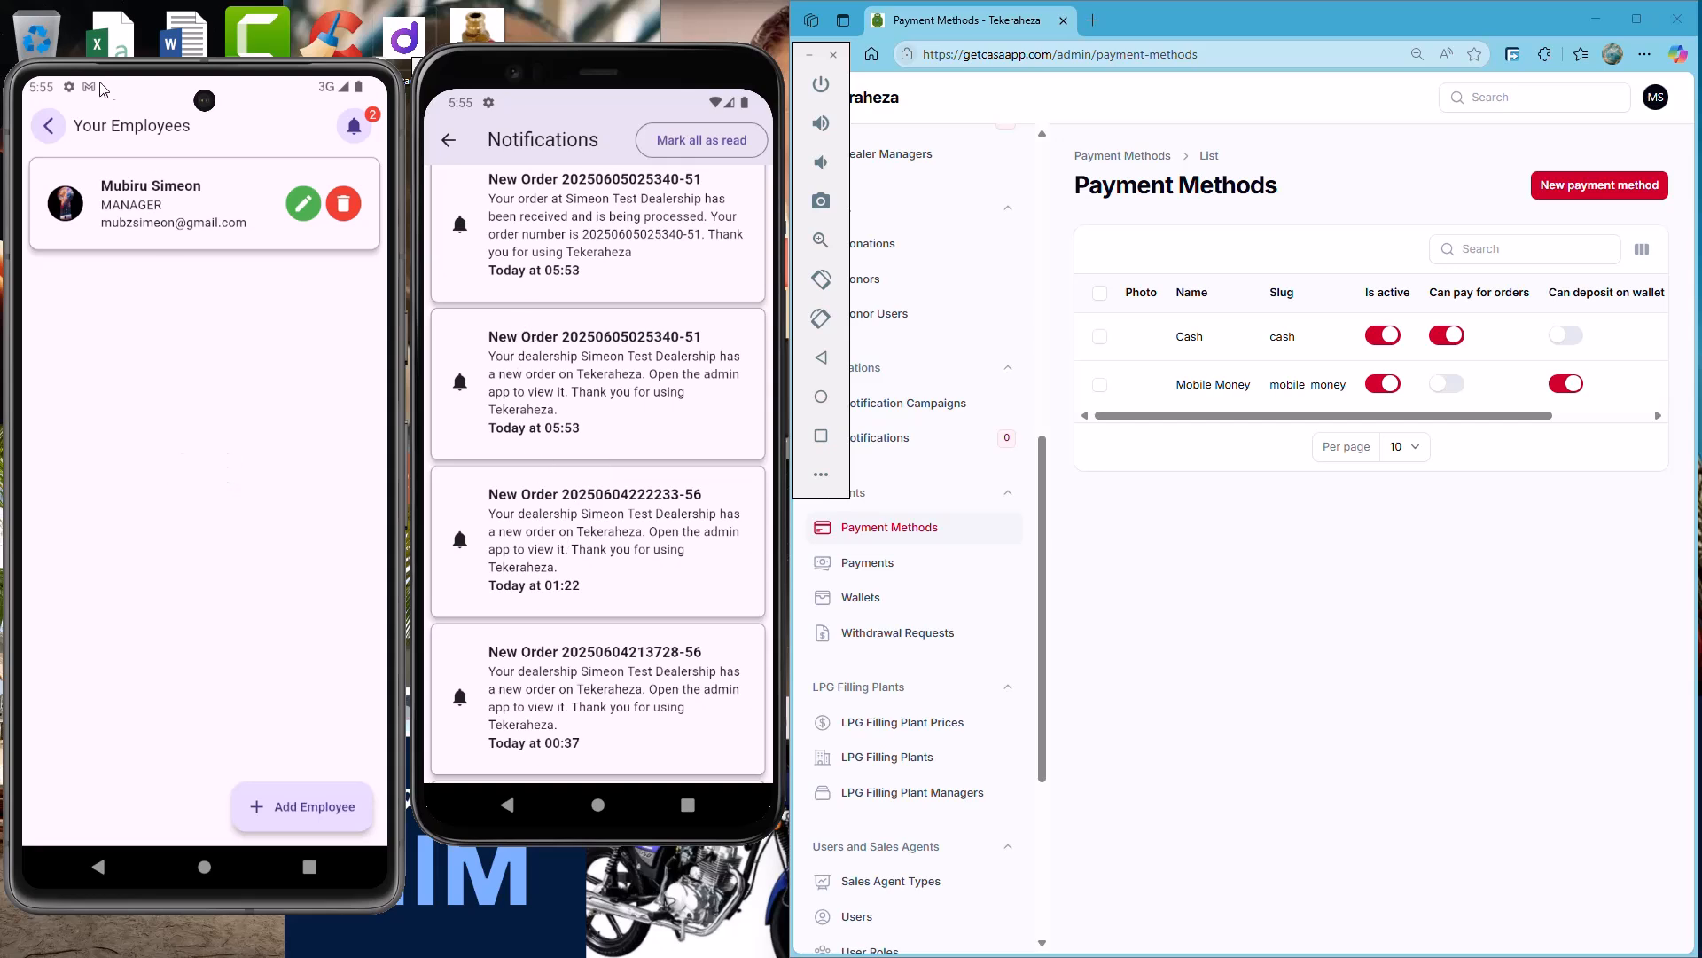
{"action": "left_click", "coordinate": [353, 133]}
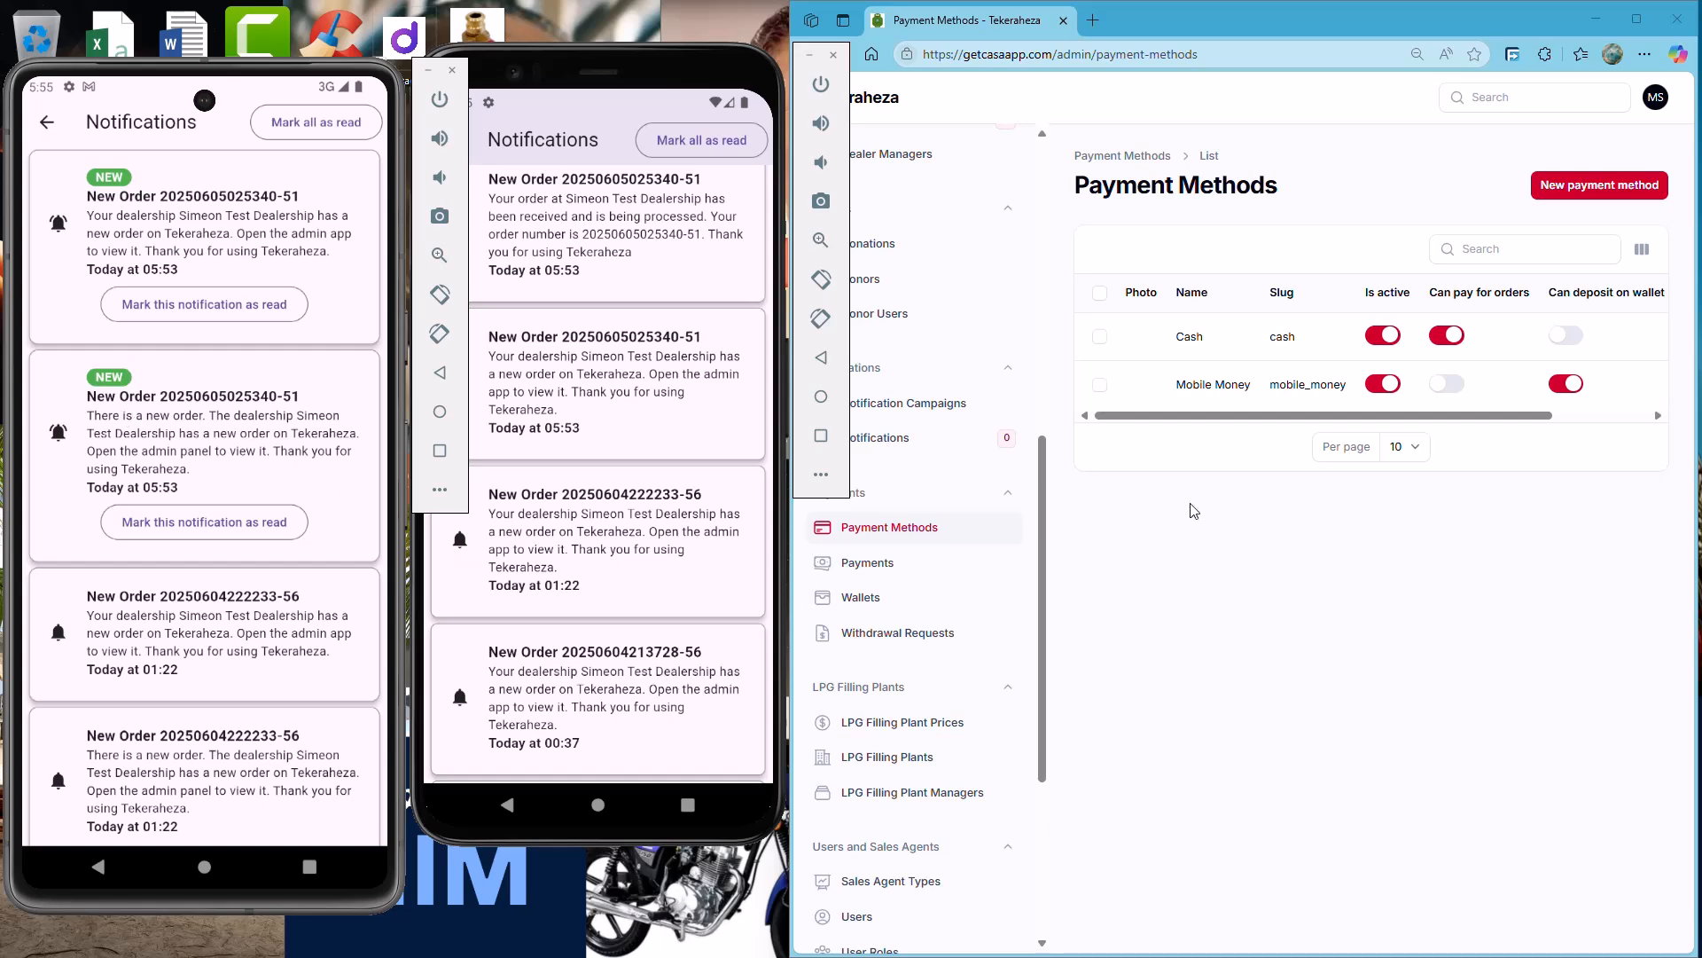
{"action": "left_click", "coordinate": [1317, 484]}
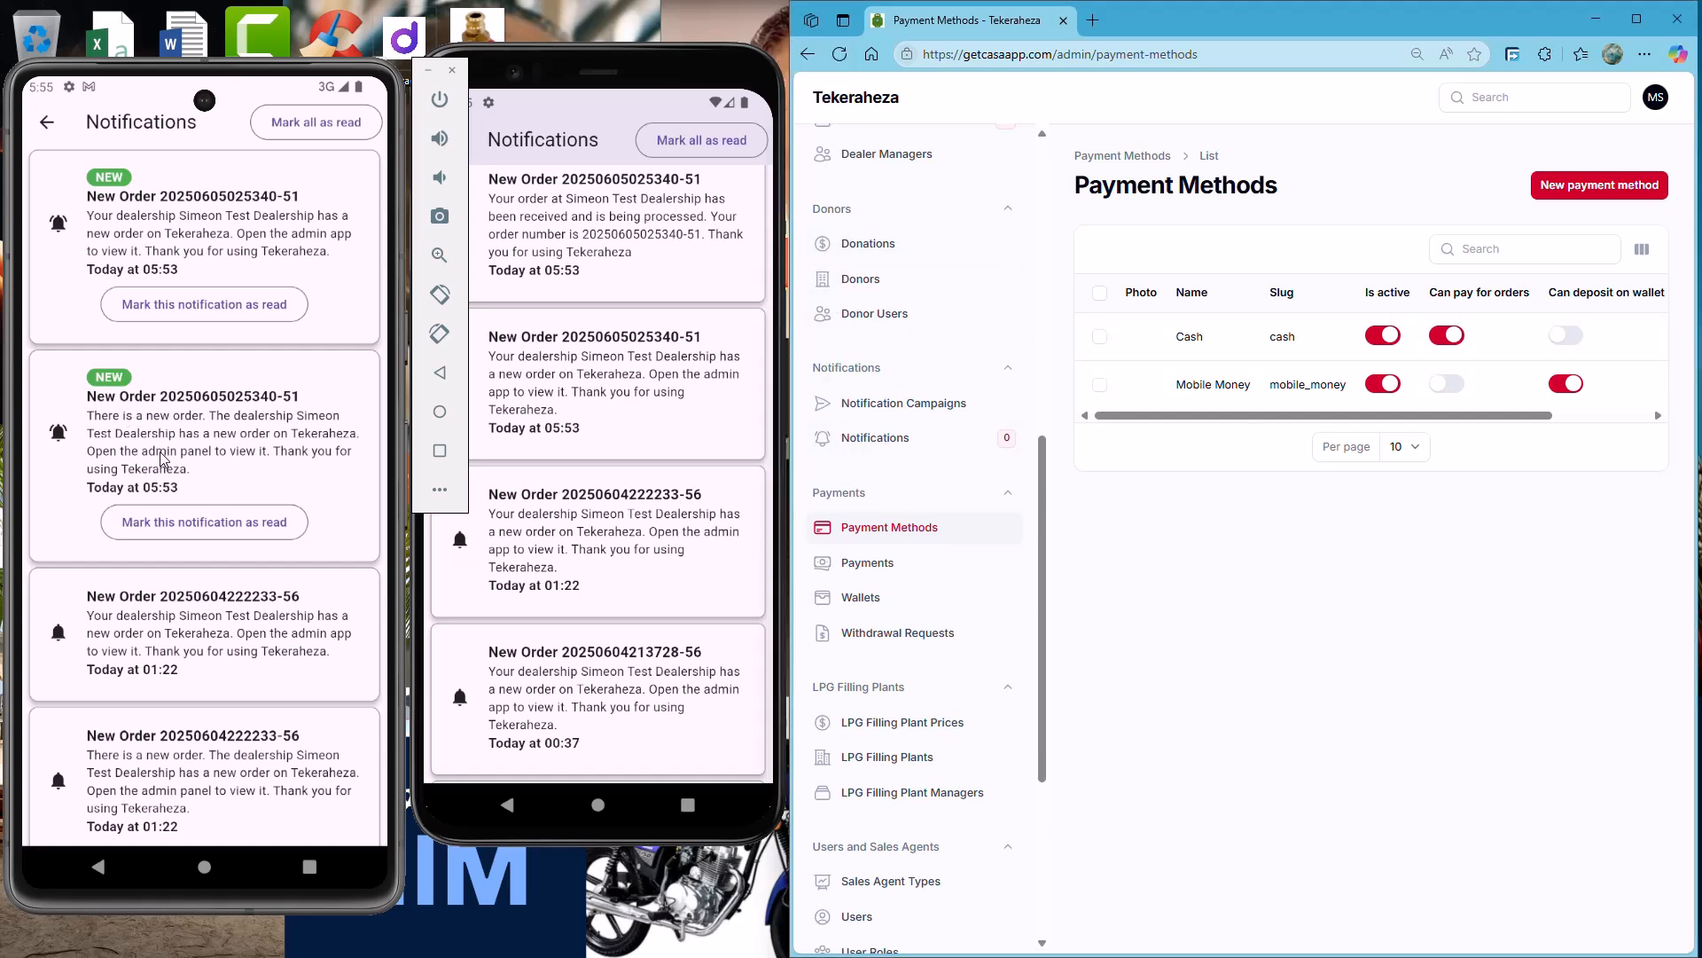
{"action": "scroll", "coordinate": [951, 451], "scroll_direction": "up", "scroll_amount": 5}
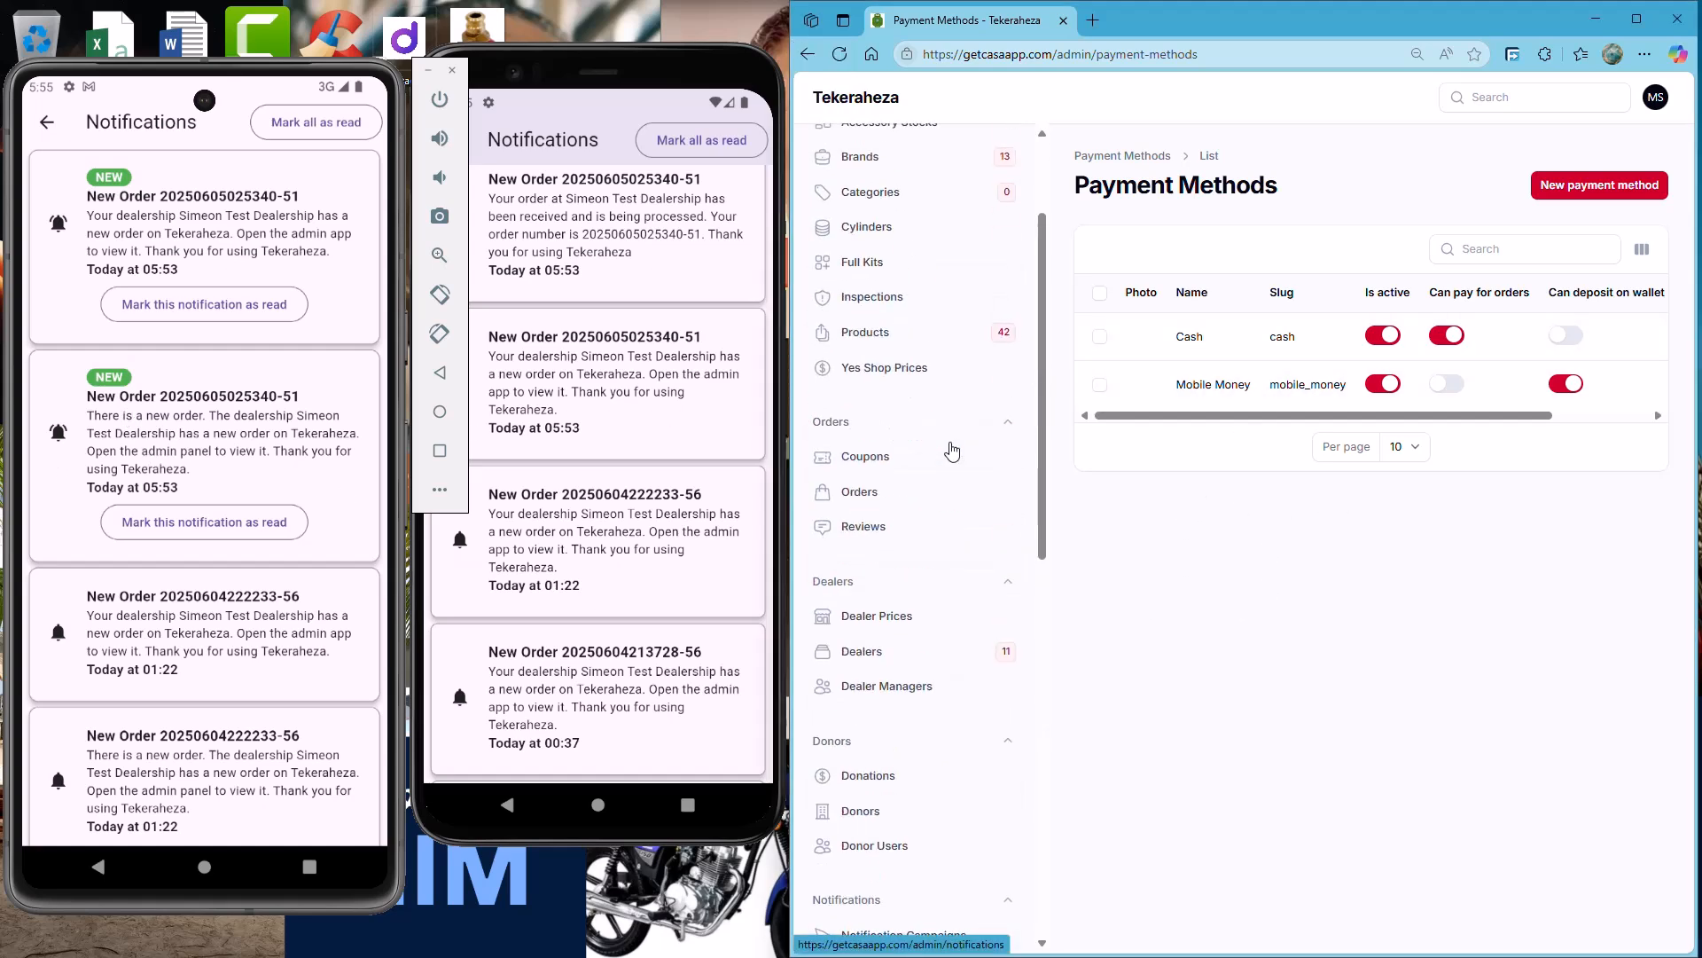
{"action": "scroll", "coordinate": [828, 434], "scroll_direction": "up", "scroll_amount": 2}
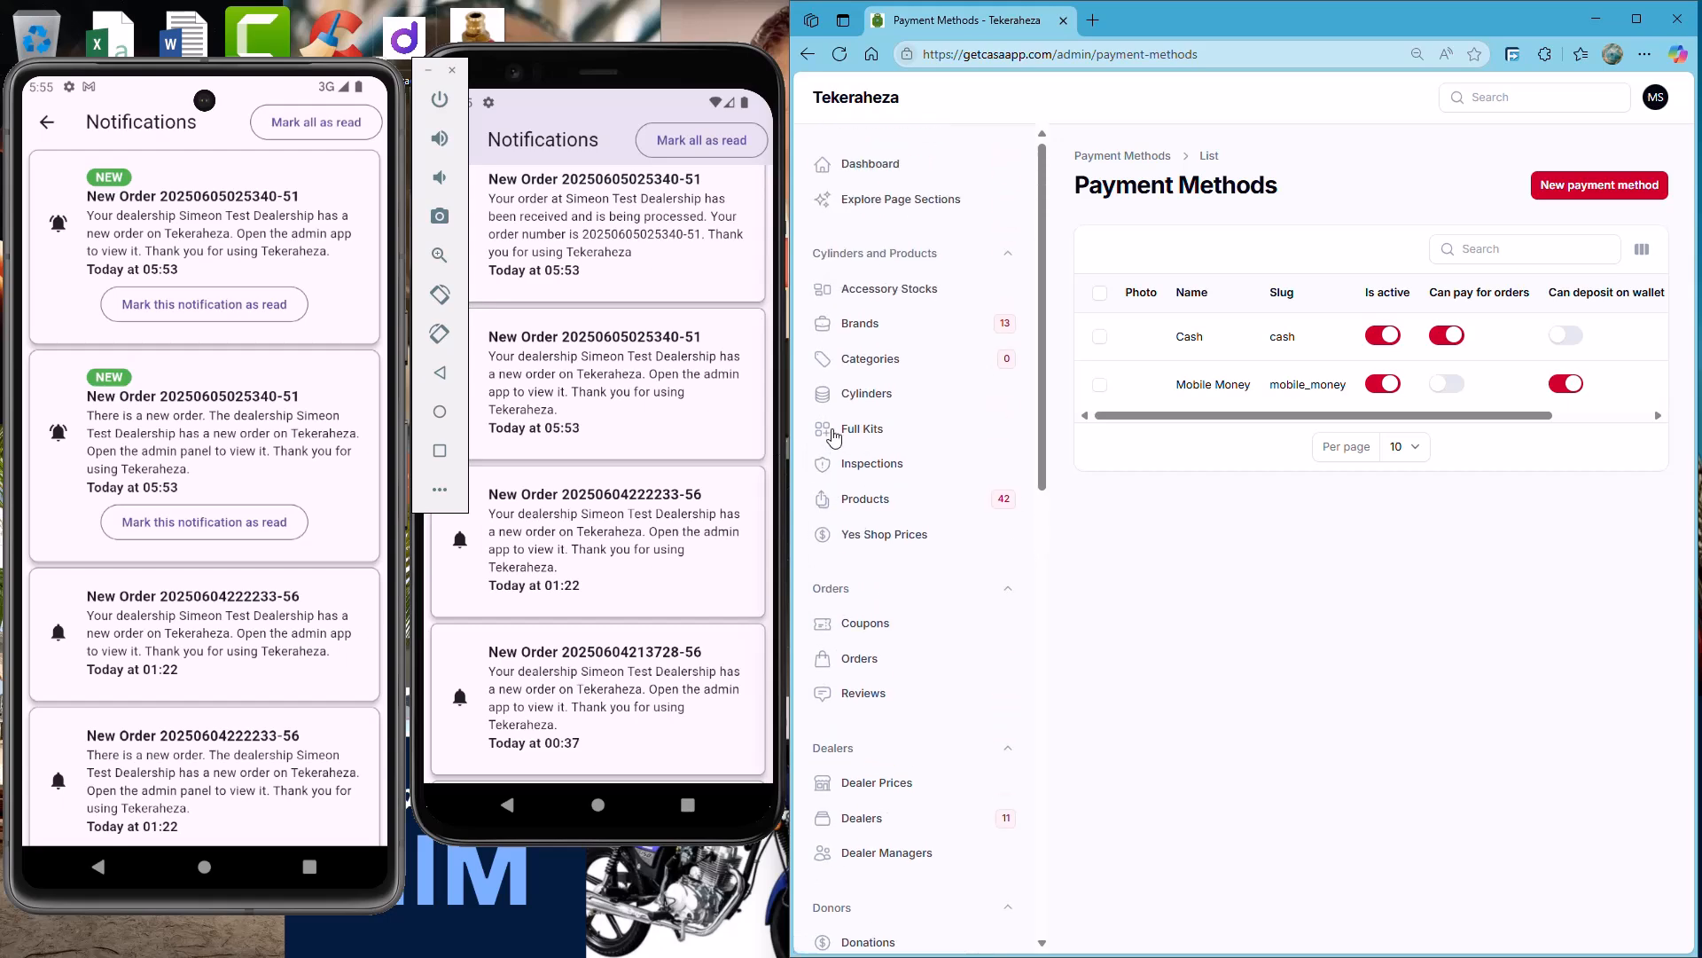
{"action": "scroll", "coordinate": [831, 443], "scroll_direction": "down", "scroll_amount": 4}
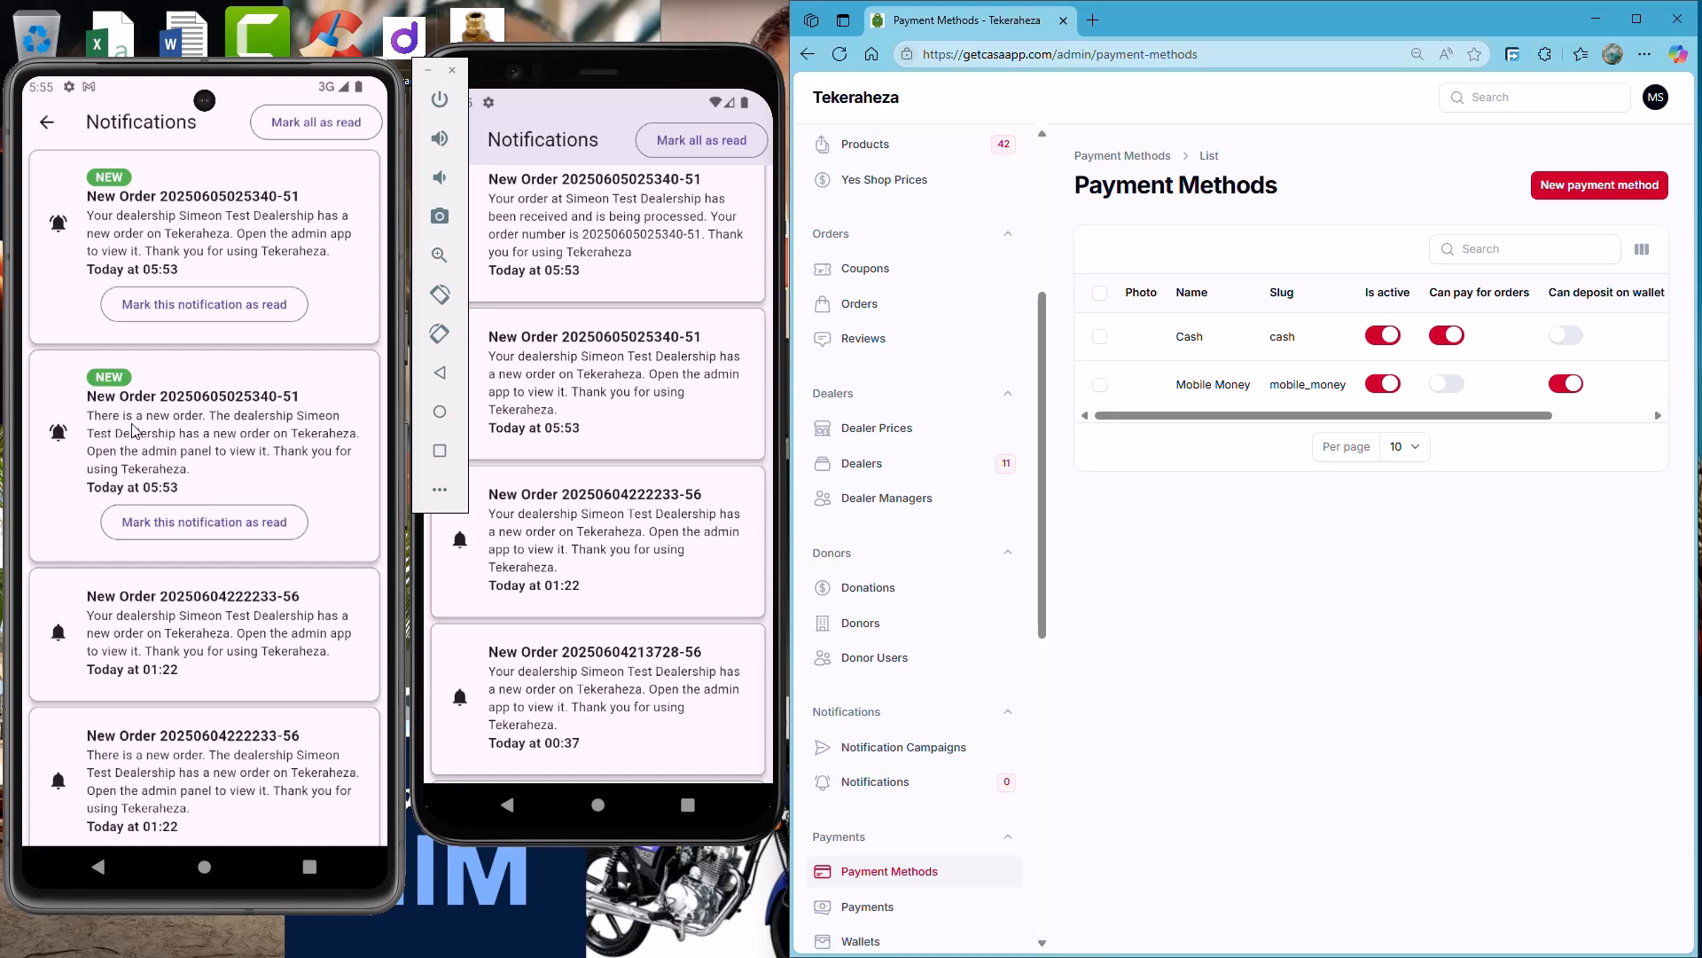
{"action": "left_click", "coordinate": [920, 781]}
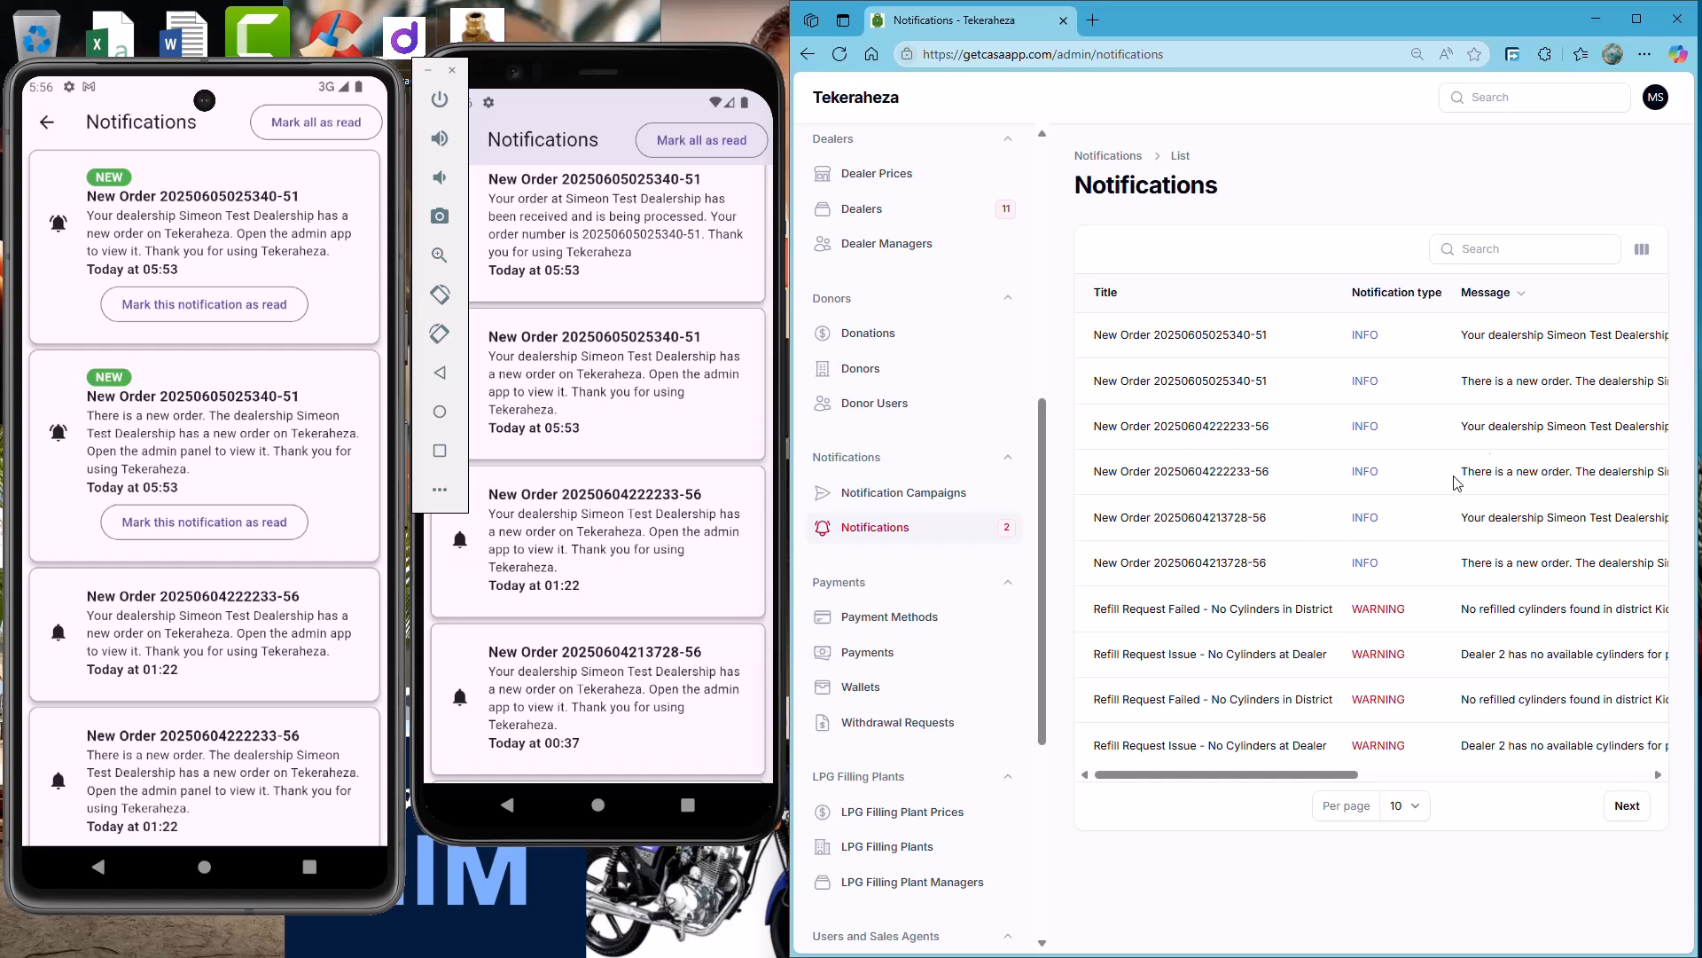
{"action": "left_click_drag", "start_coordinate": [1256, 774], "coordinate": [1174, 768]}
Step: Open the admin dashboard and inspect Thursday's values in the Yes Shop branches daily sales comparison chart
{"action": "scroll", "coordinate": [839, 283], "scroll_direction": "up", "scroll_amount": 6}
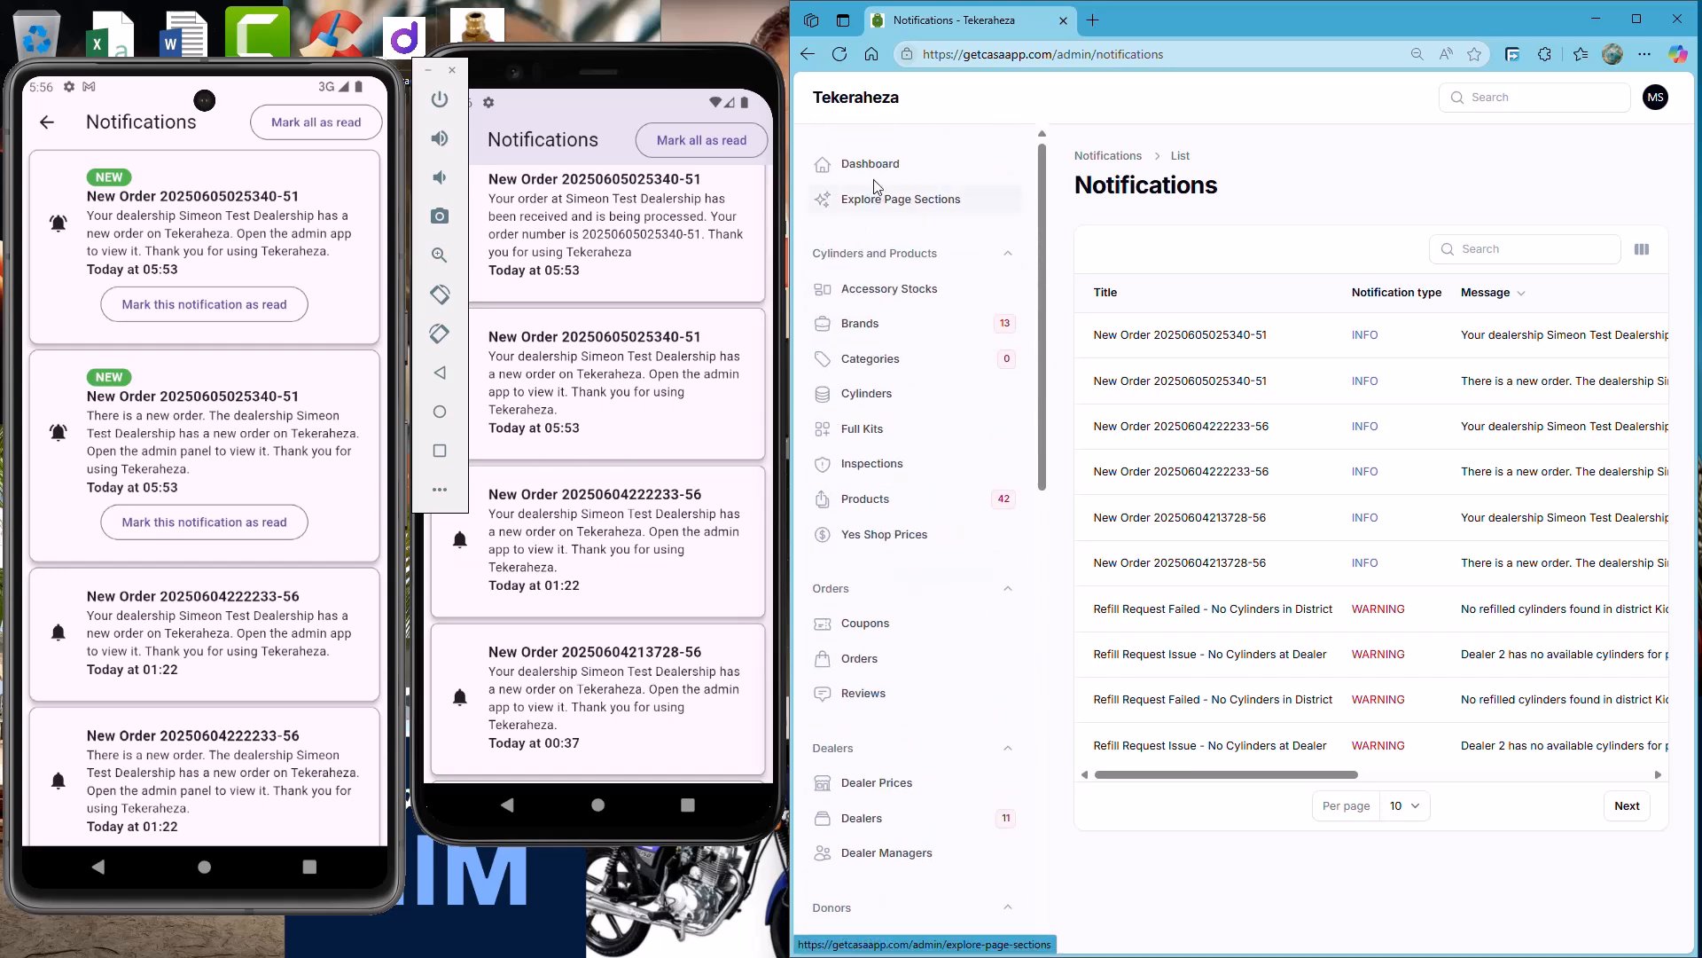
{"action": "left_click", "coordinate": [873, 166]}
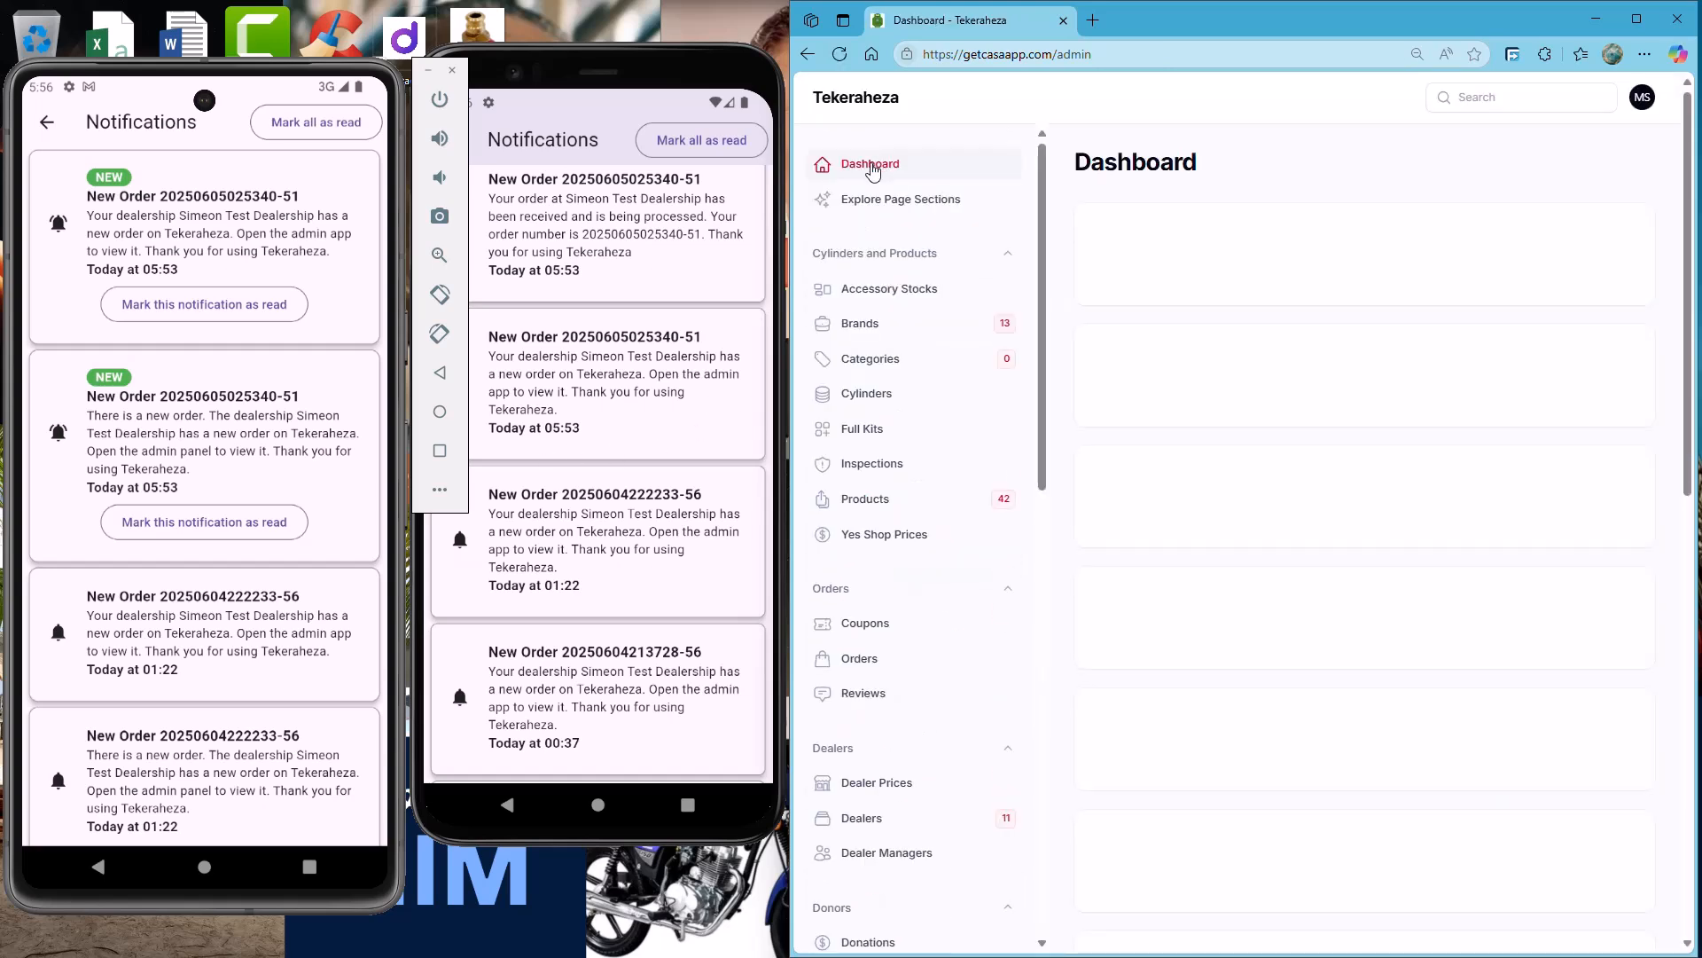
{"action": "scroll", "coordinate": [1161, 558], "scroll_direction": "down", "scroll_amount": 4}
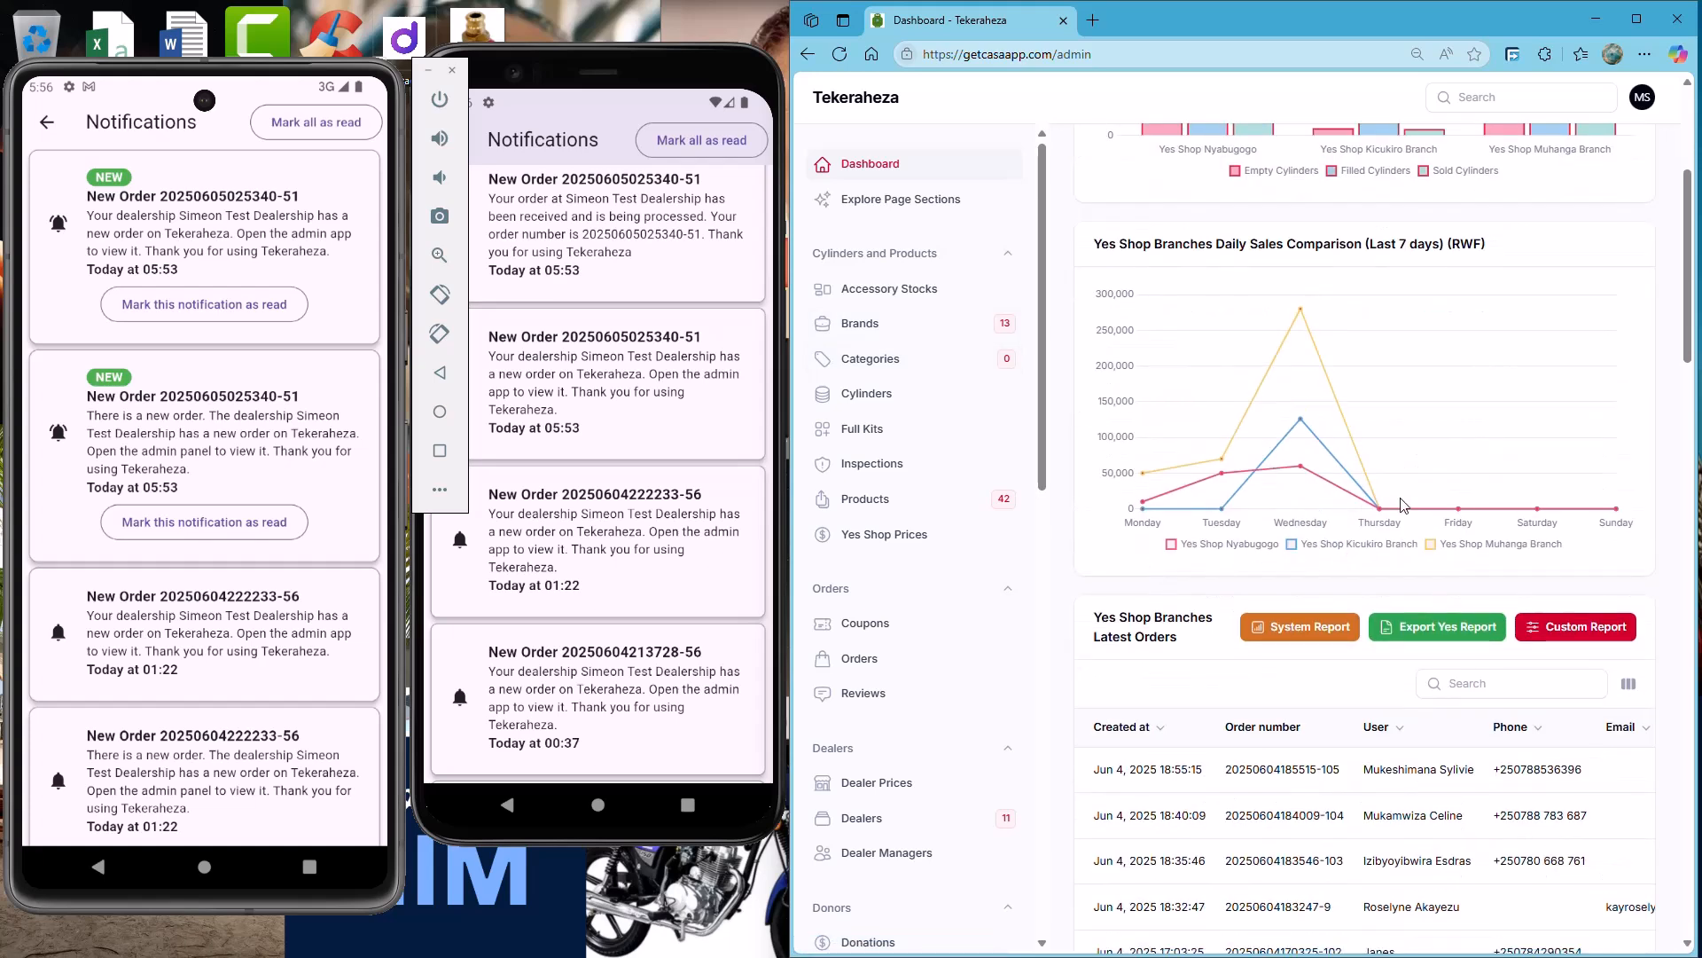
{"action": "mouse_move", "coordinate": [1384, 513]}
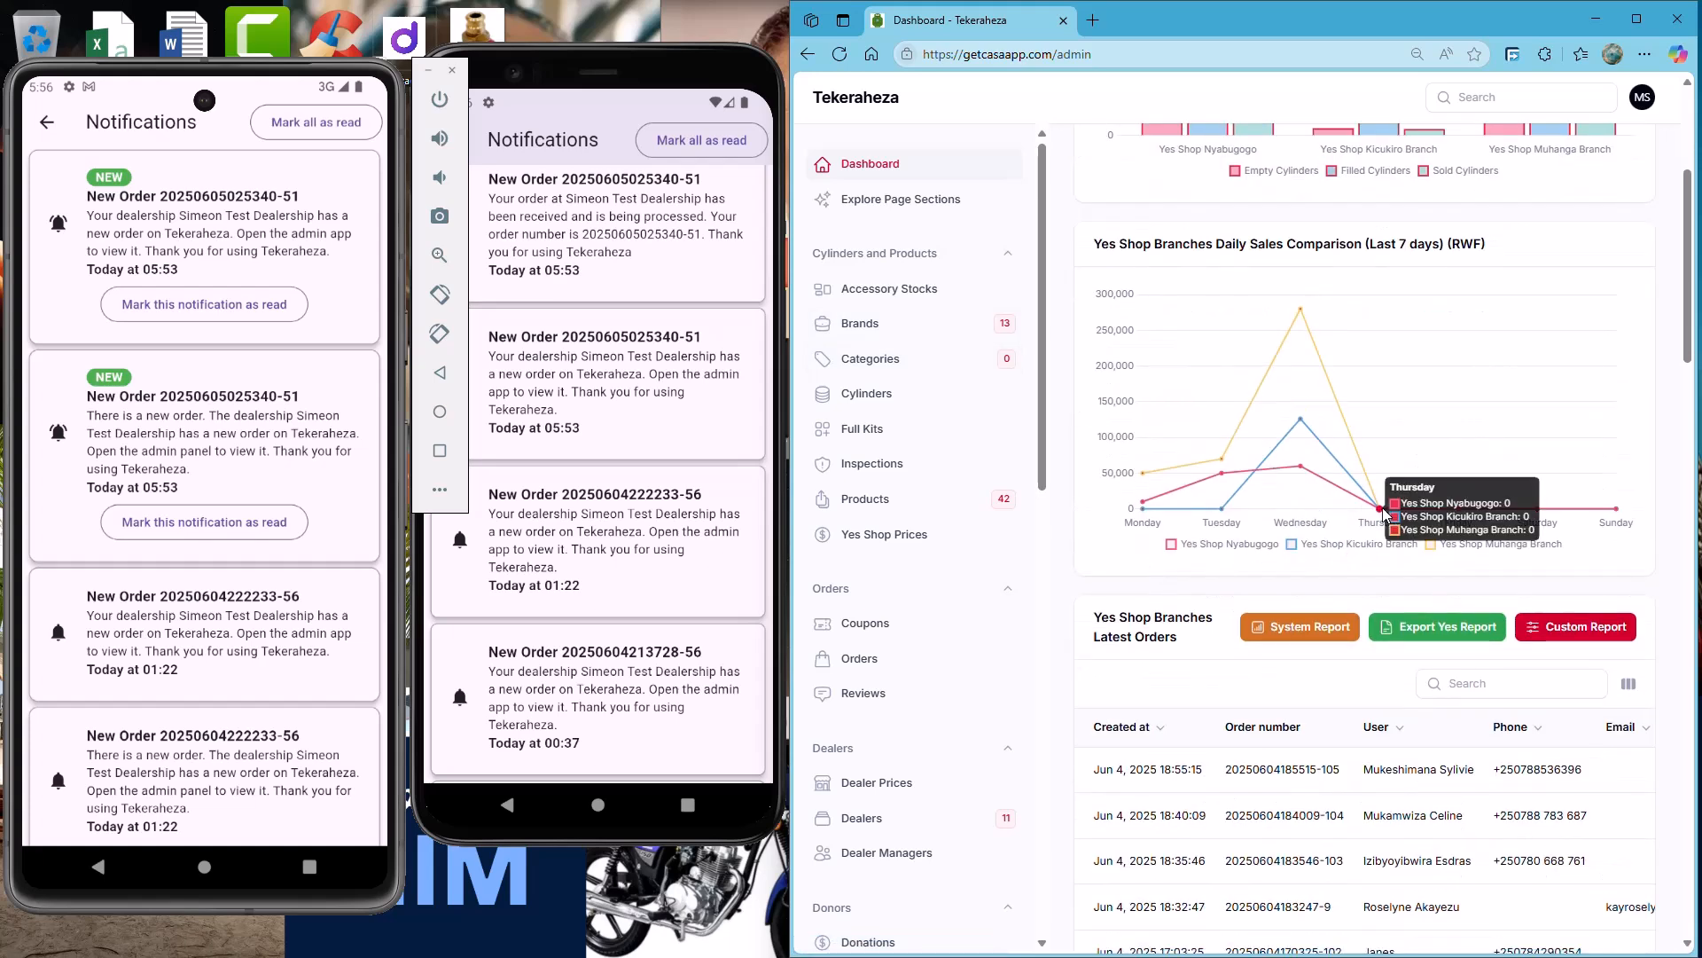
{"action": "mouse_move", "coordinate": [578, 551]}
{"action": "left_mouse_down"}
{"action": "mouse_move", "coordinate": [576, 378]}
{"action": "mouse_move", "coordinate": [586, 572]}
{"action": "left_mouse_up"}
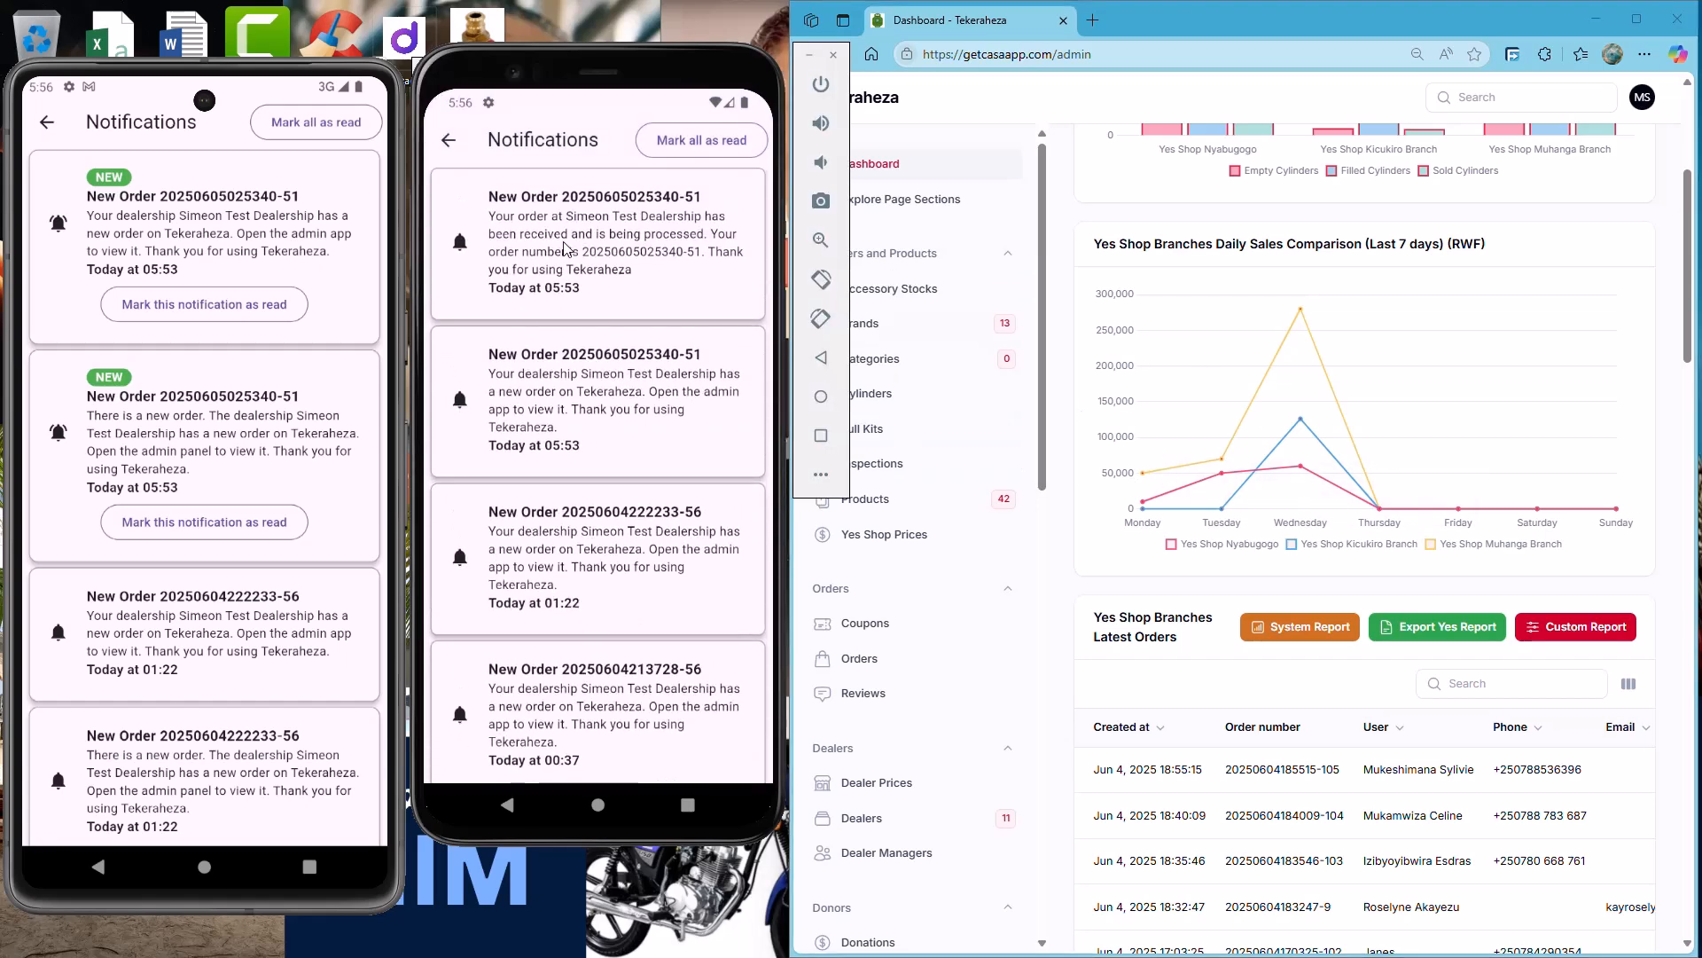
Step: Close the notifications in the customer's app, then reopen and leave the dealer's notifications and the first listed entry
{"action": "left_click", "coordinate": [450, 143]}
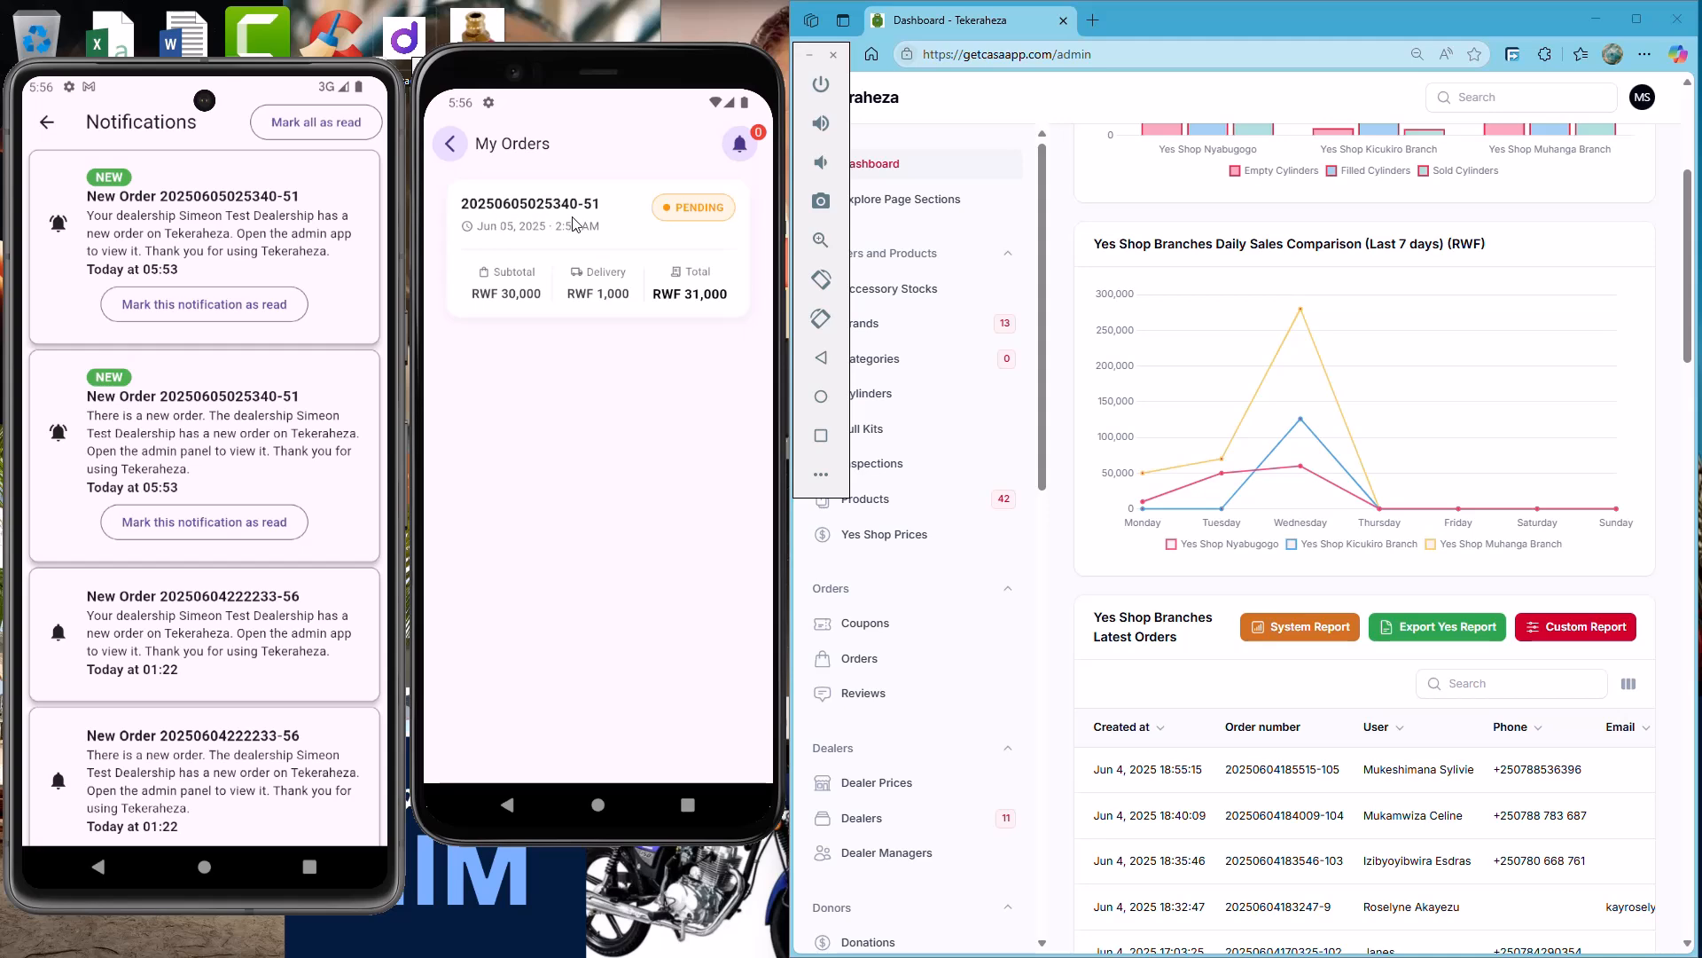
{"action": "left_click", "coordinate": [46, 123]}
{"action": "left_click", "coordinate": [349, 137]}
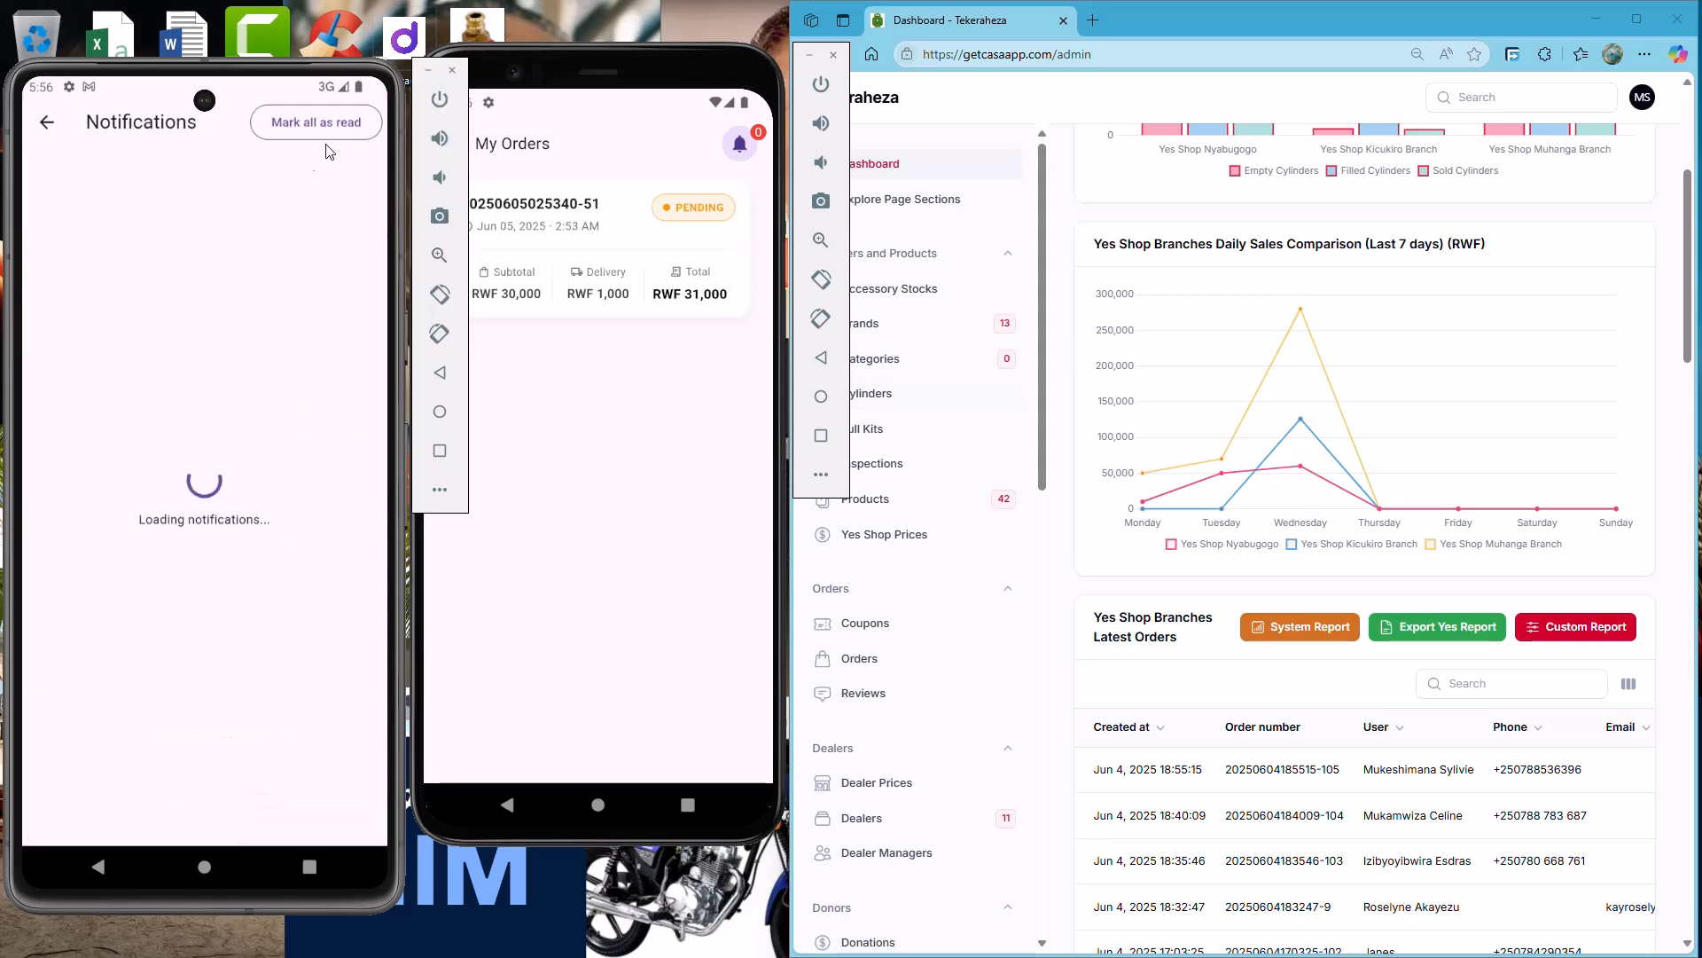
{"action": "left_click", "coordinate": [172, 213]}
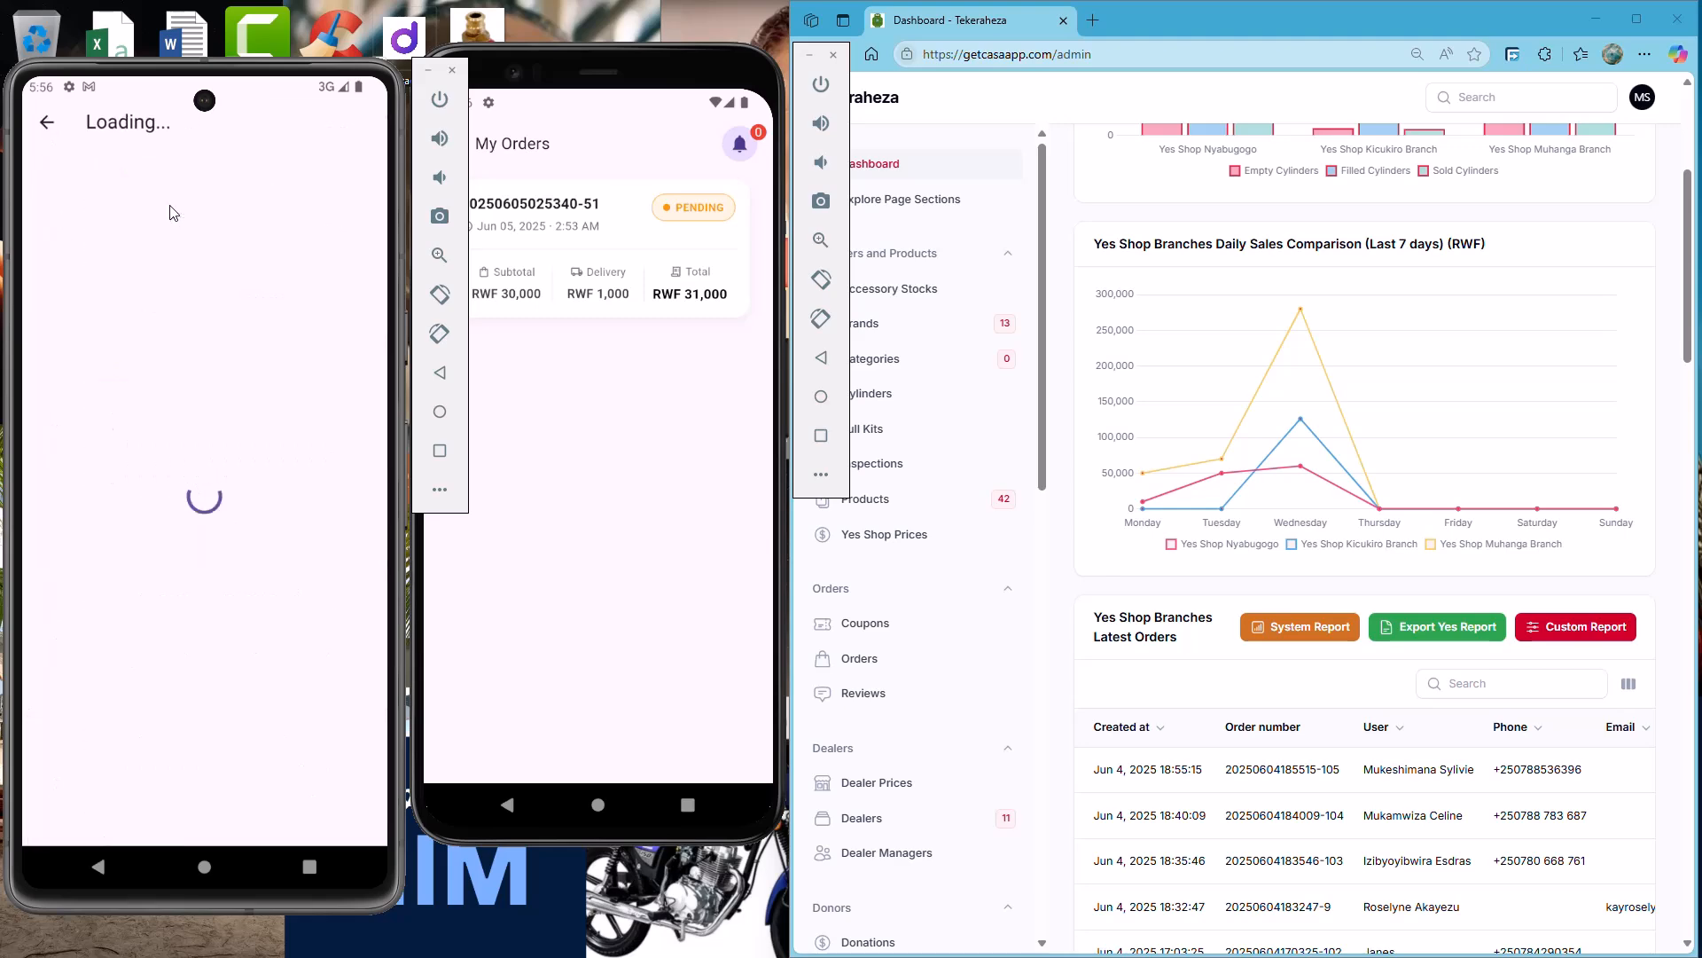
{"action": "left_click", "coordinate": [48, 123]}
{"action": "left_click", "coordinate": [48, 124]}
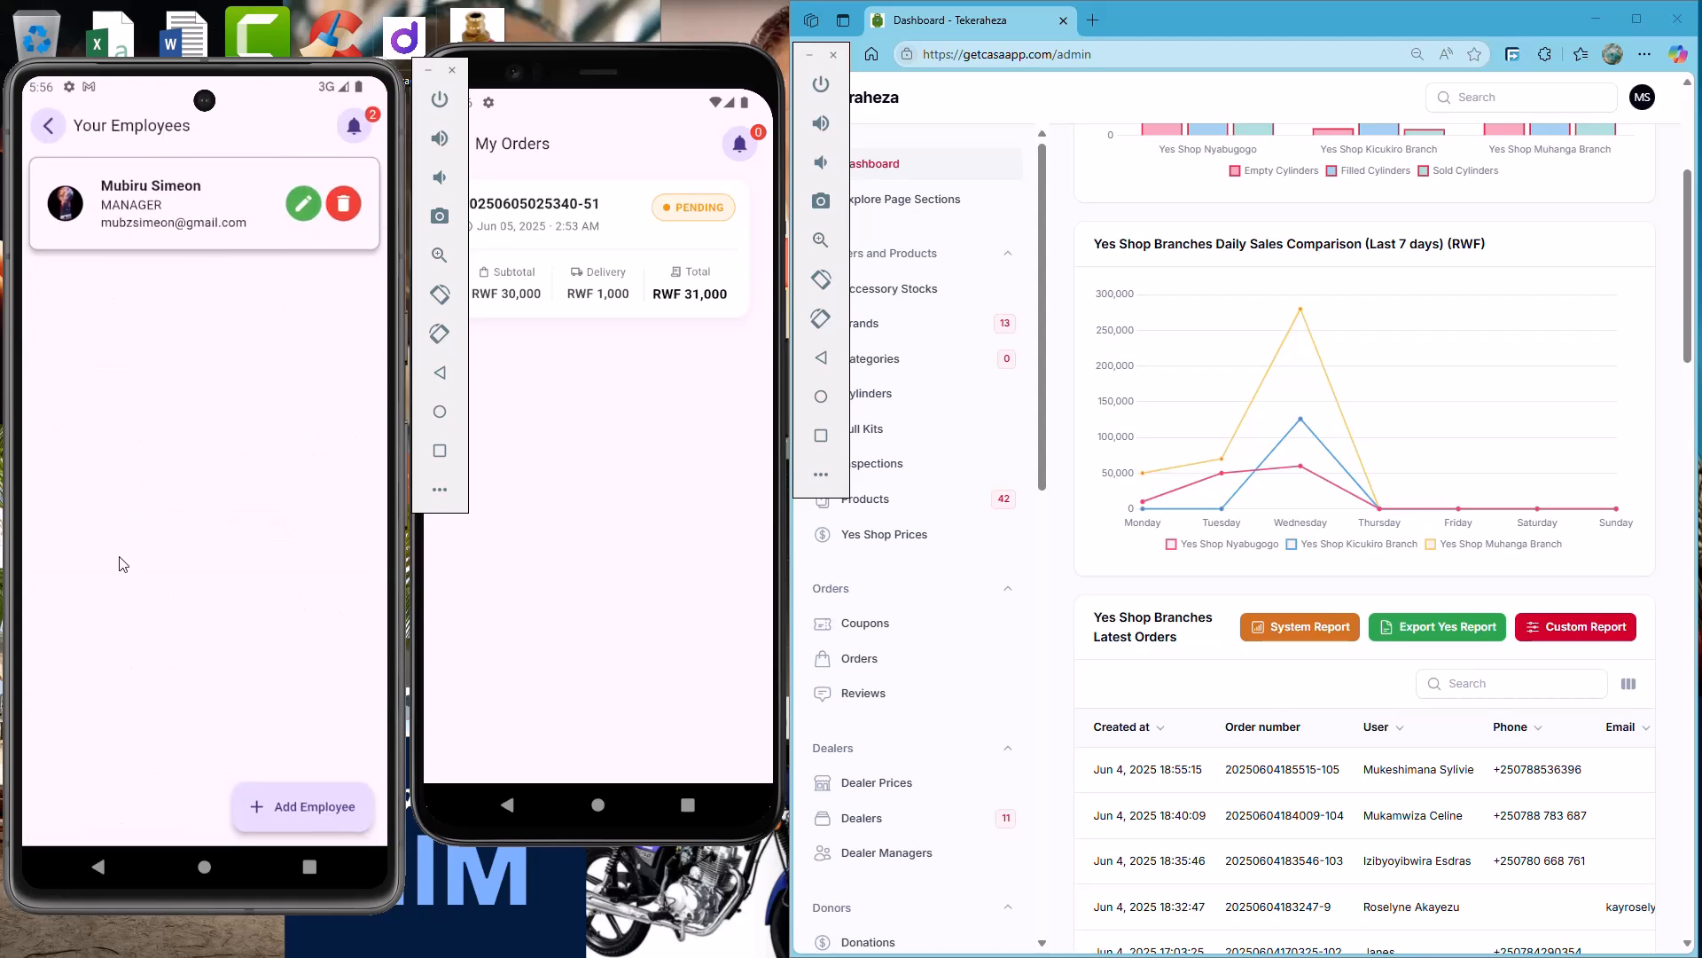
Step: Leave the employees page in the dealer's app, open the orders list and reload it to load the newest order
{"action": "left_click", "coordinate": [48, 128]}
{"action": "left_click", "coordinate": [342, 709]}
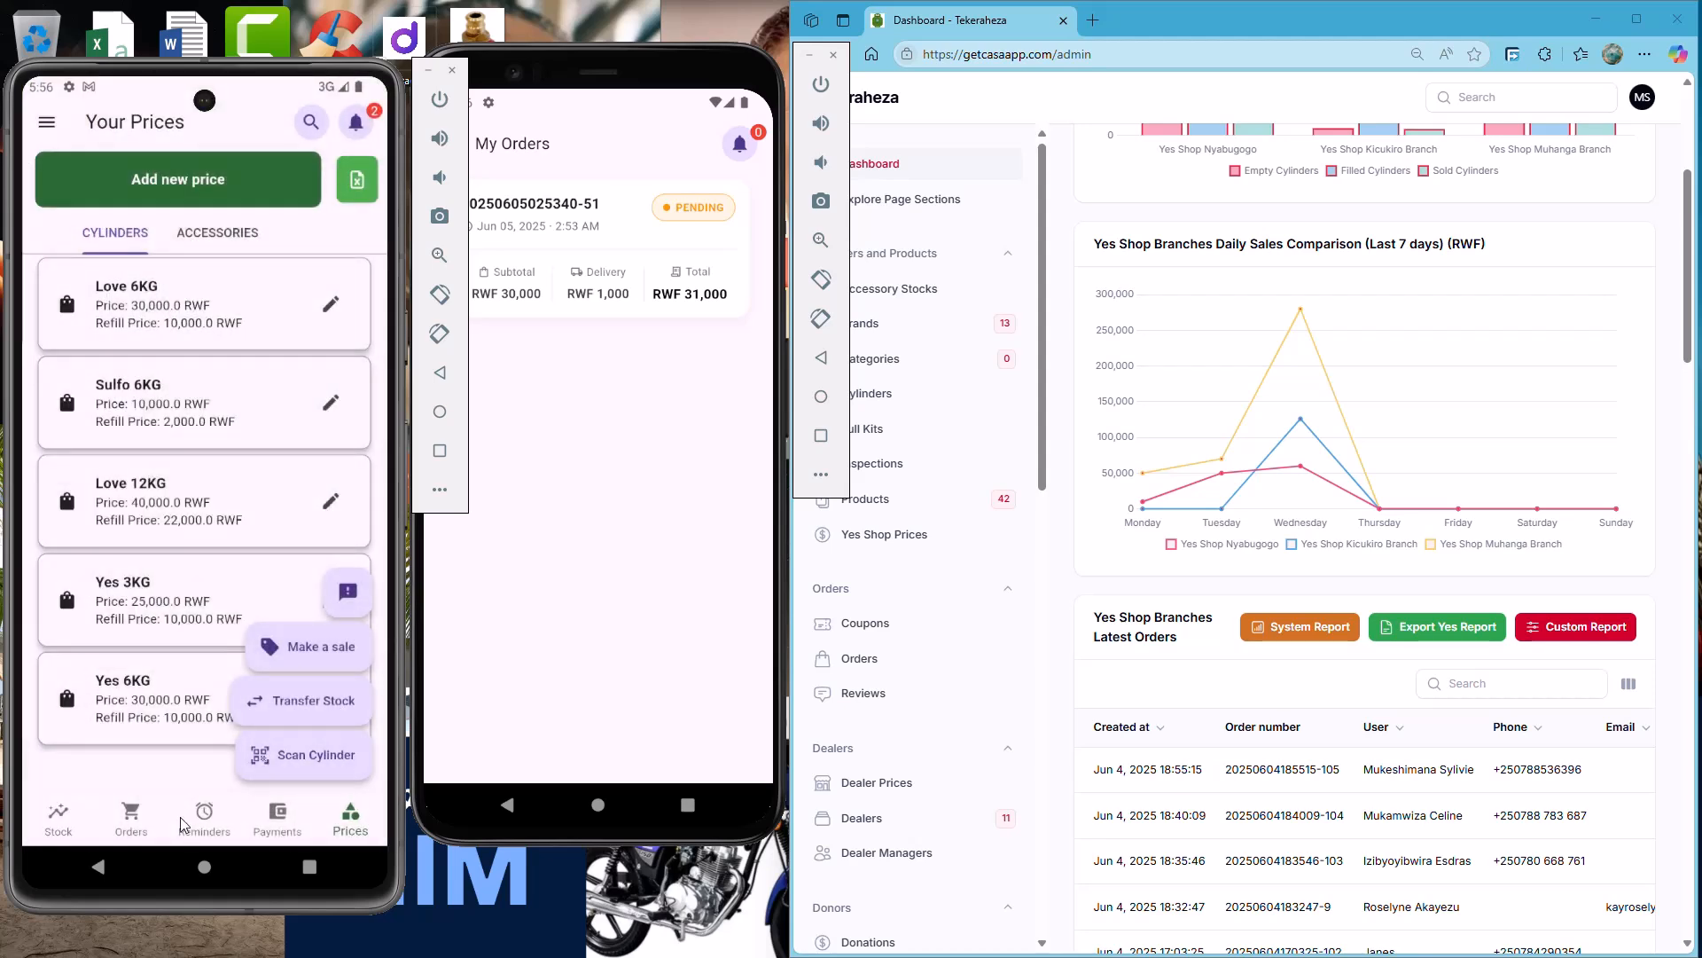
{"action": "left_click", "coordinate": [130, 815]}
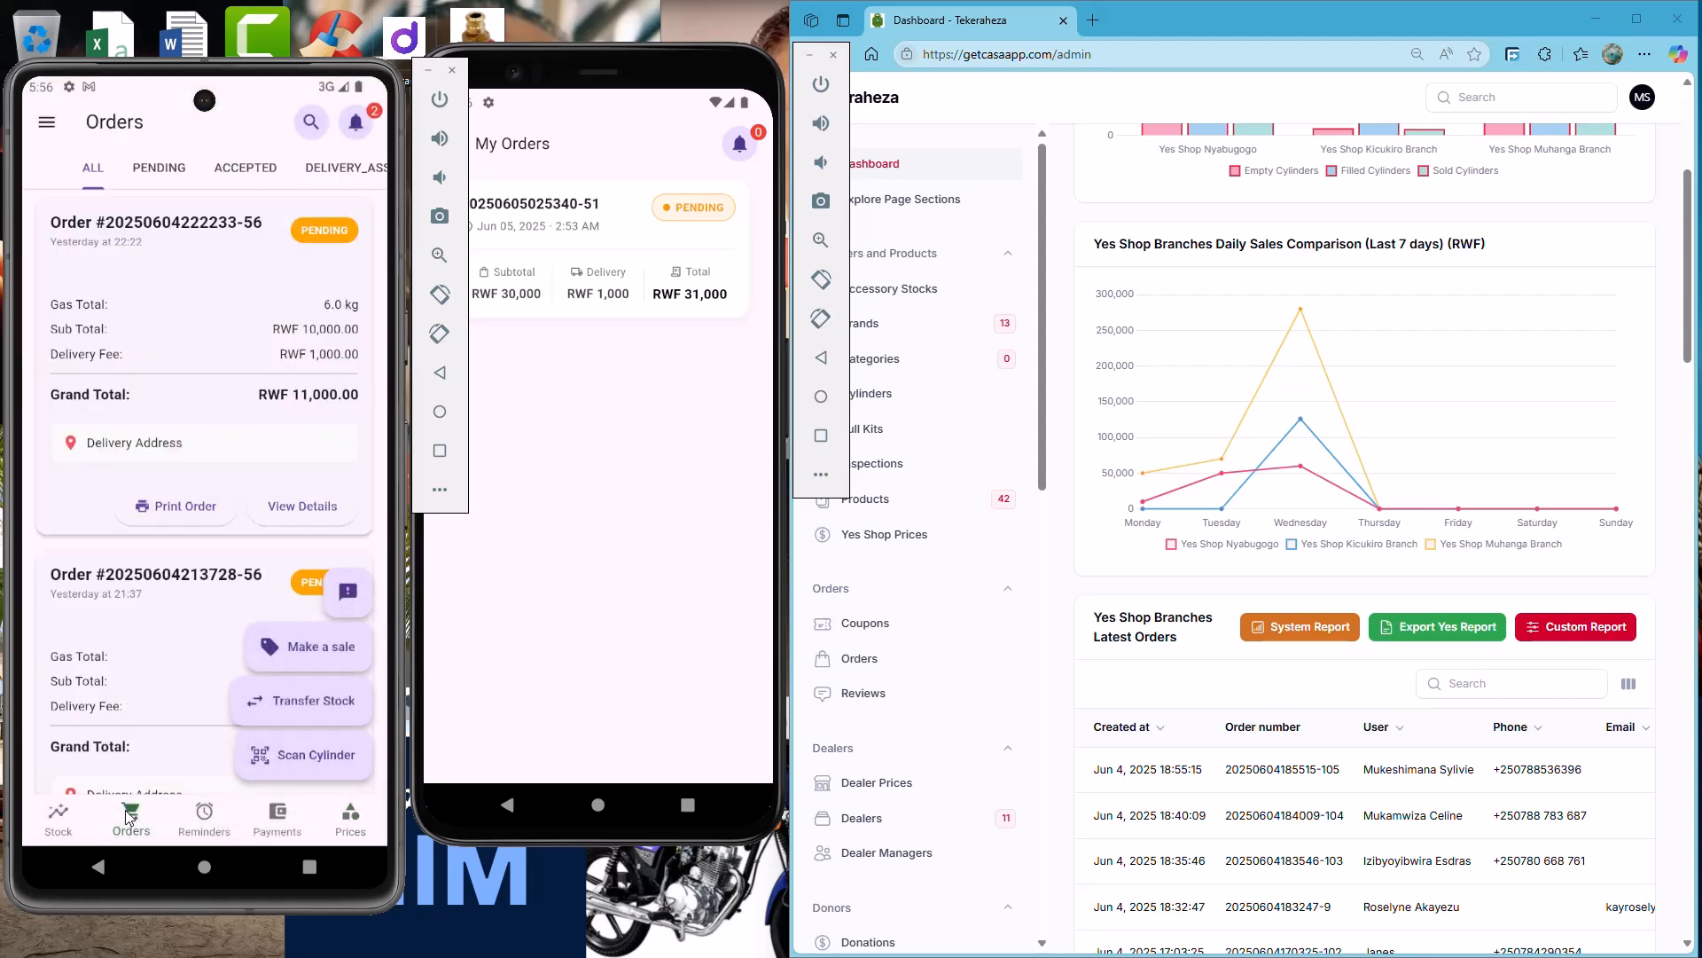
{"action": "left_click", "coordinate": [126, 802]}
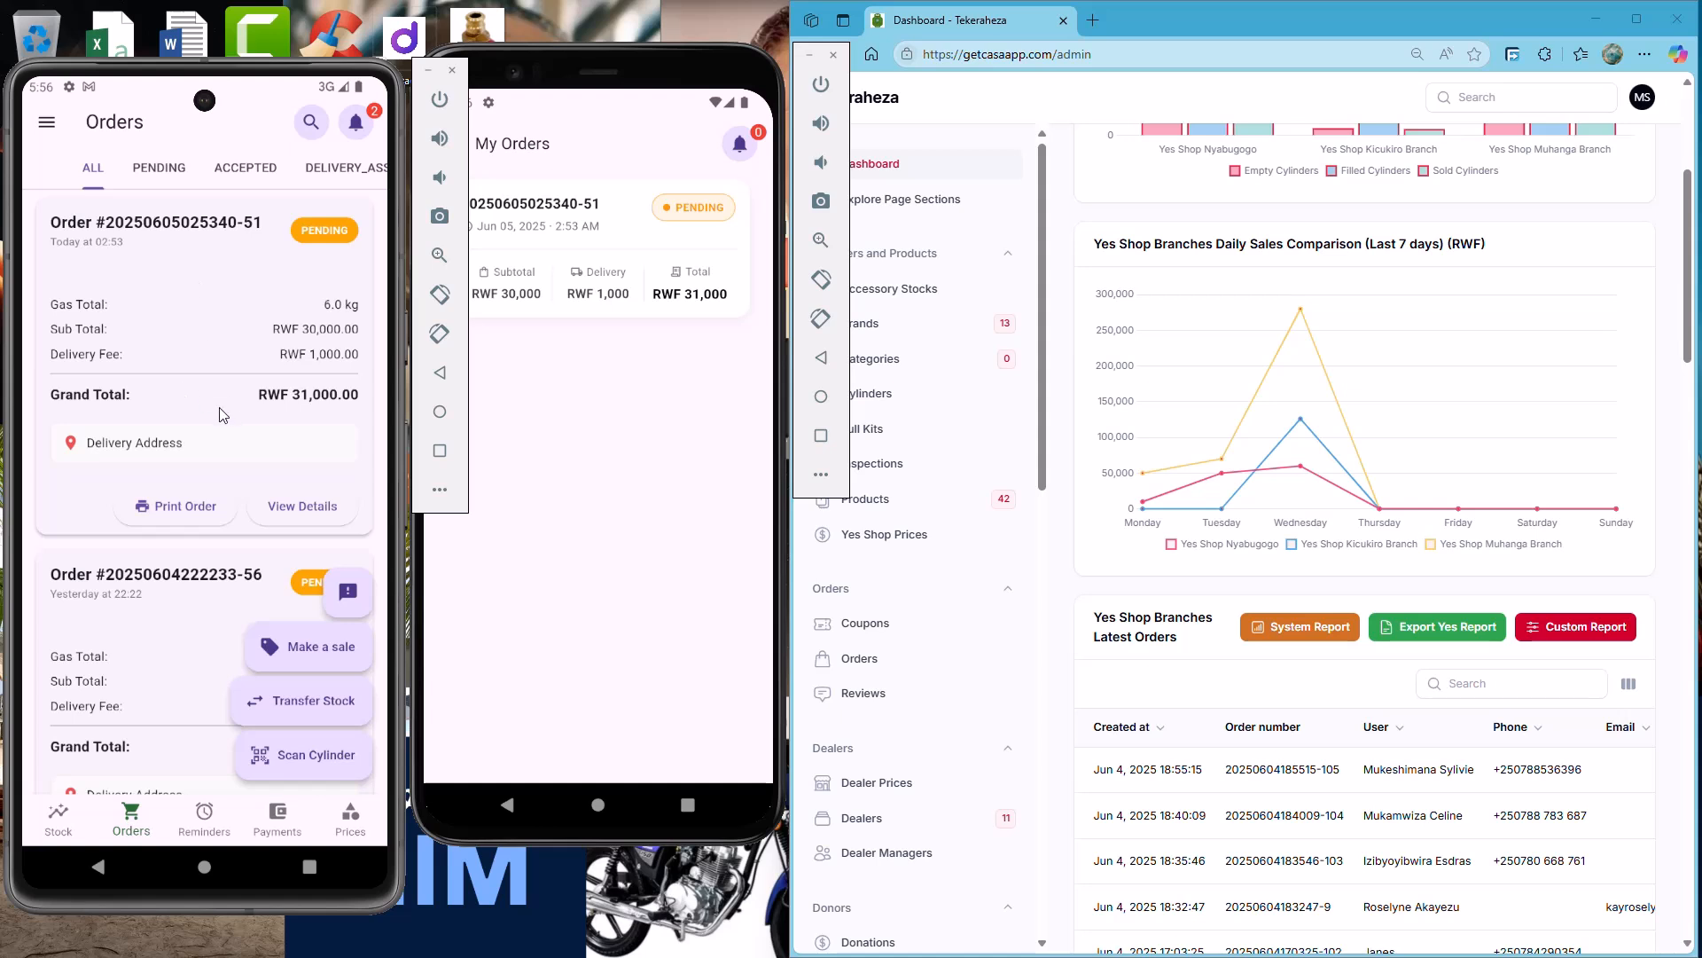
Step: Open the newest pending order in the dealer's app and examine its items, customer, delivery location and payment information
{"action": "left_click", "coordinate": [627, 593]}
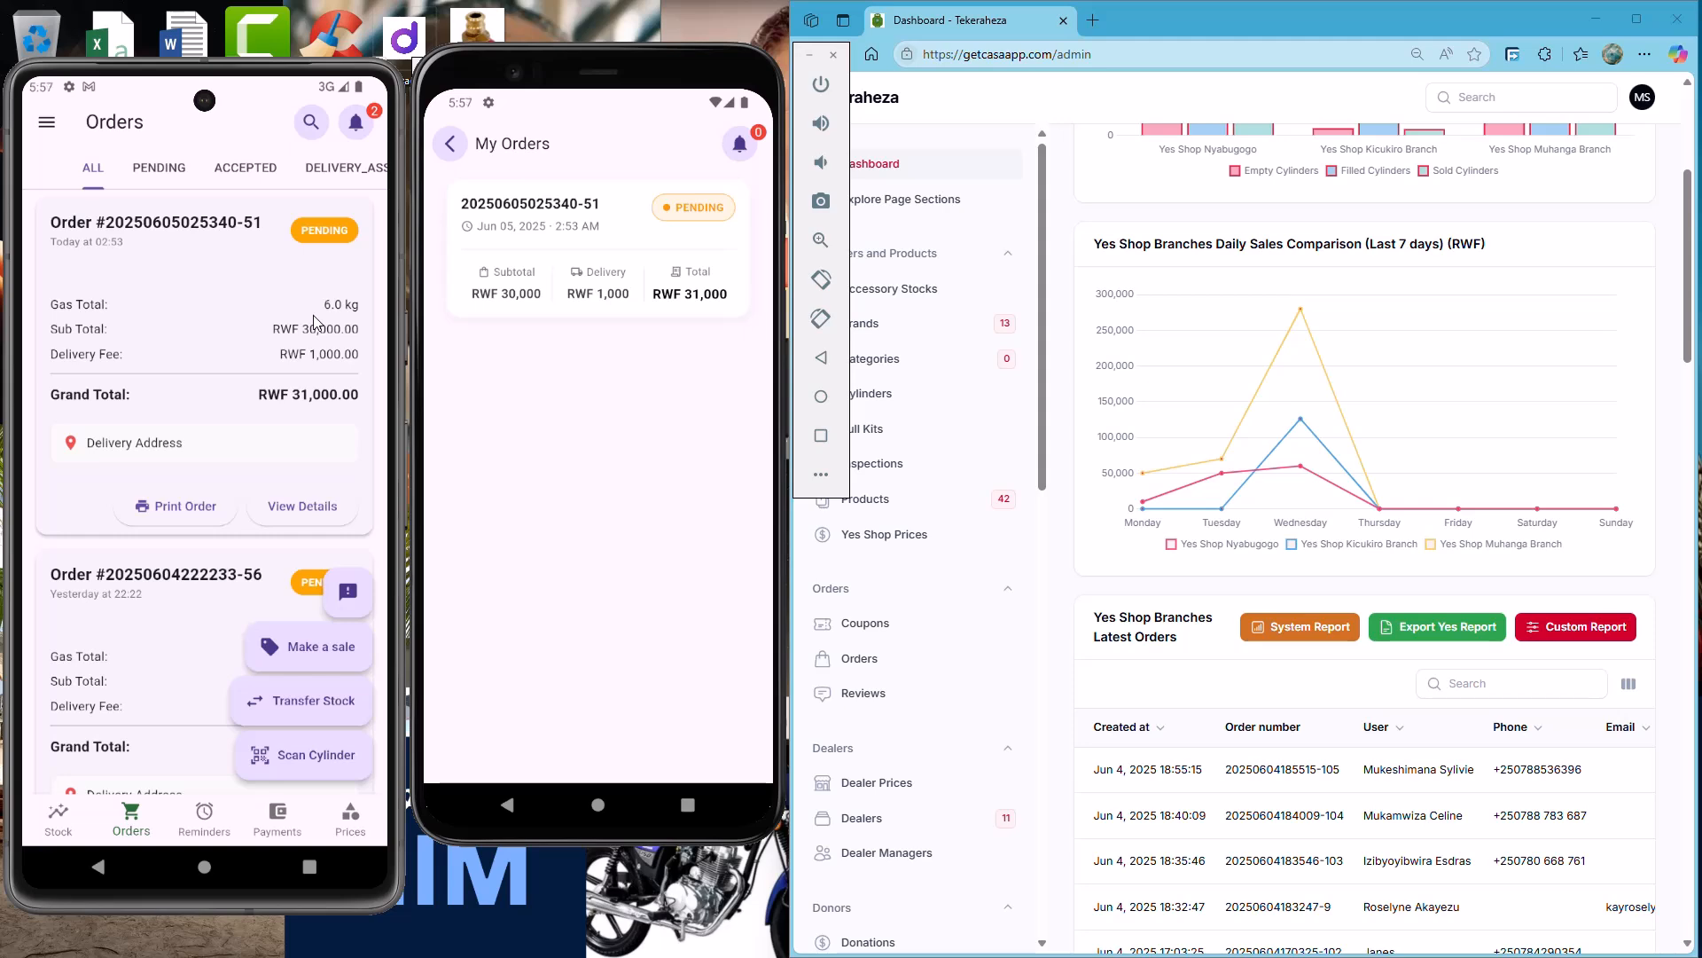
{"action": "left_click", "coordinate": [240, 341]}
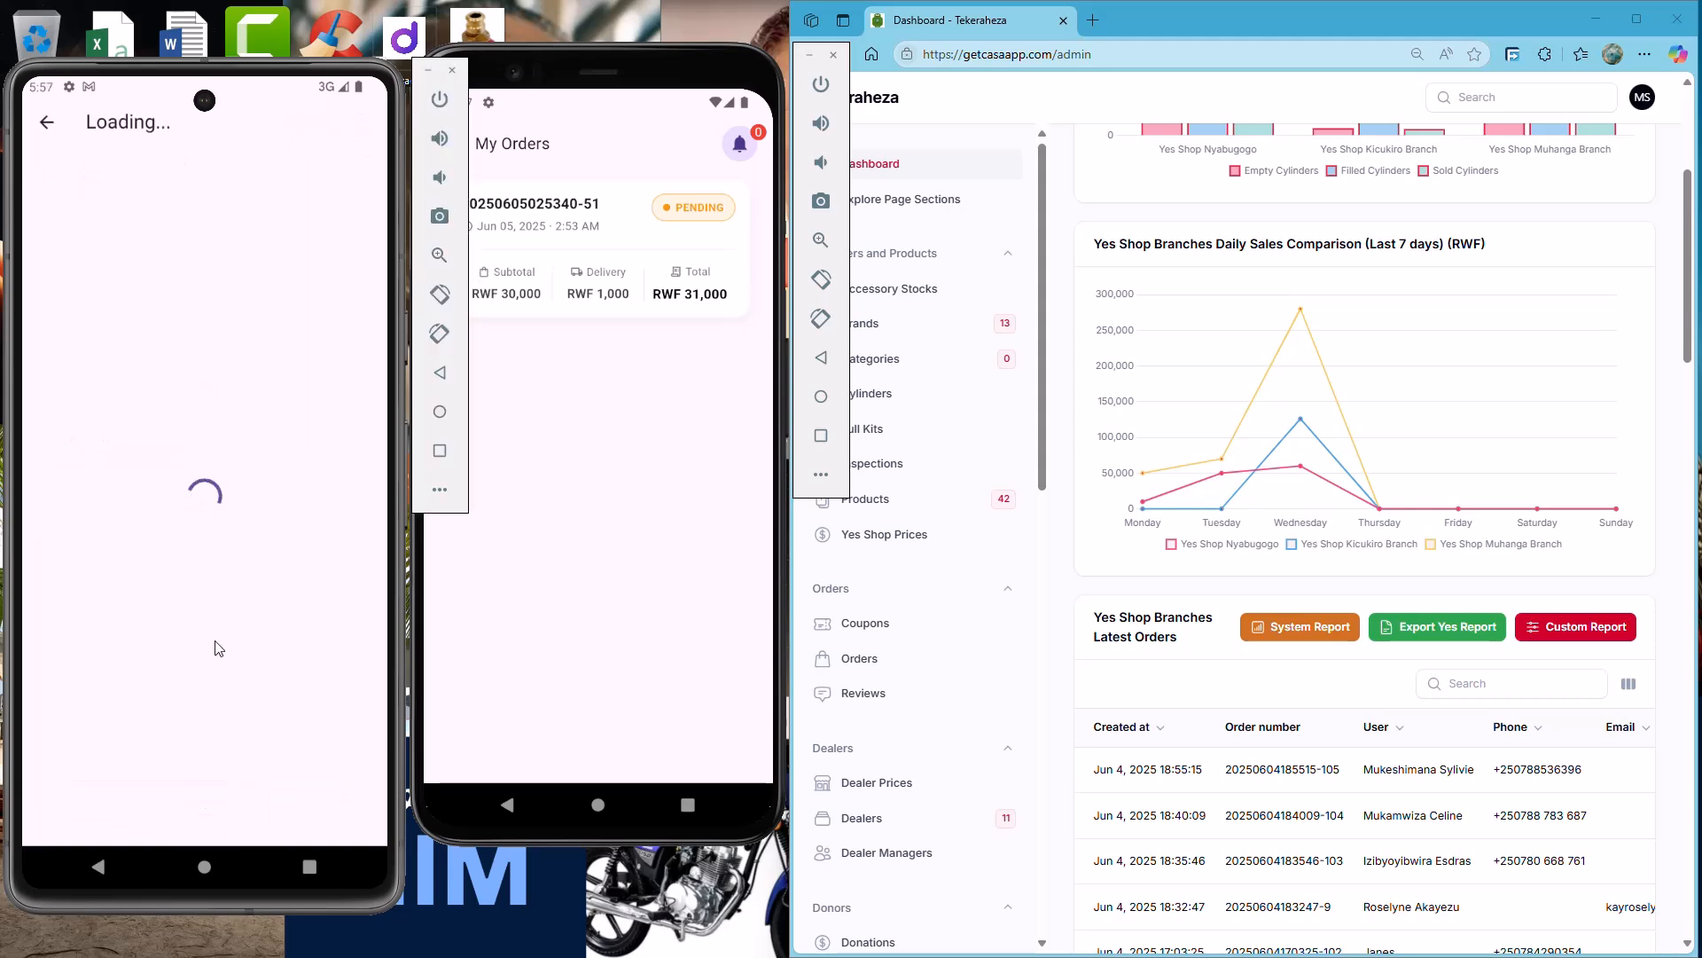
{"action": "scroll", "coordinate": [175, 569], "scroll_direction": "down", "scroll_amount": 4}
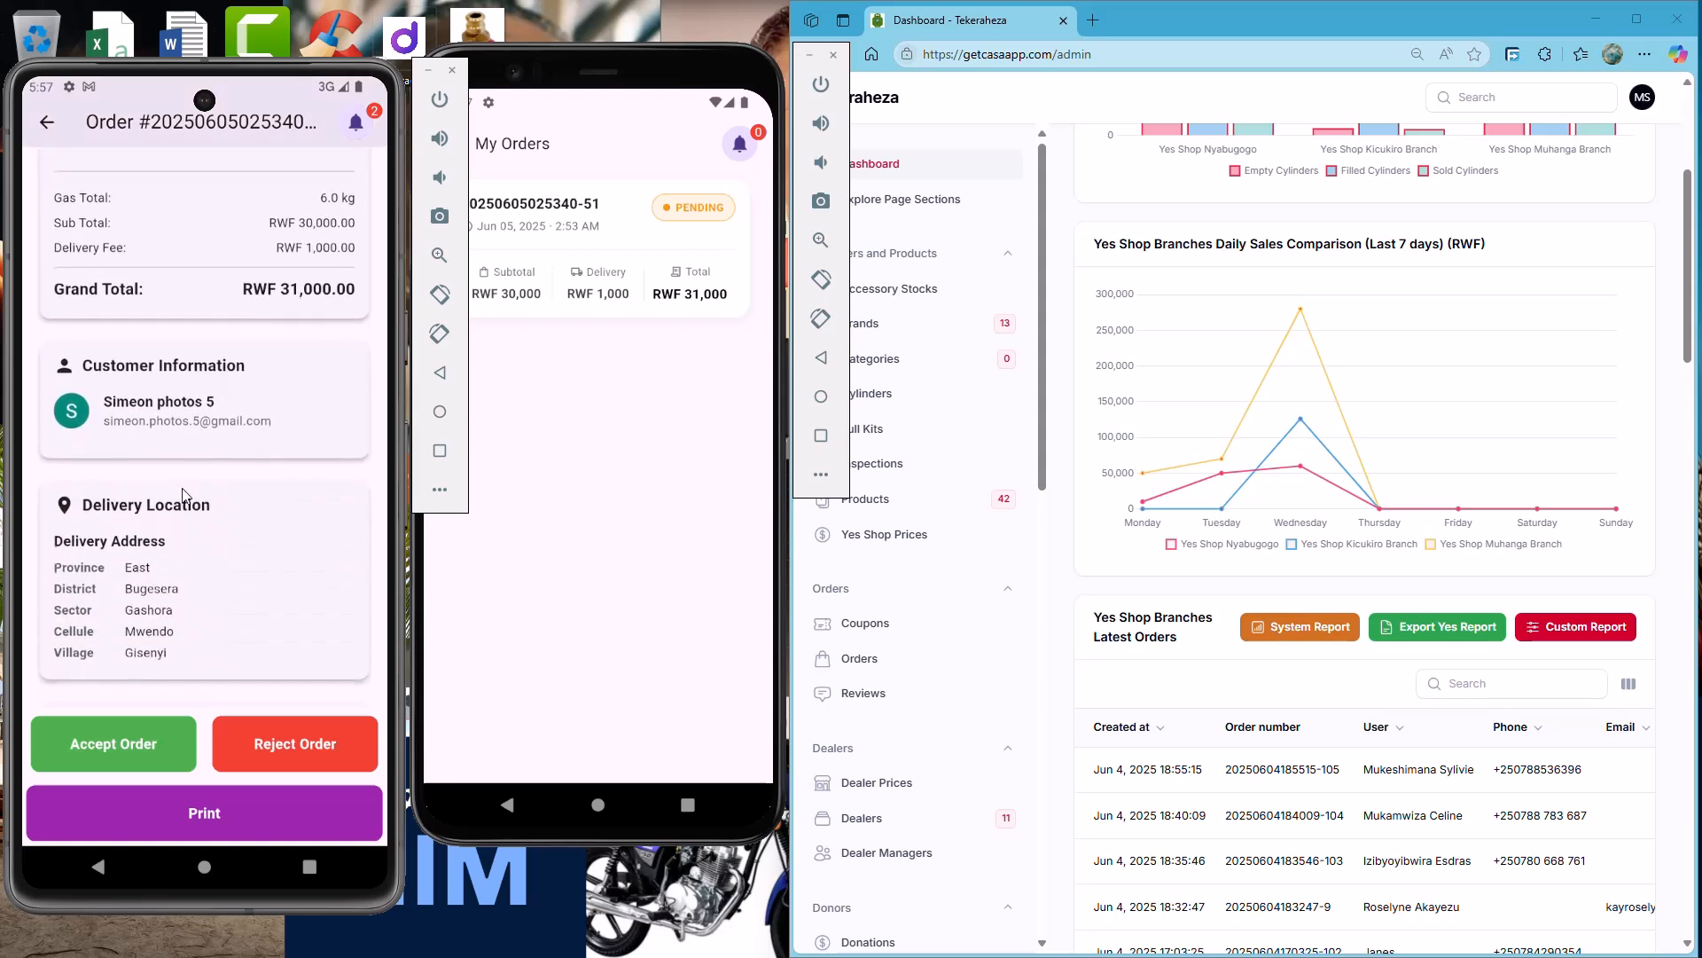
{"action": "scroll", "coordinate": [175, 568], "scroll_direction": "down", "scroll_amount": 3}
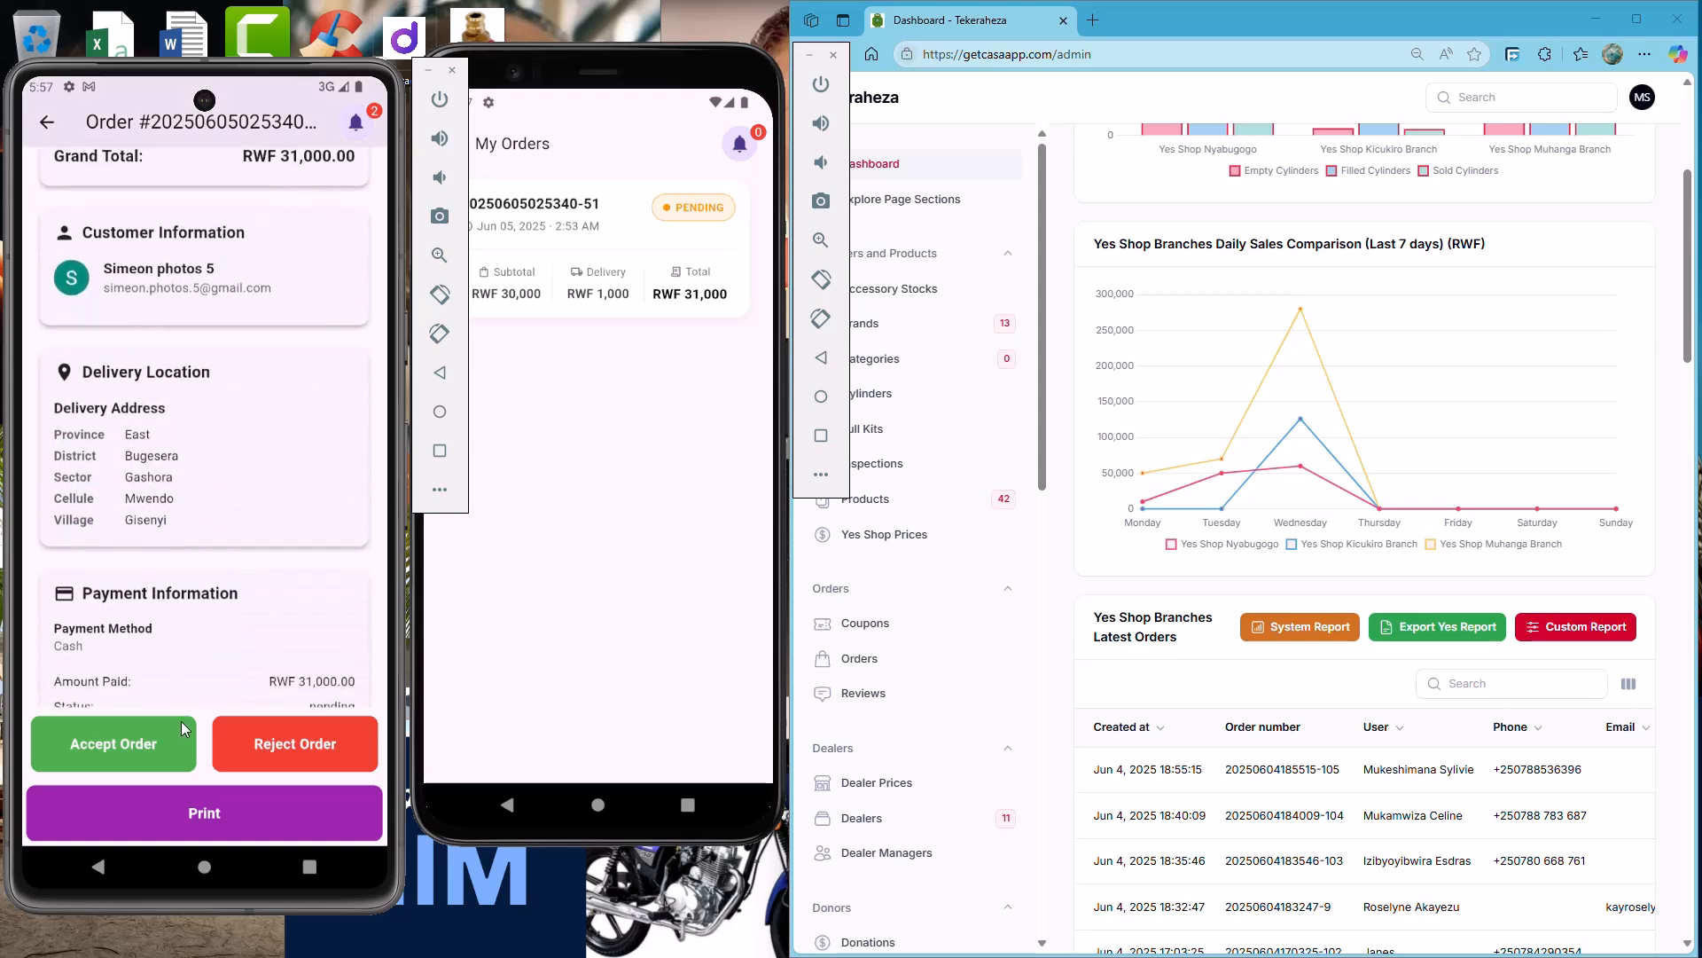
{"action": "scroll", "coordinate": [182, 605], "scroll_direction": "down", "scroll_amount": 2}
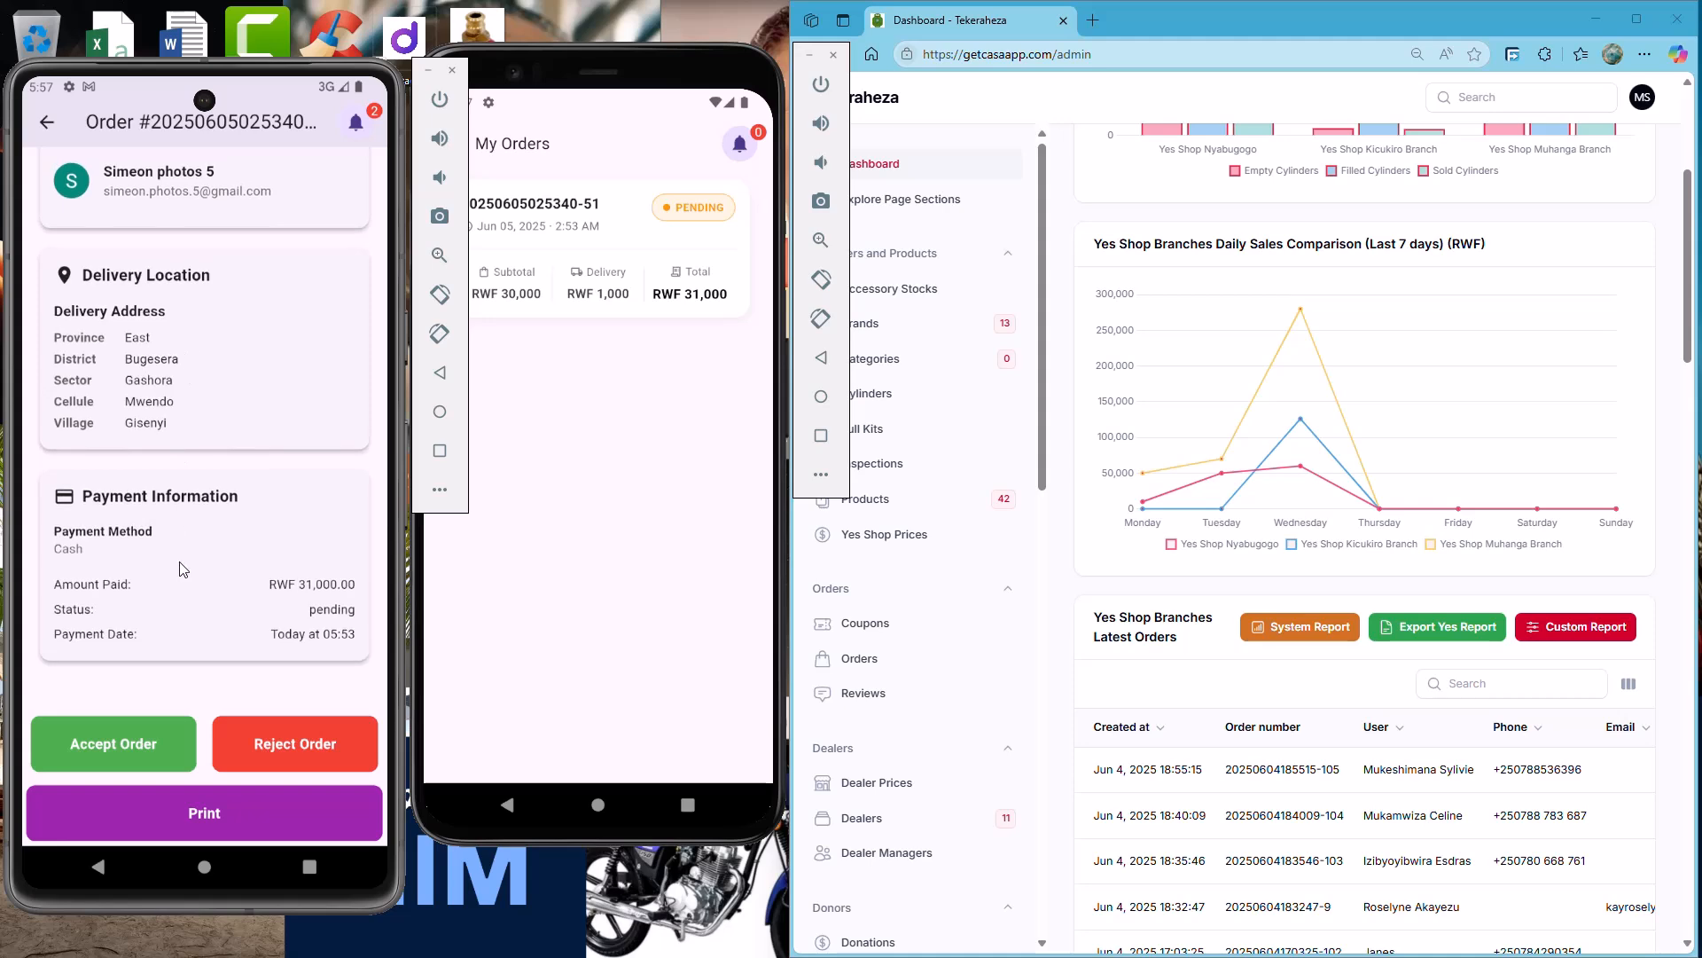
{"action": "scroll", "coordinate": [236, 353], "scroll_direction": "up", "scroll_amount": 10}
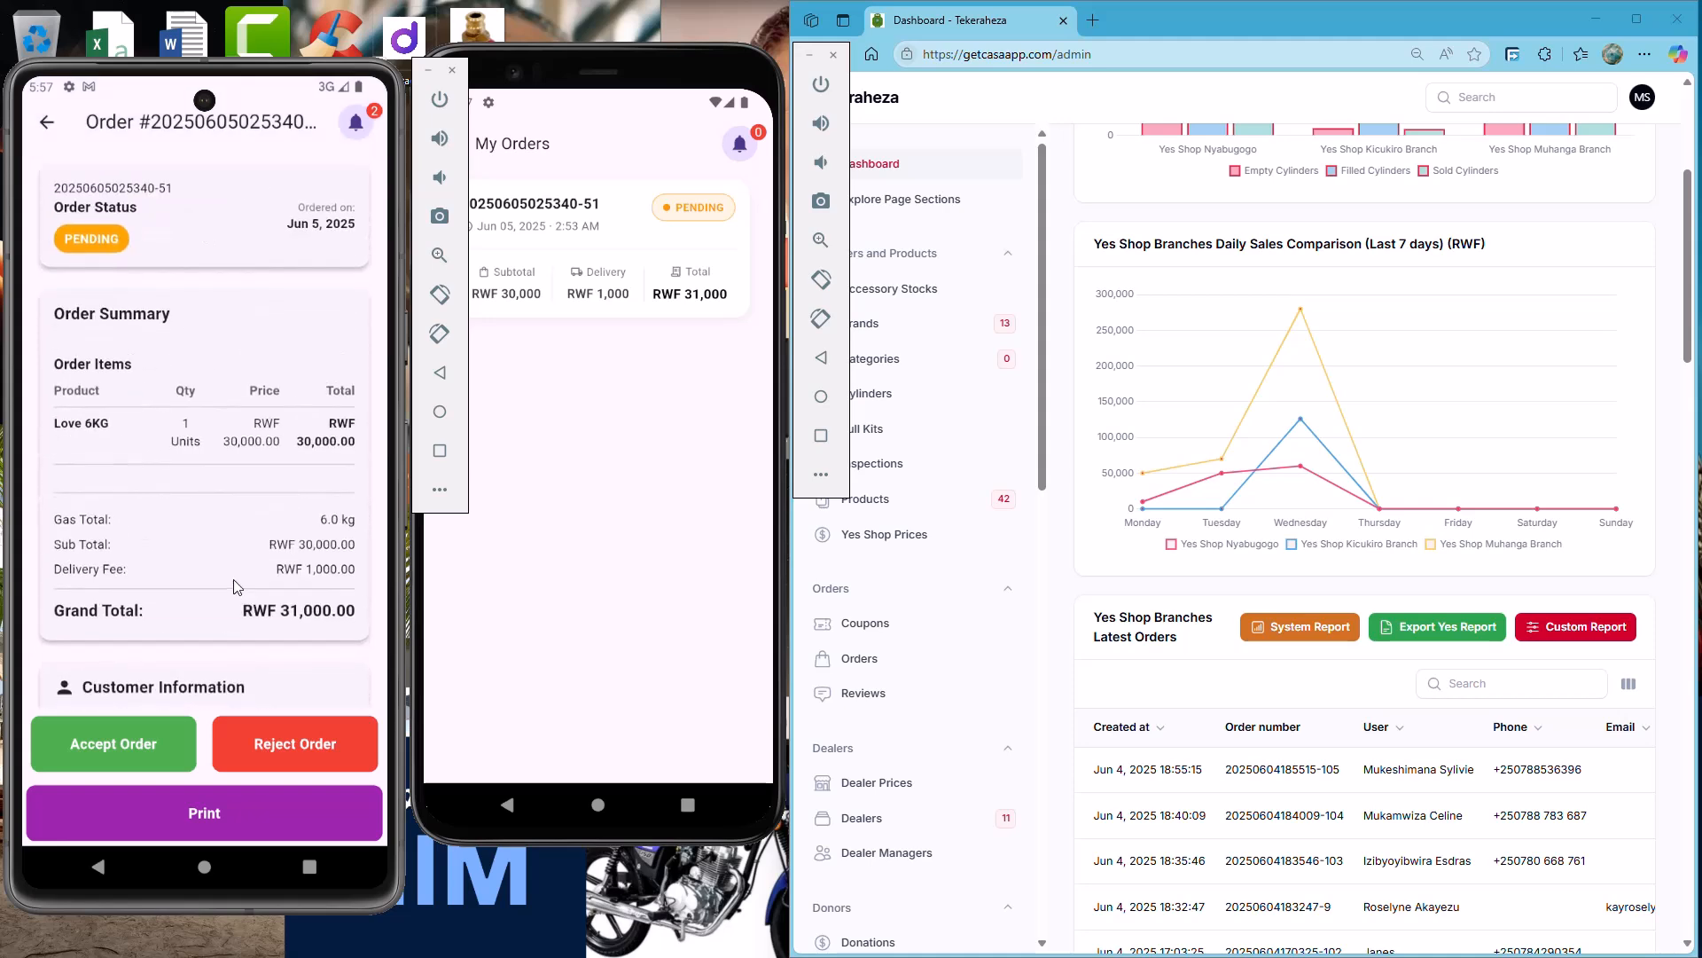
Step: Open the same order in the customer's app and review its summary, business information, delivery location and payment information
{"action": "left_click", "coordinate": [541, 447]}
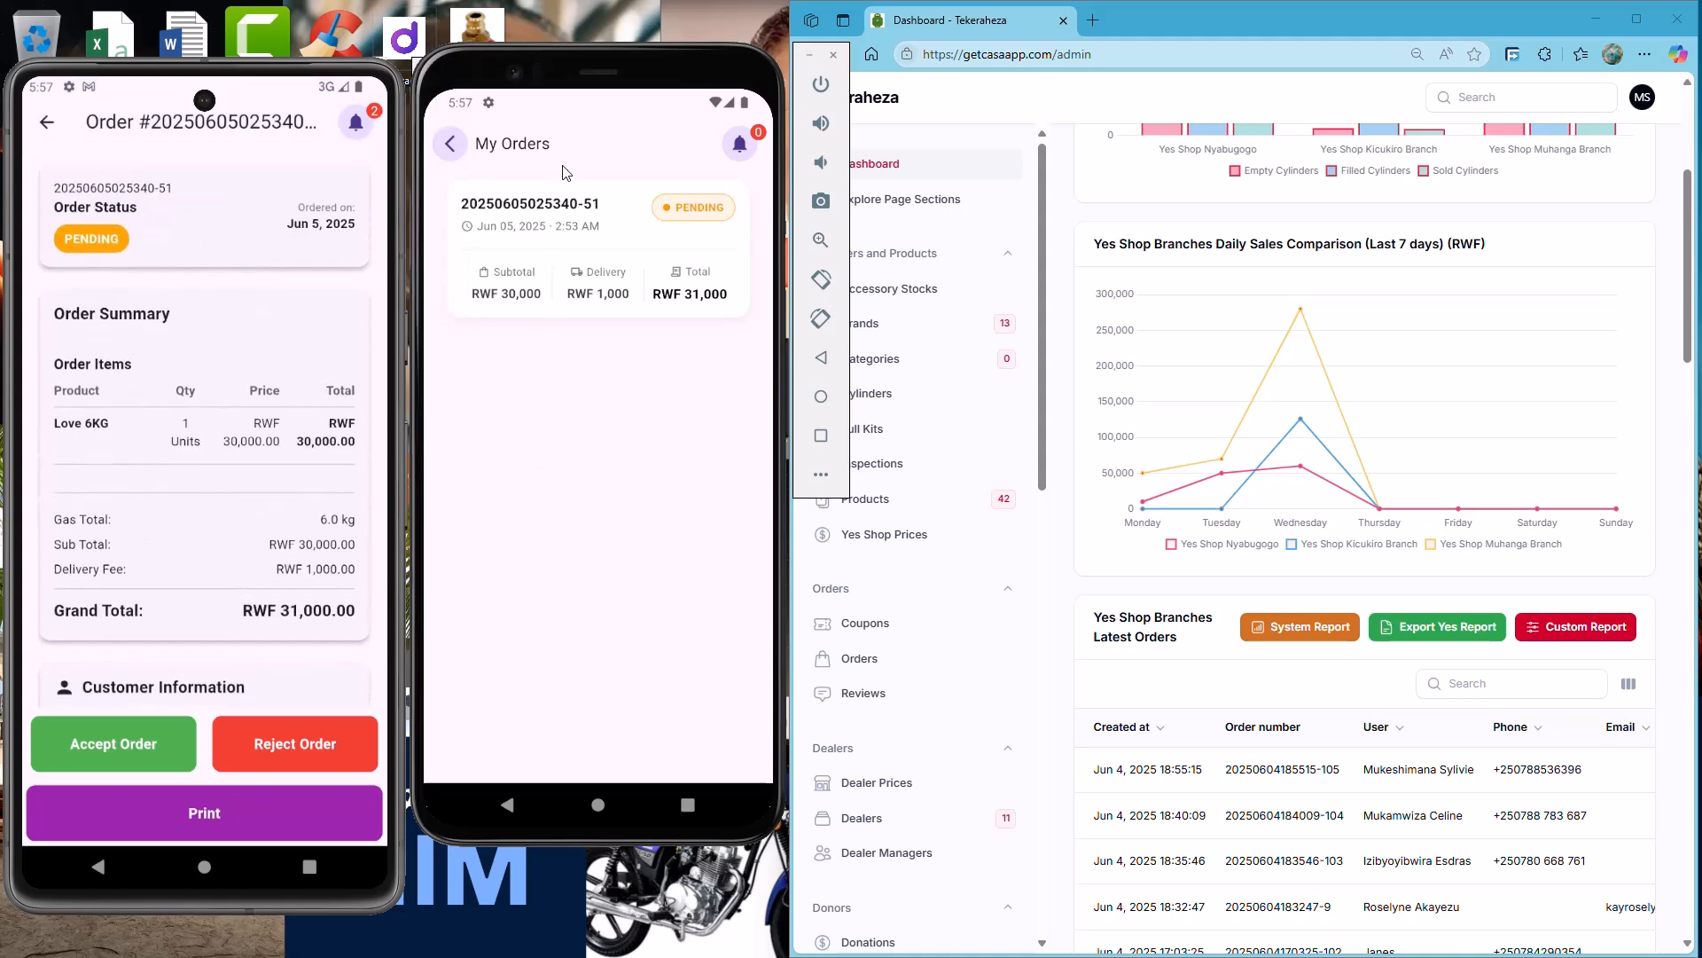
{"action": "left_click", "coordinate": [550, 211]}
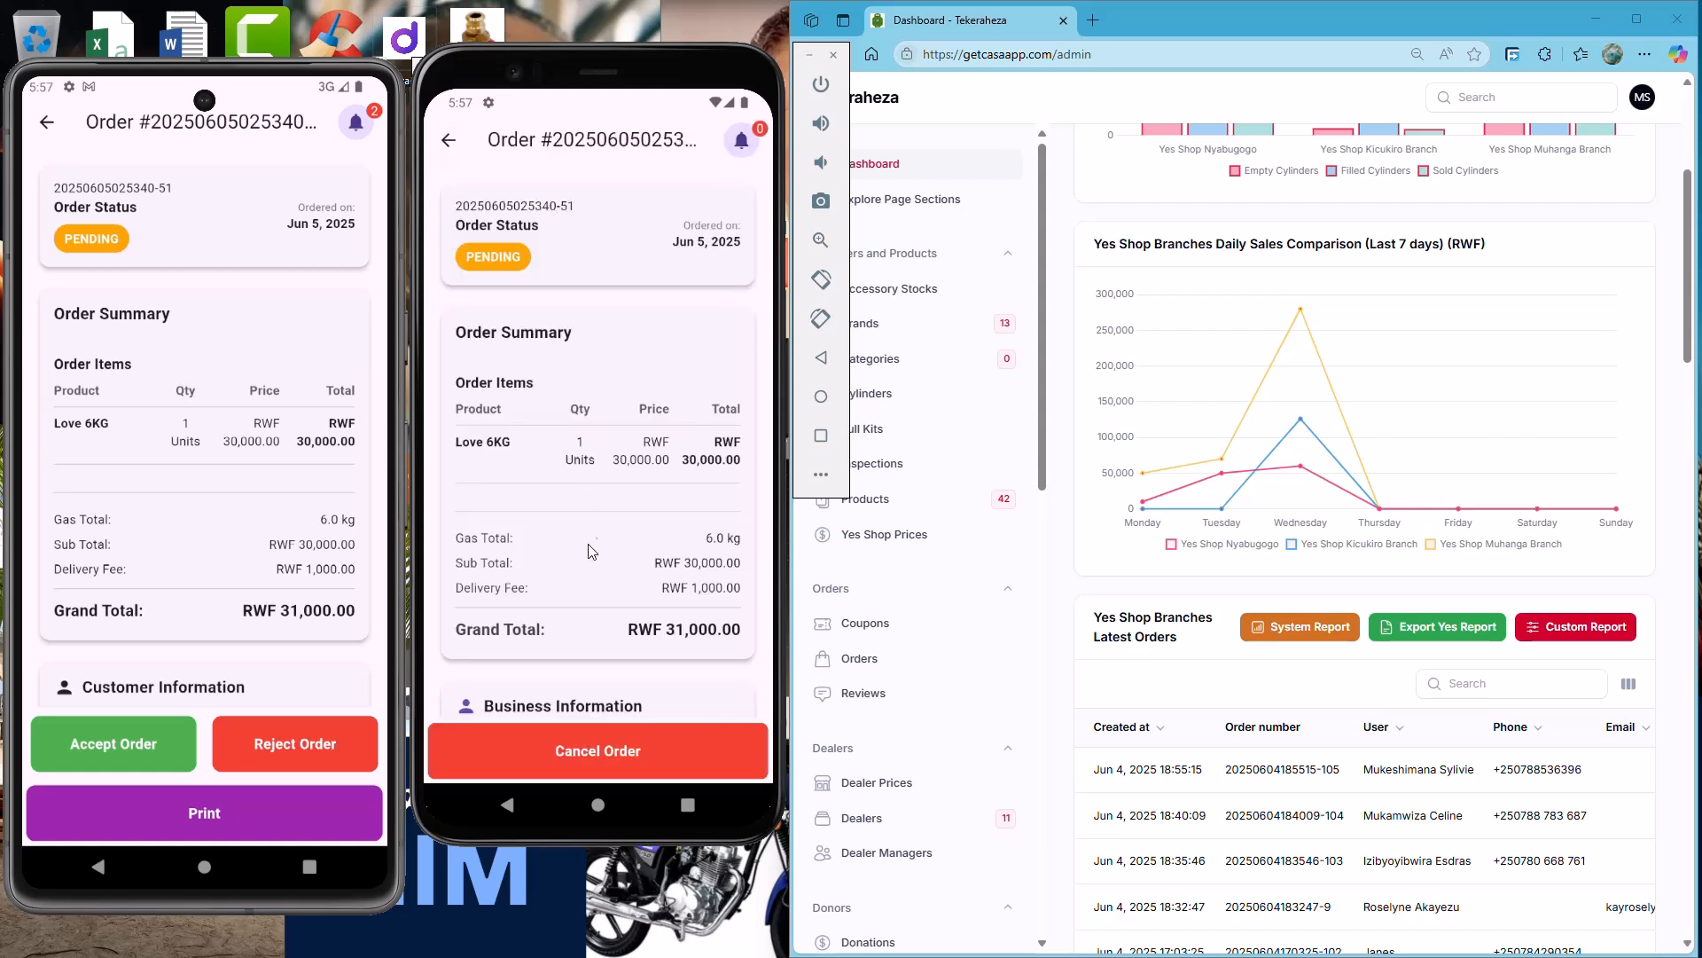
{"action": "scroll", "coordinate": [581, 608], "scroll_direction": "down", "scroll_amount": 8}
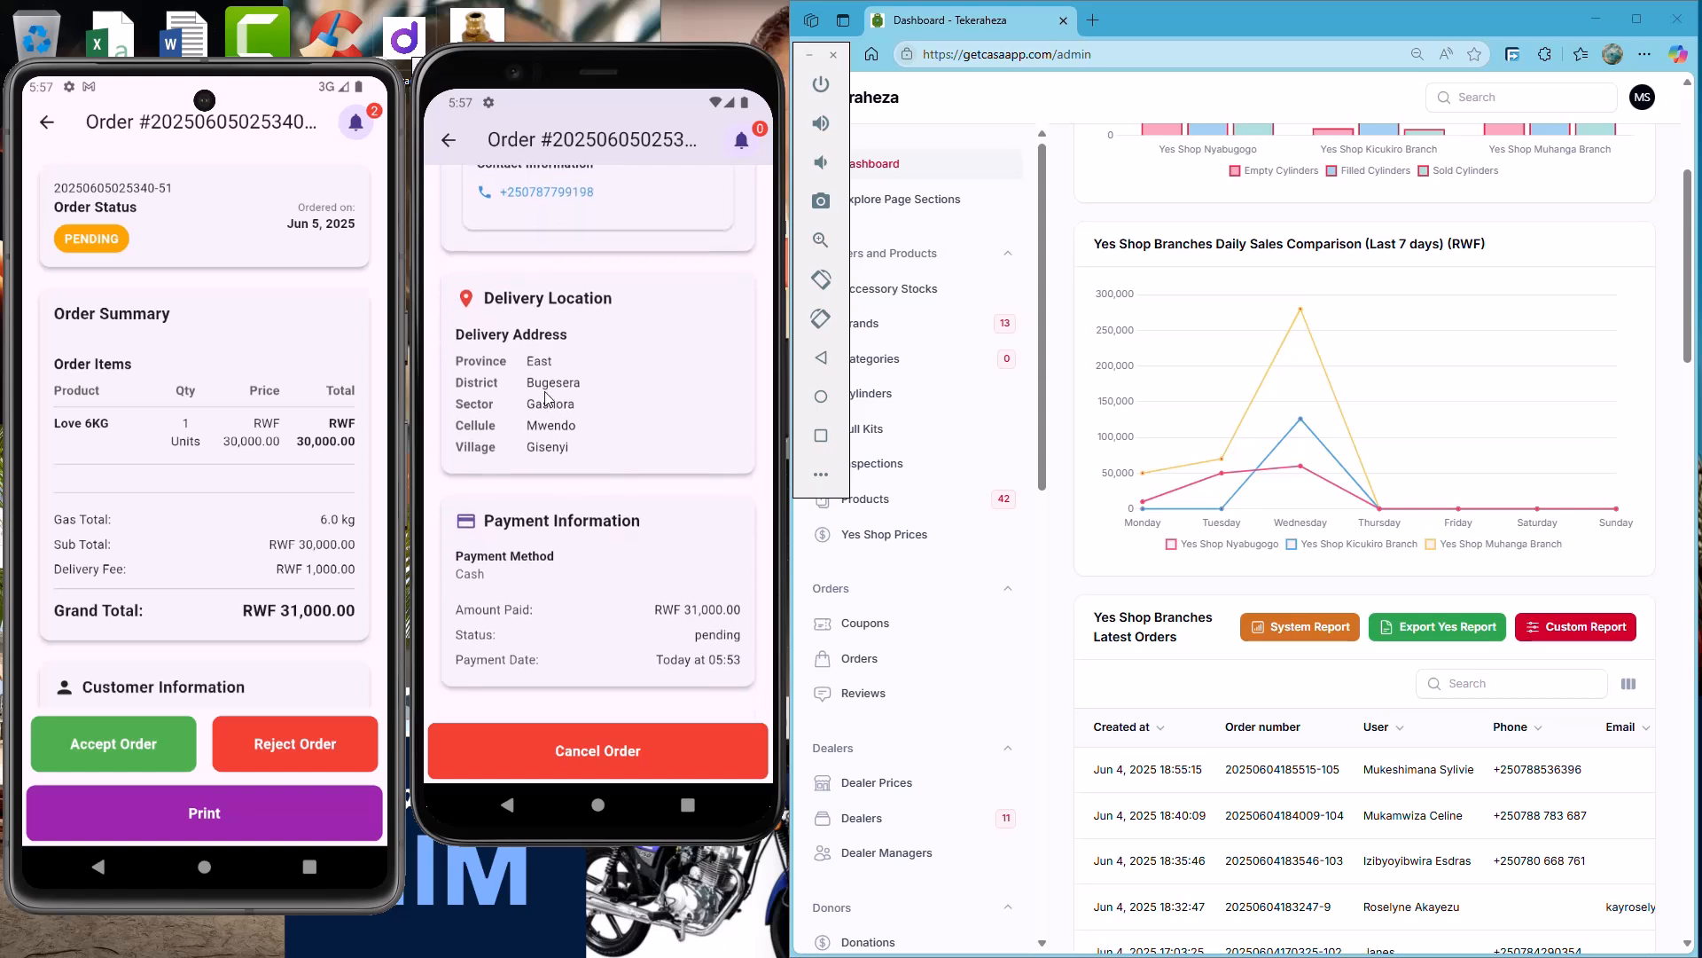
{"action": "scroll", "coordinate": [523, 546], "scroll_direction": "up", "scroll_amount": 3}
{"action": "scroll", "coordinate": [550, 558], "scroll_direction": "up", "scroll_amount": 1}
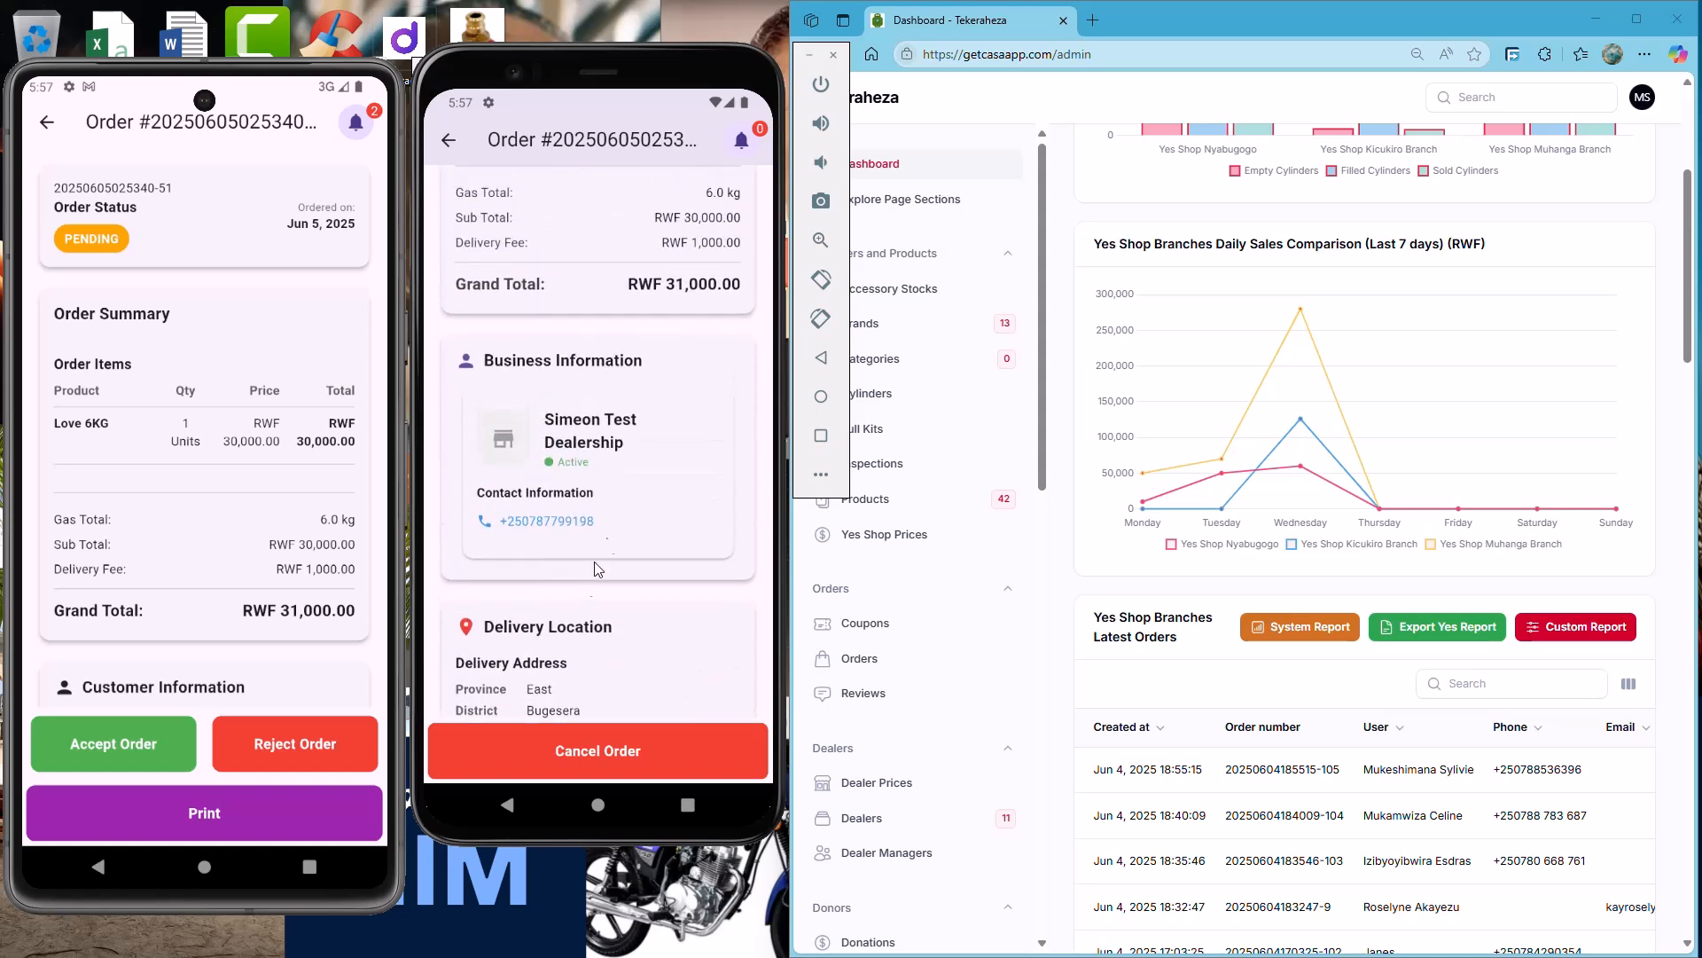
{"action": "scroll", "coordinate": [567, 444], "scroll_direction": "up", "scroll_amount": 4}
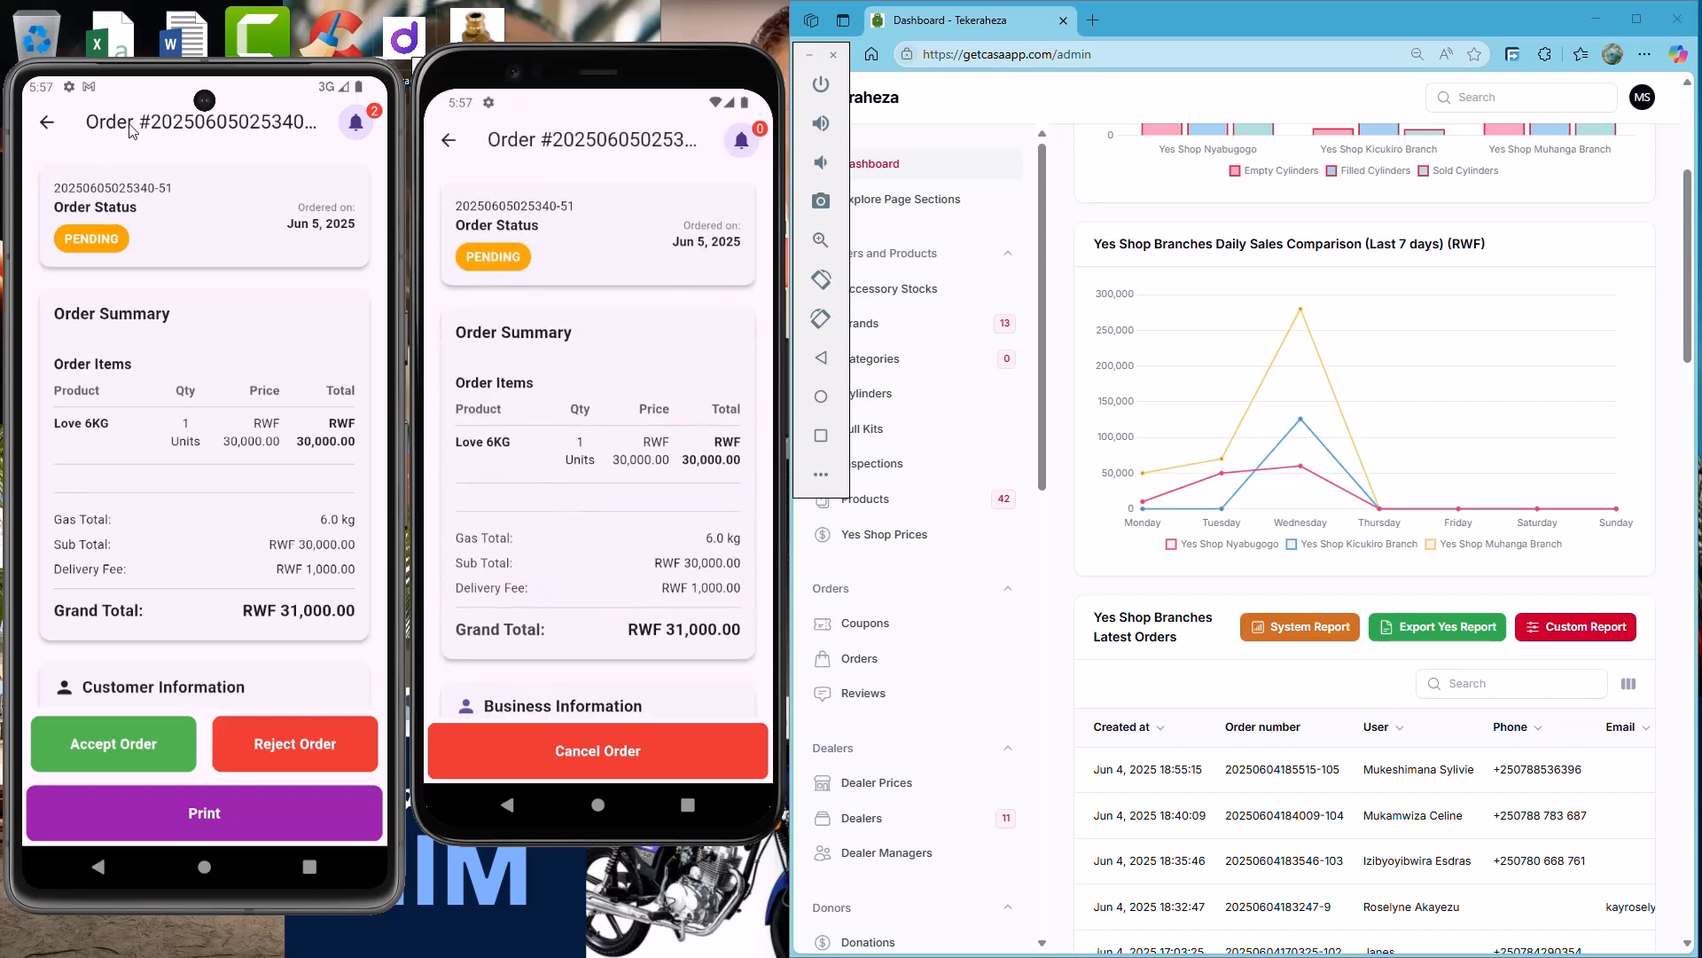
Step: Reload the admin dashboard and look through its usage statistics, overall orders chart and branch charts
{"action": "left_click", "coordinate": [1108, 171]}
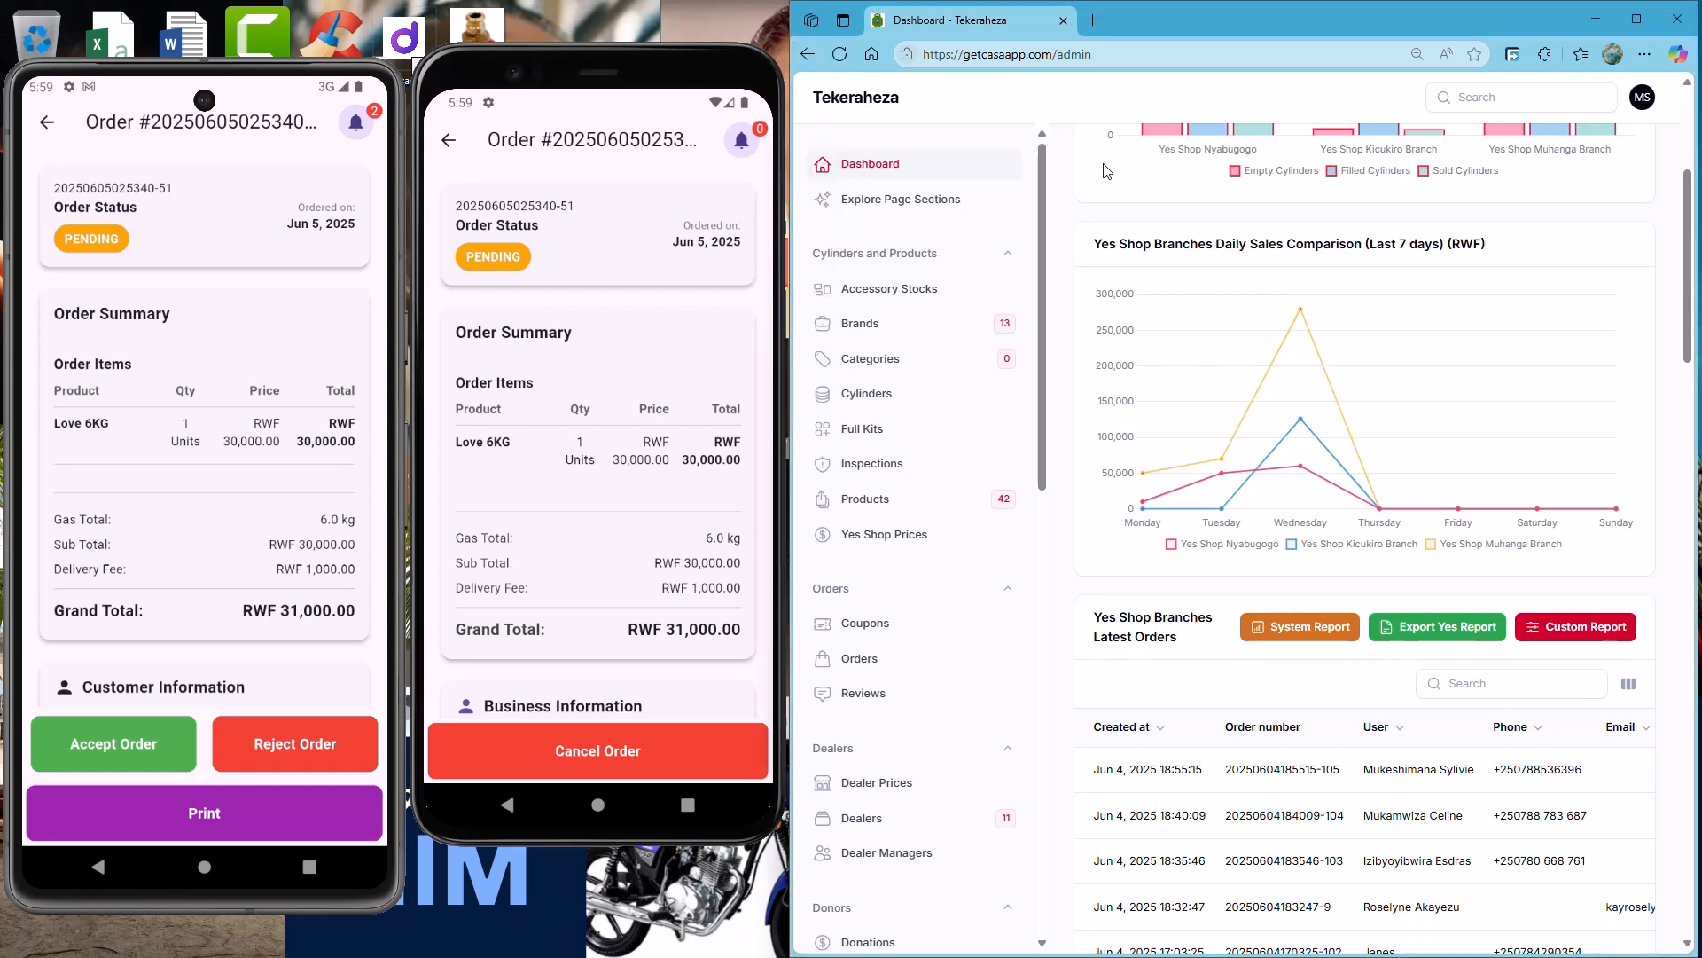
{"action": "left_click", "coordinate": [839, 55]}
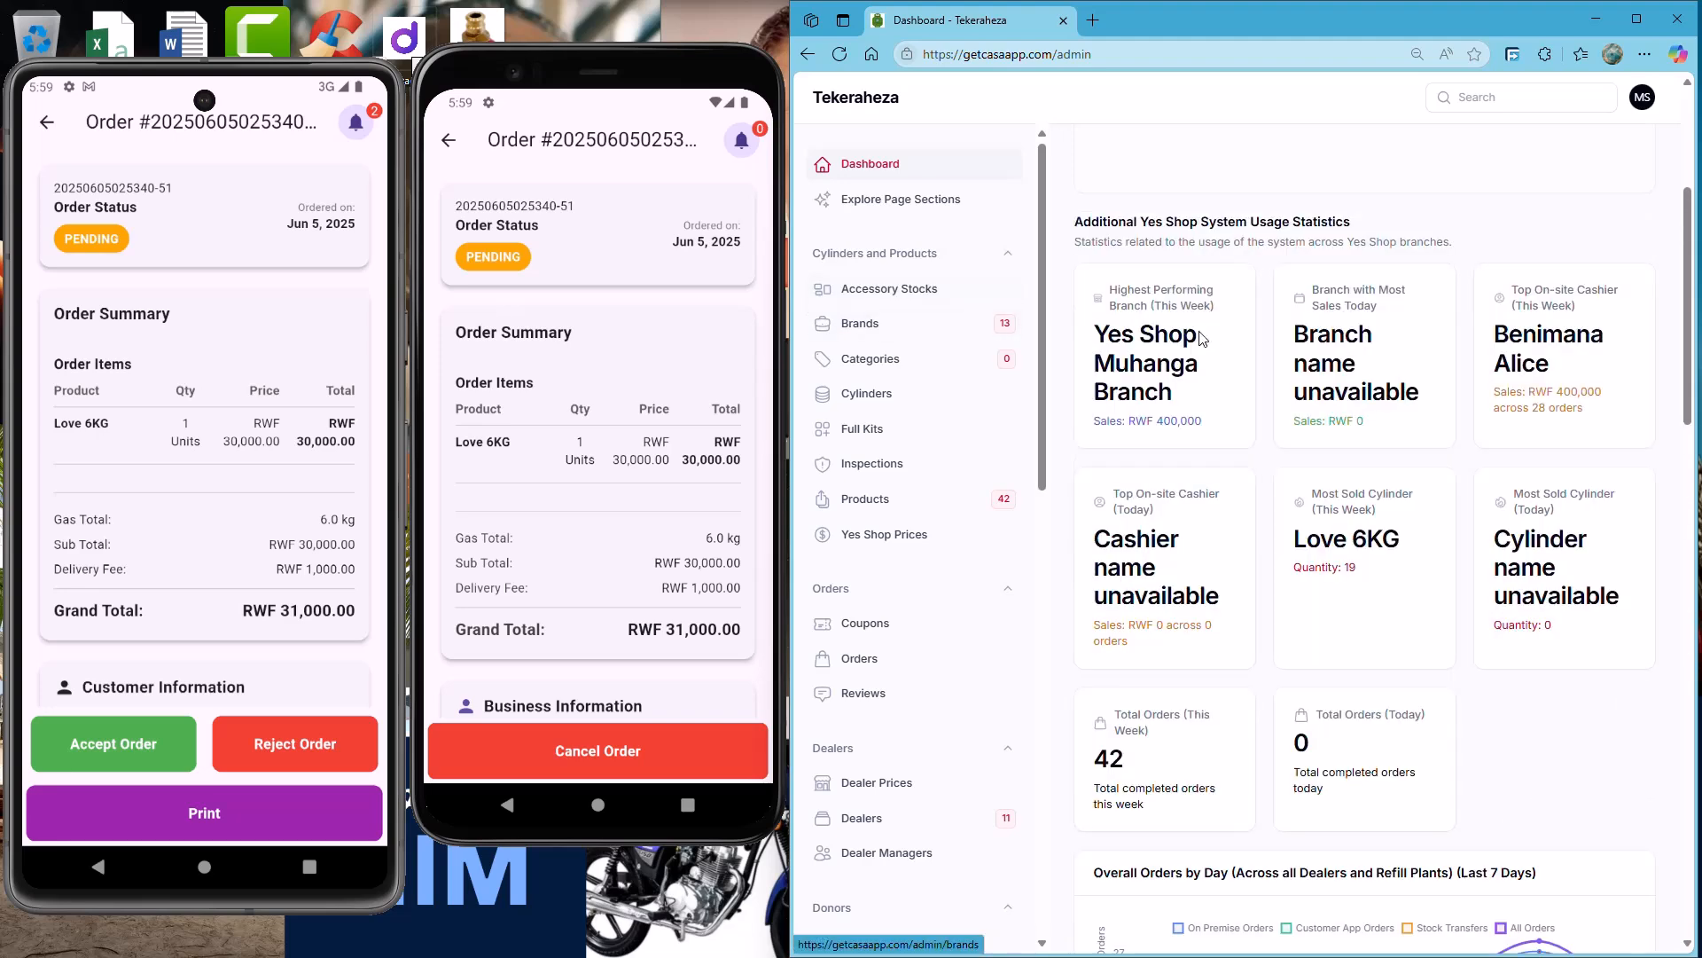
{"action": "scroll", "coordinate": [1249, 647], "scroll_direction": "down", "scroll_amount": 3}
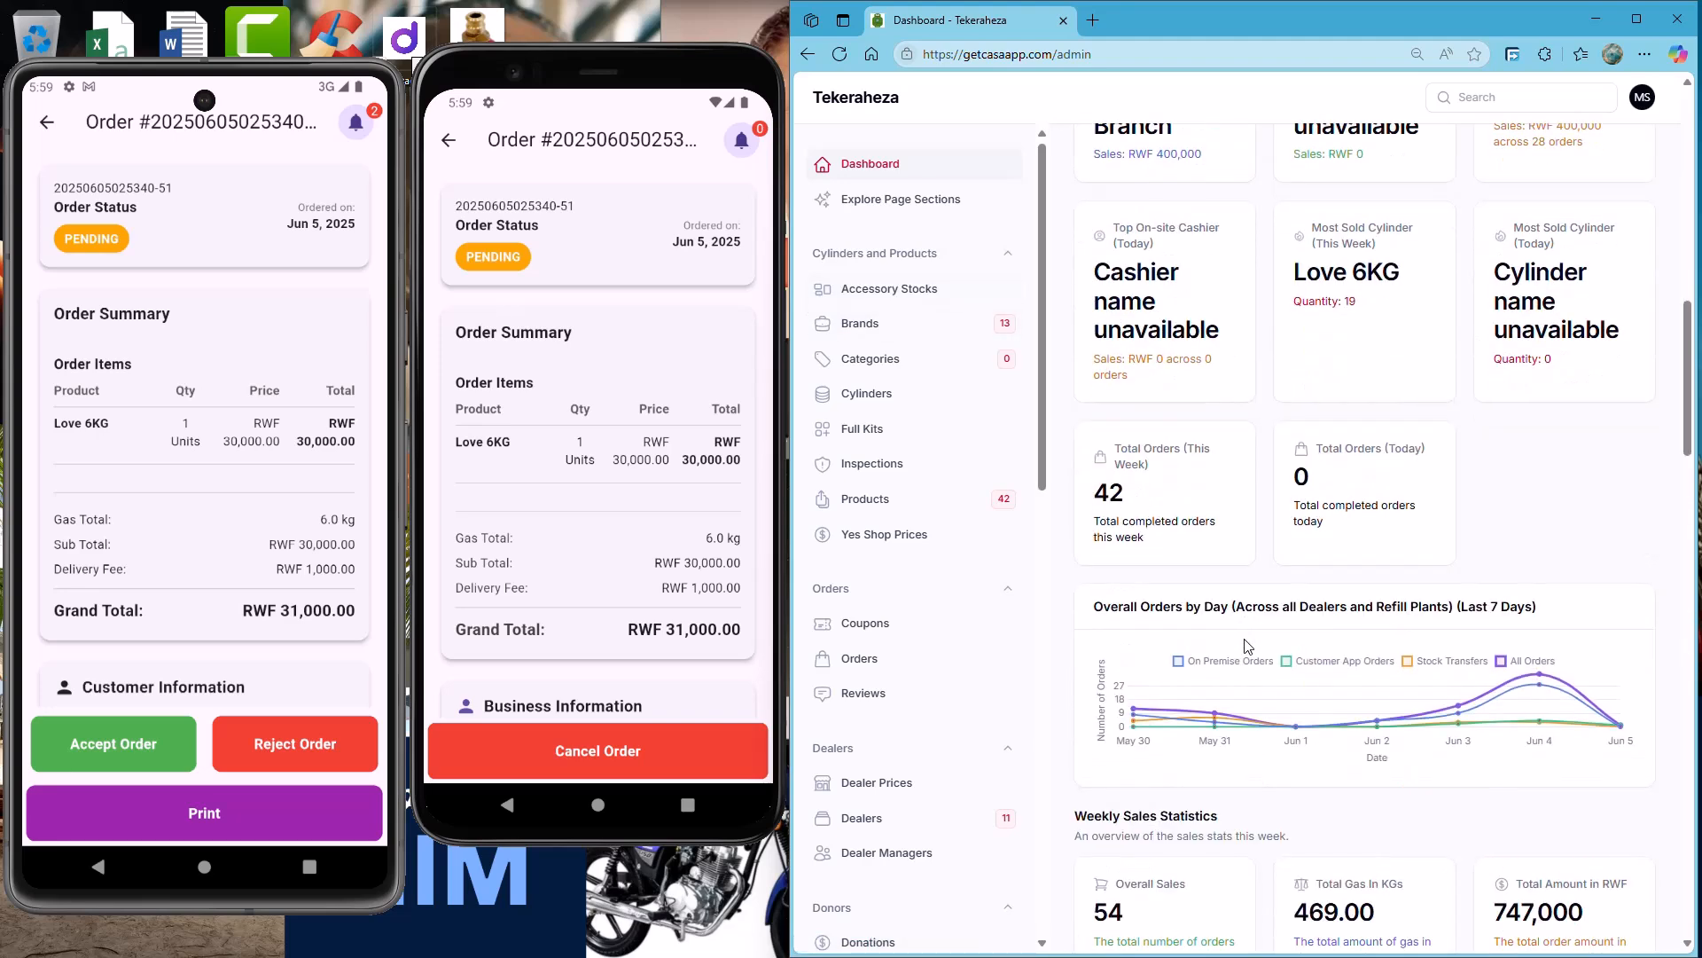
{"action": "scroll", "coordinate": [1246, 636], "scroll_direction": "up", "scroll_amount": 15}
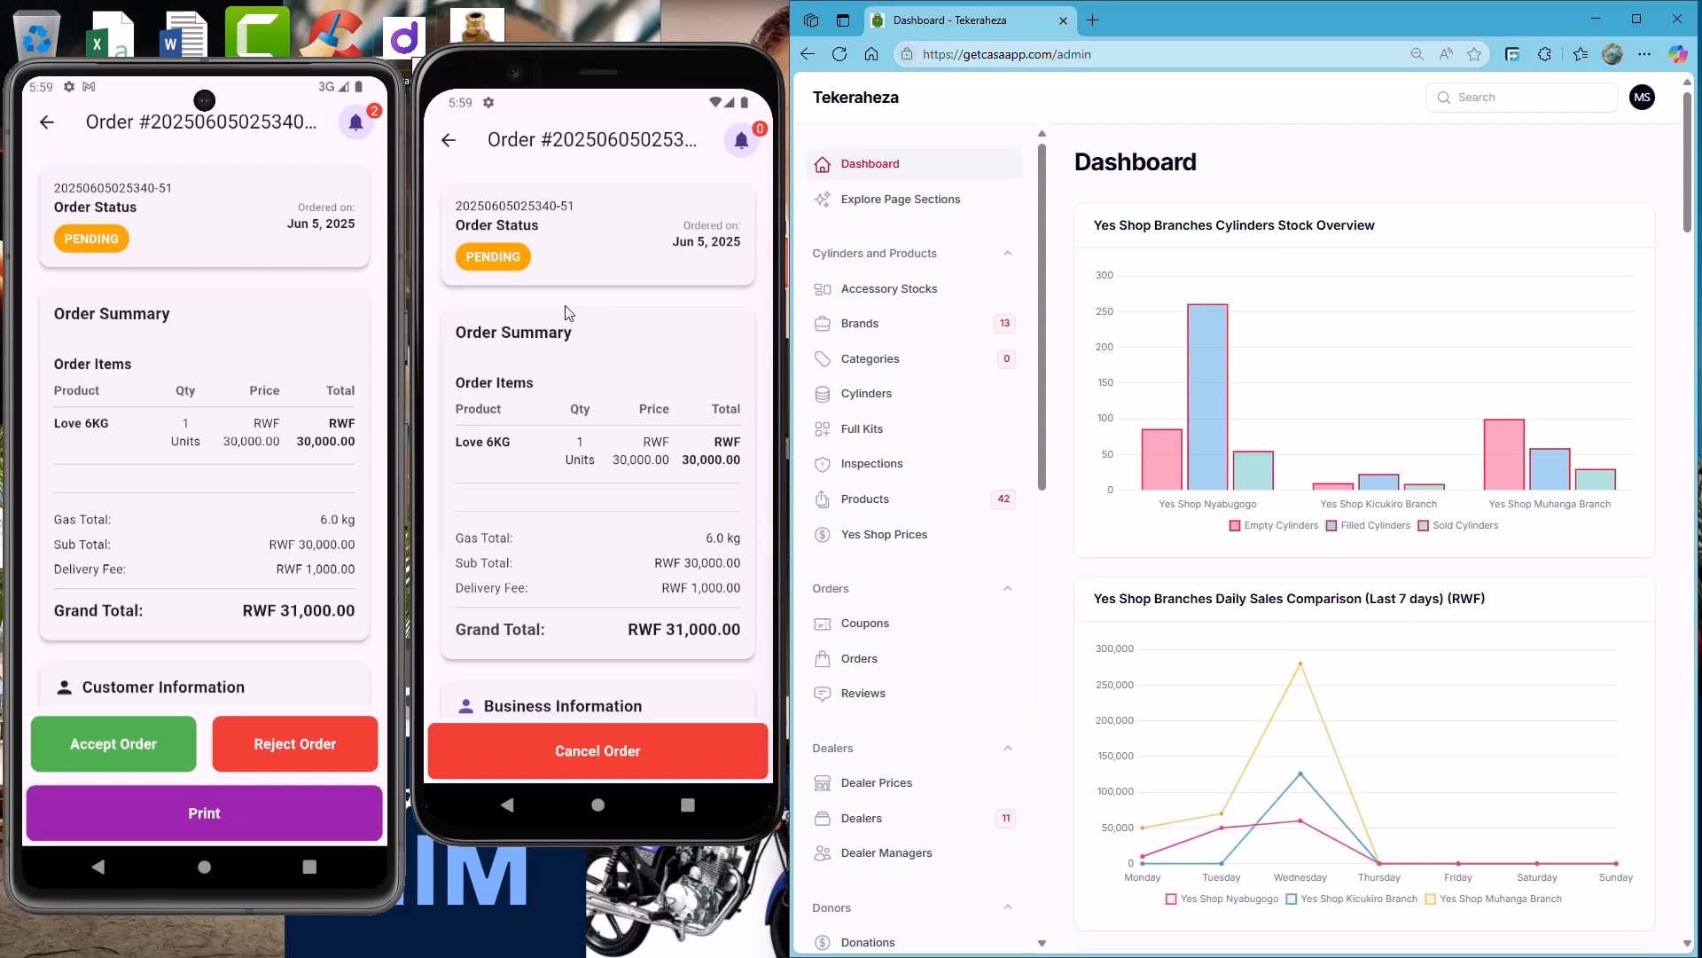
Step: Return the customer's app to My Orders, inspect the dealer's Accept Order screen for the pending Love 6KG order, and leave it
{"action": "left_click_drag", "start_coordinate": [535, 669], "coordinate": [523, 479]}
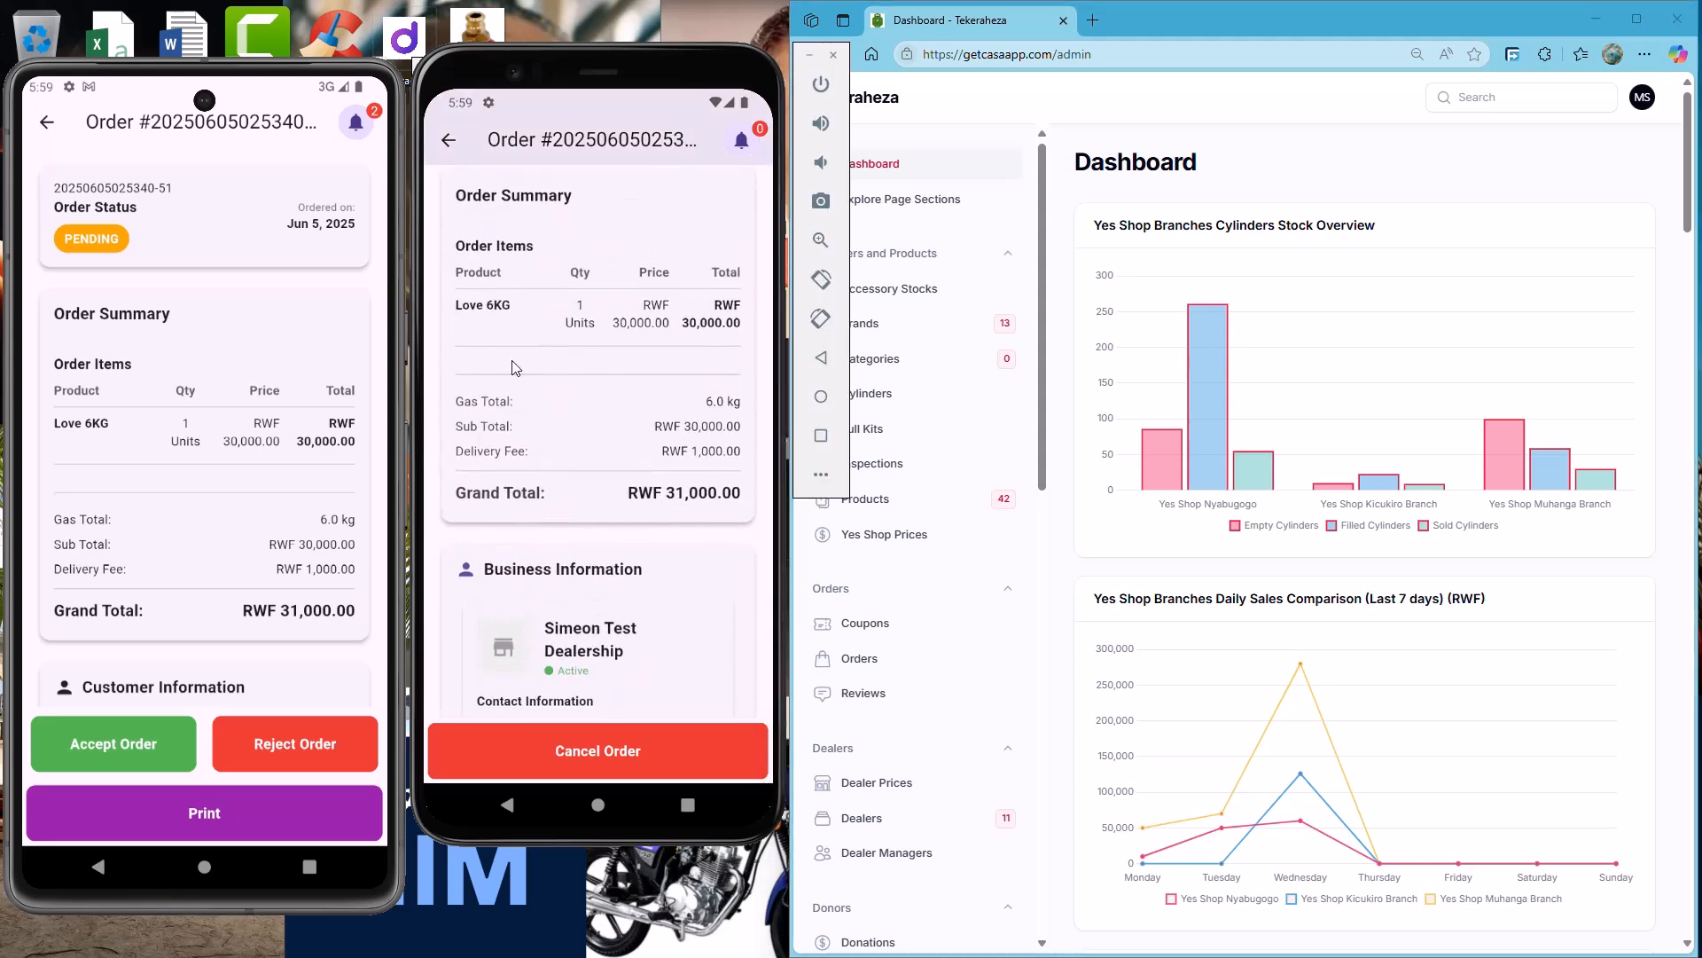
{"action": "left_click", "coordinate": [448, 141]}
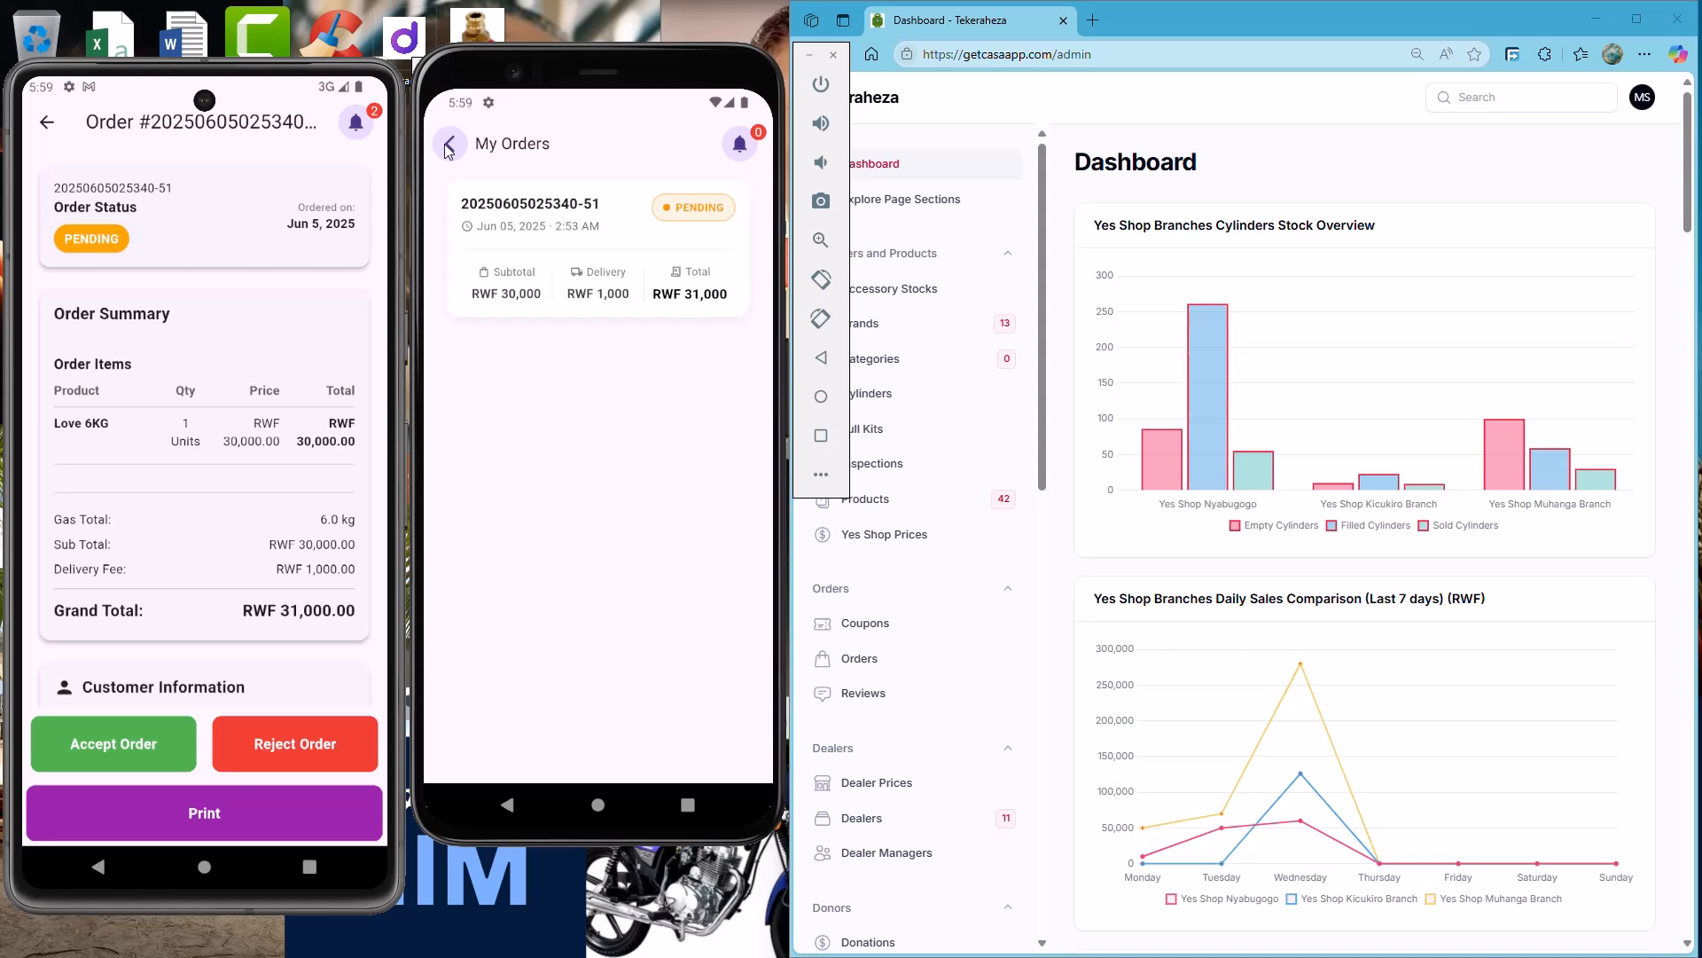
{"action": "left_click_drag", "start_coordinate": [191, 535], "coordinate": [164, 239]}
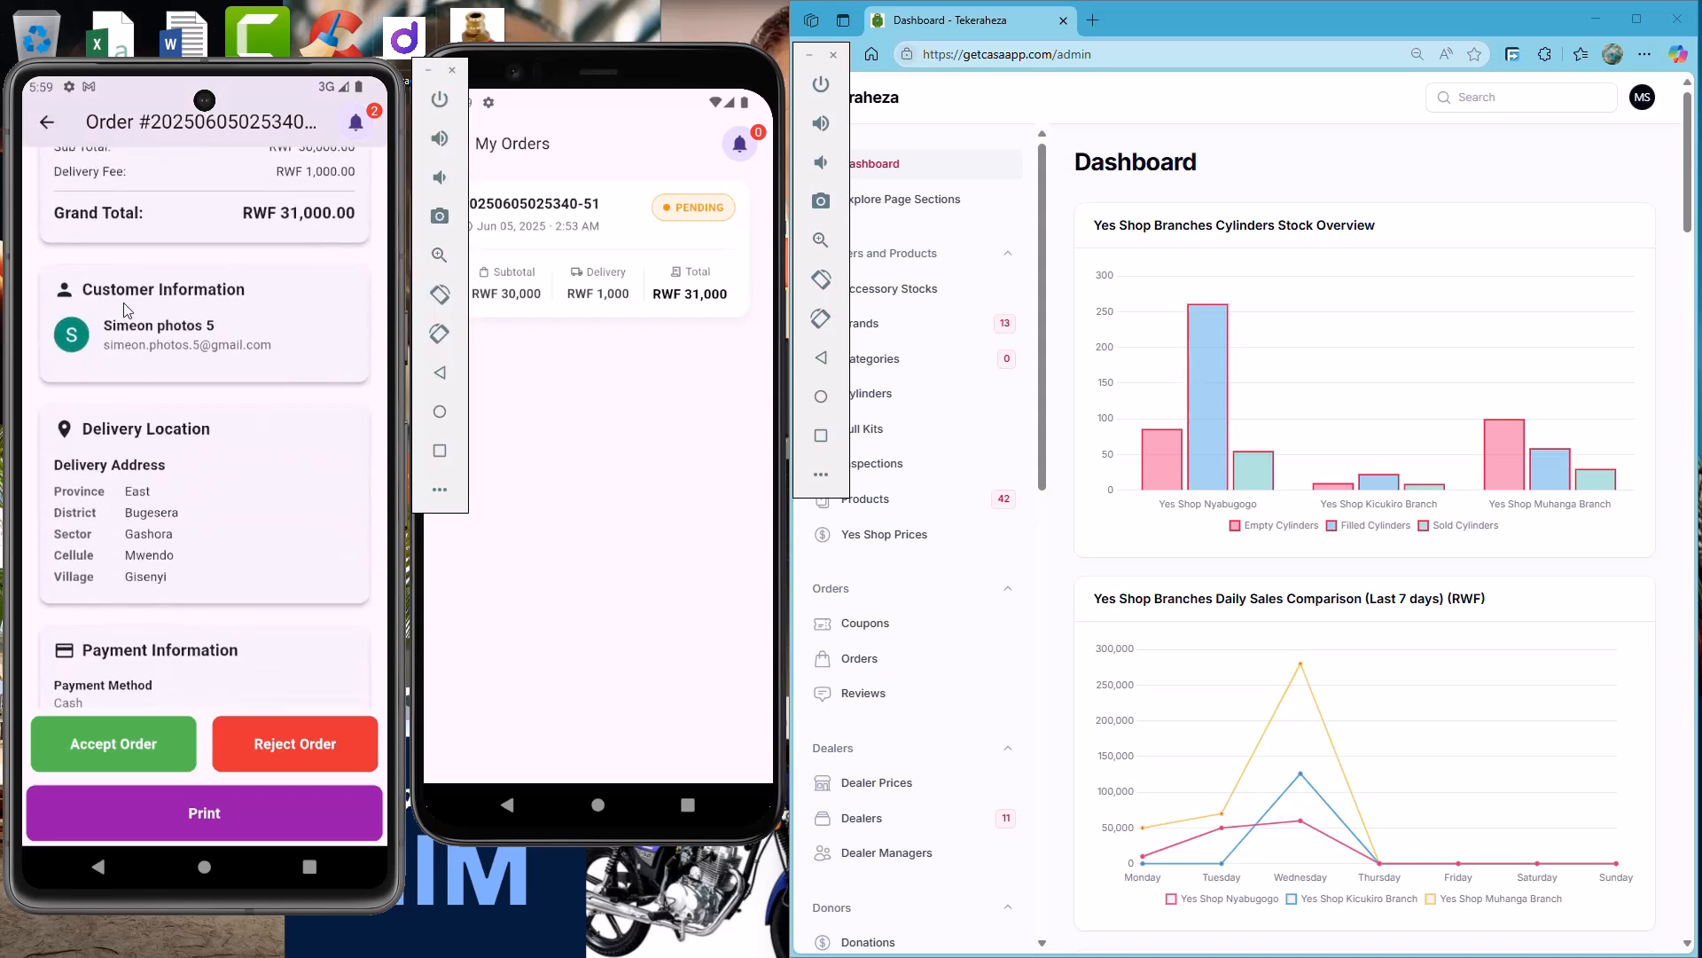
{"action": "left_click_drag", "start_coordinate": [124, 301], "coordinate": [131, 708]}
{"action": "left_click", "coordinate": [124, 752]}
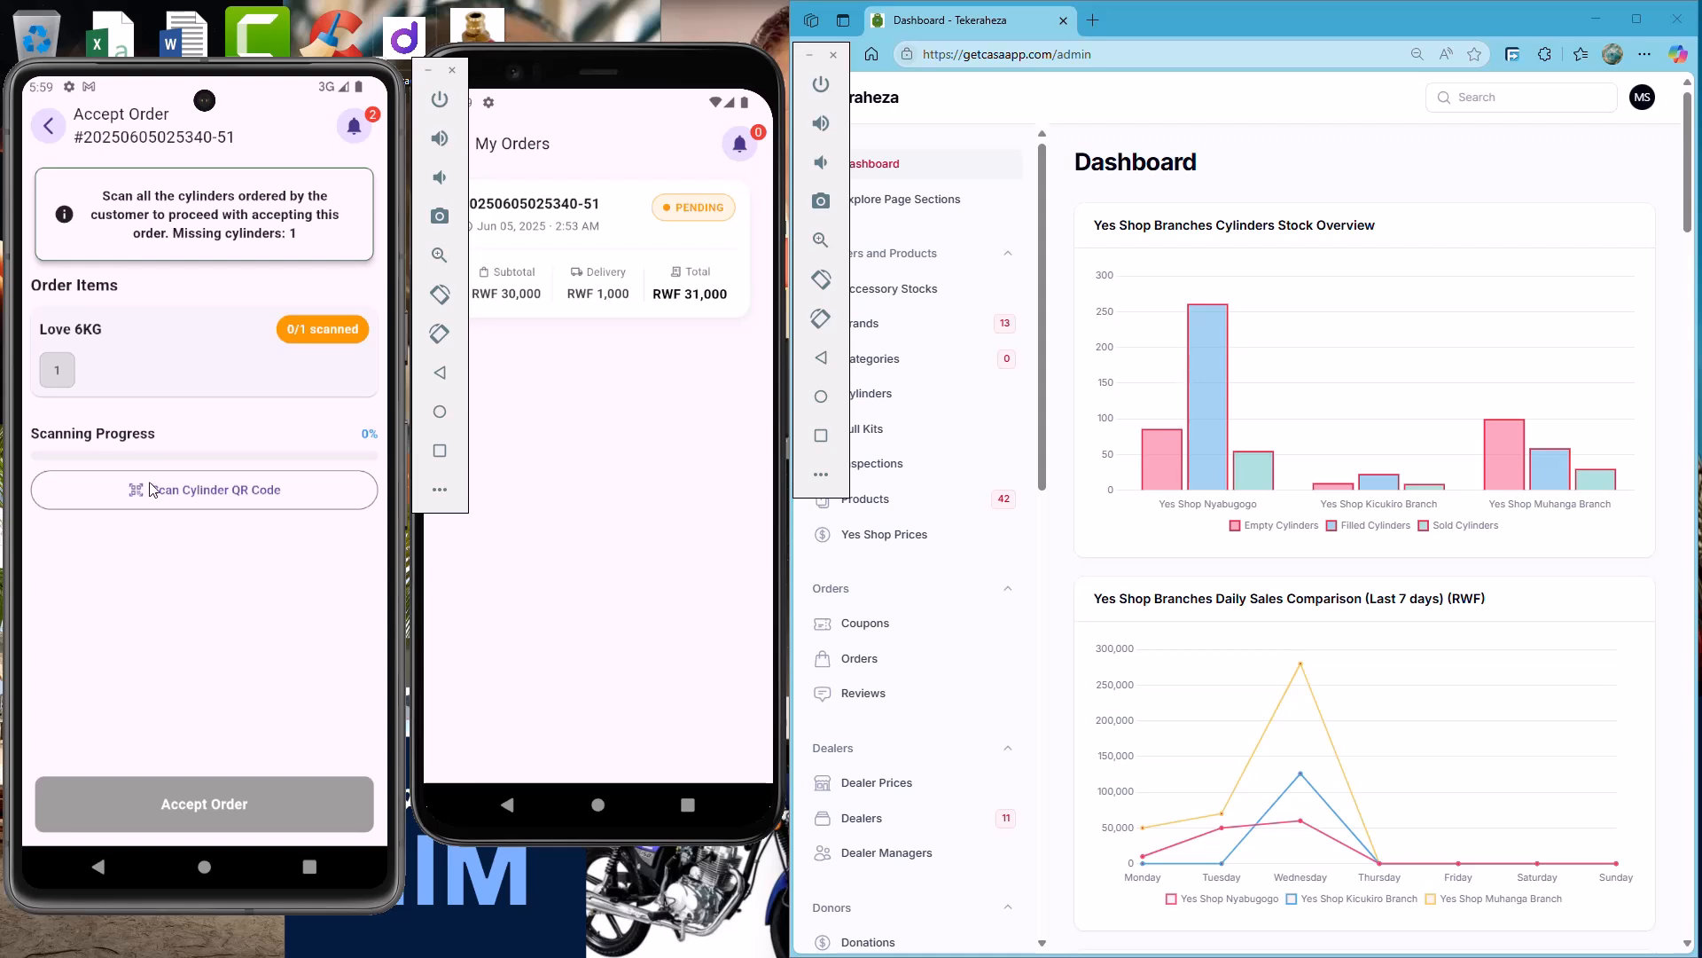
{"action": "left_click", "coordinate": [48, 127]}
{"action": "left_click", "coordinate": [49, 127]}
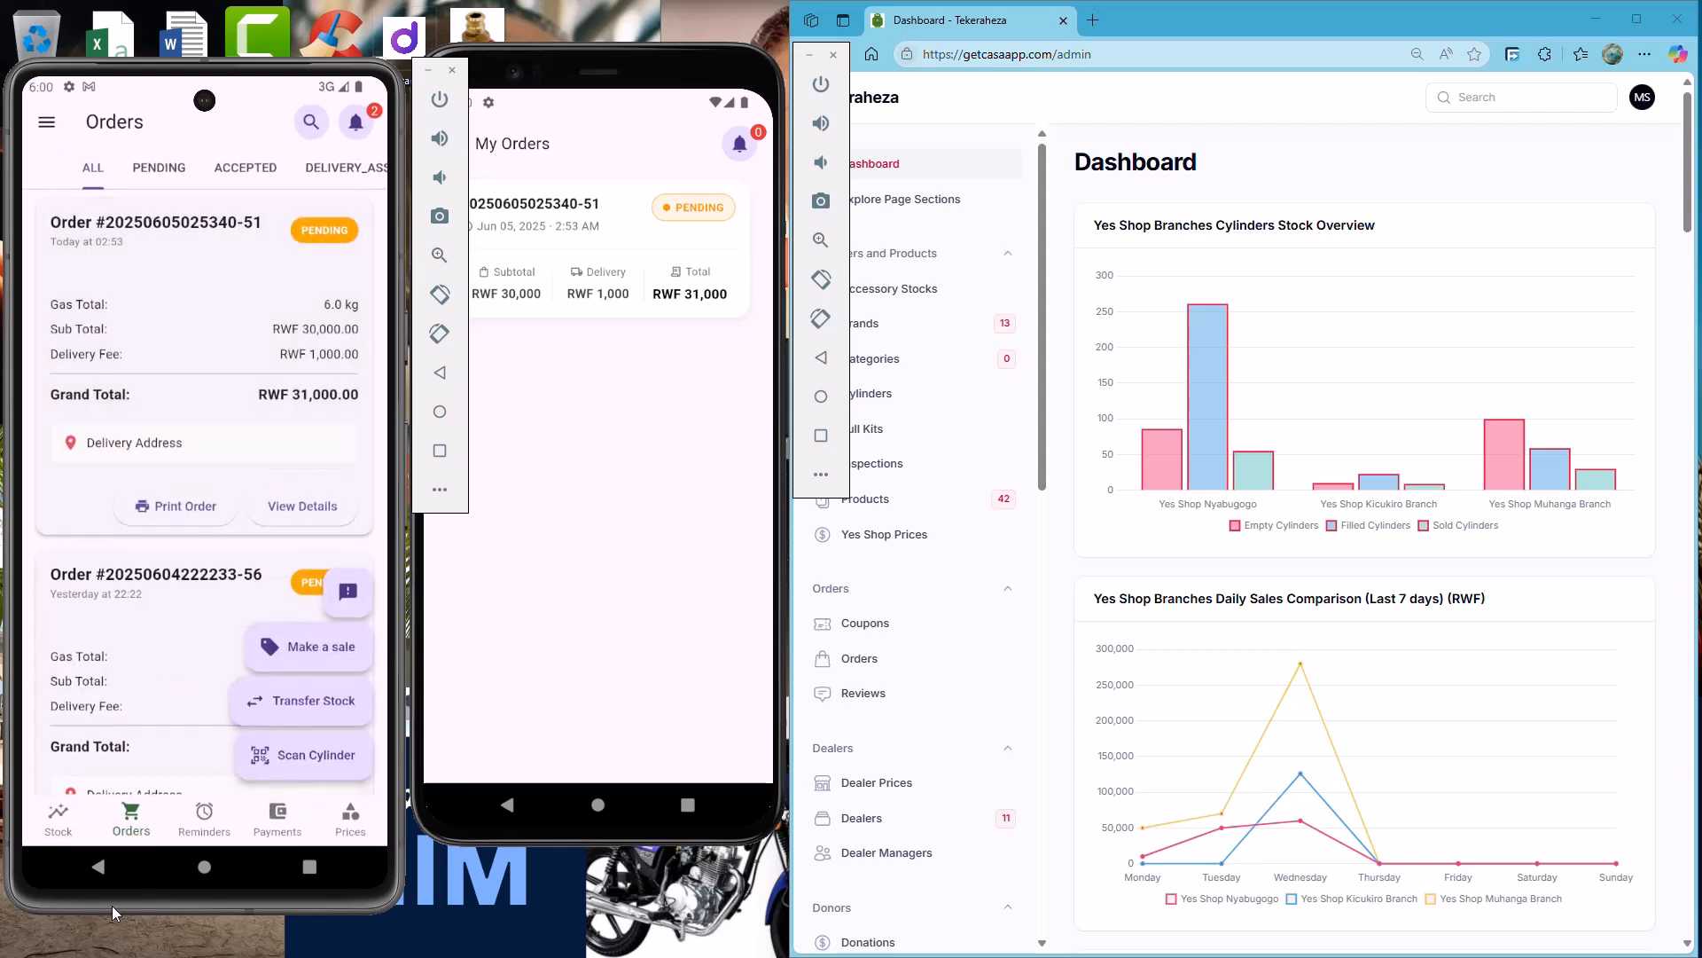
Step: Review the cylinder categories in the dealer's stock overview and start the cylinder scanner, allowing camera access while using the app
{"action": "left_click", "coordinate": [58, 816]}
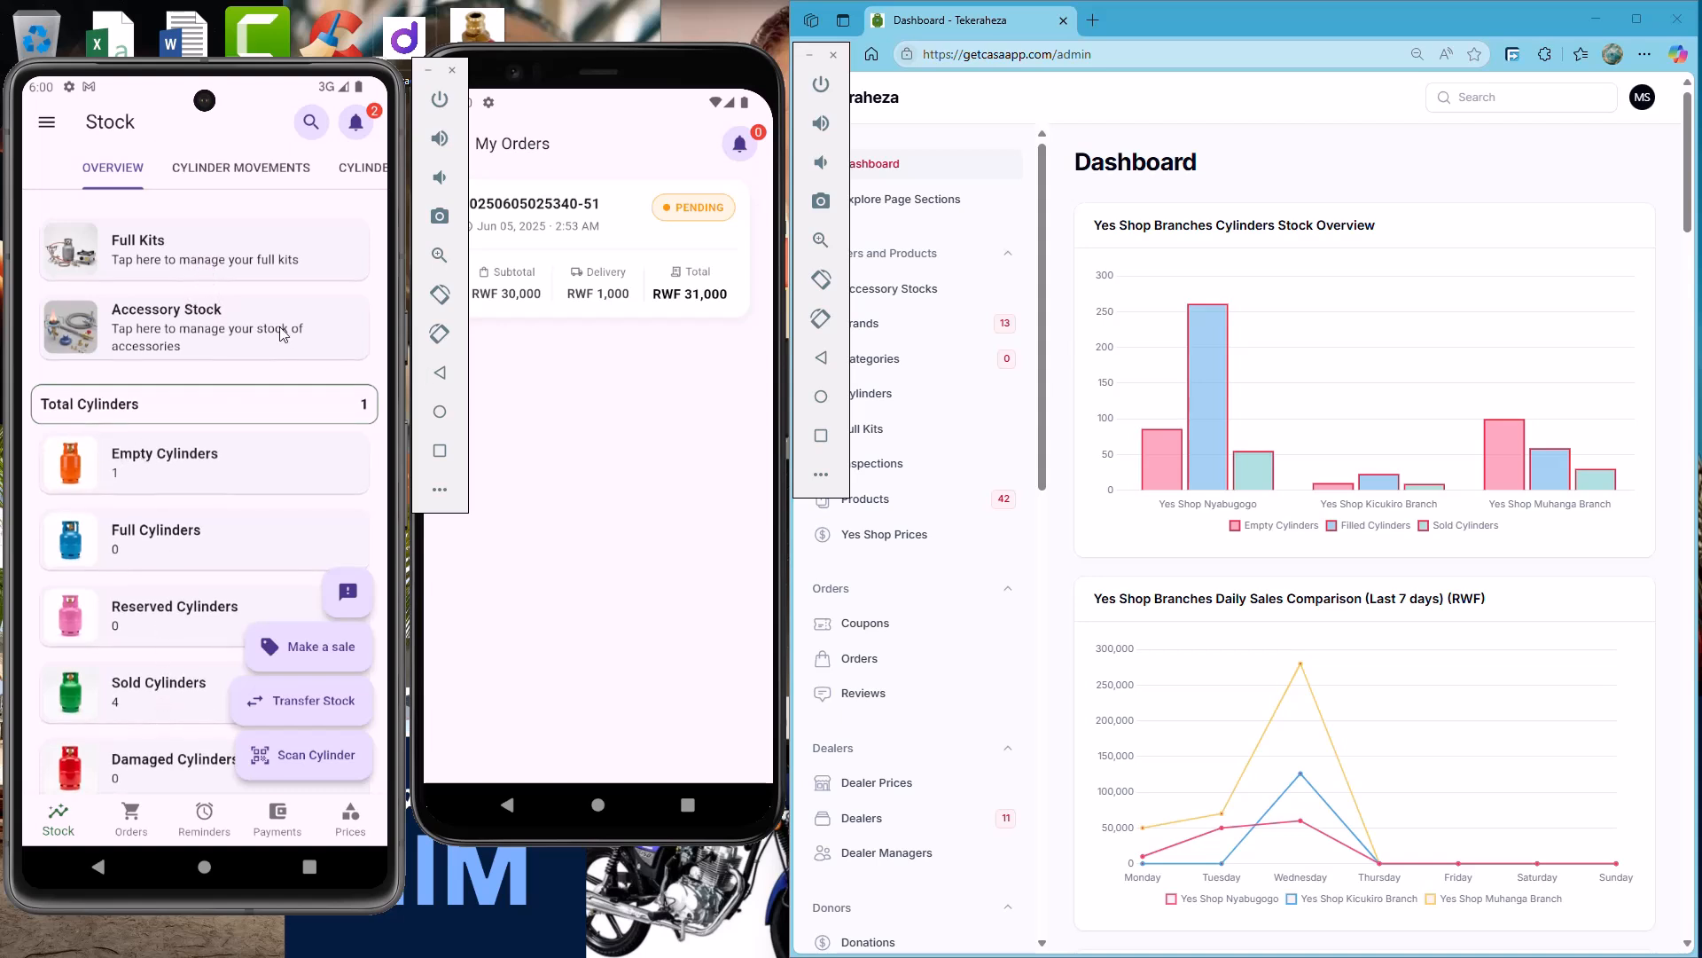
{"action": "left_click_drag", "start_coordinate": [193, 654], "coordinate": [193, 441]}
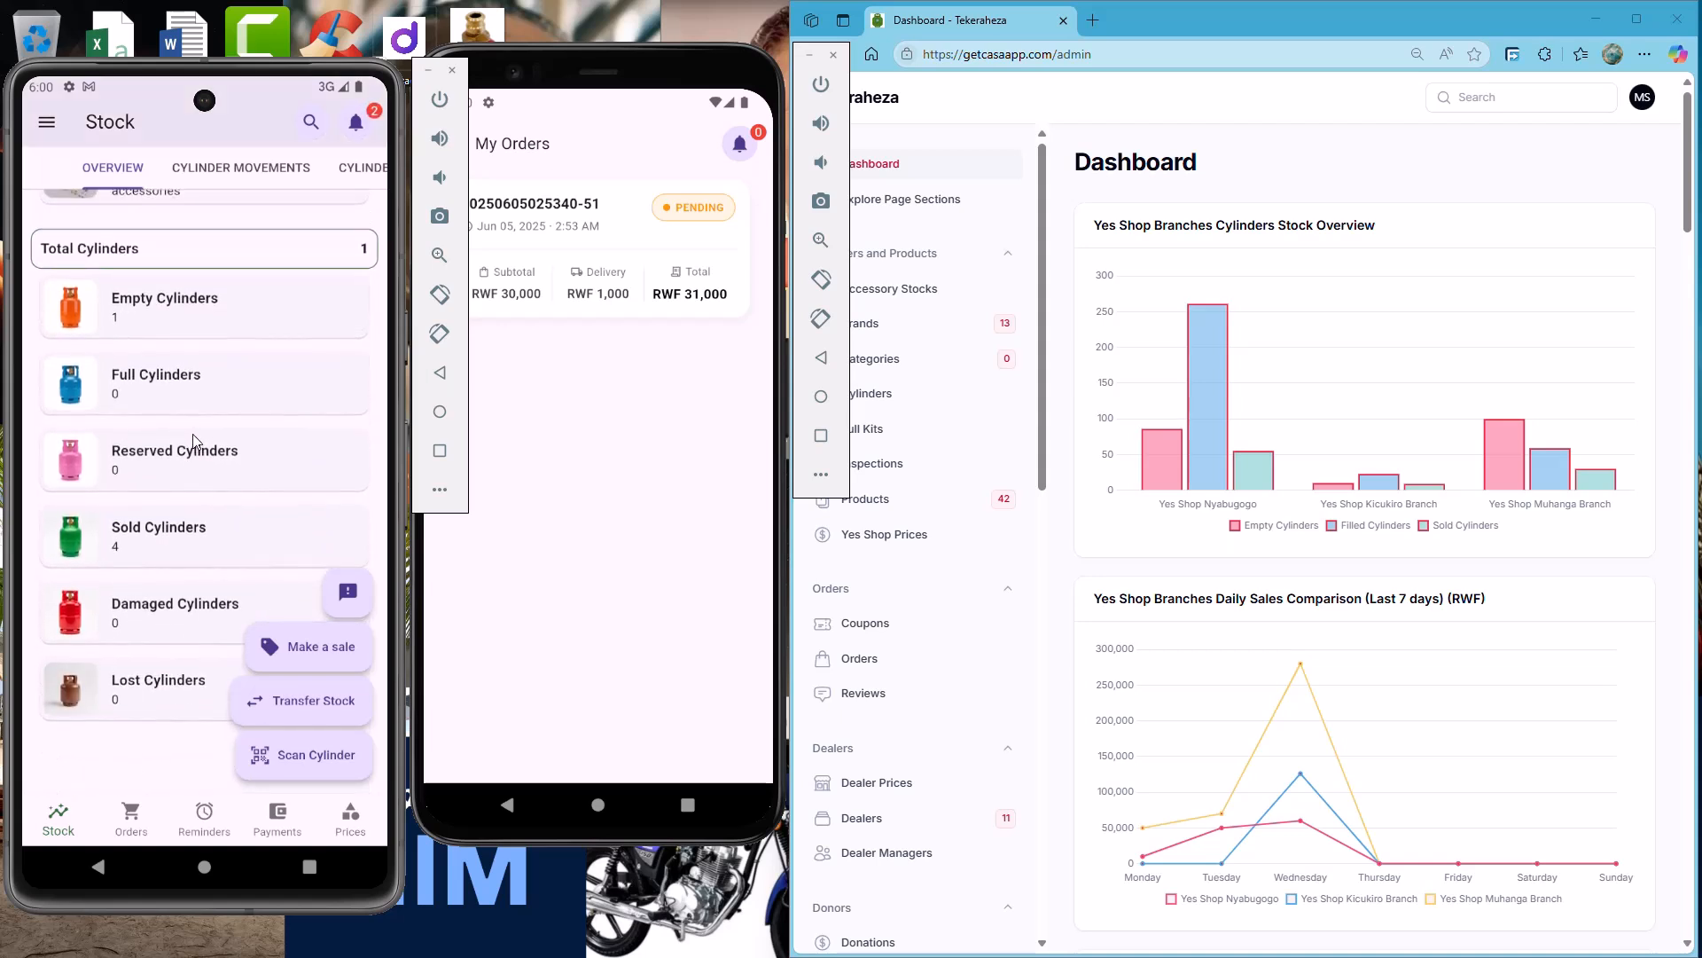
{"action": "left_click", "coordinate": [318, 758]}
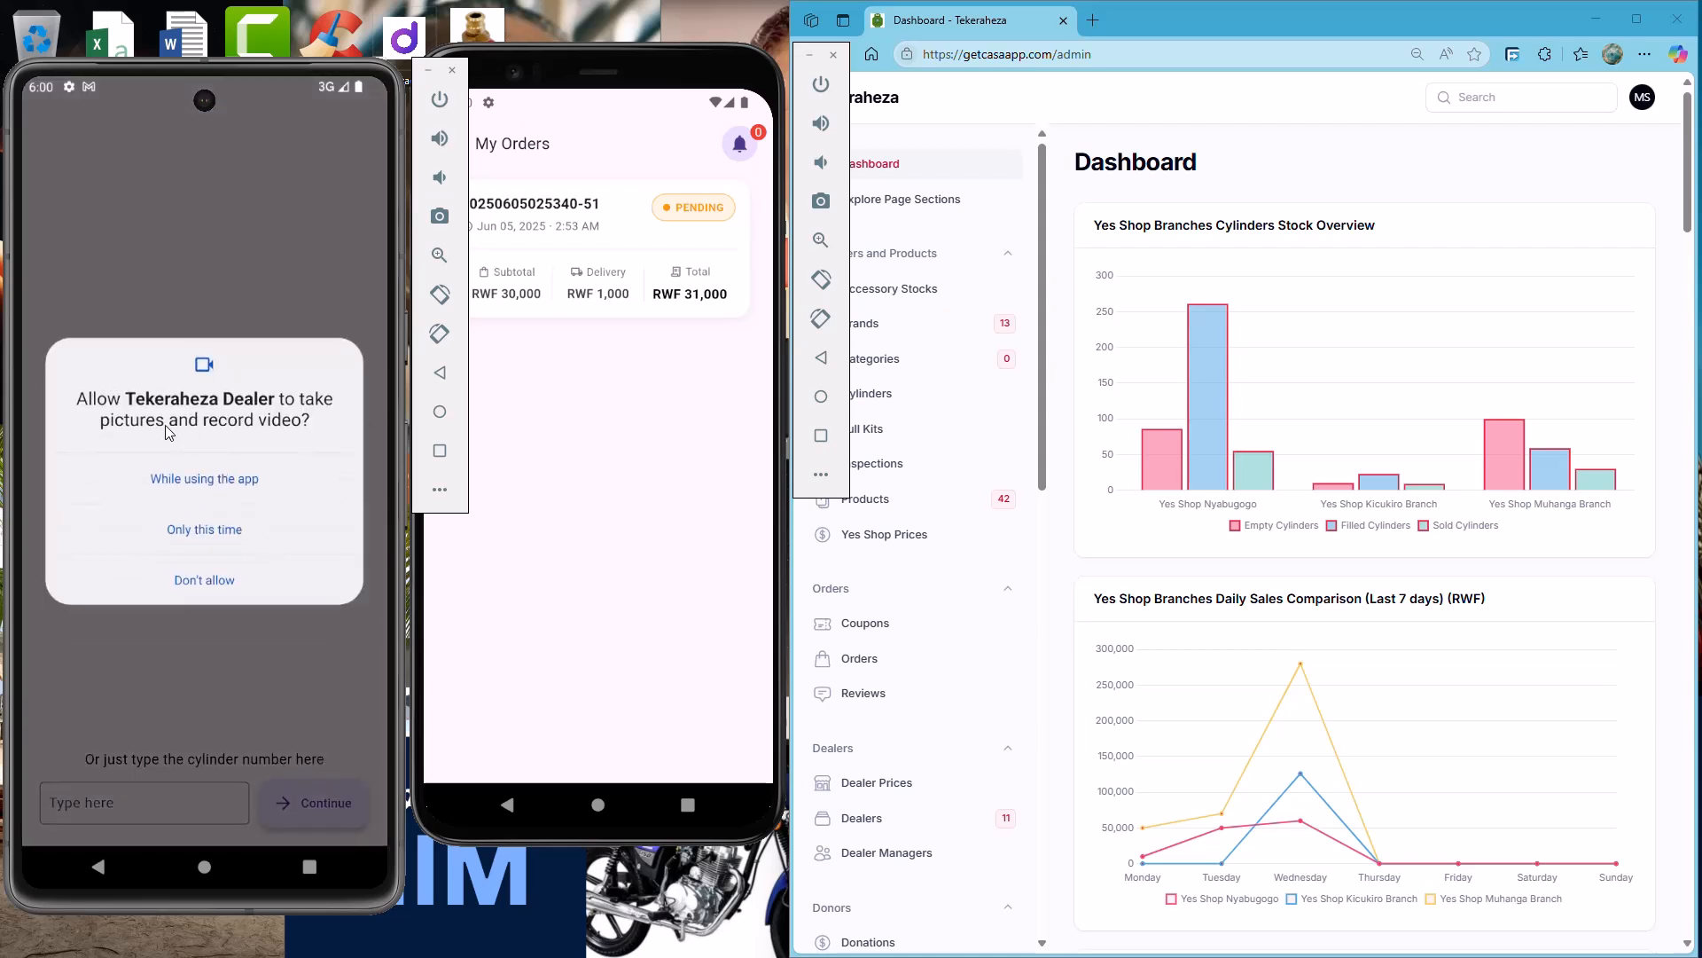
{"action": "left_click", "coordinate": [202, 477]}
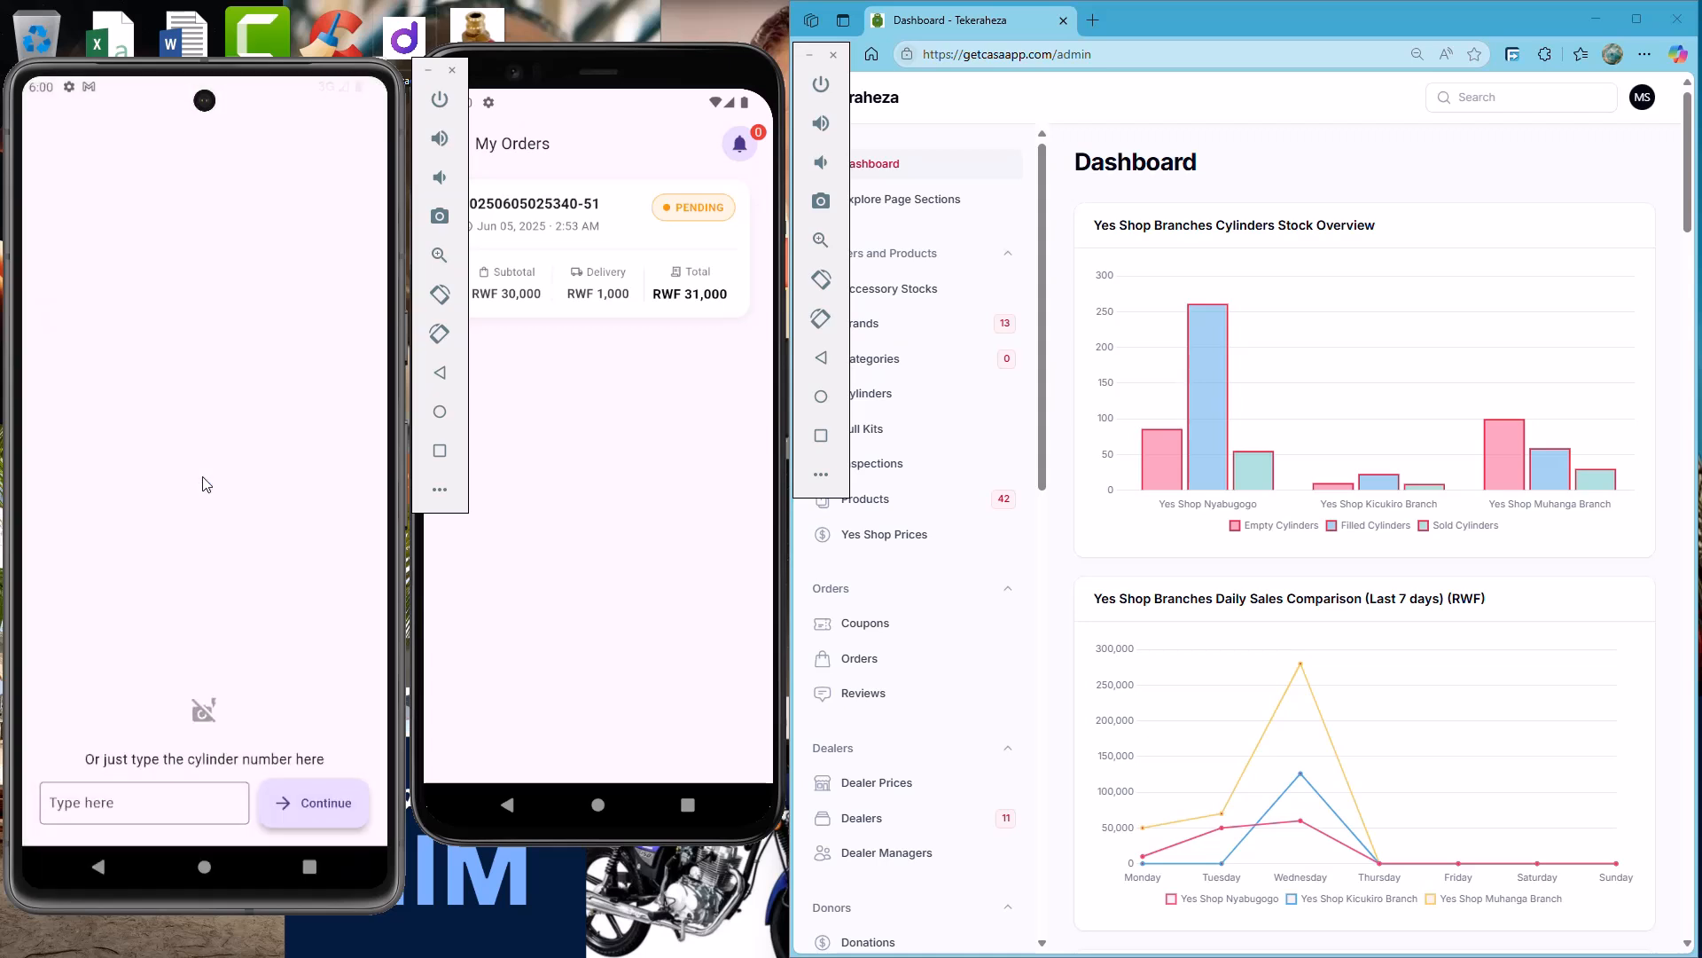
Step: Move the scanner's virtual camera around the room to demonstrate aiming at a cylinder code
{"action": "left_click", "coordinate": [252, 576]}
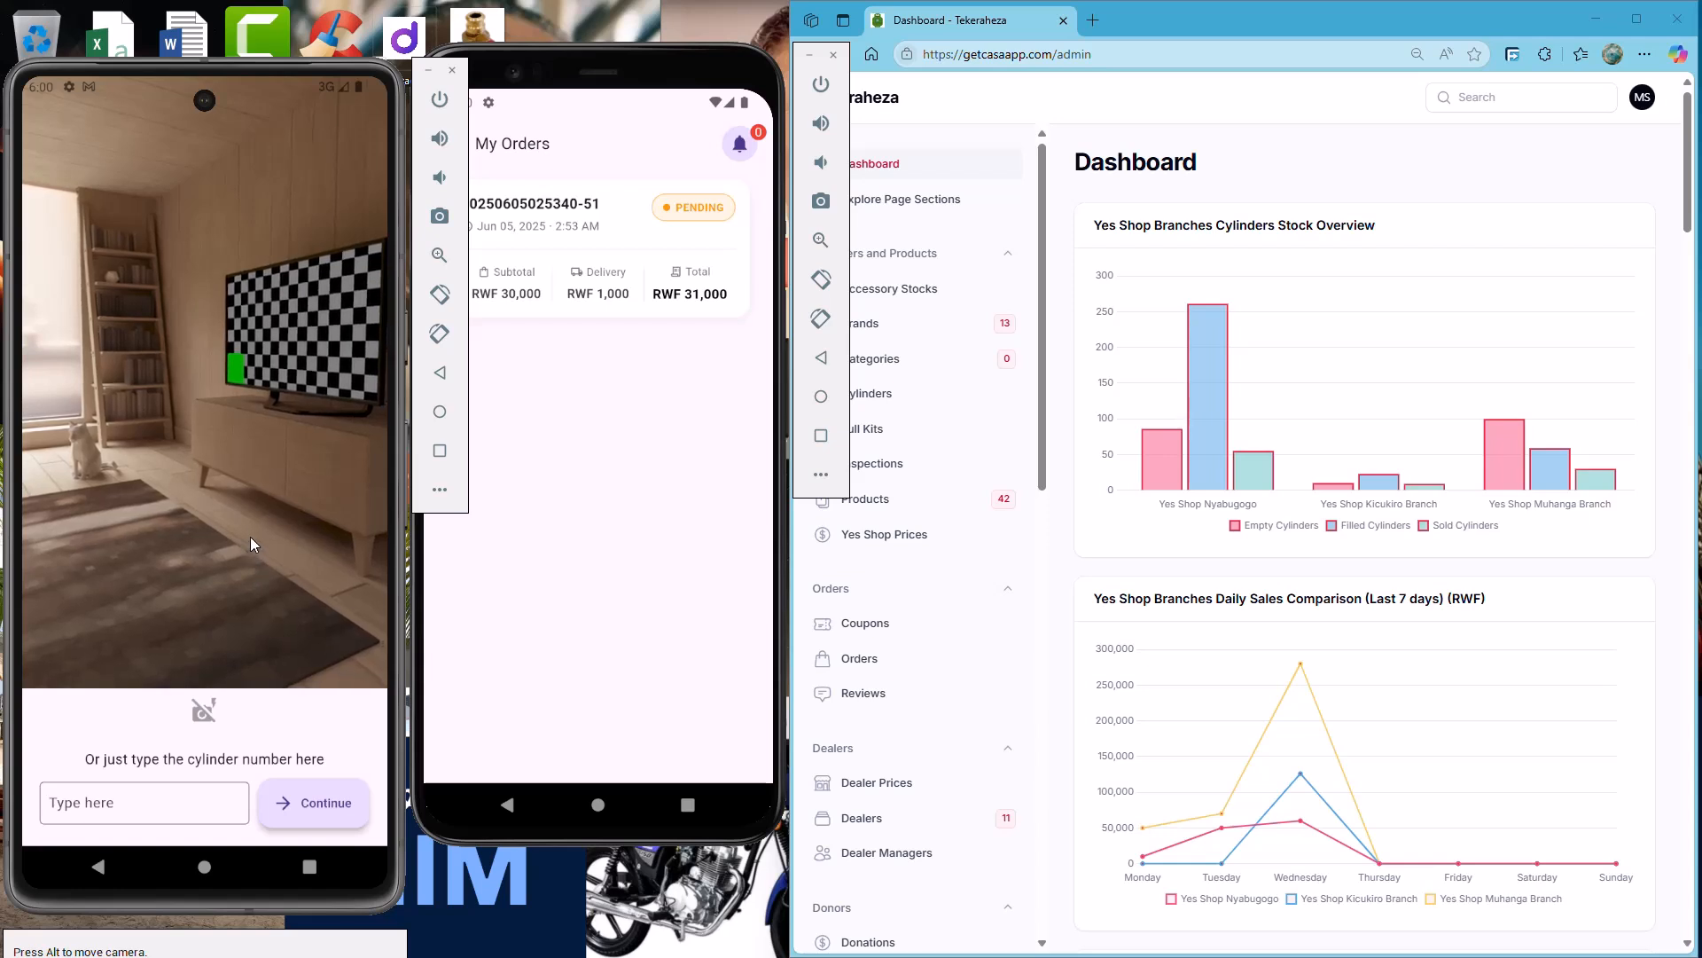
{"action": "key", "text": "alt"}
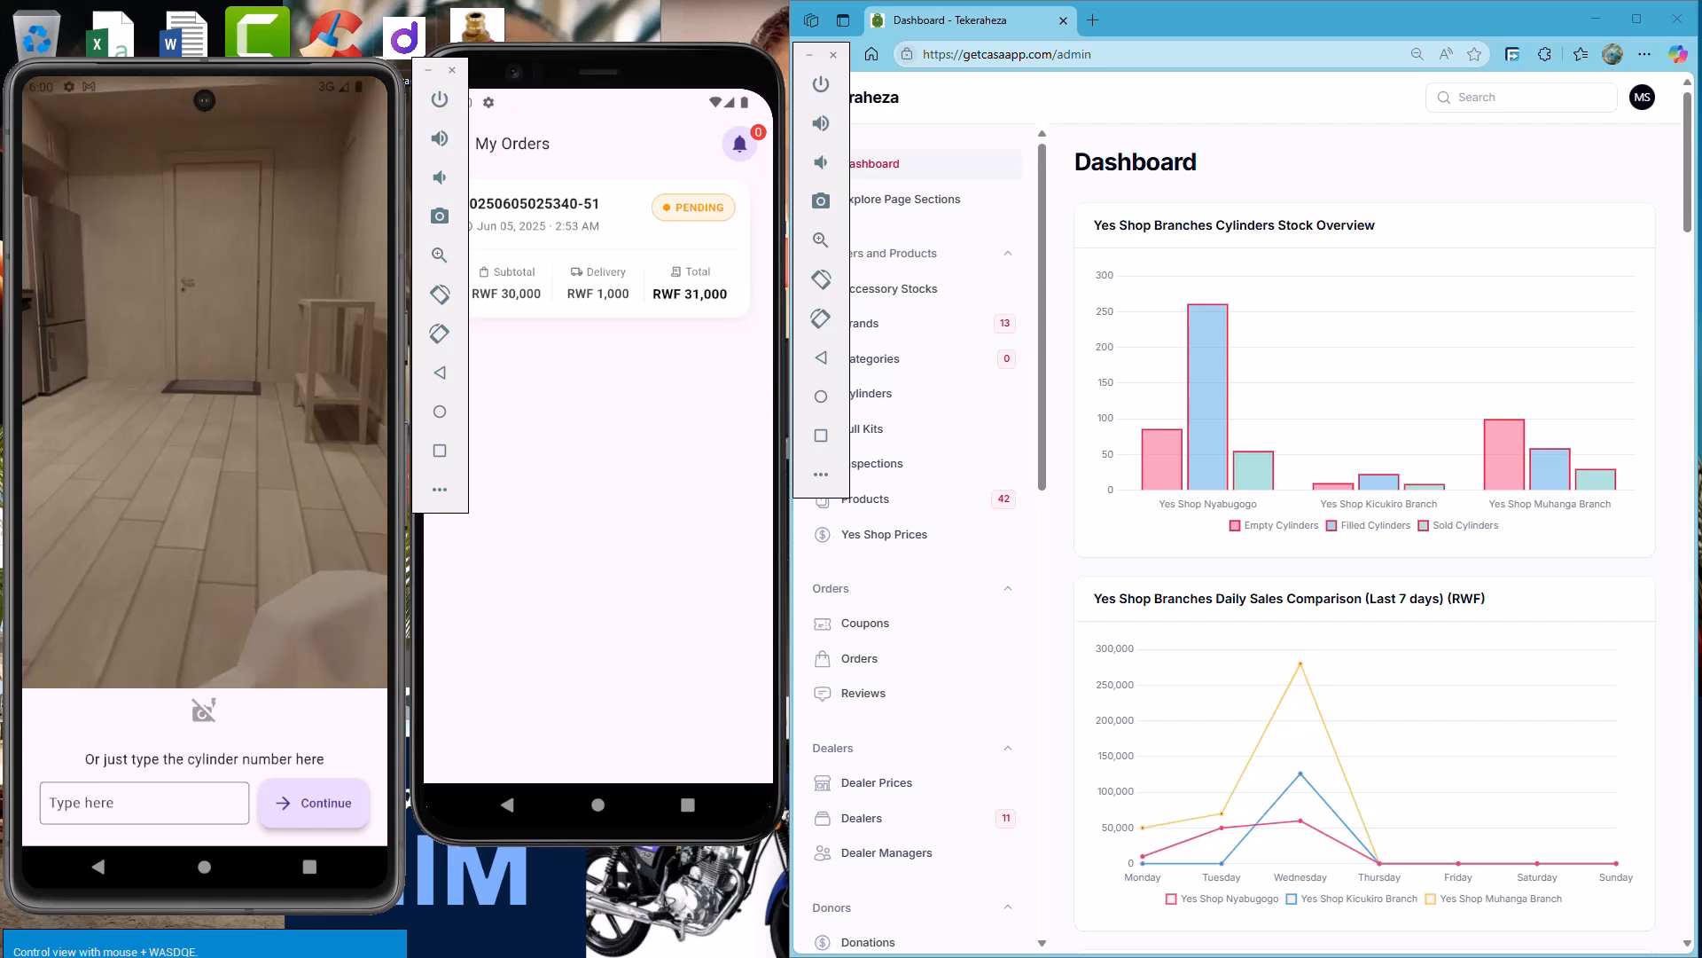
{"action": "key", "text": "w"}
{"action": "key", "text": "a"}
{"action": "key", "text": "d"}
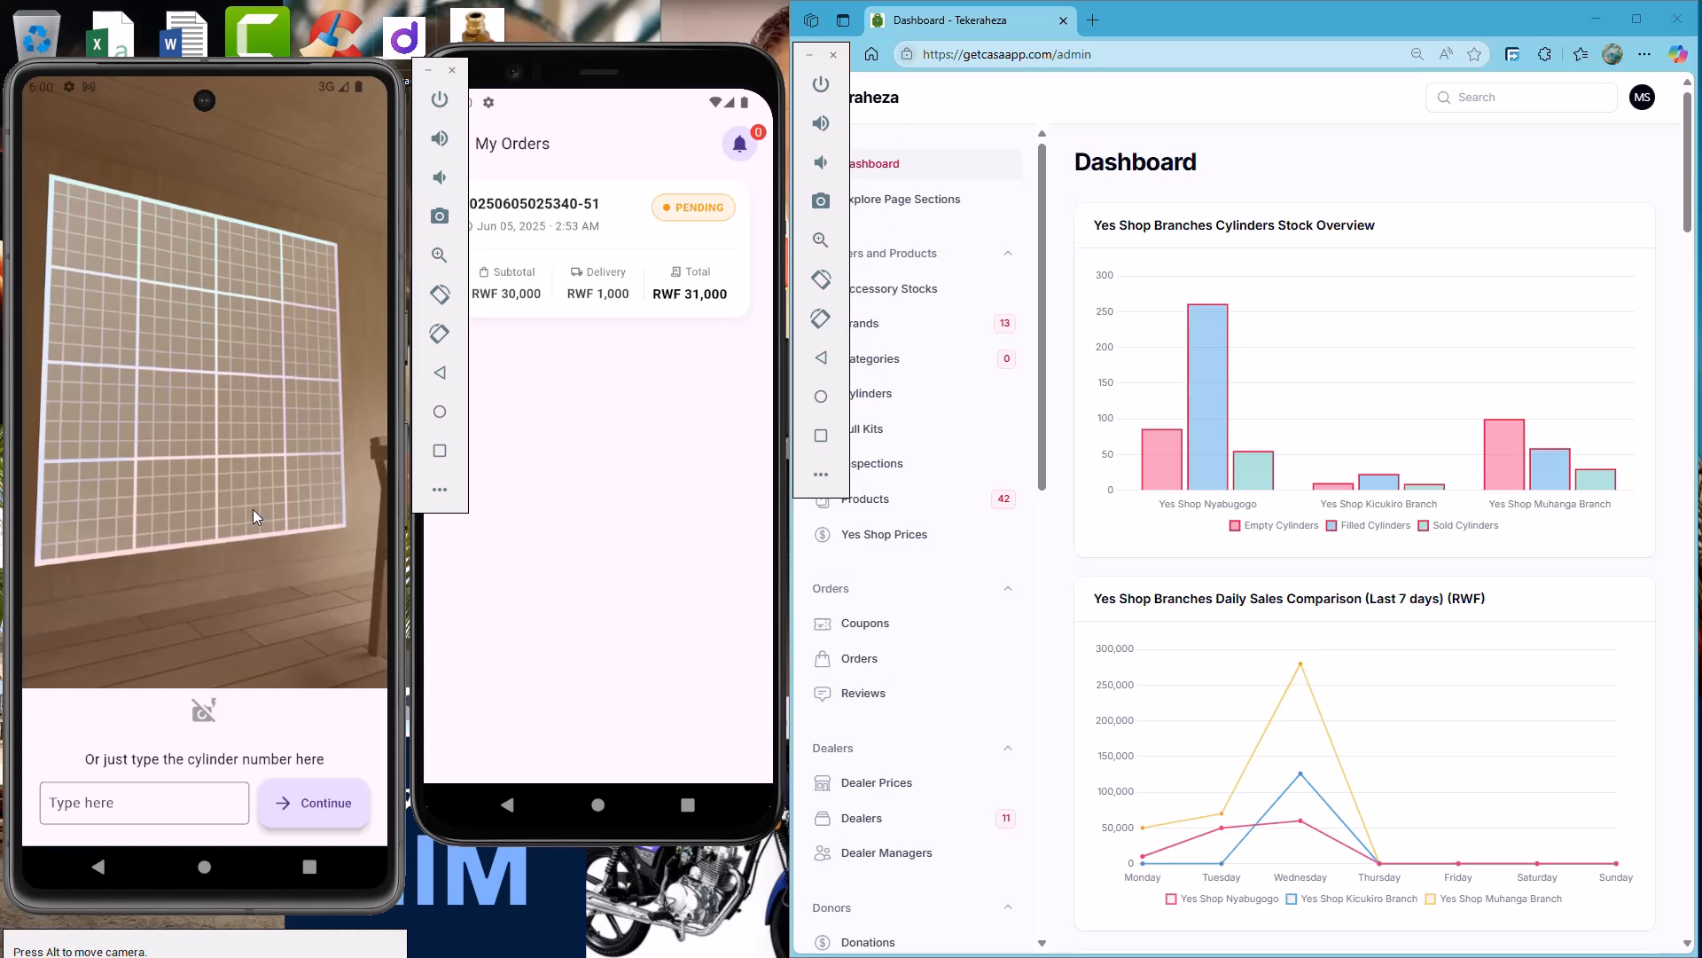
Step: Enter the cylinder number LV555555 manually in the dealer's scanner and continue to the product search
{"action": "left_click", "coordinate": [129, 809]}
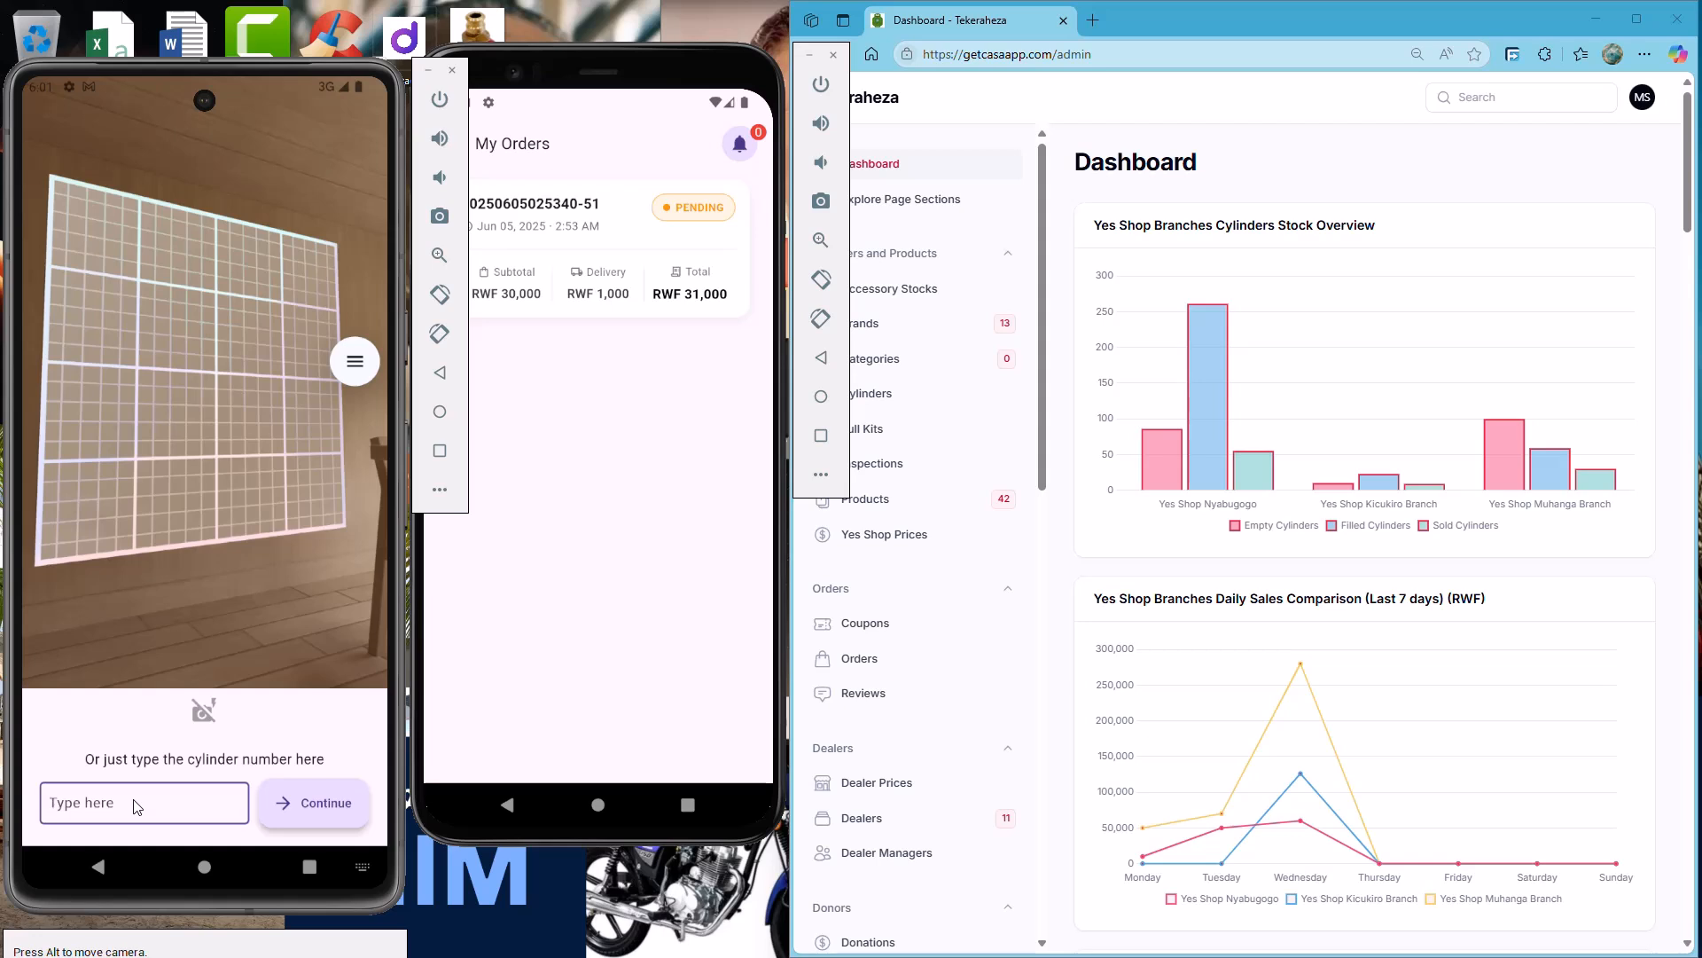
{"action": "type", "text": "LV555555"}
{"action": "left_click", "coordinate": [294, 808]}
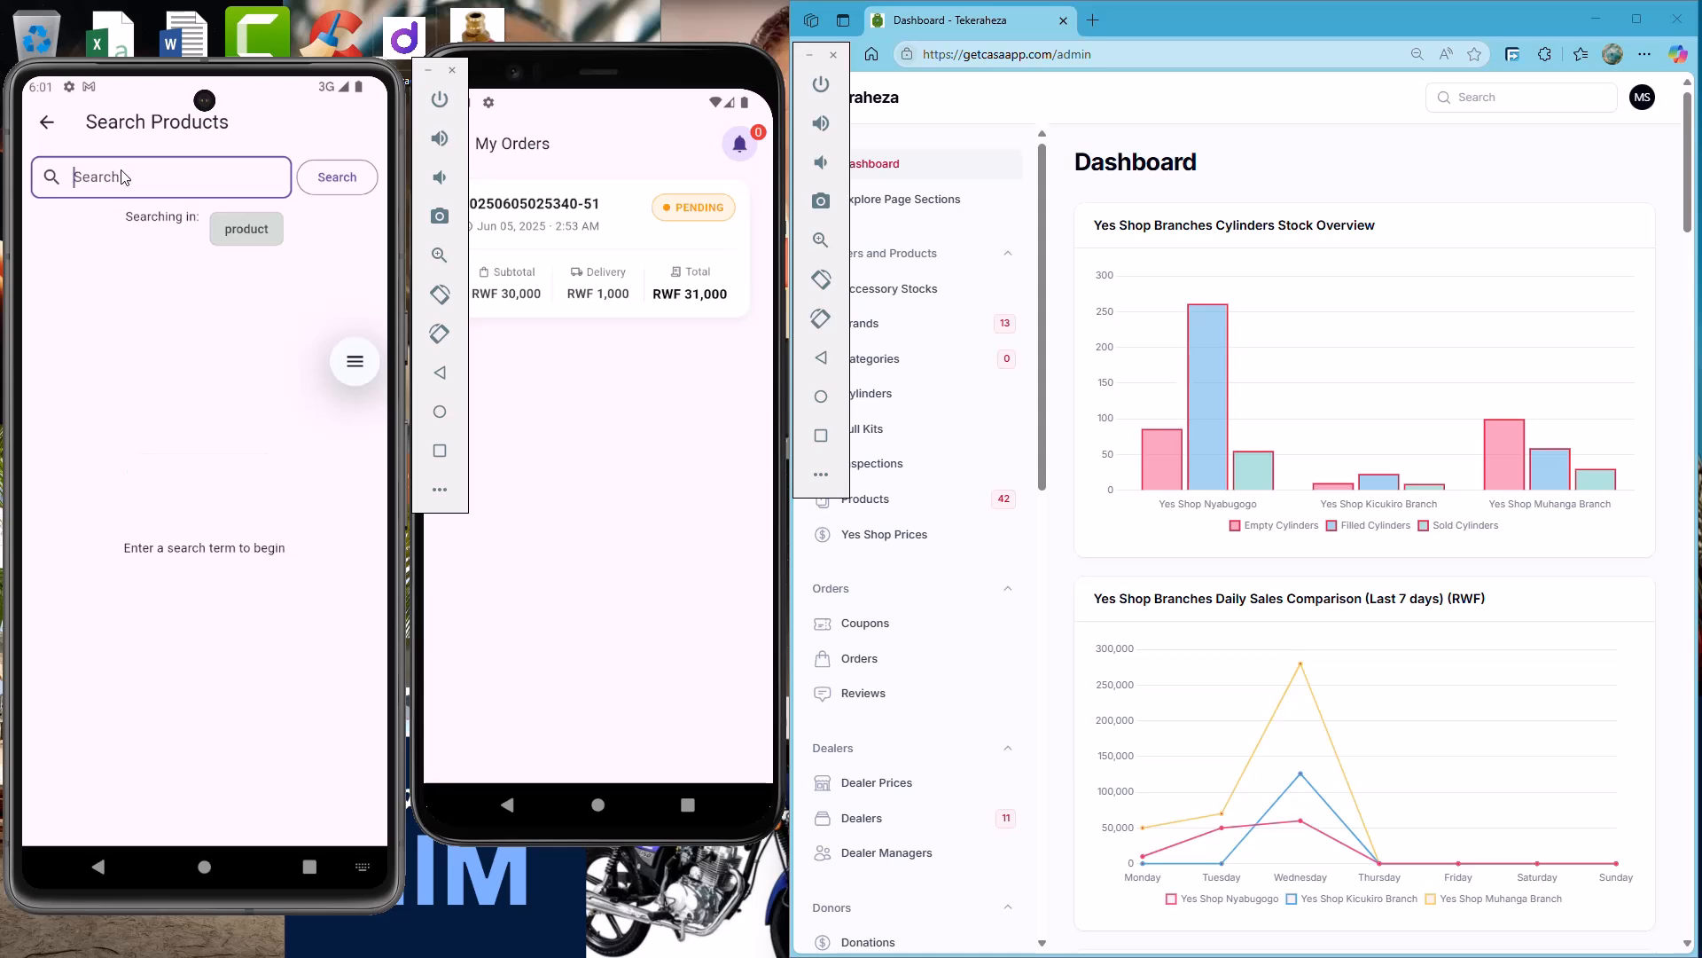
Step: Search the products for "love 6" and choose the first match for the new cylinder's registration
{"action": "type", "text": "love 6\\"}
{"action": "key", "text": "Return"}
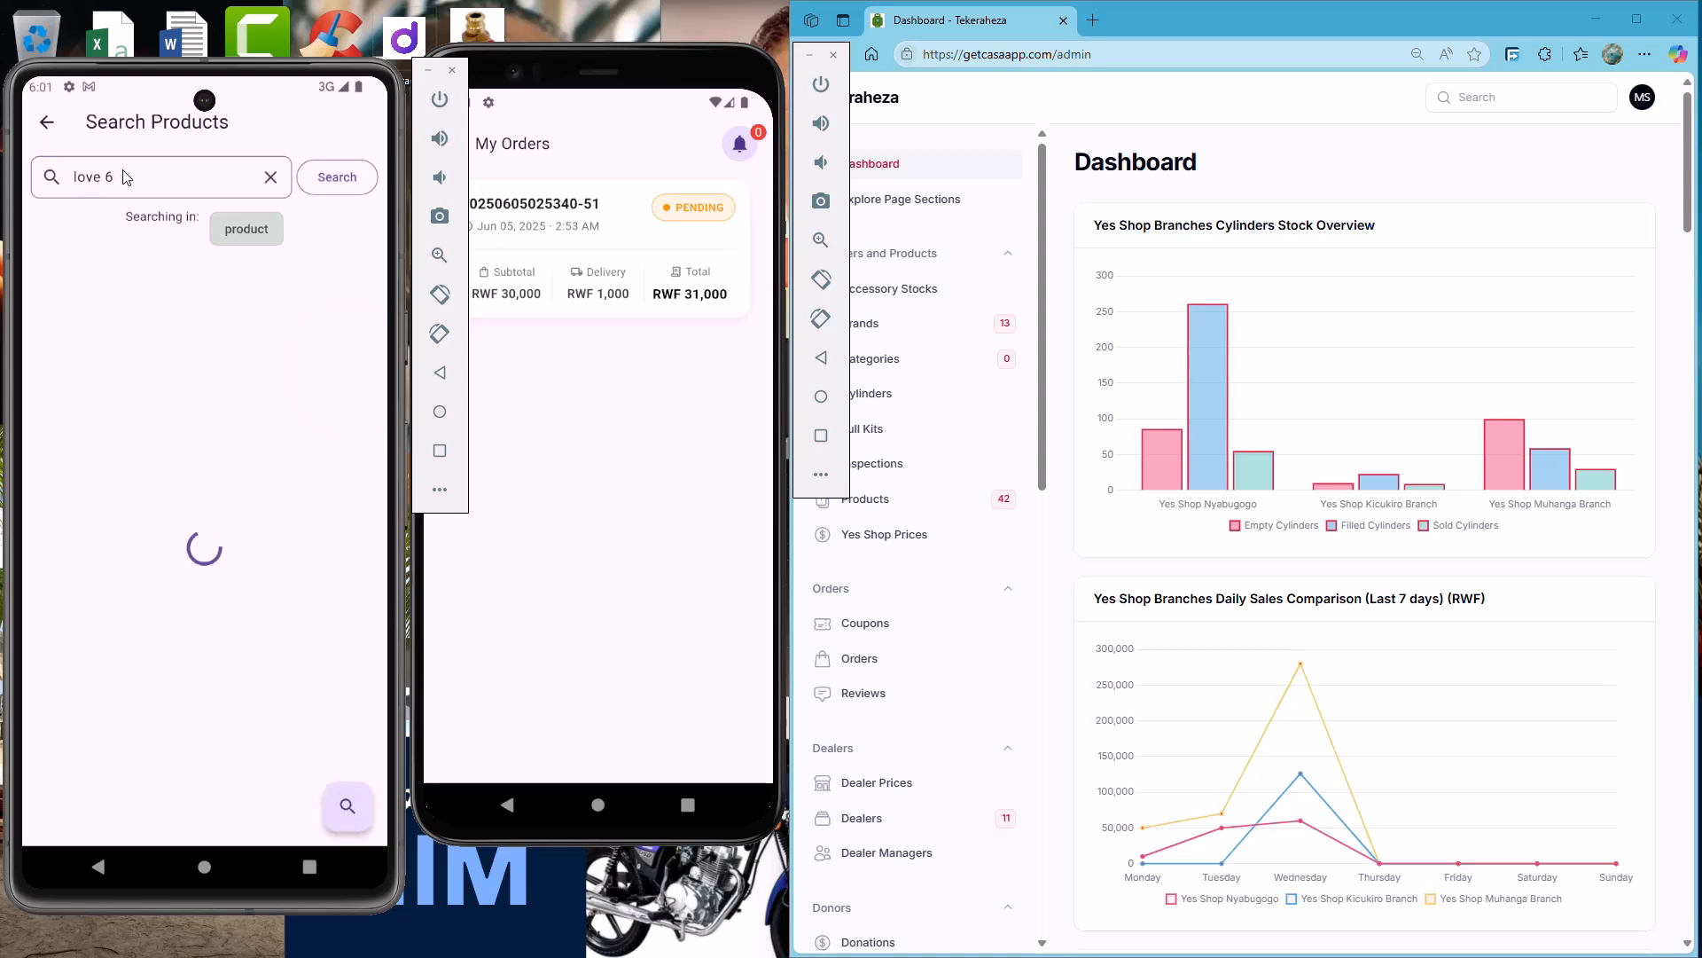
{"action": "left_click", "coordinate": [117, 276]}
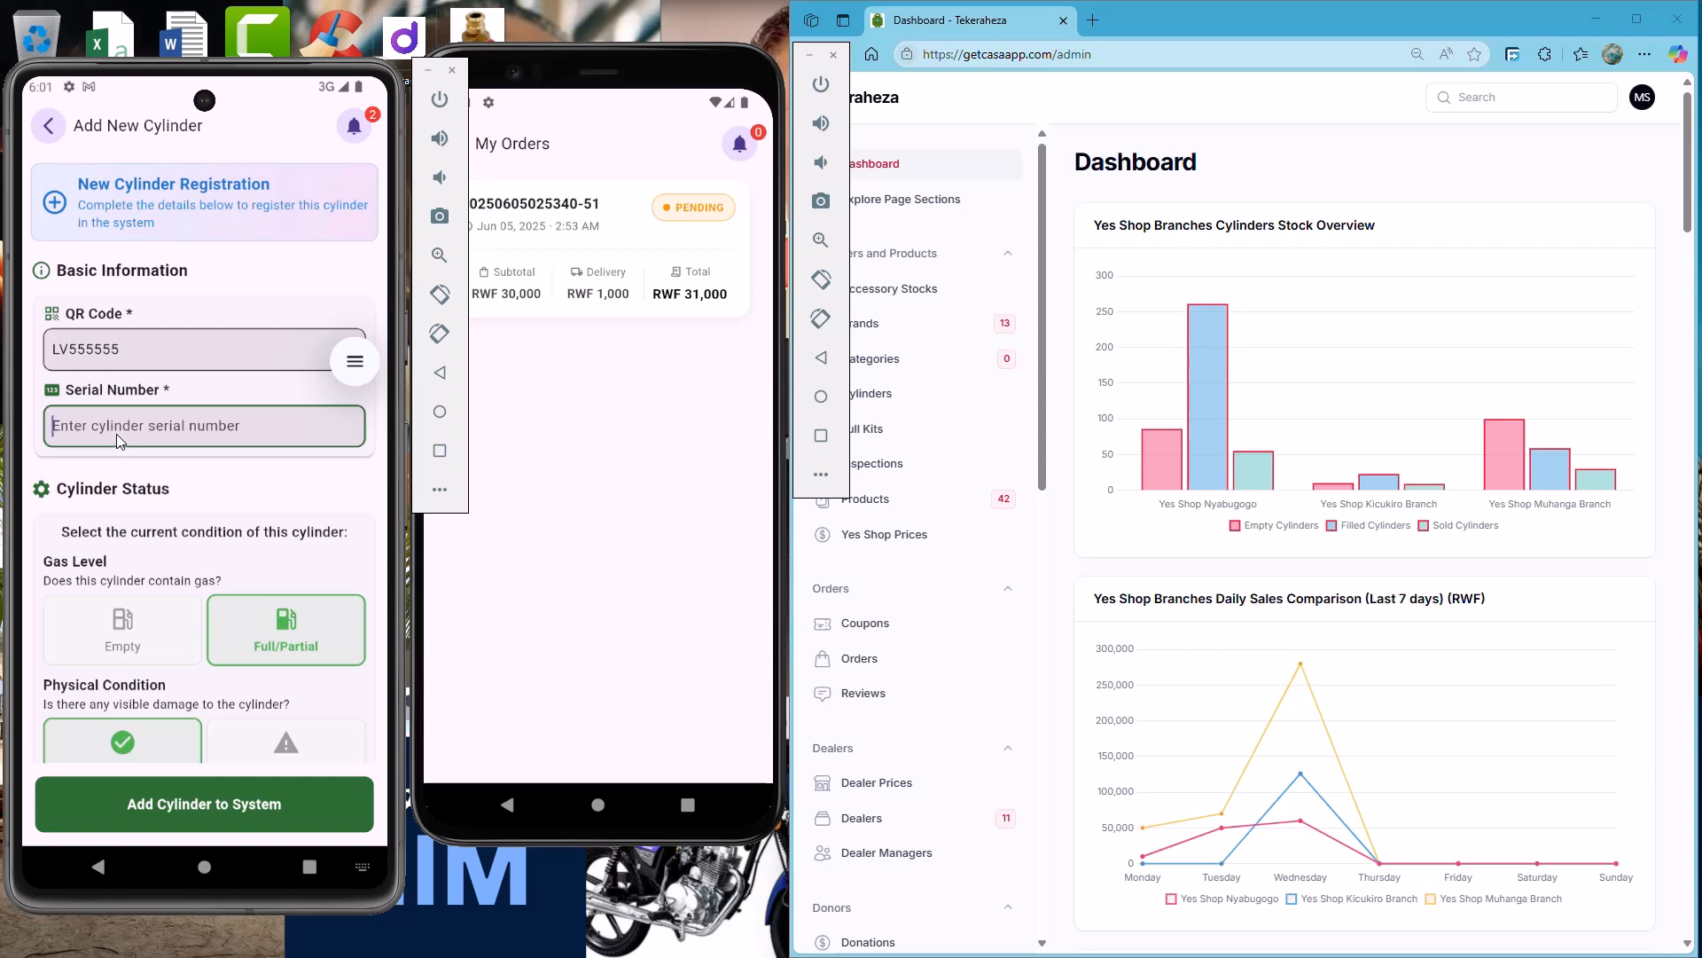
Step: Give the new cylinder the serial number QWERTY and set its manufacturing date to February 20, 2025
{"action": "type", "text": "QWERTY"}
{"action": "scroll", "coordinate": [98, 396], "scroll_direction": "down", "scroll_amount": 4}
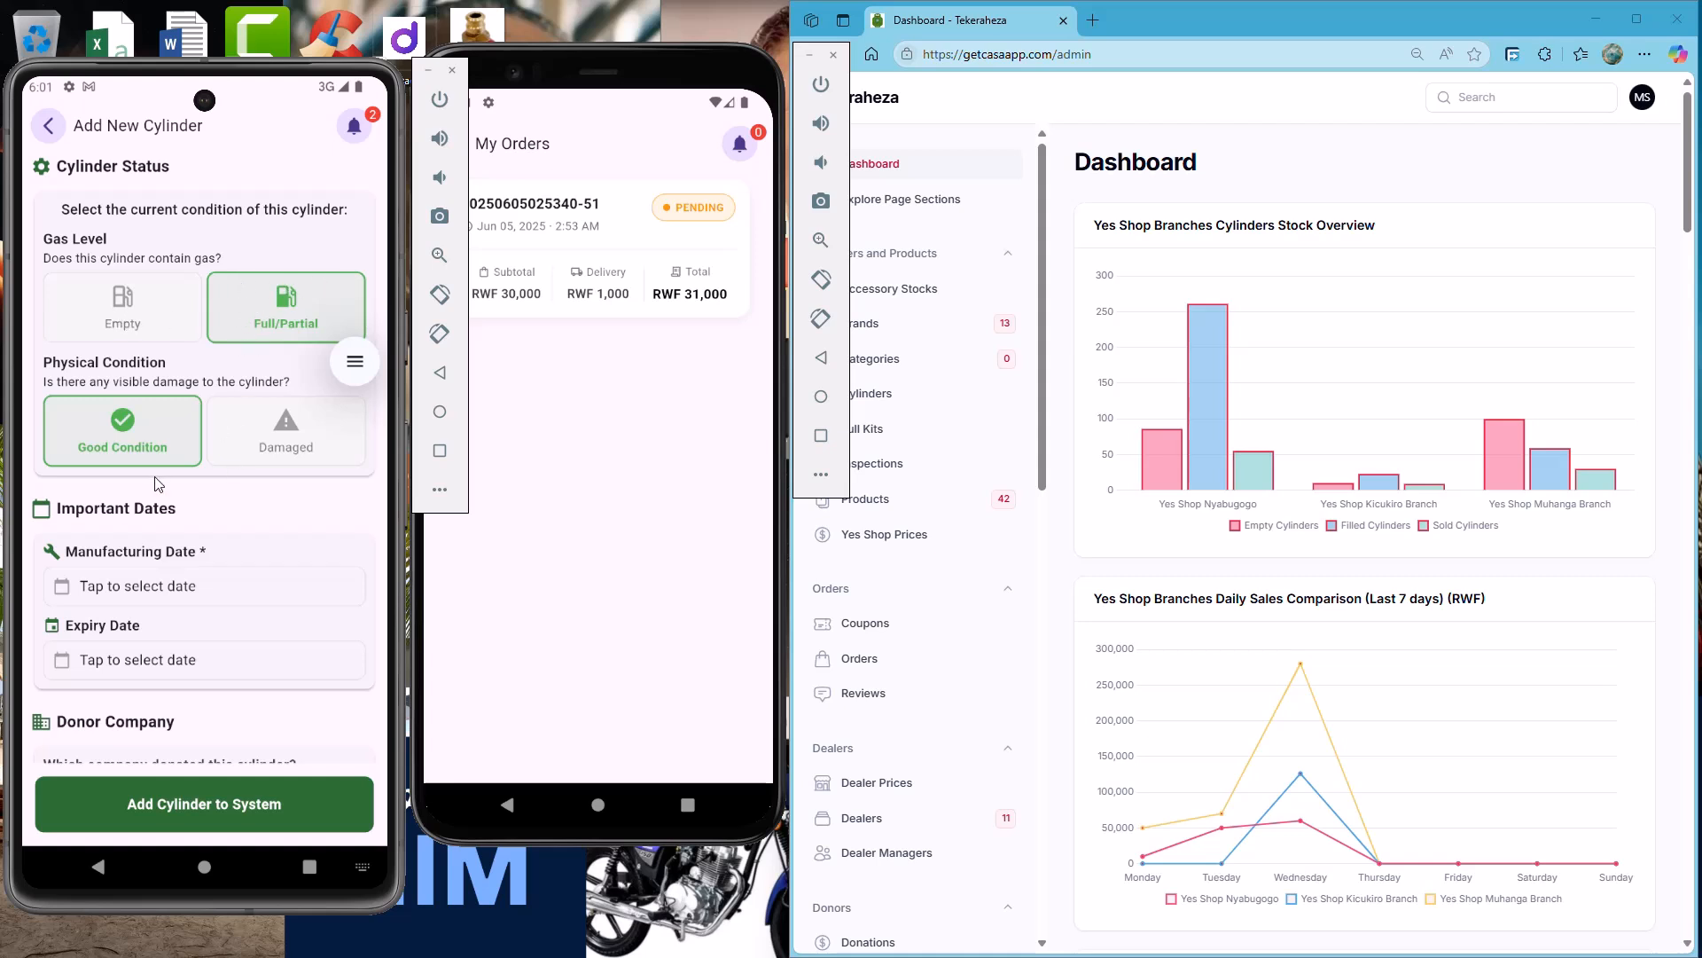
{"action": "scroll", "coordinate": [115, 466], "scroll_direction": "down", "scroll_amount": 3}
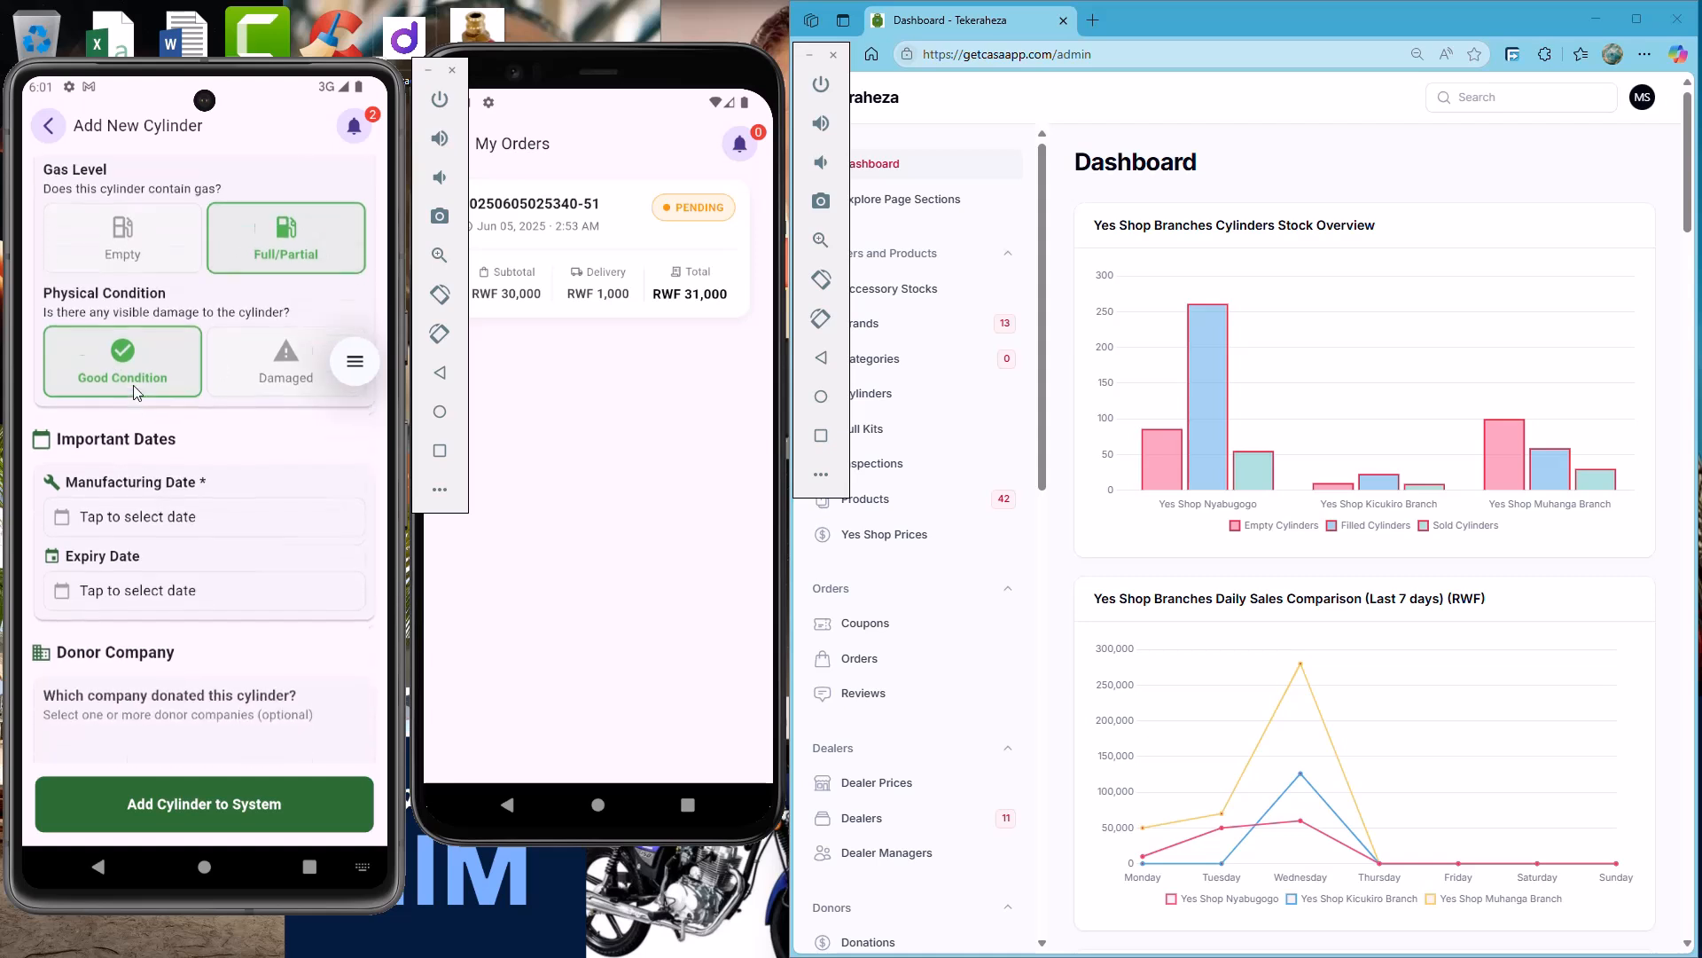
{"action": "left_click", "coordinate": [112, 406]}
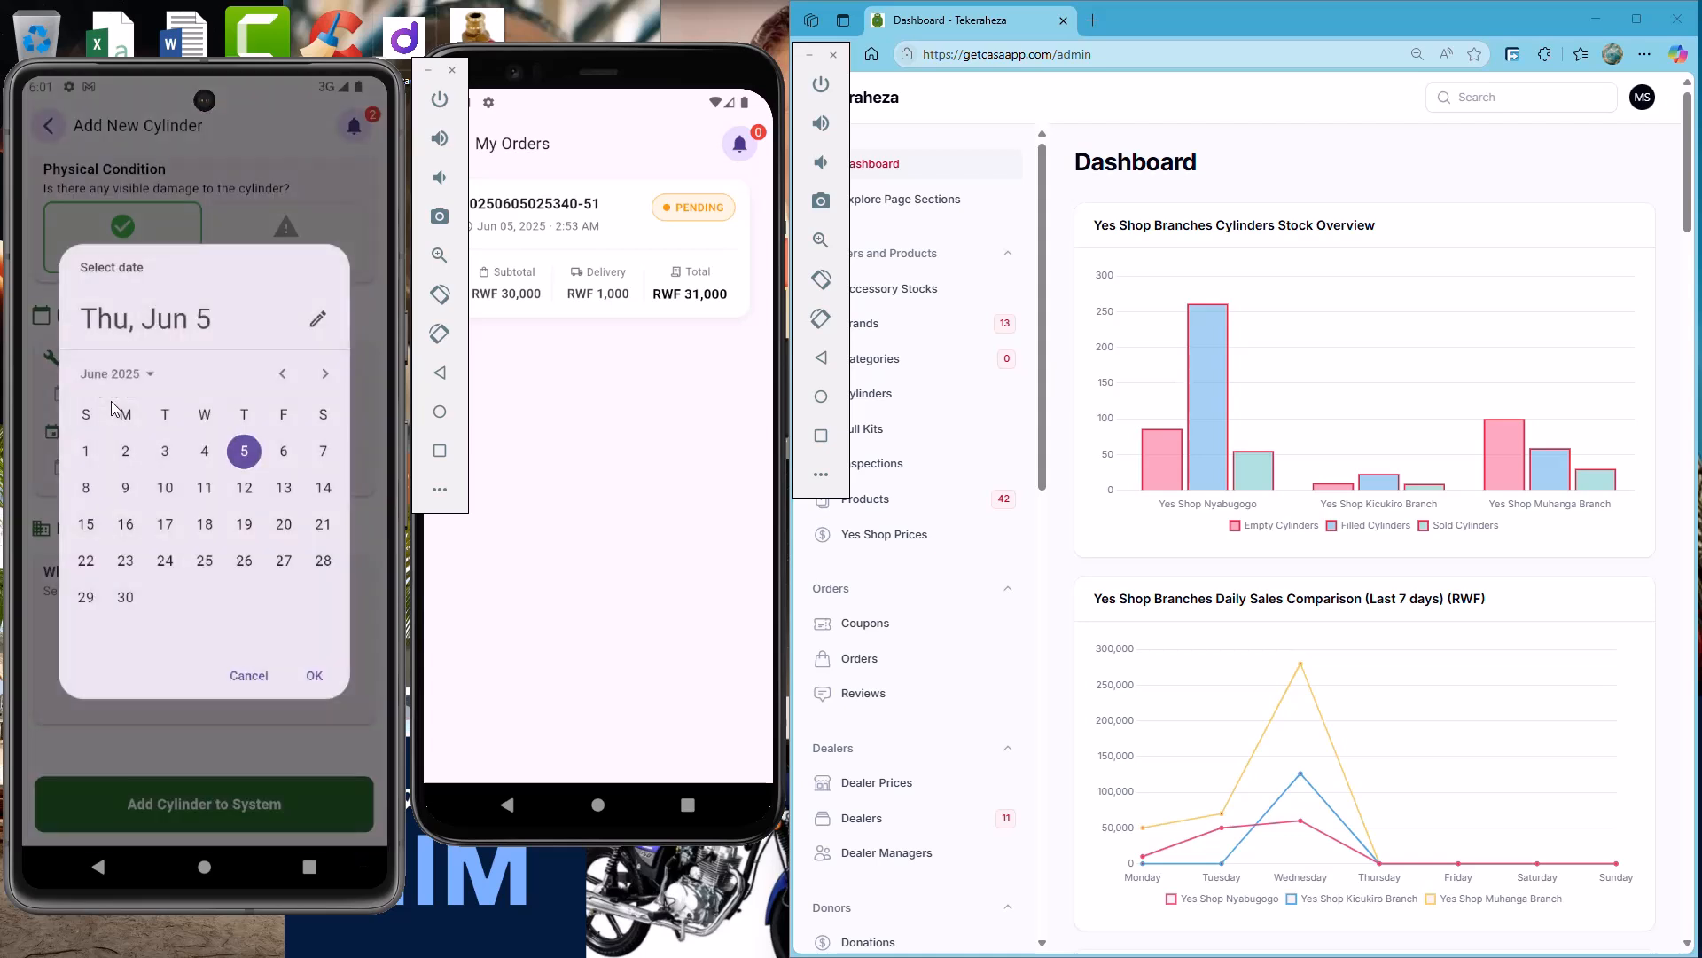
{"action": "left_click", "coordinate": [282, 374]}
{"action": "left_click", "coordinate": [282, 374]}
{"action": "left_click", "coordinate": [282, 374]}
{"action": "left_click", "coordinate": [244, 561]}
{"action": "left_click", "coordinate": [315, 678]}
{"action": "scroll", "coordinate": [168, 599], "scroll_direction": "down", "scroll_amount": 3}
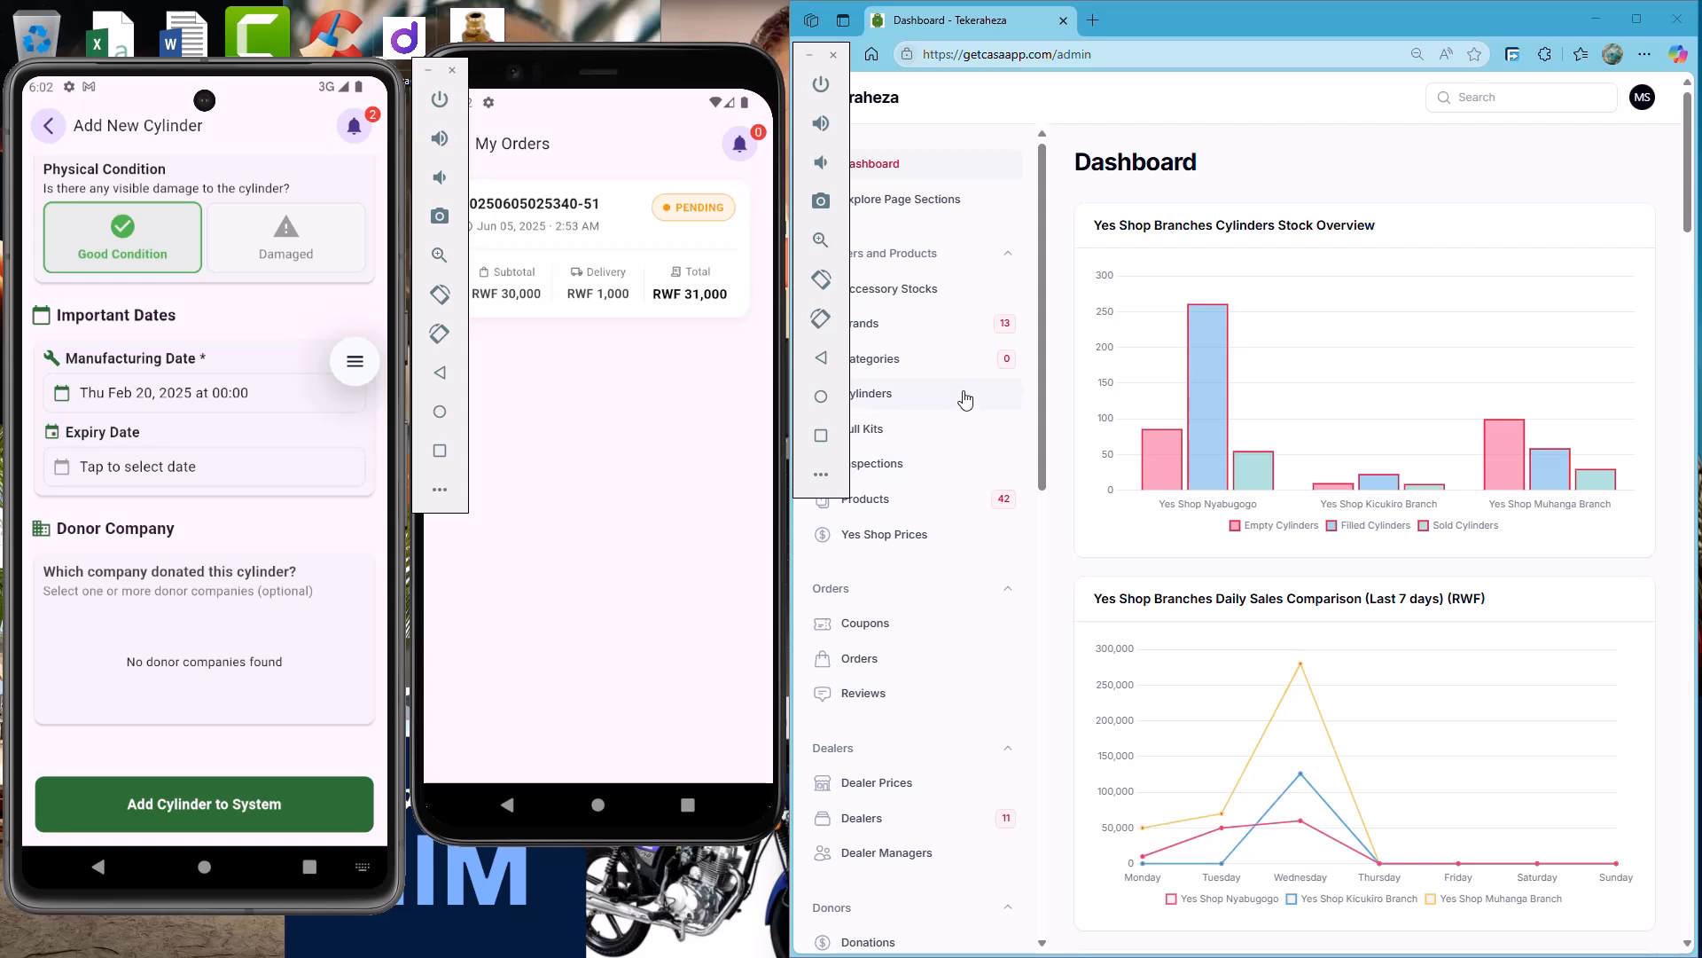
Step: Visit the LPG refill plants web panel through the site homepage, then return to the admin dashboard
{"action": "left_click", "coordinate": [1044, 355]}
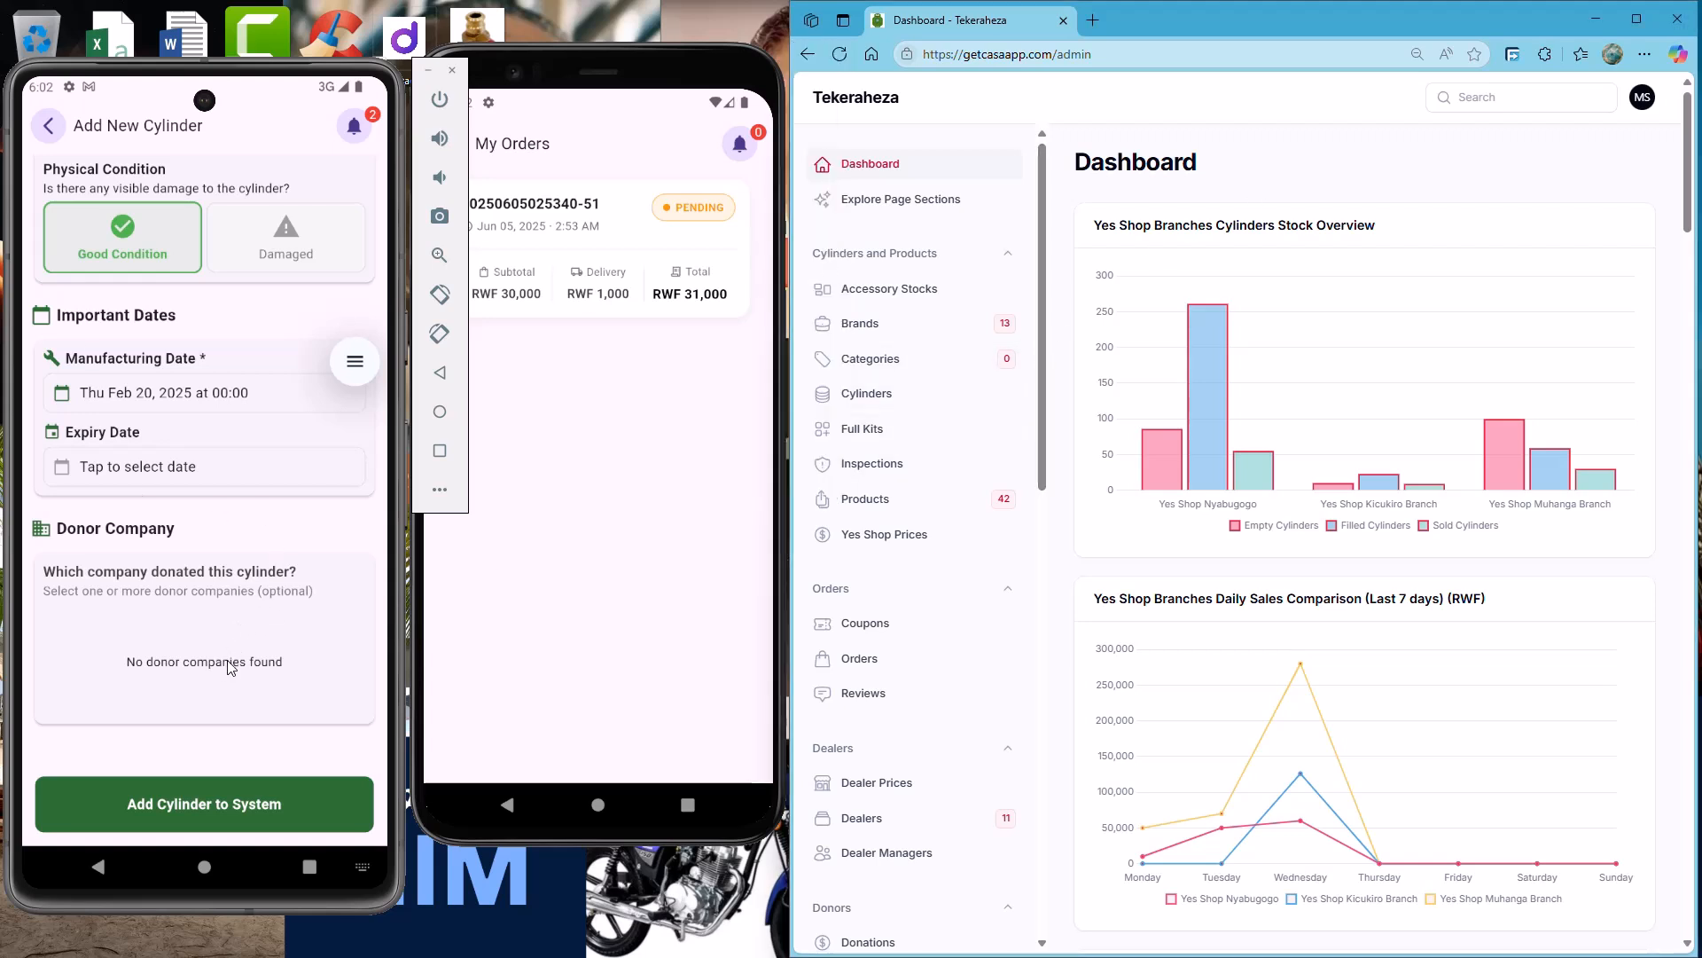
{"action": "left_click", "coordinate": [1643, 97]}
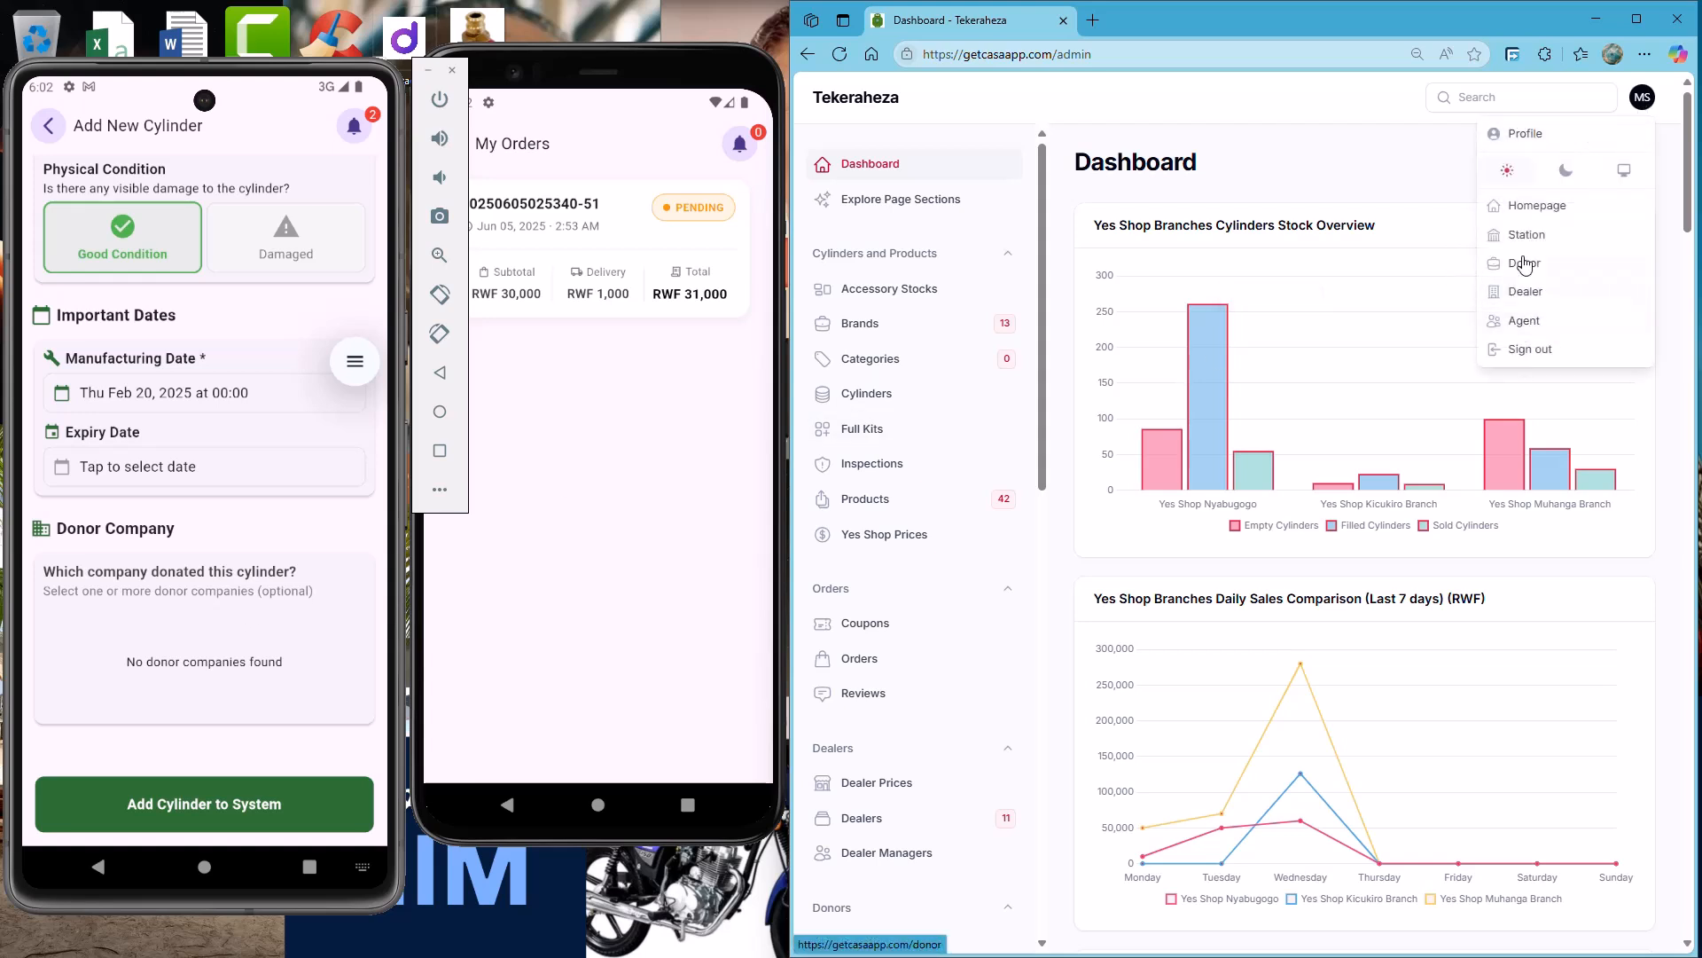
{"action": "left_click", "coordinate": [1521, 209]}
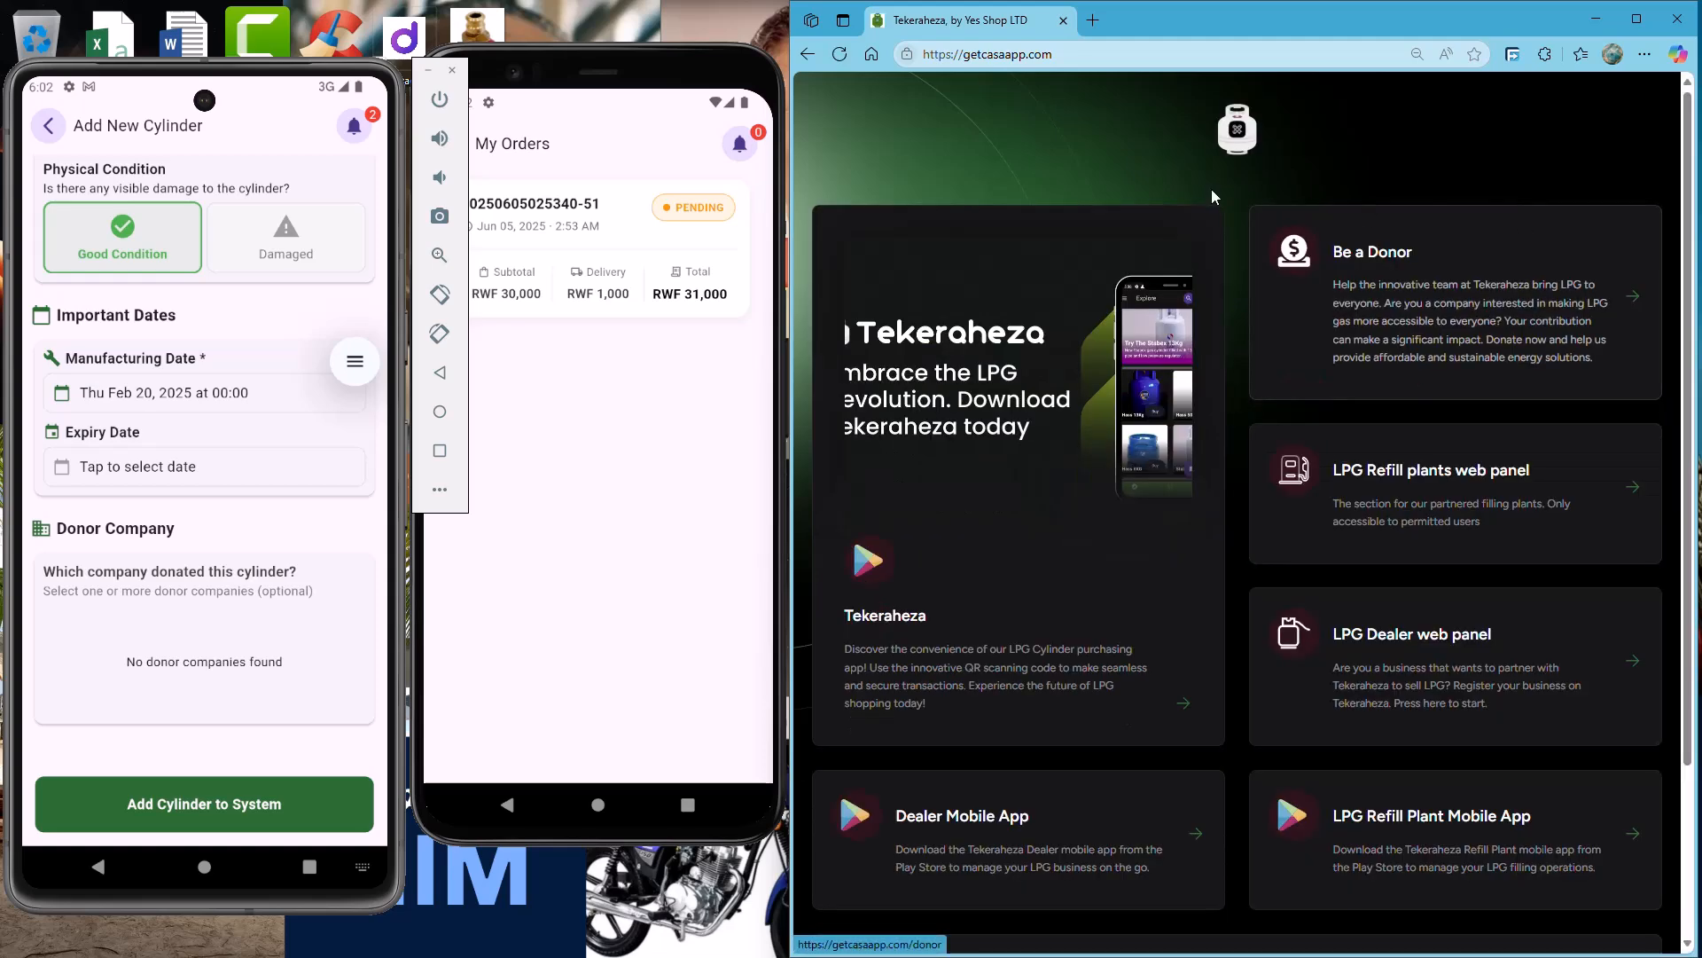
{"action": "left_click", "coordinate": [1357, 465]}
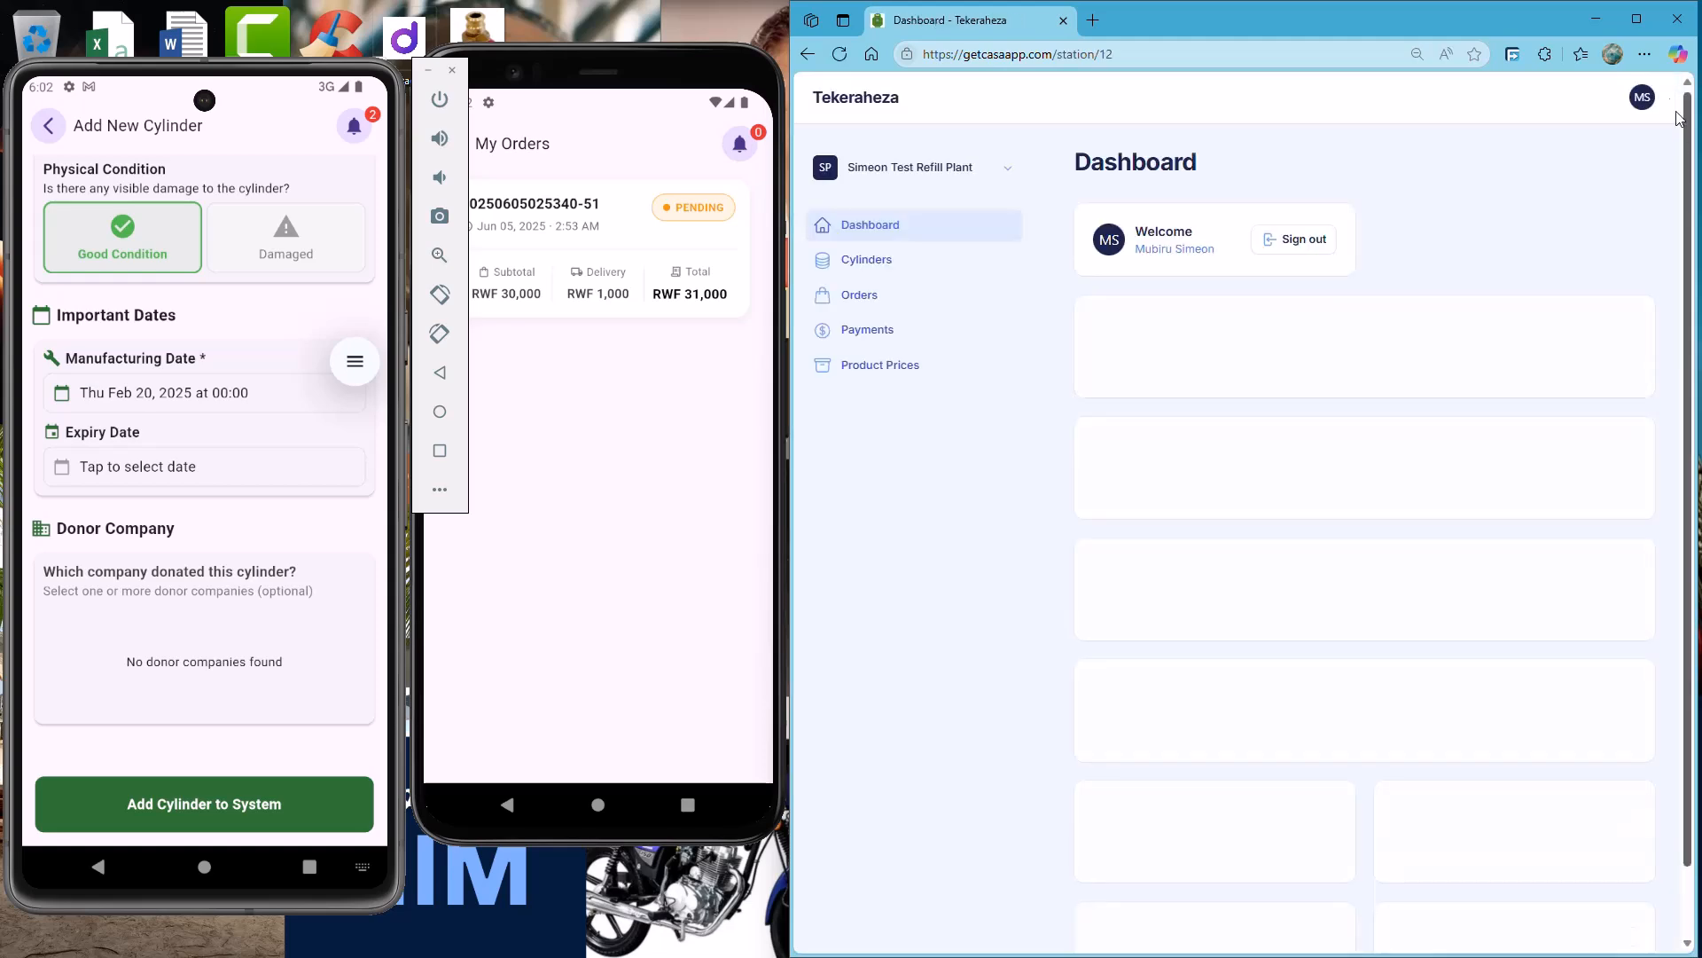
{"action": "left_click", "coordinate": [1642, 97]}
{"action": "left_click", "coordinate": [1587, 209]}
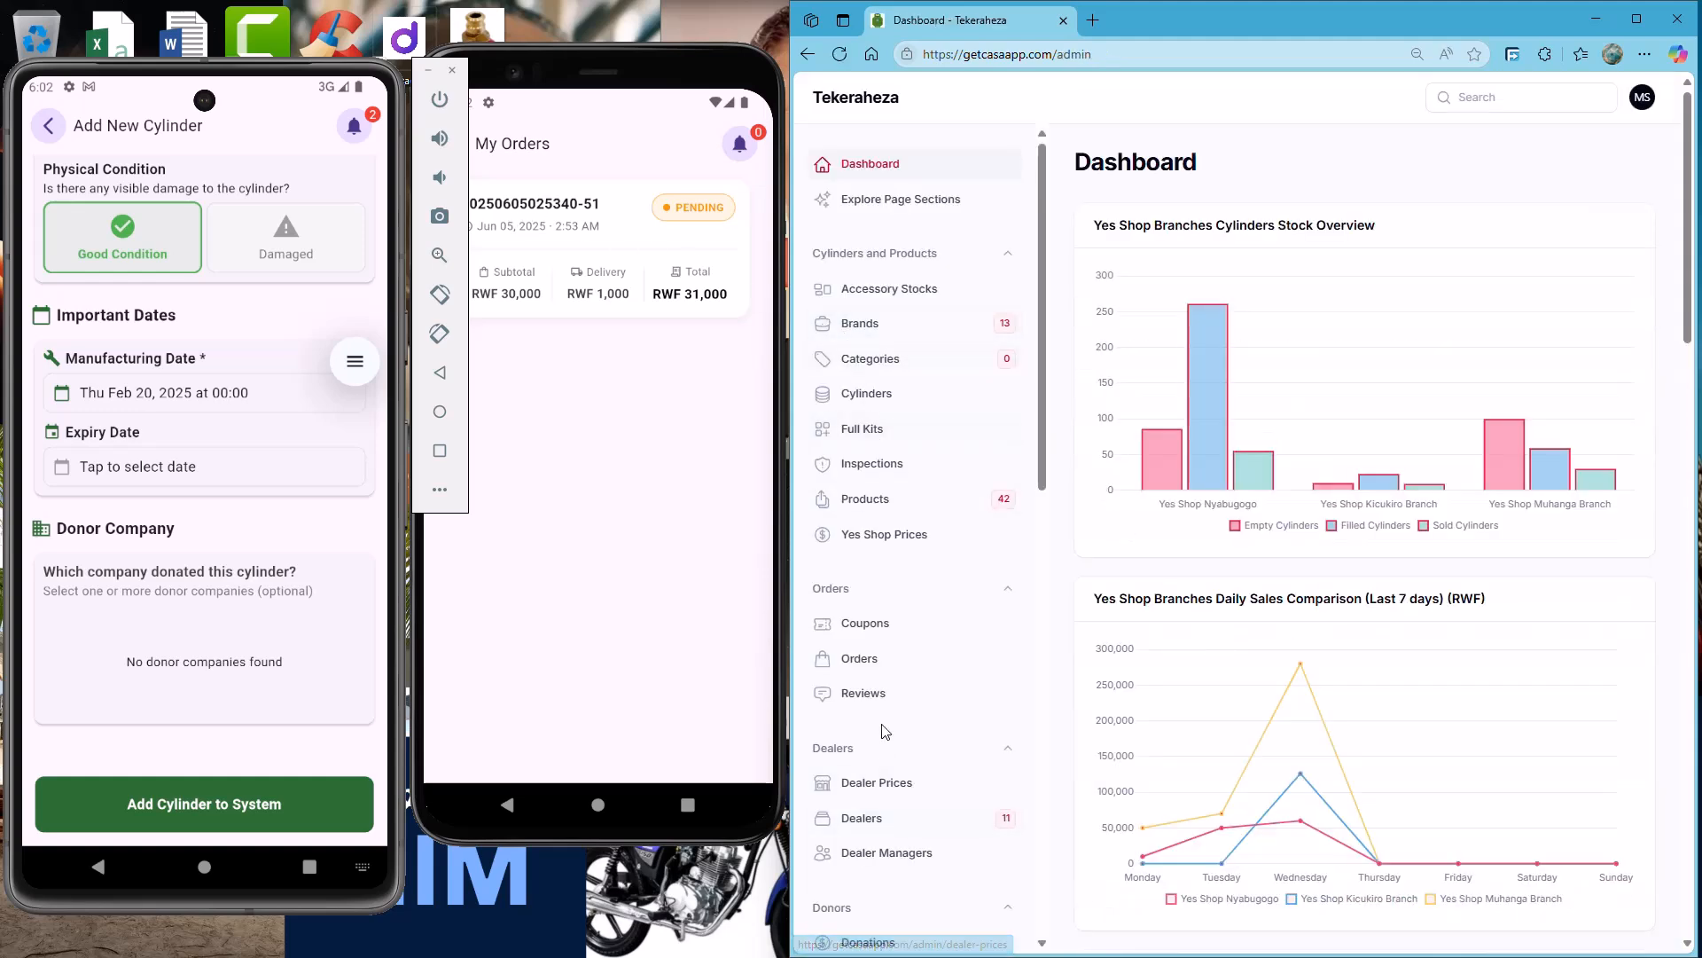
Step: Create a donor named MTN Rwanda with the address "Kigali Rwanda" and the description "This is MTN Rwanda"
{"action": "scroll", "coordinate": [875, 740], "scroll_direction": "down", "scroll_amount": 4}
{"action": "left_click", "coordinate": [872, 624]}
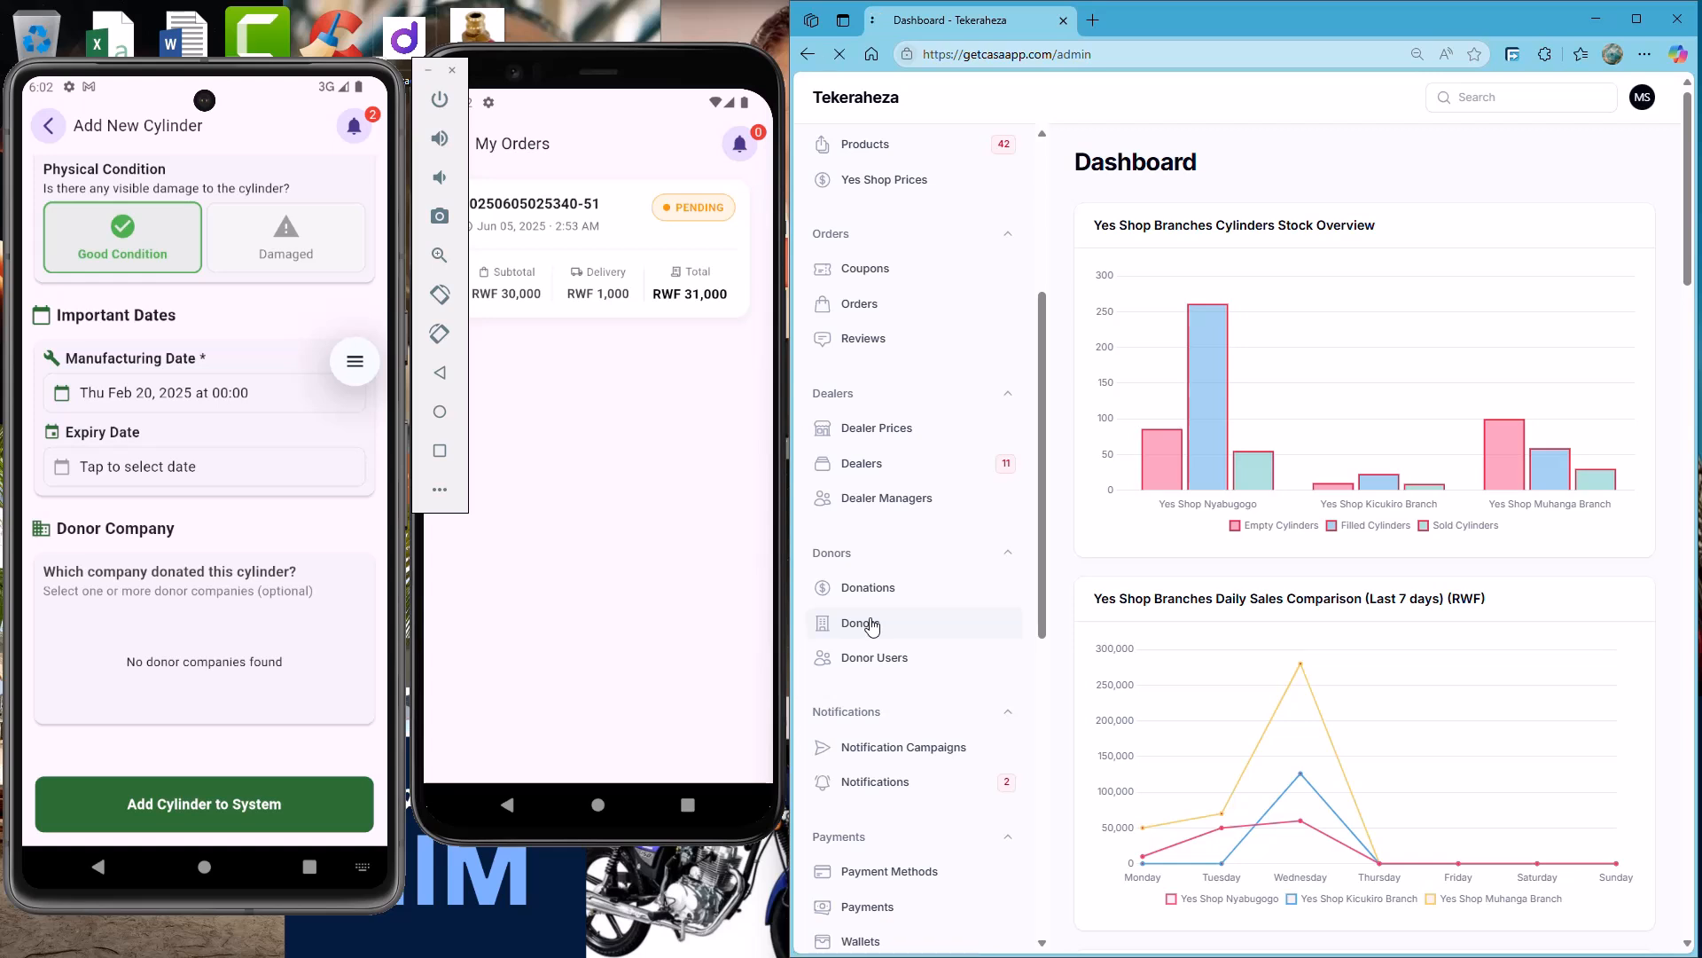
{"action": "left_click", "coordinate": [1616, 174]}
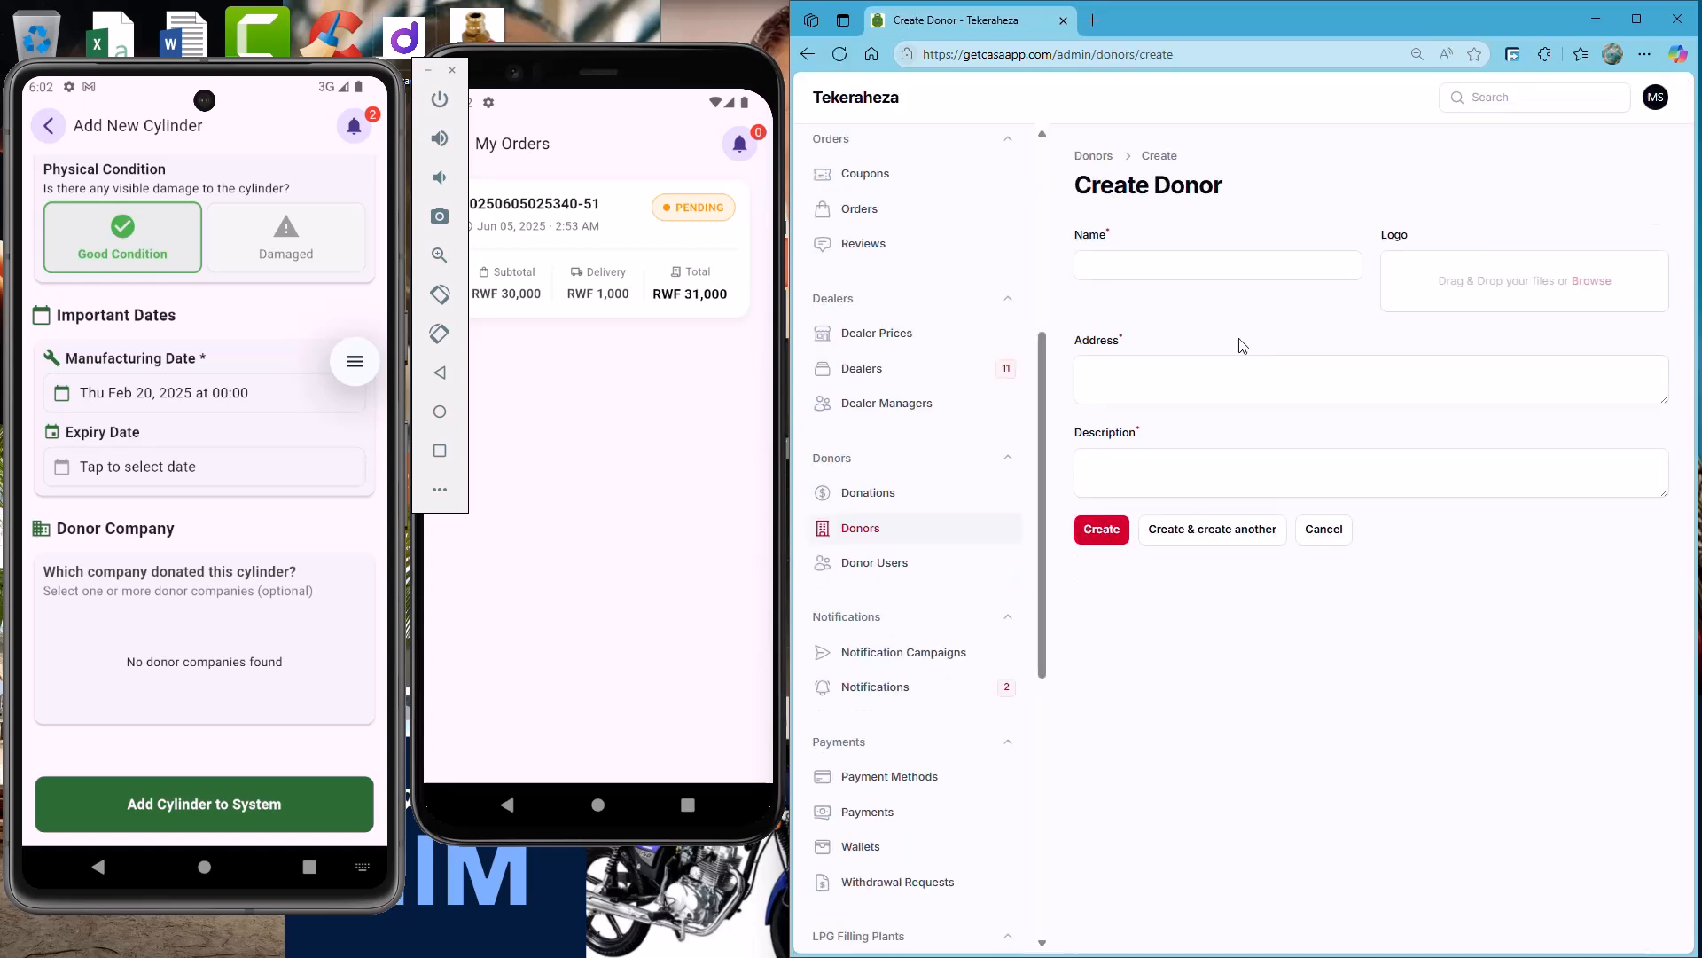
{"action": "left_click", "coordinate": [1126, 259]}
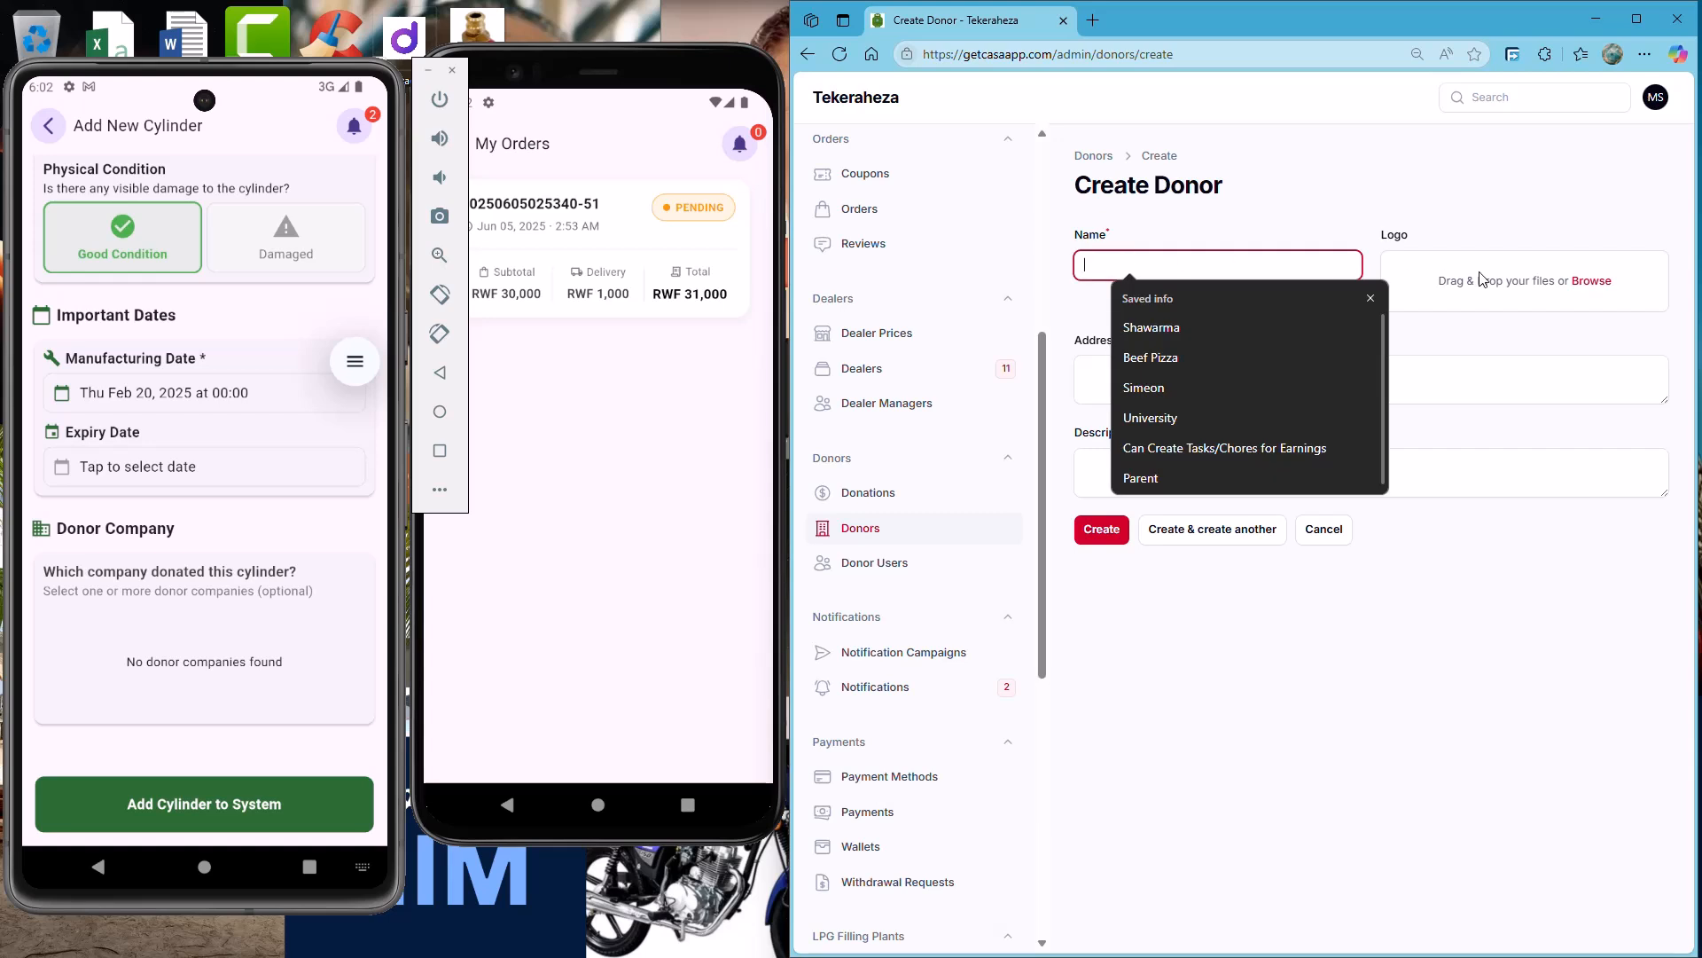
{"action": "type", "text": "MT"}
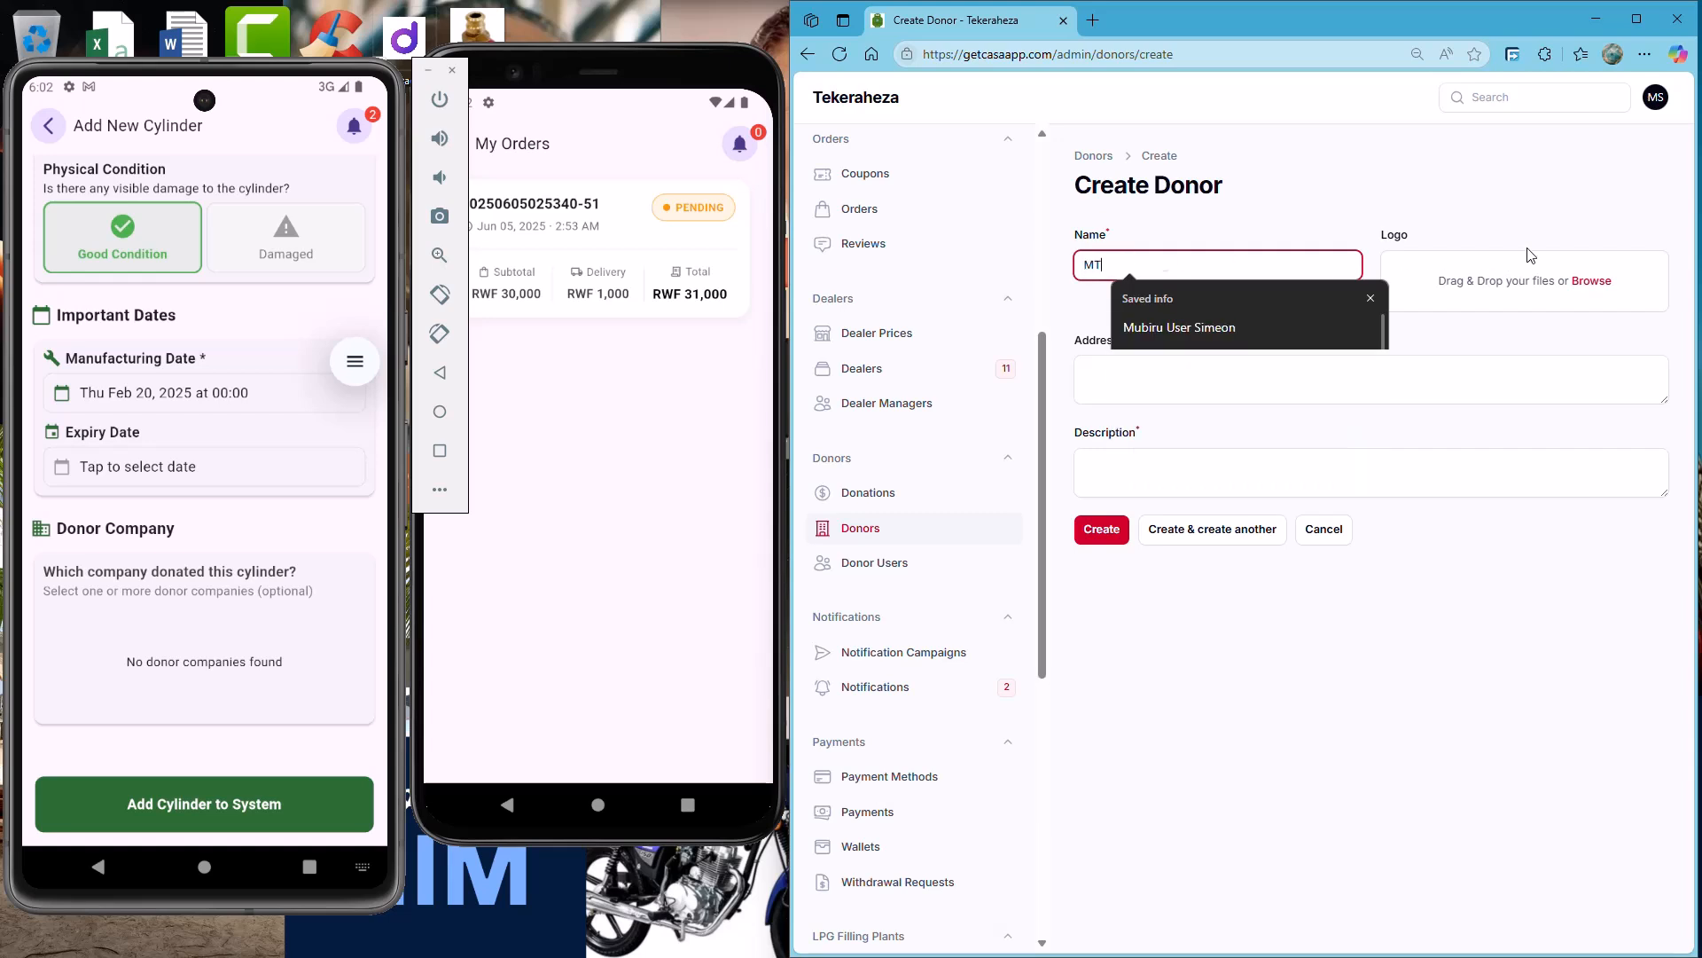
{"action": "type", "text": "N Rwanda"}
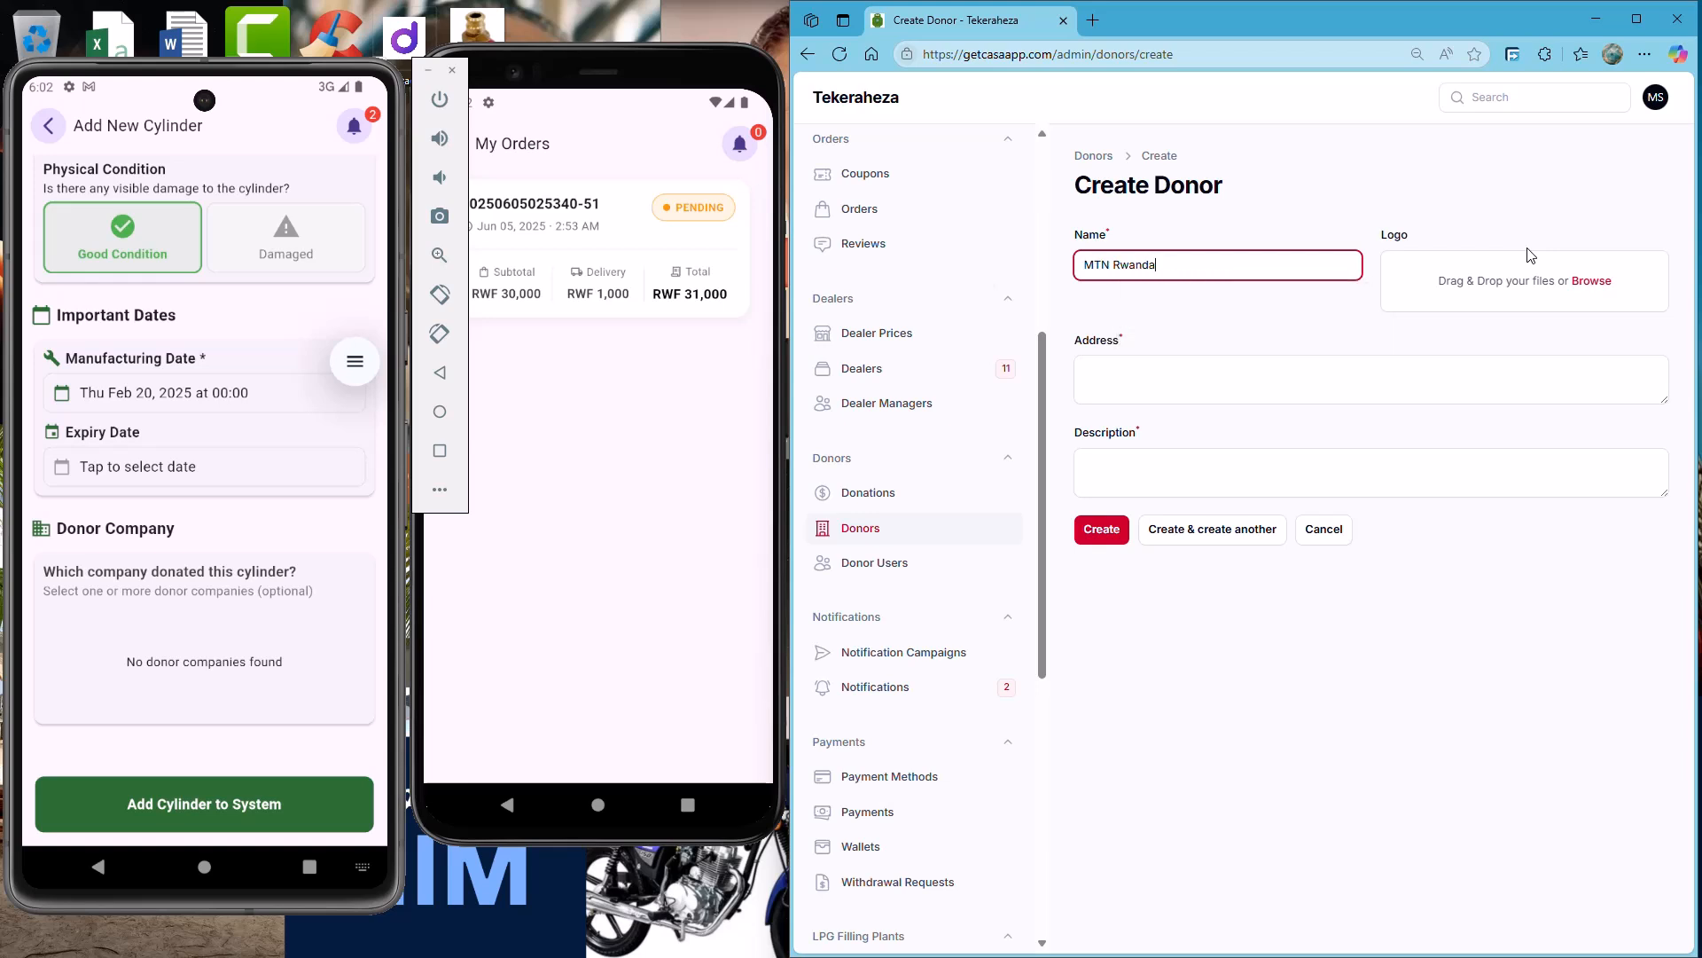
{"action": "left_click", "coordinate": [1206, 376]}
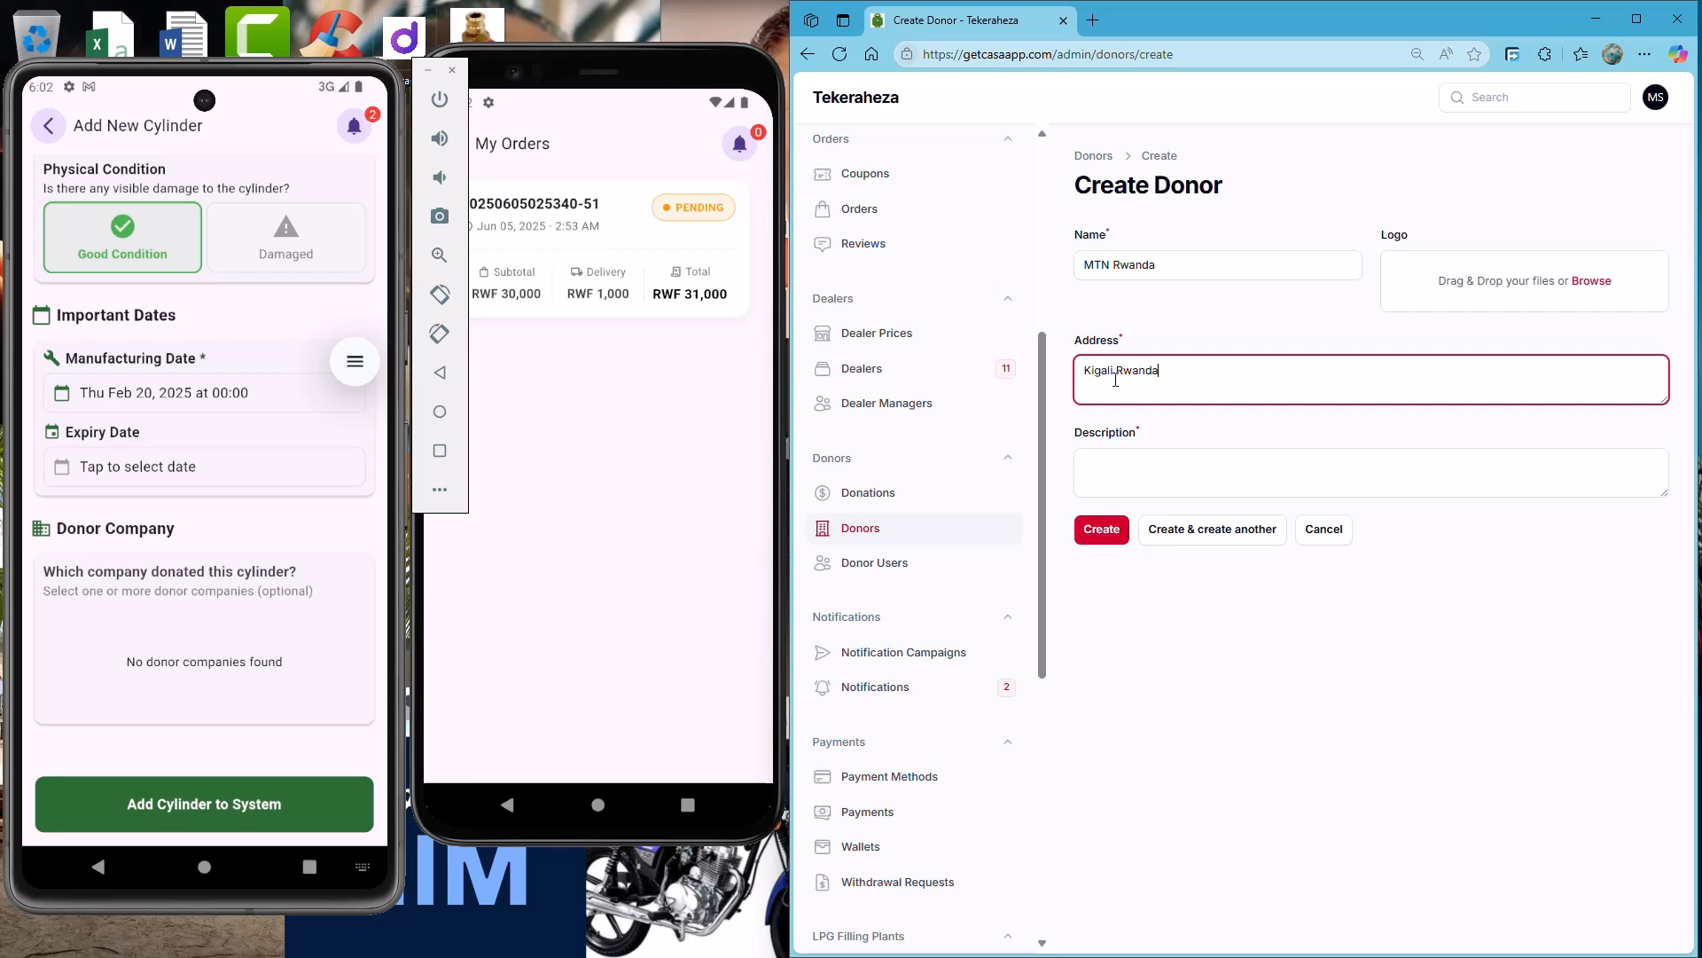
{"action": "left_click", "coordinate": [1135, 456]}
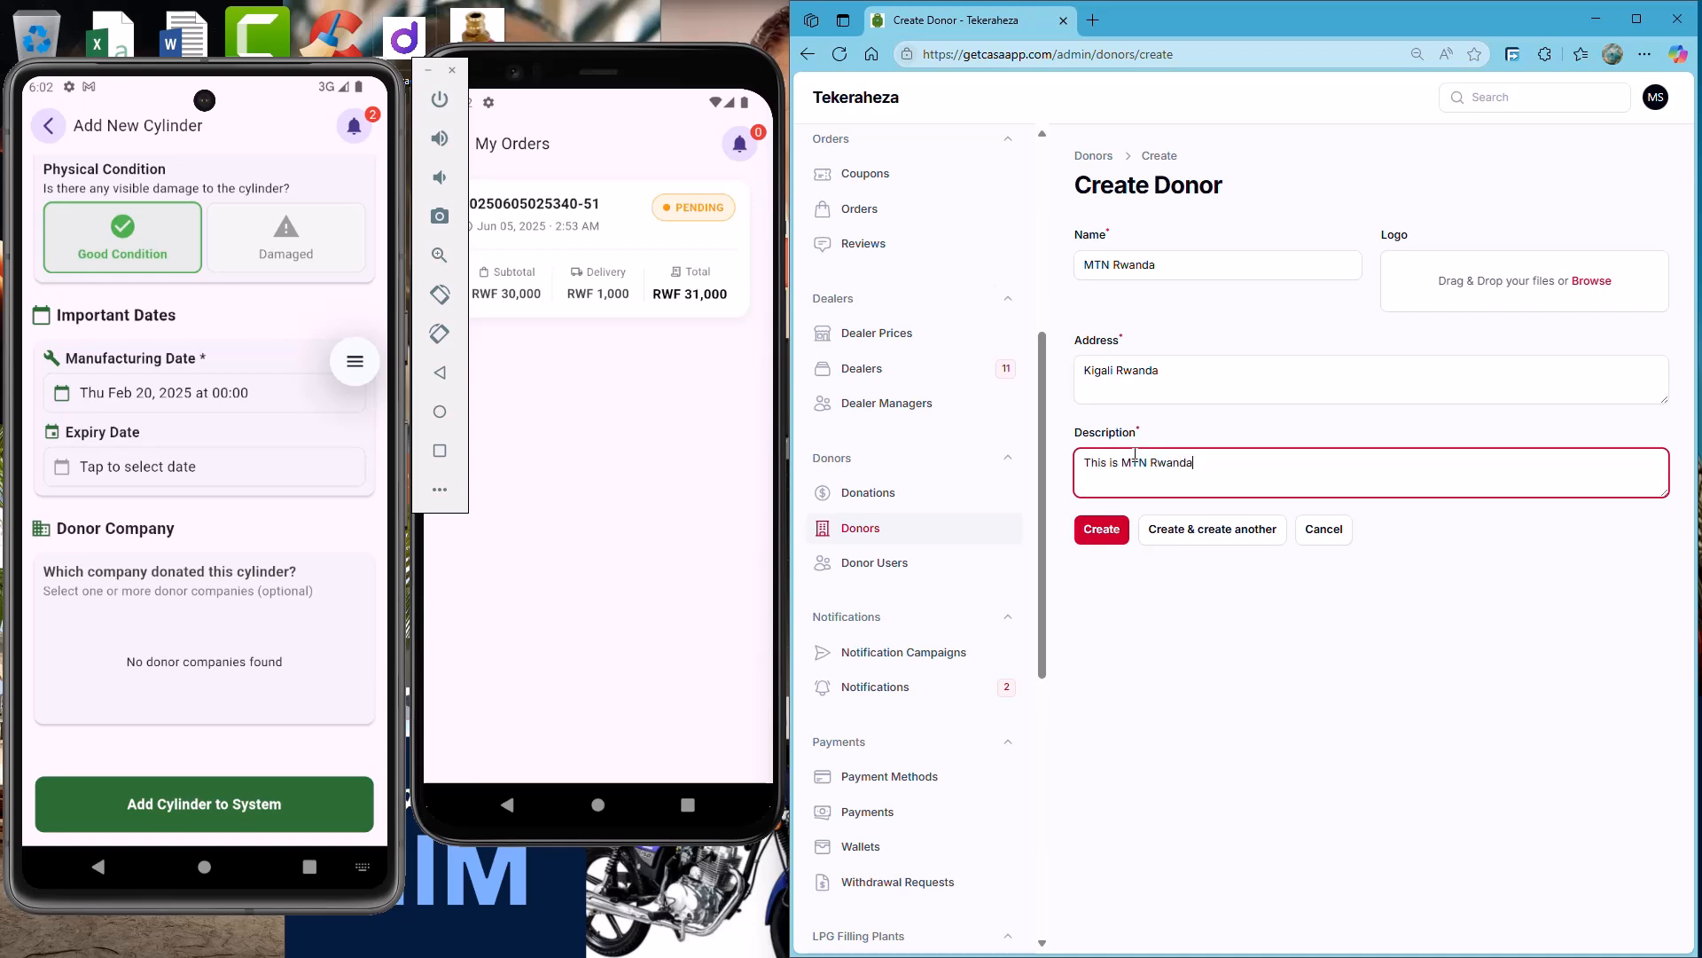
{"action": "left_click", "coordinate": [1096, 529]}
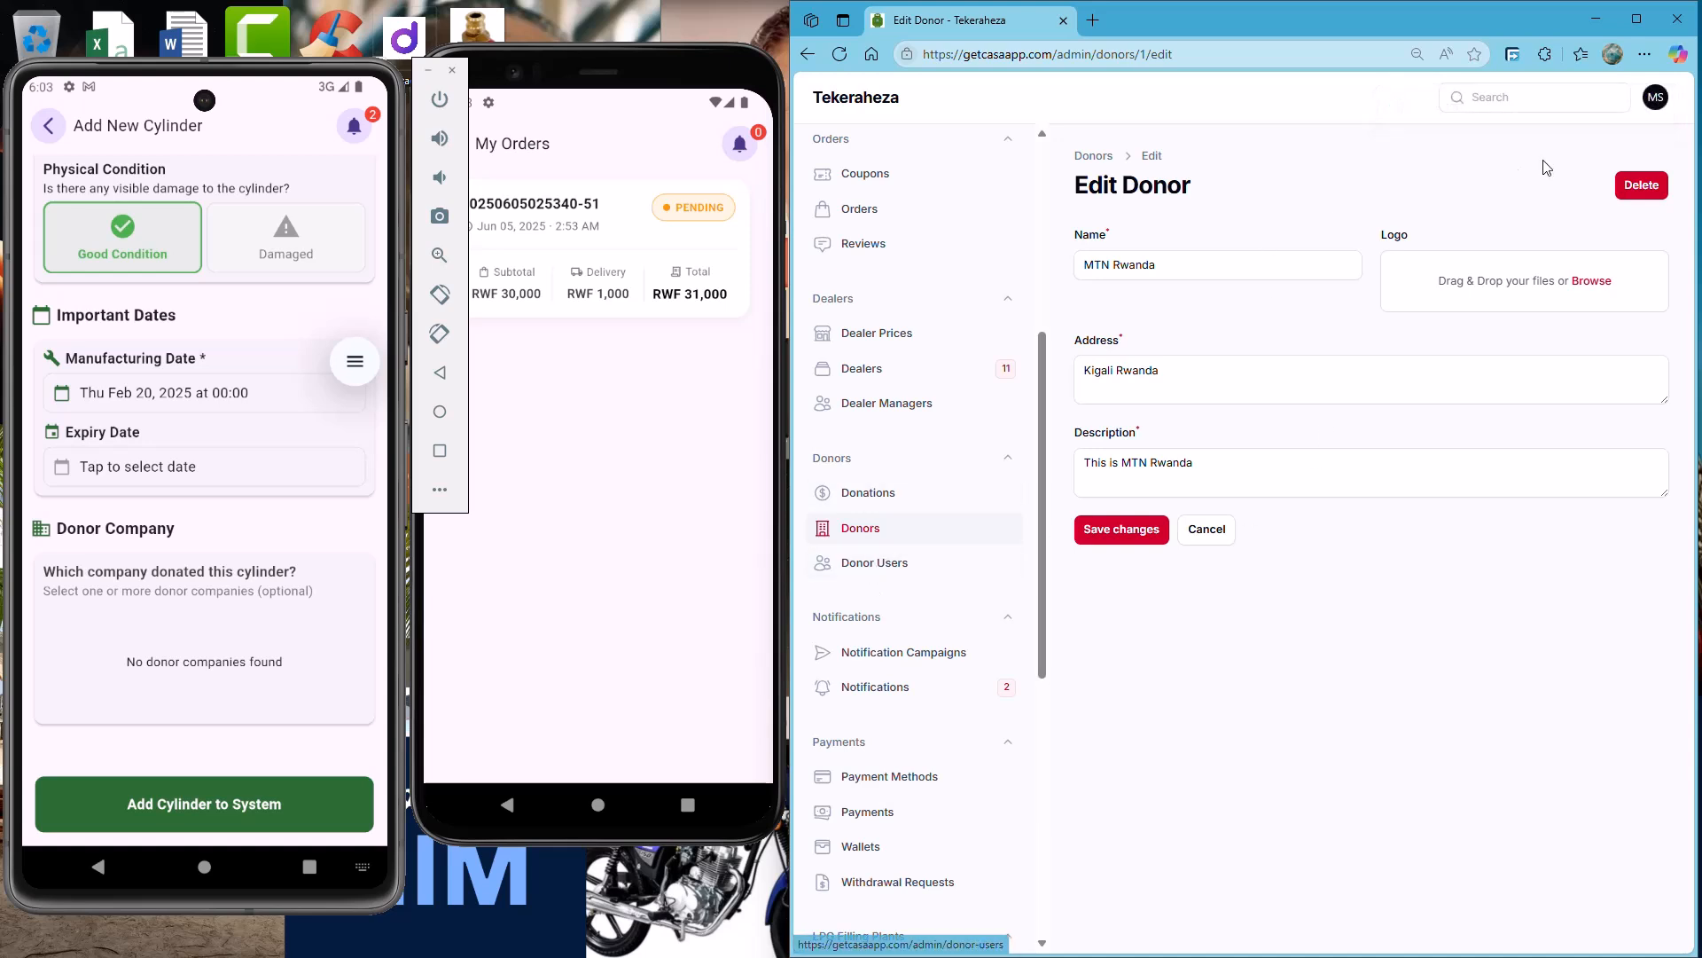
{"action": "left_click", "coordinate": [1651, 104]}
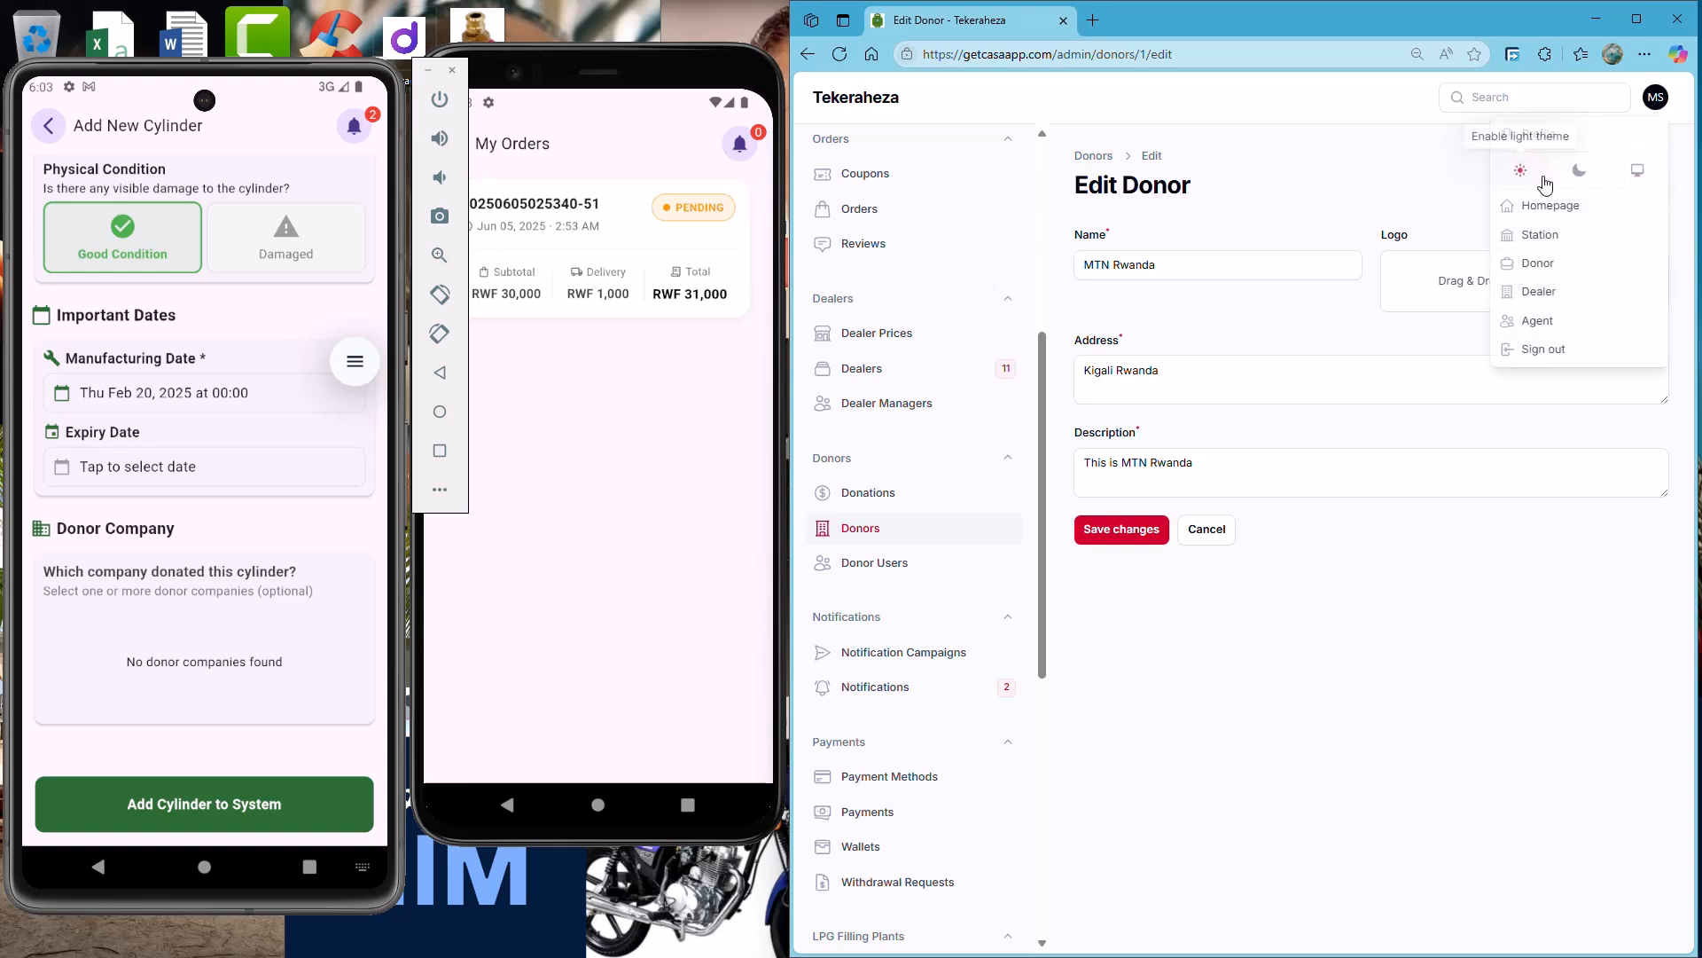
{"action": "left_click", "coordinate": [1378, 413]}
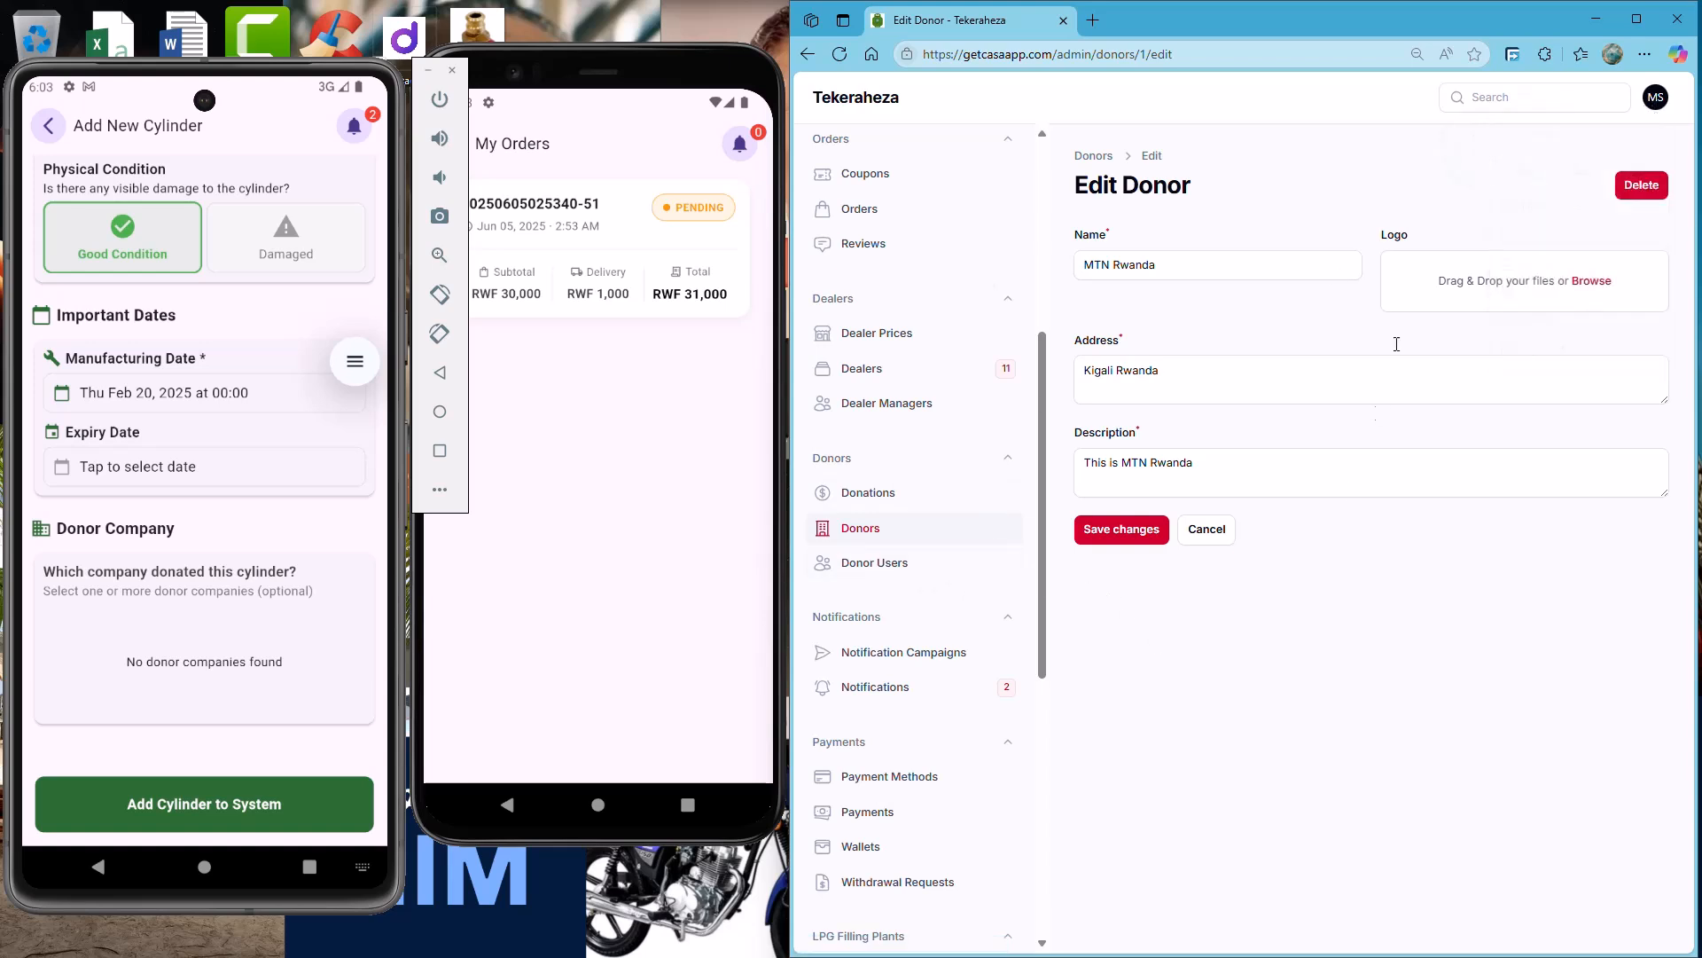
{"action": "left_click", "coordinate": [1653, 111]}
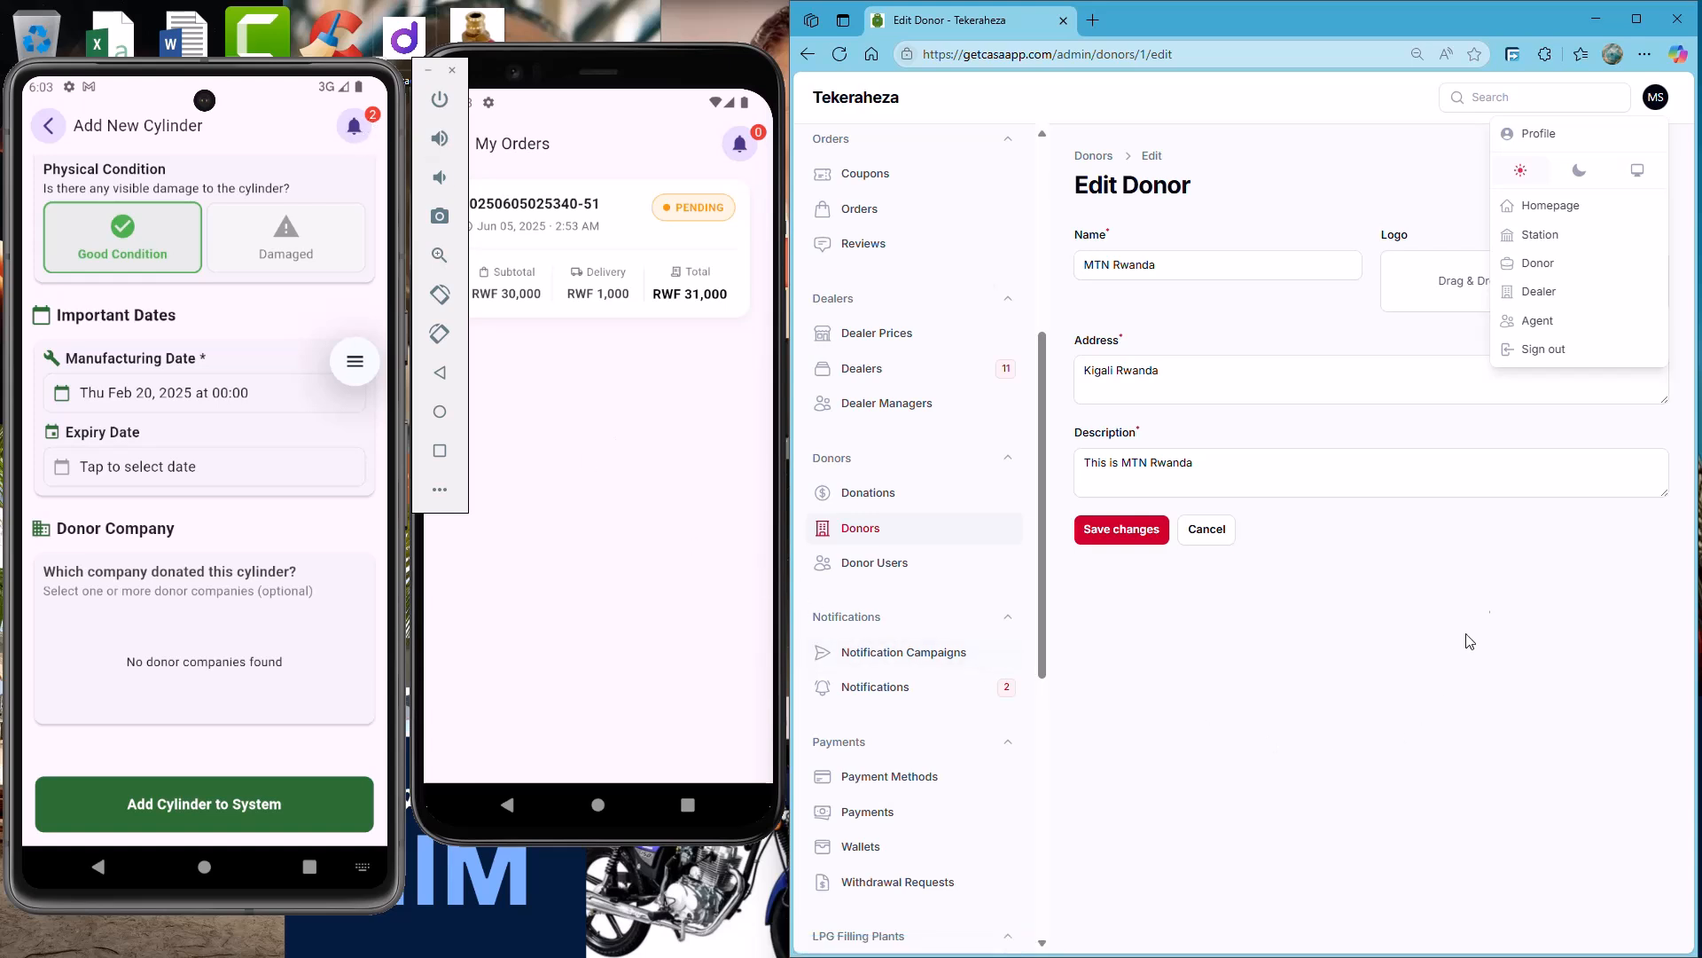
{"action": "left_click", "coordinate": [1299, 700]}
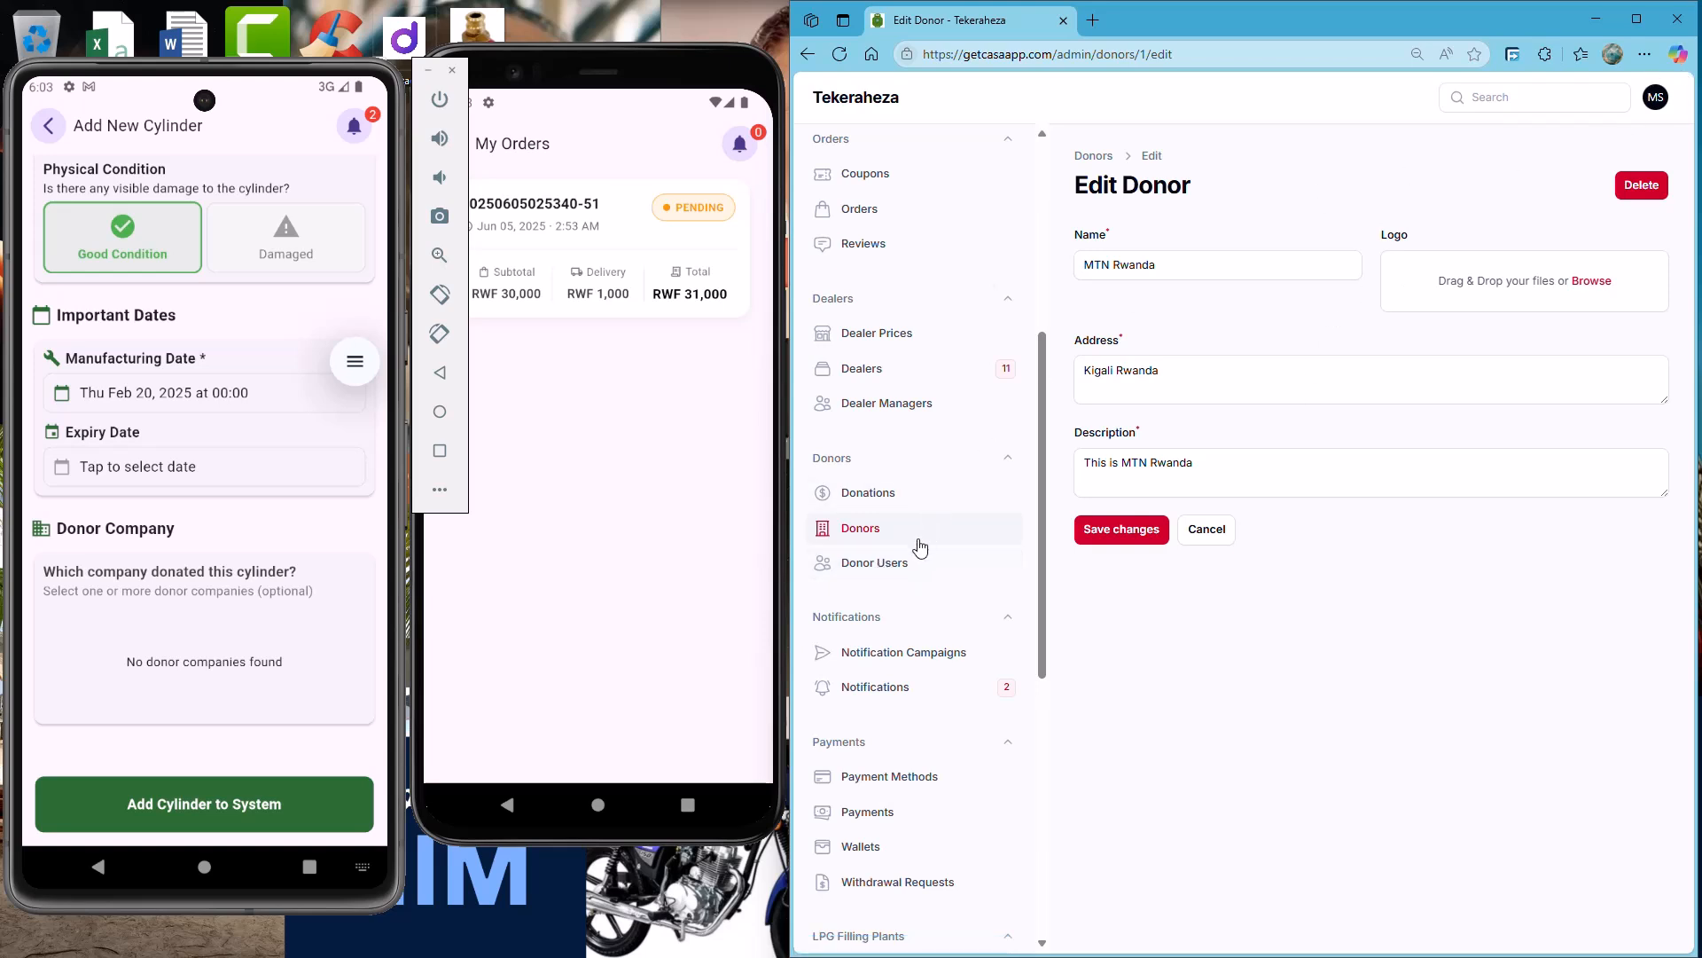
Step: Start a new donor user in the admin side and choose MTN Rwanda as its donor
{"action": "left_click", "coordinate": [832, 568]}
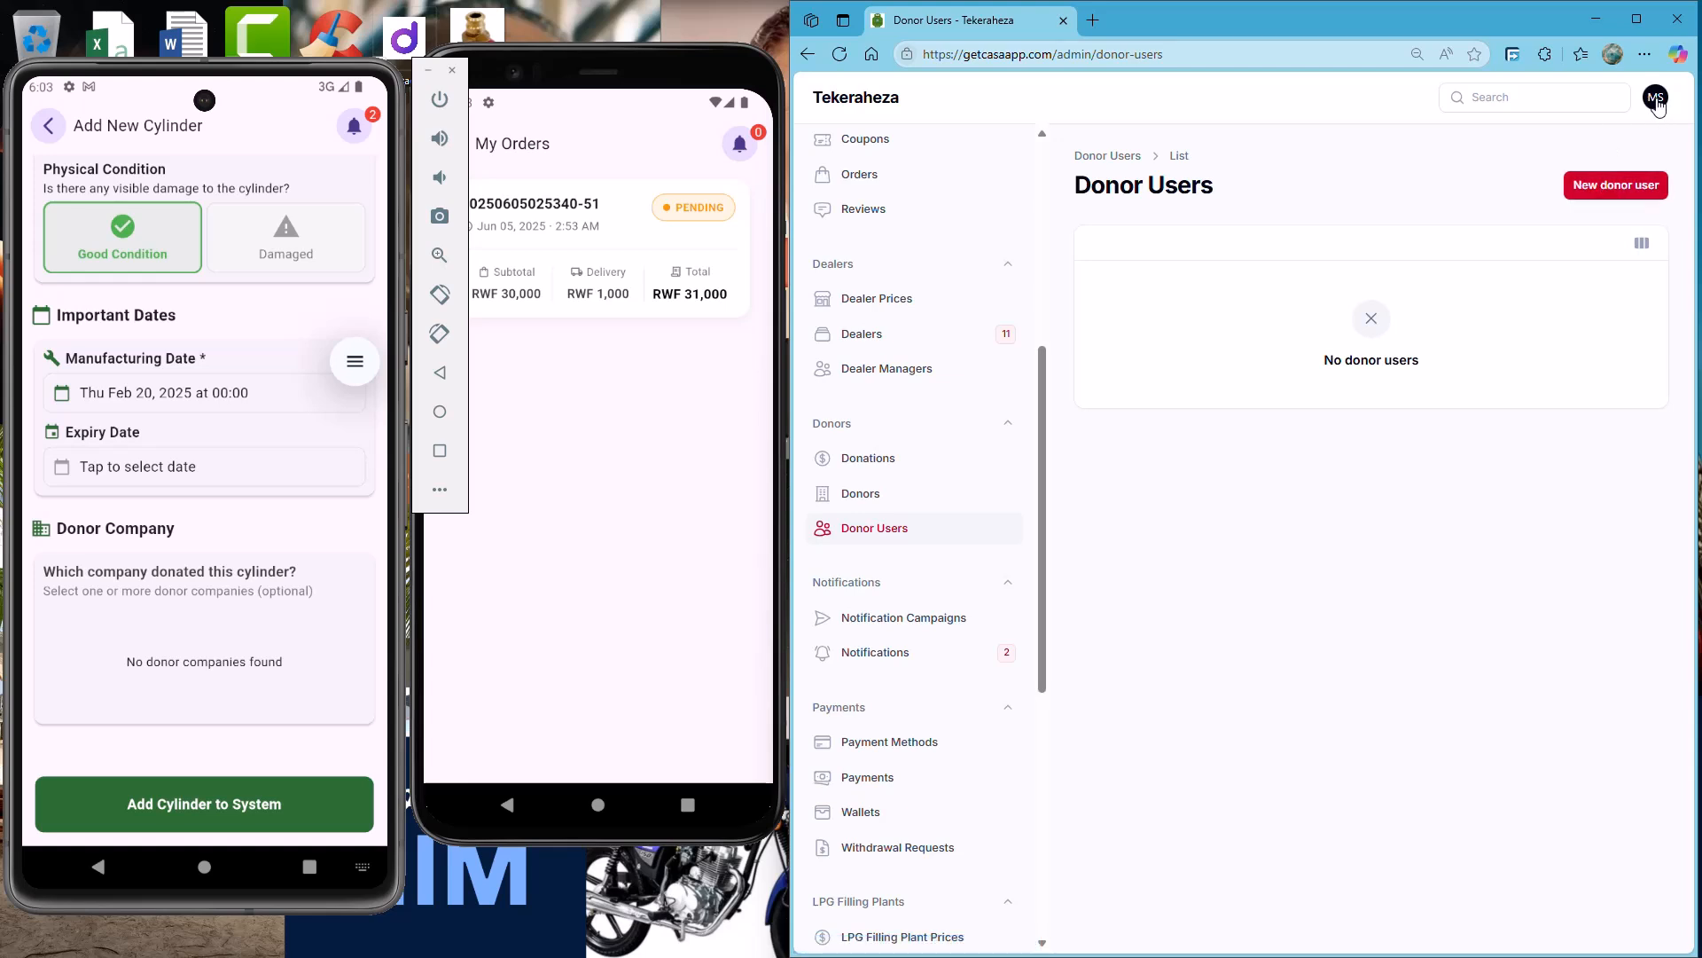
{"action": "left_click", "coordinate": [1586, 194]}
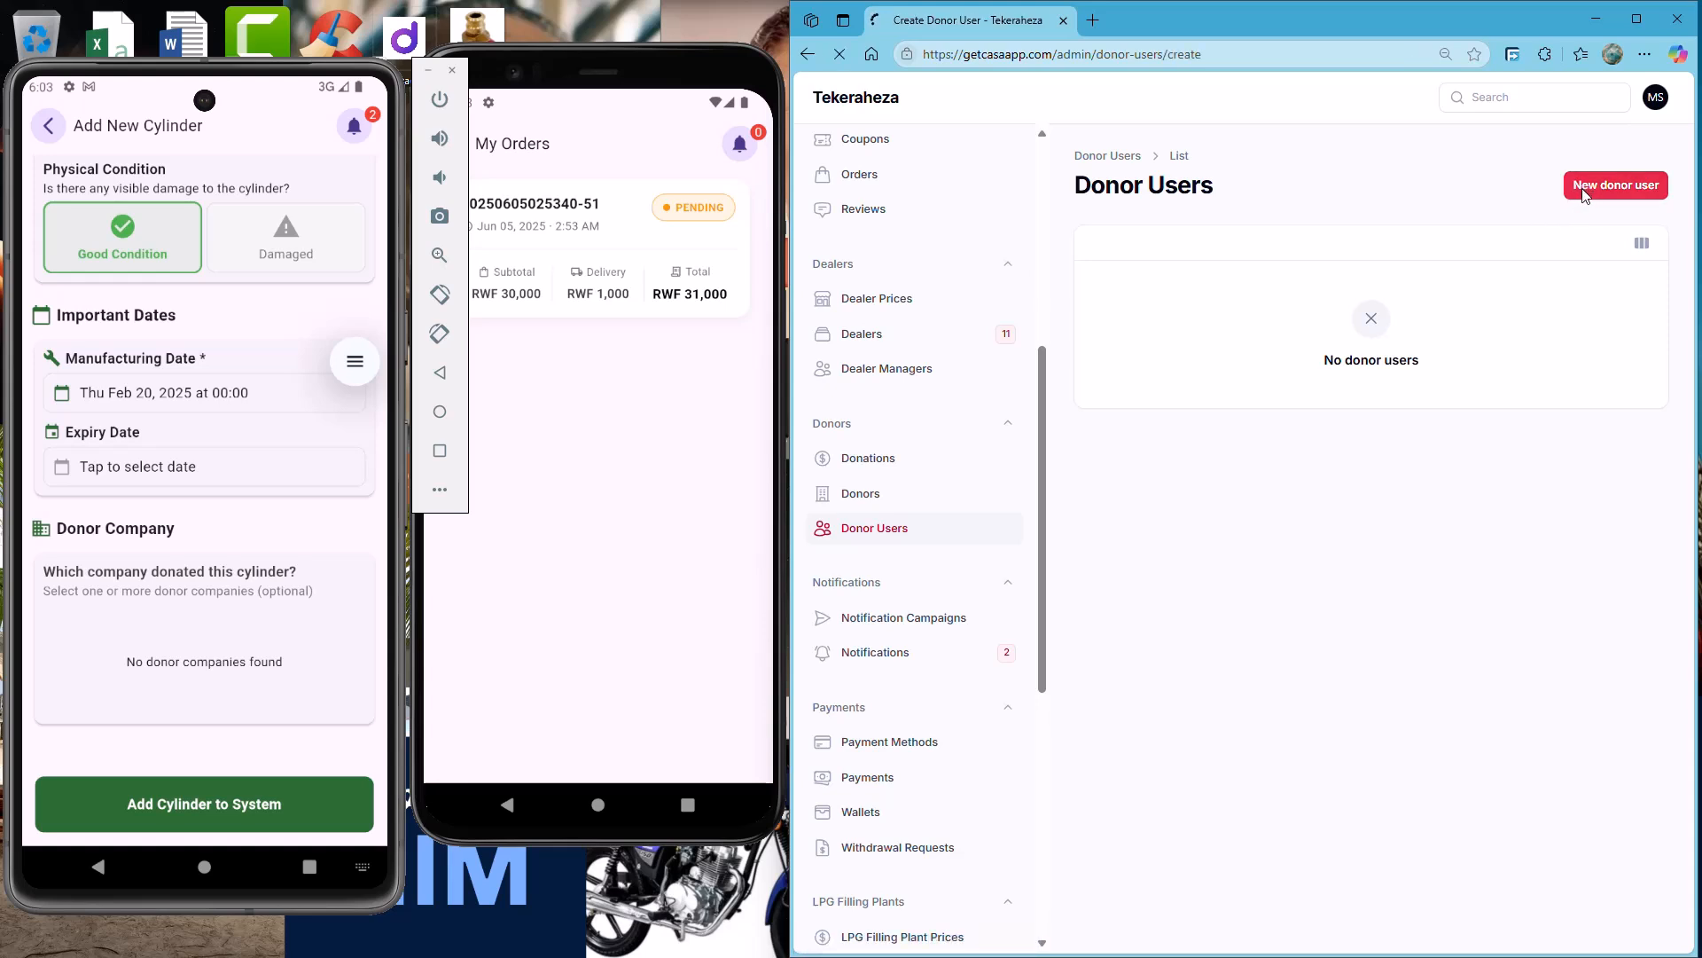
{"action": "left_click", "coordinate": [1143, 266]}
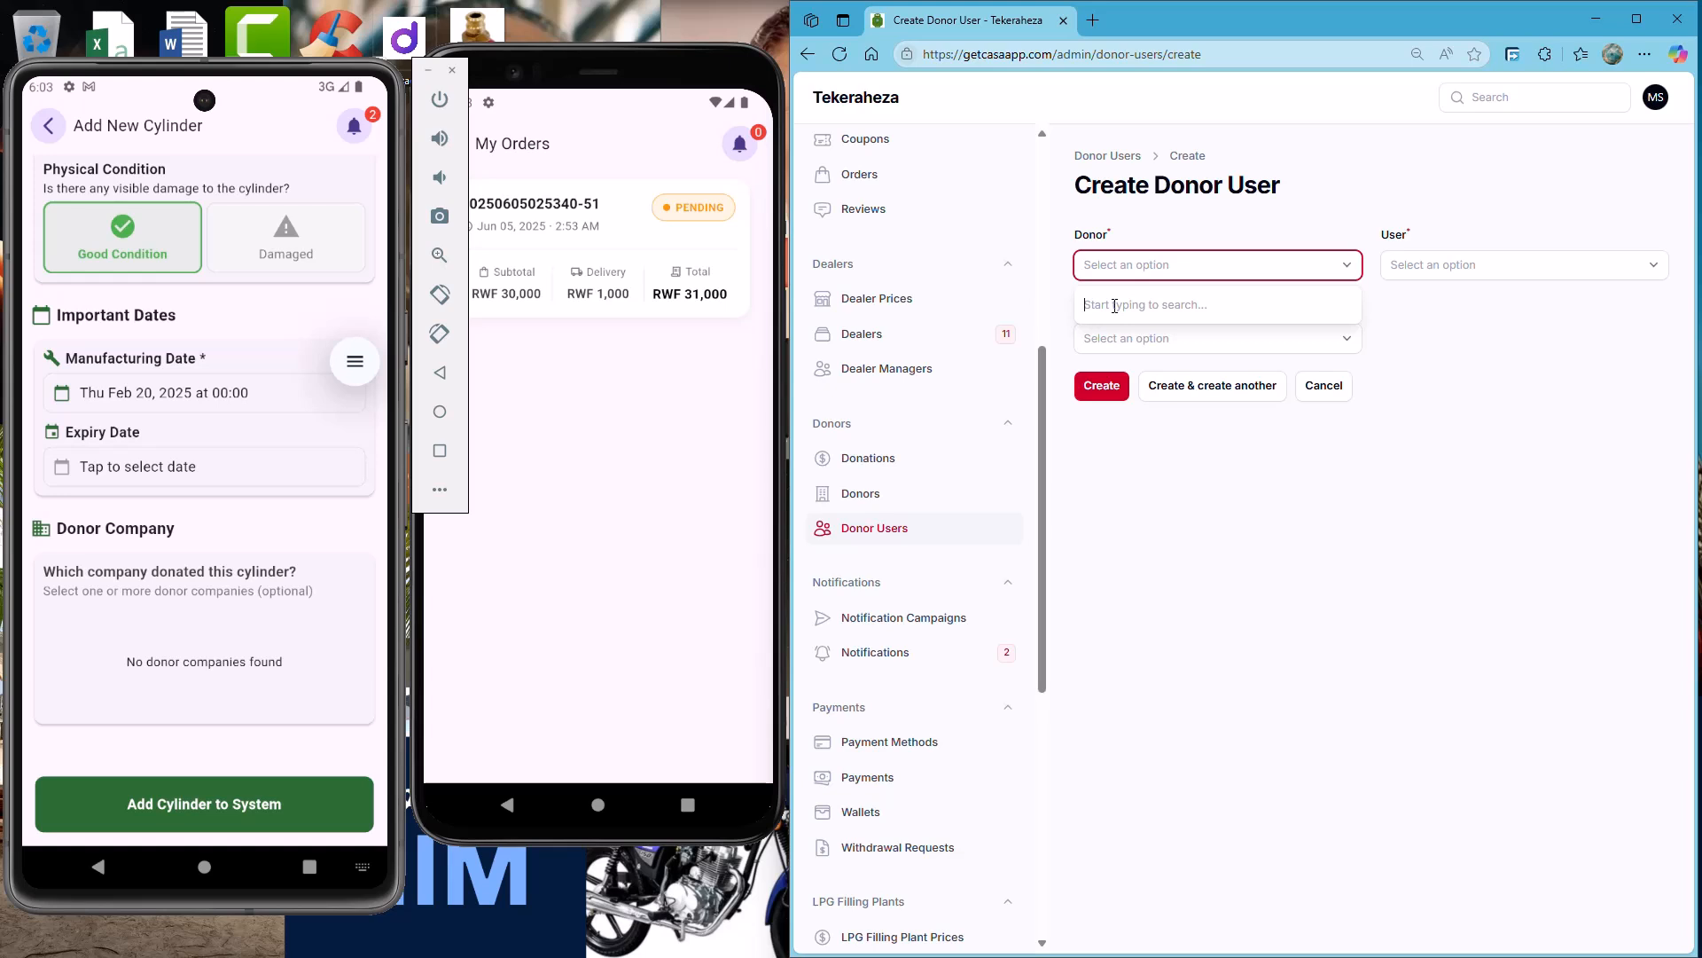
{"action": "type", "text": "mtn"}
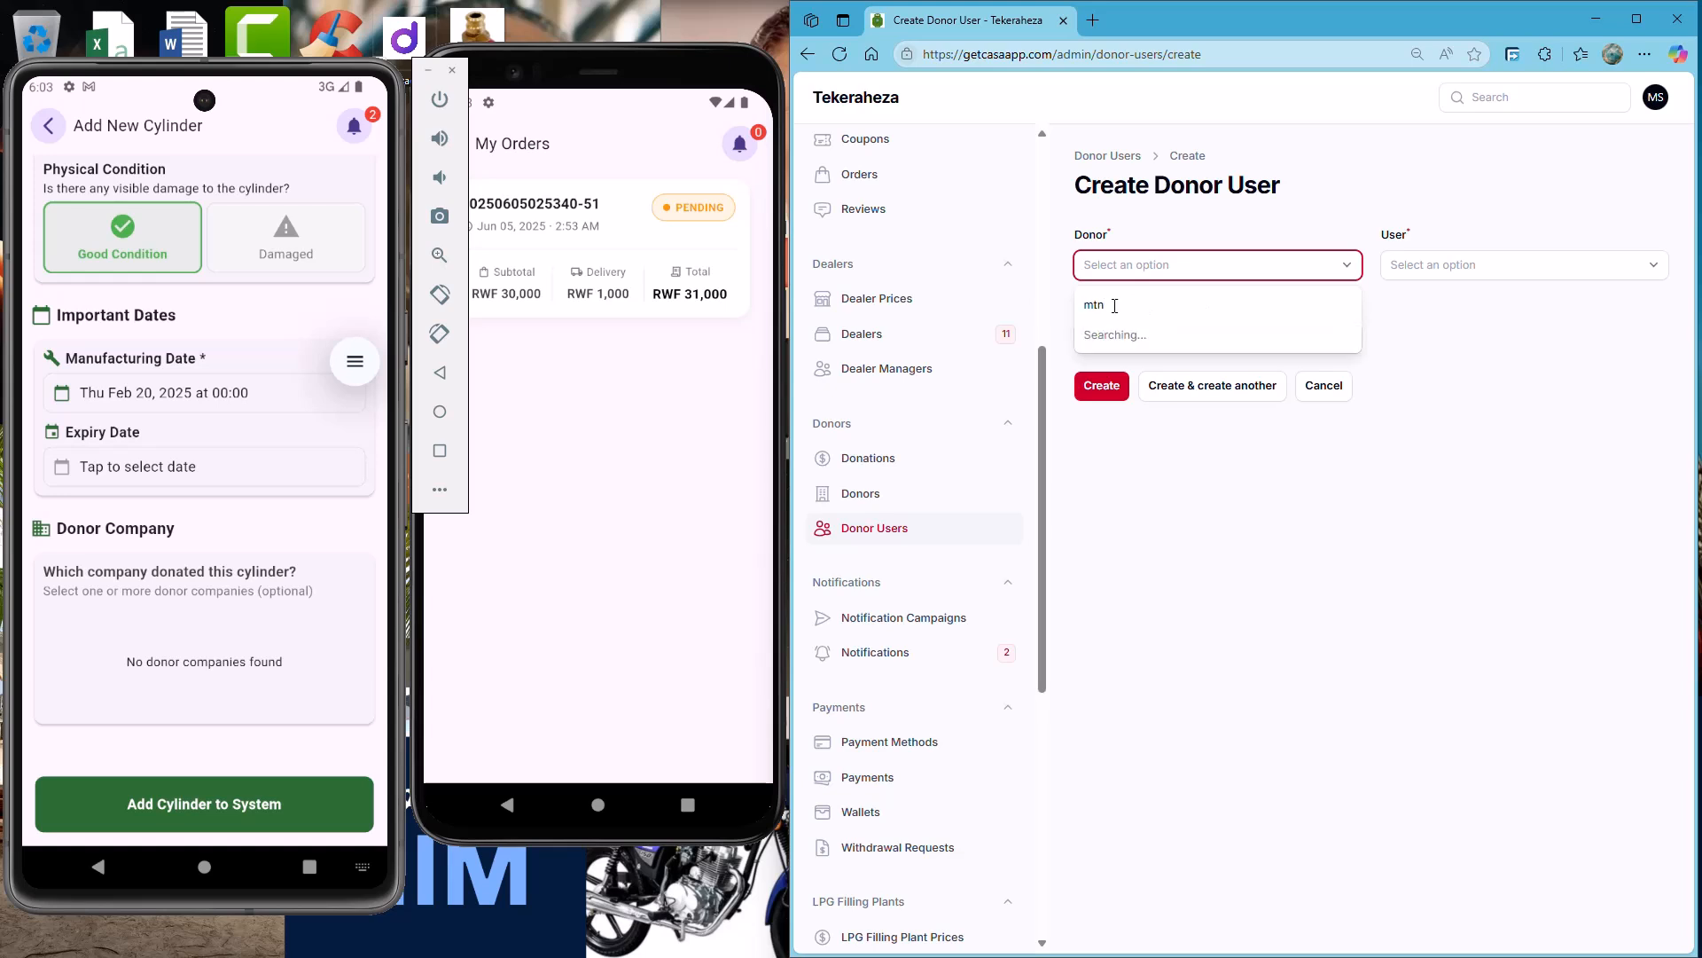
{"action": "left_click", "coordinate": [1122, 339]}
Step: Find the person's account by name, assign it as the donor user with the Manager role, and create the record
{"action": "left_click", "coordinate": [1428, 274]}
{"action": "type", "text": "simeon"}
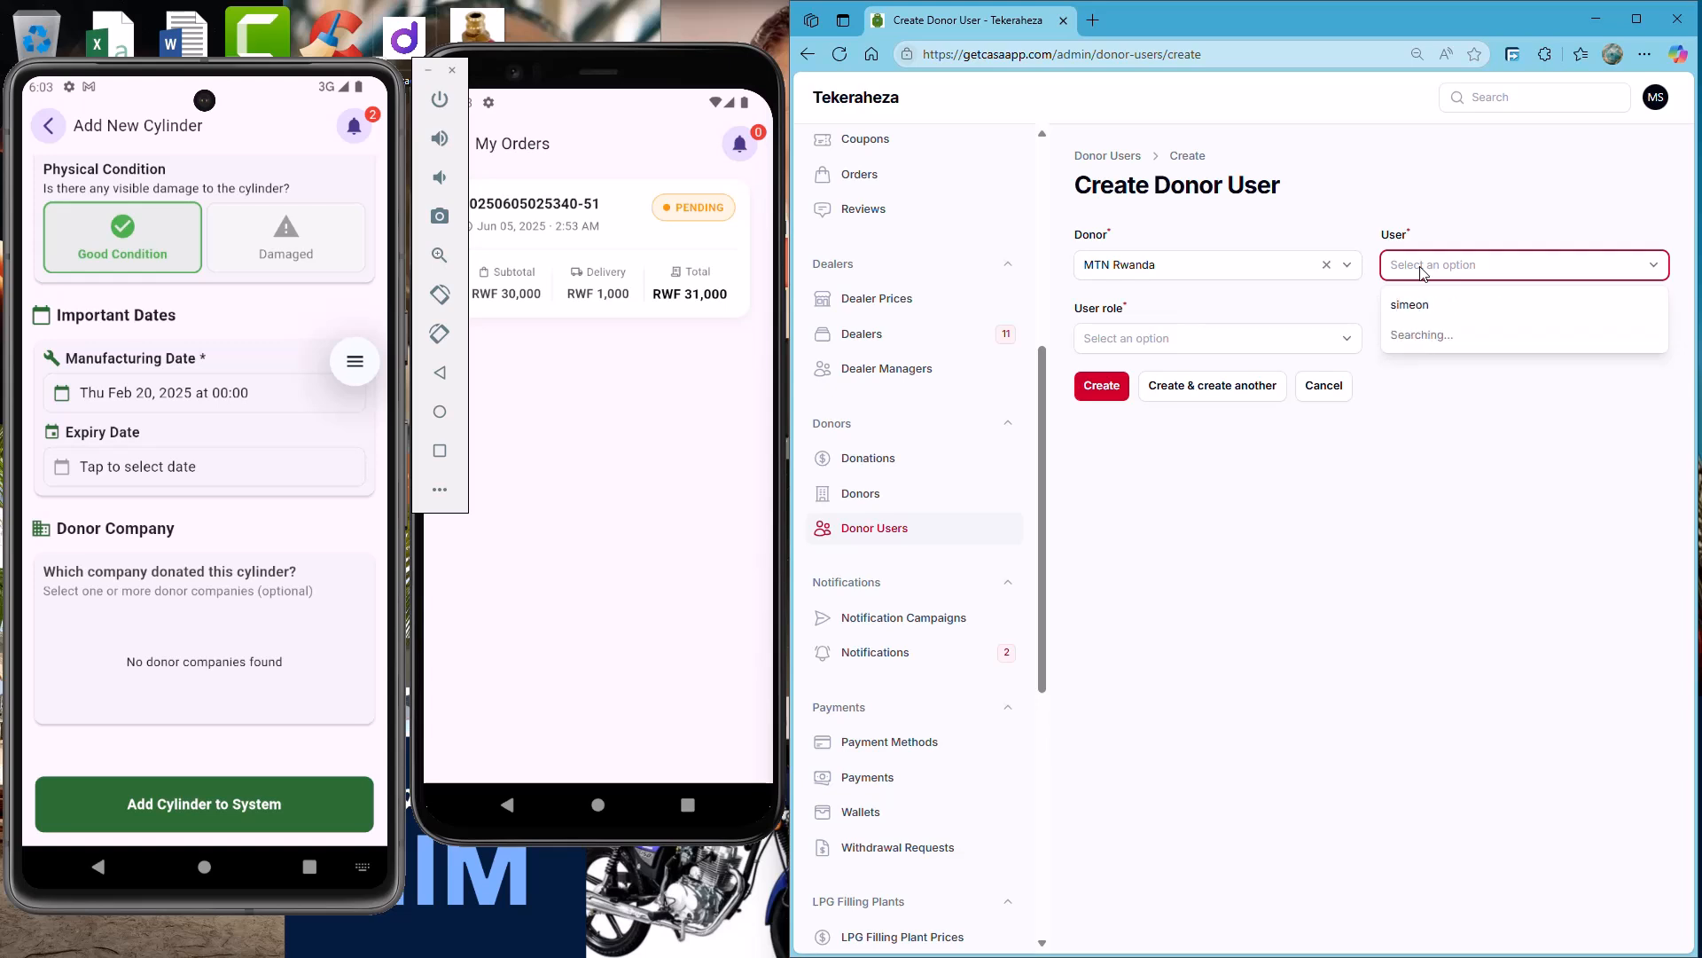
{"action": "left_click", "coordinate": [1424, 360]}
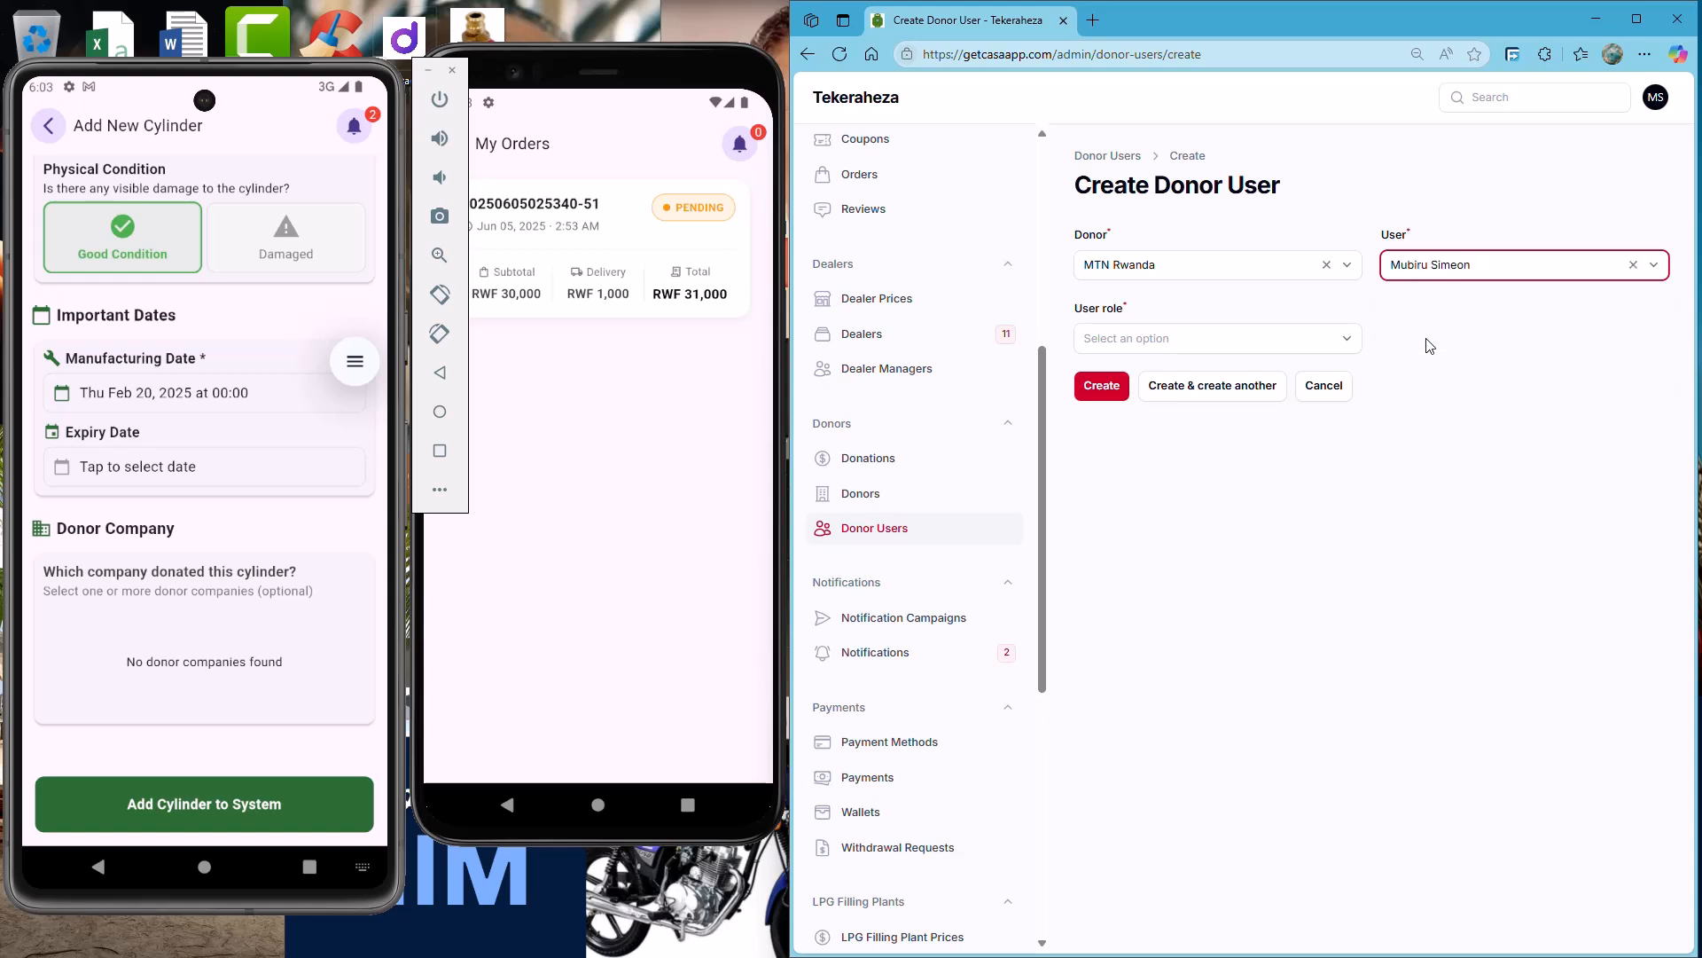
{"action": "left_click", "coordinate": [1210, 345]}
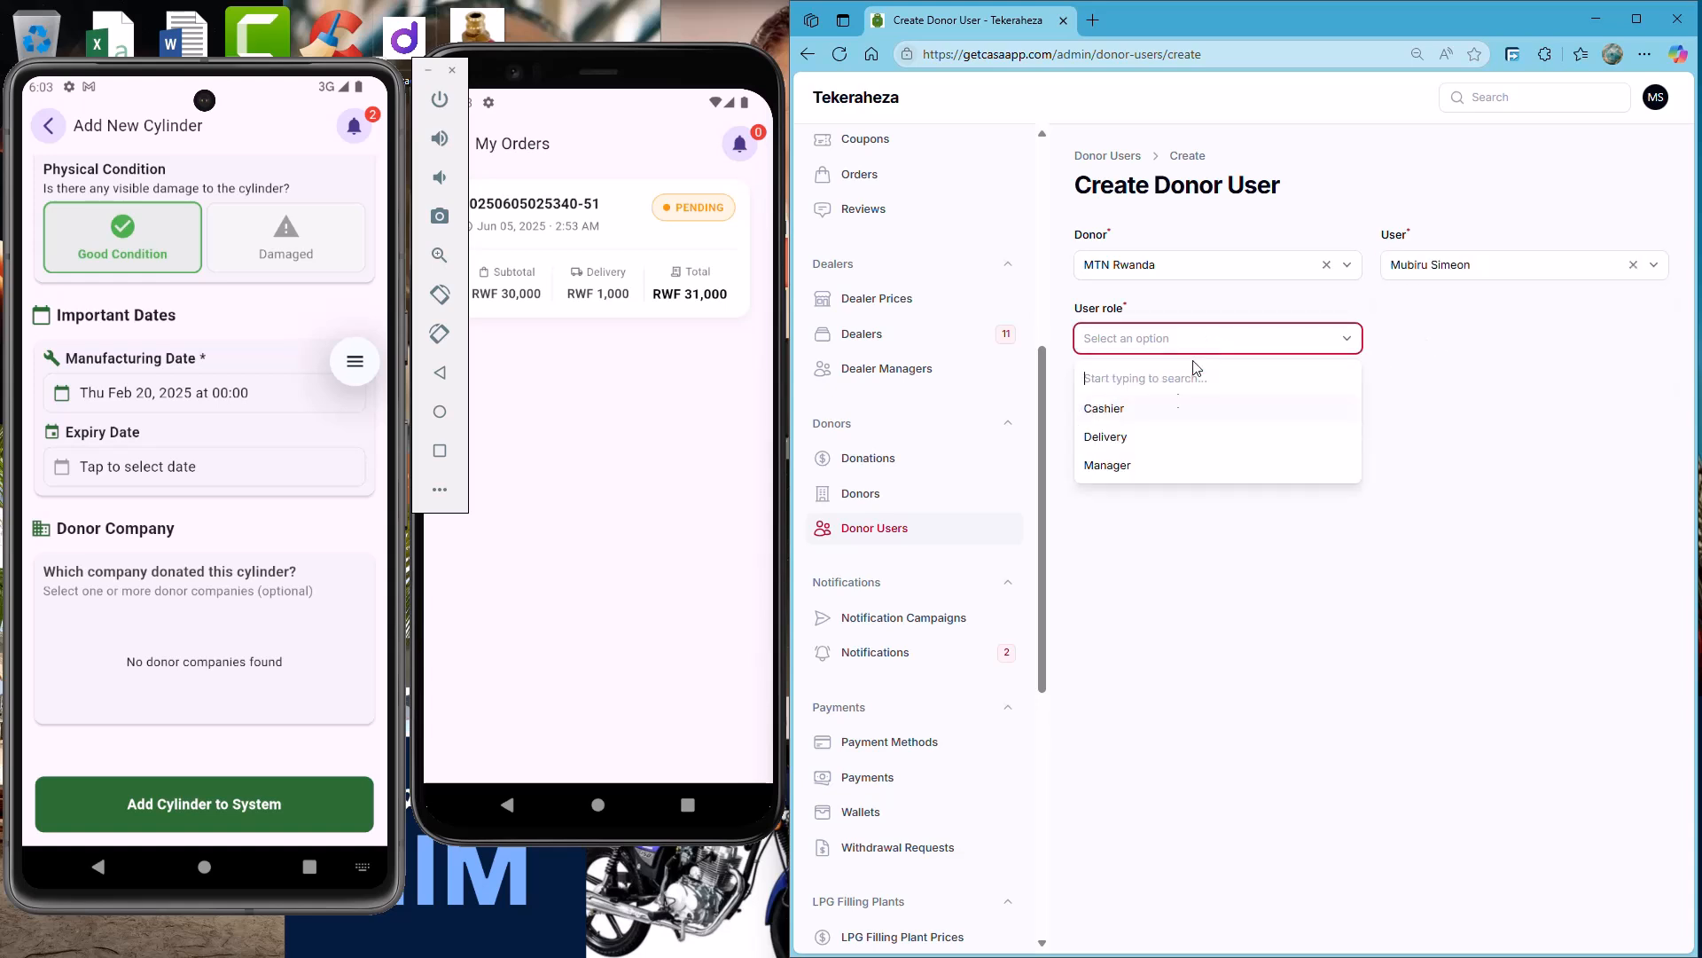
{"action": "left_click", "coordinate": [1140, 470]}
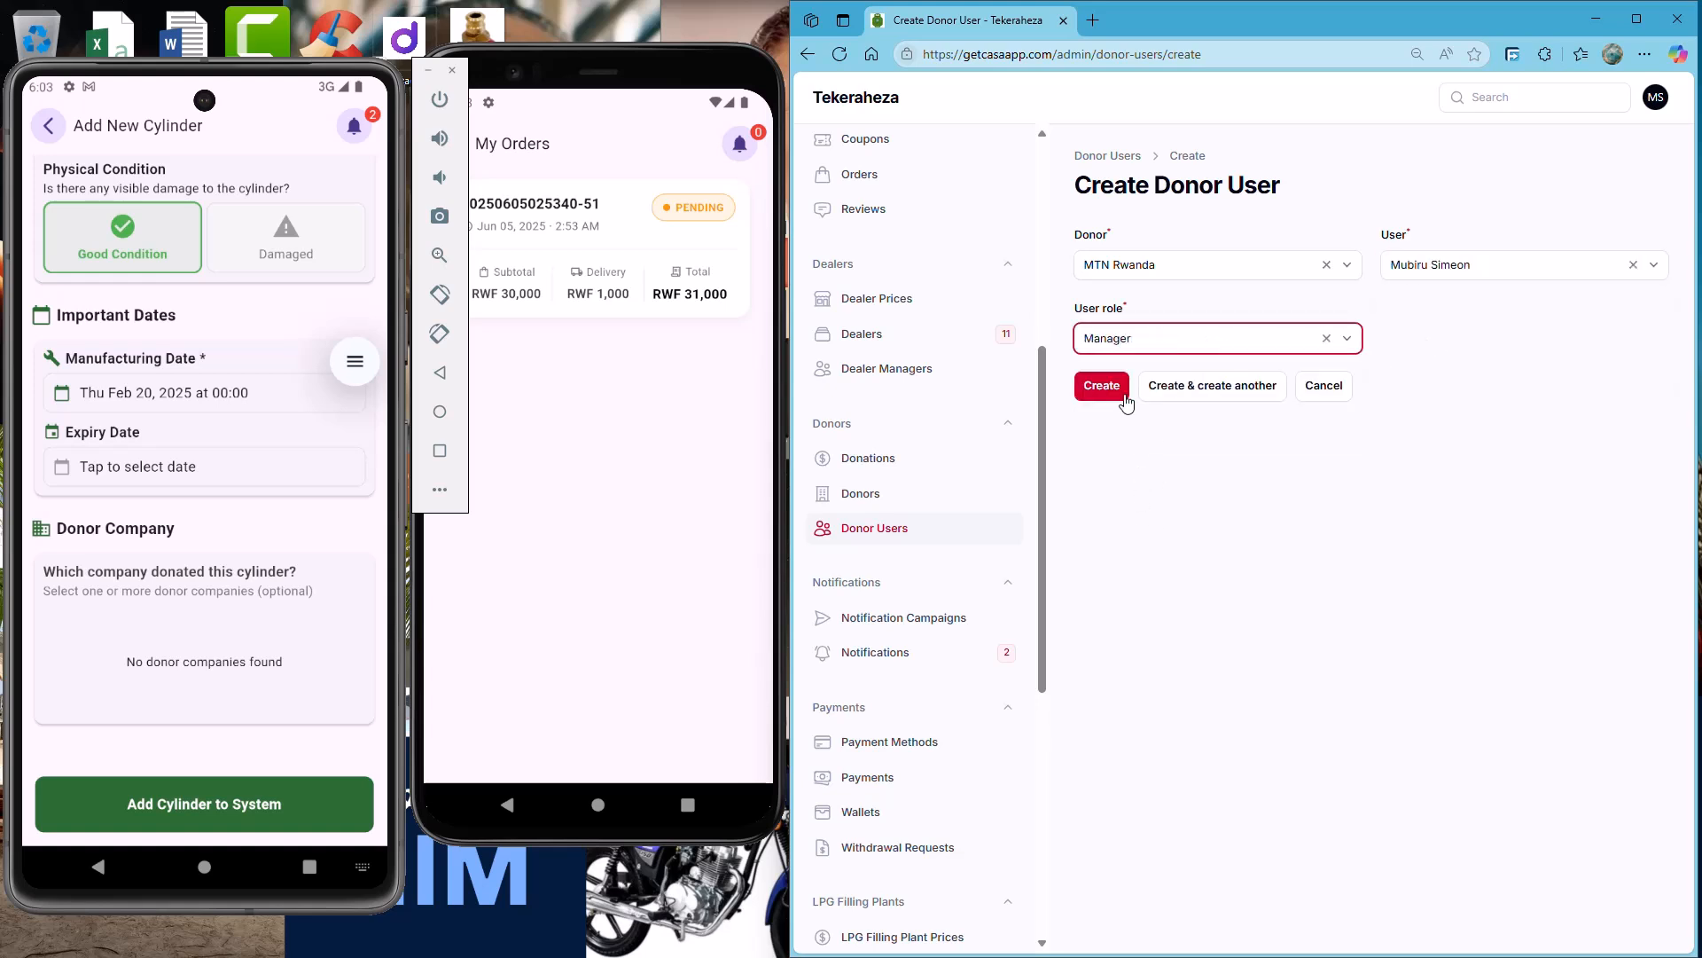
{"action": "left_click", "coordinate": [1122, 396]}
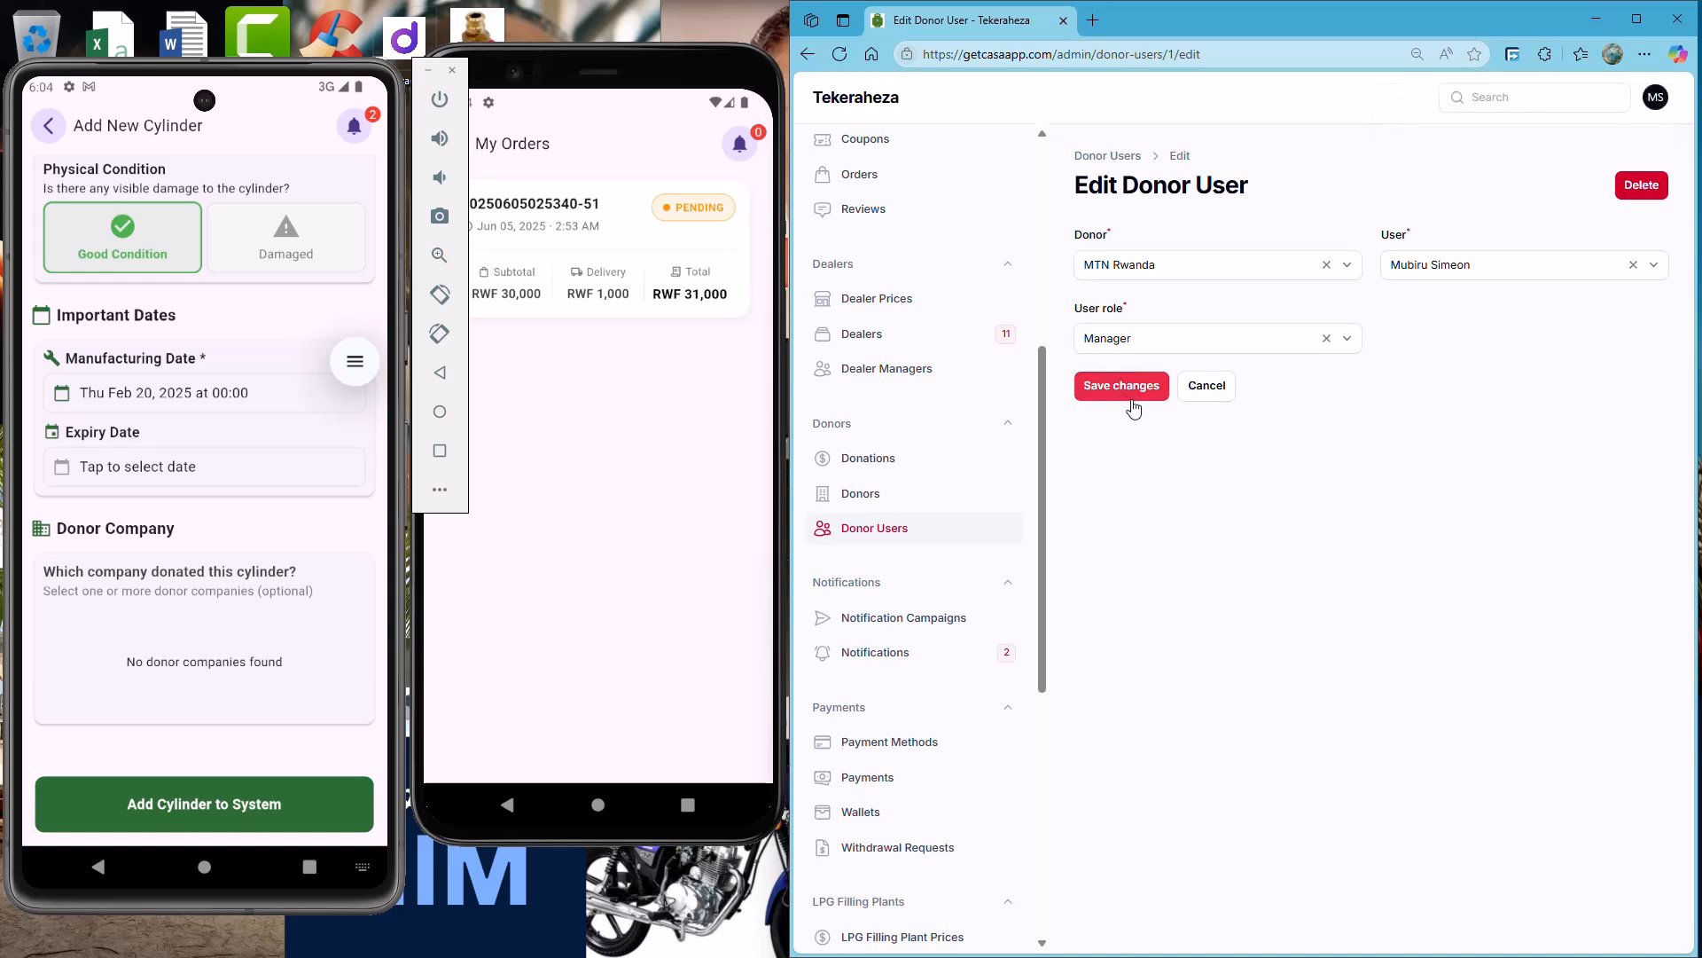
Step: Go to the site homepage and open the "Be a Donor" section to reach MTN Rwanda's donor dashboard
{"action": "left_click", "coordinate": [1662, 101]}
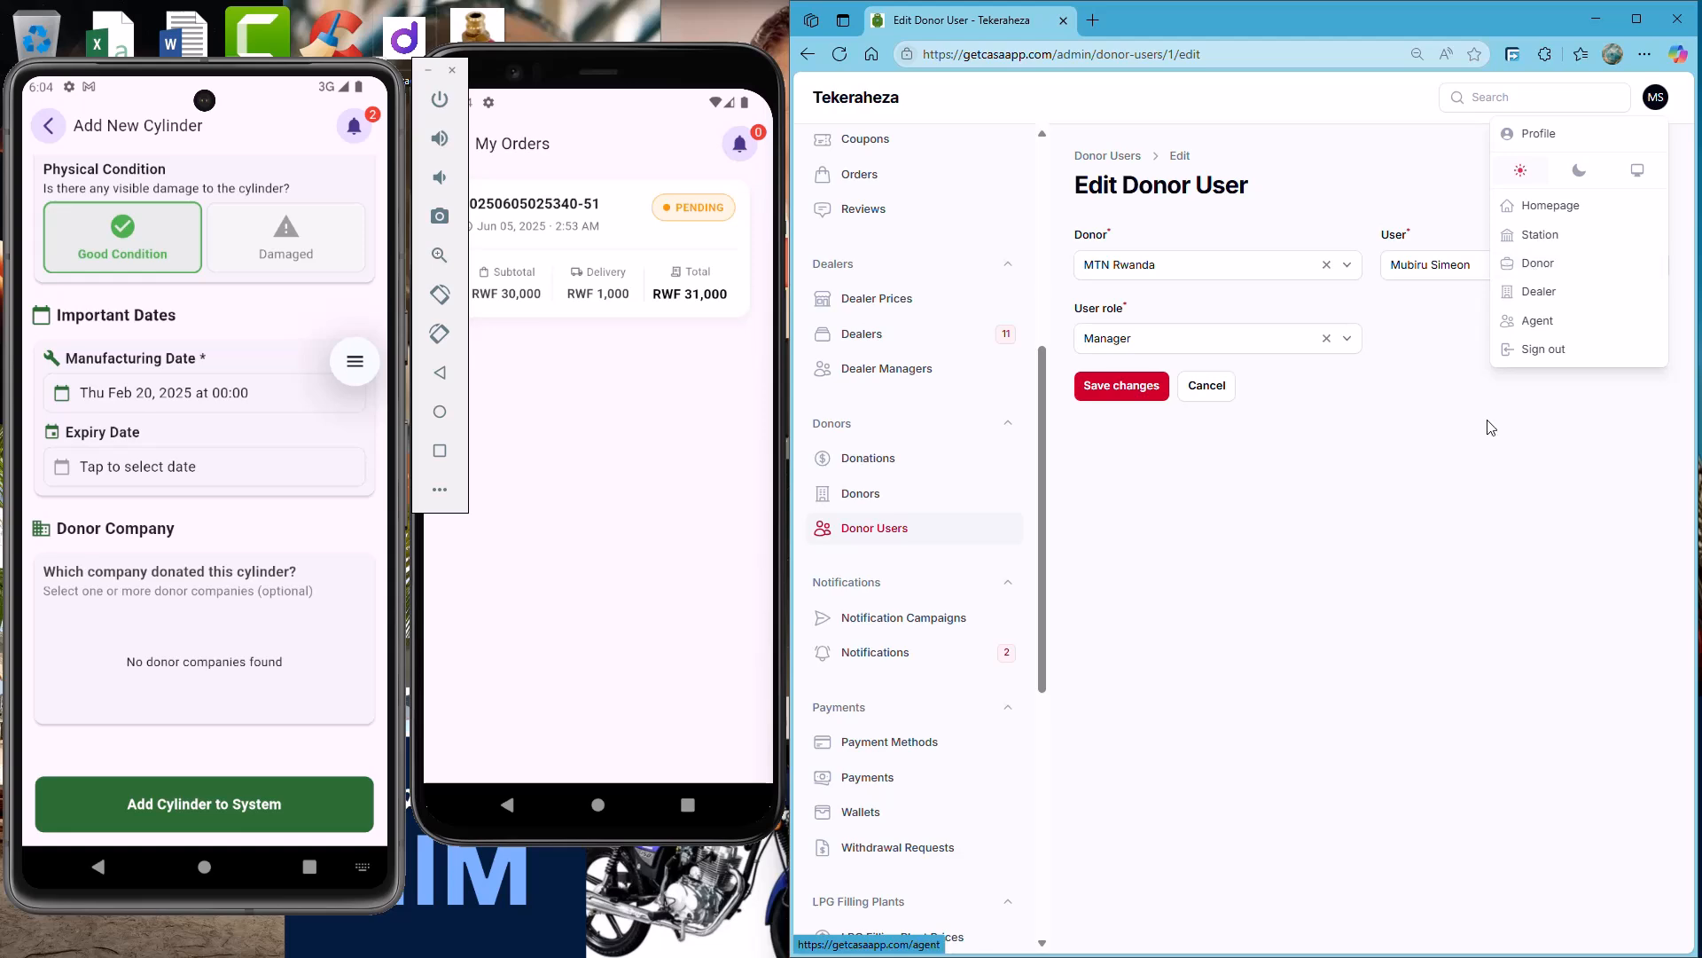
{"action": "left_click", "coordinate": [1488, 421]}
{"action": "left_click", "coordinate": [1655, 100]}
{"action": "left_click", "coordinate": [1544, 213]}
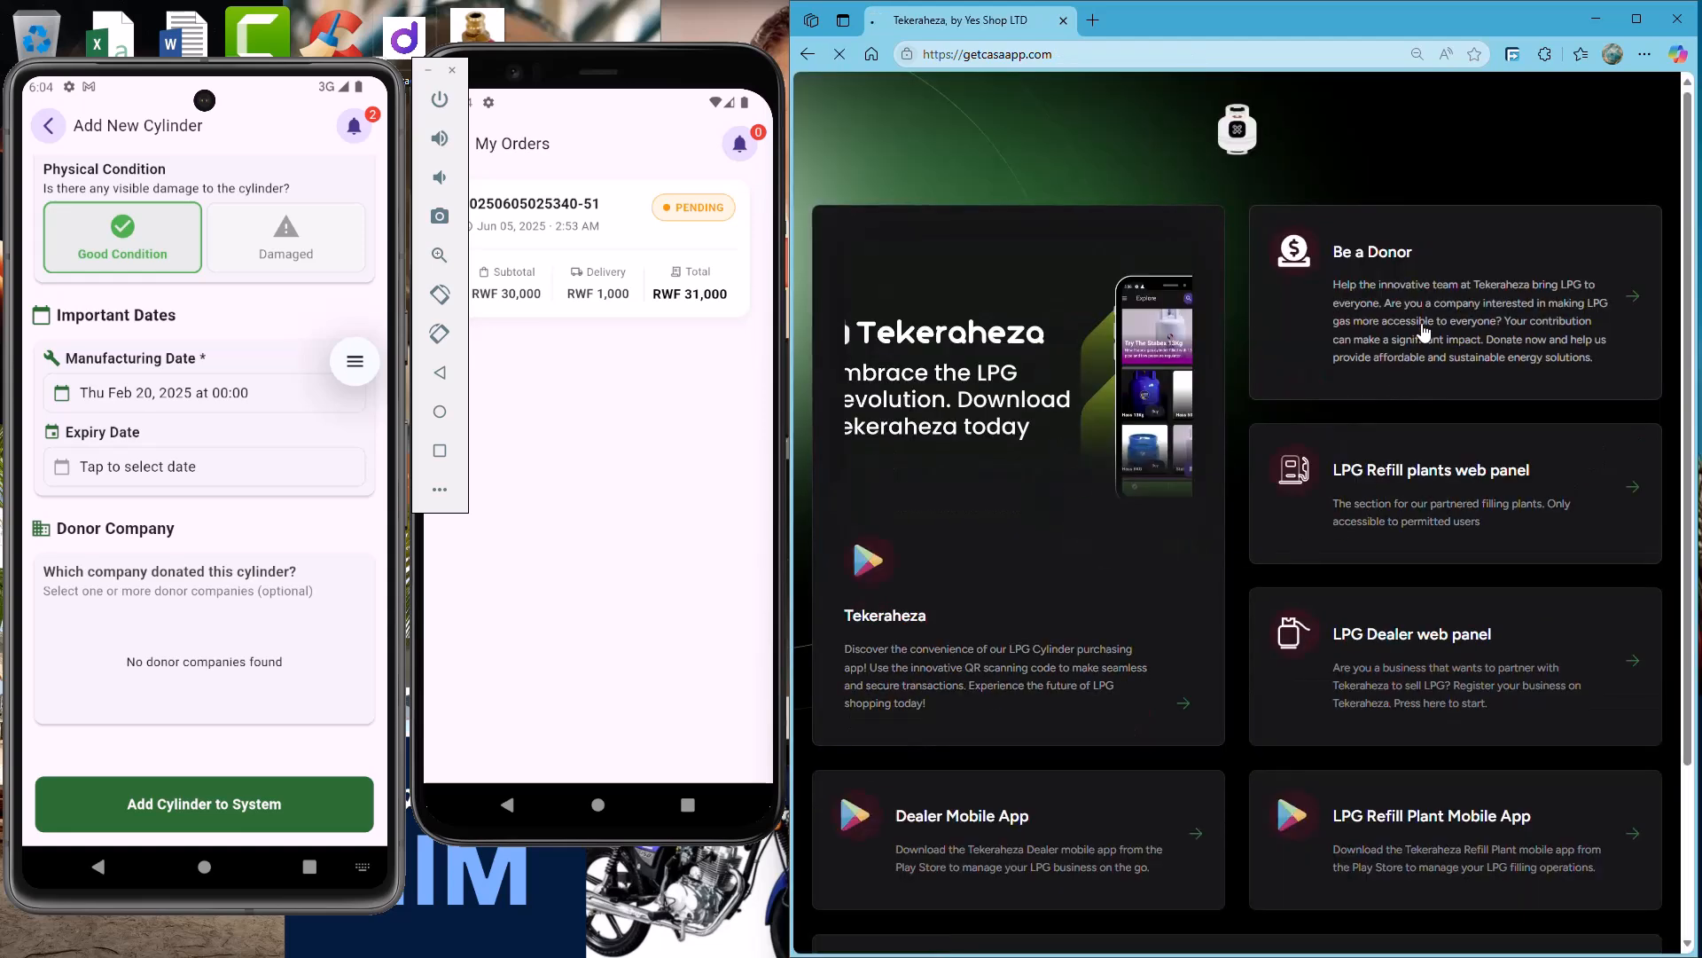
{"action": "left_click", "coordinate": [1422, 328]}
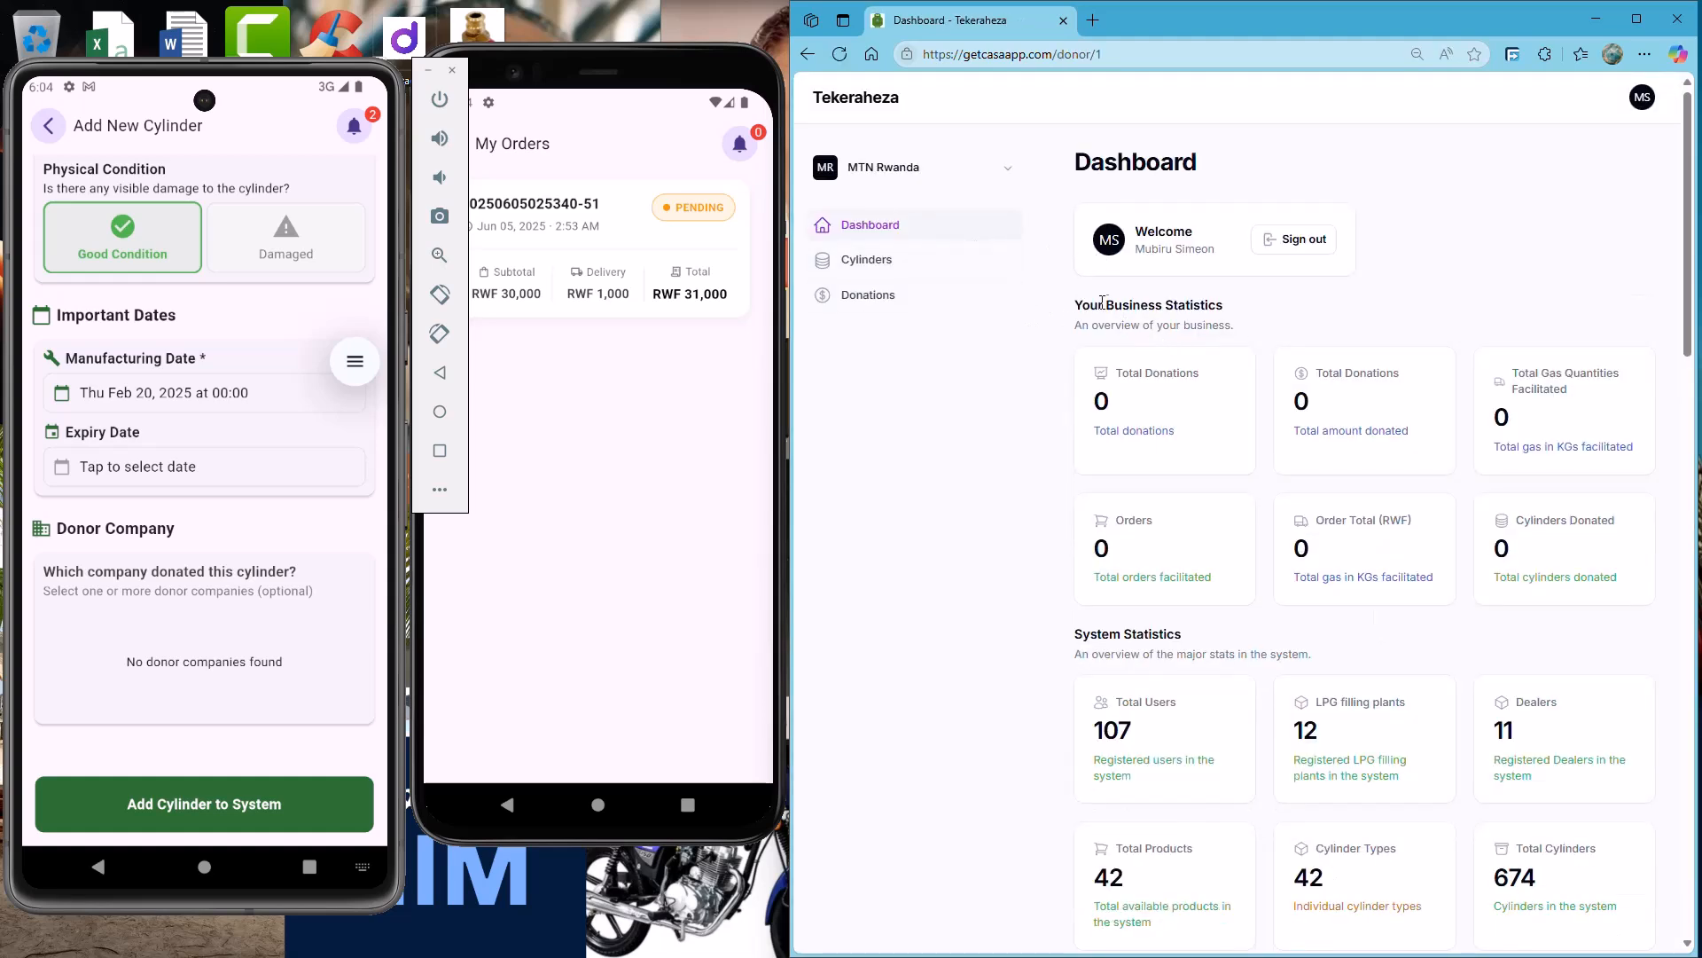
Step: Examine the donor dashboard's business statistics, system statistics, and charts of order distribution by sector, province and month
{"action": "left_click_drag", "start_coordinate": [1090, 306], "coordinate": [1238, 650]}
{"action": "left_click", "coordinate": [1236, 665]}
{"action": "scroll", "coordinate": [1170, 647], "scroll_direction": "down", "scroll_amount": 10}
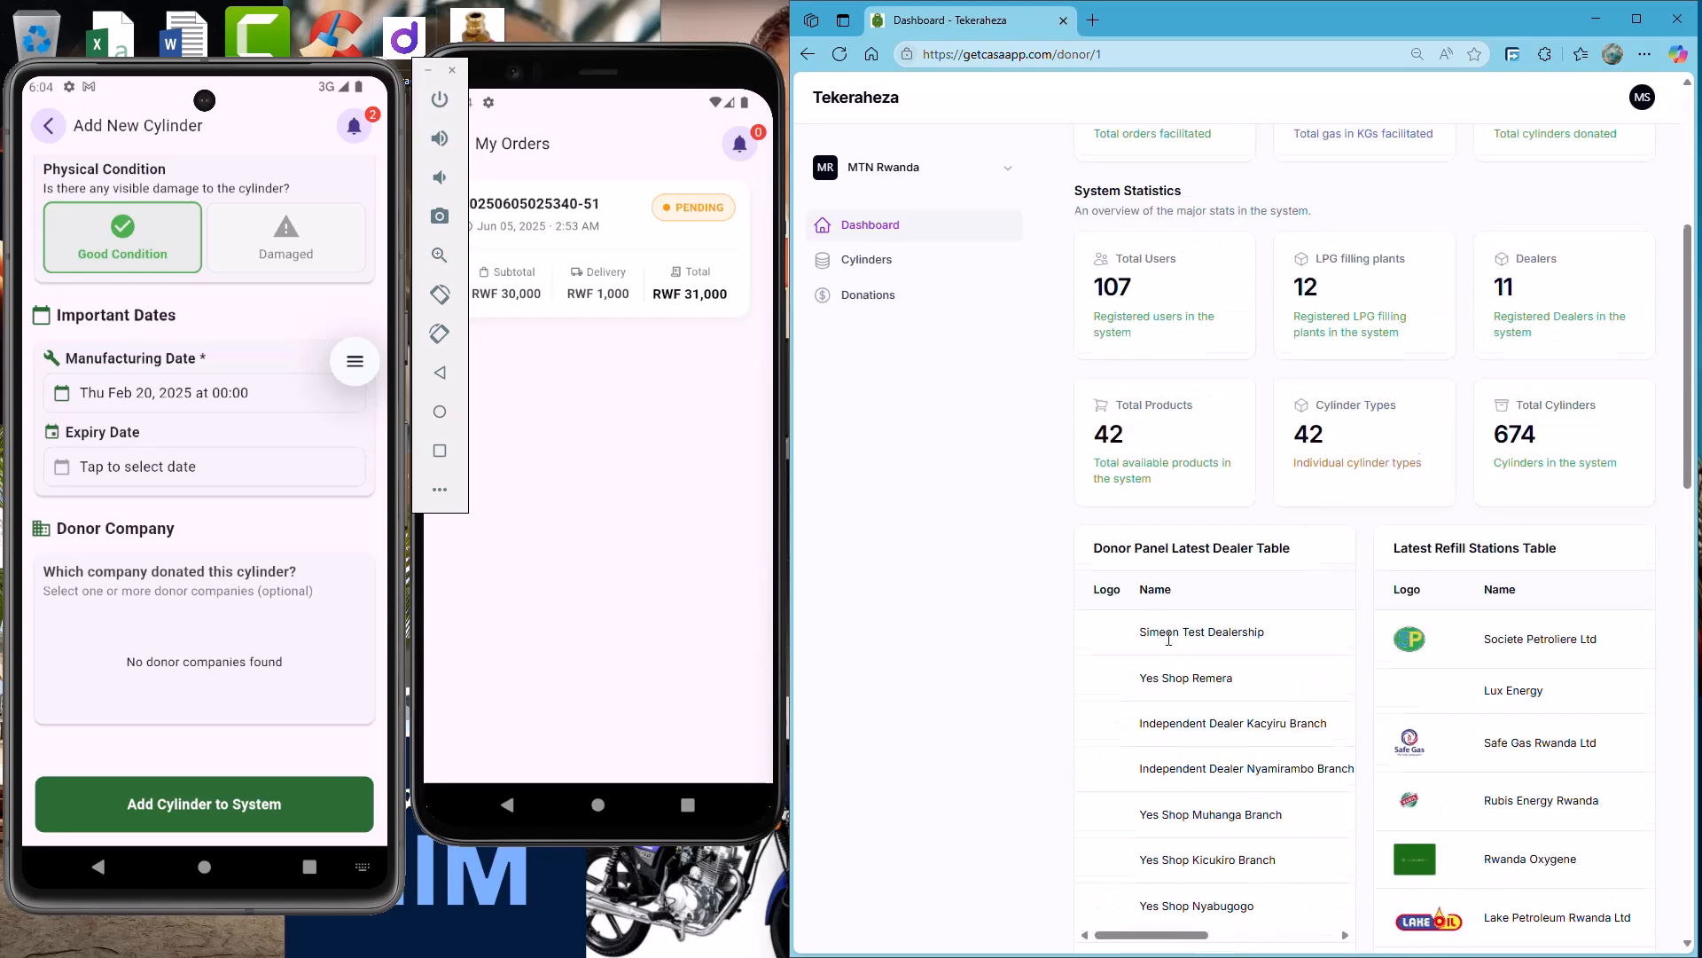
{"action": "scroll", "coordinate": [1168, 643], "scroll_direction": "down", "scroll_amount": 5}
{"action": "scroll", "coordinate": [1168, 643], "scroll_direction": "up", "scroll_amount": 5}
{"action": "scroll", "coordinate": [1168, 643], "scroll_direction": "down", "scroll_amount": 4}
{"action": "scroll", "coordinate": [1168, 642], "scroll_direction": "down", "scroll_amount": 10}
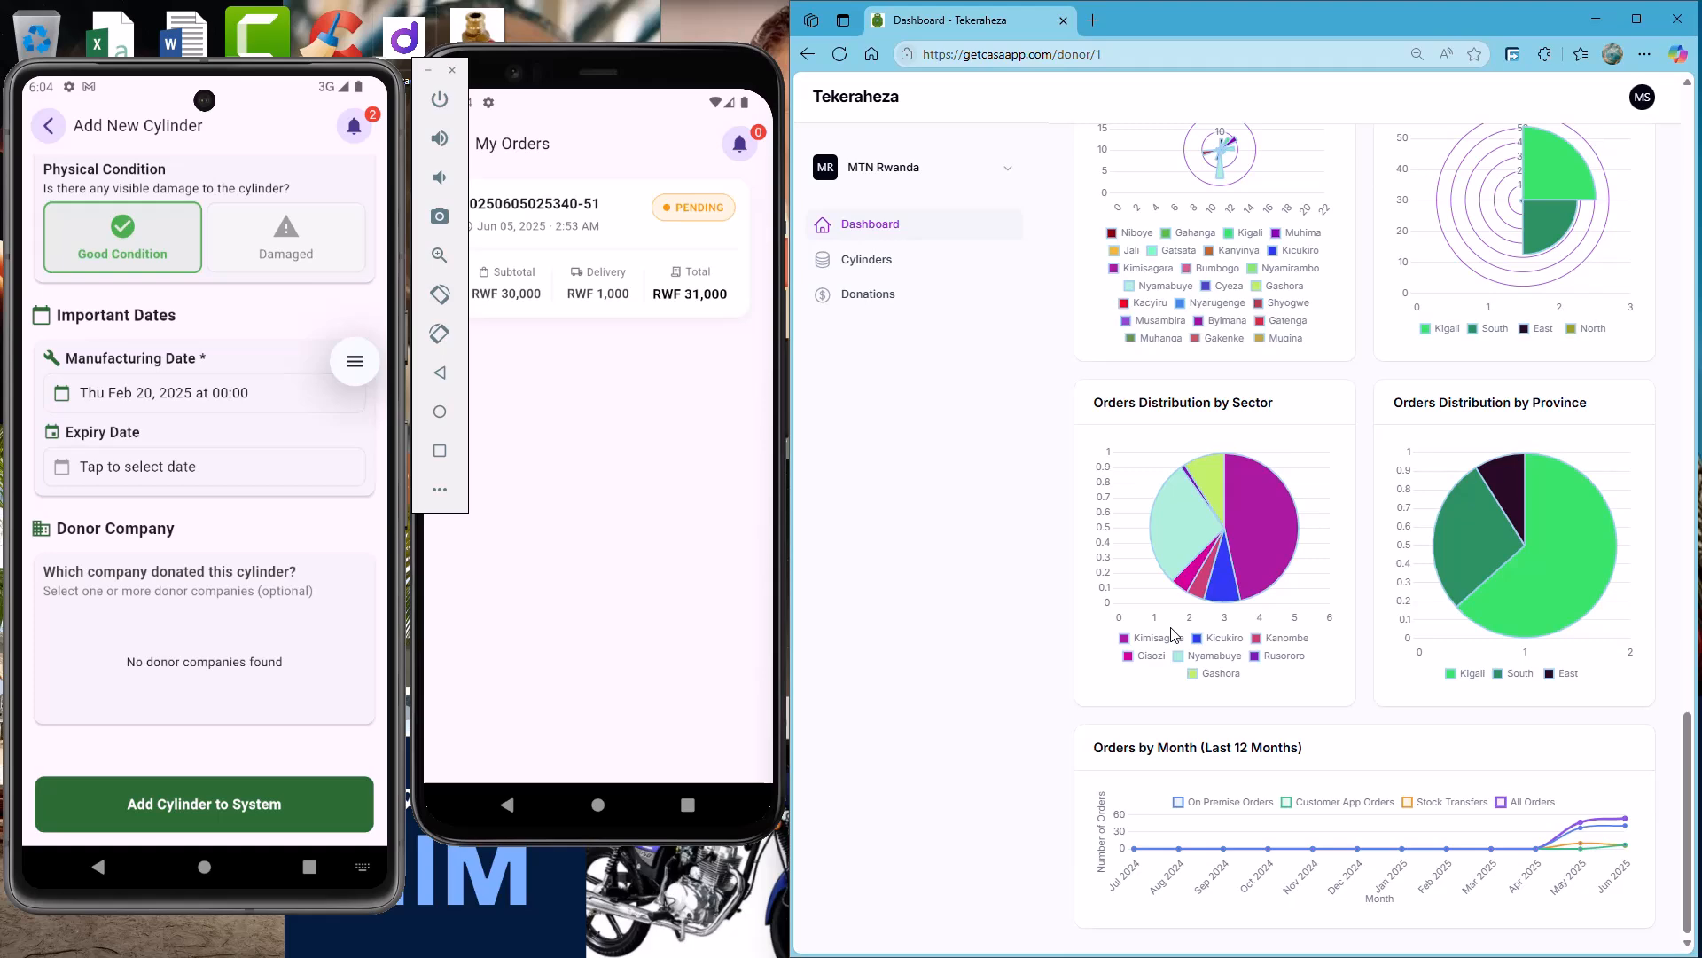
{"action": "scroll", "coordinate": [1173, 633], "scroll_direction": "up", "scroll_amount": 15}
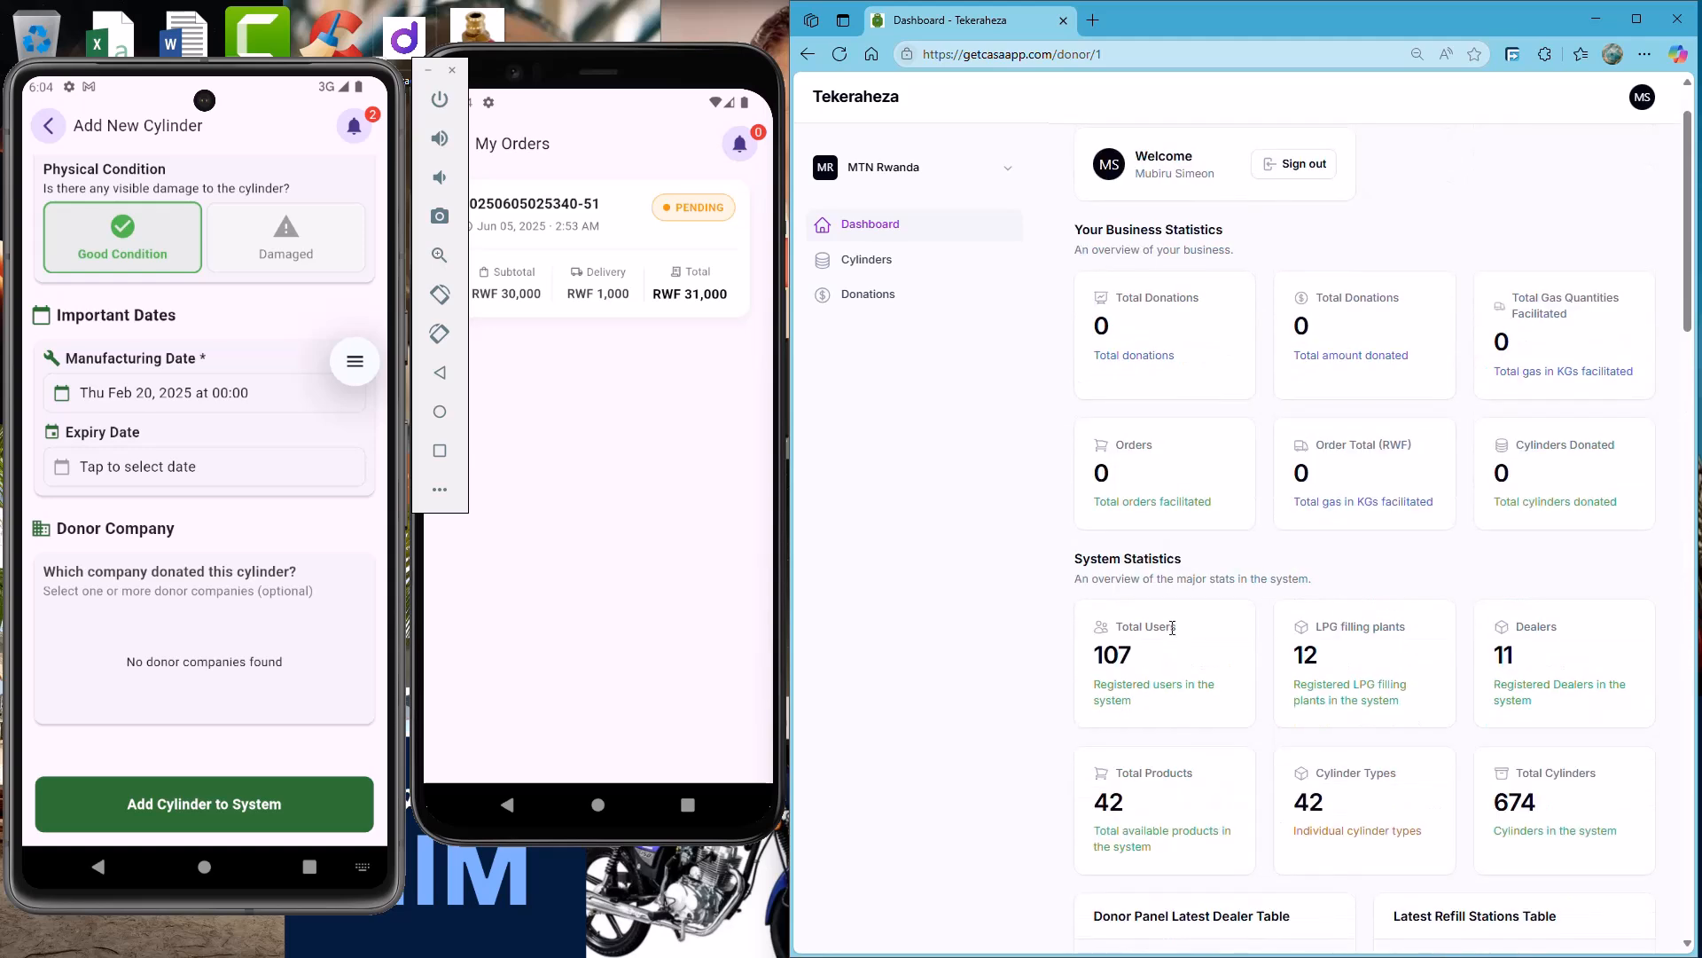
{"action": "scroll", "coordinate": [1172, 628], "scroll_direction": "up", "scroll_amount": 1}
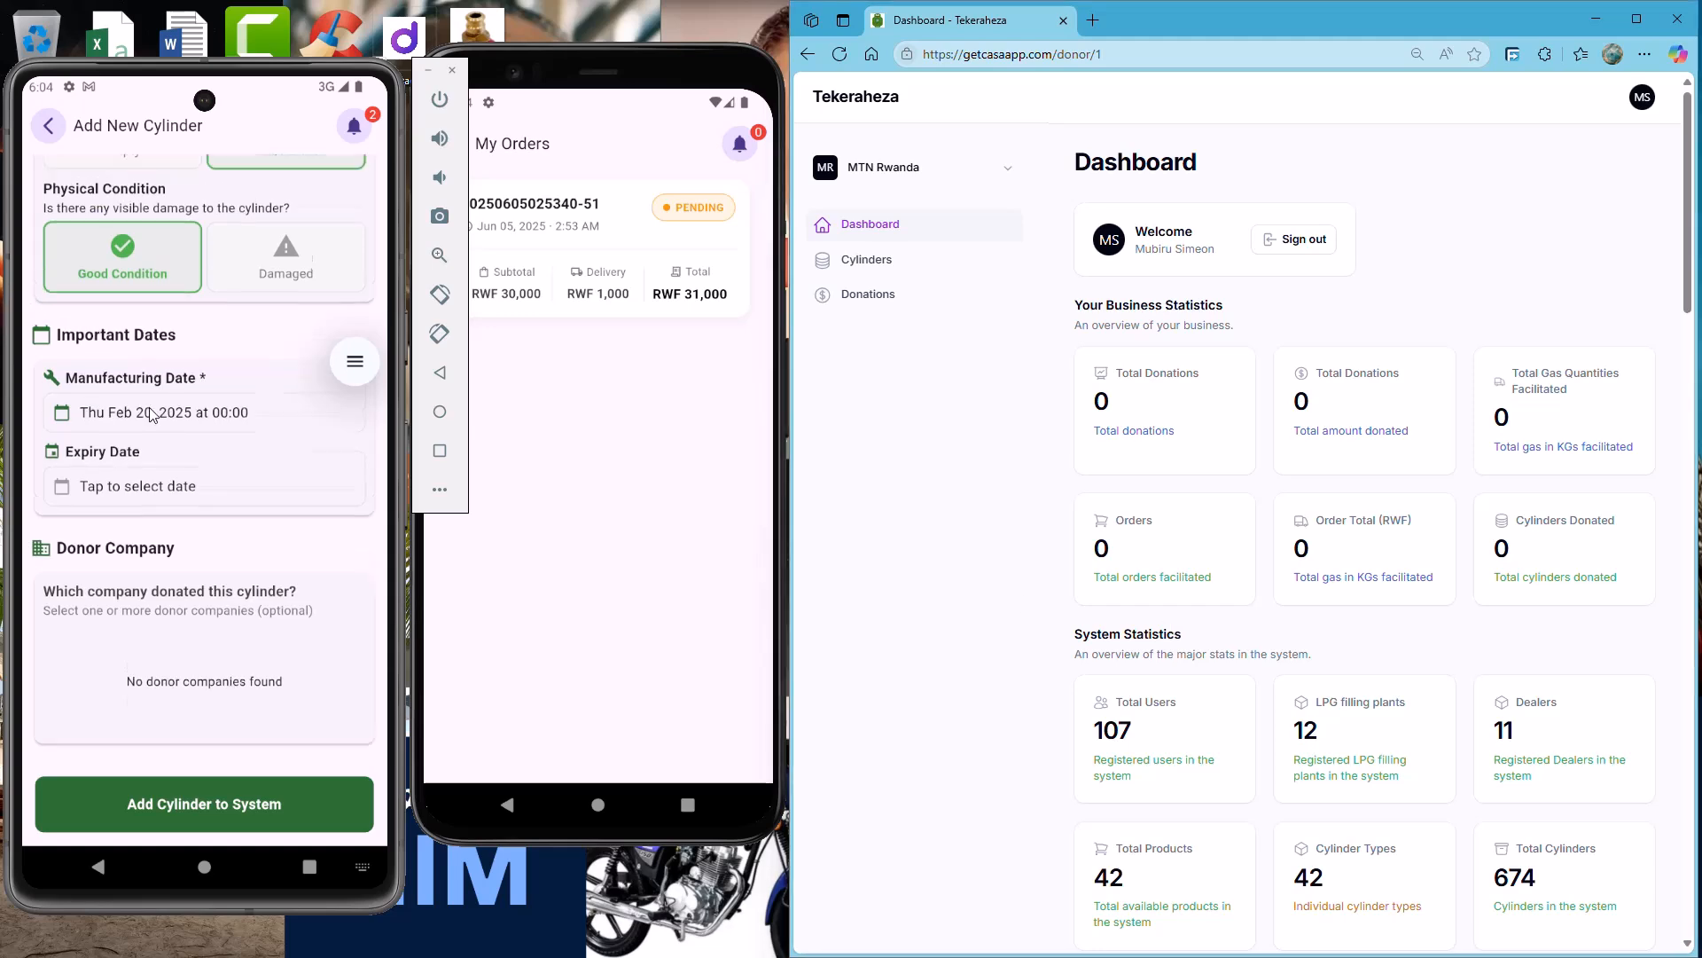
Step: Look over the donor dashboard's system statistics and its tables of latest dealers and refill stations
{"action": "scroll", "coordinate": [1170, 572], "scroll_direction": "down", "scroll_amount": 3}
{"action": "left_click_drag", "start_coordinate": [1102, 442], "coordinate": [1557, 616]}
{"action": "left_click", "coordinate": [1561, 632]}
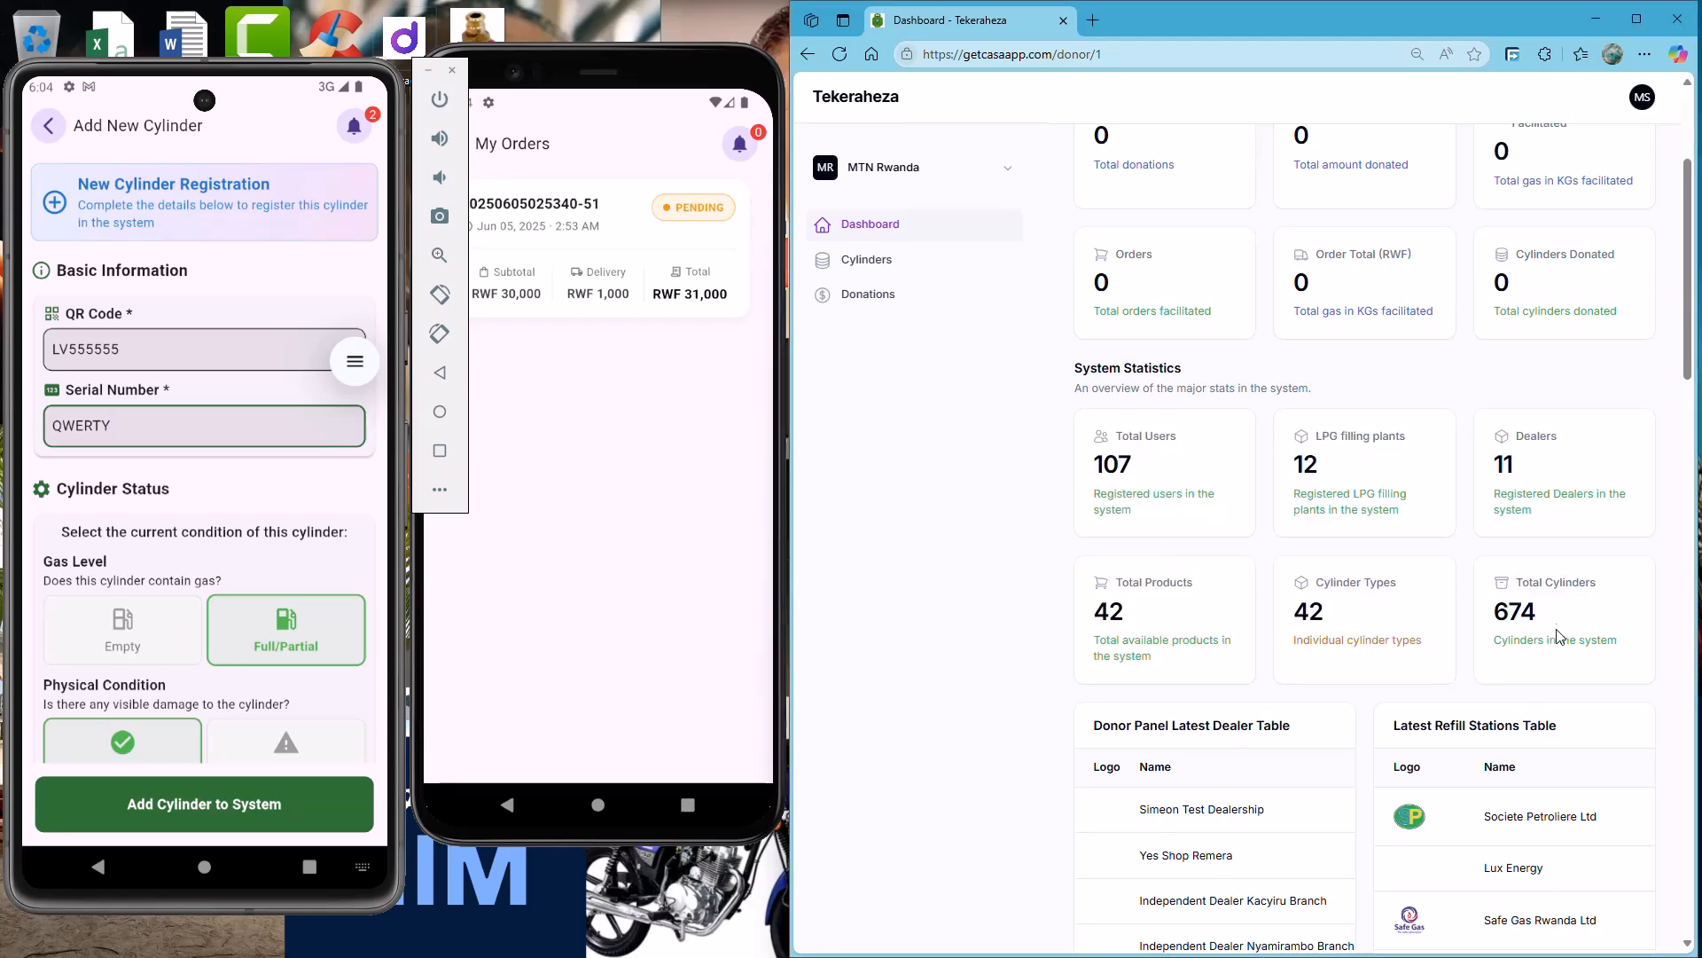
{"action": "scroll", "coordinate": [1436, 656], "scroll_direction": "down", "scroll_amount": 3}
{"action": "scroll", "coordinate": [1462, 587], "scroll_direction": "down", "scroll_amount": 2}
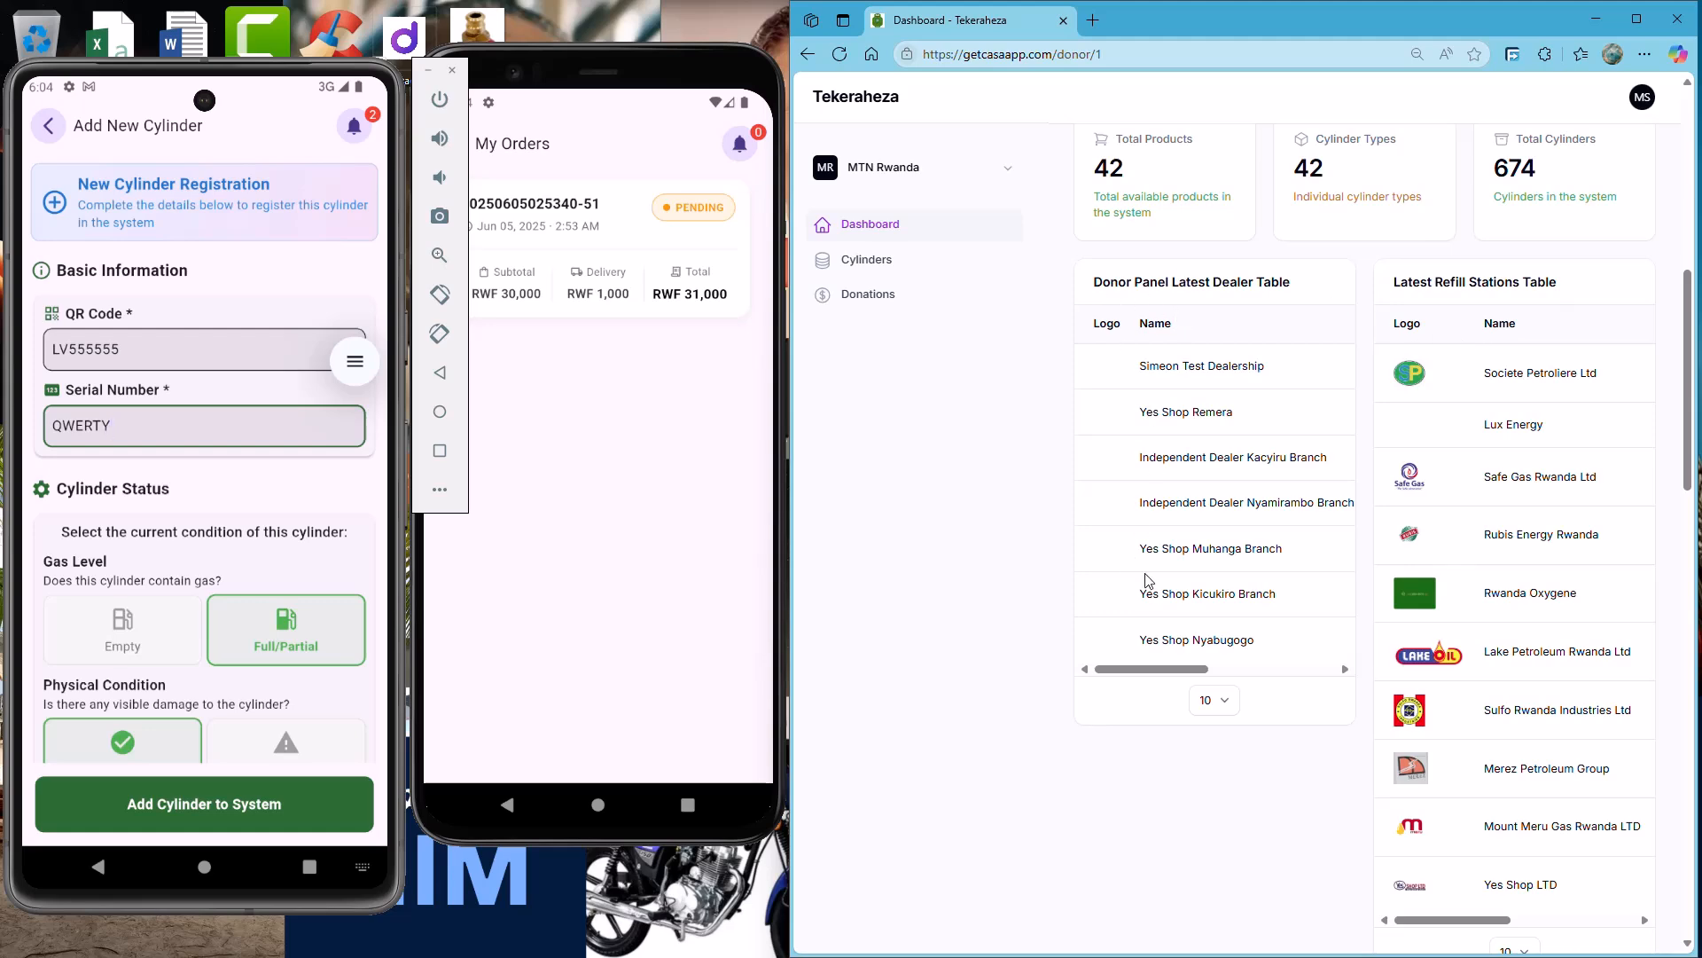
Step: Examine the donor dashboard's daily orders chart, weekly sales statistics, and the dealer, refill station, user and order distribution charts
{"action": "scroll", "coordinate": [1152, 585], "scroll_direction": "down", "scroll_amount": 2}
{"action": "scroll", "coordinate": [1170, 665], "scroll_direction": "down", "scroll_amount": 5}
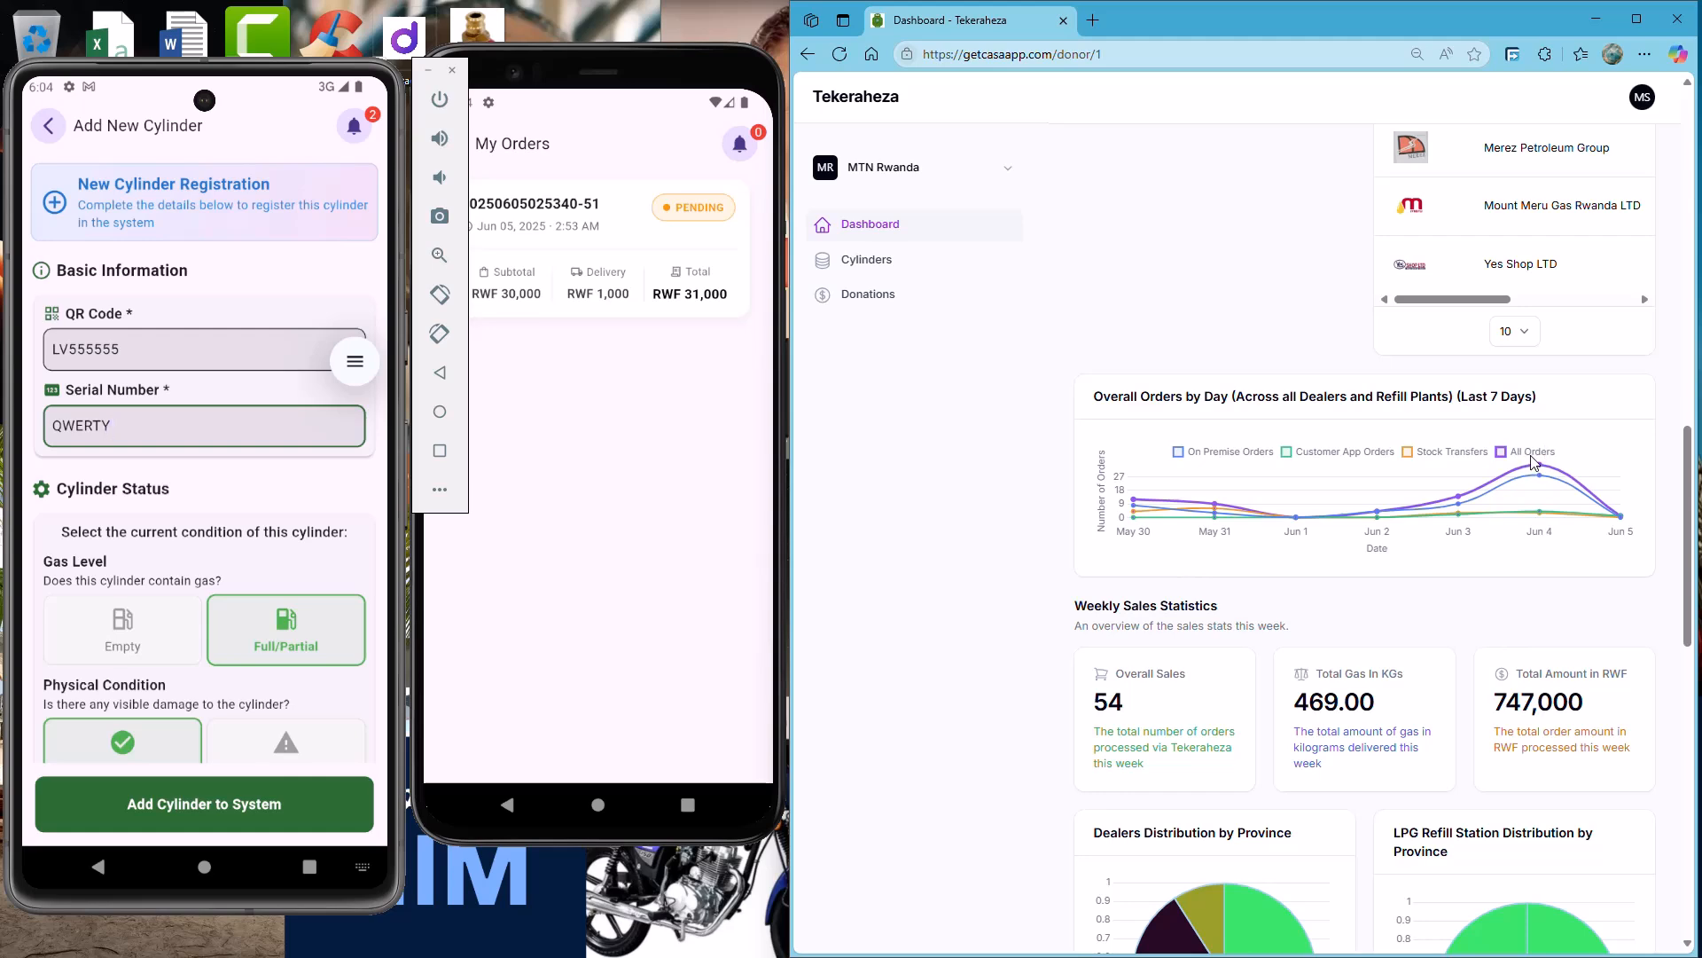
{"action": "scroll", "coordinate": [1337, 596], "scroll_direction": "down", "scroll_amount": 4}
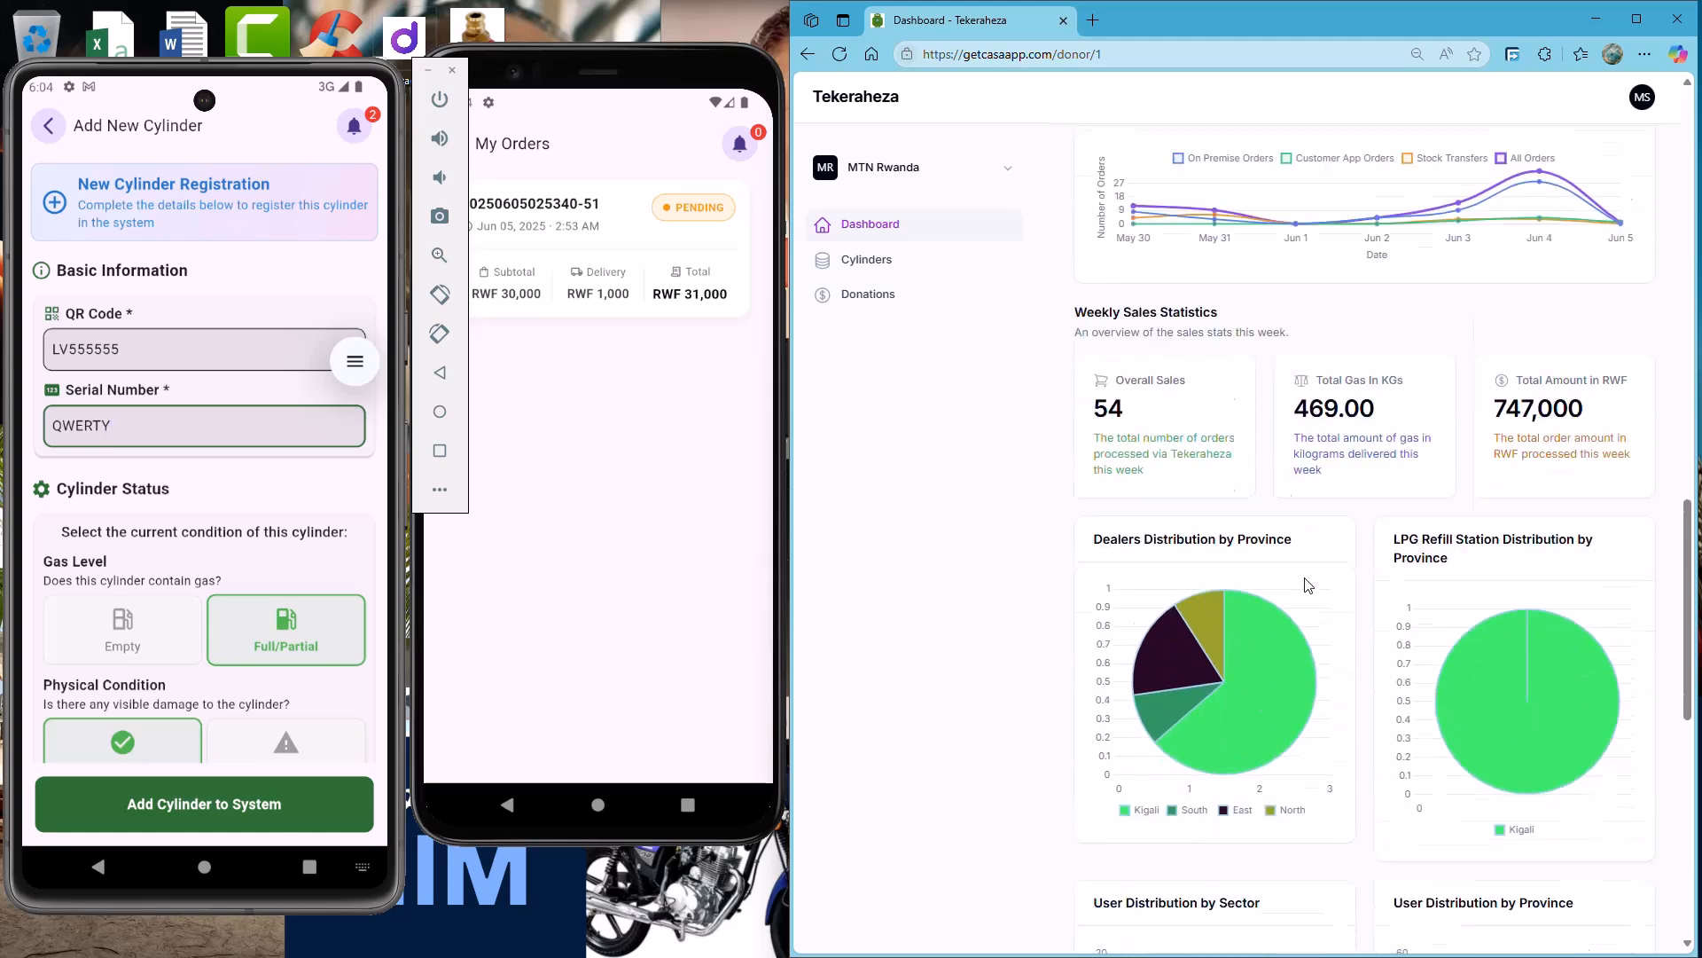
{"action": "scroll", "coordinate": [1290, 573], "scroll_direction": "down", "scroll_amount": 2}
{"action": "mouse_move", "coordinate": [1483, 419]}
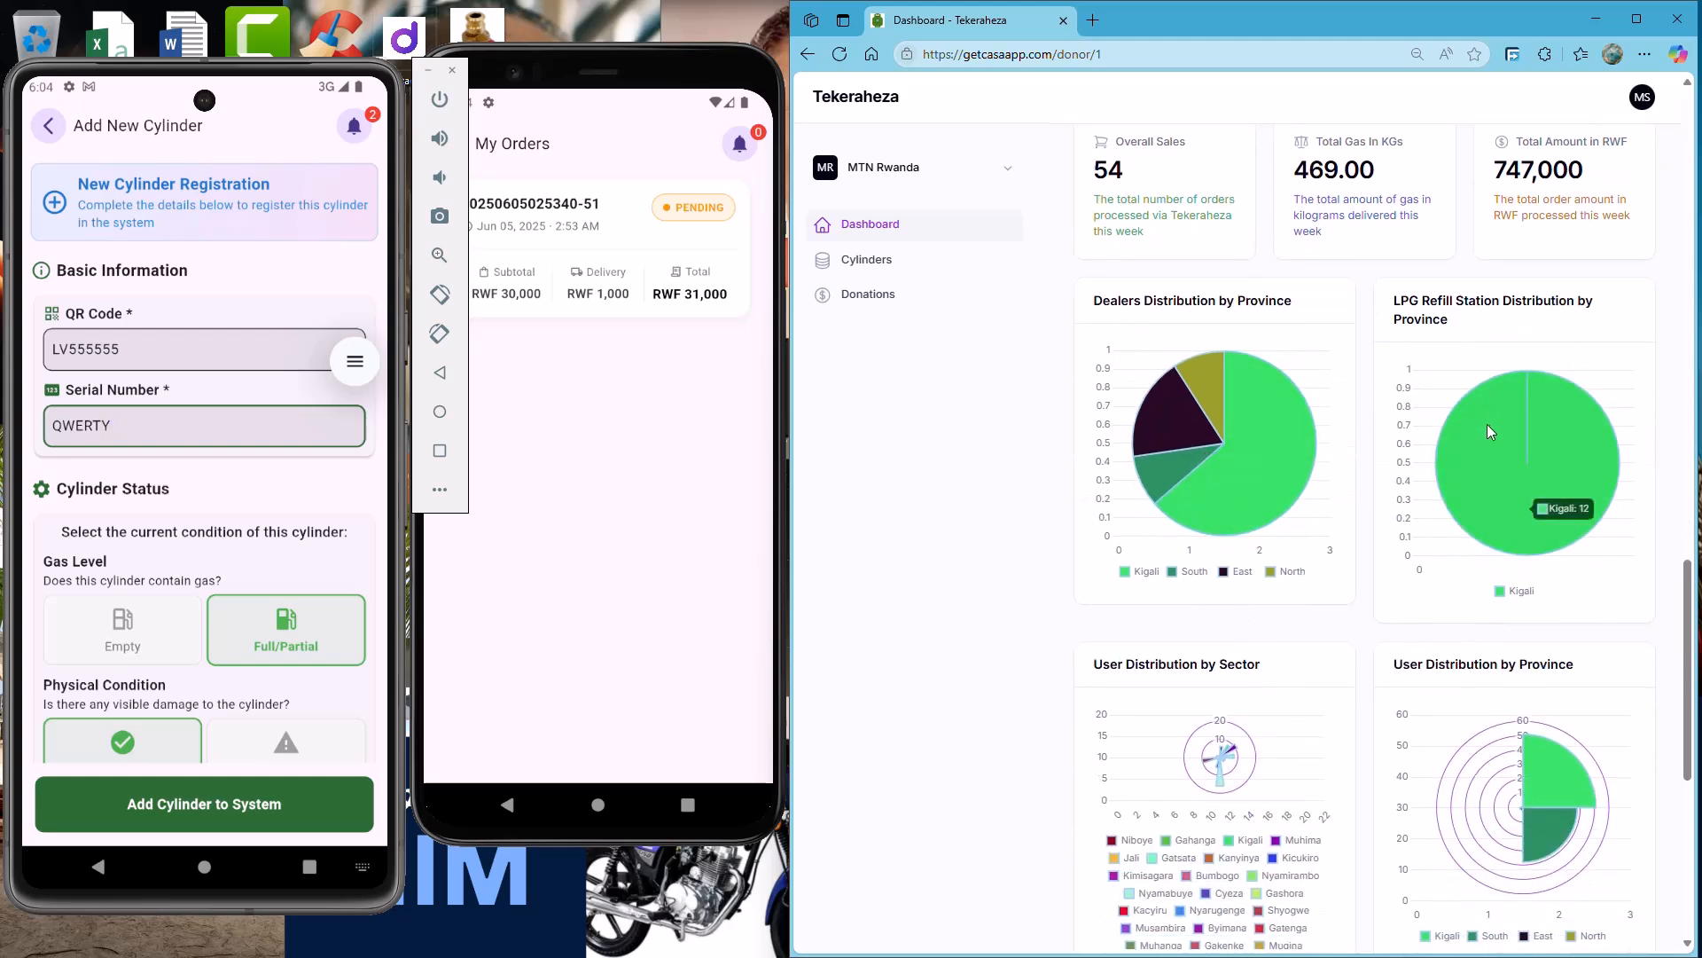
{"action": "scroll", "coordinate": [1534, 469], "scroll_direction": "down", "scroll_amount": 7}
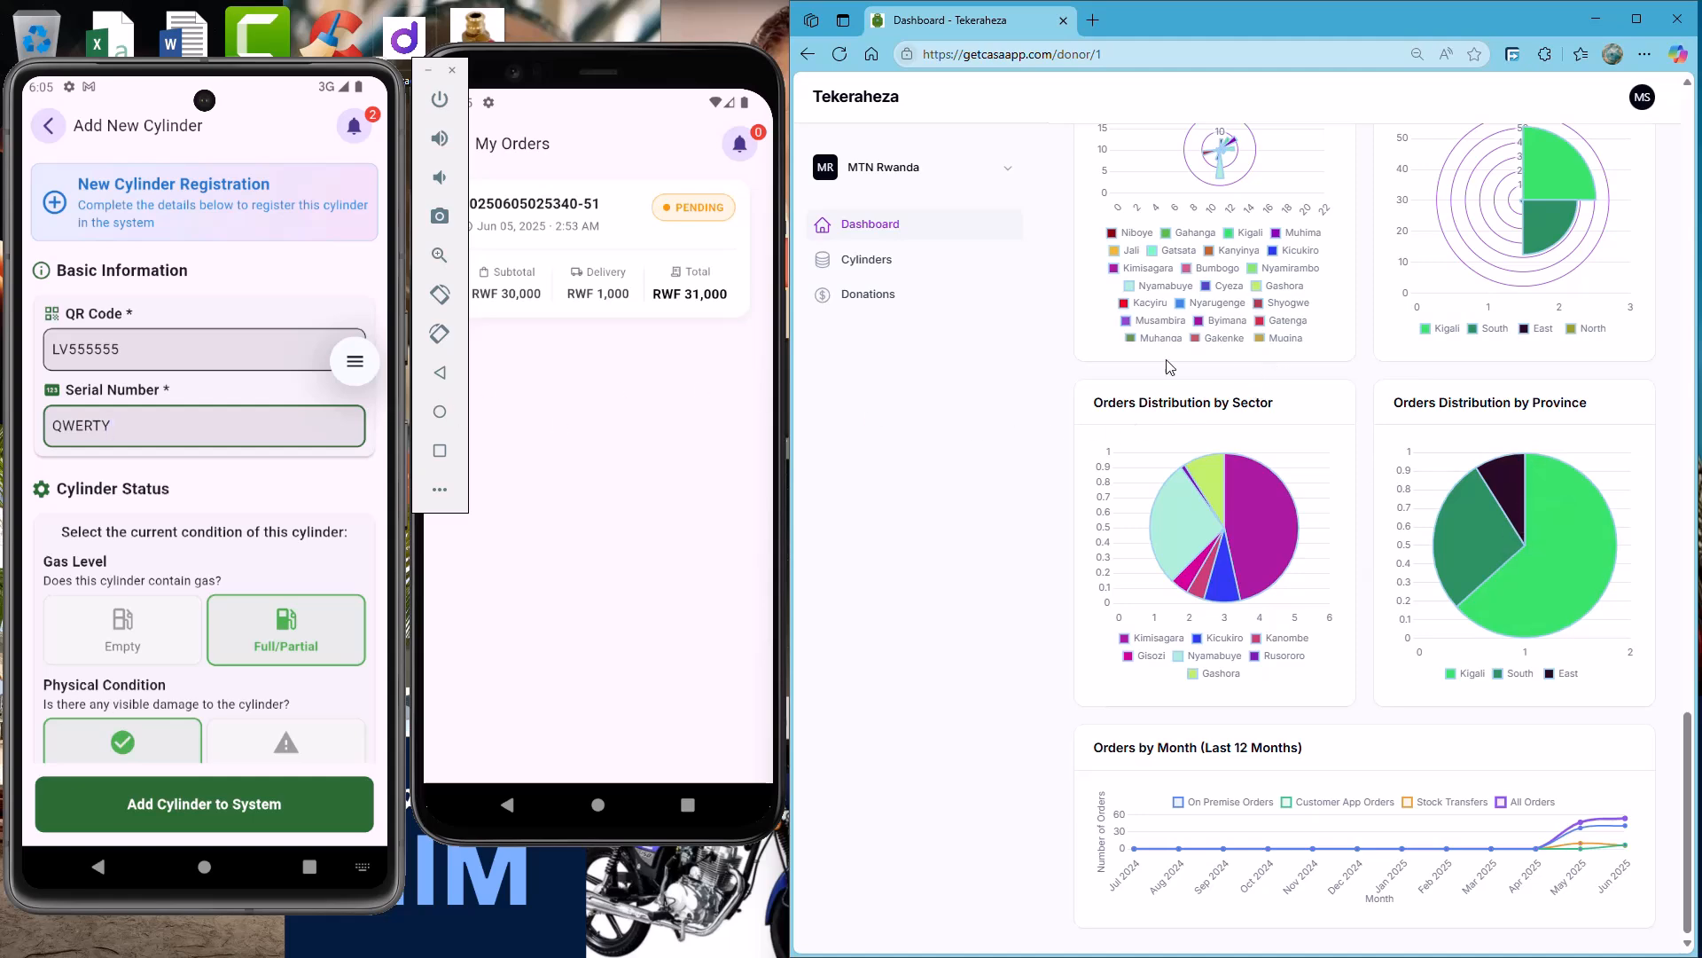
{"action": "scroll", "coordinate": [1126, 560], "scroll_direction": "up", "scroll_amount": 1}
{"action": "scroll", "coordinate": [1126, 560], "scroll_direction": "up", "scroll_amount": 8}
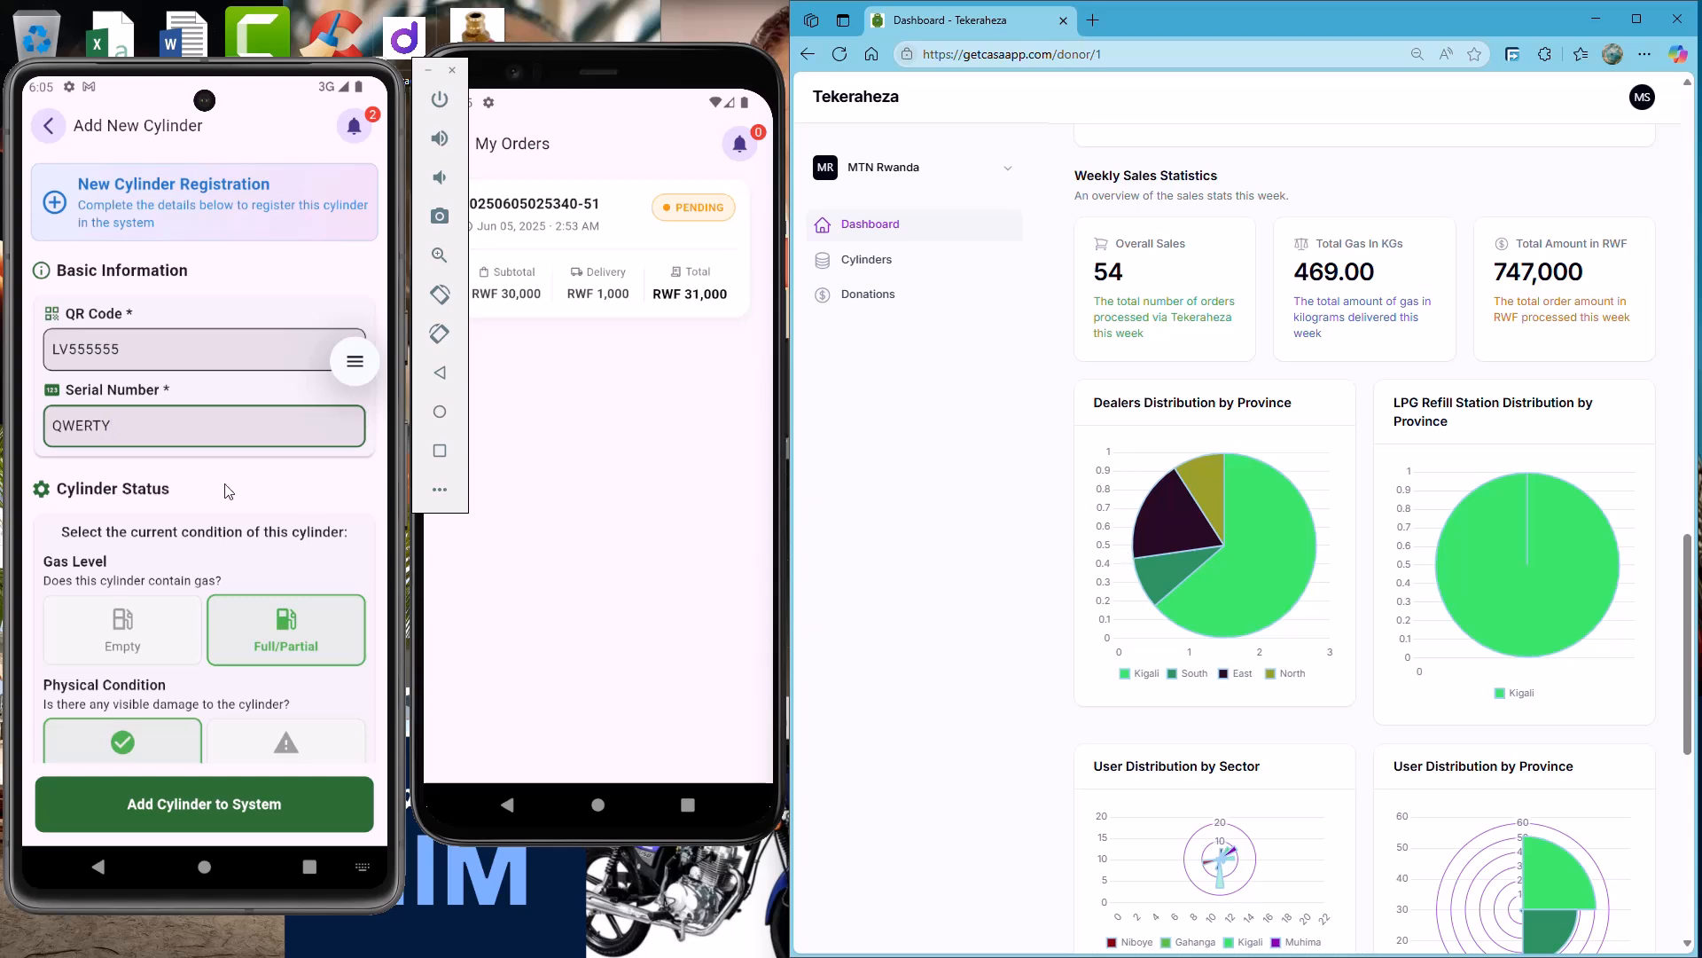
Step: Restart the dealer's cylinder registration by copying the QR code LV555555 from the form and submitting it as the scanned cylinder number
{"action": "double_click", "coordinate": [82, 347]}
{"action": "key", "text": "ctrl+c"}
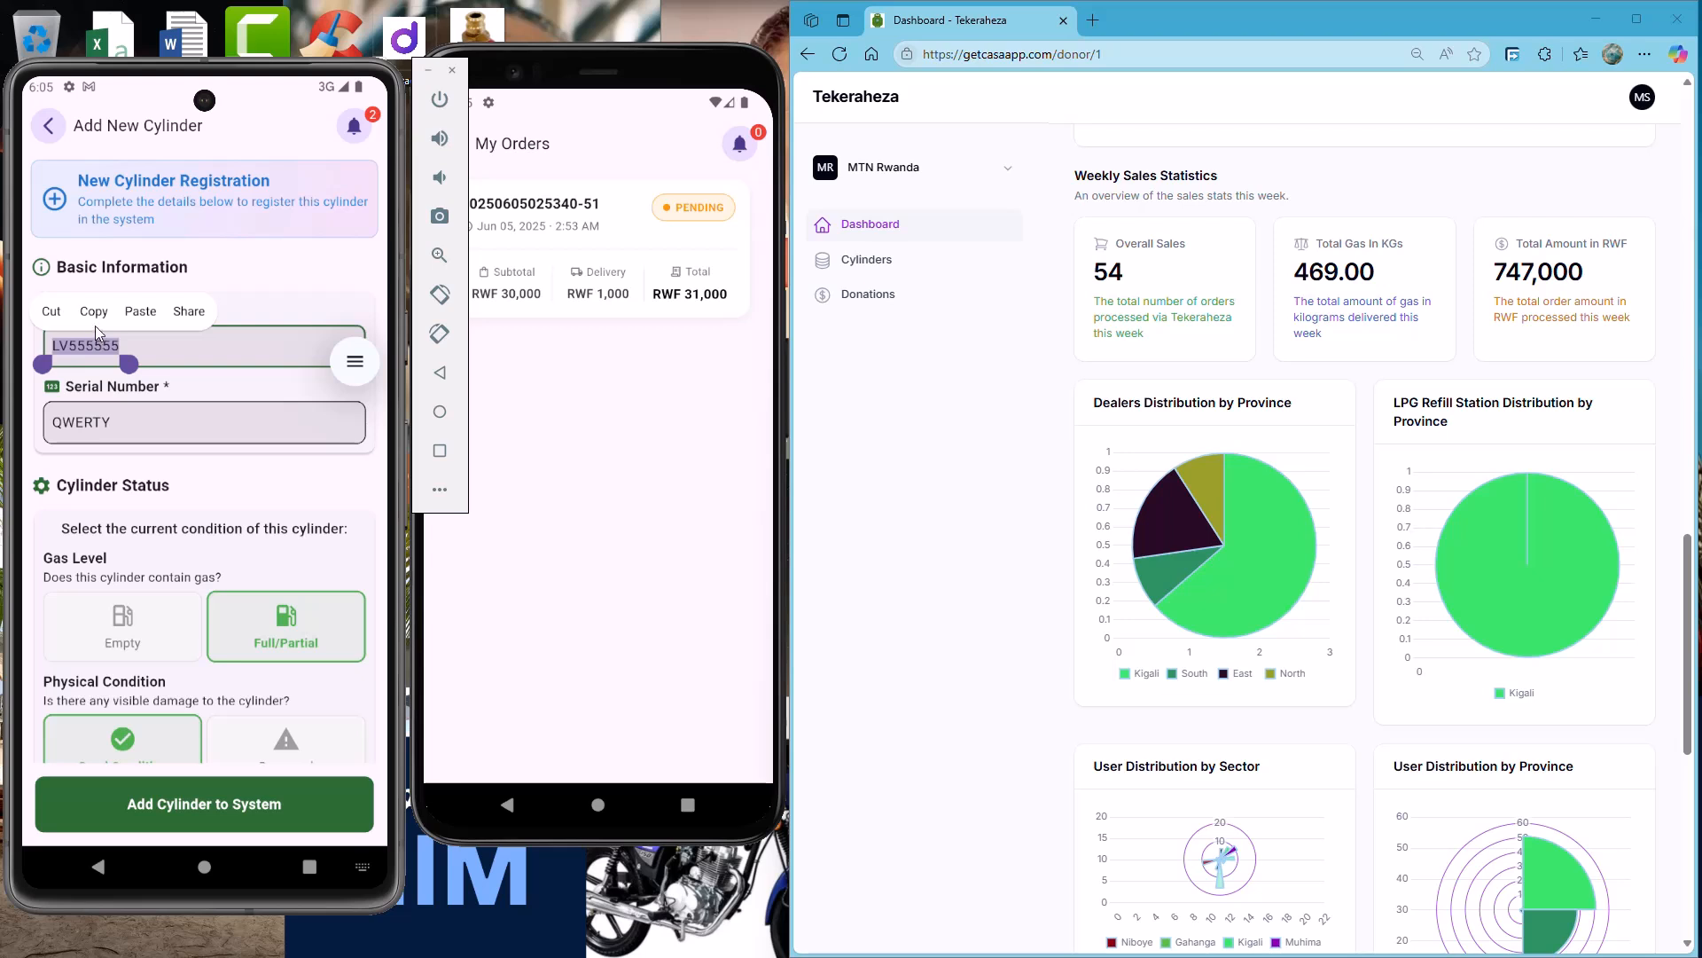
{"action": "left_click", "coordinate": [94, 316]}
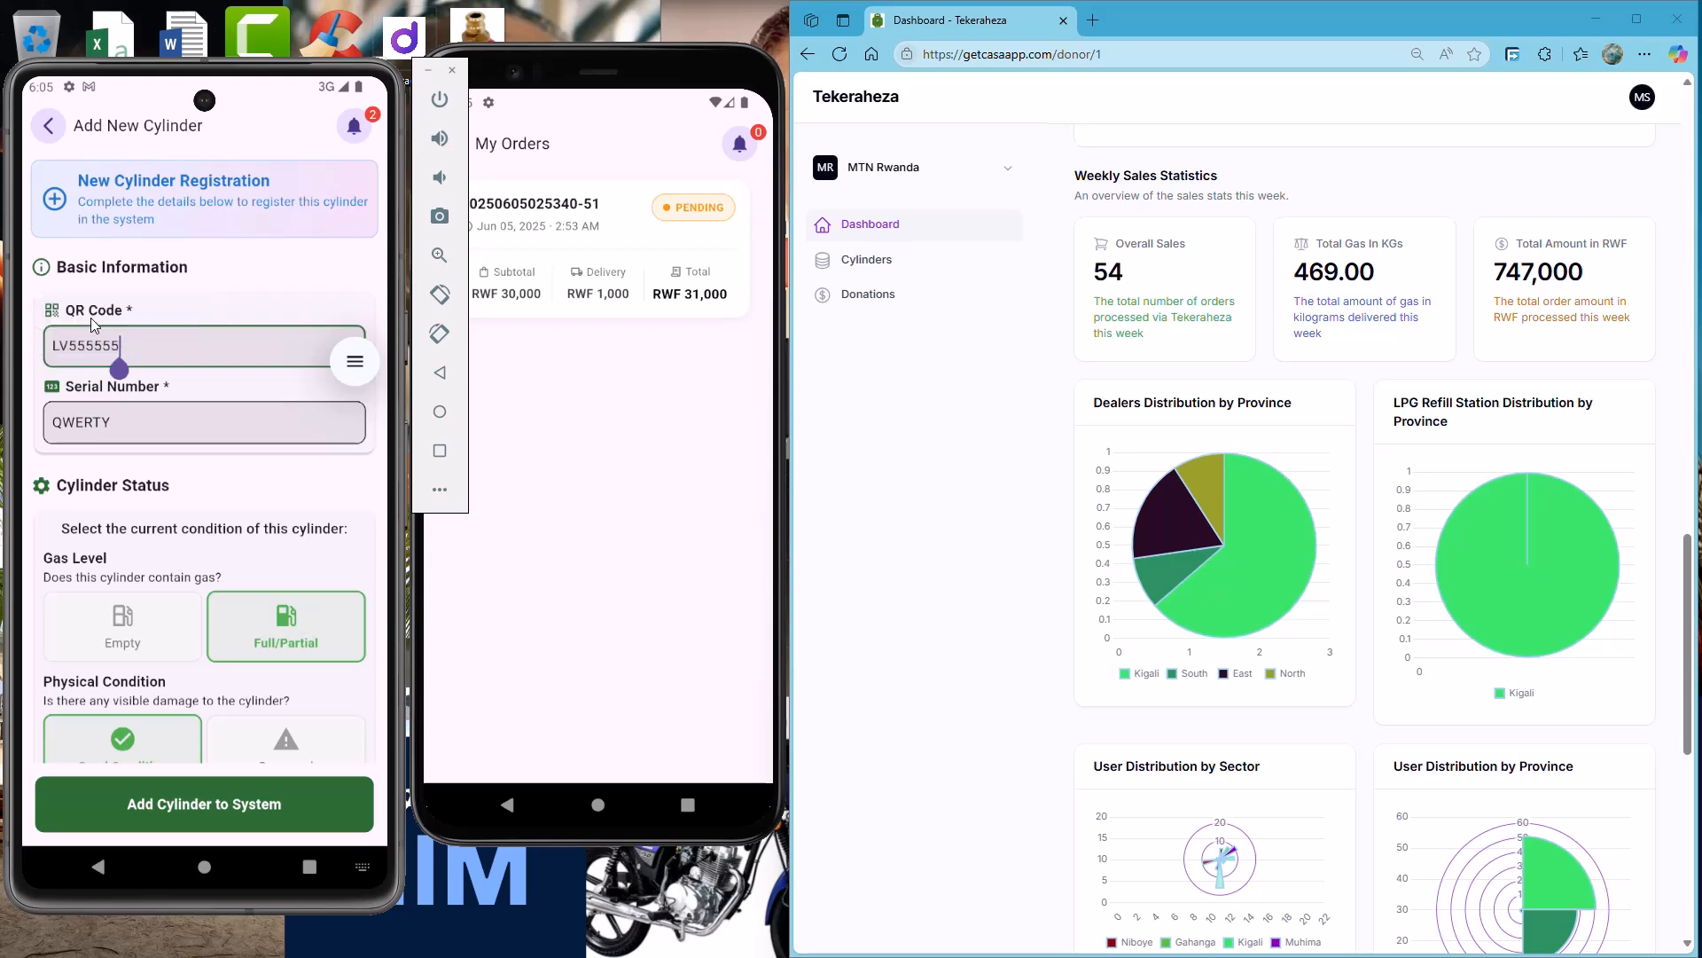
{"action": "left_click", "coordinate": [46, 127]}
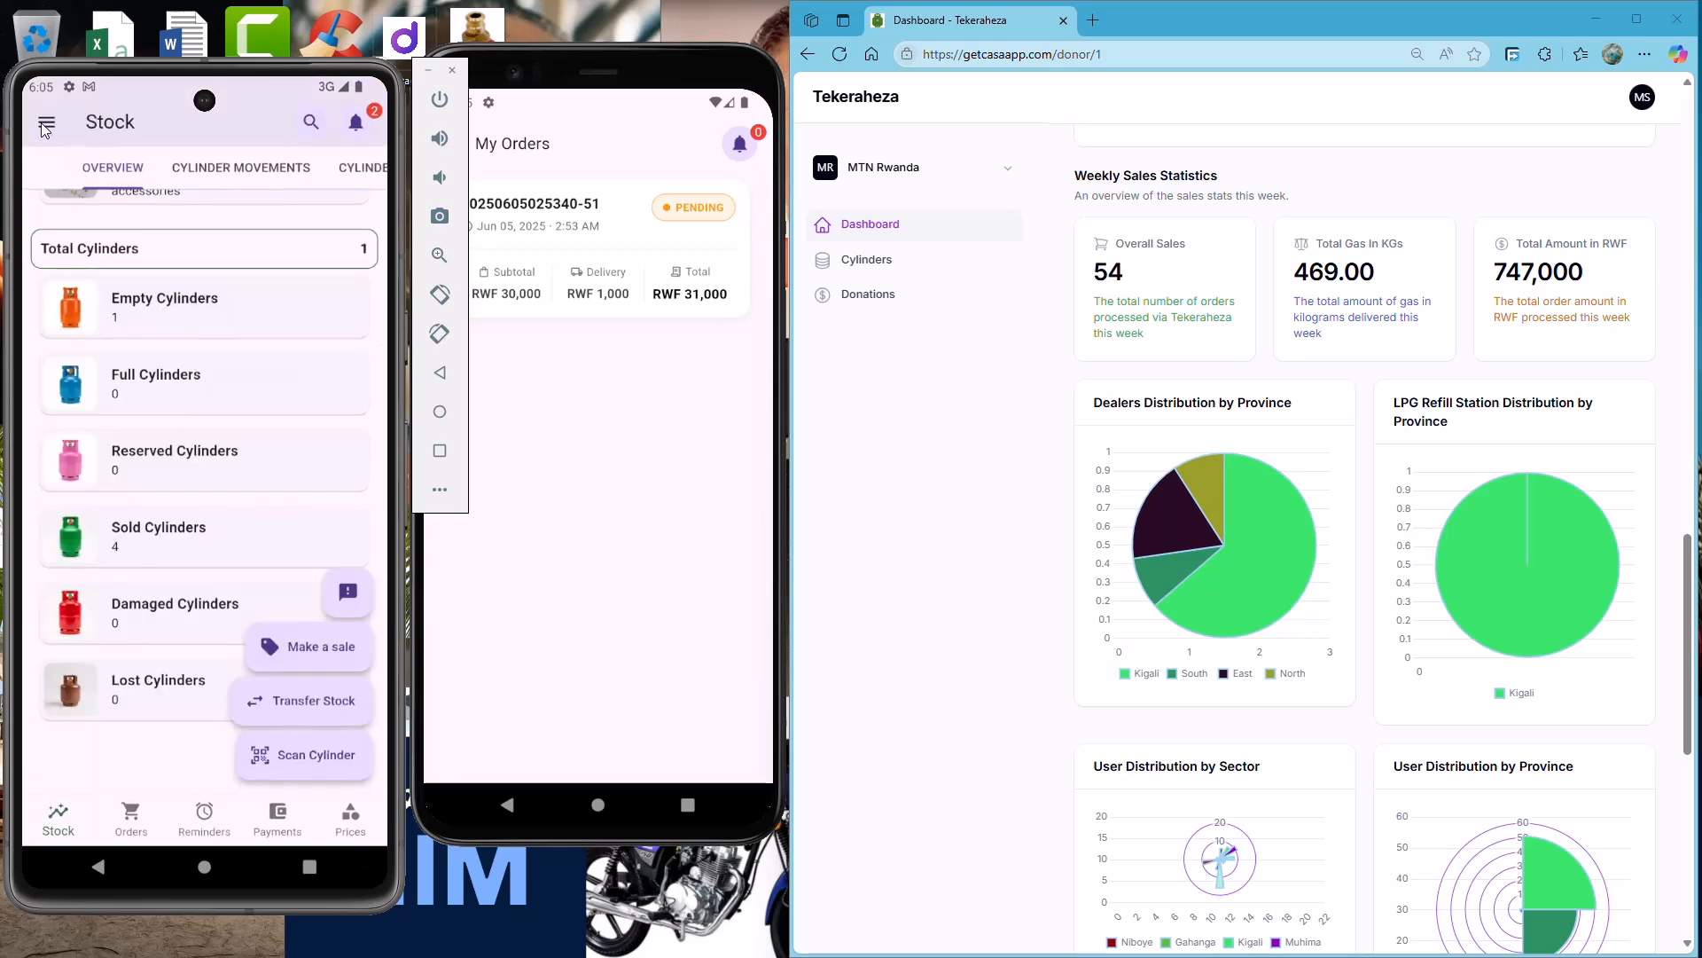
{"action": "left_click", "coordinate": [315, 753]}
{"action": "left_click", "coordinate": [122, 803]}
{"action": "key", "text": "ctrl+v"}
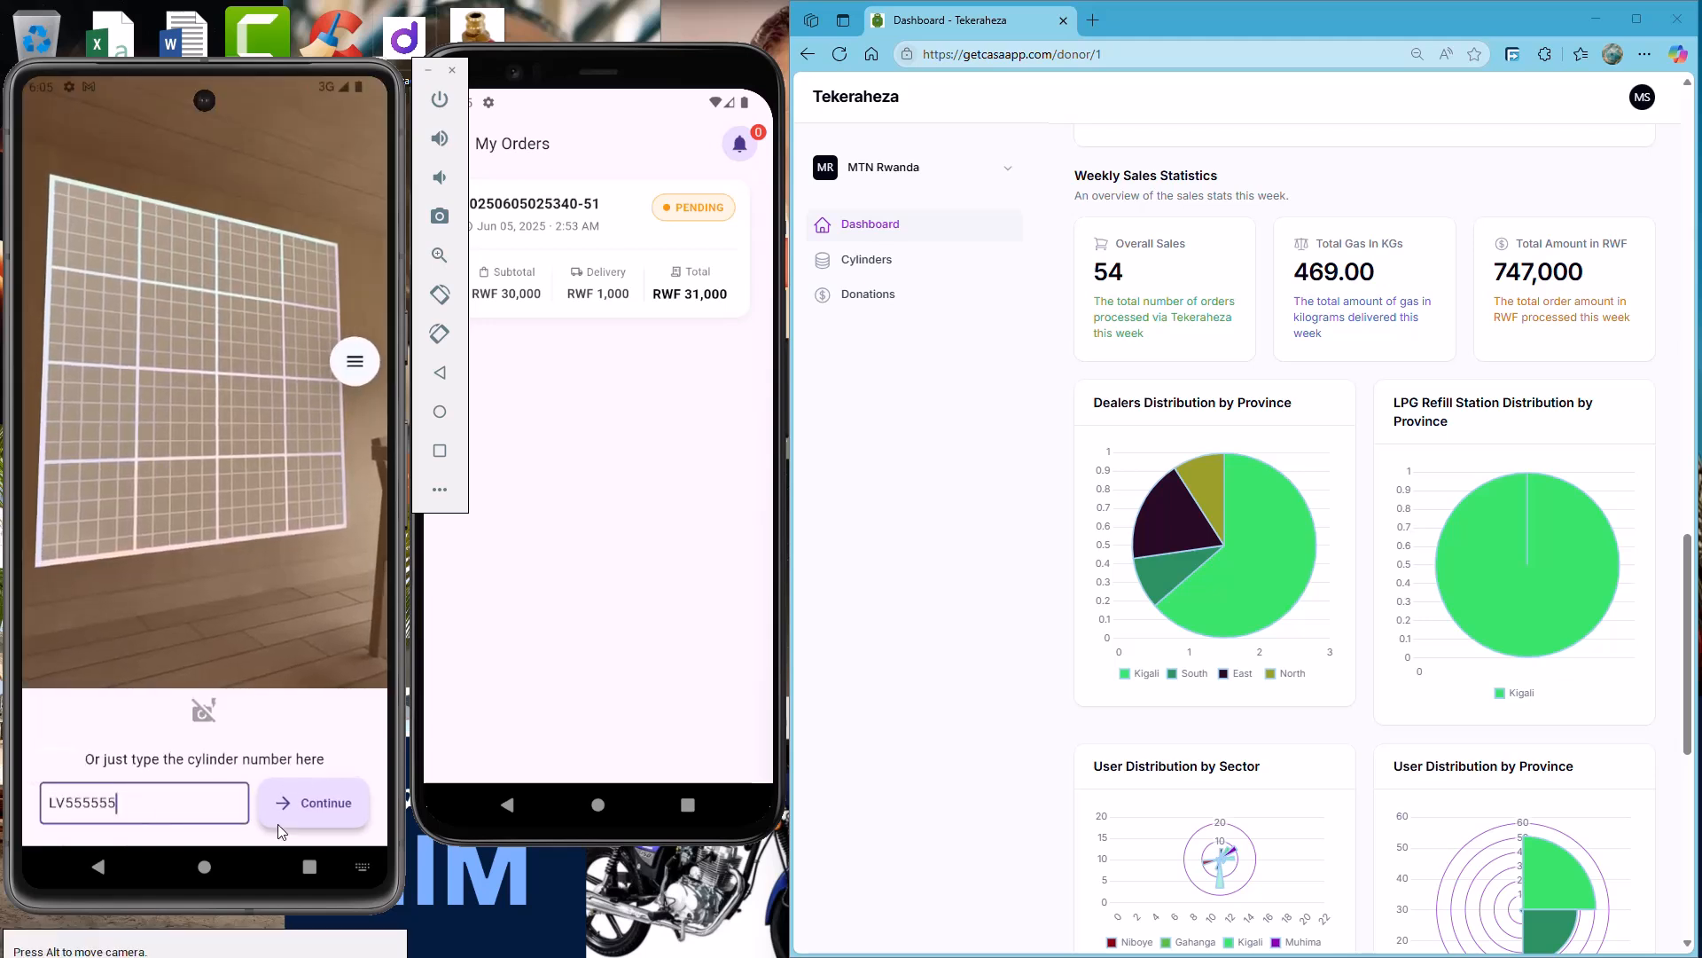
{"action": "left_click", "coordinate": [298, 806]}
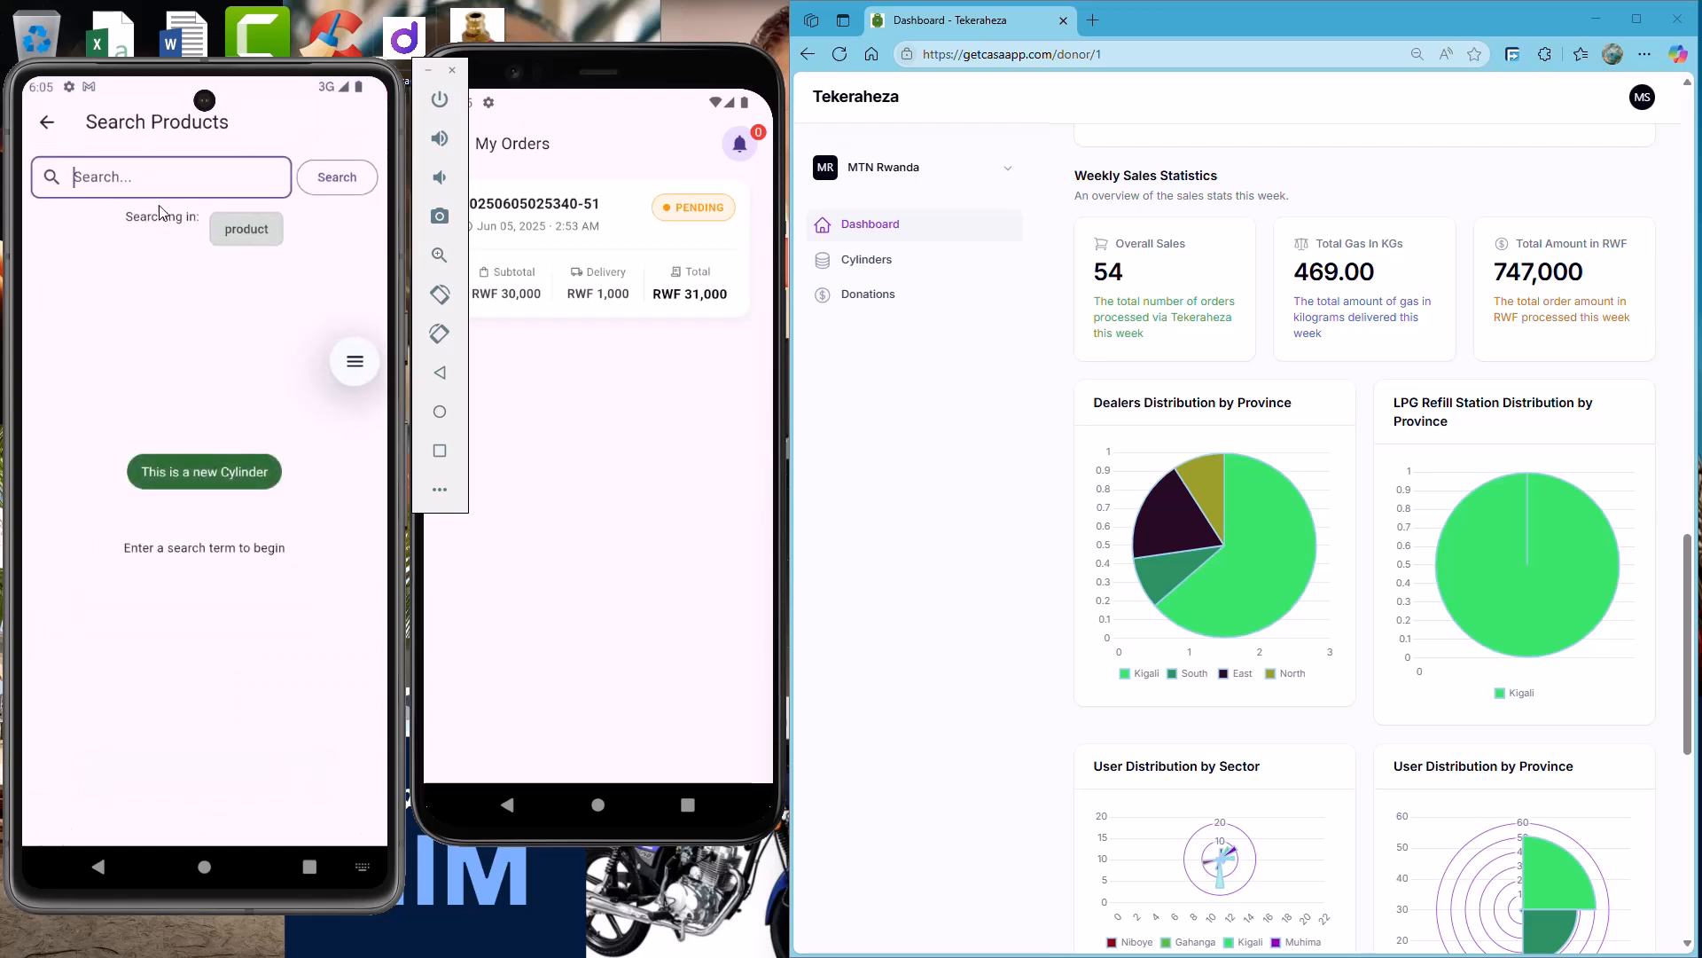
Step: Search the products for "love 6" and choose Love 6KG as the new cylinder's product
{"action": "type", "text": "love 6"}
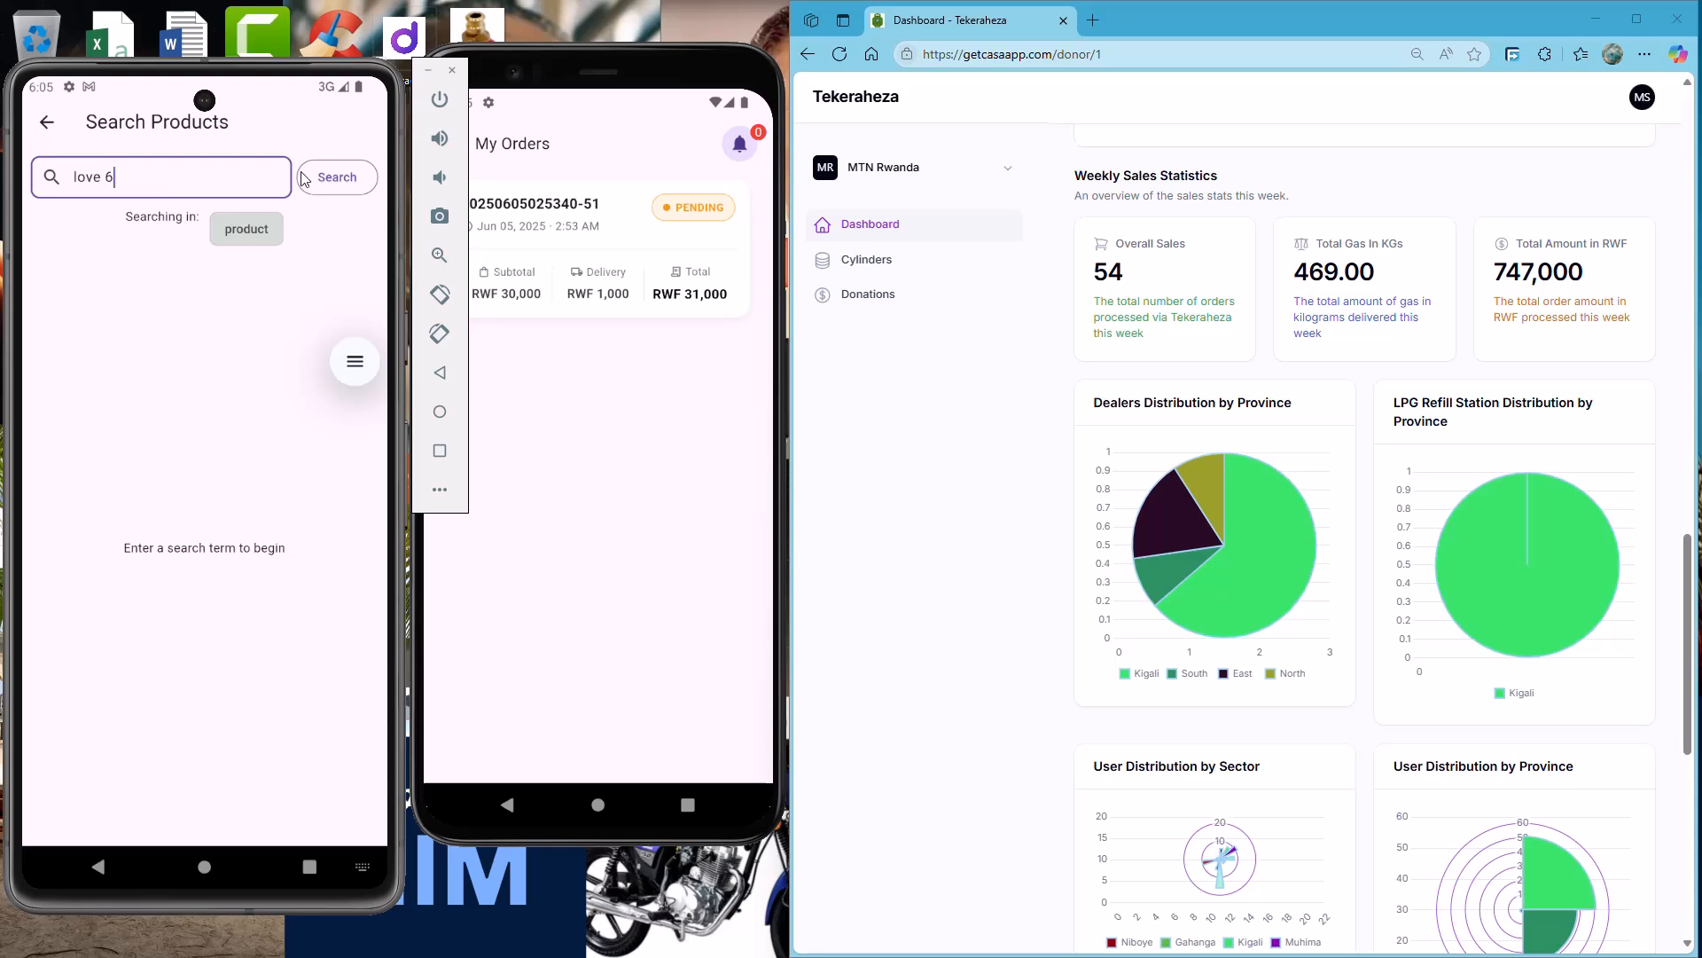
{"action": "key", "text": "Return"}
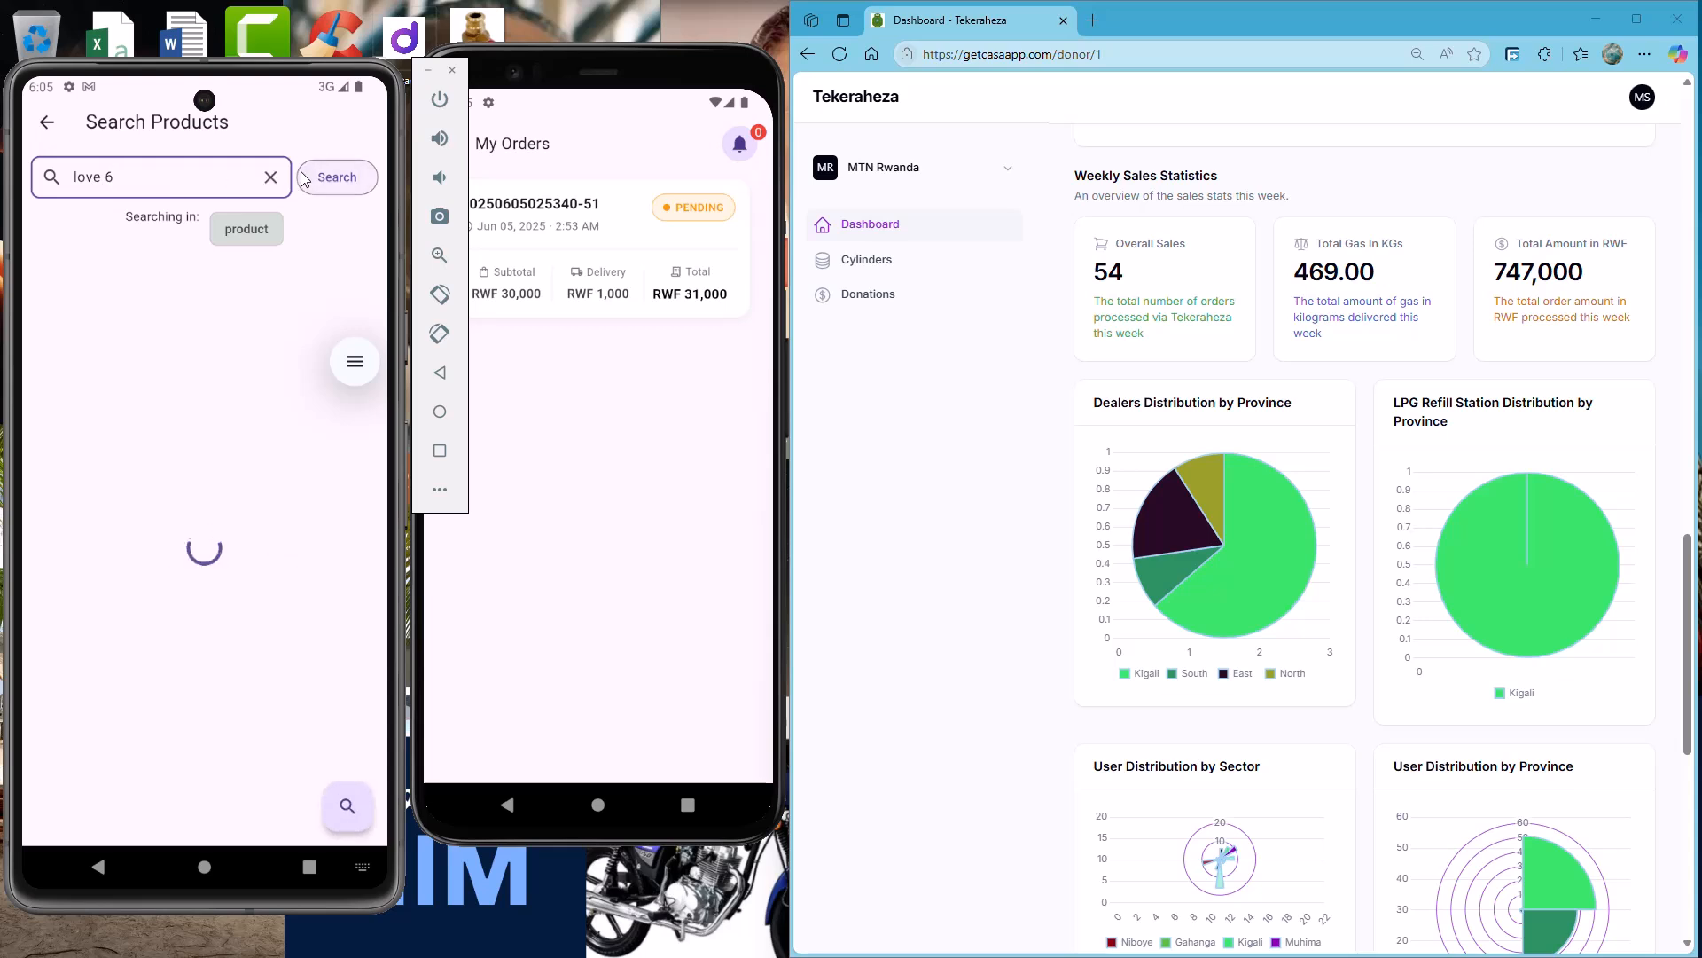
{"action": "left_click", "coordinate": [141, 278]}
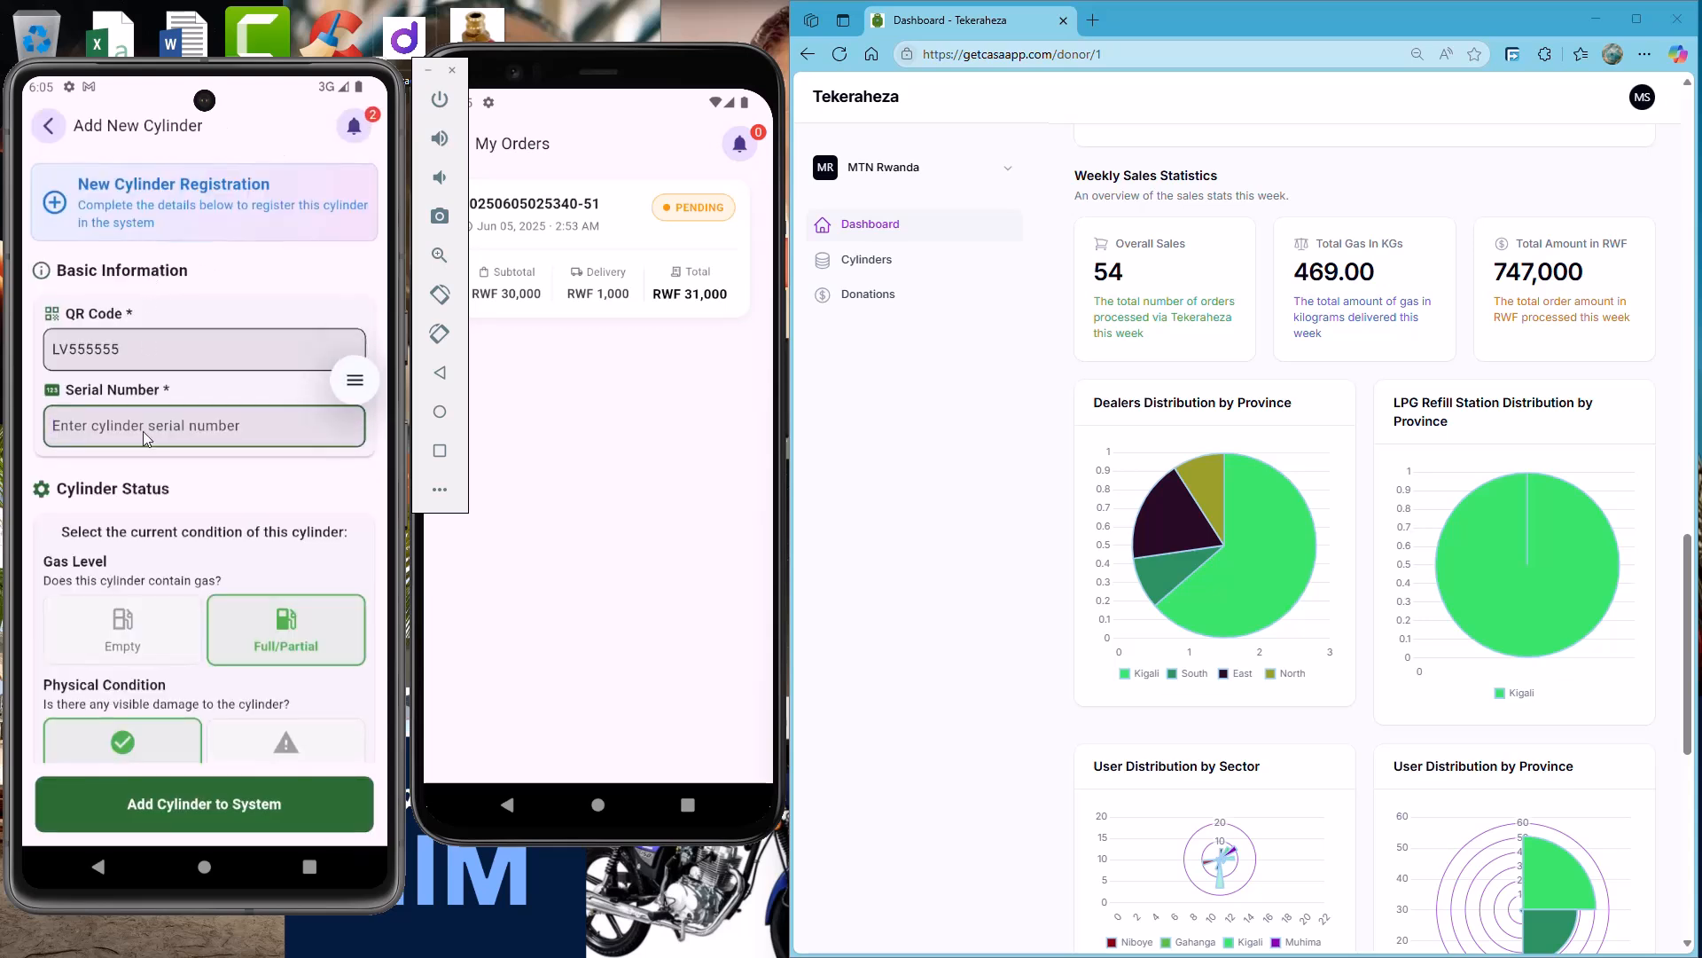
Step: Enter qwerty as the cylinder's serial number and select MTN Rwanda as its donor company
{"action": "scroll", "coordinate": [122, 560], "scroll_direction": "down", "scroll_amount": 2}
{"action": "left_click", "coordinate": [105, 305]}
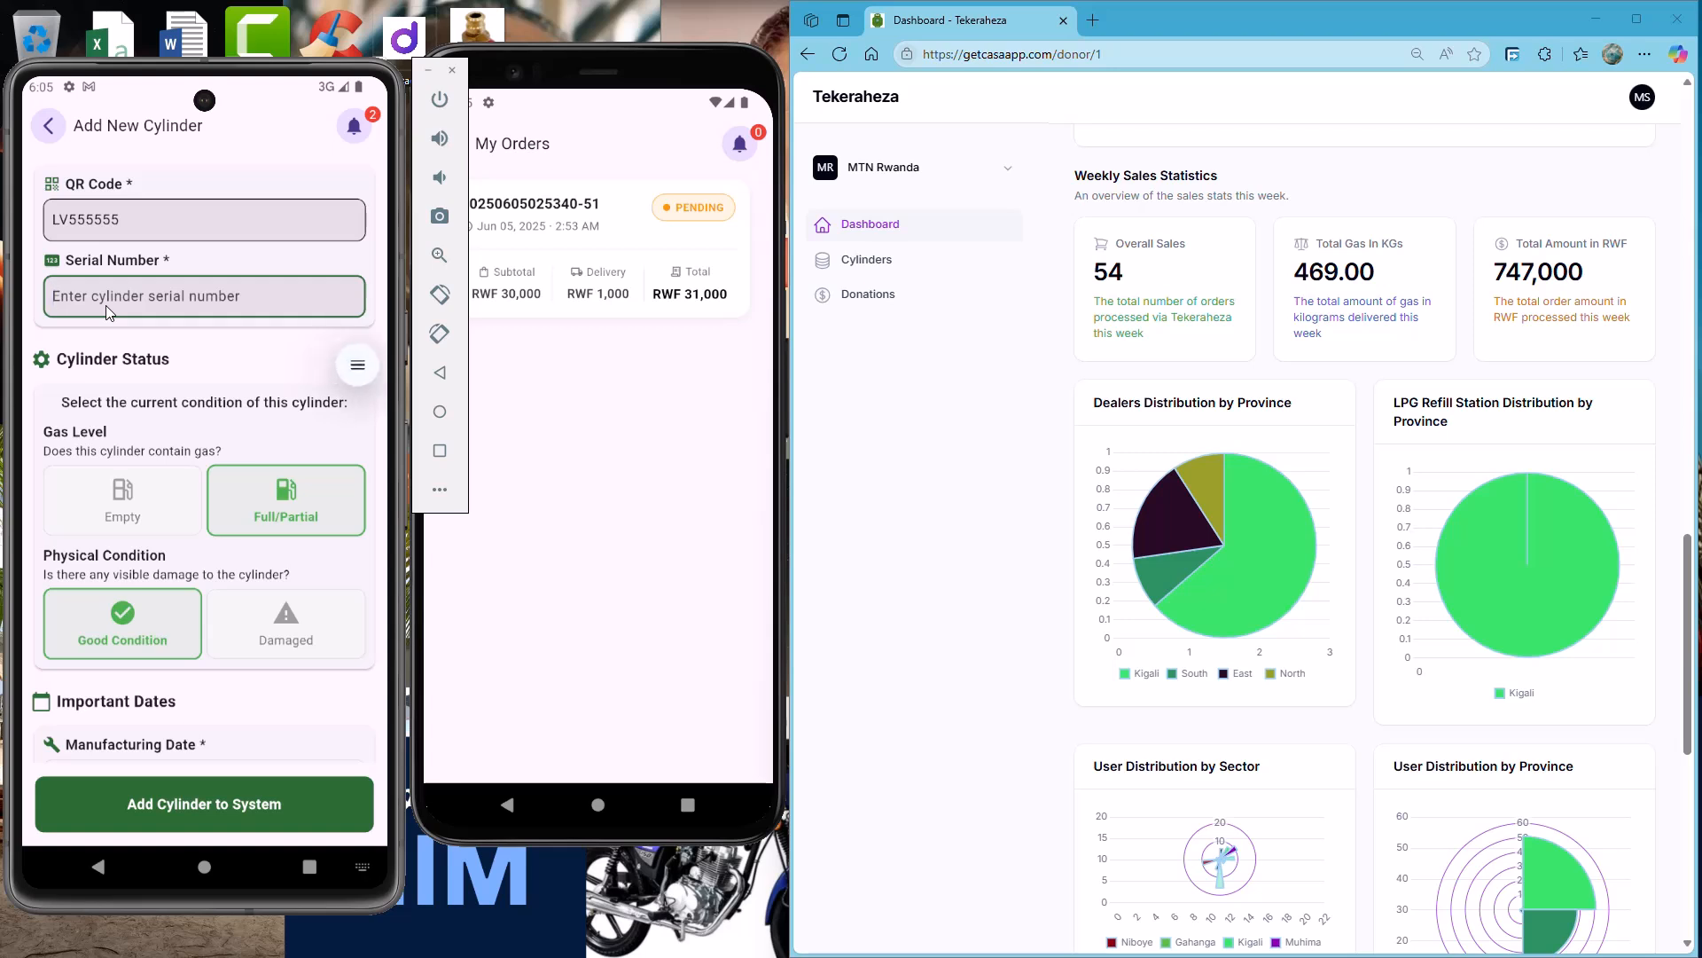
{"action": "type", "text": "qwerty"}
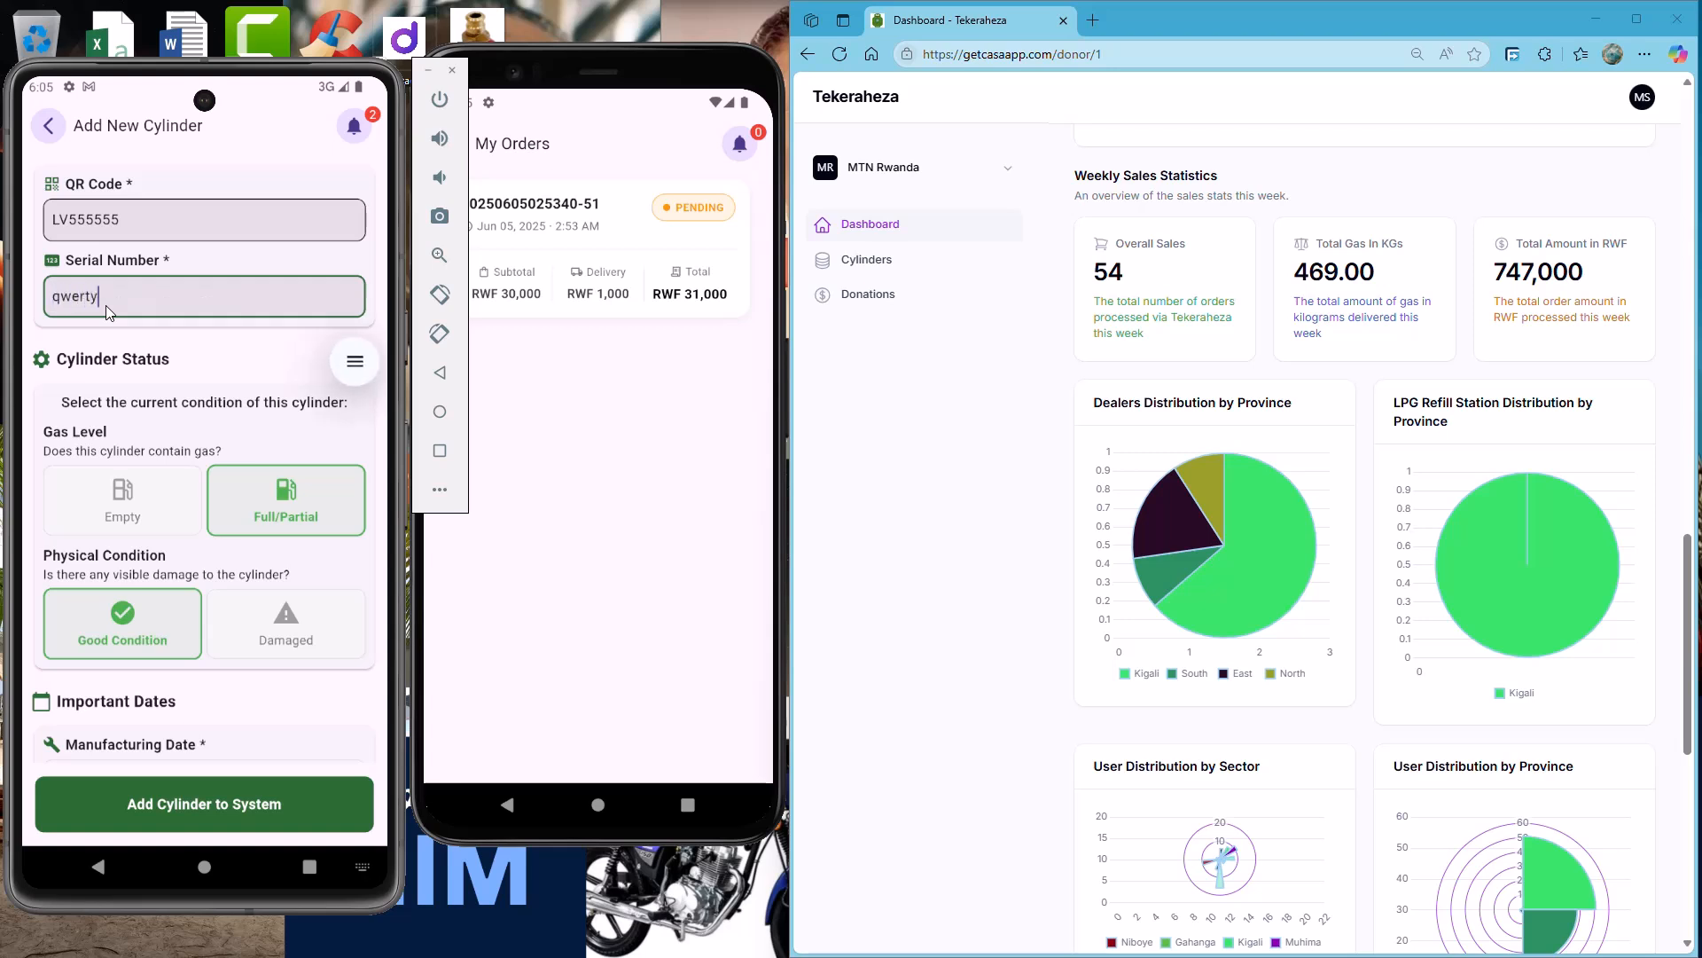
{"action": "scroll", "coordinate": [140, 663], "scroll_direction": "down", "scroll_amount": 5}
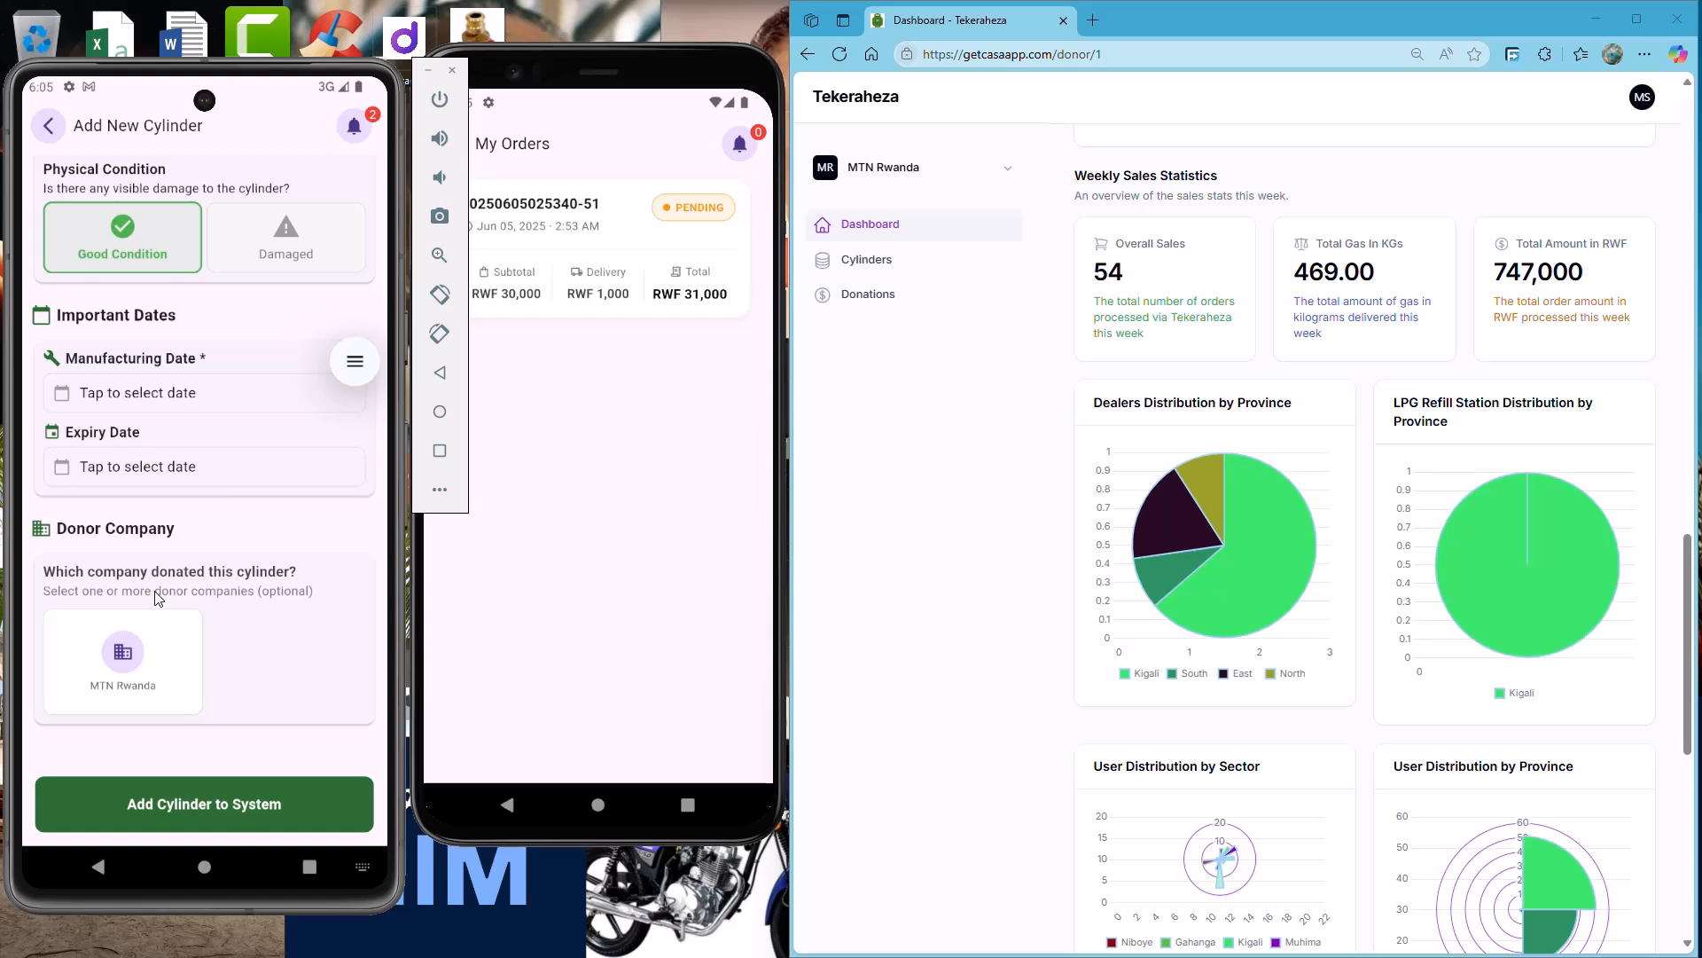
{"action": "left_click", "coordinate": [124, 661]}
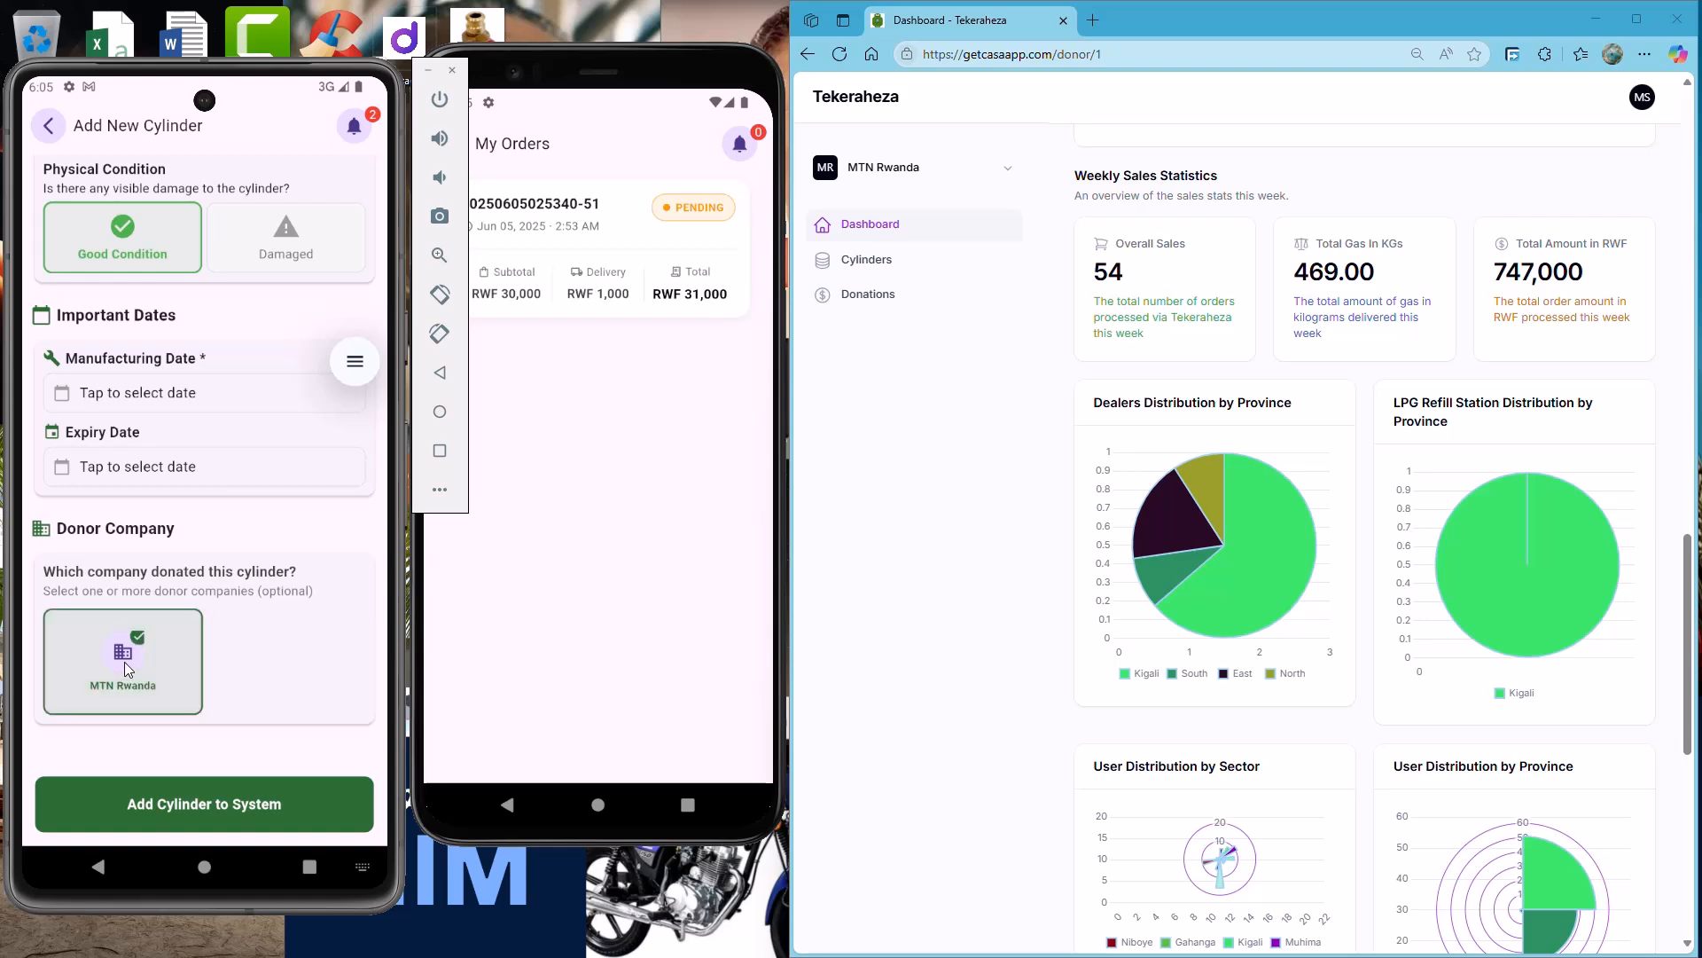
Step: Set the manufacturing date to April 17, 2025 and add the cylinder to the system
{"action": "left_click", "coordinate": [130, 391]}
{"action": "left_click", "coordinate": [278, 375]}
{"action": "left_click", "coordinate": [278, 375]}
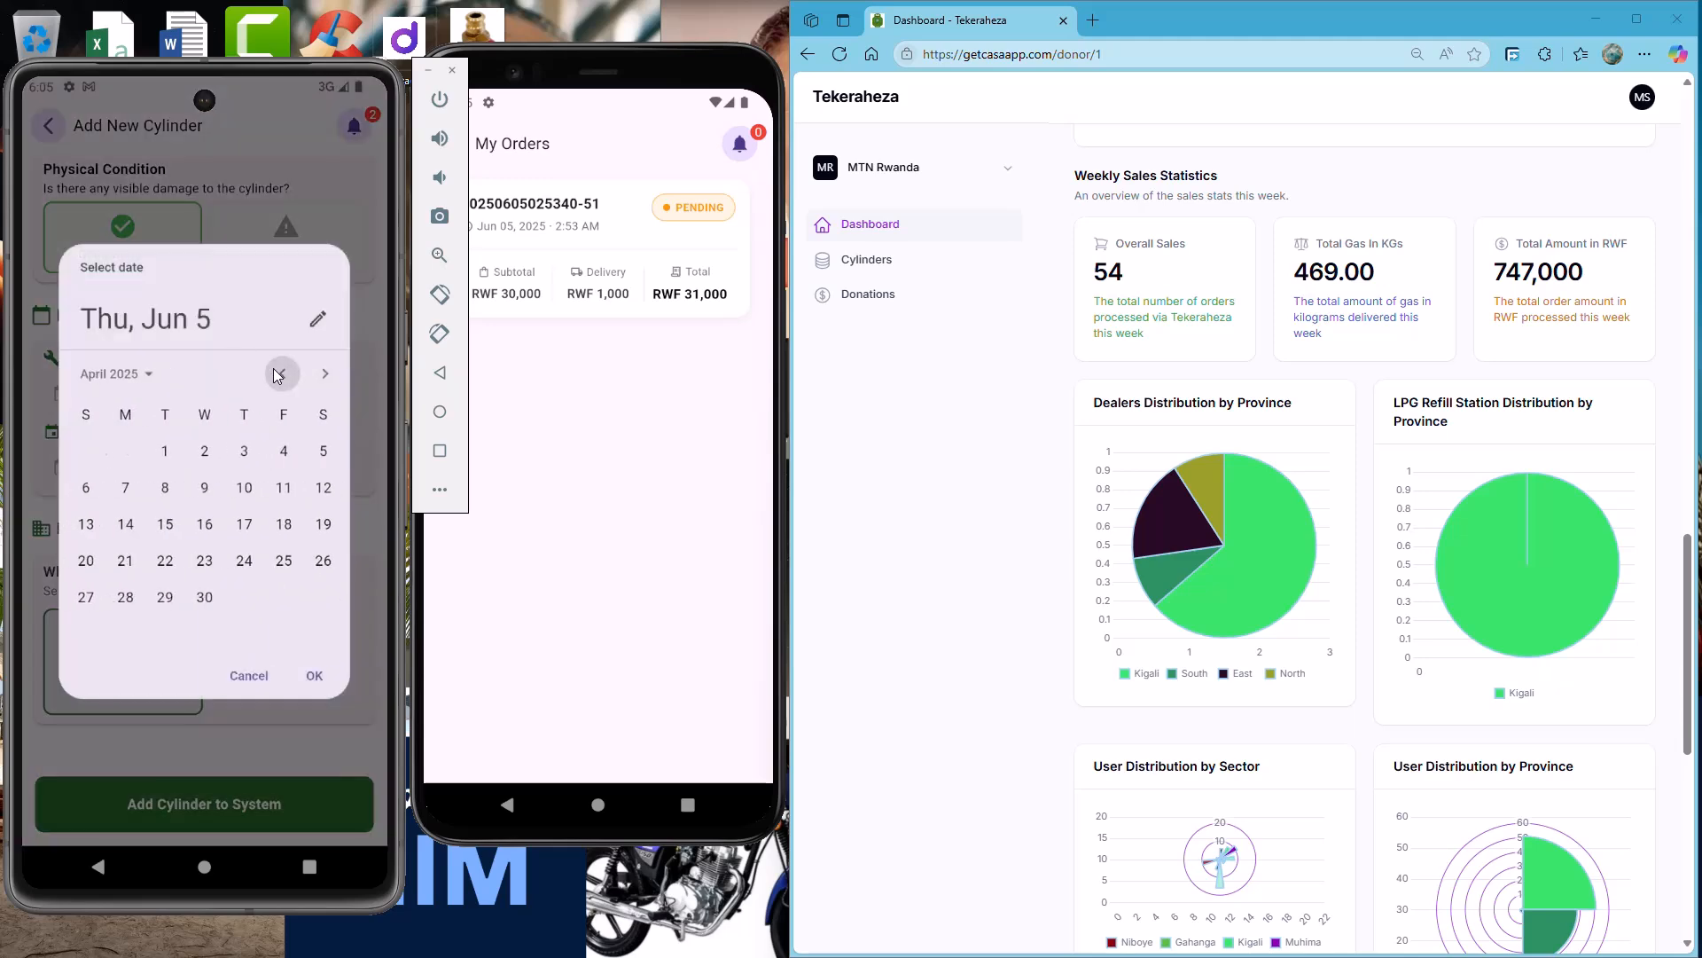
{"action": "left_click", "coordinate": [244, 523]}
{"action": "left_click", "coordinate": [312, 677]}
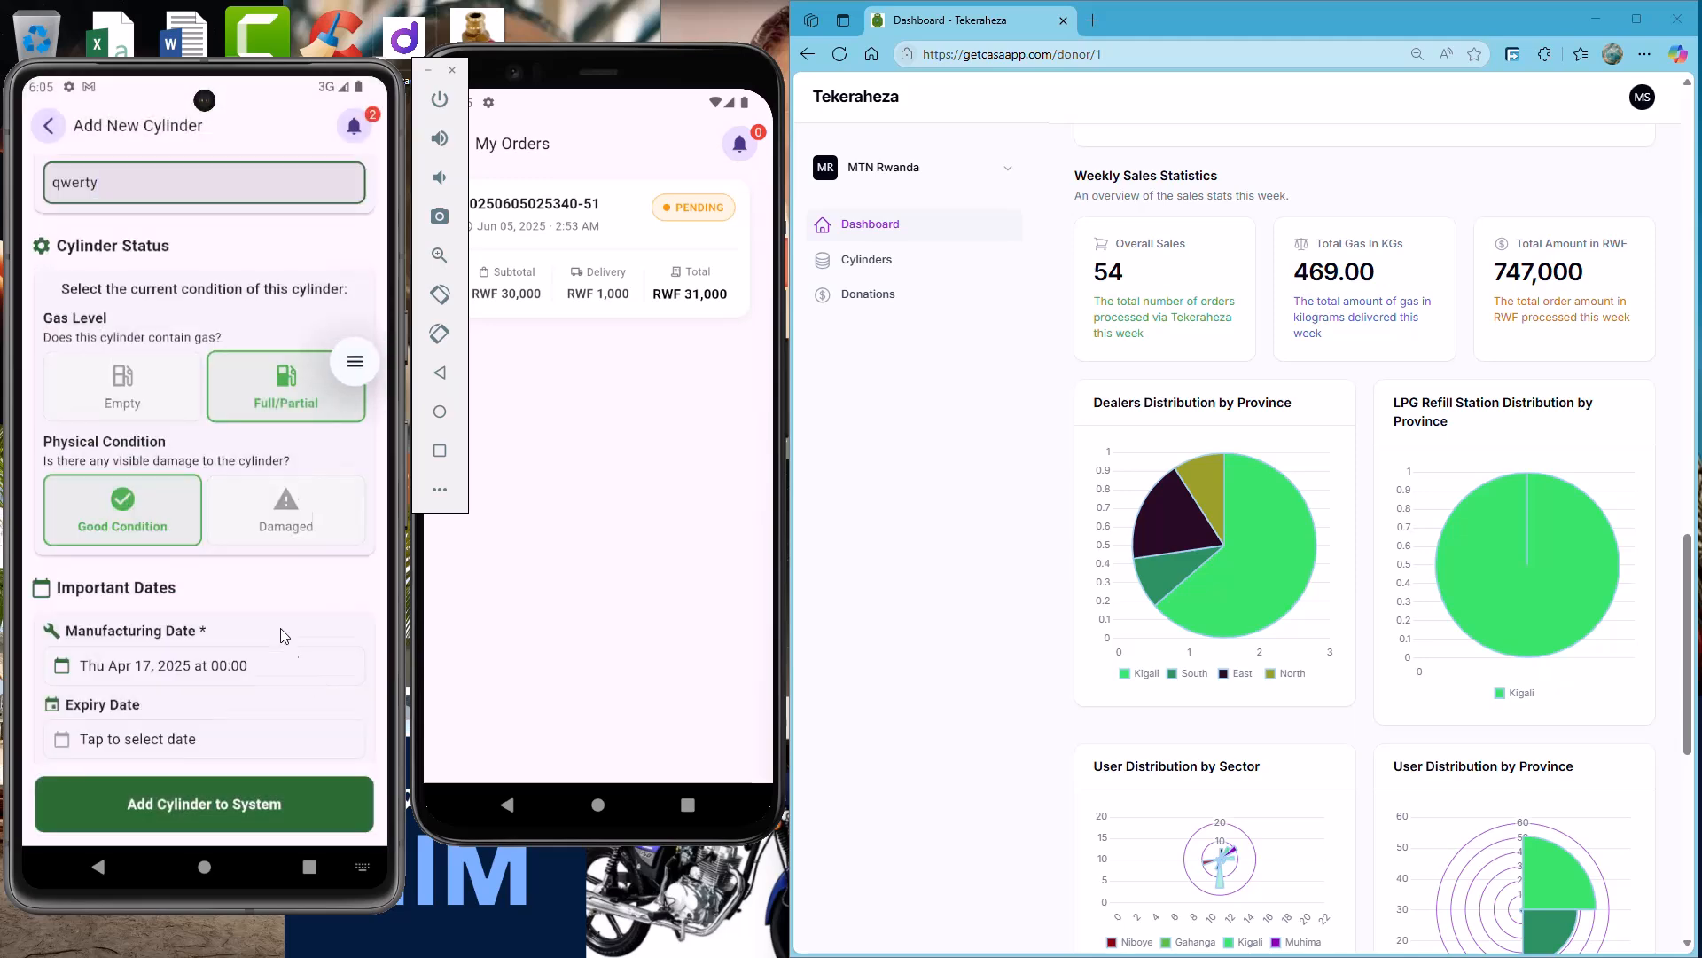
{"action": "left_click_drag", "start_coordinate": [289, 646], "coordinate": [220, 415]}
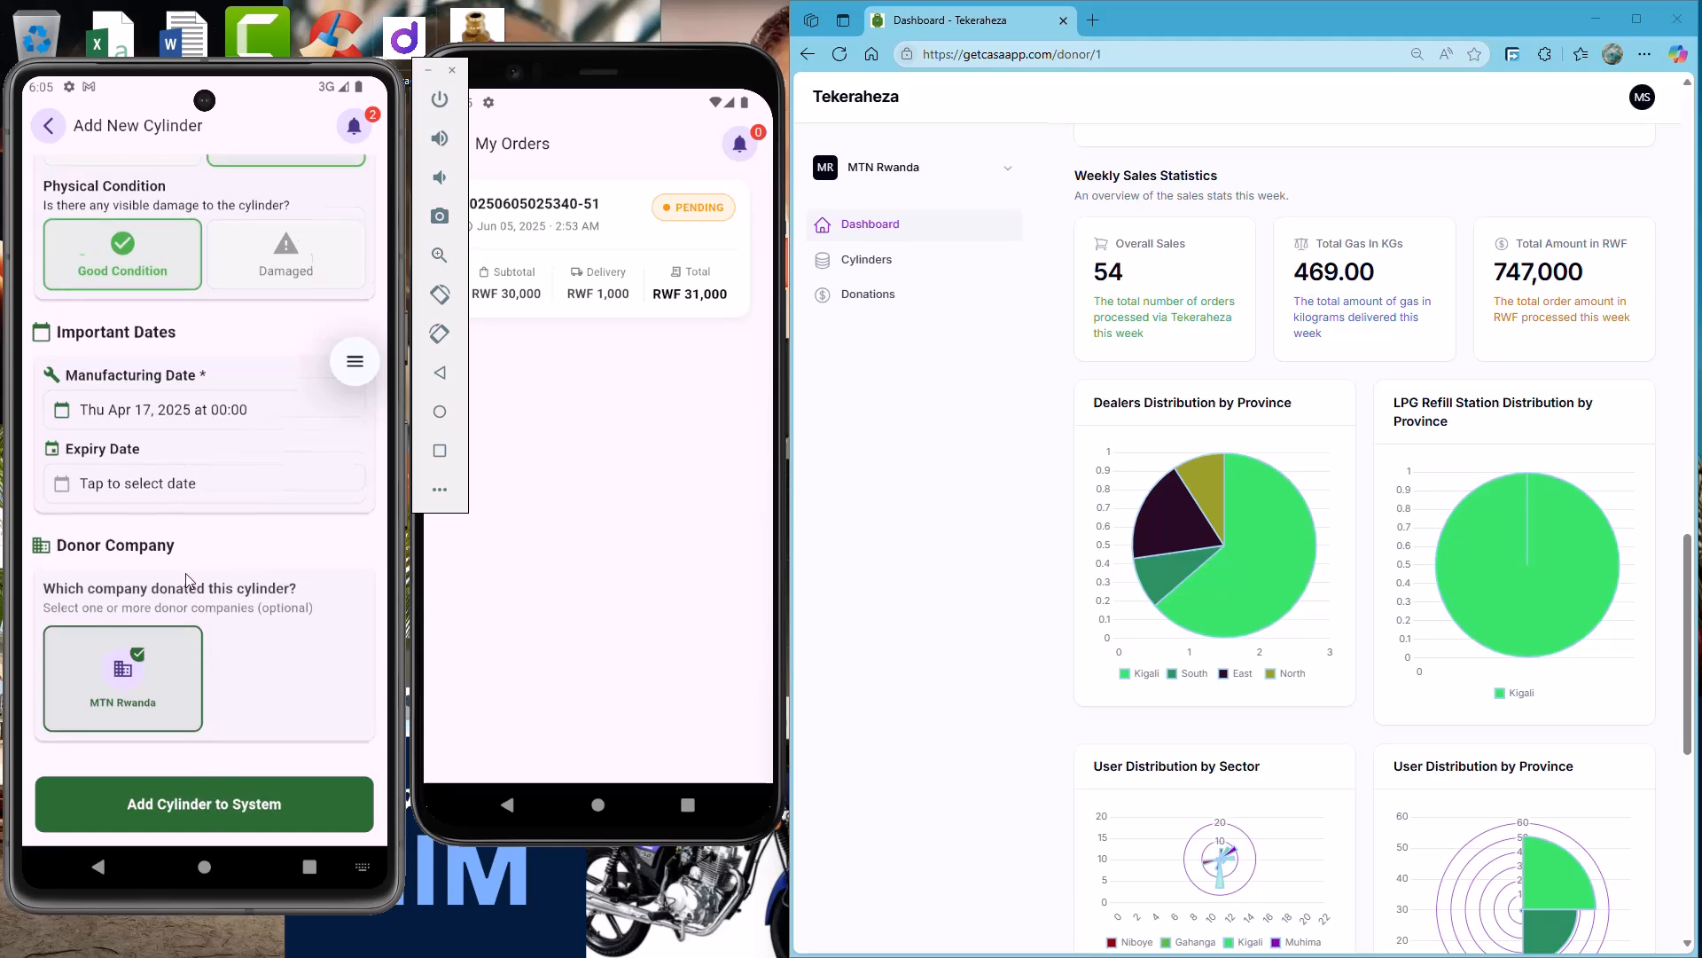
{"action": "scroll", "coordinate": [177, 428], "scroll_direction": "up", "scroll_amount": 5}
{"action": "scroll", "coordinate": [177, 429], "scroll_direction": "down", "scroll_amount": 5}
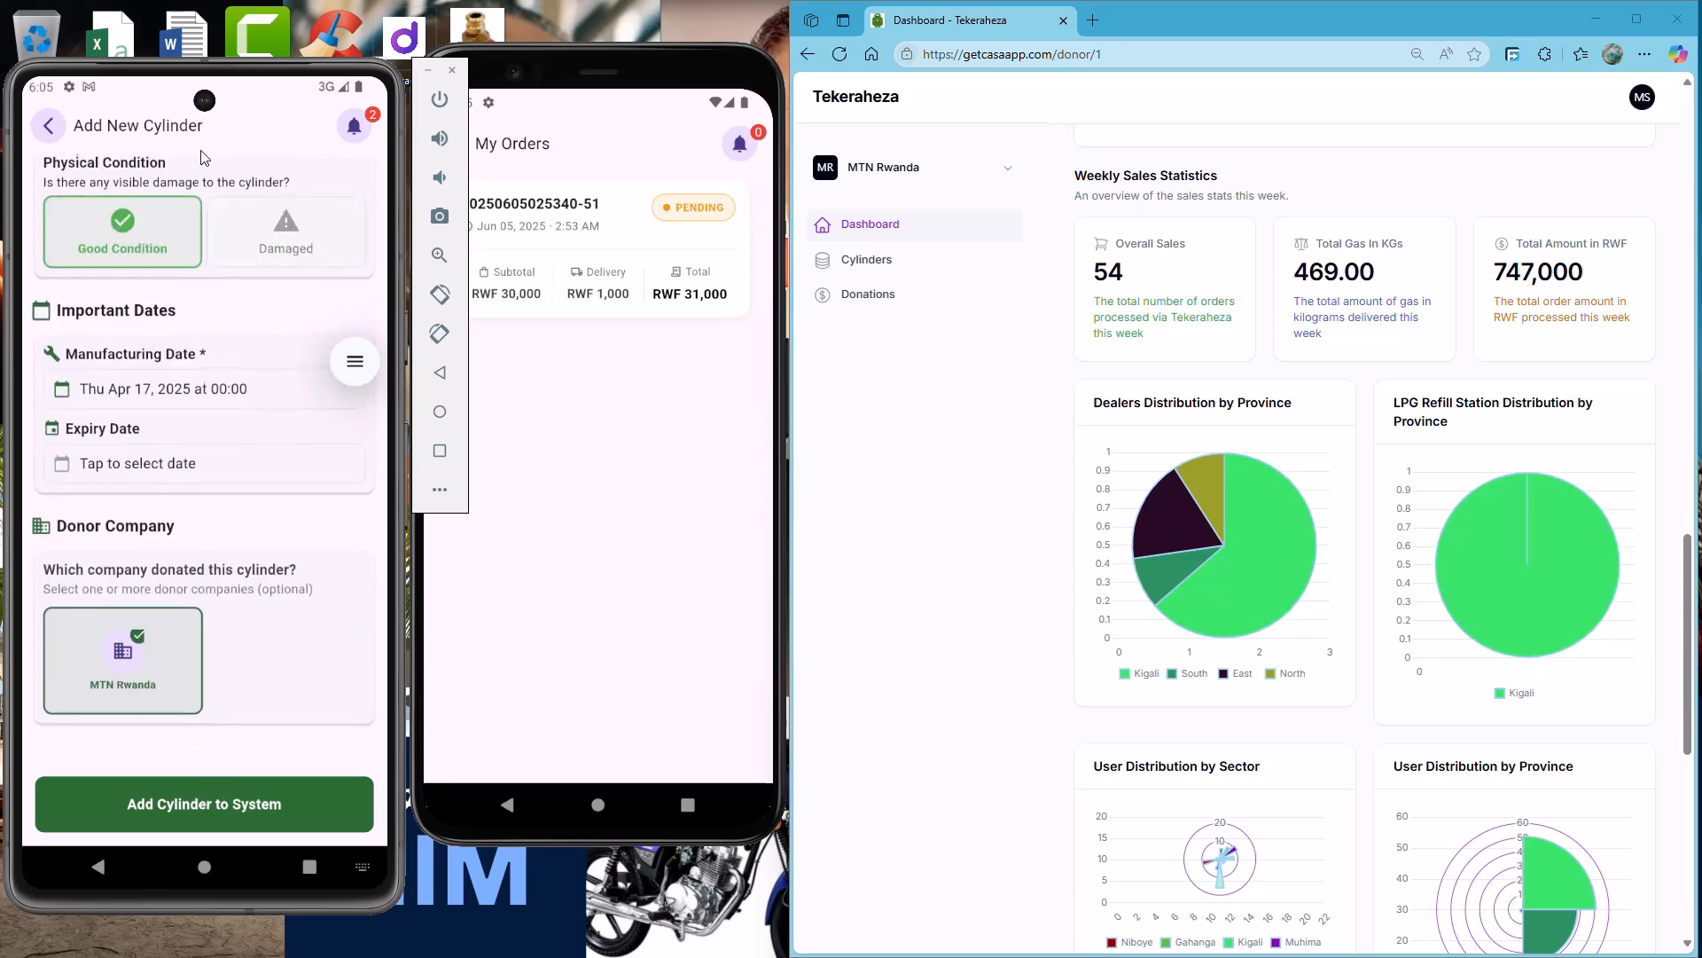
{"action": "left_click", "coordinate": [220, 807]}
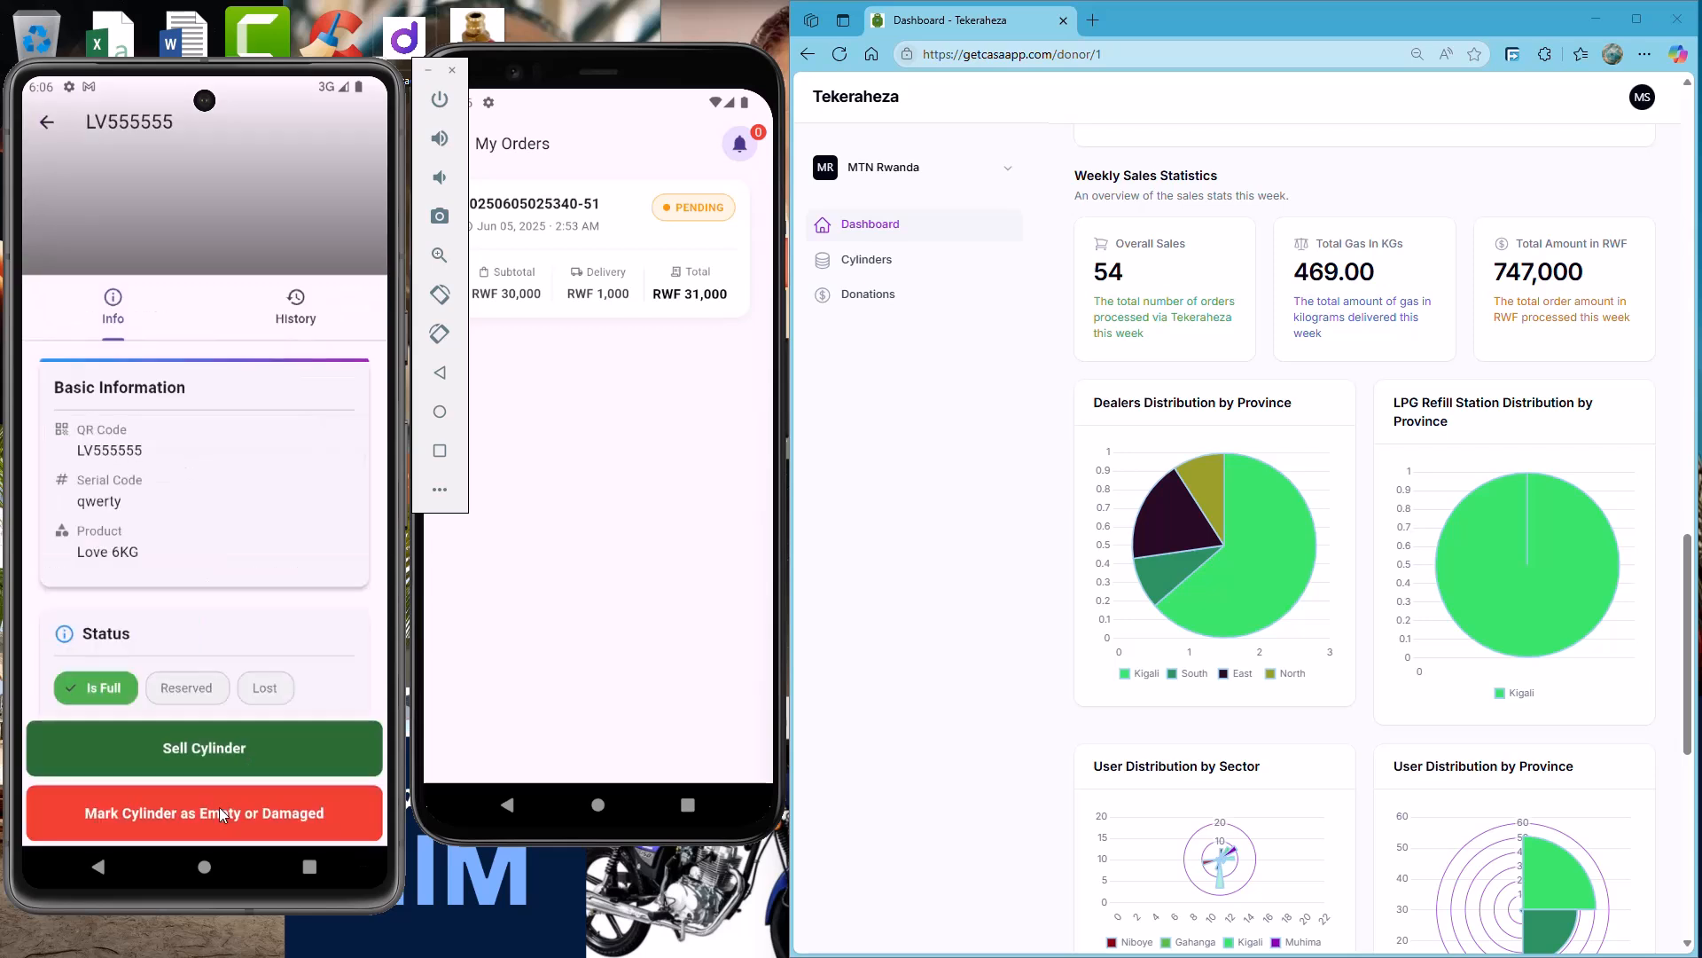
Step: Check the Cylinders Donated figure in the donor dashboard's business statistics
{"action": "scroll", "coordinate": [1115, 395], "scroll_direction": "up", "scroll_amount": 10}
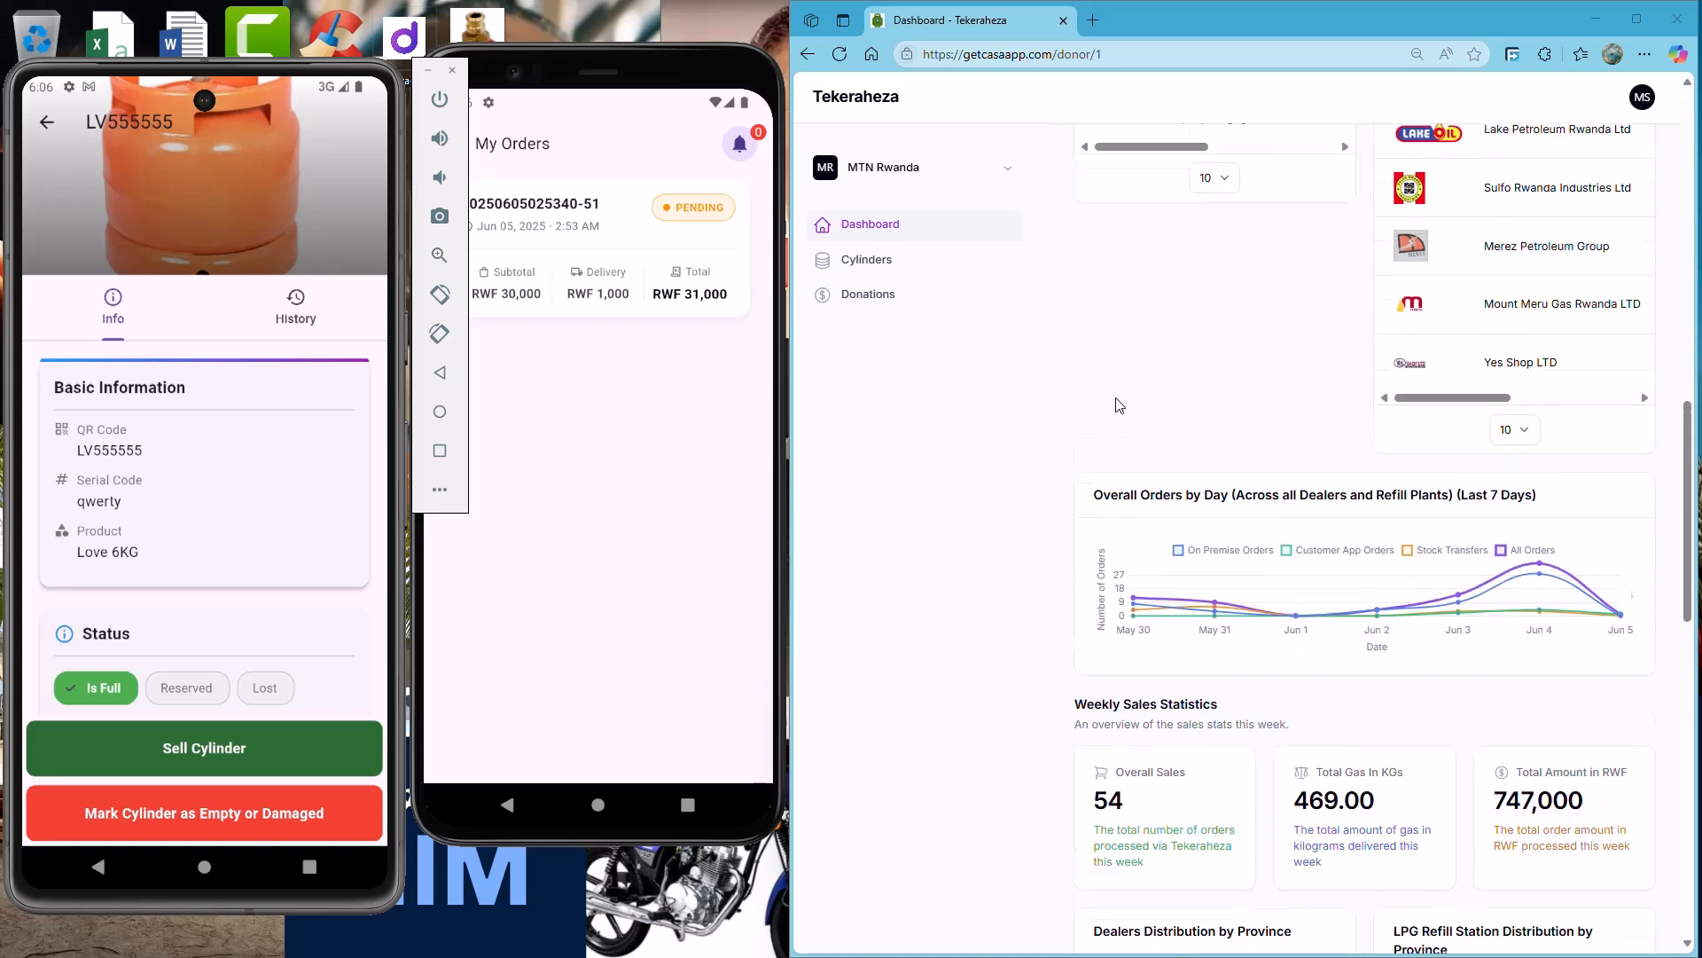
{"action": "scroll", "coordinate": [1118, 404], "scroll_direction": "up", "scroll_amount": 10}
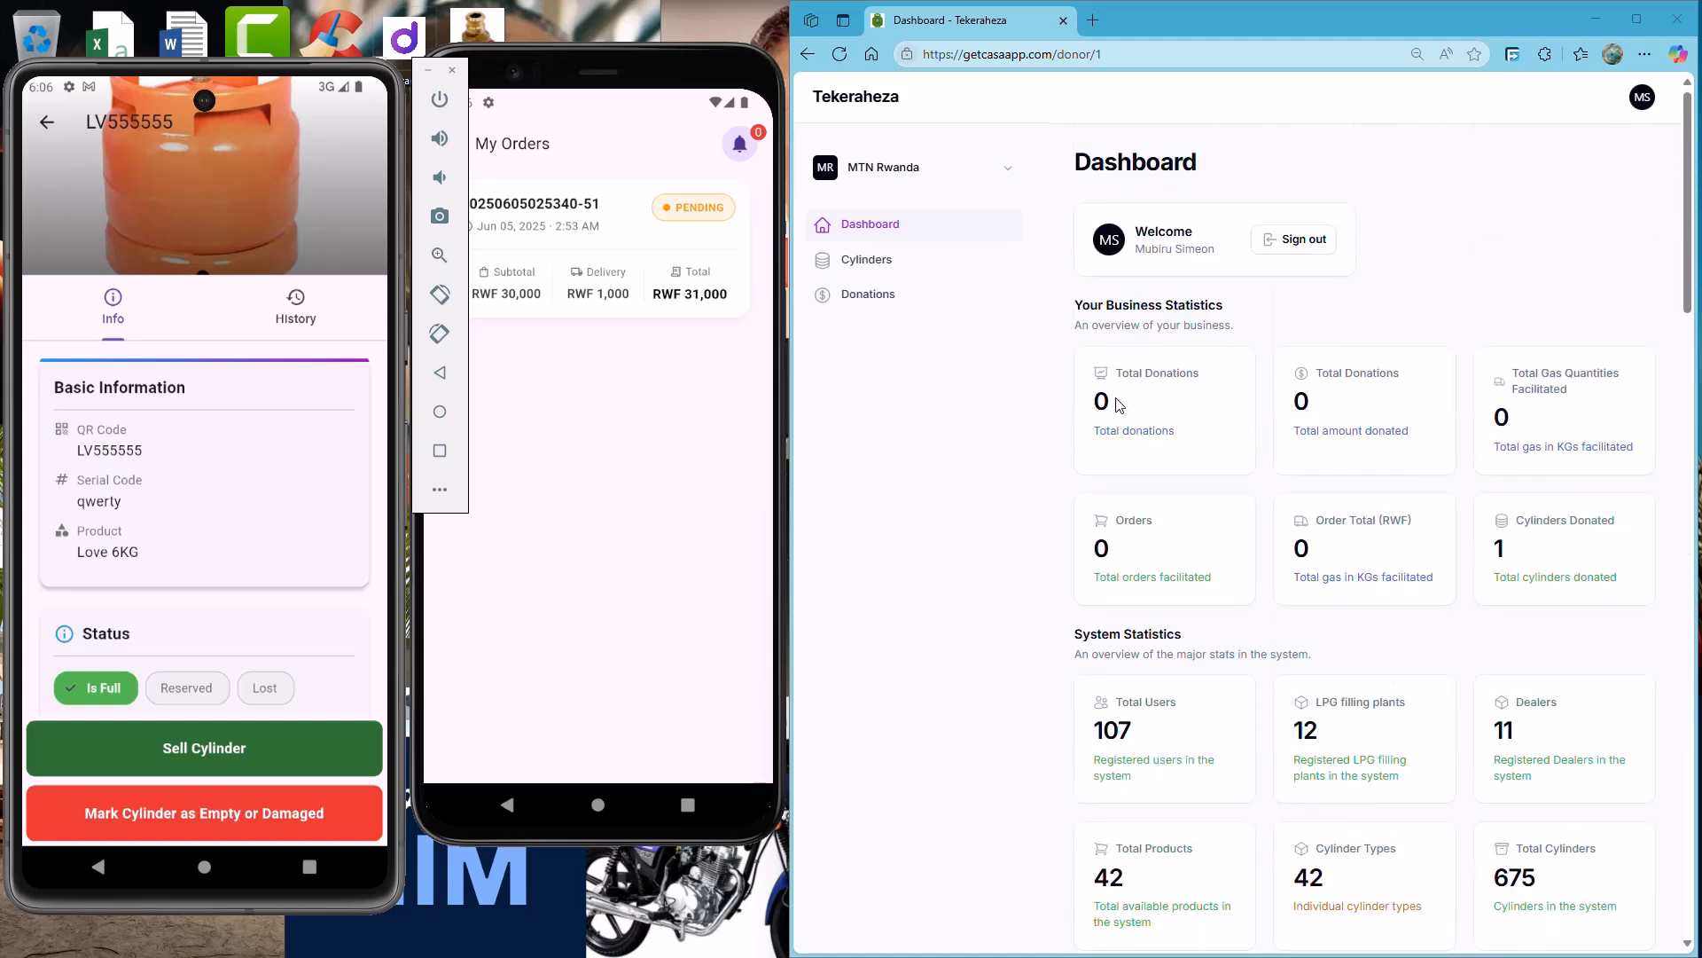
{"action": "mouse_move", "coordinate": [1516, 528]}
{"action": "left_mouse_down"}
{"action": "mouse_move", "coordinate": [1596, 575]}
{"action": "mouse_move", "coordinate": [1496, 520]}
{"action": "left_mouse_up"}
{"action": "left_click", "coordinate": [1619, 579]}
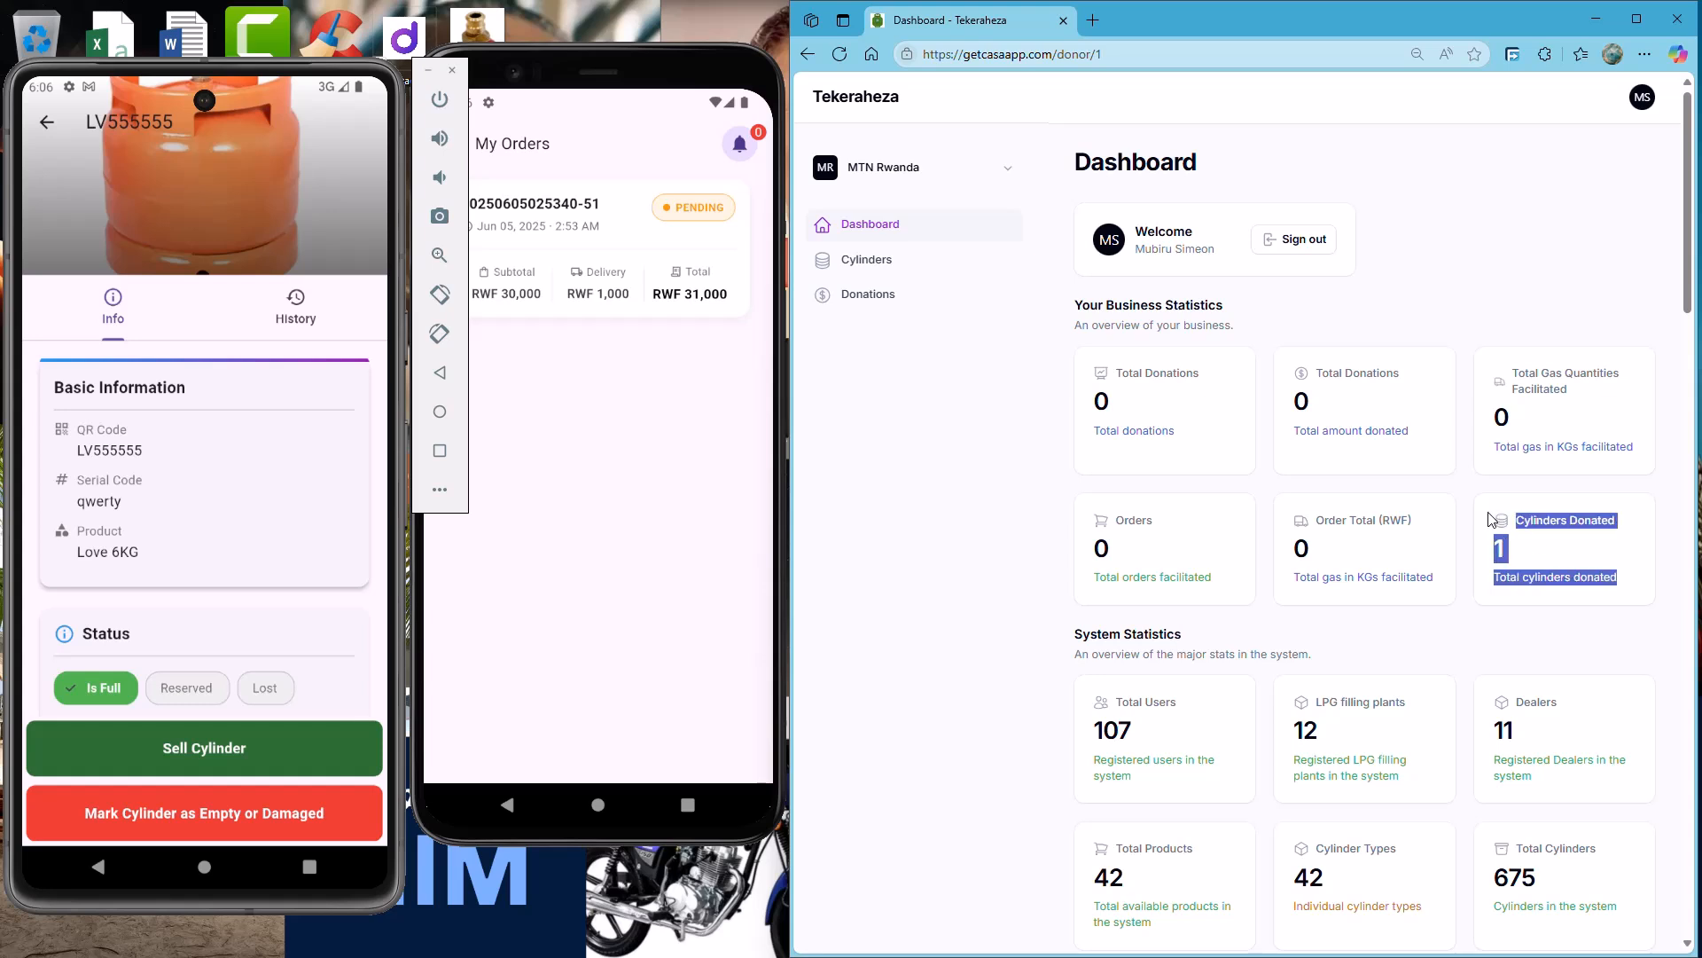
{"action": "left_click", "coordinate": [1546, 565]}
Step: Review the registered cylinder's status and ownership details, and copy its QR code LV555555
{"action": "left_click_drag", "start_coordinate": [147, 661], "coordinate": [111, 532]}
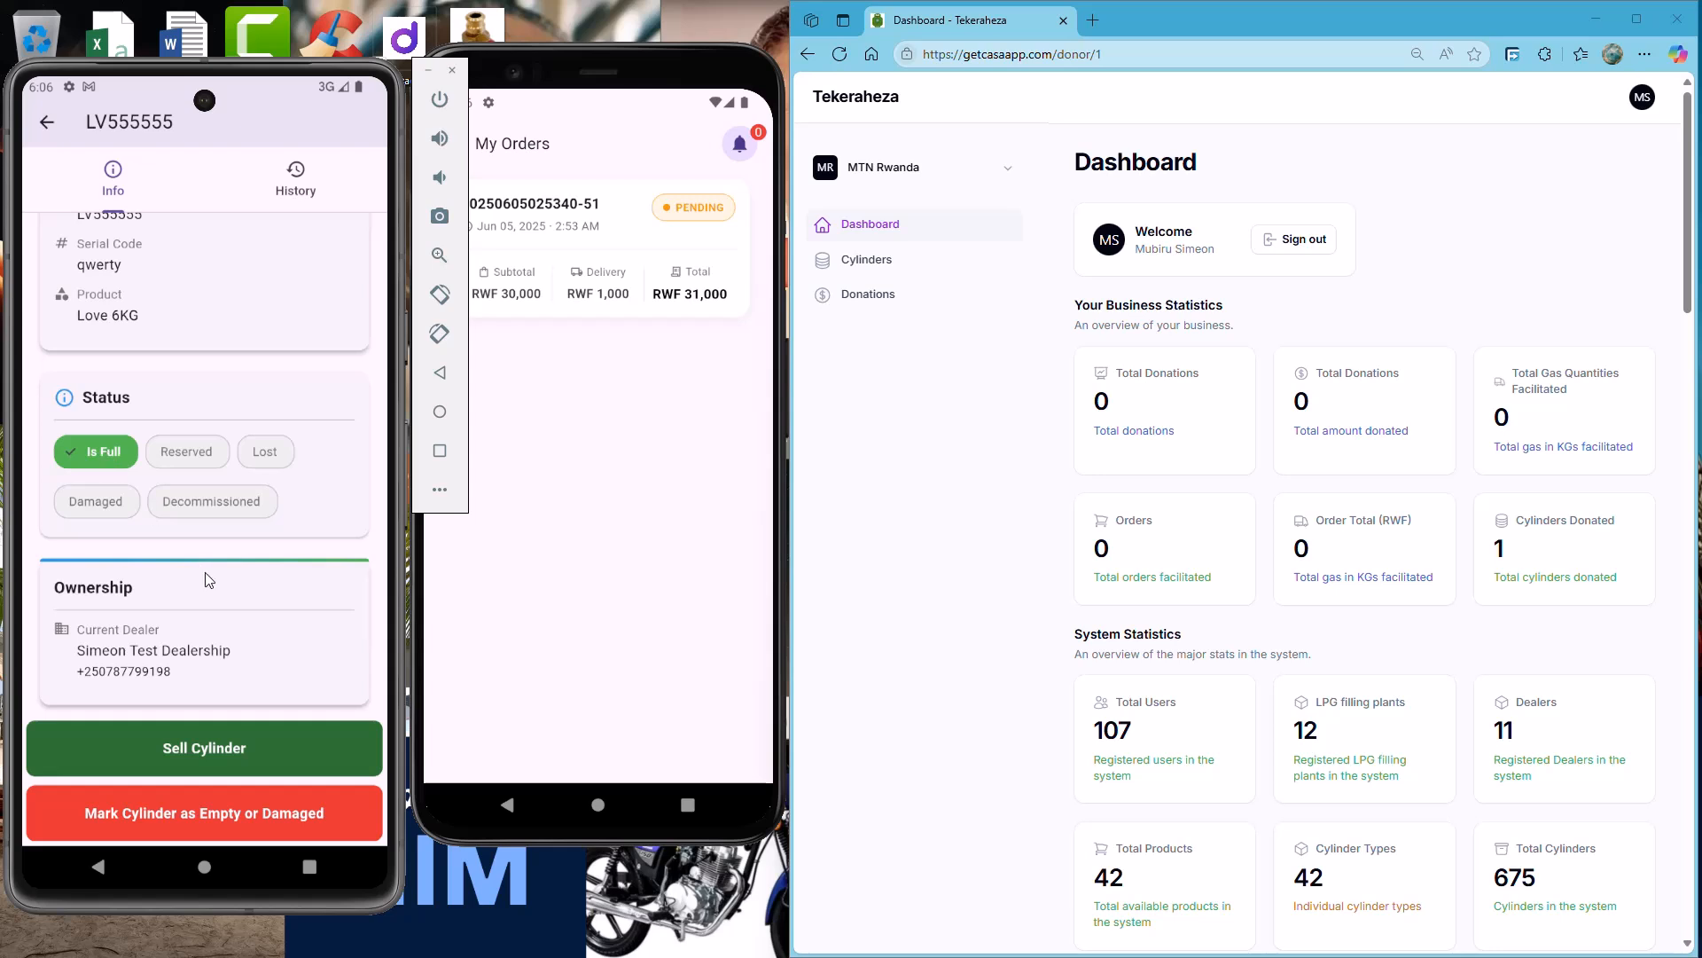
{"action": "left_click_drag", "start_coordinate": [188, 486], "coordinate": [194, 610]}
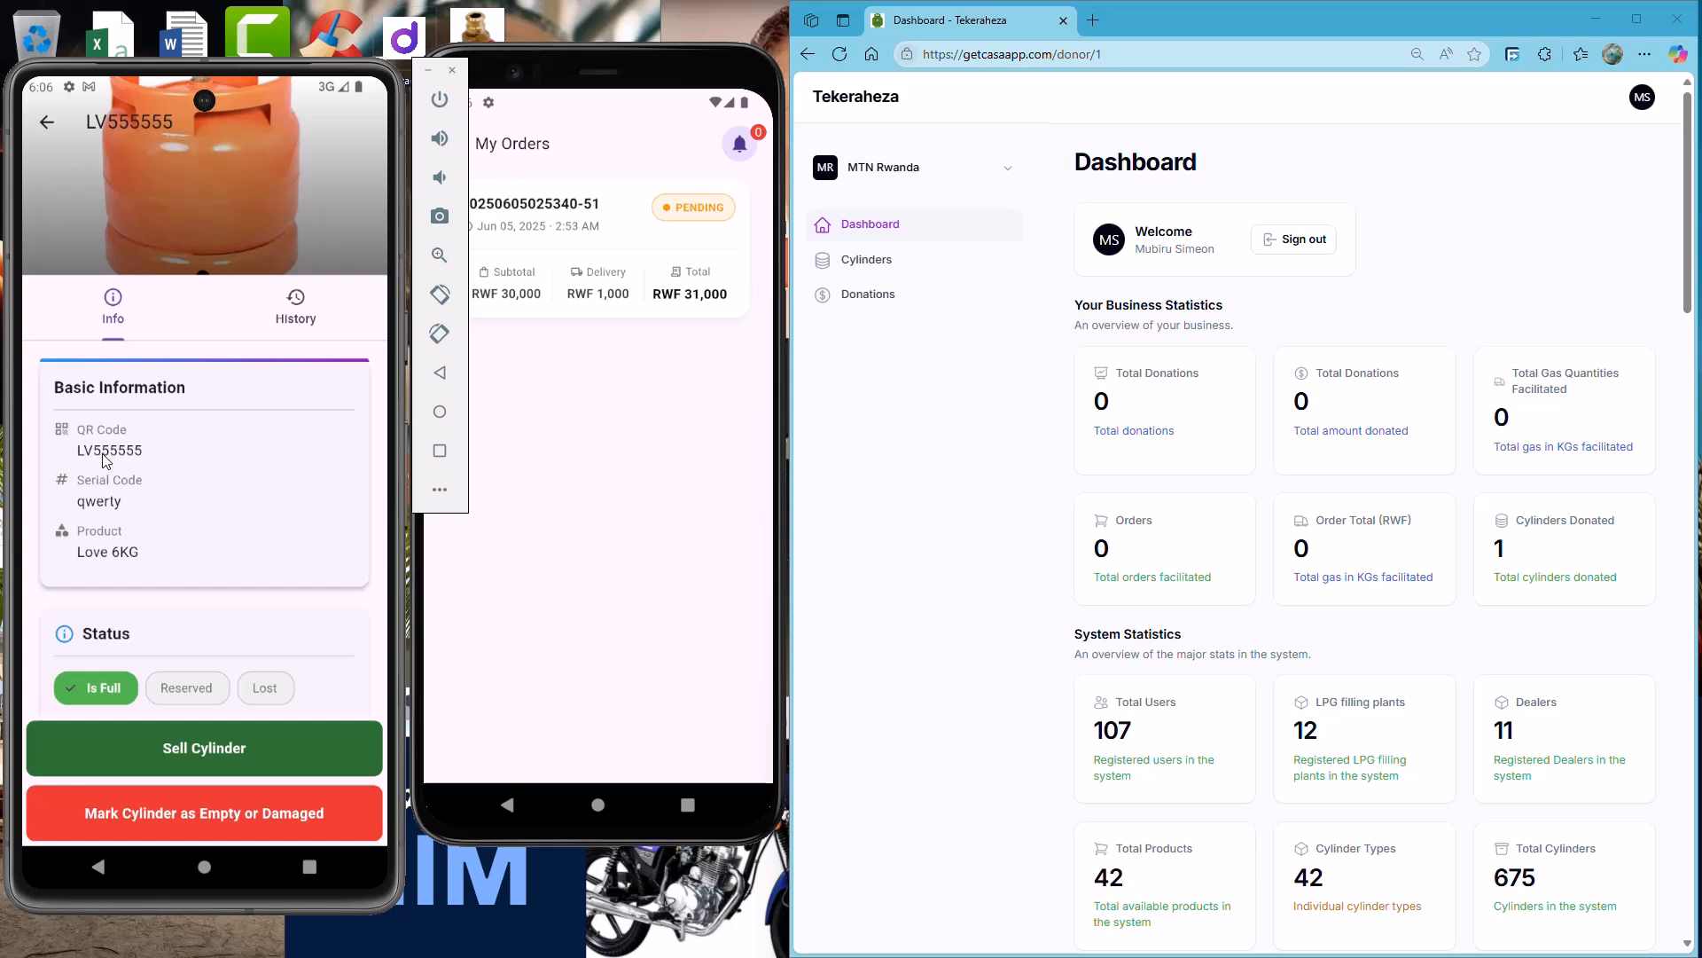
{"action": "left_click_drag", "start_coordinate": [103, 454], "coordinate": [103, 453]}
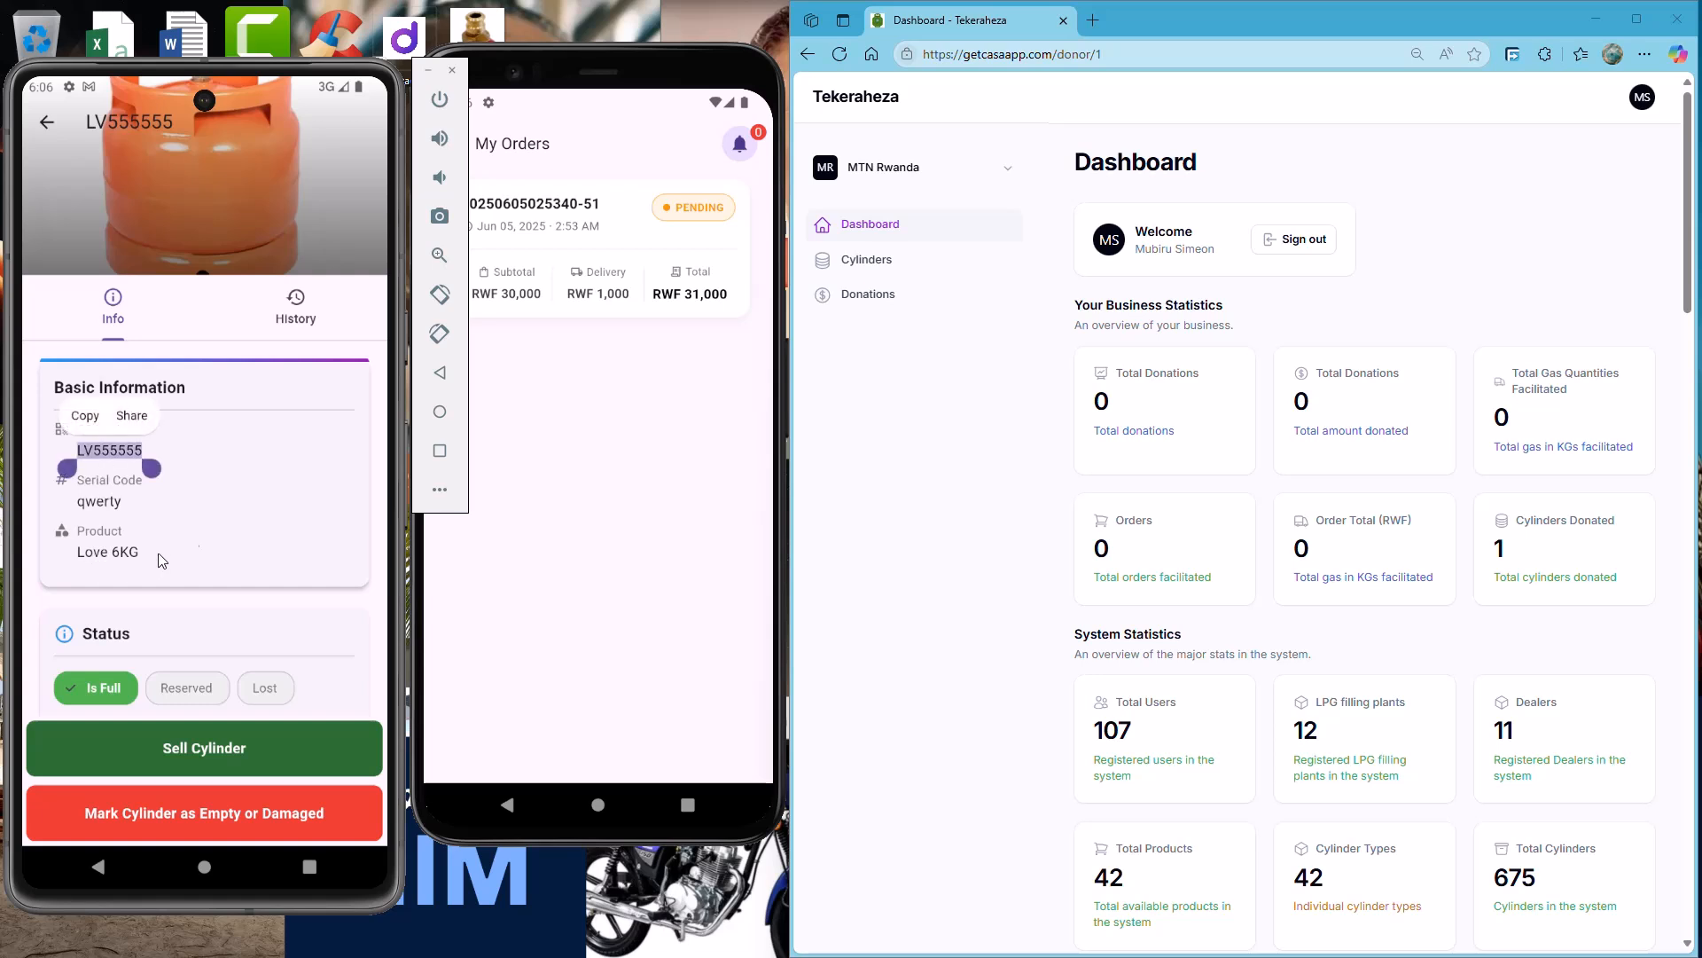
{"action": "left_click", "coordinate": [78, 417]}
Step: Examine the cylinder's ownership, refill and inspection information, and view its movement history
{"action": "left_click_drag", "start_coordinate": [115, 530], "coordinate": [105, 336]}
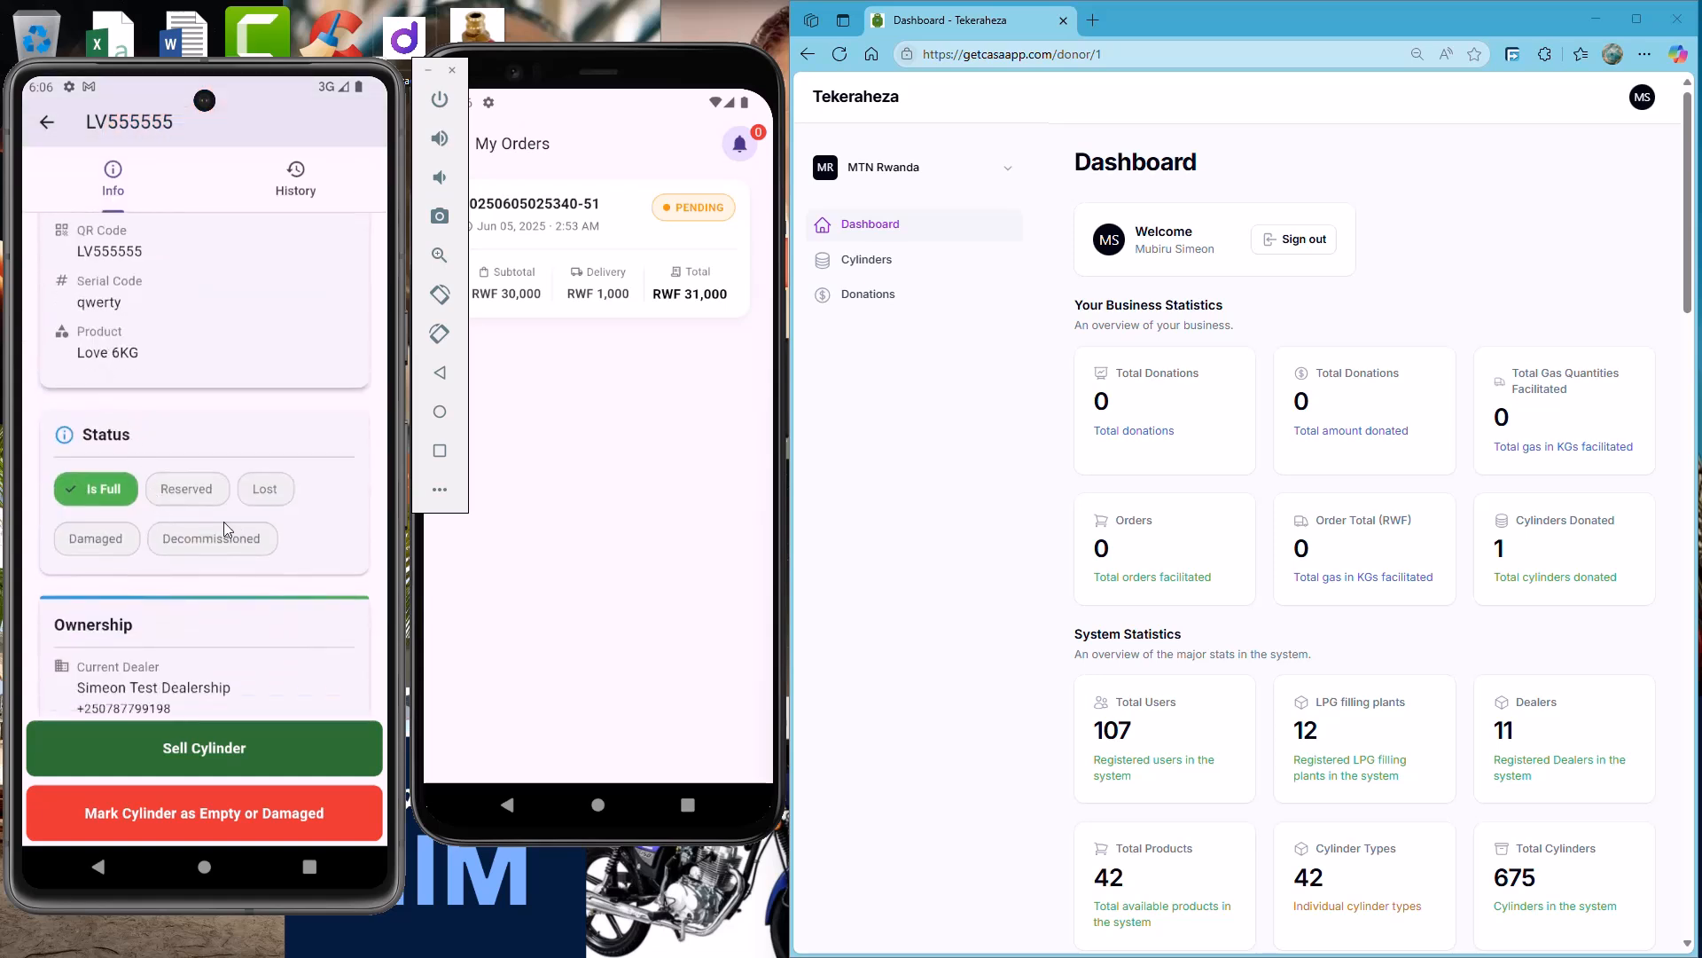
{"action": "left_click_drag", "start_coordinate": [180, 596], "coordinate": [185, 383]}
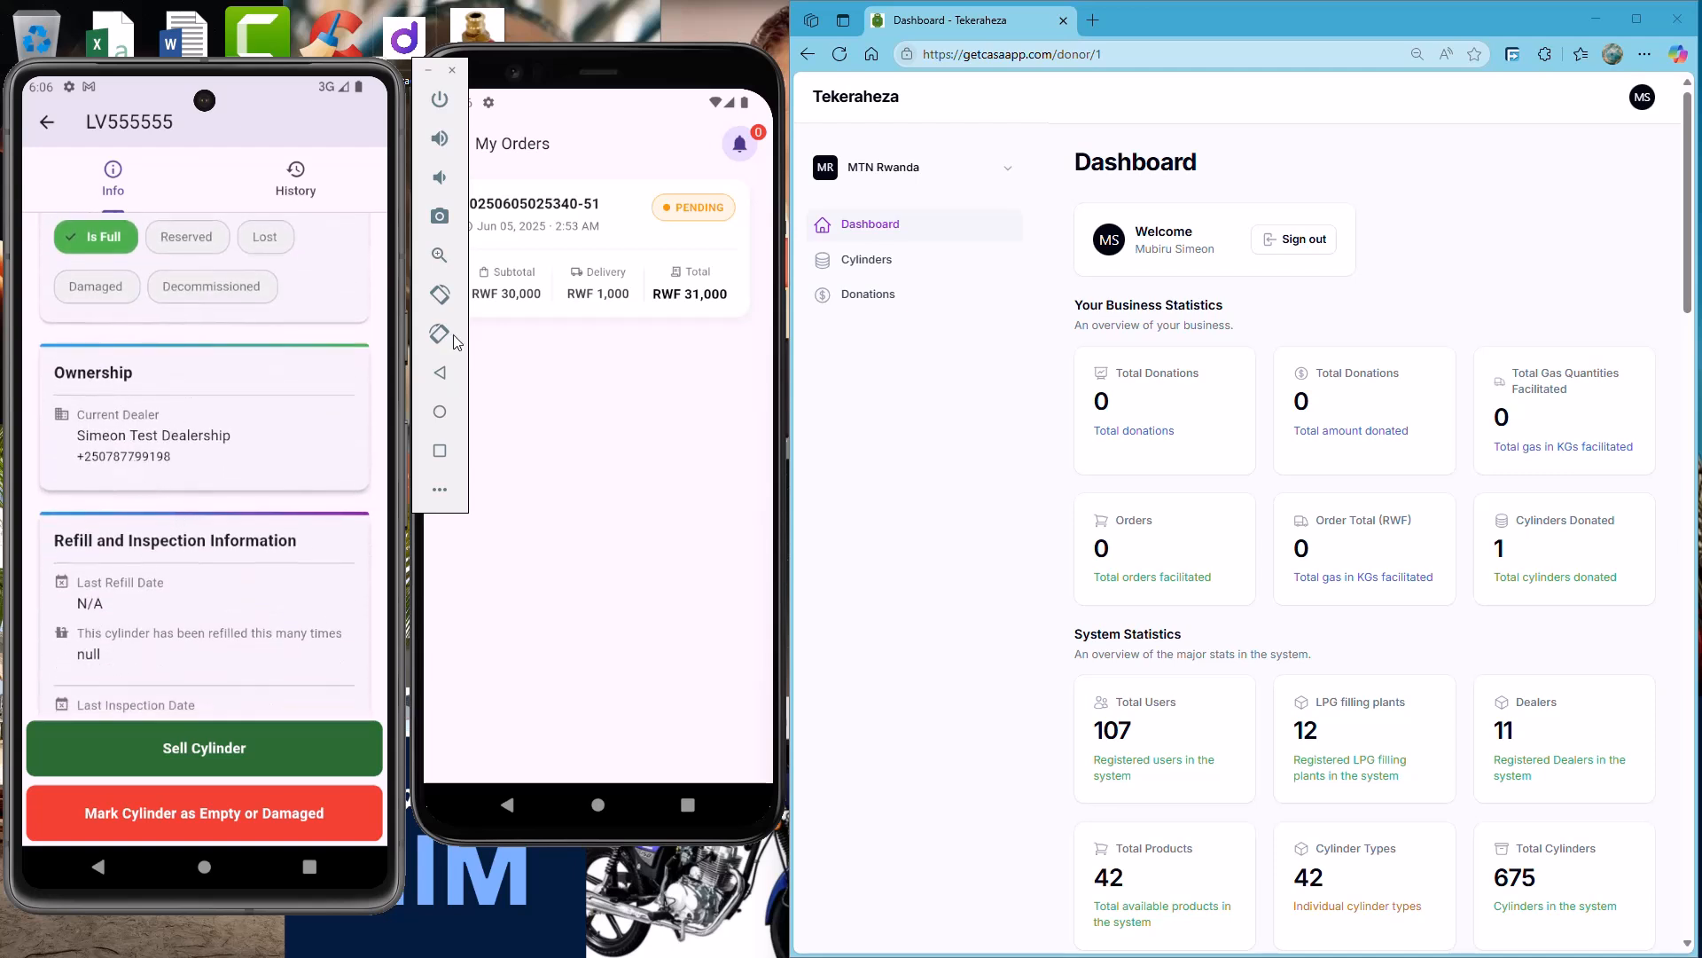
{"action": "left_click_drag", "start_coordinate": [178, 587], "coordinate": [156, 312]}
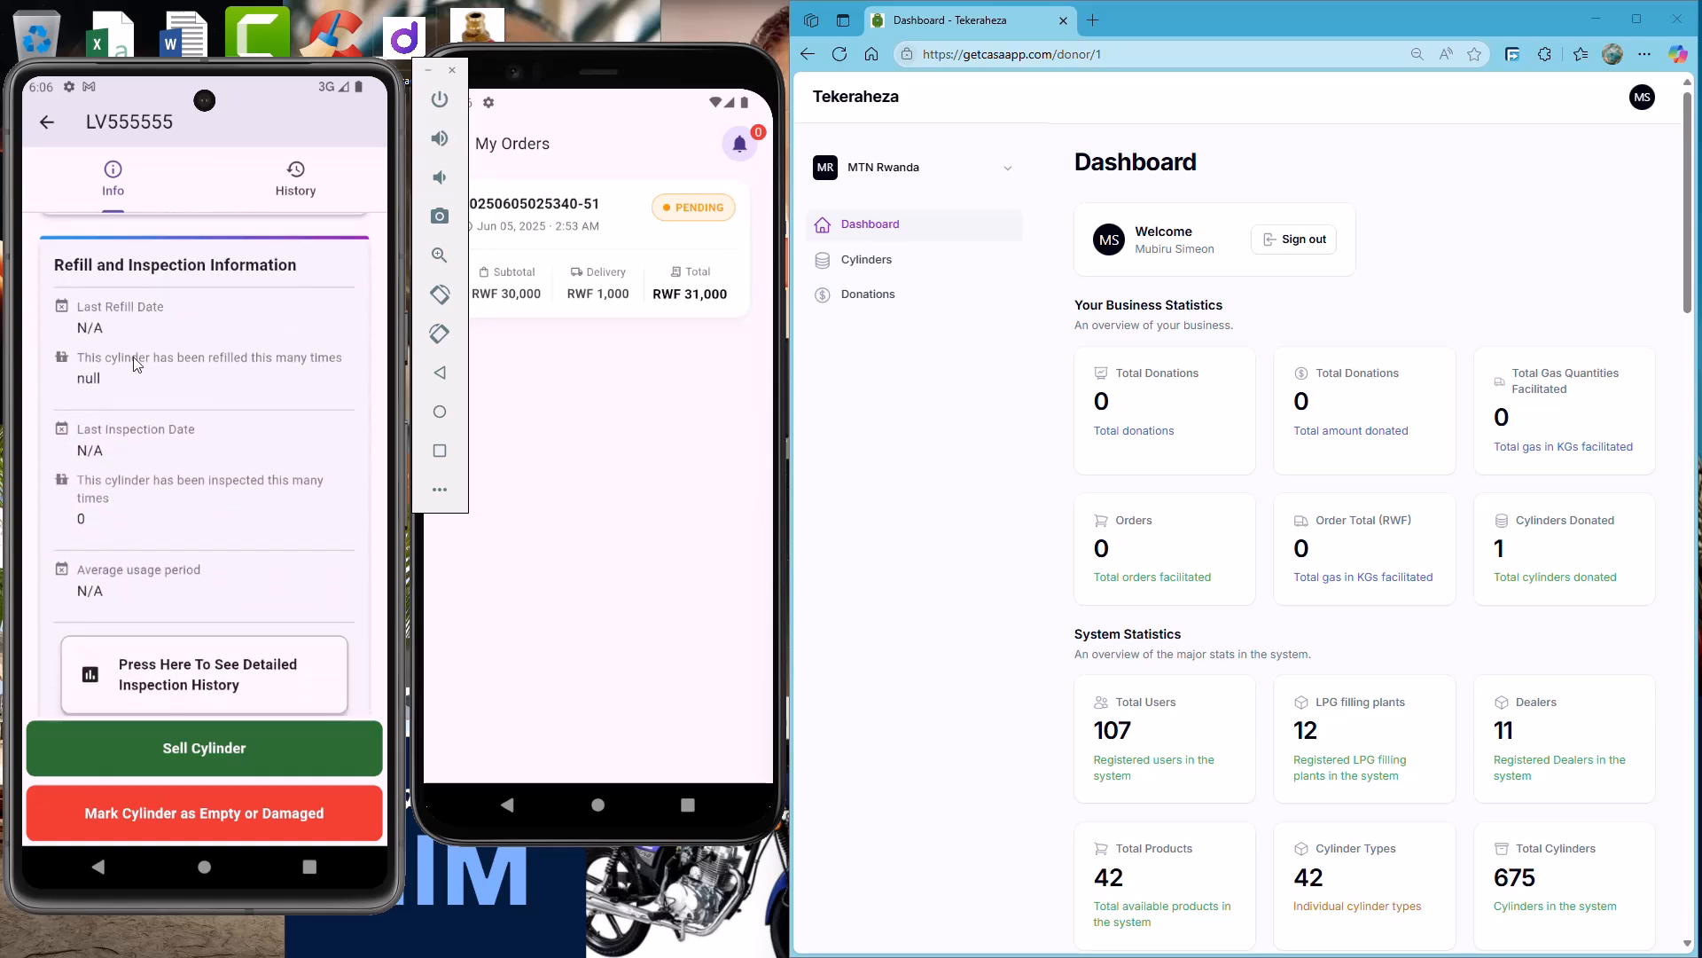
{"action": "left_click_drag", "start_coordinate": [146, 381], "coordinate": [173, 626]}
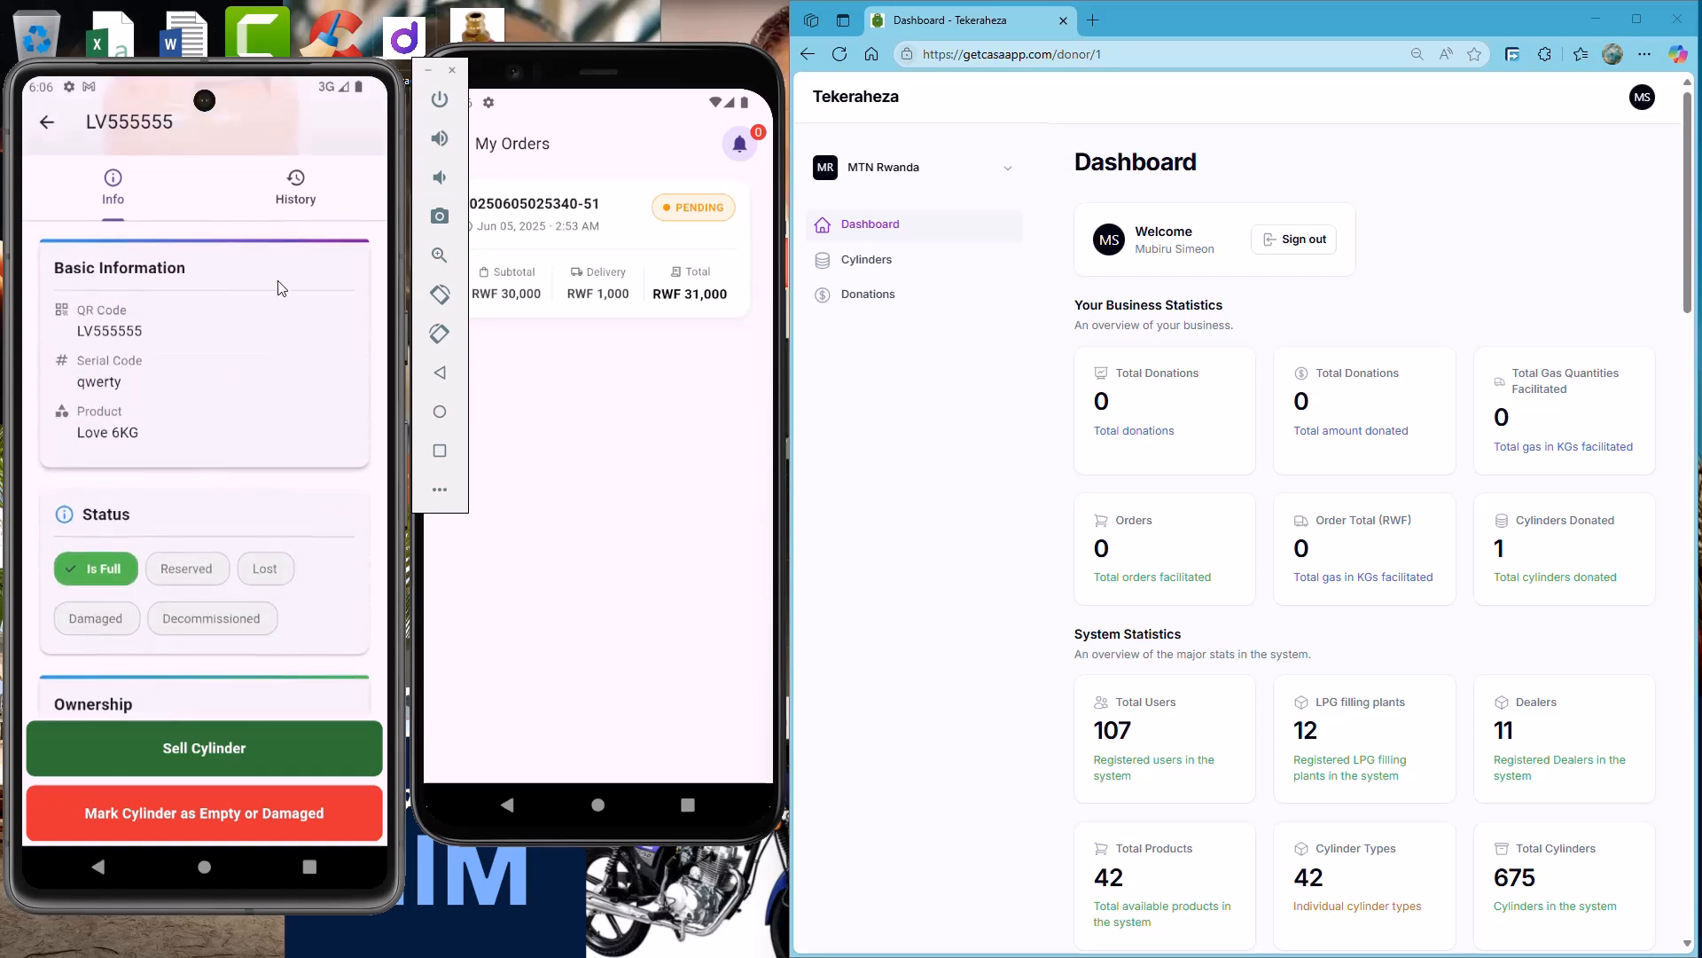
{"action": "left_click", "coordinate": [302, 200]}
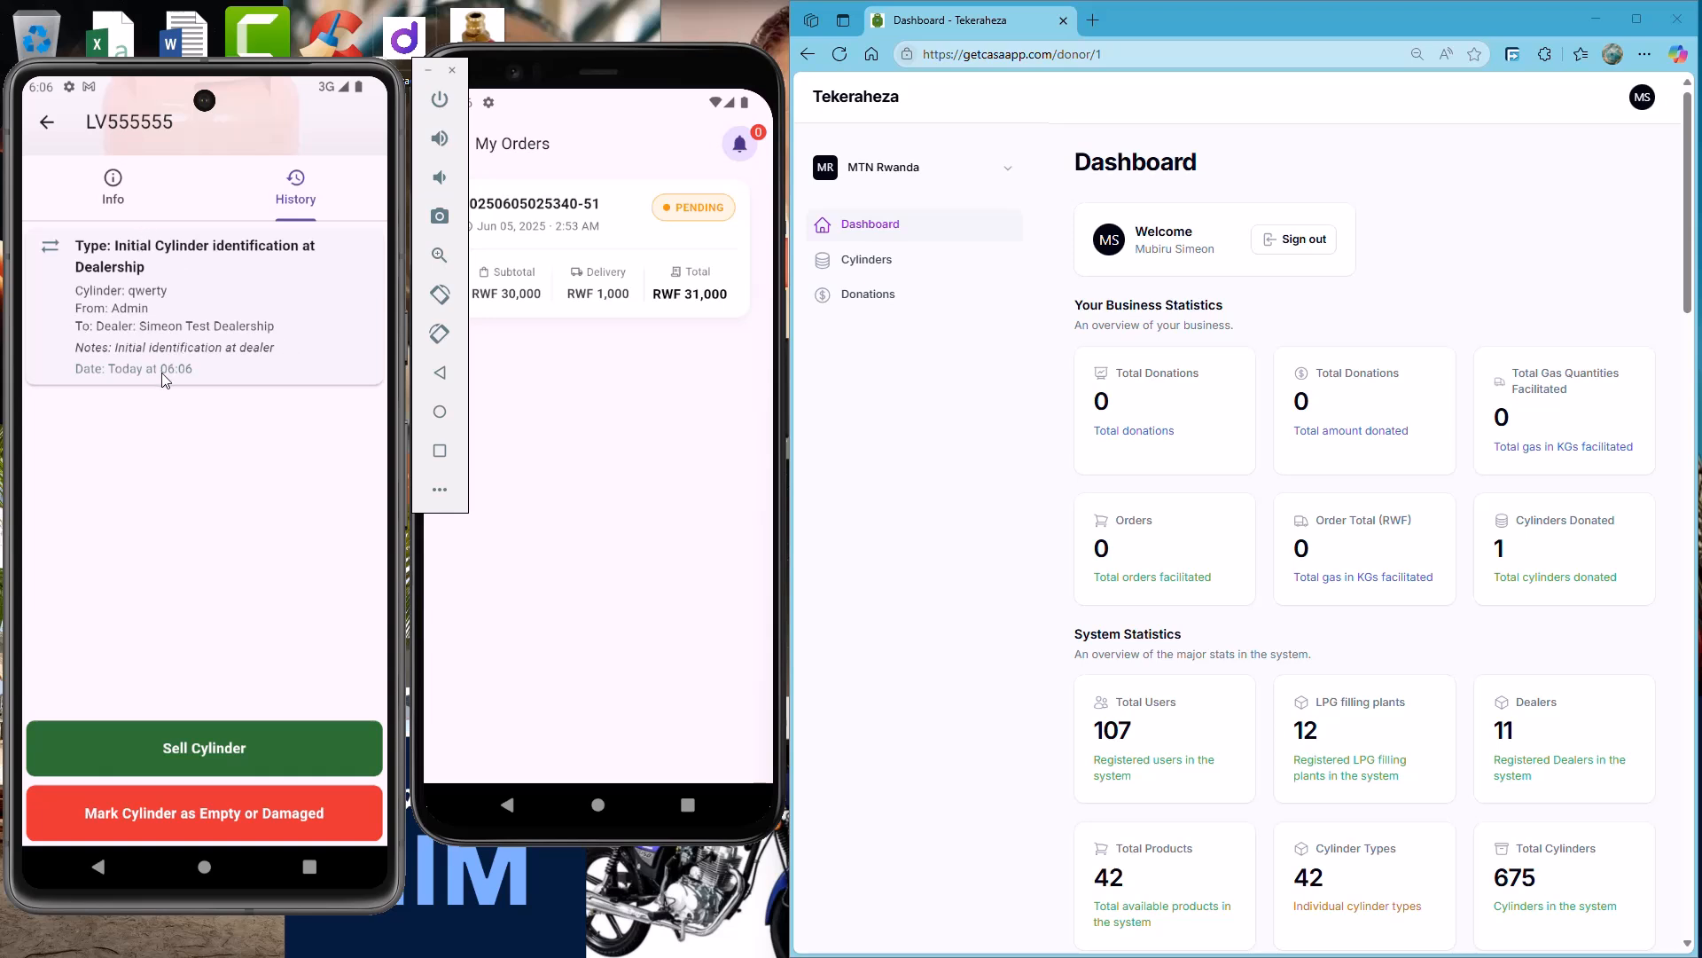
Step: Return to the dealer's stock overview to check the cylinder counts, and switch to the customer phone's My Orders screen
{"action": "left_click", "coordinate": [46, 125]}
{"action": "left_click_drag", "start_coordinate": [143, 324], "coordinate": [146, 546]}
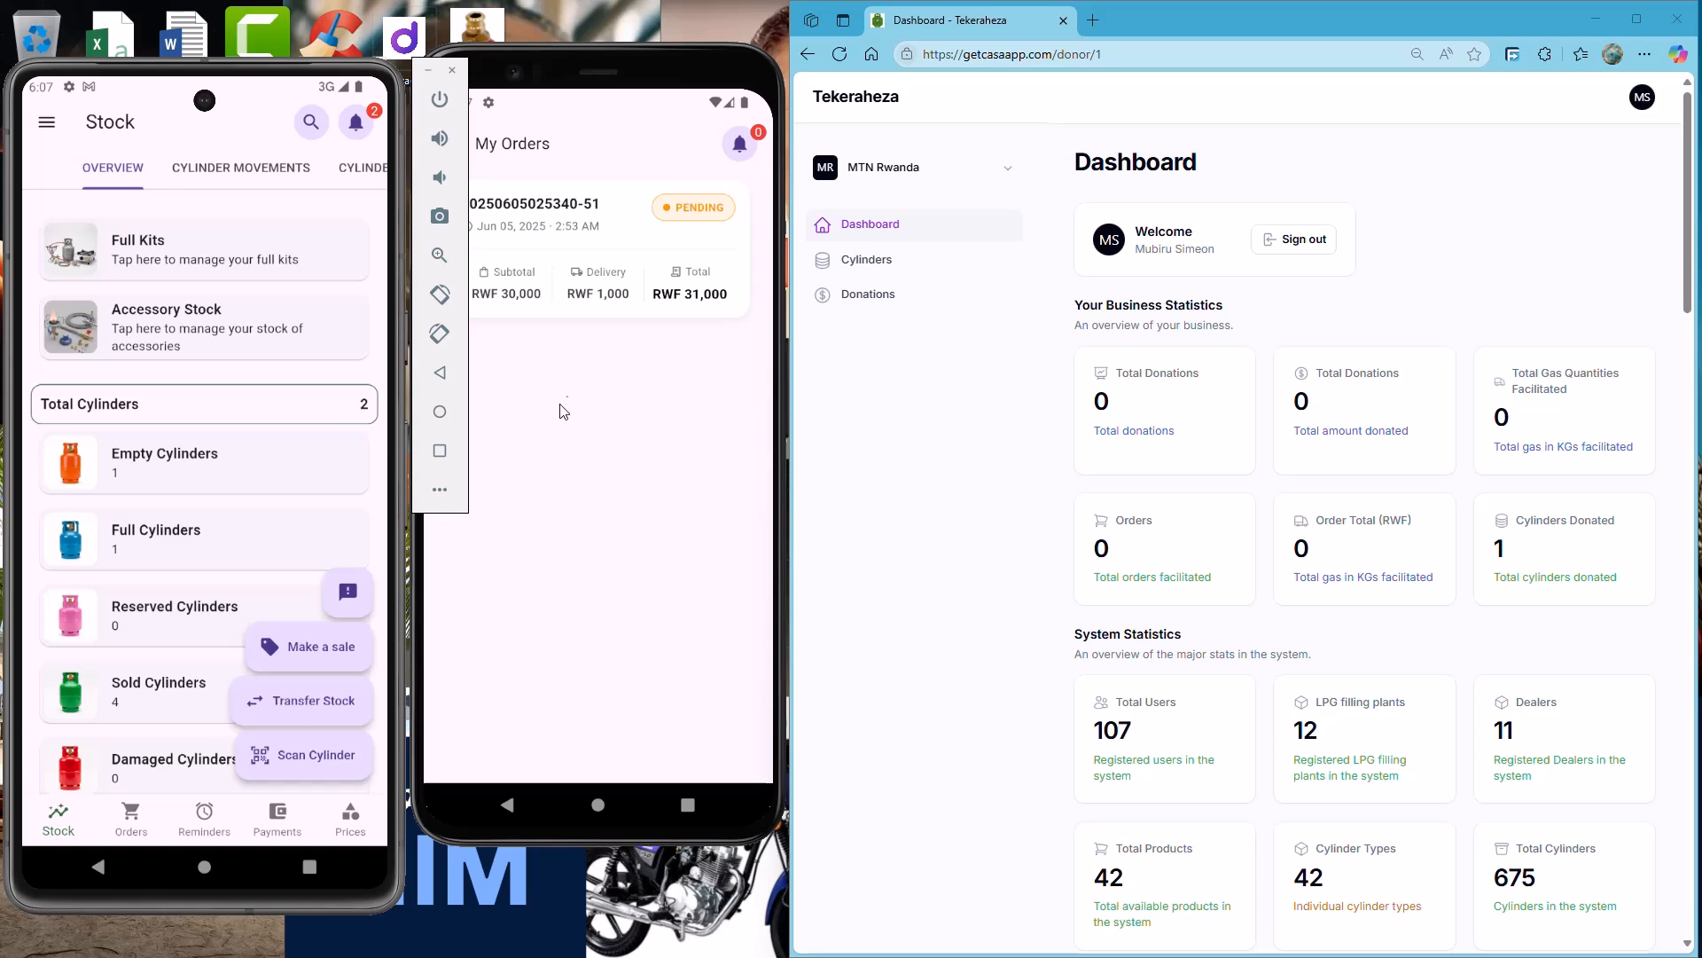
{"action": "left_click", "coordinate": [590, 370]}
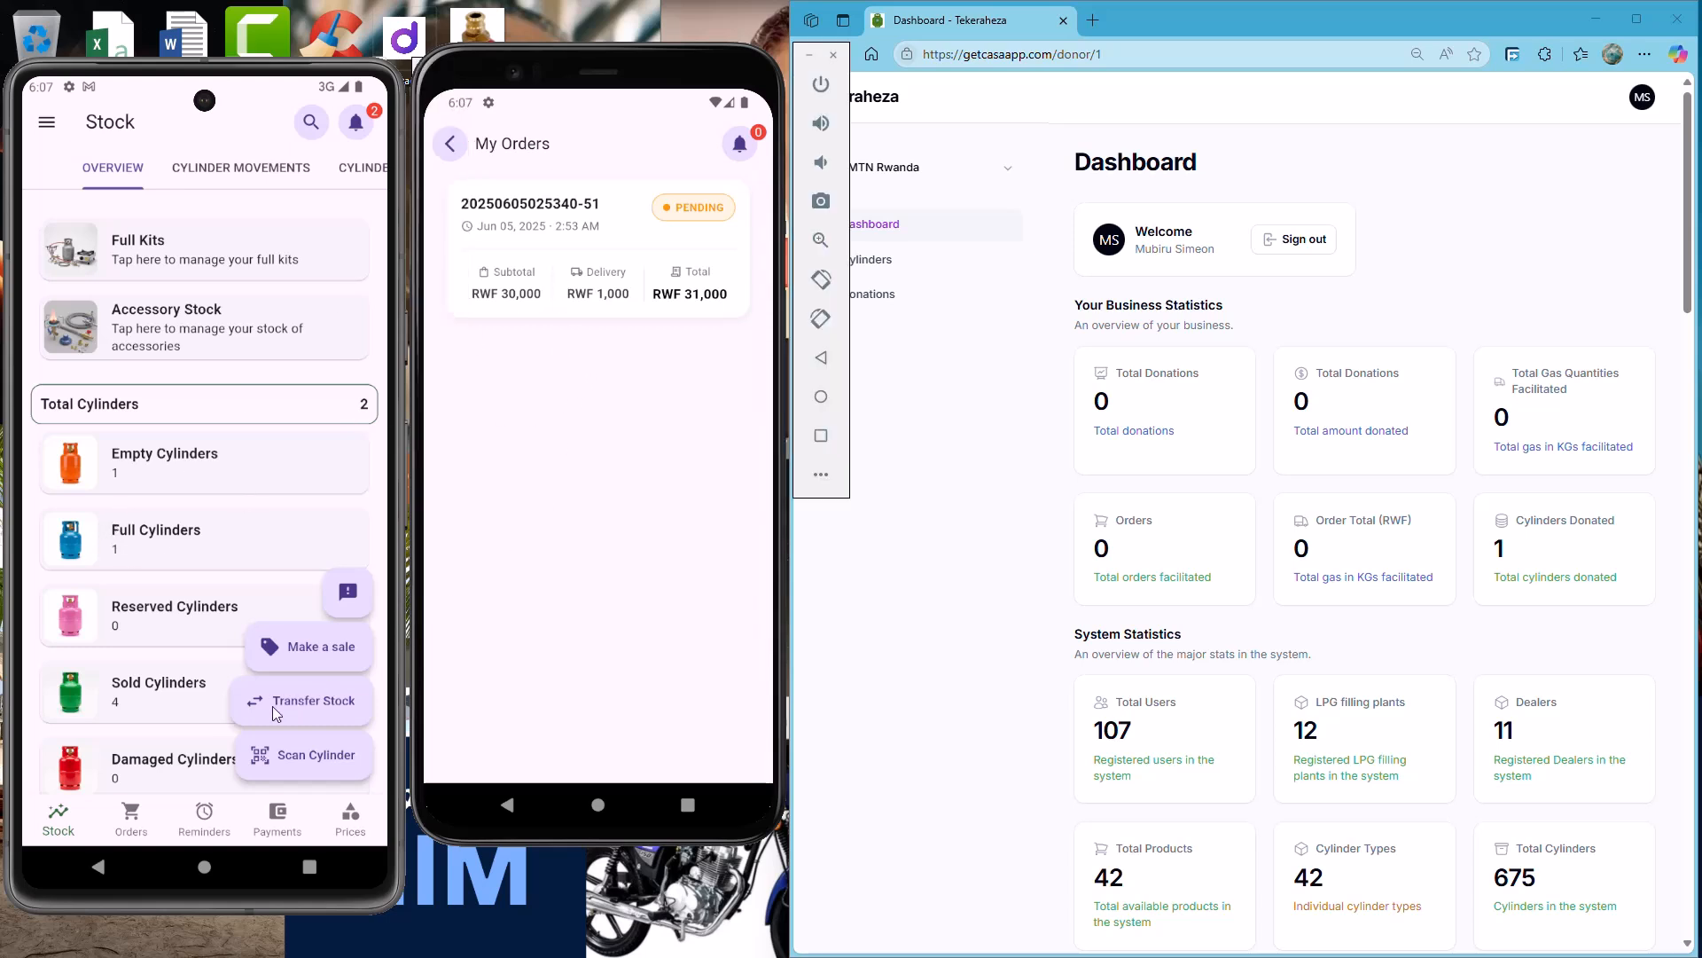
Step: Accept the newest pending Love 6KG order in the dealer app, assigning cylinder LV555555 to it
{"action": "left_click", "coordinate": [140, 814]}
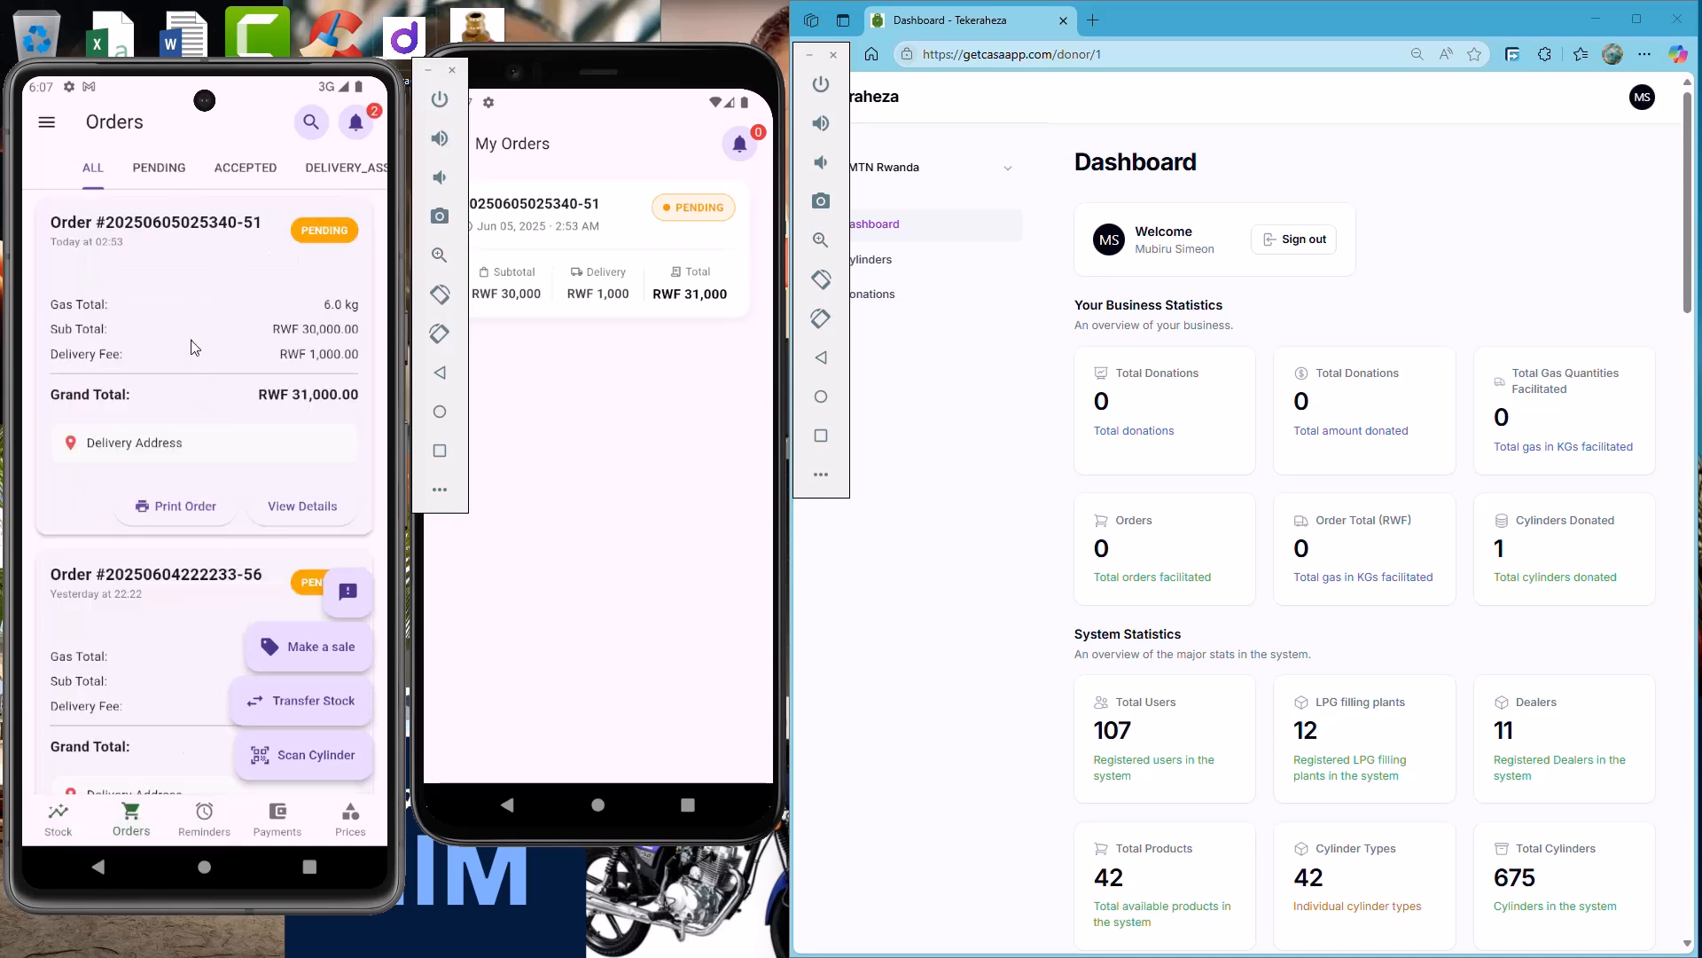
{"action": "left_click", "coordinate": [193, 346]}
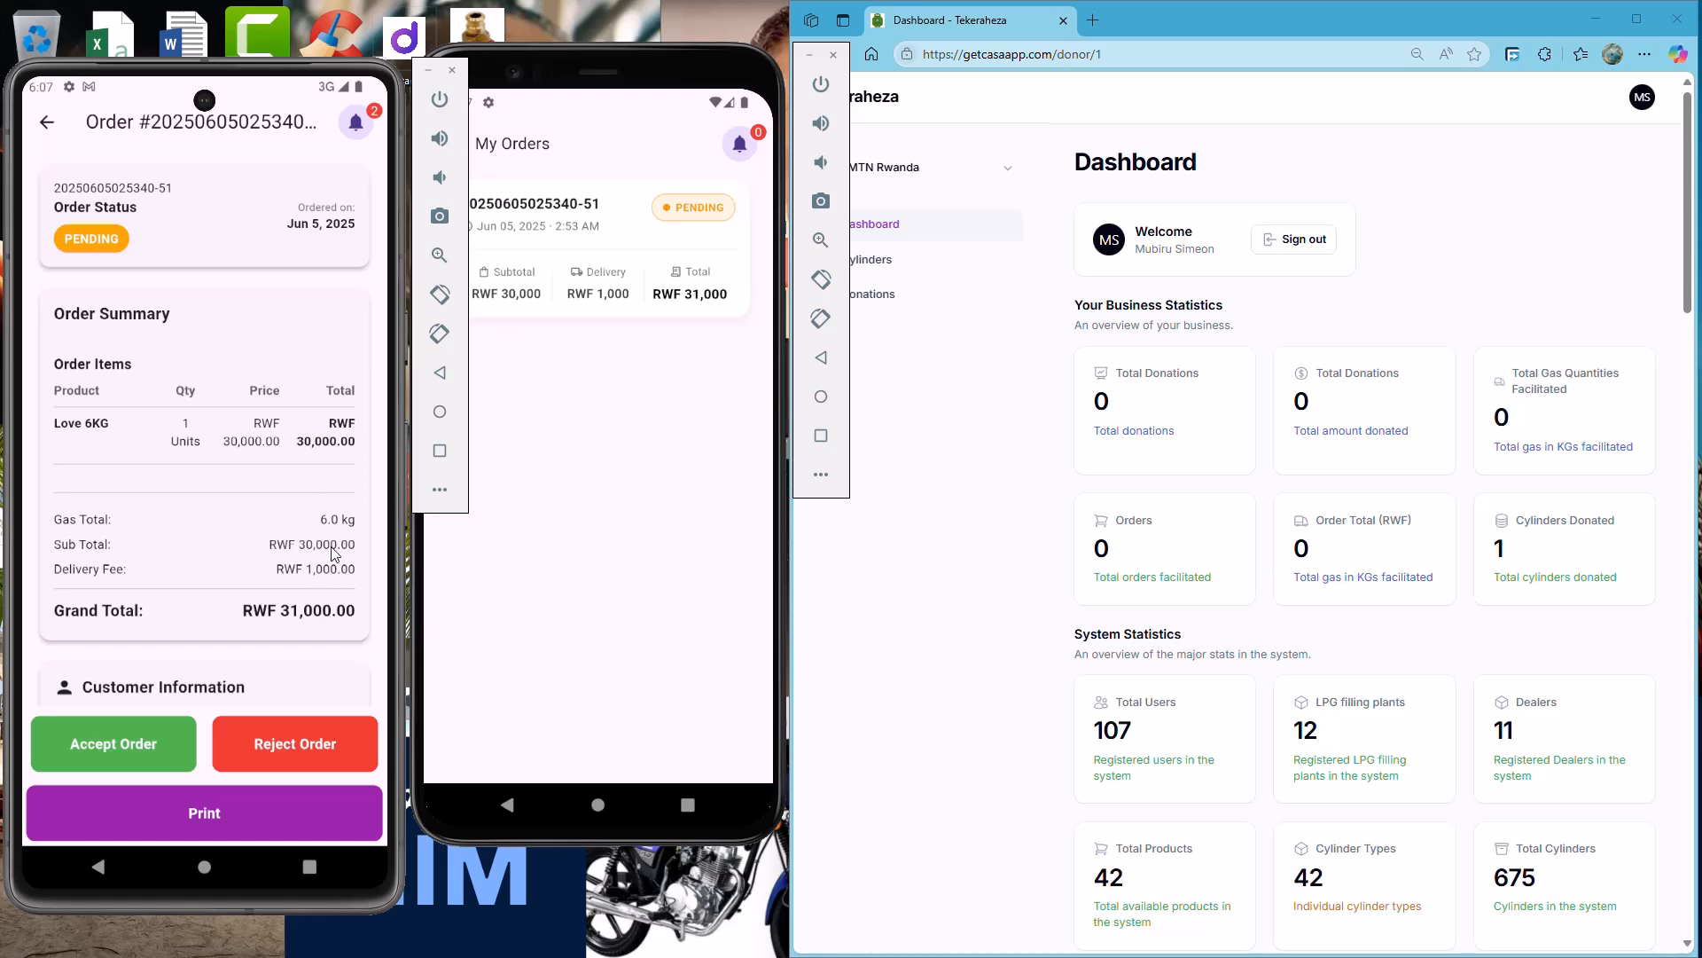
{"action": "left_click", "coordinate": [136, 744]}
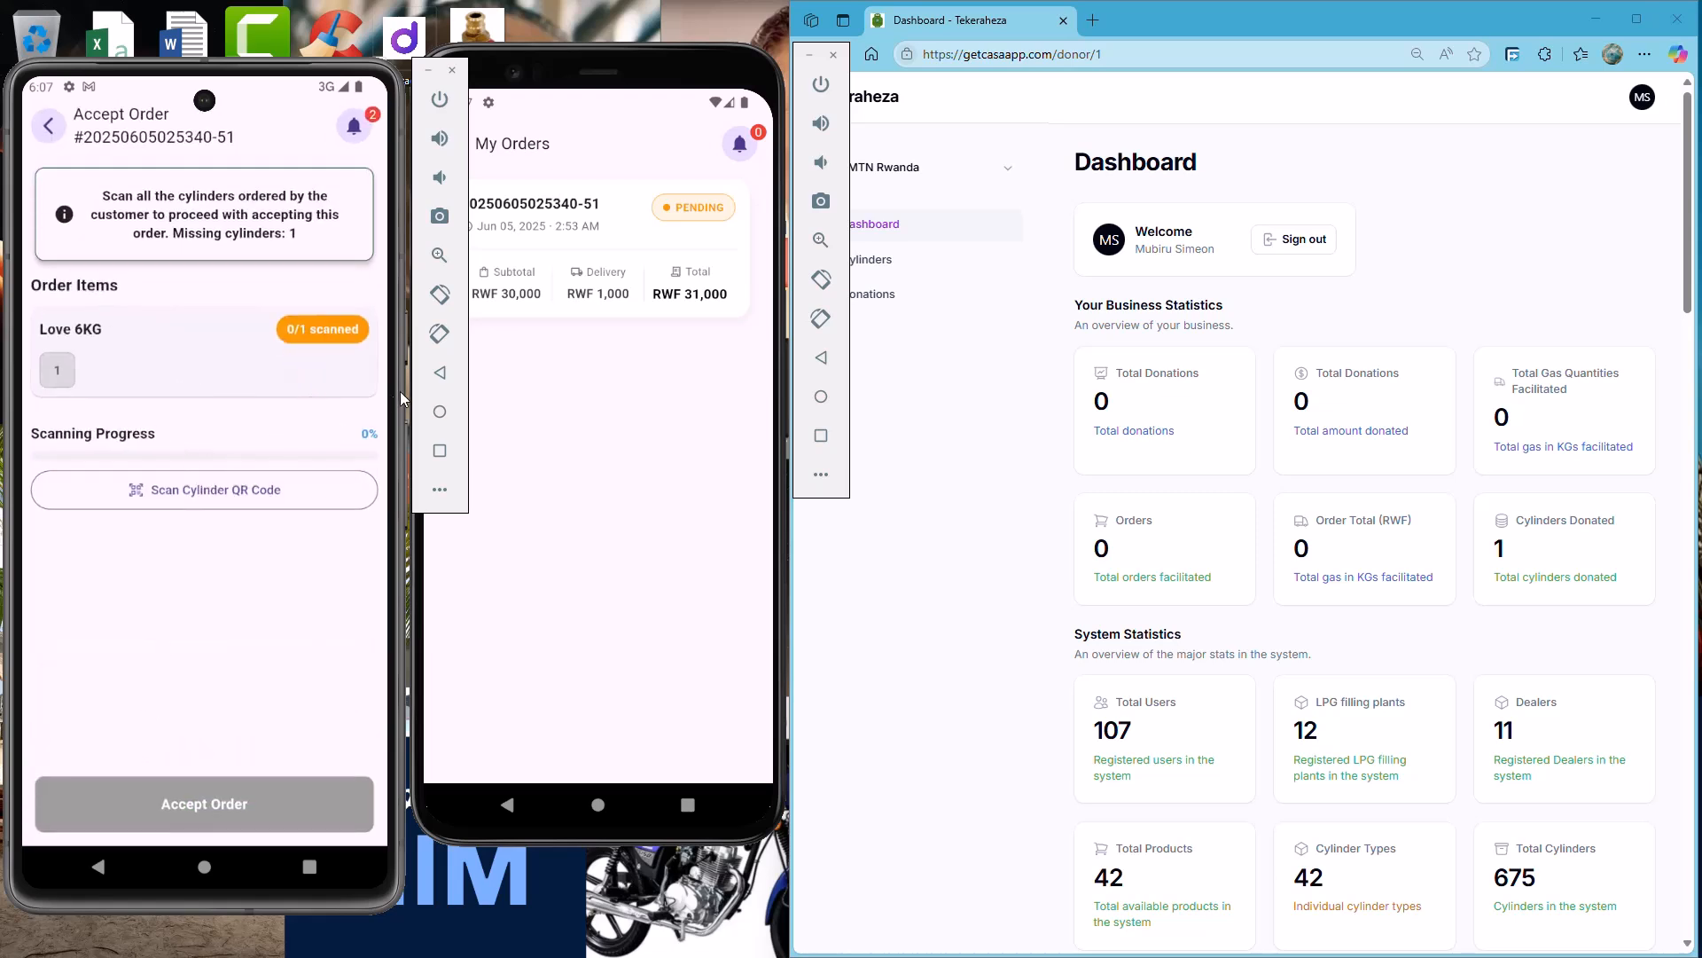
{"action": "left_click", "coordinate": [227, 503]}
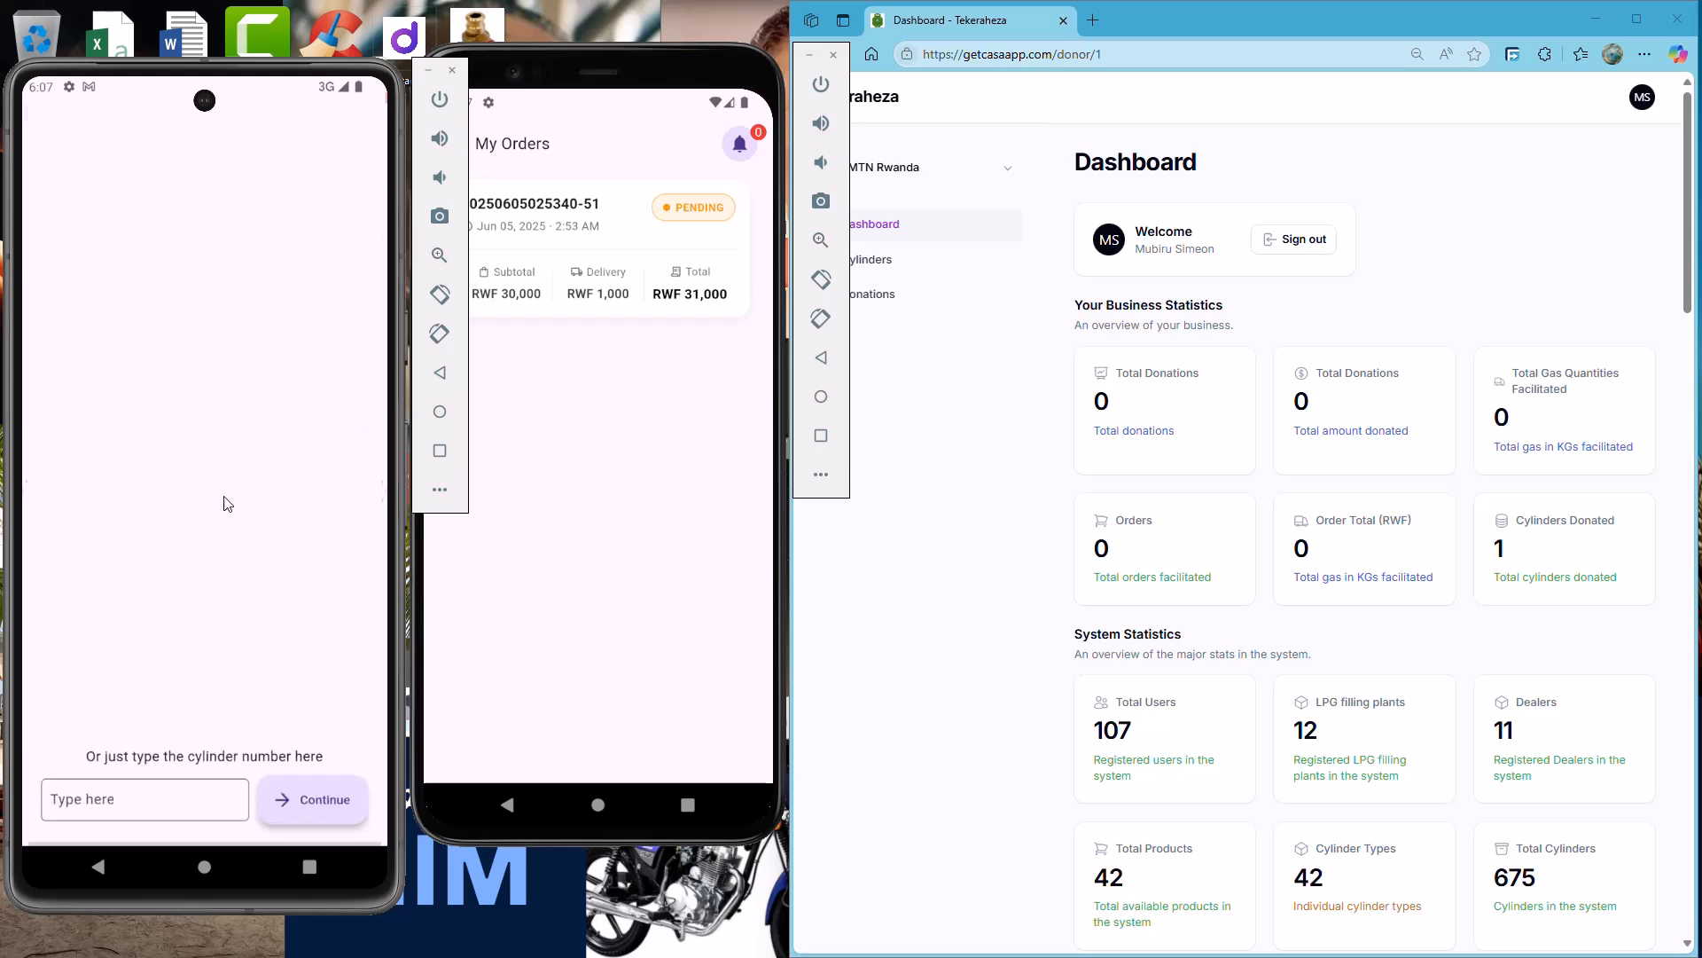
{"action": "left_click", "coordinate": [105, 808]}
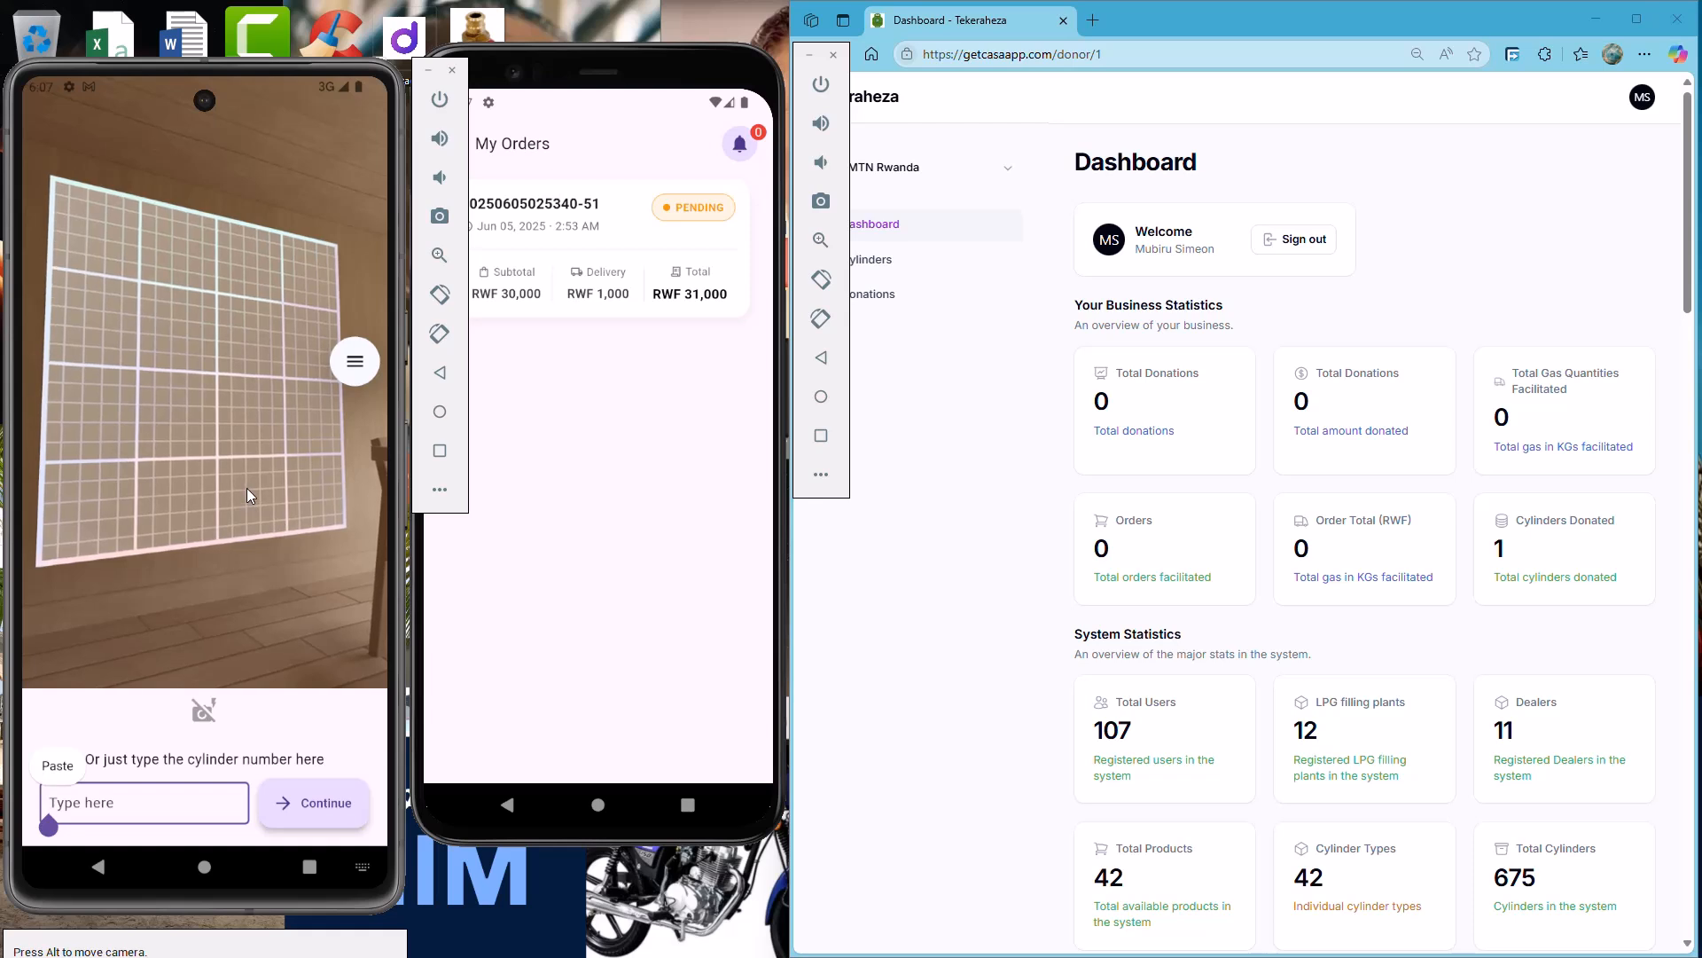
{"action": "left_click", "coordinate": [57, 766]}
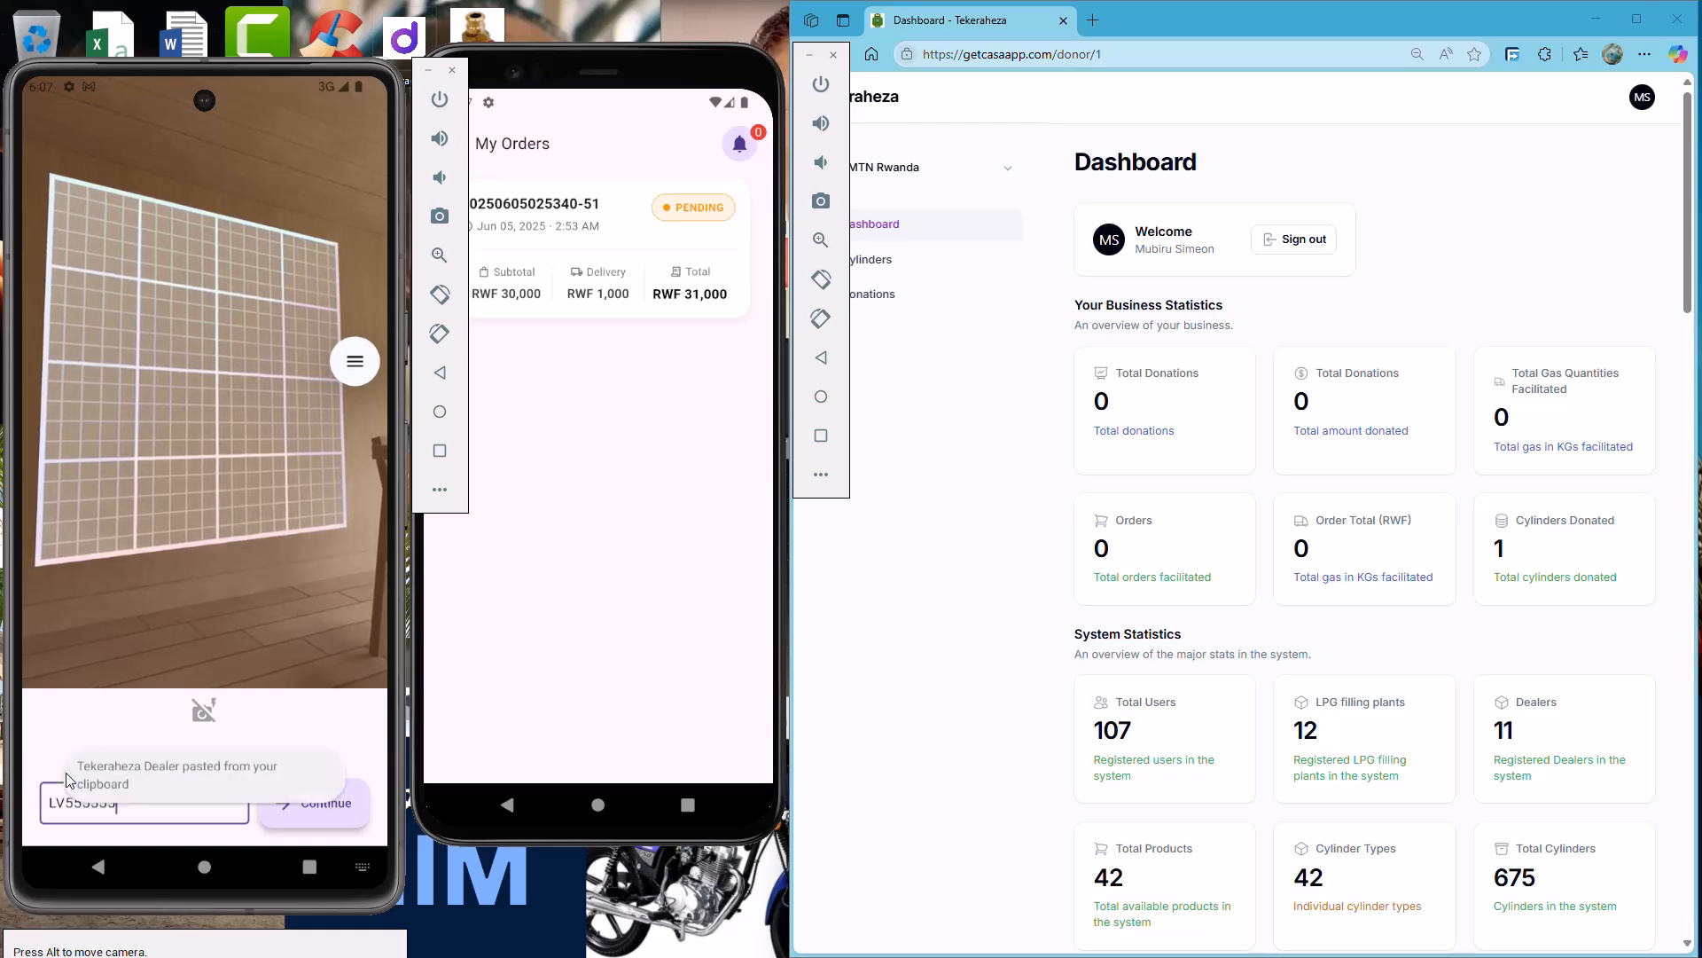
{"action": "left_click", "coordinate": [322, 816]}
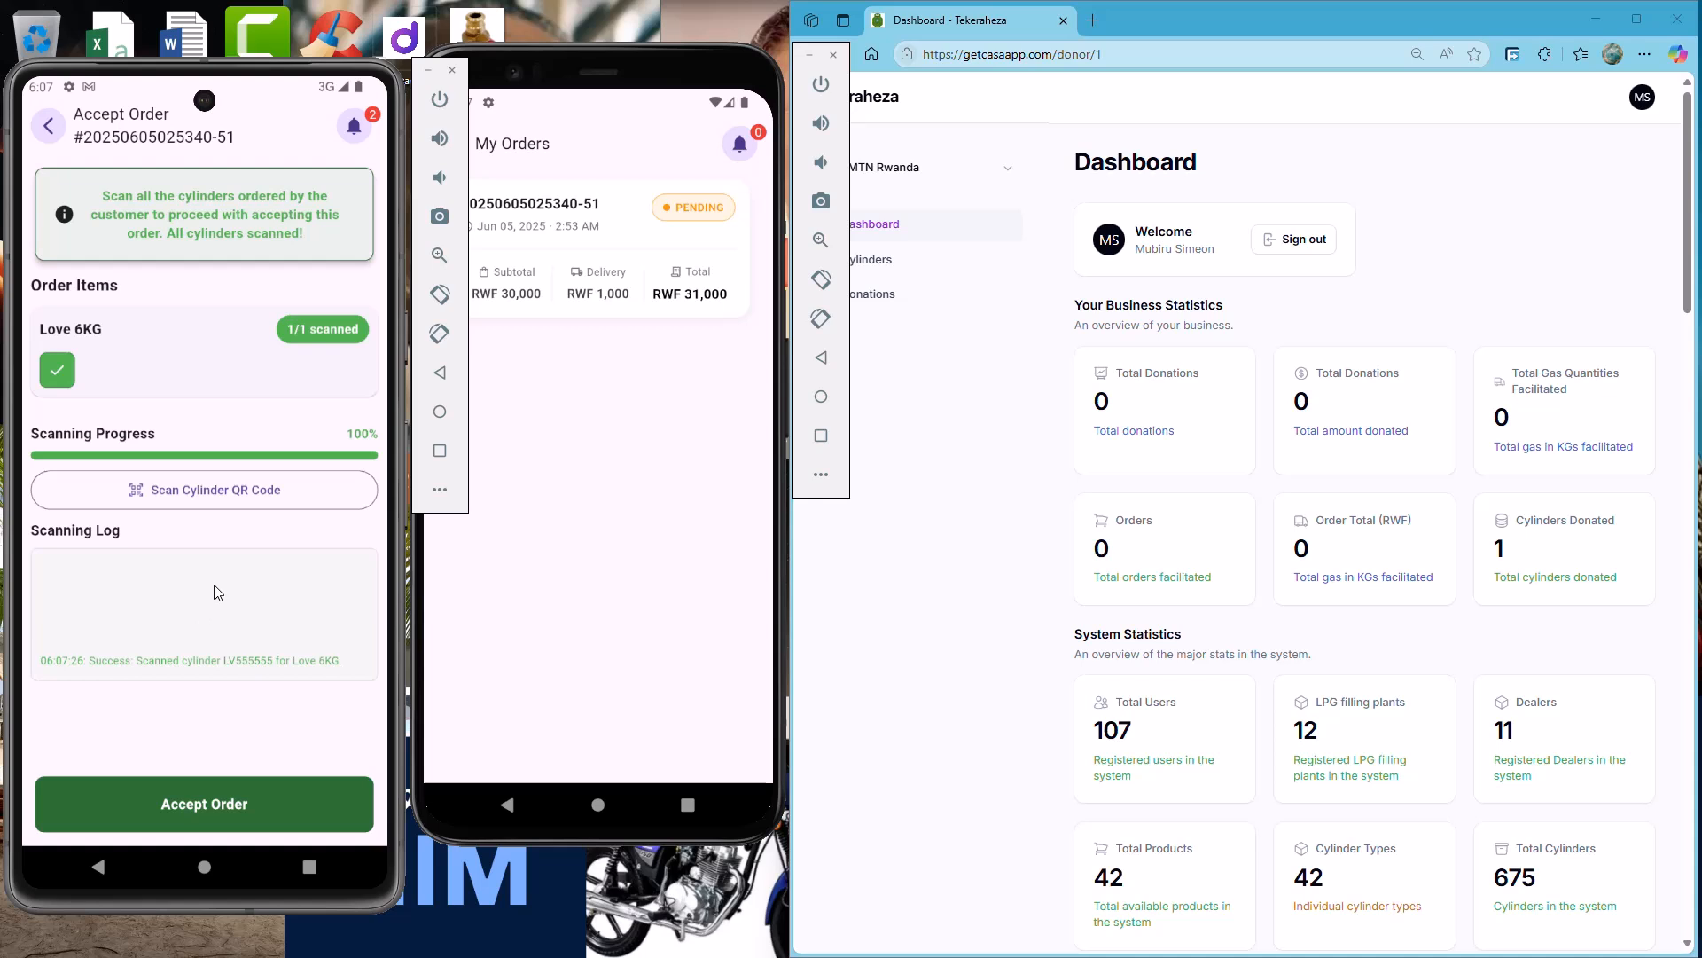
{"action": "left_click", "coordinate": [195, 826]}
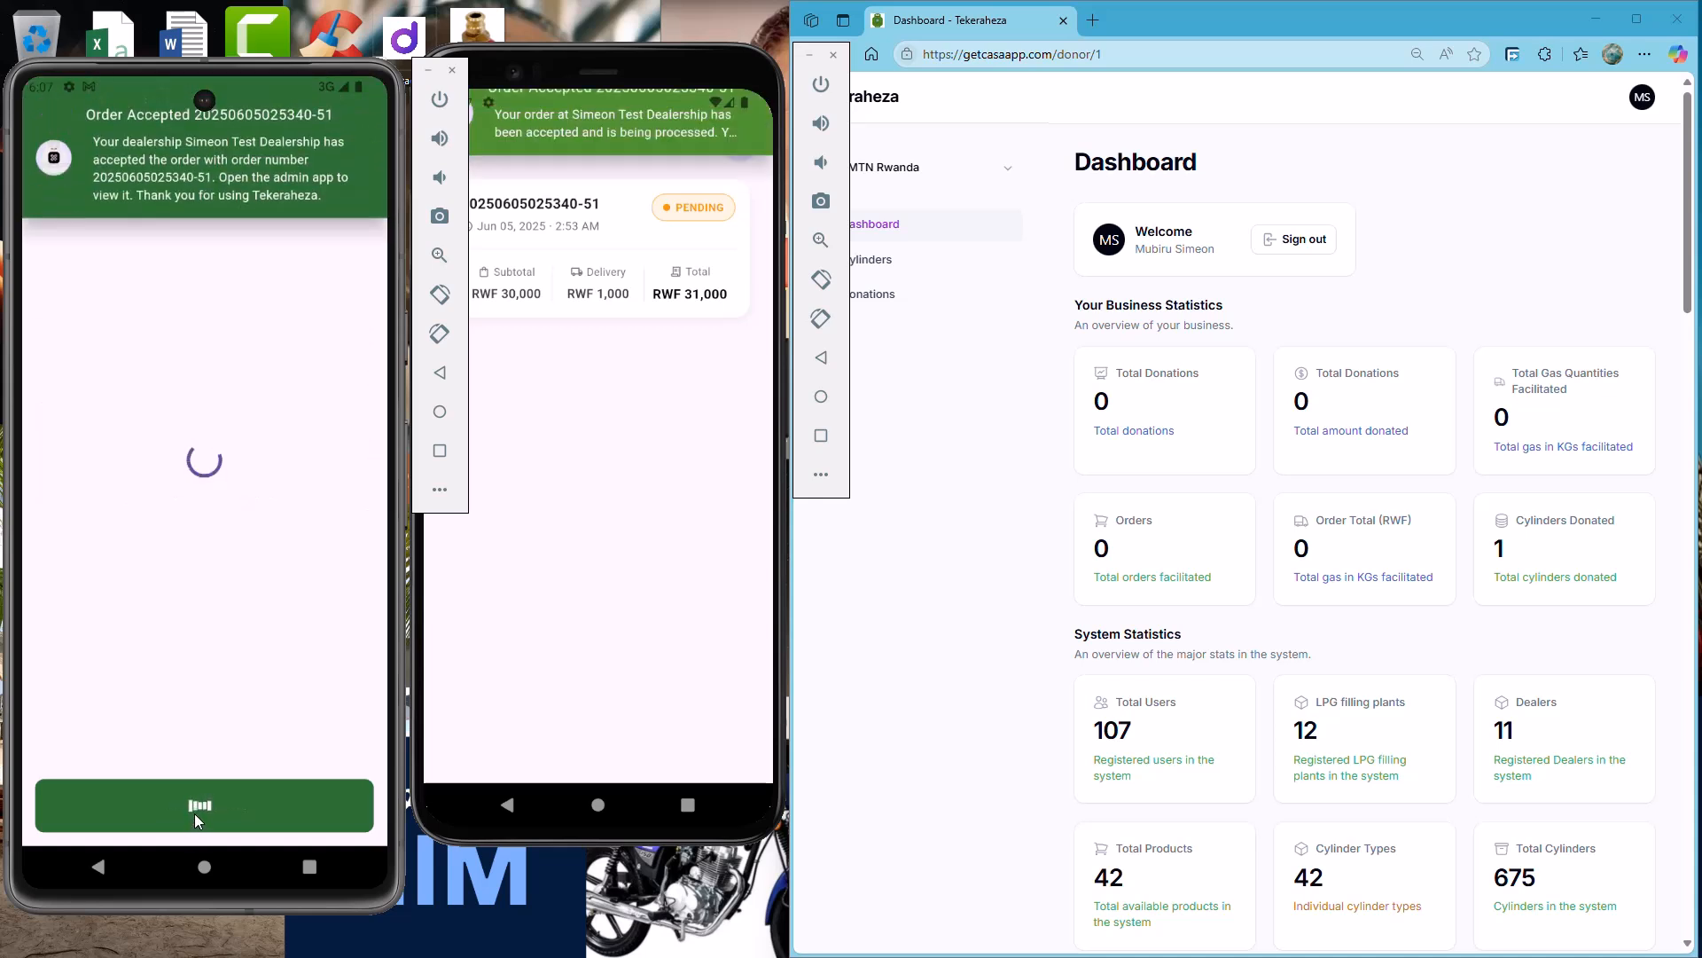
Step: Leave the customer app for the phone's notification shade, clear the weather notification and collapse the Android Setup one
{"action": "left_click_drag", "start_coordinate": [522, 183], "coordinate": [612, 140]}
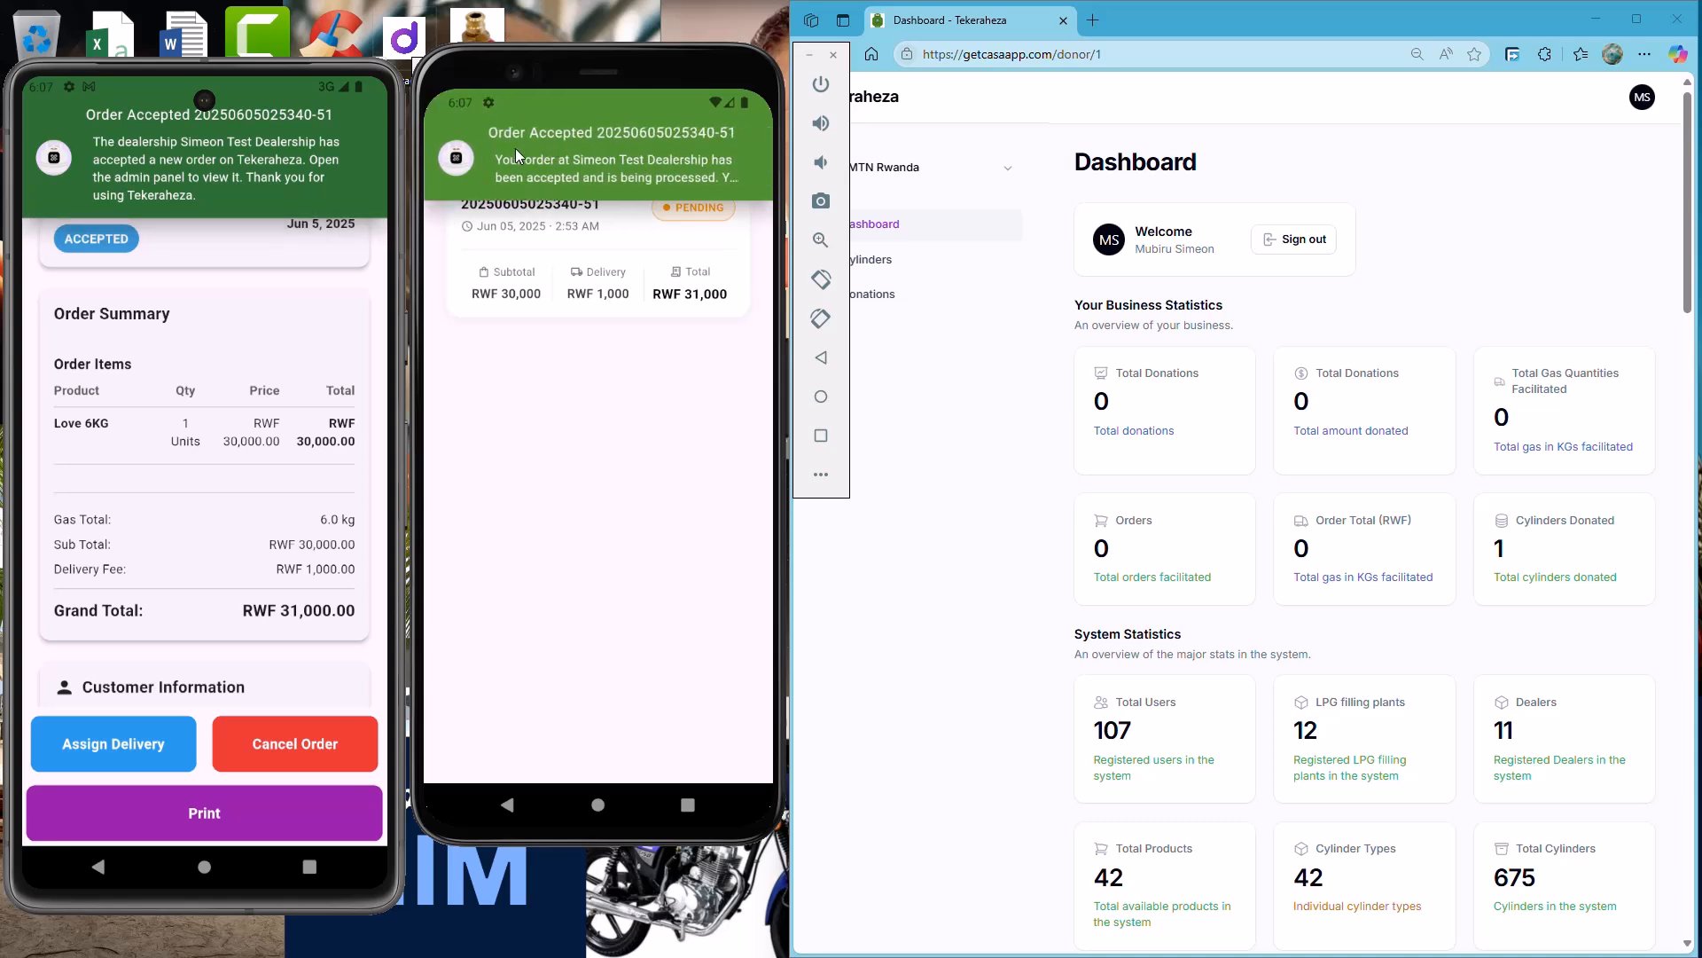
{"action": "left_click", "coordinate": [594, 813]}
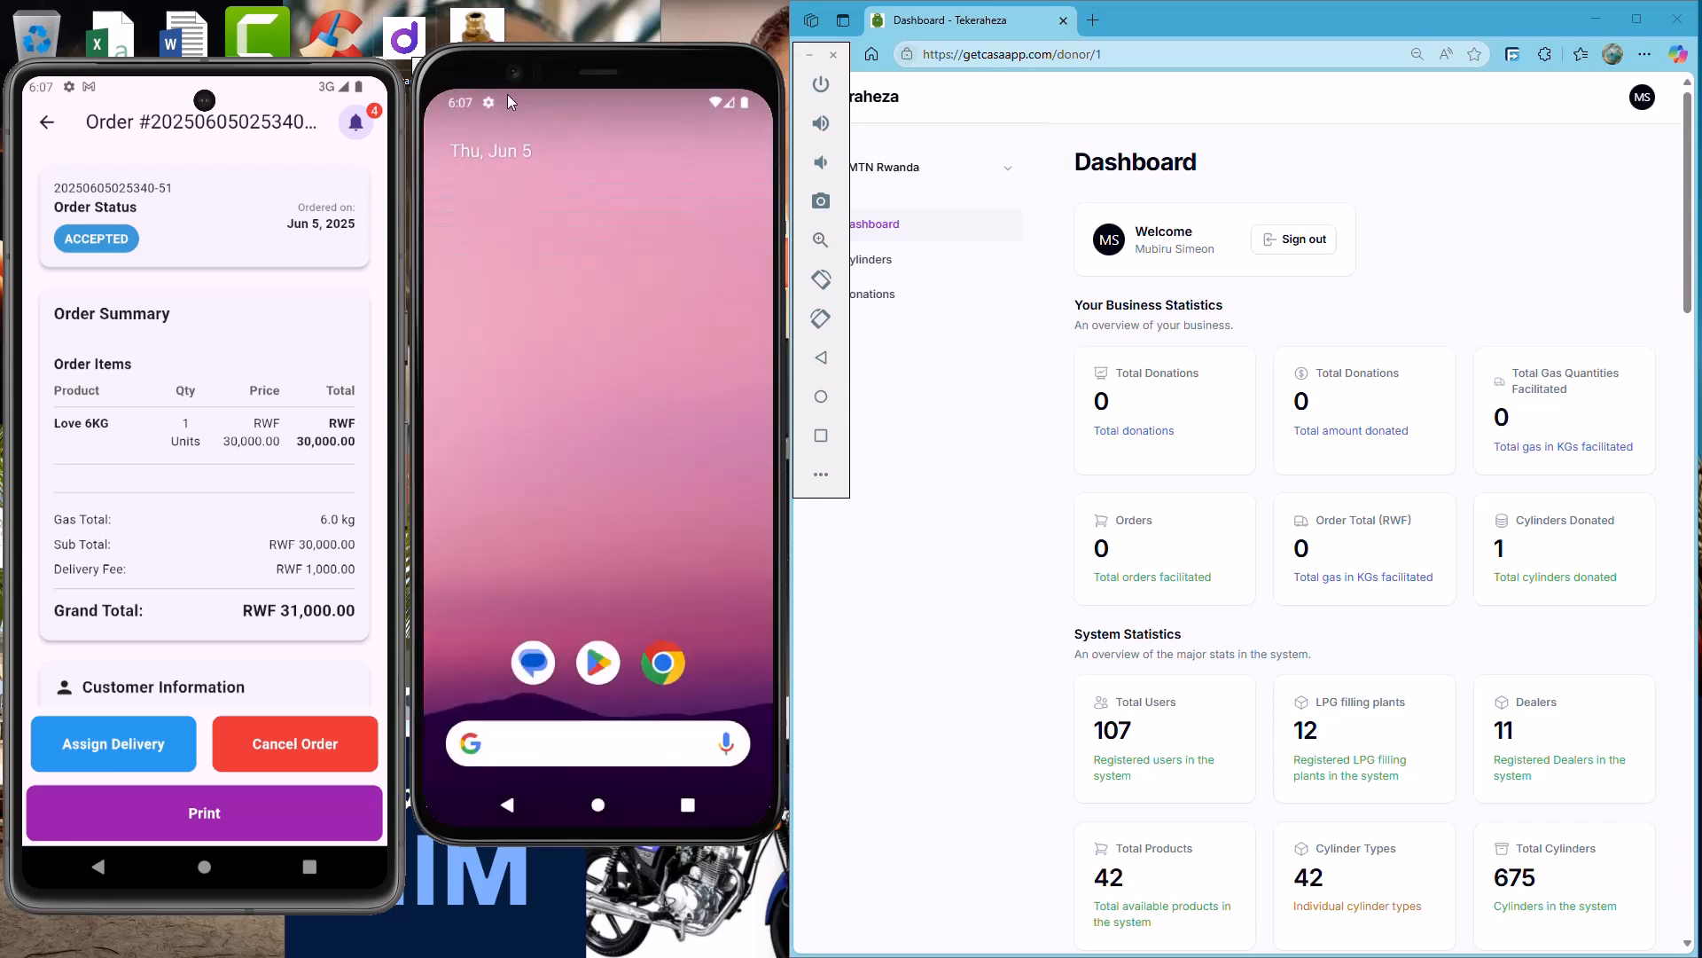
{"action": "left_click_drag", "start_coordinate": [510, 99], "coordinate": [513, 576]}
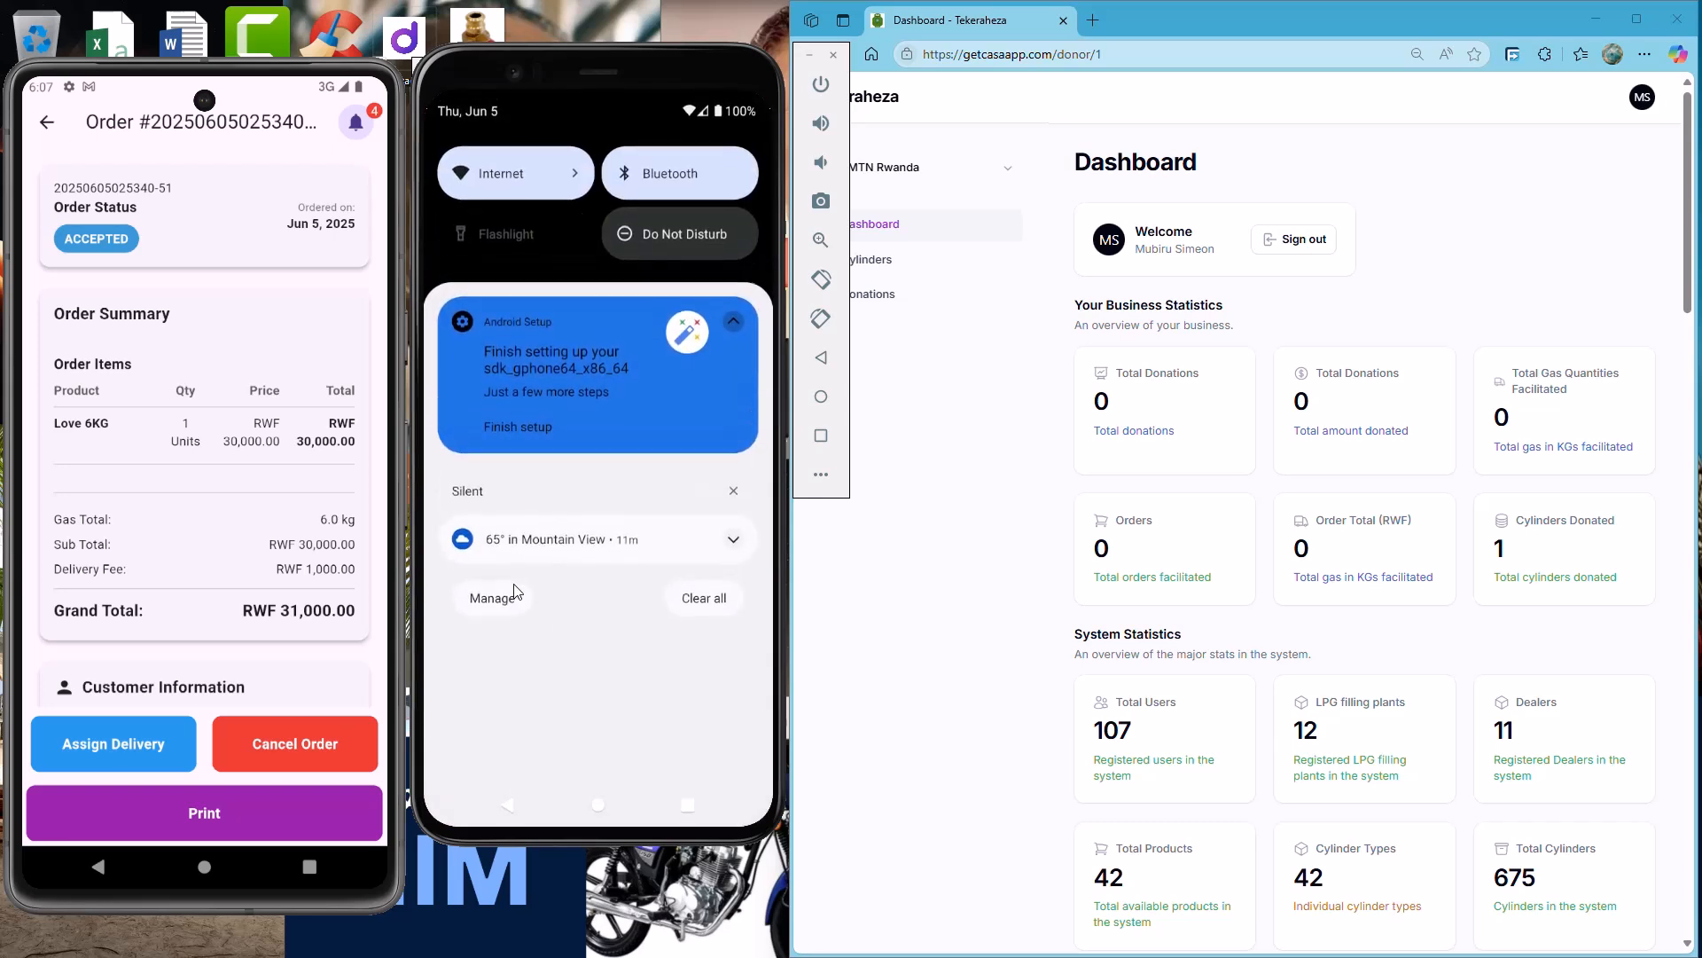
{"action": "left_click_drag", "start_coordinate": [715, 542], "coordinate": [455, 543]}
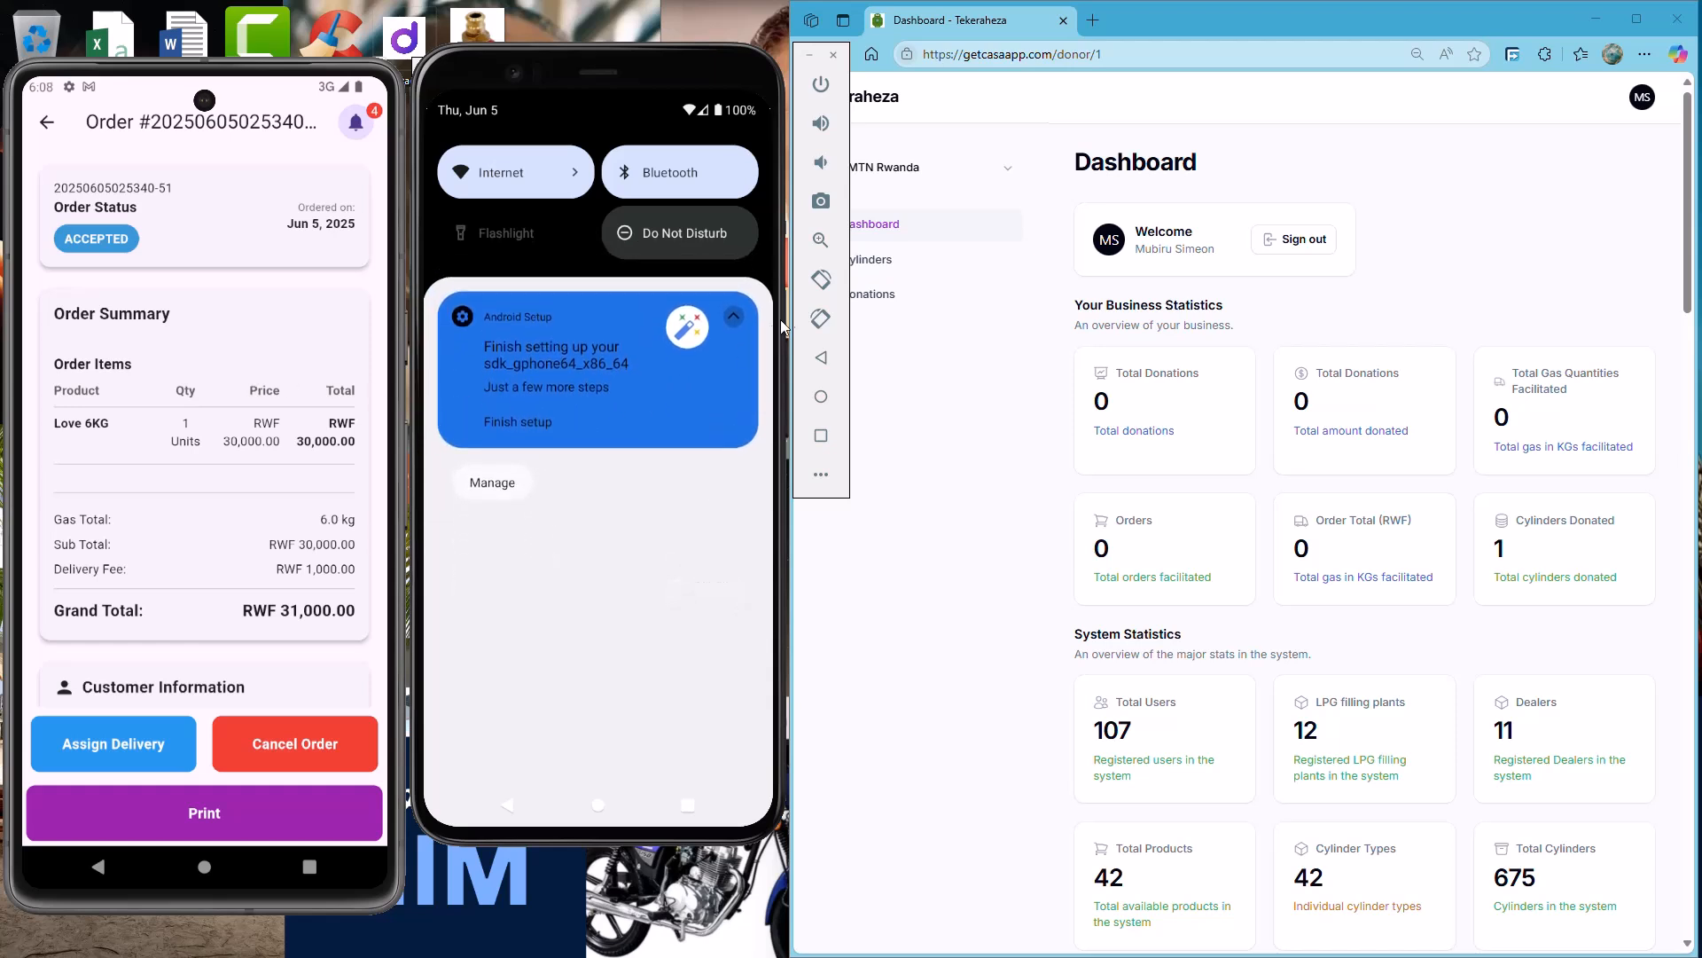
{"action": "left_click", "coordinate": [732, 320]}
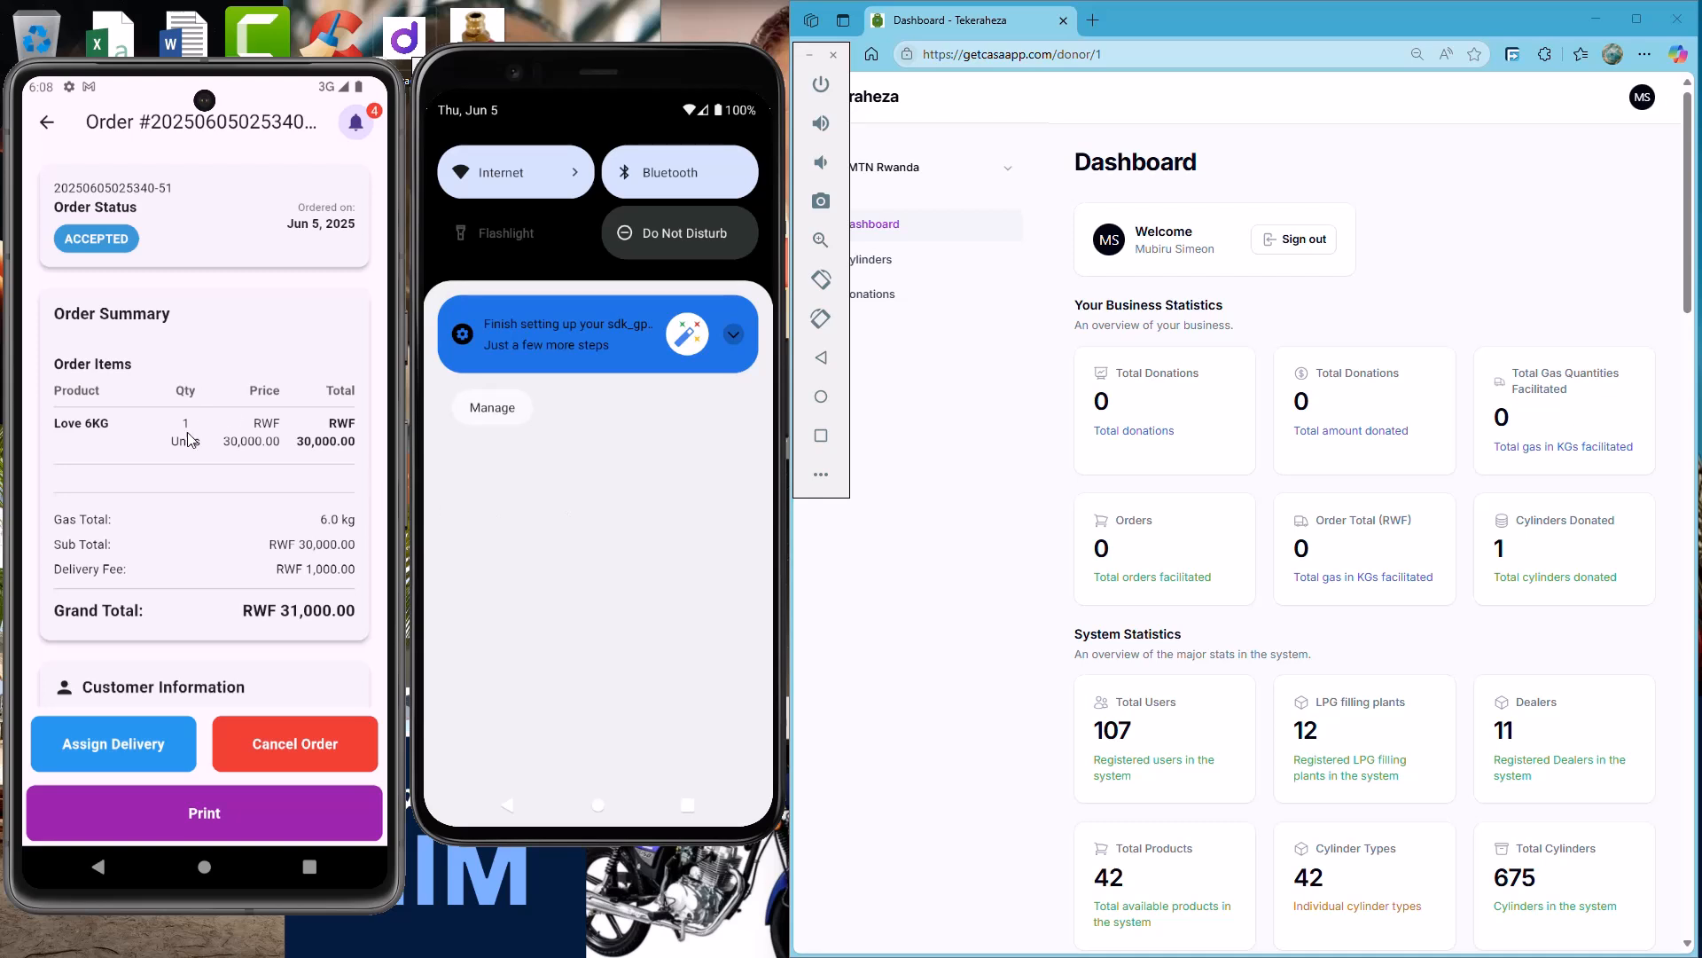
Step: Review the order notifications in the dealer app and mark all of them as read
{"action": "left_click_drag", "start_coordinate": [211, 492], "coordinate": [226, 564]}
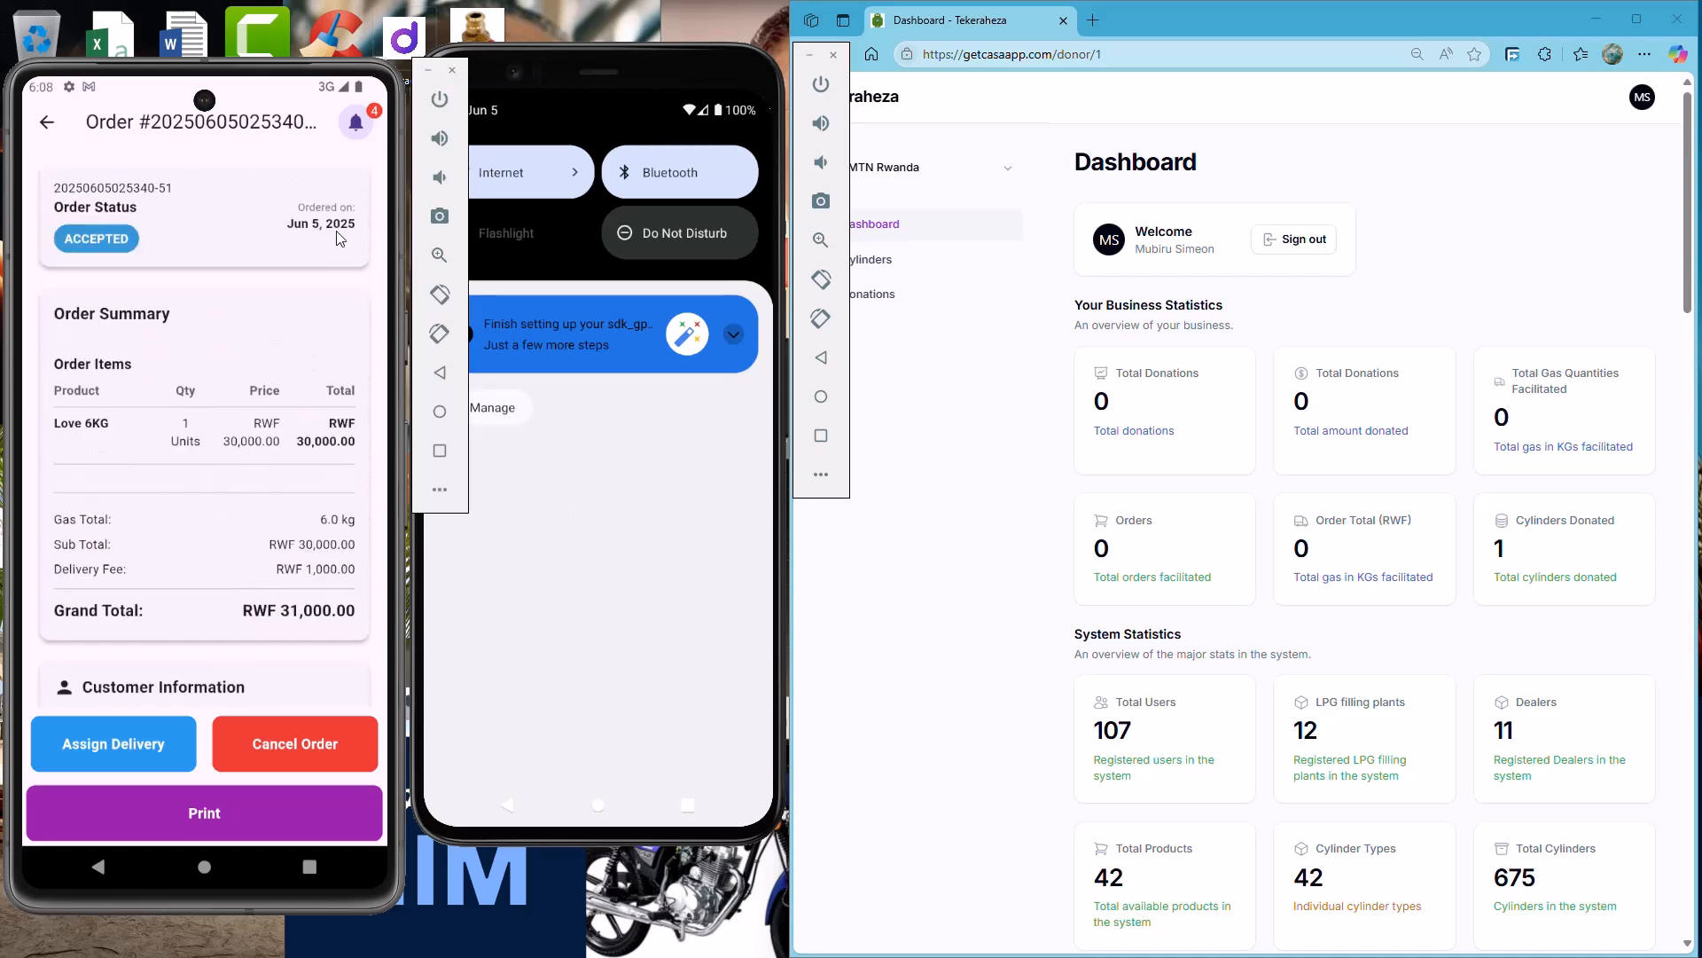
{"action": "left_click", "coordinate": [355, 124]}
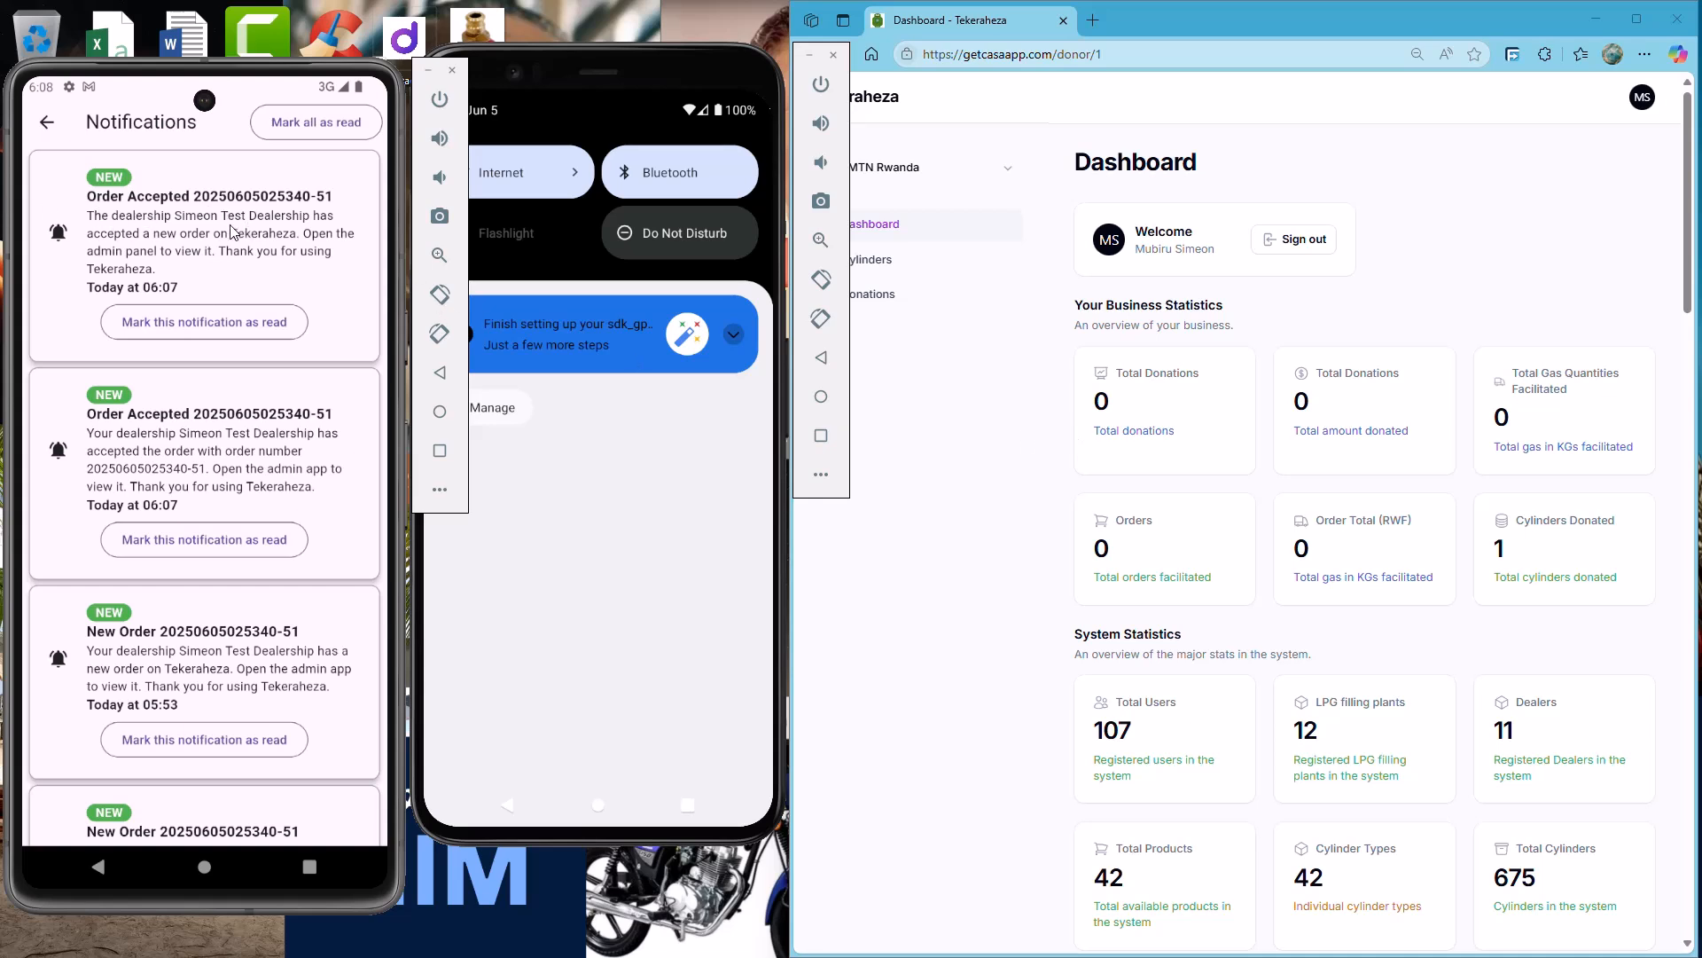
{"action": "left_click", "coordinate": [980, 474]}
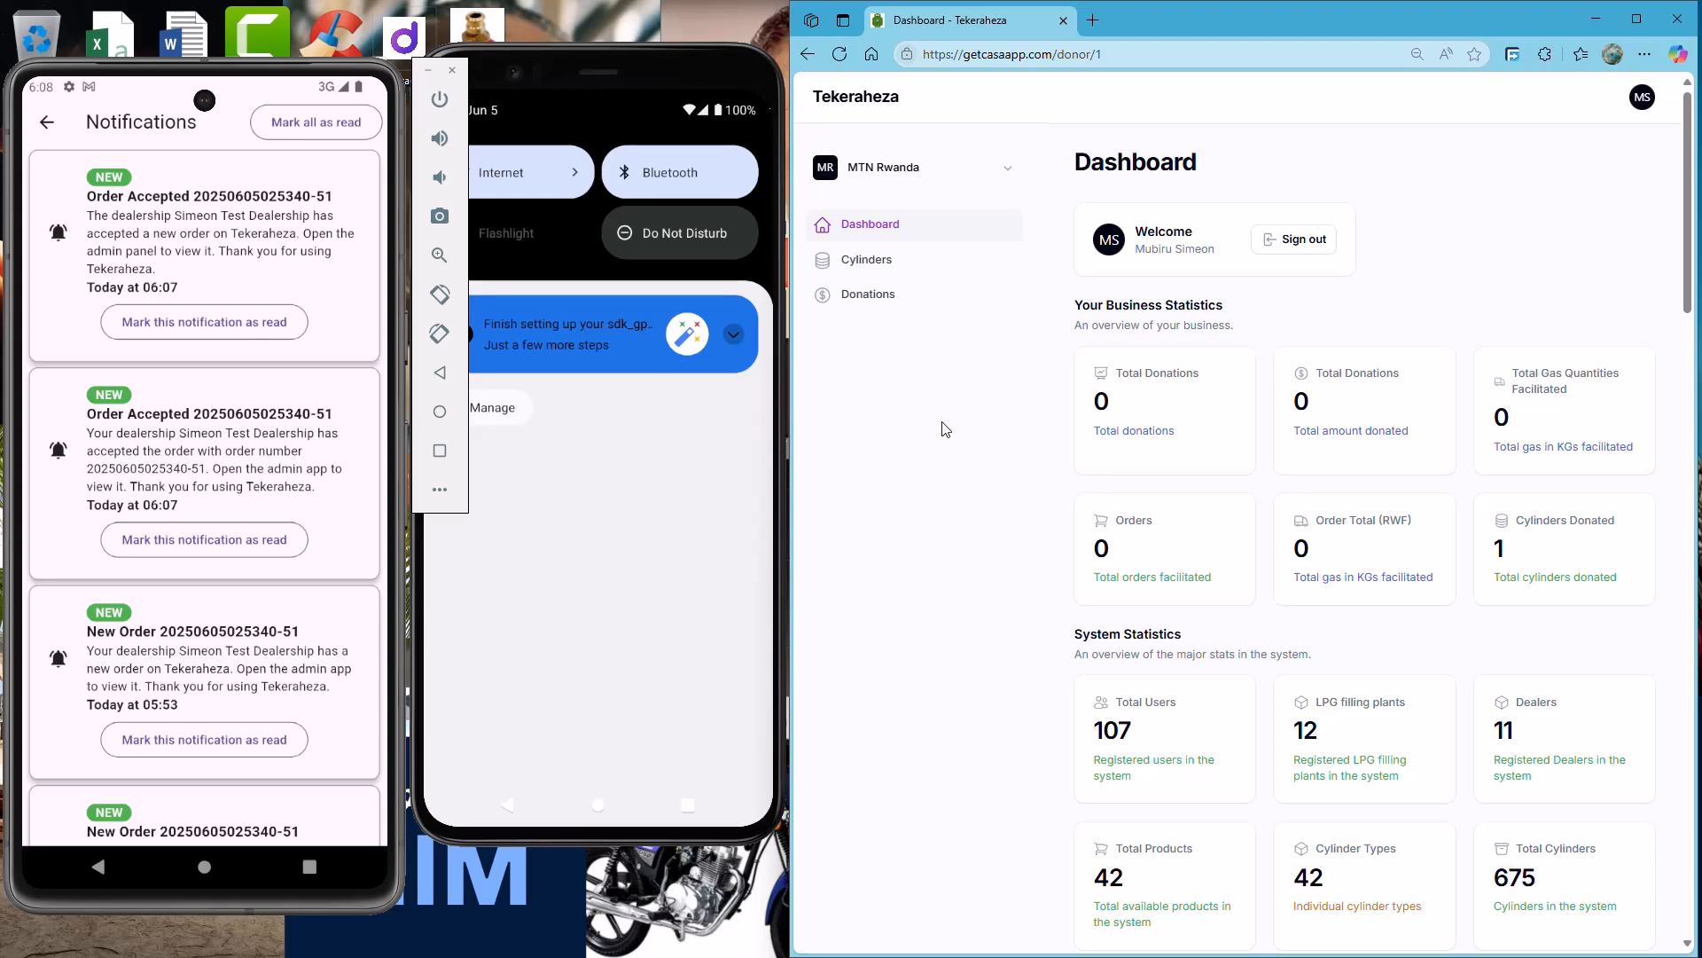
{"action": "left_click_drag", "start_coordinate": [190, 569], "coordinate": [169, 346]}
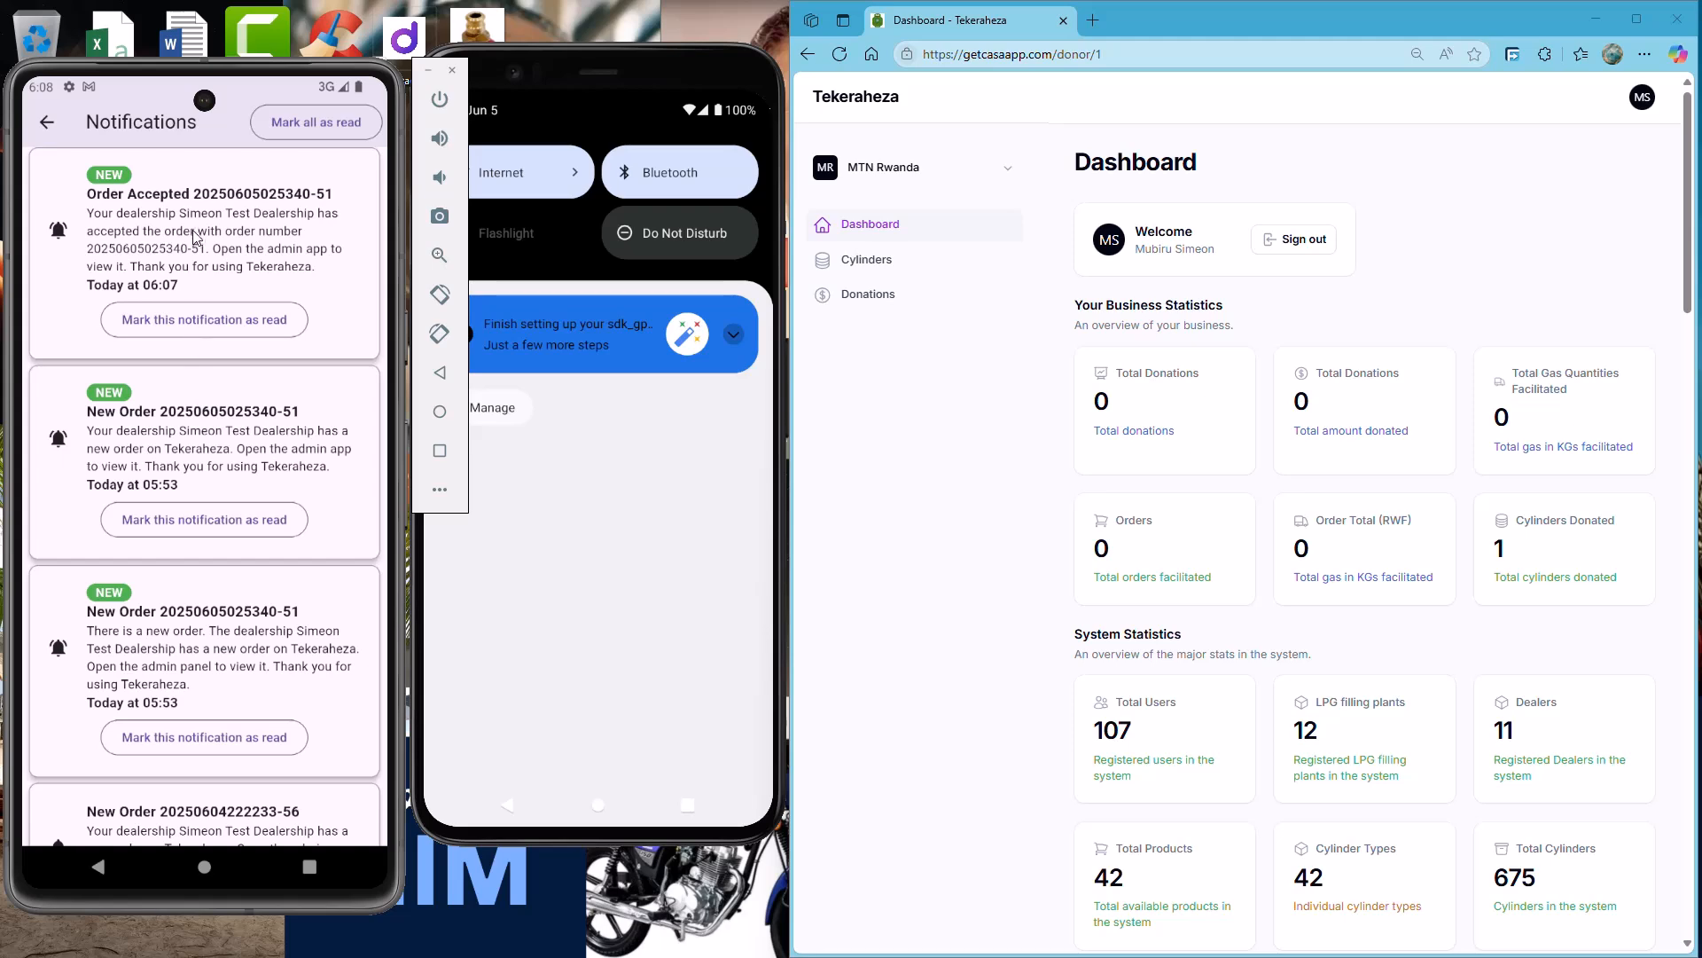
{"action": "left_click", "coordinate": [330, 124]}
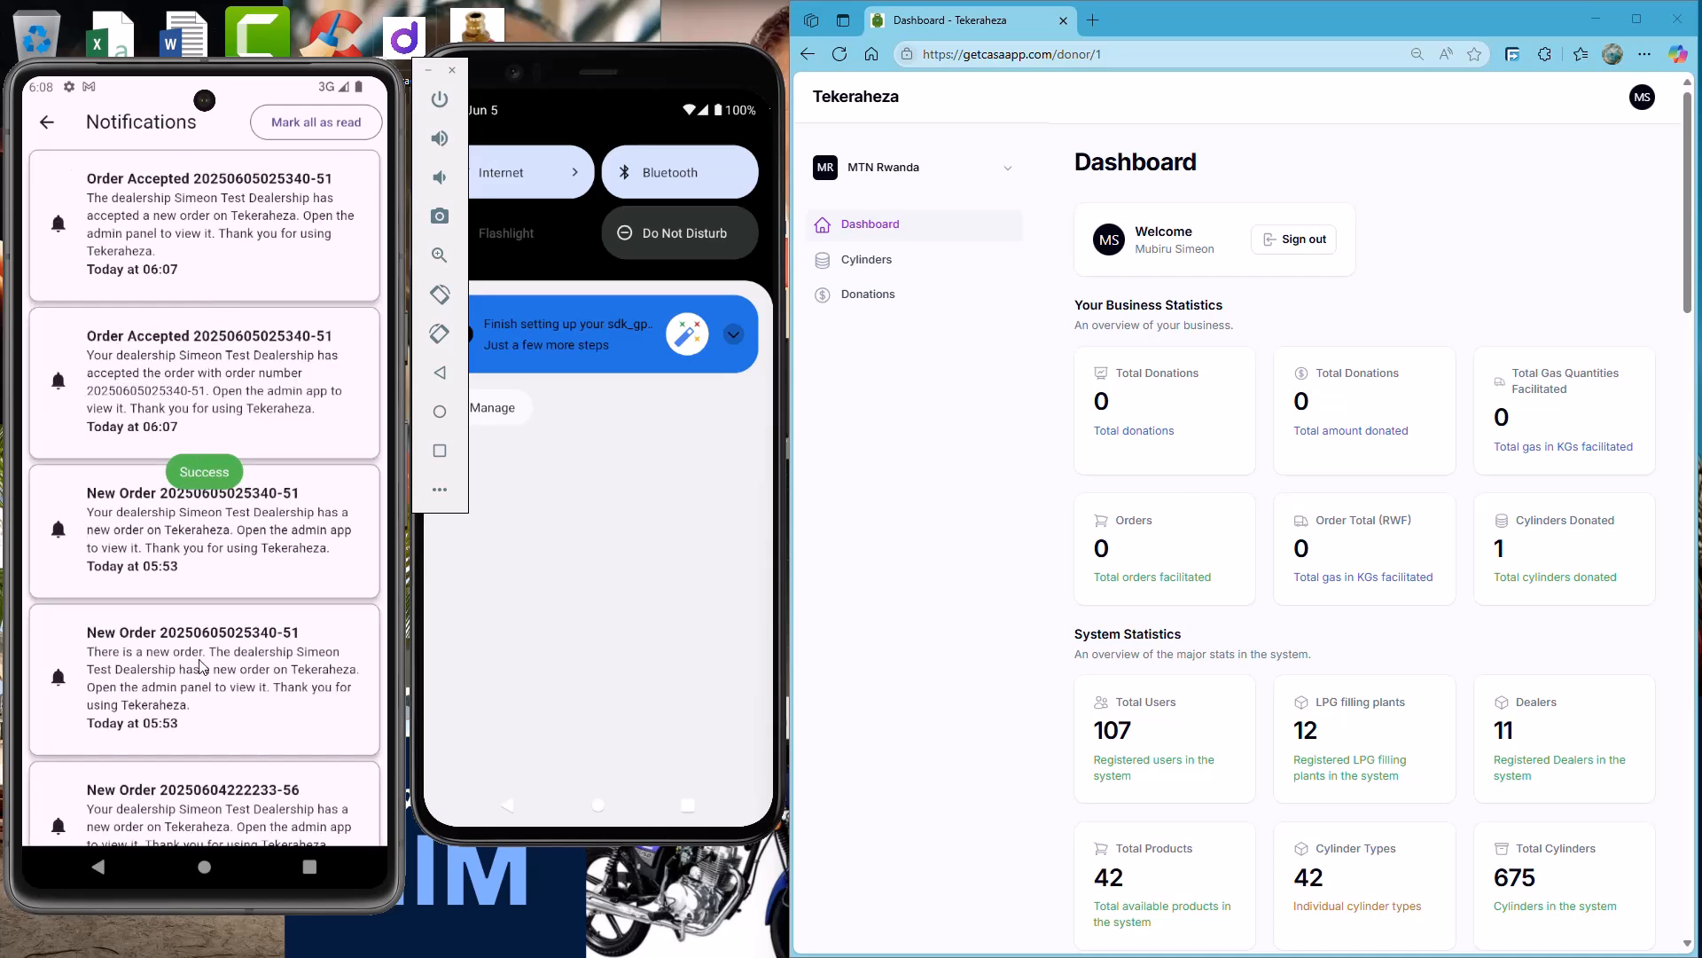
Step: Open the order from its acceptance notification, review its payment and cylinder details, and return to the dealer's orders list
{"action": "left_click", "coordinate": [178, 367]}
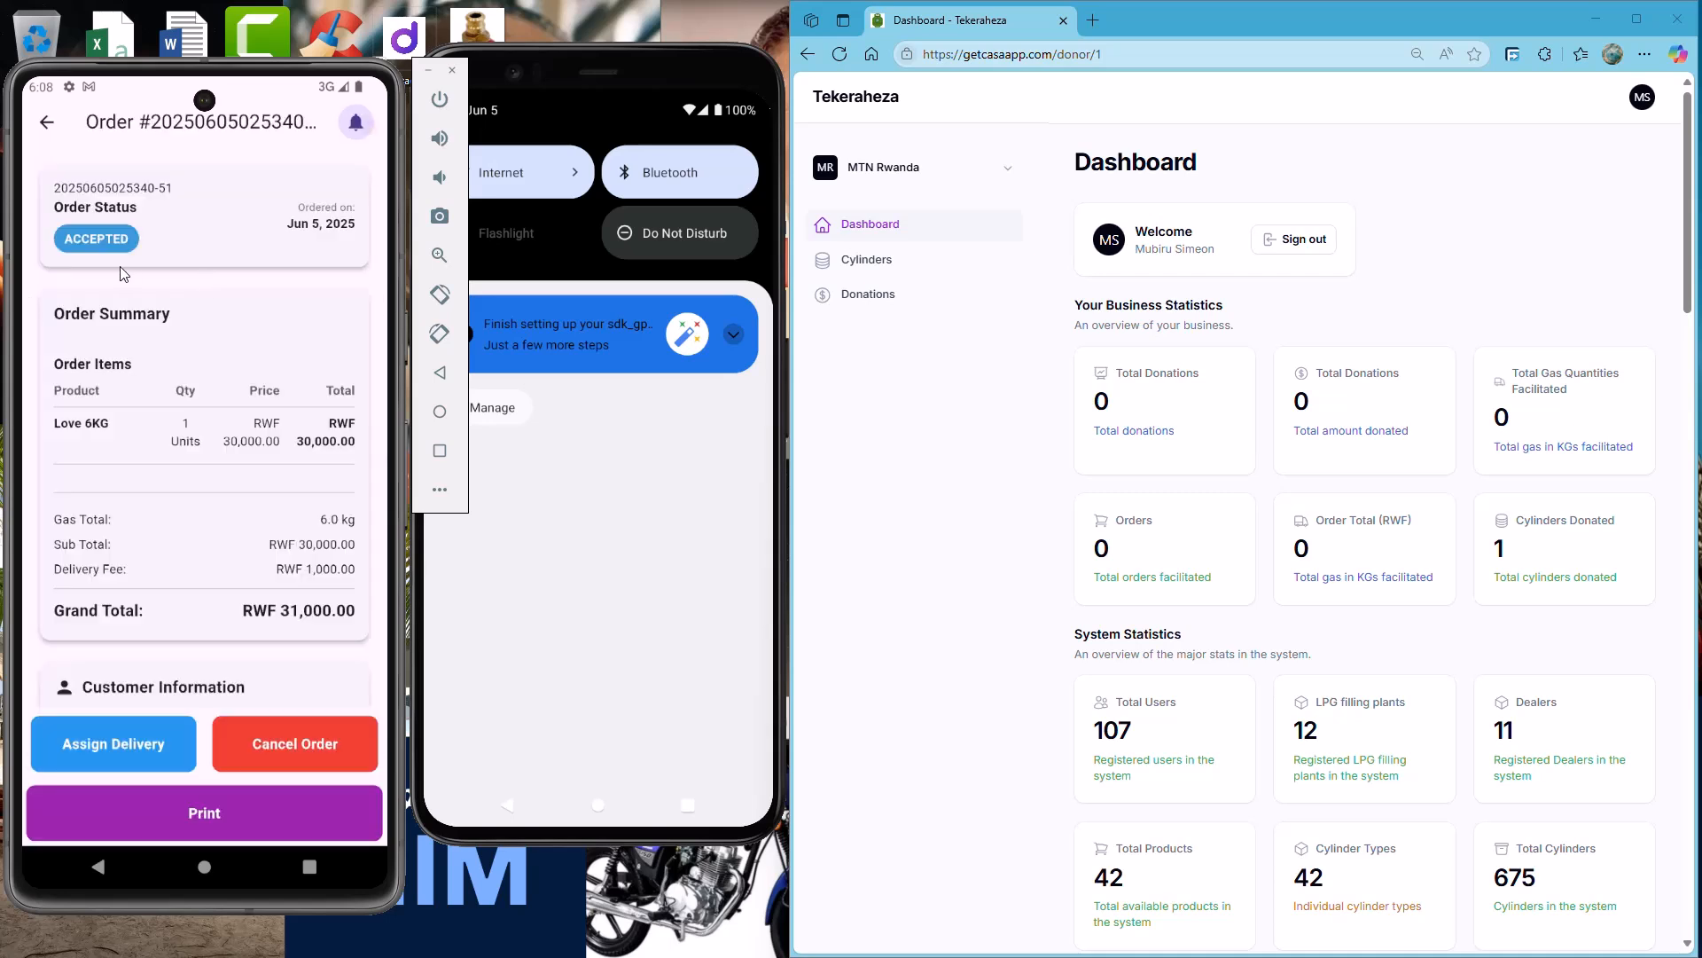
{"action": "scroll", "coordinate": [187, 491], "scroll_direction": "down", "scroll_amount": 10}
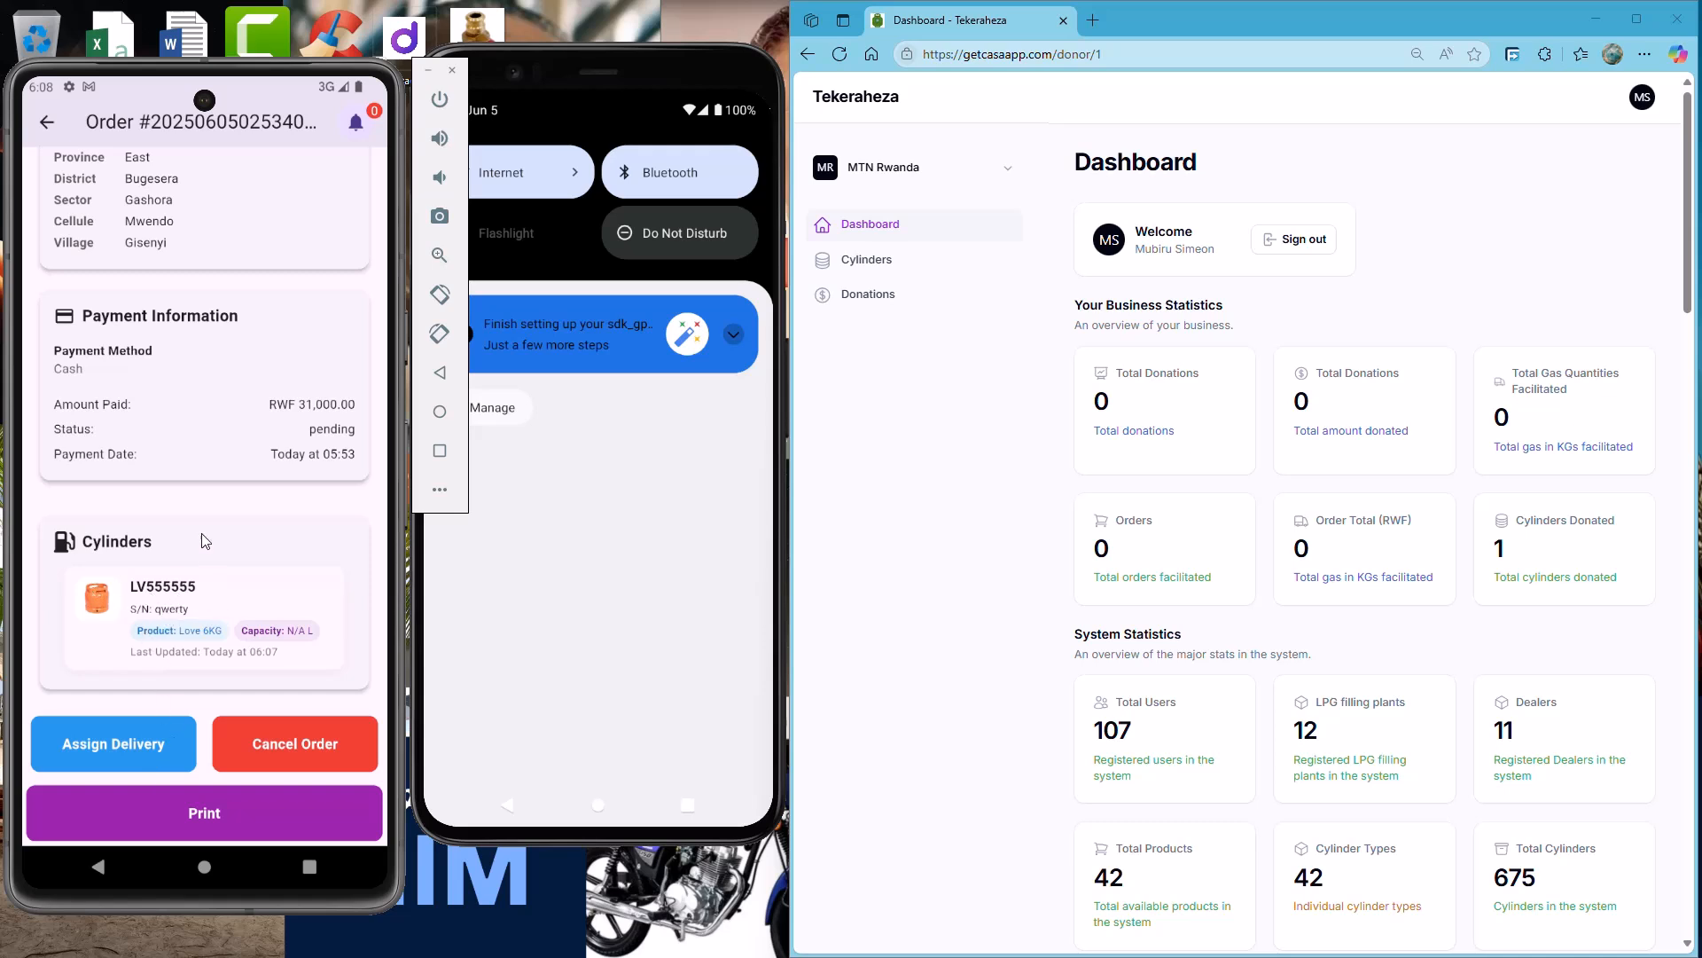
{"action": "scroll", "coordinate": [166, 413], "scroll_direction": "up", "scroll_amount": 5}
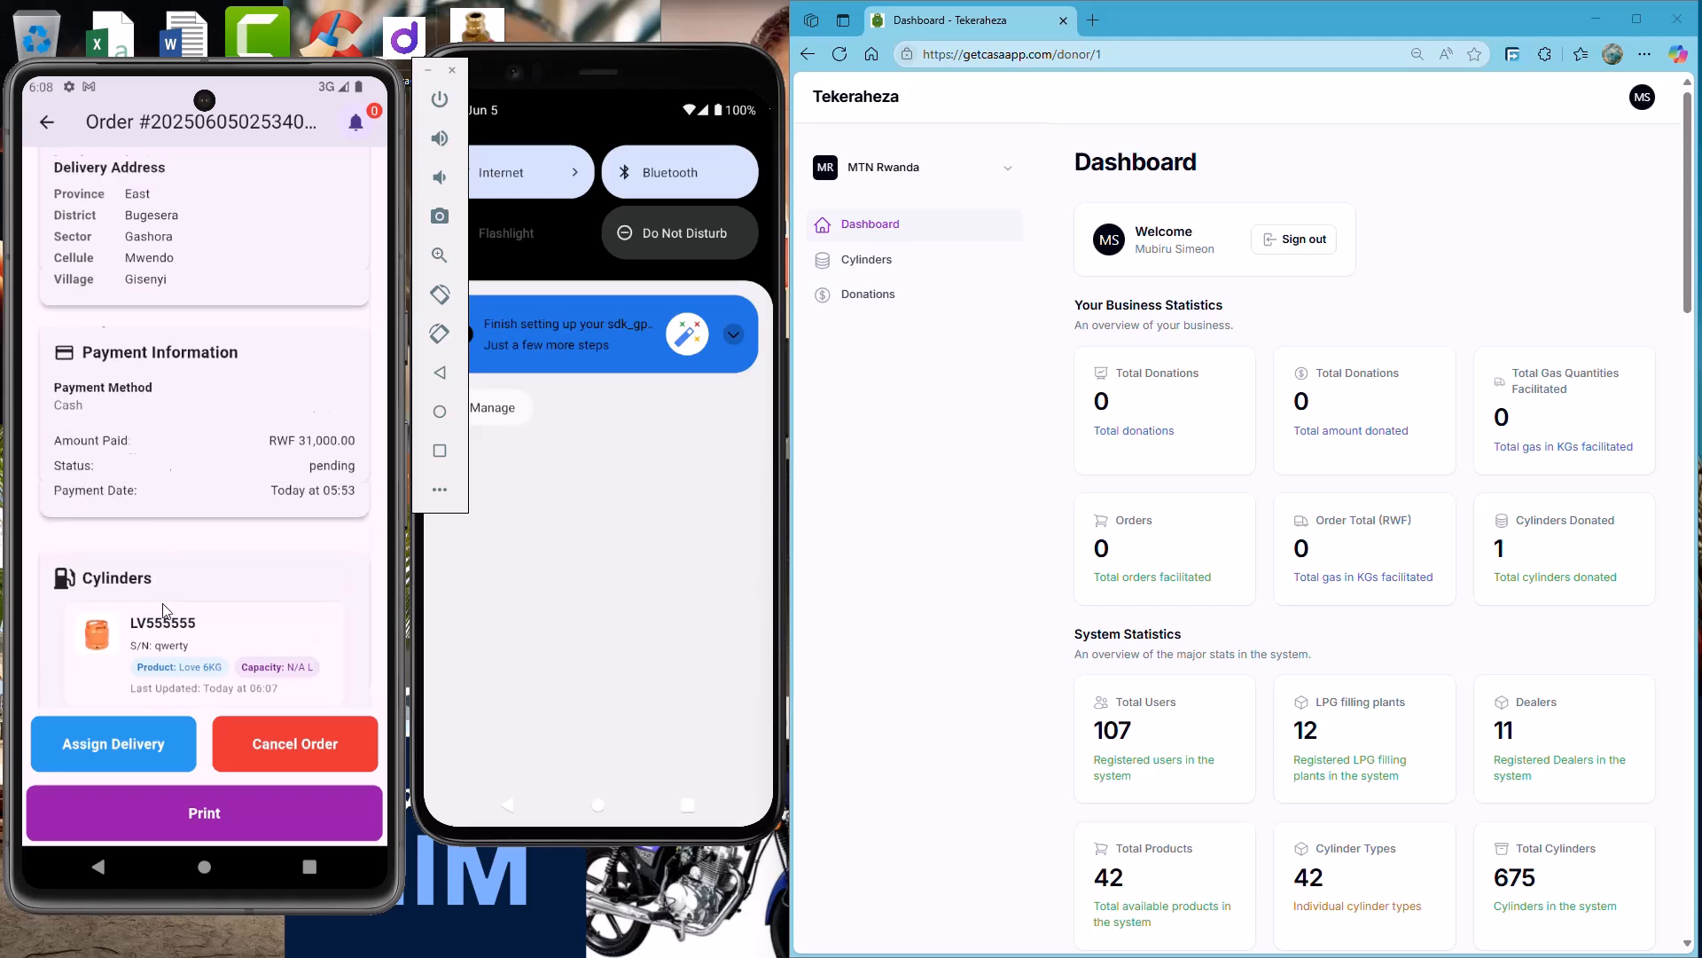
{"action": "left_click", "coordinate": [47, 123]}
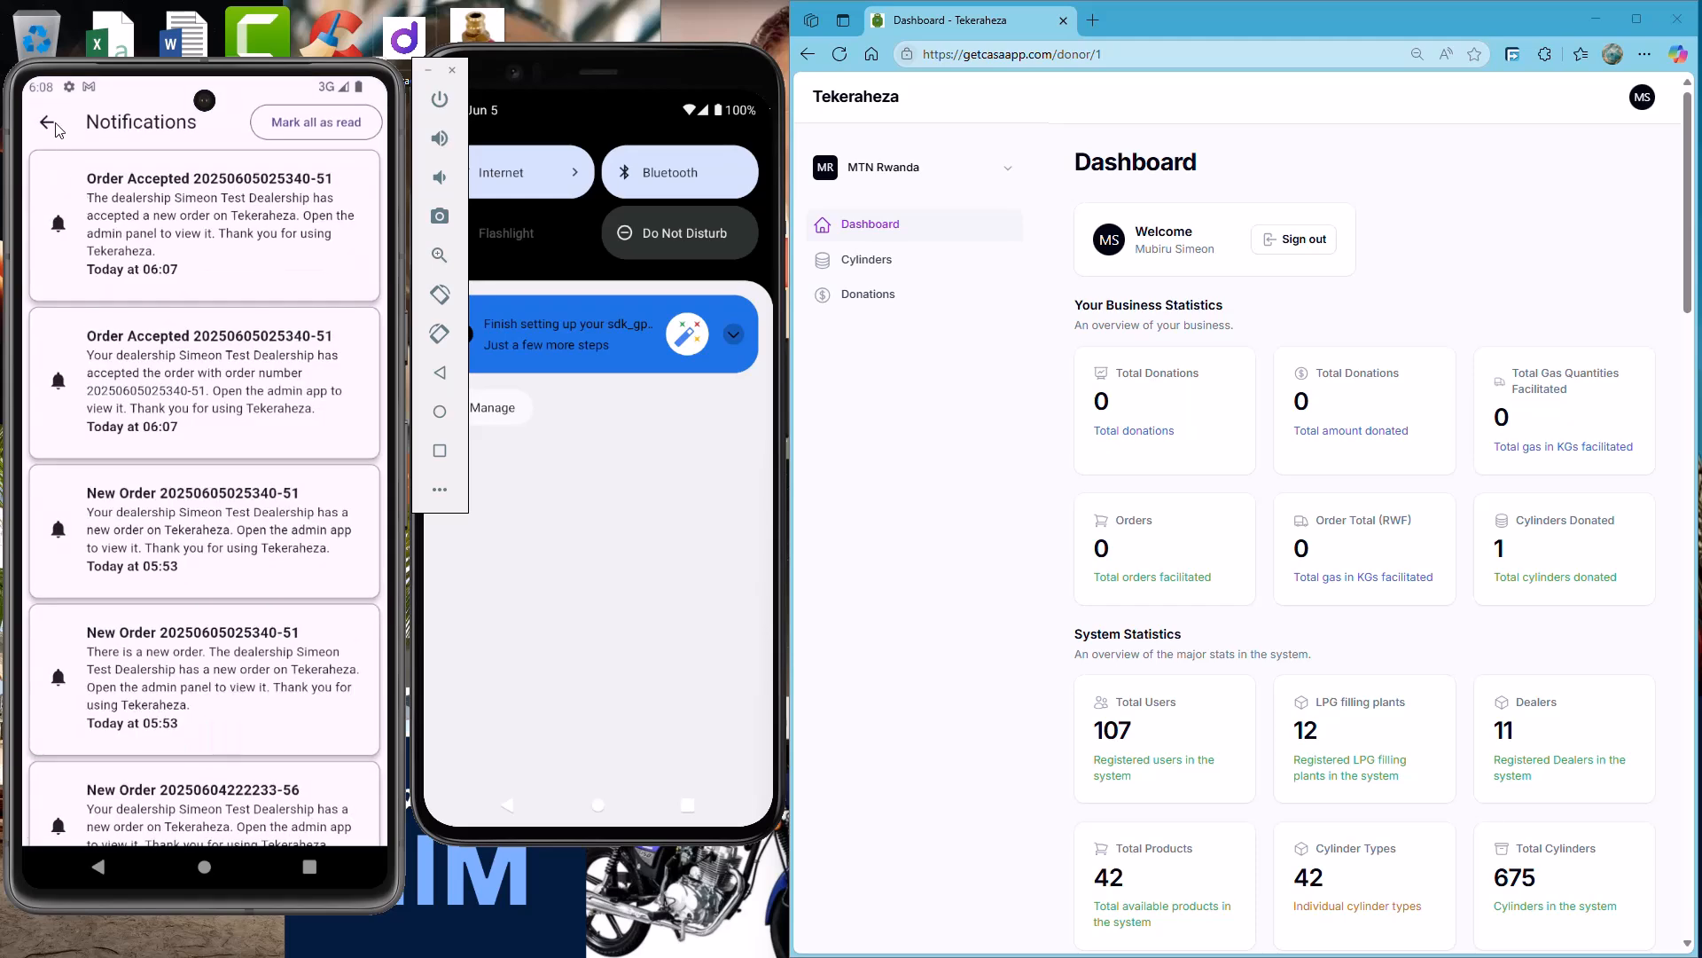
{"action": "left_click", "coordinate": [96, 211]}
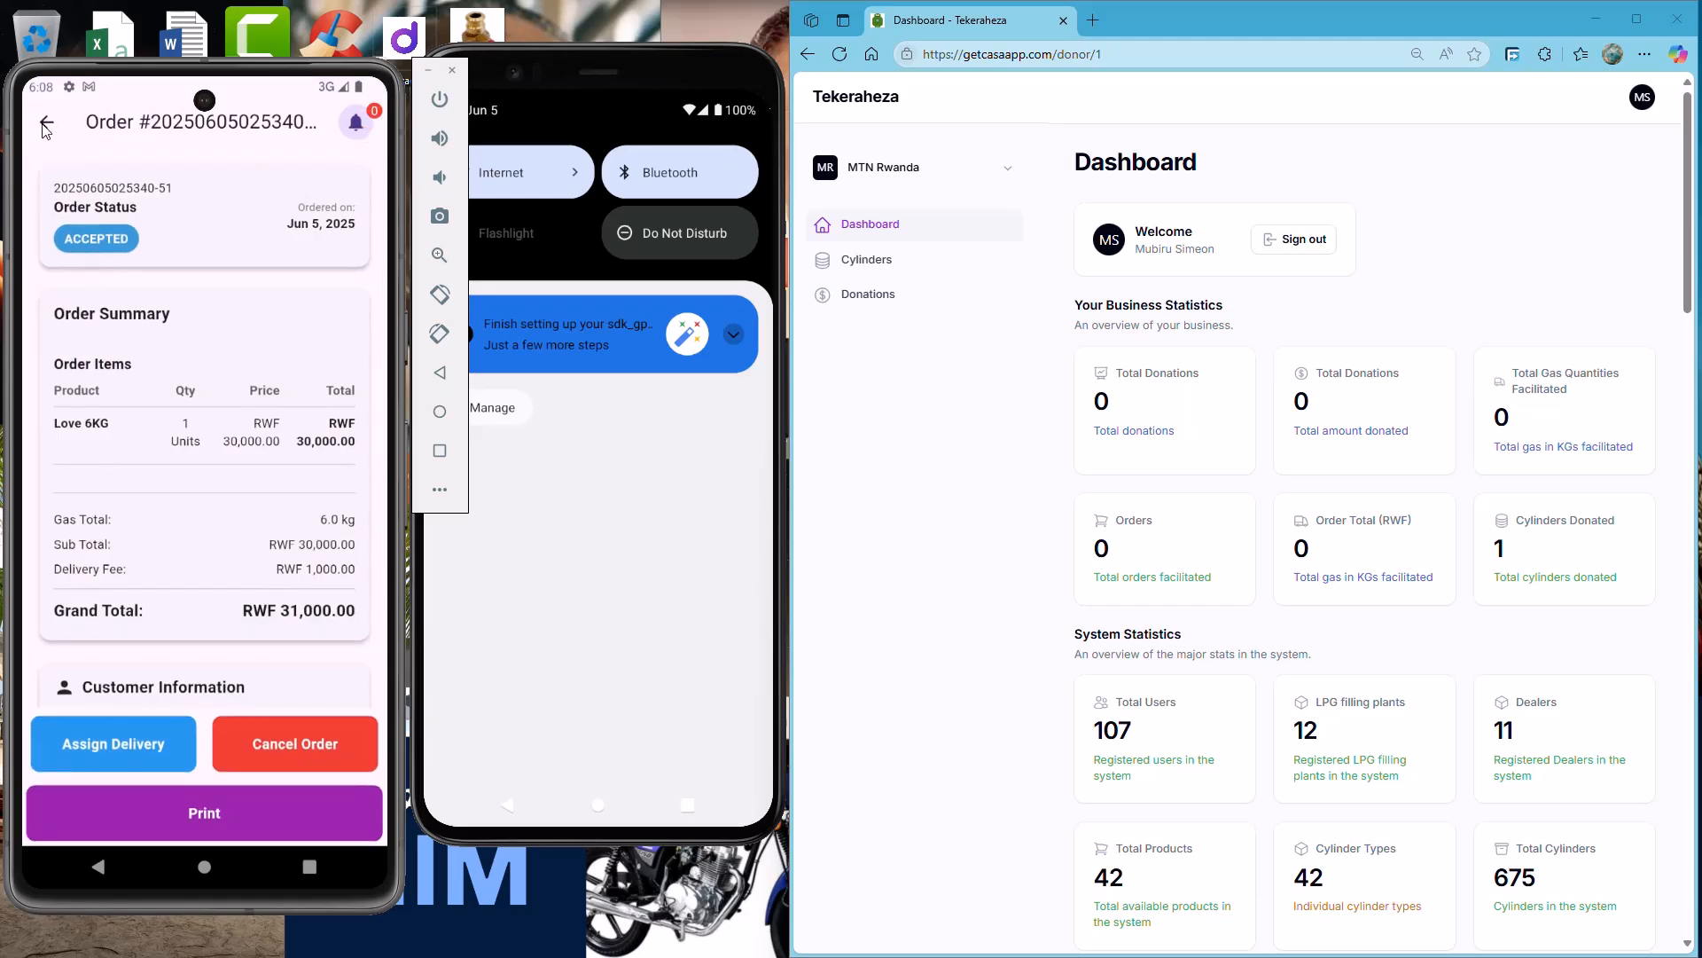
{"action": "left_click", "coordinate": [46, 128]}
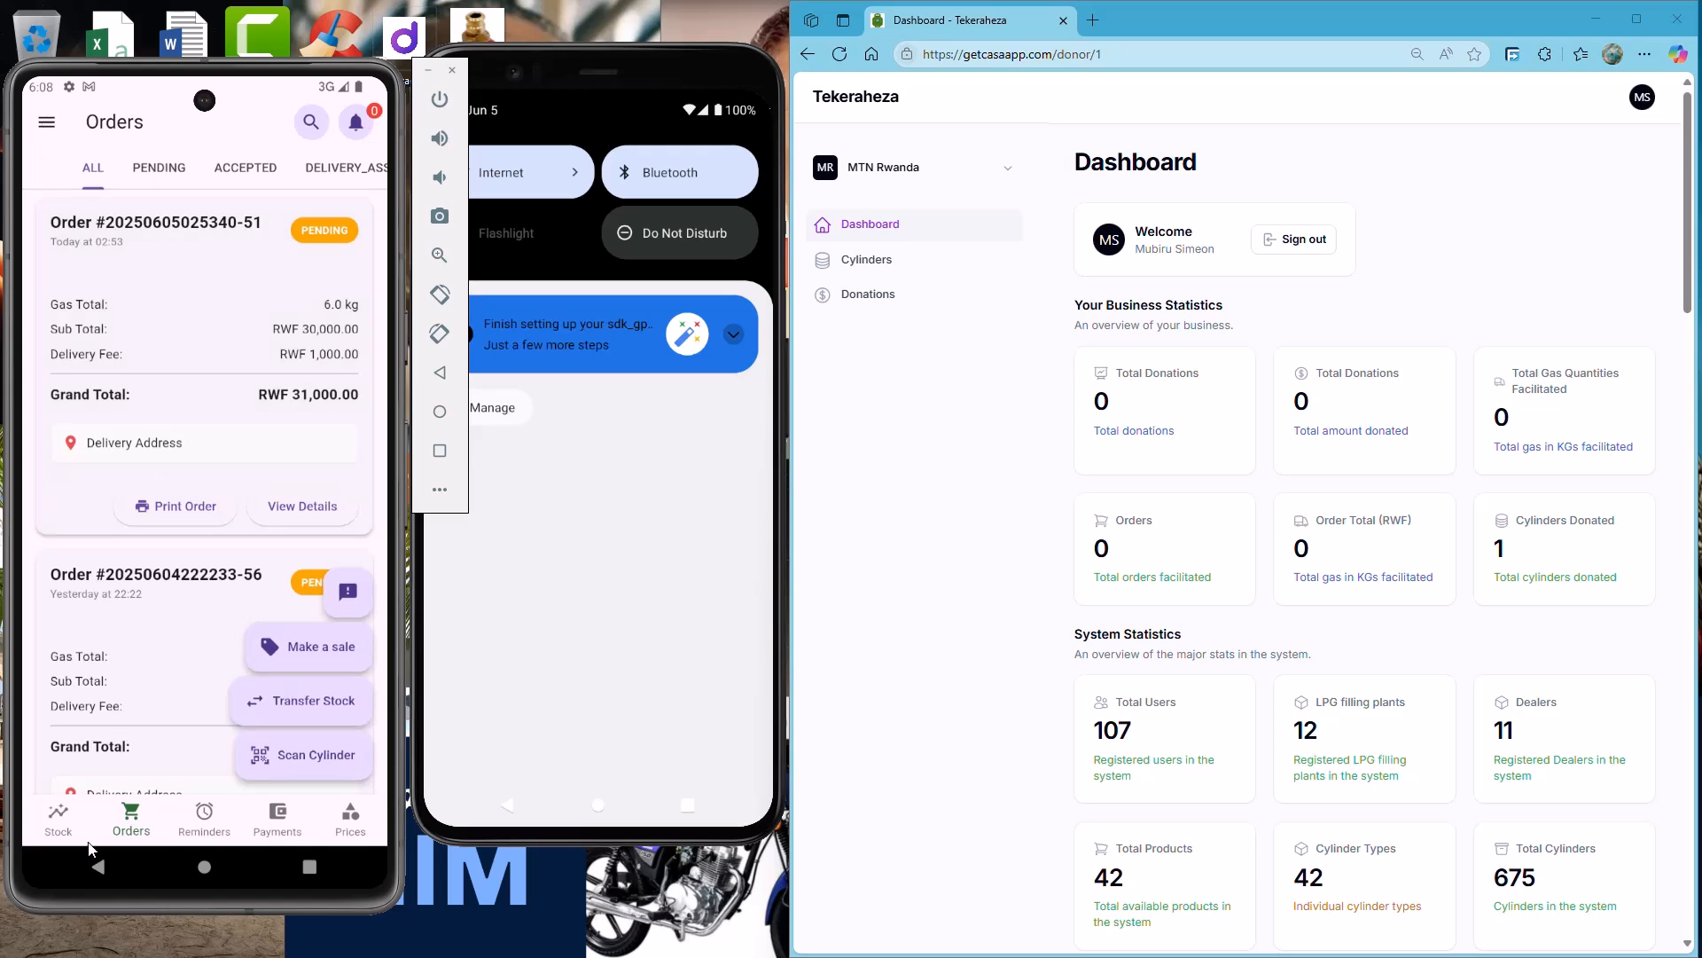
Step: Check the reserved cylinders in the dealer's stock overview
{"action": "left_click", "coordinate": [59, 823]}
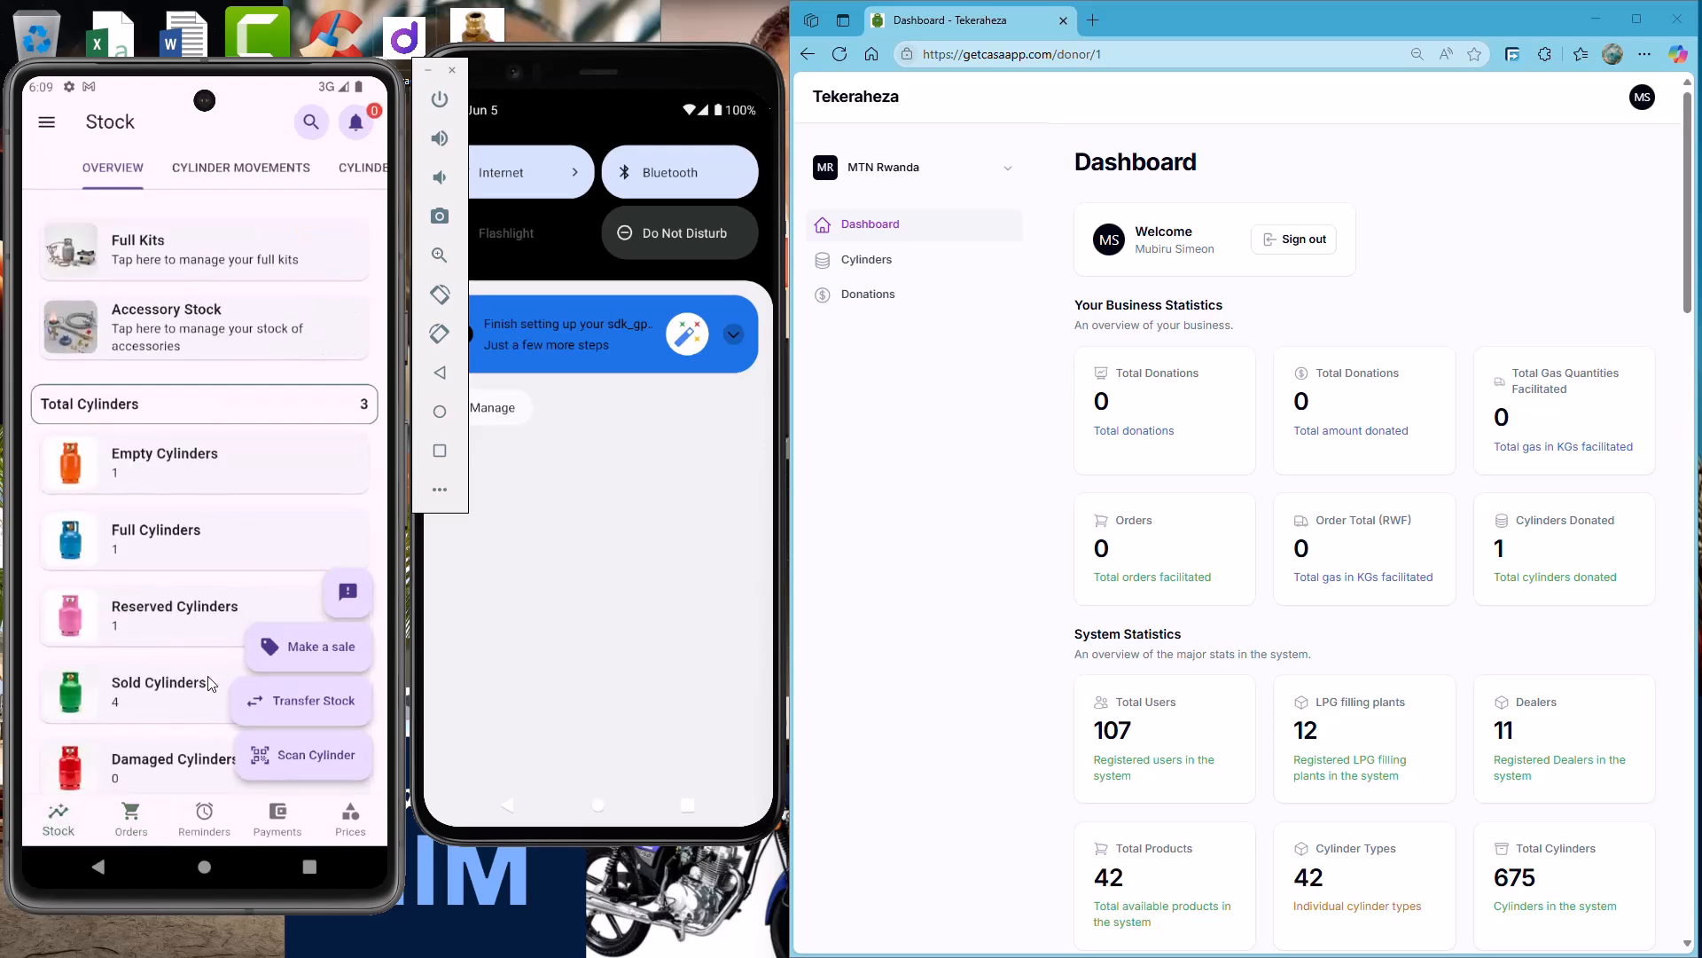
{"action": "left_click", "coordinate": [150, 622]}
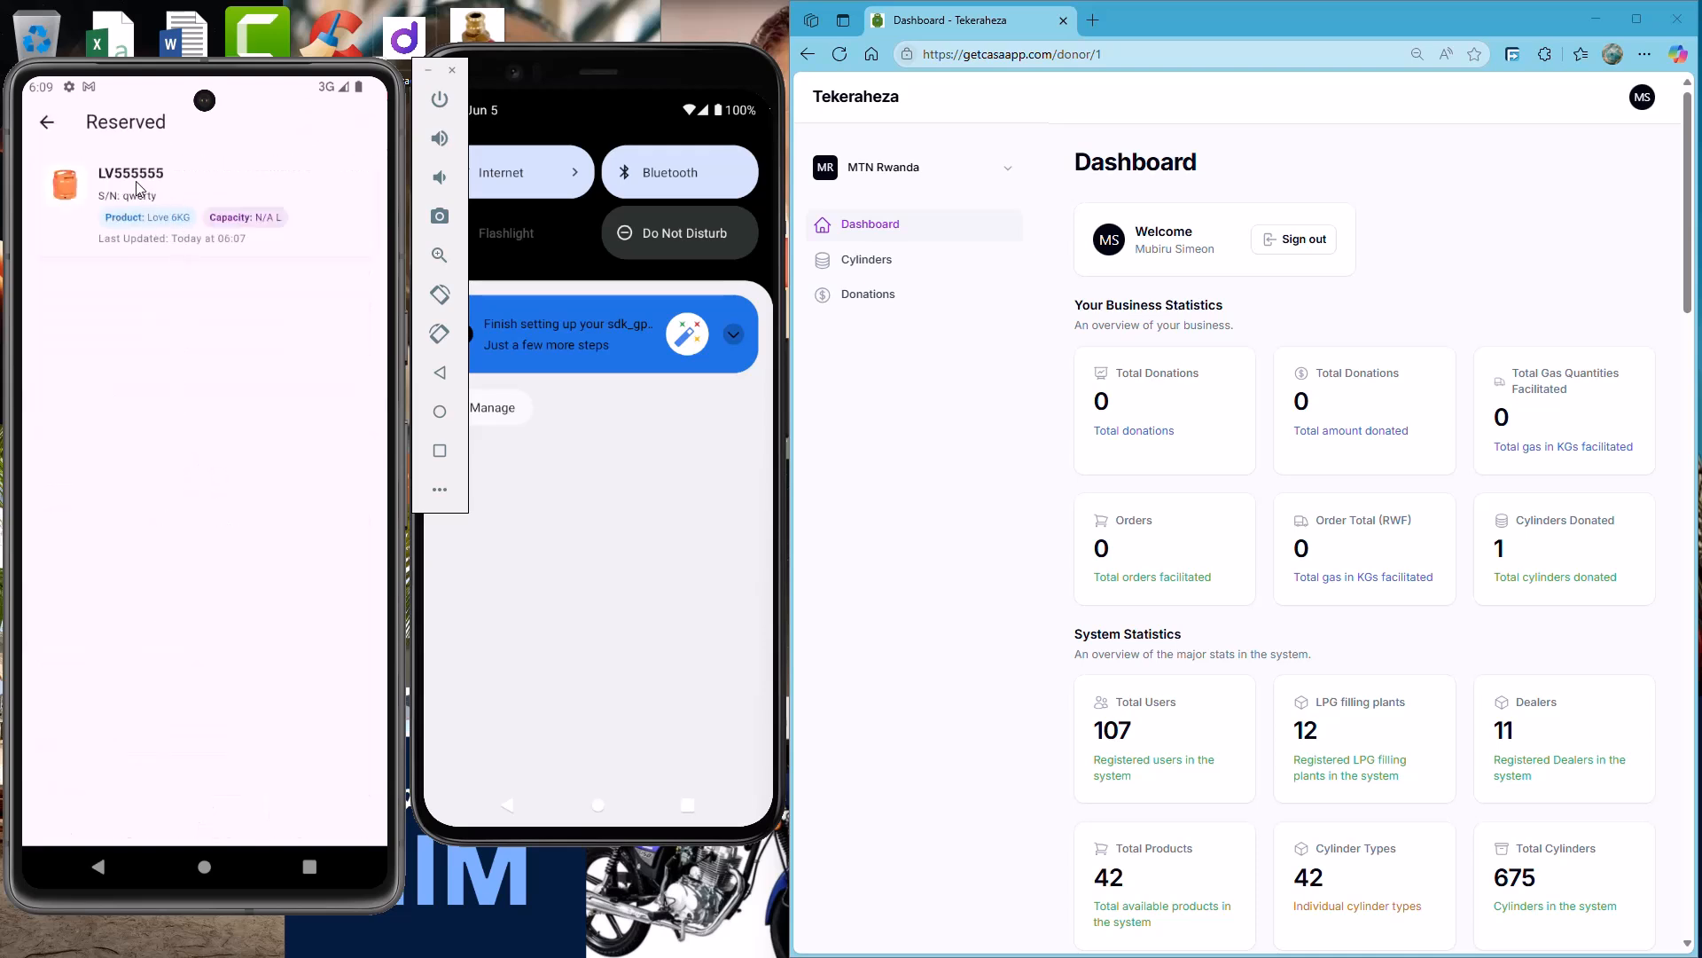
{"action": "left_click", "coordinate": [48, 124]}
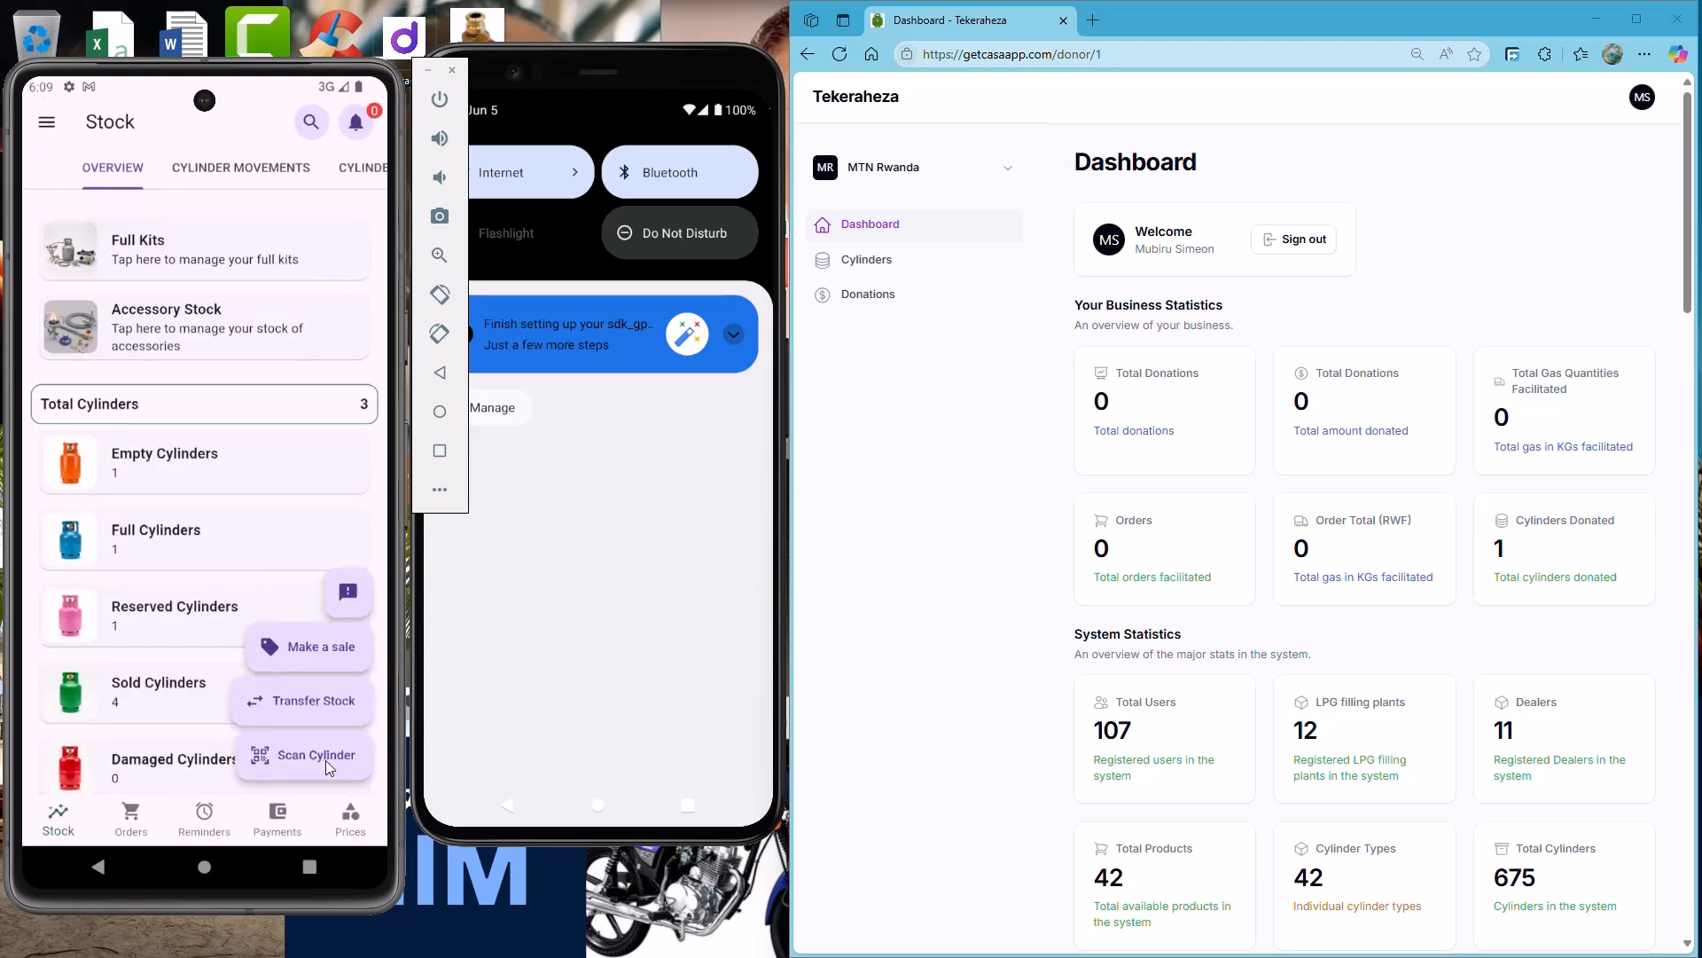
Step: Reopen the accepted Love 6KG order from the orders list and examine its customer, delivery and payment information
{"action": "left_click", "coordinate": [133, 816]}
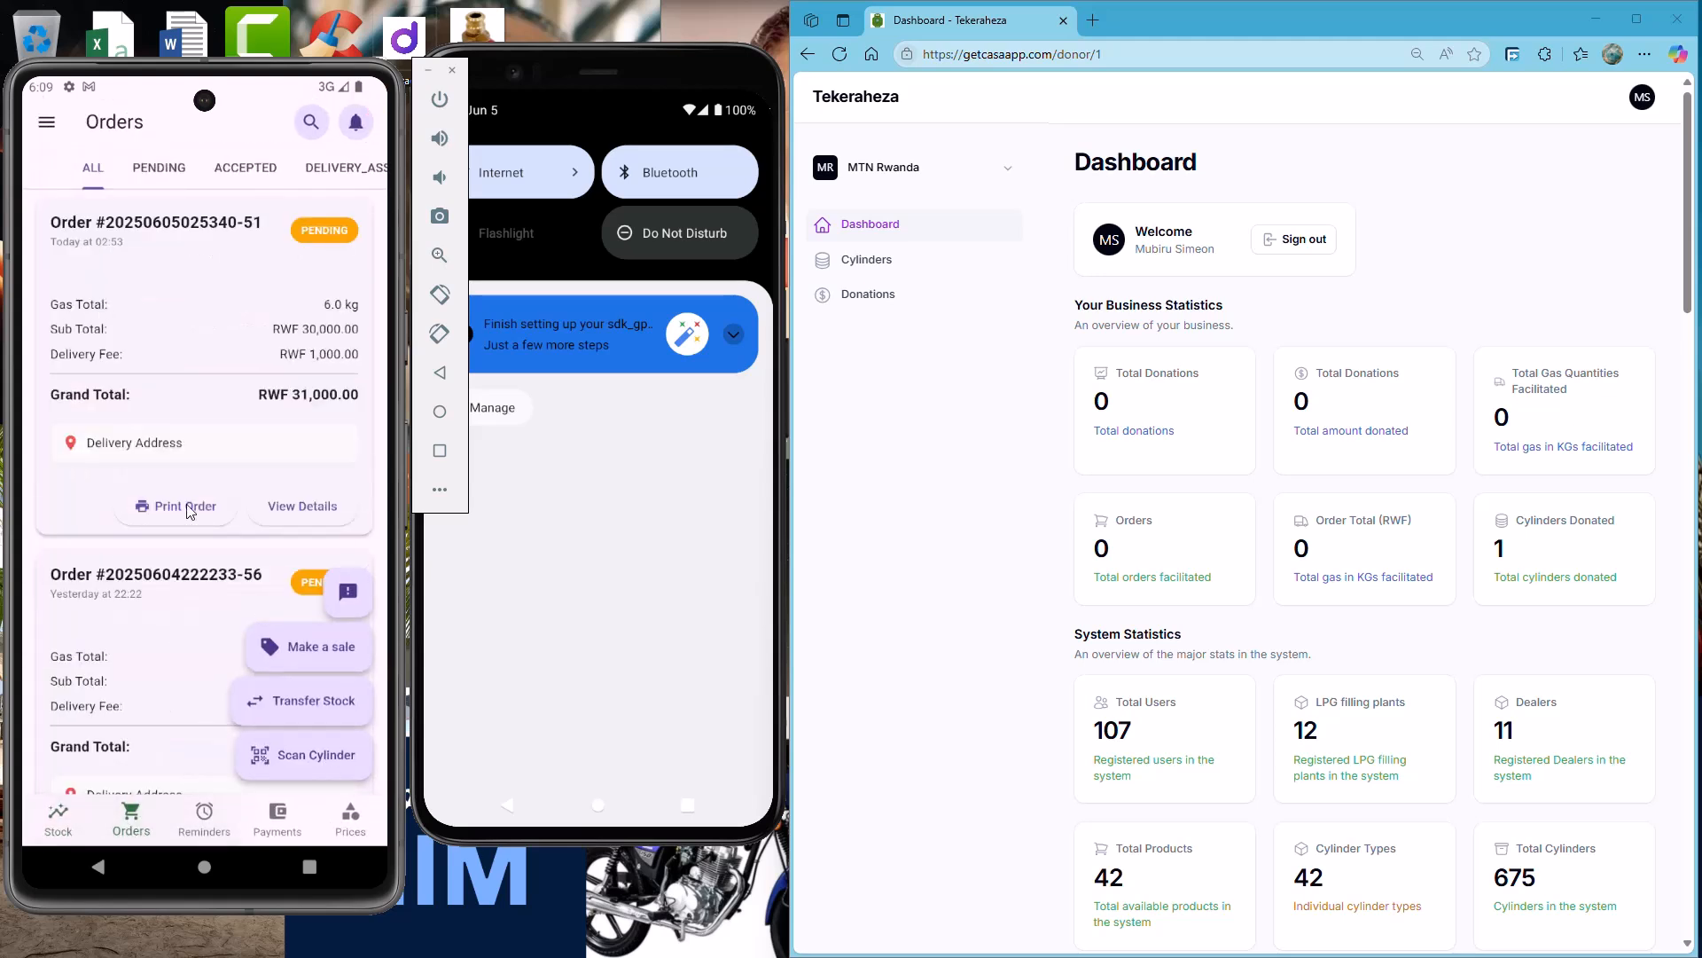
{"action": "left_click", "coordinate": [199, 299]}
{"action": "scroll", "coordinate": [187, 501], "scroll_direction": "down", "scroll_amount": 5}
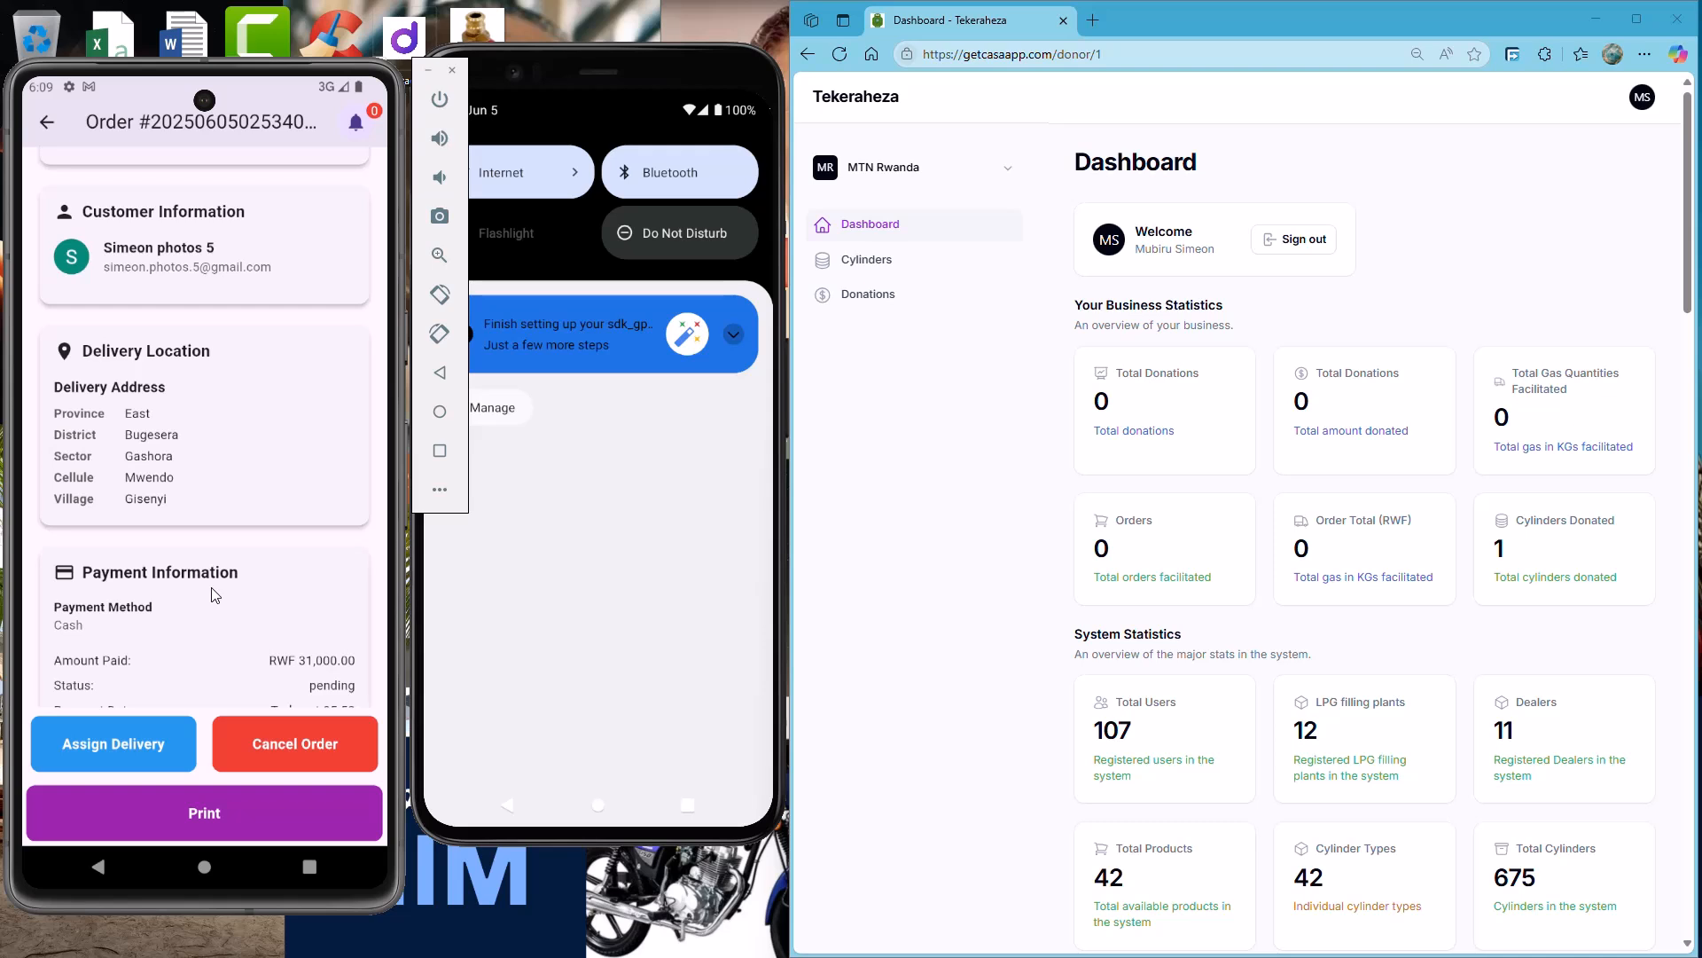
{"action": "scroll", "coordinate": [215, 594], "scroll_direction": "down", "scroll_amount": 2}
{"action": "scroll", "coordinate": [177, 612], "scroll_direction": "up", "scroll_amount": 5}
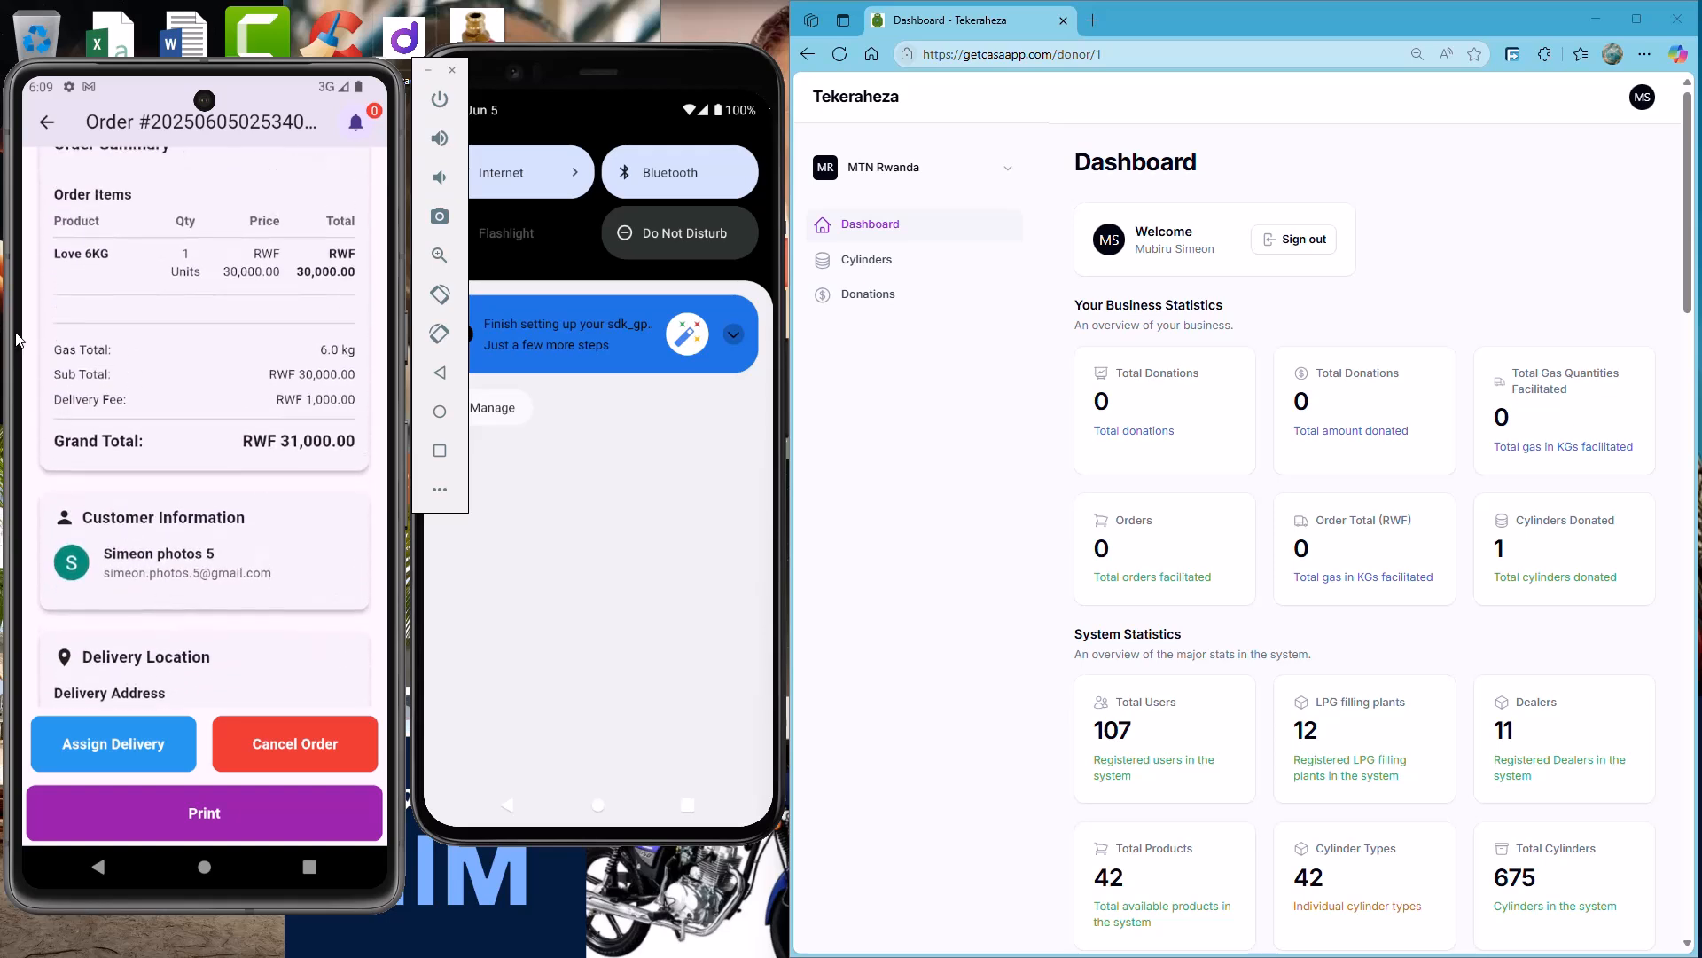
Step: Go to the dealership's employees and open the form for adding a new team member
{"action": "left_click", "coordinate": [50, 124]}
{"action": "left_click", "coordinate": [49, 125]}
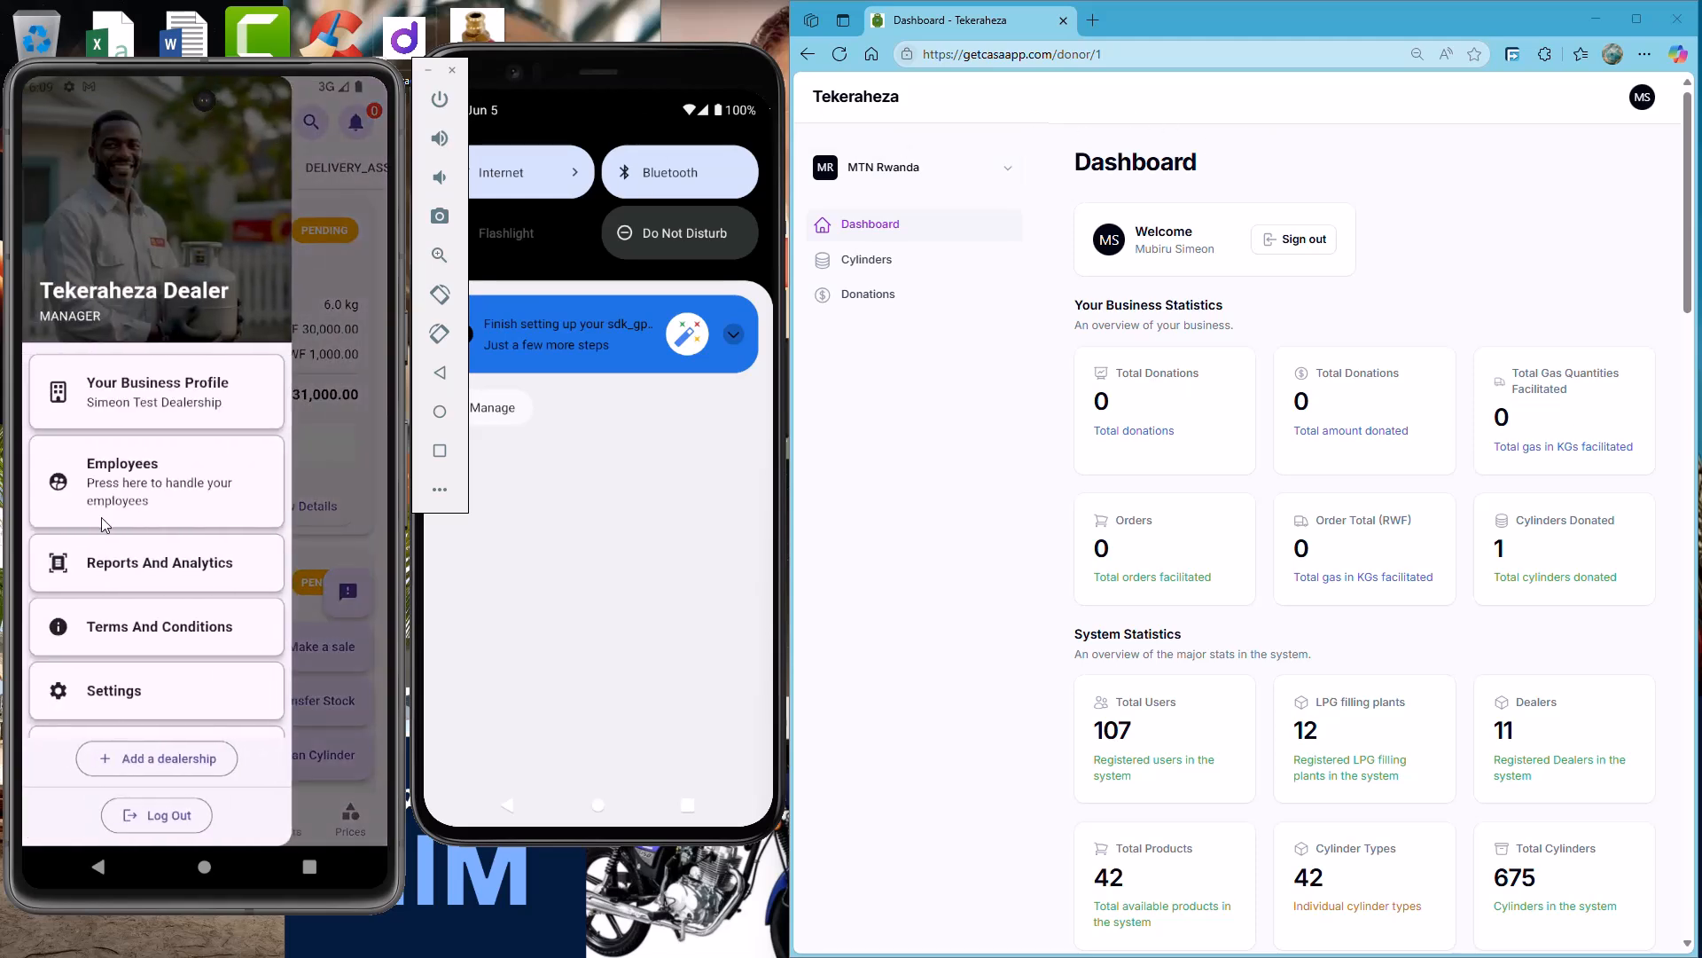
{"action": "left_click", "coordinate": [107, 470]}
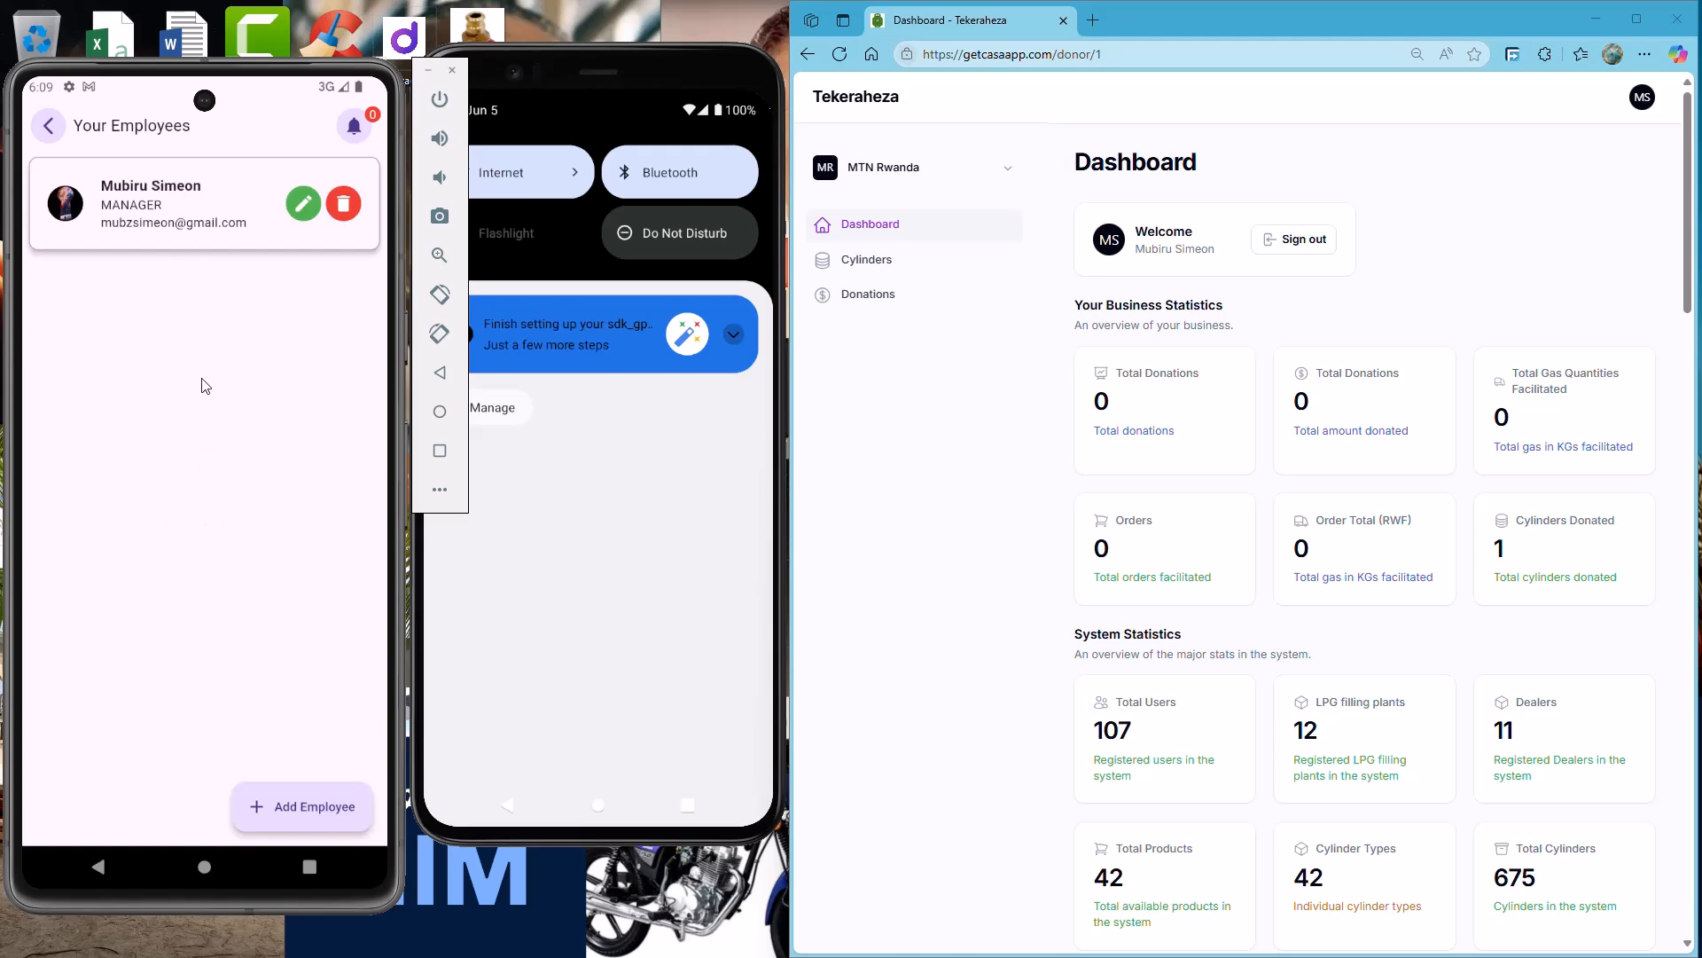
{"action": "left_click", "coordinate": [277, 805]}
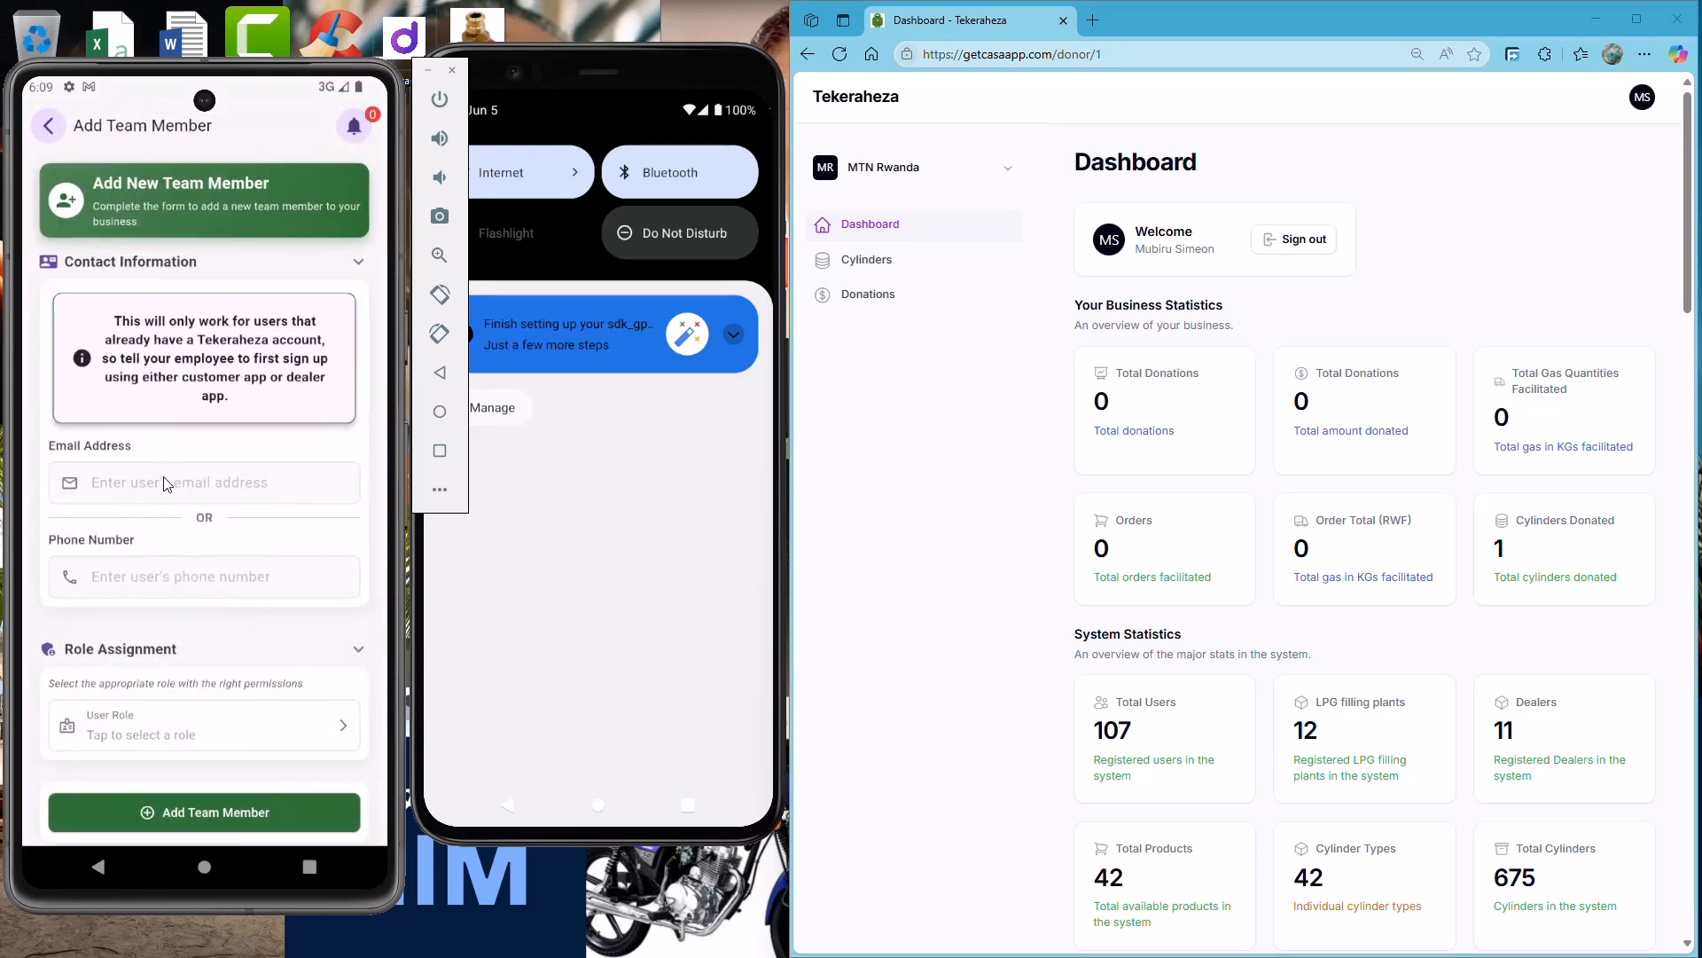
Step: Open the admin panel from the donor dashboard's account menu in a new browser tab and switch to it
{"action": "left_click", "coordinate": [1642, 97]}
{"action": "right_click", "coordinate": [1510, 211]}
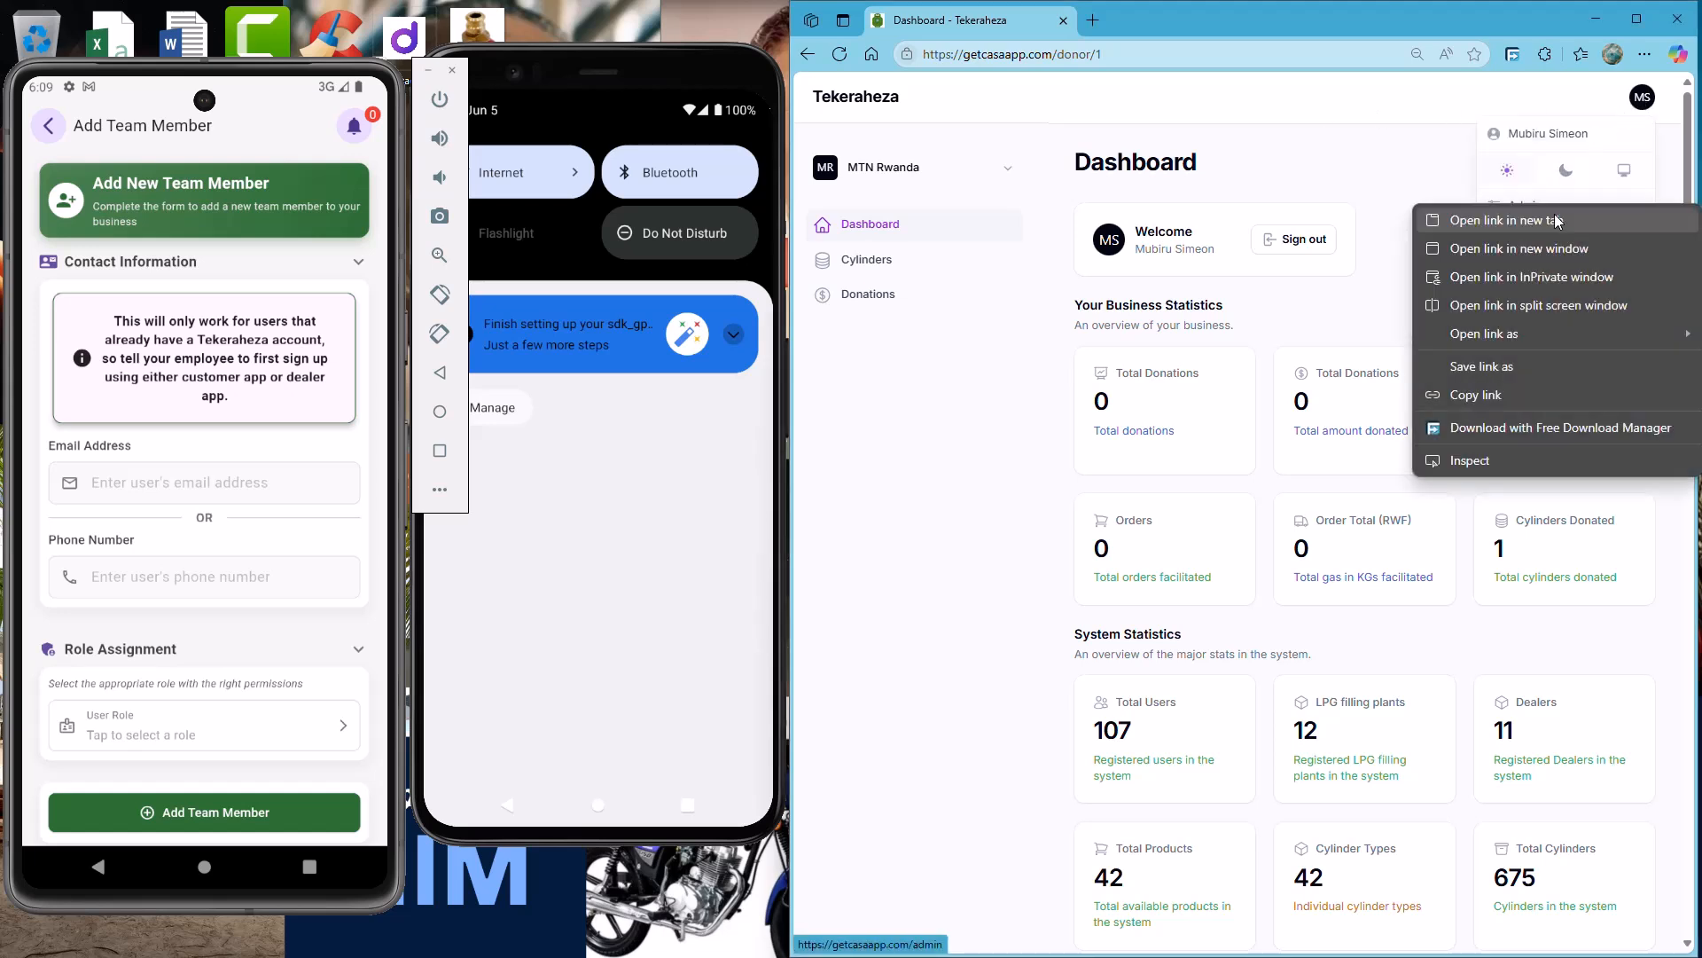
{"action": "left_click", "coordinate": [1547, 220]}
{"action": "left_click", "coordinate": [1121, 6]}
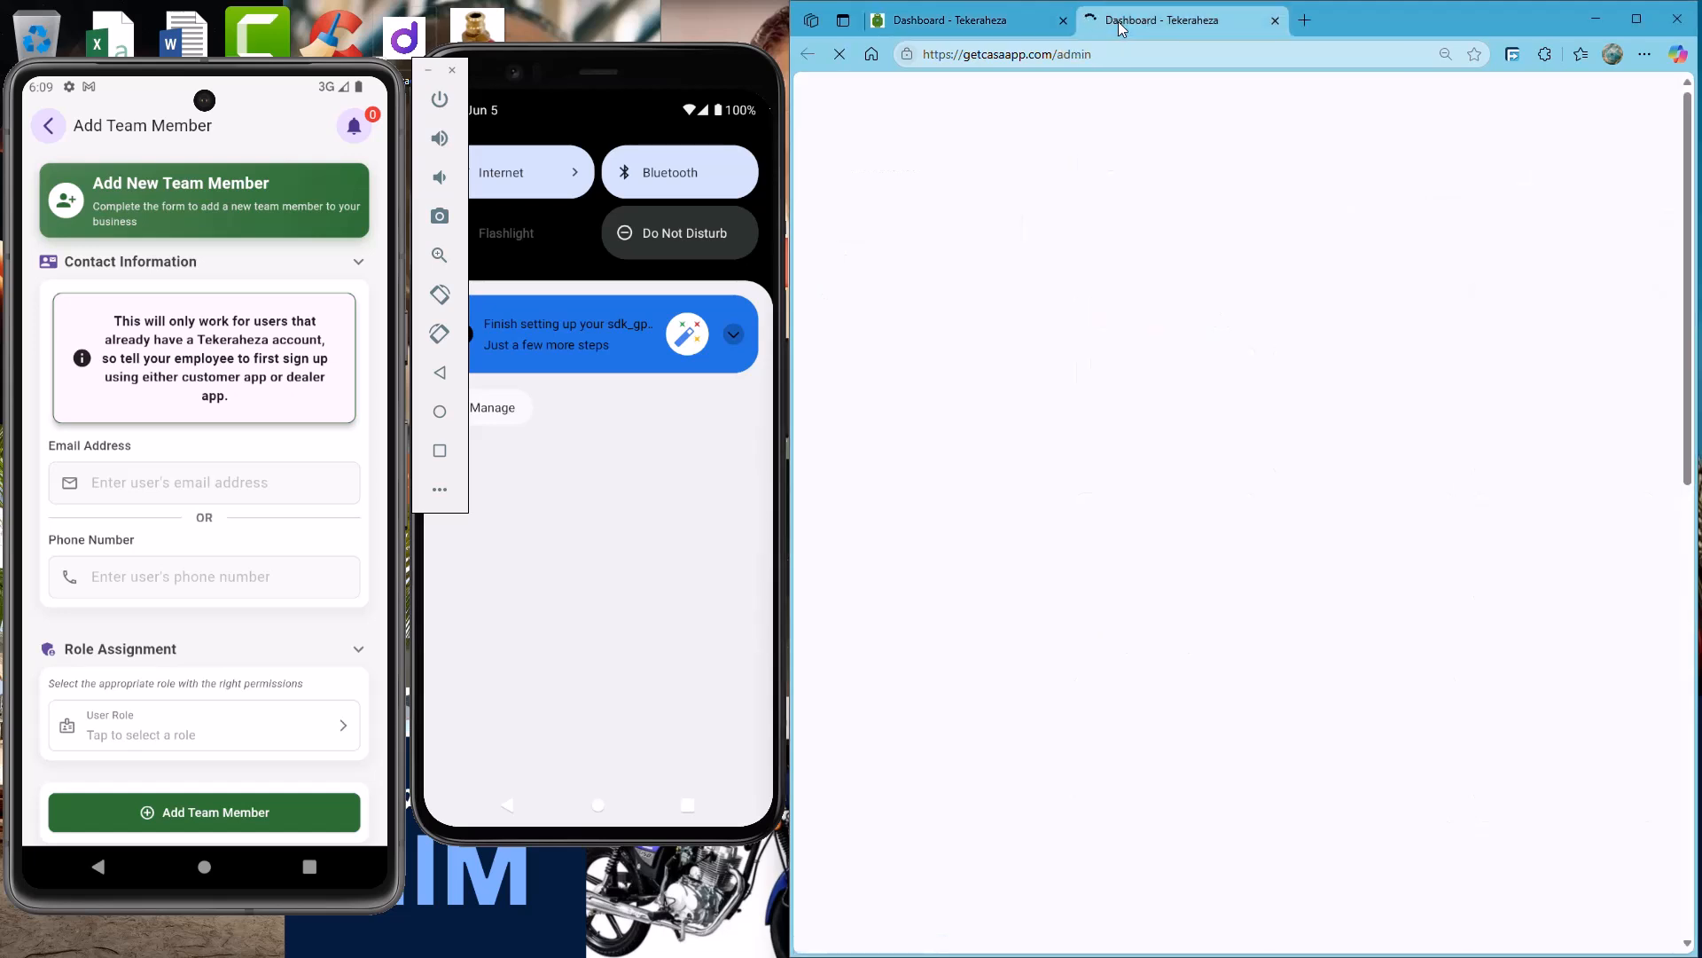
Step: Go to the admin panel's Users list and open the form for creating a new user
{"action": "scroll", "coordinate": [940, 599], "scroll_direction": "down", "scroll_amount": 7}
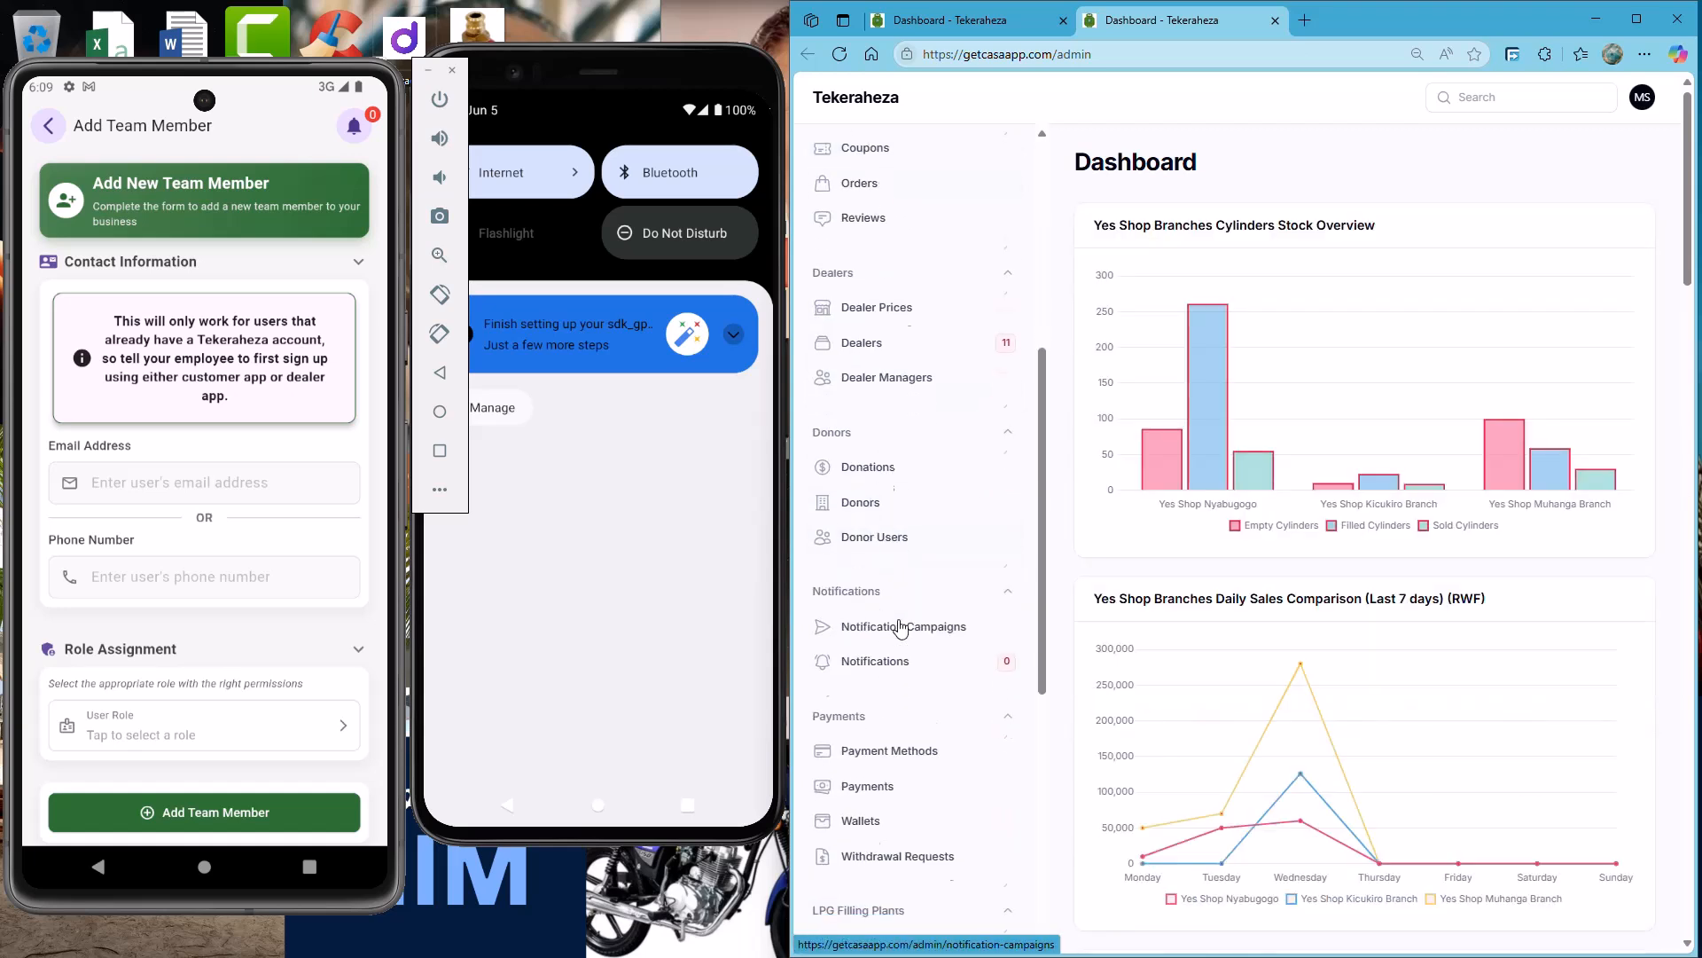
{"action": "scroll", "coordinate": [854, 718], "scroll_direction": "down", "scroll_amount": 5}
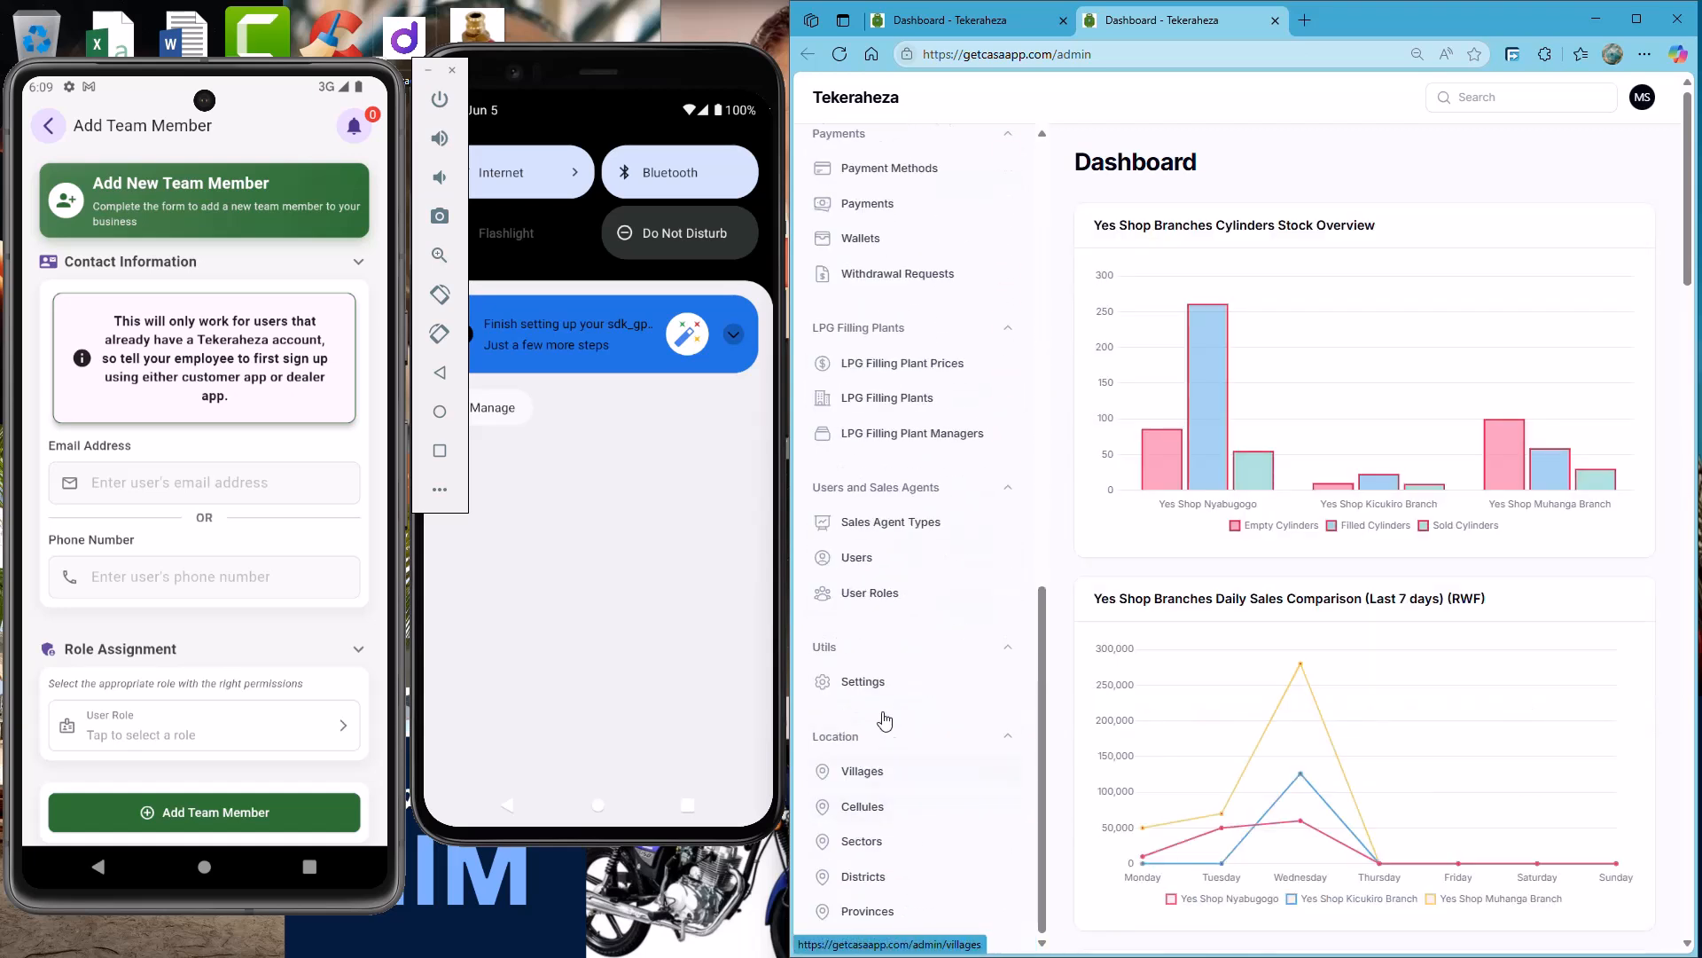
{"action": "left_click", "coordinate": [876, 561]}
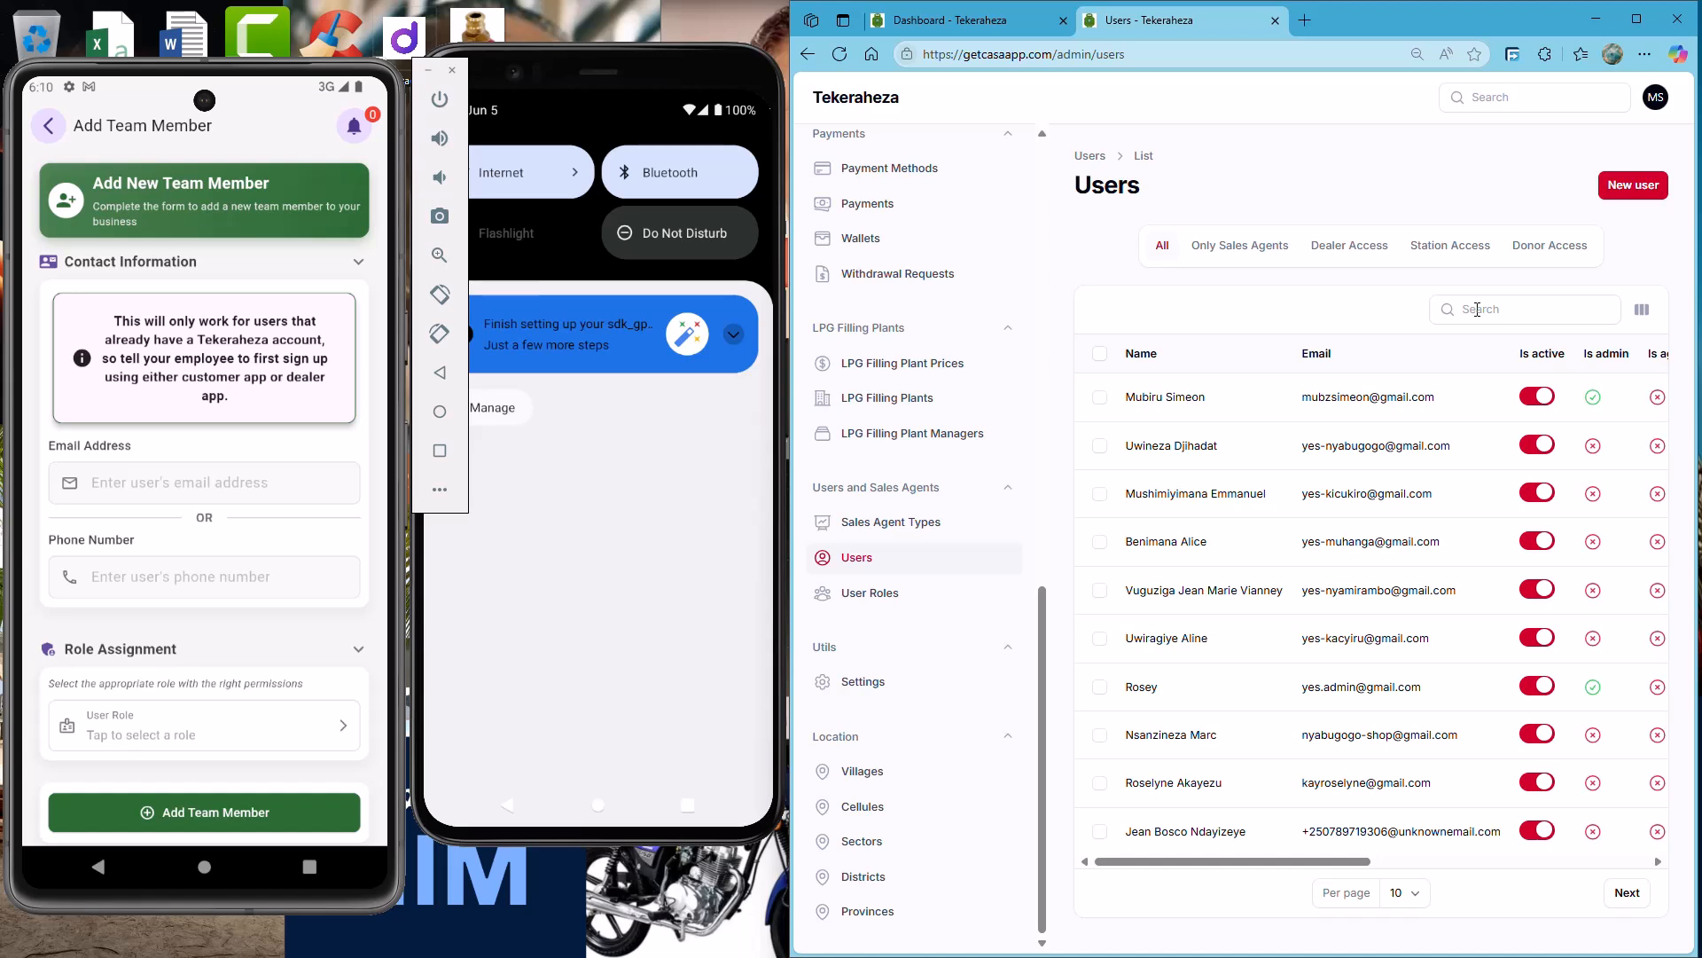
{"action": "left_click", "coordinate": [556, 514]}
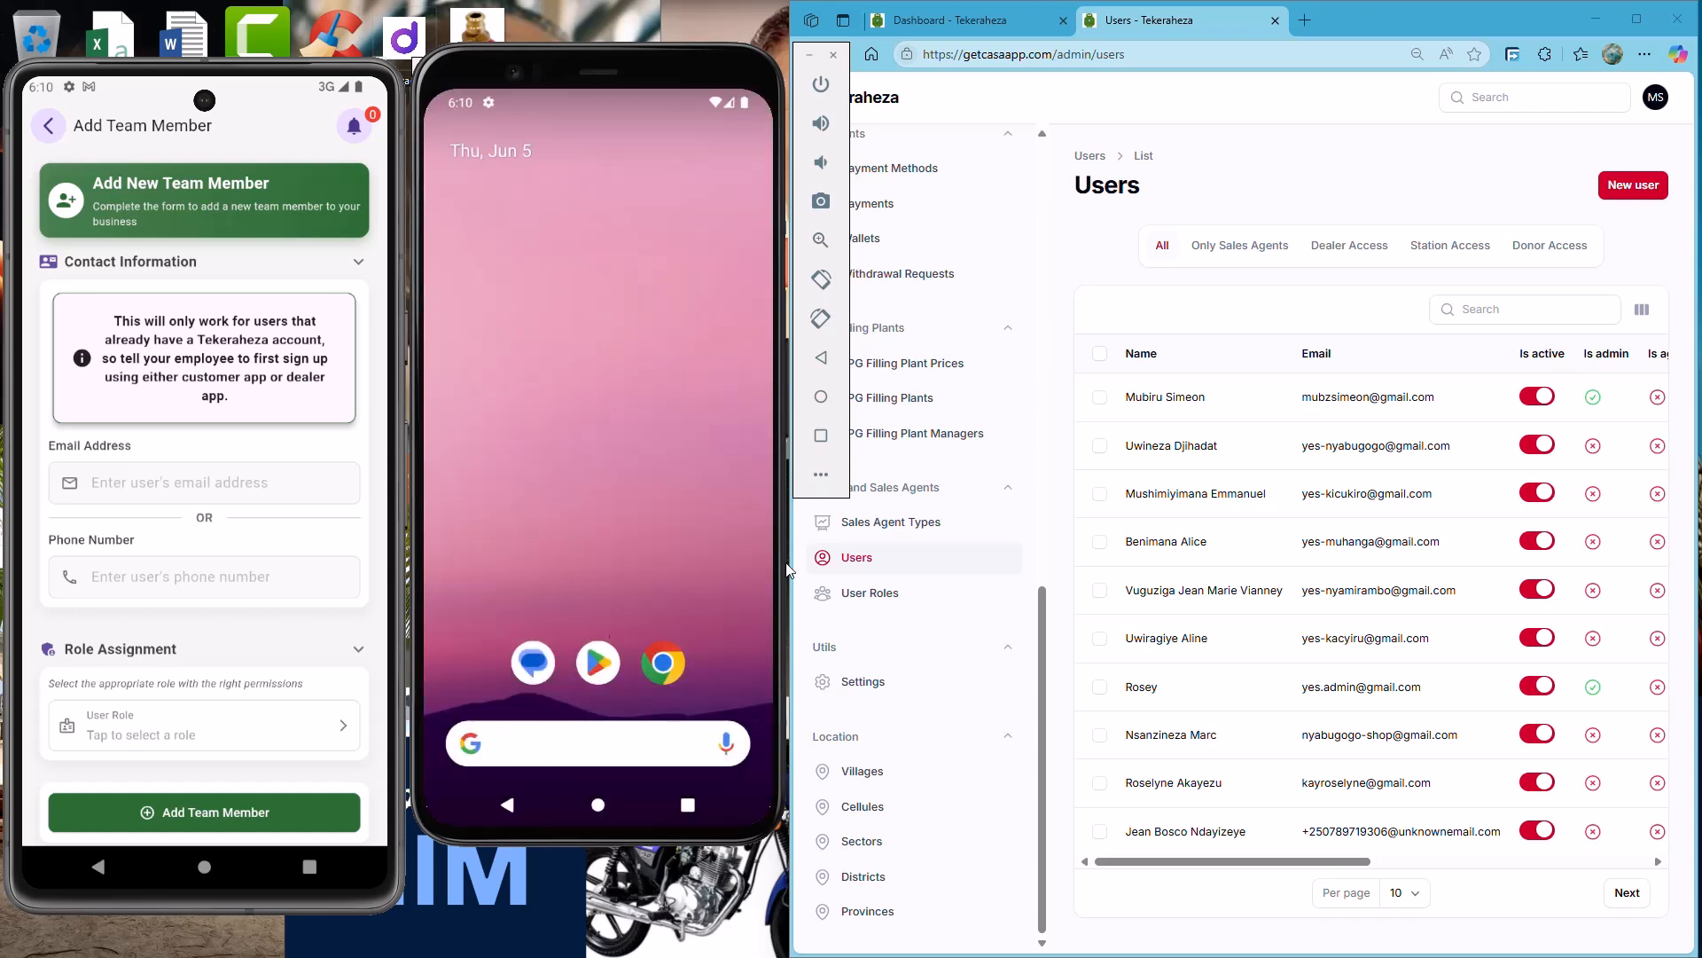
{"action": "left_click", "coordinate": [1490, 309]}
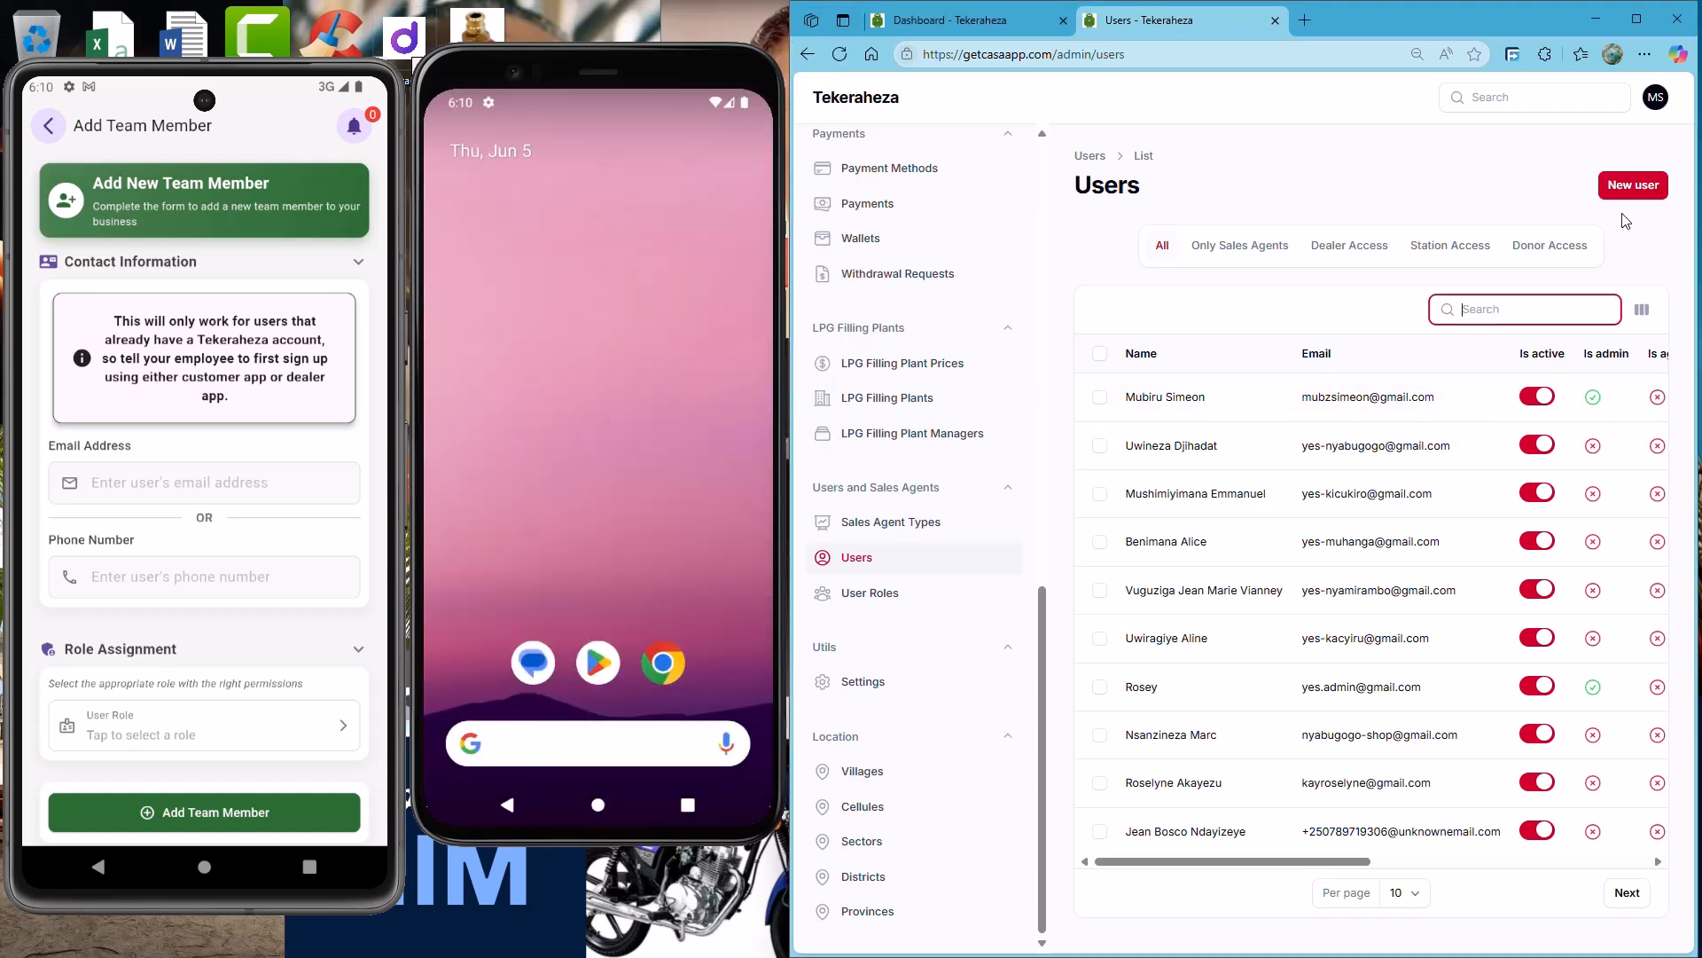
{"action": "left_click", "coordinate": [1625, 190]}
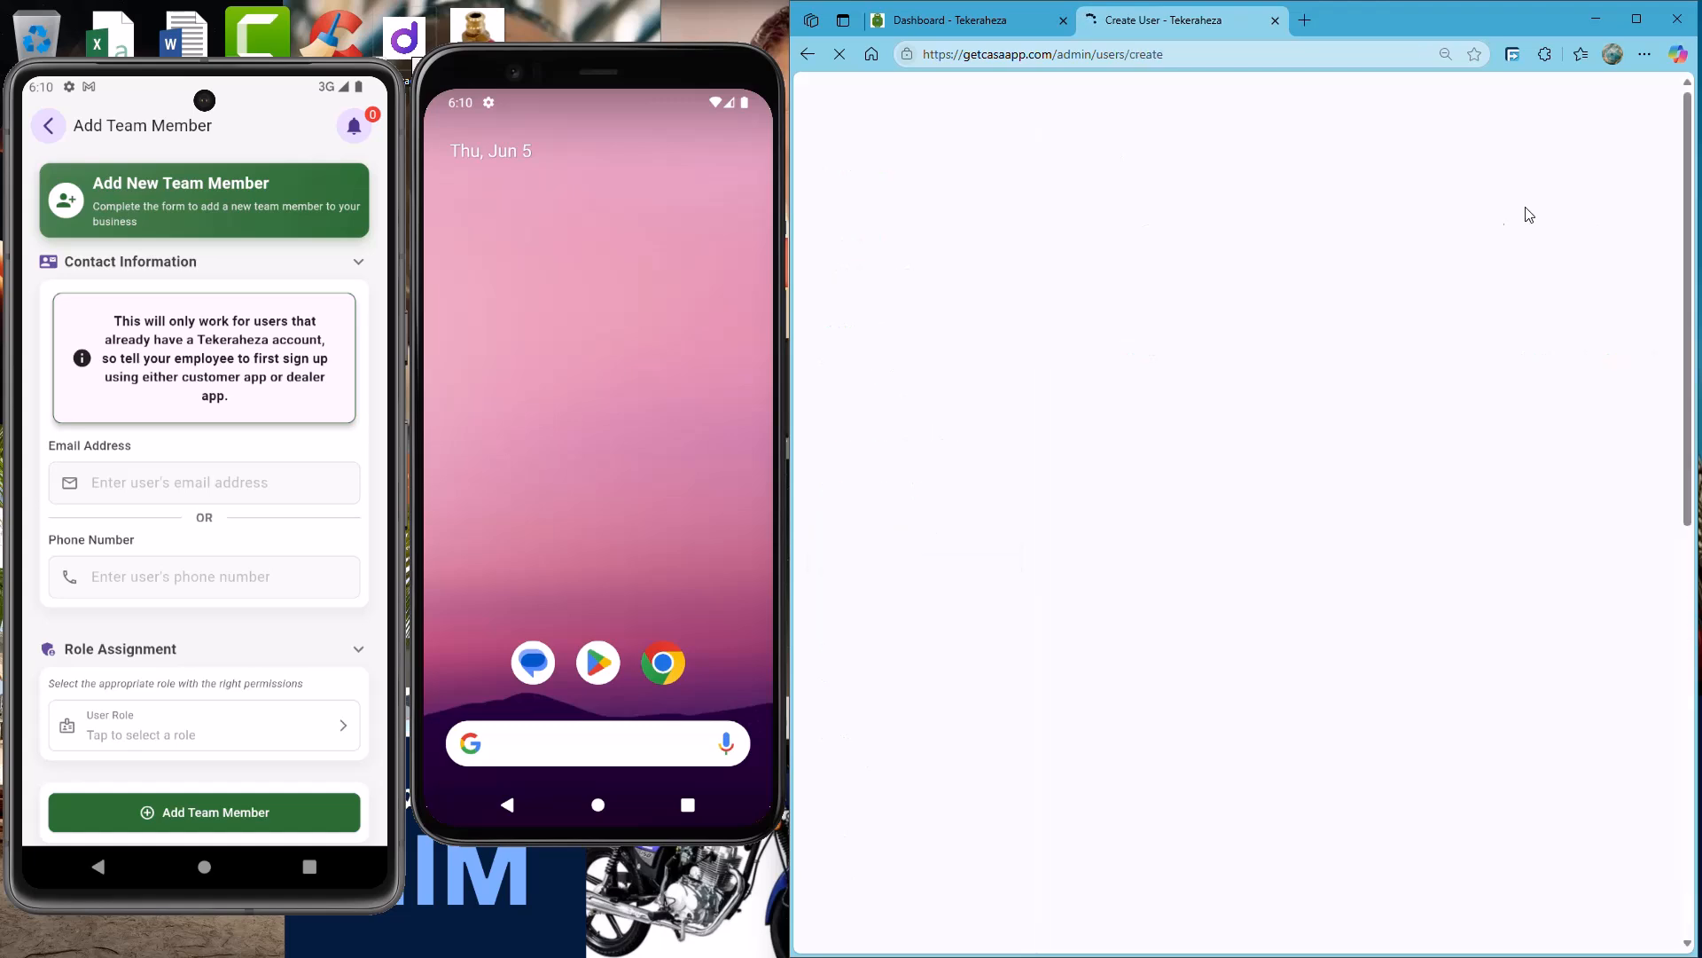
Step: Enter the delivery person's name and e-mail address in the new user's basic information
{"action": "left_click", "coordinate": [1170, 328]}
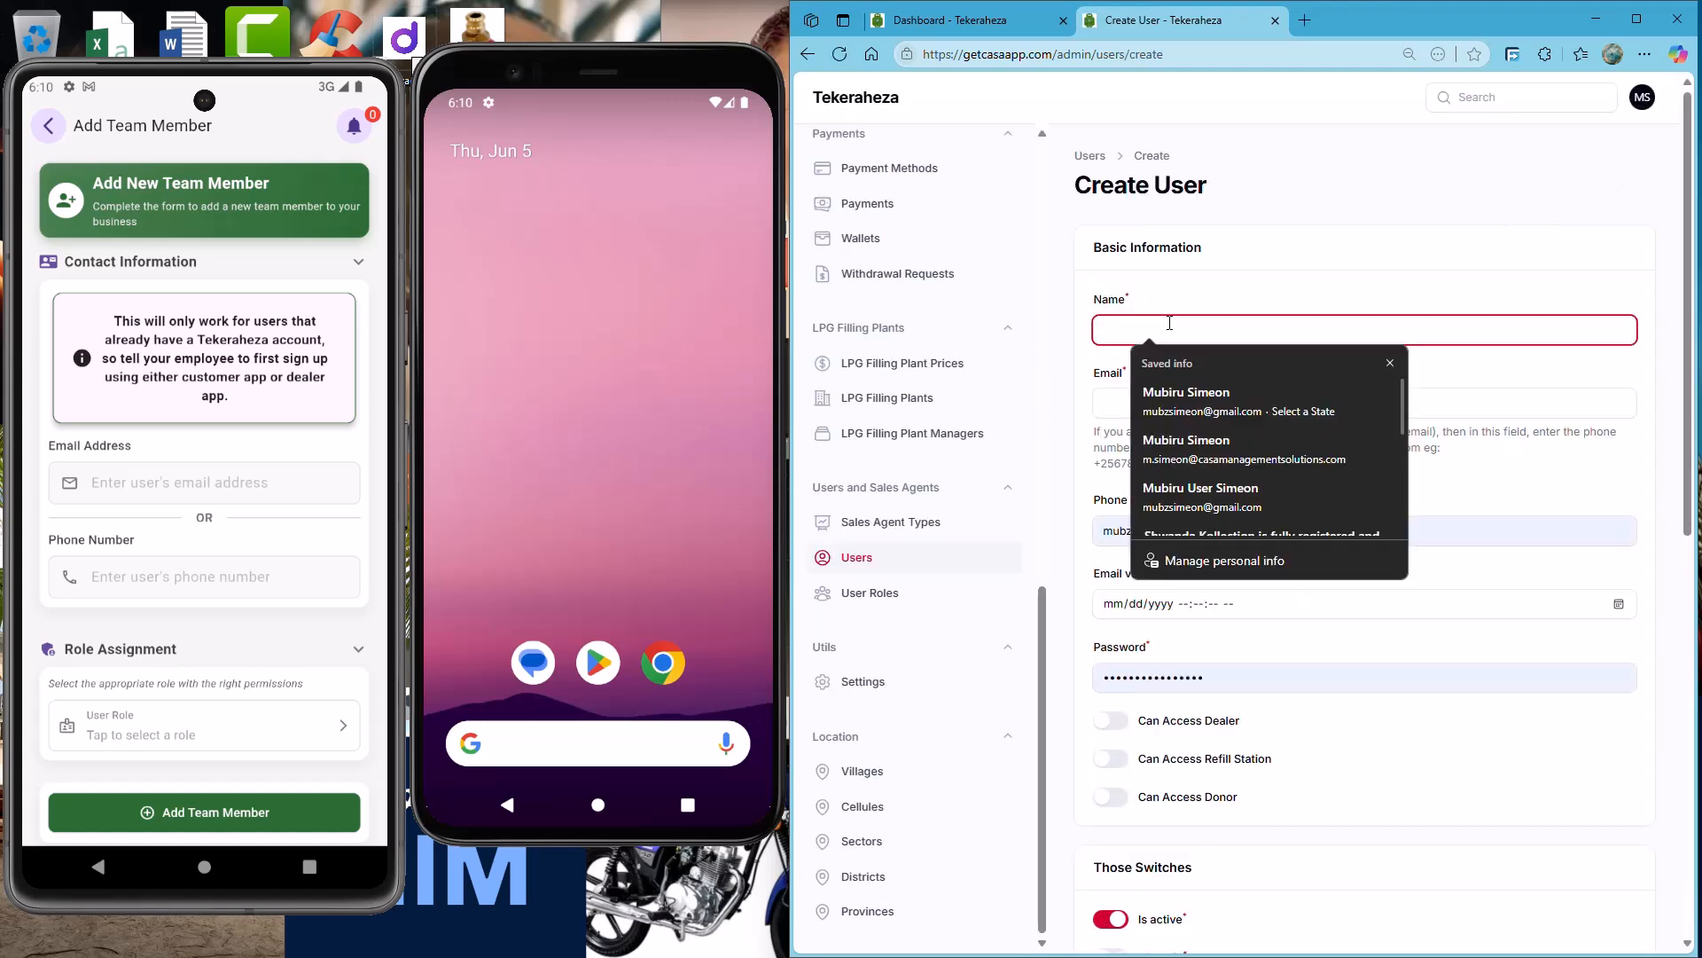
{"action": "type", "text": "Sime"}
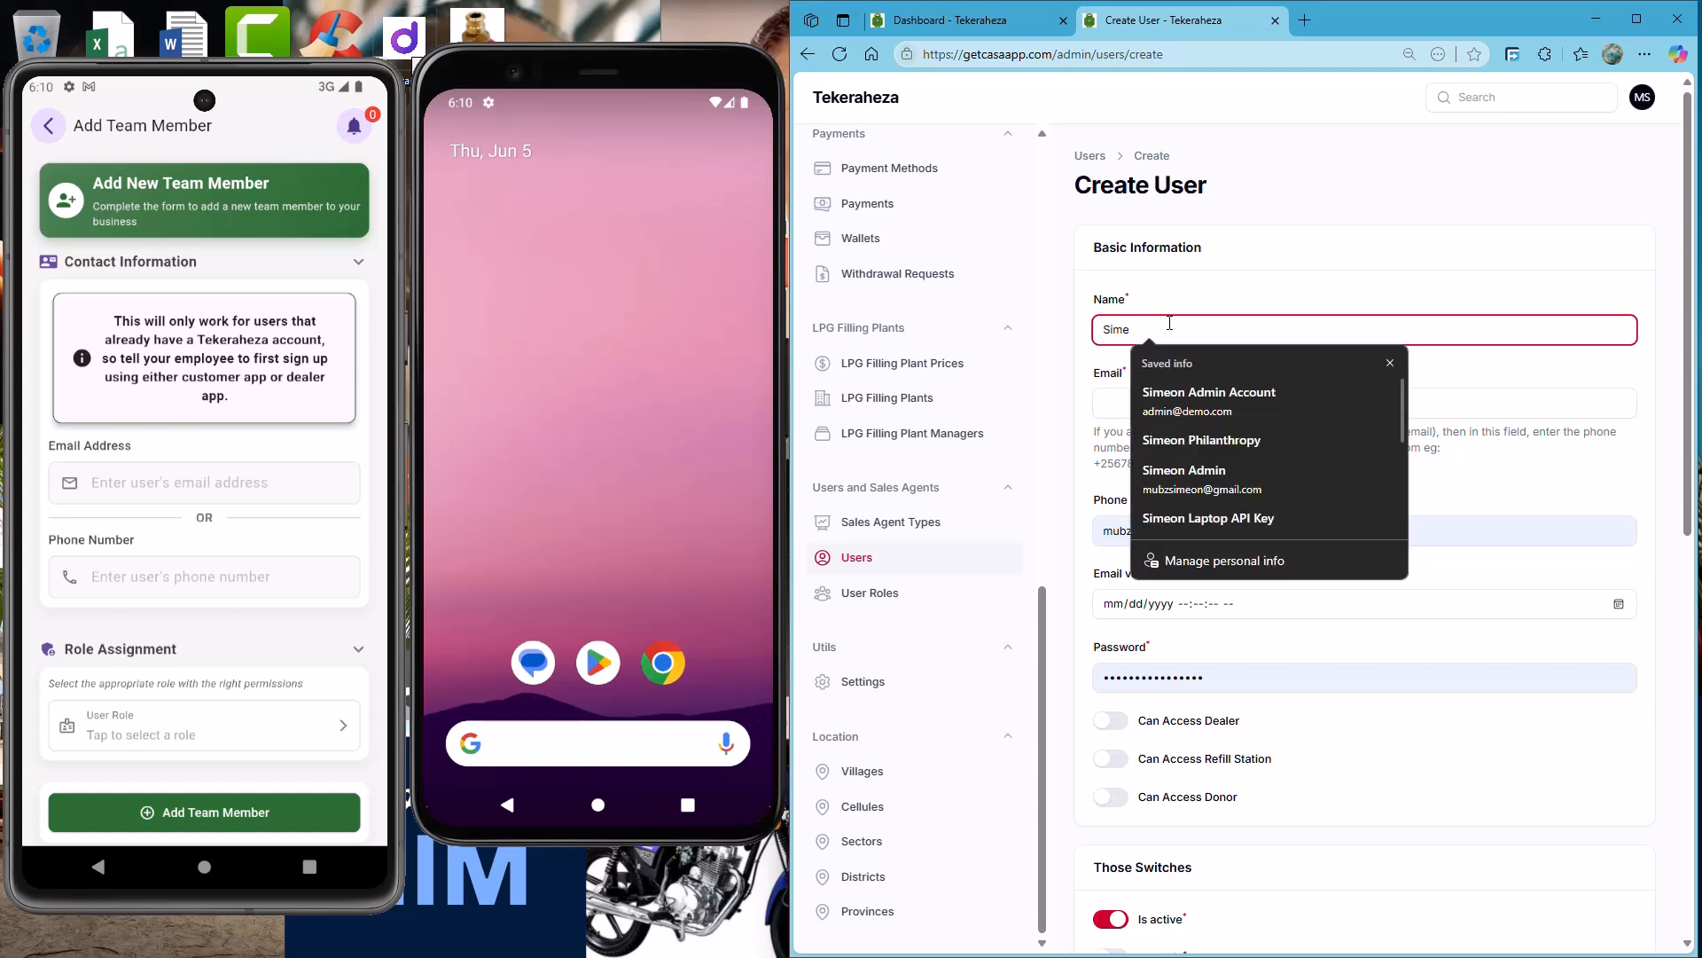
{"action": "type", "text": "on Delivery Person"}
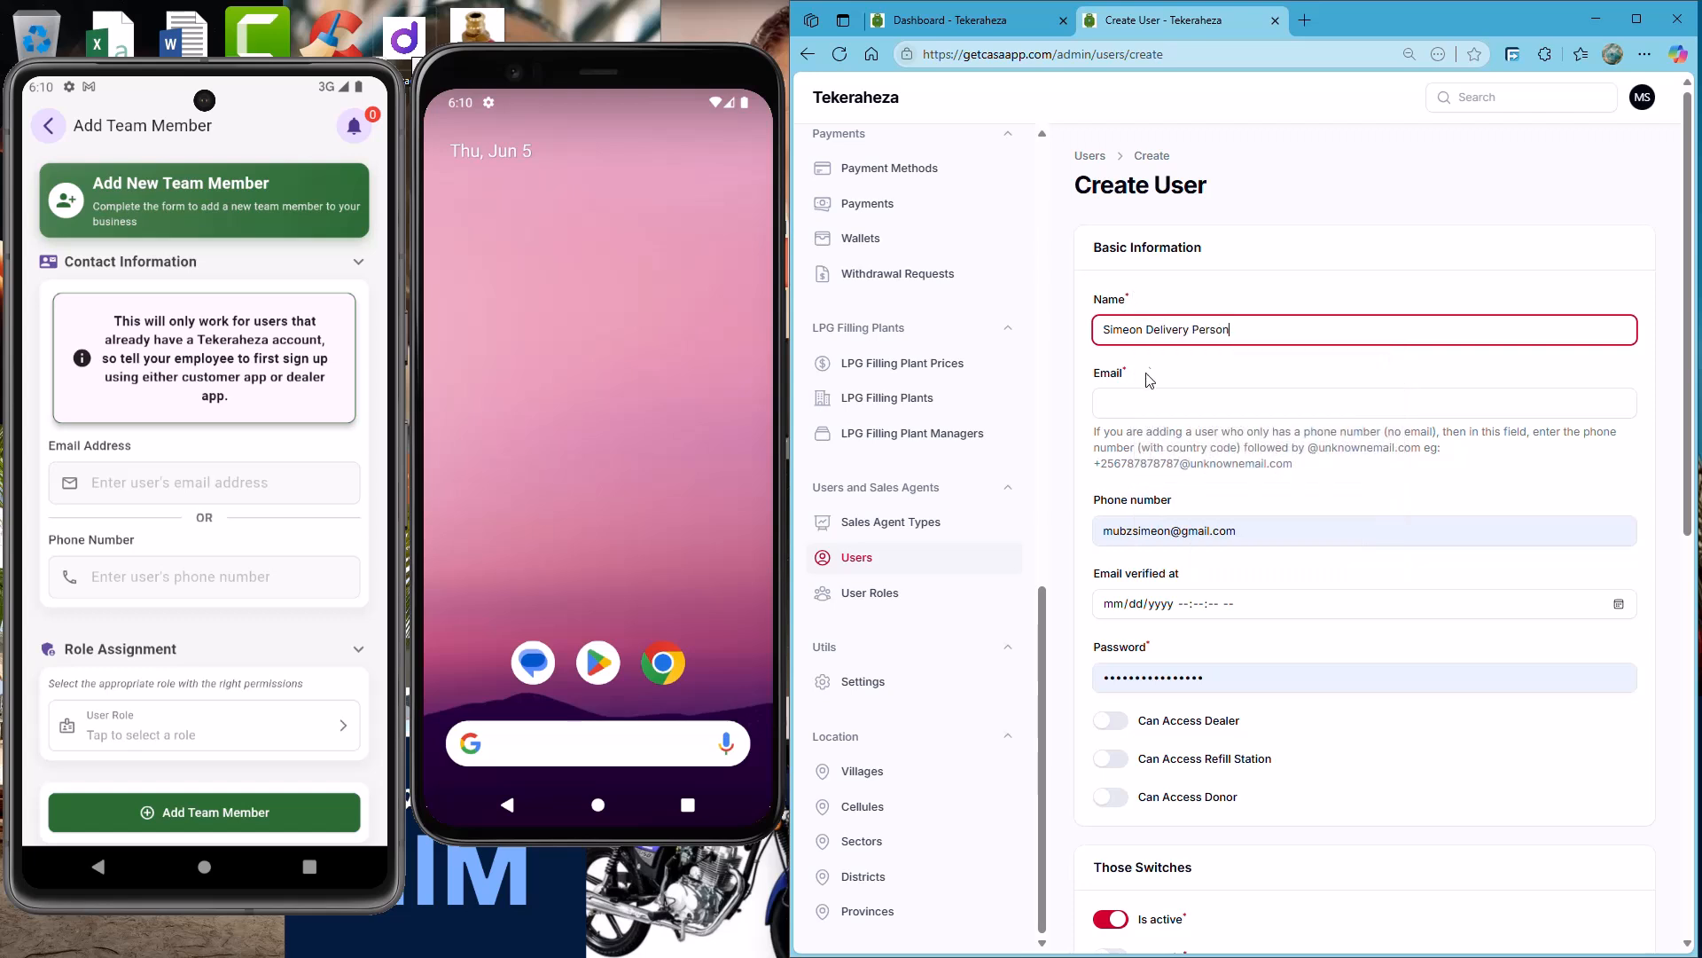
{"action": "left_click", "coordinate": [1121, 407]}
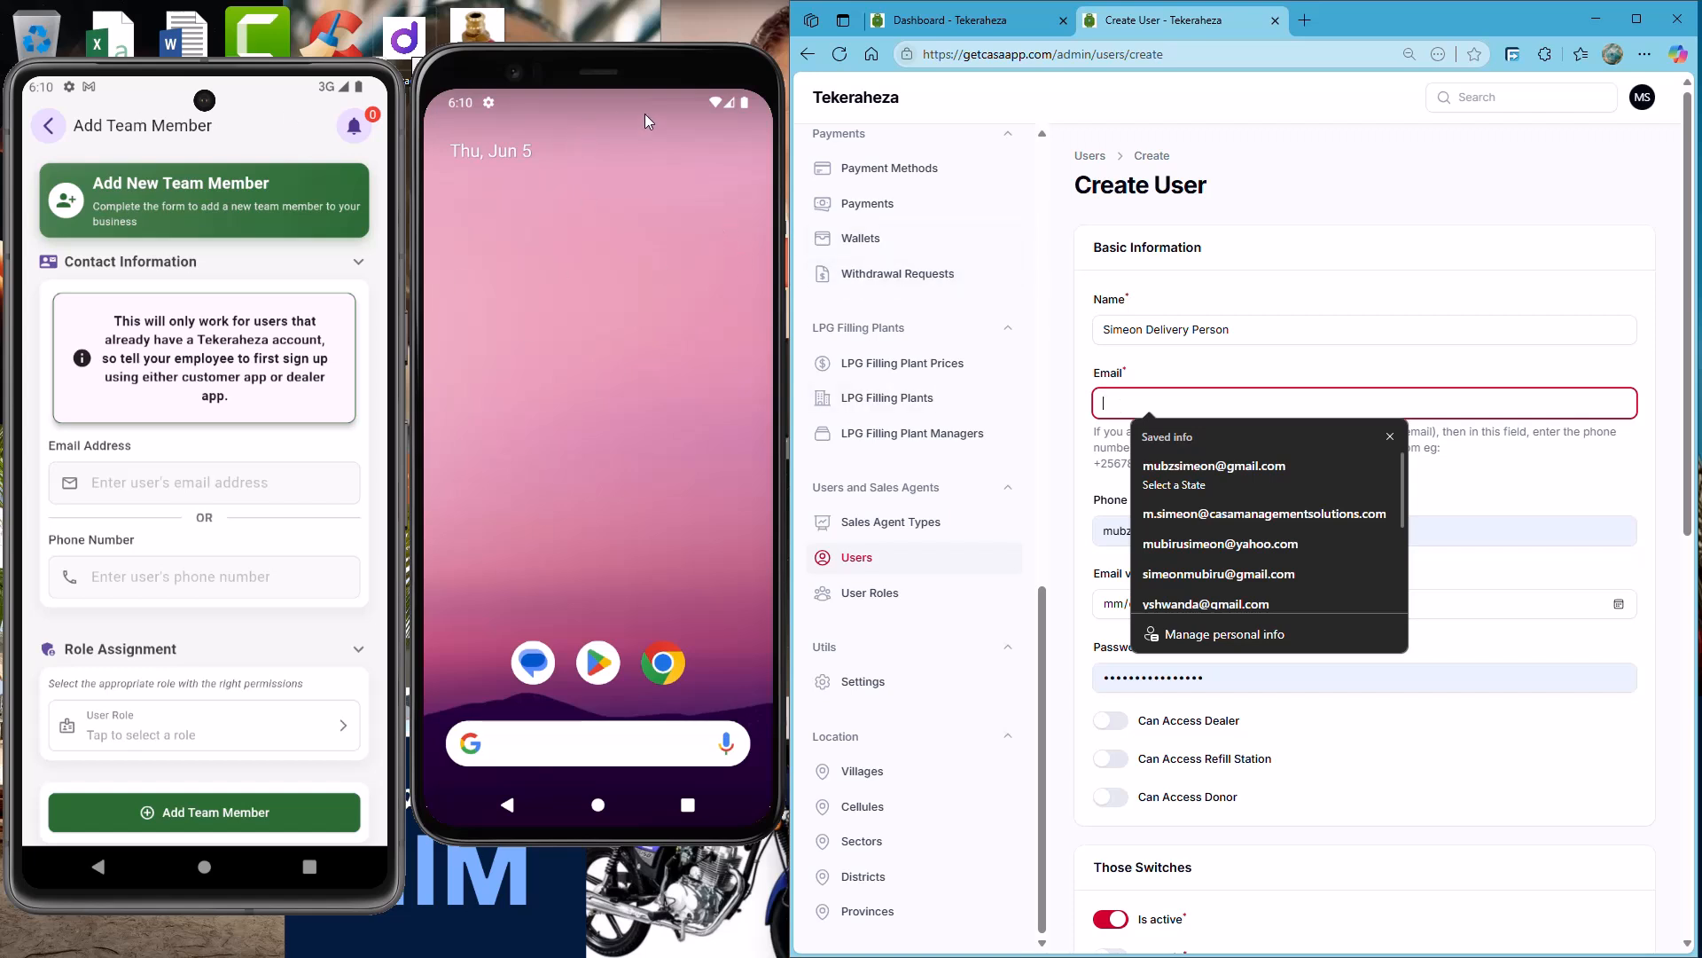
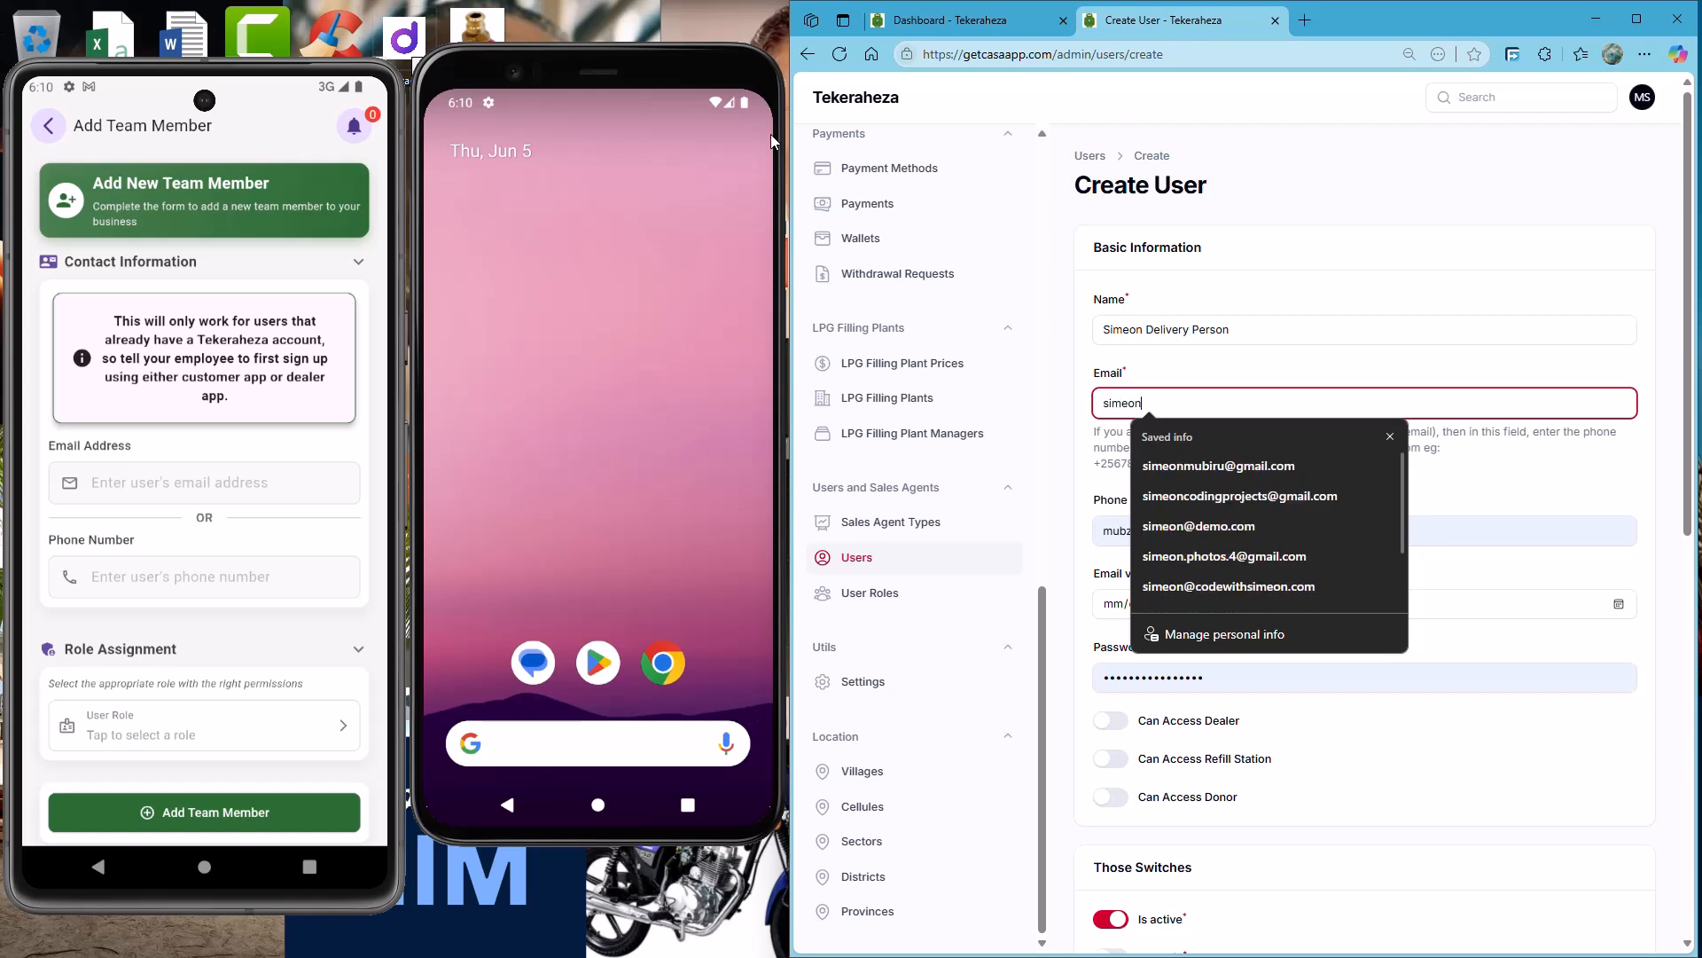
{"action": "left_click", "coordinate": [1290, 557]}
Step: Clear the prefilled phone number and replace the prefilled password with the new user's account password
{"action": "left_click", "coordinate": [1222, 532]}
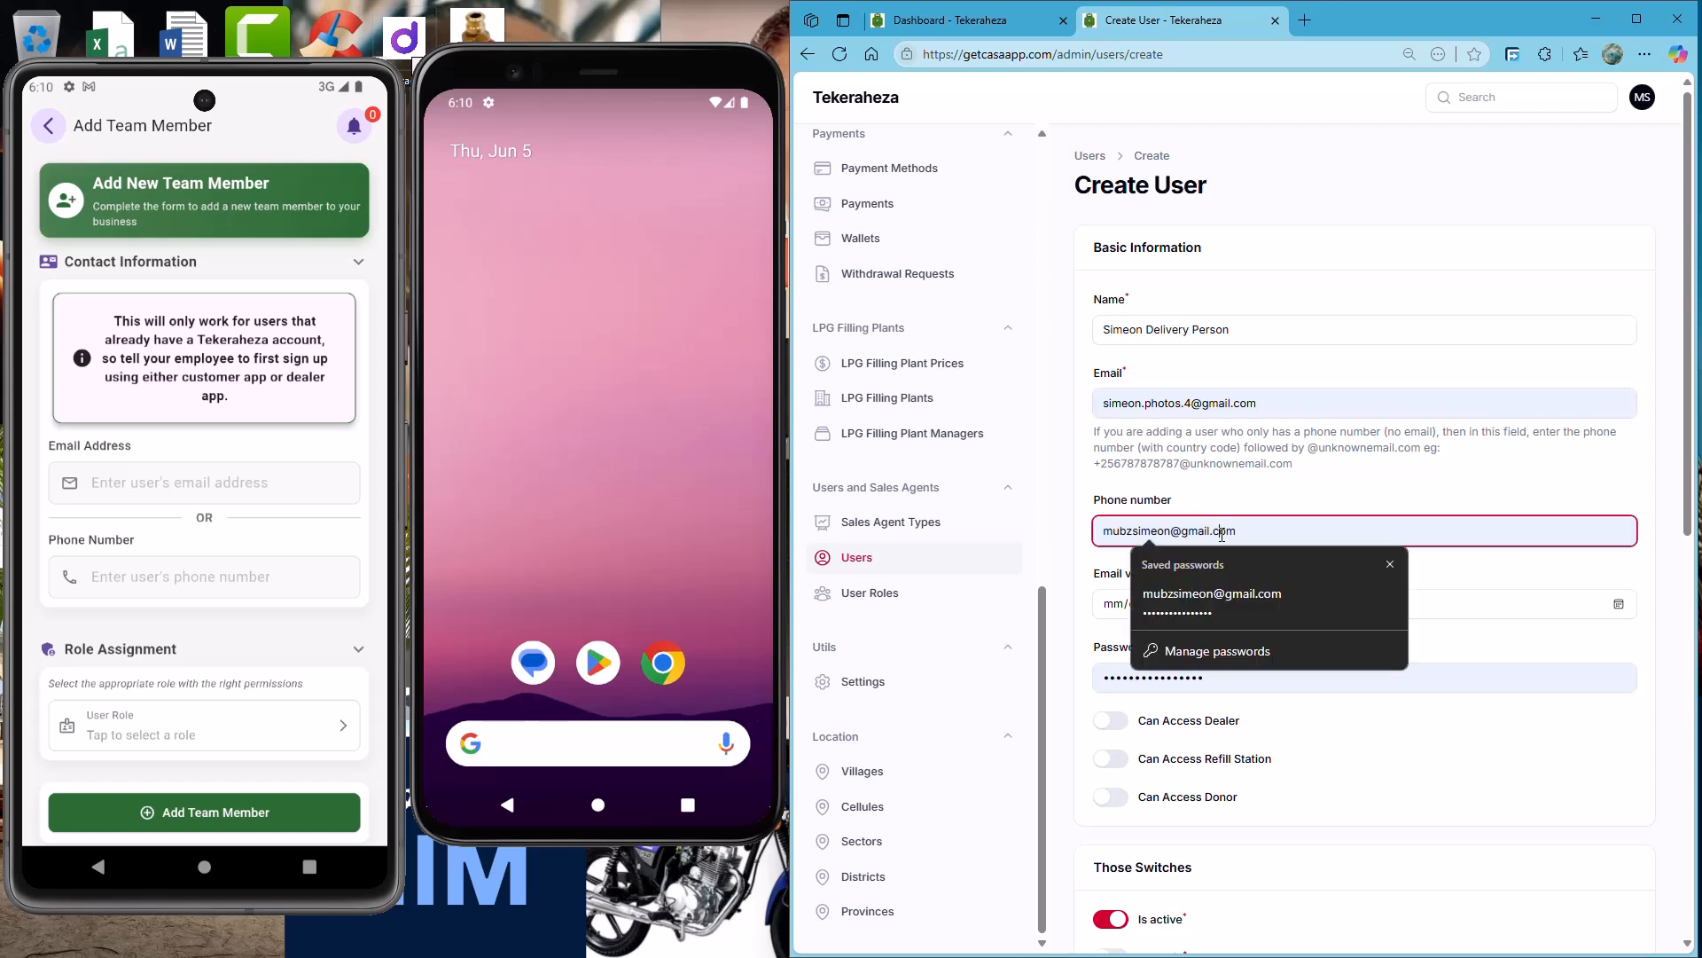
{"action": "key", "text": "ctrl+a"}
{"action": "key", "text": "BackSpace"}
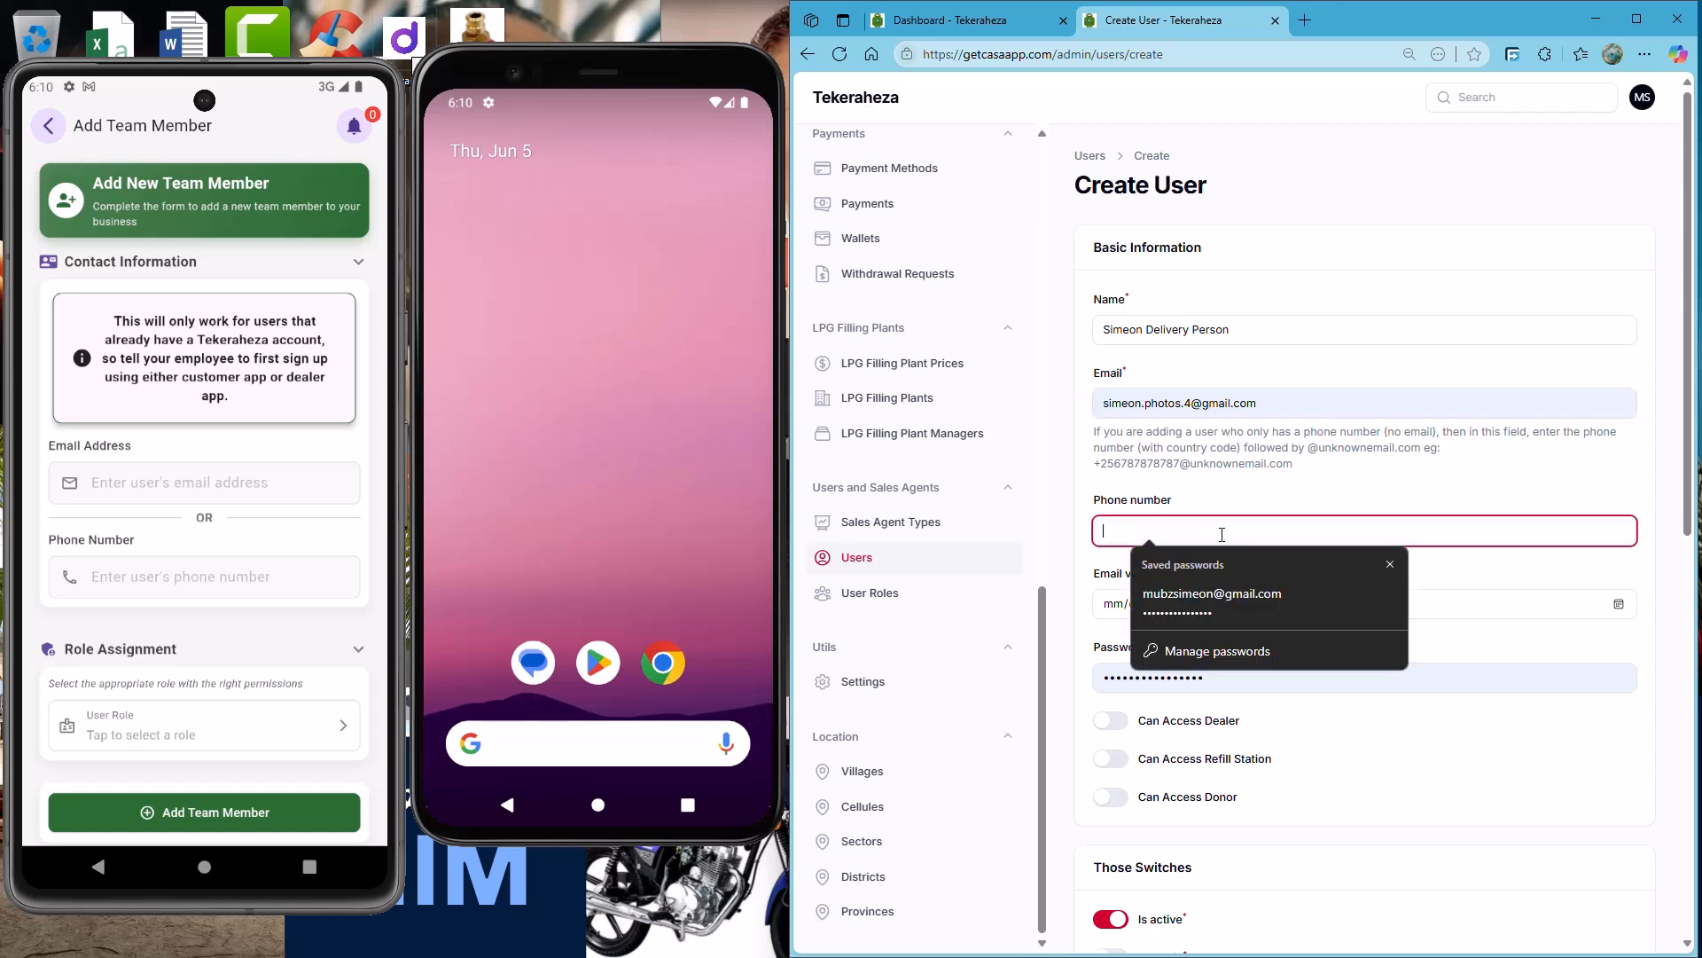
{"action": "left_click", "coordinate": [1210, 687]}
{"action": "key", "text": "ctrl+a"}
{"action": "key", "text": "BackSpace"}
{"action": "type", "text": "••••"}
Step: Create the user account, leaving the admin and agent options off
{"action": "scroll", "coordinate": [1210, 687], "scroll_direction": "down", "scroll_amount": 5}
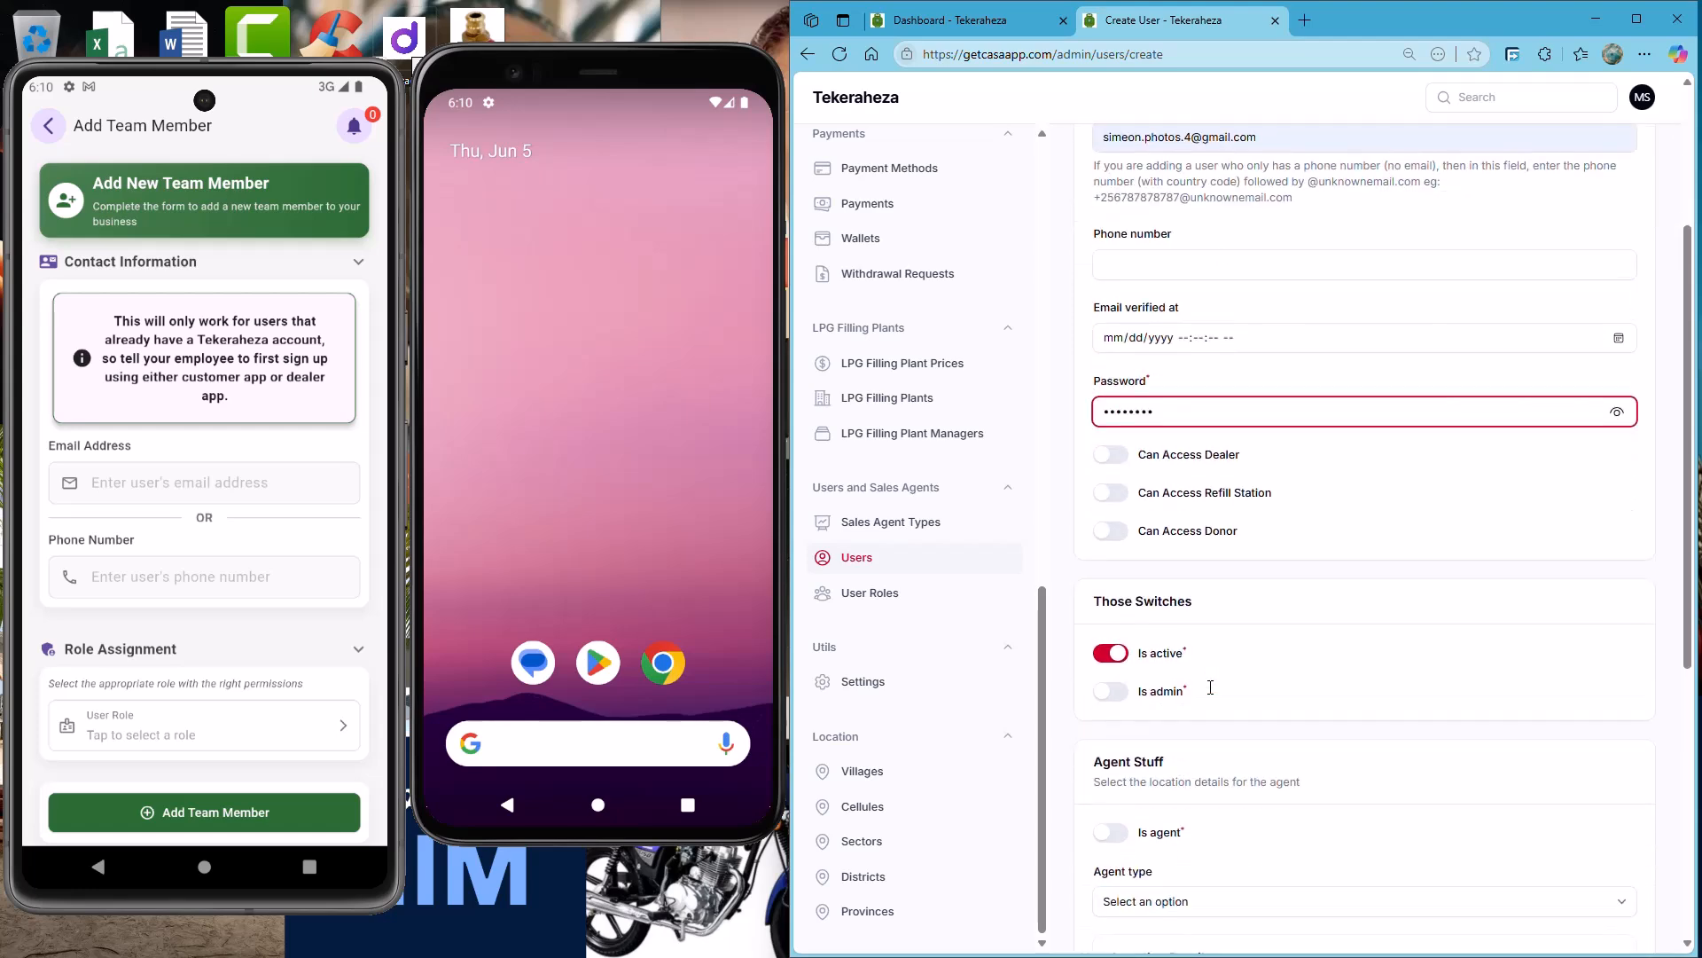
{"action": "scroll", "coordinate": [1115, 589], "scroll_direction": "down", "scroll_amount": 4}
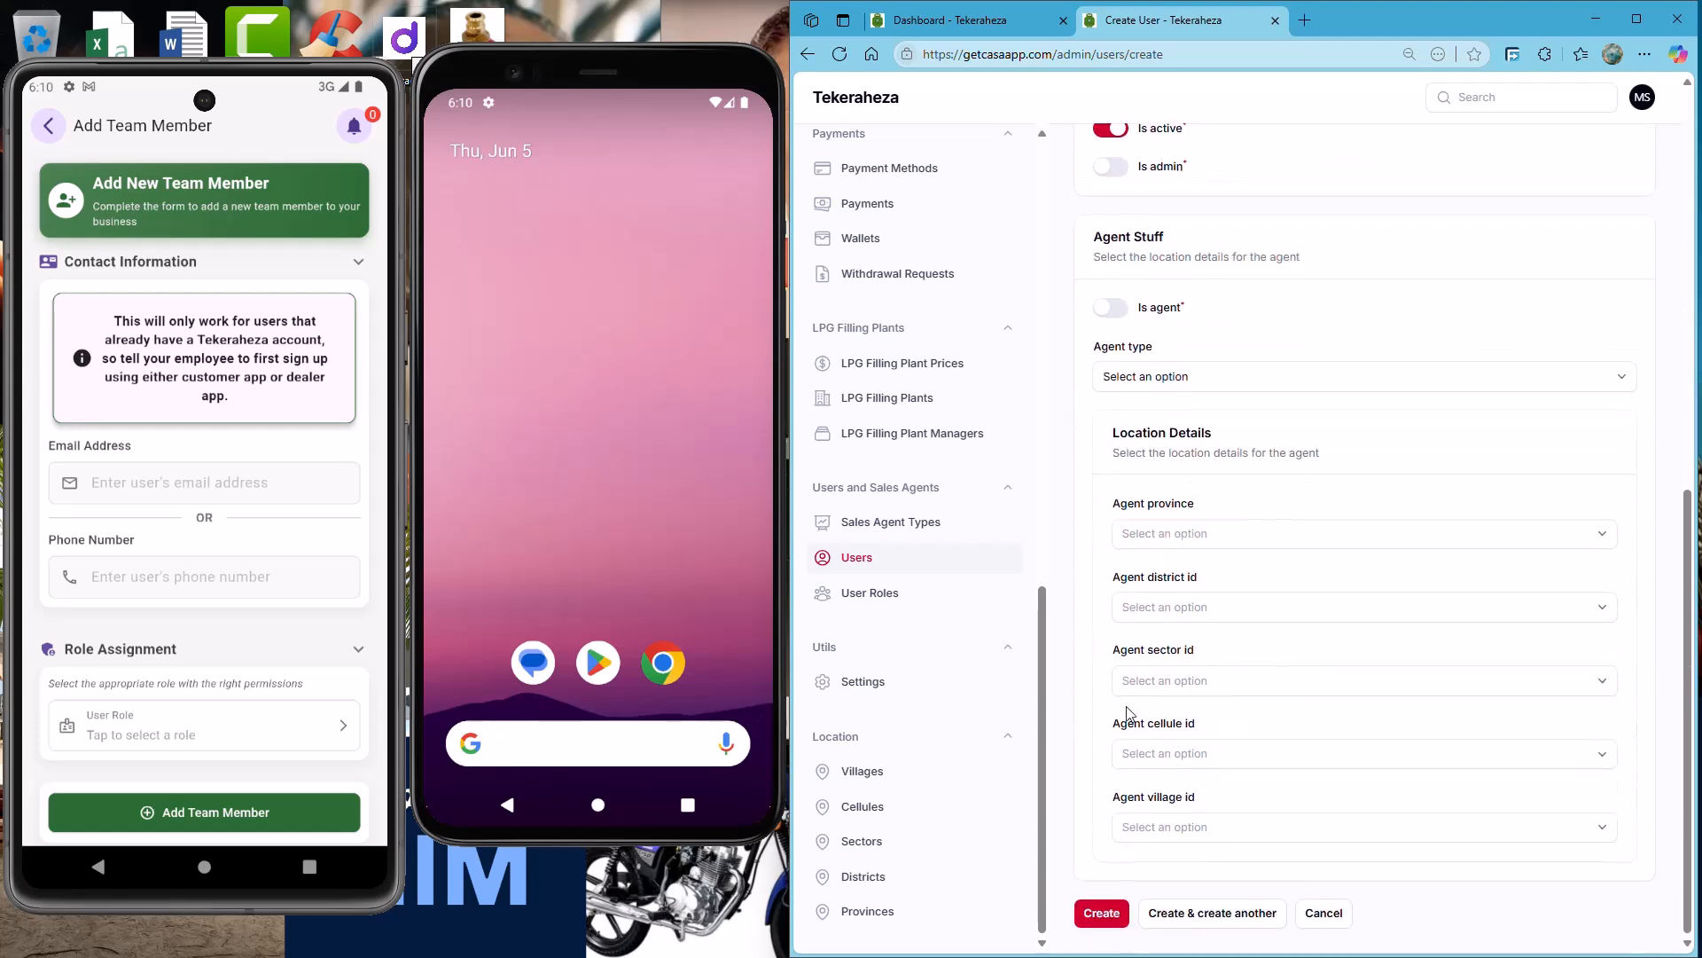
{"action": "left_click", "coordinate": [1108, 918]}
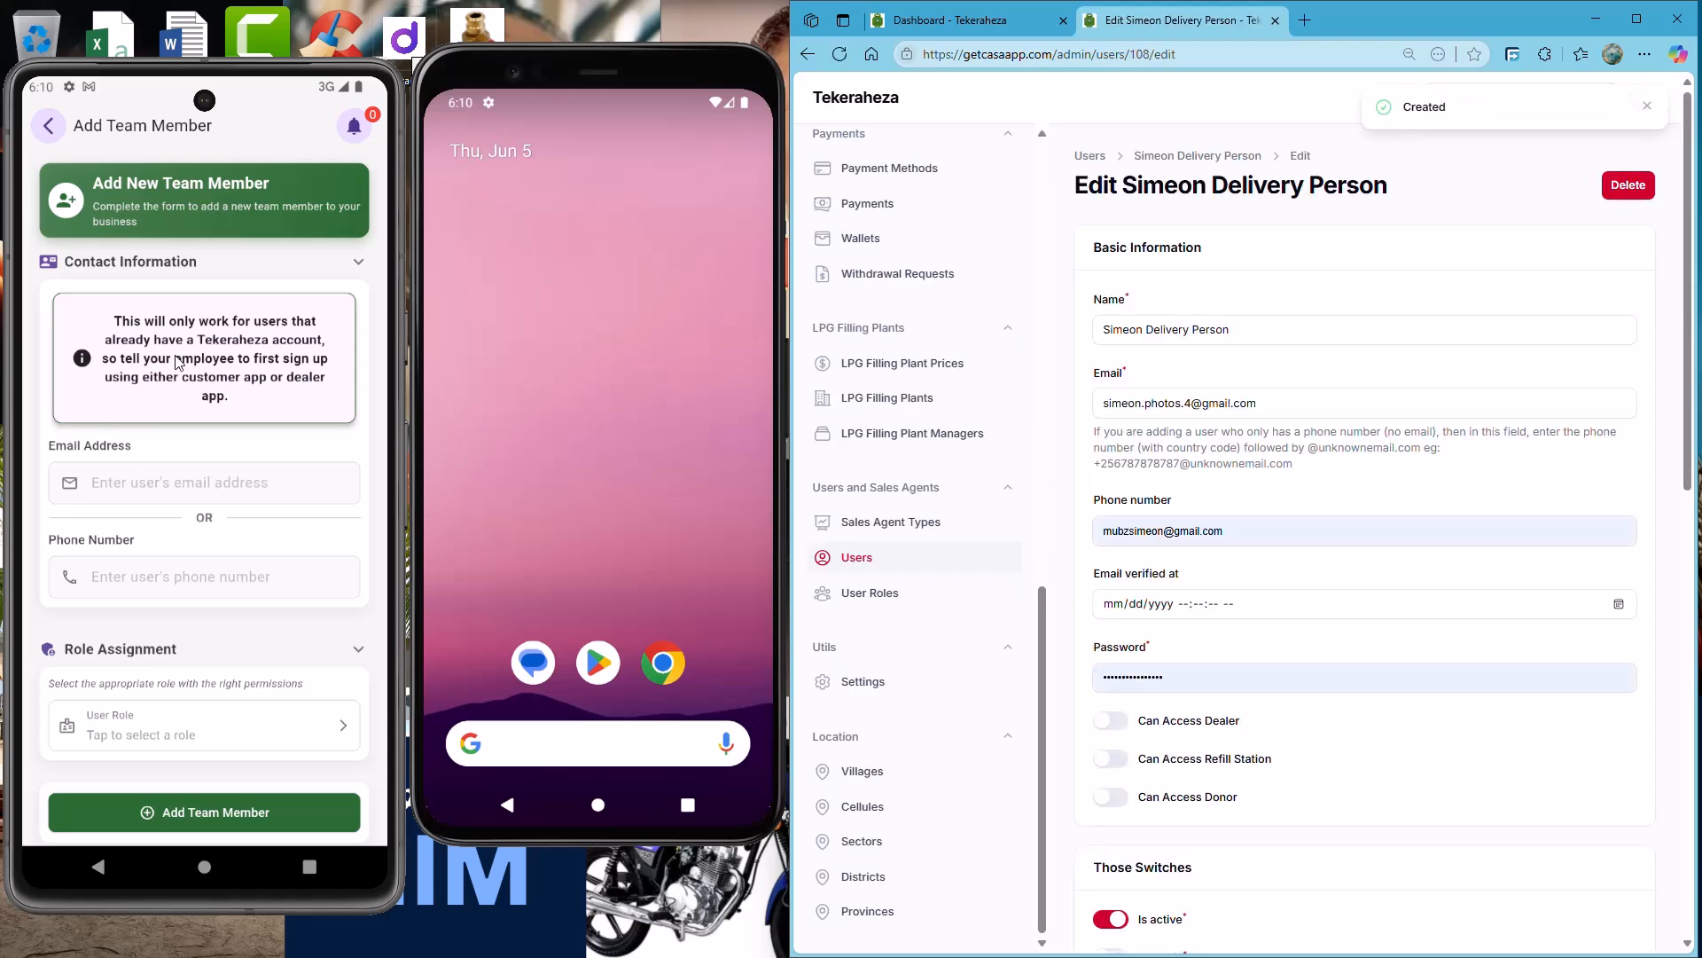
Step: Enter the new user's e-mail address in the dealer app's team member form
{"action": "left_click", "coordinate": [145, 484]}
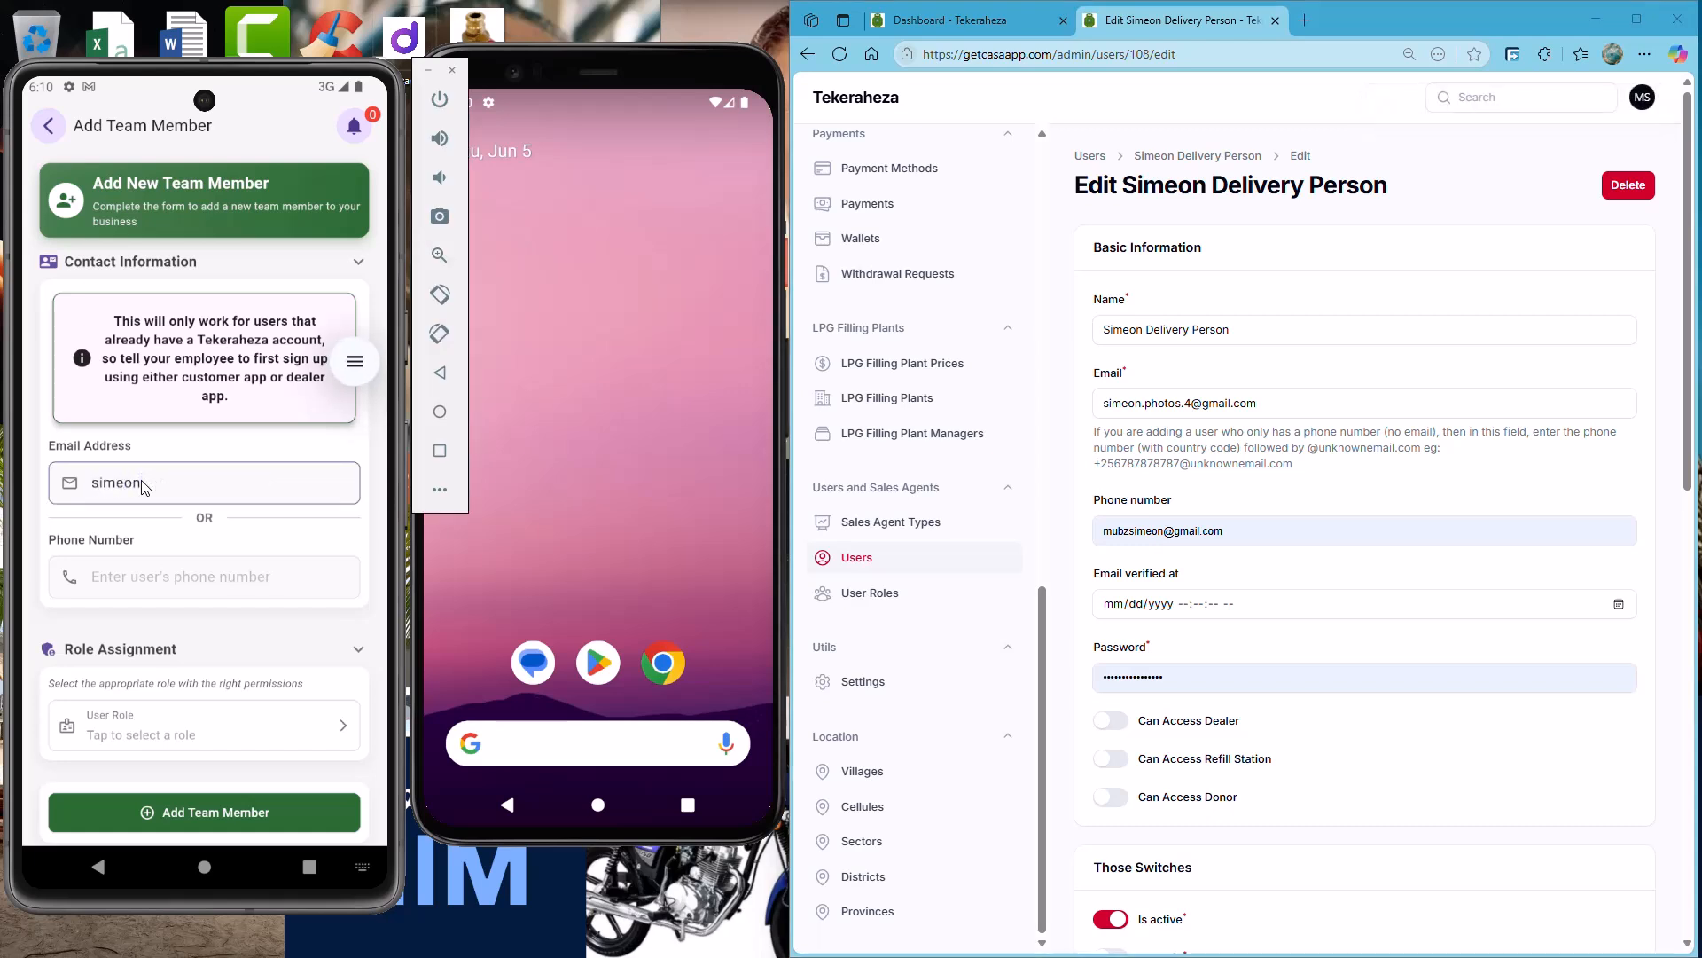
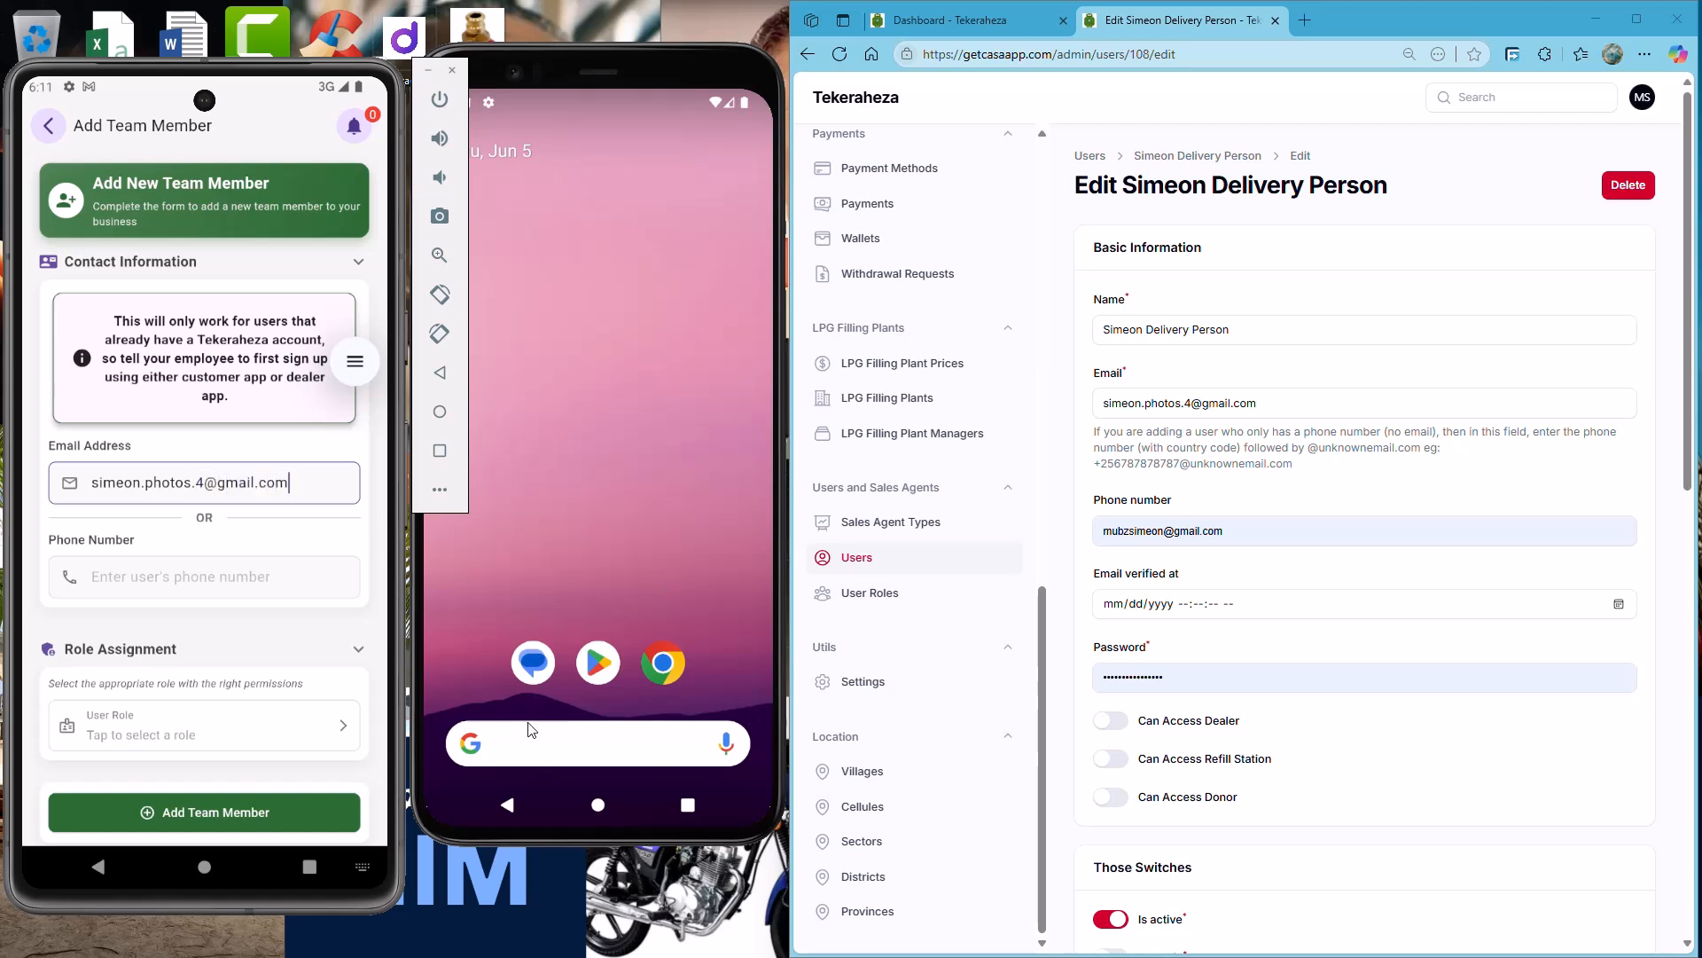
Step: Assign the Delivery role to the new team member and add them to the dealership, confirming the addition
{"action": "scroll", "coordinate": [151, 581], "scroll_direction": "down", "scroll_amount": 1}
{"action": "scroll", "coordinate": [160, 621], "scroll_direction": "up", "scroll_amount": 1}
{"action": "left_click", "coordinate": [177, 725]}
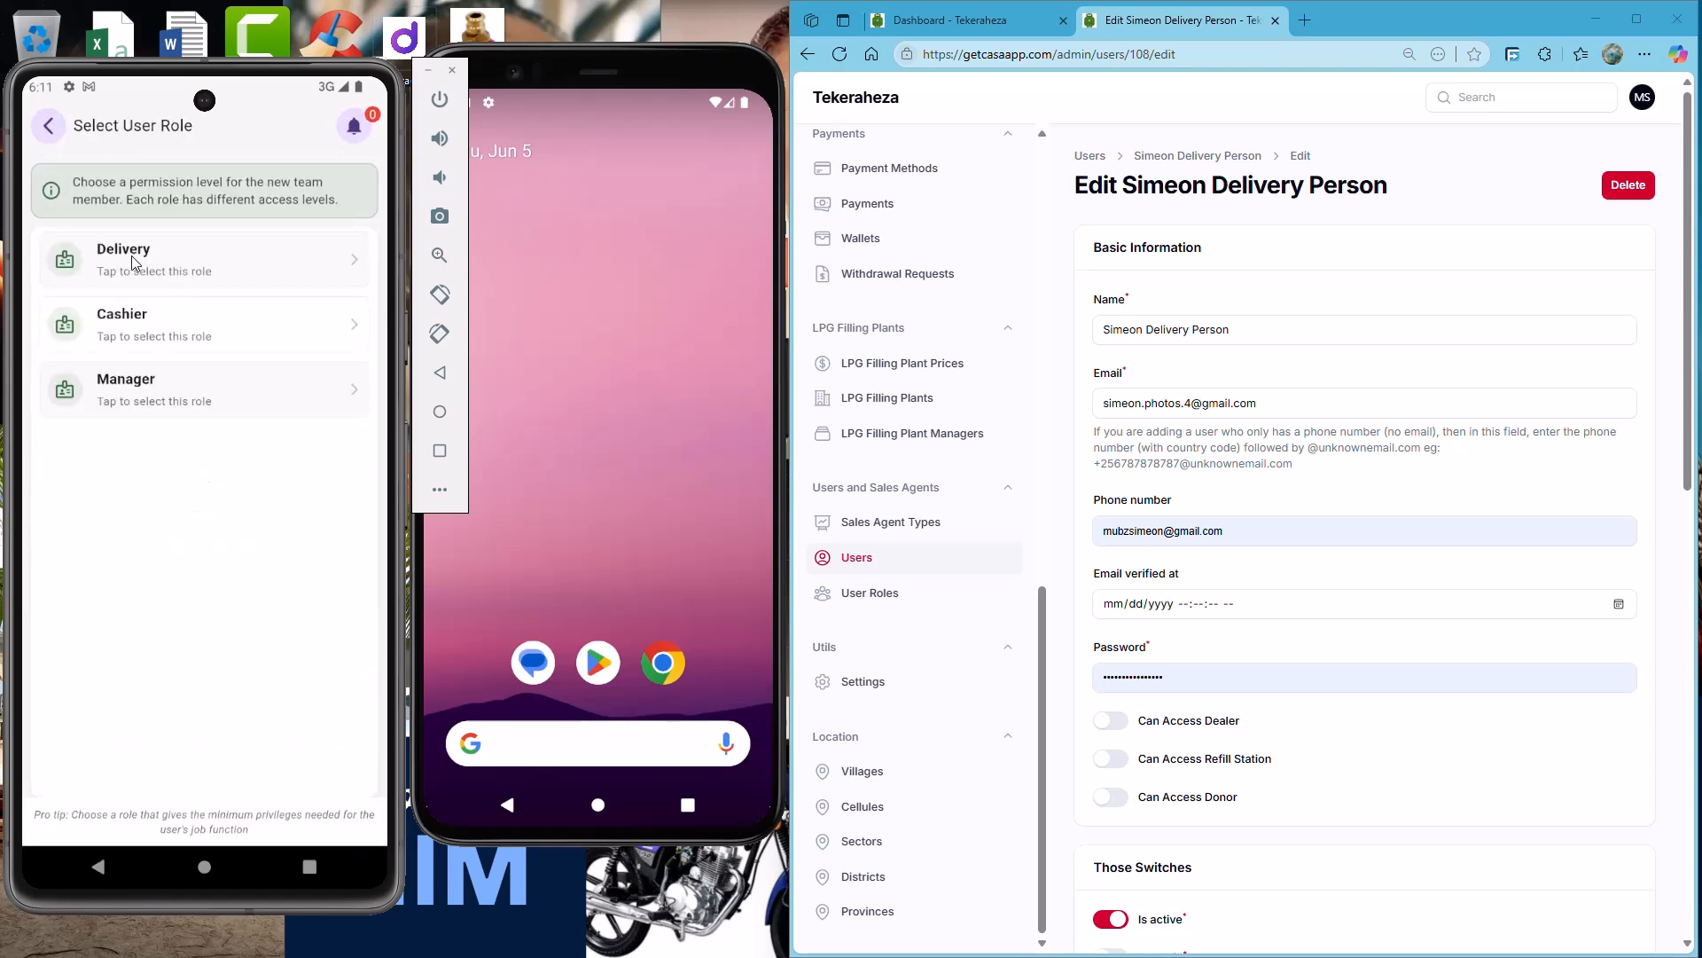
{"action": "left_click", "coordinate": [132, 262]}
{"action": "scroll", "coordinate": [177, 709], "scroll_direction": "down", "scroll_amount": 2}
{"action": "left_click", "coordinate": [174, 800]}
{"action": "left_click", "coordinate": [168, 567]}
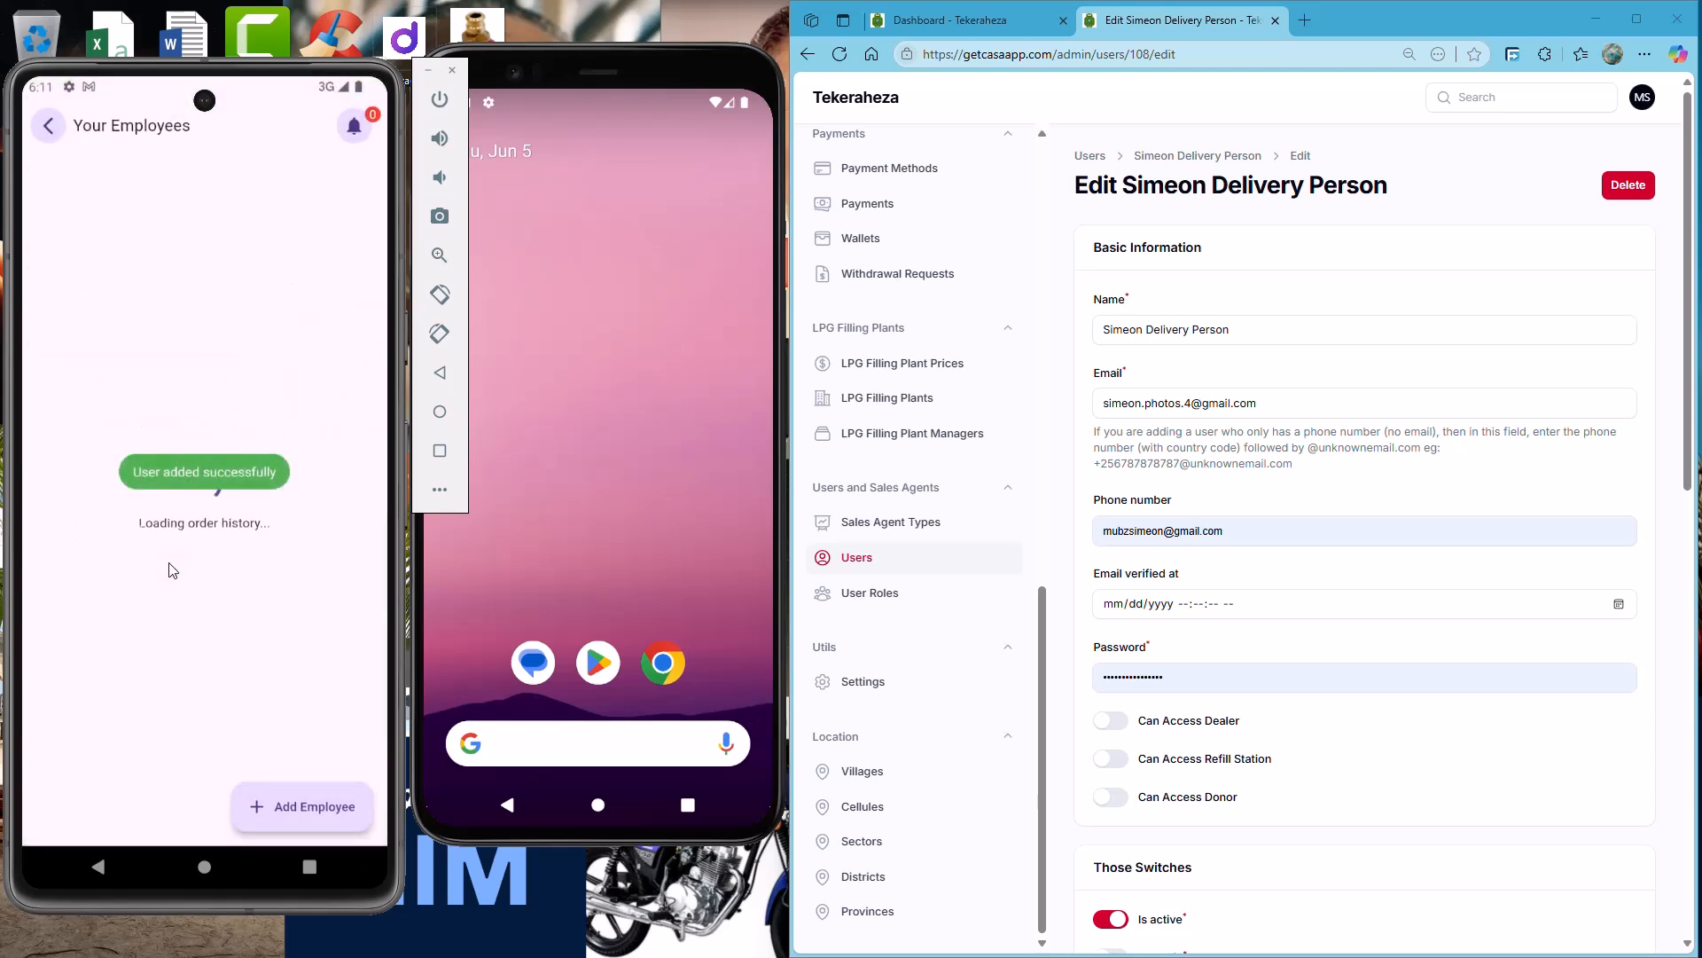
Step: Reopen the accepted Love 6KG order from the dealer's orders and bring up its delivery person selection
{"action": "left_click", "coordinate": [49, 125]}
{"action": "left_click", "coordinate": [310, 358]}
{"action": "left_click", "coordinate": [275, 365]}
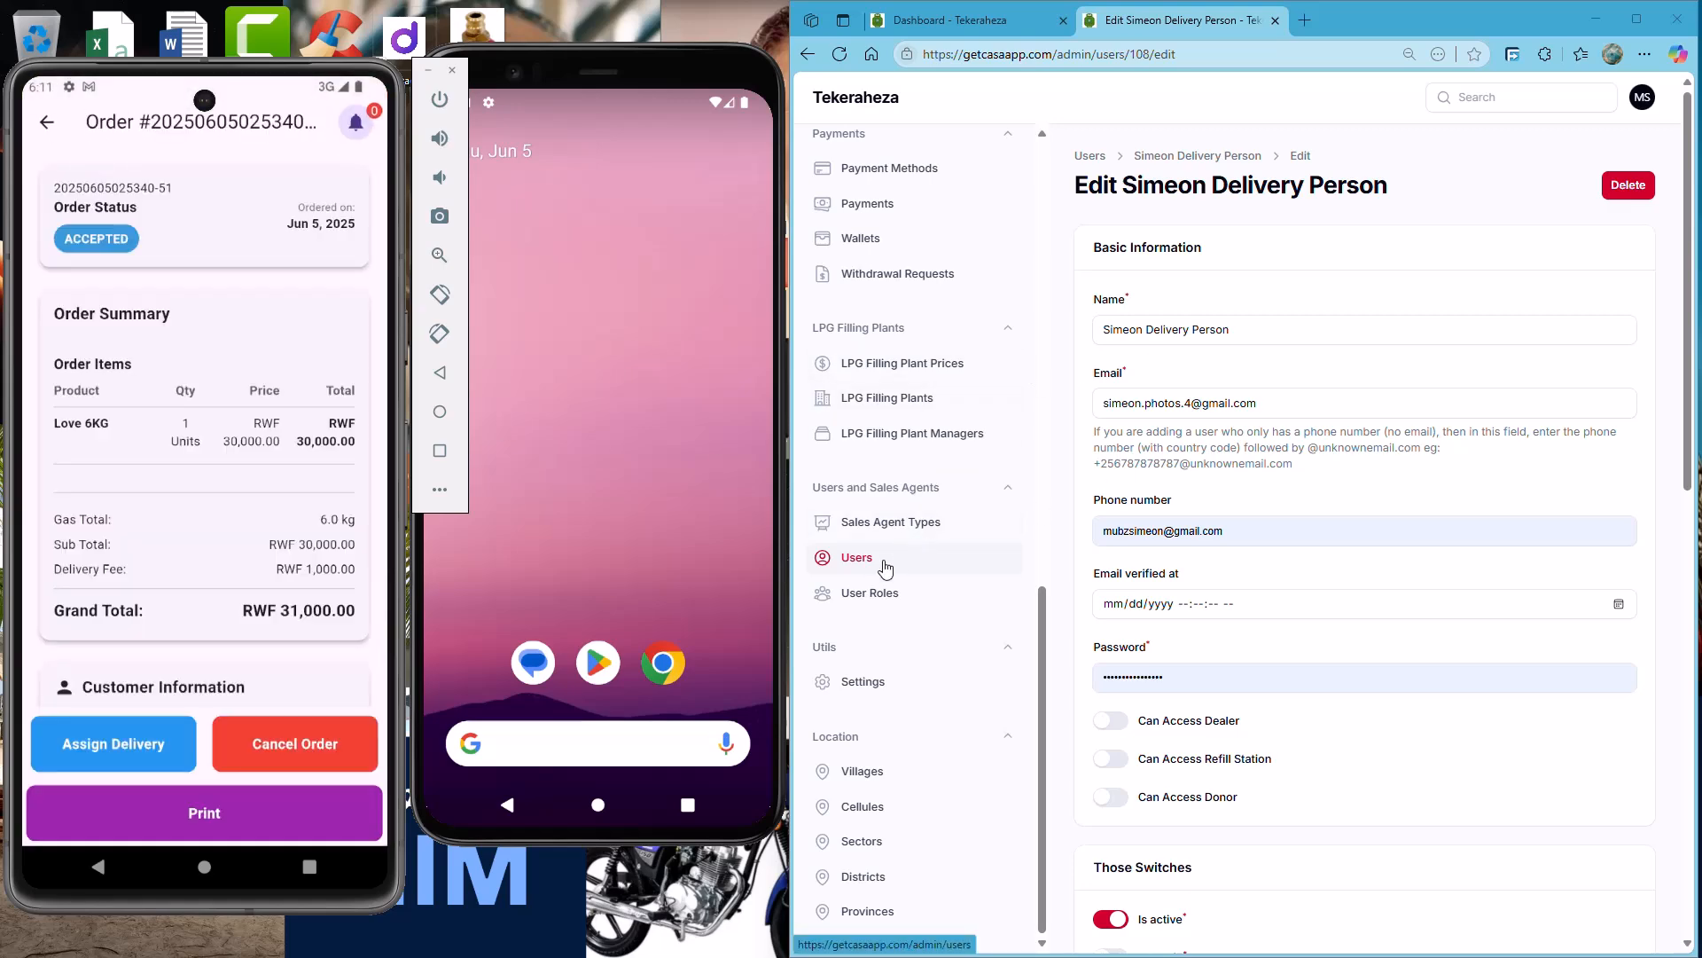
{"action": "left_click", "coordinate": [71, 743]}
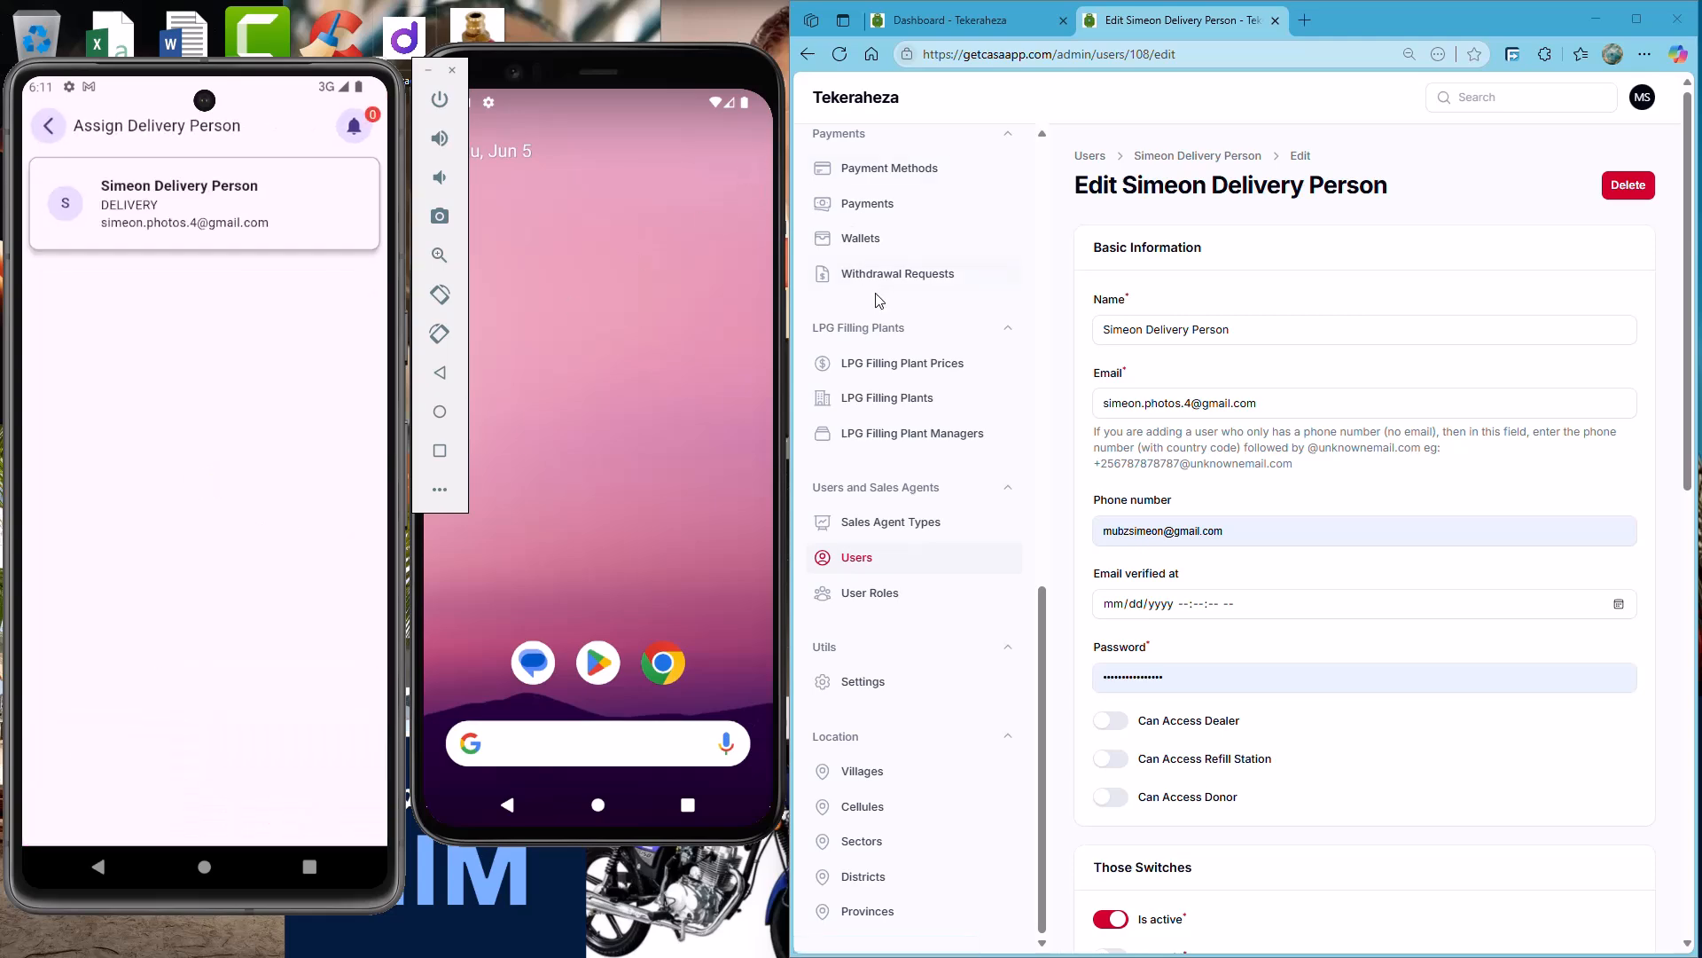
Step: Return the admin panel to its dashboard and assign the new delivery person to the Love 6KG order in the dealer app
{"action": "scroll", "coordinate": [875, 299], "scroll_direction": "up", "scroll_amount": 10}
{"action": "left_click", "coordinate": [867, 167]}
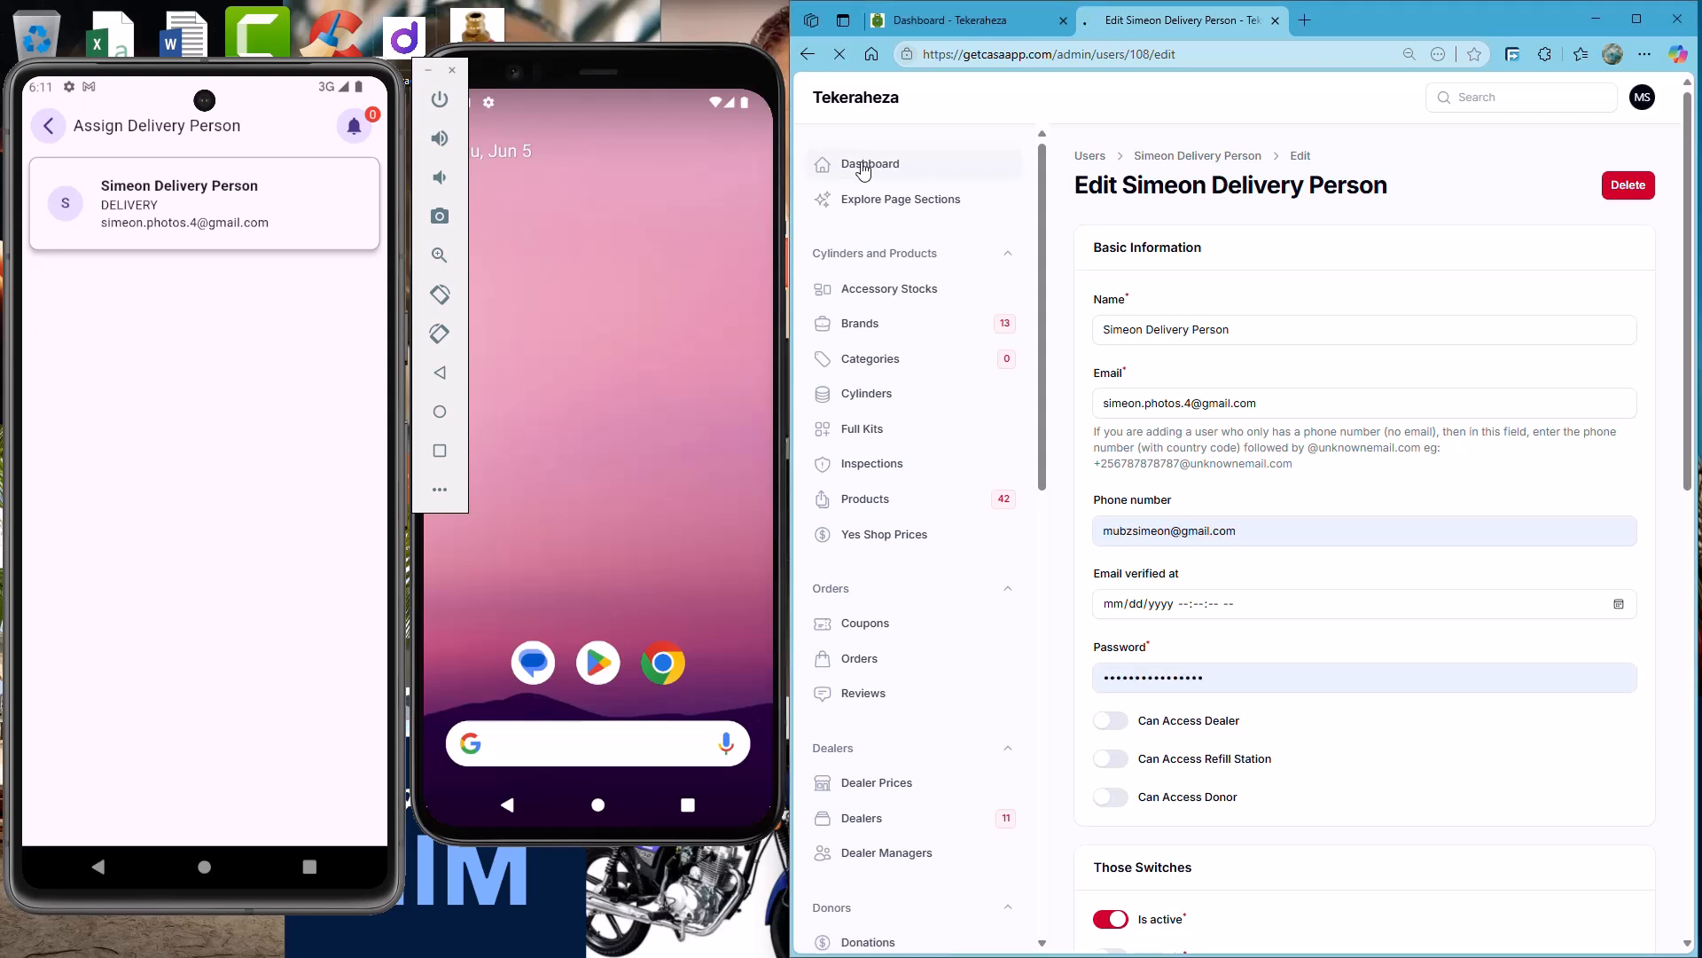
{"action": "left_click", "coordinate": [150, 208]}
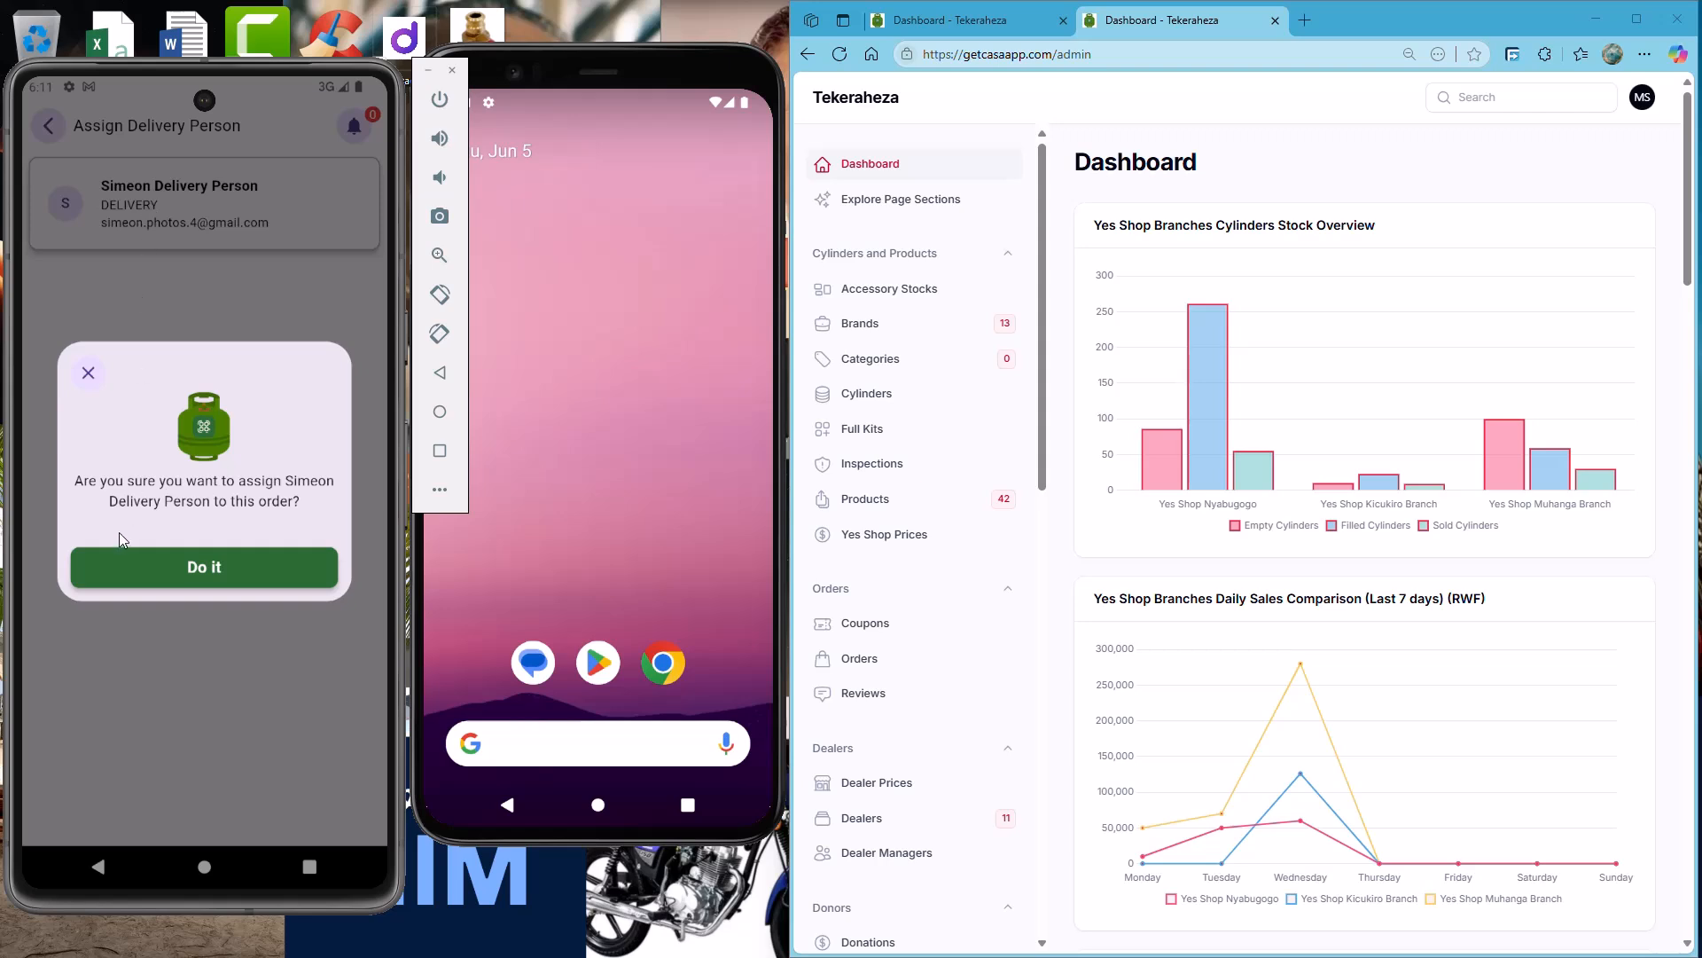
{"action": "left_click", "coordinate": [180, 568]}
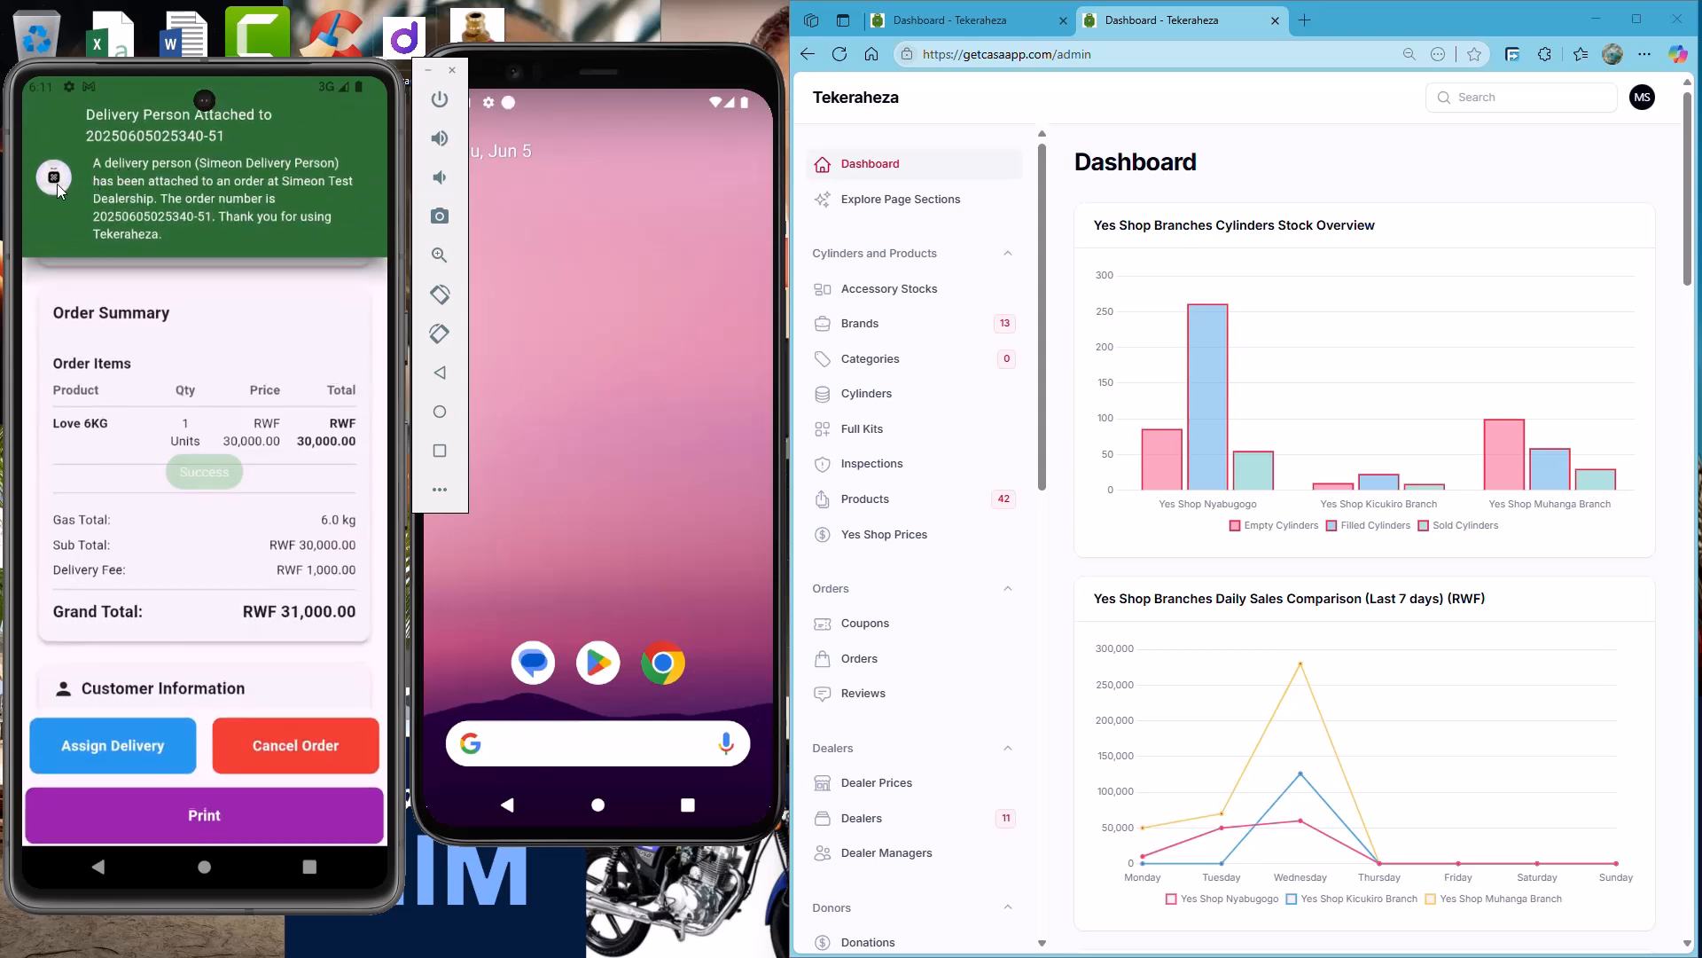
{"action": "left_click_drag", "start_coordinate": [77, 182], "coordinate": [262, 145]}
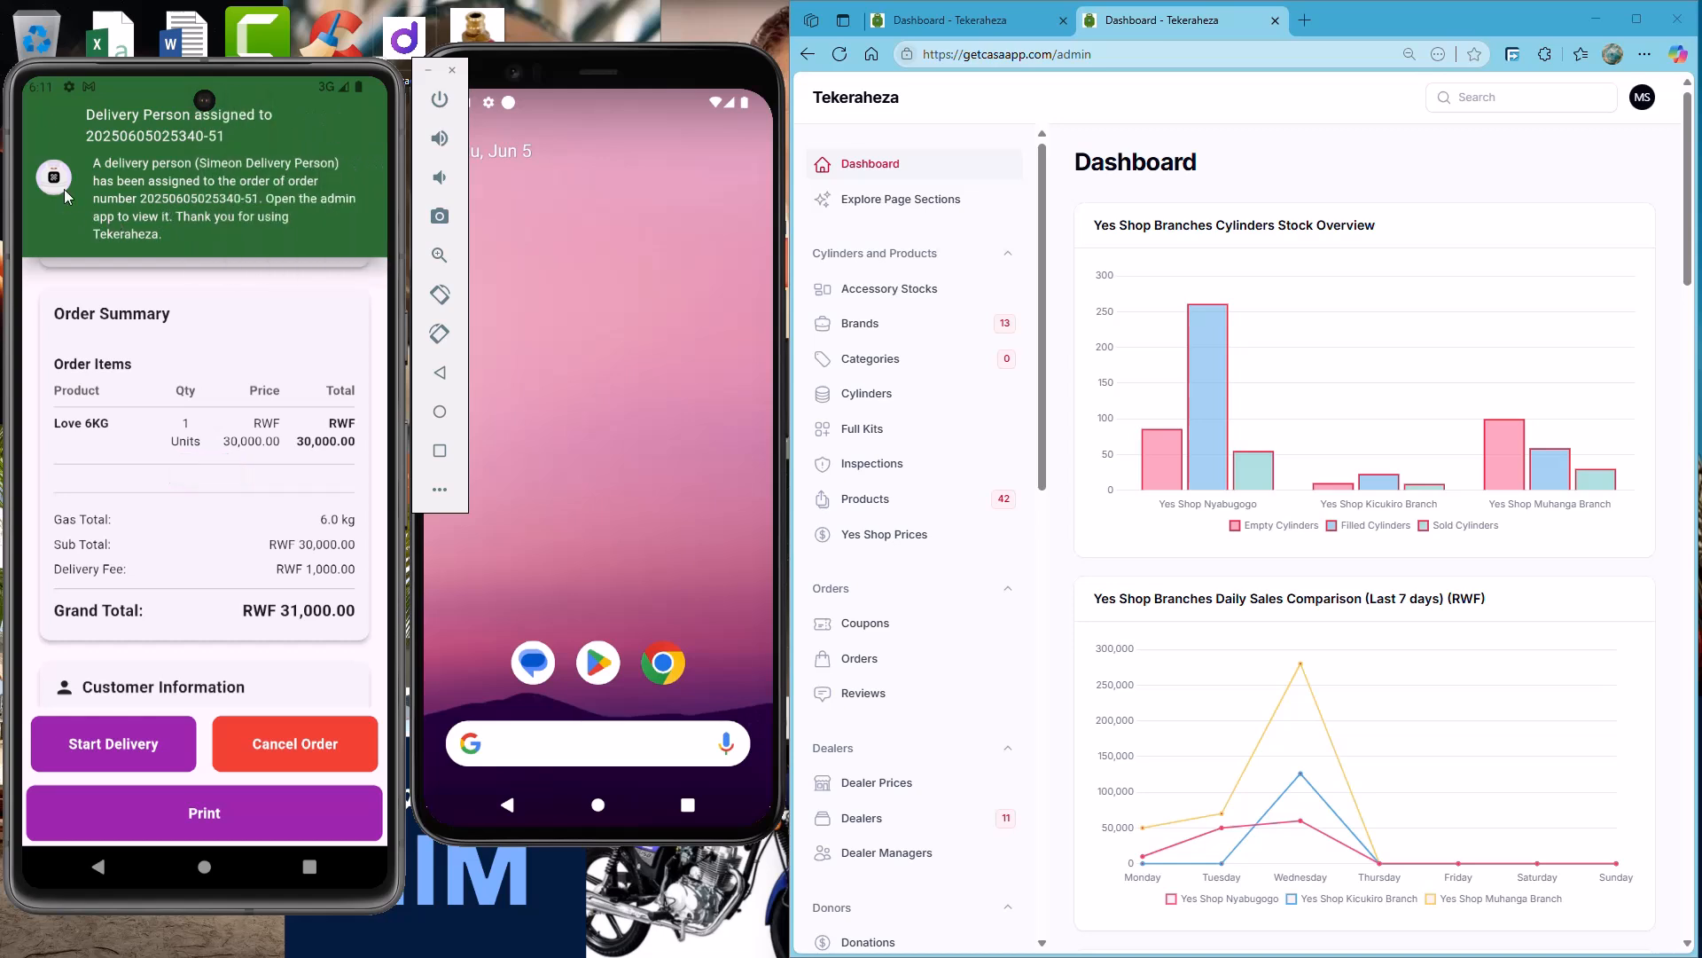
Step: Read and dismiss the customer's delivery assignment notification, and review the matching entries in the dealer's notification list
{"action": "left_click_drag", "start_coordinate": [521, 99], "coordinate": [586, 539]}
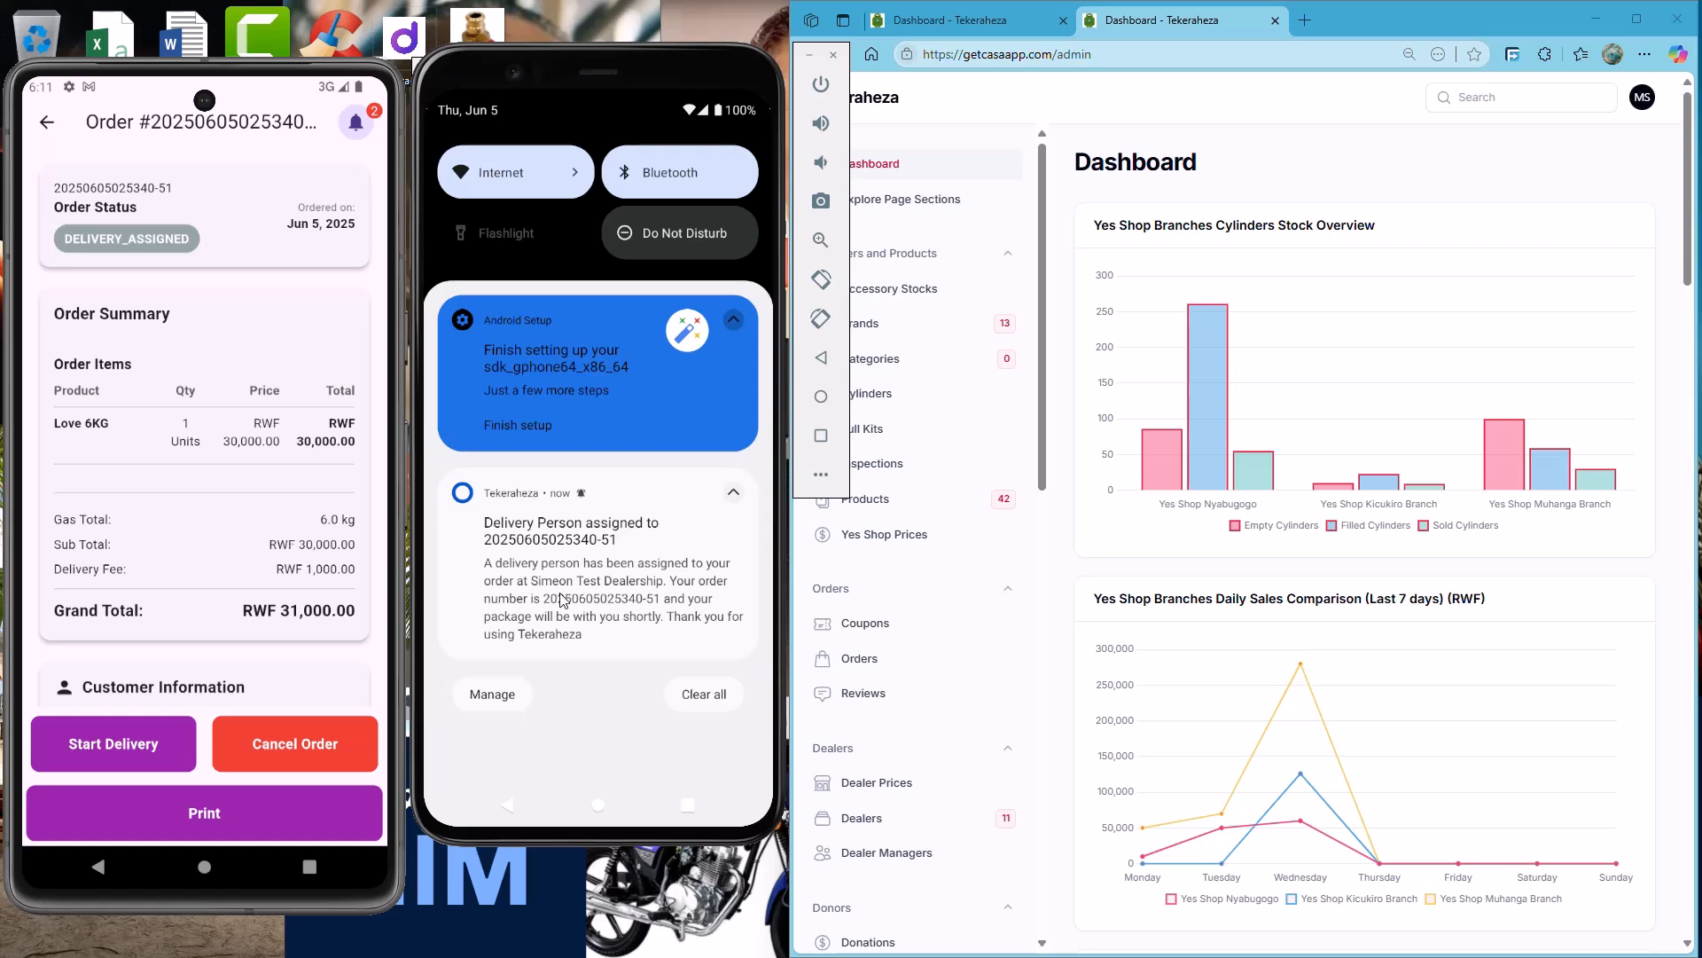
{"action": "left_click_drag", "start_coordinate": [570, 690], "coordinate": [705, 518]}
{"action": "left_click_drag", "start_coordinate": [185, 641], "coordinate": [160, 455]}
{"action": "left_click", "coordinate": [358, 131]}
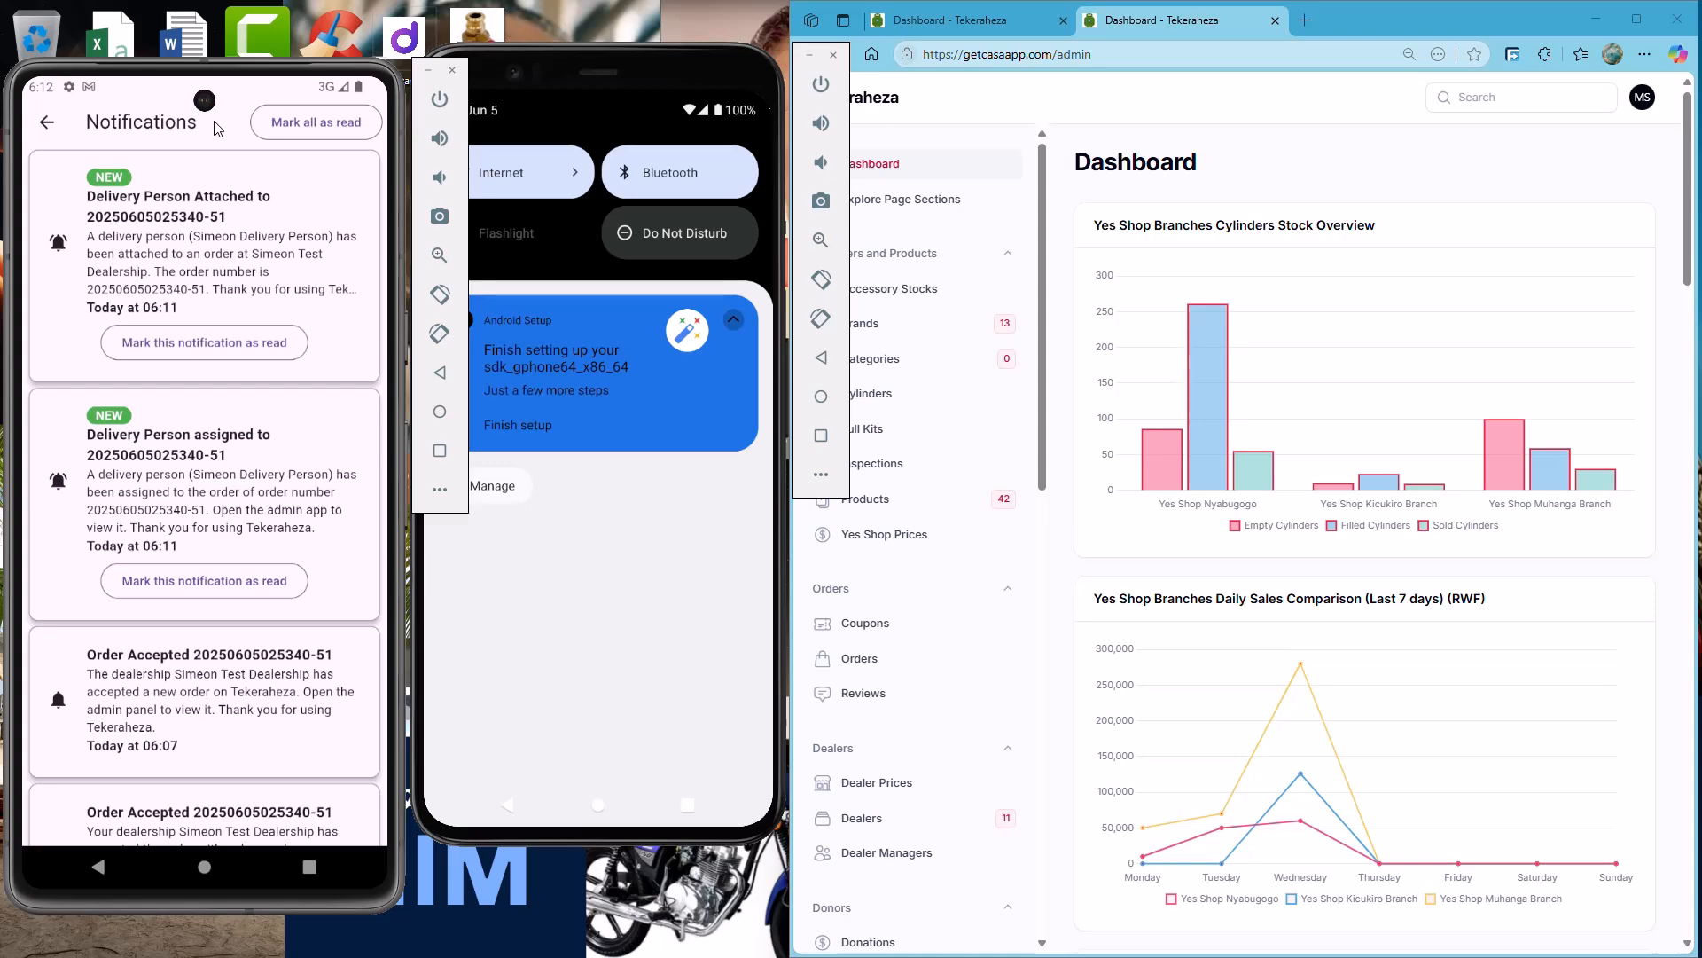
{"action": "left_click", "coordinate": [49, 123]}
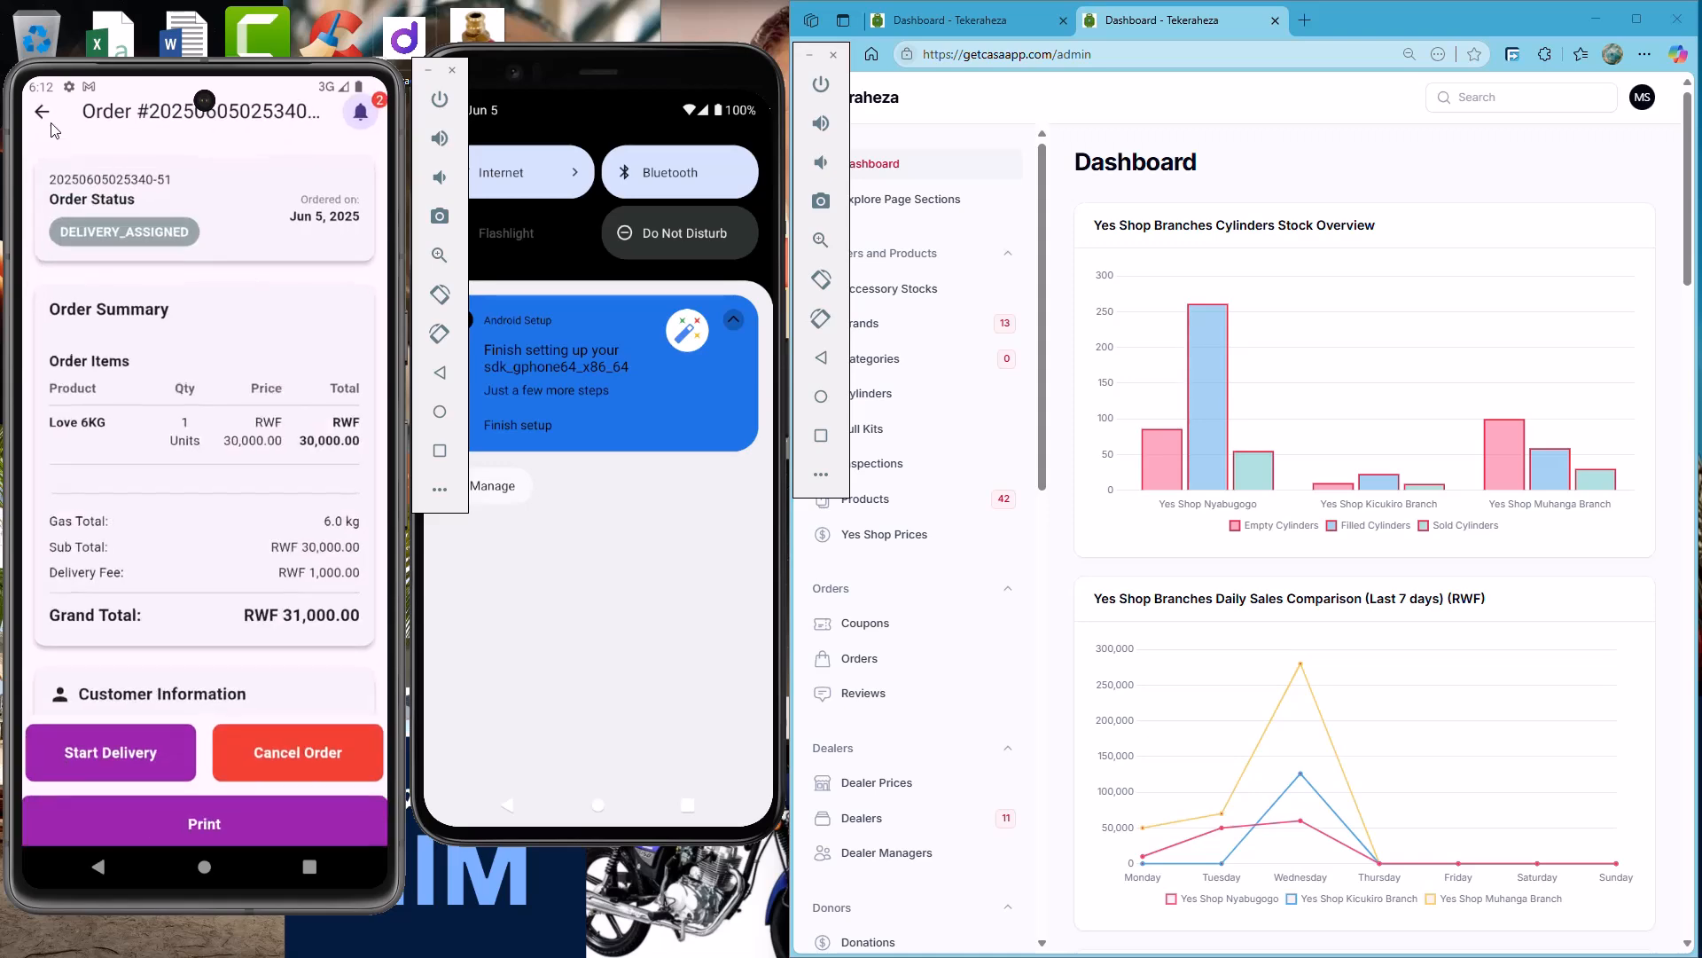
Step: Review the assigned order's payment and cylinder details and start its delivery, confirming the action
{"action": "scroll", "coordinate": [193, 462], "scroll_direction": "down", "scroll_amount": 5}
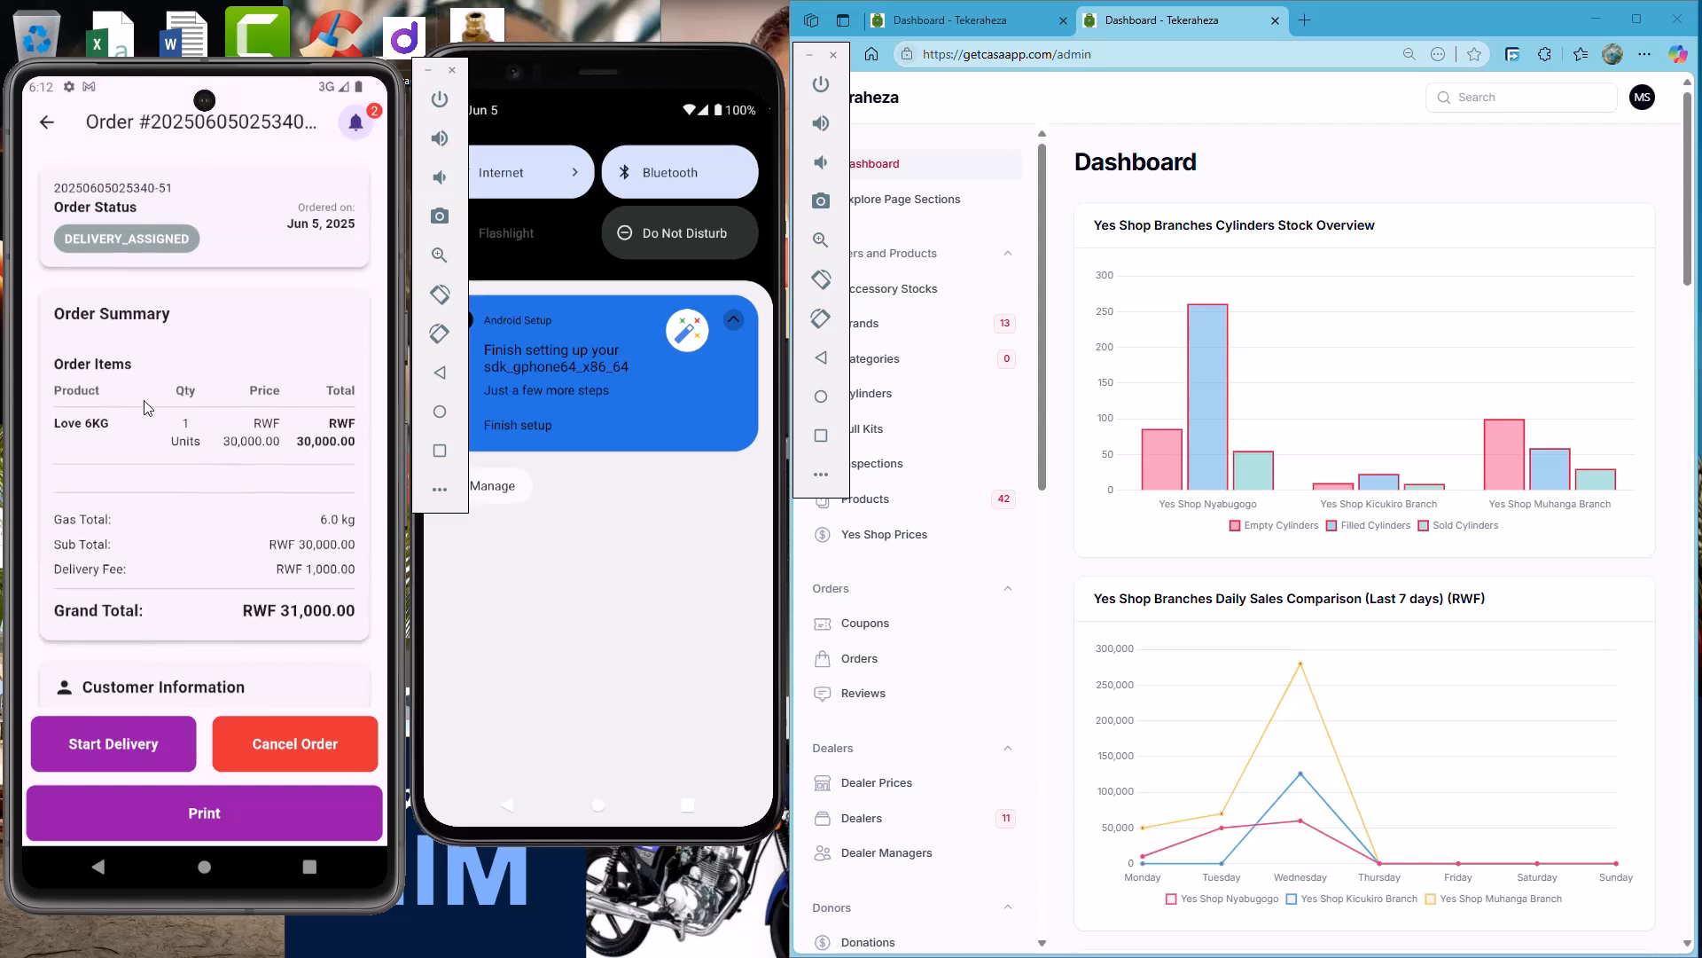
{"action": "scroll", "coordinate": [165, 198], "scroll_direction": "down", "scroll_amount": 3}
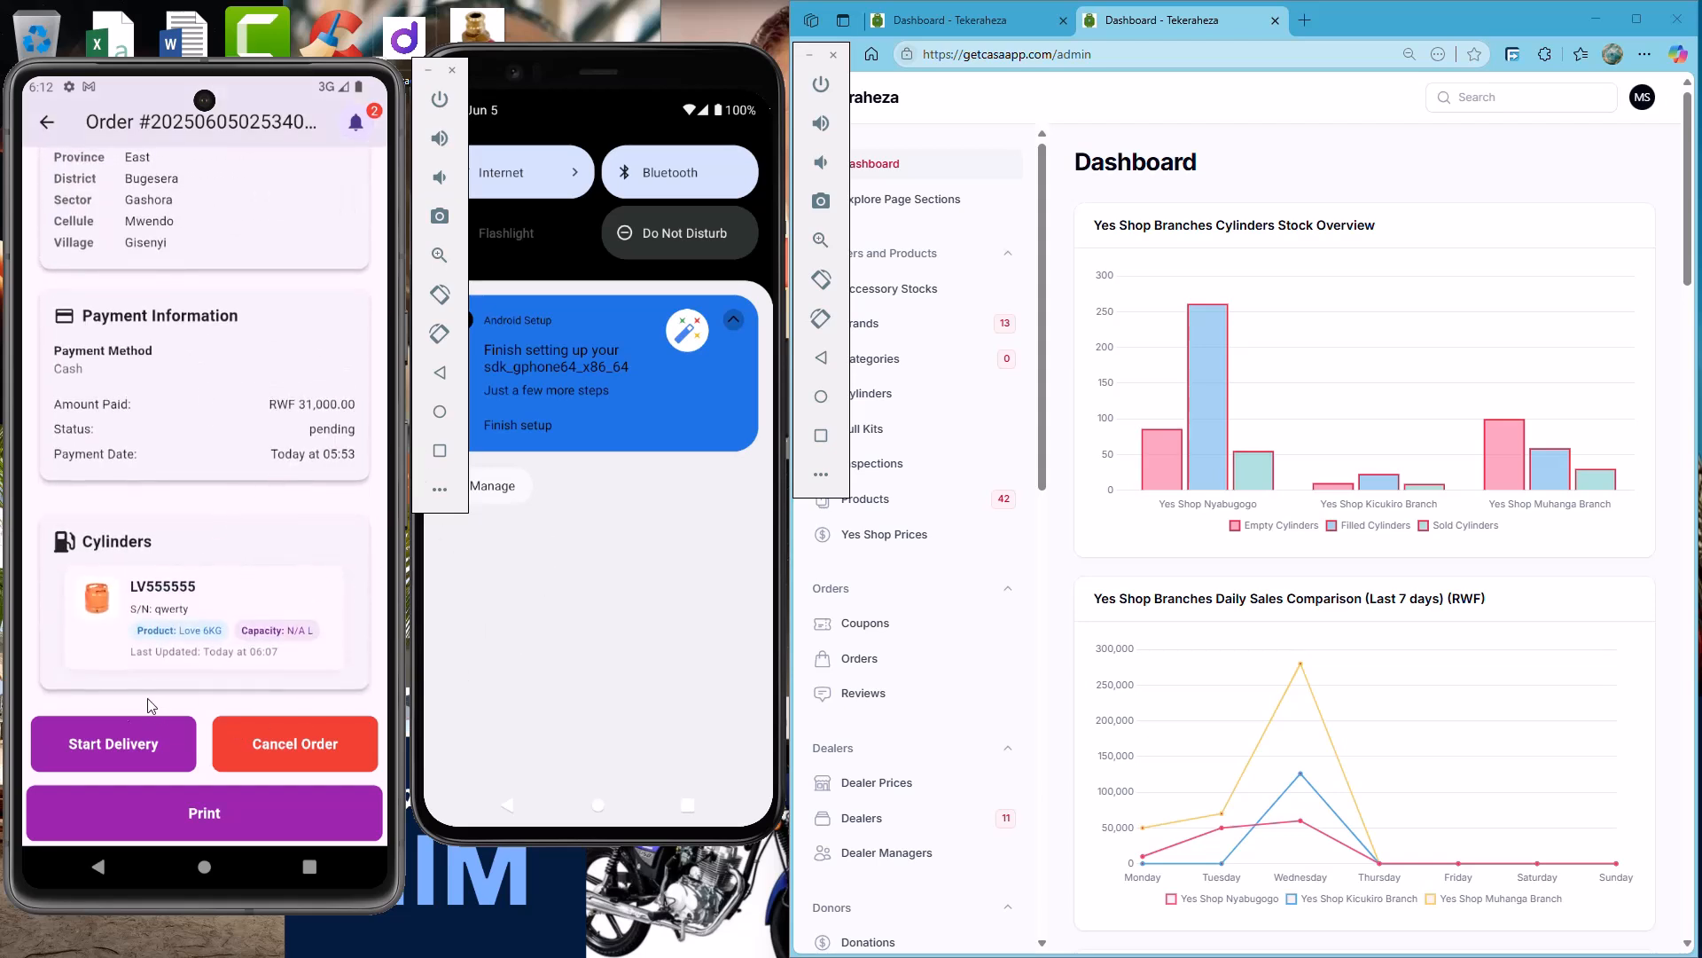
{"action": "left_click", "coordinate": [101, 743]}
{"action": "left_click", "coordinate": [202, 574]}
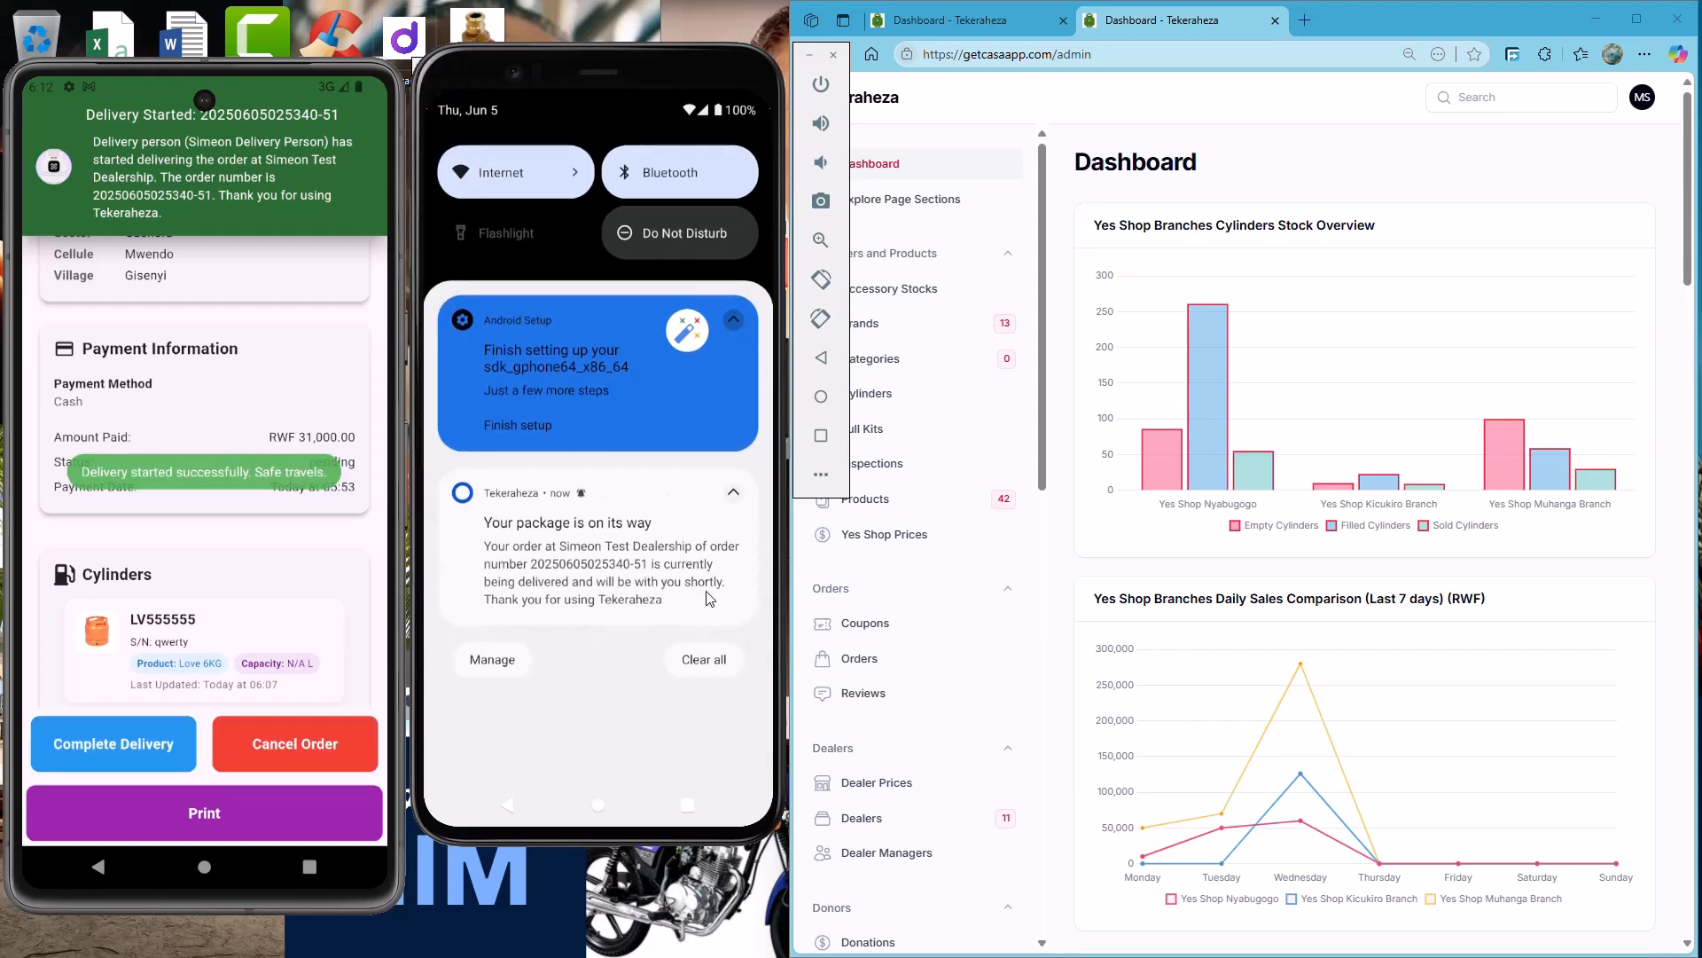
{"action": "mouse_move", "coordinate": [116, 209]}
{"action": "left_mouse_down"}
{"action": "mouse_move", "coordinate": [233, 175]}
{"action": "mouse_move", "coordinate": [44, 197]}
{"action": "mouse_move", "coordinate": [113, 193]}
{"action": "left_mouse_up"}
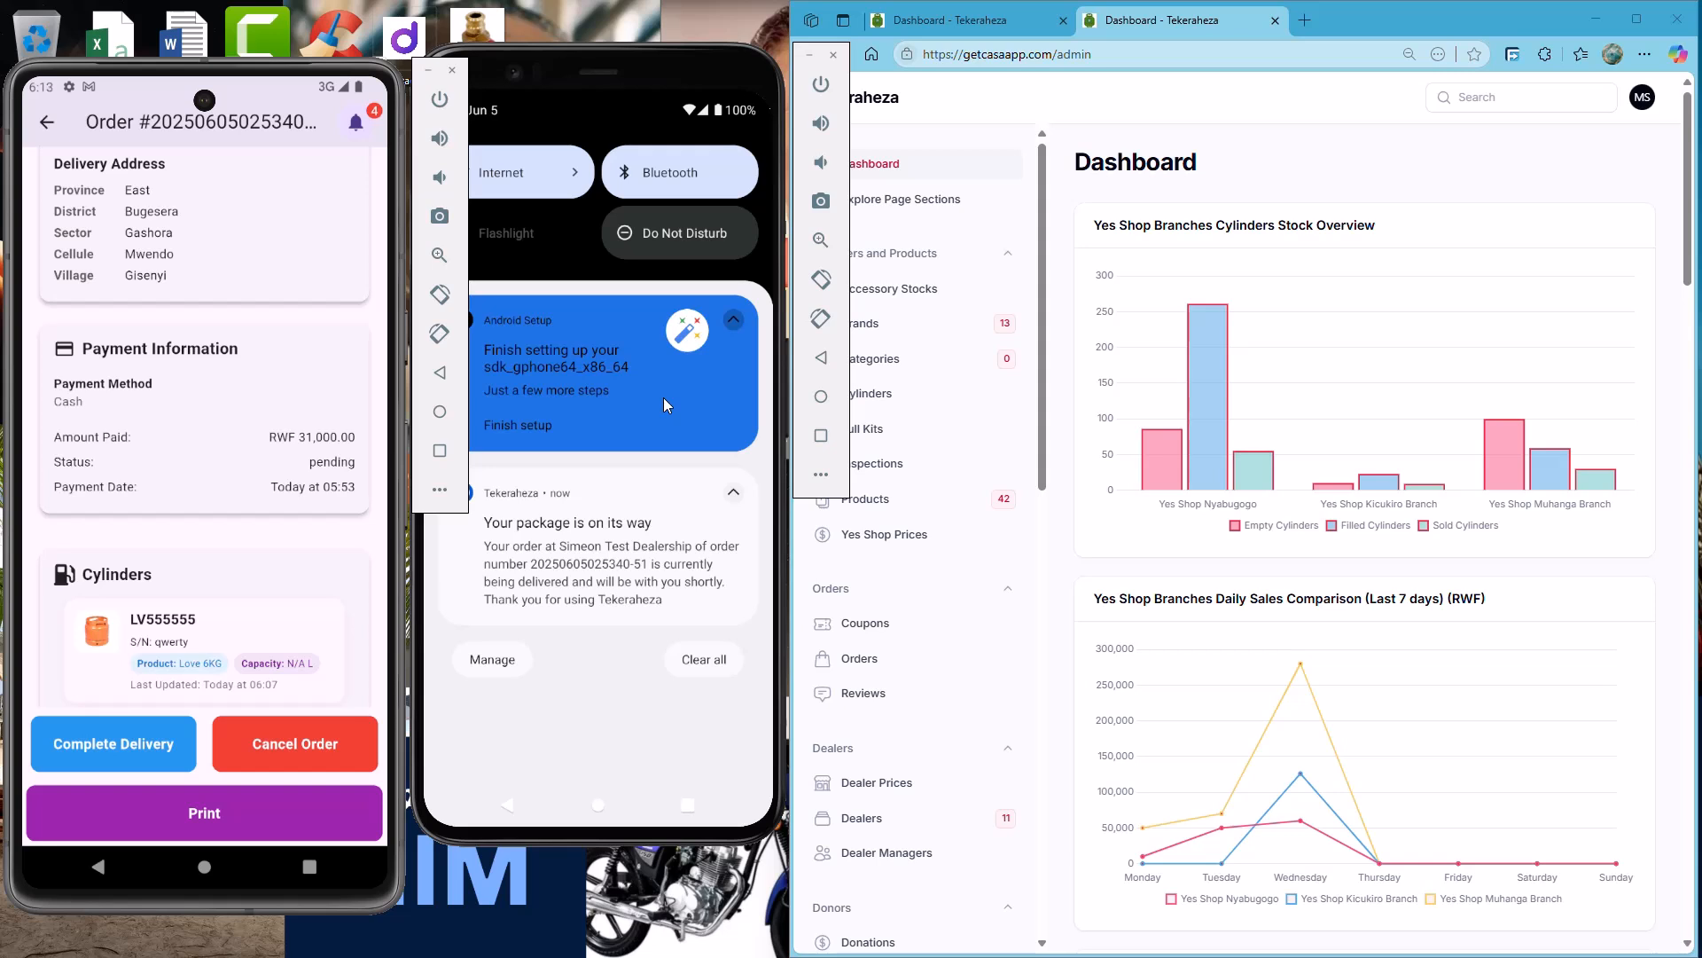
Step: Review the delivery start notifications in the dealer's notification list
{"action": "left_click", "coordinate": [355, 122]}
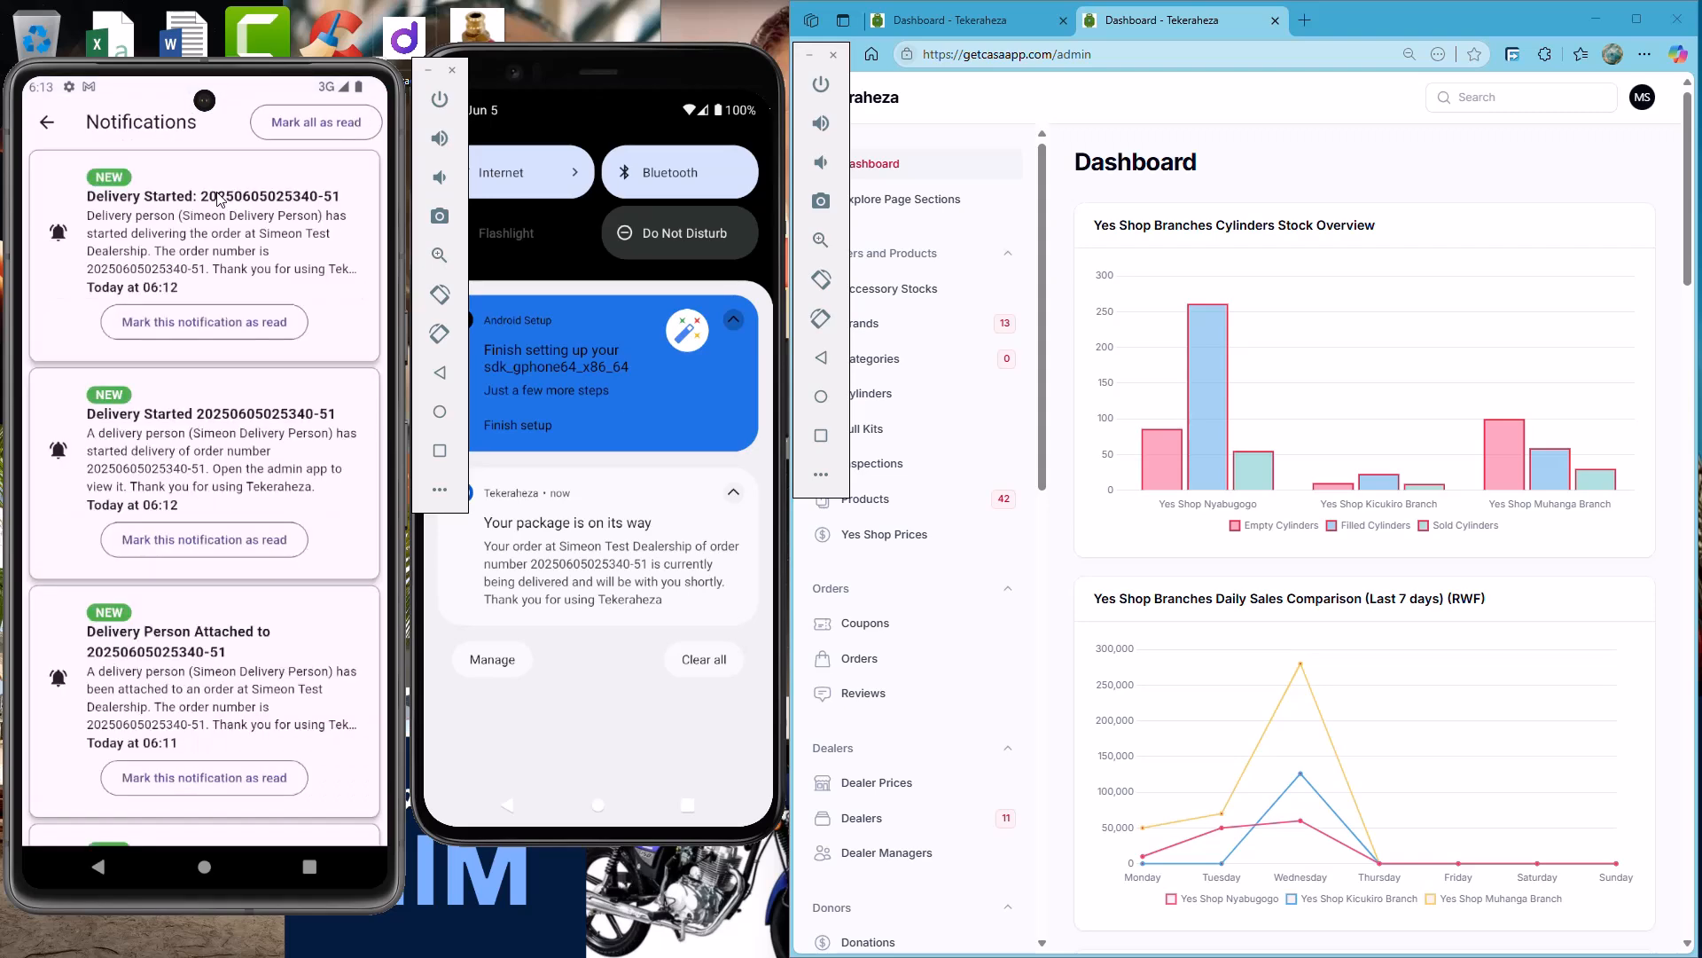
{"action": "scroll", "coordinate": [167, 300], "scroll_direction": "down", "scroll_amount": 3}
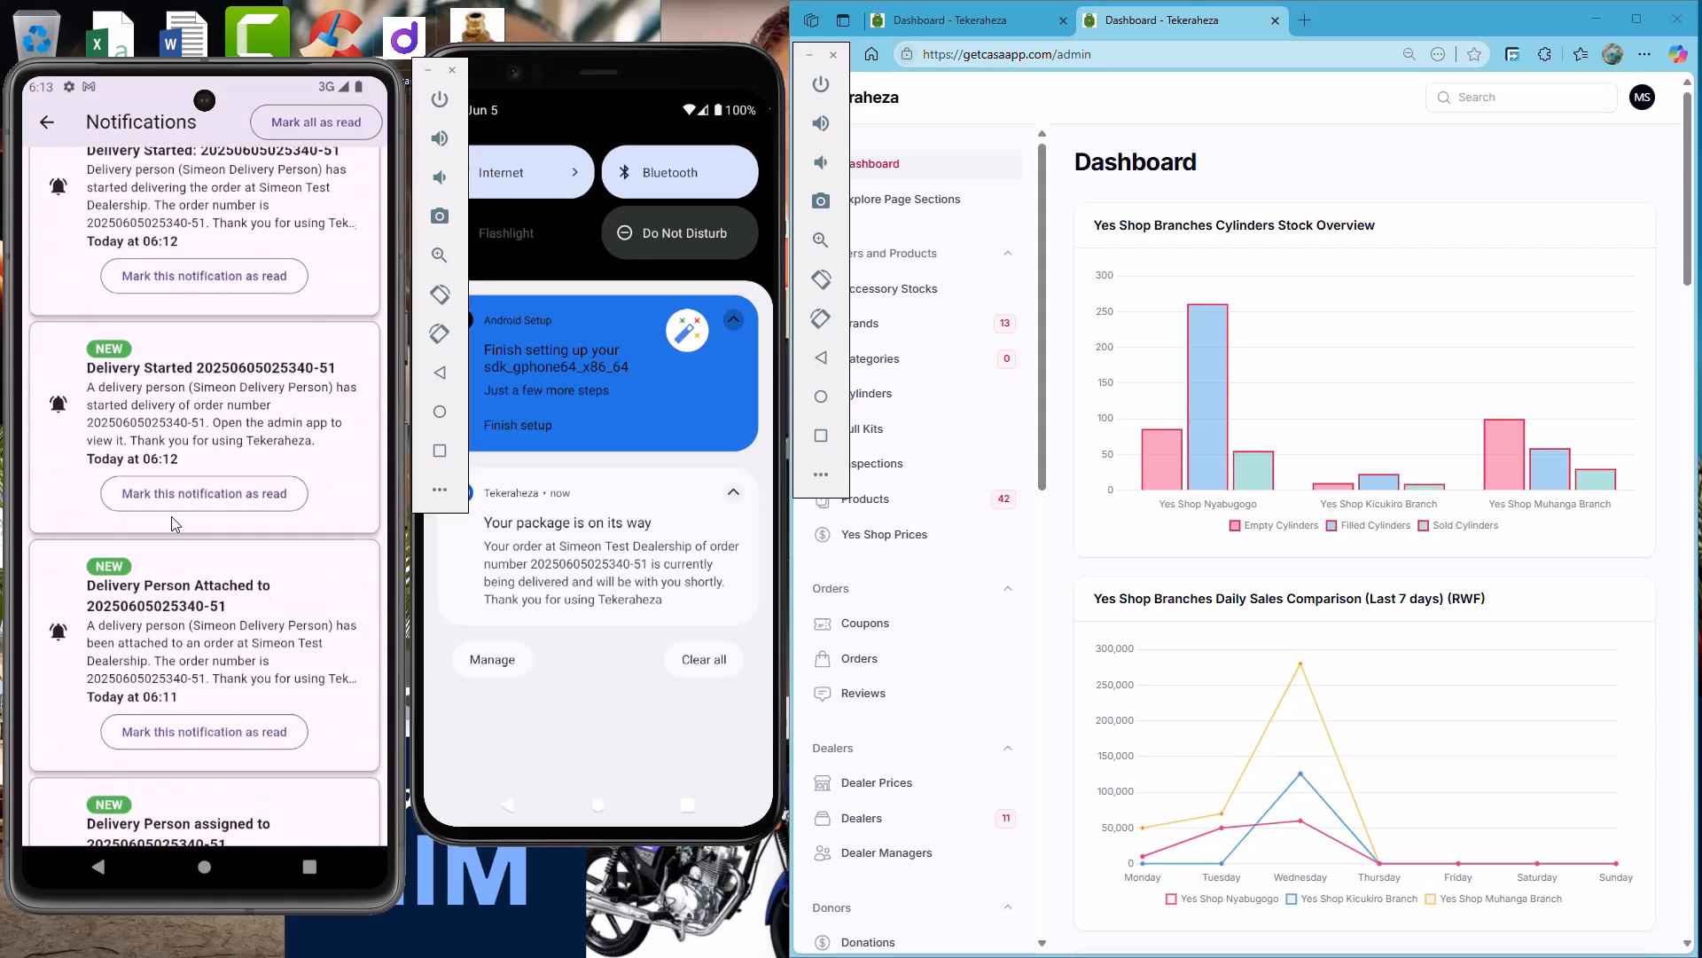
Step: Review the delivery notifications in the dealer app, mark them all as read, and return to the order
{"action": "scroll", "coordinate": [167, 300], "scroll_direction": "up", "scroll_amount": 1}
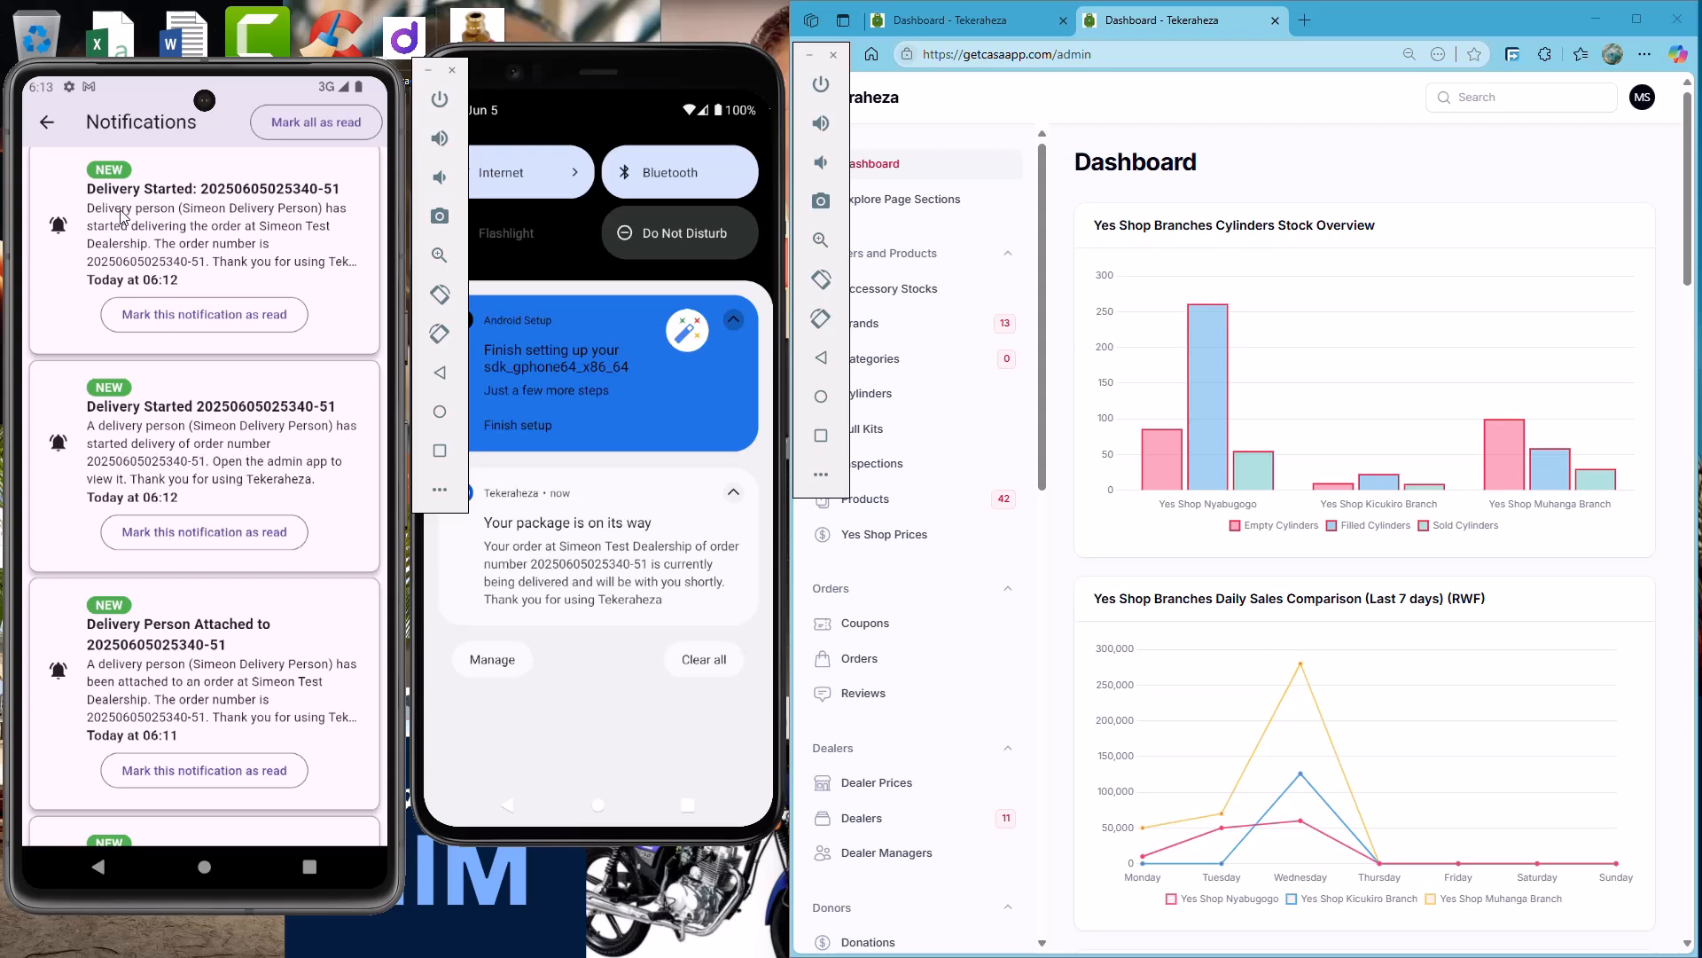
{"action": "scroll", "coordinate": [123, 219], "scroll_direction": "down", "scroll_amount": 1}
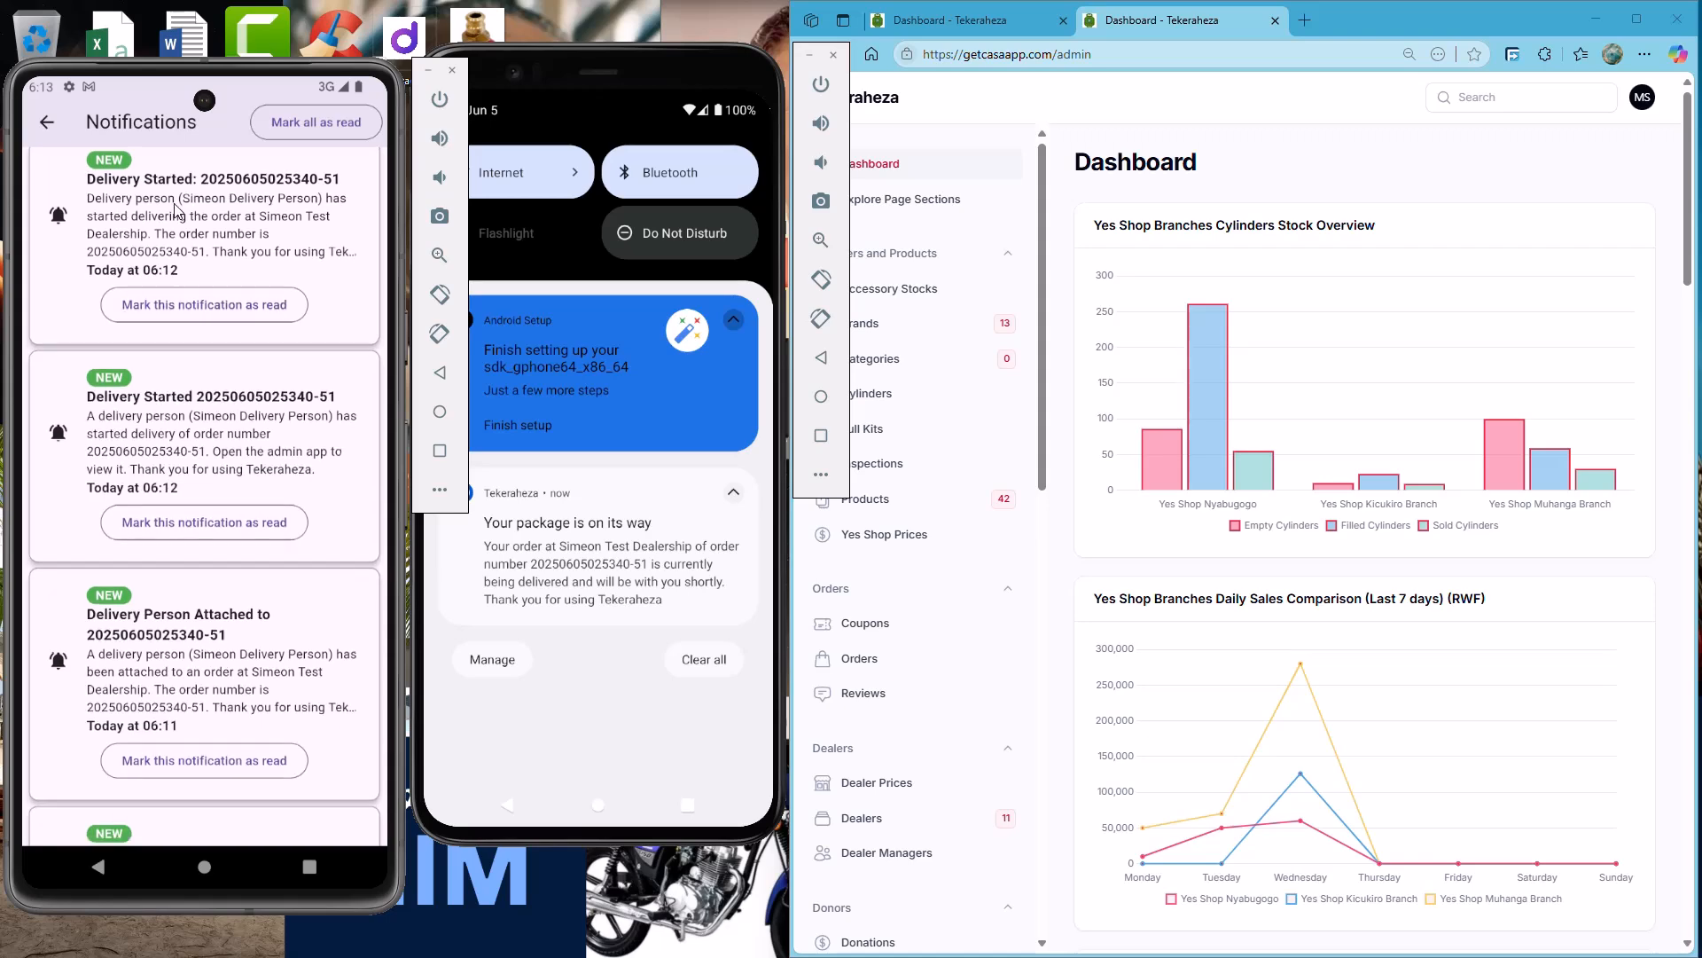
{"action": "scroll", "coordinate": [213, 315], "scroll_direction": "down", "scroll_amount": 1}
{"action": "left_click_drag", "start_coordinate": [203, 523], "coordinate": [186, 281]}
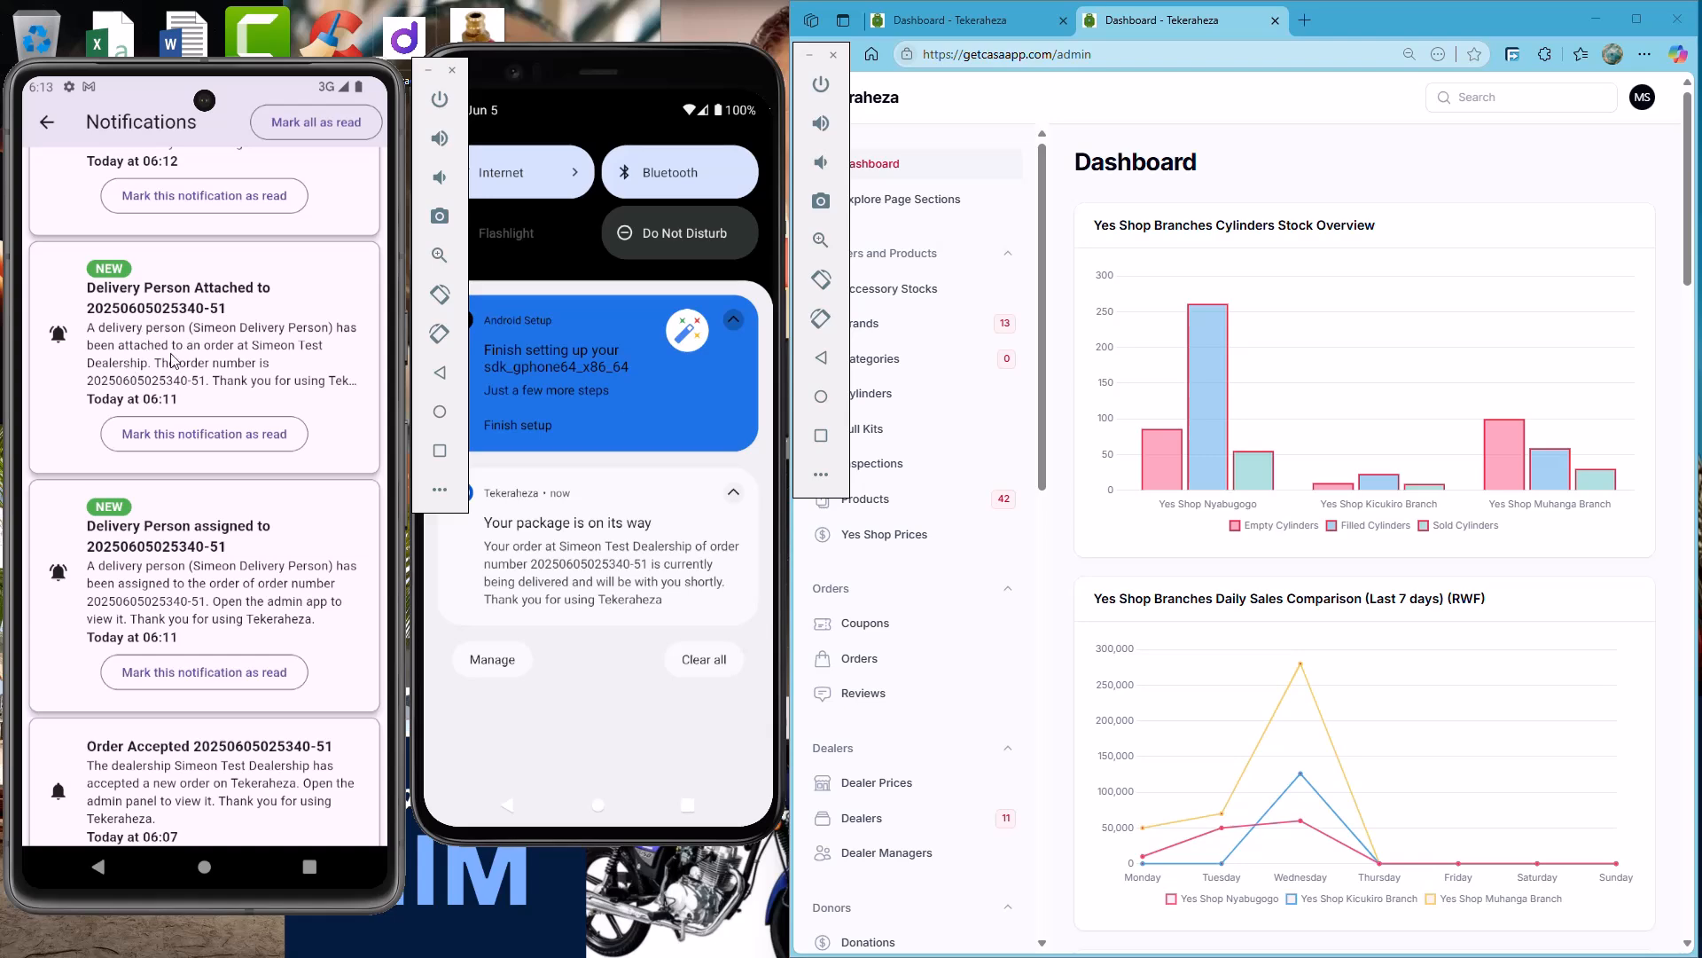
{"action": "left_click_drag", "start_coordinate": [235, 318], "coordinate": [253, 470]}
{"action": "left_click", "coordinate": [326, 129]}
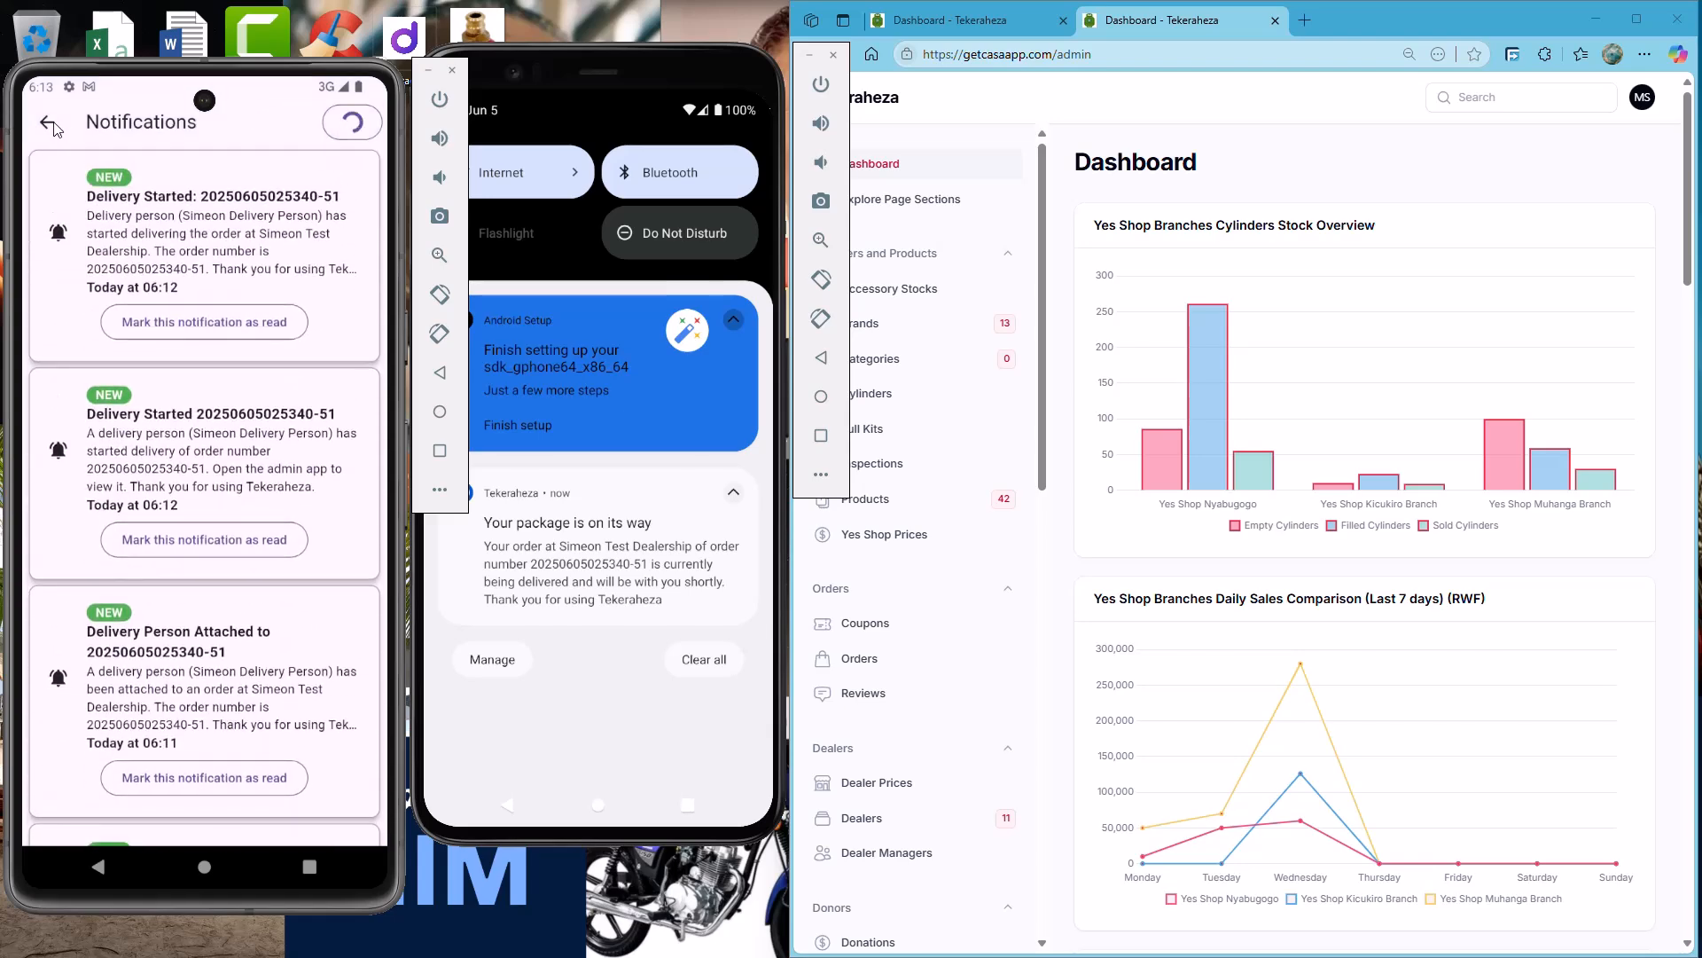
{"action": "left_click", "coordinate": [50, 124]}
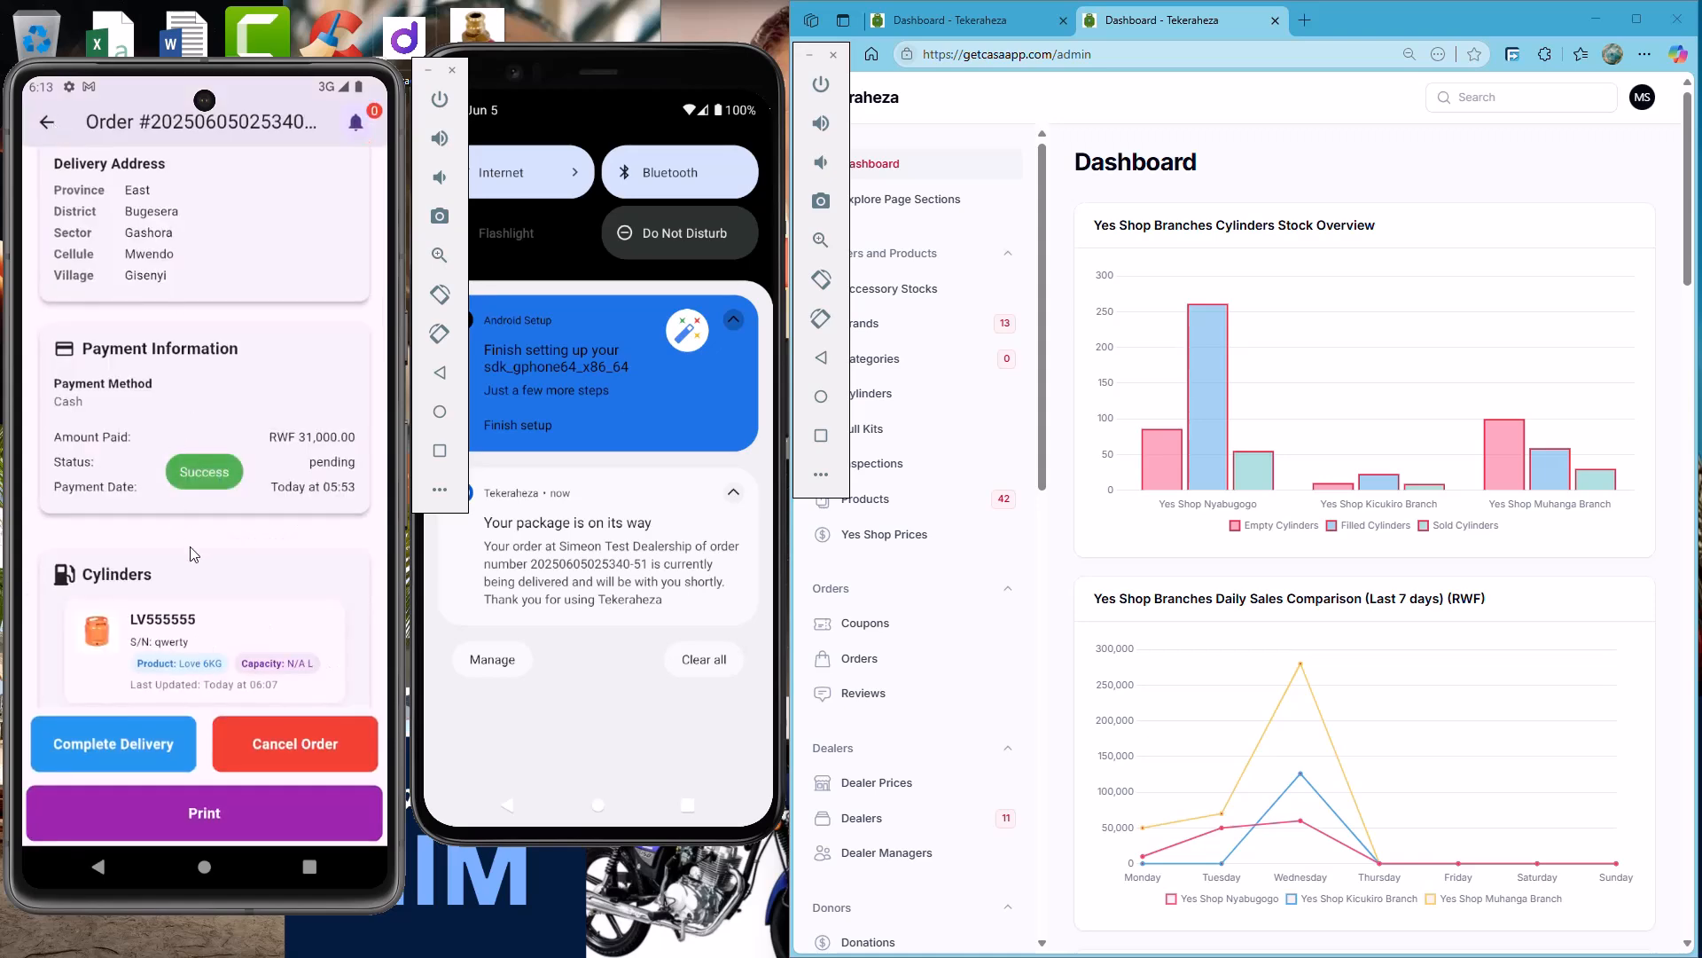
Step: Review the order's status, summary and payment details in the dealer app
{"action": "scroll", "coordinate": [211, 578], "scroll_direction": "up", "scroll_amount": 5}
{"action": "scroll", "coordinate": [211, 579], "scroll_direction": "down", "scroll_amount": 3}
{"action": "scroll", "coordinate": [352, 291], "scroll_direction": "up", "scroll_amount": 10}
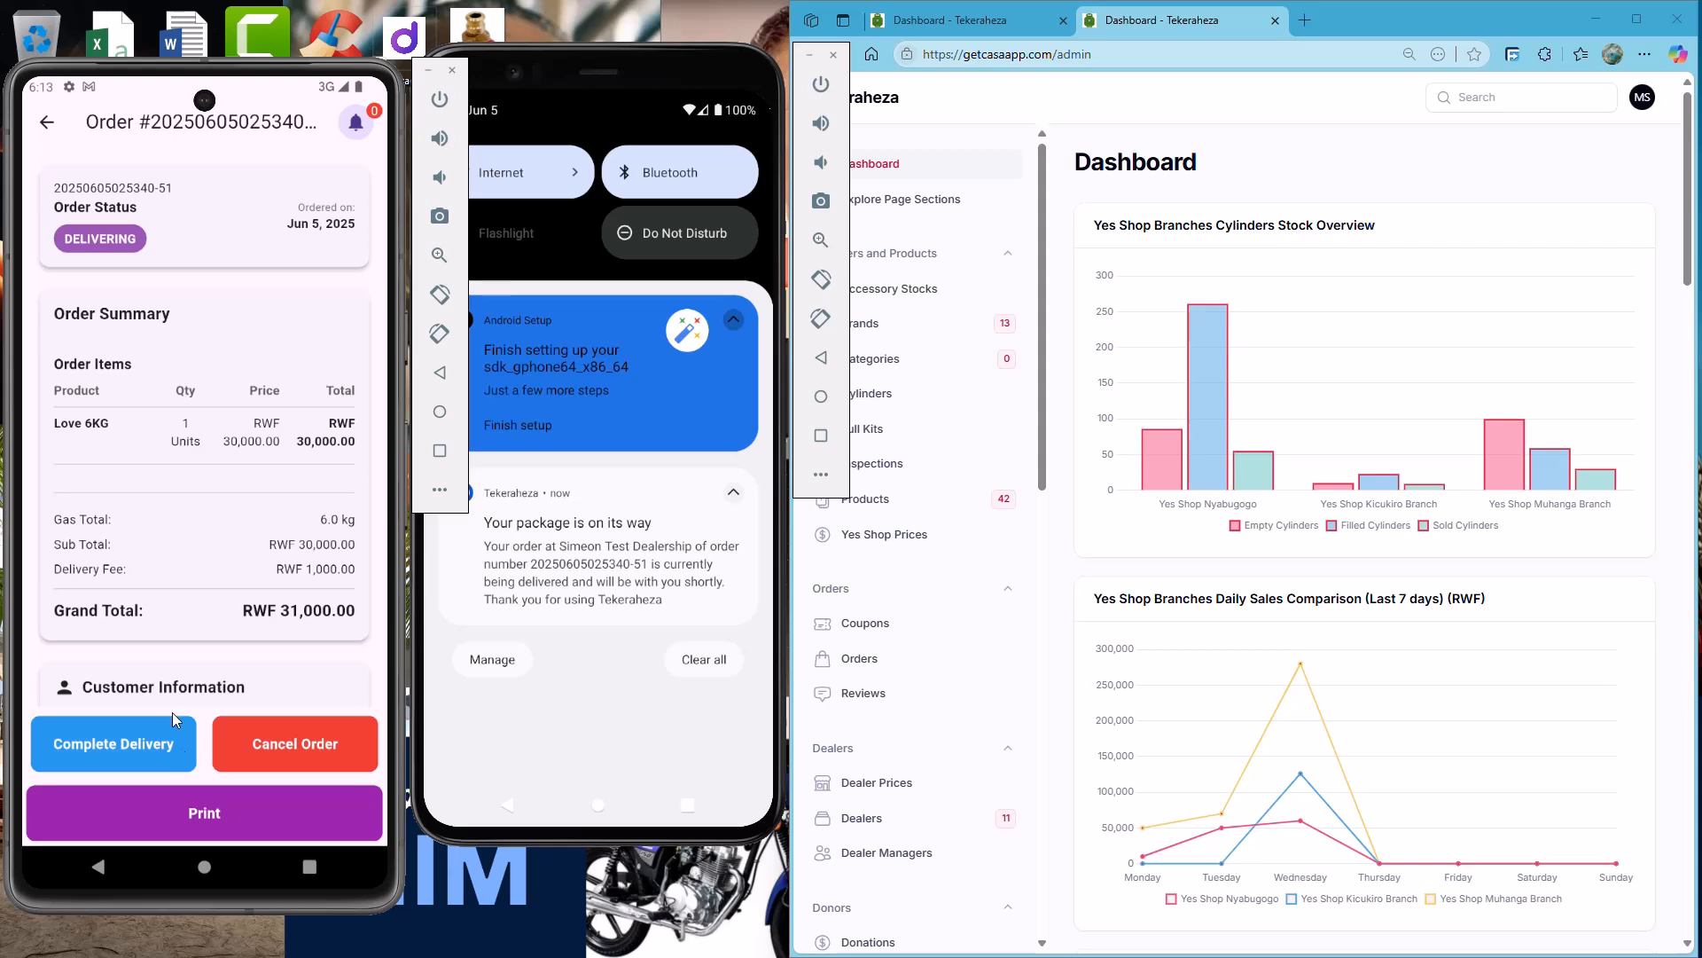
Step: Reopen the order from the dealer's list of orders being delivered and clear the customer phone's notifications
{"action": "left_click", "coordinate": [47, 122]}
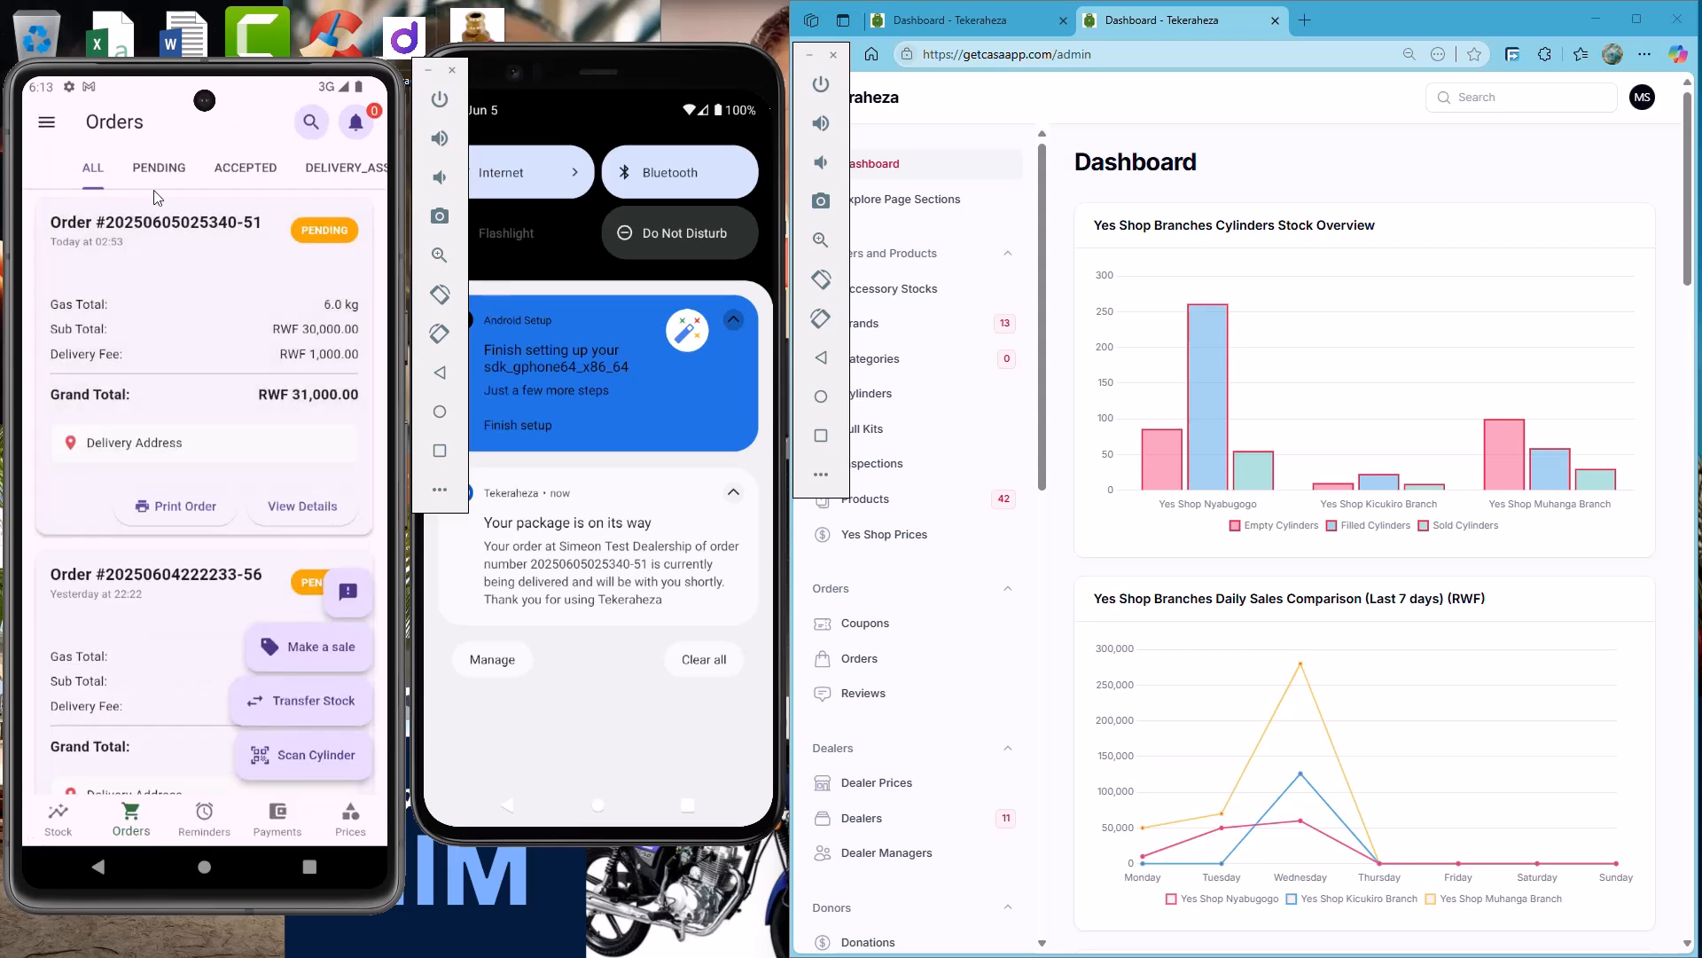
{"action": "left_click_drag", "start_coordinate": [312, 181], "coordinate": [119, 167]}
{"action": "left_click_drag", "start_coordinate": [271, 177], "coordinate": [188, 168]}
{"action": "left_click", "coordinate": [233, 180]}
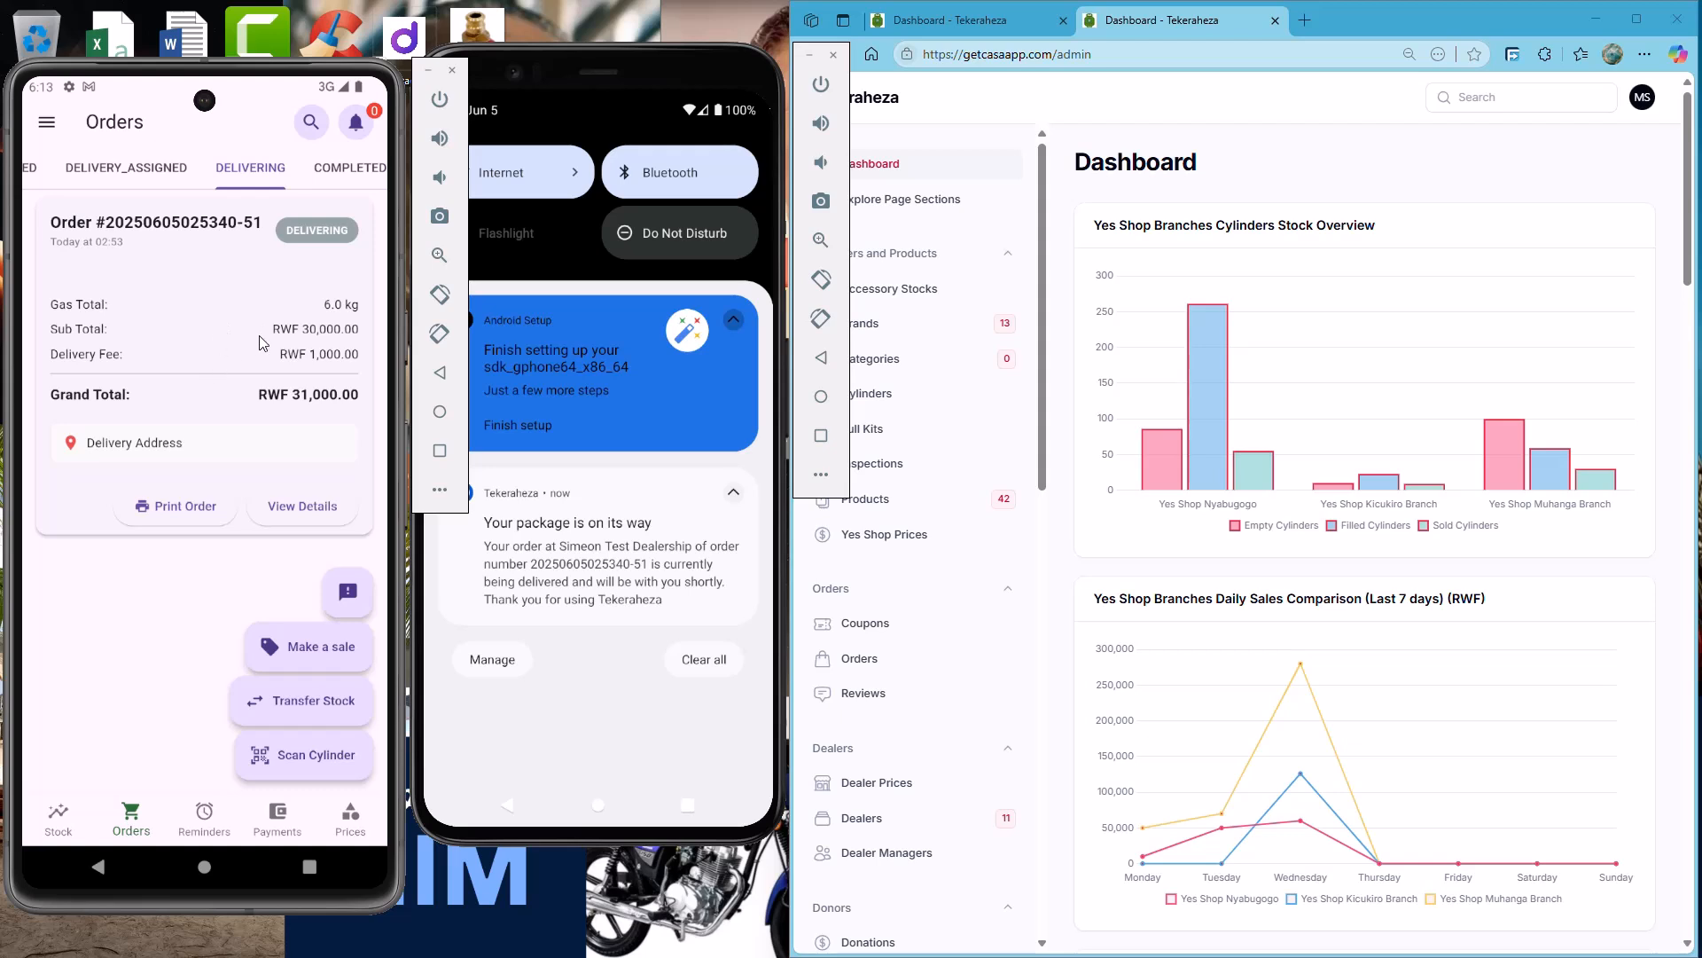
{"action": "left_click", "coordinate": [151, 359]}
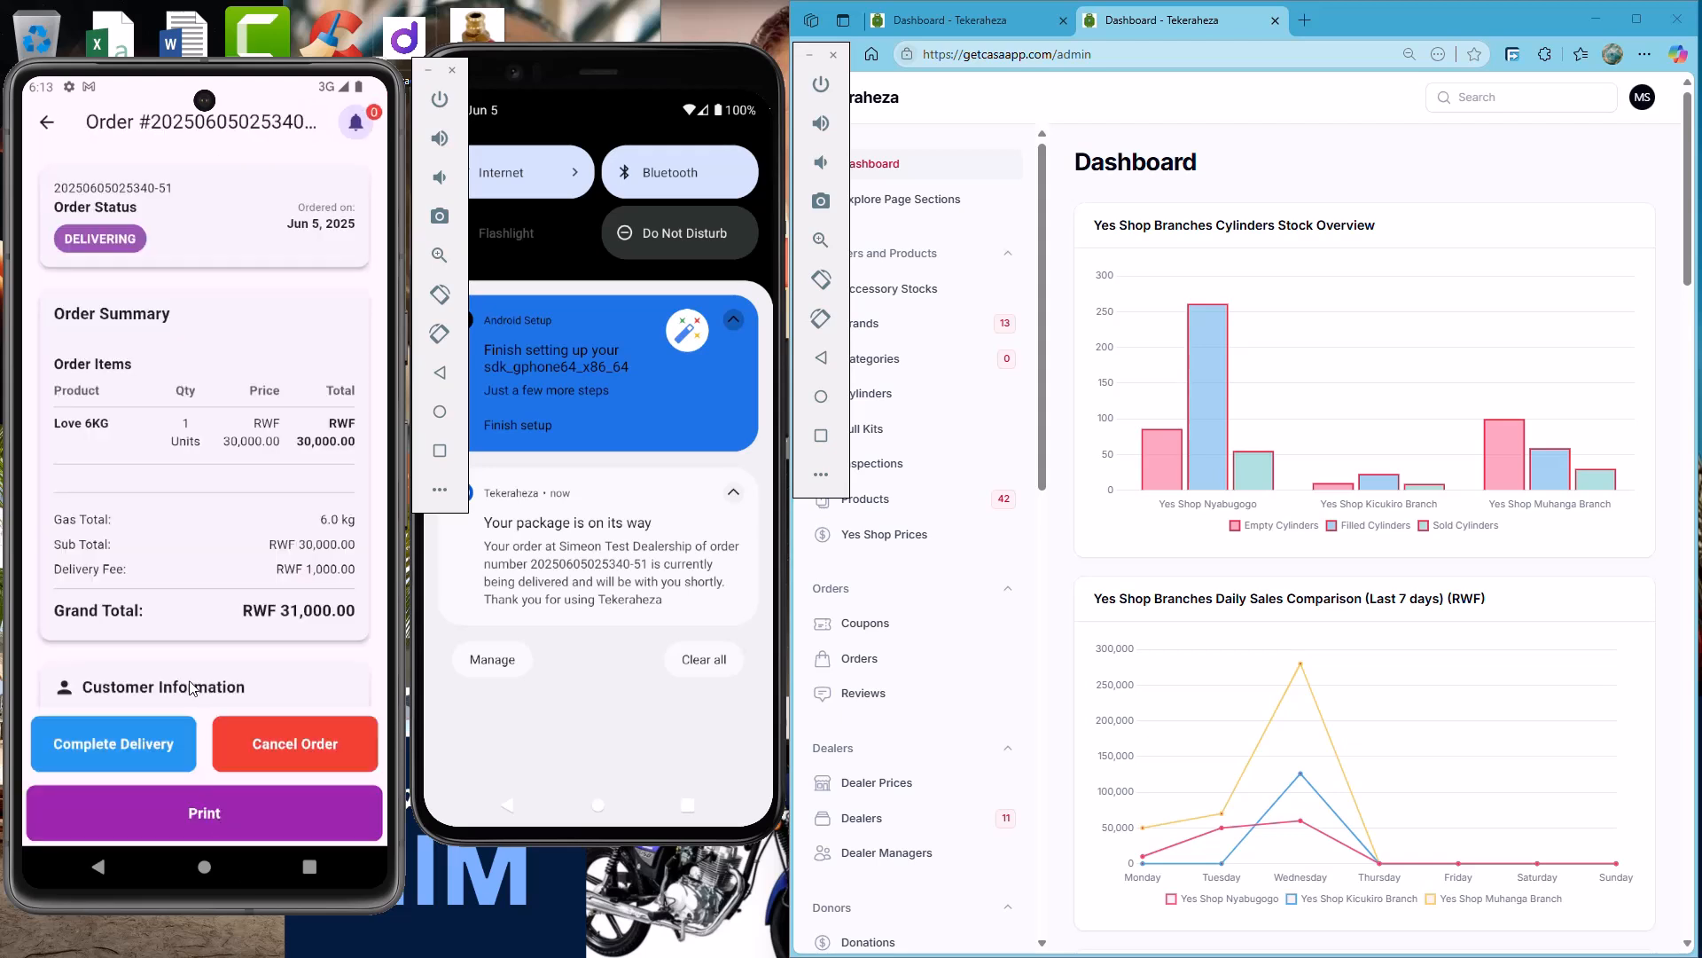
{"action": "left_click_drag", "start_coordinate": [137, 692], "coordinate": [182, 673]}
{"action": "left_click", "coordinate": [709, 663]}
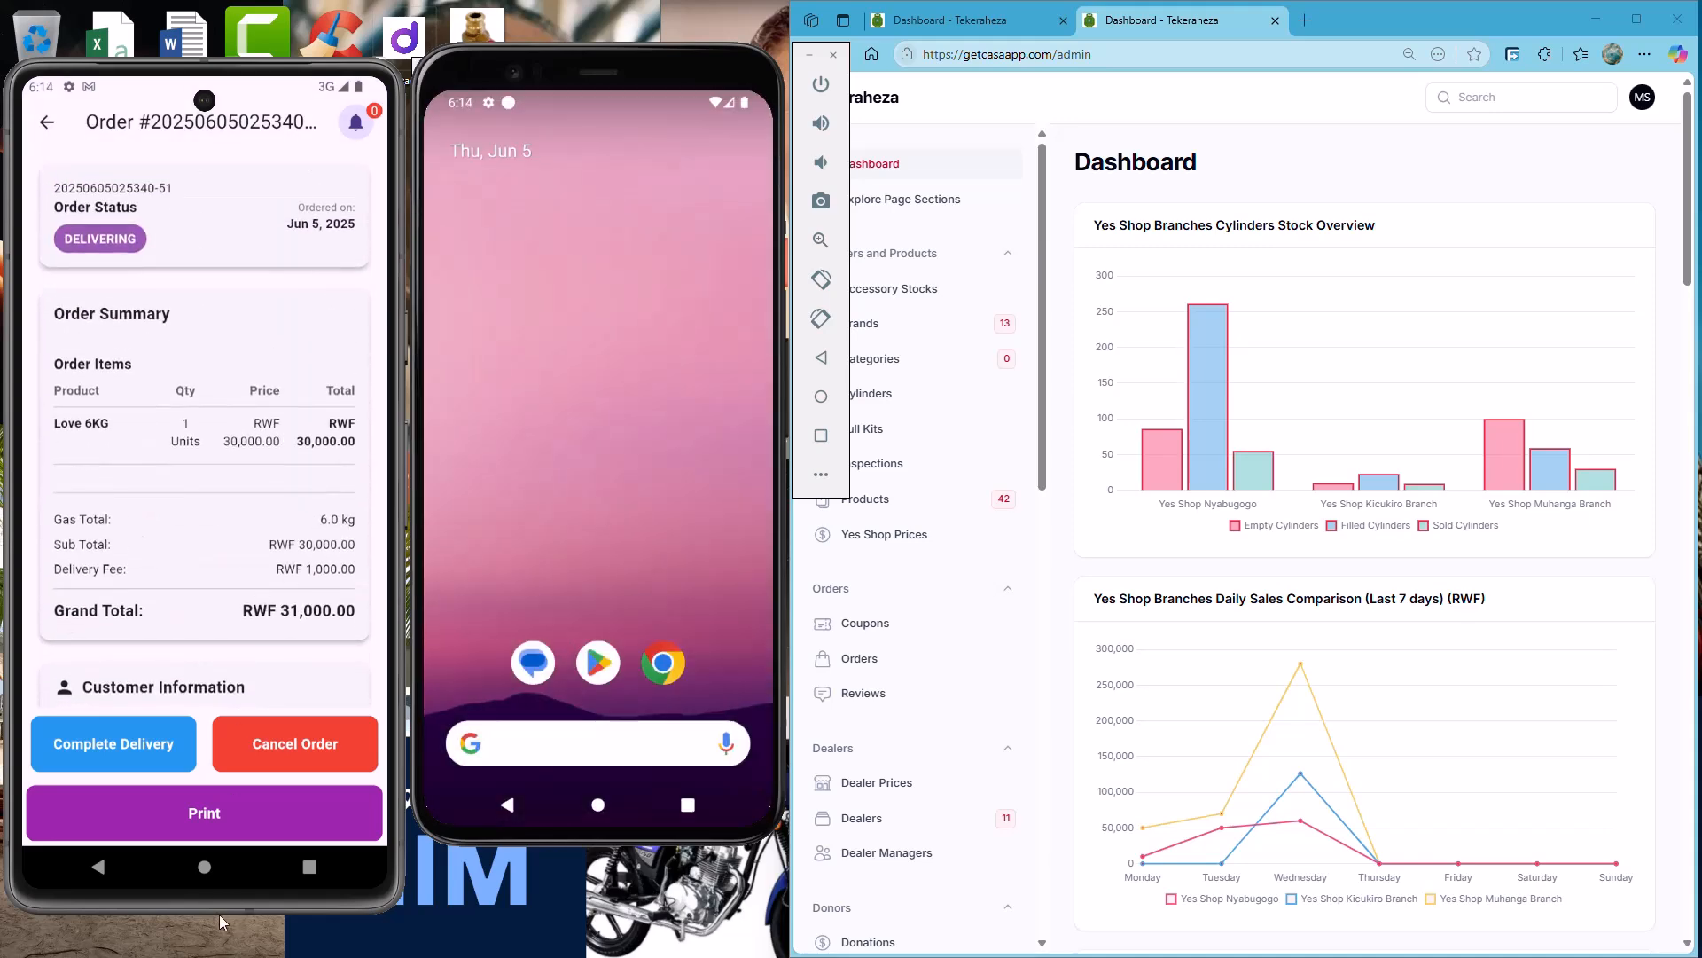
Step: Start completing the order's delivery and confirm that the RWF 31,000.00 cash payment has been collected
{"action": "left_click", "coordinate": [128, 743]}
{"action": "left_click_drag", "start_coordinate": [205, 688], "coordinate": [233, 667]}
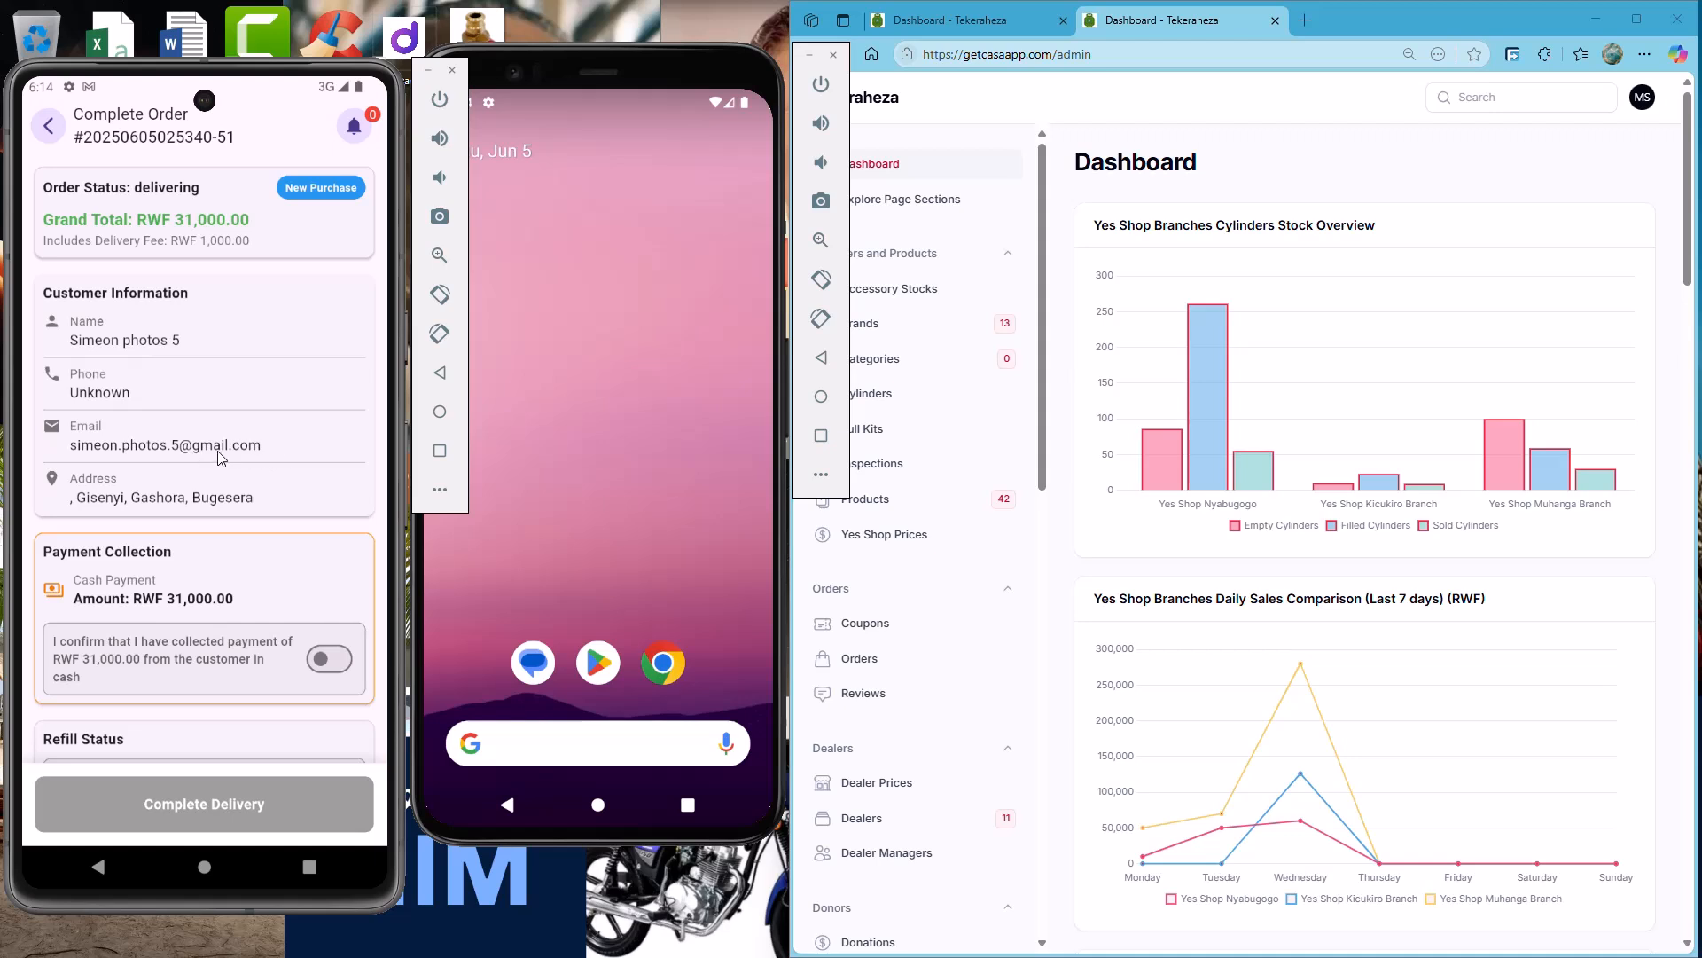
{"action": "scroll", "coordinate": [123, 567], "scroll_direction": "down", "scroll_amount": 3}
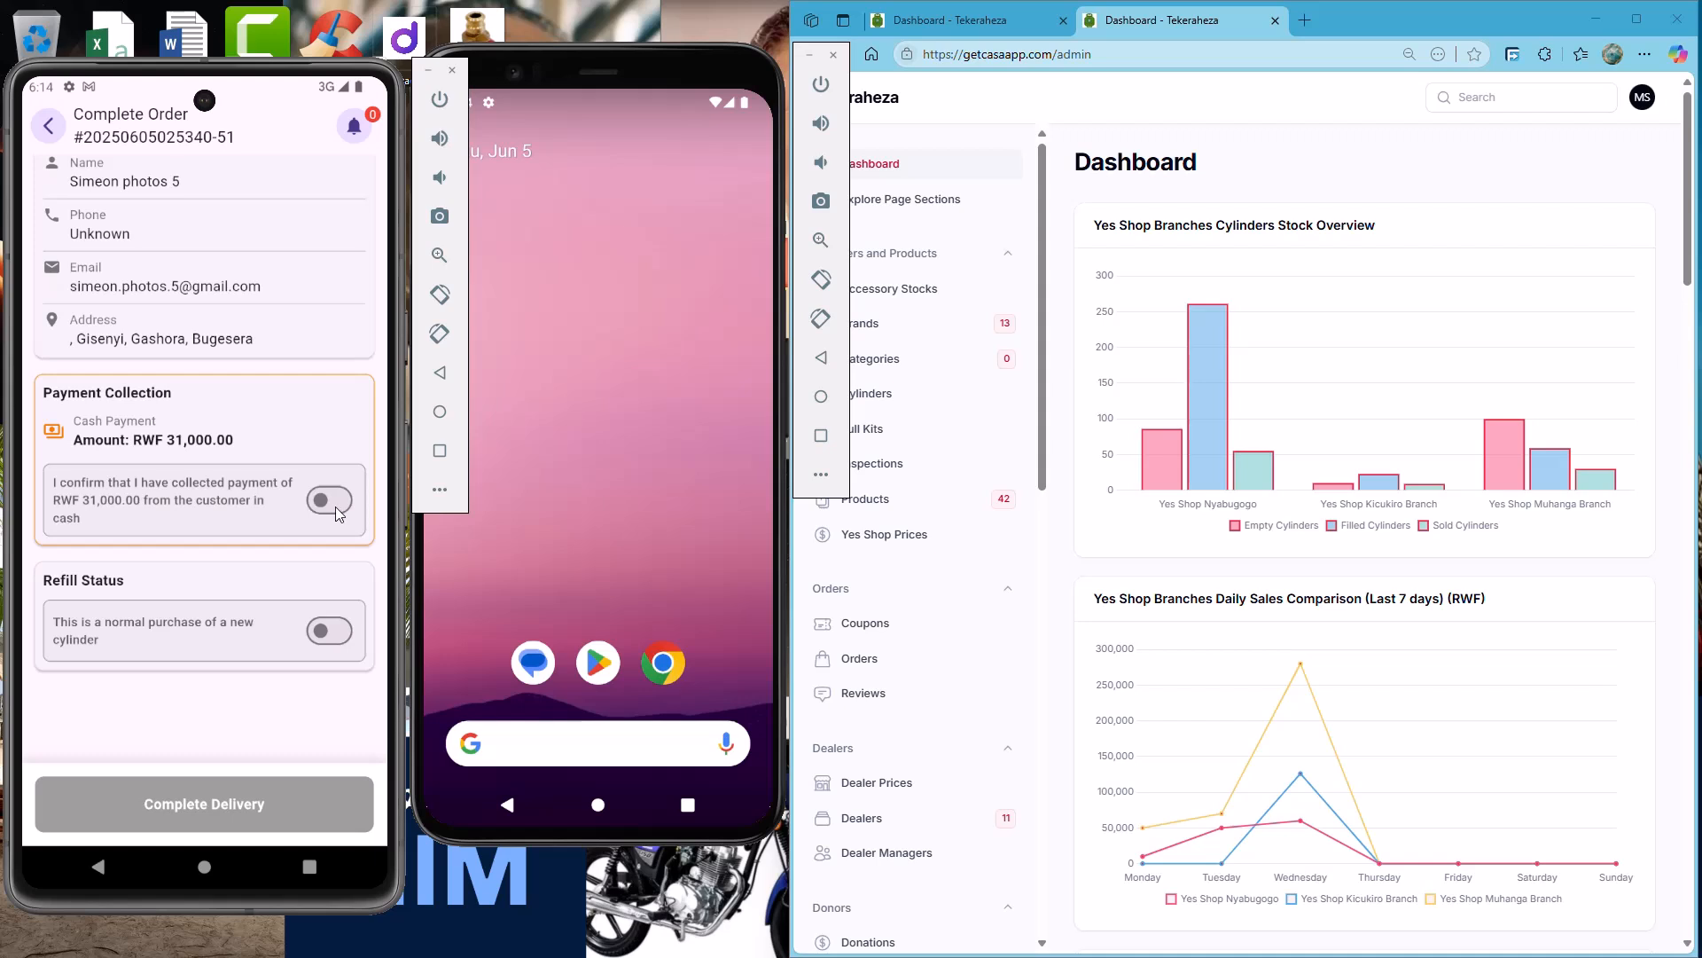
{"action": "left_click", "coordinate": [335, 504]}
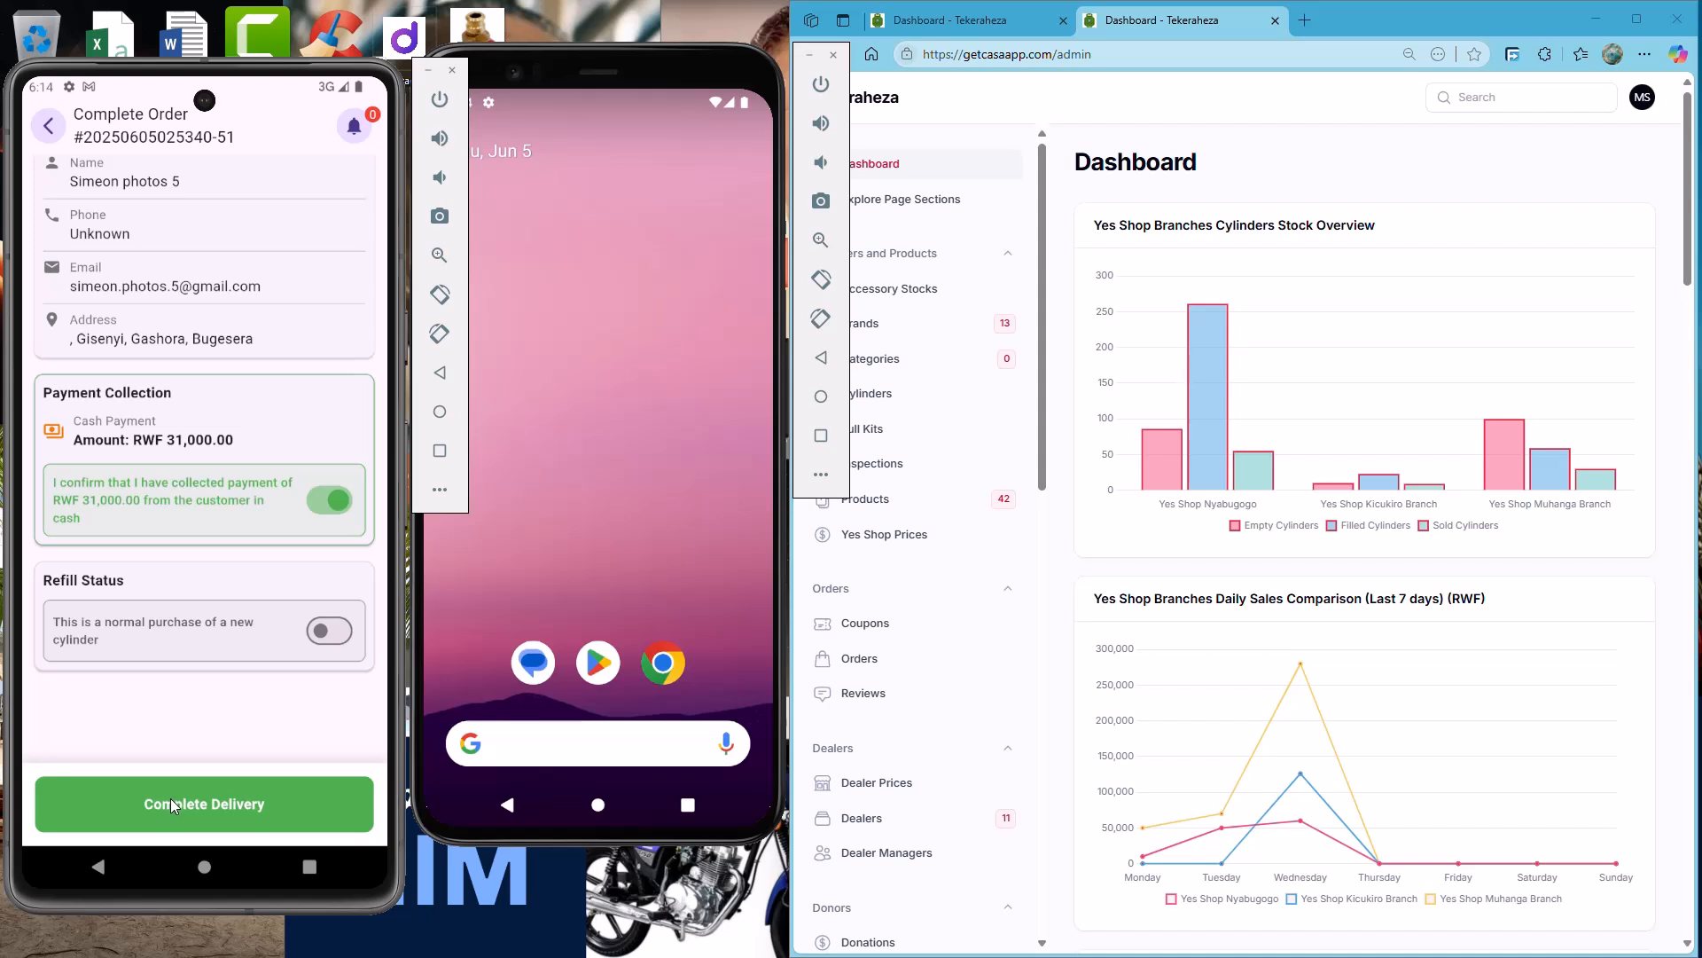
Step: Mark the order as a refill to view the old-cylinder scan section, and switch it back to a normal purchase
{"action": "left_click", "coordinate": [328, 633]}
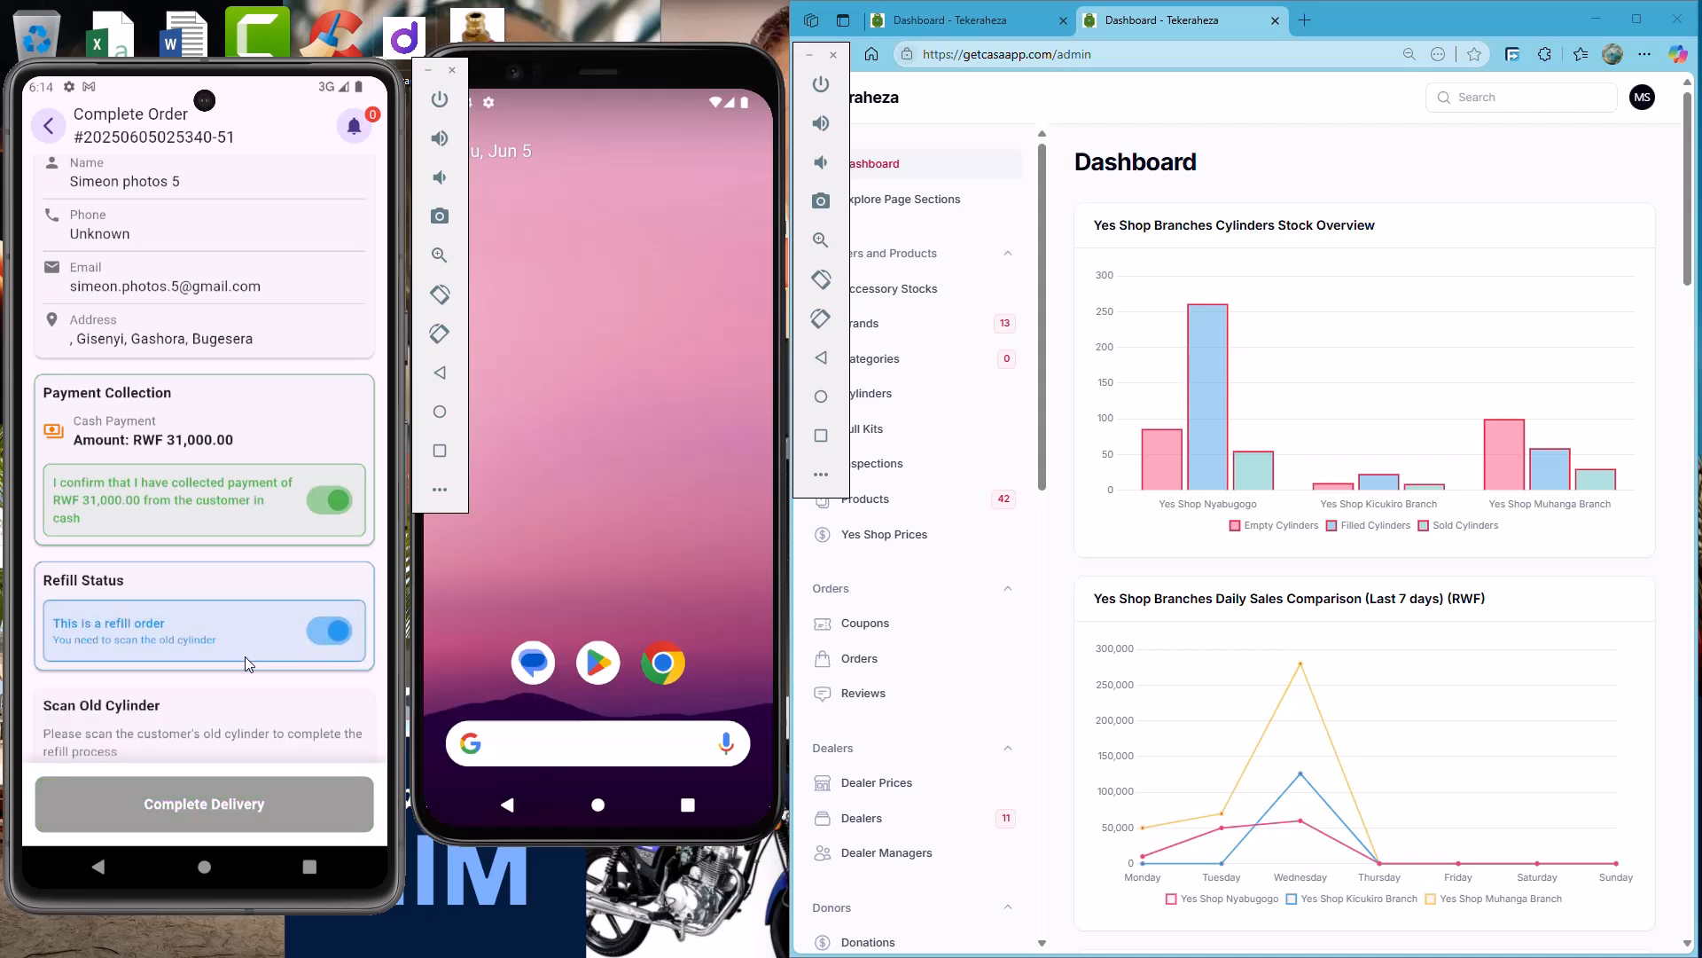
{"action": "left_click_drag", "start_coordinate": [248, 656], "coordinate": [236, 492]}
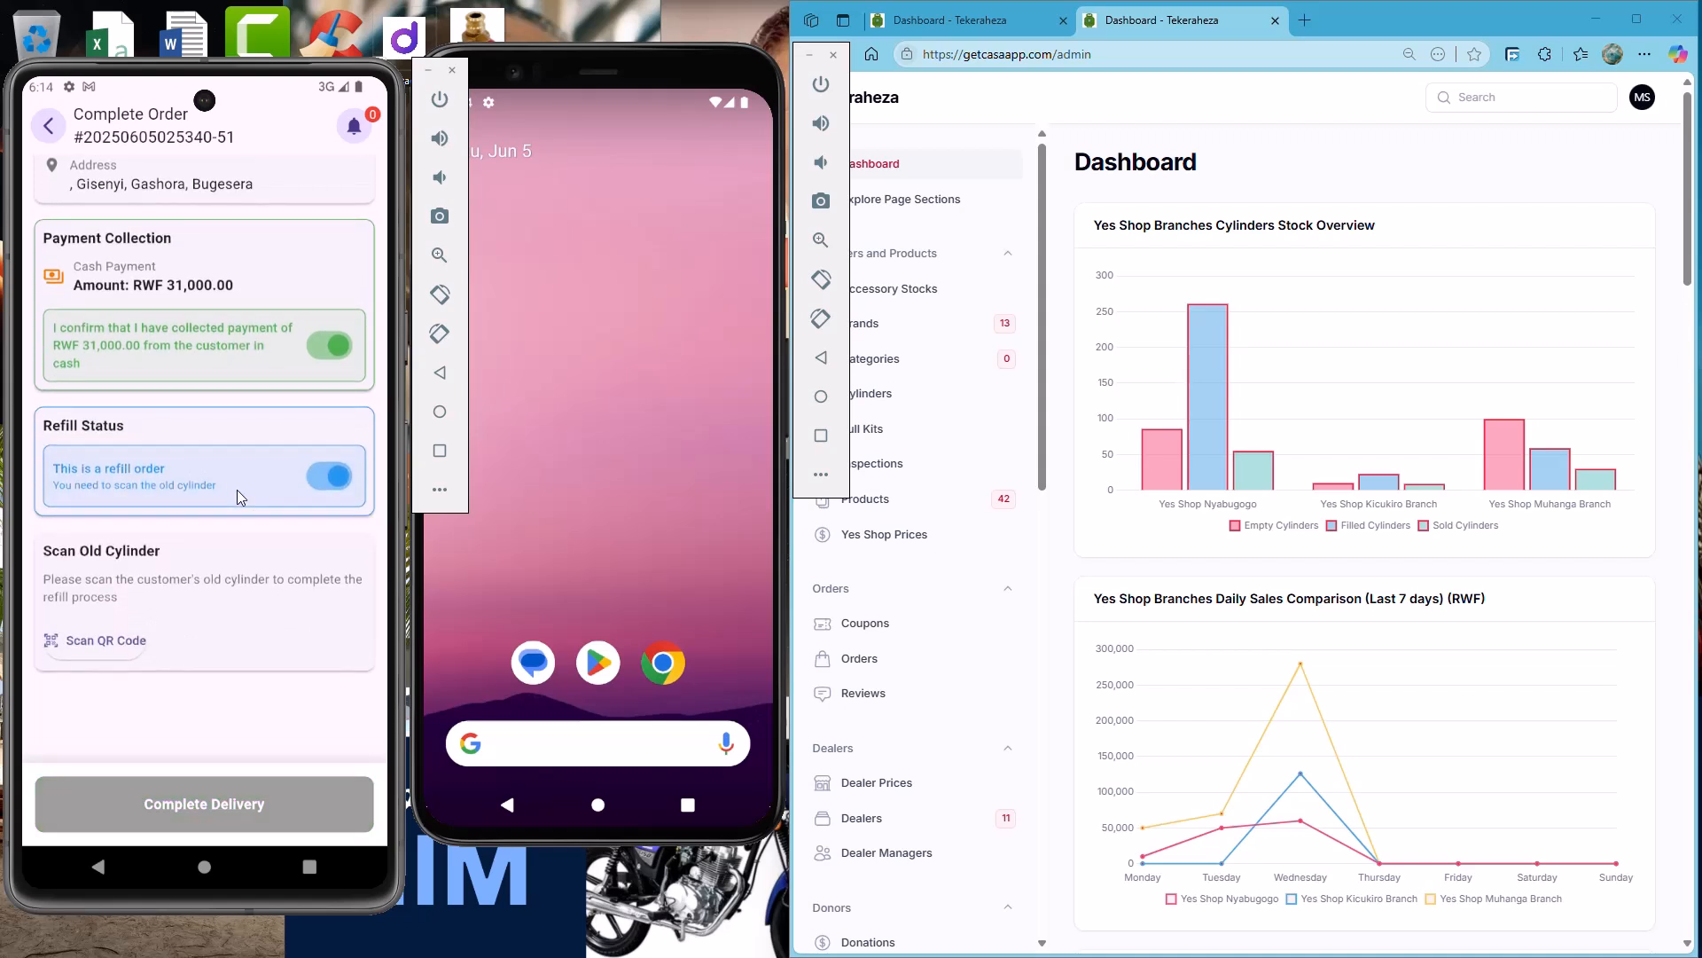
{"action": "left_click", "coordinate": [338, 483]}
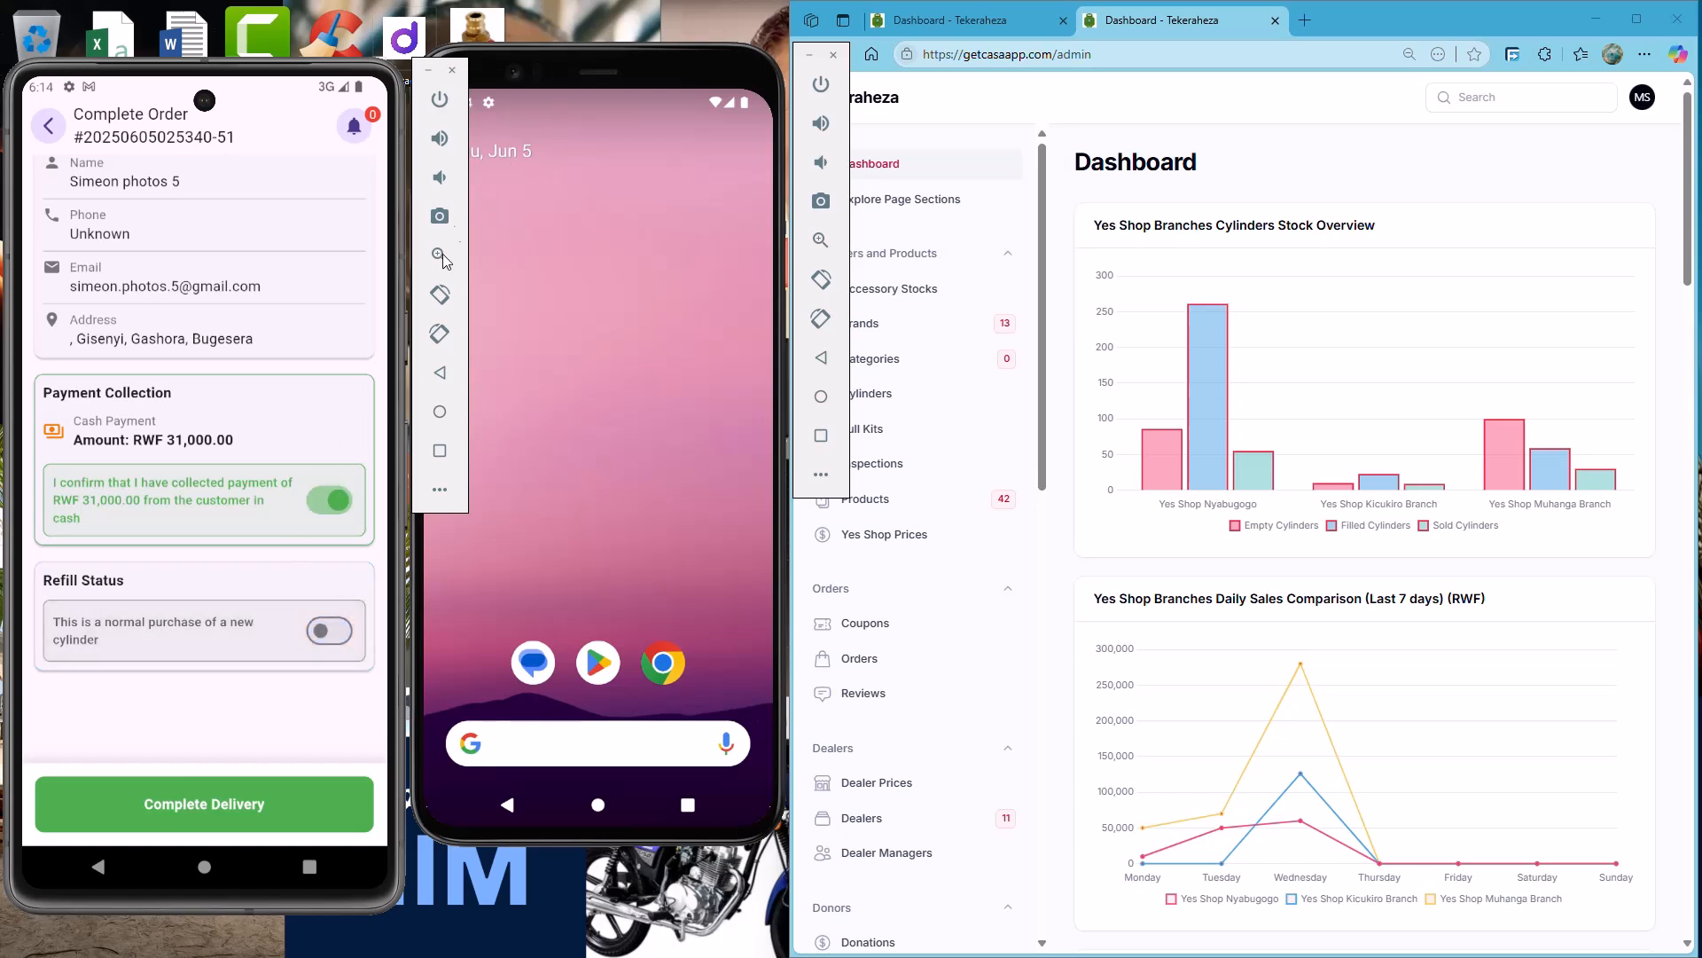
Step: Complete the delivery and read the order completion notification on the customer's phone
{"action": "mouse_move", "coordinate": [235, 293]}
{"action": "left_mouse_down"}
{"action": "mouse_move", "coordinate": [226, 539]}
{"action": "mouse_move", "coordinate": [227, 264]}
{"action": "left_mouse_up"}
{"action": "left_click", "coordinate": [206, 809]}
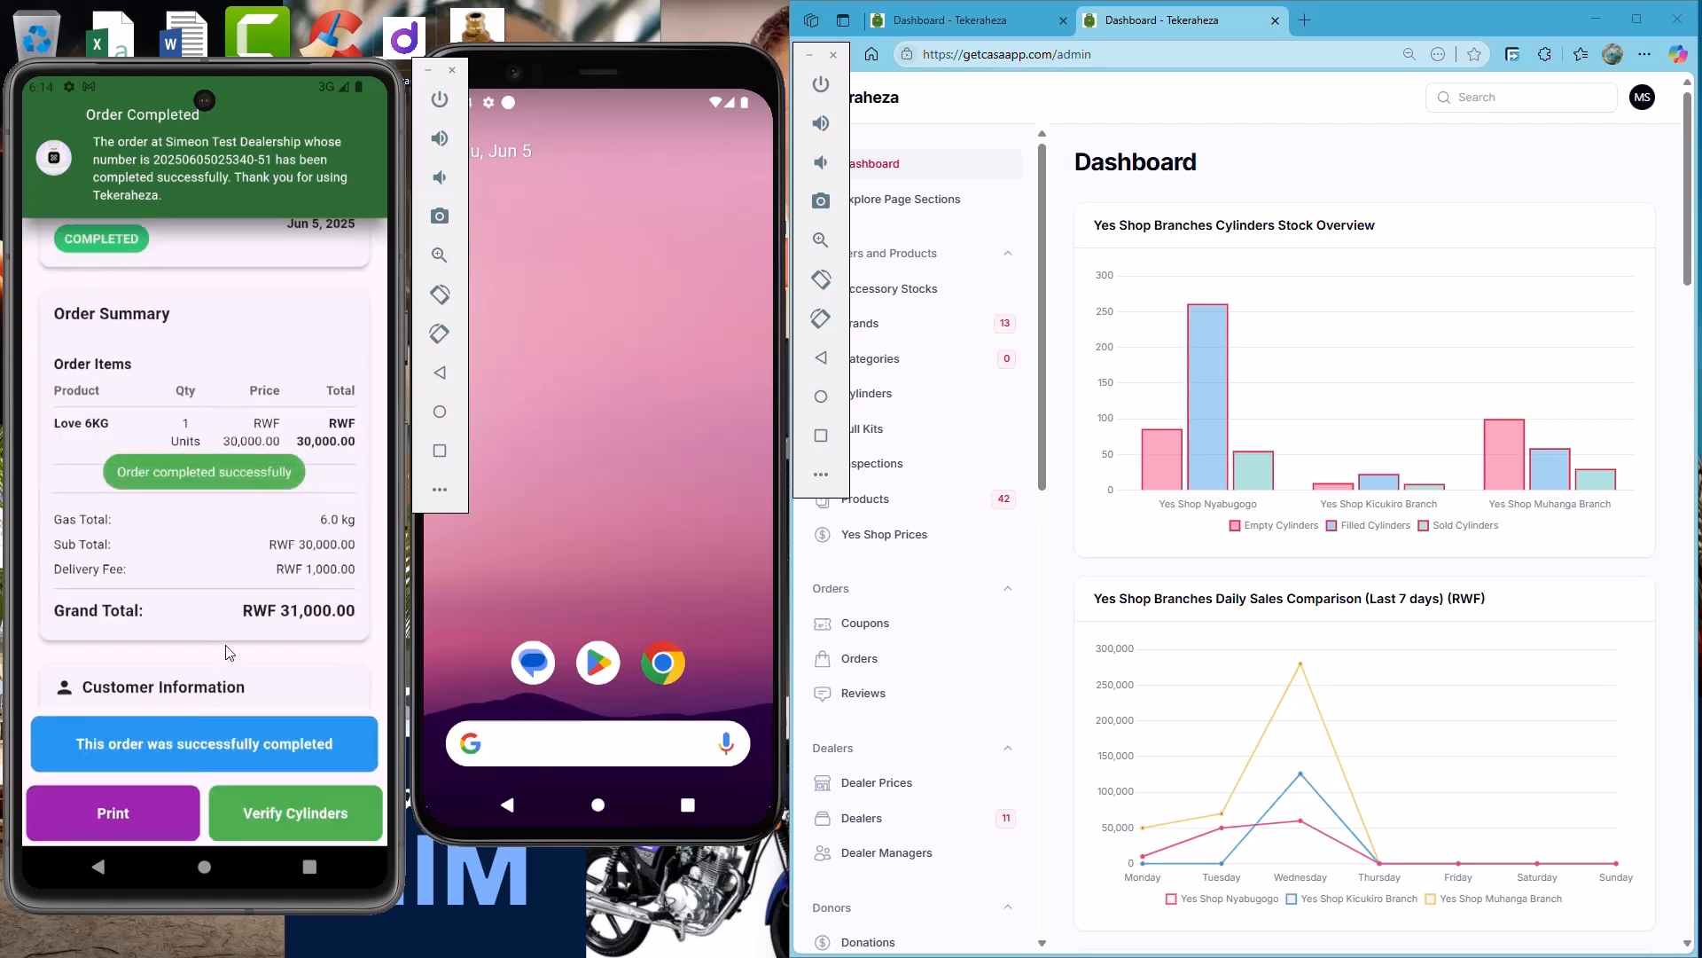
{"action": "left_click_drag", "start_coordinate": [492, 100], "coordinate": [474, 722]}
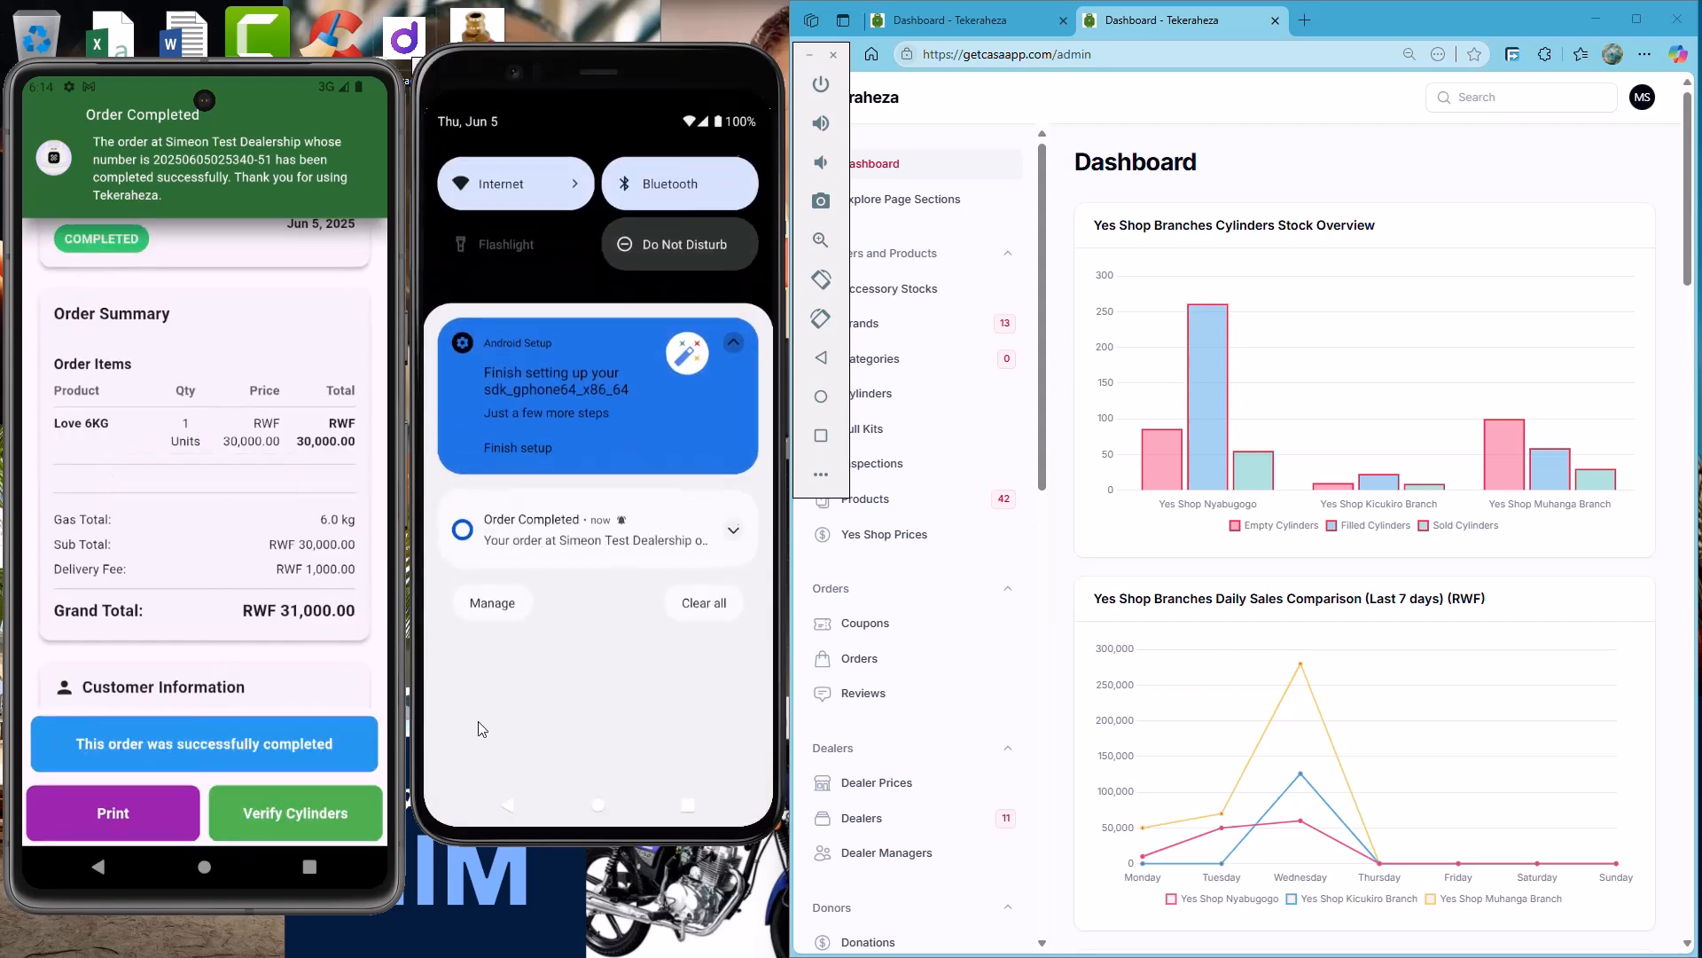
{"action": "left_click_drag", "start_coordinate": [565, 508], "coordinate": [571, 621]}
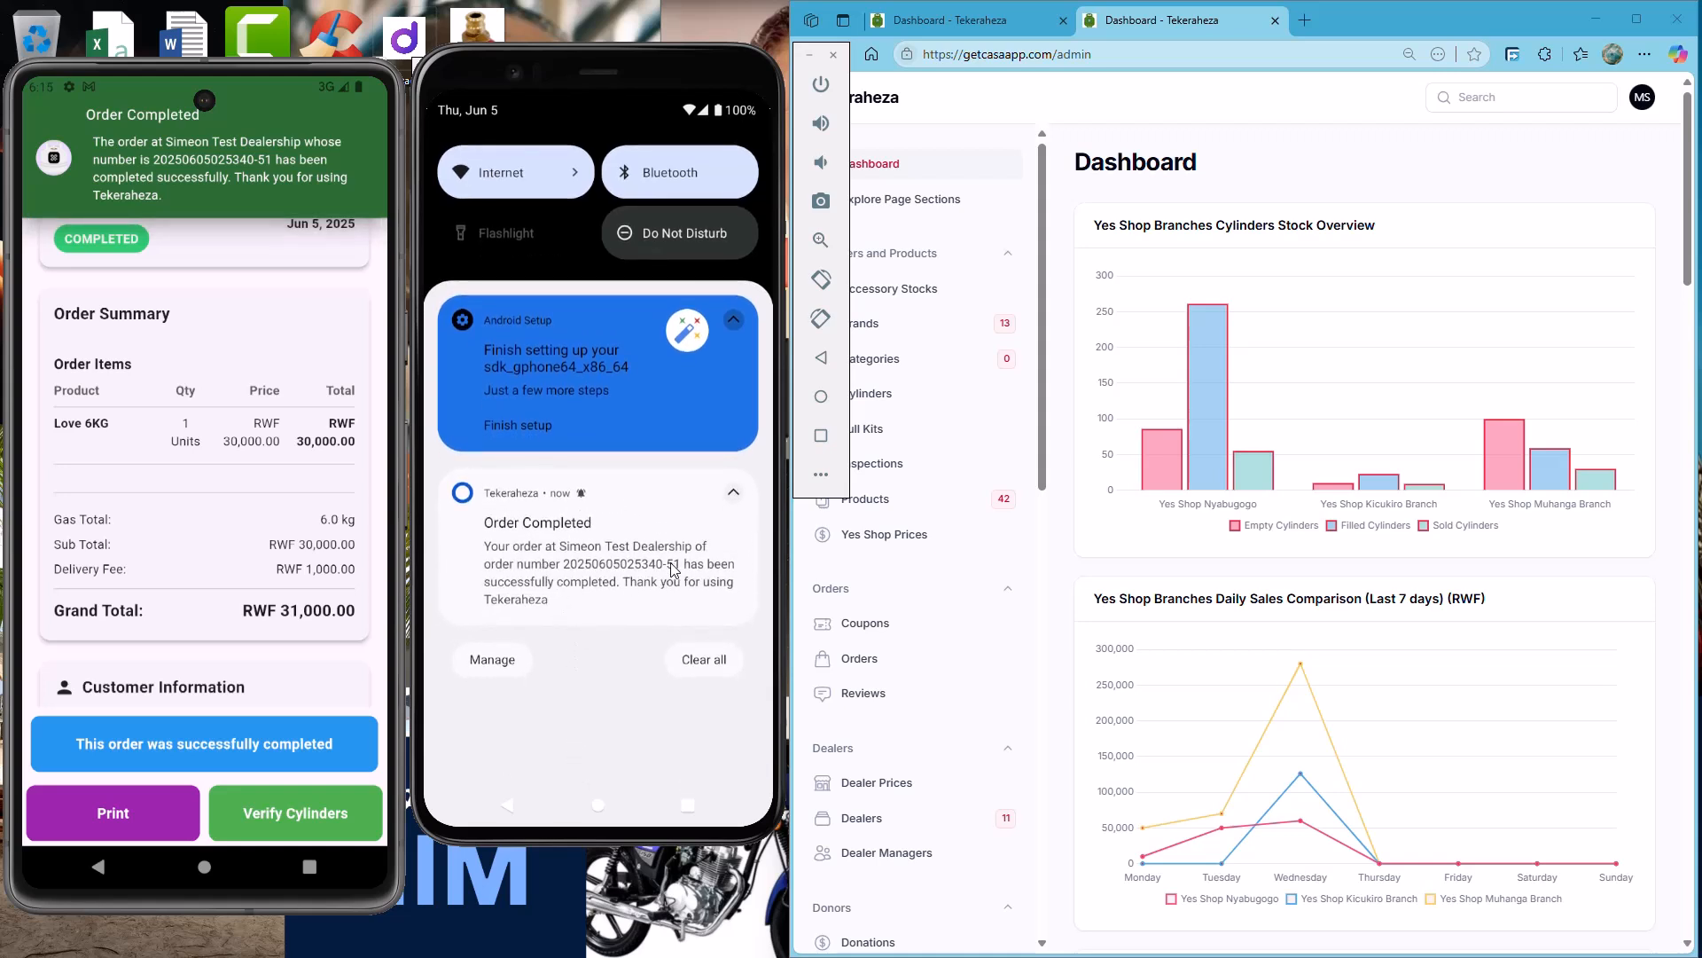
{"action": "left_click_drag", "start_coordinate": [571, 651], "coordinate": [555, 376]}
Step: Review the completed order's details and return to the dealer's order list
{"action": "scroll", "coordinate": [169, 538], "scroll_direction": "down", "scroll_amount": 5}
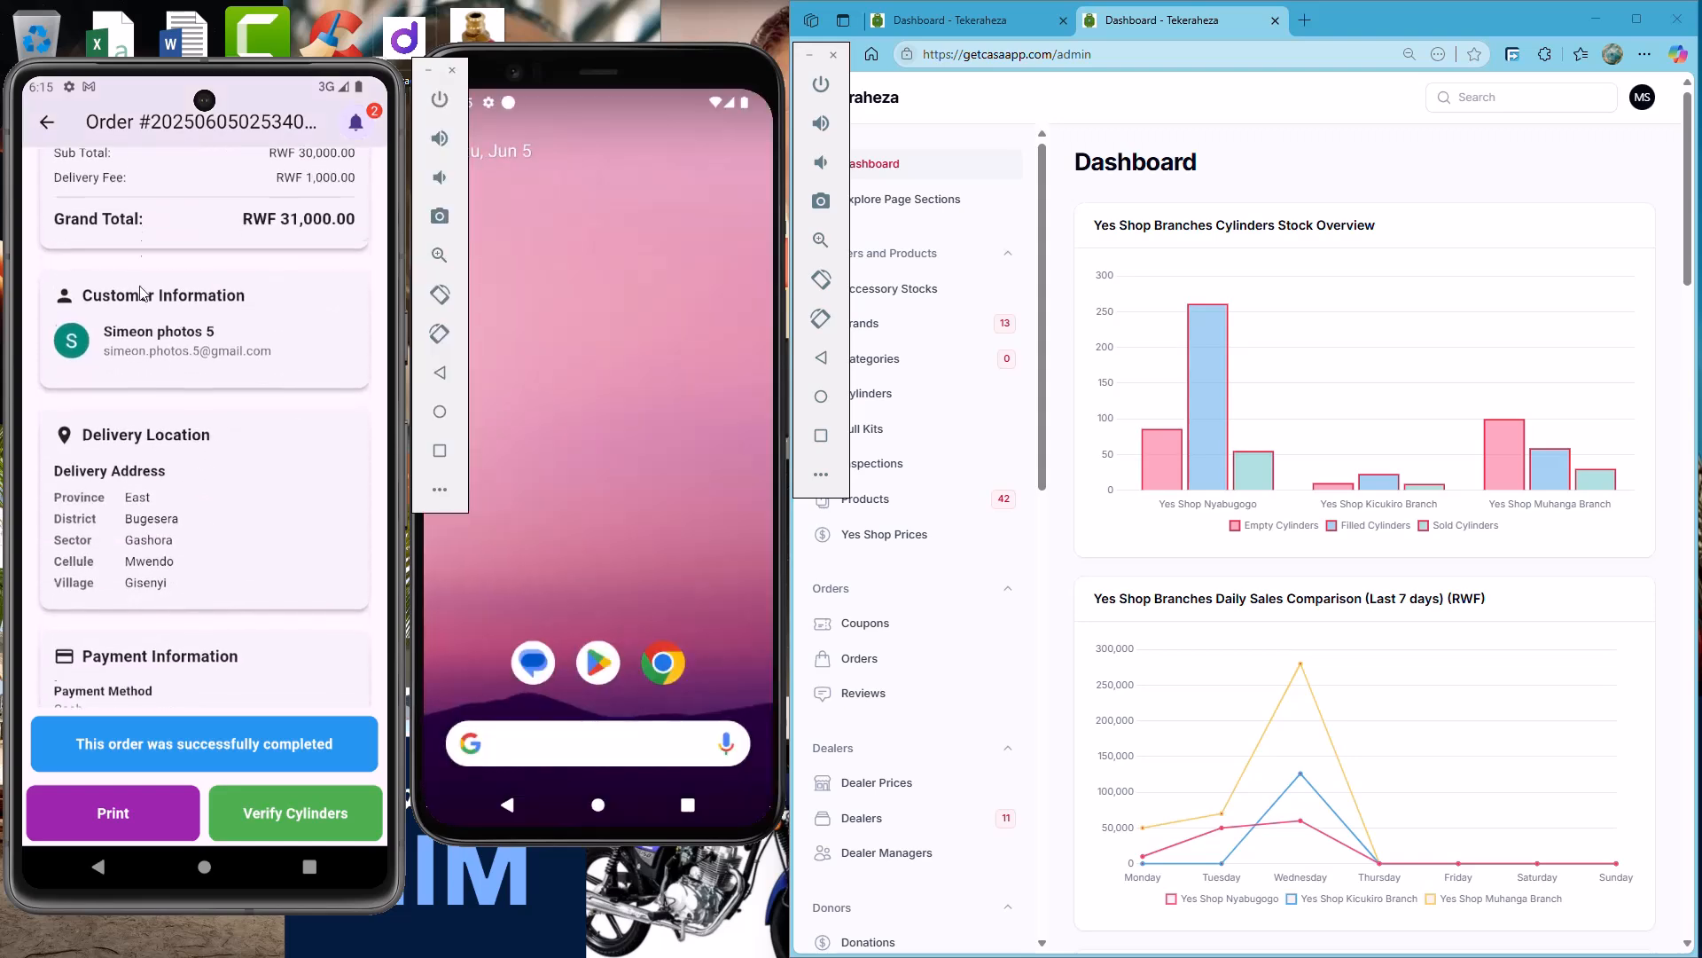
{"action": "scroll", "coordinate": [164, 399], "scroll_direction": "down", "scroll_amount": 3}
{"action": "scroll", "coordinate": [163, 354], "scroll_direction": "up", "scroll_amount": 10}
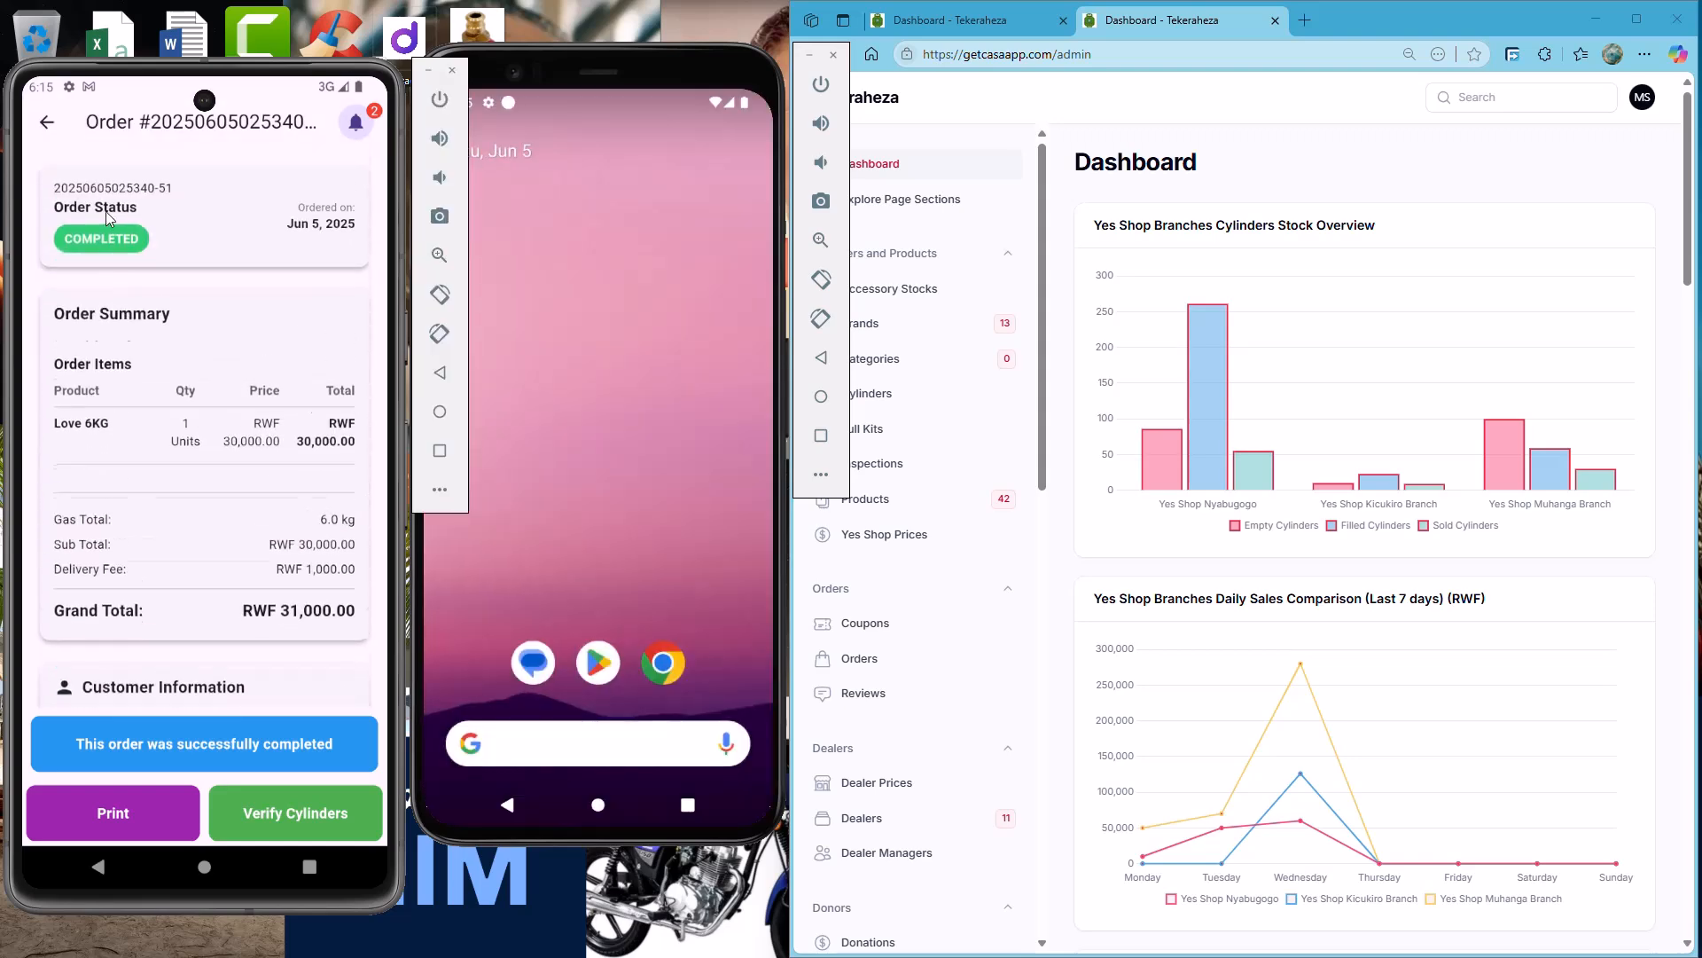
{"action": "left_click", "coordinate": [57, 125]}
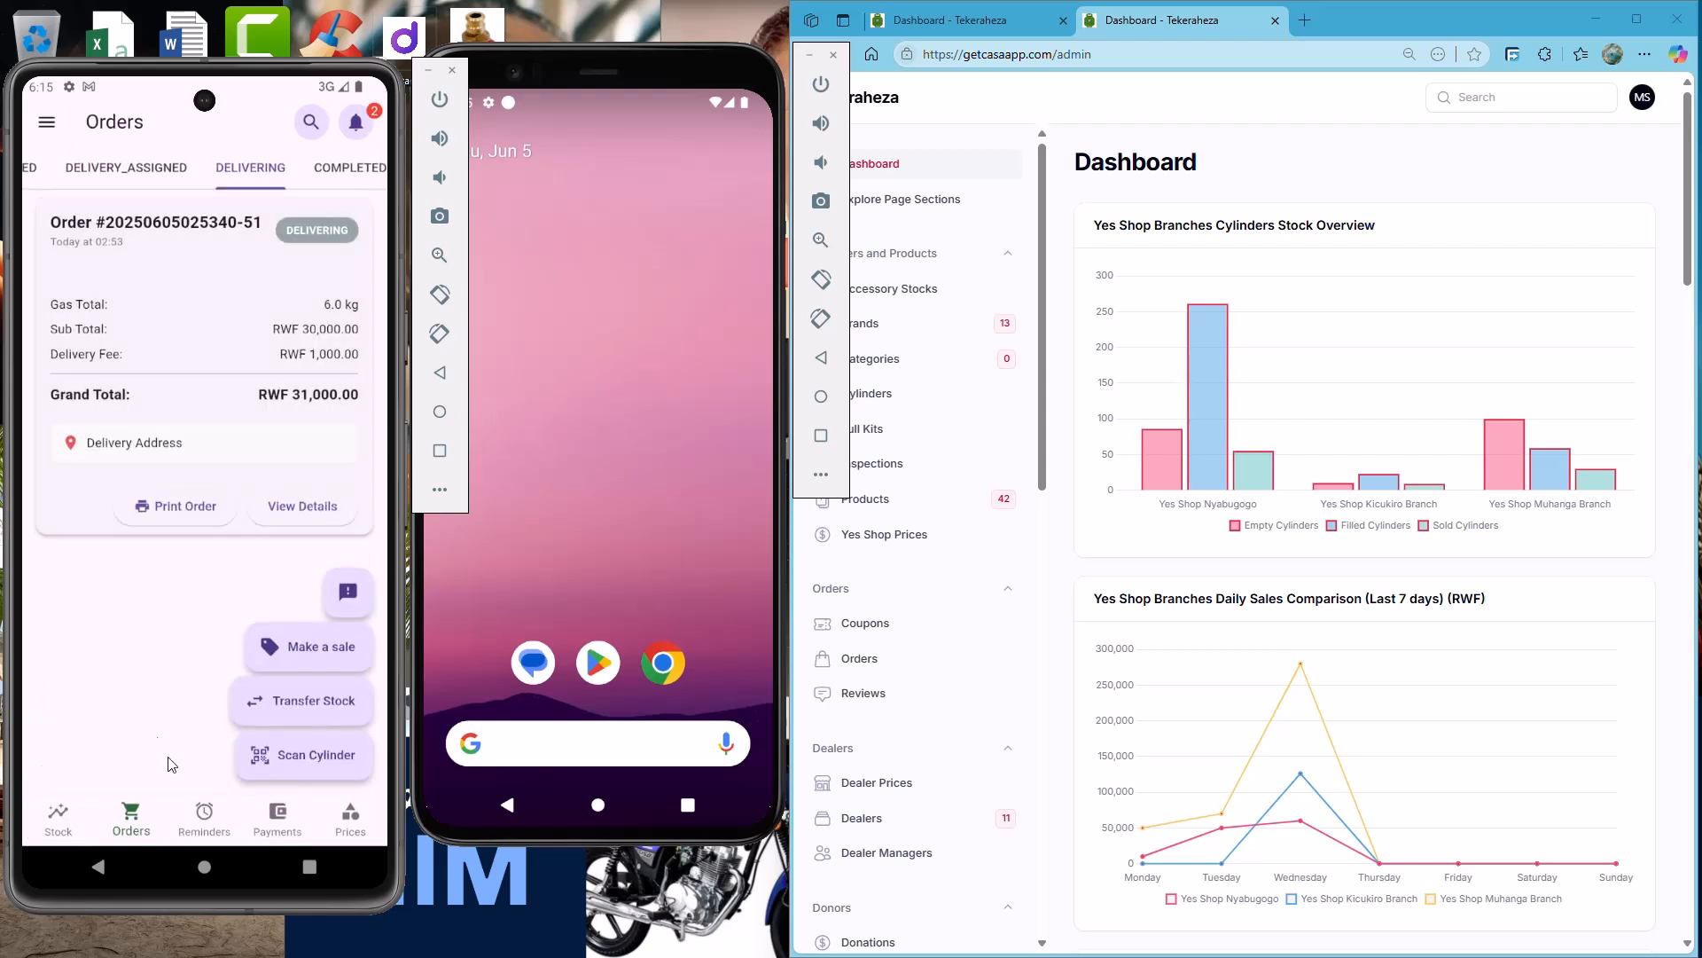
Step: Open cylinder LV555555 from the dealer's sold stock and review its status, ownership and refill information
{"action": "left_click", "coordinate": [59, 816]}
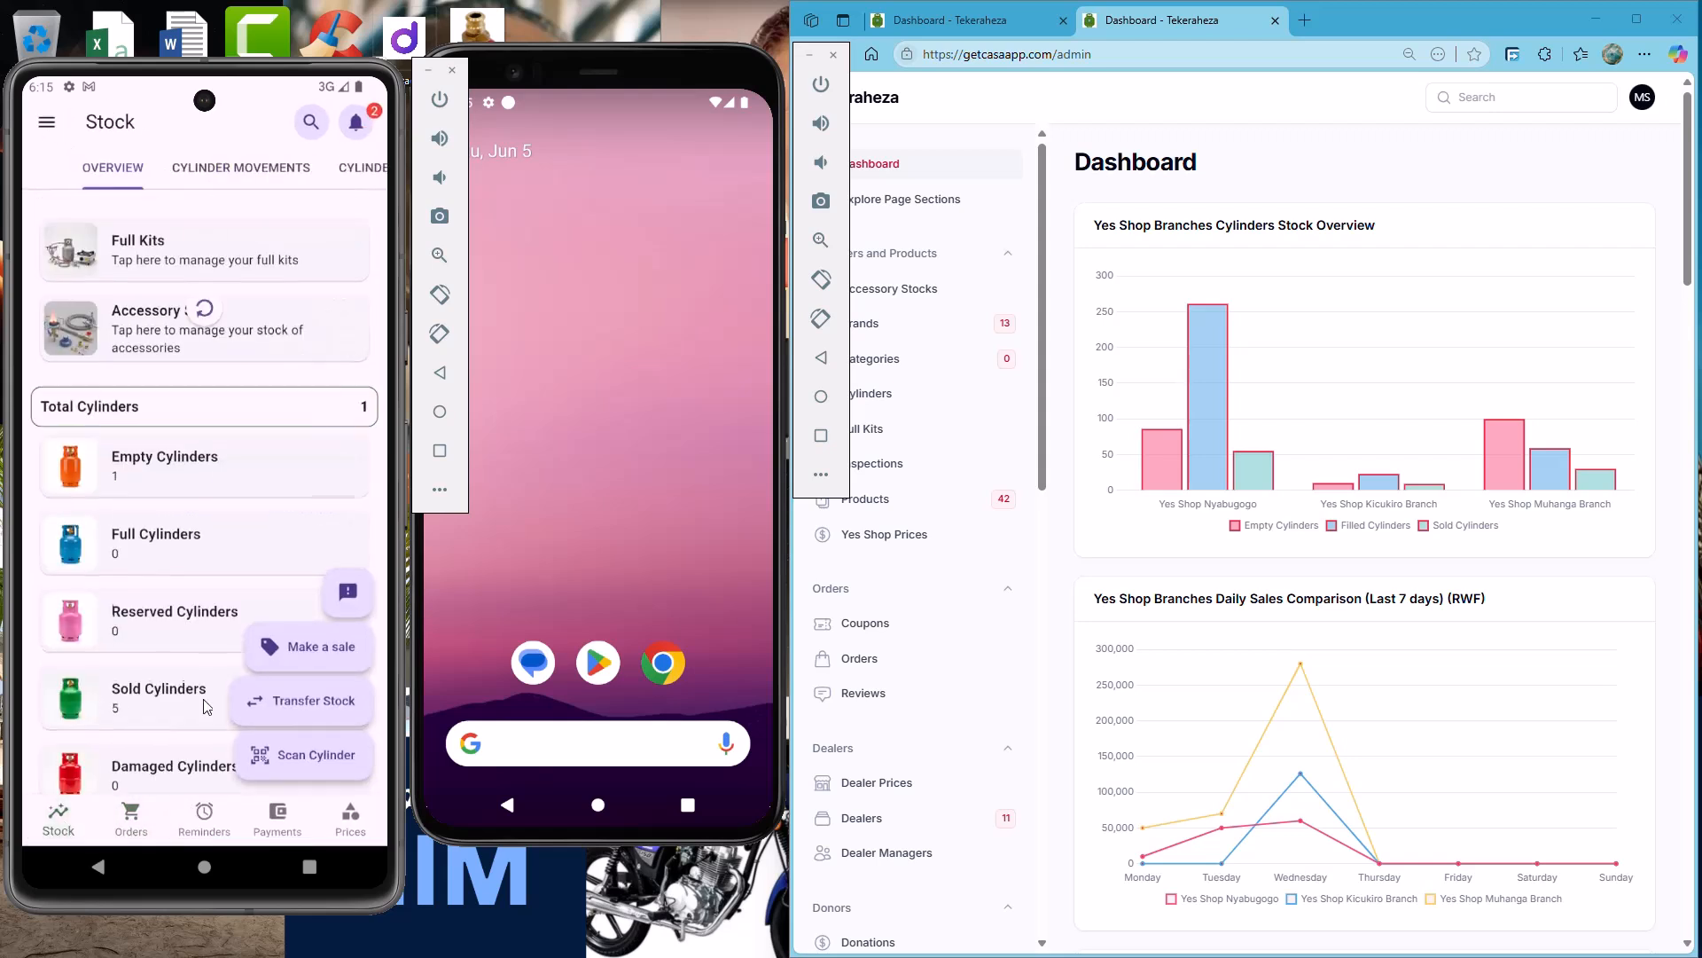
{"action": "scroll", "coordinate": [123, 653], "scroll_direction": "down", "scroll_amount": 3}
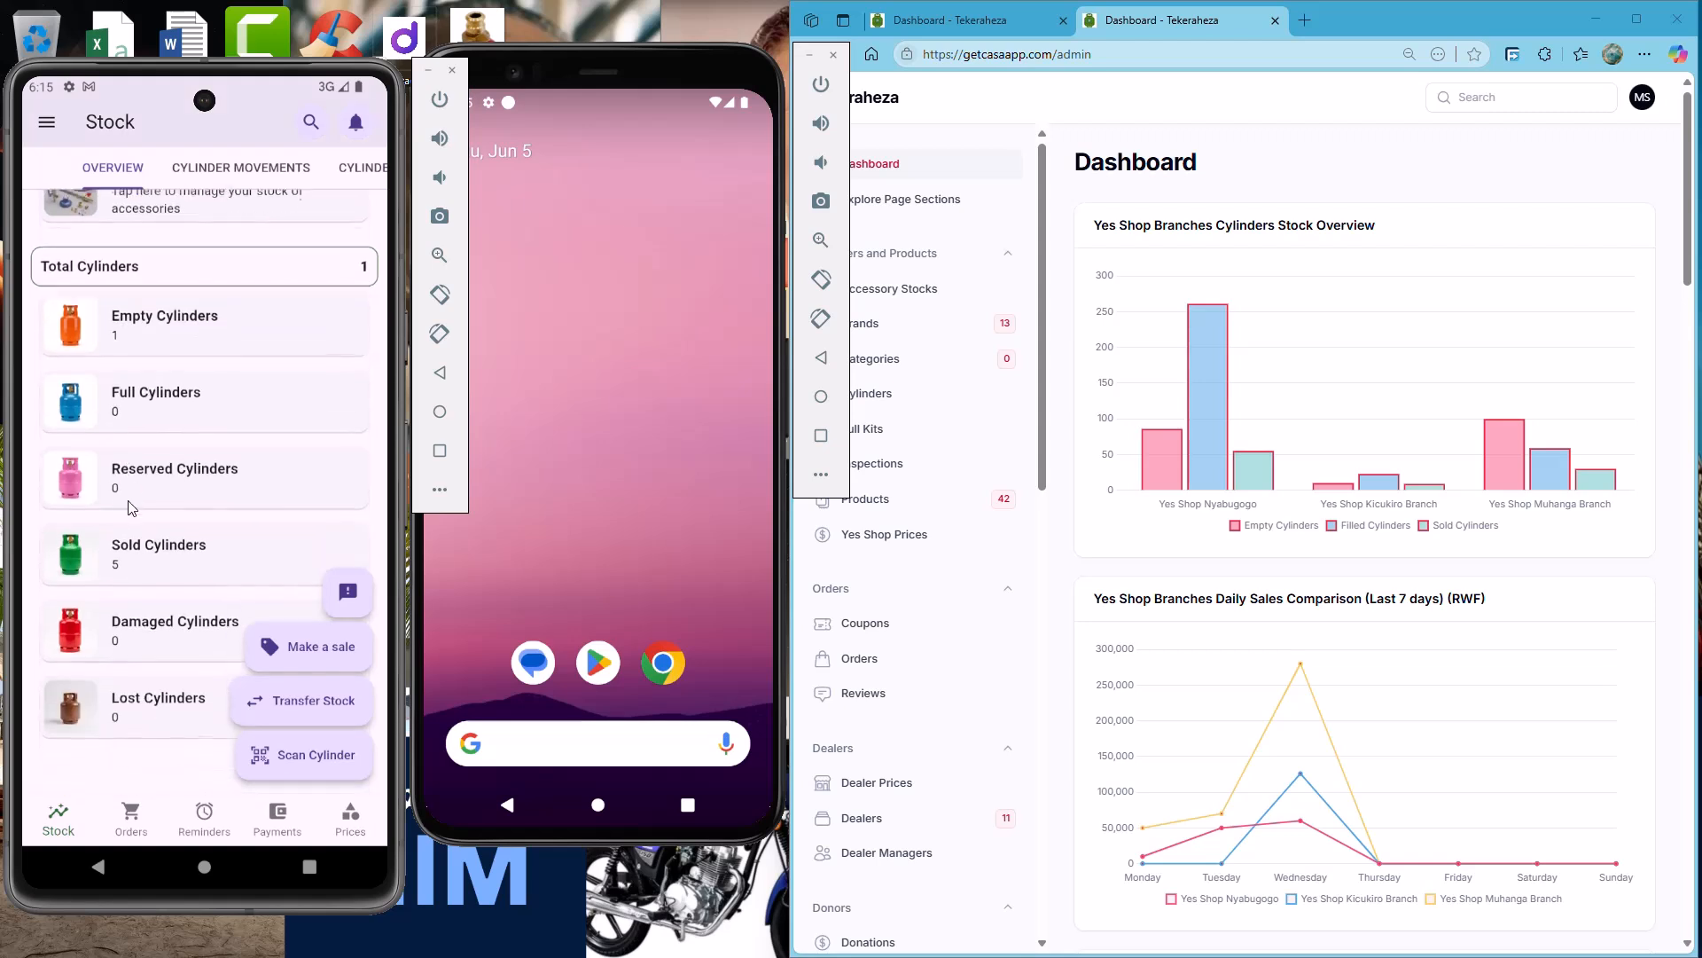
{"action": "left_click", "coordinate": [126, 557]}
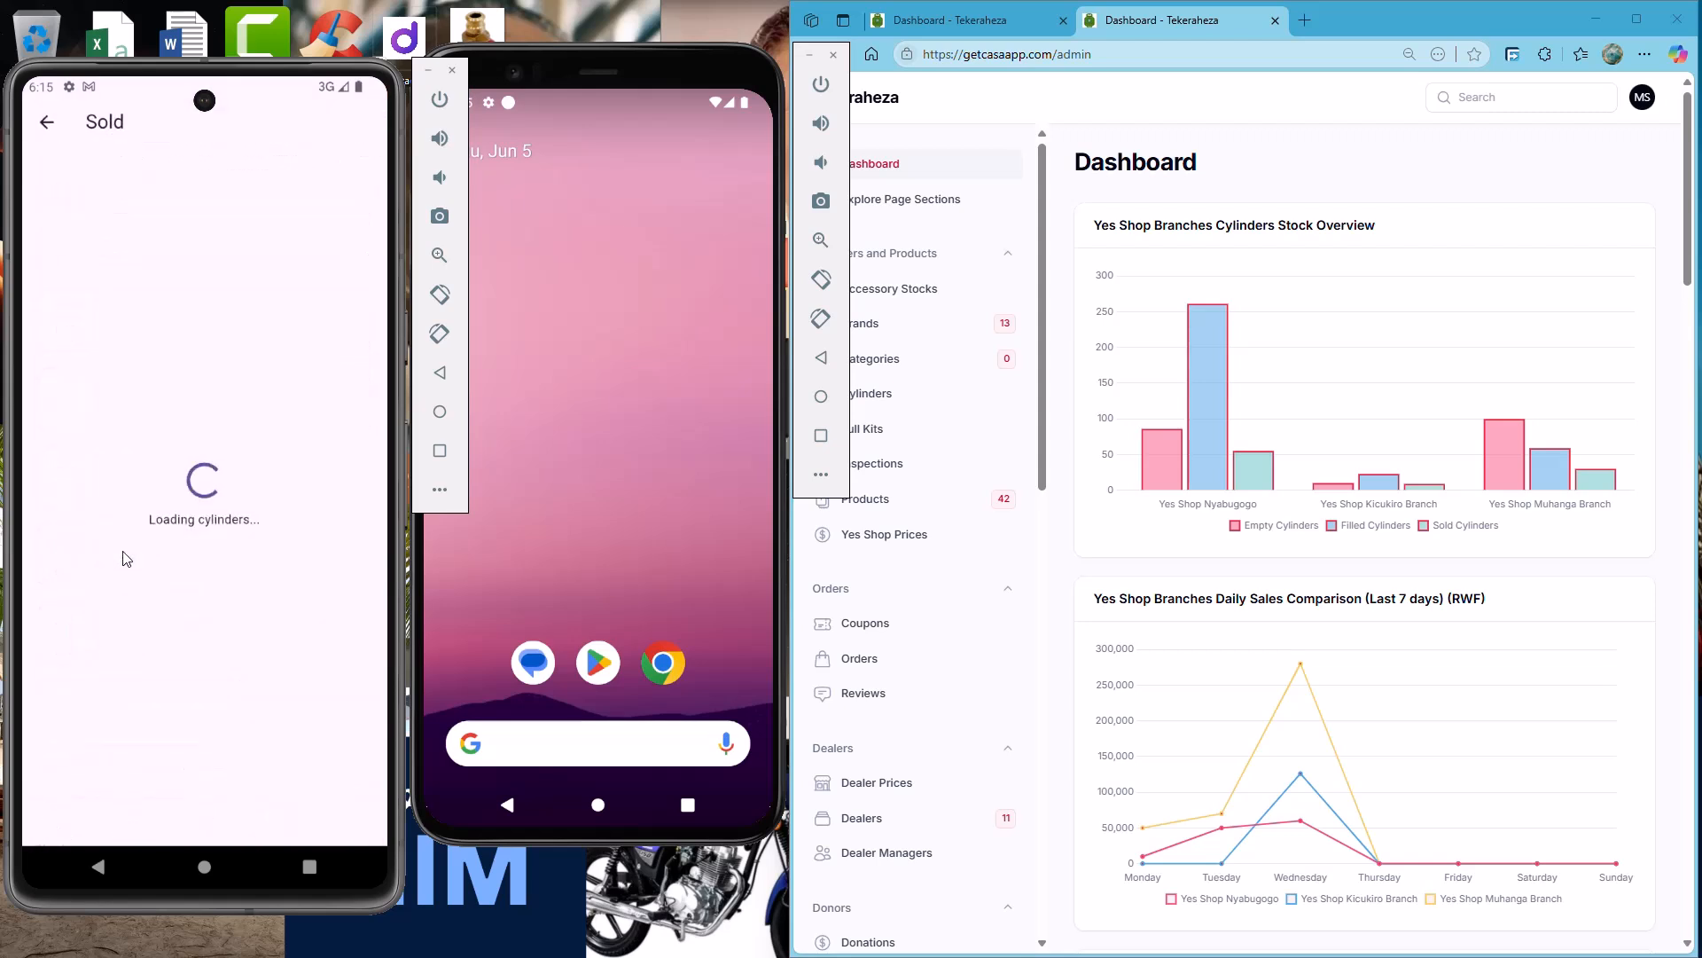
{"action": "left_click", "coordinate": [153, 188]}
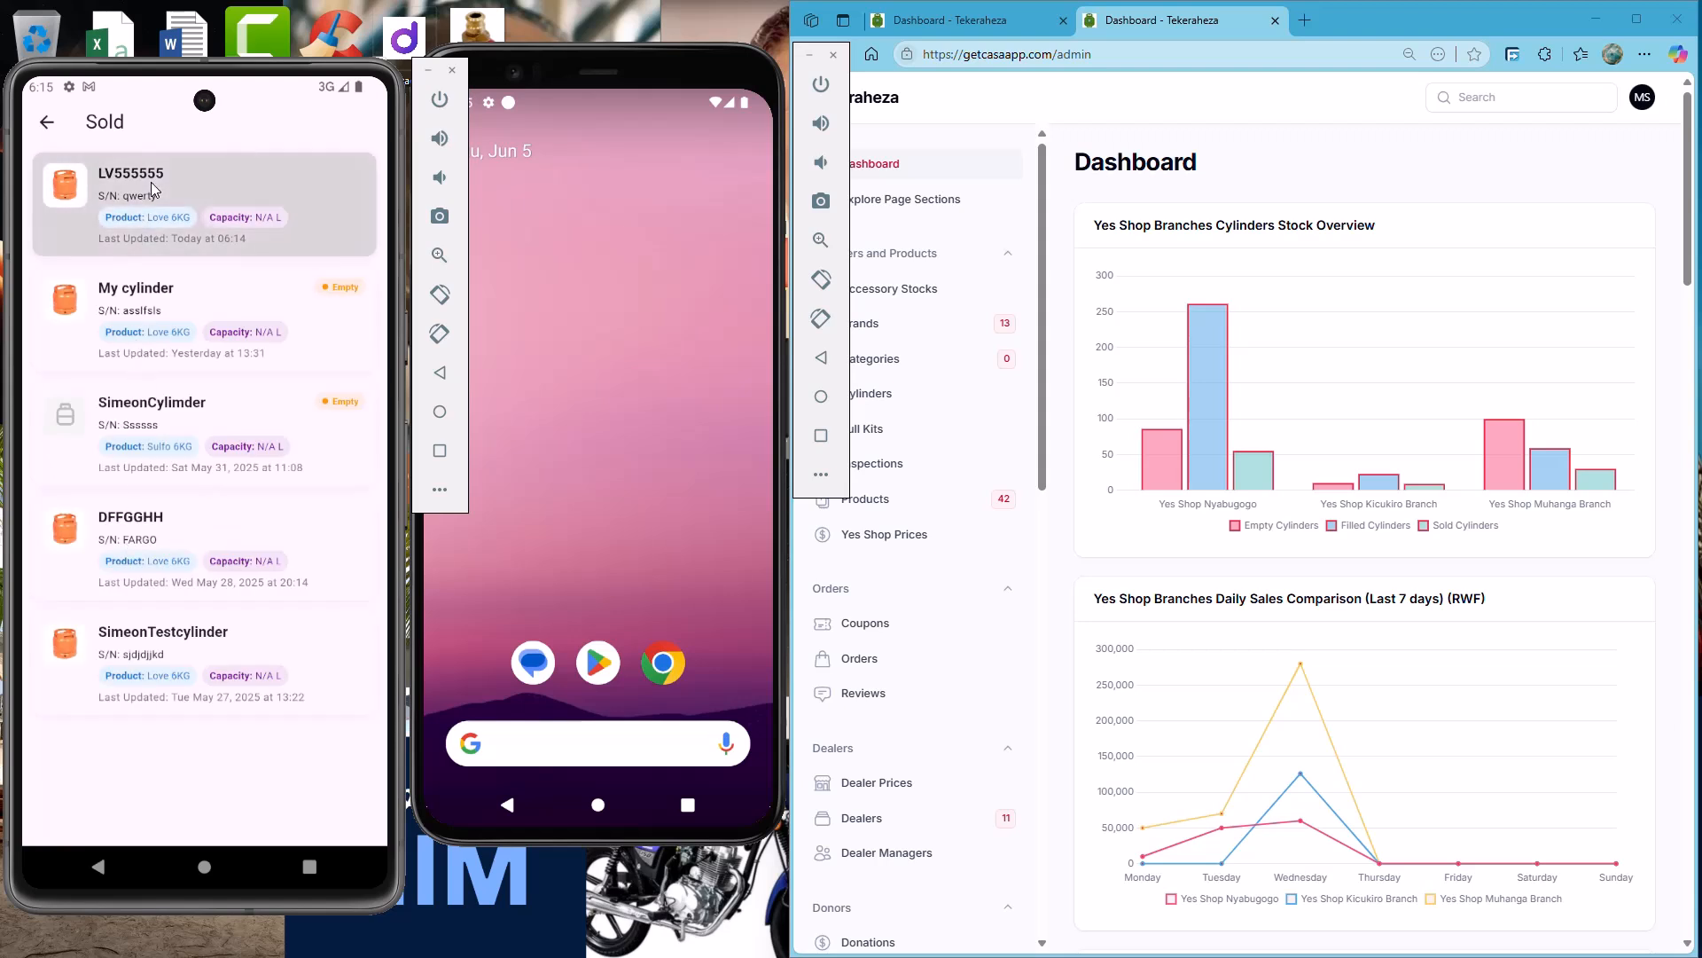
{"action": "scroll", "coordinate": [151, 293], "scroll_direction": "down", "scroll_amount": 5}
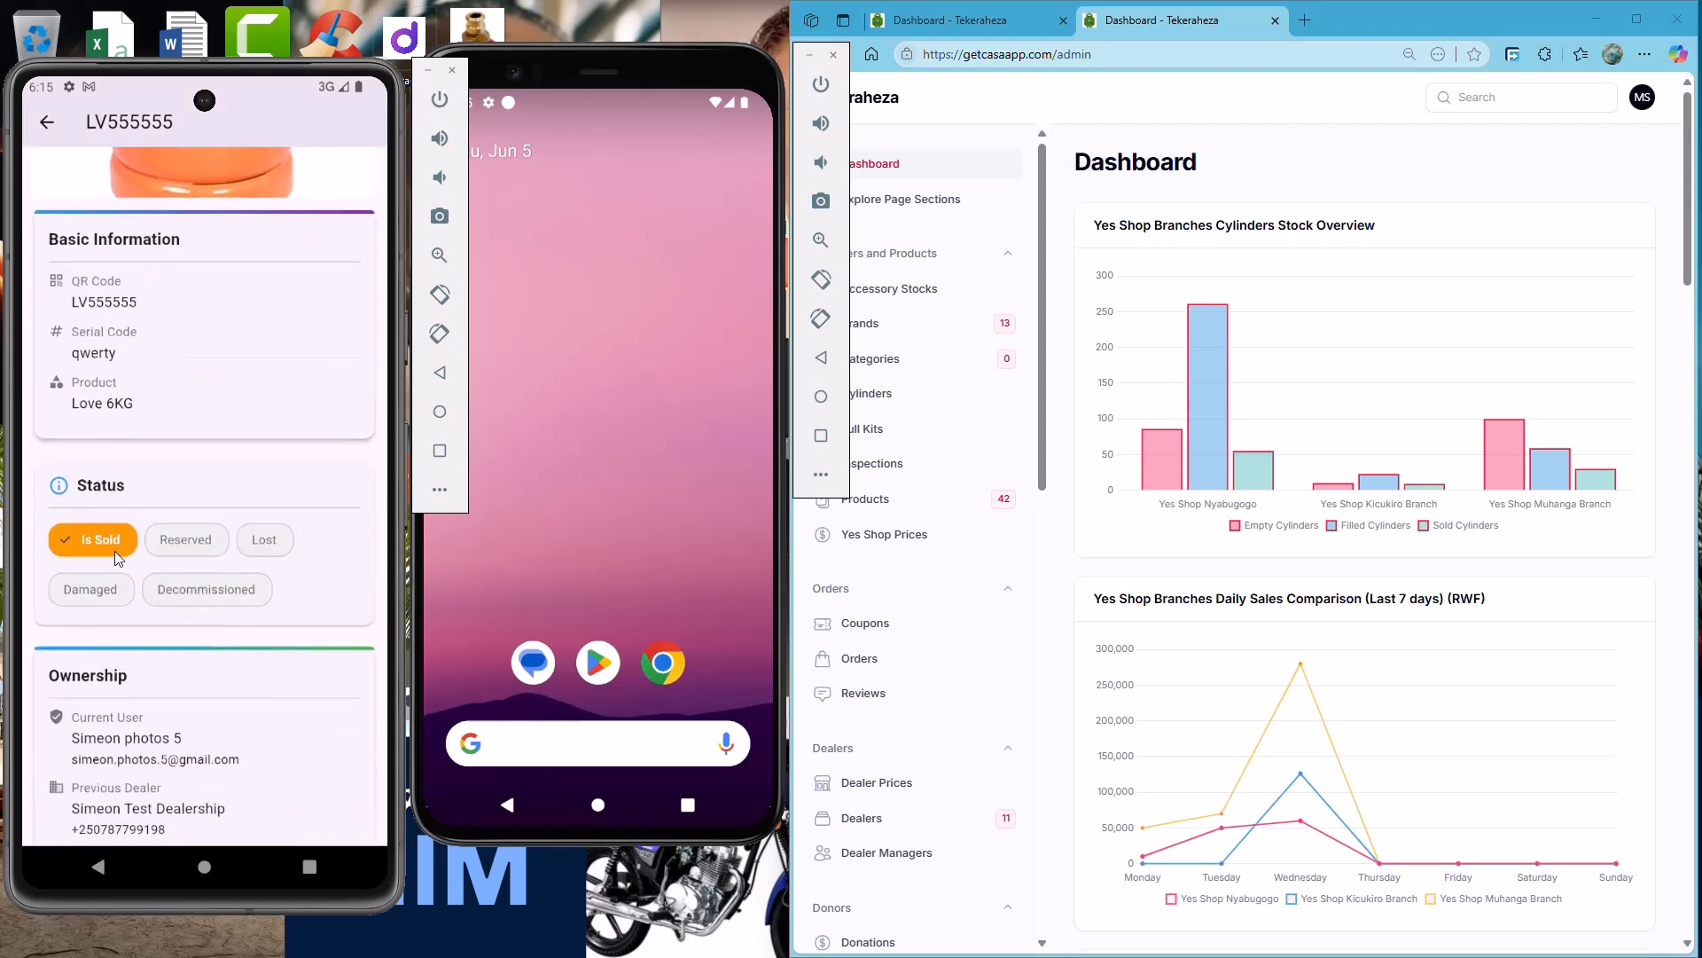
{"action": "scroll", "coordinate": [120, 532], "scroll_direction": "down", "scroll_amount": 5}
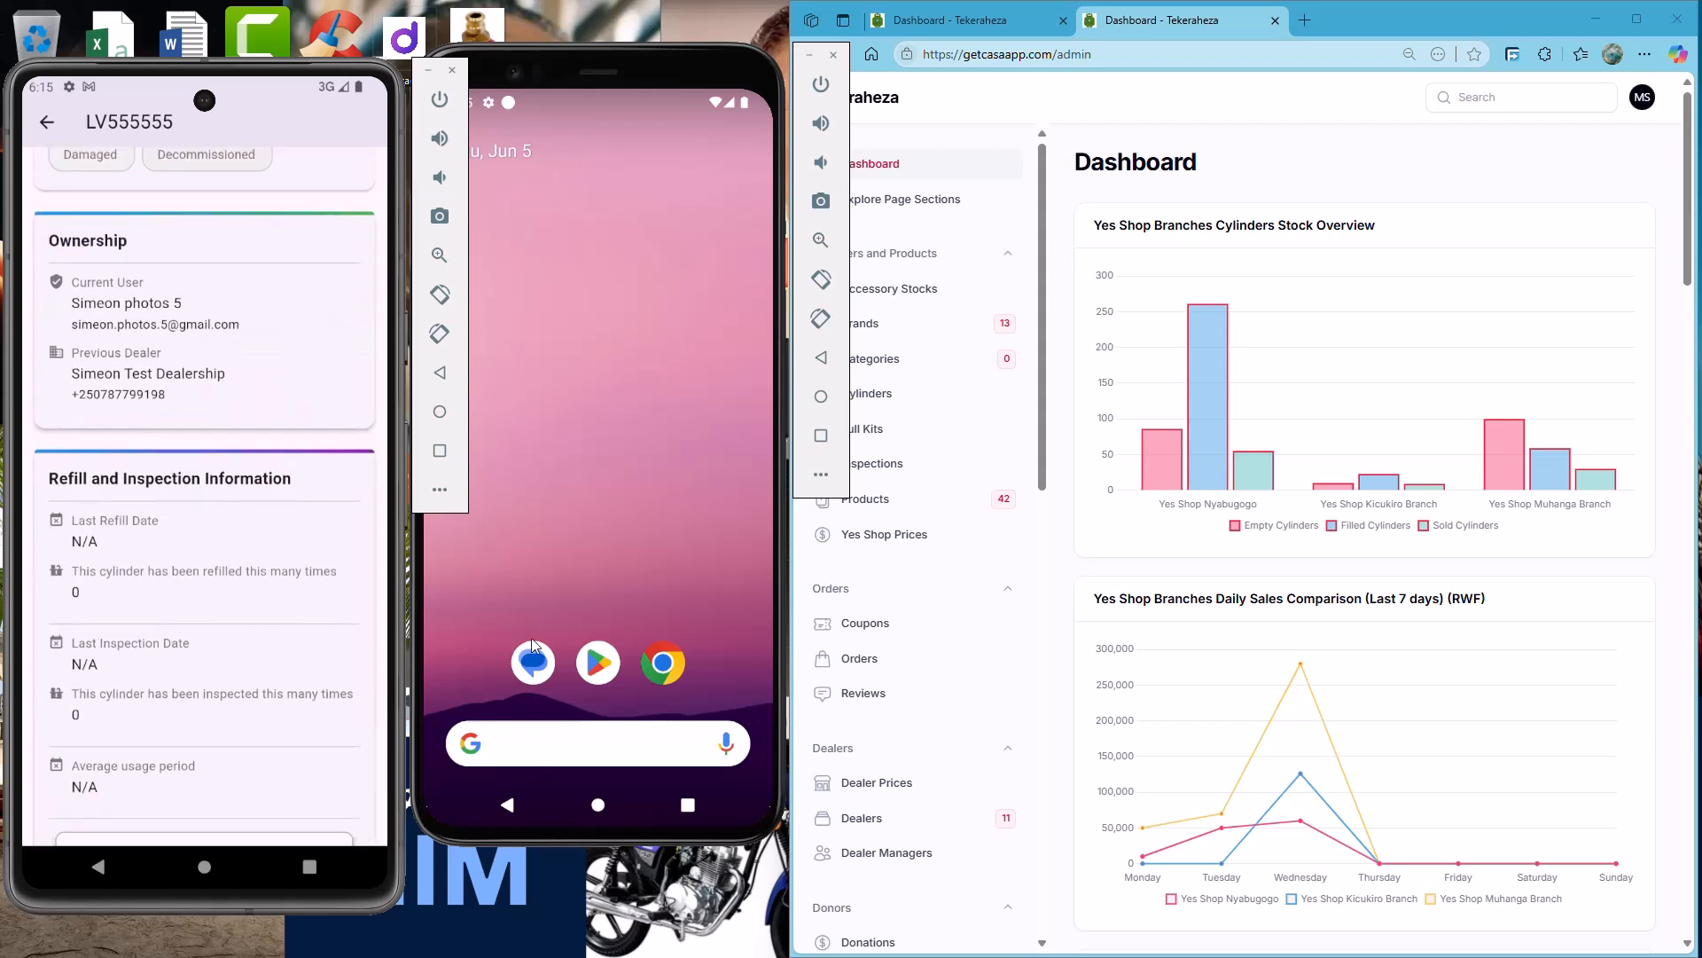
Step: Dismiss the blank recent app on the customer's phone and switch to the Tekeraheza customer app
{"action": "left_click", "coordinate": [687, 804]}
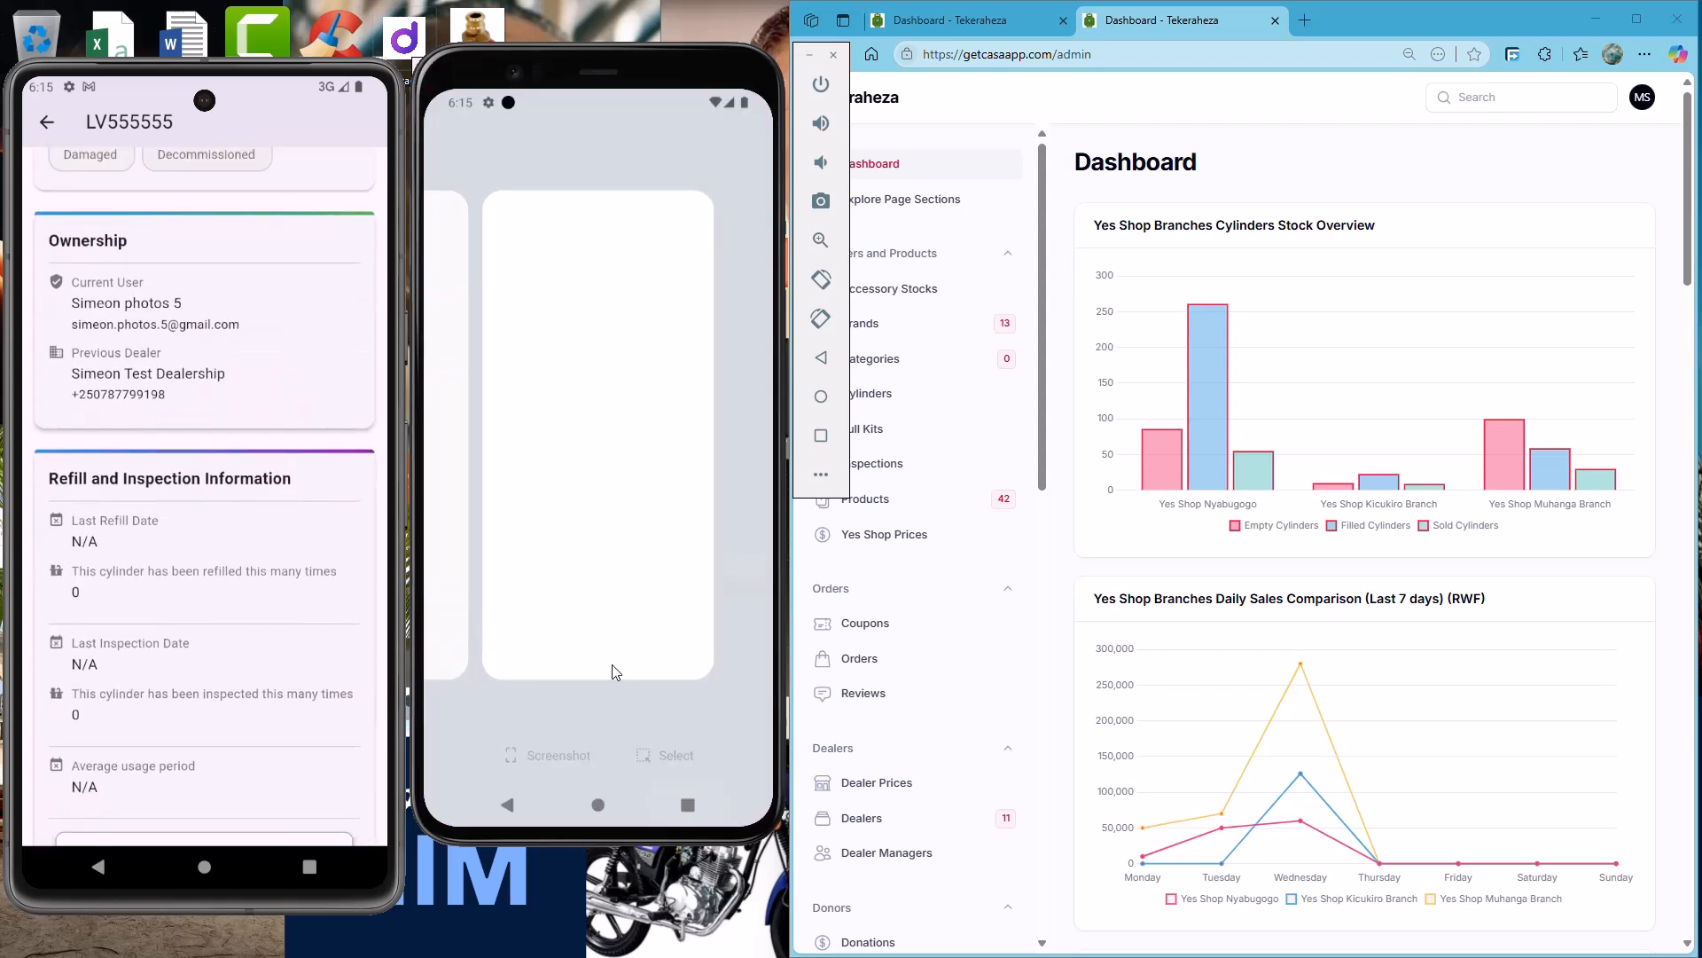
{"action": "left_click_drag", "start_coordinate": [550, 445], "coordinate": [570, 273]}
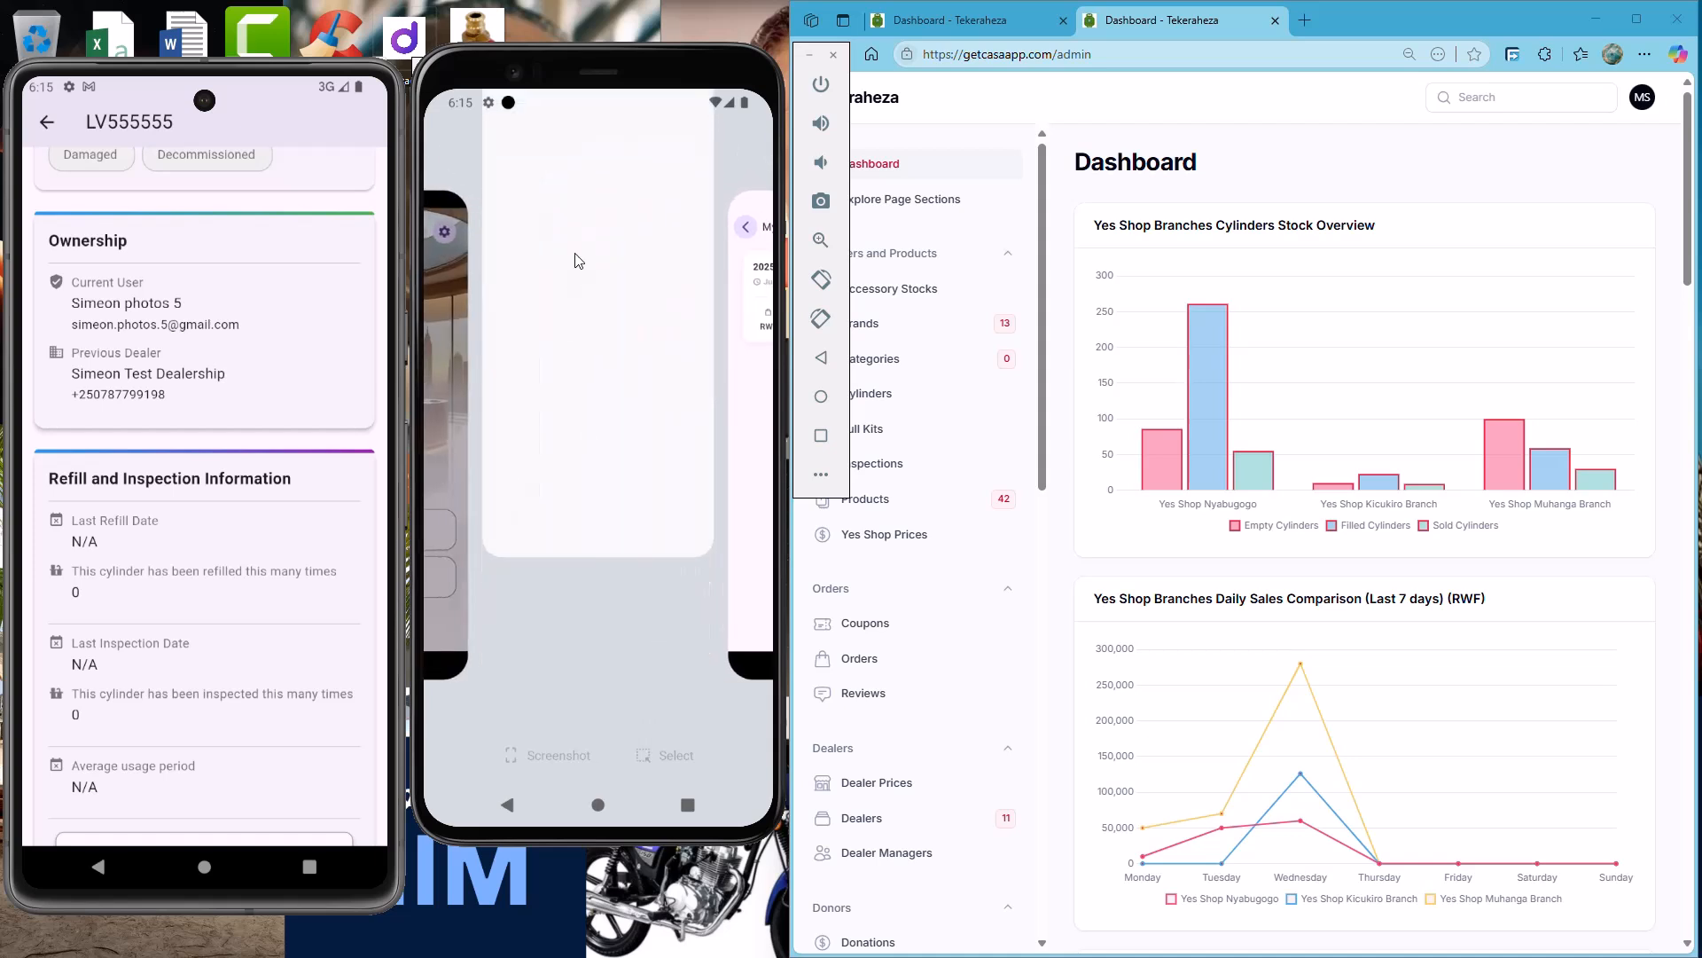
{"action": "left_click_drag", "start_coordinate": [493, 516], "coordinate": [576, 366]}
{"action": "left_click", "coordinate": [603, 402]}
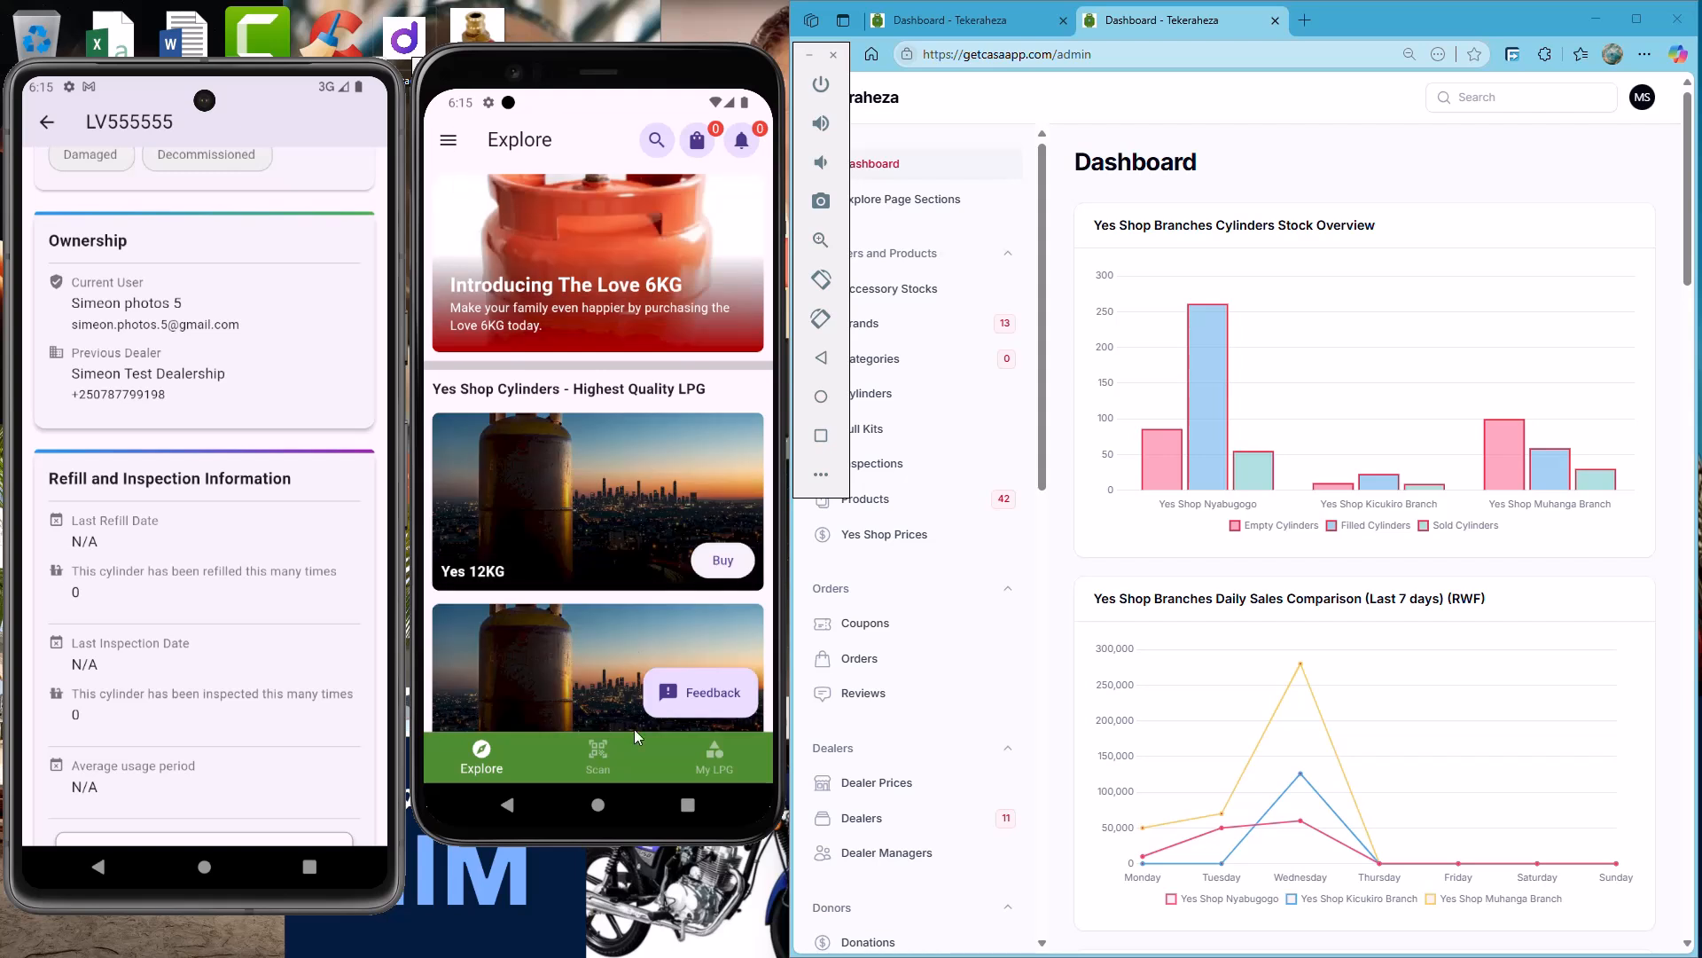
Step: Open cylinder LV555555 among the customer's owned LPG cylinders and review its product, previous dealer, technical and status details
{"action": "left_click", "coordinate": [713, 746]}
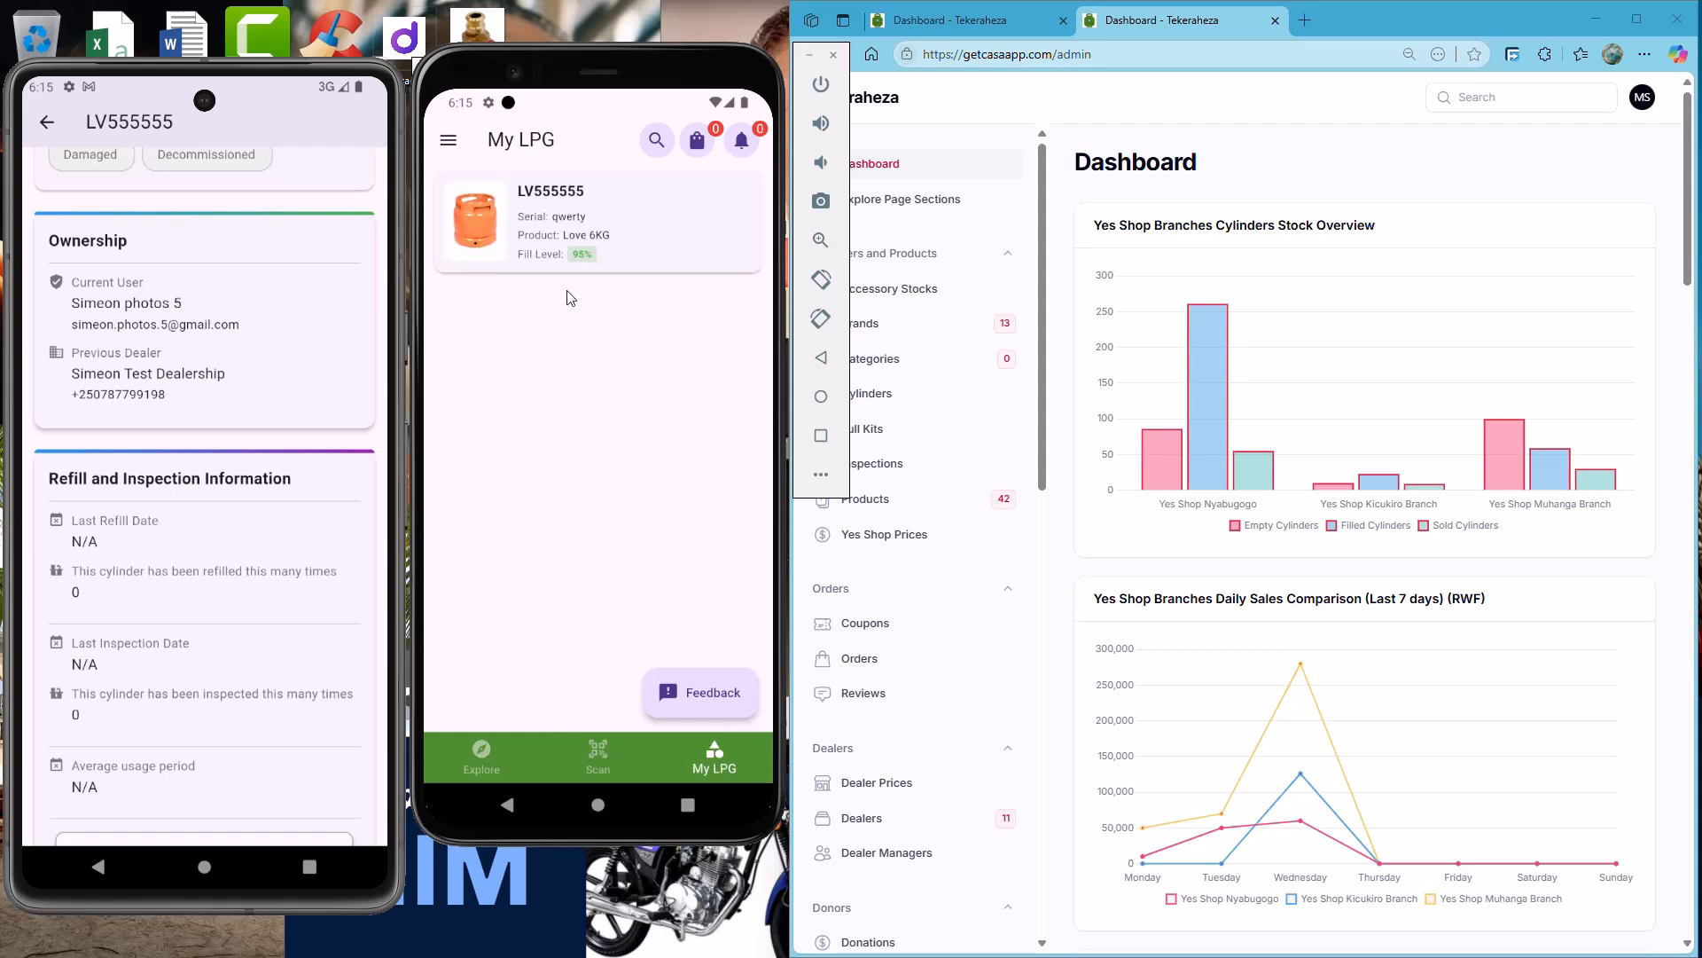
{"action": "left_click", "coordinate": [578, 216]}
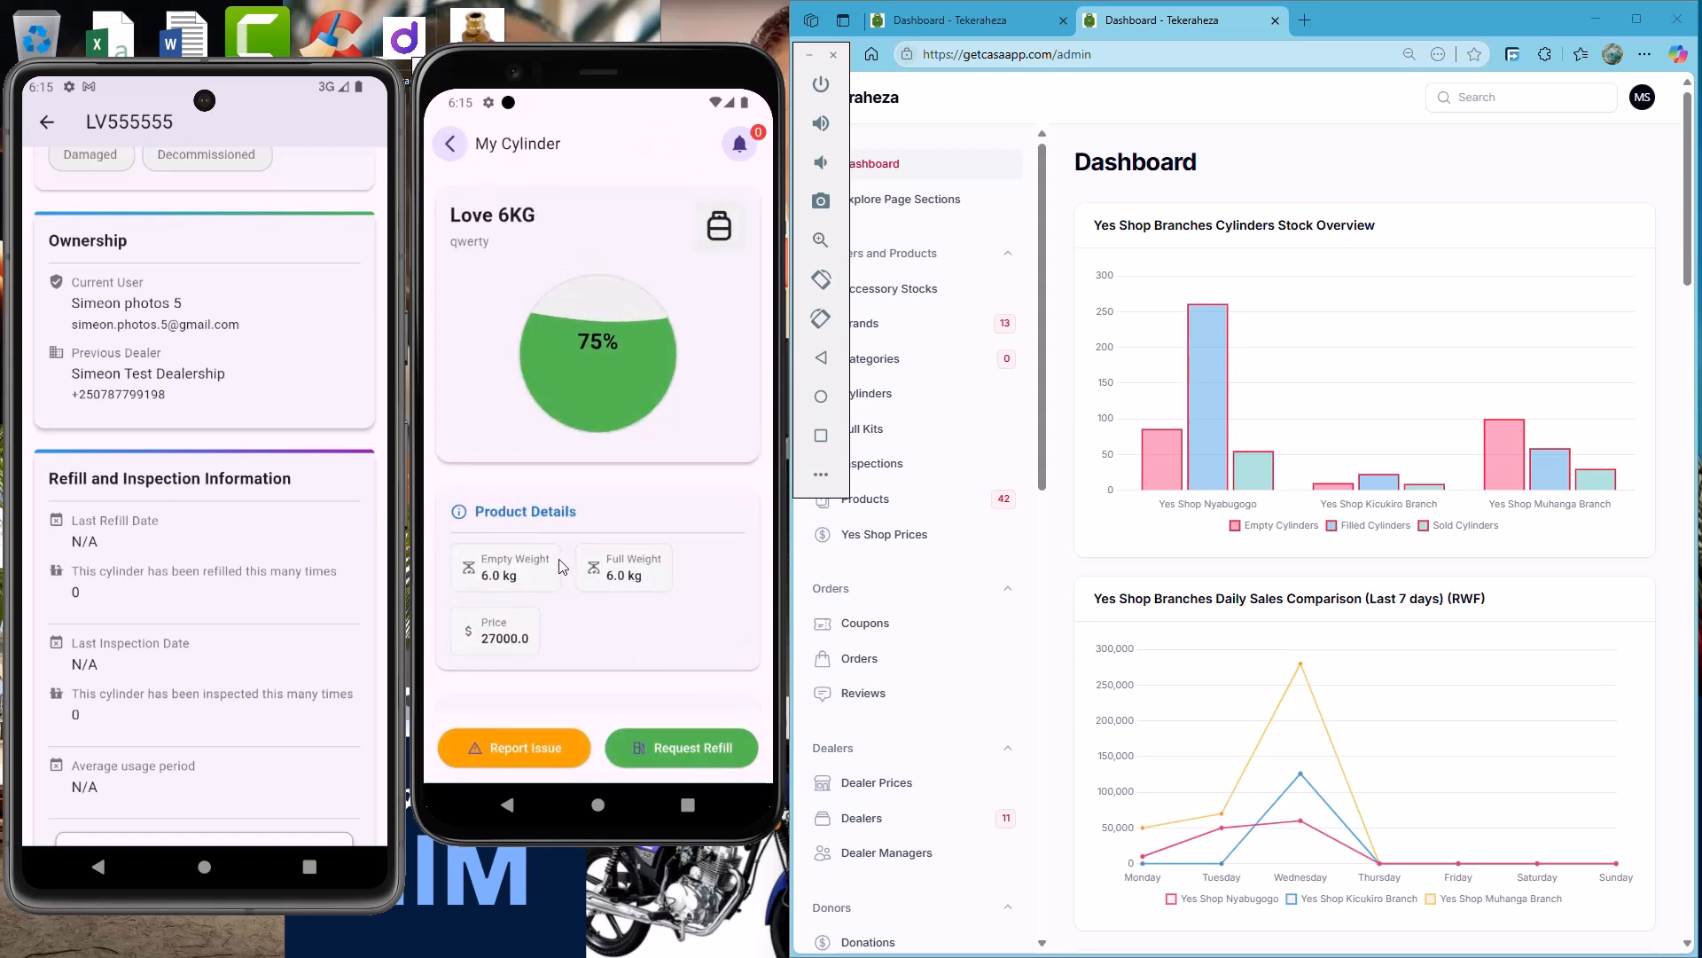
{"action": "left_click_drag", "start_coordinate": [604, 646], "coordinate": [608, 449]}
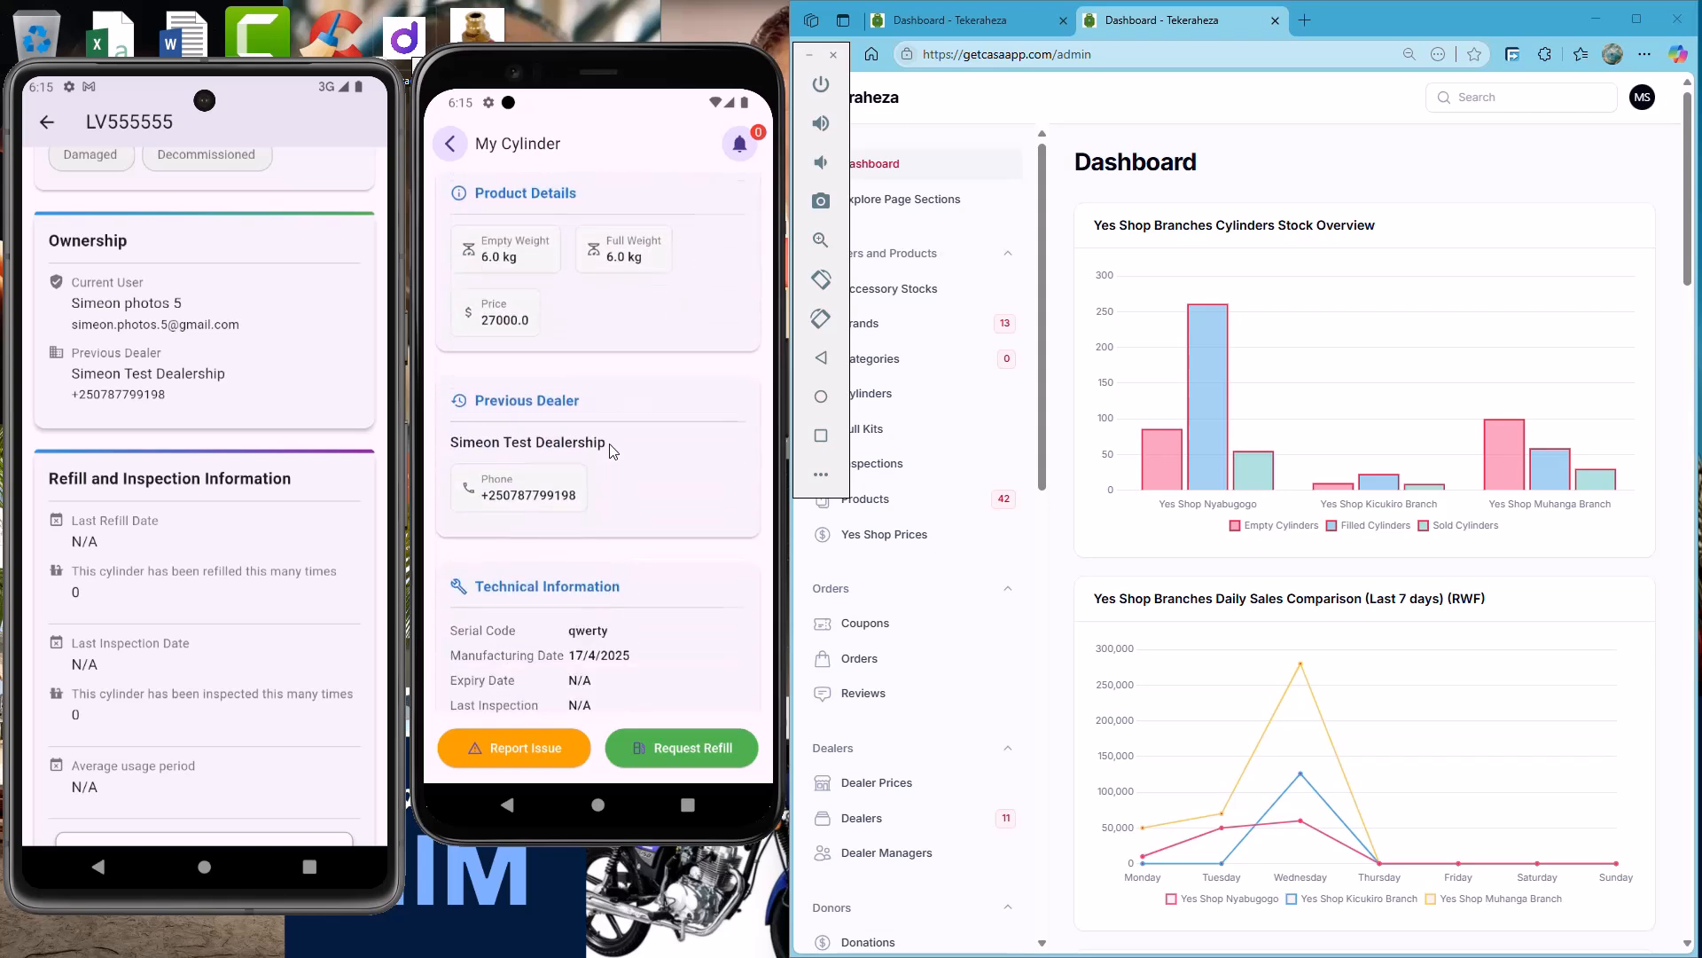
{"action": "left_click_drag", "start_coordinate": [610, 577], "coordinate": [605, 457]}
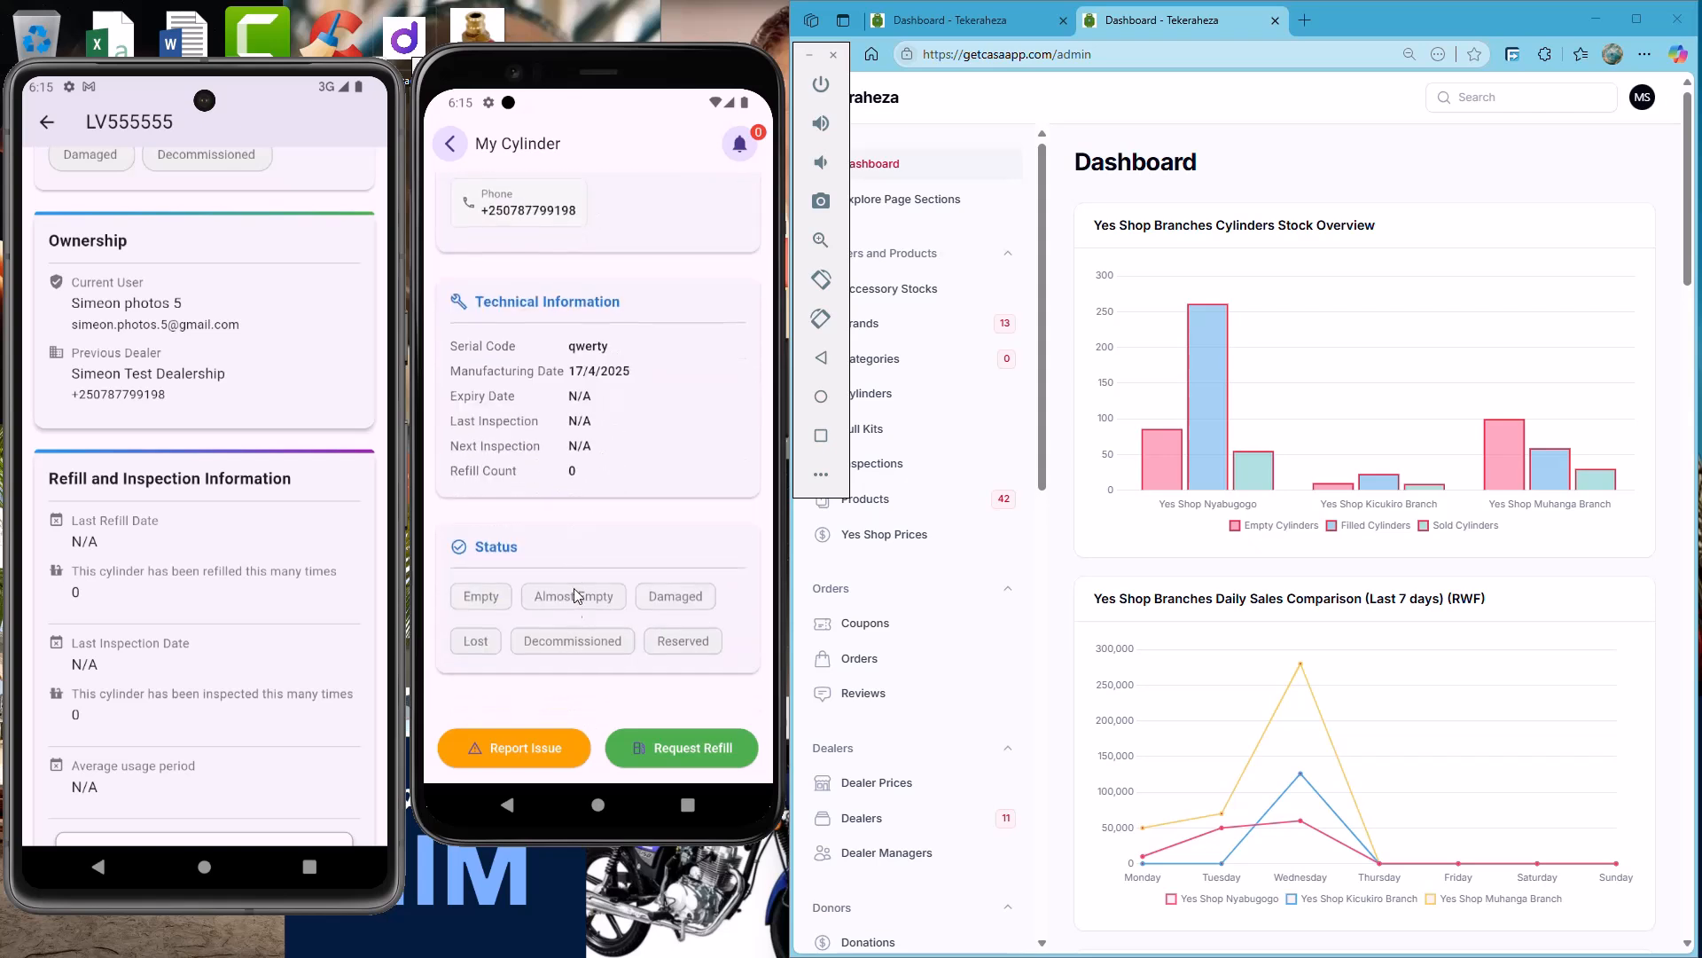
Step: Review cylinder LV555555's fill level and product details in the customer app, and open its issue report
{"action": "scroll", "coordinate": [576, 577], "scroll_direction": "up", "scroll_amount": 3}
{"action": "left_click_drag", "start_coordinate": [575, 533], "coordinate": [598, 404]}
{"action": "scroll", "coordinate": [598, 403], "scroll_direction": "up", "scroll_amount": 8}
{"action": "scroll", "coordinate": [599, 476], "scroll_direction": "up", "scroll_amount": 3}
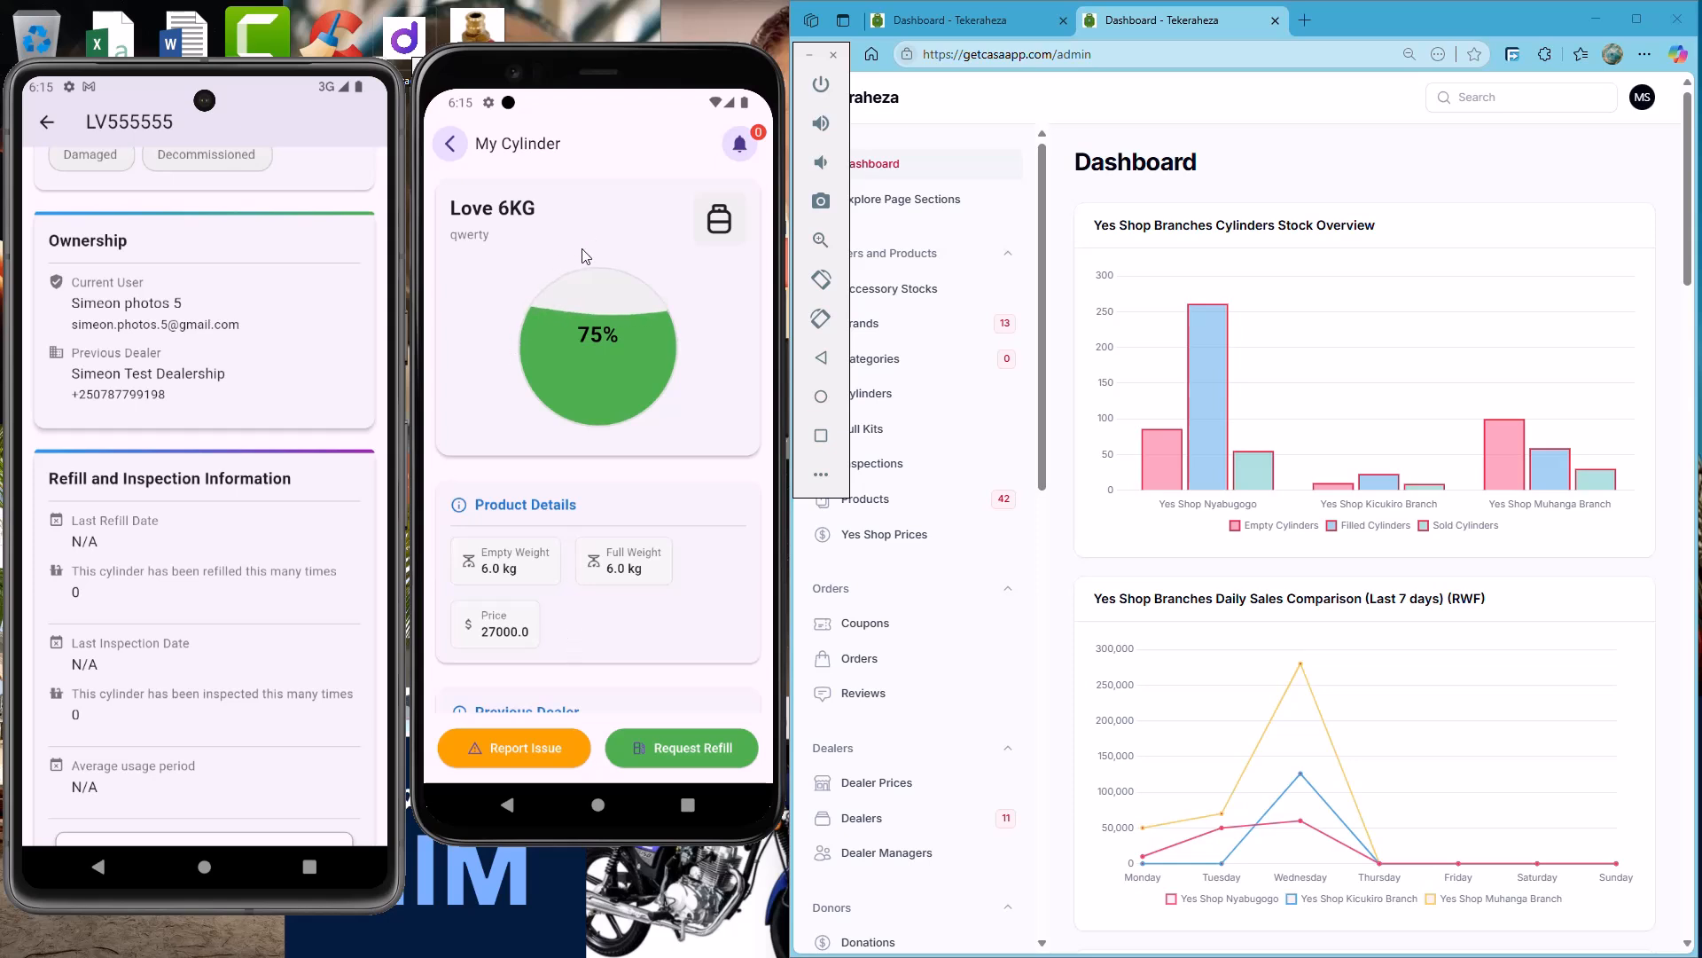
{"action": "left_click", "coordinate": [501, 754]}
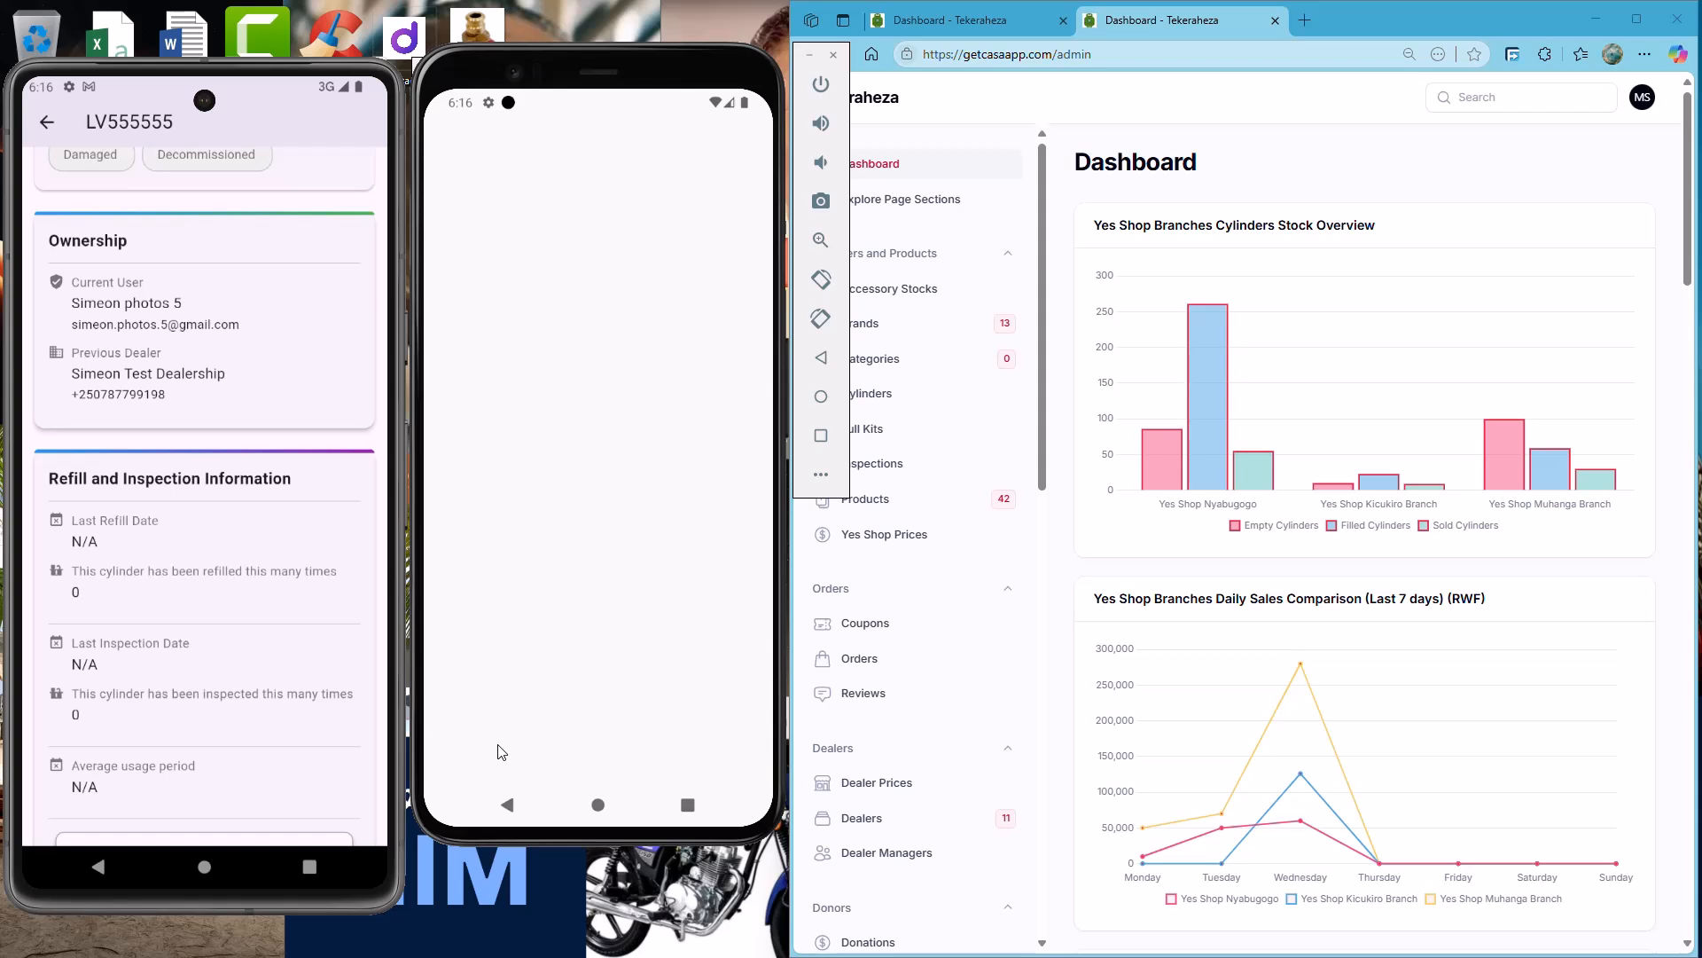
Step: Try to get the customer's phone out of the blank issue report page and back to its home screen
{"action": "left_click", "coordinate": [694, 810]}
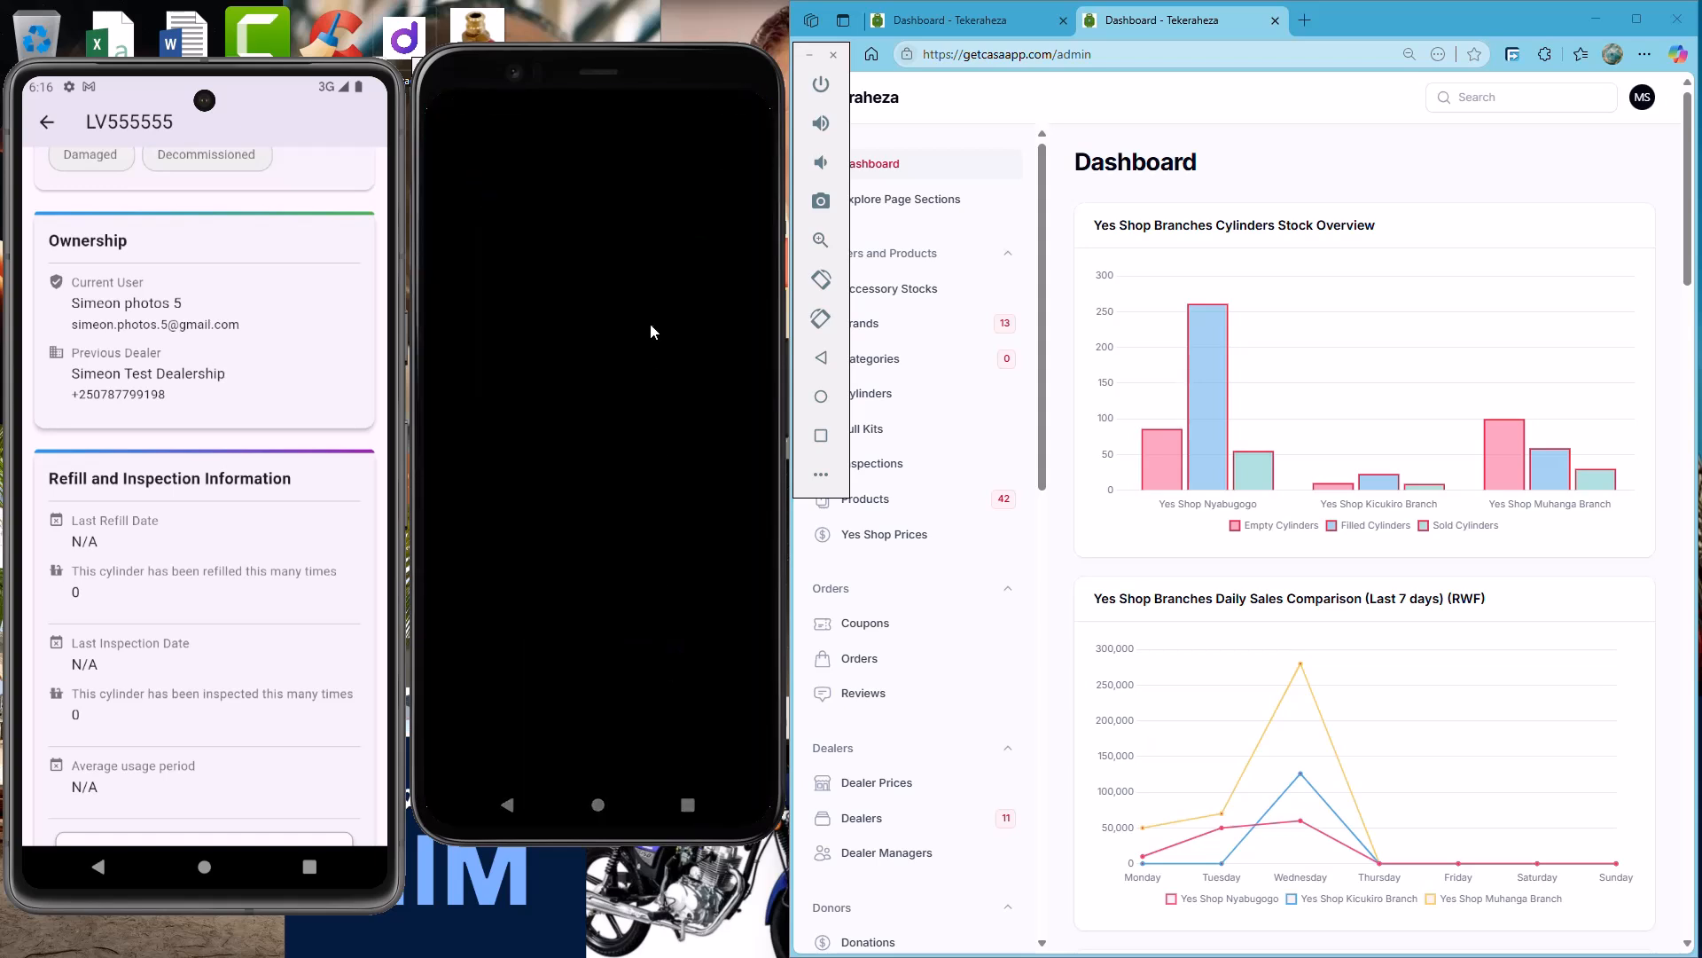
{"action": "left_click", "coordinate": [588, 810]}
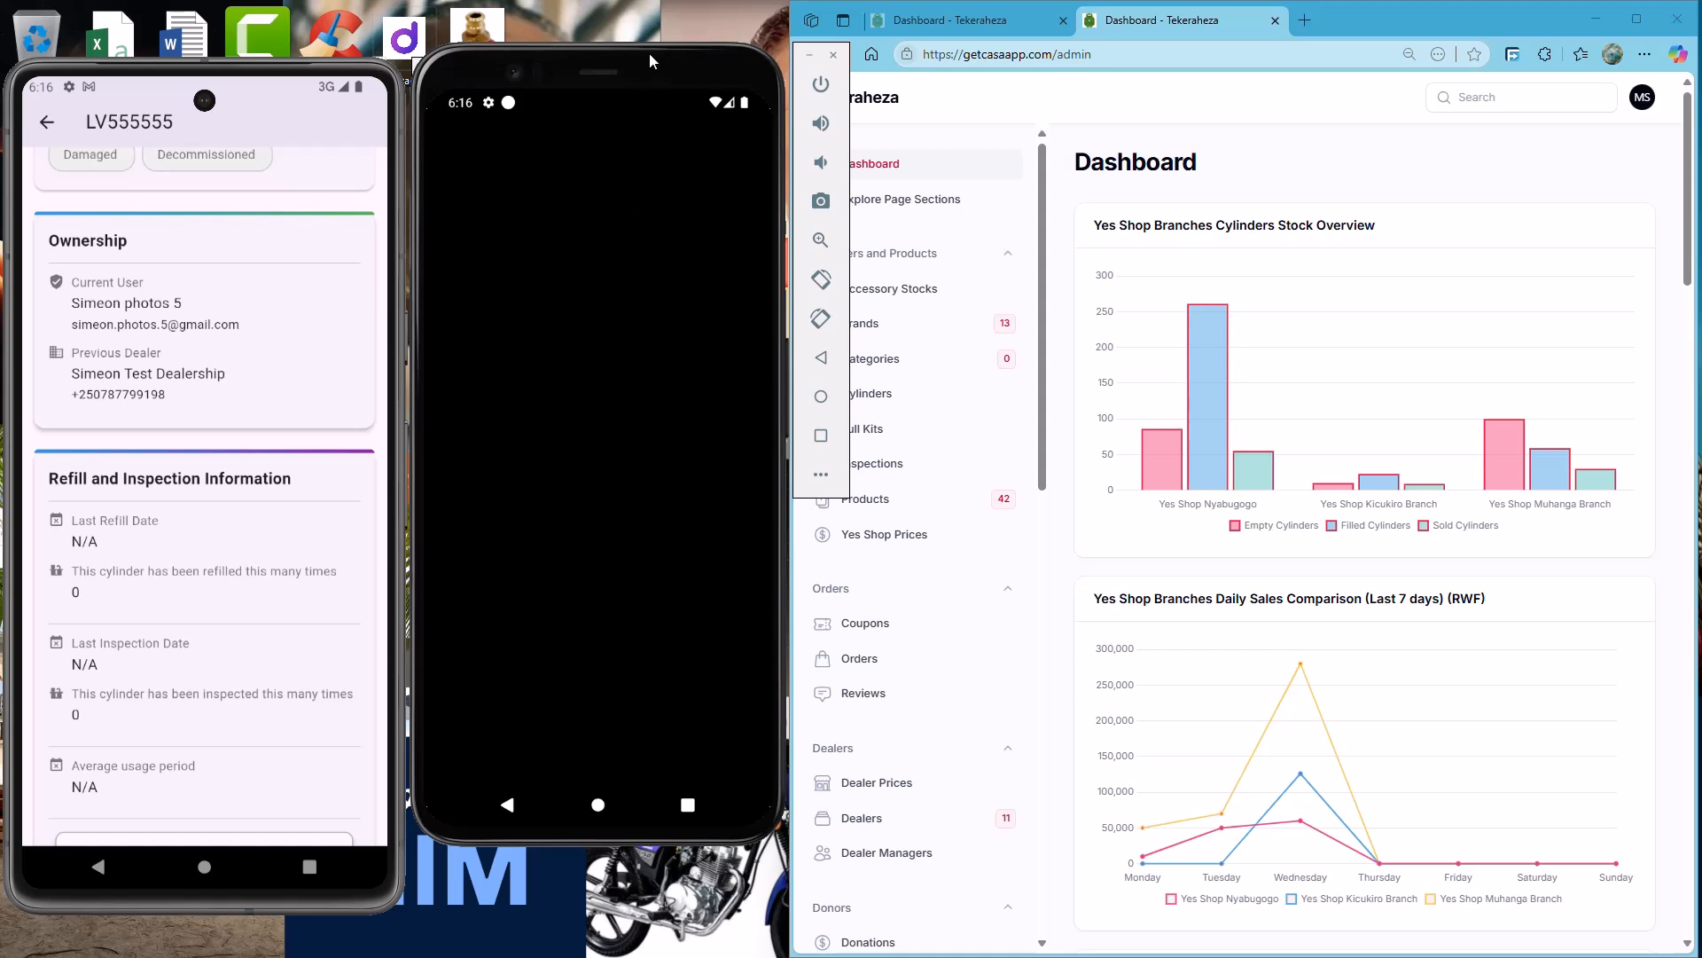
{"action": "mouse_move", "coordinate": [649, 51]}
{"action": "left_mouse_down"}
{"action": "mouse_move", "coordinate": [674, 113]}
{"action": "mouse_move", "coordinate": [663, 72]}
{"action": "left_mouse_up"}
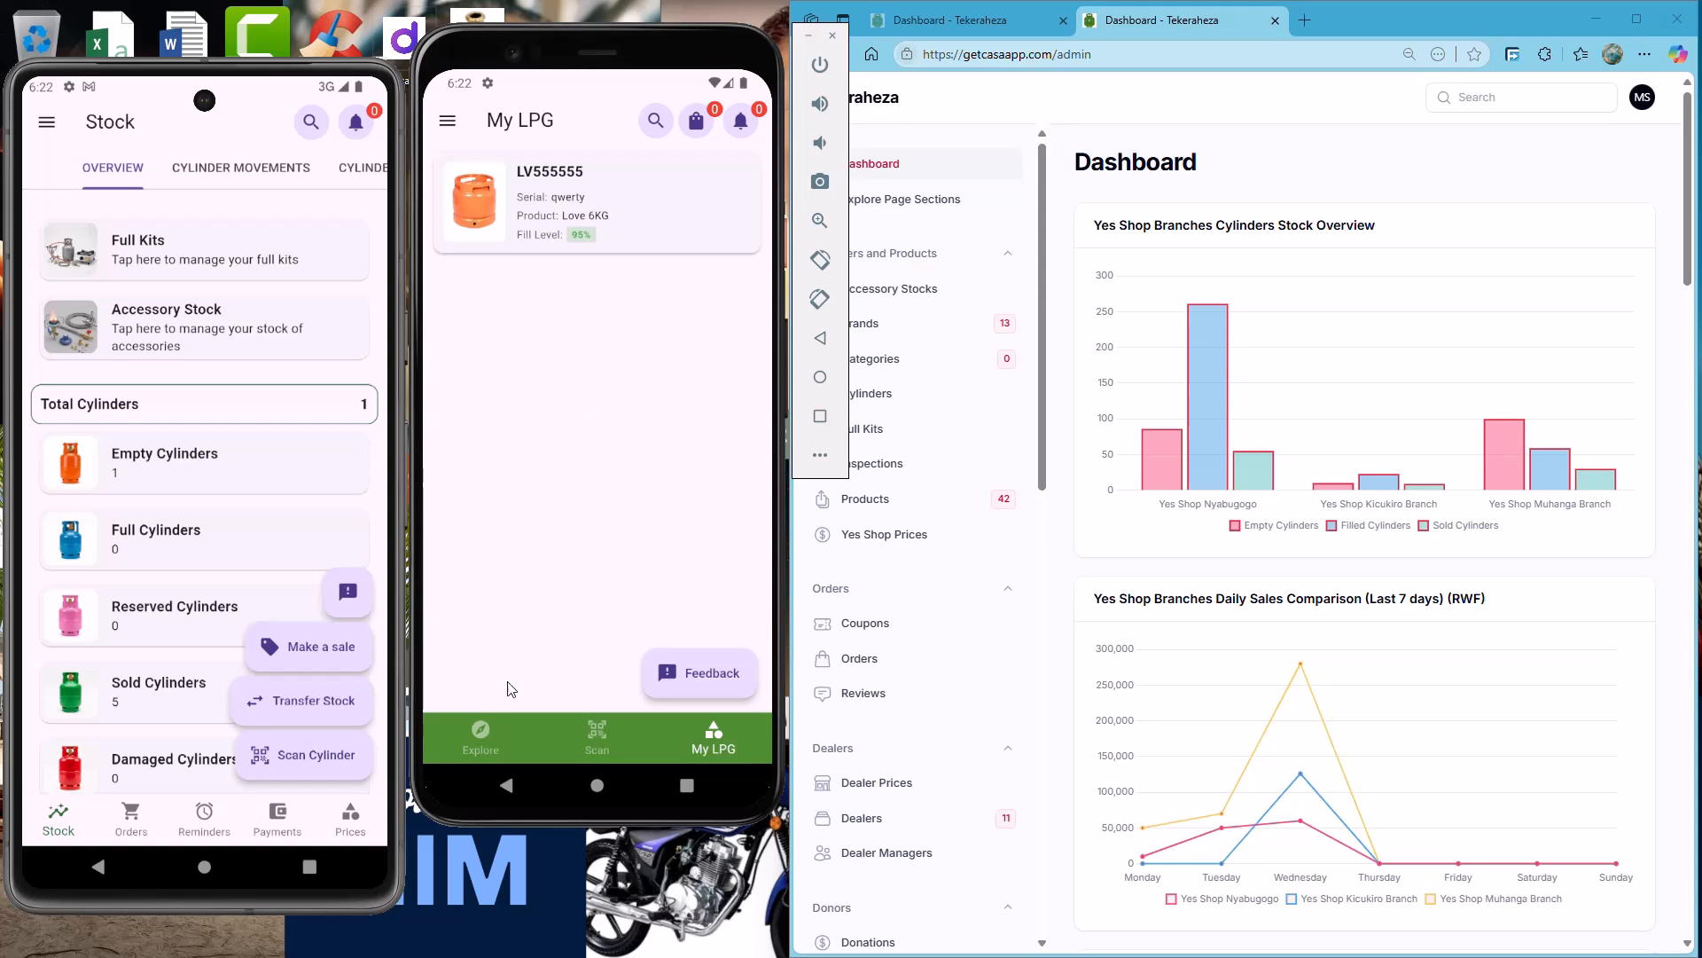
Step: View the Explore and My LPG pages in the customer app, and list all orders in the dealer app
{"action": "left_click", "coordinate": [492, 756]}
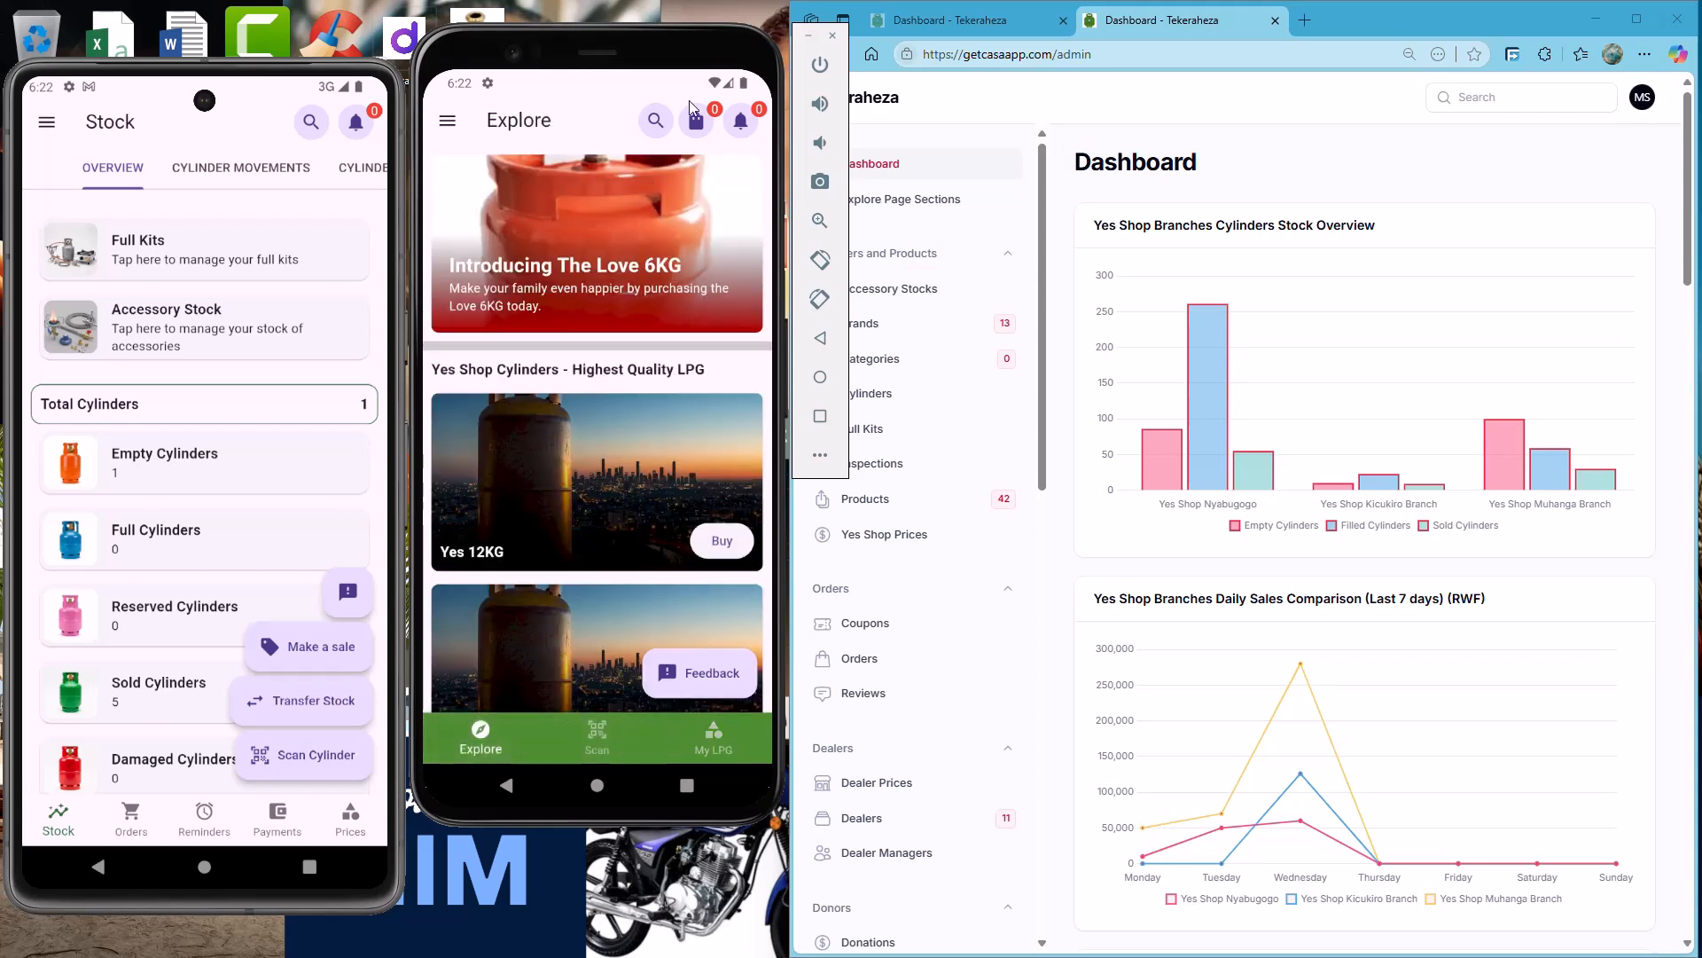
{"action": "left_click", "coordinate": [725, 741]}
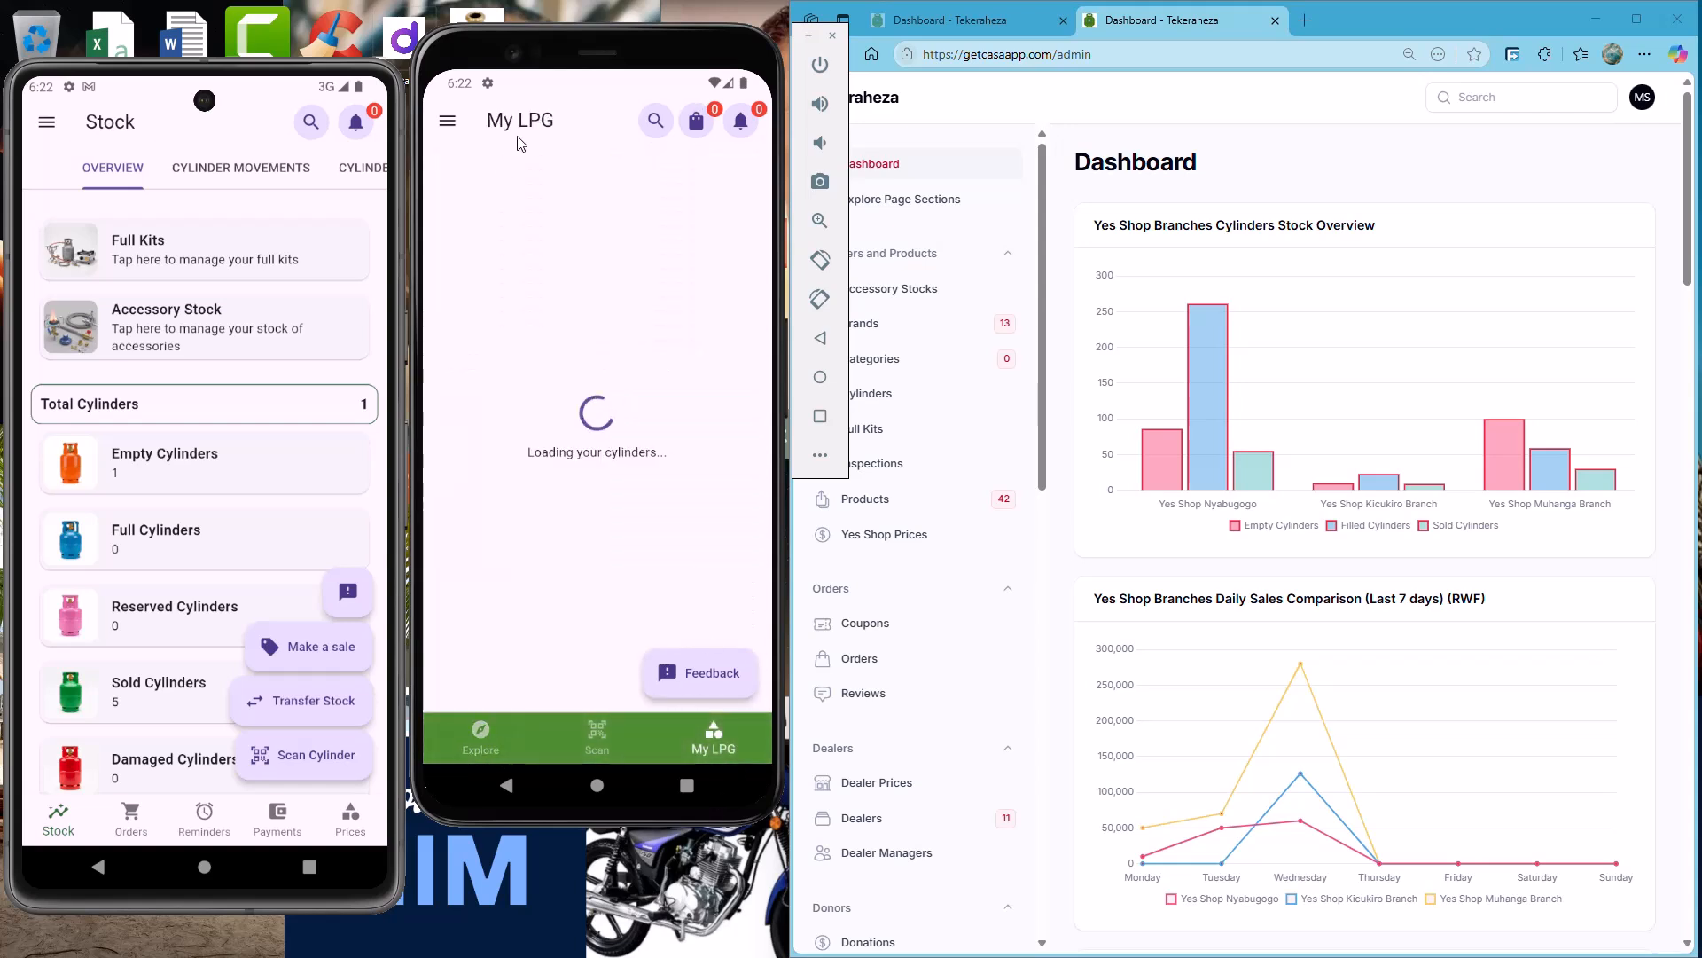
{"action": "left_click", "coordinate": [132, 820]}
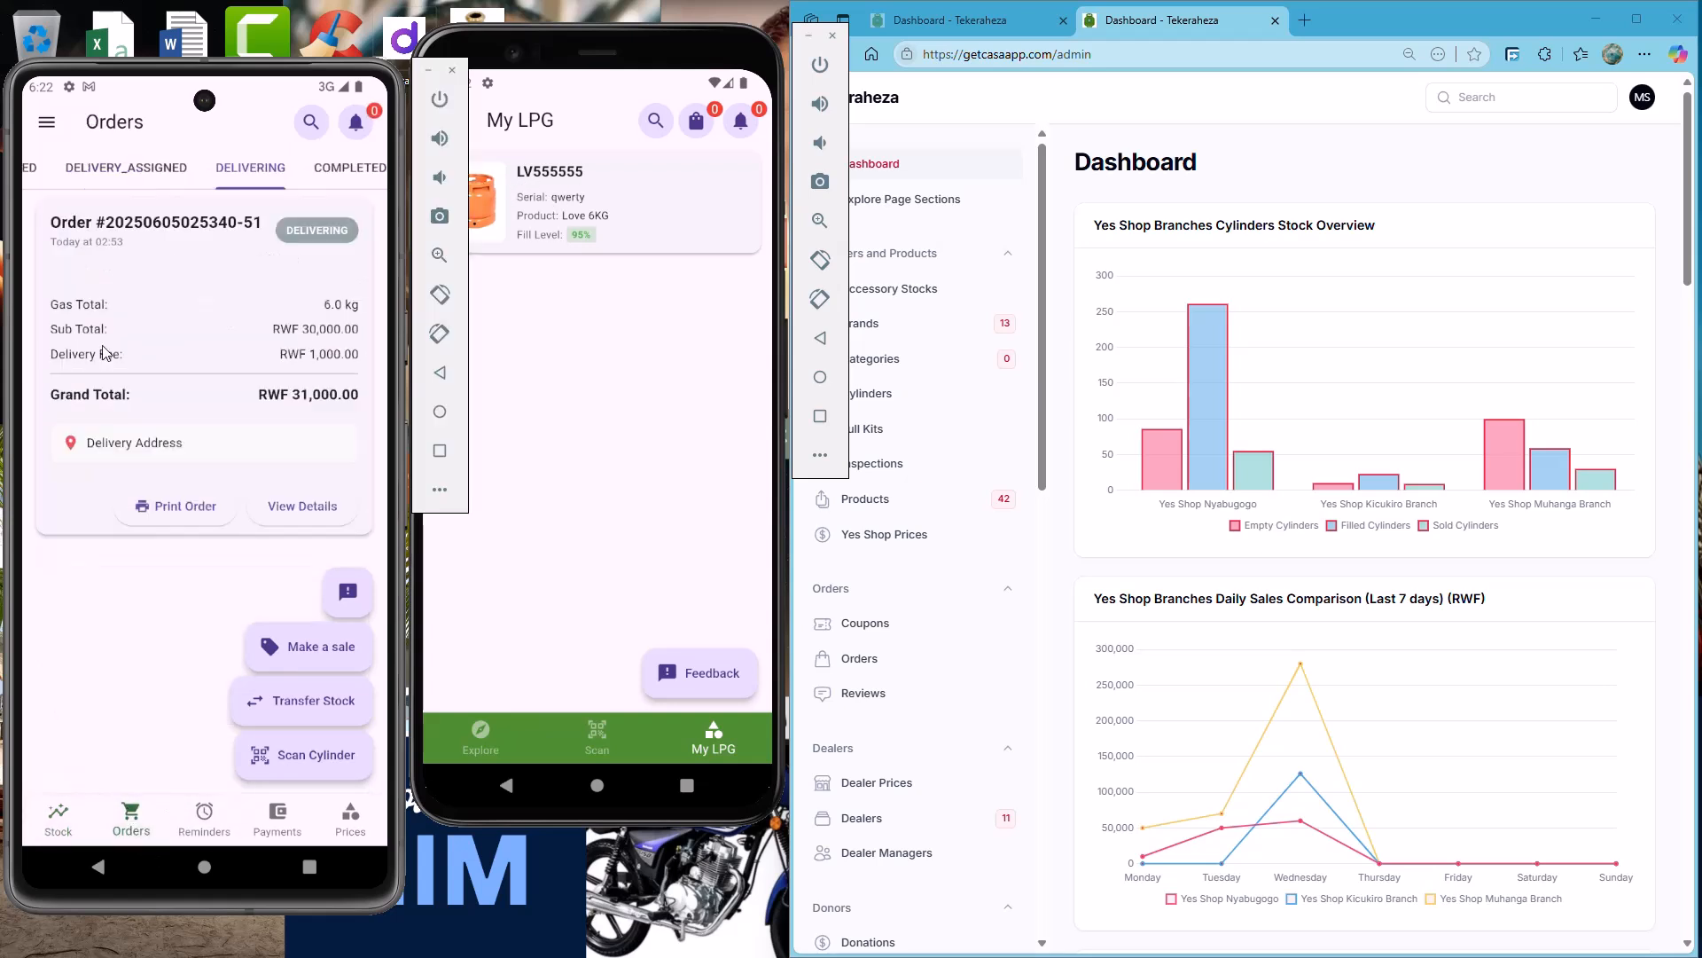
{"action": "left_click", "coordinate": [129, 182]}
{"action": "left_click", "coordinate": [129, 181]}
{"action": "left_click", "coordinate": [128, 182]}
{"action": "left_click", "coordinate": [94, 170]}
{"action": "left_click", "coordinate": [124, 798]}
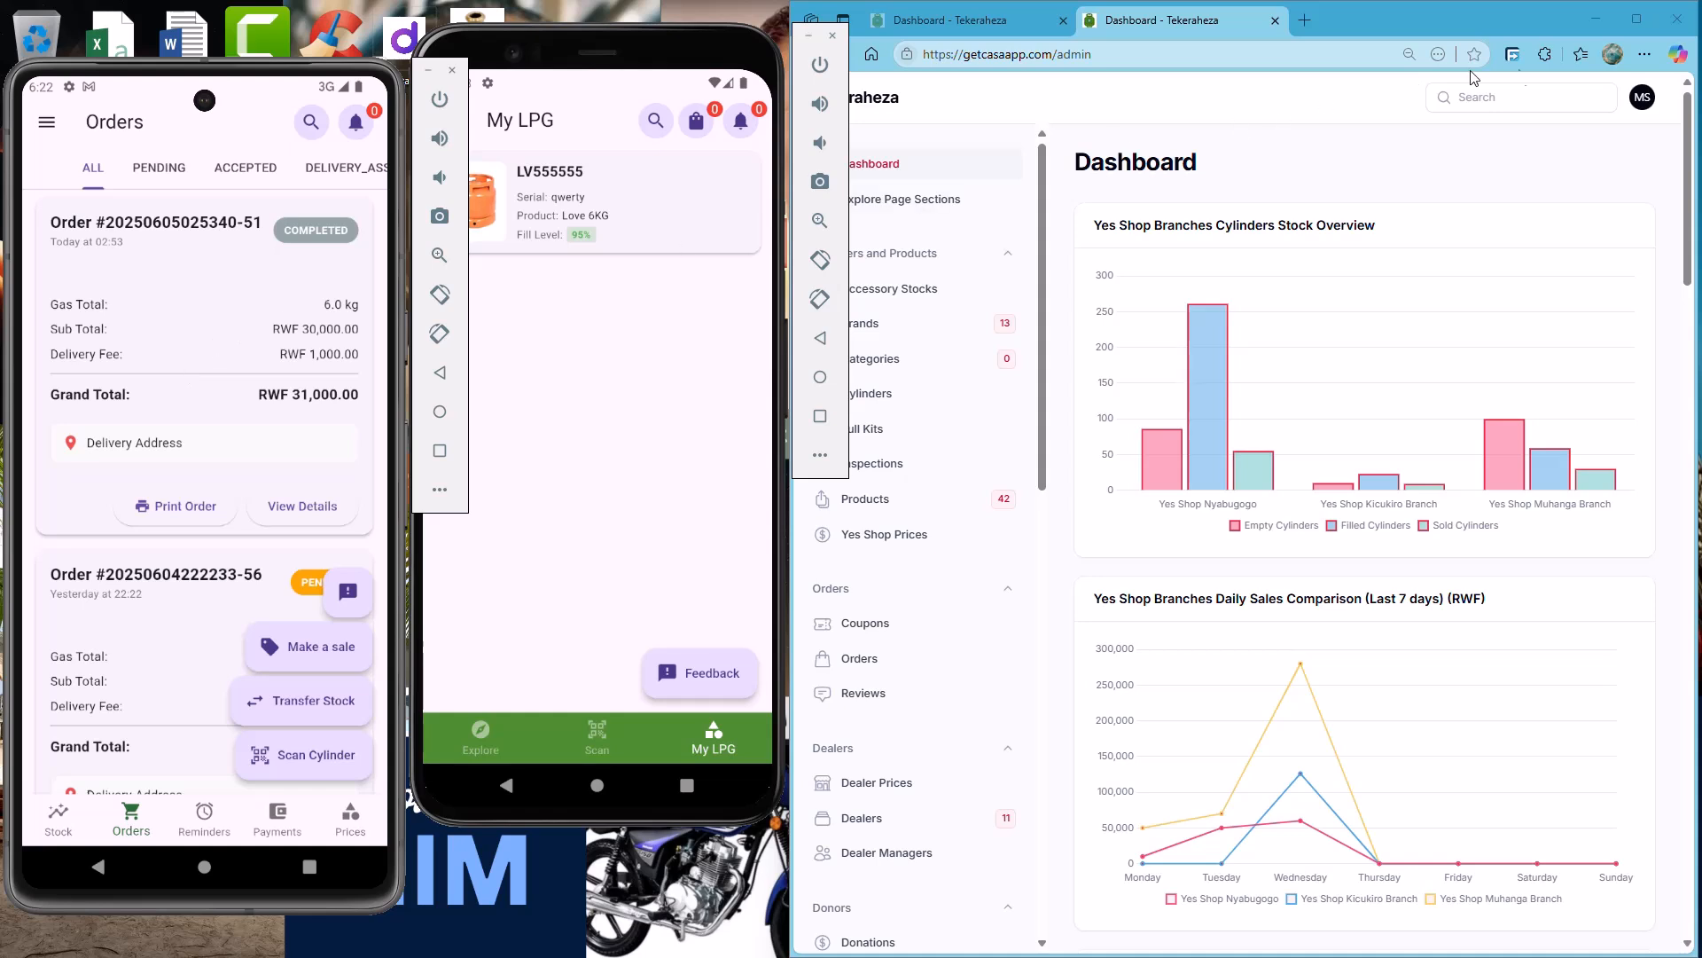
Step: Review MTN Rwanda's donor dashboard for the gas quantity facilitated, the orders facilitated and the order total
{"action": "left_click", "coordinate": [1019, 21]}
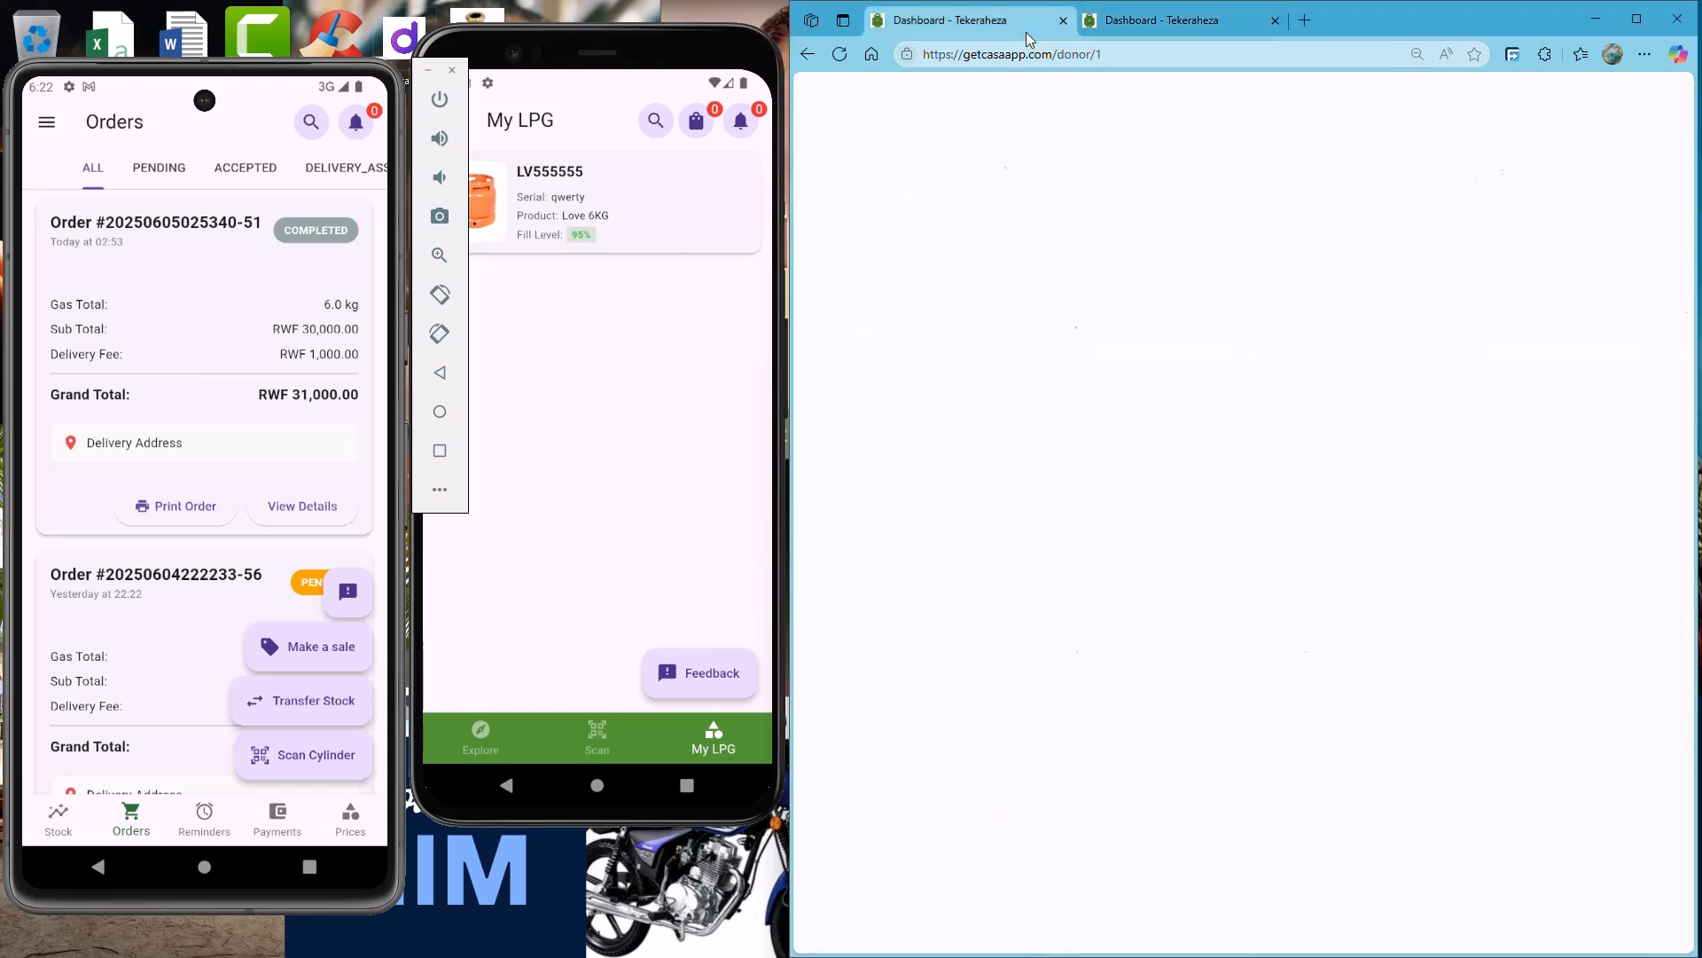
{"action": "left_click", "coordinate": [1399, 313]}
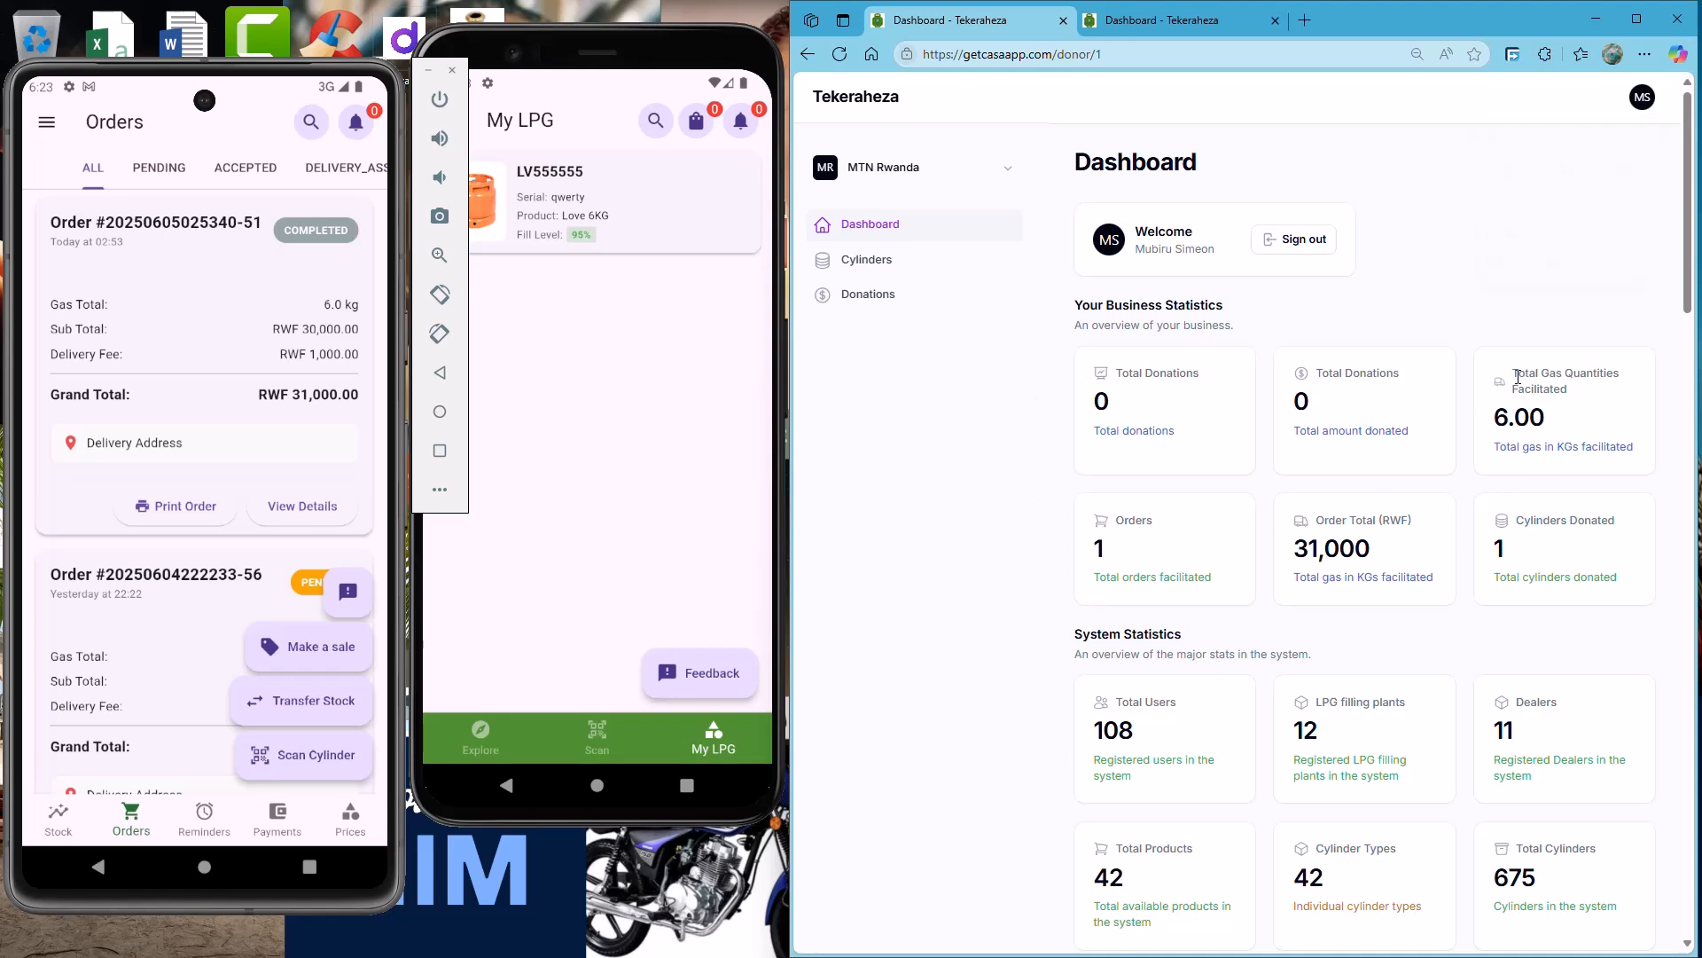
{"action": "left_click_drag", "start_coordinate": [1517, 377], "coordinate": [1540, 405]}
{"action": "left_click", "coordinate": [1535, 403]}
{"action": "left_click_drag", "start_coordinate": [1515, 376], "coordinate": [1602, 448]}
{"action": "left_click", "coordinate": [1602, 448]}
{"action": "left_click_drag", "start_coordinate": [1102, 521], "coordinate": [1252, 577]}
{"action": "left_click", "coordinate": [1276, 581]}
{"action": "left_click_drag", "start_coordinate": [1325, 516], "coordinate": [1480, 577]}
{"action": "left_click", "coordinate": [1397, 573]}
{"action": "left_click", "coordinate": [1140, 23]}
{"action": "left_click", "coordinate": [984, 23]}
Step: Open the Donations list in the admin panel and preview the donation creation form
{"action": "left_click", "coordinate": [1153, 21]}
{"action": "scroll", "coordinate": [904, 486], "scroll_direction": "down", "scroll_amount": 5}
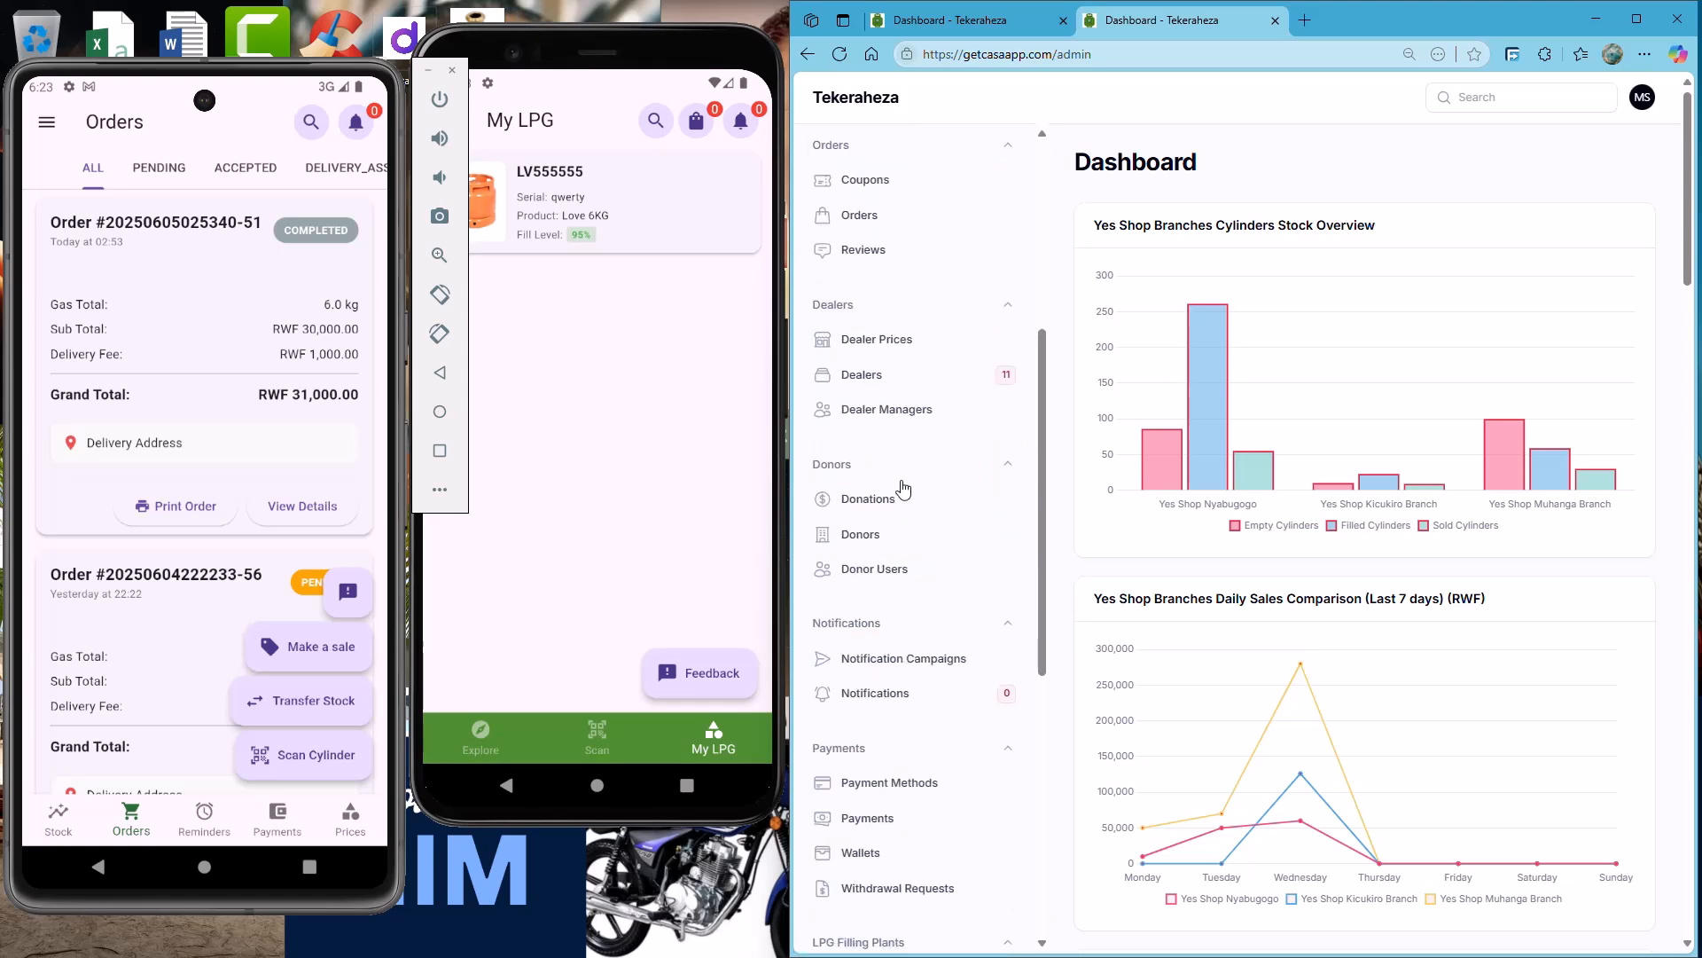
{"action": "left_click", "coordinate": [888, 507]}
{"action": "left_click", "coordinate": [1625, 186]}
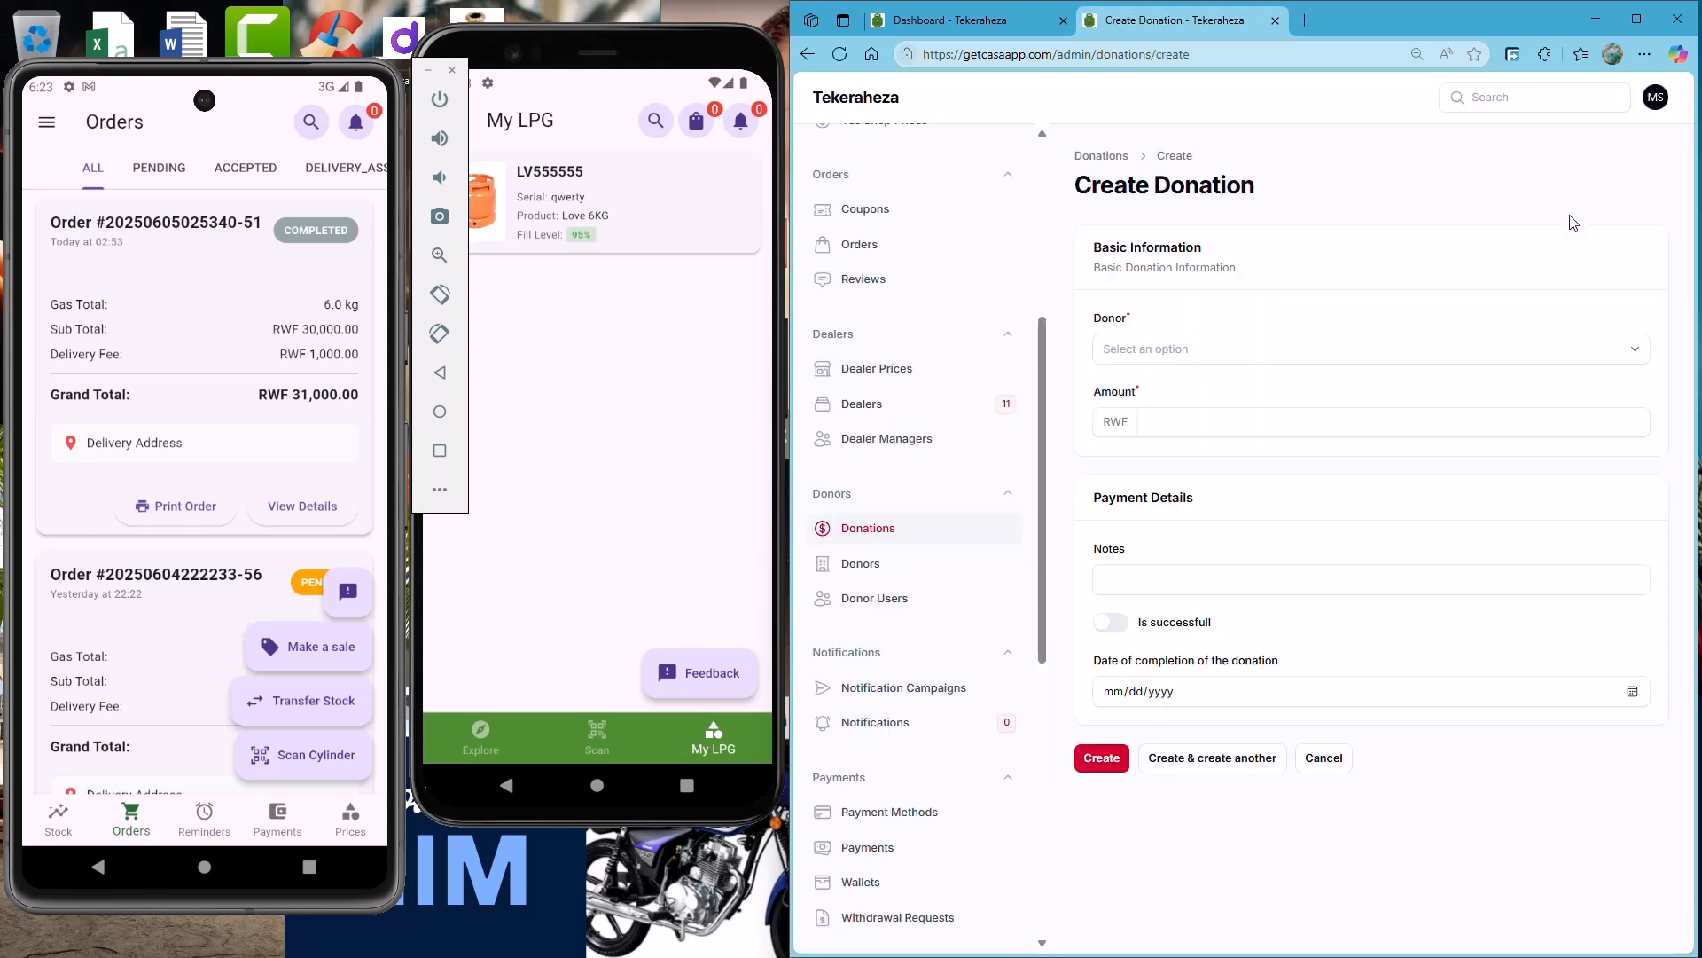
{"action": "left_click", "coordinate": [807, 57]}
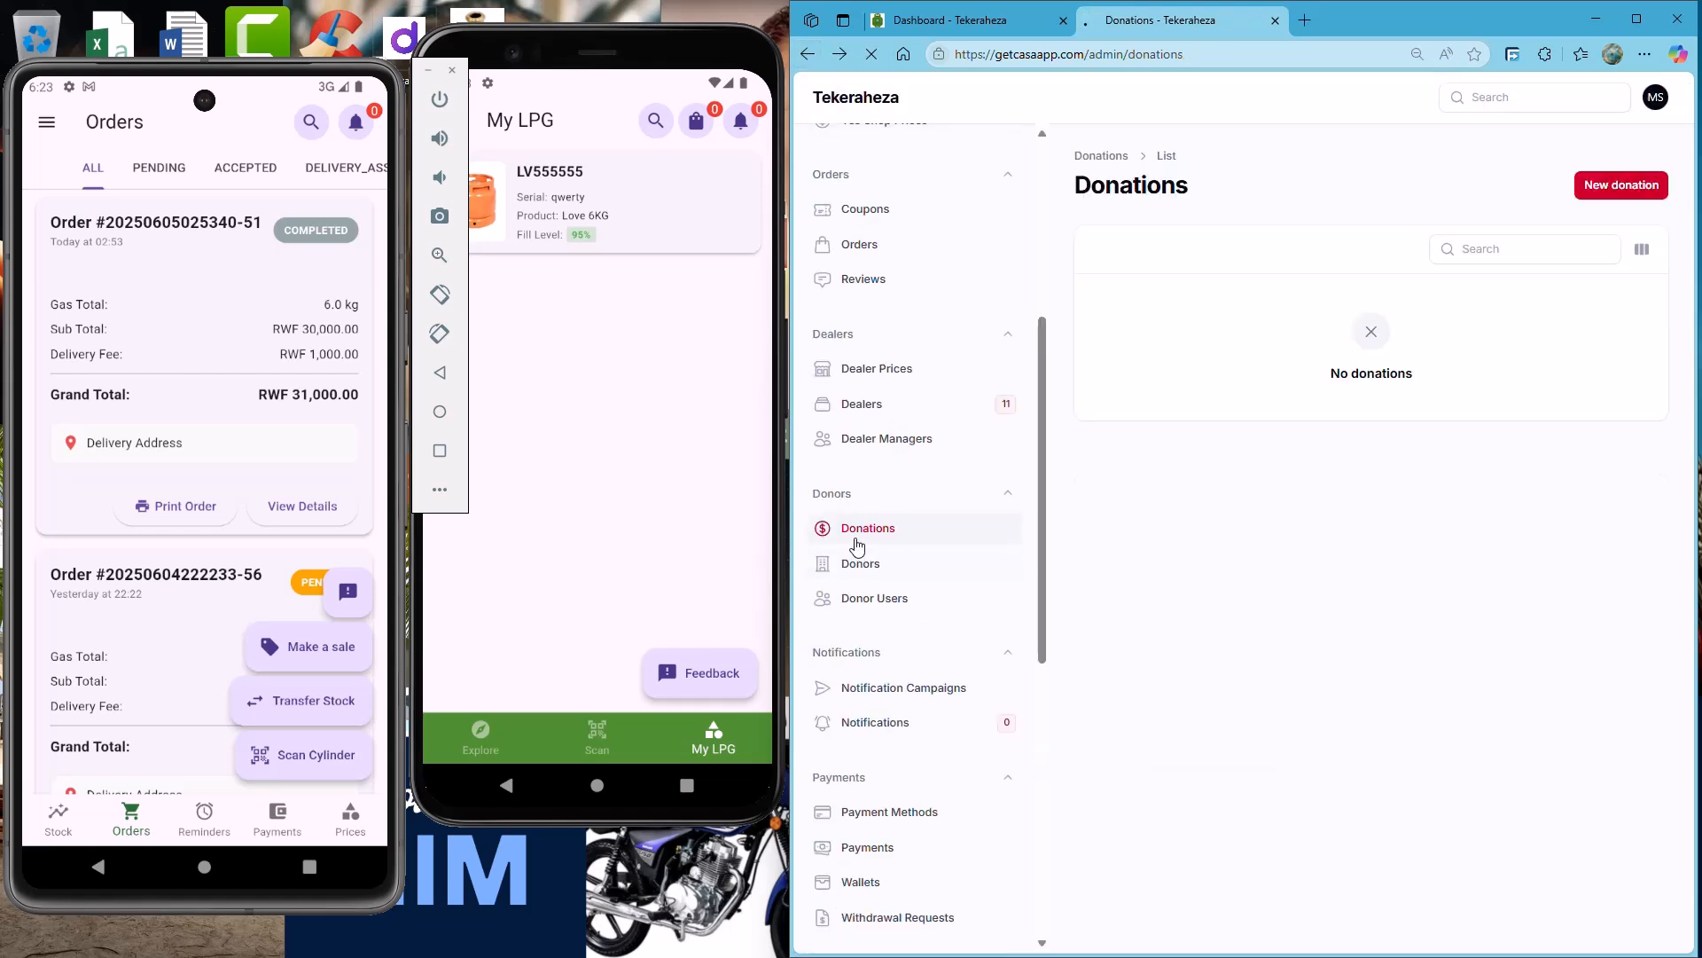
Step: Create a donation from MTN Rwanda for RWF 100000 with the note "They will send a cheque"
{"action": "left_click", "coordinate": [1615, 190]}
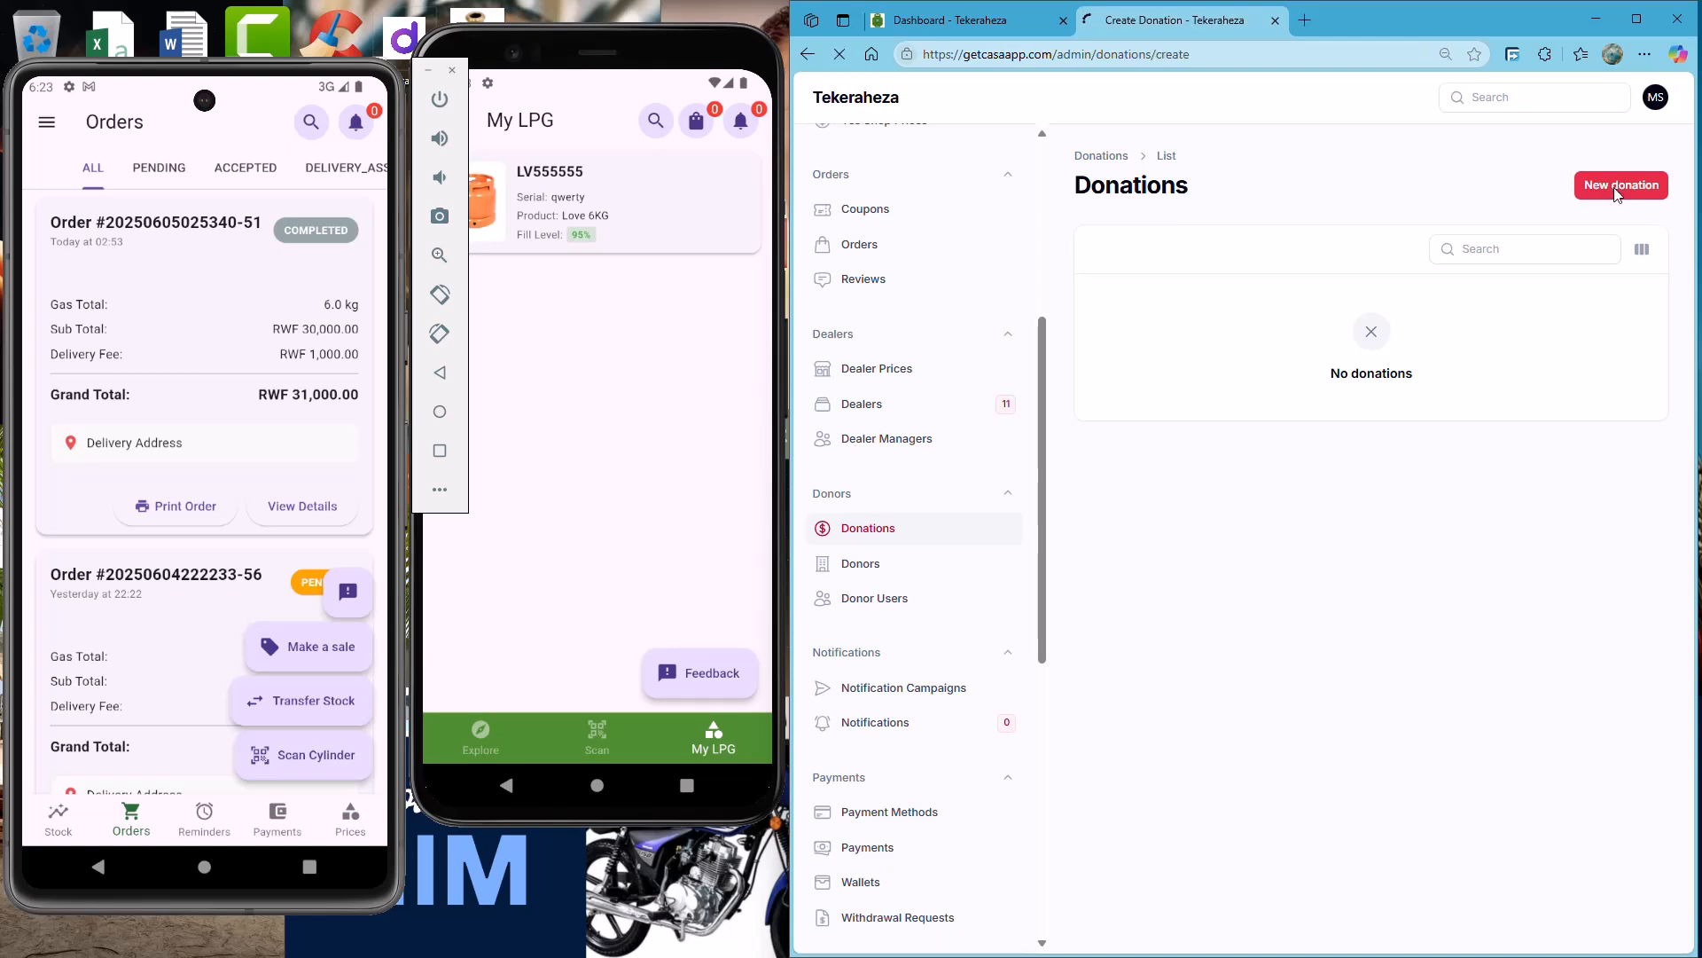
{"action": "left_click", "coordinate": [1151, 353]}
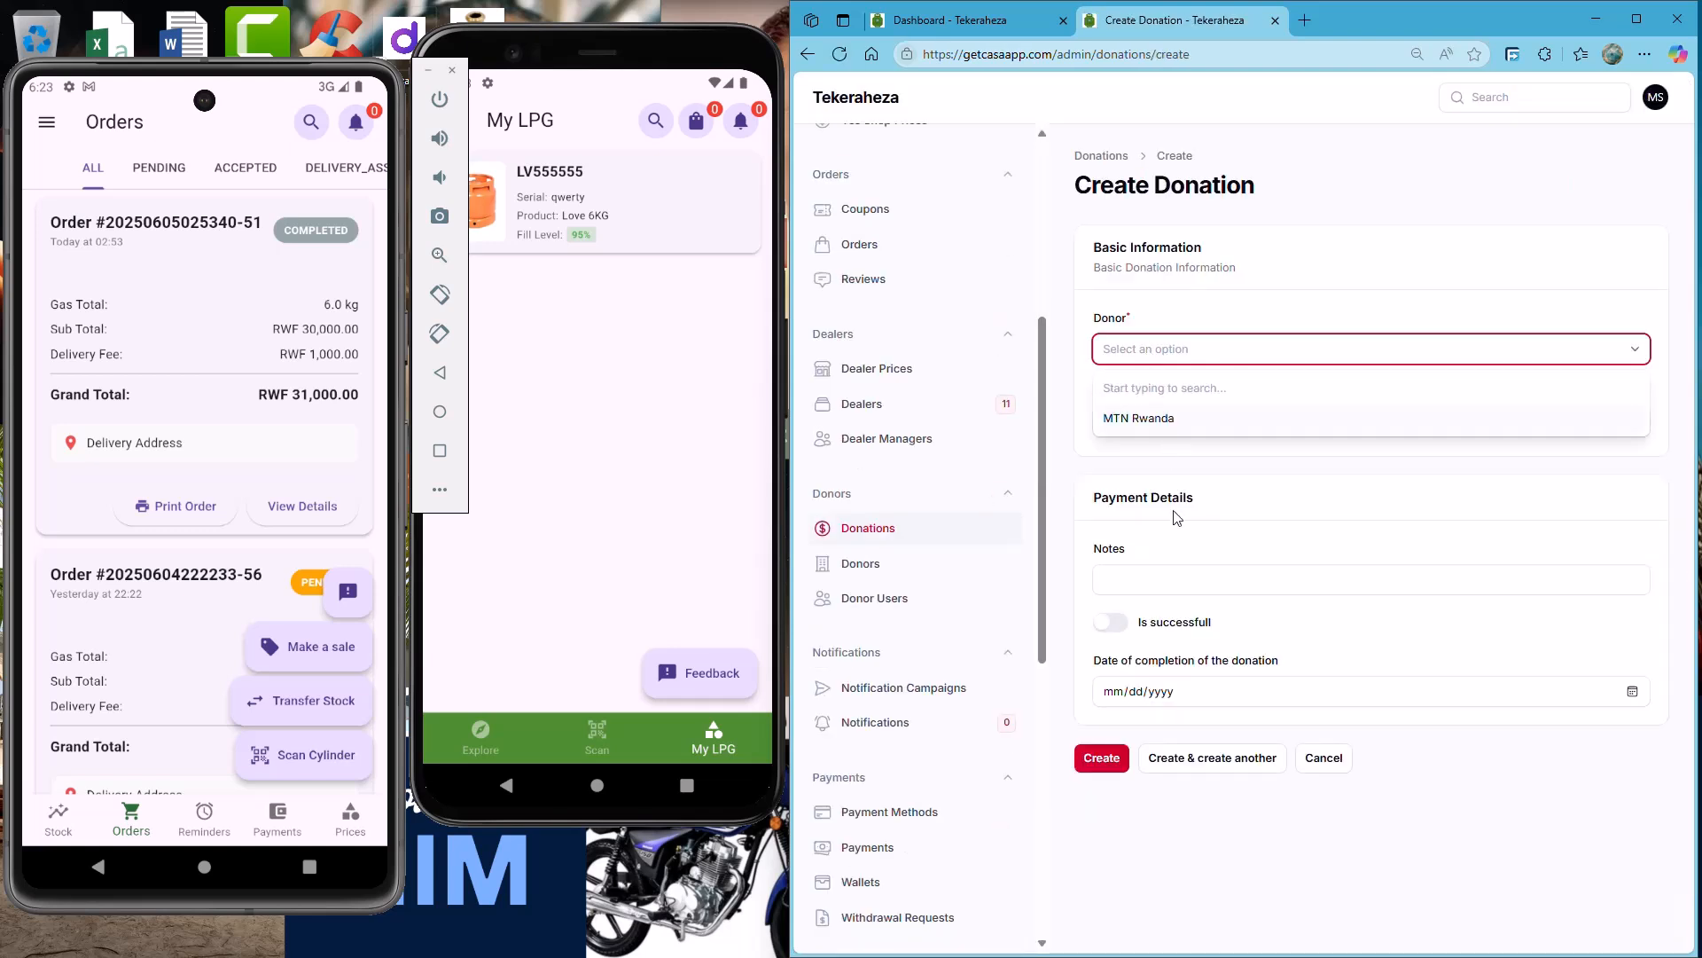
{"action": "left_click", "coordinate": [1170, 429]}
{"action": "left_click", "coordinate": [1188, 427]}
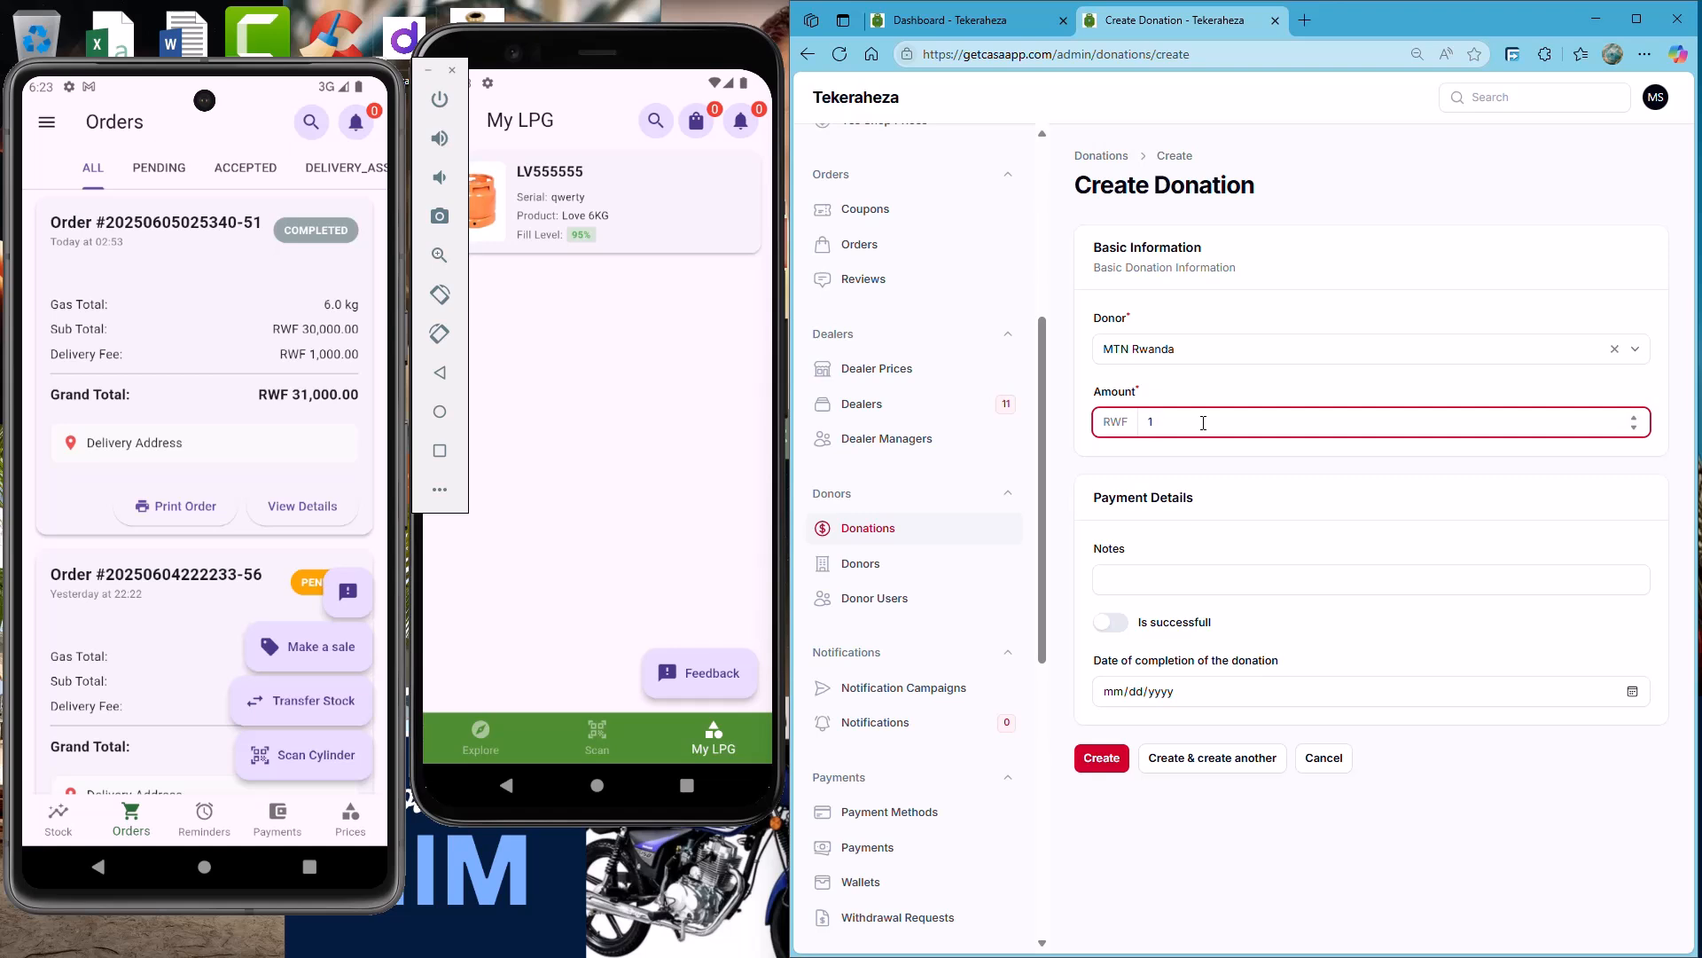
{"action": "left_click", "coordinate": [1170, 585]}
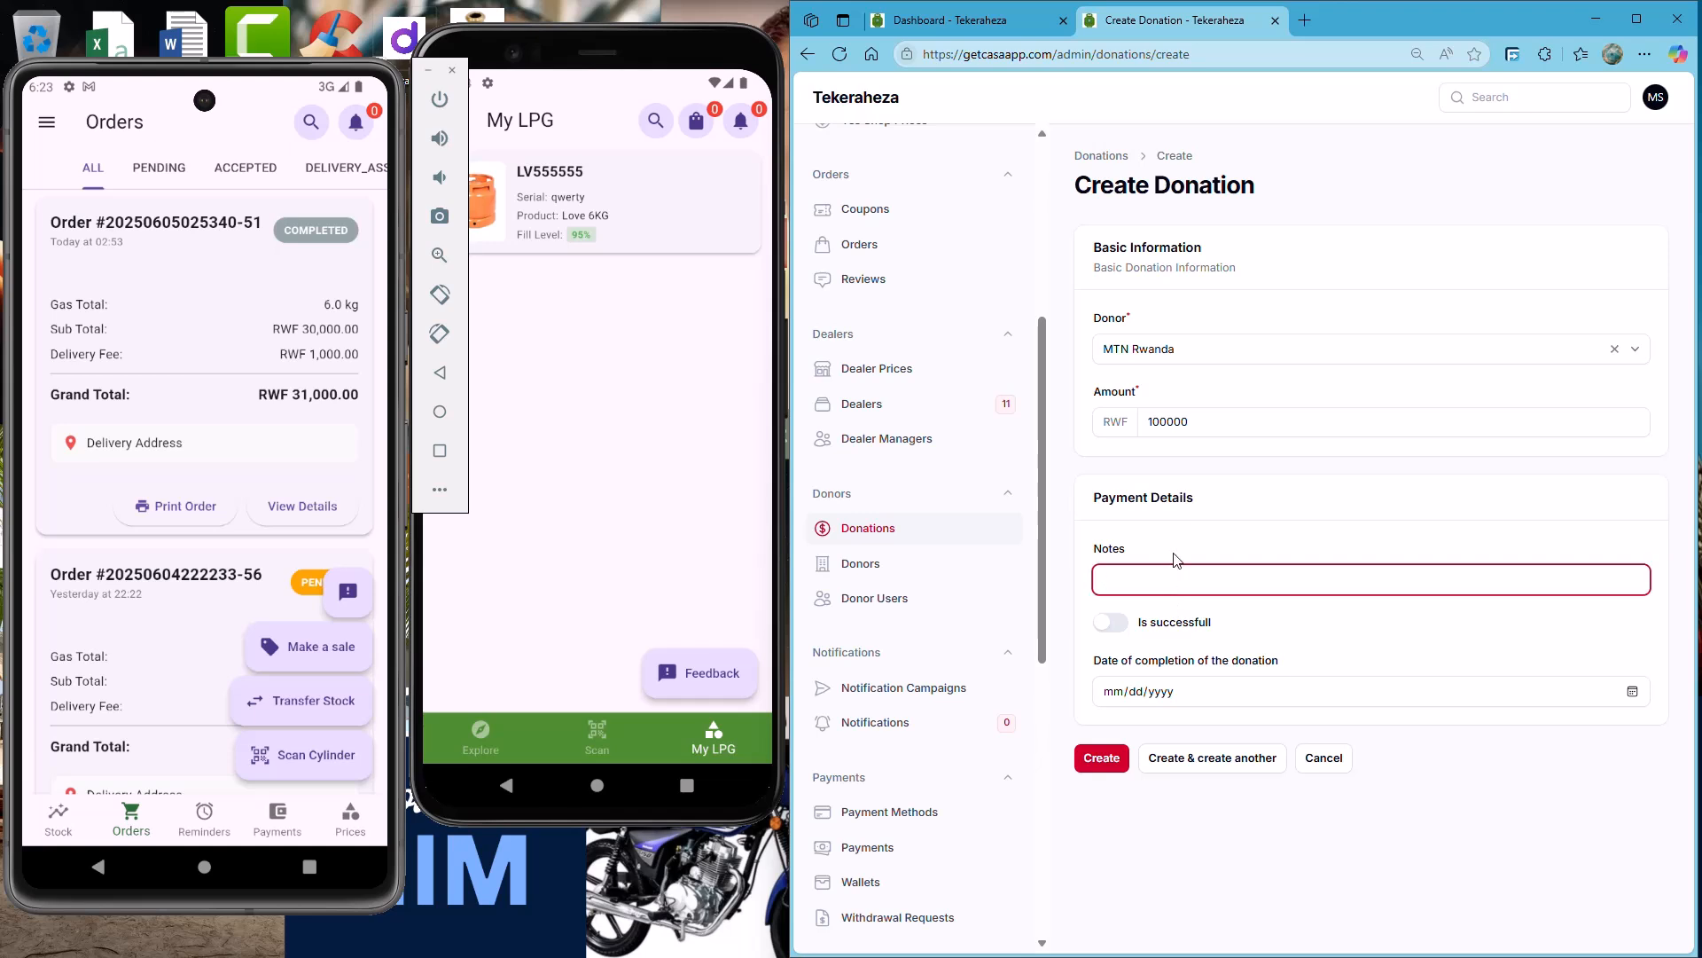
{"action": "type", "text": "They wi"}
{"action": "left_click", "coordinate": [1116, 763]}
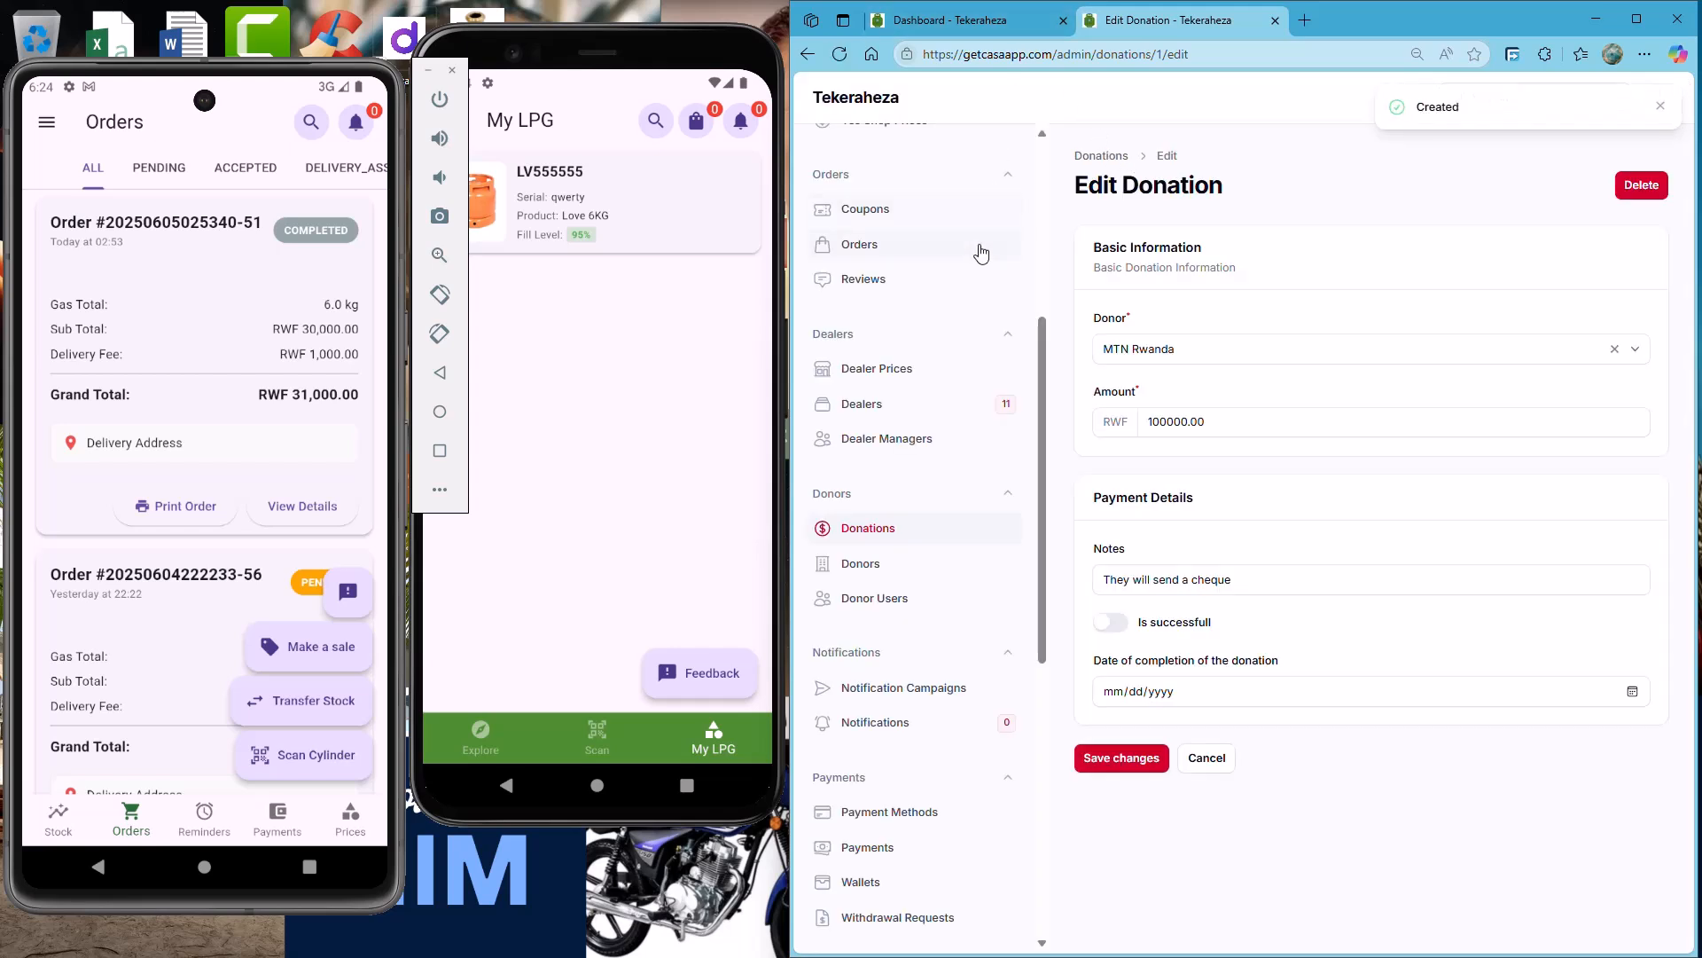
Step: Review the admin dashboard's sales, urgent and system statistics, including total and pending donations
{"action": "scroll", "coordinate": [980, 253], "scroll_direction": "up", "scroll_amount": 5}
{"action": "left_click", "coordinate": [897, 169]}
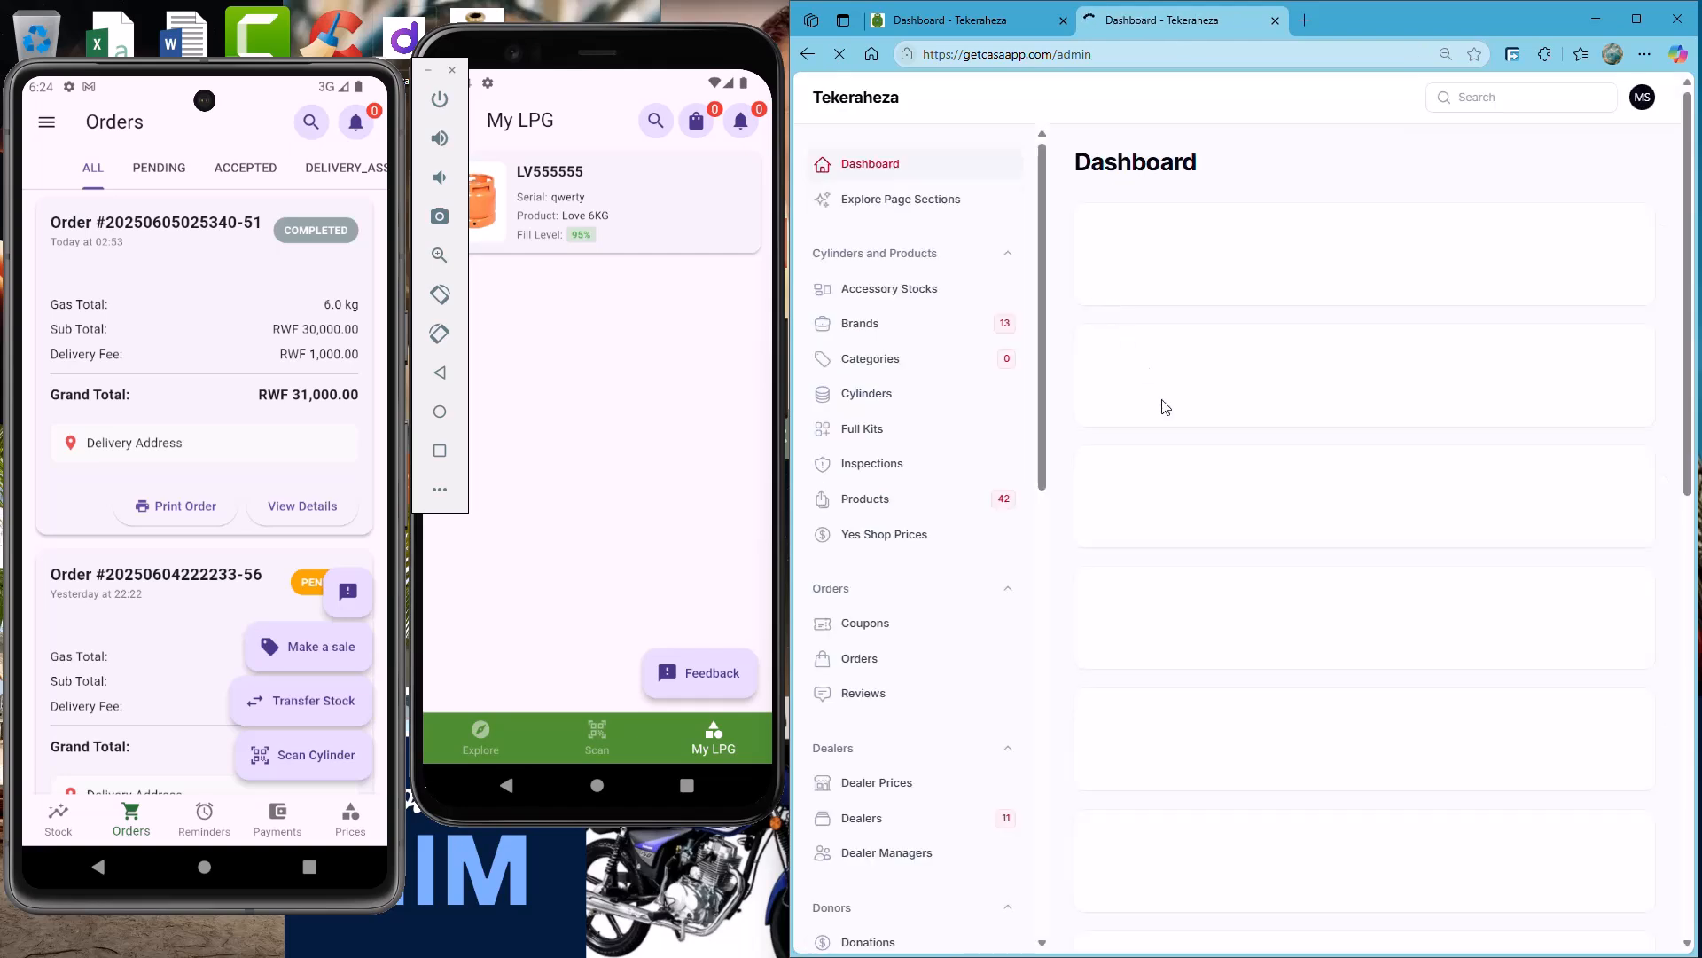
{"action": "scroll", "coordinate": [1219, 567], "scroll_direction": "down", "scroll_amount": 10}
{"action": "scroll", "coordinate": [1222, 553], "scroll_direction": "down", "scroll_amount": 15}
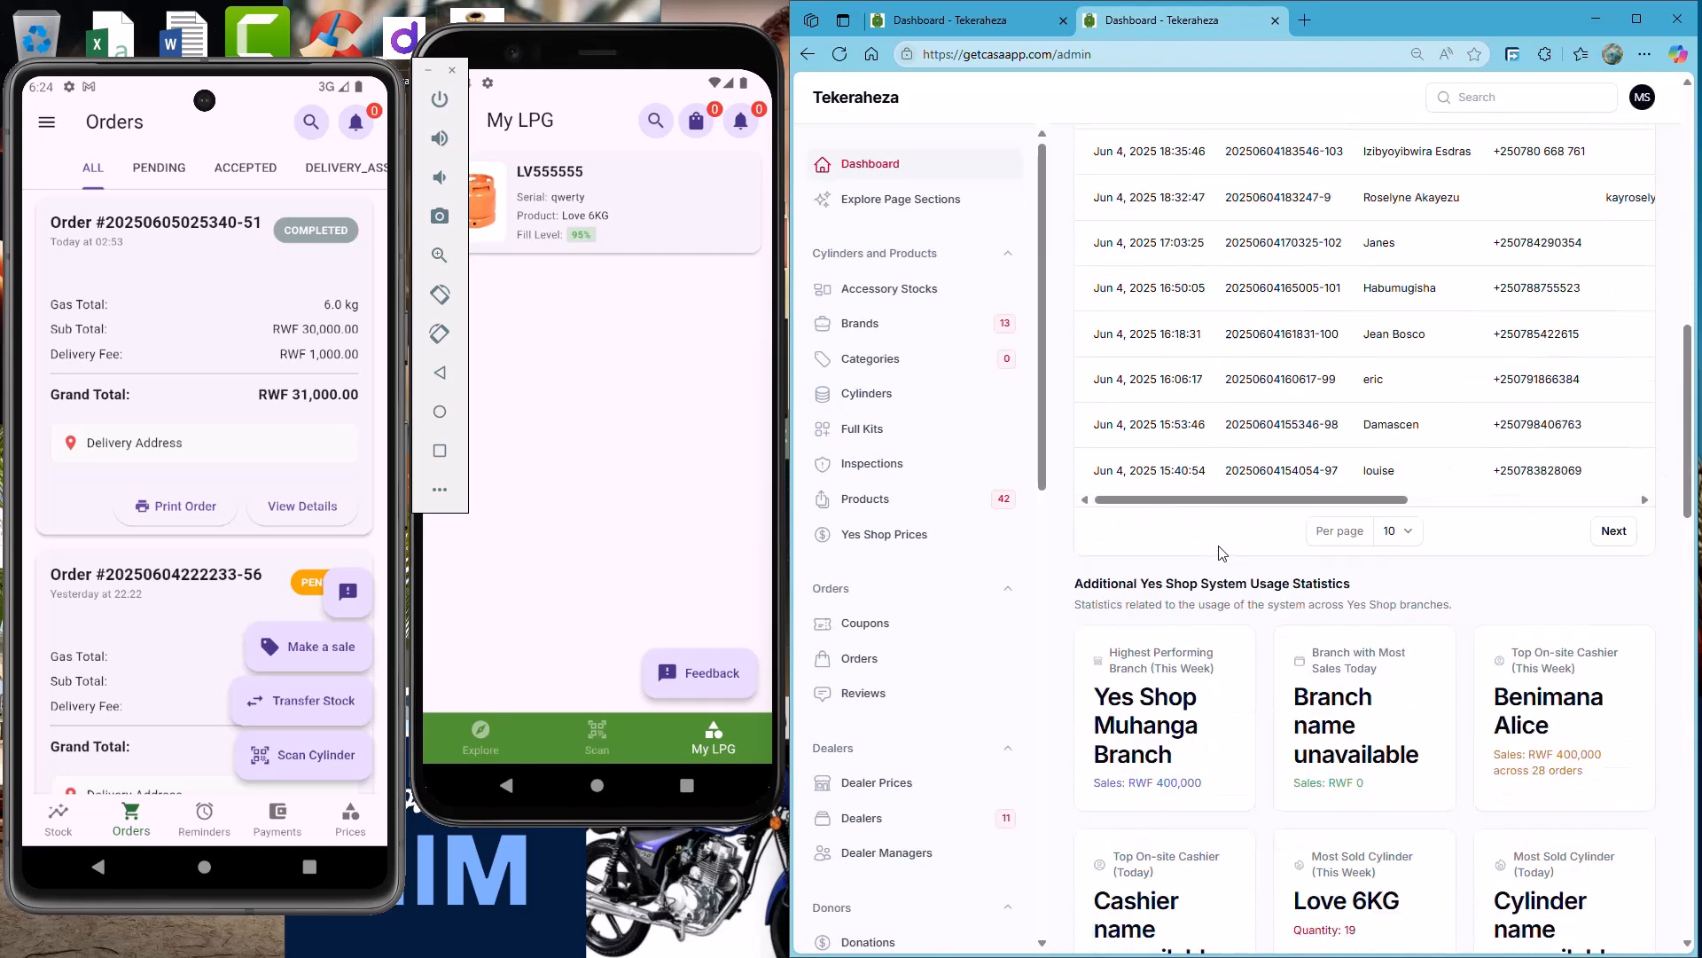
{"action": "scroll", "coordinate": [1222, 550], "scroll_direction": "down", "scroll_amount": 3}
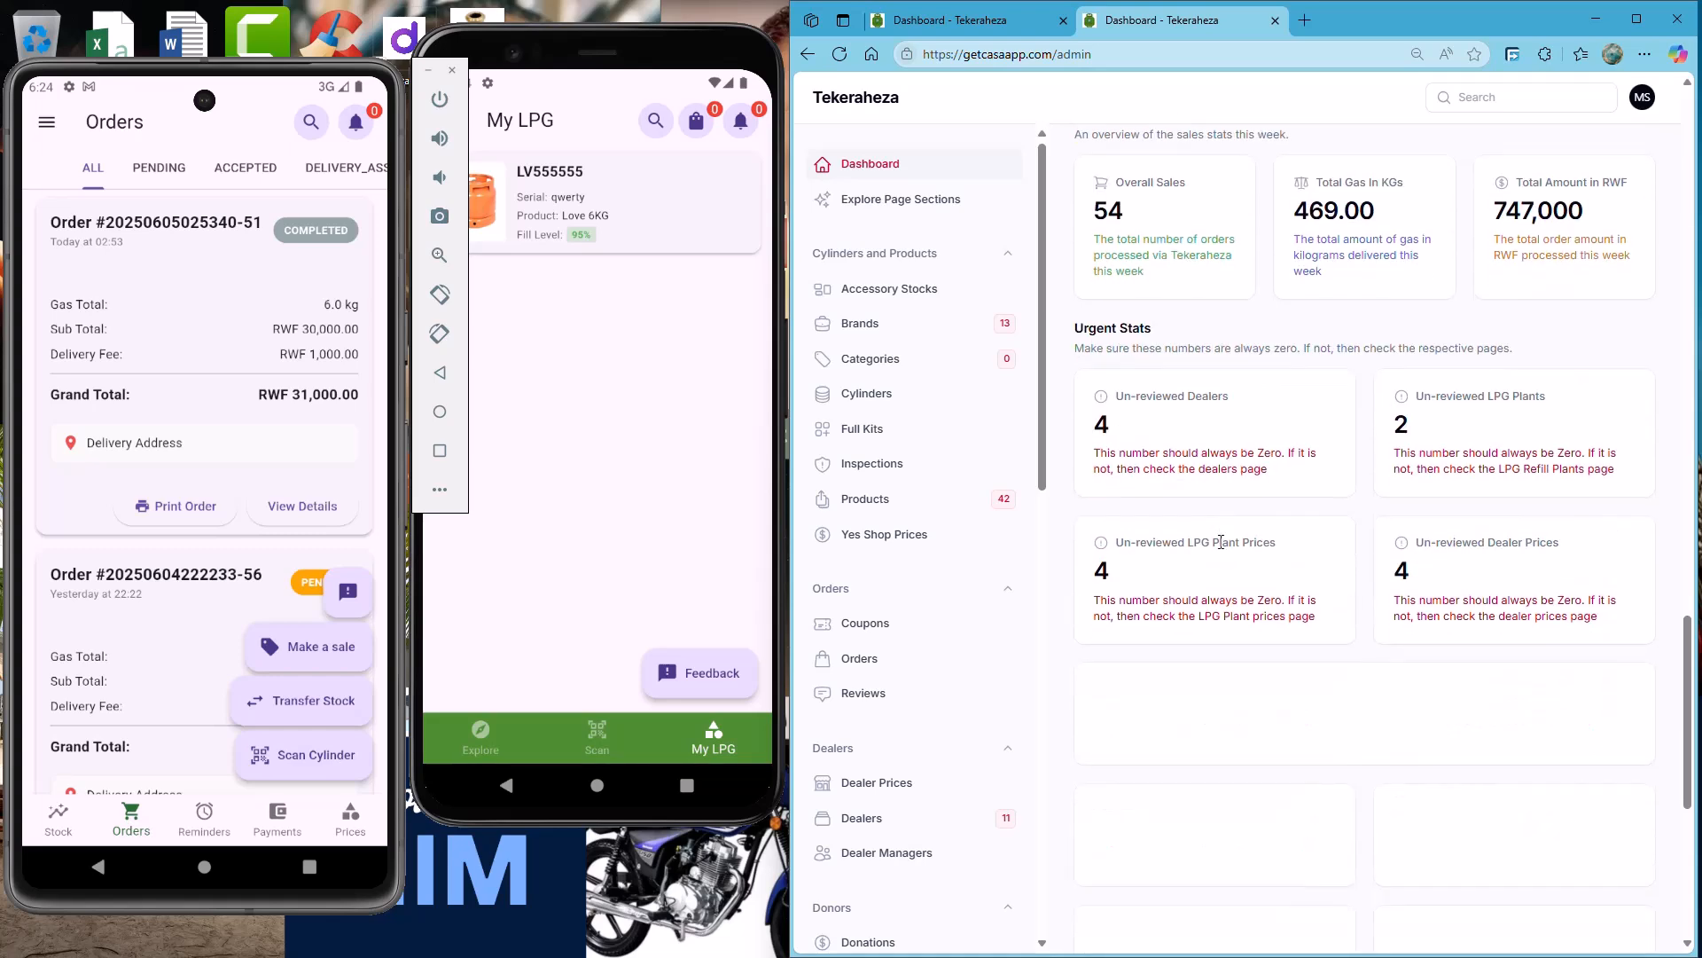
{"action": "scroll", "coordinate": [1464, 292], "scroll_direction": "up", "scroll_amount": 1}
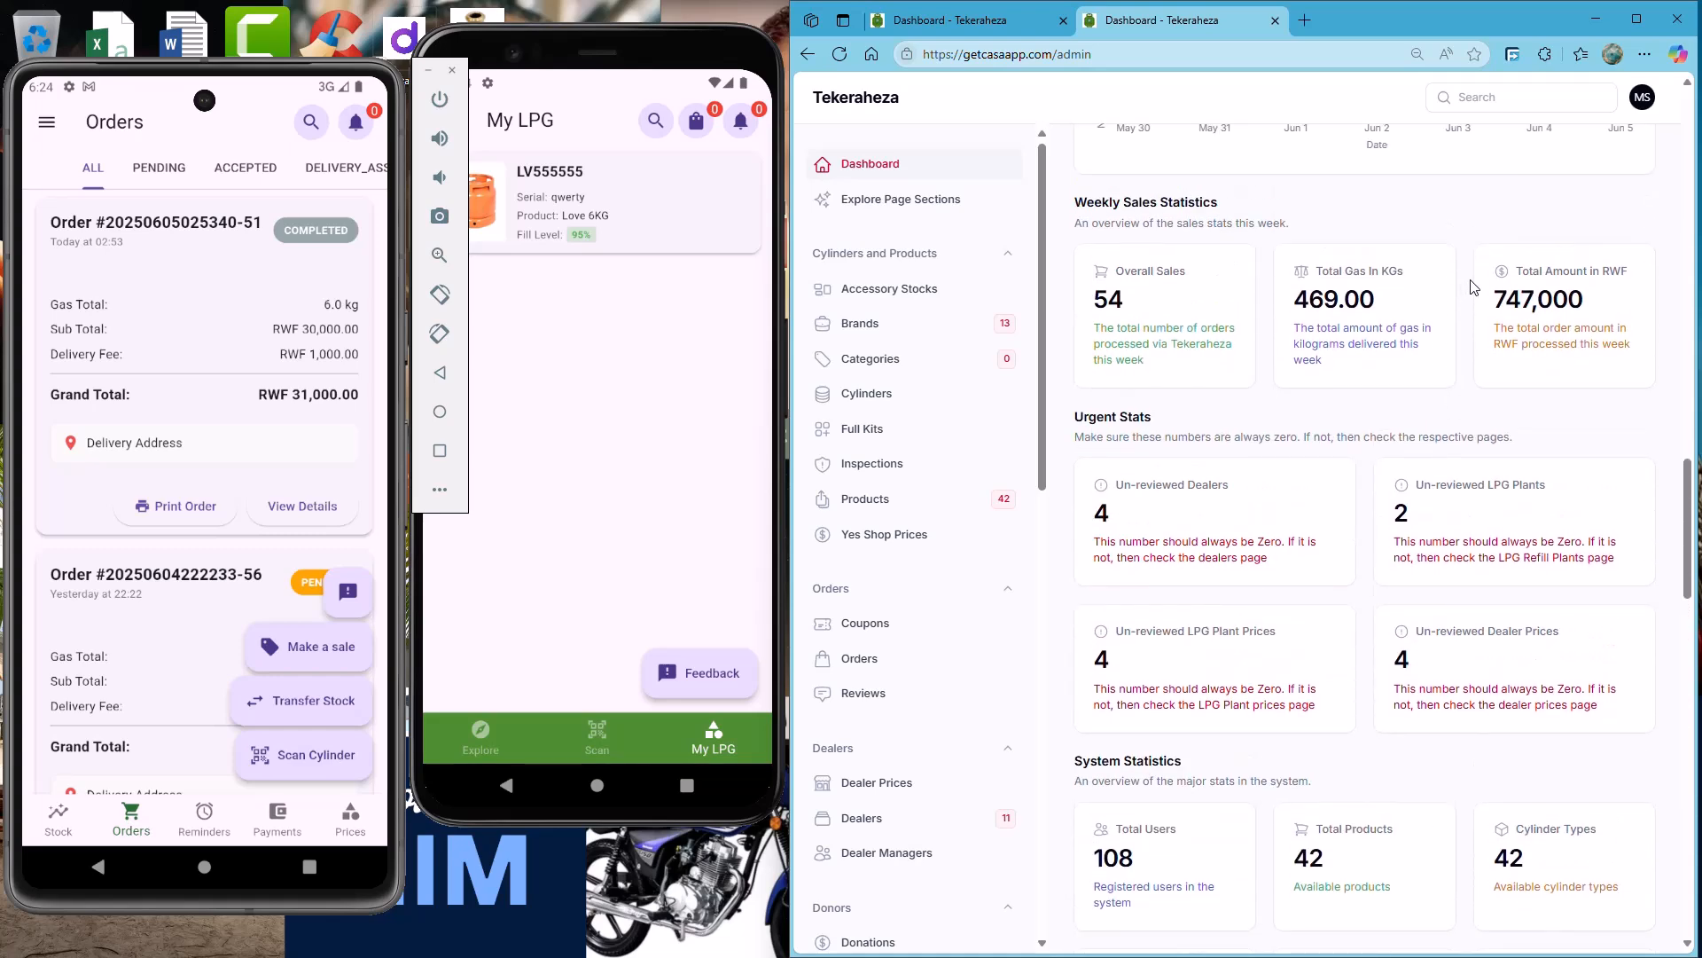
{"action": "scroll", "coordinate": [1291, 391], "scroll_direction": "down", "scroll_amount": 6}
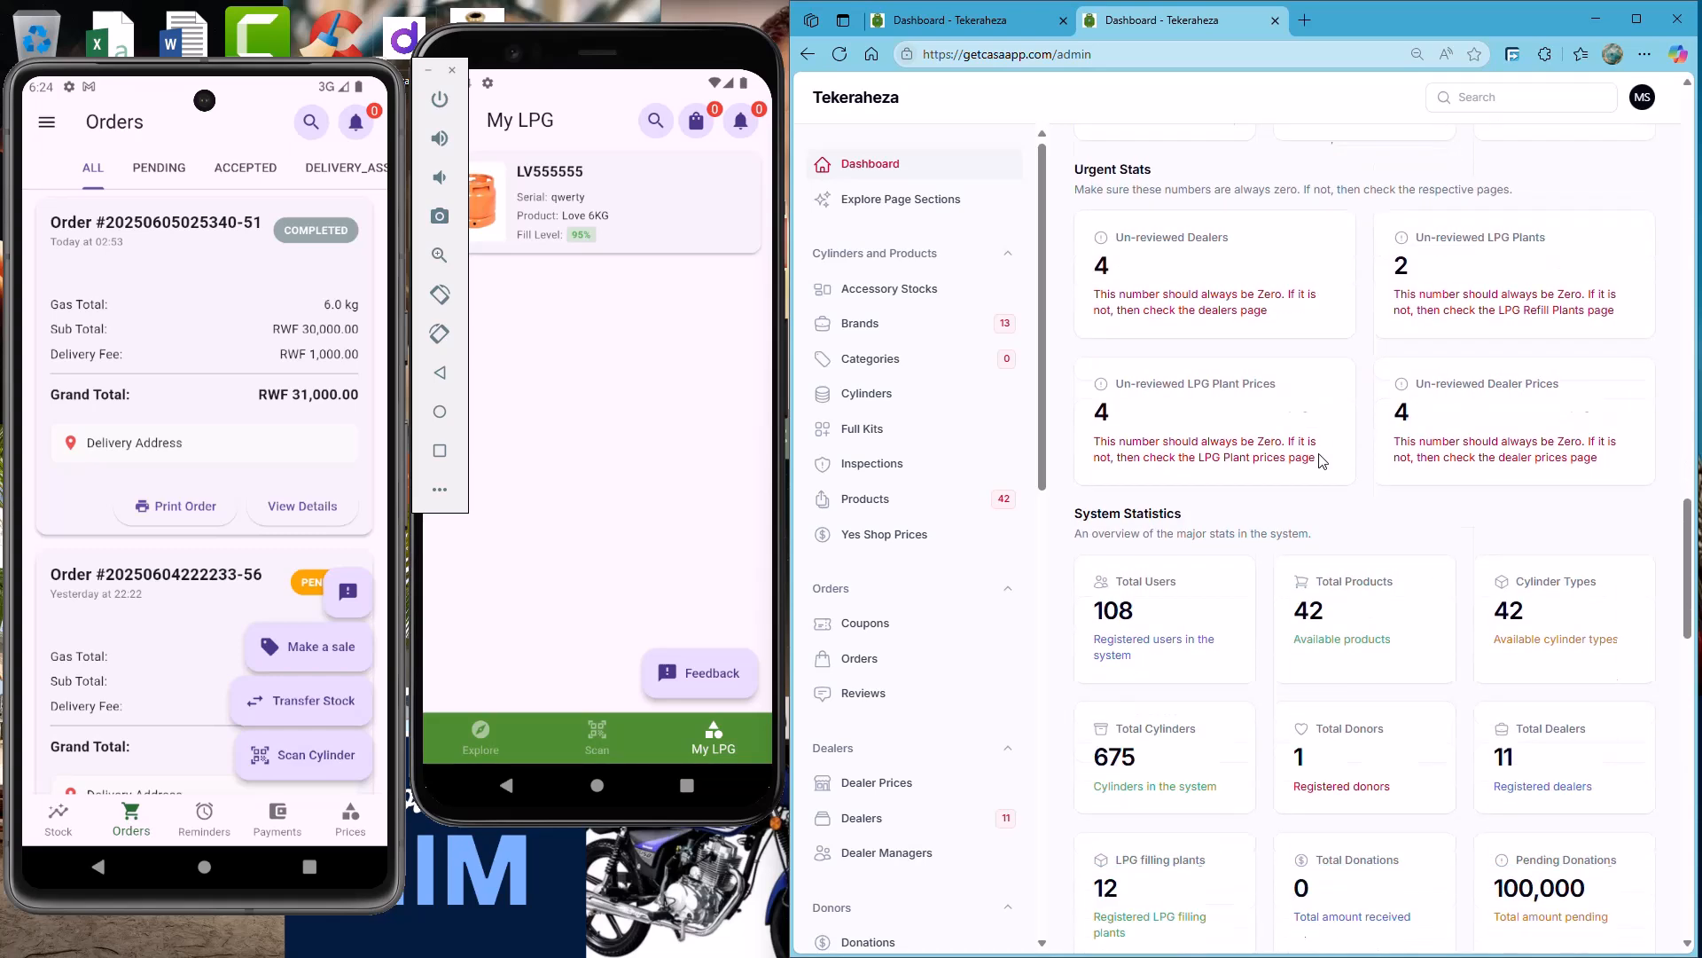
{"action": "left_click_drag", "start_coordinate": [1516, 485], "coordinate": [1609, 546]}
{"action": "left_click", "coordinate": [1608, 546]}
Step: Refresh MTN Rwanda's donor dashboard and open its Donations list to check the donation
{"action": "left_click", "coordinate": [999, 20]}
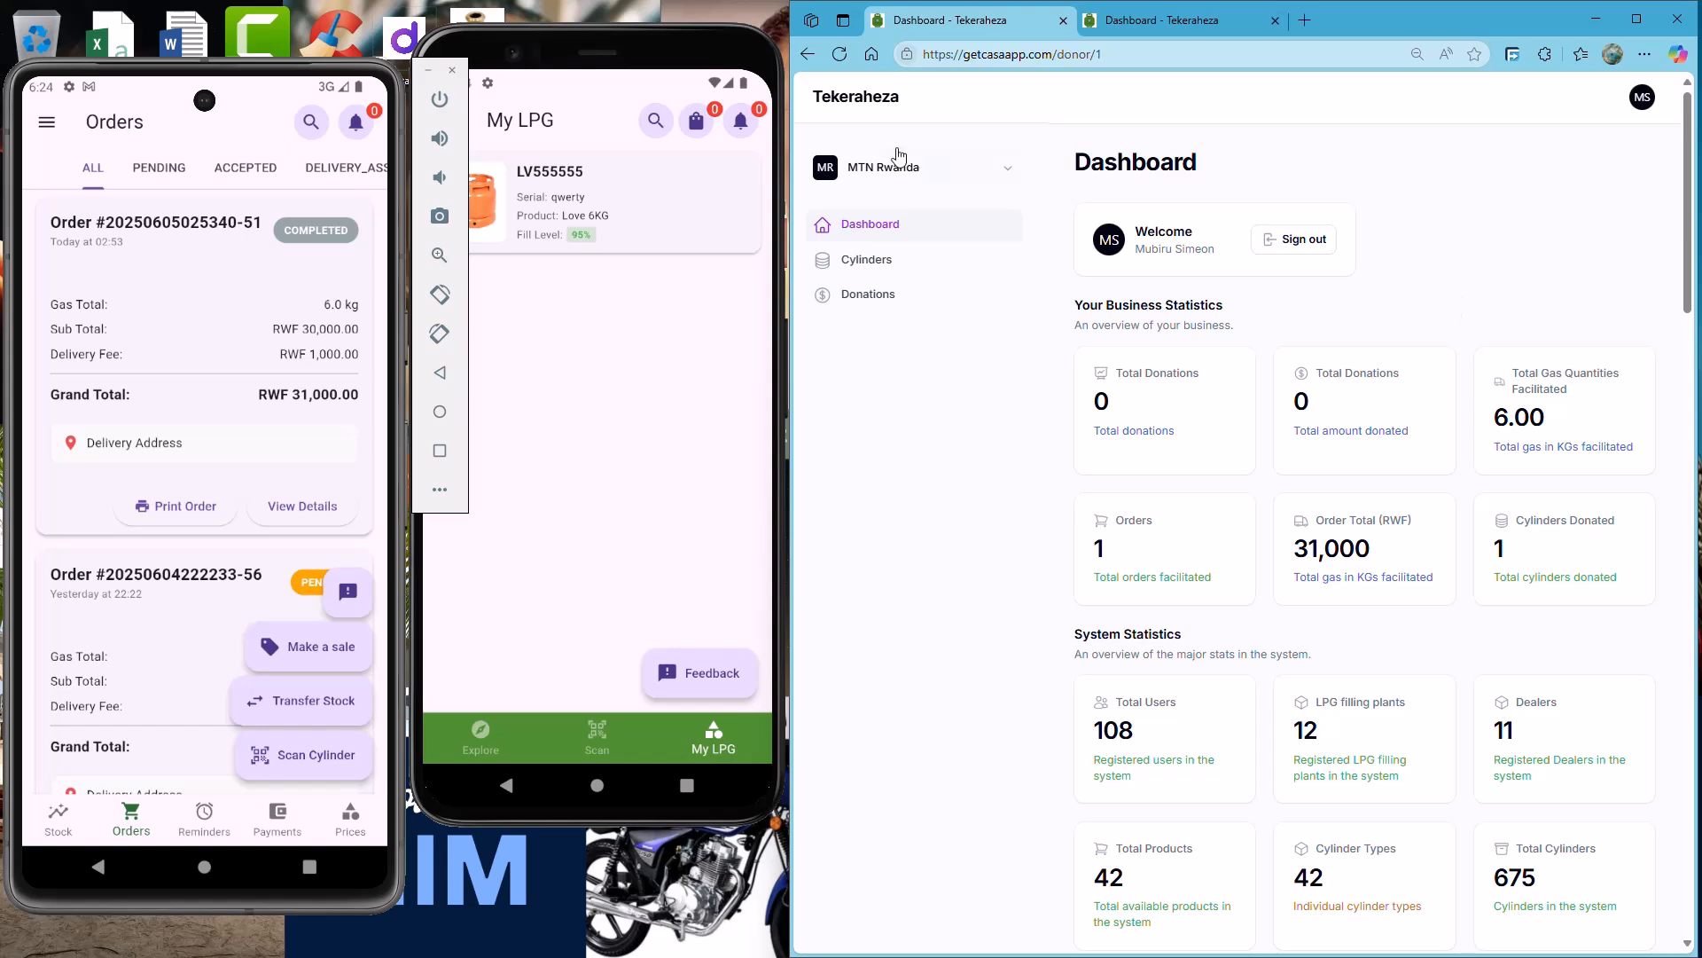
{"action": "left_click", "coordinate": [840, 54]}
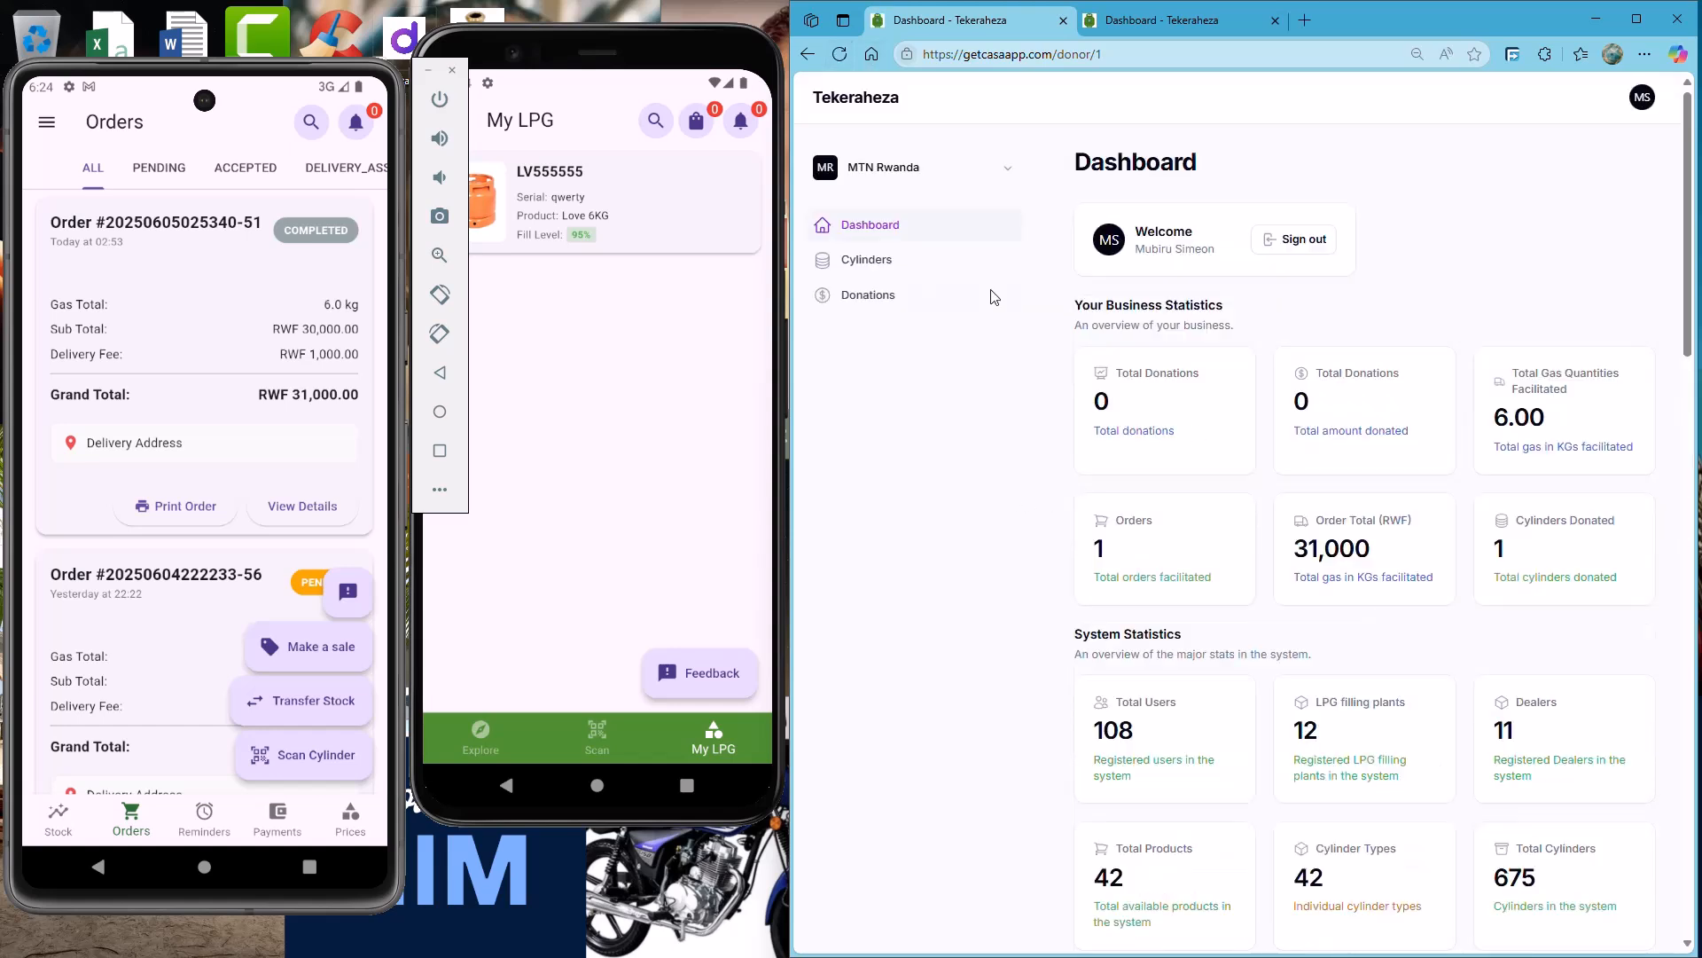
{"action": "left_click", "coordinate": [840, 301]}
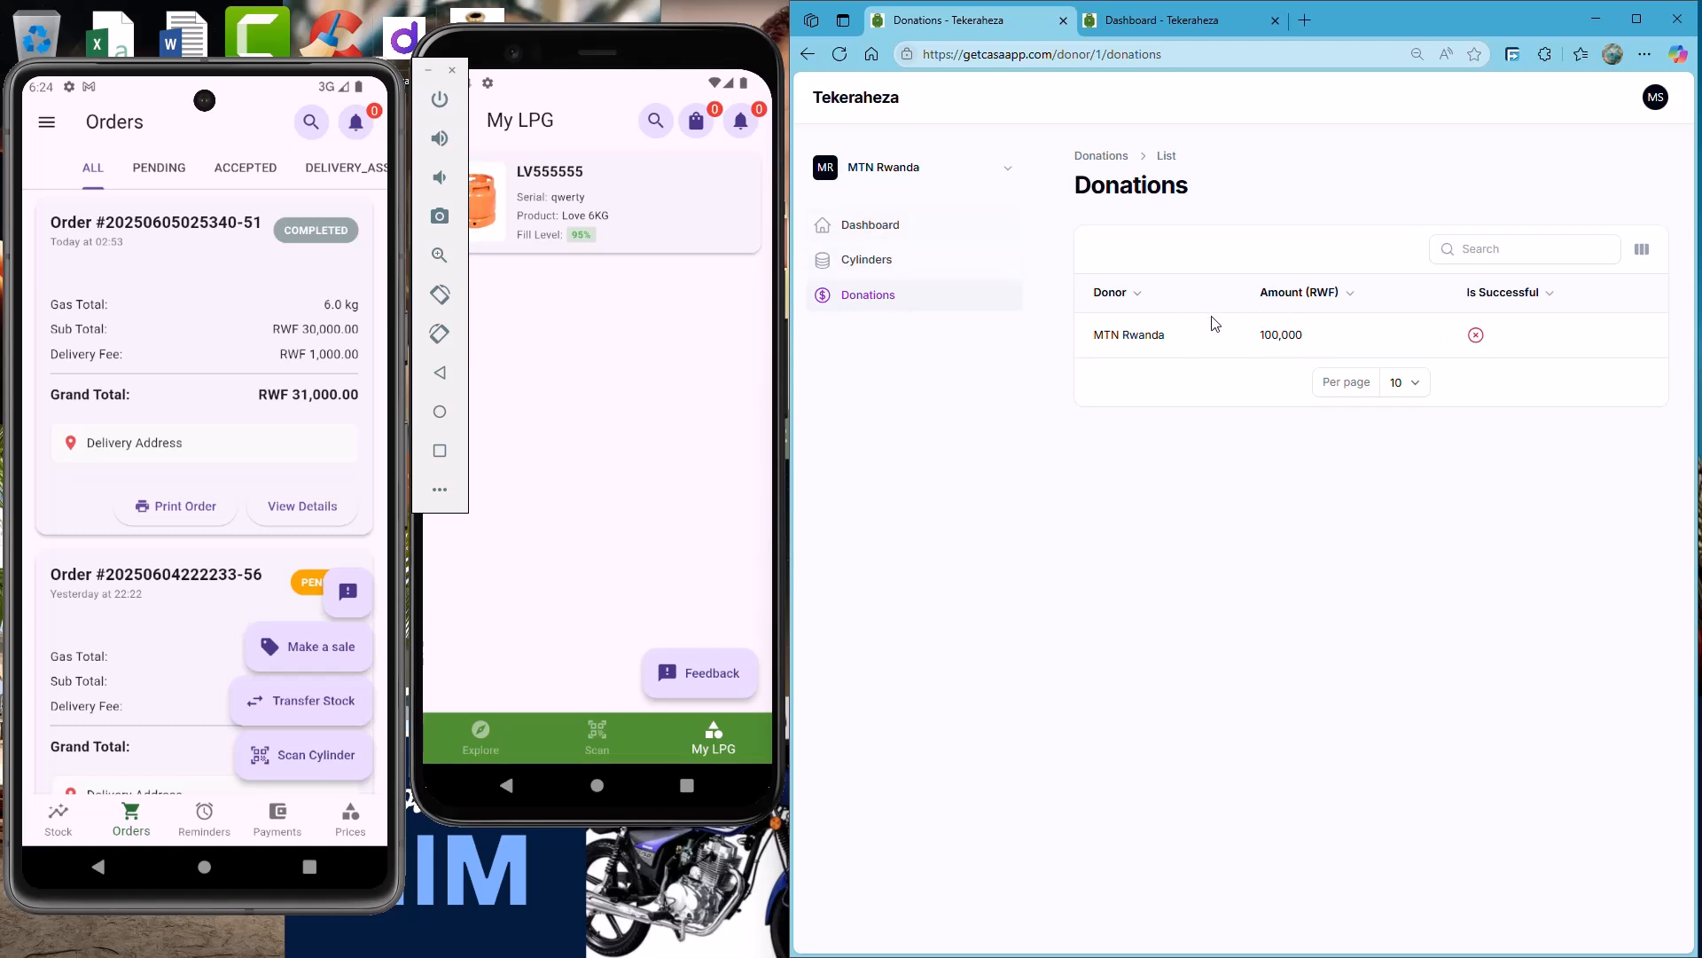
Step: Open the MTN Rwanda donation for editing from the admin Donations list
{"action": "left_click", "coordinate": [1150, 30]}
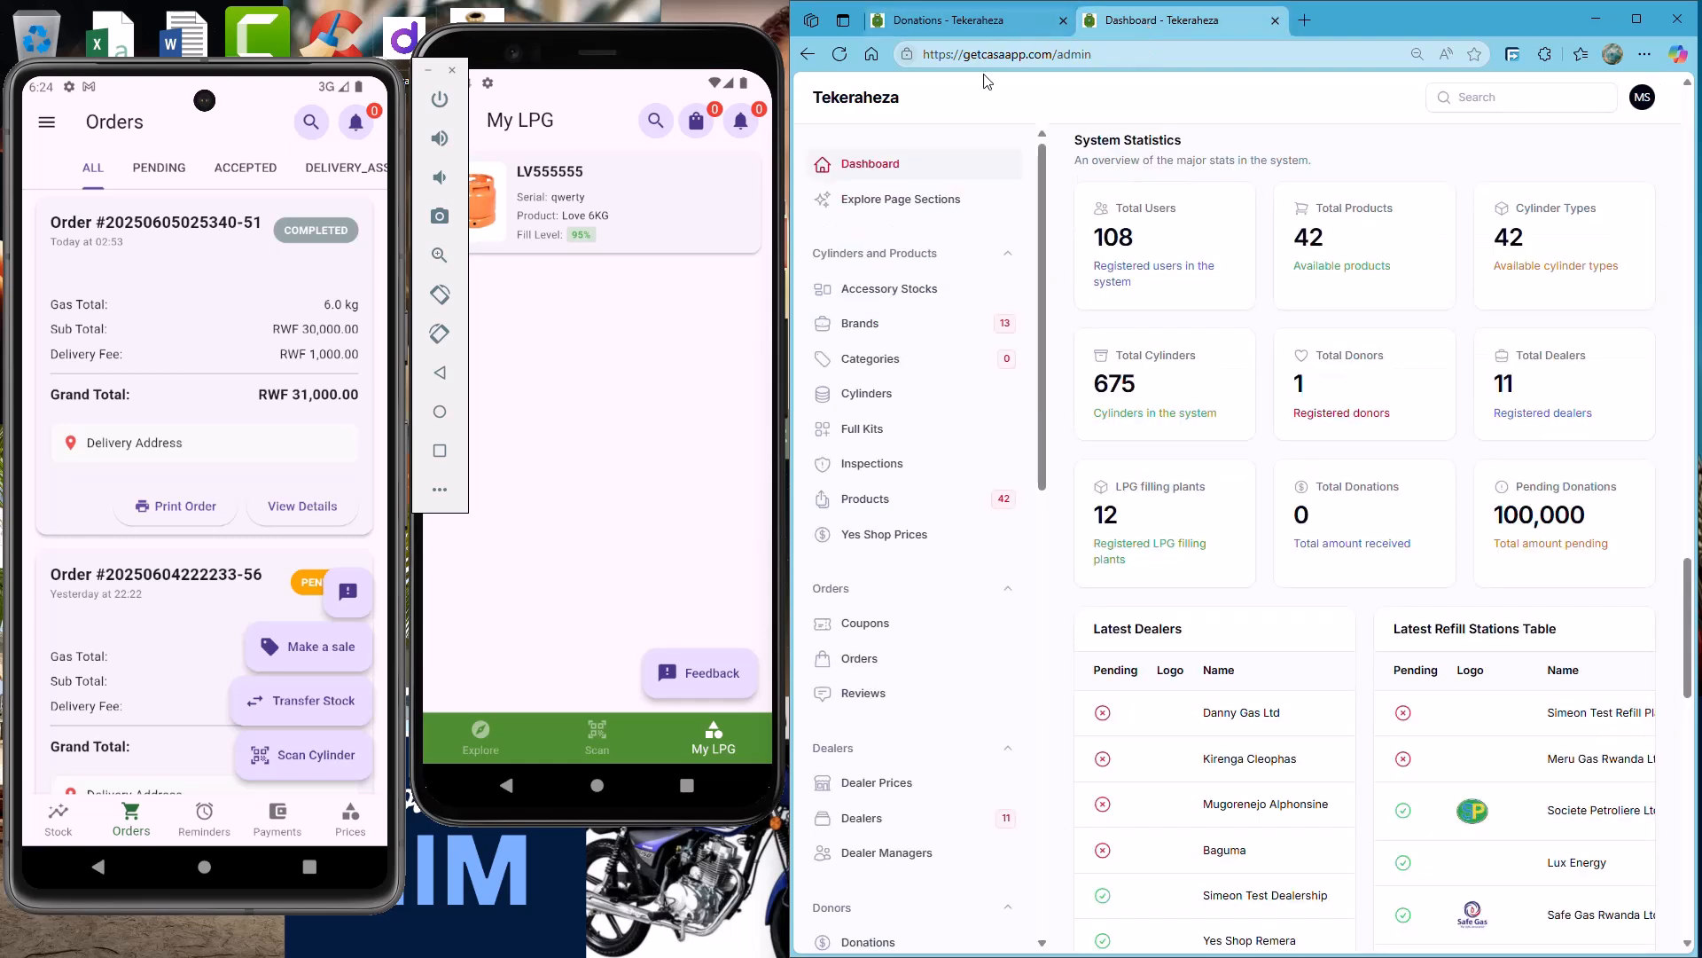
{"action": "scroll", "coordinate": [900, 654], "scroll_direction": "down", "scroll_amount": 6}
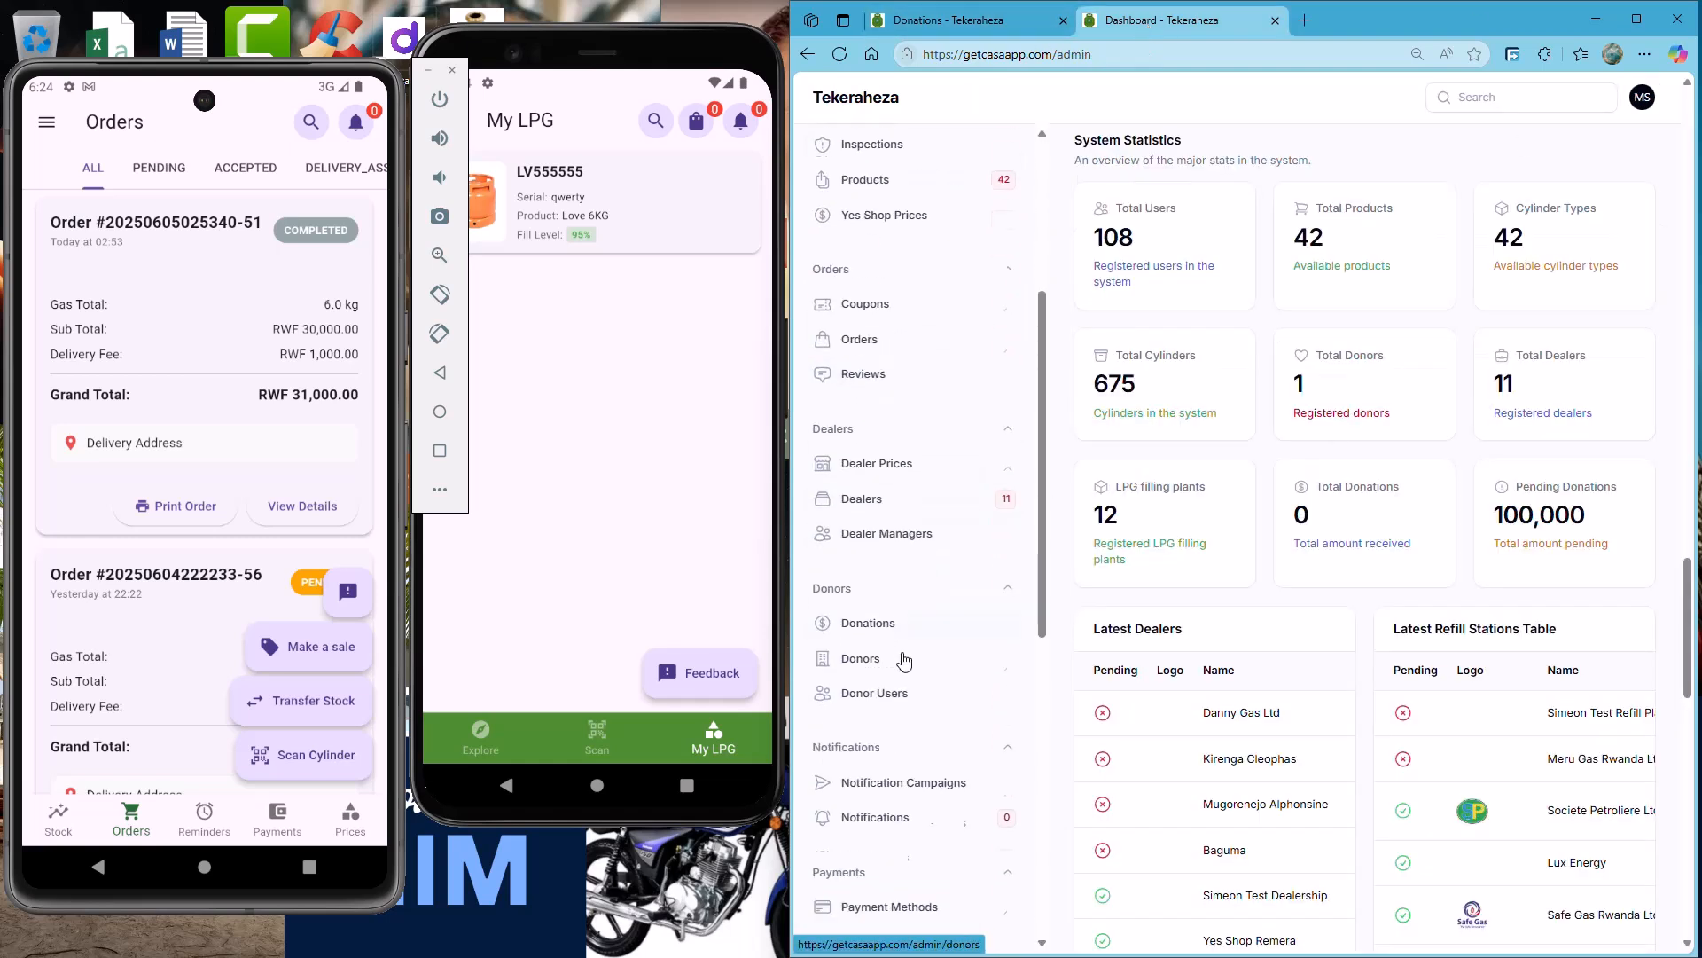
{"action": "left_click", "coordinate": [882, 333]}
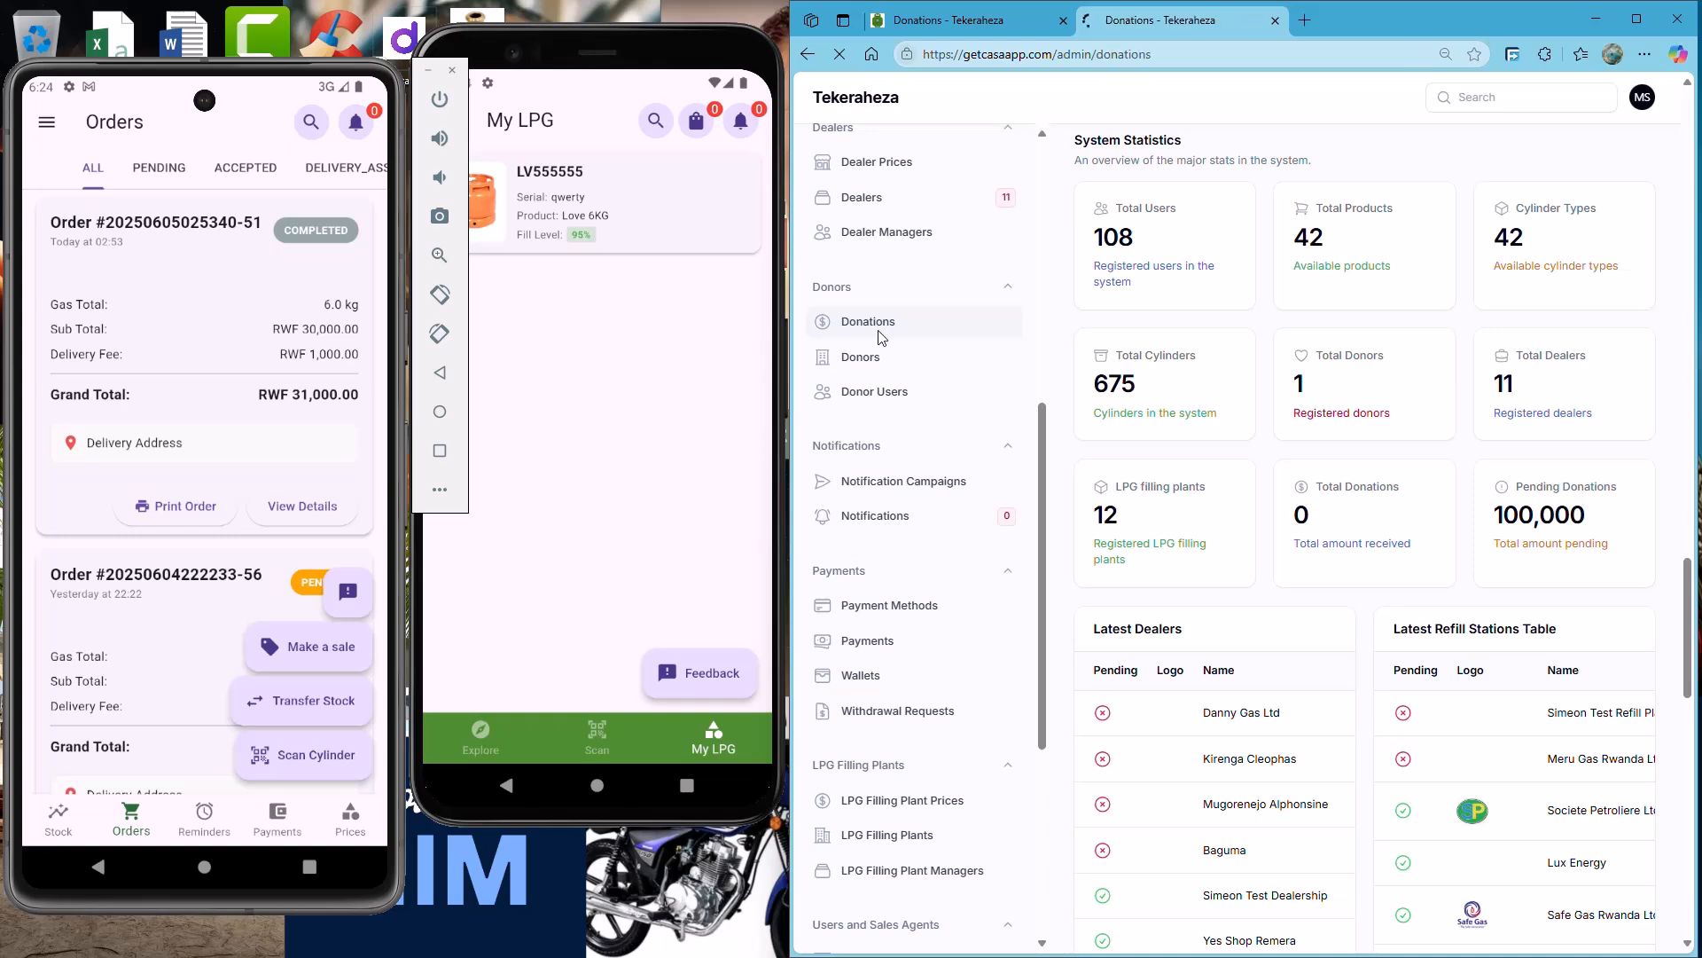
{"action": "left_click", "coordinate": [1189, 334]}
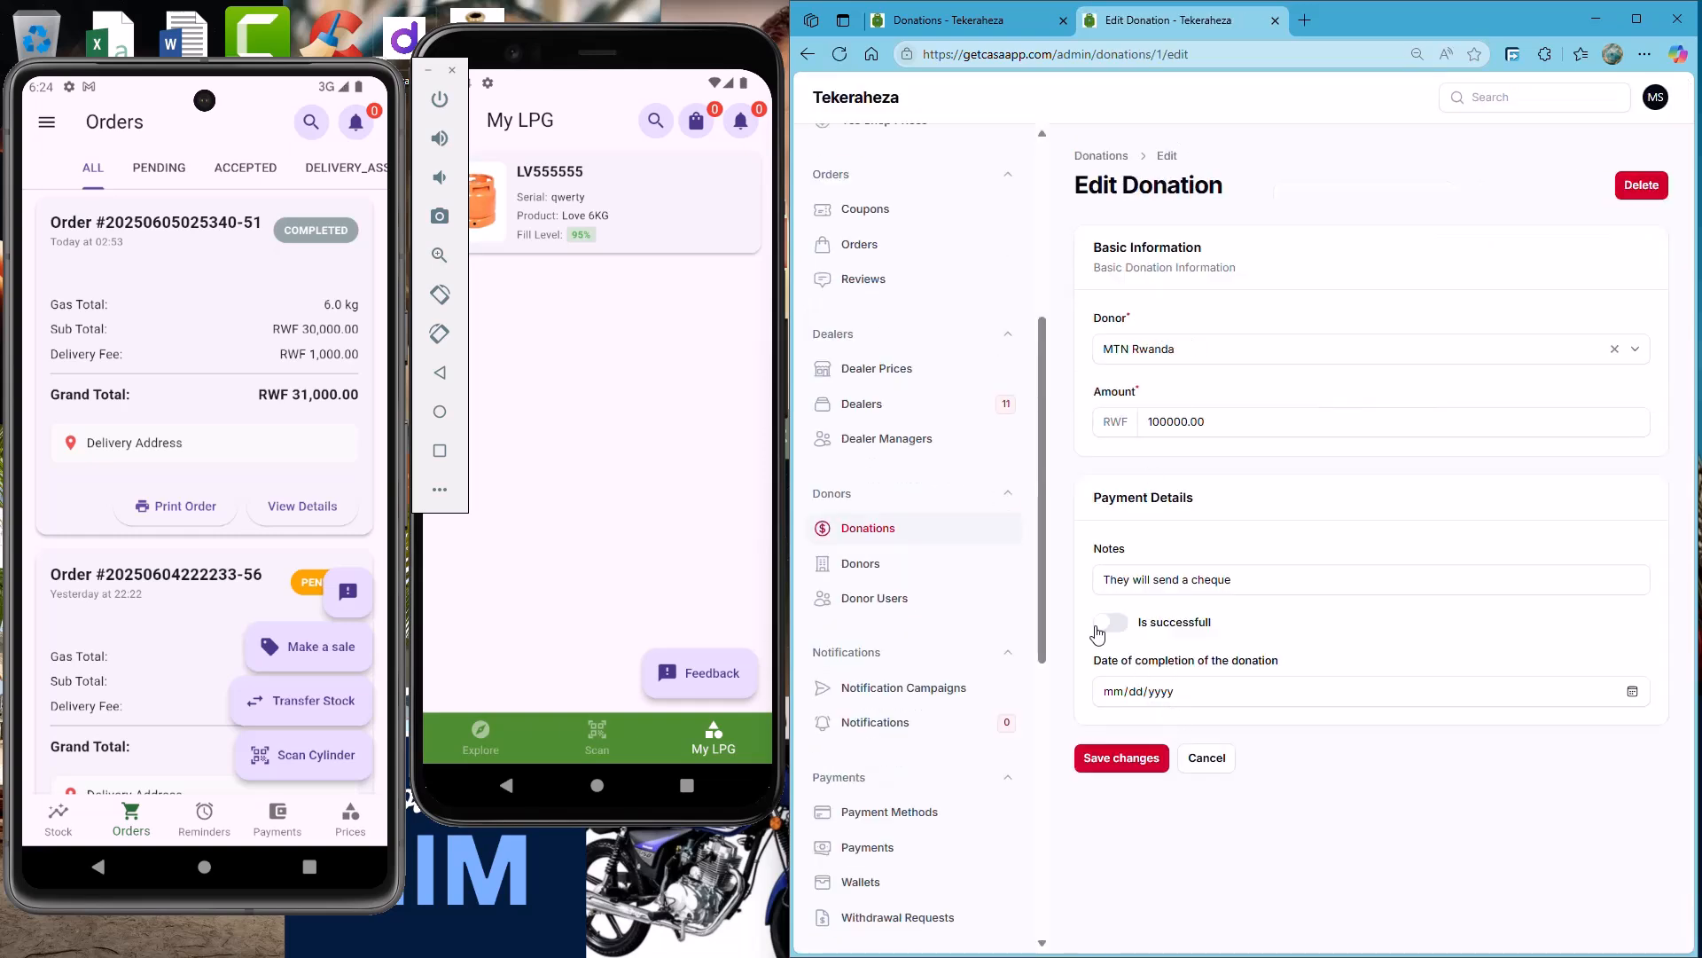
Step: Mark the MTN Rwanda donation as successful with completion date 06/05/2025 and save the changes
{"action": "left_click", "coordinate": [1110, 623]}
{"action": "left_click", "coordinate": [1151, 693]}
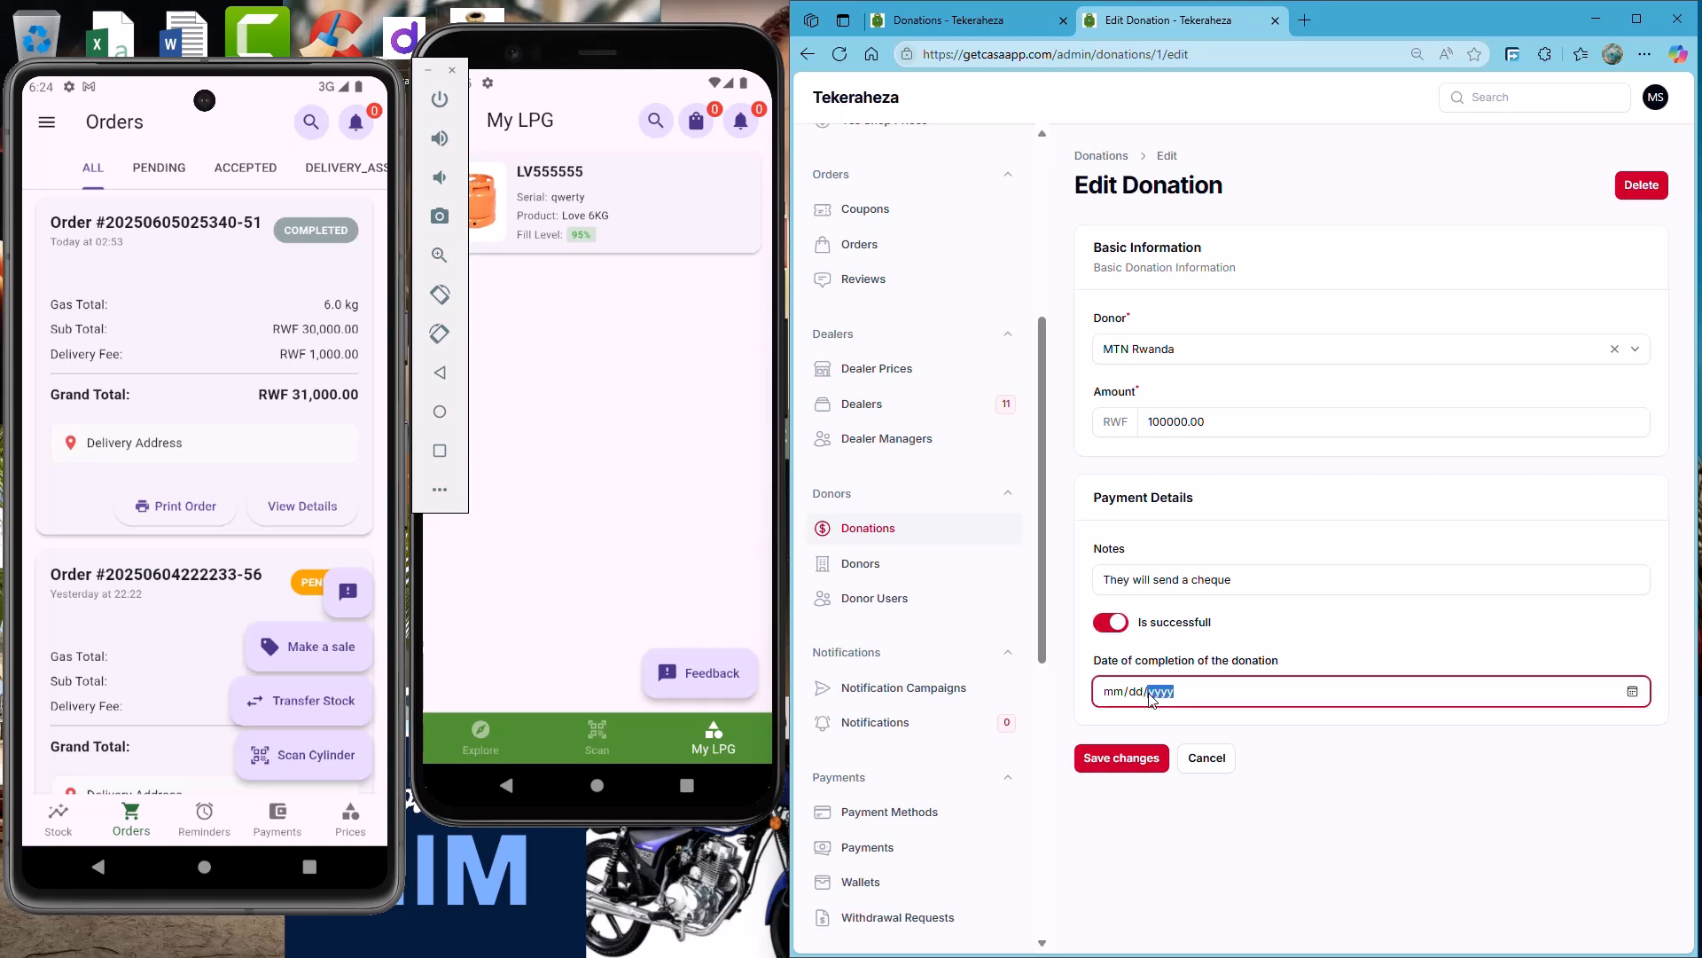
{"action": "left_click", "coordinate": [1632, 690]}
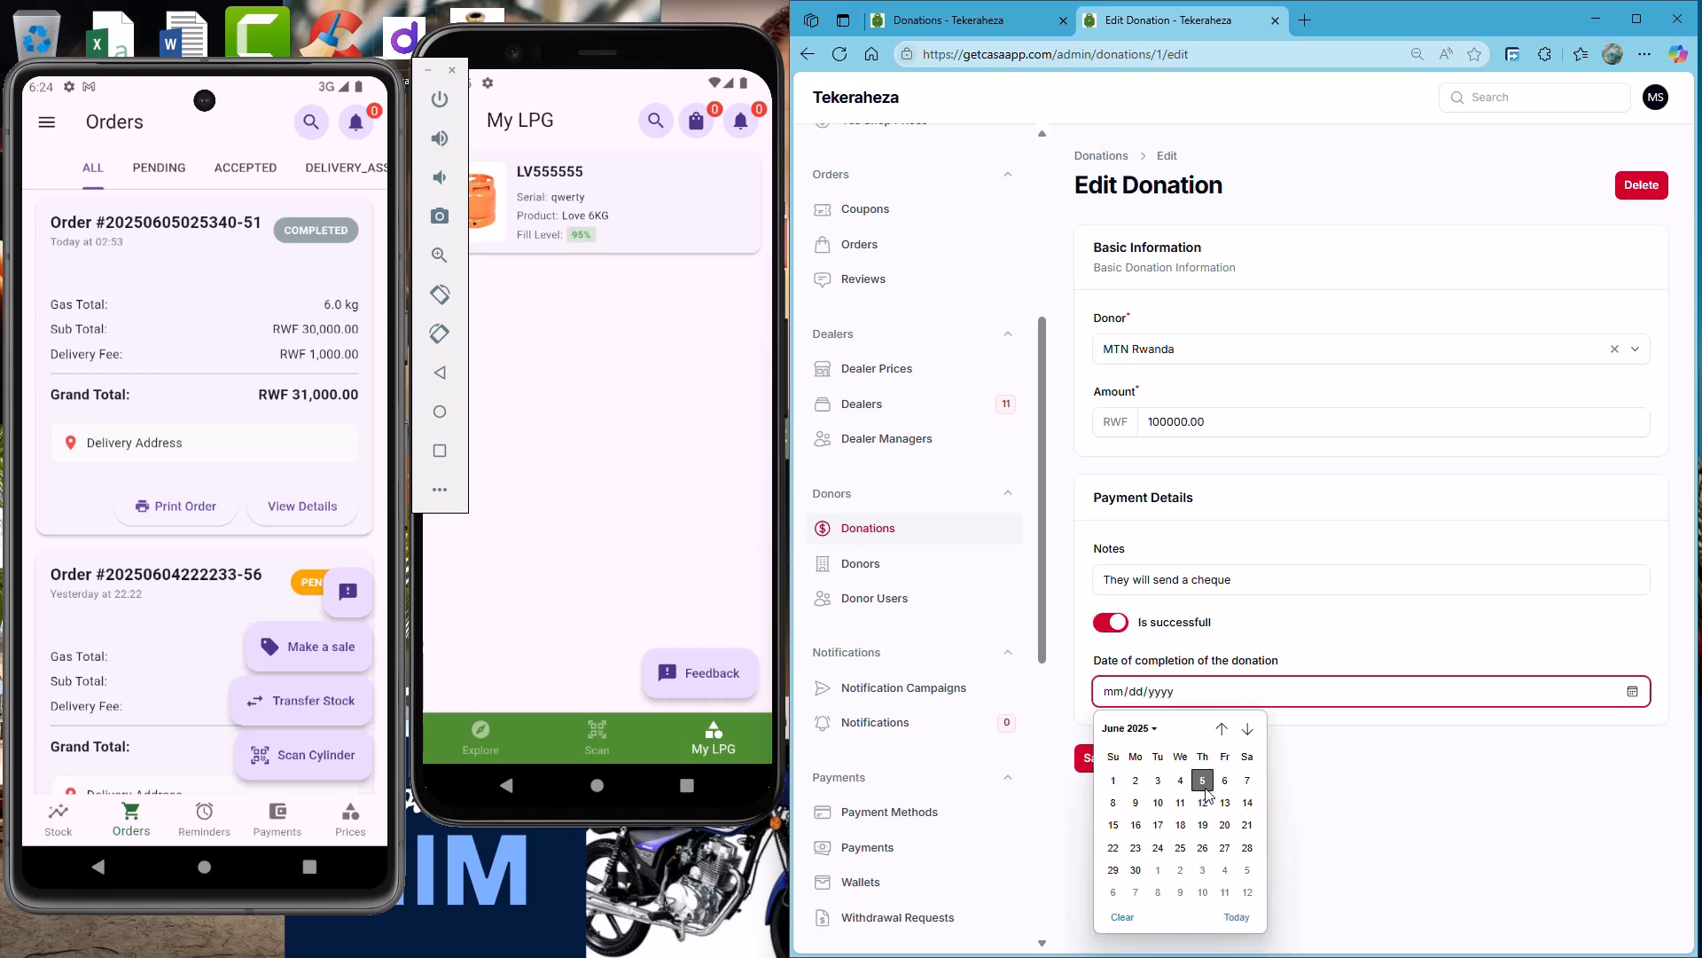
{"action": "left_click", "coordinate": [1204, 782]}
{"action": "left_click", "coordinate": [1115, 764]}
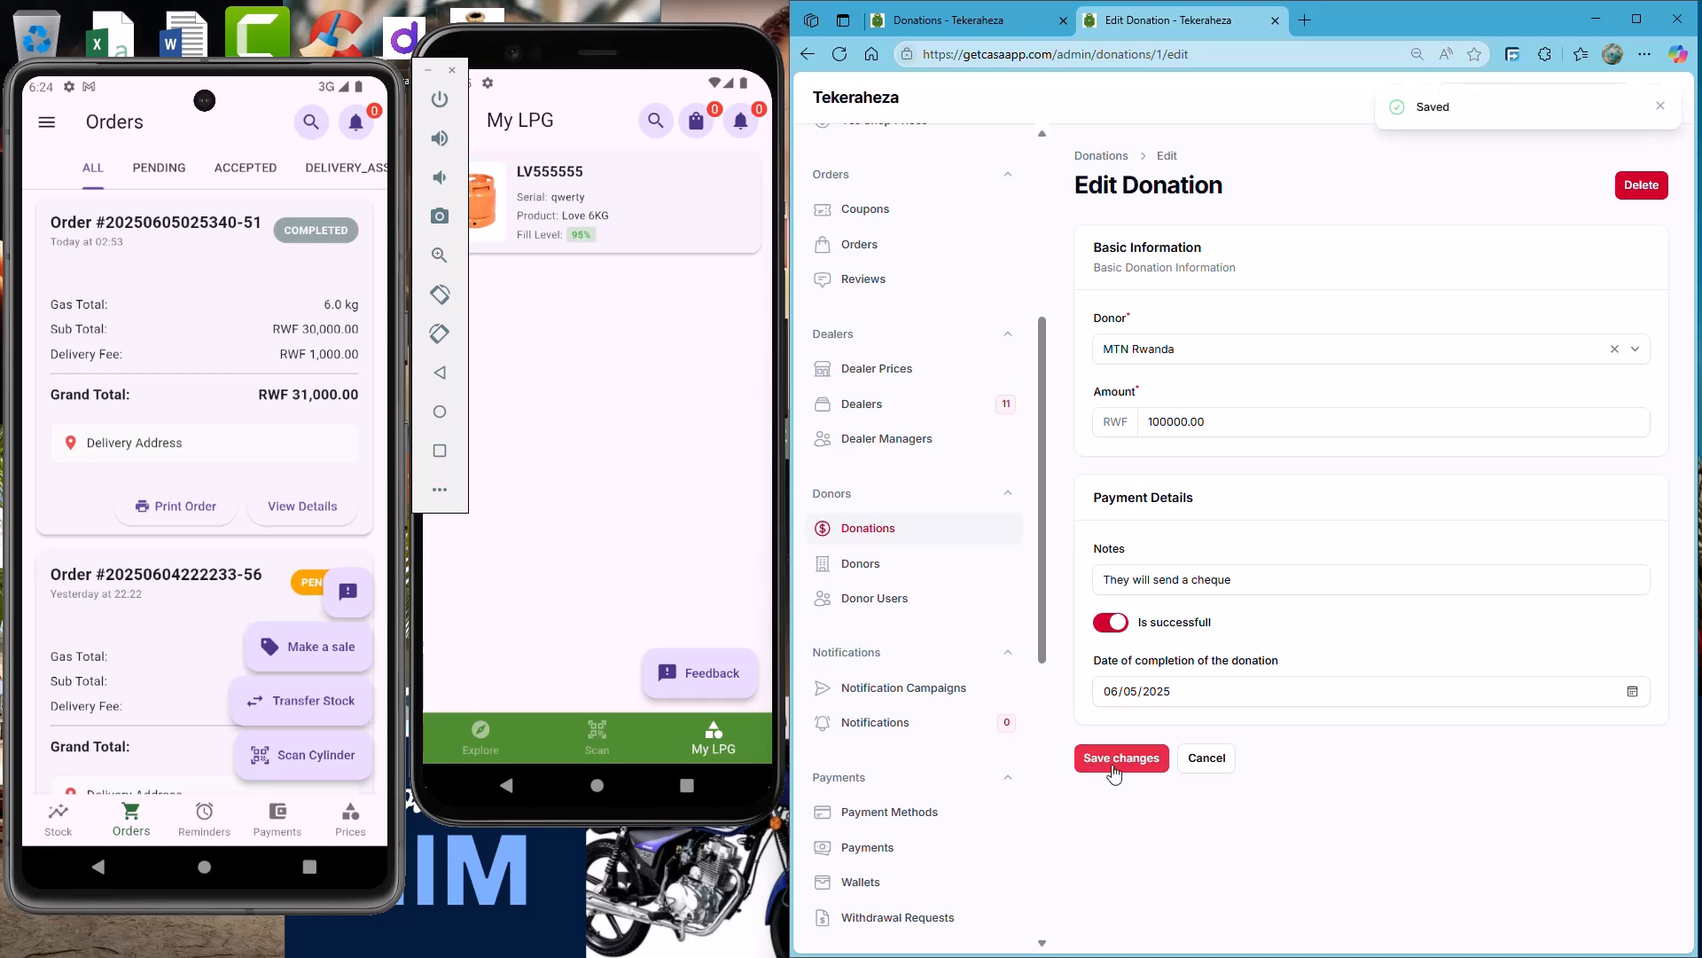
Step: Check the total number and amount of donations on MTN Rwanda's donor dashboard
{"action": "left_click", "coordinate": [998, 20]}
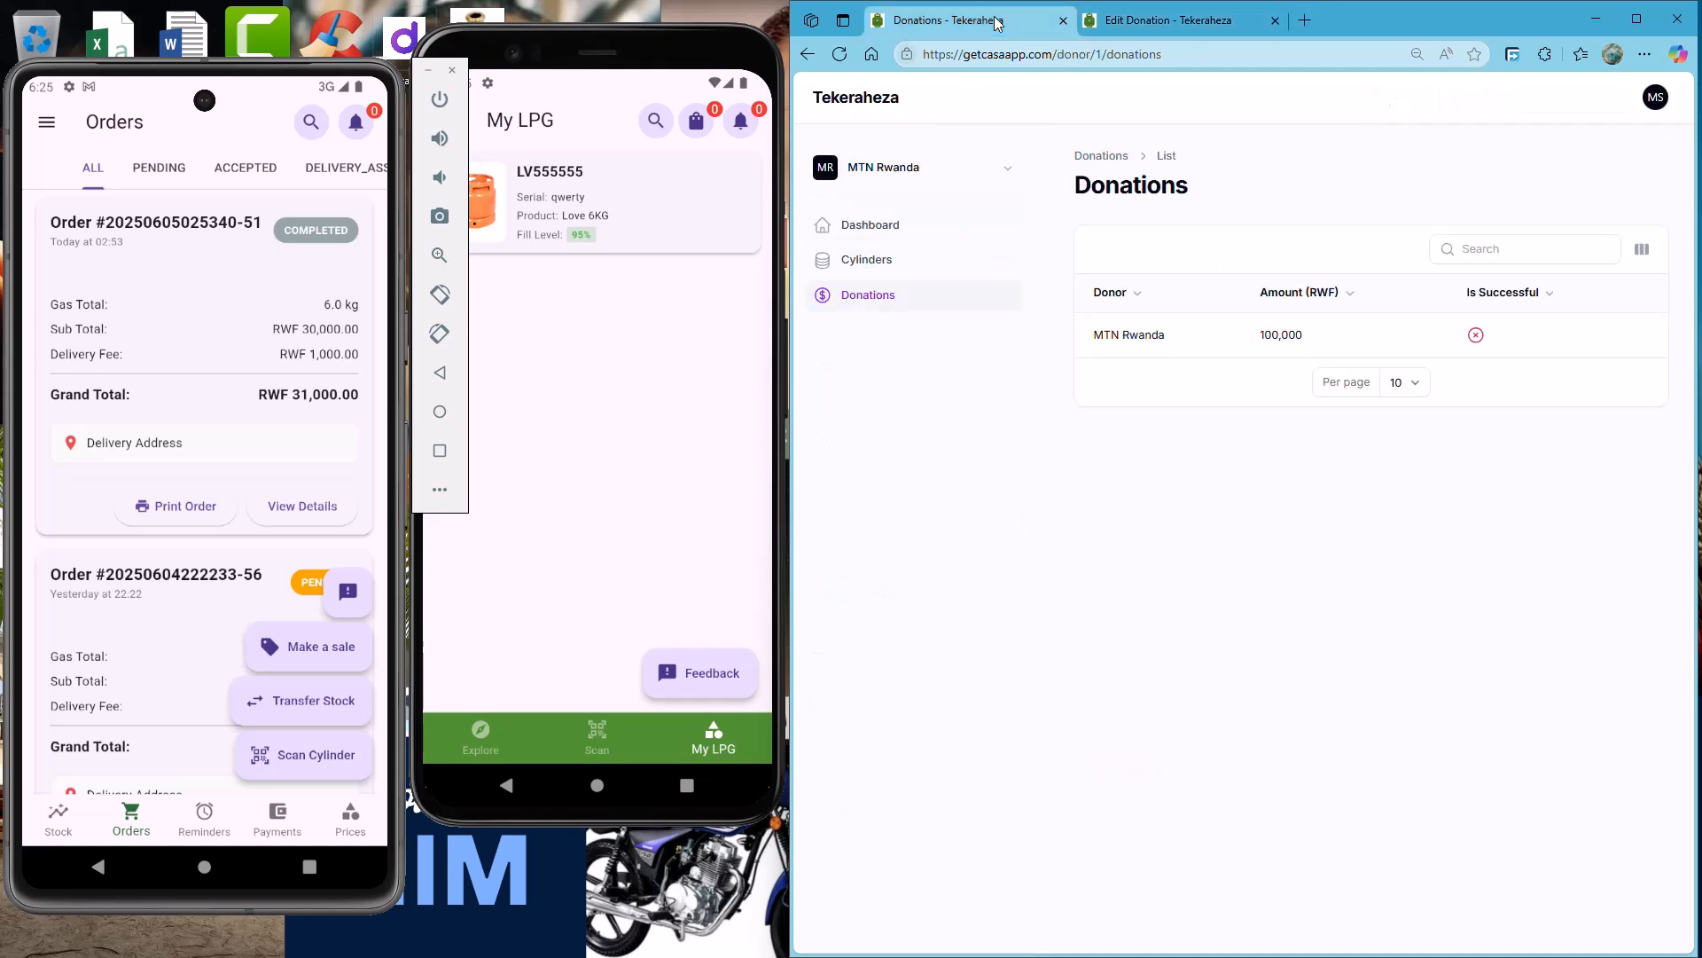
{"action": "left_click", "coordinate": [863, 232]}
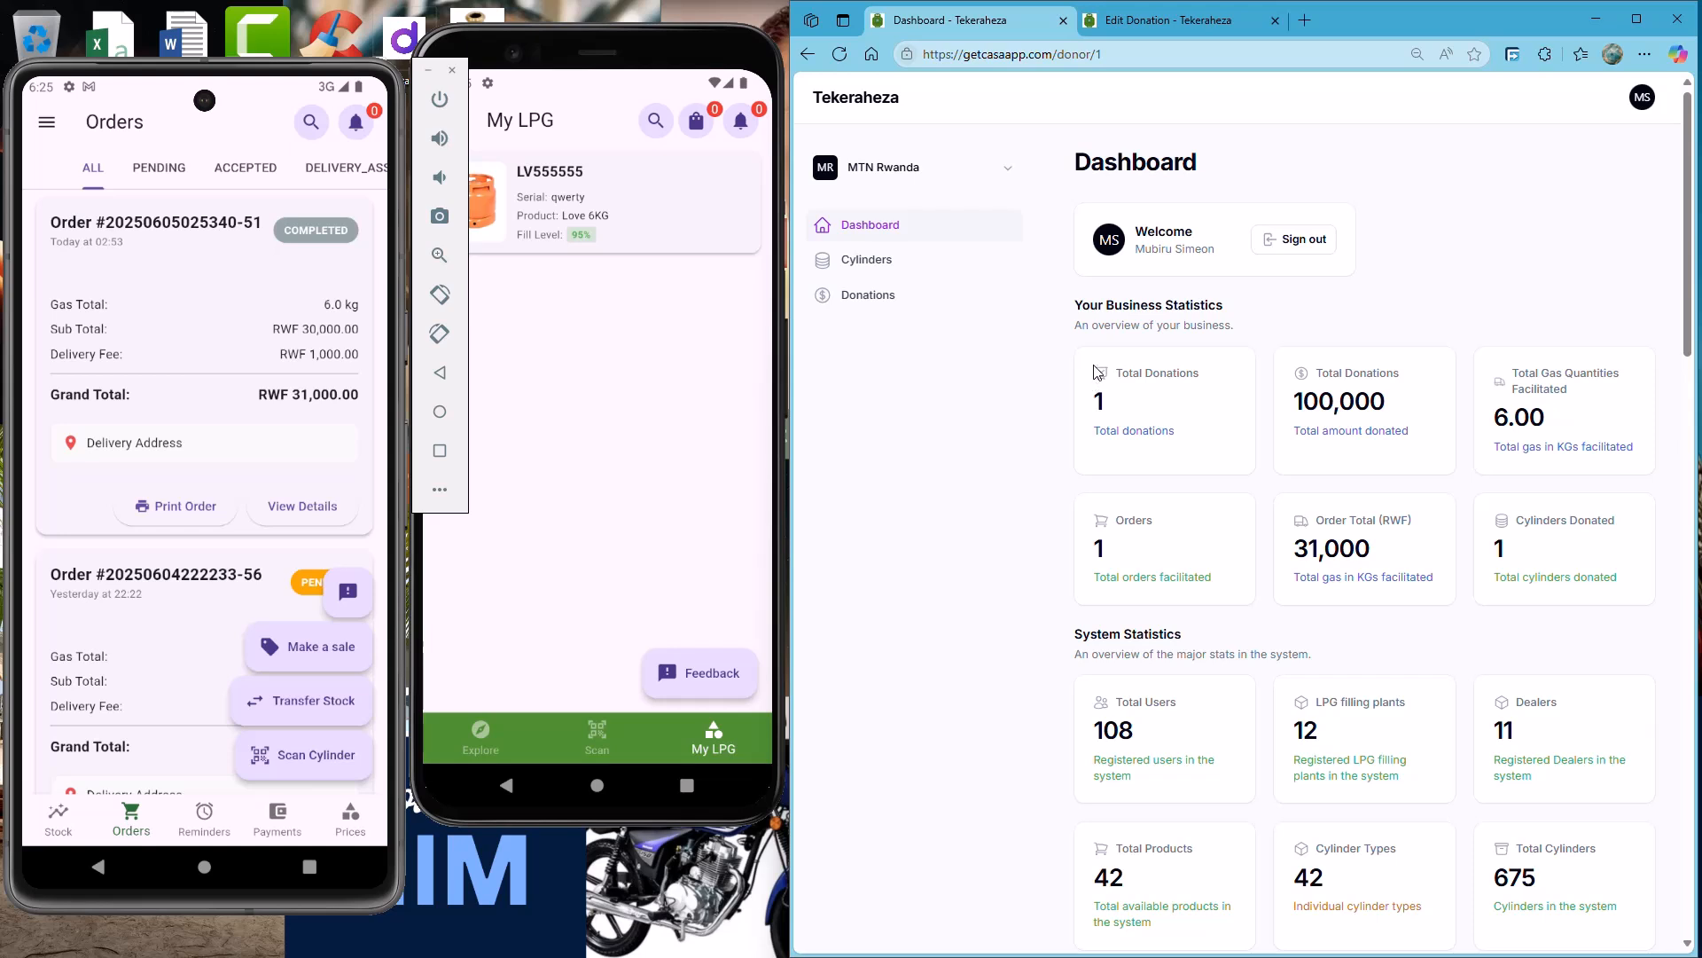
{"action": "left_click_drag", "start_coordinate": [1096, 368], "coordinate": [1225, 443]}
{"action": "left_click_drag", "start_coordinate": [1297, 372], "coordinate": [1415, 398]}
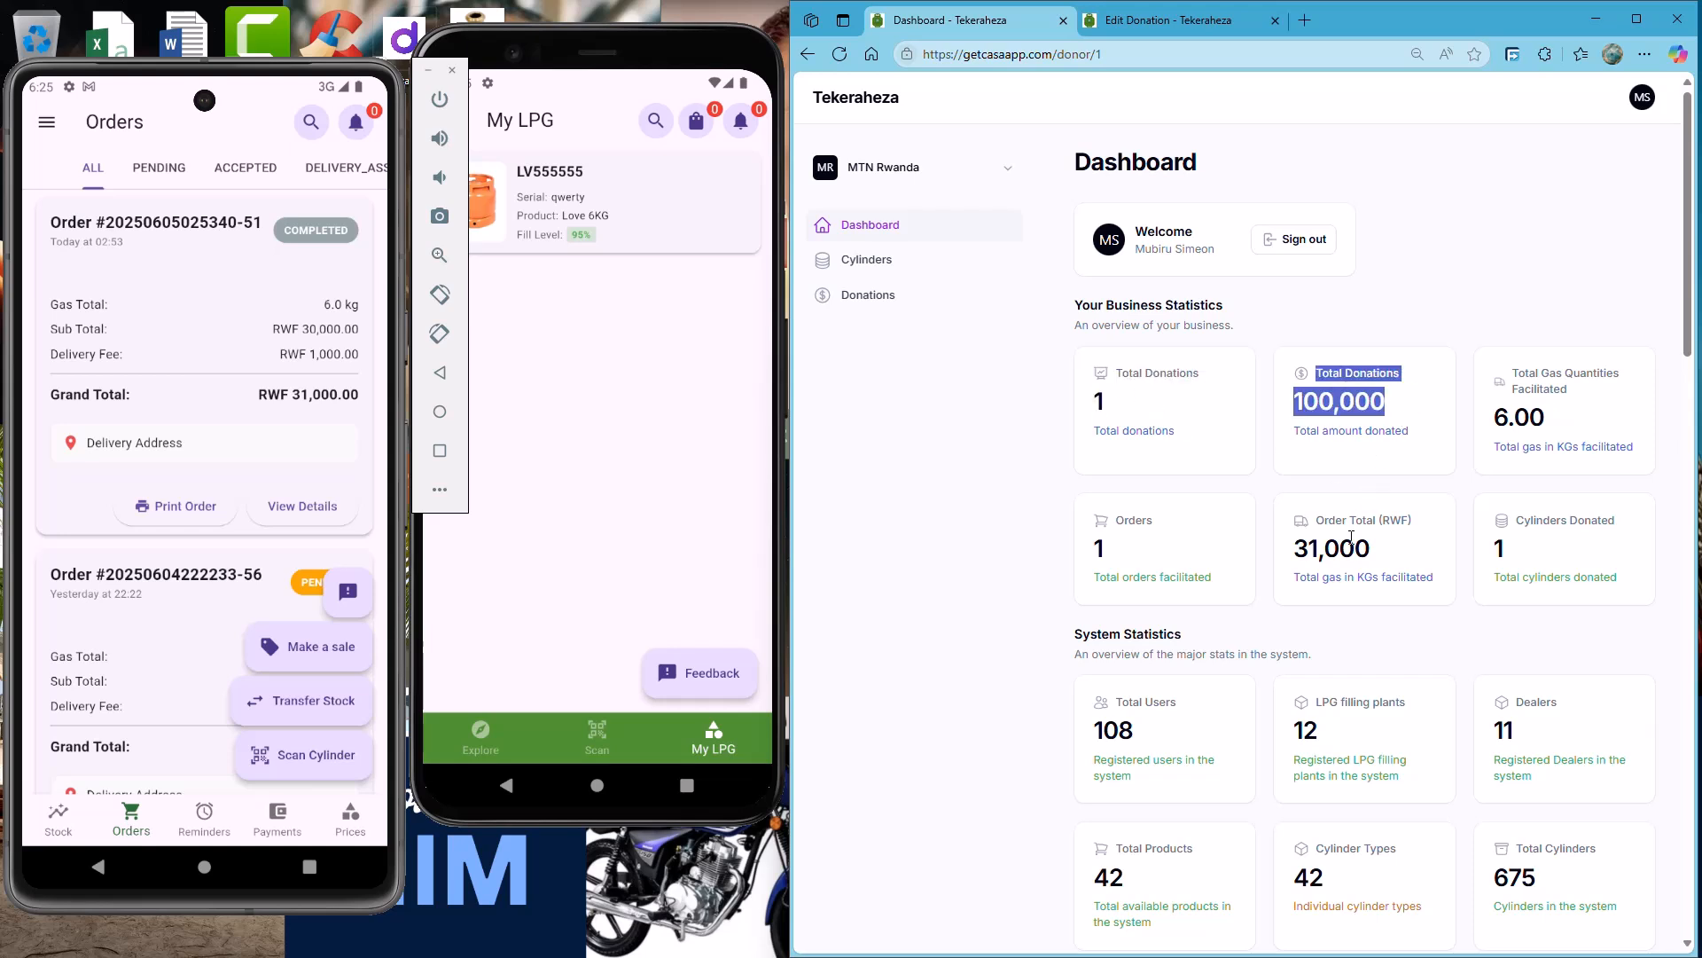
{"action": "left_click", "coordinate": [1290, 643]}
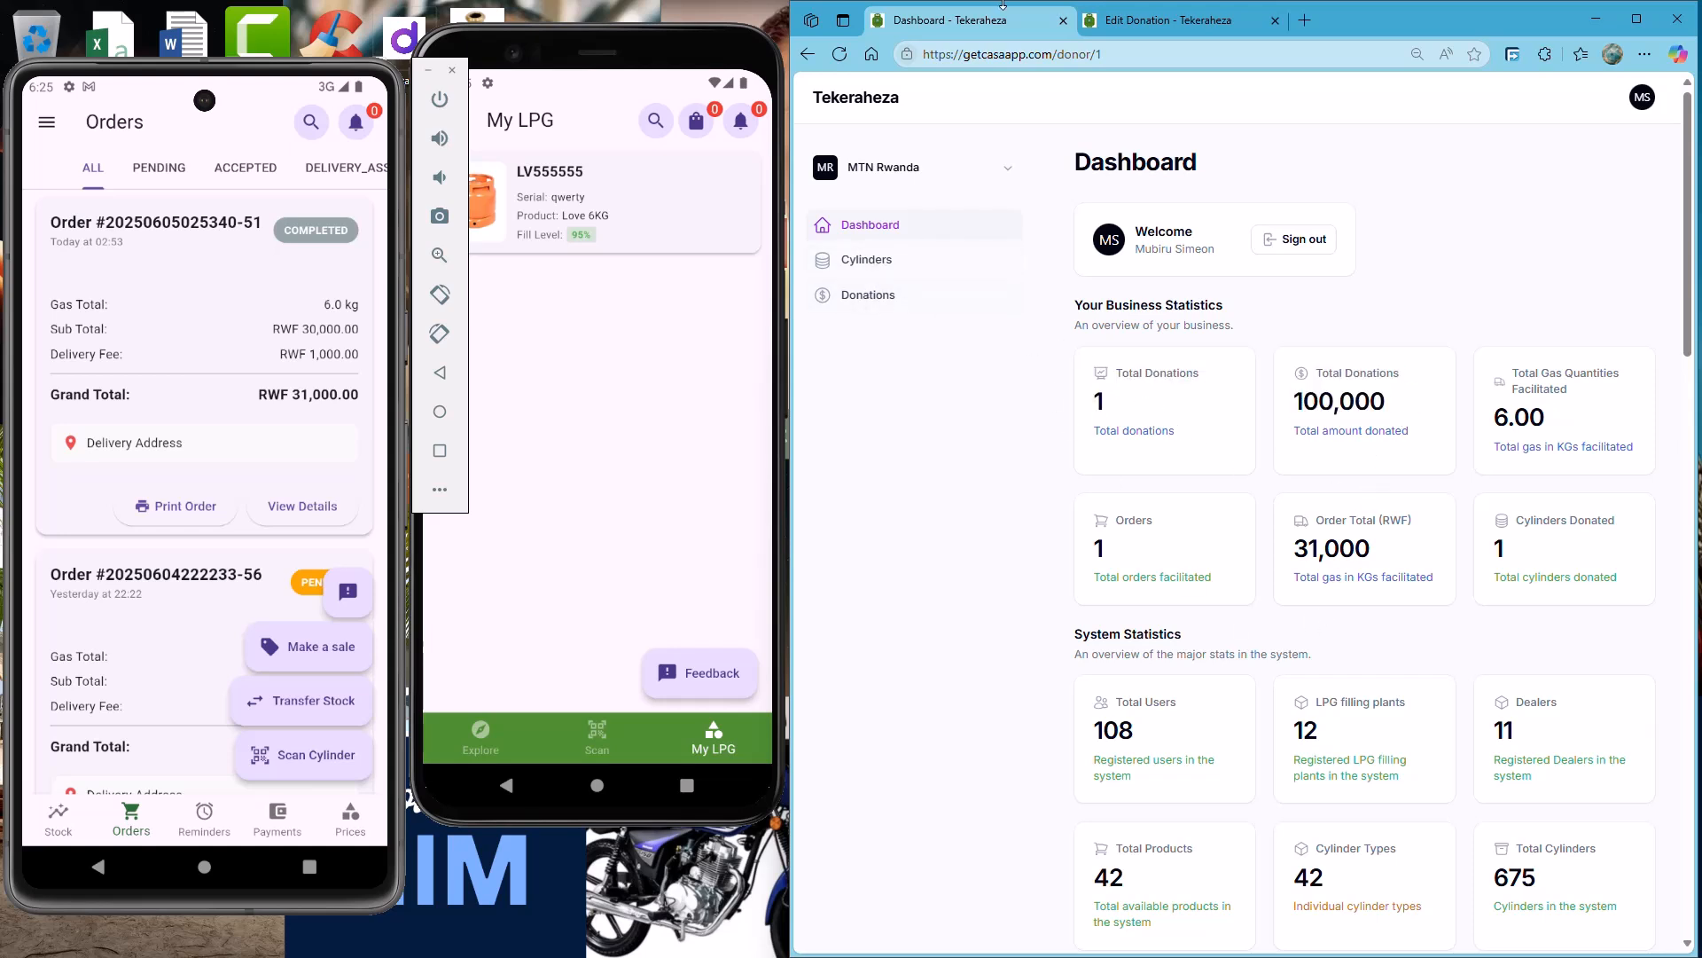
Step: Return to the admin site's dashboard and look through the order list in the dealer app
{"action": "left_click", "coordinate": [1178, 20]}
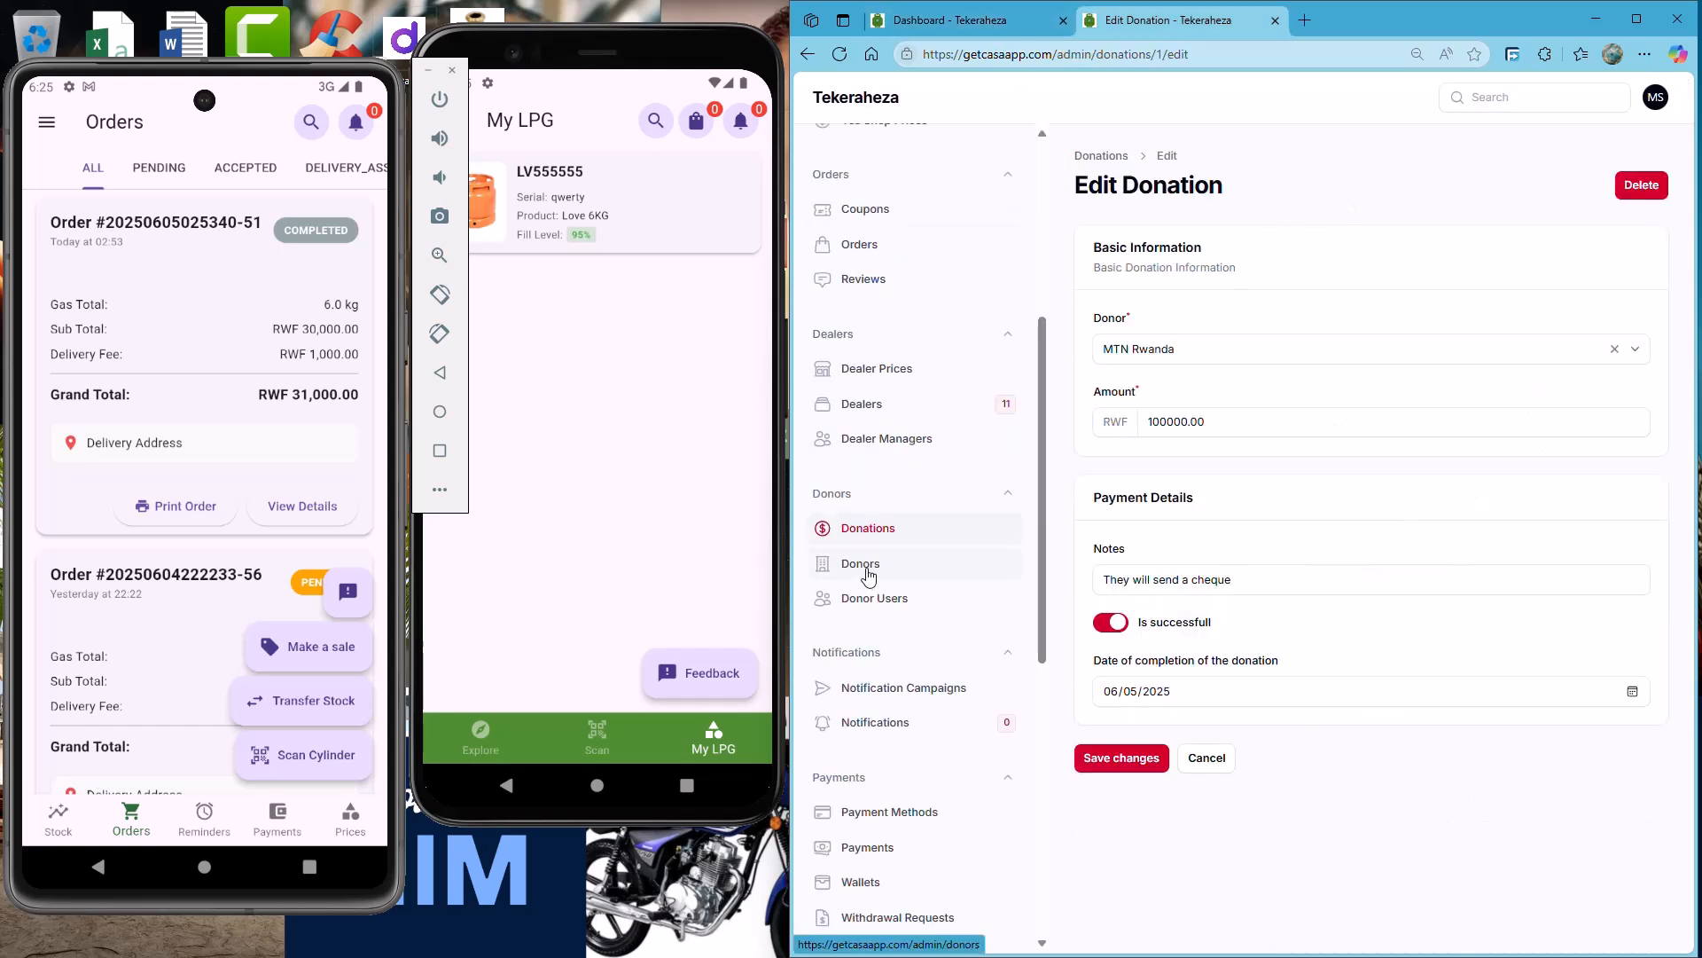
{"action": "scroll", "coordinate": [949, 345], "scroll_direction": "up", "scroll_amount": 5}
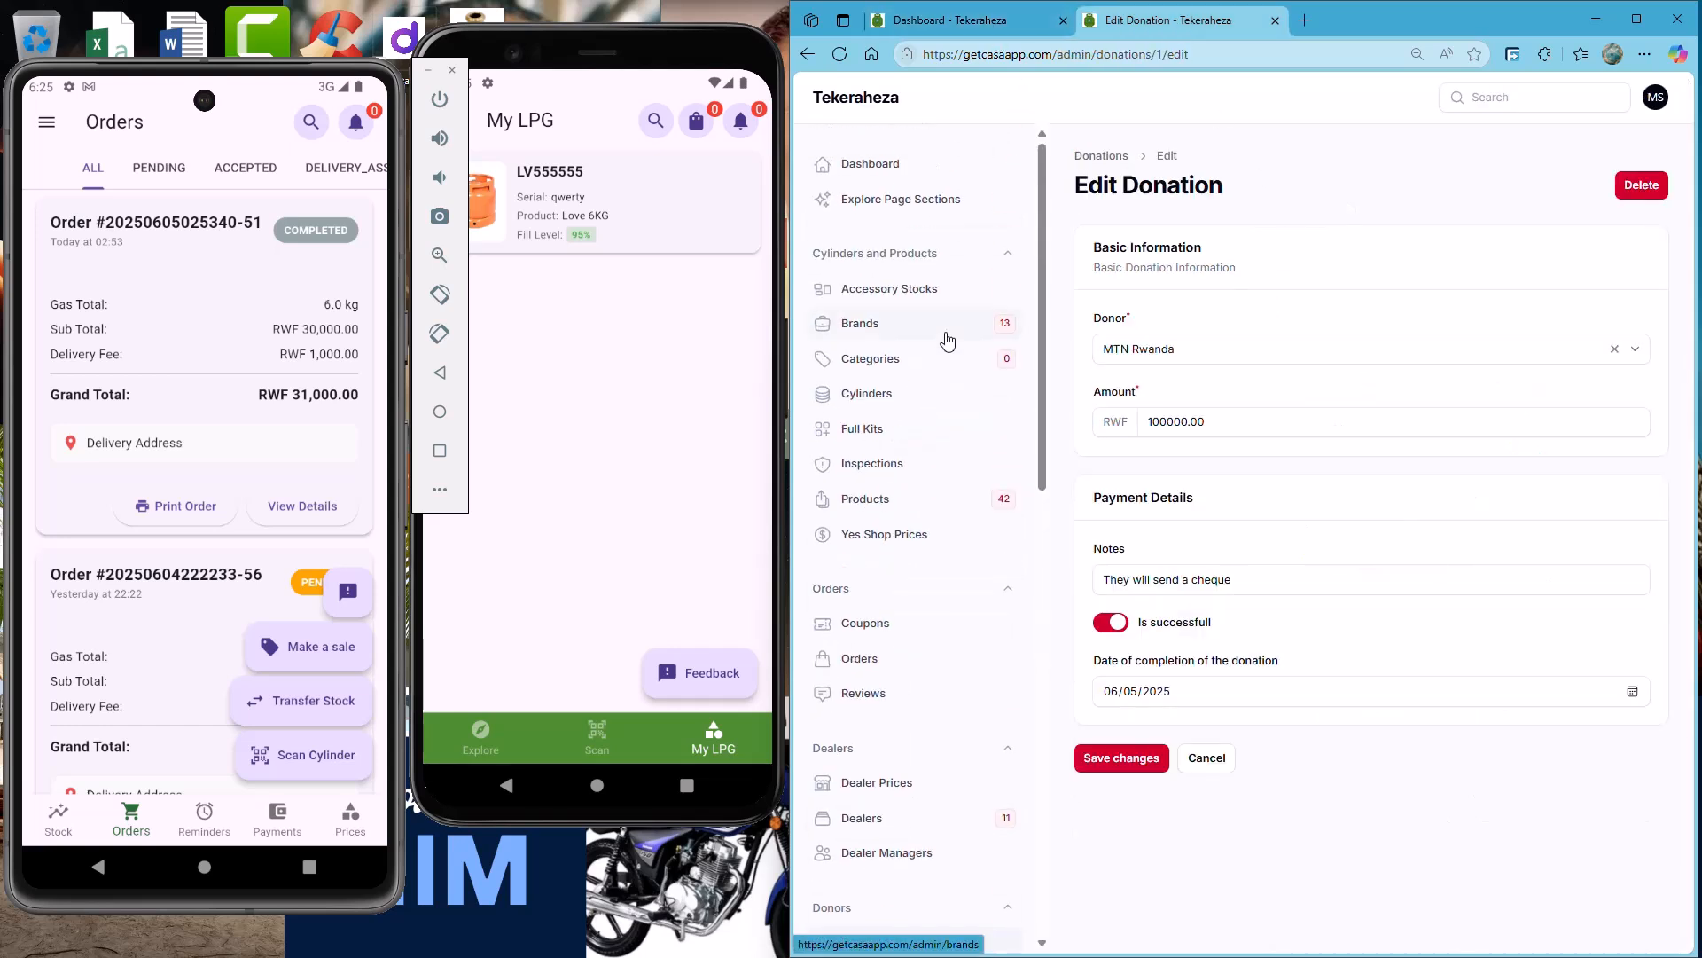
{"action": "left_click", "coordinate": [901, 161]}
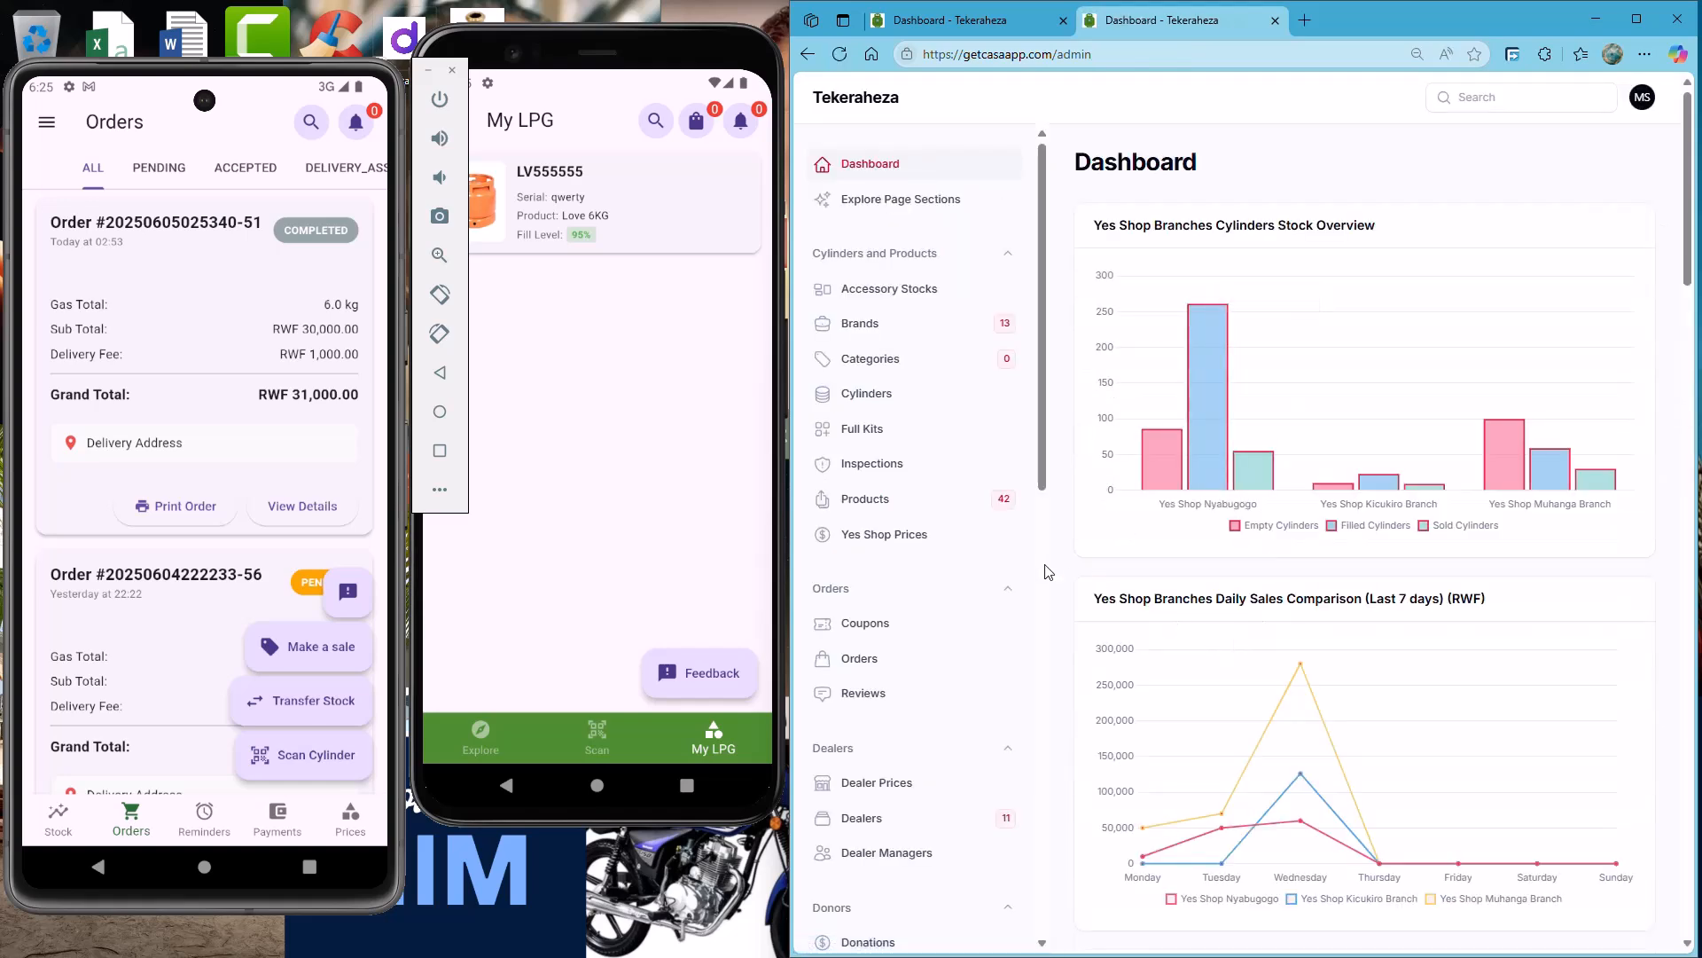
{"action": "left_click_drag", "start_coordinate": [140, 682], "coordinate": [140, 337]}
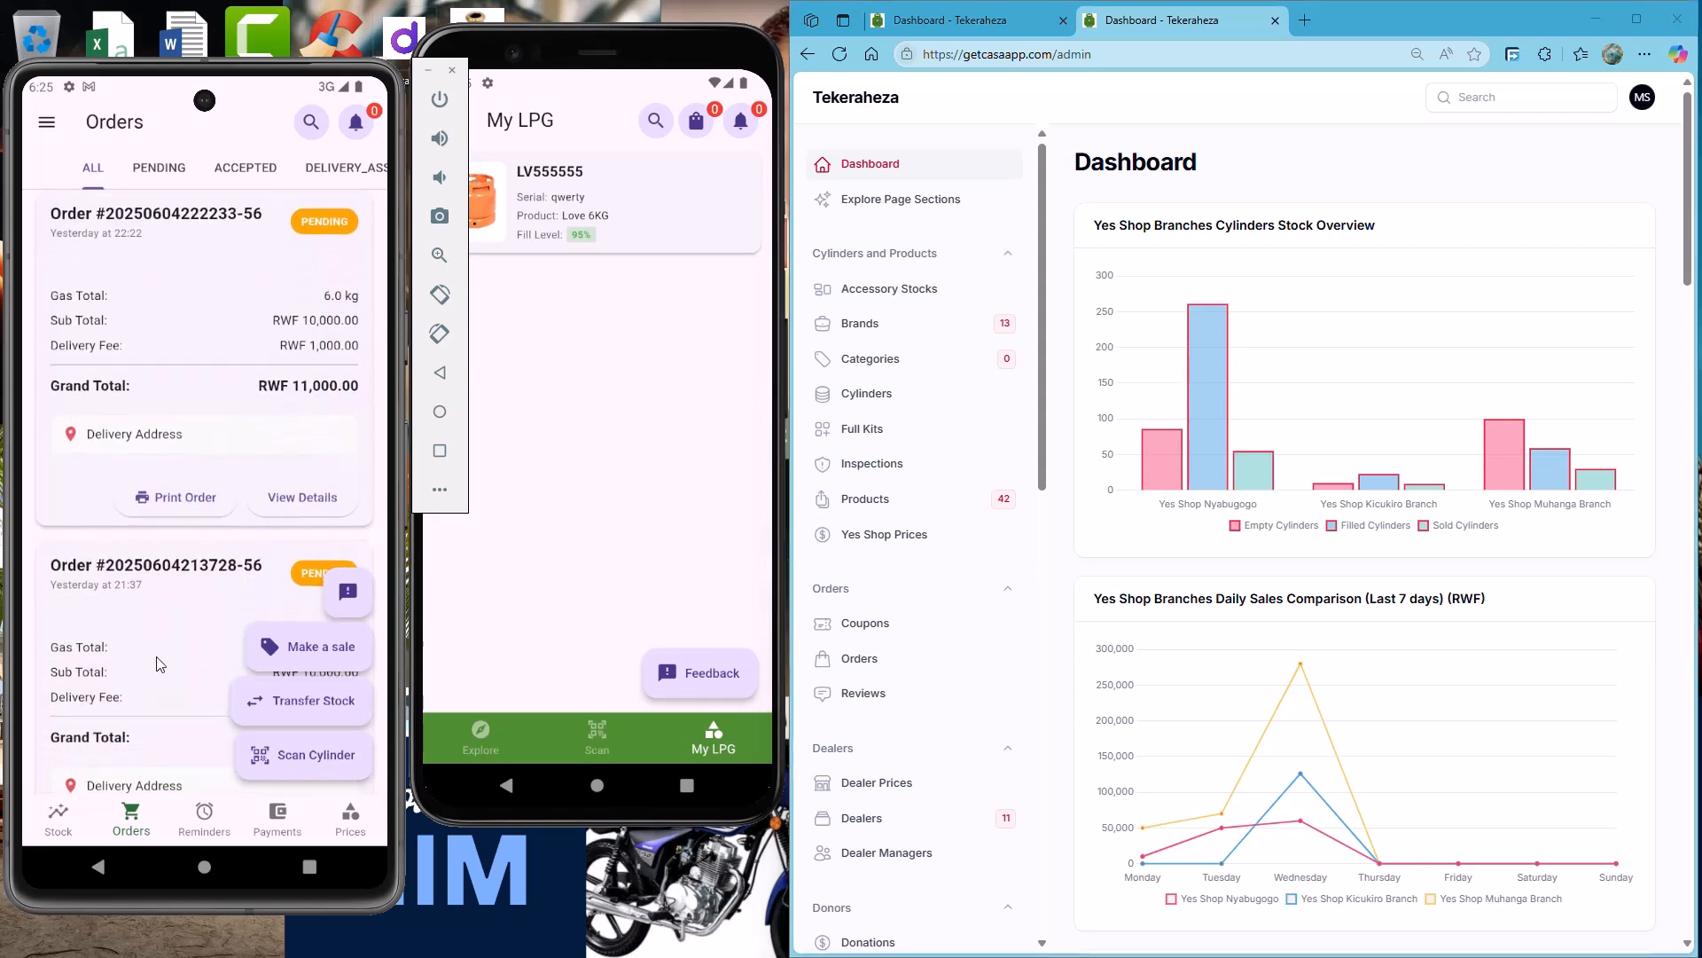
{"action": "left_click_drag", "start_coordinate": [157, 658], "coordinate": [185, 493]}
Step: Switch the customer app's theme to Dark in its settings and return to My LPG
{"action": "mouse_move", "coordinate": [637, 566]}
{"action": "left_mouse_down"}
{"action": "mouse_move", "coordinate": [622, 426]}
{"action": "mouse_move", "coordinate": [619, 564]}
{"action": "left_mouse_up"}
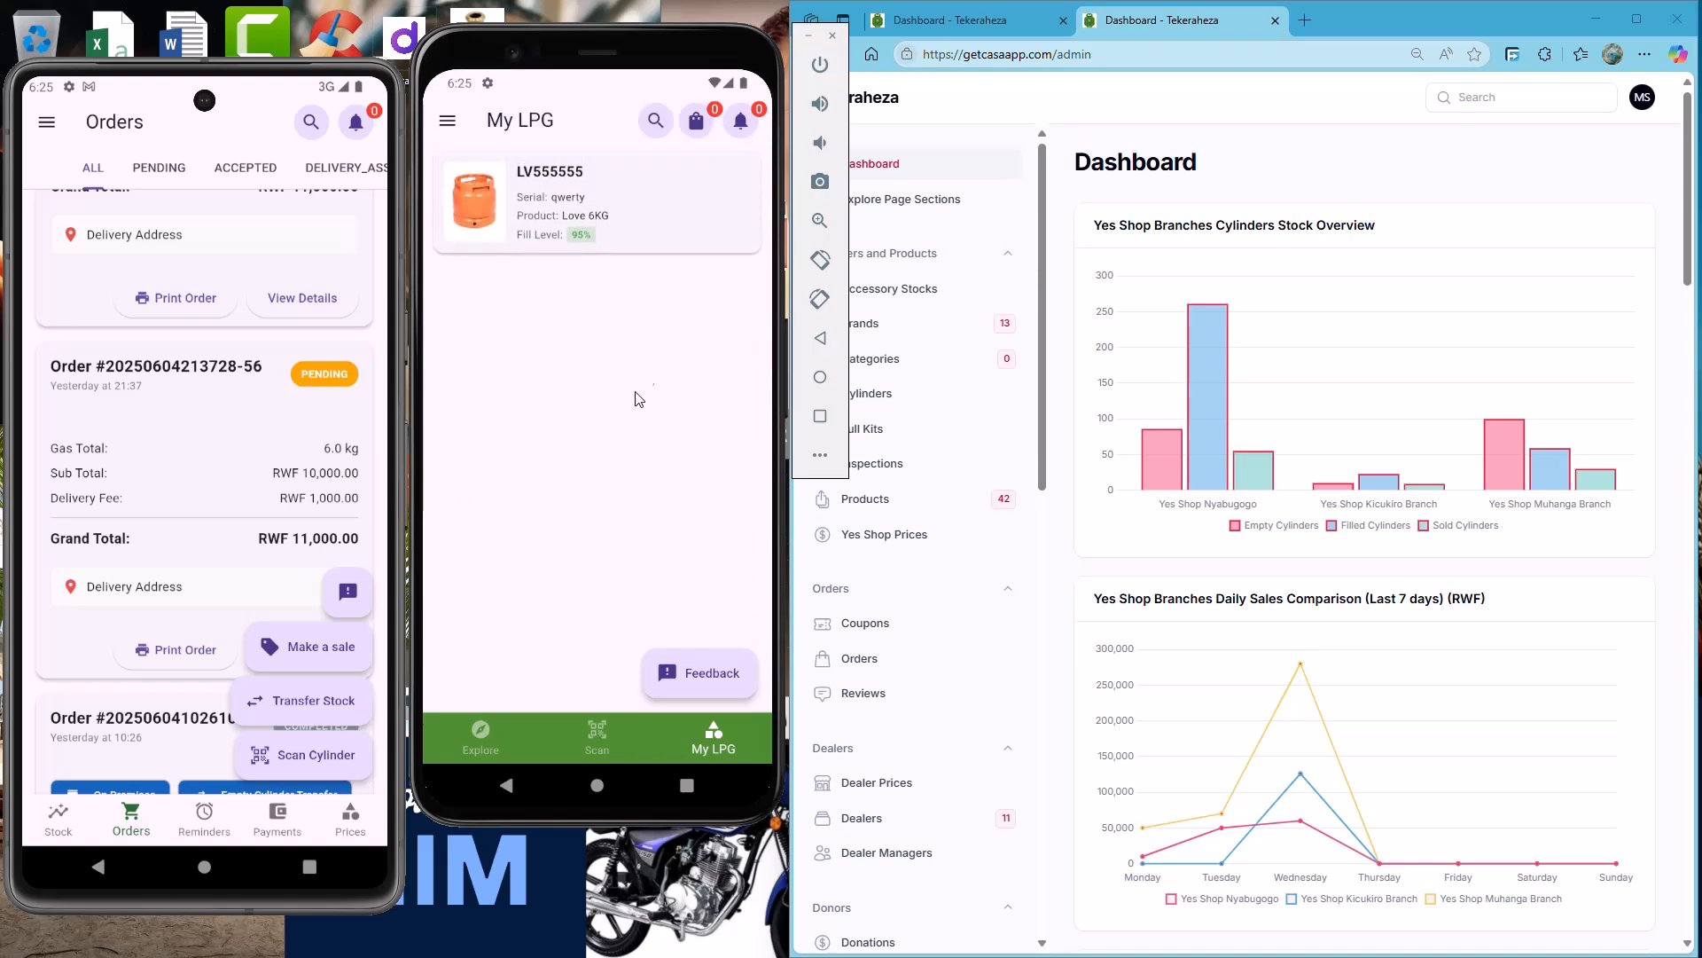
{"action": "left_click", "coordinate": [450, 125]}
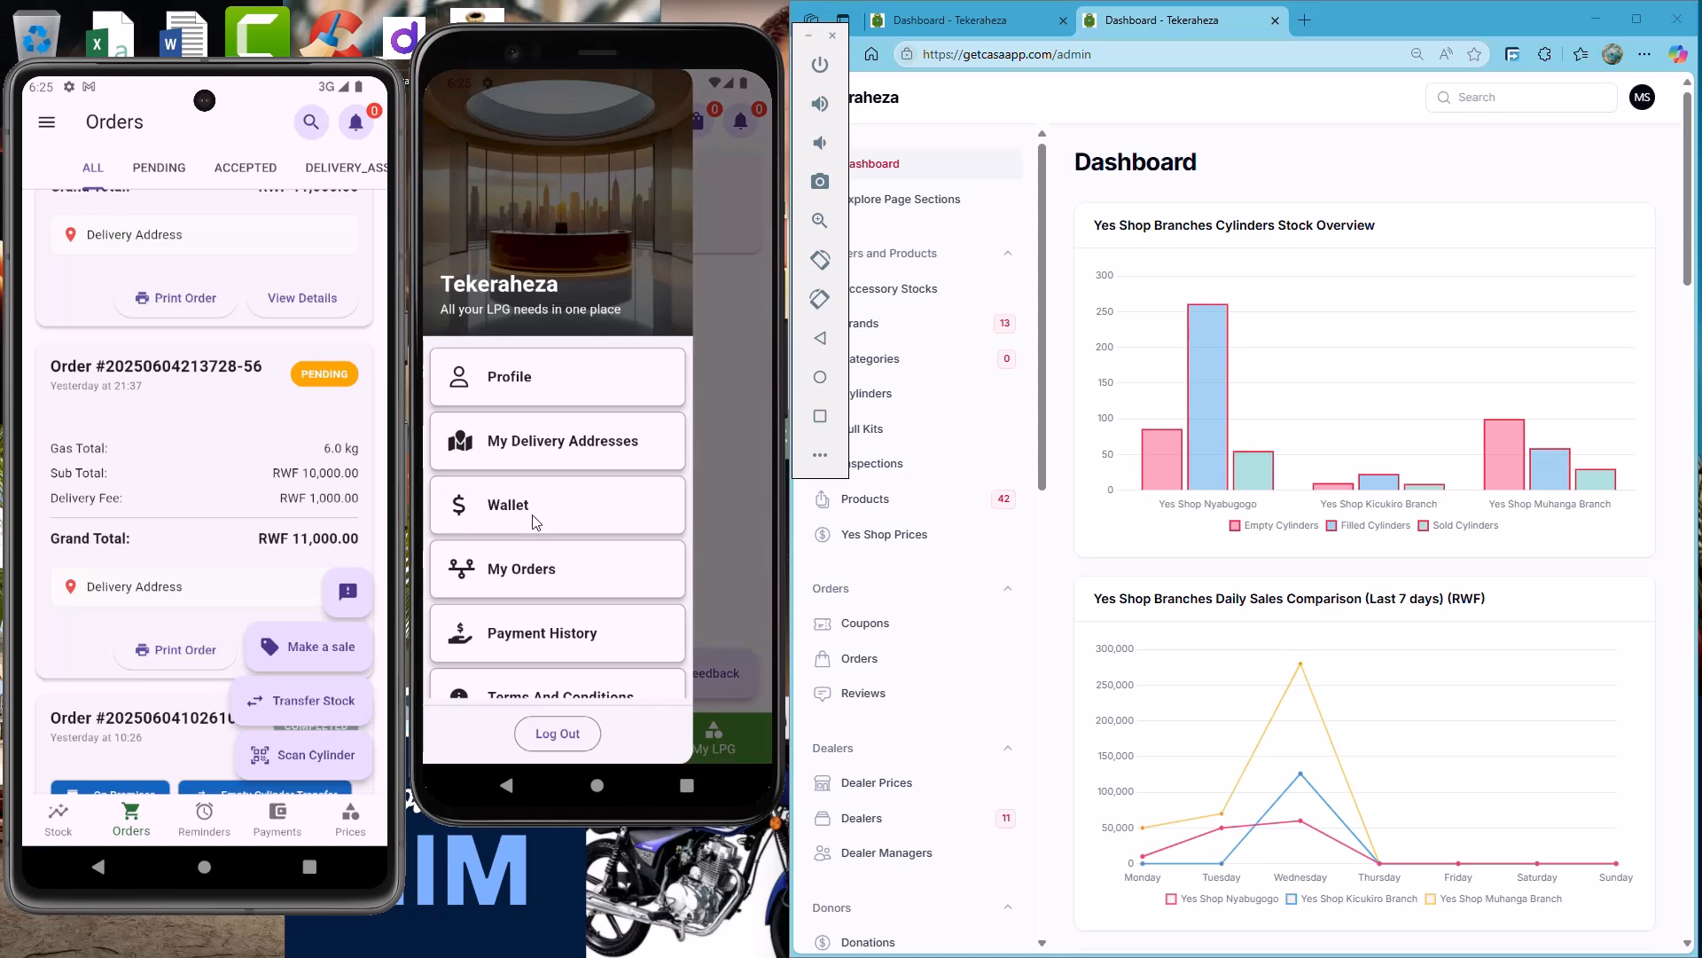
{"action": "left_click_drag", "start_coordinate": [510, 632], "coordinate": [507, 431]}
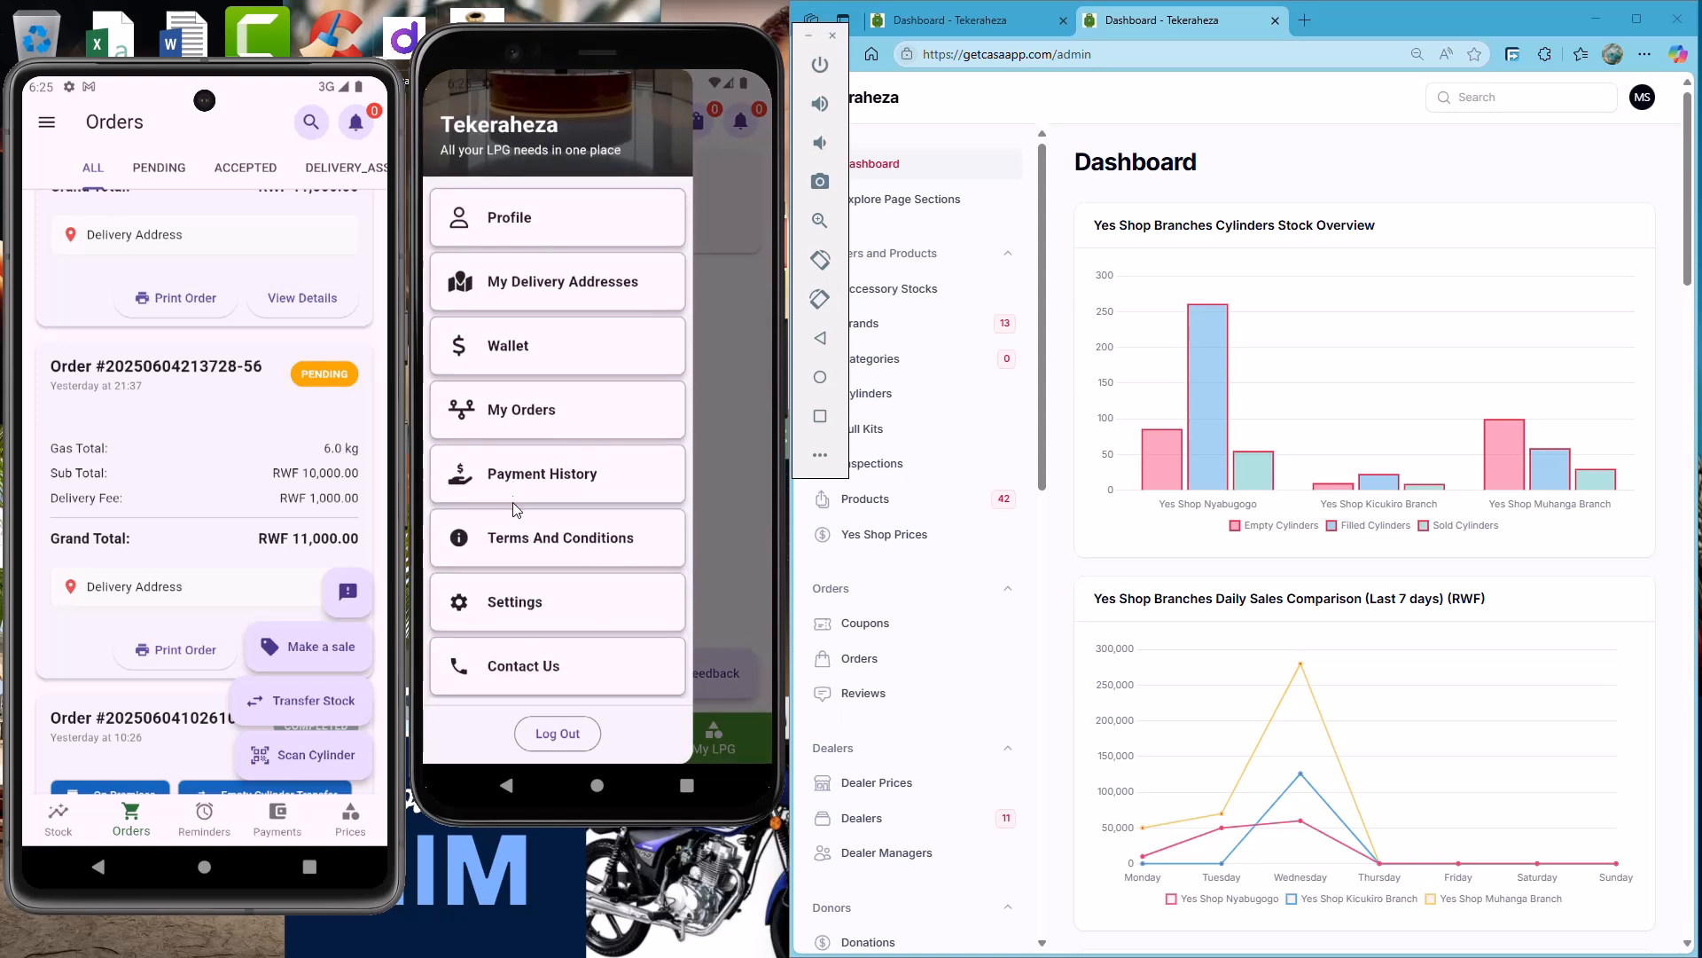
{"action": "left_click", "coordinate": [533, 611]}
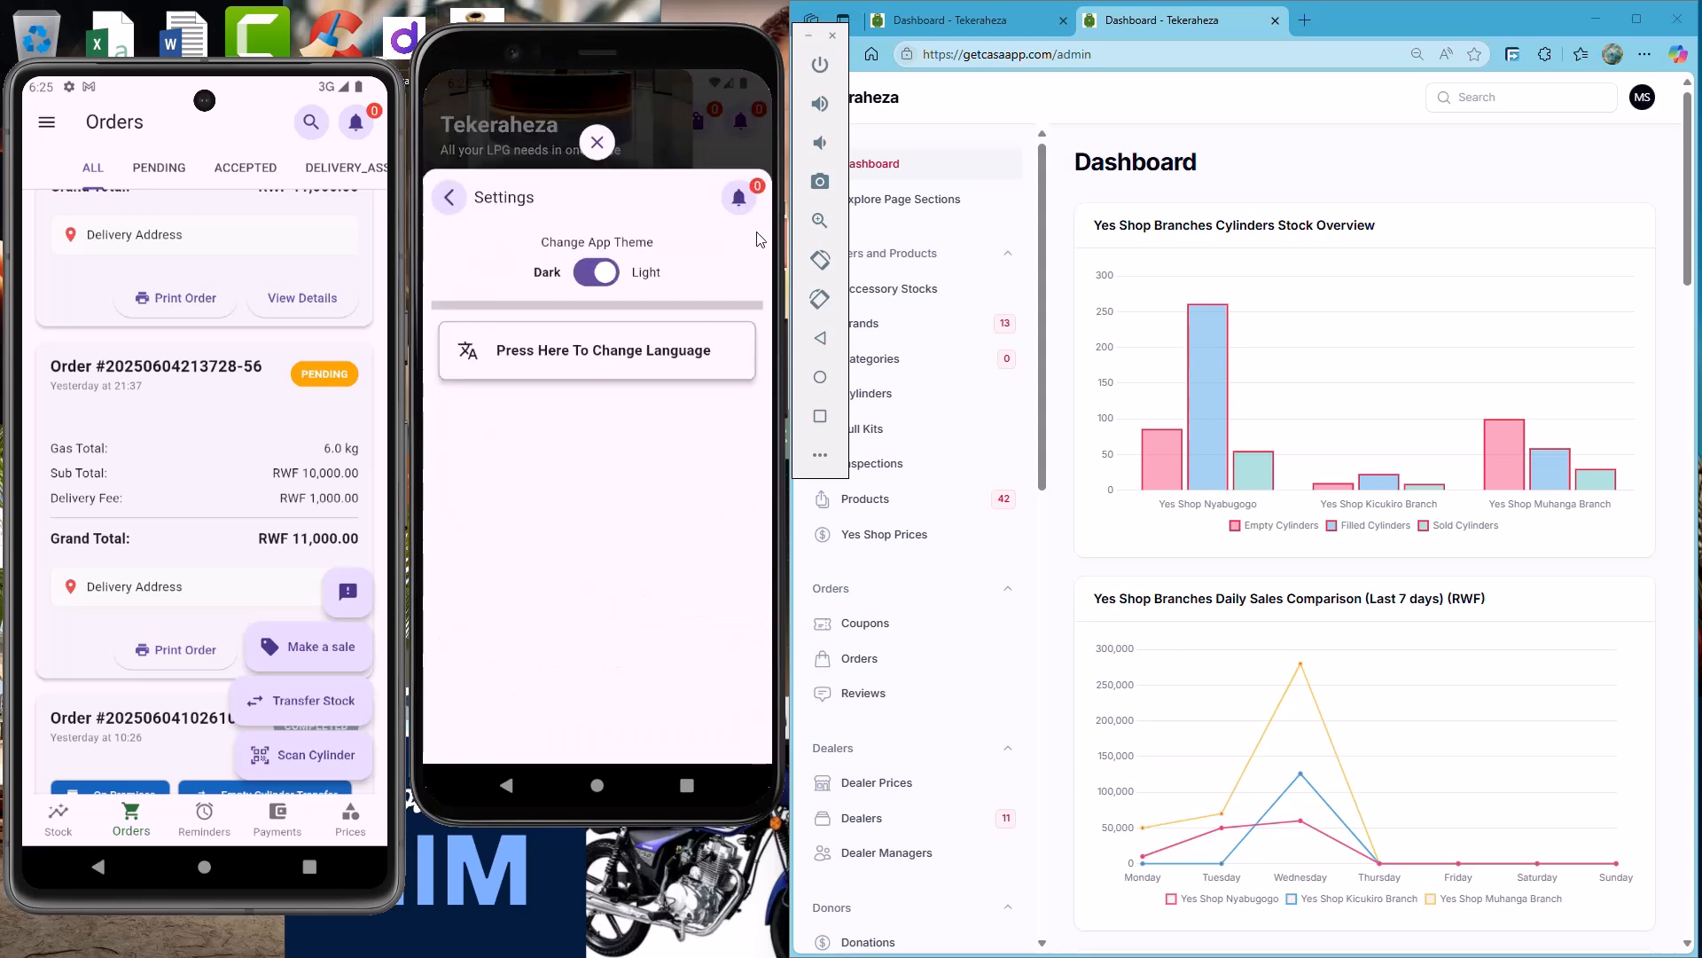
{"action": "left_click", "coordinate": [595, 279]}
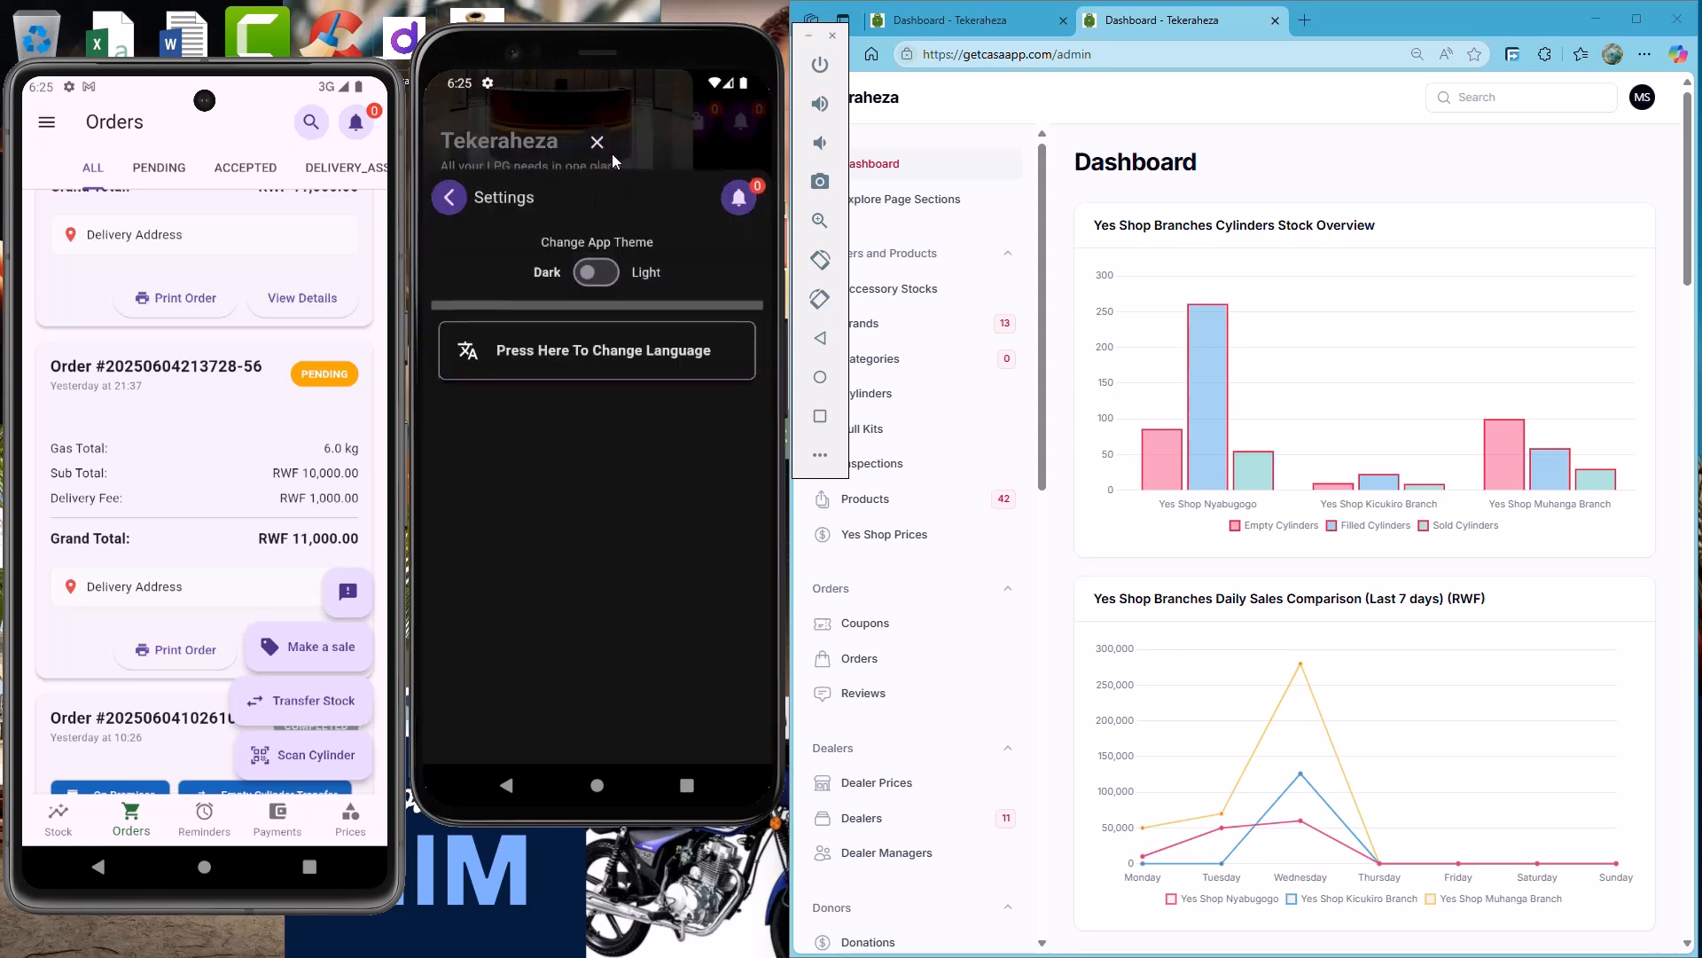
{"action": "left_click", "coordinate": [596, 144]}
{"action": "left_click", "coordinate": [727, 233]}
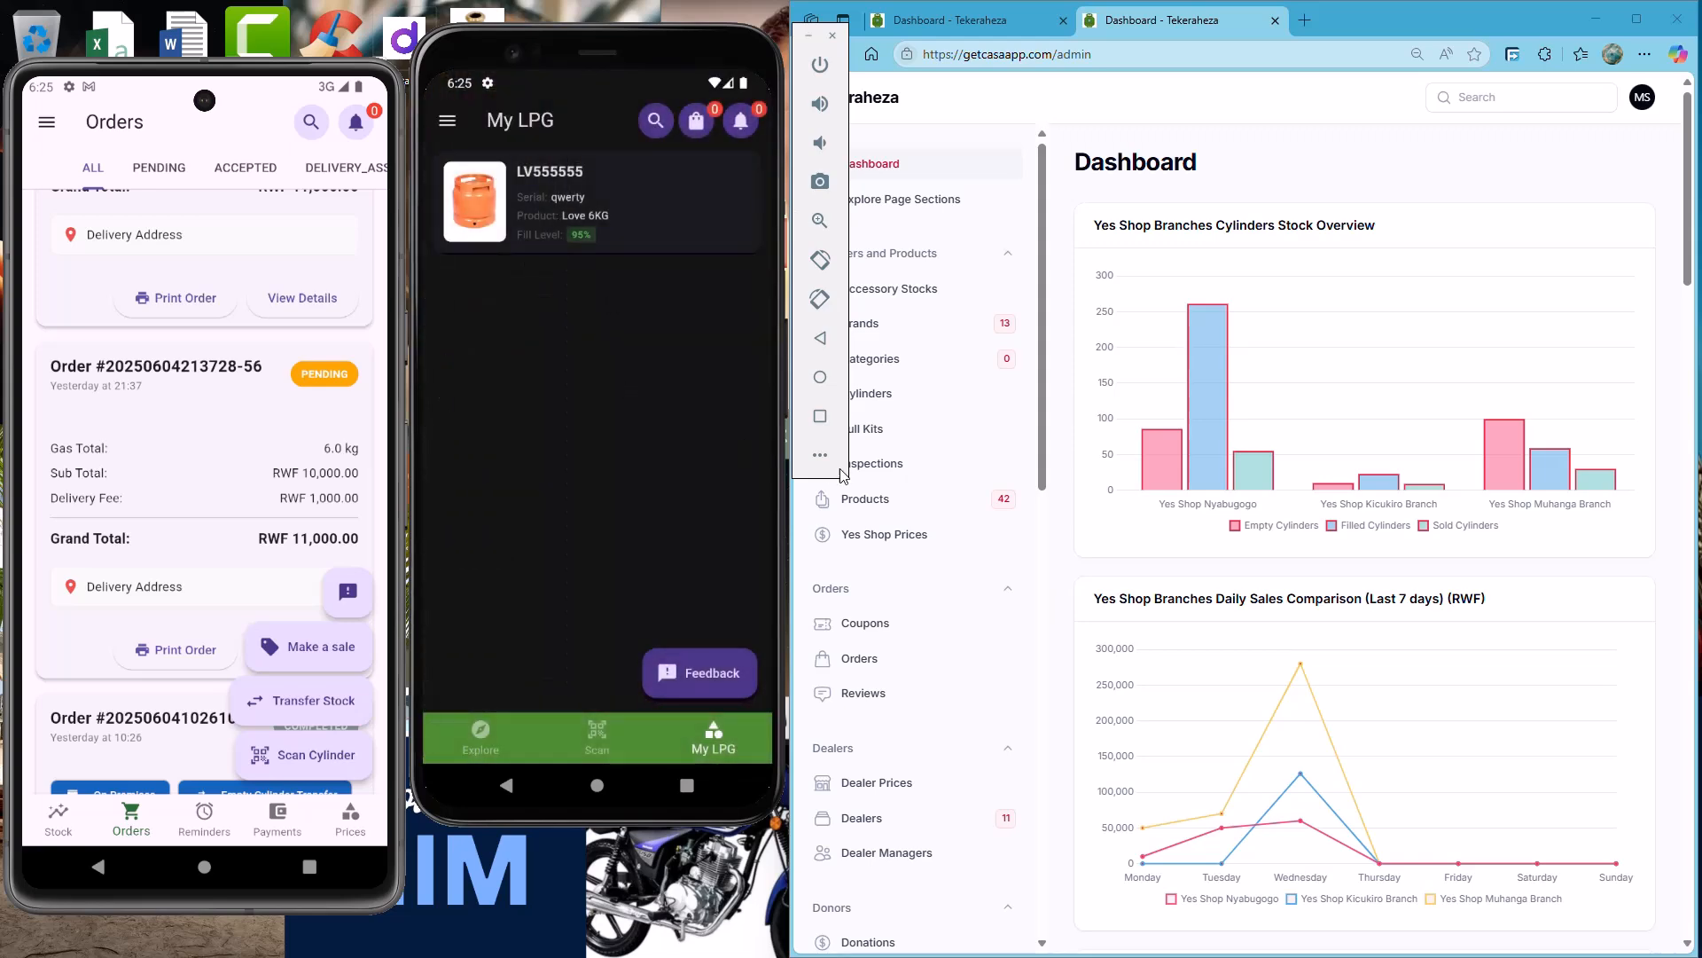
Step: Review the Explore page and the Love 6KG product page in the customer app's dark theme
{"action": "left_click", "coordinate": [482, 727]}
{"action": "left_click", "coordinate": [614, 217]}
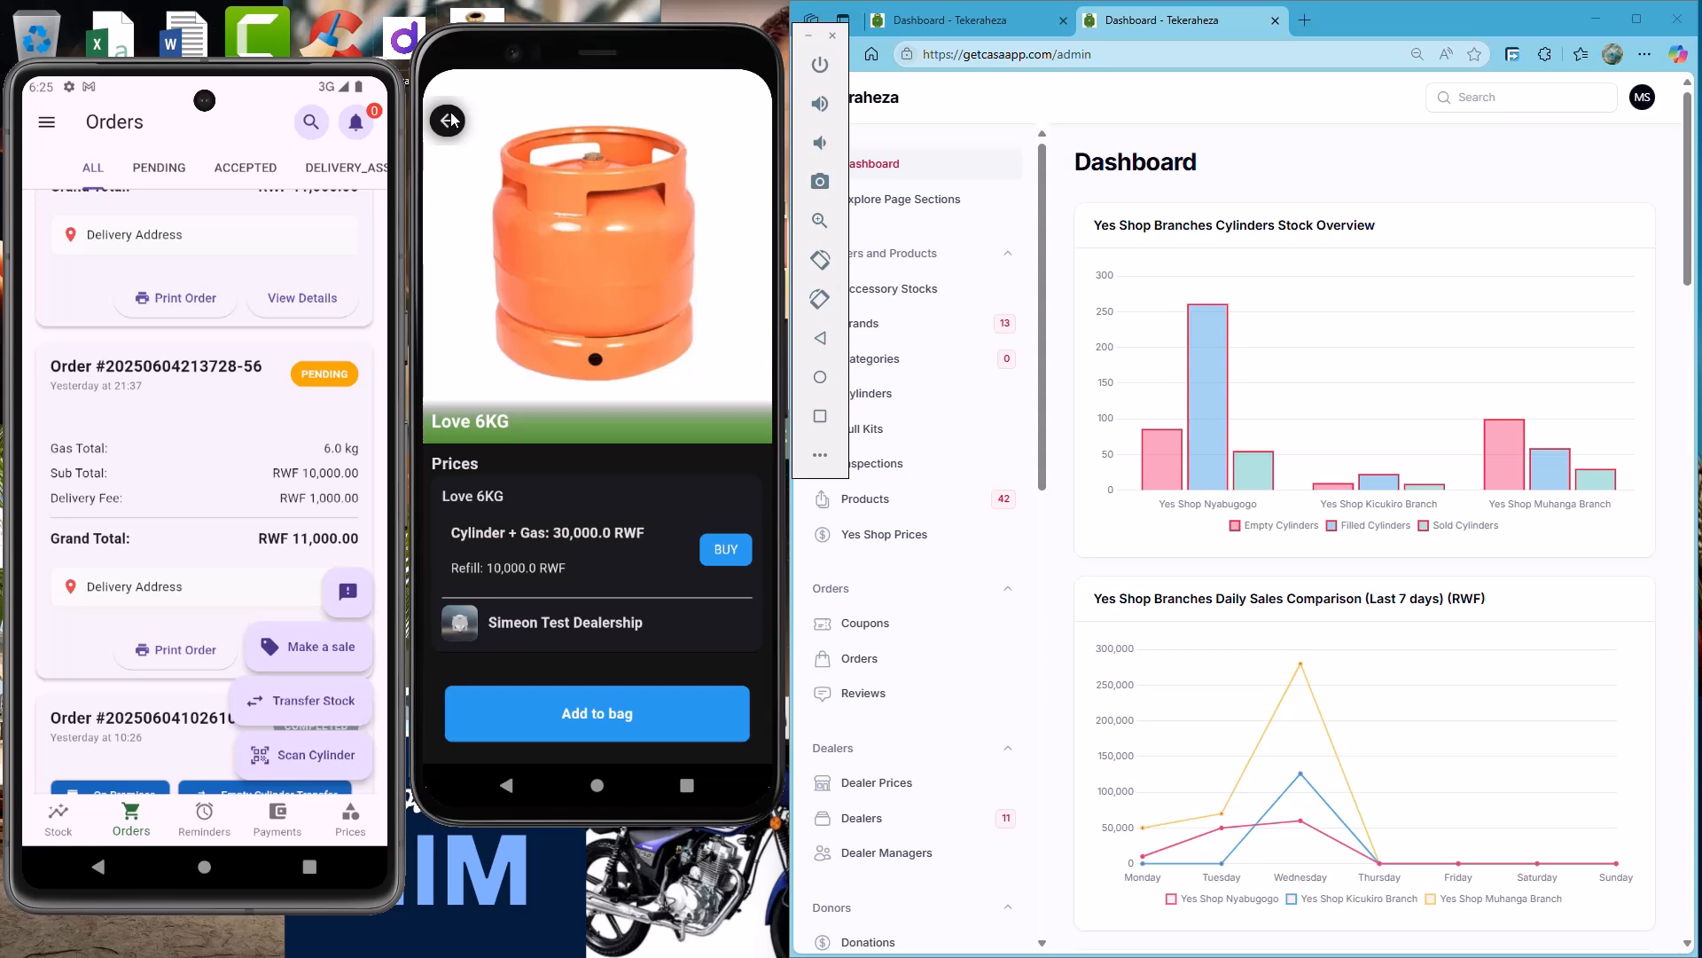
{"action": "left_click", "coordinate": [449, 120]}
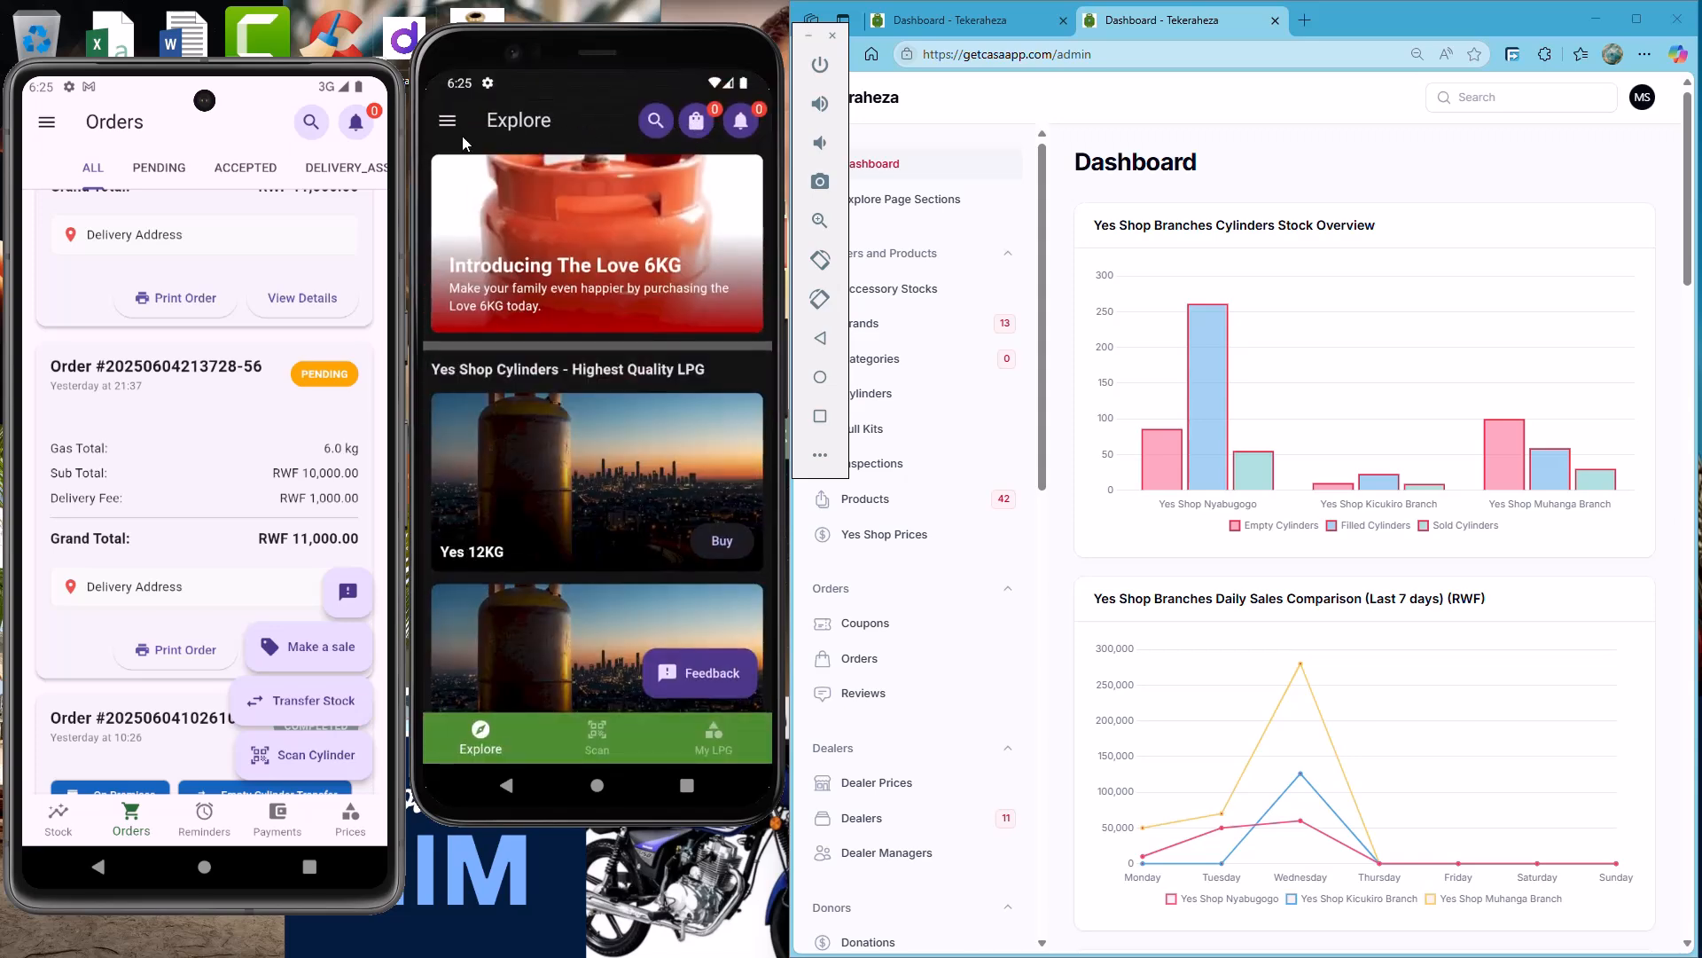
{"action": "scroll", "coordinate": [610, 496], "scroll_direction": "down", "scroll_amount": 1}
{"action": "scroll", "coordinate": [611, 505], "scroll_direction": "down", "scroll_amount": 1}
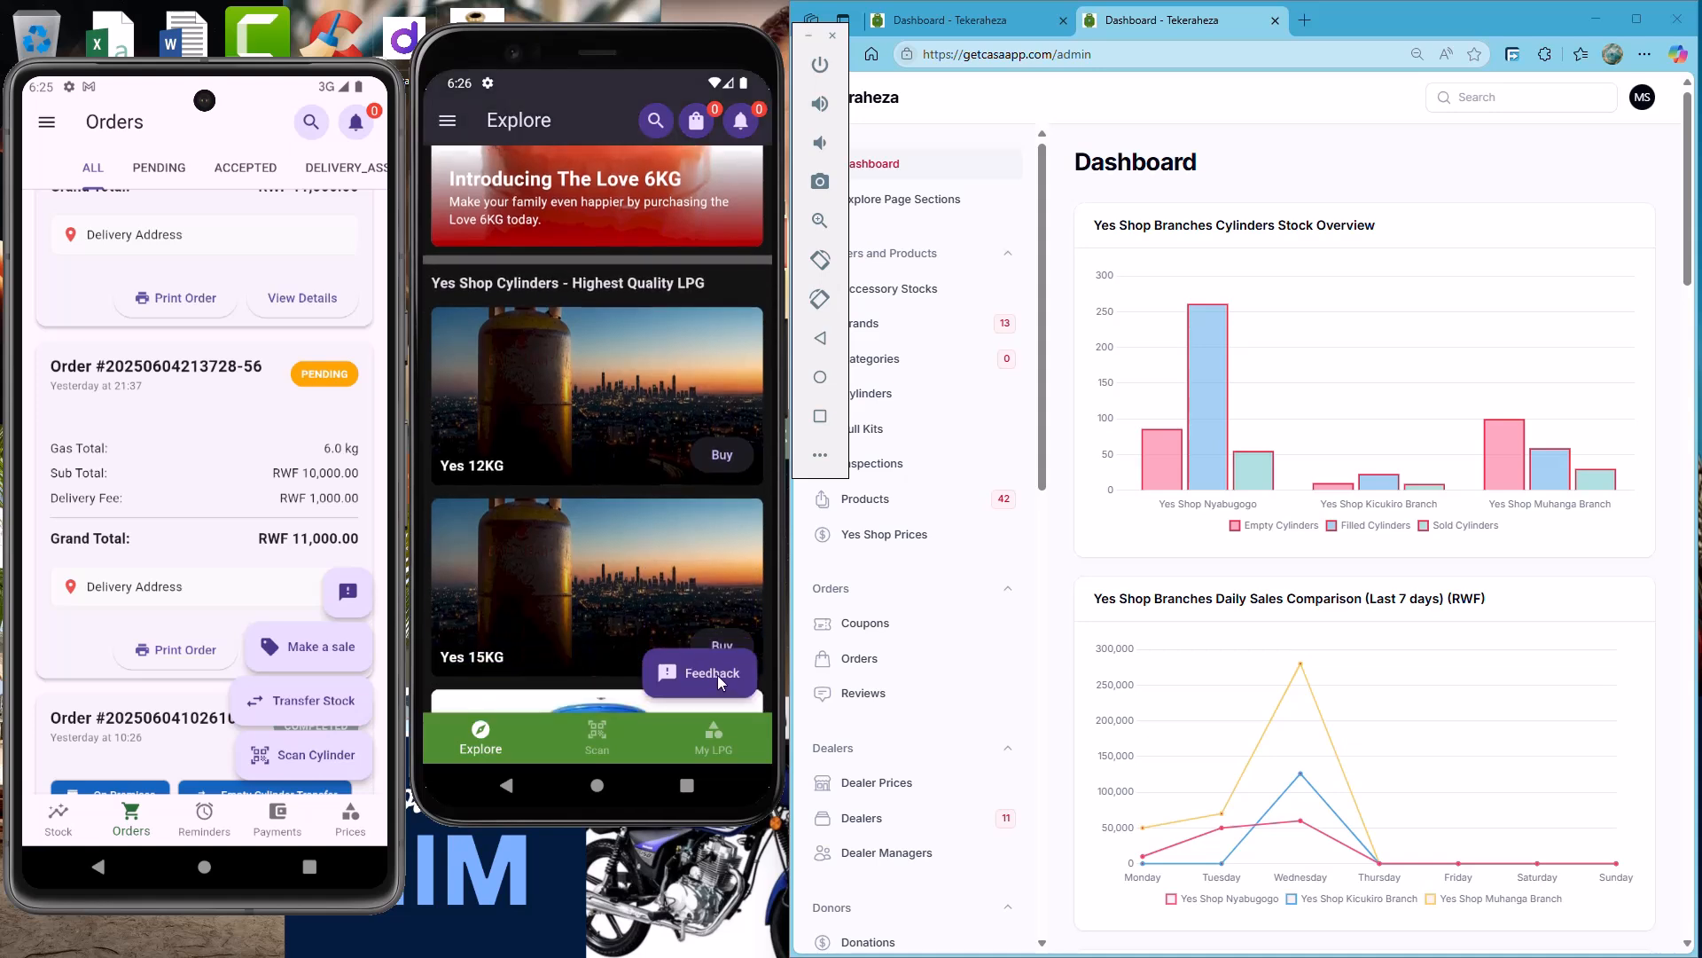
Step: Open the Tekeraheza Feedback Form from the customer app and dismiss the autosave notice
{"action": "left_click", "coordinate": [719, 678]}
{"action": "left_click", "coordinate": [678, 679]}
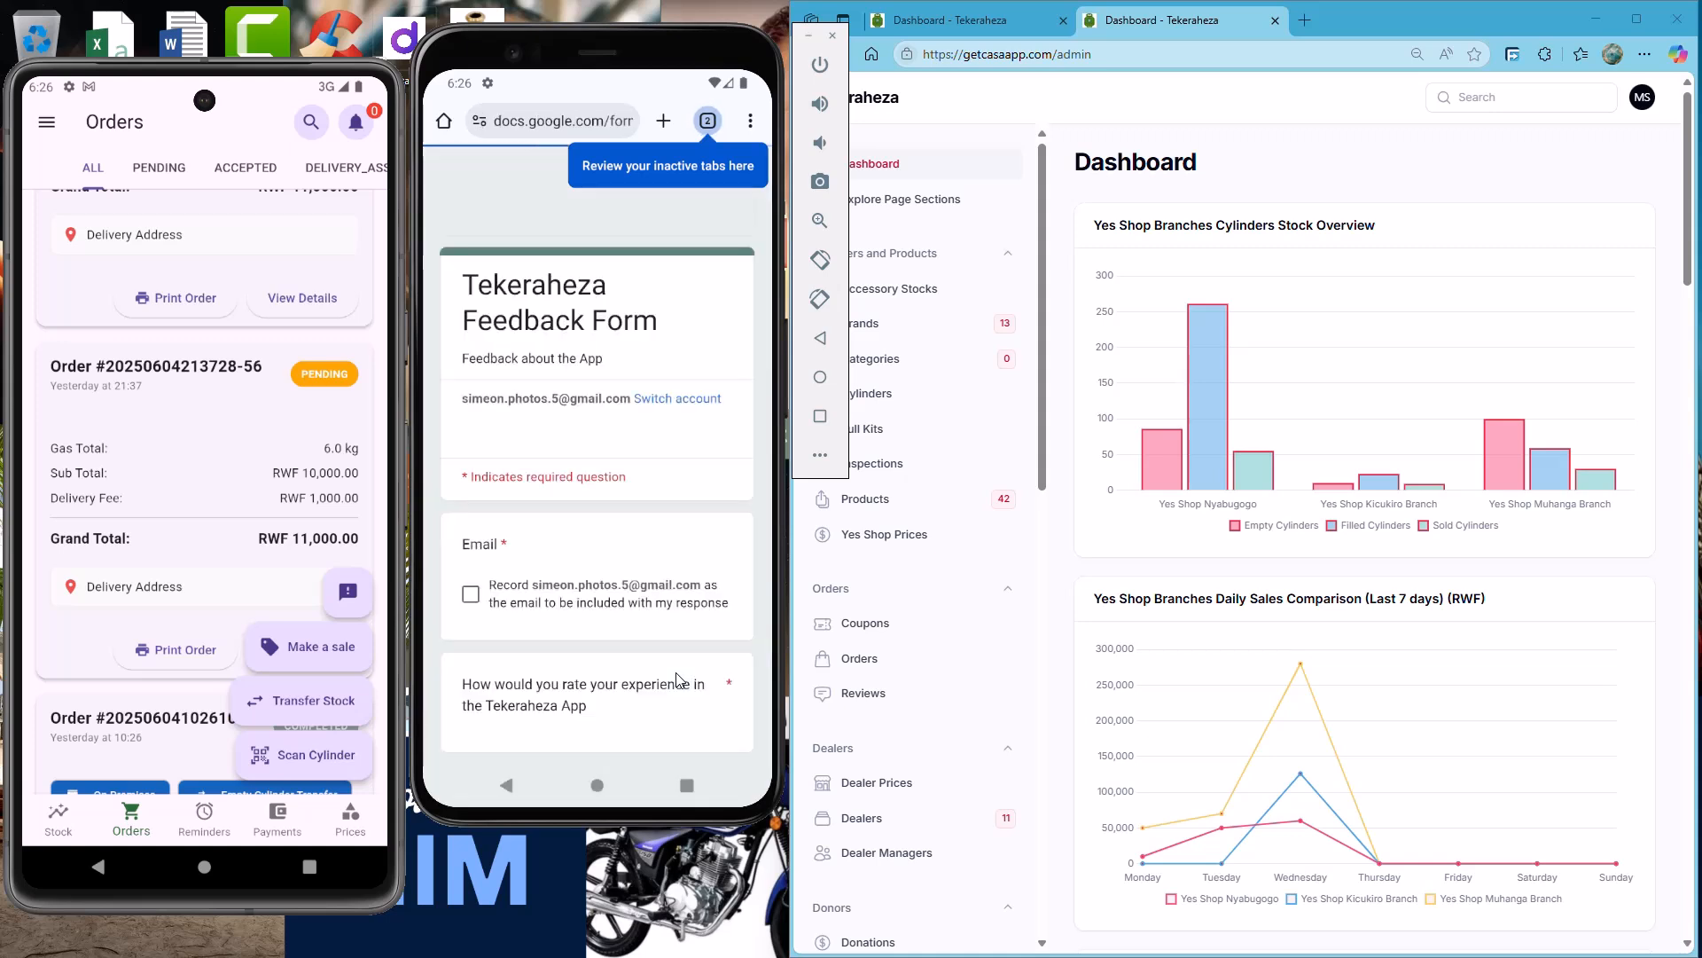
{"action": "scroll", "coordinate": [542, 585], "scroll_direction": "down", "scroll_amount": 3}
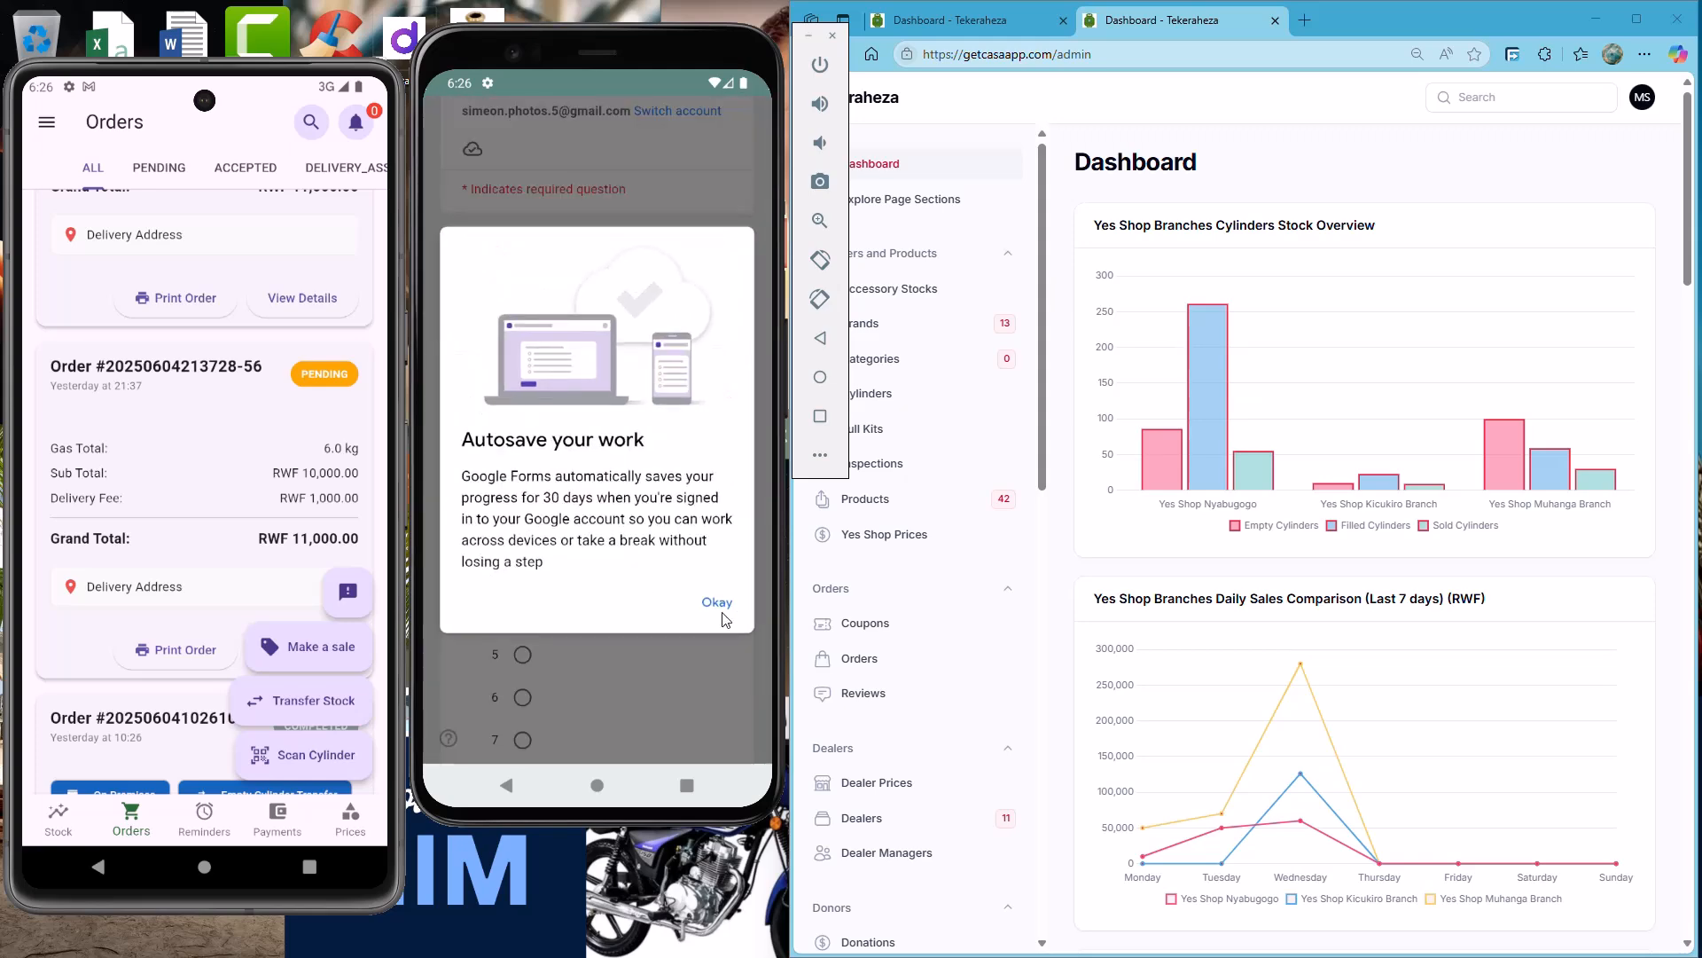
{"action": "left_click", "coordinate": [717, 603]}
{"action": "scroll", "coordinate": [572, 470], "scroll_direction": "down", "scroll_amount": 3}
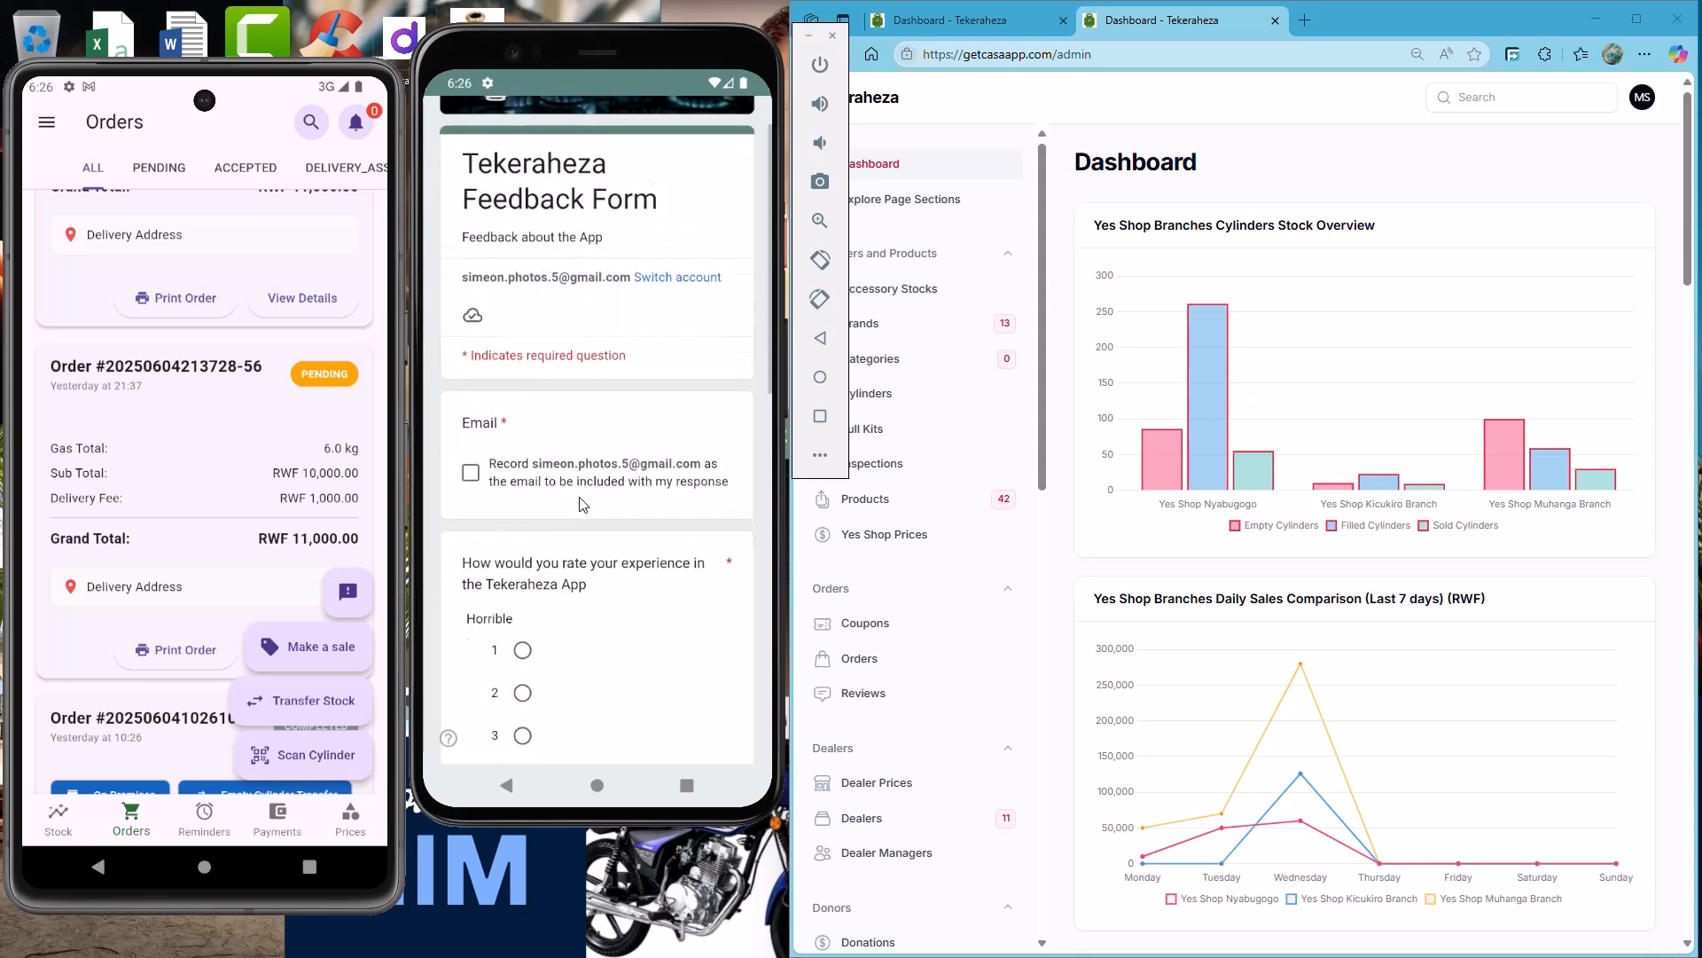
{"action": "scroll", "coordinate": [572, 469], "scroll_direction": "up", "scroll_amount": 3}
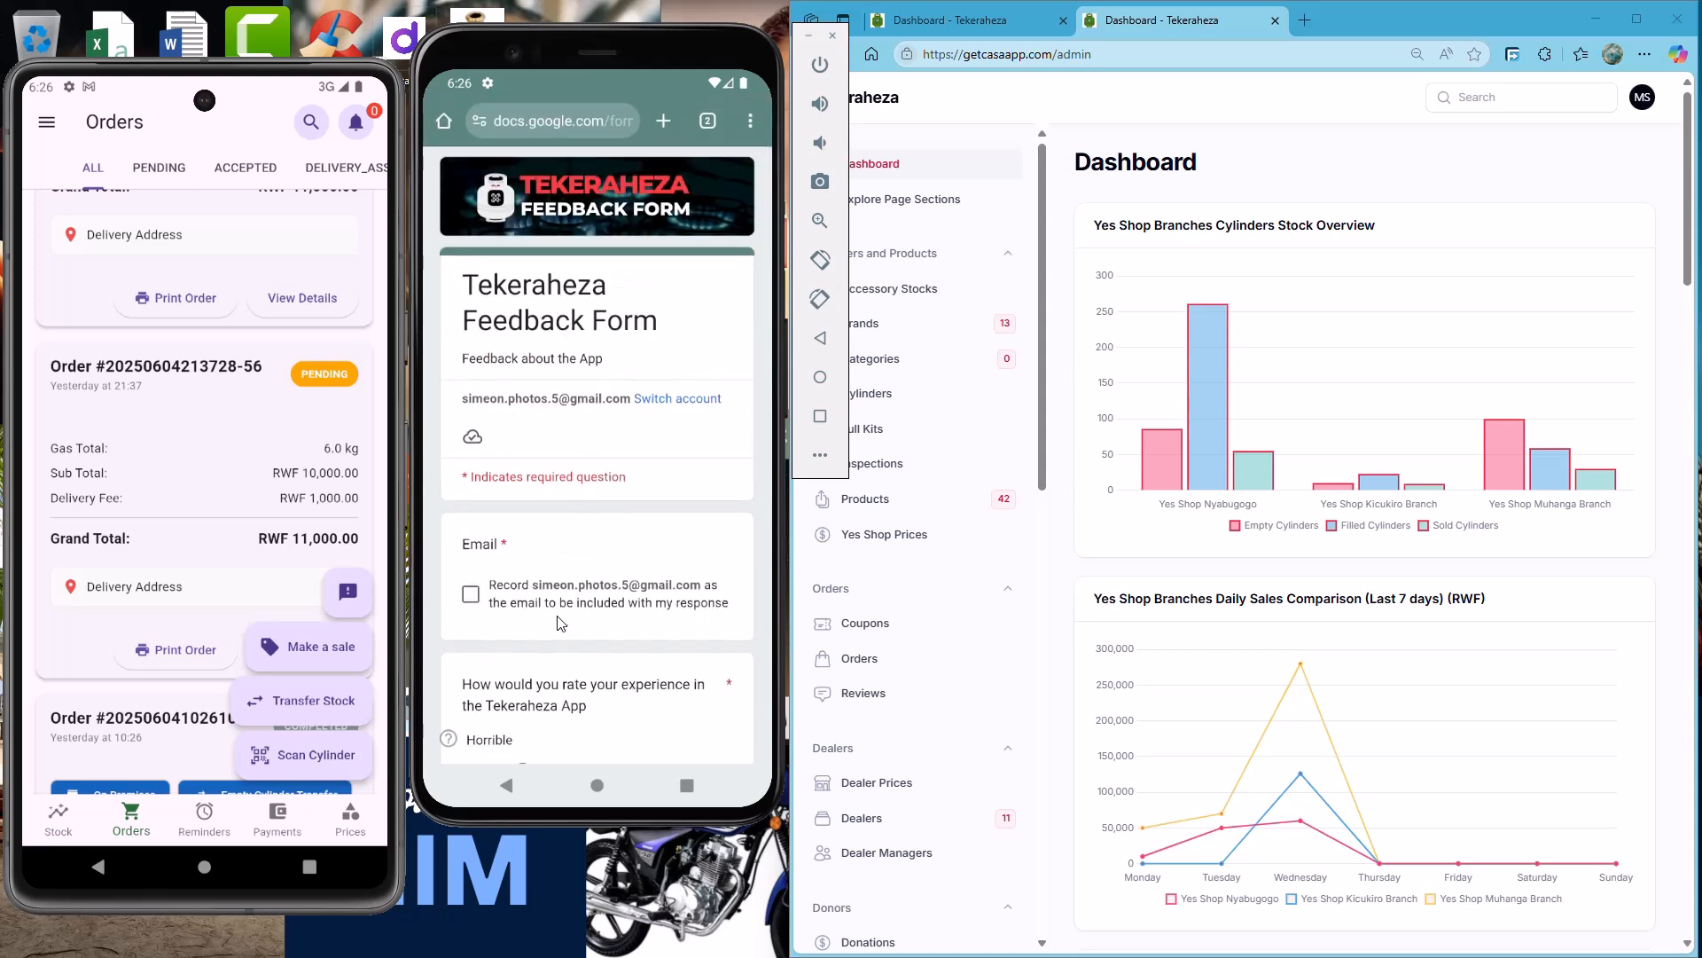
Step: Record the account e-mail, rate the app experience 9, leave both comment answers blank and submit the feedback form
{"action": "scroll", "coordinate": [573, 450], "scroll_direction": "down", "scroll_amount": 2}
{"action": "left_click", "coordinate": [471, 427]}
{"action": "scroll", "coordinate": [577, 435], "scroll_direction": "down", "scroll_amount": 3}
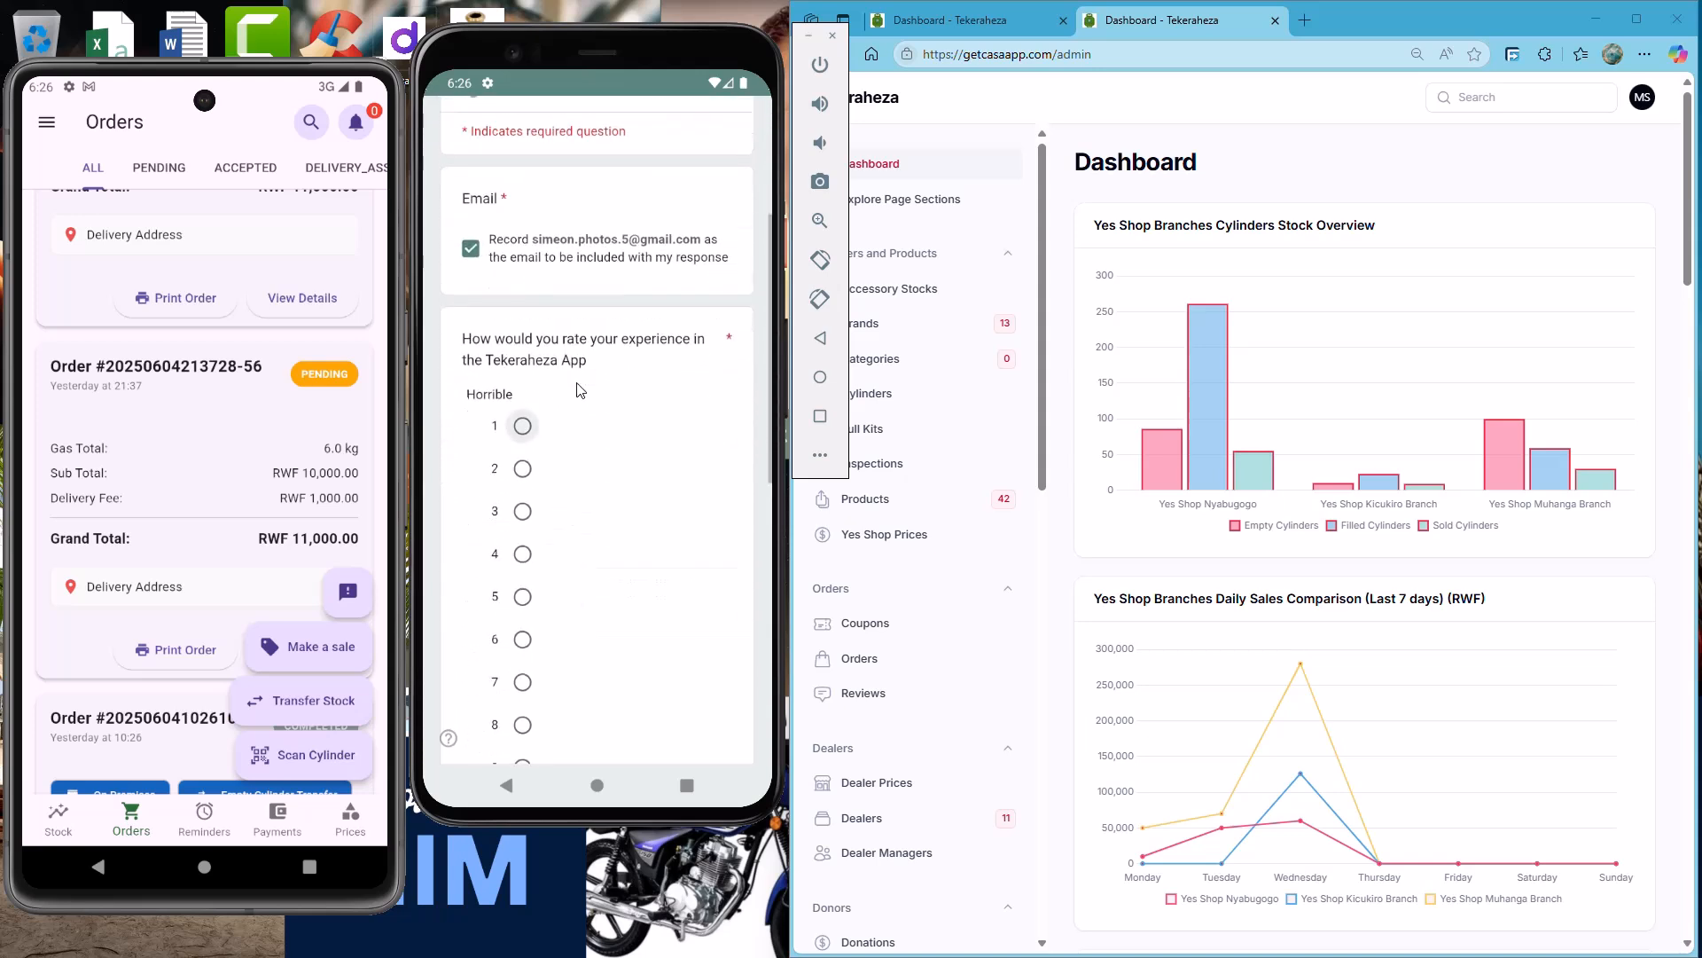
{"action": "left_click", "coordinate": [524, 564]}
{"action": "scroll", "coordinate": [567, 671], "scroll_direction": "down", "scroll_amount": 2}
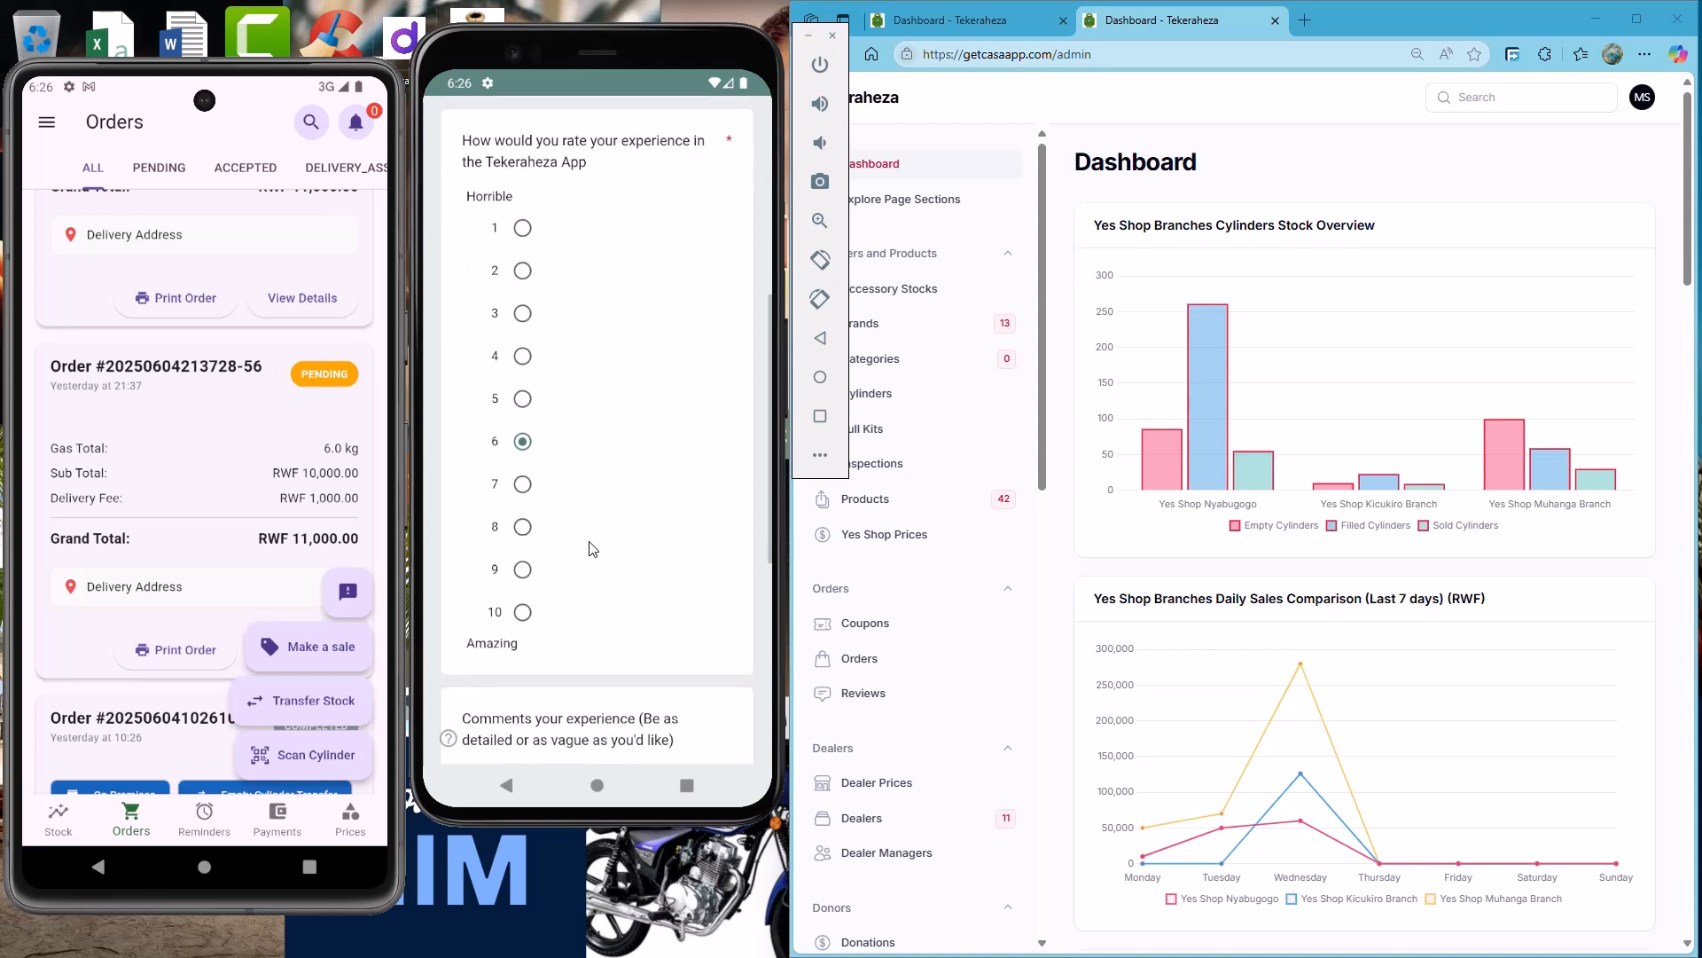
{"action": "left_click", "coordinate": [523, 567]}
{"action": "left_click_drag", "start_coordinate": [534, 659], "coordinate": [541, 287]}
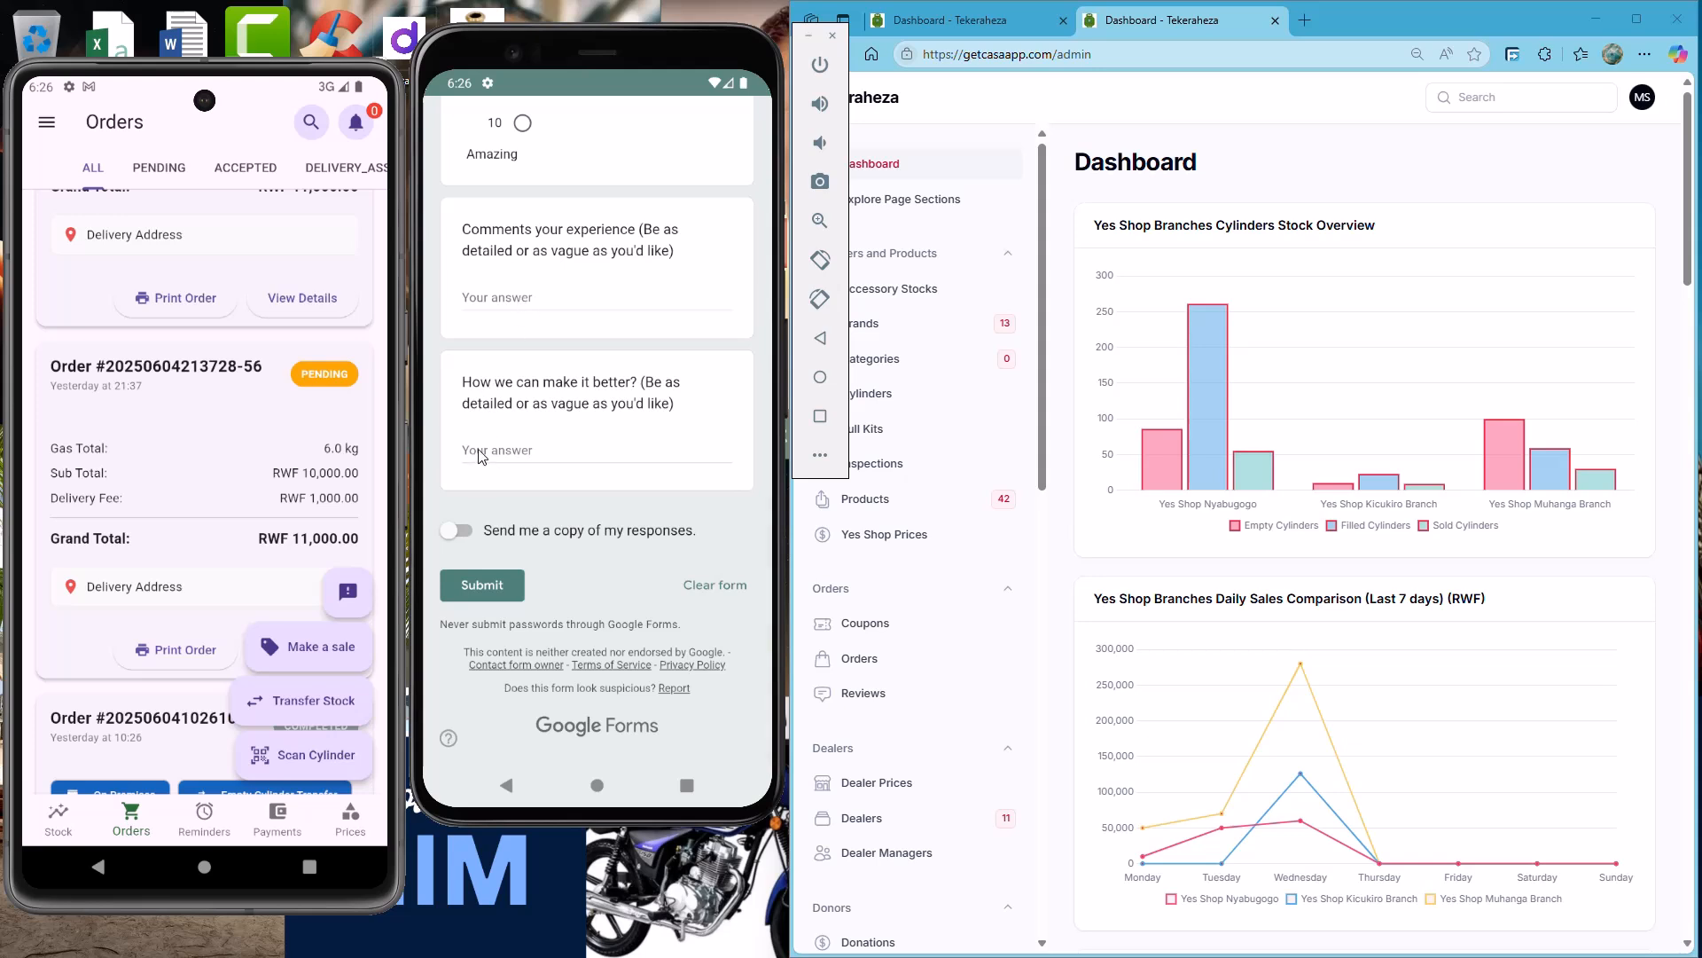
{"action": "left_click", "coordinate": [480, 452]}
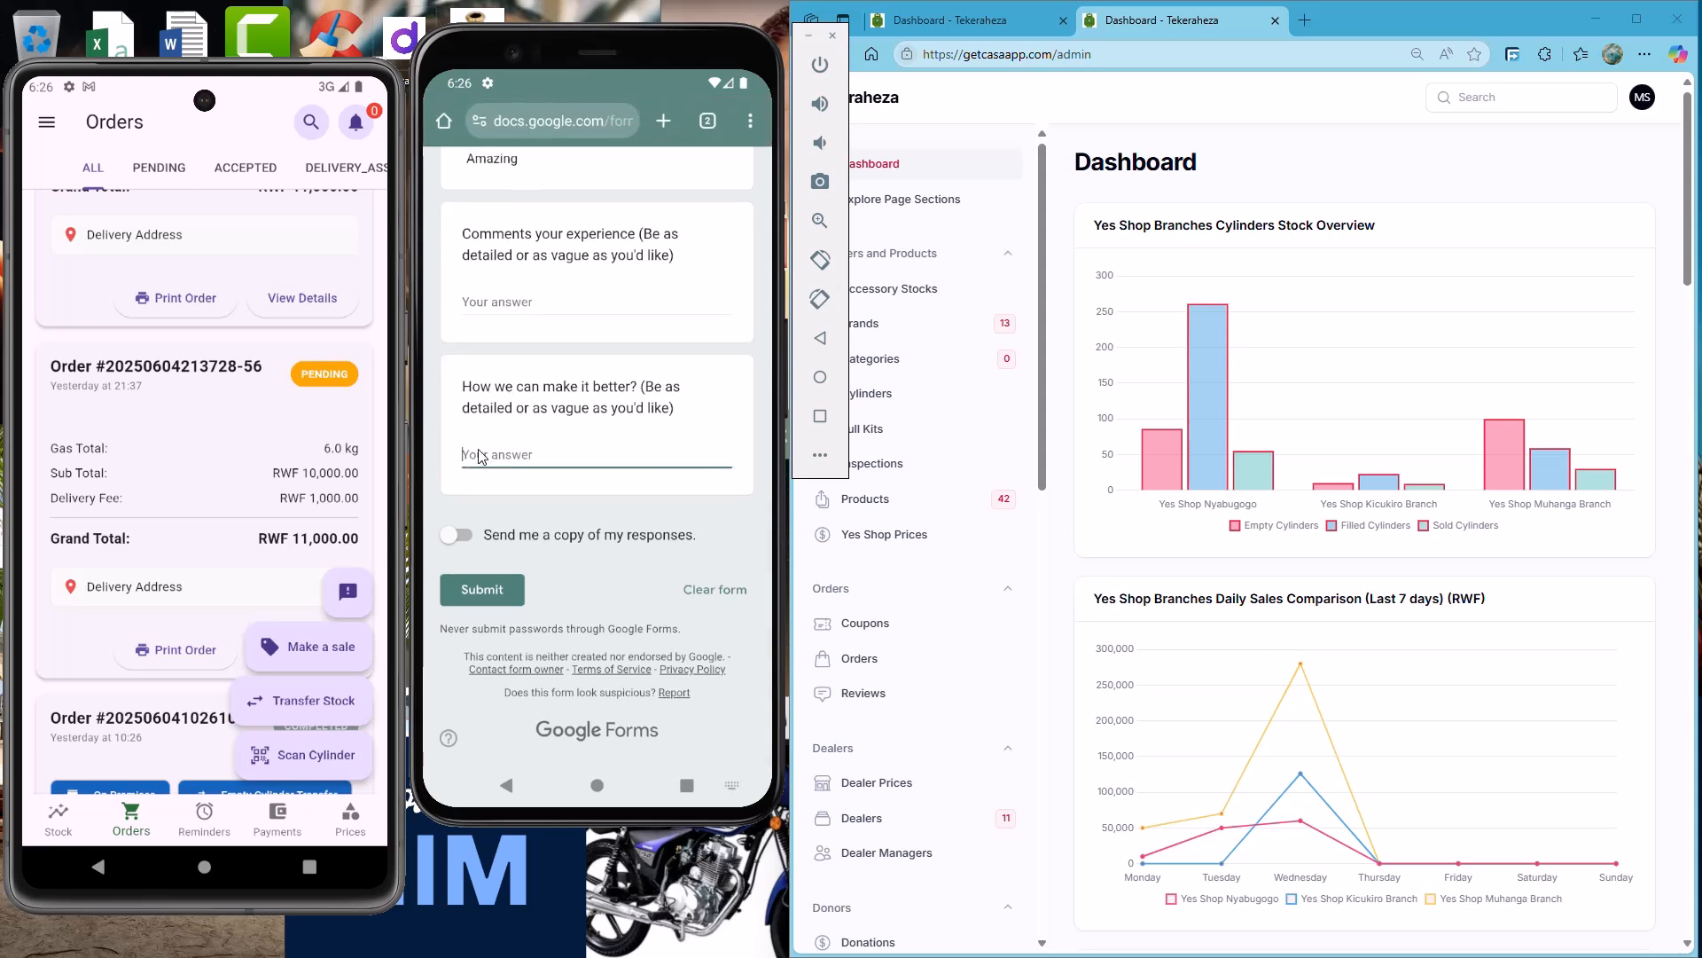
{"action": "left_click", "coordinate": [551, 330]}
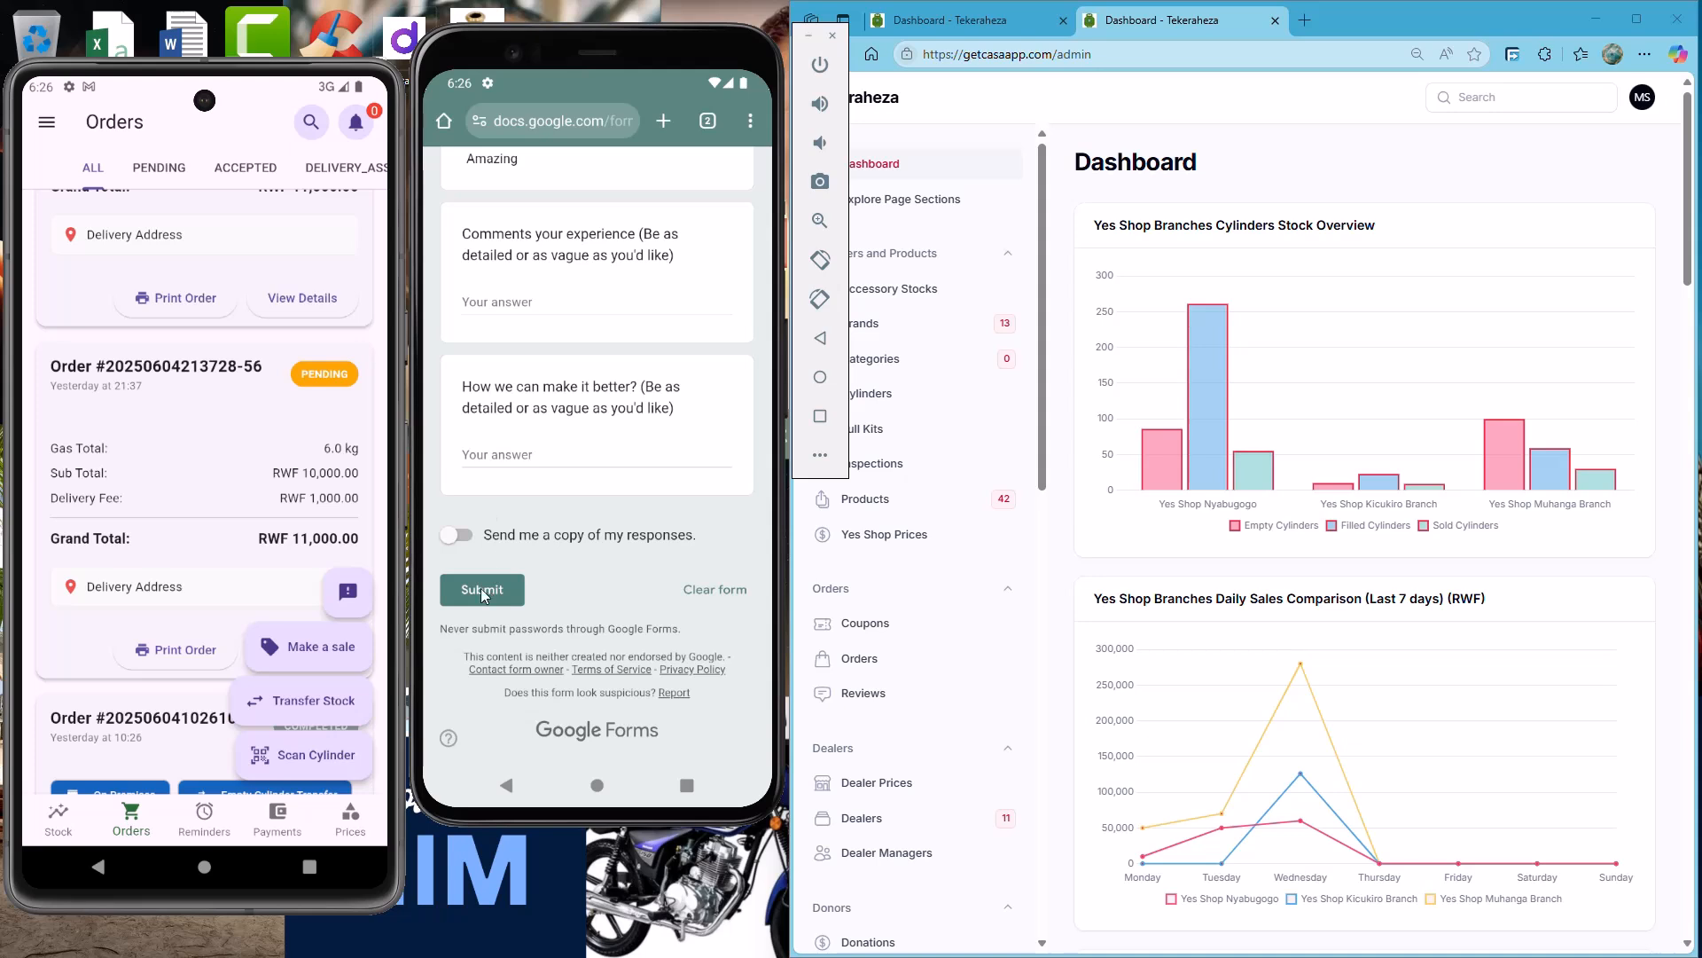
{"action": "left_click", "coordinate": [484, 591]}
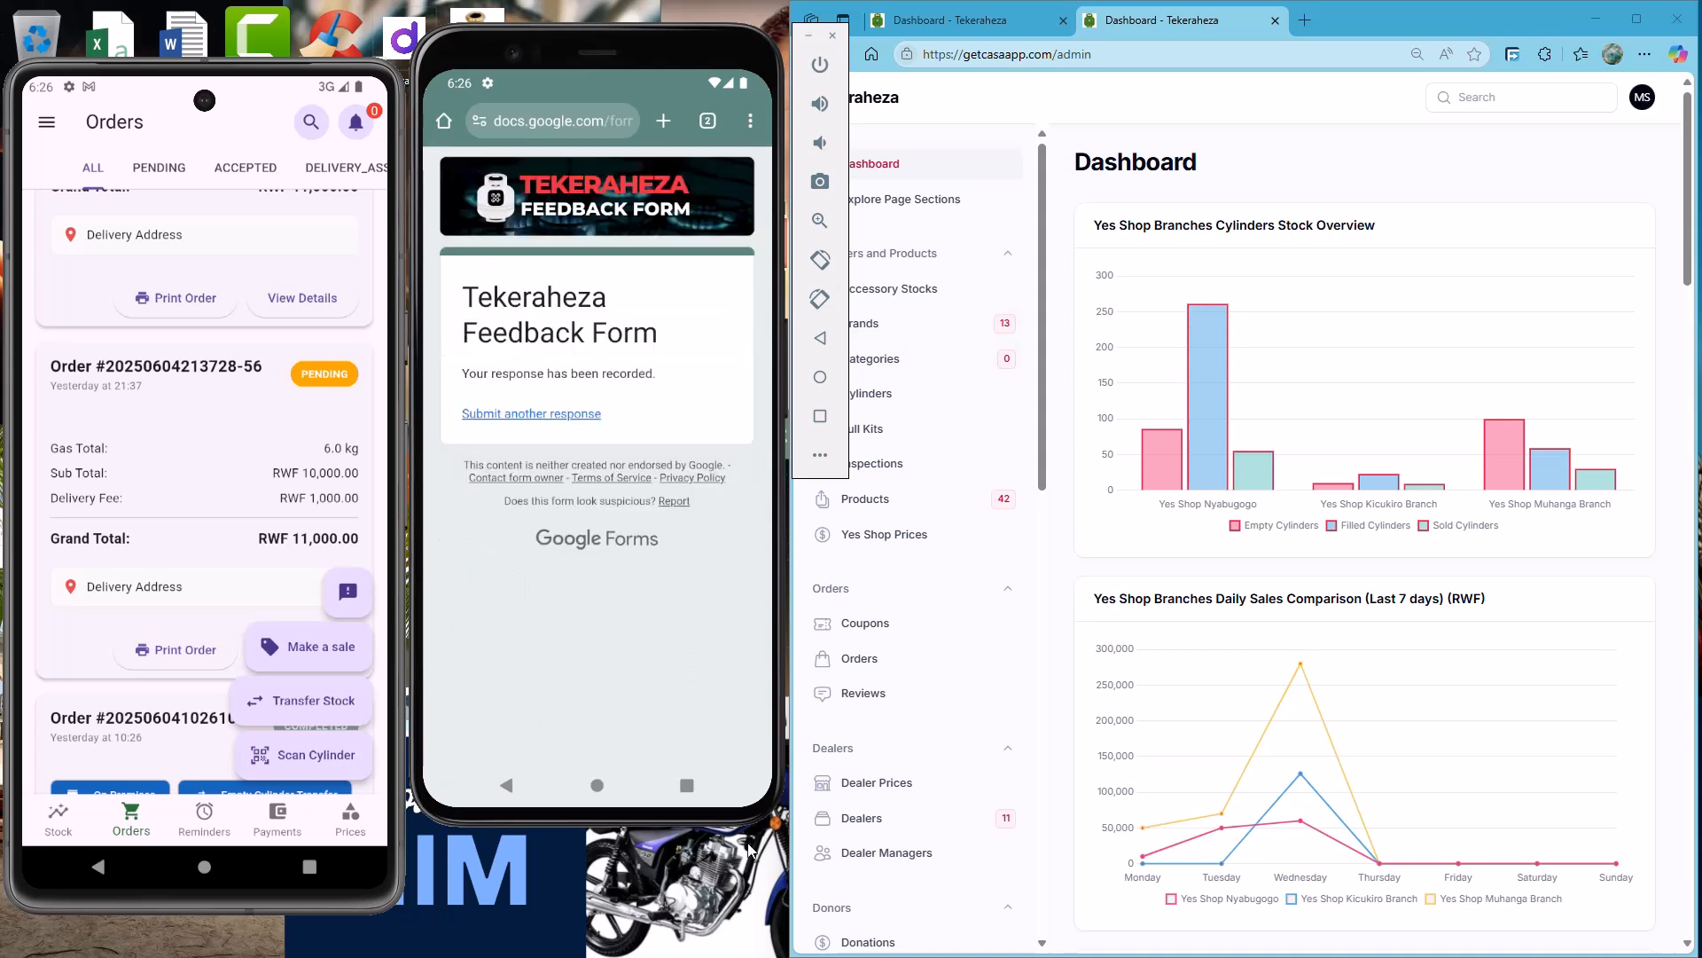
Step: Open a new feedback response, then close the browser and go back to the customer app's Explore page
{"action": "left_click", "coordinate": [556, 424]}
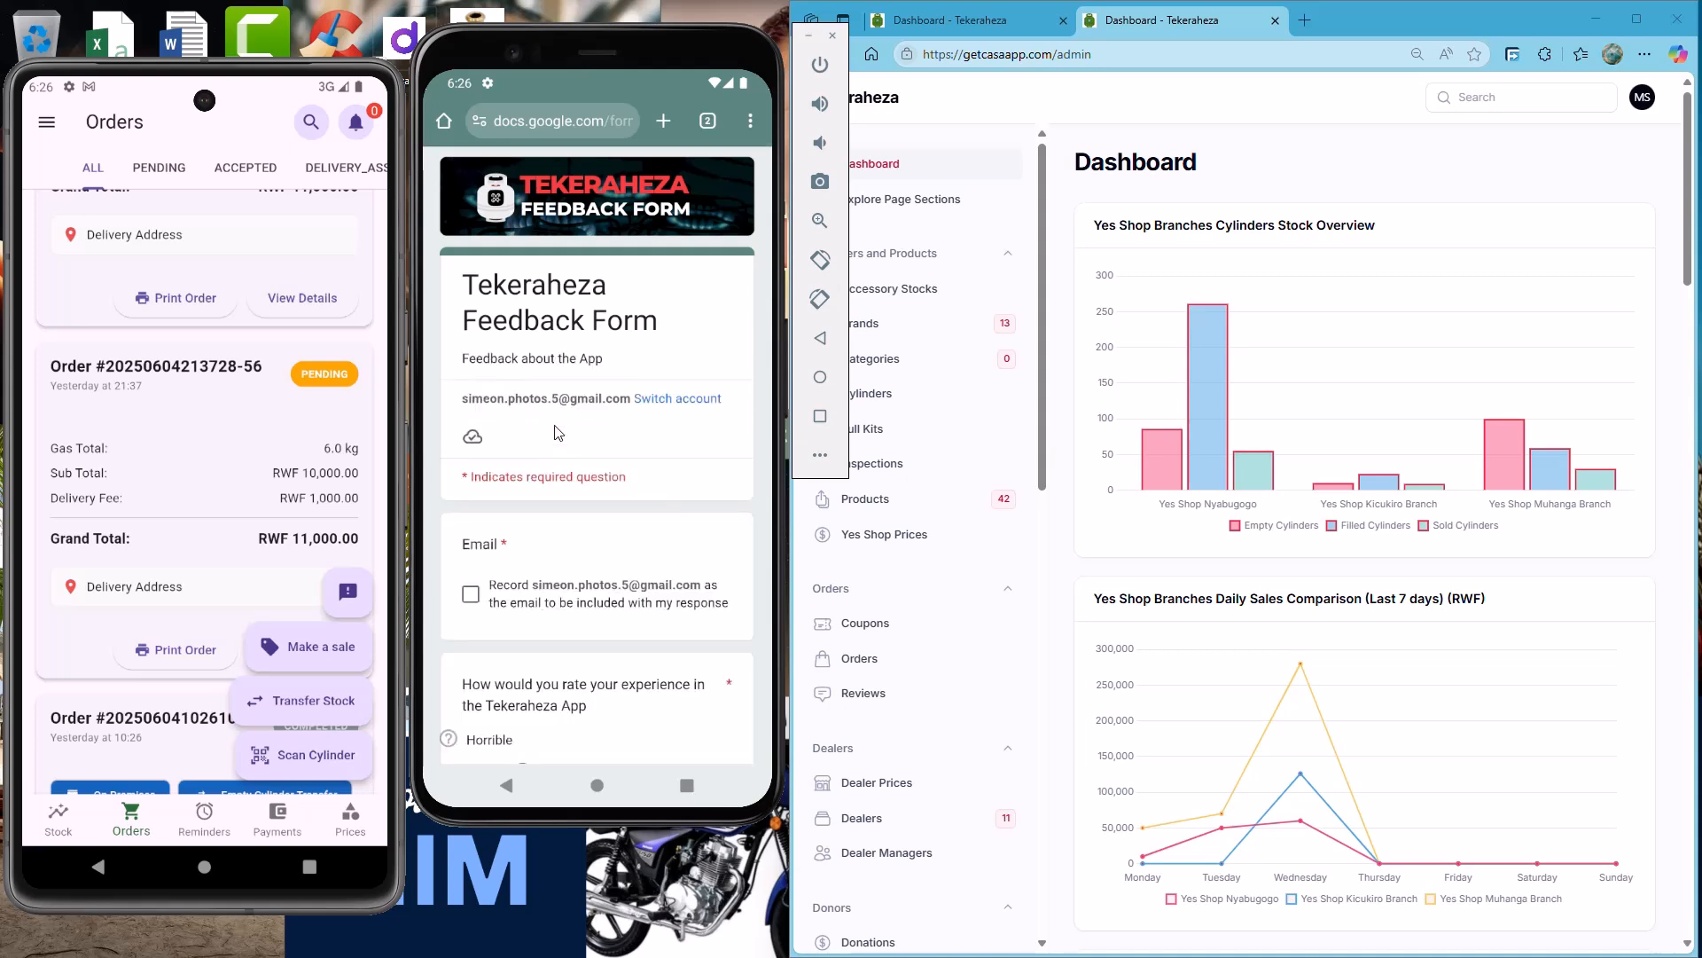
{"action": "left_click", "coordinate": [671, 786]}
{"action": "left_click_drag", "start_coordinate": [603, 582], "coordinate": [606, 308]}
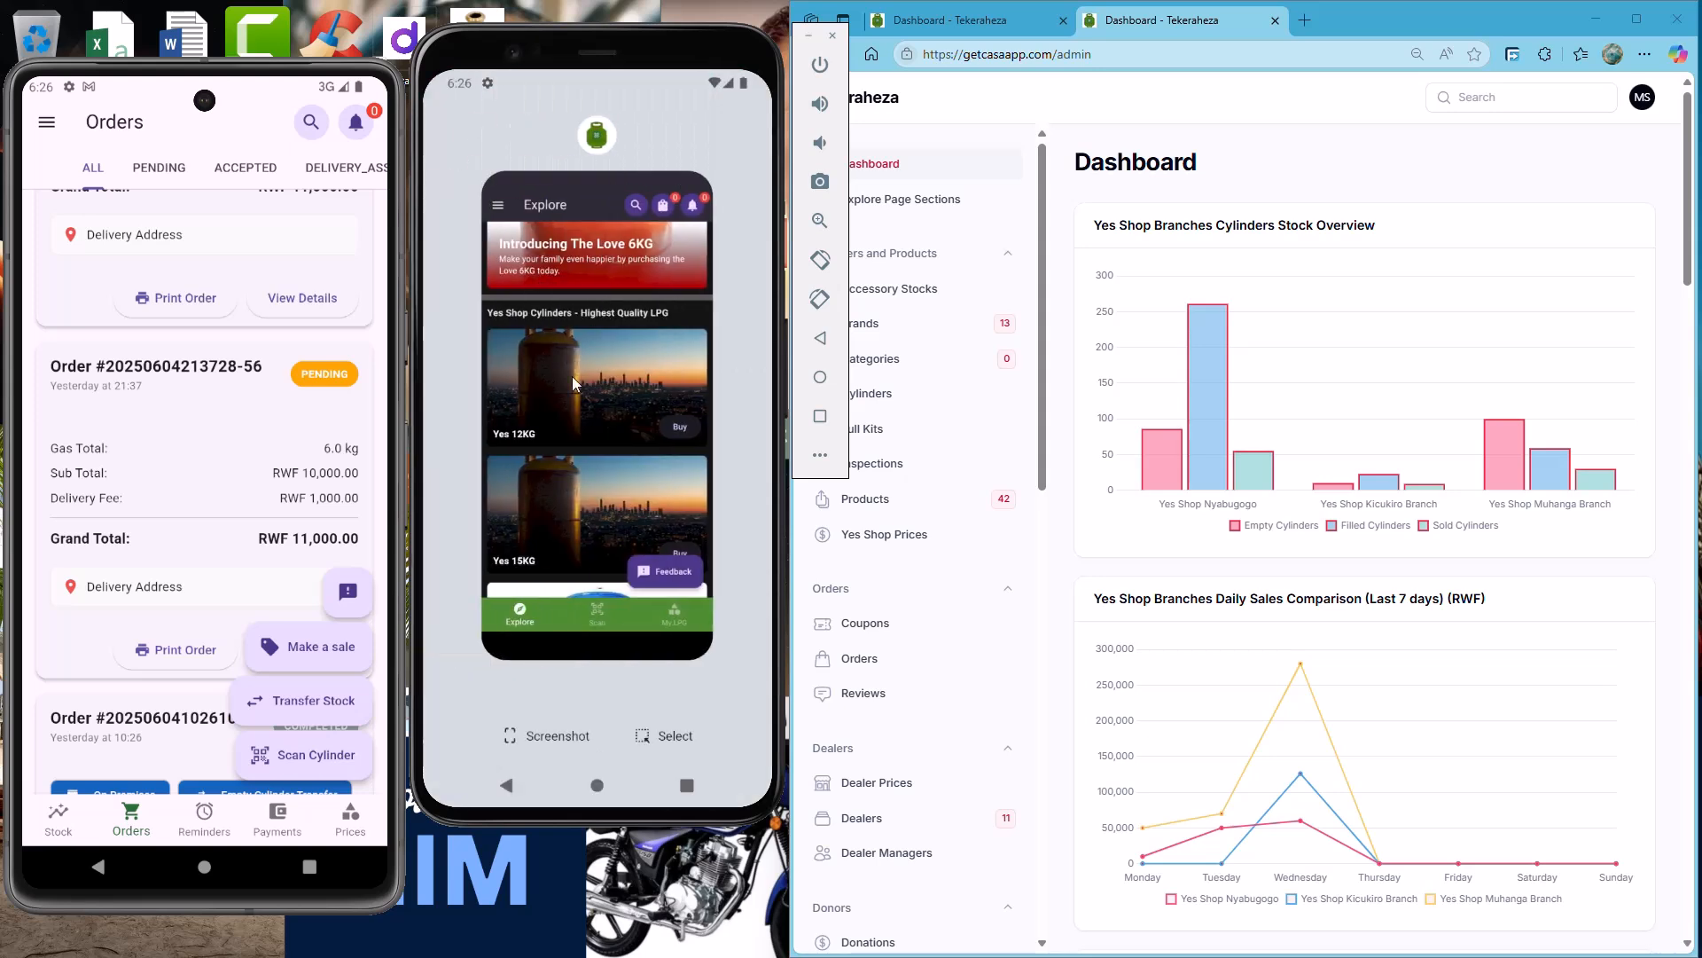
{"action": "left_click", "coordinate": [572, 376]}
{"action": "mouse_move", "coordinate": [596, 609]}
{"action": "left_mouse_down"}
{"action": "mouse_move", "coordinate": [615, 464]}
{"action": "mouse_move", "coordinate": [596, 611]}
{"action": "left_mouse_up"}
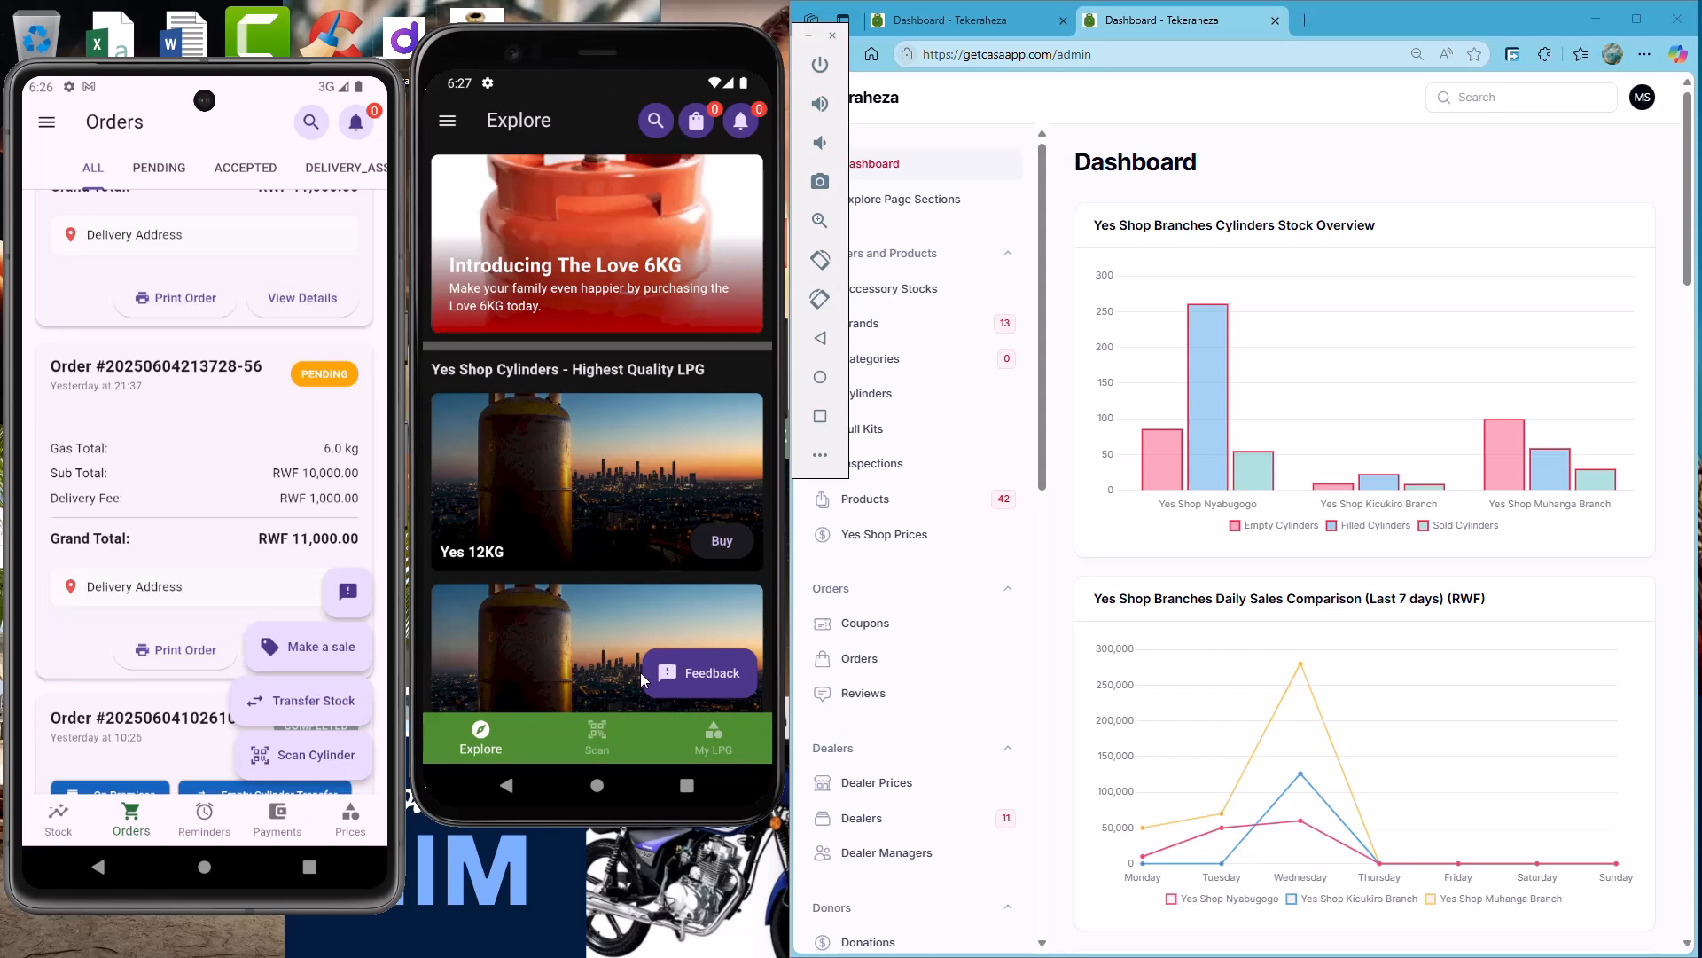
Step: Send the customer phone to its home screen and arrange an enlarged dealer phone beside a widened admin browser window
{"action": "left_click", "coordinate": [597, 786]}
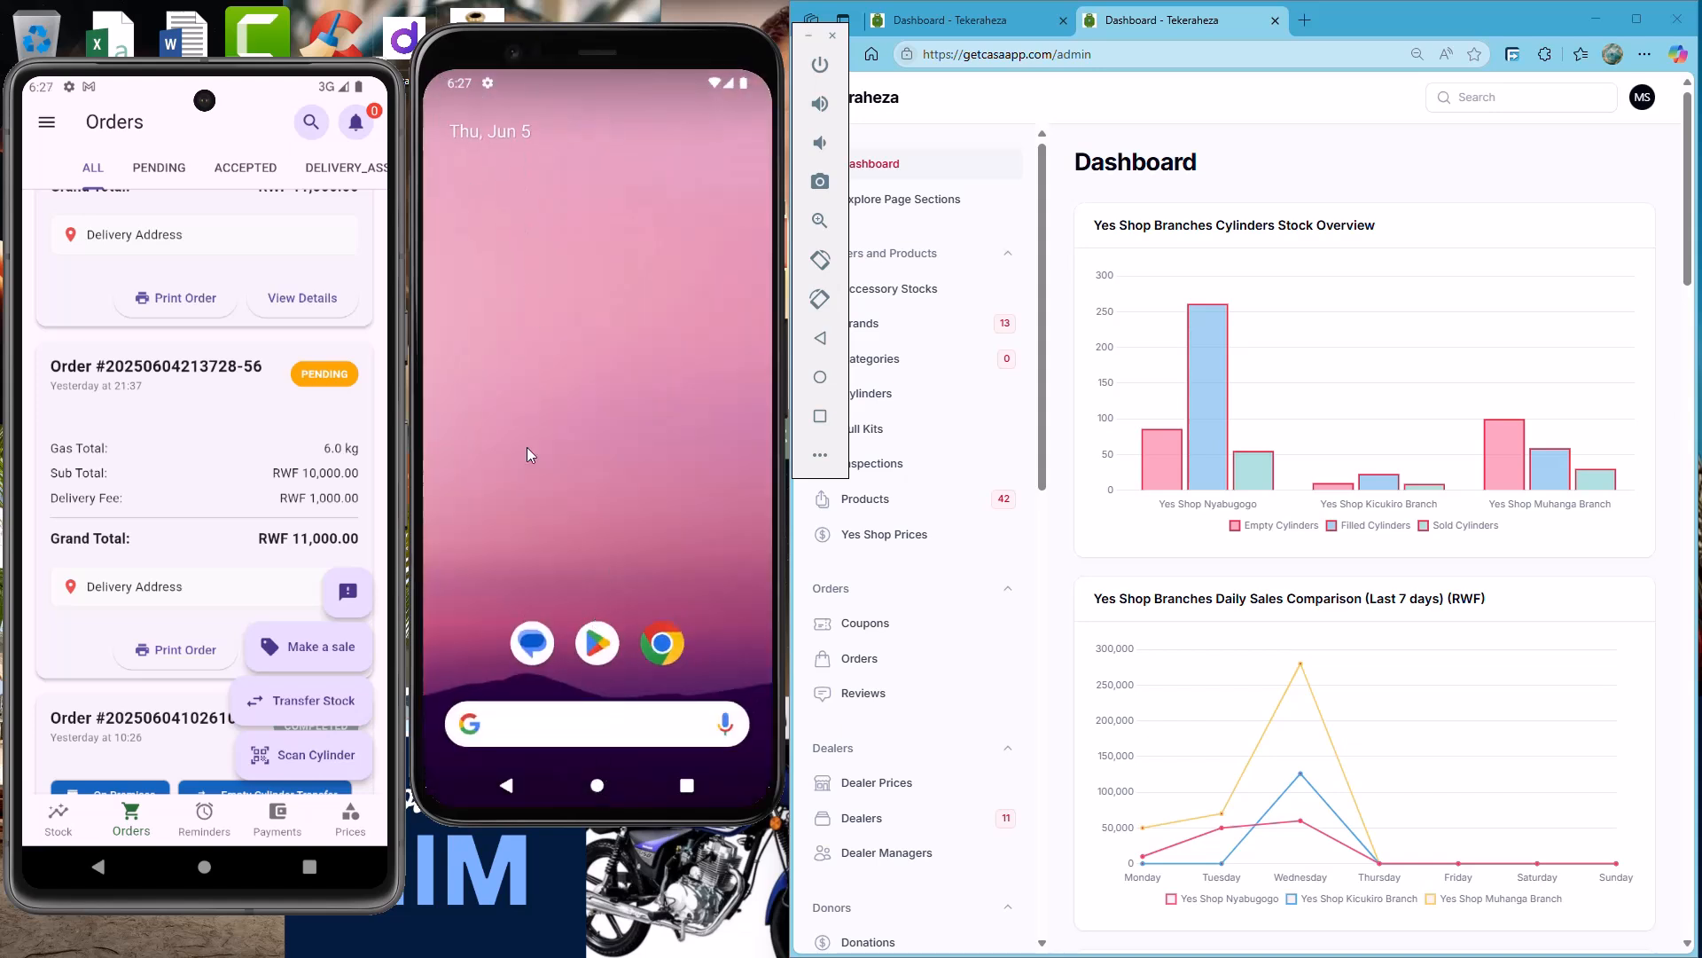
{"action": "left_click_drag", "start_coordinate": [550, 34], "coordinate": [1040, 150]}
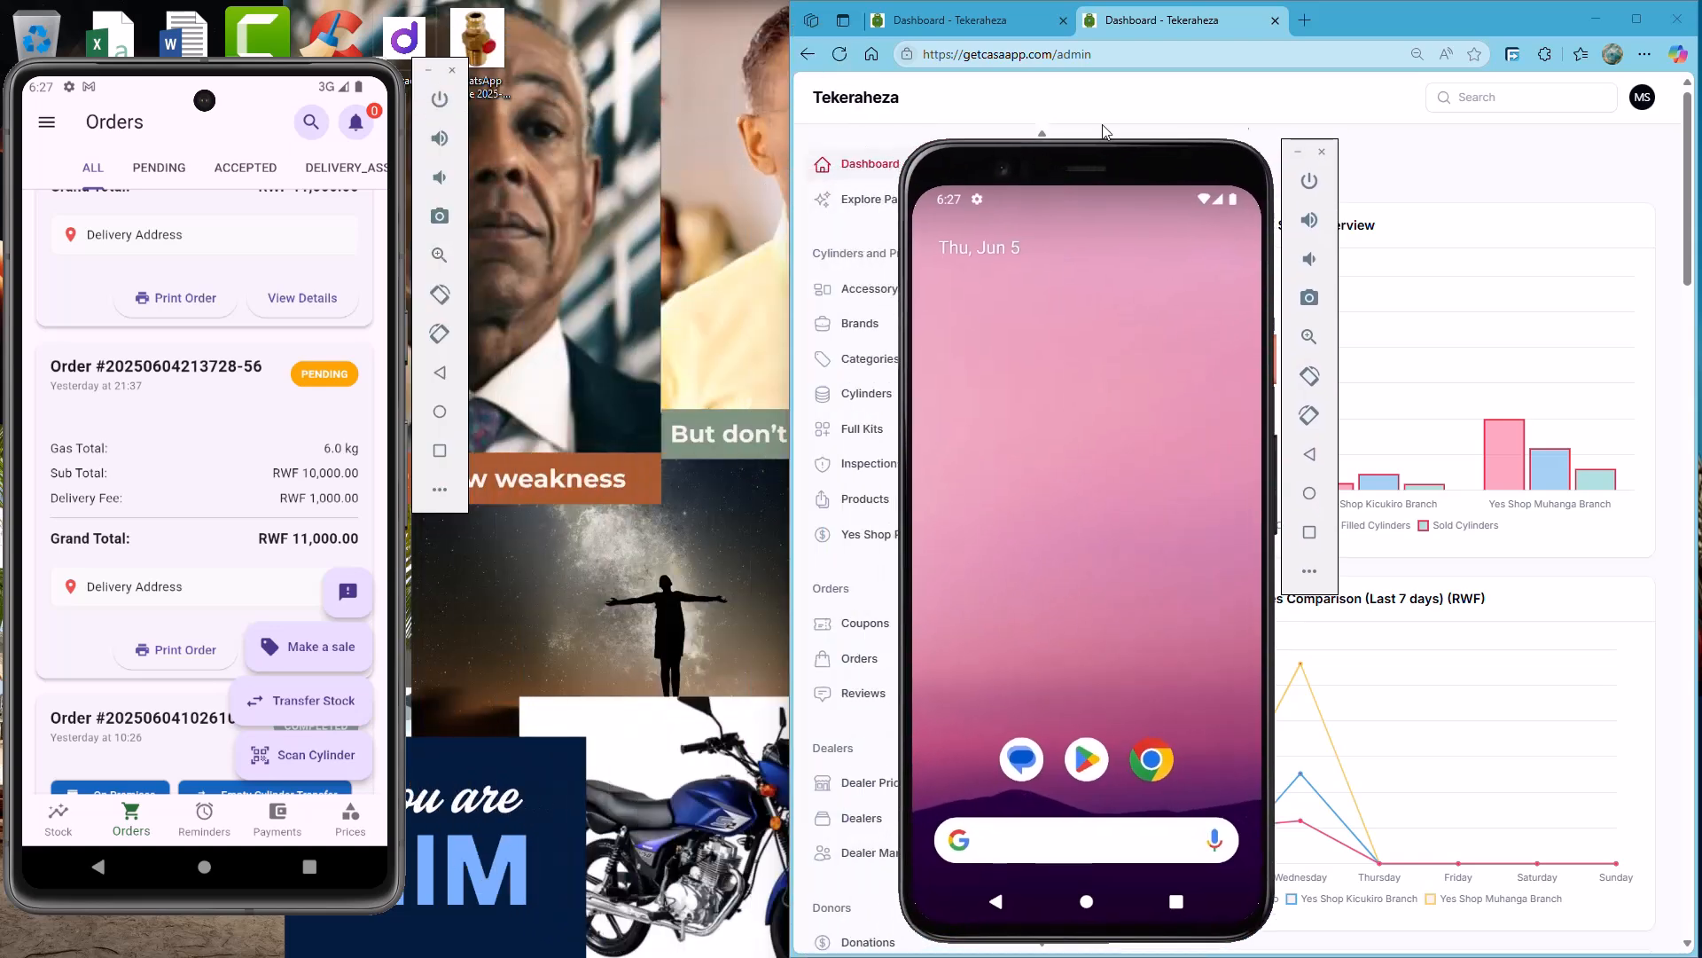
{"action": "left_click_drag", "start_coordinate": [275, 75], "coordinate": [296, 33]}
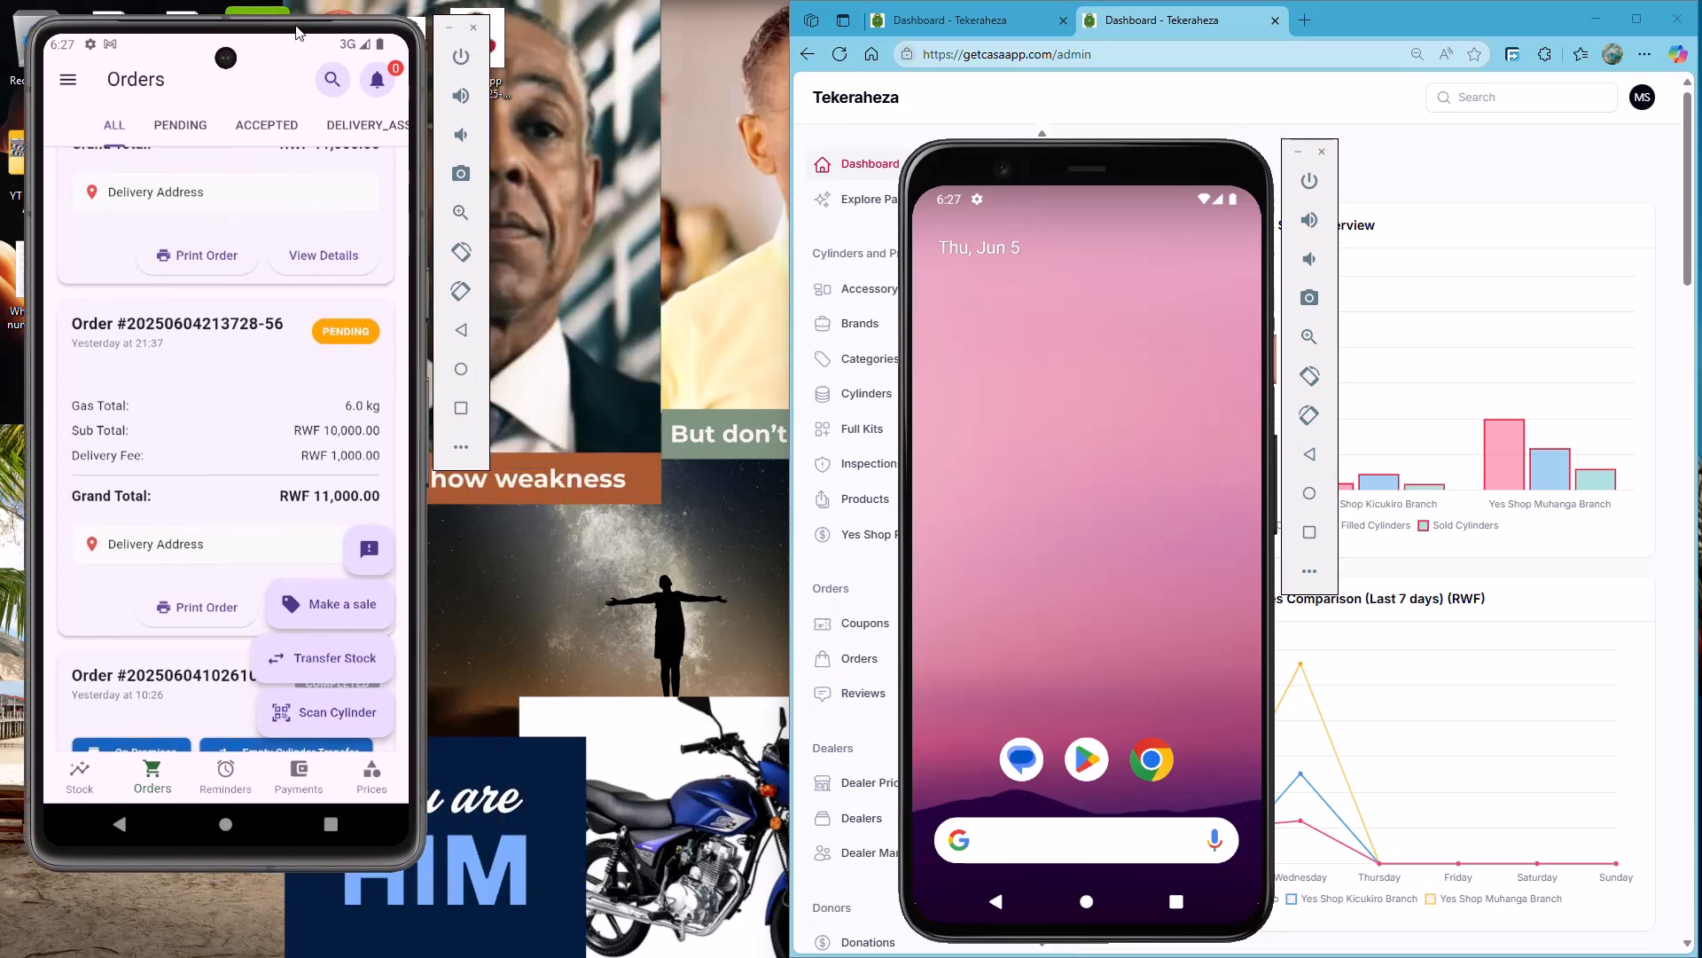
{"action": "left_click_drag", "start_coordinate": [421, 871], "coordinate": [469, 945]}
{"action": "left_click_drag", "start_coordinate": [790, 585], "coordinate": [474, 578]}
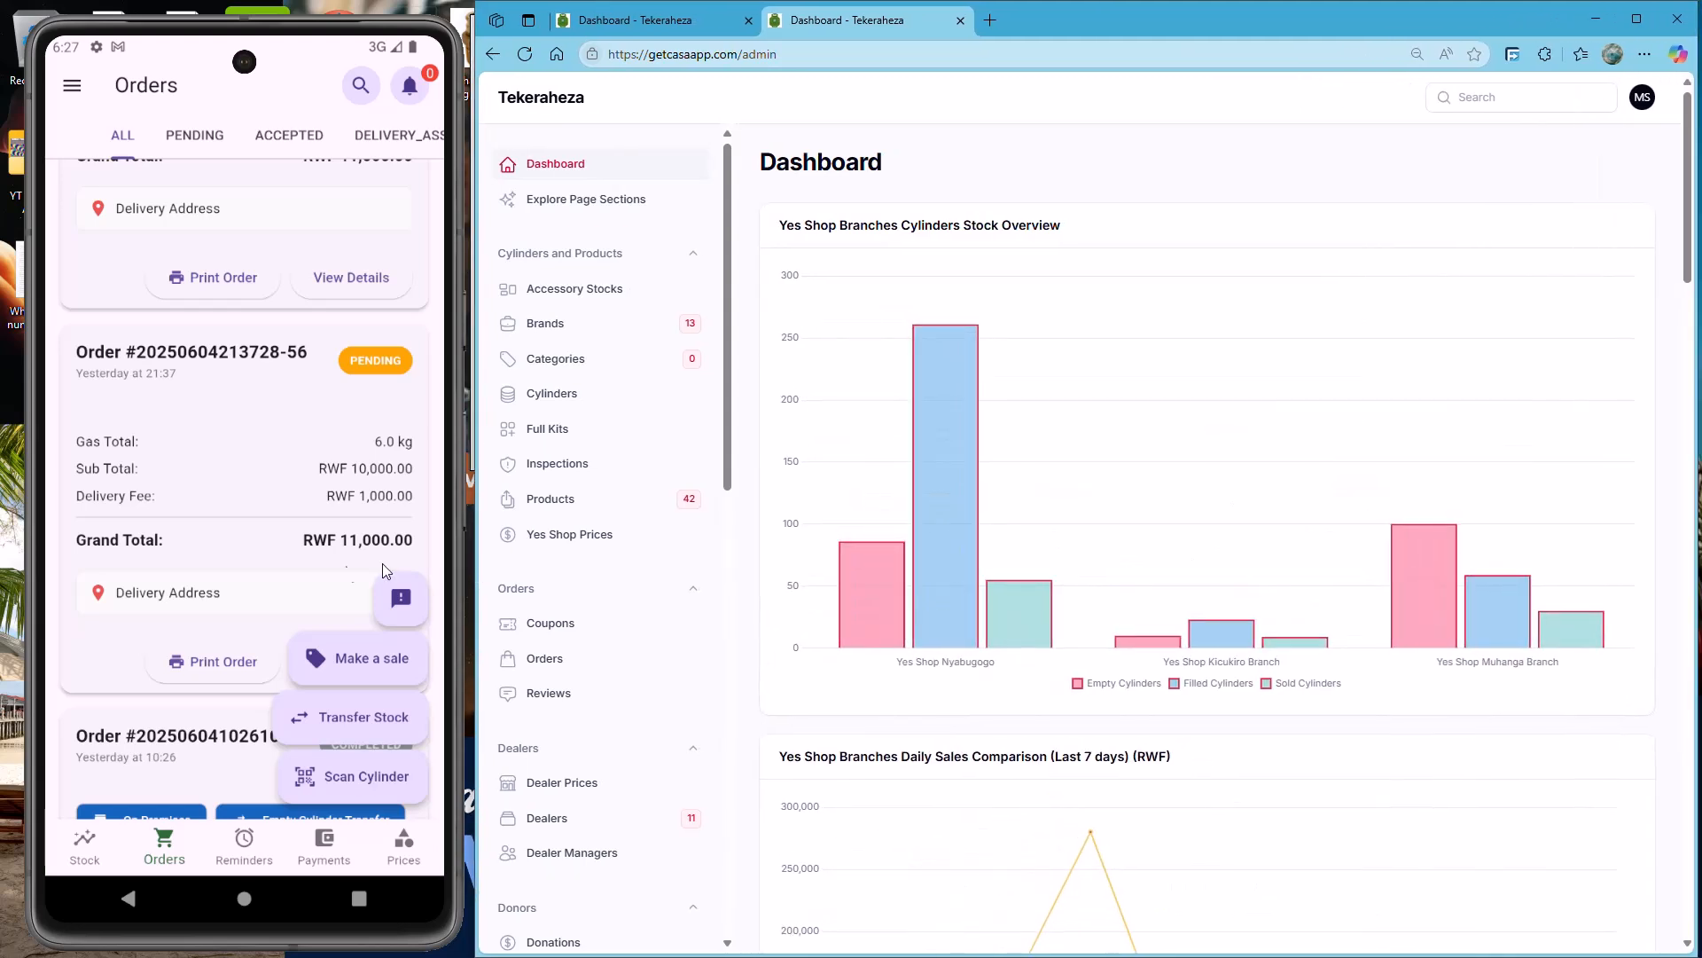
{"action": "scroll", "coordinate": [226, 497], "scroll_direction": "up", "scroll_amount": 5}
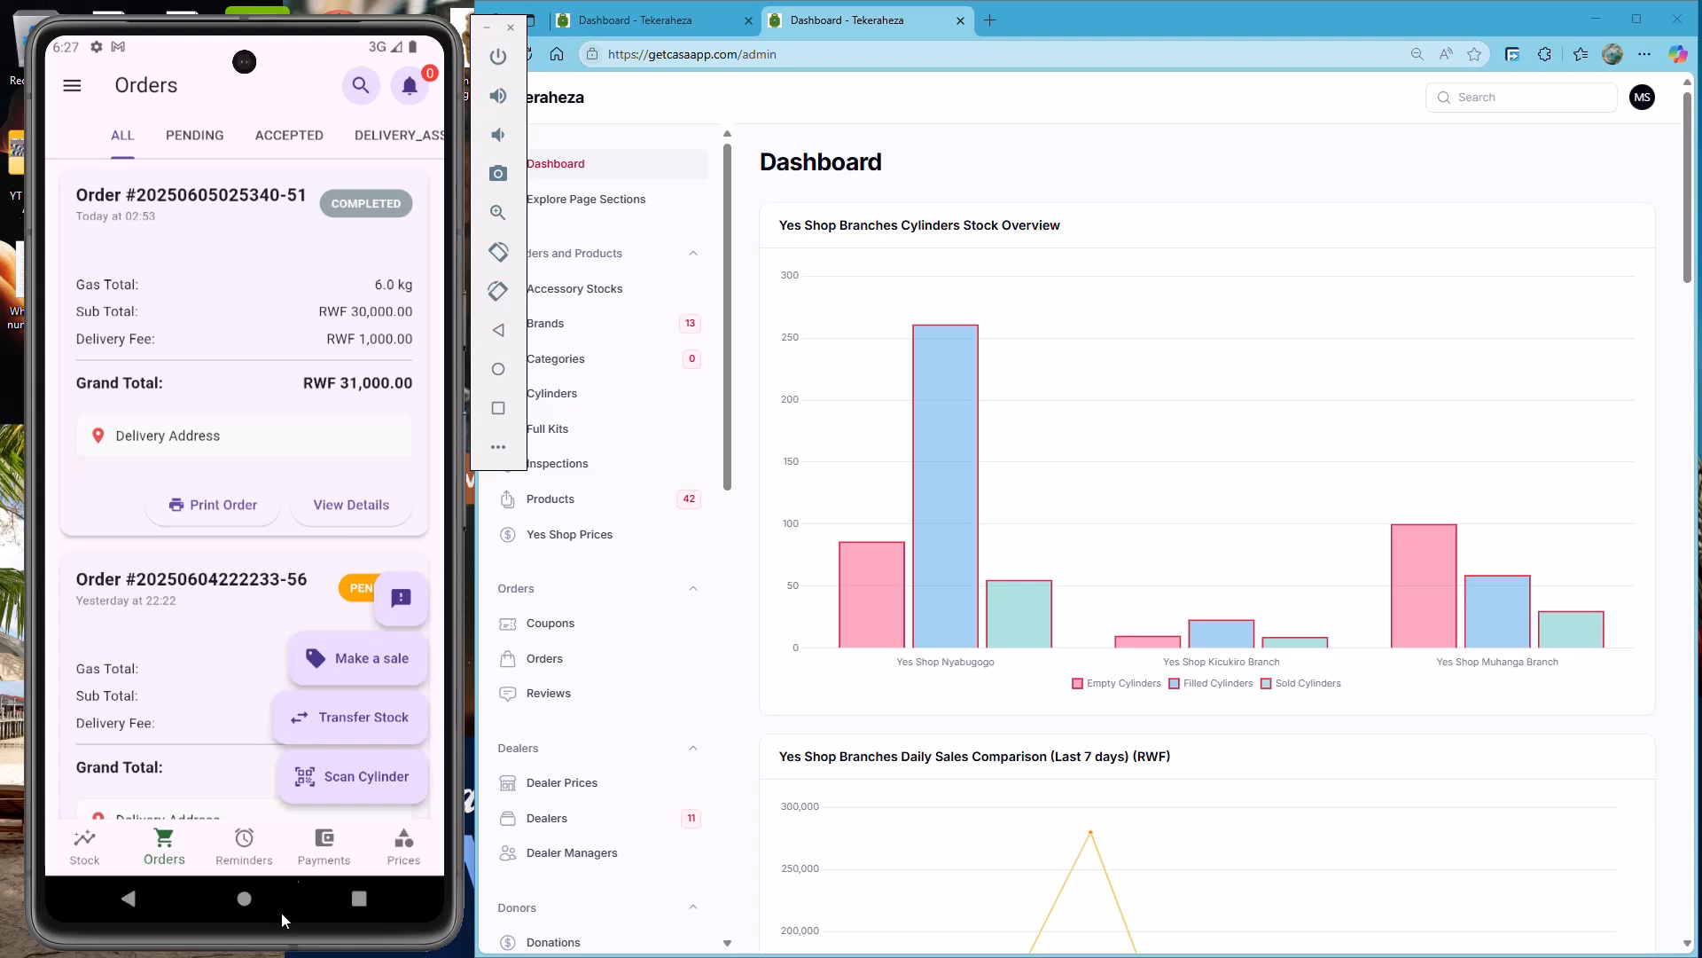
Step: Open the dealer's Empty Cylinders stock and view the basic information of the Sulfo 6KG cylinder
{"action": "left_click", "coordinate": [84, 847]}
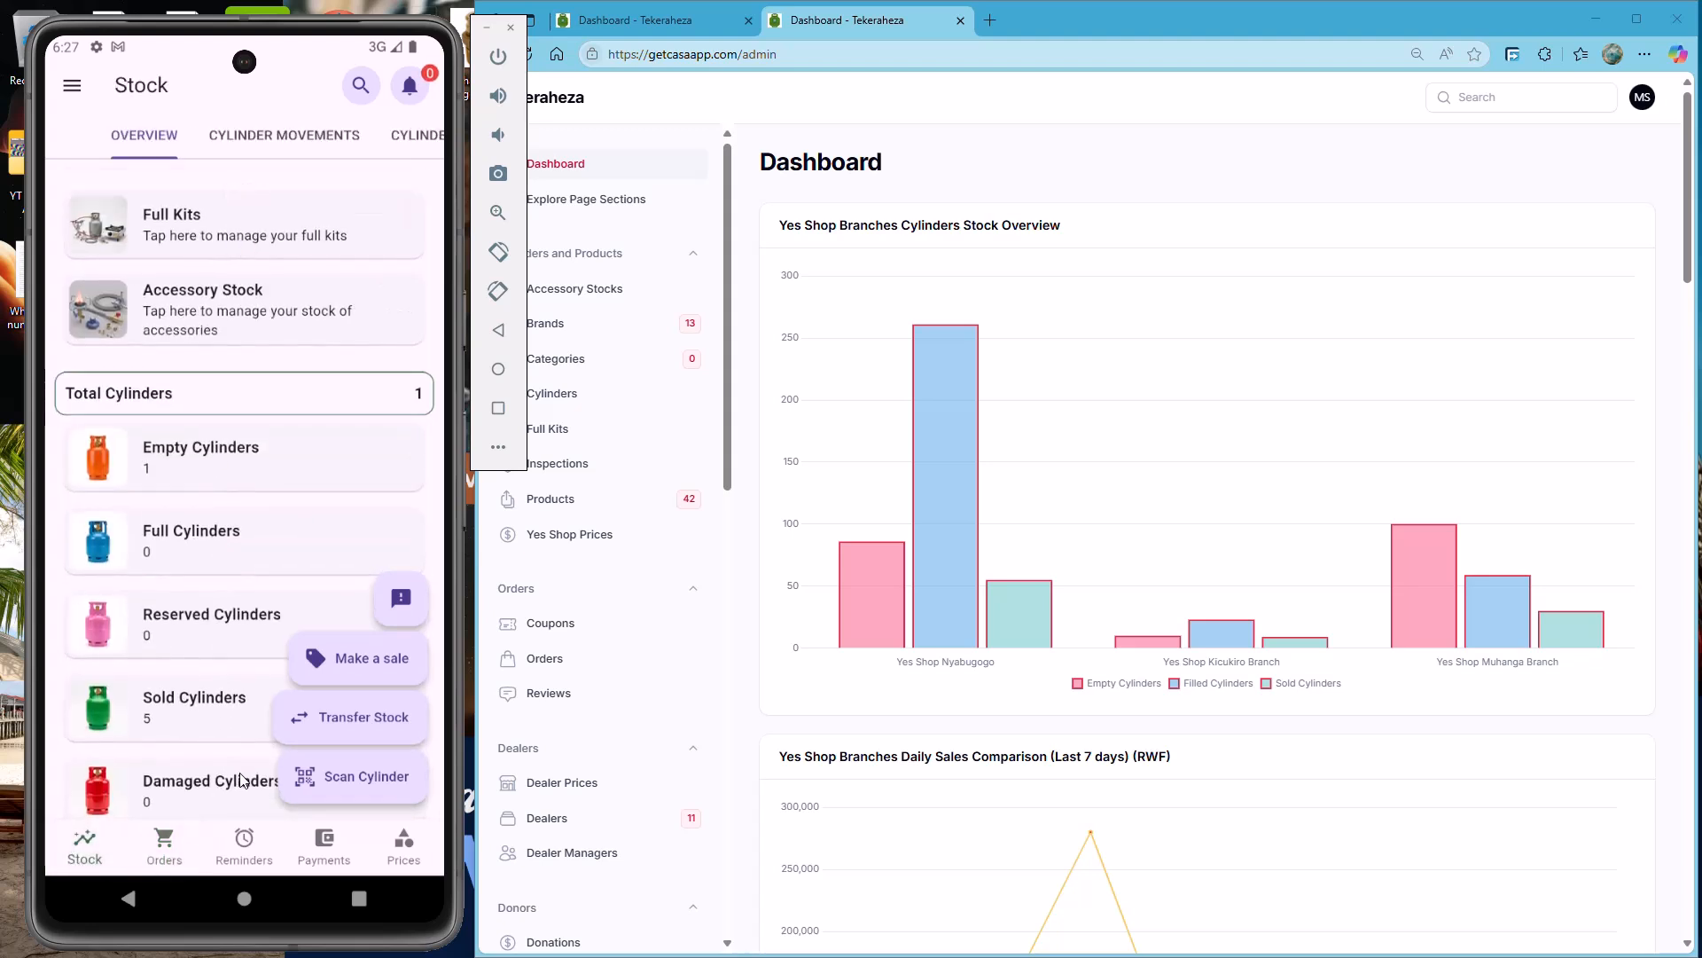
{"action": "left_click", "coordinate": [196, 460]}
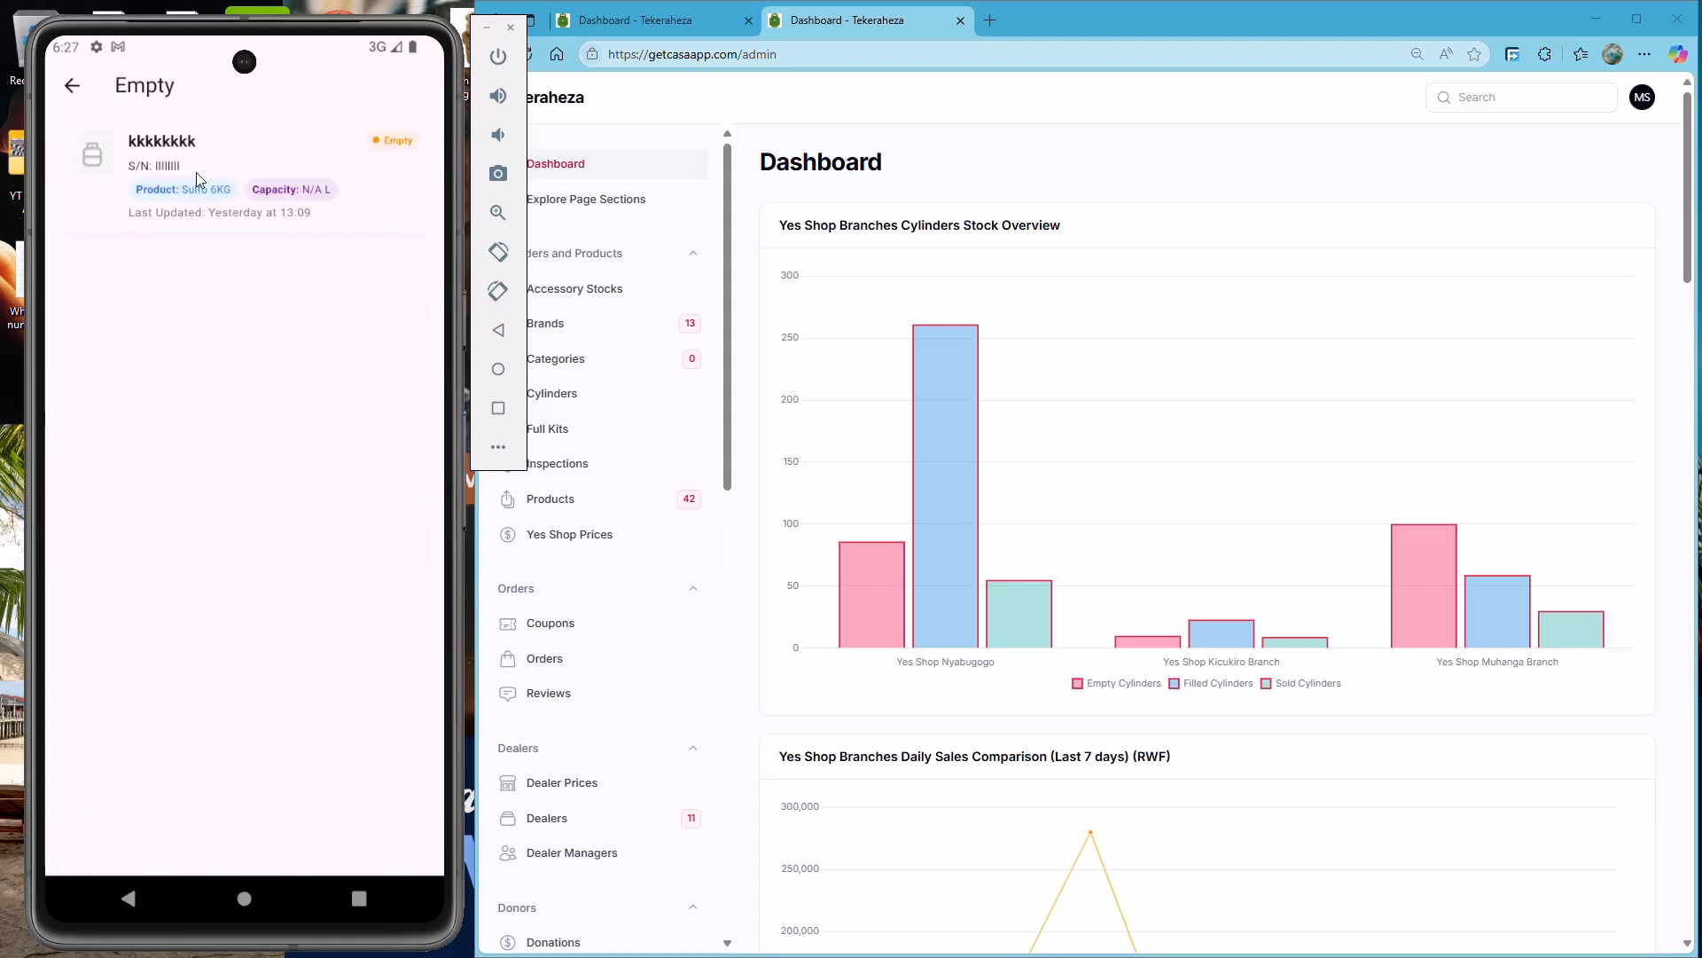
{"action": "left_click", "coordinate": [241, 151]}
{"action": "left_click_drag", "start_coordinate": [206, 550], "coordinate": [184, 462]}
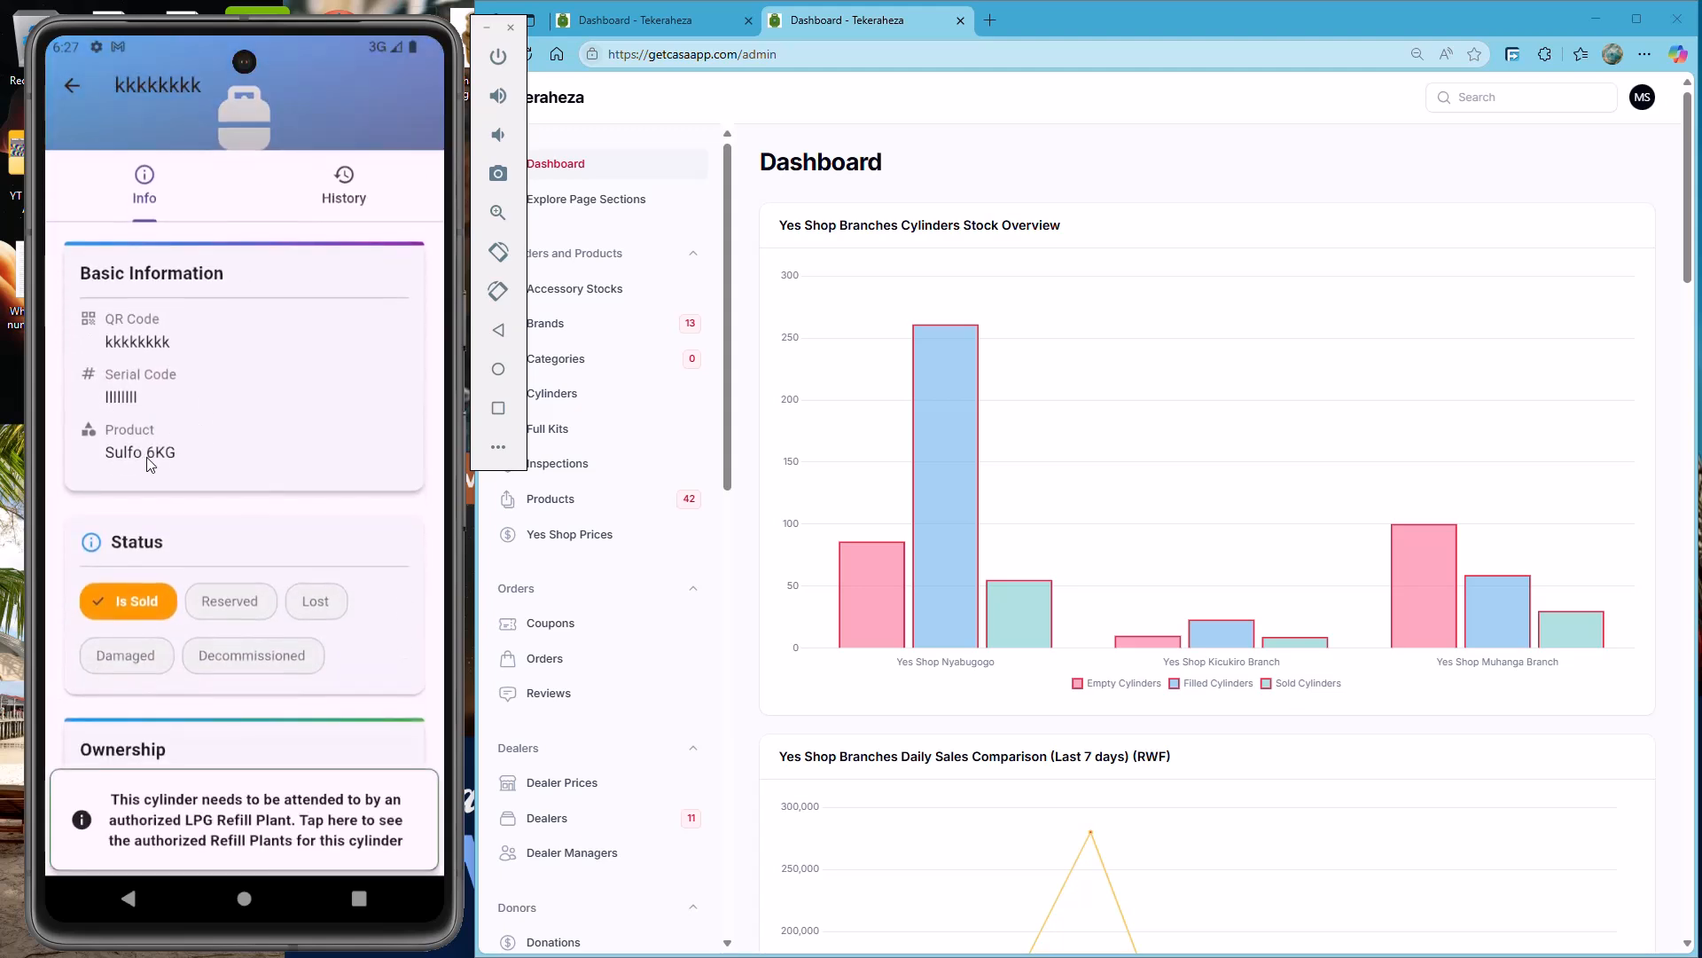
Step: Examine the Sulfo 6KG cylinder's history from its initial identification through the stock transfer to the latest status entry
{"action": "left_click_drag", "start_coordinate": [221, 538], "coordinate": [311, 181]}
{"action": "left_click", "coordinate": [312, 174]}
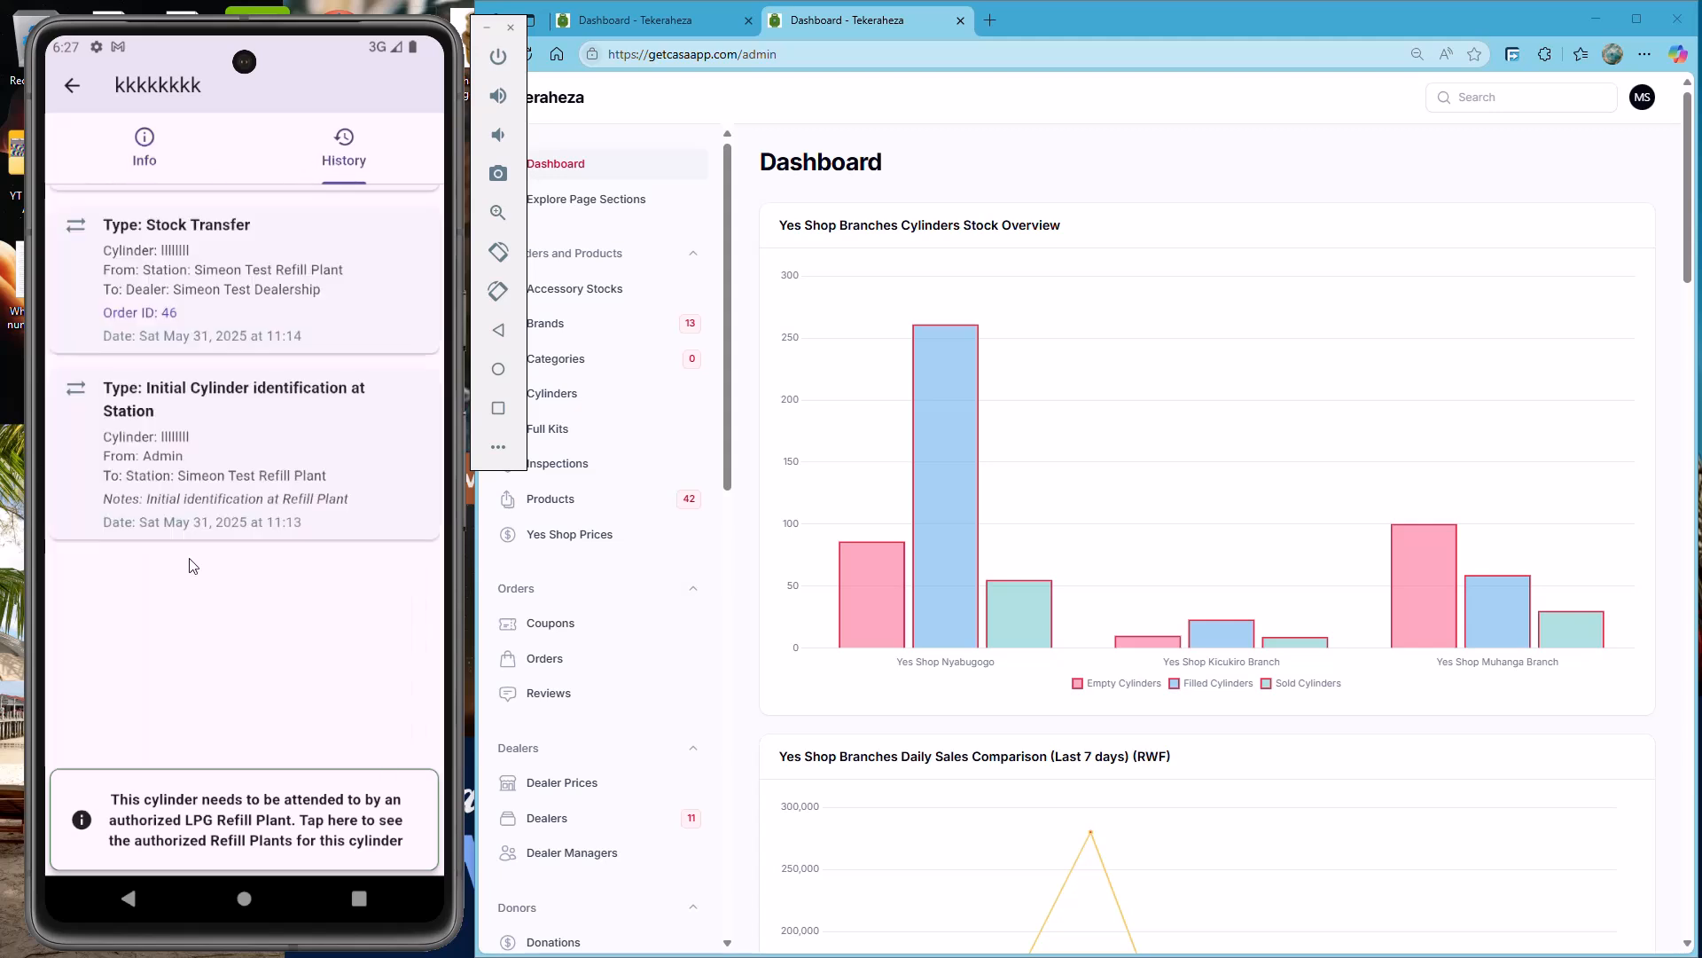
{"action": "left_click_drag", "start_coordinate": [184, 511], "coordinate": [179, 569]}
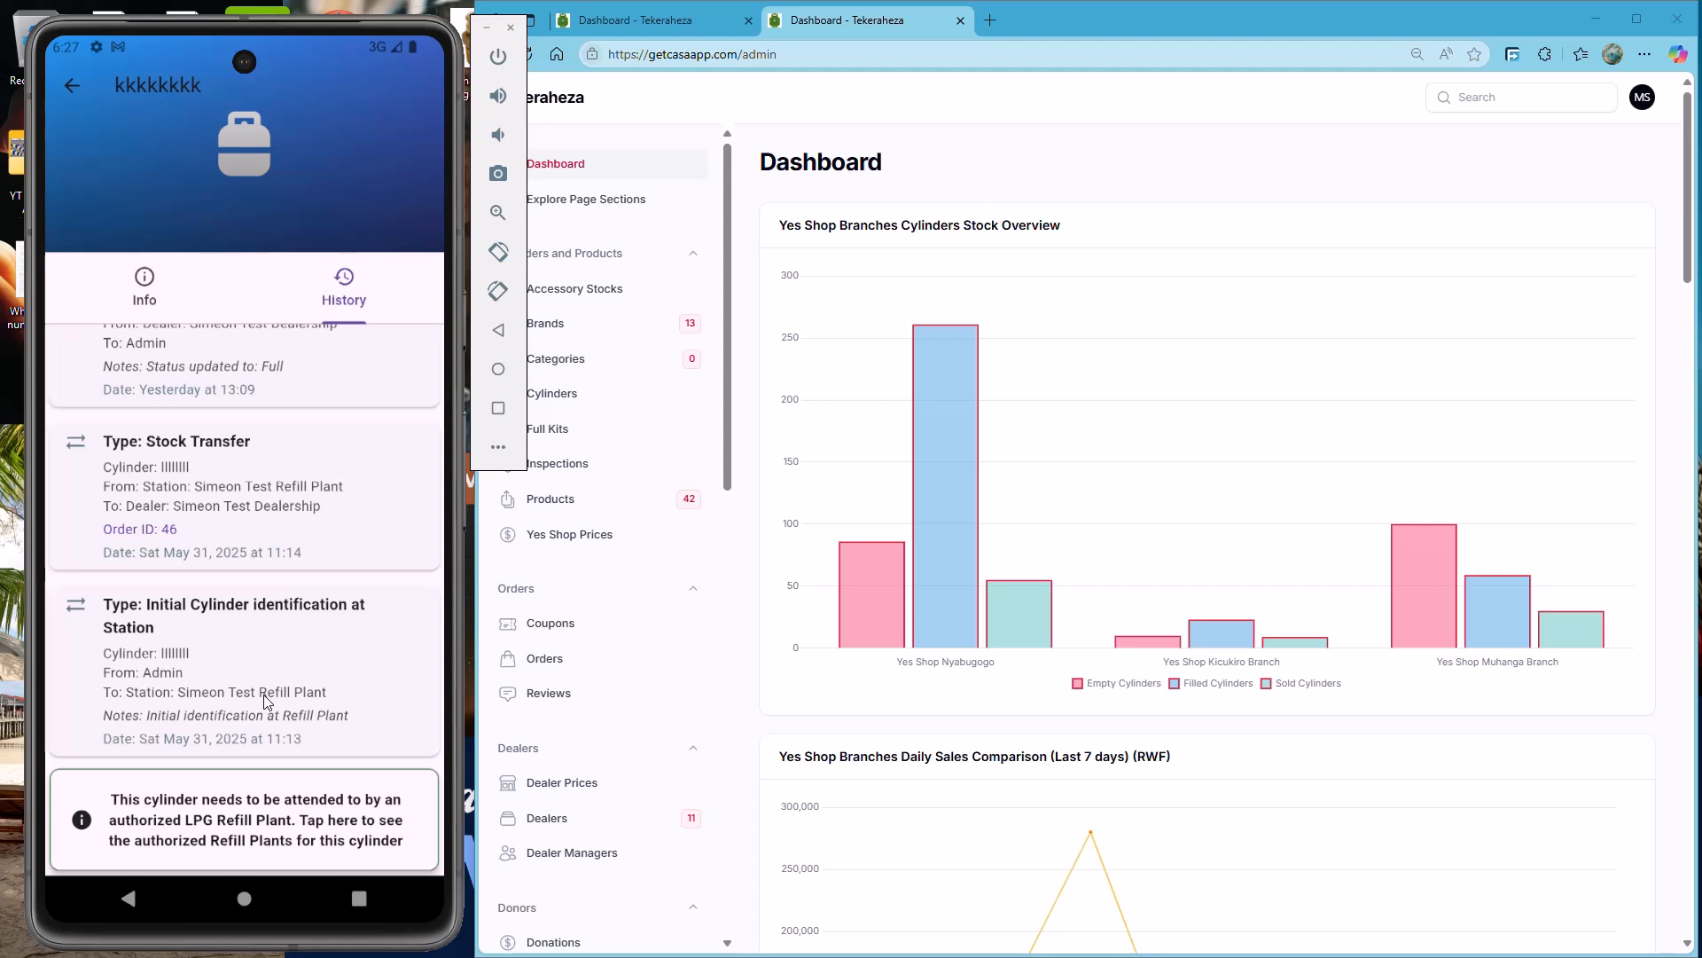
{"action": "scroll", "coordinate": [263, 700], "scroll_direction": "up", "scroll_amount": 2}
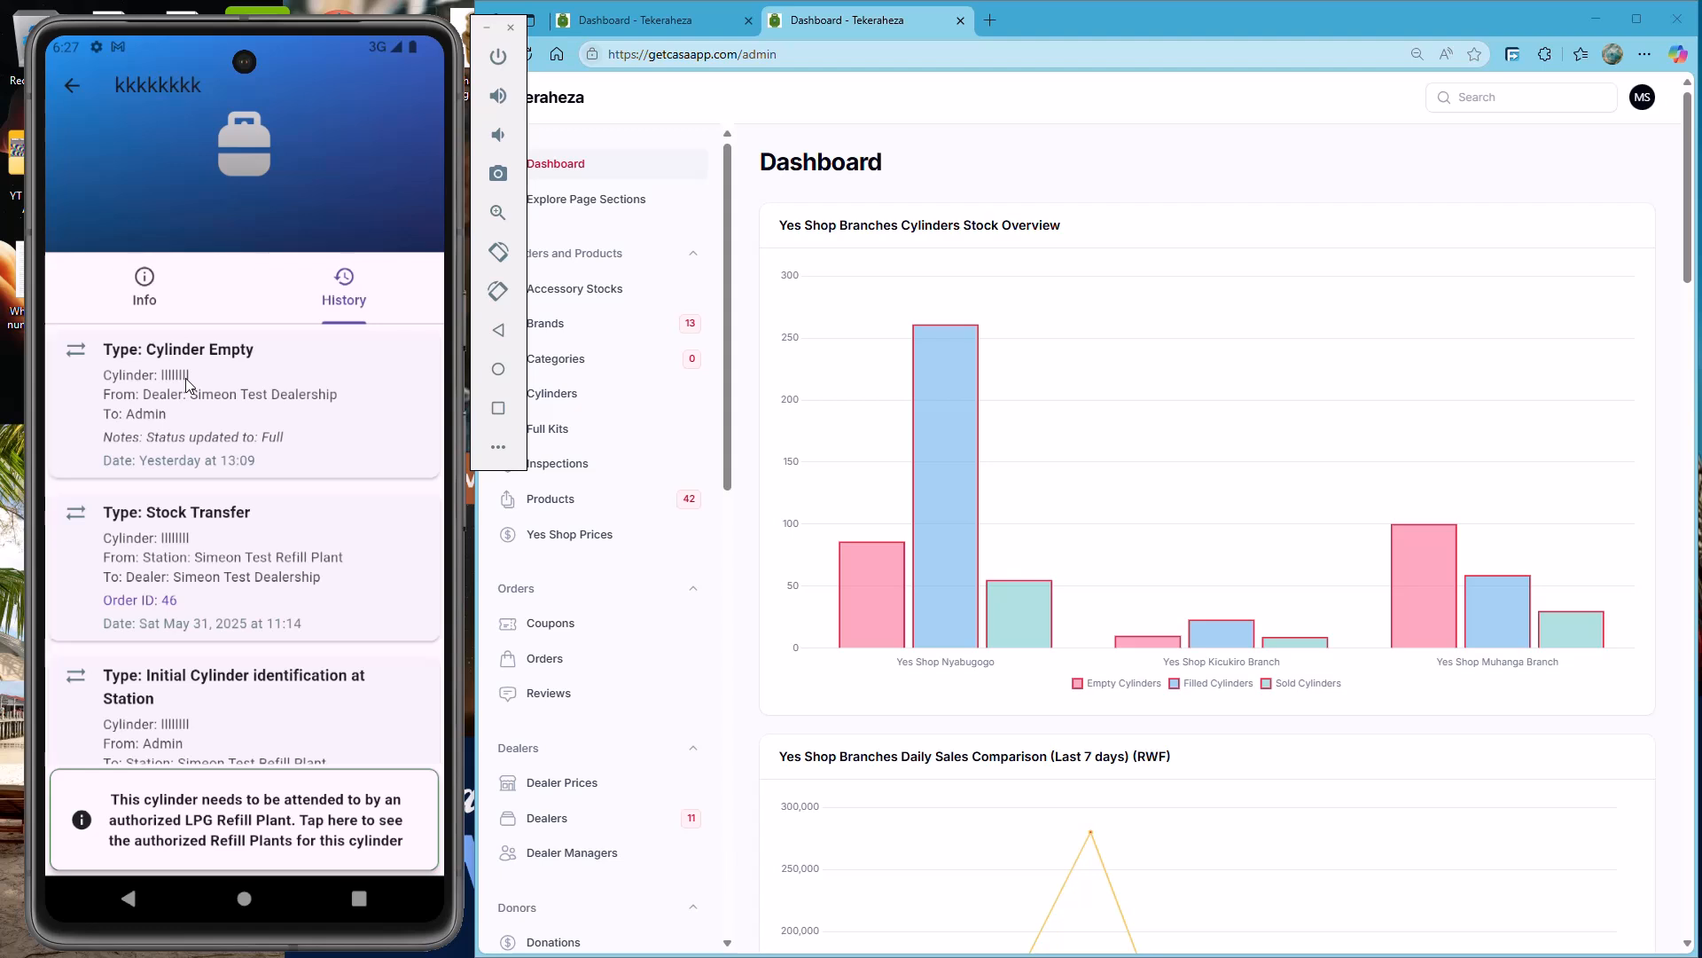
Step: Review the cylinder's Info details and check the authorized refill plants that can attend to it
{"action": "left_click", "coordinate": [139, 297]}
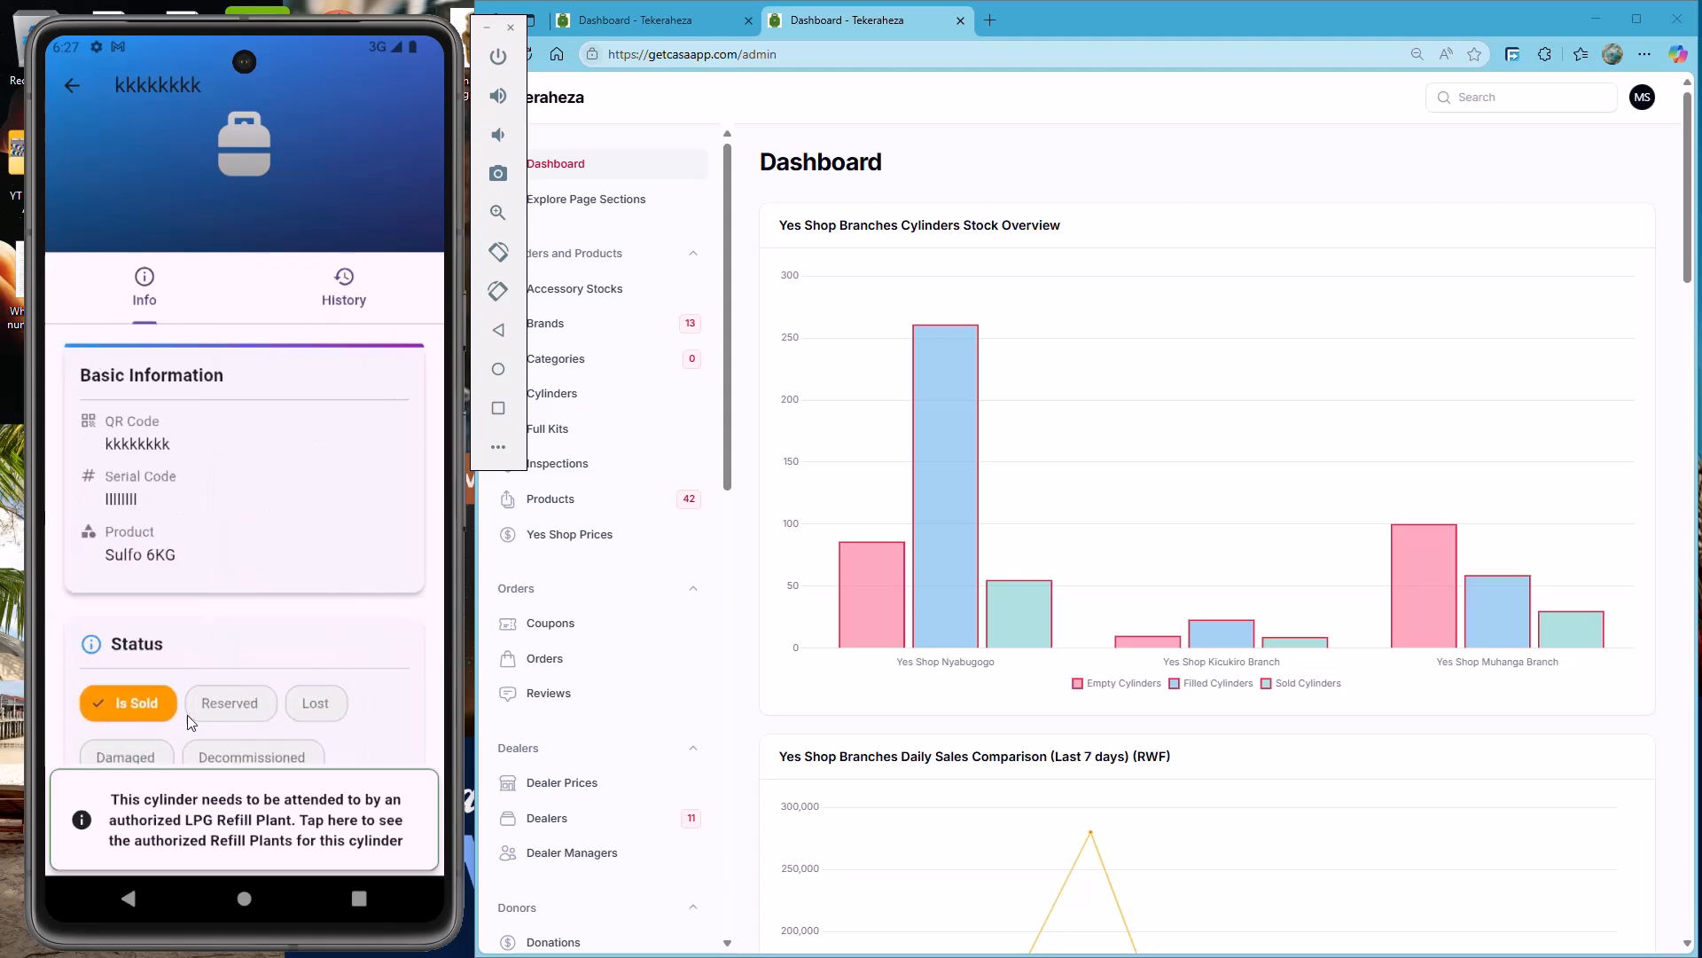
{"action": "scroll", "coordinate": [195, 631], "scroll_direction": "down", "scroll_amount": 1}
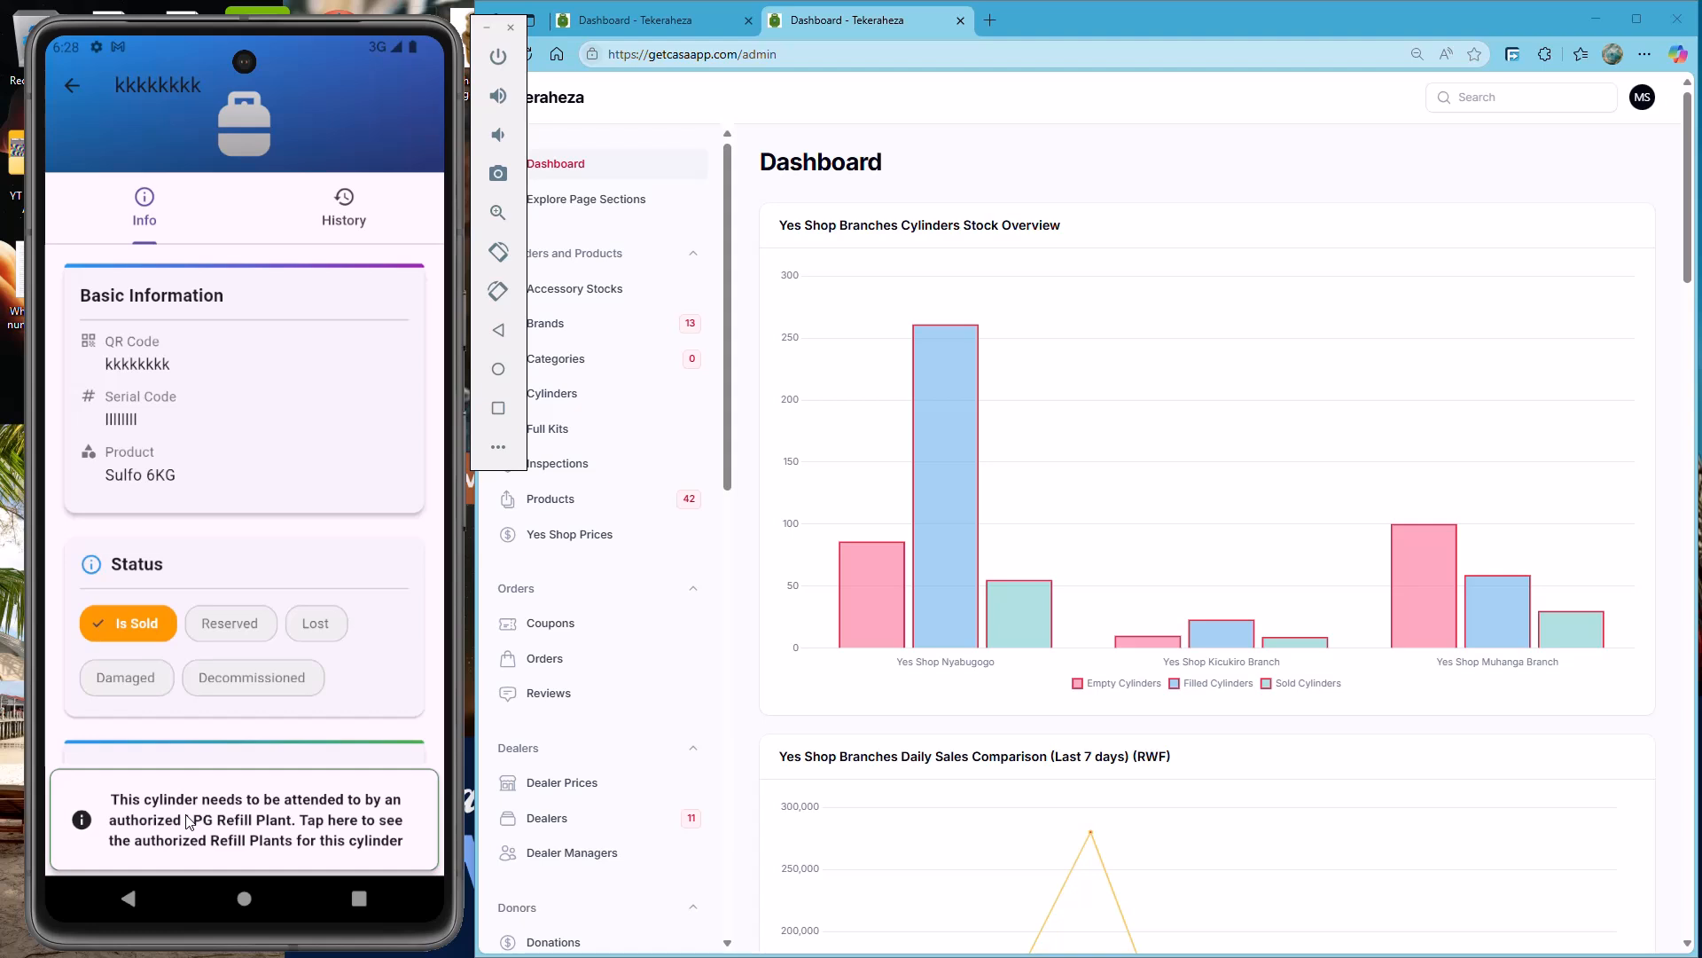
{"action": "scroll", "coordinate": [213, 758], "scroll_direction": "down", "scroll_amount": 5}
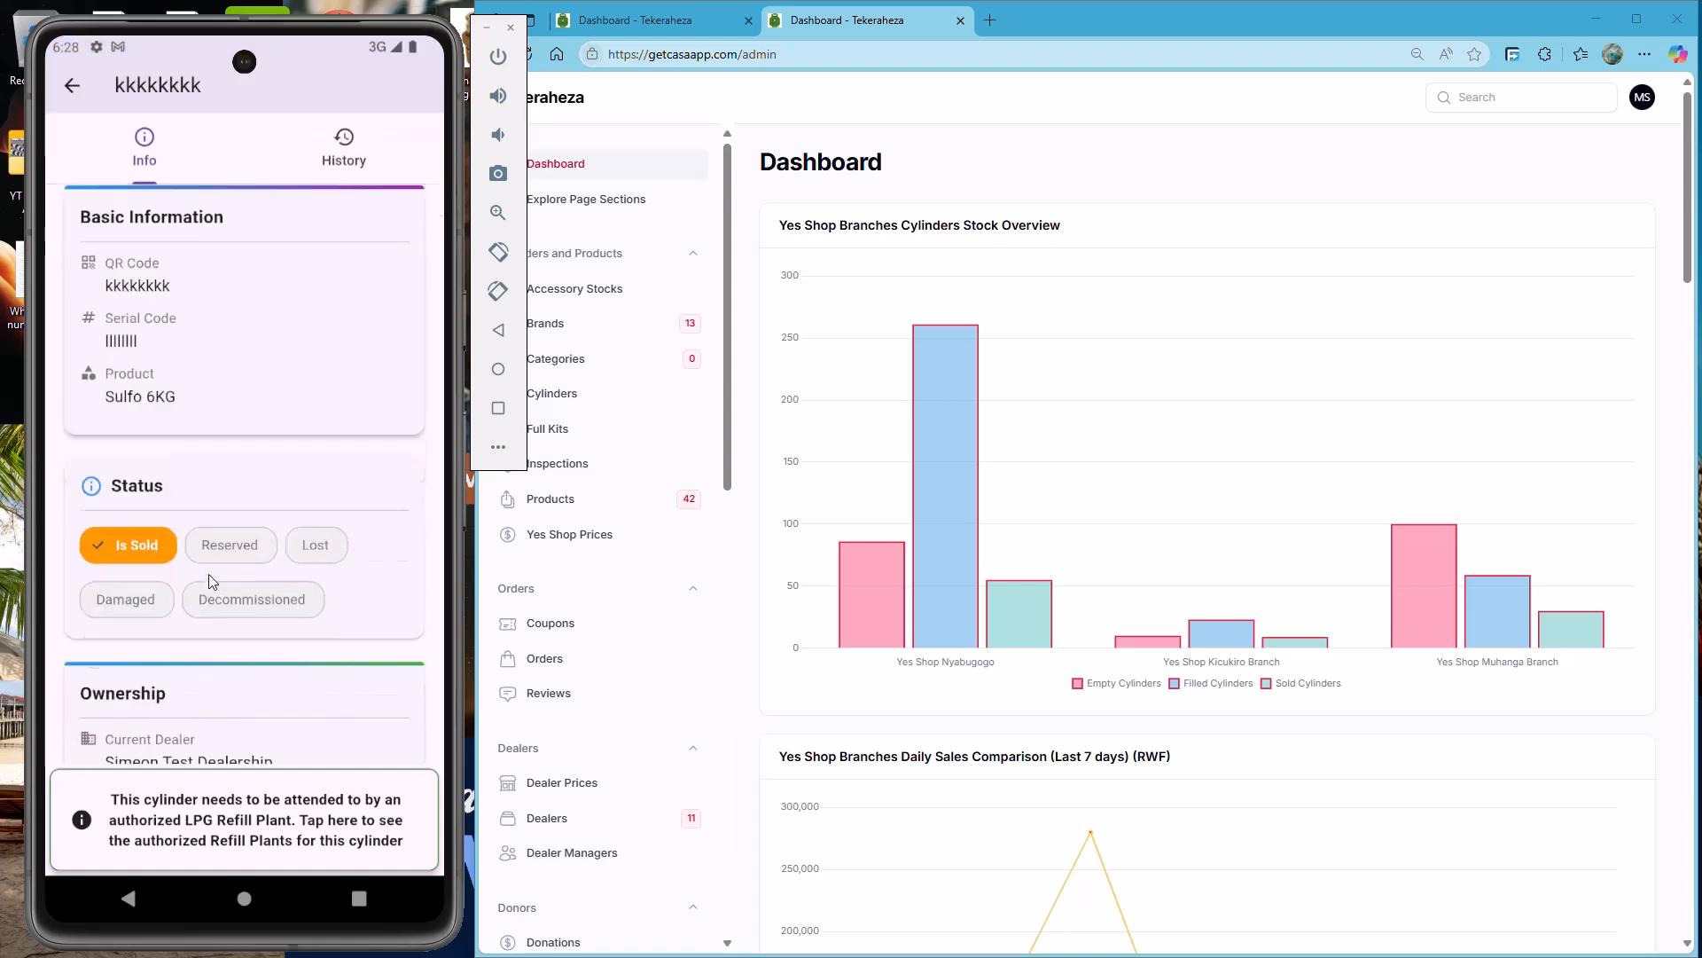
{"action": "left_click", "coordinate": [213, 813]}
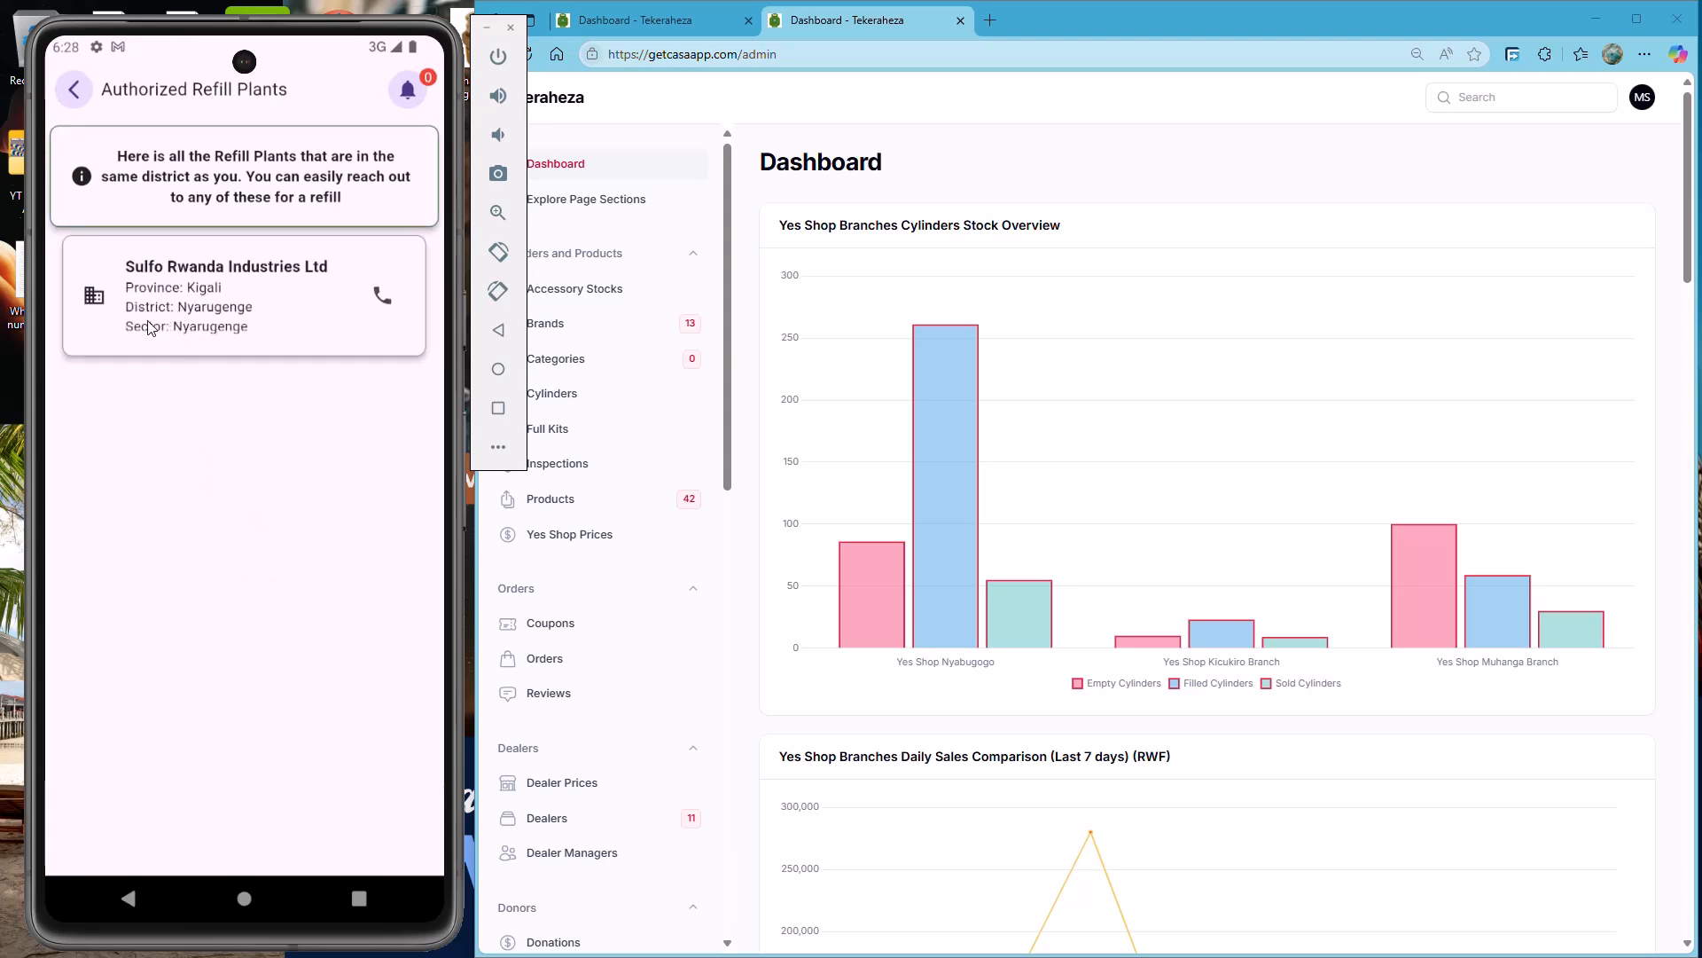
{"action": "left_click", "coordinate": [75, 91]}
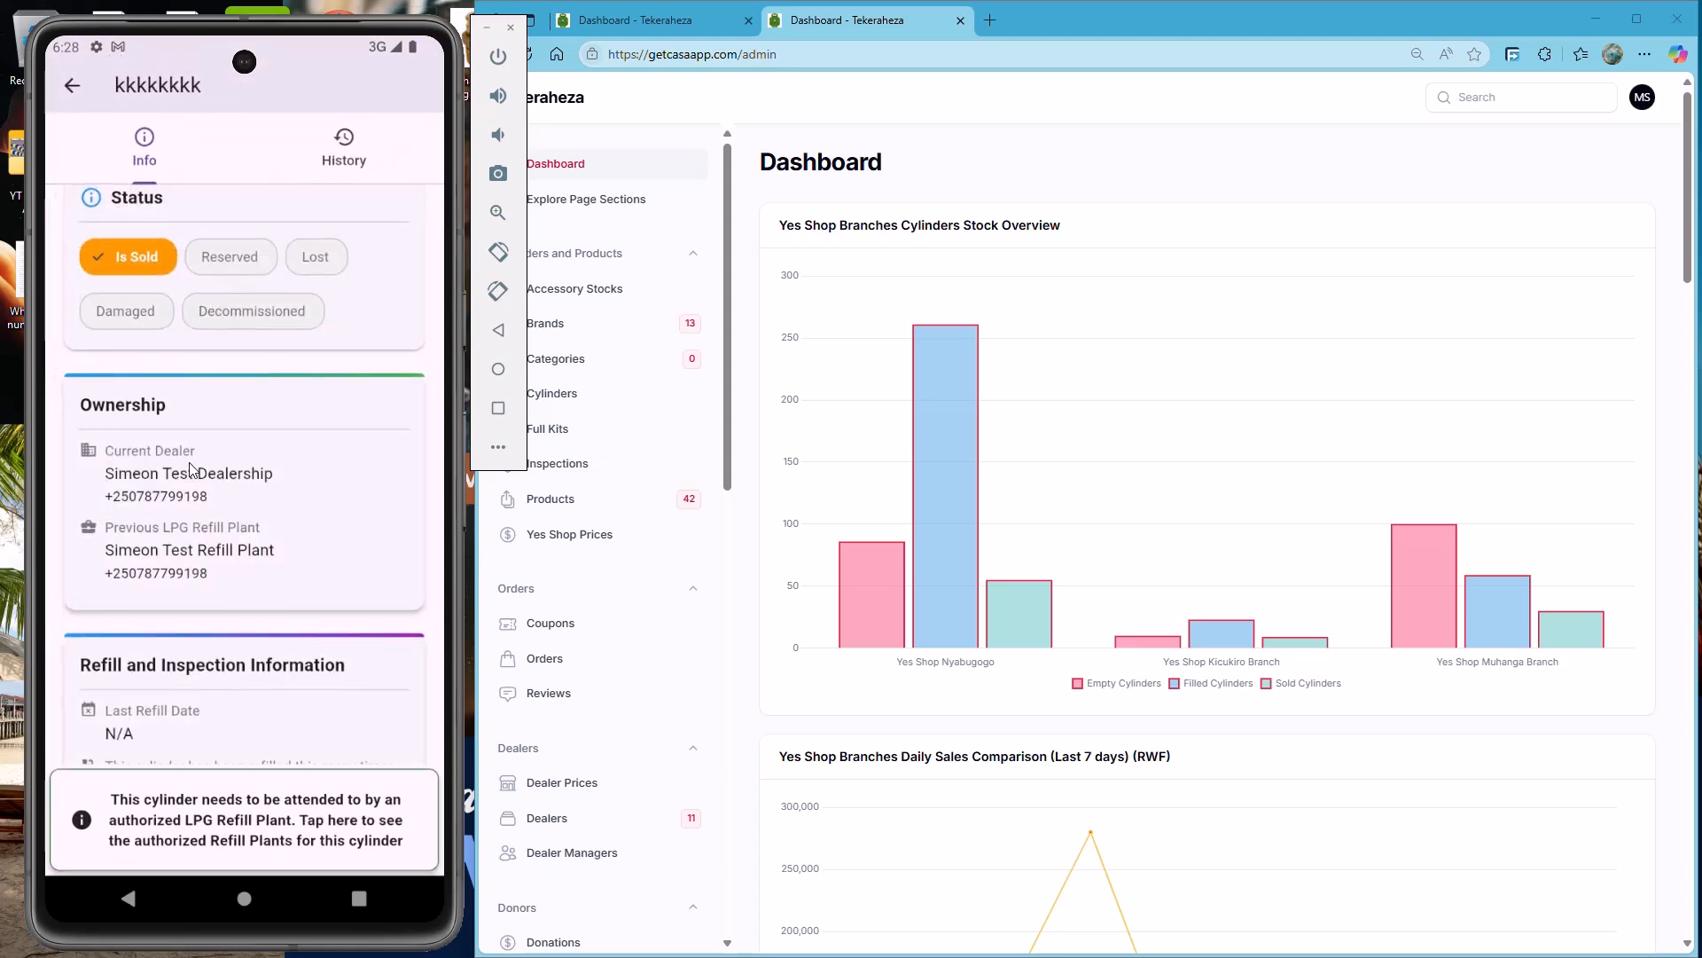
Step: Open Sulfo Rwanda Industries Ltd from the authorized refill plants and review its orders, contact, location and description details
{"action": "left_click", "coordinate": [156, 801]}
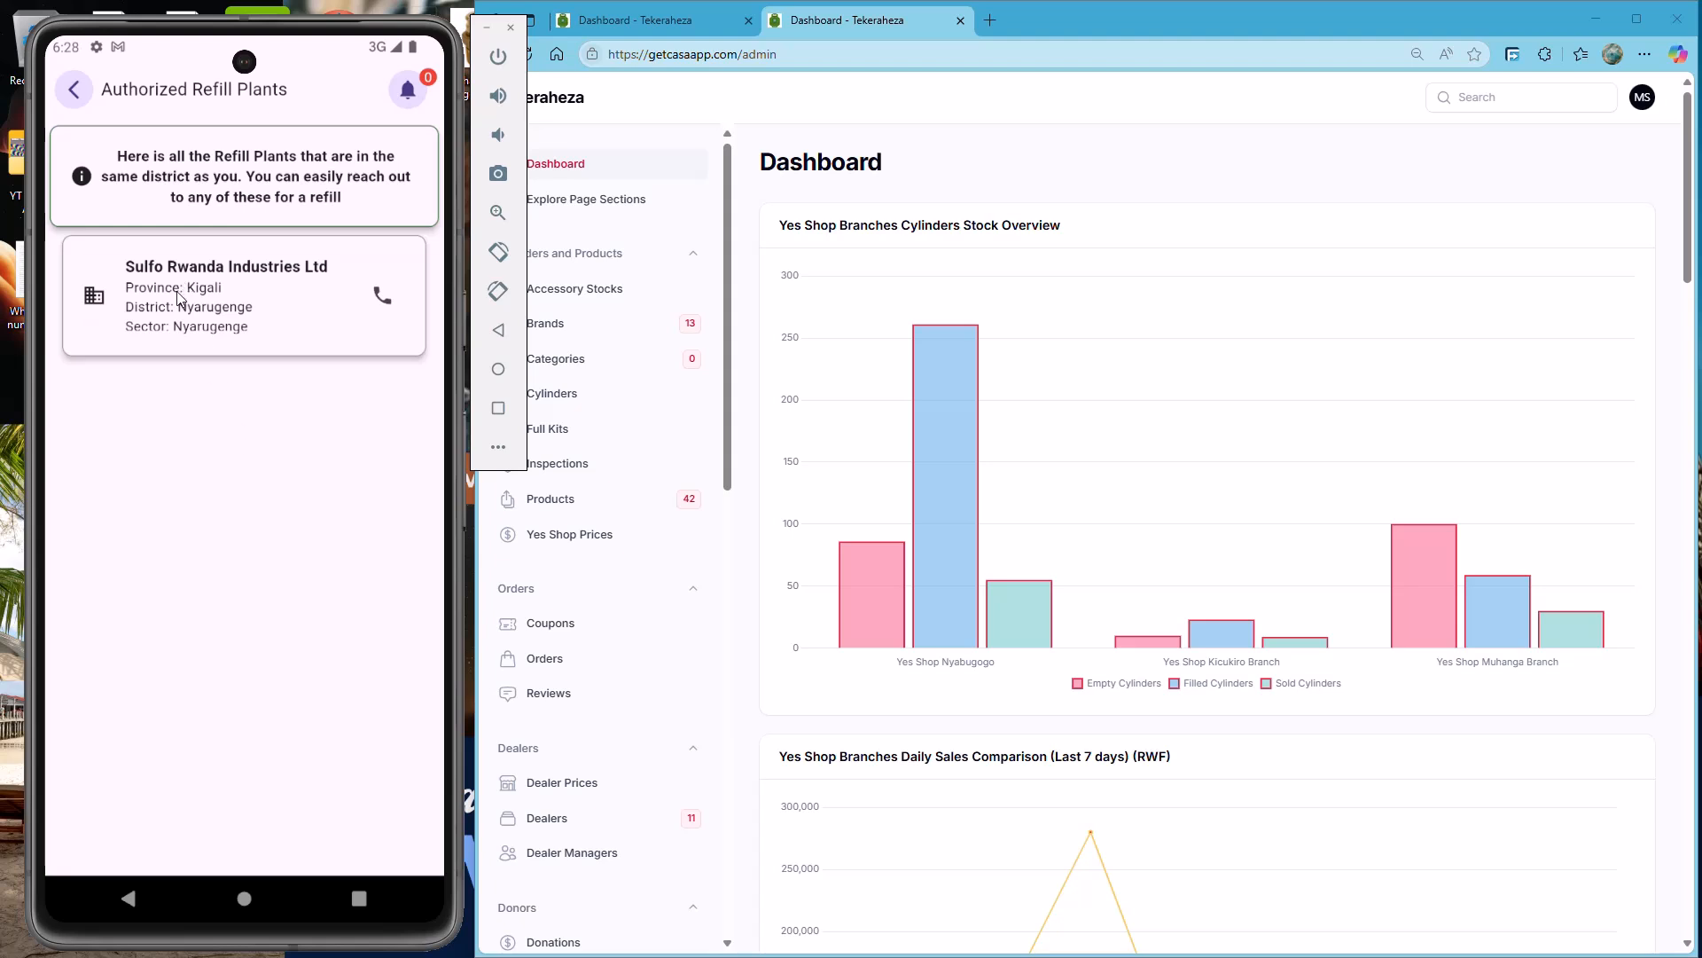
{"action": "left_click", "coordinate": [177, 300]}
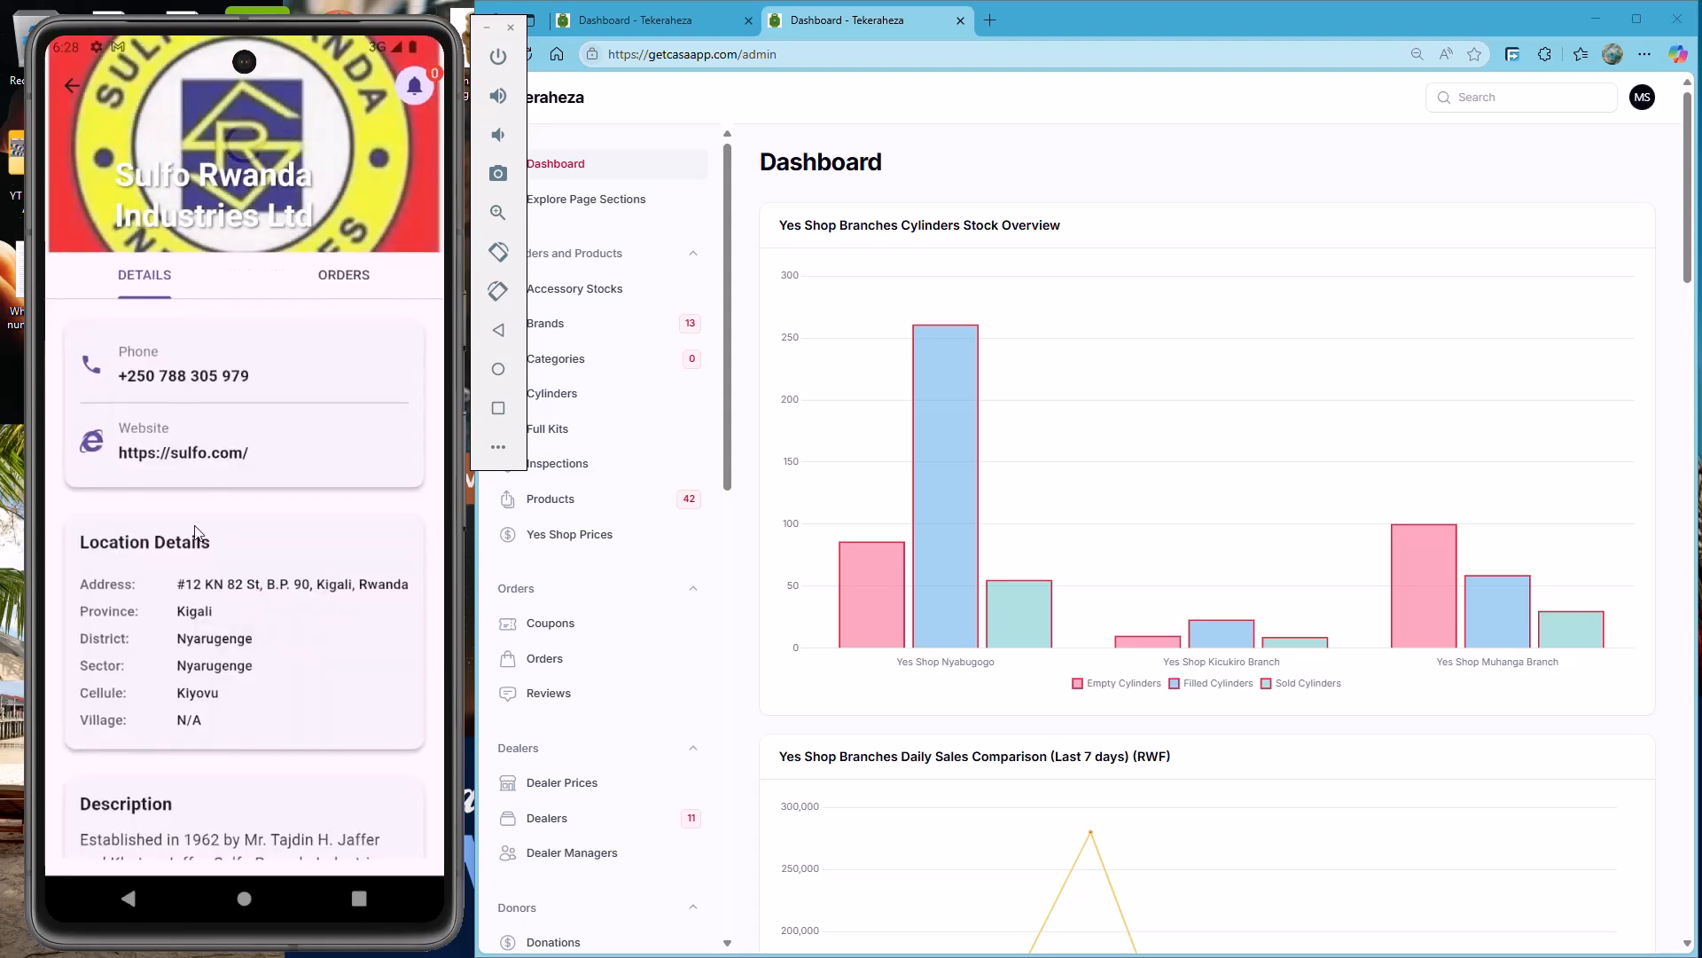
{"action": "left_click", "coordinate": [344, 277]}
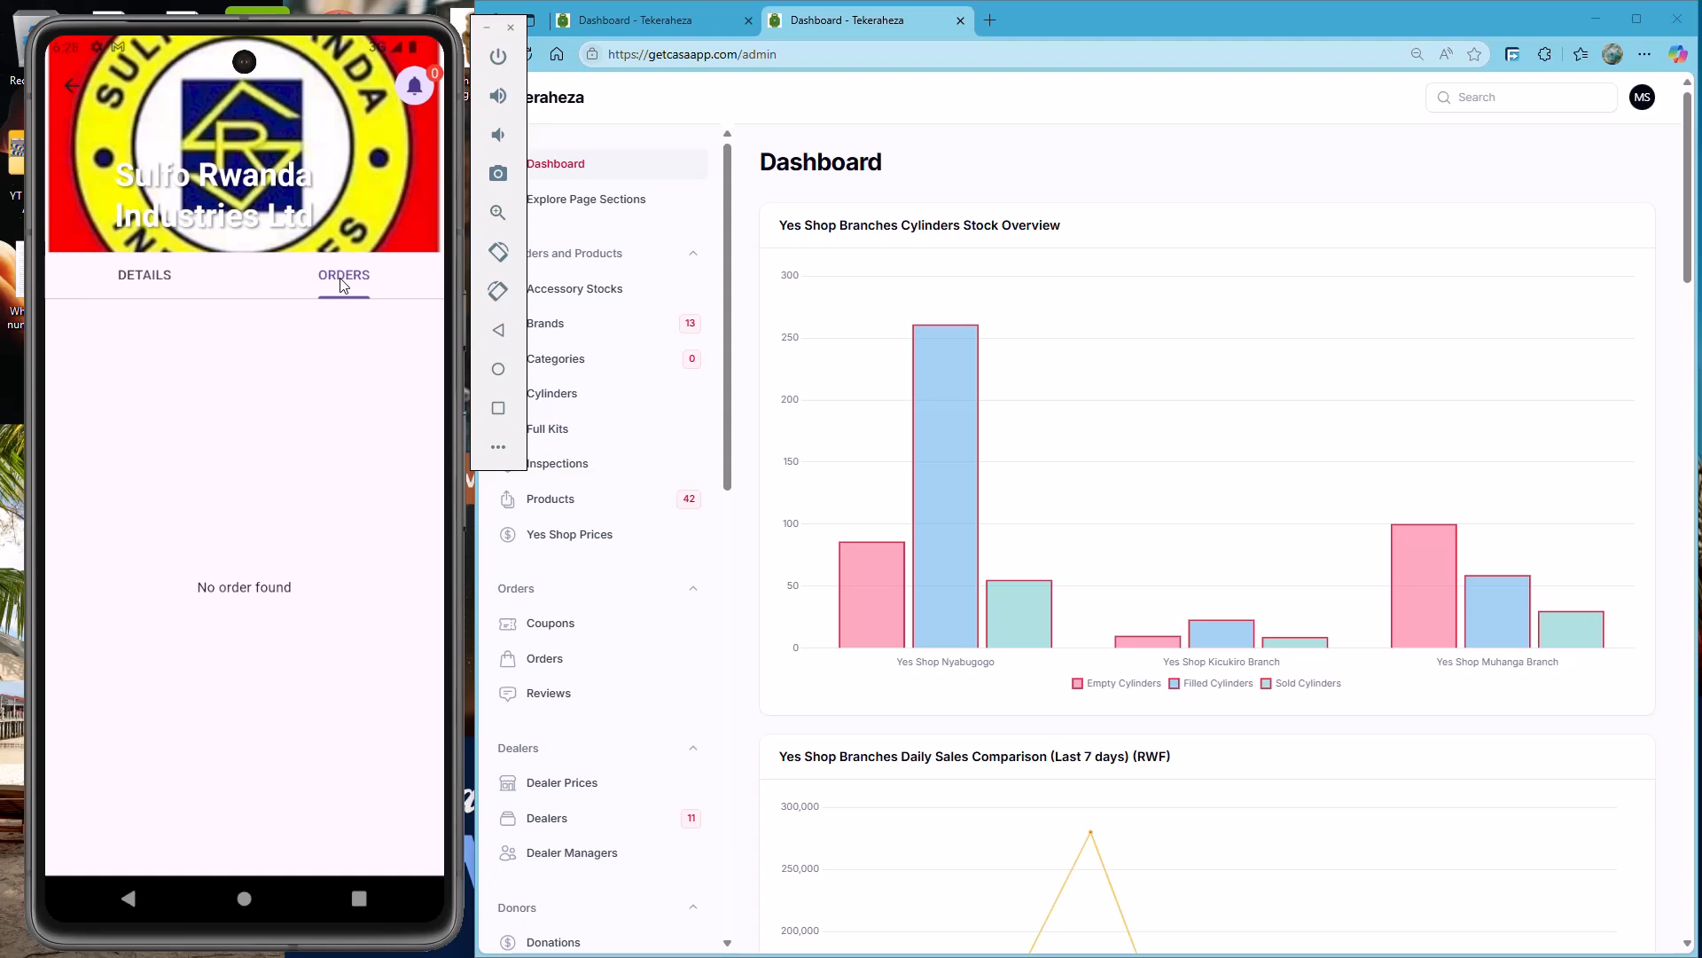
{"action": "left_click", "coordinate": [158, 275]}
{"action": "left_click_drag", "start_coordinate": [181, 683], "coordinate": [180, 495]}
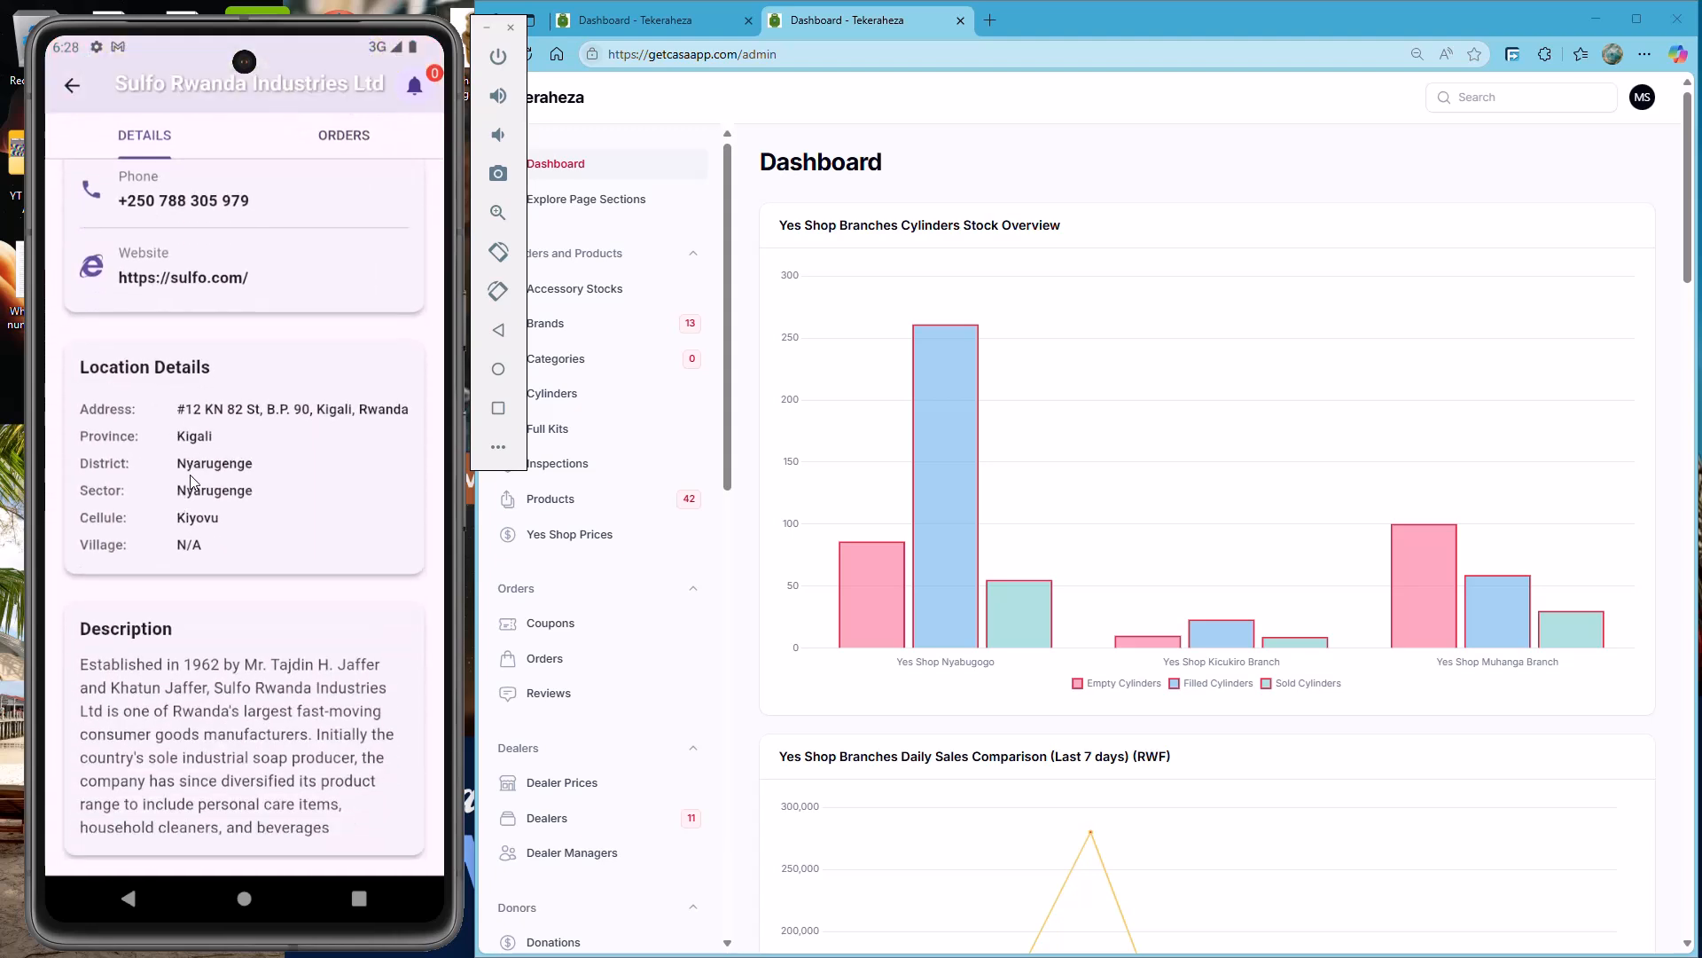
{"action": "left_click_drag", "start_coordinate": [221, 626], "coordinate": [216, 435]}
{"action": "left_click_drag", "start_coordinate": [239, 561], "coordinate": [226, 857]}
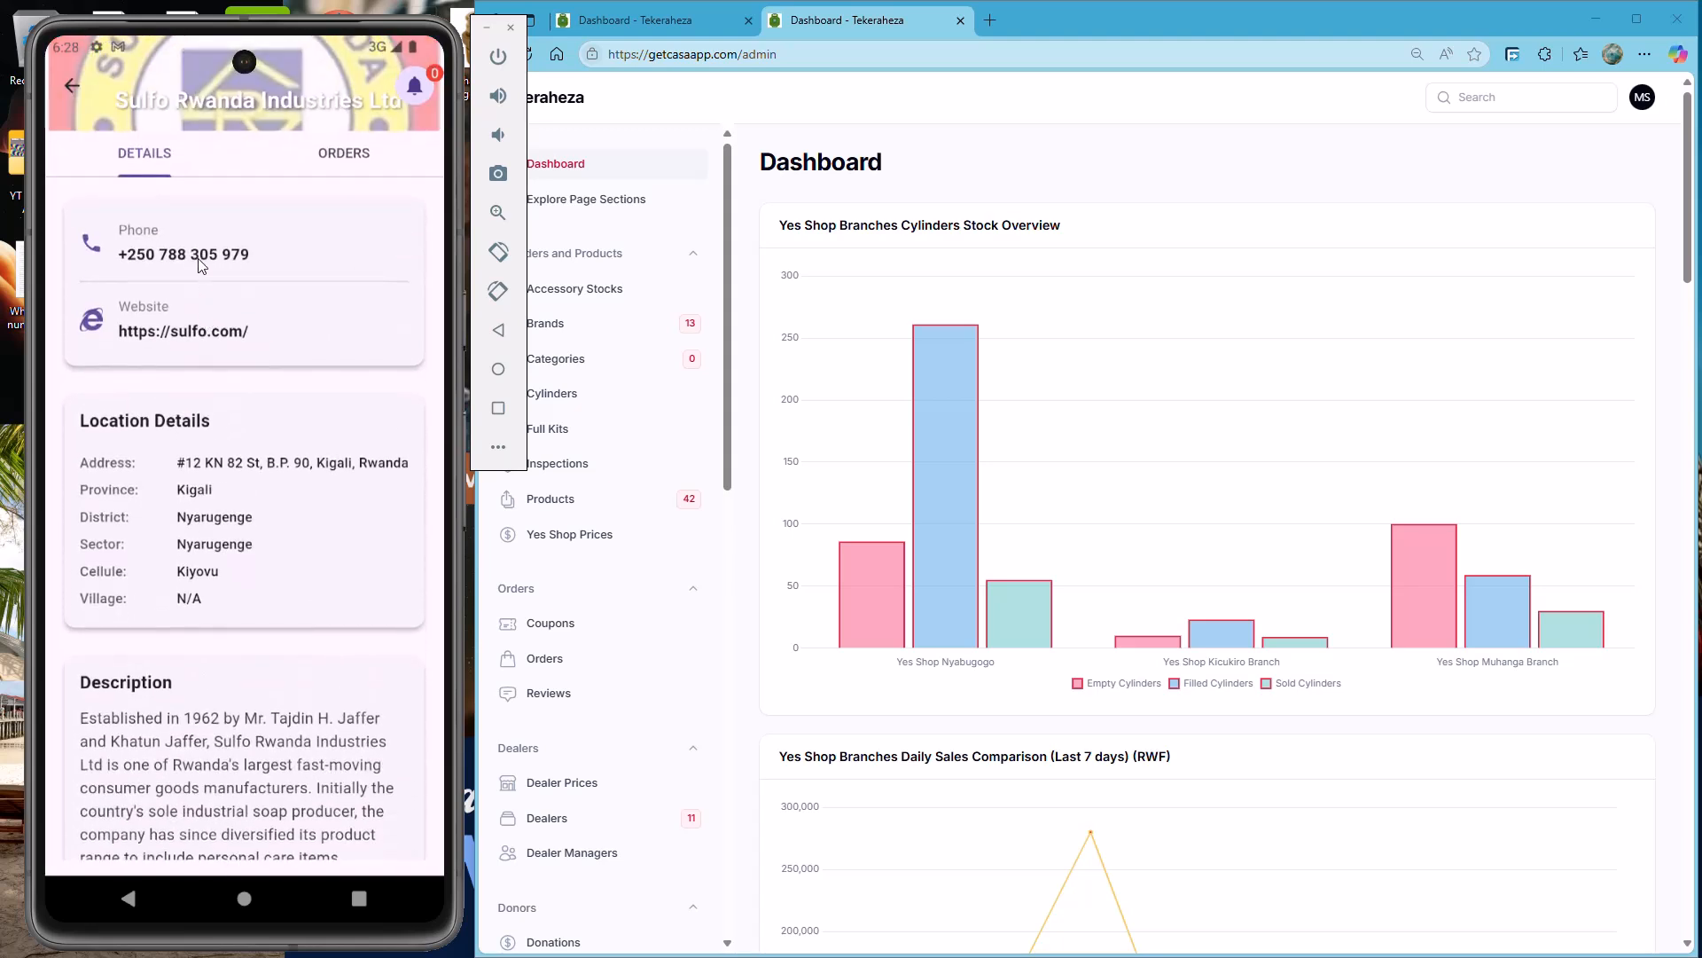
Step: Open the refill plant's phone number in the phone dialer, then return to its details page
{"action": "left_click", "coordinate": [197, 258]}
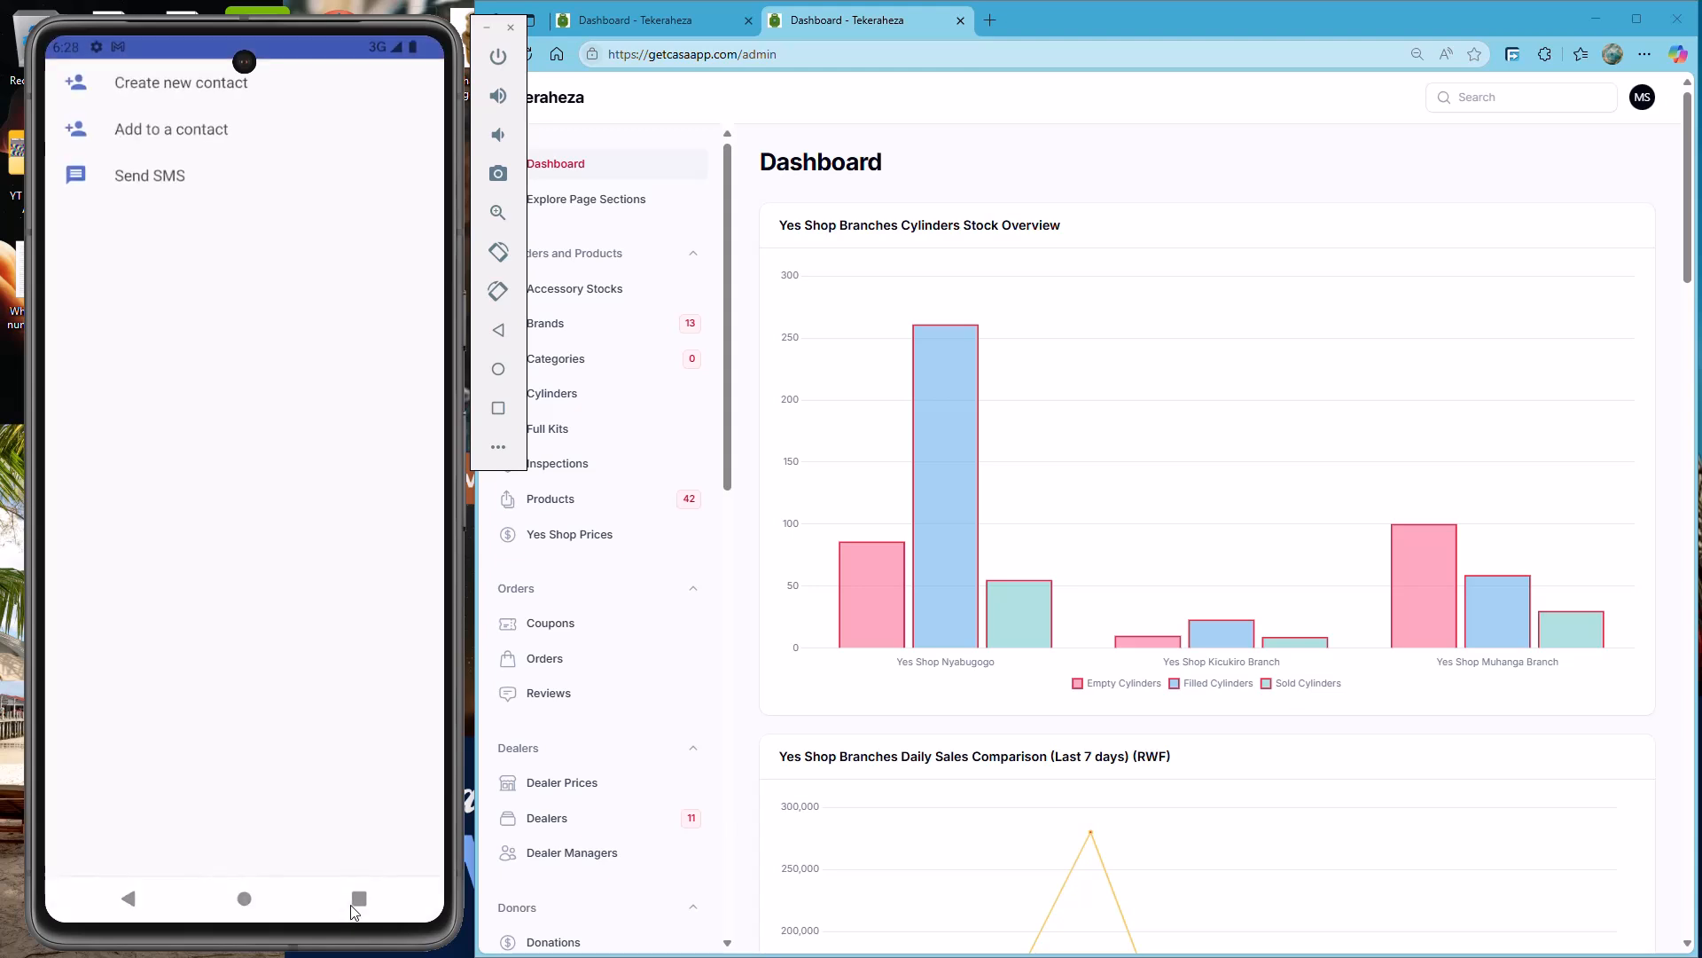
{"action": "left_click_drag", "start_coordinate": [216, 656], "coordinate": [227, 270]}
{"action": "left_click", "coordinate": [227, 271]}
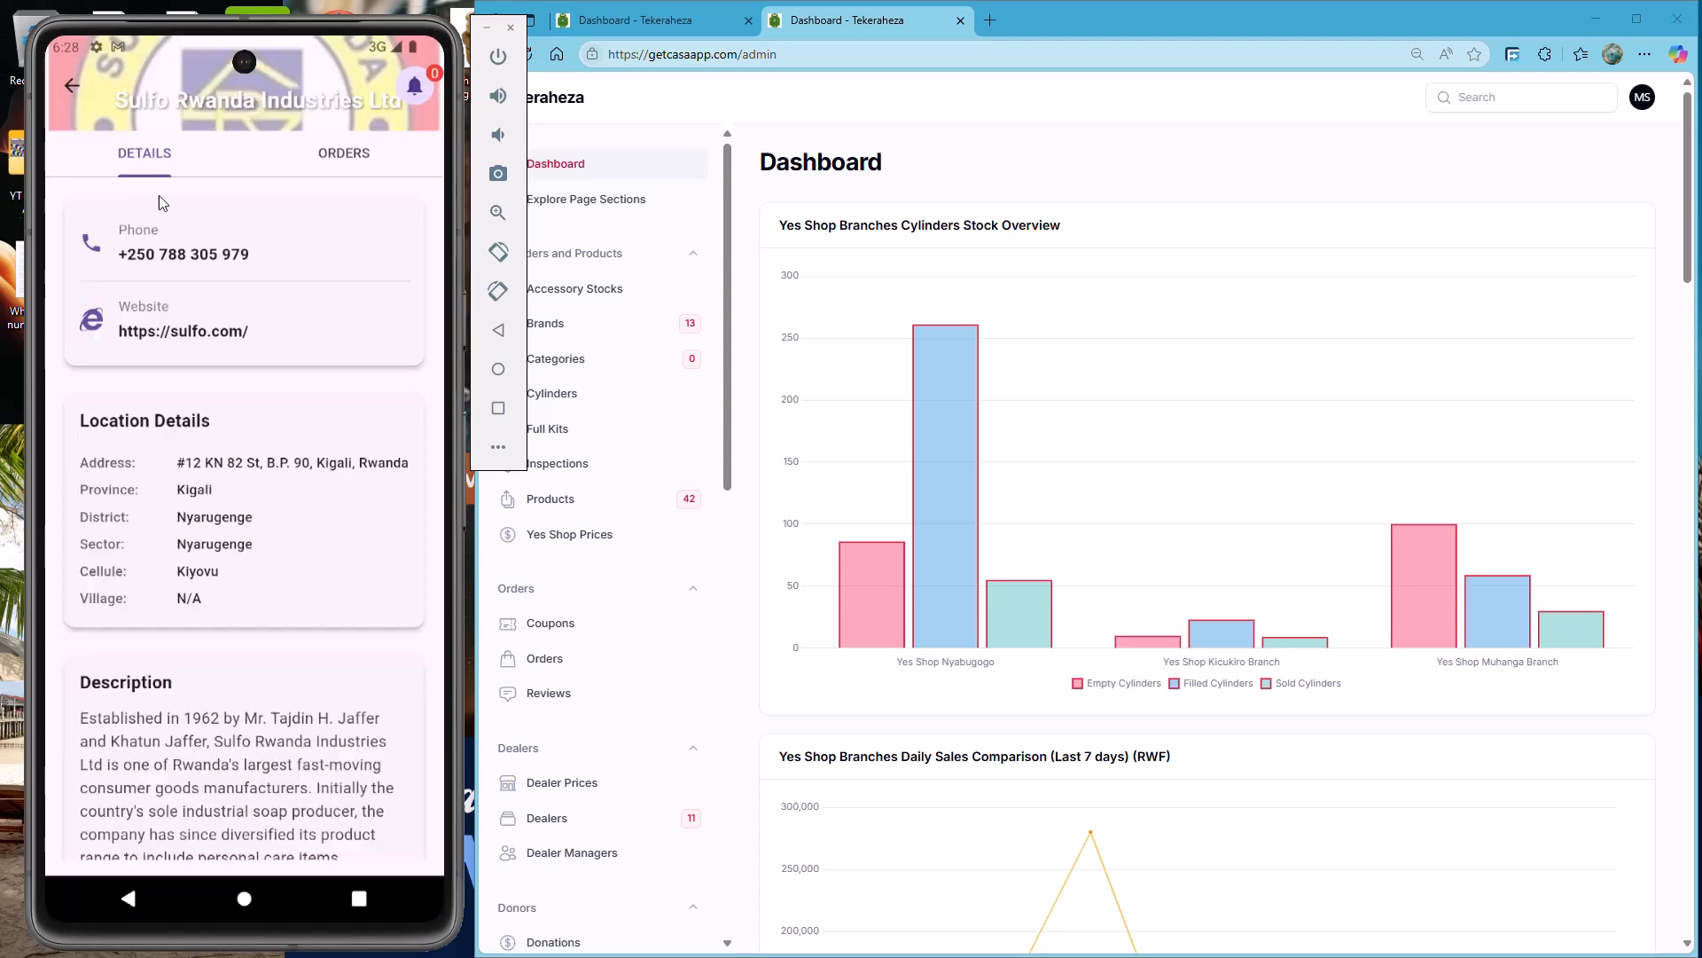
Step: Return to the dealer's Stock overview and view the cylinder categories down to Lost Cylinders
{"action": "left_click", "coordinate": [77, 92]}
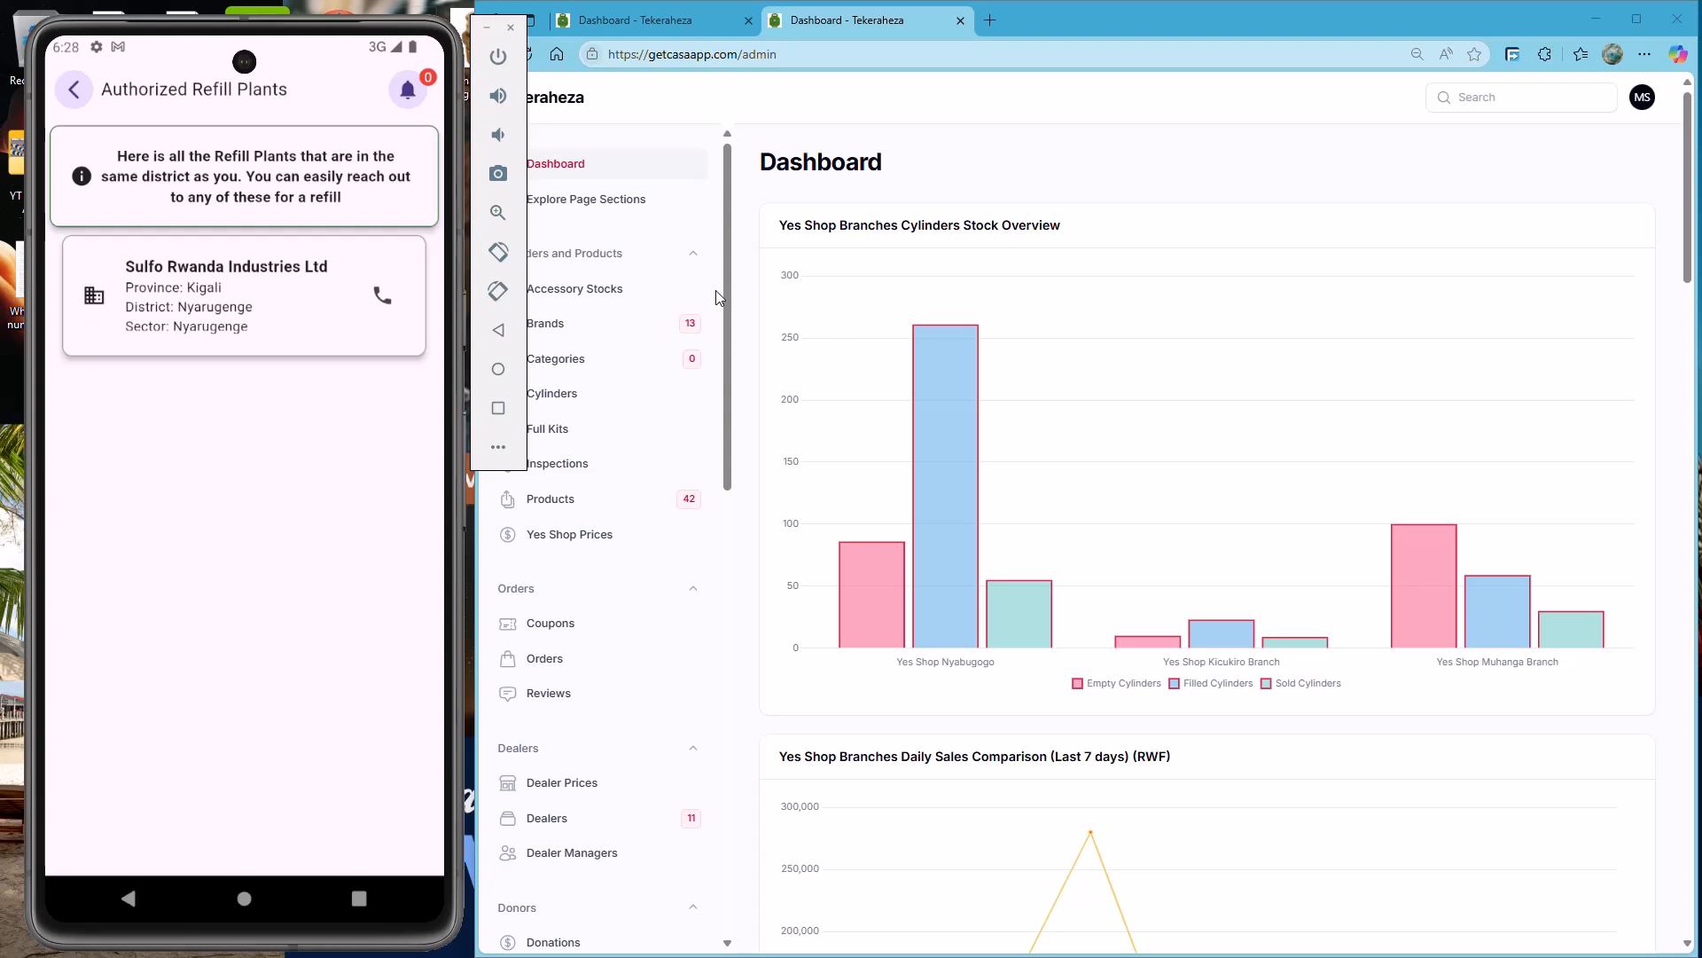
{"action": "left_click", "coordinate": [73, 102]}
{"action": "left_click", "coordinate": [72, 102]}
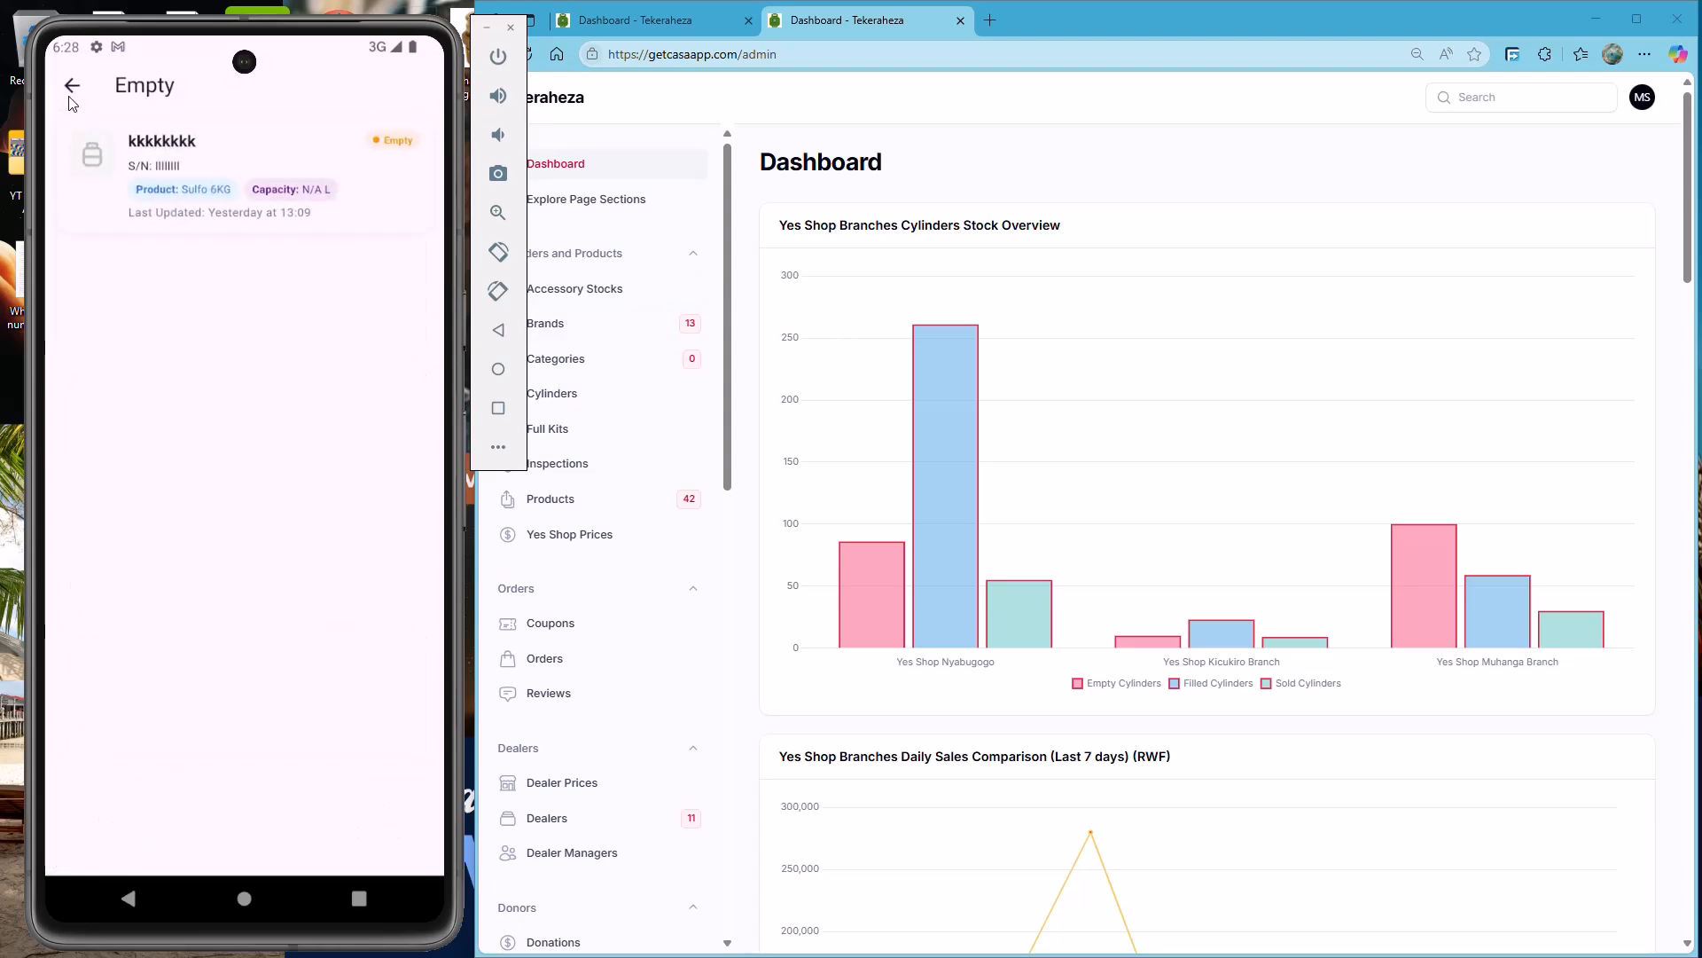
{"action": "left_click", "coordinate": [73, 98]}
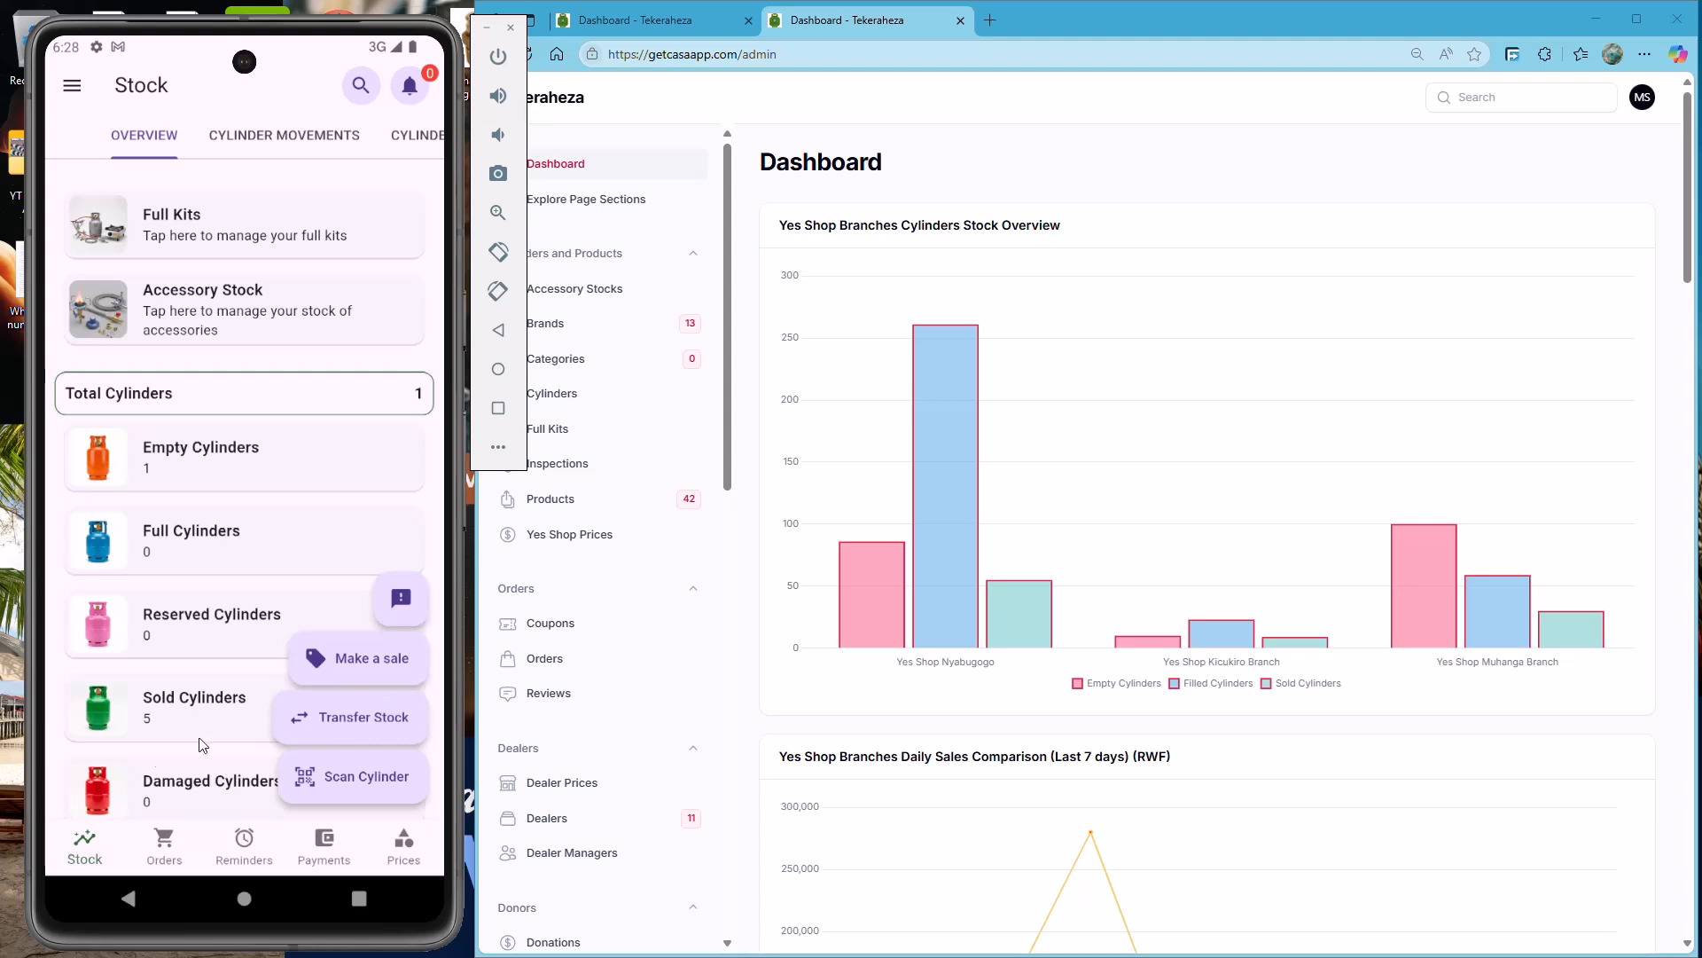
{"action": "left_click_drag", "start_coordinate": [293, 688], "coordinate": [325, 631]}
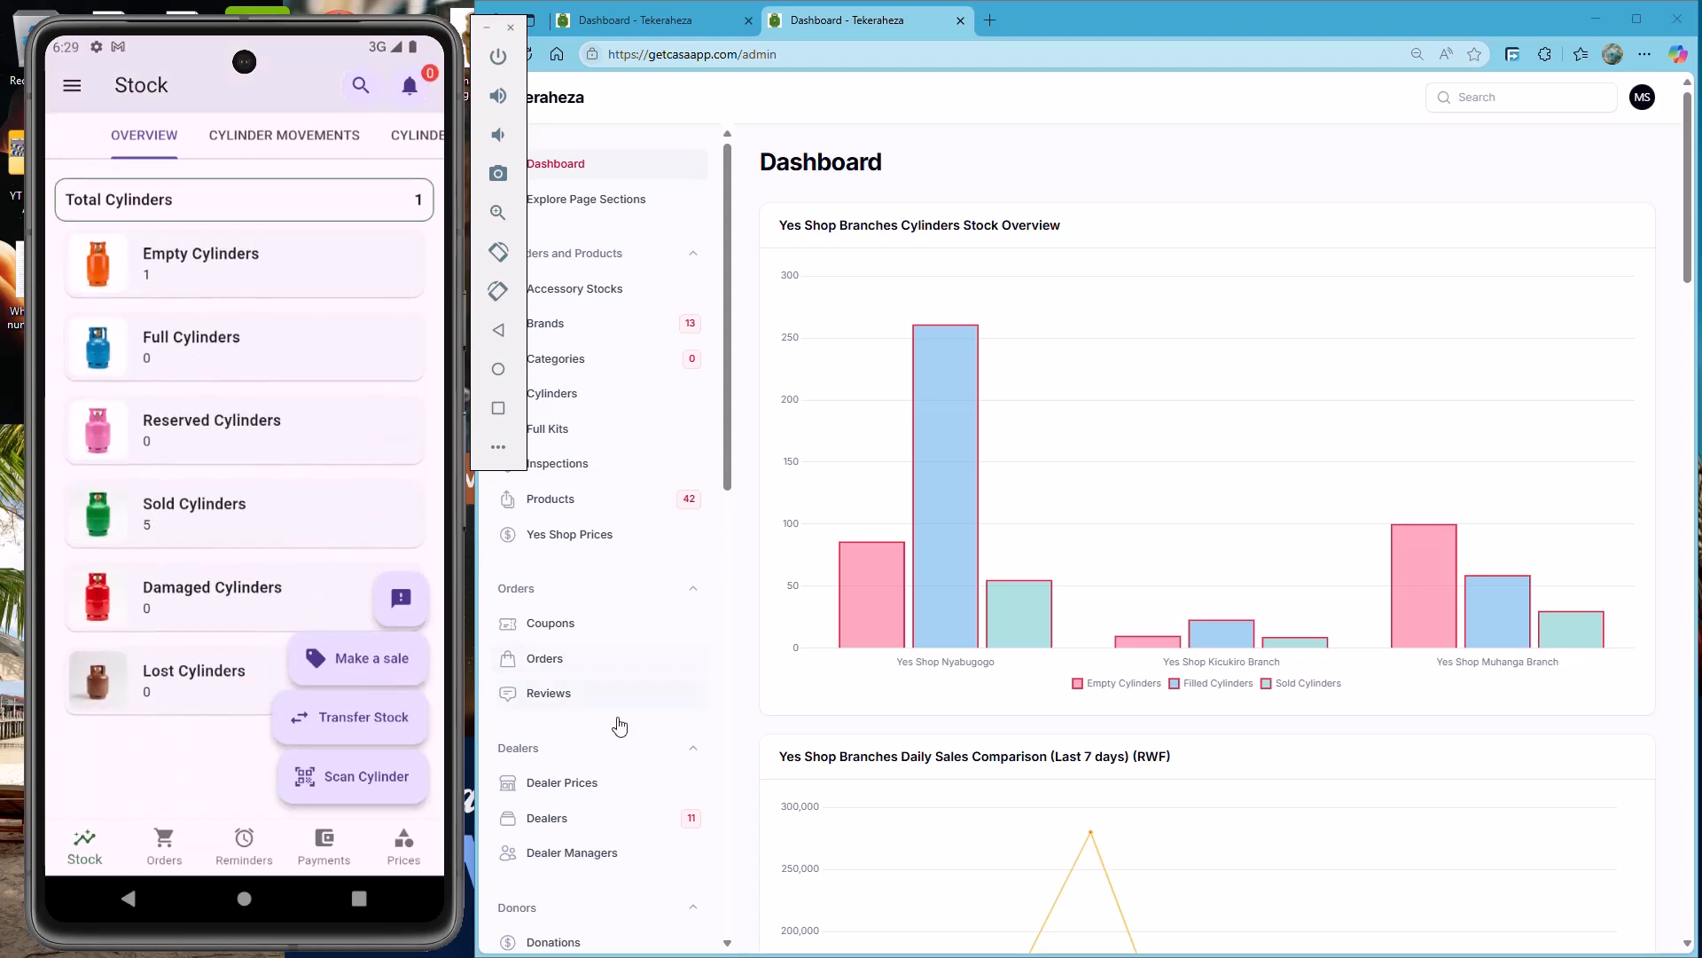
Step: Open the feedback form from the dealer app, then dismiss the browser and return to the Stock overview
{"action": "left_click", "coordinate": [395, 606]}
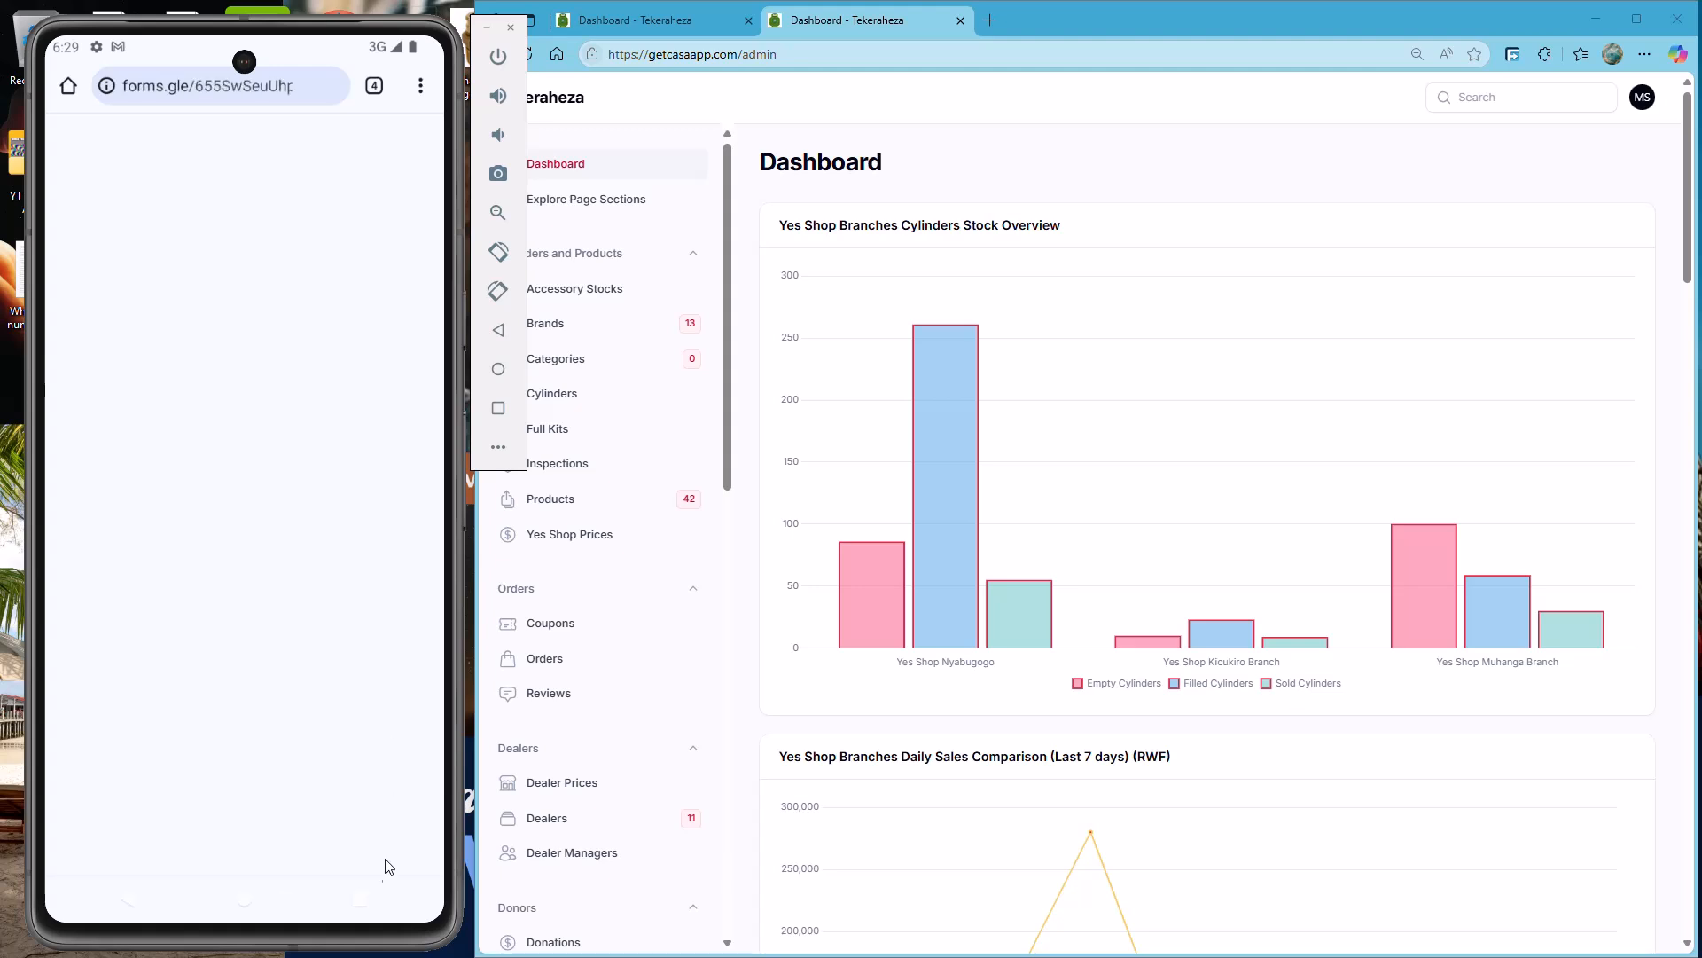
{"action": "left_click", "coordinate": [356, 911]}
{"action": "left_click_drag", "start_coordinate": [286, 656], "coordinate": [301, 393]}
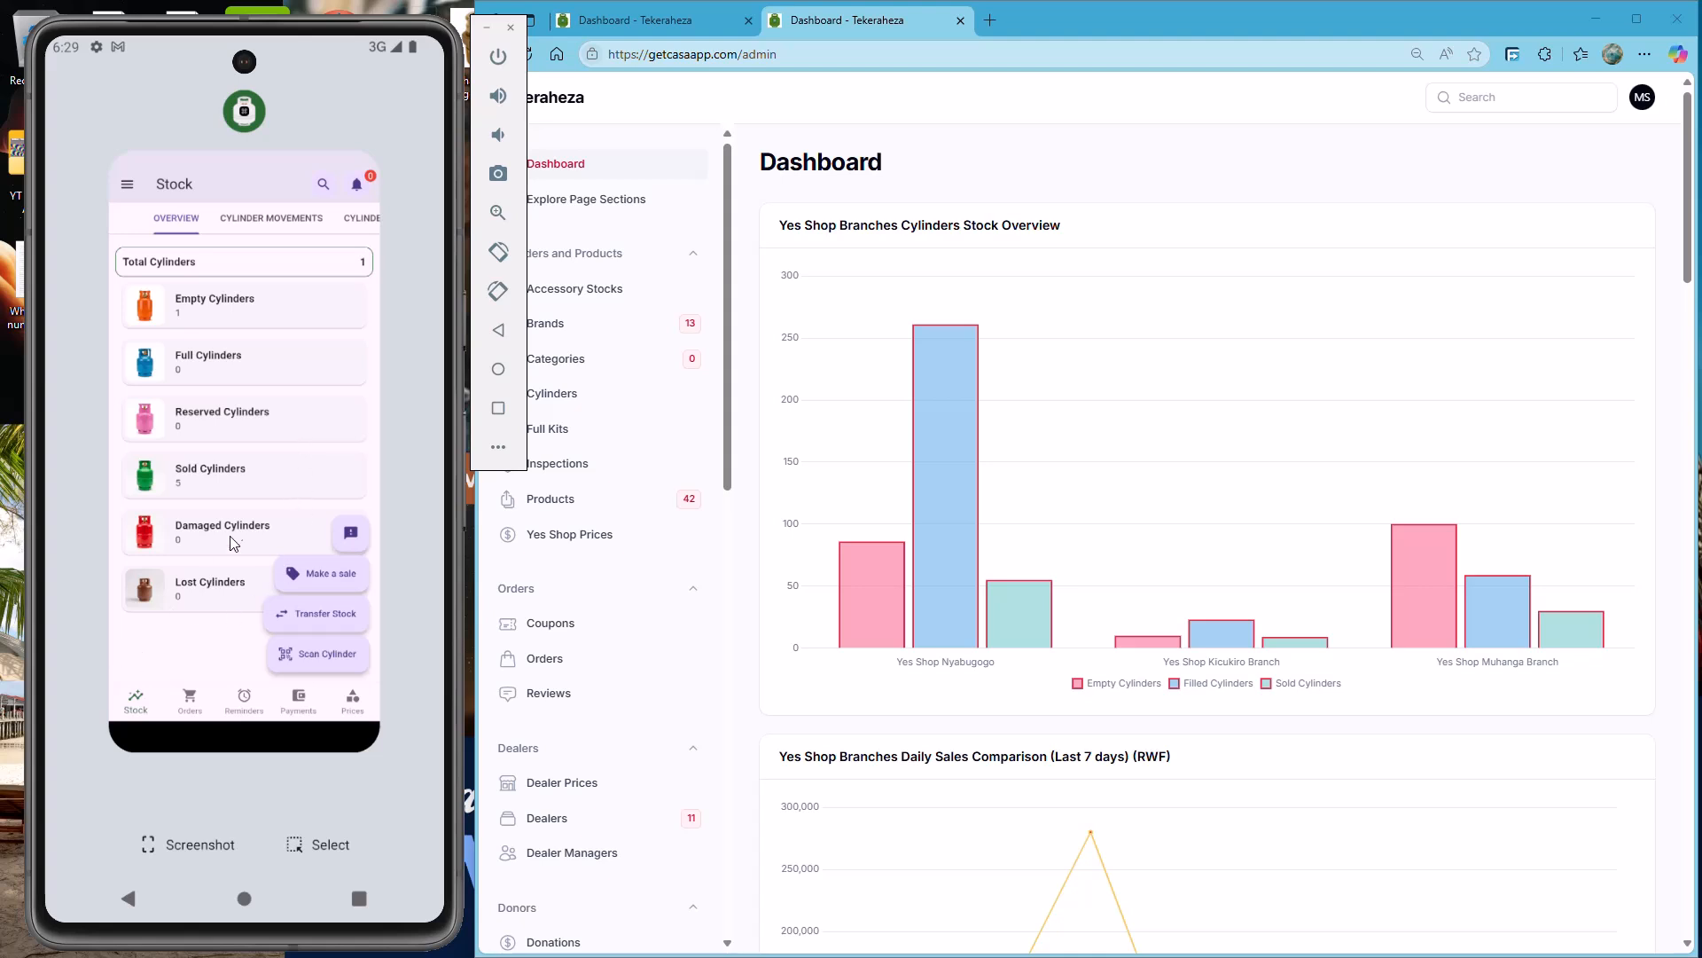
{"action": "left_click", "coordinate": [261, 610]}
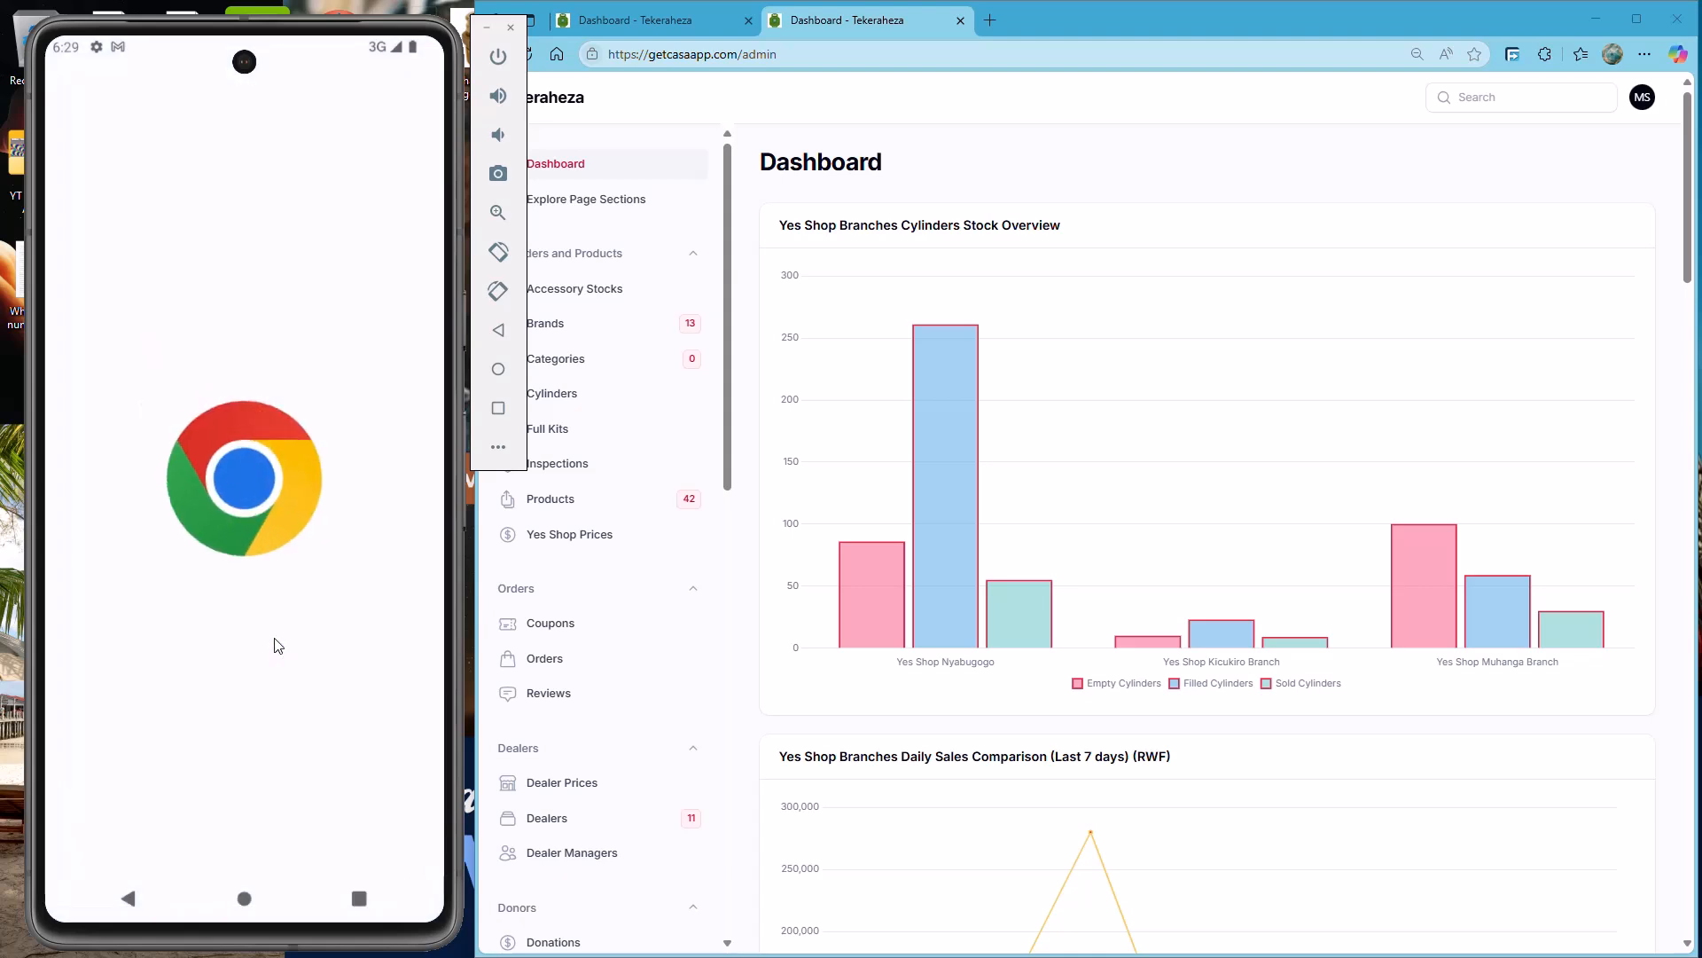
{"action": "left_click", "coordinate": [359, 898]}
{"action": "left_click_drag", "start_coordinate": [293, 564], "coordinate": [427, 559]}
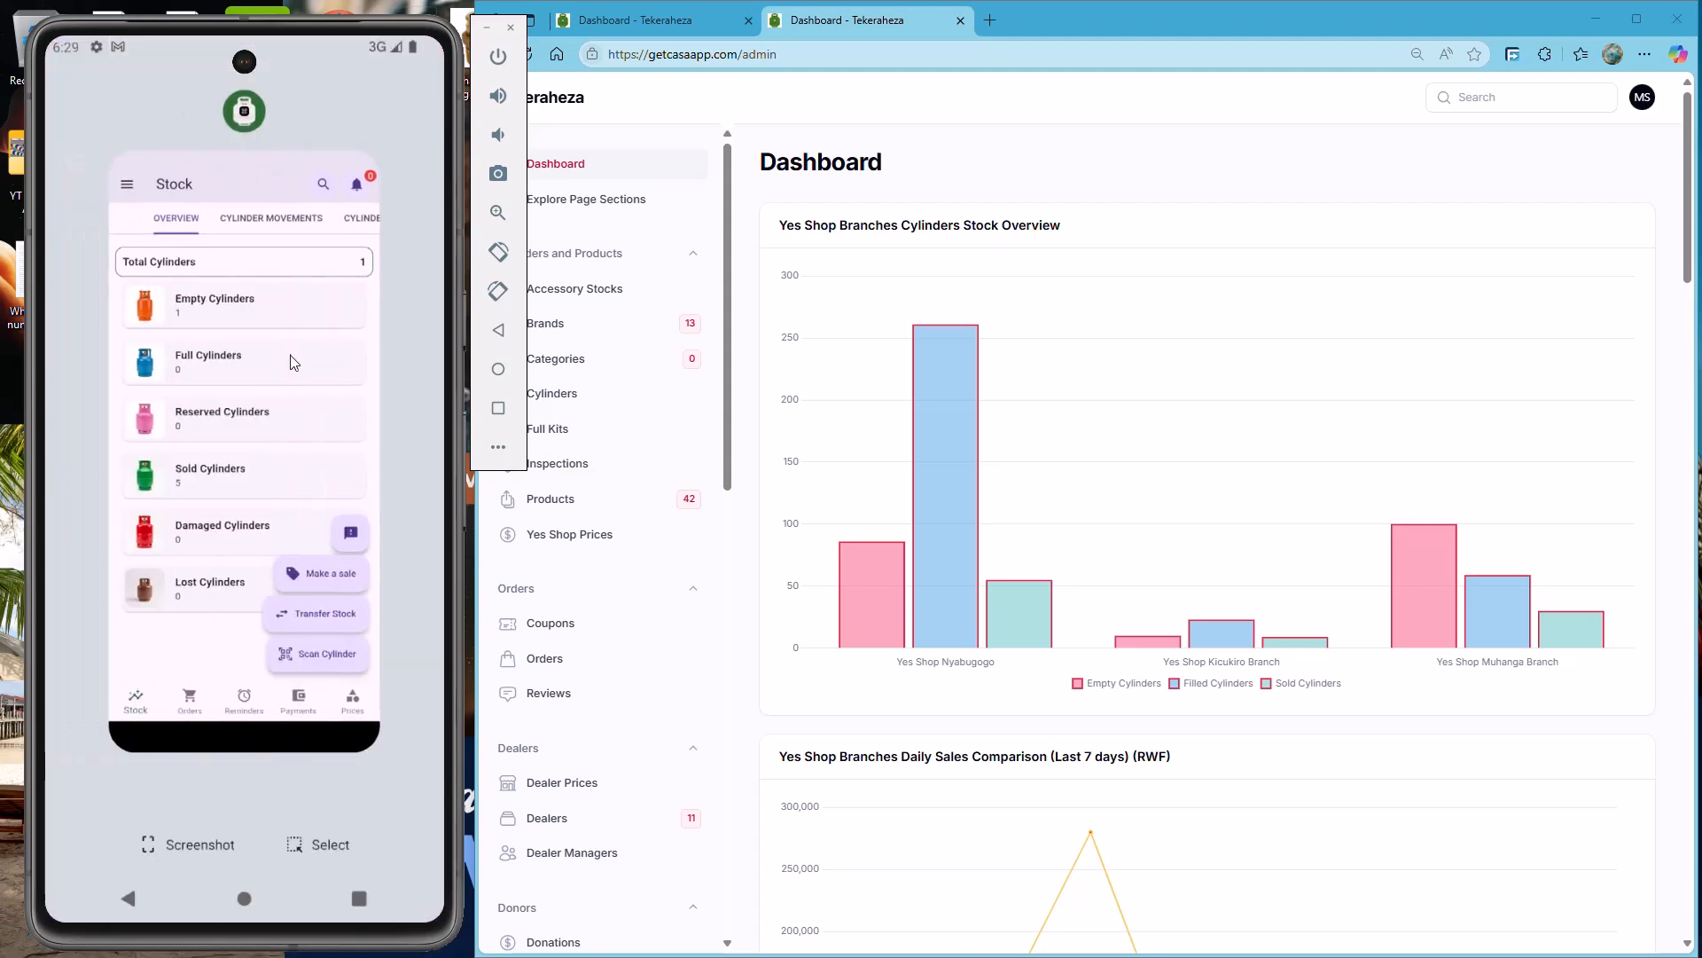
{"action": "left_click", "coordinate": [263, 529]}
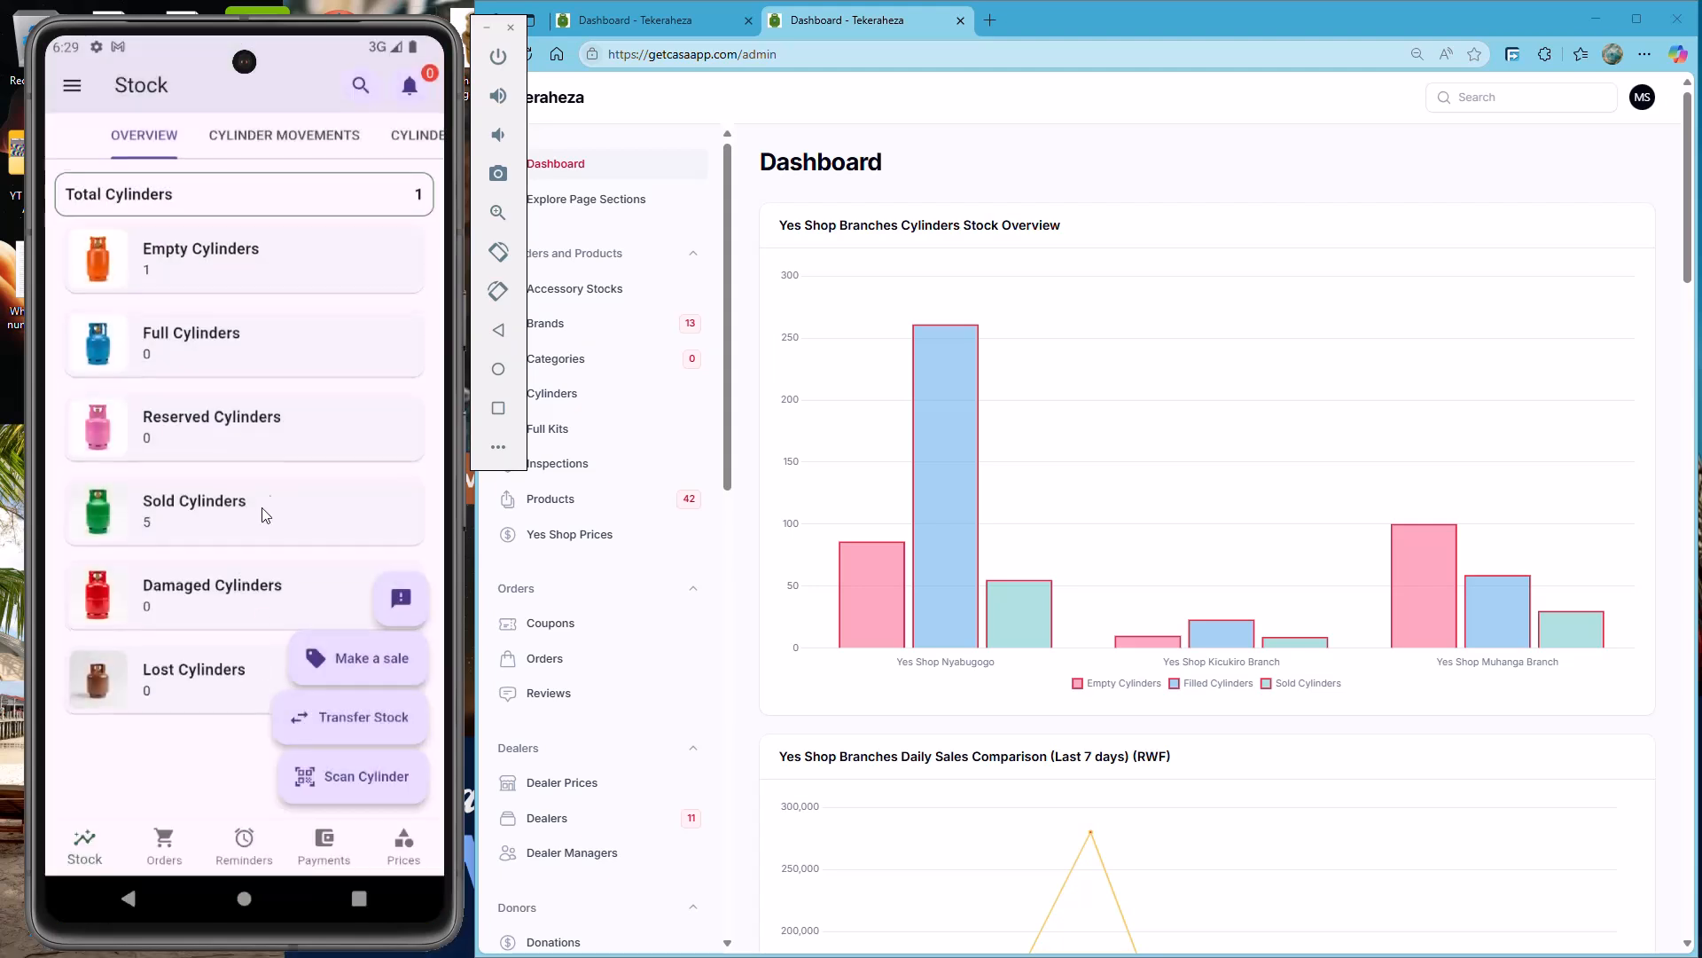
Step: Start a new sale from the dealer's Stock overview
{"action": "left_click", "coordinate": [367, 659]}
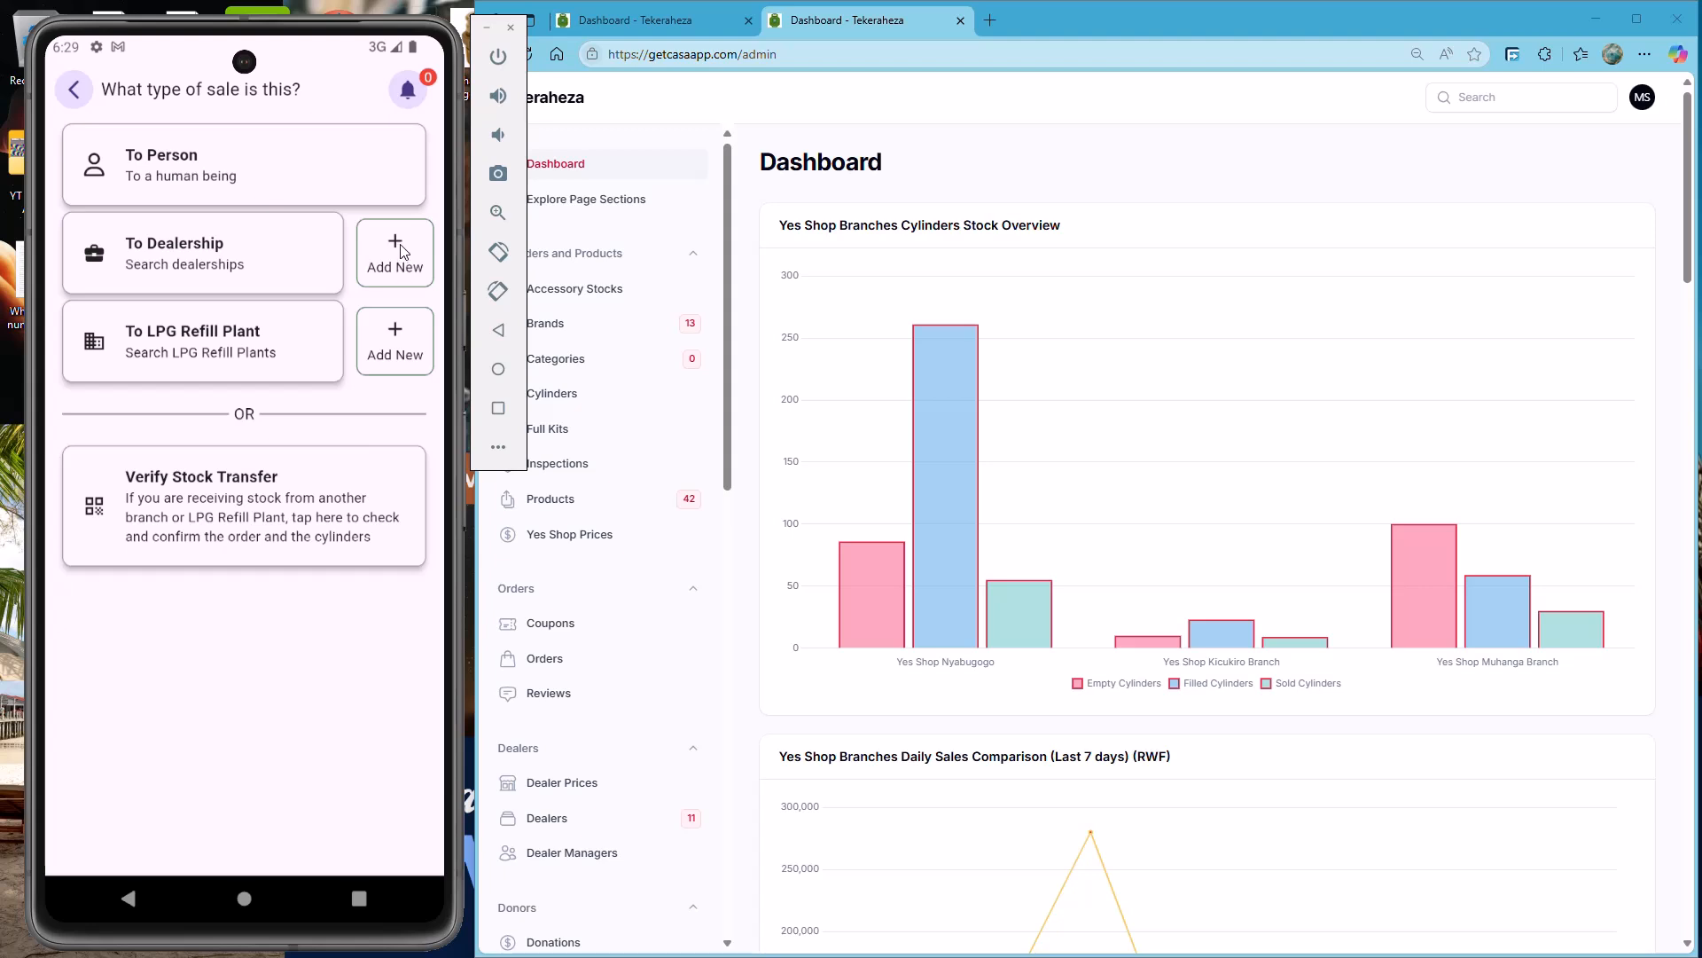
Step: Search the dealerships for "kigal" as the recipient of a sale and return to the sale types
{"action": "left_click", "coordinate": [218, 269]}
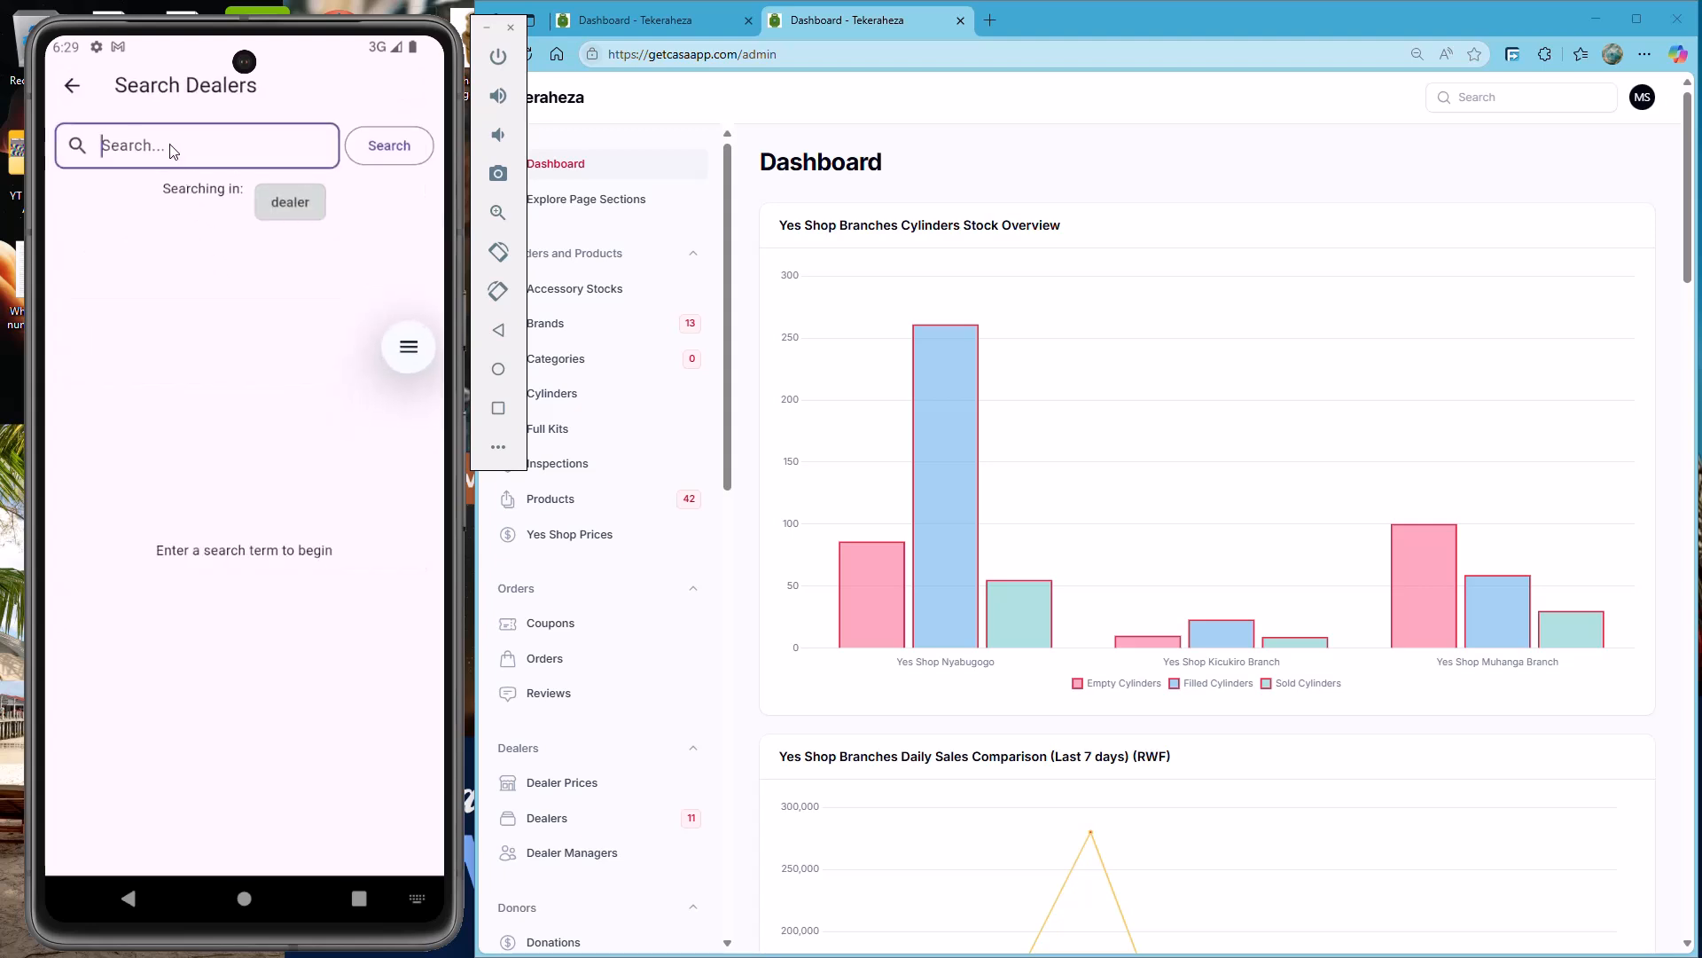
{"action": "type", "text": "kigal"}
{"action": "left_click", "coordinate": [410, 156]}
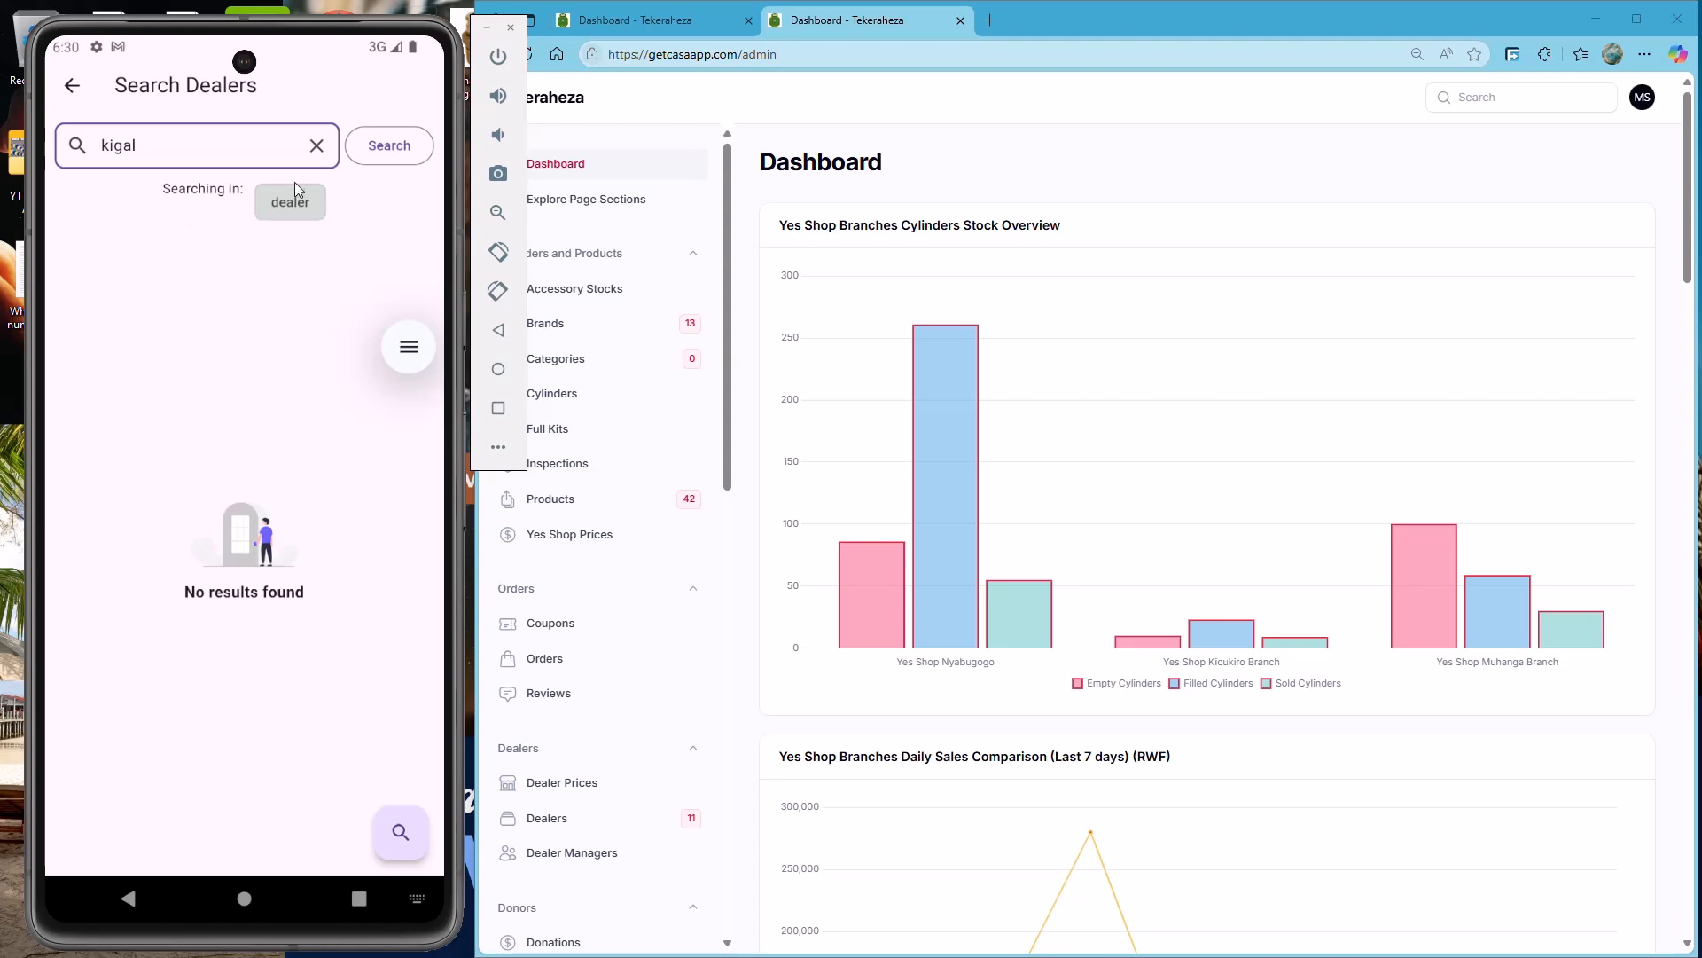
{"action": "left_click", "coordinate": [72, 85]}
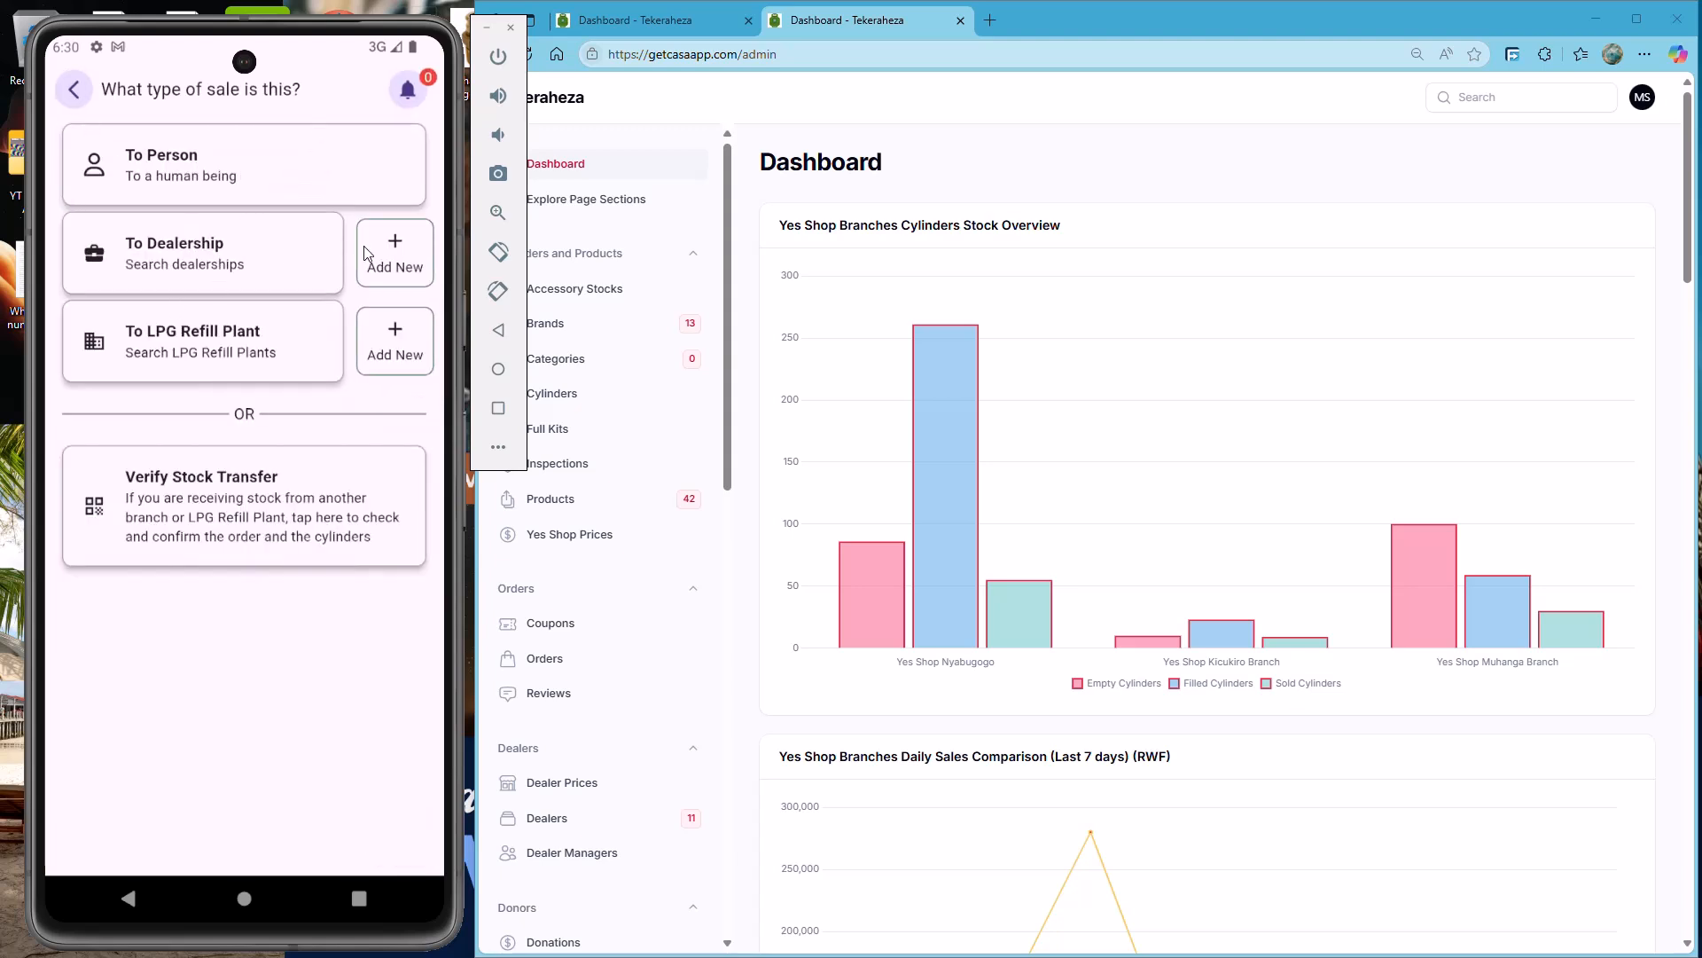
Step: Open the form for adding a new dealer, check its business name and phone number fields, and go back without saving
{"action": "left_click", "coordinate": [394, 256]}
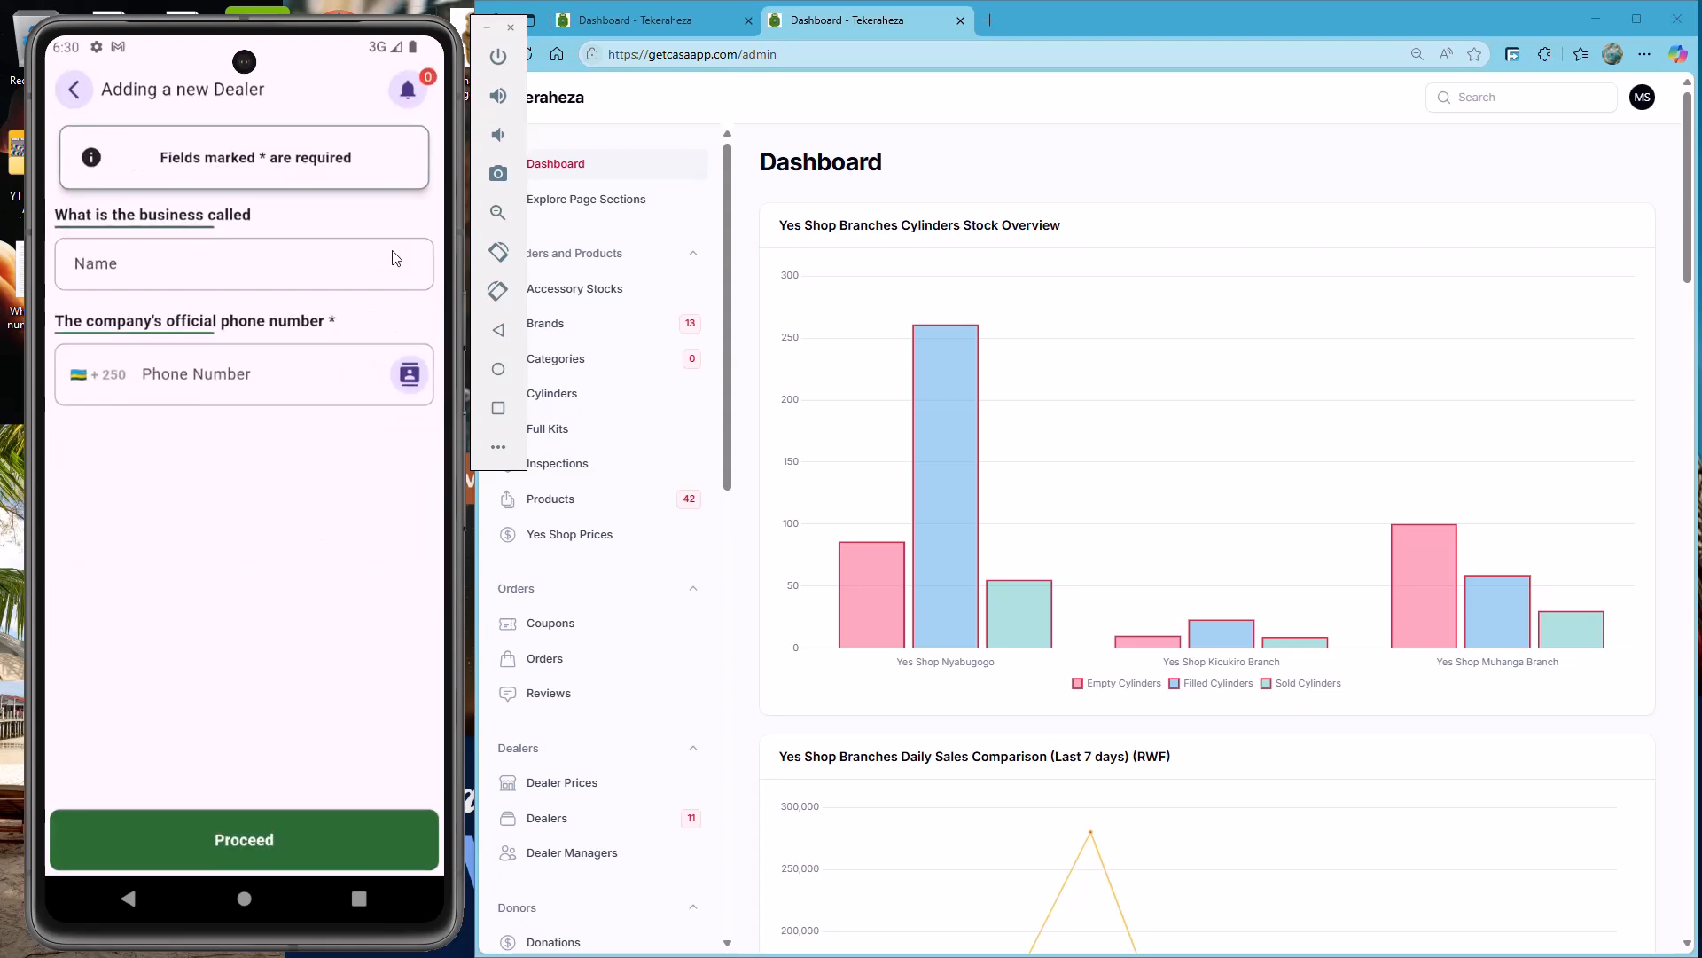
{"action": "left_click", "coordinate": [132, 270]}
{"action": "left_click", "coordinate": [200, 370]}
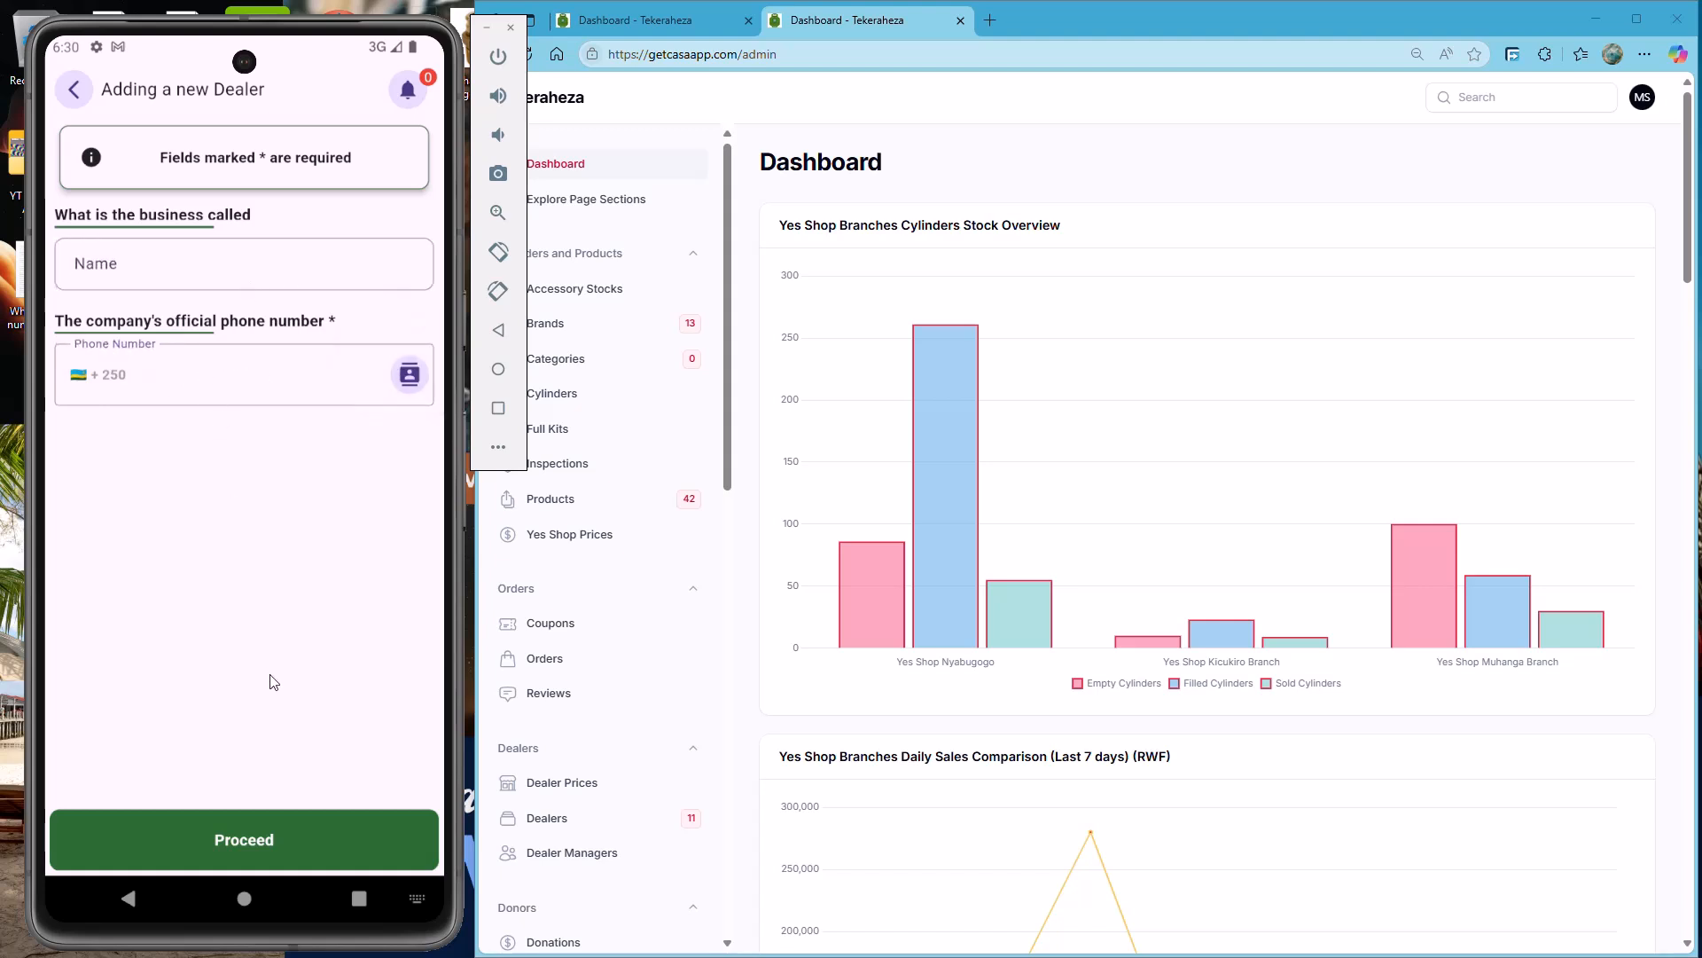
{"action": "left_click", "coordinate": [73, 91]}
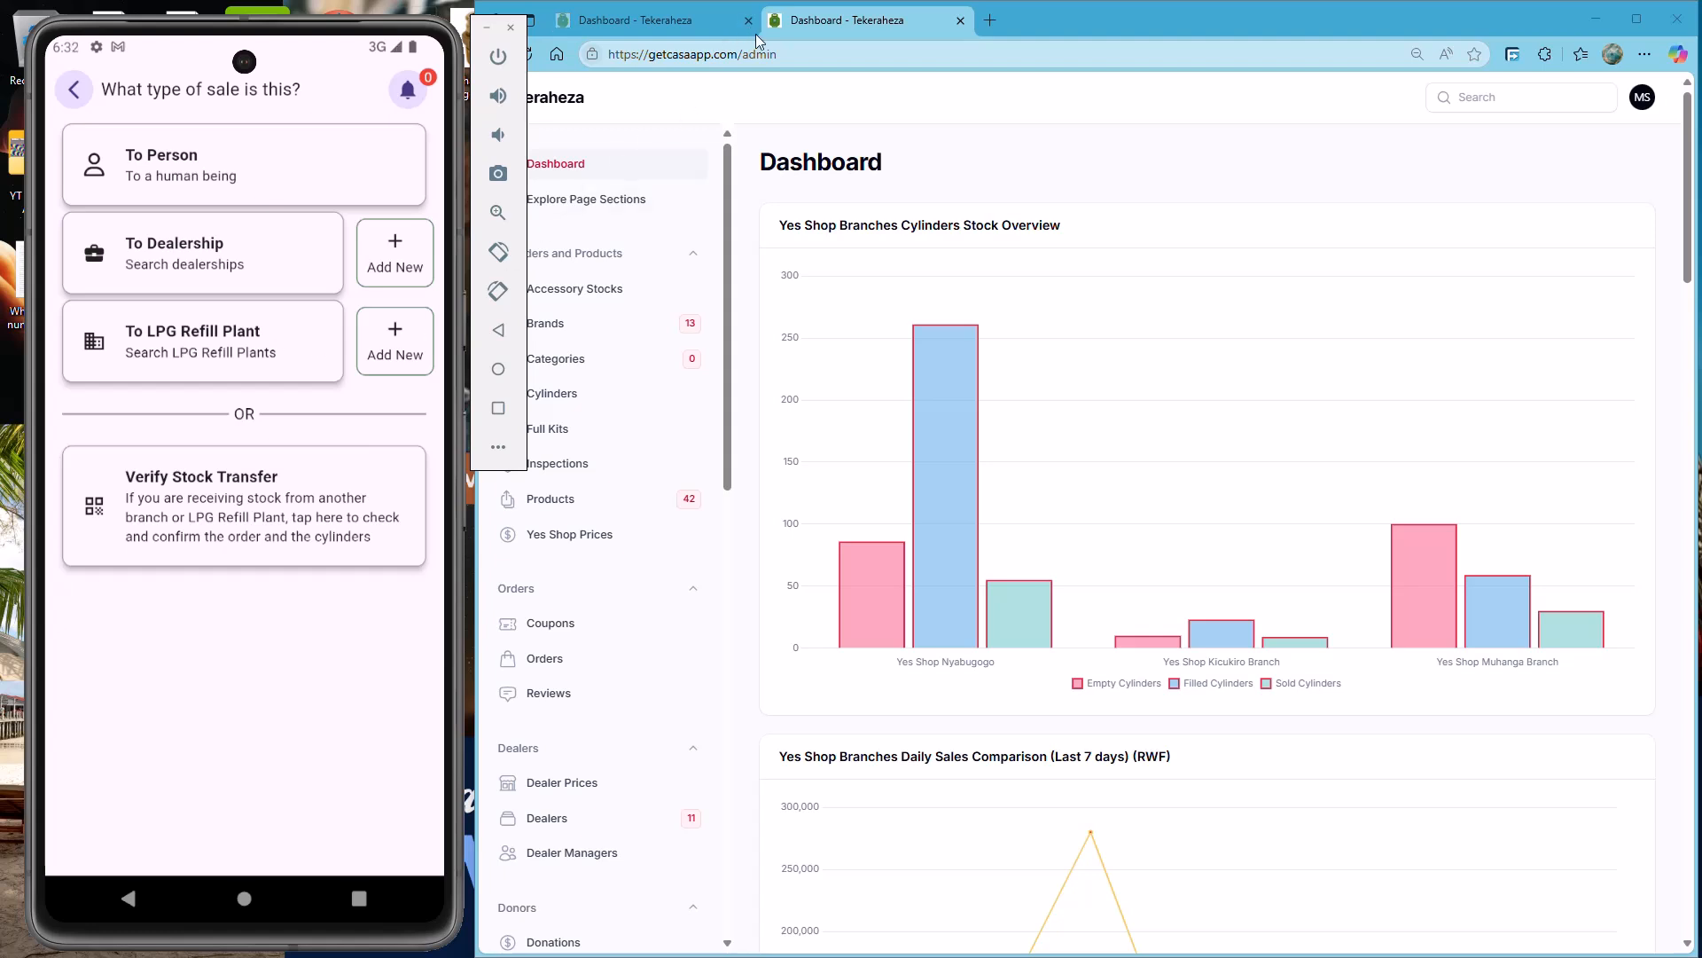
Step: Start a sale to a person and search the customers by the first name of a buyer in the dashboard's latest orders
{"action": "left_click", "coordinate": [200, 171]}
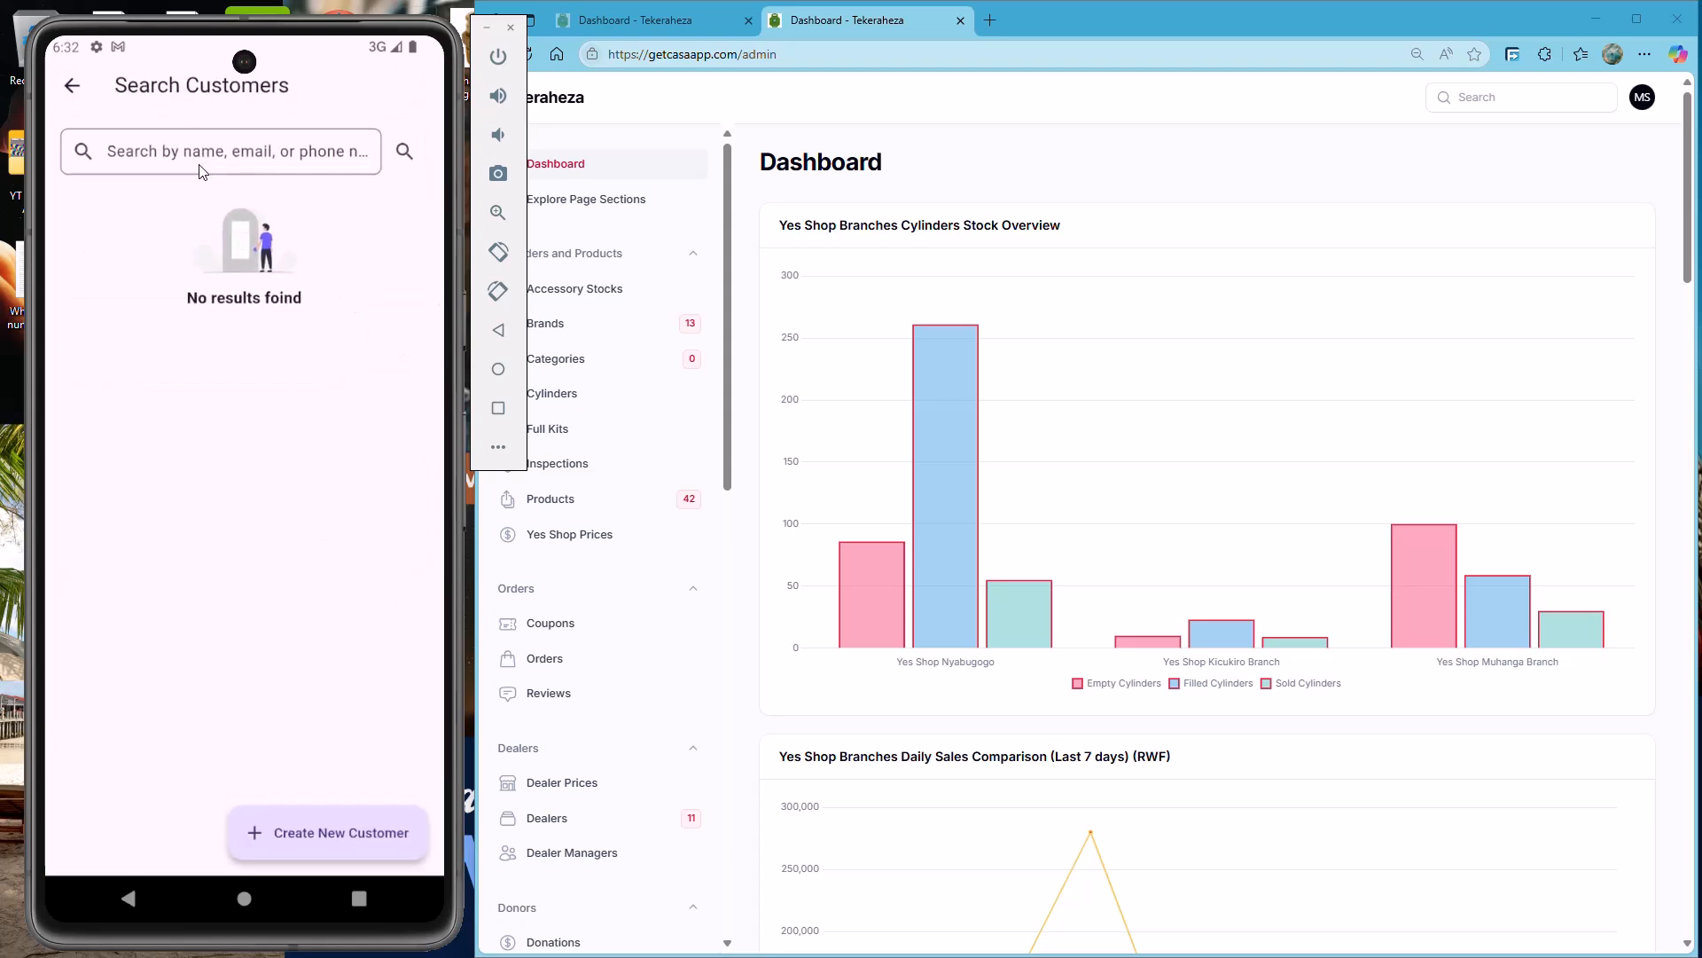
{"action": "left_click", "coordinate": [214, 157]}
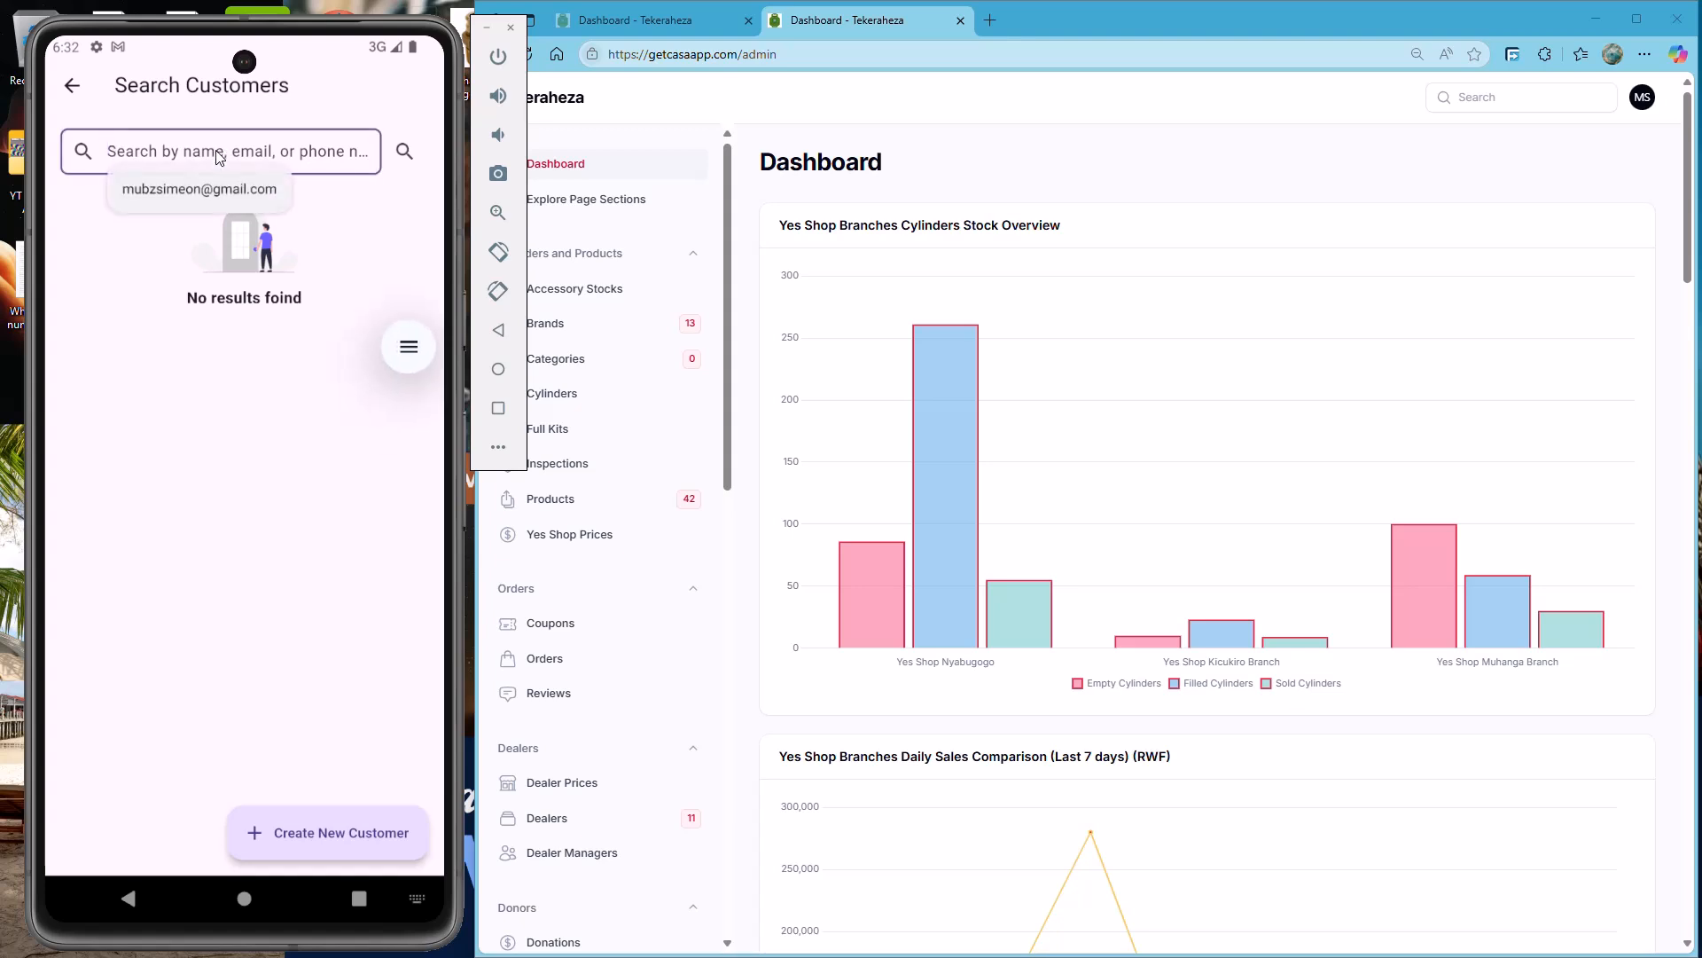
{"action": "left_click", "coordinate": [1004, 179]}
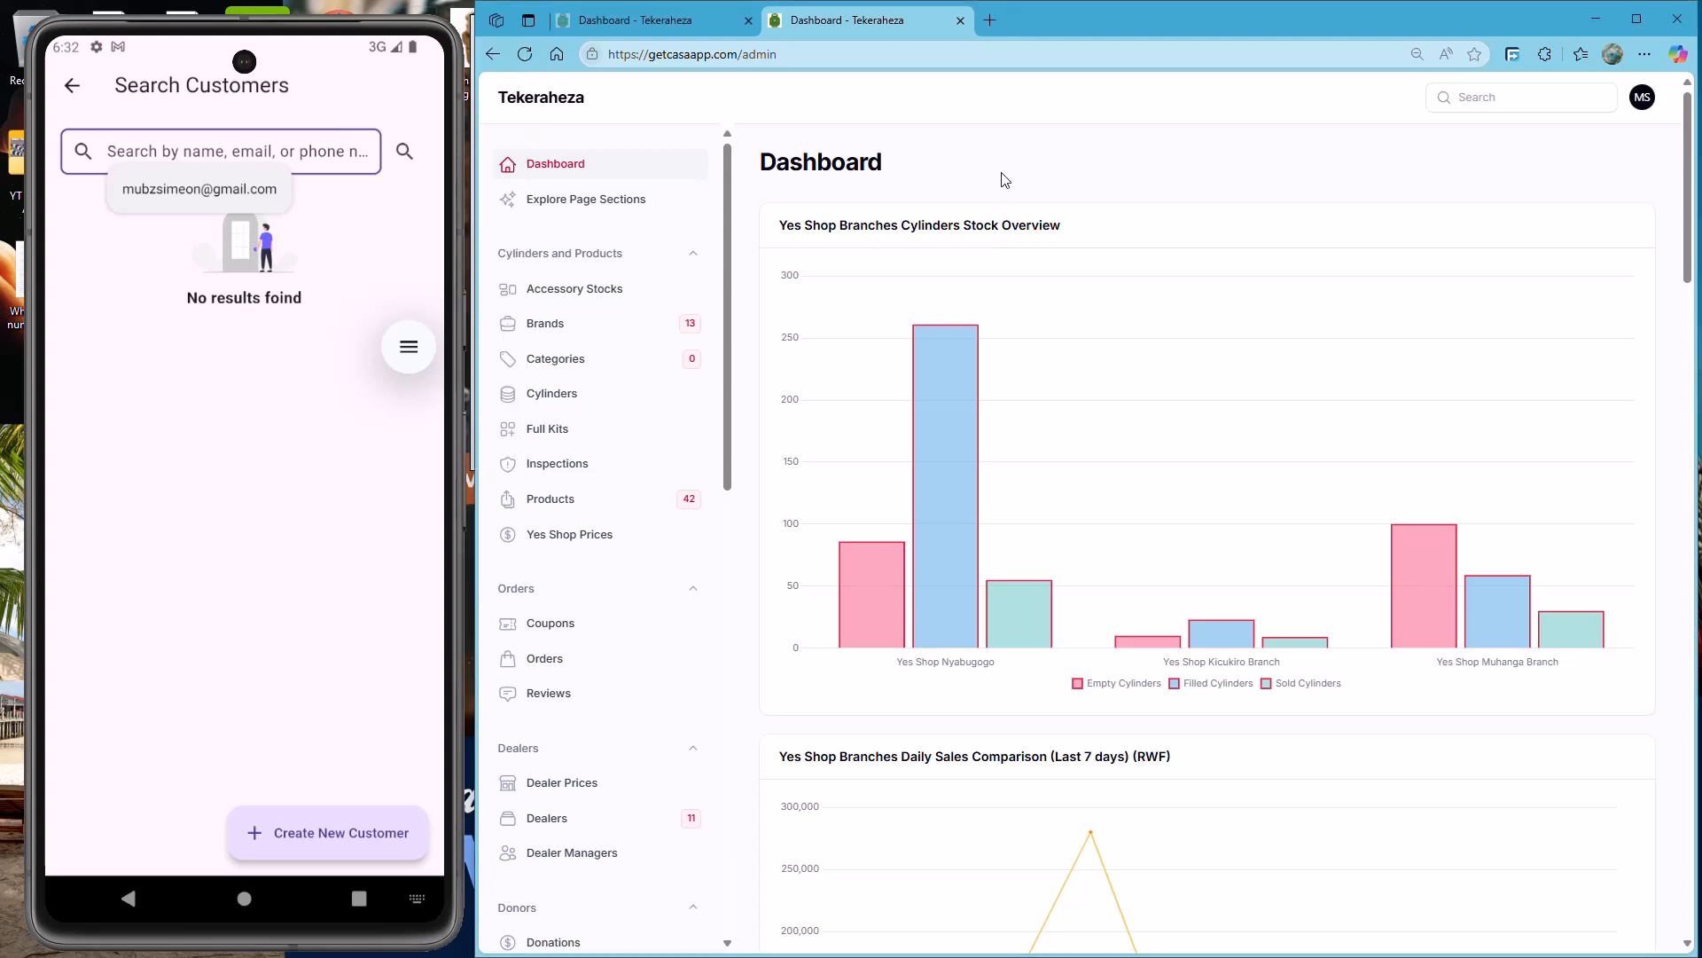
{"action": "left_click", "coordinate": [249, 409]}
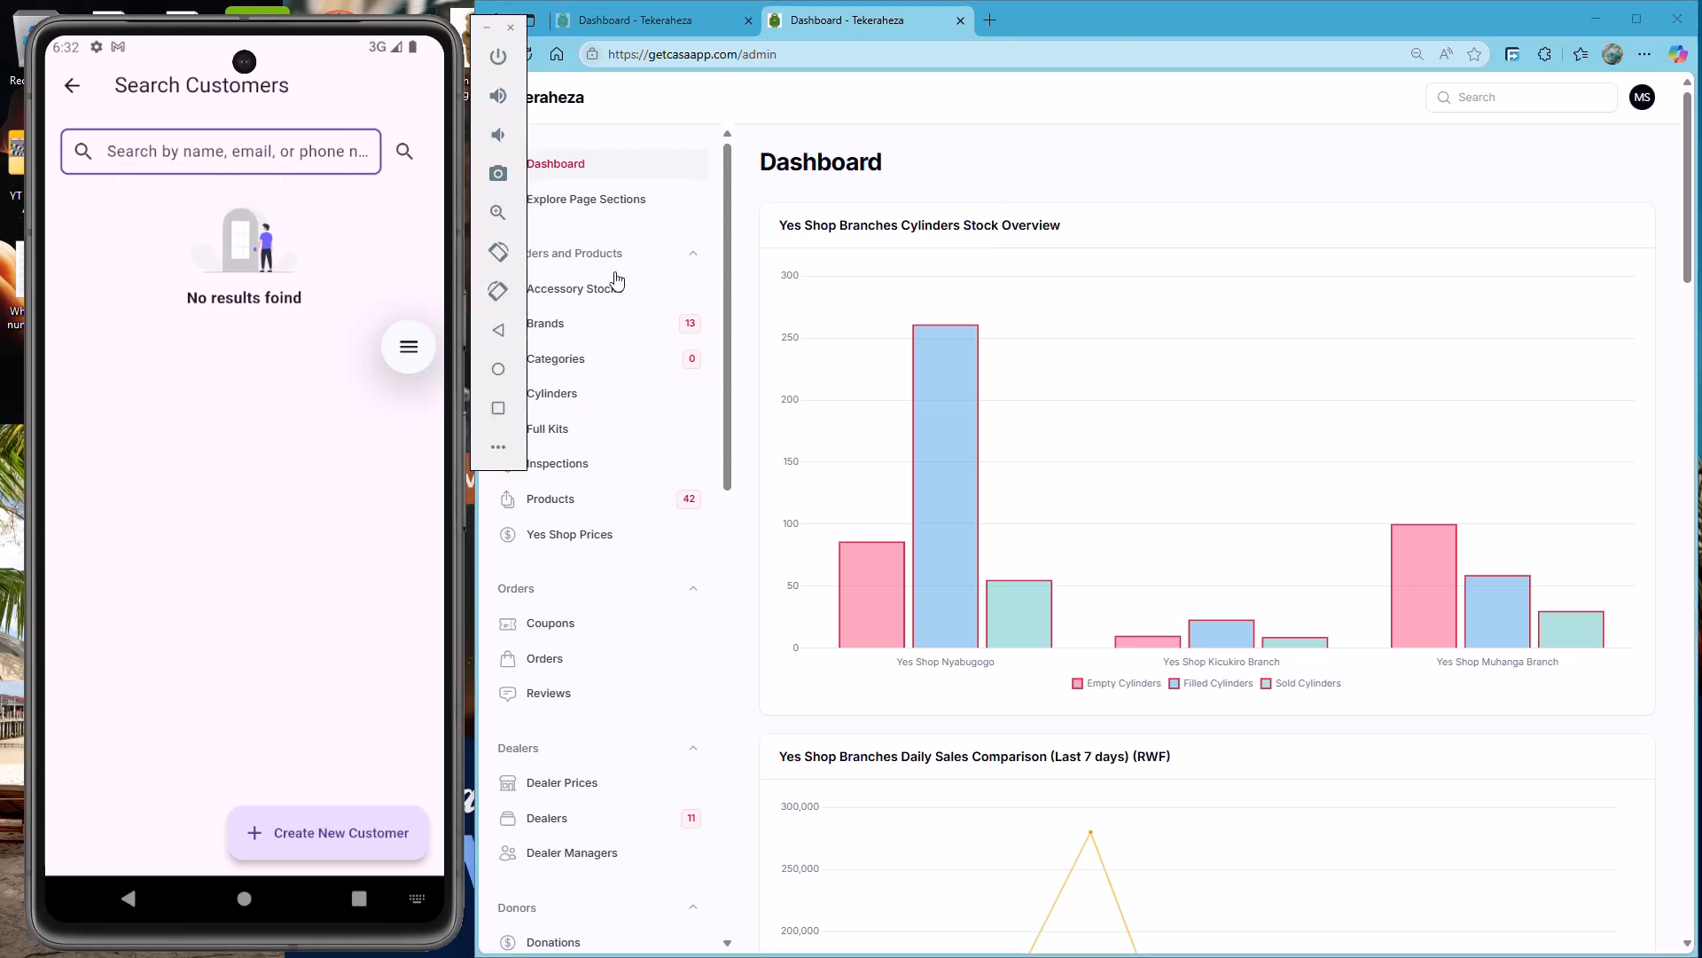
{"action": "left_click", "coordinate": [922, 176]}
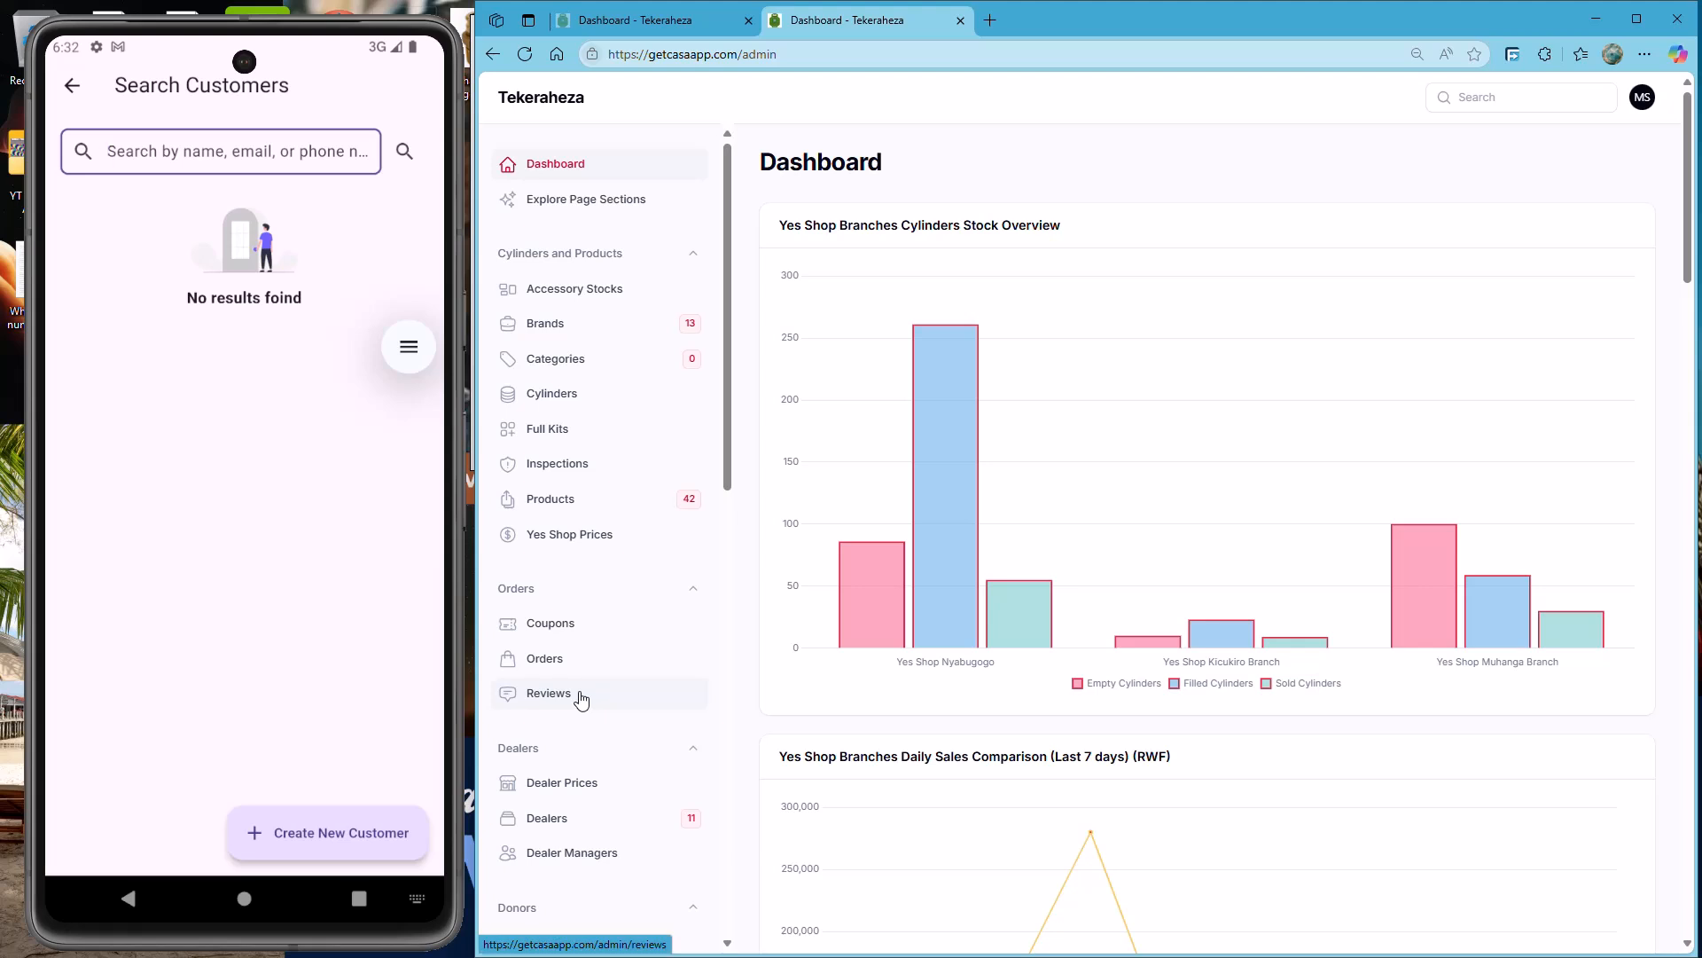
{"action": "left_click", "coordinate": [151, 156]}
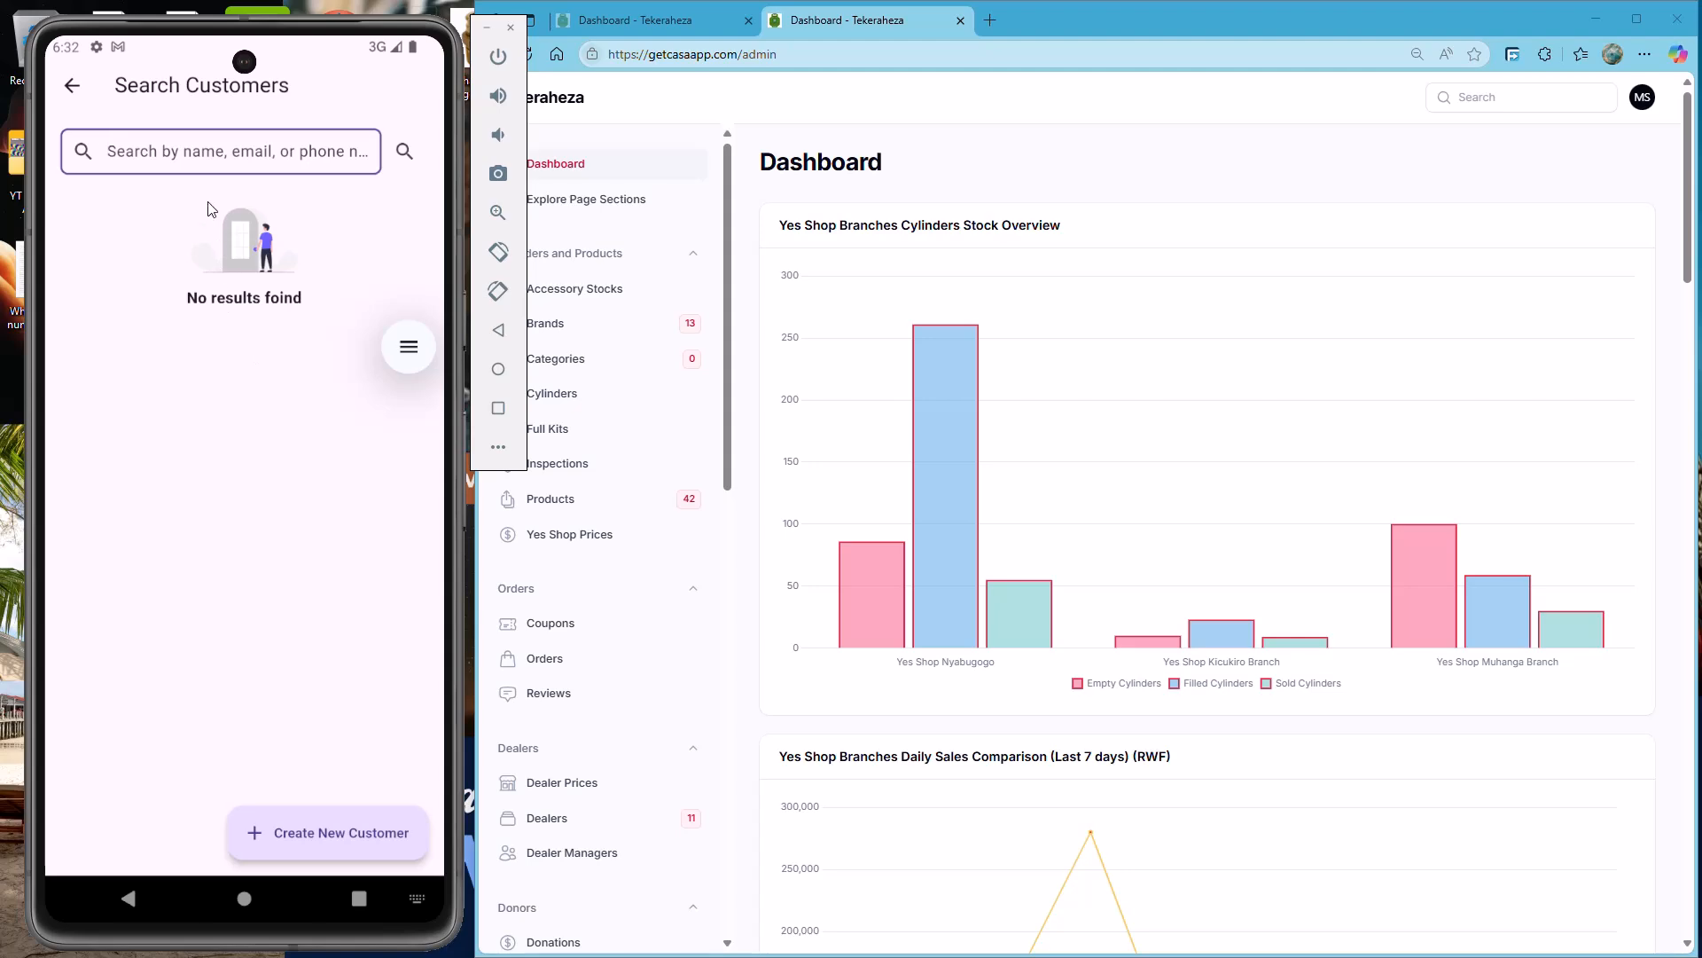
{"action": "scroll", "coordinate": [1002, 420], "scroll_direction": "down", "scroll_amount": 10}
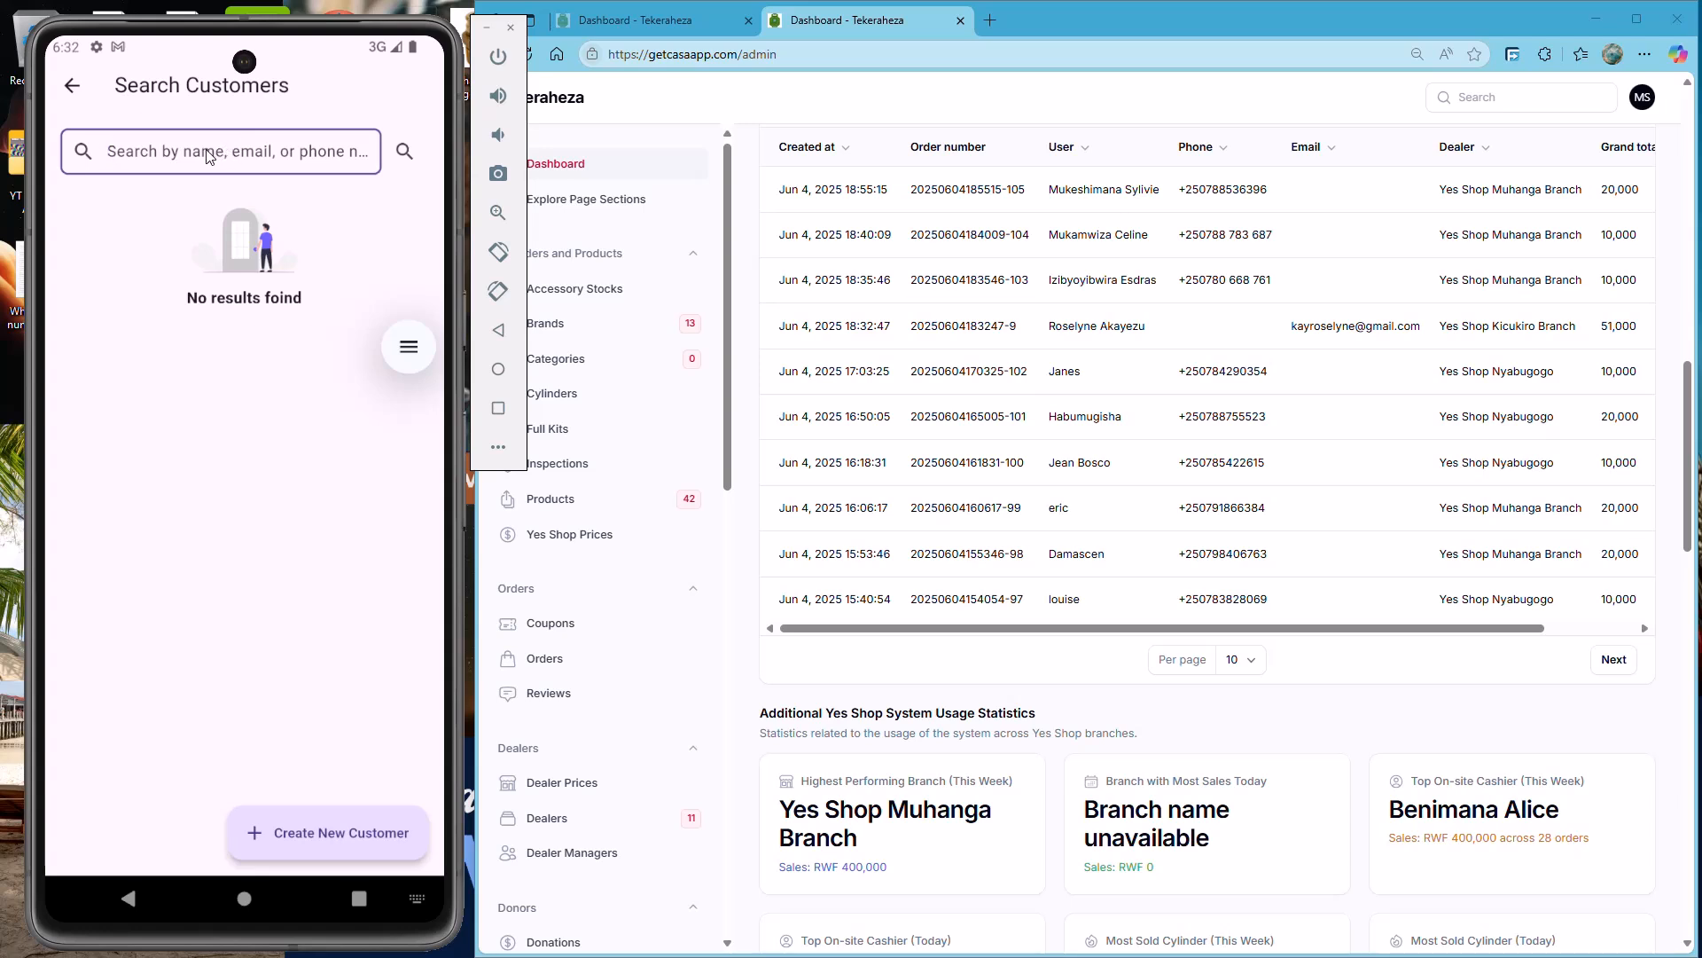
{"action": "type", "text": "celine"}
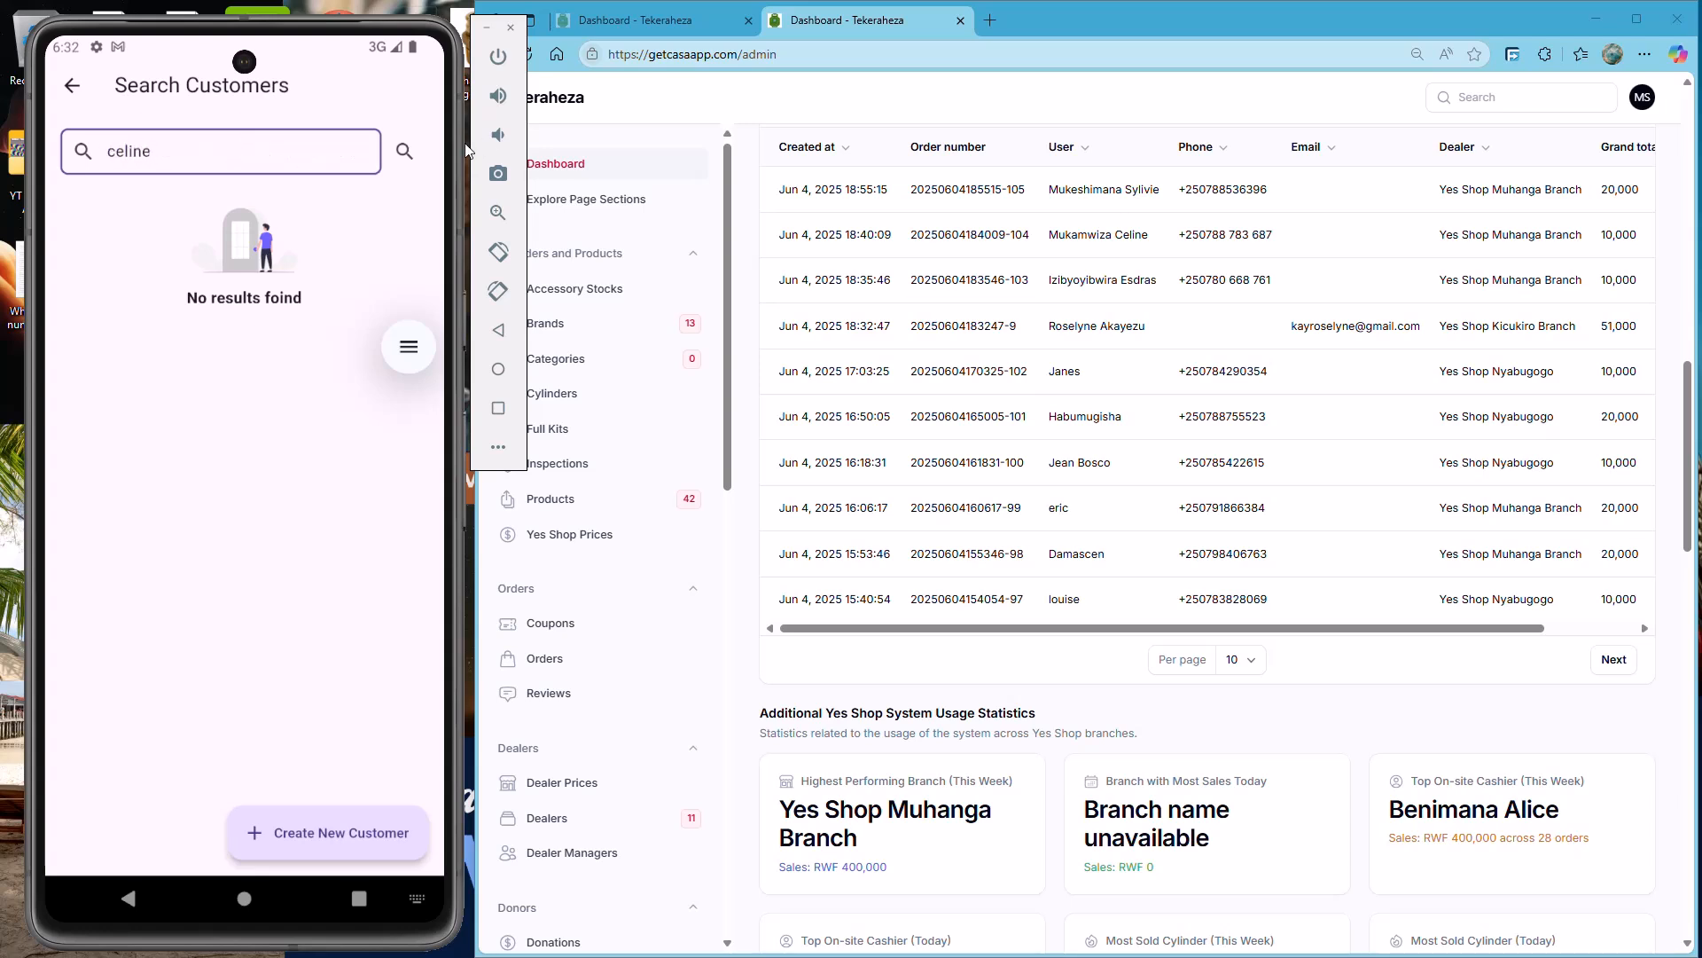
{"action": "left_click", "coordinate": [404, 151]}
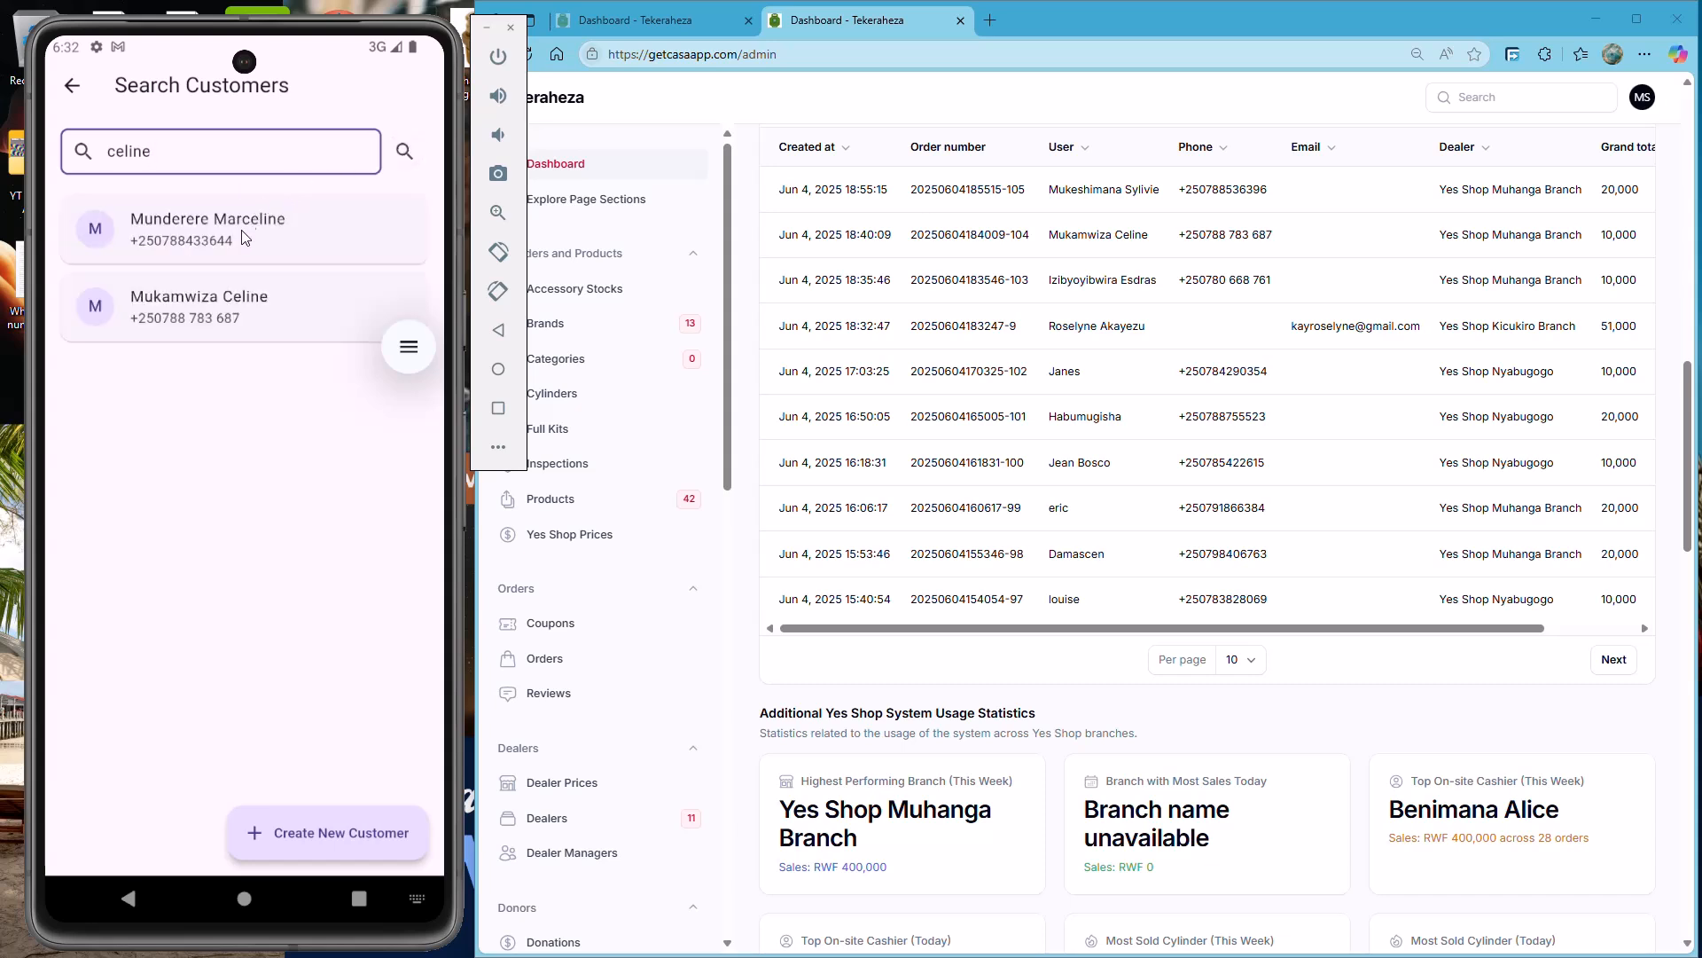
Step: View the transfer types offered for the second customer in the search results and return to the sale types
{"action": "left_click", "coordinate": [195, 312]}
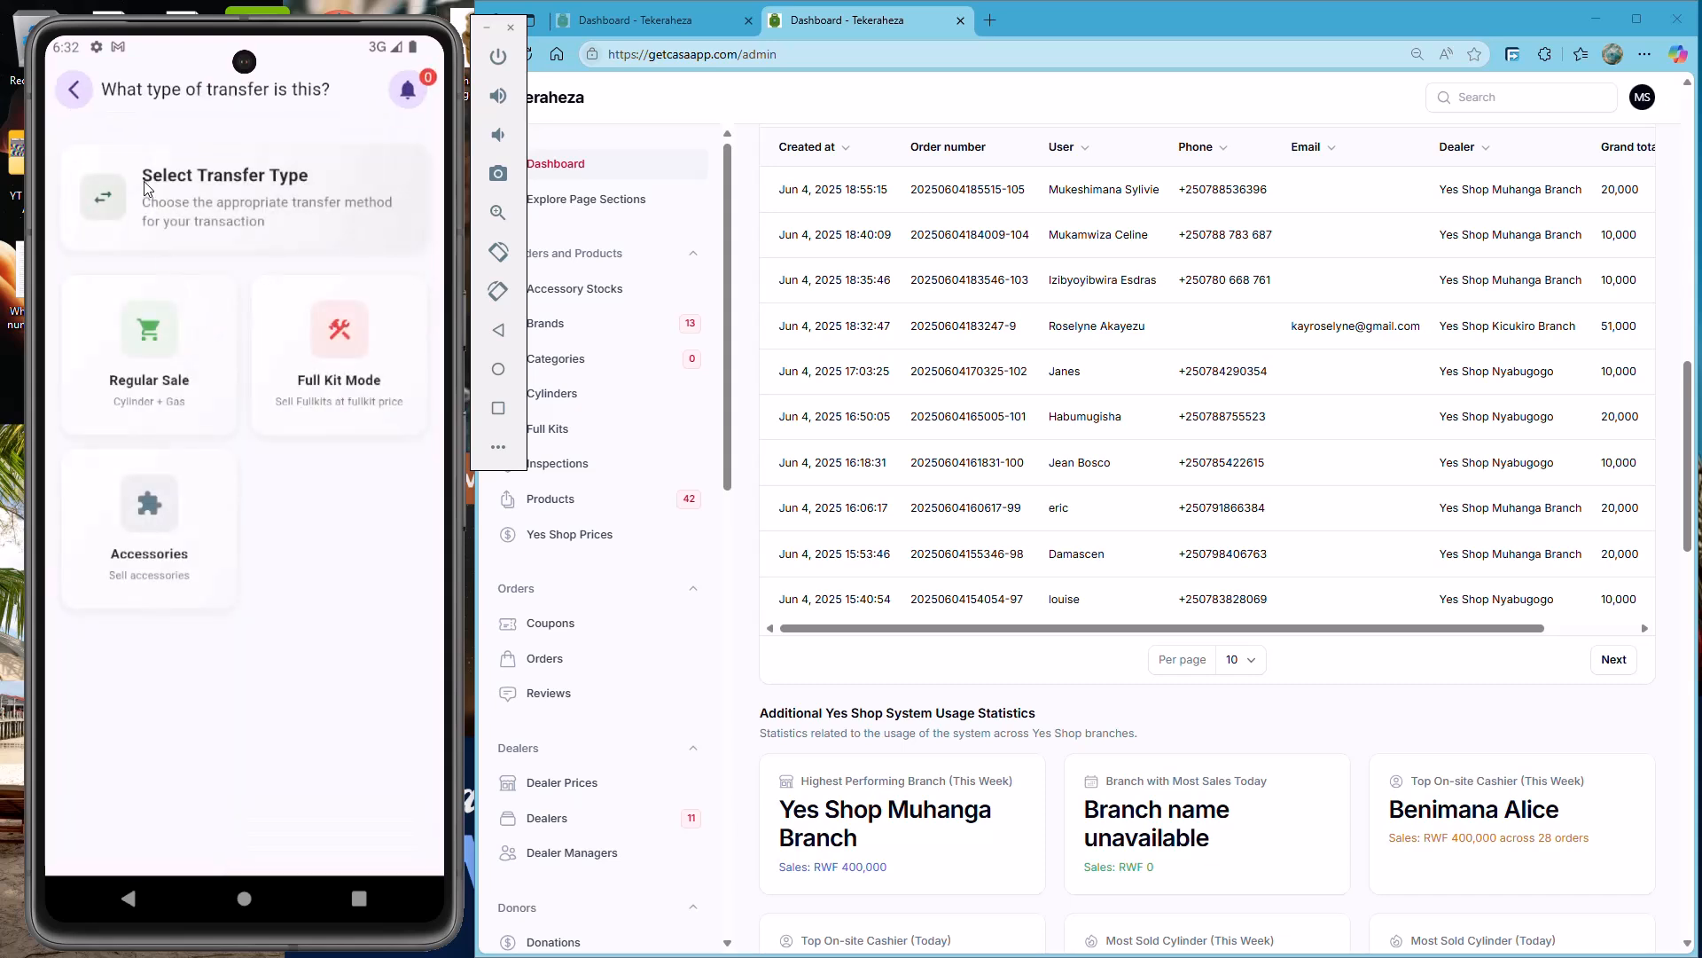
{"action": "left_click", "coordinate": [76, 99]}
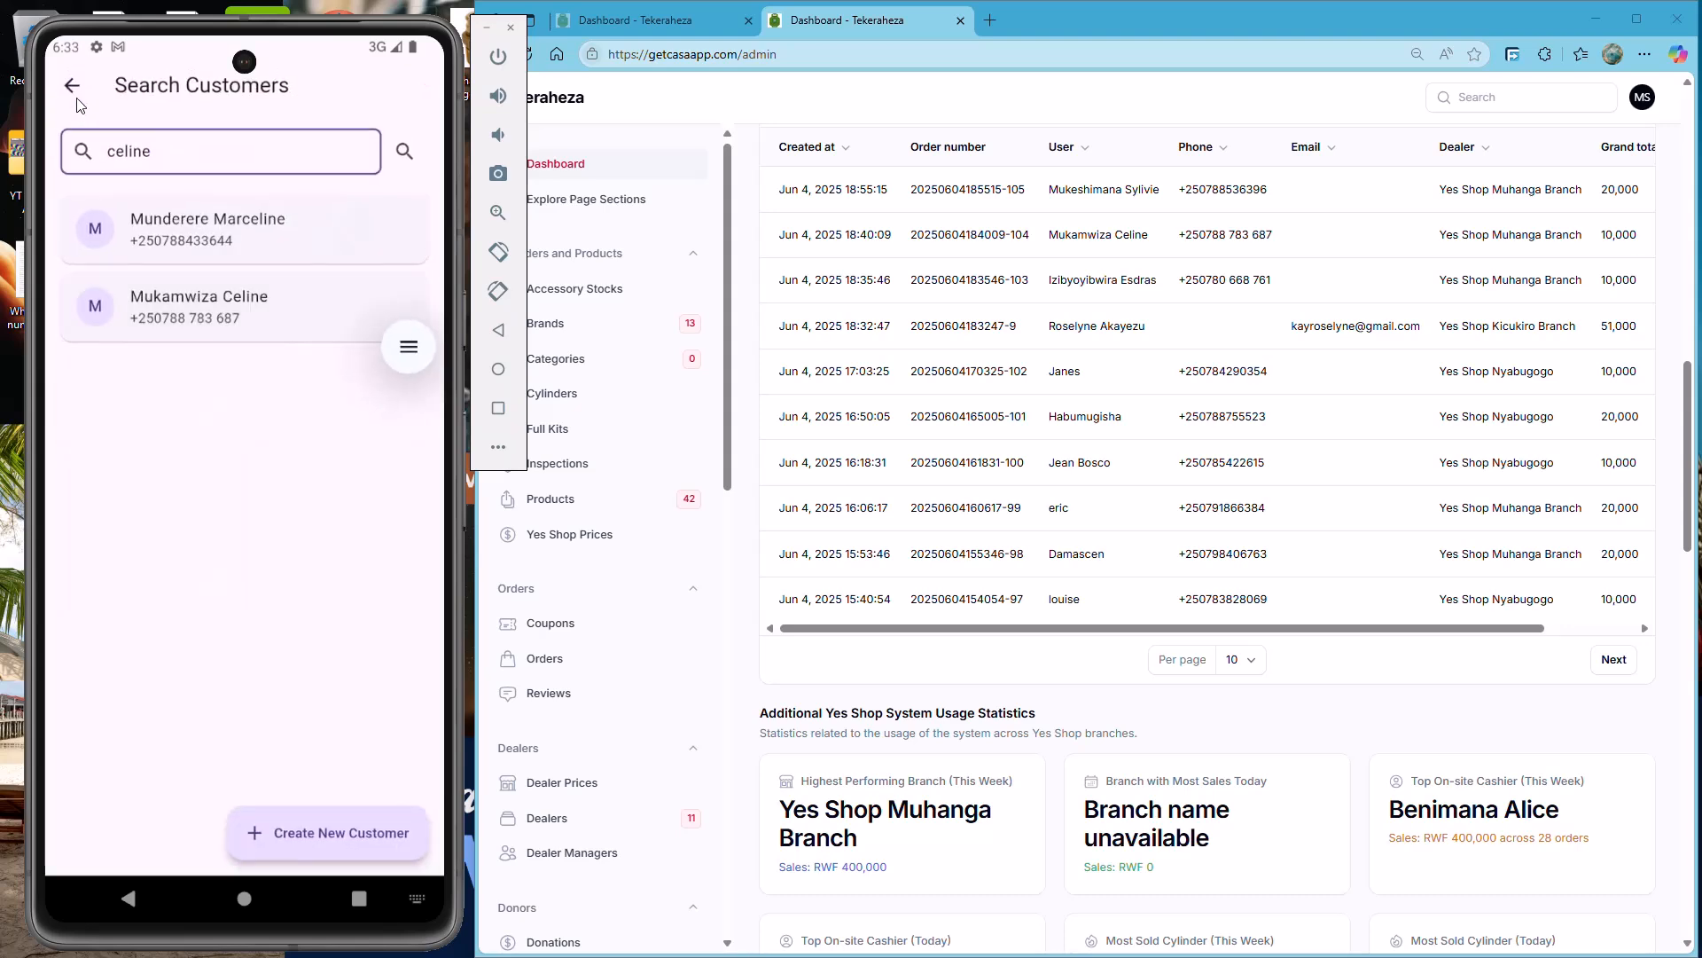
{"action": "left_click", "coordinate": [74, 95]}
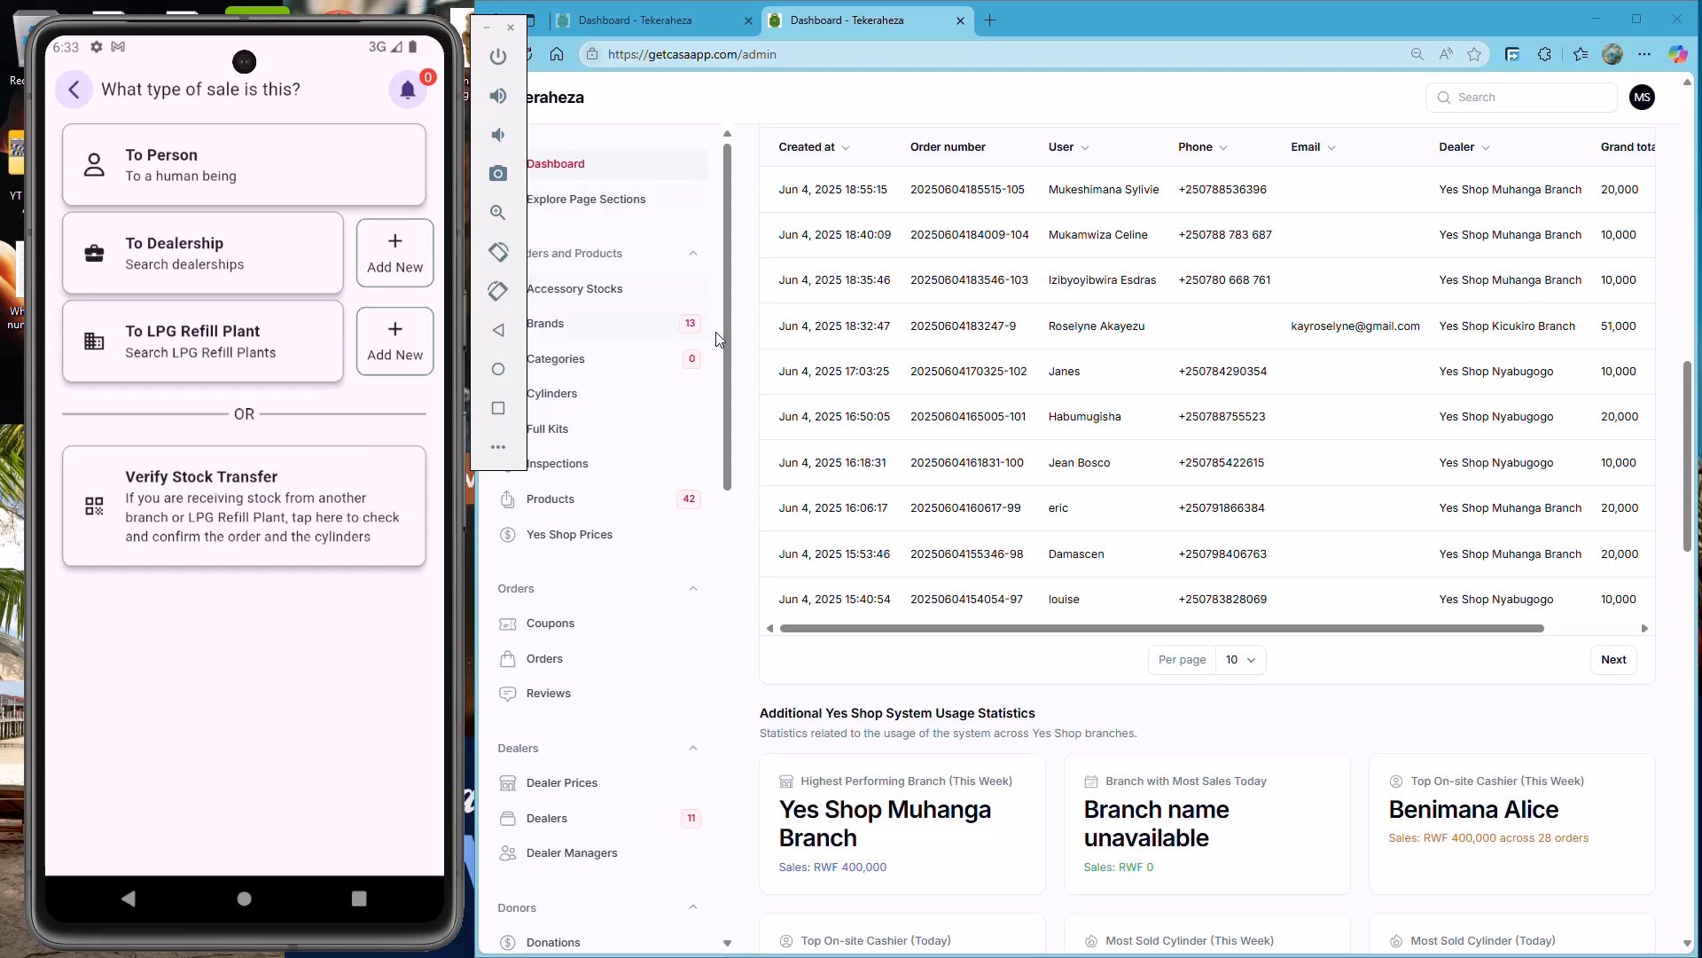
Step: Open the dealership search for a sale to a dealer and search for "kicuci"
{"action": "scroll", "coordinate": [781, 308], "scroll_direction": "up", "scroll_amount": 10}
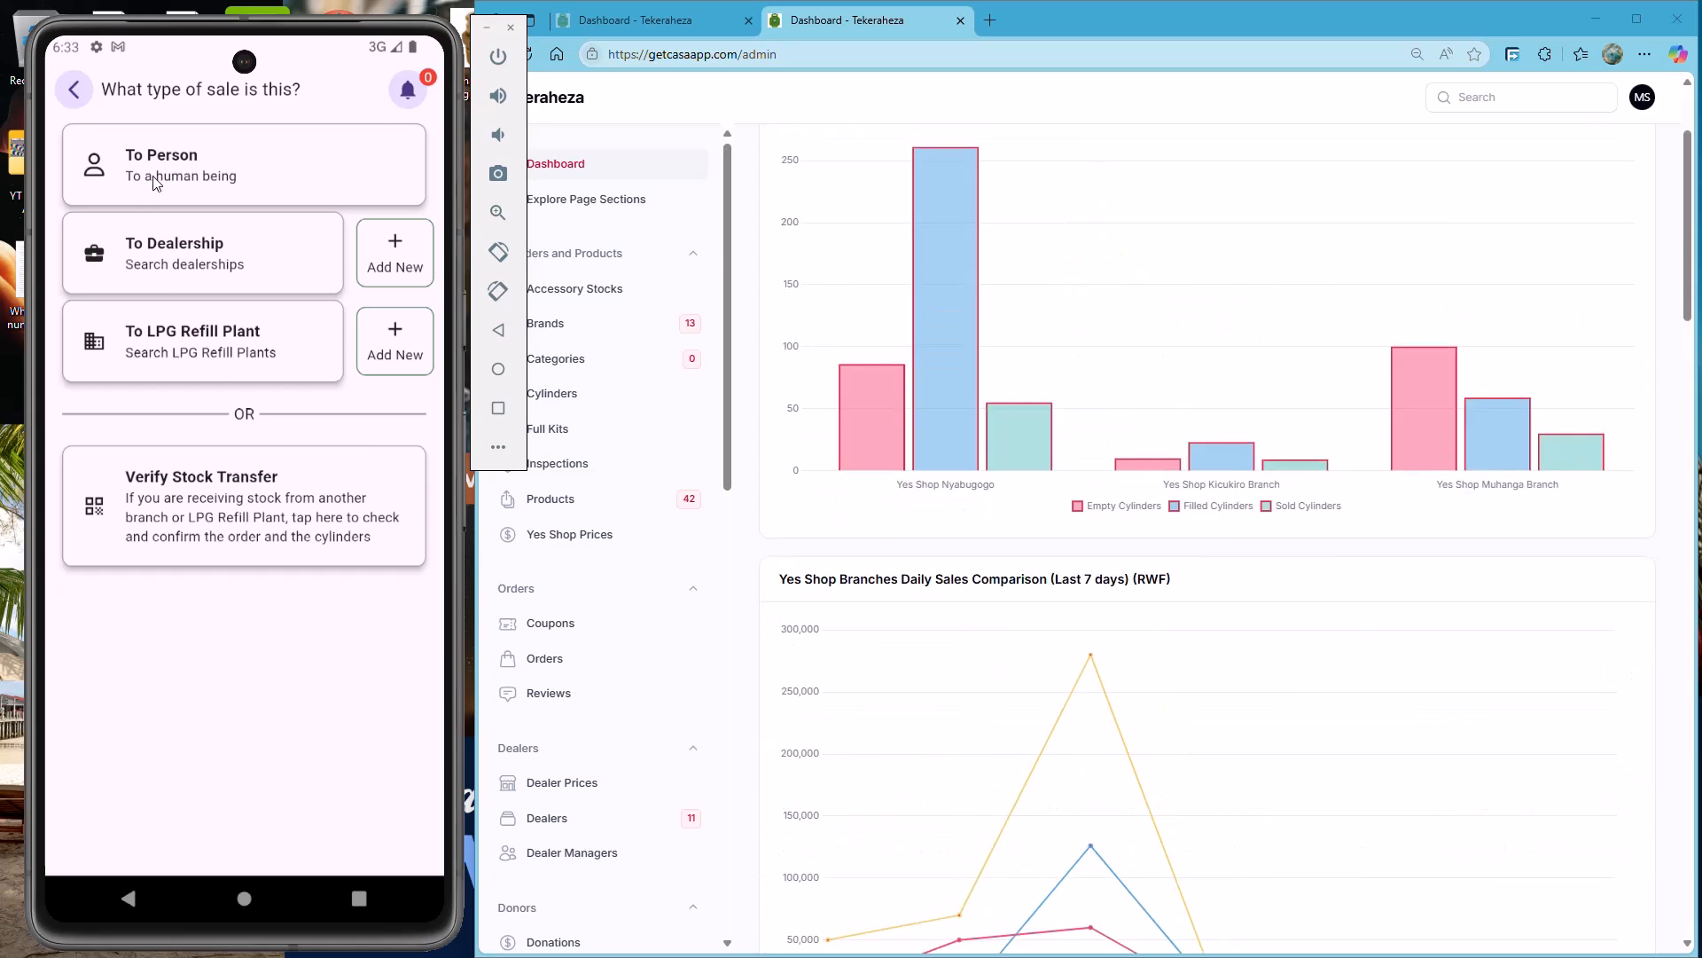
{"action": "left_click", "coordinate": [179, 247]}
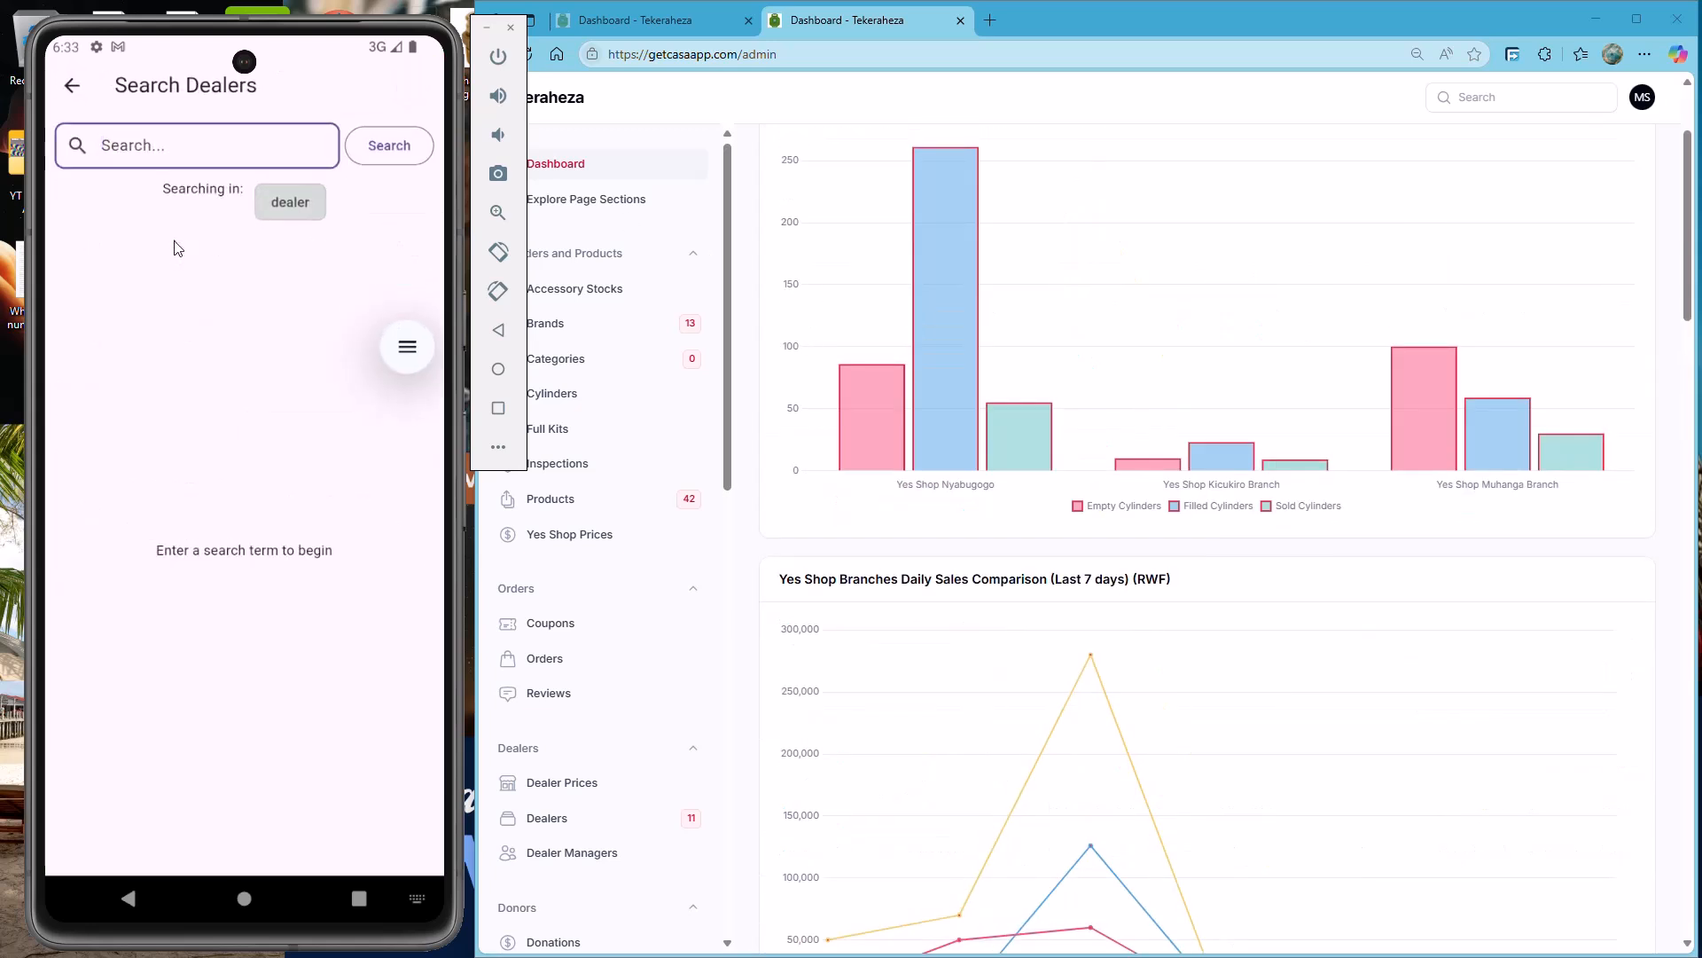
{"action": "left_click", "coordinate": [74, 86]}
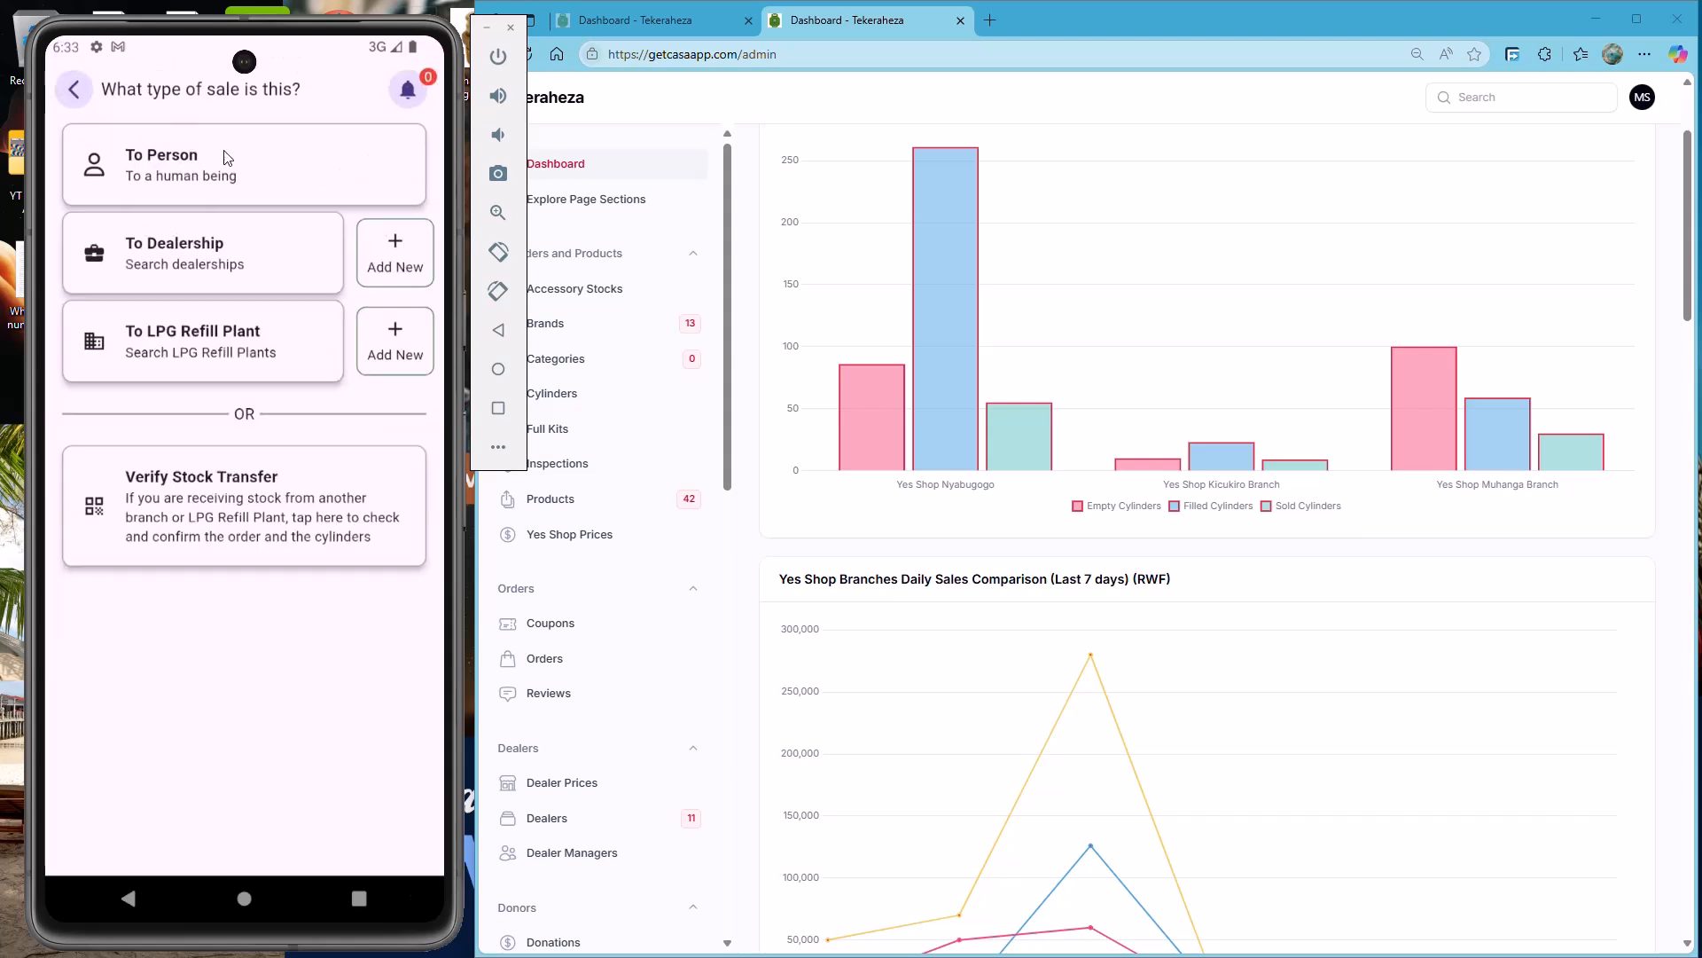
{"action": "left_click", "coordinate": [219, 252]}
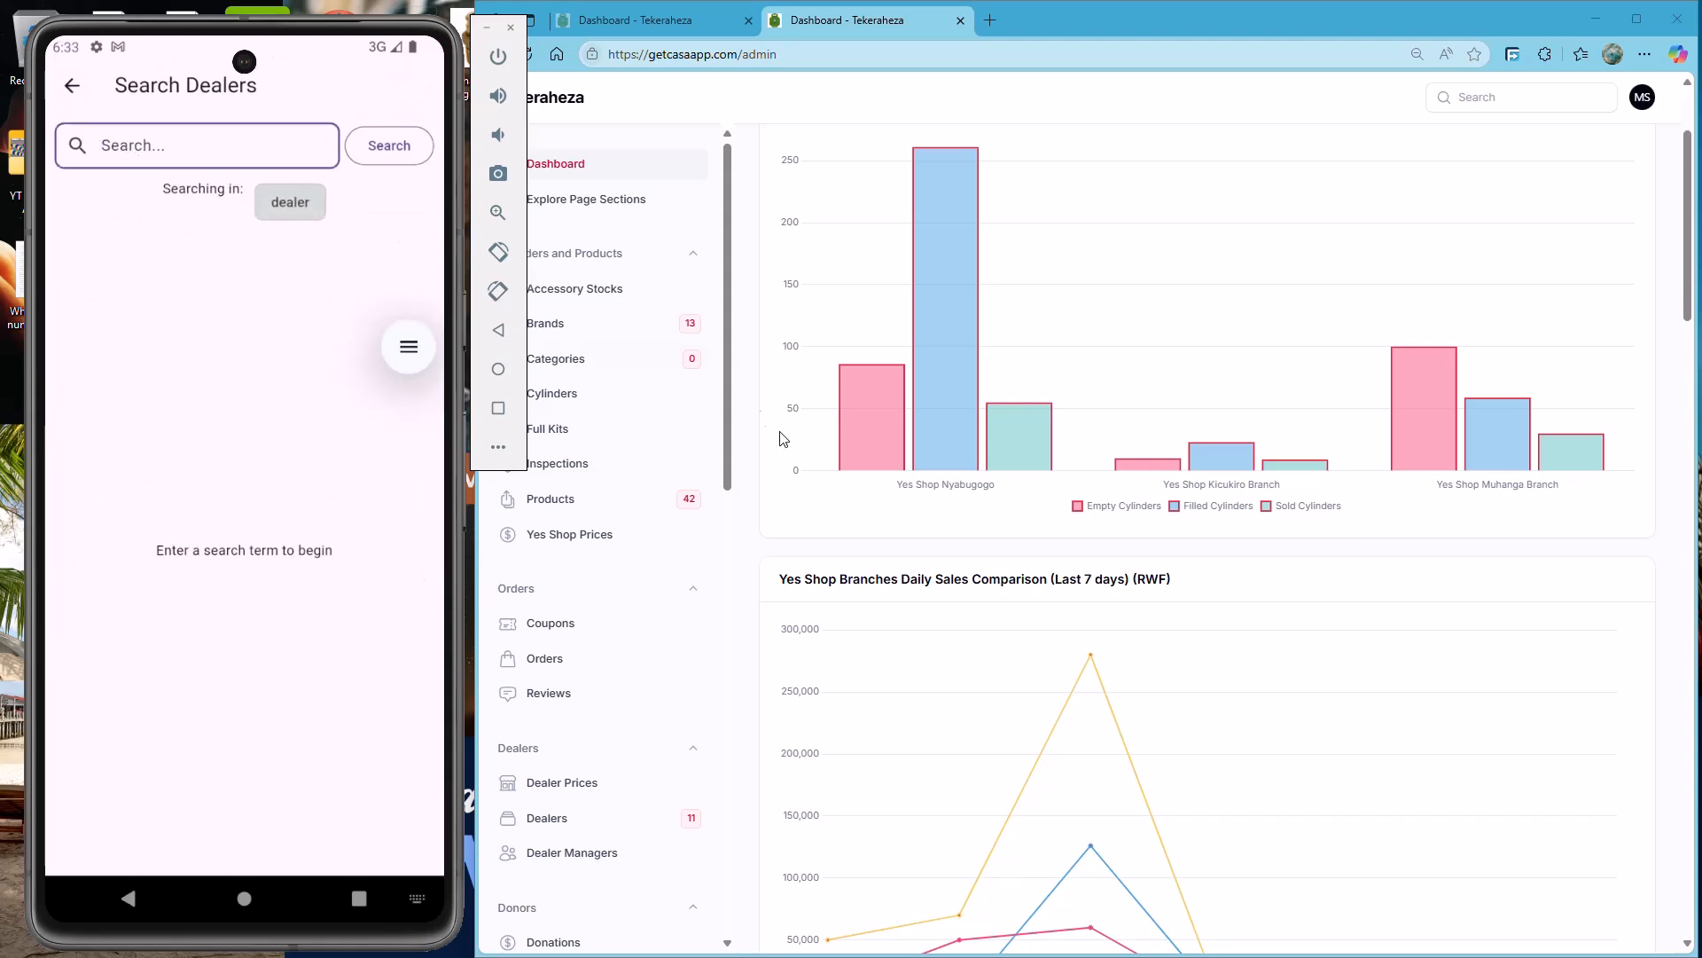
{"action": "scroll", "coordinate": [761, 419], "scroll_direction": "down", "scroll_amount": 4}
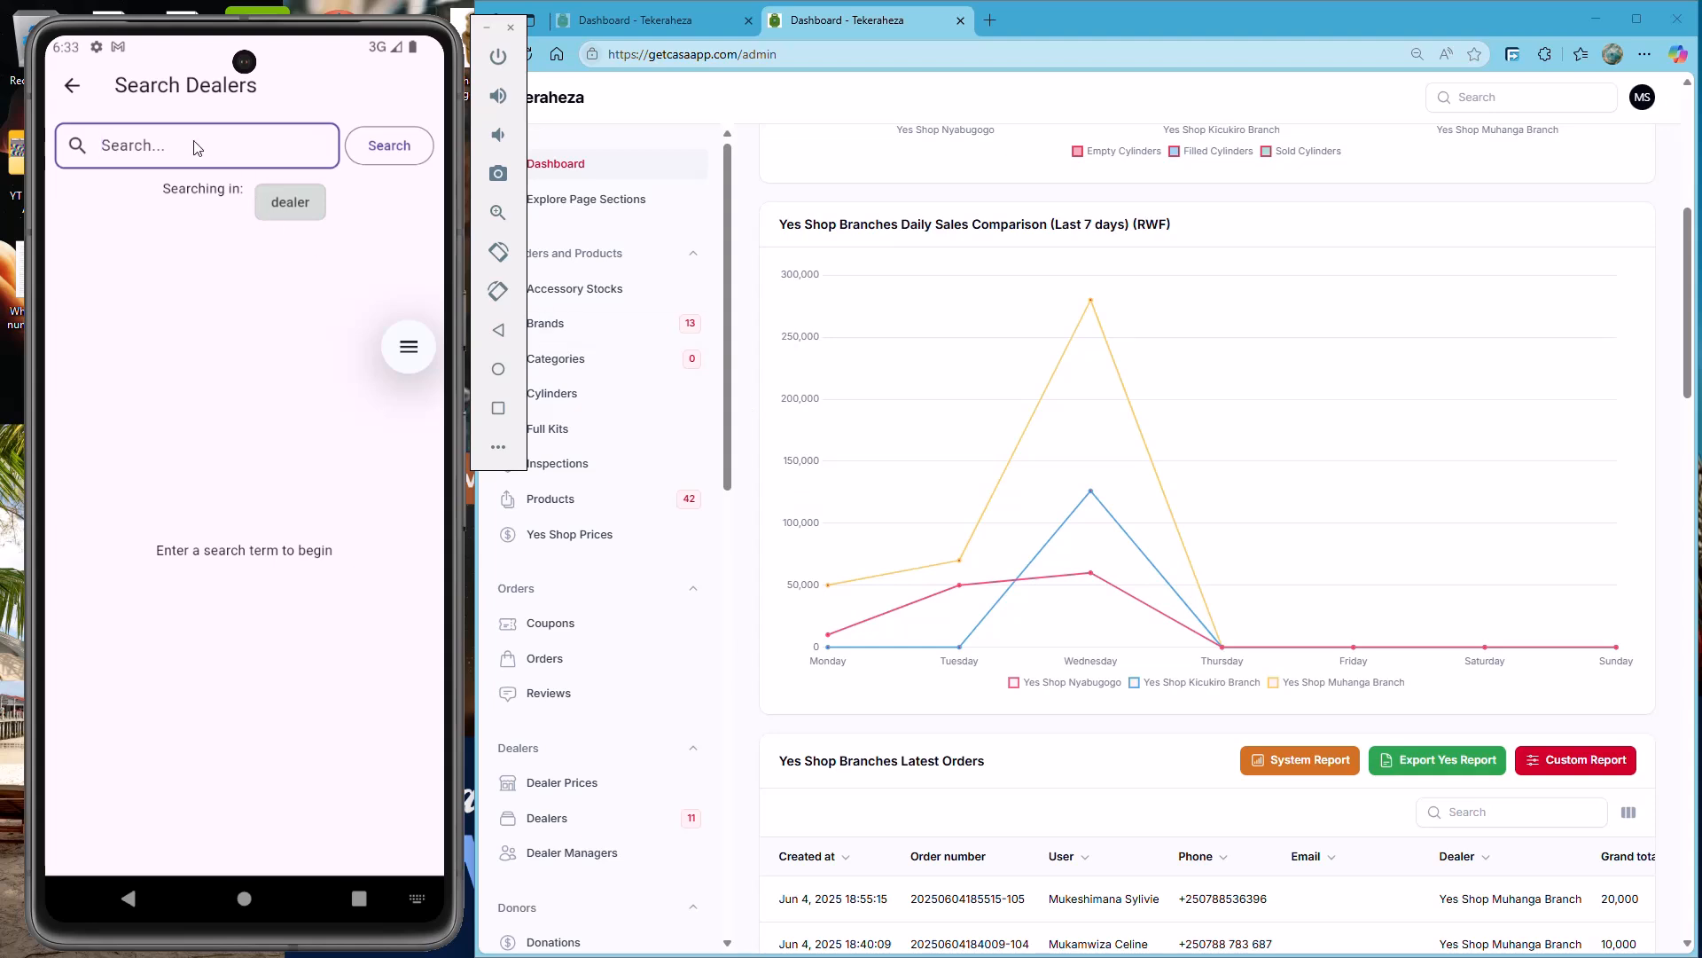
{"action": "type", "text": "kicuci"}
{"action": "left_click", "coordinate": [422, 159]}
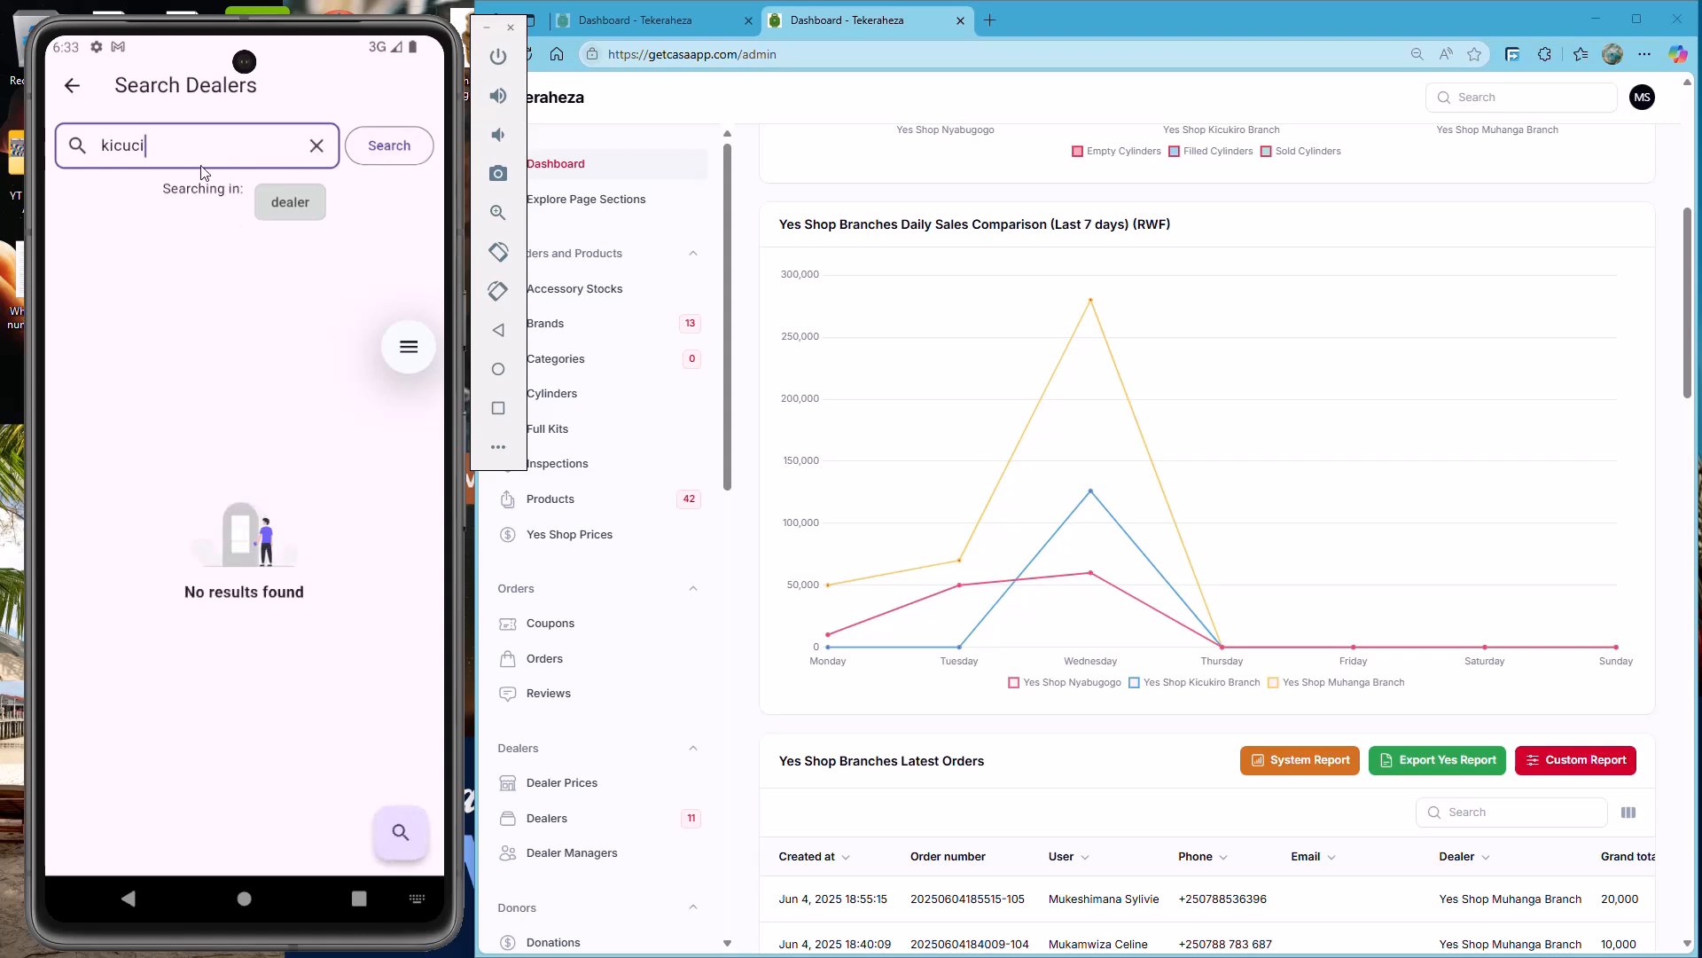
Step: Check the branch's spelling in the dashboard's latest dealers, search for "kicuk" and open the transfer types for Yes Shop Kicukiro Branch
{"action": "scroll", "coordinate": [904, 475], "scroll_direction": "down", "scroll_amount": 6}
{"action": "scroll", "coordinate": [1035, 561], "scroll_direction": "down", "scroll_amount": 15}
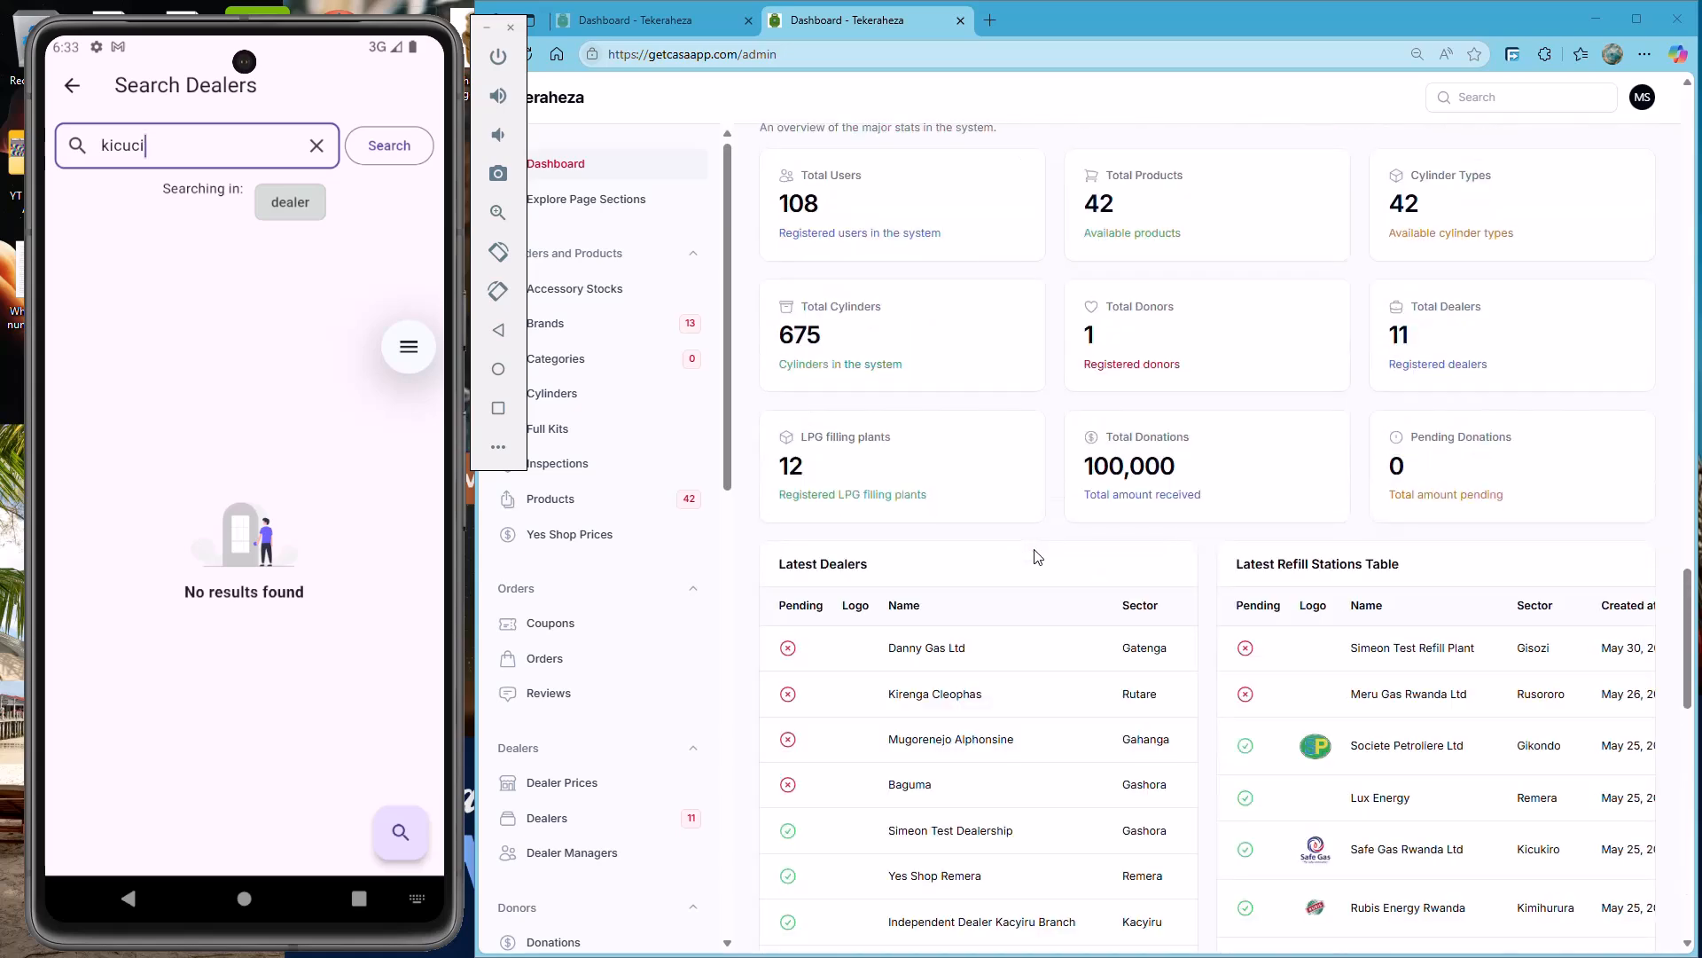
{"action": "scroll", "coordinate": [1033, 558], "scroll_direction": "down", "scroll_amount": 3}
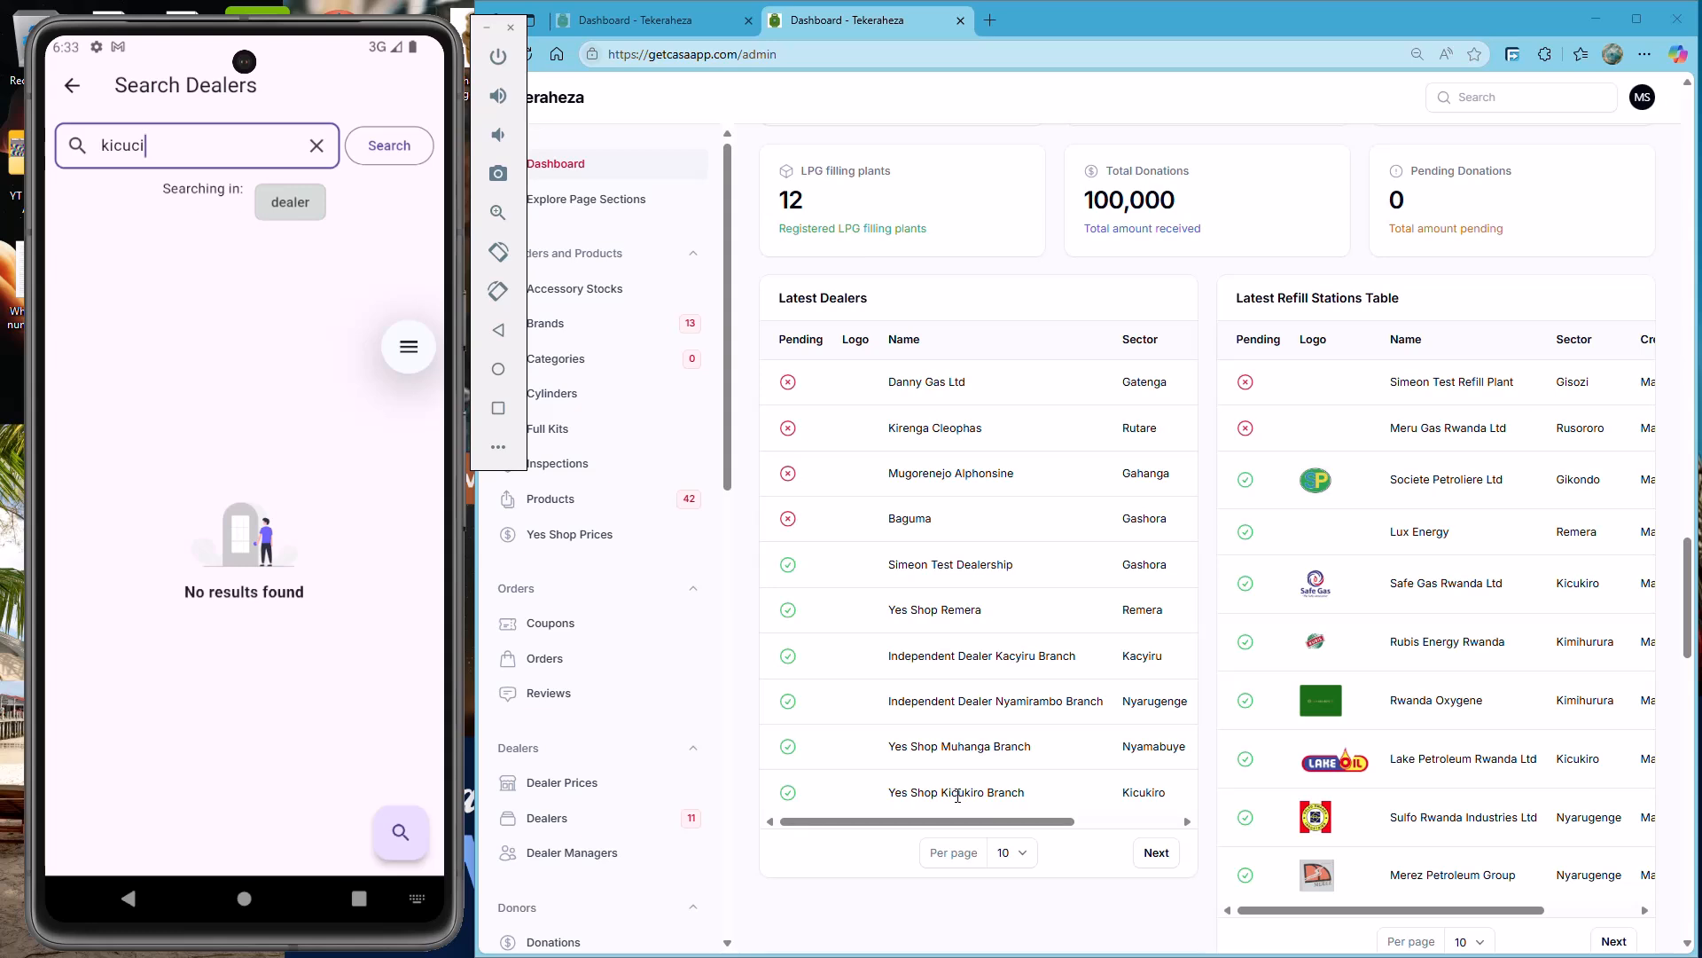
{"action": "left_click", "coordinate": [164, 157]}
{"action": "key", "text": "BackSpace"}
{"action": "key", "text": "BackSpace"}
{"action": "type", "text": "k"}
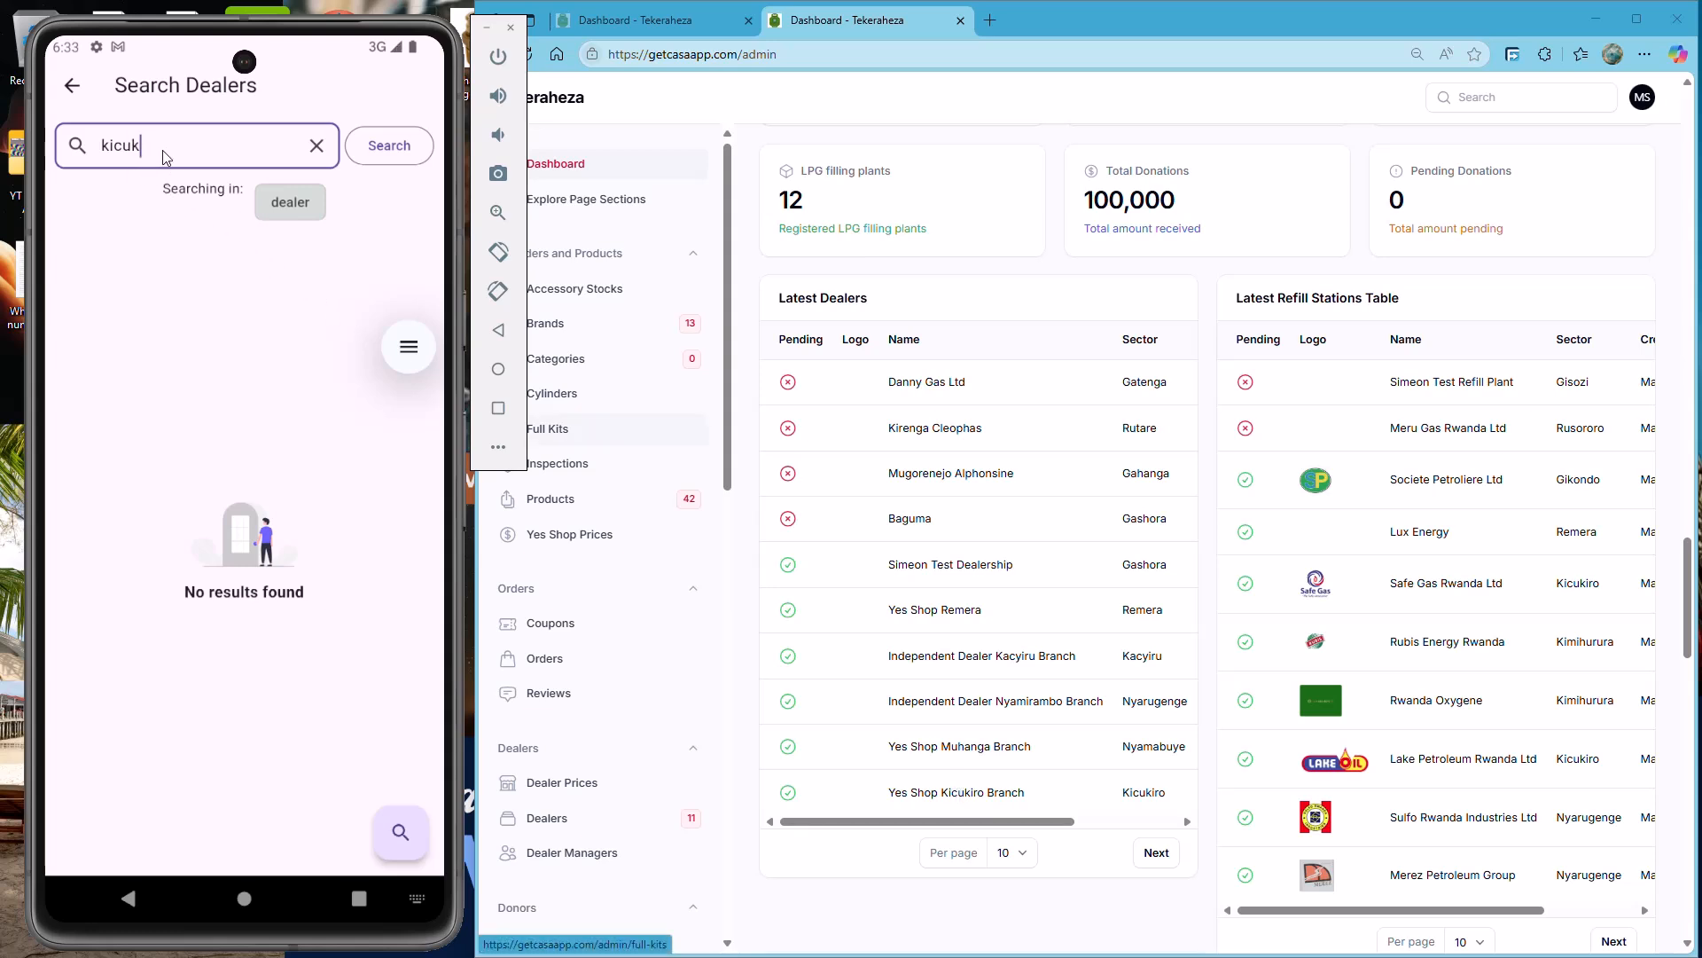
{"action": "left_click", "coordinate": [347, 145]}
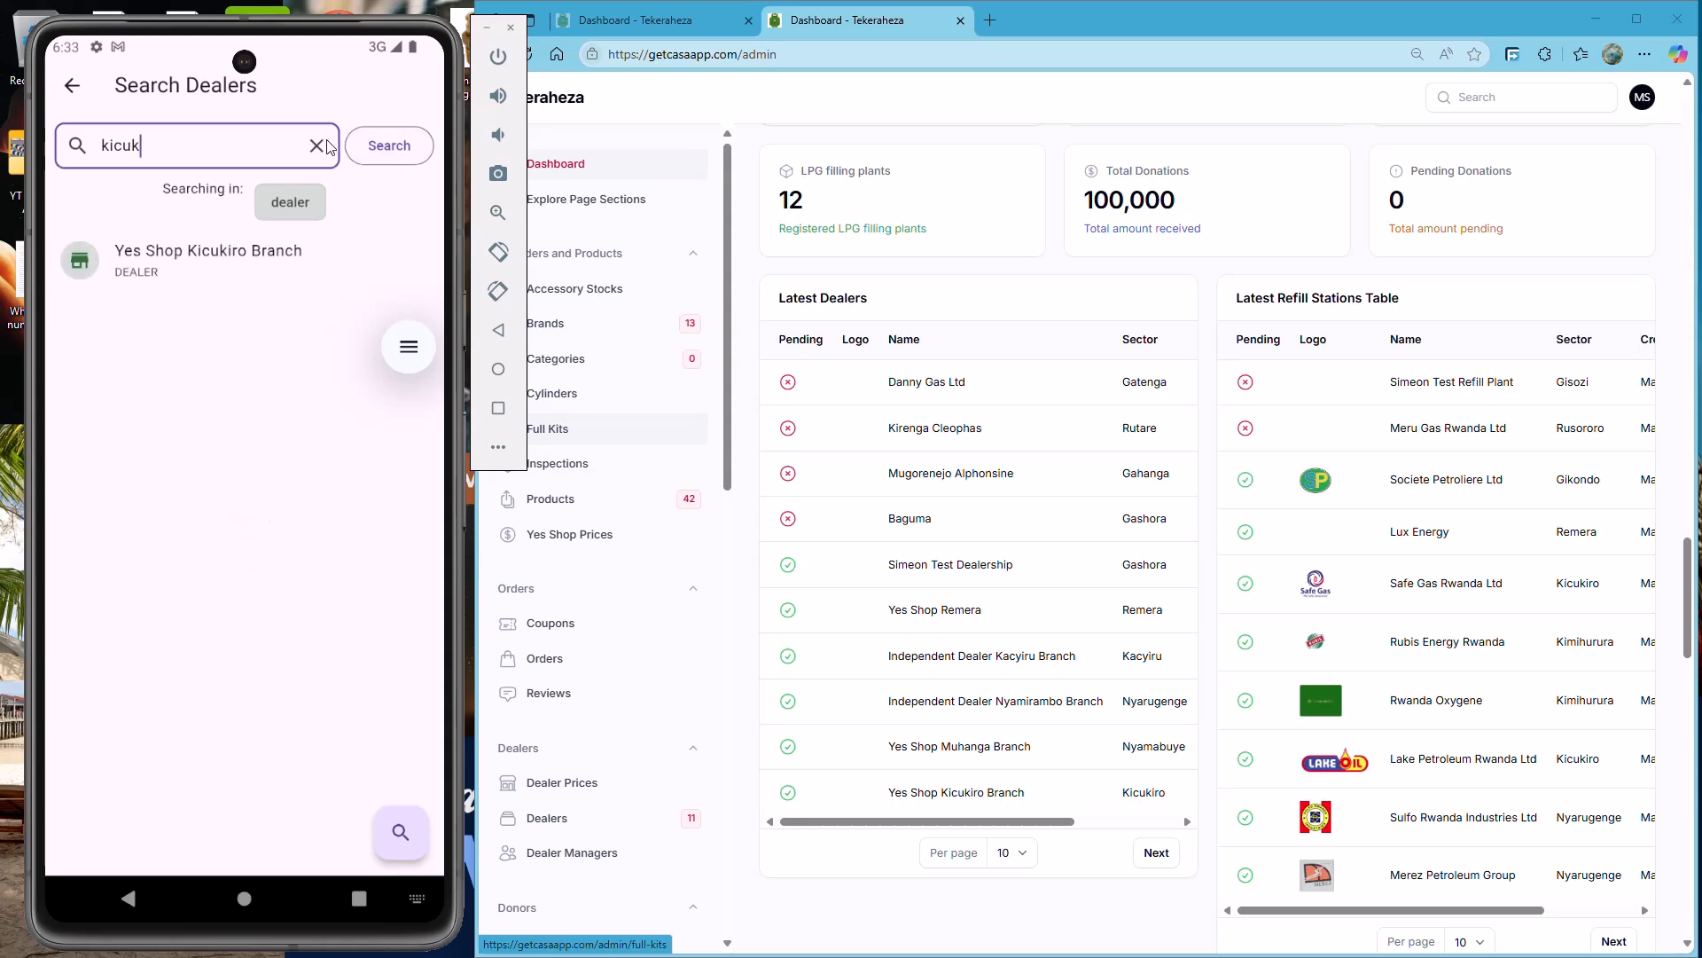
{"action": "left_click", "coordinate": [147, 261]}
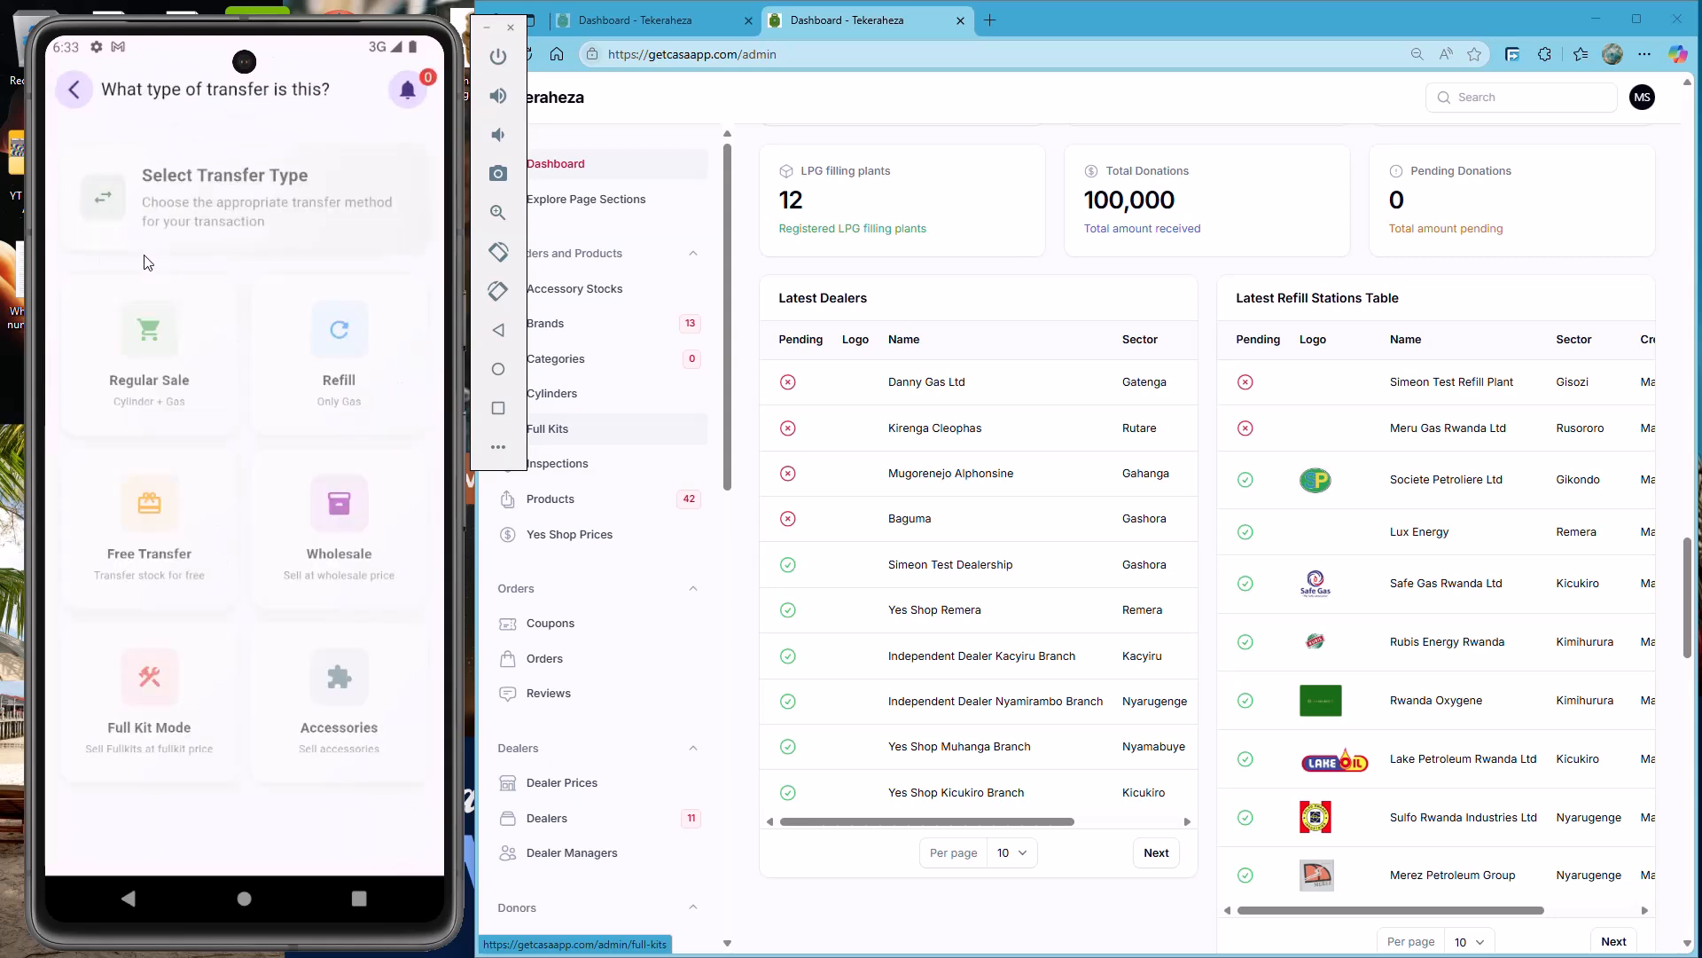
Step: Go back to the Stock overview, view the recipient options for transferring stock, and return to the overview
{"action": "left_click", "coordinate": [80, 91]}
{"action": "left_click", "coordinate": [81, 91]}
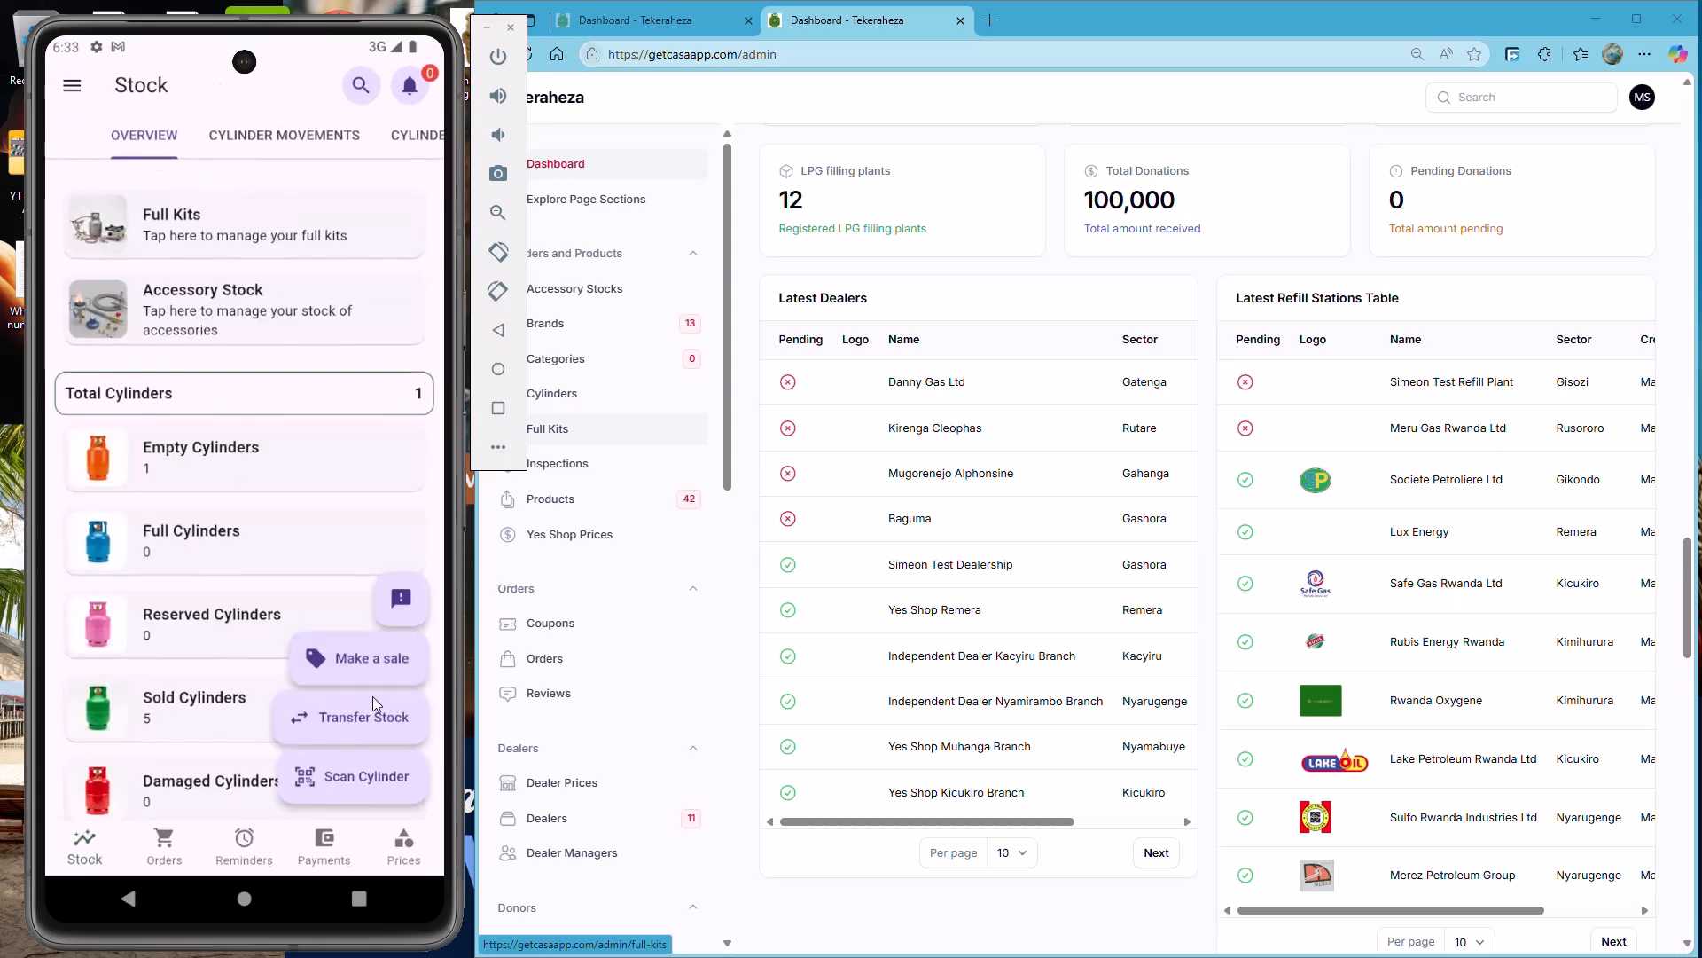
{"action": "left_click", "coordinate": [375, 723]}
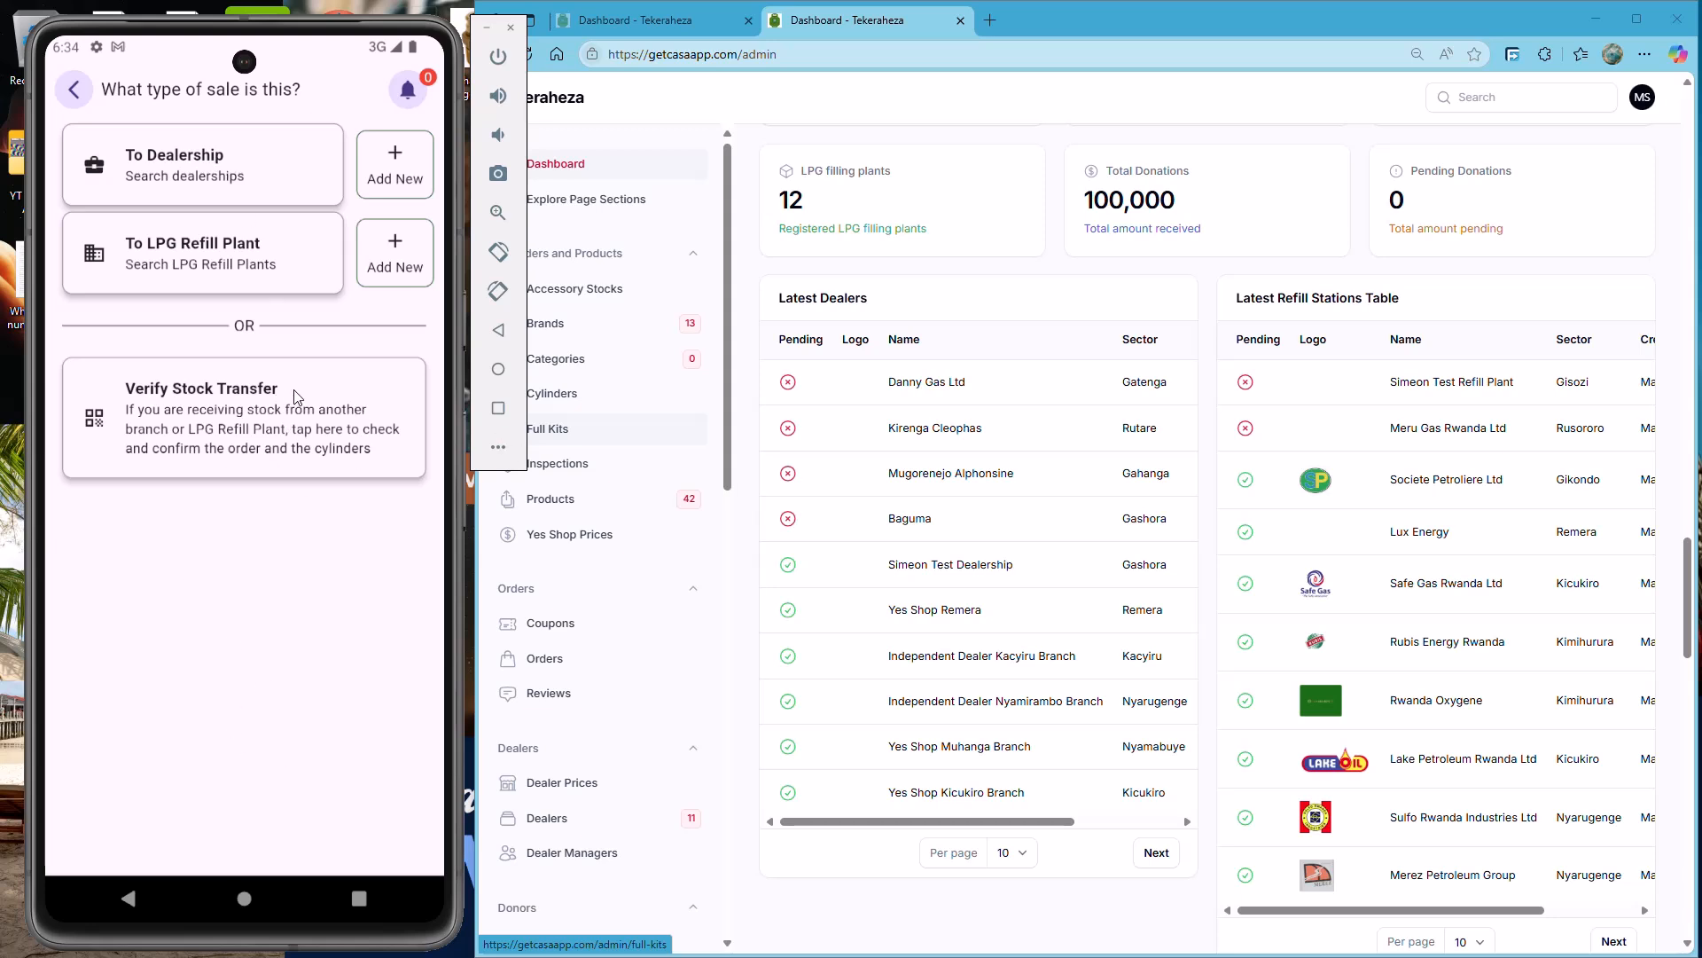
{"action": "left_click", "coordinate": [76, 90]}
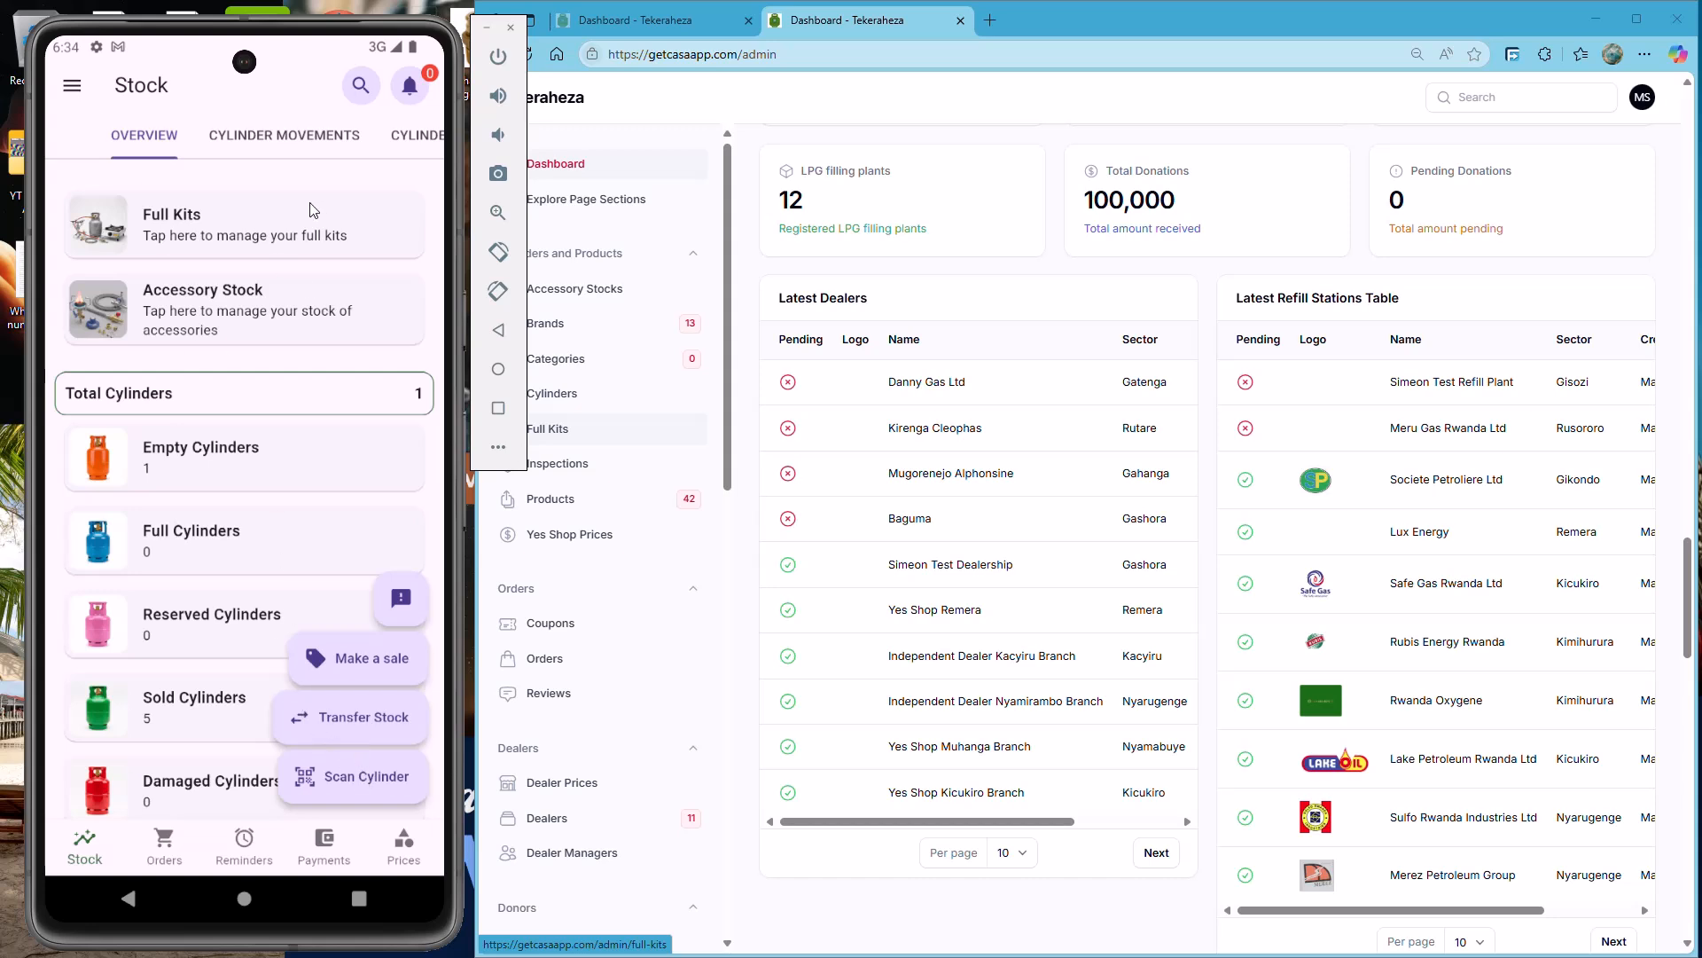
Step: Open cylinder scanning and submit the cylinder number LW55345 manually
{"action": "left_click", "coordinate": [341, 777]}
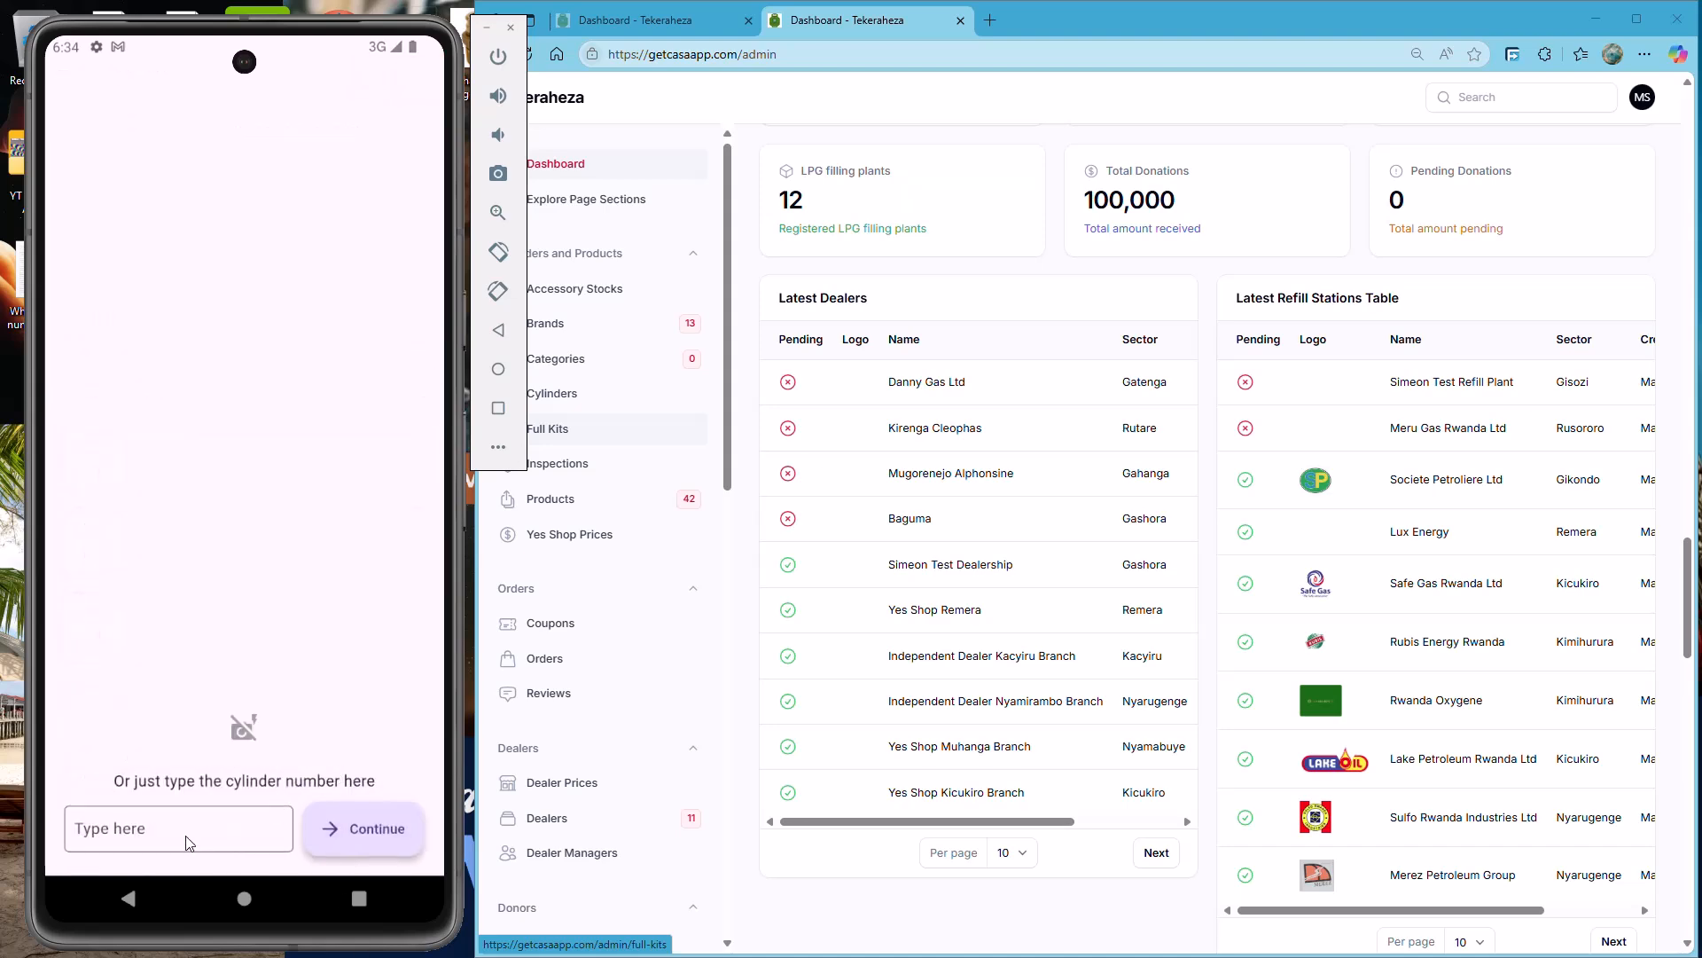
{"action": "left_click", "coordinate": [182, 840]}
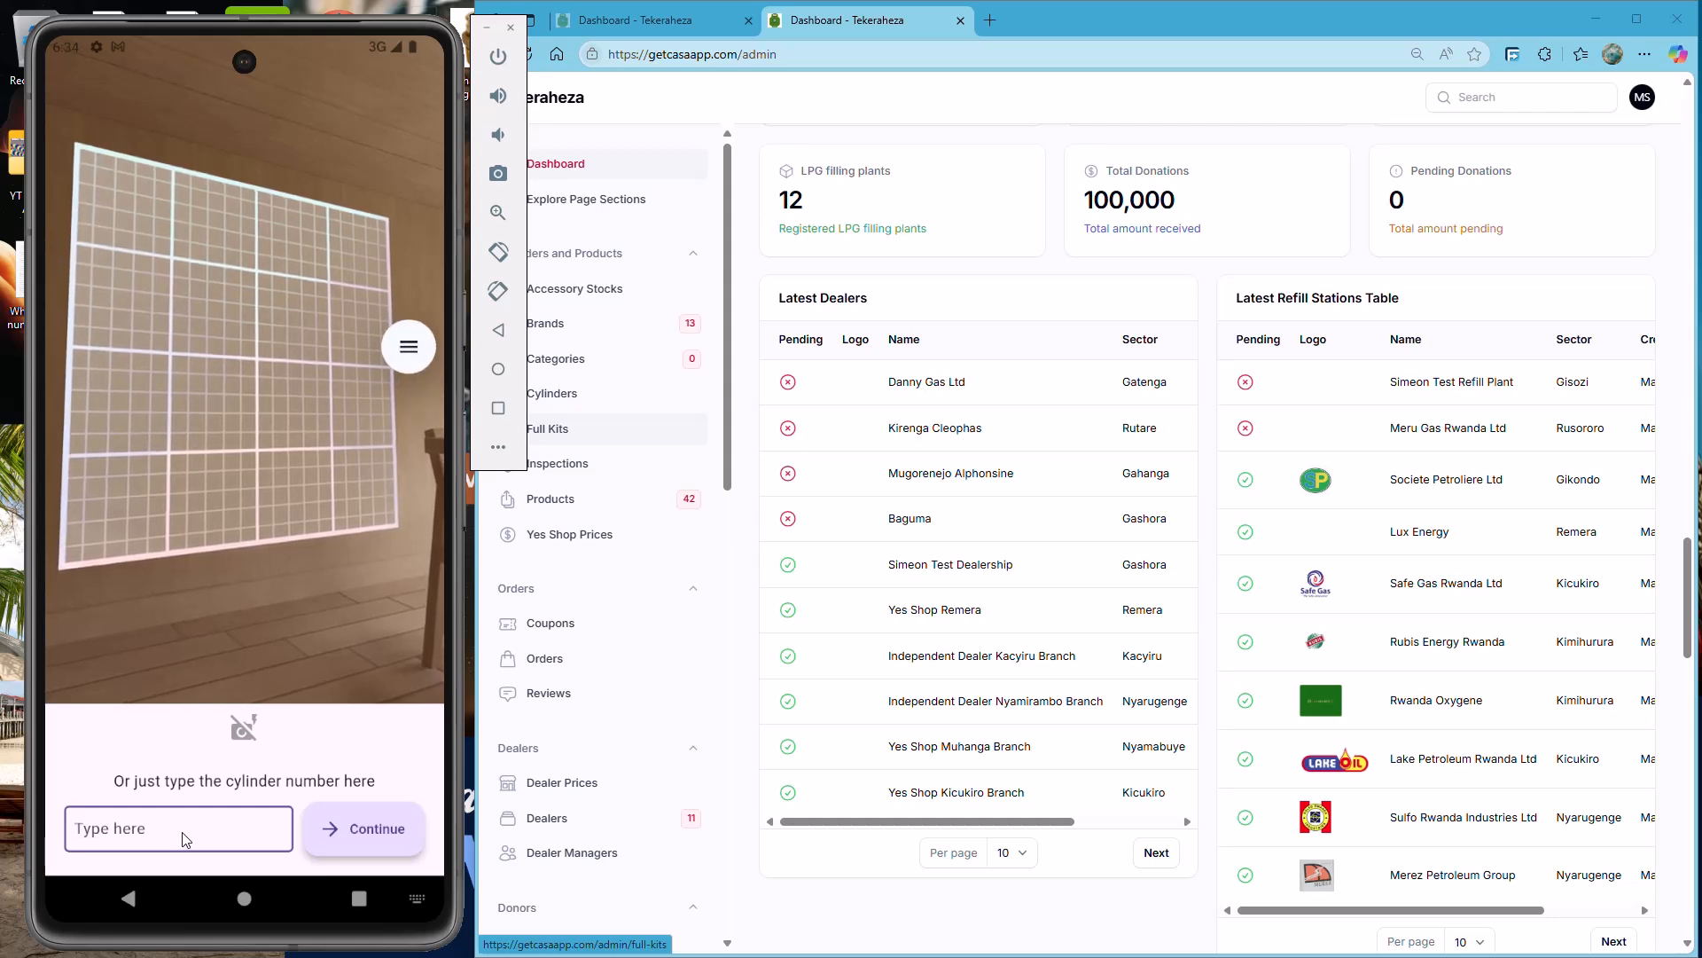
{"action": "type", "text": "LW"}
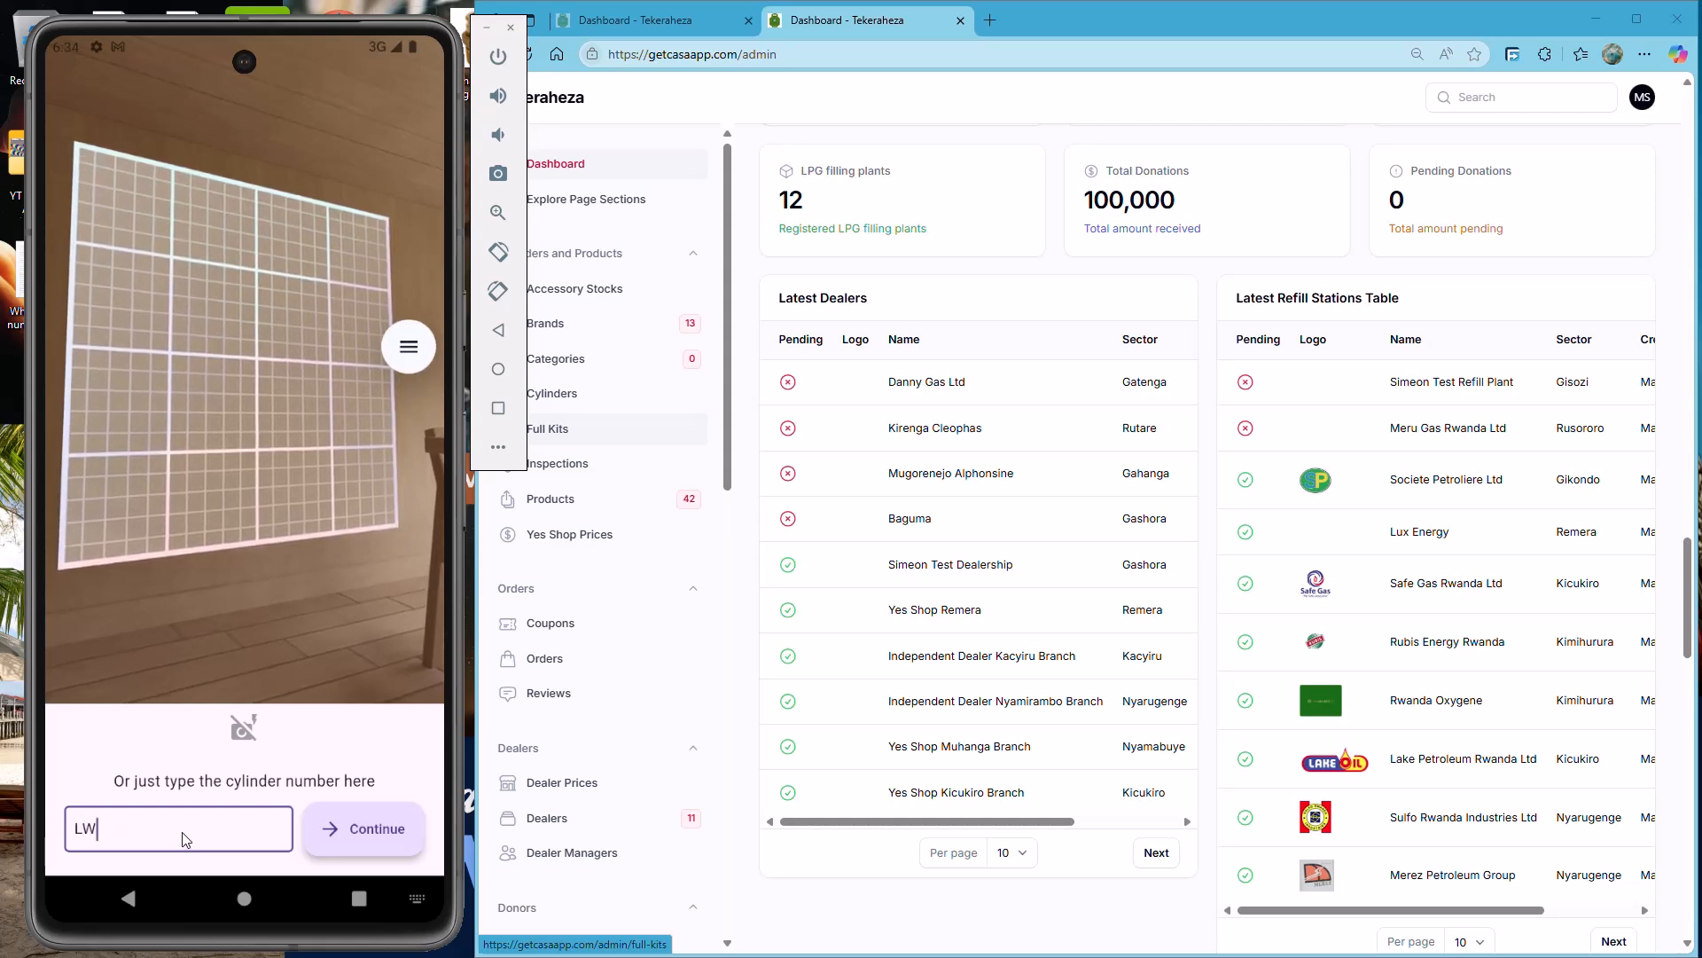
{"action": "type", "text": "55345"}
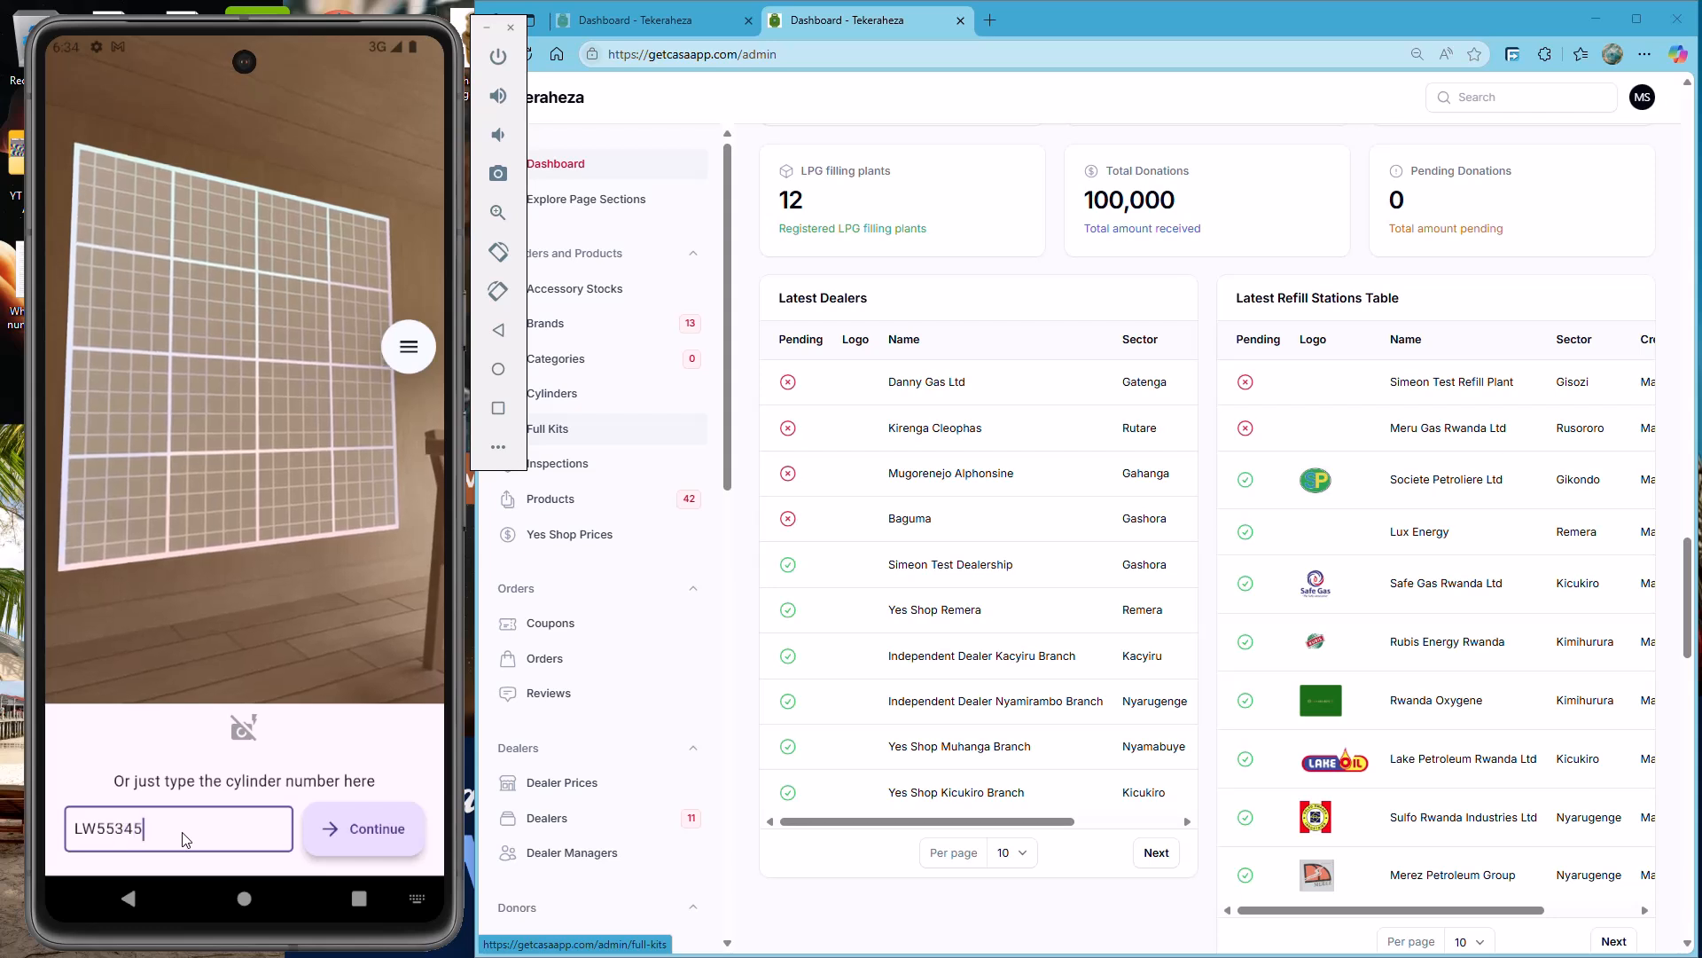
{"action": "left_click", "coordinate": [377, 829]}
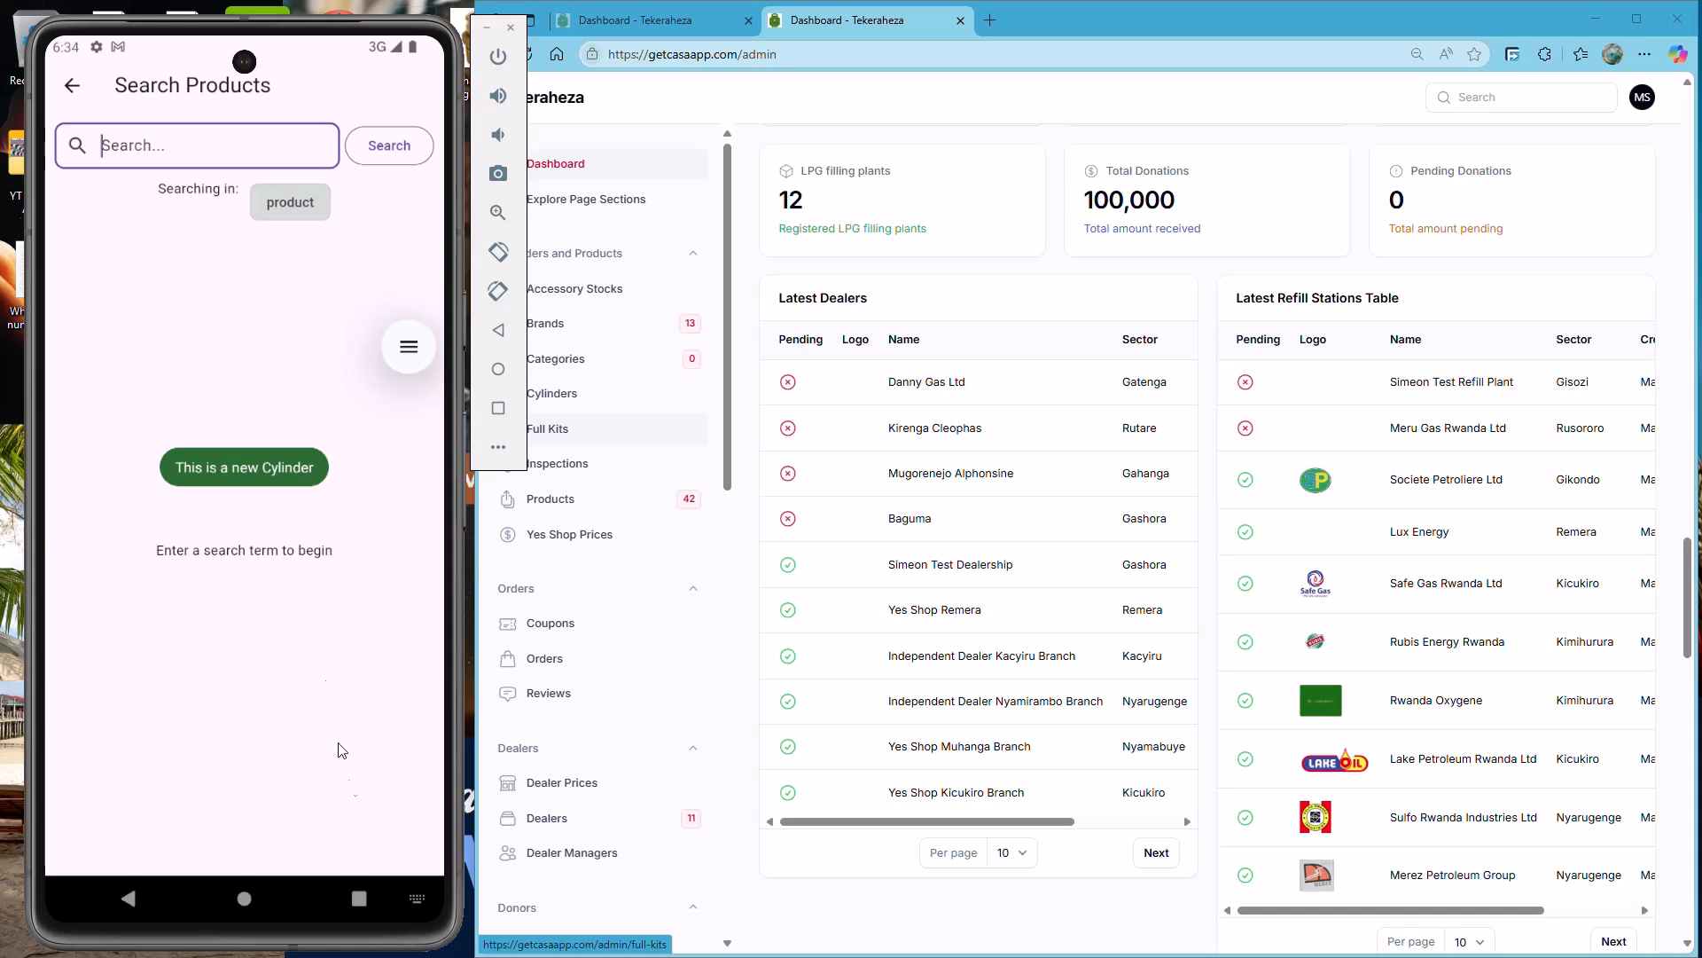
Step: Search the products for "love" and choose Love 12KG for the new cylinder
{"action": "type", "text": "love"}
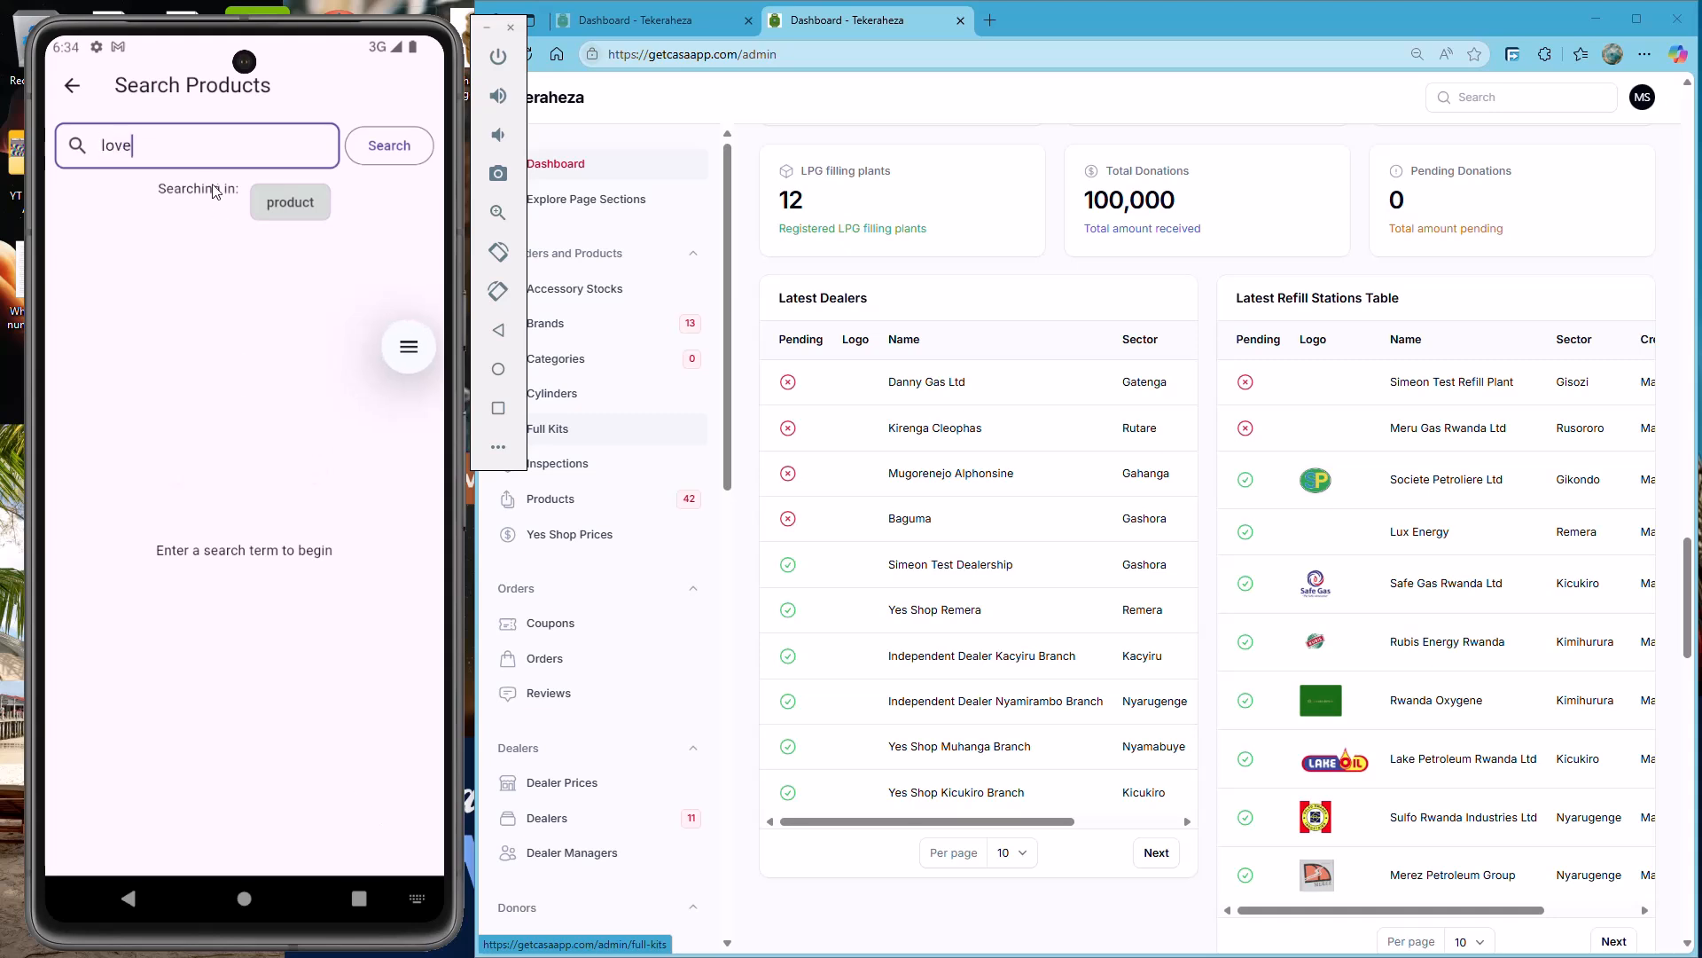
{"action": "left_click", "coordinate": [393, 152]}
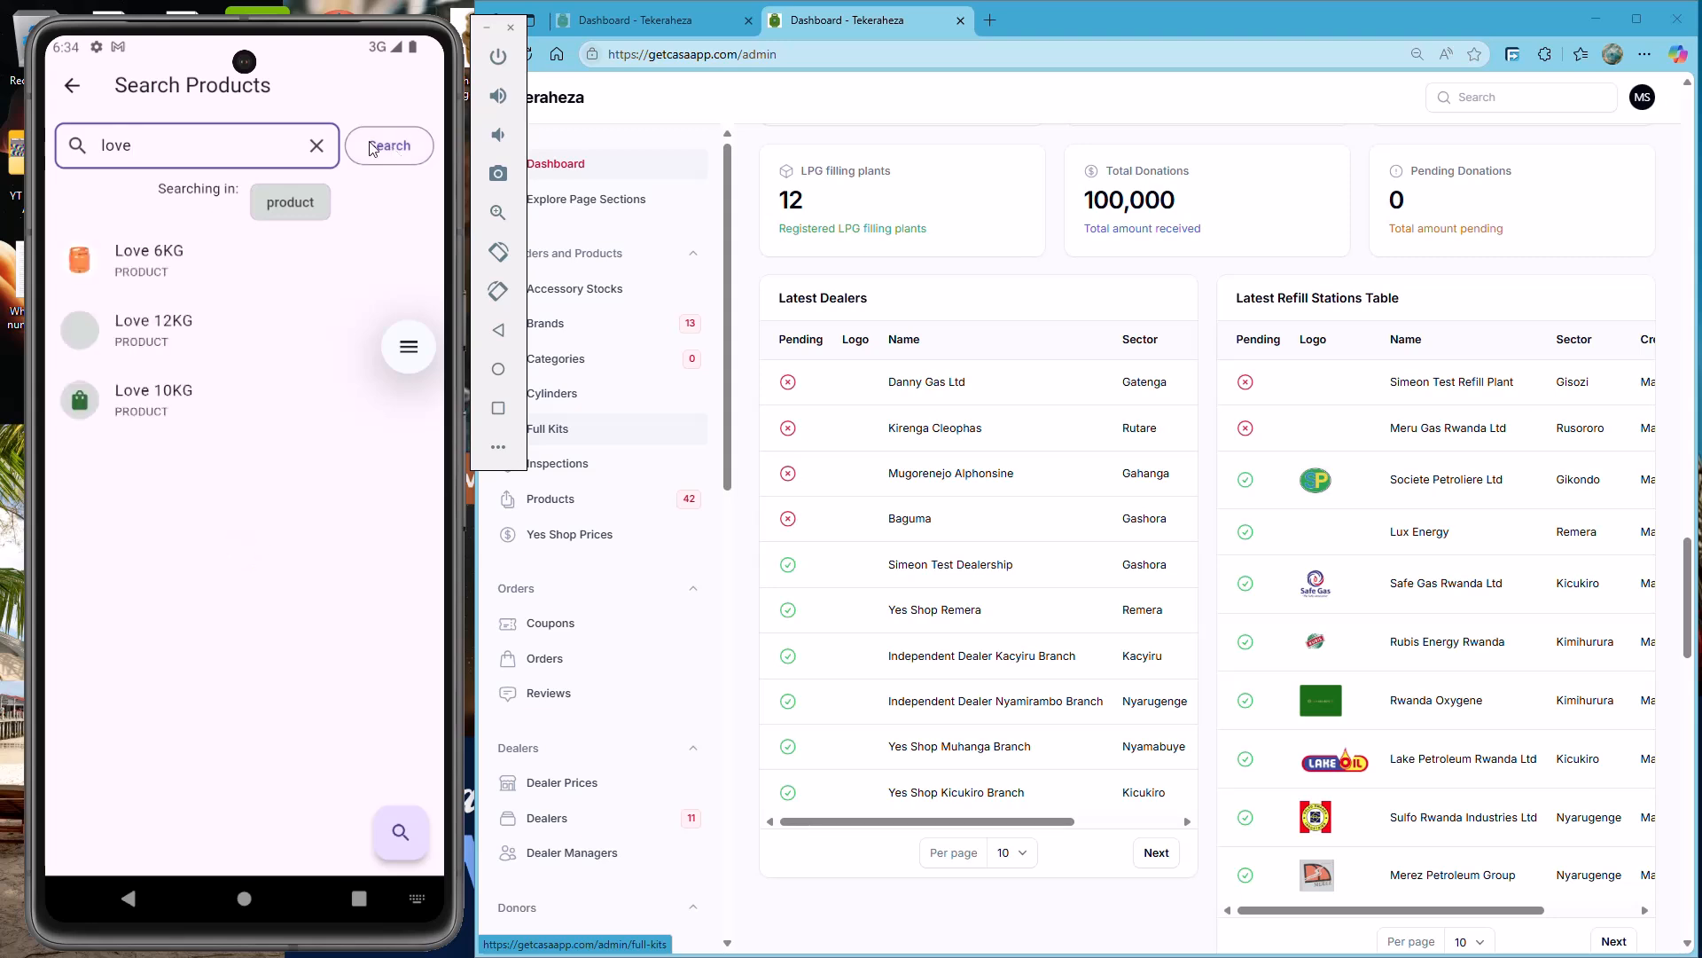
{"action": "left_click", "coordinate": [162, 314]}
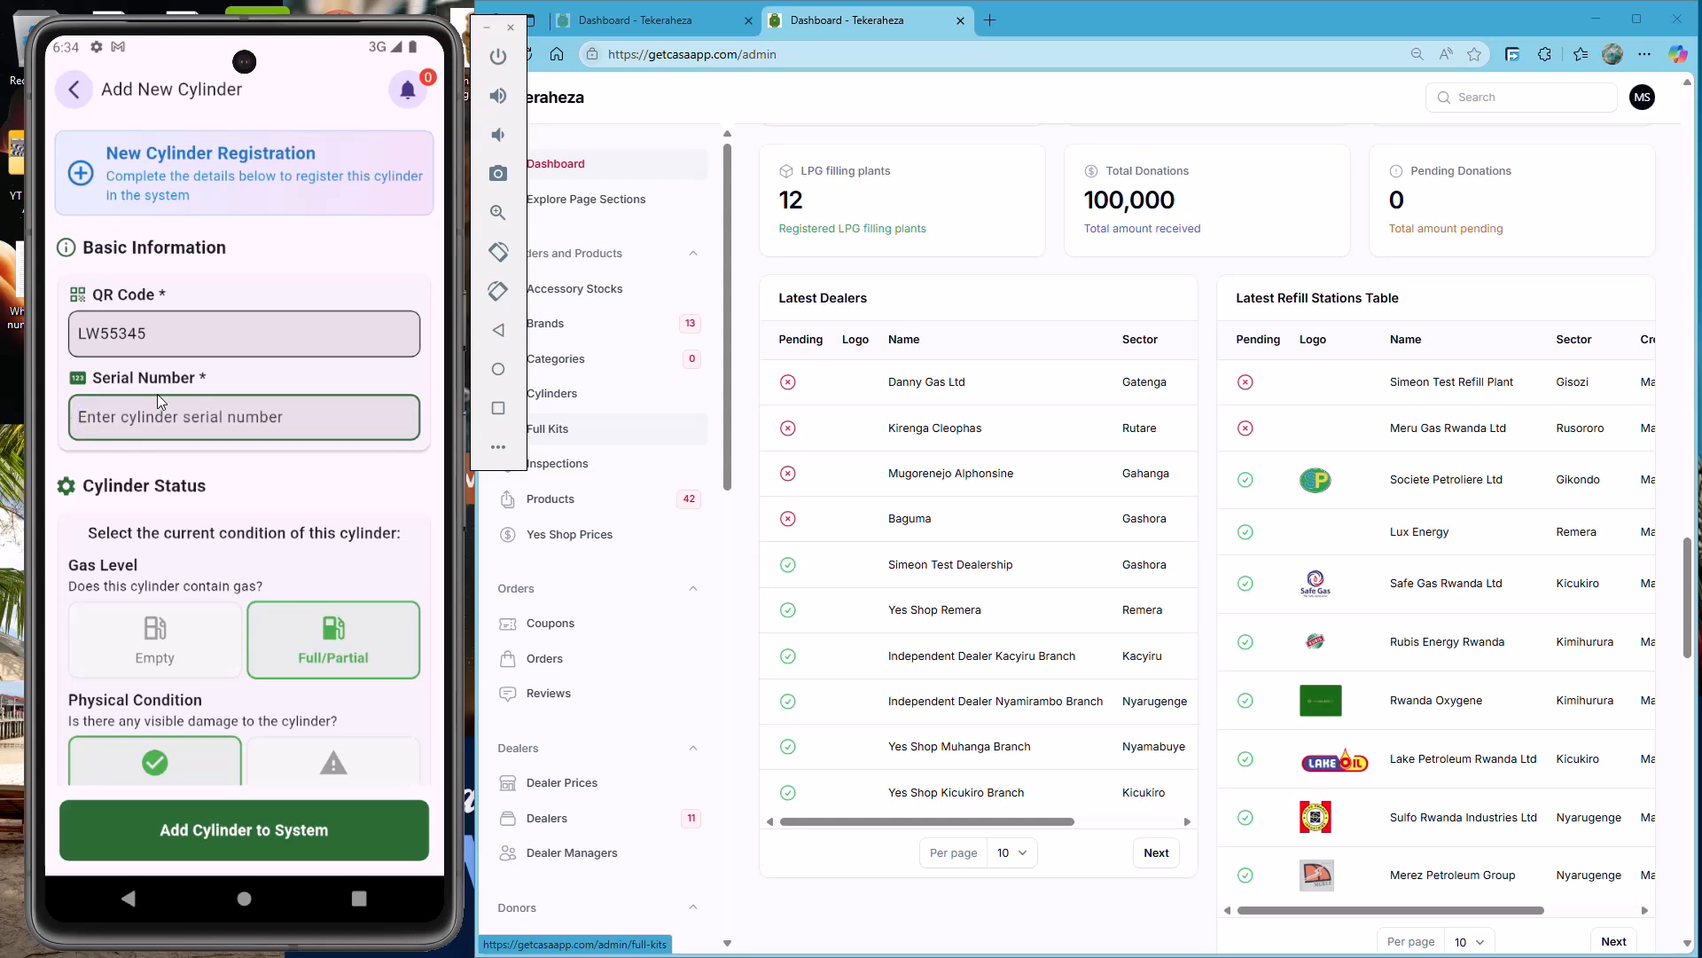
Step: Enter the serial number "qqqqaasd" and set the cylinder's gas level to Empty
{"action": "type", "text": "qqqqaas"}
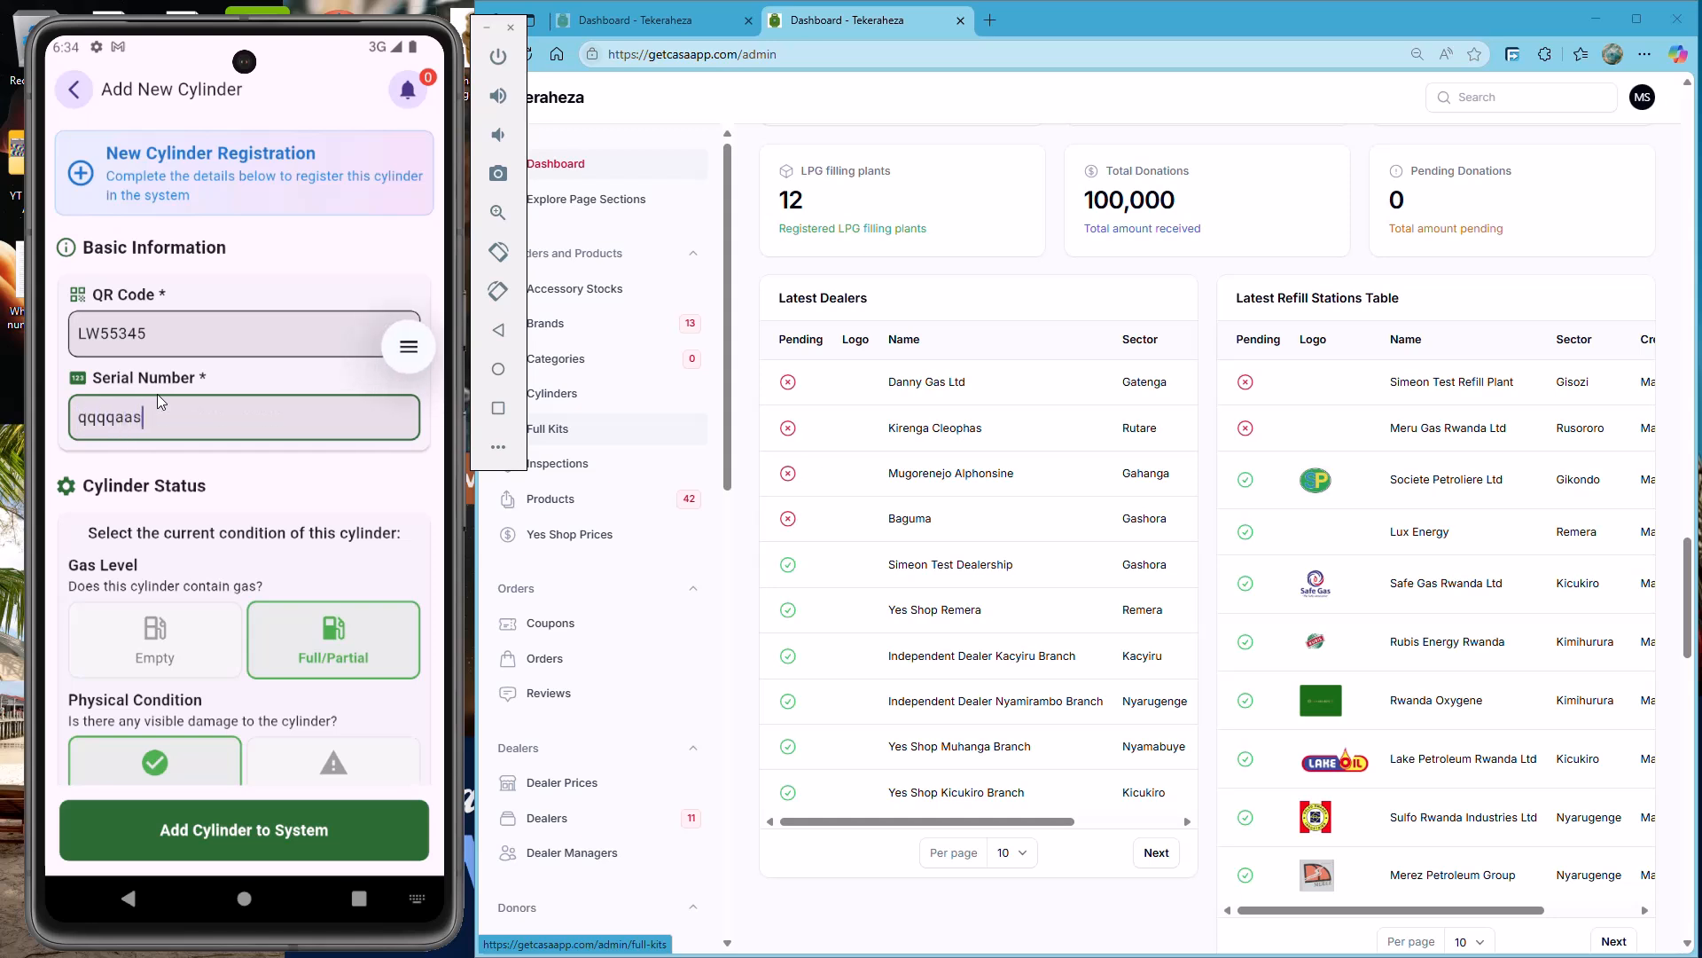
{"action": "left_click_drag", "start_coordinate": [194, 529], "coordinate": [180, 352]}
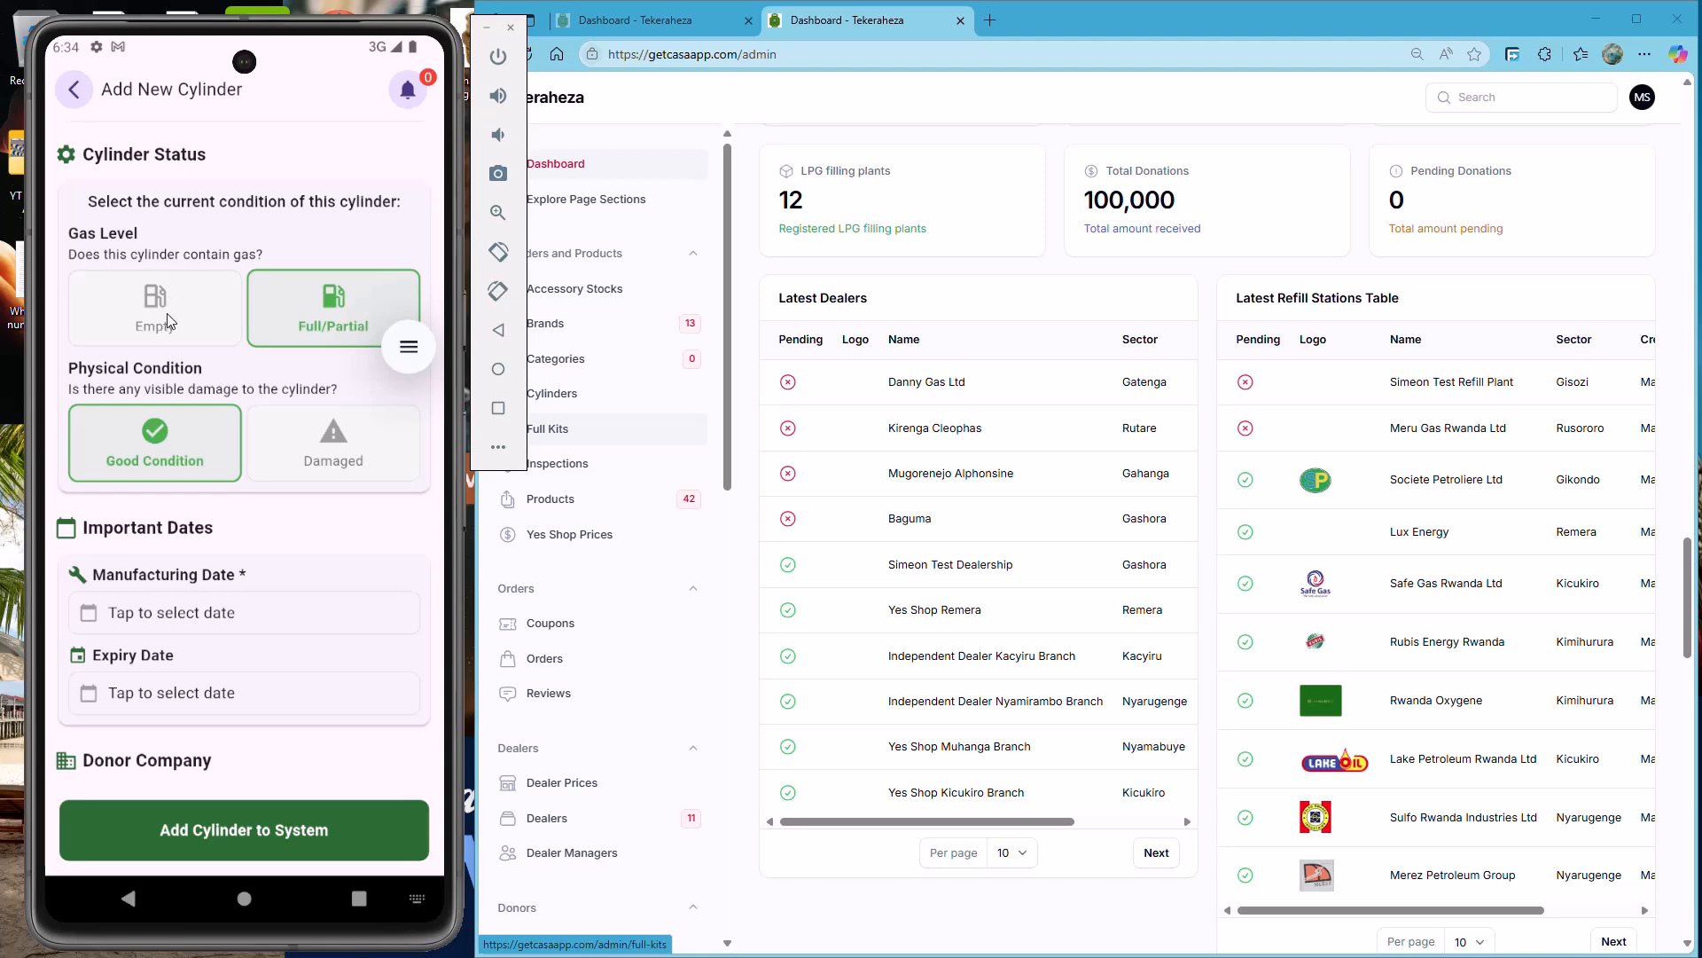
{"action": "left_click", "coordinate": [168, 310]}
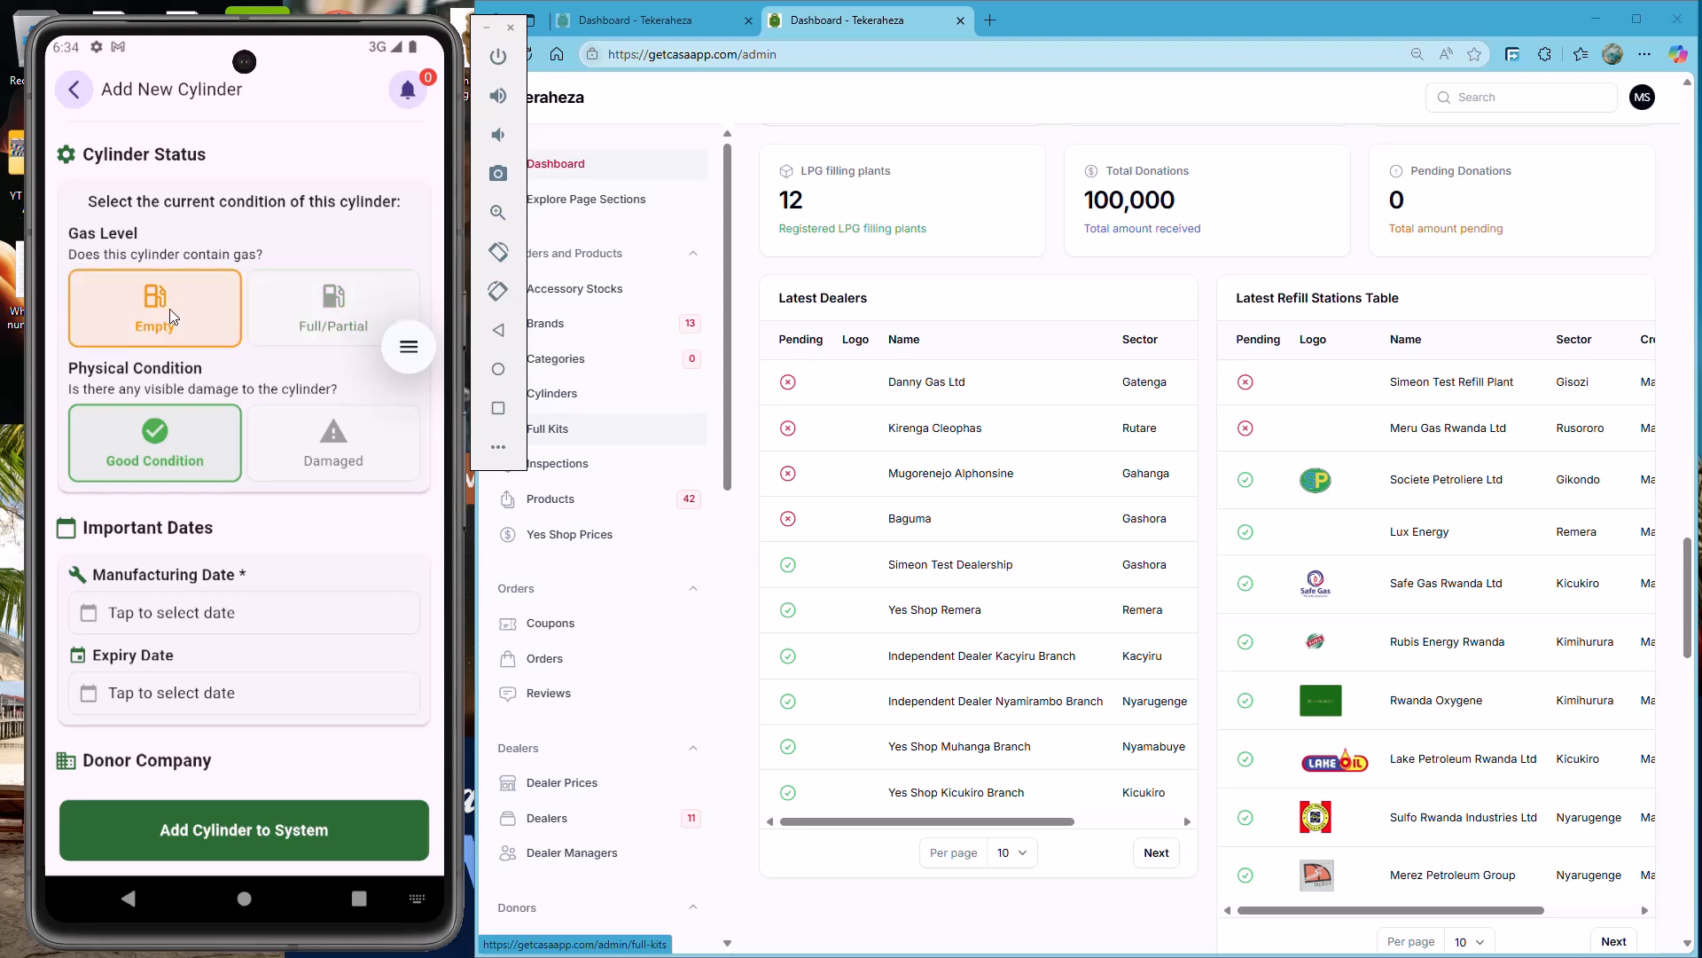
Step: Set the cylinder's manufacturing date to March 20, 2025
{"action": "left_click", "coordinate": [170, 615]}
{"action": "left_click", "coordinate": [330, 359]}
{"action": "left_click", "coordinate": [330, 359]}
{"action": "left_click", "coordinate": [330, 359]}
{"action": "left_click", "coordinate": [289, 560]}
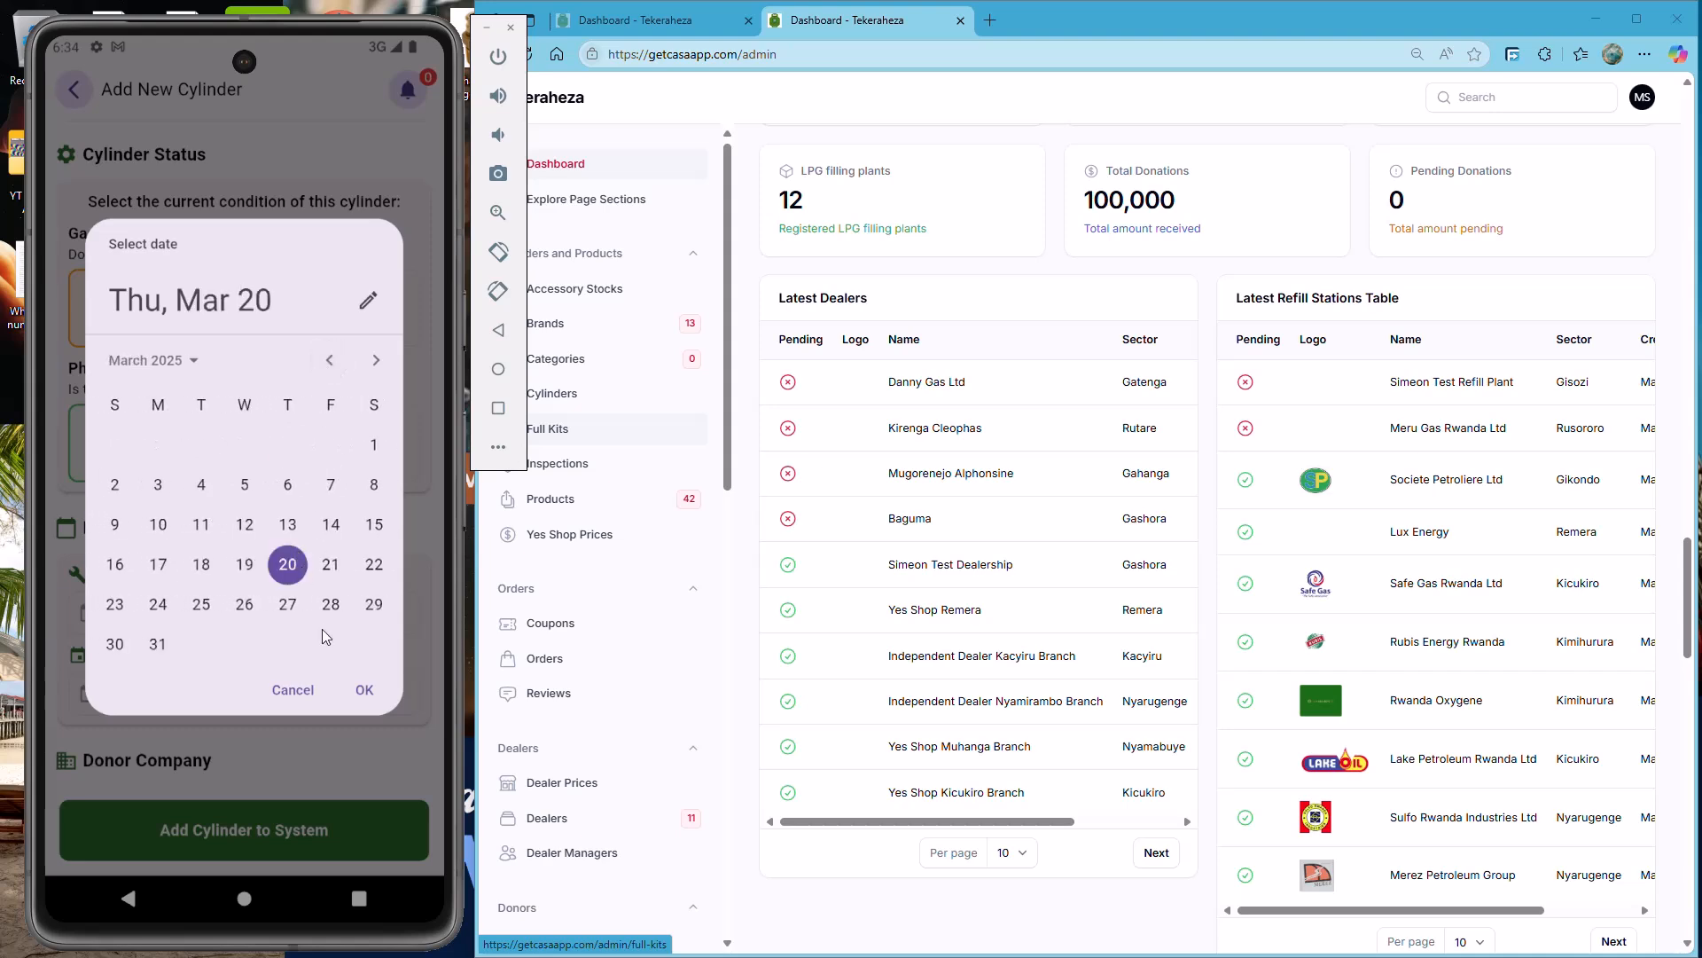
{"action": "left_click", "coordinate": [377, 696]}
Step: Select MTN Rwanda as donor company, add the cylinder to the system and return to the Stock overview from its details
{"action": "scroll", "coordinate": [249, 778], "scroll_direction": "down", "scroll_amount": 5}
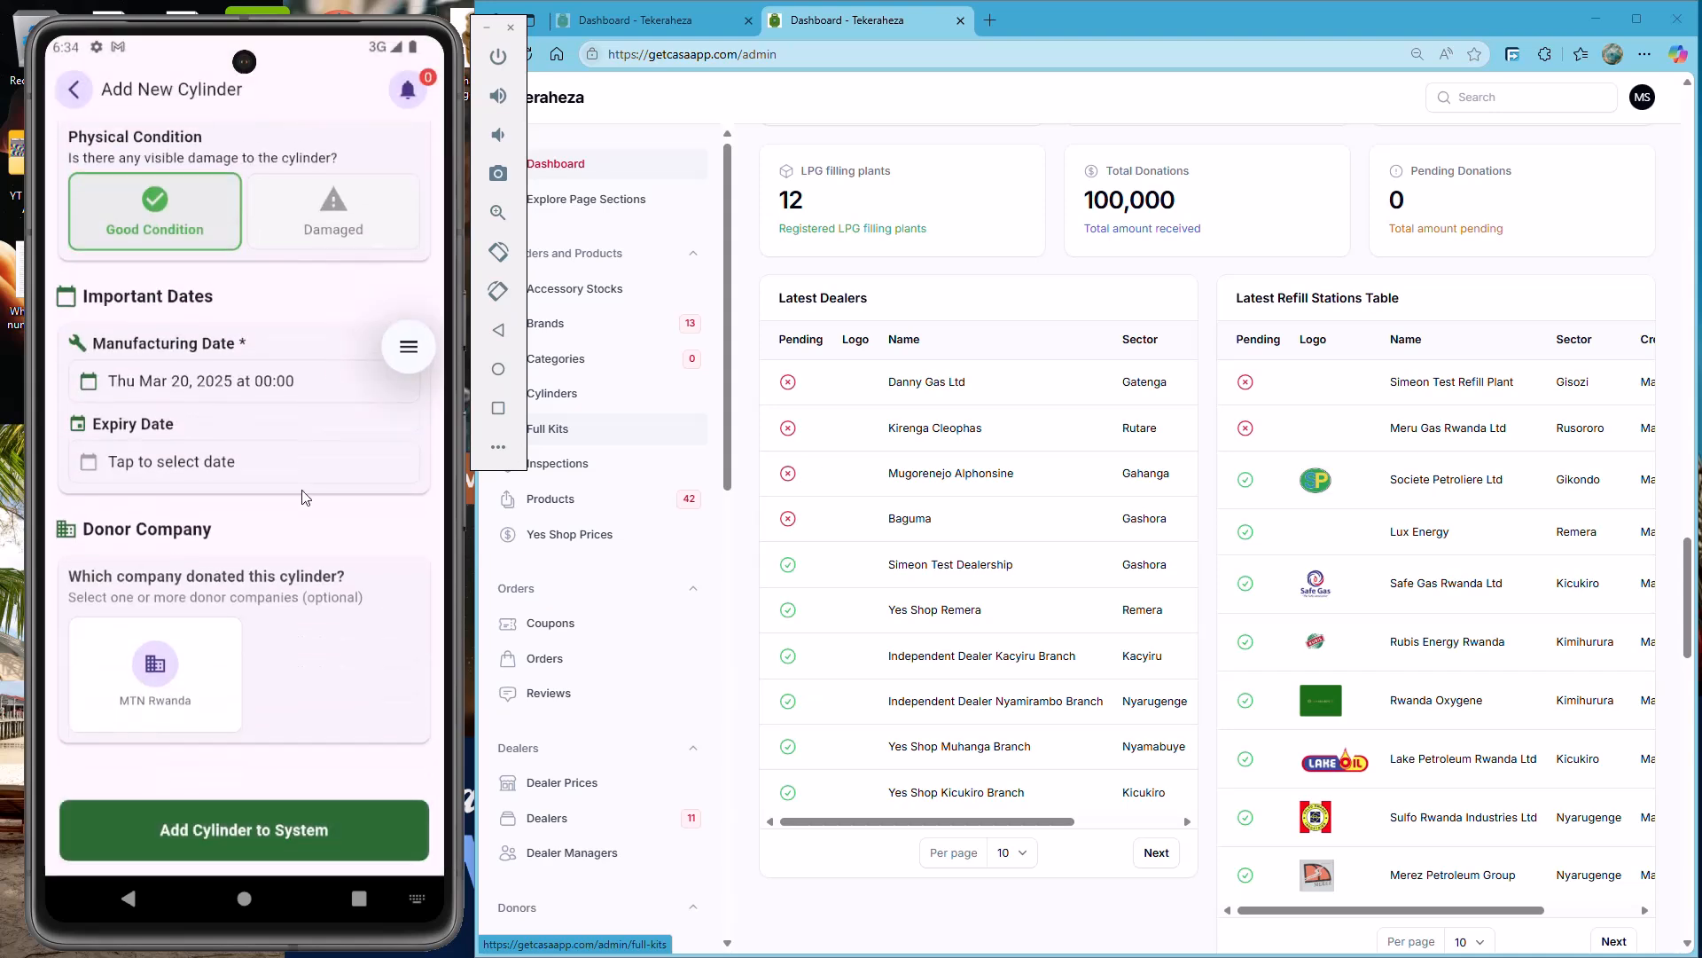
{"action": "left_click", "coordinate": [161, 690]}
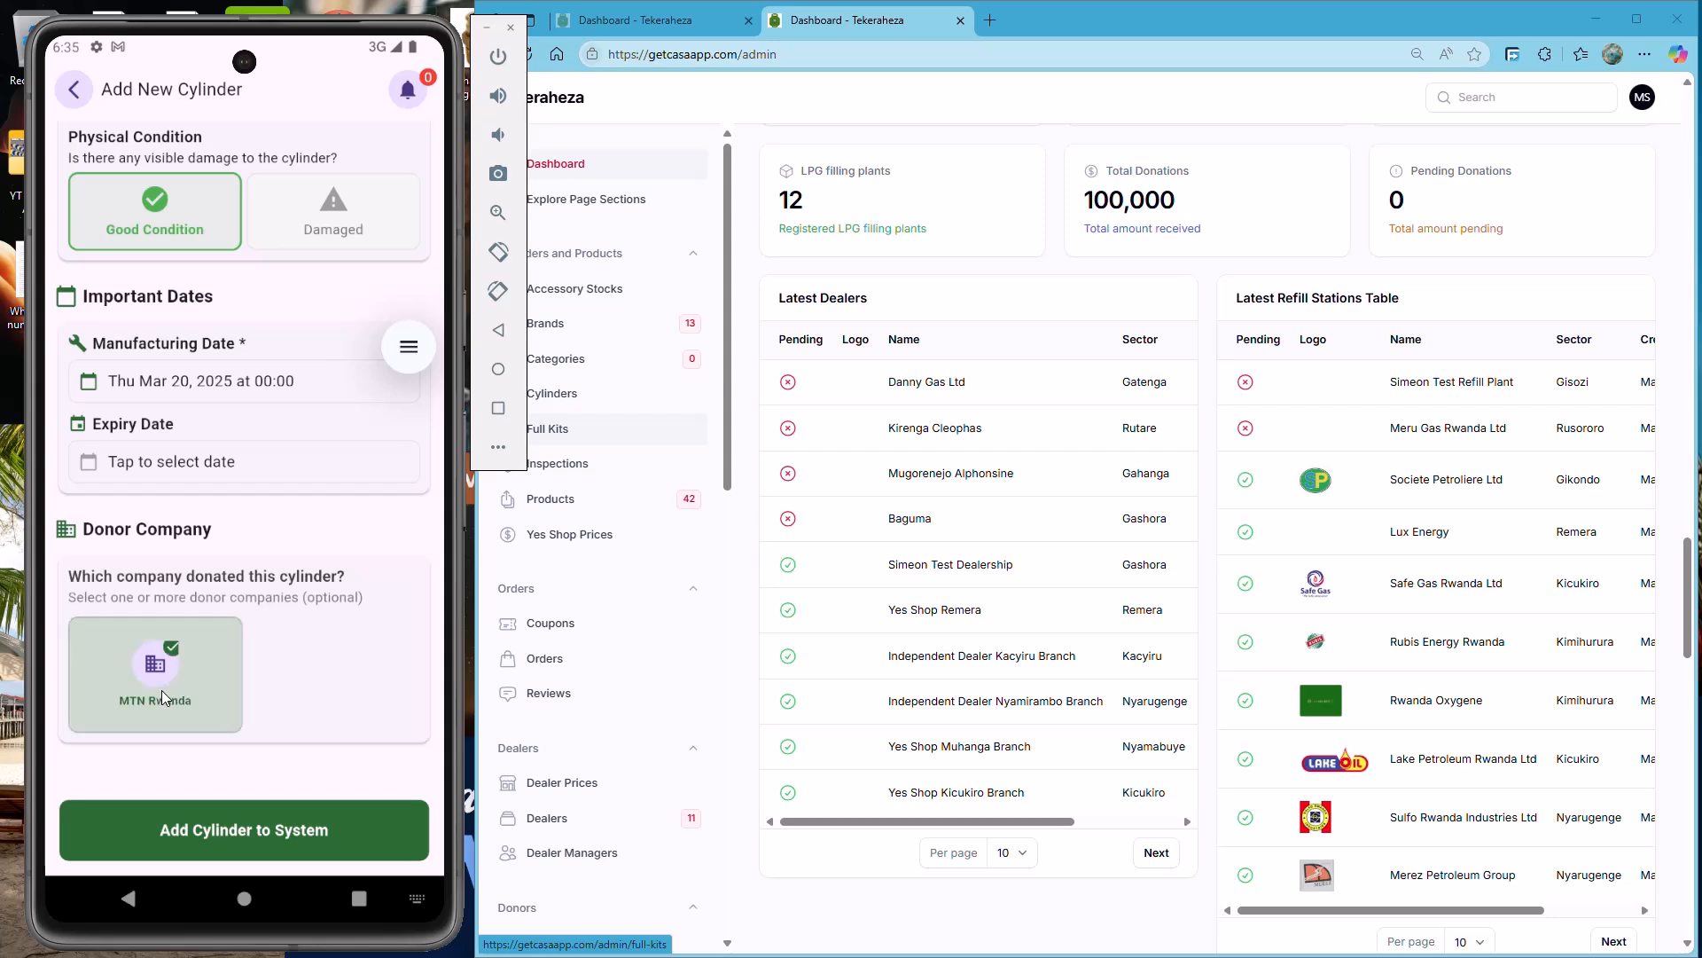
{"action": "left_click", "coordinate": [230, 826]}
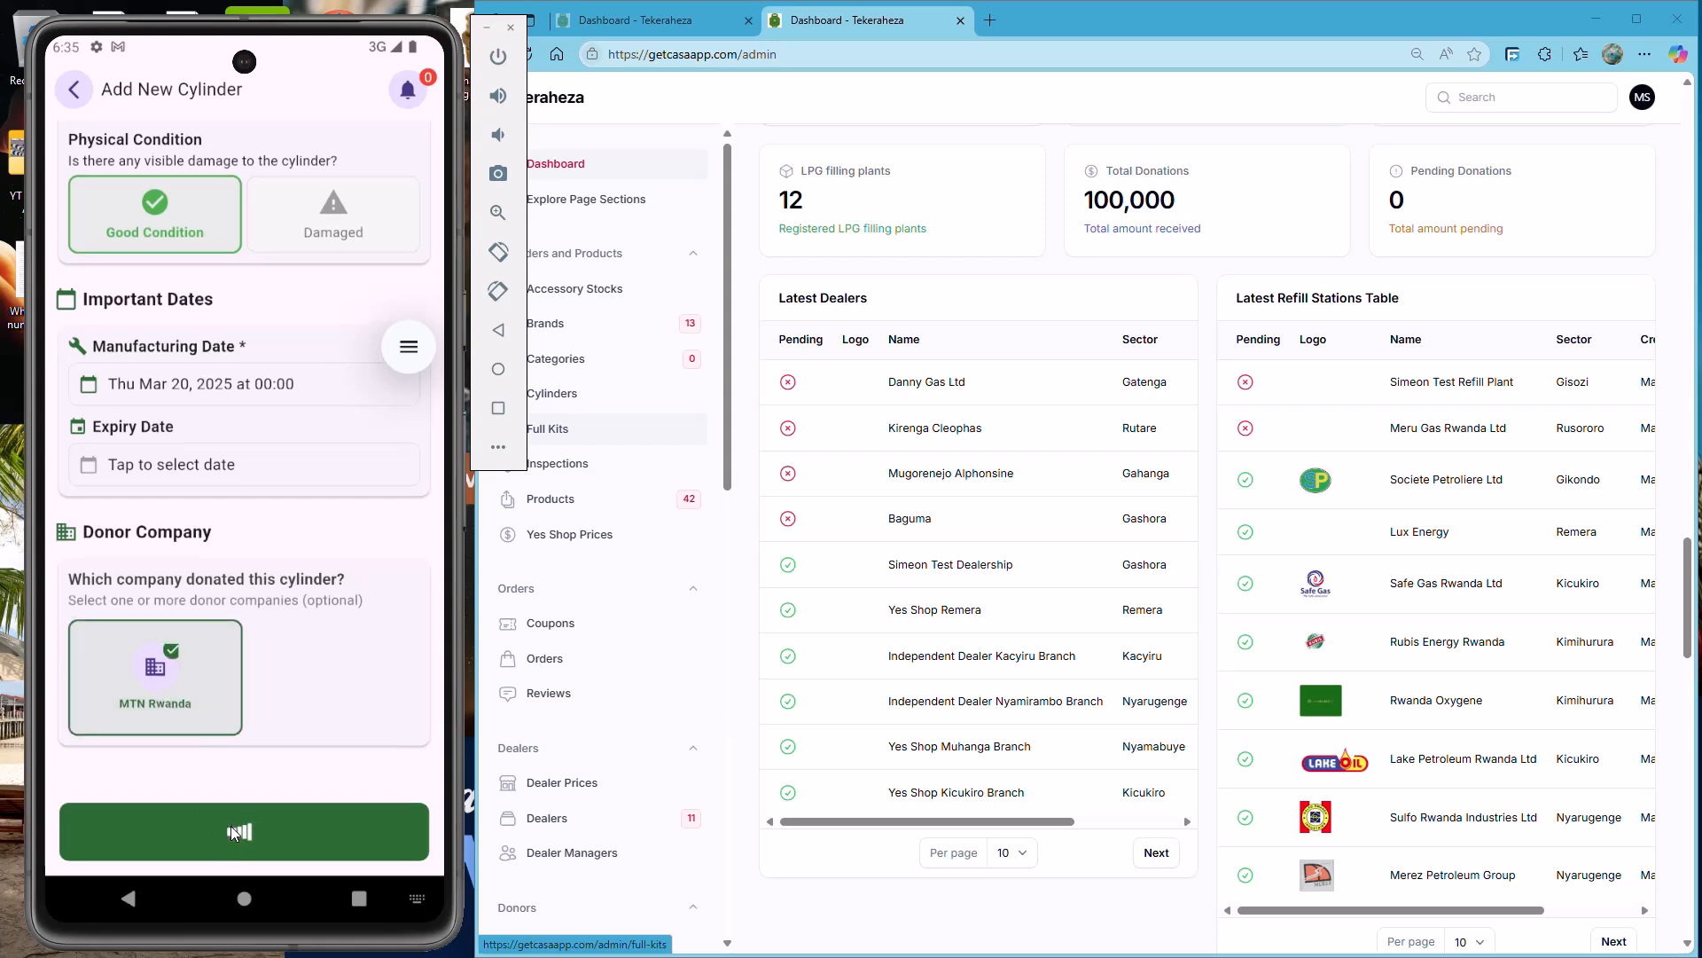
{"action": "left_click_drag", "start_coordinate": [197, 626], "coordinate": [194, 281]}
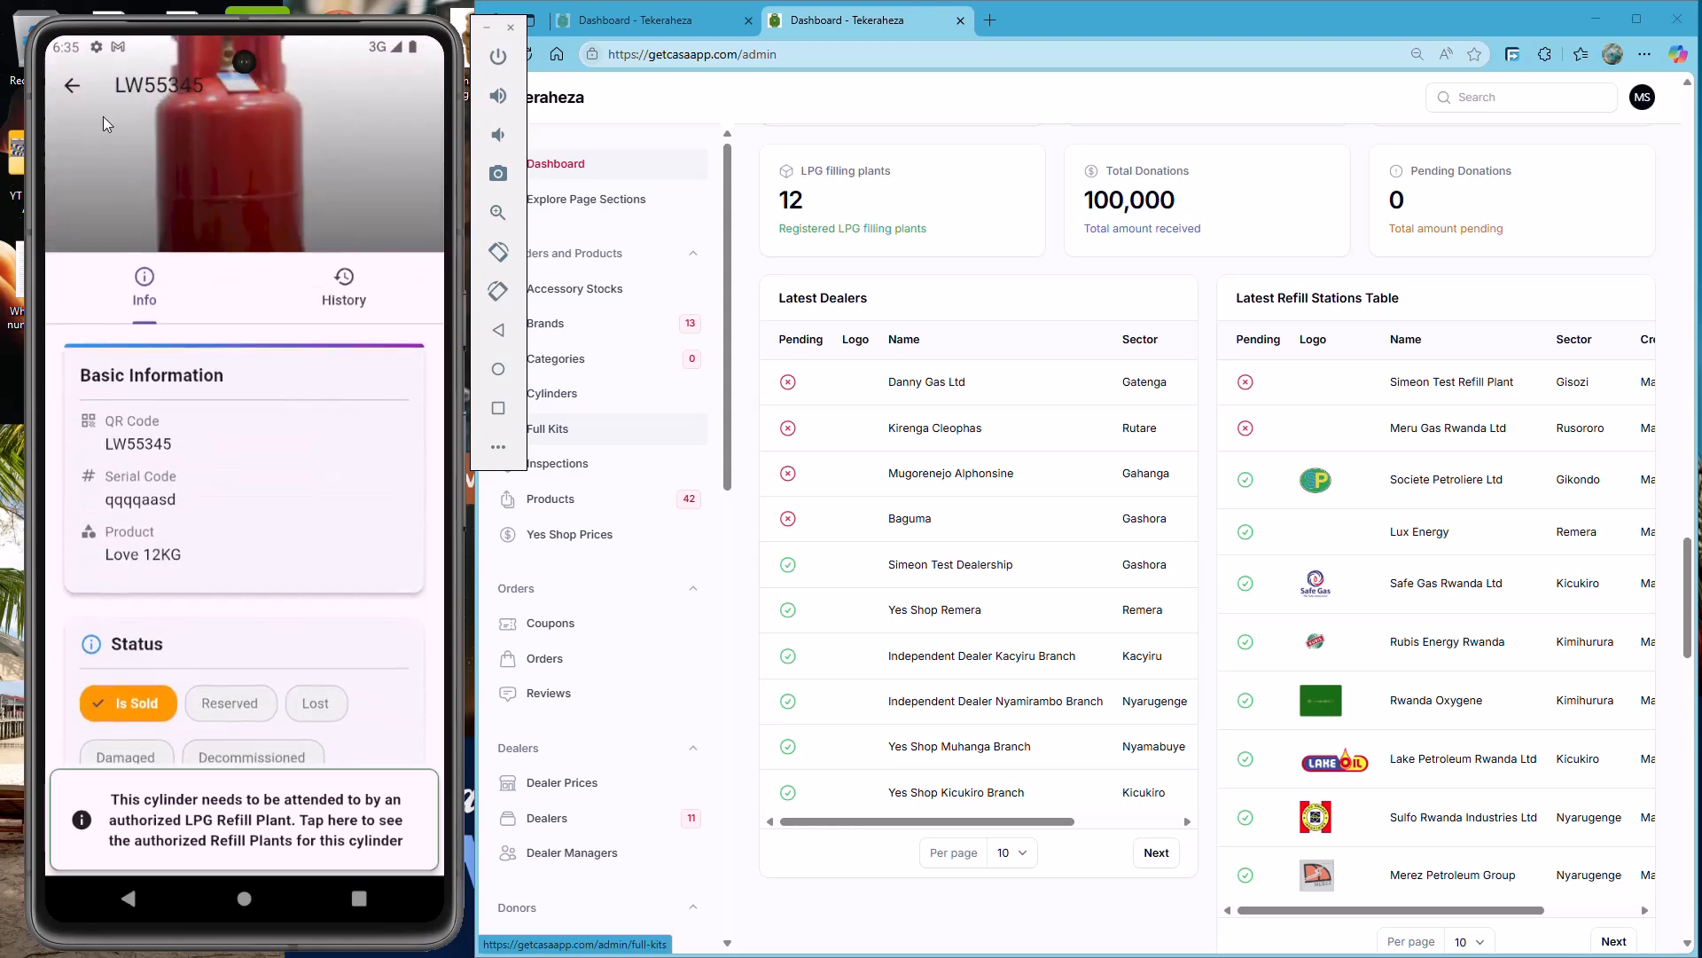
{"action": "left_click", "coordinate": [71, 86]}
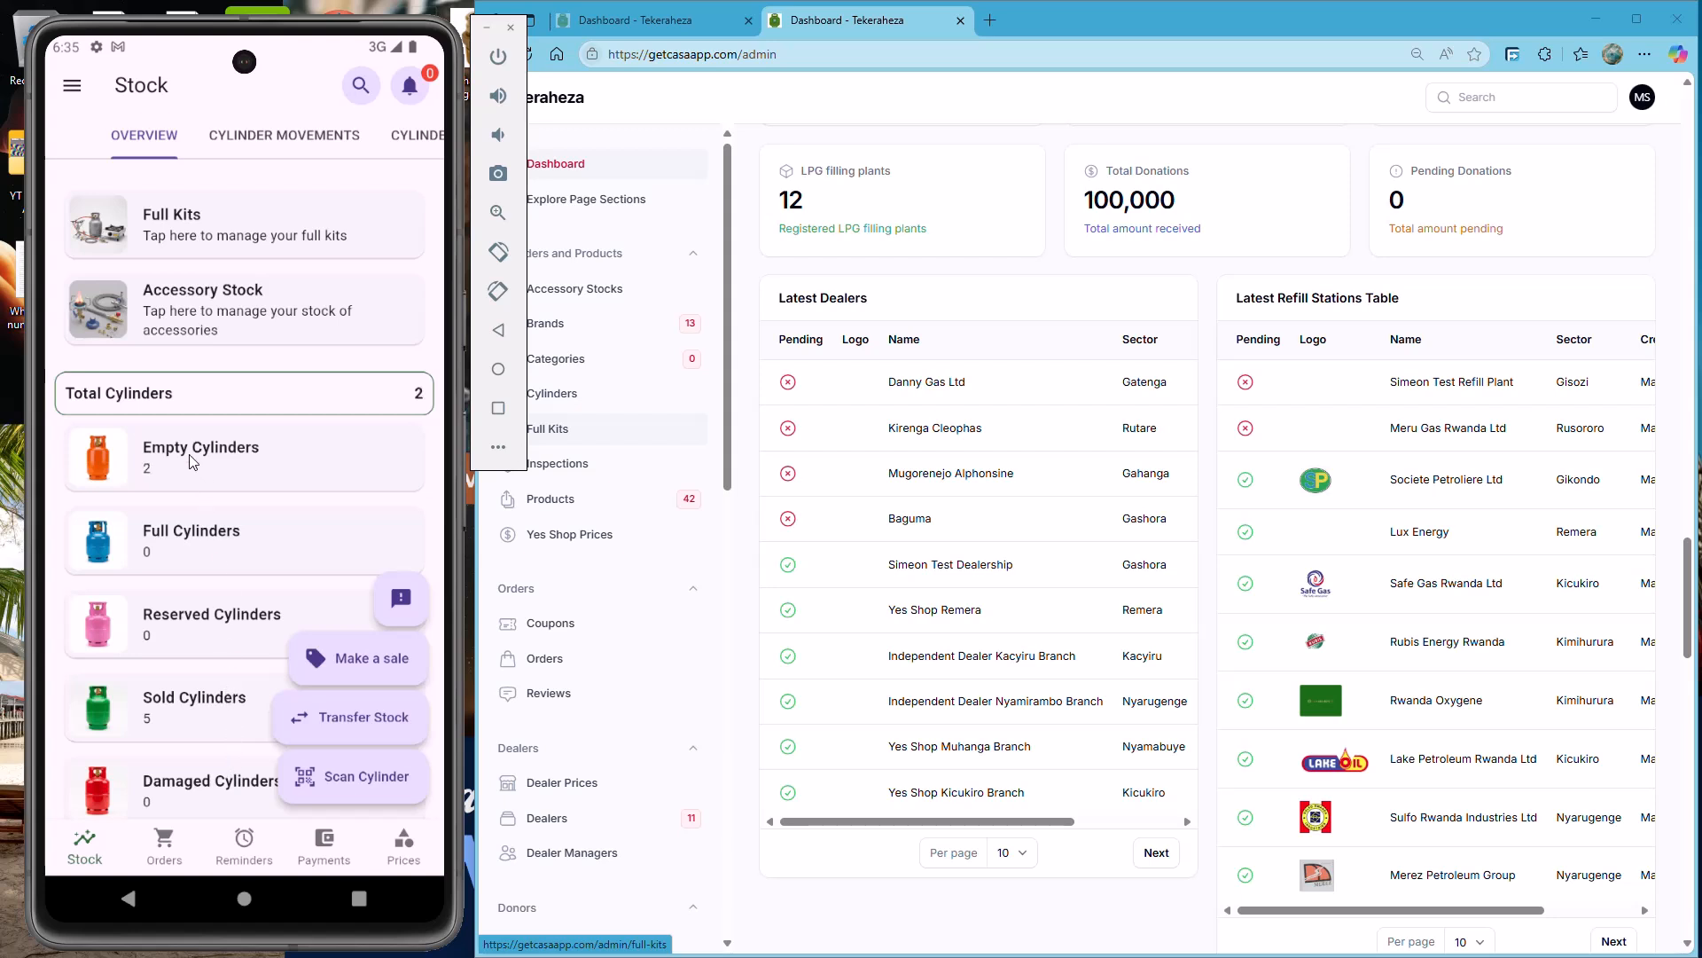
Step: Open cylinder scanning again and submit the cylinder number PO454FGG manually
{"action": "left_click", "coordinate": [354, 777]}
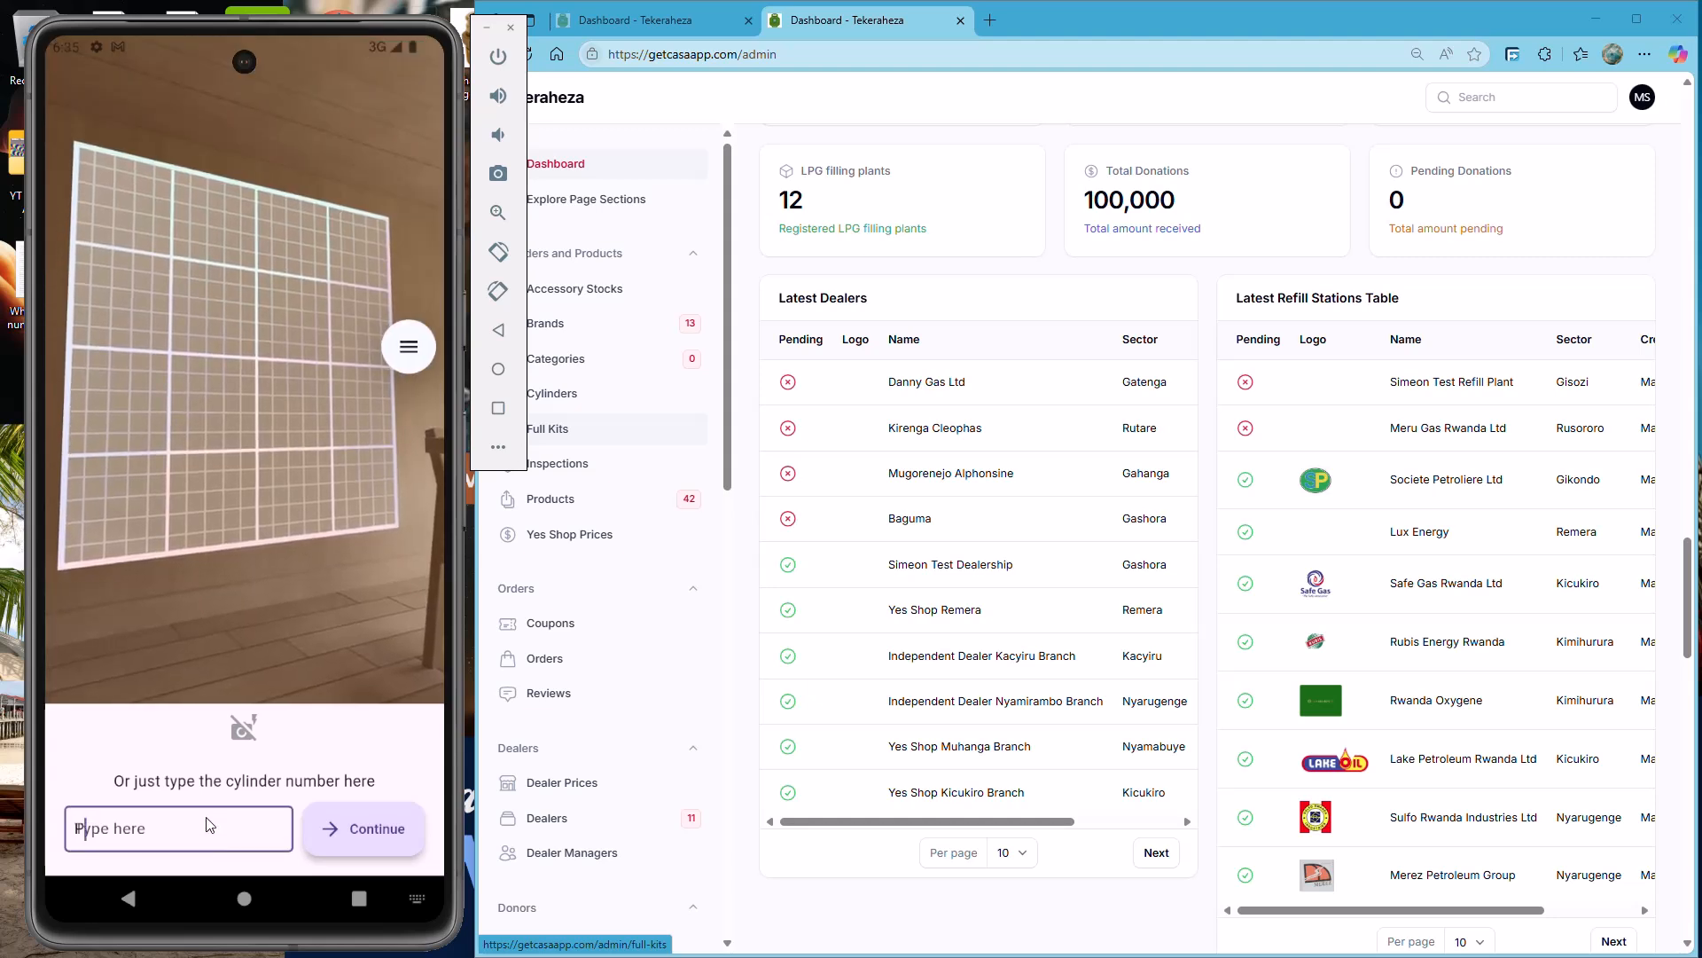
{"action": "type", "text": "P0454FGG"}
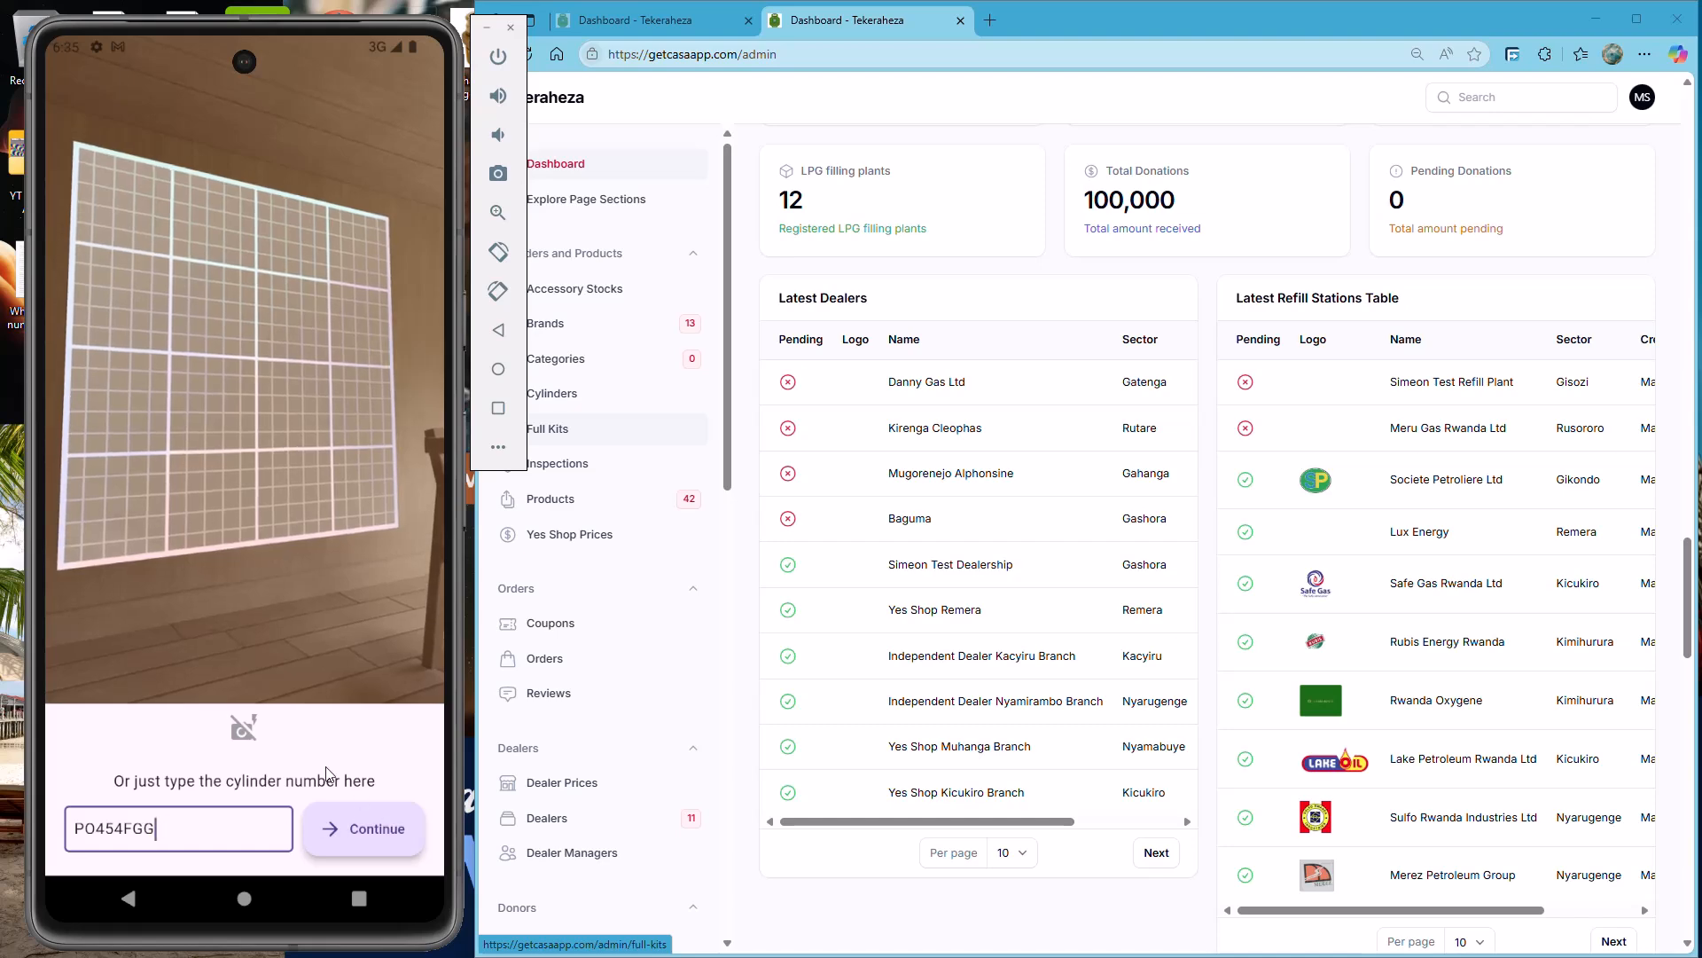
{"action": "left_click", "coordinate": [385, 816]}
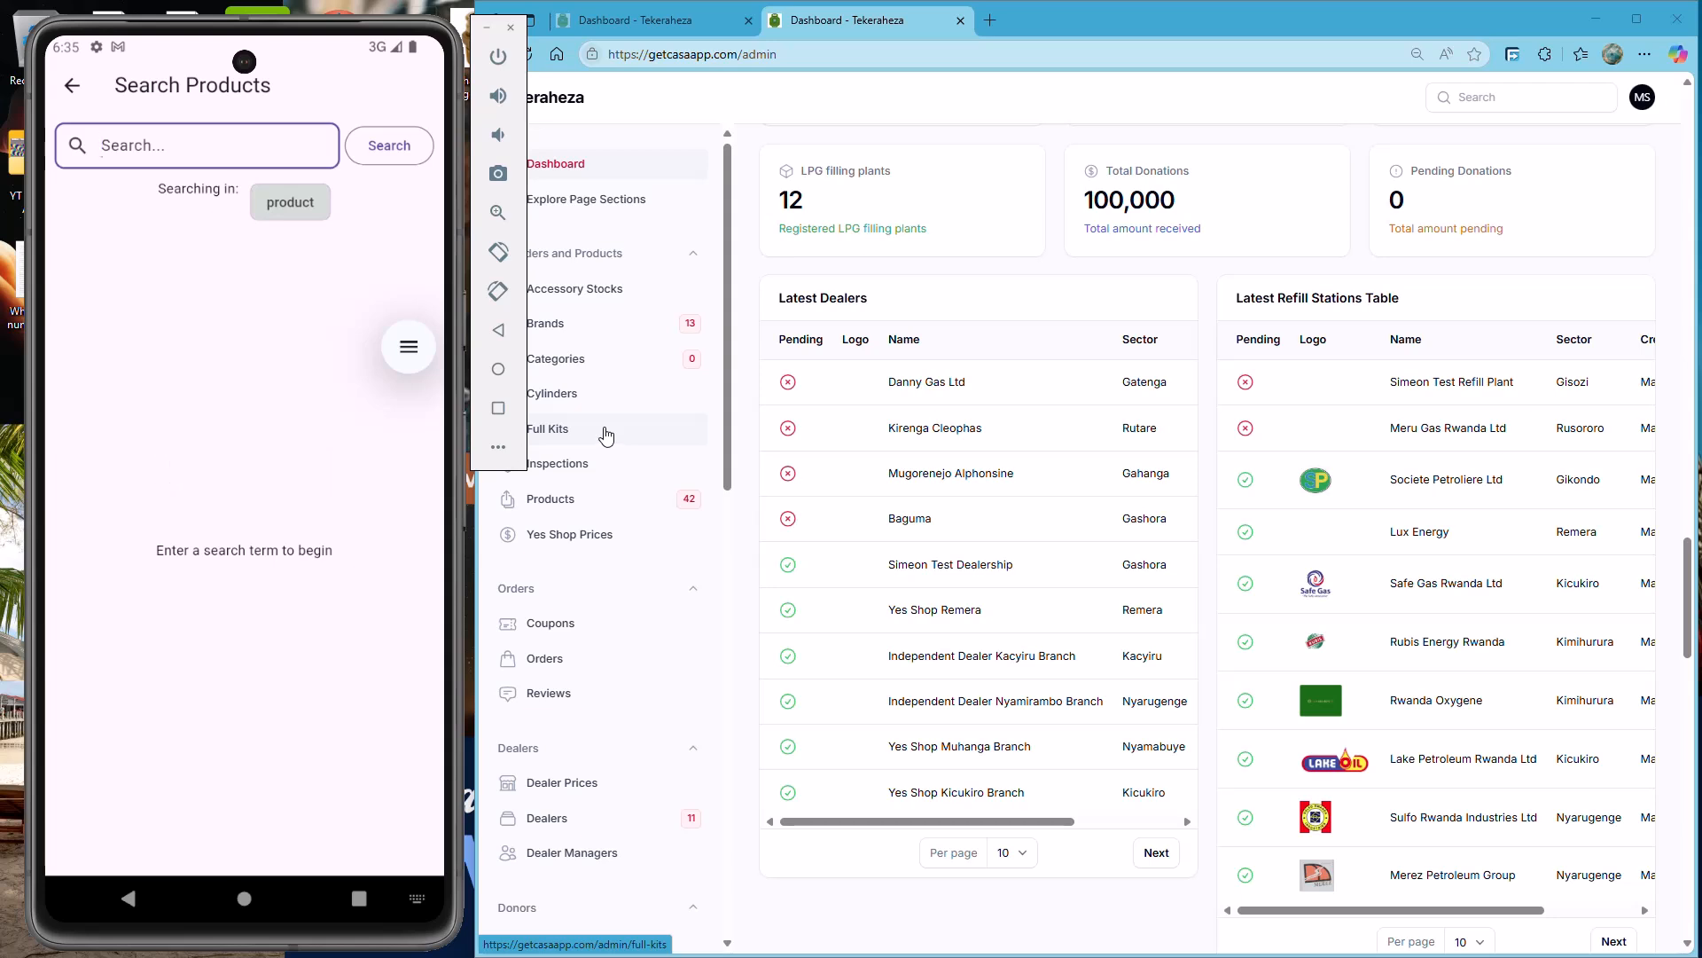
Step: Search the products for "yes" and choose Yes 12KG for the second new cylinder
{"action": "type", "text": "s"}
{"action": "left_click", "coordinate": [388, 145]}
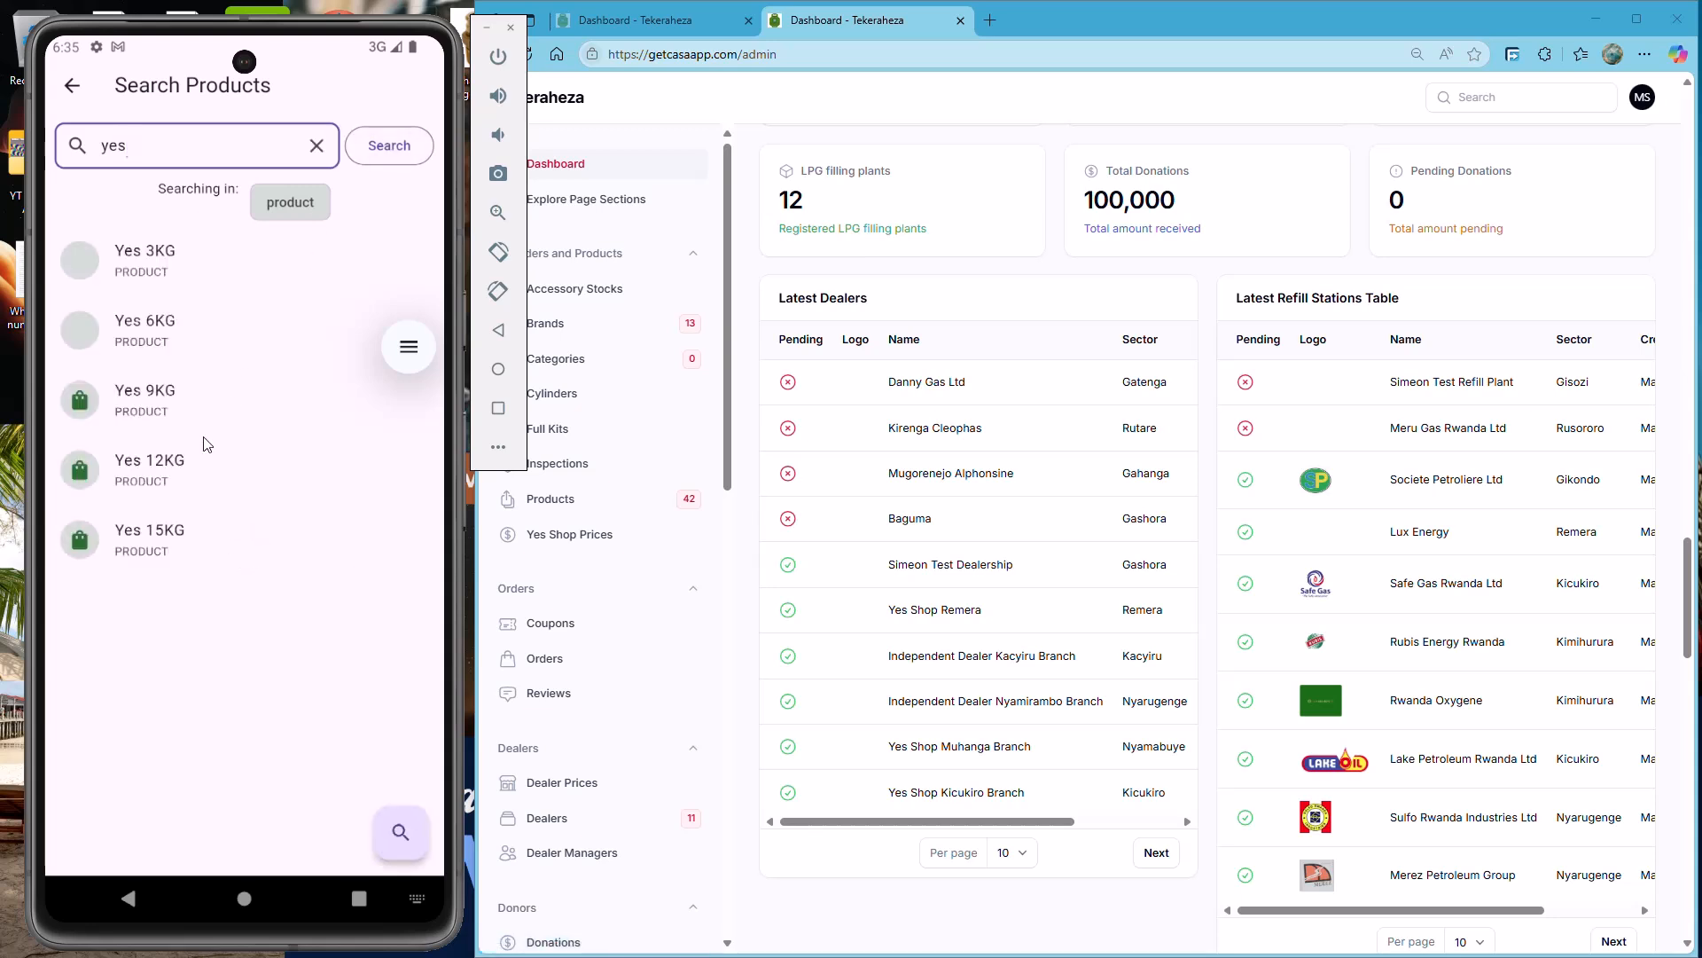
{"action": "left_click", "coordinate": [158, 468]}
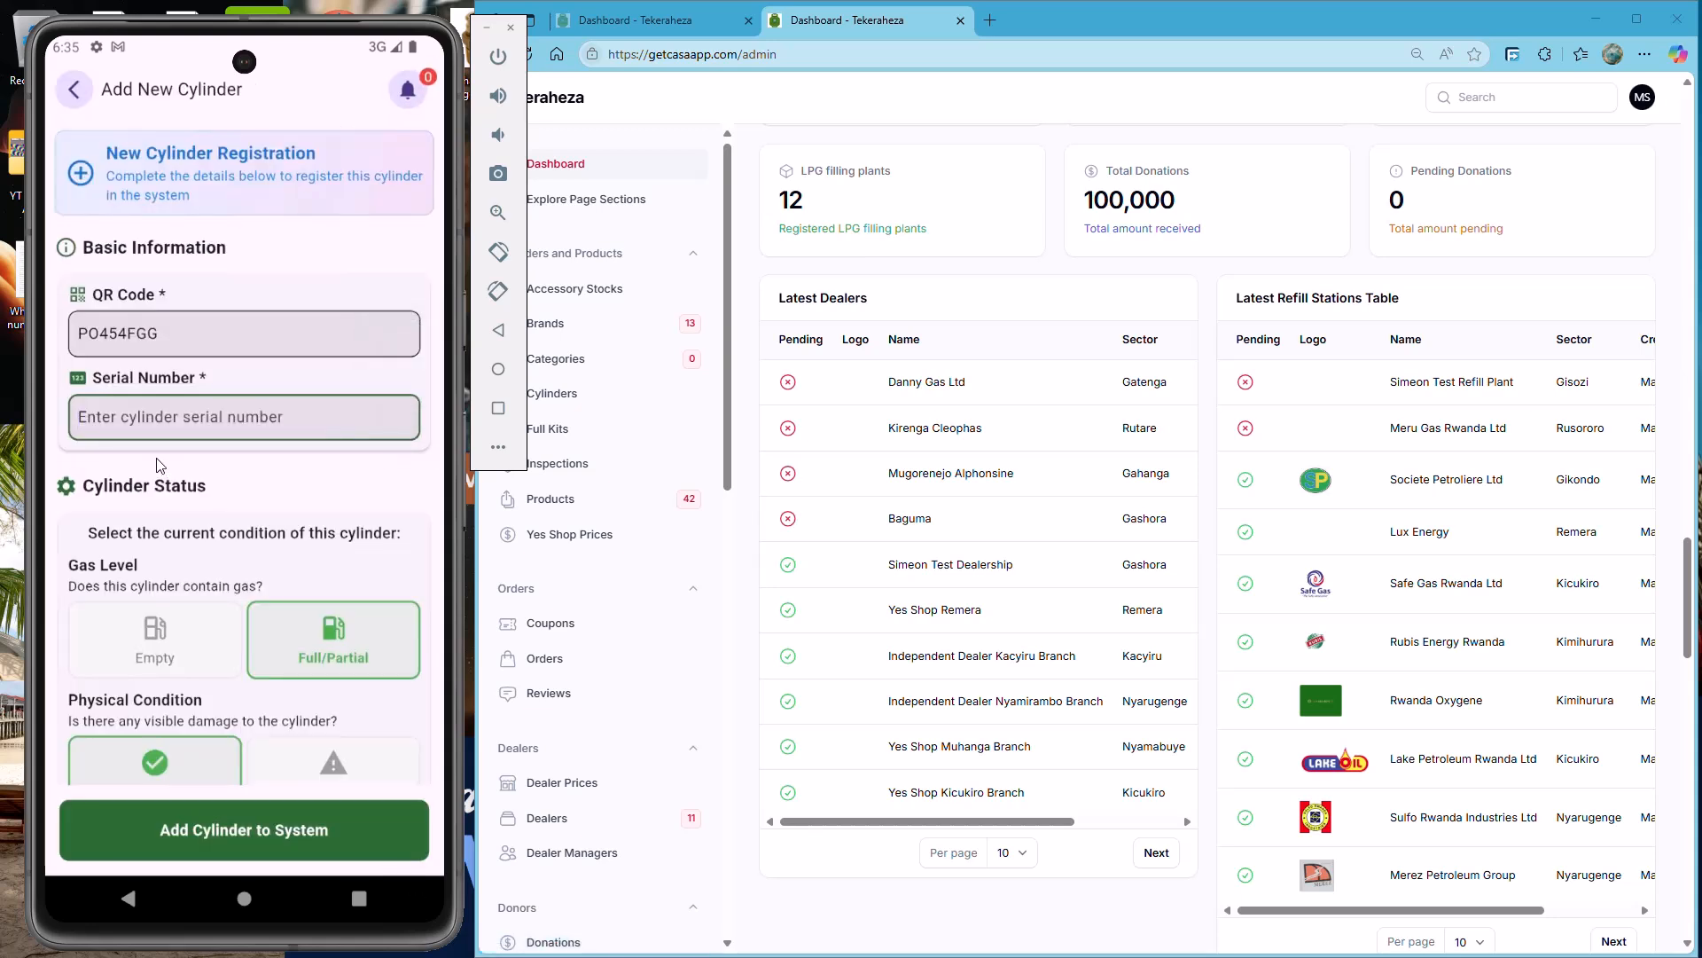
Step: Enter the serial number "quutdd" and set the second cylinder's gas level to Full/Partial
{"action": "type", "text": "quu"}
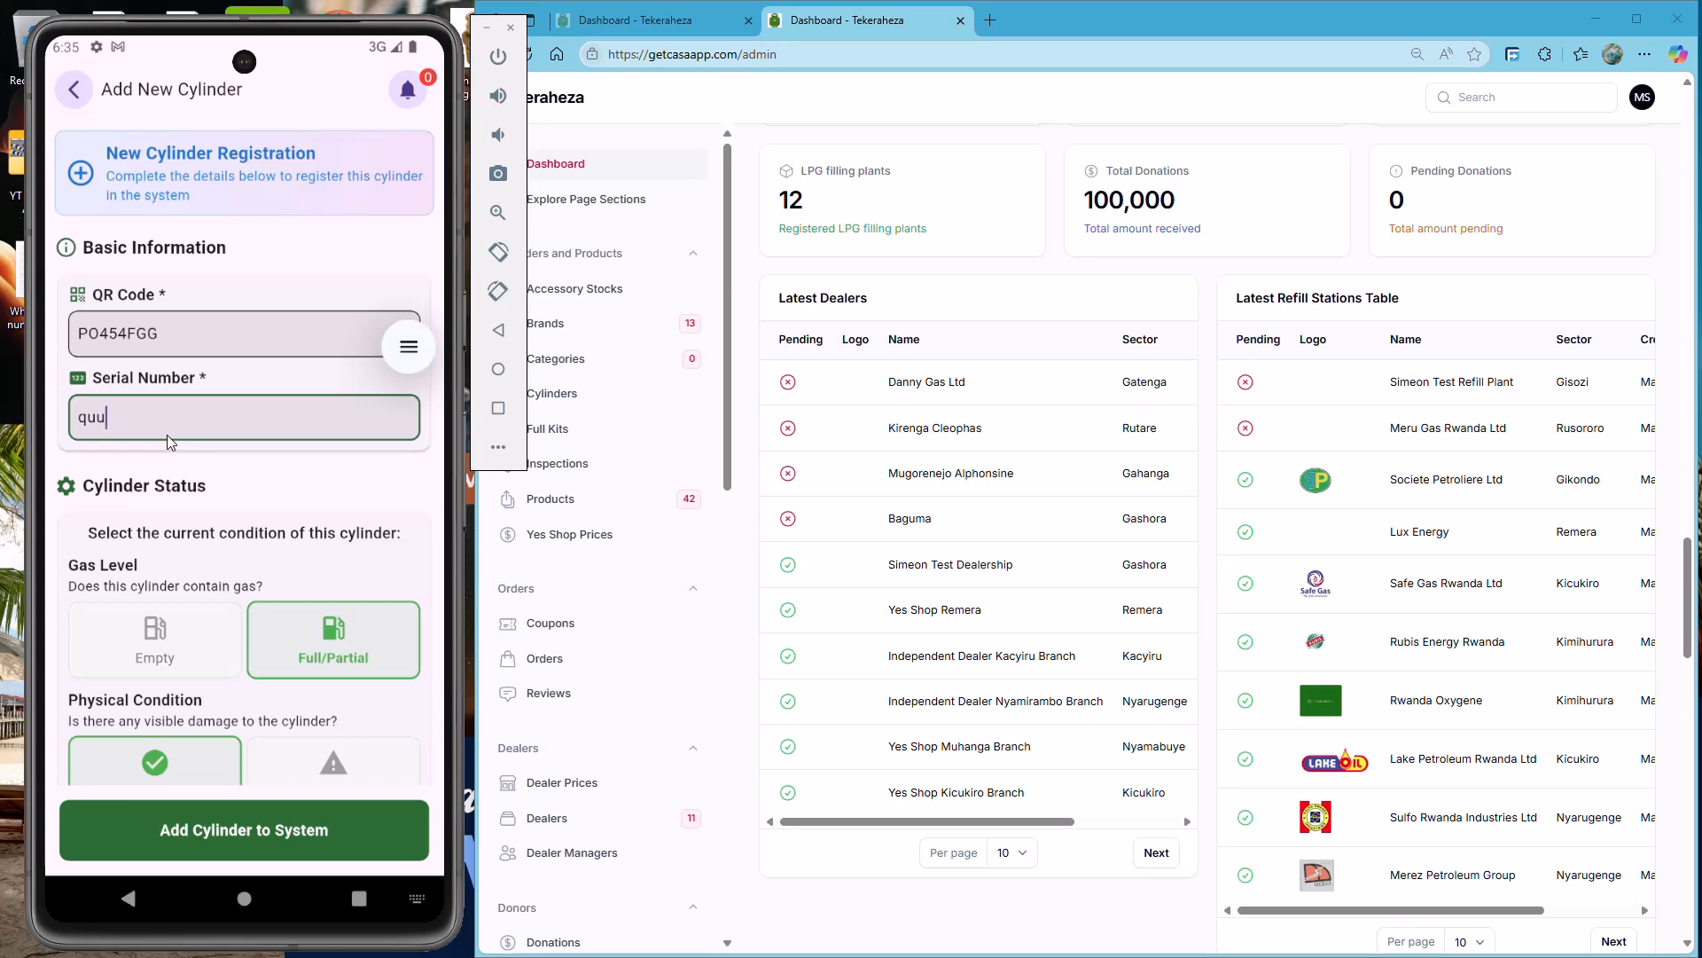
{"action": "type", "text": "tdd"}
{"action": "scroll", "coordinate": [197, 502], "scroll_direction": "down", "scroll_amount": 2}
{"action": "left_click", "coordinate": [158, 518]}
{"action": "scroll", "coordinate": [195, 567], "scroll_direction": "down", "scroll_amount": 6}
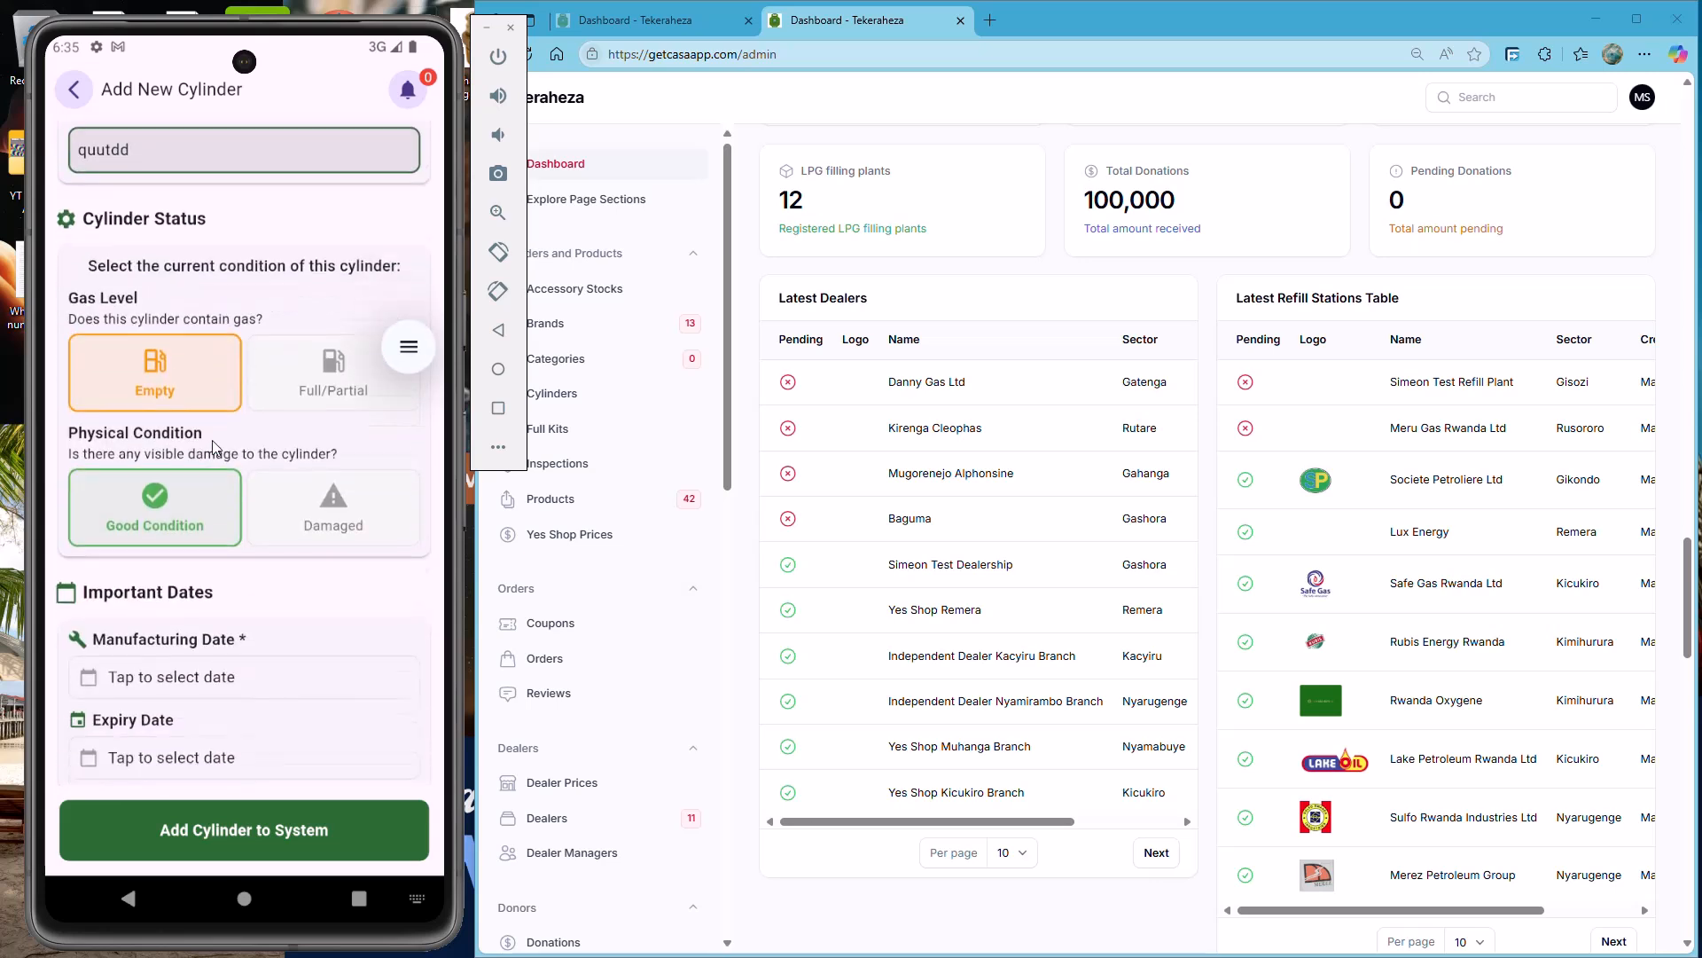
{"action": "scroll", "coordinate": [199, 532], "scroll_direction": "down", "scroll_amount": 1}
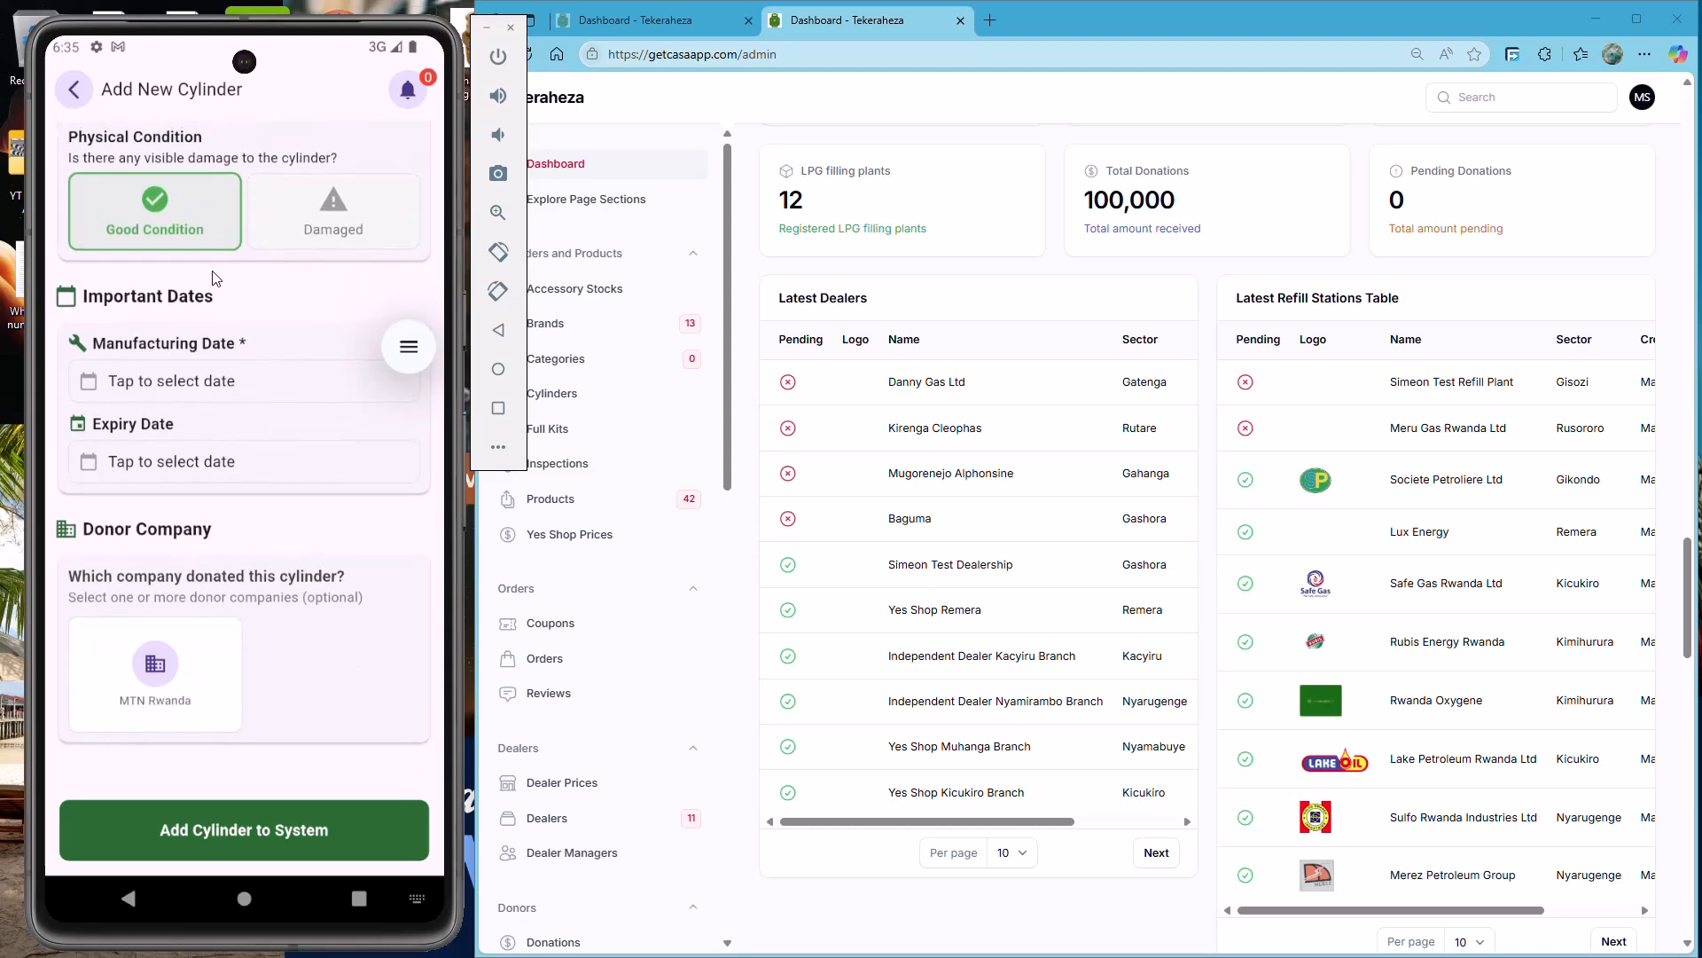
{"action": "scroll", "coordinate": [219, 355], "scroll_direction": "up", "scroll_amount": 3}
{"action": "left_click", "coordinate": [333, 222]}
{"action": "scroll", "coordinate": [182, 531], "scroll_direction": "down", "scroll_amount": 1}
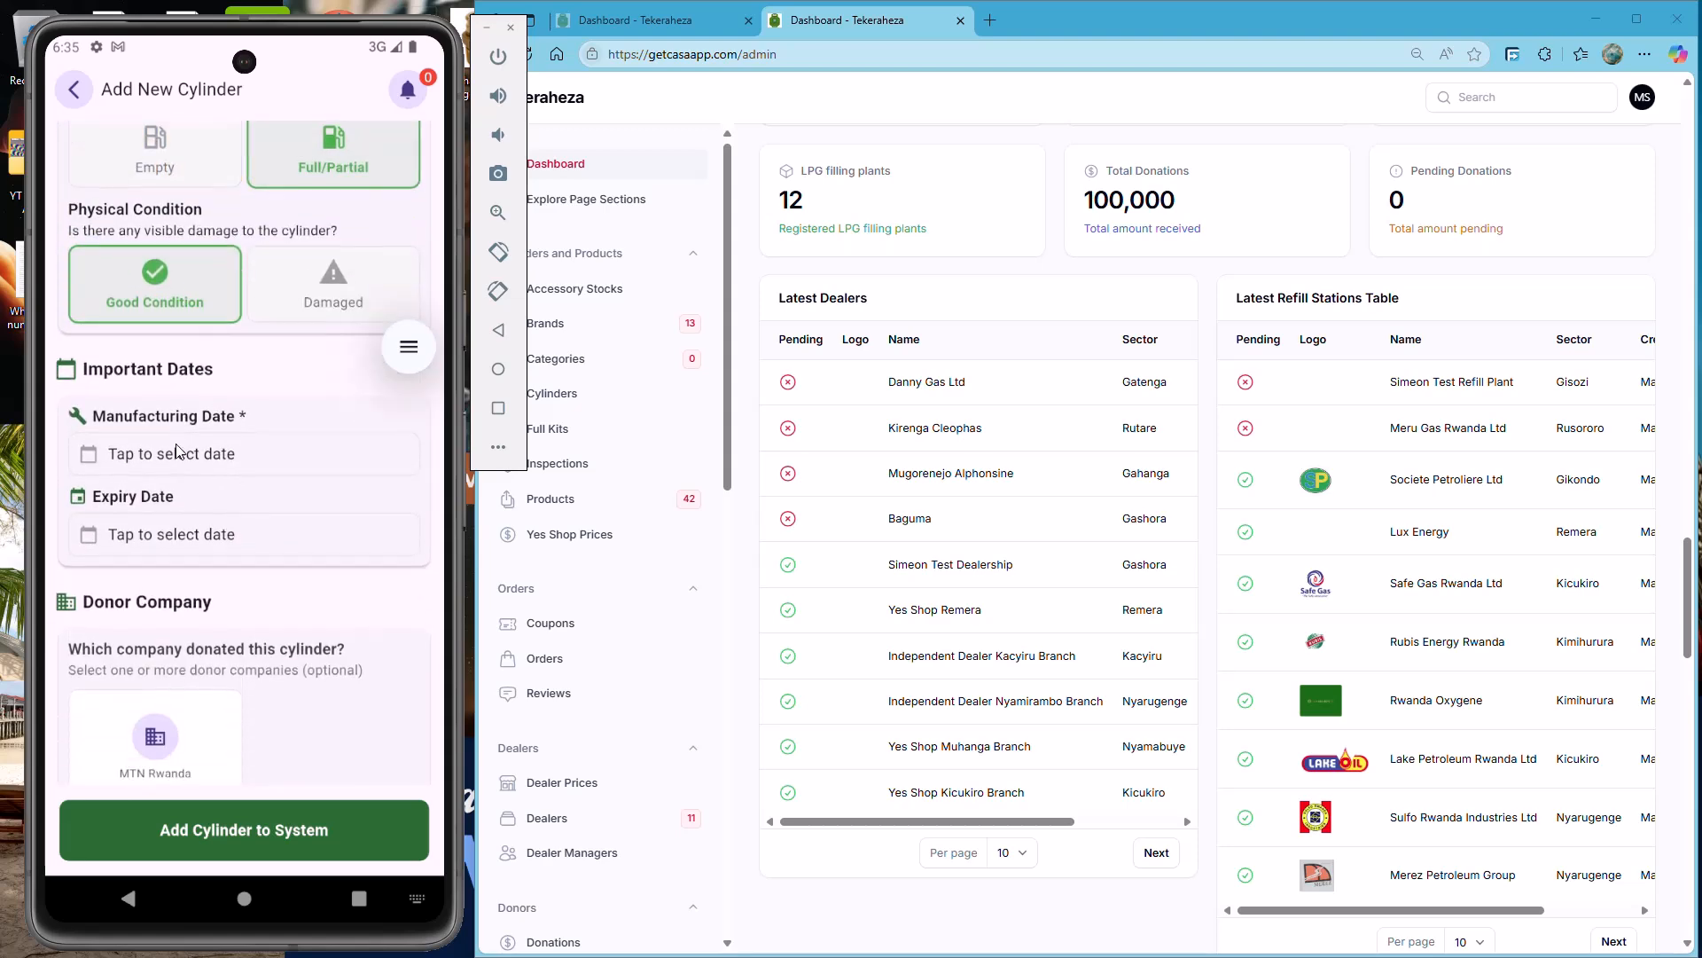
Step: Set the second cylinder's manufacturing date to March 14, 2025
{"action": "left_click", "coordinate": [177, 454]}
{"action": "left_click", "coordinate": [330, 359]}
{"action": "left_click", "coordinate": [330, 359]}
{"action": "left_click", "coordinate": [329, 359]}
{"action": "left_click", "coordinate": [325, 529]}
{"action": "left_click", "coordinate": [362, 690]}
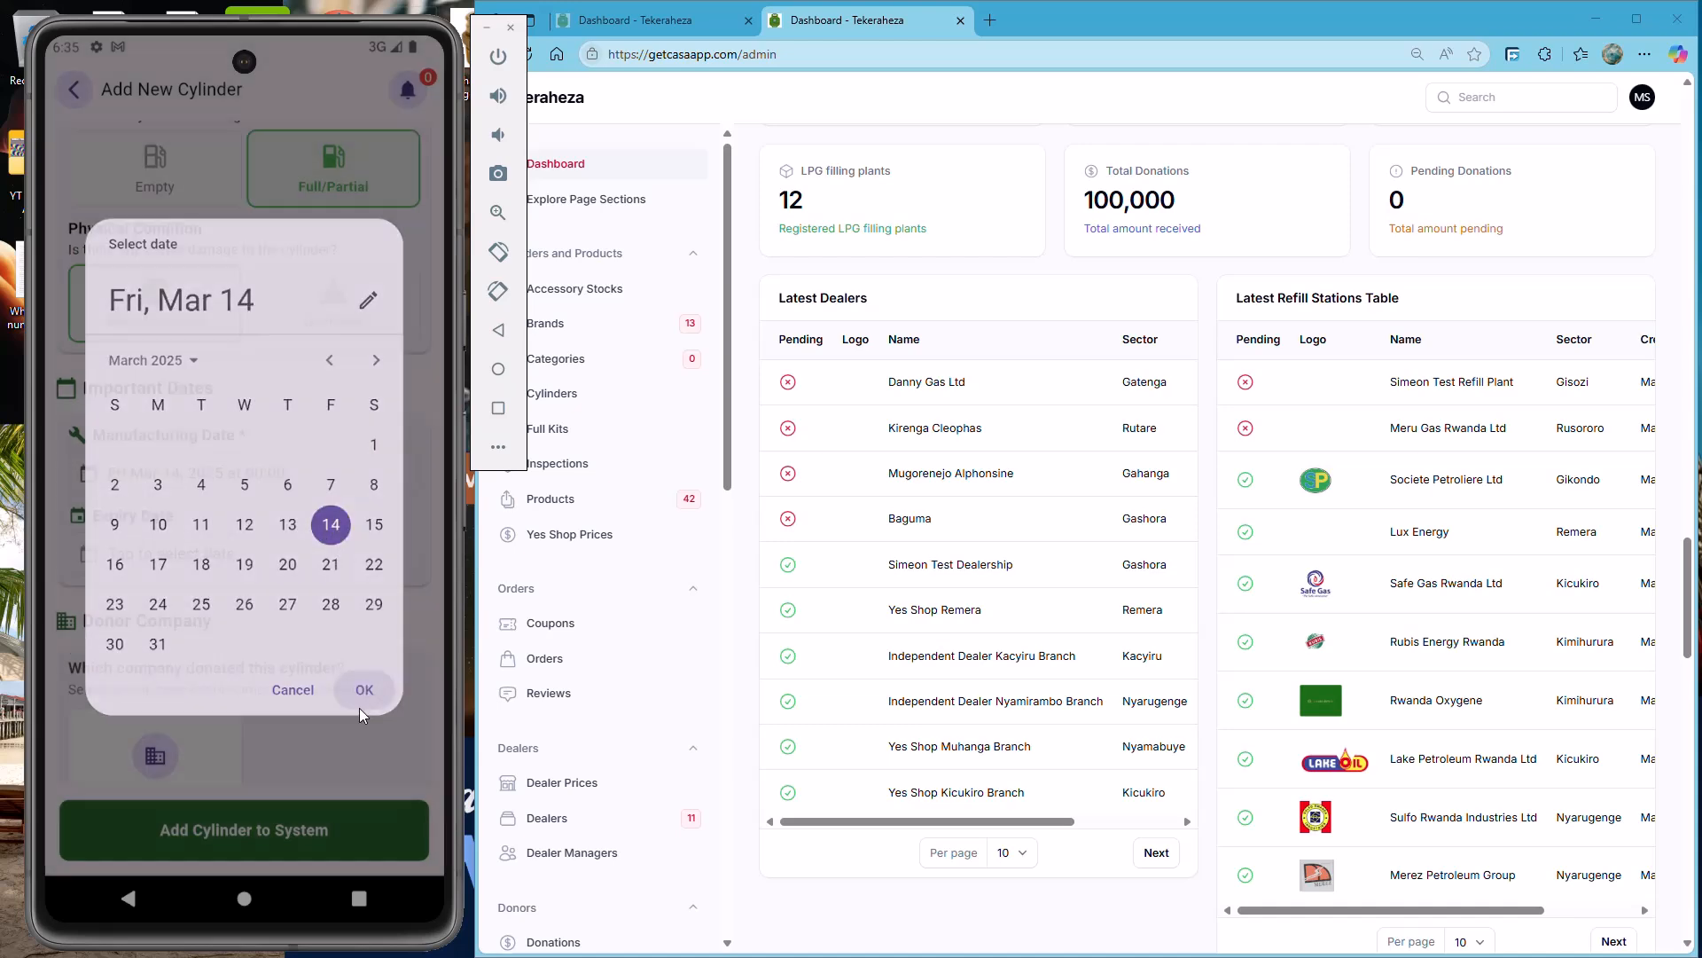
Step: Add the second cylinder to the system without a donor company and return to the Stock overview
{"action": "scroll", "coordinate": [222, 727], "scroll_direction": "down", "scroll_amount": 3}
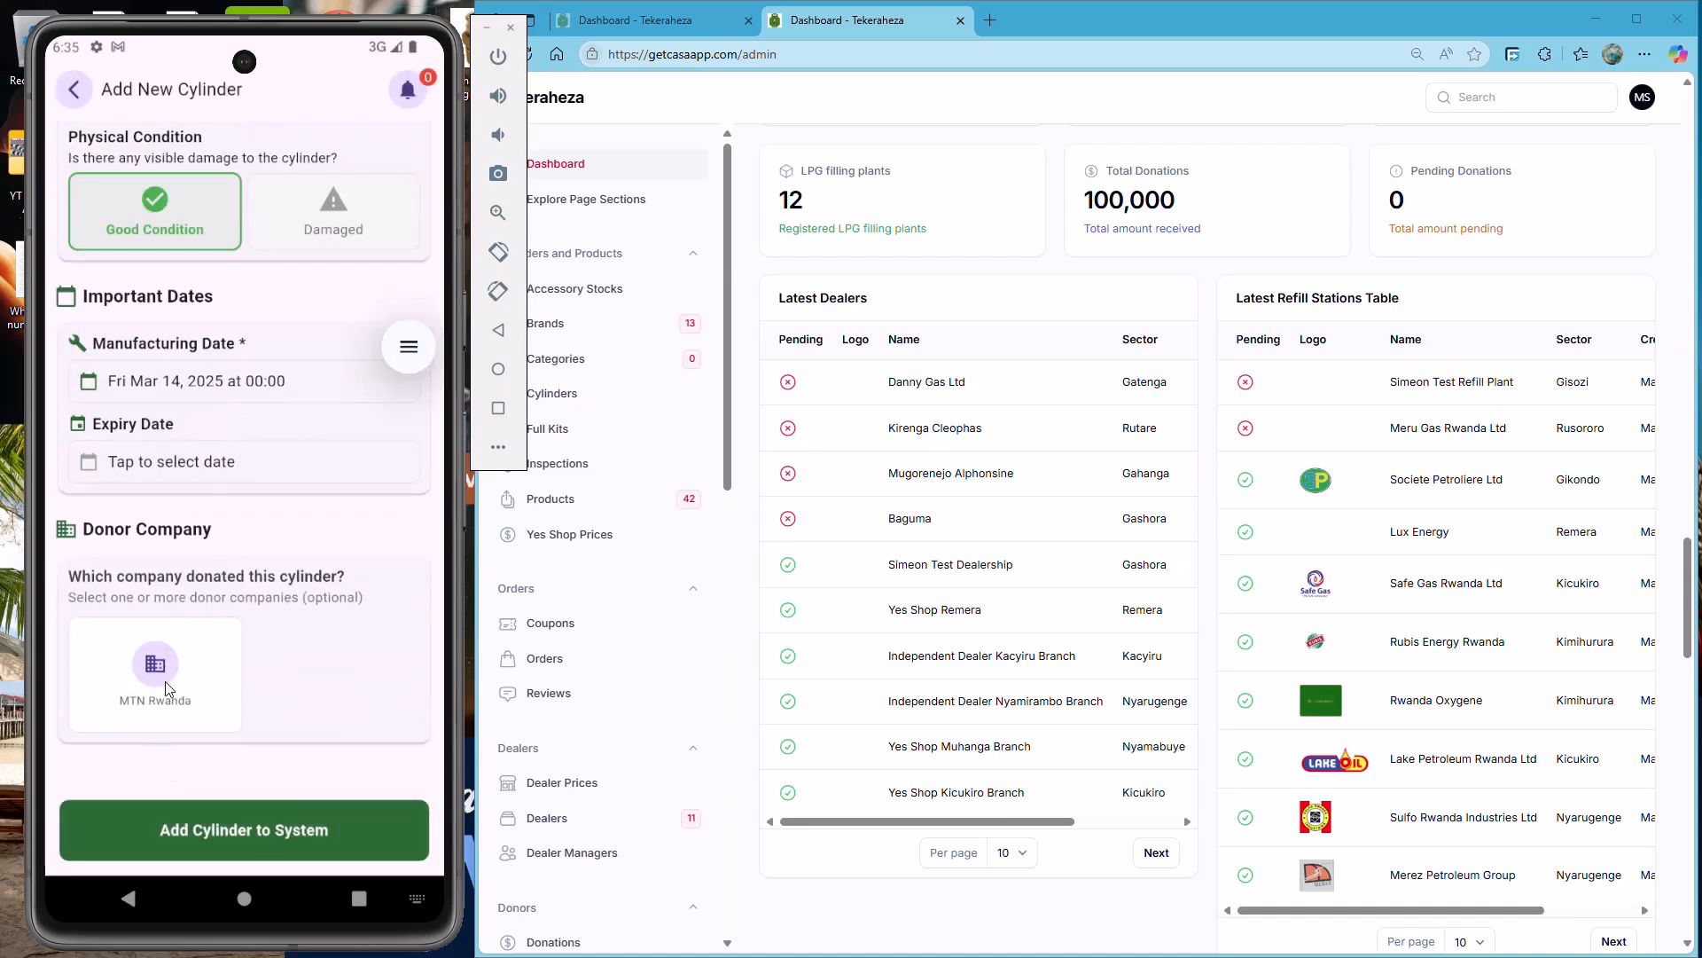
{"action": "left_click", "coordinate": [168, 822]}
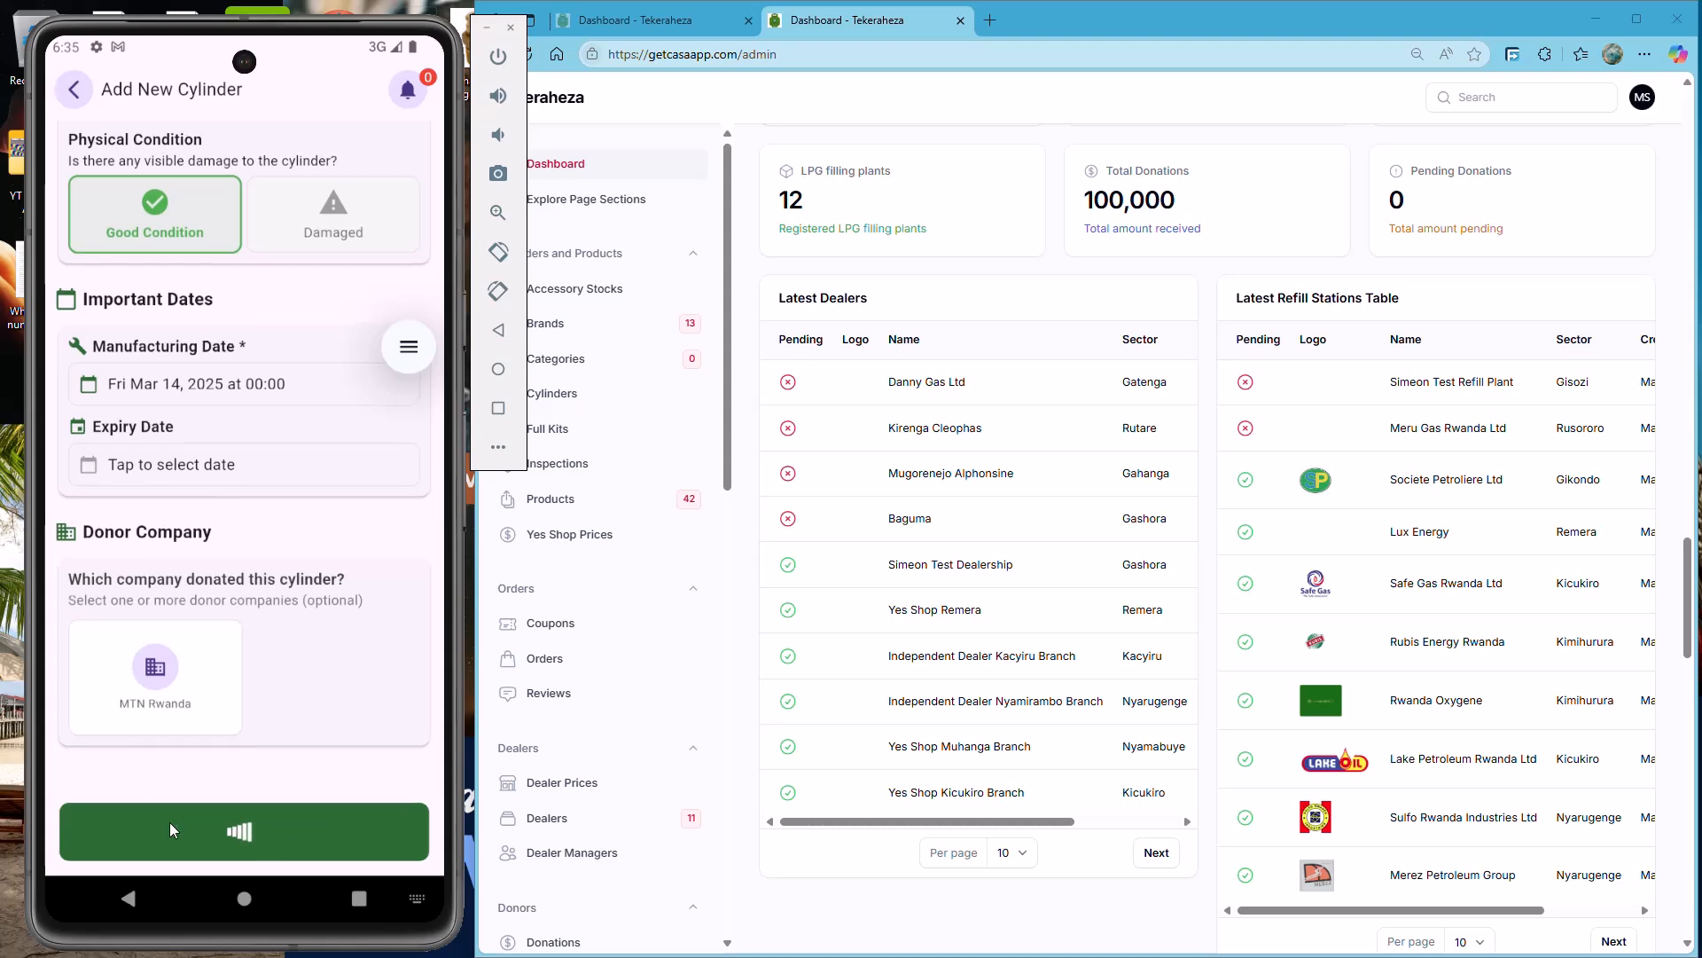
{"action": "left_click_drag", "start_coordinate": [132, 633], "coordinate": [117, 227]}
{"action": "left_click", "coordinate": [70, 82]}
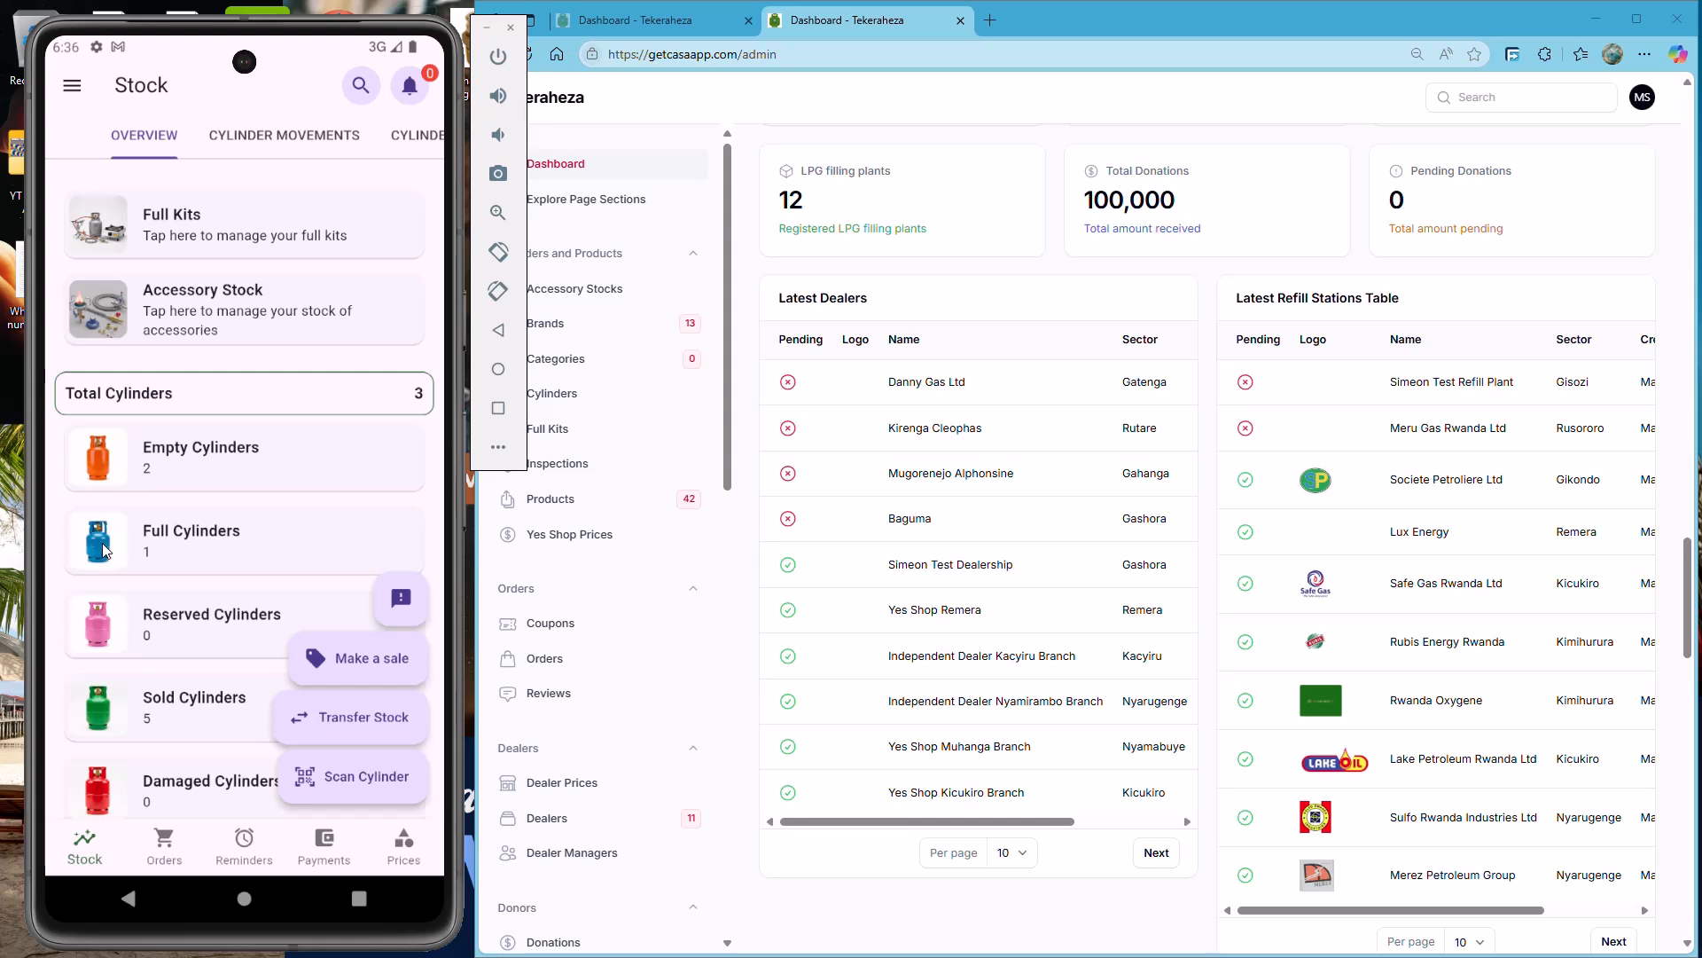
Step: Review the details of full cylinder PO454FGG, view the sale types offered for selling it, and return to its details
{"action": "left_click", "coordinate": [156, 537]}
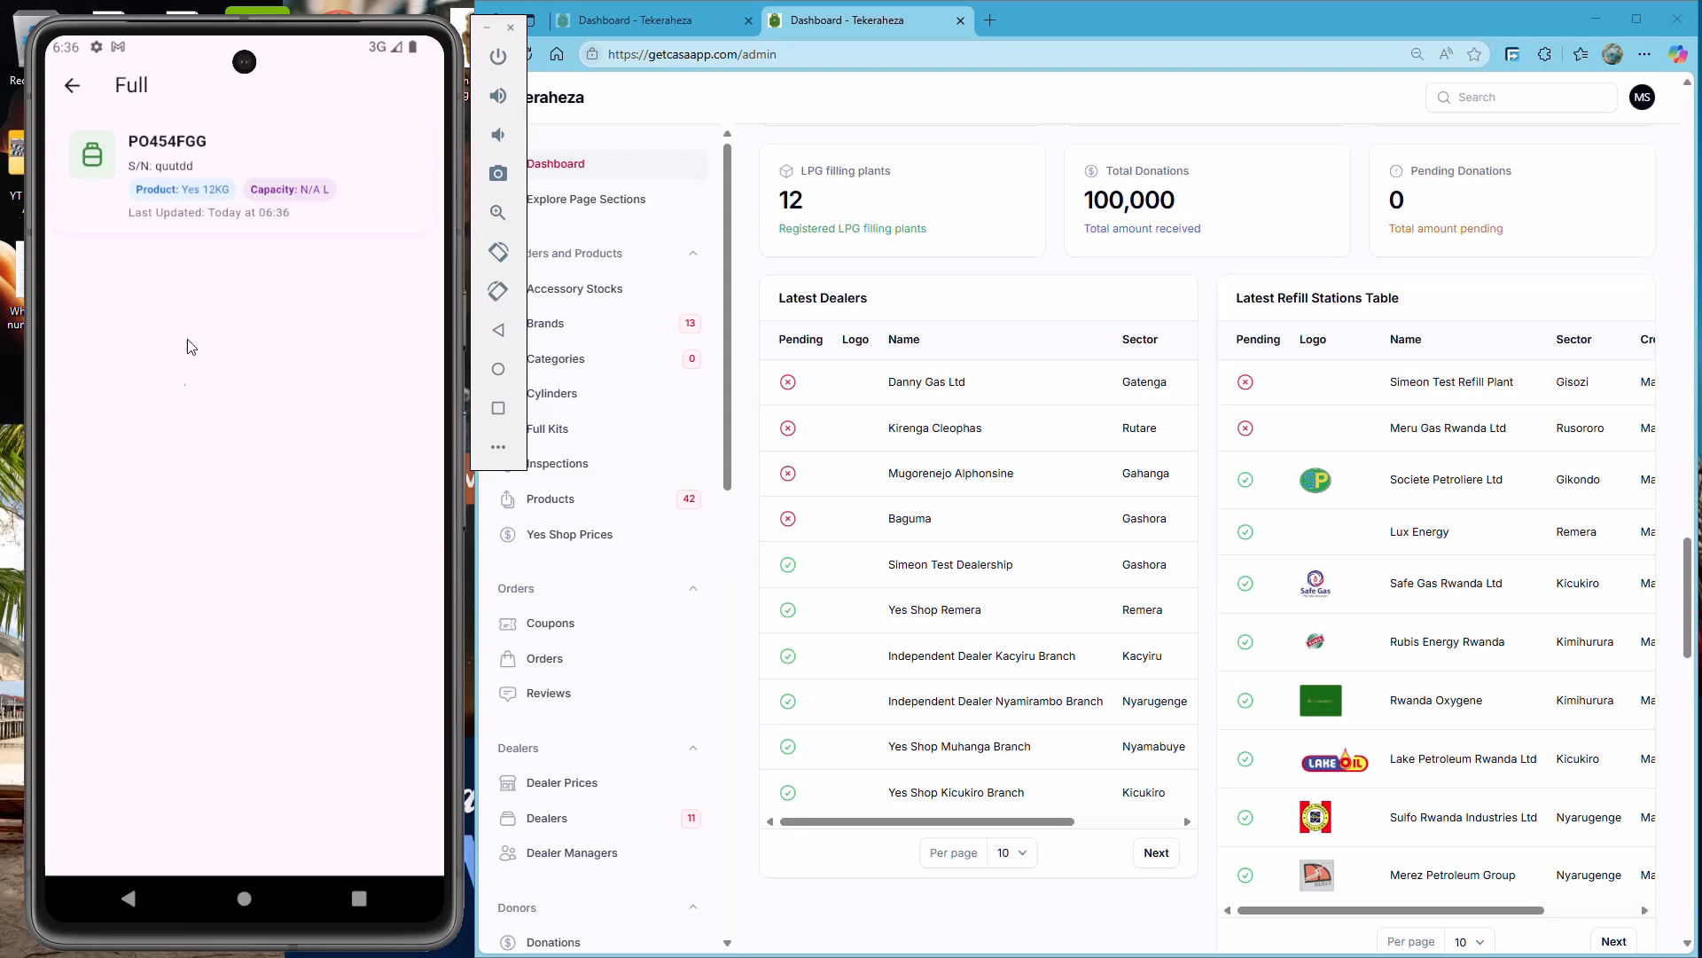
{"action": "left_click", "coordinate": [158, 146]}
{"action": "left_click_drag", "start_coordinate": [151, 453], "coordinate": [183, 228]}
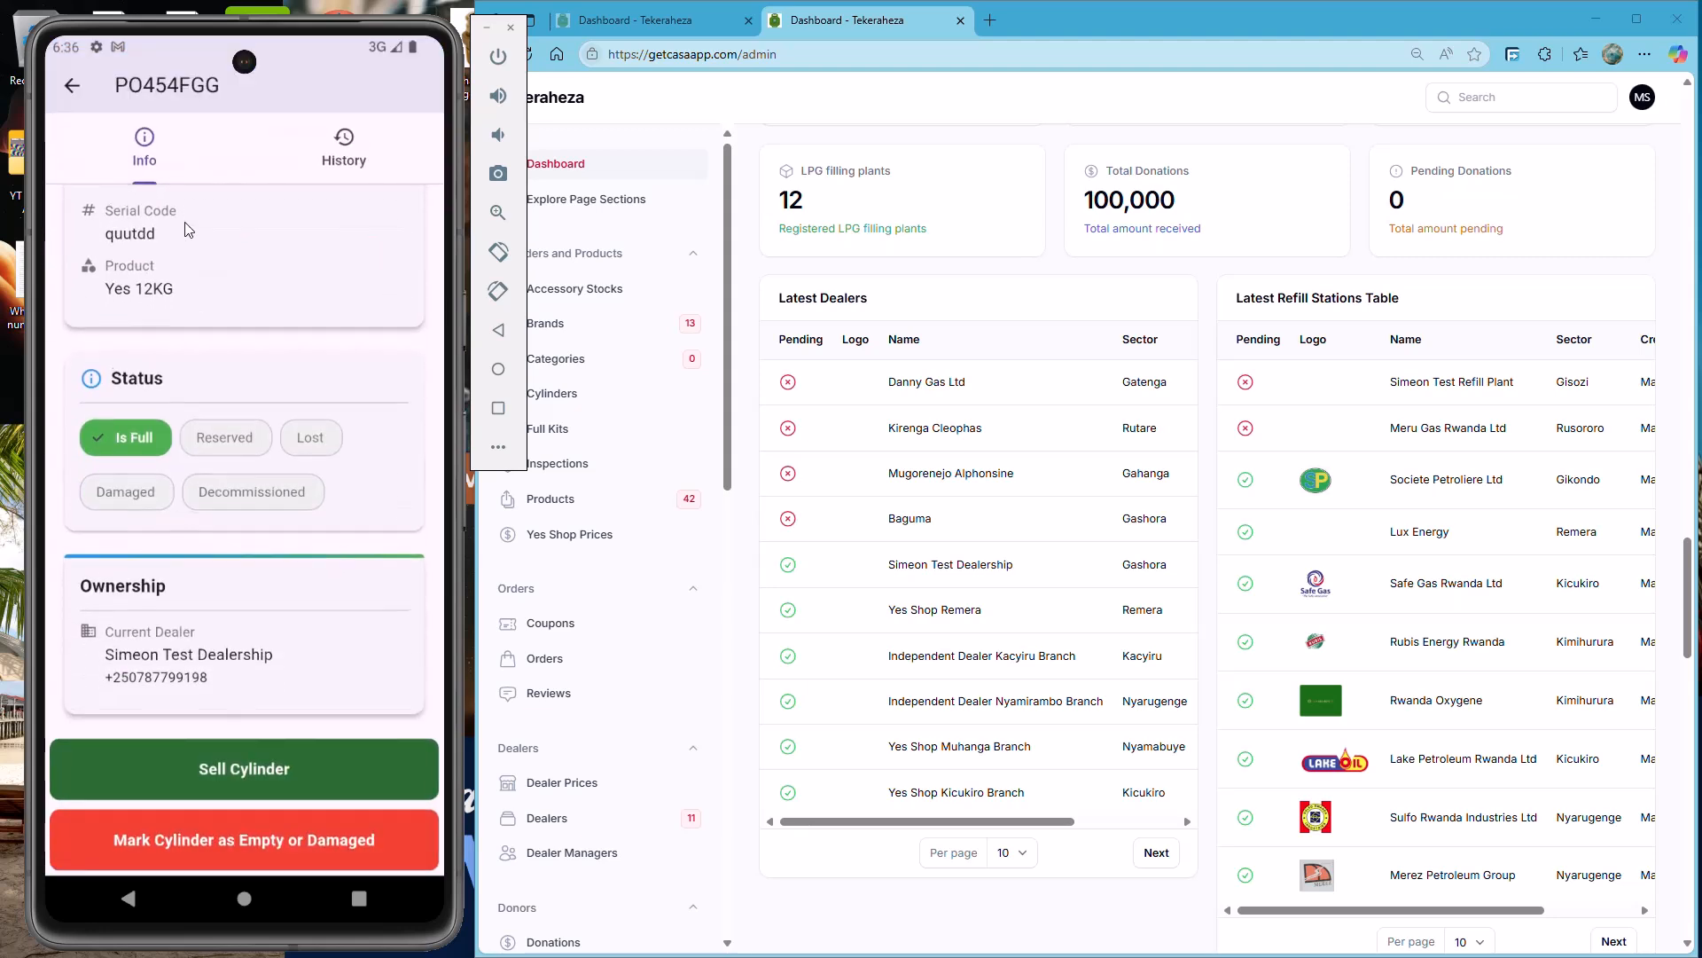
{"action": "scroll", "coordinate": [217, 701], "scroll_direction": "down", "scroll_amount": 3}
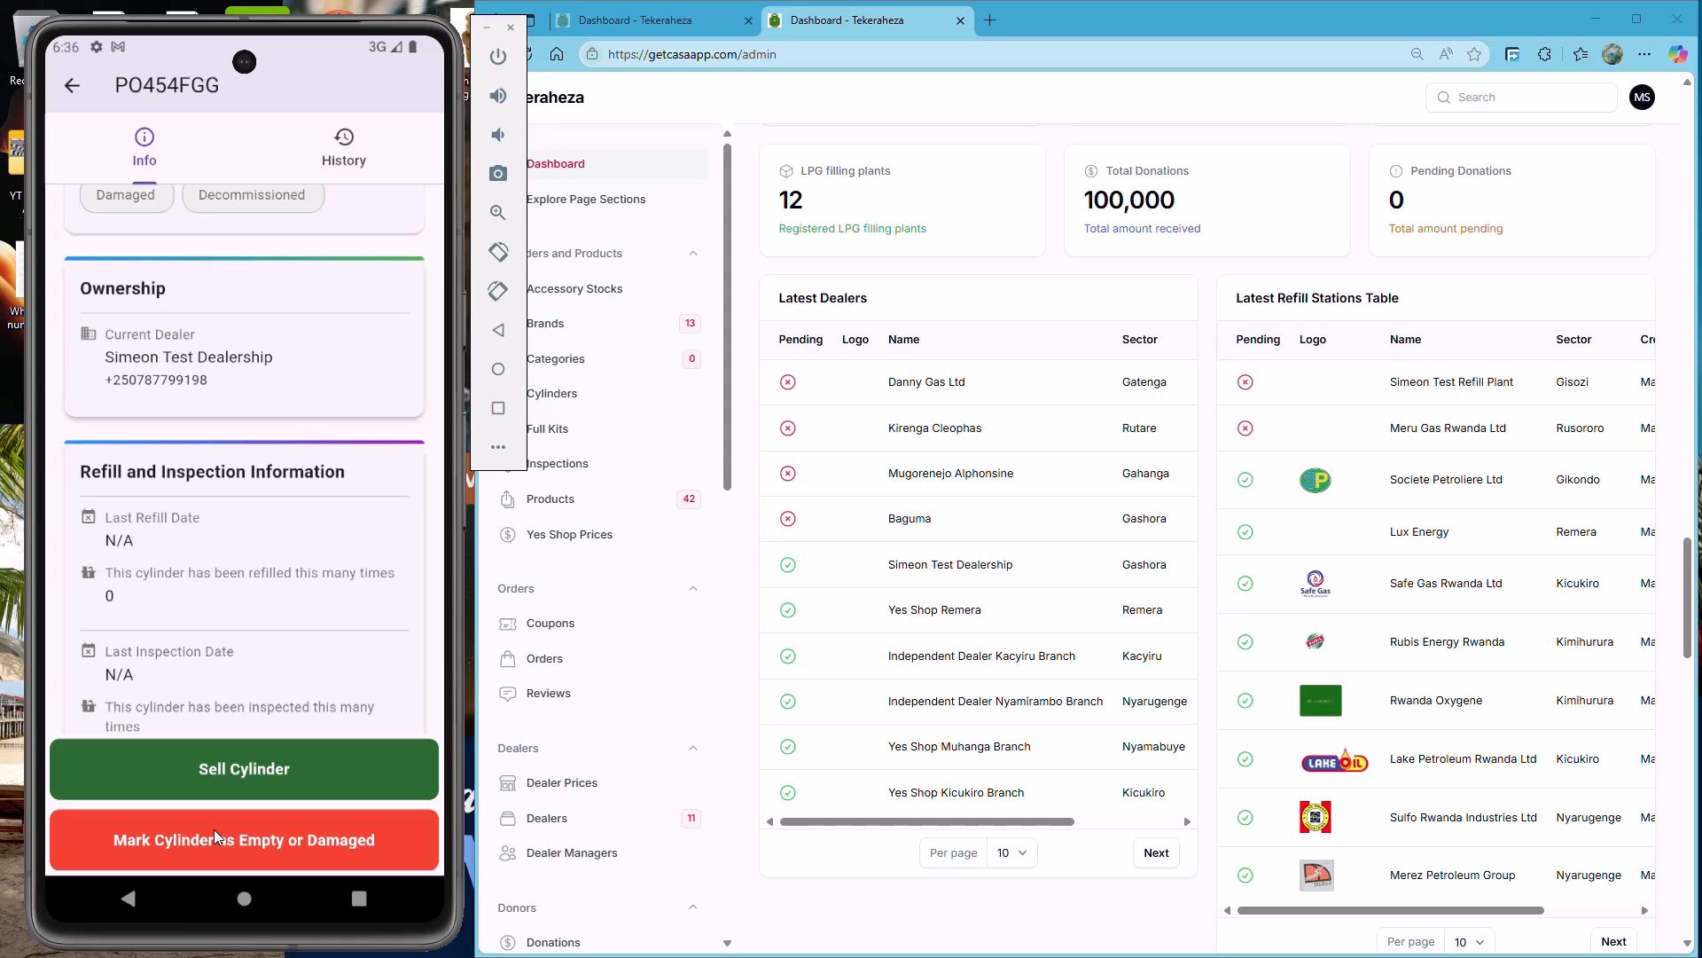
{"action": "left_click", "coordinate": [221, 768]}
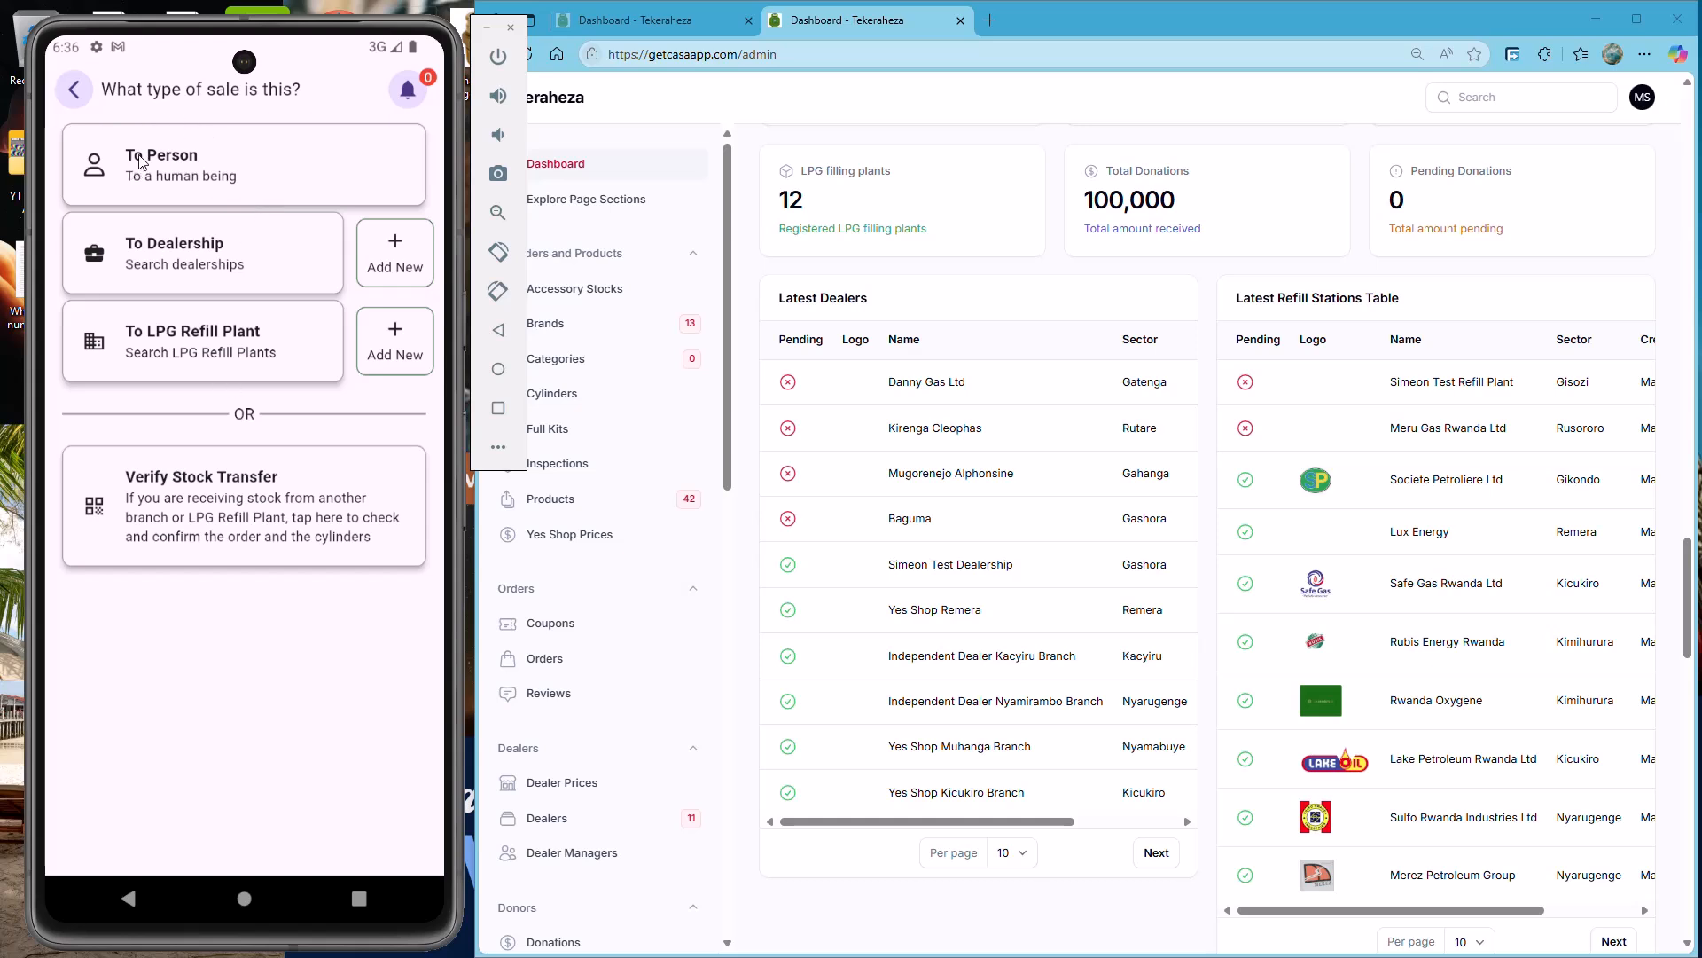
{"action": "left_click", "coordinate": [74, 89]}
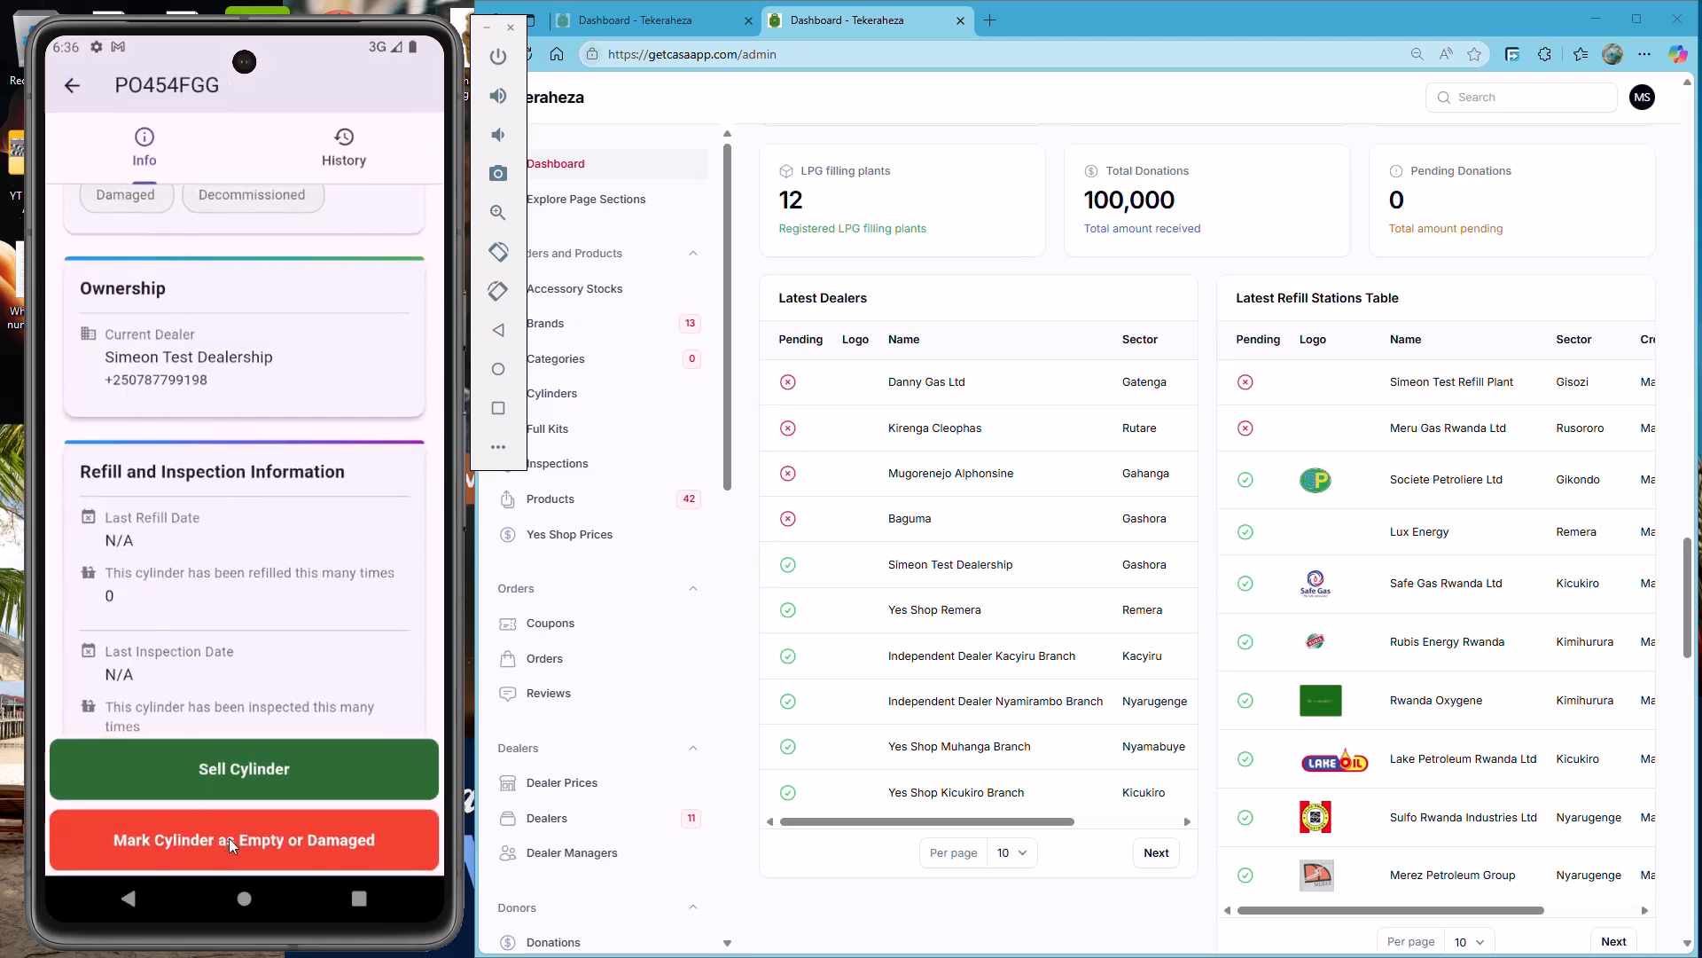
Step: Open the status update for cylinder PO454FGG and try out the Empty, Damaged and Lost options before restoring Good Condition and Not Lost
{"action": "left_click", "coordinate": [229, 838]}
{"action": "left_click_drag", "start_coordinate": [205, 573], "coordinate": [210, 266]}
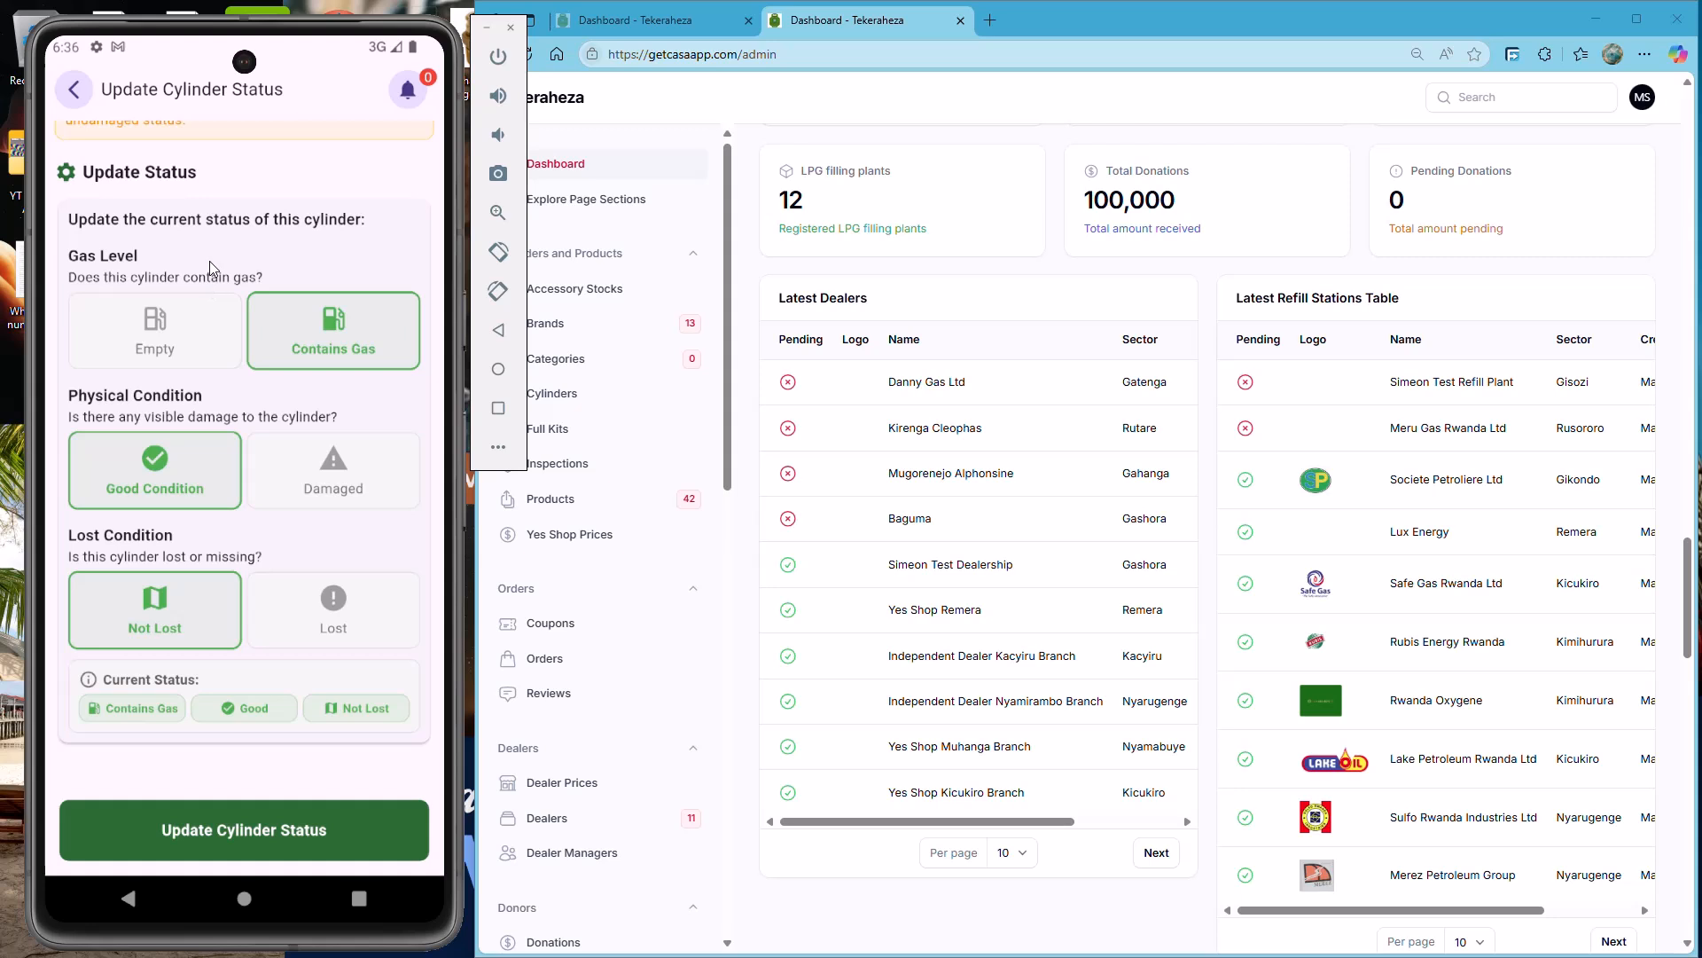
{"action": "left_click", "coordinate": [188, 353]}
{"action": "left_click", "coordinate": [321, 477]}
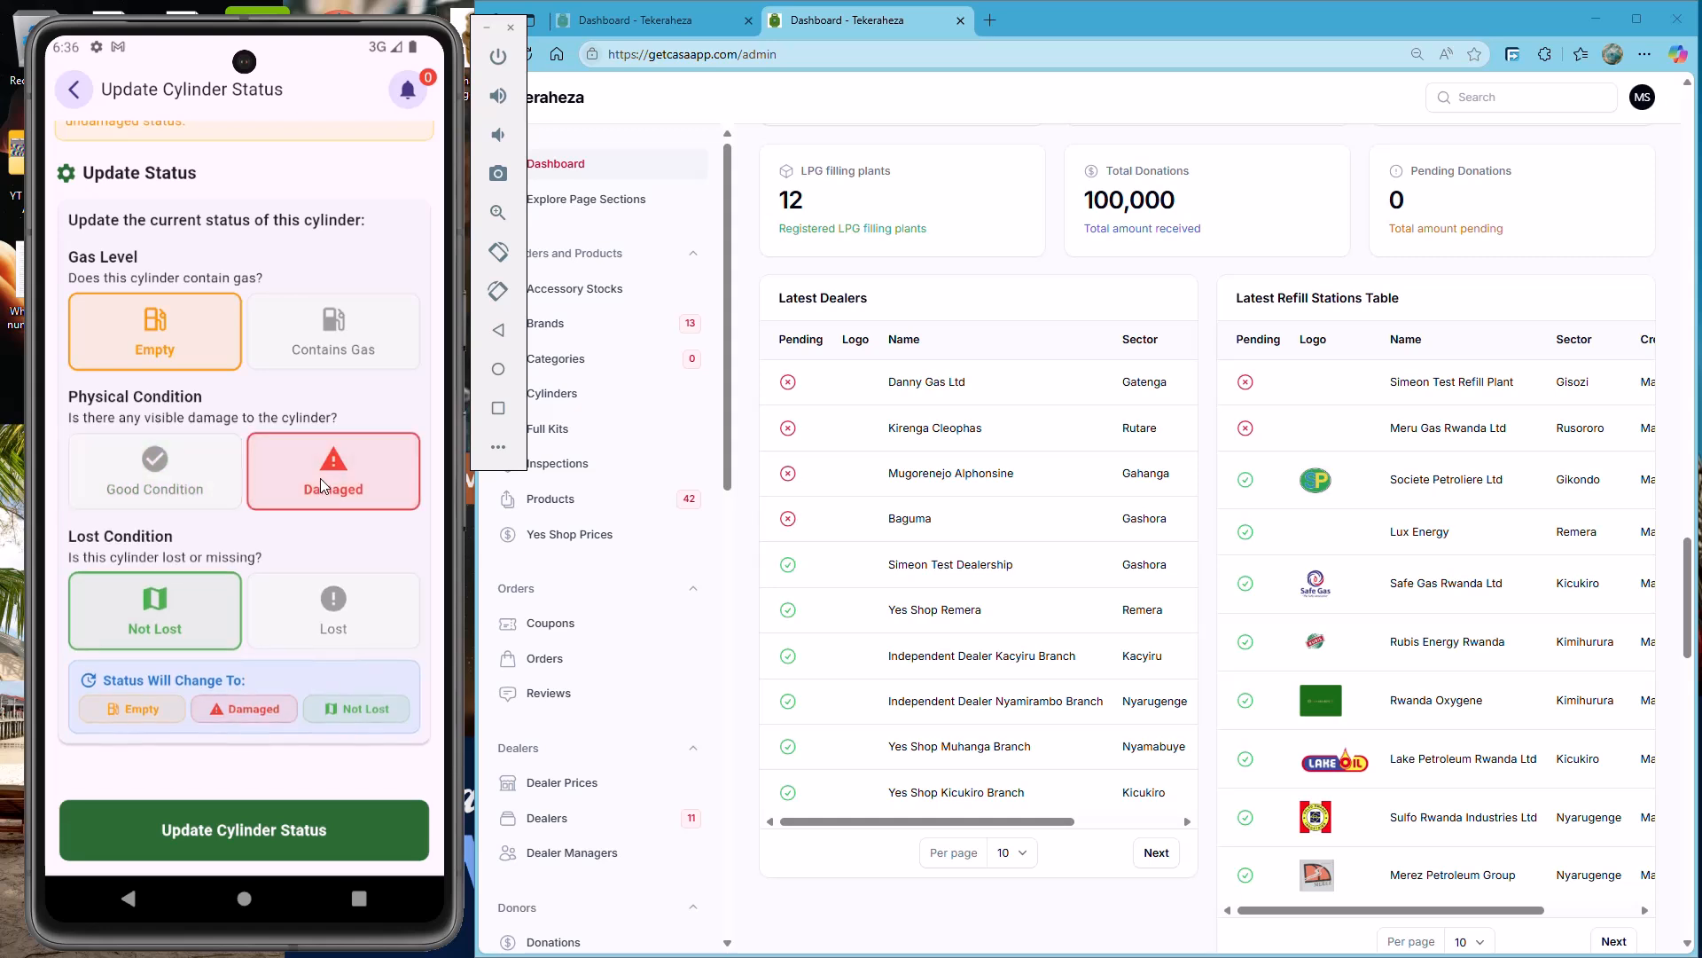
{"action": "left_click", "coordinate": [189, 474]}
{"action": "left_click", "coordinate": [337, 612]}
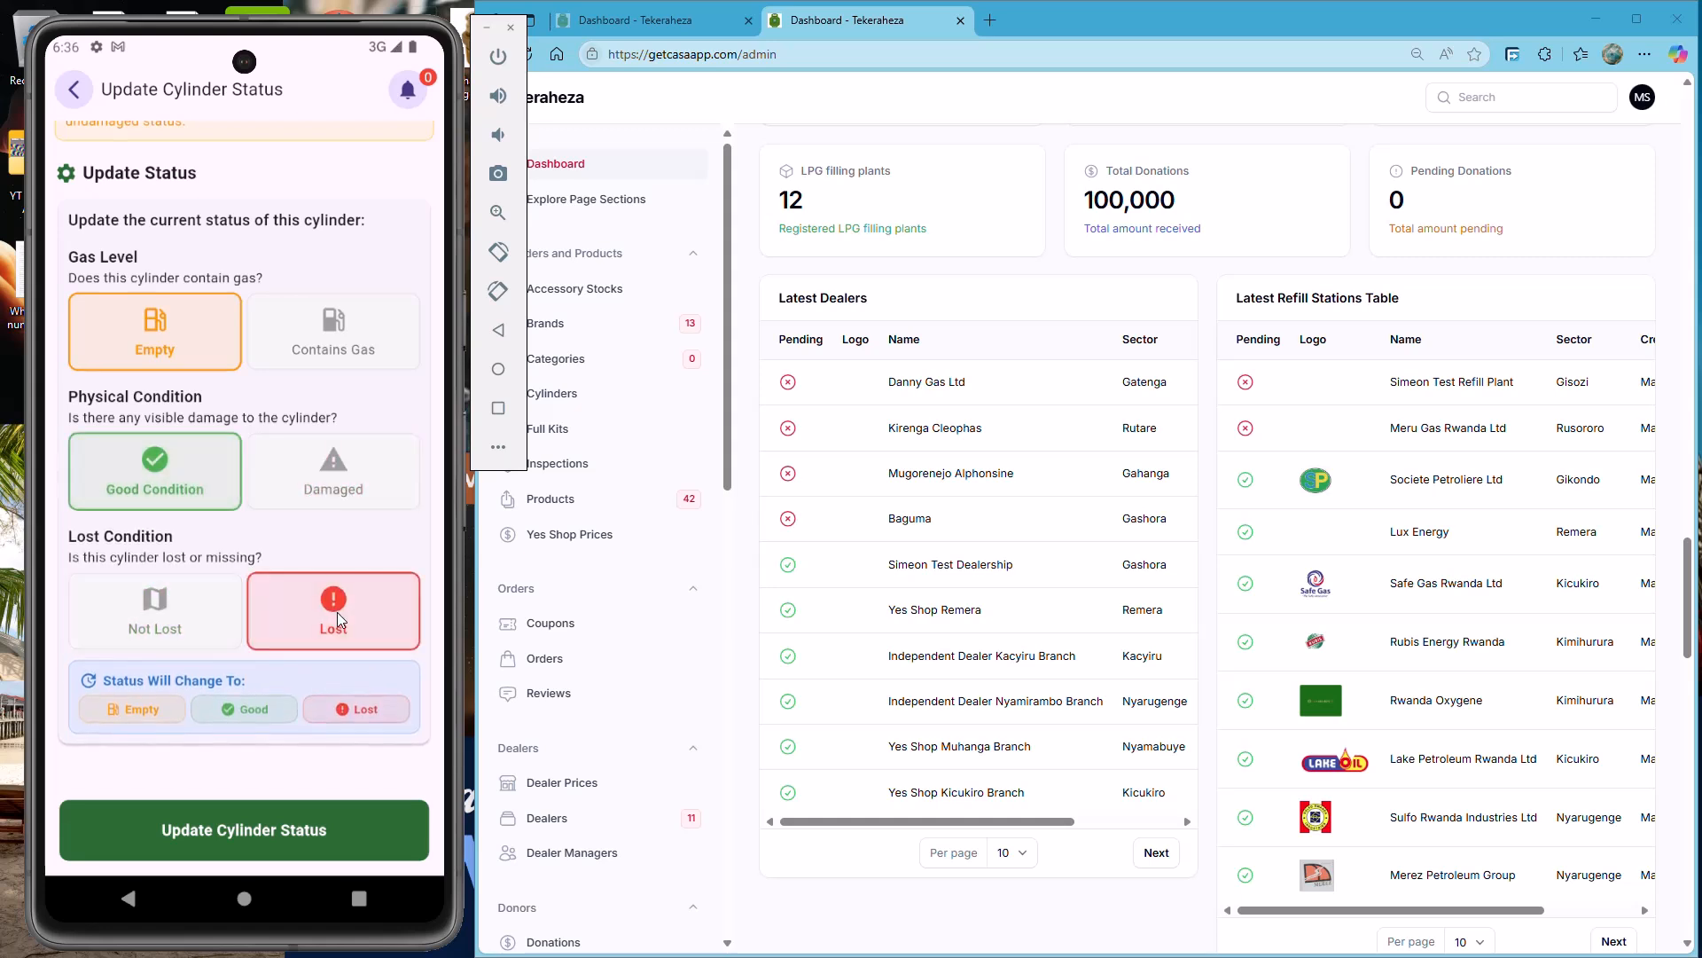
{"action": "left_click", "coordinate": [187, 627]}
Step: Try to update the cylinder's status to Contains Gas and Damaged, cancel the confirmation and return to its details
{"action": "left_click", "coordinate": [268, 348]}
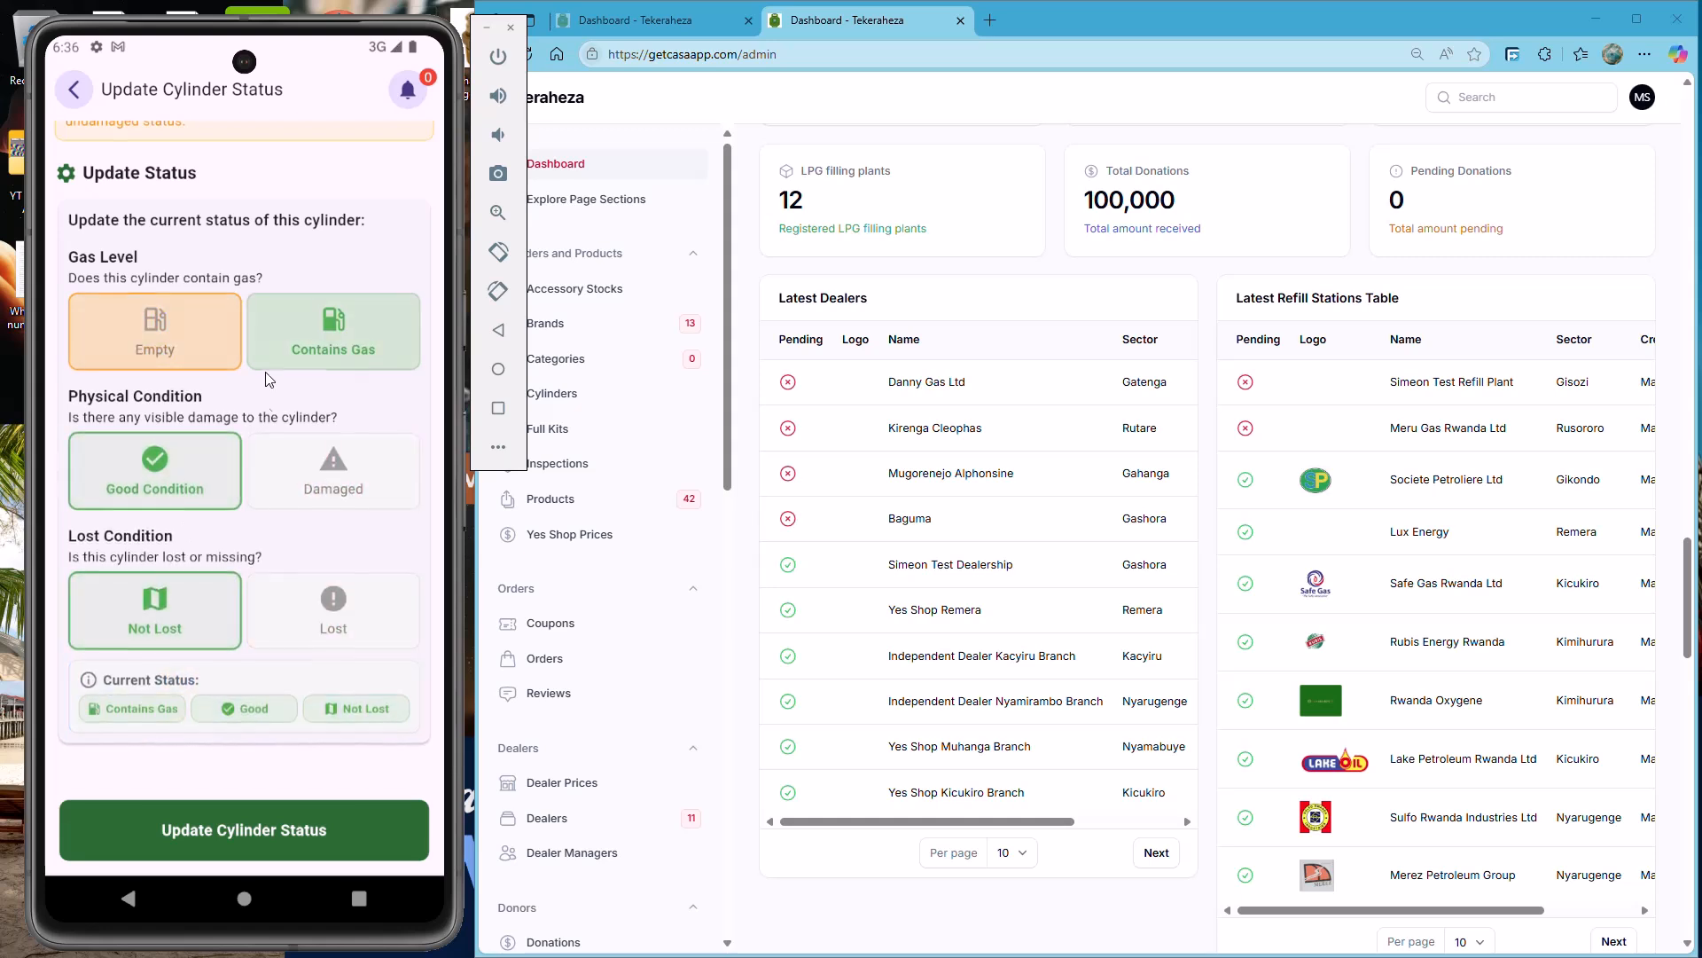
{"action": "left_click", "coordinate": [274, 503]}
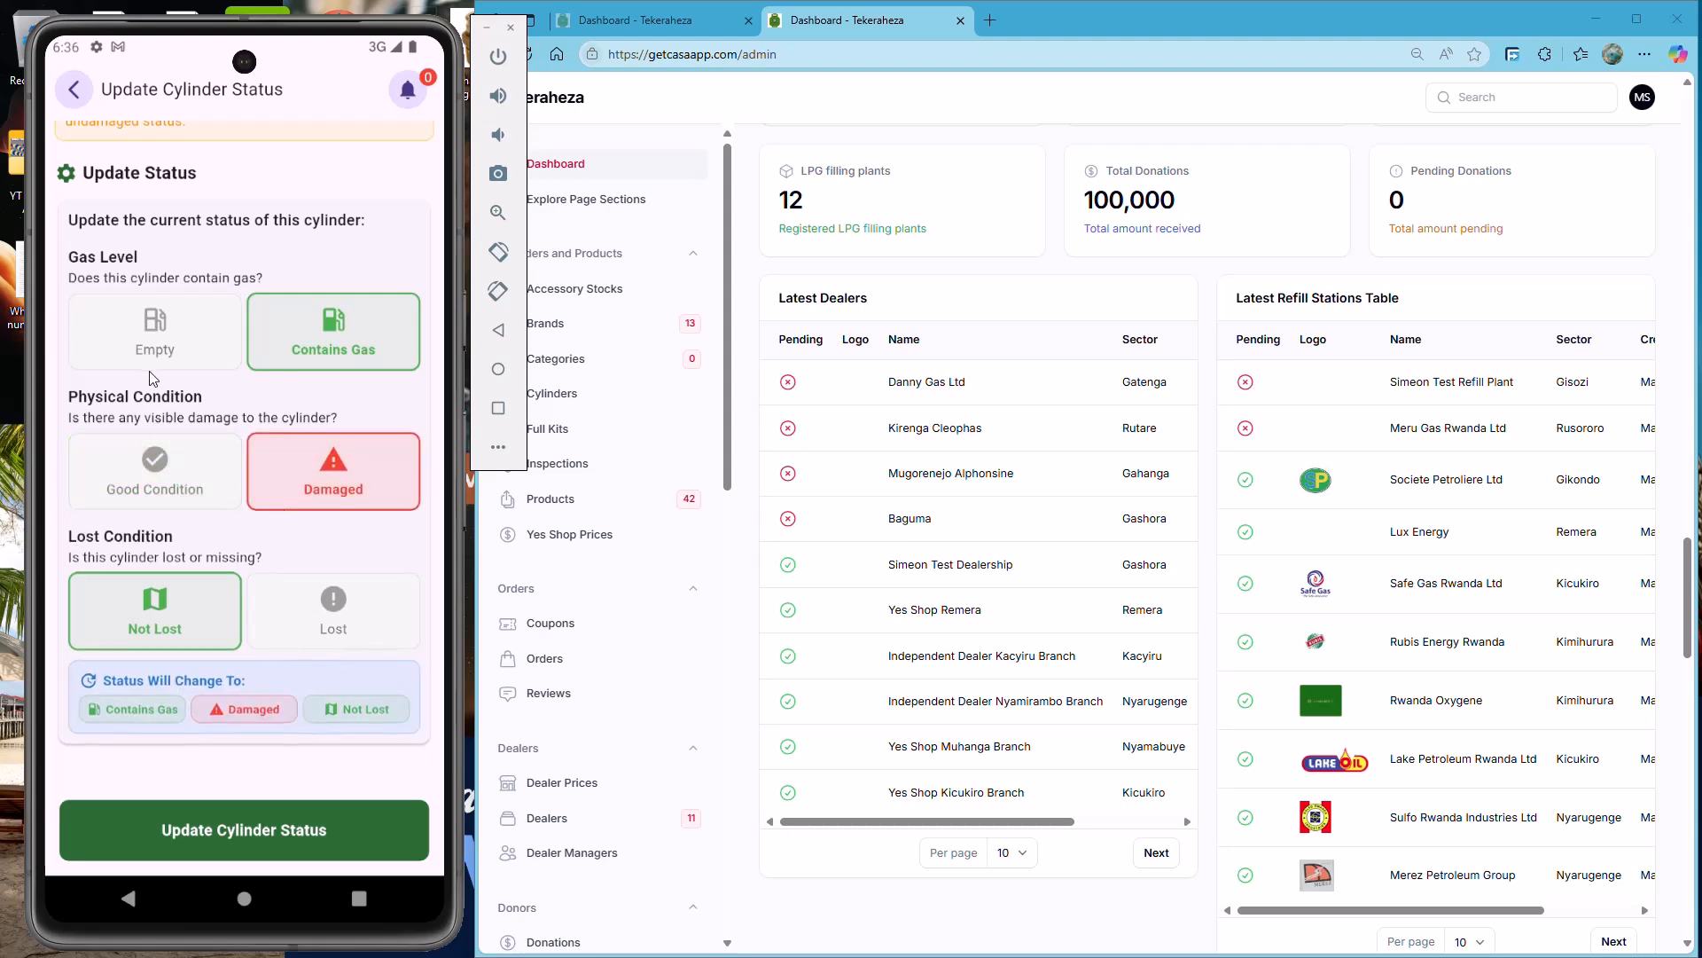
{"action": "left_click", "coordinate": [216, 830]}
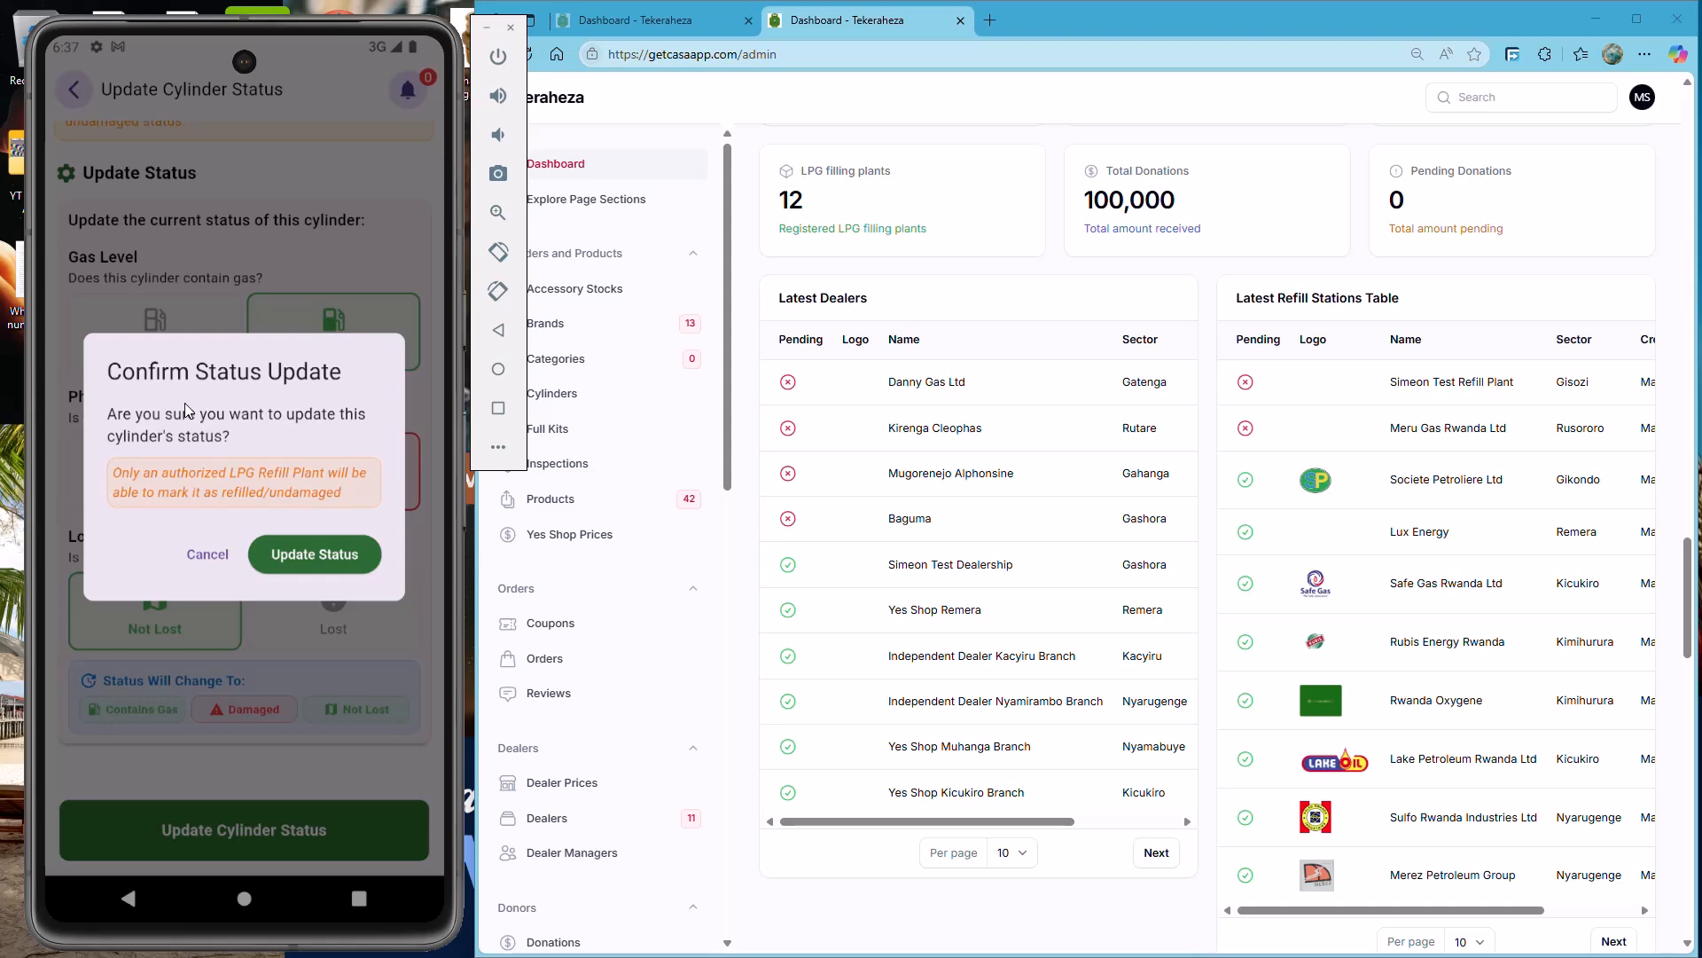
{"action": "left_click", "coordinate": [202, 554]}
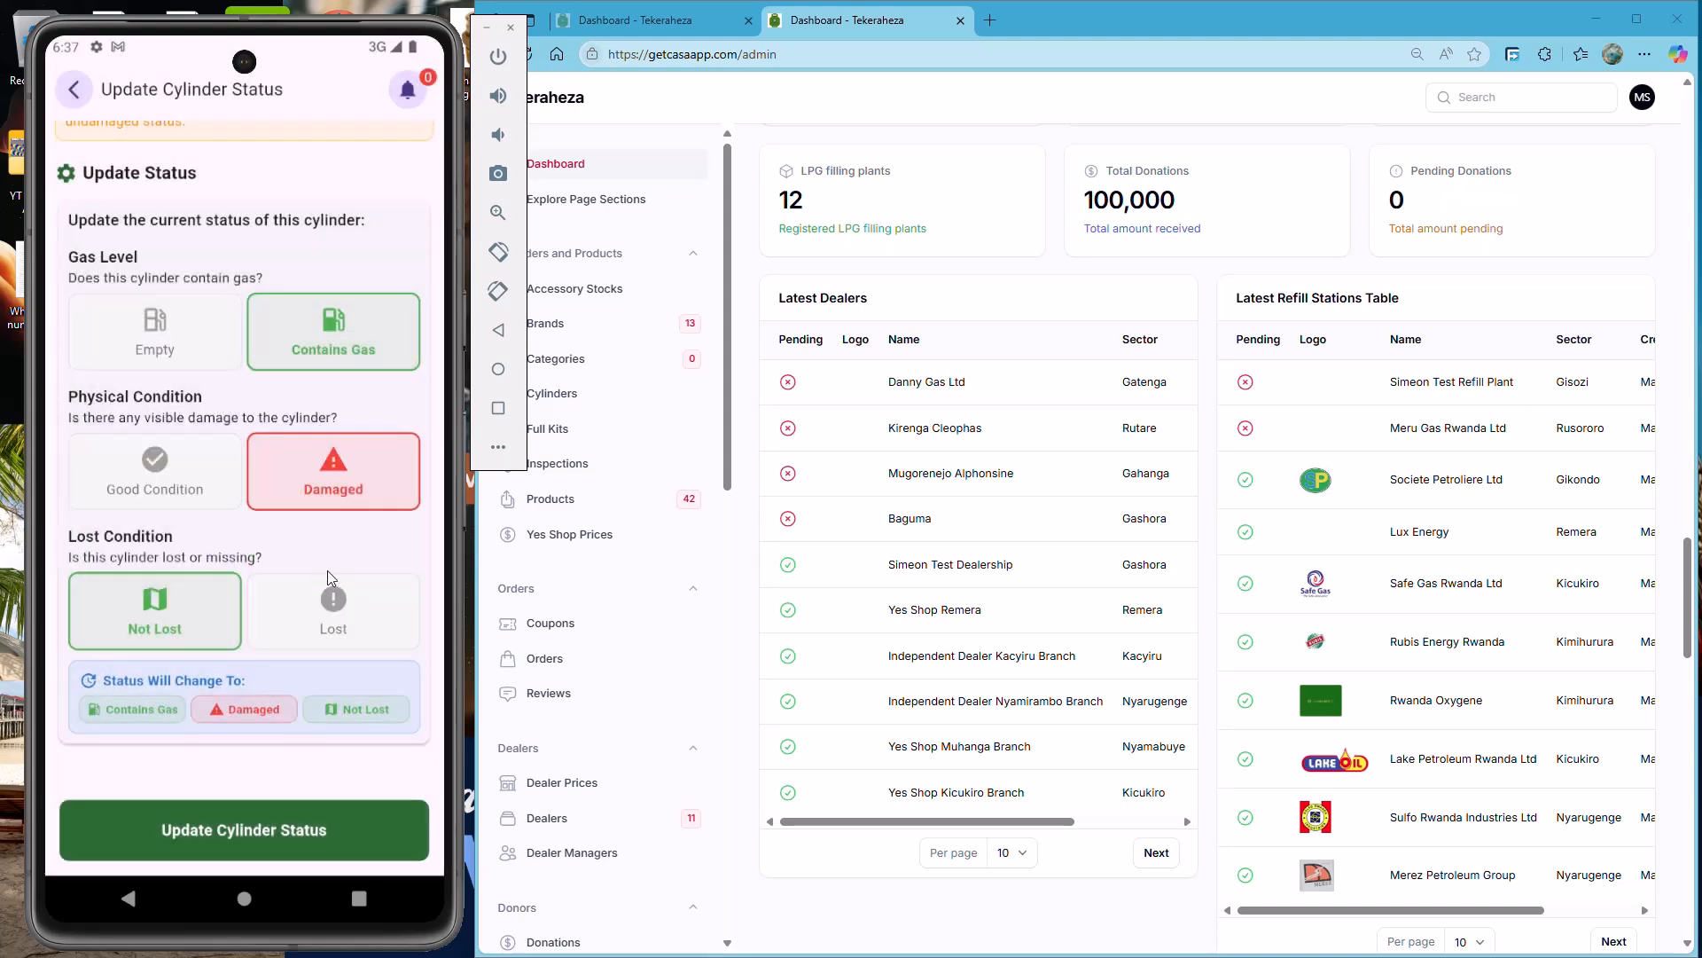
{"action": "left_click", "coordinate": [78, 105]}
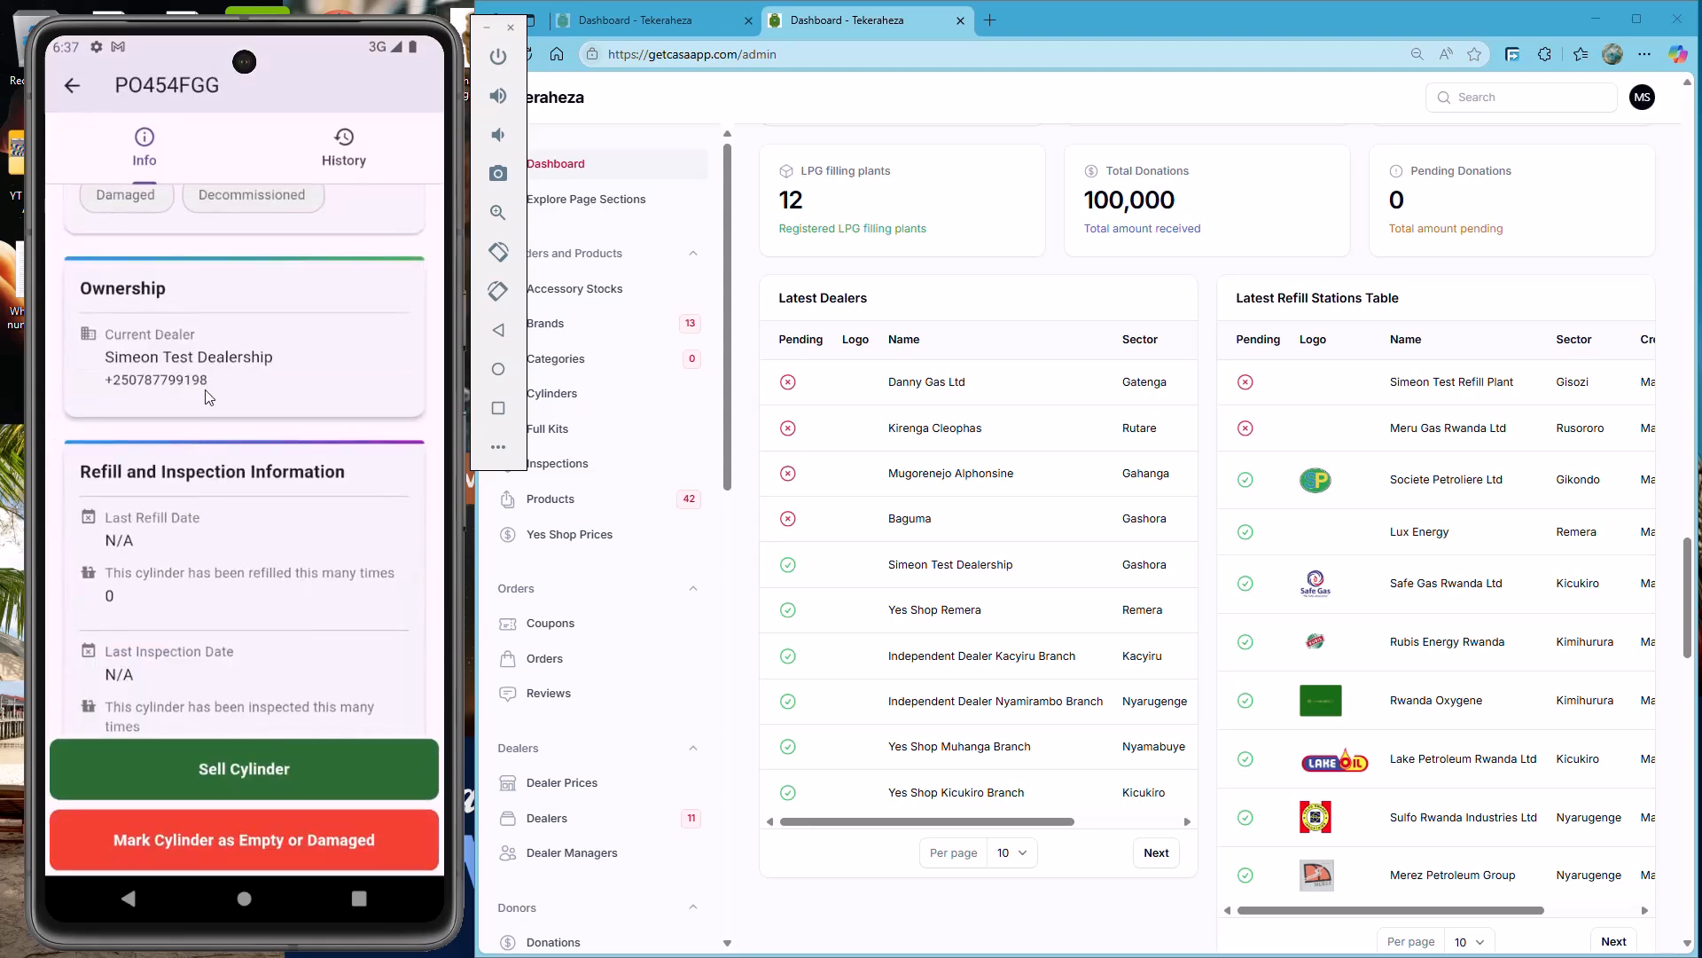
Step: Start selling cylinder PO454FGG to a person and open the form for creating a new customer
{"action": "scroll", "coordinate": [229, 593], "scroll_direction": "up", "scroll_amount": 3}
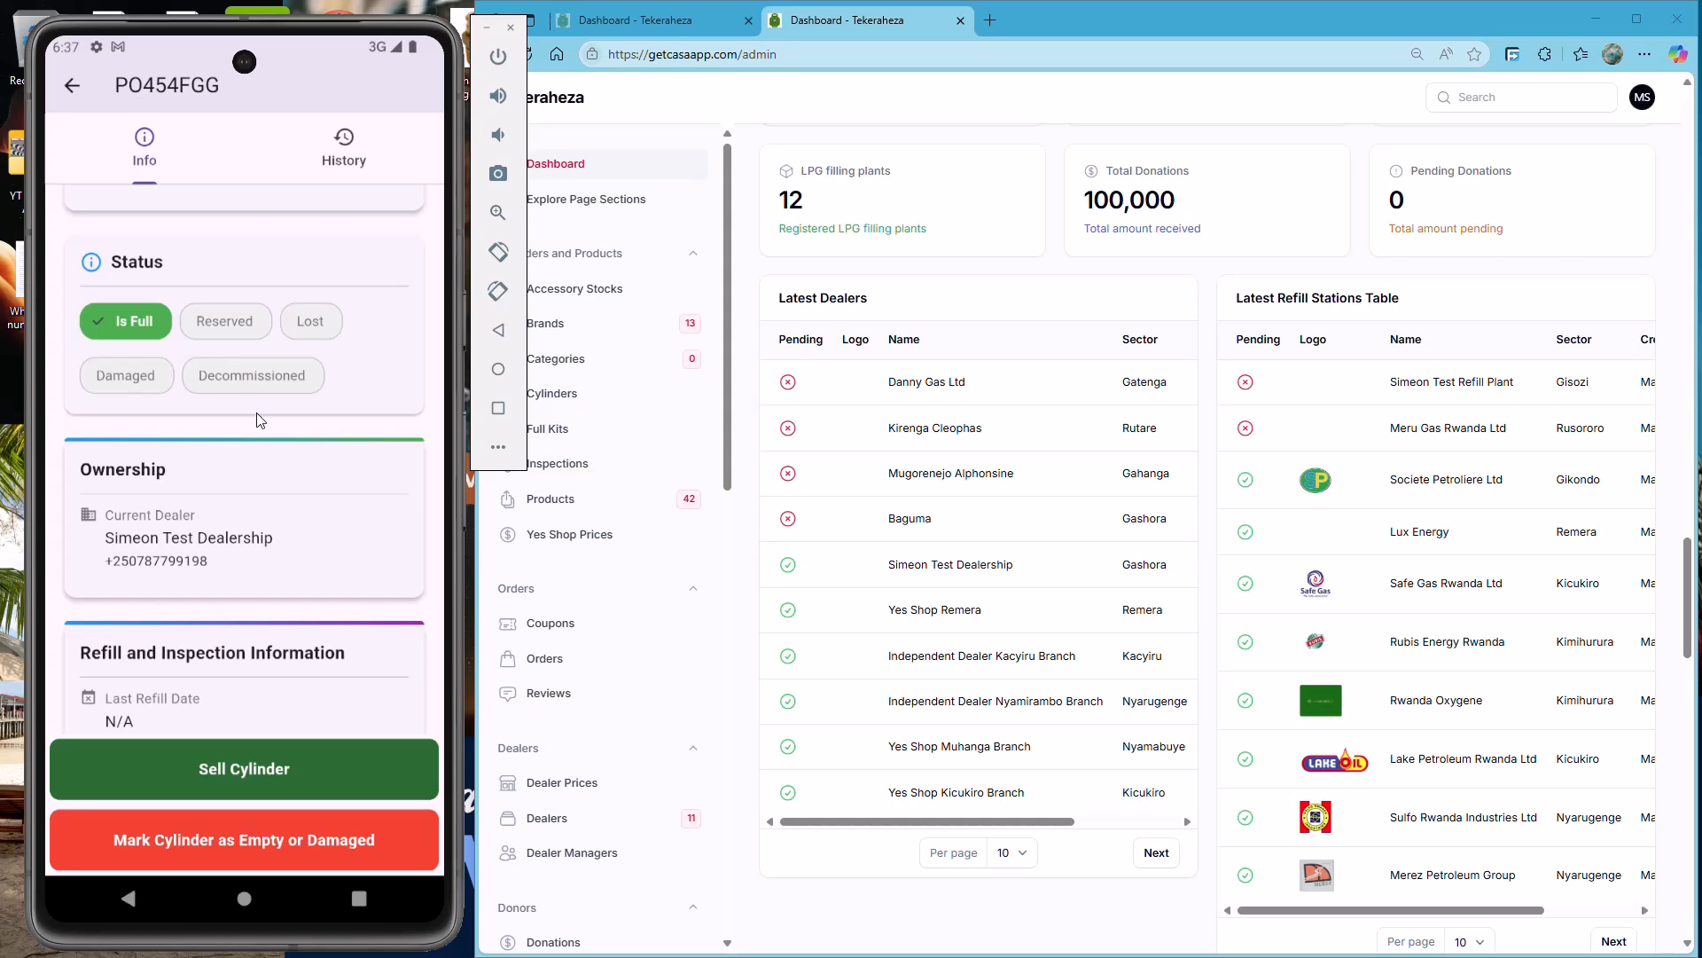
{"action": "left_click", "coordinate": [236, 769]}
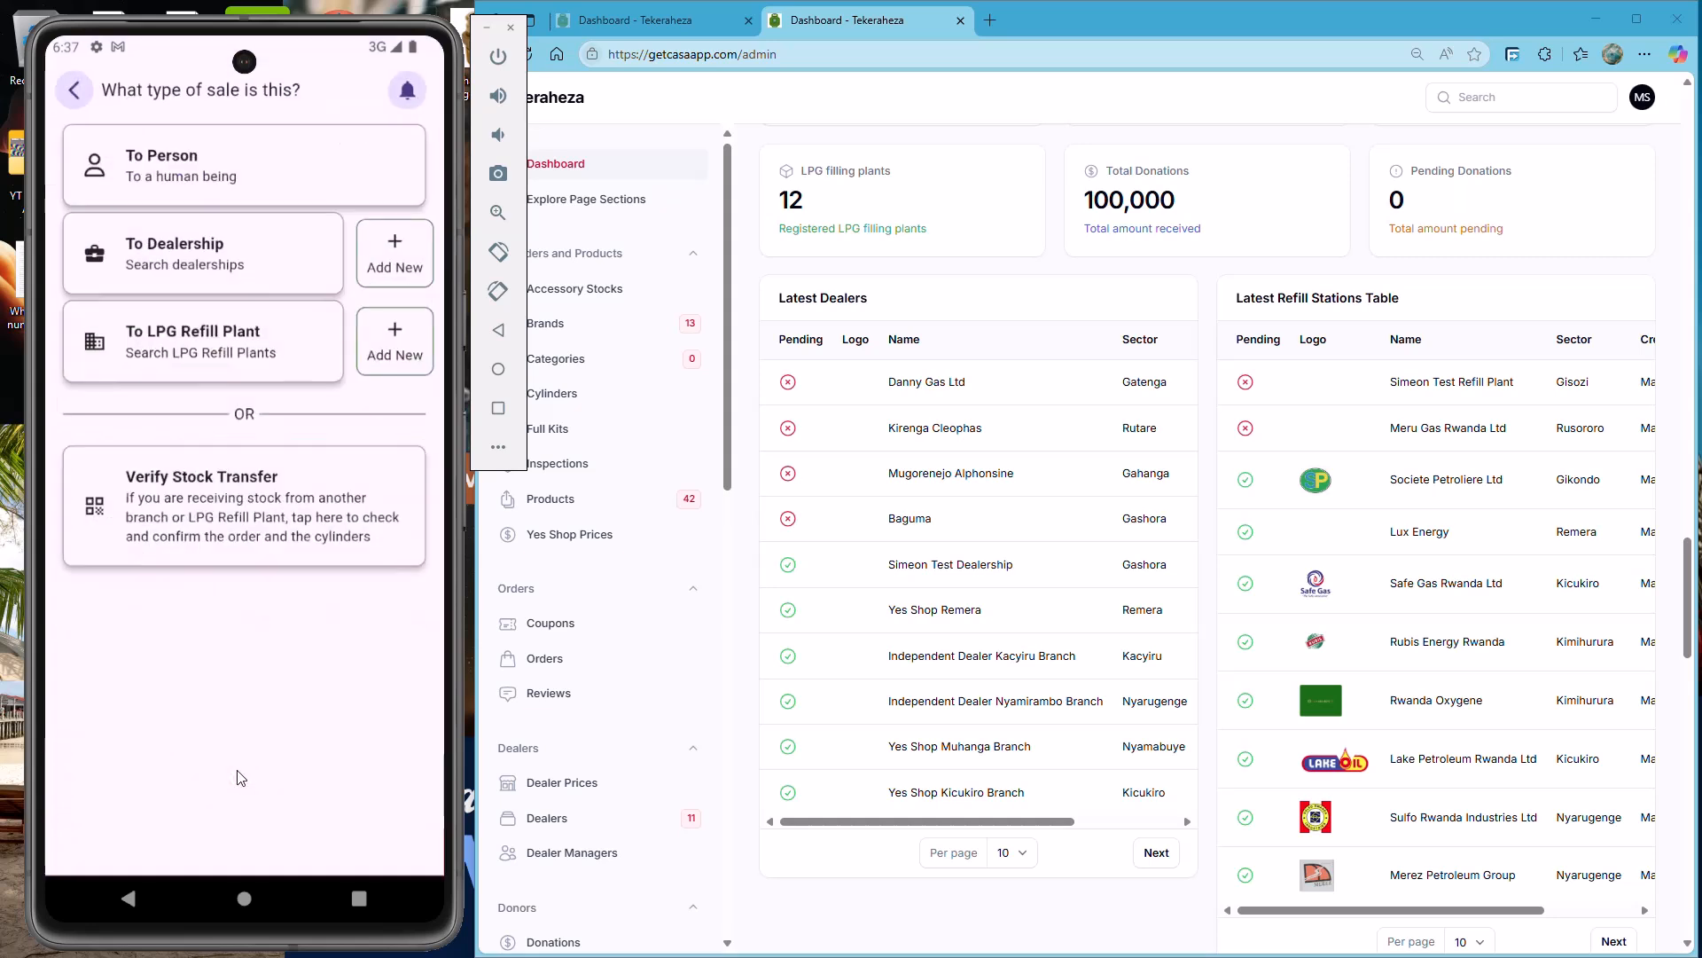
{"action": "left_click", "coordinate": [210, 180]}
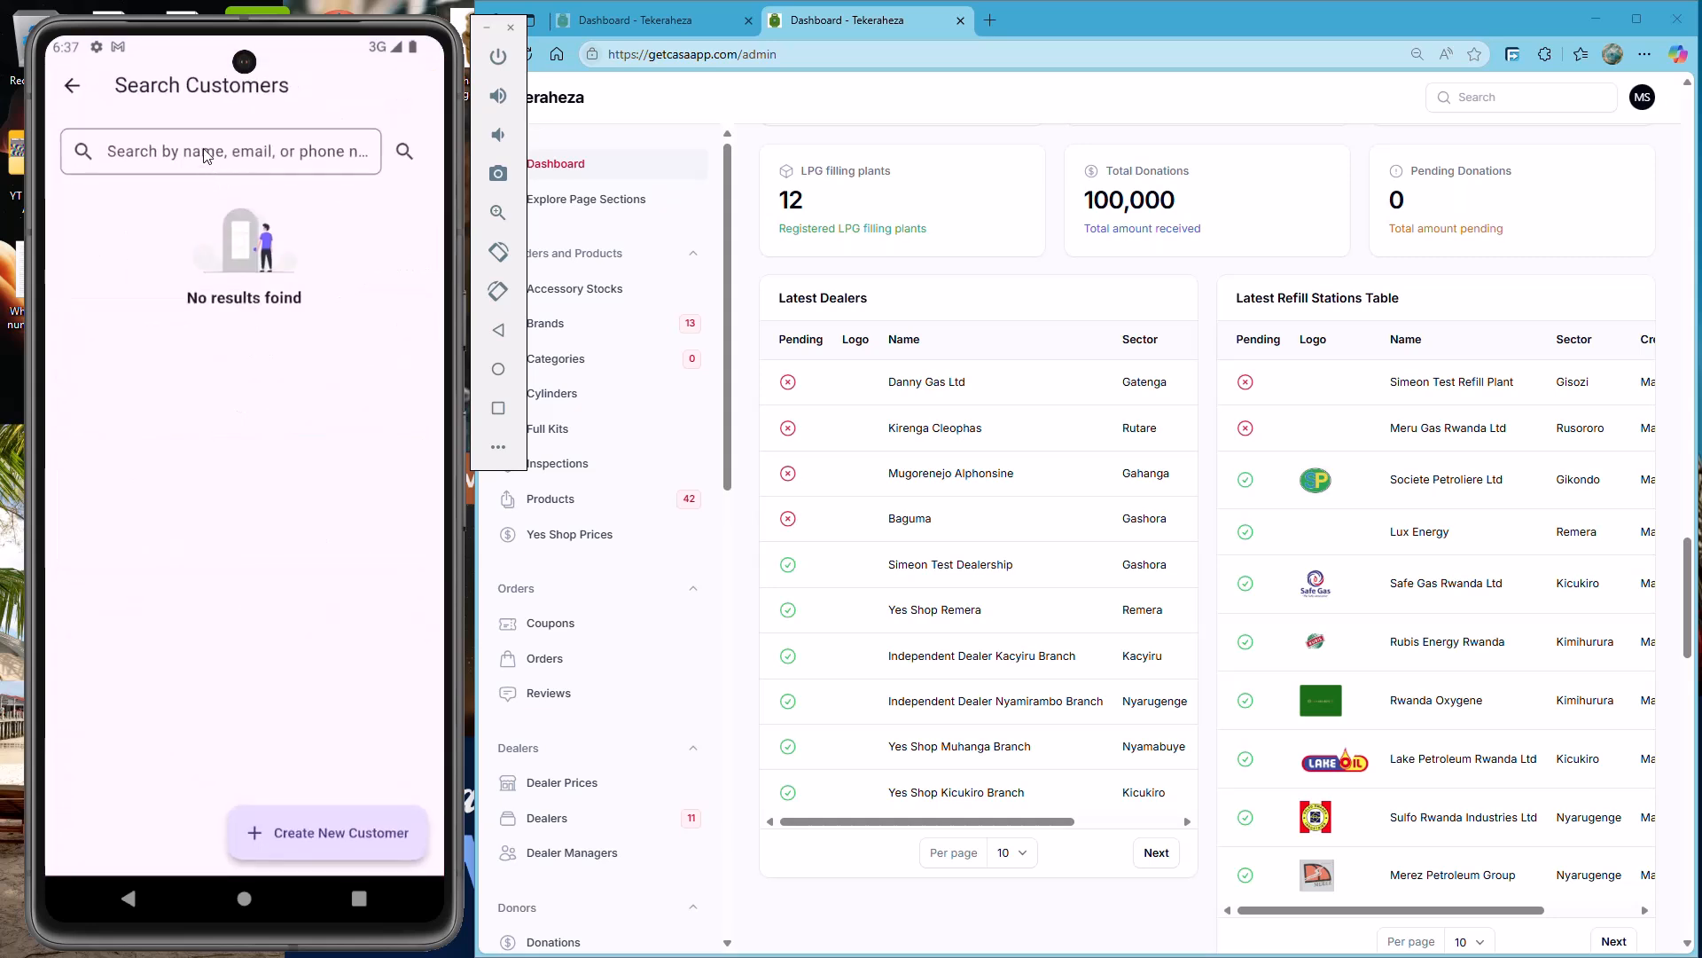
{"action": "left_click", "coordinate": [203, 155]}
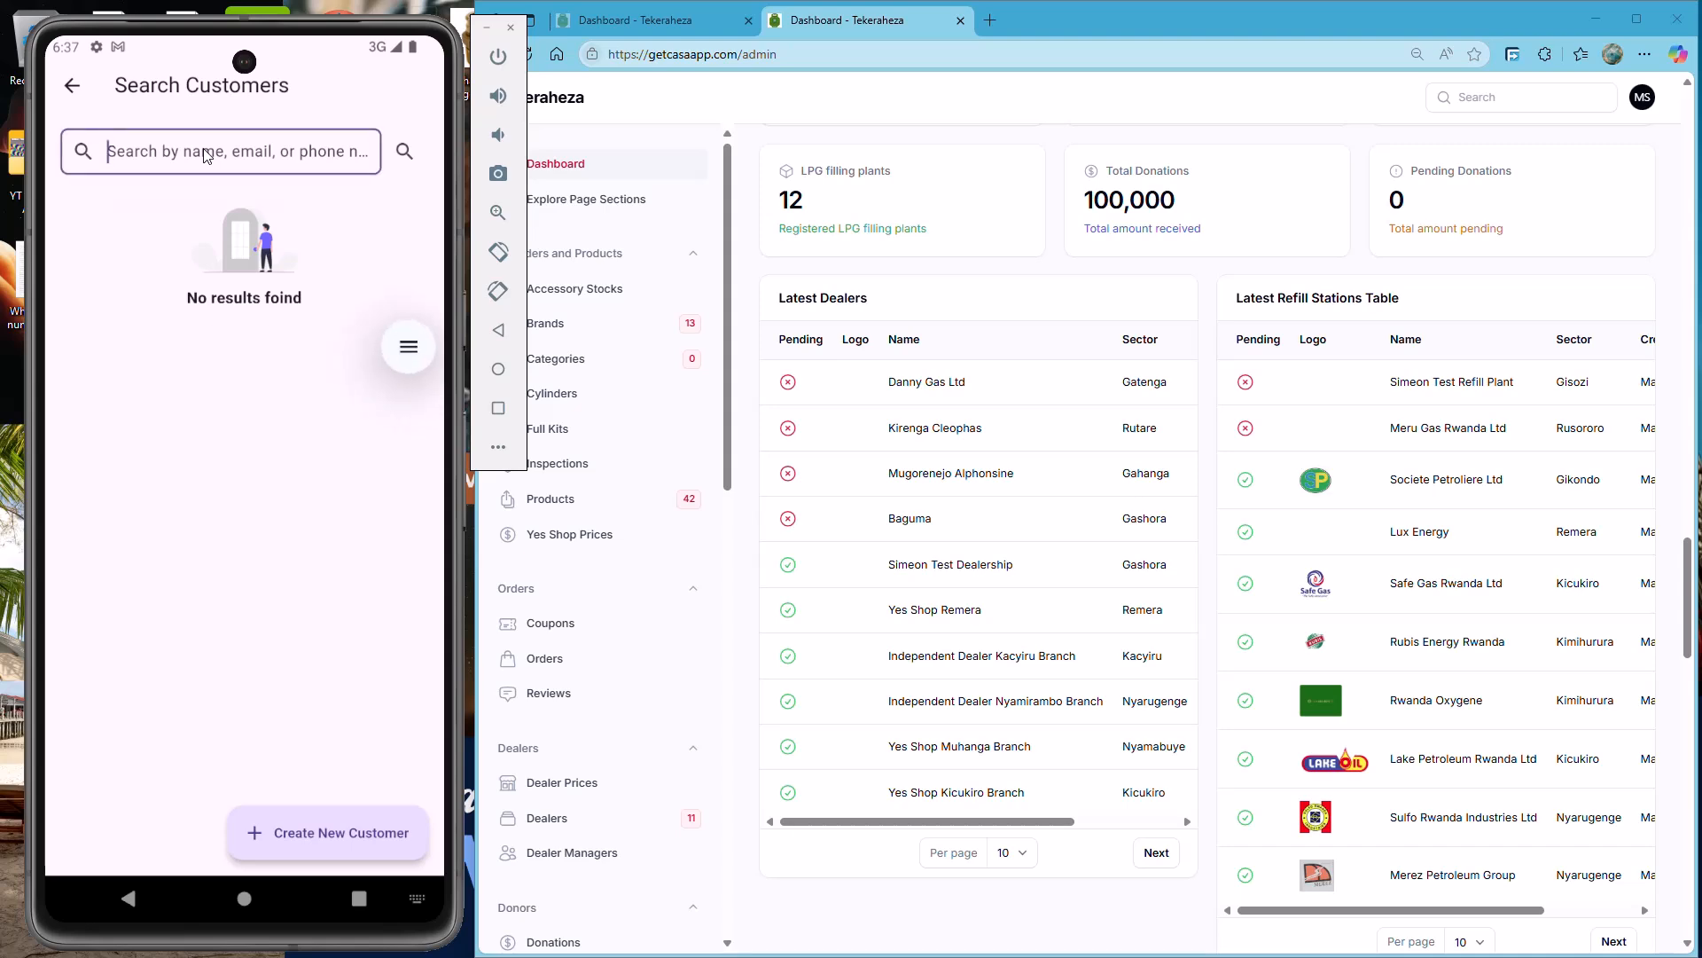
{"action": "scroll", "coordinate": [922, 704], "scroll_direction": "up", "scroll_amount": 5}
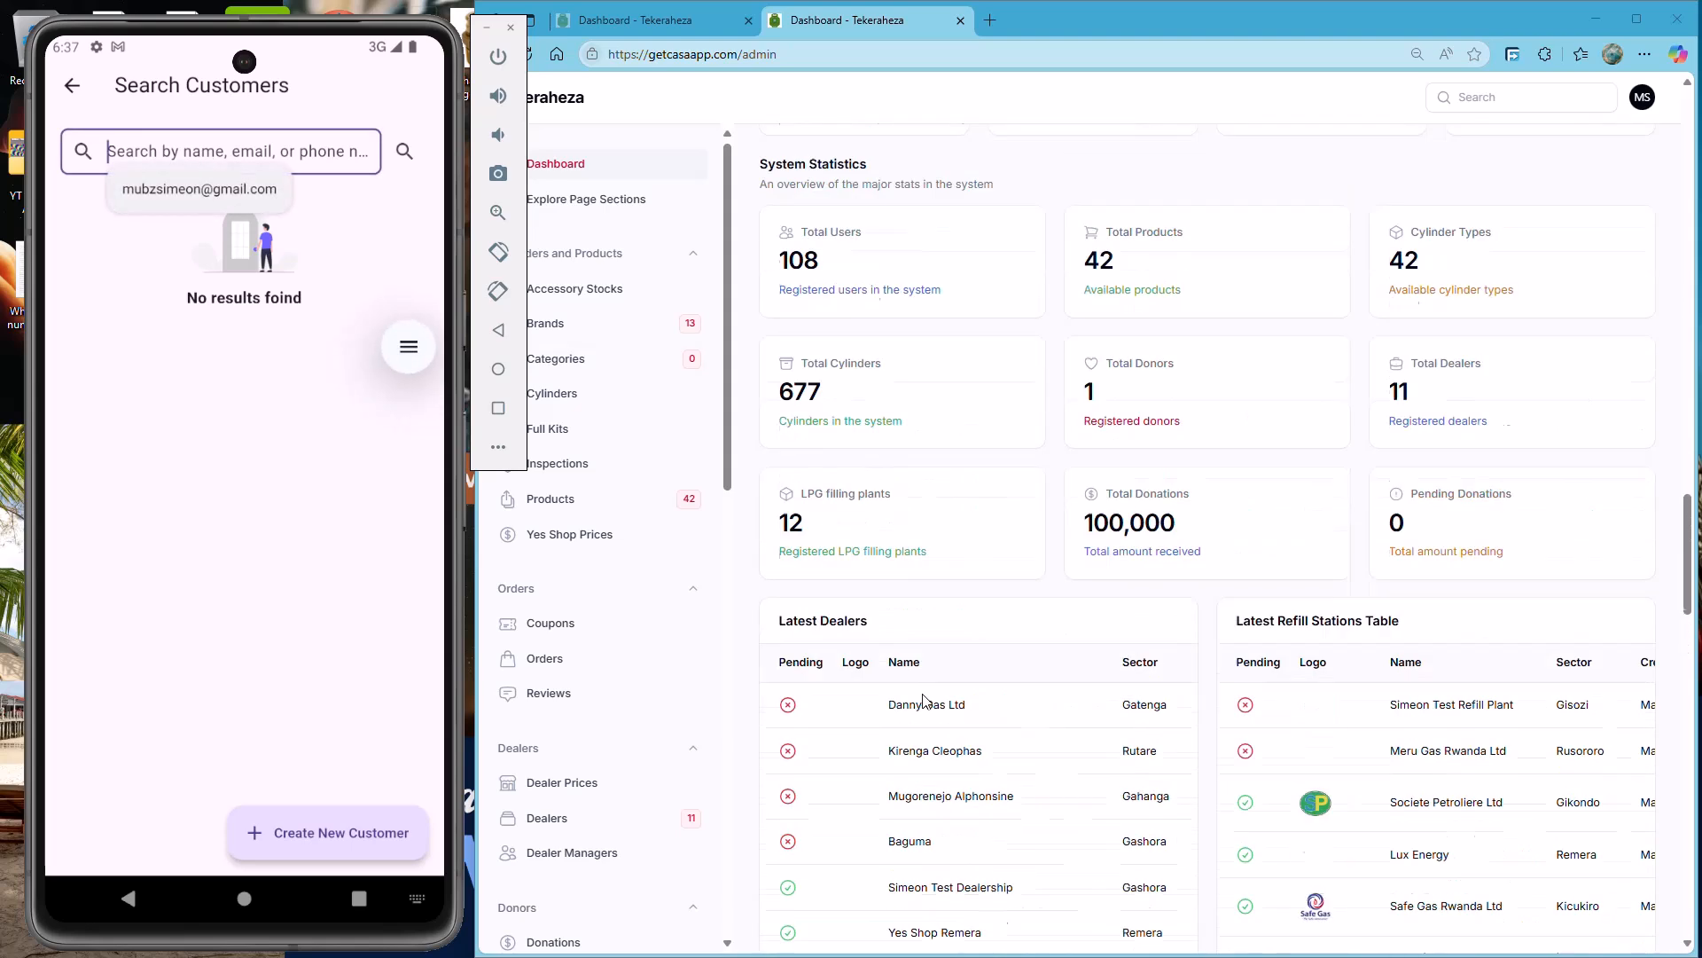
{"action": "scroll", "coordinate": [922, 704], "scroll_direction": "up", "scroll_amount": 8}
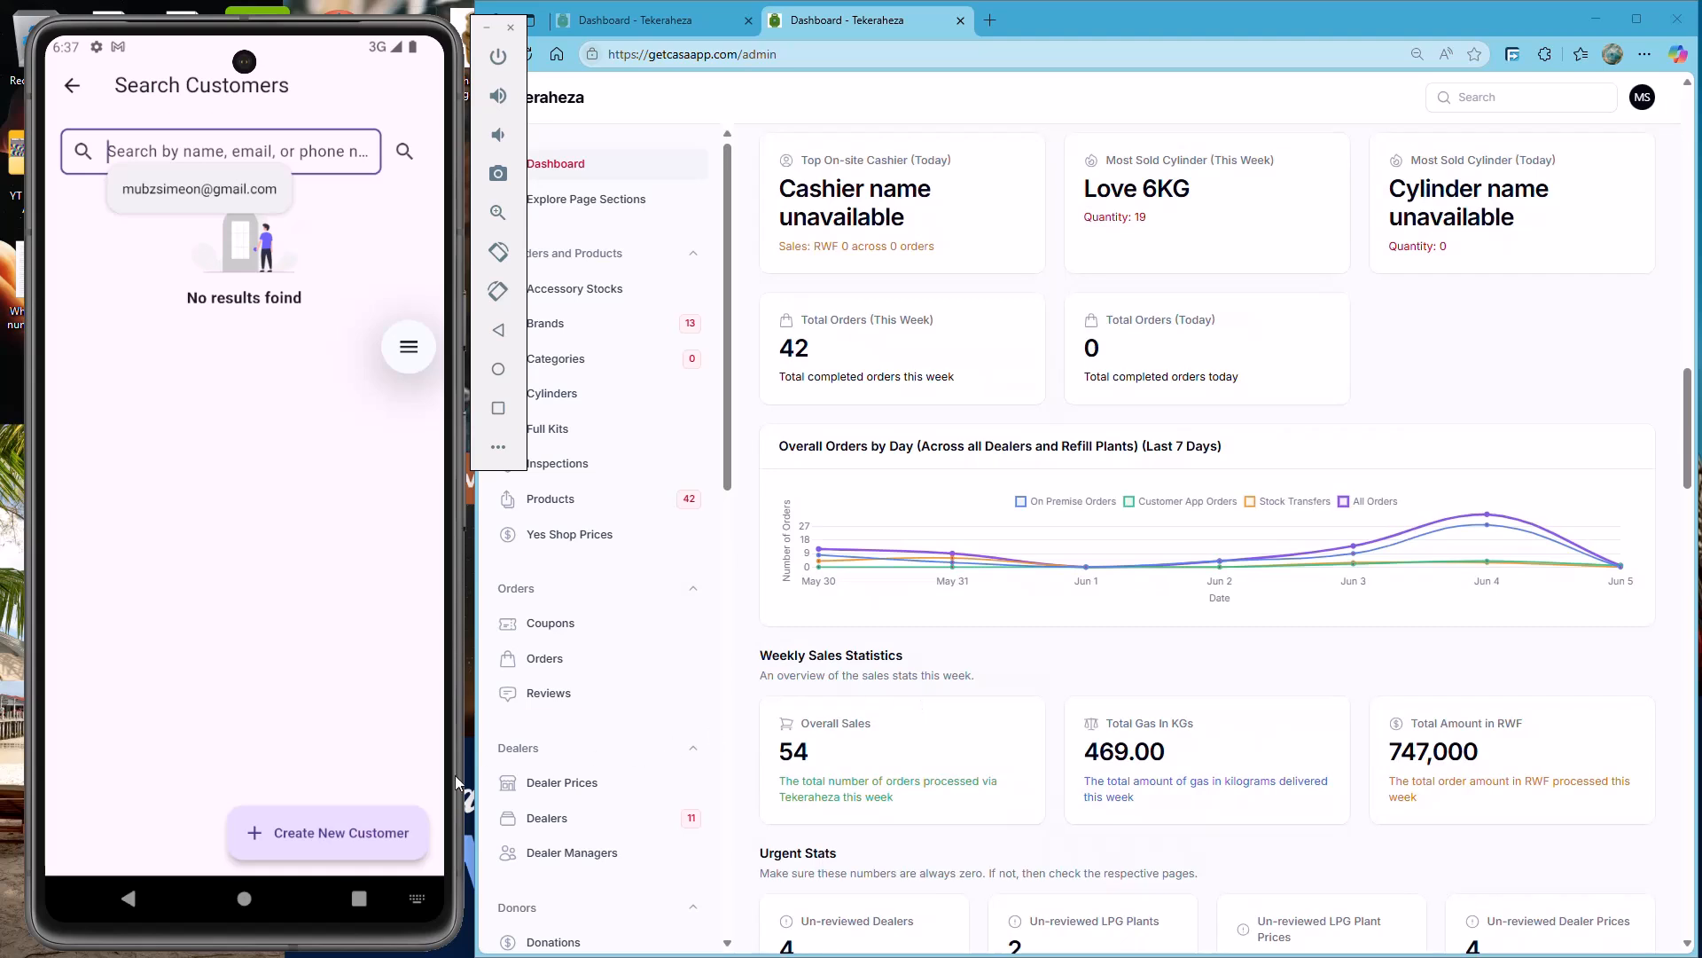
{"action": "left_click", "coordinate": [302, 832]}
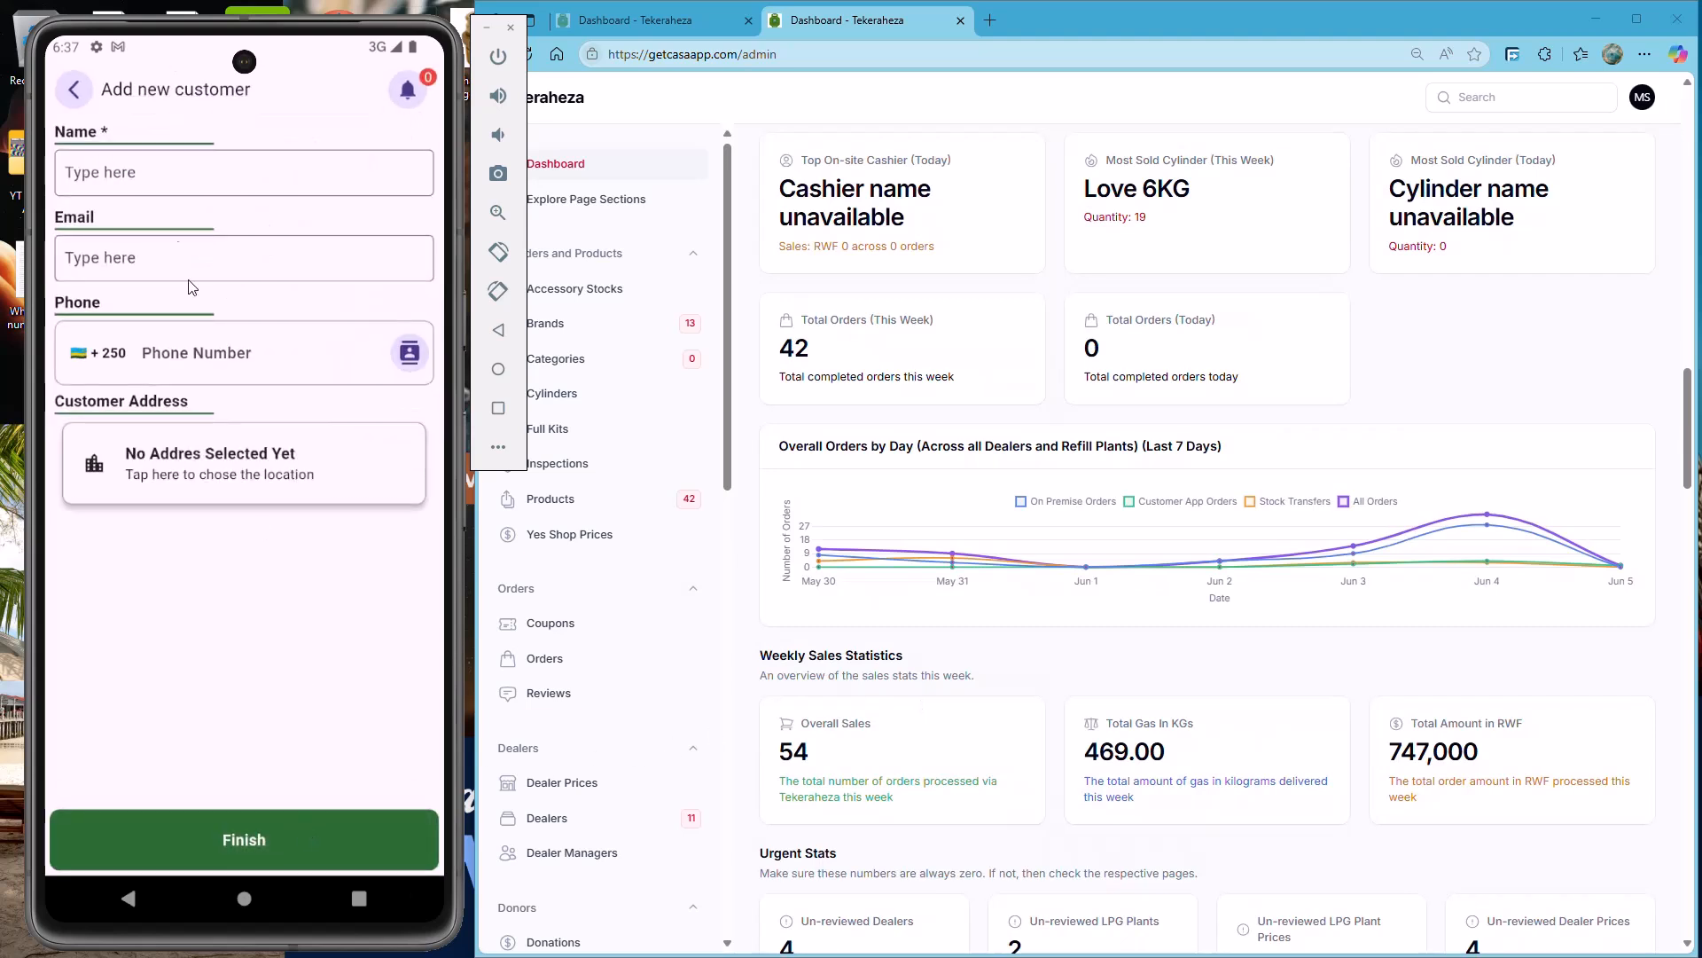
Step: Enter the customer name "New Test Customer" and the customer's phone number, leaving the email blank
{"action": "left_click", "coordinate": [153, 175]}
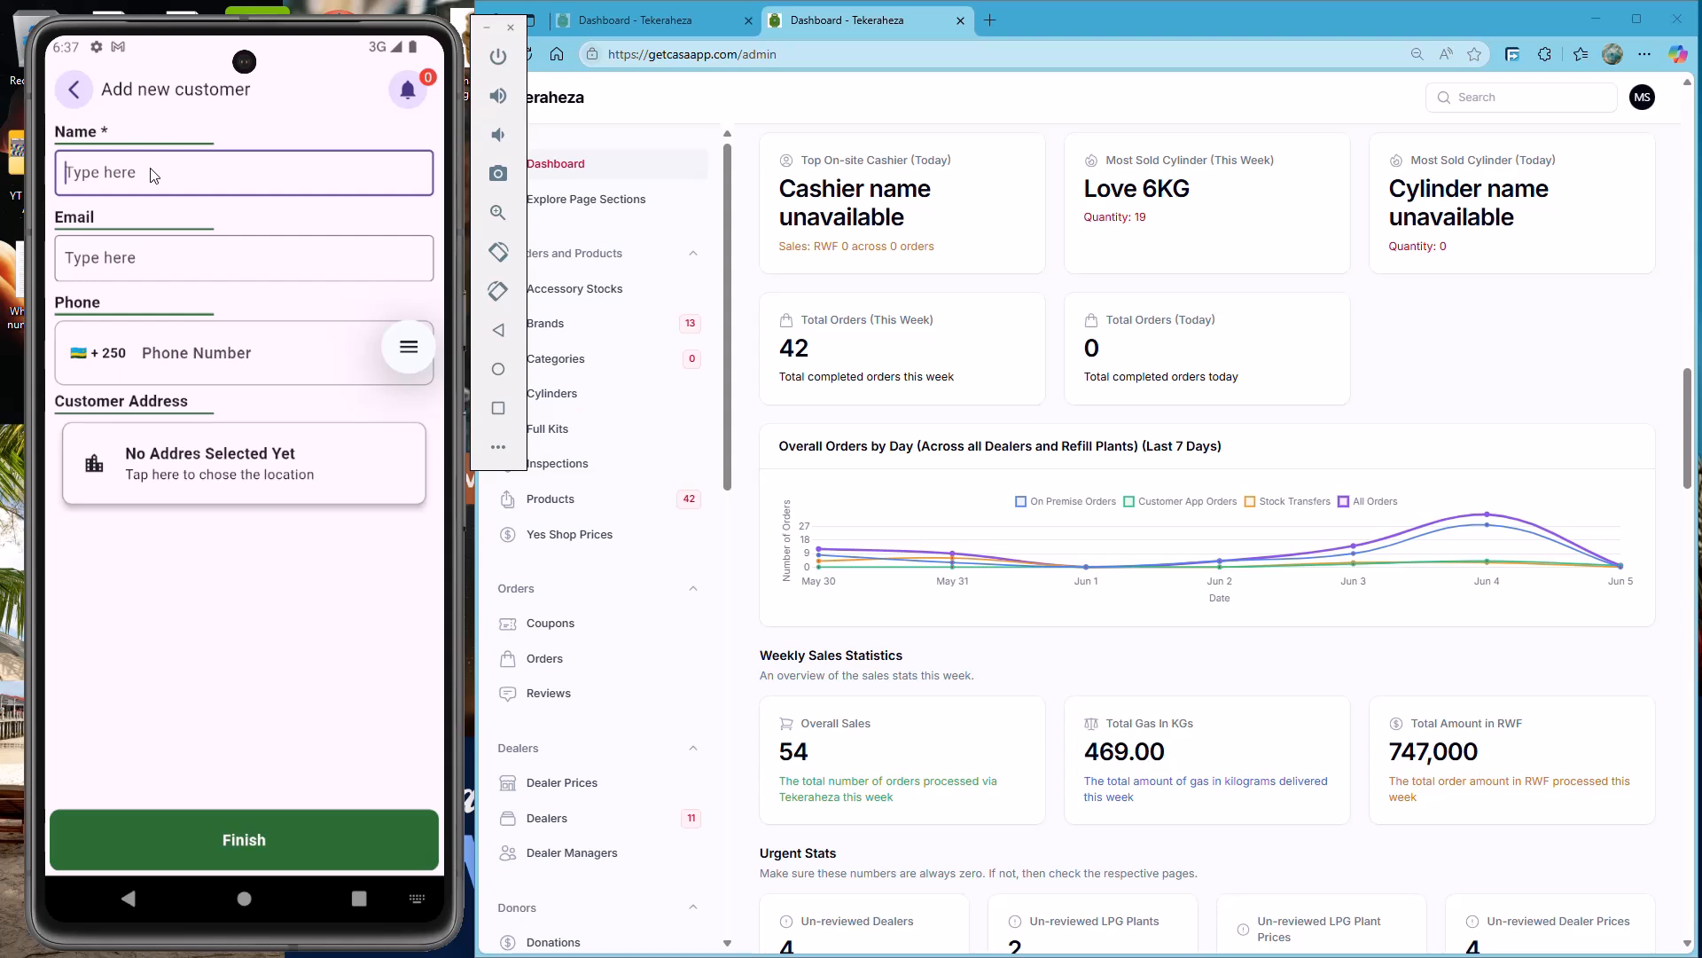
{"action": "type", "text": "New Test Customer"}
{"action": "left_click", "coordinate": [165, 272]}
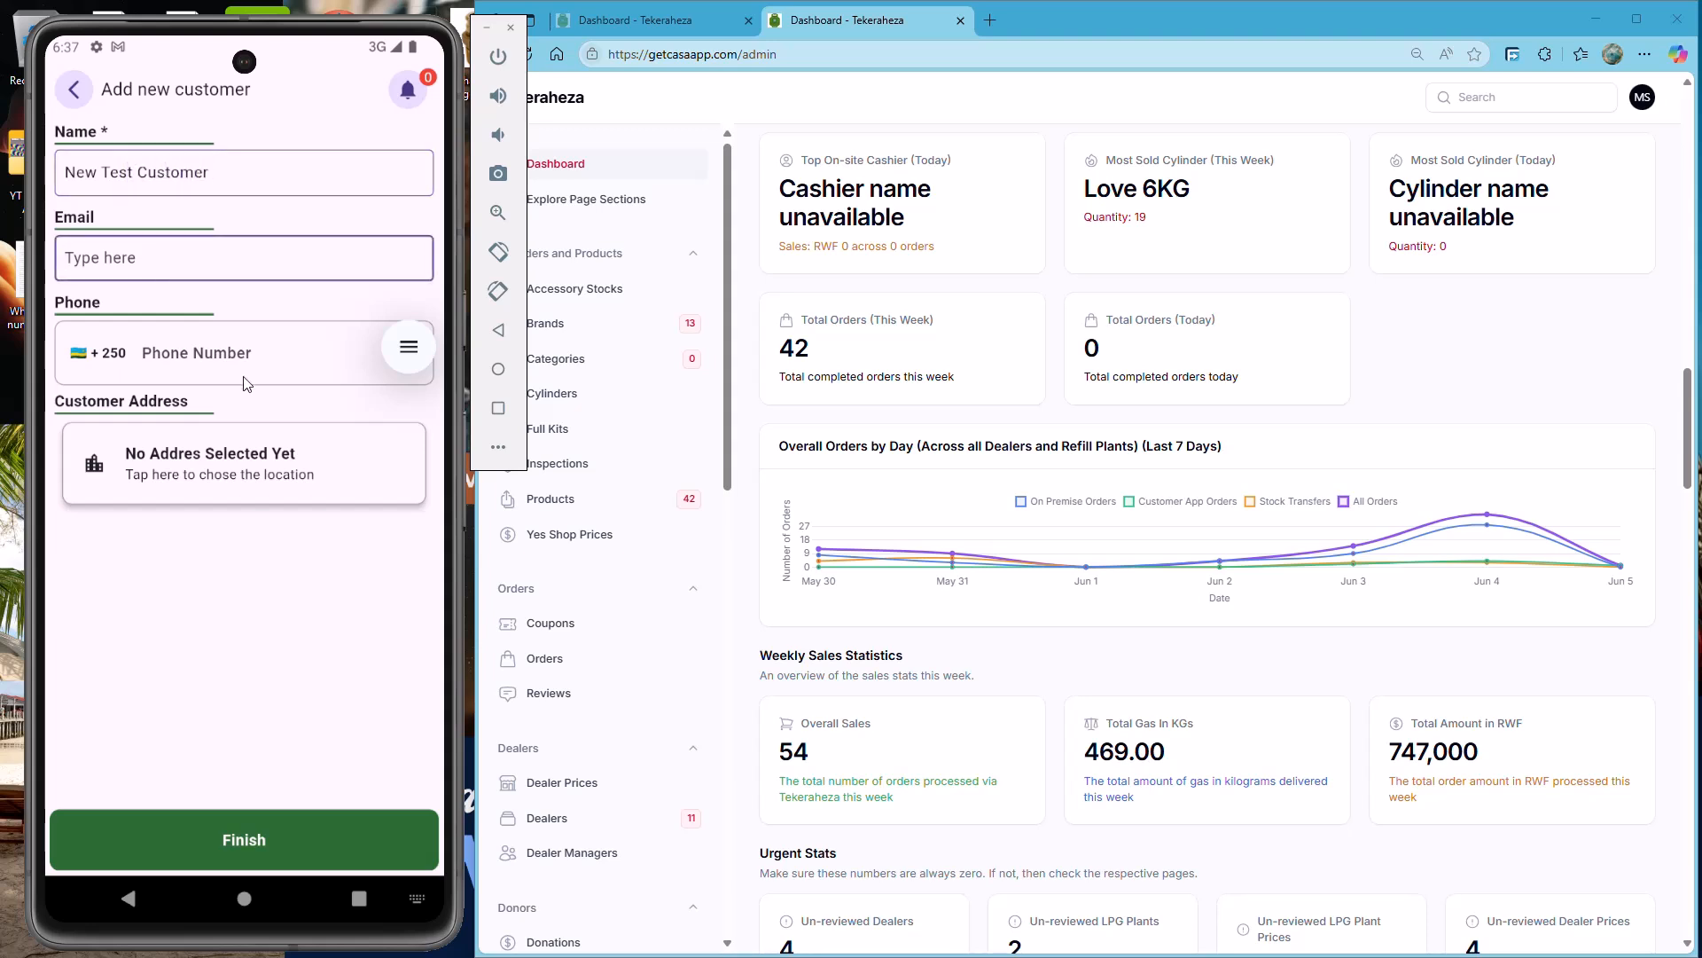
{"action": "left_click", "coordinate": [228, 352]}
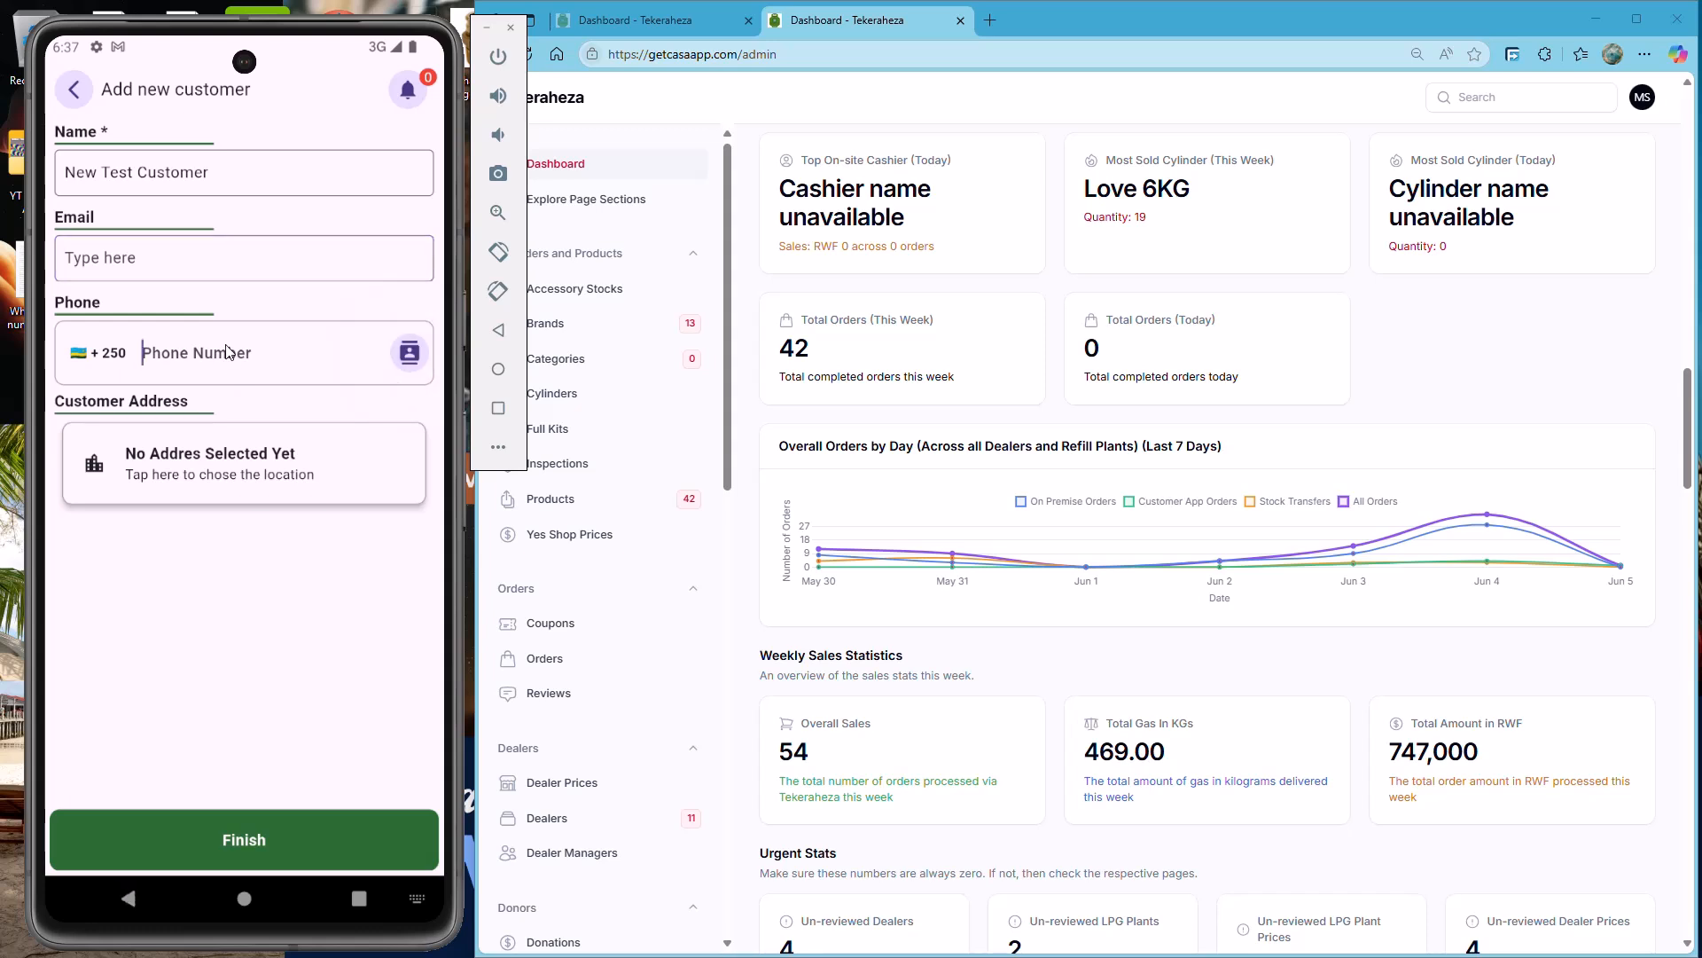
Step: Set the customer's address by choosing a province, district, sector, cellule and village
{"action": "left_click", "coordinate": [227, 479]}
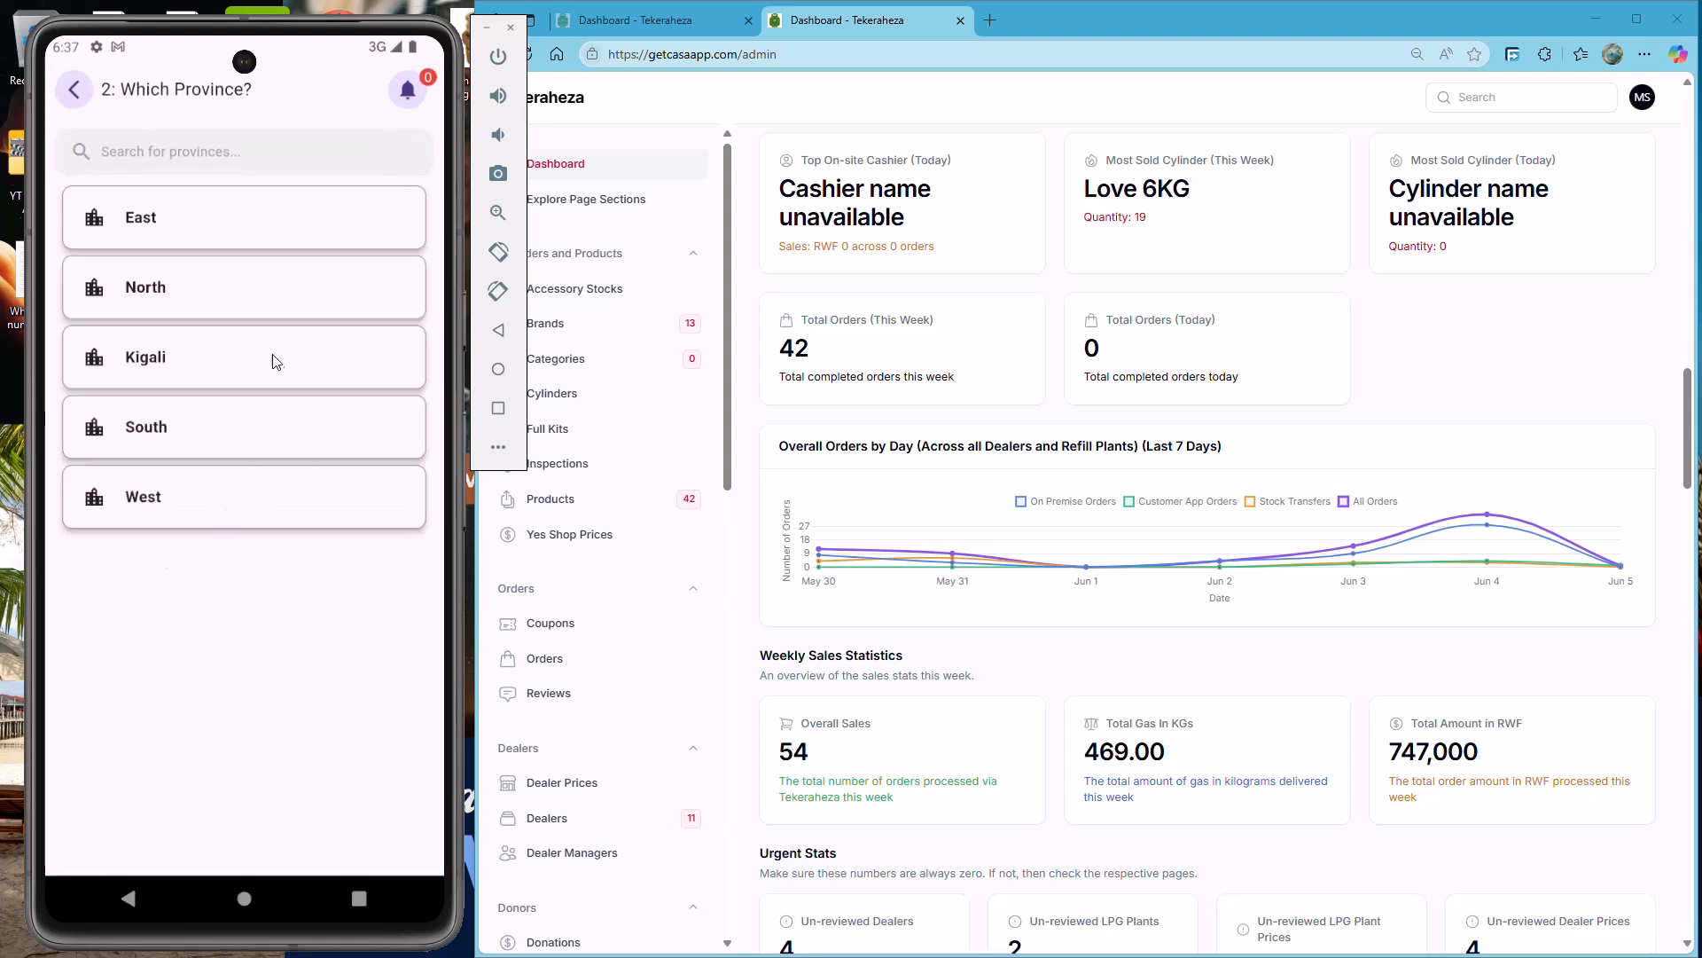
{"action": "left_click", "coordinate": [170, 491]}
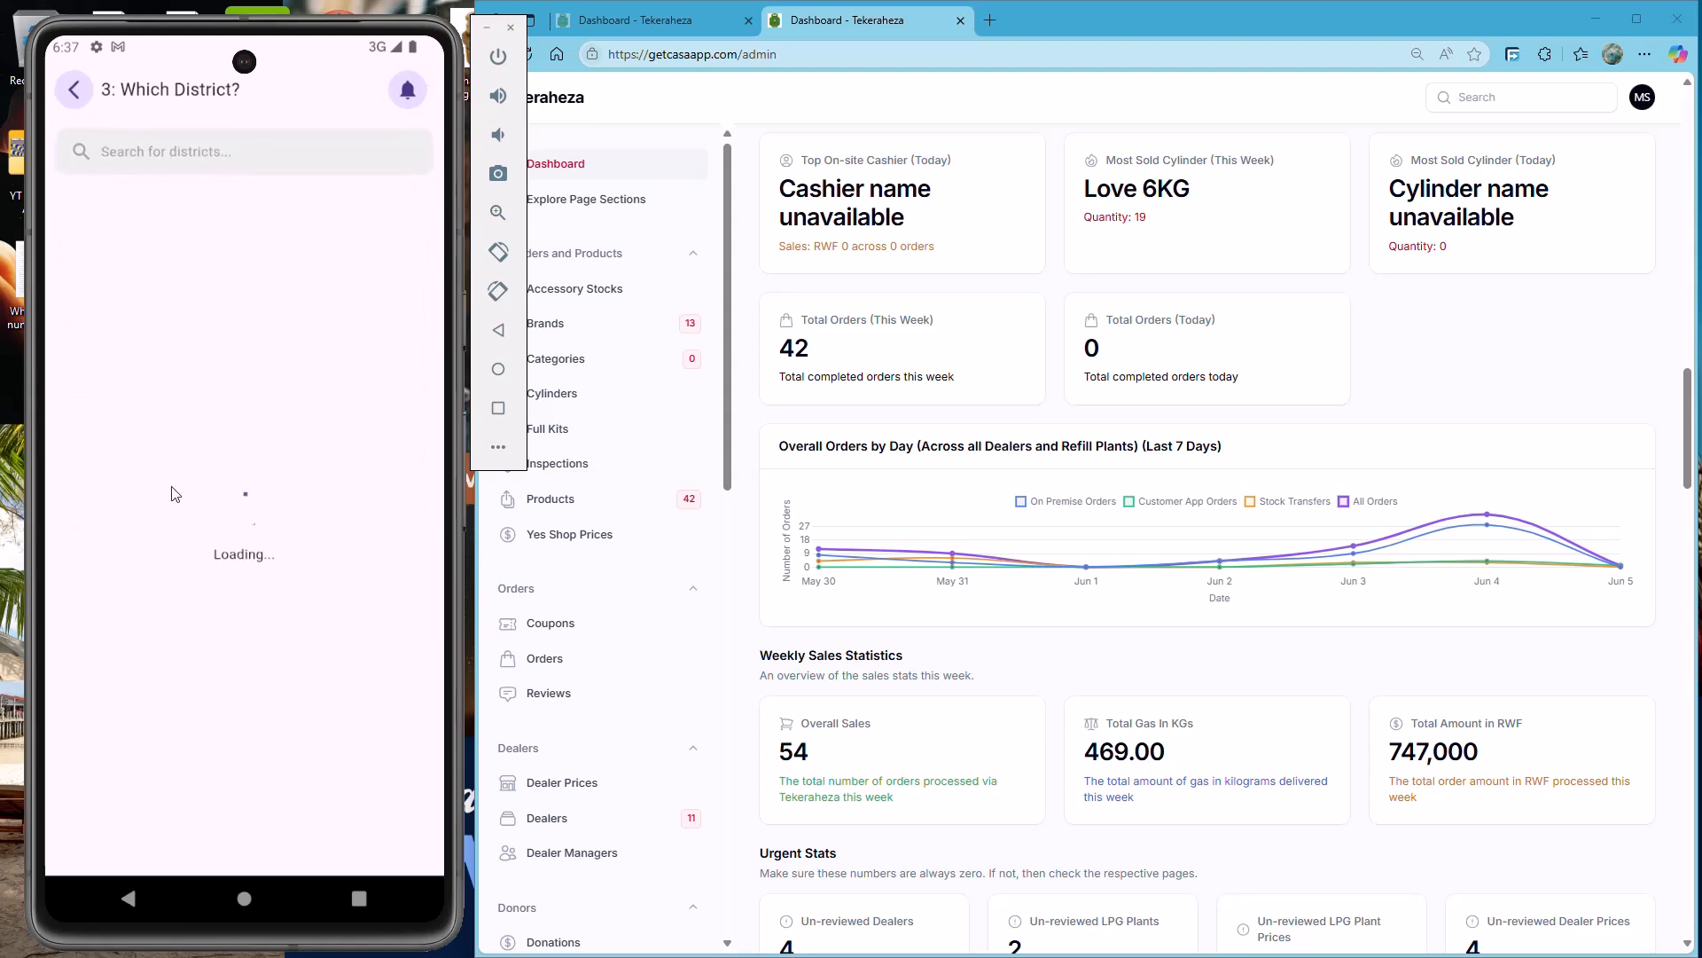
{"action": "left_click", "coordinate": [167, 216]}
{"action": "left_click", "coordinate": [160, 504]}
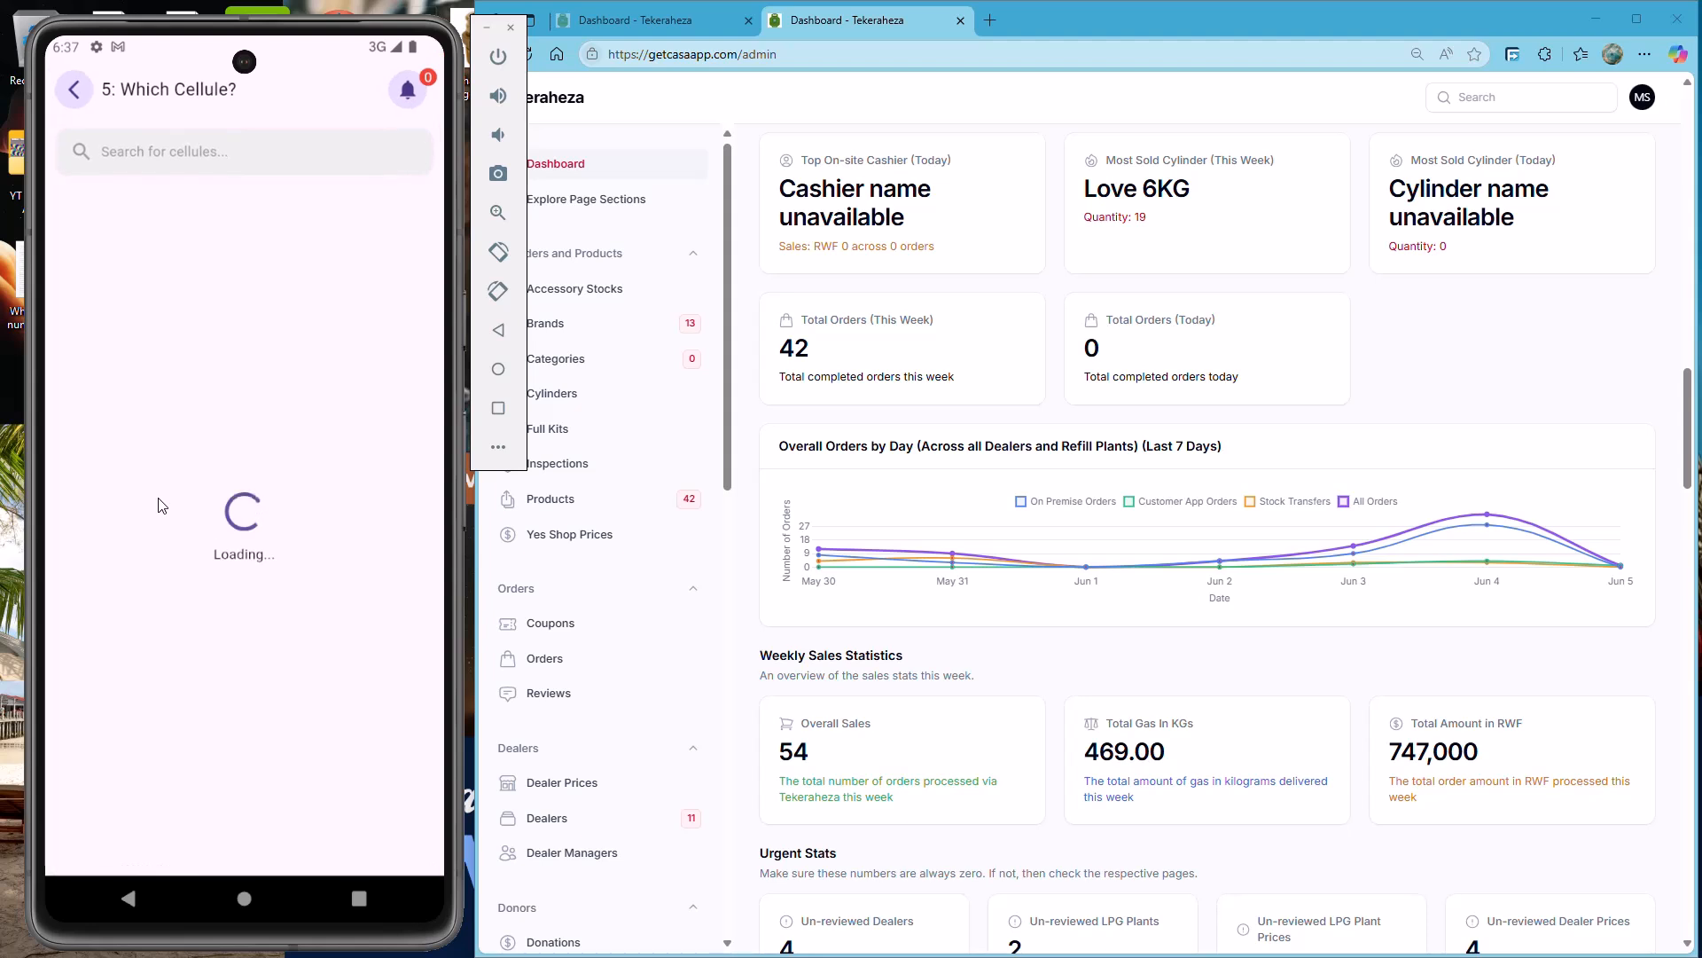
{"action": "left_click", "coordinate": [166, 291]}
{"action": "left_click", "coordinate": [161, 708]}
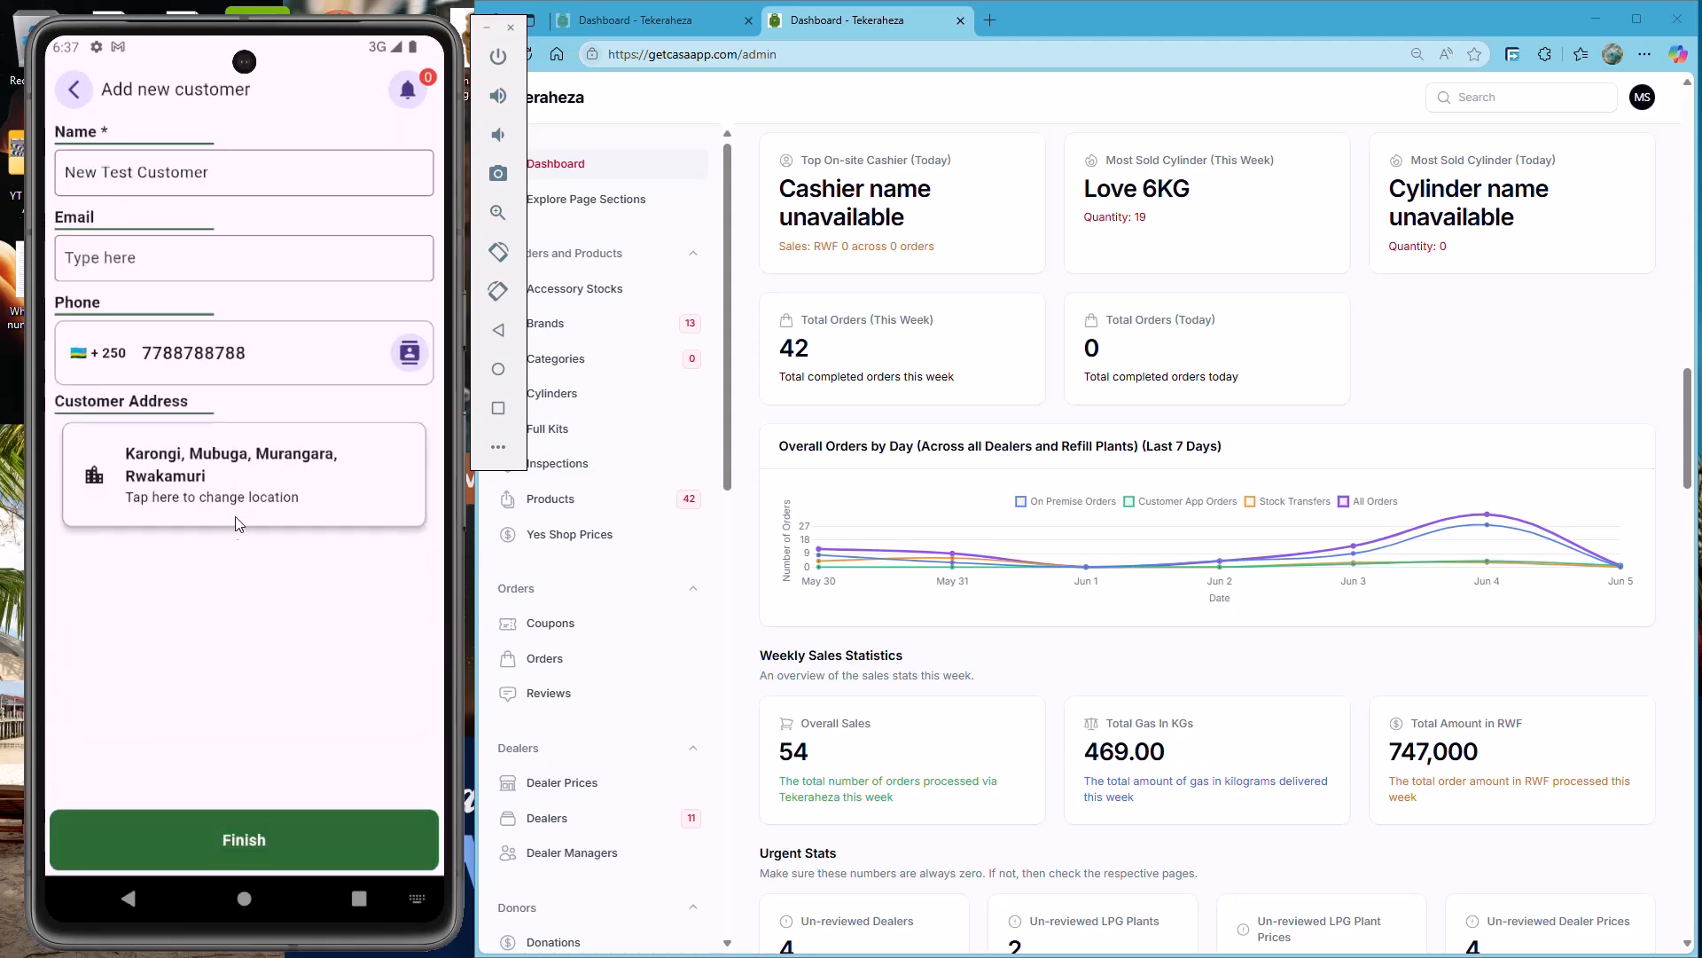
Step: Look over the Location entries in the admin dashboard and finish creating the new customer in the dealer app
{"action": "left_click_drag", "start_coordinate": [729, 483], "coordinate": [754, 946]}
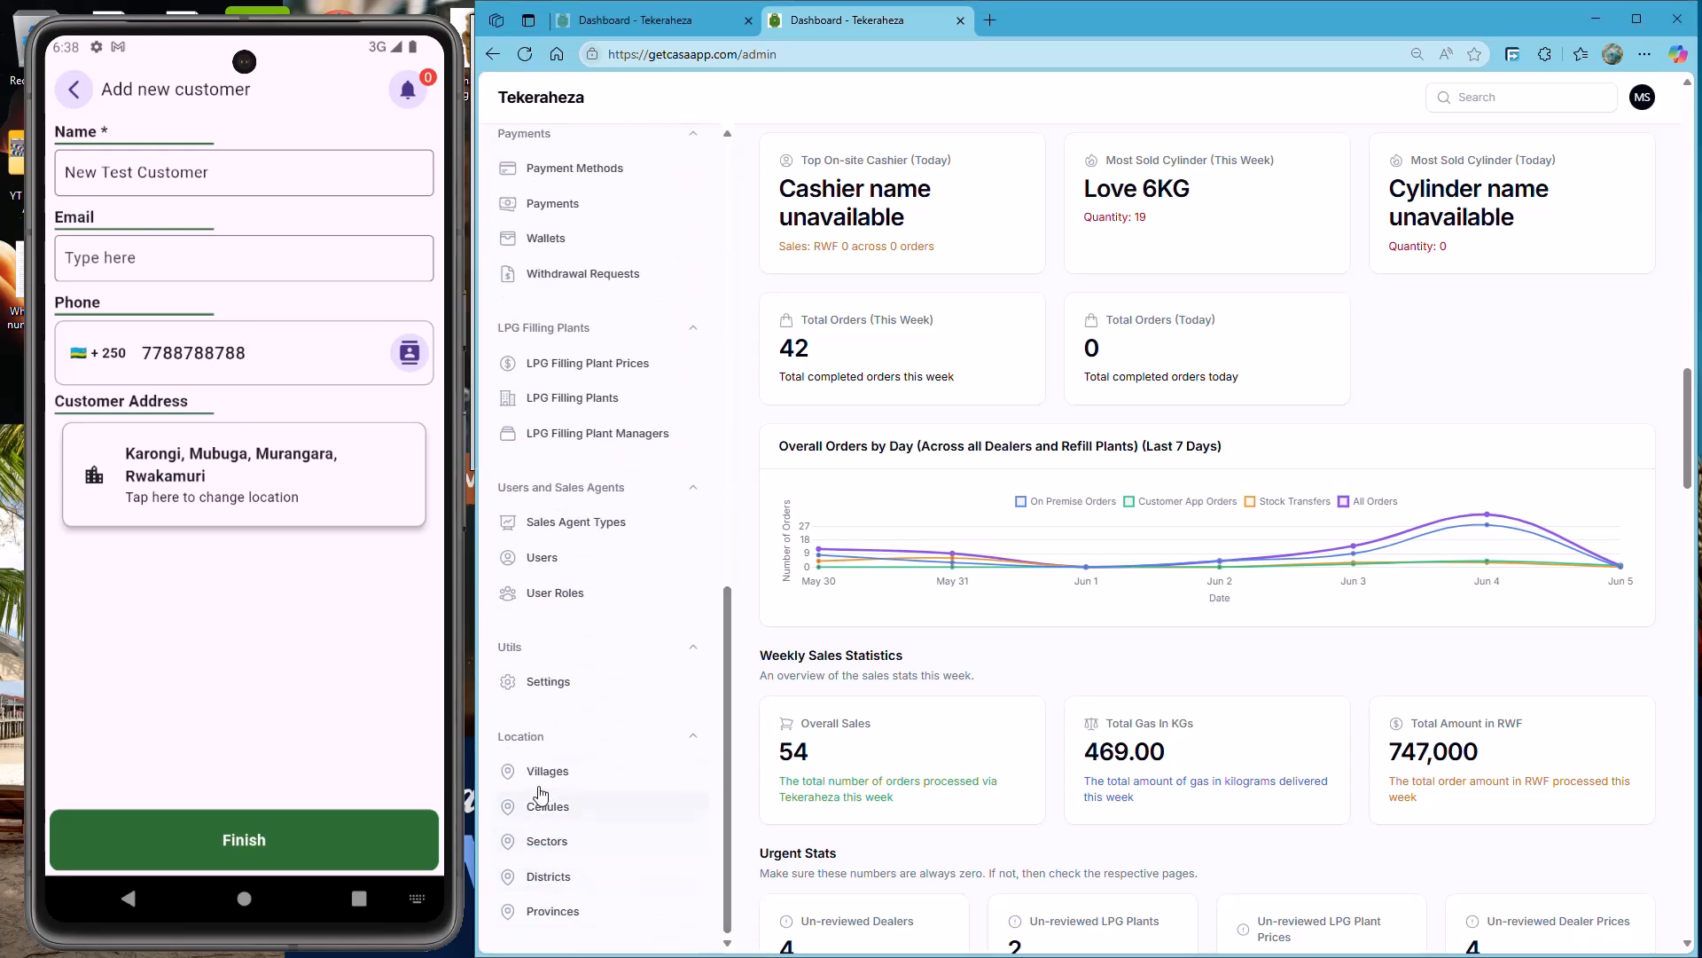
{"action": "scroll", "coordinate": [557, 811], "scroll_direction": "down", "scroll_amount": 1}
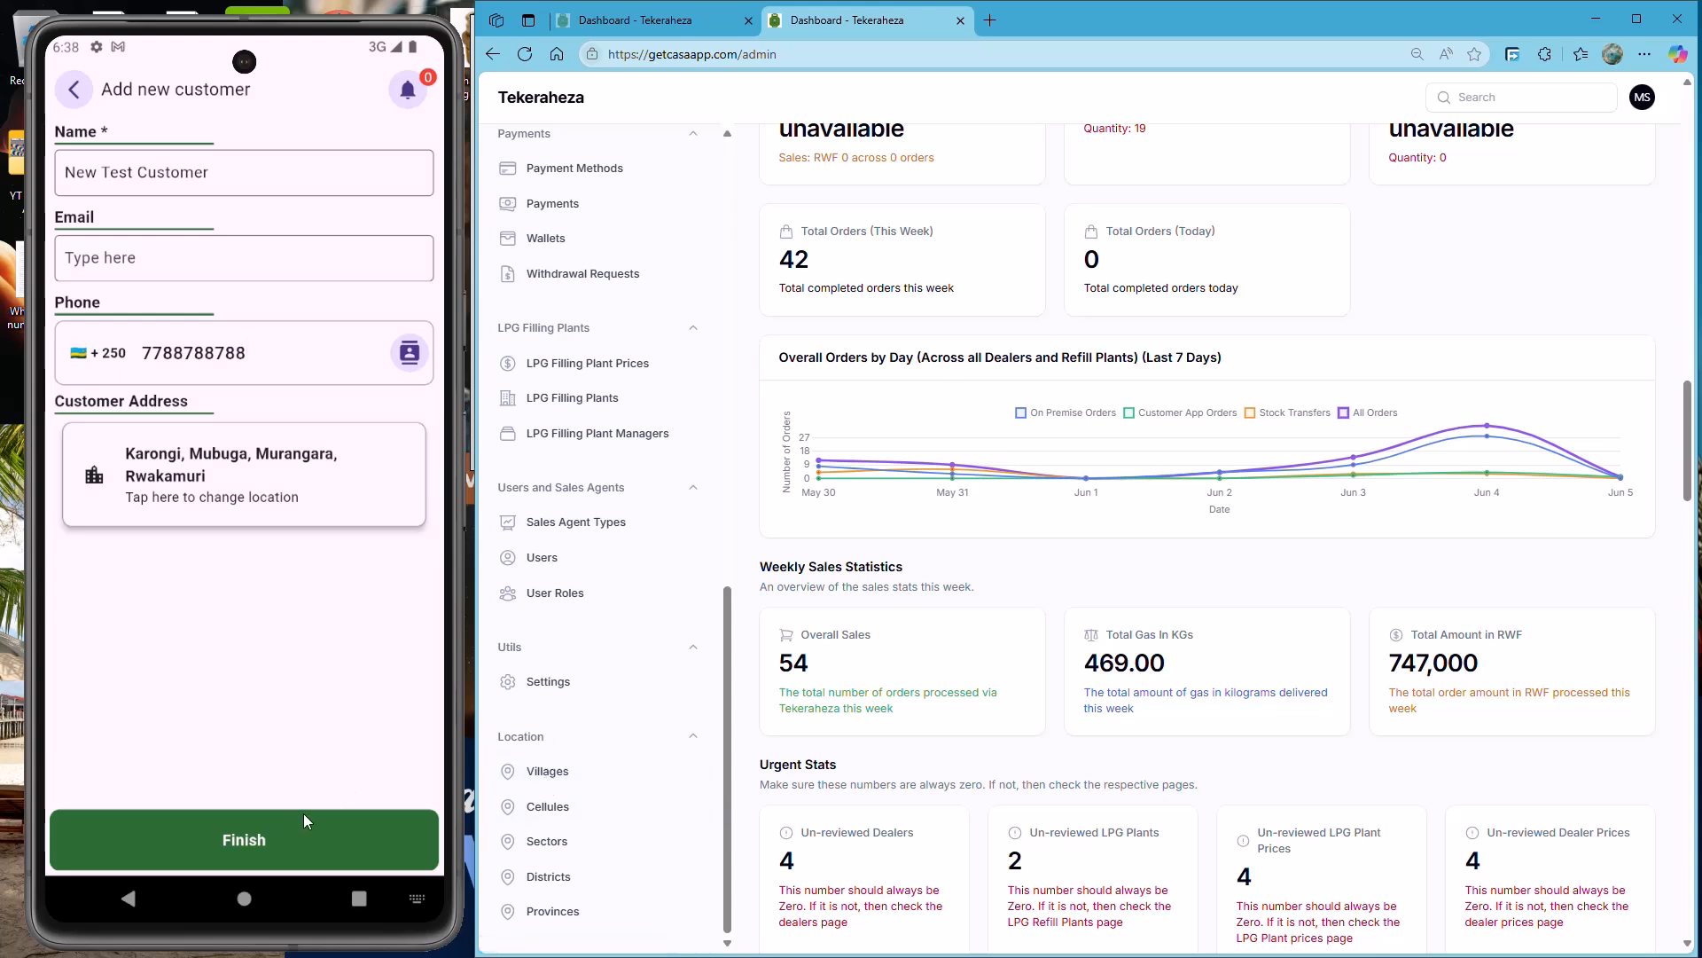
{"action": "left_click", "coordinate": [232, 844]}
{"action": "left_click", "coordinate": [233, 844]}
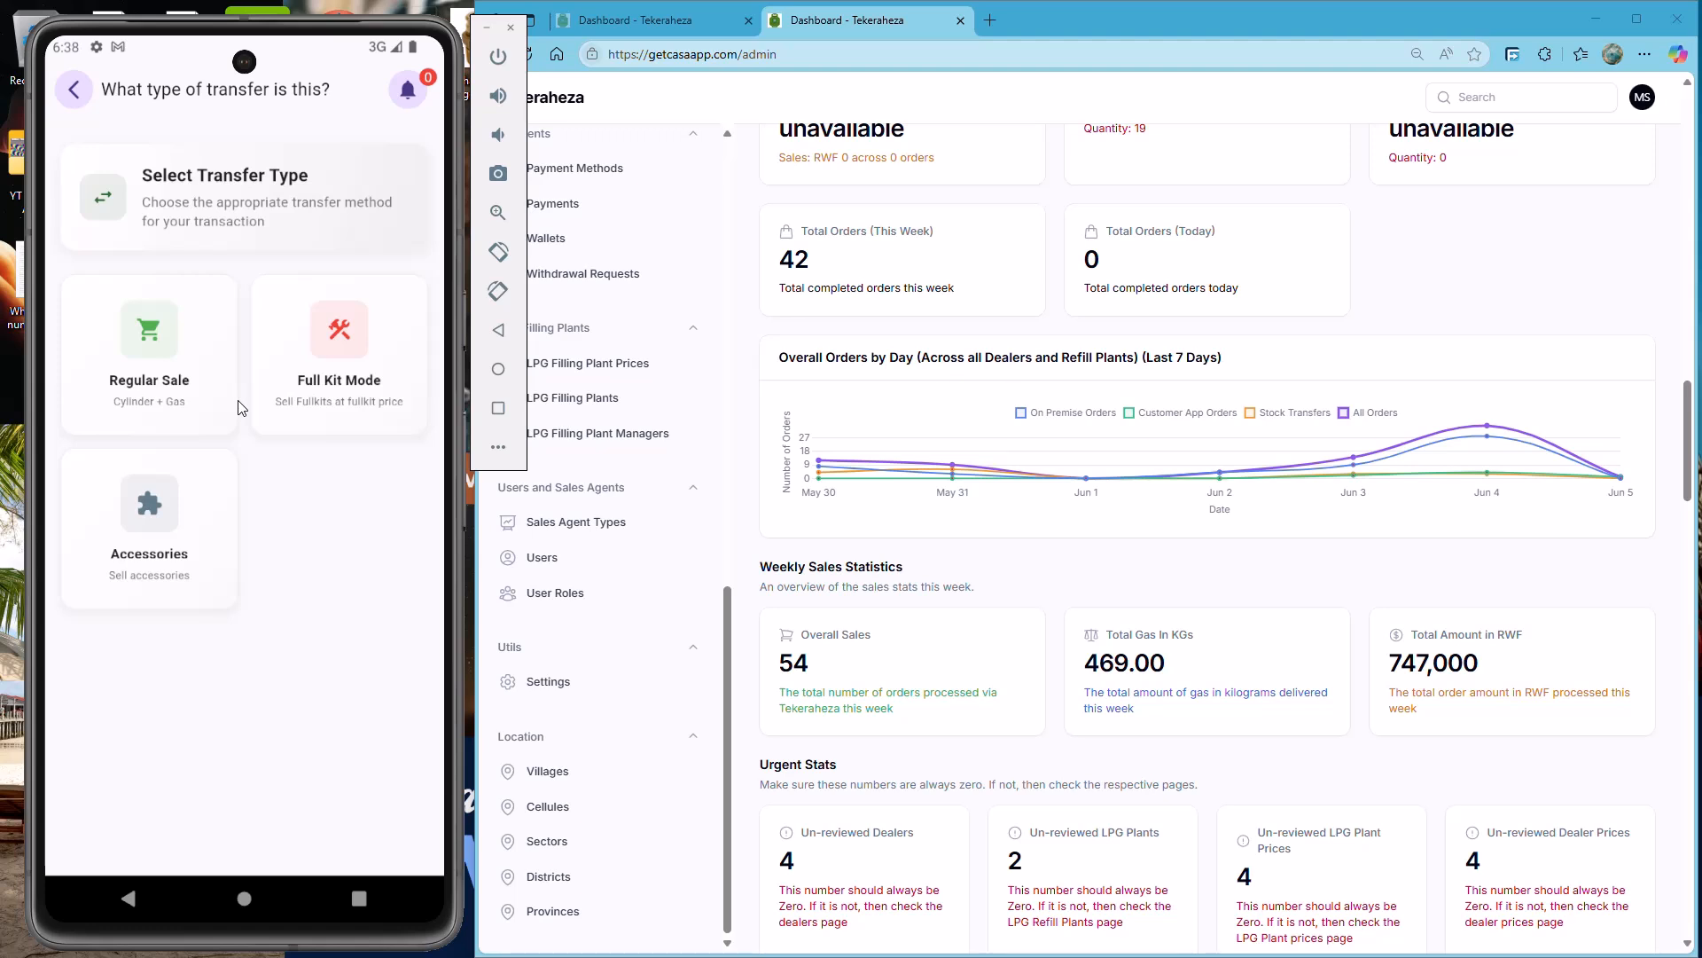
Step: Choose a Regular Sale, skip the customer's empty cylinders and proceed with cylinder PO454FGG as the only item
{"action": "left_click", "coordinate": [182, 336]}
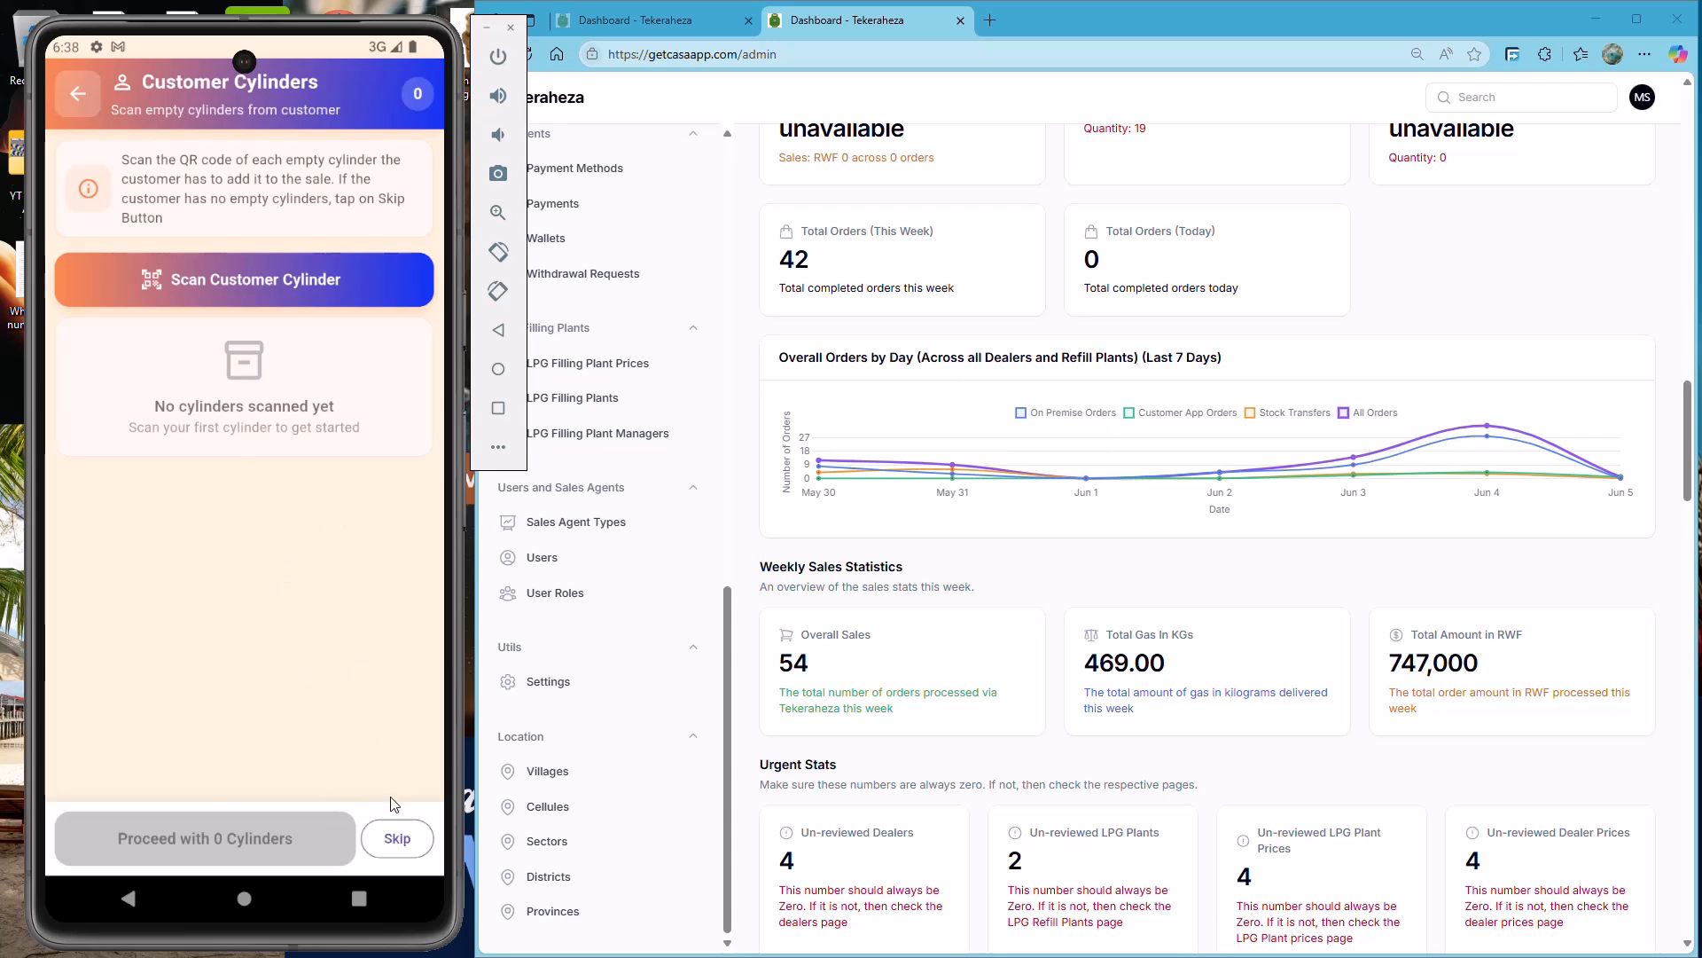
{"action": "left_click", "coordinate": [396, 839]}
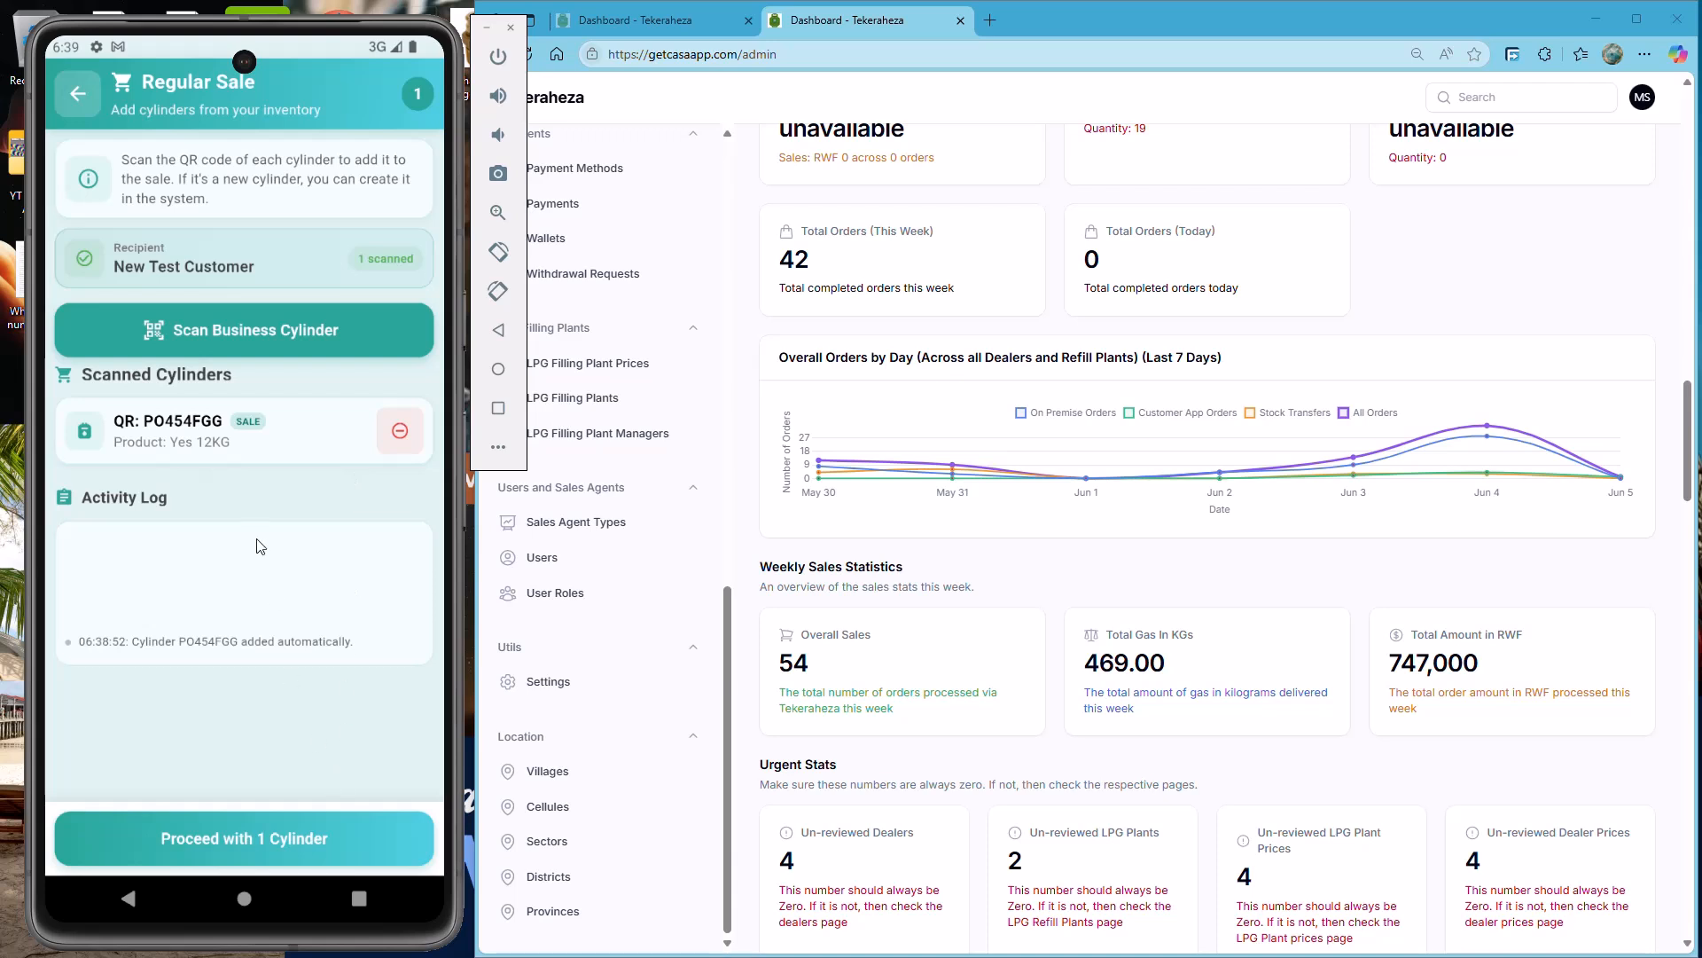
{"action": "left_click", "coordinate": [259, 333]}
{"action": "left_click", "coordinate": [131, 898]}
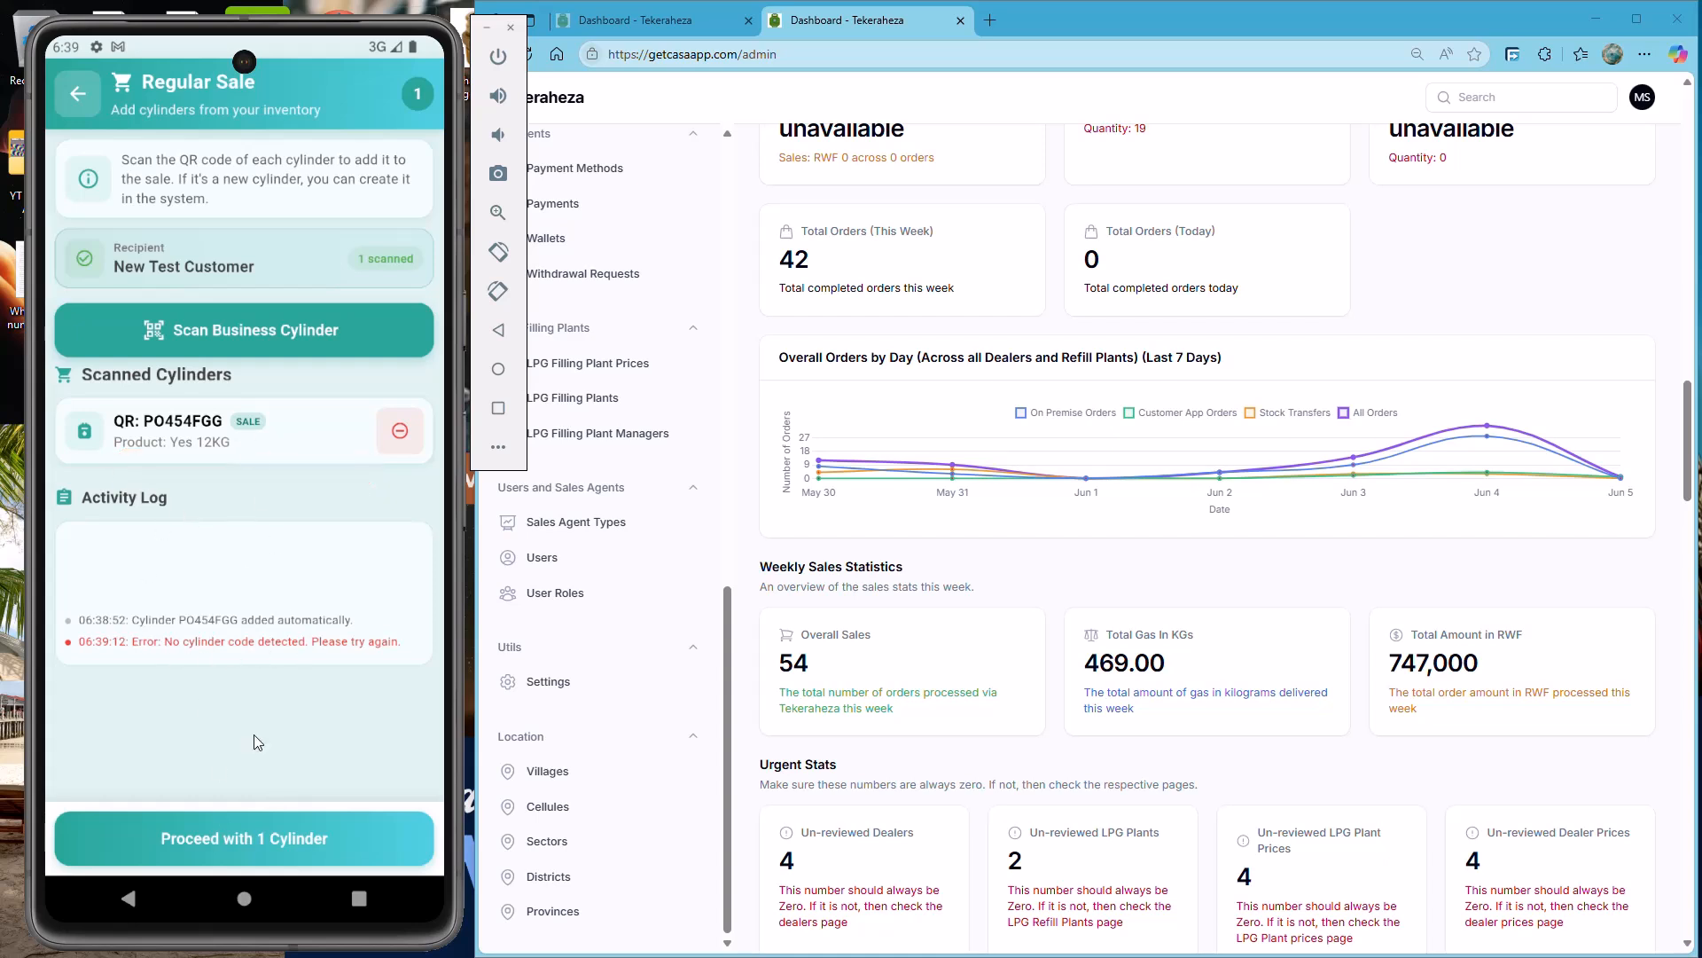
{"action": "left_click", "coordinate": [262, 841]}
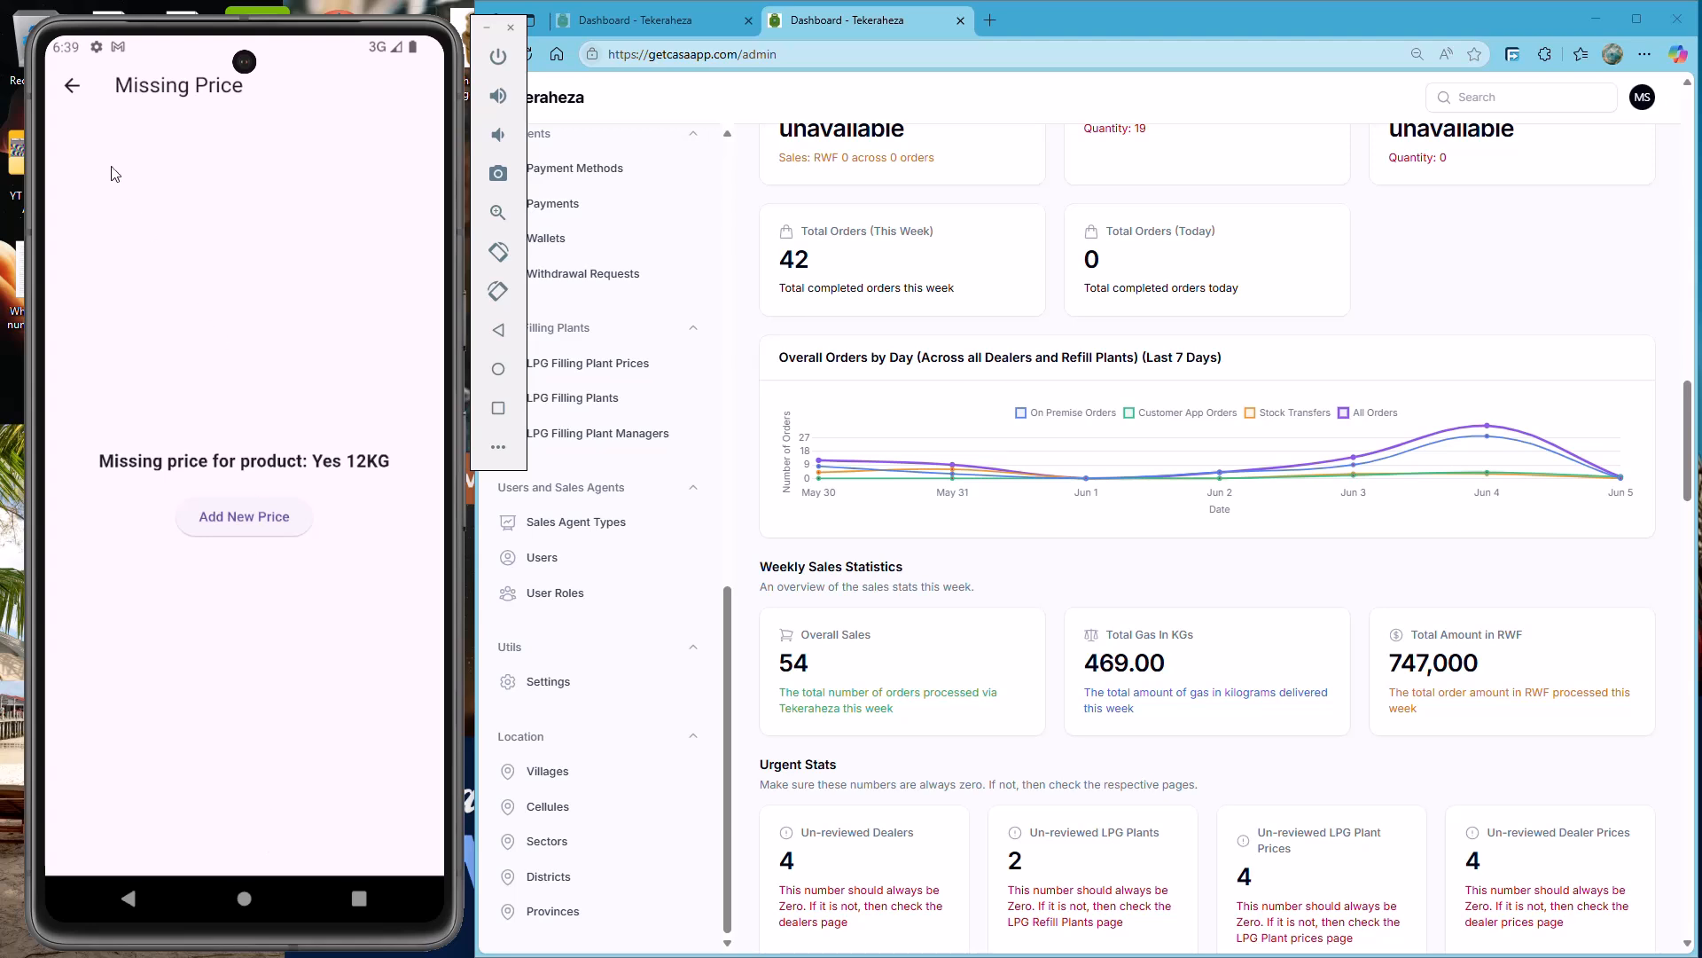
Step: Add the missing Yes 12KG prices, 67000 RWF for cylinder plus gas and 20000 RWF for refill, and save them
{"action": "left_click", "coordinate": [259, 532]}
{"action": "left_click", "coordinate": [217, 220]}
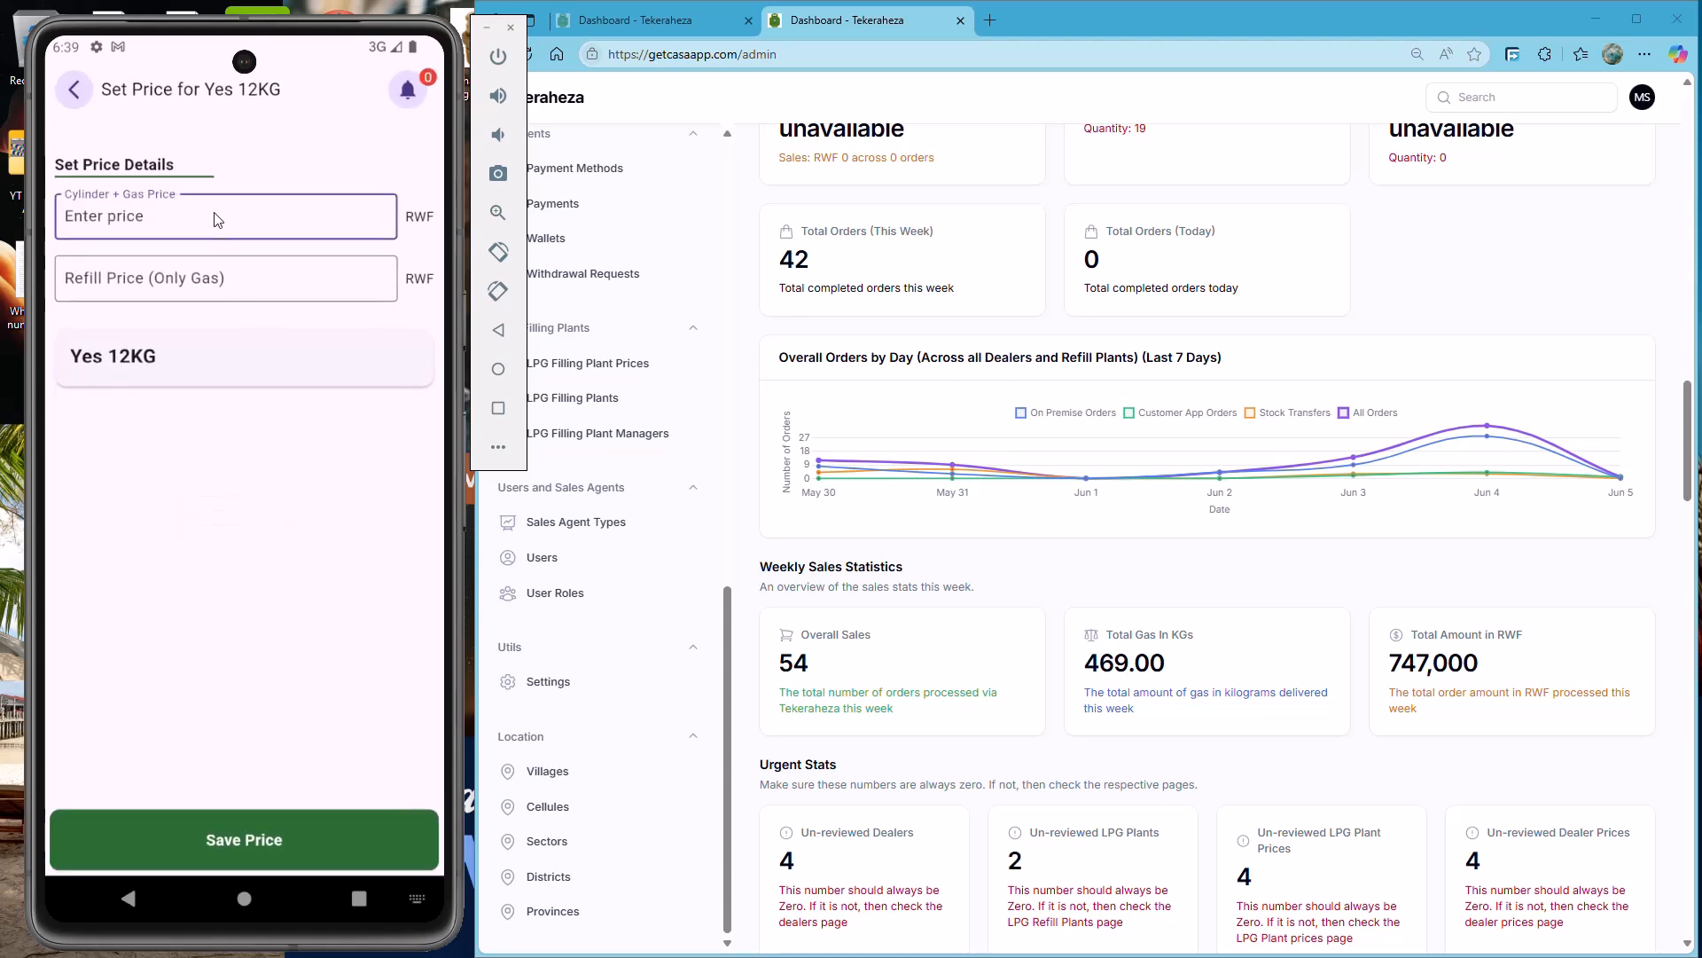
{"action": "type", "text": "67000"}
{"action": "left_click", "coordinate": [230, 265]}
{"action": "type", "text": "20000"}
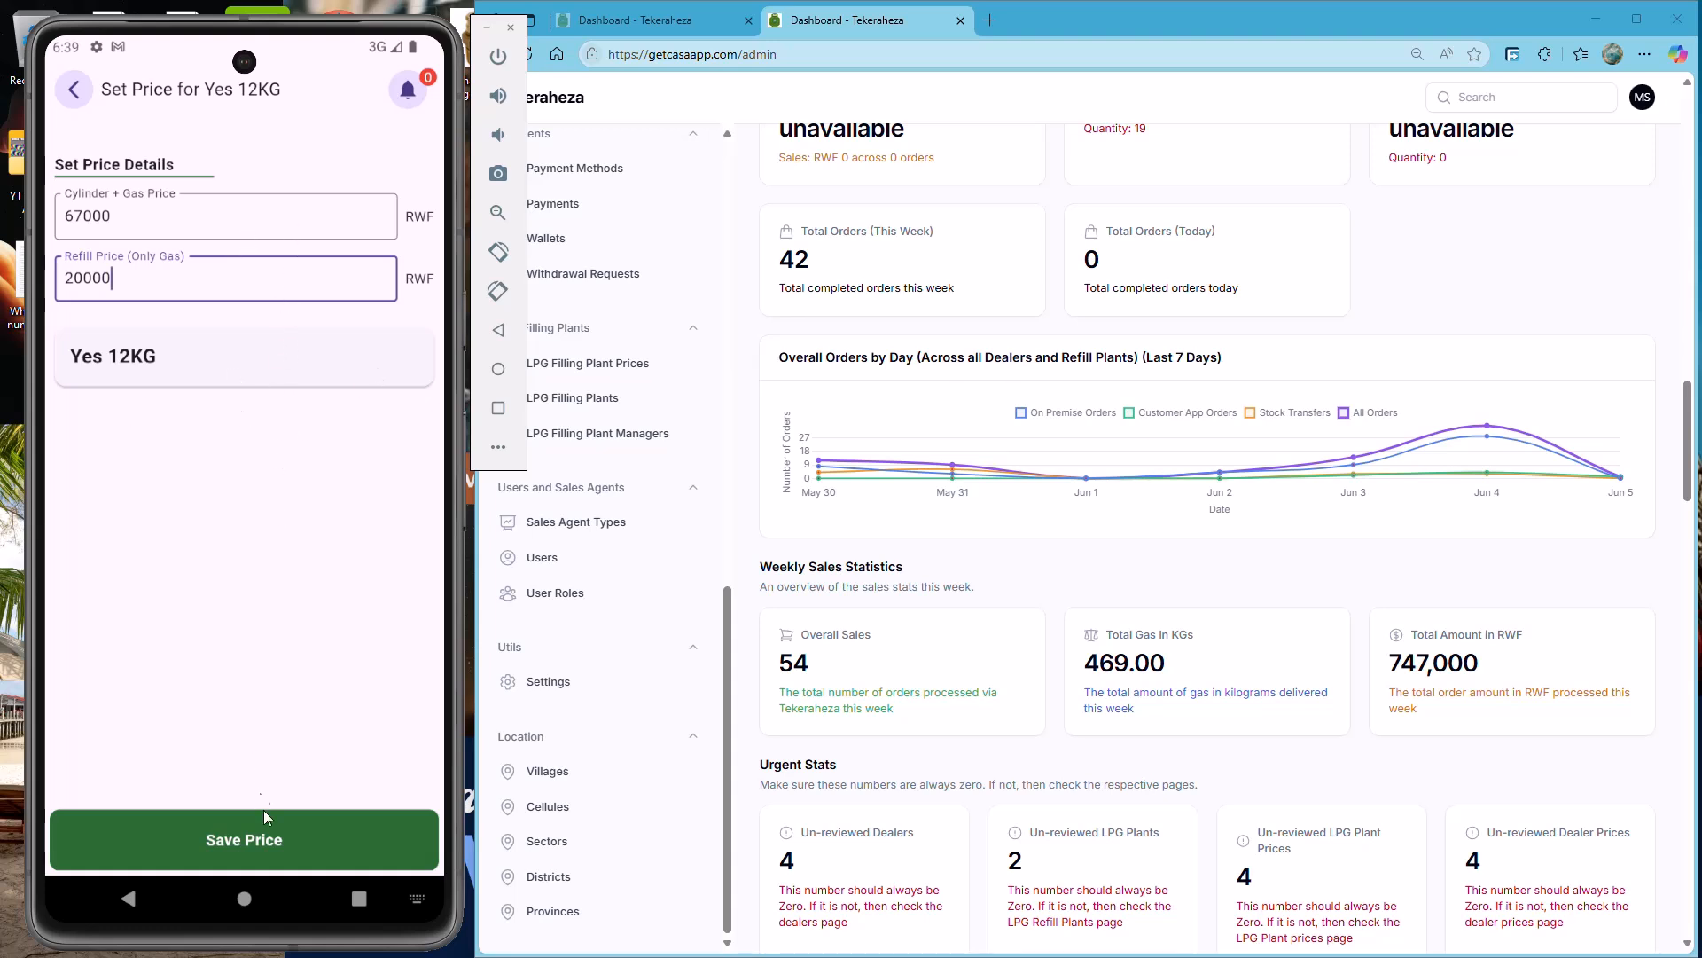
{"action": "left_click", "coordinate": [273, 835]}
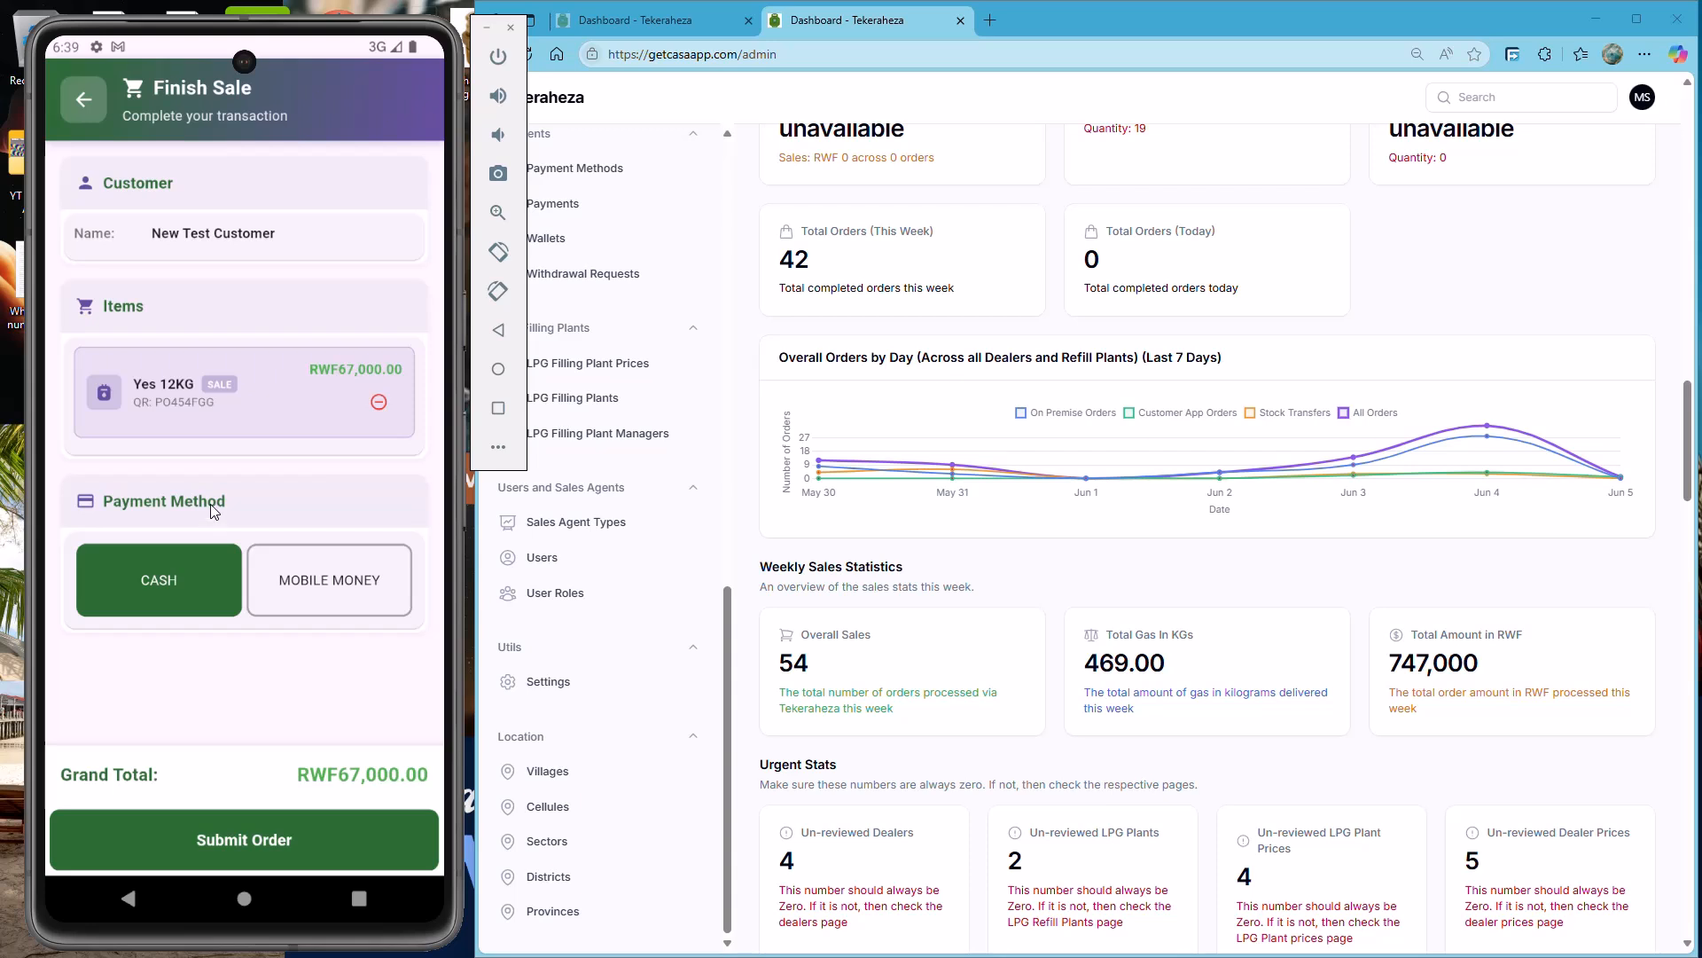
Step: Choose Mobile Money as the sale's payment method and check the phone number filled in for the OTP
{"action": "left_click", "coordinate": [273, 591]}
{"action": "scroll", "coordinate": [271, 612], "scroll_direction": "down", "scroll_amount": 1}
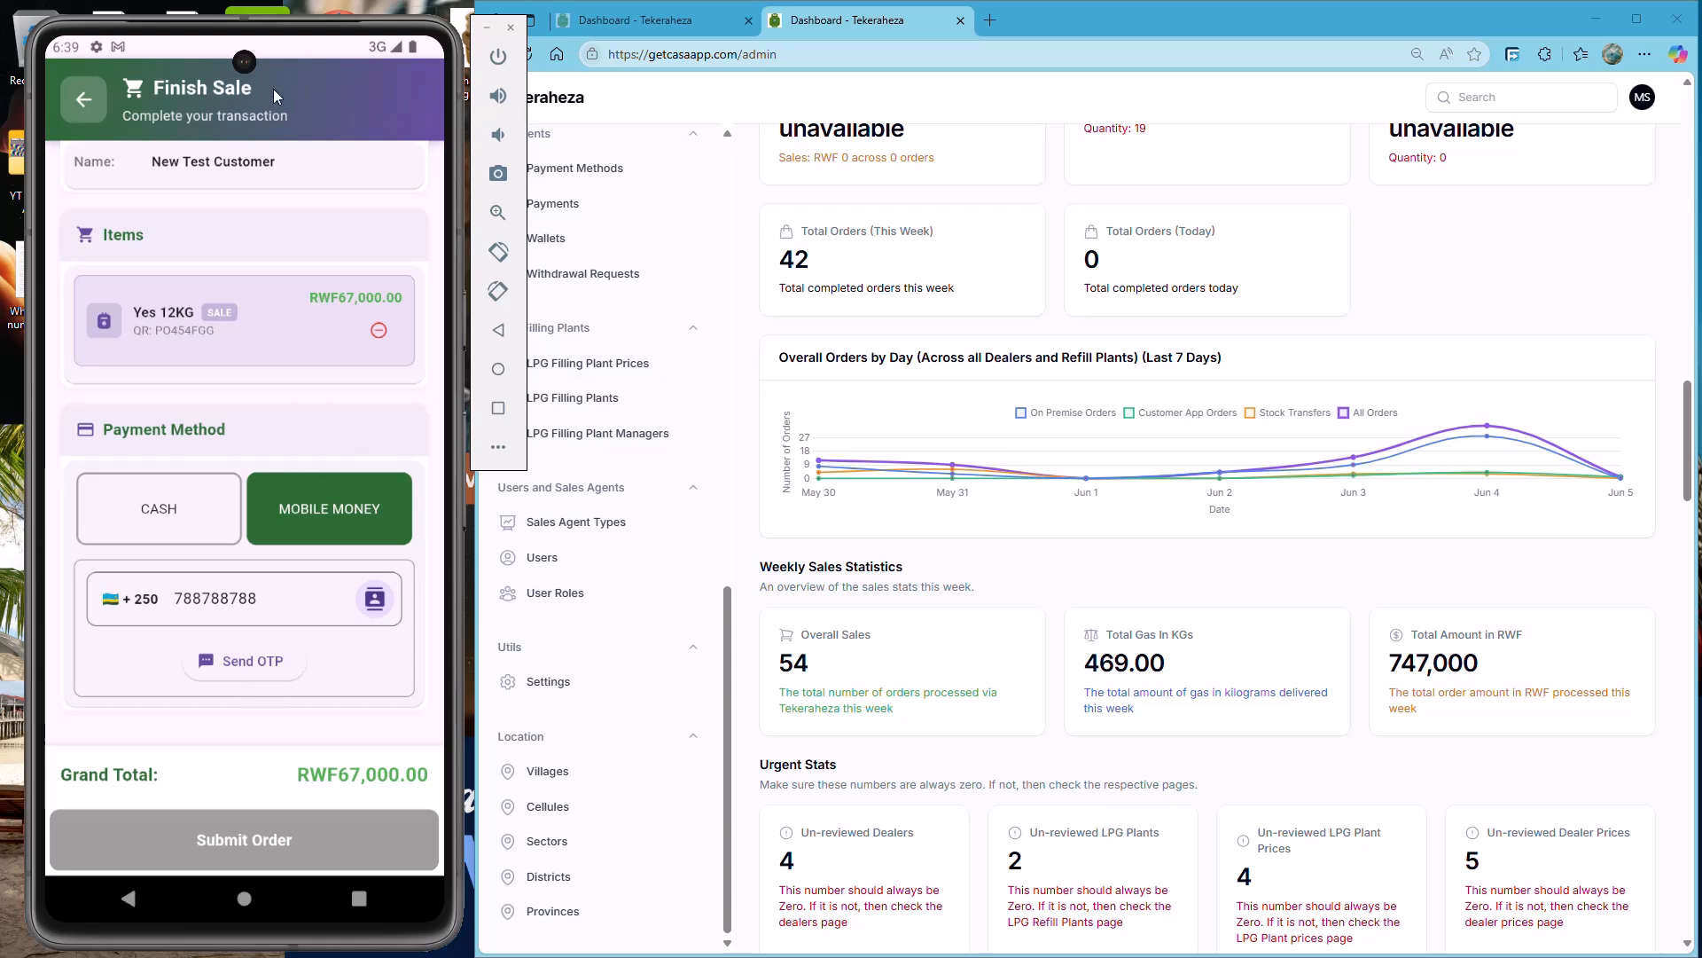
{"action": "double_click", "coordinate": [237, 601]}
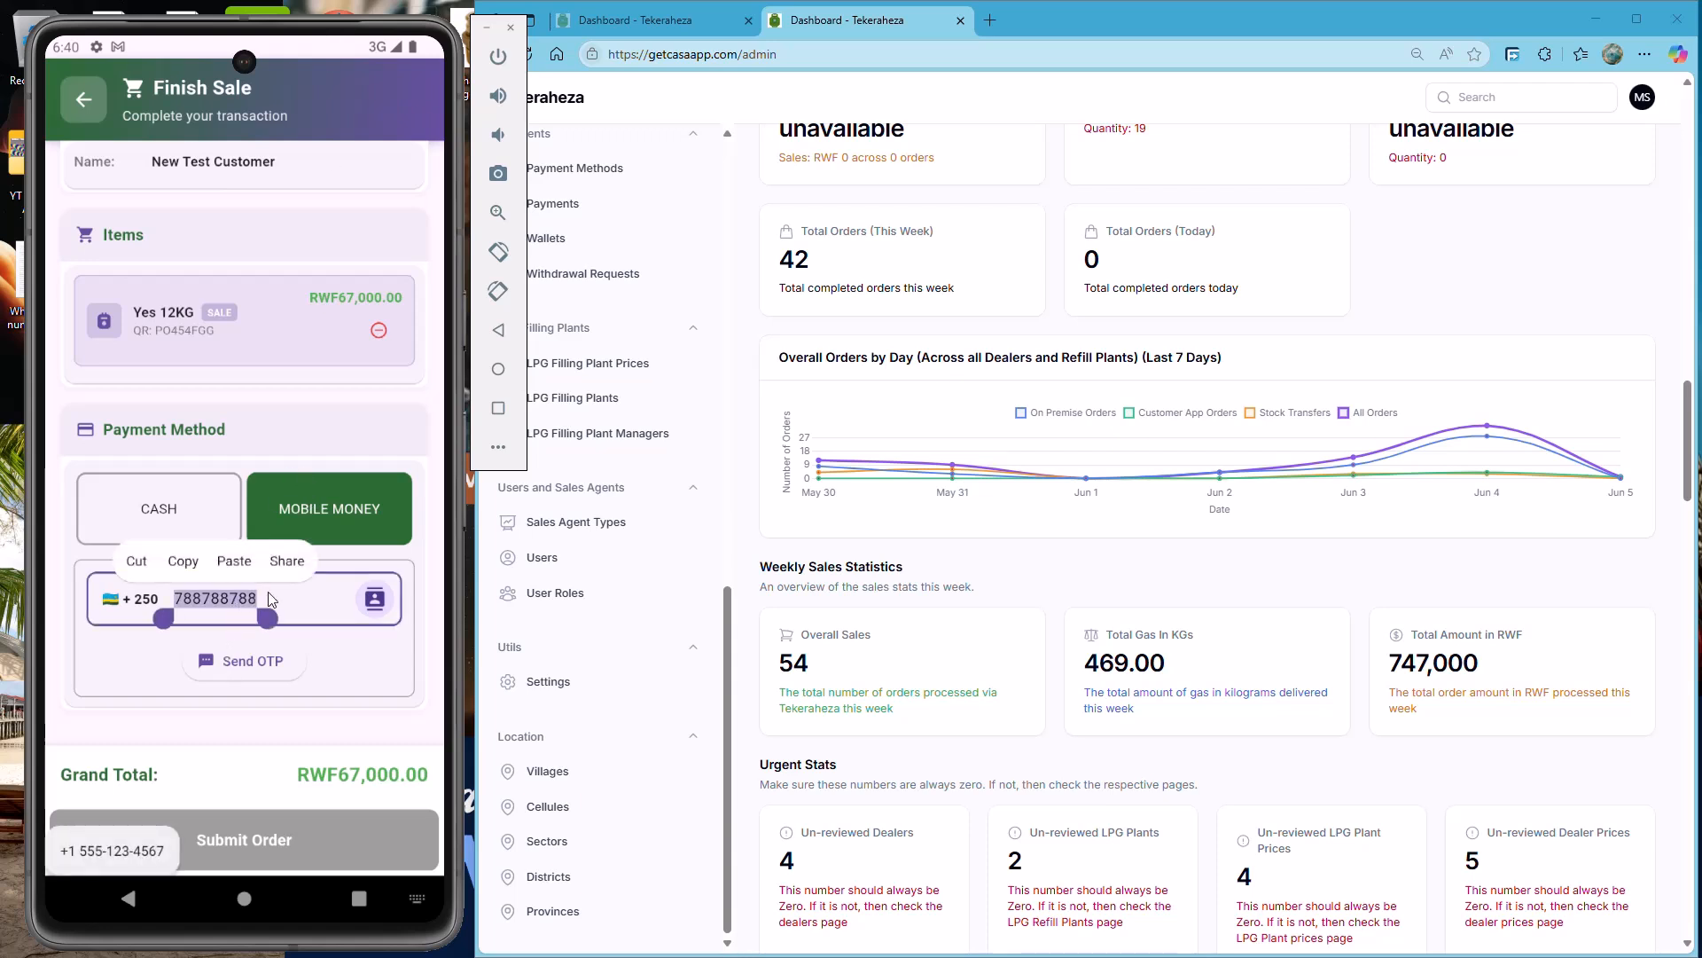
{"action": "left_click", "coordinate": [270, 600]}
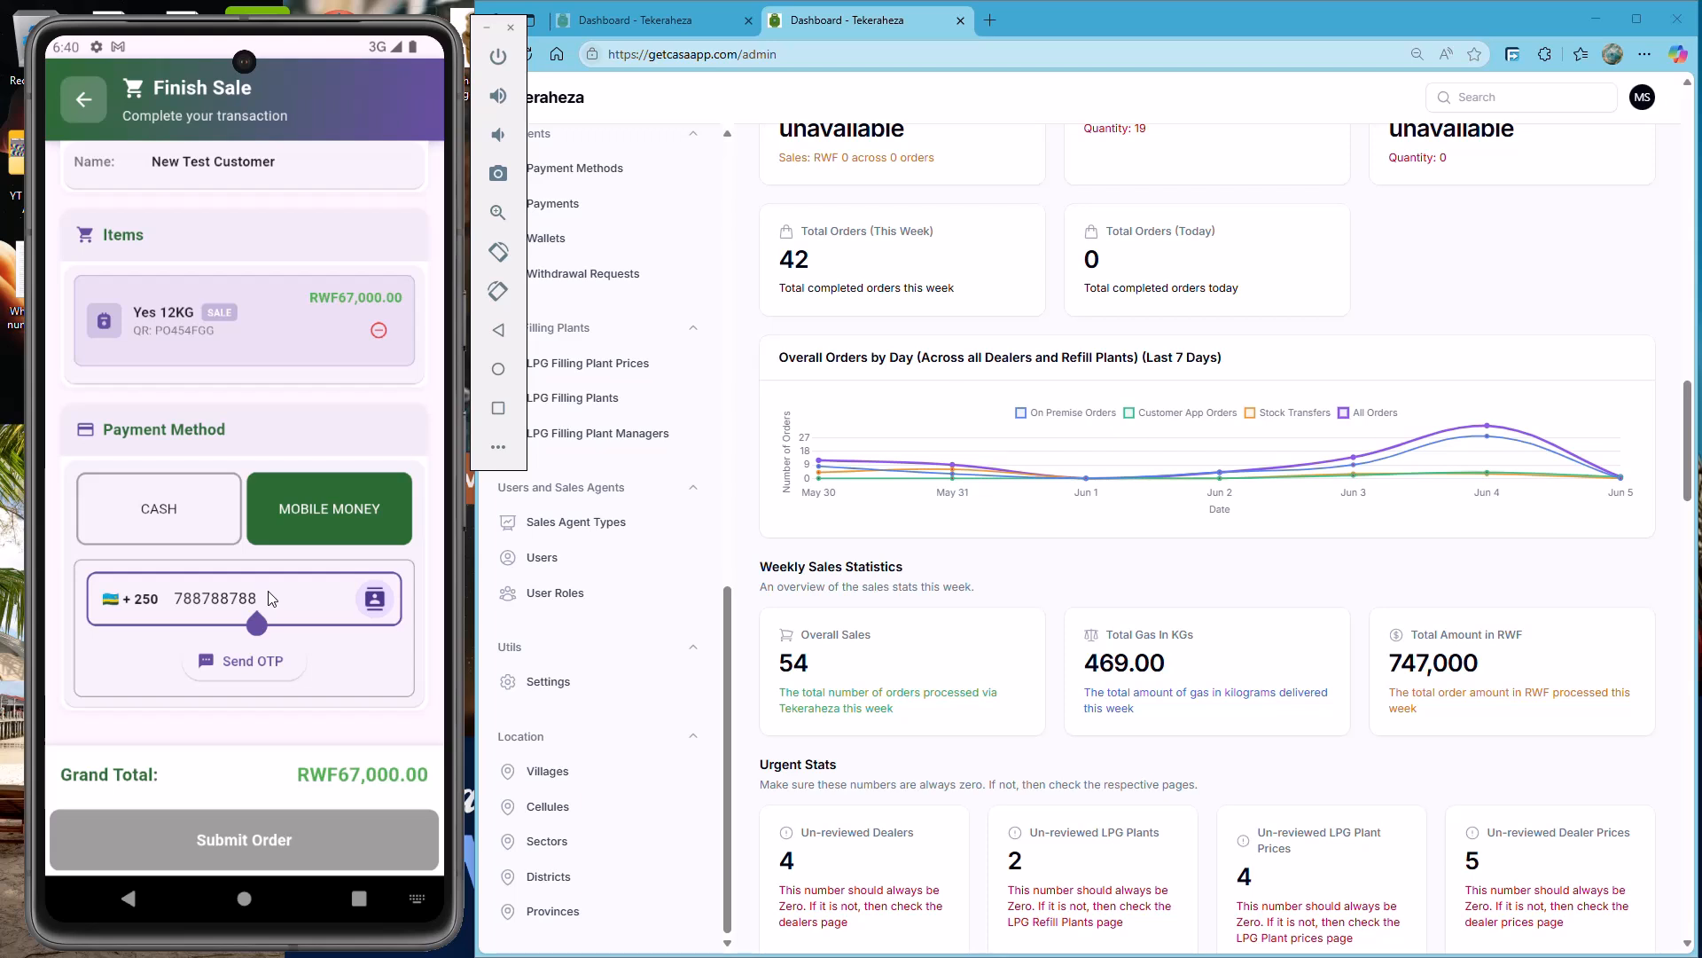
Step: Switch the sale's payment method to cash, submit the order and dismiss the new order notification
{"action": "left_click", "coordinate": [151, 513]}
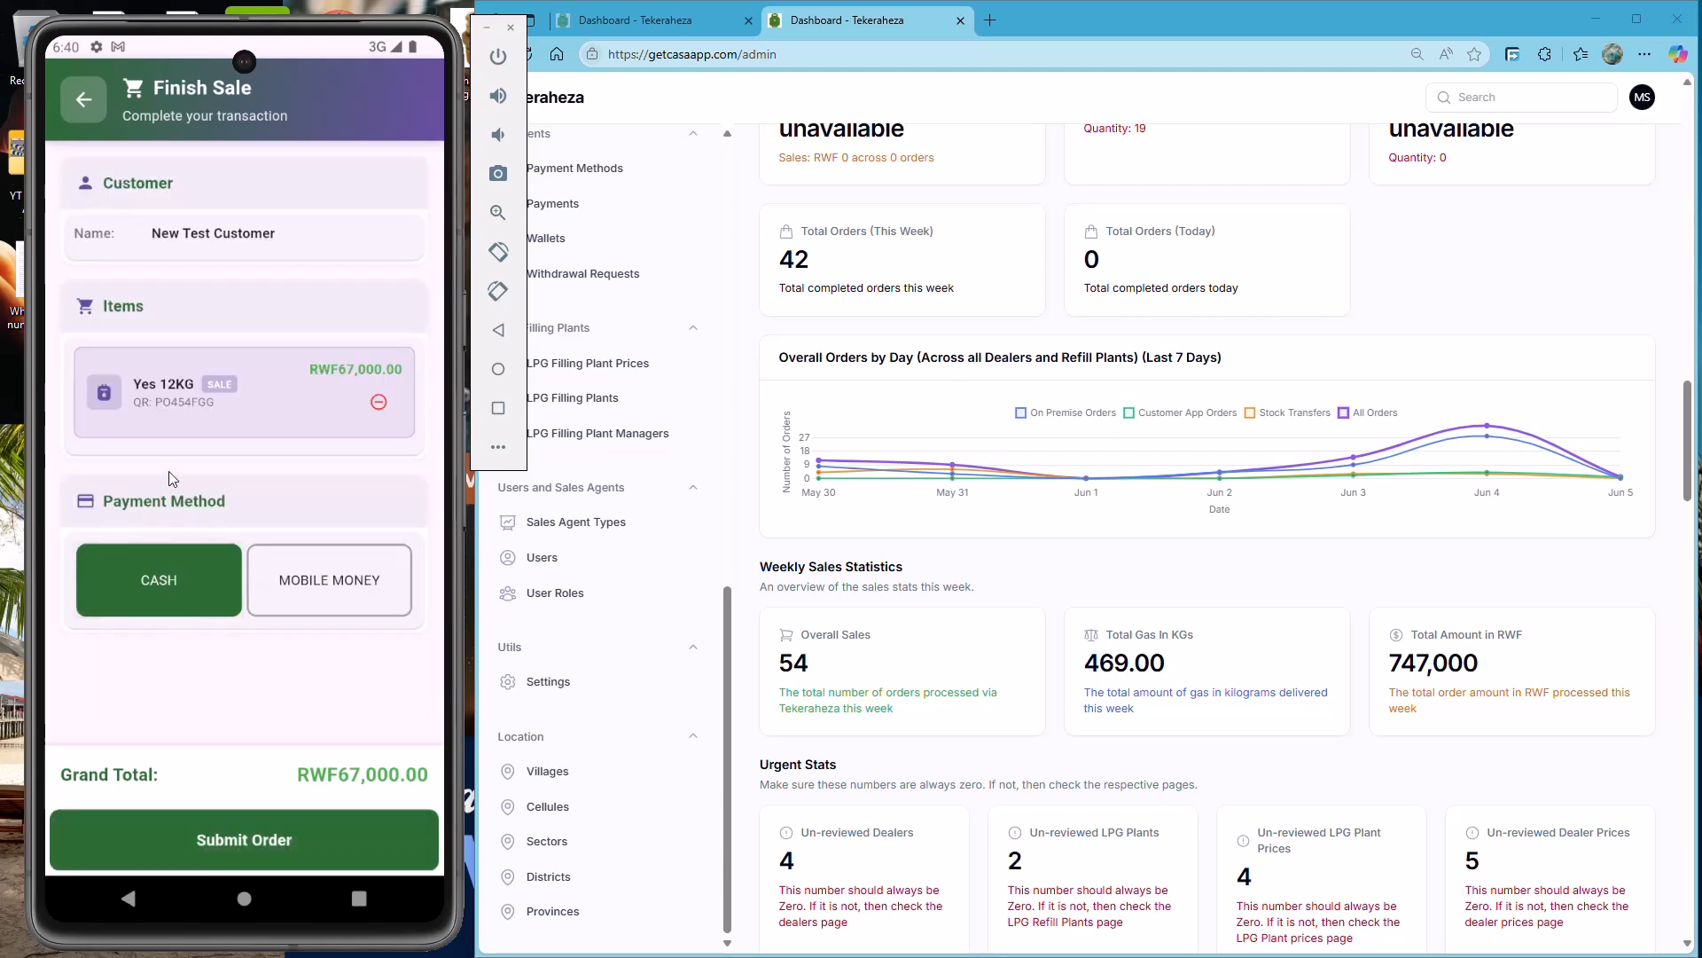
{"action": "left_click", "coordinate": [269, 841]}
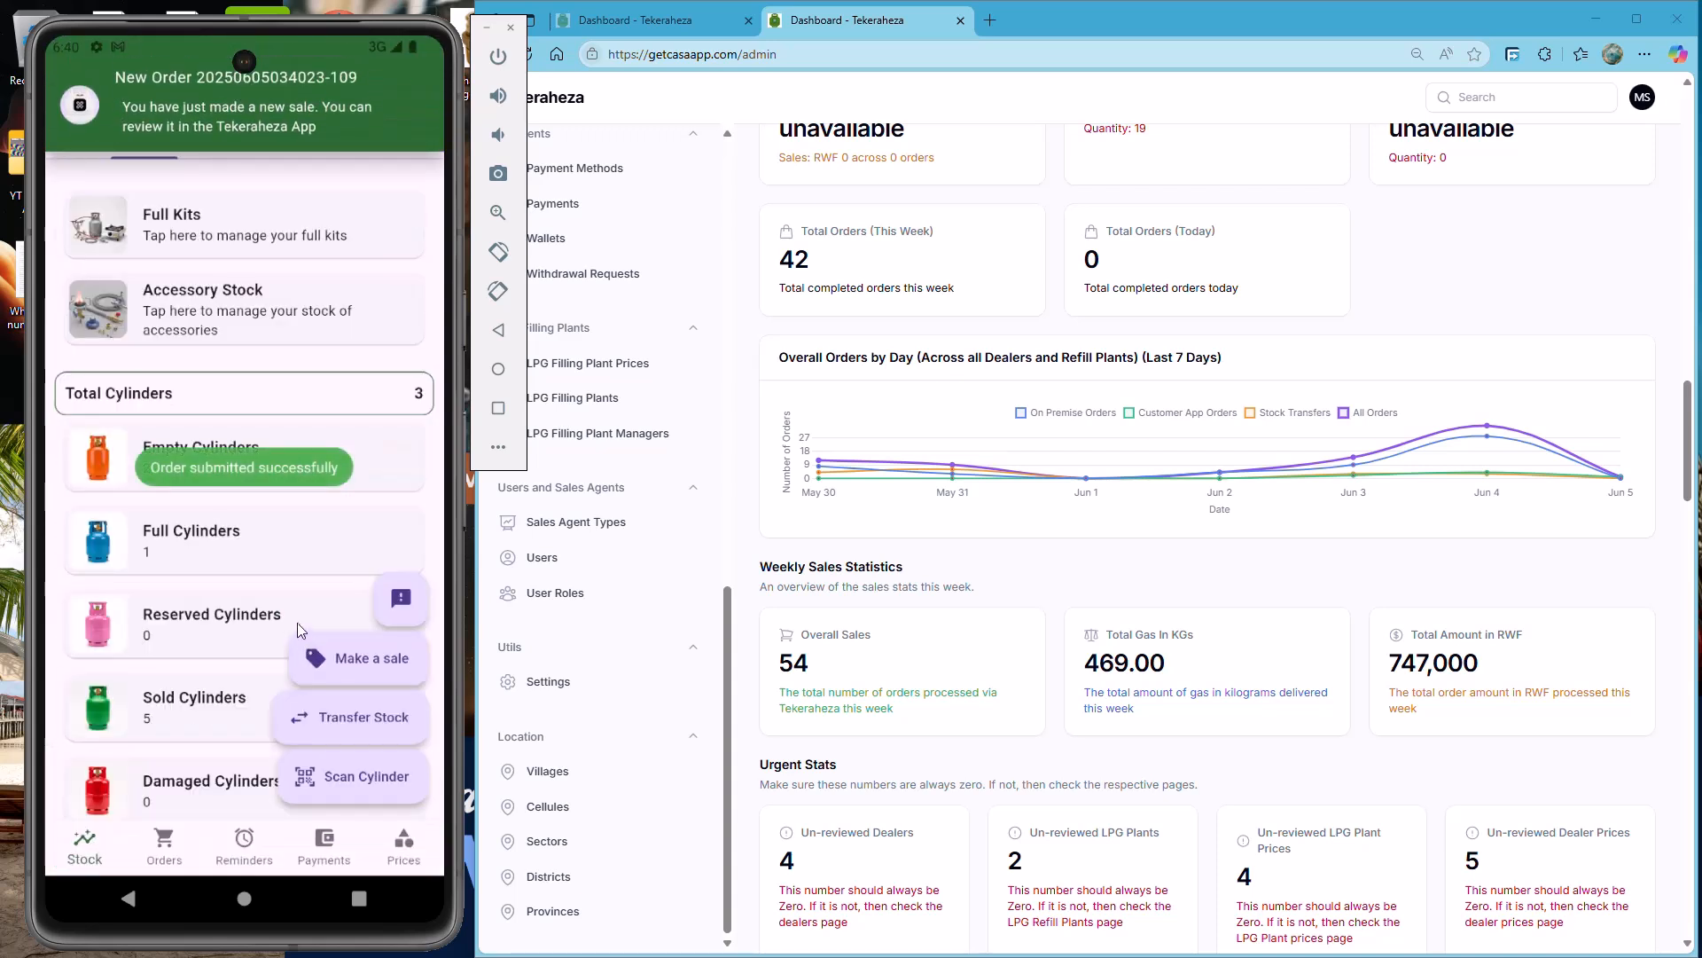
{"action": "left_click_drag", "start_coordinate": [103, 109], "coordinate": [391, 67]}
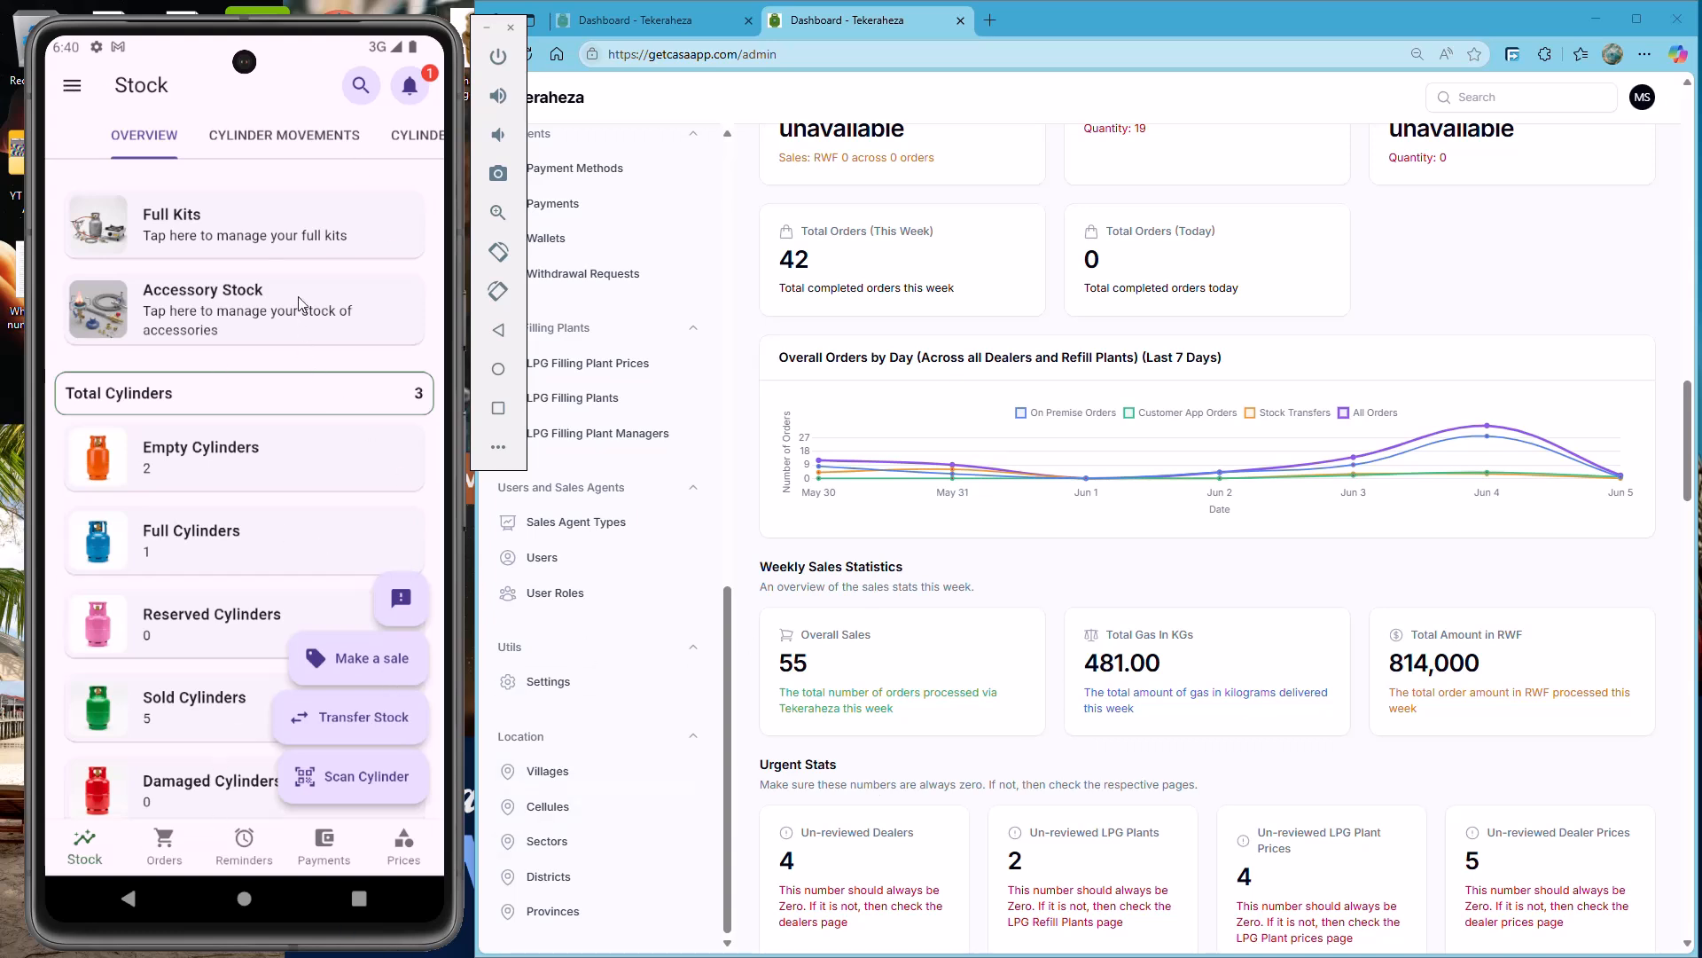
Step: Turn off the New Walk-In Sales notifications in the dealer app's settings and leave the settings
{"action": "left_click", "coordinate": [82, 90]}
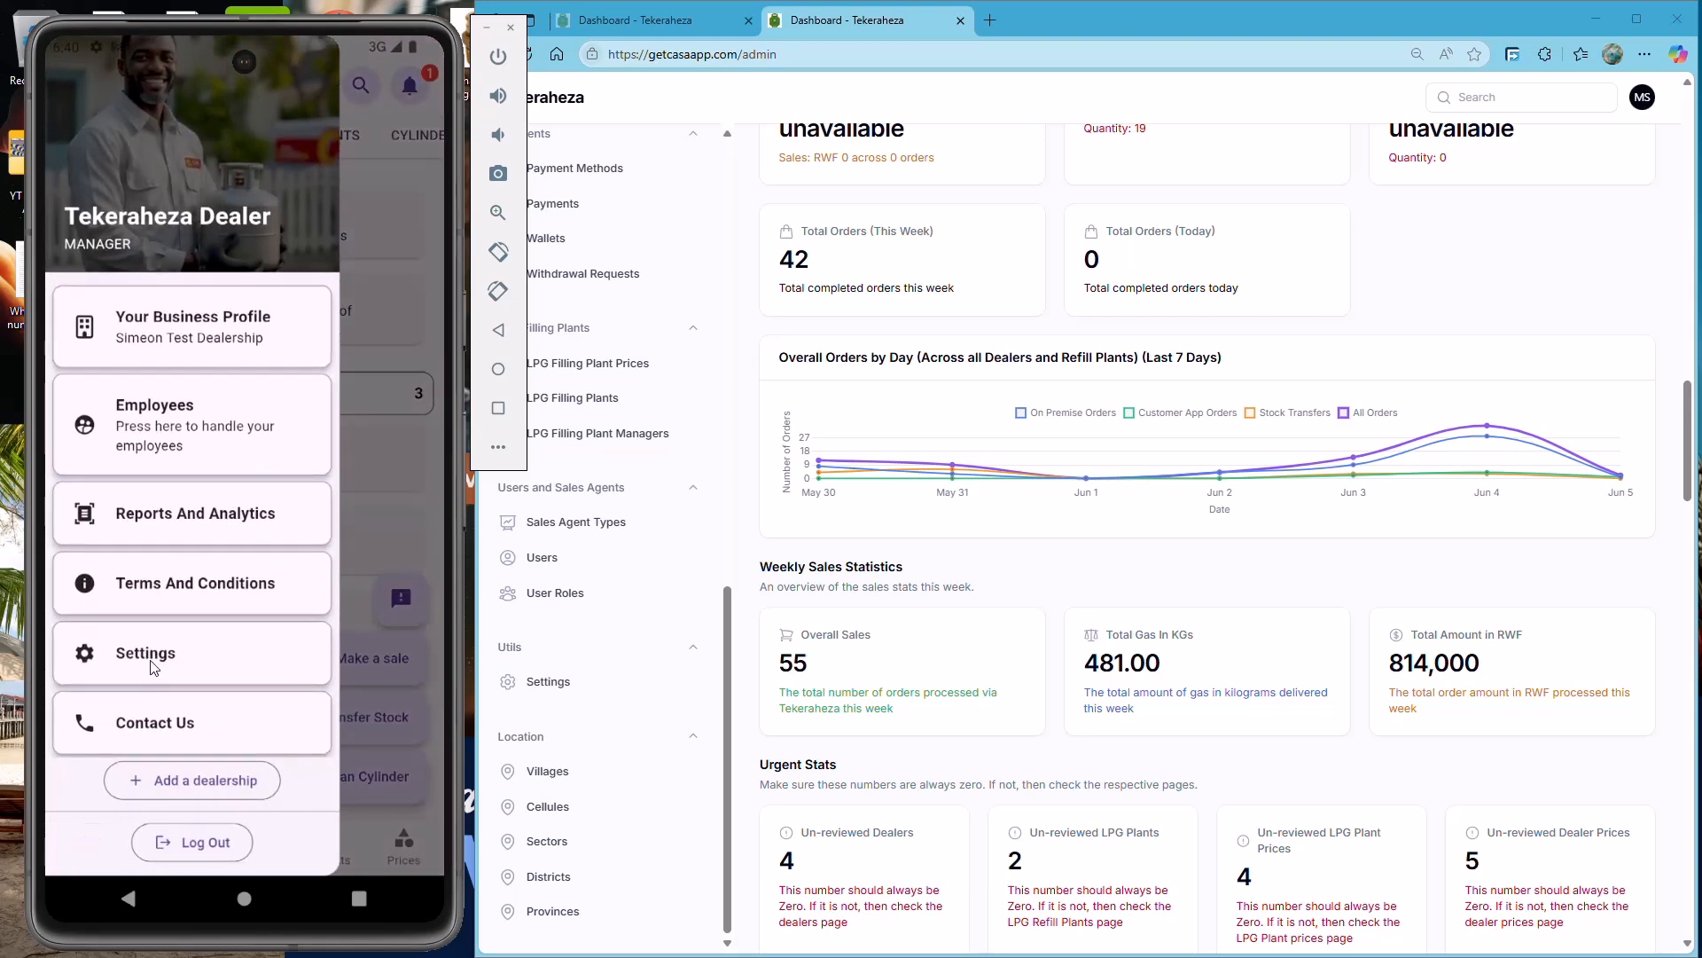
{"action": "left_click", "coordinate": [160, 650]}
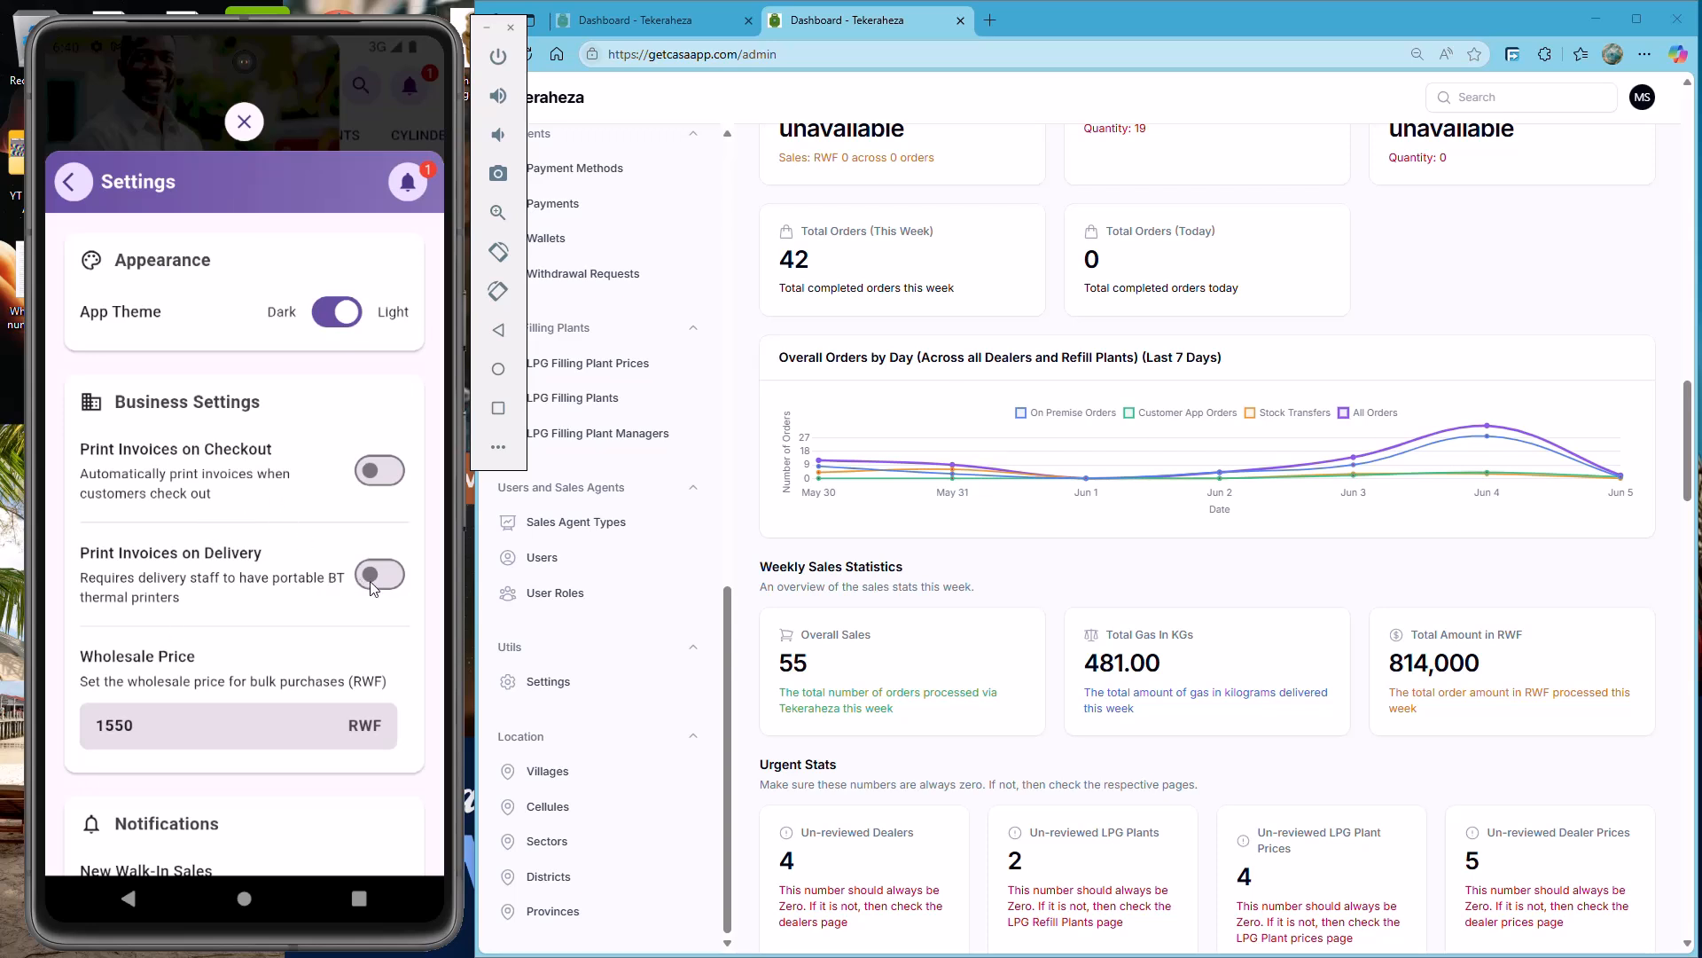
{"action": "scroll", "coordinate": [334, 591], "scroll_direction": "down", "scroll_amount": 4}
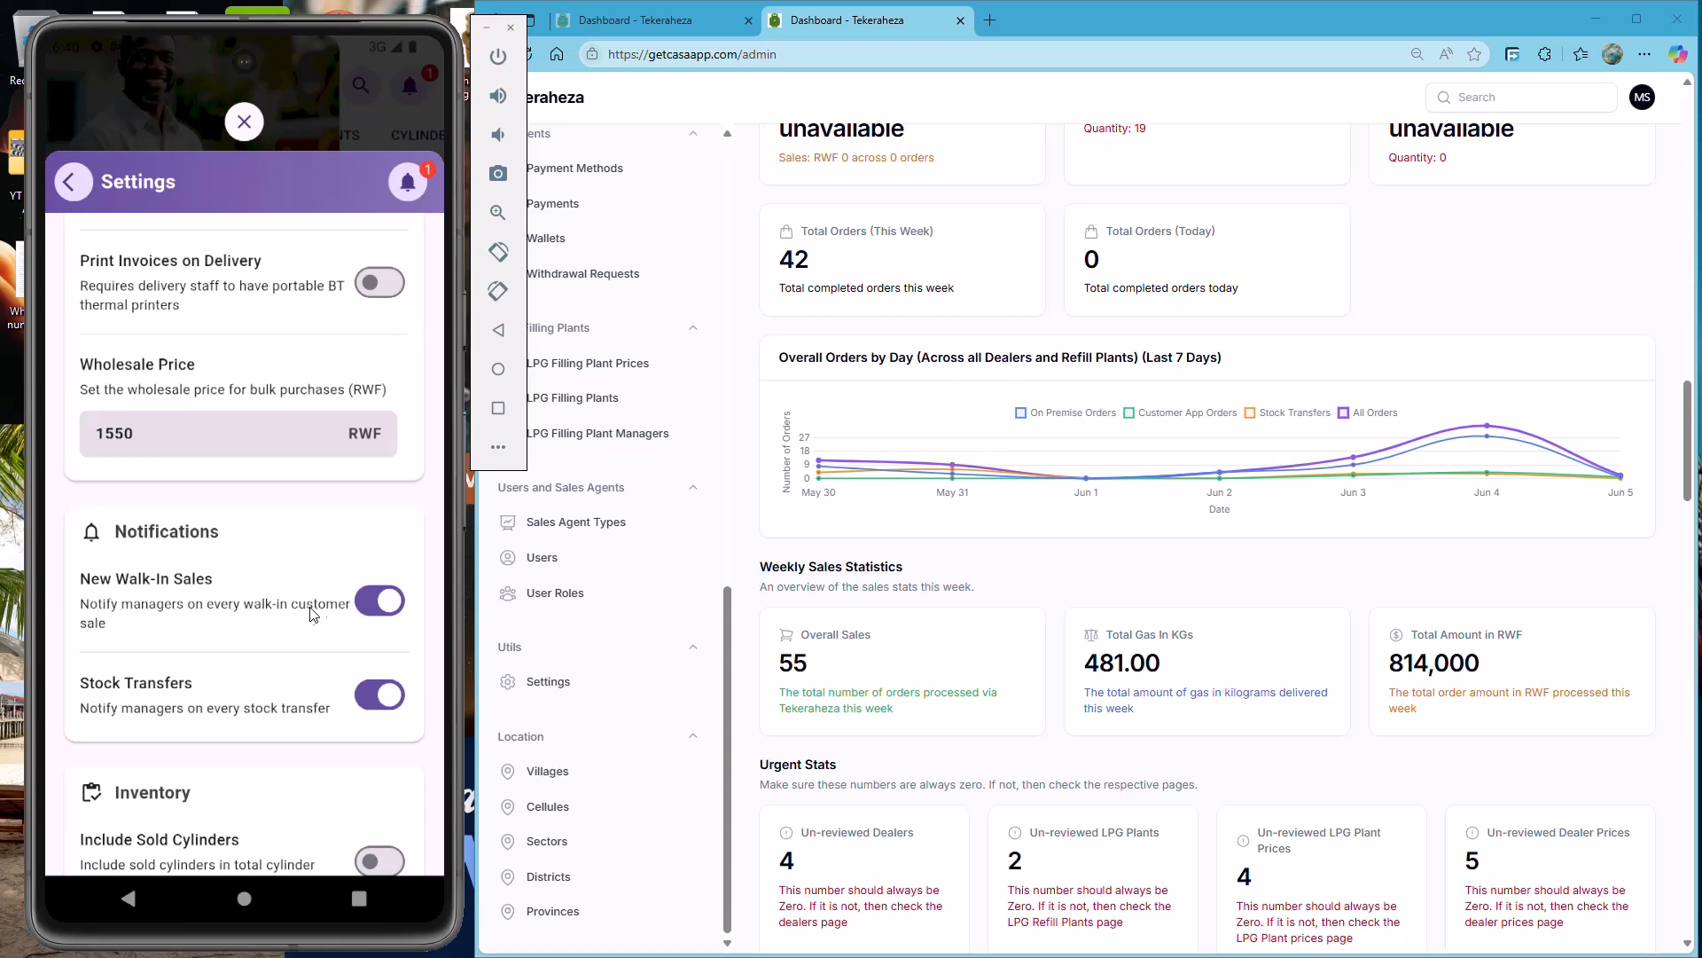
{"action": "left_click", "coordinate": [385, 606]}
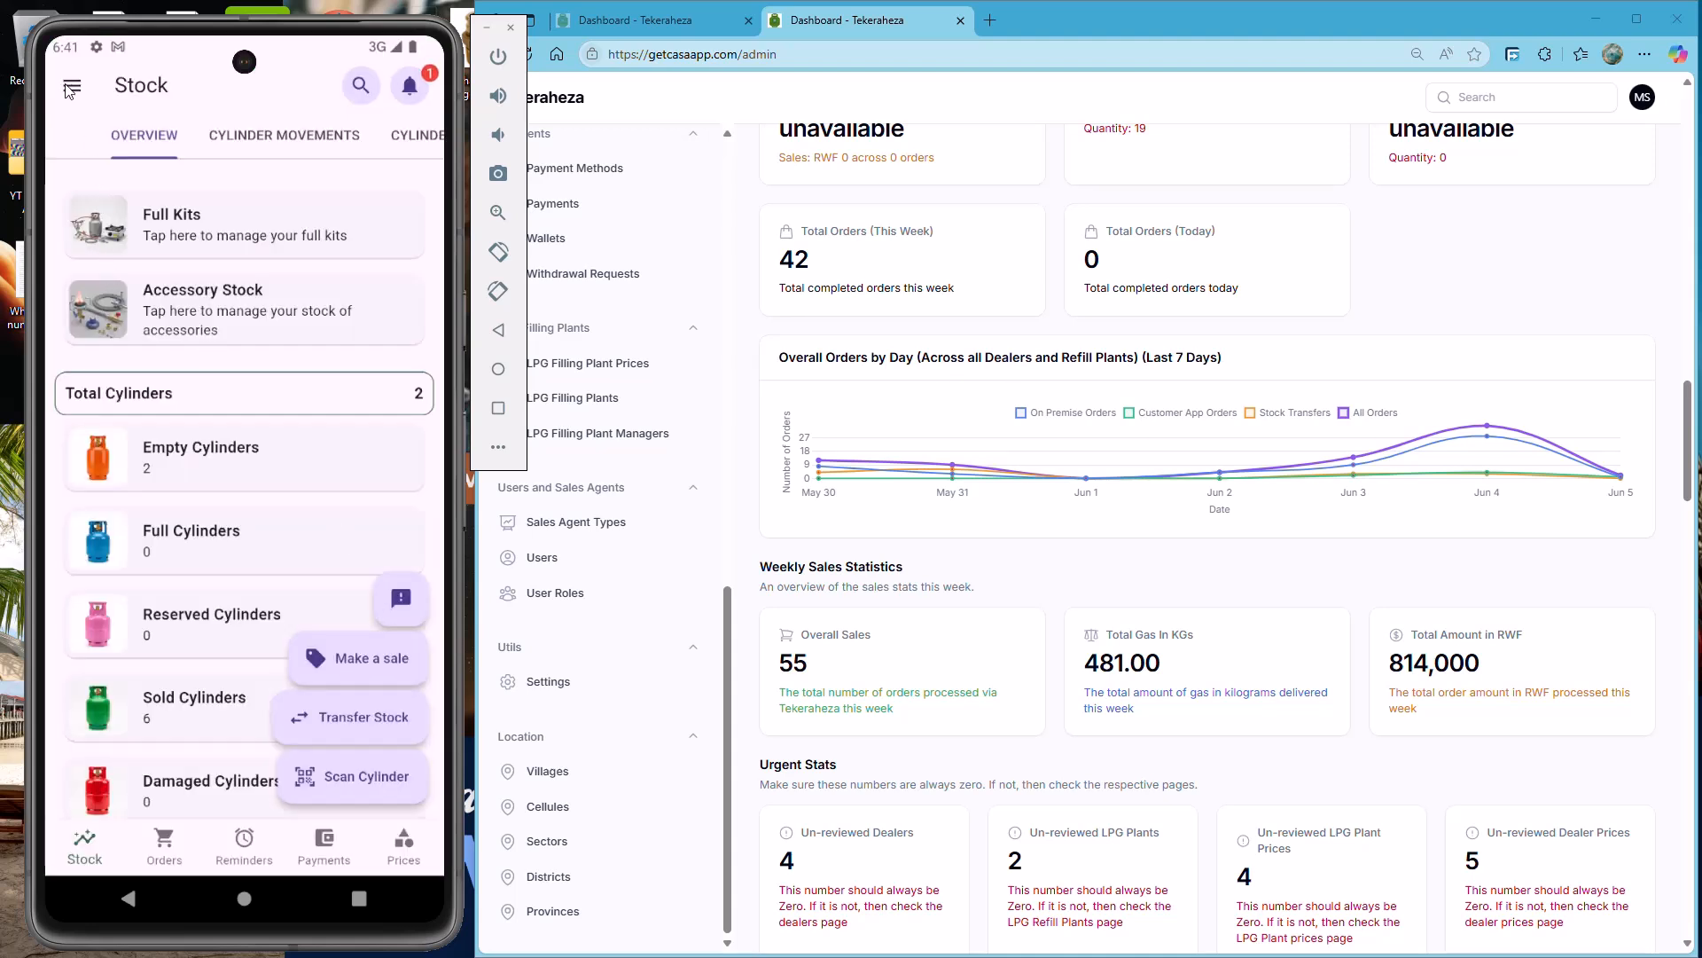
Step: Preview the dark app theme in the settings, switch back to light and look over the business, notification and inventory options
{"action": "left_click", "coordinate": [72, 84]}
{"action": "scroll", "coordinate": [142, 541], "scroll_direction": "down", "scroll_amount": 2}
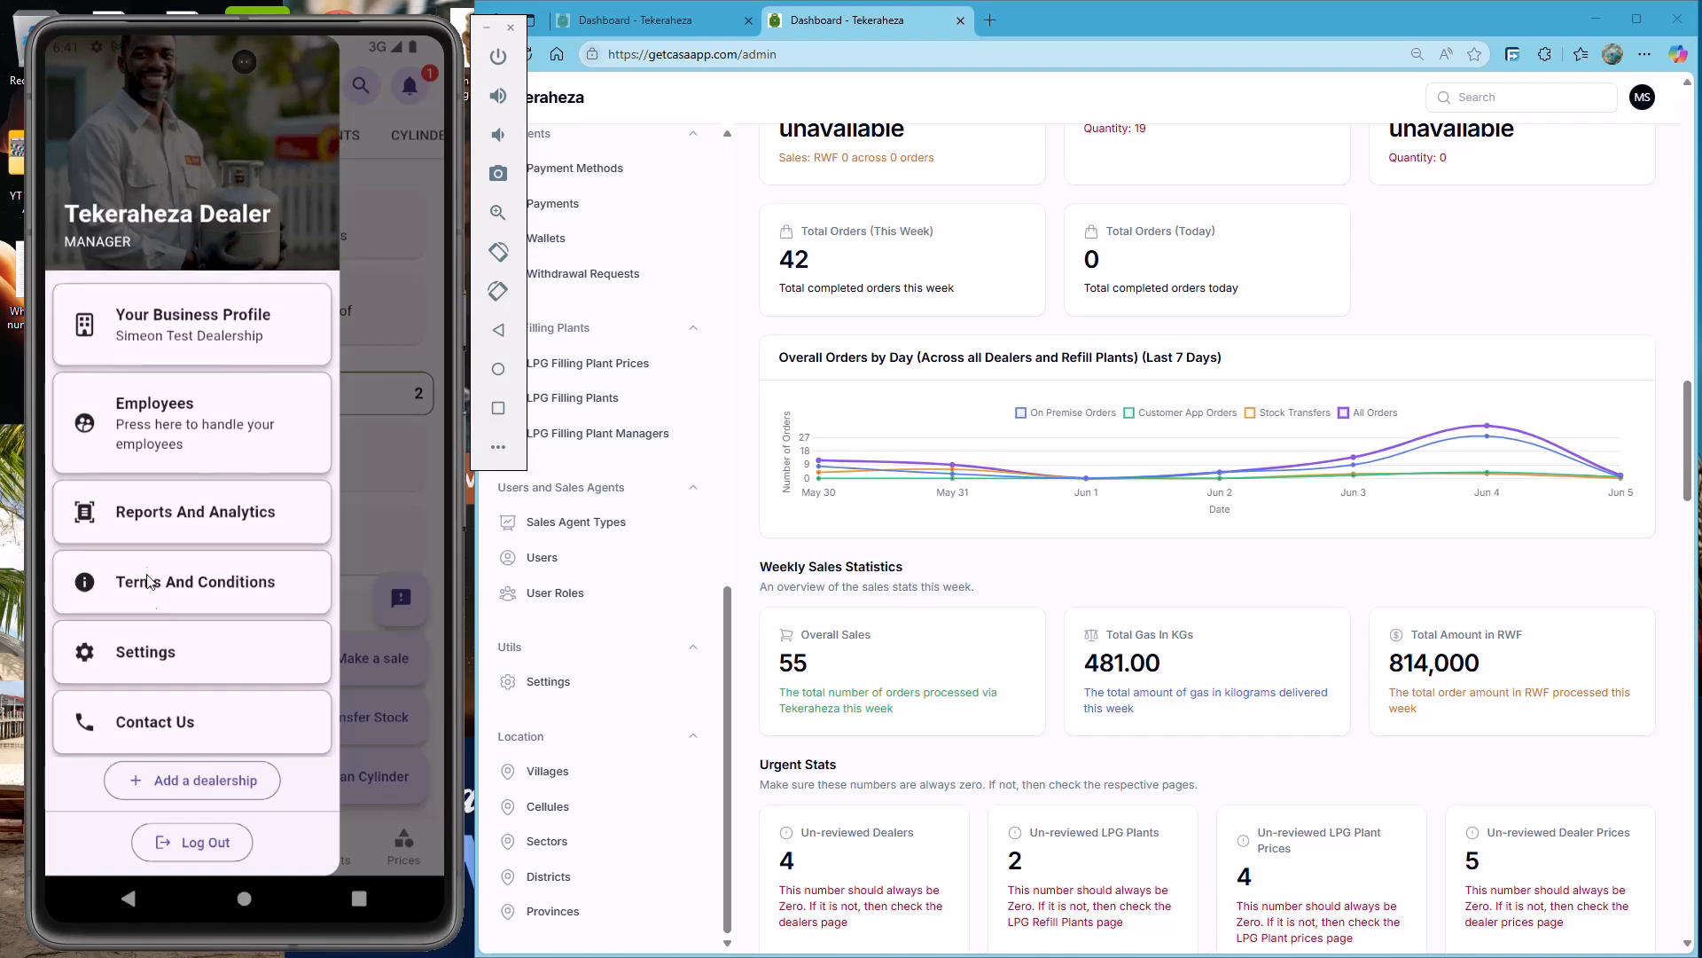
{"action": "left_click", "coordinate": [151, 673]}
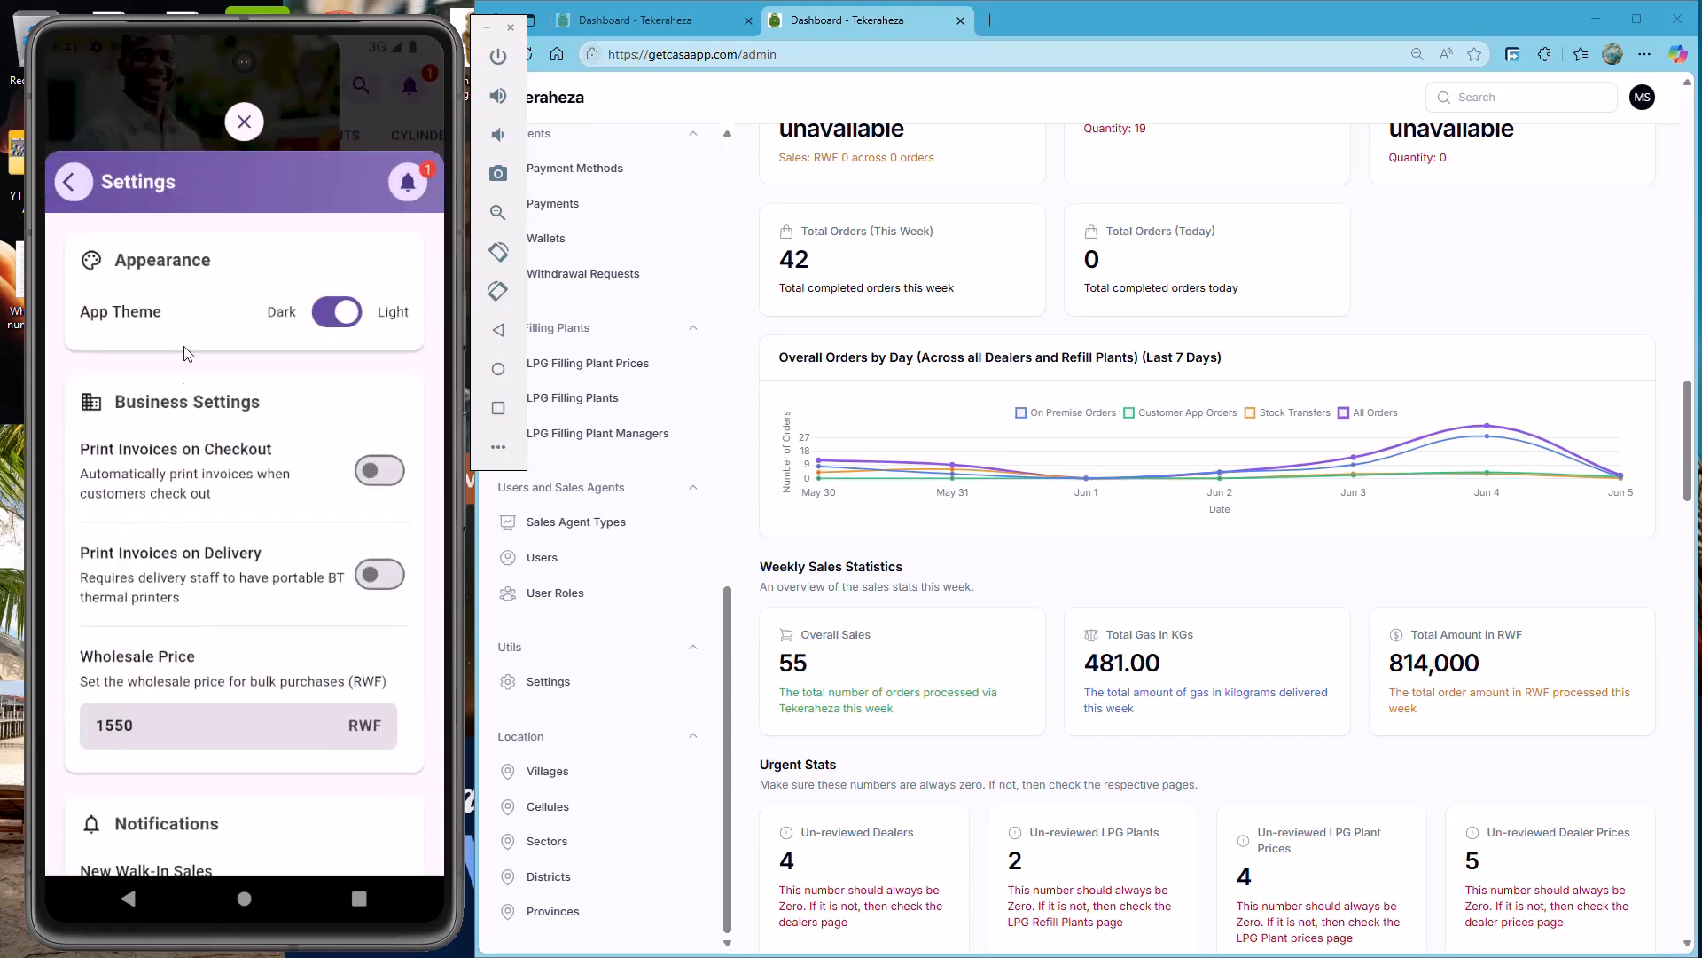
{"action": "left_click", "coordinate": [326, 317]}
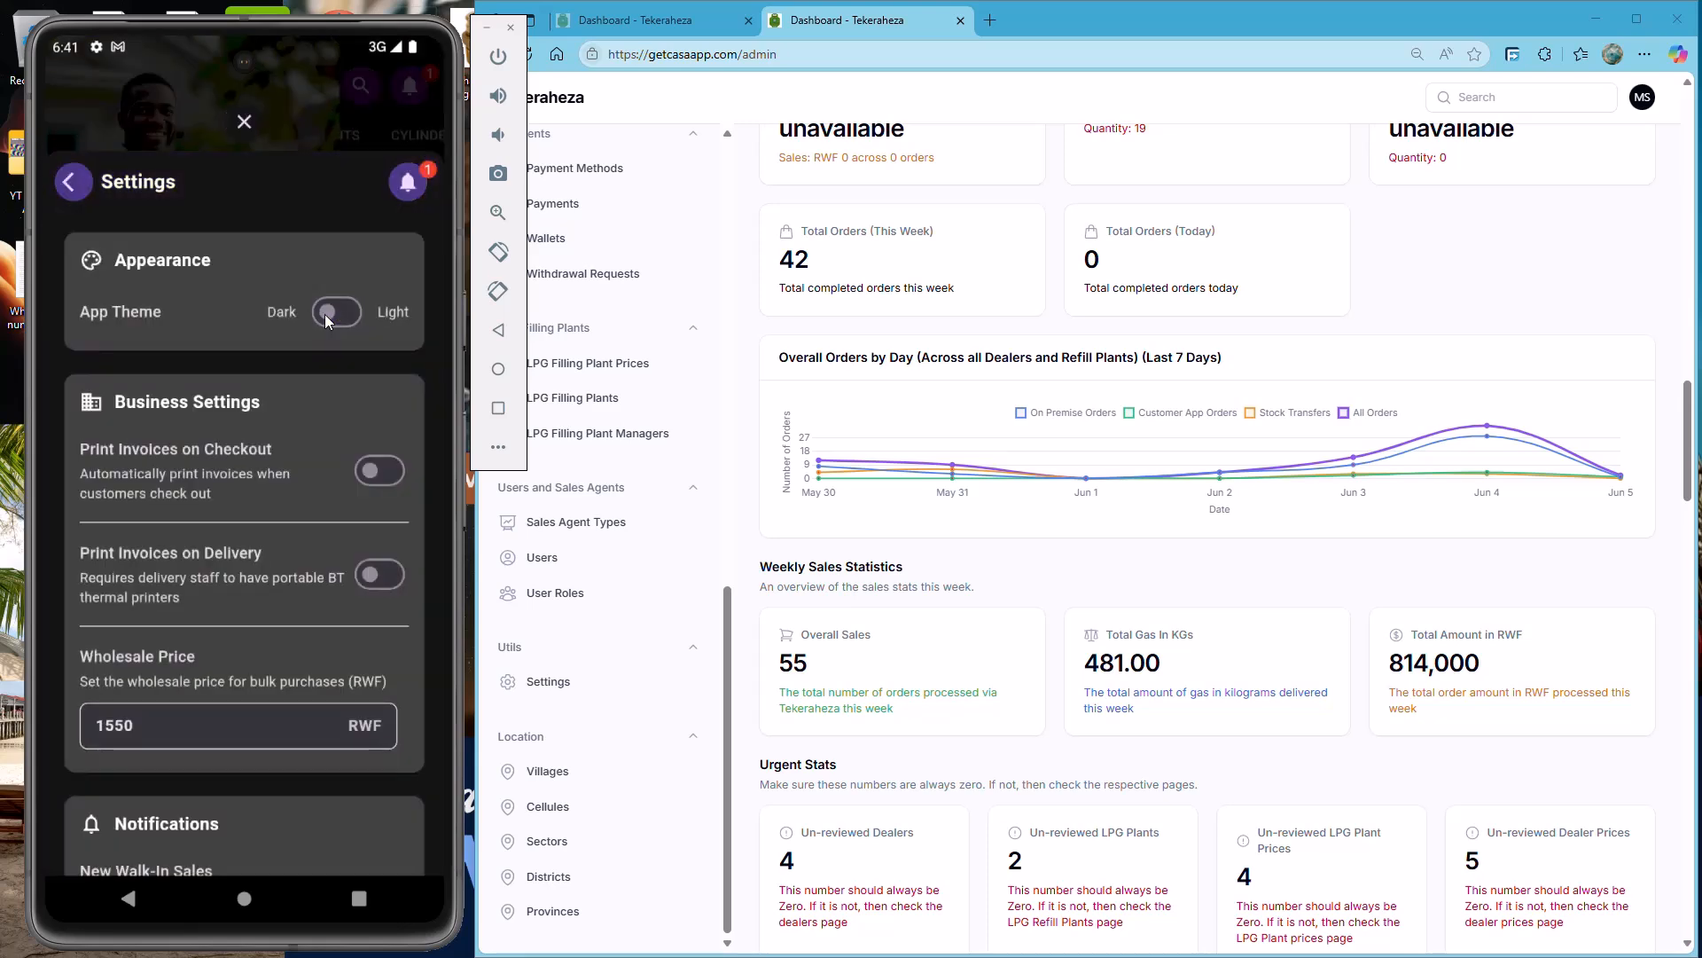
{"action": "left_click", "coordinate": [326, 314]}
{"action": "scroll", "coordinate": [193, 337], "scroll_direction": "down", "scroll_amount": 4}
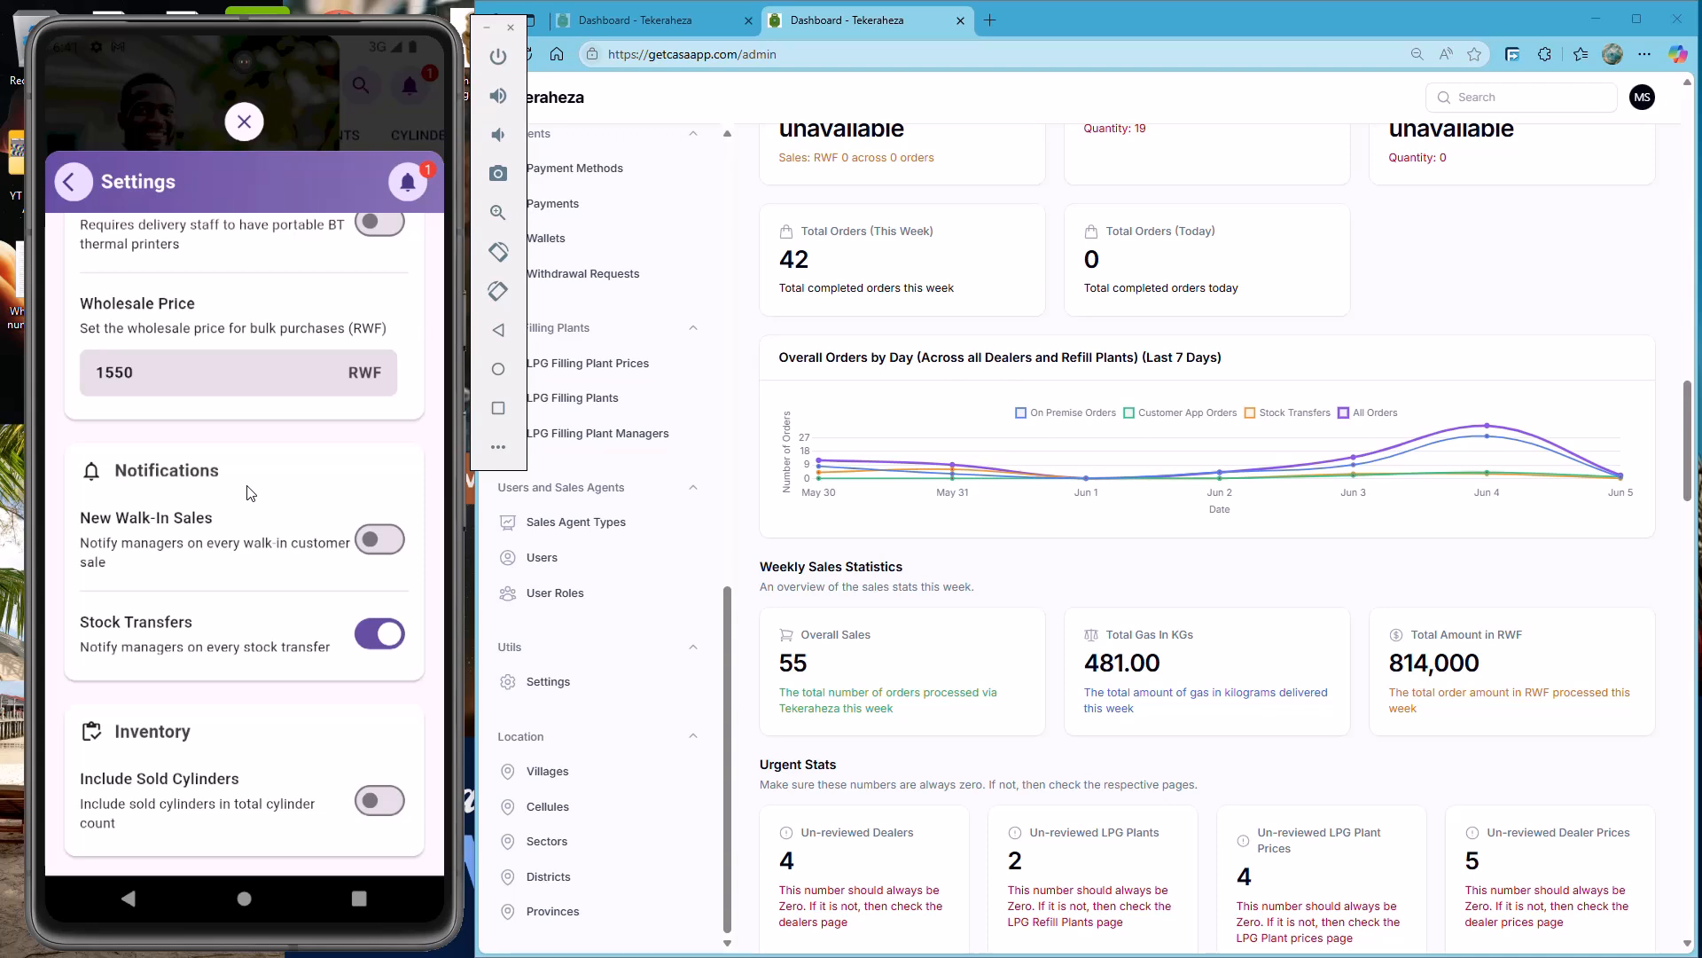
{"action": "scroll", "coordinate": [253, 470], "scroll_direction": "up", "scroll_amount": 2}
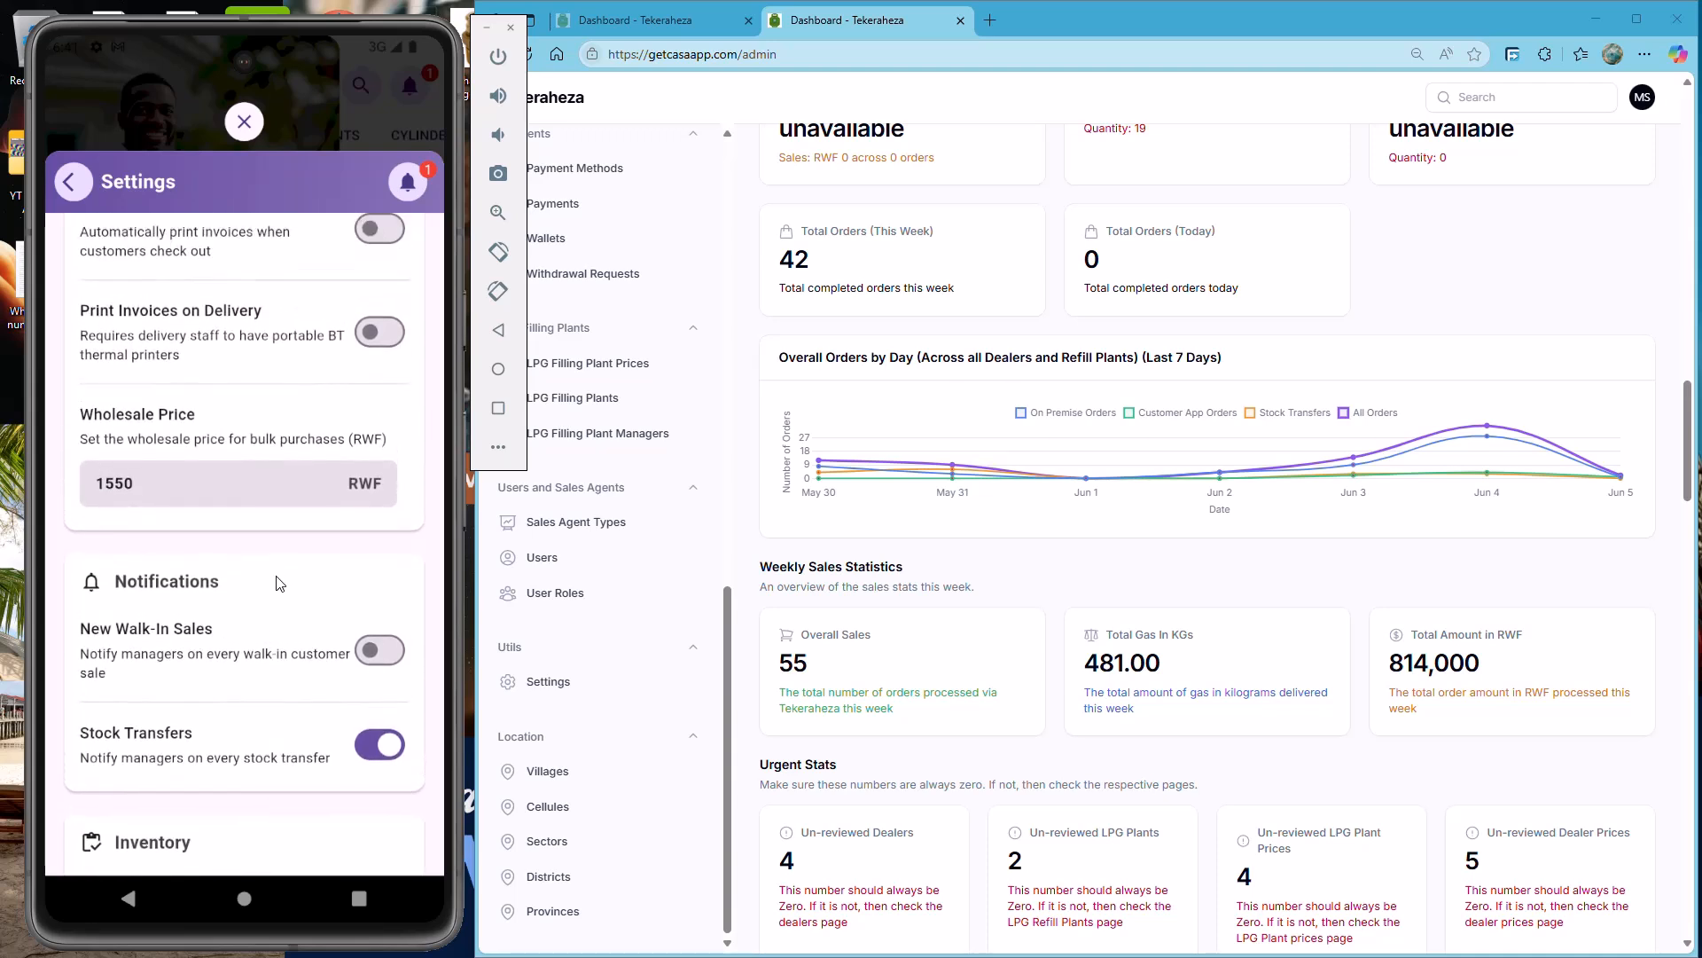
{"action": "scroll", "coordinate": [261, 701], "scroll_direction": "up", "scroll_amount": 2}
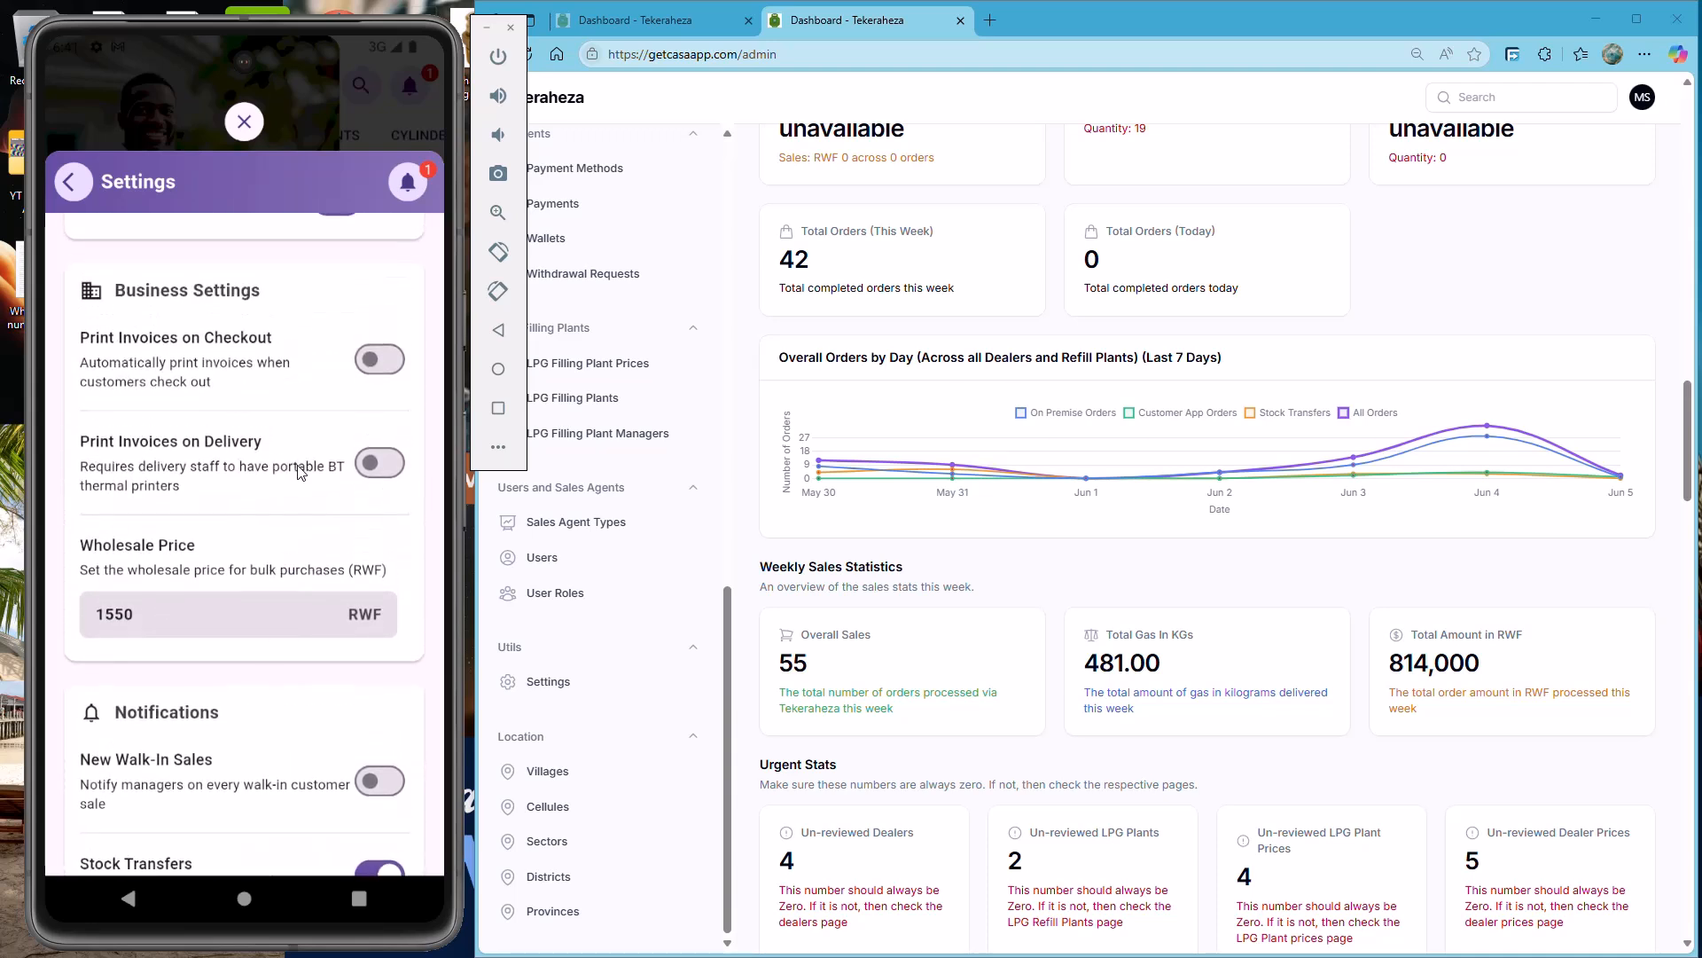
{"action": "scroll", "coordinate": [295, 406], "scroll_direction": "up", "scroll_amount": 1}
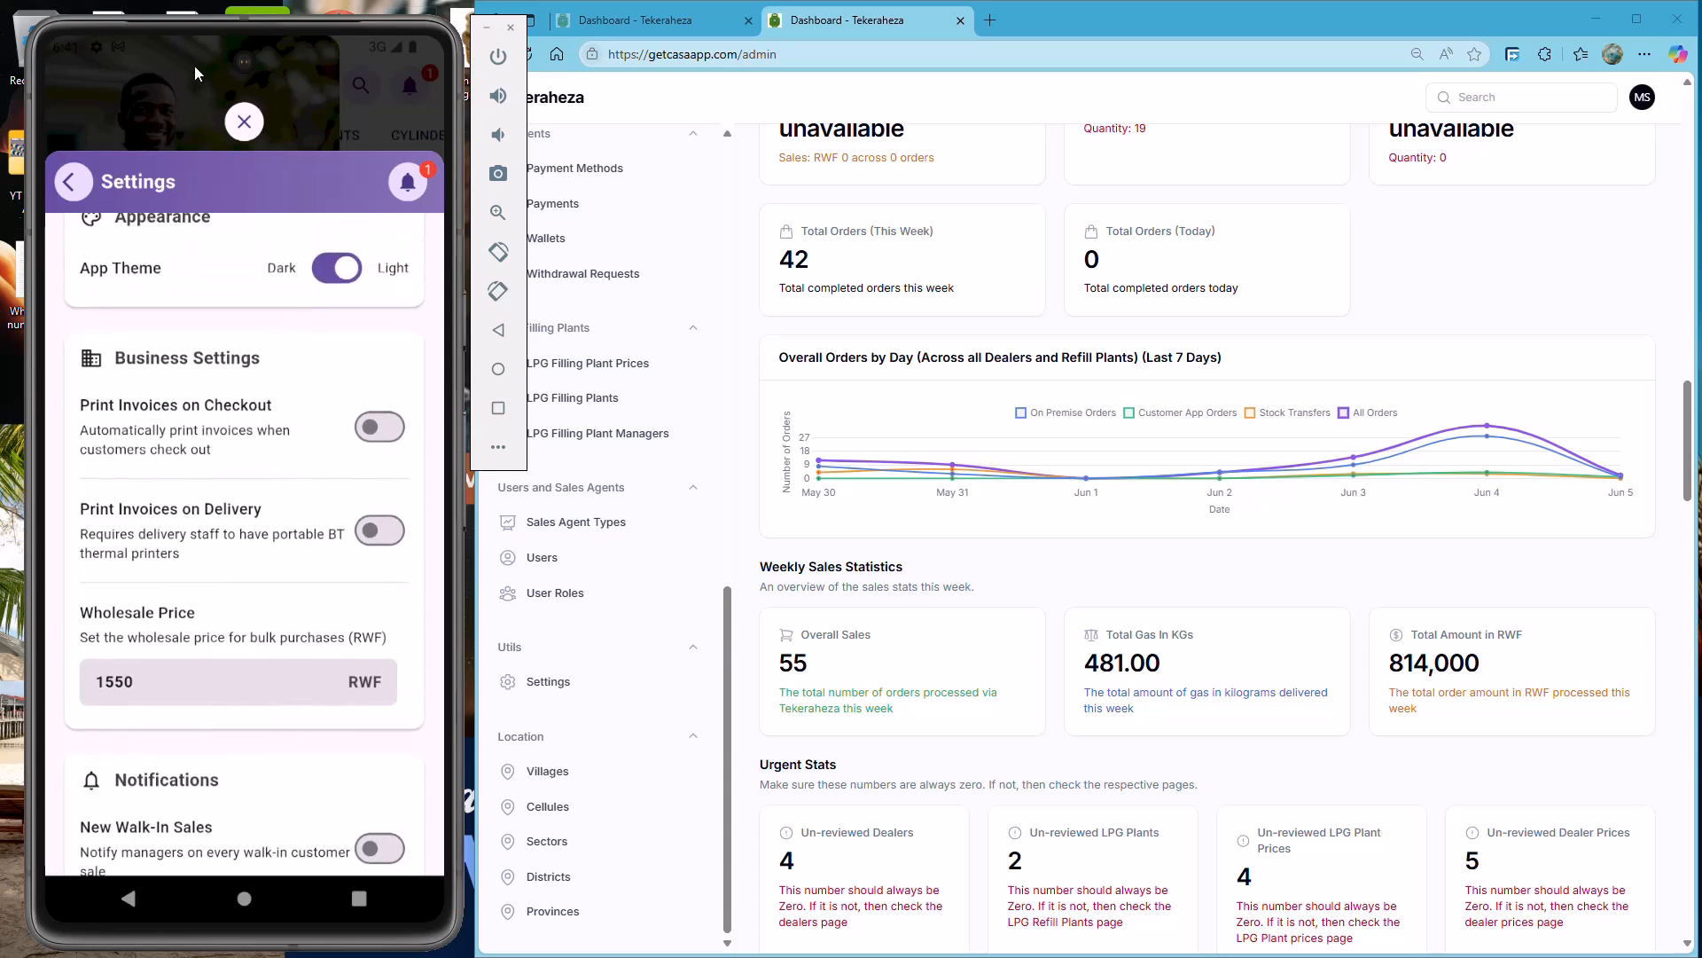
Step: Search the web in the browser for "bt termal printer", open the first sponsored product and close its page
{"action": "left_click", "coordinate": [992, 26]}
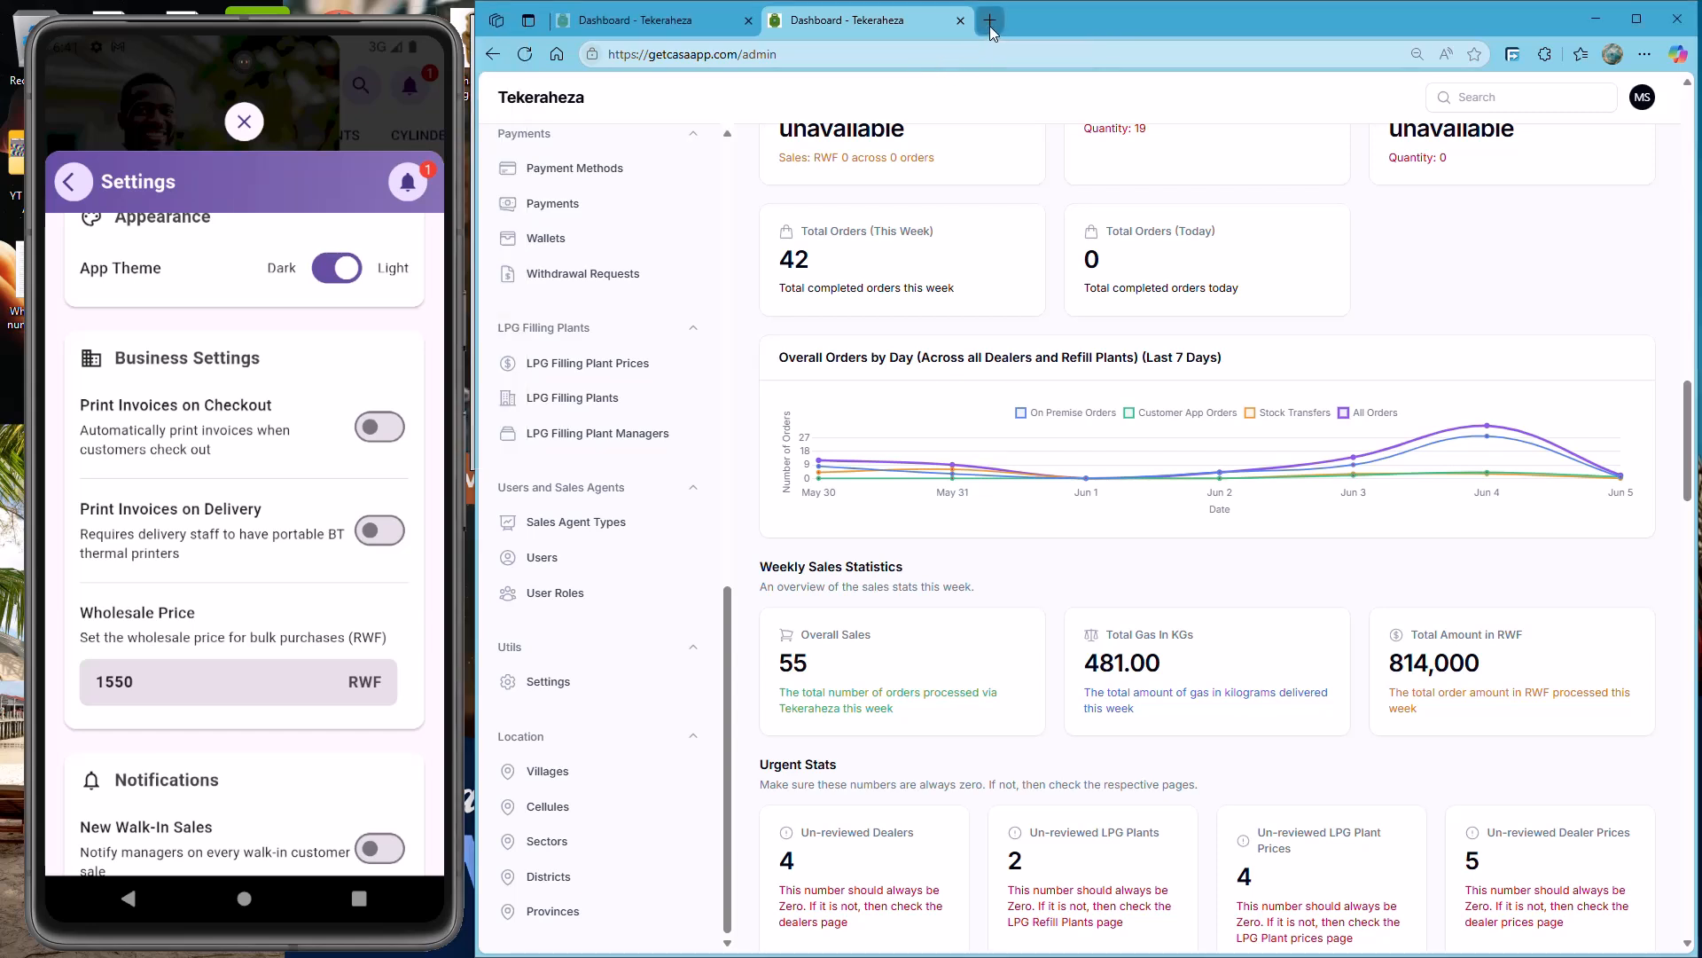
{"action": "type", "text": "bt"}
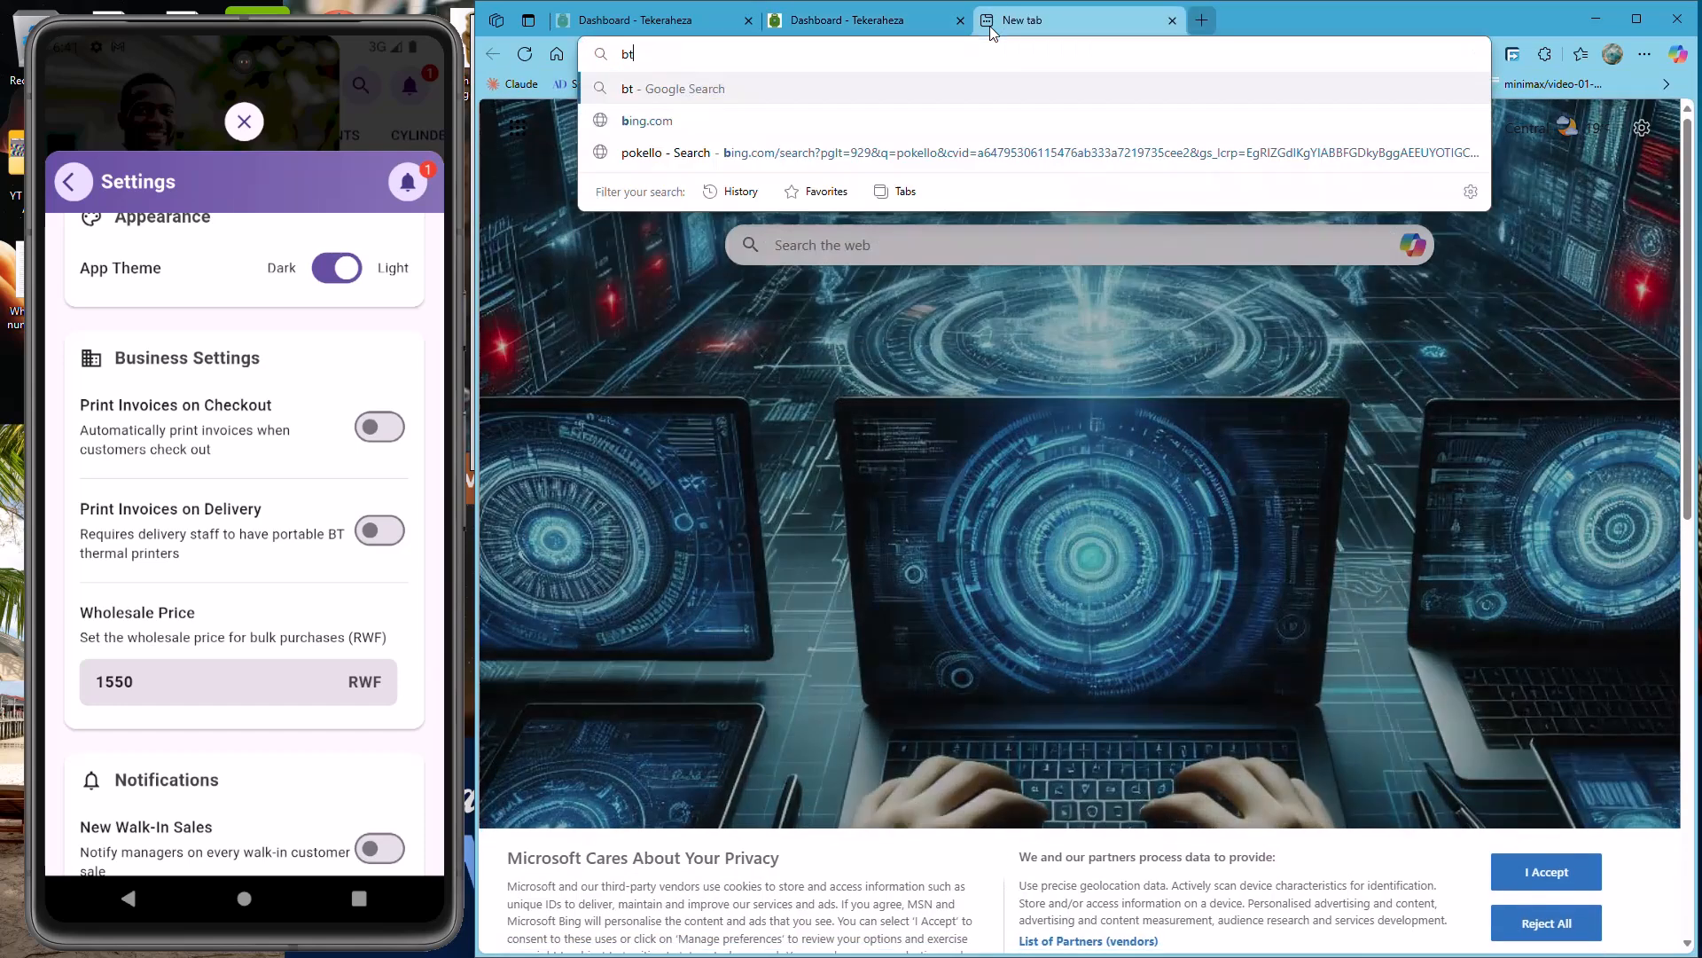
{"action": "type", "text": " termal printer"}
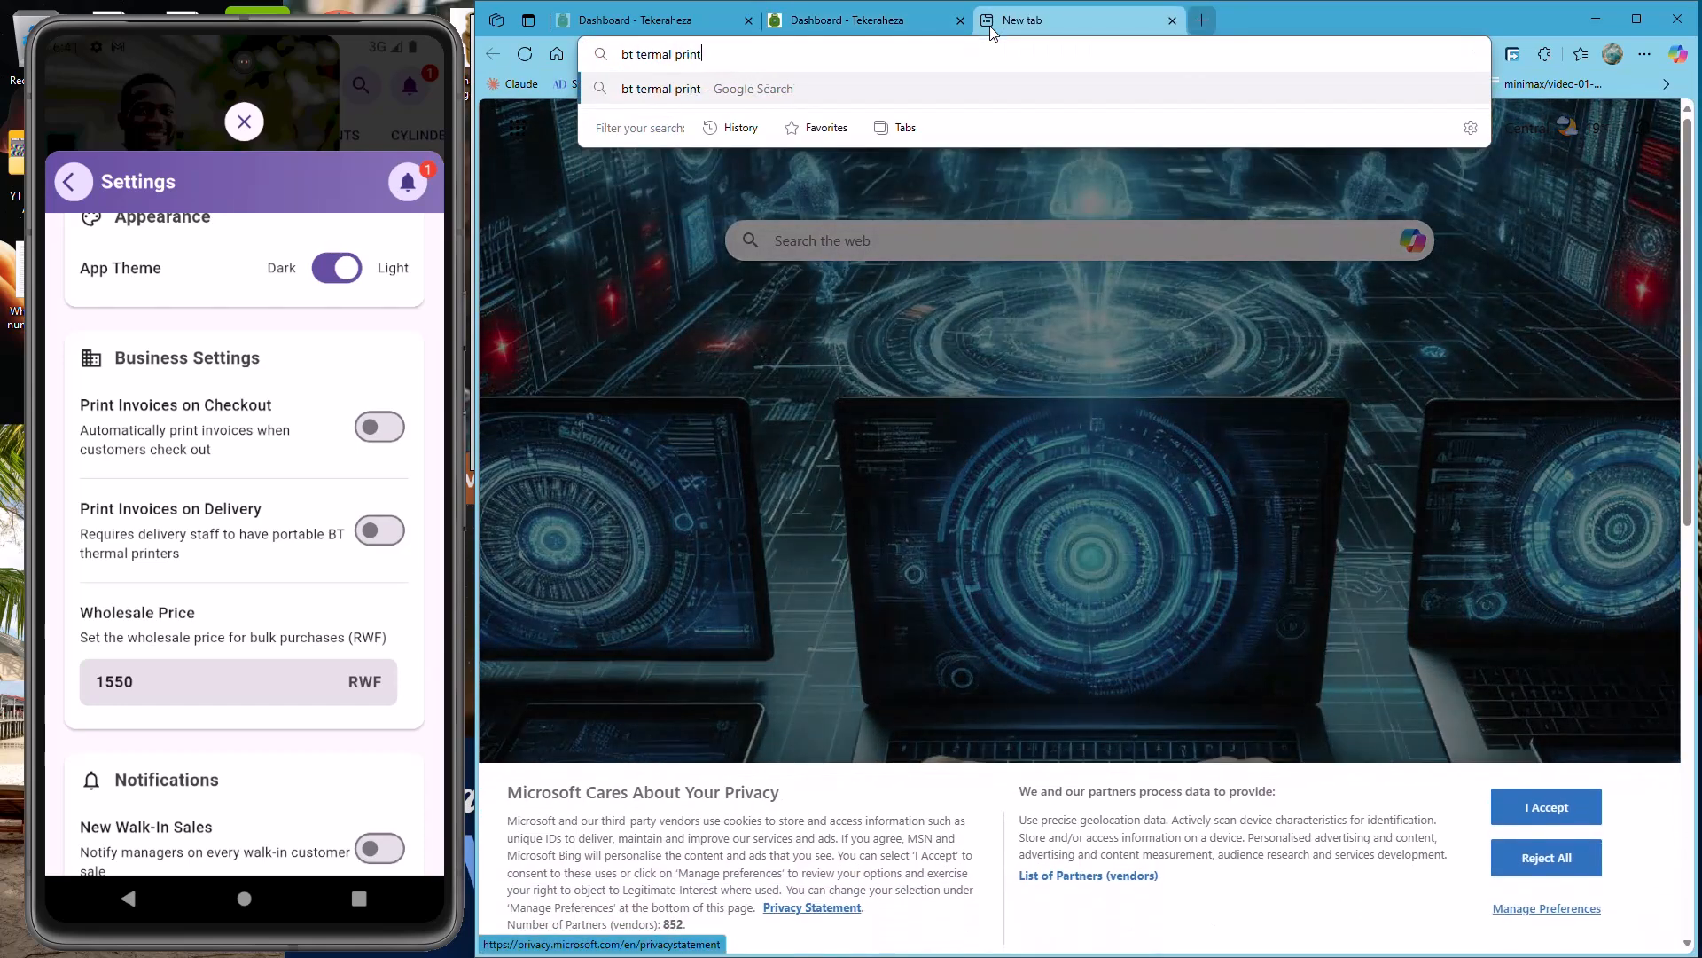
{"action": "key", "text": "Return"}
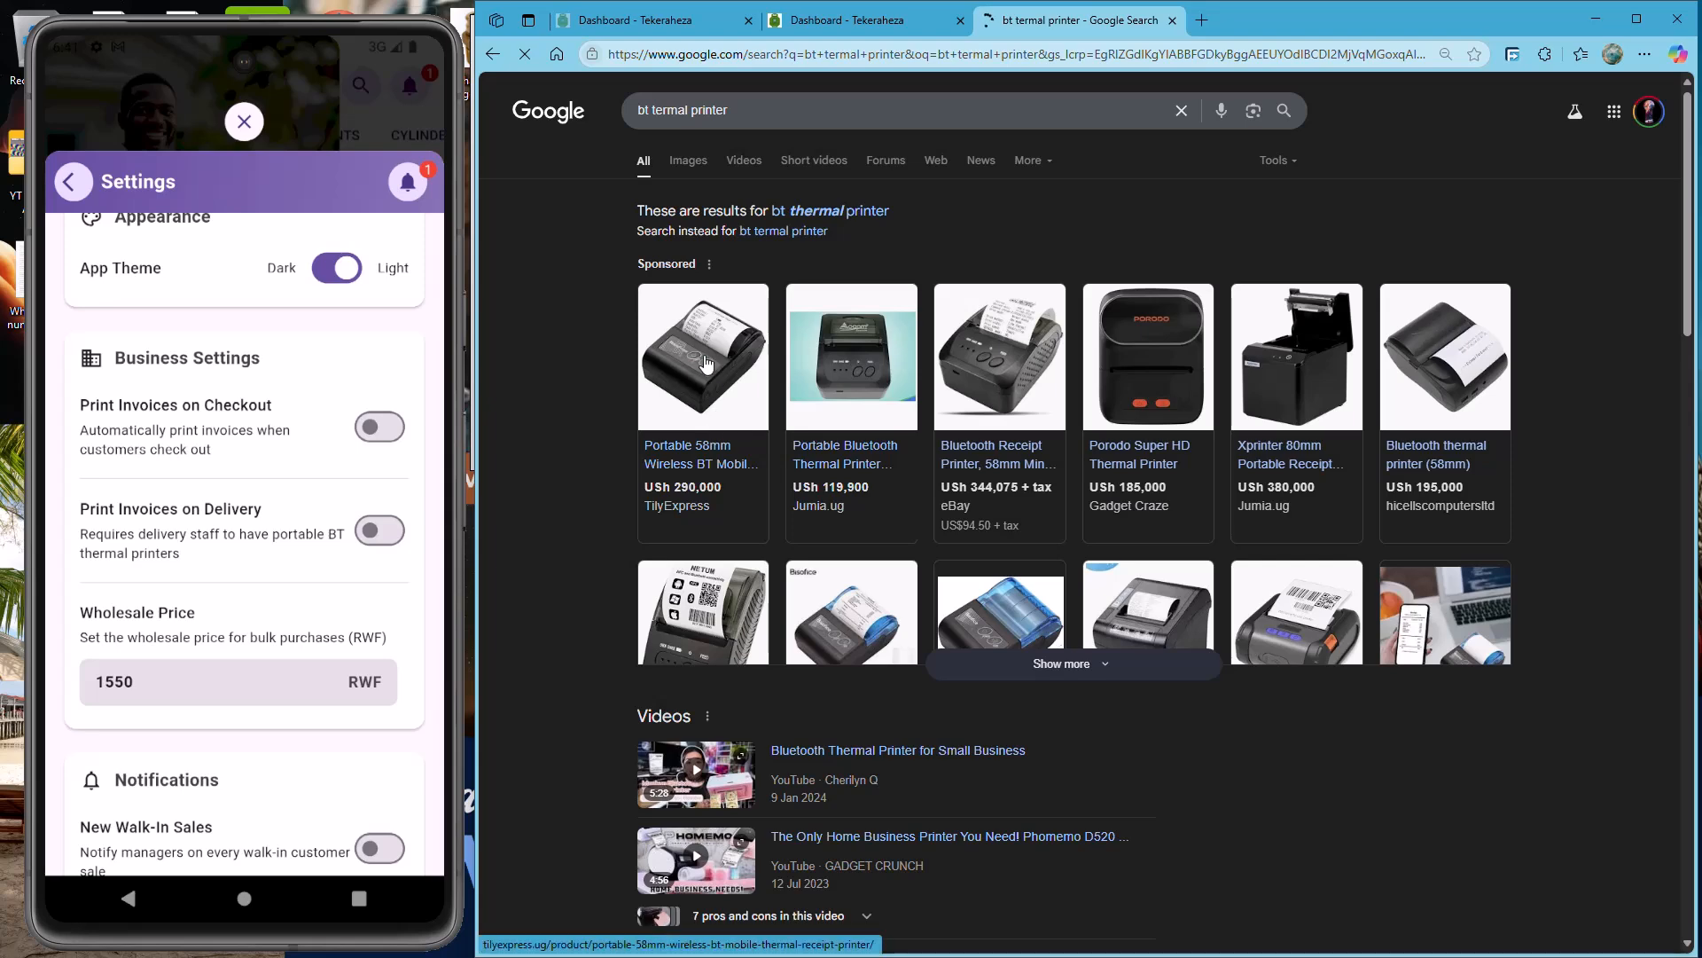
{"action": "left_click", "coordinate": [705, 356]}
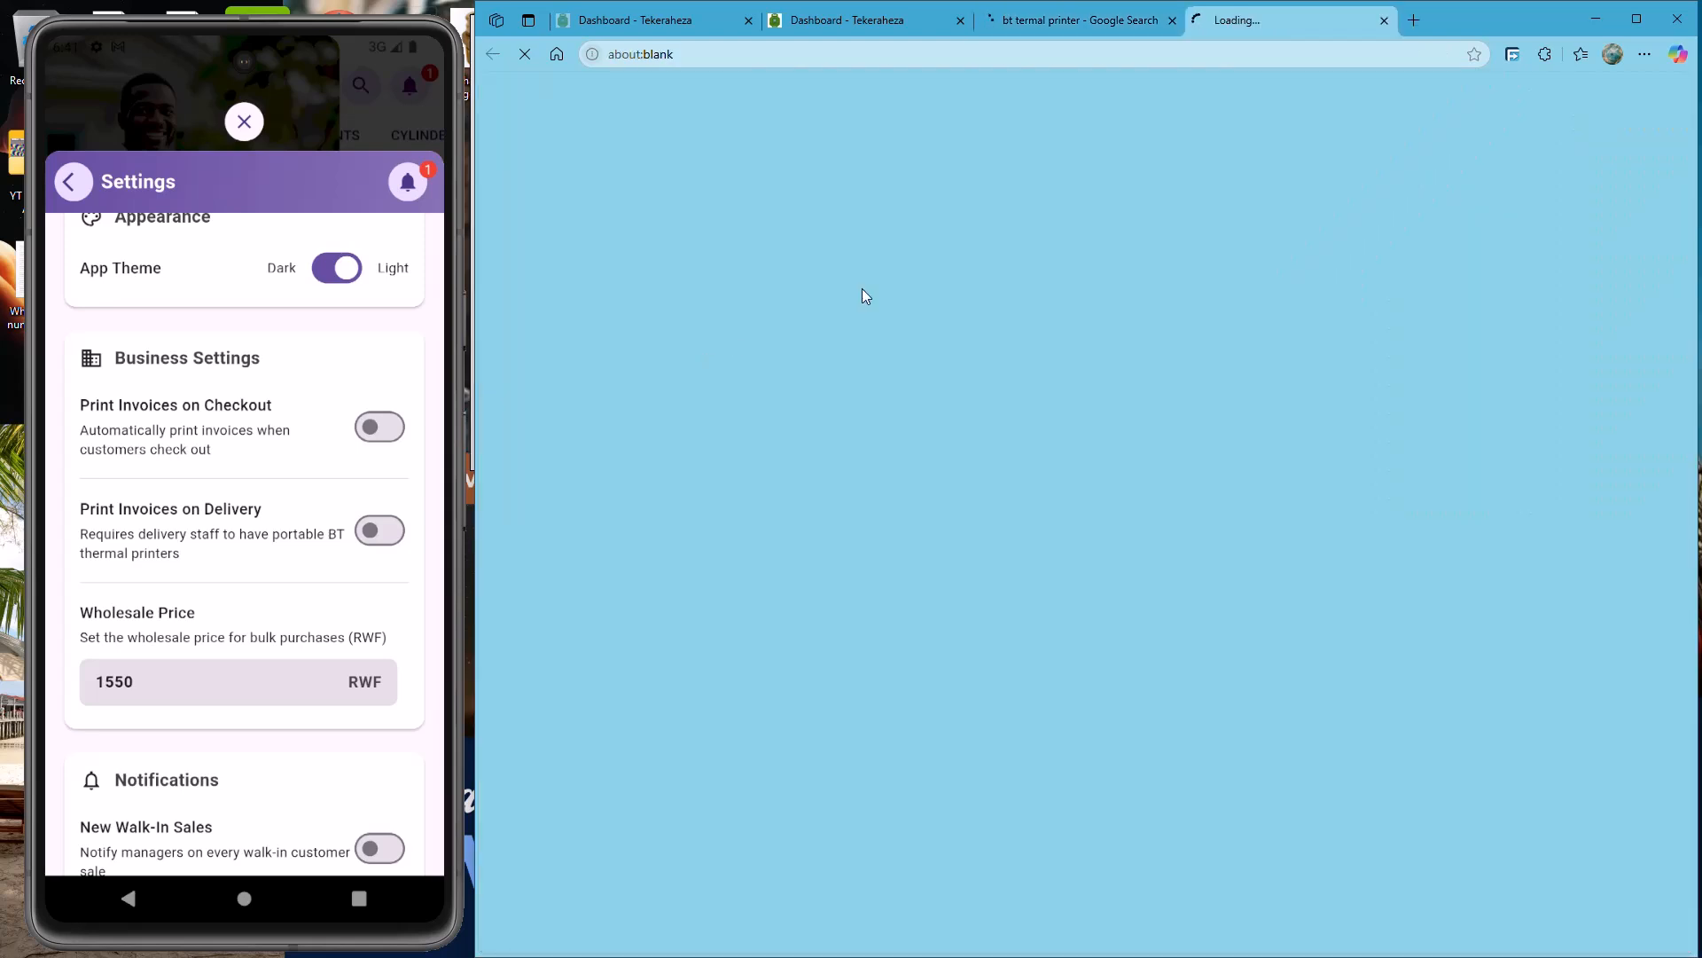
{"action": "left_click", "coordinate": [1084, 20]}
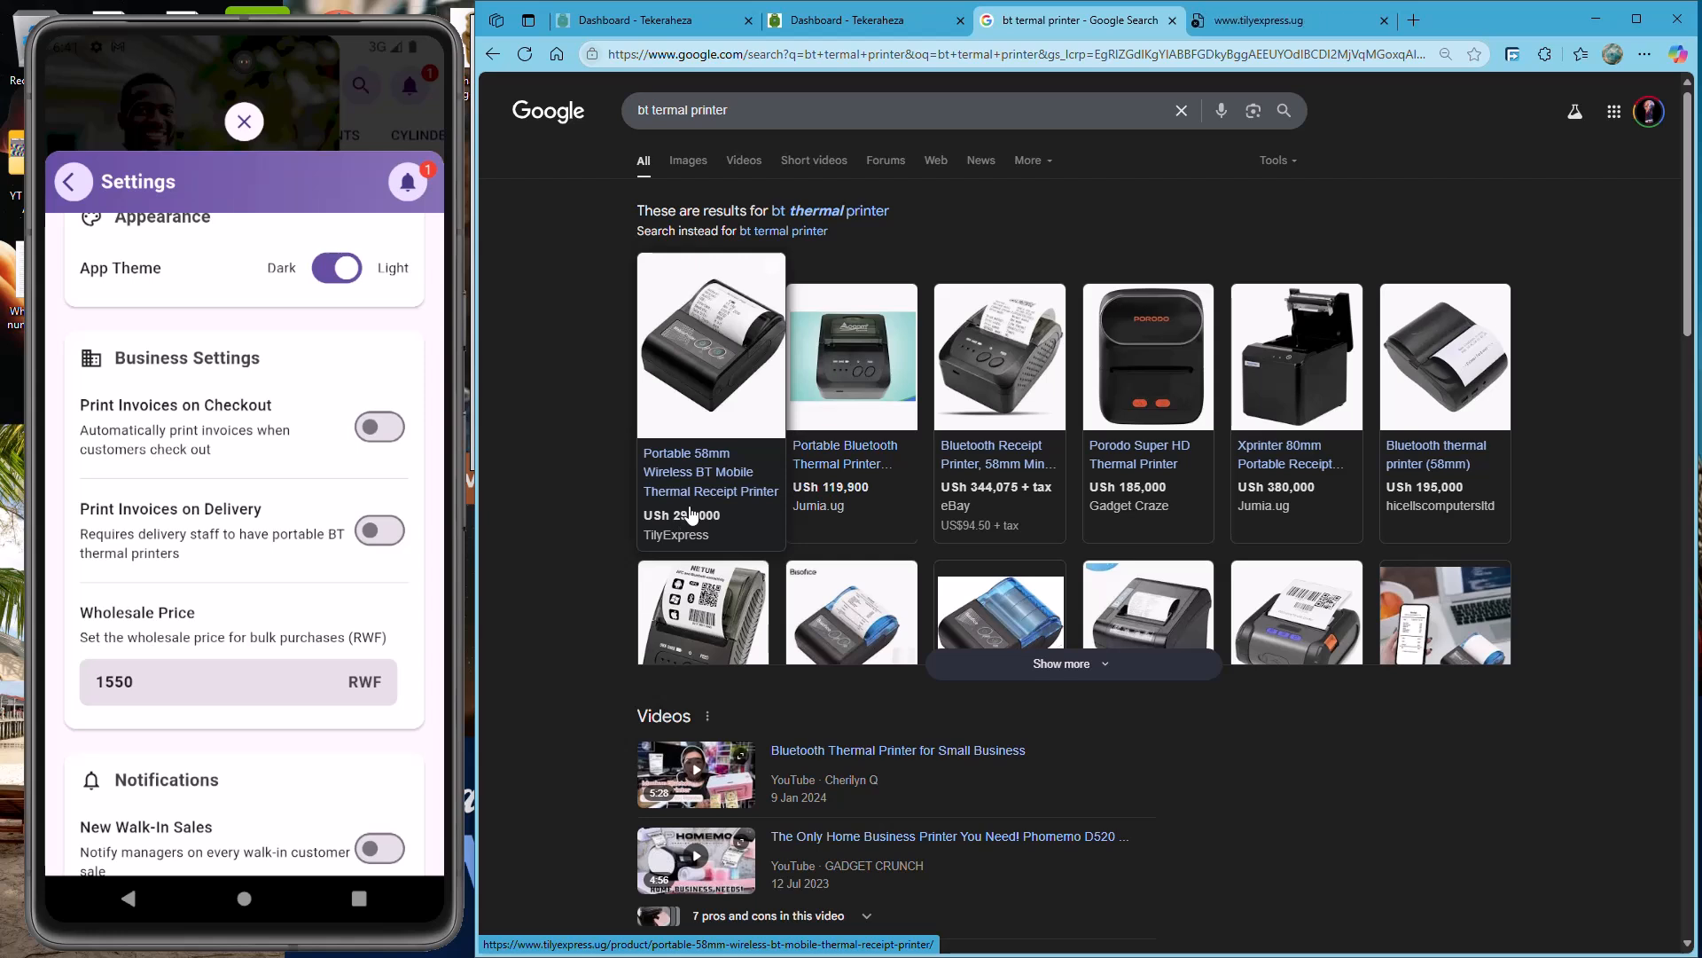
{"action": "left_click", "coordinate": [1384, 20]}
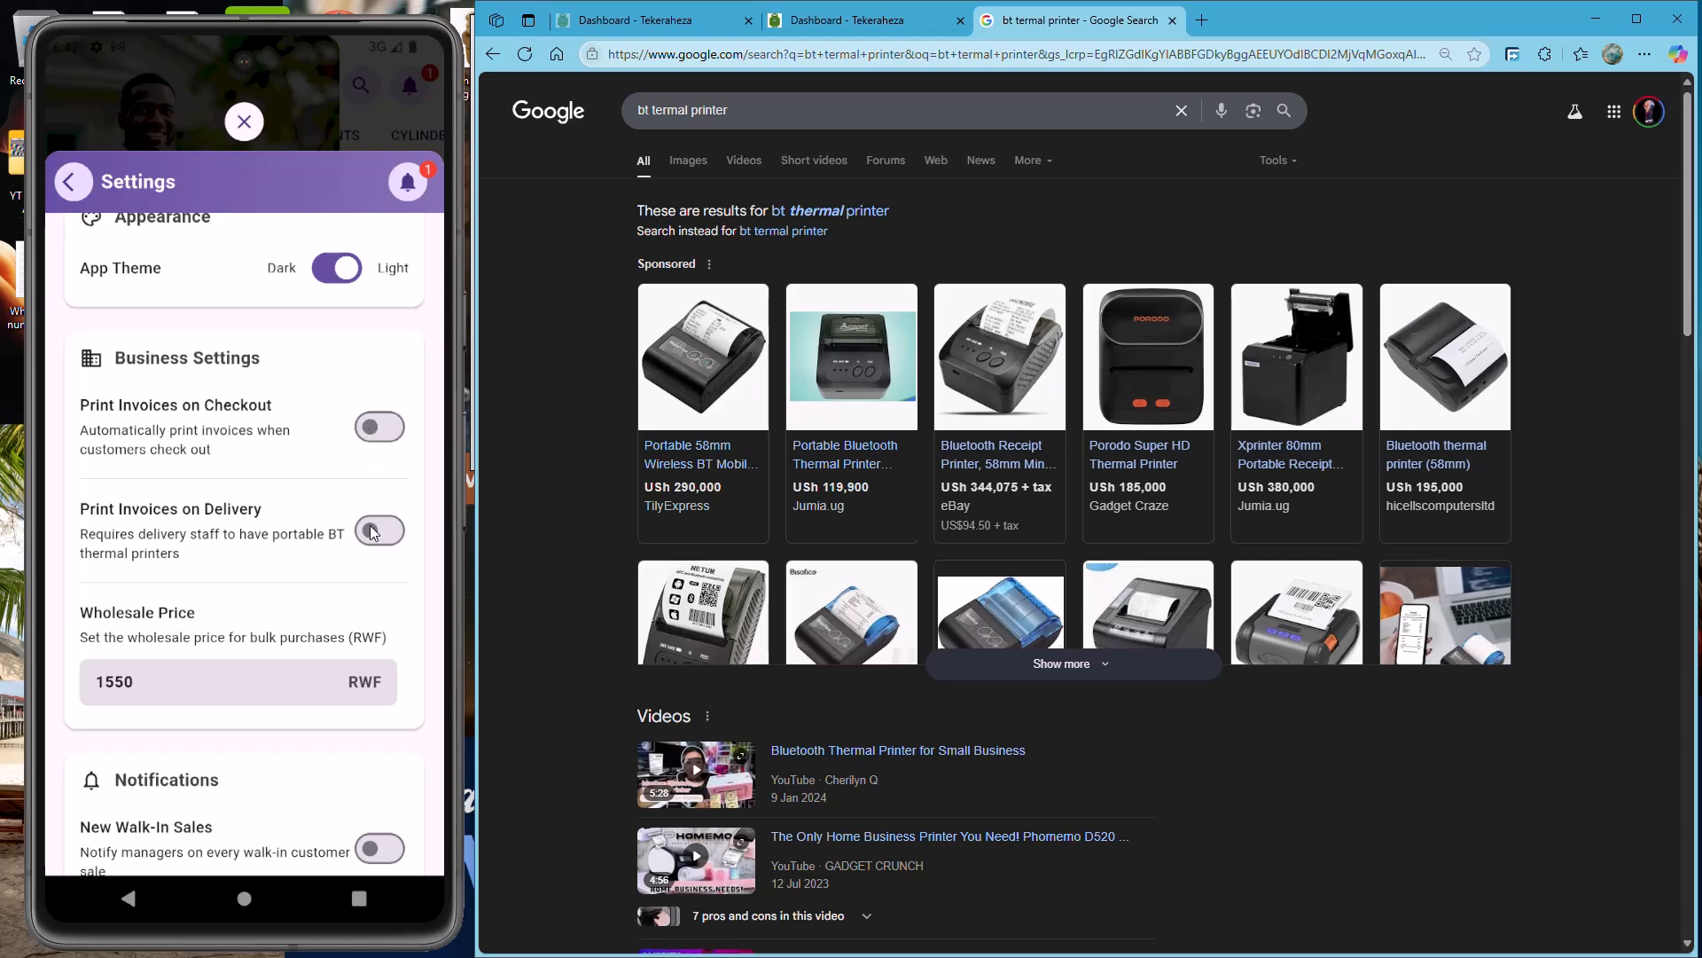
Step: Return to the dealer app's stock overview and look over the cylinder categories and the list of all orders
{"action": "left_click", "coordinate": [73, 182]}
{"action": "left_click", "coordinate": [364, 214]}
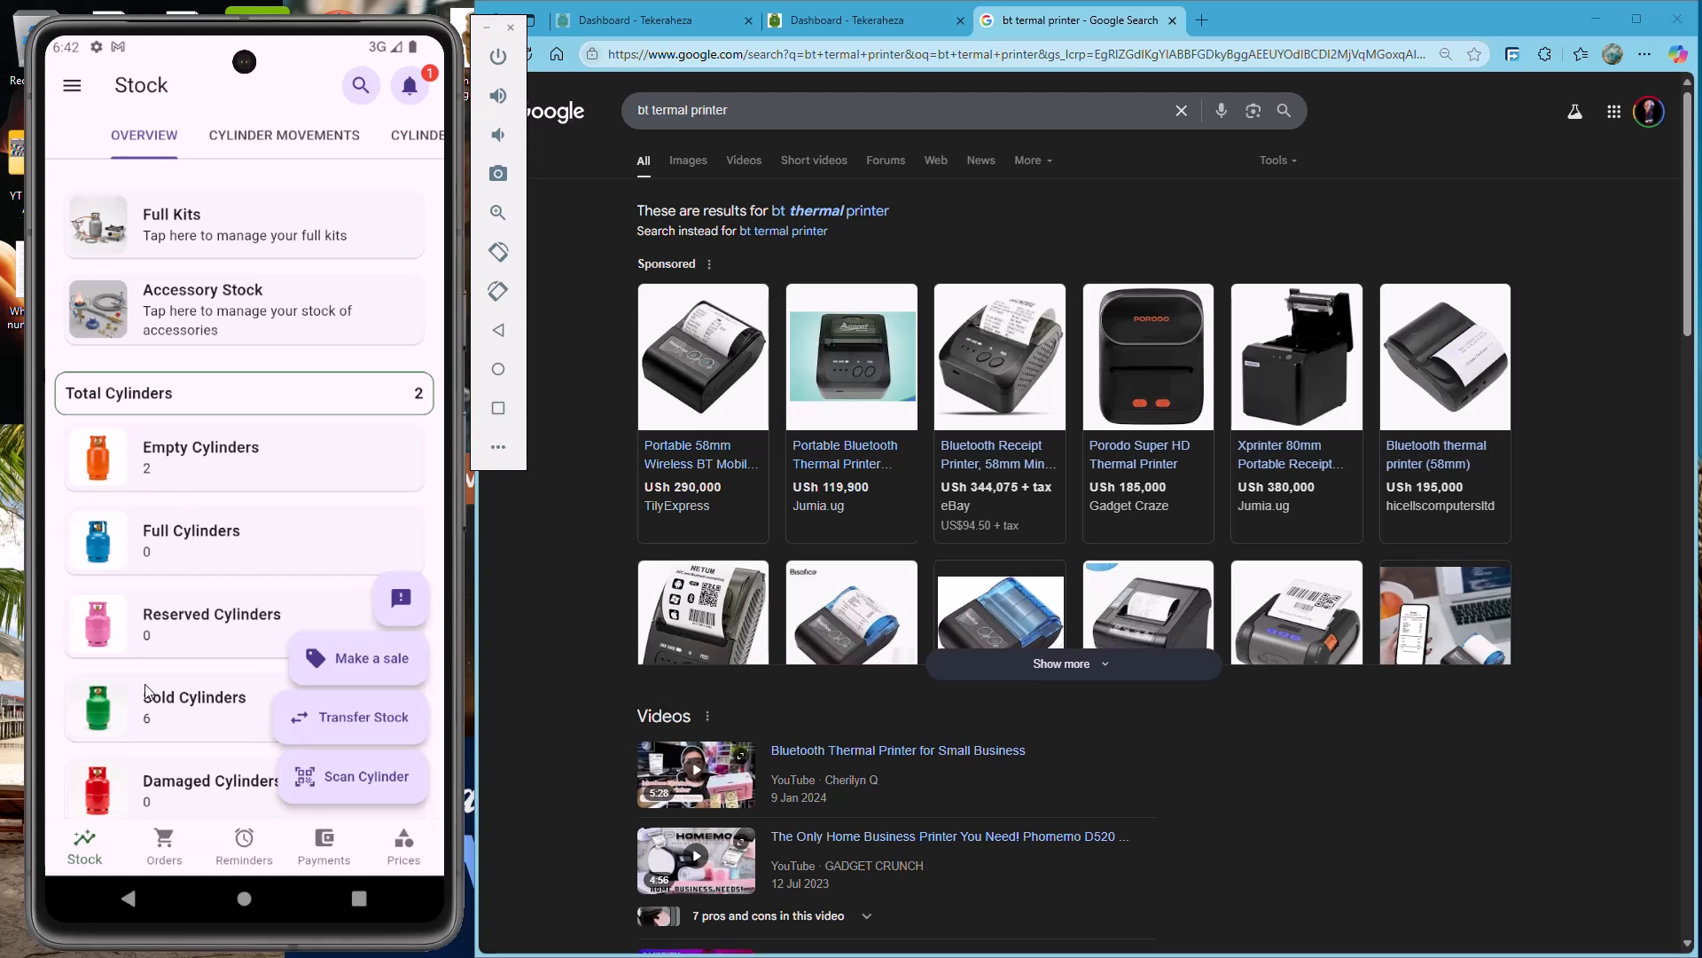
{"action": "left_click_drag", "start_coordinate": [147, 692], "coordinate": [161, 614]}
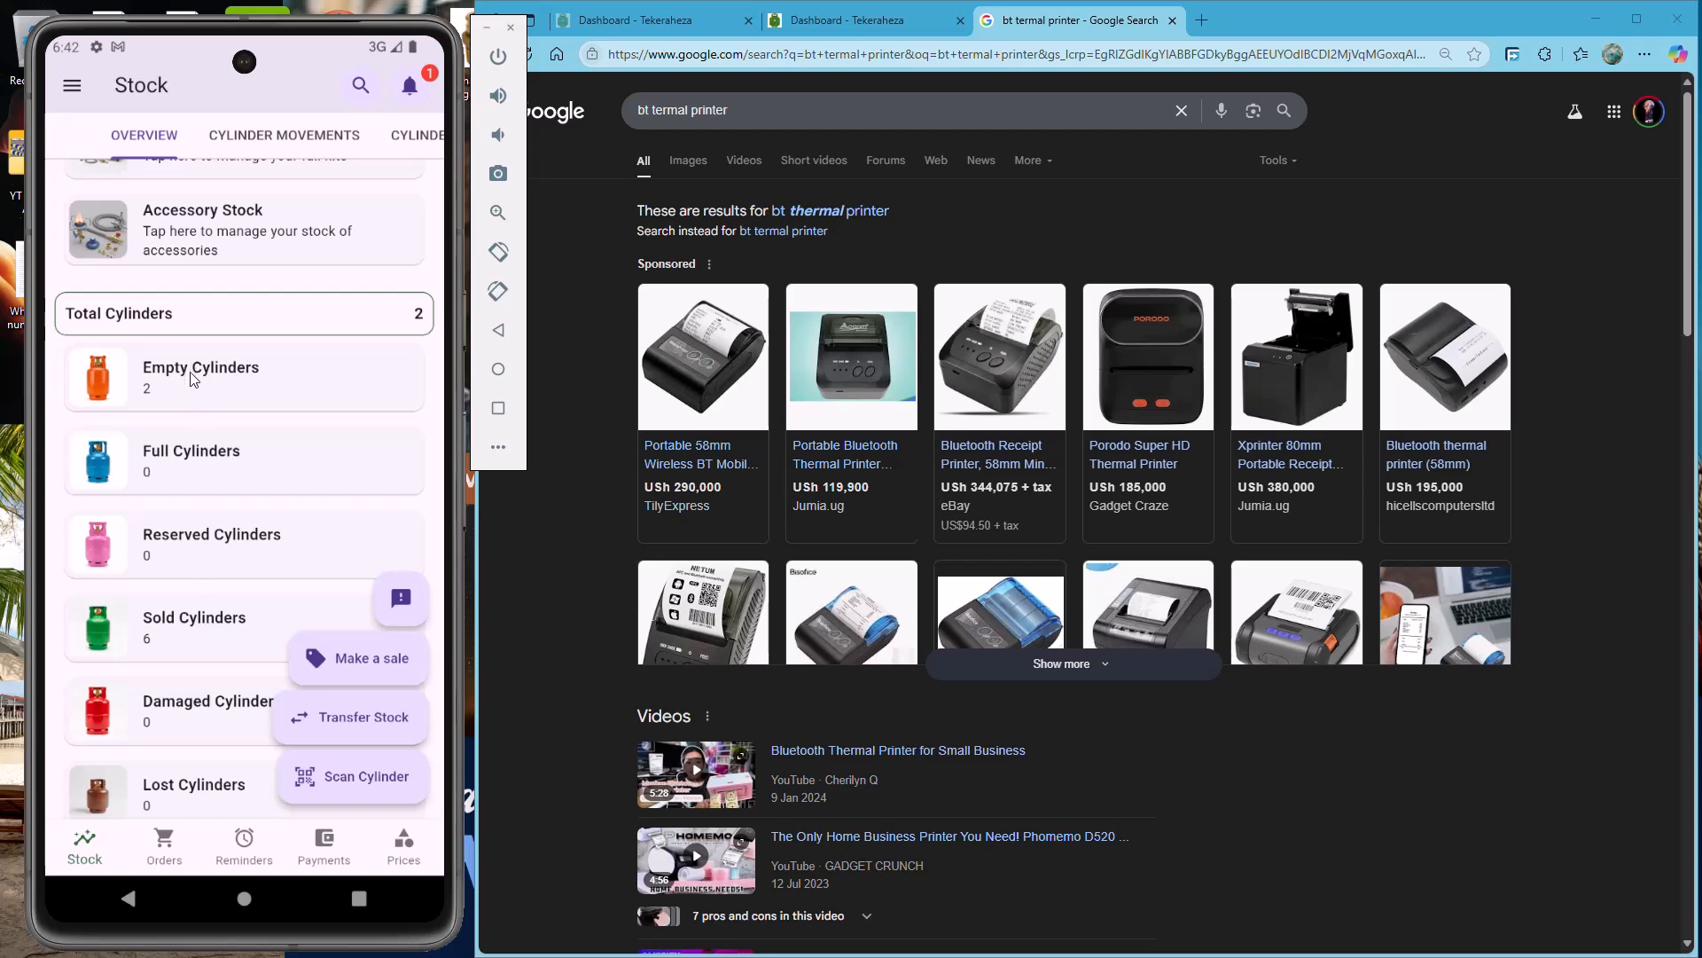
{"action": "scroll", "coordinate": [199, 497], "scroll_direction": "up", "scroll_amount": 2}
{"action": "left_click", "coordinate": [160, 838]}
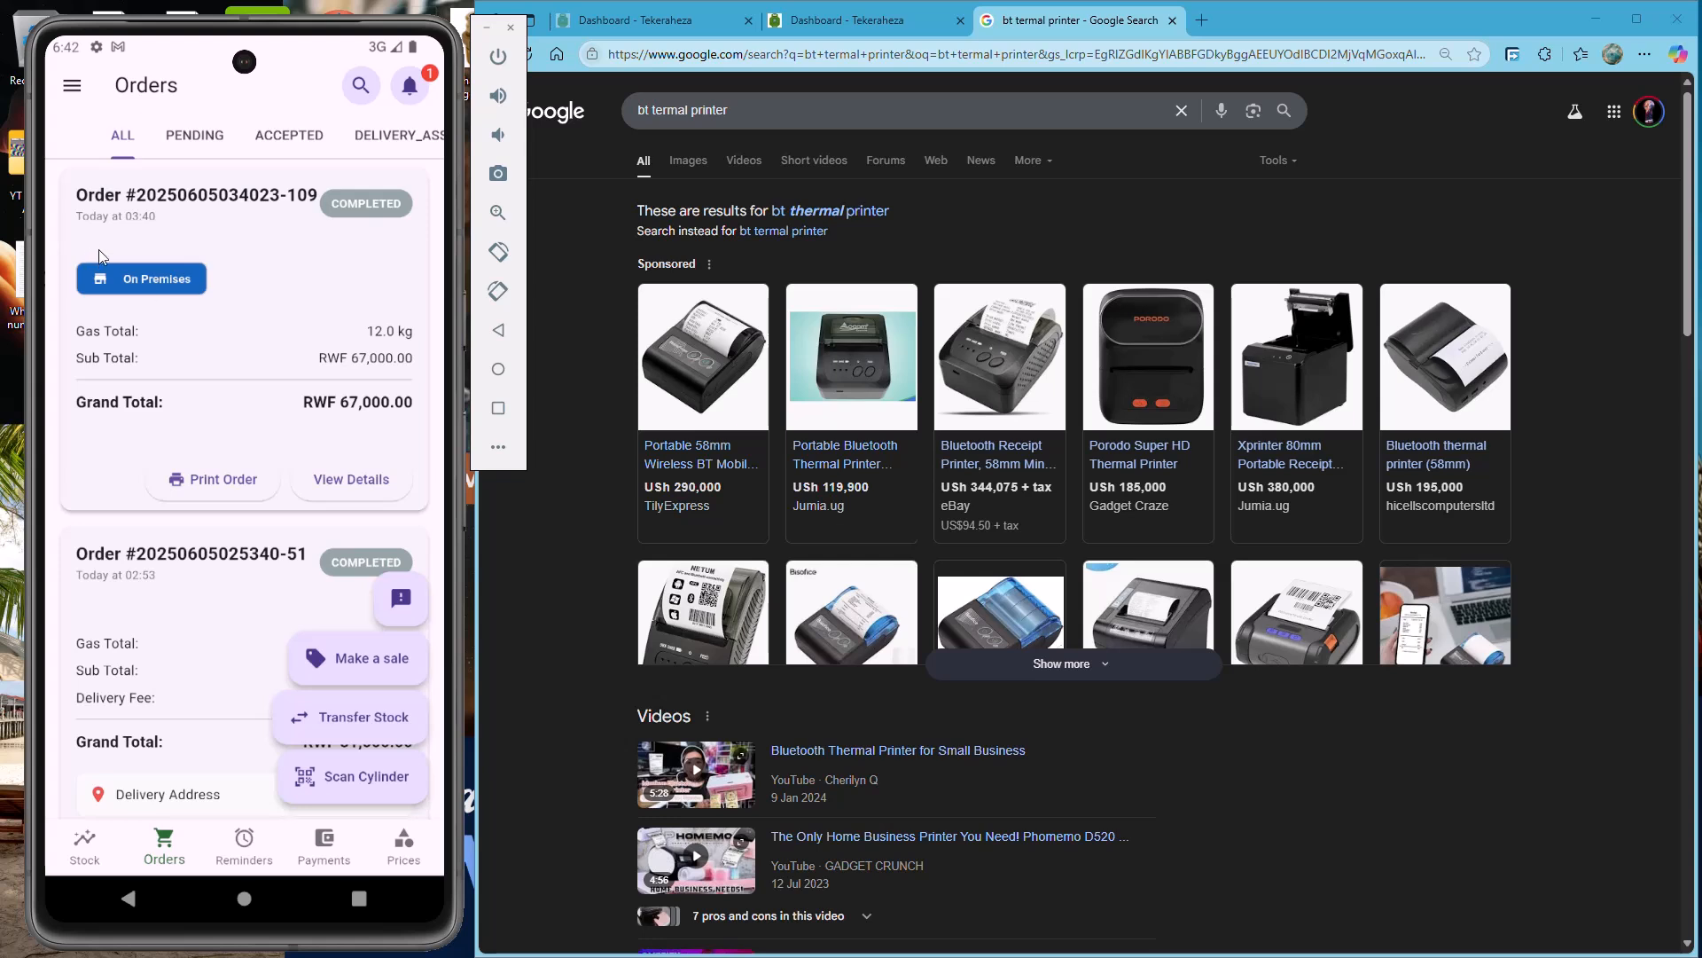
{"action": "scroll", "coordinate": [151, 363], "scroll_direction": "down", "scroll_amount": 1}
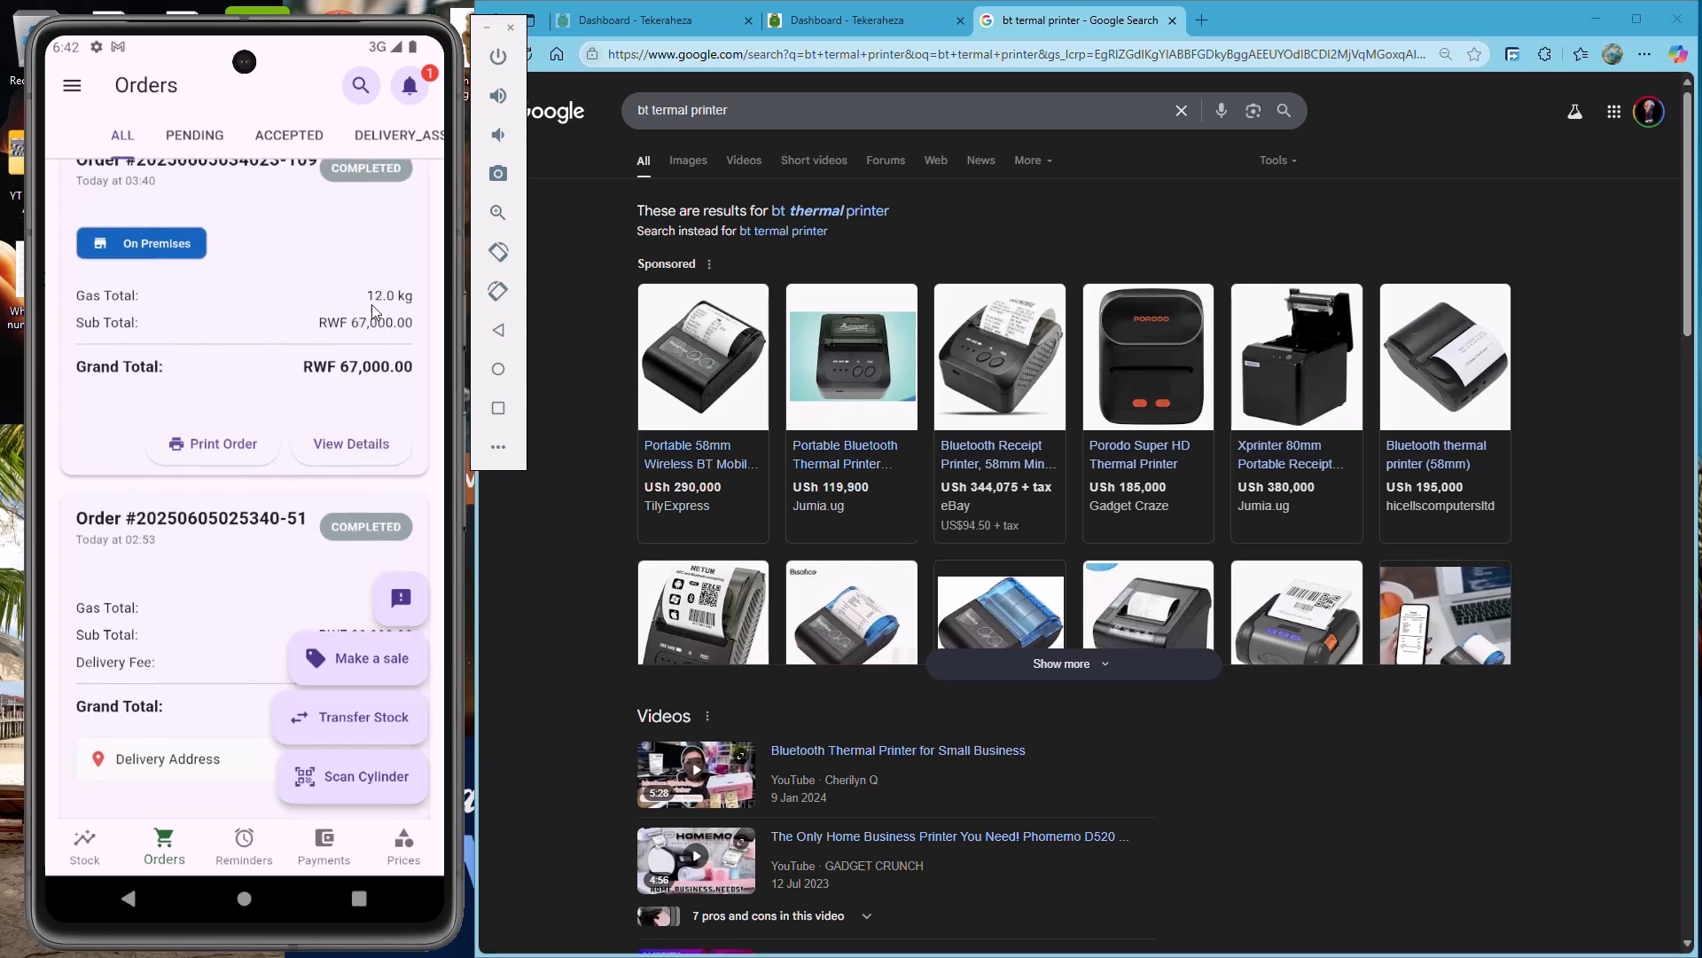
{"action": "scroll", "coordinate": [258, 406], "scroll_direction": "down", "scroll_amount": 3}
{"action": "scroll", "coordinate": [274, 443], "scroll_direction": "up", "scroll_amount": 2}
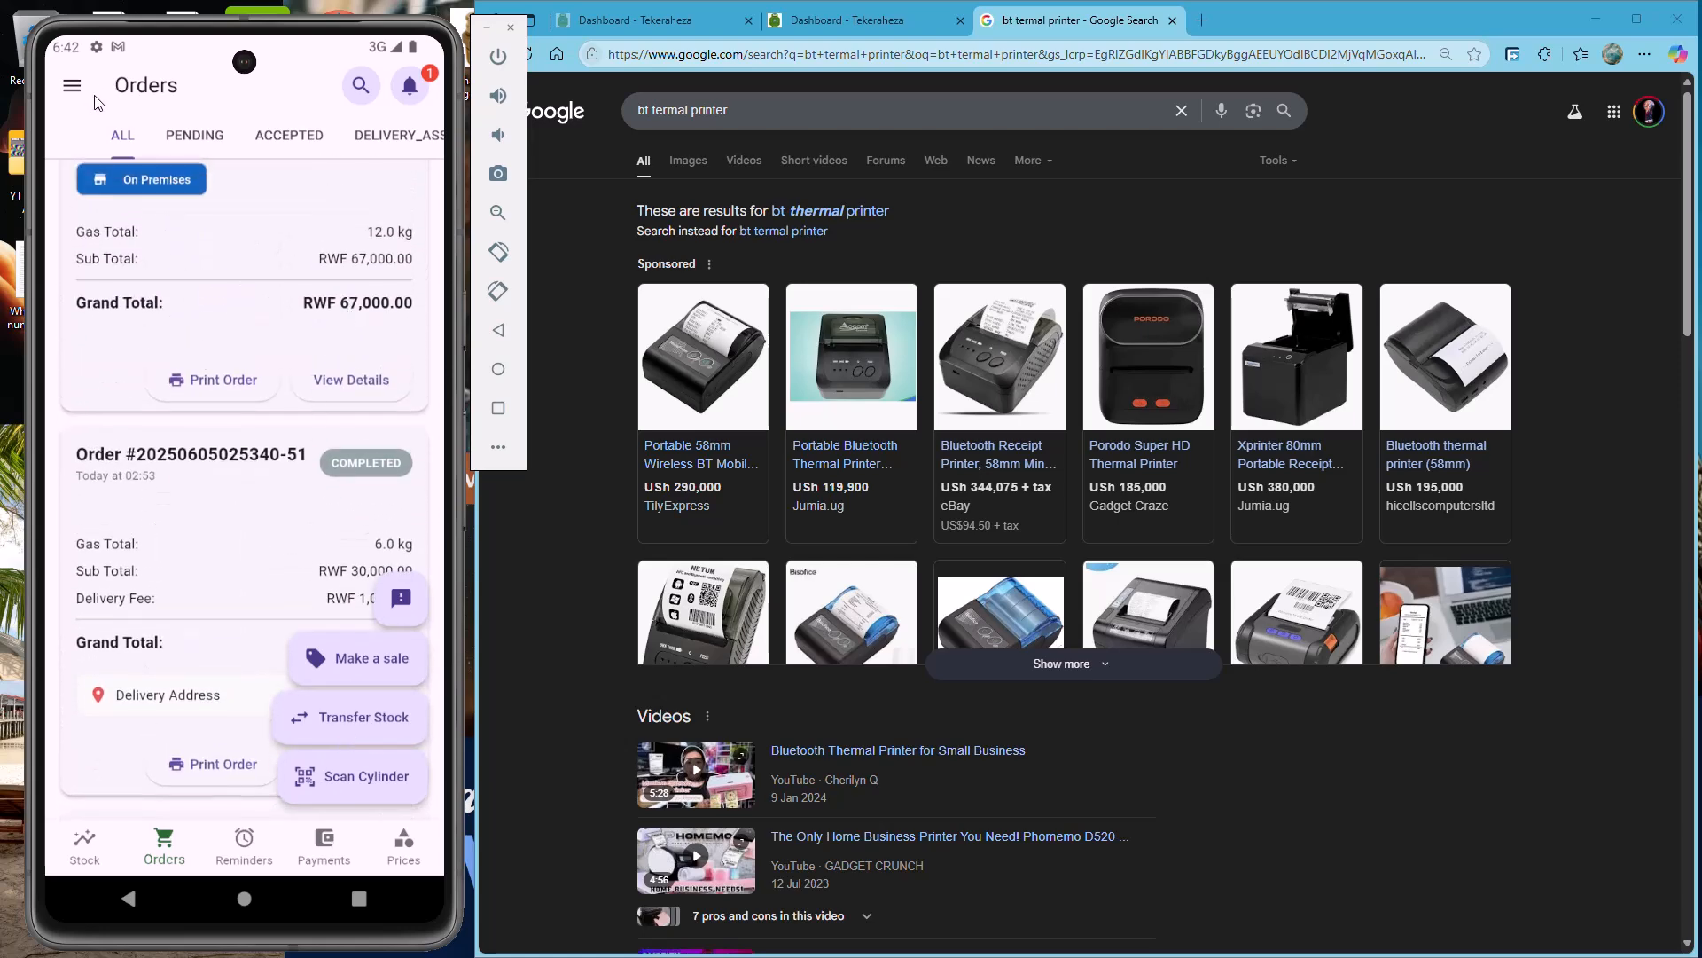
Step: View the new order's details from its notification and return through the notifications to the stock overview
{"action": "left_click", "coordinate": [89, 847]}
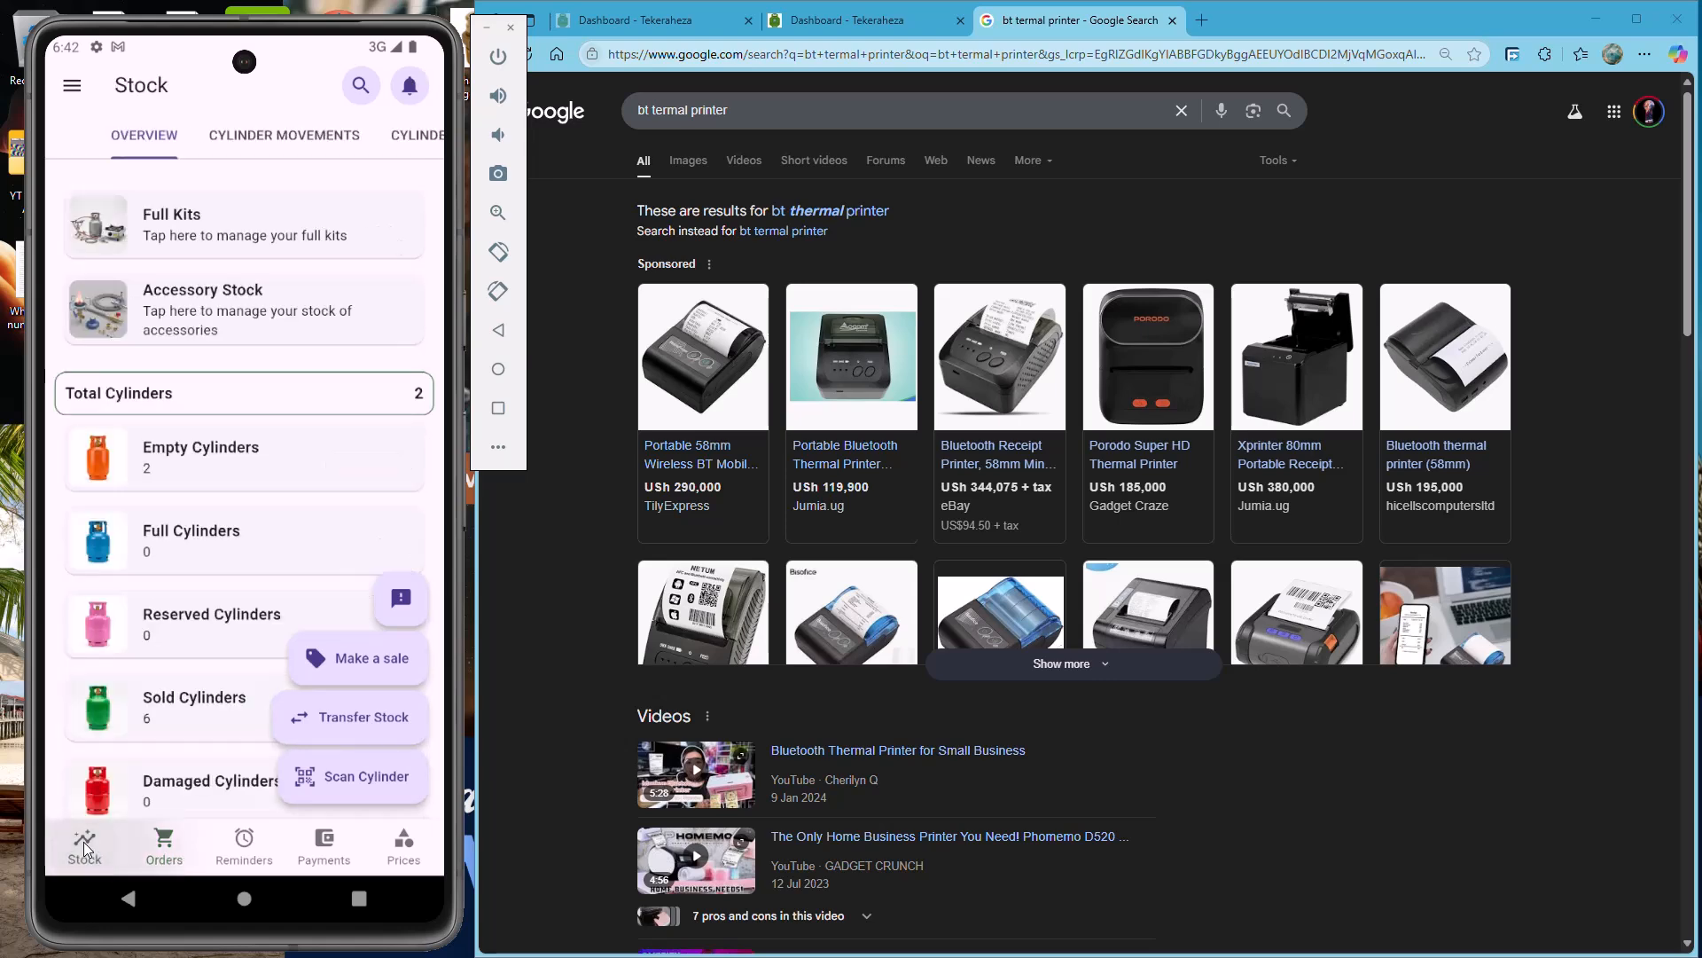
{"action": "left_click", "coordinate": [413, 103]}
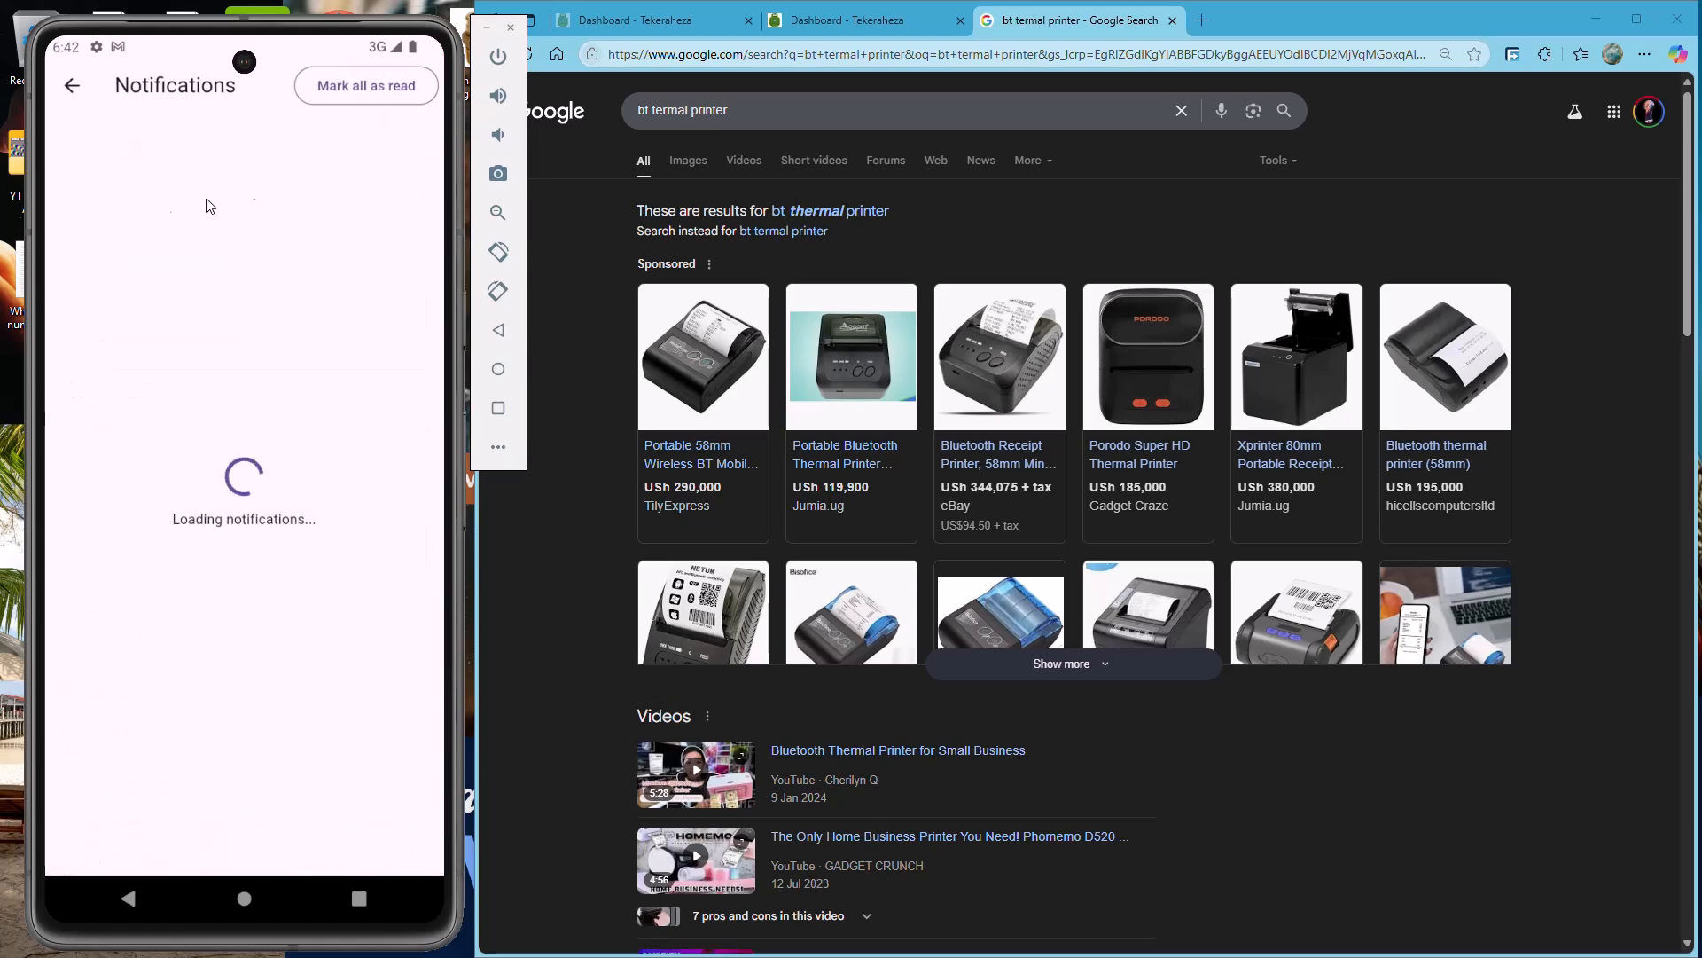
{"action": "left_click", "coordinate": [186, 175]}
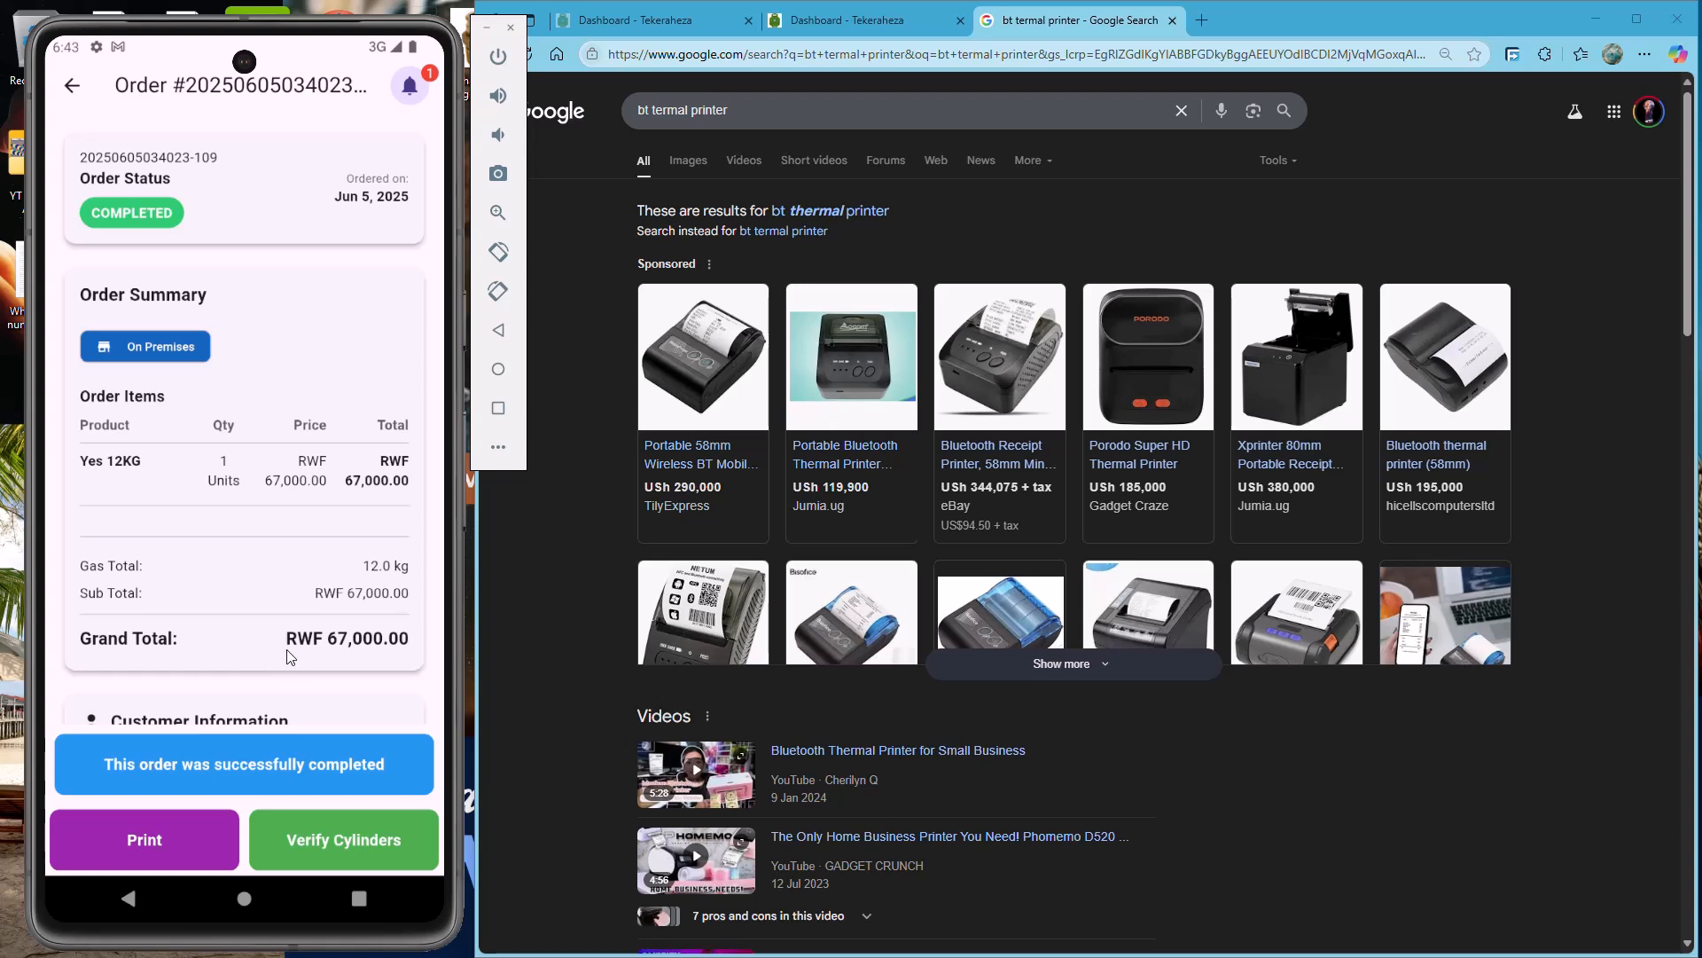
{"action": "left_click", "coordinate": [410, 86]}
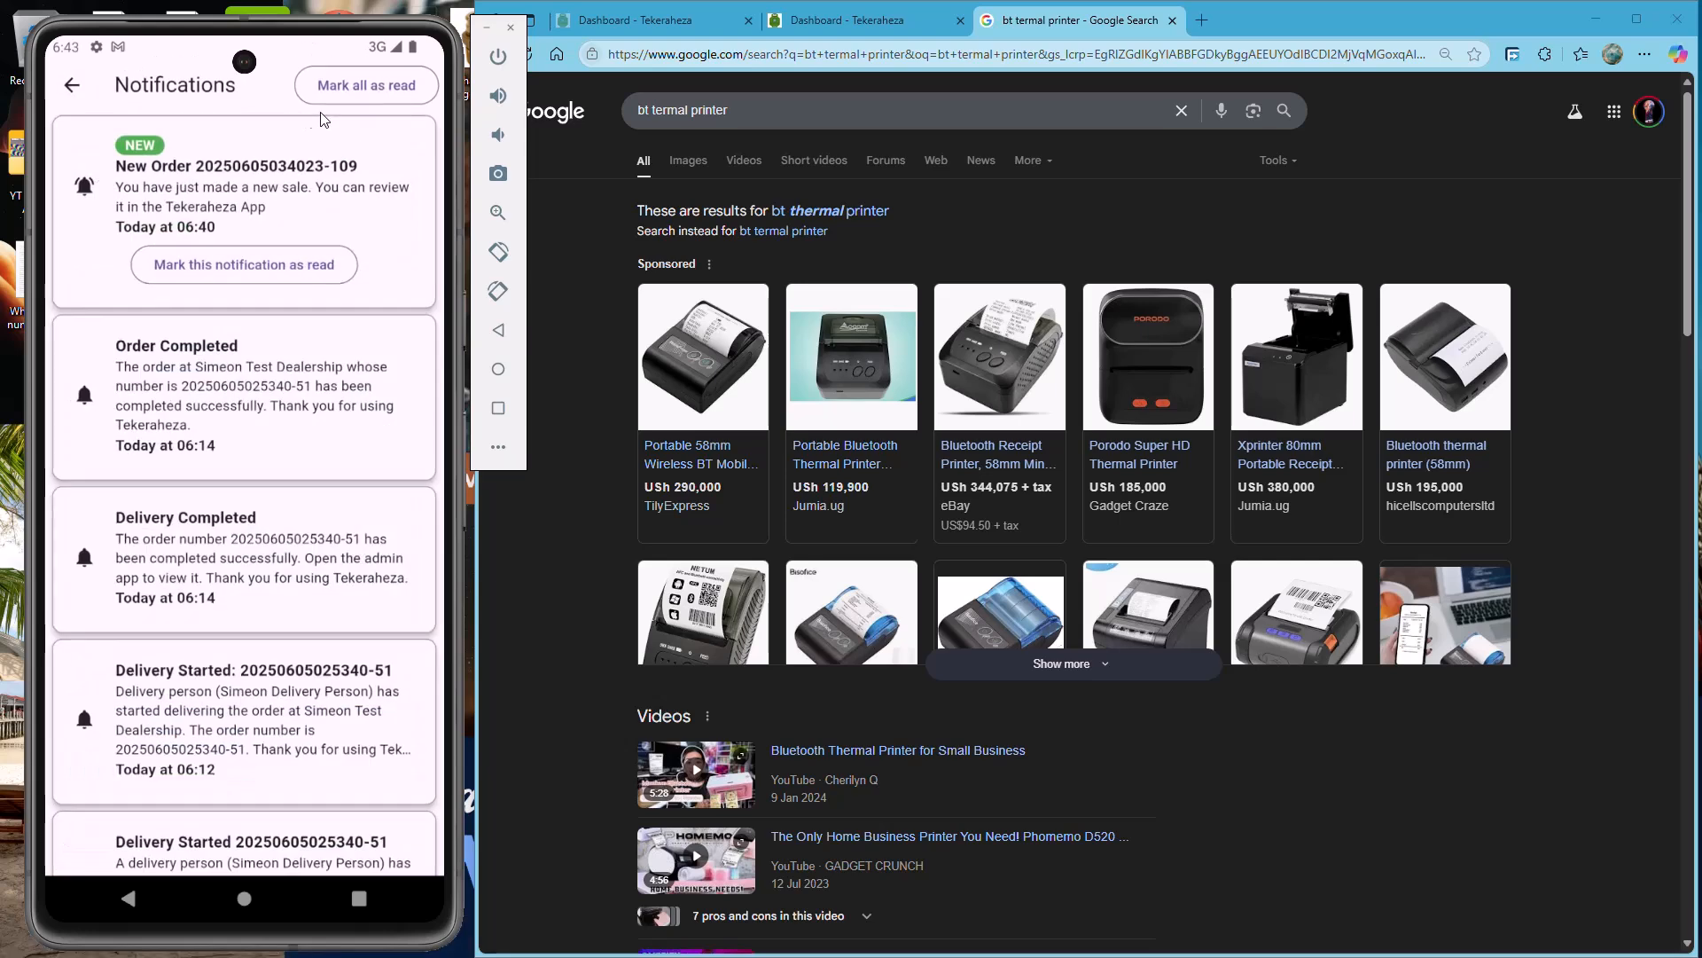
{"action": "left_click", "coordinate": [75, 86]}
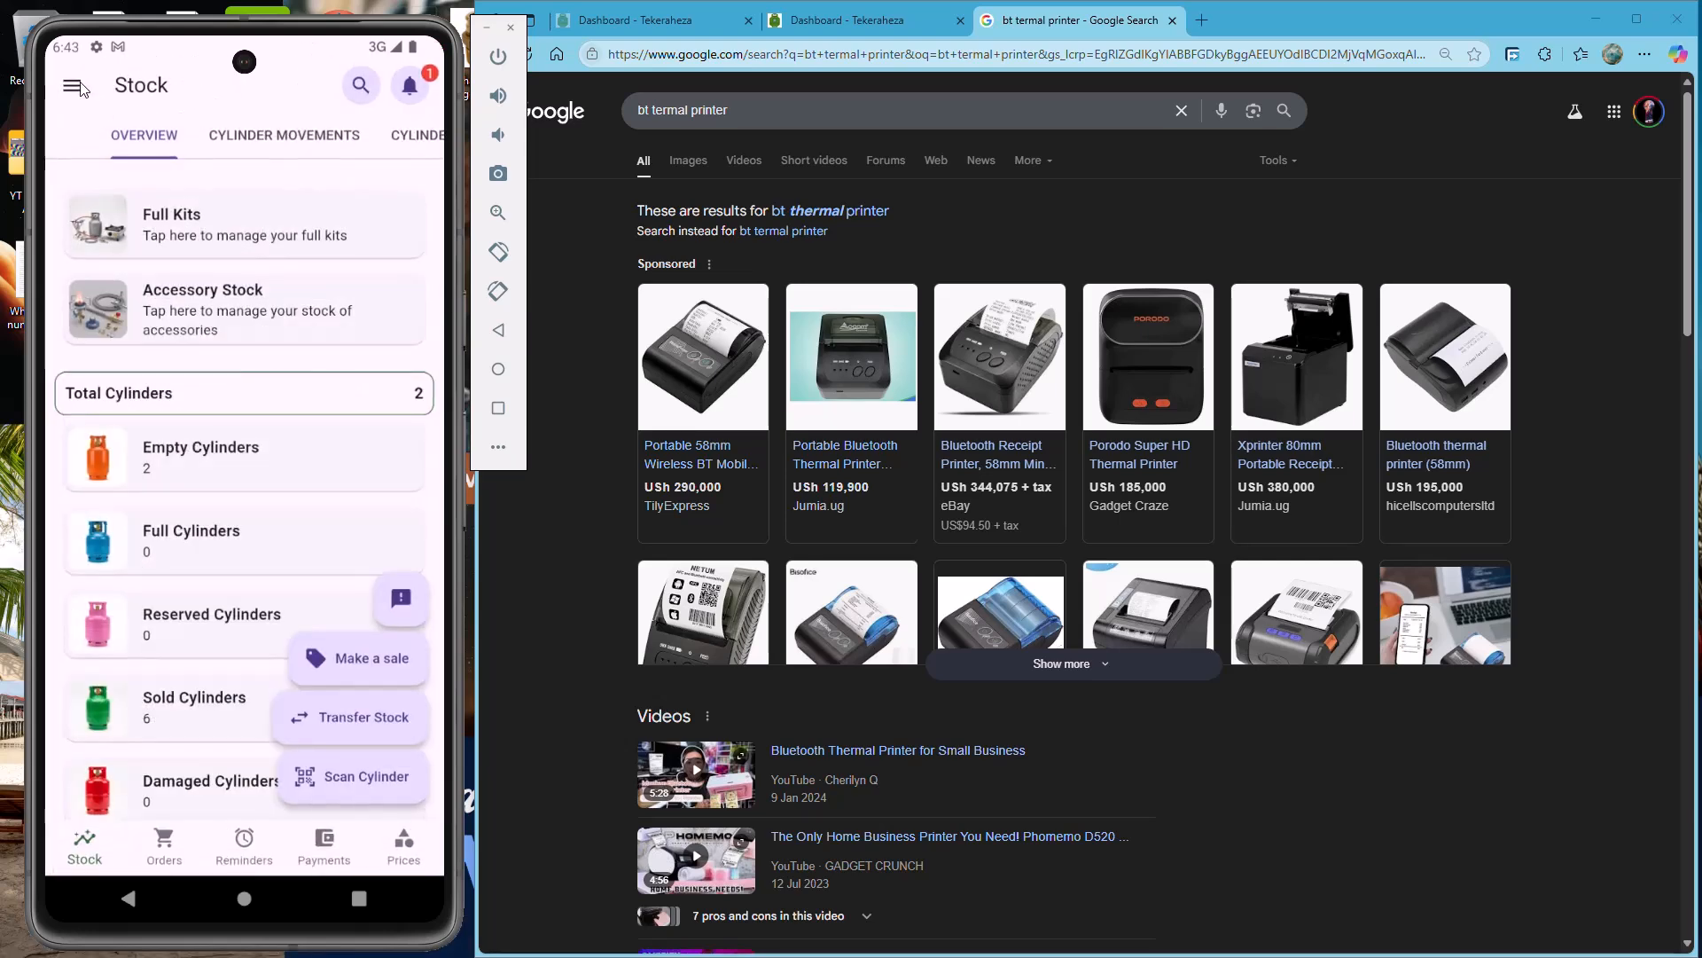
Step: Check the search and the sale types, open stock transfer verification and return to the stock overview without entering a cylinder number
{"action": "left_click", "coordinate": [370, 71]}
{"action": "left_click", "coordinate": [72, 88]}
{"action": "left_click", "coordinate": [357, 663]}
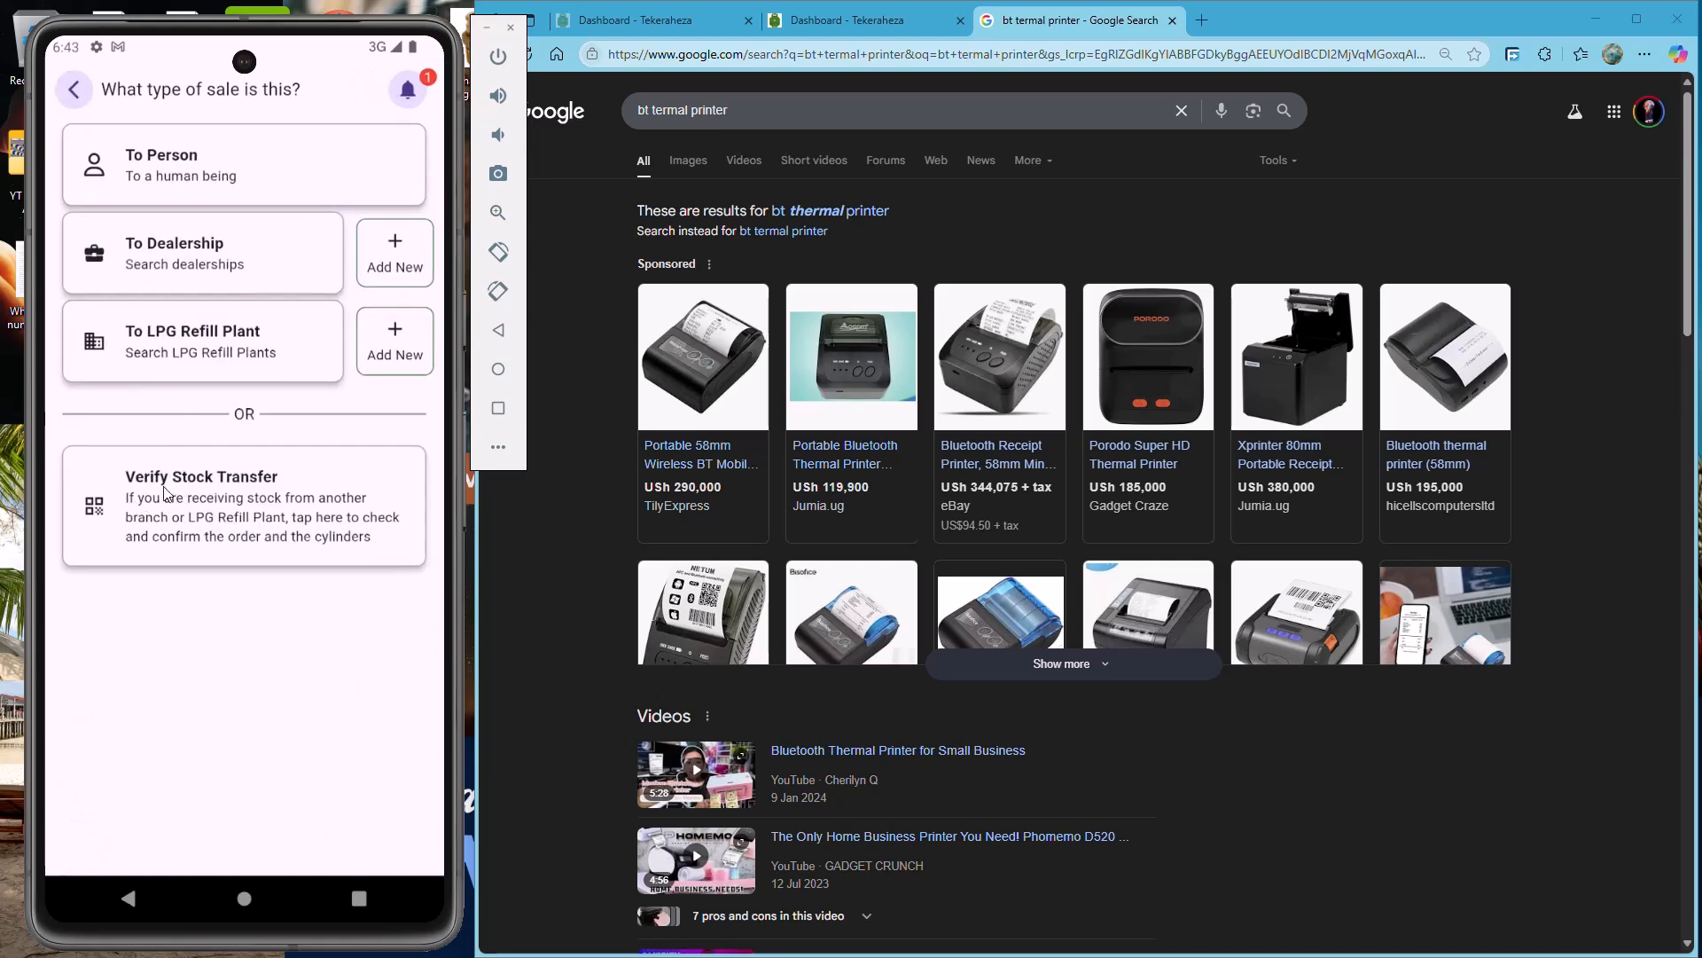
{"action": "left_click", "coordinate": [223, 532]}
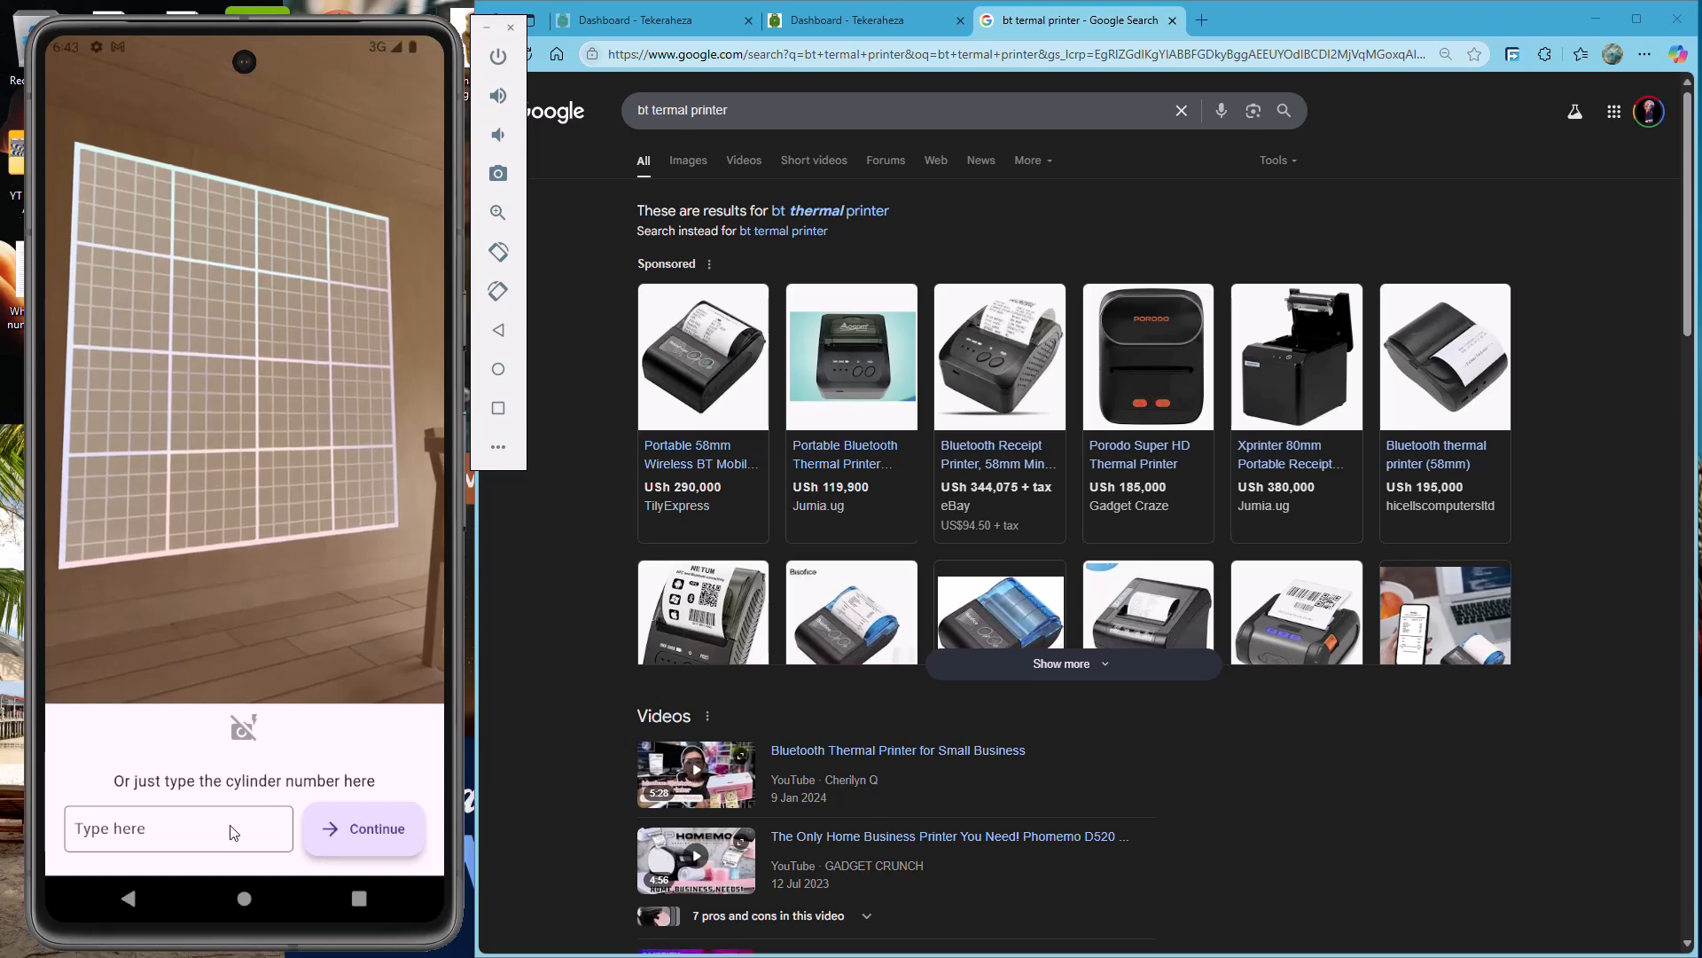
{"action": "left_click", "coordinate": [143, 908]}
{"action": "left_click", "coordinate": [141, 900]}
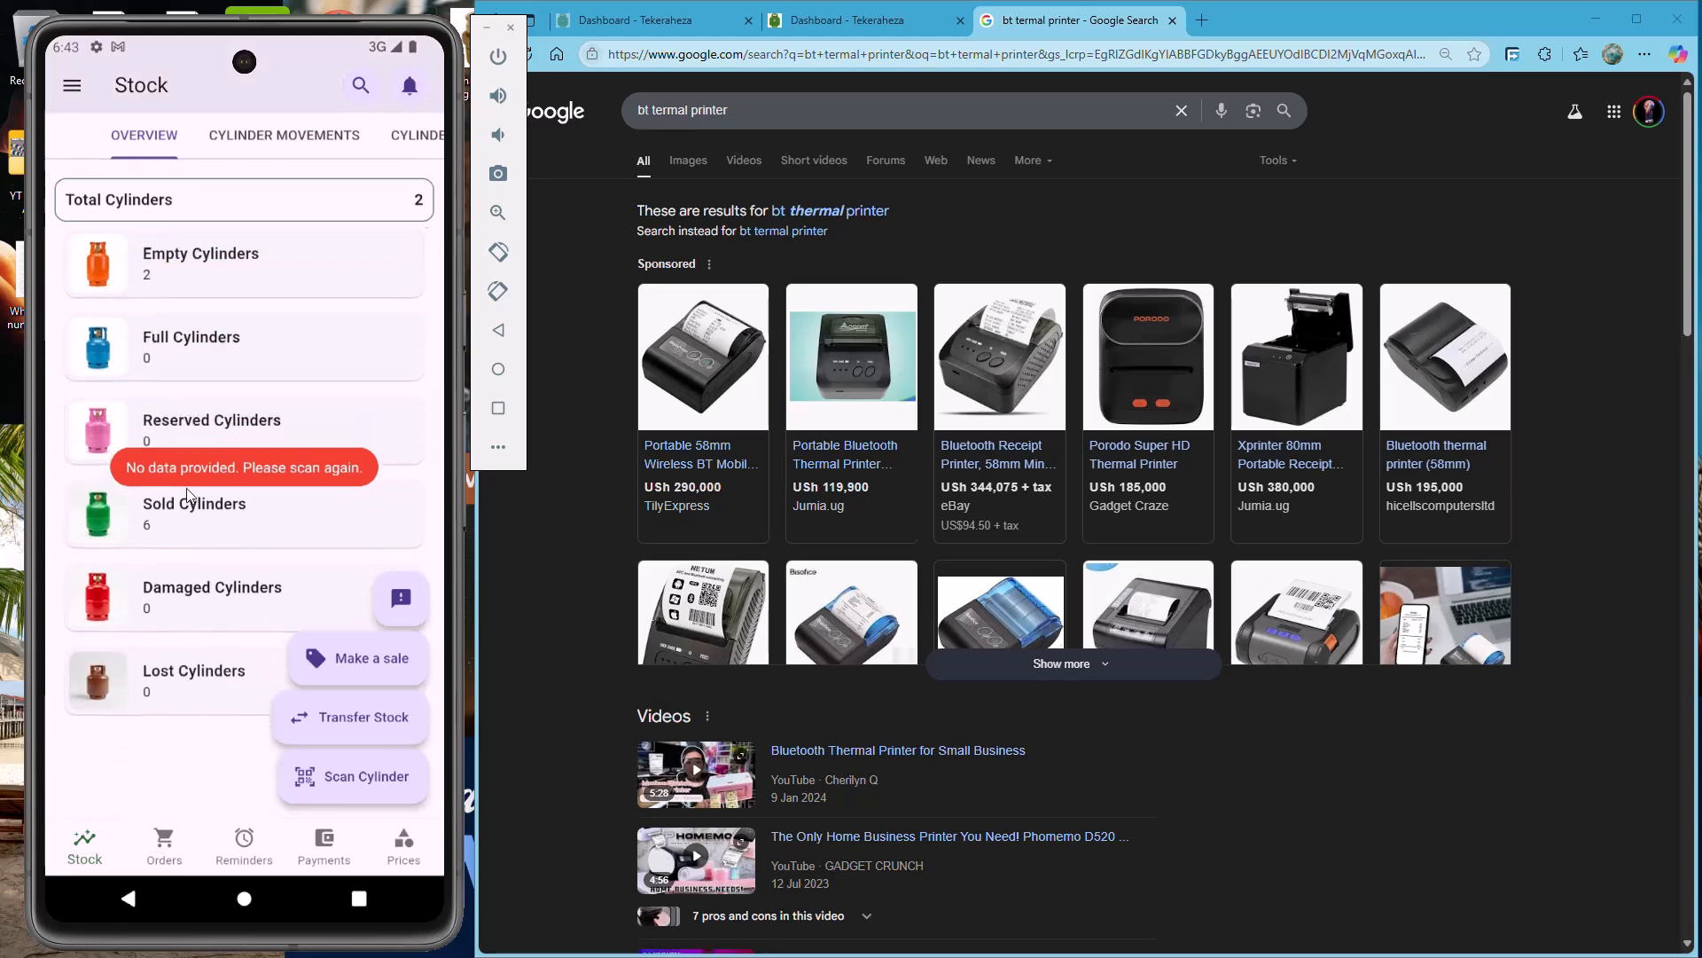
Step: Open the sold cylinder PO454FGG, copy its QR code and return to the stock overview
{"action": "left_click", "coordinate": [186, 510]}
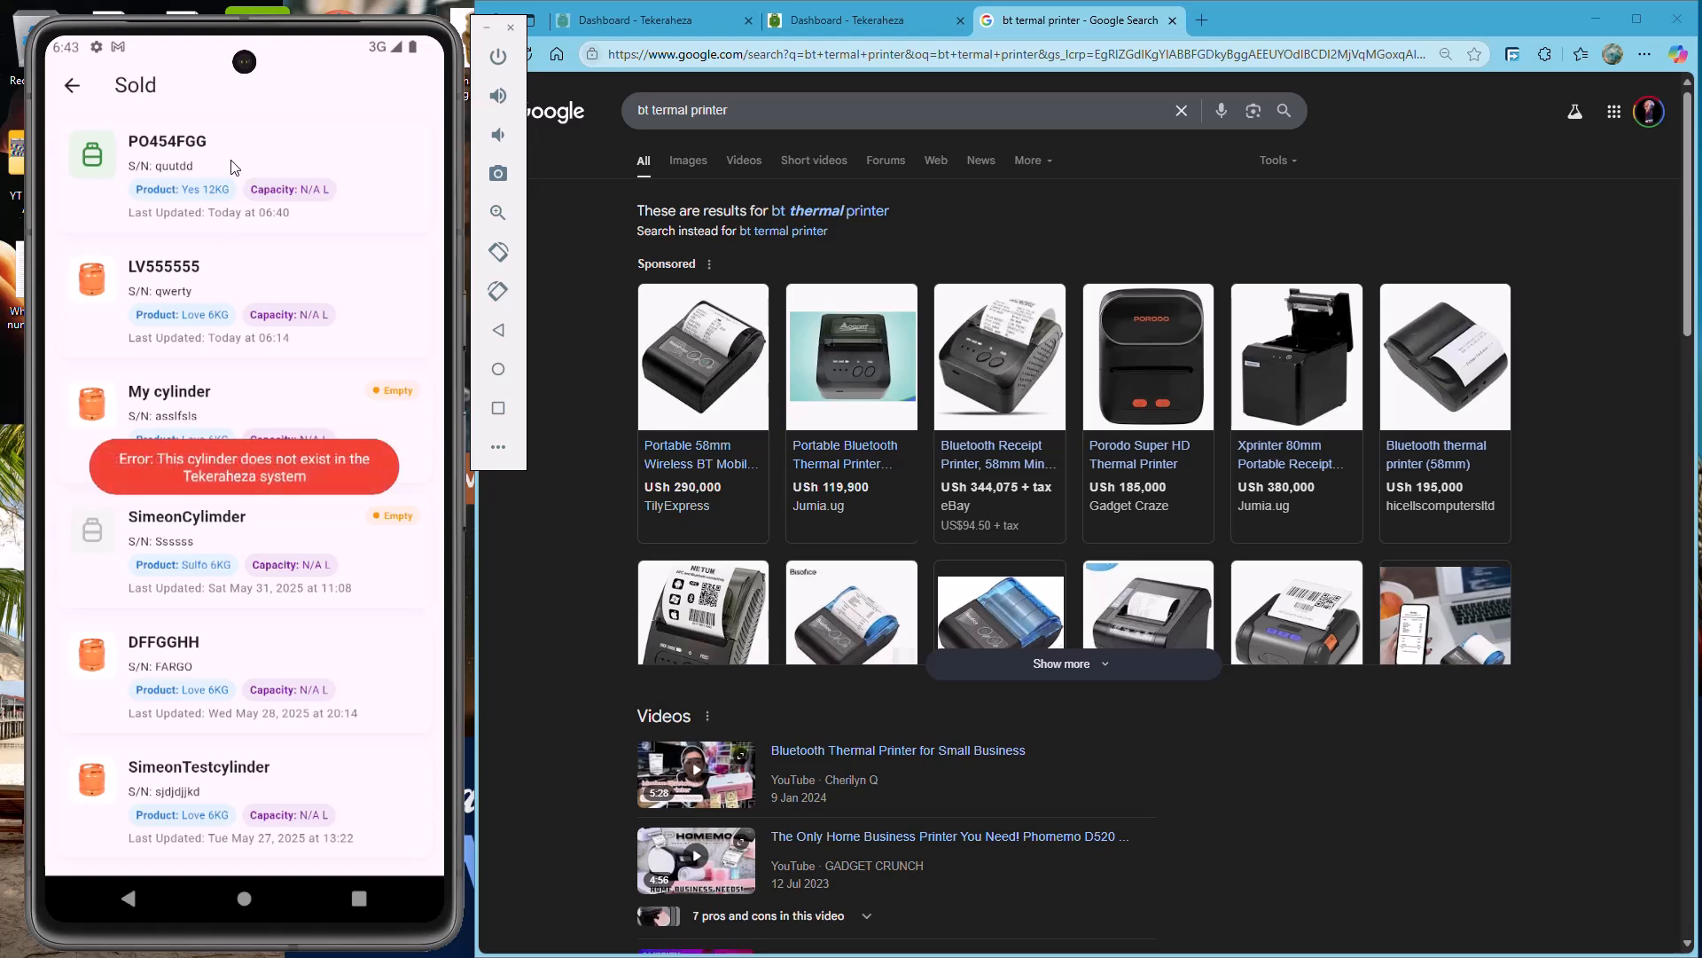
{"action": "left_click", "coordinate": [235, 168]}
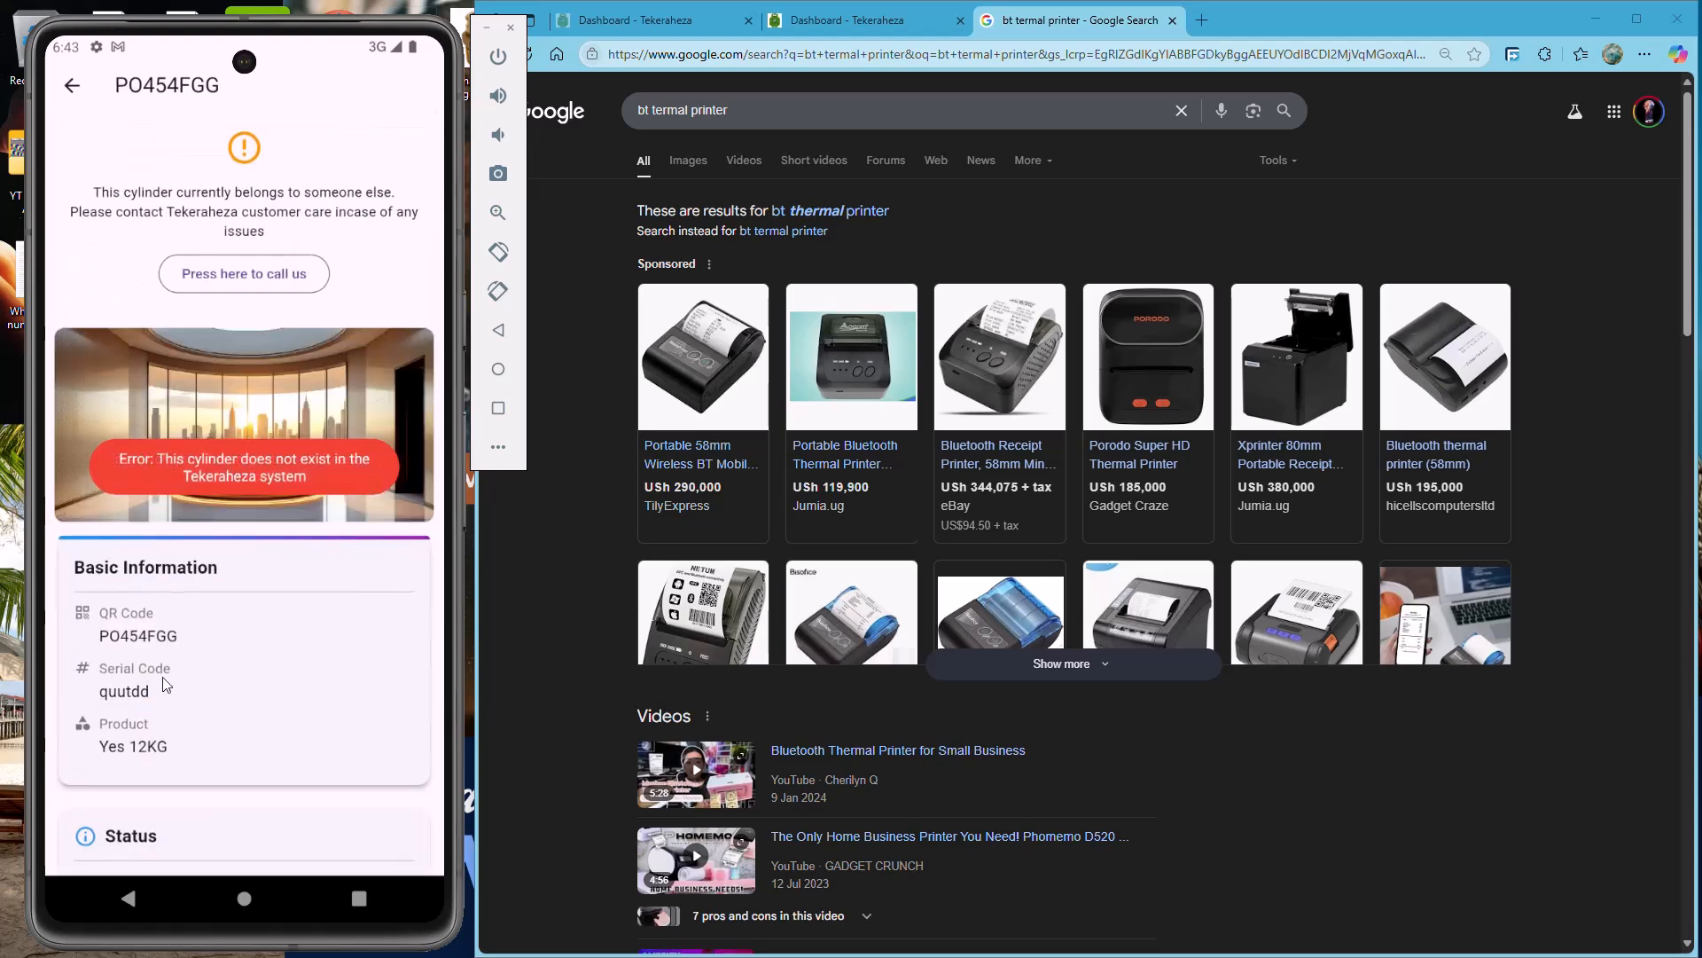
{"action": "scroll", "coordinate": [149, 771], "scroll_direction": "down", "scroll_amount": 2}
{"action": "scroll", "coordinate": [149, 782], "scroll_direction": "up", "scroll_amount": 1}
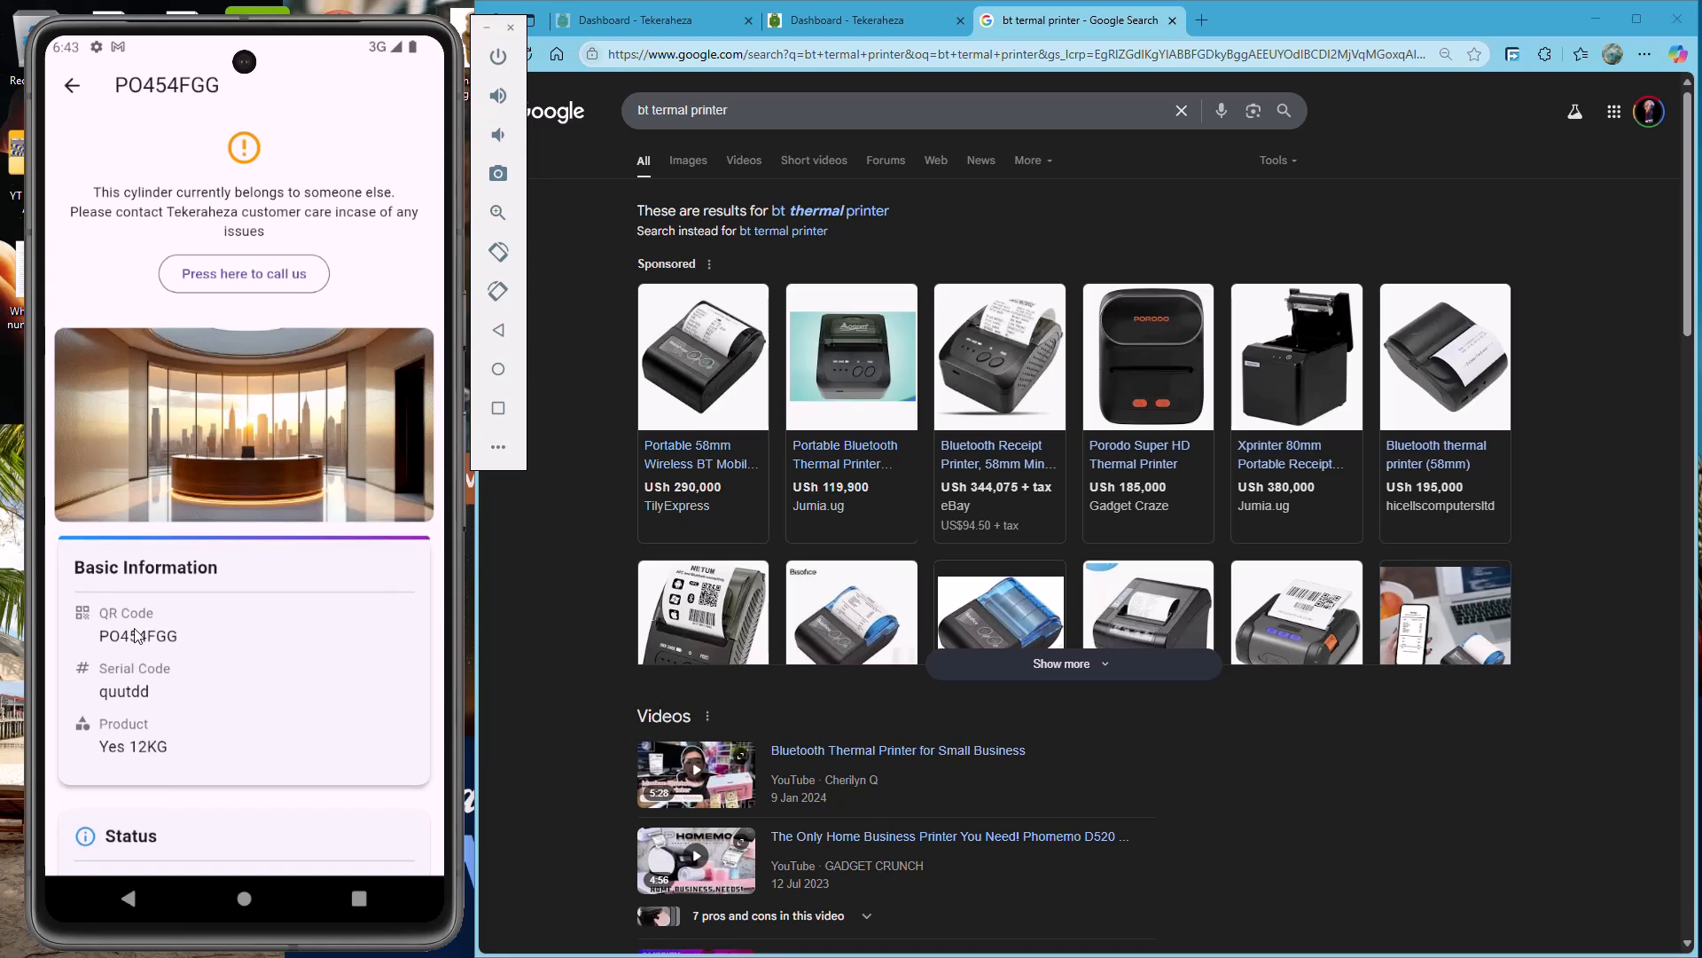
{"action": "double_click", "coordinate": [138, 632]}
{"action": "left_click", "coordinate": [114, 603]}
{"action": "left_click", "coordinate": [71, 86]}
{"action": "left_click", "coordinate": [70, 86]}
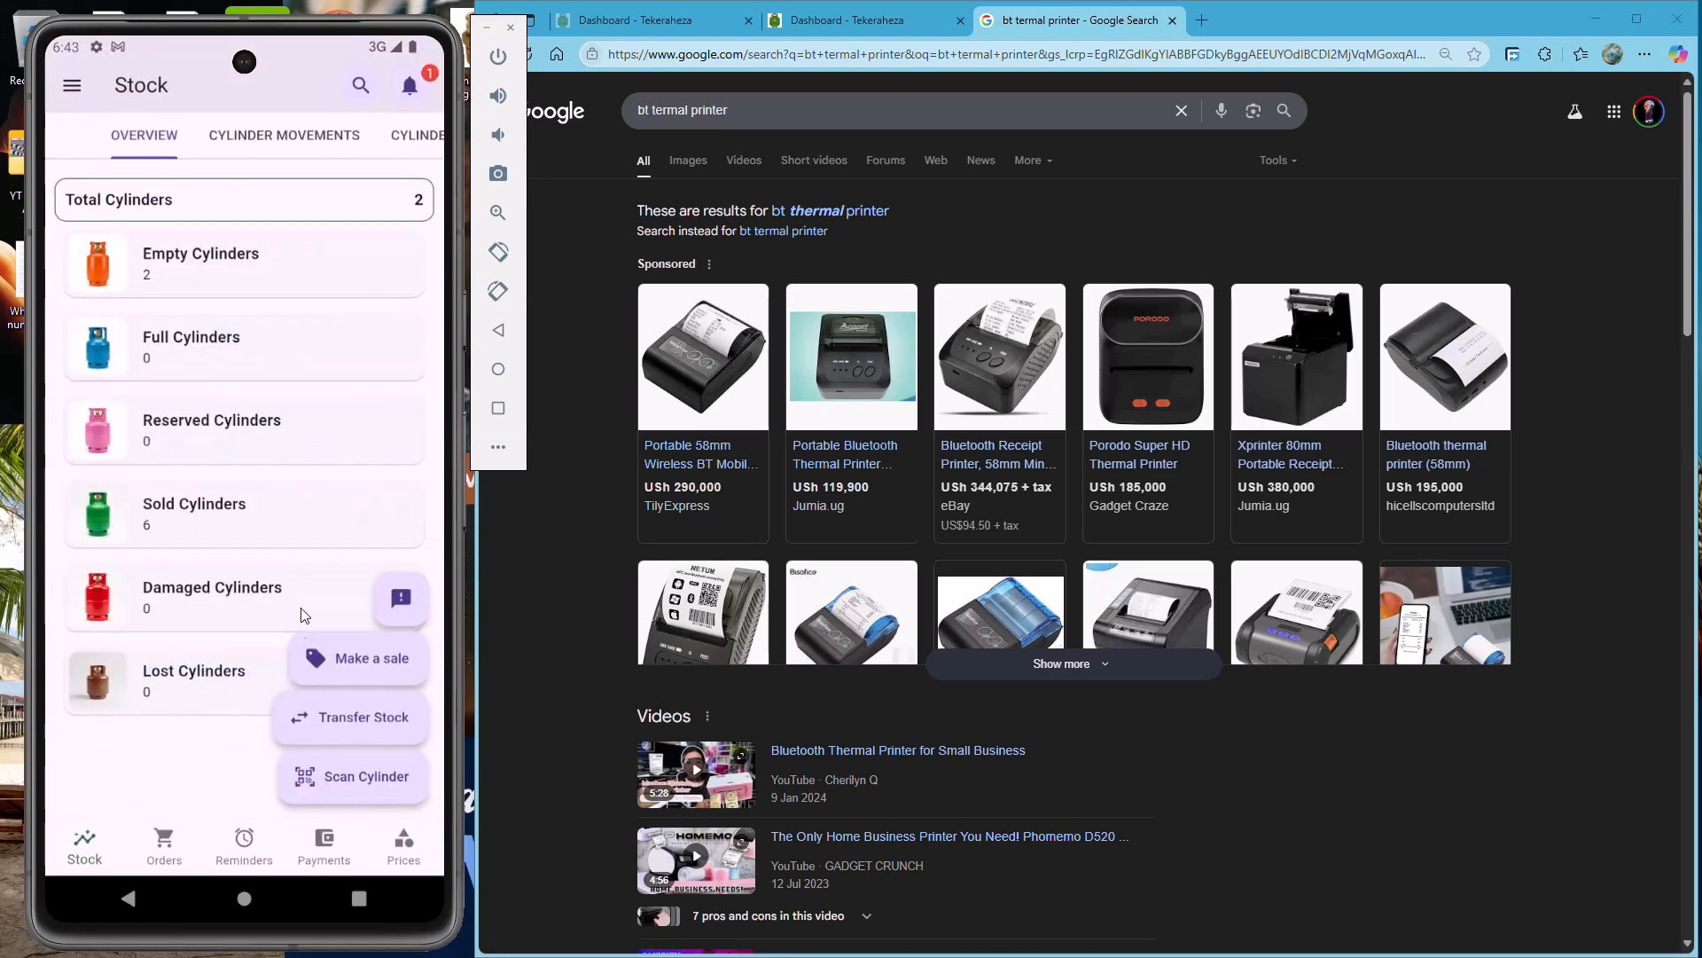
Step: Try to verify a stock transfer with the copied cylinder number and return to the stock overview
{"action": "left_click", "coordinate": [325, 720]}
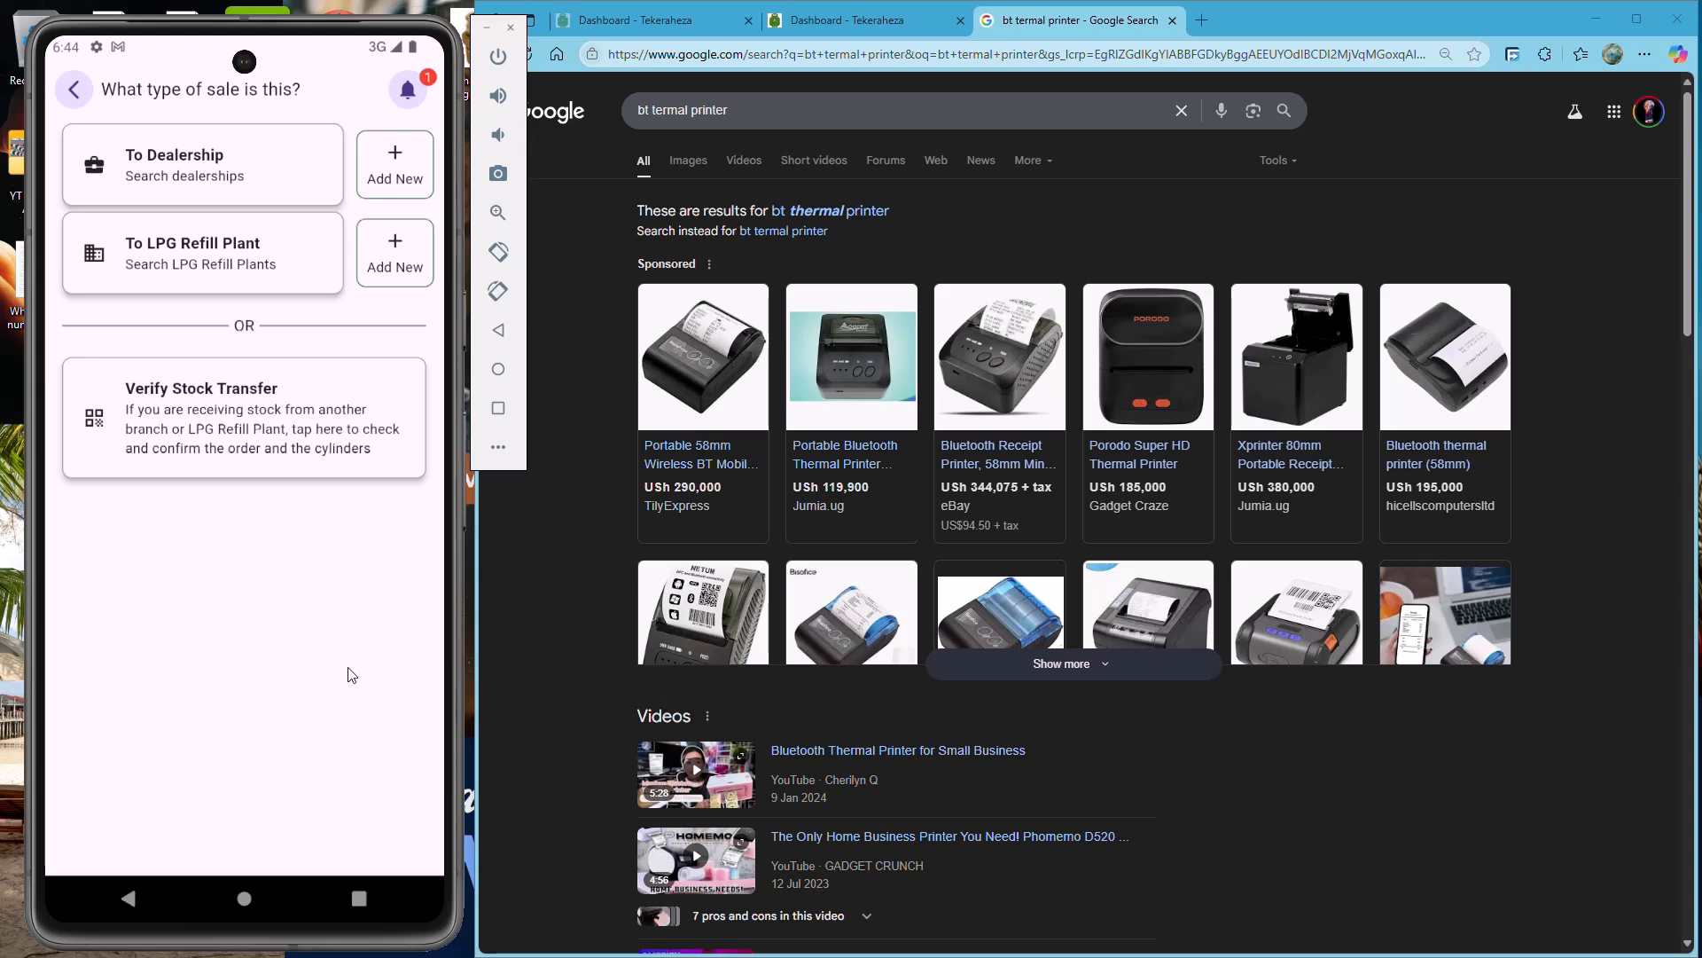
{"action": "left_click", "coordinate": [299, 428]}
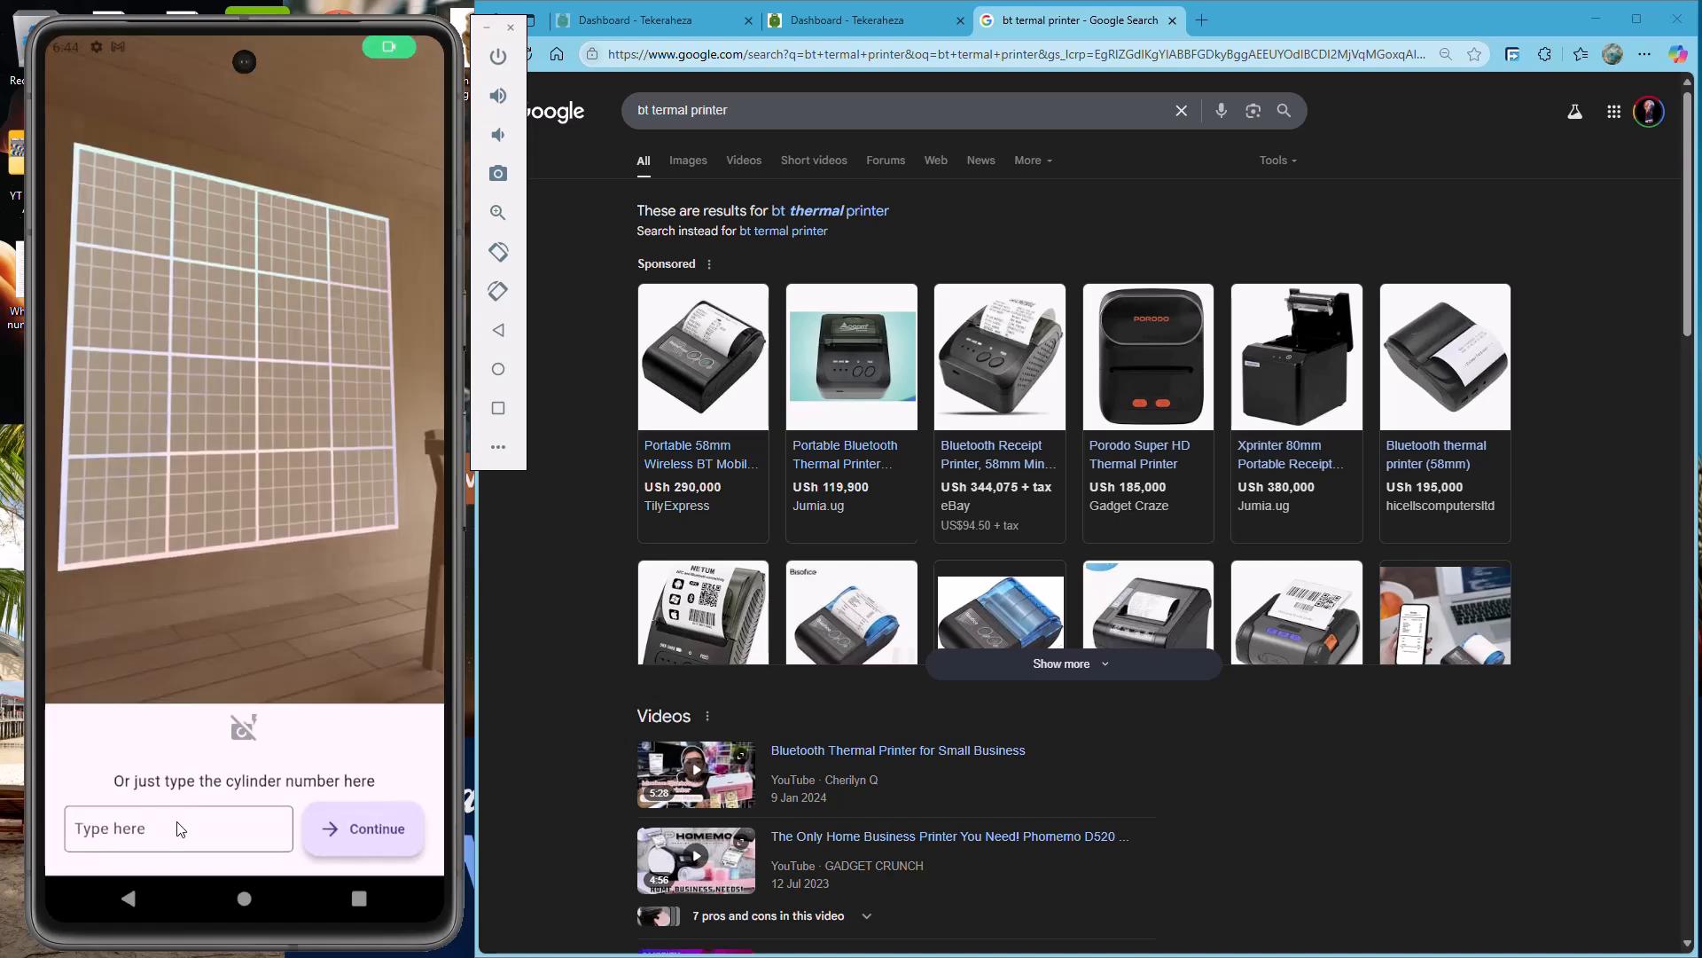
{"action": "left_click", "coordinate": [180, 828]}
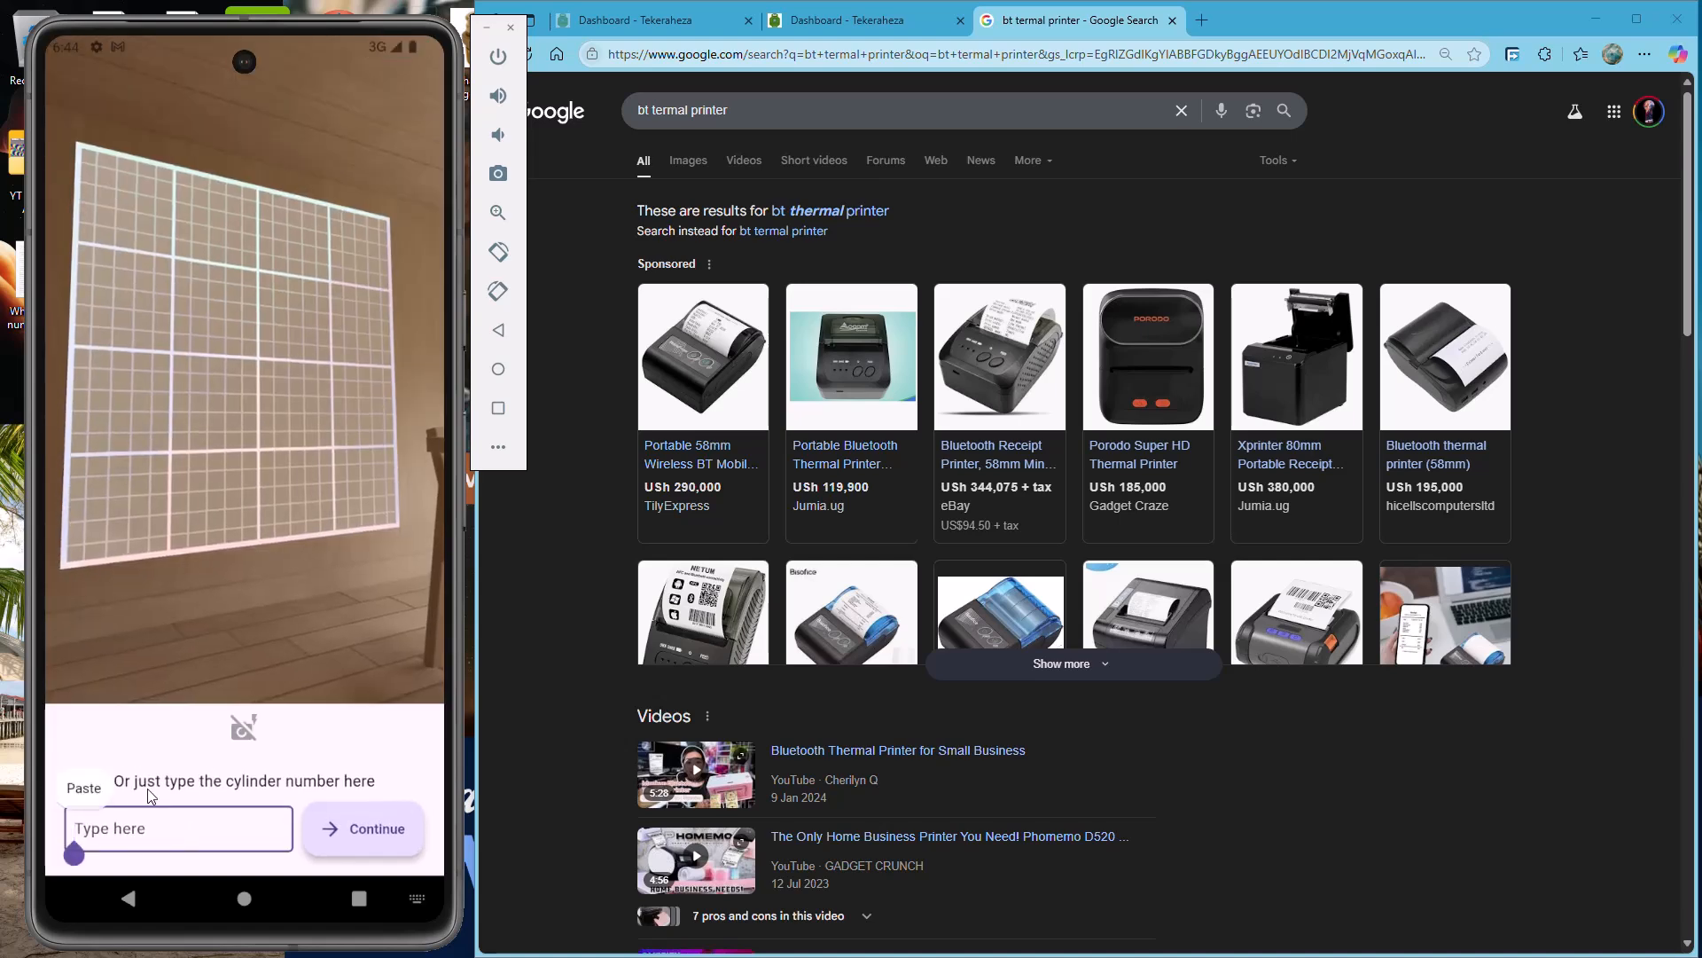
{"action": "left_click", "coordinate": [81, 788]}
{"action": "left_click", "coordinate": [344, 834]}
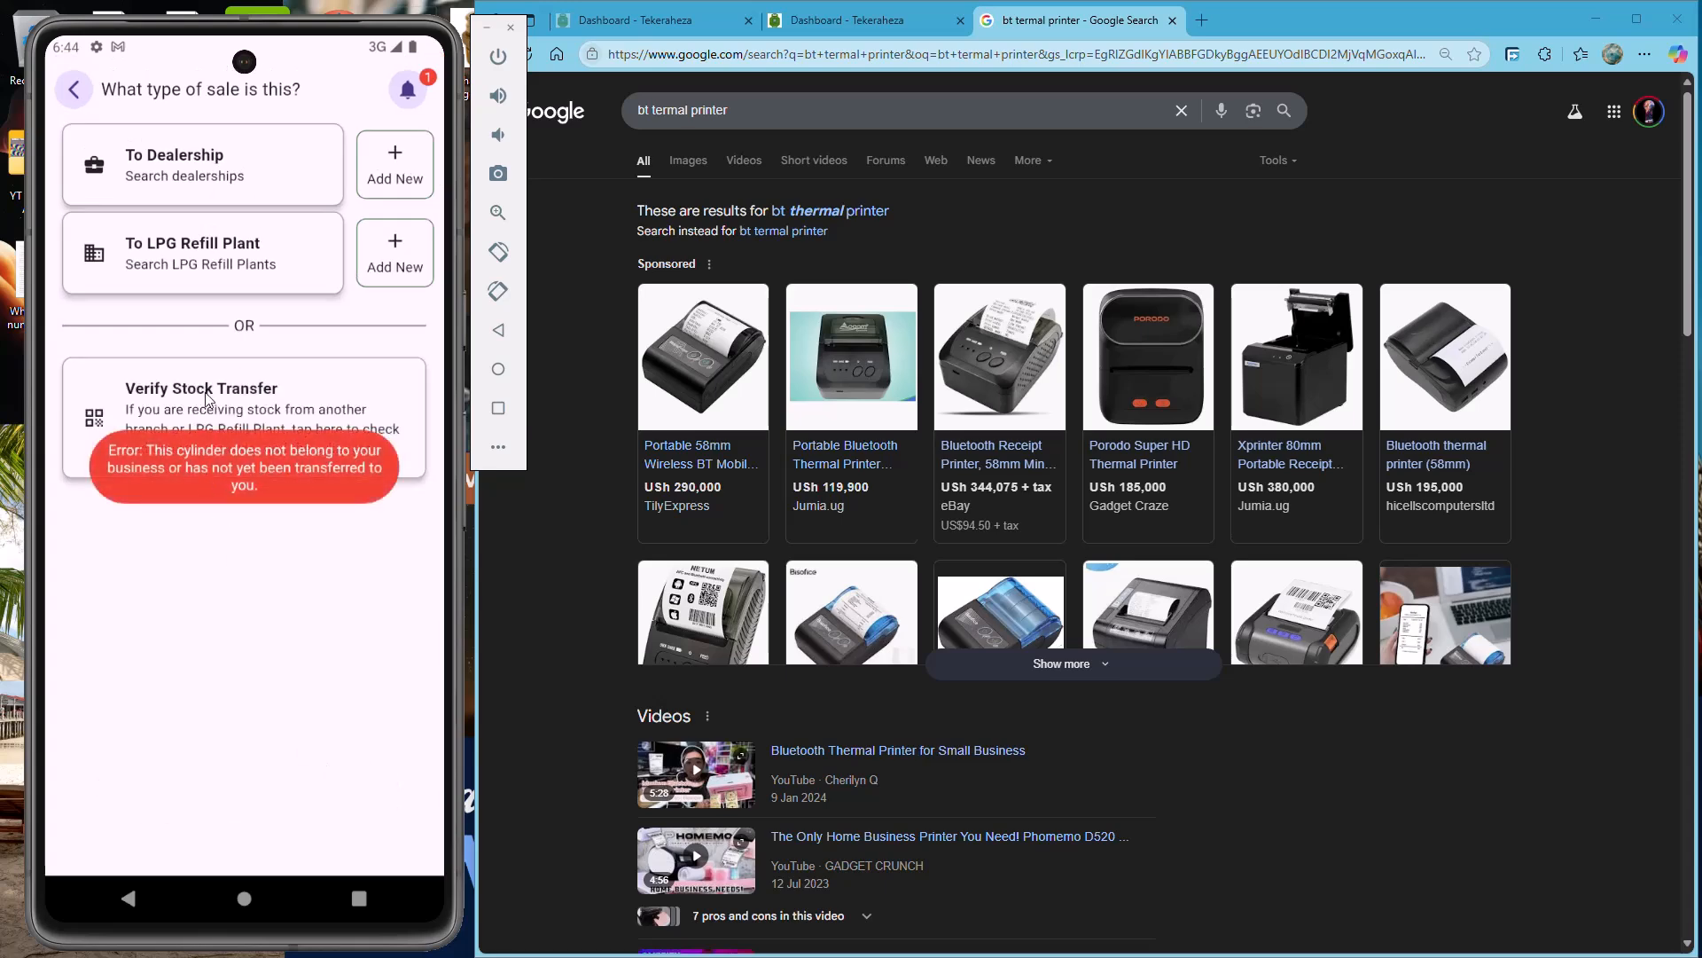
{"action": "left_click", "coordinate": [76, 91]}
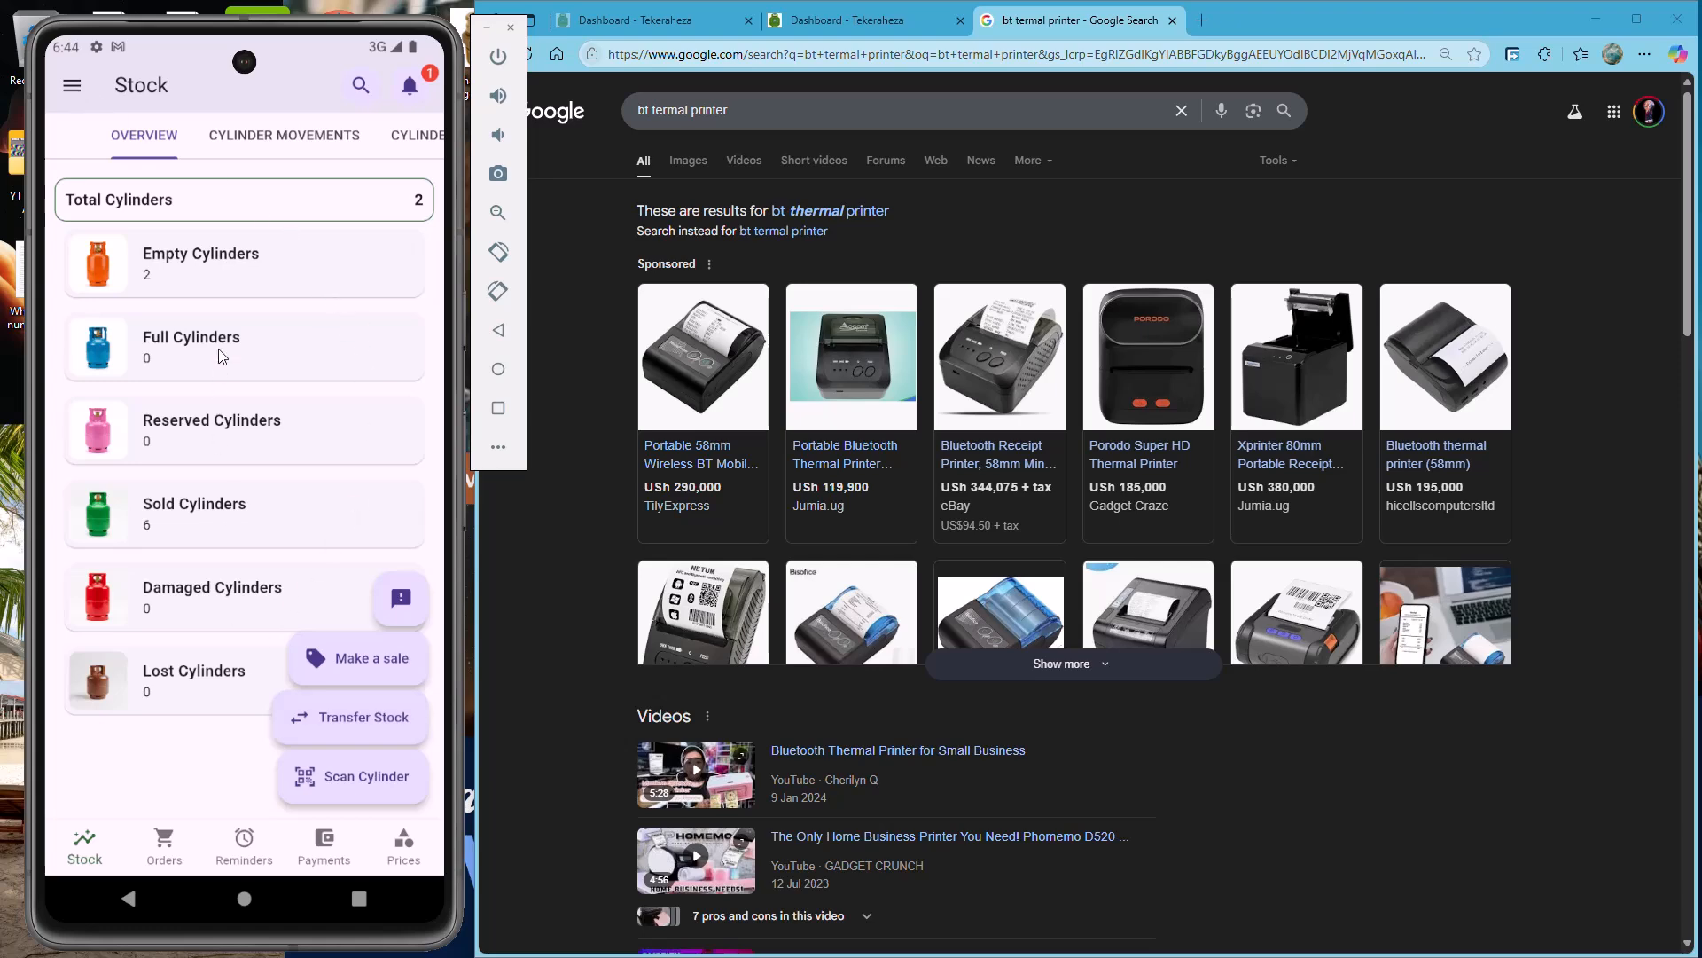
Step: Look up the cylinder by its copied number through Scan Cylinder and review its status, ownership and refill details
{"action": "left_click", "coordinate": [360, 781]}
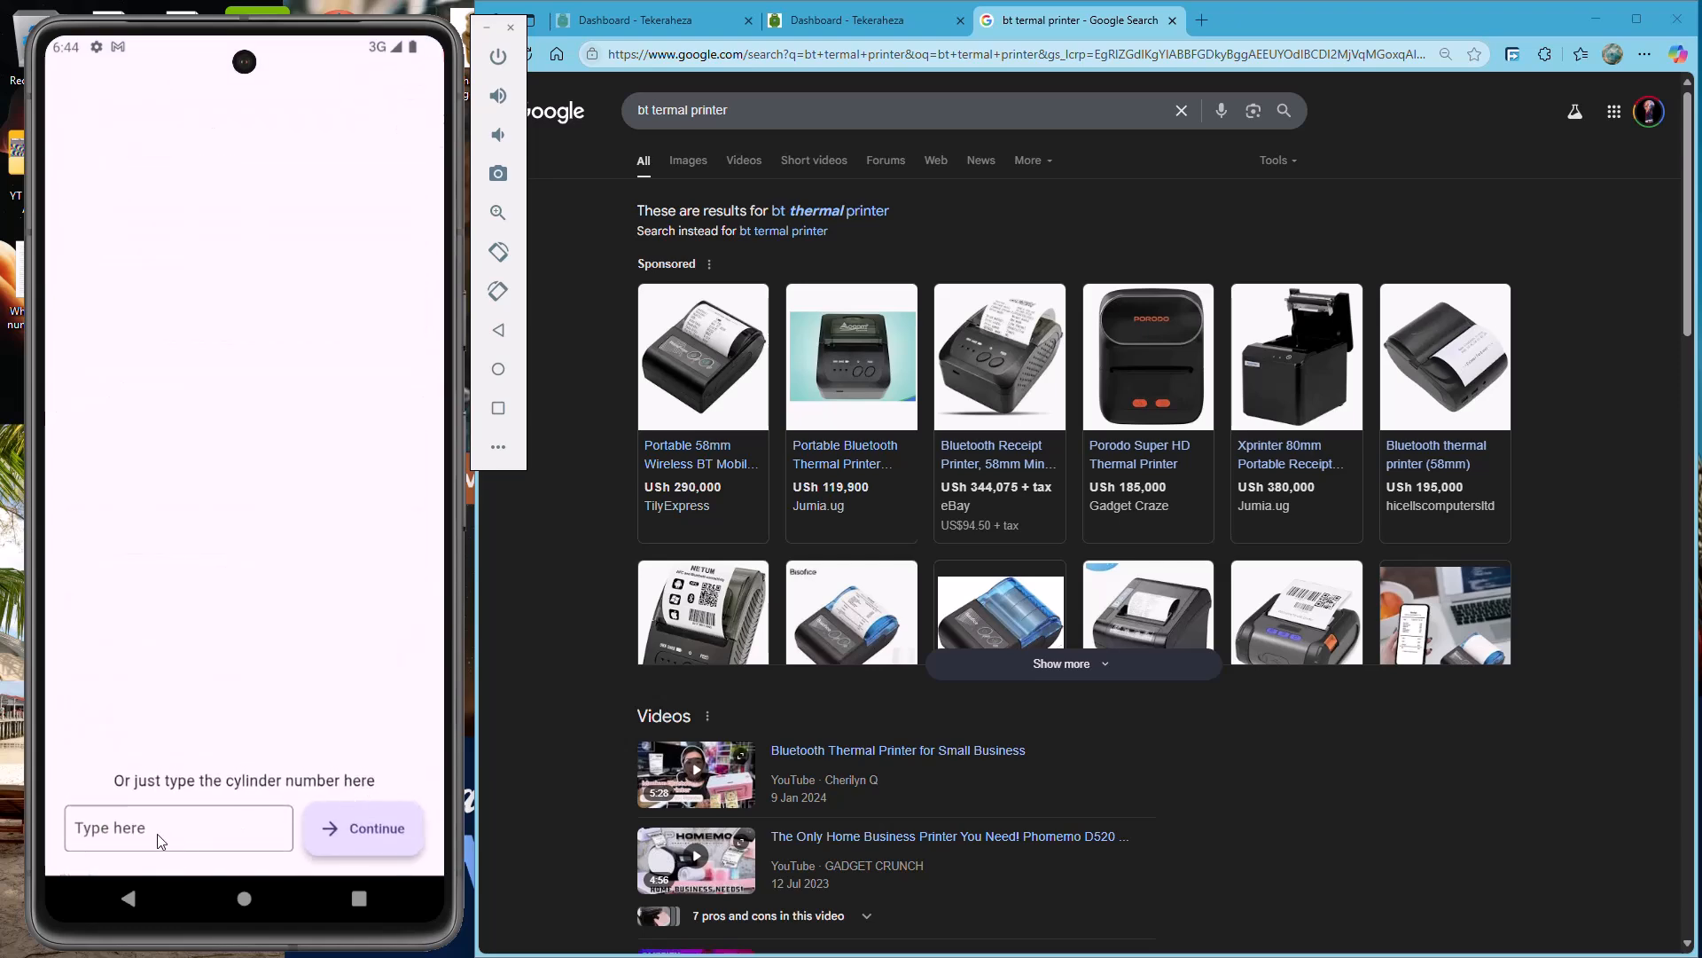
{"action": "left_click", "coordinate": [157, 834]}
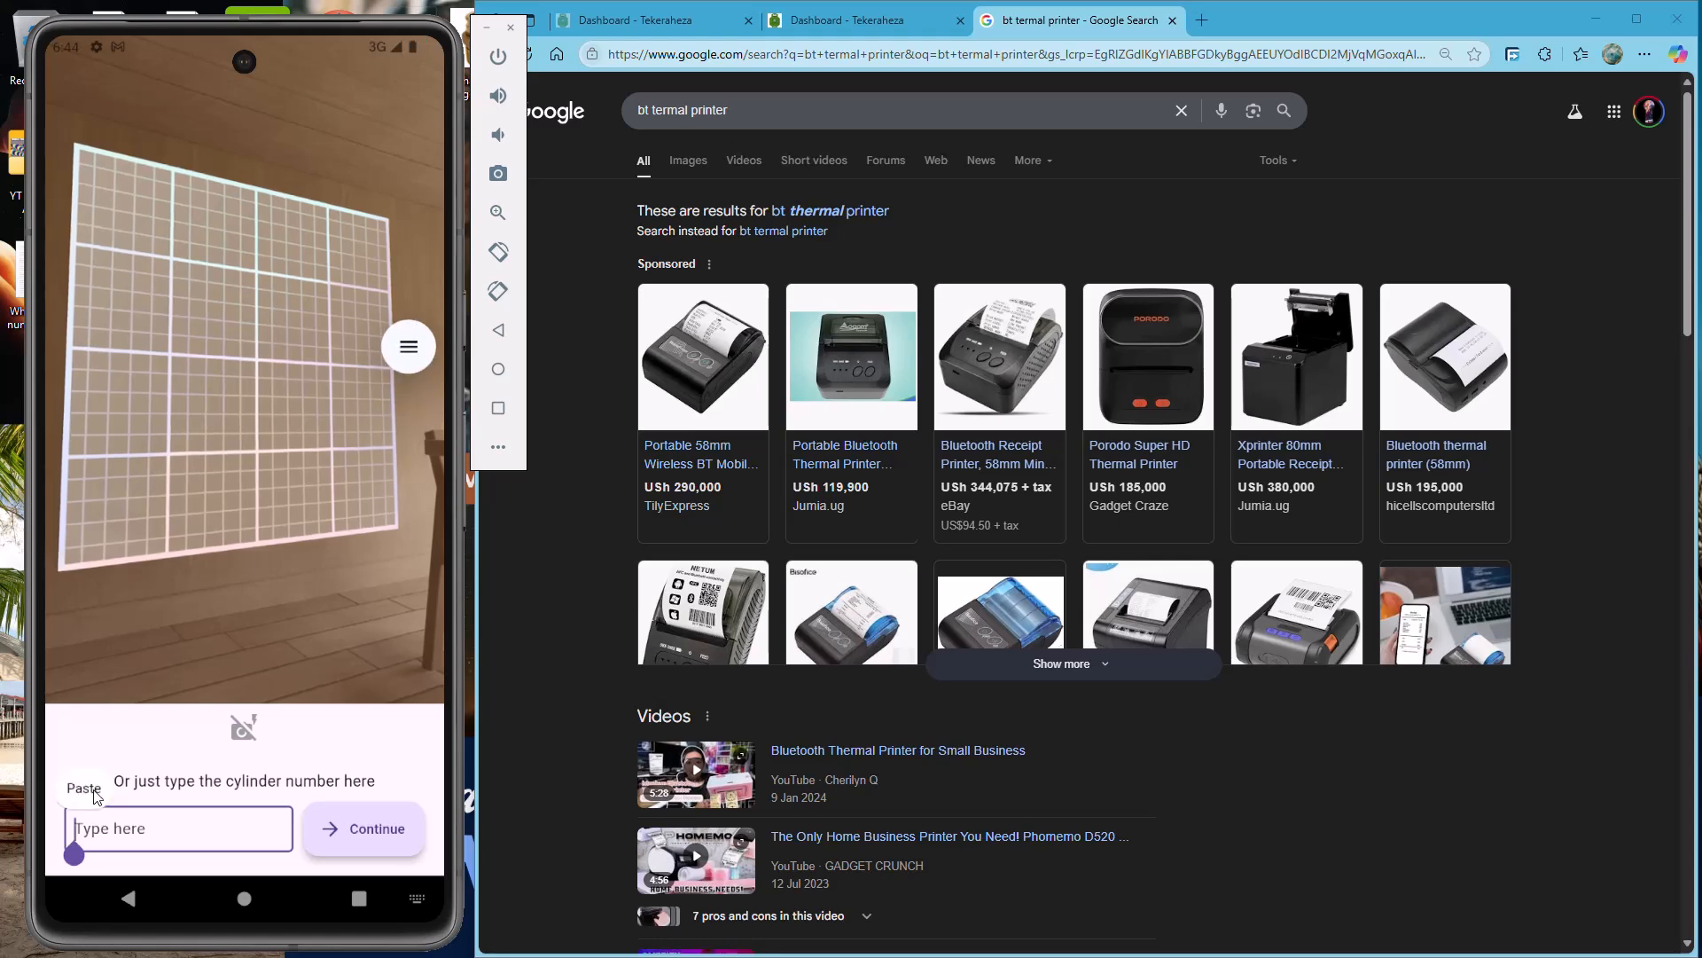
{"action": "left_click", "coordinate": [93, 790]}
{"action": "left_click", "coordinate": [386, 836]}
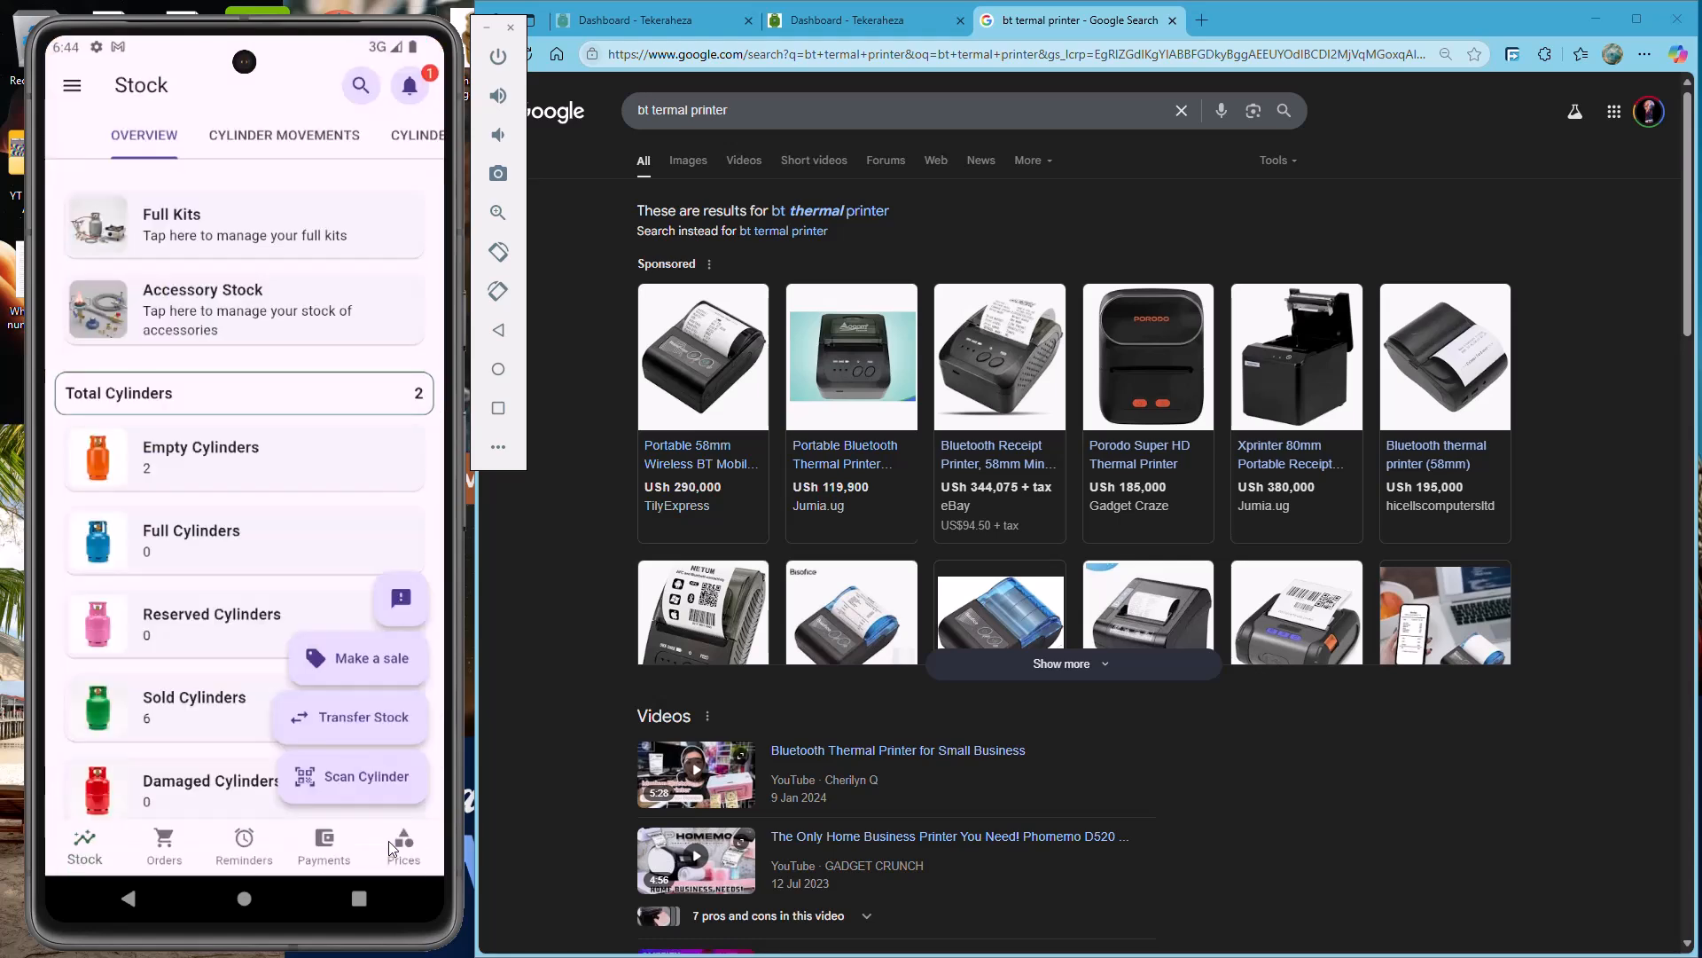
{"action": "left_click_drag", "start_coordinate": [274, 723], "coordinate": [238, 514]}
{"action": "scroll", "coordinate": [263, 492], "scroll_direction": "down", "scroll_amount": 3}
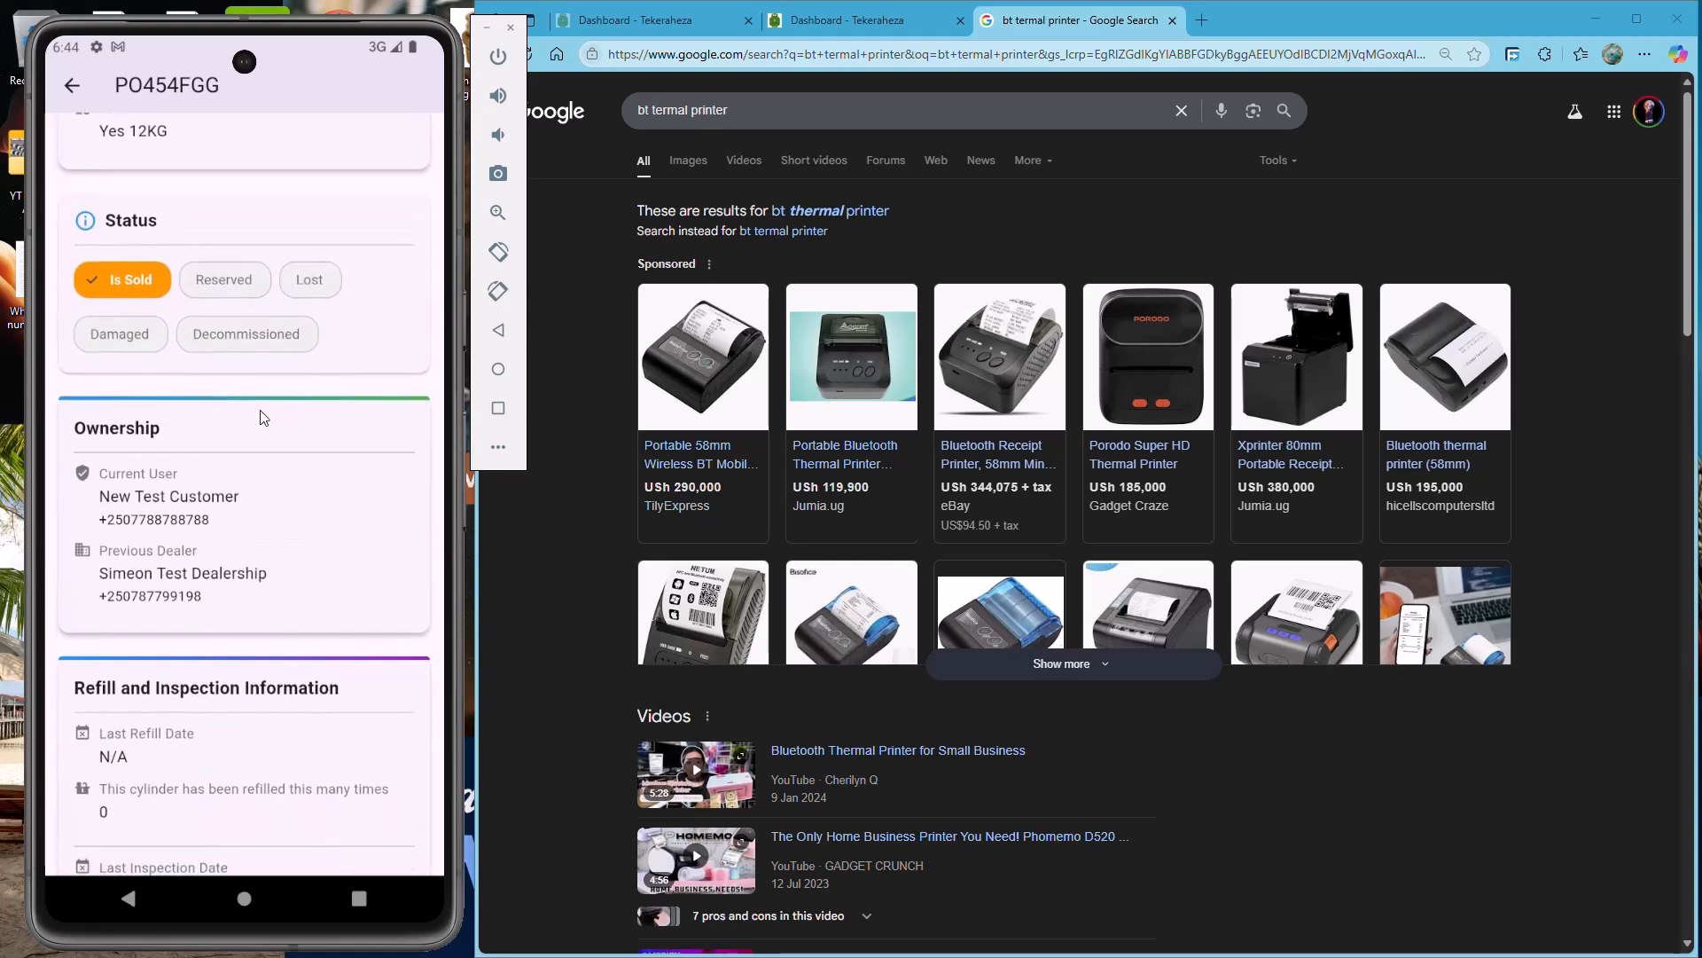
{"action": "left_click_drag", "start_coordinate": [180, 593], "coordinate": [179, 605]}
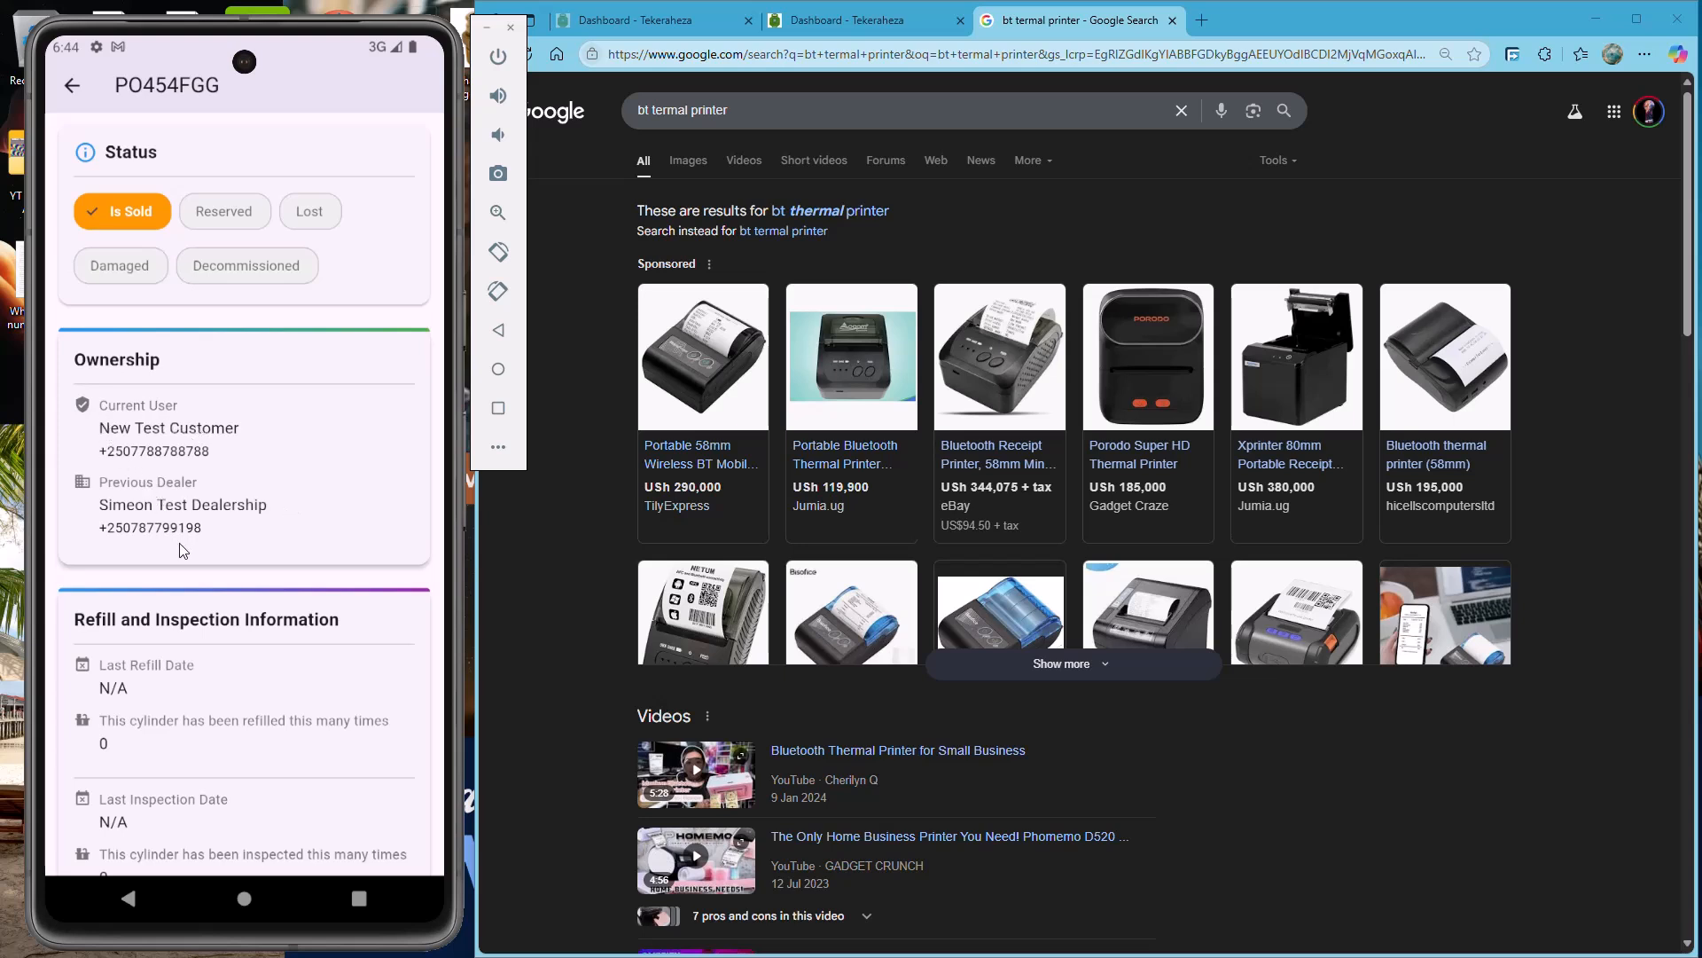
{"action": "left_click_drag", "start_coordinate": [203, 434], "coordinate": [197, 620]}
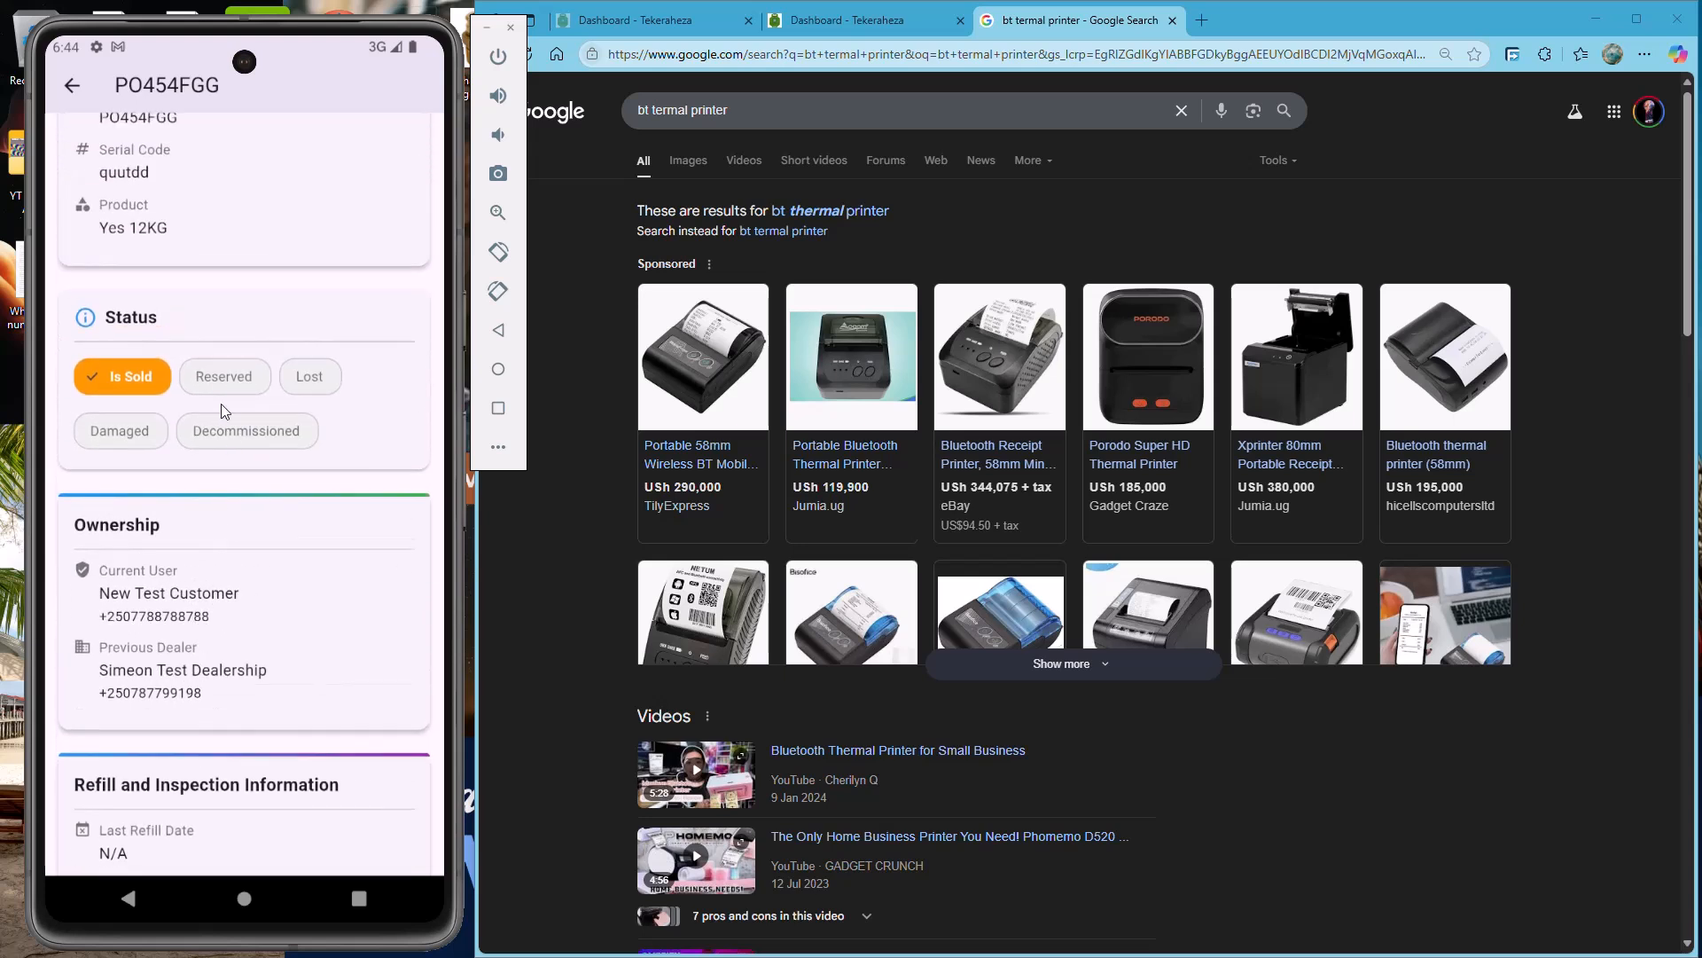
{"action": "scroll", "coordinate": [224, 413], "scroll_direction": "up", "scroll_amount": 6}
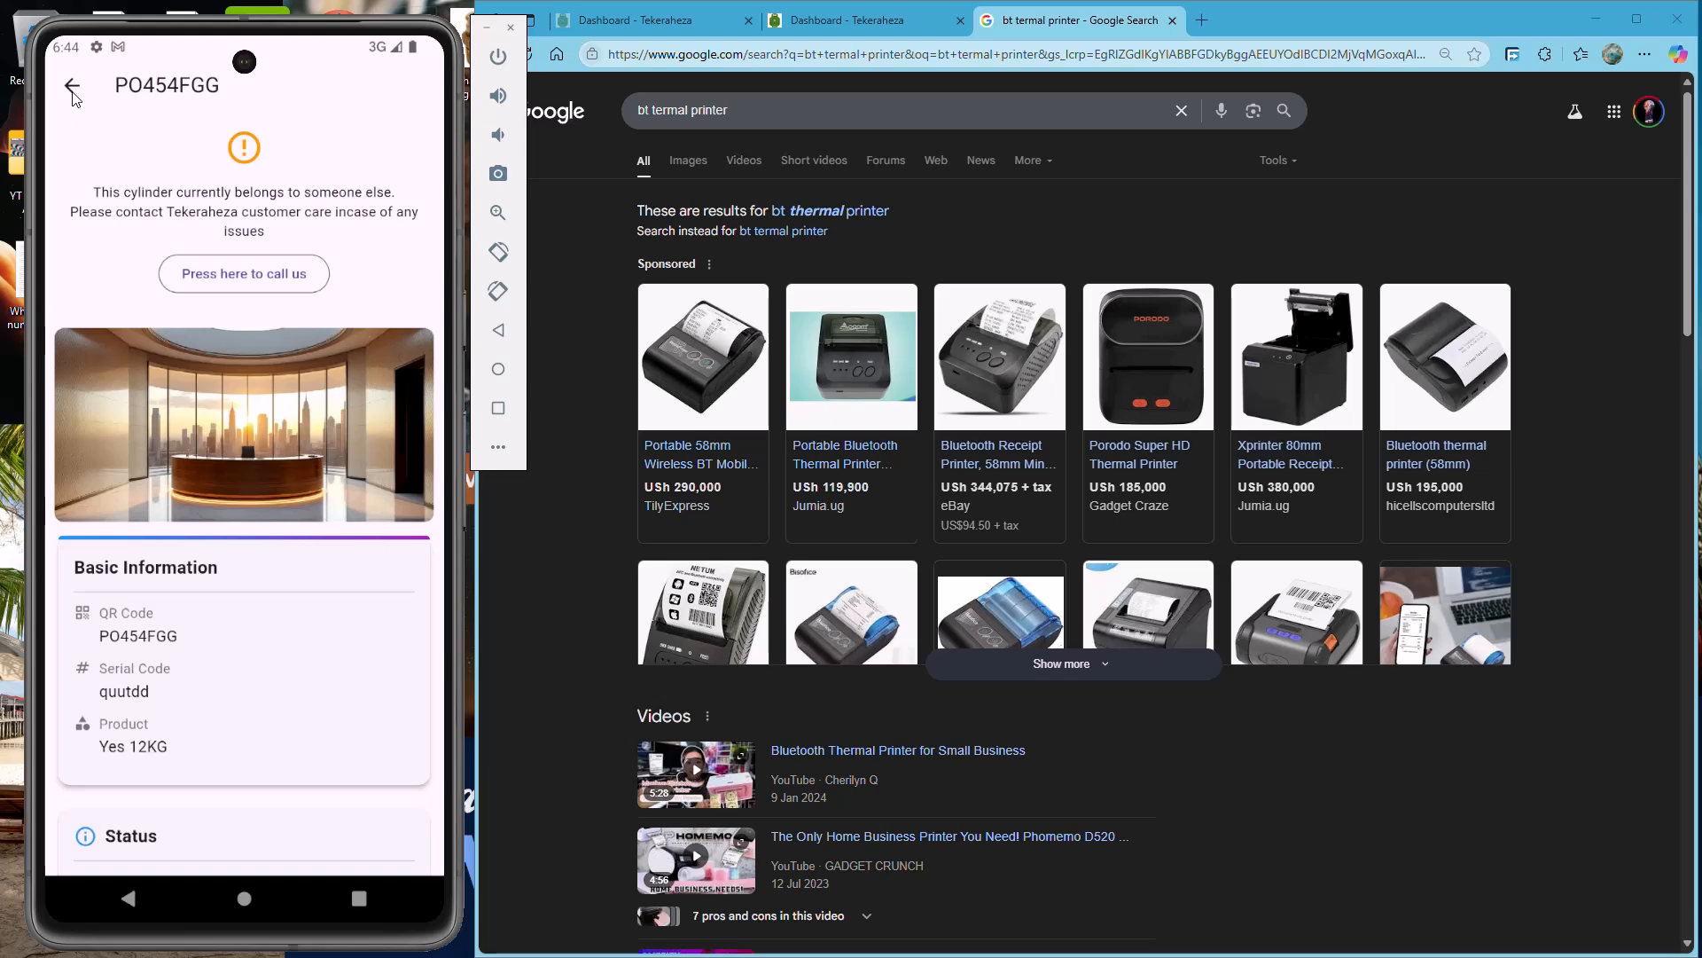
{"action": "left_click", "coordinate": [73, 87]}
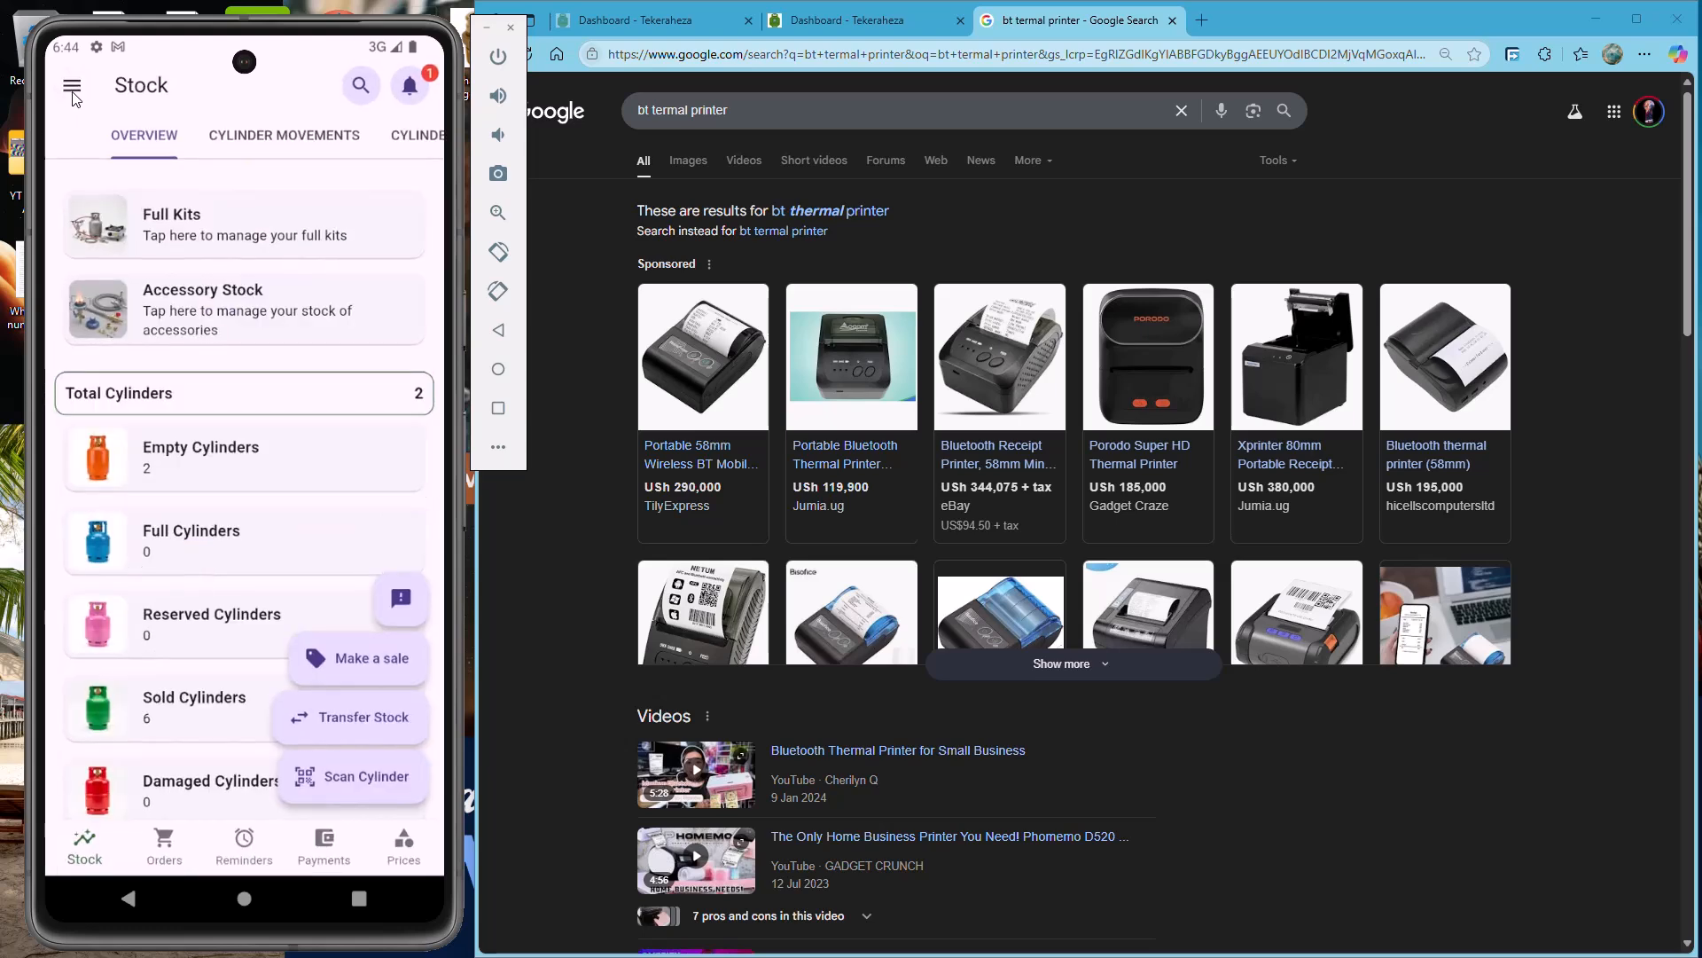
Step: Open the dealership search for a stock transfer, and bring up the Dealers list in the browser's admin site
{"action": "left_click_drag", "start_coordinate": [217, 658], "coordinate": [226, 486]}
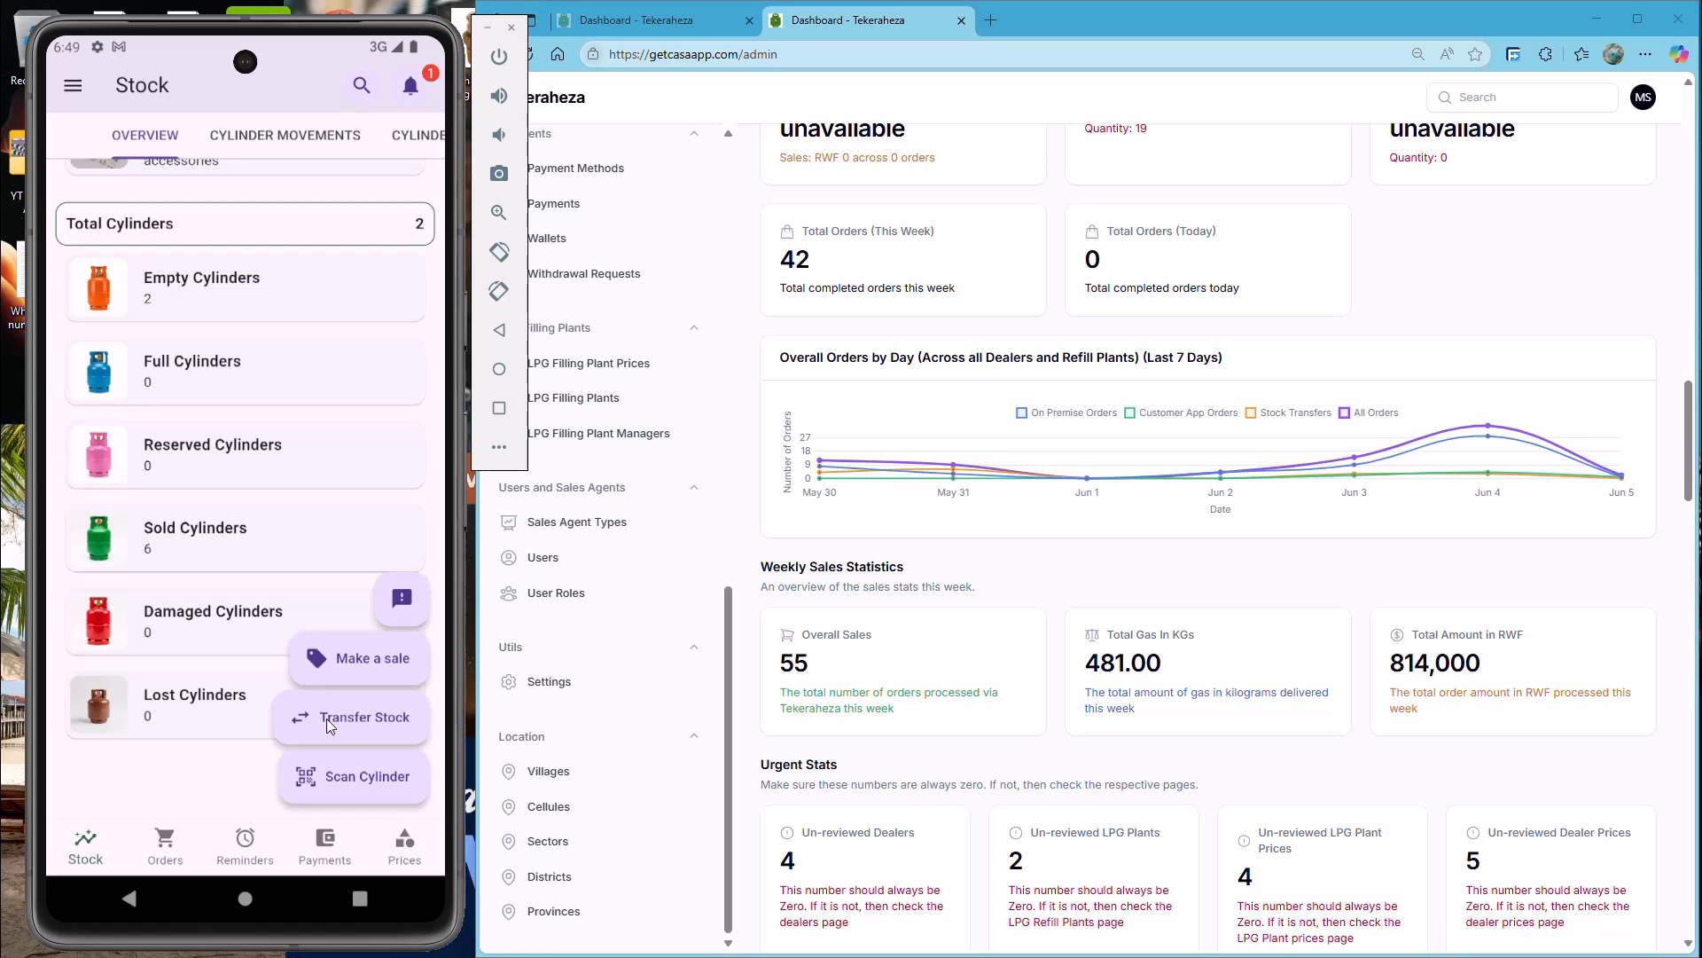
{"action": "left_click", "coordinate": [327, 720]}
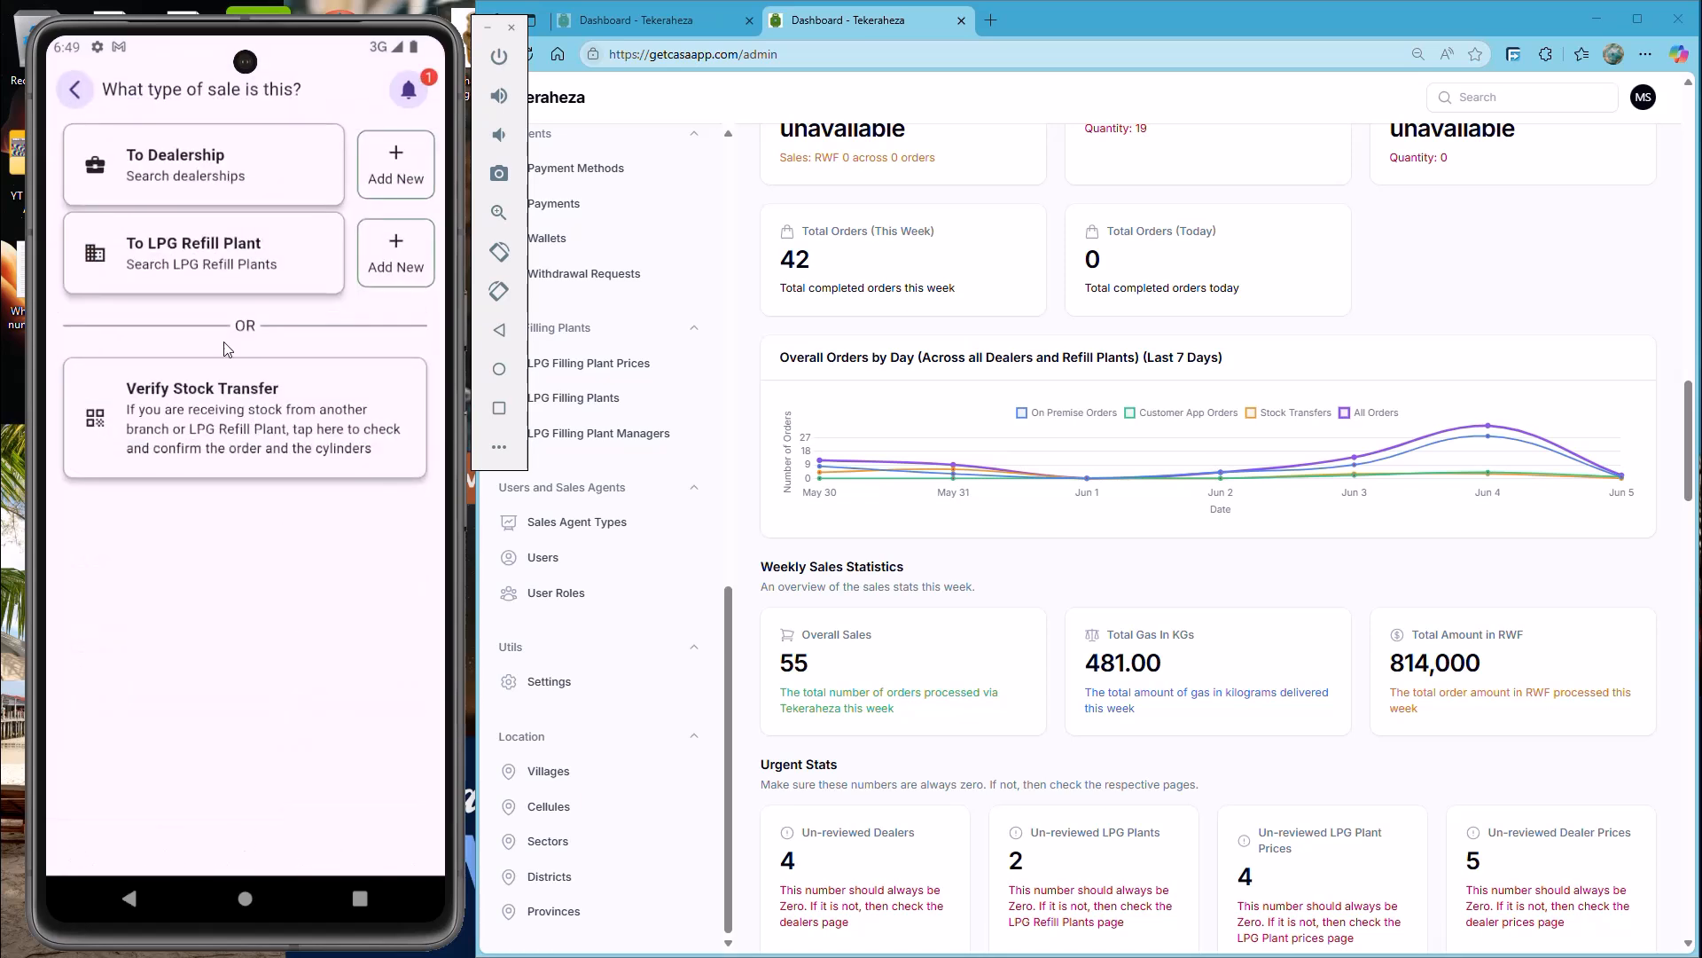
{"action": "left_click", "coordinate": [190, 162]}
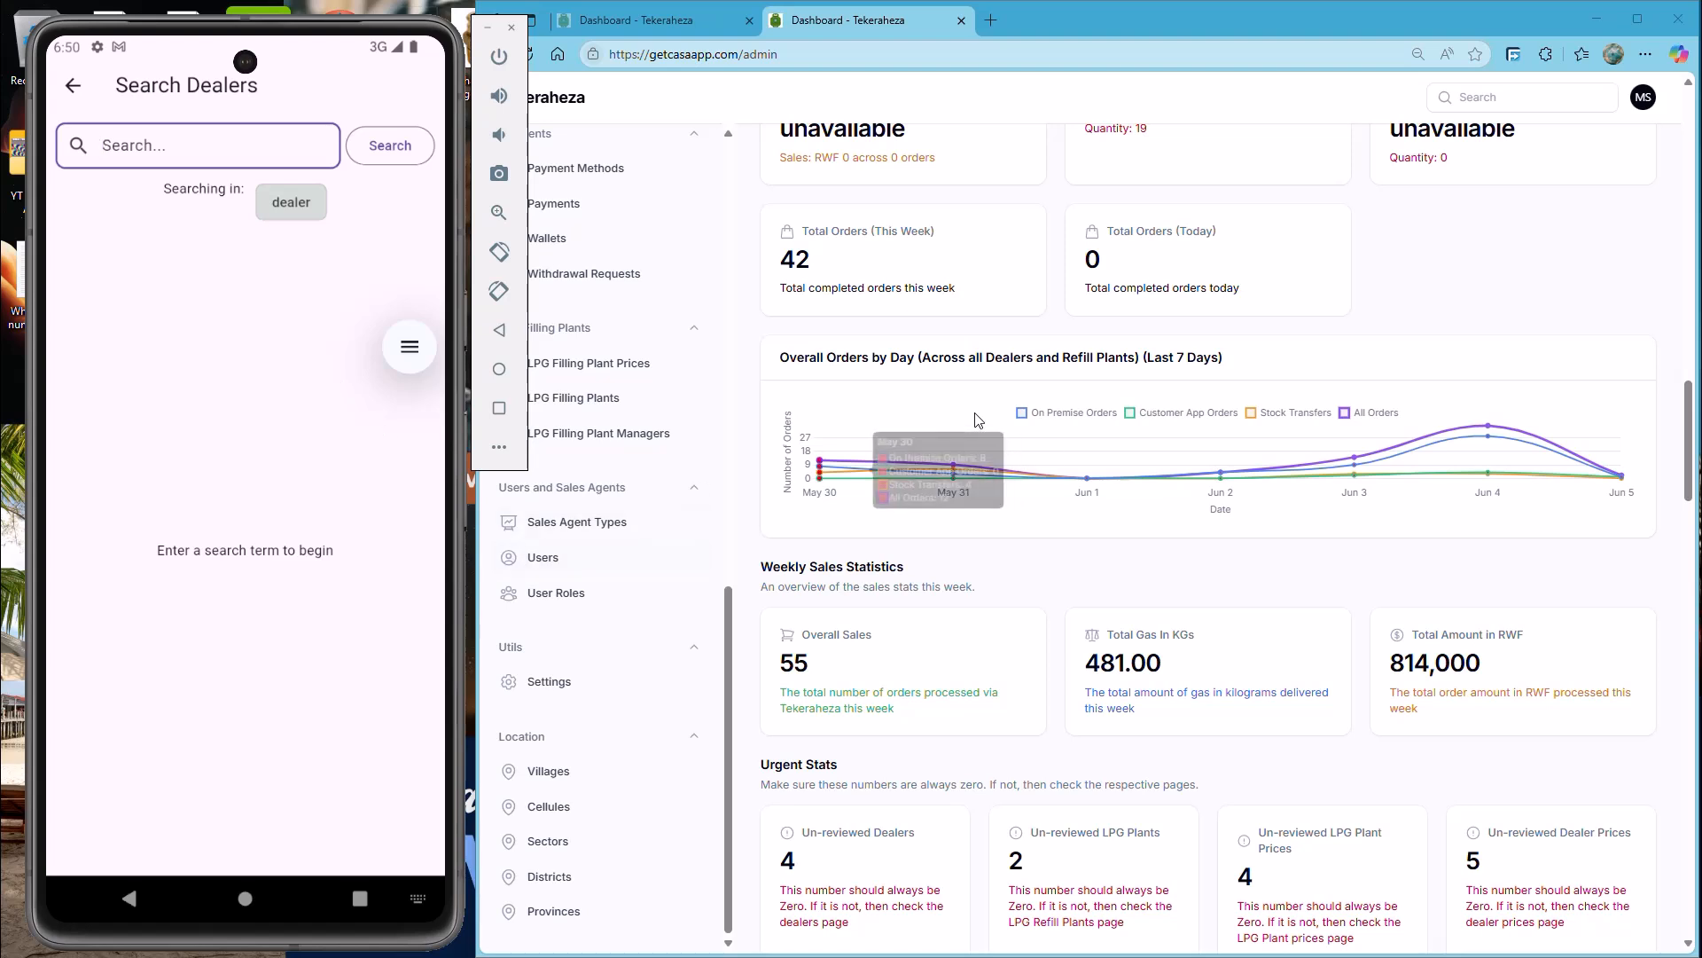
{"action": "scroll", "coordinate": [627, 563], "scroll_direction": "up", "scroll_amount": 1}
{"action": "scroll", "coordinate": [626, 563], "scroll_direction": "up", "scroll_amount": 5}
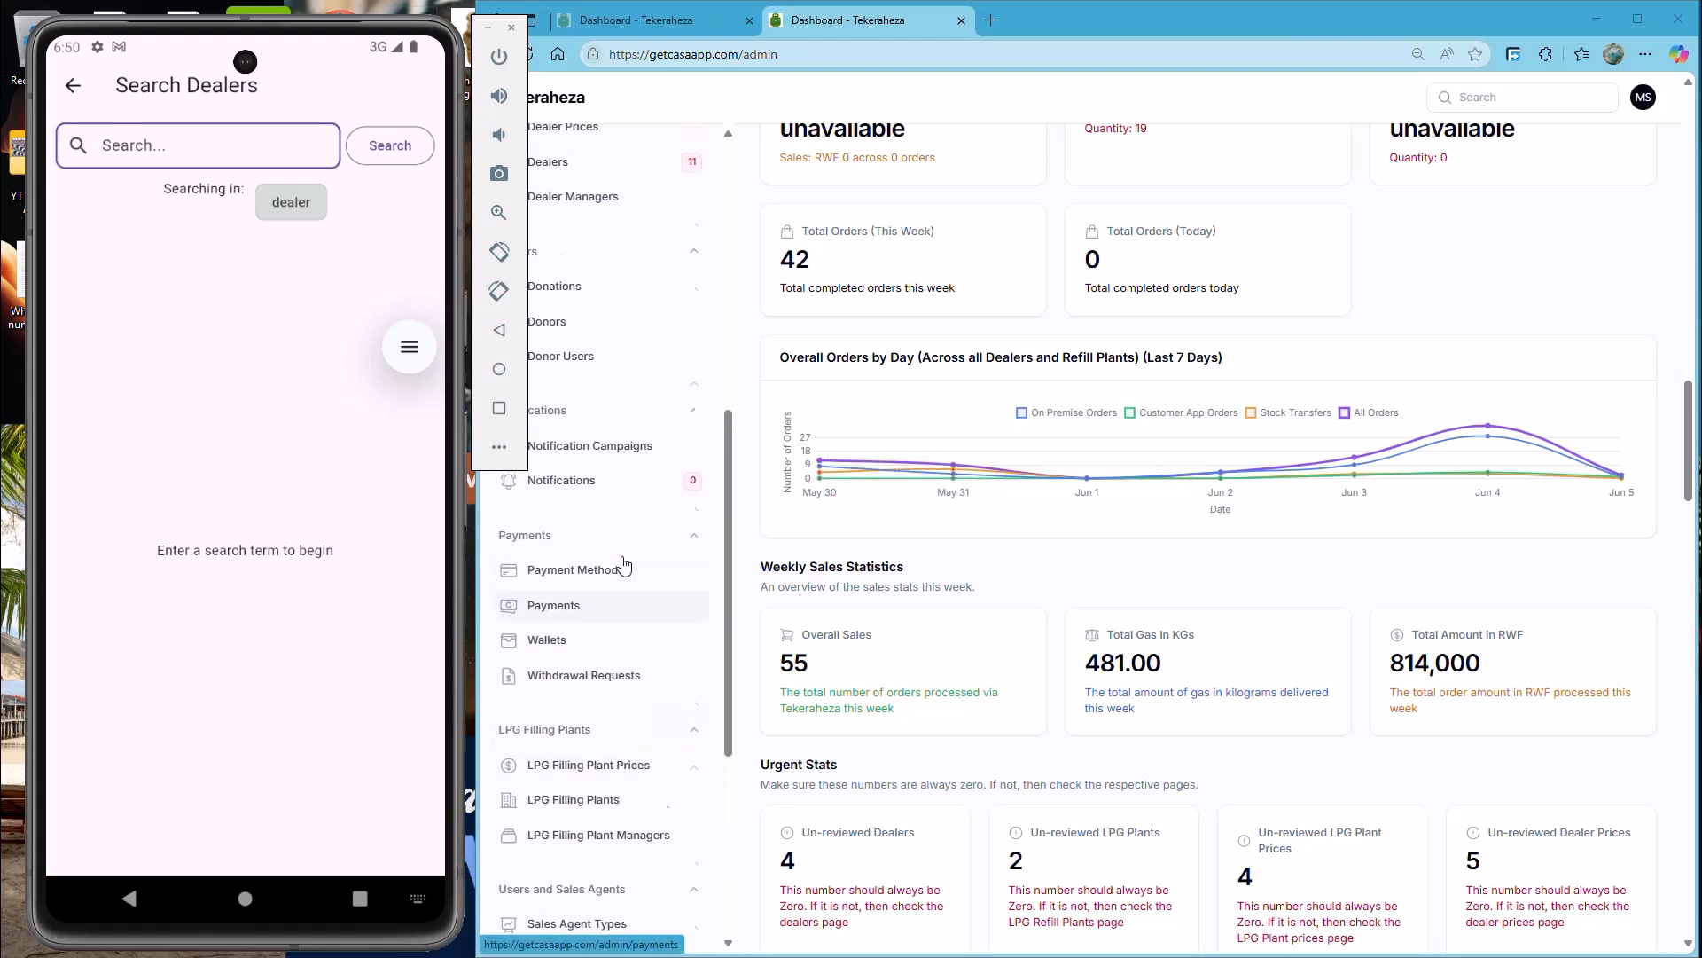
{"action": "left_click", "coordinate": [588, 292]}
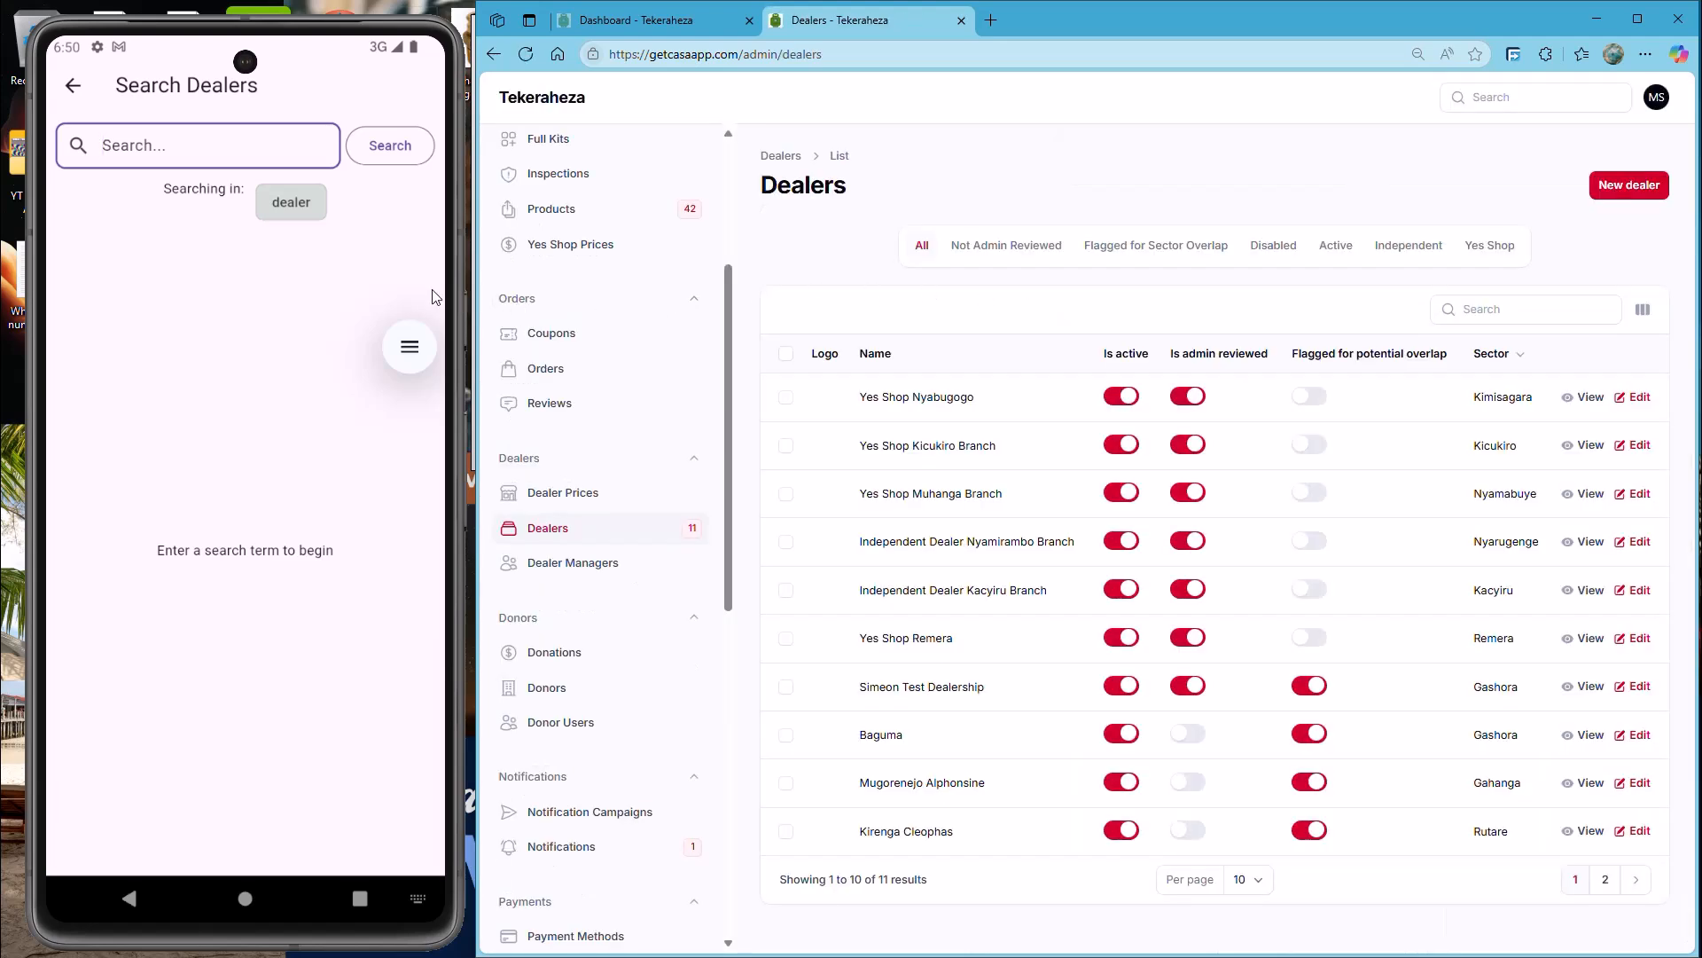
Step: Narrow the browser window and place the second Android emulator between the dealer app and the browser
{"action": "left_click_drag", "start_coordinate": [220, 29], "coordinate": [204, 38]}
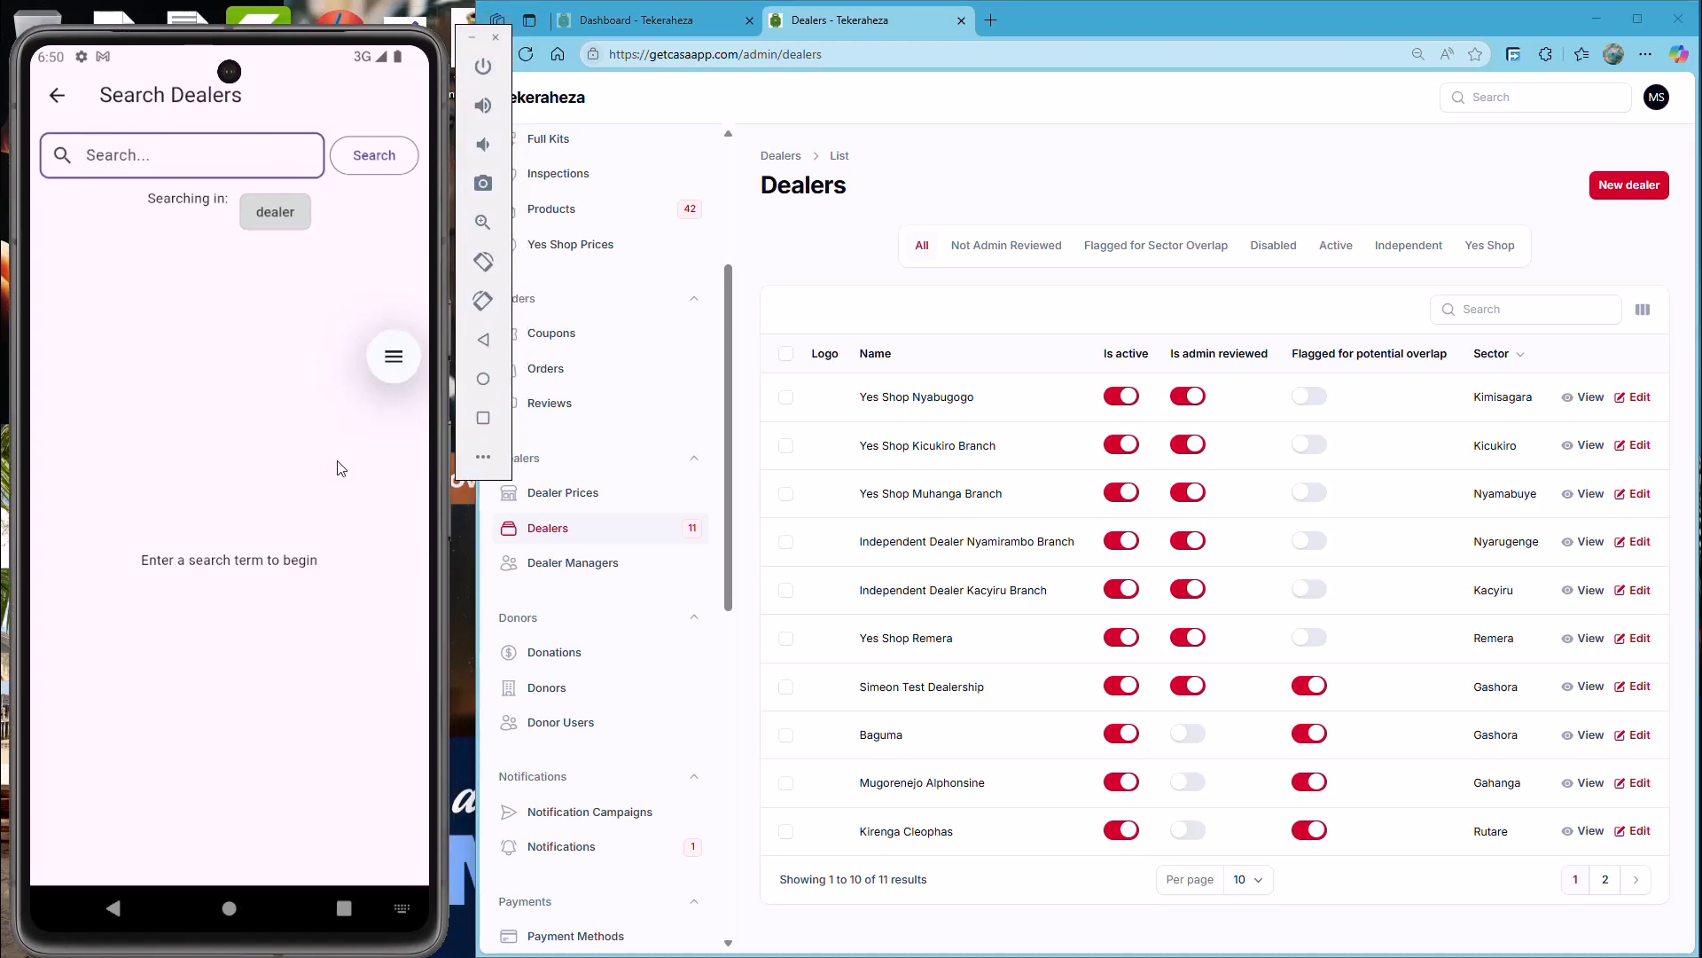
{"action": "left_click_drag", "start_coordinate": [476, 555], "coordinate": [884, 579]}
{"action": "mouse_move", "coordinate": [585, 954]}
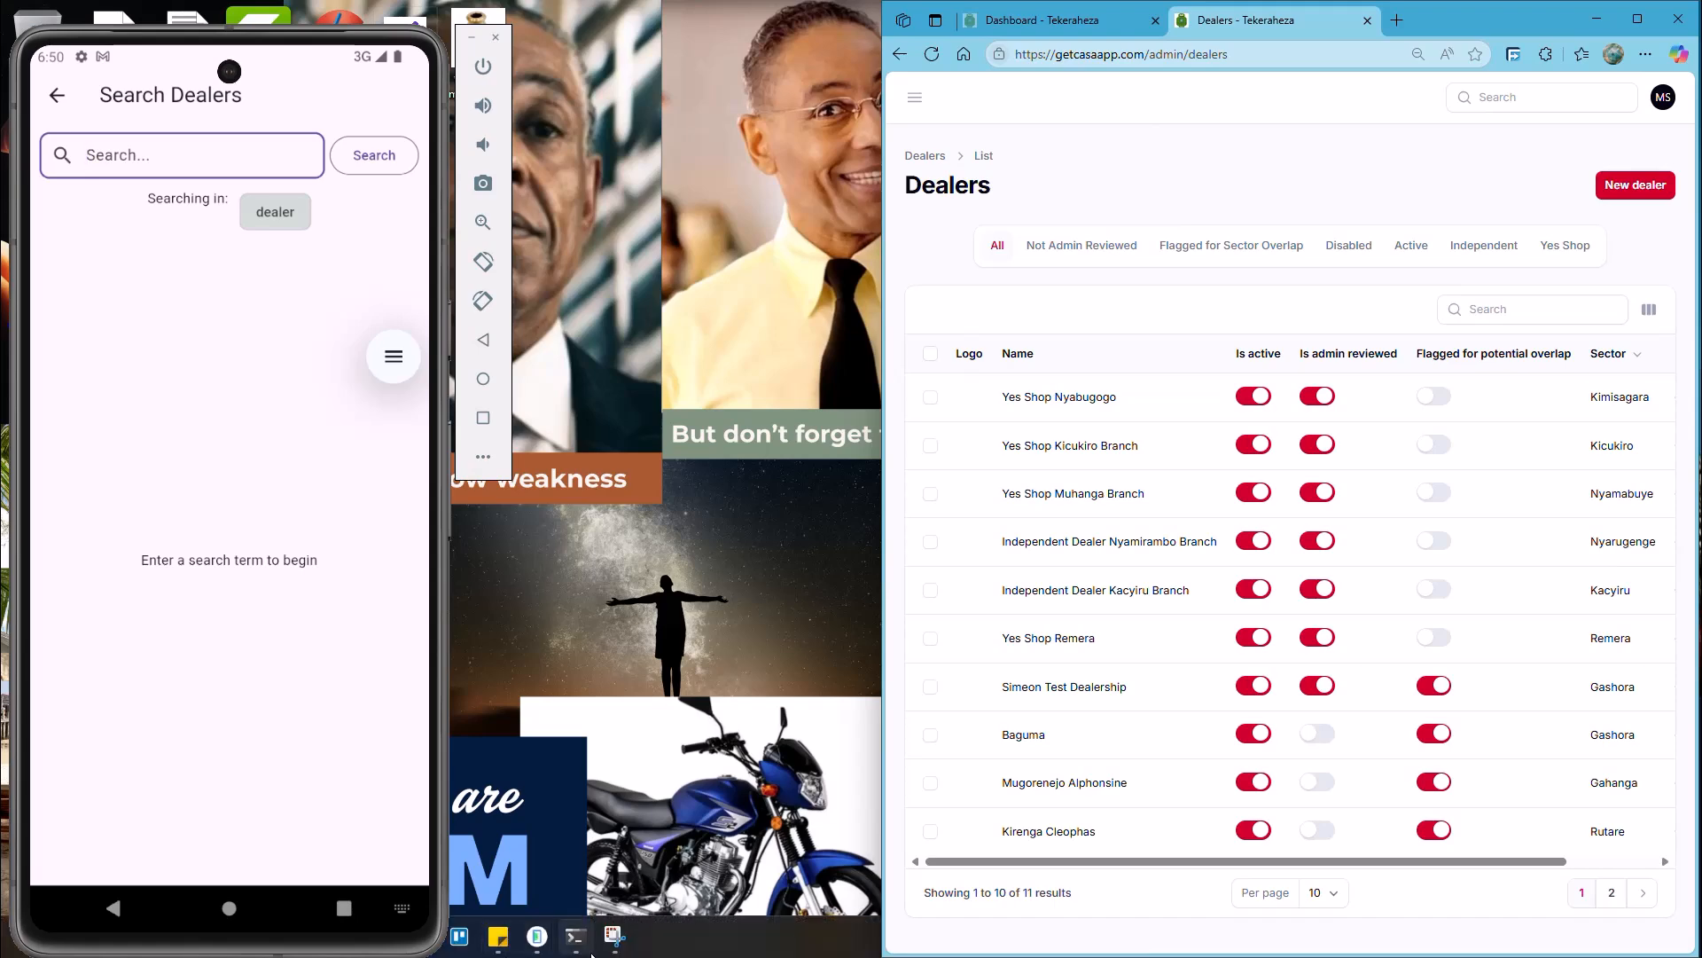
{"action": "mouse_move", "coordinate": [538, 939]}
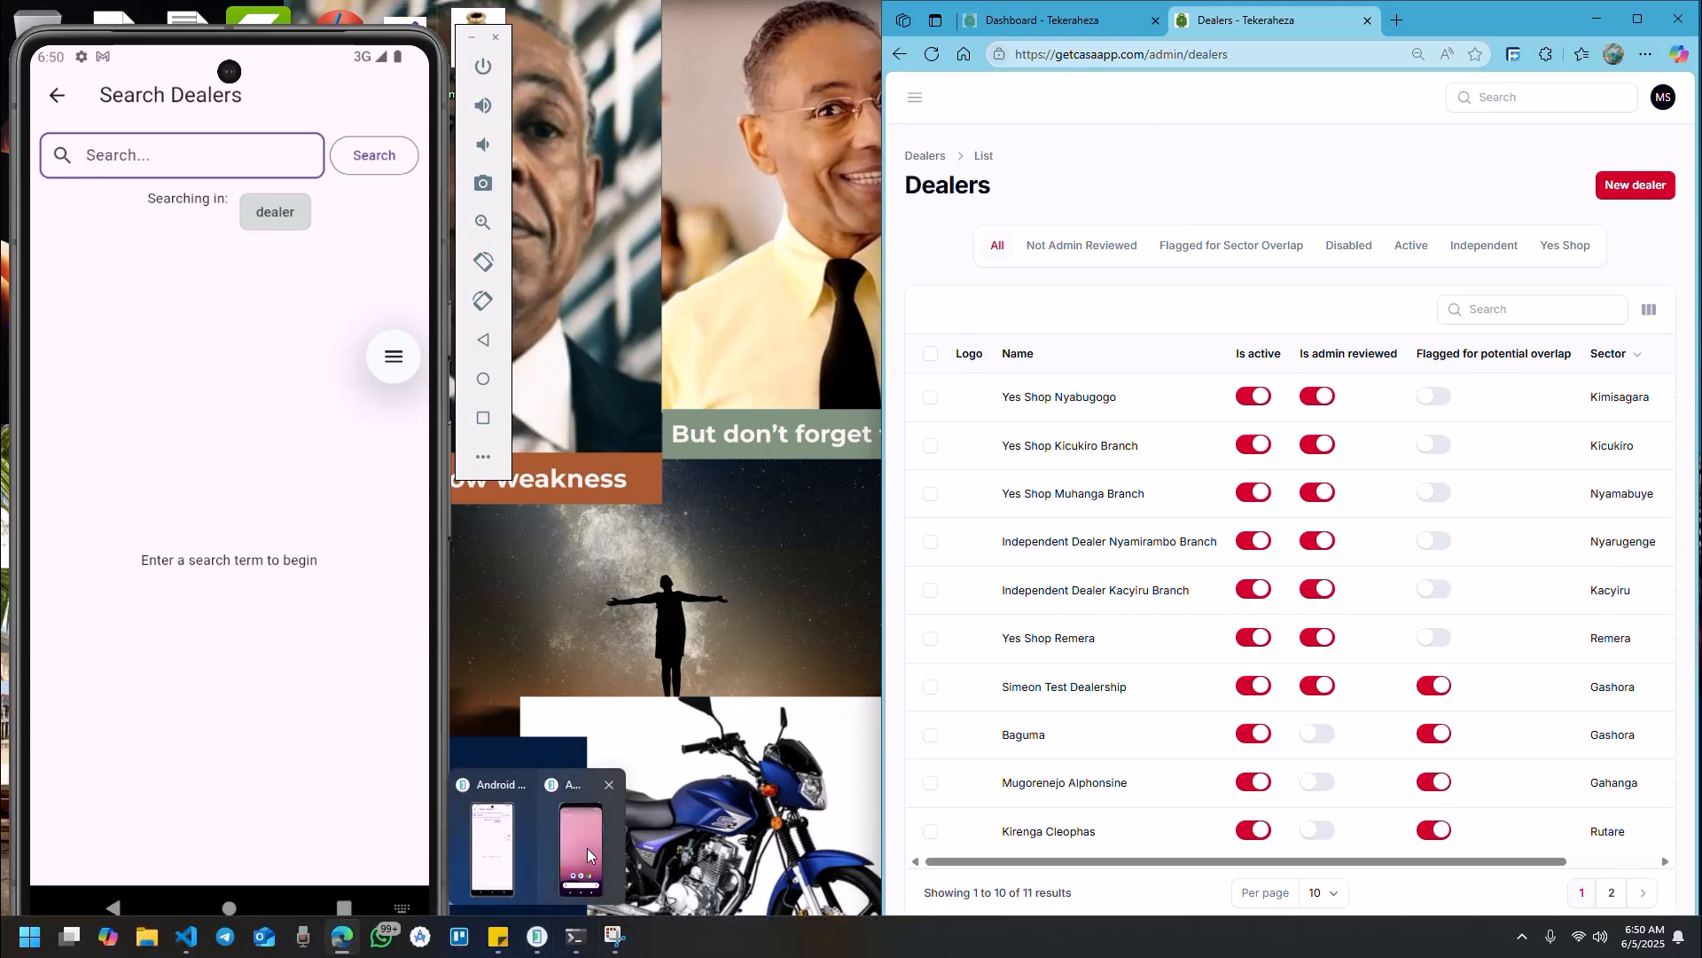
{"action": "left_click", "coordinate": [587, 848]}
{"action": "left_click_drag", "start_coordinate": [1109, 147], "coordinate": [654, 61]}
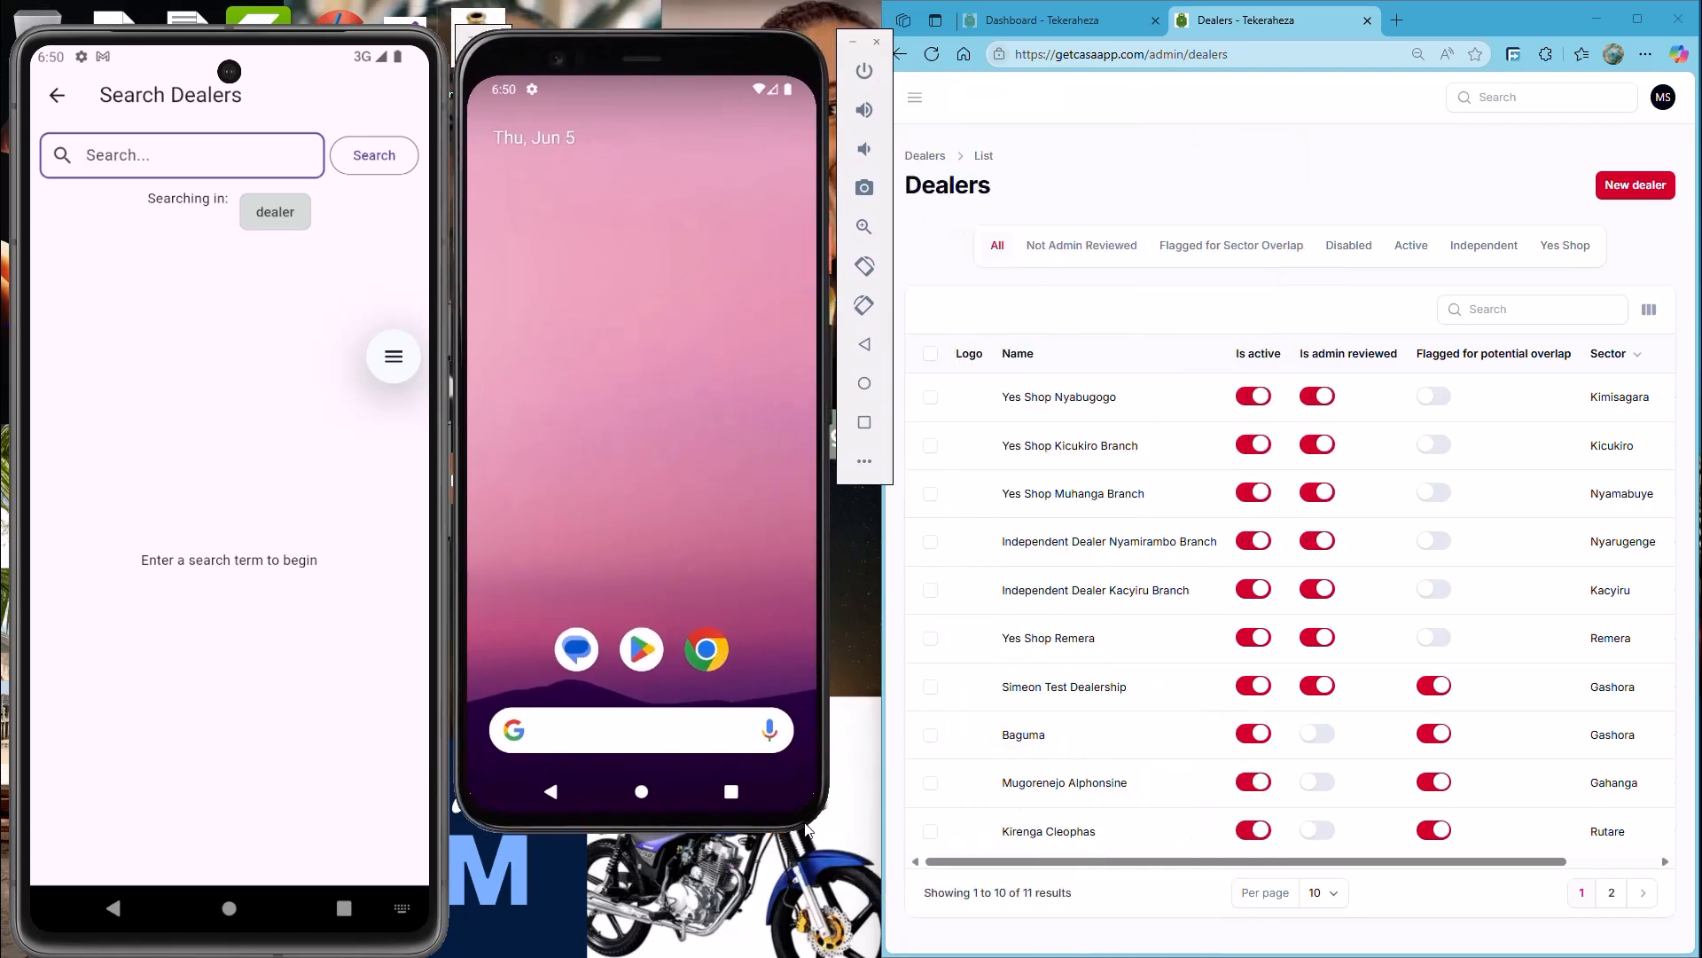
{"action": "left_click_drag", "start_coordinate": [810, 826], "coordinate": [815, 819]}
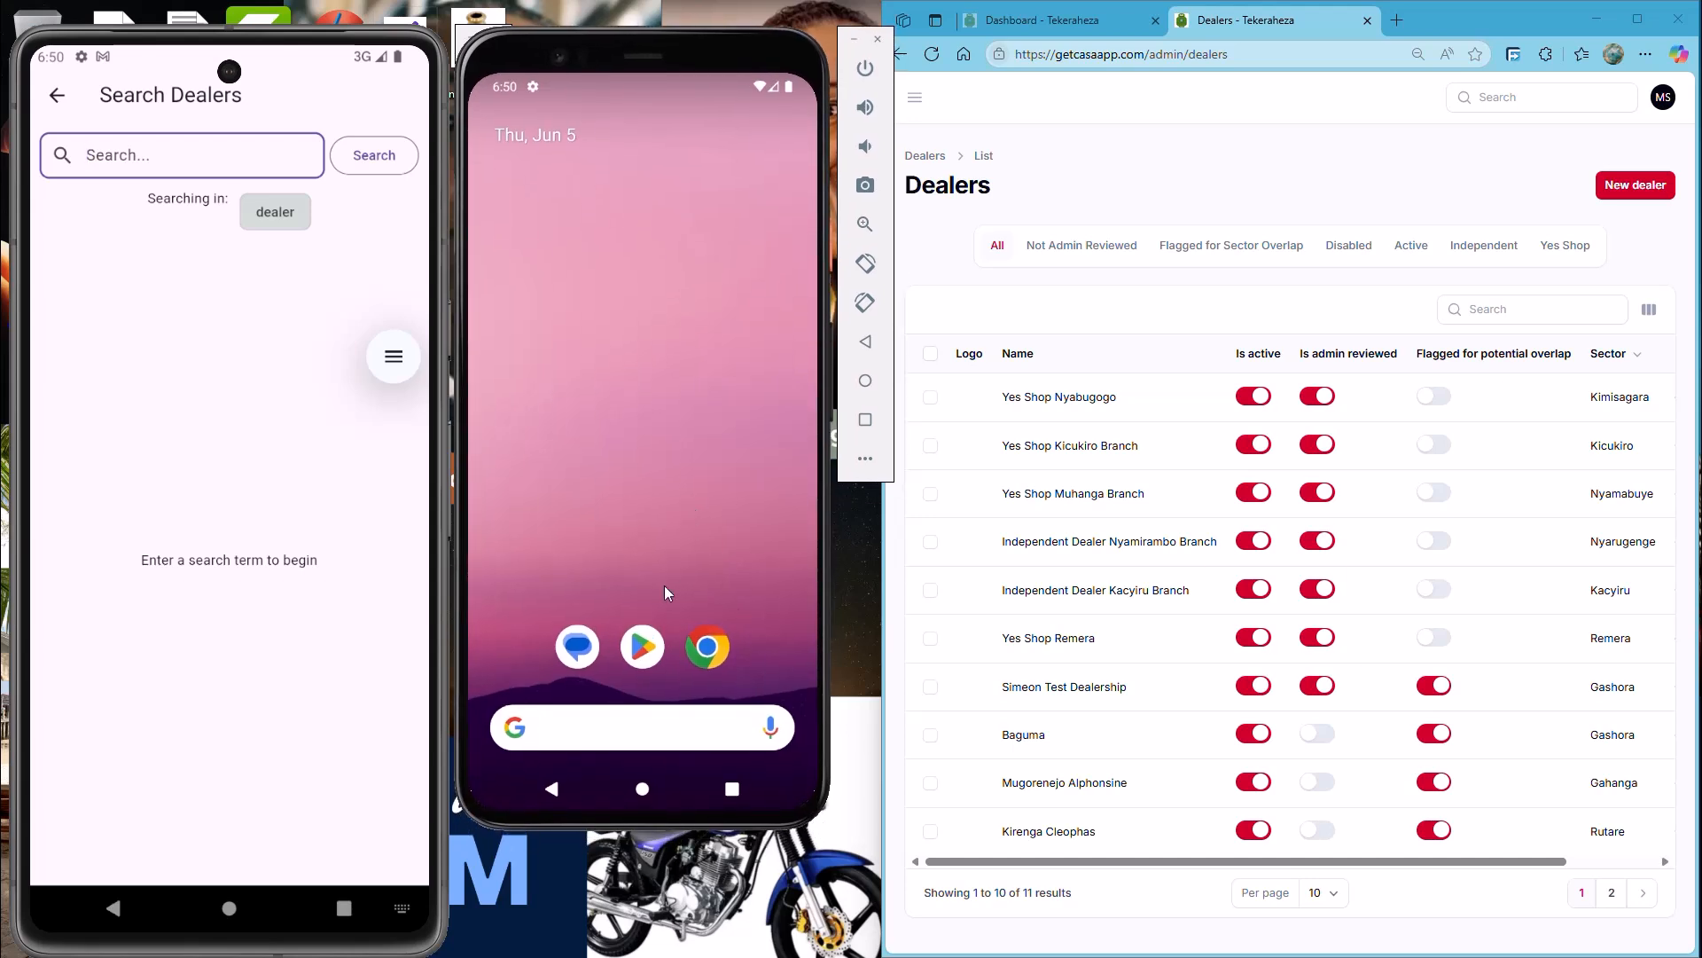
Step: Open Google Play on the second emulator, decline local recommendations and start an app search
{"action": "left_click", "coordinate": [635, 655]}
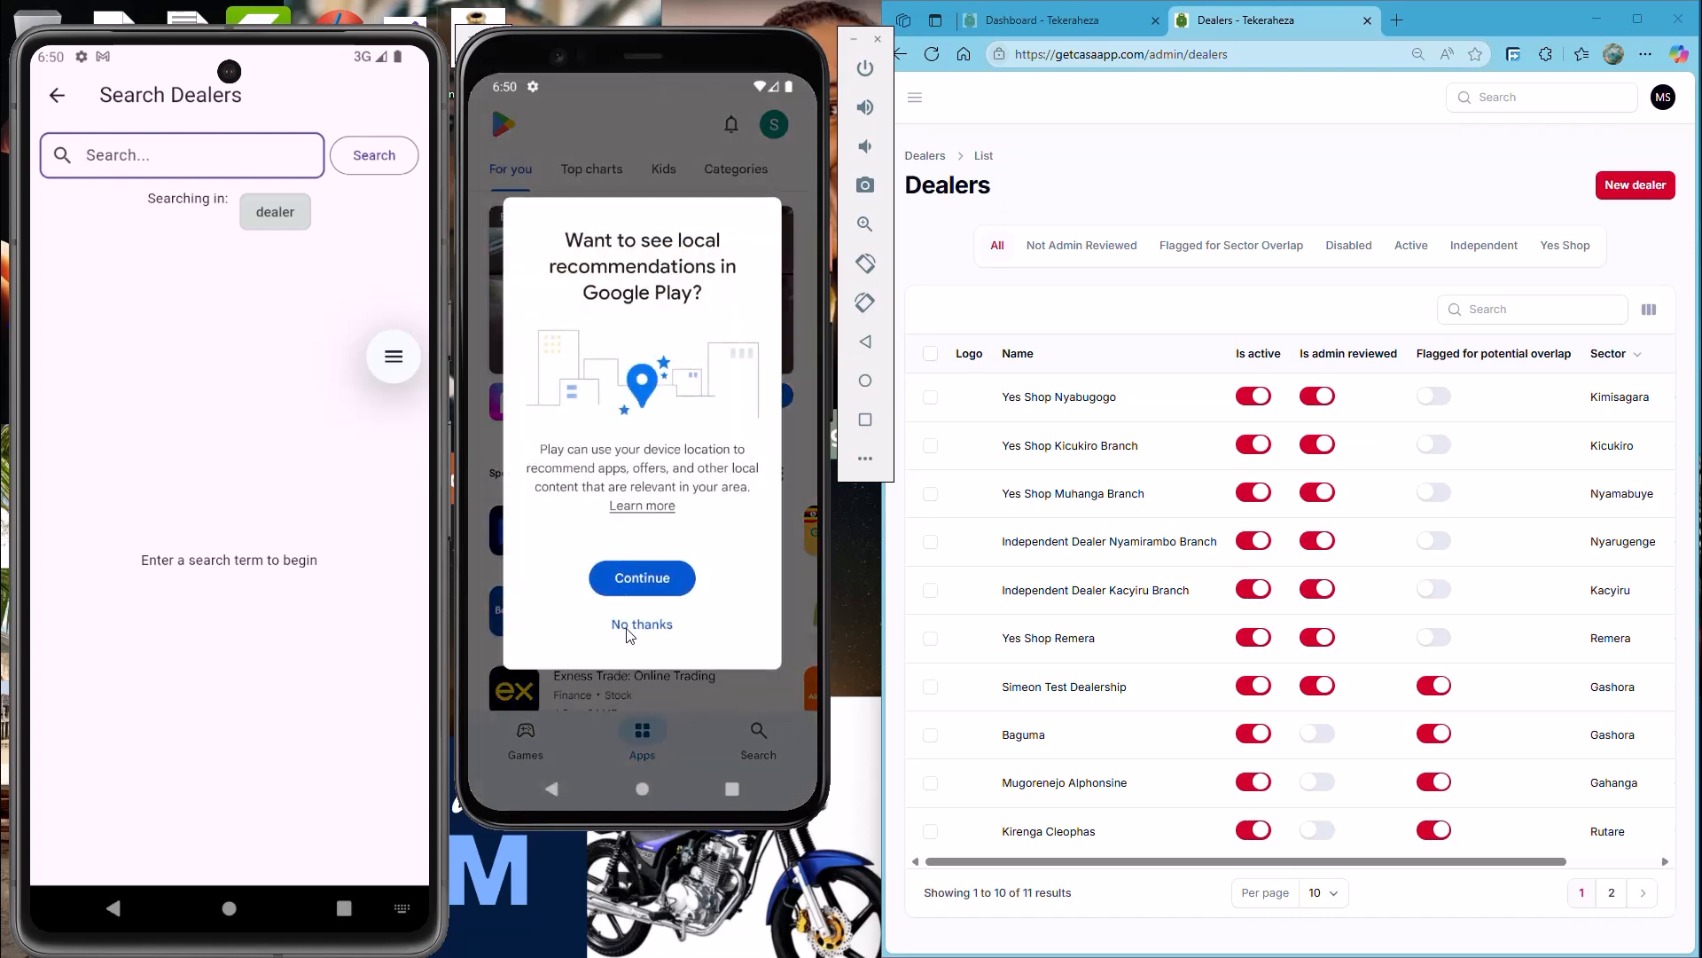
{"action": "left_click", "coordinate": [631, 626]}
{"action": "left_click", "coordinate": [760, 750]}
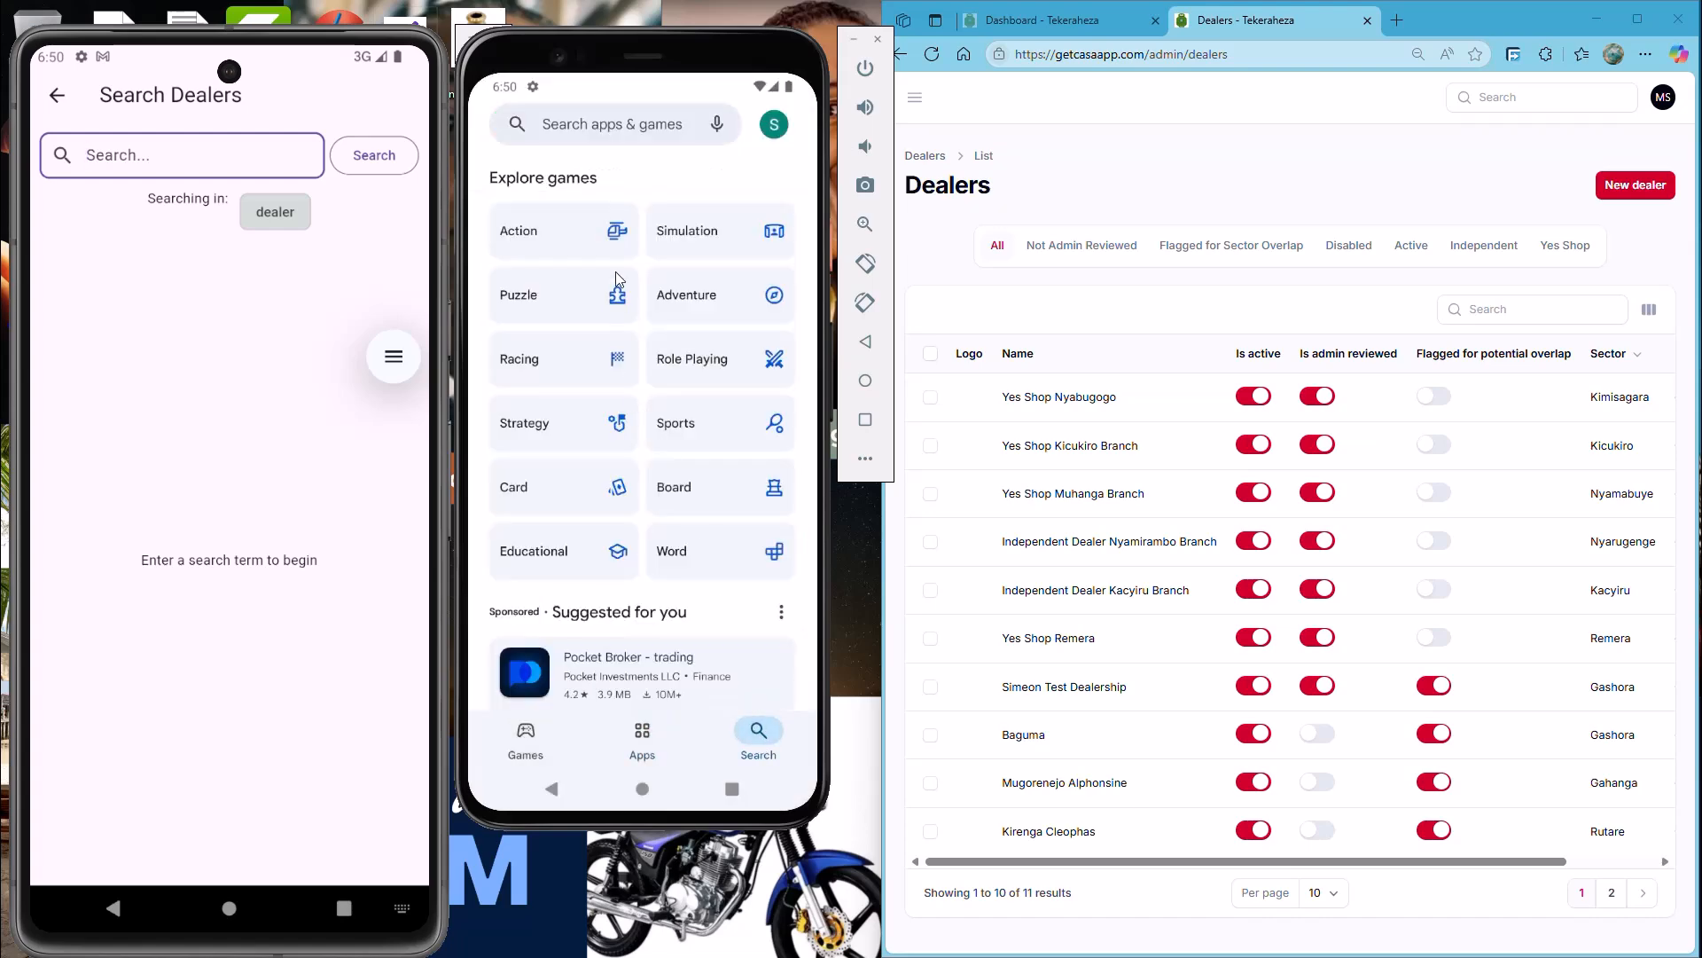
{"action": "left_click", "coordinate": [616, 136]}
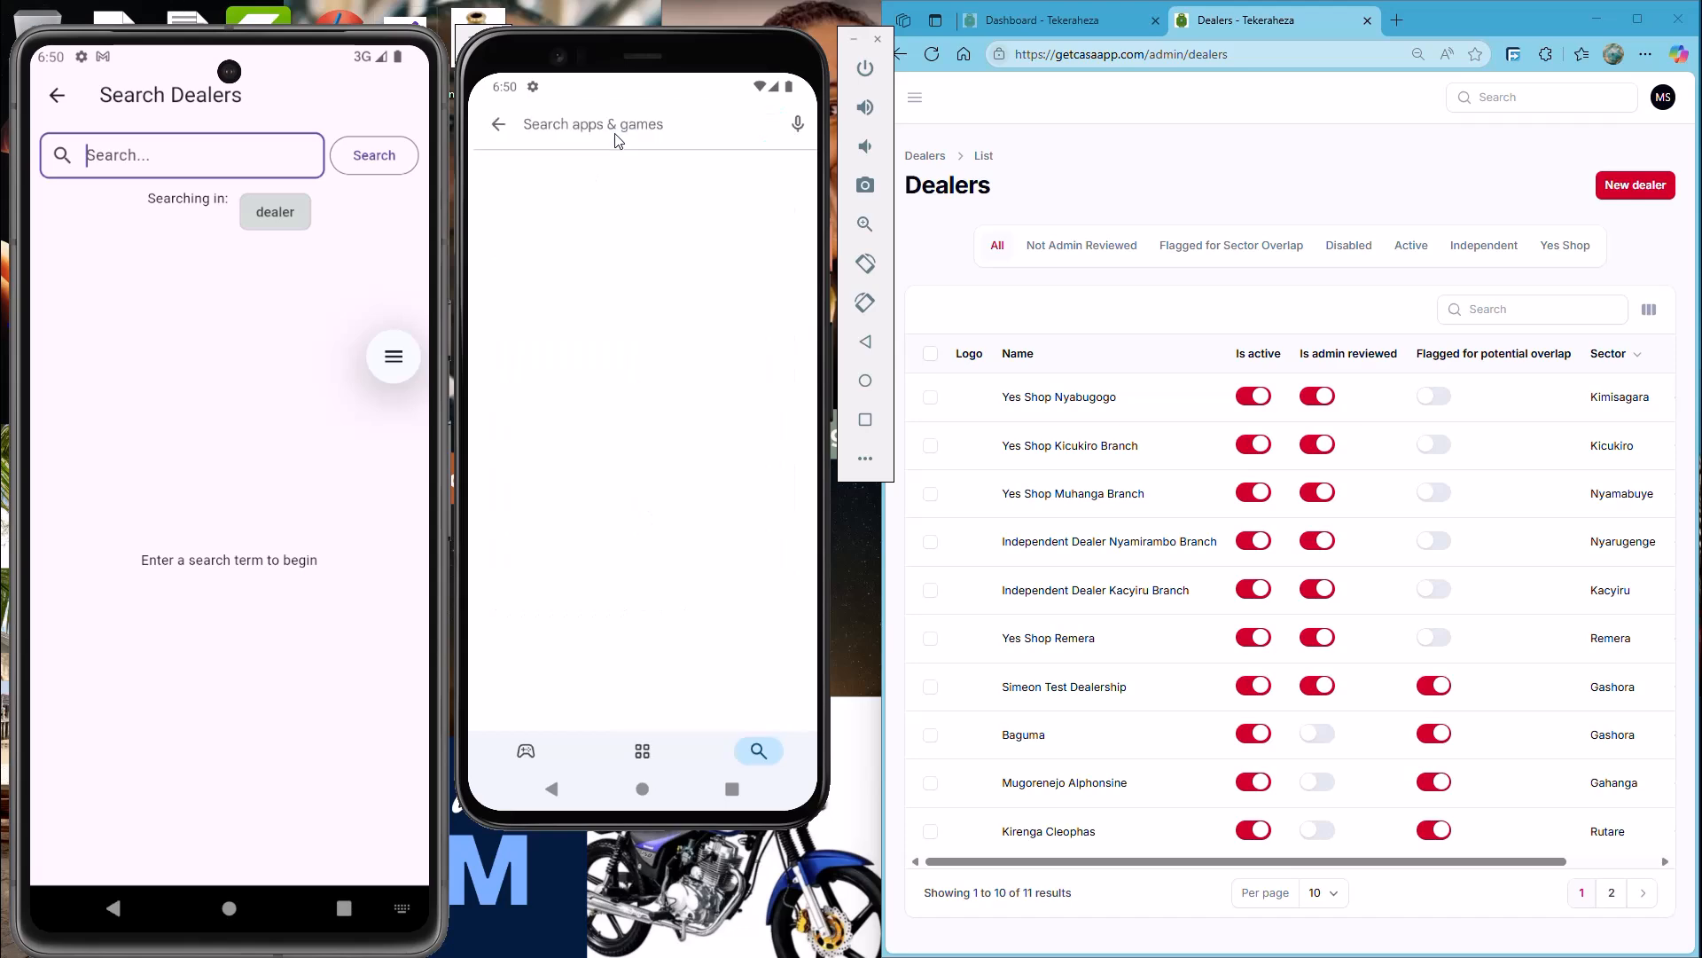
Step: Restart the stock transfer to a dealership in the dealer app and search the dealers for "kicuk"
{"action": "left_click", "coordinate": [57, 95]}
{"action": "left_click", "coordinate": [57, 96]}
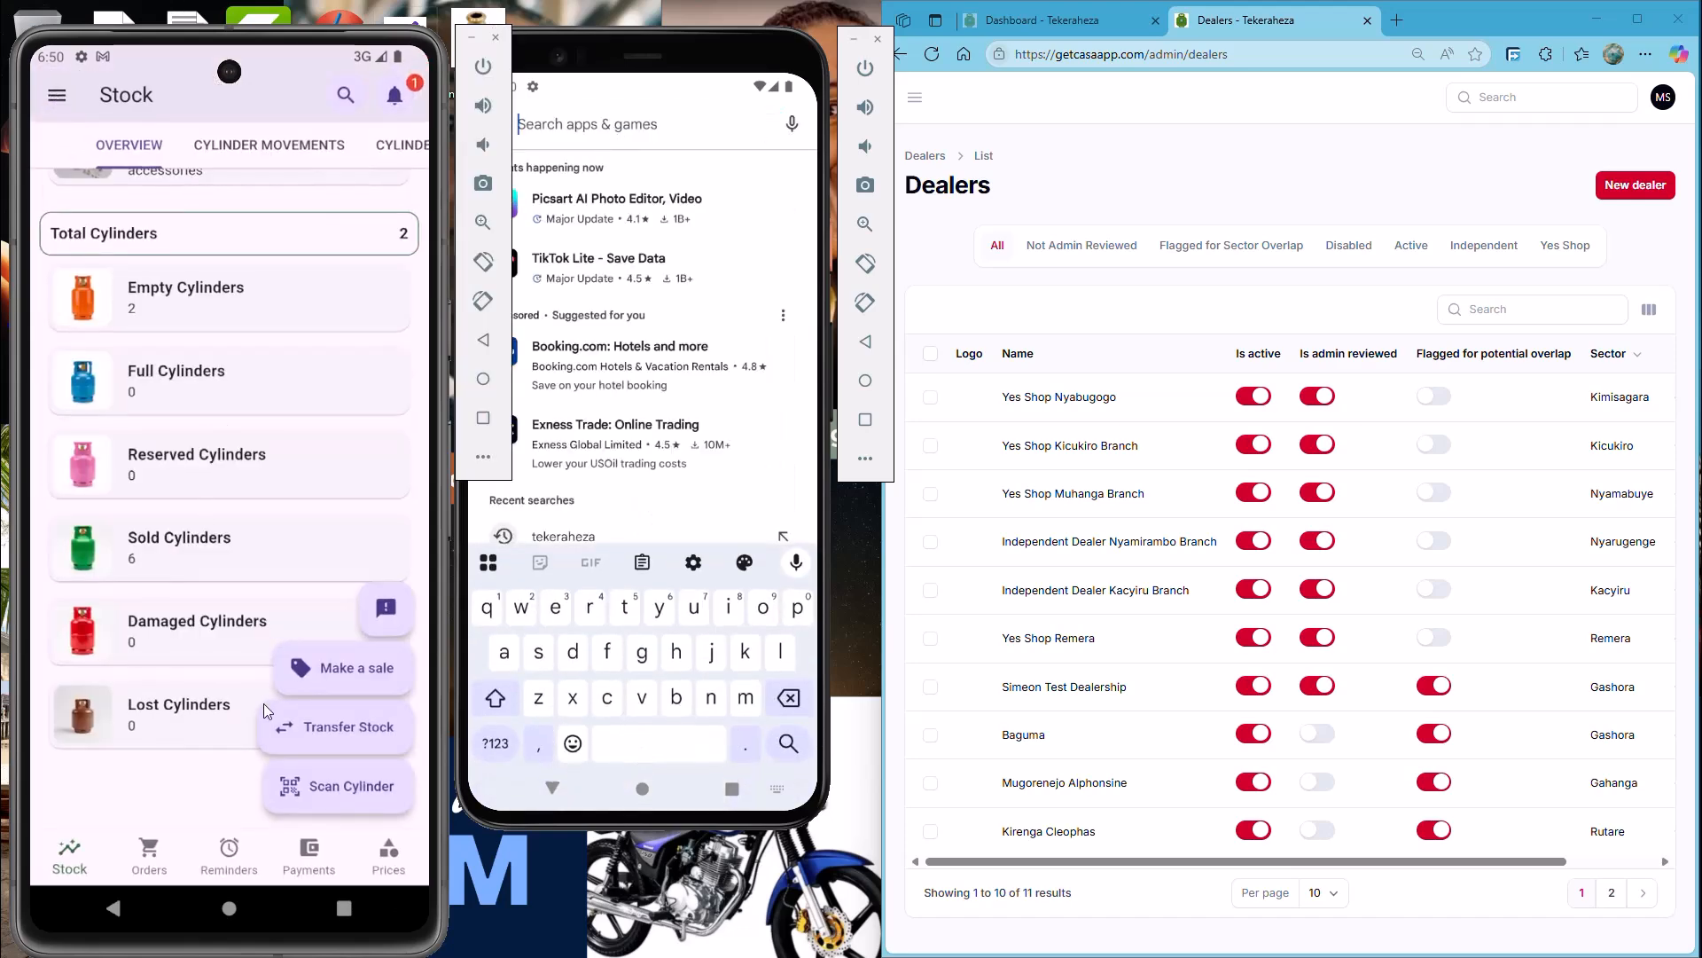
{"action": "left_click", "coordinate": [324, 737]}
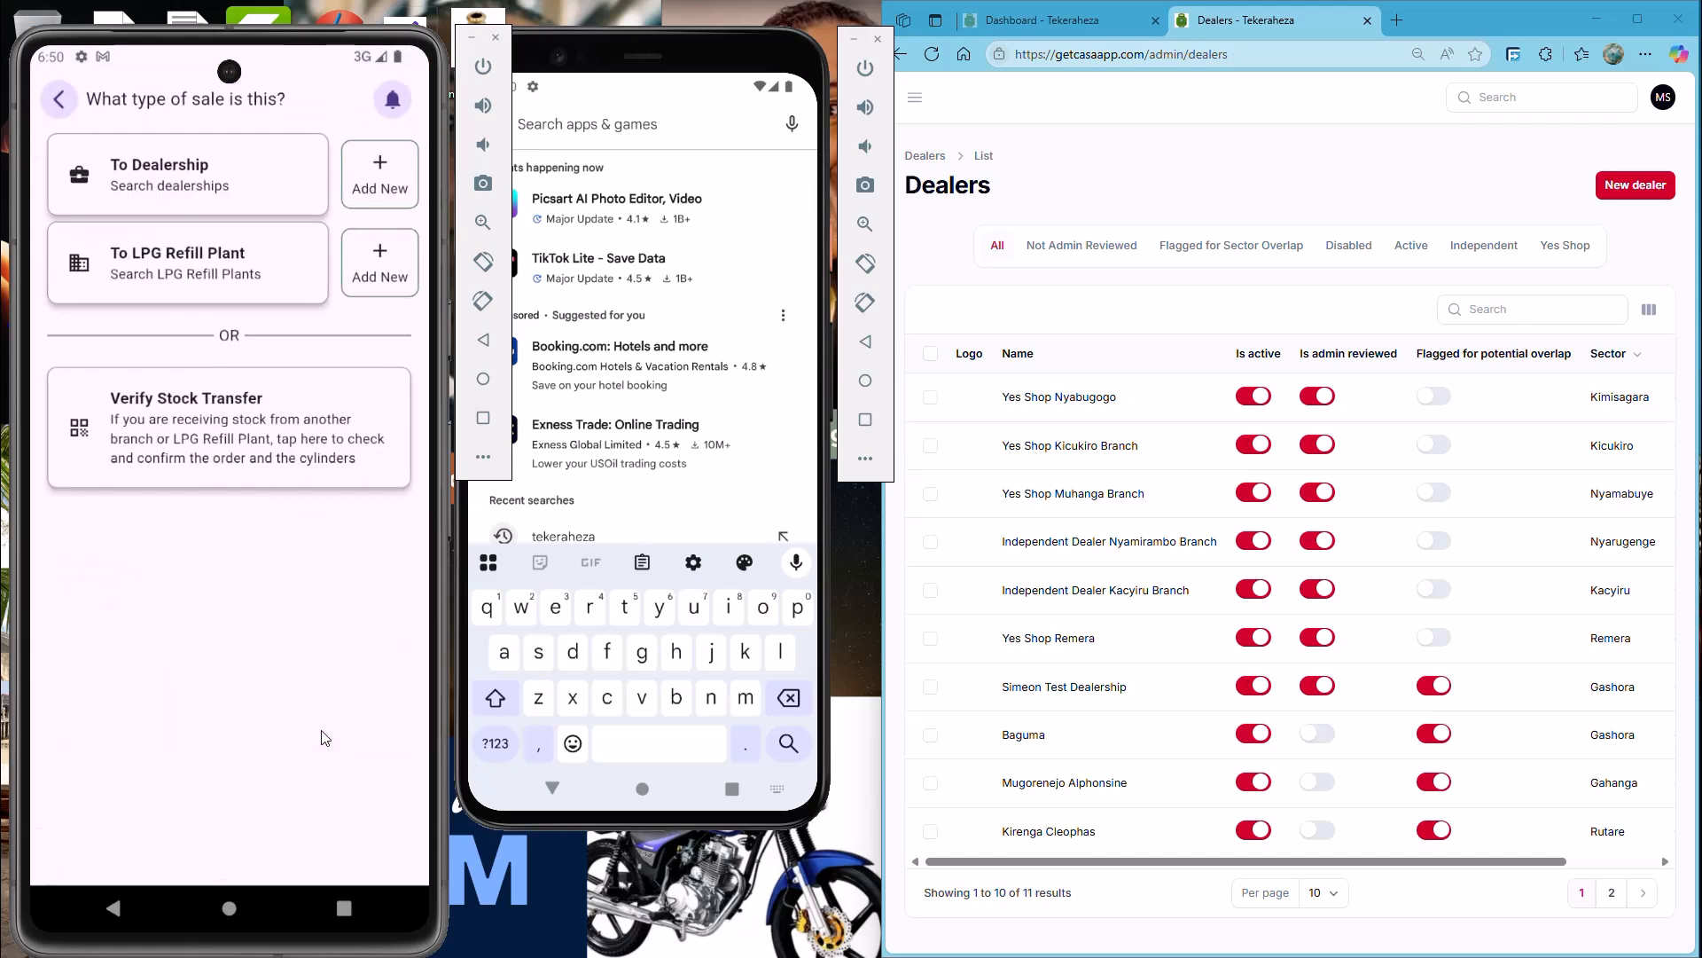
{"action": "left_click", "coordinate": [176, 177]}
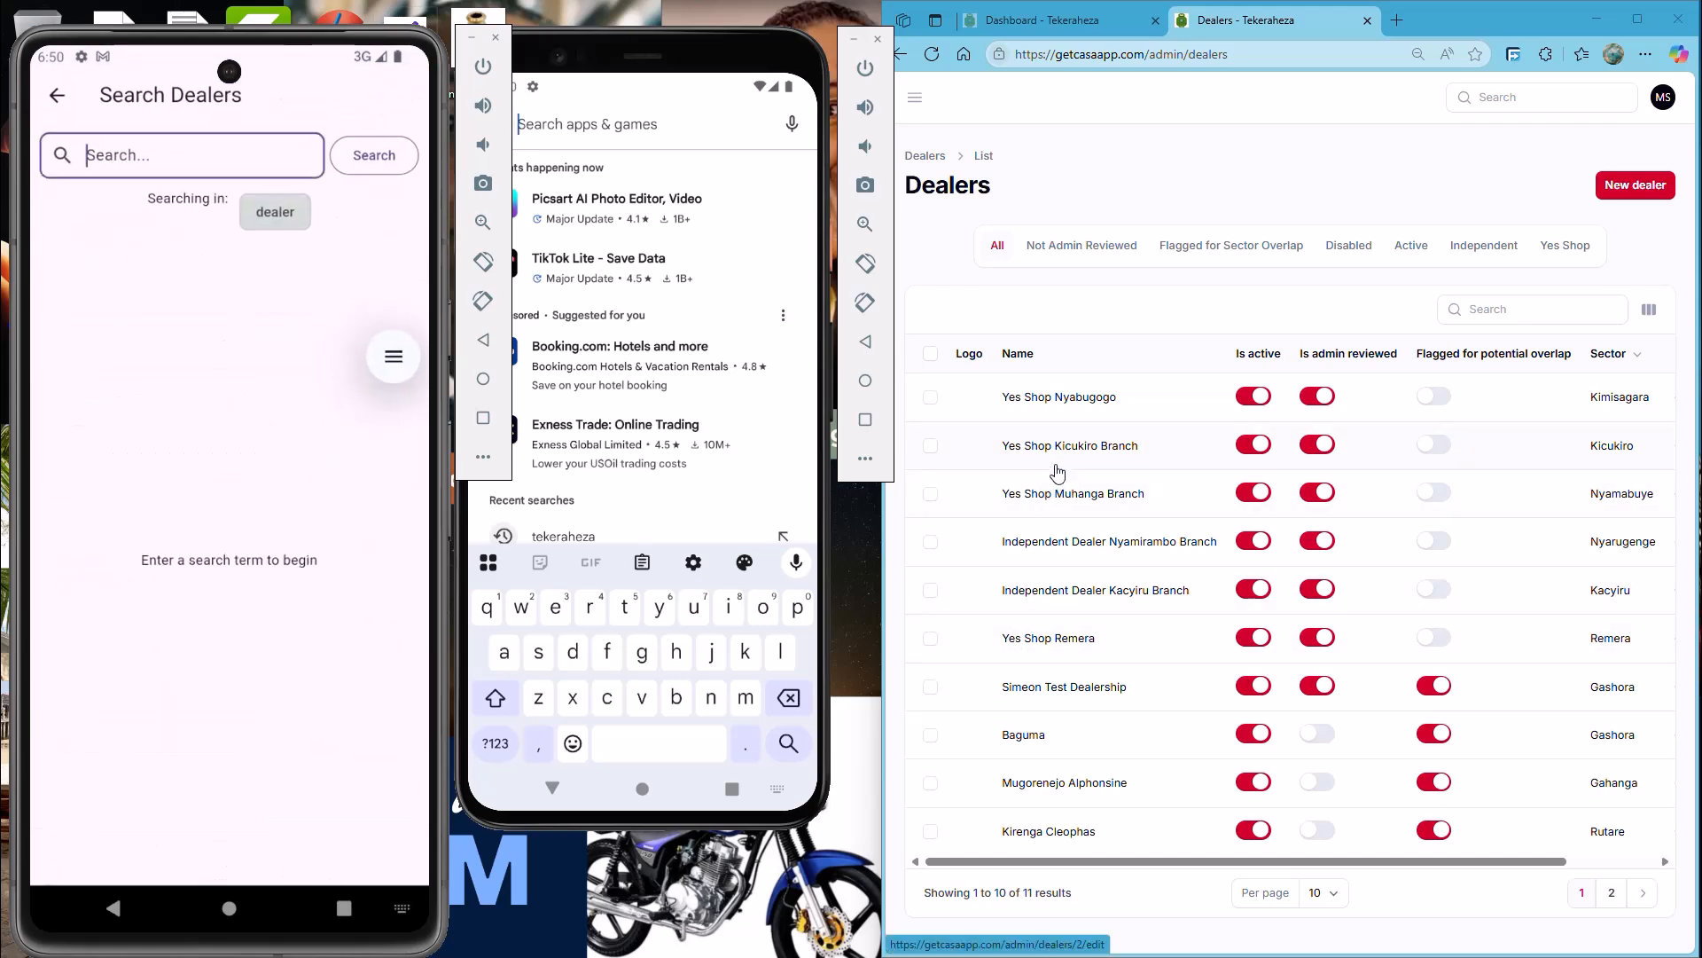
{"action": "type", "text": "kicuc"}
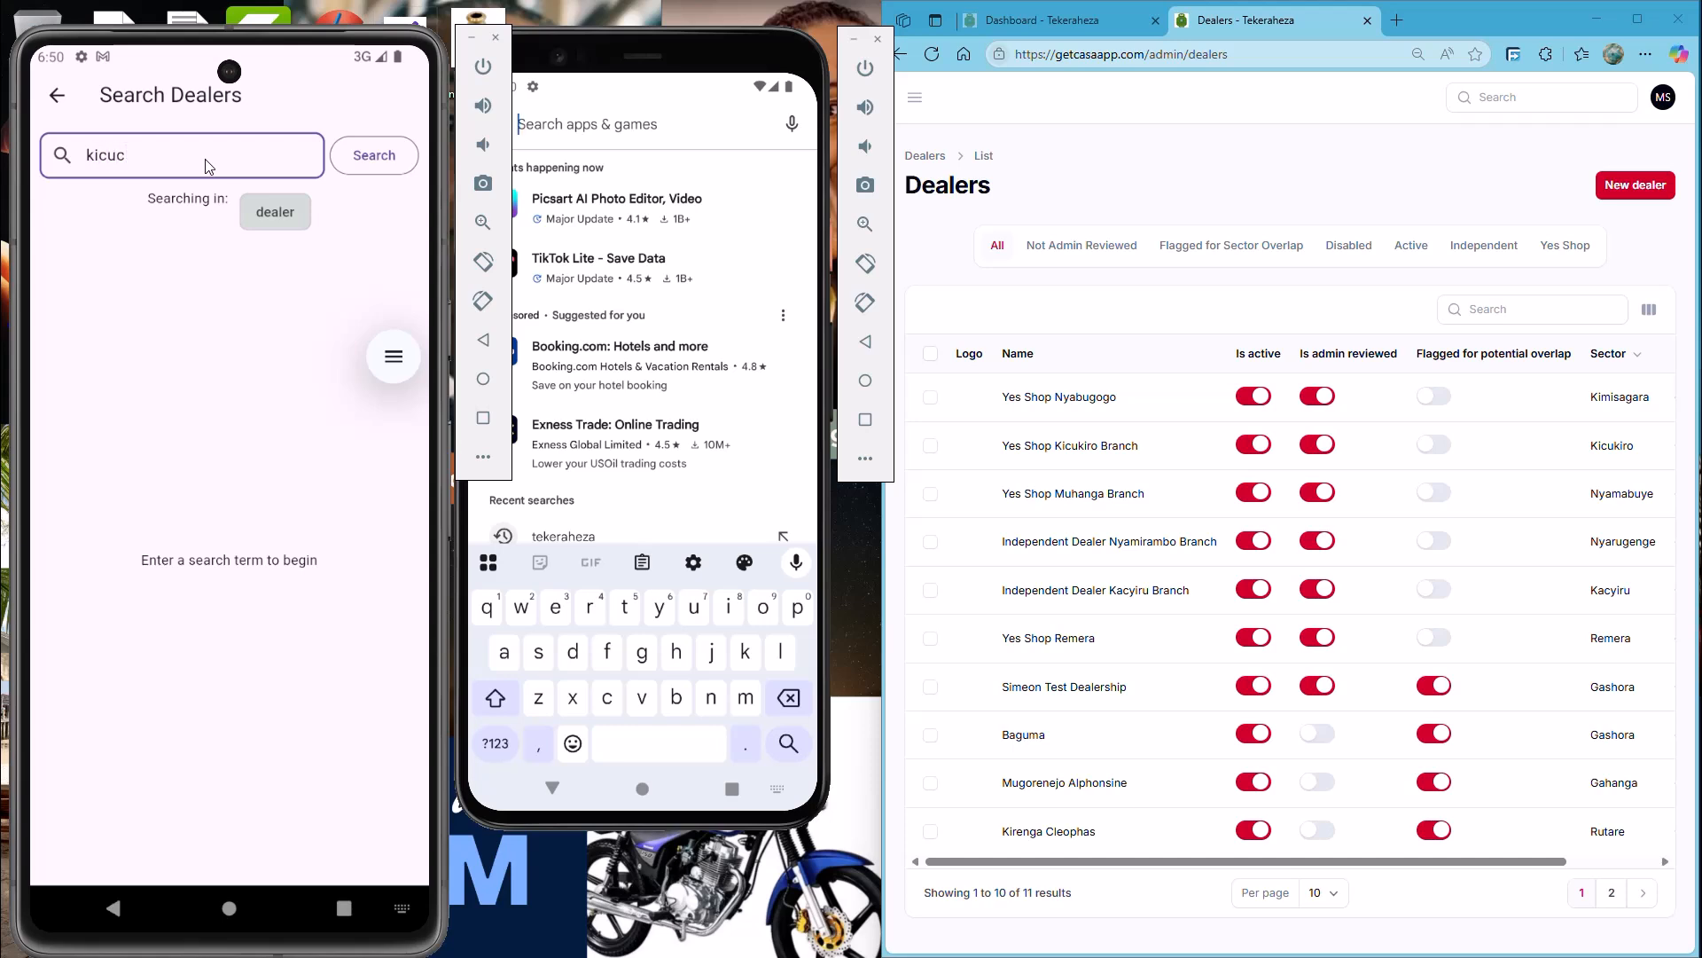
{"action": "key", "text": "BackSpace"}
{"action": "type", "text": "k"}
{"action": "left_click", "coordinate": [346, 158]}
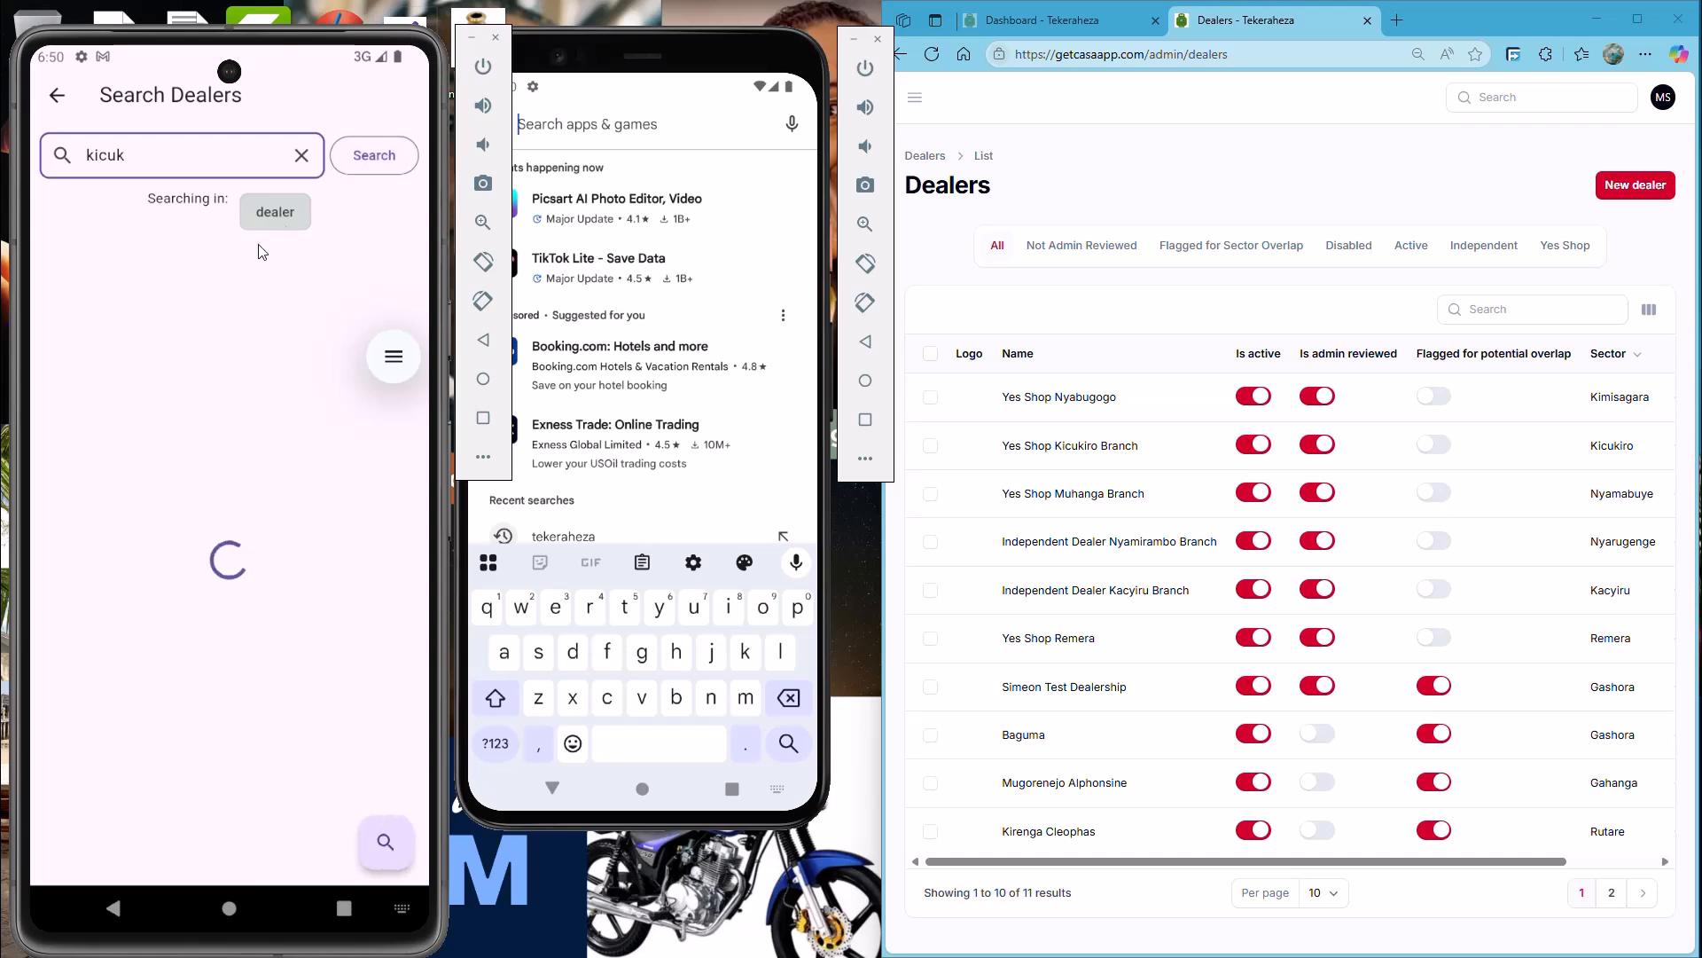
Step: Choose Yes Shop Kicukiro Branch as the transfer recipient, select Regular Sale and skip the customer's empty cylinders
{"action": "left_click", "coordinate": [154, 266]}
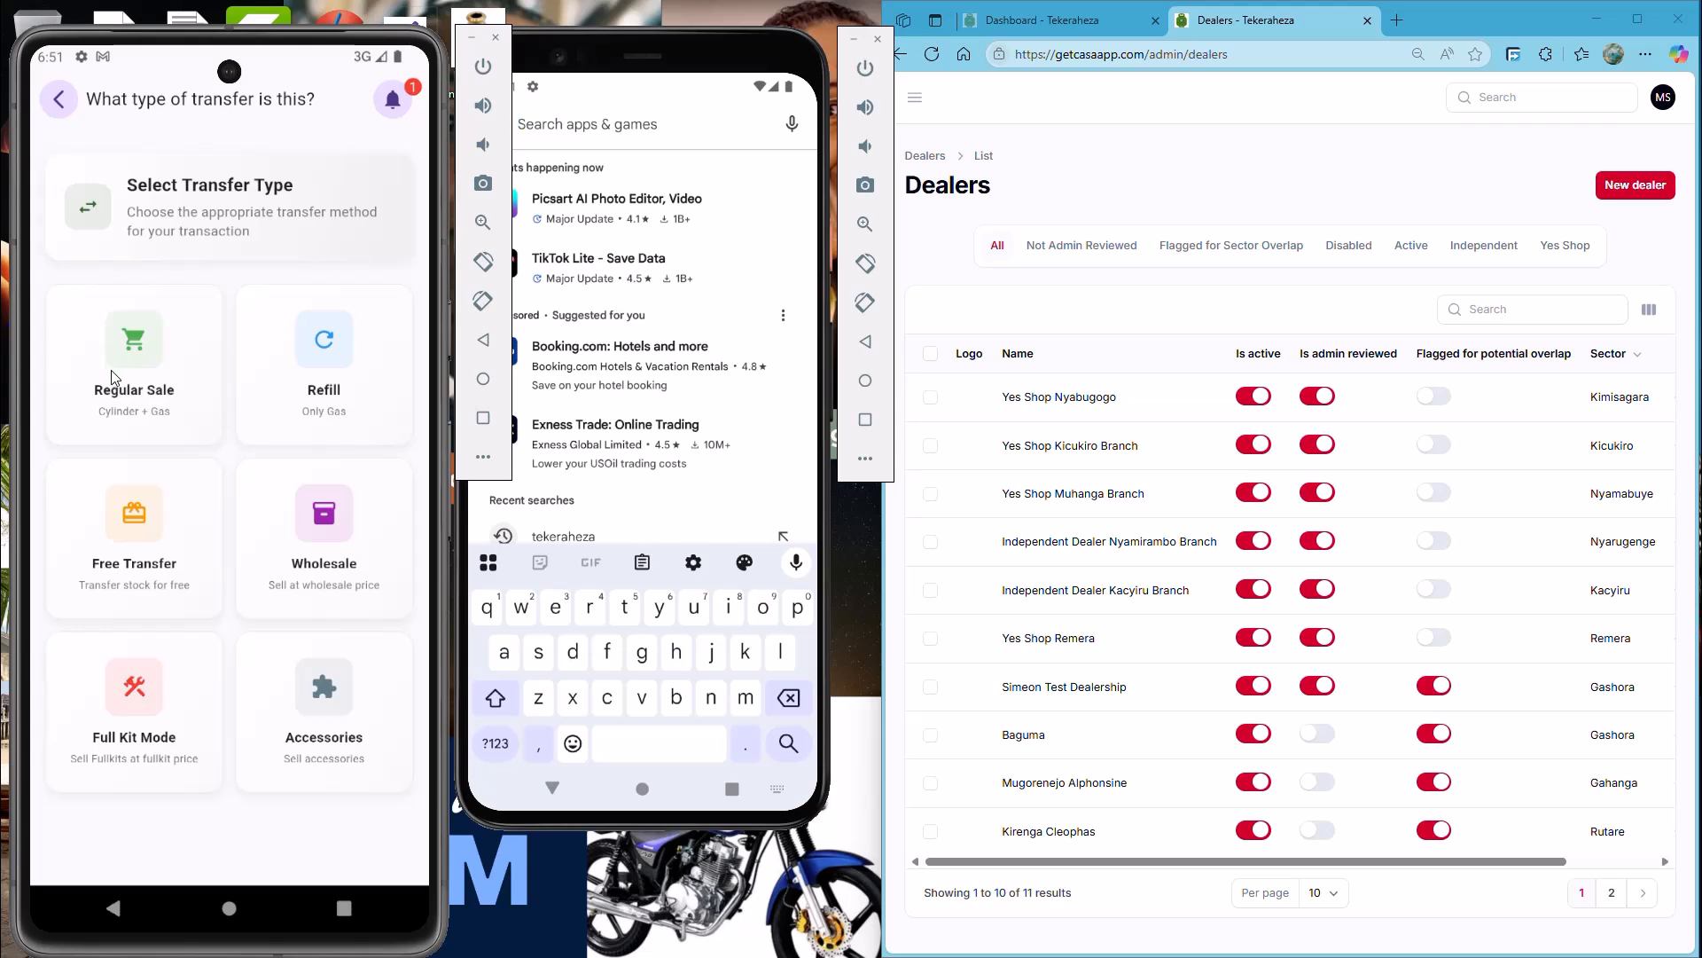
{"action": "left_click_drag", "start_coordinate": [324, 357], "coordinate": [322, 290]}
{"action": "left_click_drag", "start_coordinate": [340, 548], "coordinate": [295, 647]}
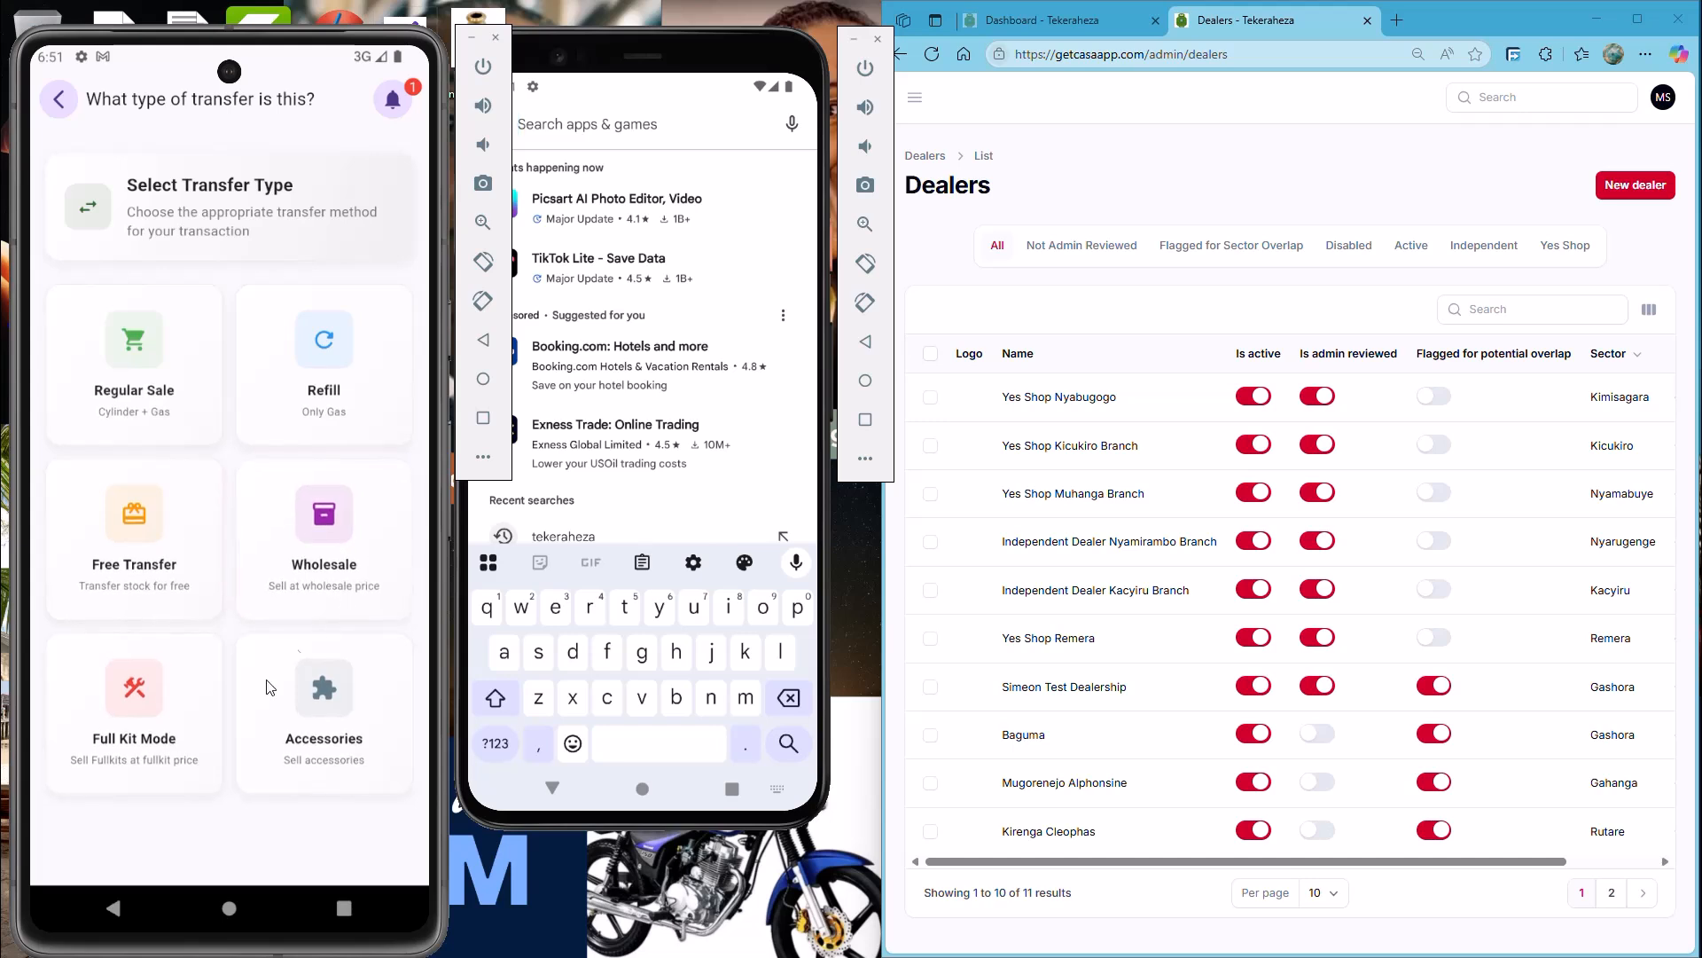
{"action": "left_click", "coordinate": [165, 731]}
{"action": "left_click_drag", "start_coordinate": [180, 710], "coordinate": [299, 630]}
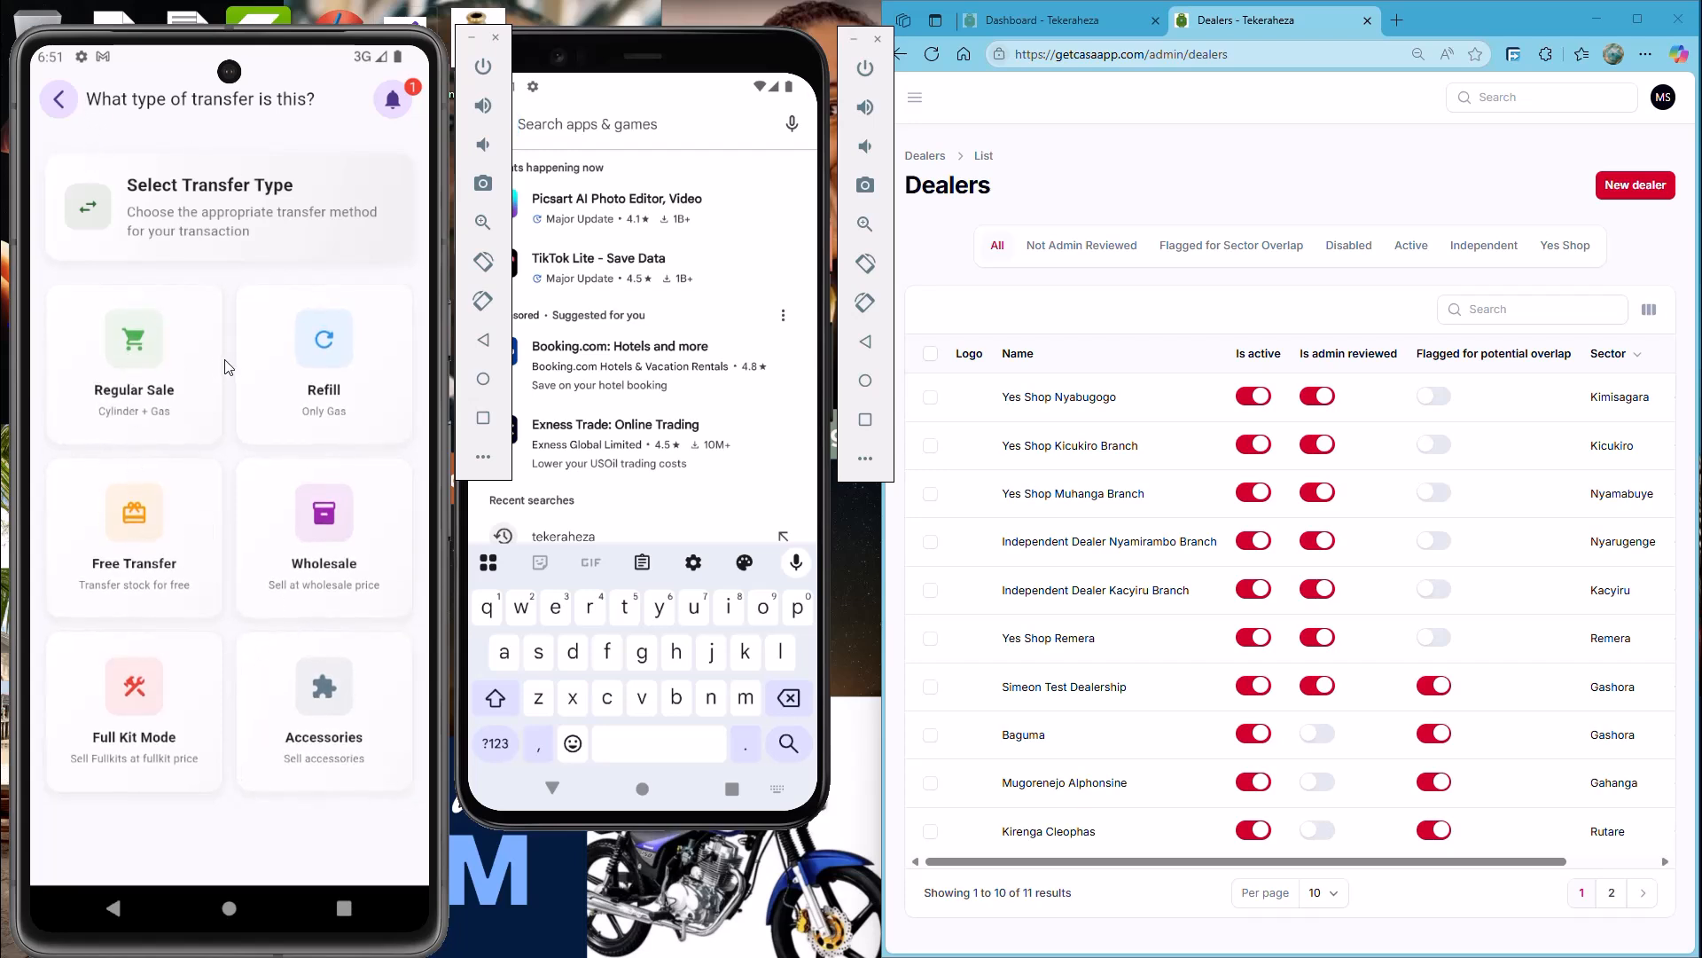
{"action": "left_click", "coordinate": [133, 388]}
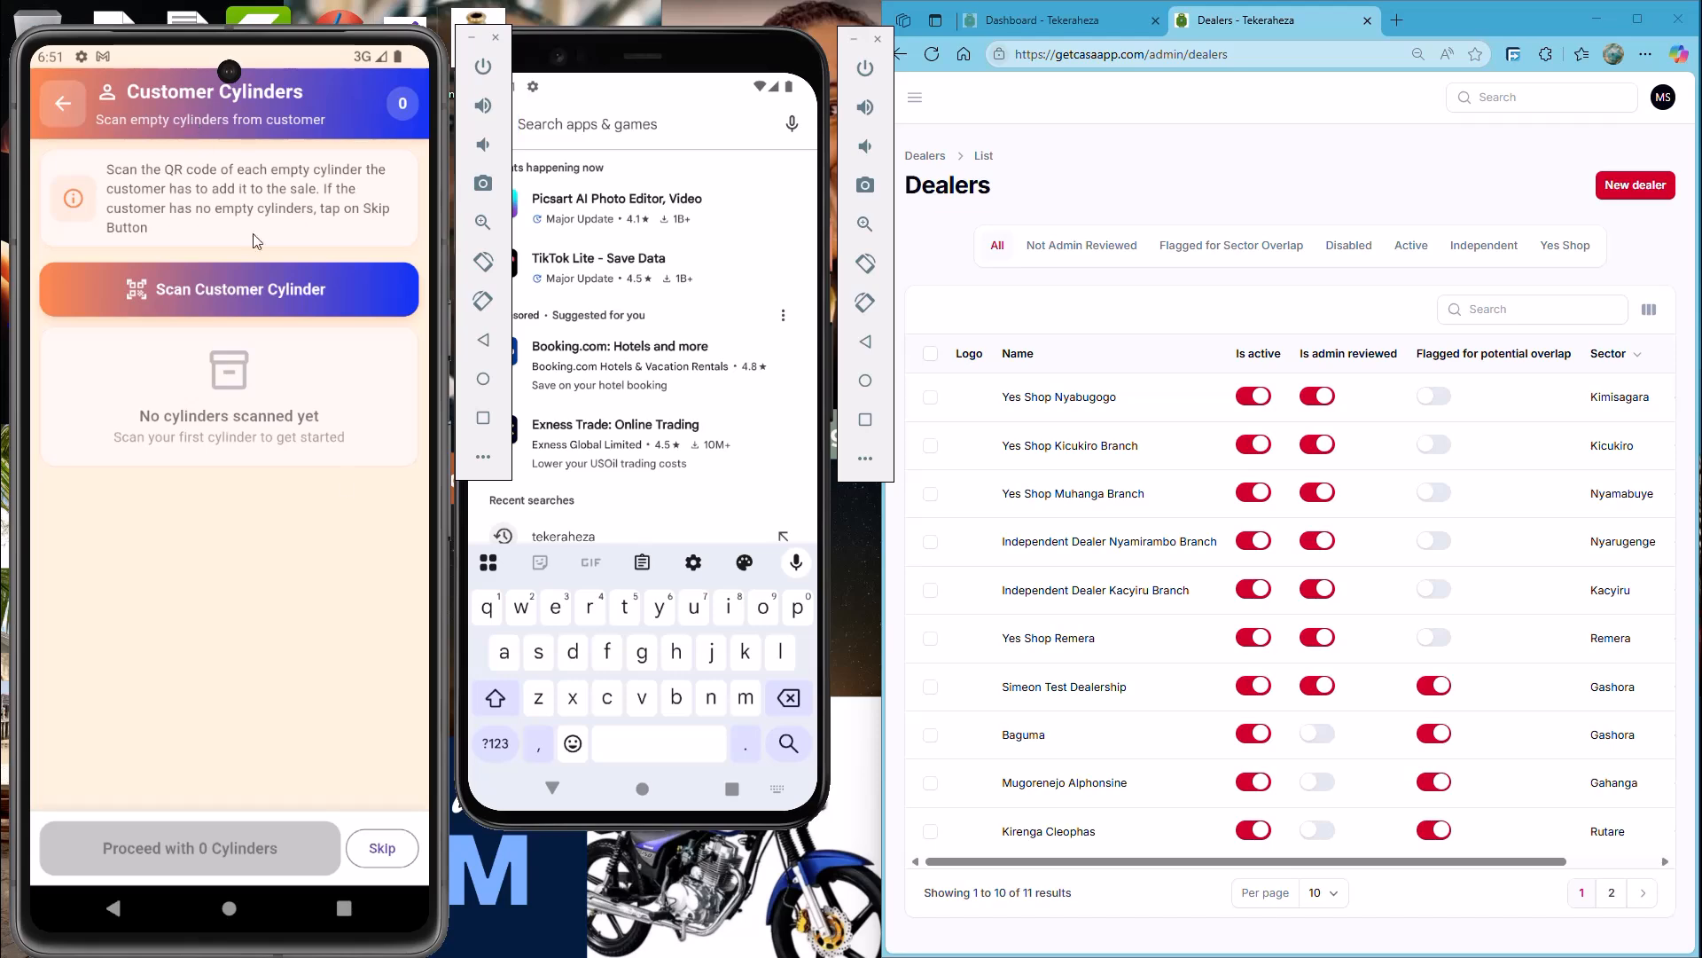
{"action": "left_click", "coordinate": [381, 849]}
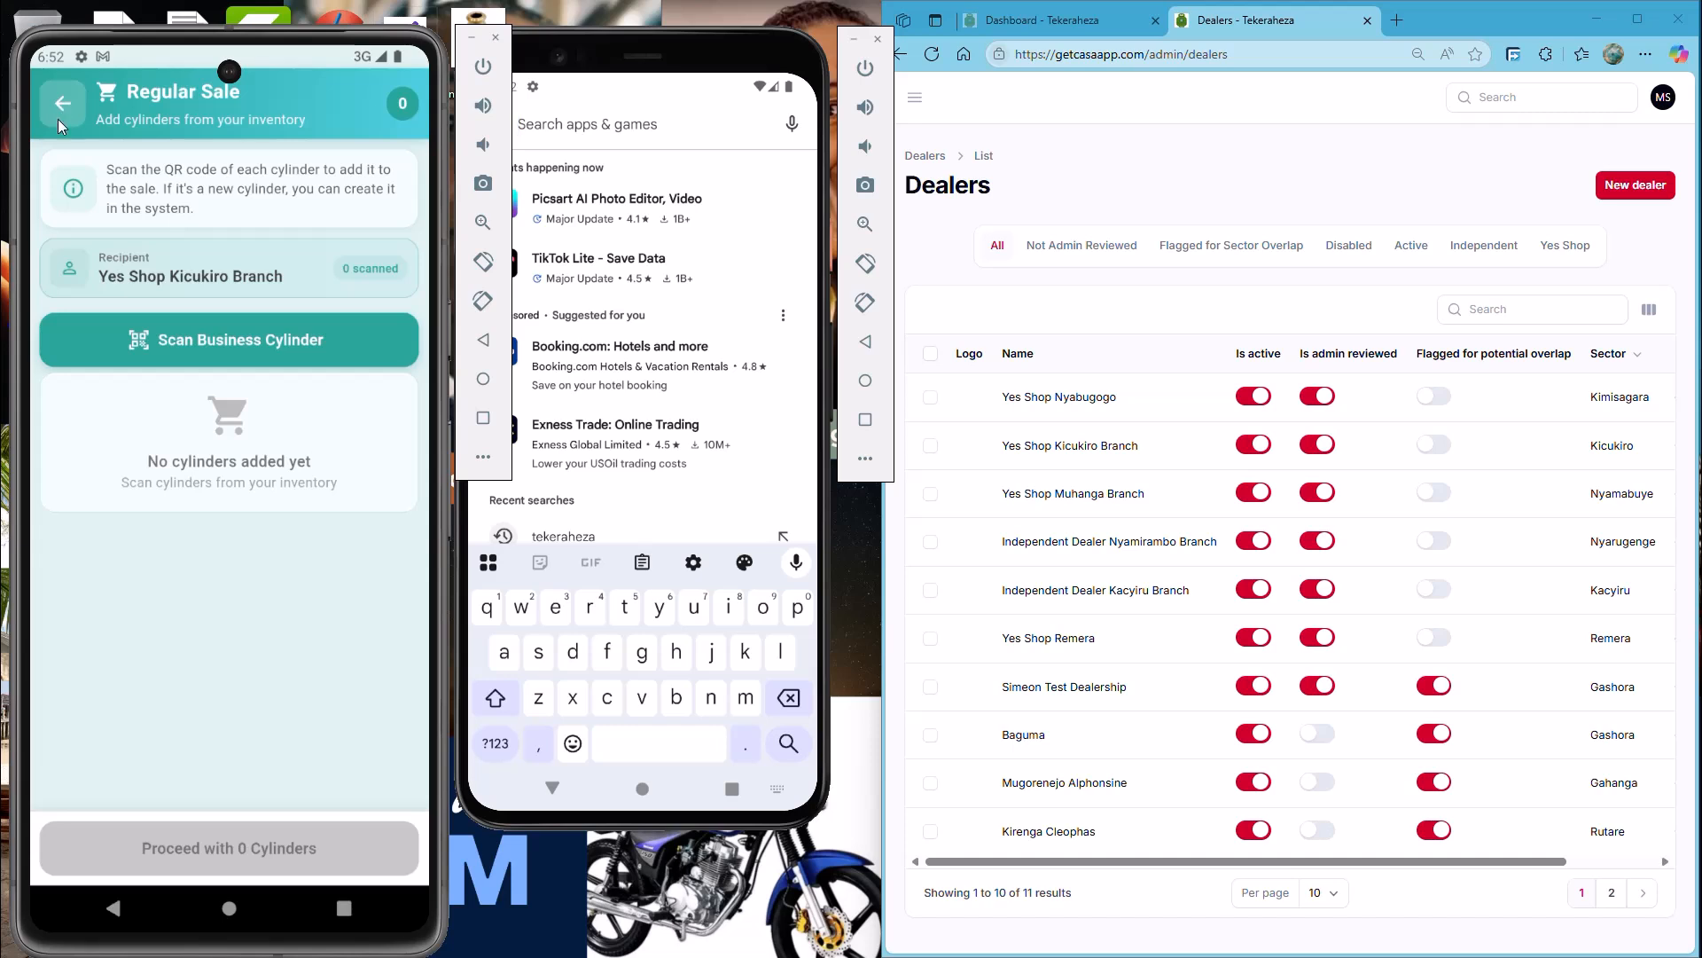
Step: Add a business cylinder to the sale by entering the cylinder number LP9988KH manually
{"action": "left_click", "coordinate": [173, 334]}
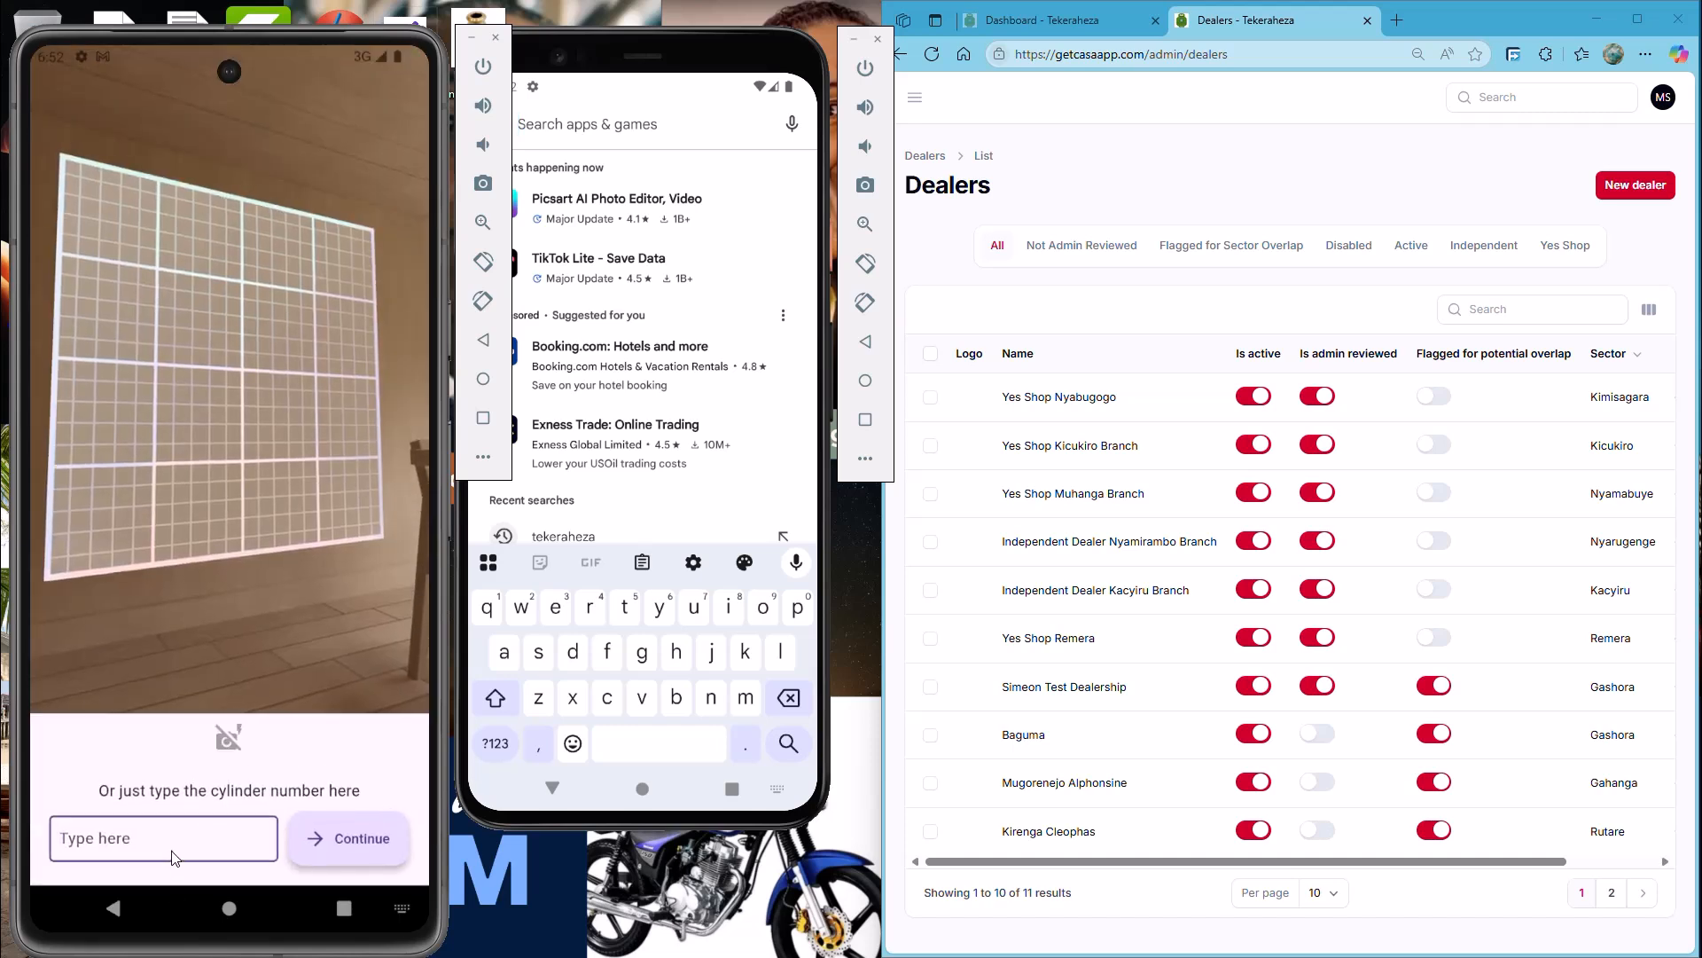
{"action": "left_click", "coordinate": [182, 829]}
{"action": "type", "text": "LP9988jj"}
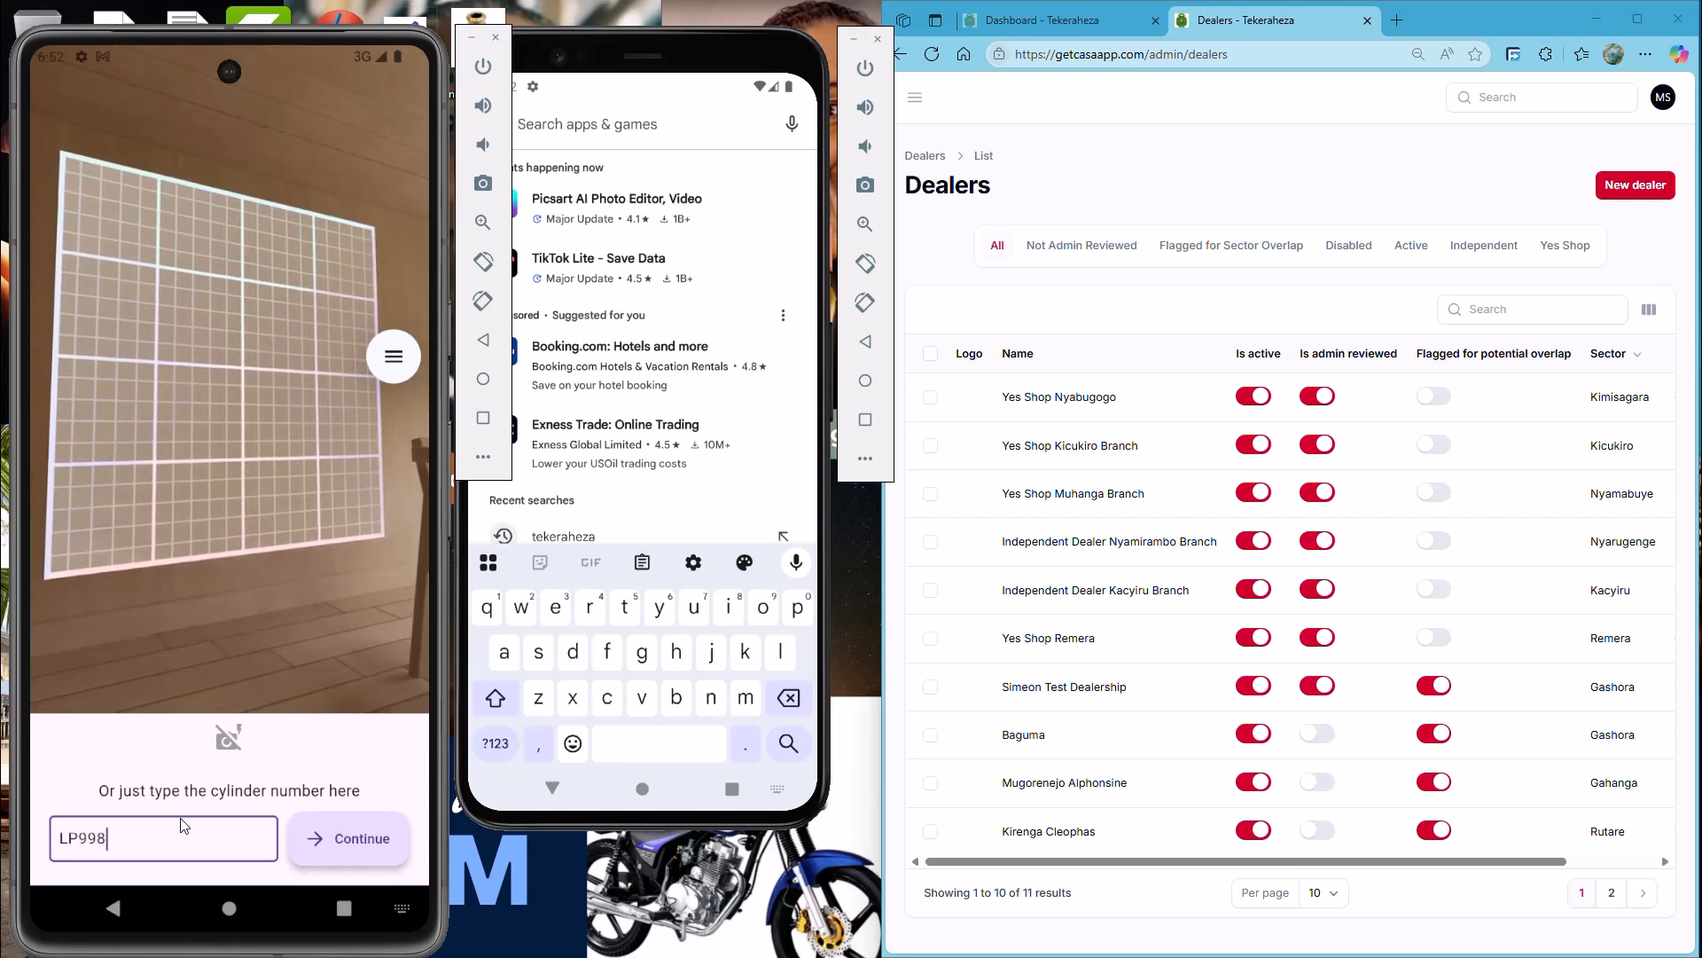
{"action": "key", "text": "BackSpace"}
{"action": "key", "text": "BackSpace"}
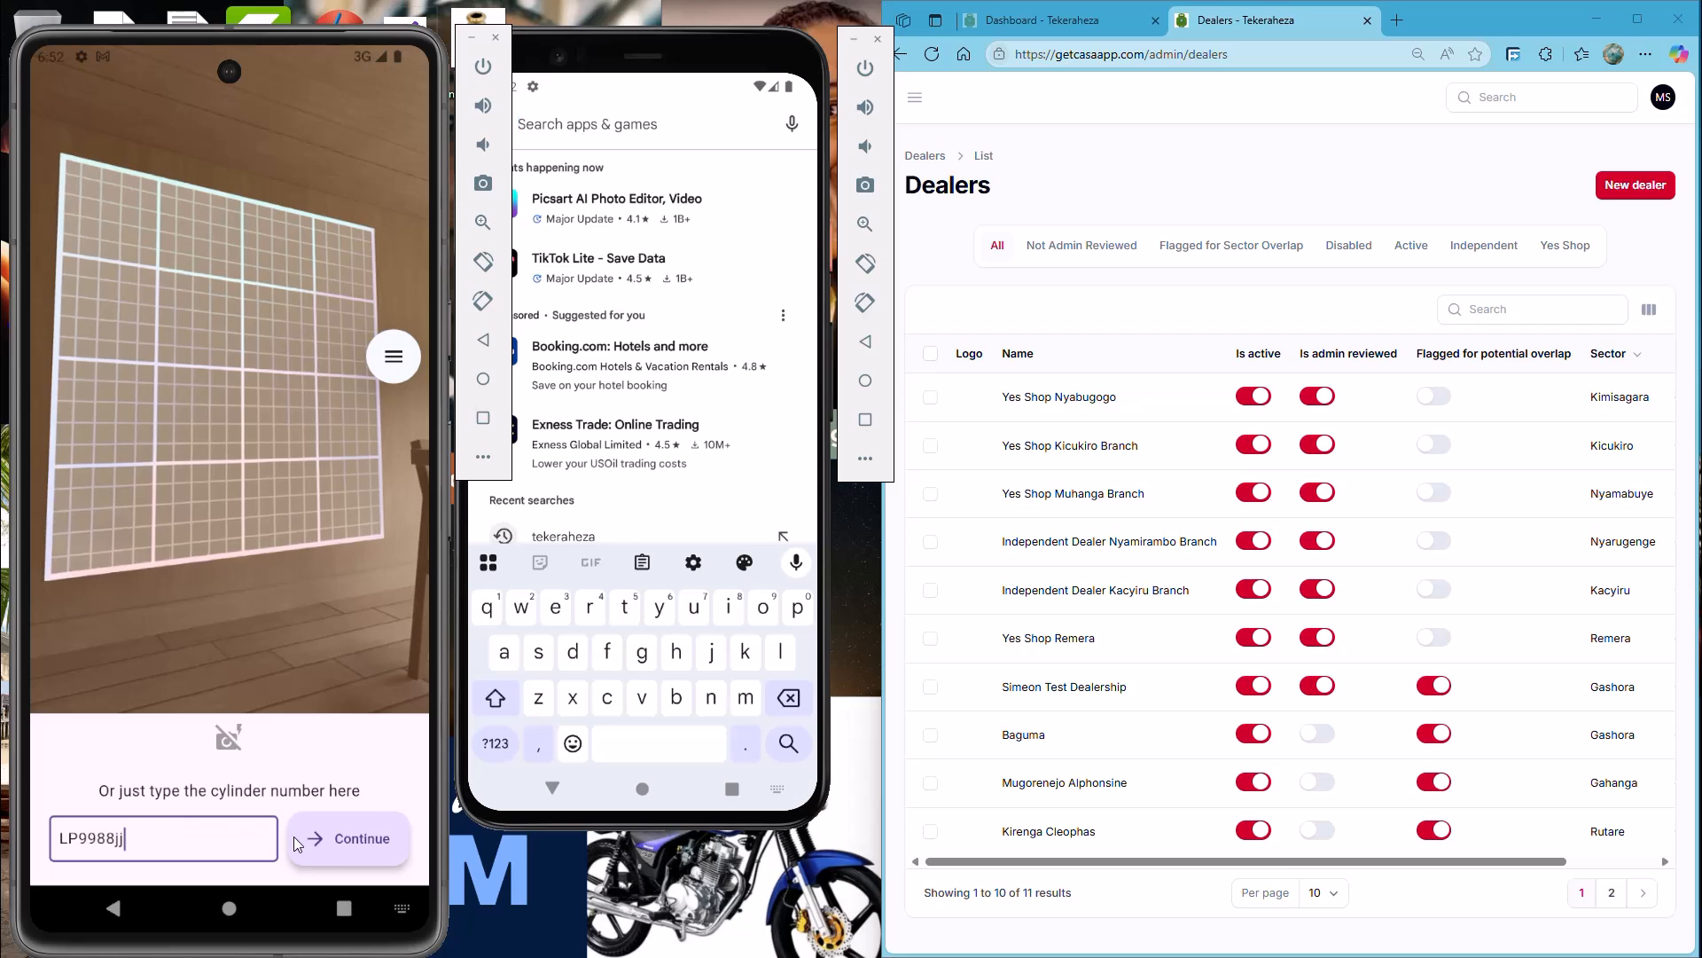
{"action": "type", "text": "KH"}
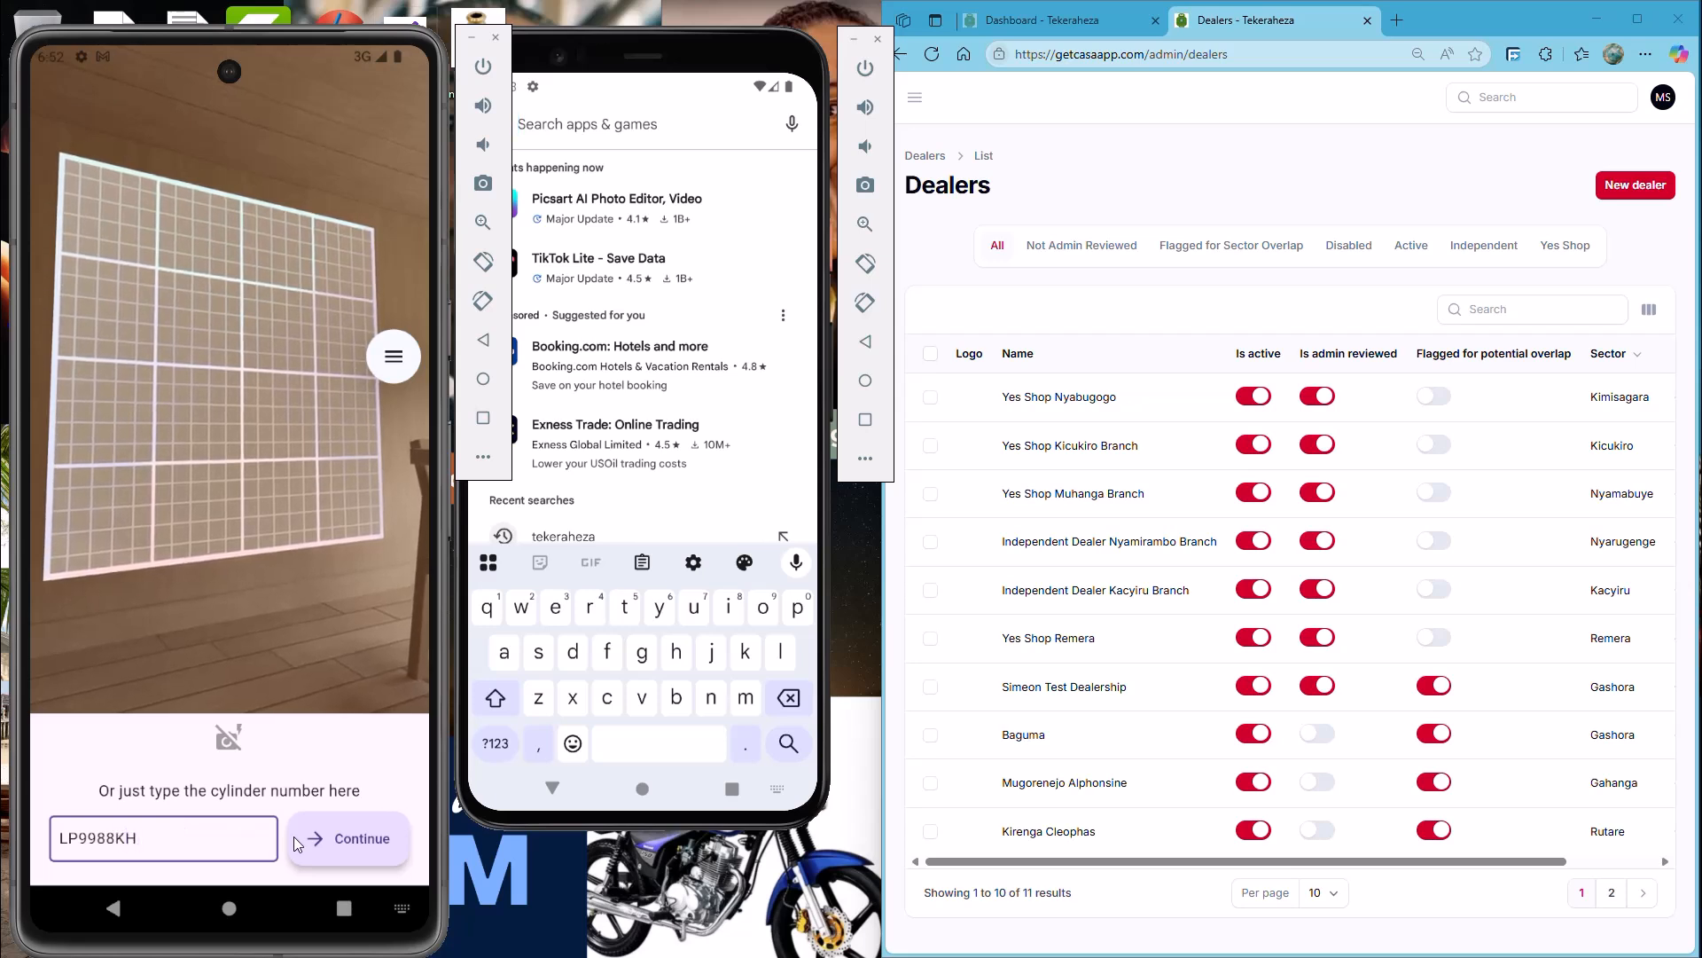
{"action": "left_click", "coordinate": [370, 837]}
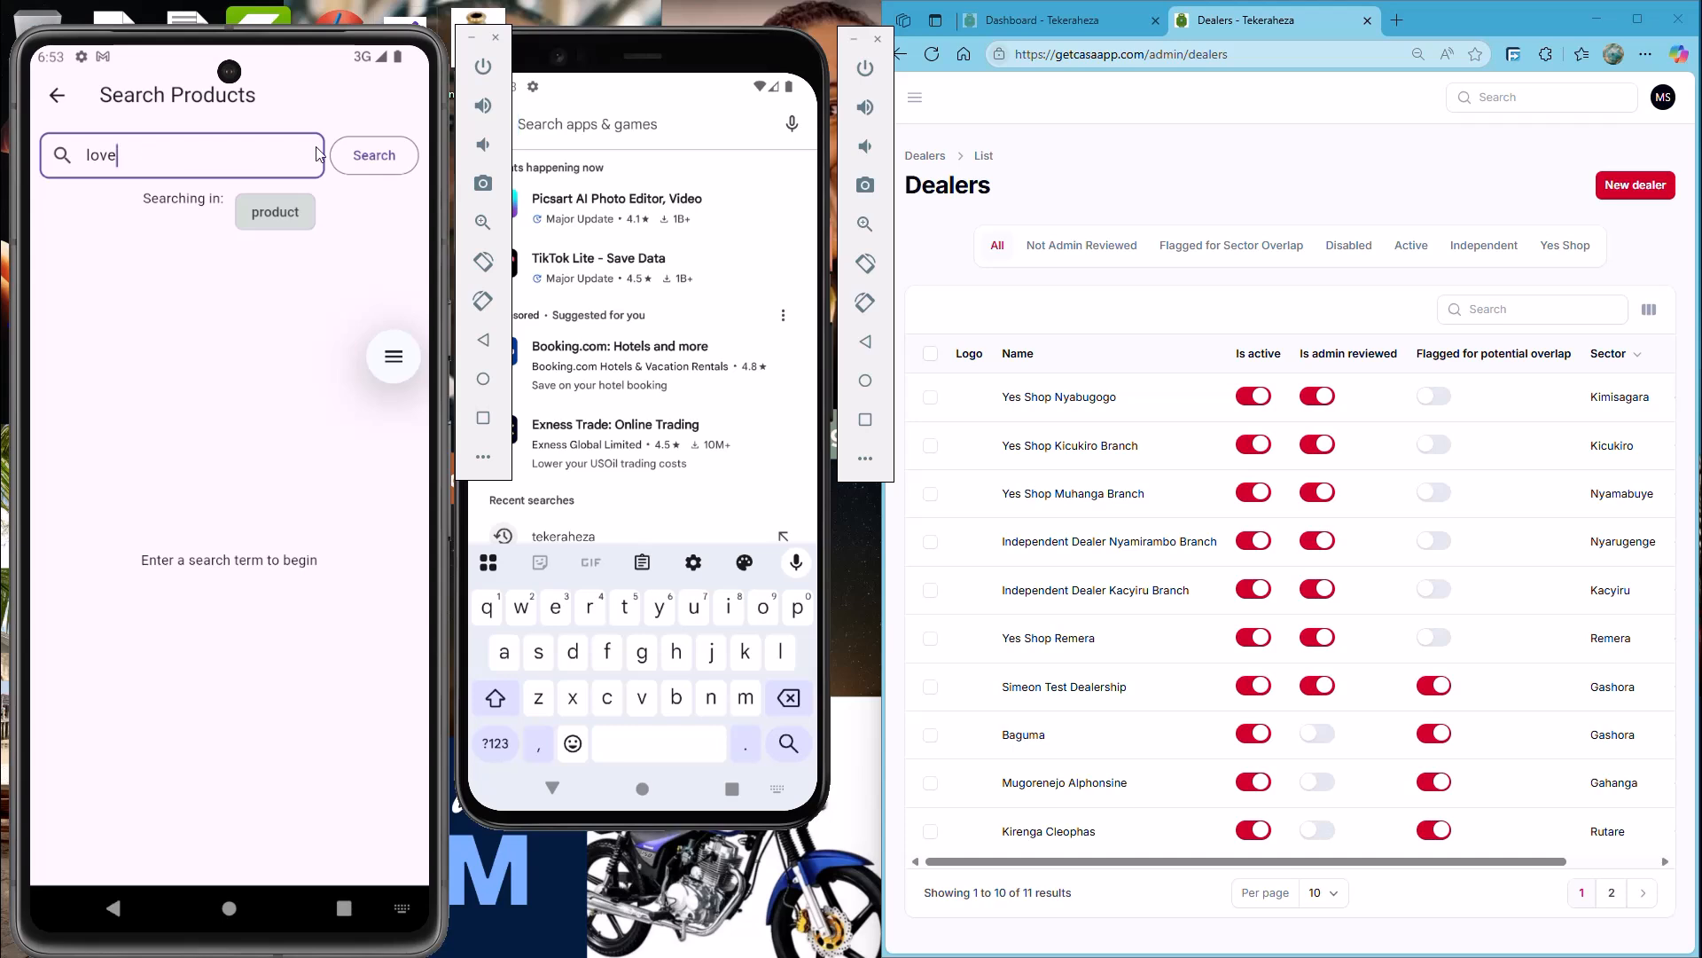
Step: Search the products for "love", choose Love 10KG and enter the new cylinder's serial number qqaaadf
{"action": "left_click", "coordinate": [372, 155]}
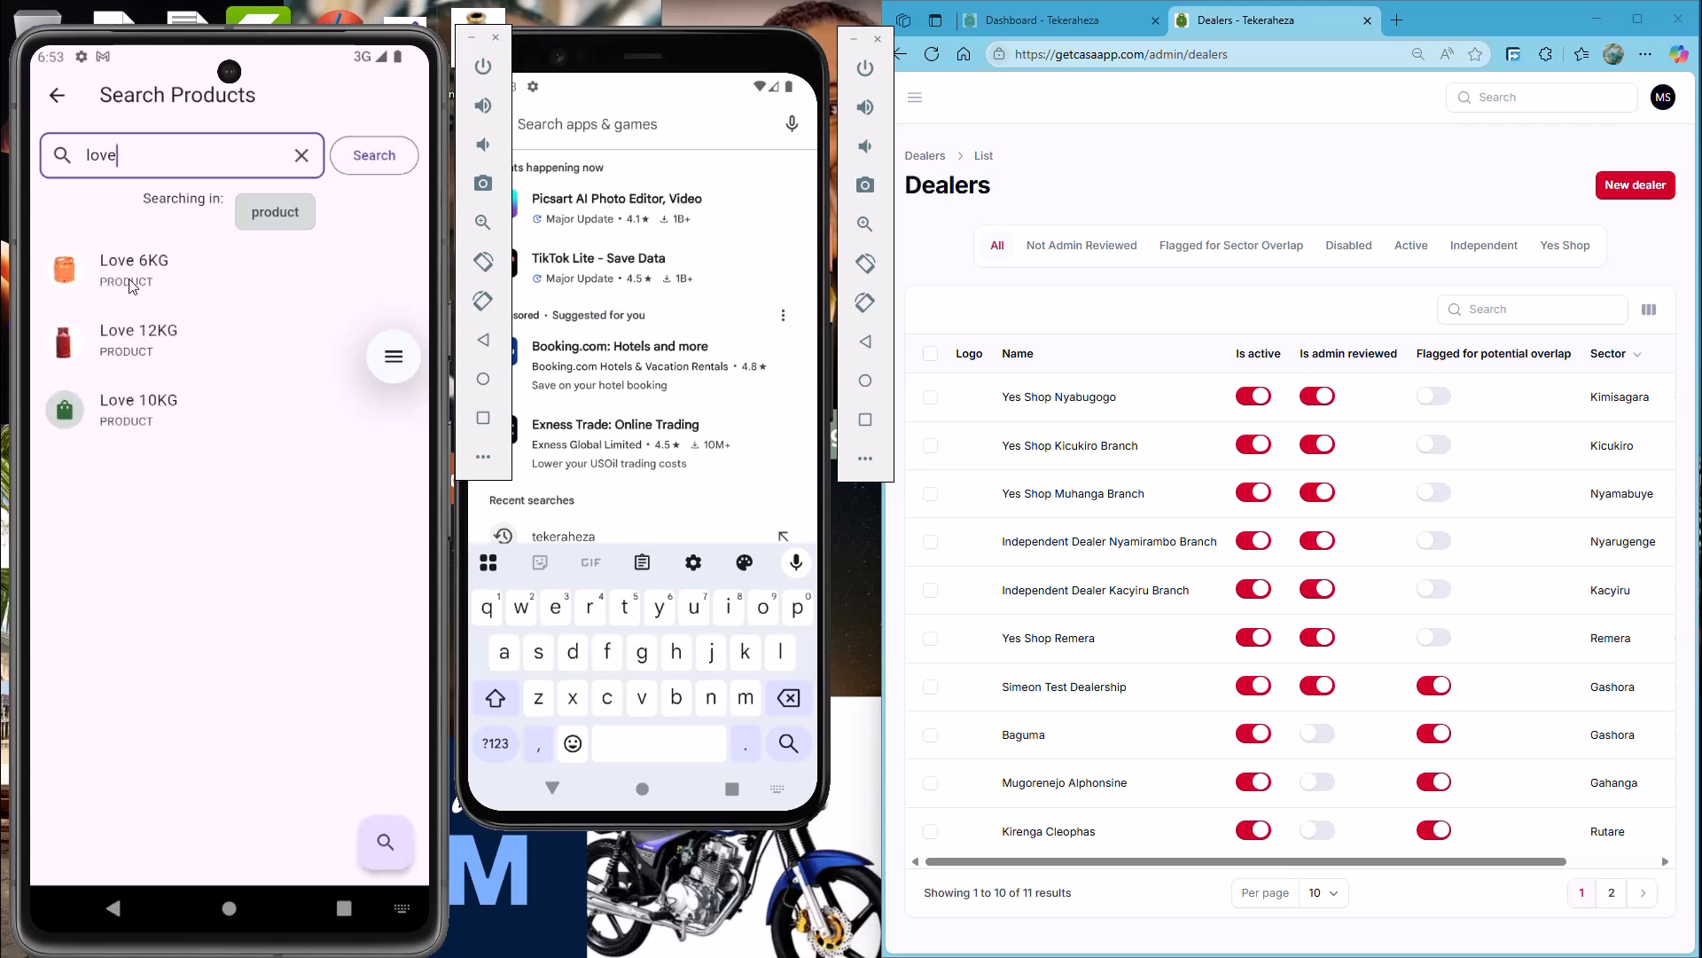
{"action": "left_click", "coordinate": [162, 407]}
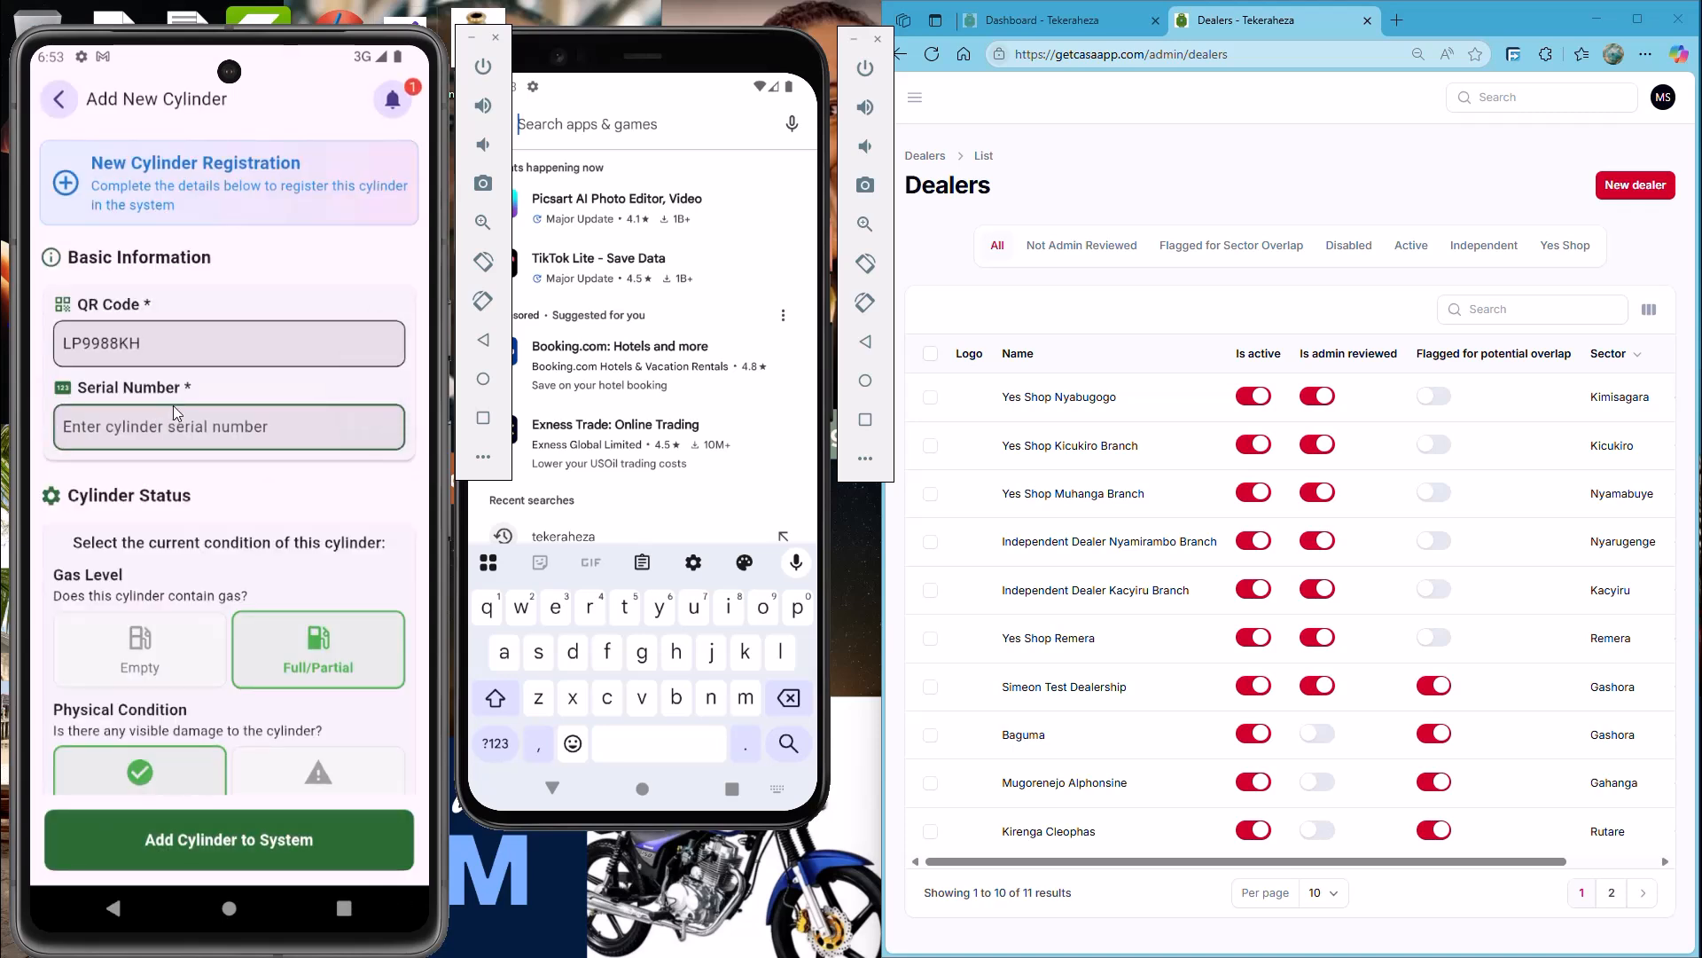
{"action": "type", "text": "qqaaadf"}
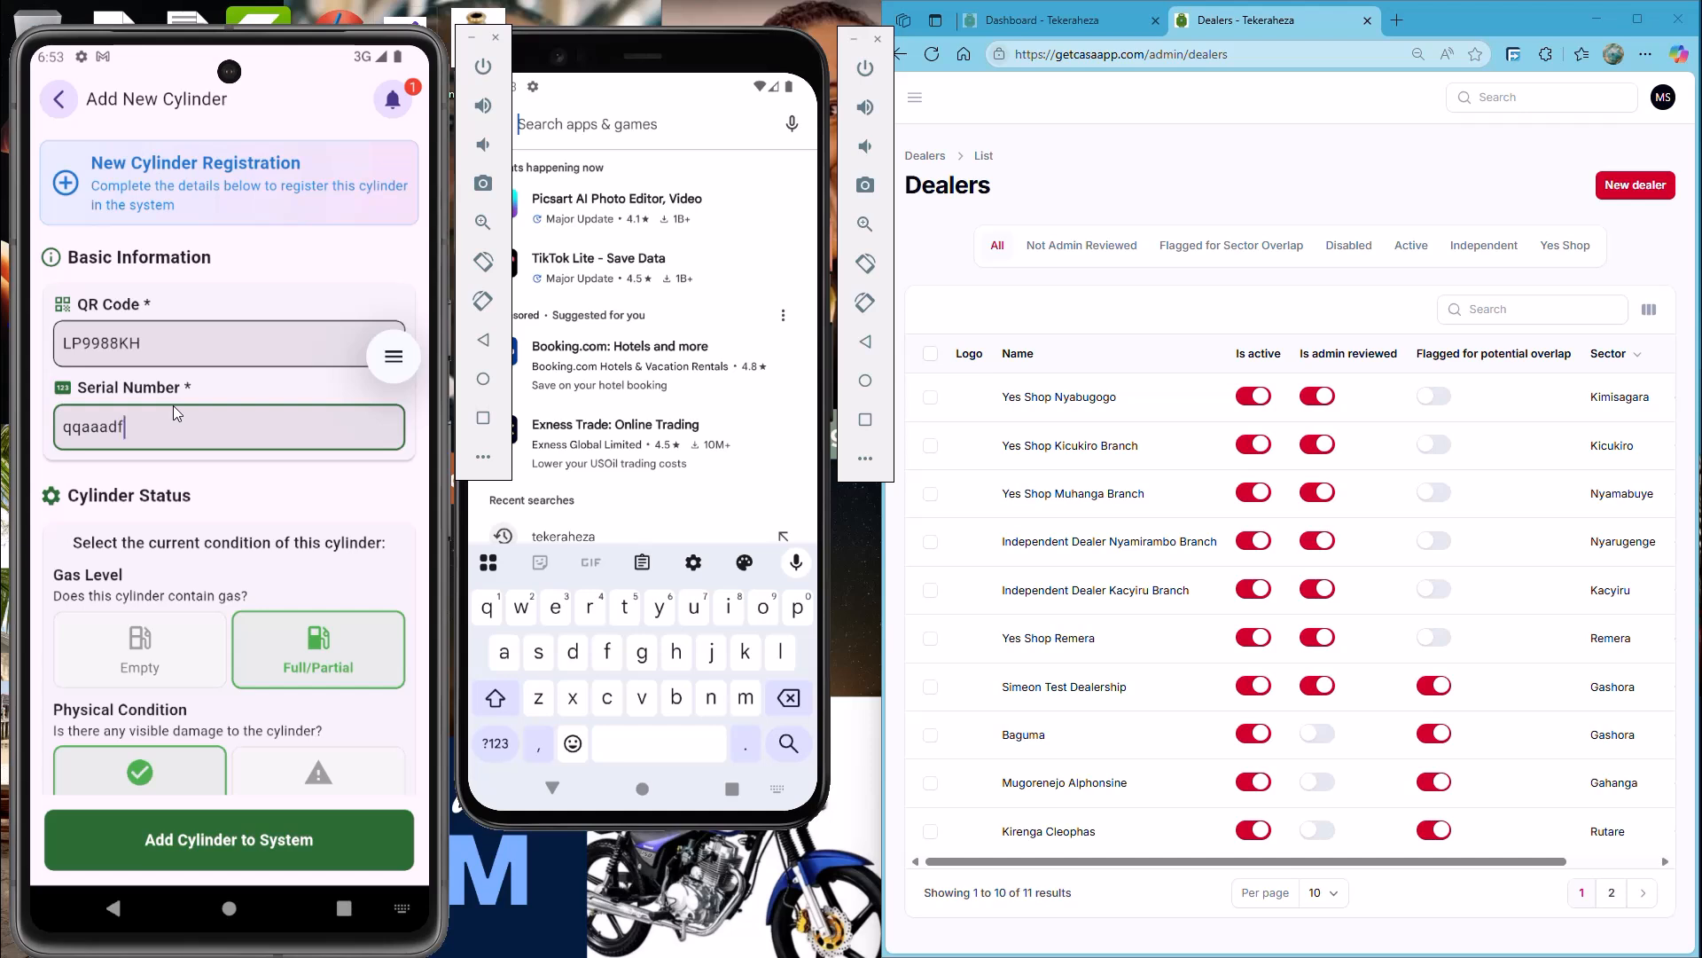
Step: Pick the manufacturing date for the new cylinder and add the cylinder to the system
{"action": "scroll", "coordinate": [181, 417], "scroll_direction": "down", "scroll_amount": 3}
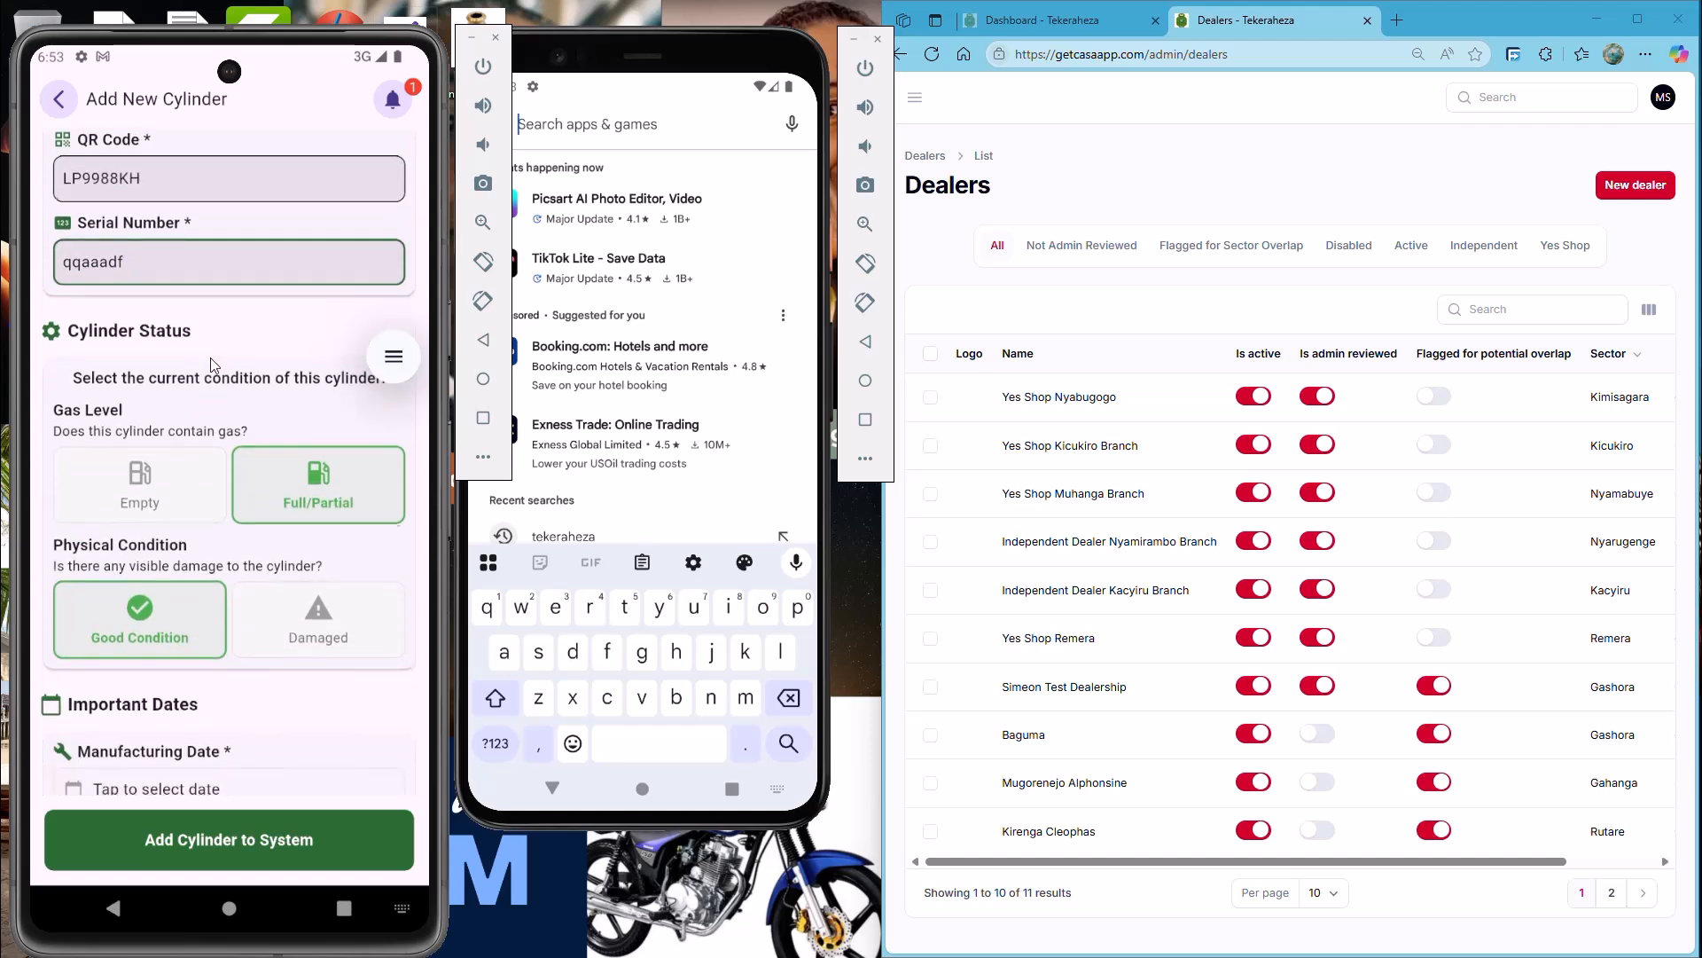
{"action": "scroll", "coordinate": [213, 497], "scroll_direction": "down", "scroll_amount": 3}
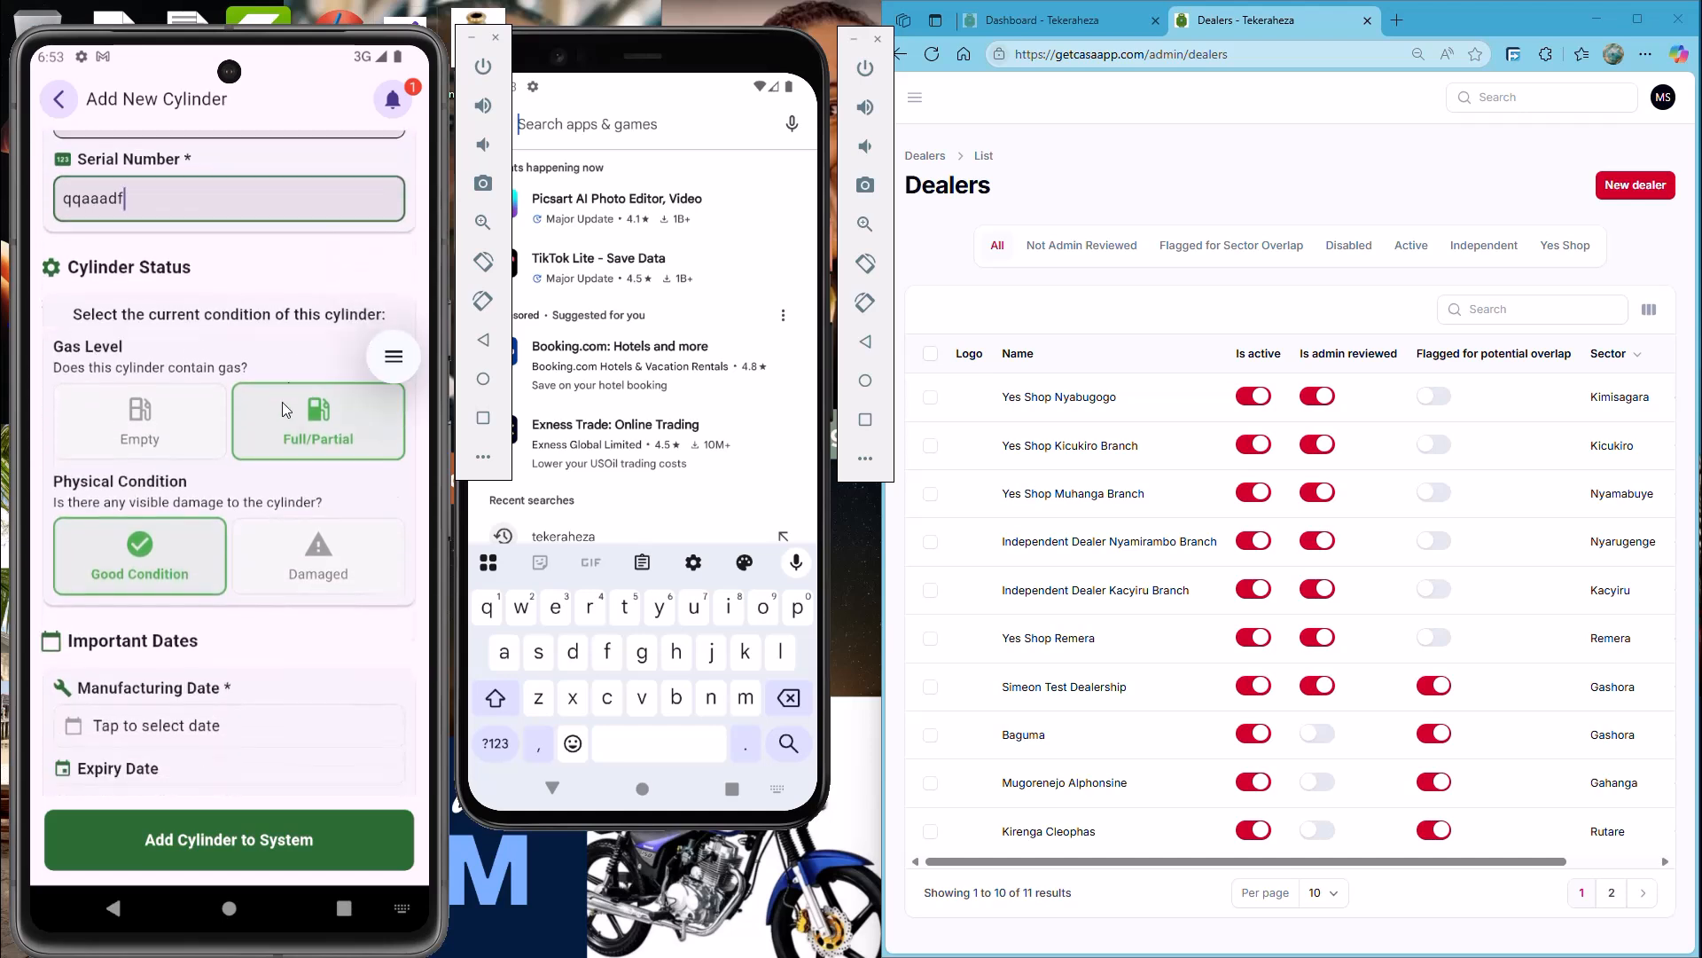
{"action": "left_click", "coordinate": [215, 603]}
{"action": "left_click", "coordinate": [307, 376]}
{"action": "left_click", "coordinate": [306, 377]}
{"action": "left_click", "coordinate": [307, 376]}
{"action": "left_click", "coordinate": [272, 574]}
{"action": "left_click", "coordinate": [349, 700]}
{"action": "left_click", "coordinate": [200, 841]}
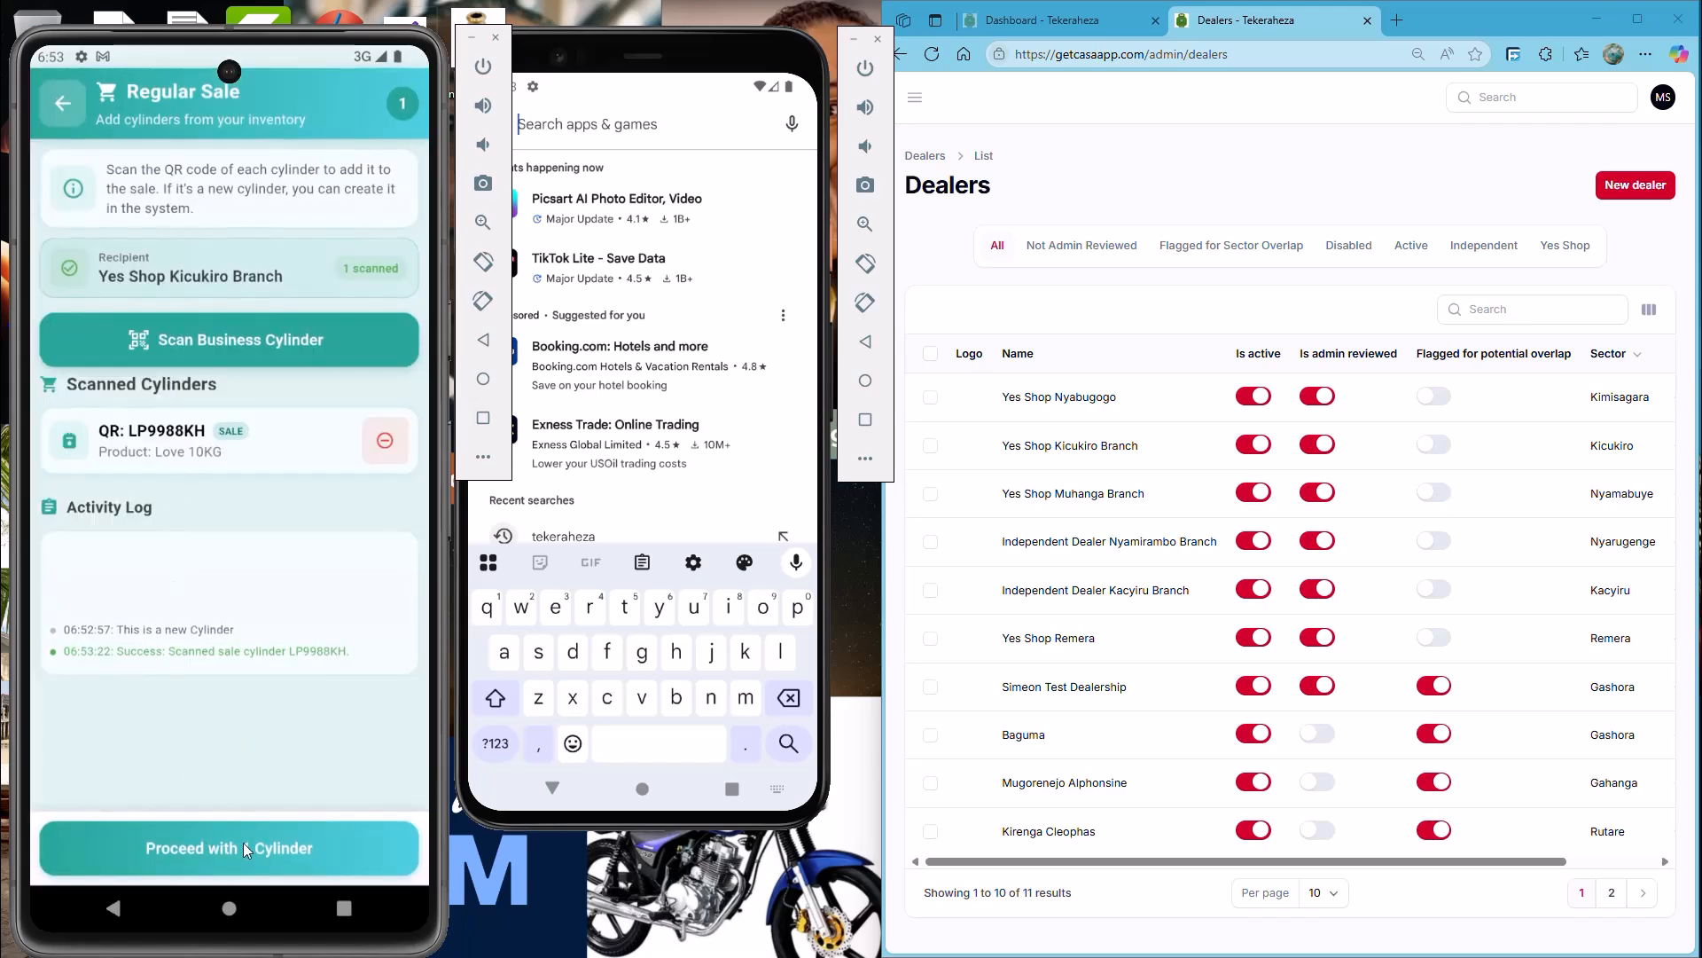
Step: Proceed with the cylinder, save Love 10KG prices of 35000 RWF with cylinder and 20000 RWF for refill, and leave the sale without submitting
{"action": "left_click", "coordinate": [241, 858]}
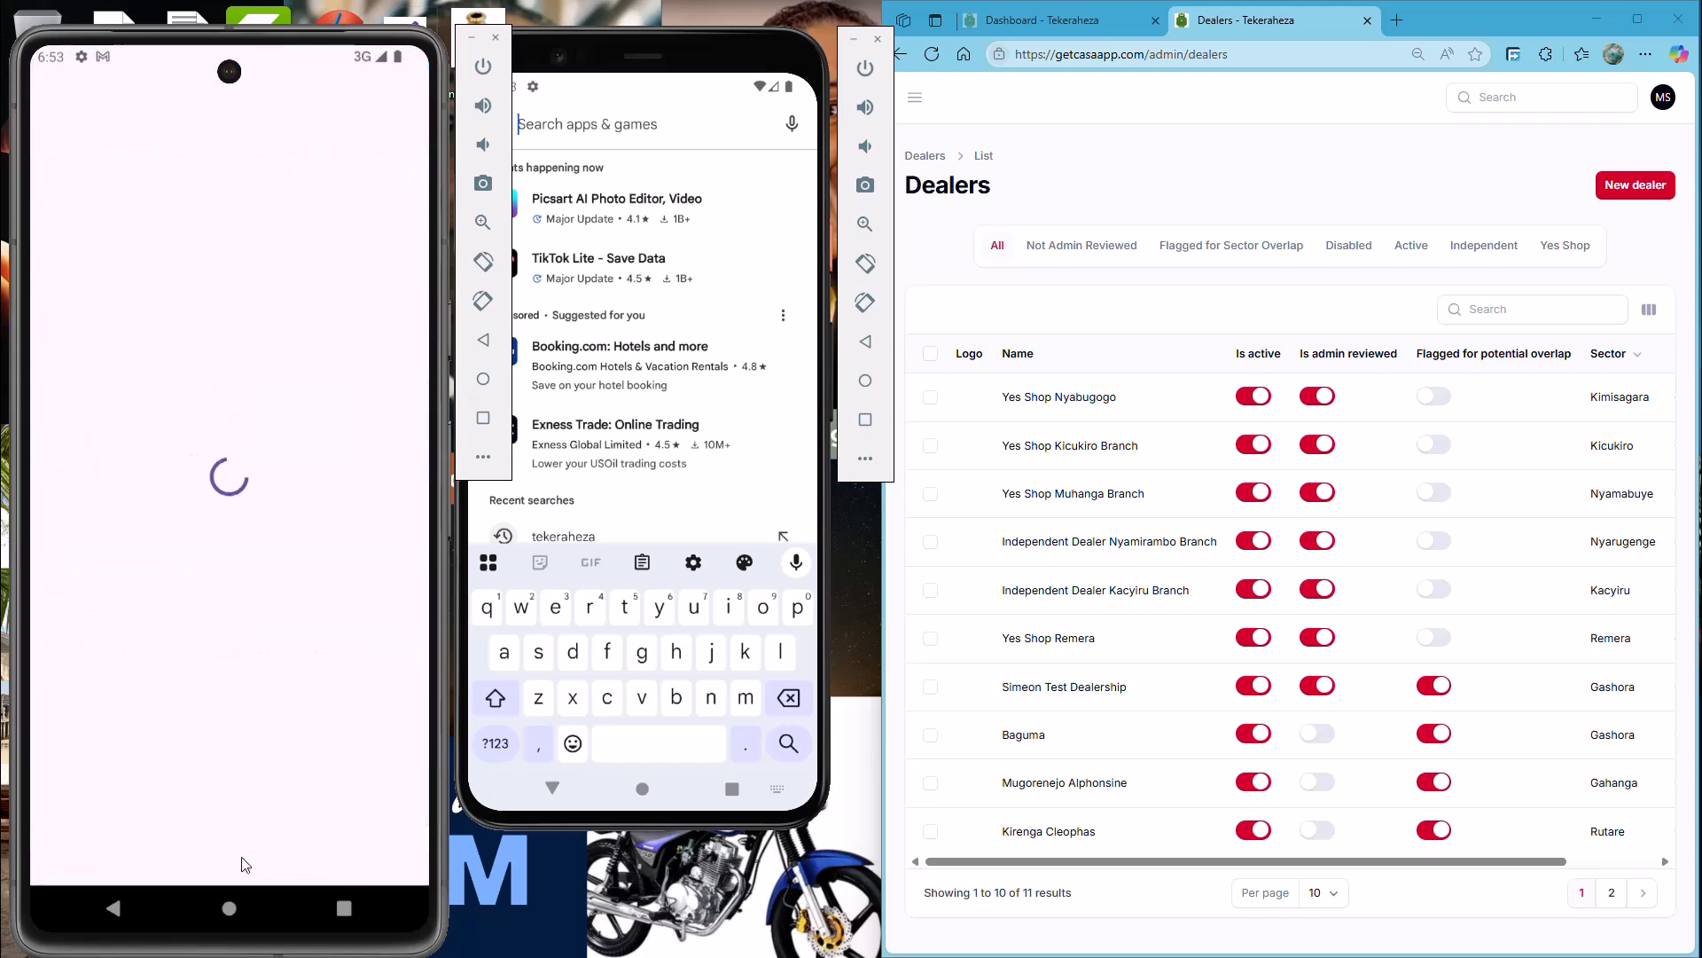
{"action": "left_click", "coordinate": [219, 545]}
{"action": "left_click", "coordinate": [160, 238]}
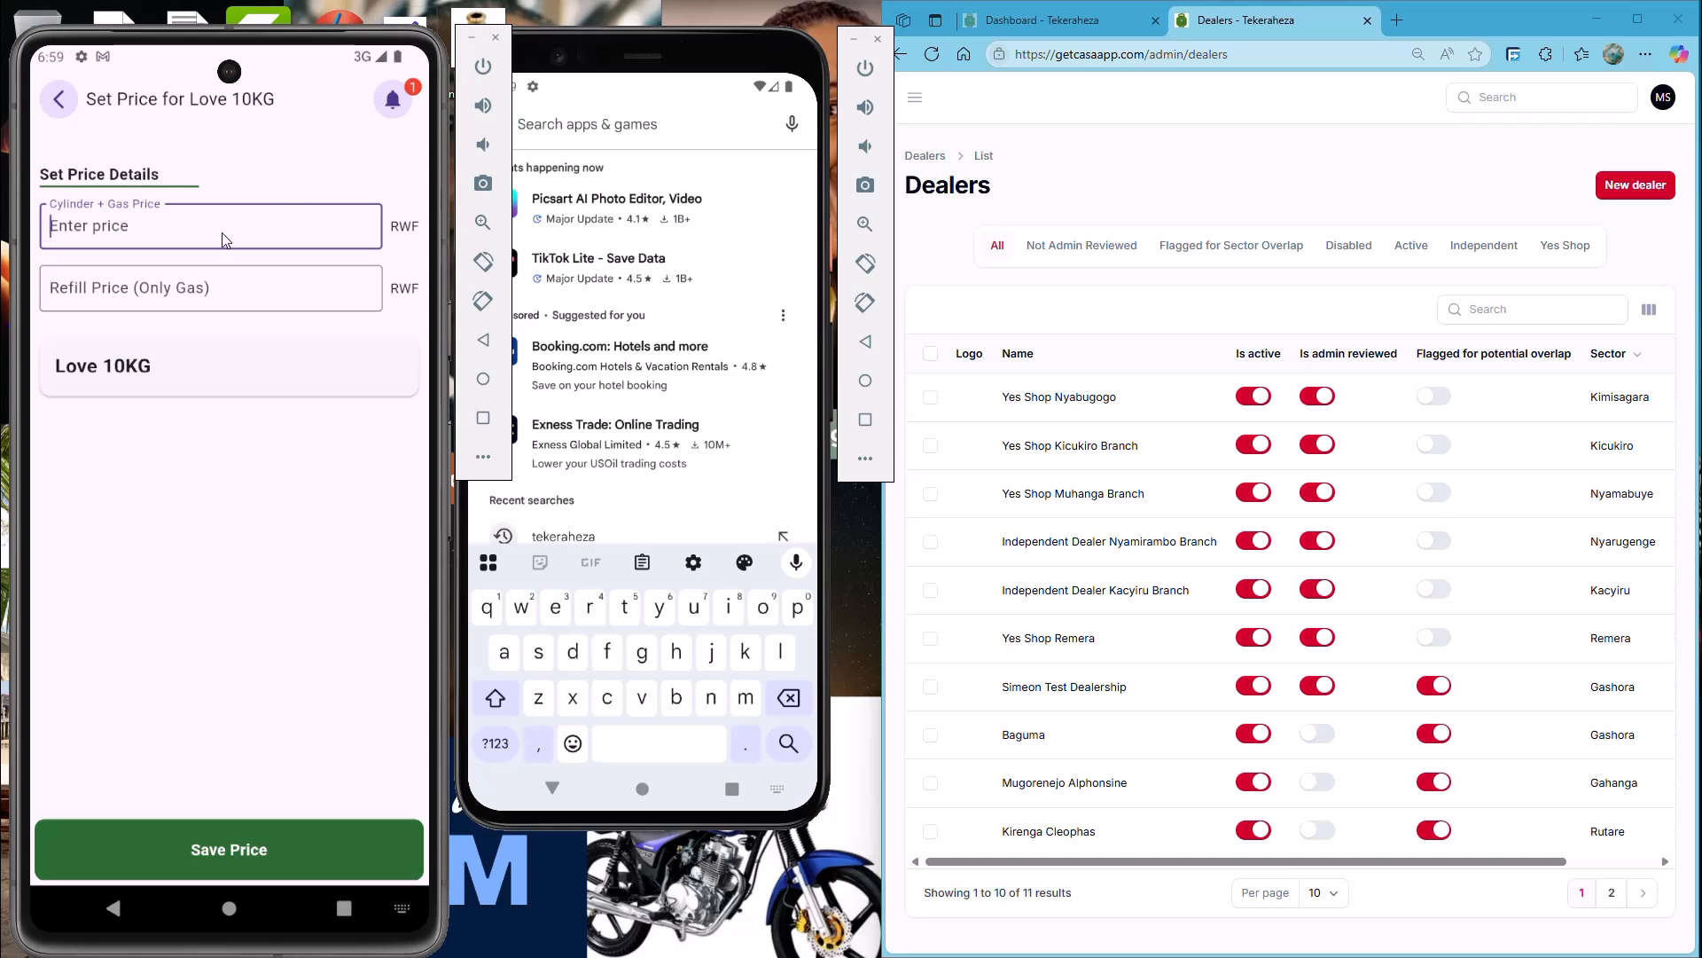
{"action": "type", "text": "35000"}
{"action": "left_click", "coordinate": [229, 288]}
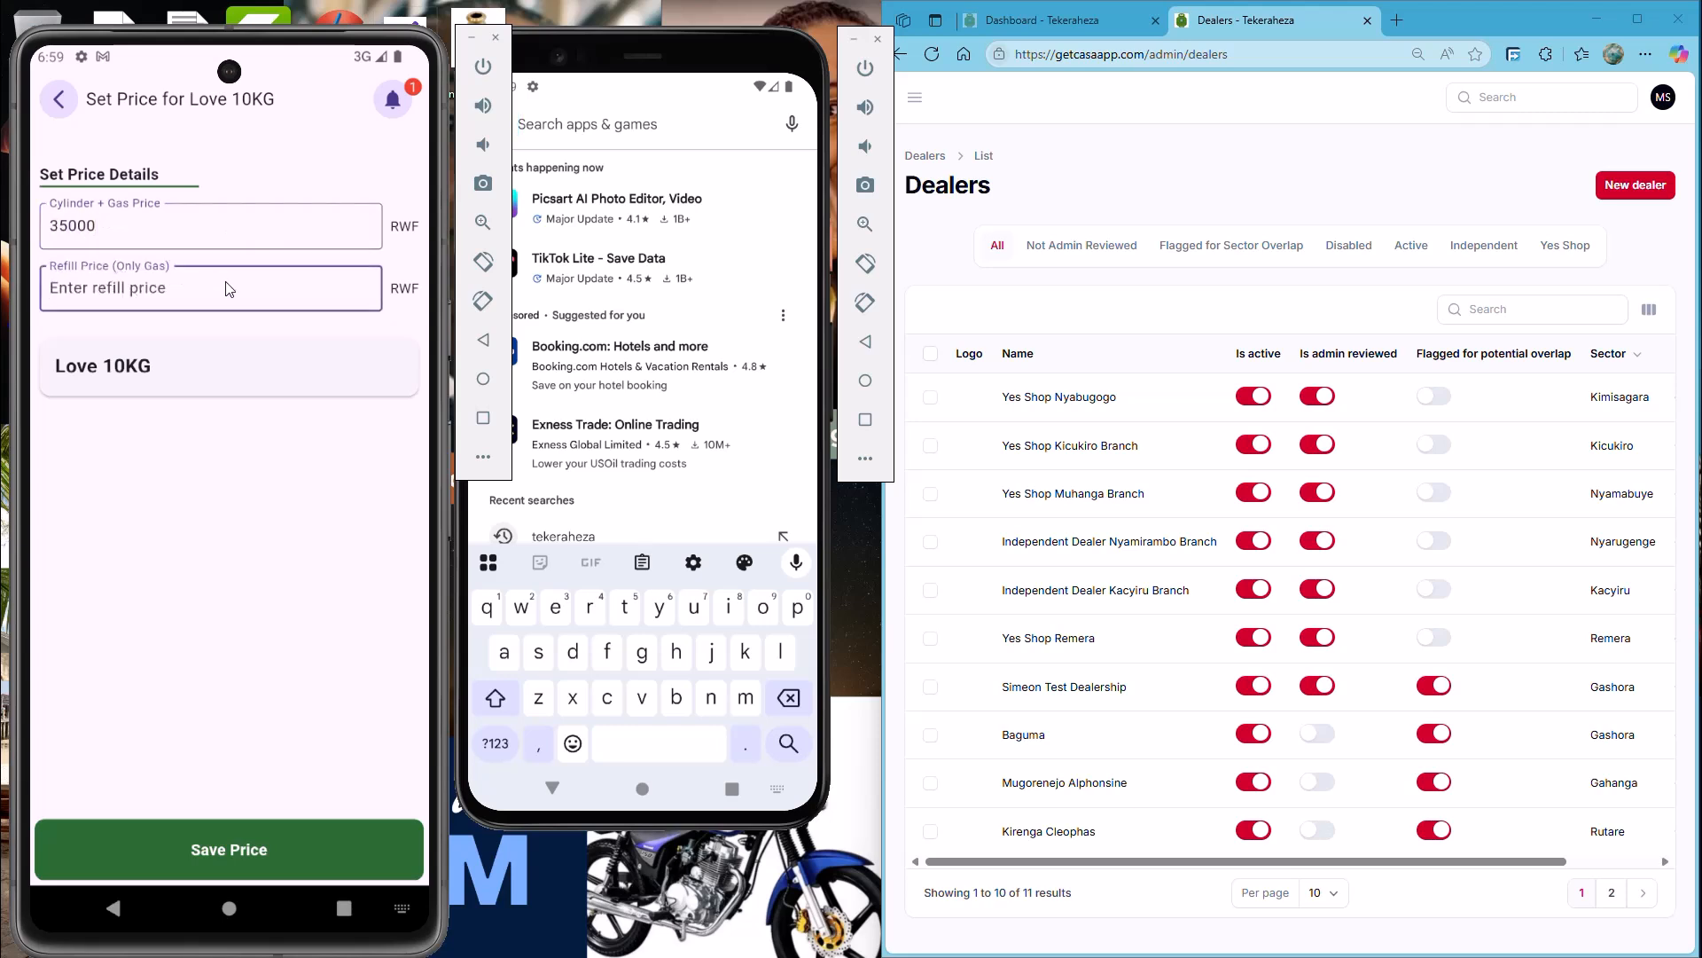
{"action": "type", "text": "20000"}
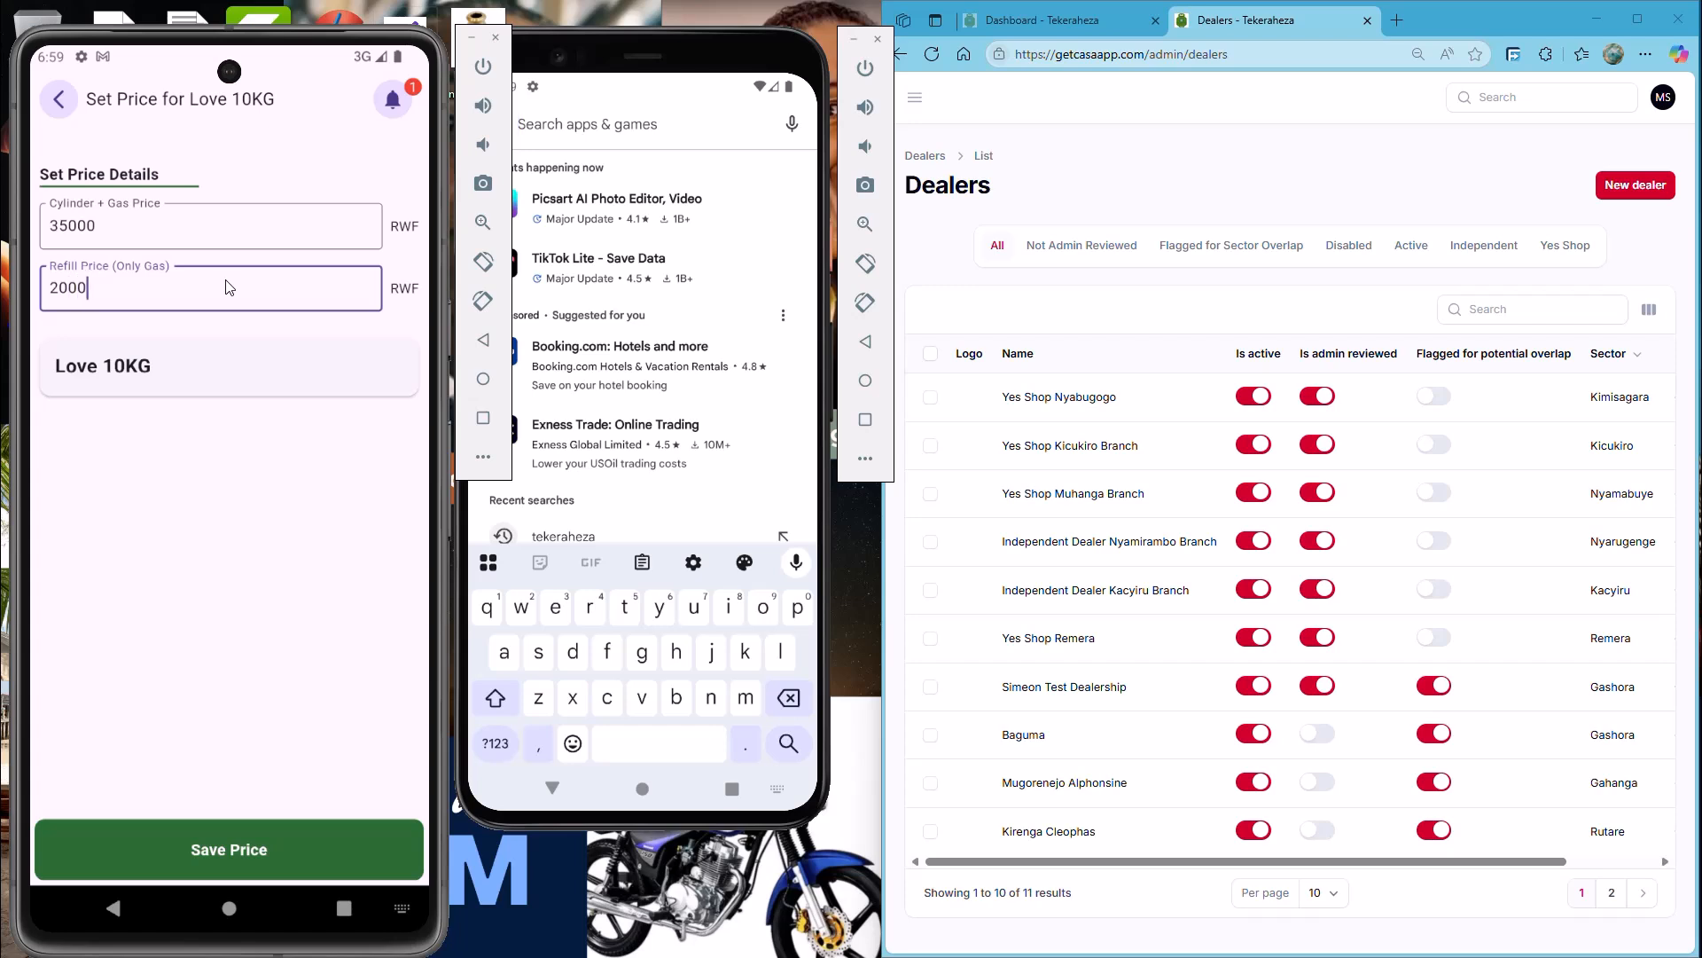
{"action": "left_click", "coordinate": [220, 851]}
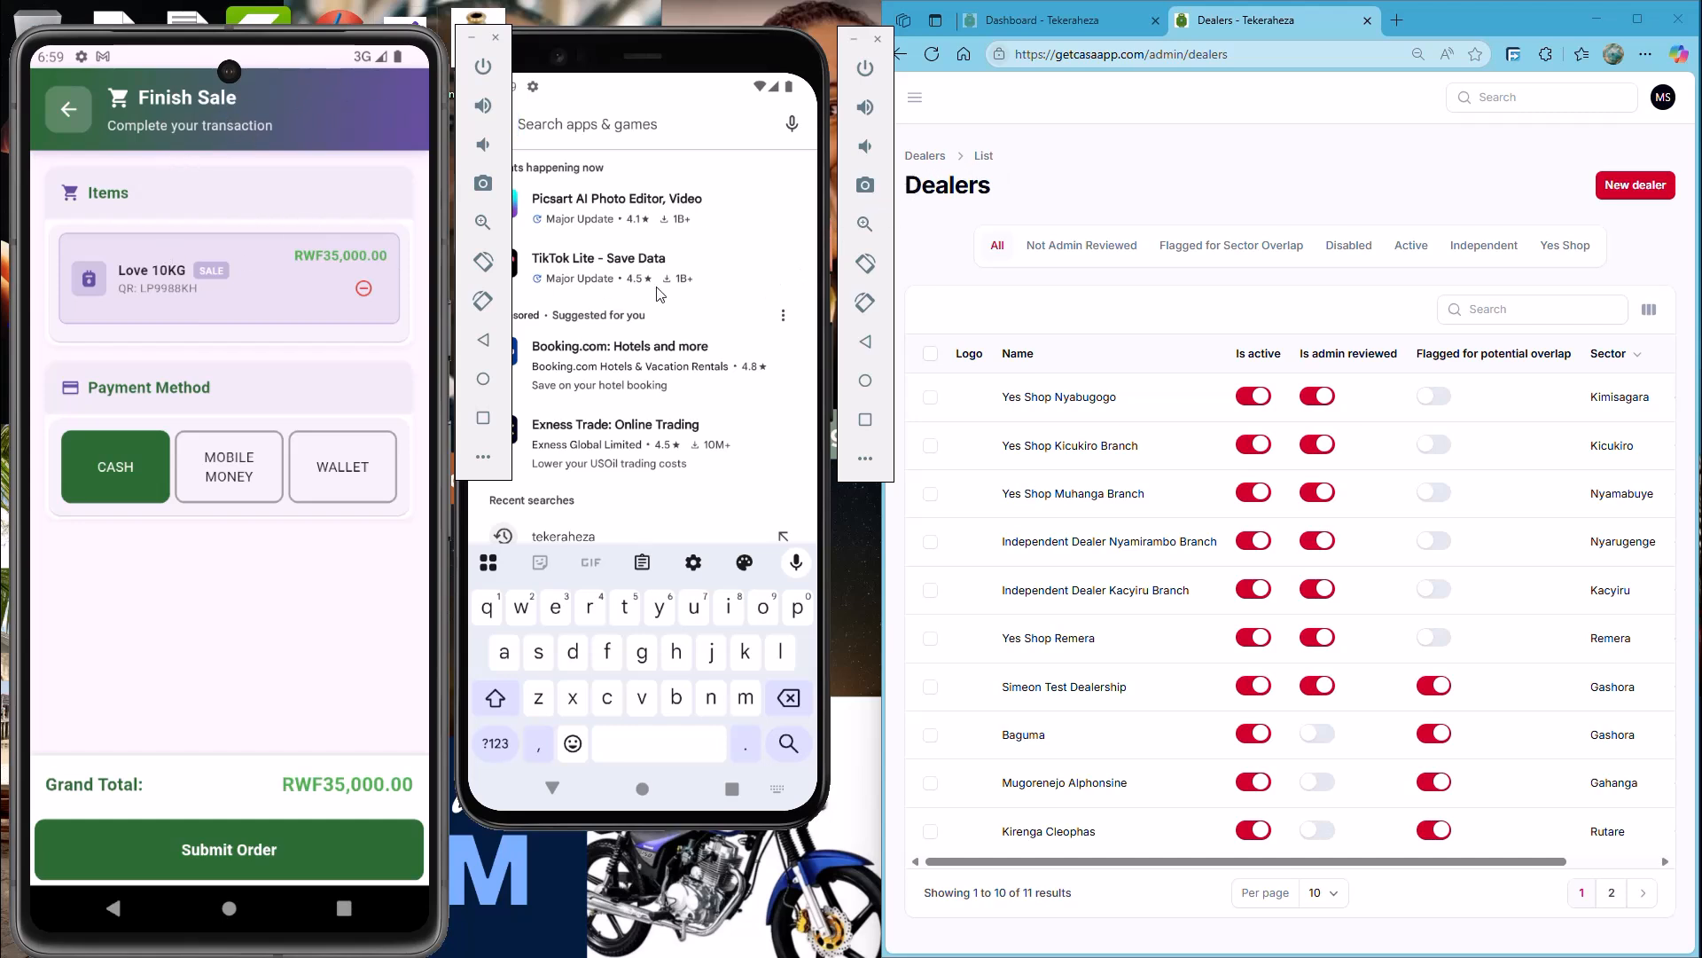
{"action": "left_click", "coordinate": [79, 110]}
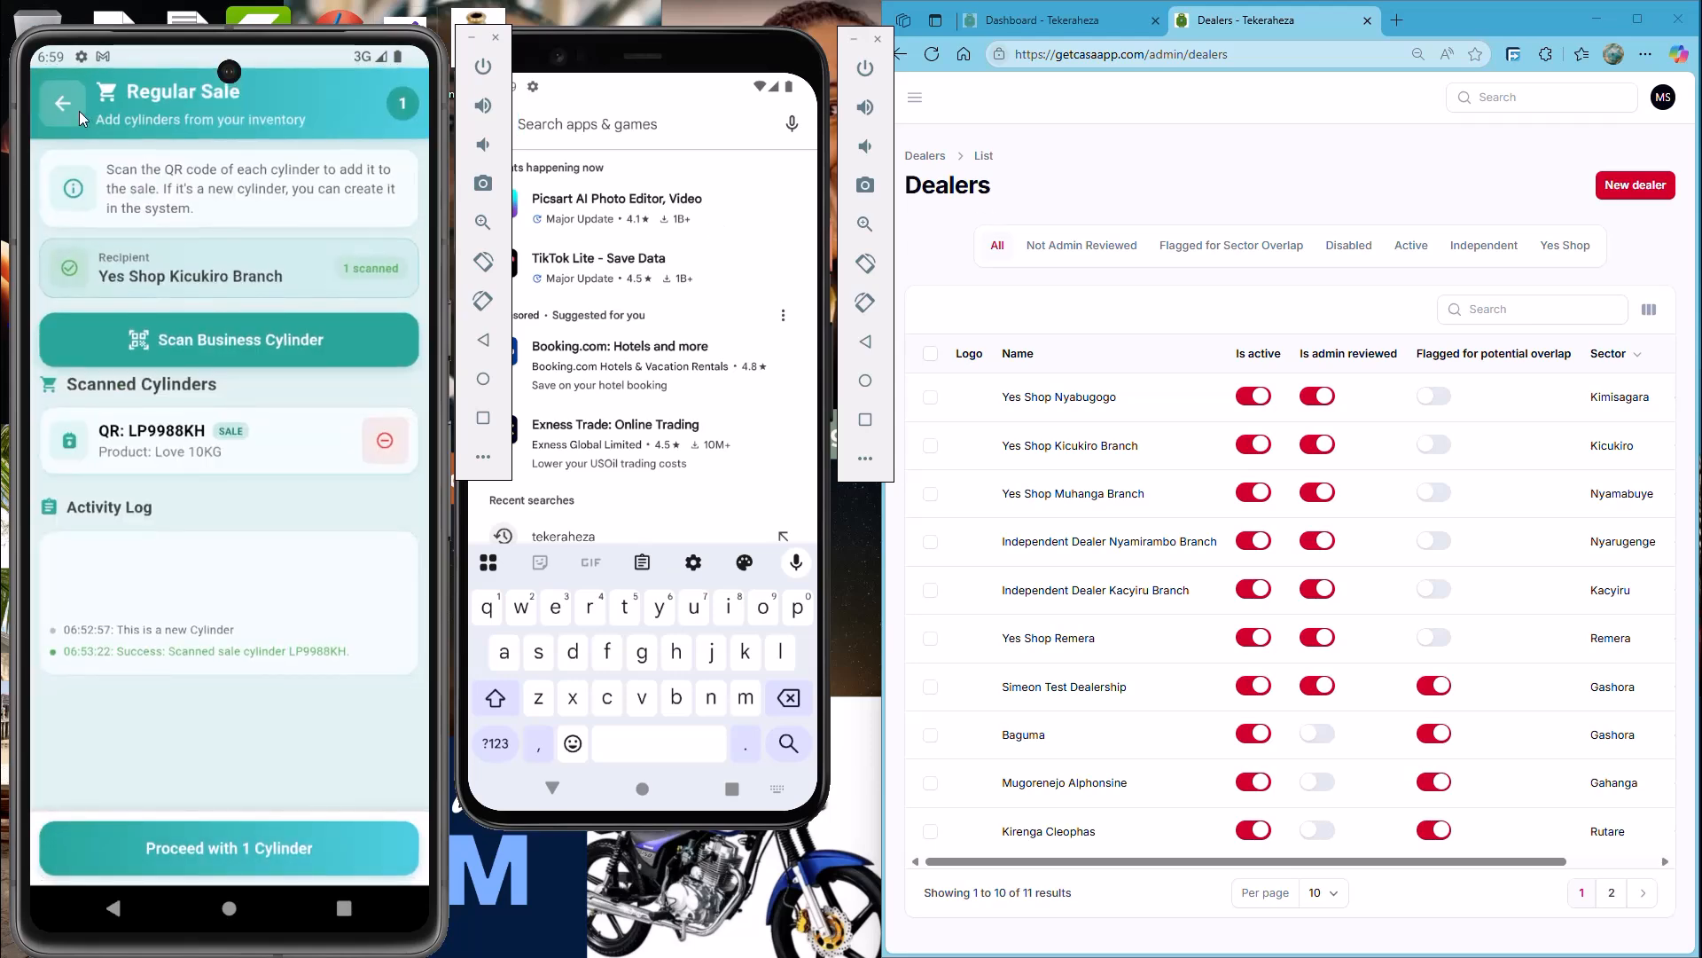
{"action": "left_click", "coordinate": [79, 111]}
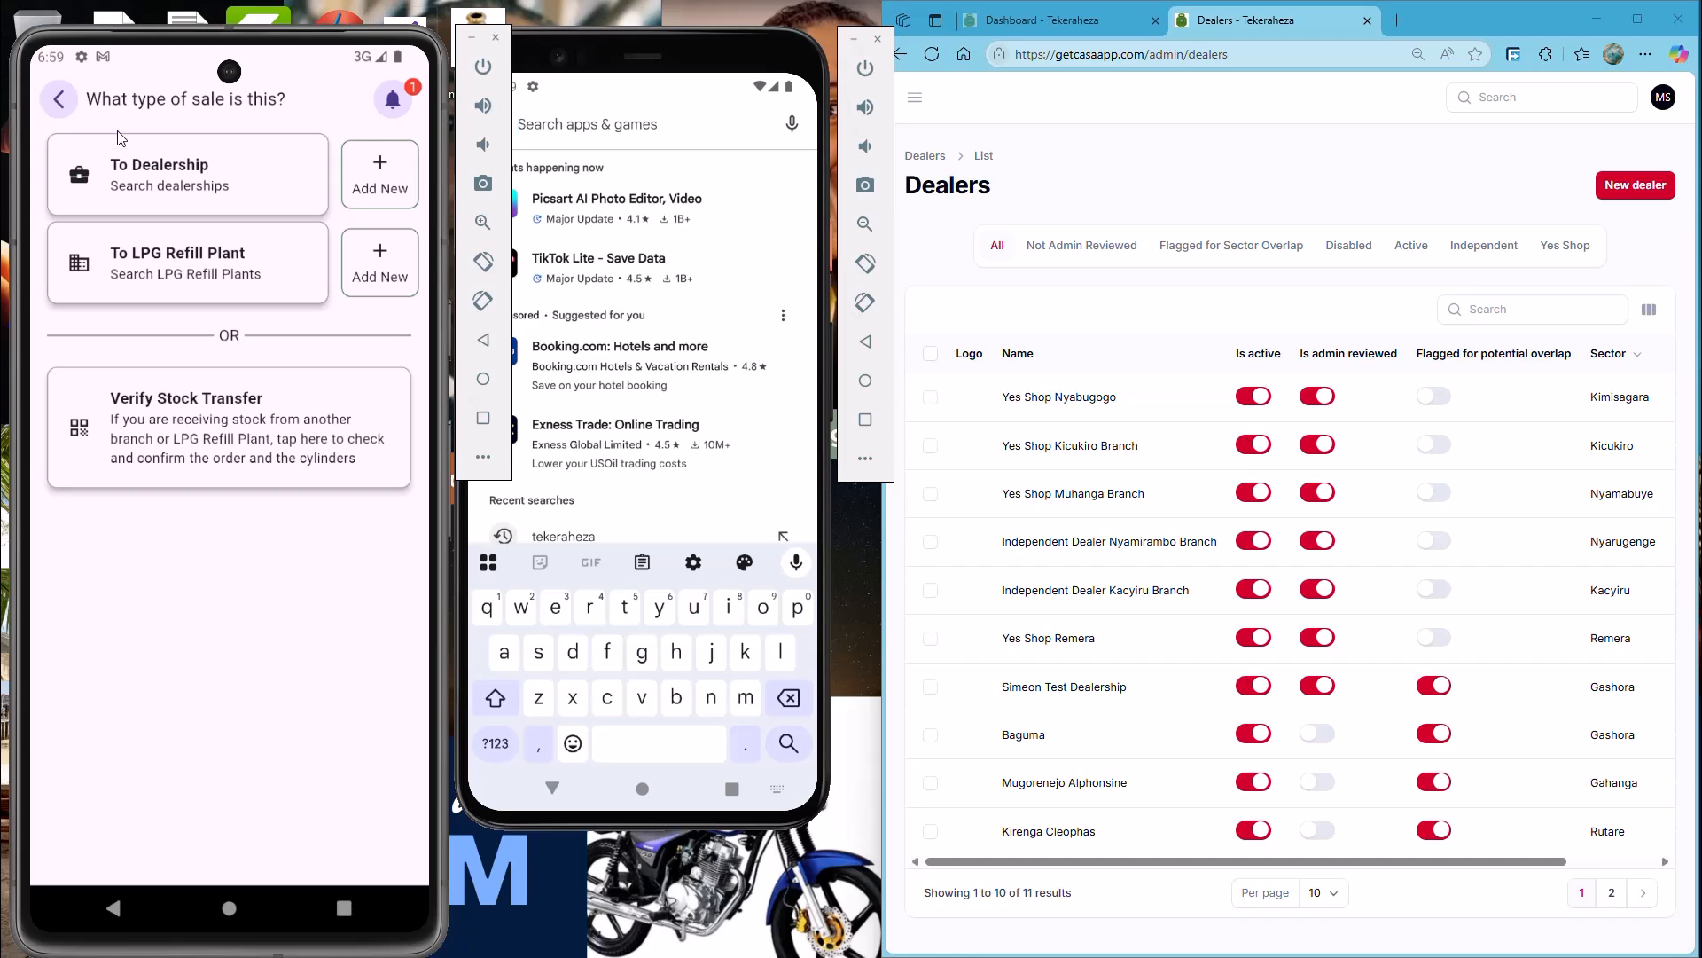
Step: Search Google Play on the second emulator for "tekeraheza" and install the Tekeraheza LPG Filling Plant app
{"action": "left_click", "coordinate": [639, 514]}
{"action": "left_click", "coordinate": [589, 537]}
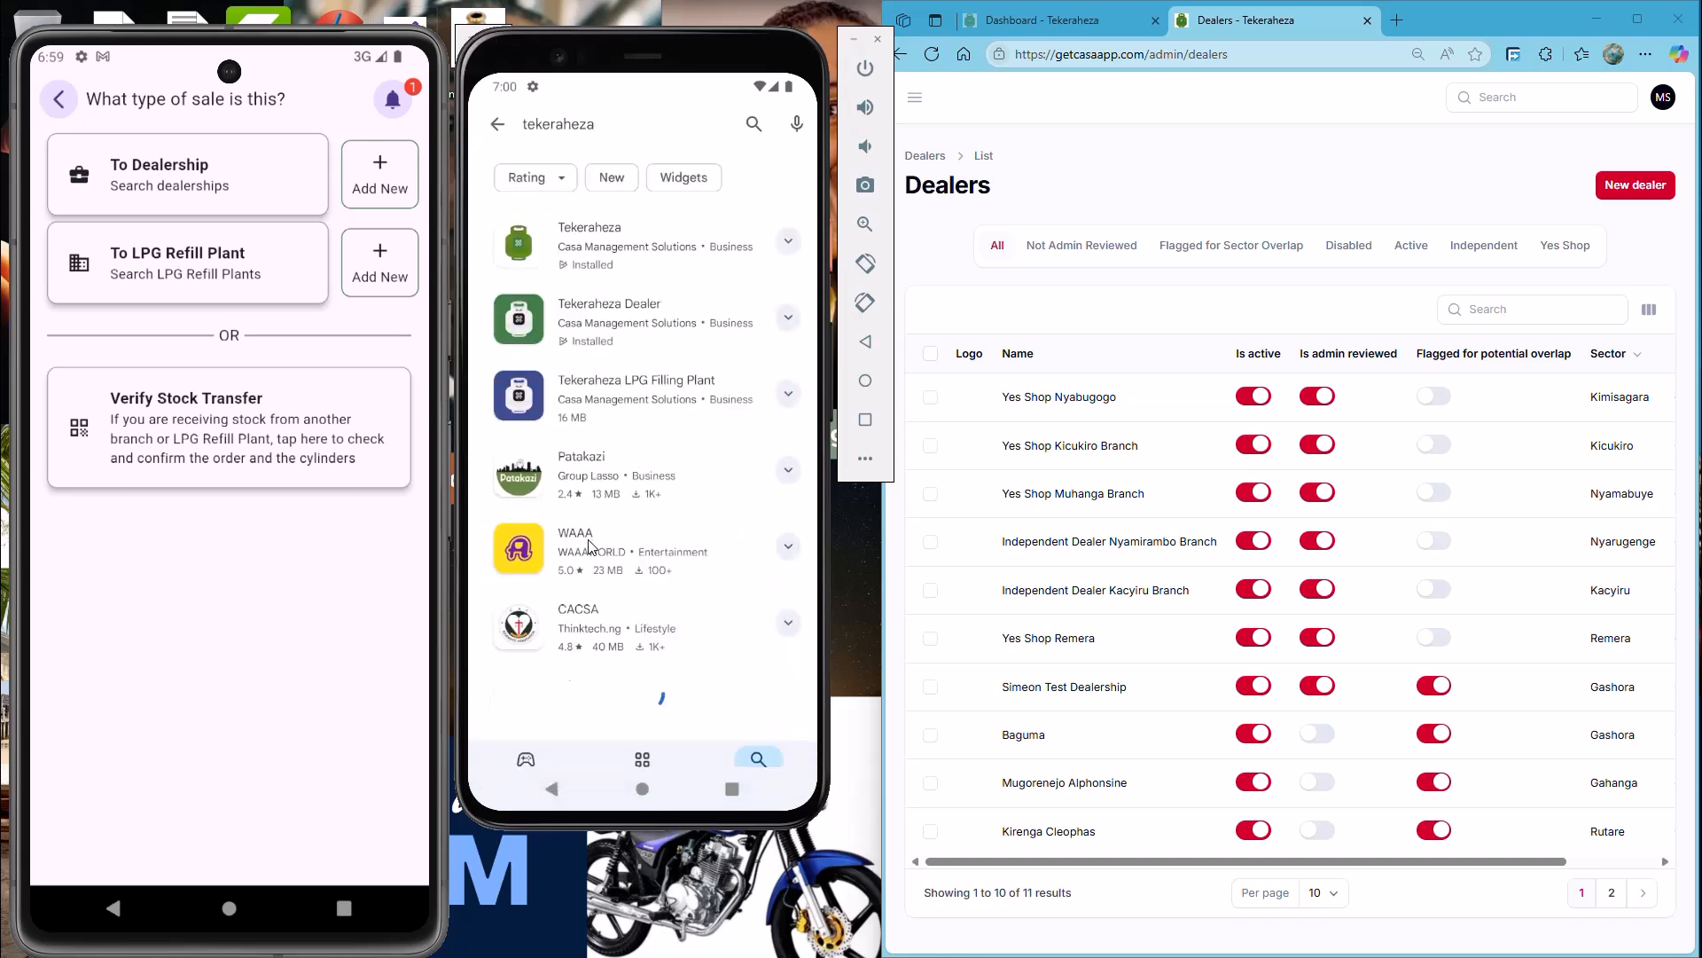
{"action": "left_click", "coordinate": [590, 391]}
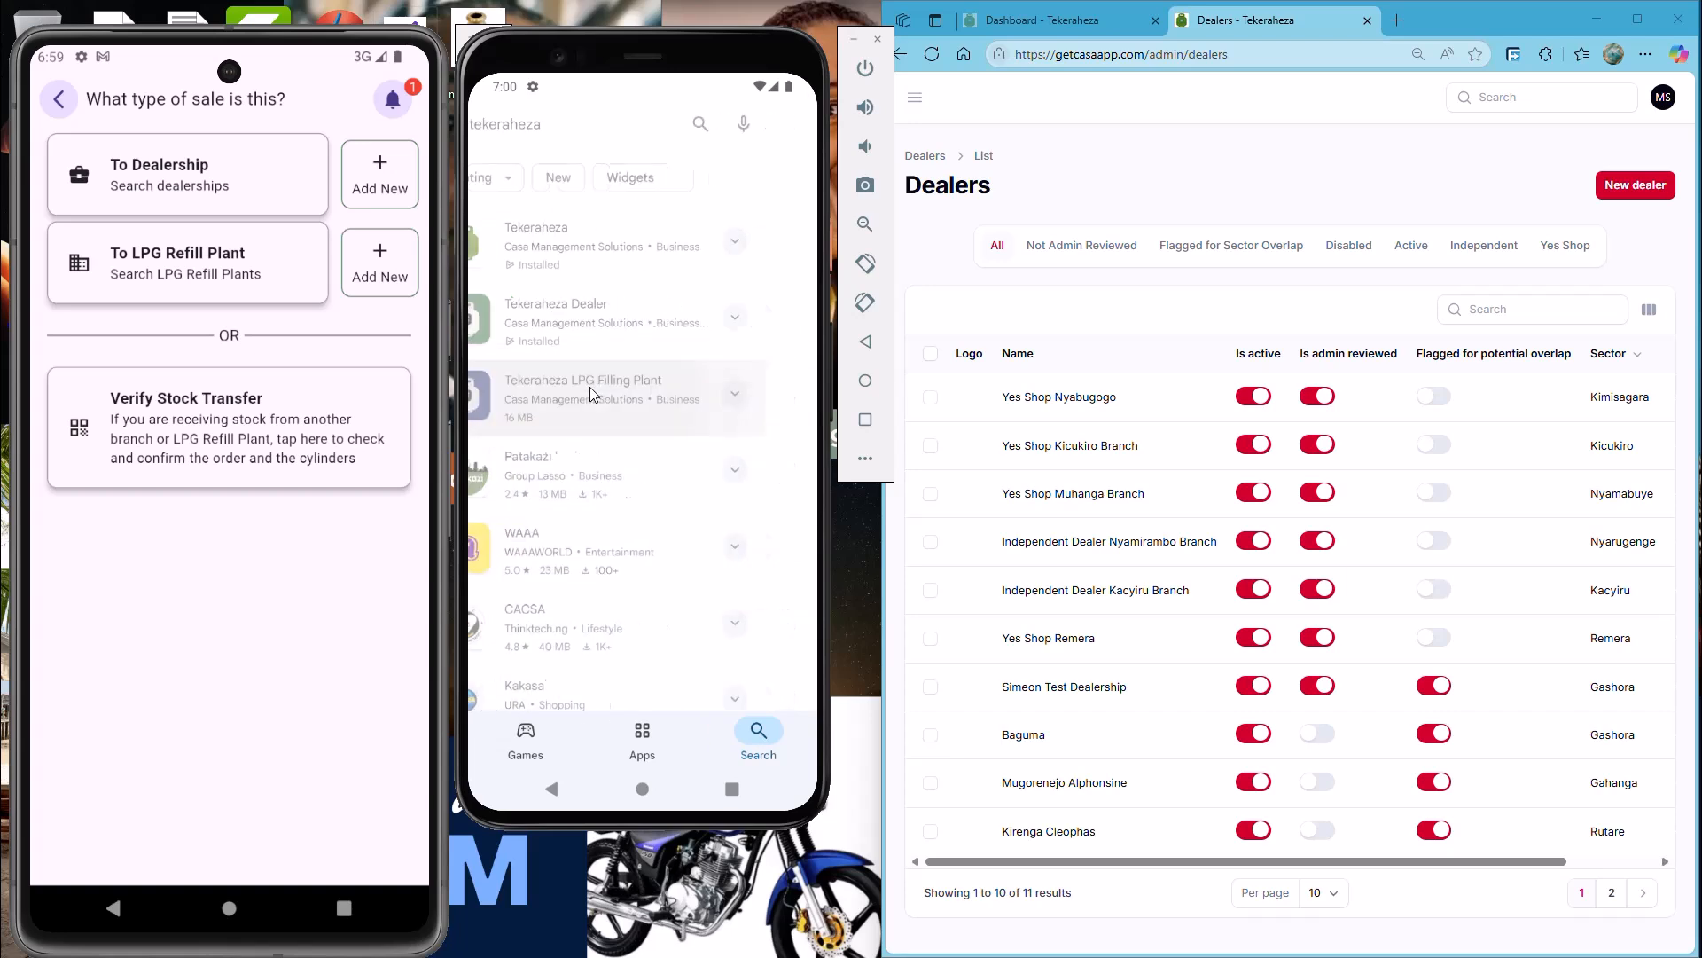
{"action": "left_click", "coordinate": [728, 197]}
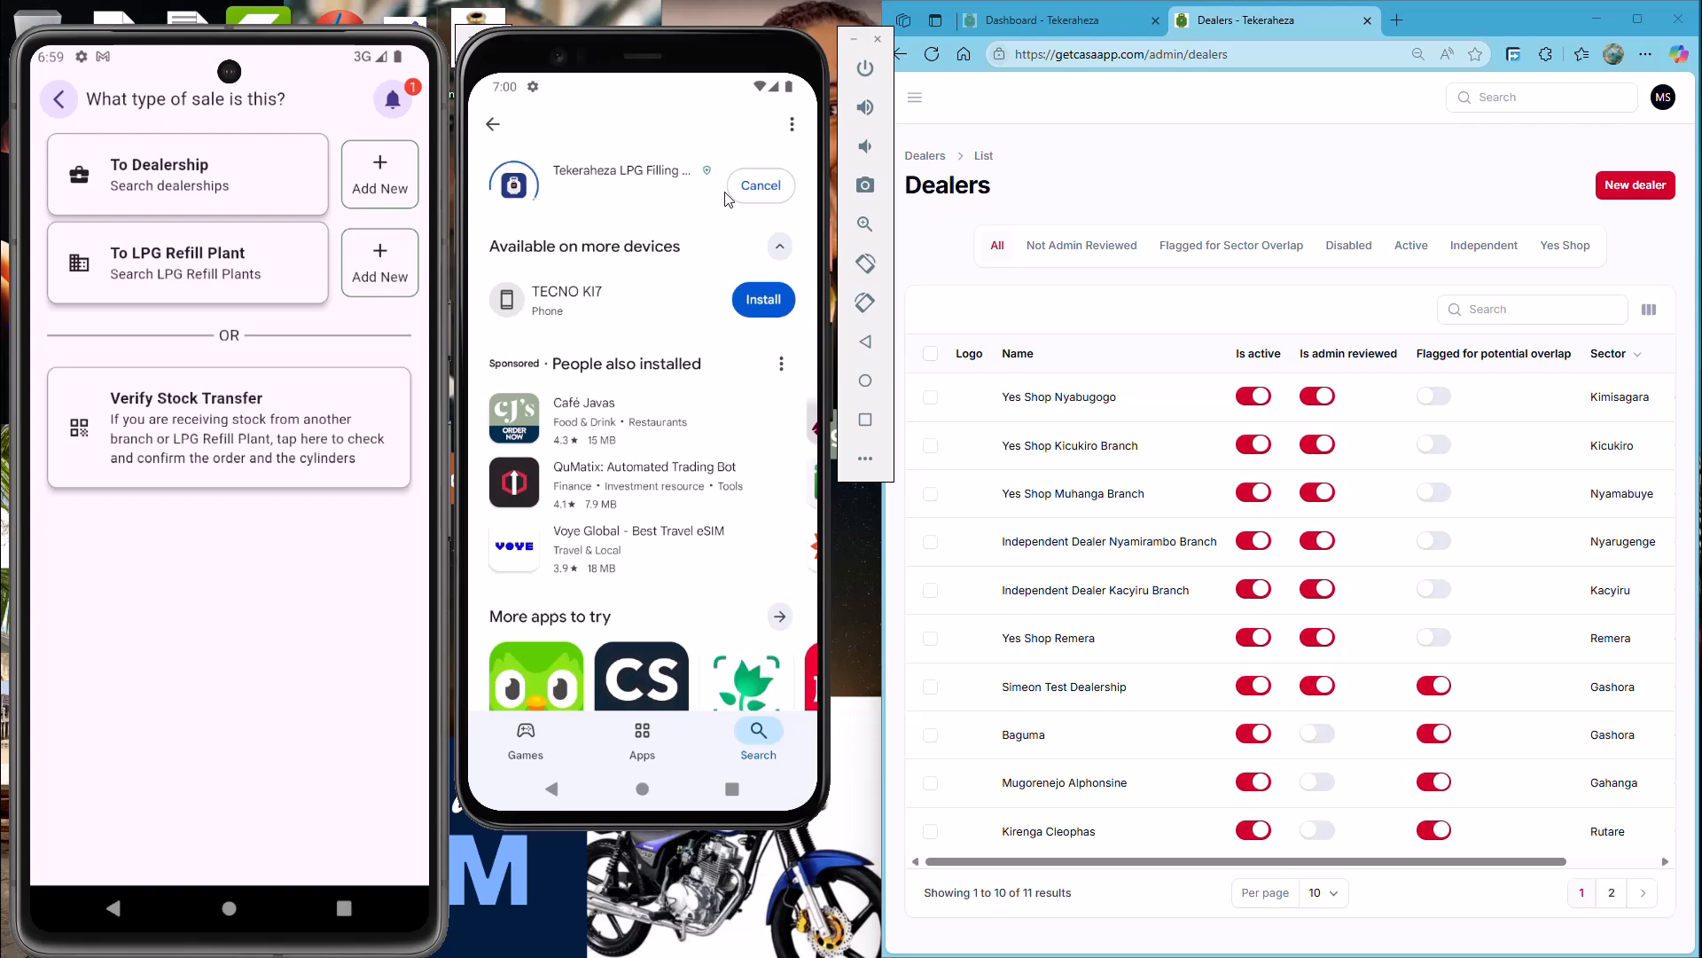
Step: Return to the Stock overview in the dealer app and show the Full Kits and Accessory Stock entries
{"action": "left_click", "coordinate": [61, 99]}
{"action": "scroll", "coordinate": [173, 379], "scroll_direction": "up", "scroll_amount": 1}
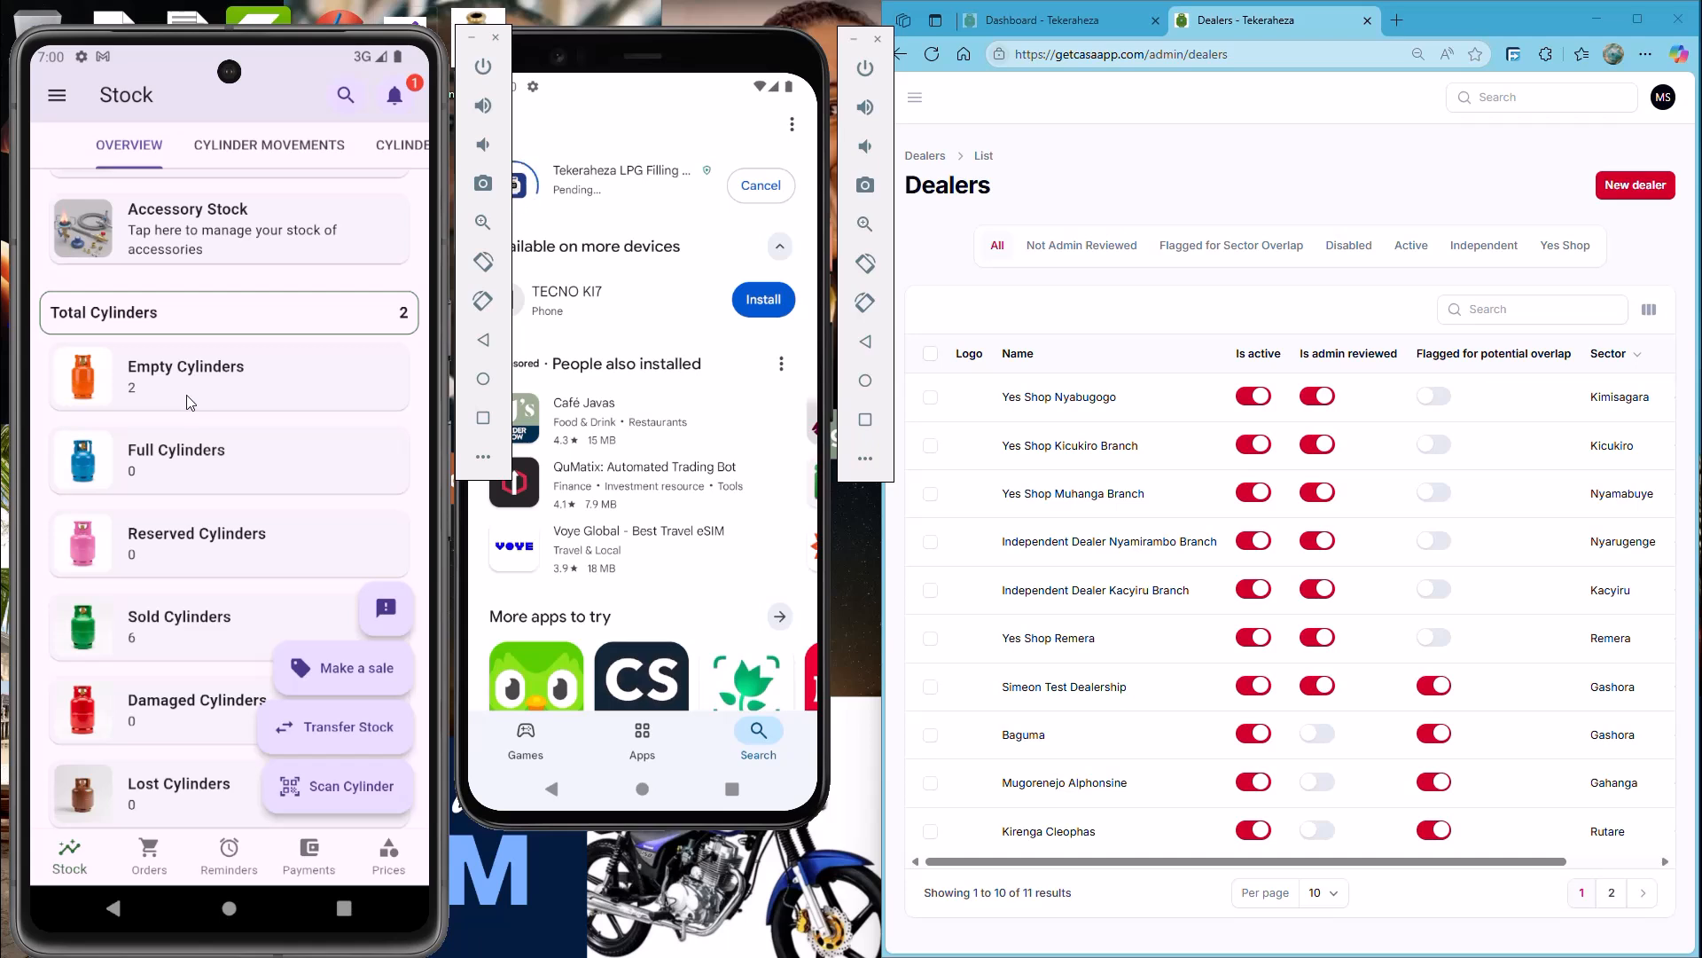
{"action": "scroll", "coordinate": [188, 402], "scroll_direction": "up", "scroll_amount": 1}
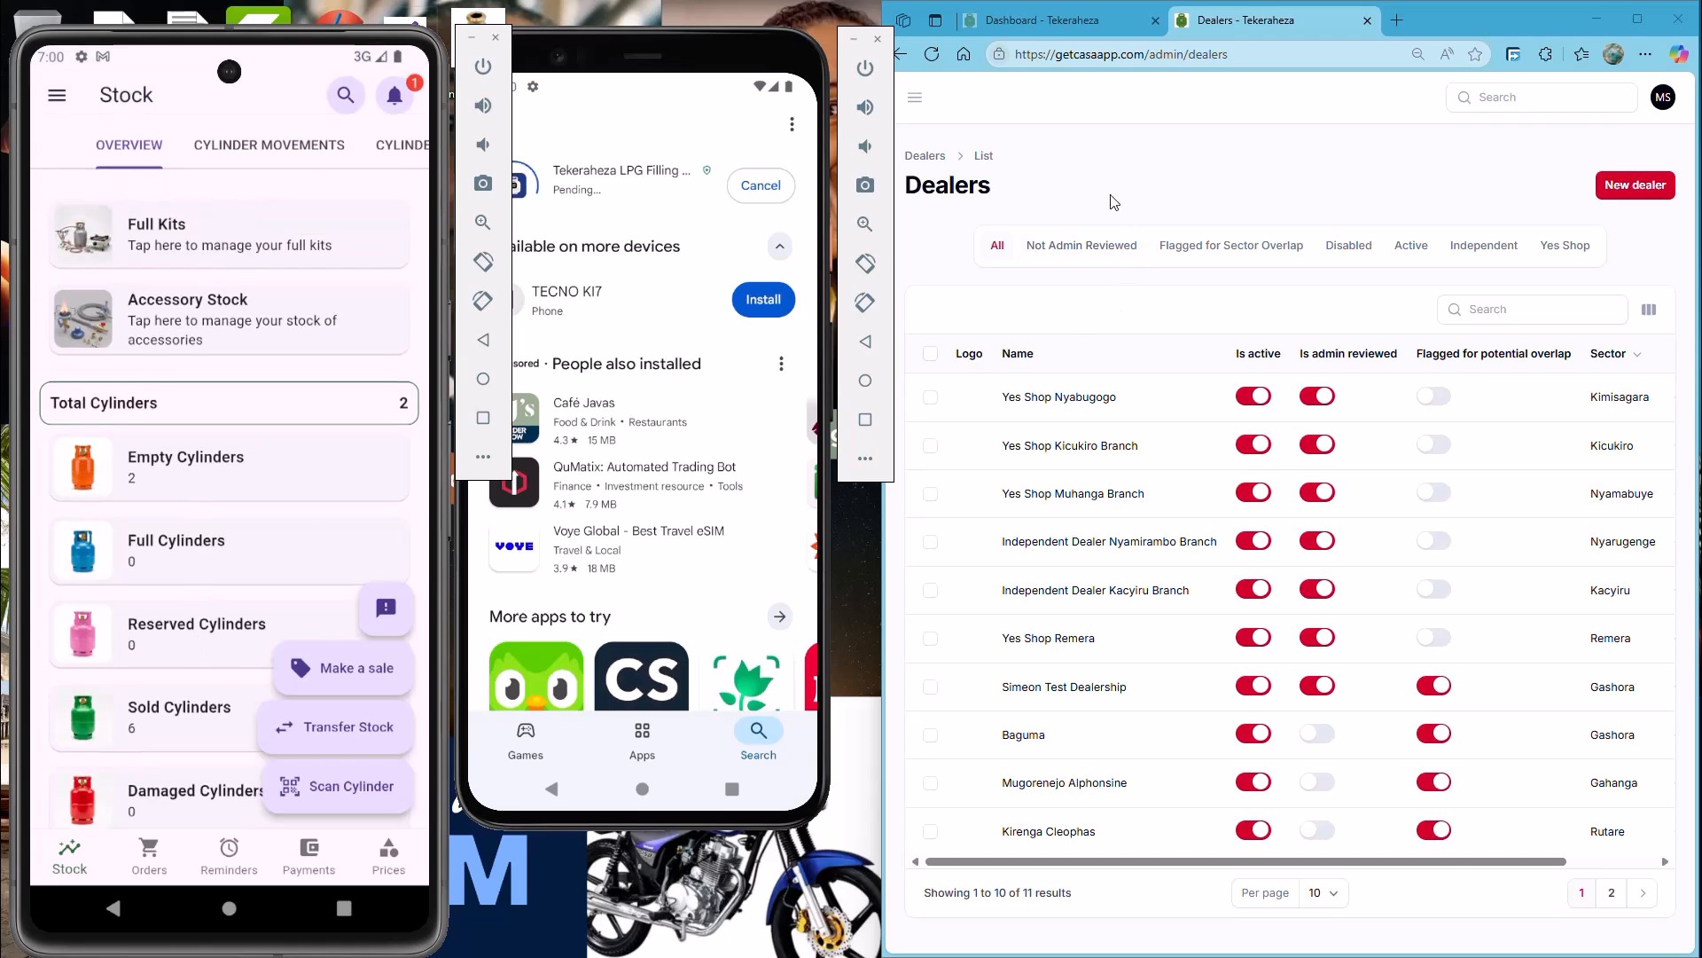
Step: Open the Products list in the browser's admin site and widen the browser window
{"action": "left_click", "coordinate": [914, 97]}
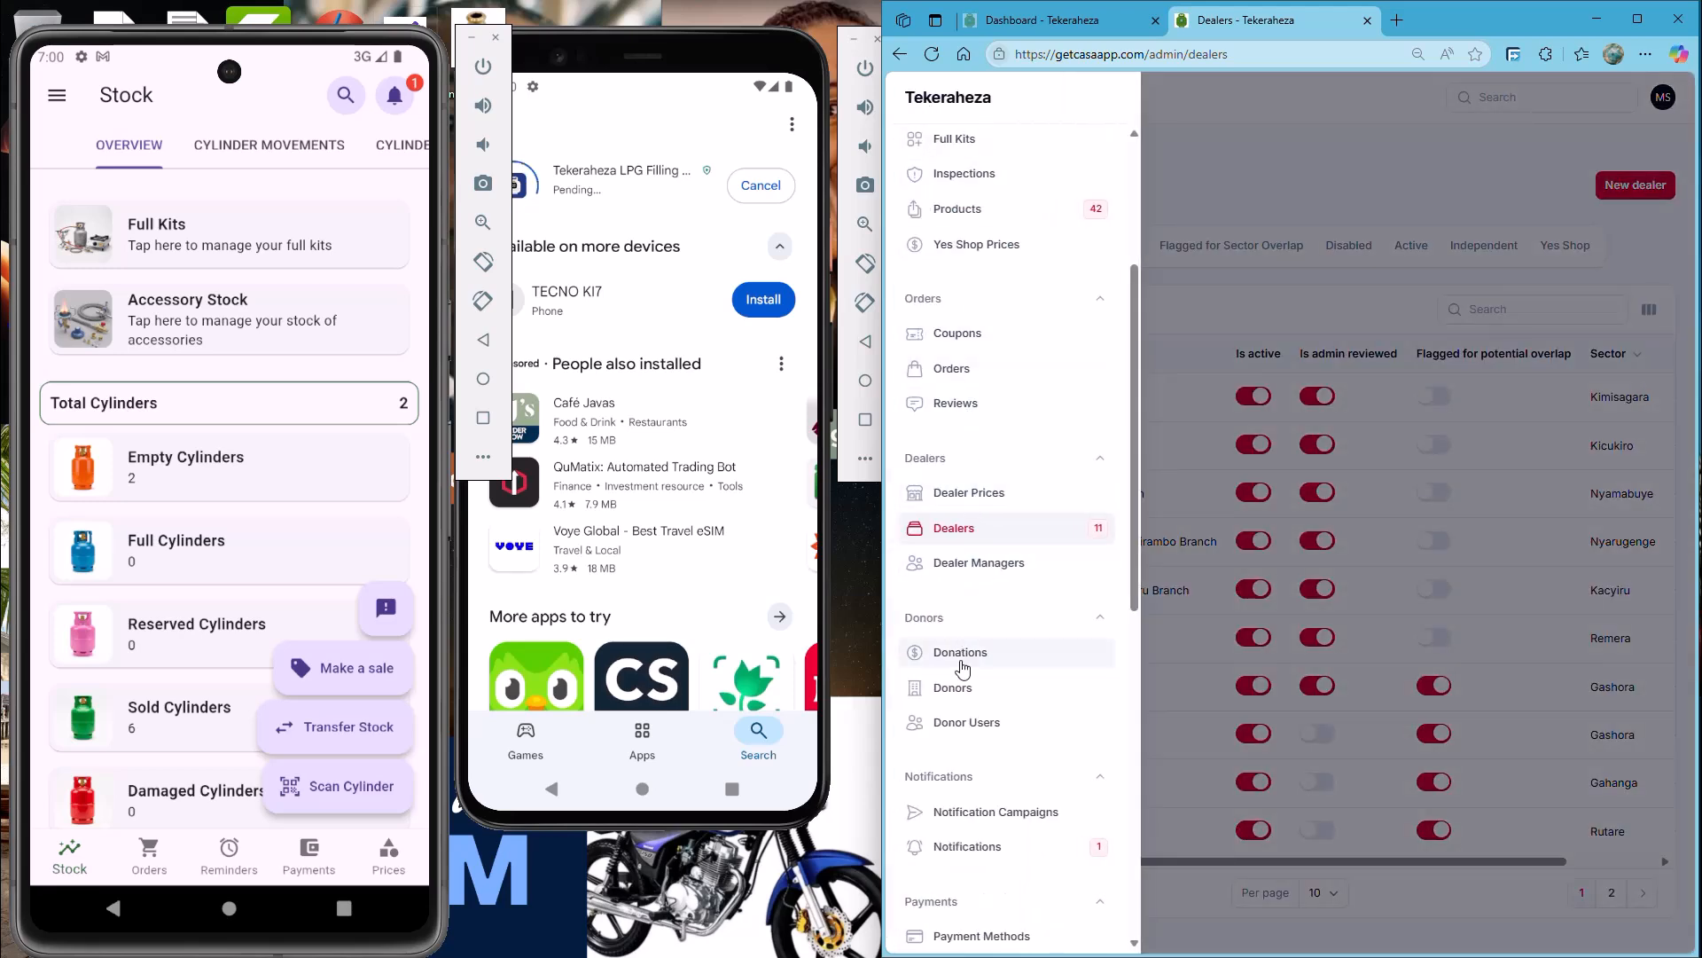
{"action": "scroll", "coordinate": [1038, 465], "scroll_direction": "up", "scroll_amount": 2}
{"action": "scroll", "coordinate": [990, 328], "scroll_direction": "up", "scroll_amount": 1}
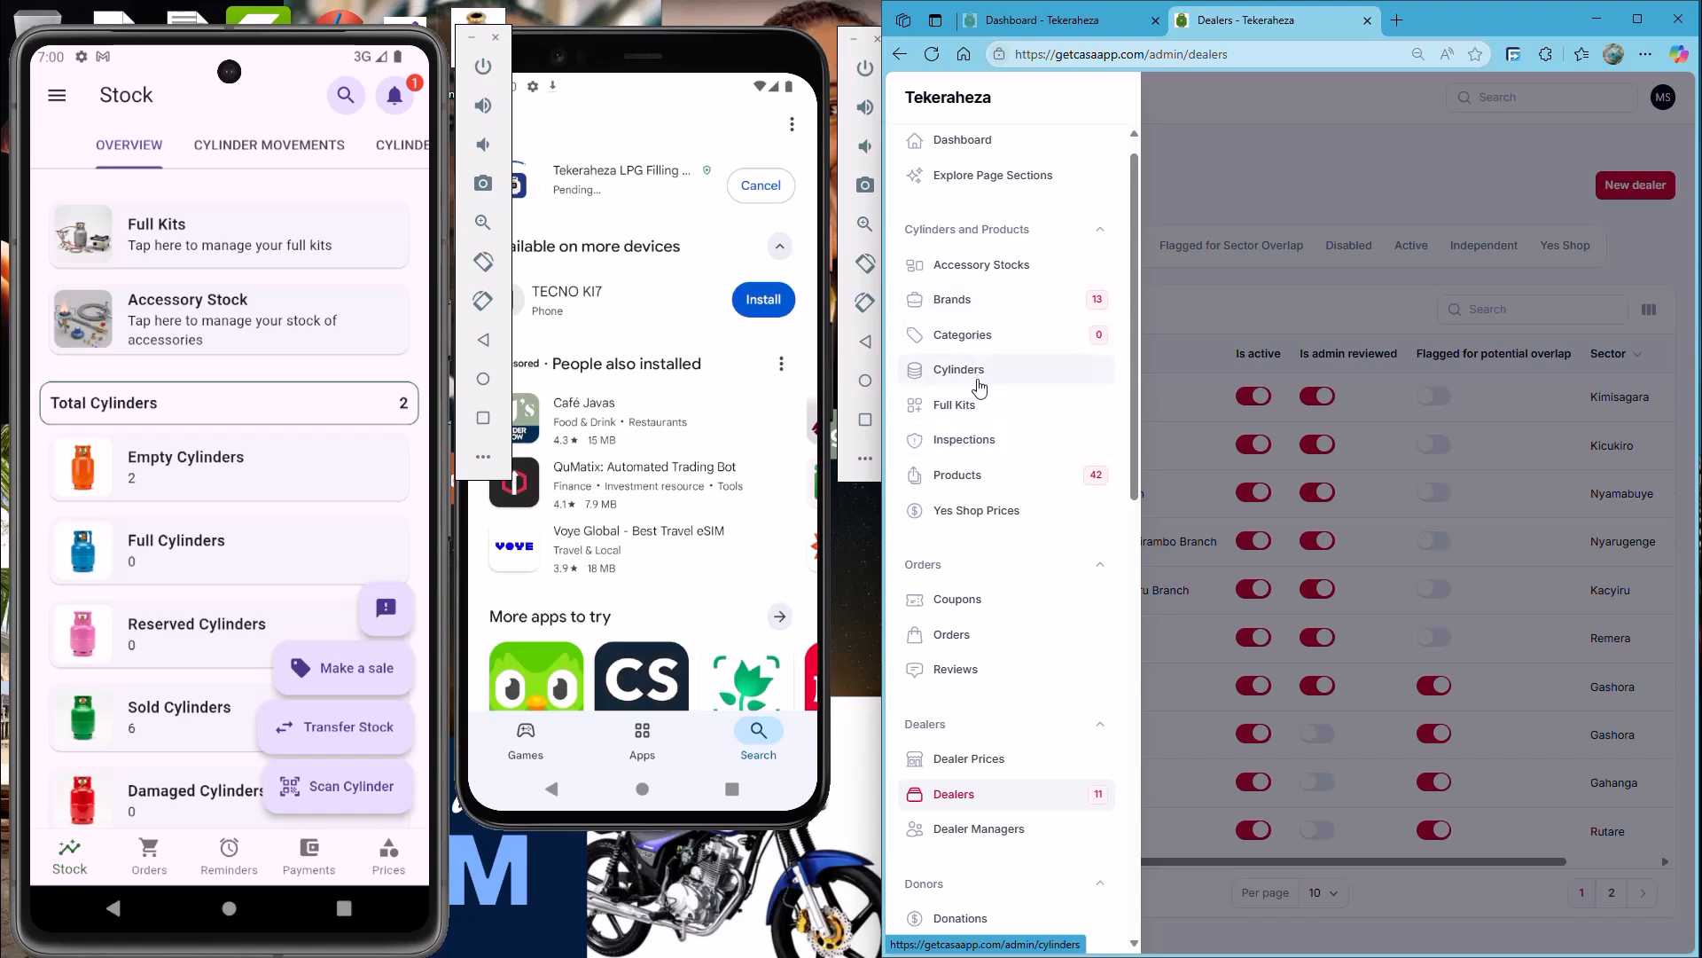
{"action": "left_click", "coordinate": [986, 484]}
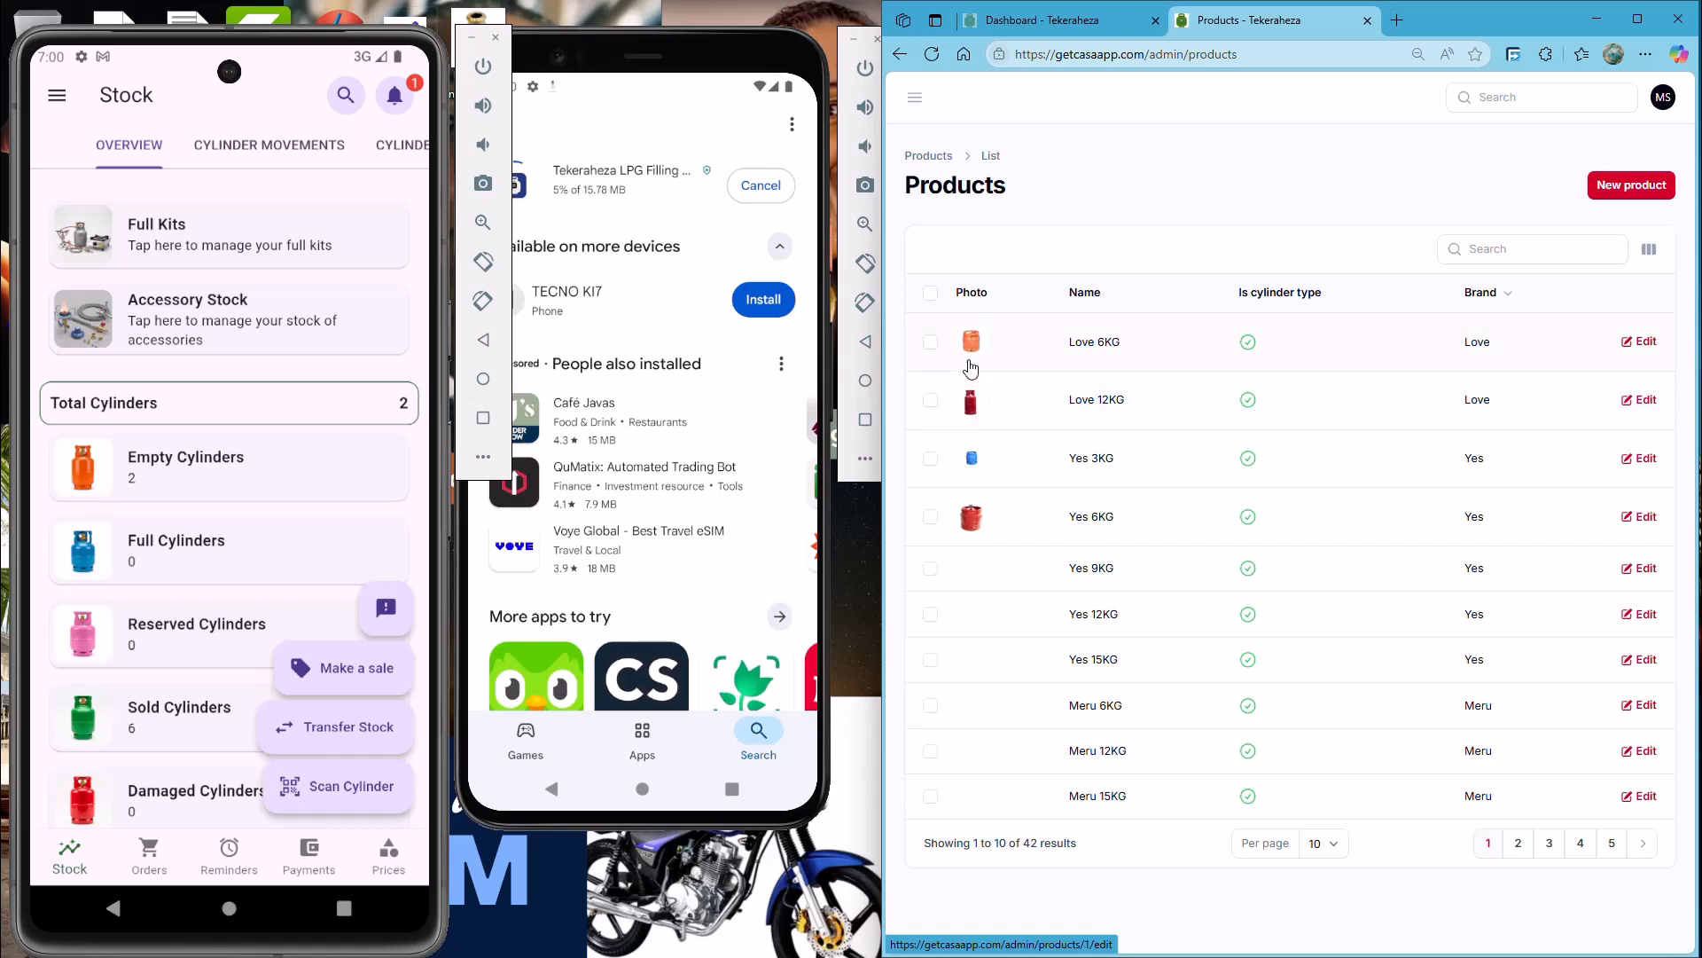
{"action": "left_click_drag", "start_coordinate": [881, 325], "coordinate": [830, 324]}
Step: Start a new product named "Steel Stove" and turn off its cylinder type setting
{"action": "left_click", "coordinate": [1618, 187]}
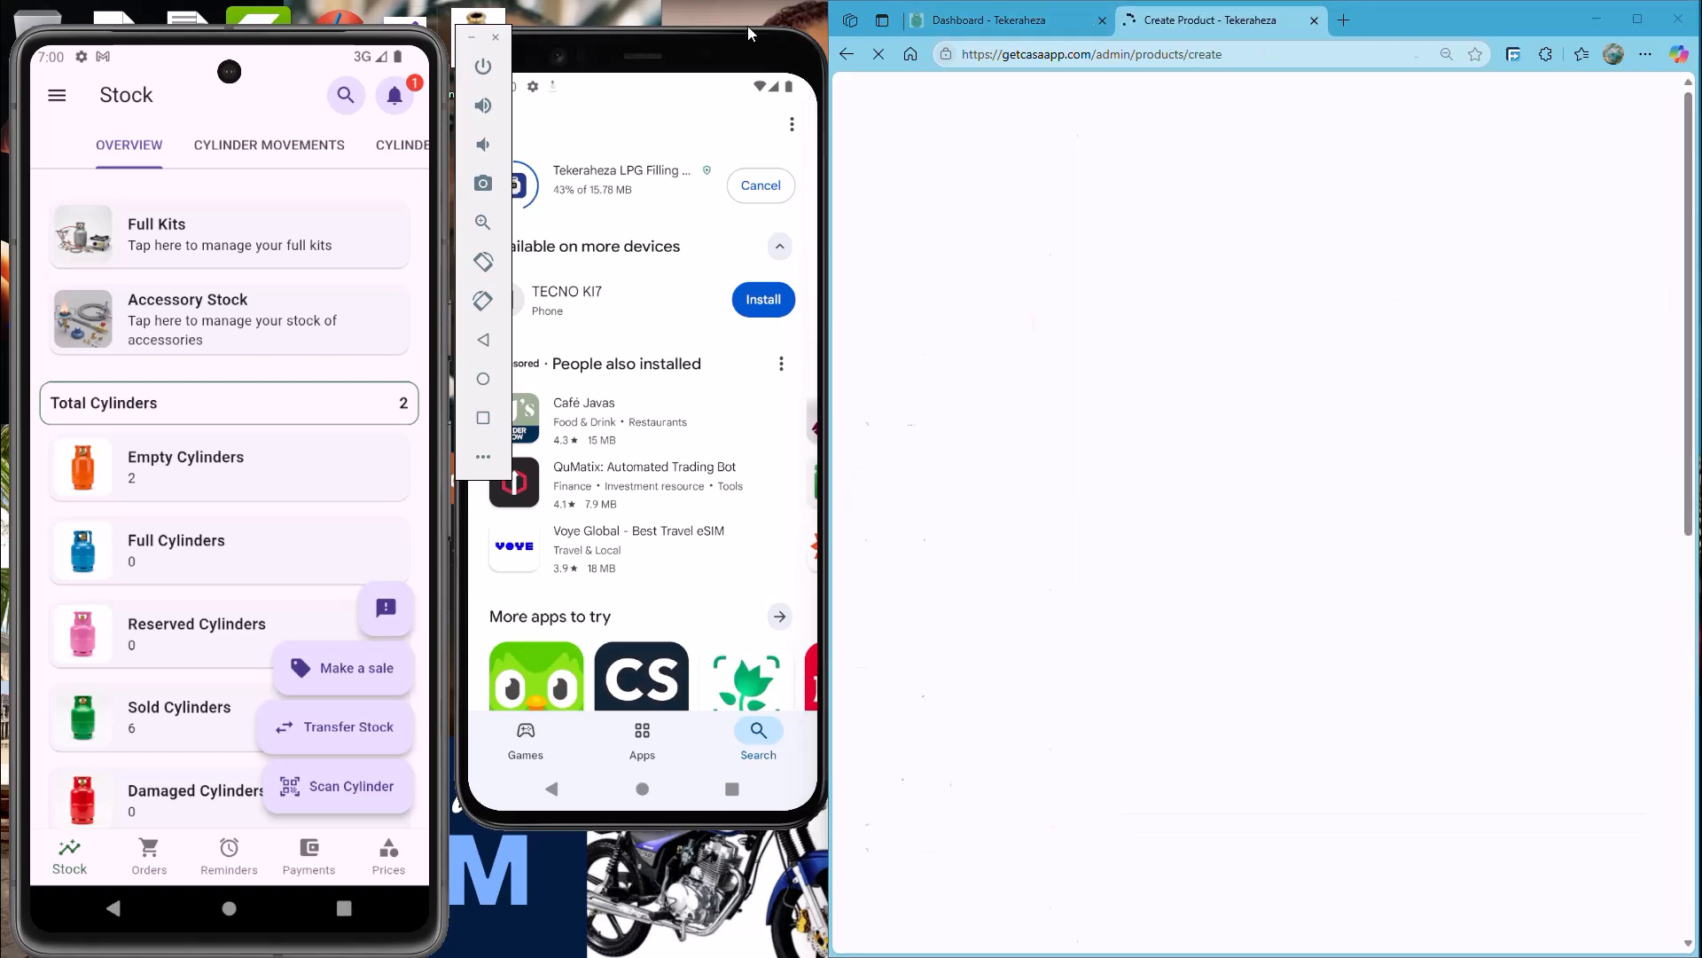
{"action": "left_click", "coordinate": [1146, 321]}
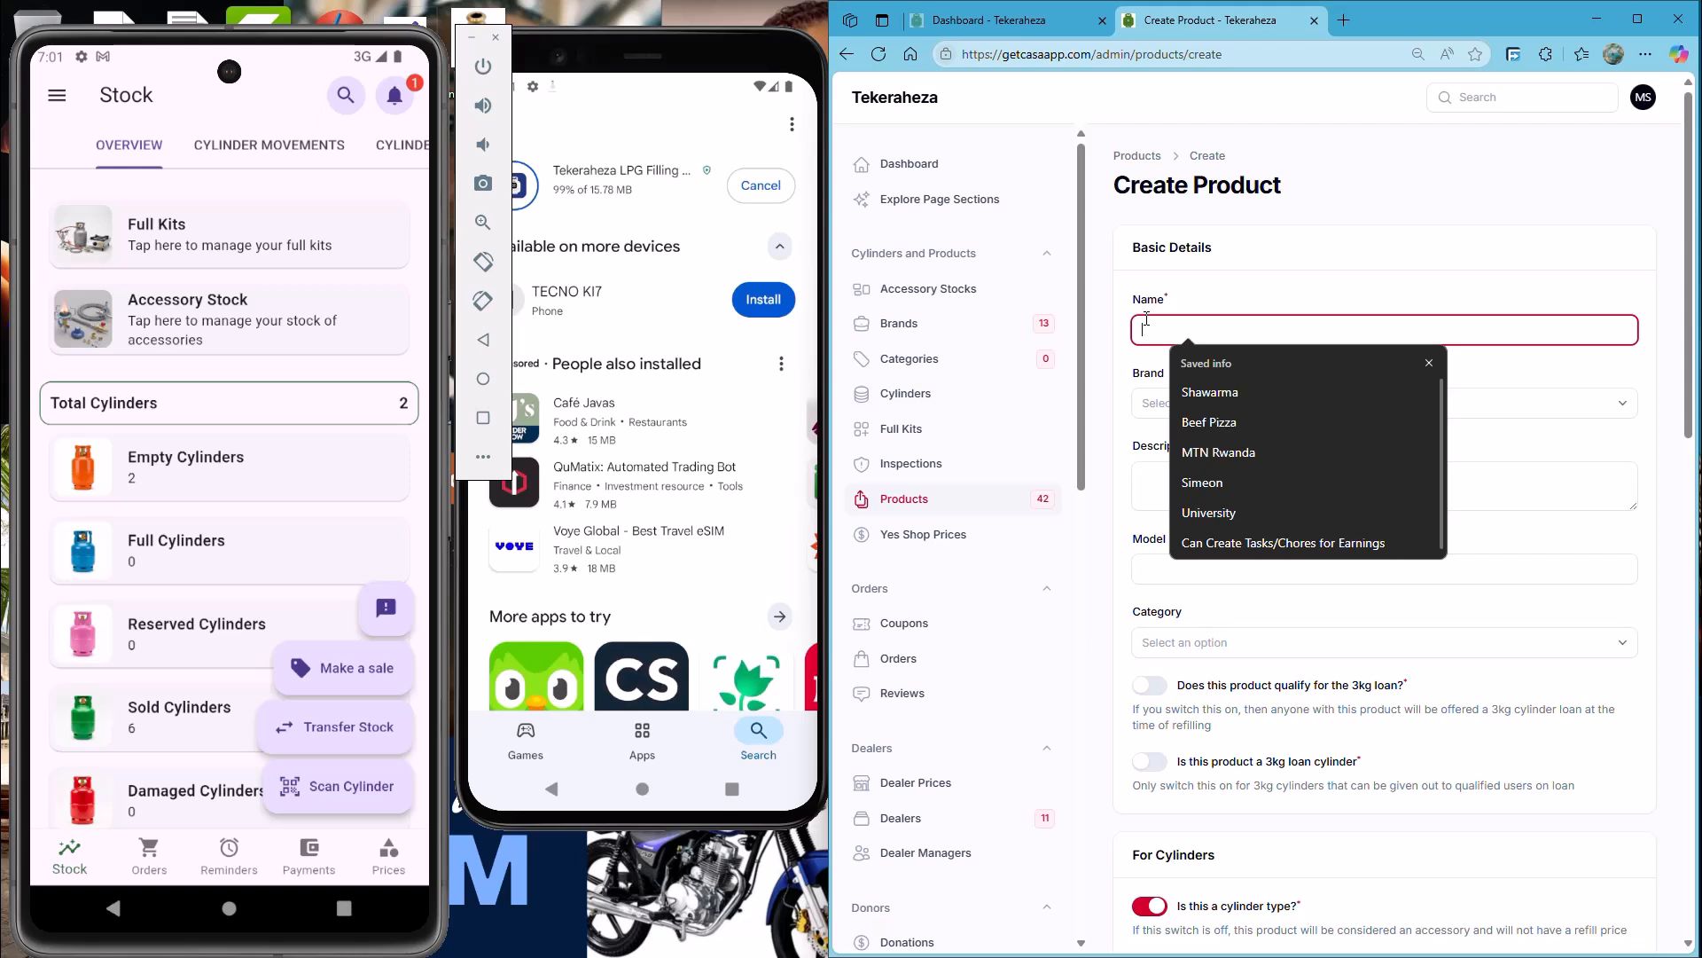
{"action": "type", "text": "Steel Stove Regulator"}
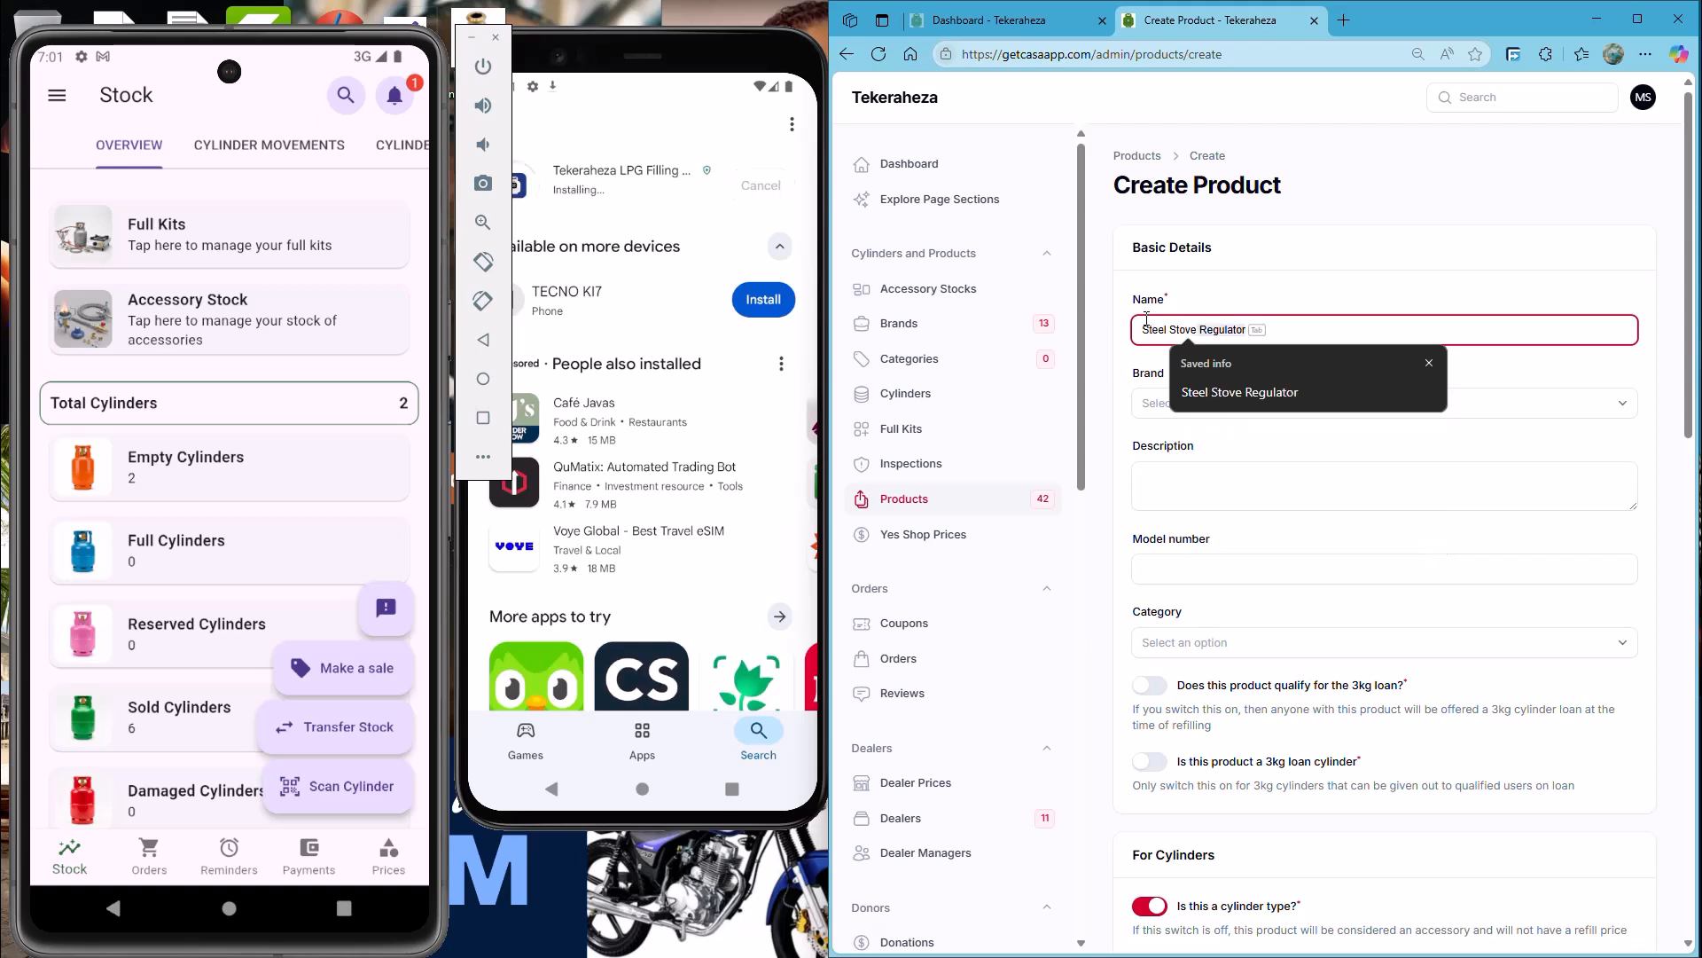
{"action": "left_click", "coordinate": [1144, 404]}
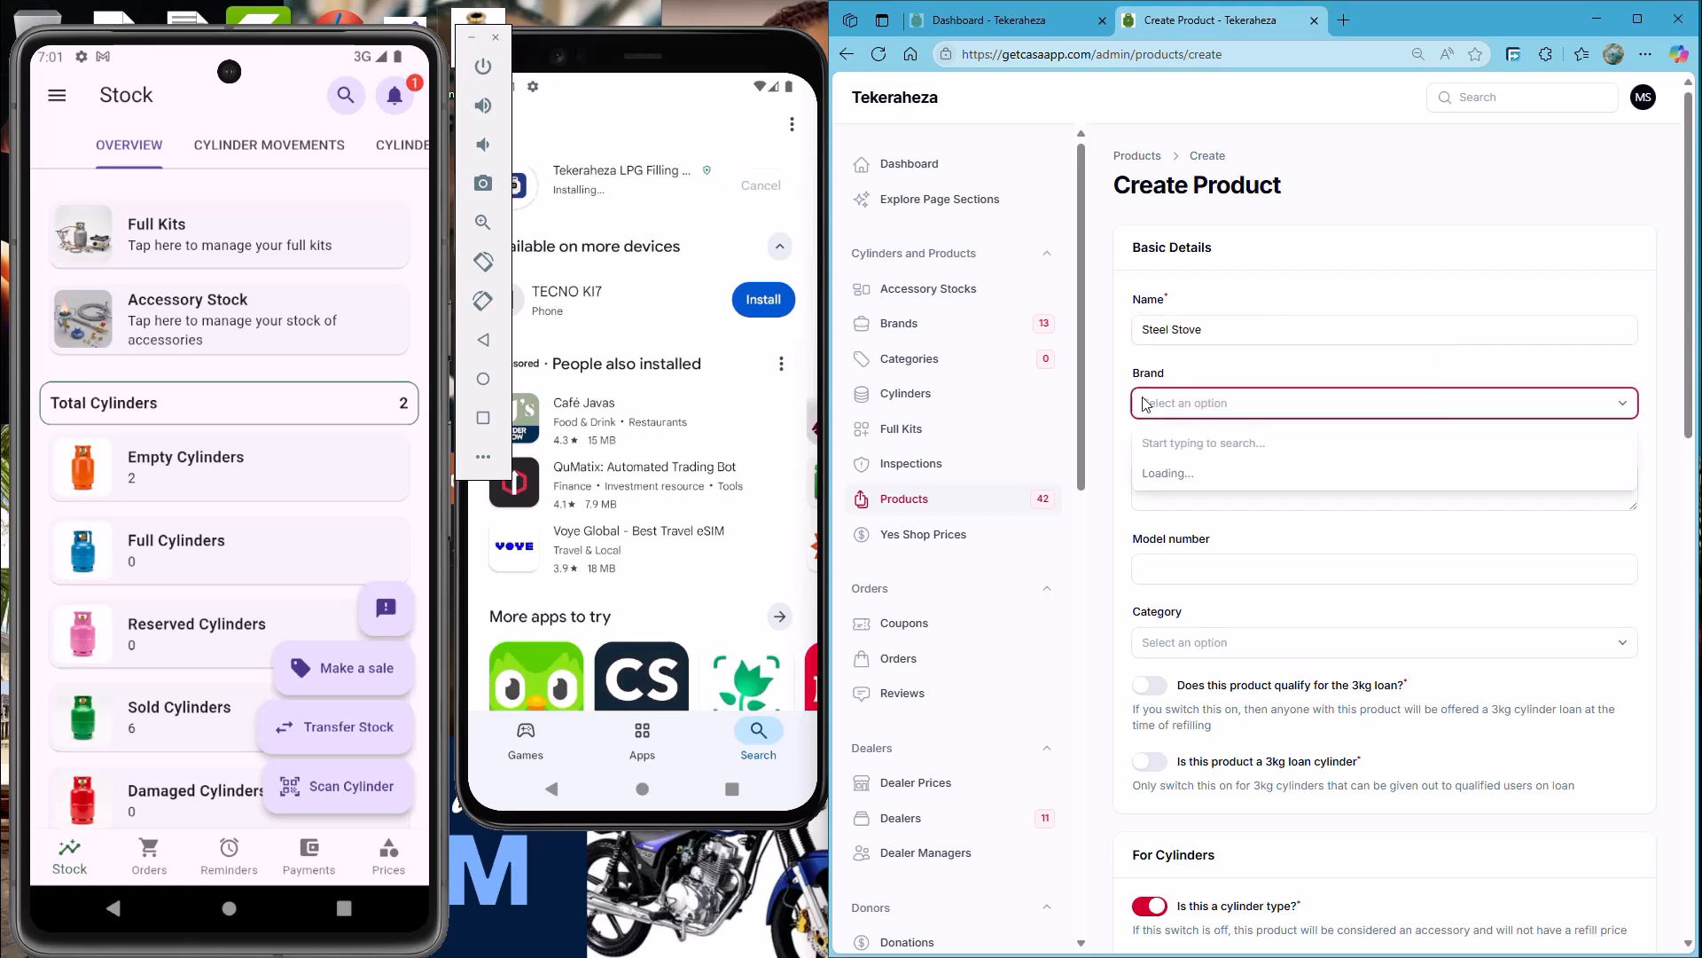
{"action": "left_click", "coordinate": [1146, 381]}
{"action": "scroll", "coordinate": [1201, 485], "scroll_direction": "down", "scroll_amount": 3}
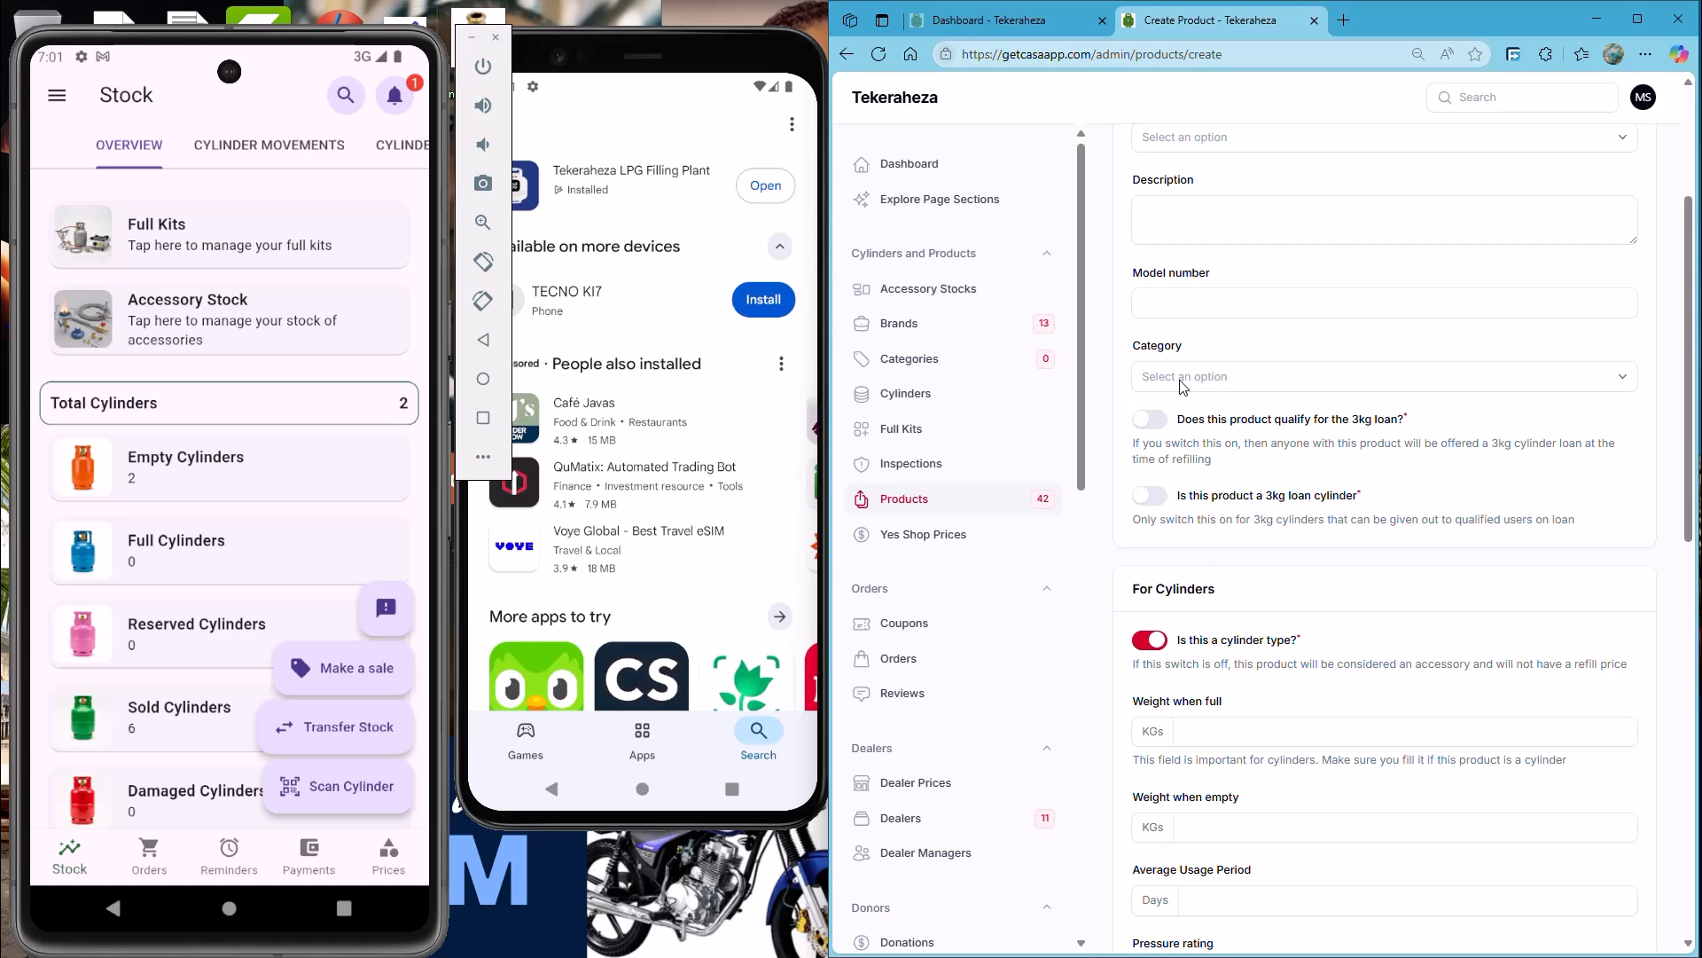
{"action": "scroll", "coordinate": [1185, 385], "scroll_direction": "down", "scroll_amount": 3}
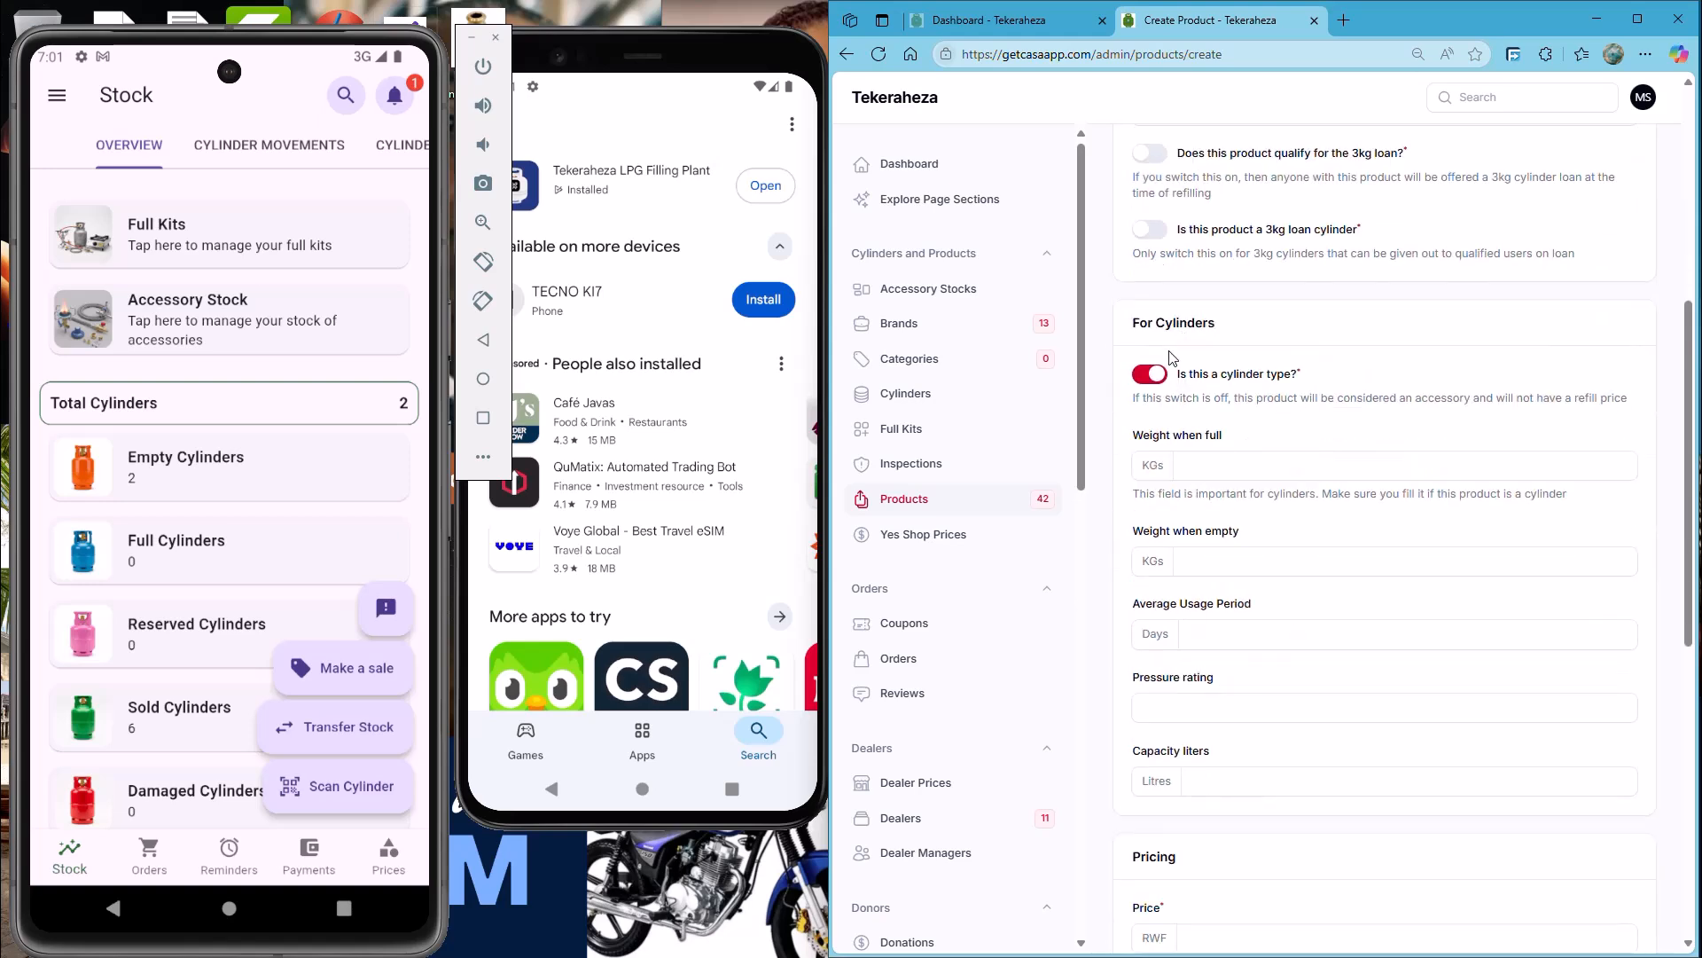
{"action": "left_click", "coordinate": [1152, 379]}
Step: Set the Steel Stove price to 10000 RWF and create it, continuing with another blank product form
{"action": "scroll", "coordinate": [1201, 477], "scroll_direction": "down", "scroll_amount": 5}
{"action": "left_click", "coordinate": [1193, 495]}
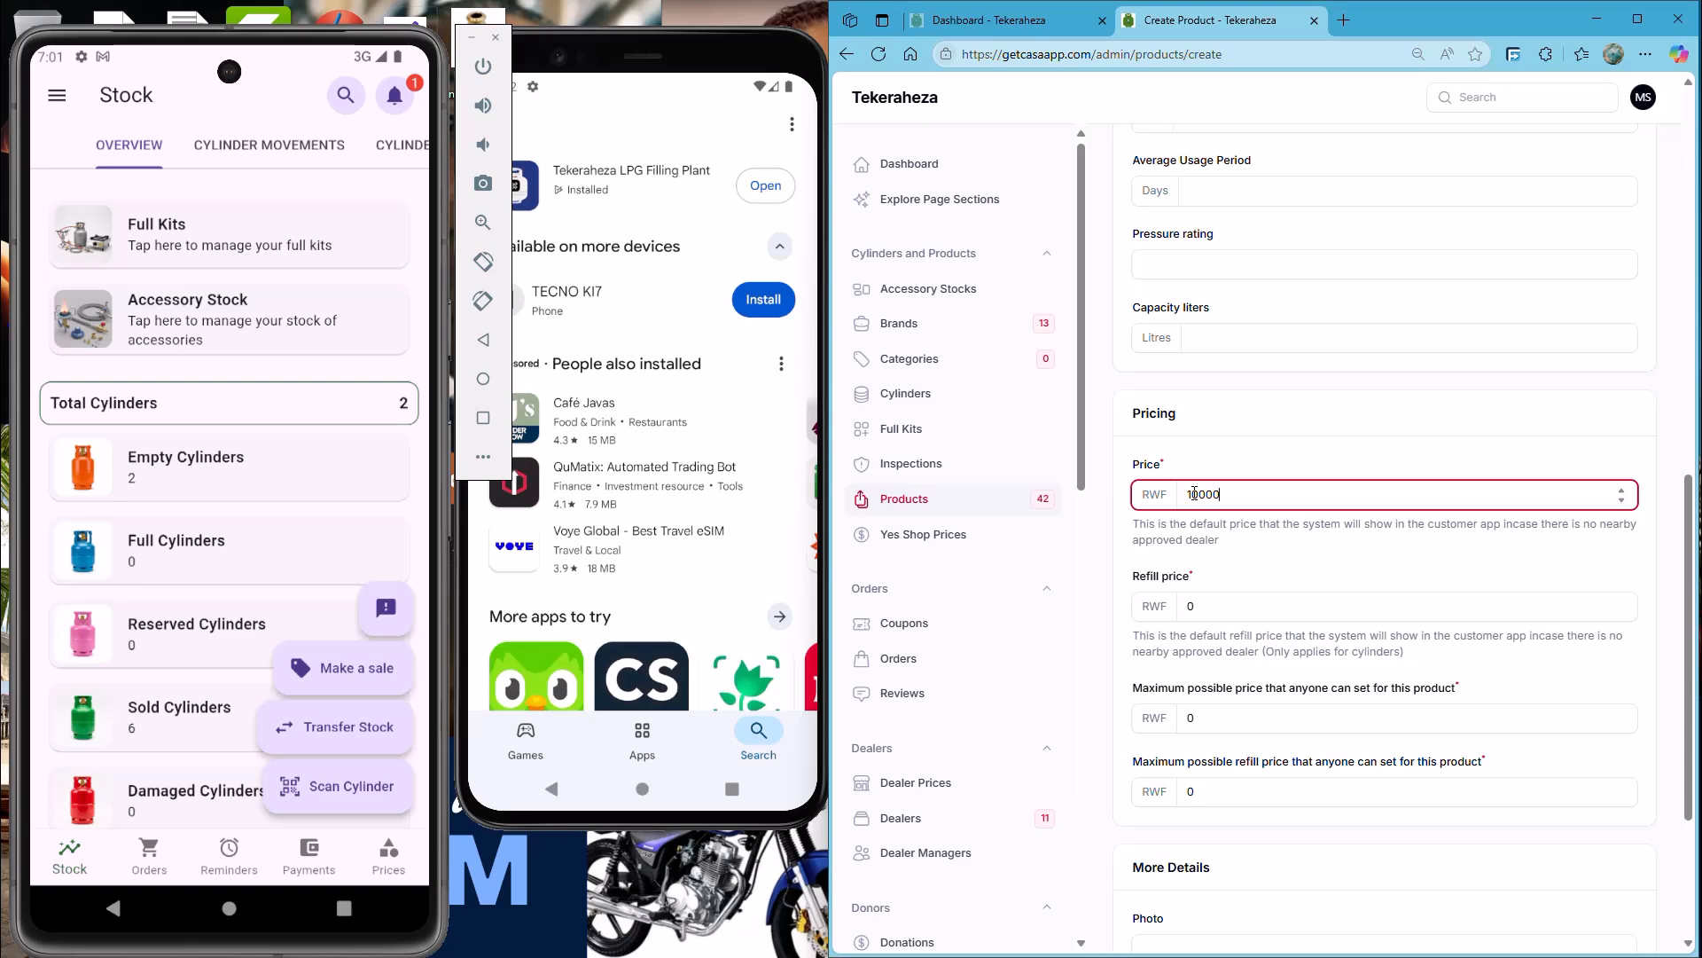
{"action": "scroll", "coordinate": [1190, 492], "scroll_direction": "down", "scroll_amount": 3}
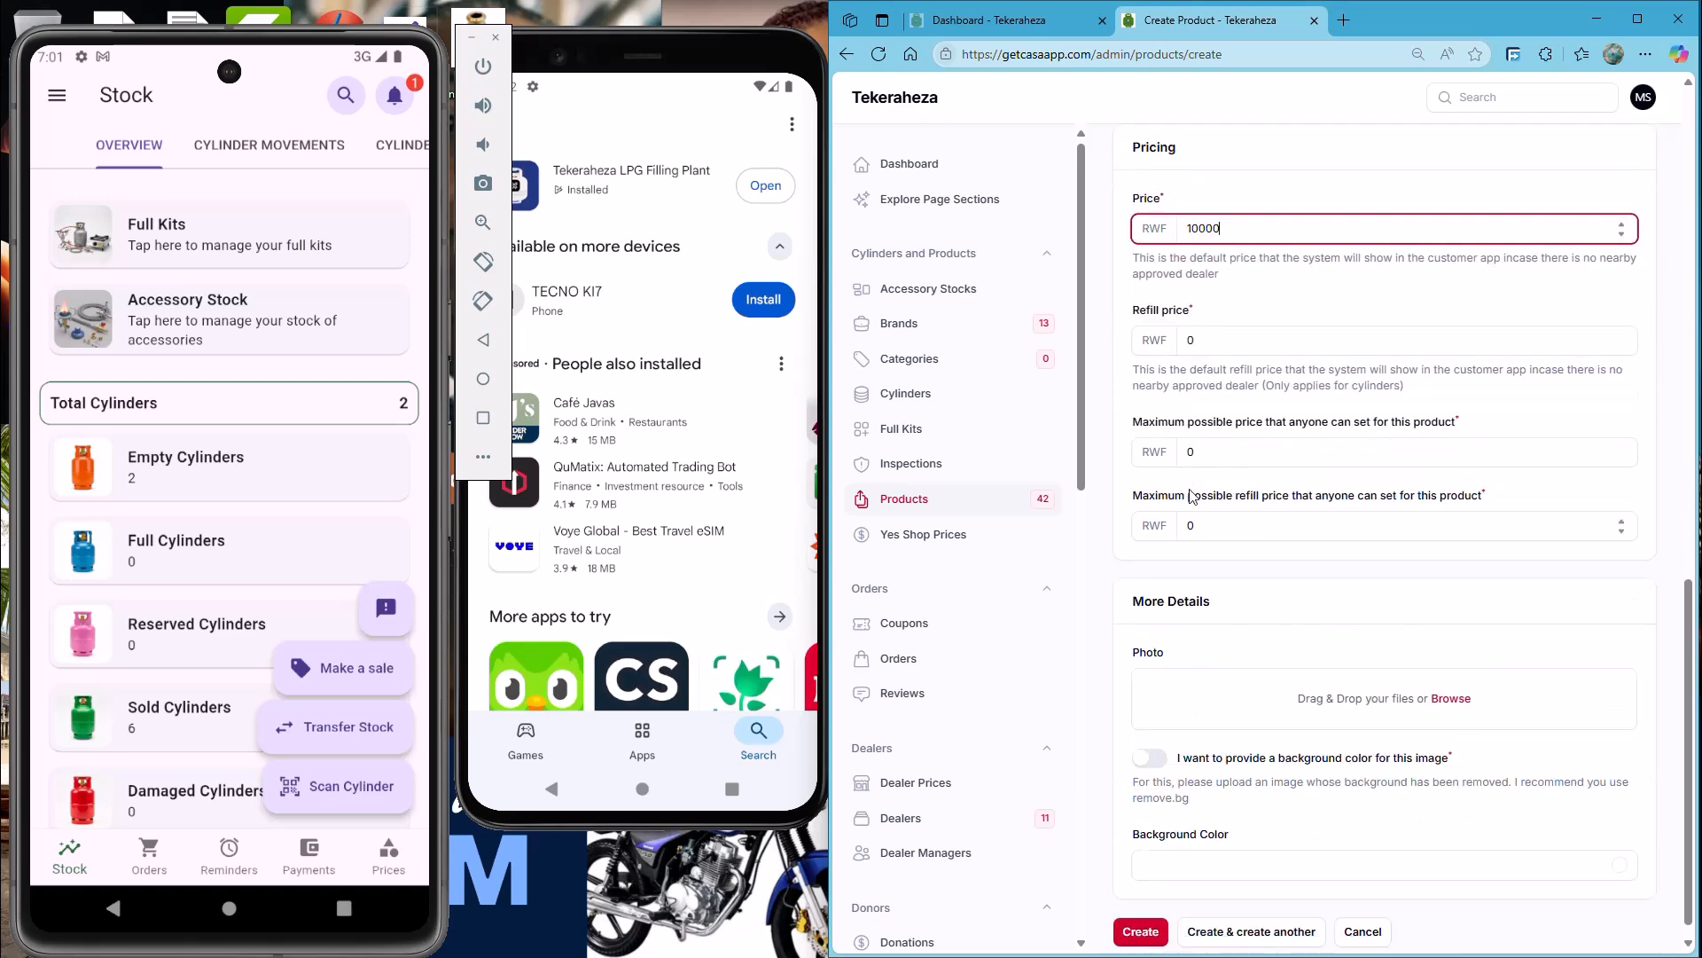
{"action": "scroll", "coordinate": [1233, 779], "scroll_direction": "up", "scroll_amount": 12}
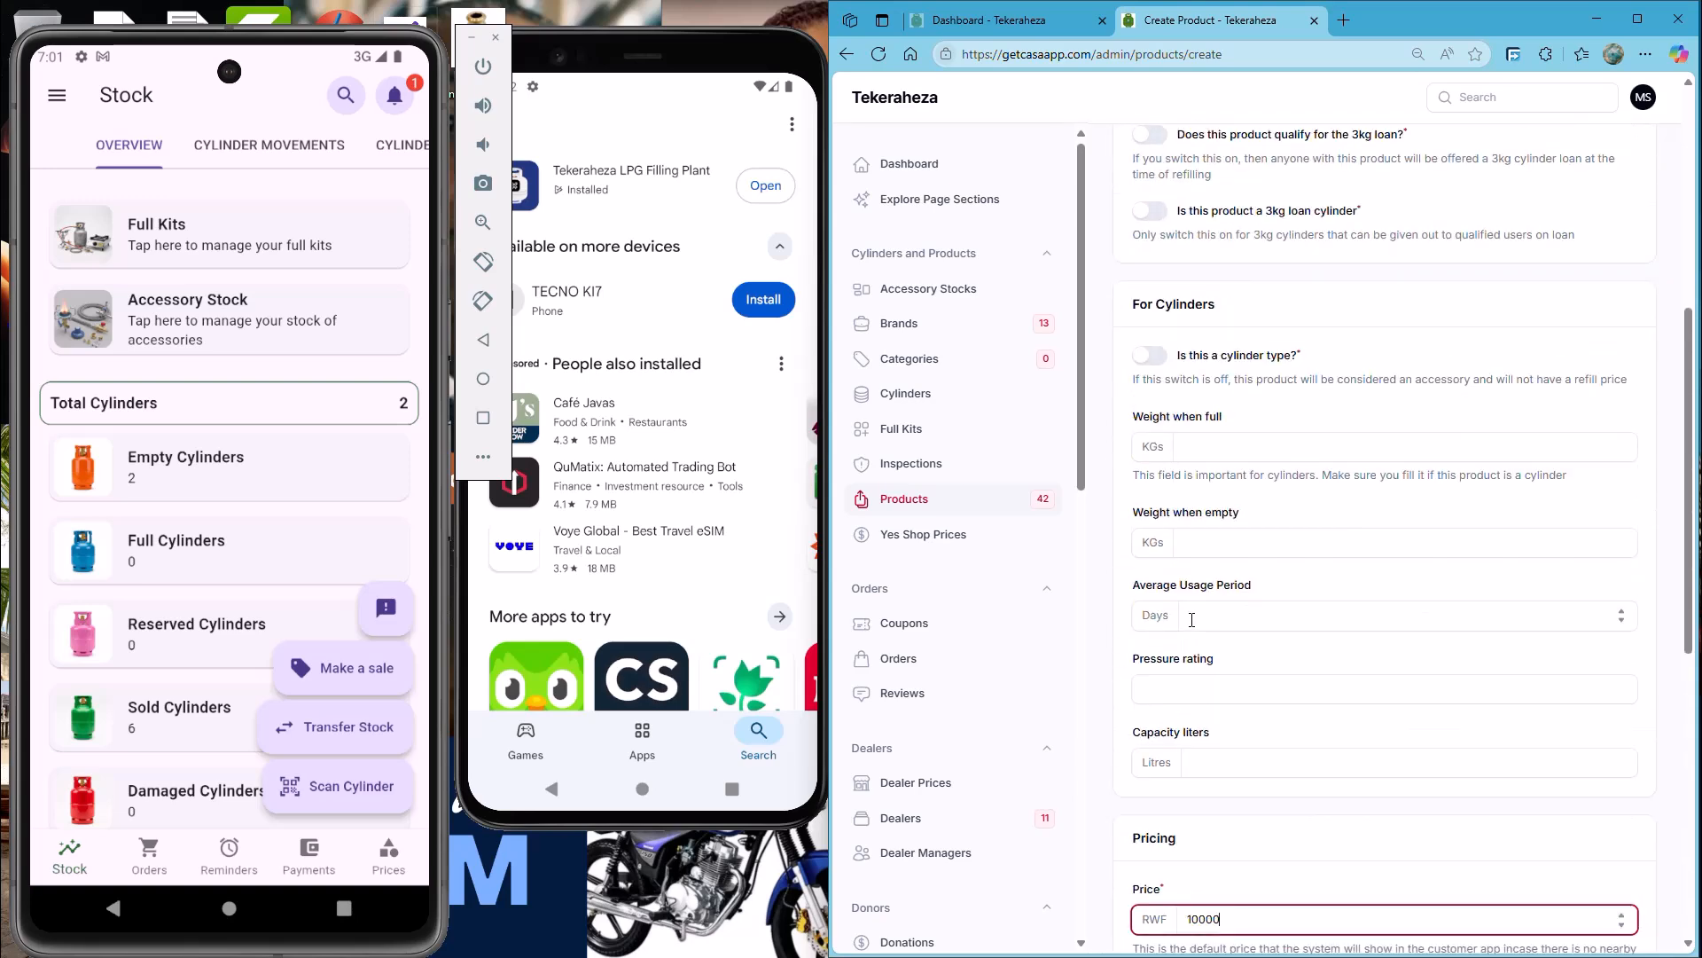
{"action": "scroll", "coordinate": [1194, 620], "scroll_direction": "down", "scroll_amount": 12}
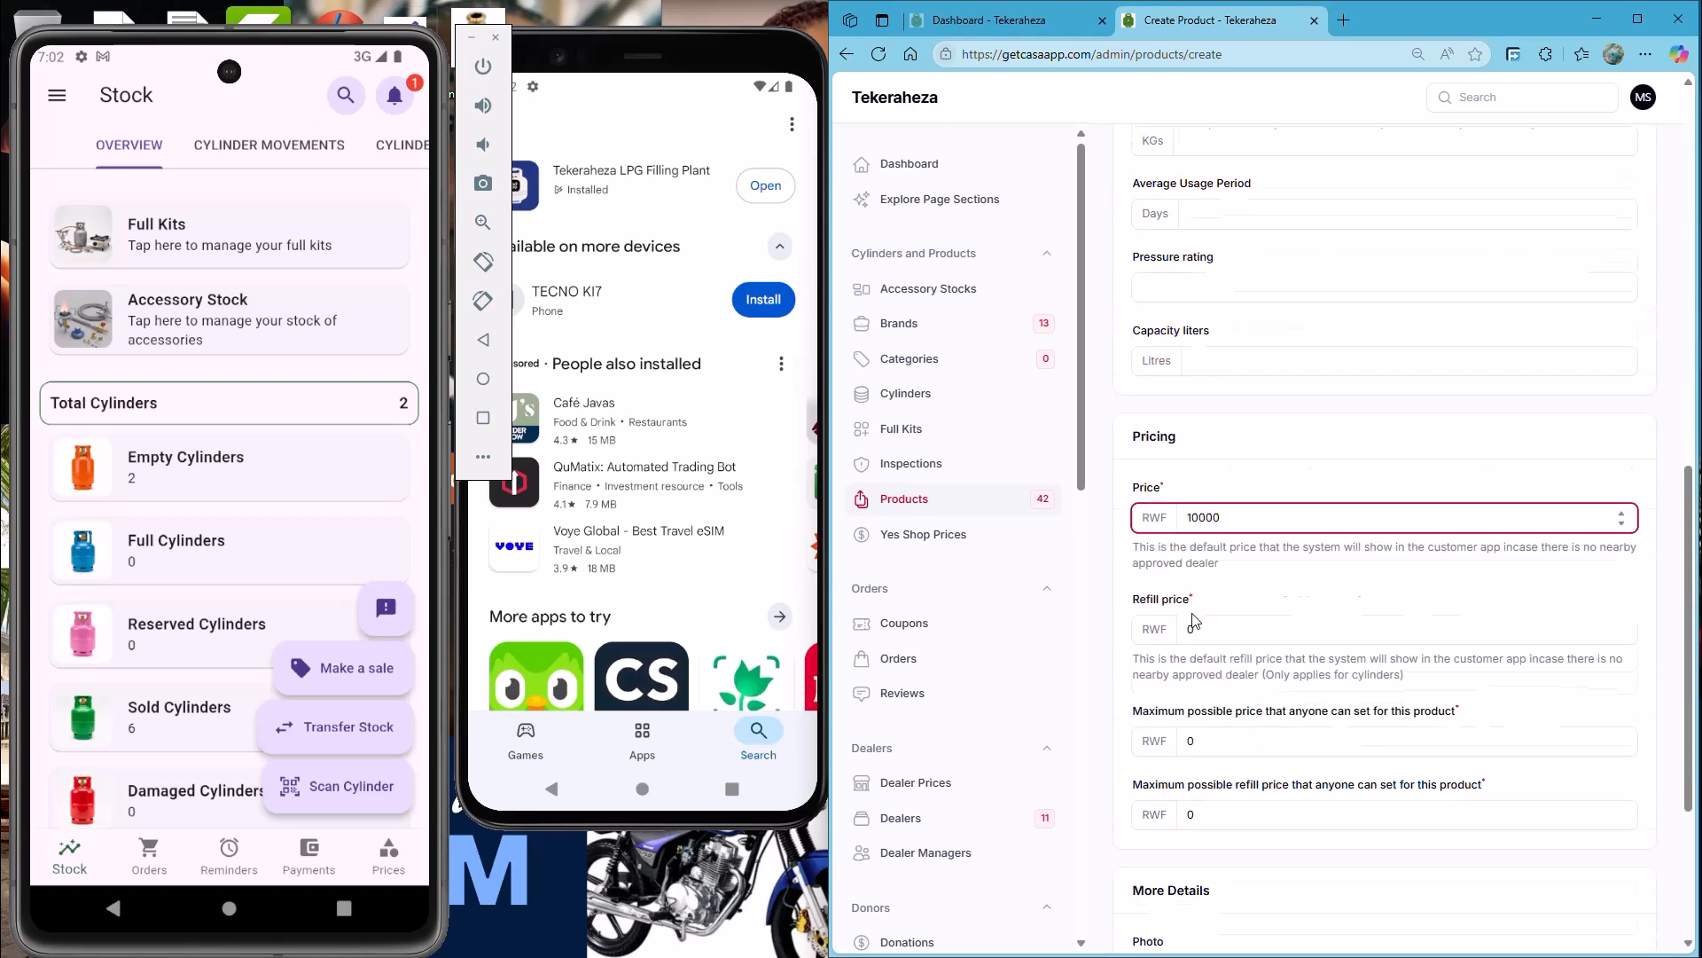
{"action": "left_click", "coordinate": [1243, 914]}
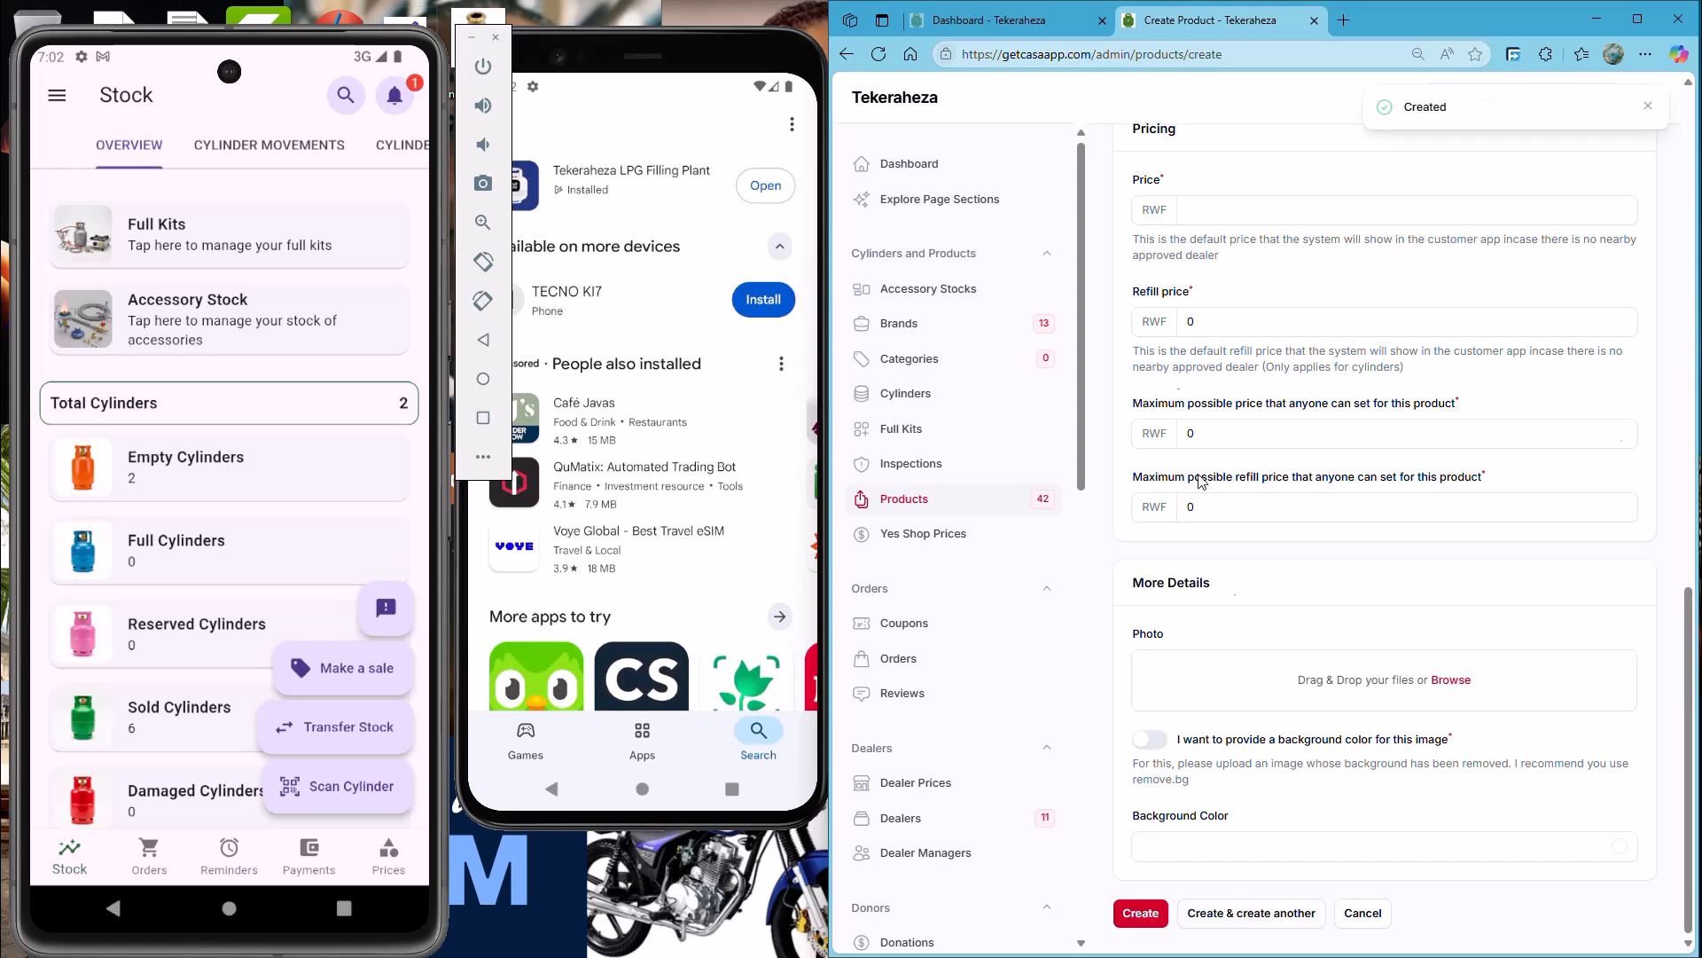
Step: Name the next product "Gas Clip" and turn off its cylinder type setting
{"action": "scroll", "coordinate": [1170, 368], "scroll_direction": "up", "scroll_amount": 7}
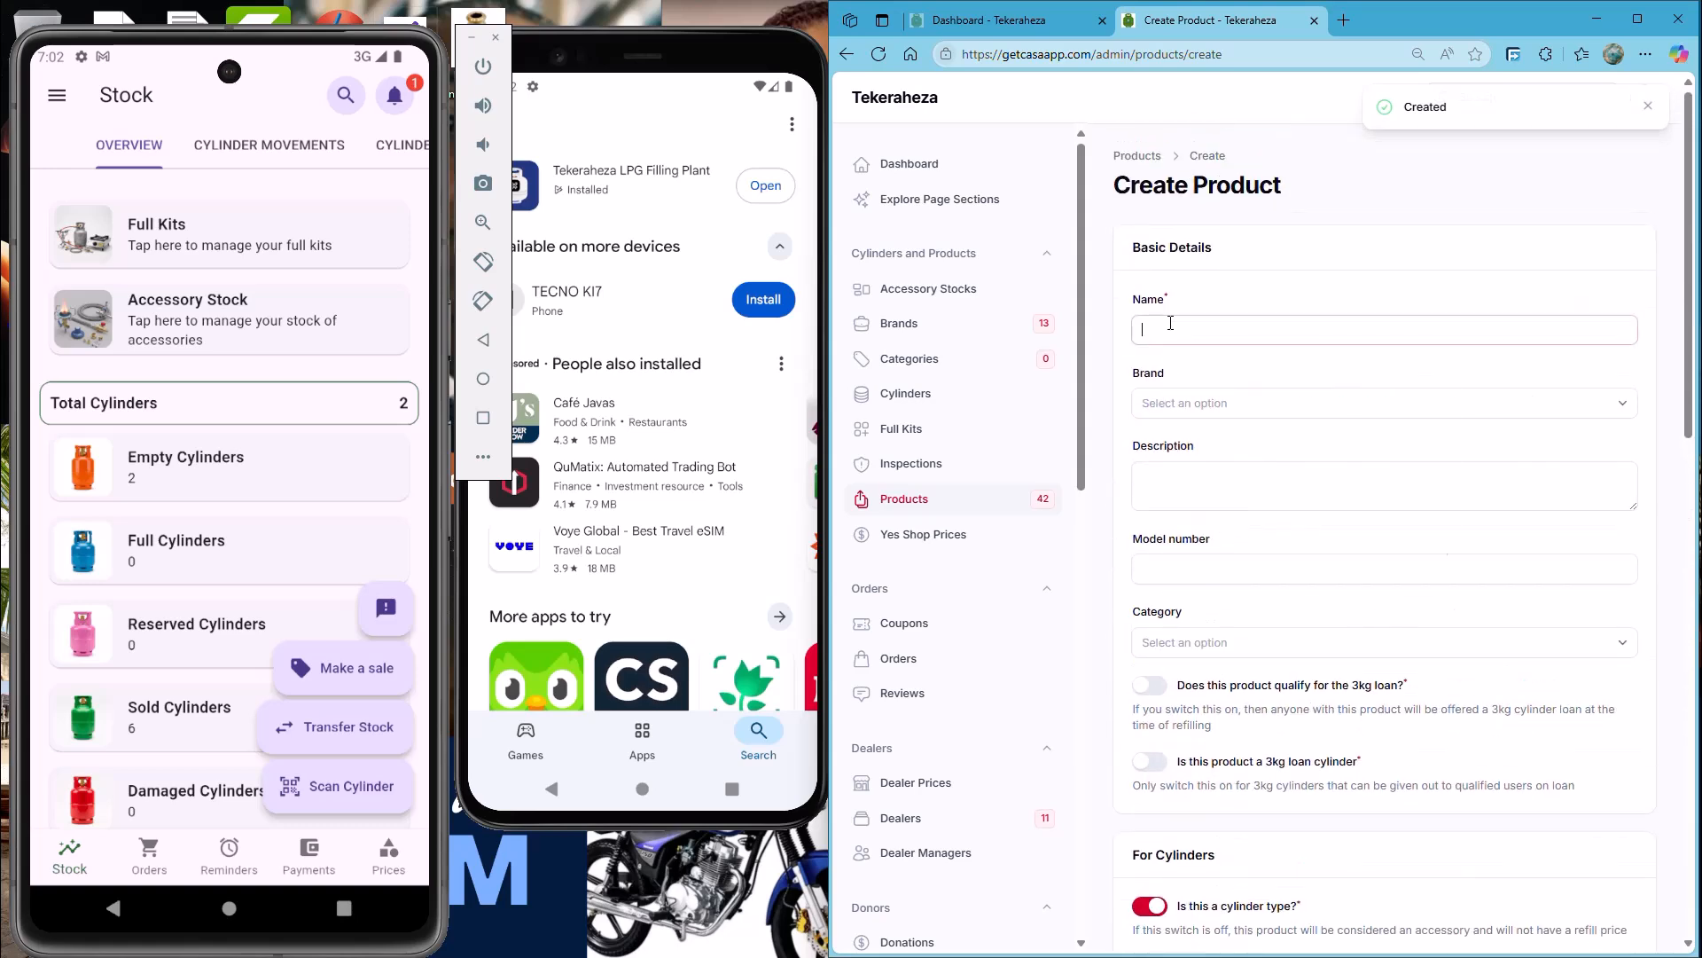
{"action": "left_click", "coordinate": [1171, 326]}
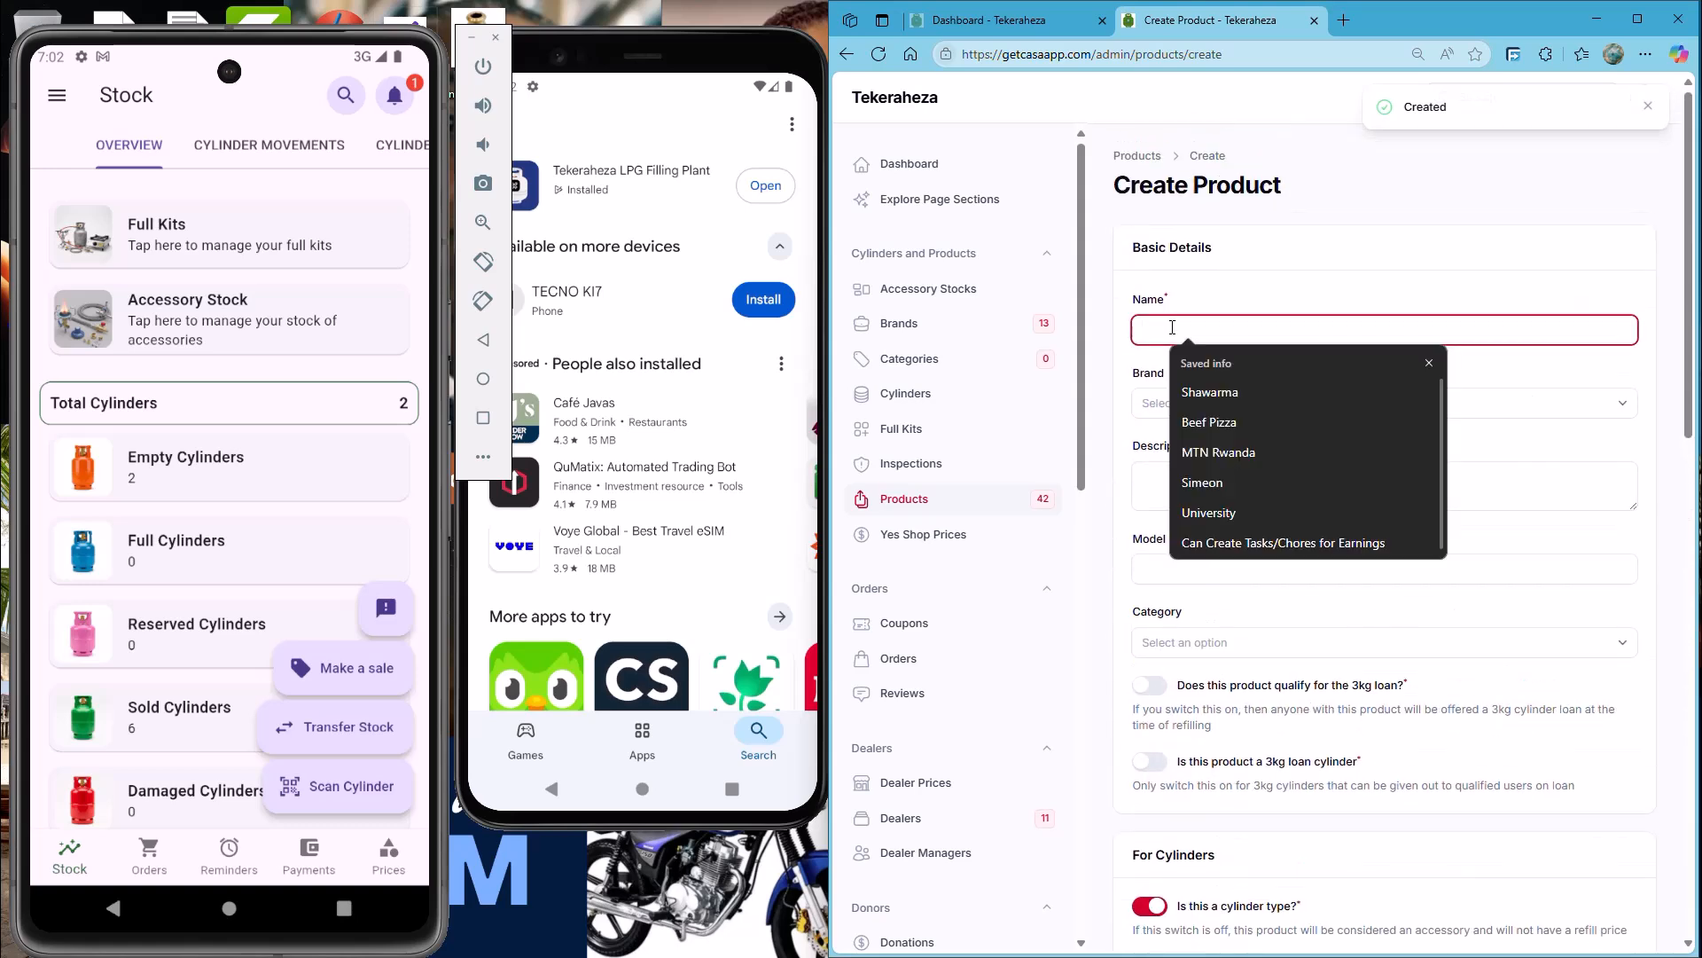
{"action": "type", "text": "Gas C"}
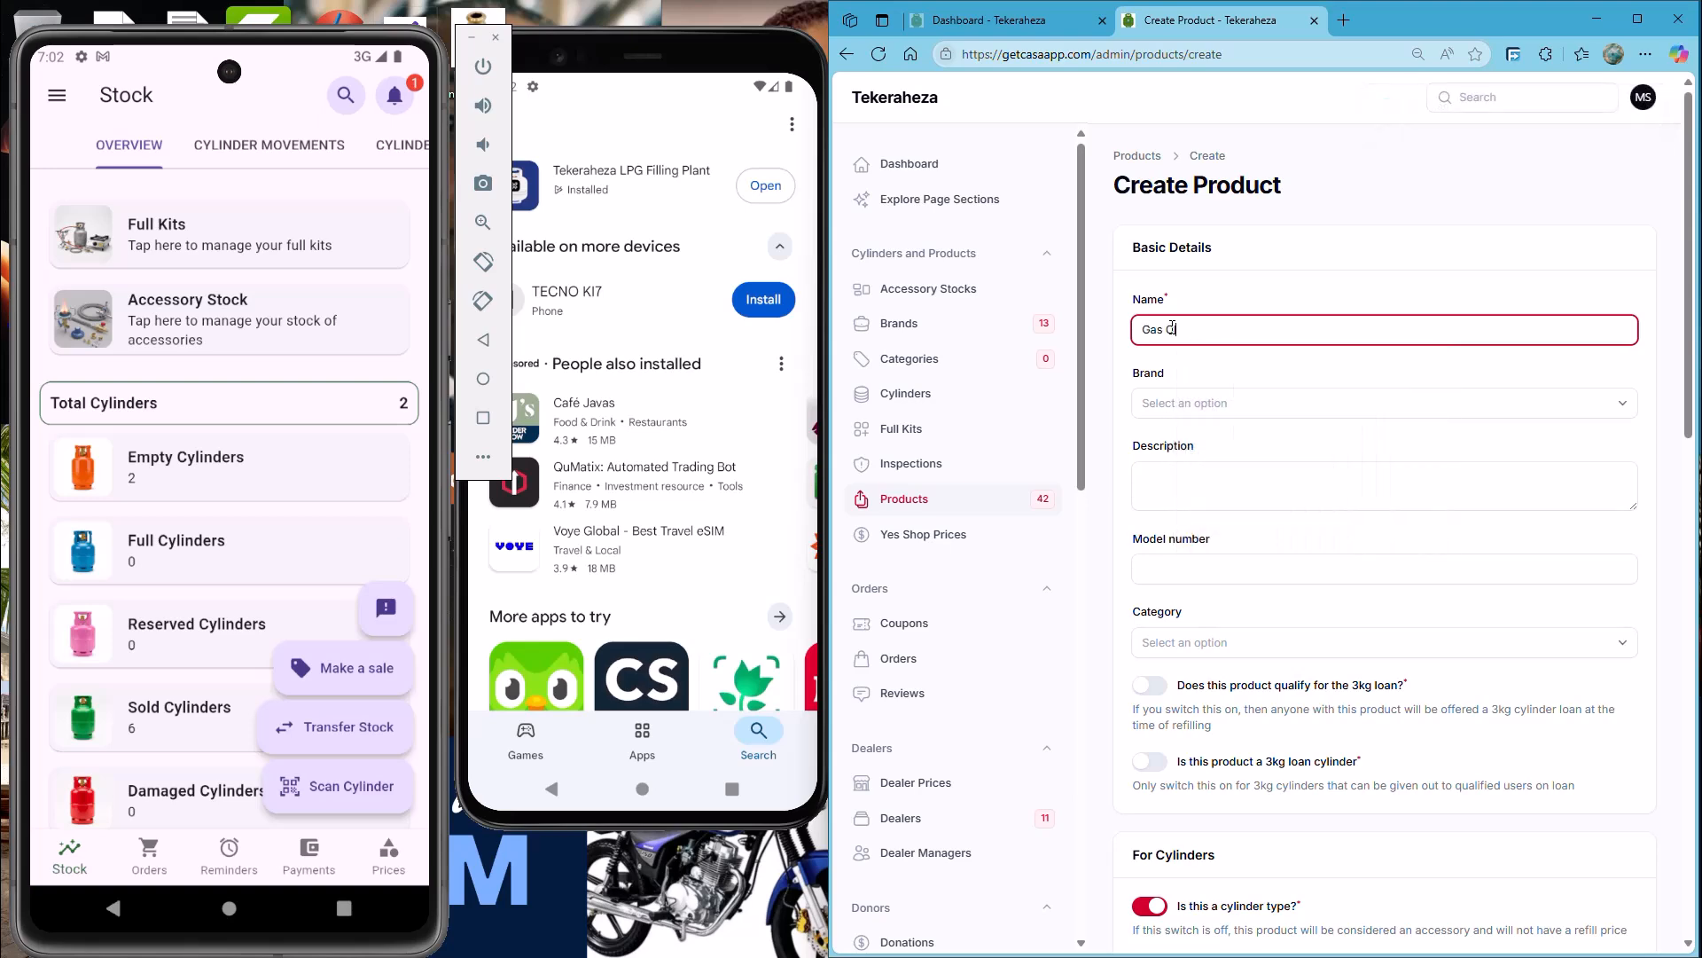
{"action": "type", "text": "lip"}
{"action": "scroll", "coordinate": [1171, 328], "scroll_direction": "down", "scroll_amount": 2}
{"action": "left_click", "coordinate": [1152, 736]}
Step: Set the Gas Clip price to 10000 RWF and create it, continuing with another blank product form
{"action": "scroll", "coordinate": [1179, 647], "scroll_direction": "down", "scroll_amount": 5}
{"action": "scroll", "coordinate": [1179, 646], "scroll_direction": "down", "scroll_amount": 7}
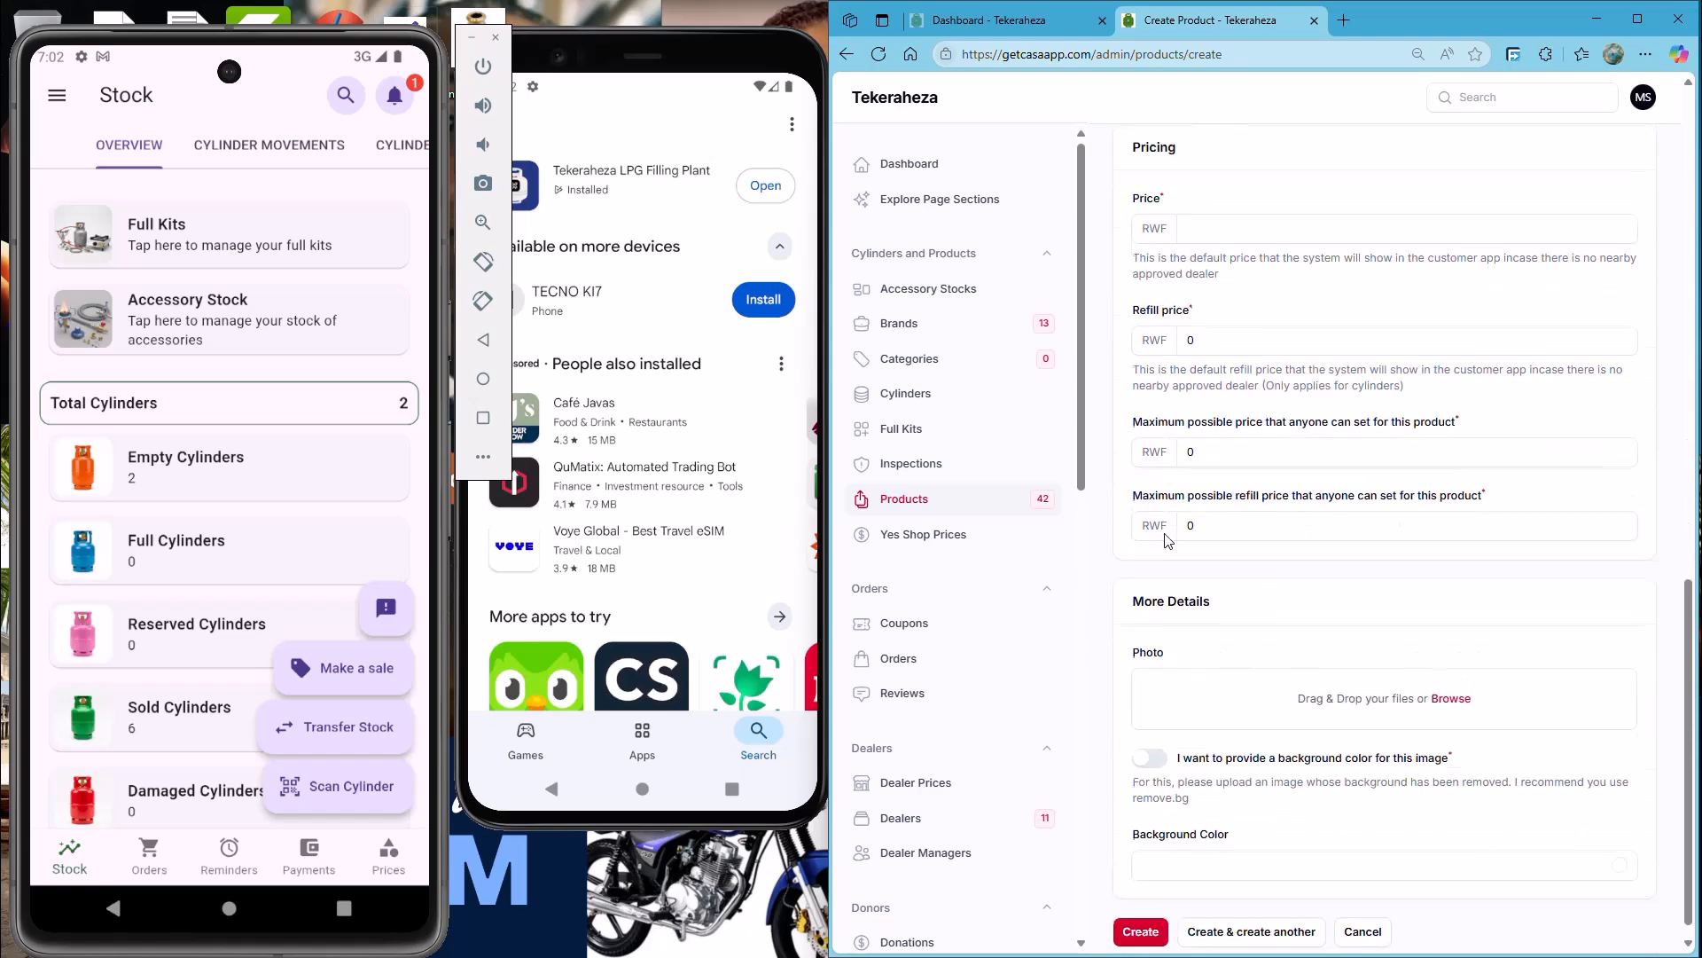
{"action": "left_click", "coordinate": [1183, 226]}
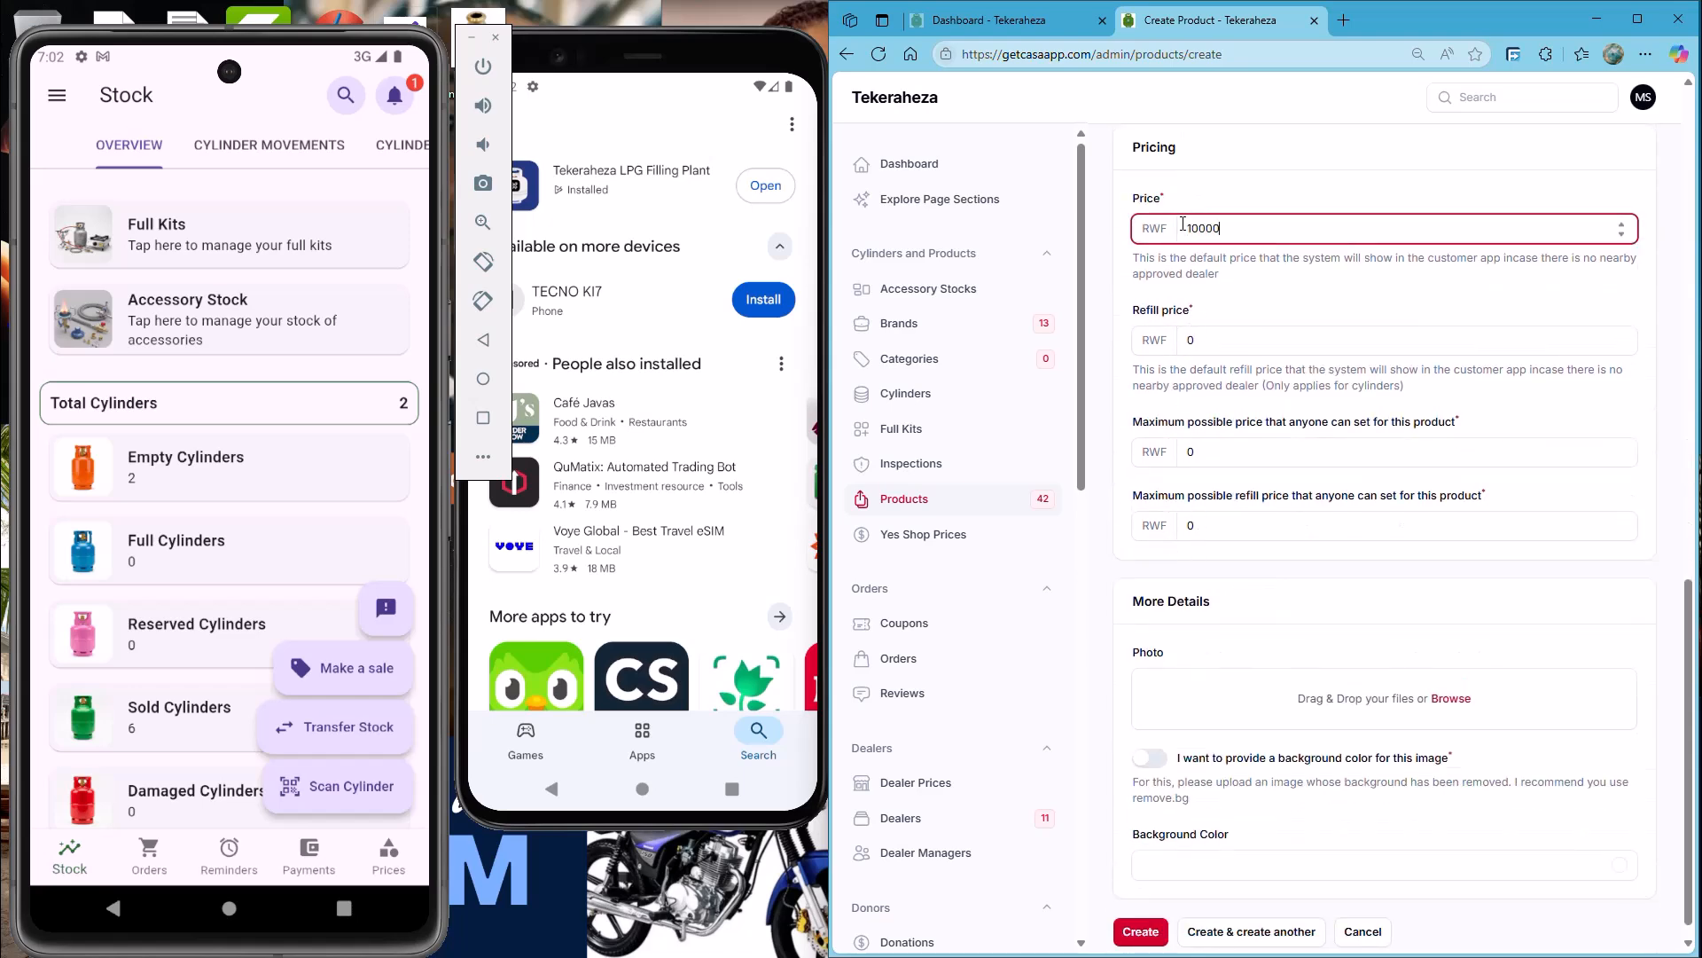
{"action": "scroll", "coordinate": [1260, 629], "scroll_direction": "down", "scroll_amount": 1}
{"action": "left_click", "coordinate": [1269, 918]}
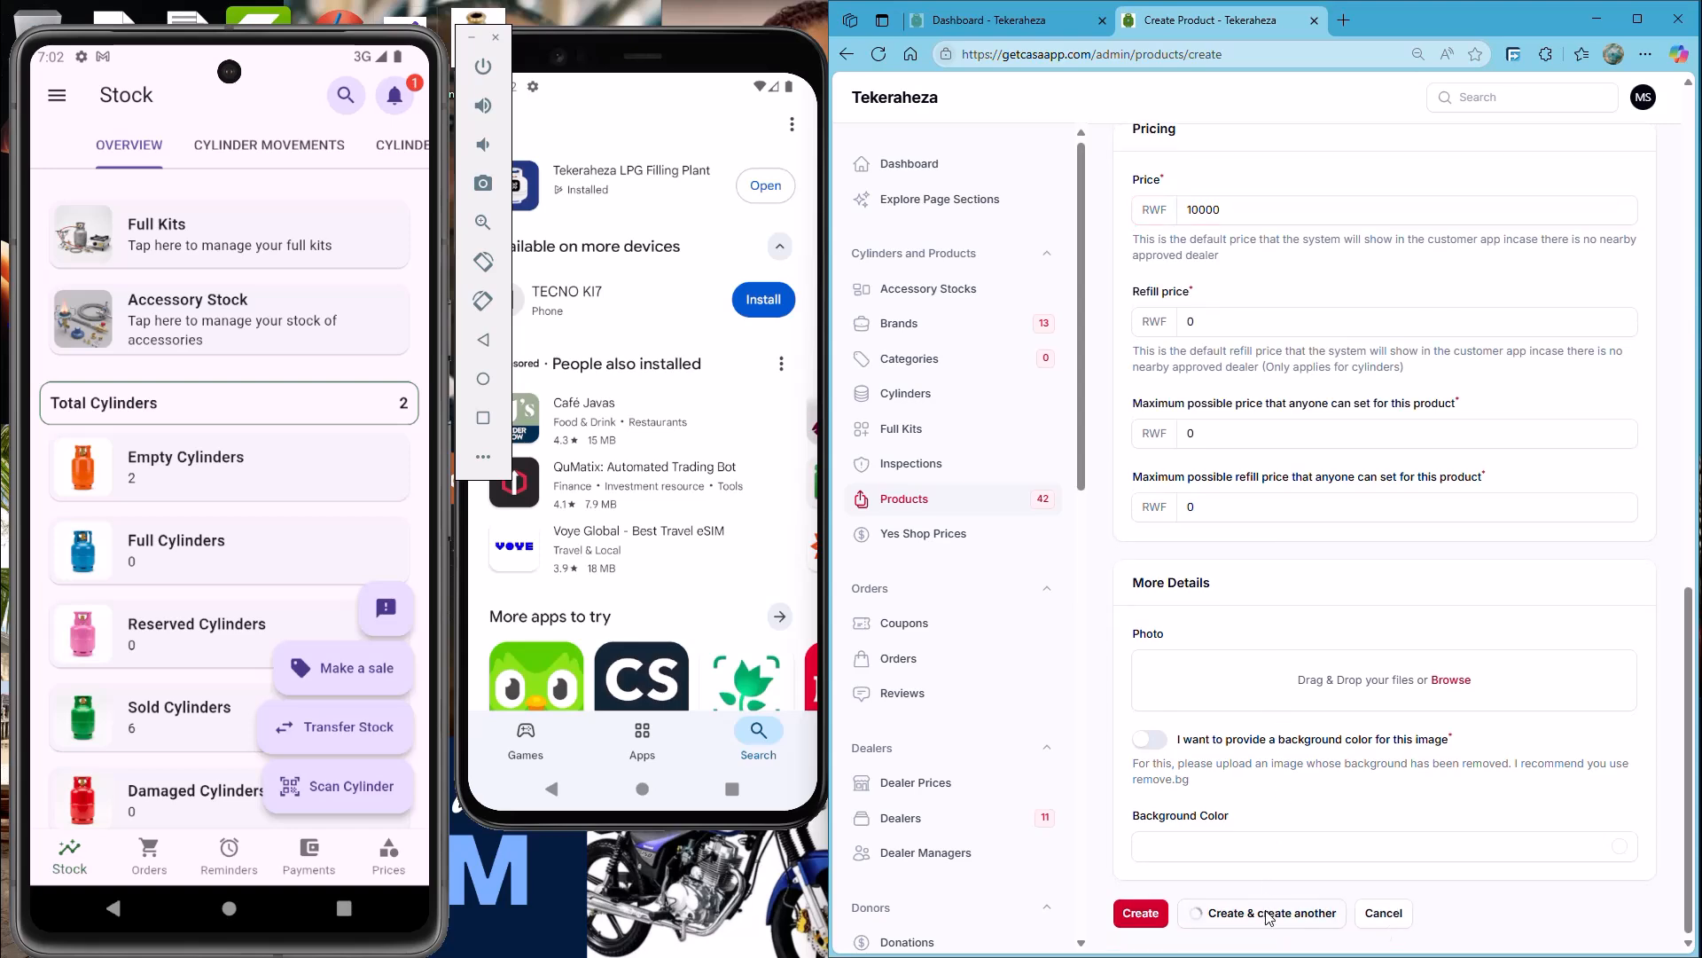
Step: Name the next product "Gas Pipe (1.5m)"
{"action": "scroll", "coordinate": [1225, 326], "scroll_direction": "up", "scroll_amount": 12}
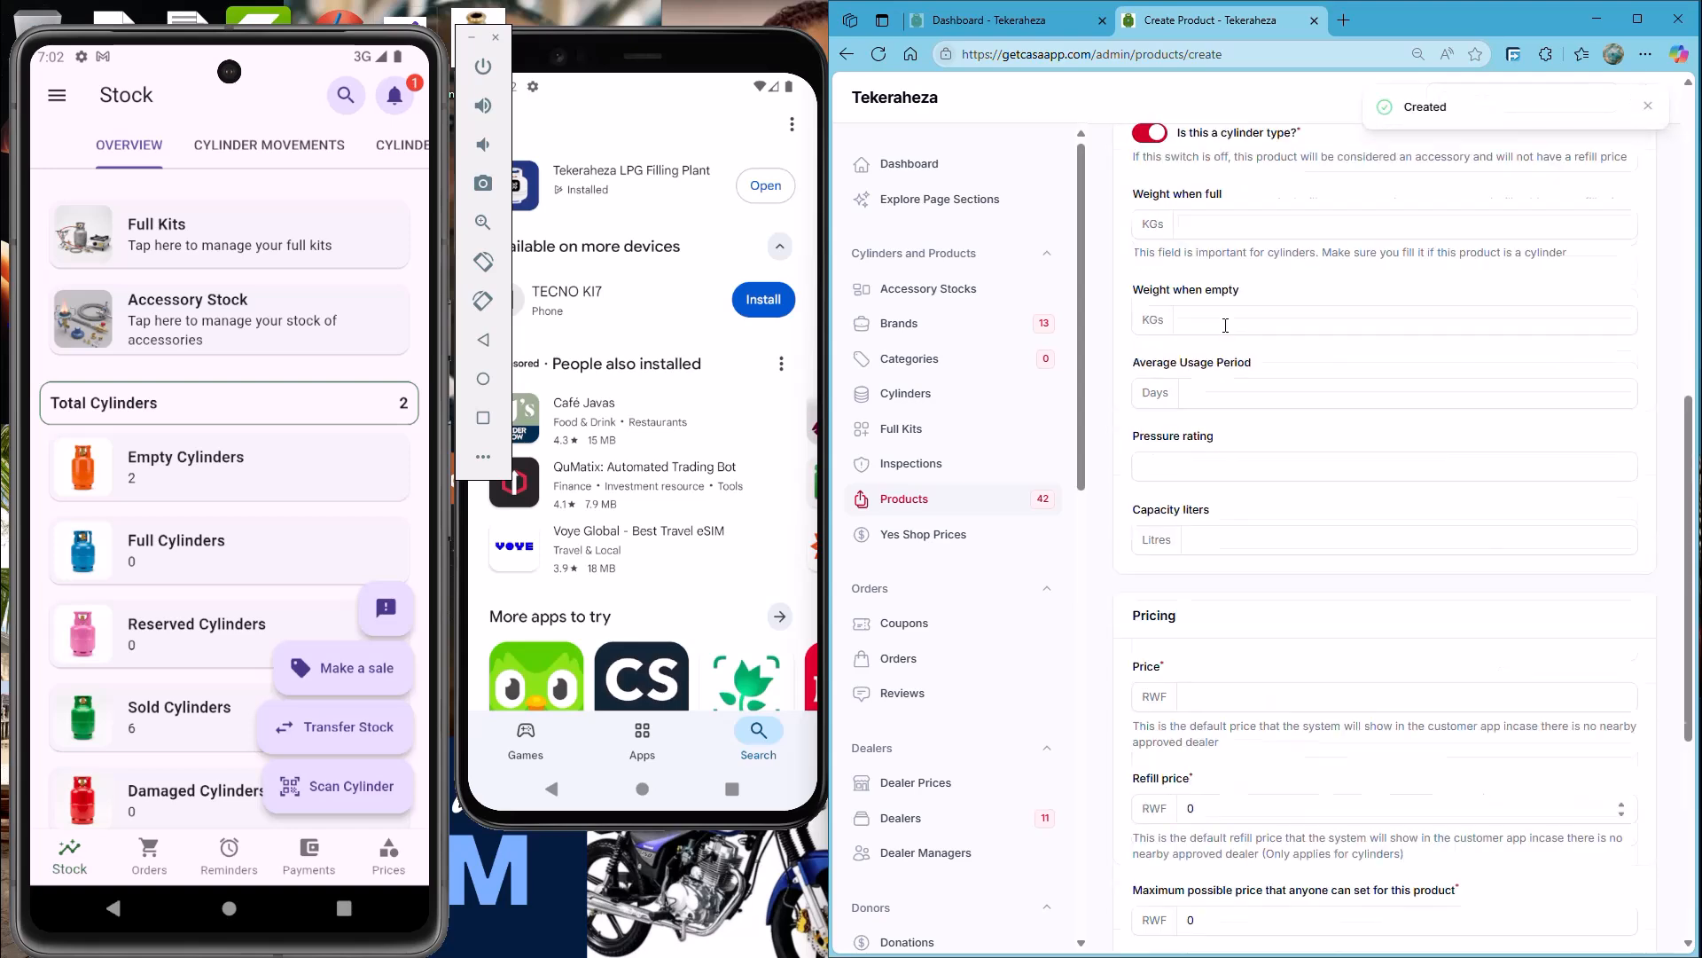
{"action": "scroll", "coordinate": [1226, 325], "scroll_direction": "up", "scroll_amount": 3}
{"action": "left_click", "coordinate": [1222, 333]}
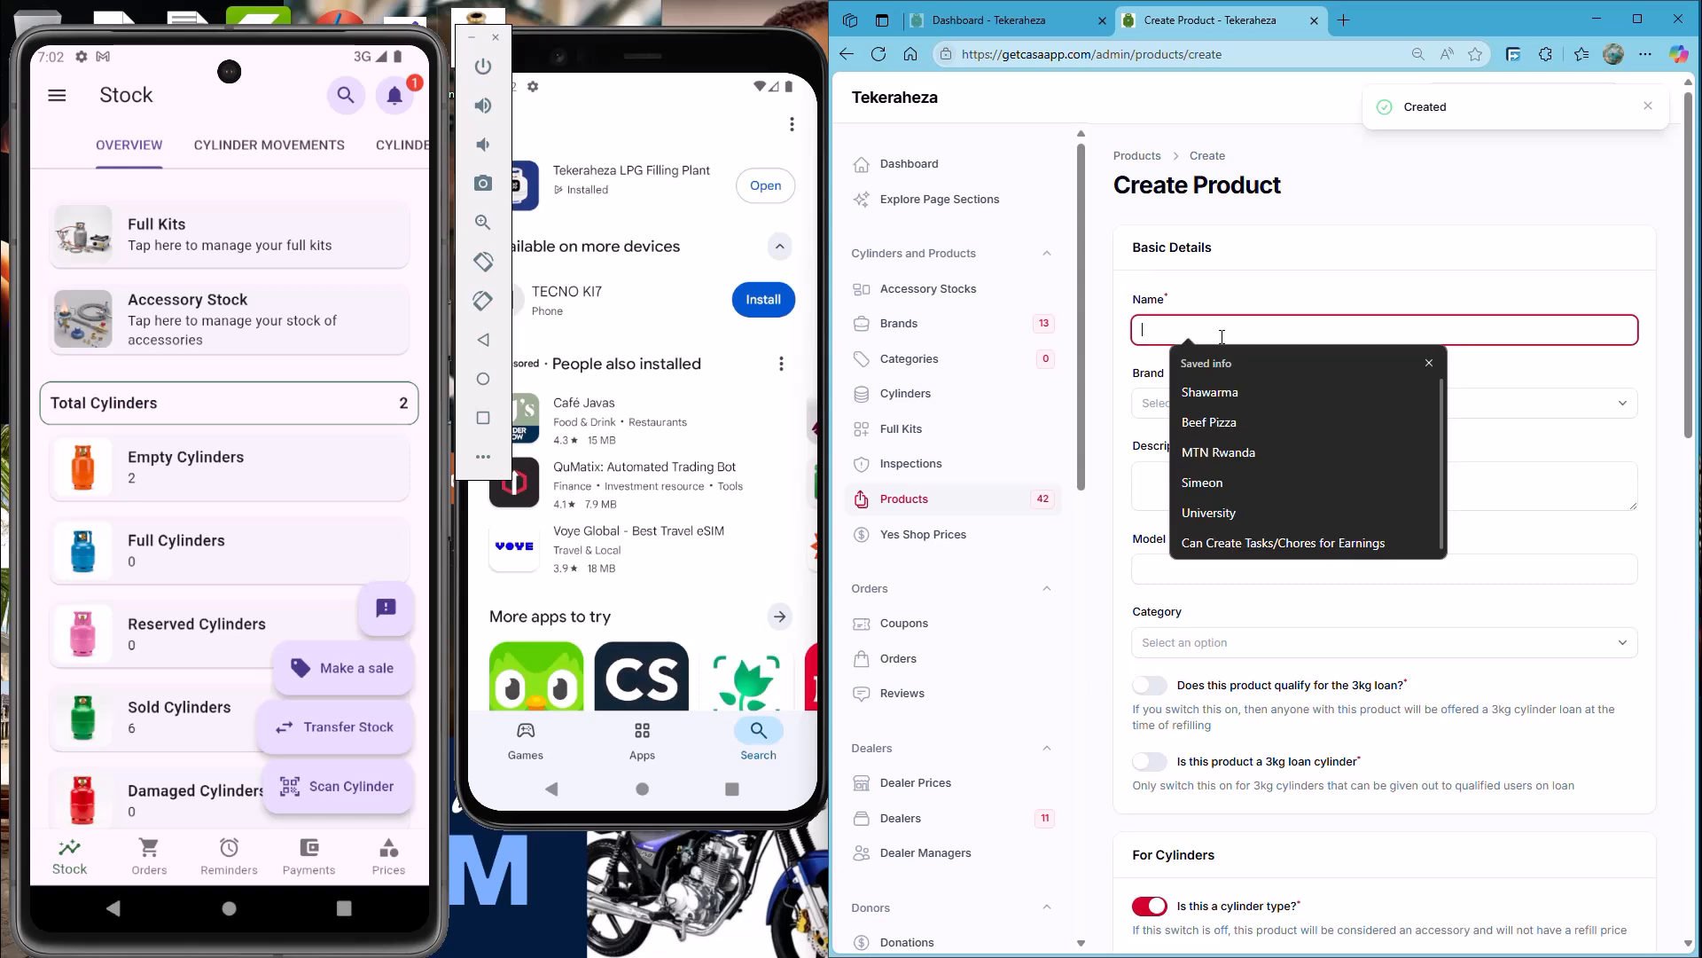
{"action": "type", "text": "Gas "}
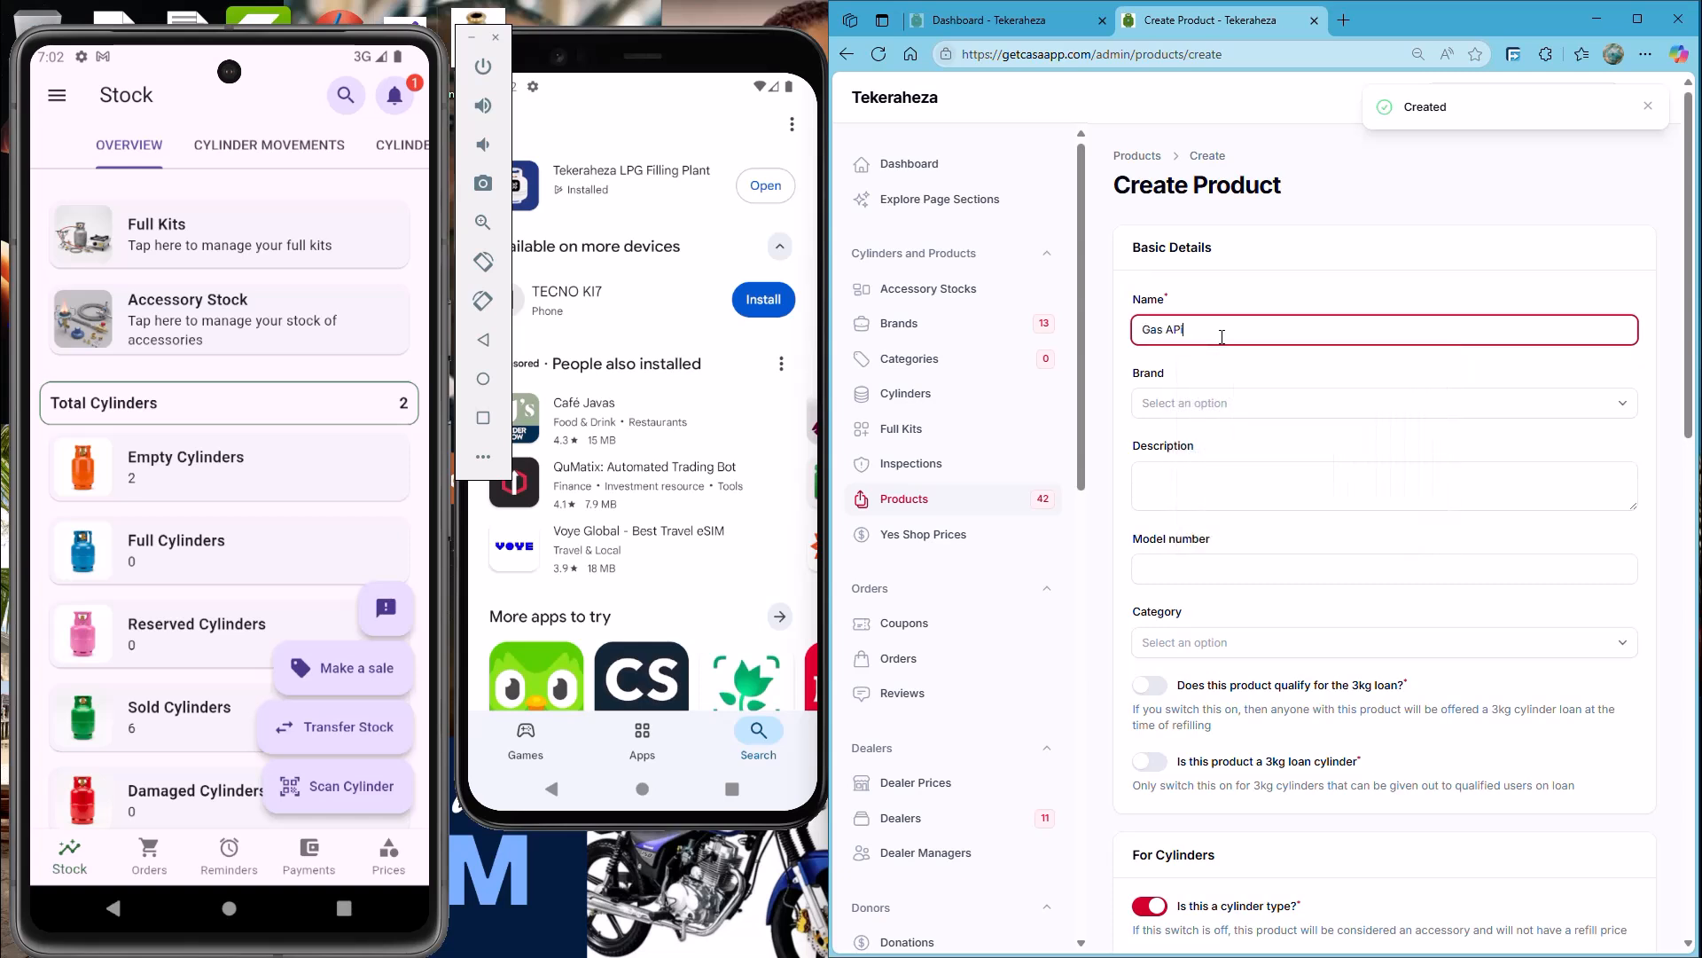
{"action": "type", "text": "AP"}
{"action": "key", "text": "BackSpace"}
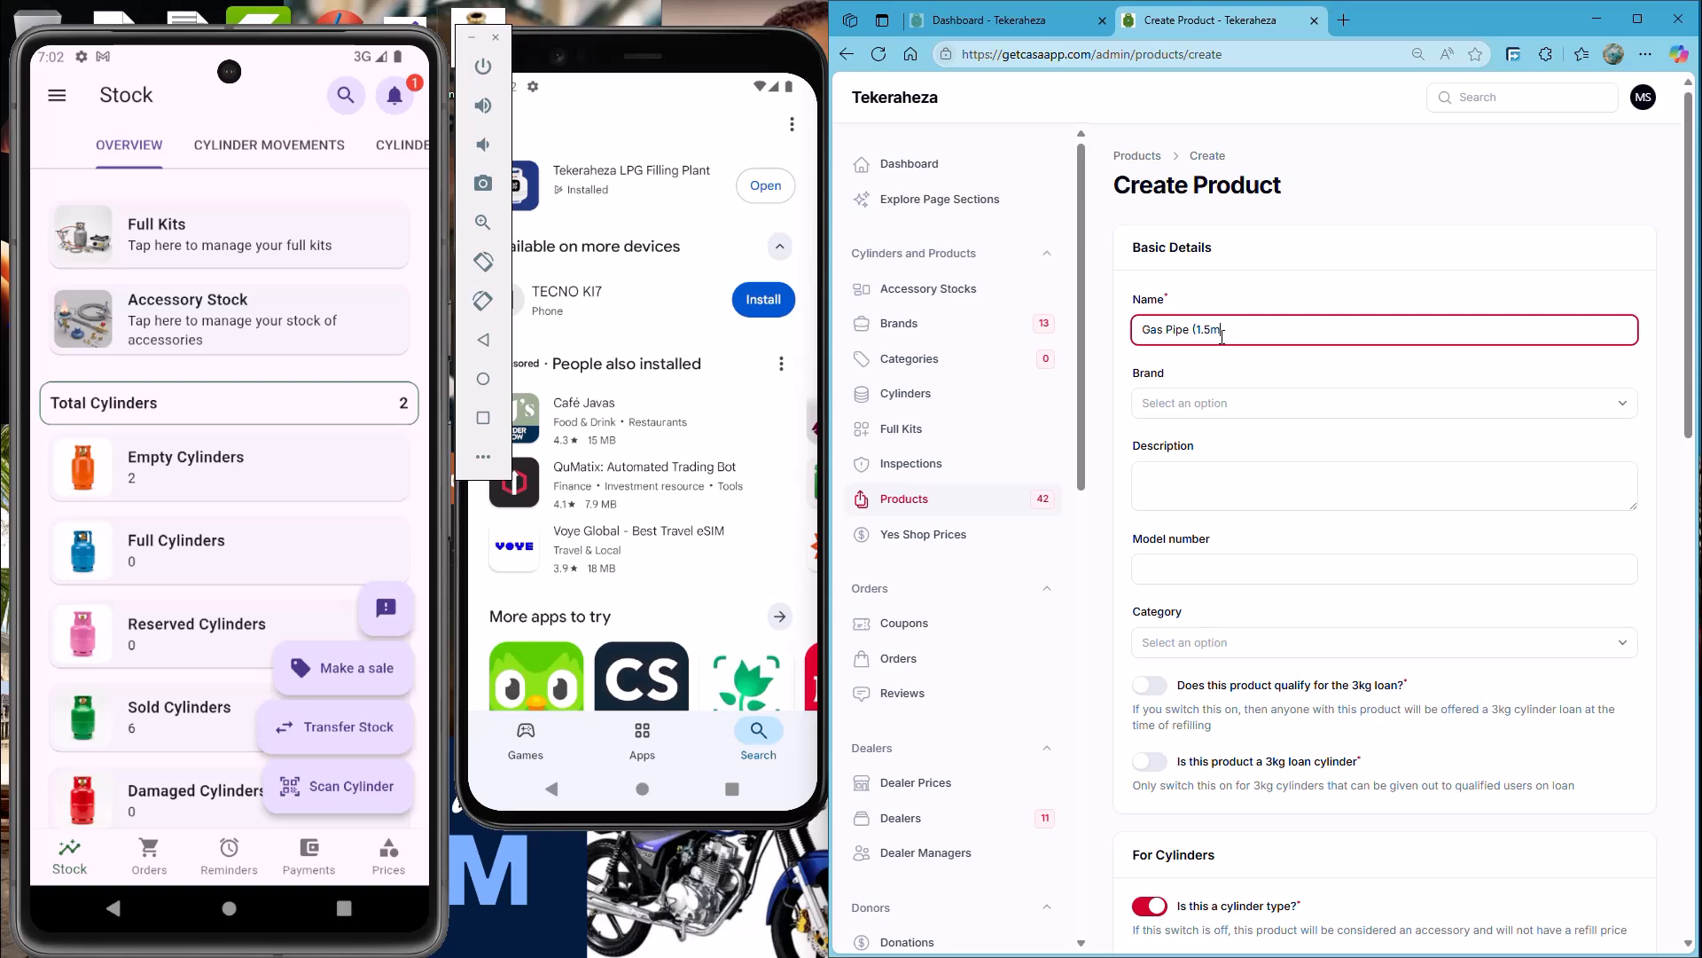
Step: Set the Gas Pipe price to 10000 RWF and create it, continuing with another blank product form
{"action": "scroll", "coordinate": [1161, 421], "scroll_direction": "down", "scroll_amount": 5}
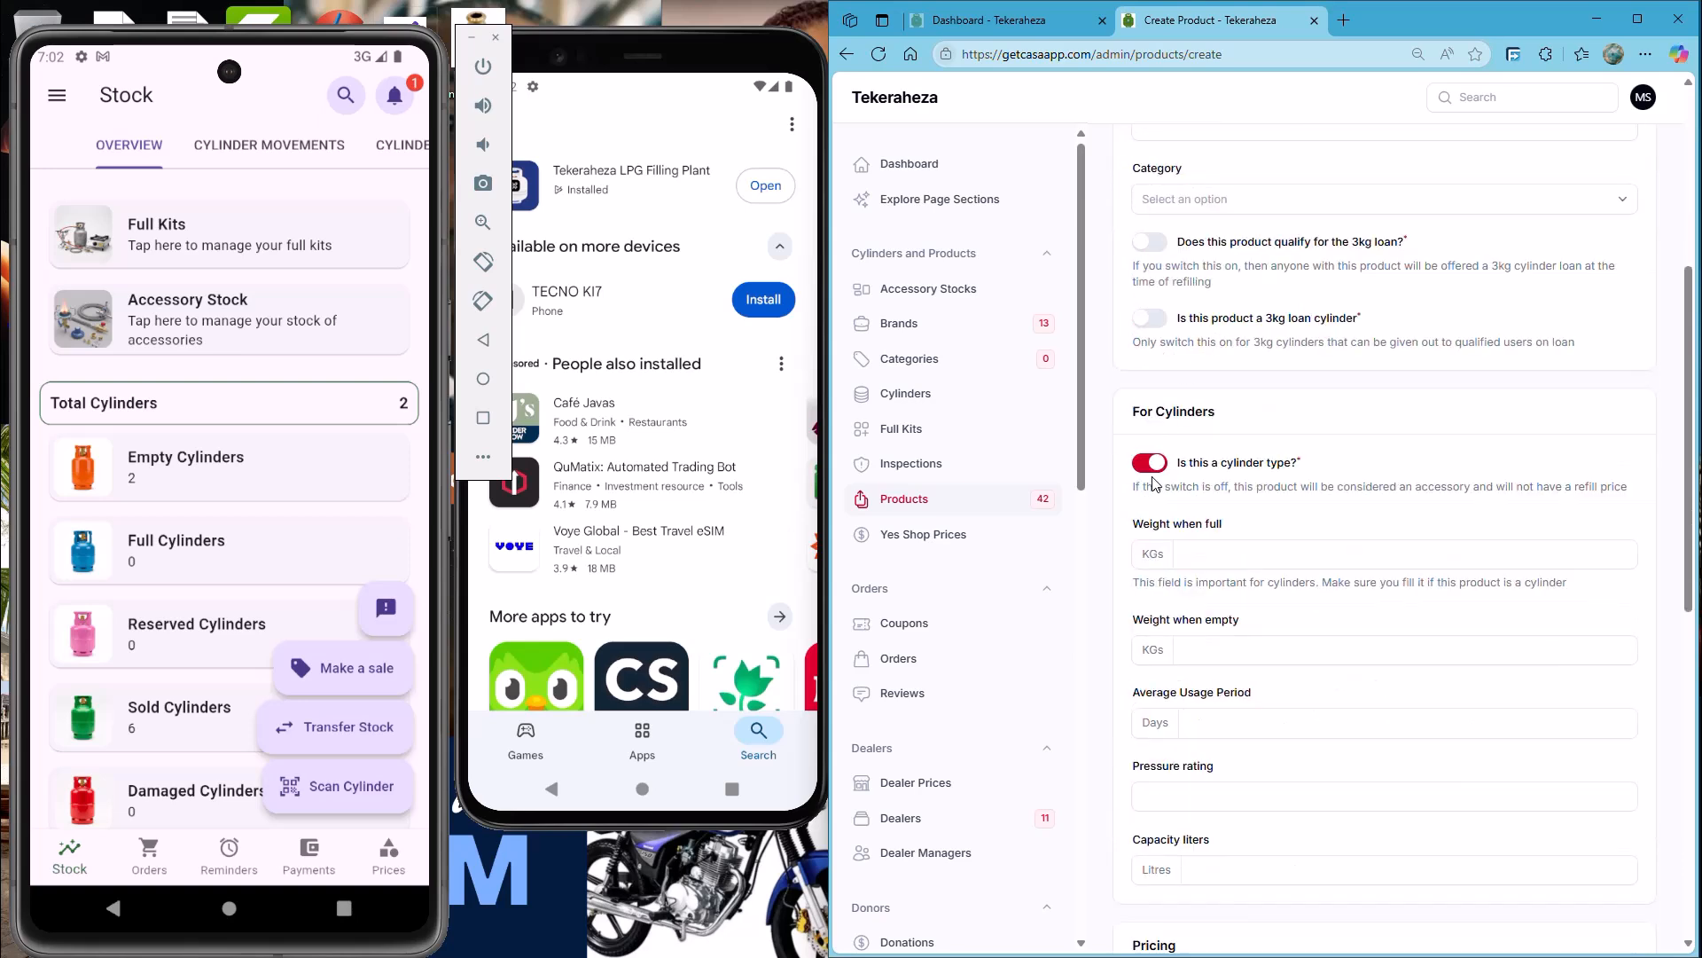
{"action": "scroll", "coordinate": [1179, 488], "scroll_direction": "down", "scroll_amount": 6}
{"action": "left_click", "coordinate": [1206, 497]}
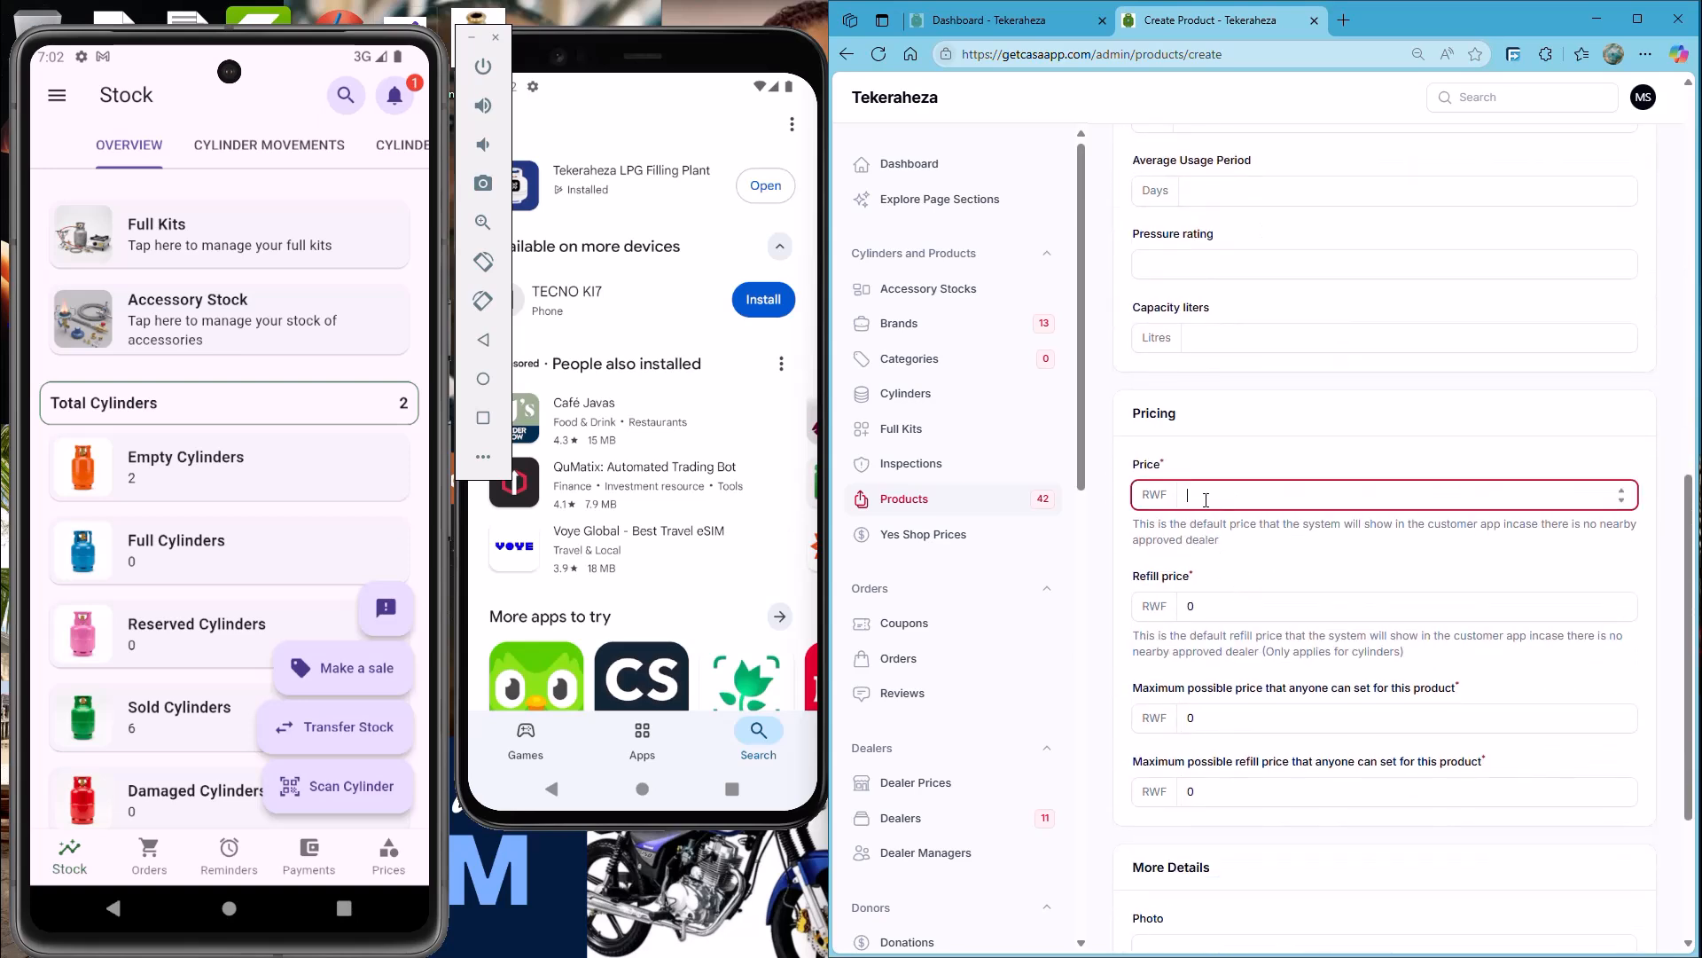
{"action": "type", "text": "10000"}
{"action": "scroll", "coordinate": [1295, 523], "scroll_direction": "down", "scroll_amount": 3}
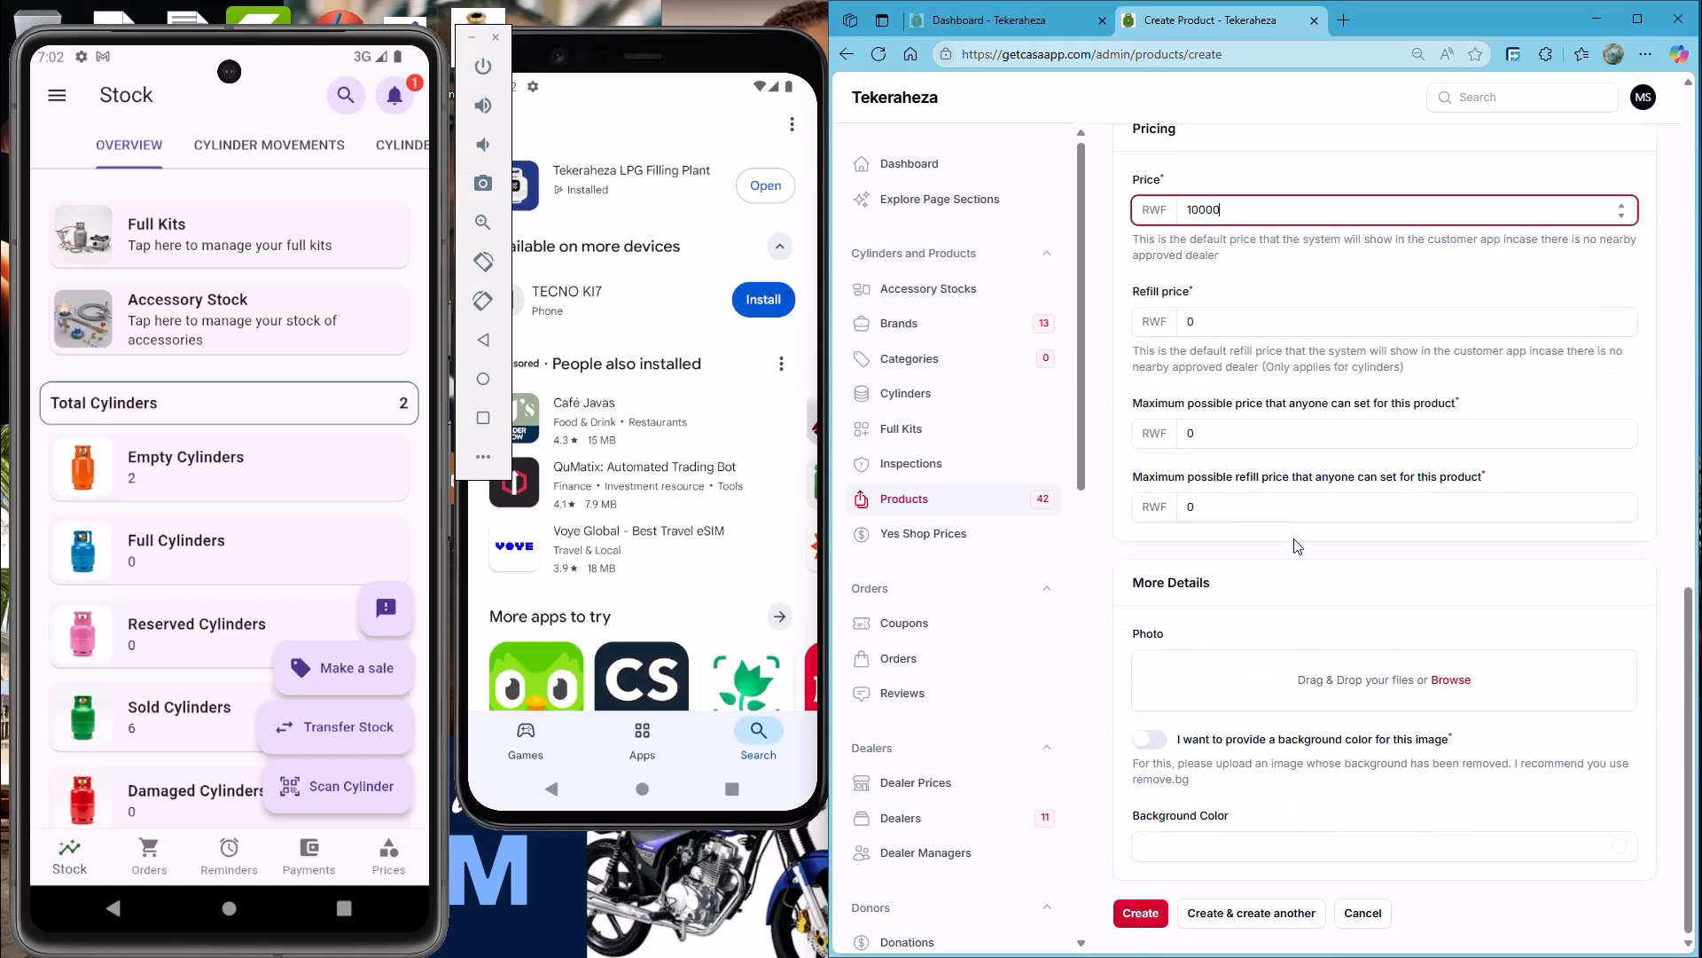
{"action": "left_click", "coordinate": [1231, 914]}
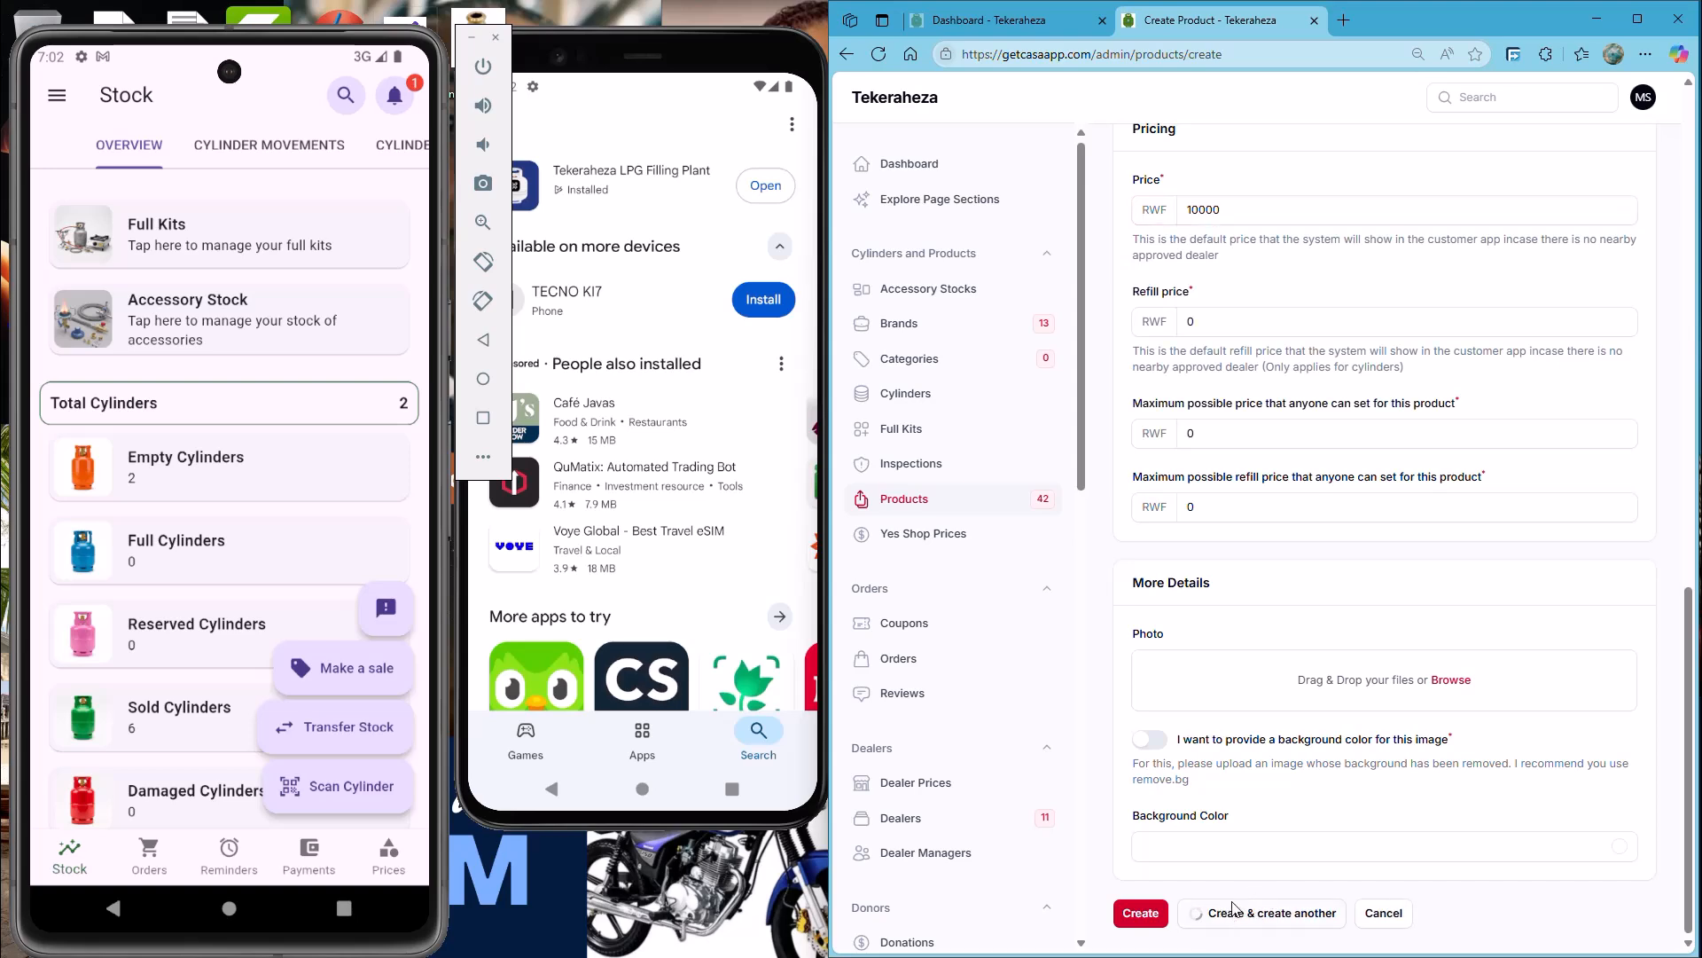
Step: Name the next product "Regulator", enter its price, and create it, continuing with another blank product form
{"action": "scroll", "coordinate": [1243, 532], "scroll_direction": "up", "scroll_amount": 15}
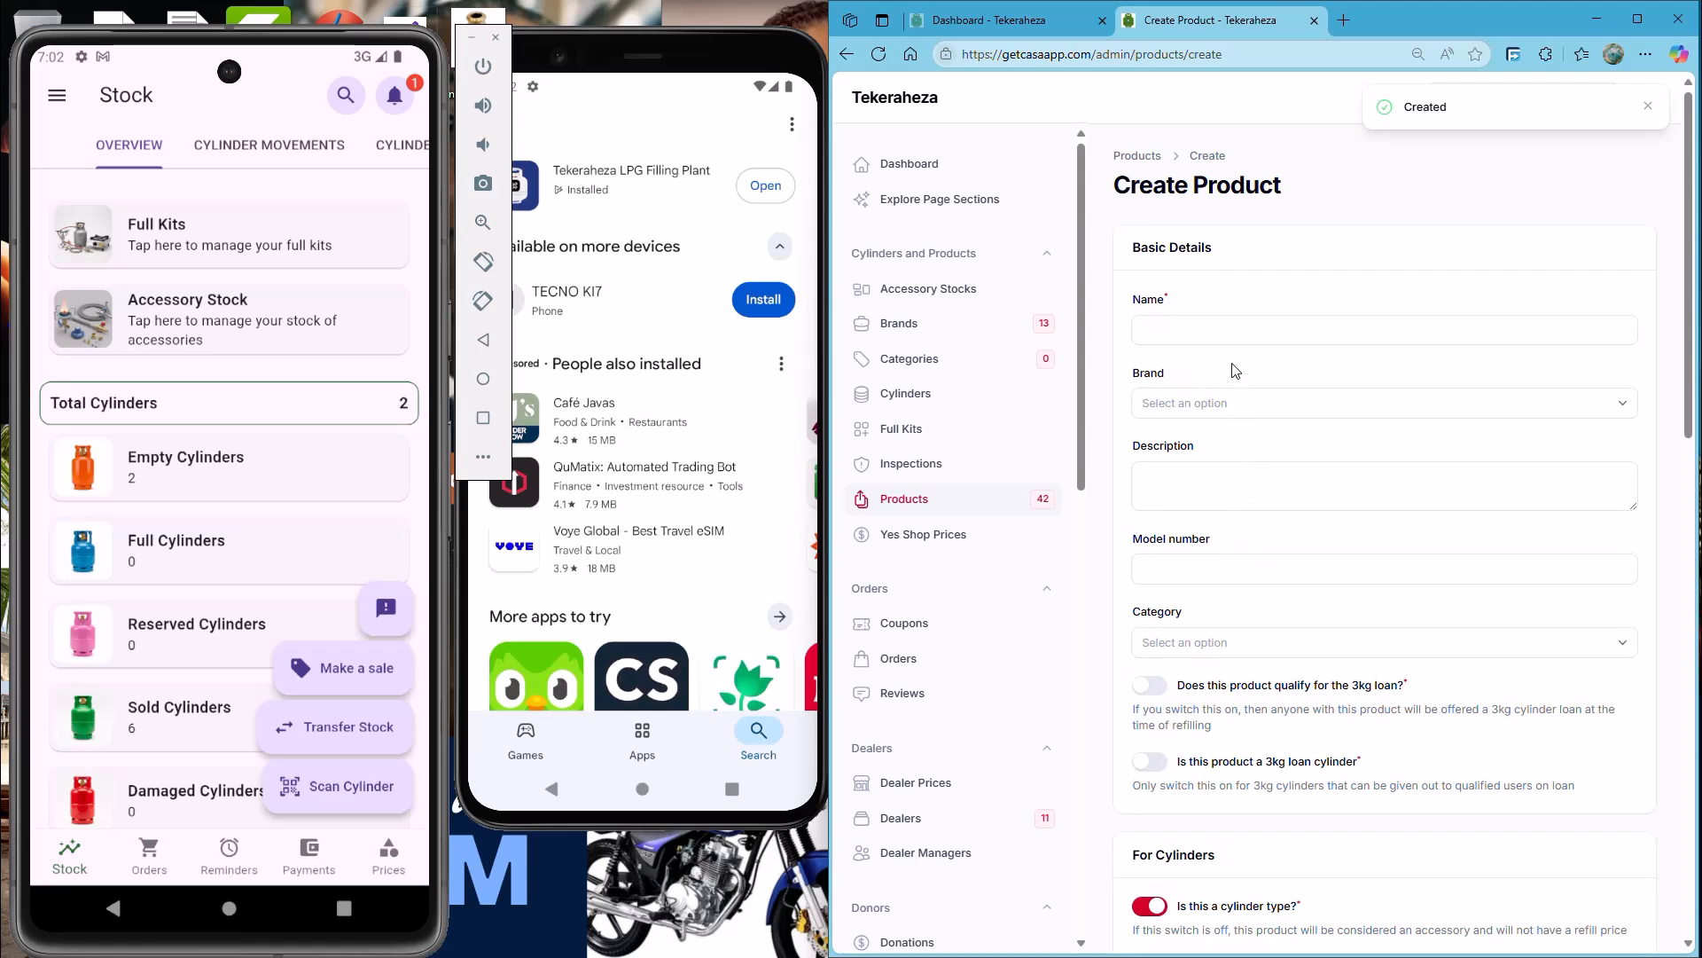
{"action": "left_click", "coordinate": [1206, 324]}
{"action": "type", "text": "Regulator"}
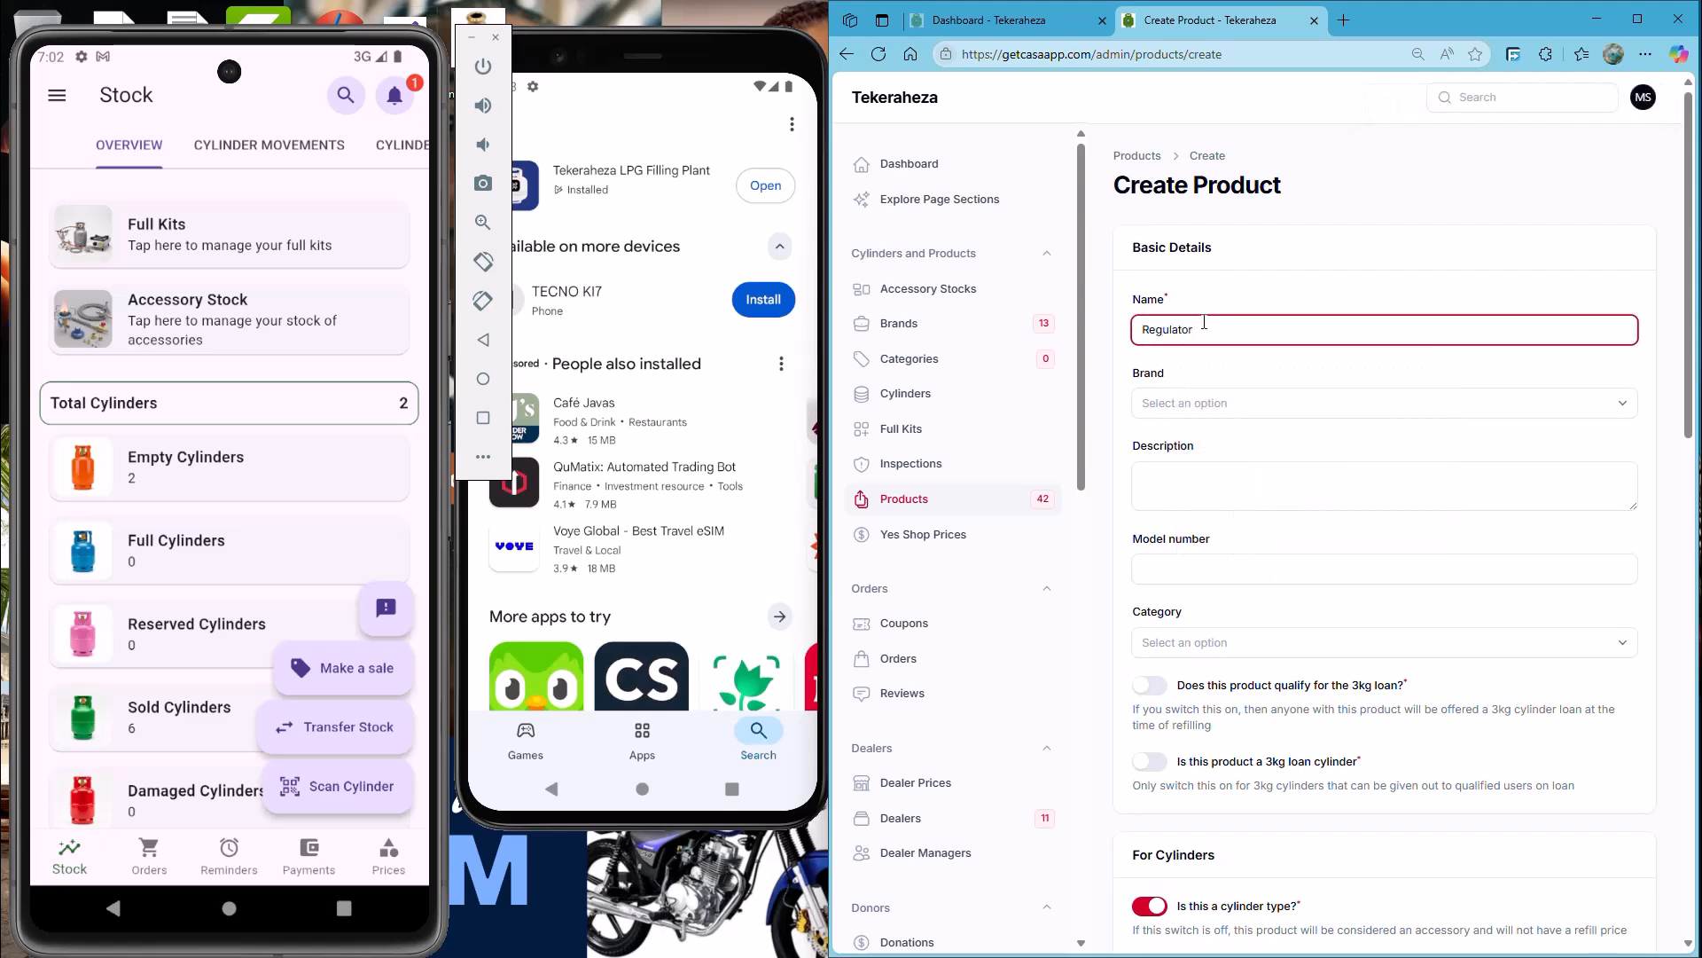
{"action": "scroll", "coordinate": [1188, 399], "scroll_direction": "down", "scroll_amount": 4}
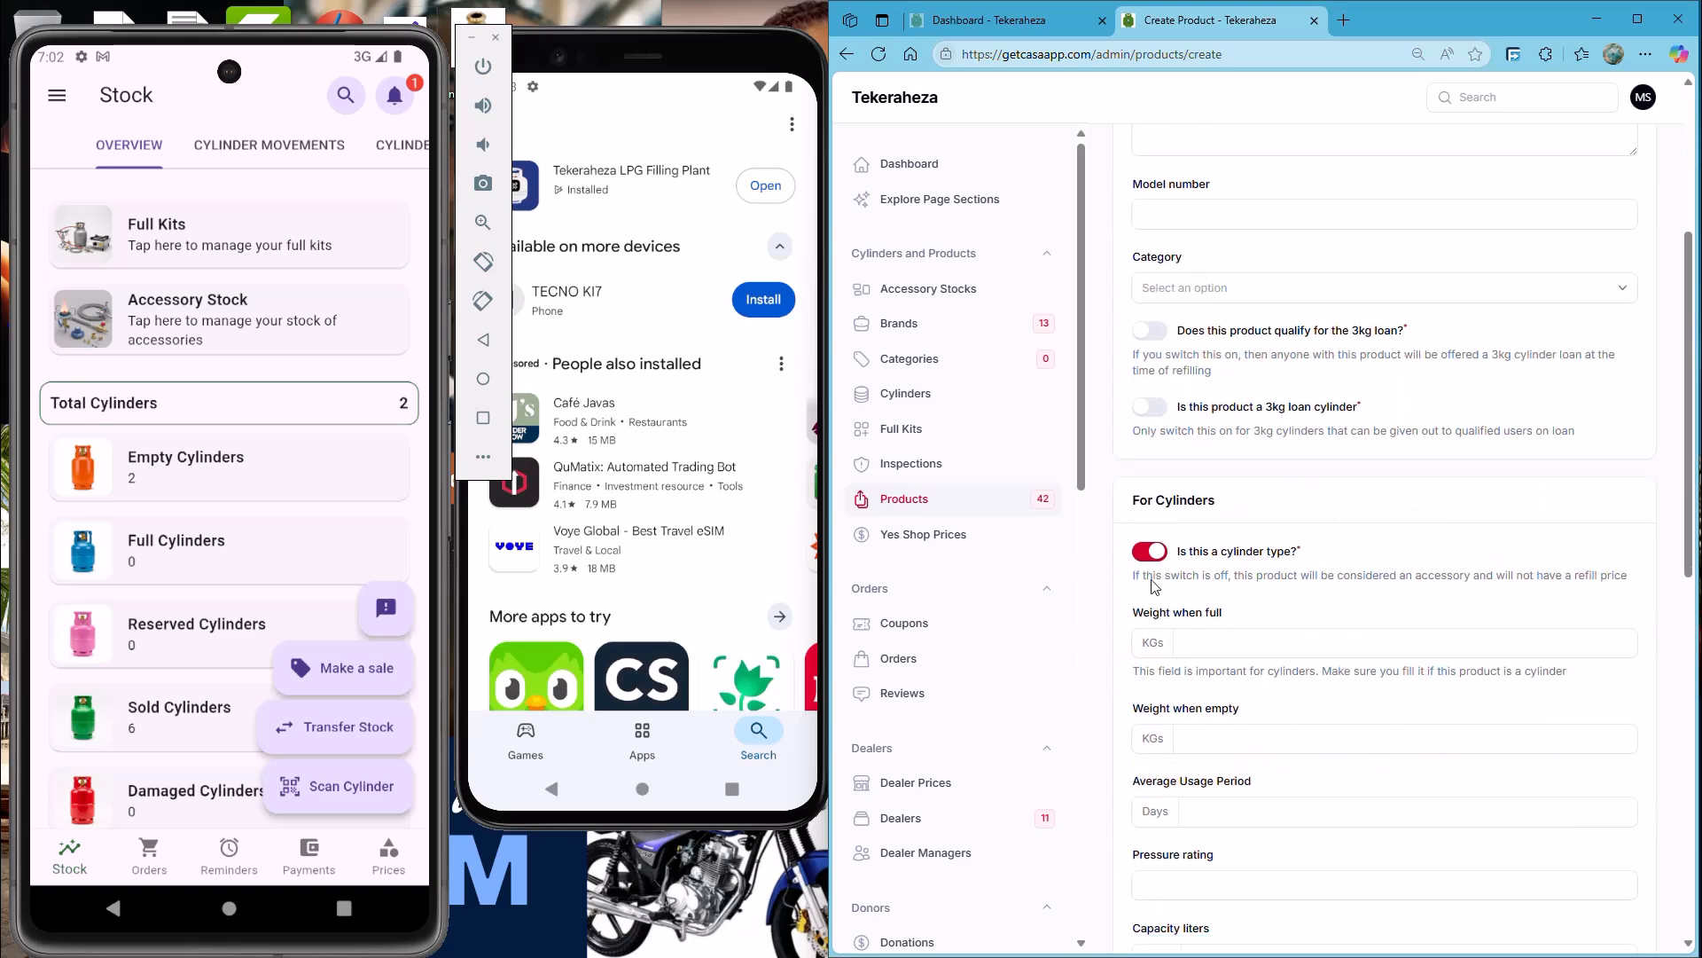
{"action": "scroll", "coordinate": [1277, 602], "scroll_direction": "down", "scroll_amount": 6}
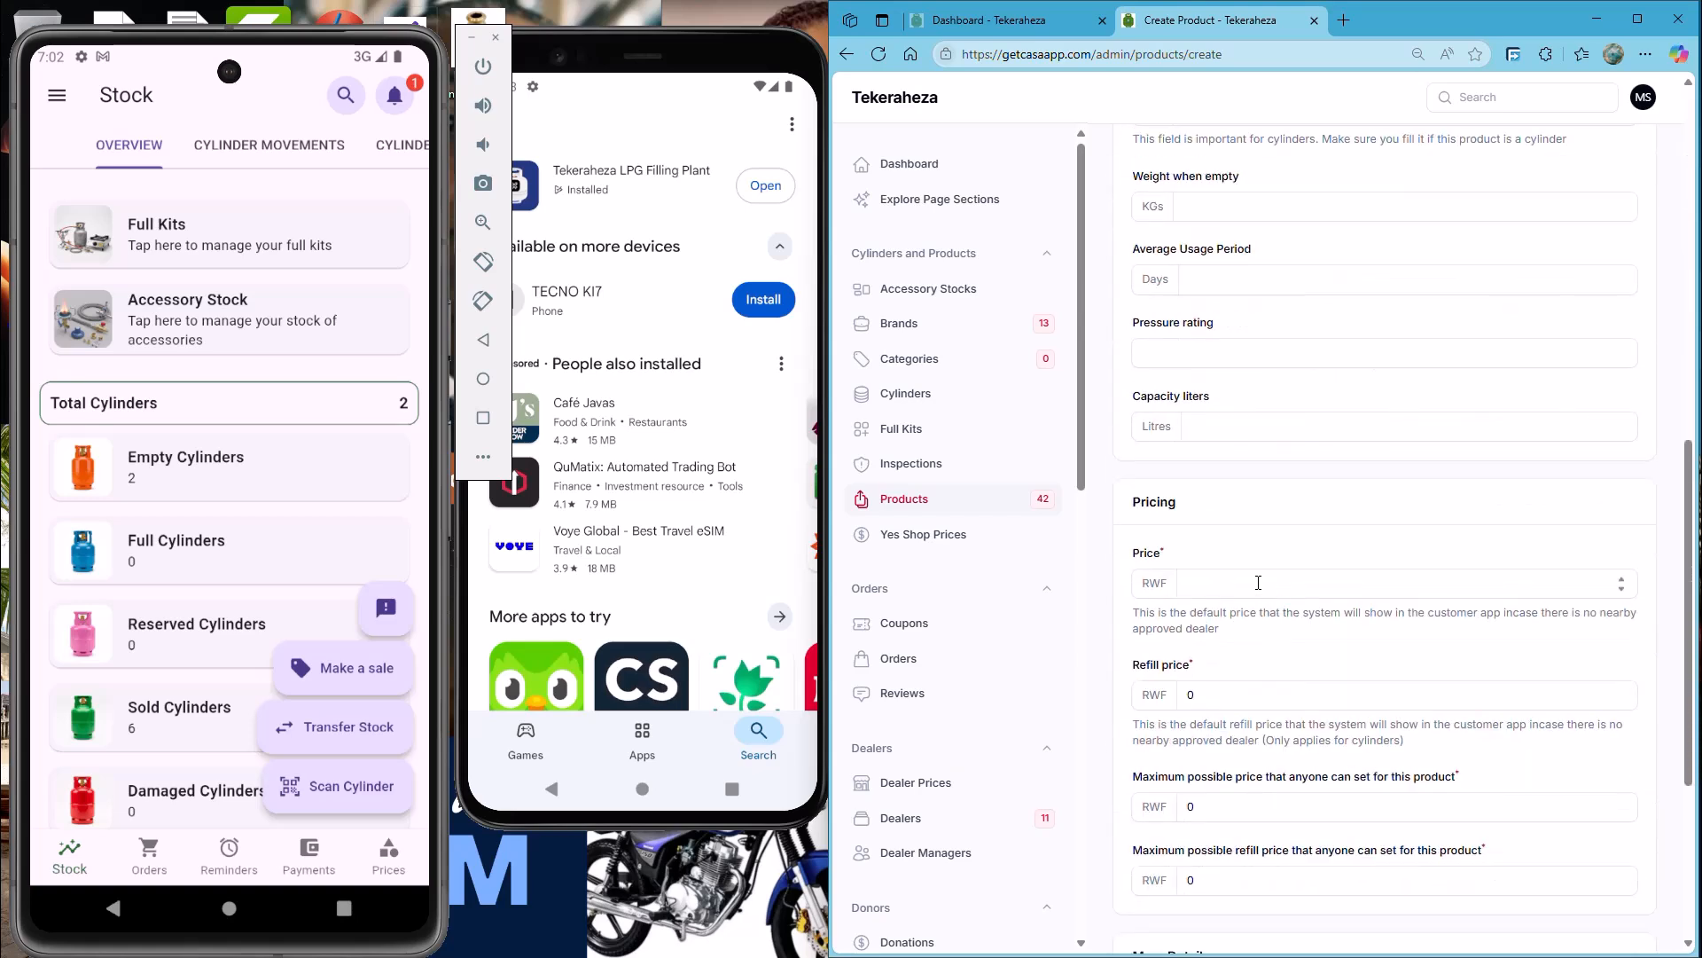
{"action": "left_click", "coordinate": [1220, 581]}
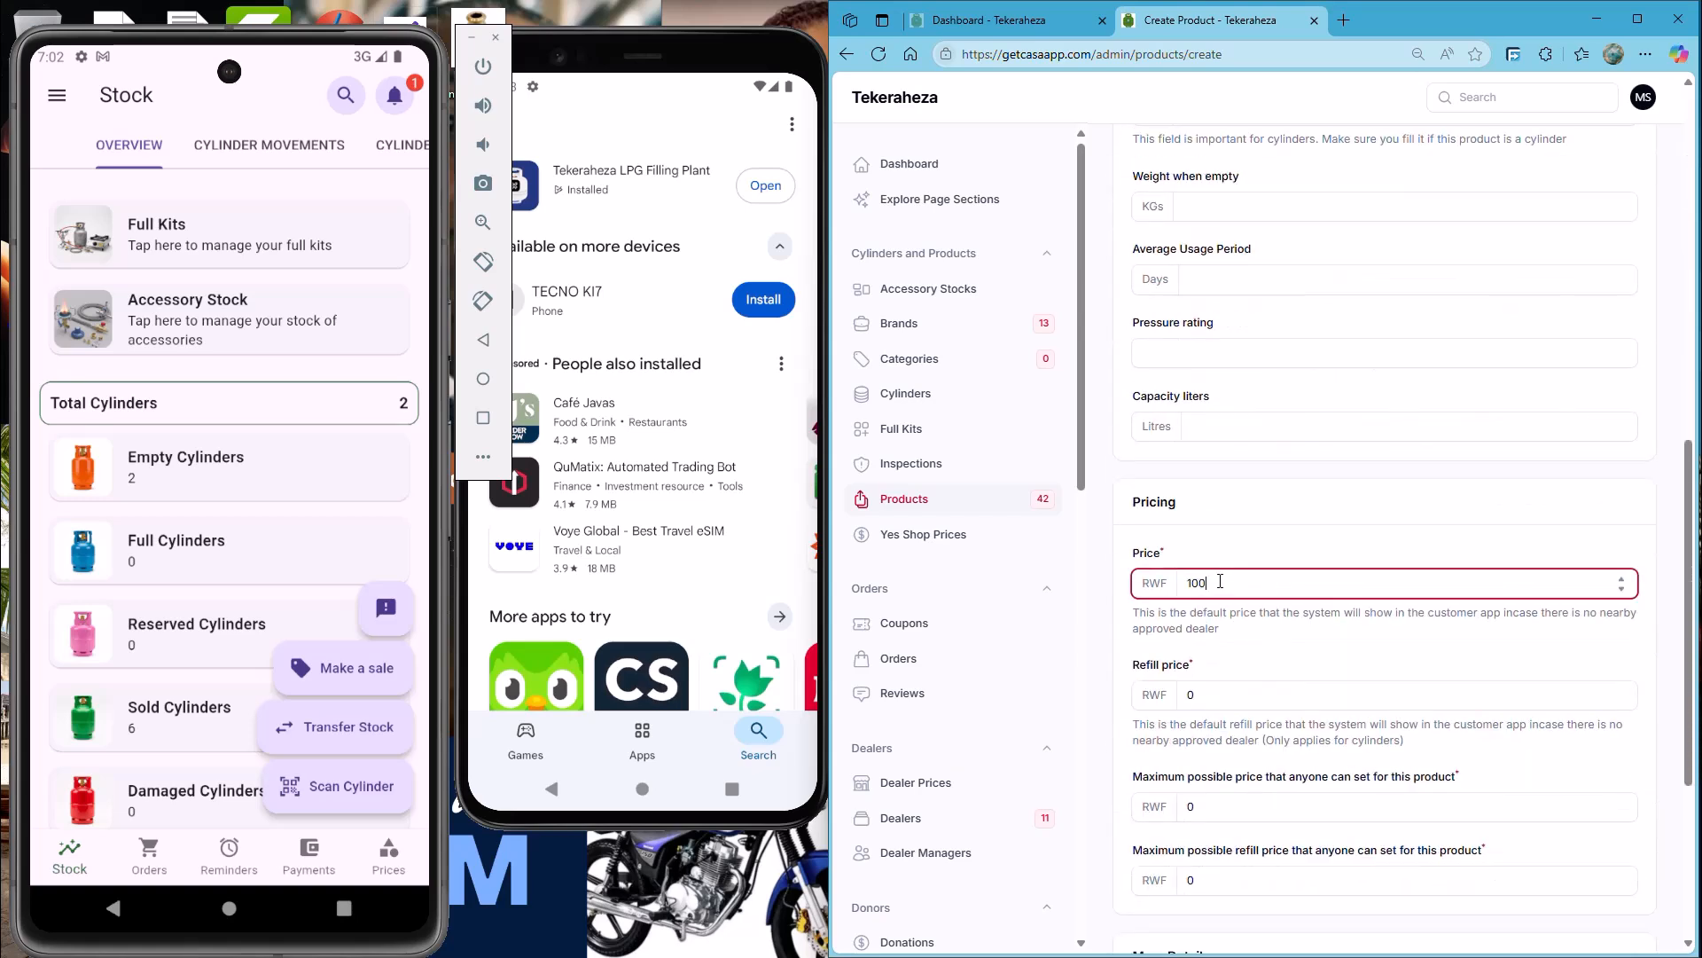
{"action": "scroll", "coordinate": [1268, 684], "scroll_direction": "down", "scroll_amount": 4}
{"action": "left_click", "coordinate": [1295, 915]}
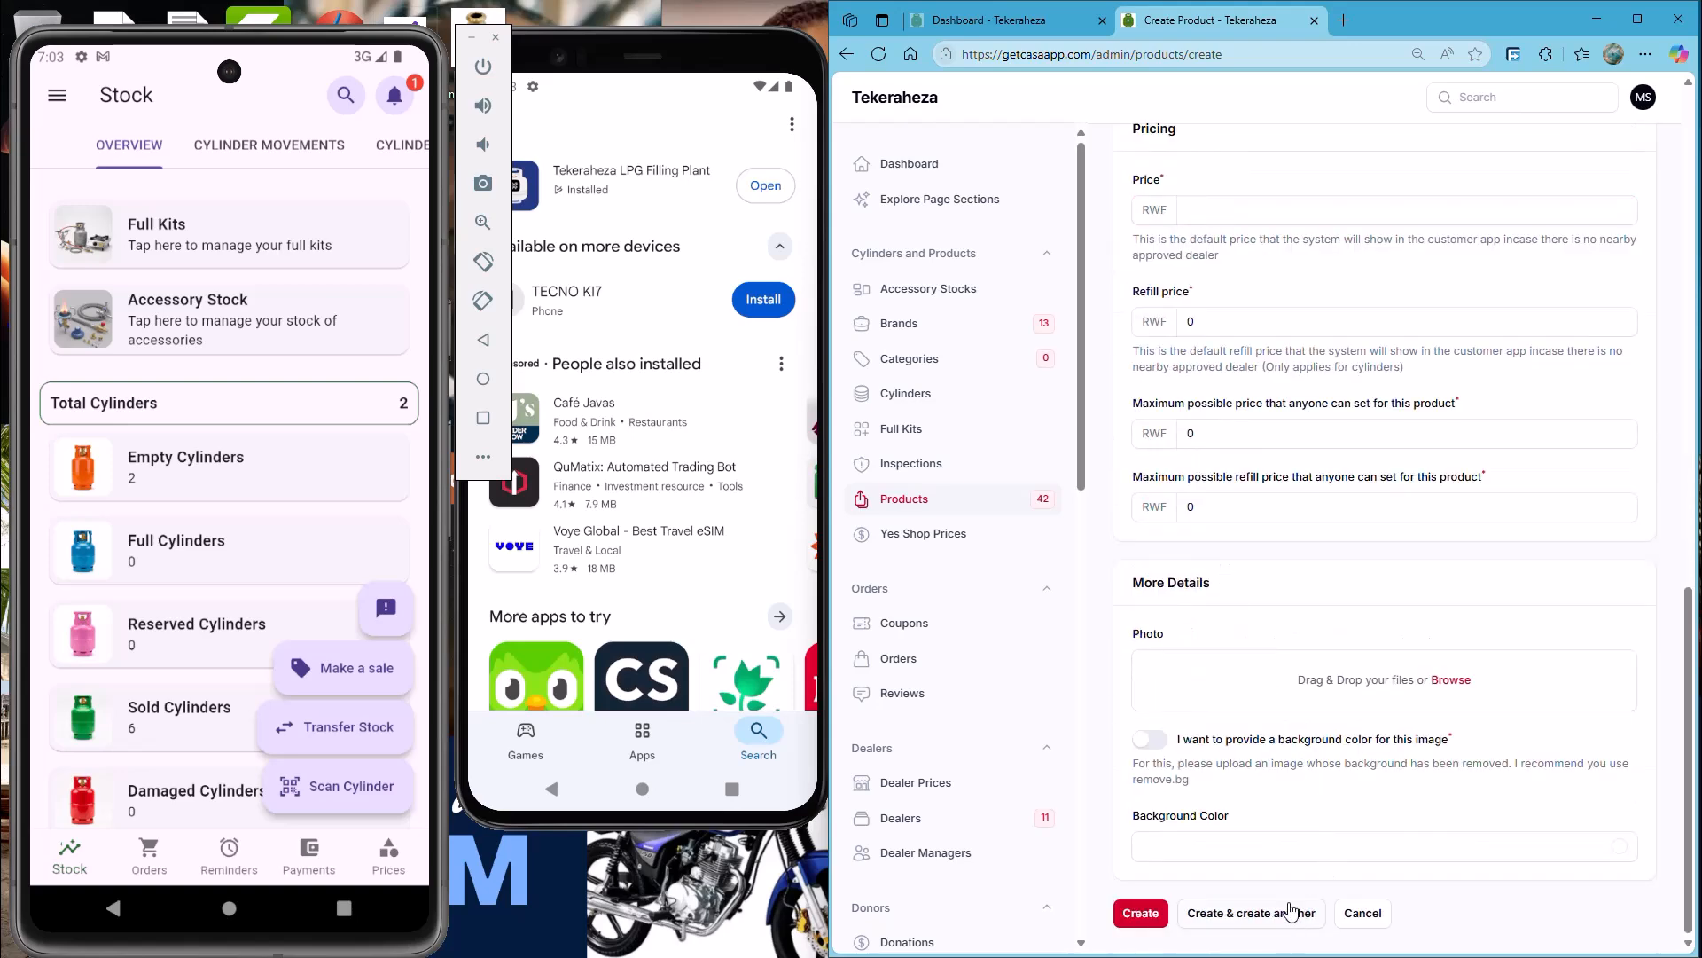
Step: Name the next product "Burner" and turn off its cylinder type setting
{"action": "scroll", "coordinate": [1330, 765], "scroll_direction": "up", "scroll_amount": 12}
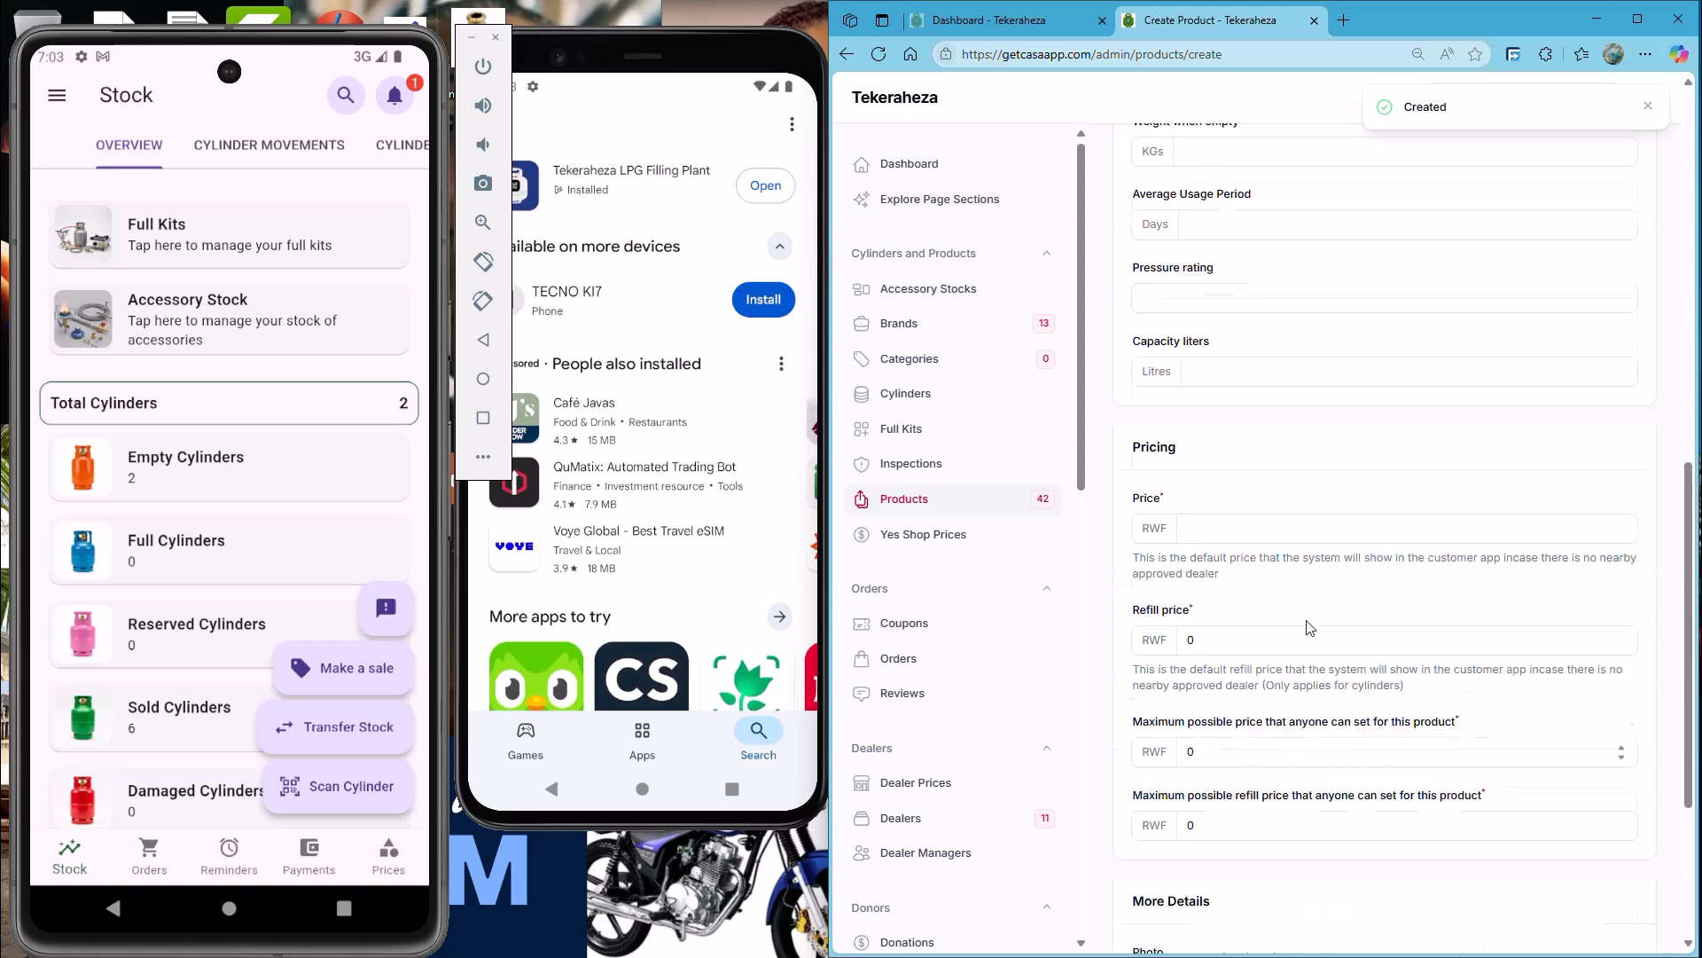
{"action": "left_click", "coordinate": [1182, 330]}
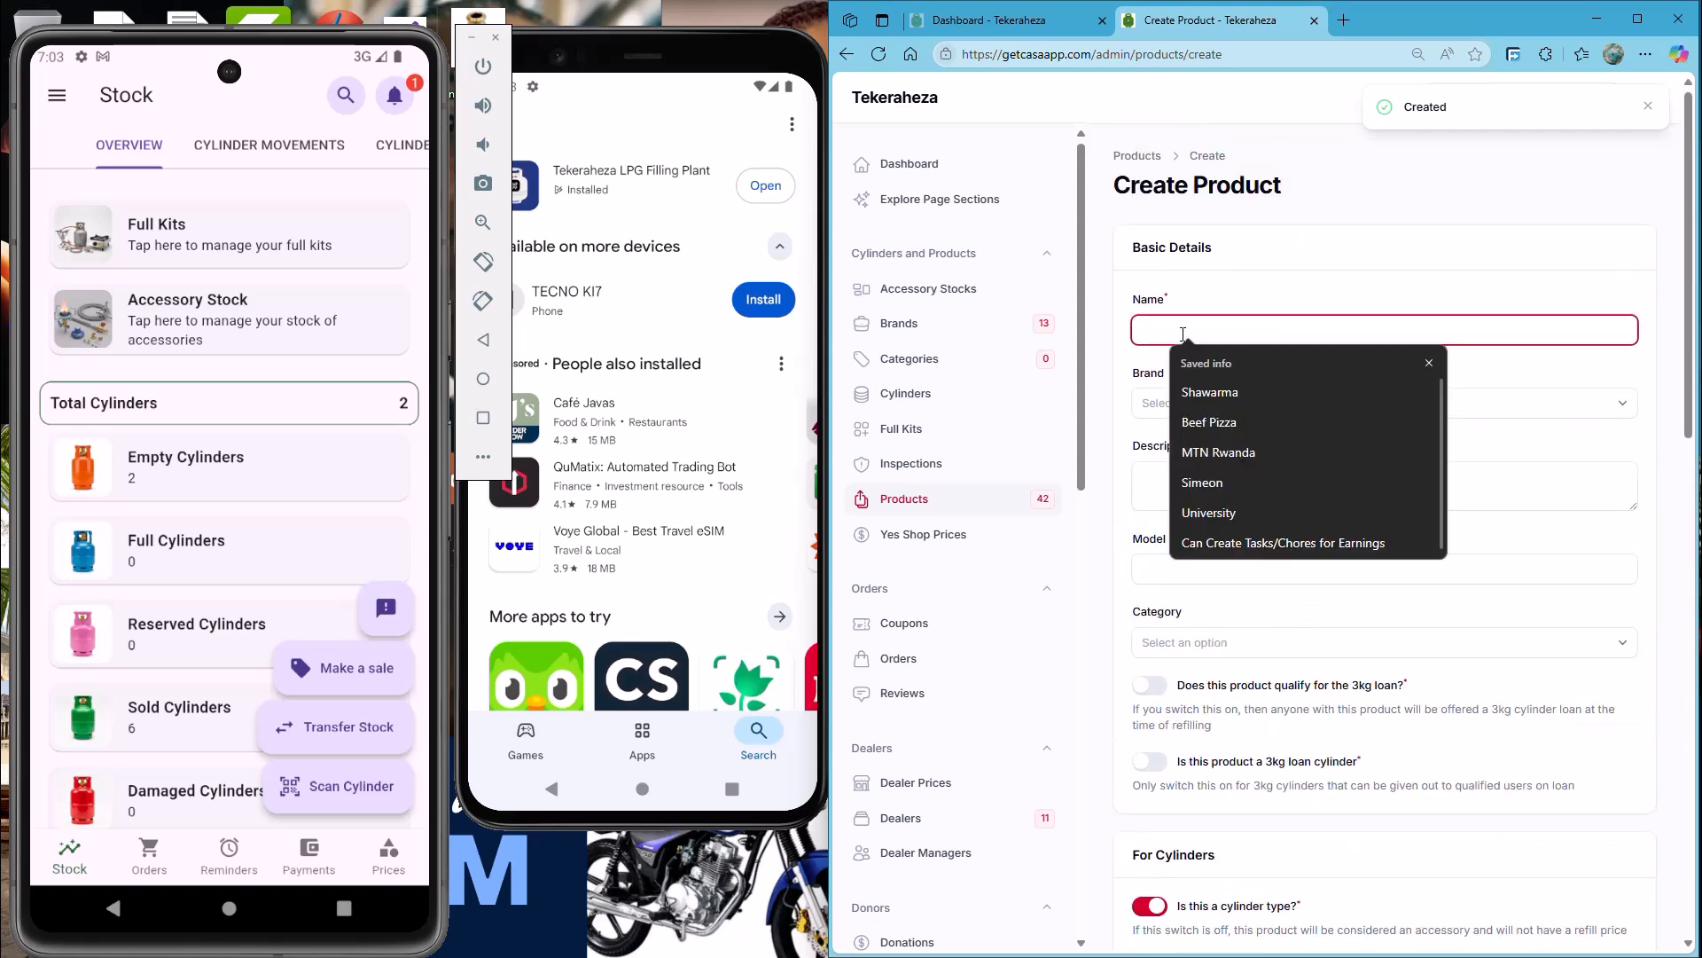
{"action": "type", "text": "Burner"}
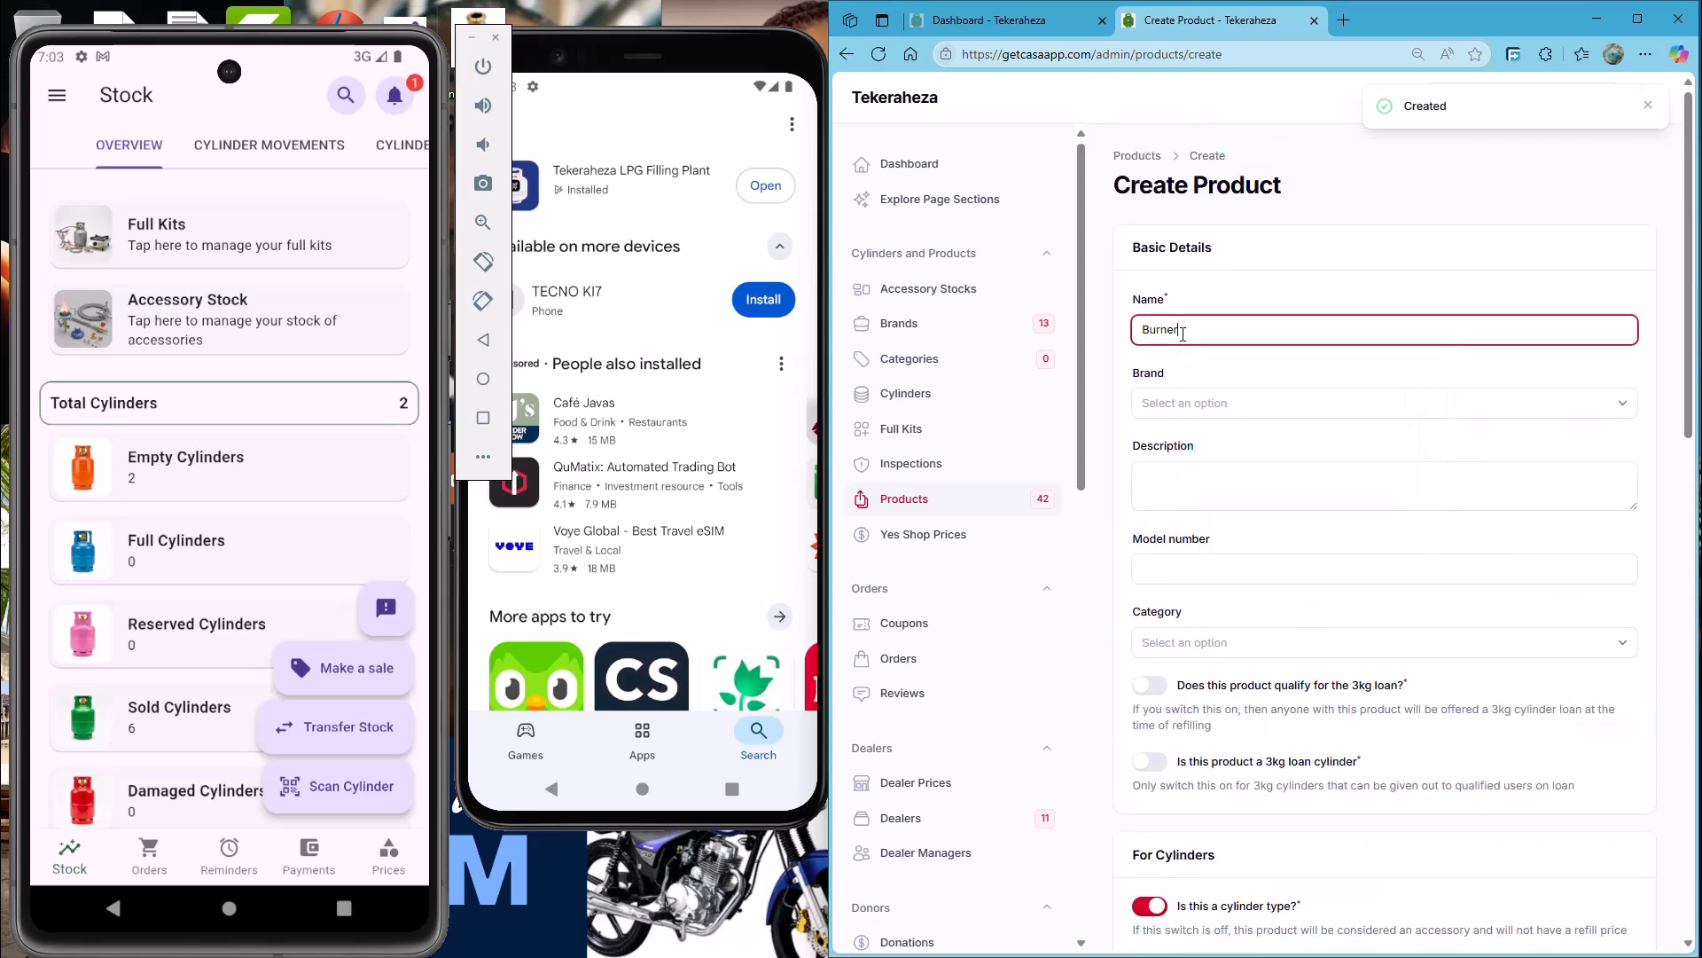
{"action": "scroll", "coordinate": [1183, 332], "scroll_direction": "down", "scroll_amount": 4}
{"action": "left_click", "coordinate": [1150, 549]}
{"action": "scroll", "coordinate": [1180, 577], "scroll_direction": "down", "scroll_amount": 4}
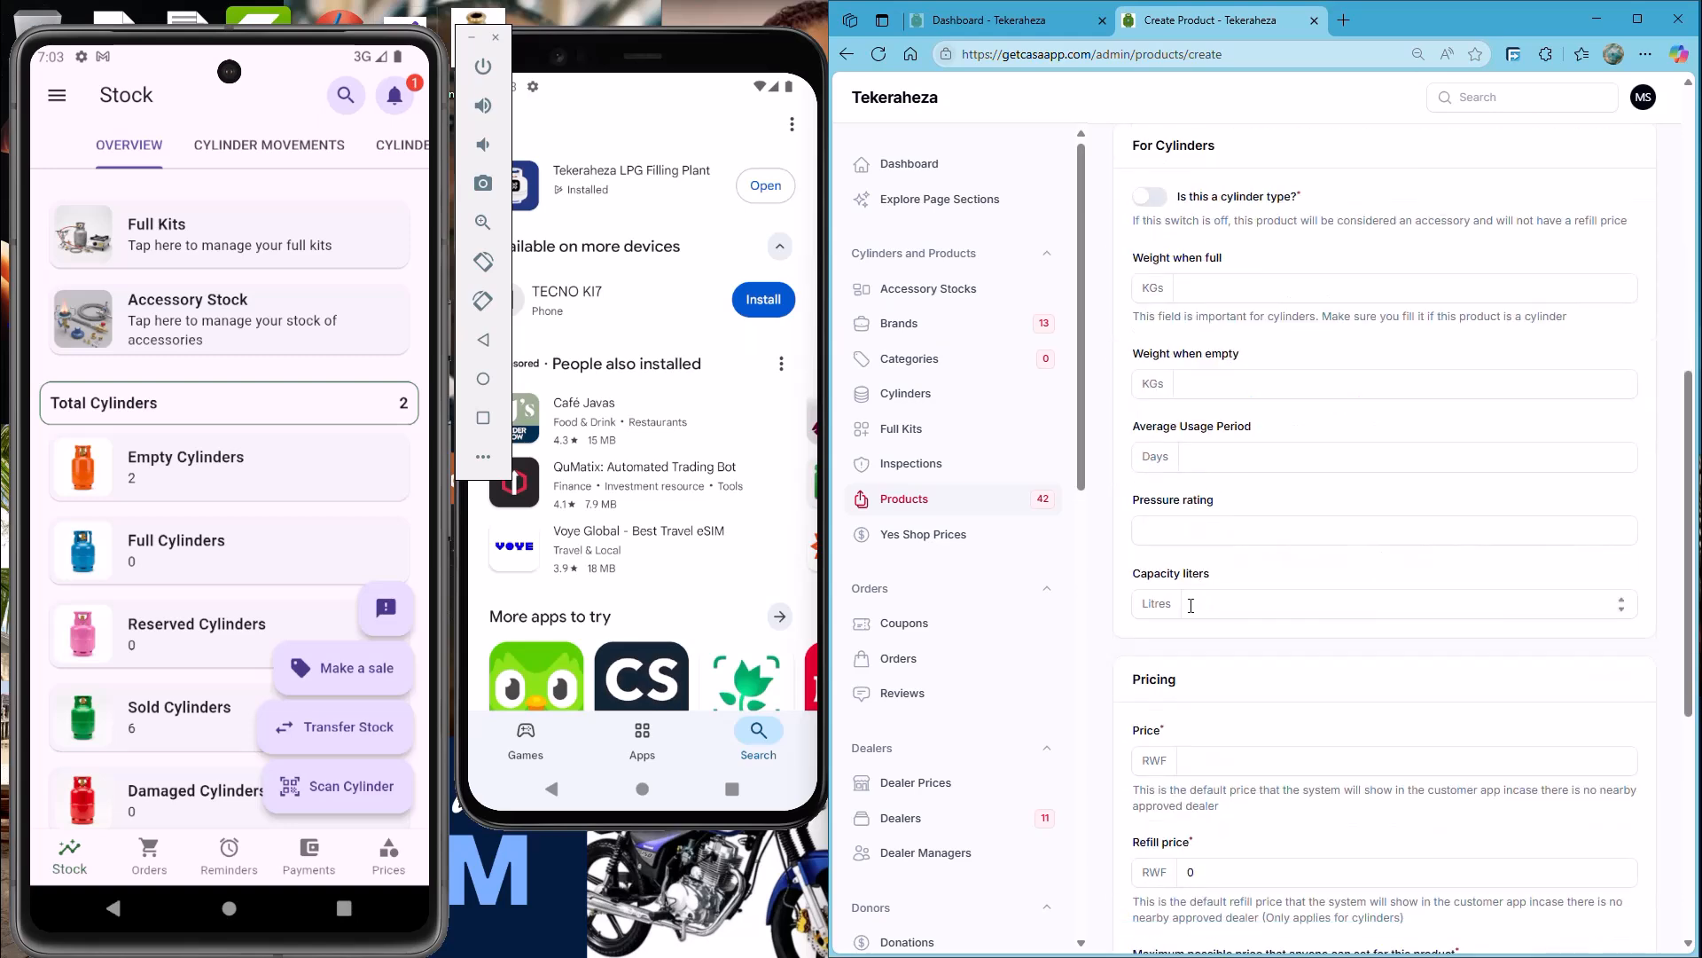
Step: Set the Burner price to 10000 RWF and create it, continuing with another blank product form
{"action": "left_click", "coordinate": [1206, 761]}
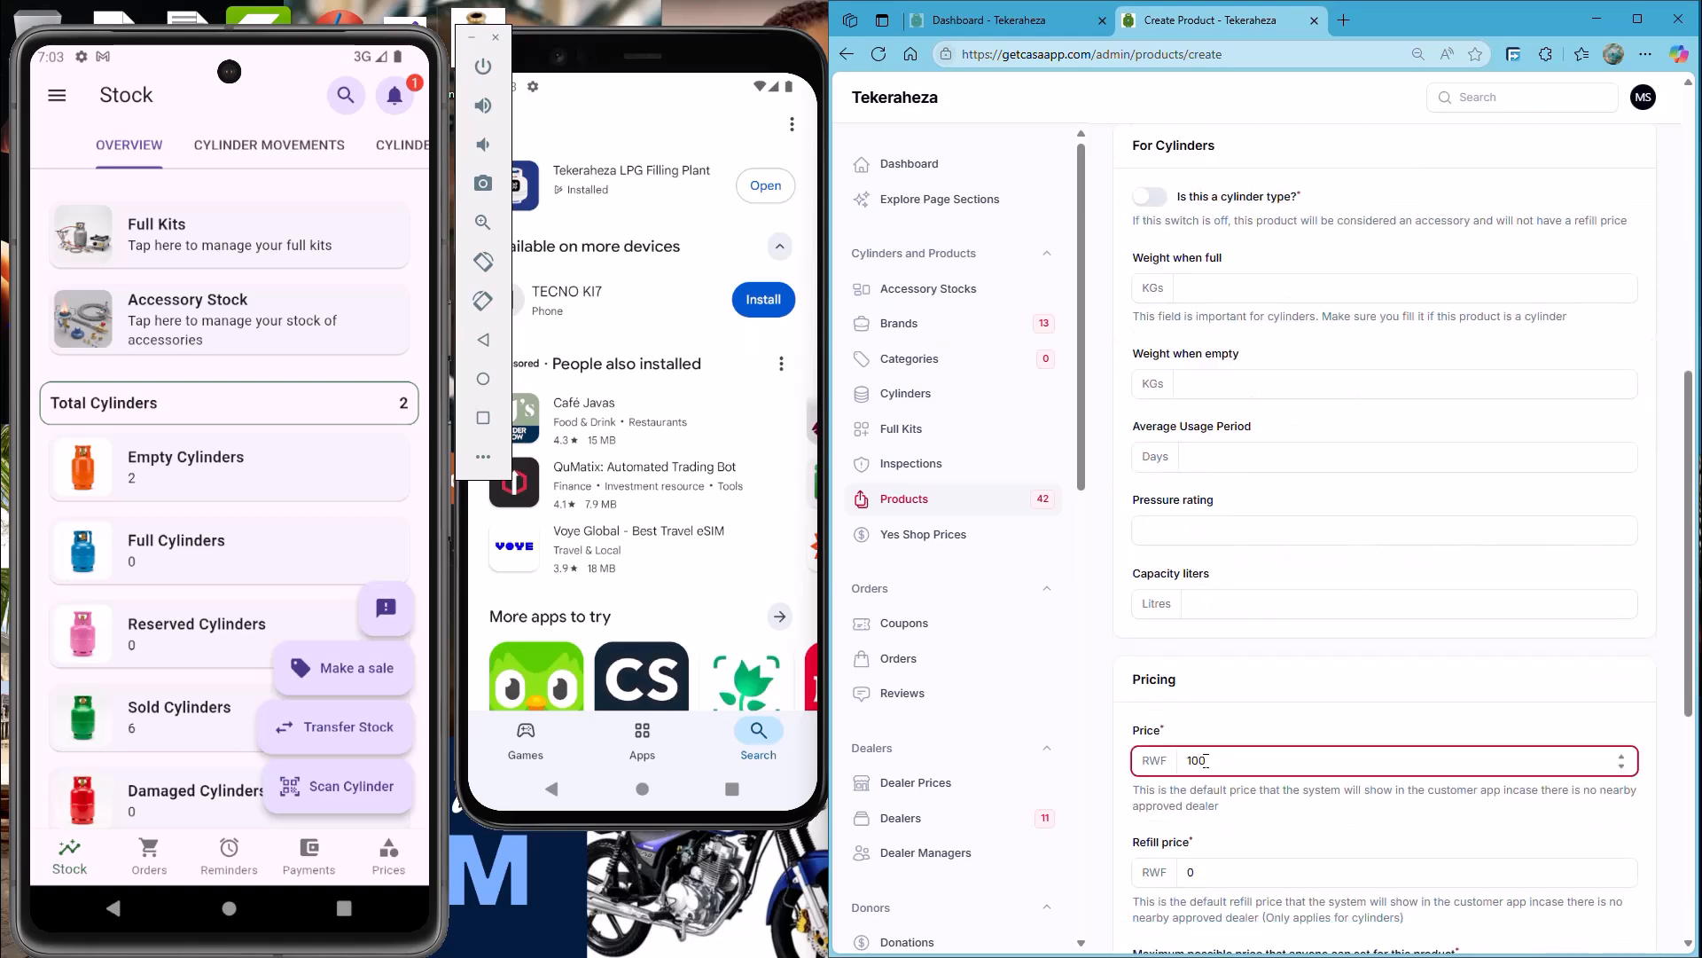
{"action": "scroll", "coordinate": [1220, 720], "scroll_direction": "down", "scroll_amount": 5}
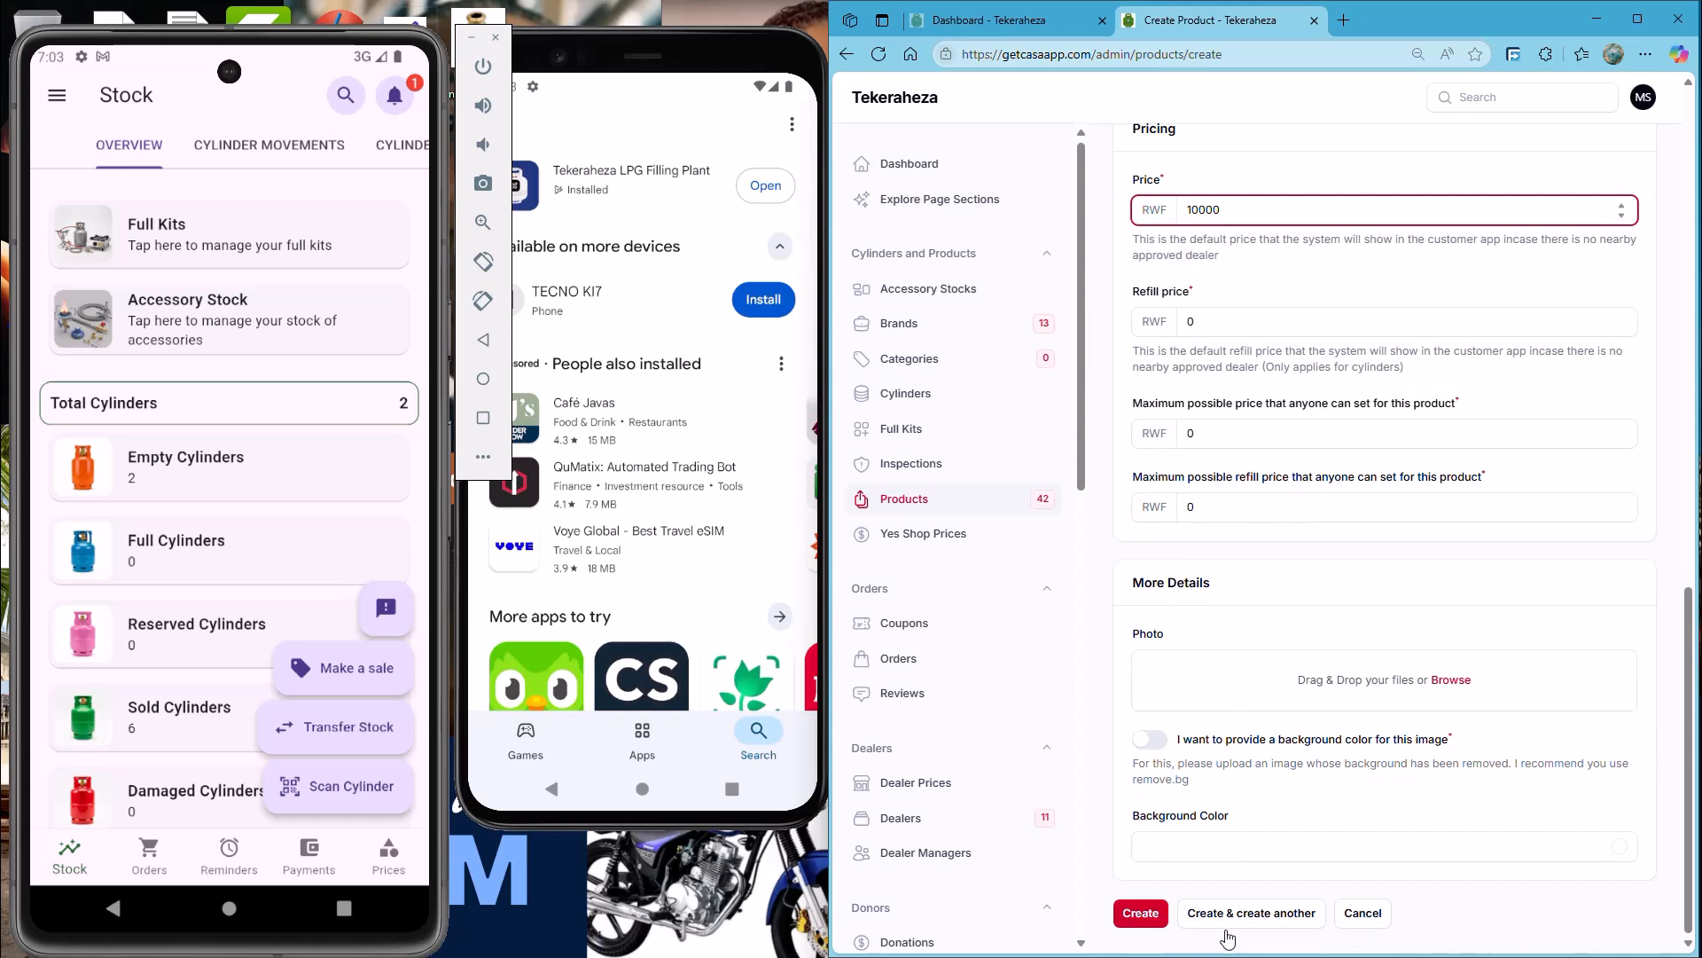
{"action": "left_click", "coordinate": [1224, 913]}
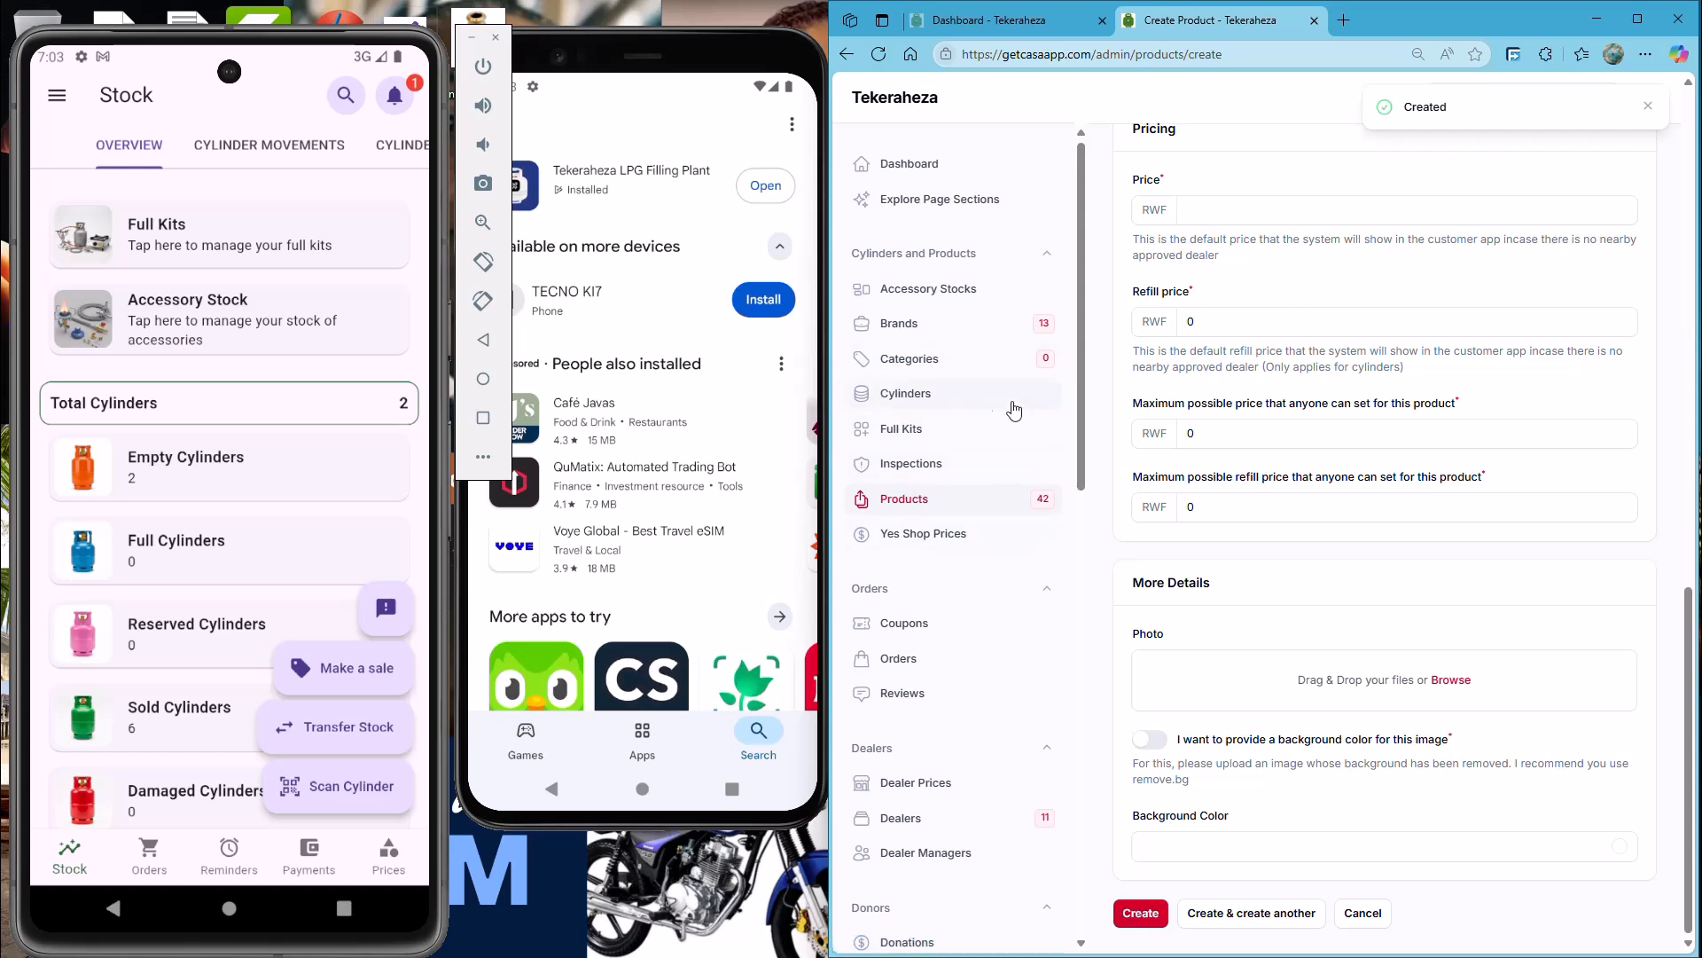
Step: Open the Tekeraheza LPG Filling Plant app on the second emulator and go through its welcome slides to the sign-in screen
{"action": "left_click", "coordinate": [766, 188]}
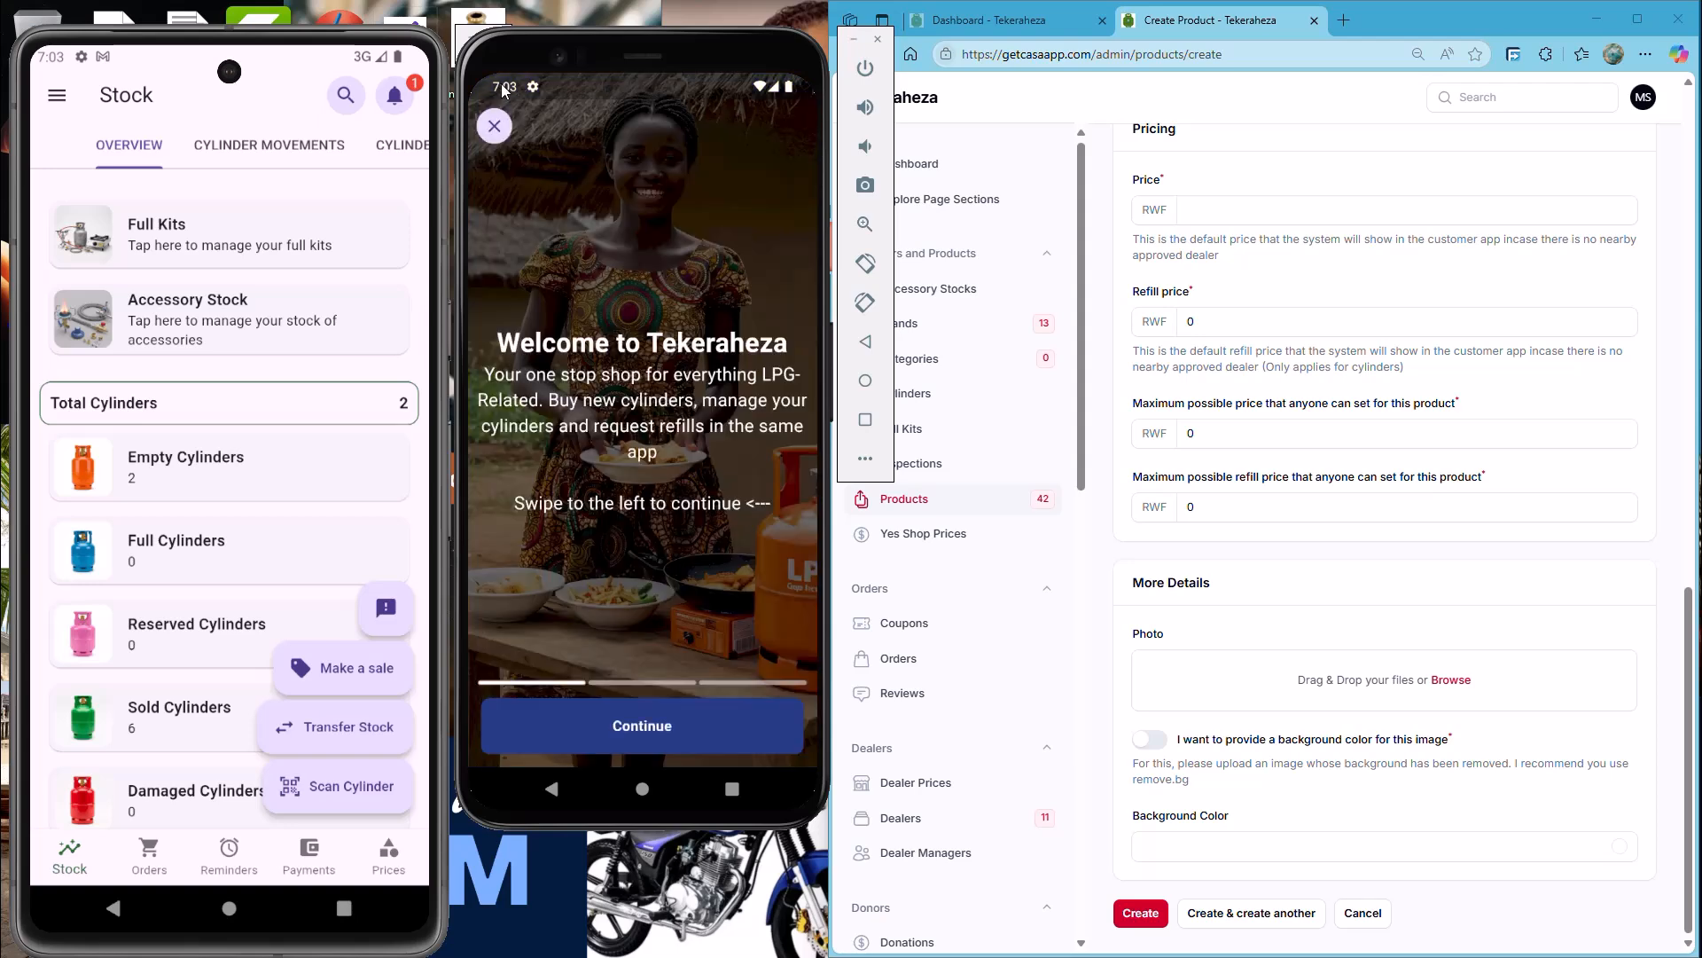
{"action": "left_click", "coordinate": [60, 98]}
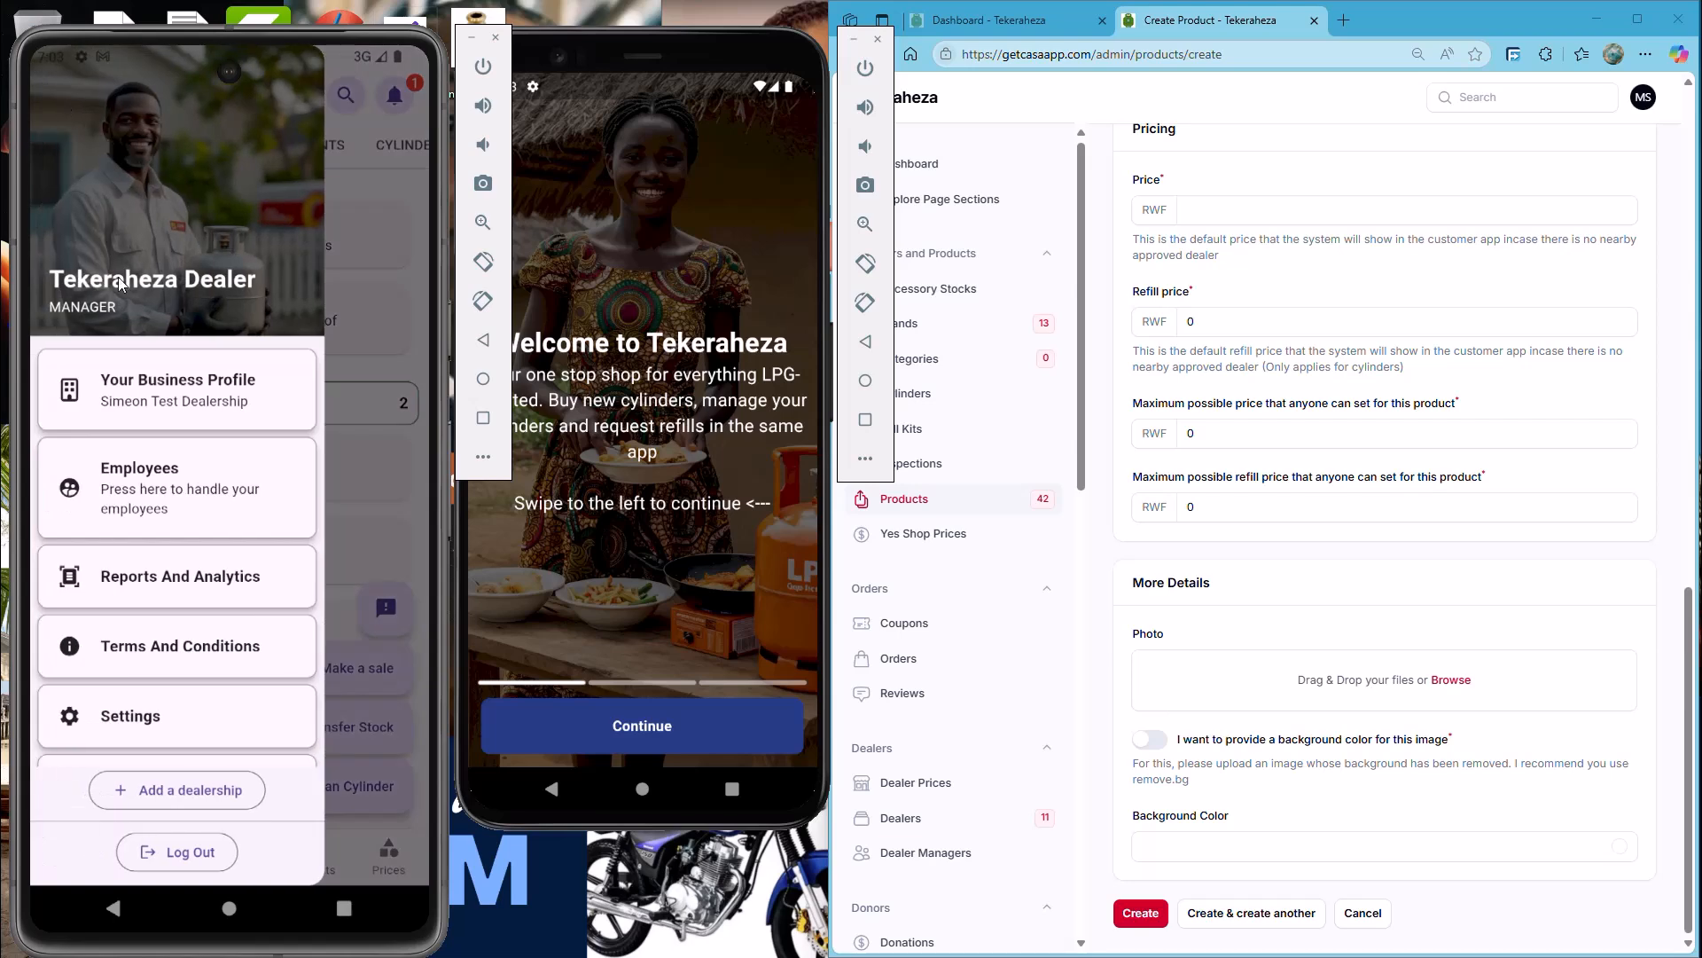
{"action": "left_click", "coordinate": [355, 323]}
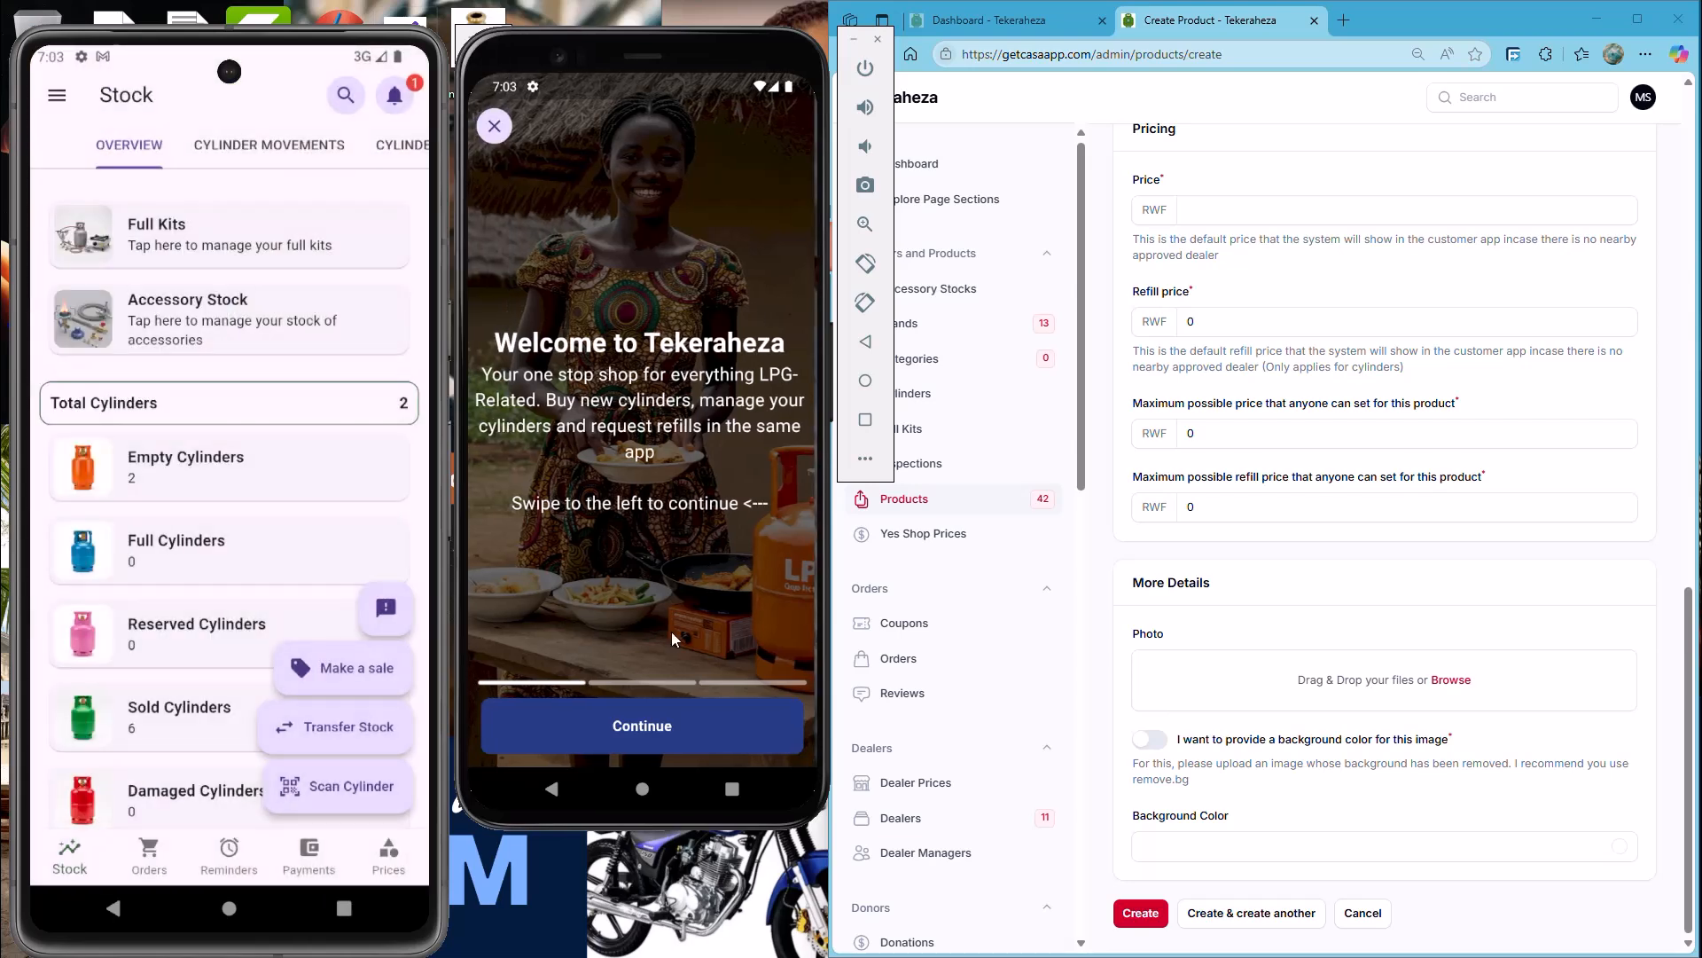
{"action": "left_click_drag", "start_coordinate": [686, 562], "coordinate": [566, 592]}
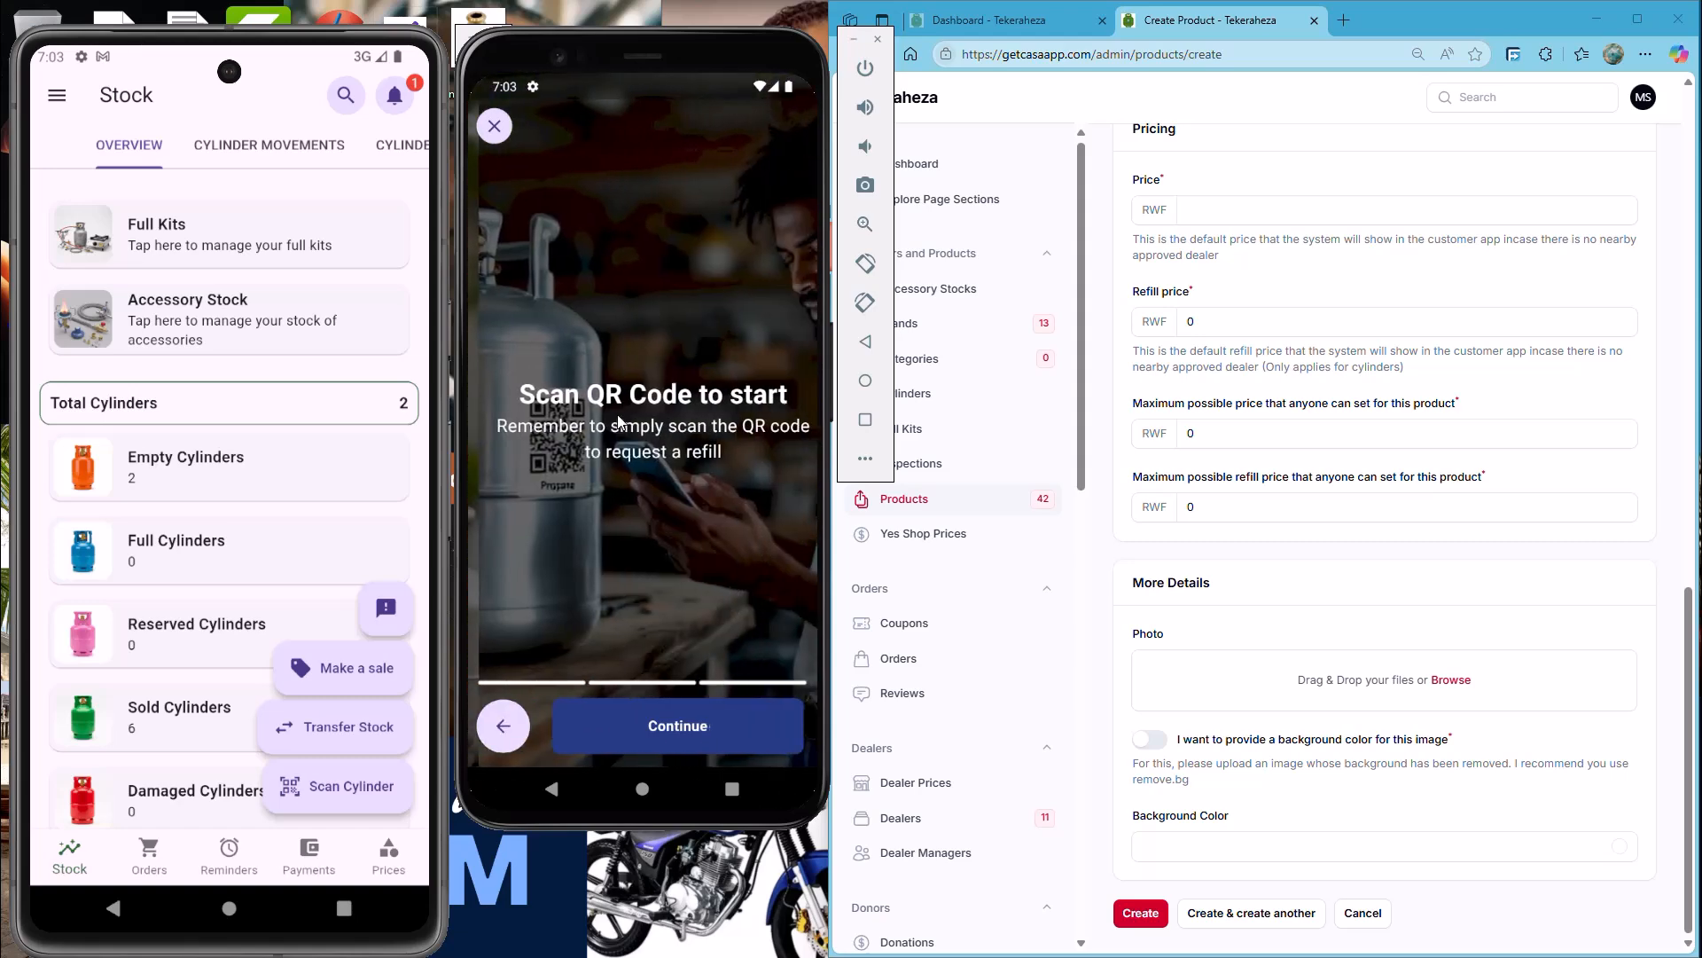
{"action": "left_click", "coordinate": [576, 723]}
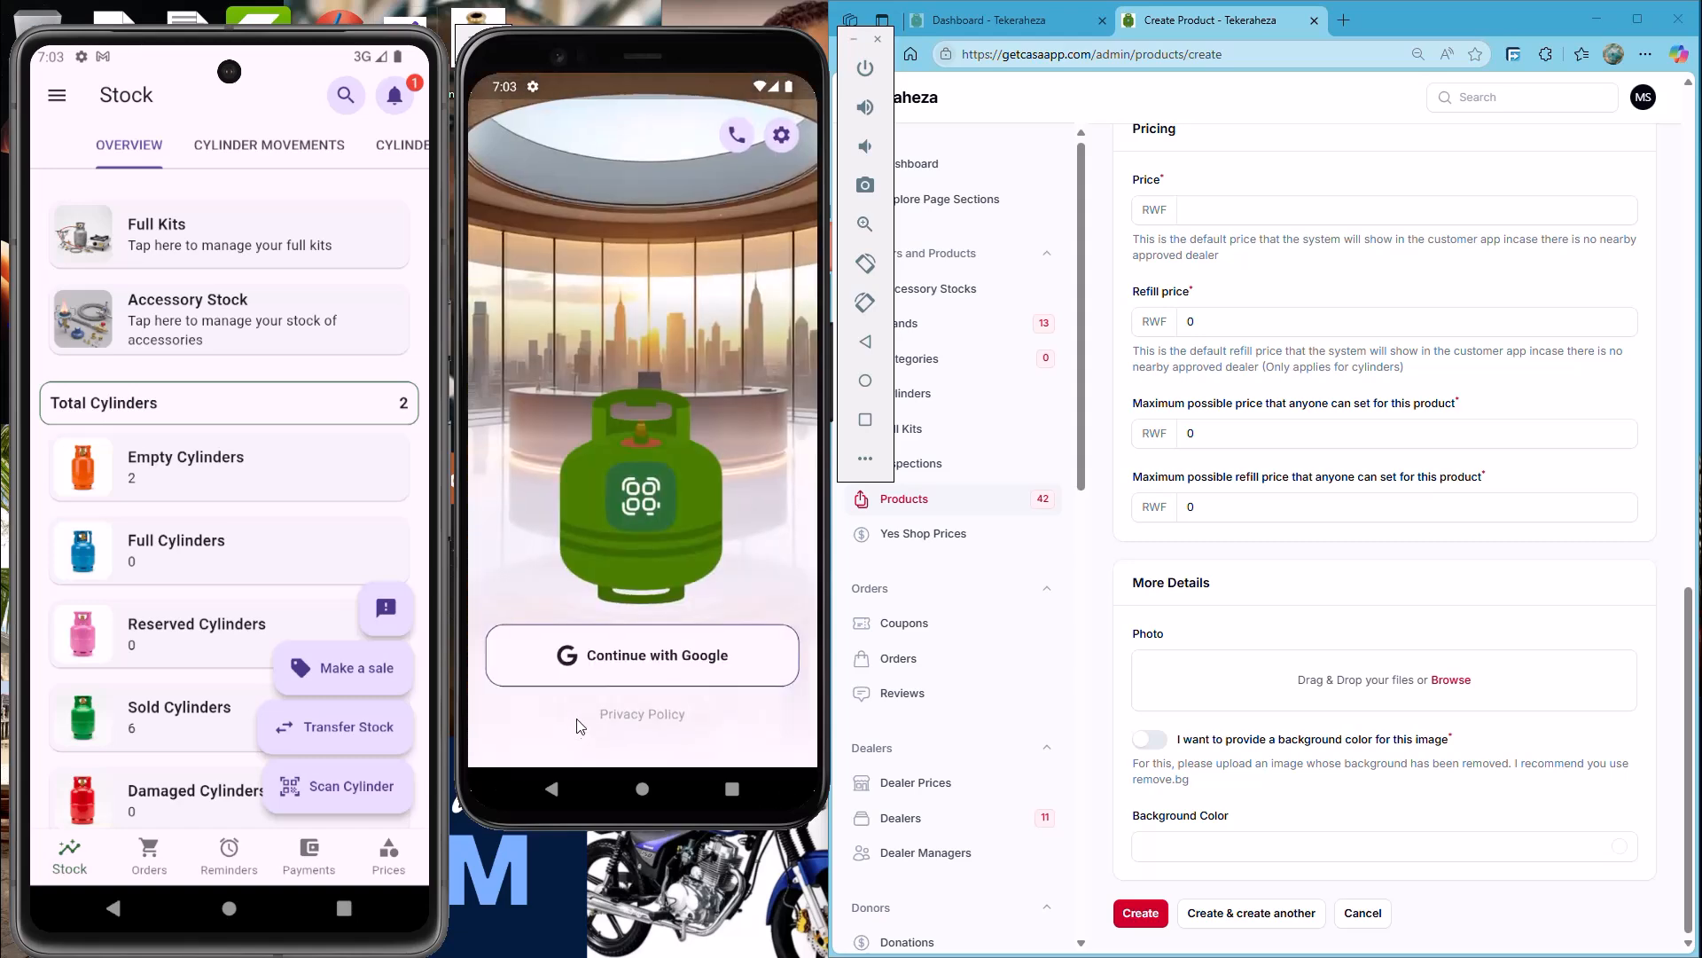
Step: Sign in to the filling plant app with Google, using the first listed account
{"action": "left_click", "coordinate": [636, 669]}
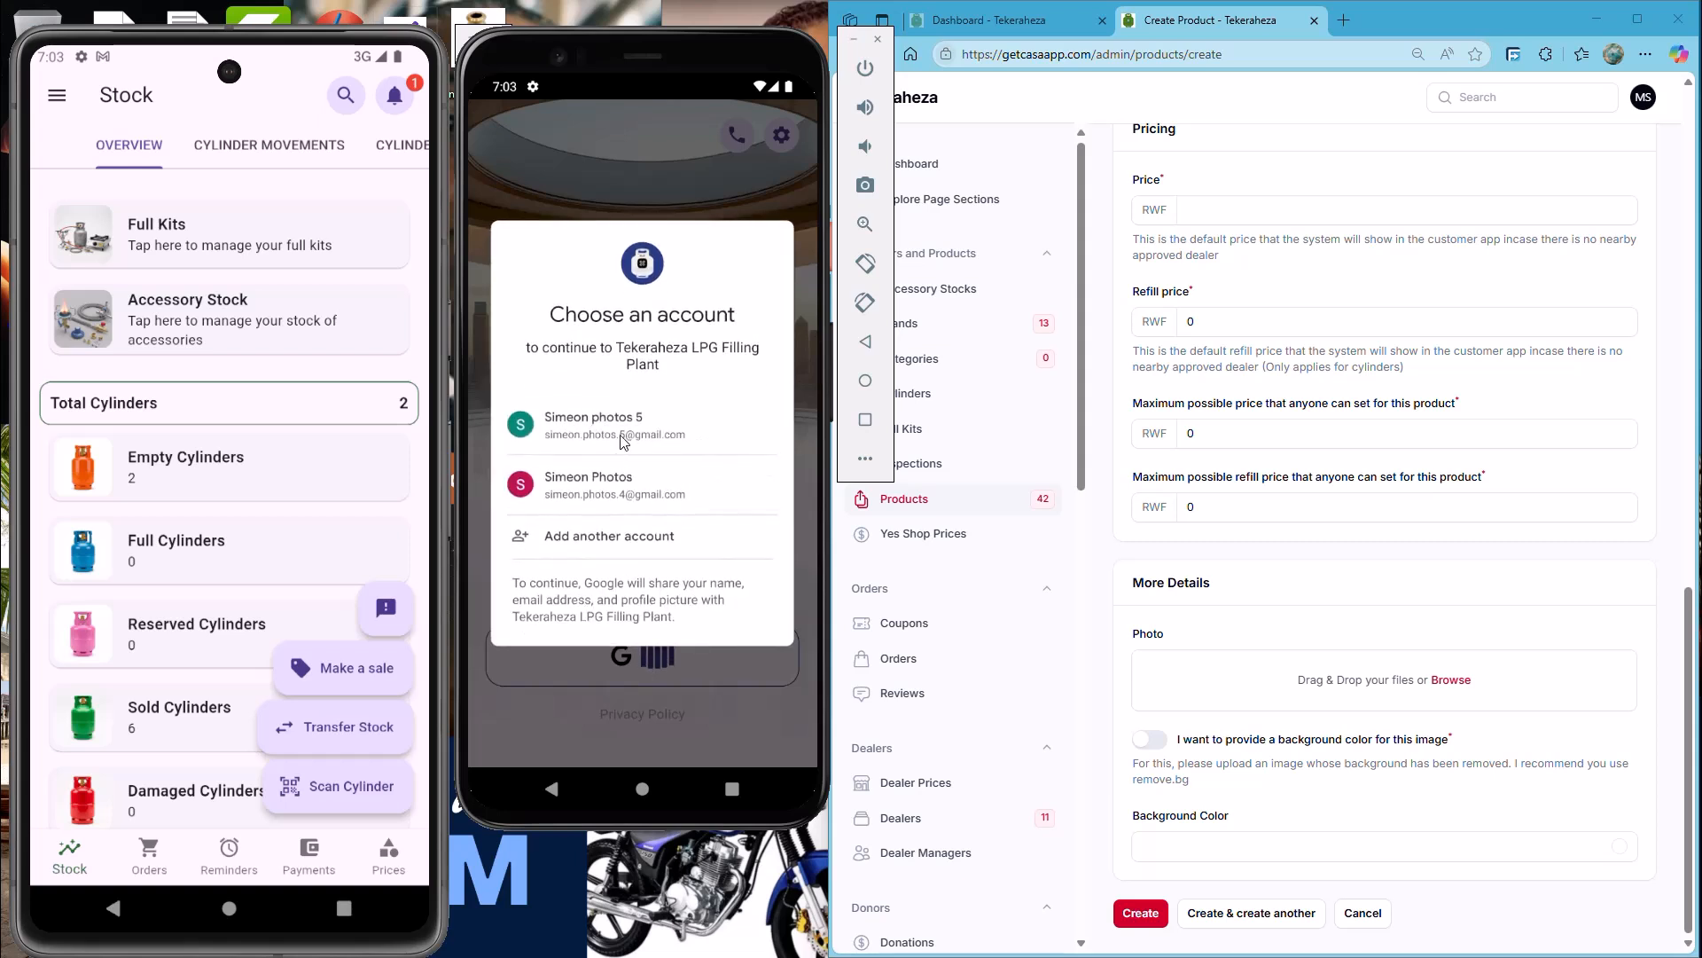
{"action": "left_click", "coordinate": [624, 430]}
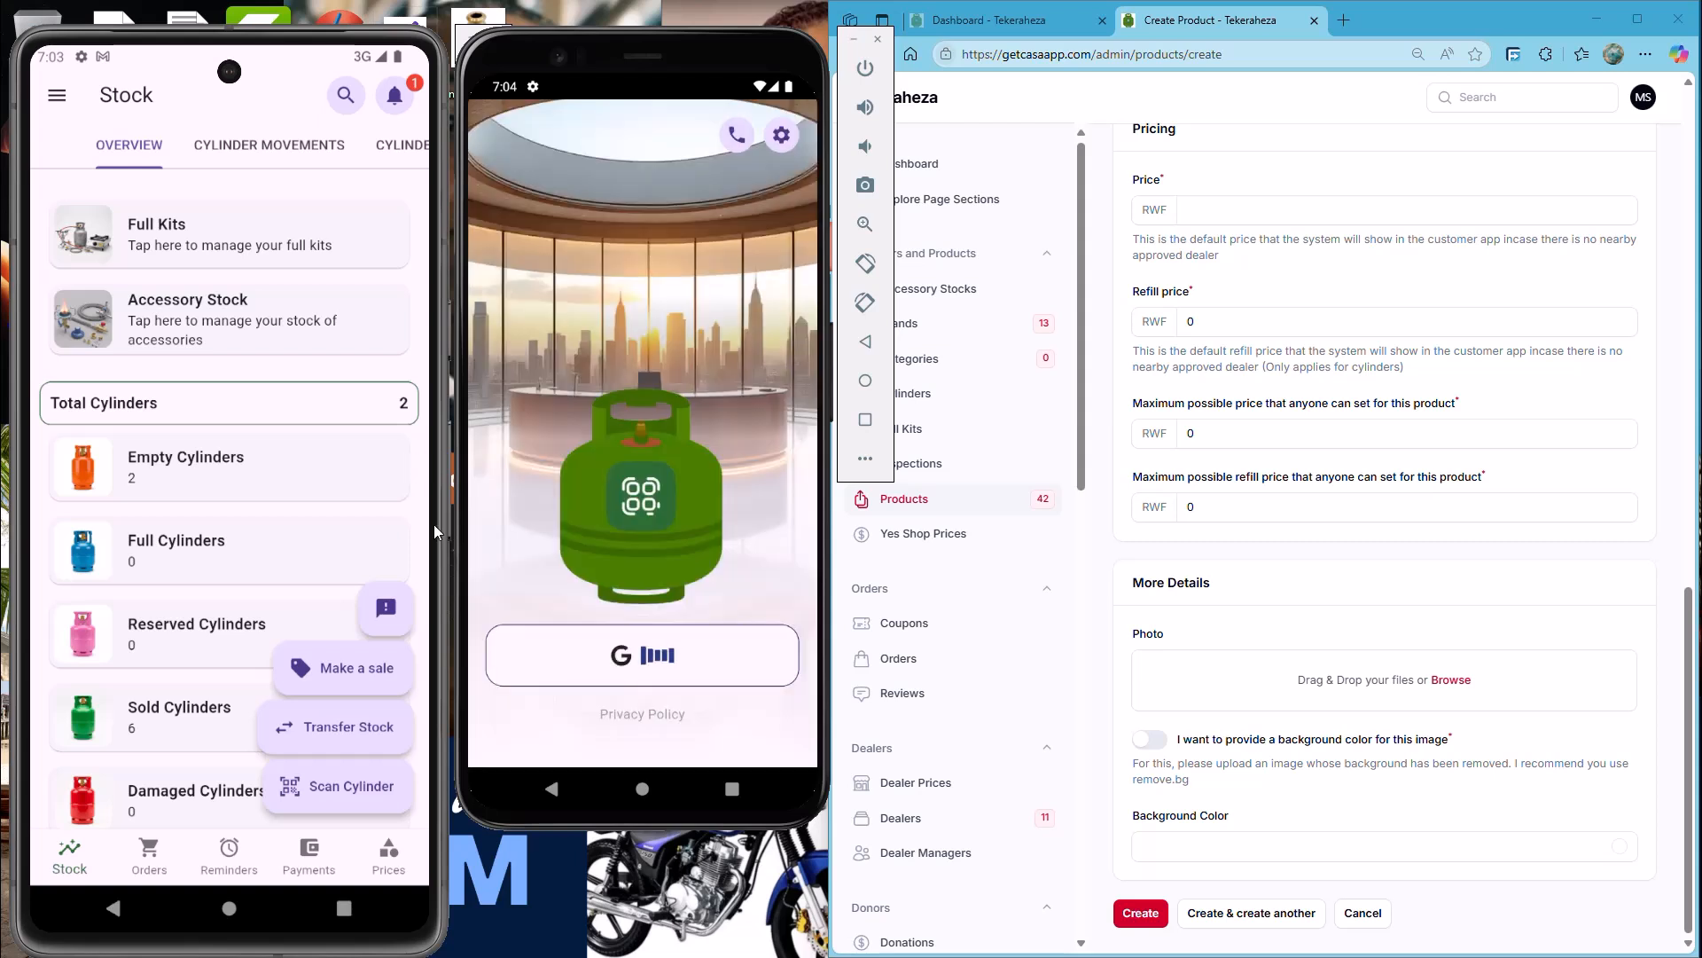
Step: Open the full kits management page in the dealer app and switch back to the admin site's product form
{"action": "scroll", "coordinate": [163, 494], "scroll_direction": "down", "scroll_amount": 1}
{"action": "scroll", "coordinate": [163, 494], "scroll_direction": "down", "scroll_amount": 2}
{"action": "scroll", "coordinate": [107, 337], "scroll_direction": "up", "scroll_amount": 4}
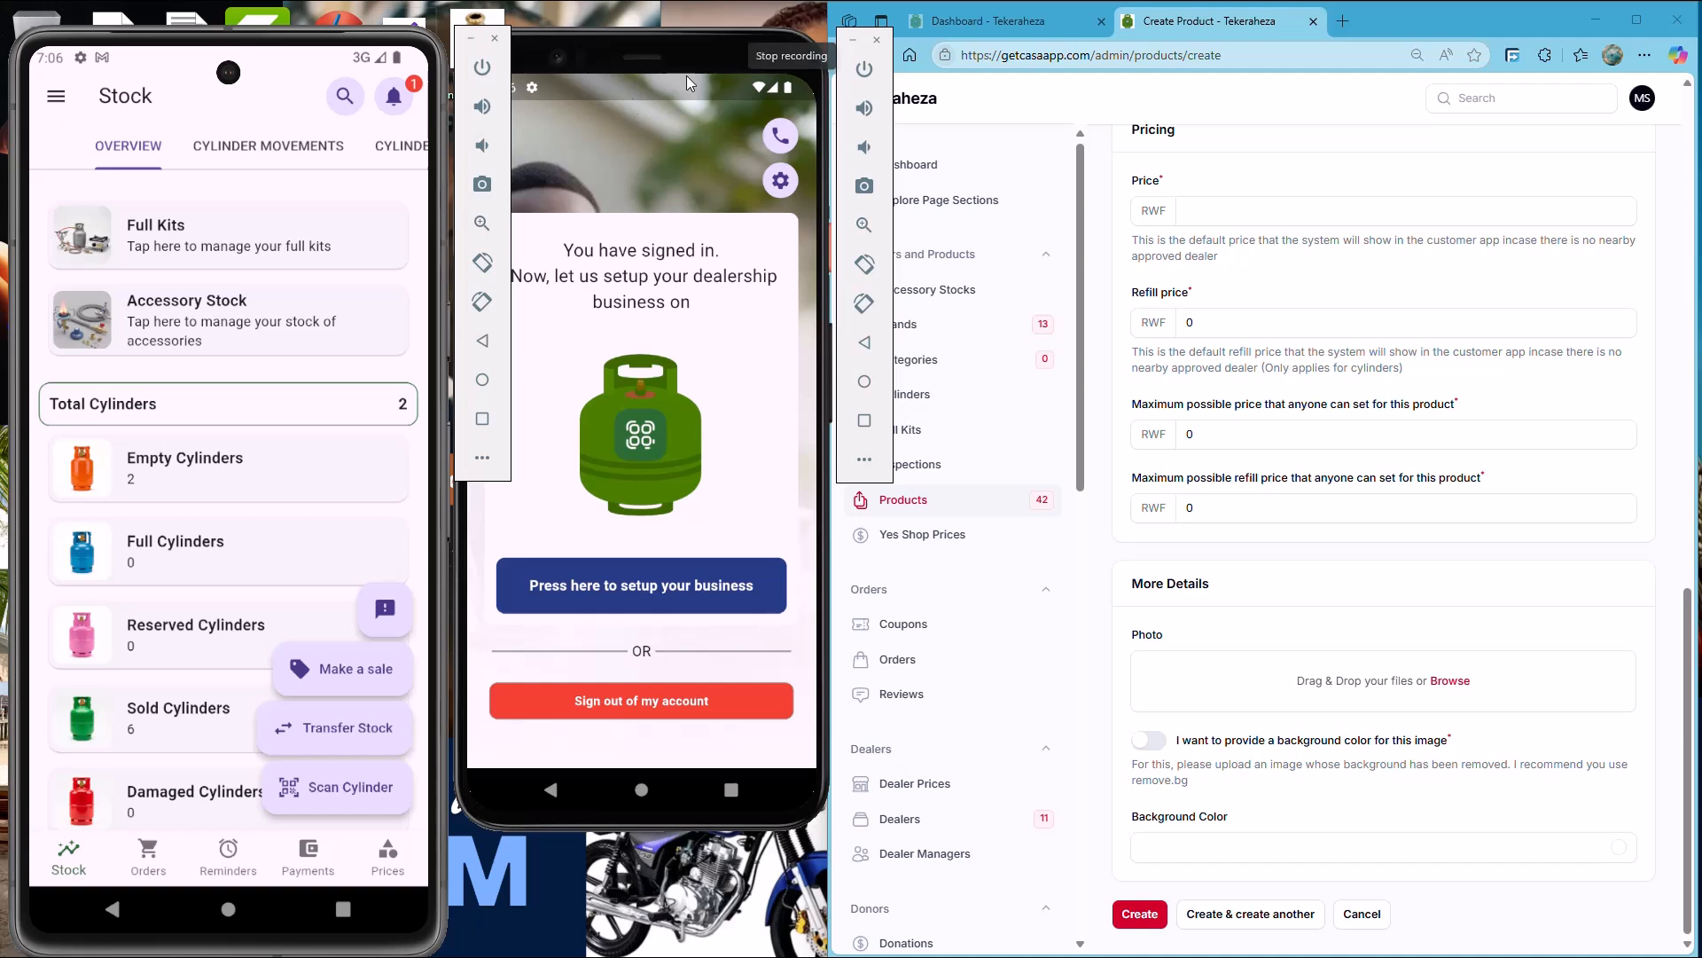
{"action": "left_click", "coordinate": [257, 254]}
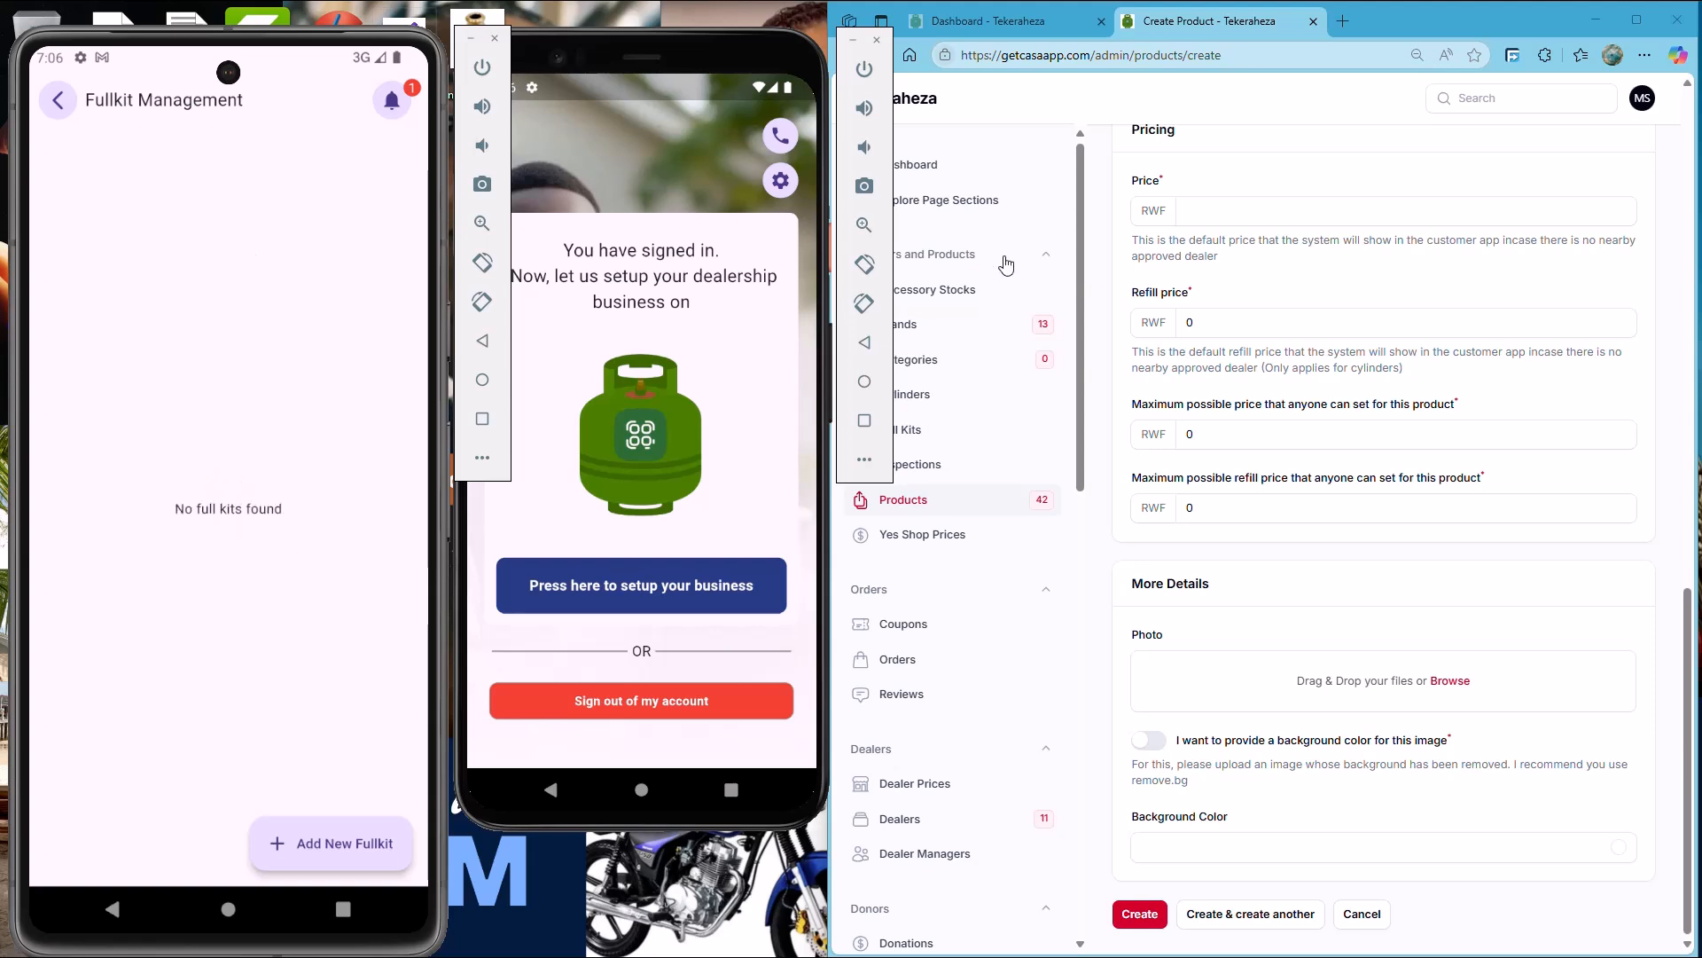
{"action": "left_click", "coordinate": [1085, 258]}
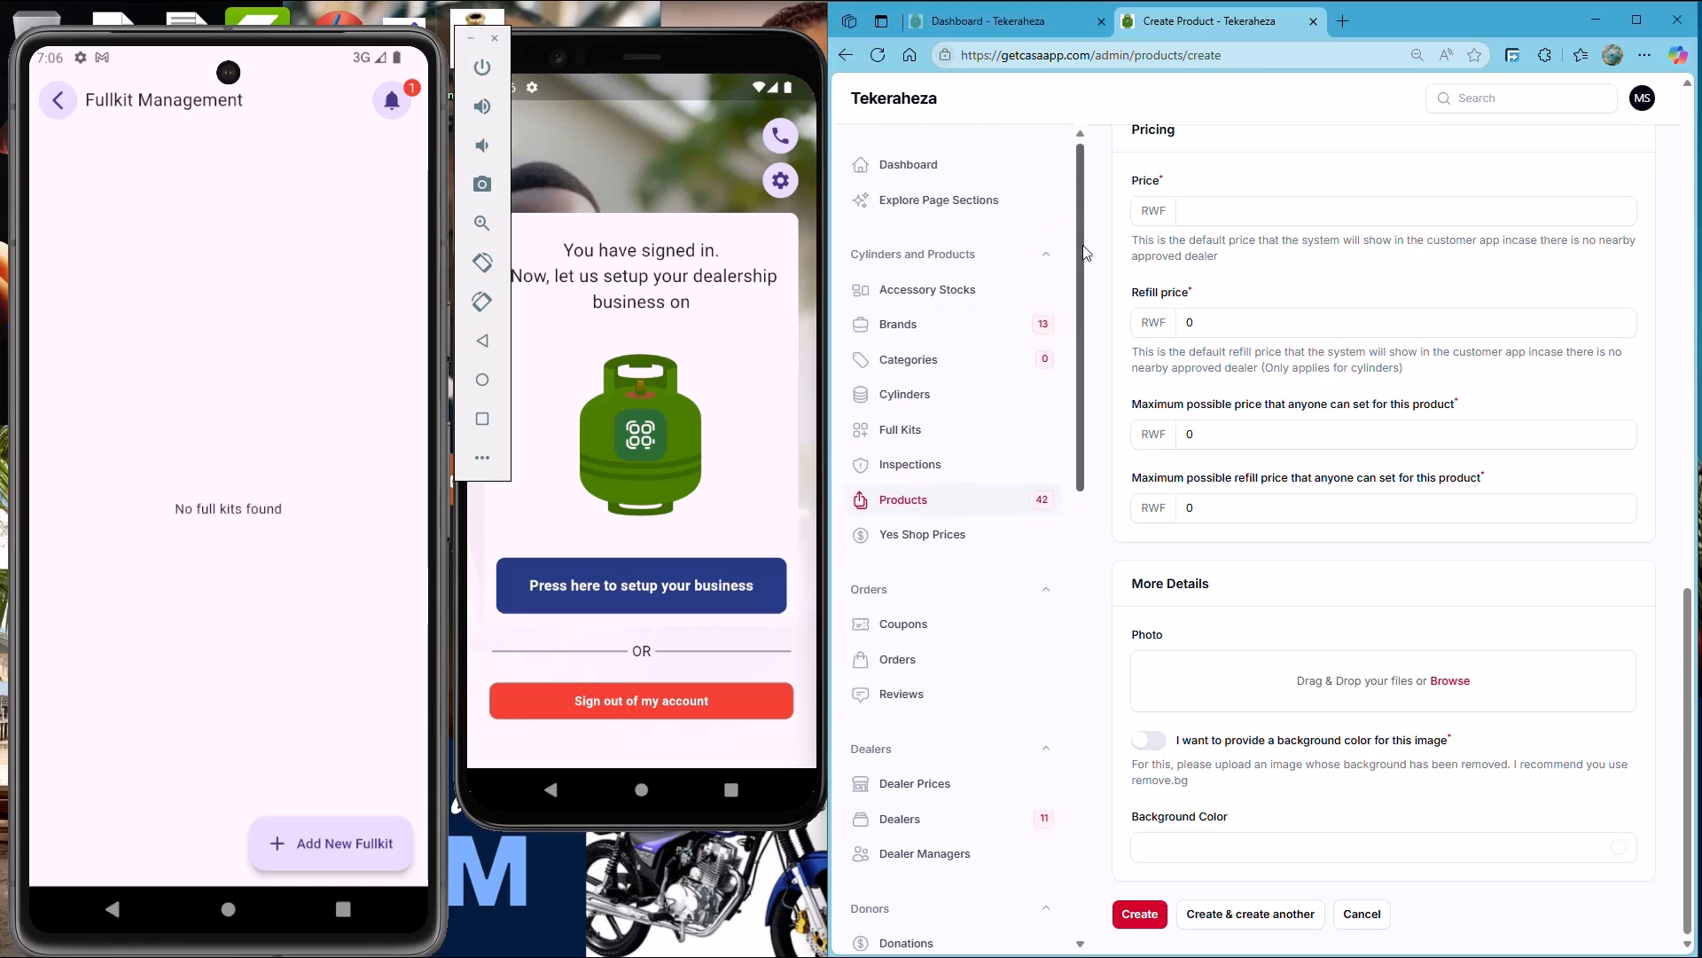
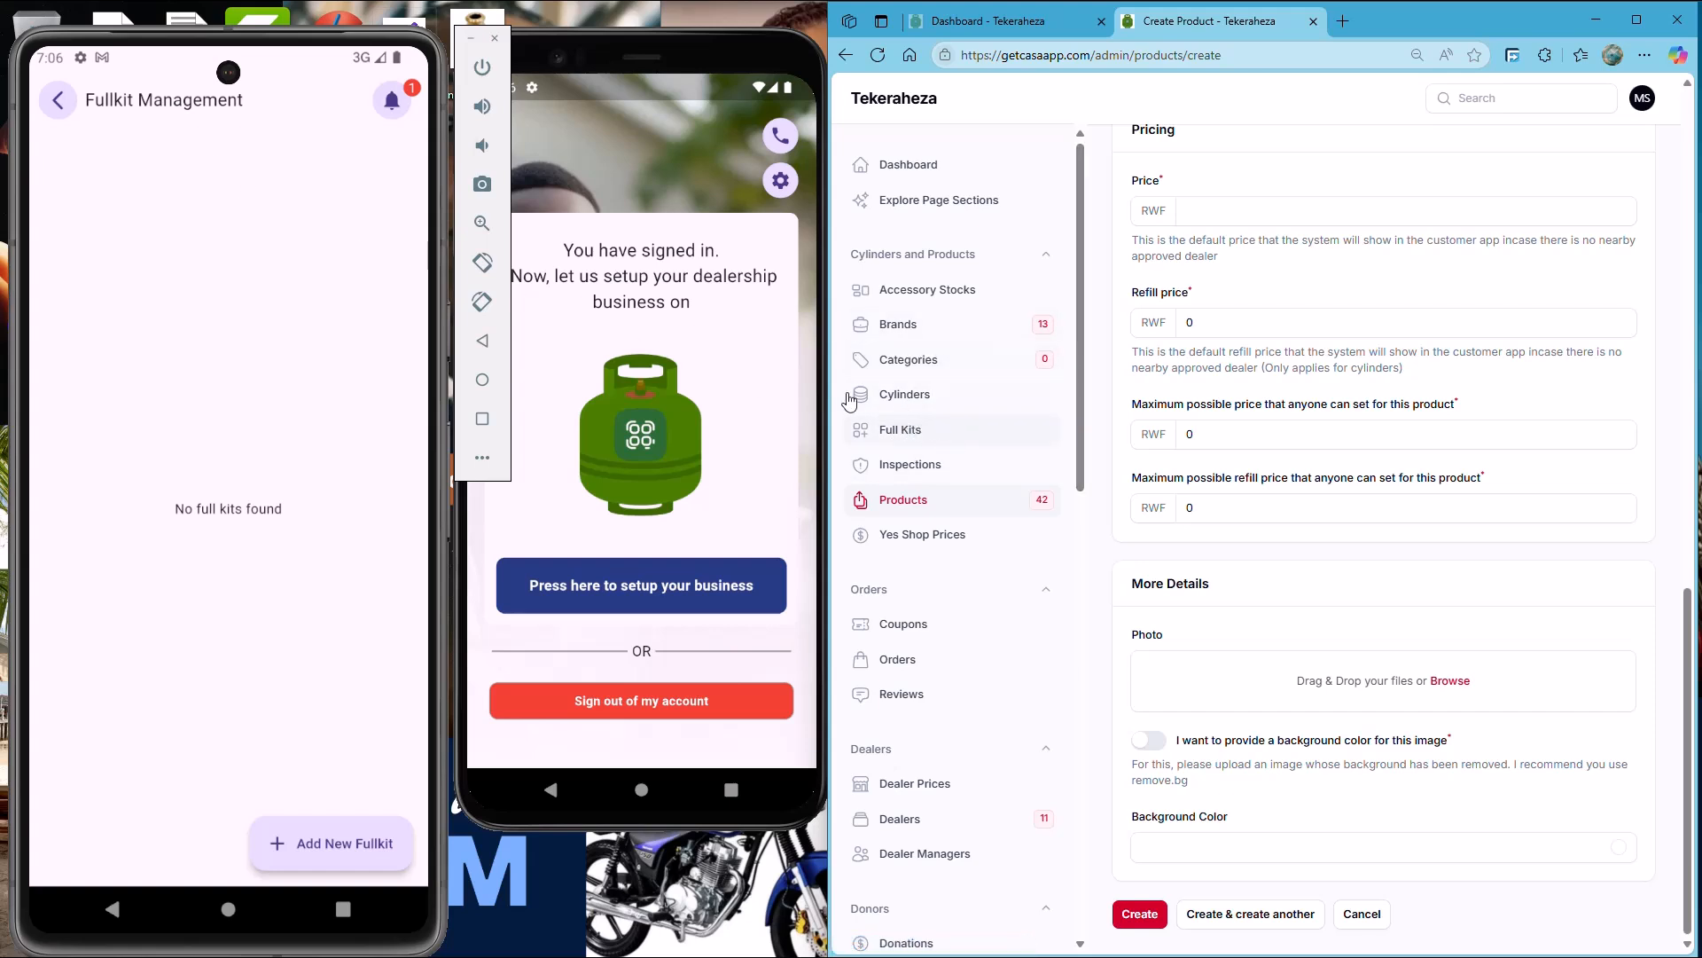
Step: Open the dealer app's new fullkit form and start a new full kit in the admin site
{"action": "left_click", "coordinate": [358, 833]}
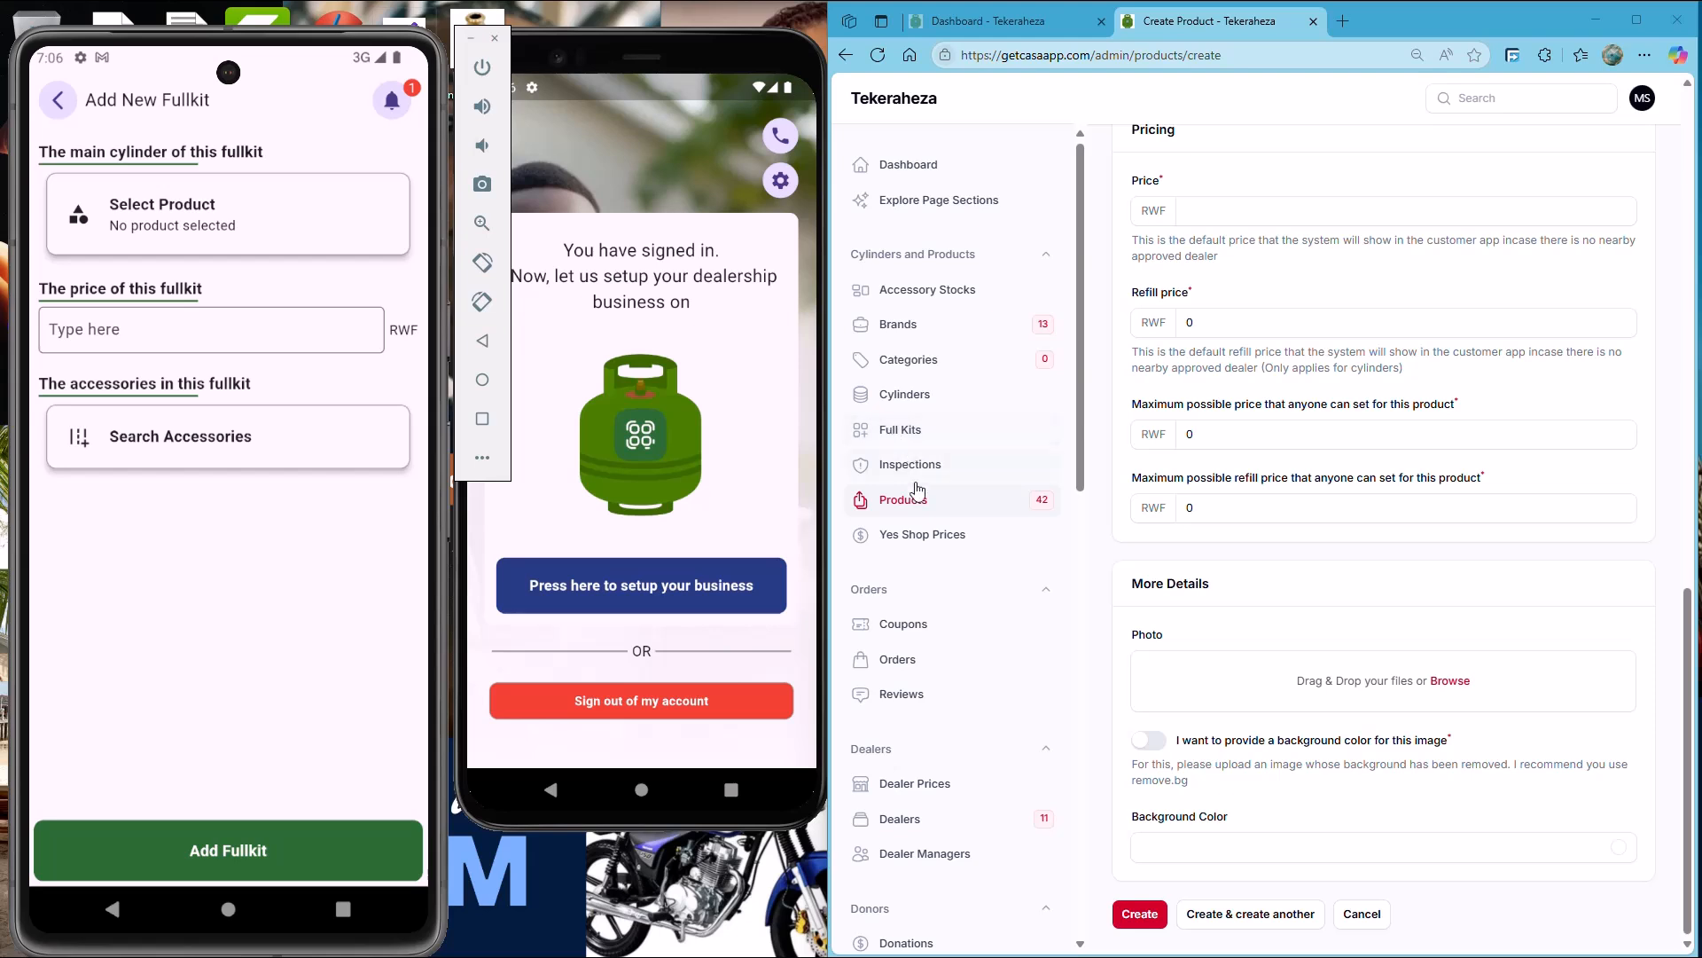
{"action": "left_click", "coordinate": [901, 431]}
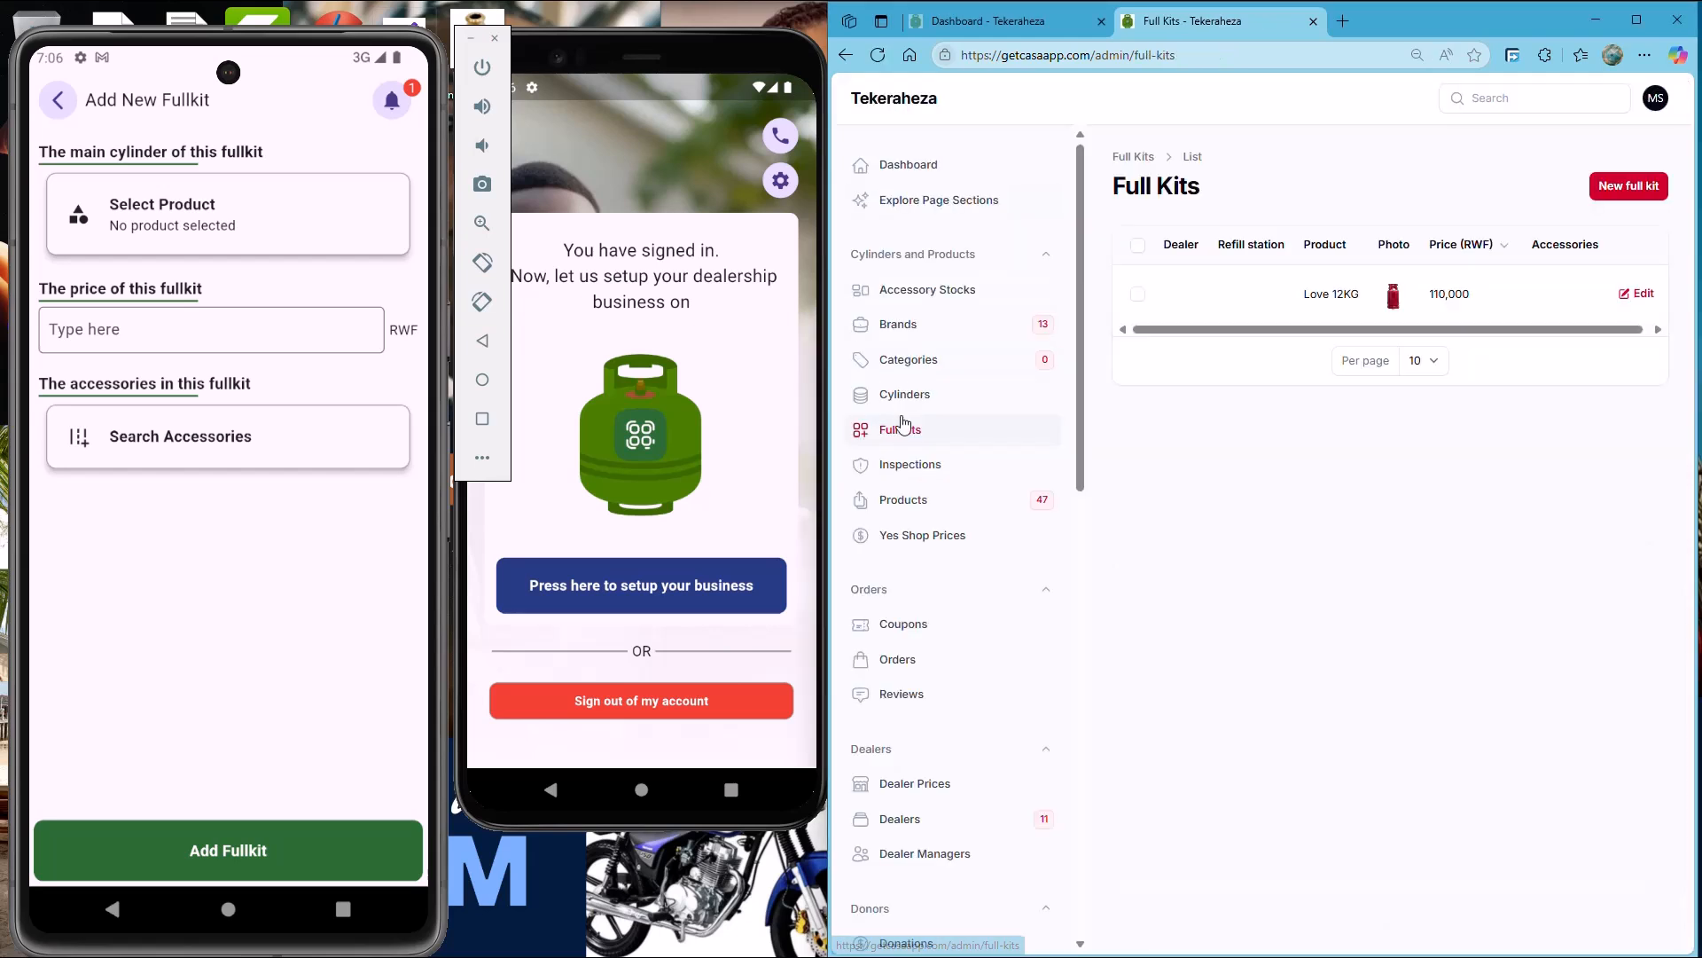
{"action": "left_click", "coordinate": [1631, 186]}
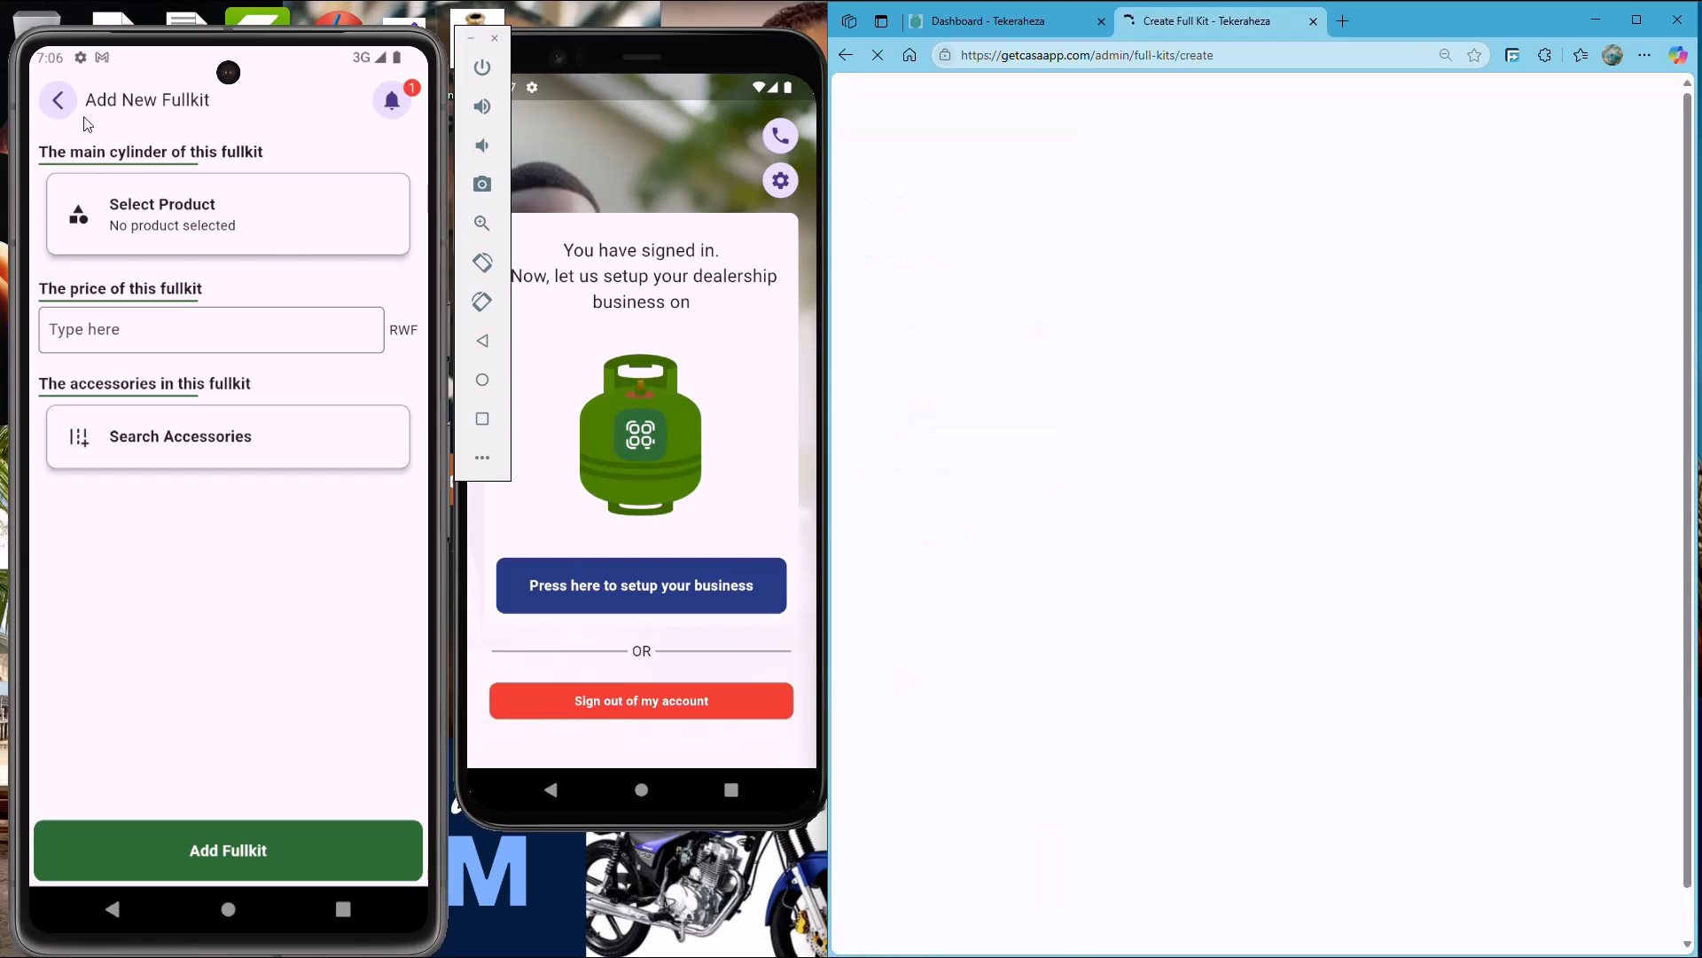
Step: Assign the new full kit to the test dealership and select Love 10KG as its product
{"action": "left_click", "coordinate": [1237, 413]}
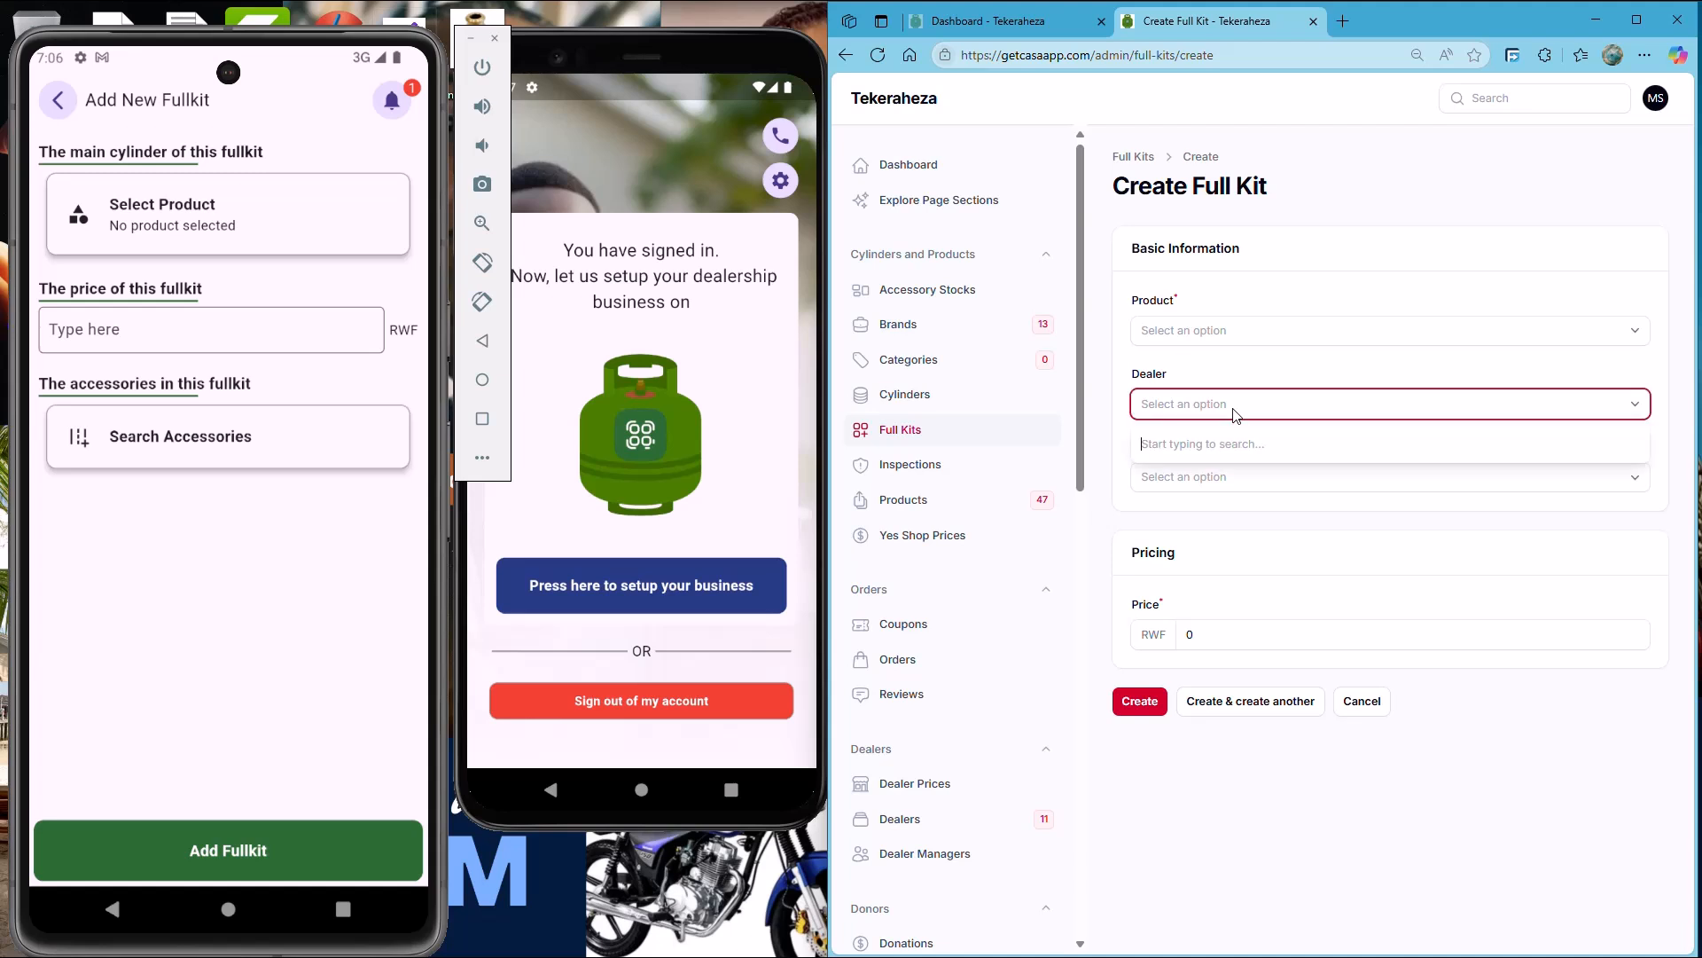
{"action": "type", "text": "sim"}
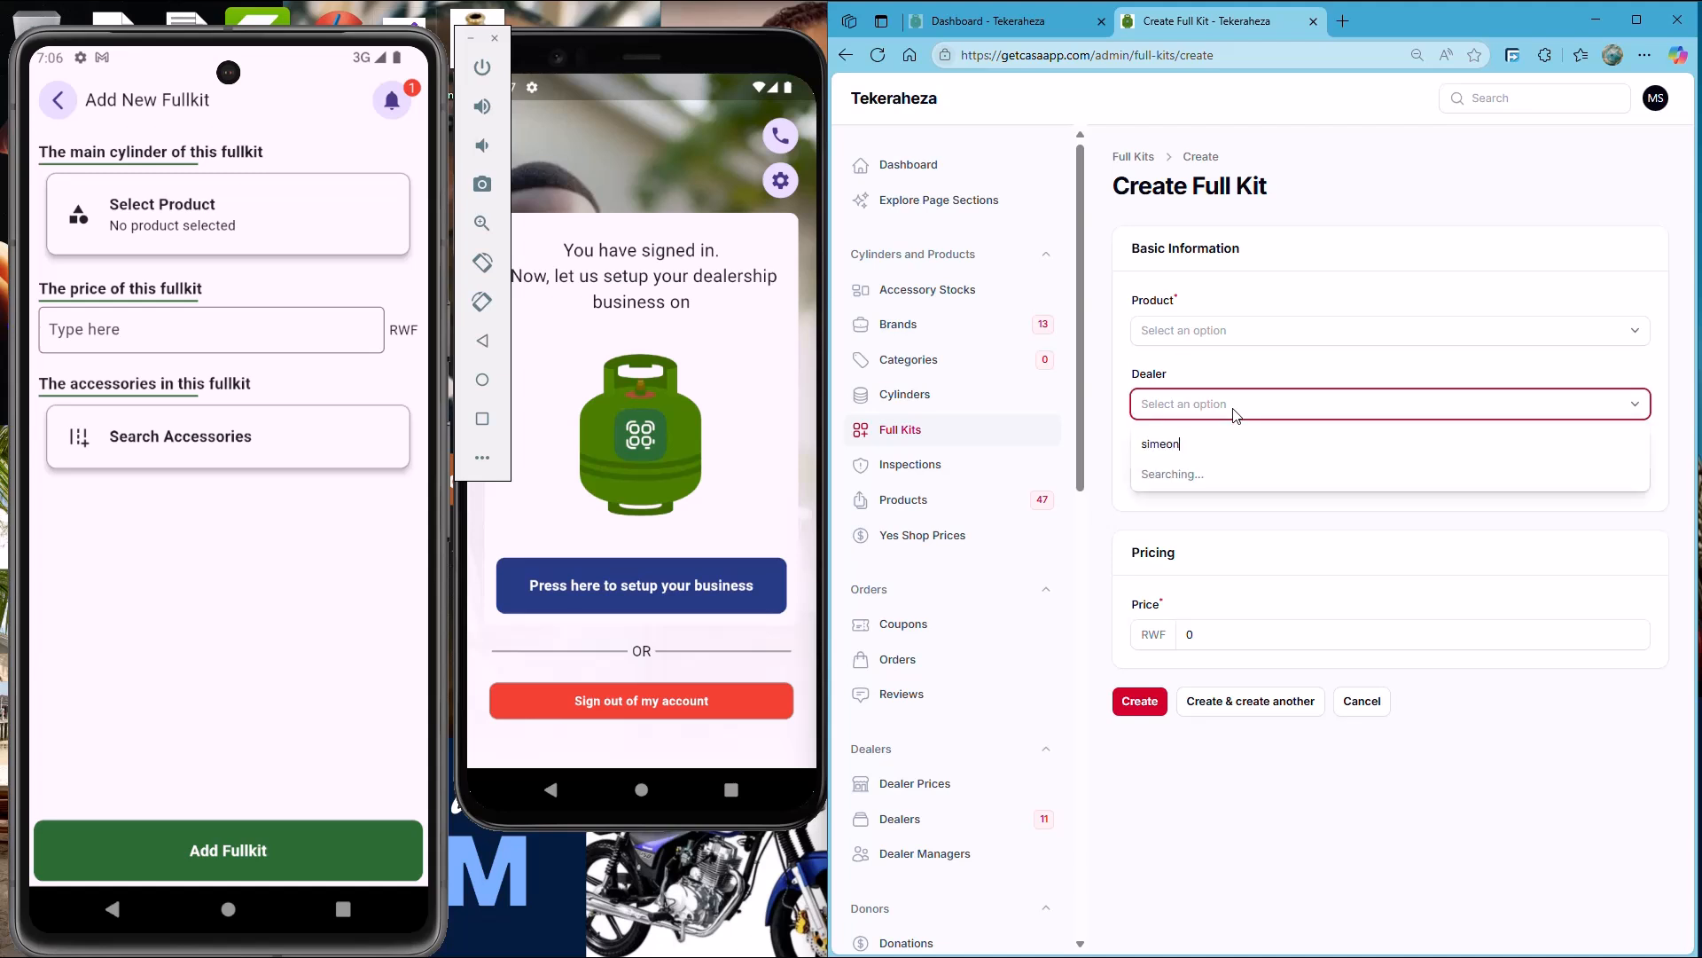
{"action": "type", "text": "eon"}
{"action": "left_click", "coordinate": [1202, 477]}
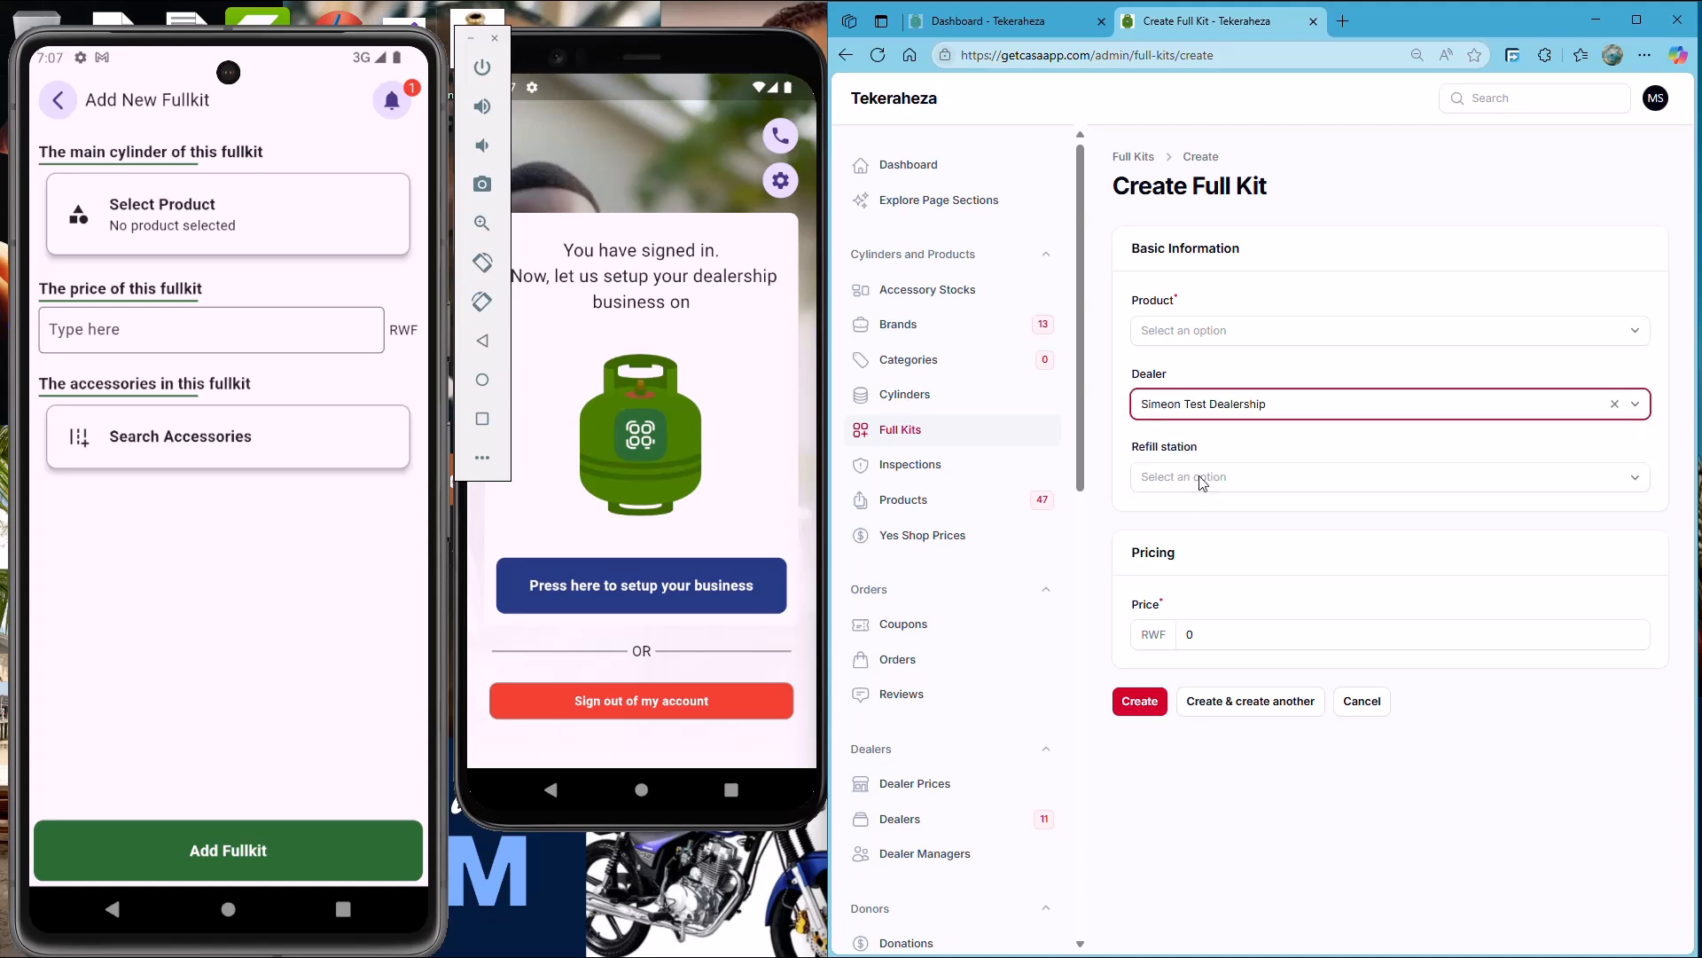
{"action": "left_click", "coordinate": [1166, 331]}
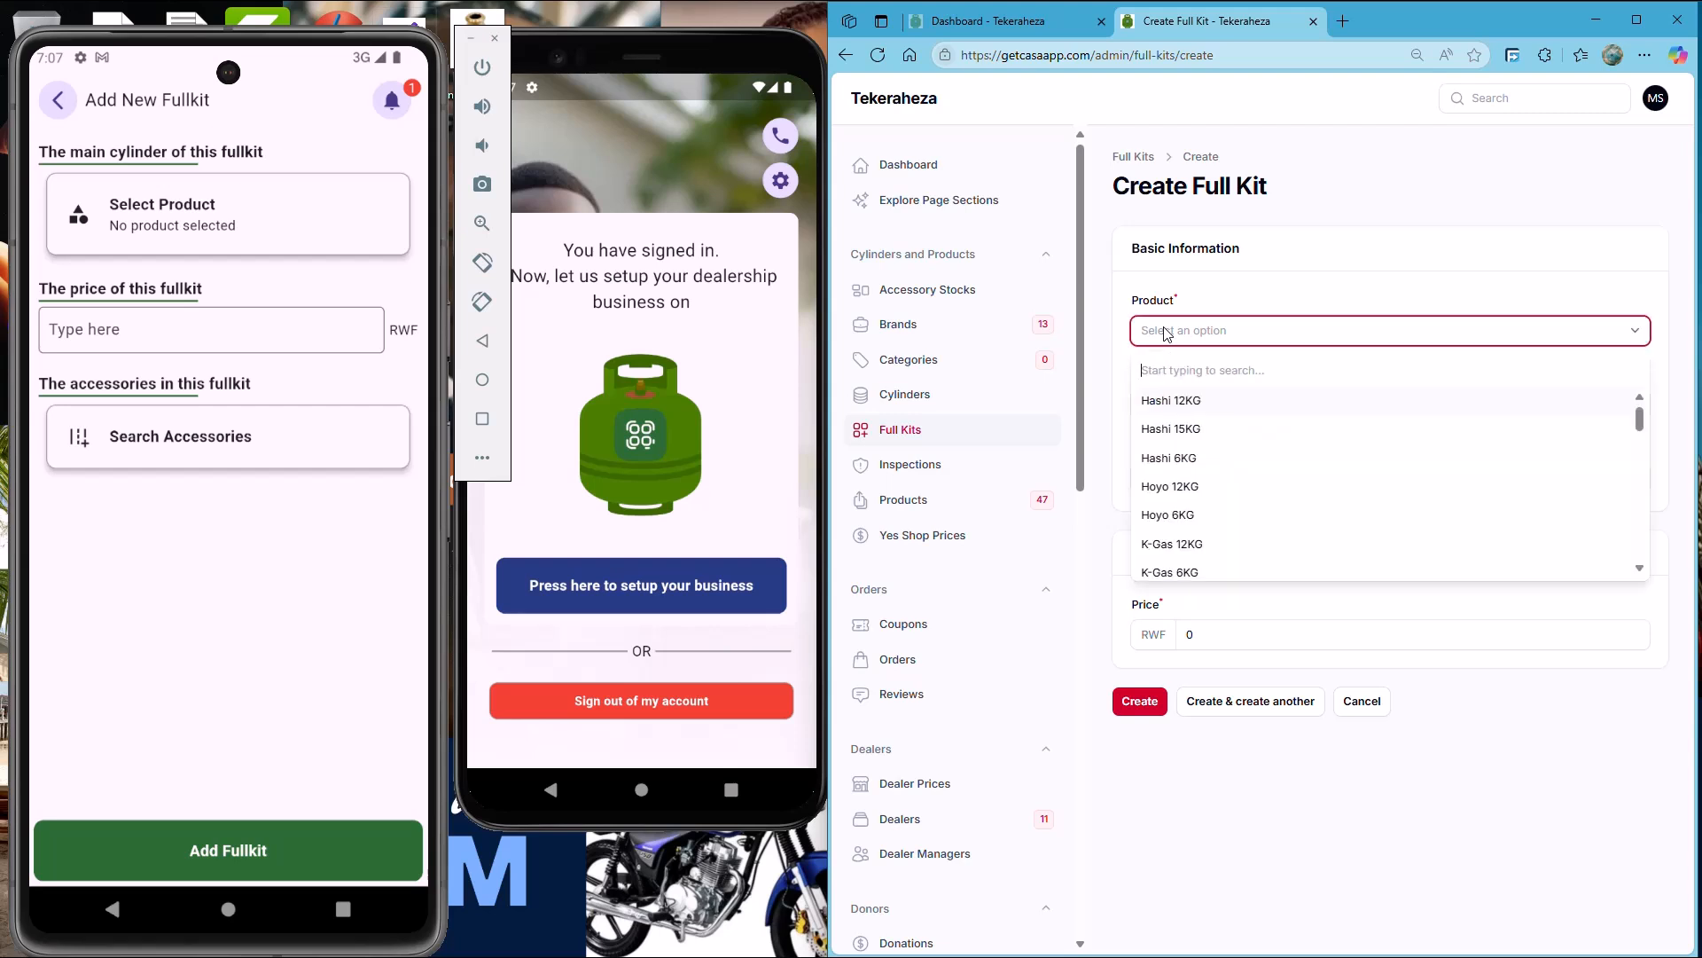
{"action": "type", "text": "love"}
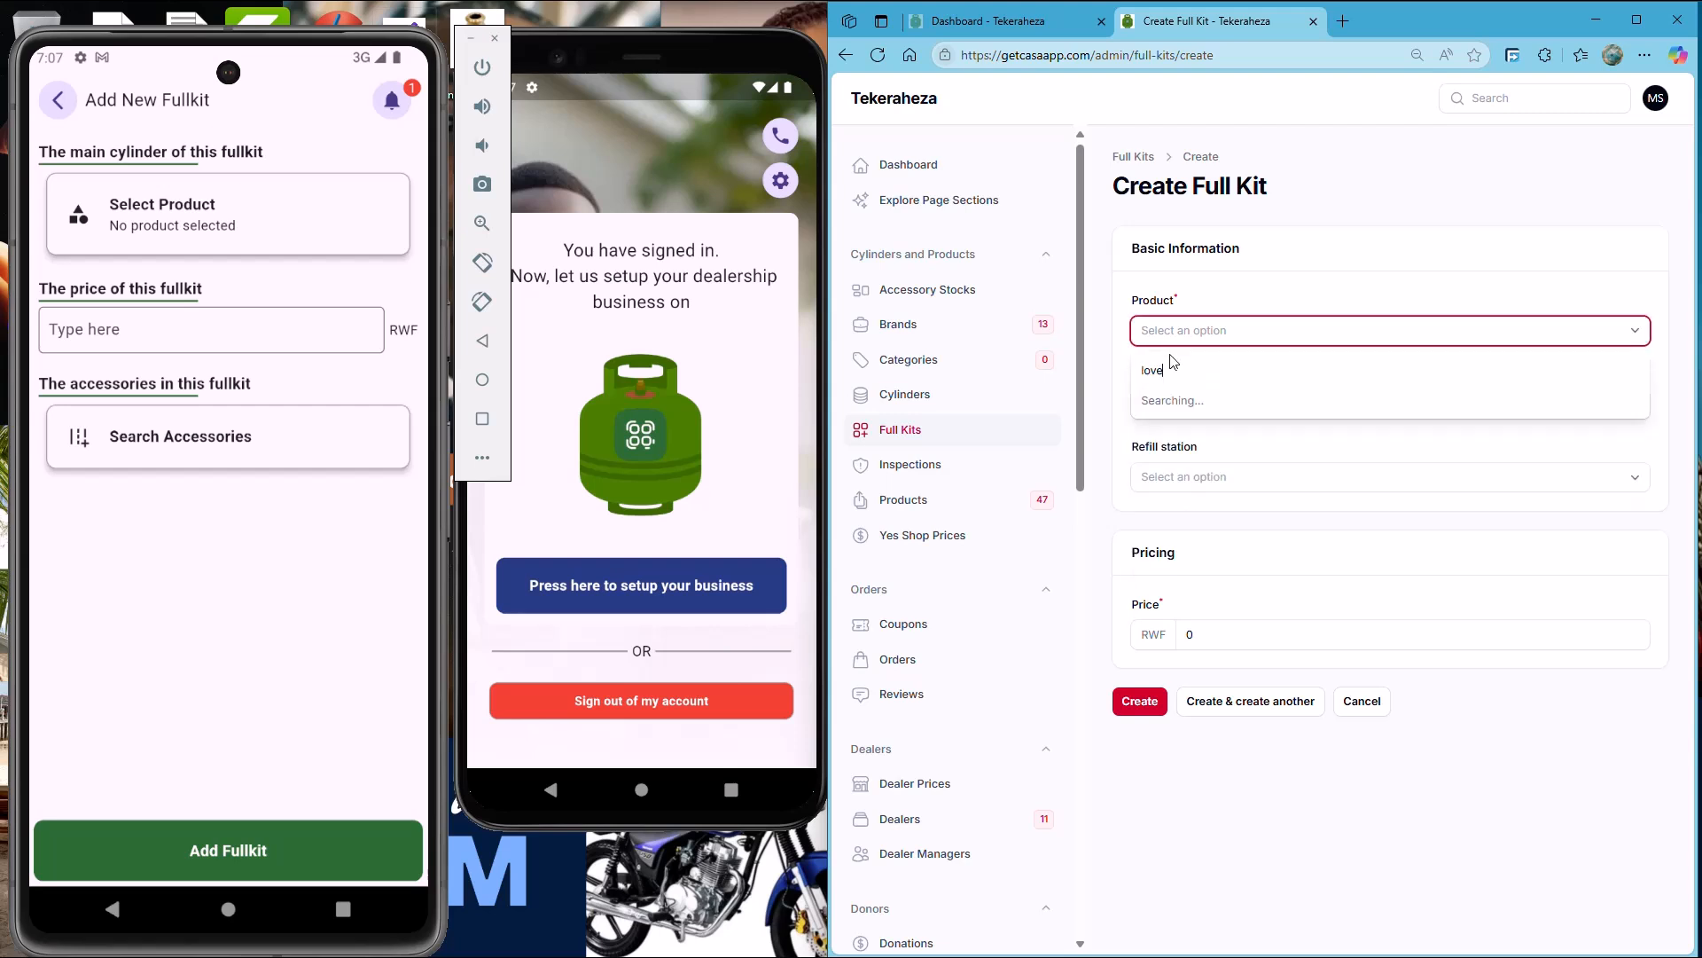
{"action": "left_click", "coordinate": [1181, 401]}
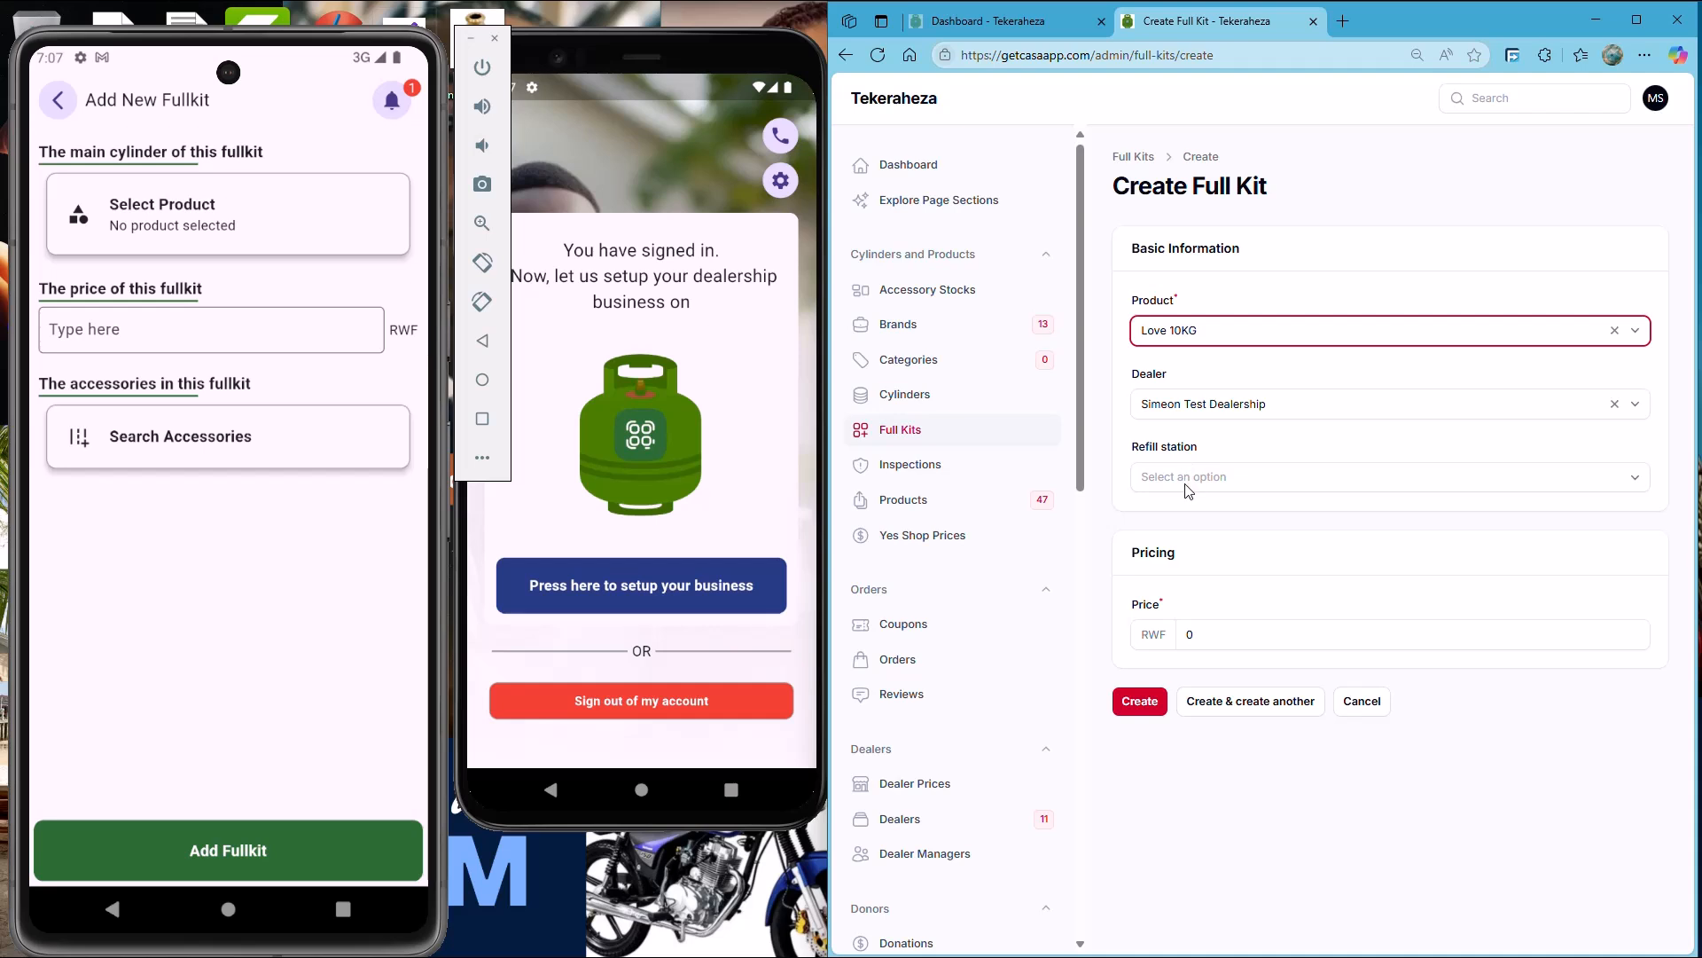
Step: Set the full kit's price to 45000 RWF and create it
{"action": "left_click", "coordinate": [1213, 639]}
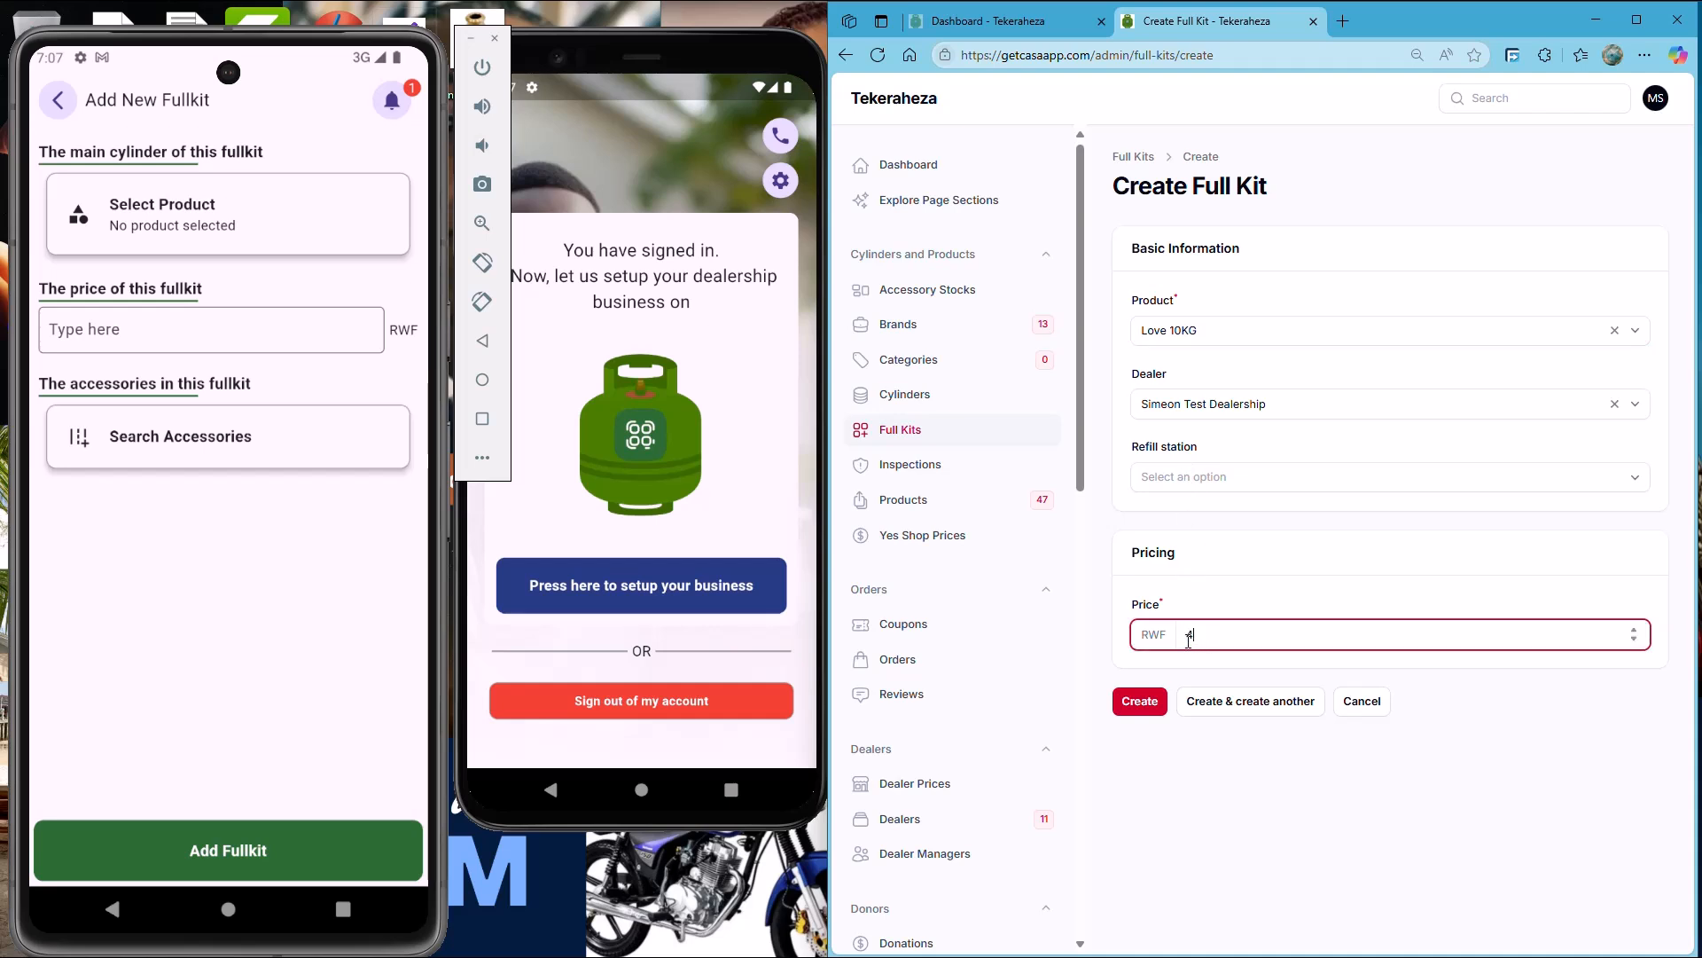
{"action": "type", "text": "00"}
{"action": "left_click", "coordinate": [1147, 706]}
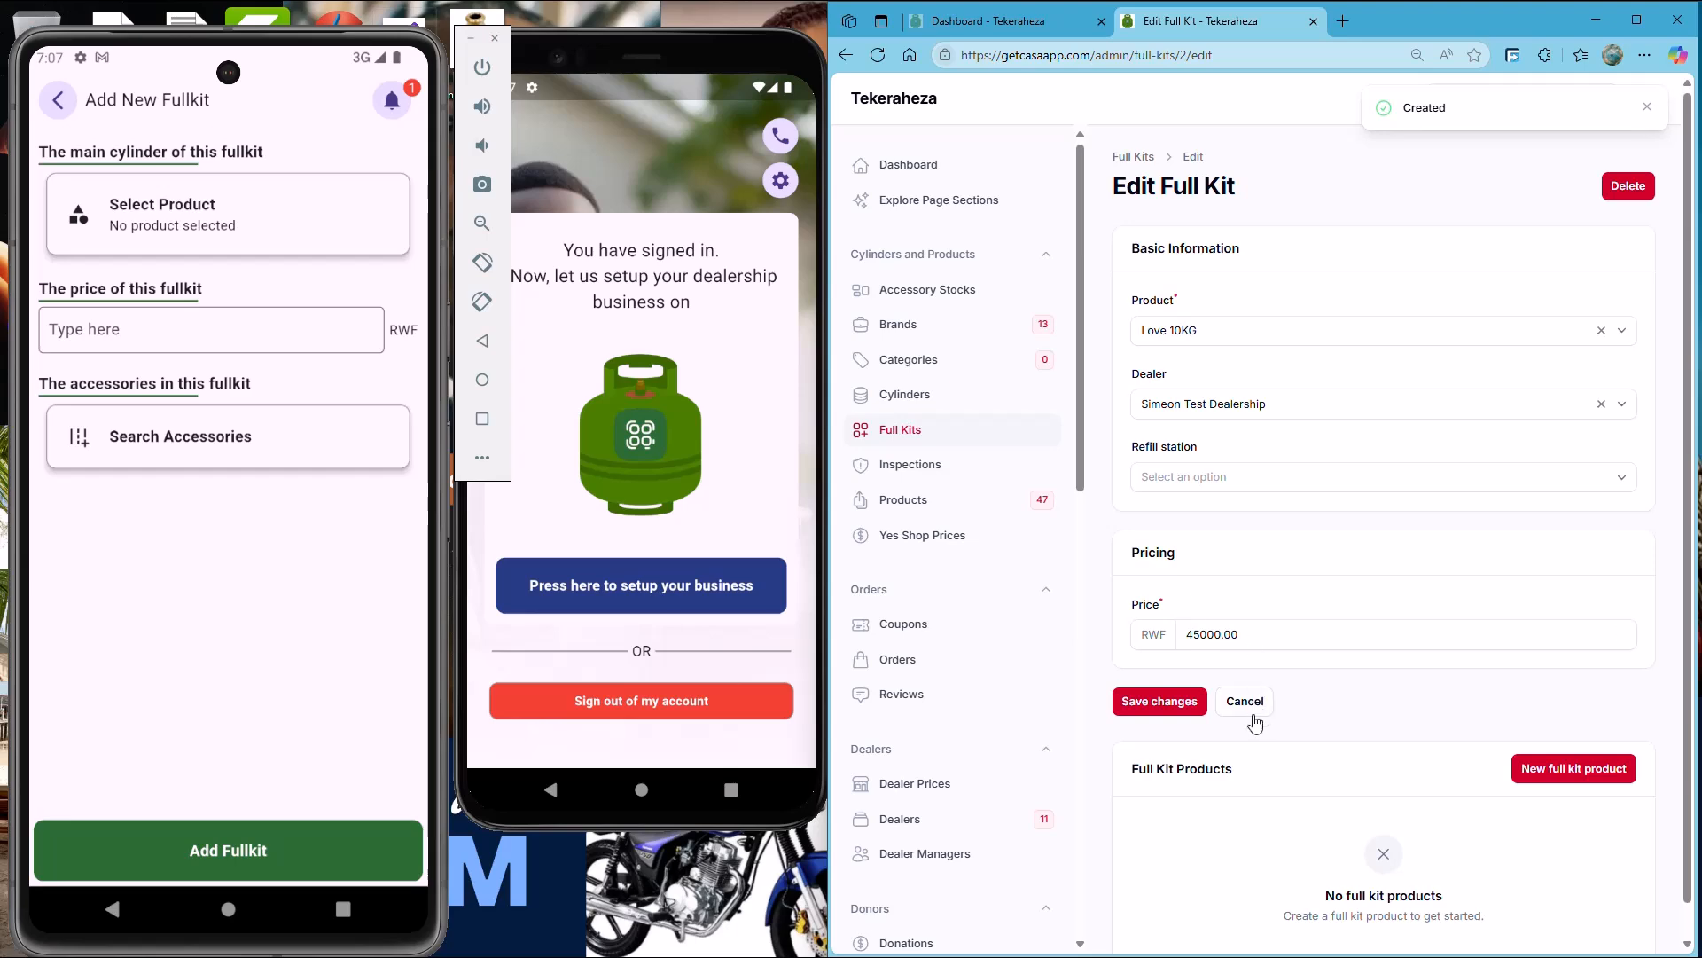
Step: Add Burner with quantity 2 to the full kit's products, continuing with another blank entry
{"action": "scroll", "coordinate": [1312, 723], "scroll_direction": "down", "scroll_amount": 1}
{"action": "left_click", "coordinate": [1543, 743]}
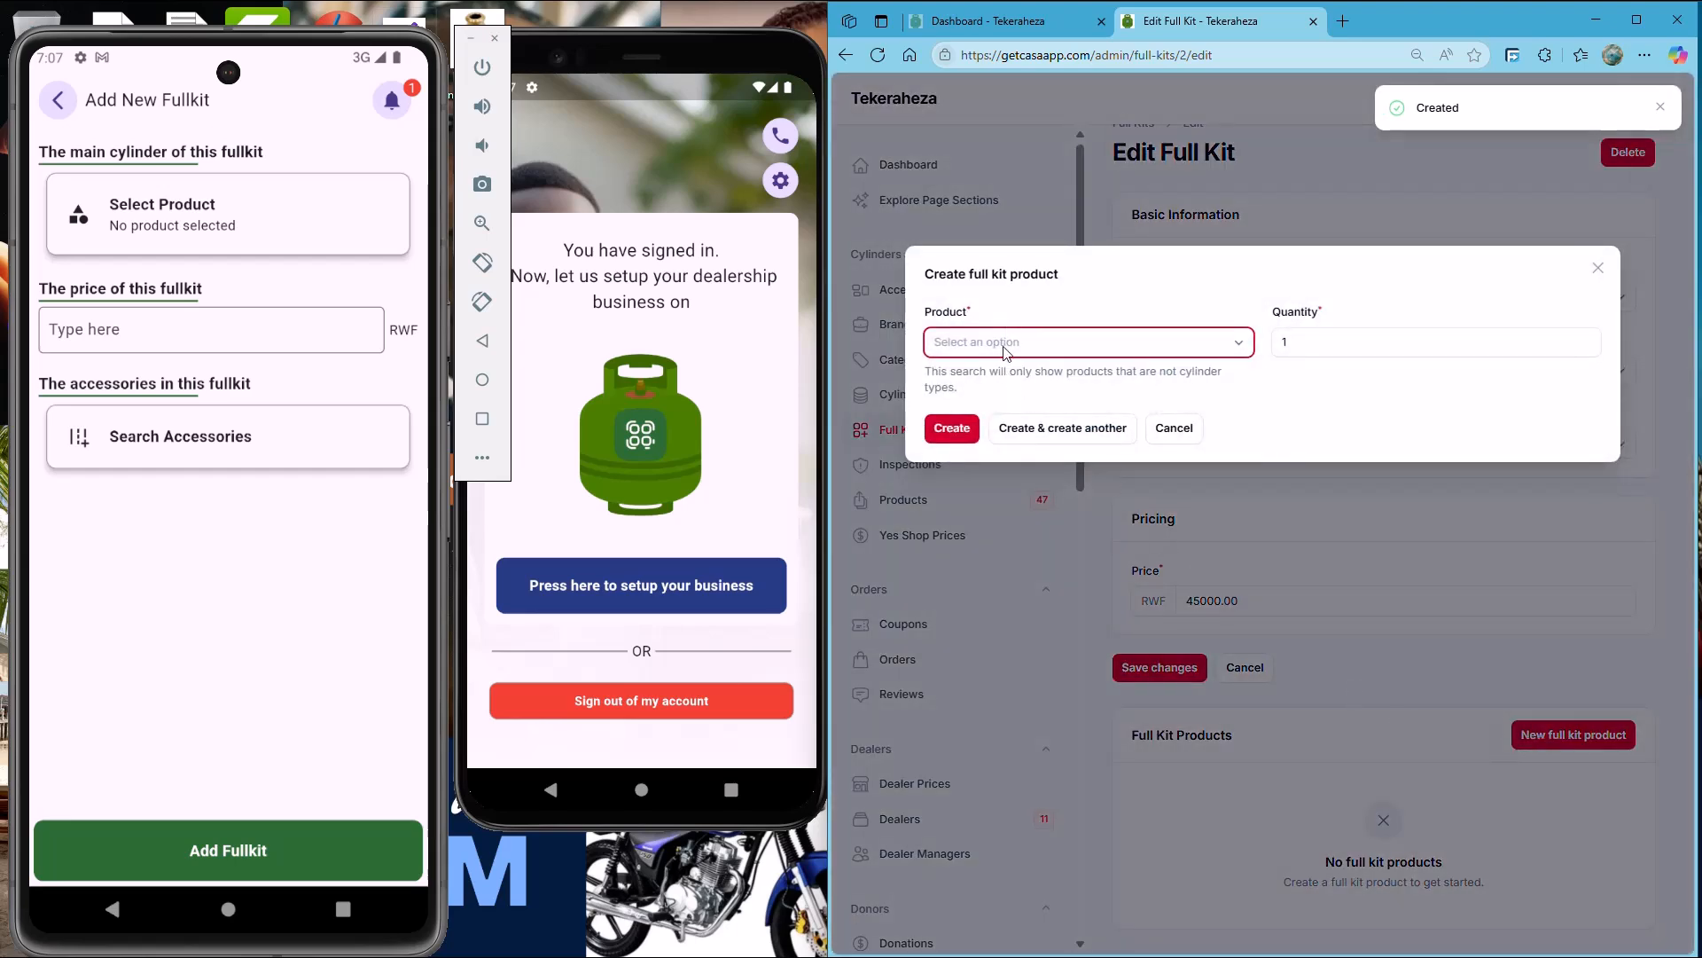
{"action": "left_click", "coordinate": [1004, 345]}
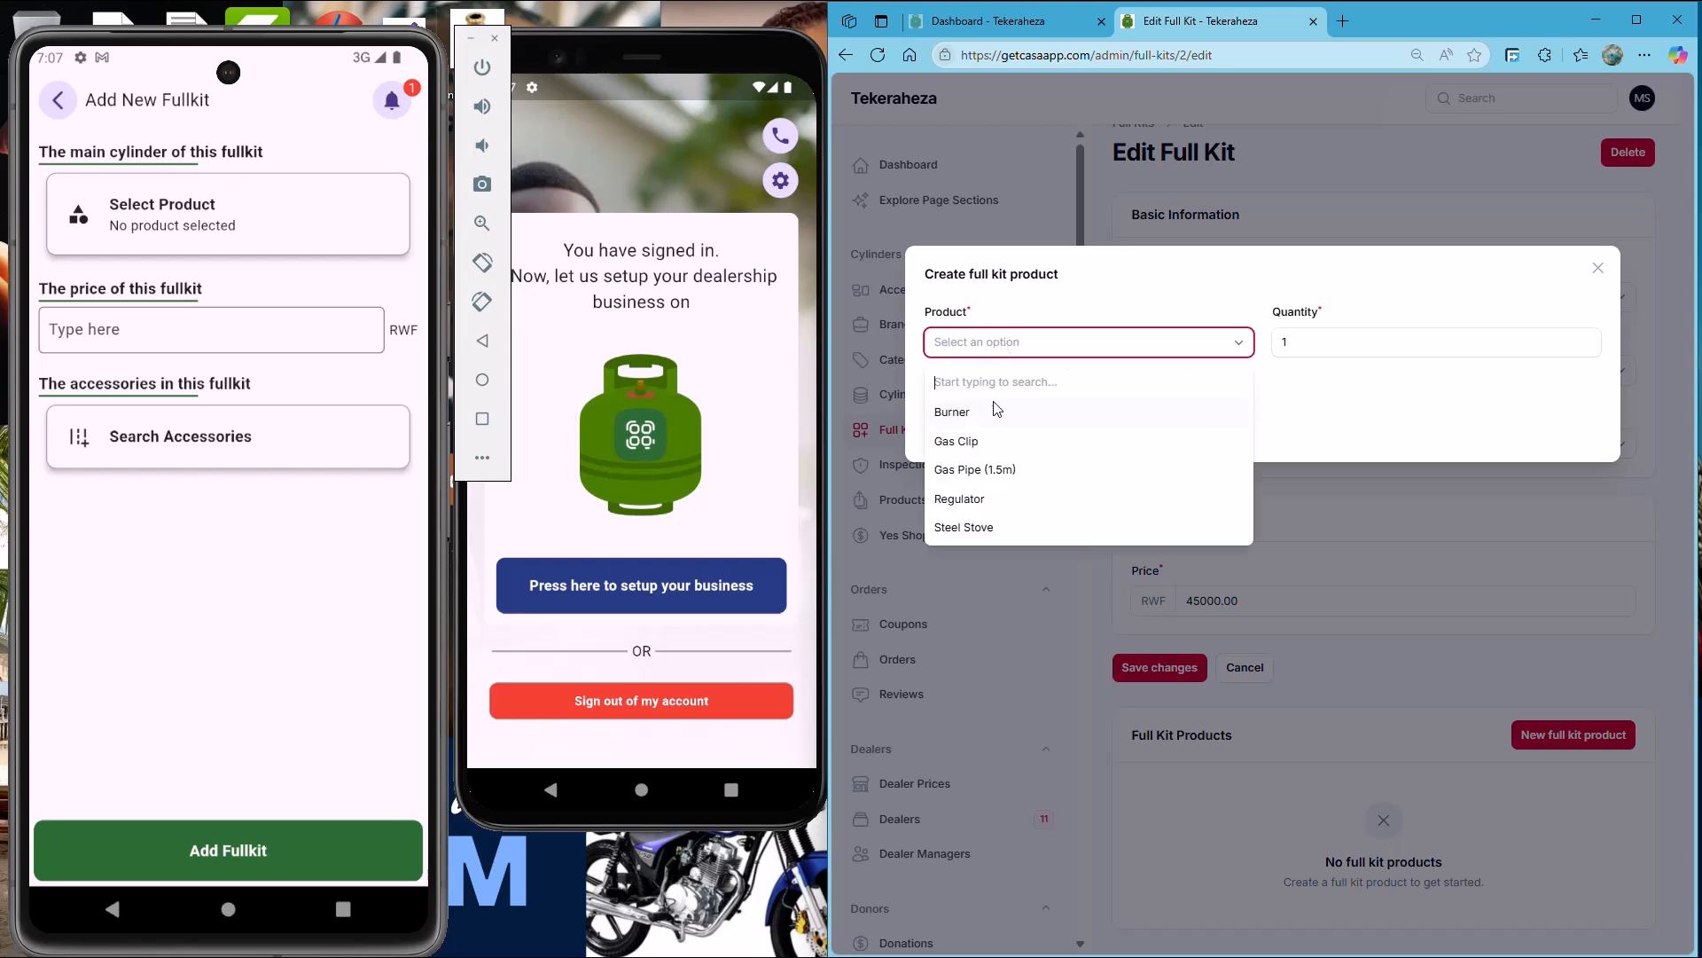
{"action": "left_click", "coordinate": [993, 413]}
{"action": "left_click_drag", "start_coordinate": [1345, 339], "coordinate": [1275, 348]}
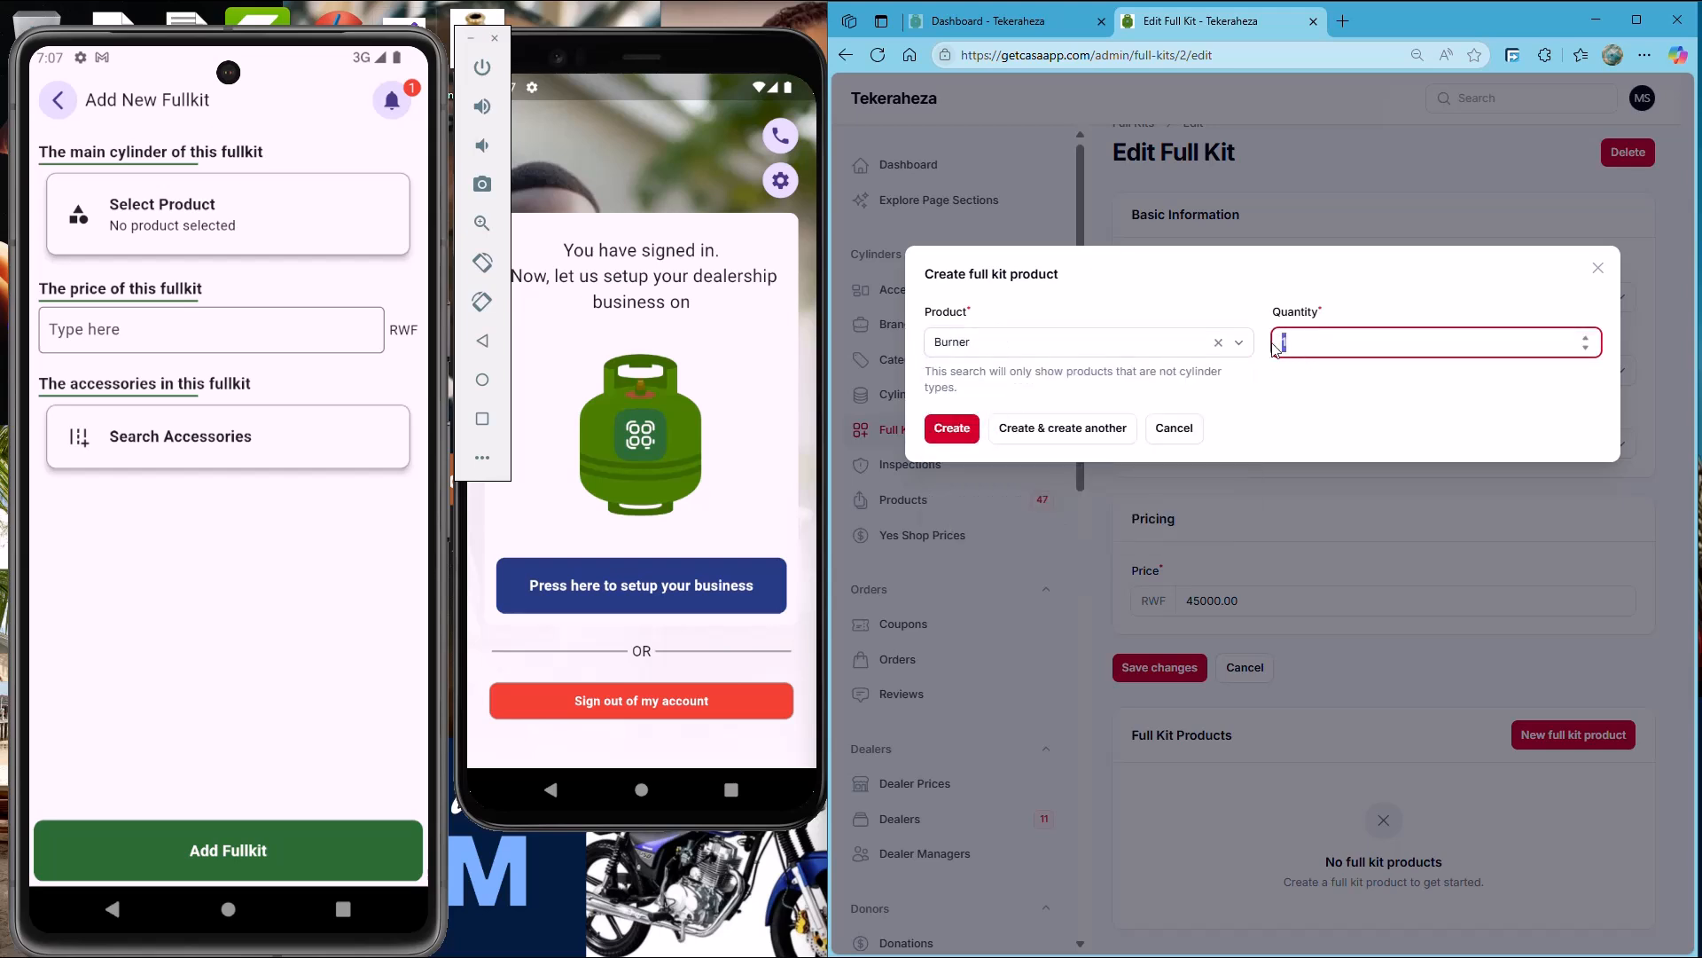
{"action": "left_click", "coordinate": [1055, 430]}
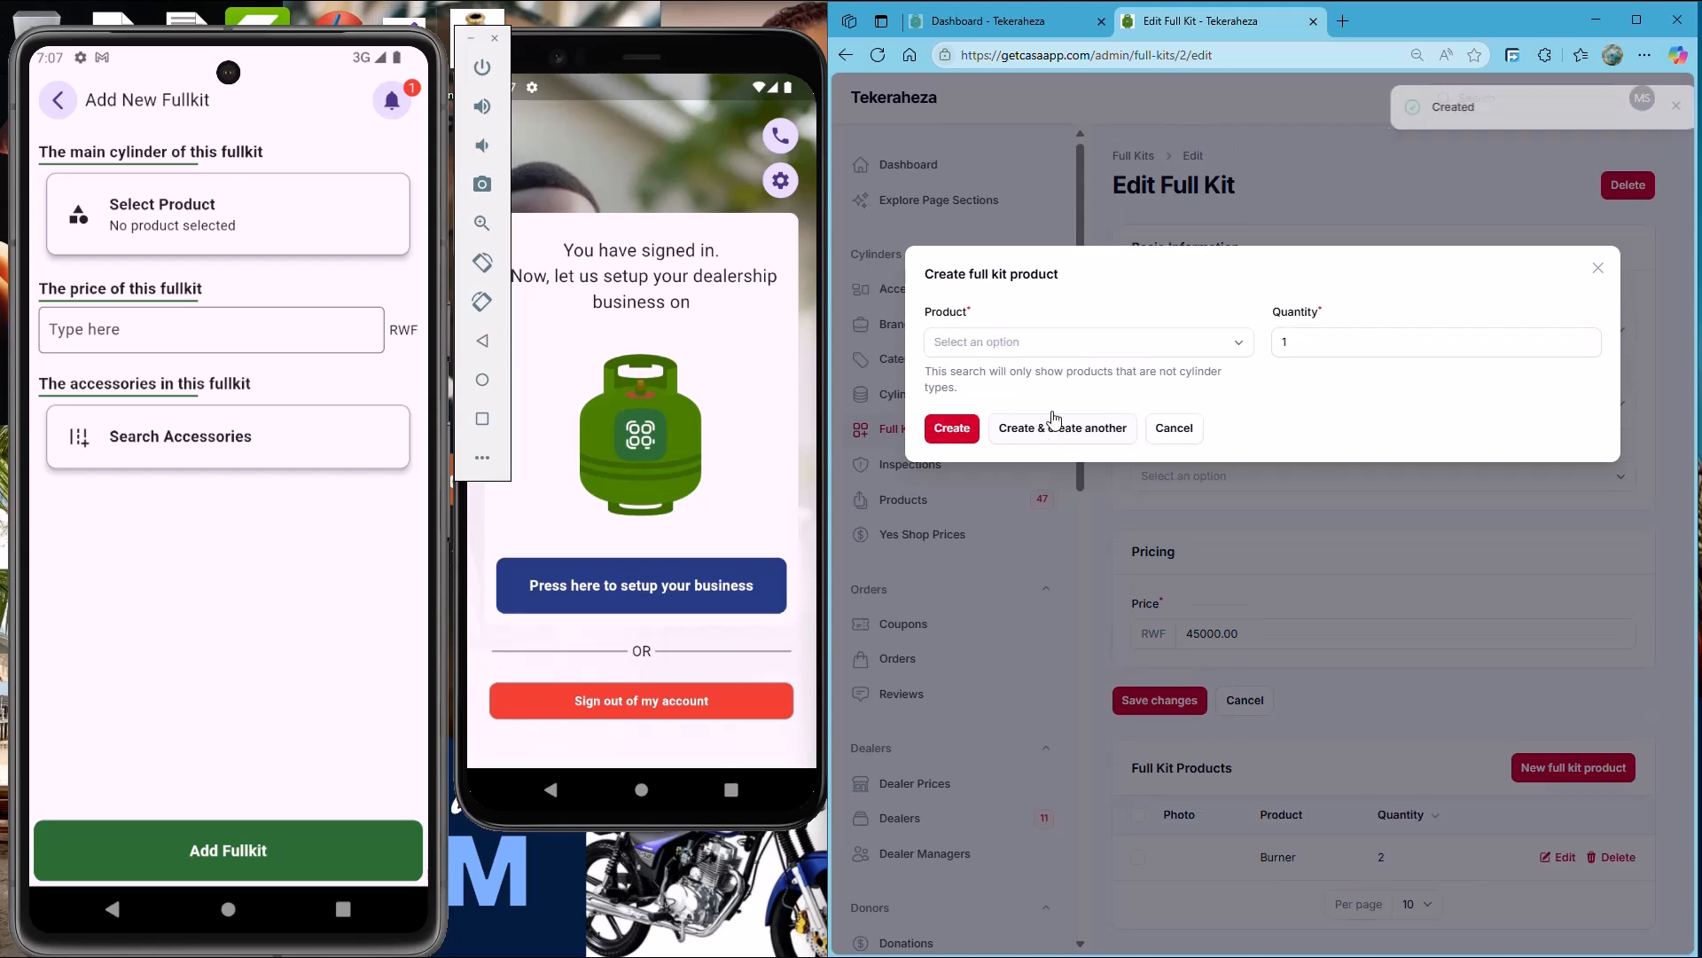
Step: Add Gas Clip with quantity 1 to the full kit's products and close the product entry dialog
{"action": "left_click", "coordinate": [1047, 346]}
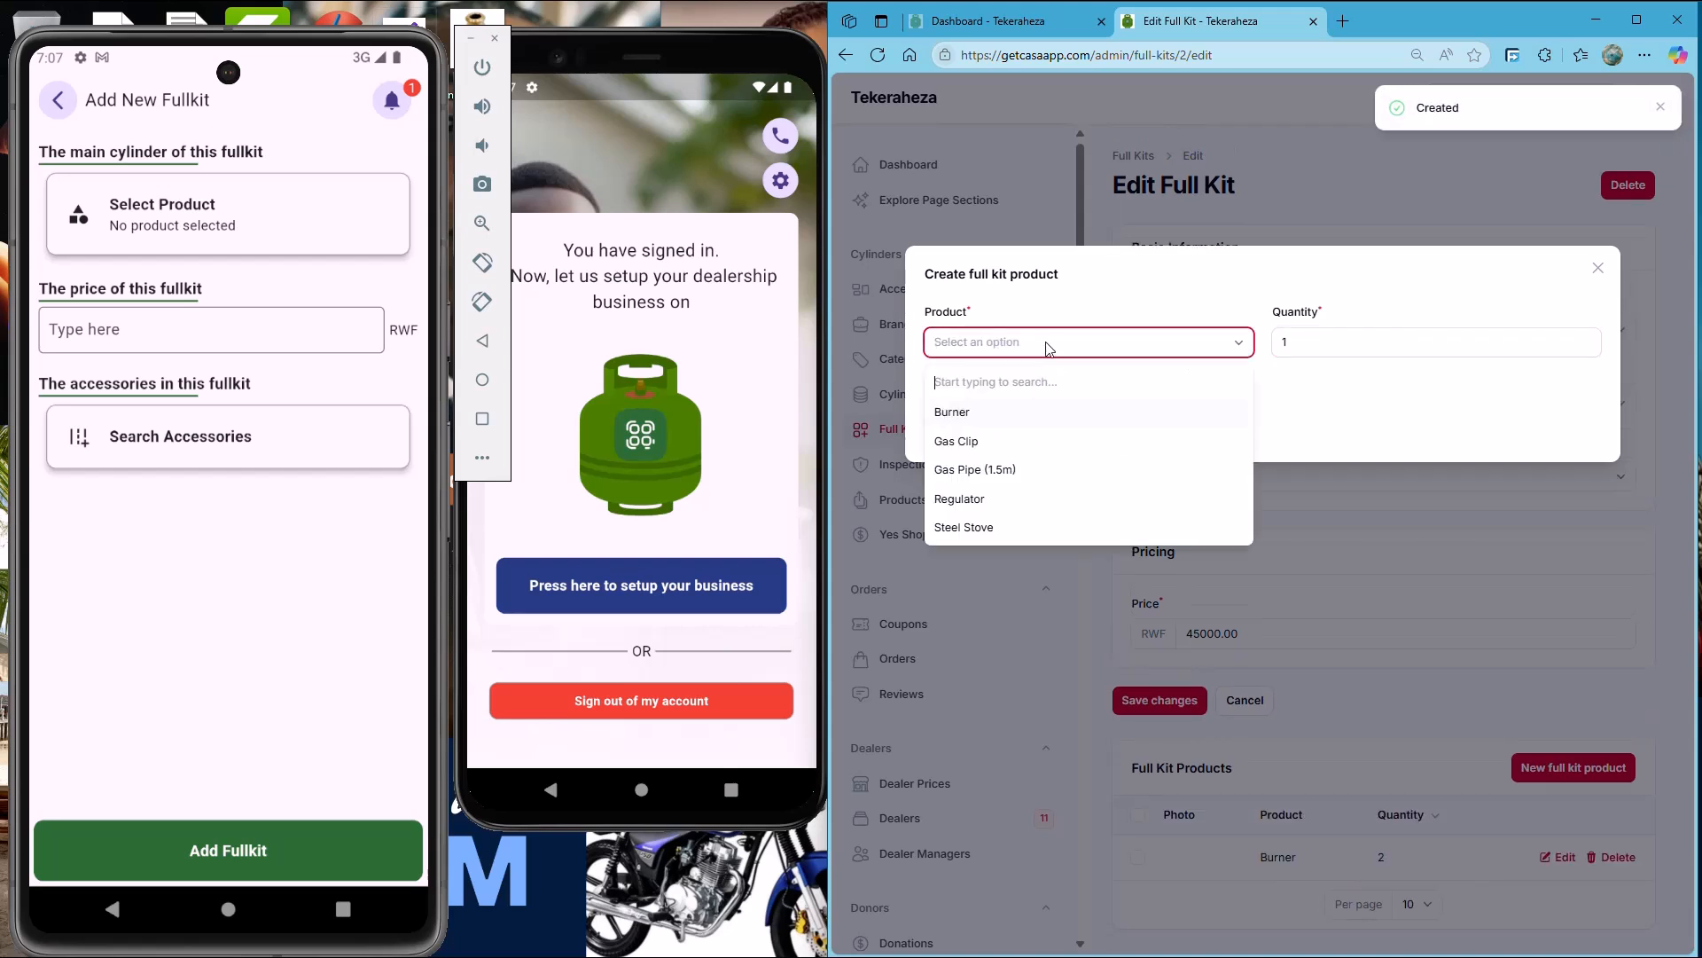
{"action": "left_click", "coordinate": [1002, 442]}
{"action": "left_click", "coordinate": [955, 434]}
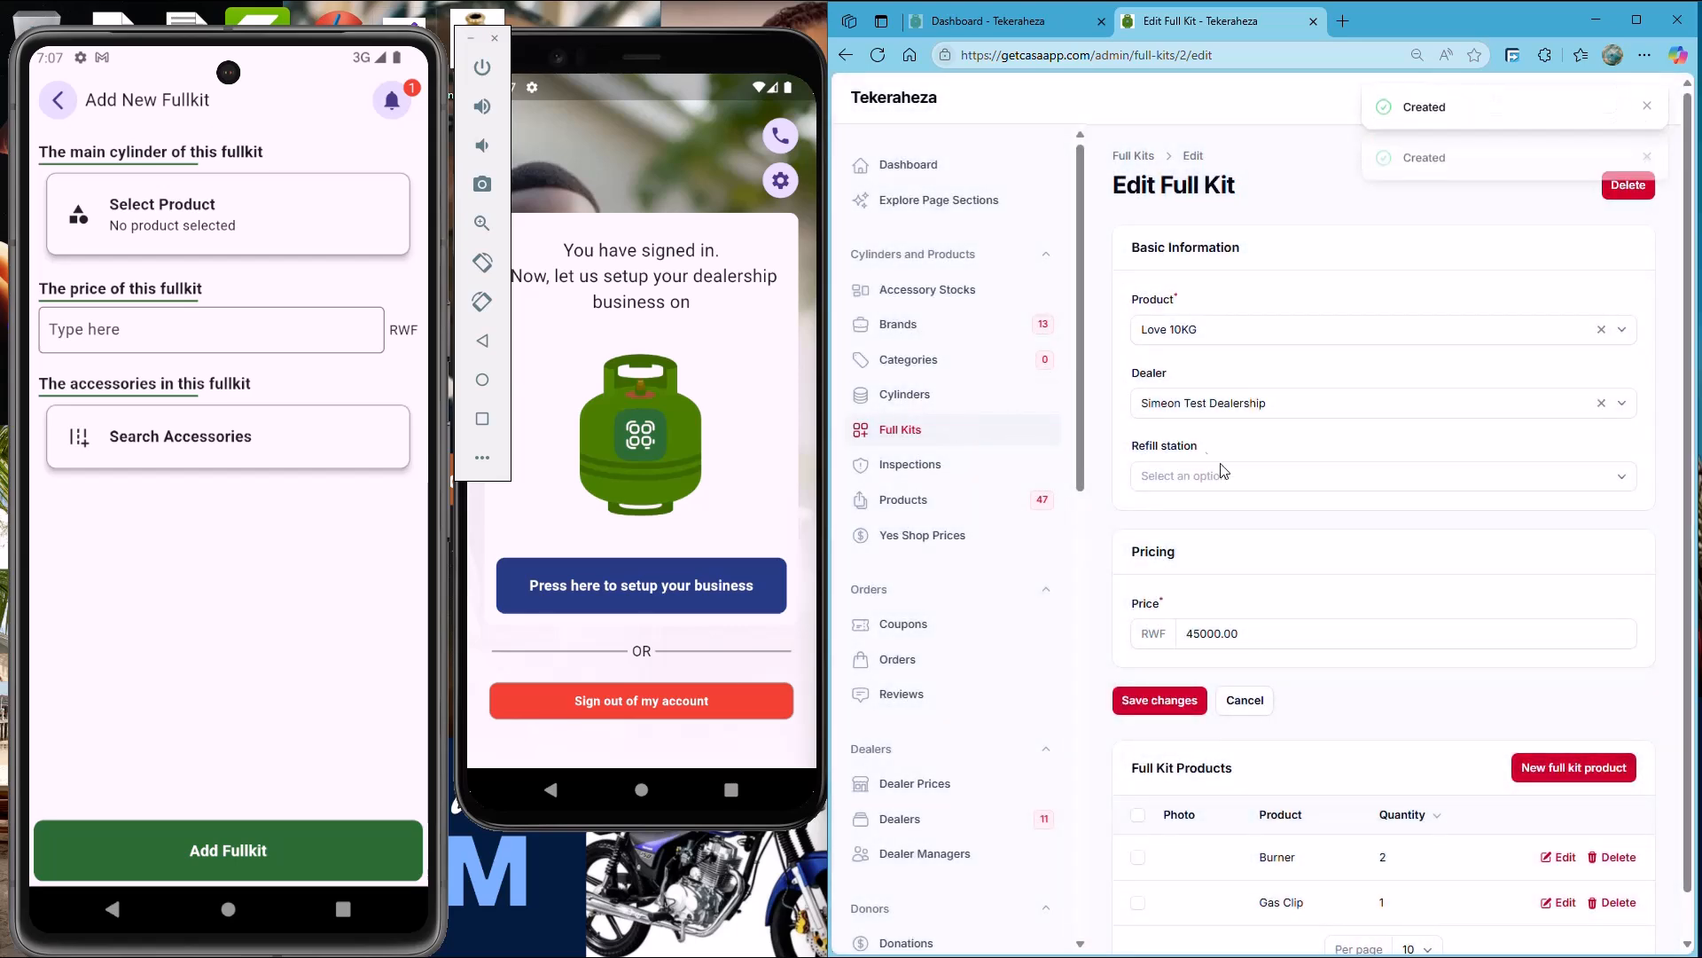
{"action": "scroll", "coordinate": [1343, 825], "scroll_direction": "down", "scroll_amount": 1}
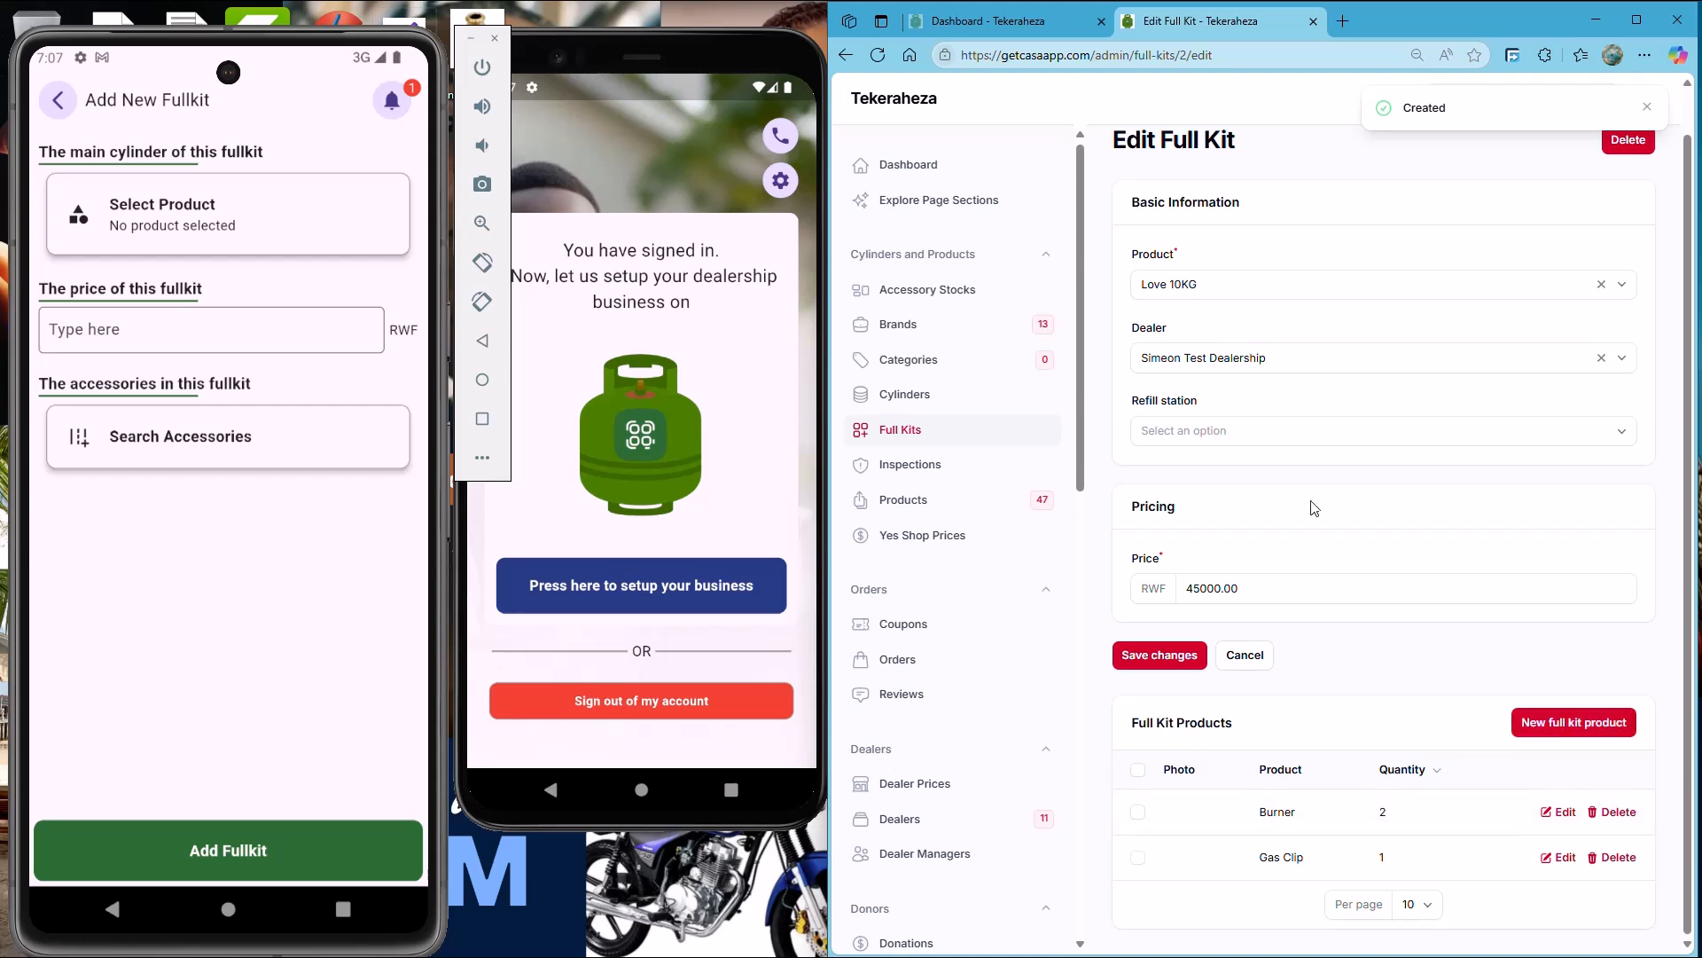
{"action": "scroll", "coordinate": [1259, 433], "scroll_direction": "up", "scroll_amount": 1}
Step: Return to the dealer app's stock overview and reopen full kits management to refresh its list
{"action": "left_click", "coordinate": [56, 103]}
{"action": "left_click", "coordinate": [56, 103]}
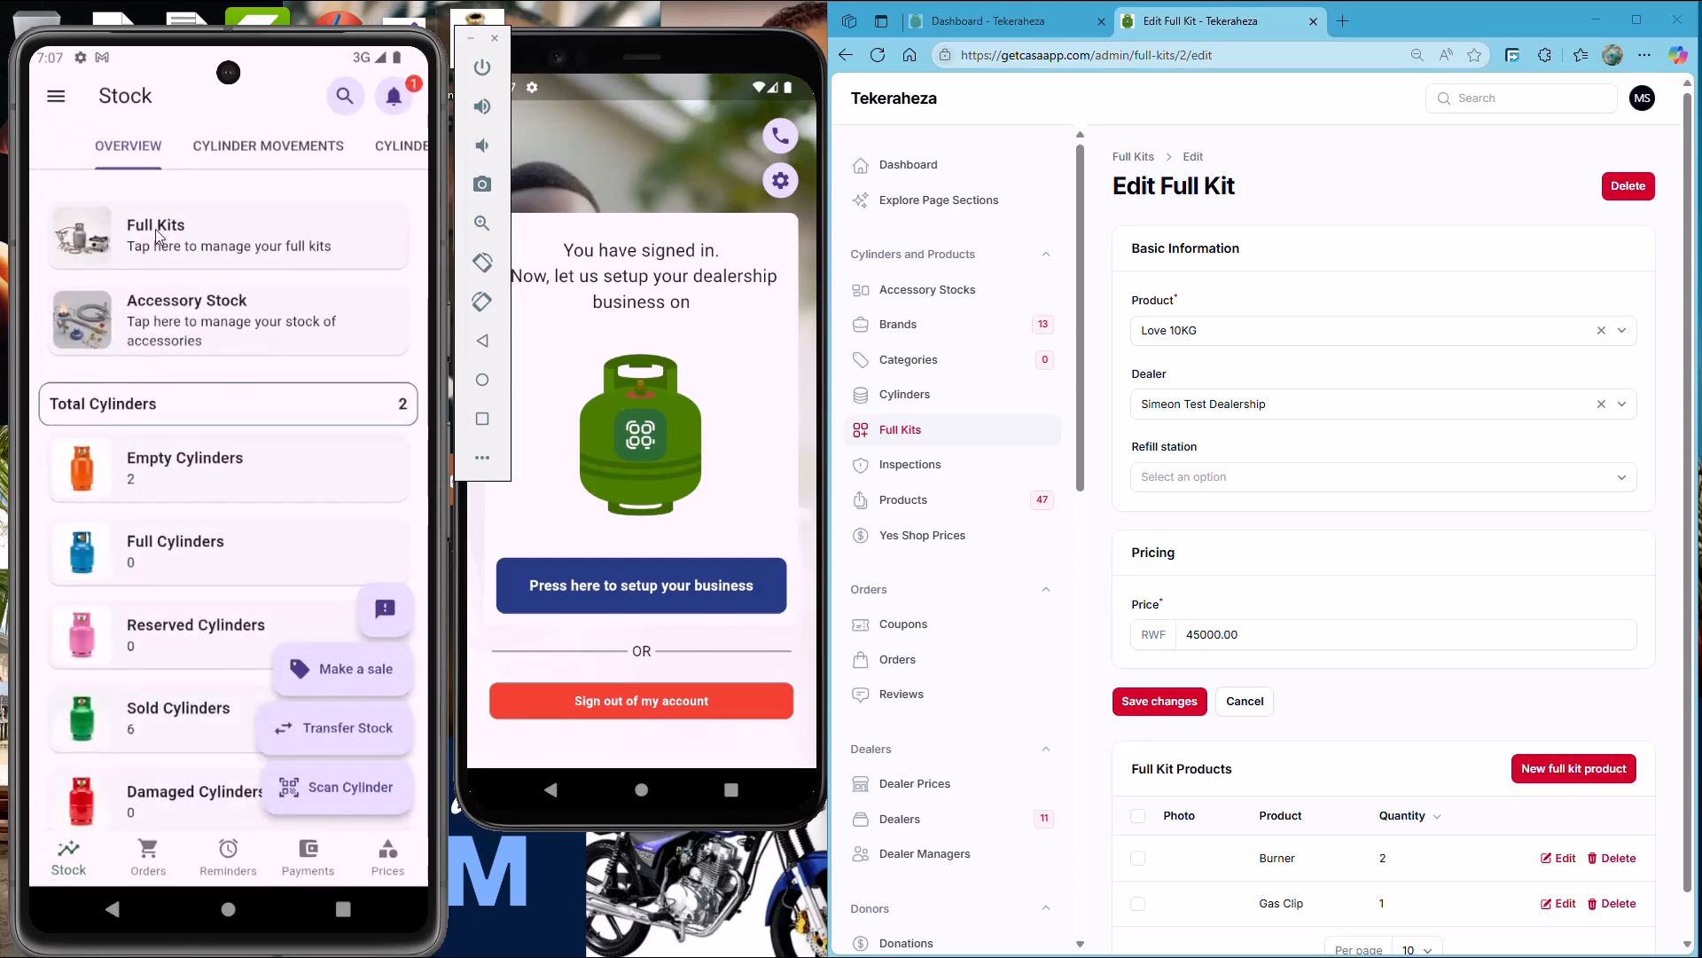
{"action": "left_click", "coordinate": [156, 228]}
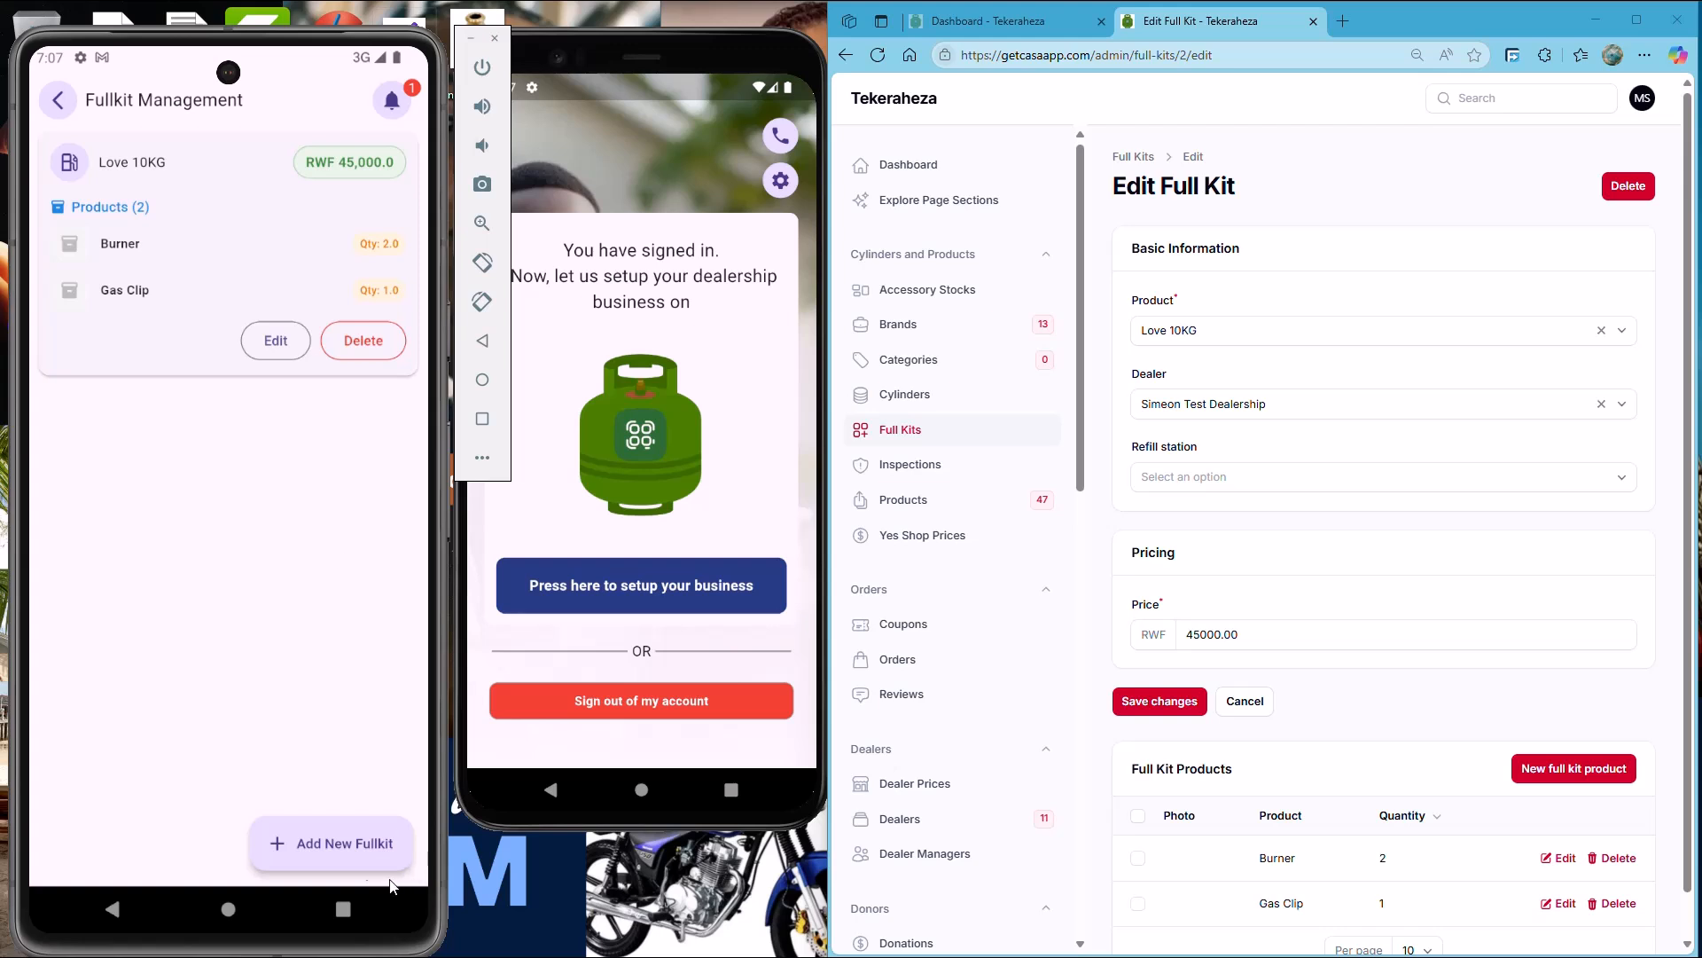
Step: Try out the new fullkit form with Love 12KG as the main cylinder, and leave it without adding the kit
{"action": "left_click", "coordinate": [348, 853]}
{"action": "left_click", "coordinate": [157, 216]}
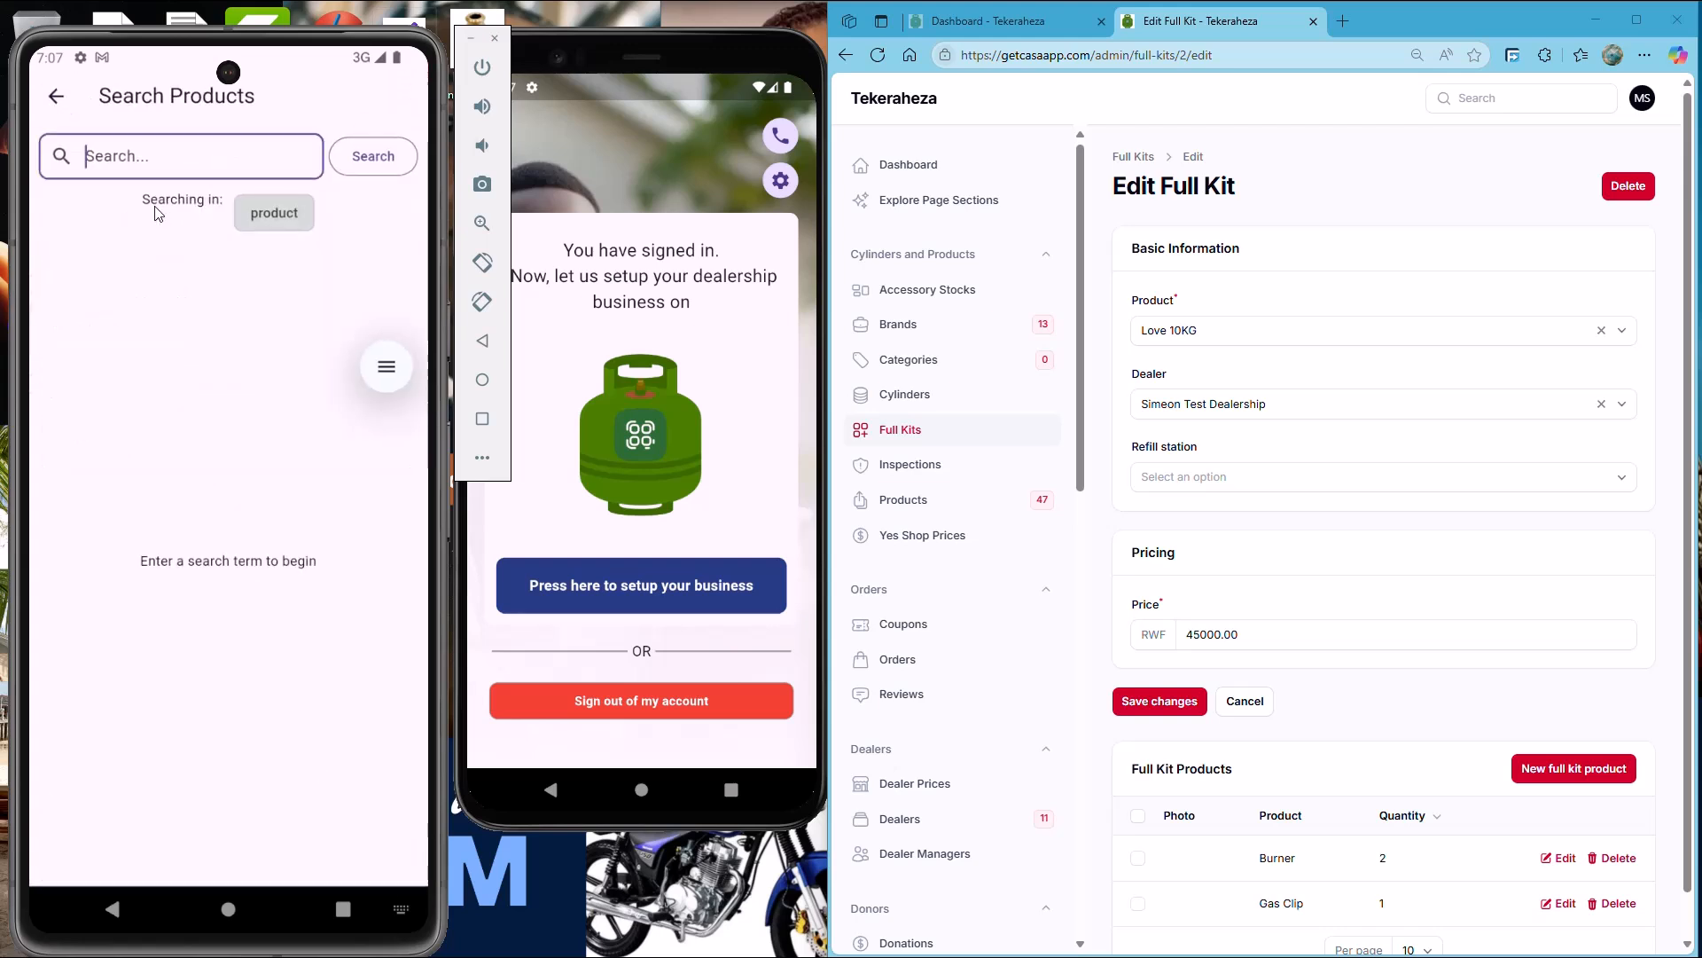
{"action": "type", "text": "love"}
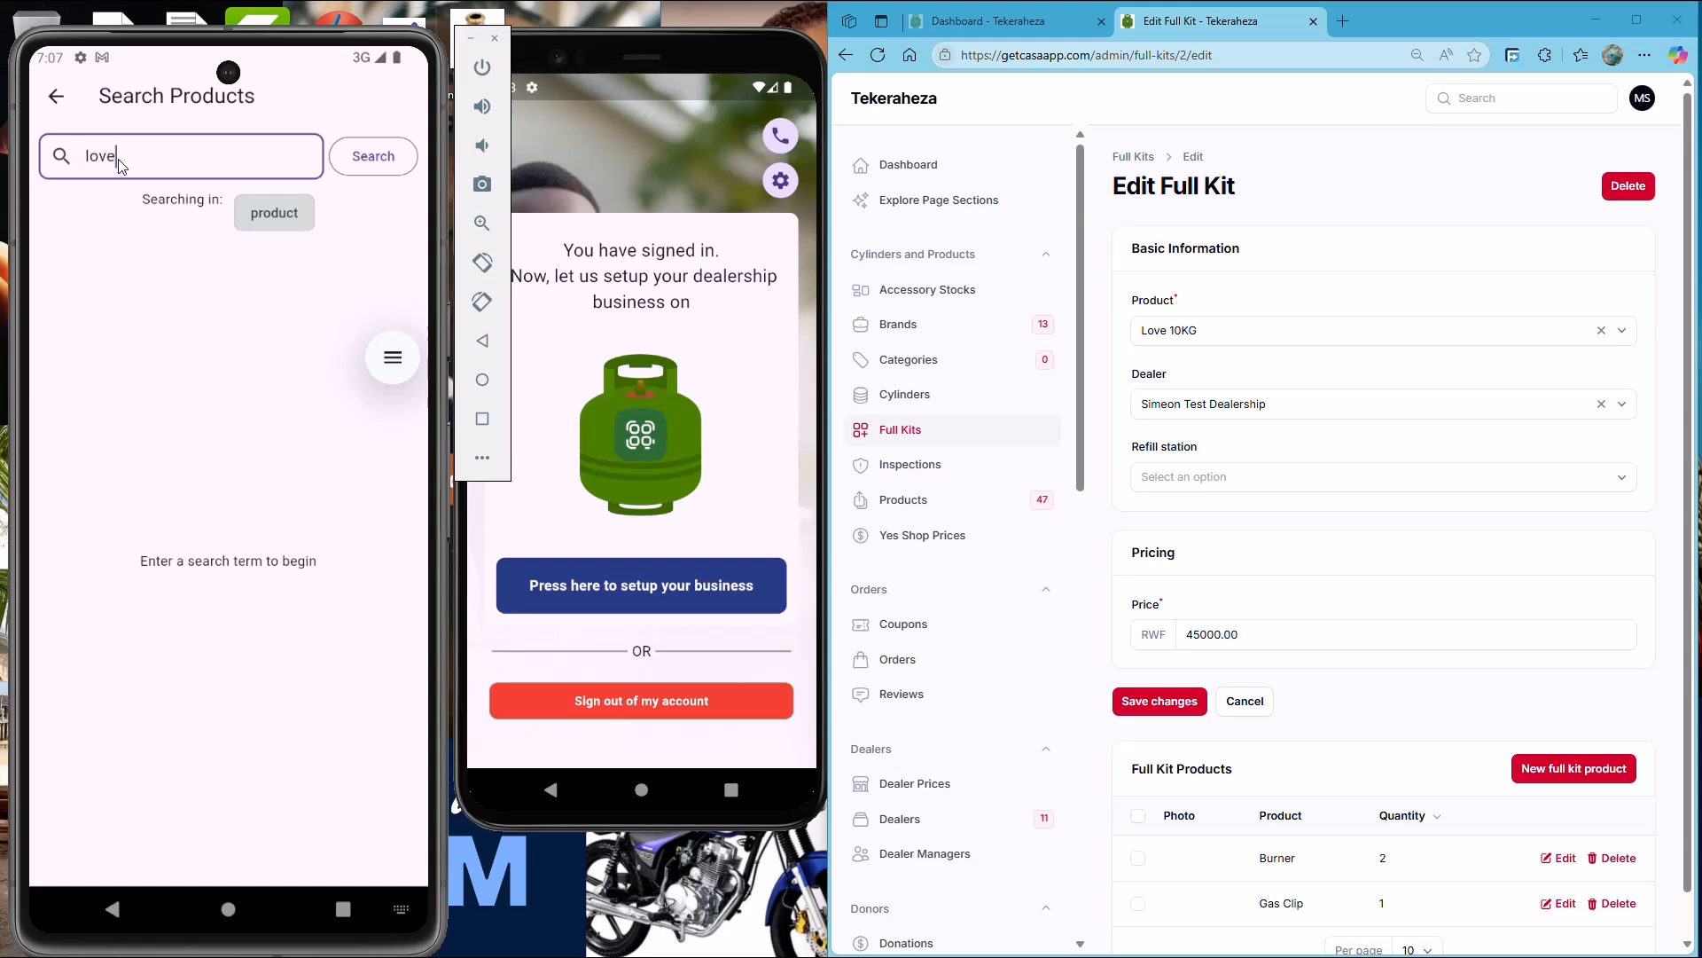
{"action": "key", "text": "Return"}
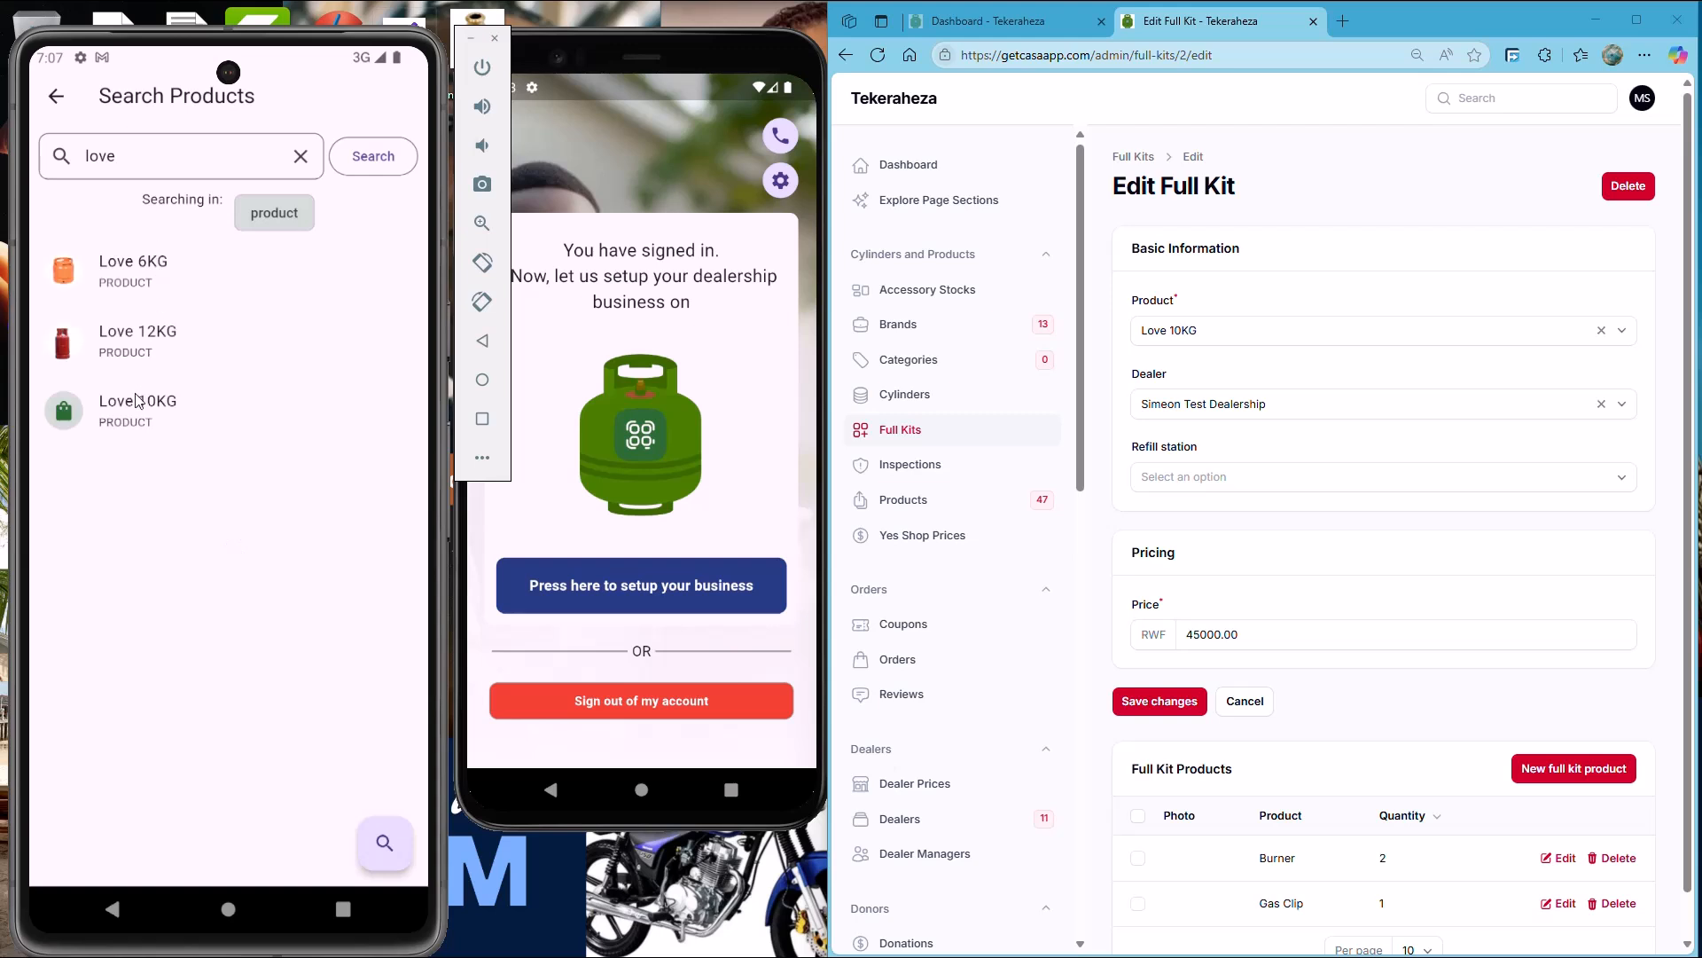
{"action": "left_click", "coordinate": [146, 333]}
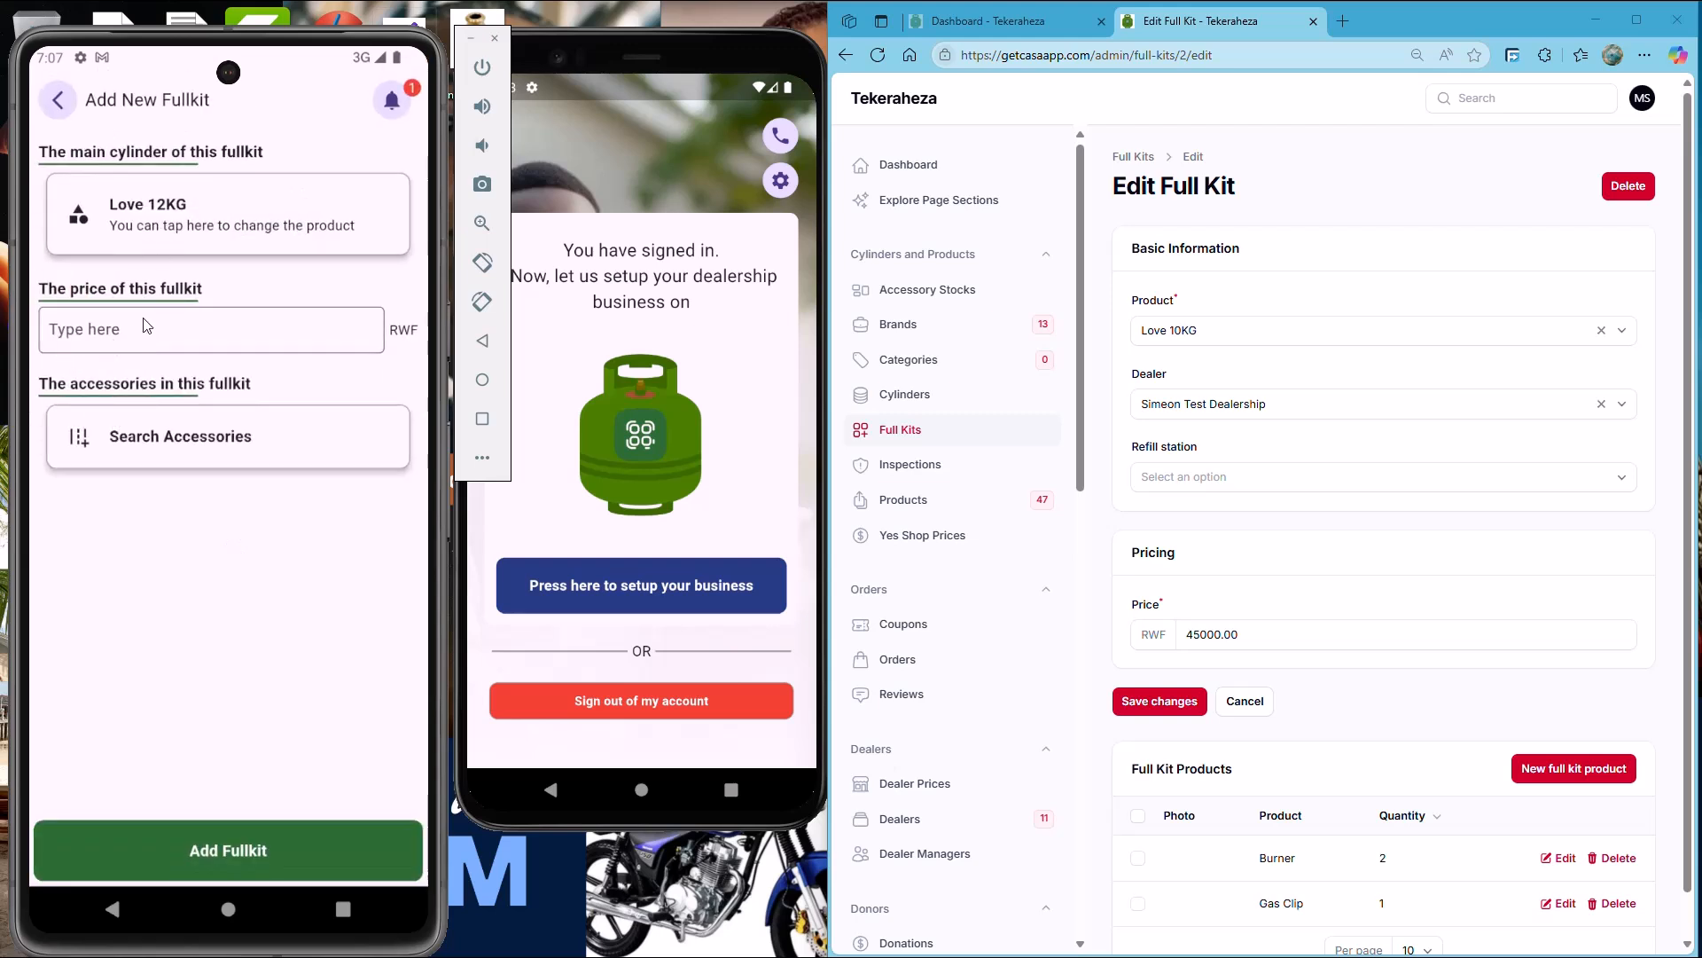
{"action": "left_click", "coordinate": [131, 335]}
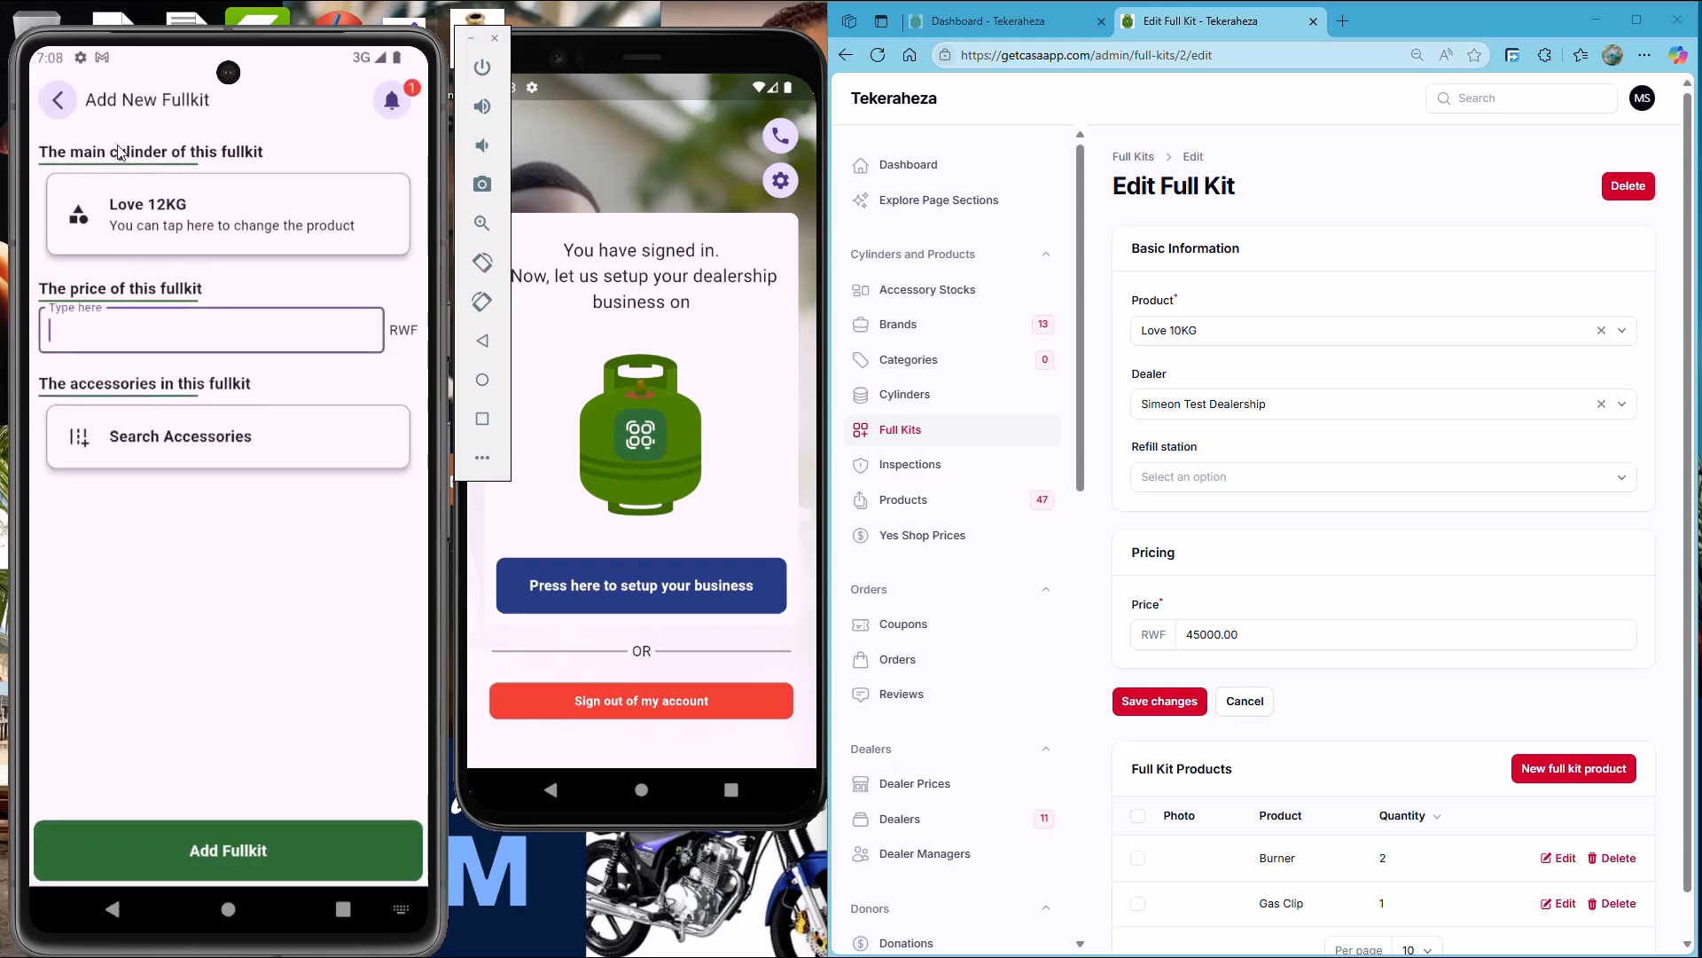
{"action": "left_click", "coordinate": [58, 101]}
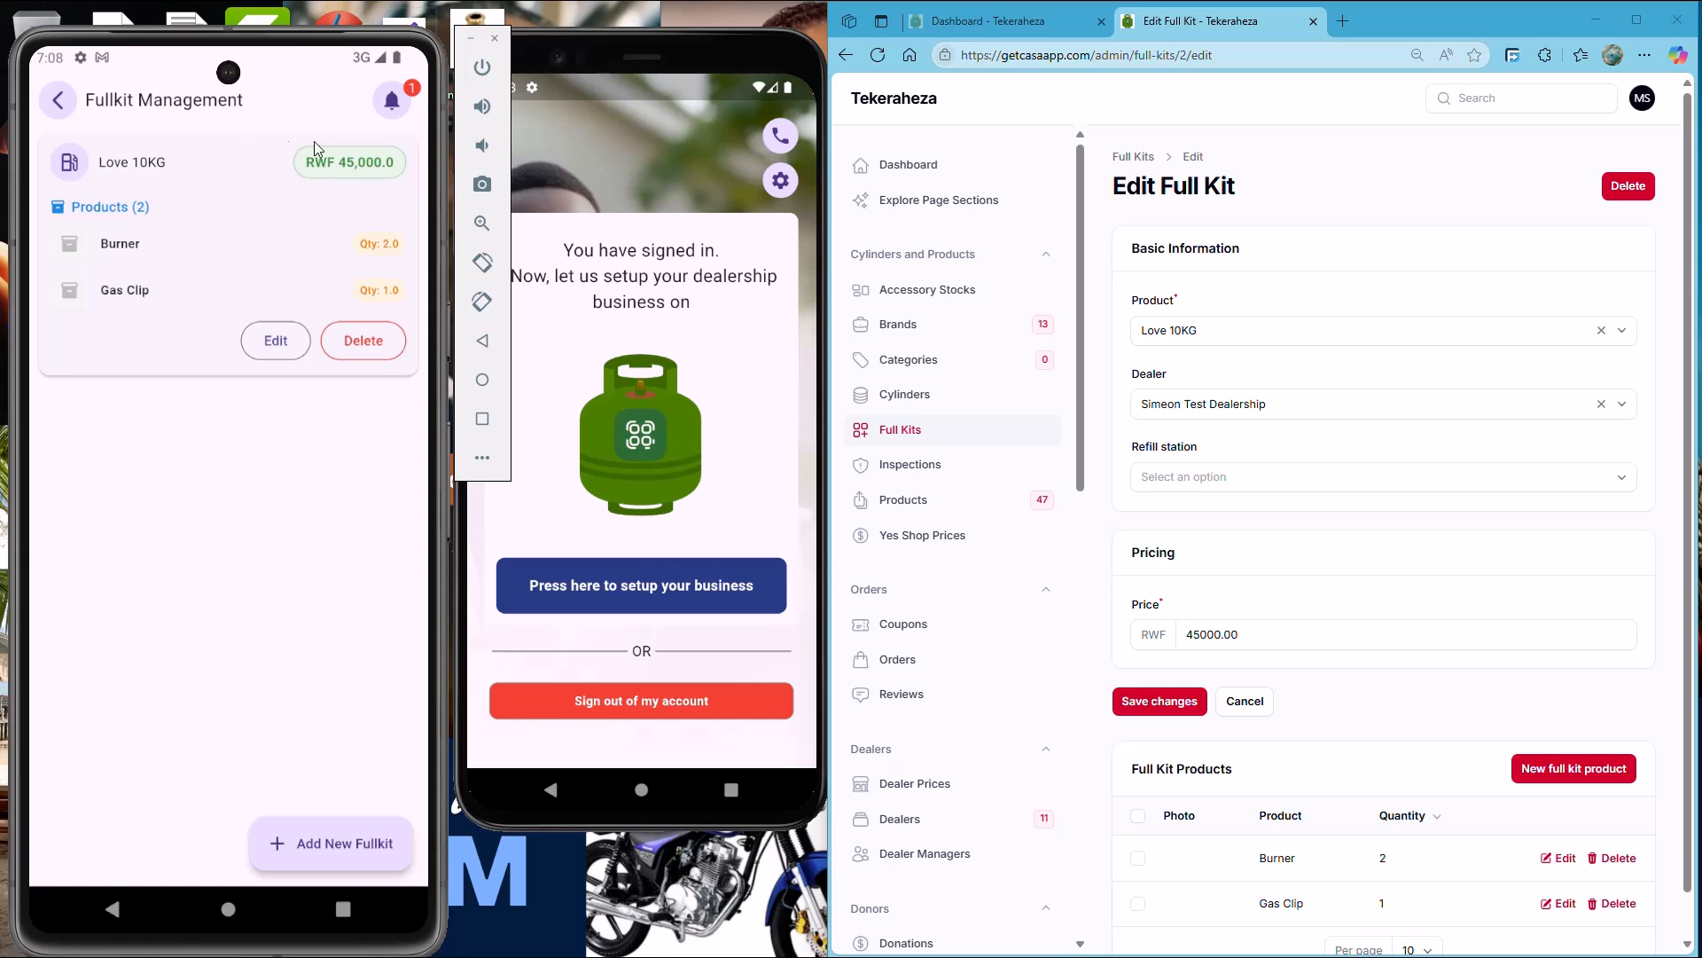
Step: Start a stock transfer to a dealership, searching dealers for "kicuk" and choosing Yes Shop Kicukiro Branch as recipient
{"action": "left_click", "coordinate": [62, 104]}
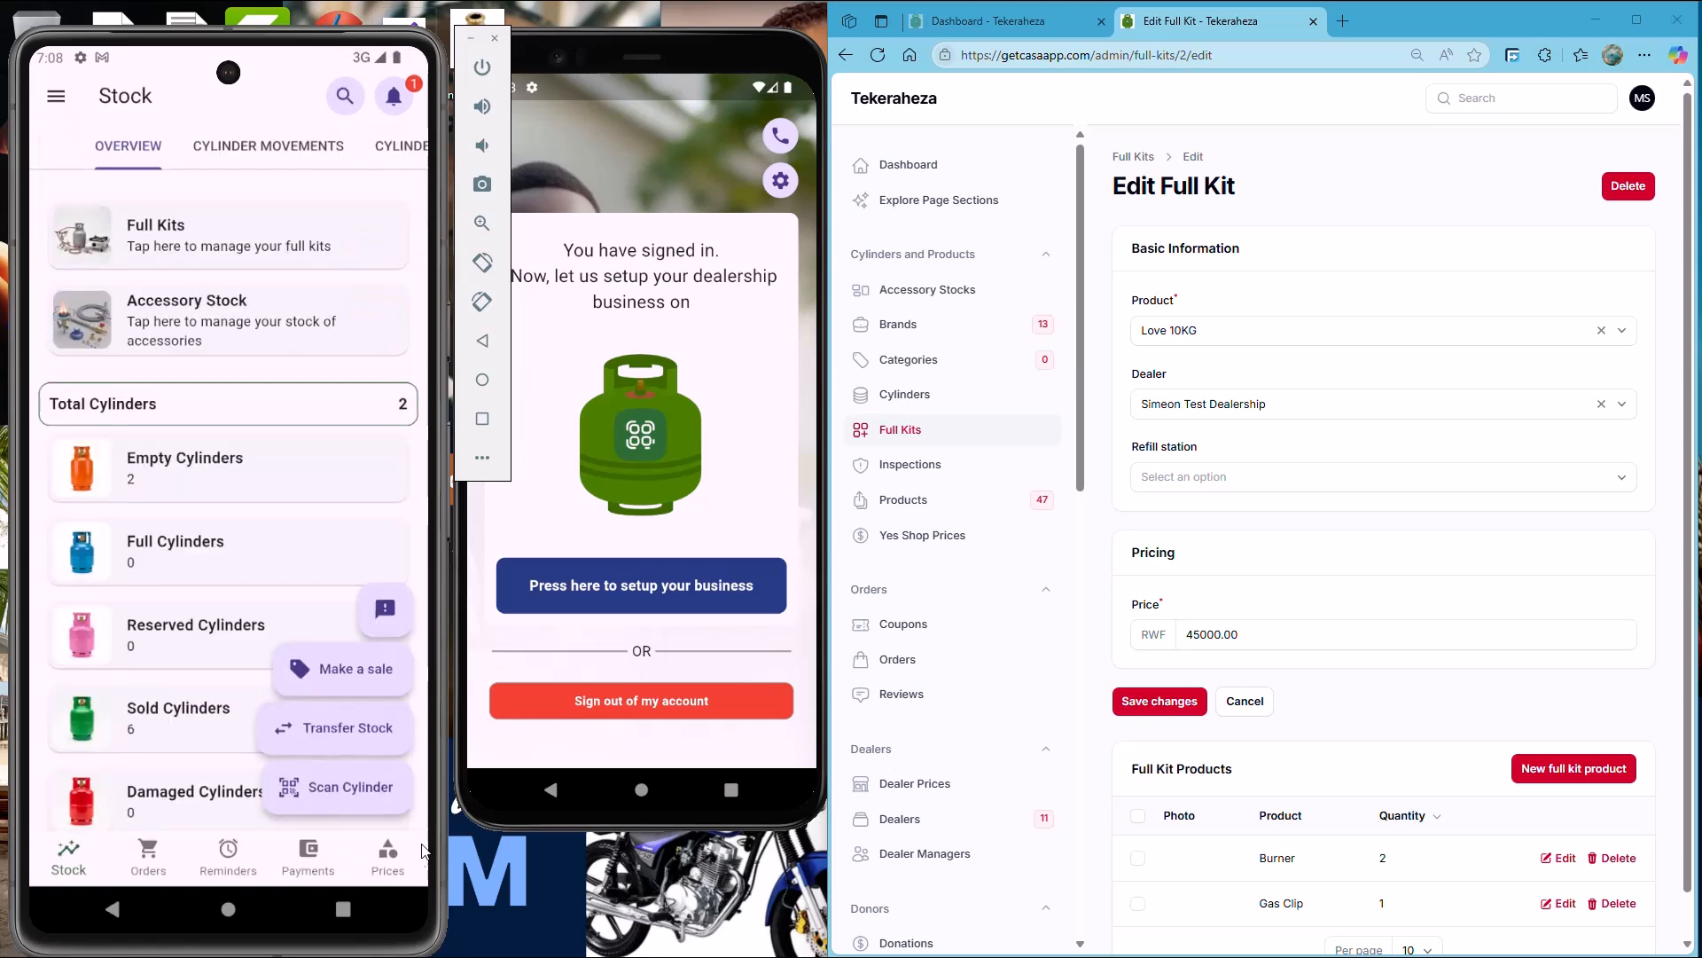
{"action": "left_click", "coordinate": [322, 736]}
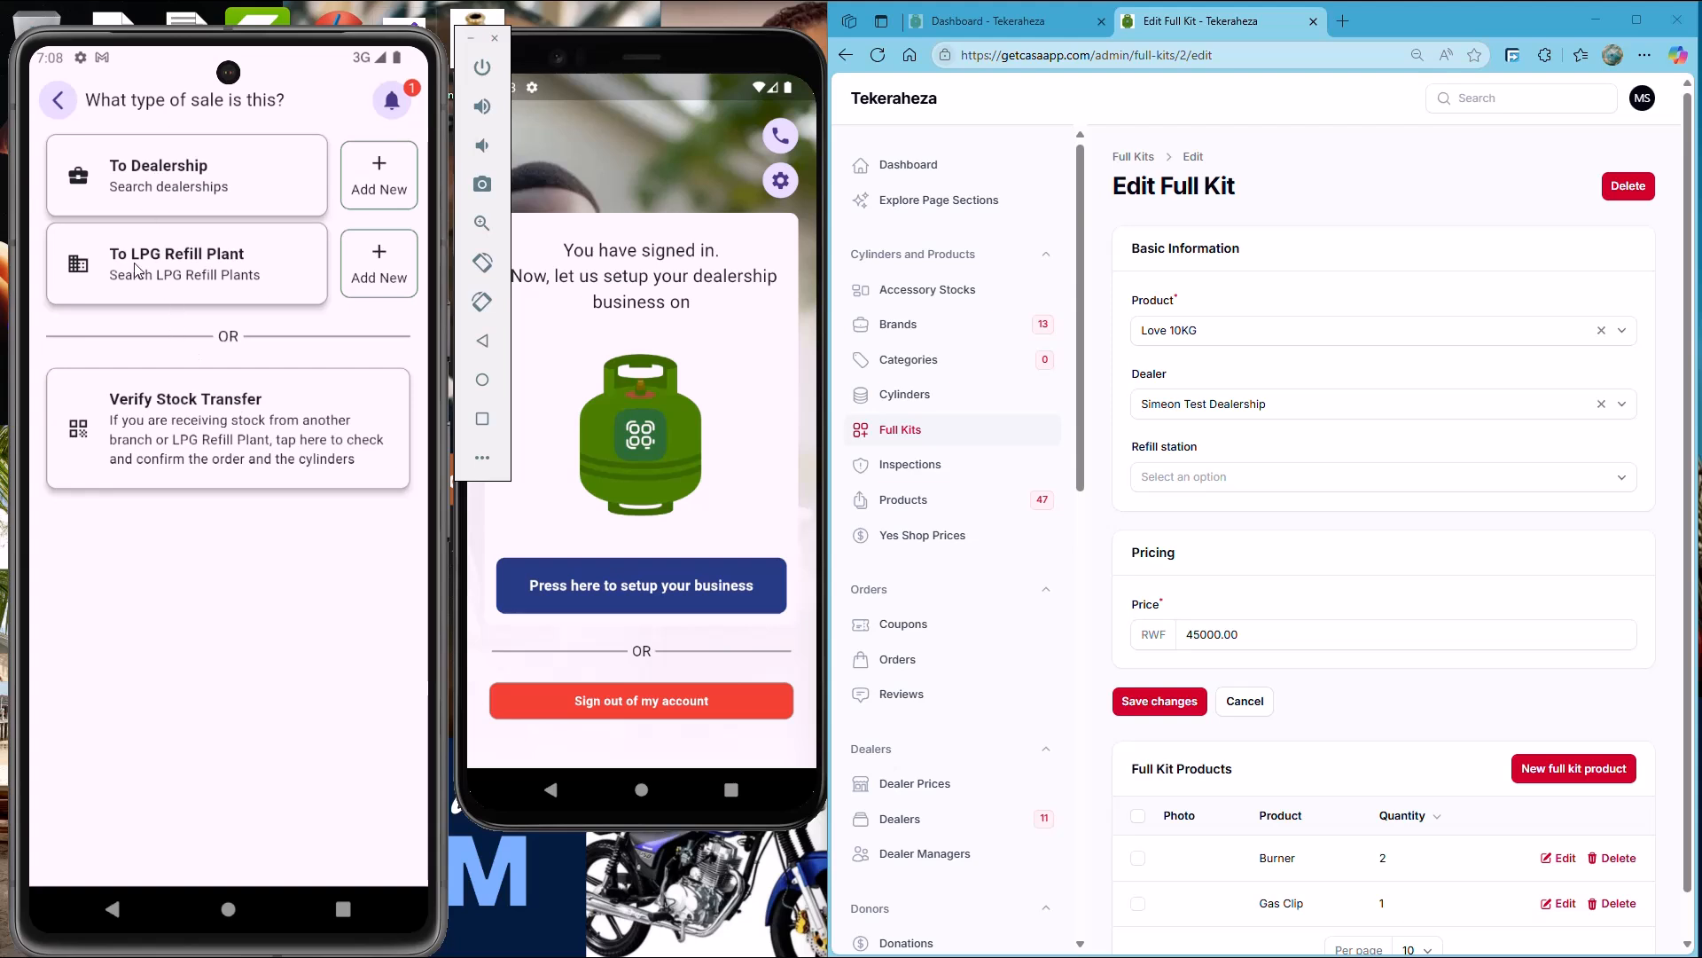
{"action": "left_click", "coordinate": [152, 193]}
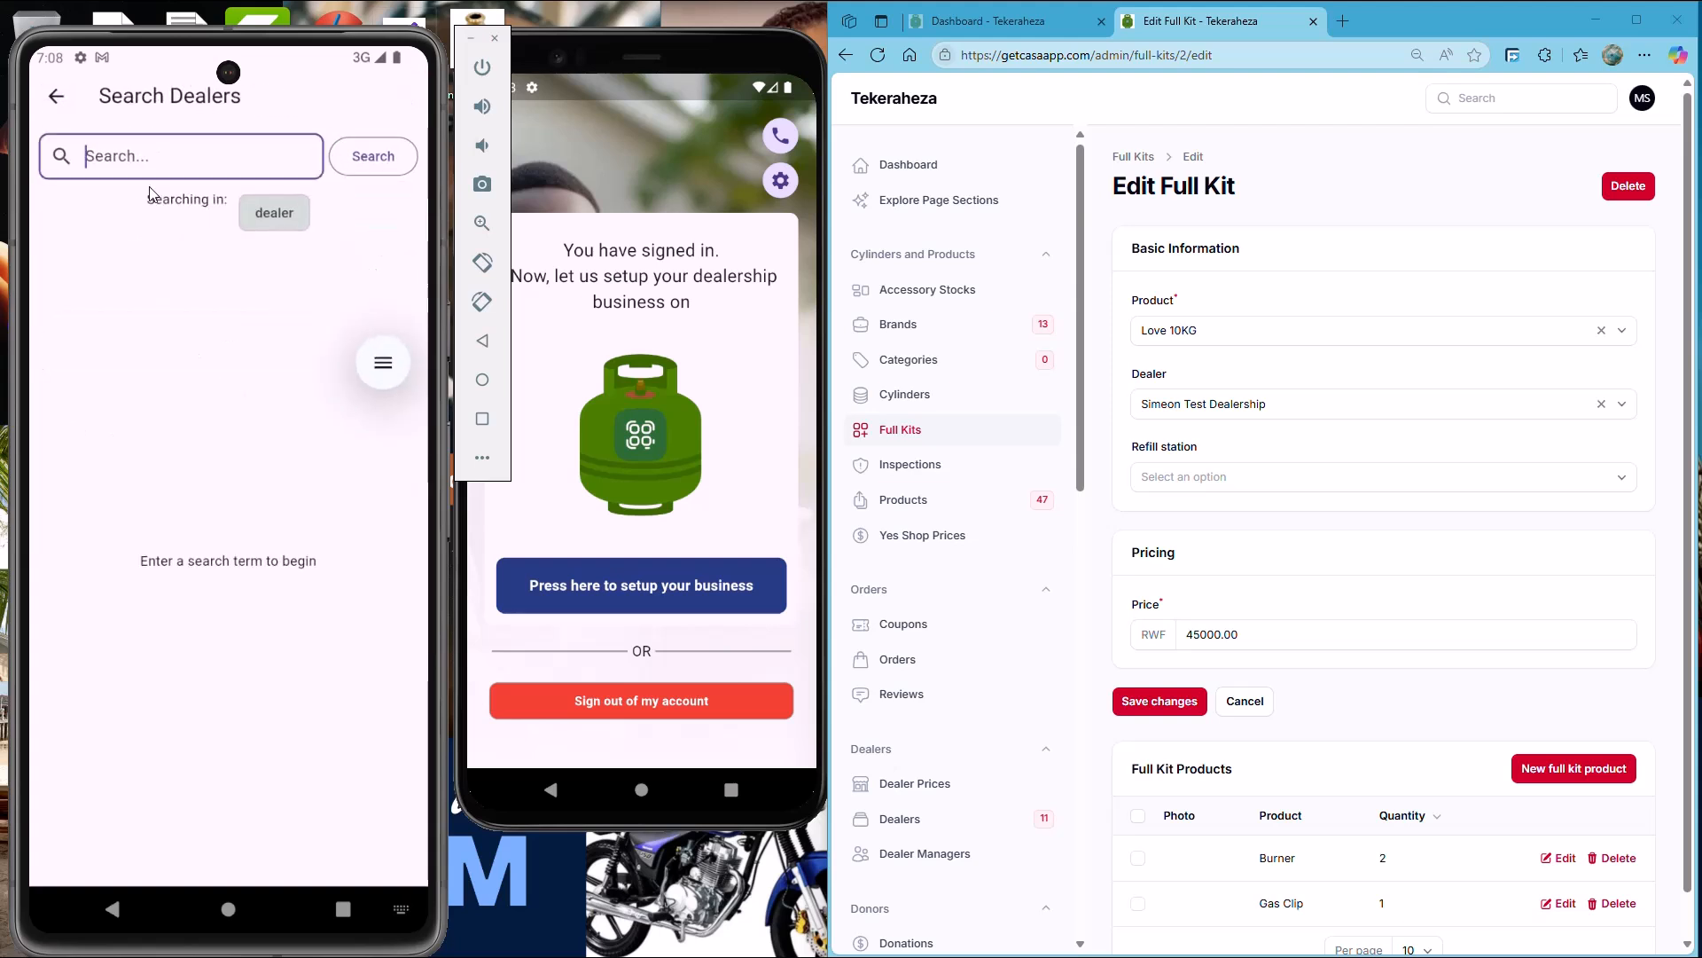
{"action": "type", "text": "kicuk"}
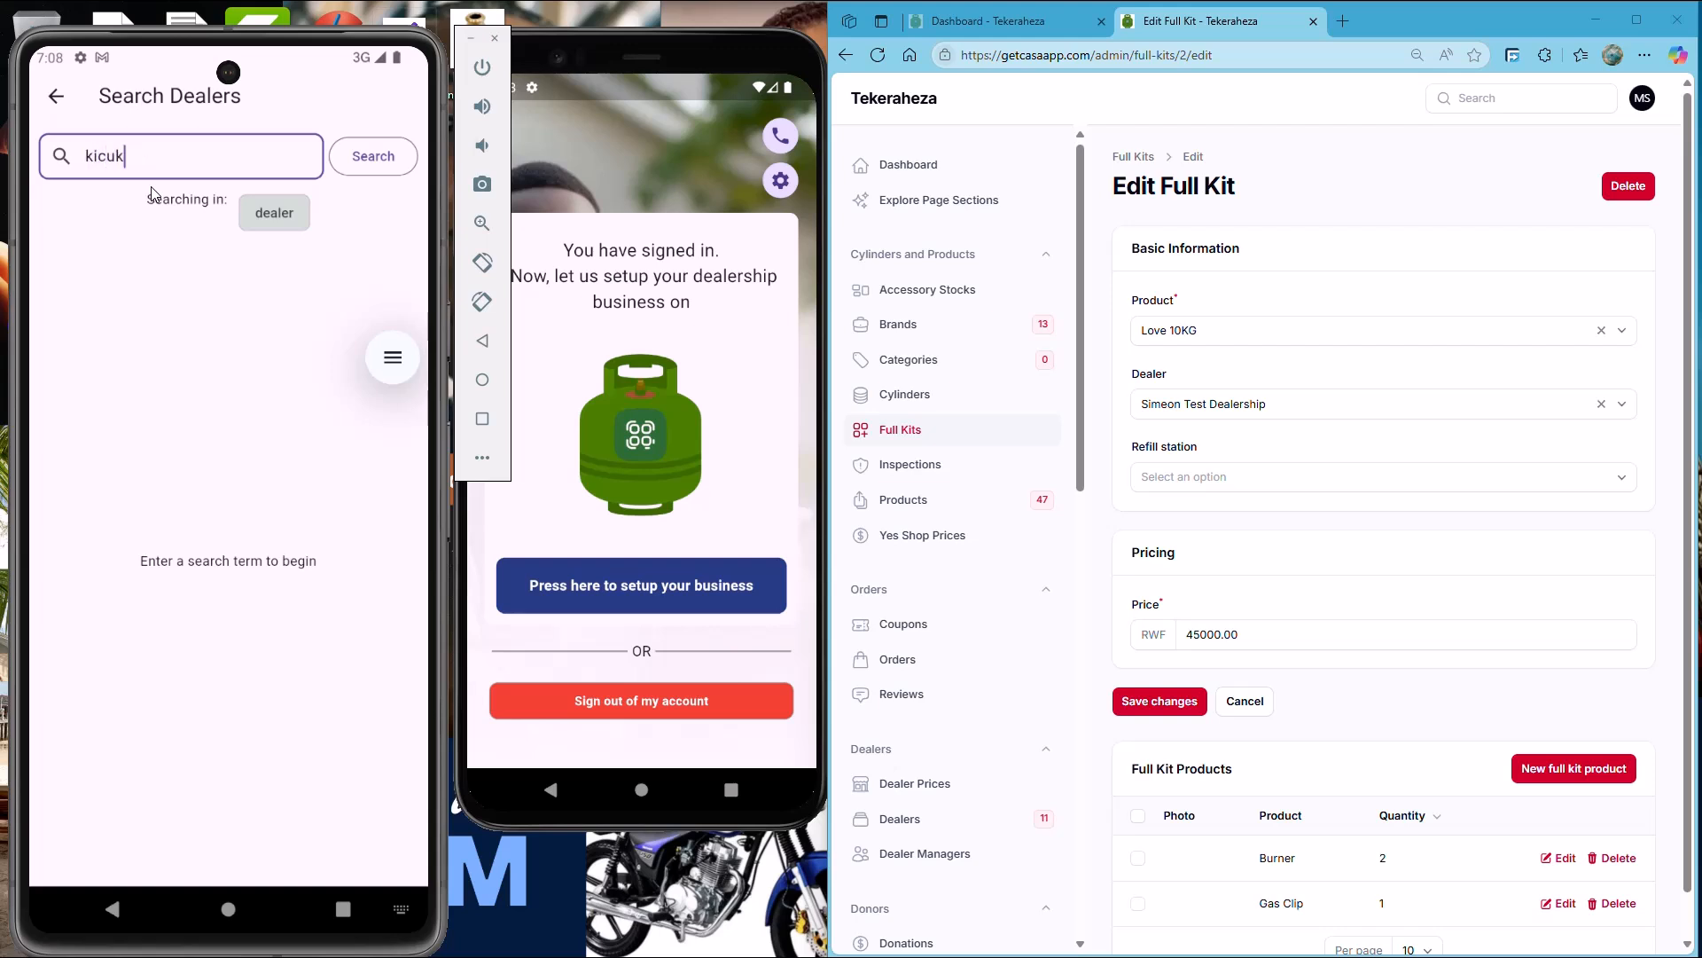
{"action": "key", "text": "Return"}
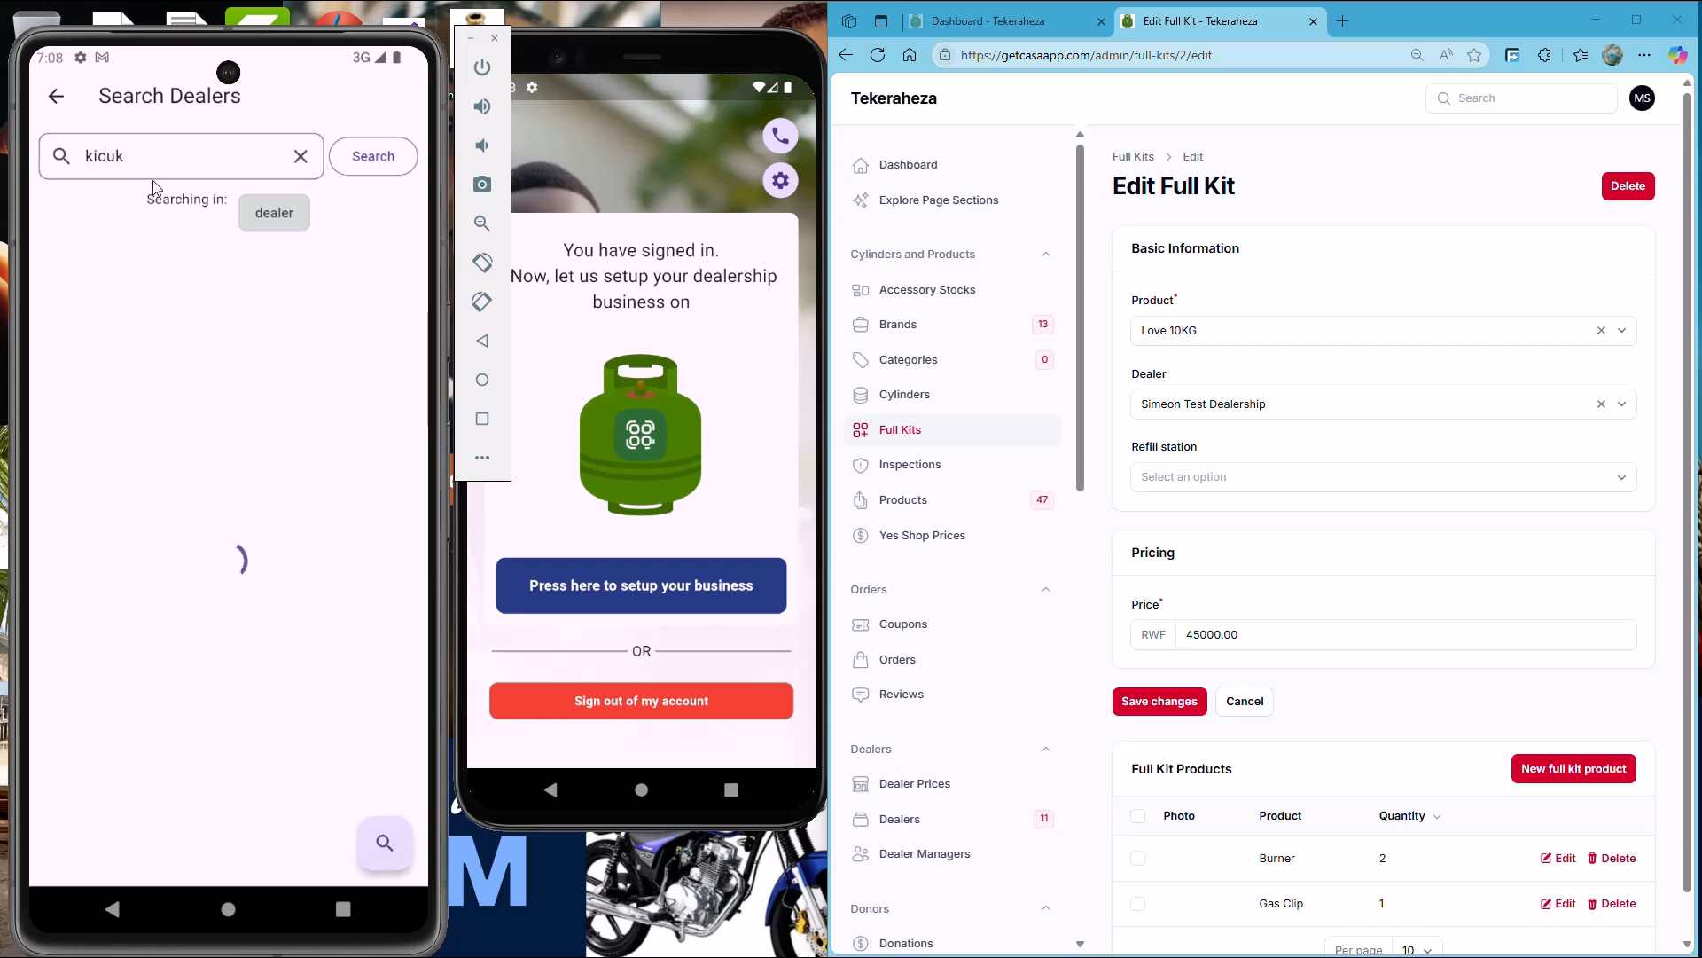
{"action": "left_click", "coordinate": [173, 273]}
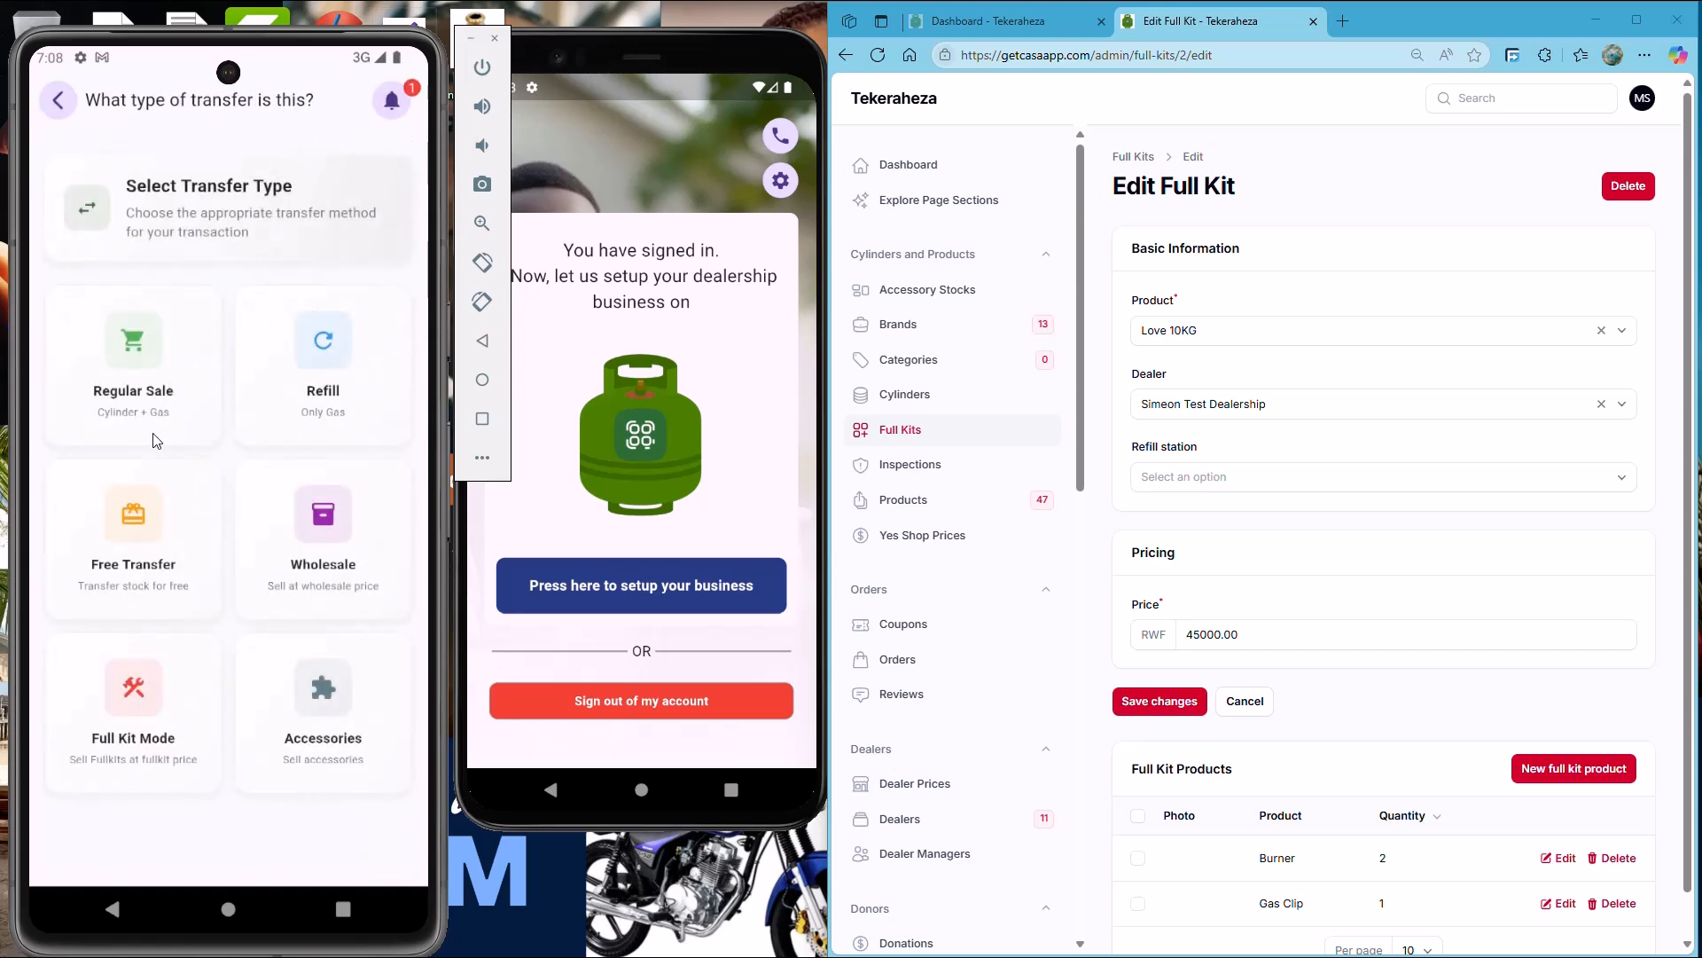
Step: Choose Full Kit Mode for the transfer and enter cylinder number QSAASASA as the first fullkit cylinder
{"action": "left_click", "coordinate": [160, 698]}
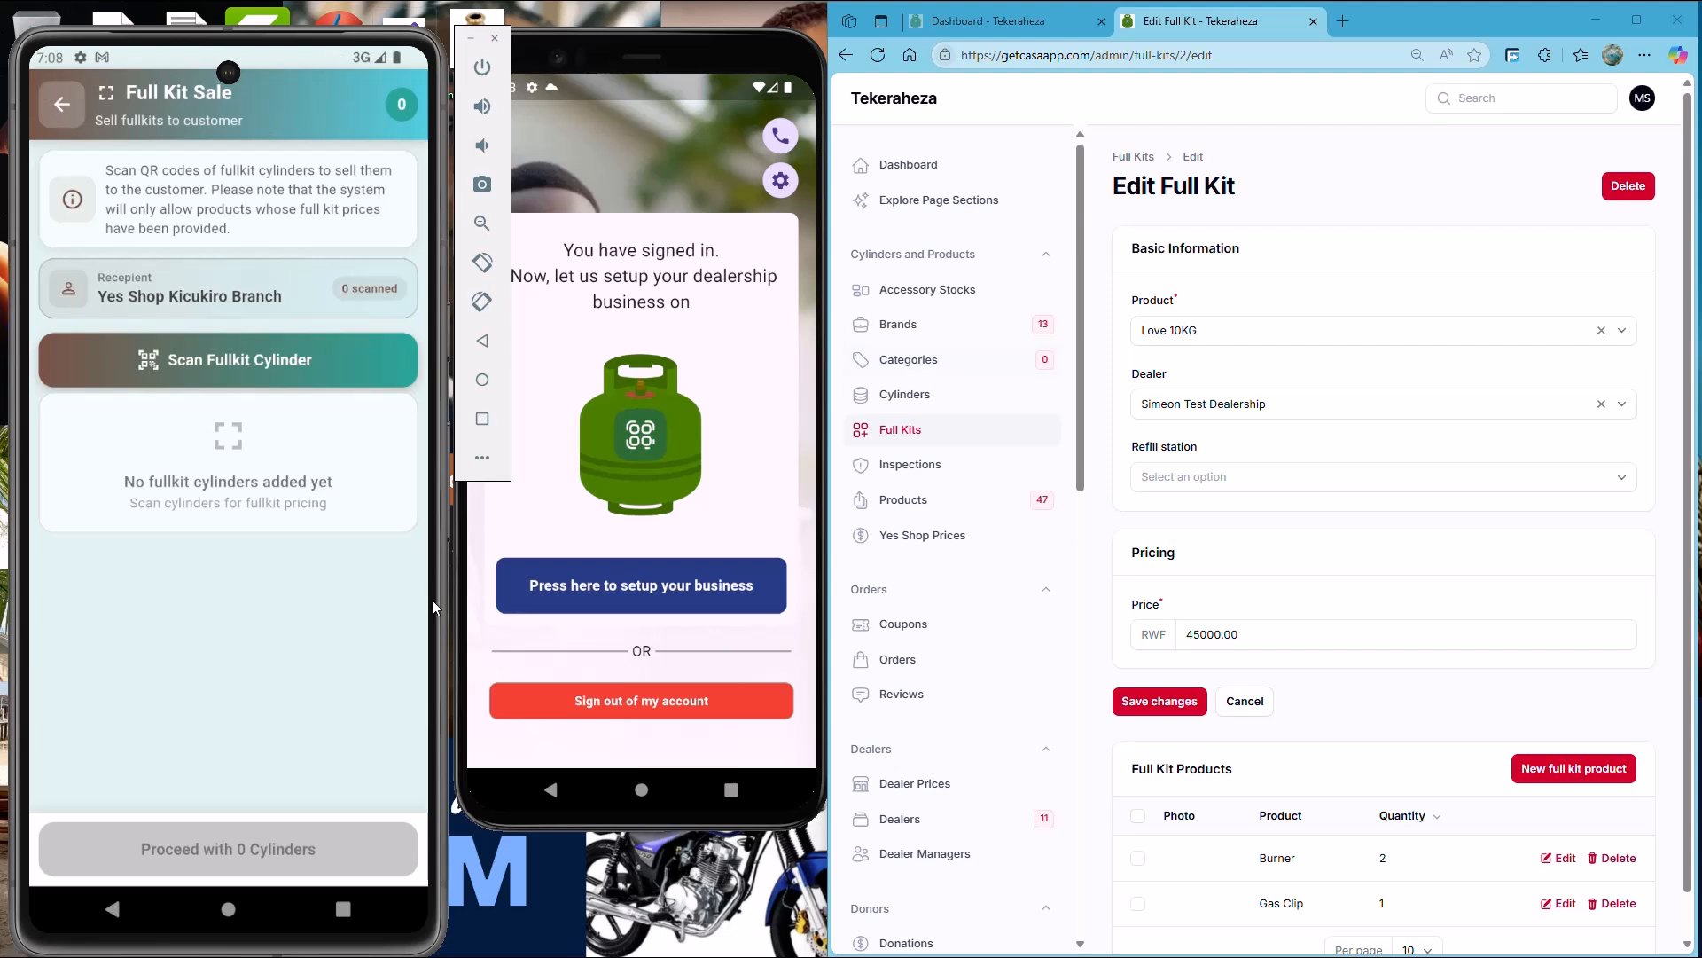
{"action": "left_click", "coordinate": [218, 374]}
{"action": "left_click", "coordinate": [197, 858]}
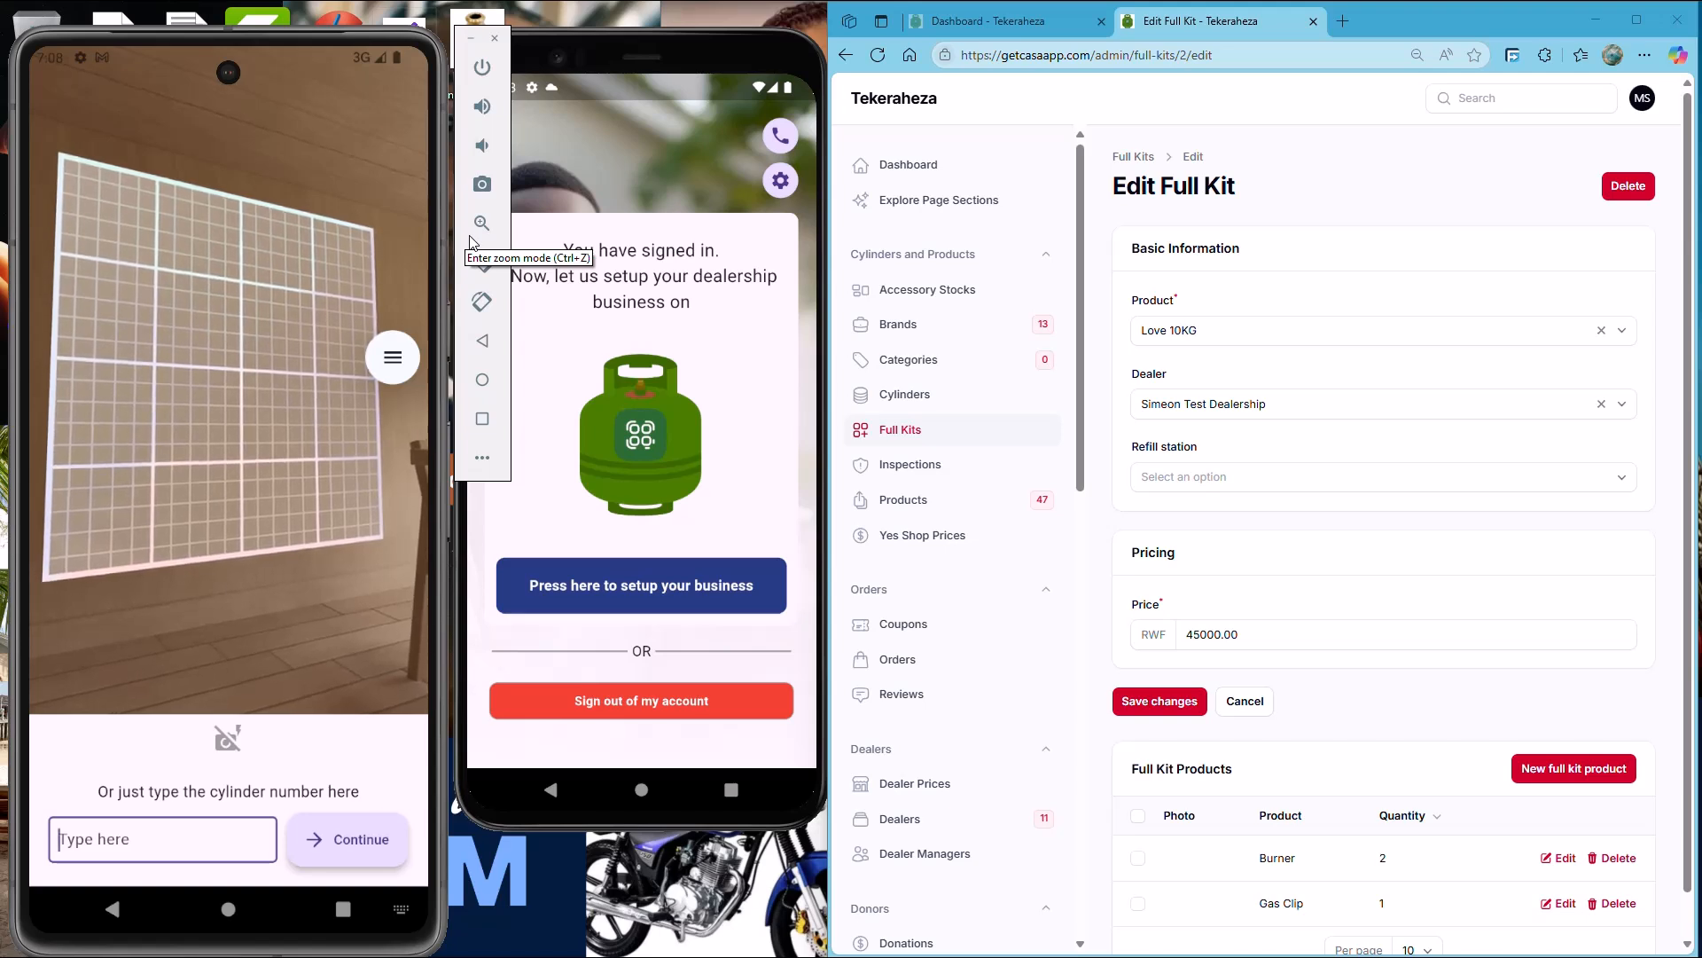
{"action": "type", "text": "Q"}
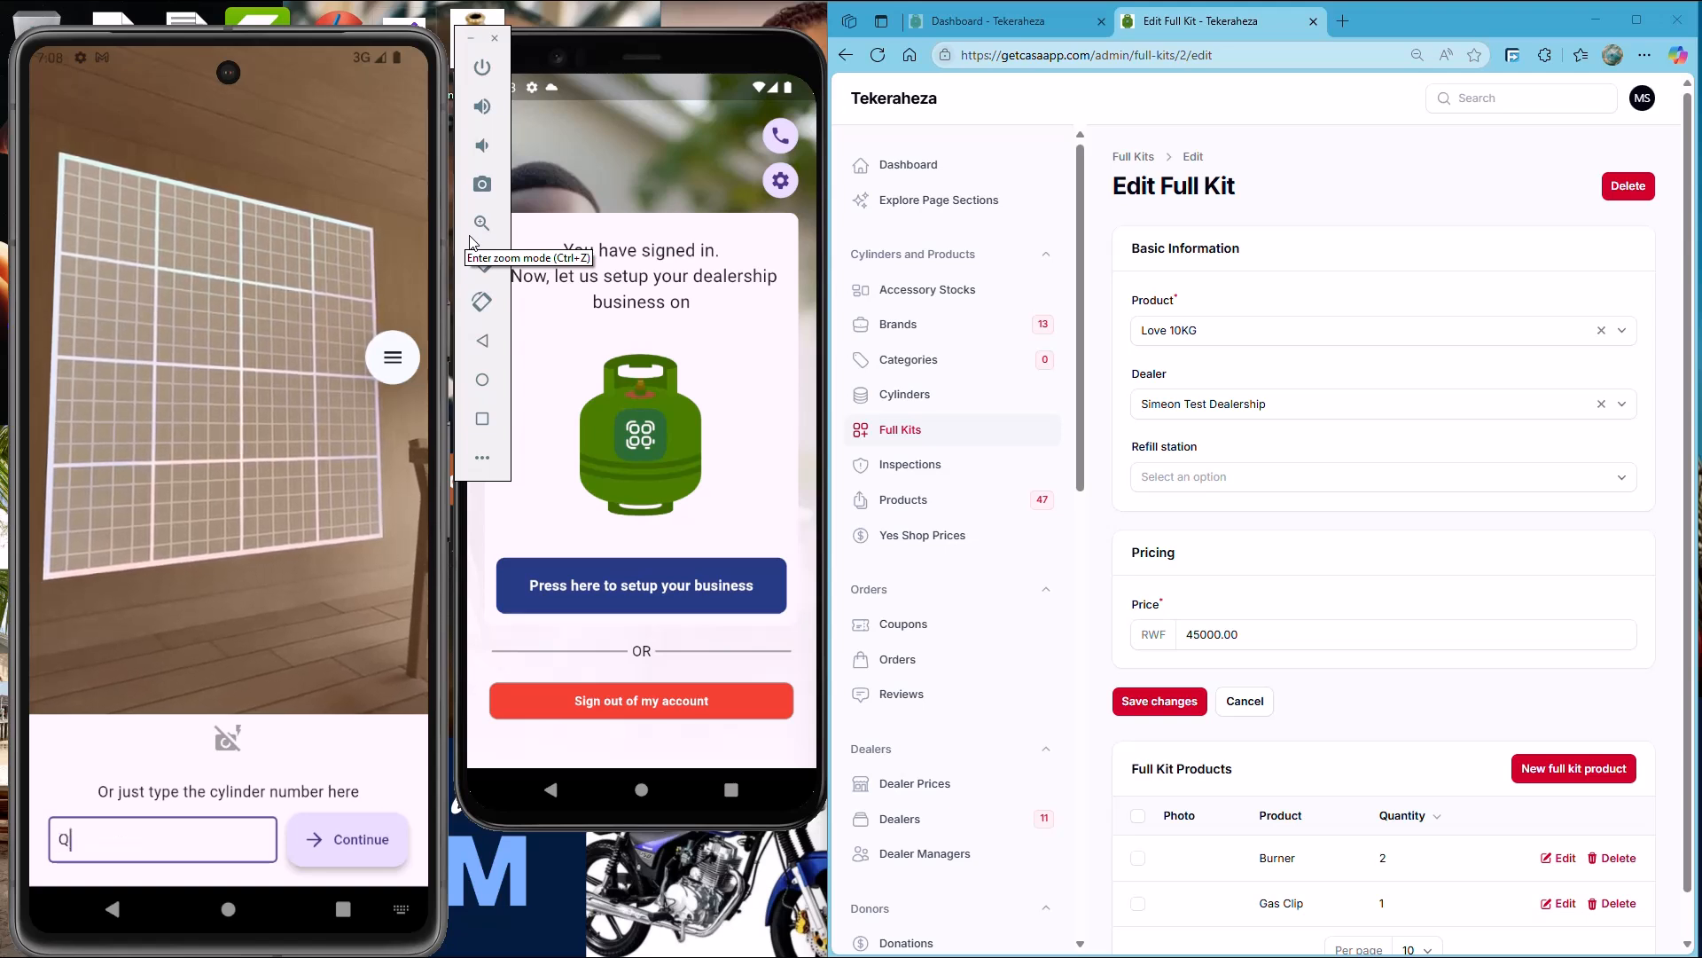
{"action": "type", "text": "SAASASA"}
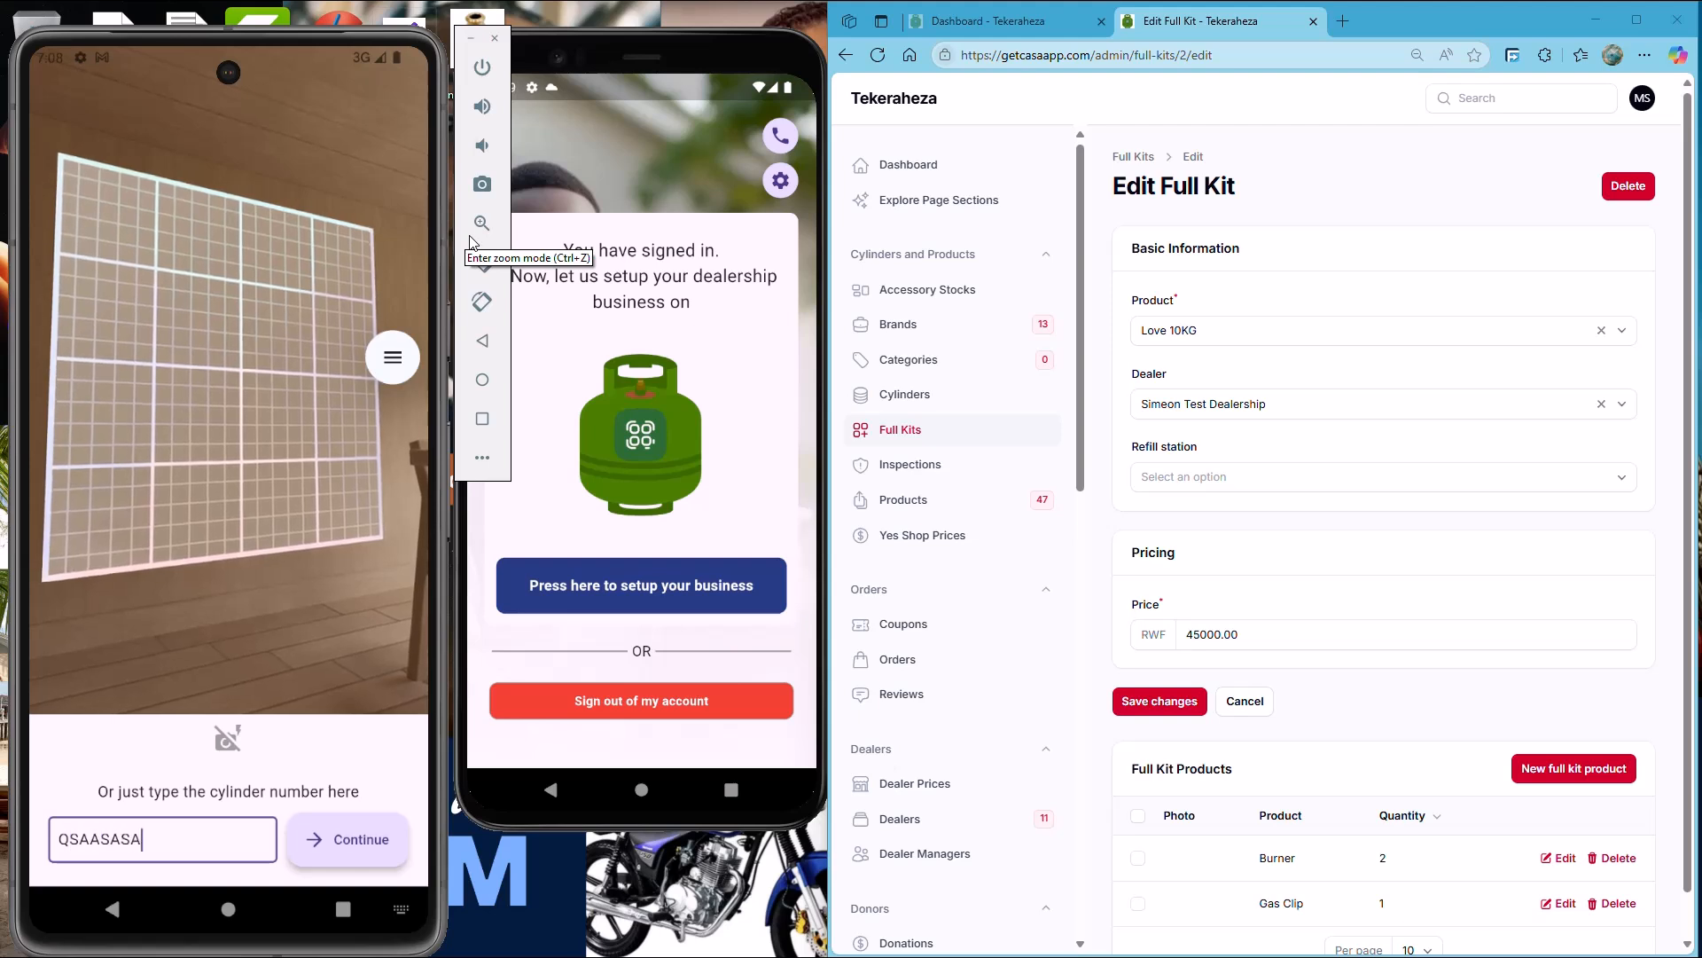
{"action": "left_click", "coordinate": [363, 838]}
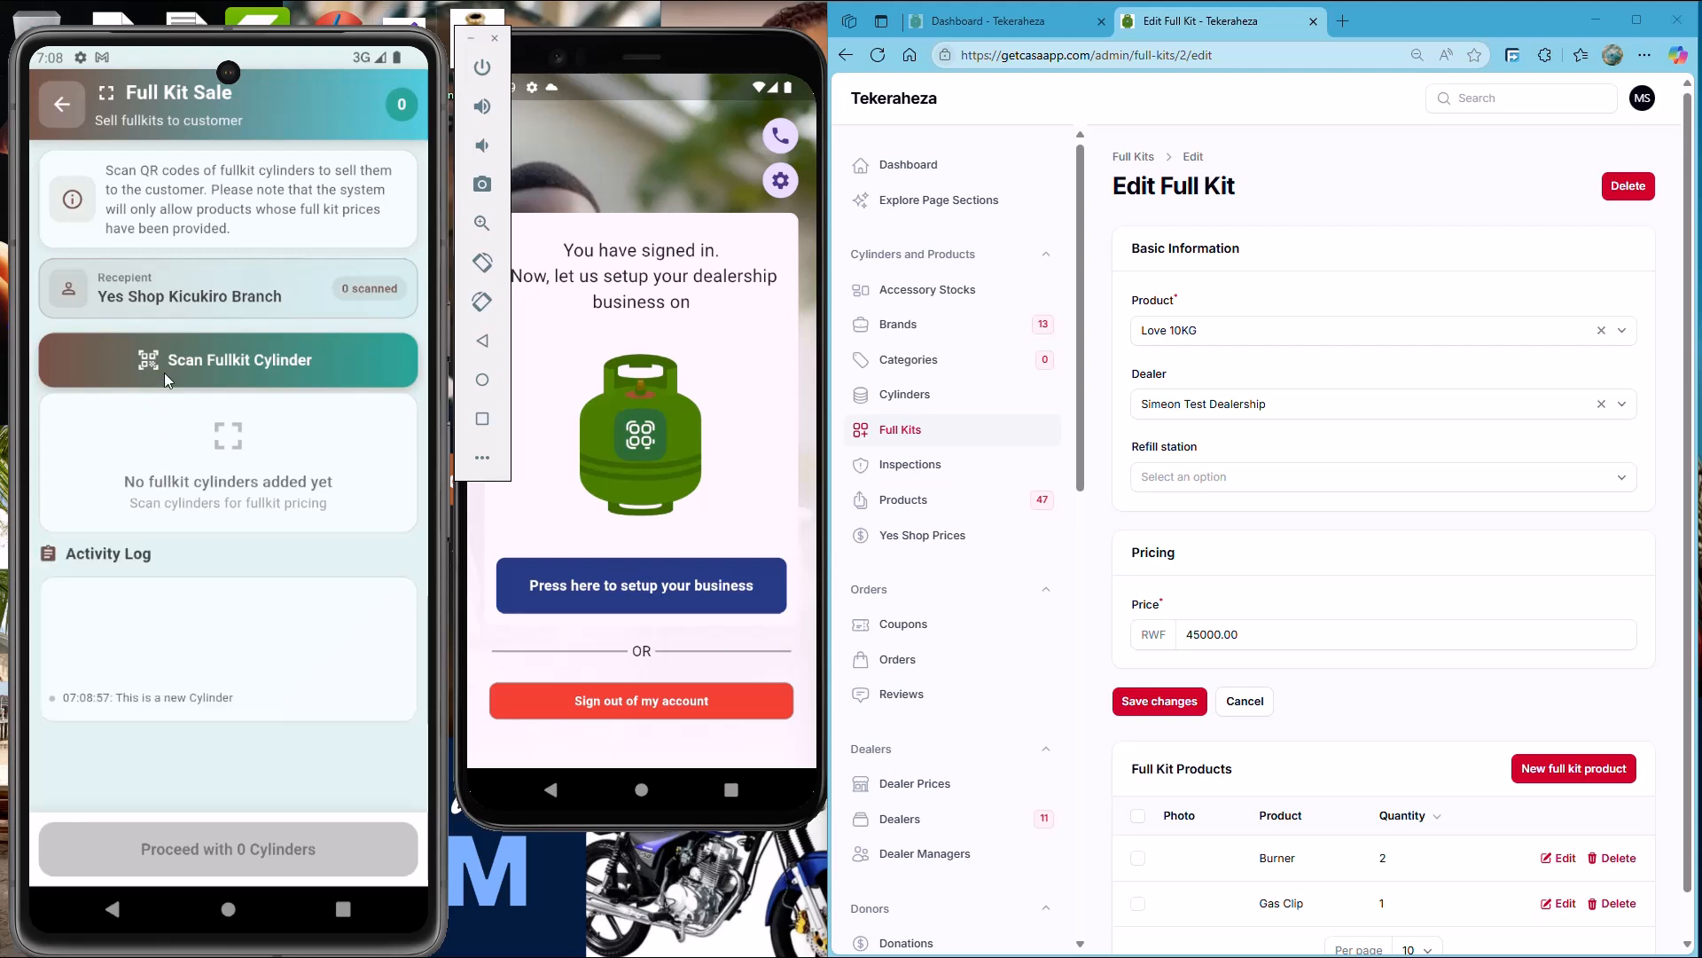
Step: Search products for "mere" and choose Merez 12KG as the new cylinder's product
{"action": "left_click", "coordinate": [164, 373]}
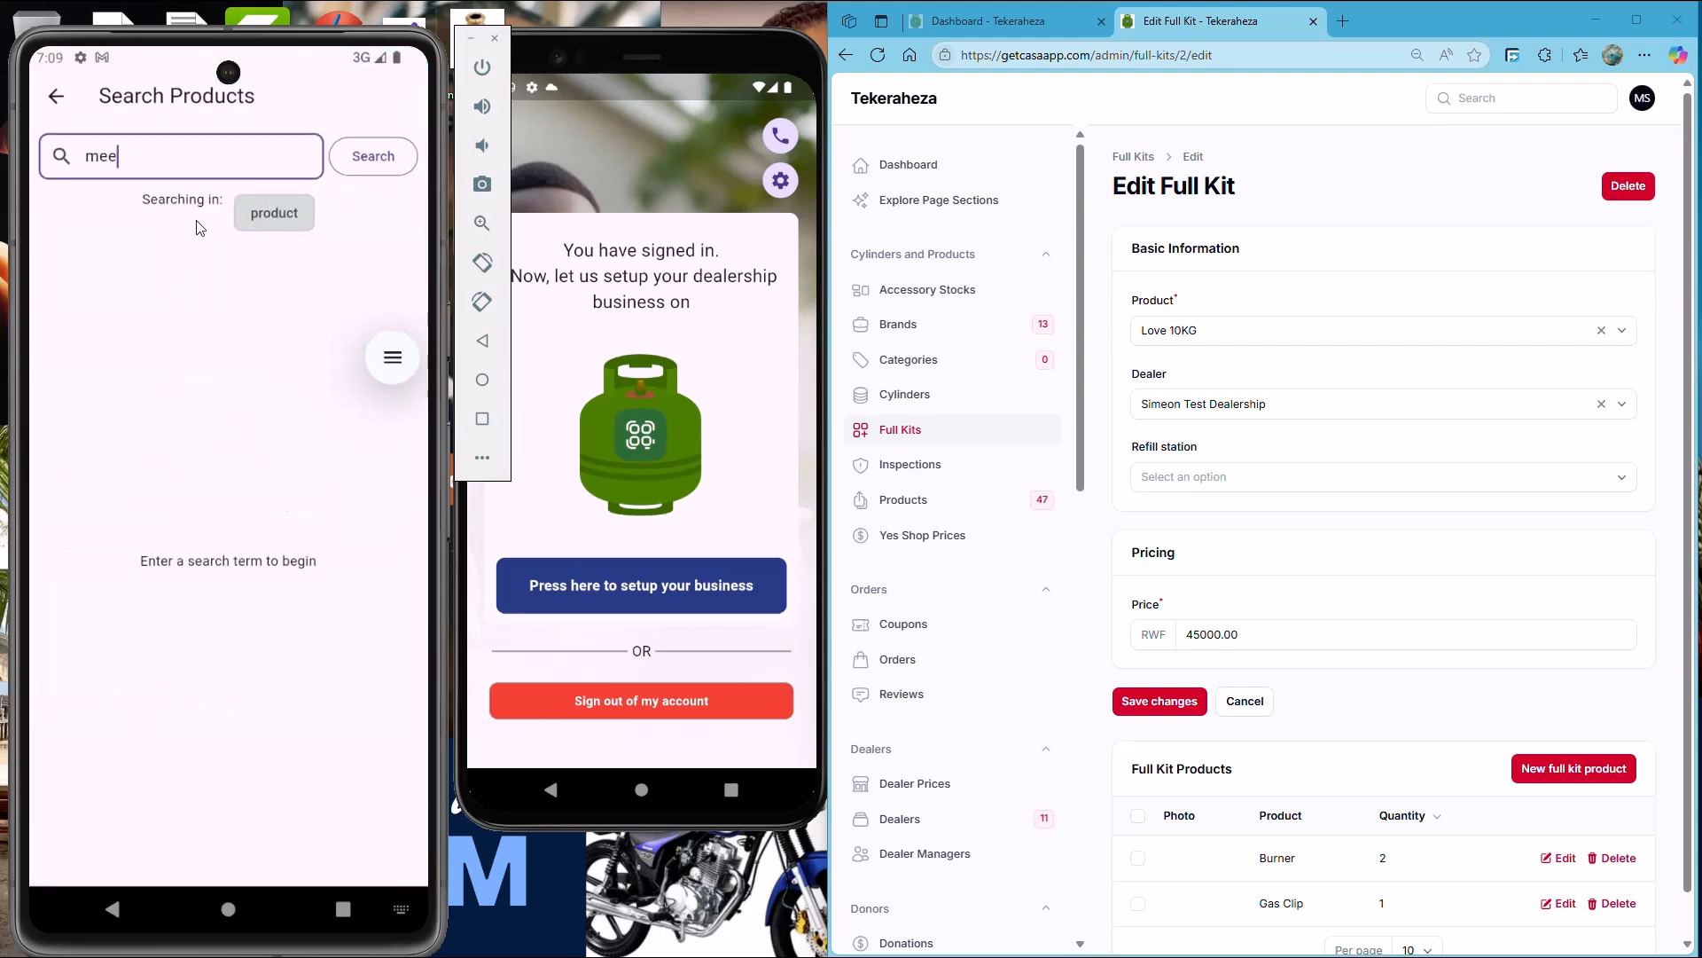
{"action": "left_click", "coordinate": [375, 155]}
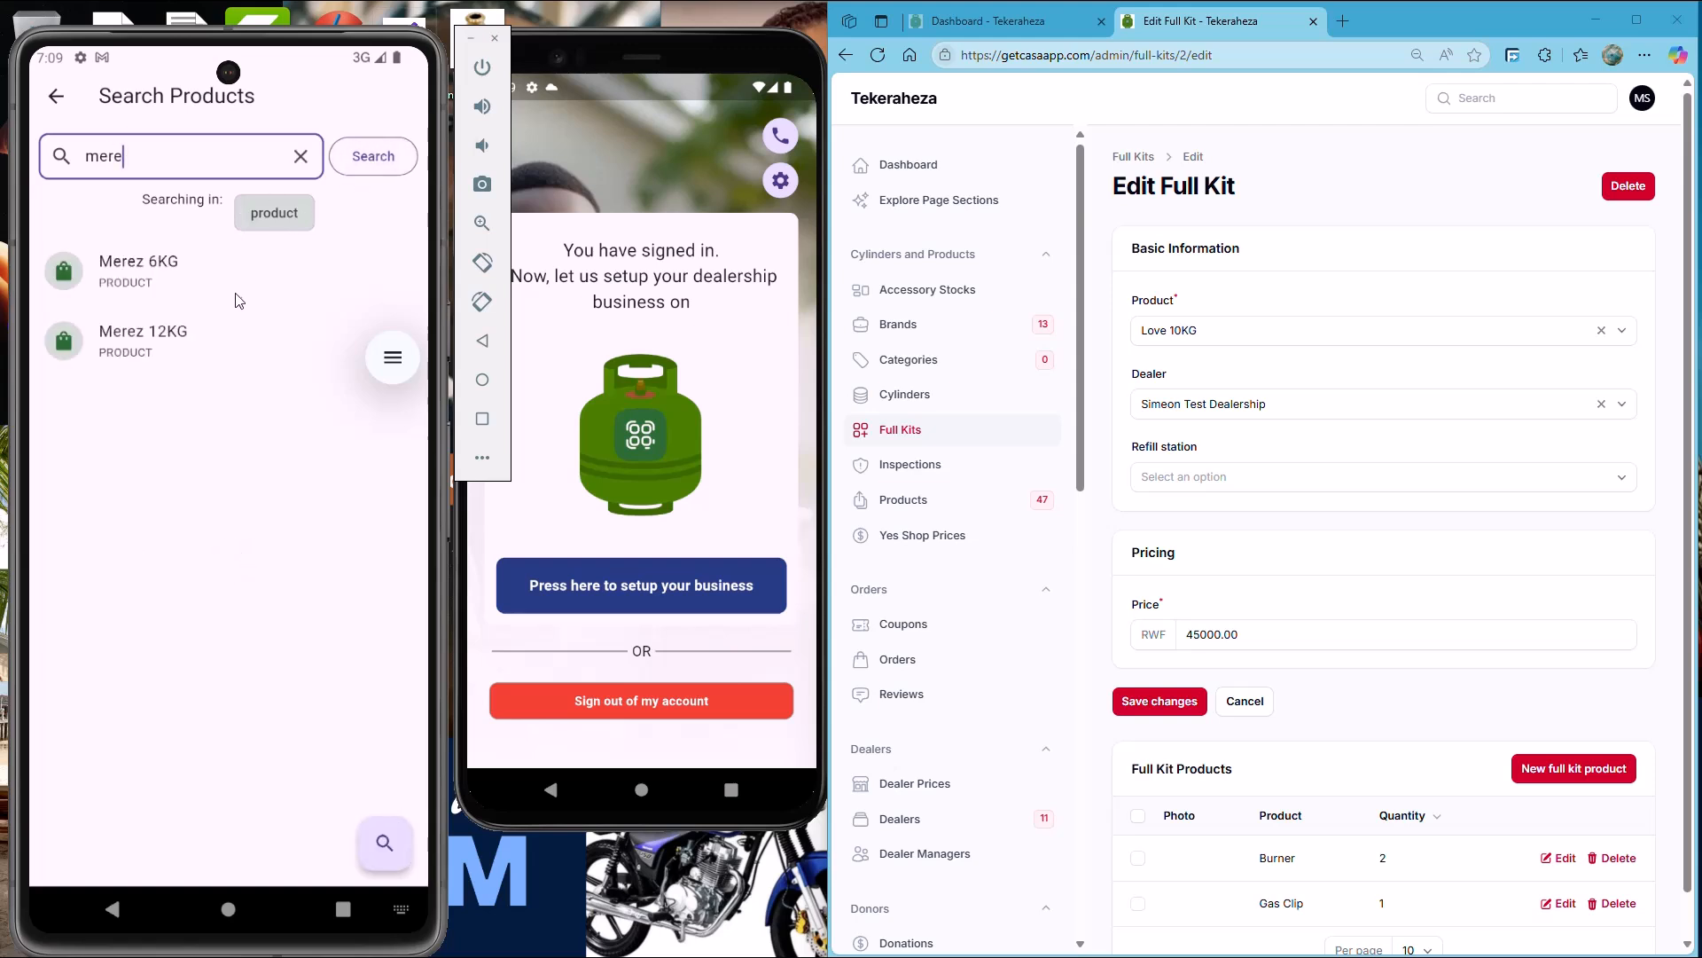
{"action": "left_click", "coordinate": [135, 341]}
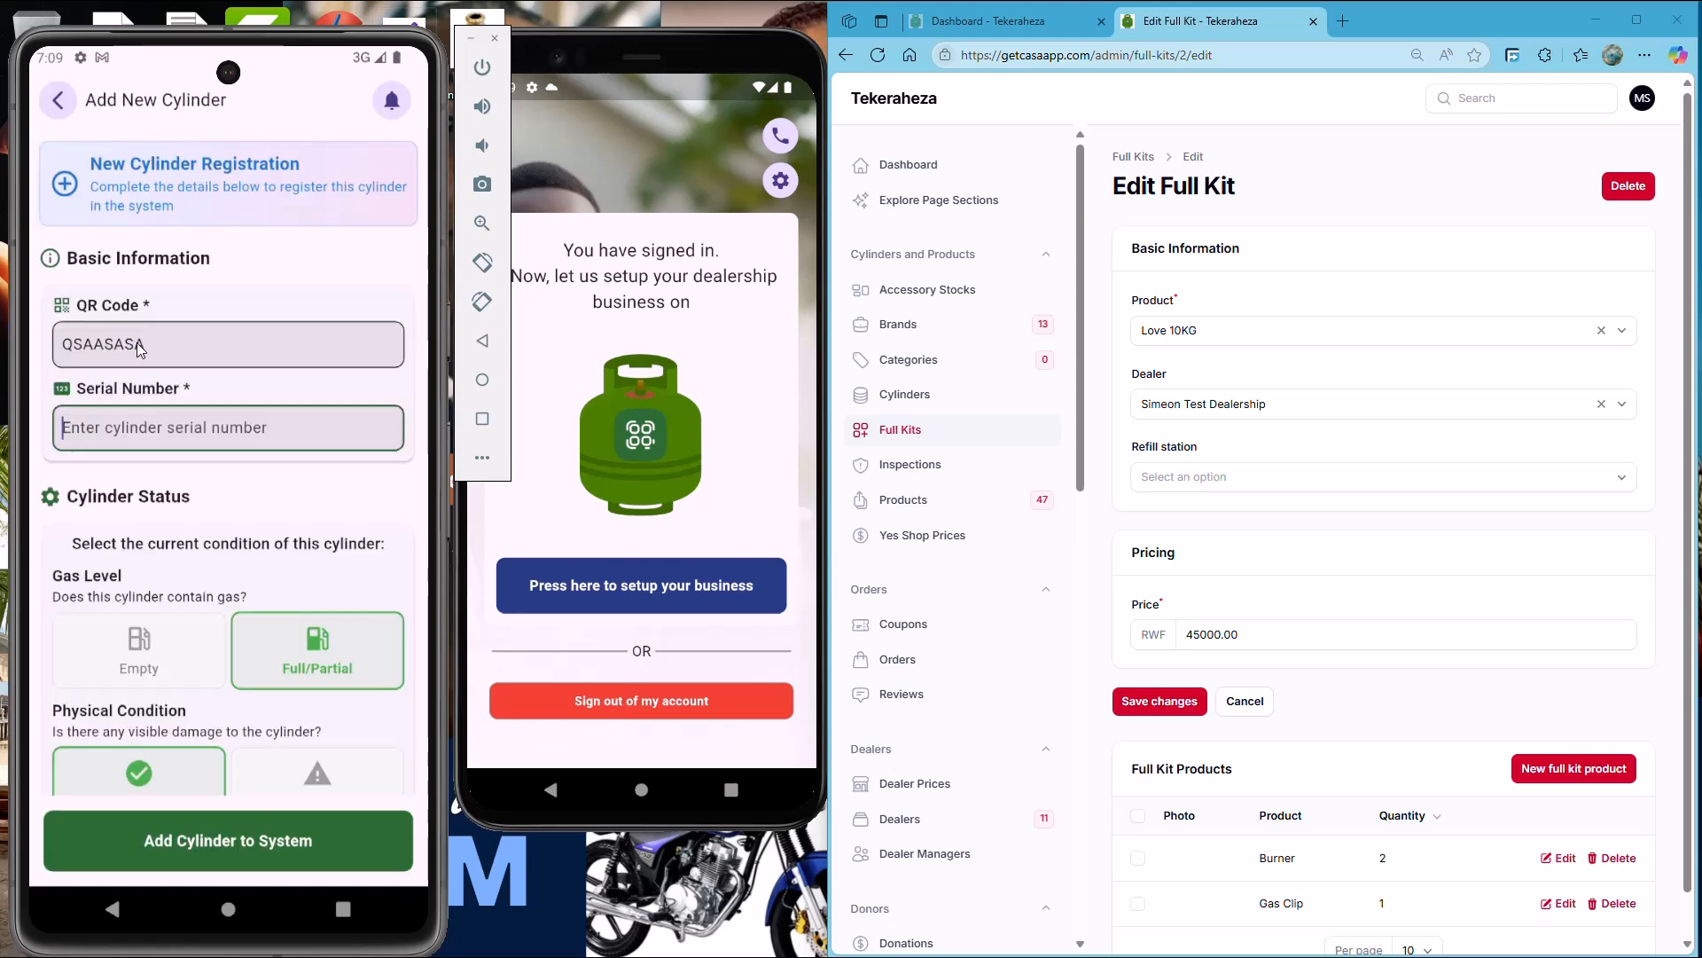
Step: Register the Merez cylinder with serial number 7654bvcxz and manufacturing date February 12, 2025
{"action": "left_click", "coordinate": [174, 470]}
{"action": "type", "text": "7654bvcxz"}
{"action": "left_click_drag", "start_coordinate": [193, 694], "coordinate": [216, 480]}
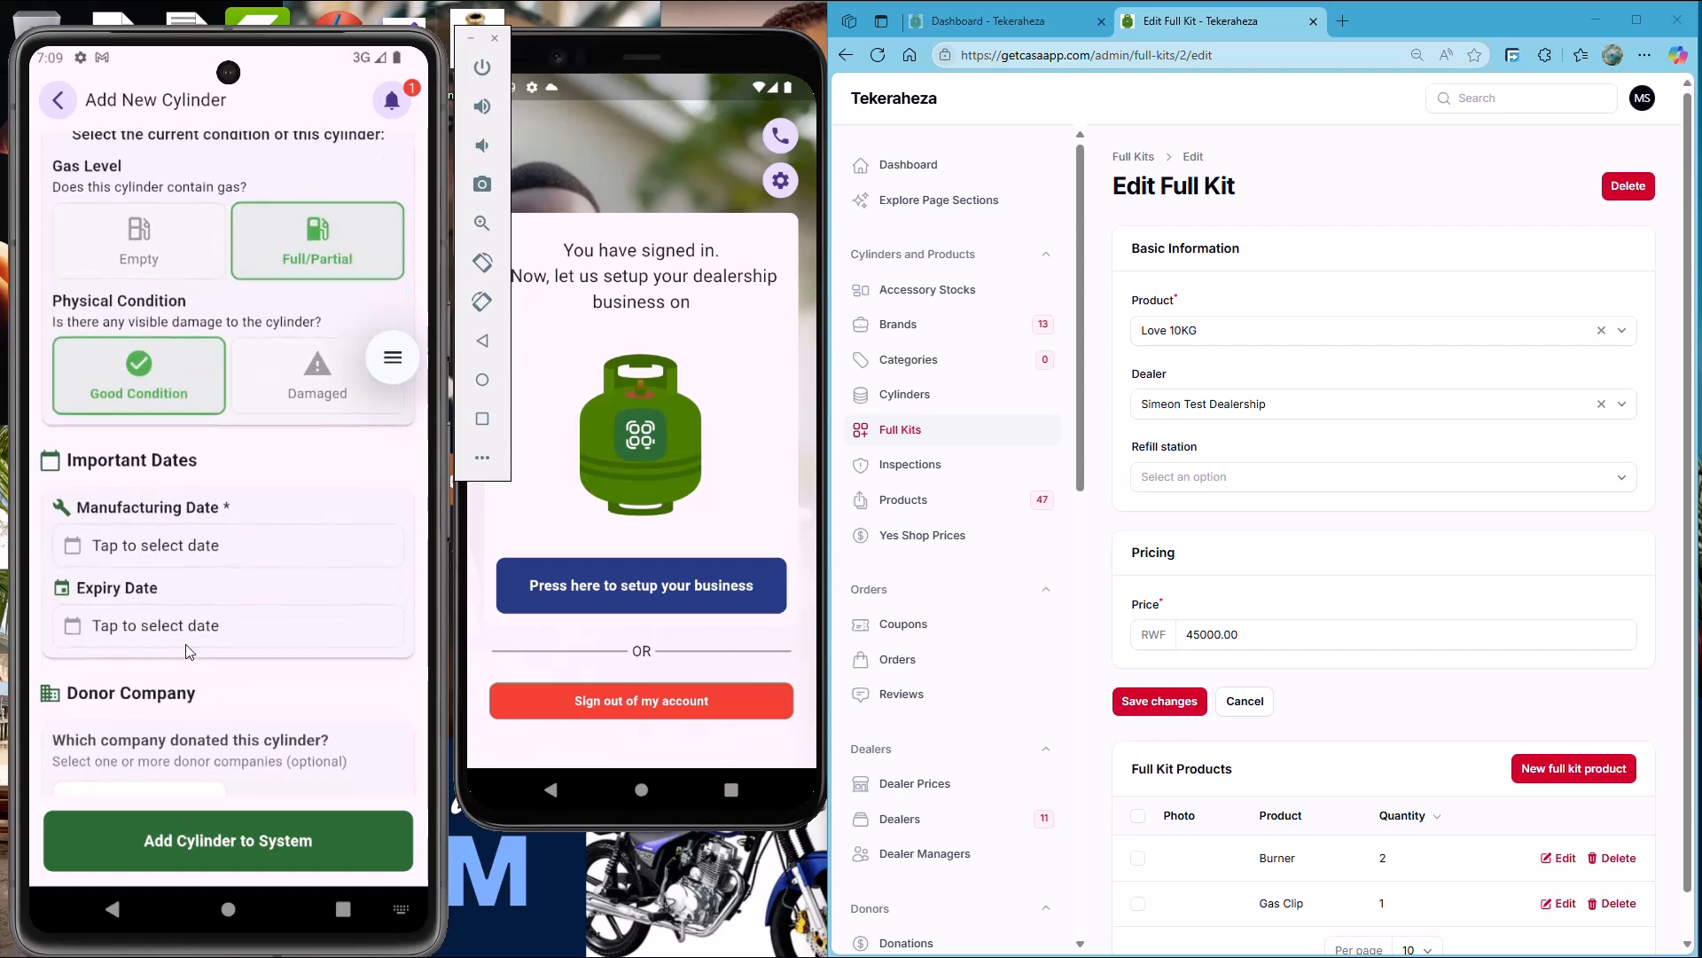
{"action": "left_click", "coordinate": [173, 542]}
{"action": "left_click", "coordinate": [309, 375]}
{"action": "left_click", "coordinate": [309, 375]}
{"action": "left_click", "coordinate": [308, 375]}
{"action": "left_click", "coordinate": [308, 375]}
{"action": "left_click", "coordinate": [232, 538]}
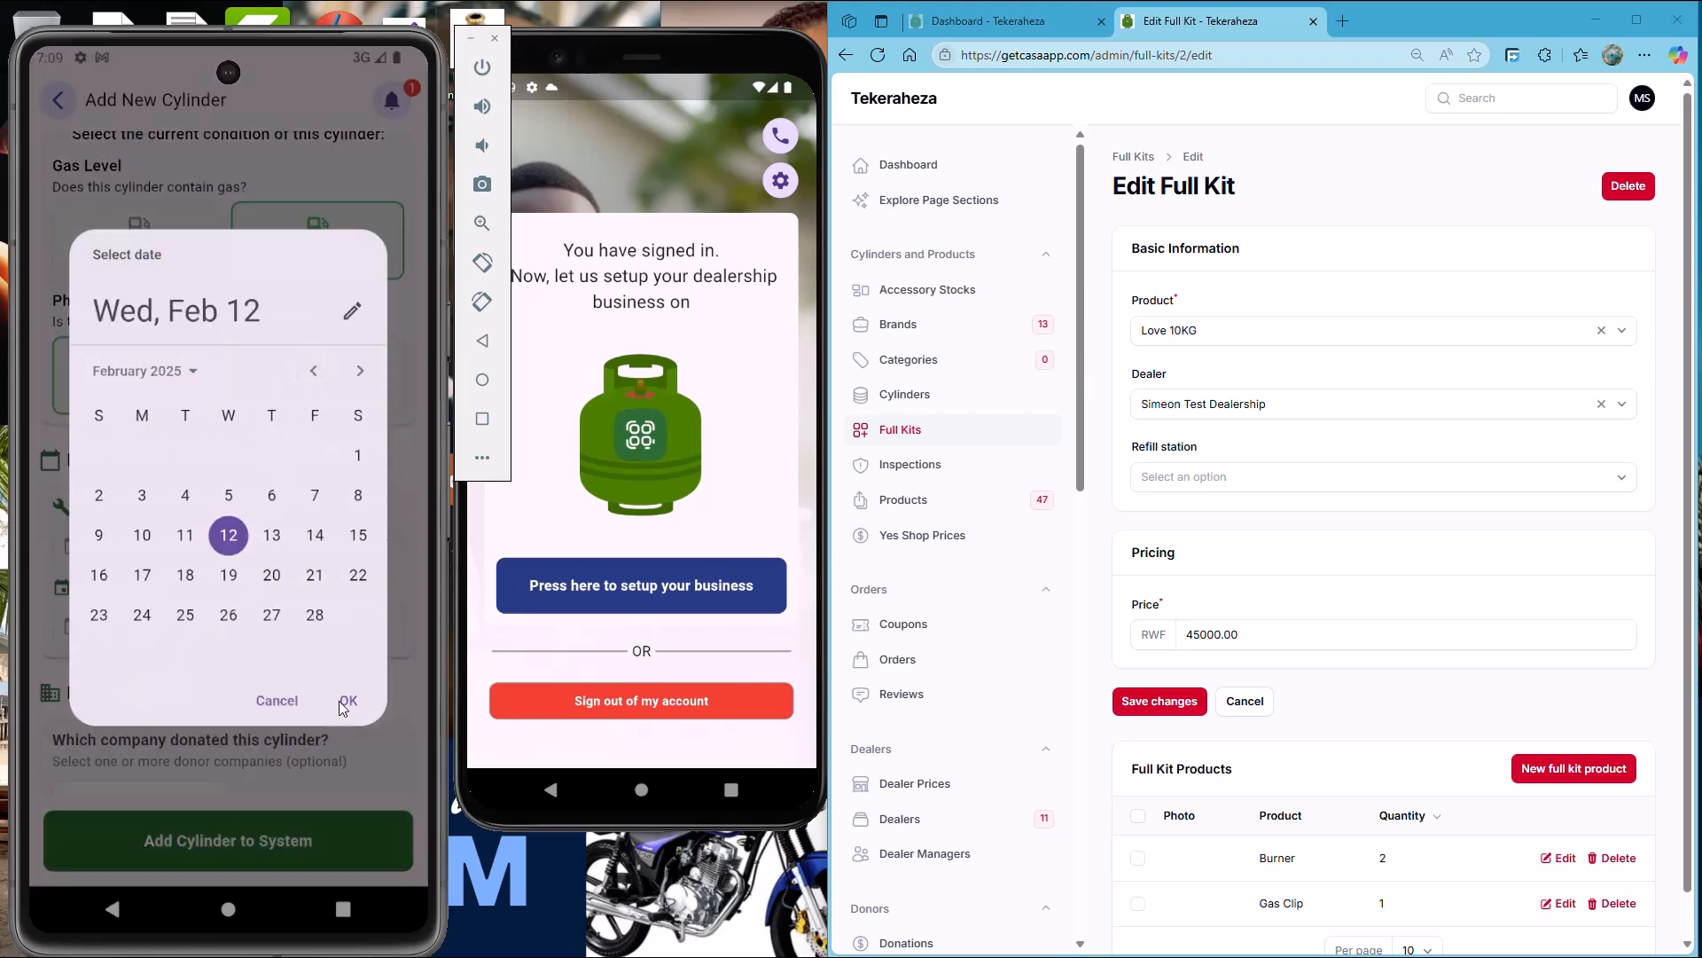
{"action": "left_click", "coordinate": [346, 701]}
{"action": "left_click", "coordinate": [243, 837]}
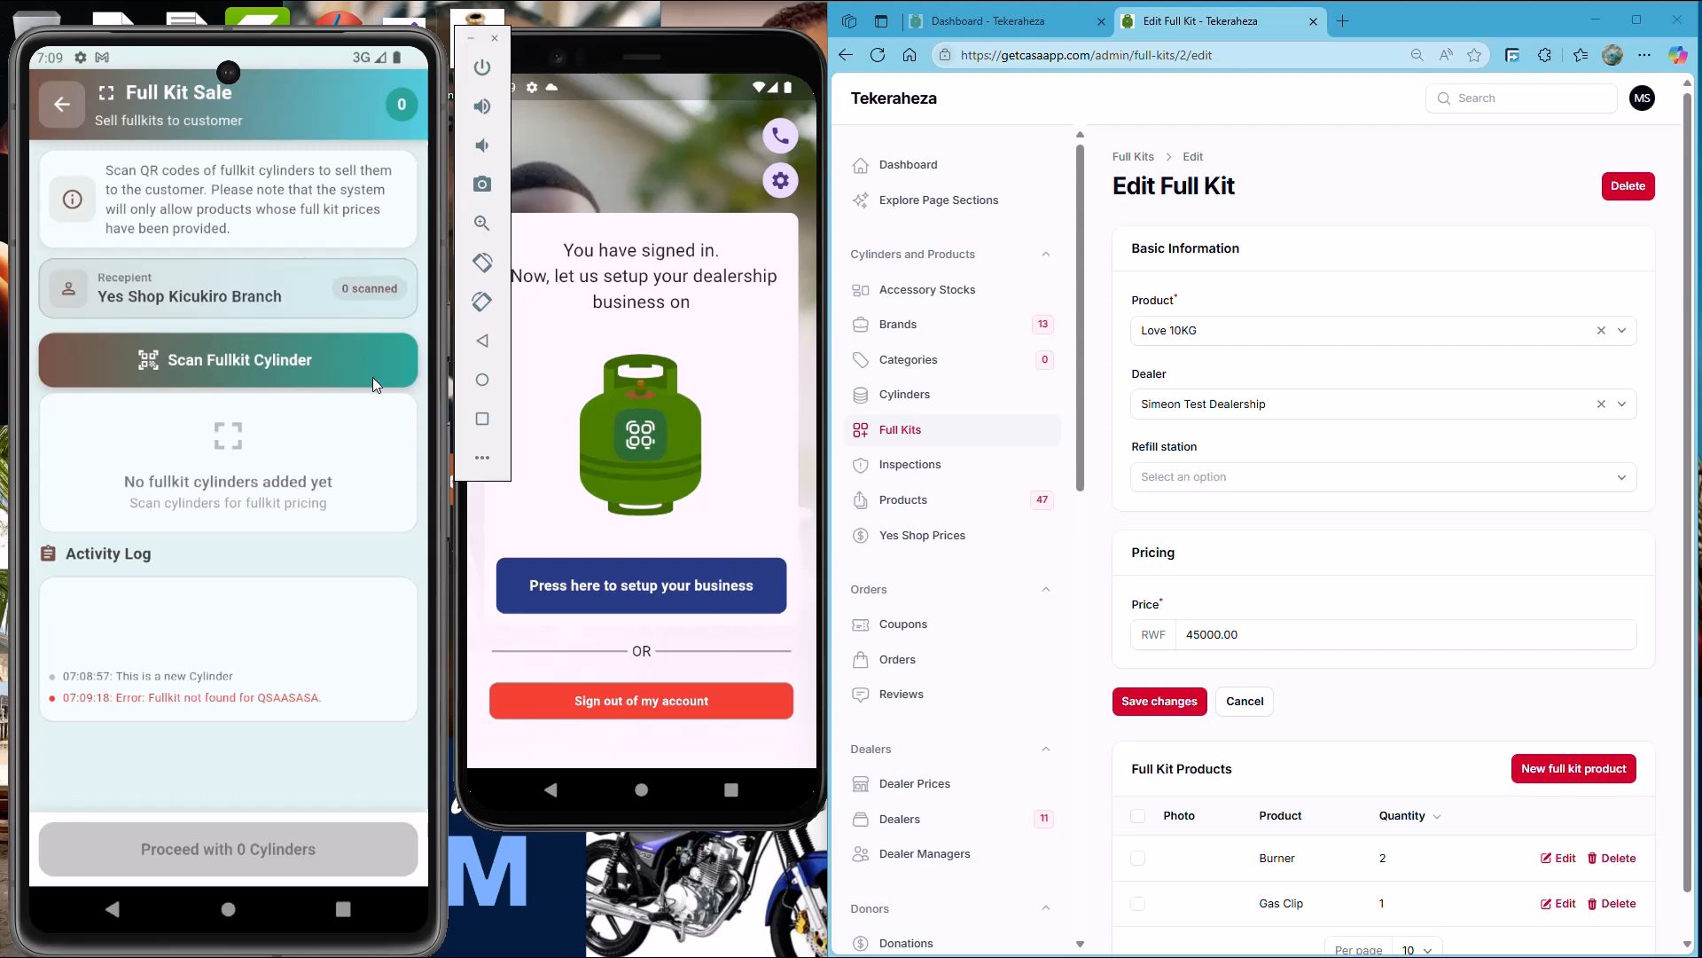
Step: Enter PIUFVCD as another fullkit cylinder number and choose Love 10KG as its product by searching "love 10"
{"action": "left_click", "coordinate": [311, 360]}
{"action": "left_click", "coordinate": [168, 844]}
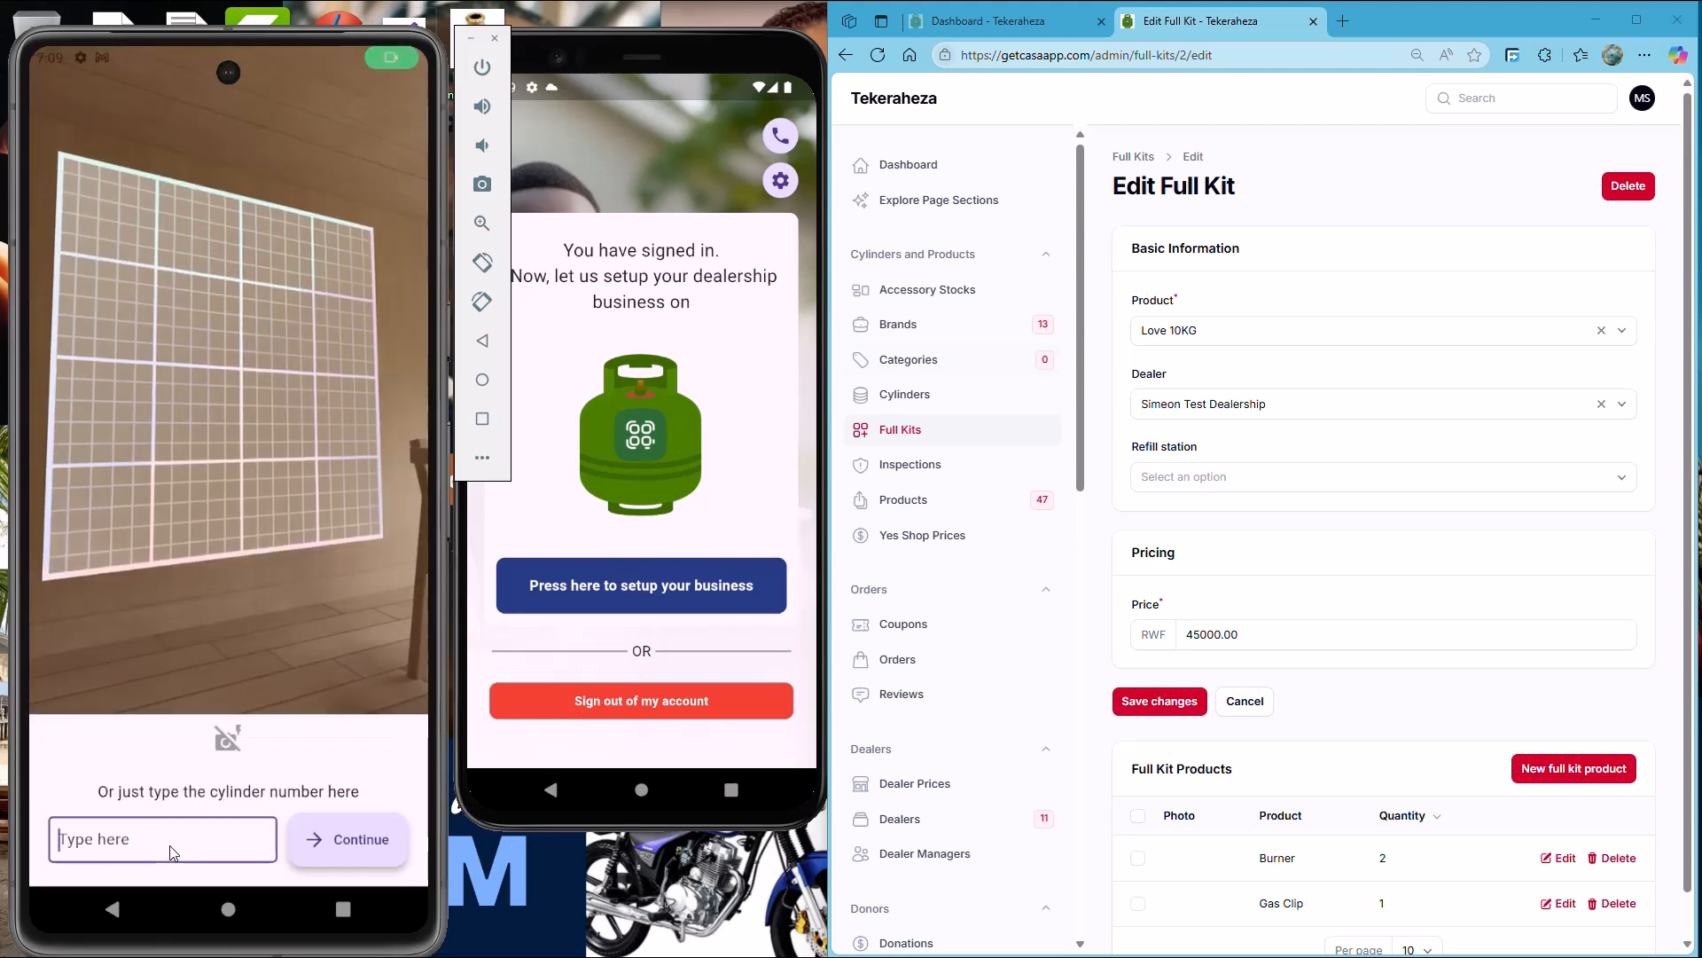
{"action": "type", "text": "PIUFVCD"}
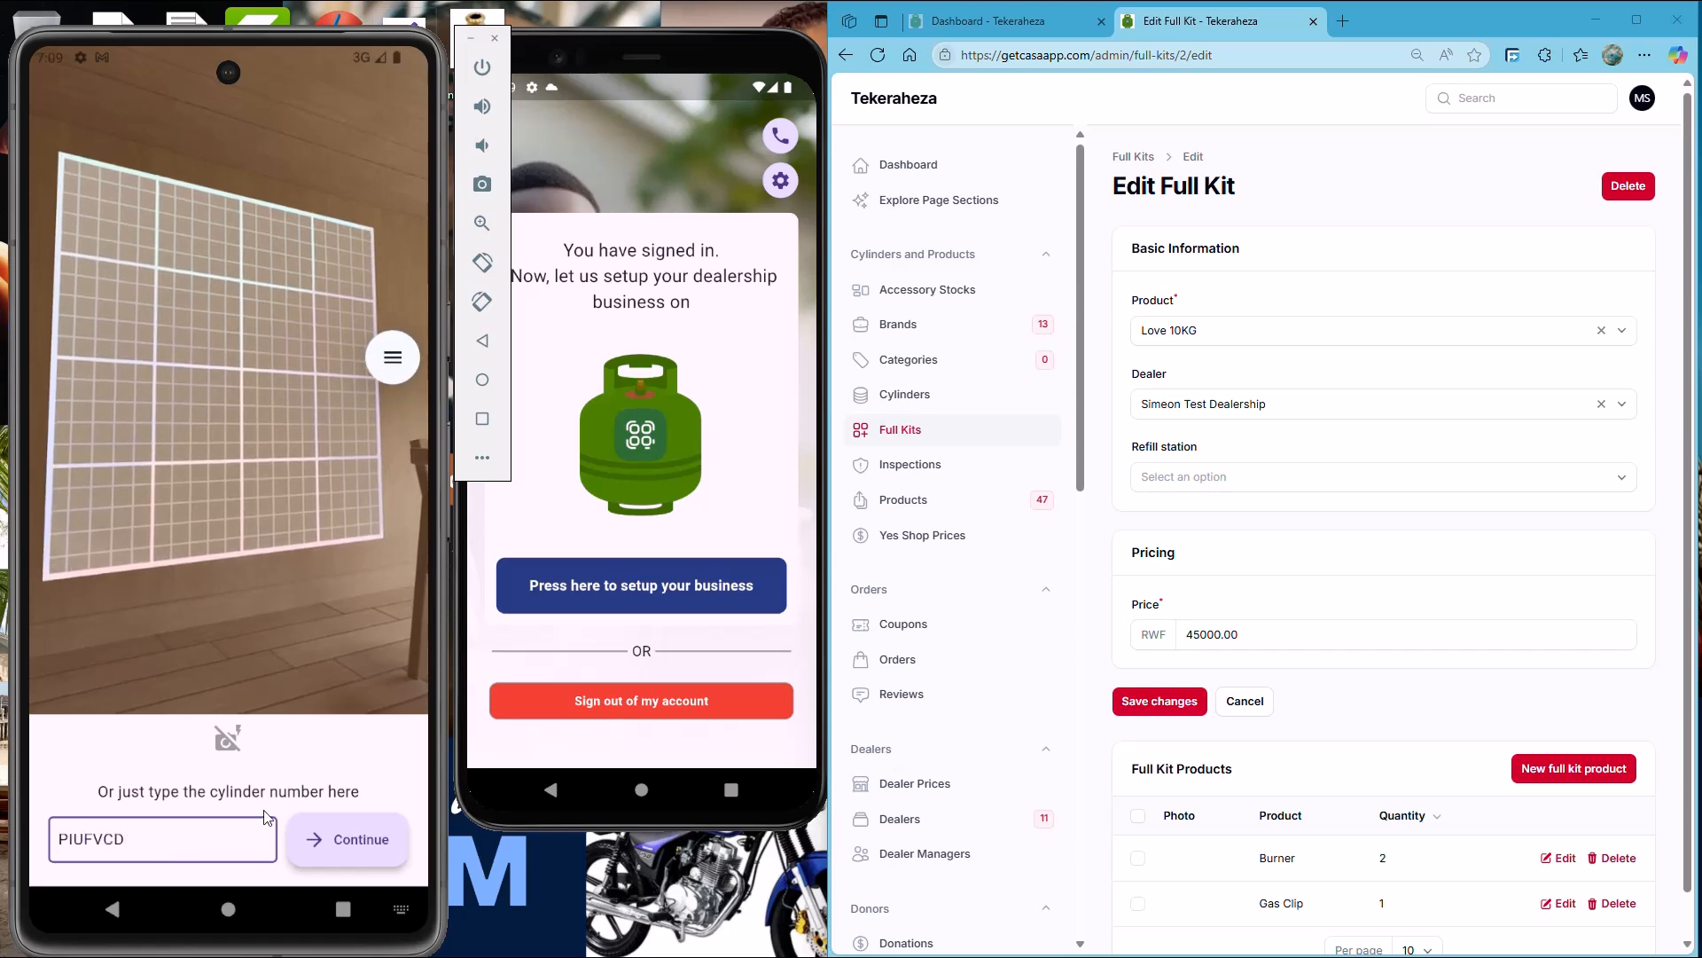
{"action": "left_click", "coordinate": [326, 839]}
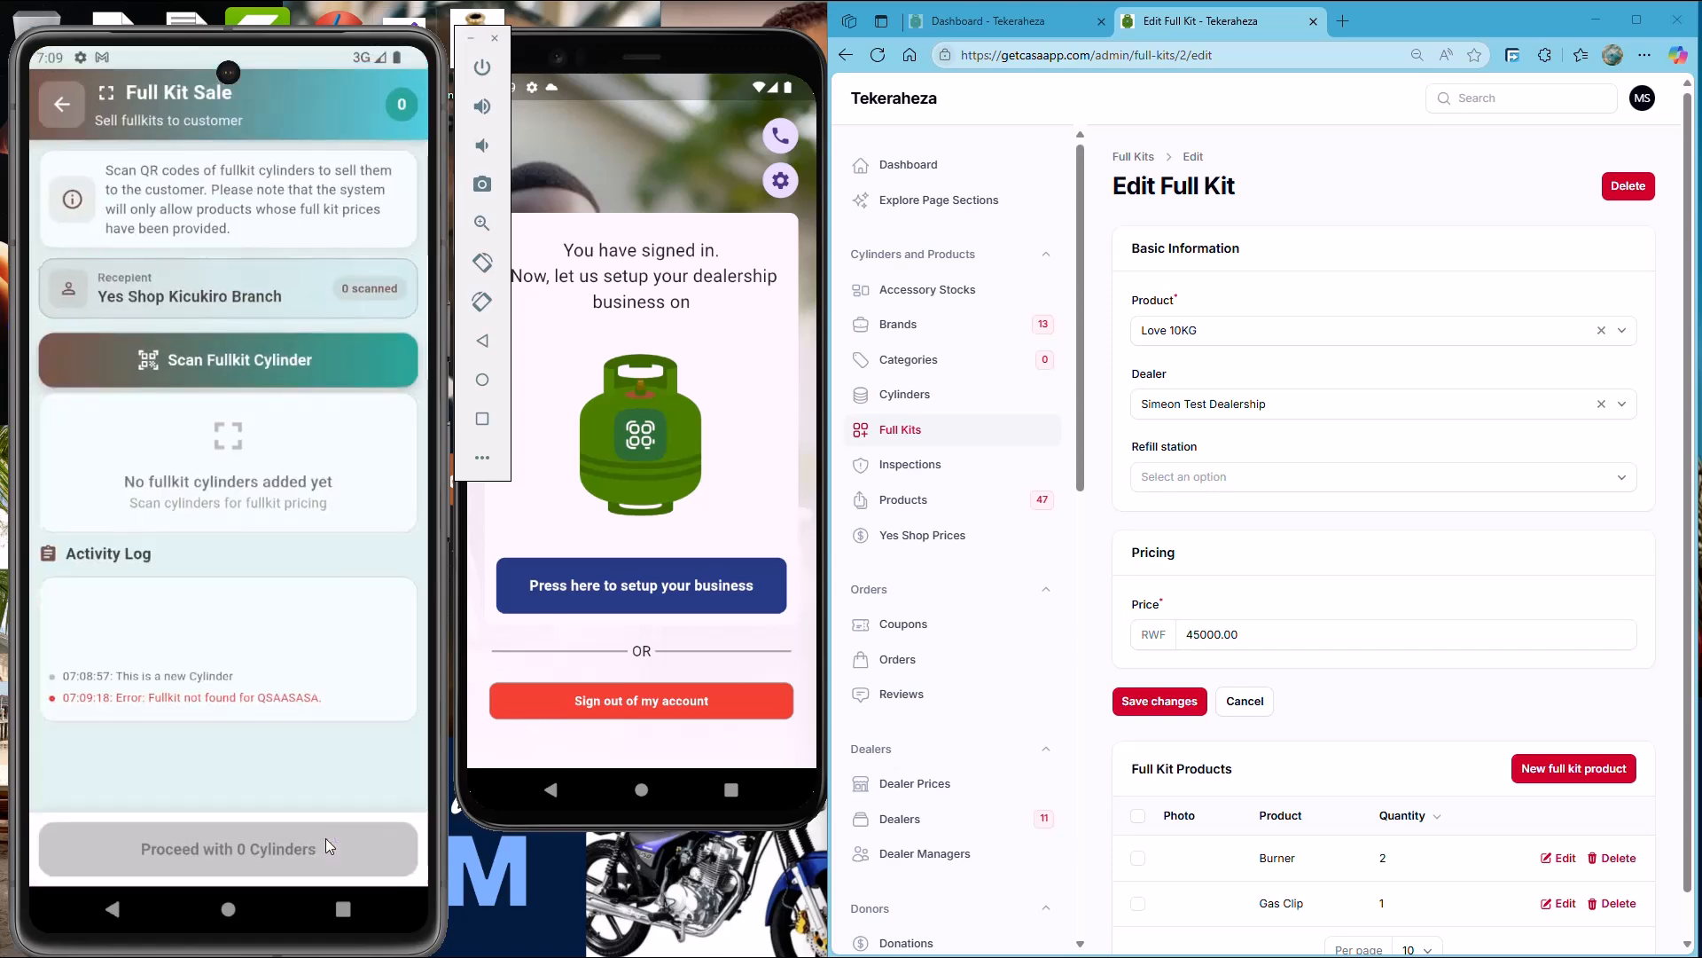
{"action": "type", "text": "love 10"}
{"action": "left_click", "coordinate": [370, 167]}
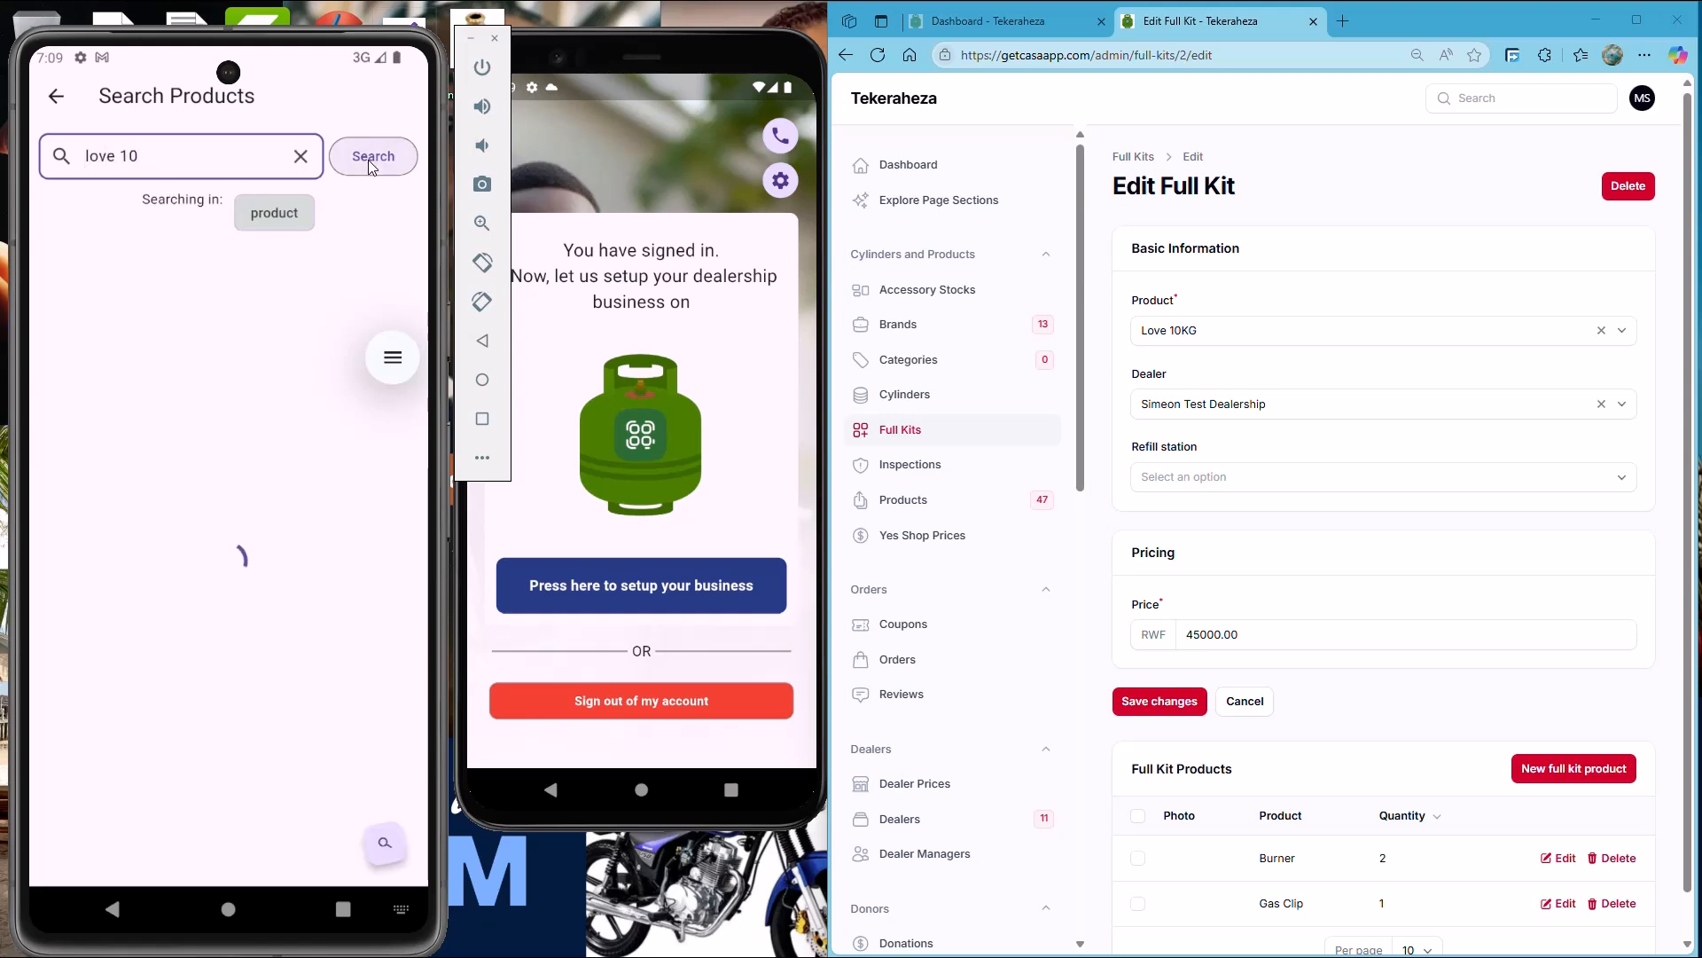
{"action": "left_click", "coordinate": [142, 268]}
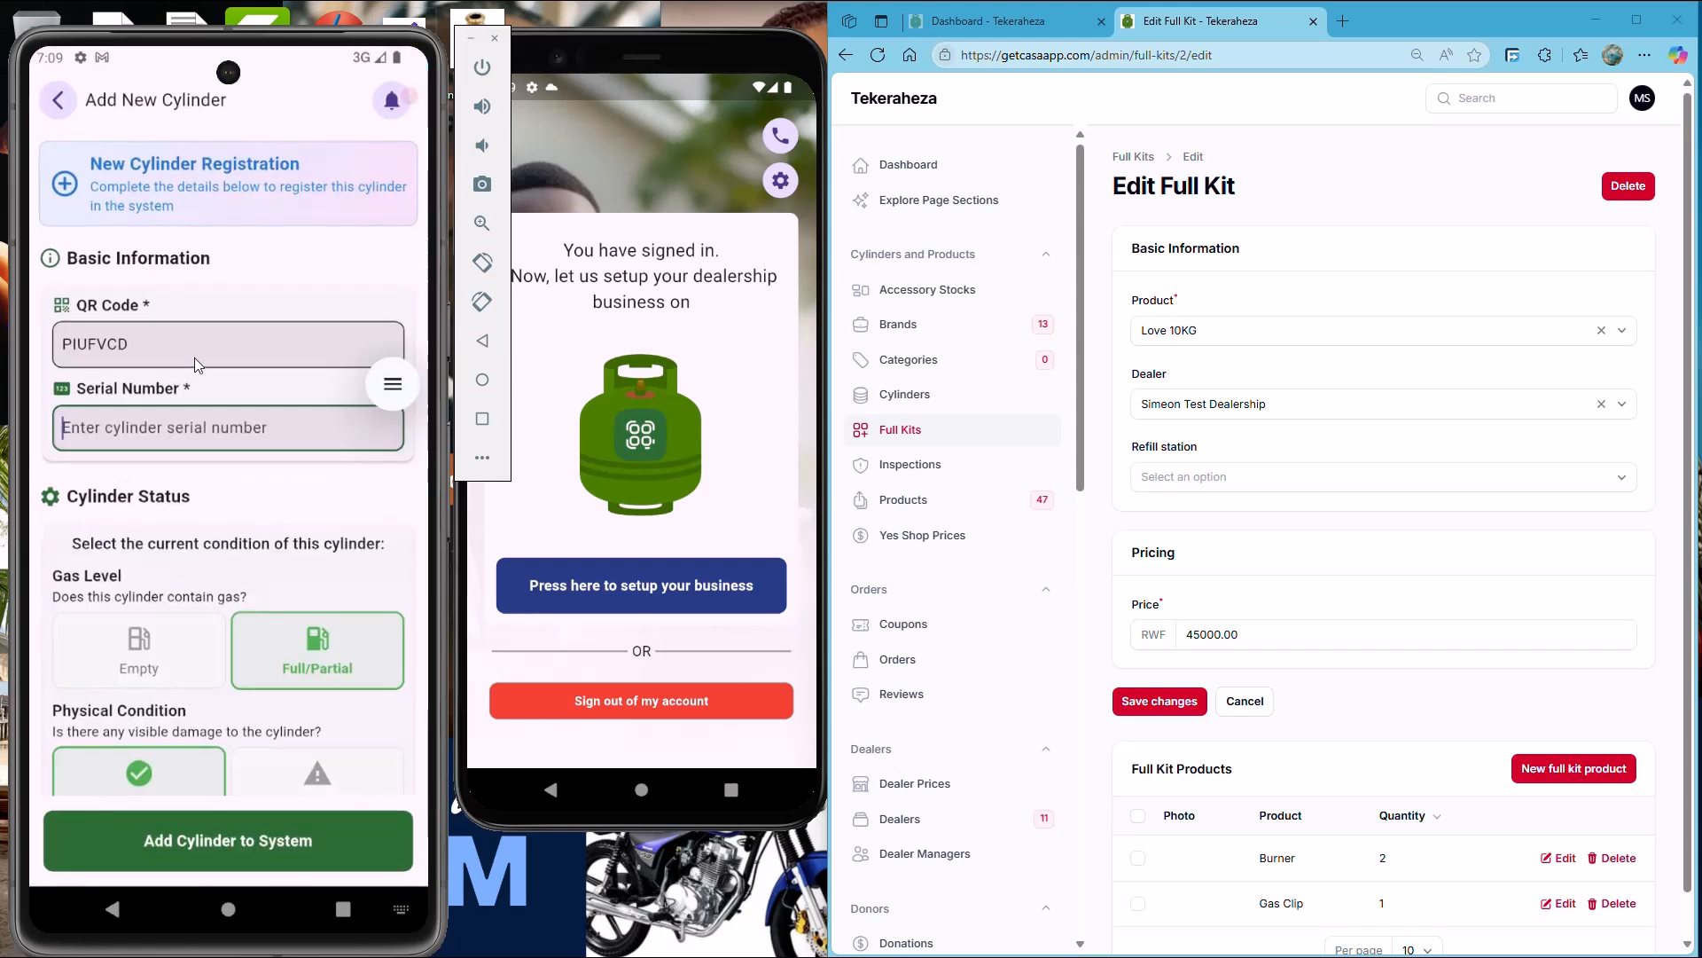
Step: Register the Love 10KG cylinder with serial number pgdfds and manufacturing date March 23, 2025
{"action": "type", "text": "pgdfds"}
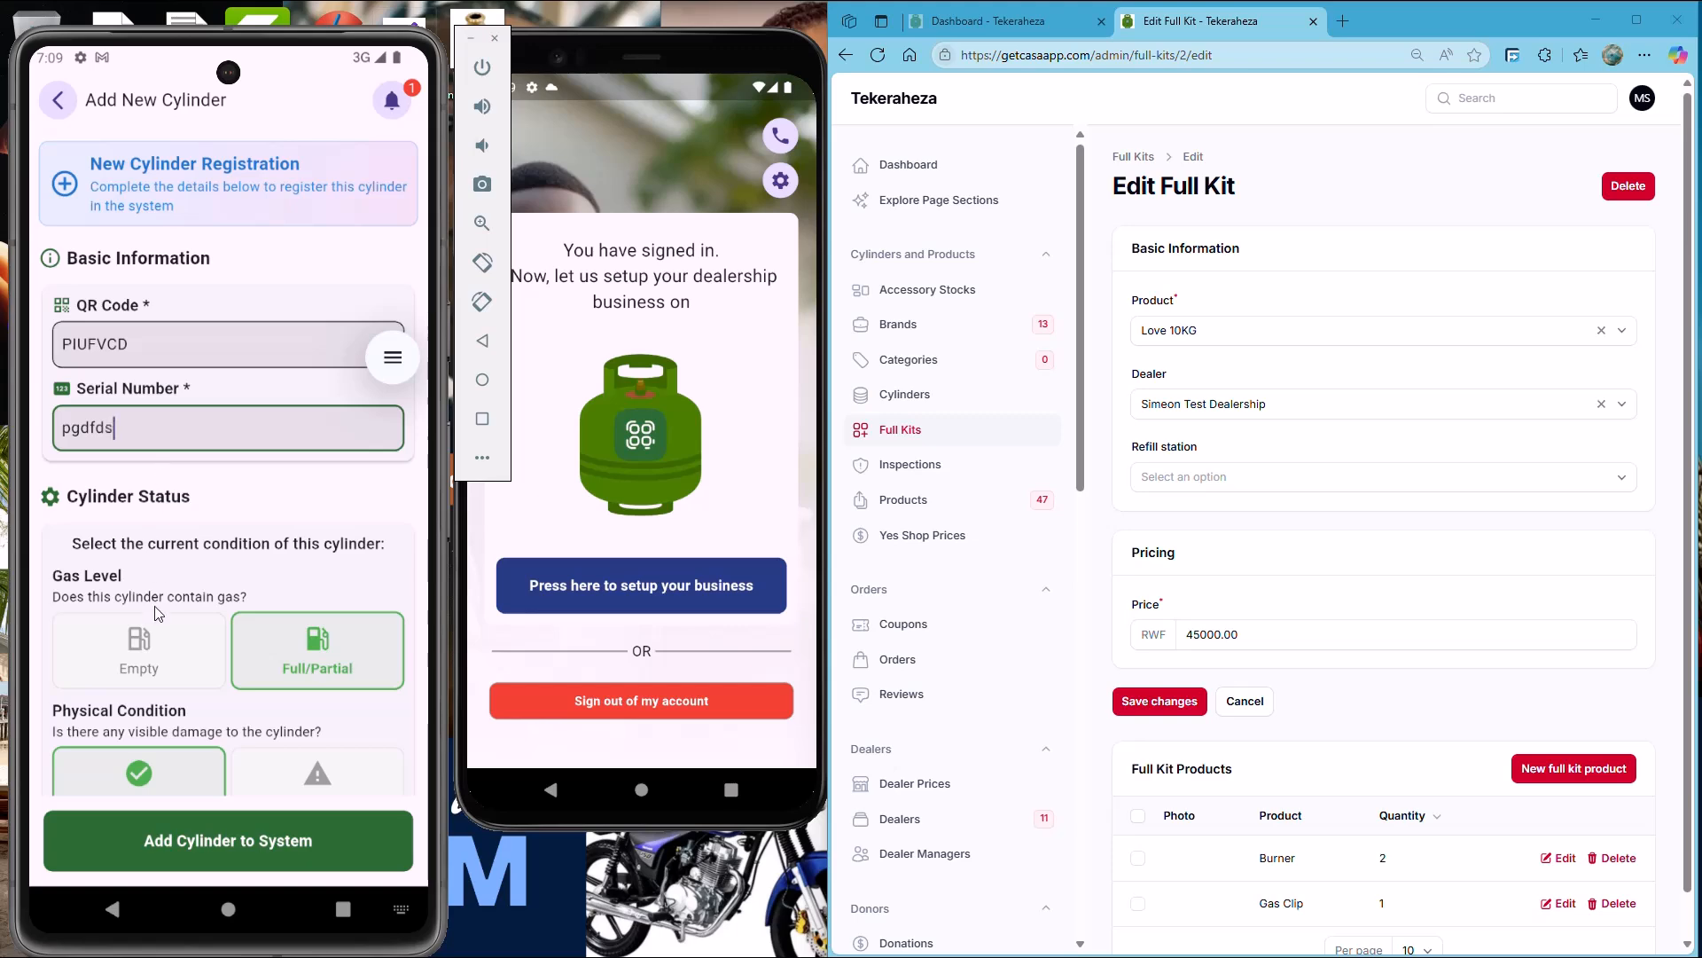
{"action": "left_click_drag", "start_coordinate": [163, 469], "coordinate": [170, 309]}
{"action": "left_click", "coordinate": [129, 471]}
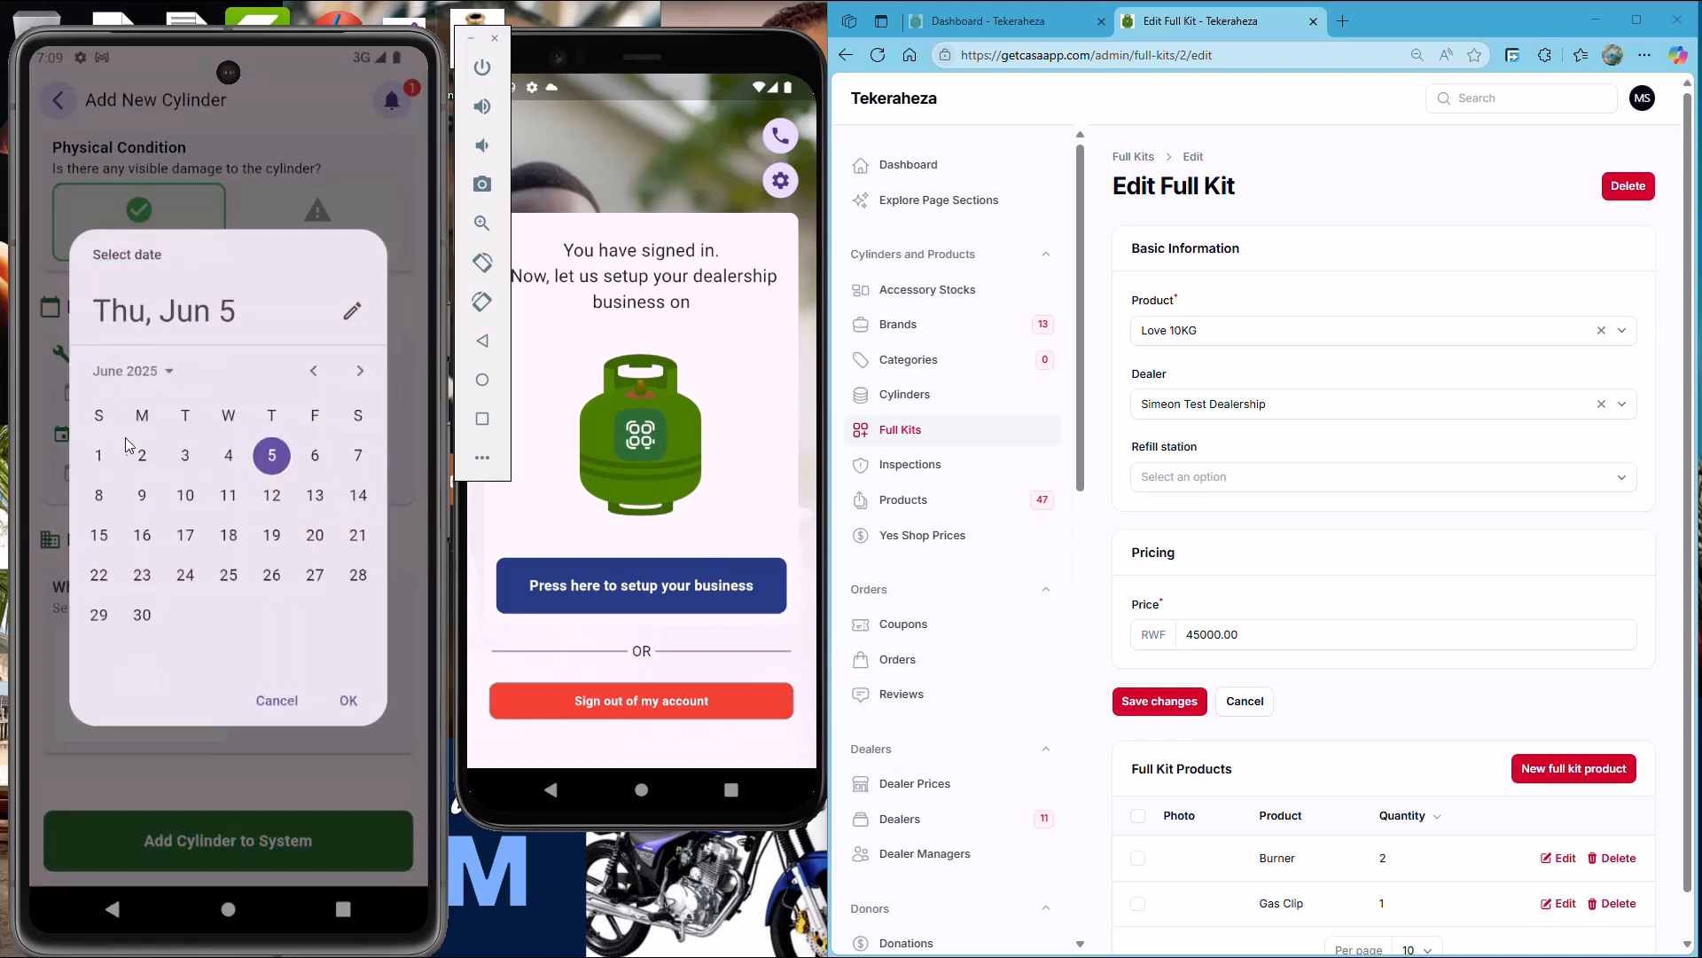
{"action": "left_click", "coordinate": [145, 160]}
{"action": "scroll", "coordinate": [135, 417], "scroll_direction": "down", "scroll_amount": 2}
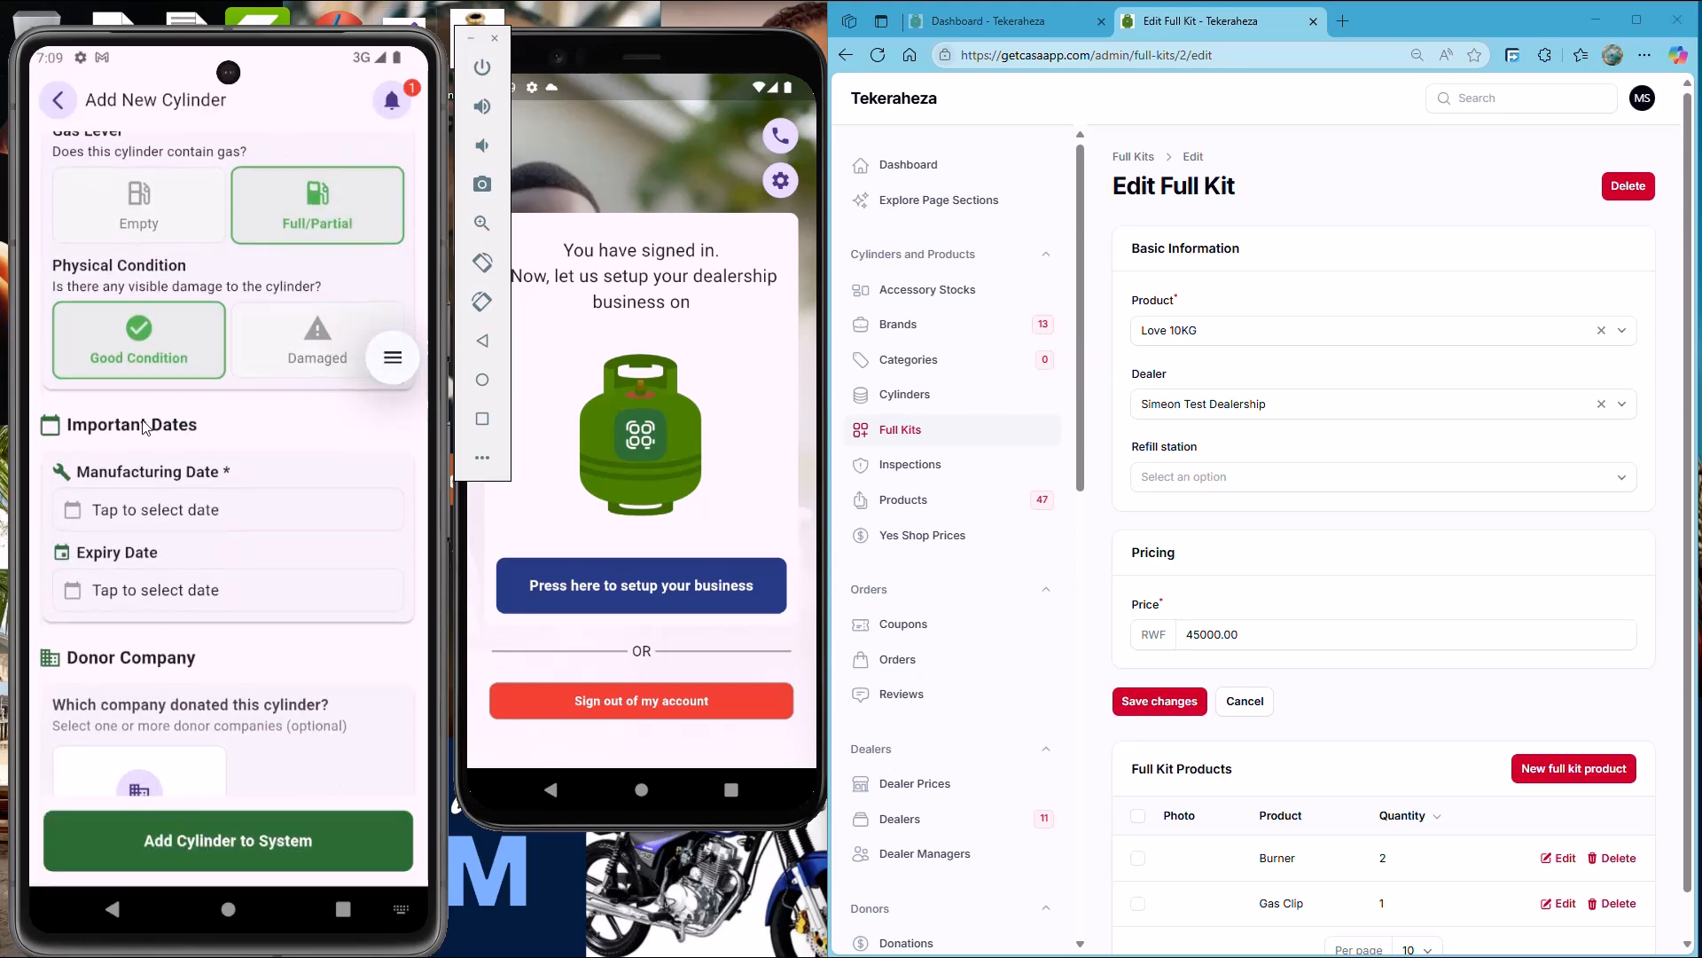
{"action": "left_click", "coordinate": [135, 510]}
{"action": "left_click", "coordinate": [308, 370]}
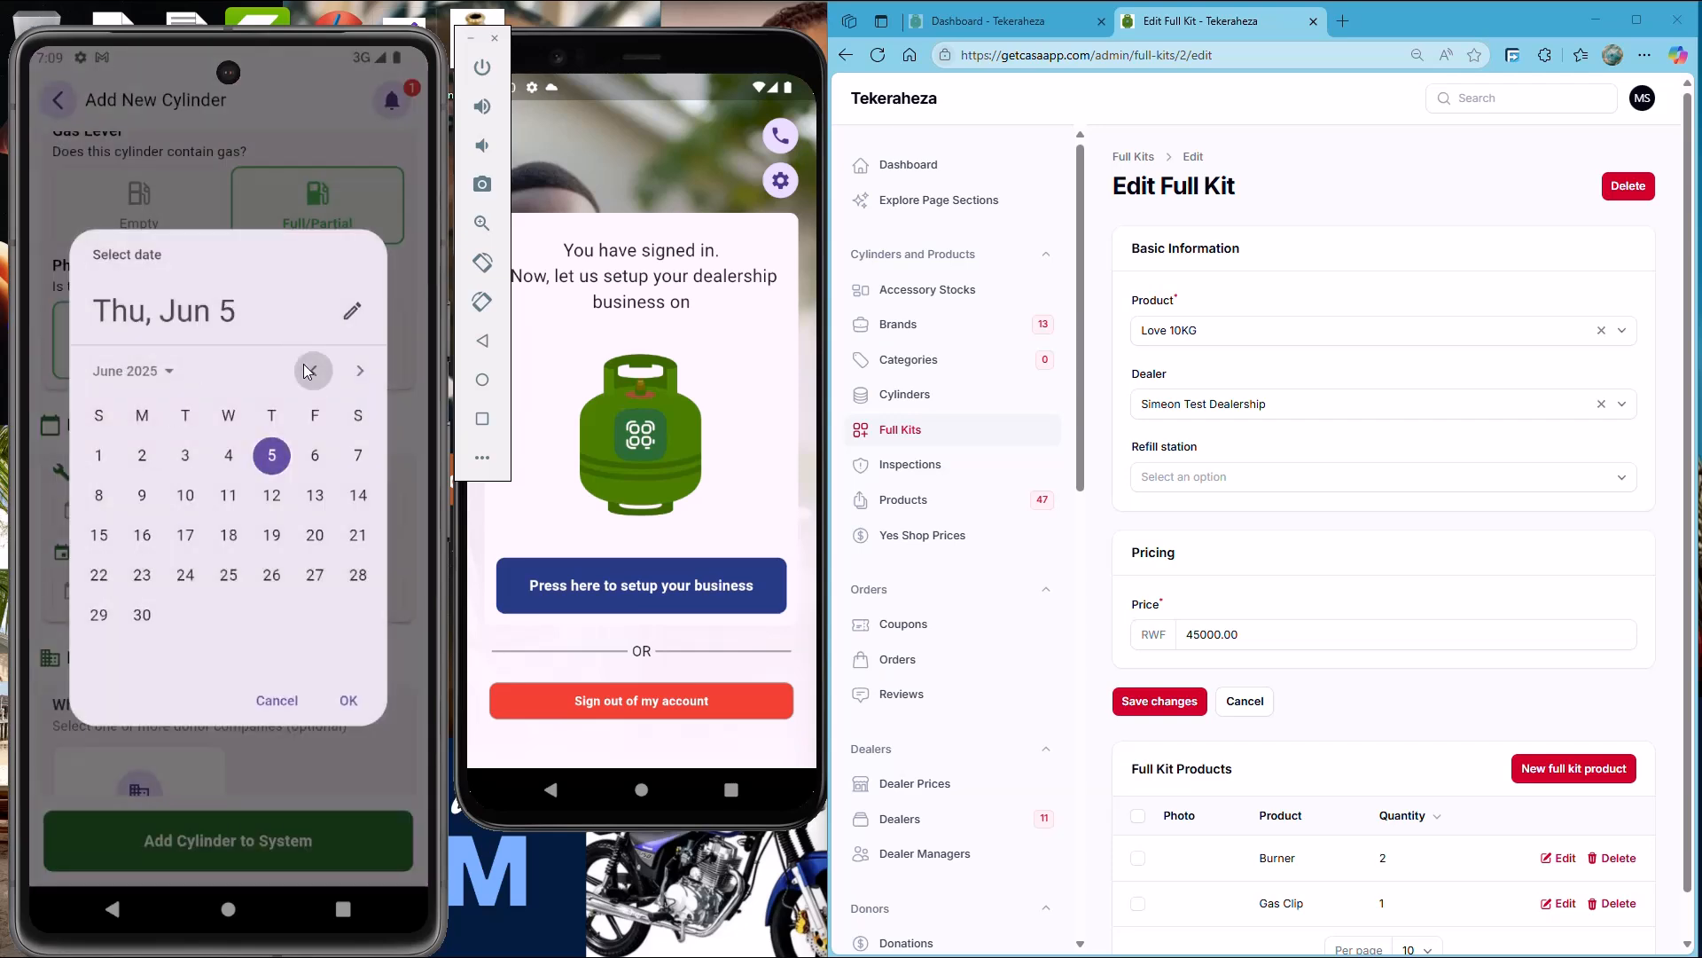
{"action": "left_click", "coordinate": [308, 371]}
{"action": "left_click", "coordinate": [308, 371]}
{"action": "left_click", "coordinate": [99, 614]}
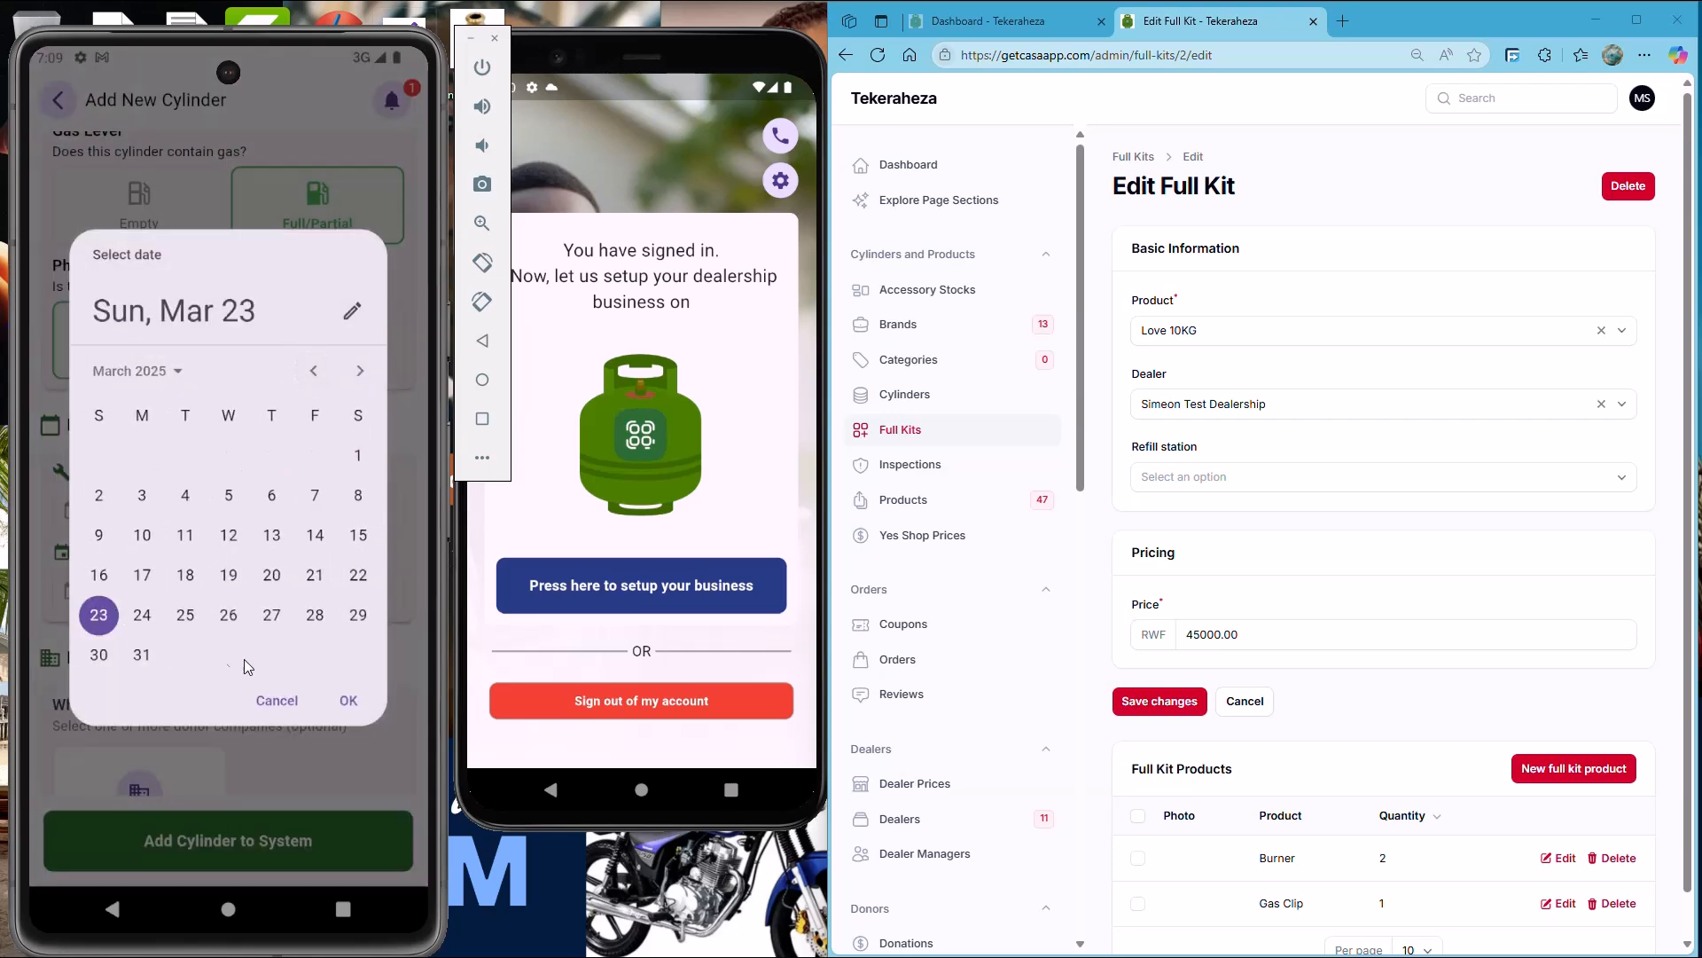
{"action": "left_click", "coordinate": [359, 696]}
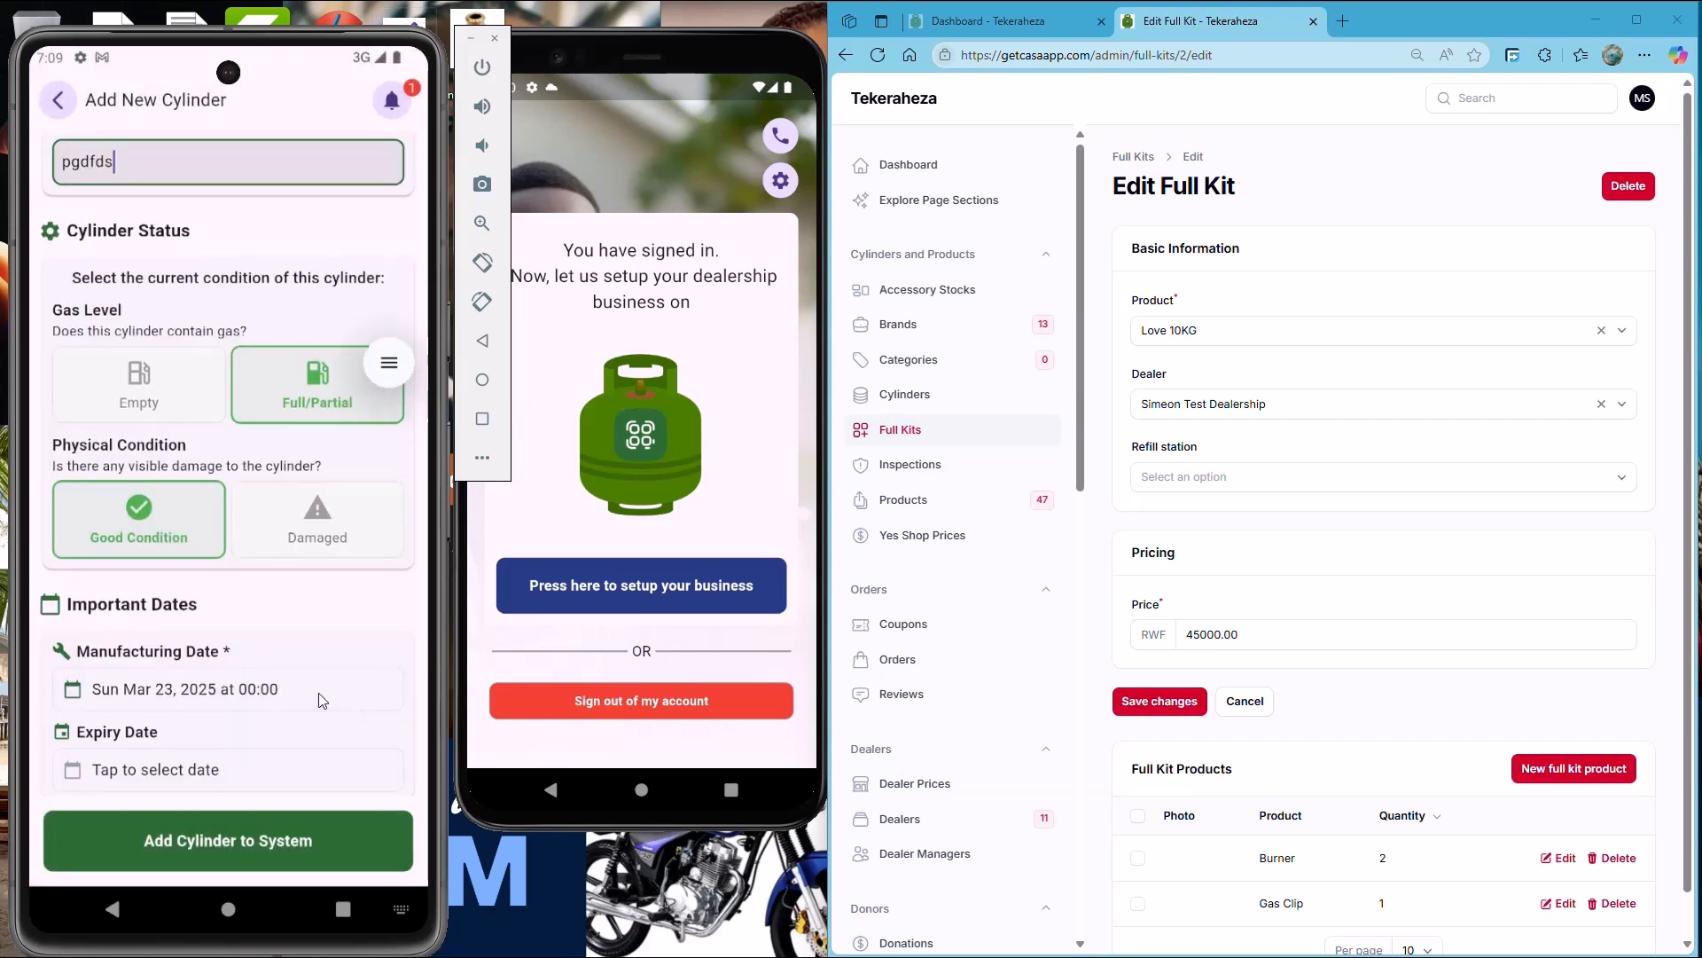
{"action": "left_click", "coordinate": [209, 851]}
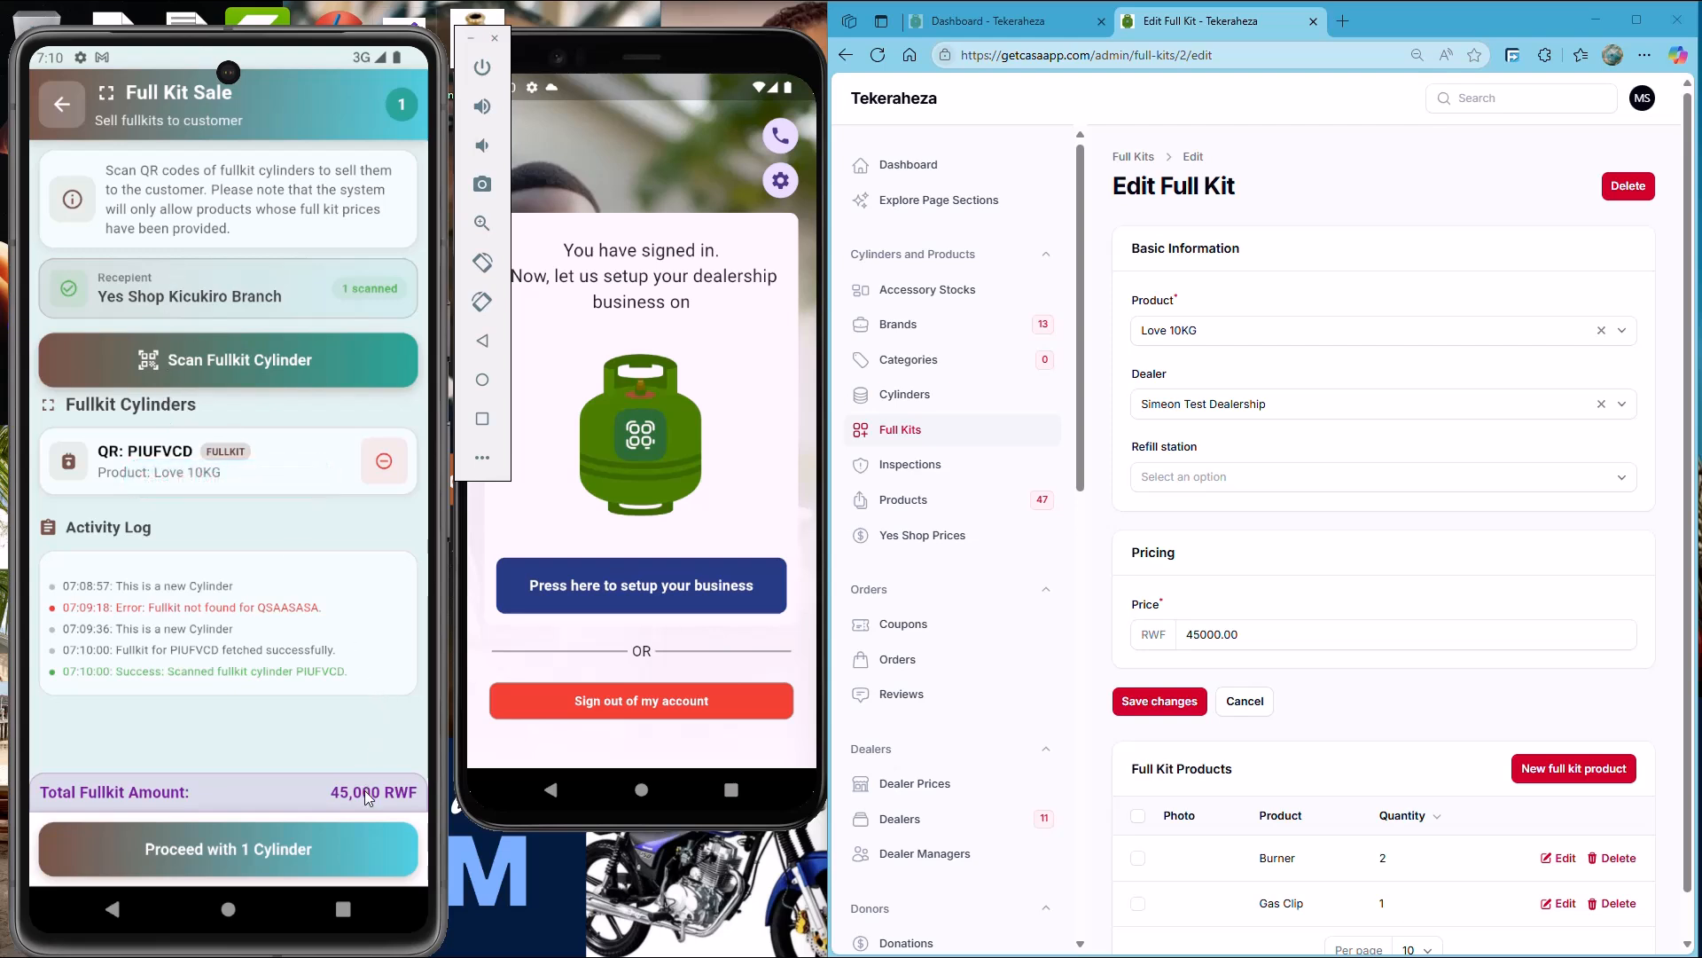
Step: Compare the sale total with the full kit price in the admin site, view the checkout, and return to the stock overview without submitting
{"action": "left_click_drag", "start_coordinate": [1221, 641], "coordinate": [1182, 634]}
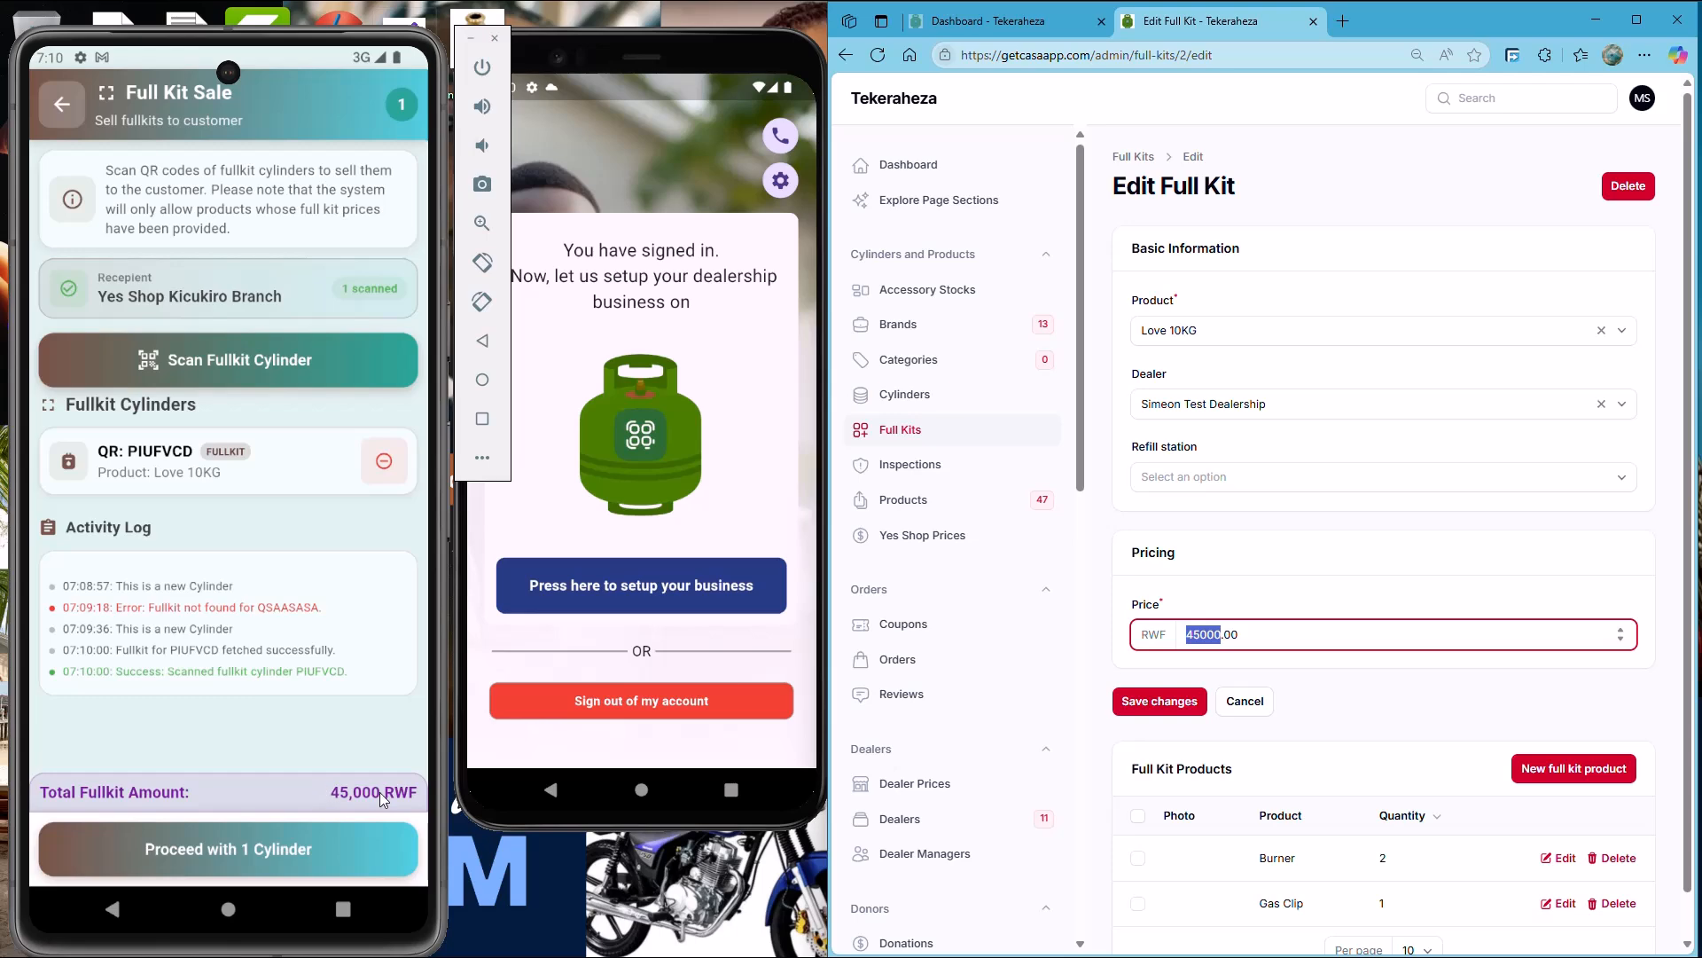
{"action": "left_click", "coordinate": [221, 850]}
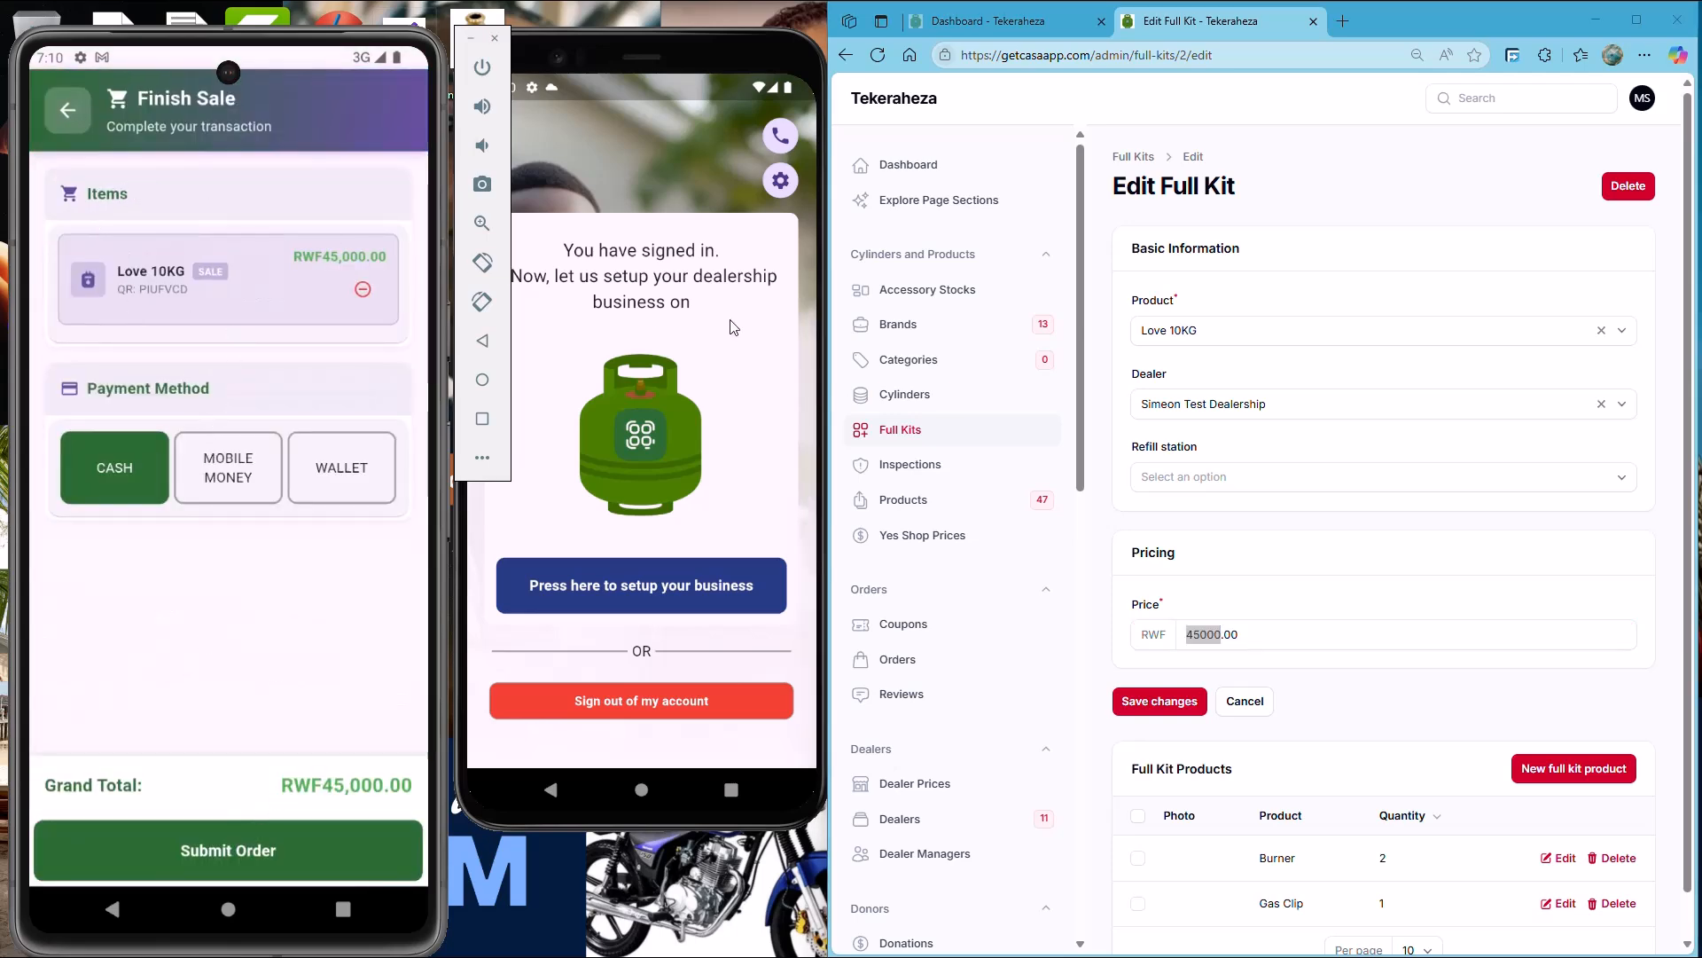
{"action": "left_click", "coordinate": [68, 115]}
{"action": "left_click", "coordinate": [62, 106]}
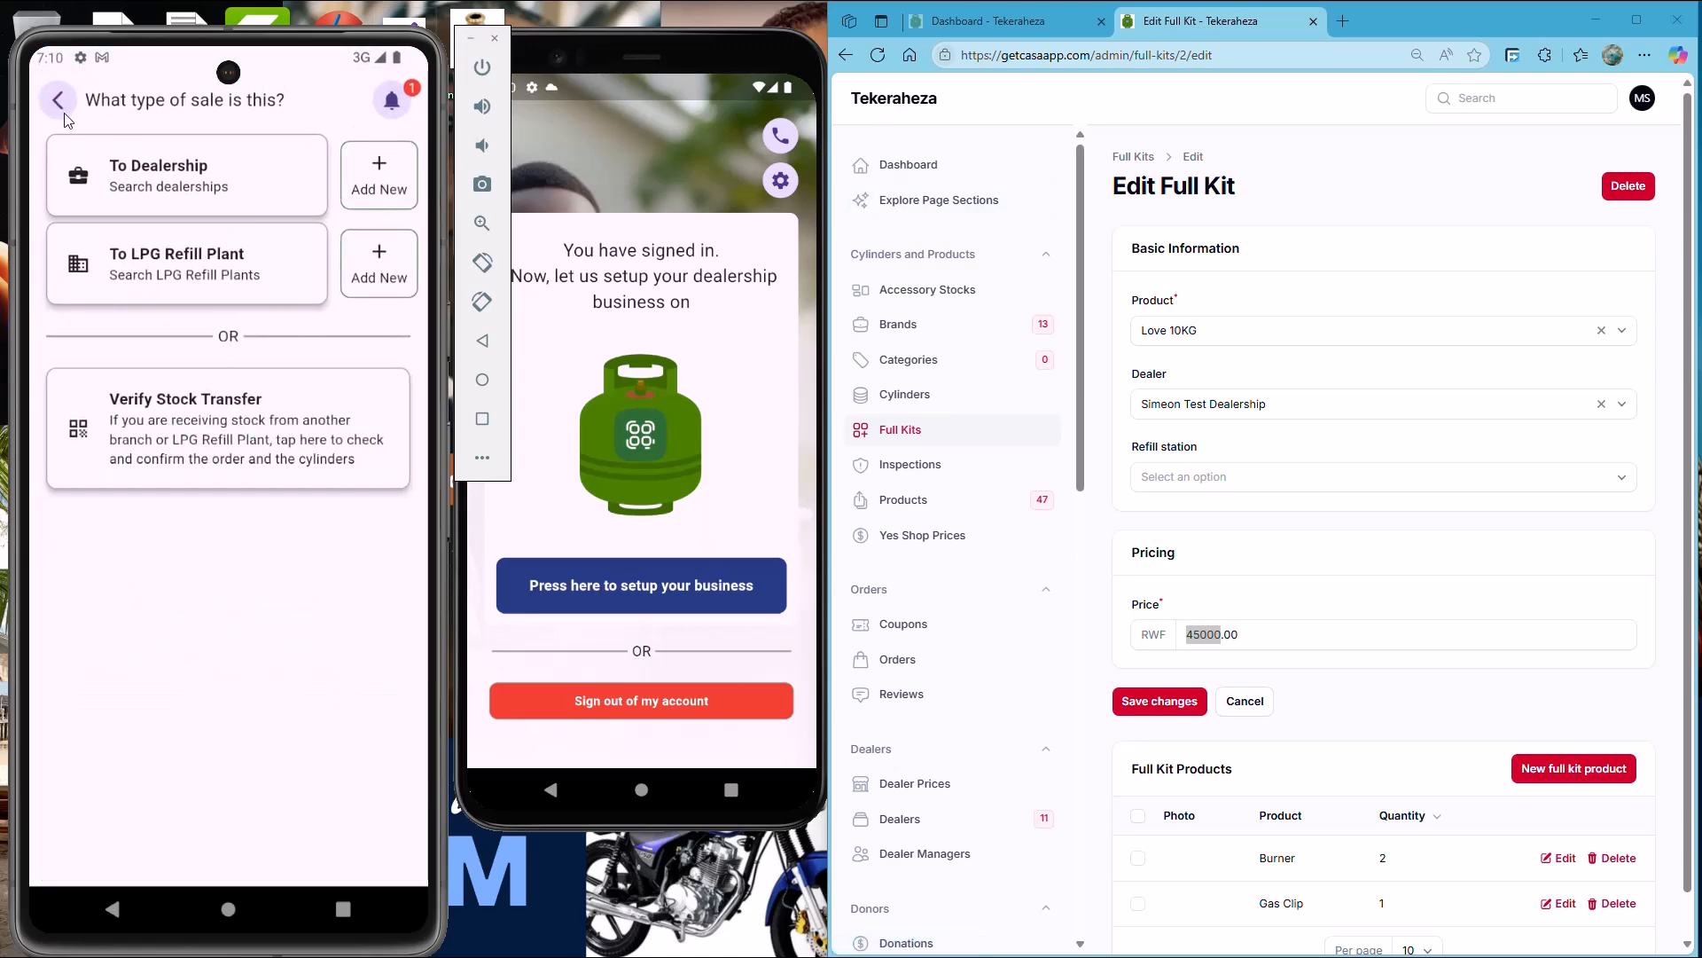
{"action": "left_click", "coordinate": [64, 114]}
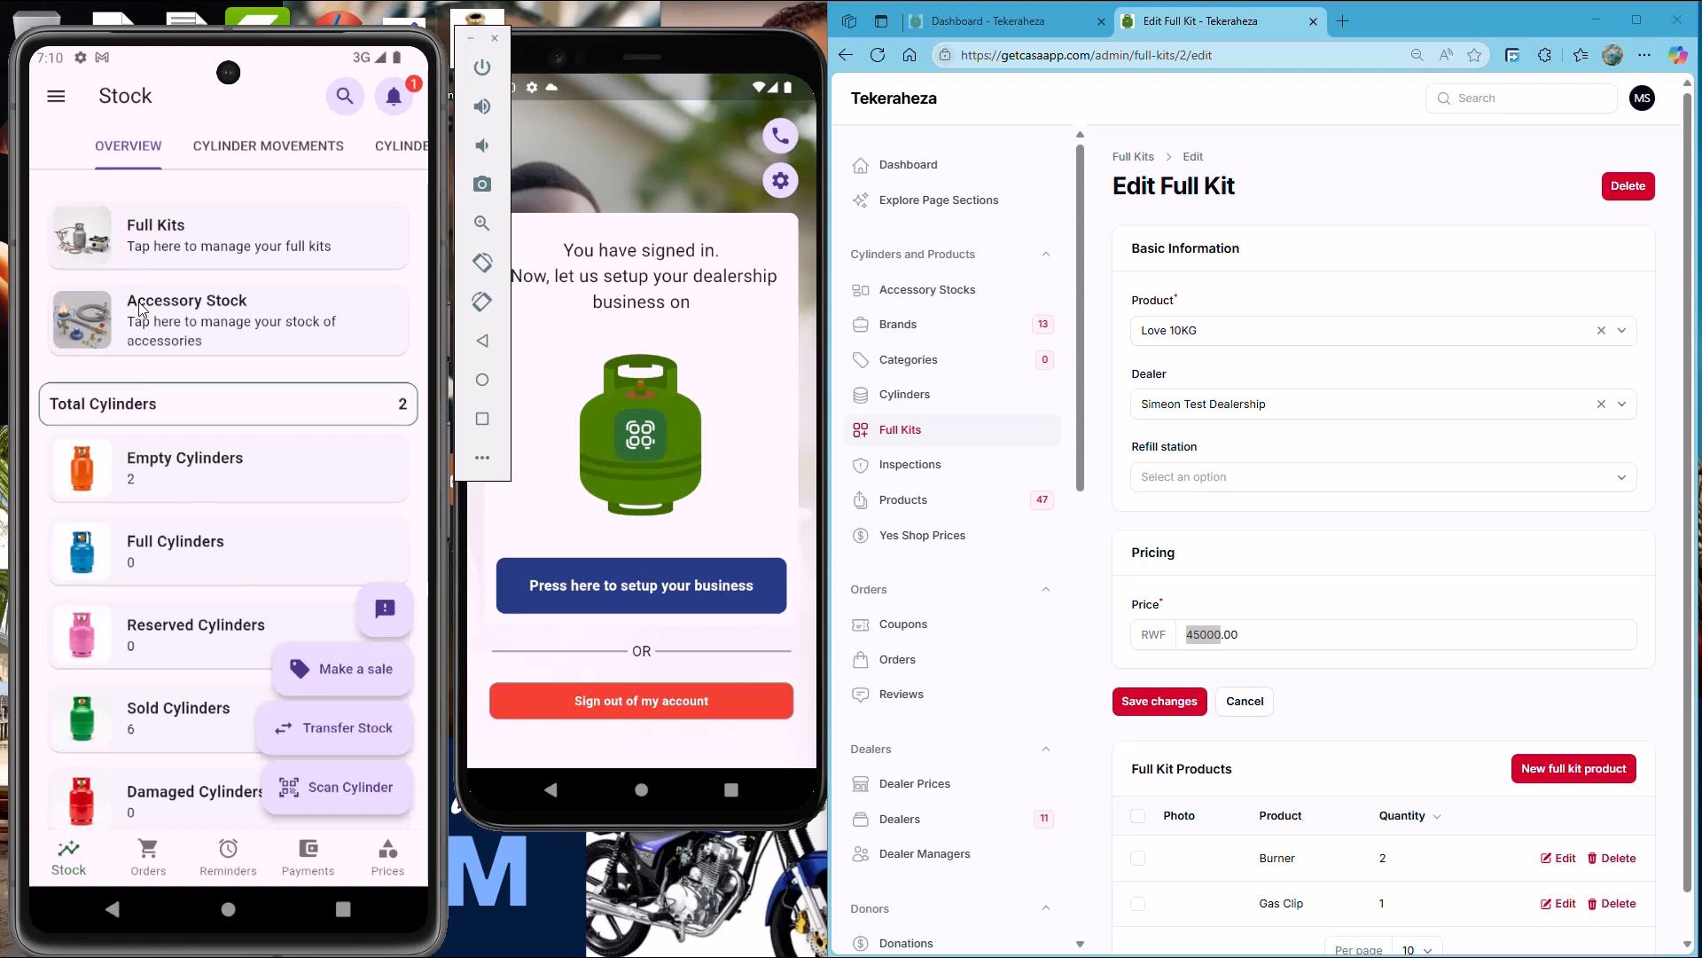
Step: Start a new entry in accessory stock management and choose Burner as the accessory by searching "burn"
{"action": "left_click", "coordinate": [160, 320]}
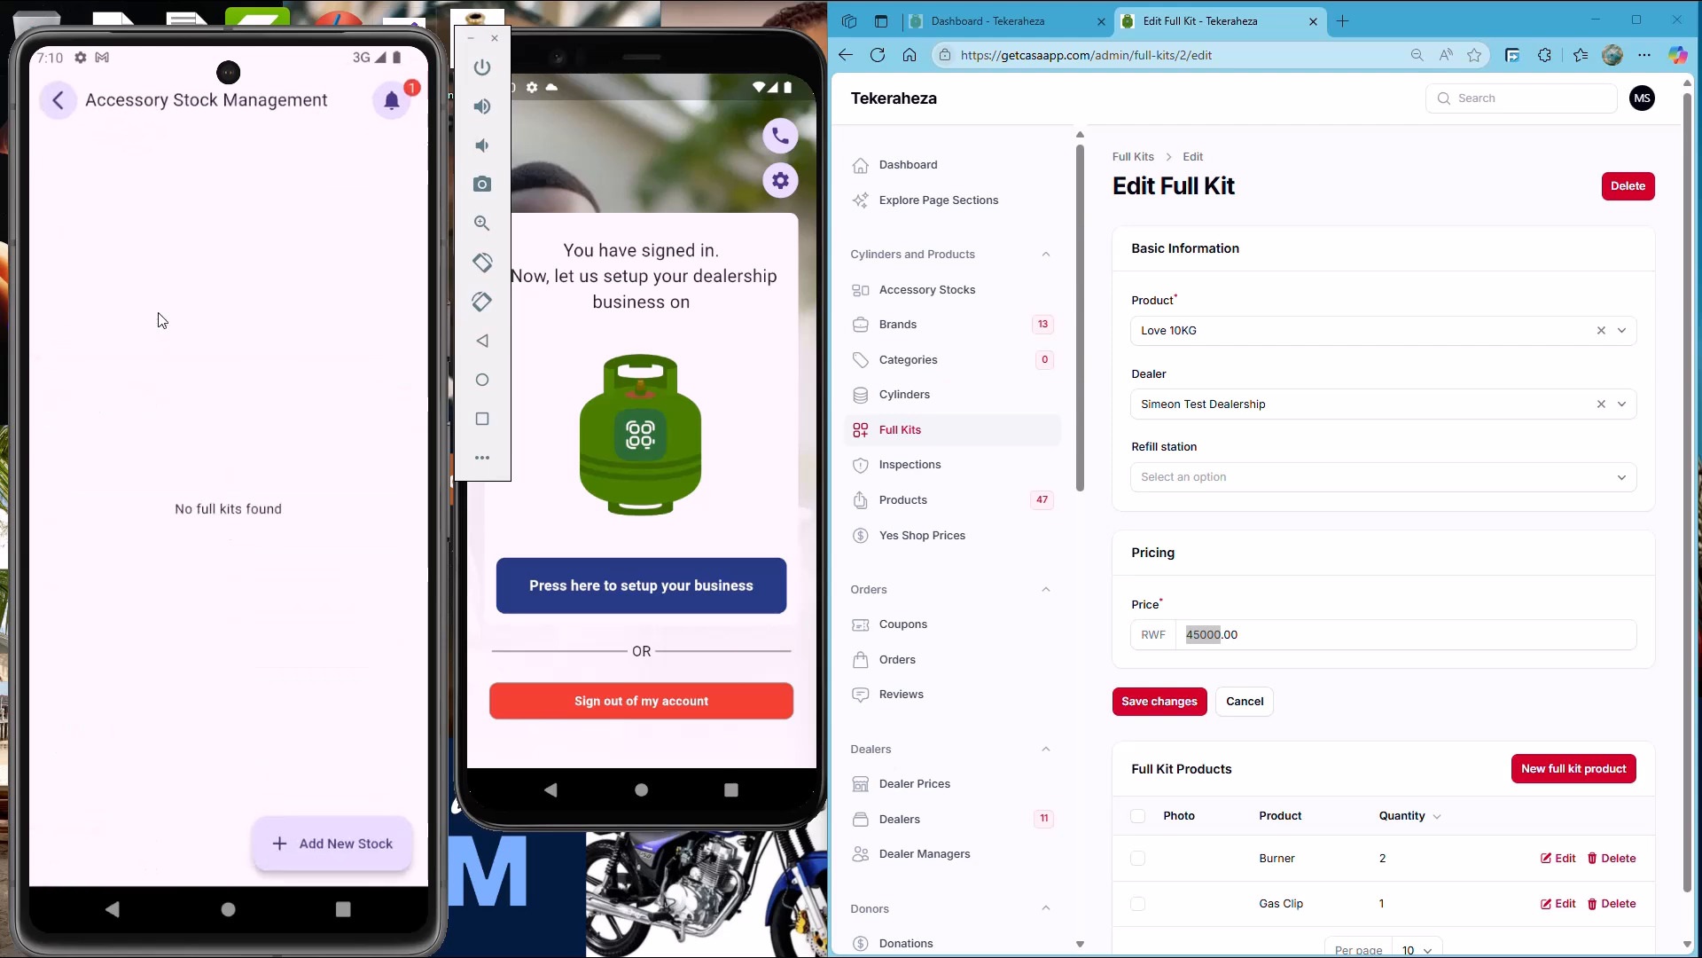
{"action": "left_click", "coordinate": [333, 837]}
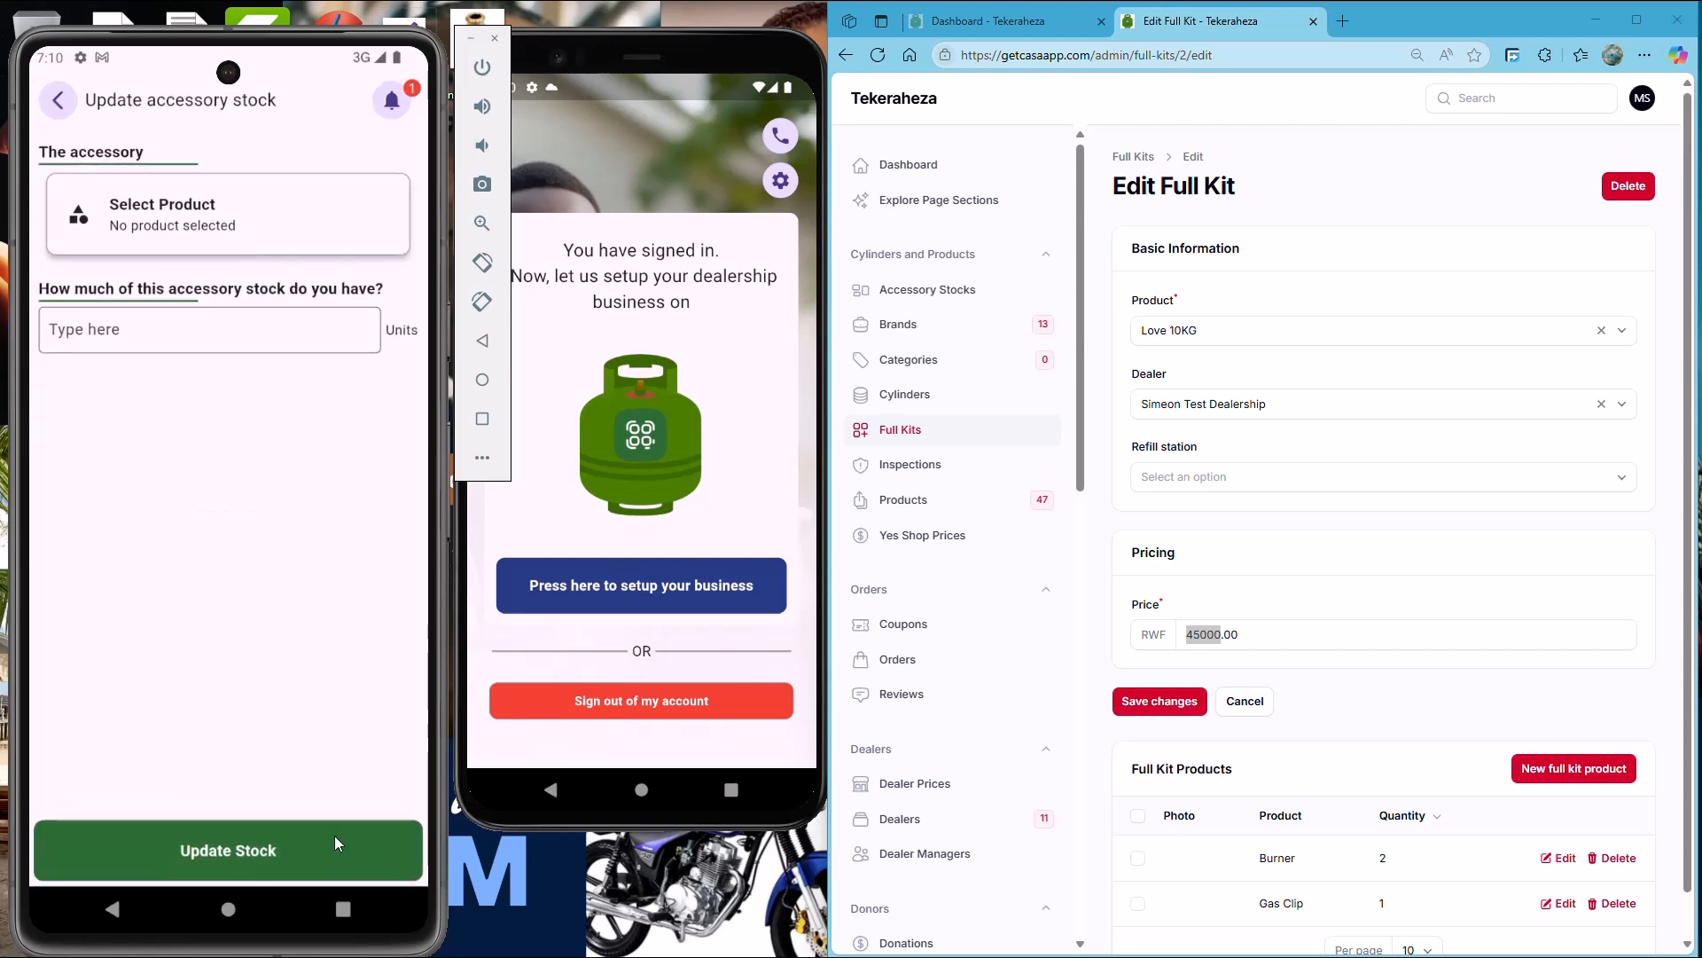
{"action": "left_click", "coordinate": [166, 220]}
{"action": "type", "text": "bu"}
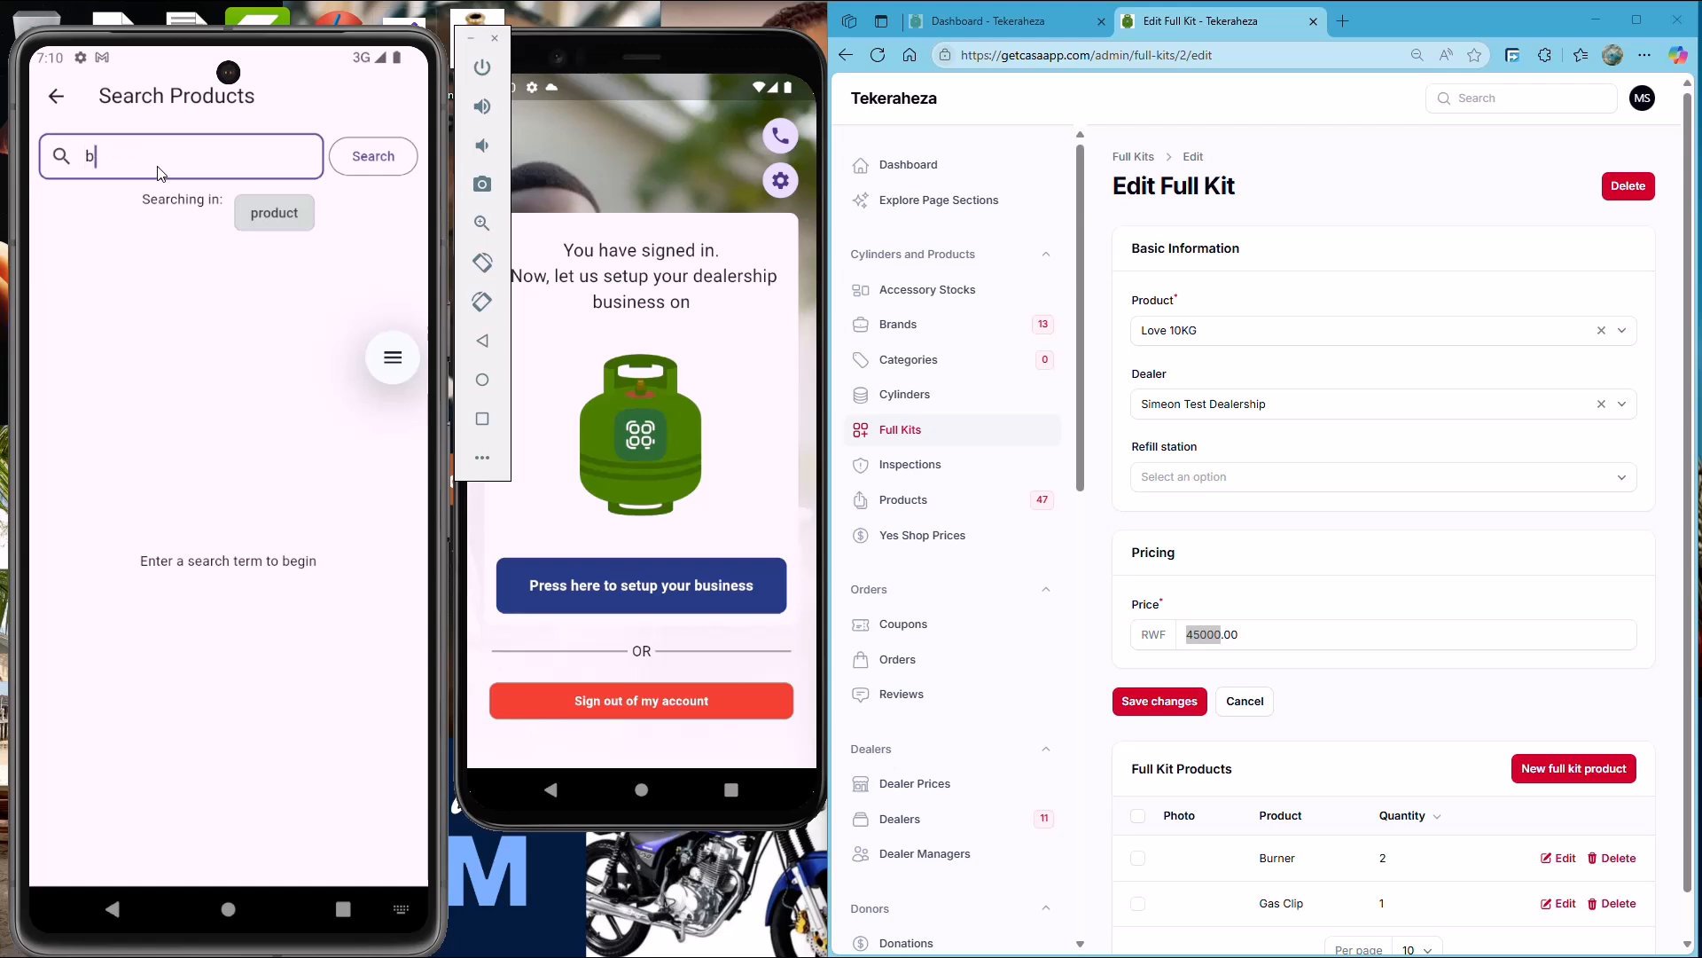
{"action": "left_click", "coordinate": [355, 161]}
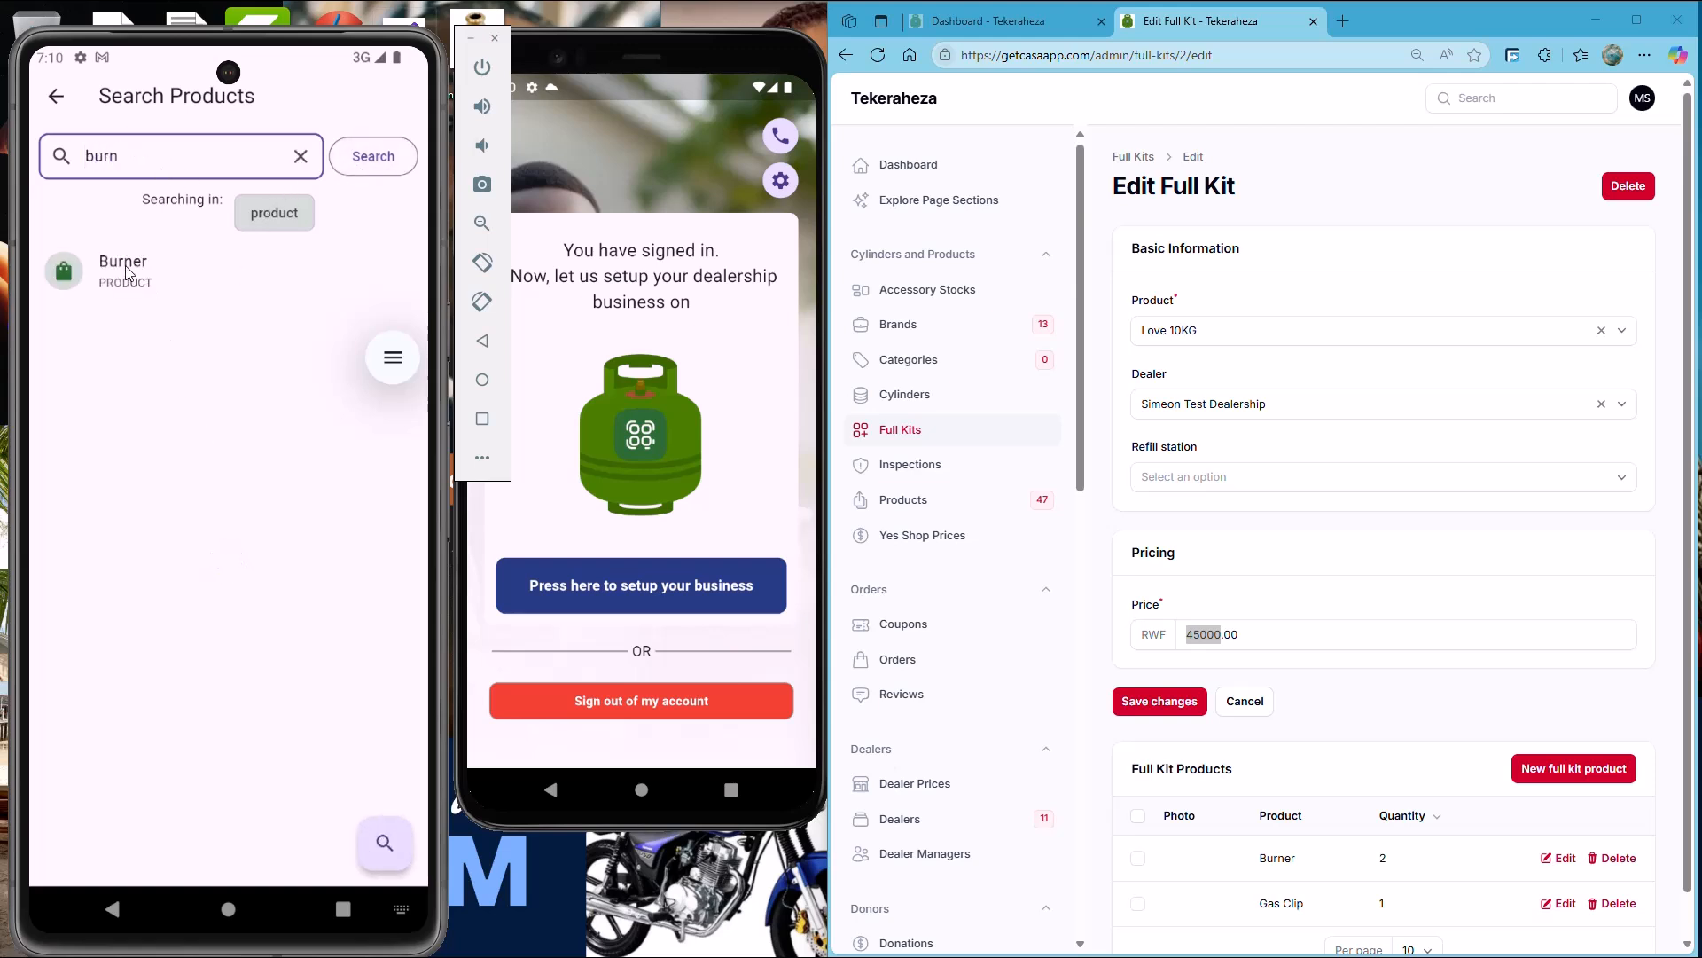
{"action": "left_click", "coordinate": [129, 272]}
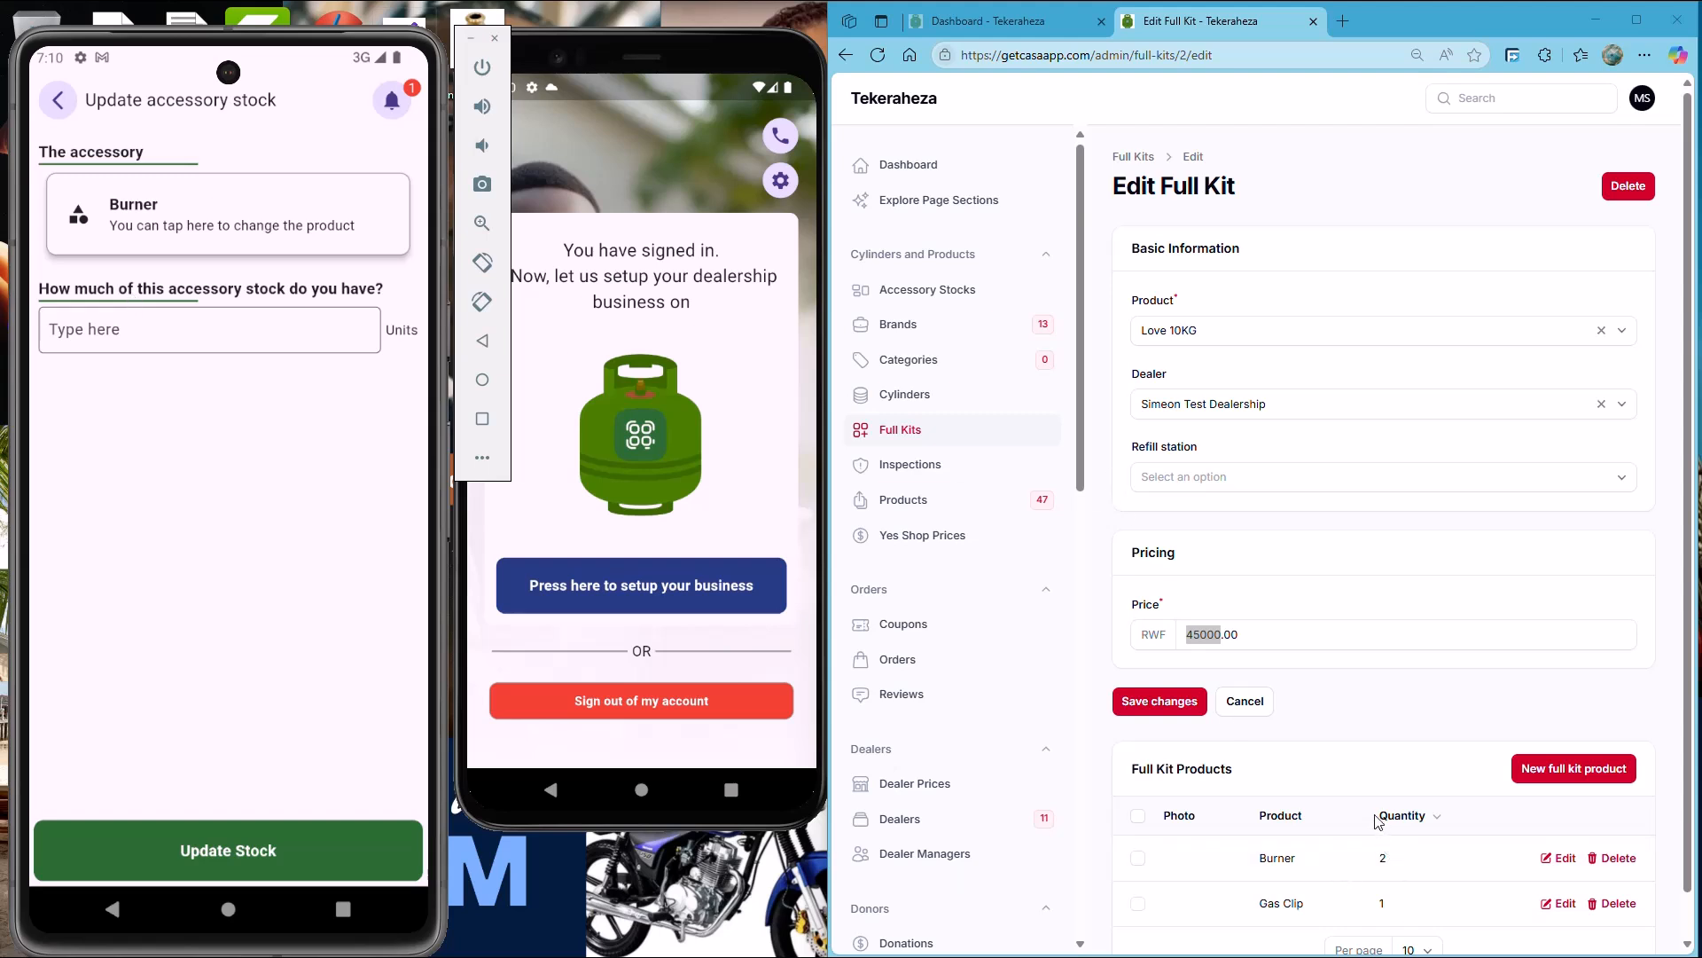
Step: Set the Burner stock to 8 units, save it, and open another accessory stock entry
{"action": "left_click", "coordinate": [103, 342]}
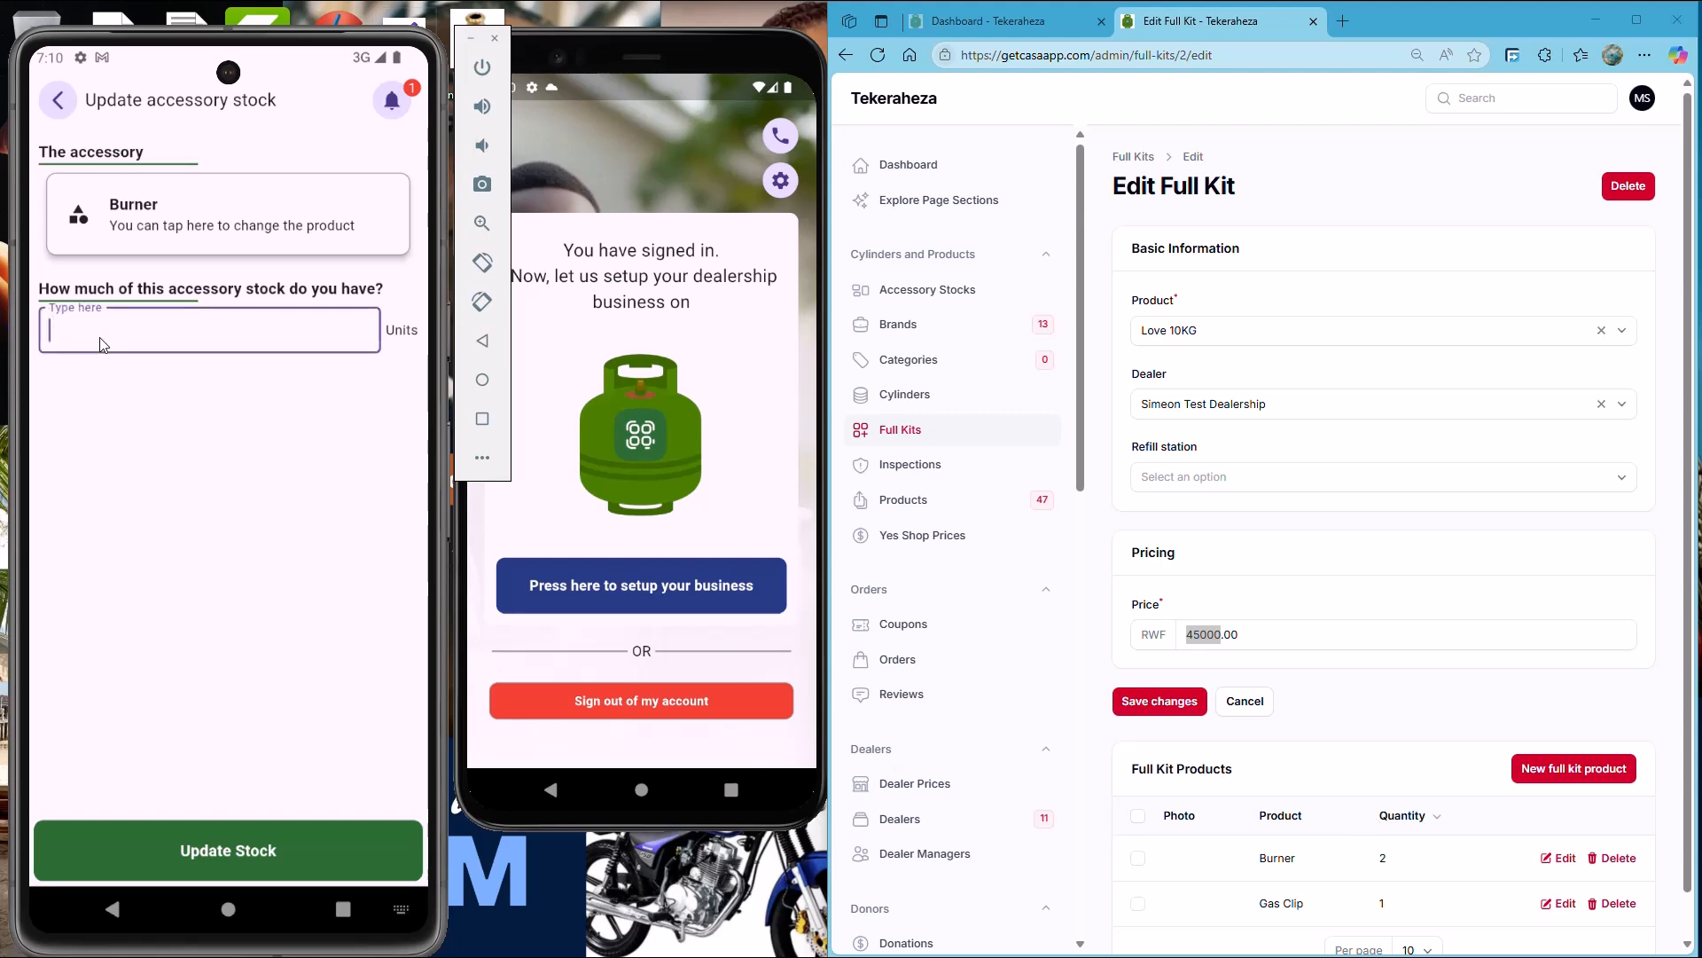
{"action": "type", "text": "8"}
{"action": "left_click", "coordinate": [224, 837]}
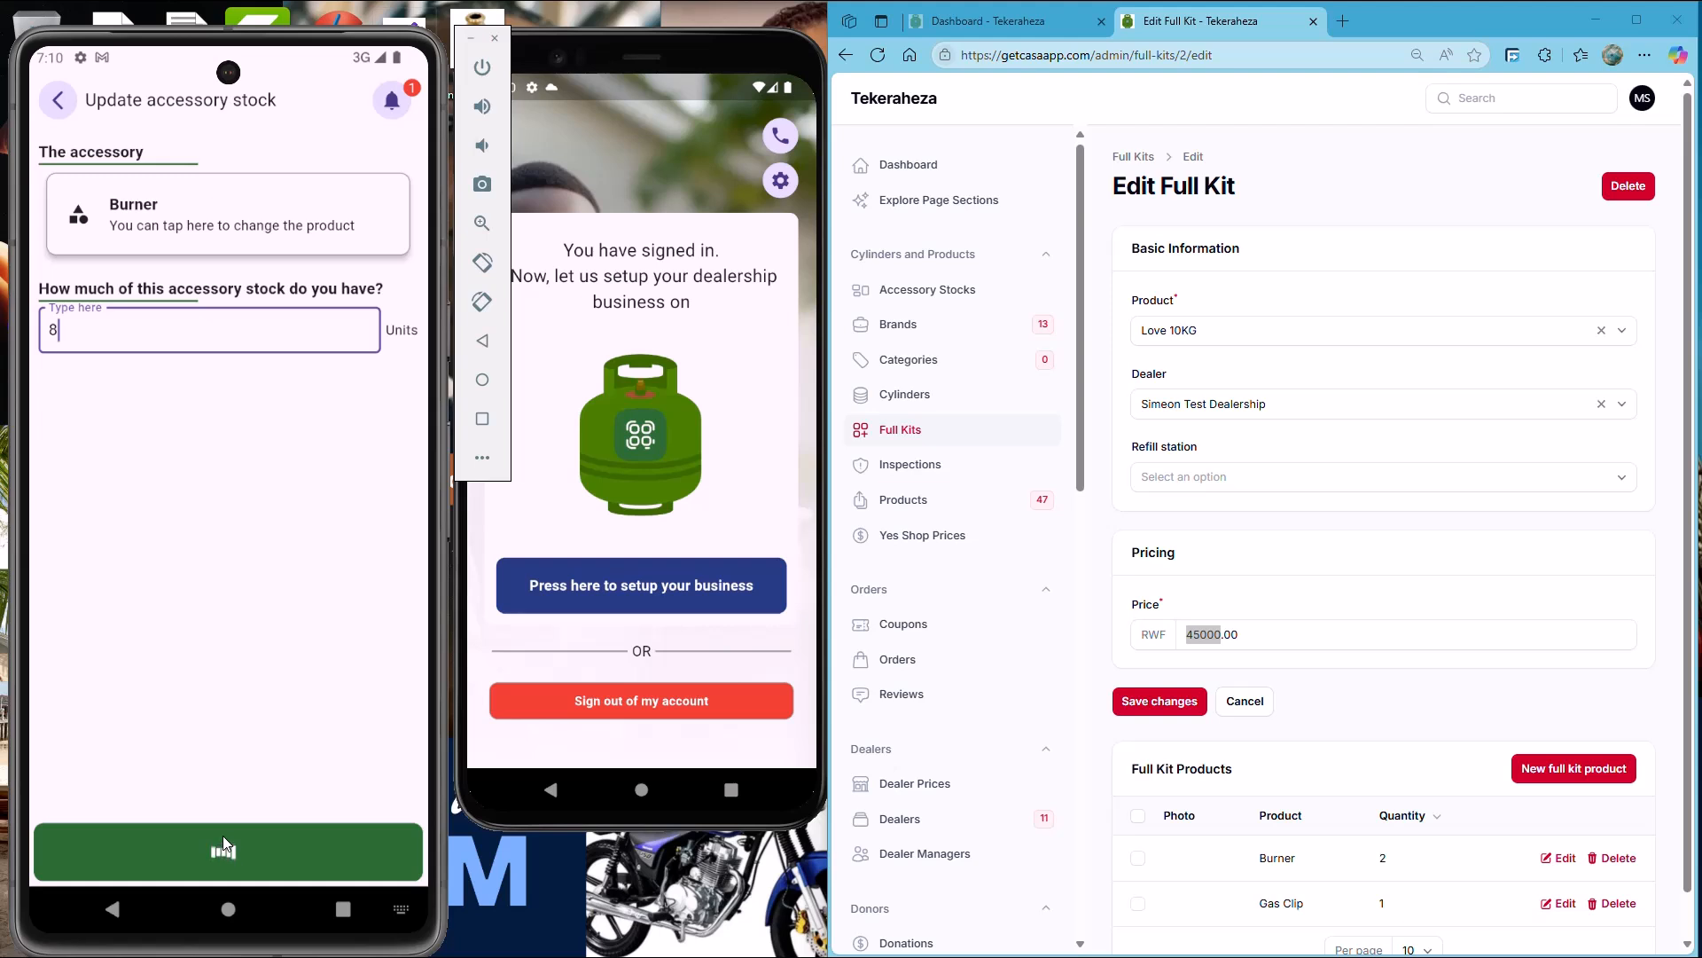
{"action": "left_click", "coordinate": [367, 849]}
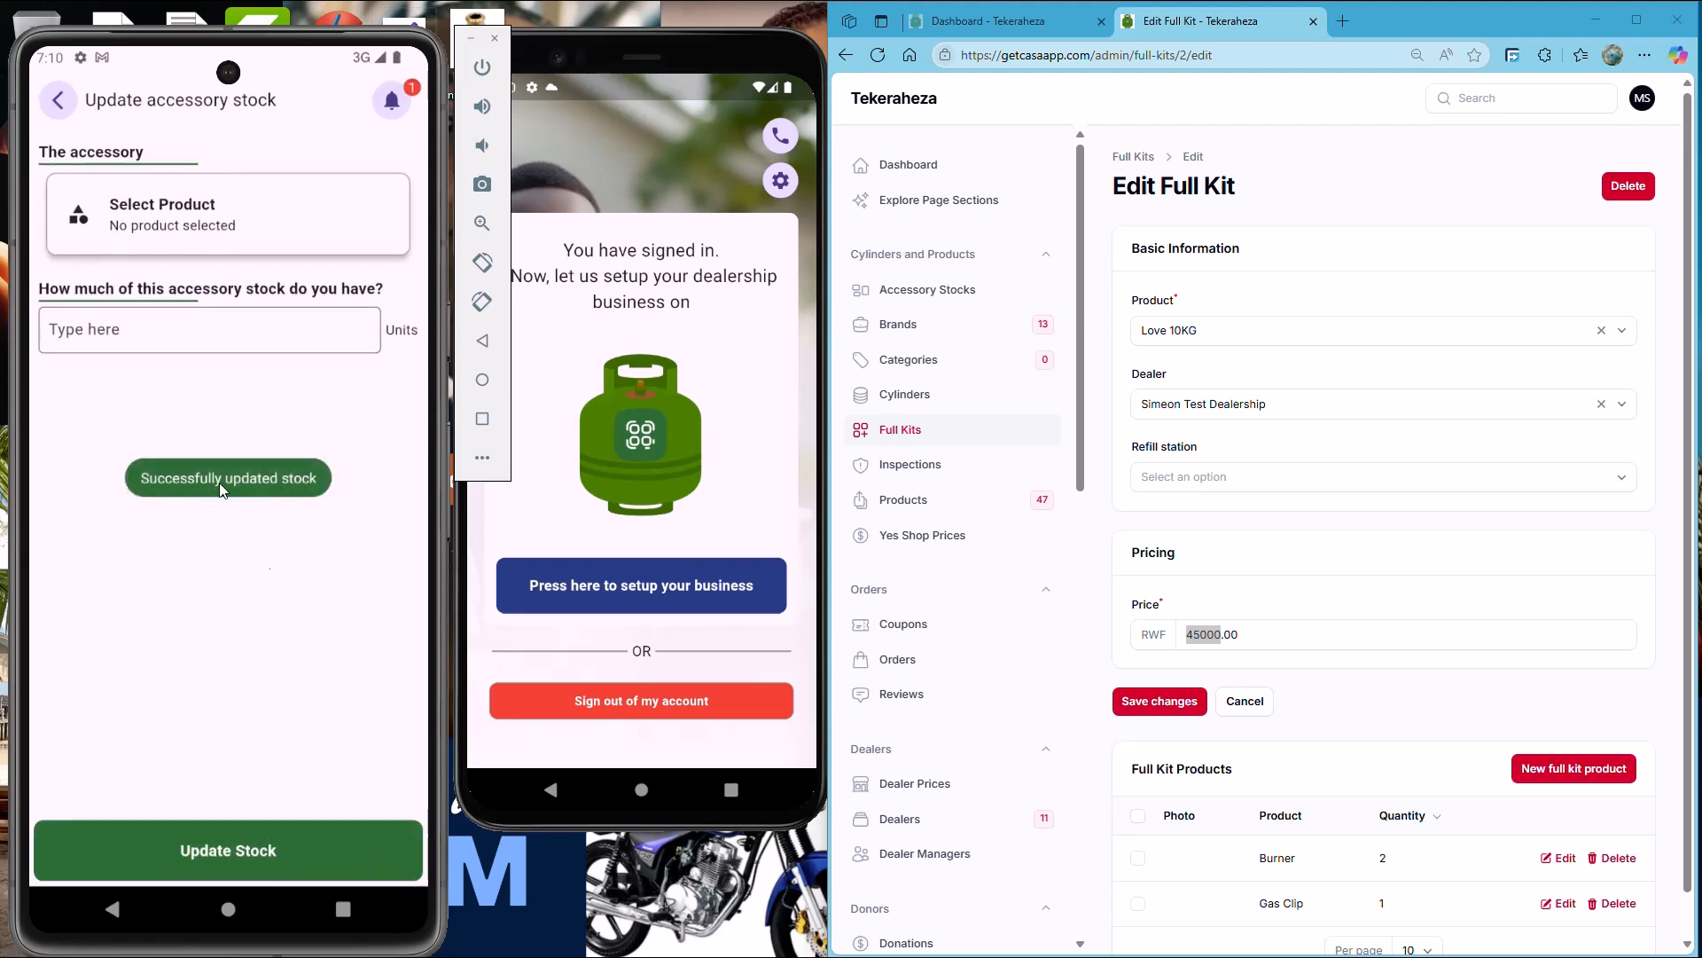
Step: Choose Gas Clip as the accessory by searching "gas", set its stock to 90 units, and save it
{"action": "left_click", "coordinate": [180, 226]}
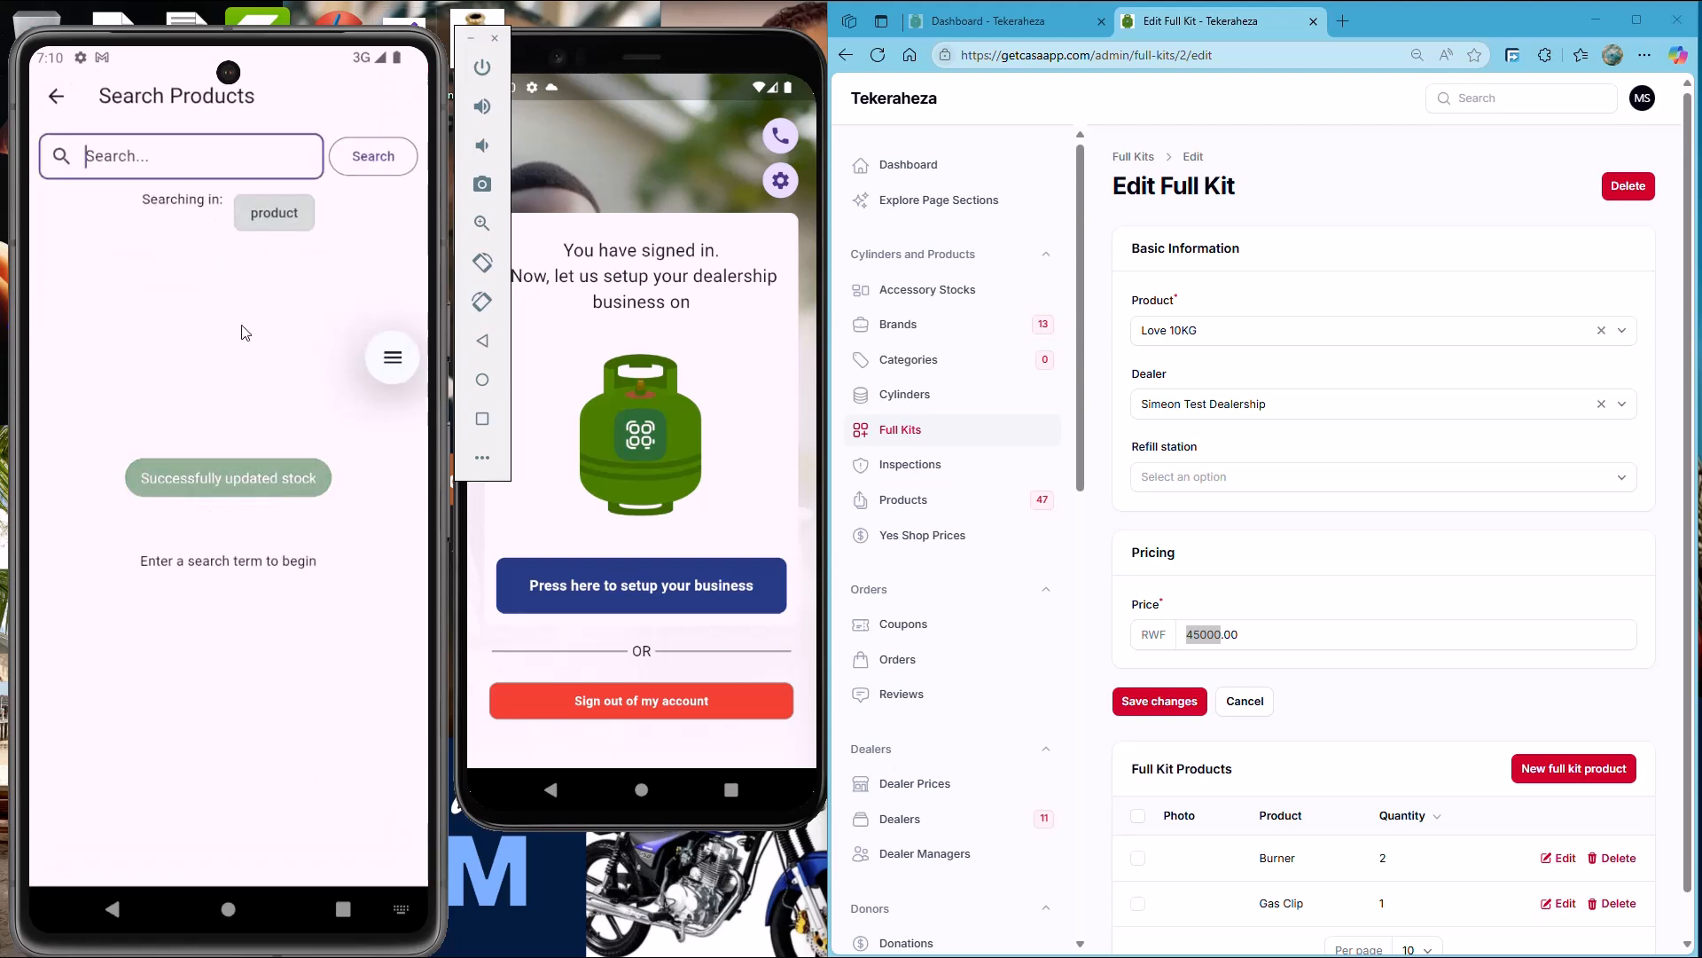
{"action": "type", "text": "gas"}
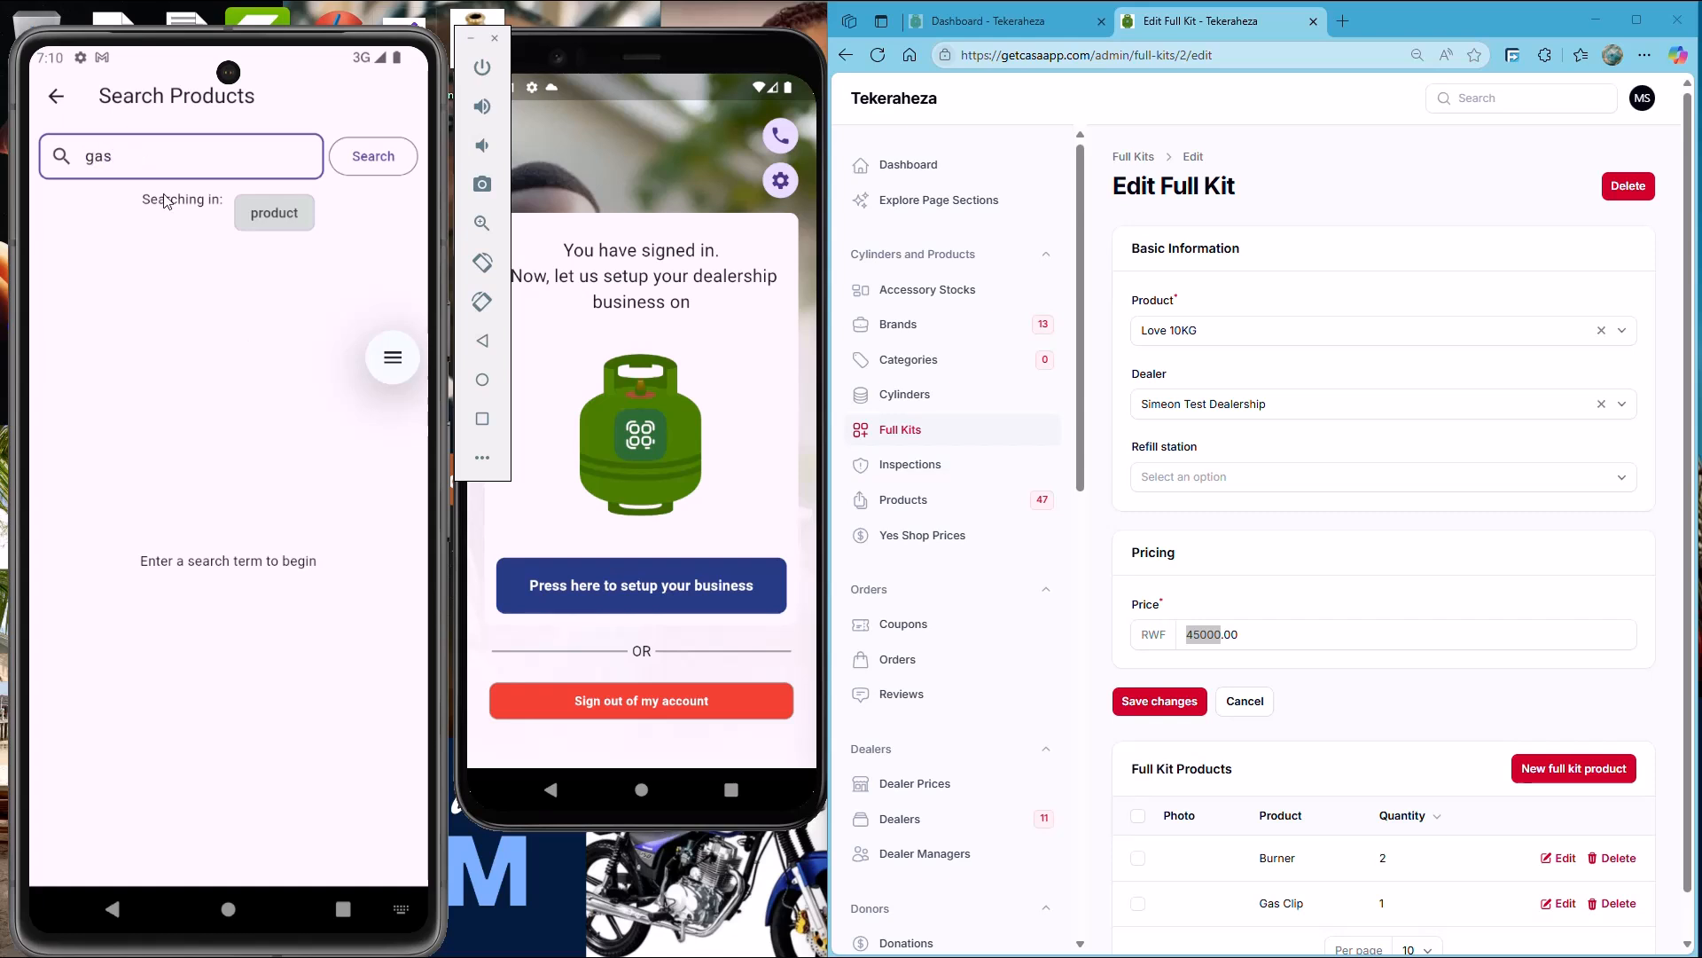
{"action": "left_click", "coordinate": [350, 154]}
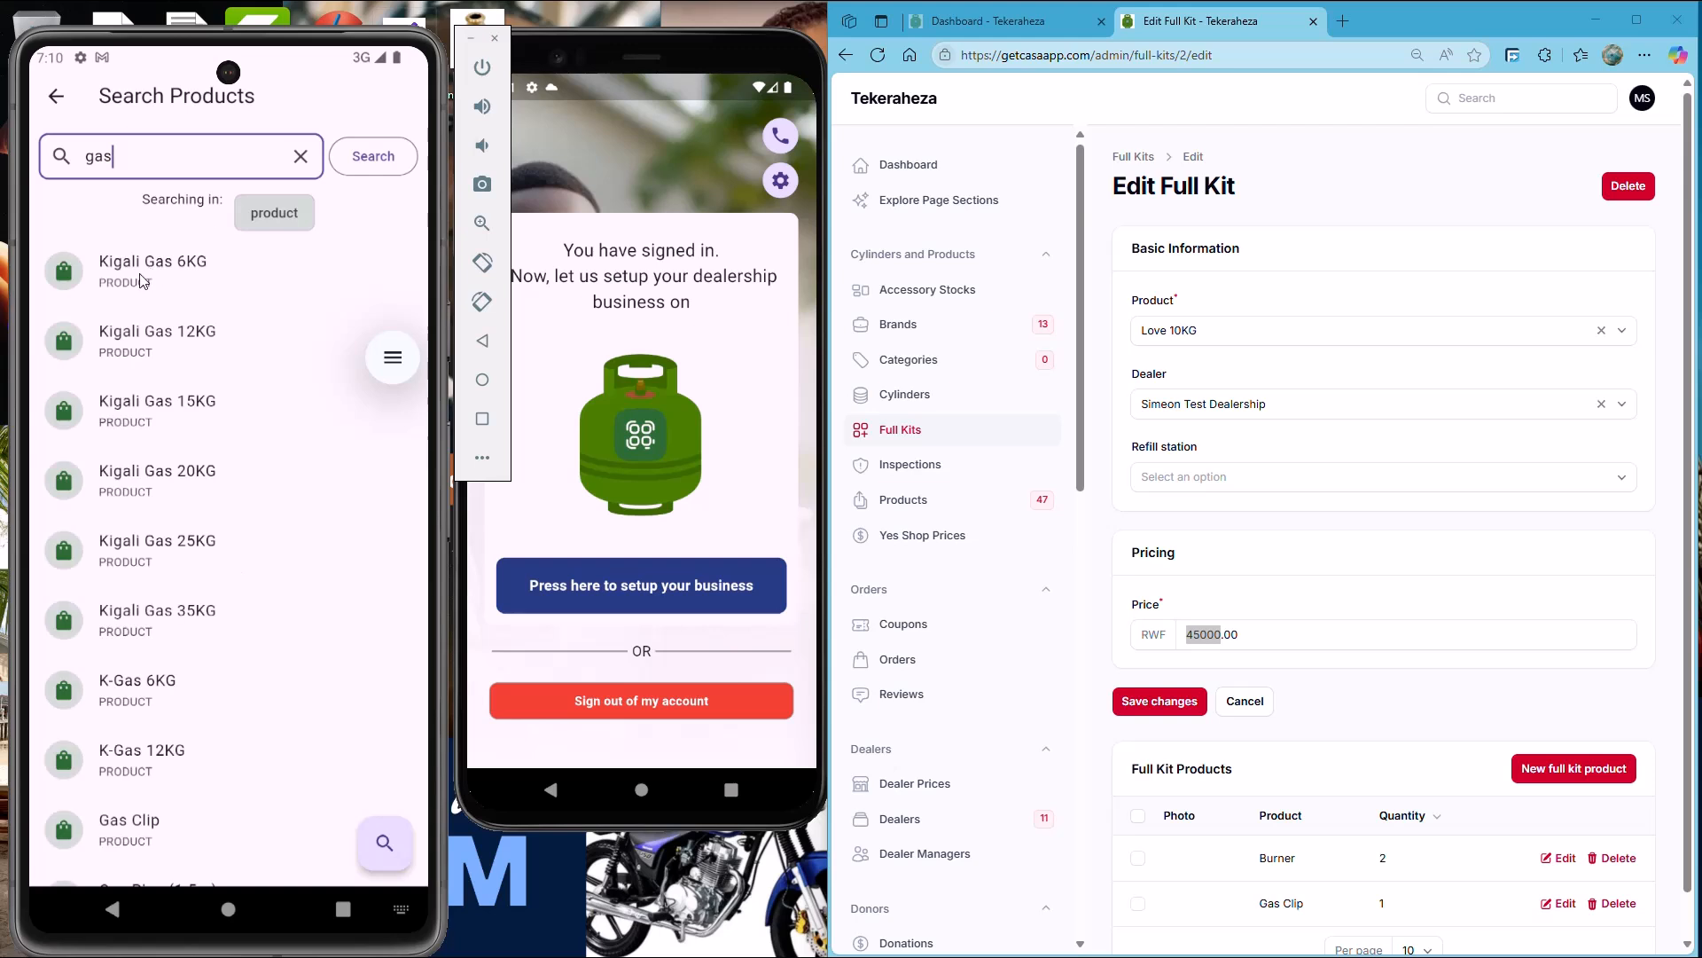
{"action": "left_click", "coordinate": [122, 831]}
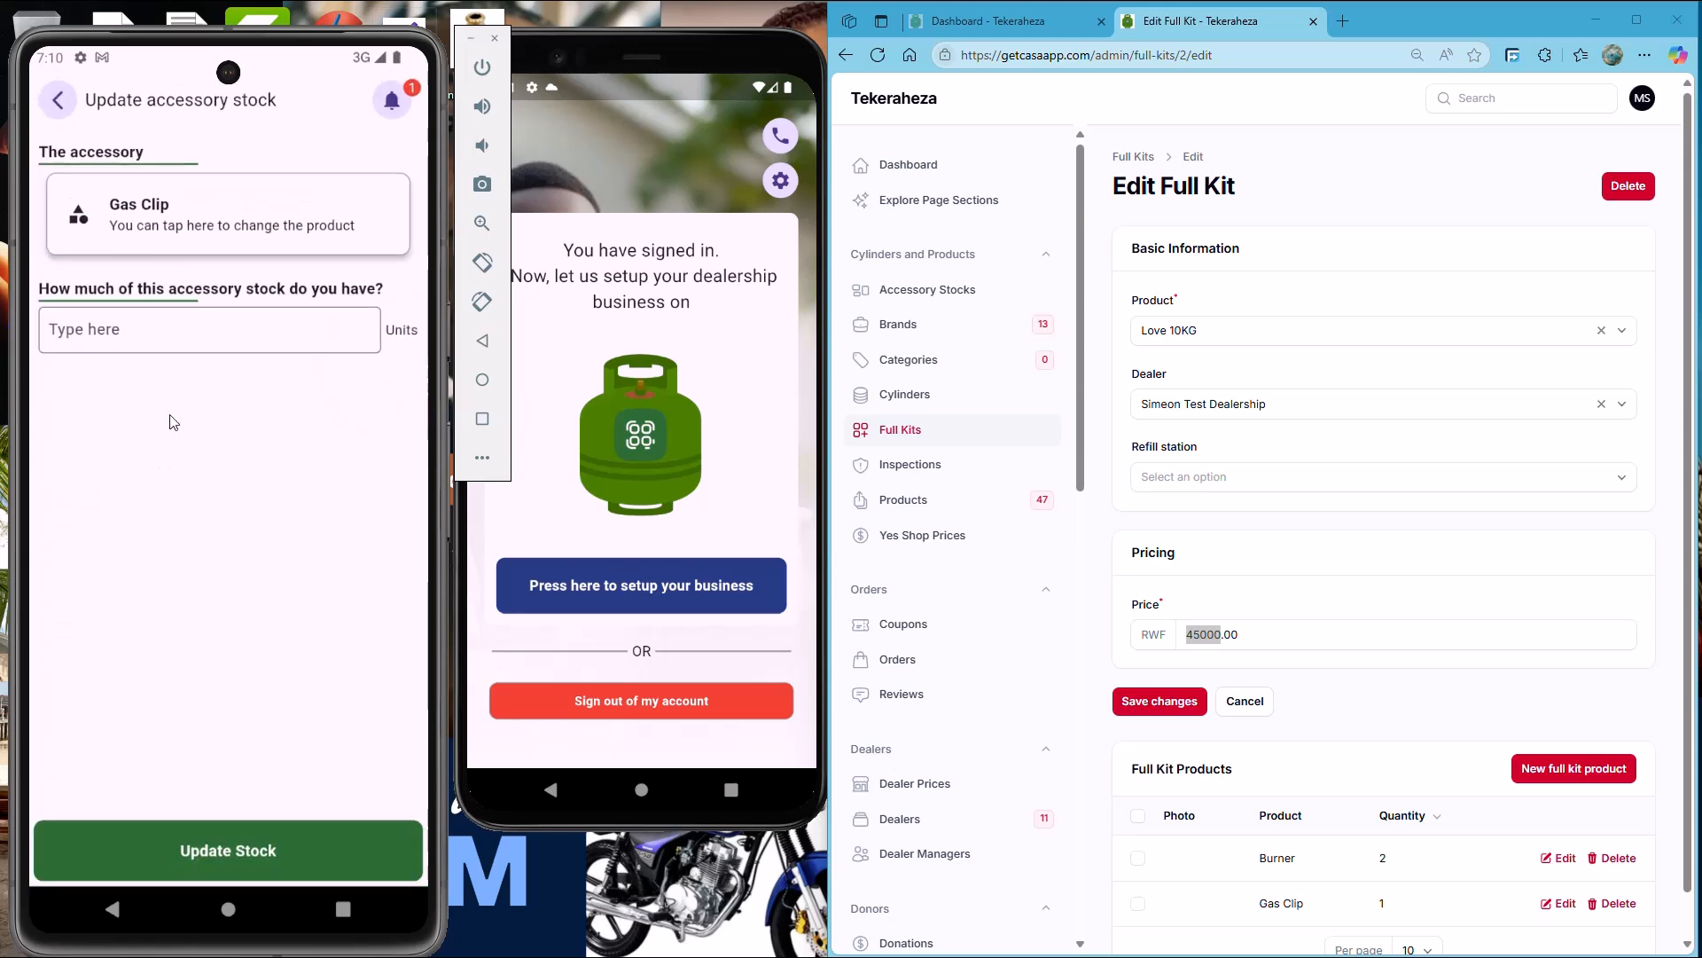
{"action": "left_click", "coordinate": [157, 338]}
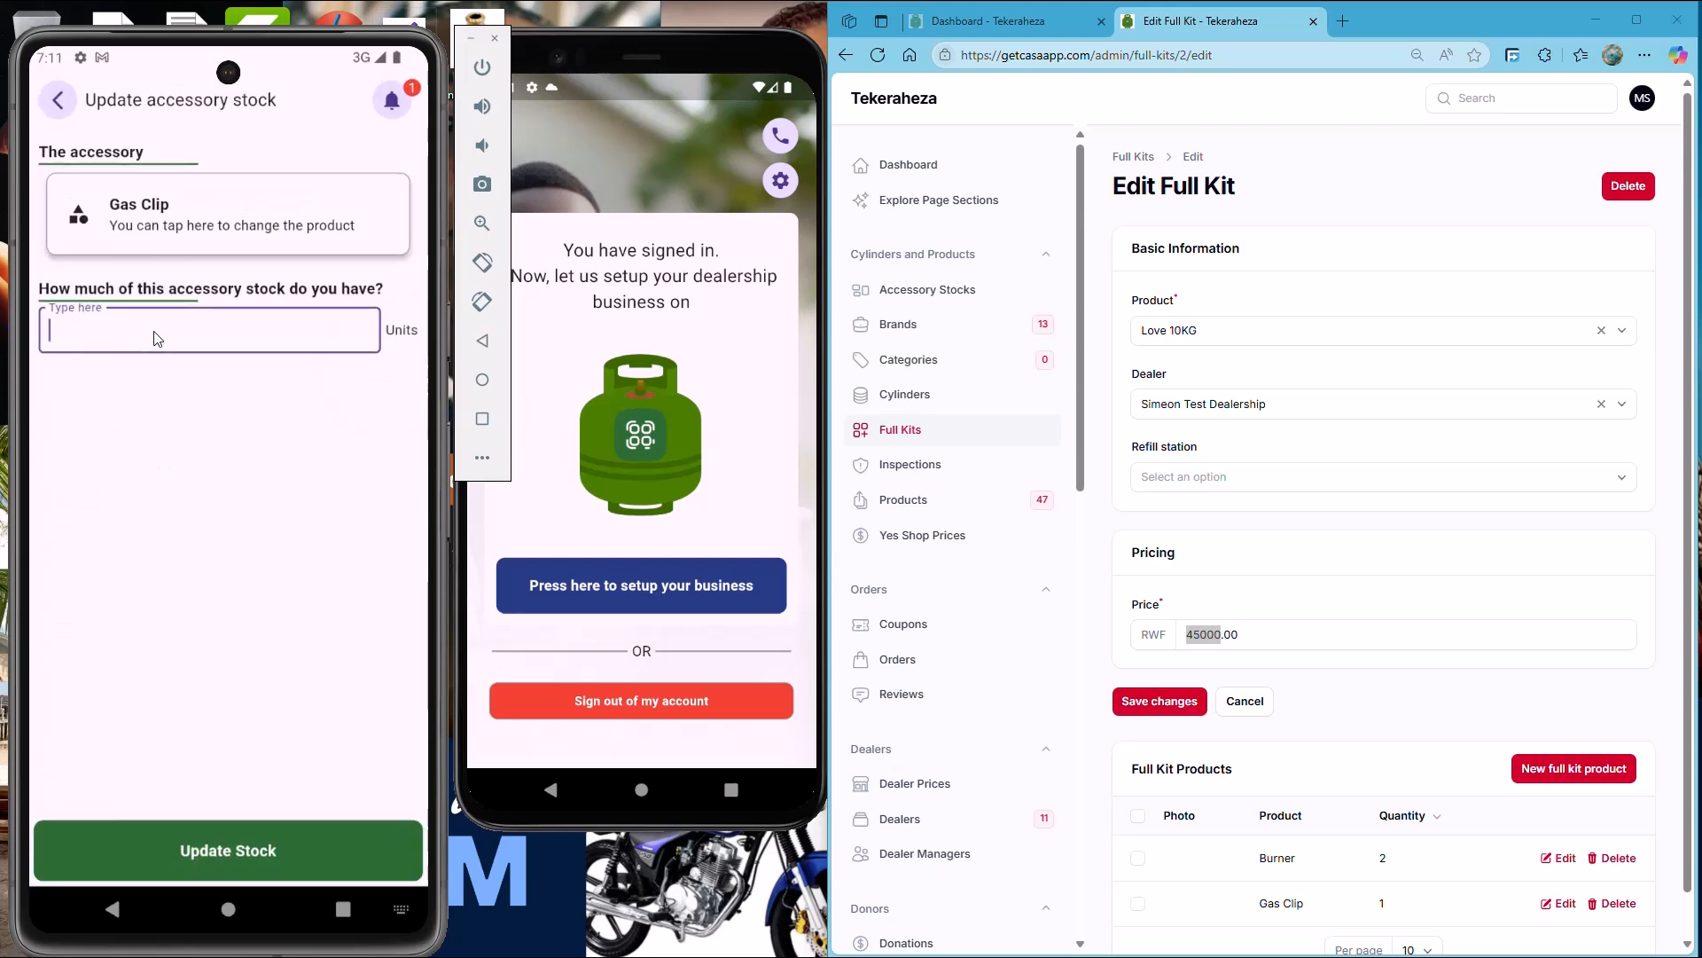
{"action": "type", "text": "9"}
{"action": "left_click", "coordinate": [215, 829]}
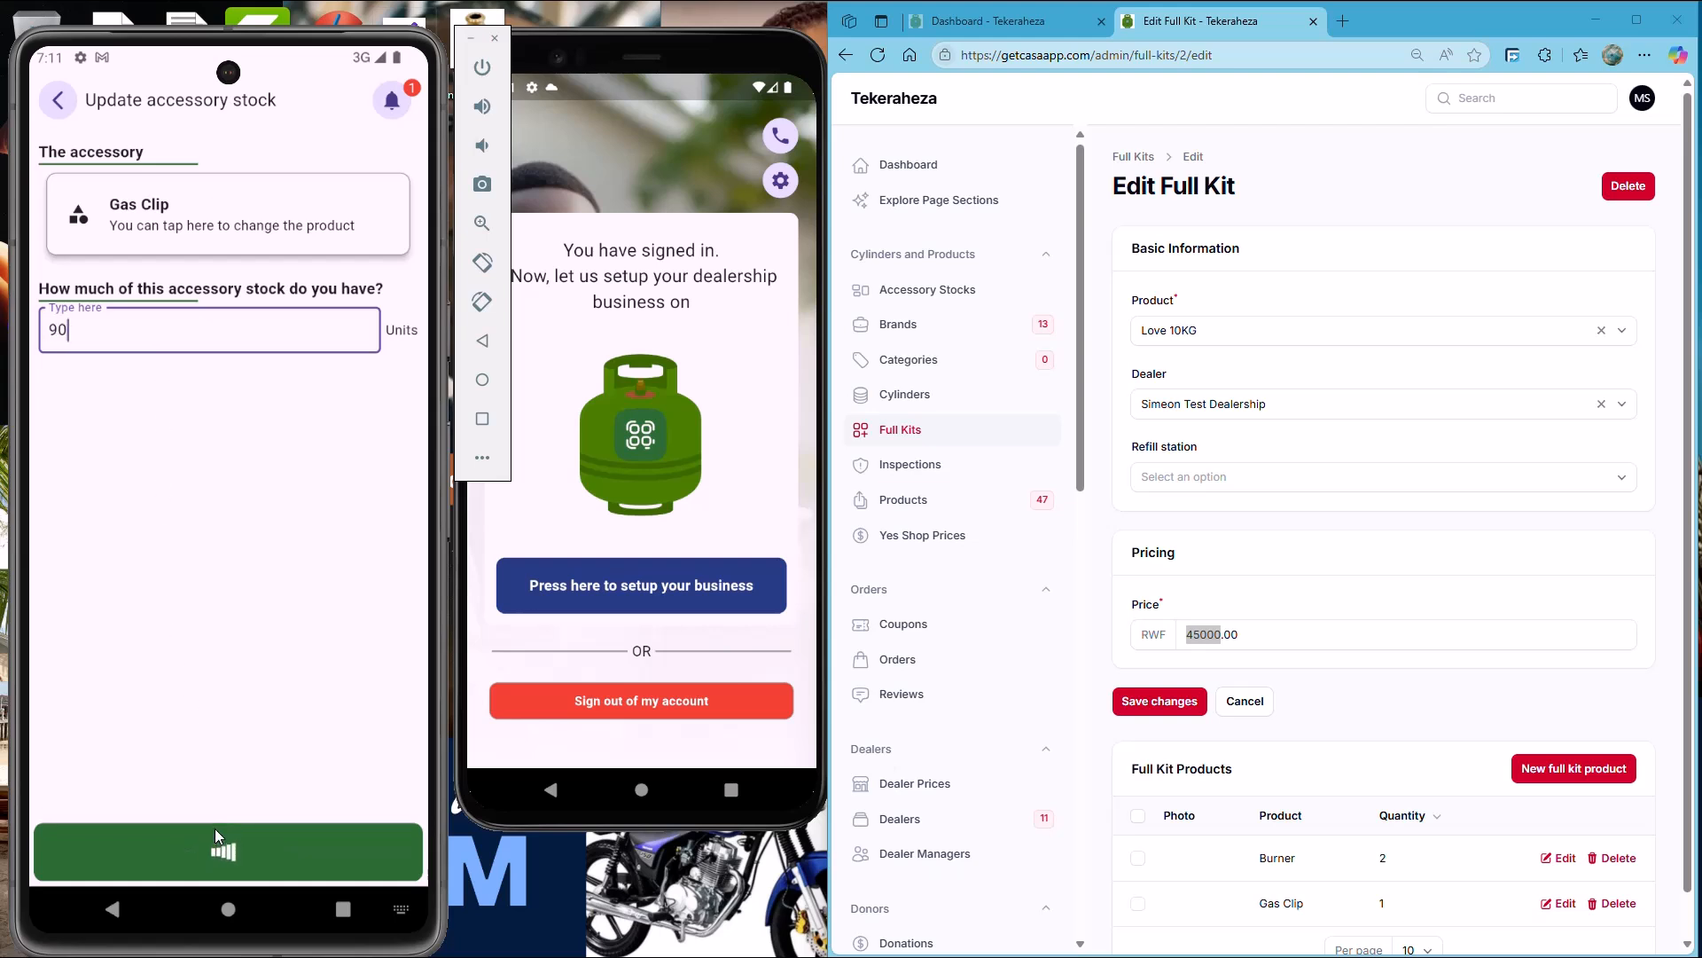
Step: Reopen accessory stock management, review the Burner's stock movement history, and return to the stock overview
{"action": "left_click", "coordinate": [55, 105]}
{"action": "left_click", "coordinate": [179, 326]}
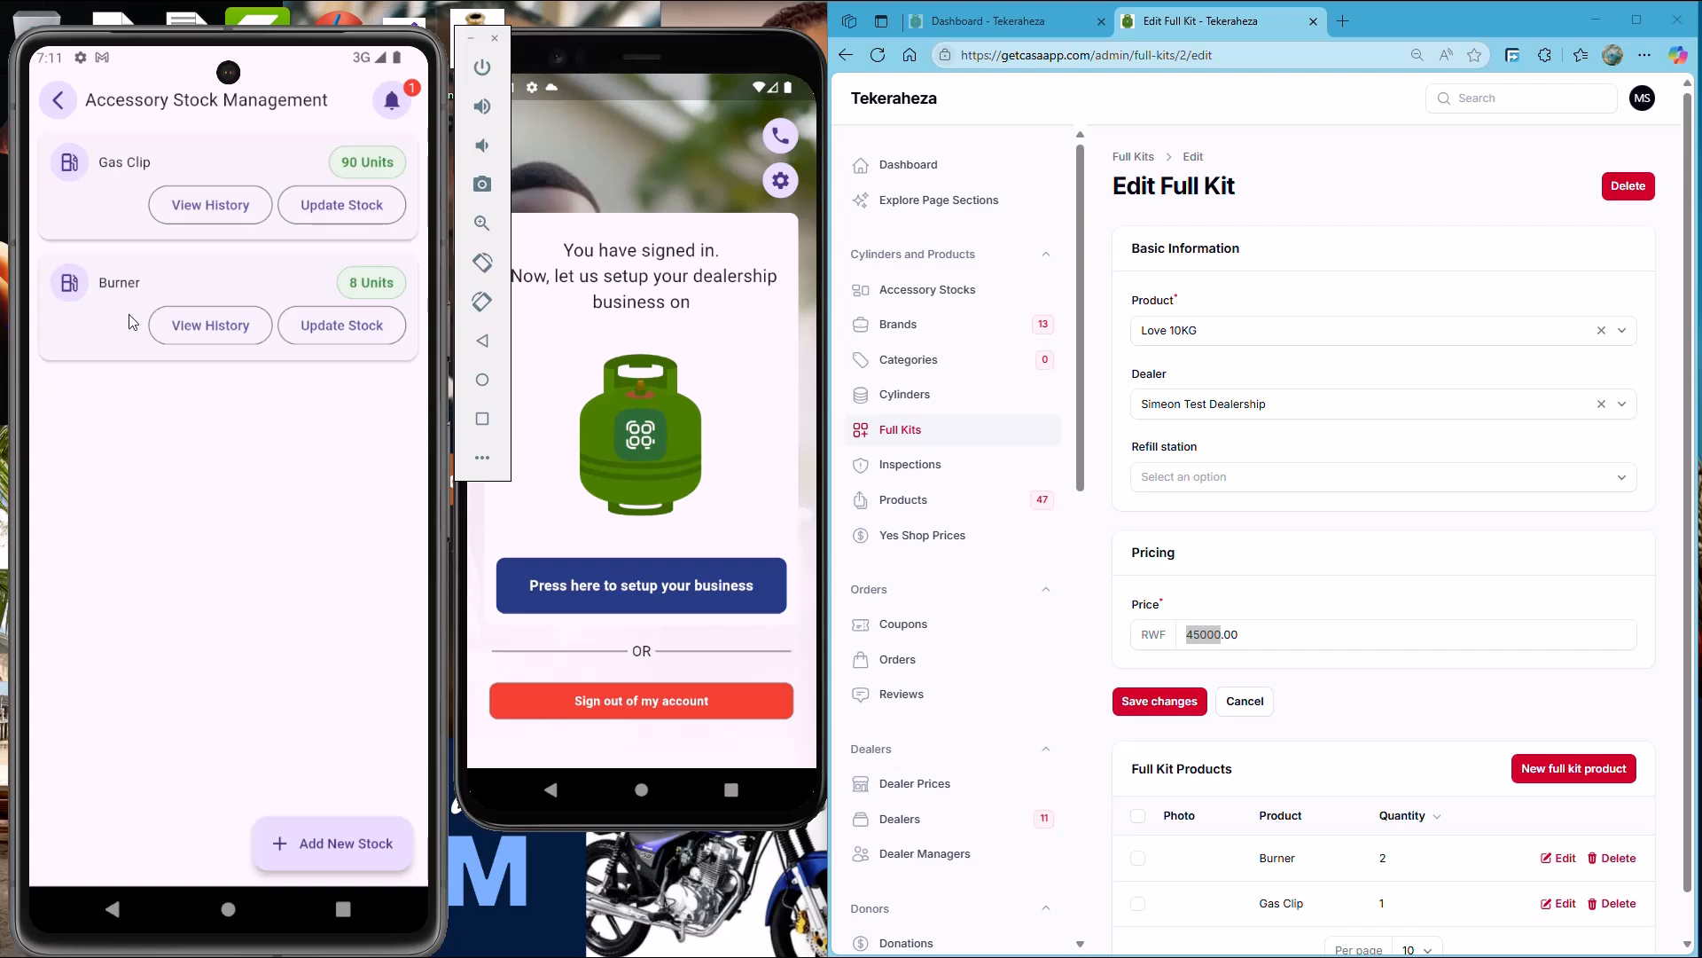
{"action": "left_click", "coordinate": [194, 323]}
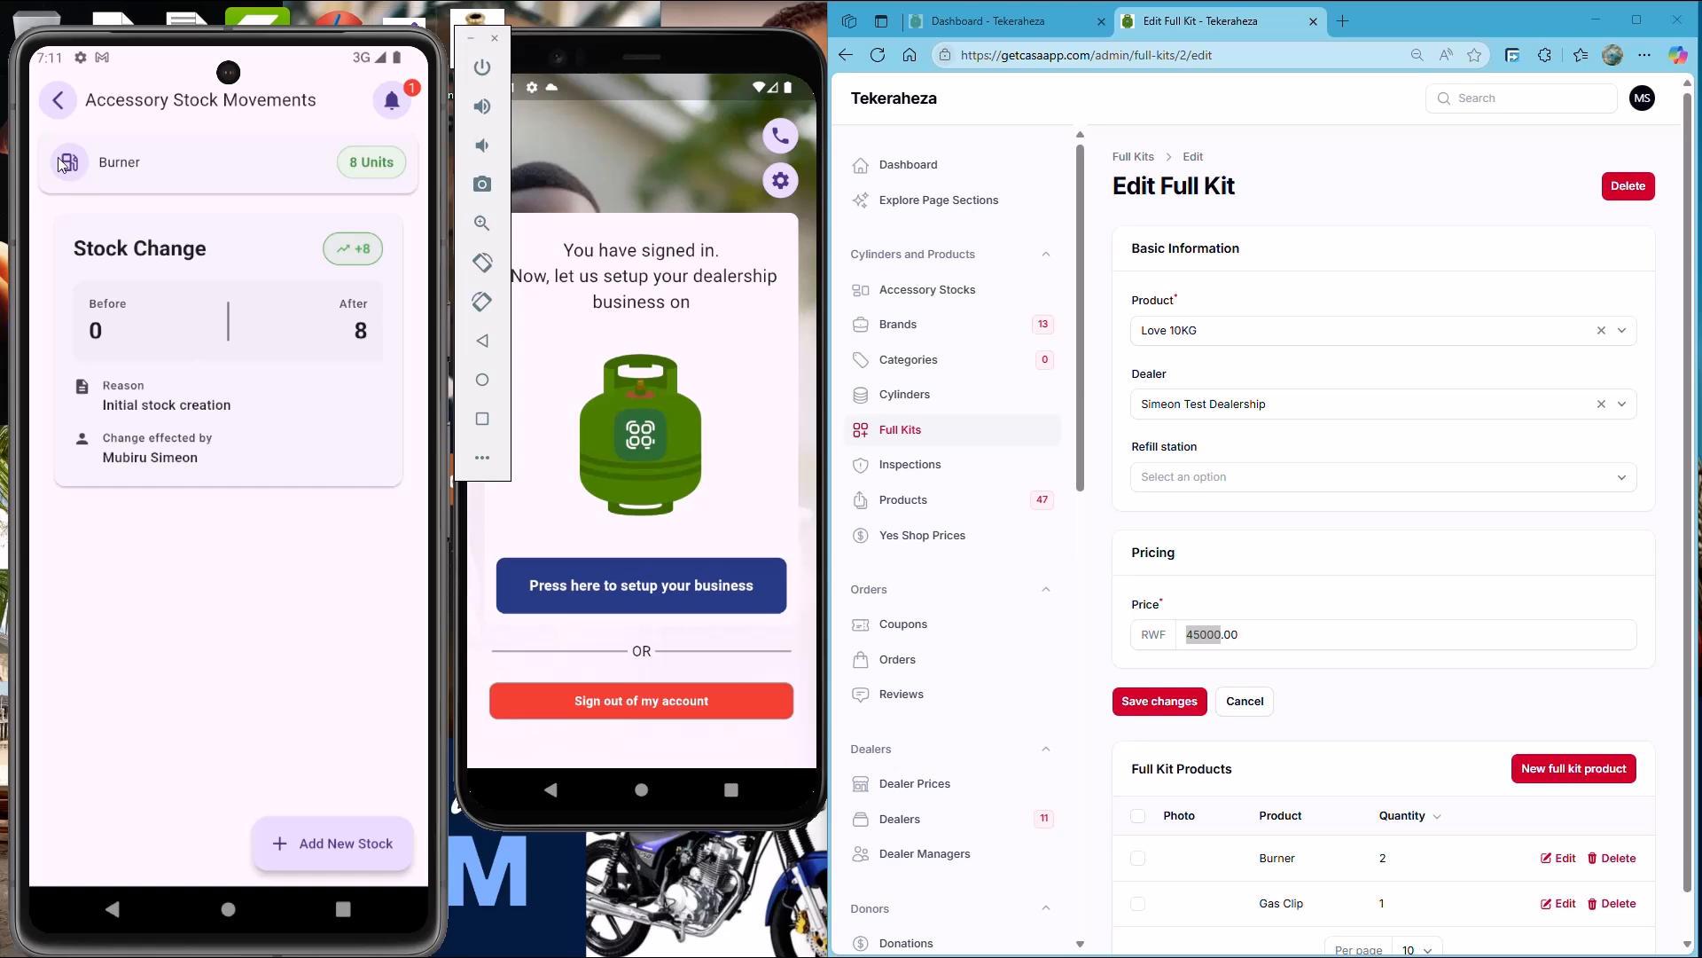
{"action": "left_click", "coordinate": [59, 105]}
{"action": "left_click", "coordinate": [59, 104]}
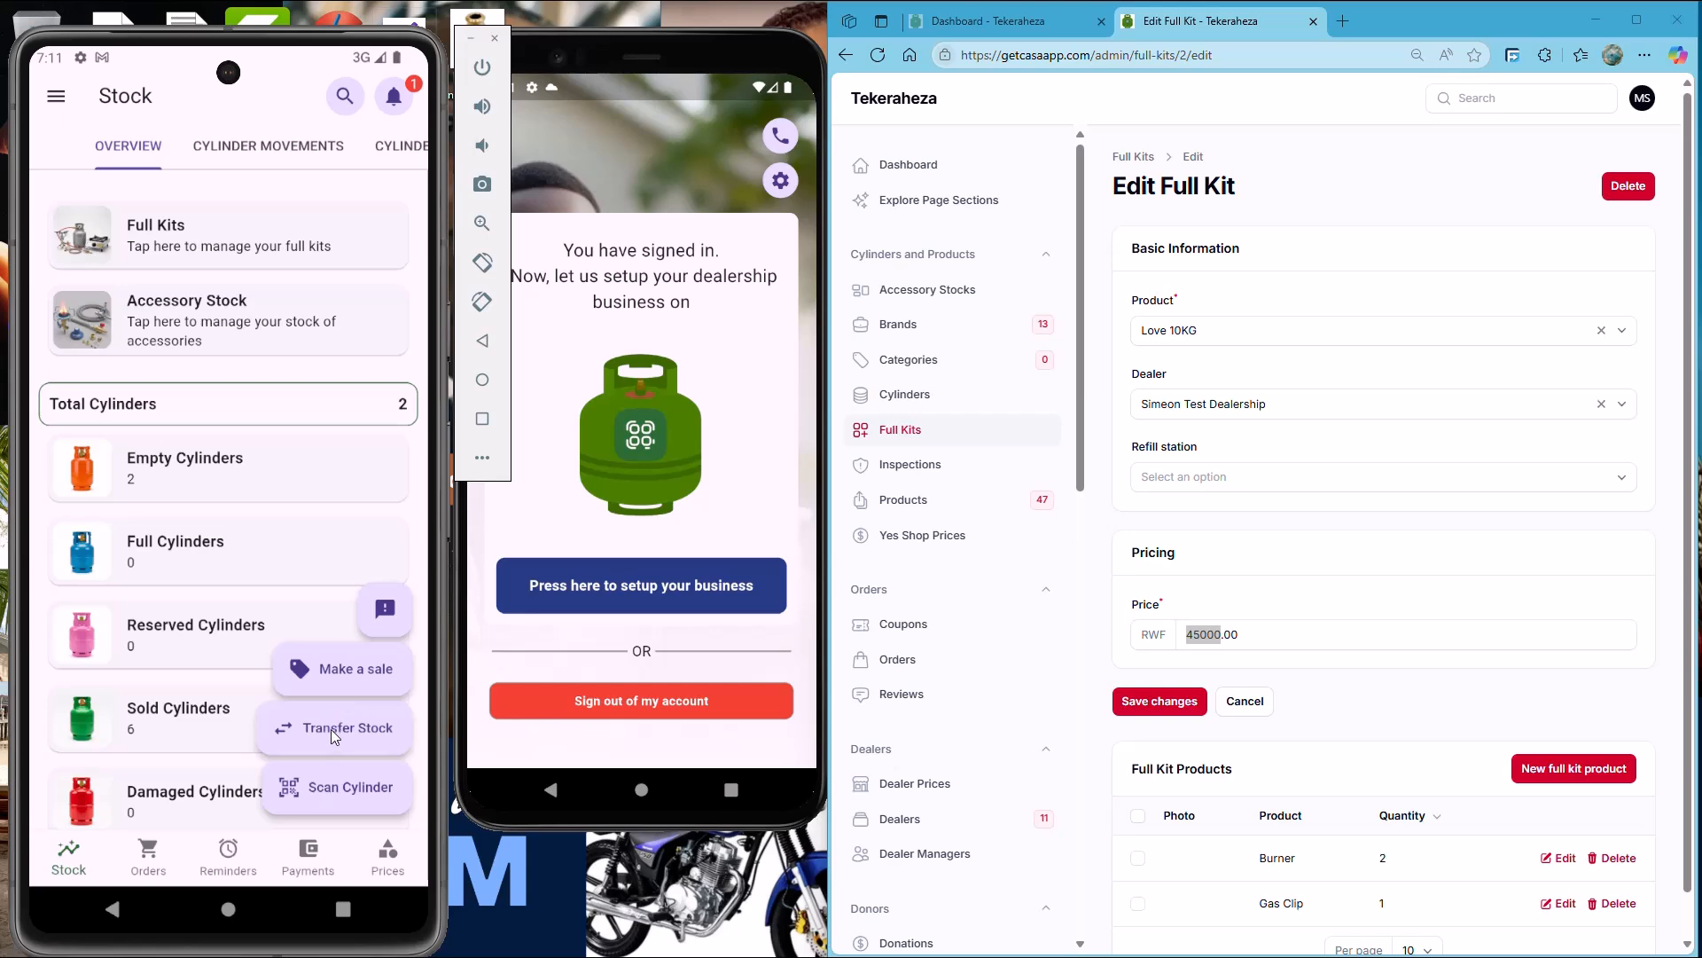
Step: Start a sale to the test LPG refill plant and choose Accessories as the transfer type
{"action": "left_click", "coordinate": [336, 669]}
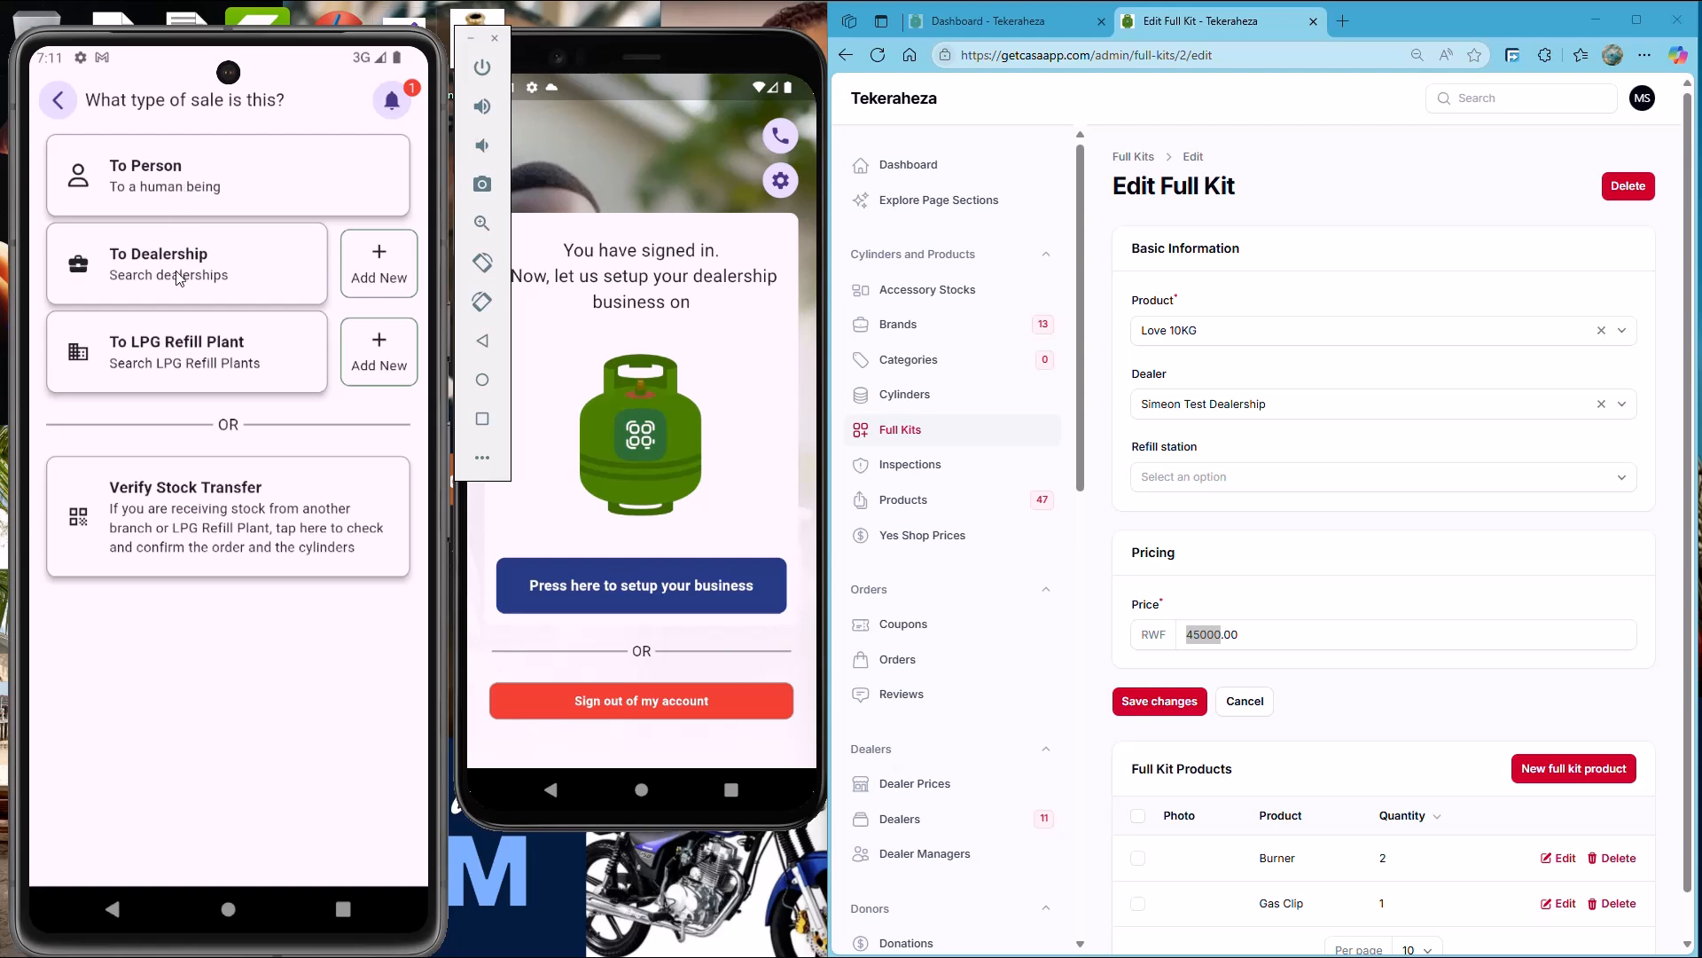
{"action": "left_click", "coordinate": [178, 352]}
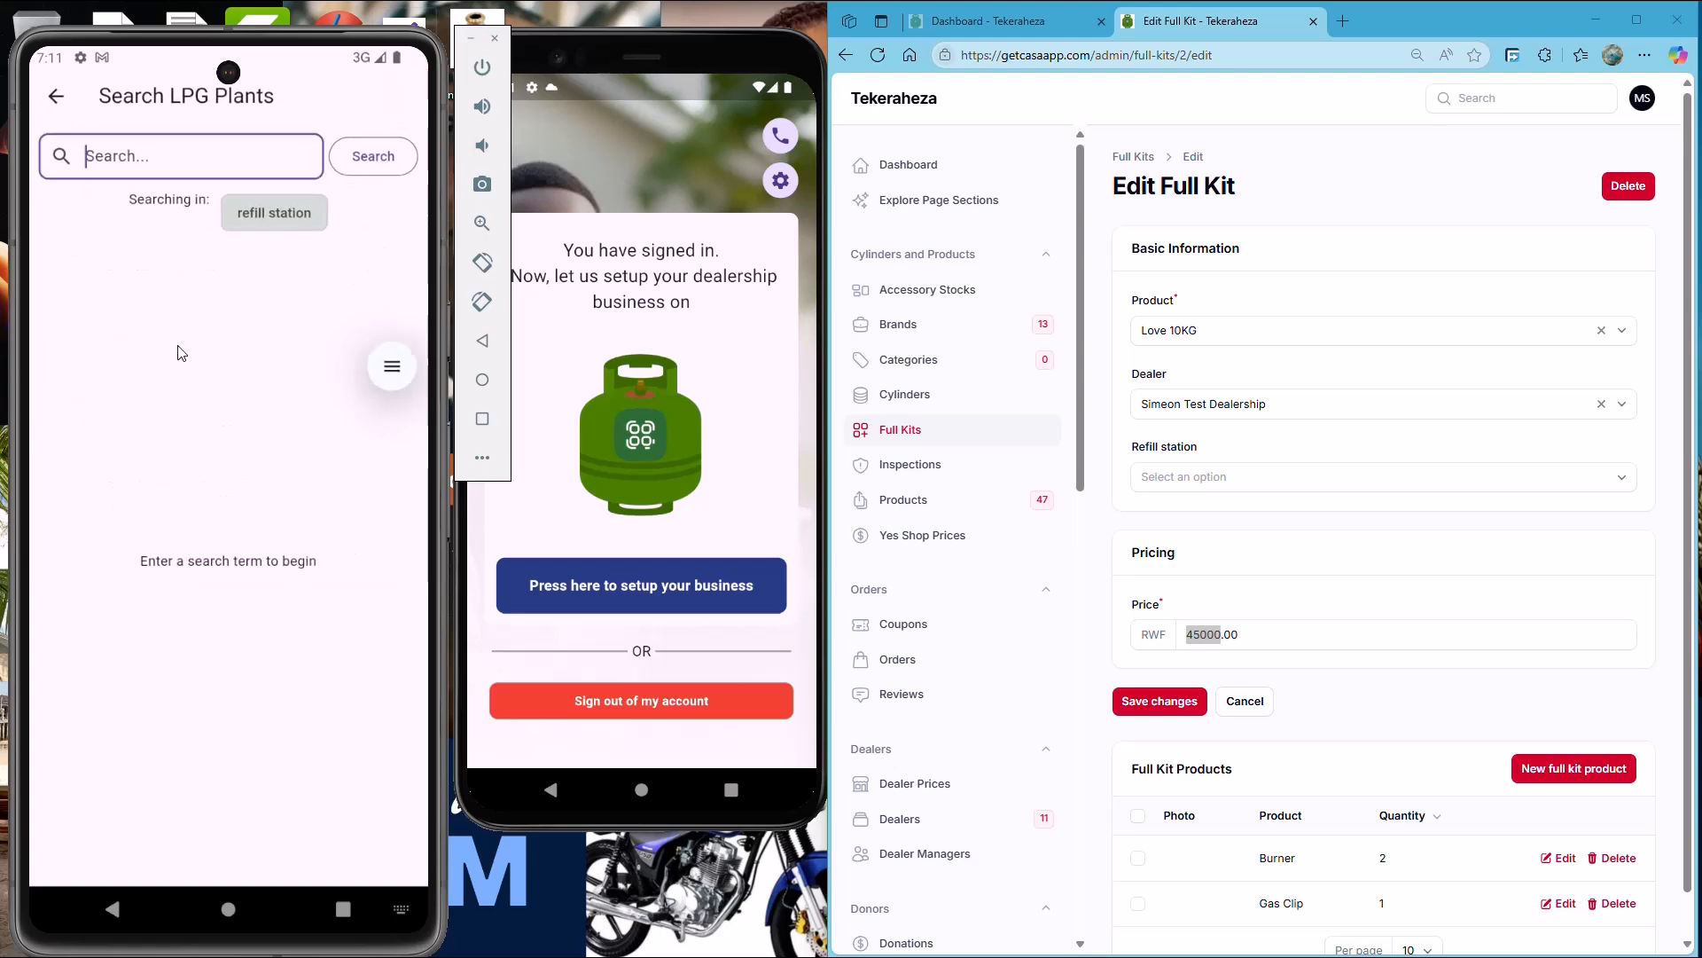
{"action": "type", "text": "simeon"}
{"action": "key", "text": "Return"}
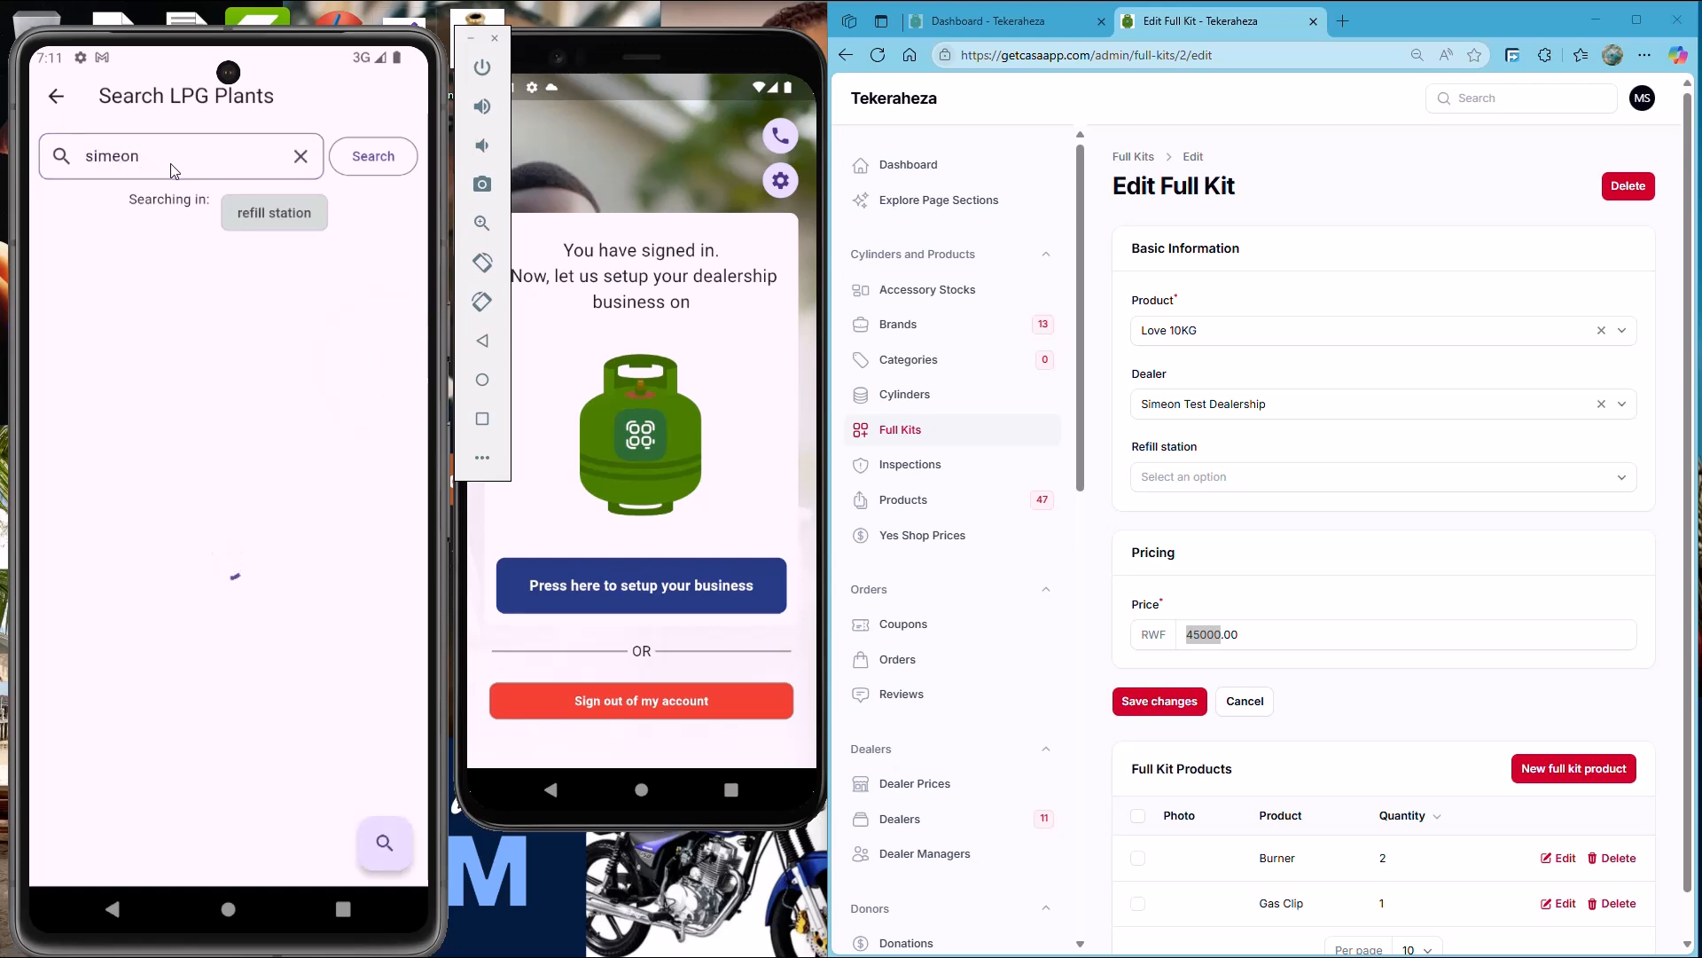
{"action": "left_click", "coordinate": [159, 257]}
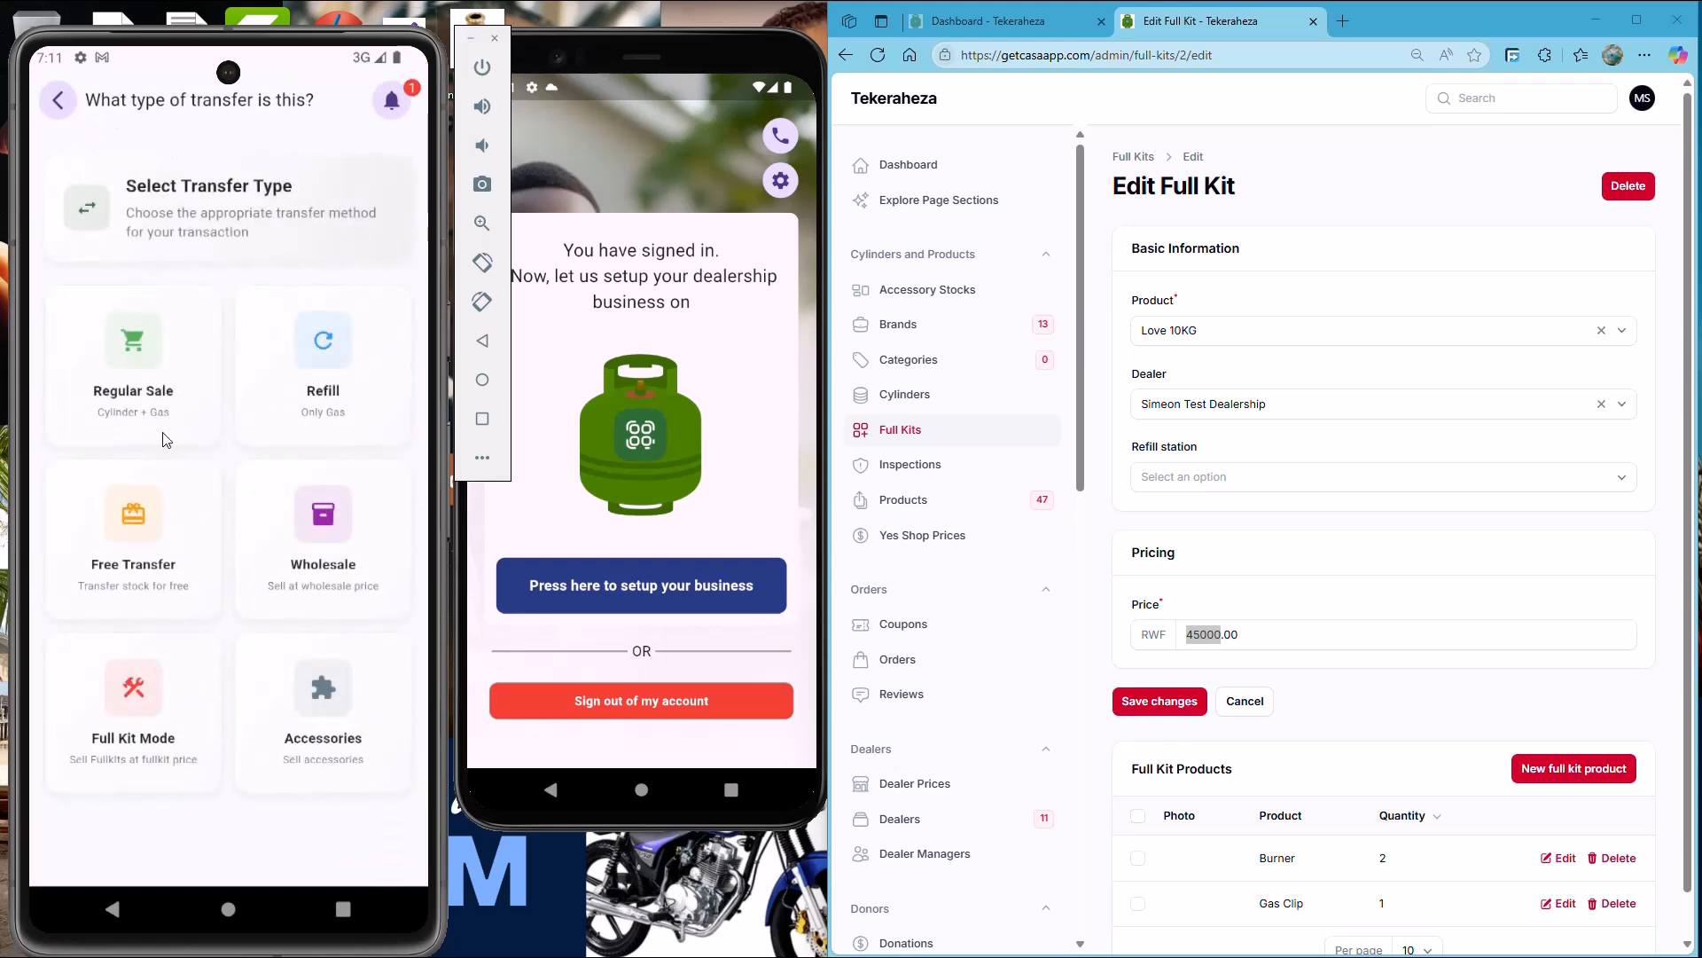
{"action": "left_click", "coordinate": [306, 677]}
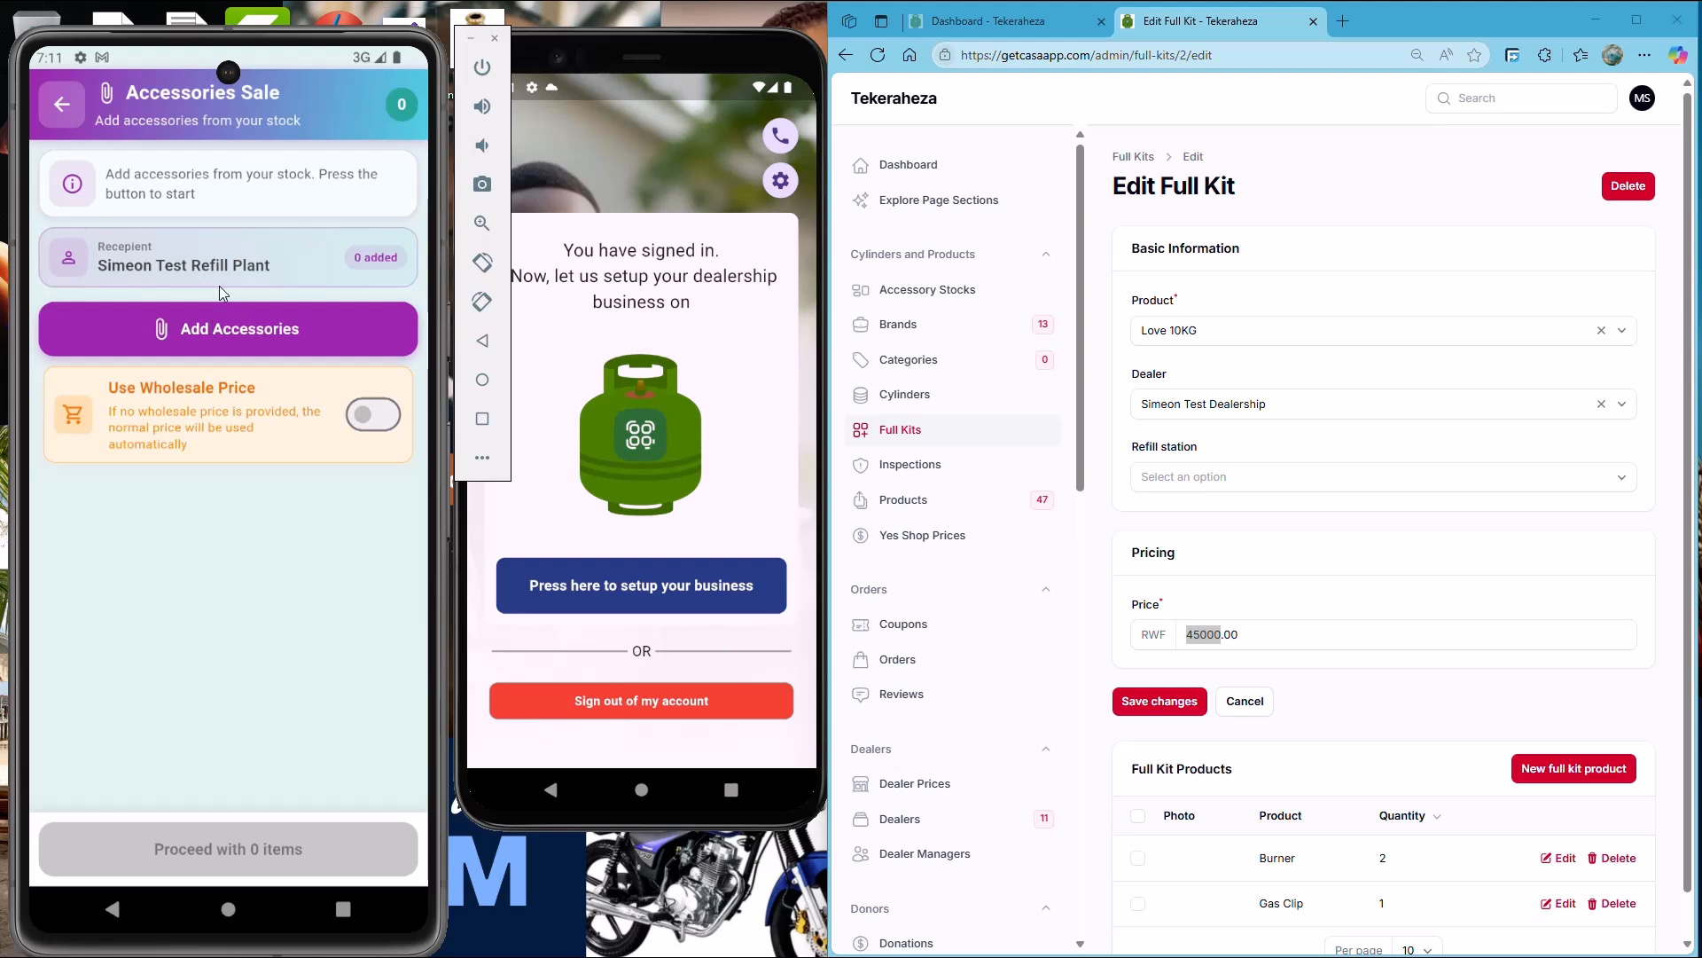
Step: Add Burner from stock to the accessories sale, test raising its quantity to 8, and reduce it to 4
{"action": "left_click", "coordinate": [190, 332]}
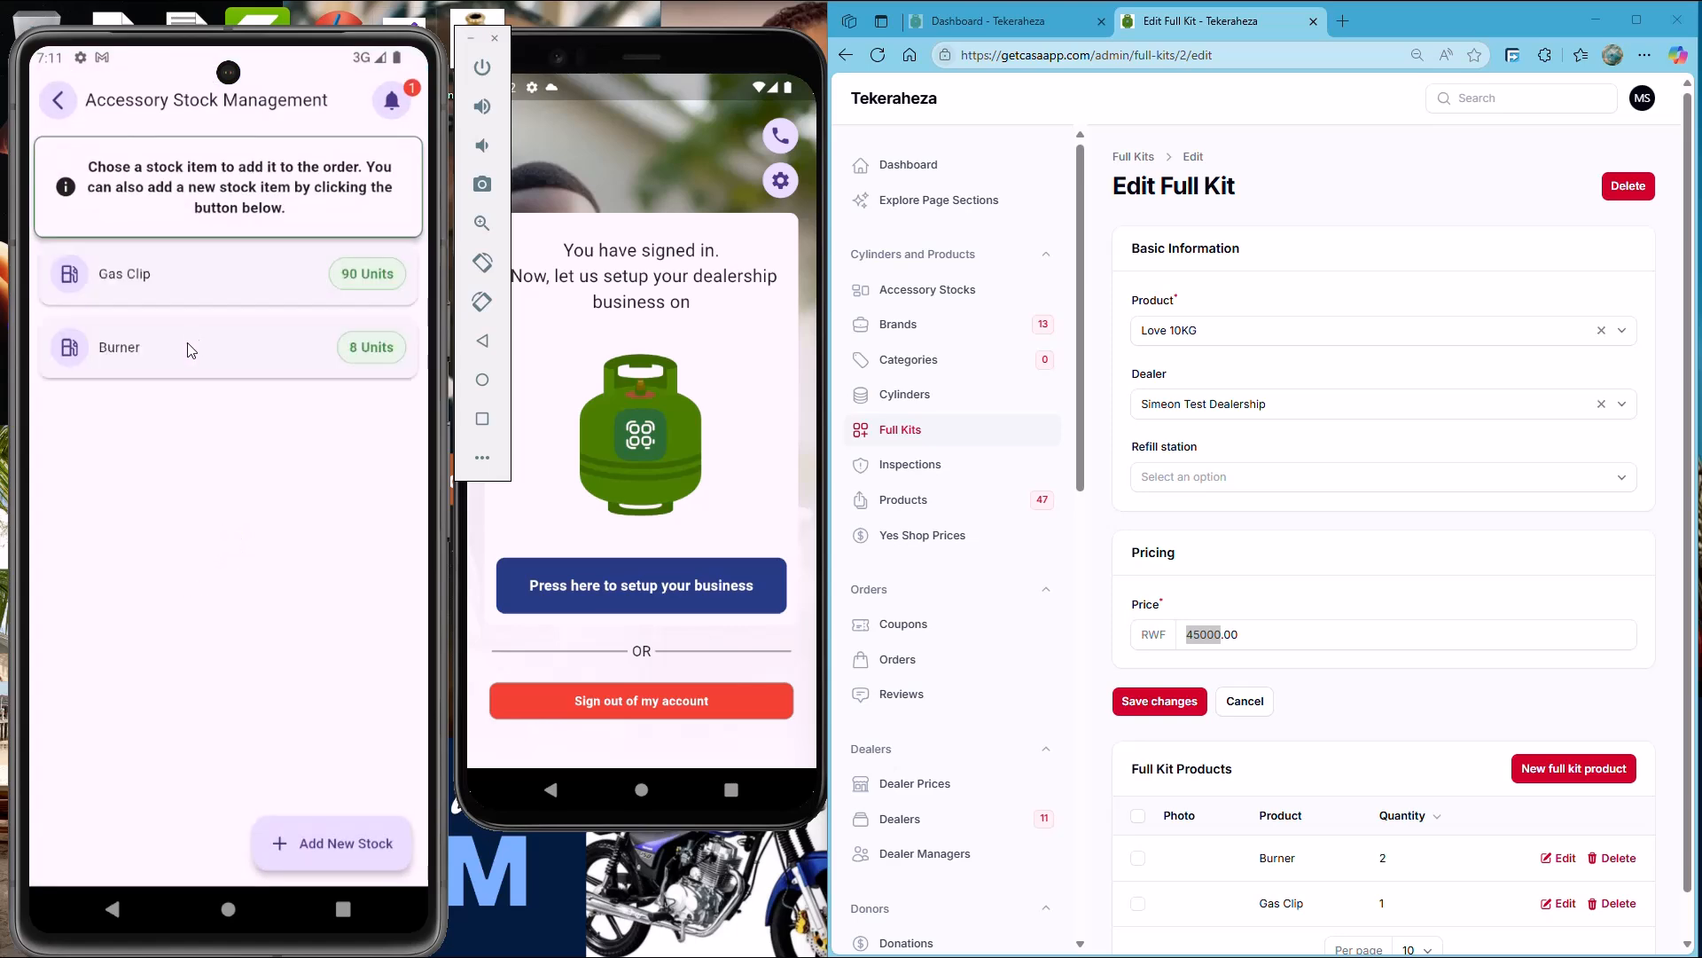
{"action": "left_click", "coordinate": [169, 356]}
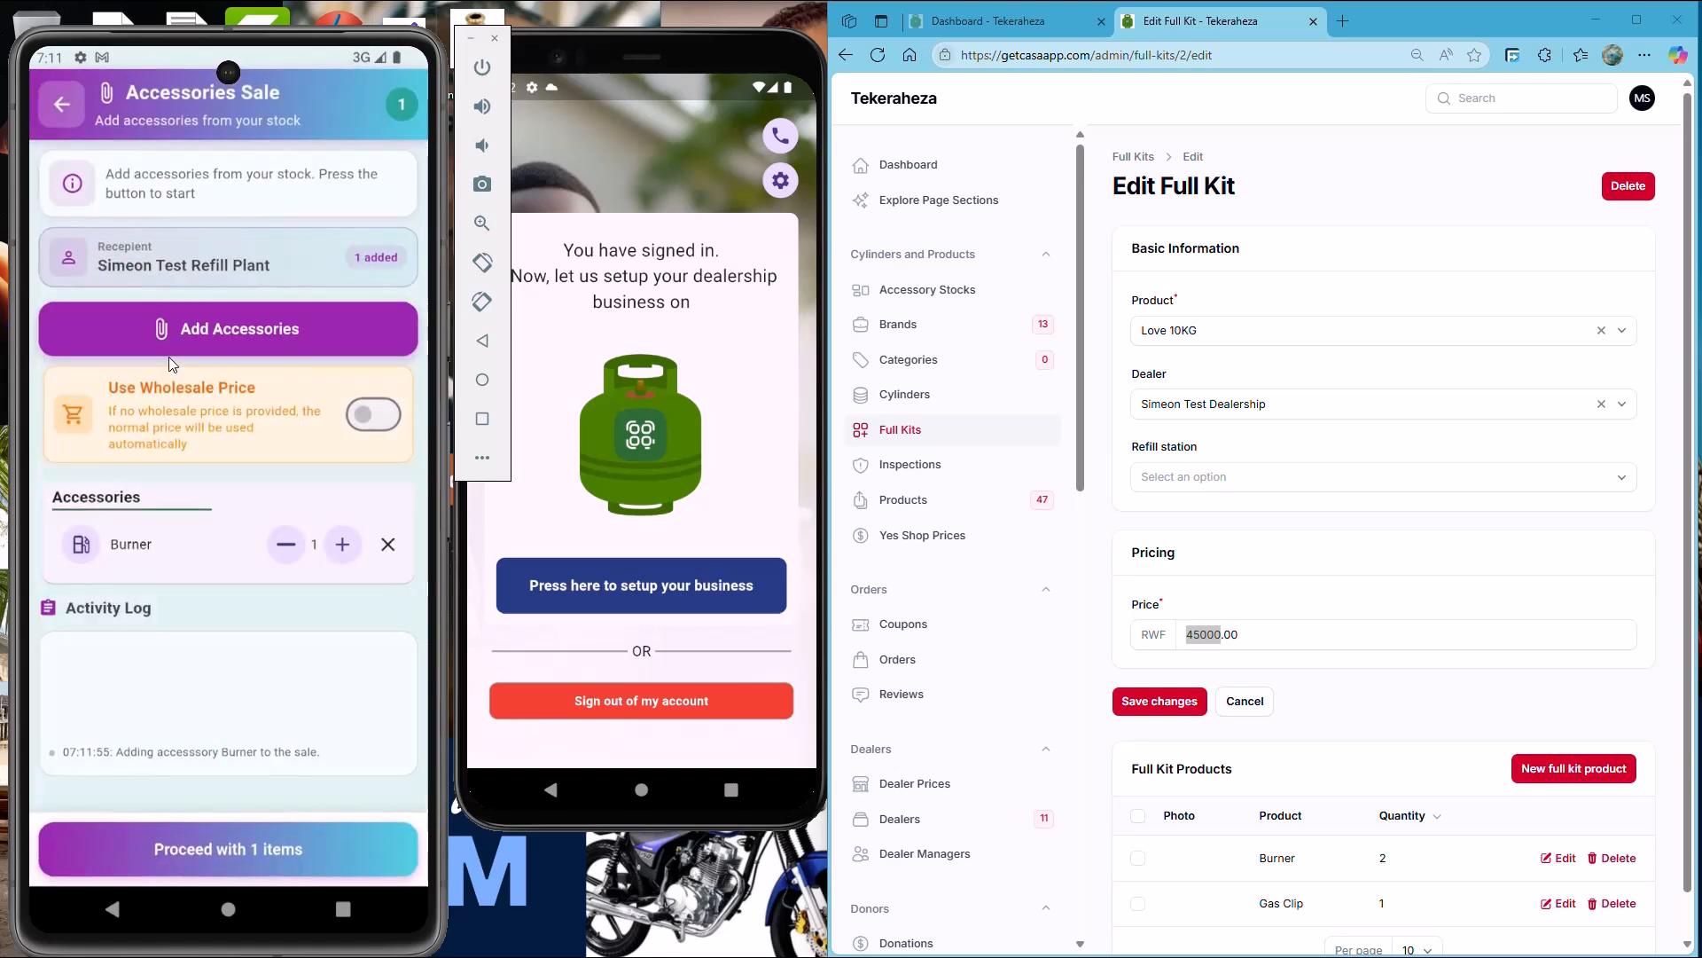
{"action": "left_click", "coordinate": [353, 545]}
{"action": "left_click", "coordinate": [353, 544]}
{"action": "left_click", "coordinate": [353, 545]}
{"action": "left_click", "coordinate": [352, 544]}
{"action": "left_click", "coordinate": [352, 544]}
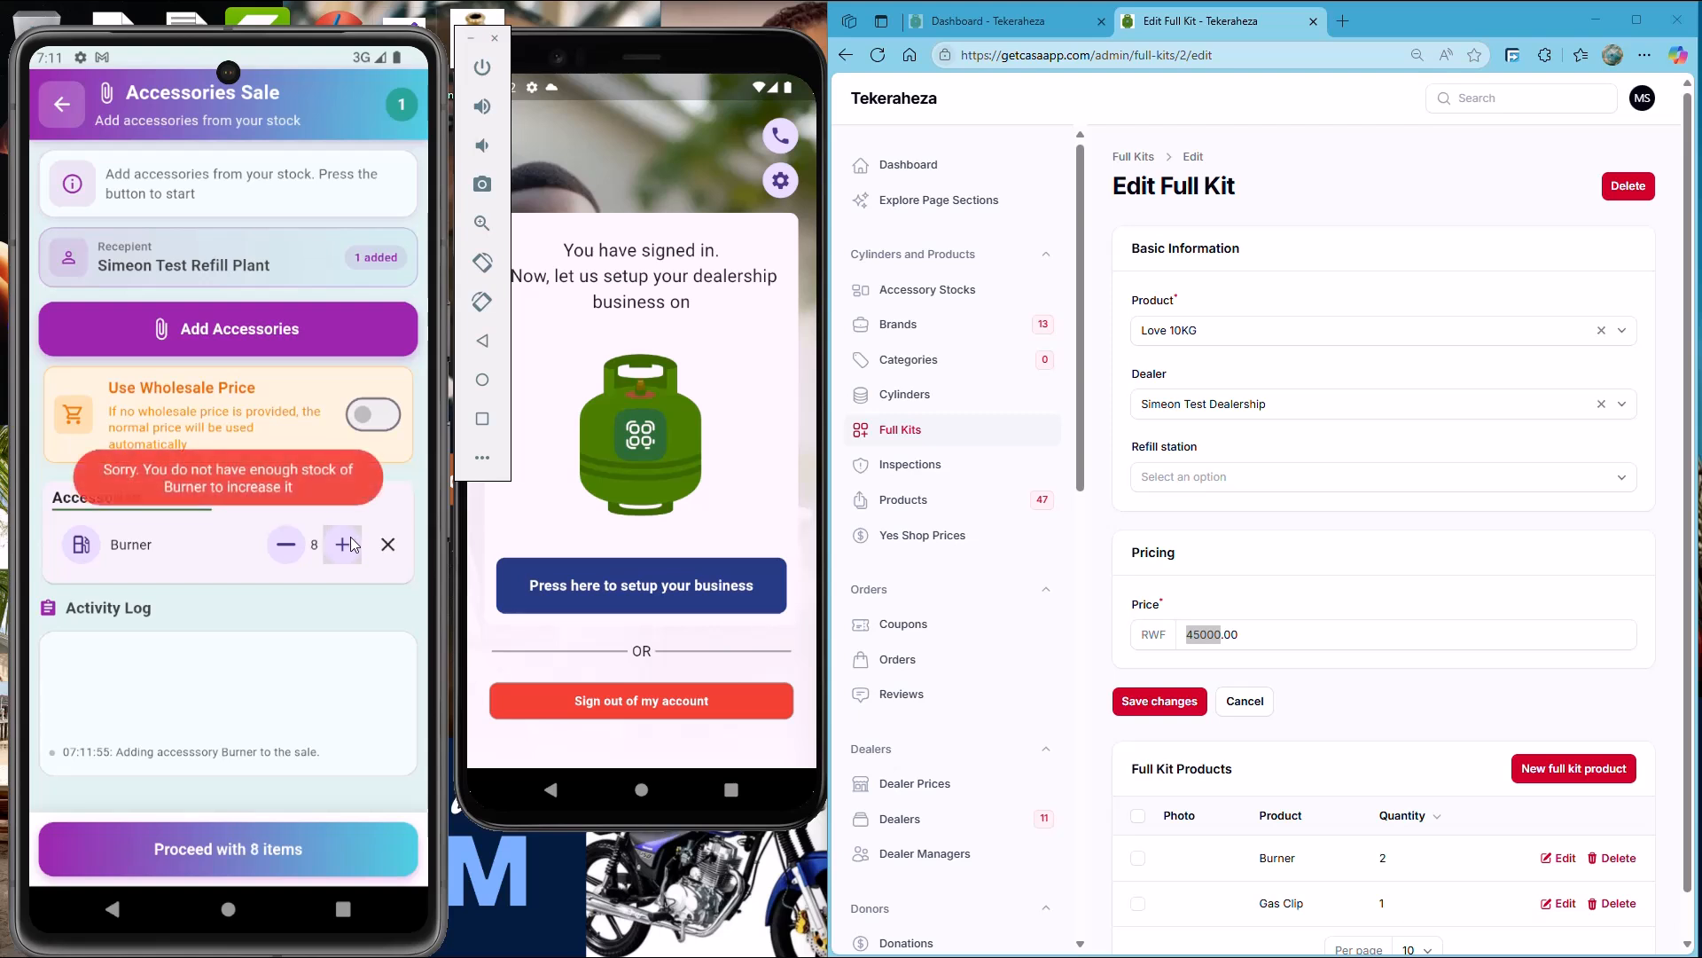
{"action": "left_click", "coordinate": [283, 555]}
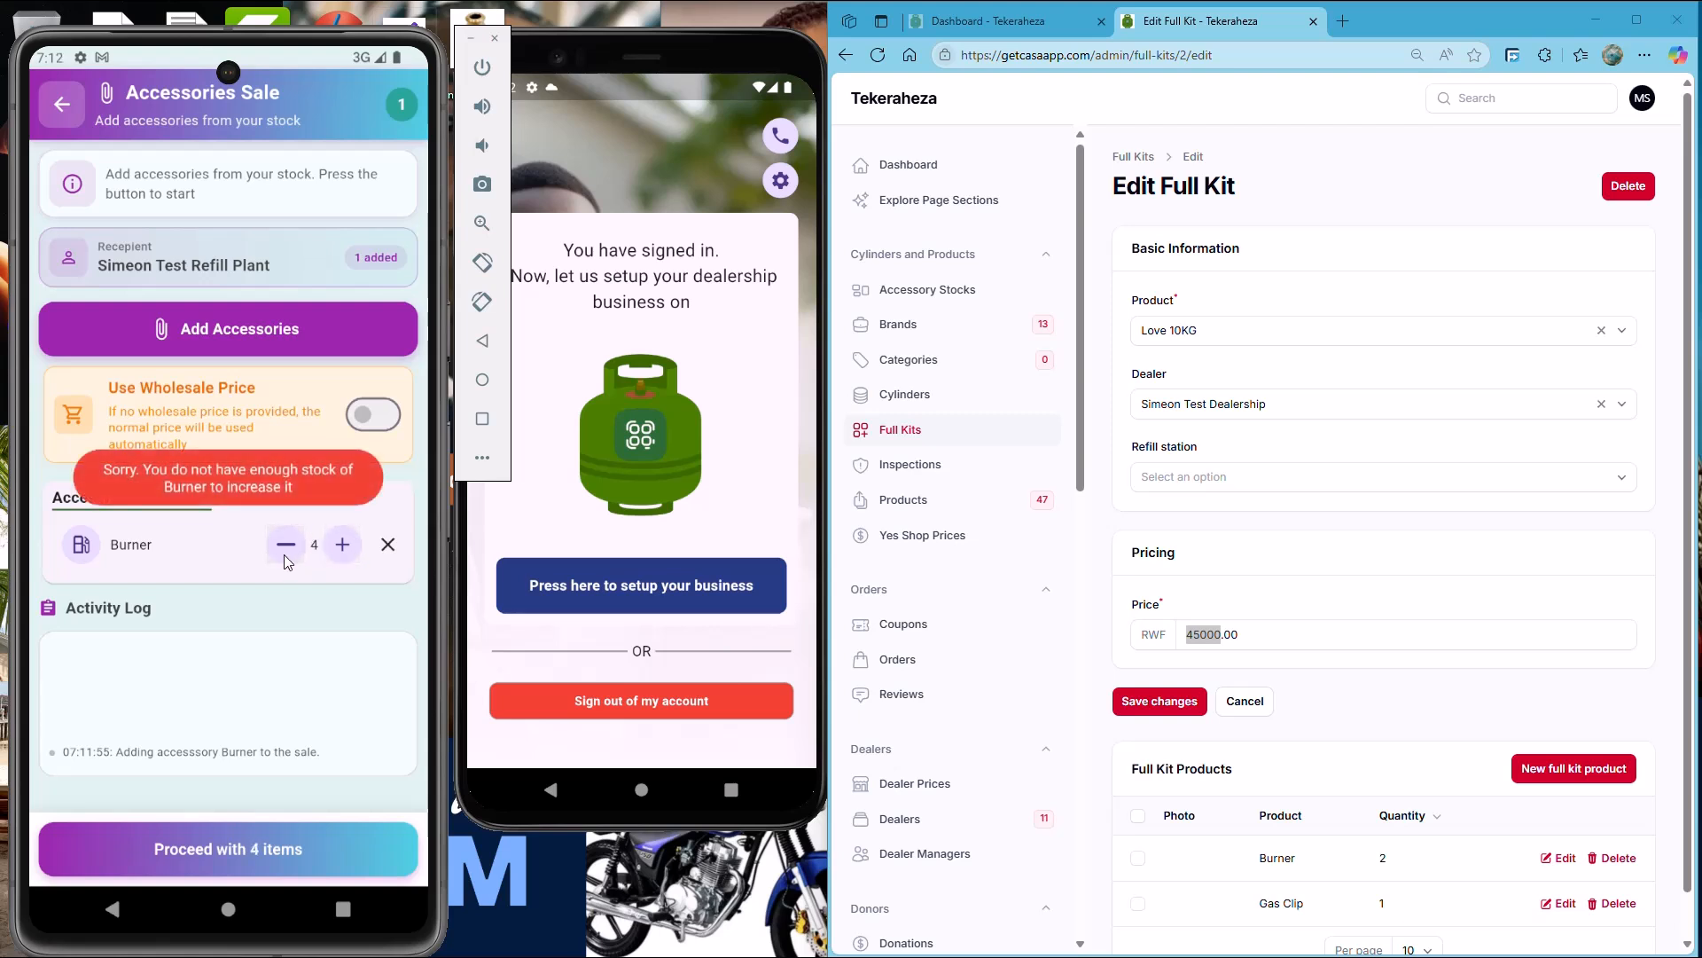
{"action": "left_click", "coordinate": [194, 330]}
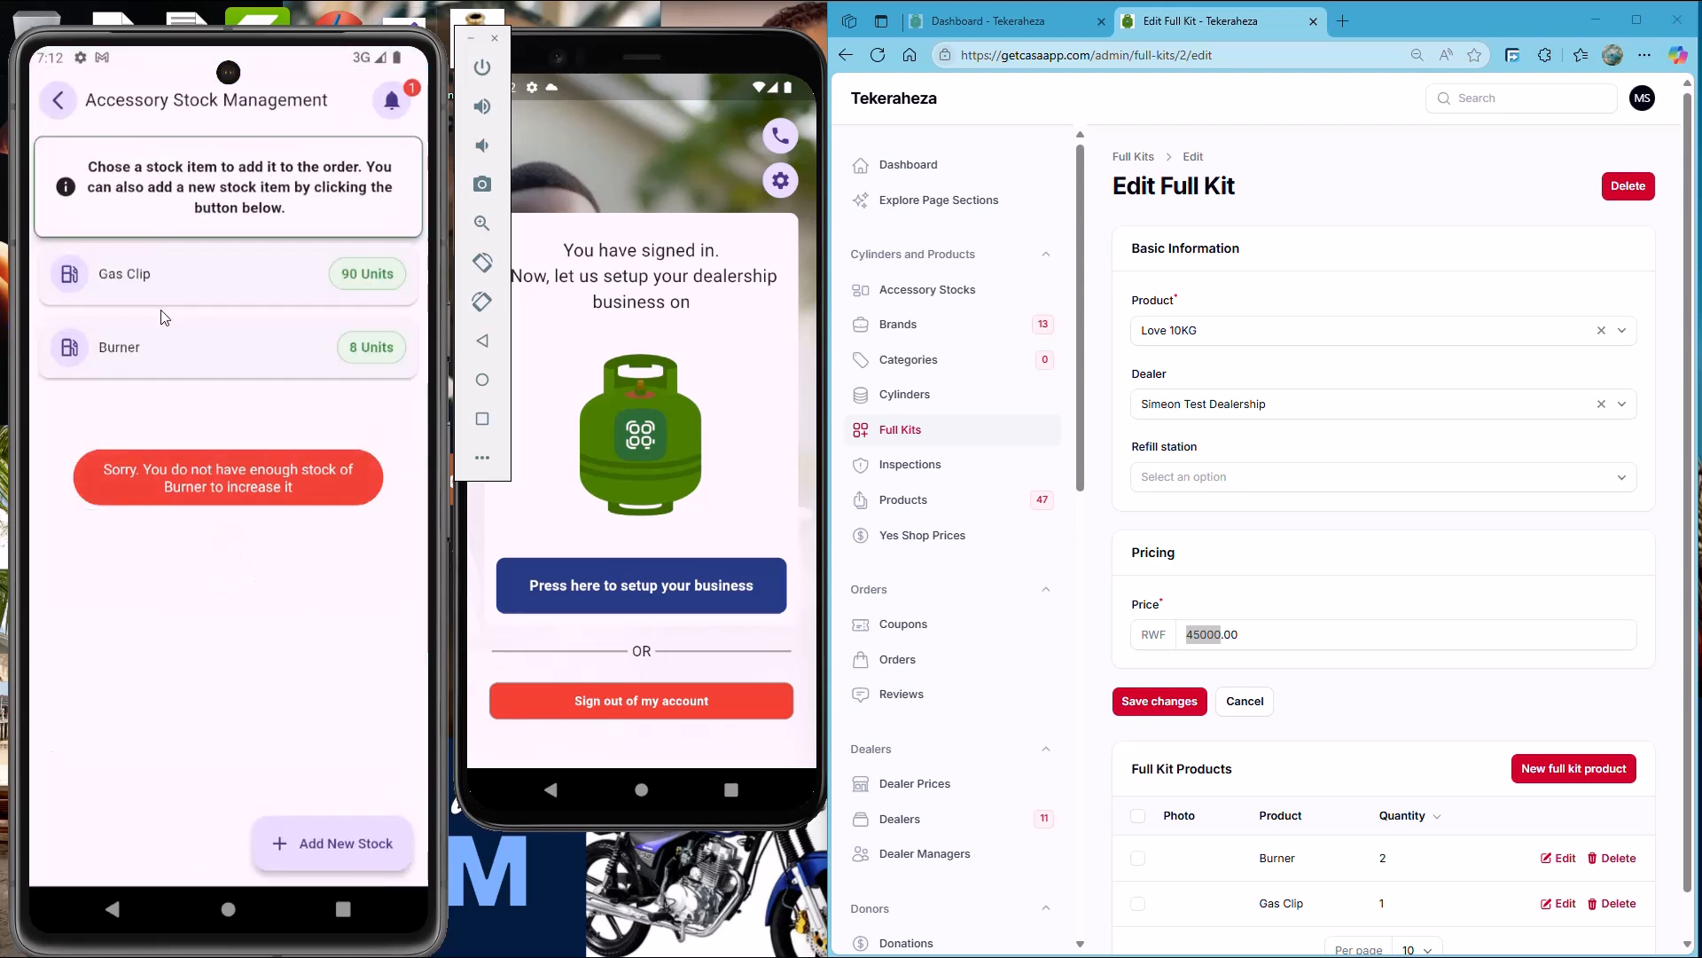
{"action": "left_click", "coordinate": [62, 103]}
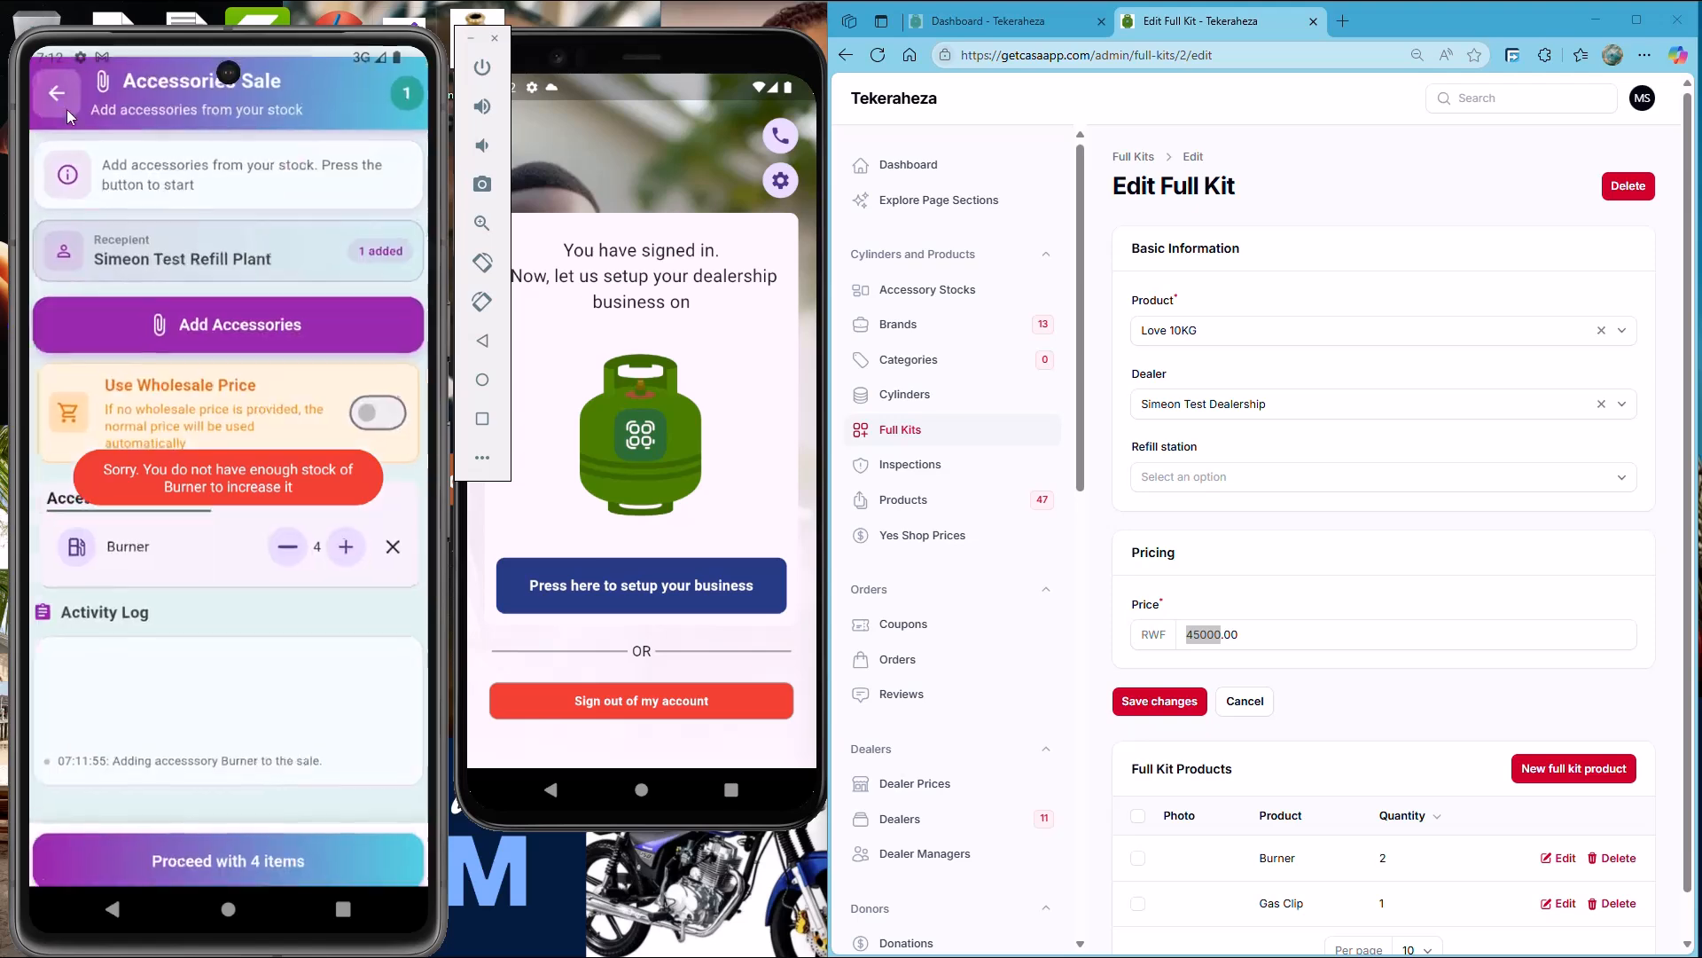
Step: Try to proceed with the Burner sale, and leave it for the stock overview without adding a price
{"action": "left_click", "coordinate": [225, 842]}
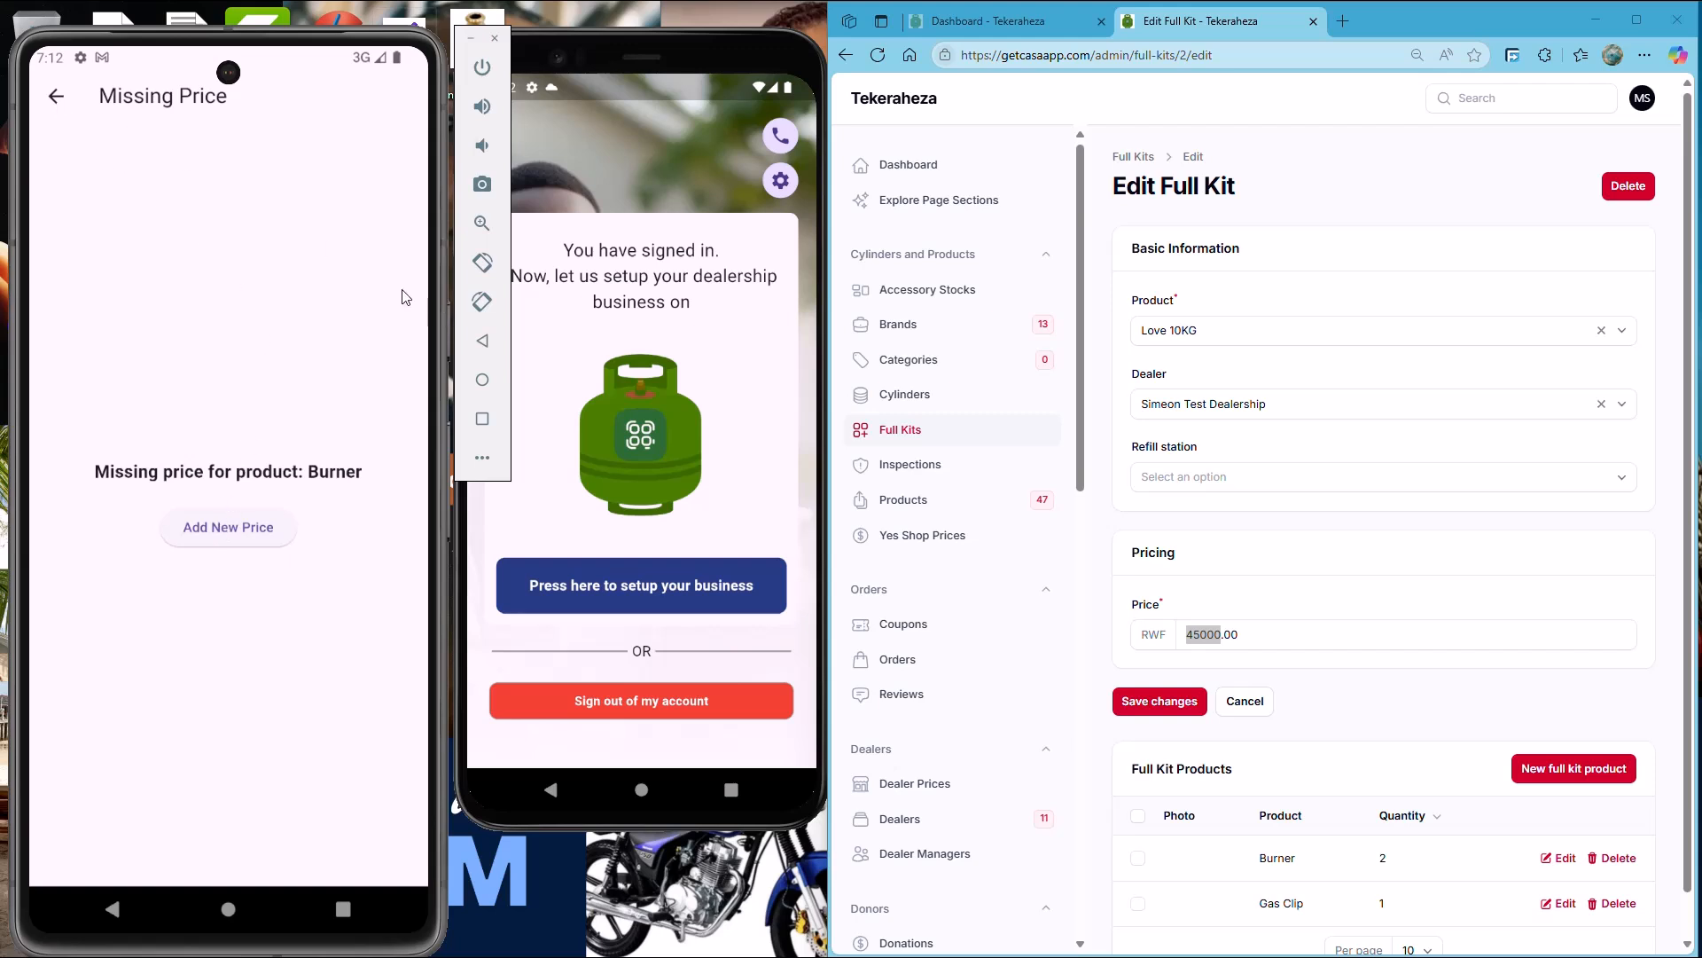
{"action": "left_click", "coordinate": [67, 95]}
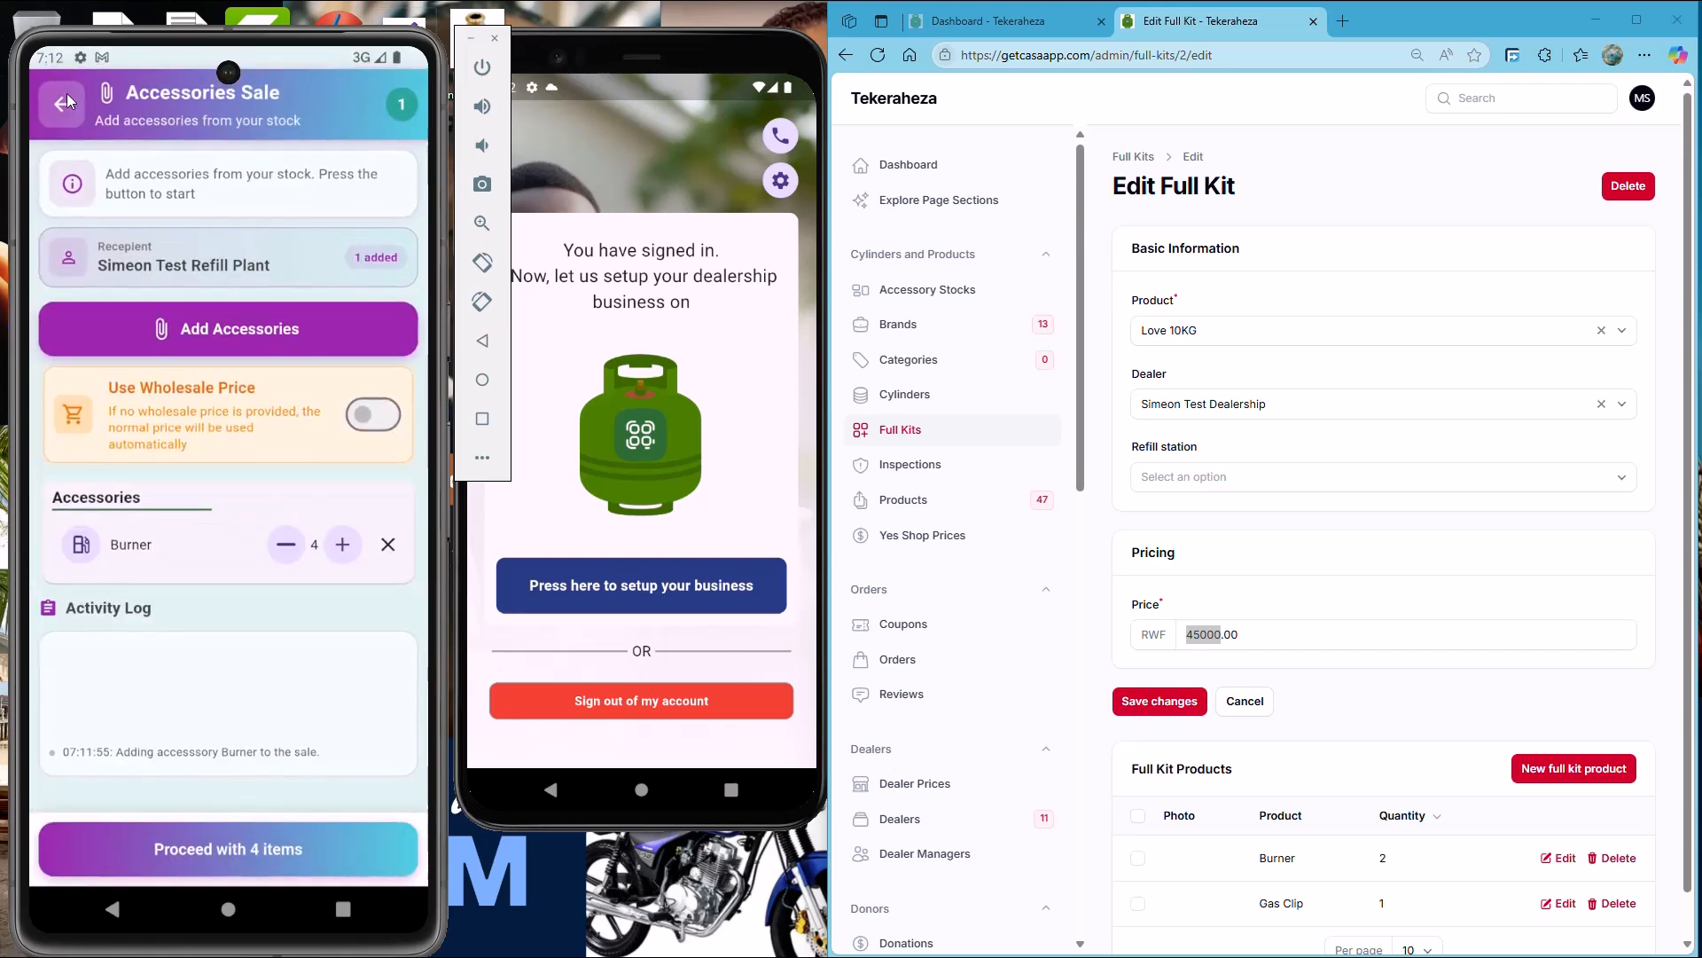
{"action": "left_click", "coordinate": [66, 94]}
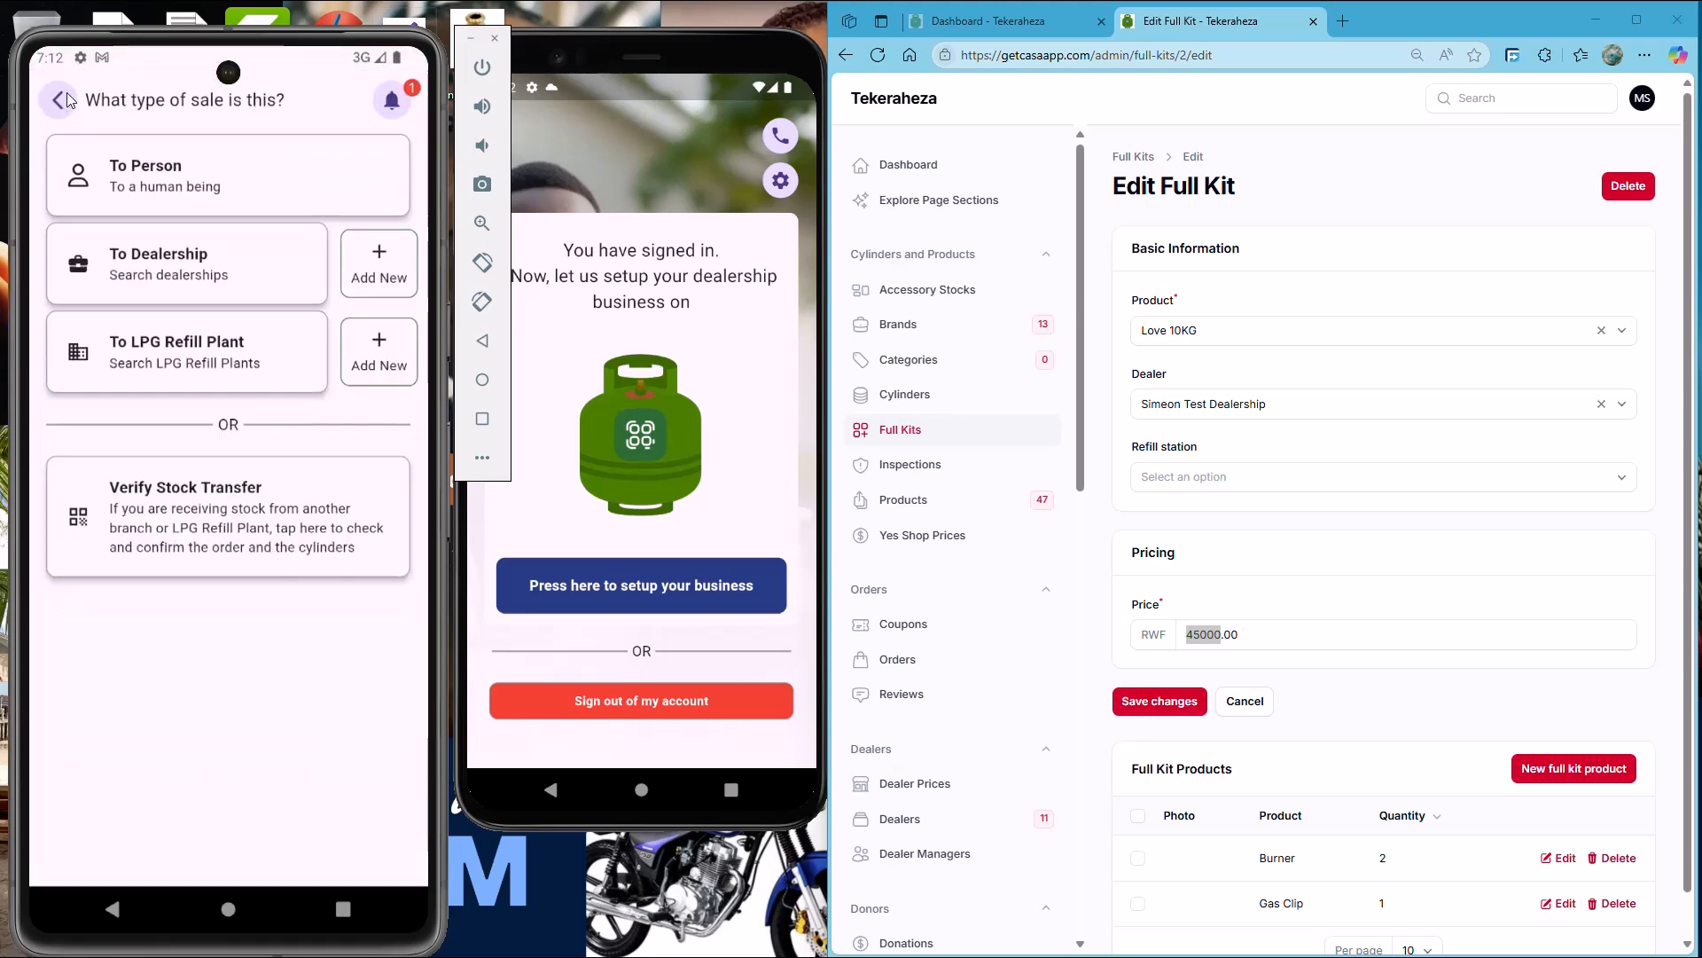
{"action": "left_click", "coordinate": [67, 93]}
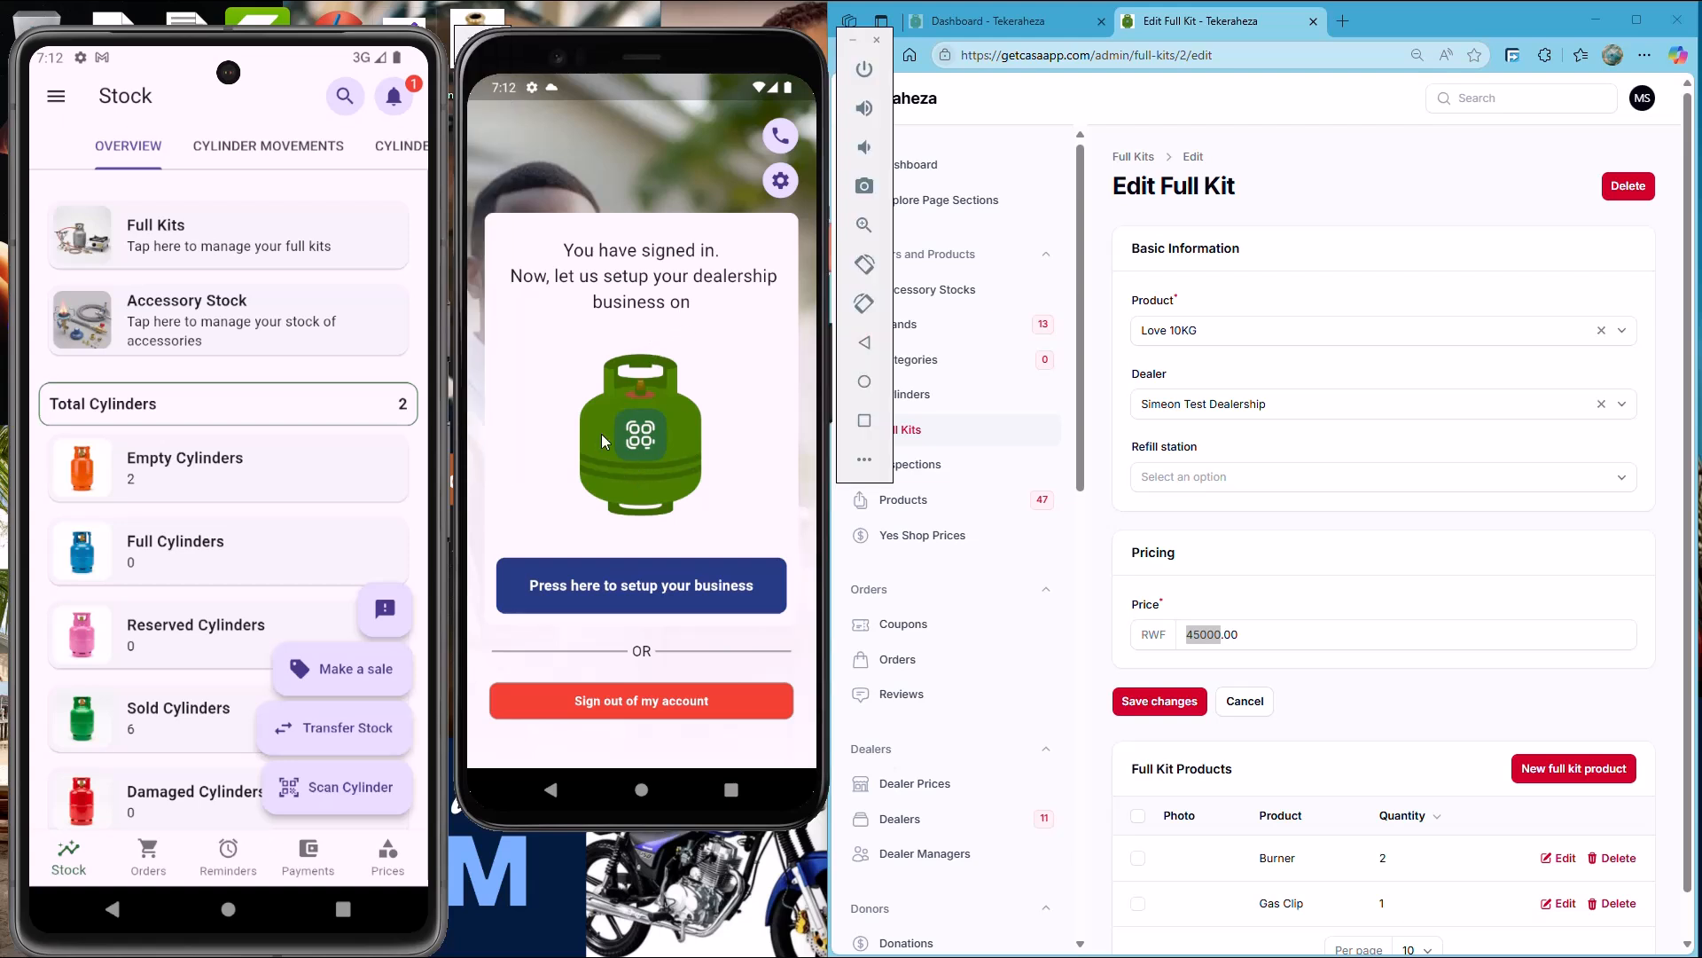
Step: Switch to the admin site and list the LPG filling plants with 25 entries per page
{"action": "scroll", "coordinate": [1011, 754], "scroll_direction": "down", "scroll_amount": 4}
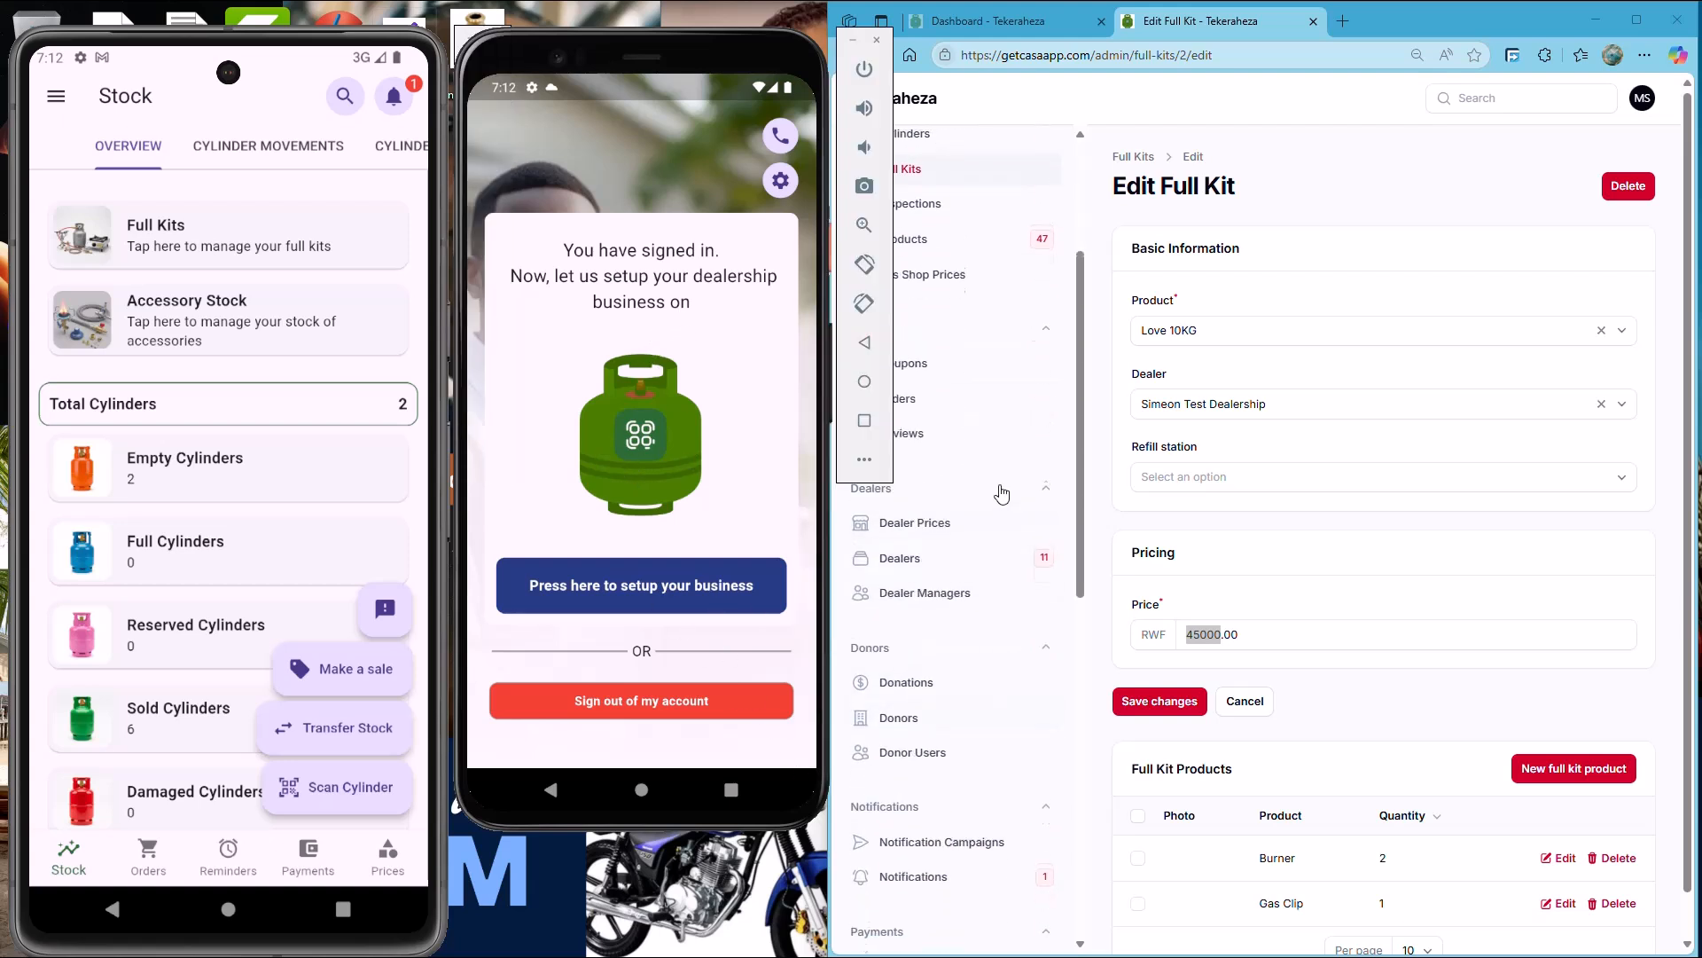
{"action": "scroll", "coordinate": [971, 740], "scroll_direction": "down", "scroll_amount": 4}
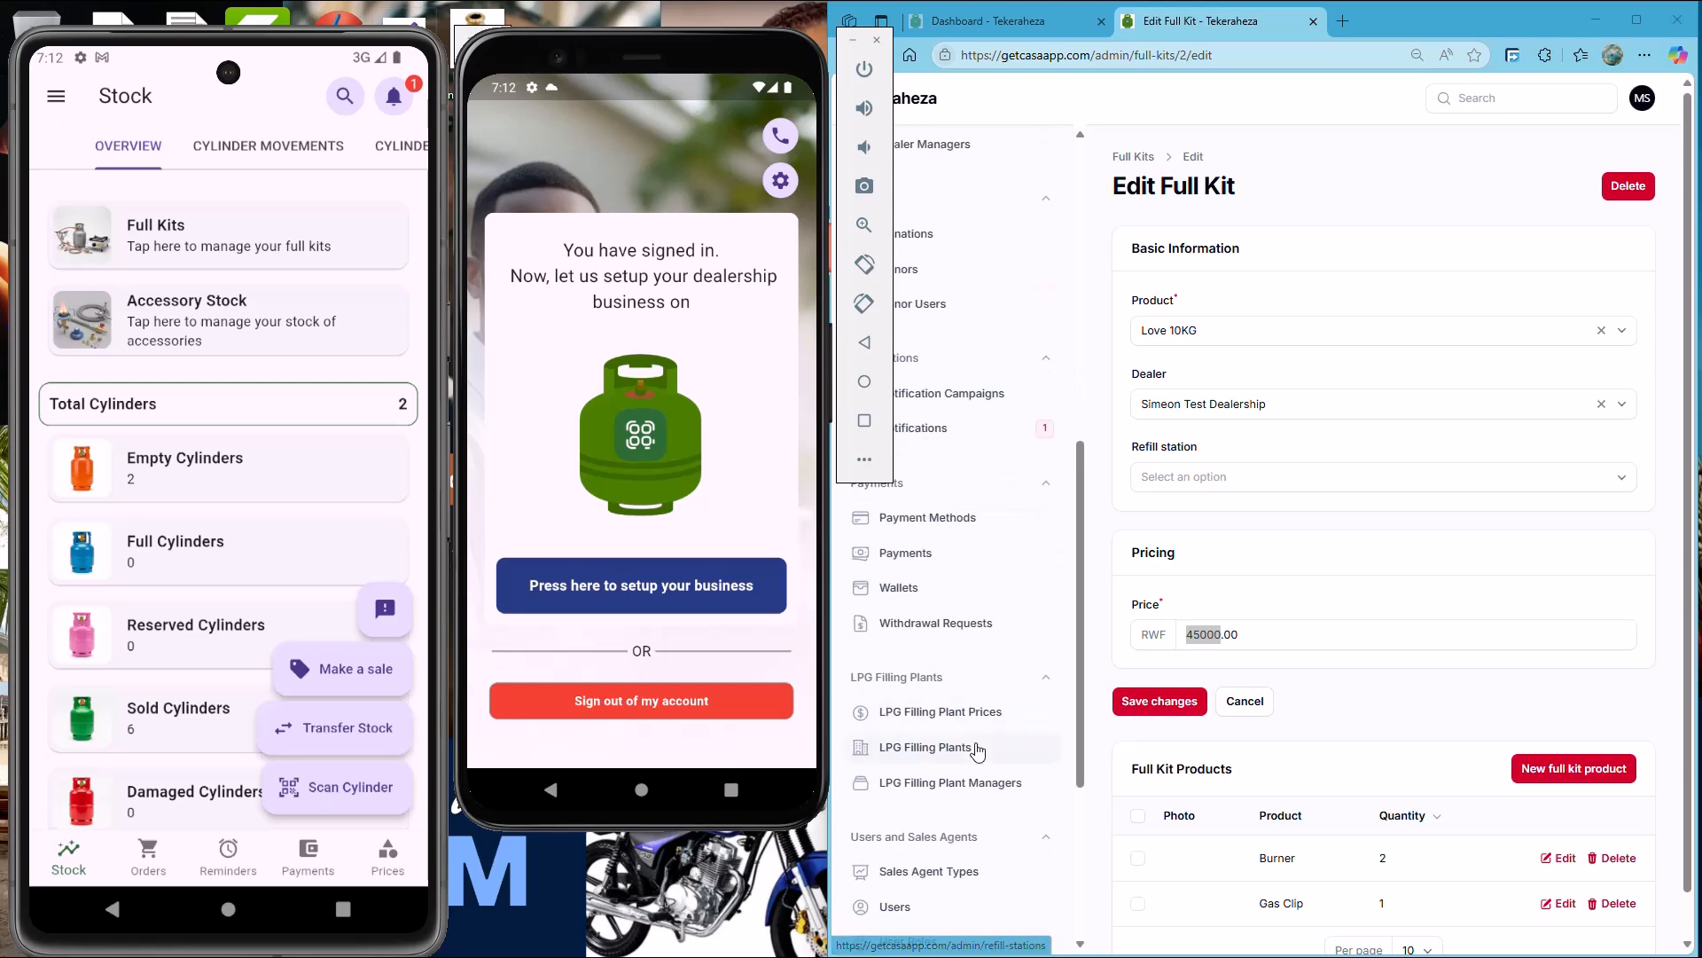
{"action": "left_click", "coordinate": [947, 749]}
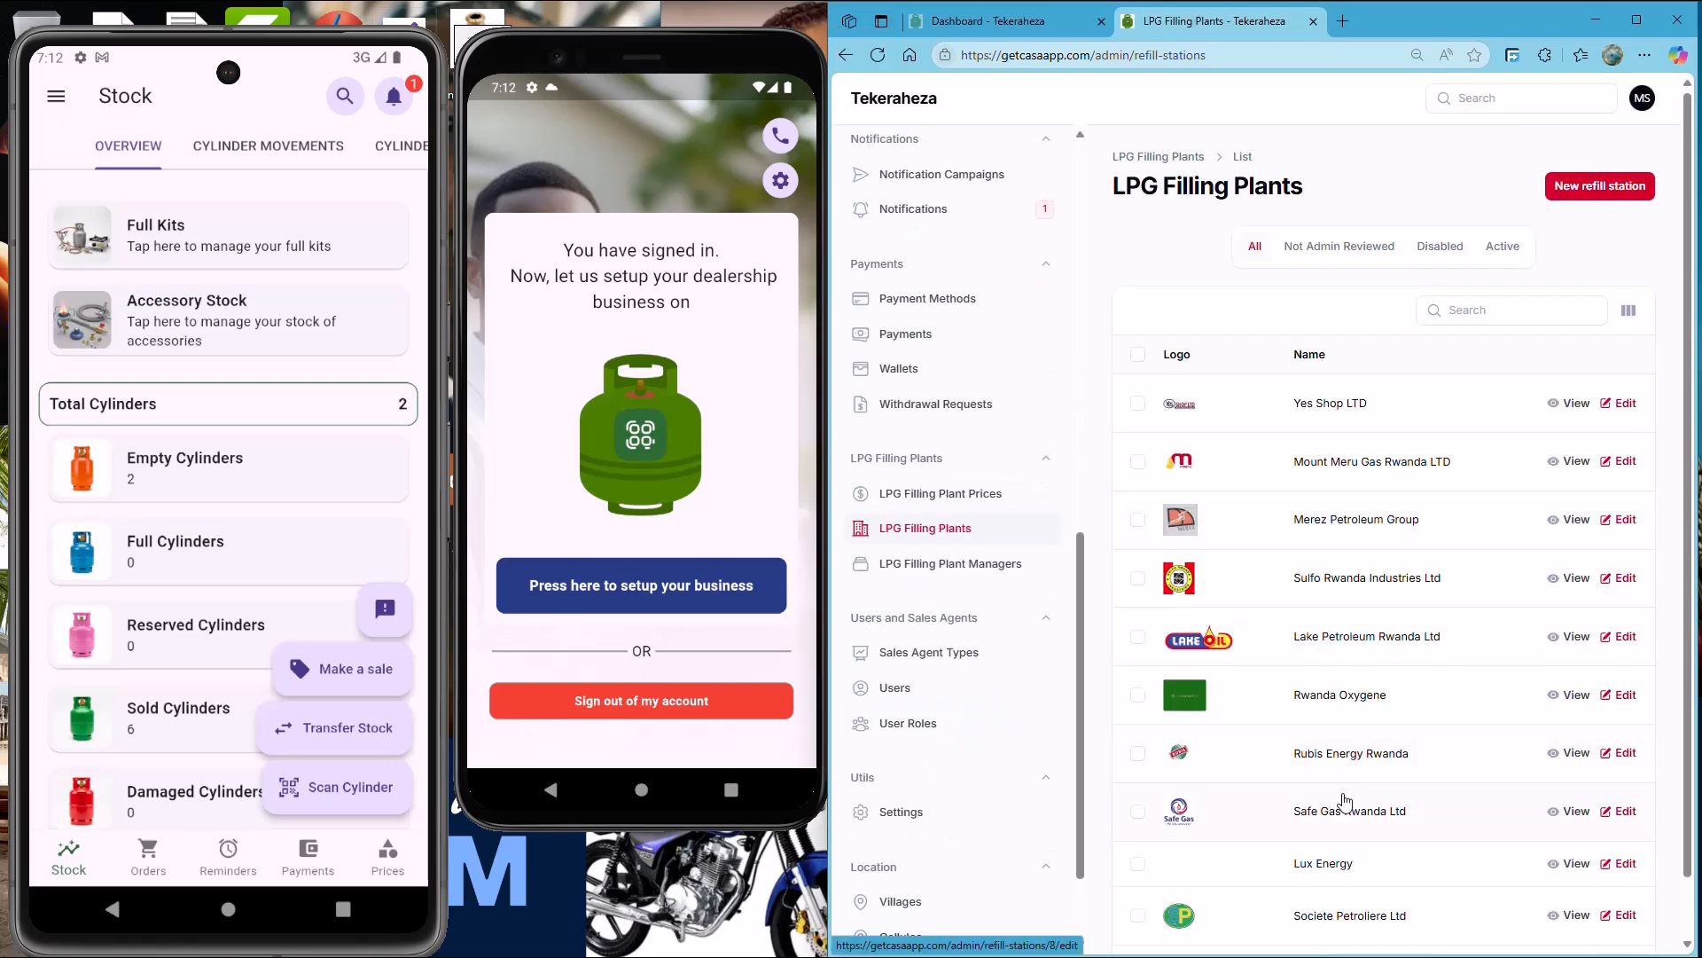
{"action": "scroll", "coordinate": [1344, 793], "scroll_direction": "down", "scroll_amount": 1}
{"action": "left_click", "coordinate": [1428, 904]}
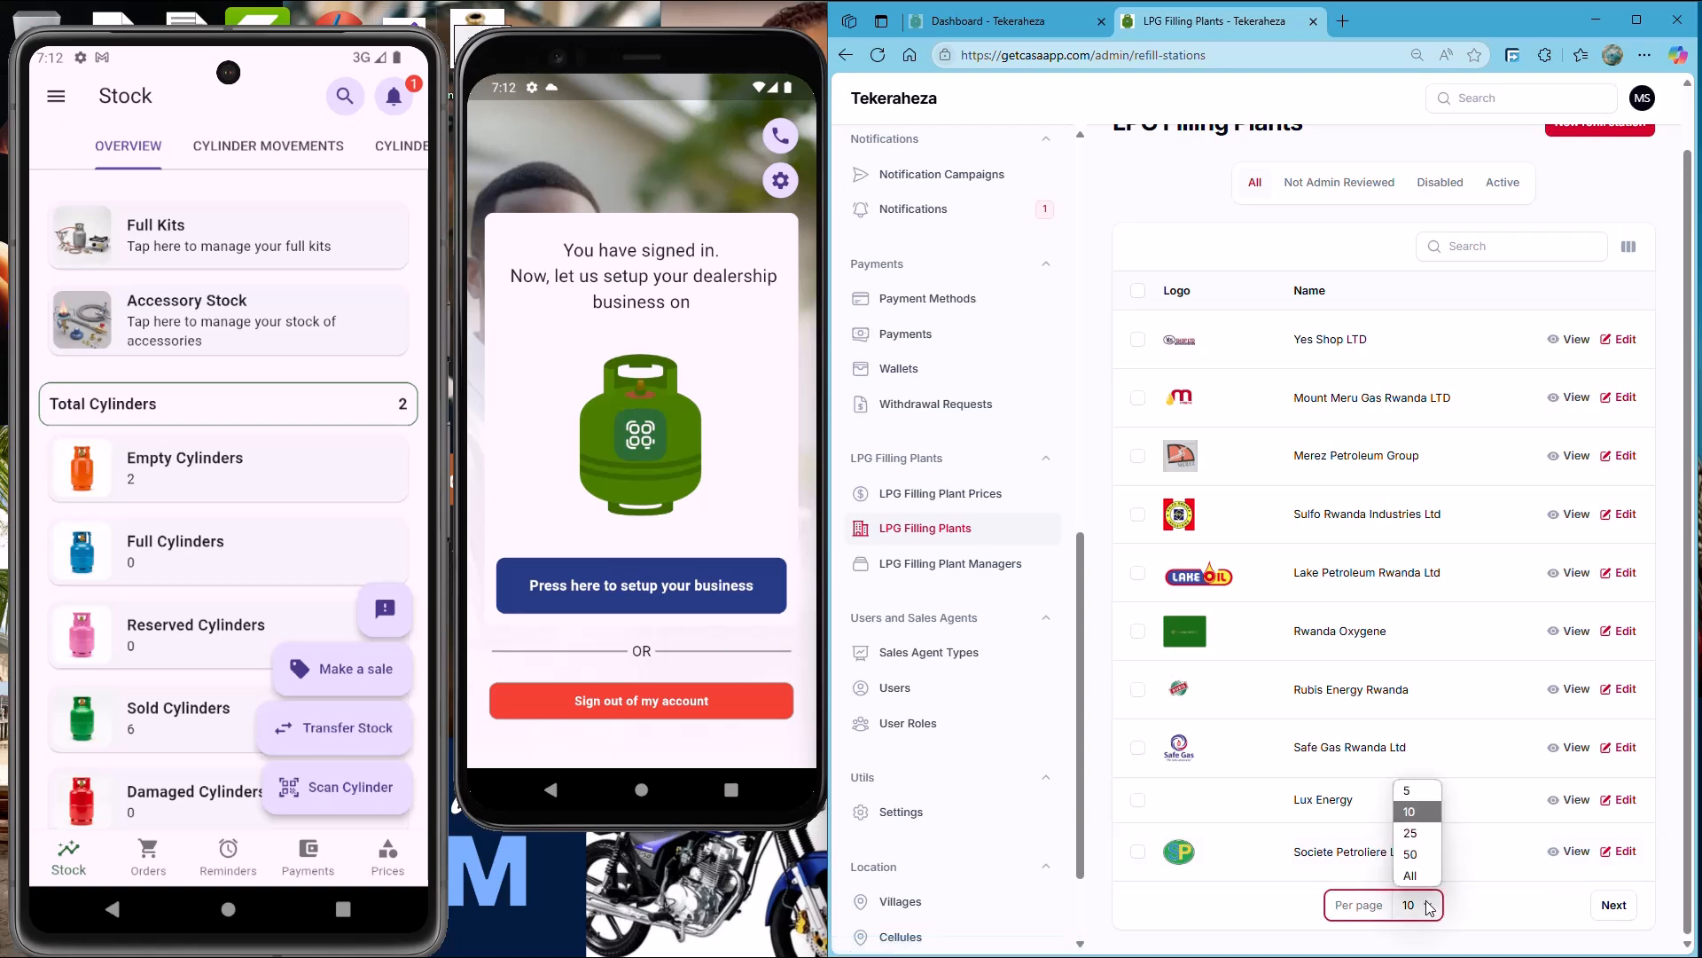
{"action": "left_click", "coordinate": [1426, 836]}
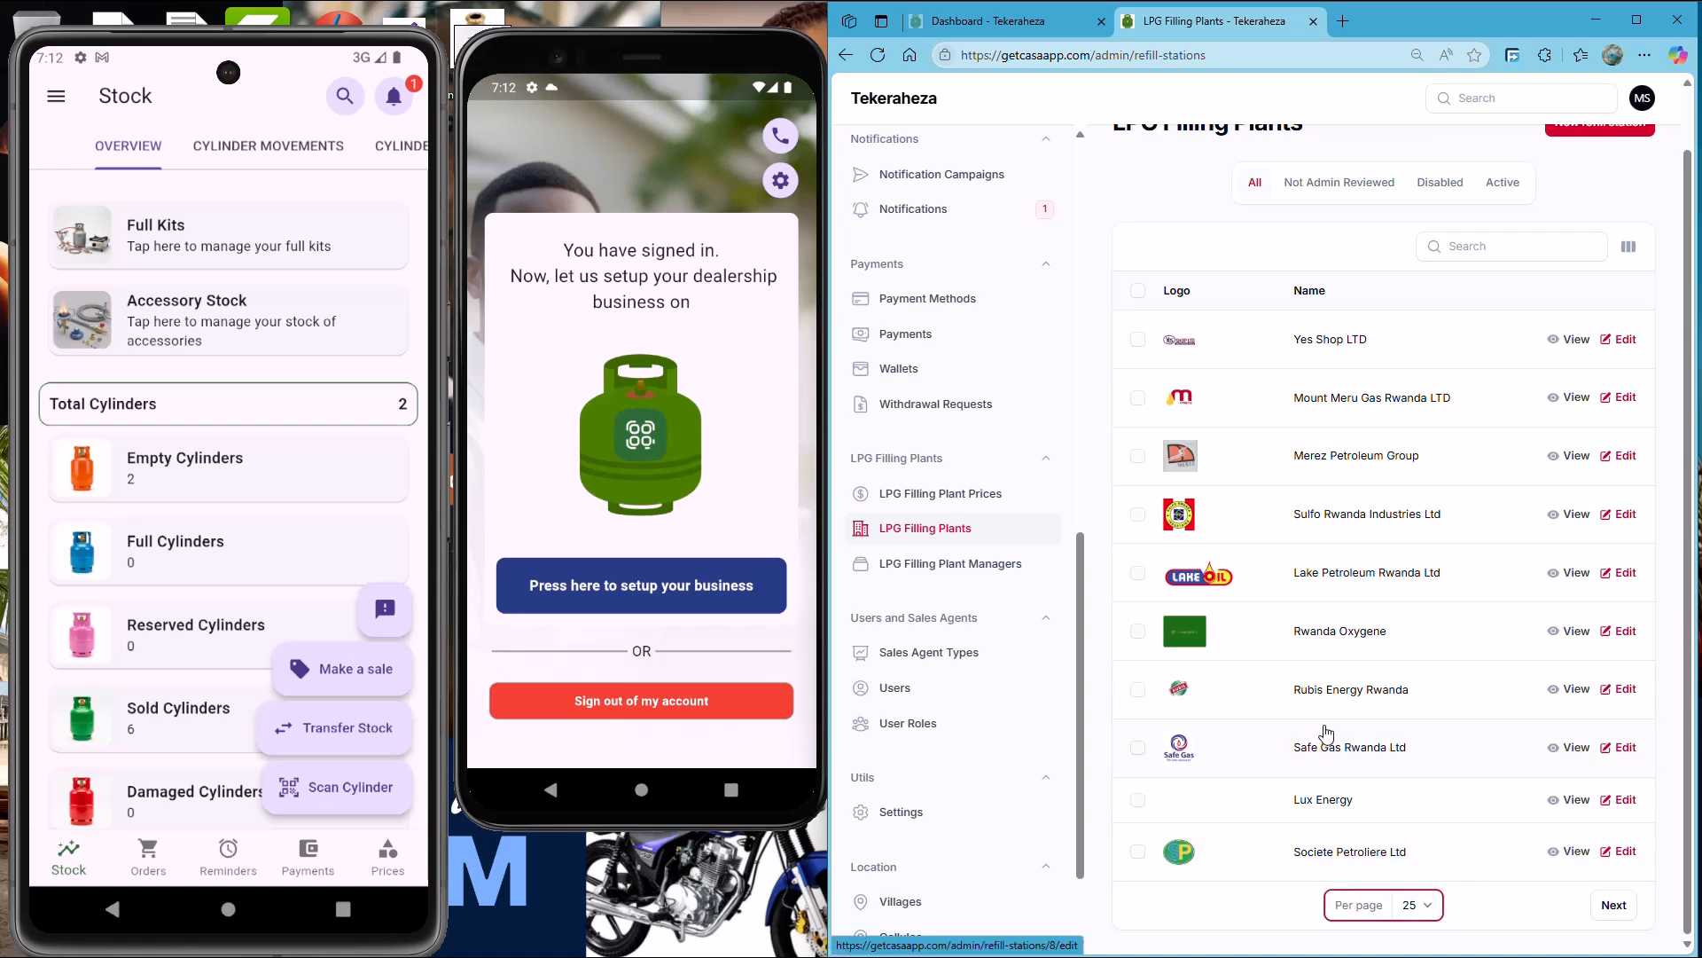
Step: Open the test refill plant's record and examine its details, brands and location settings
{"action": "scroll", "coordinate": [1356, 851], "scroll_direction": "down", "scroll_amount": 2}
{"action": "left_click", "coordinate": [1321, 872]}
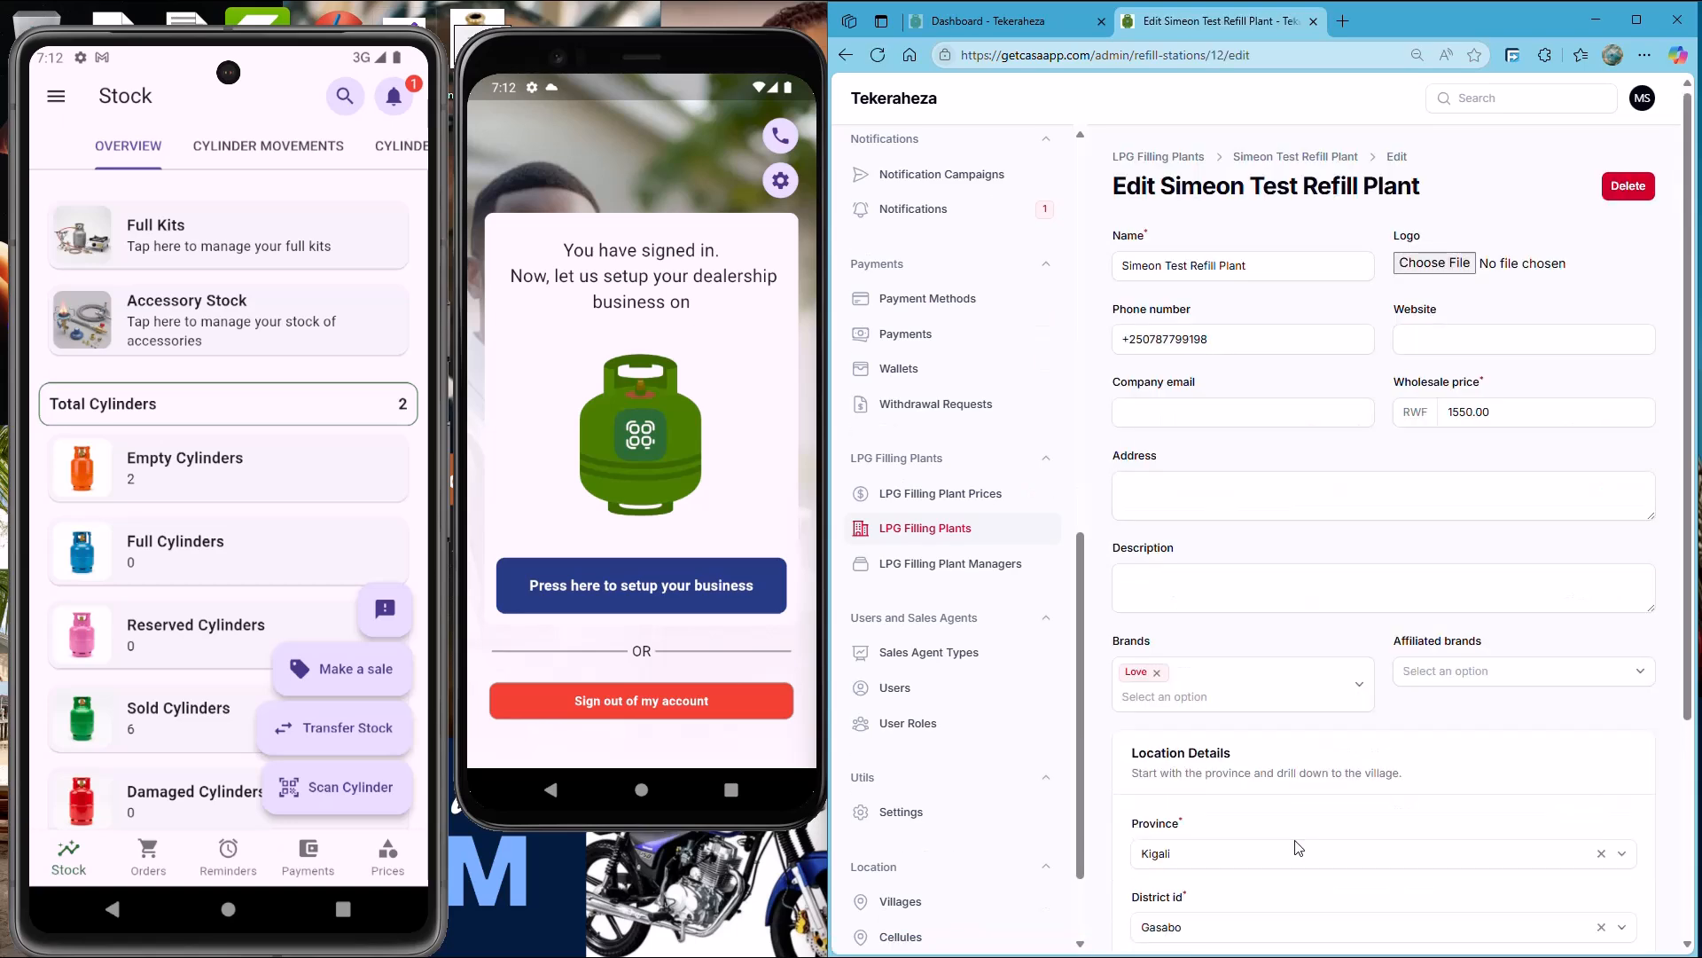
{"action": "scroll", "coordinate": [1287, 585], "scroll_direction": "down", "scroll_amount": 4}
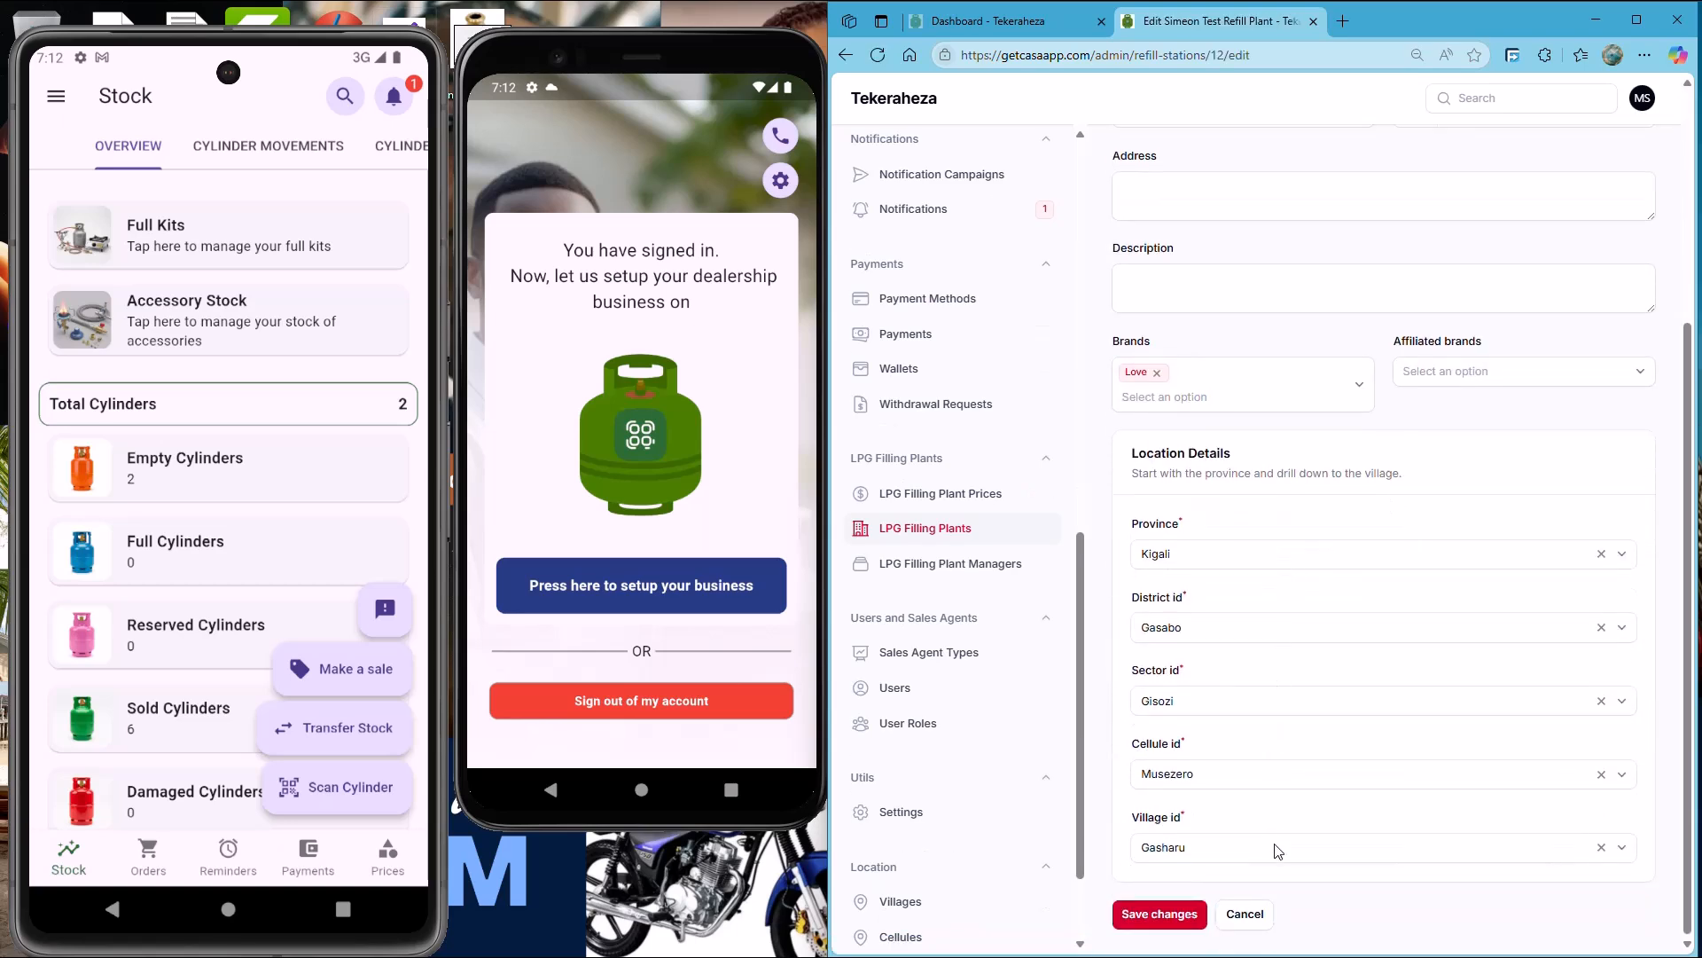
{"action": "scroll", "coordinate": [1278, 651], "scroll_direction": "up", "scroll_amount": 2}
{"action": "scroll", "coordinate": [1273, 609], "scroll_direction": "down", "scroll_amount": 2}
Step: Reassign the test refill plant's manager record to the "photos 5" test user and save the changes
{"action": "left_click", "coordinate": [892, 569]}
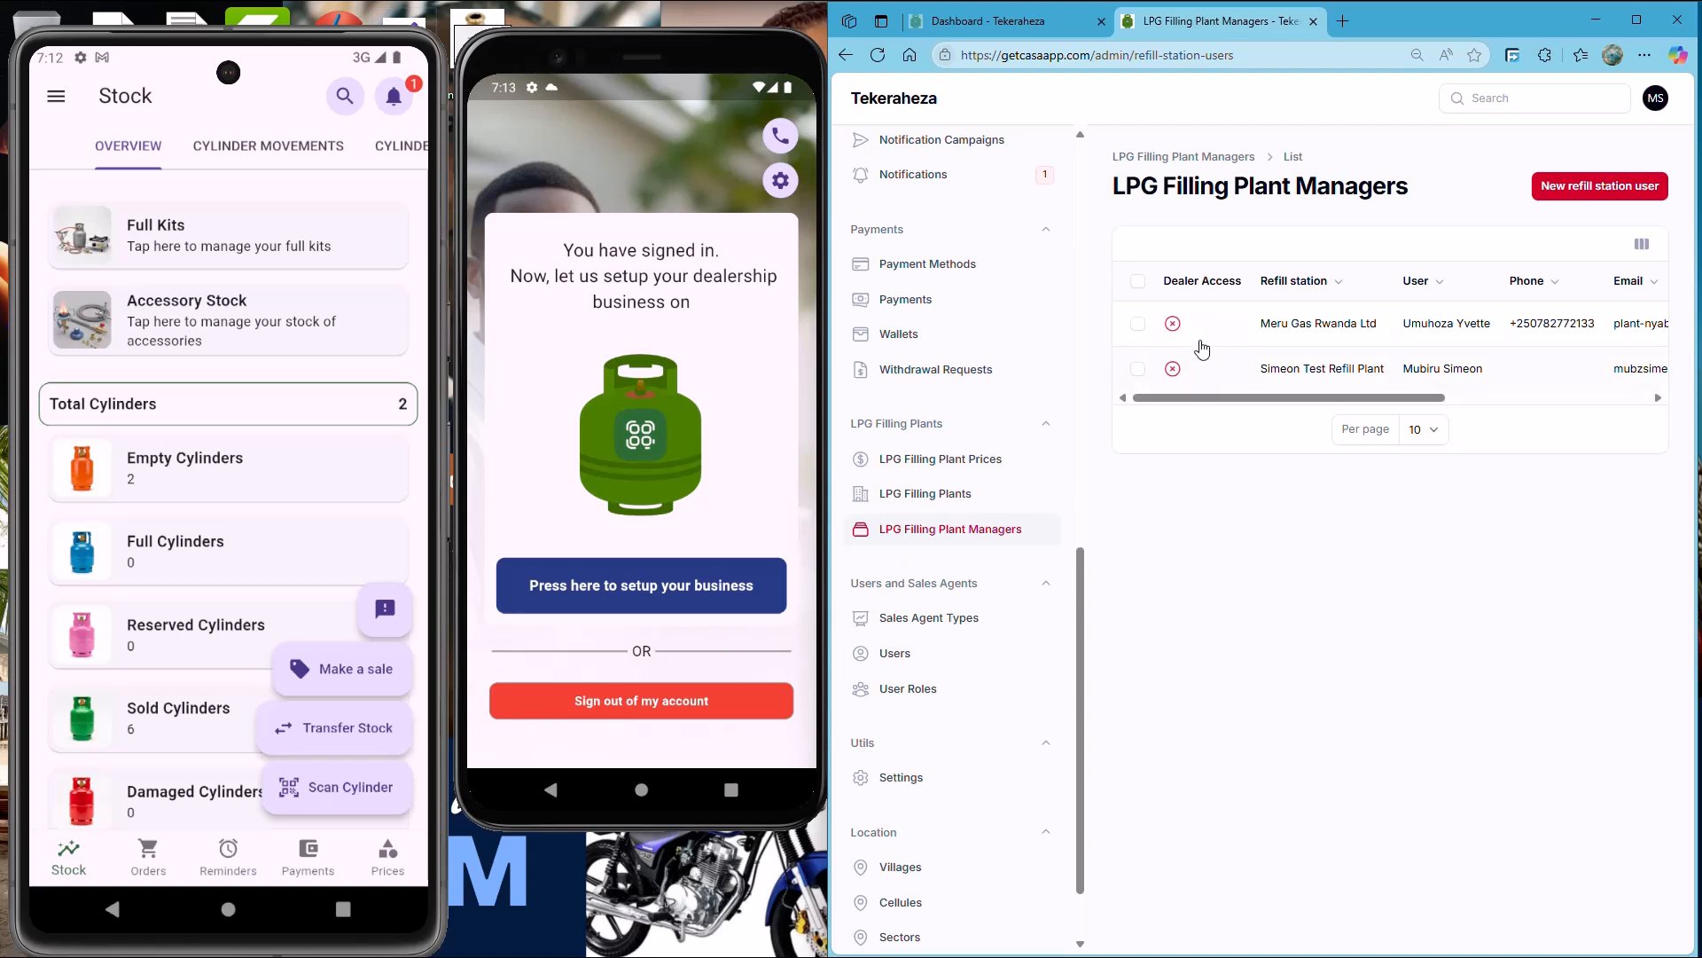
{"action": "left_click_drag", "start_coordinate": [1208, 399], "coordinate": [1303, 419]}
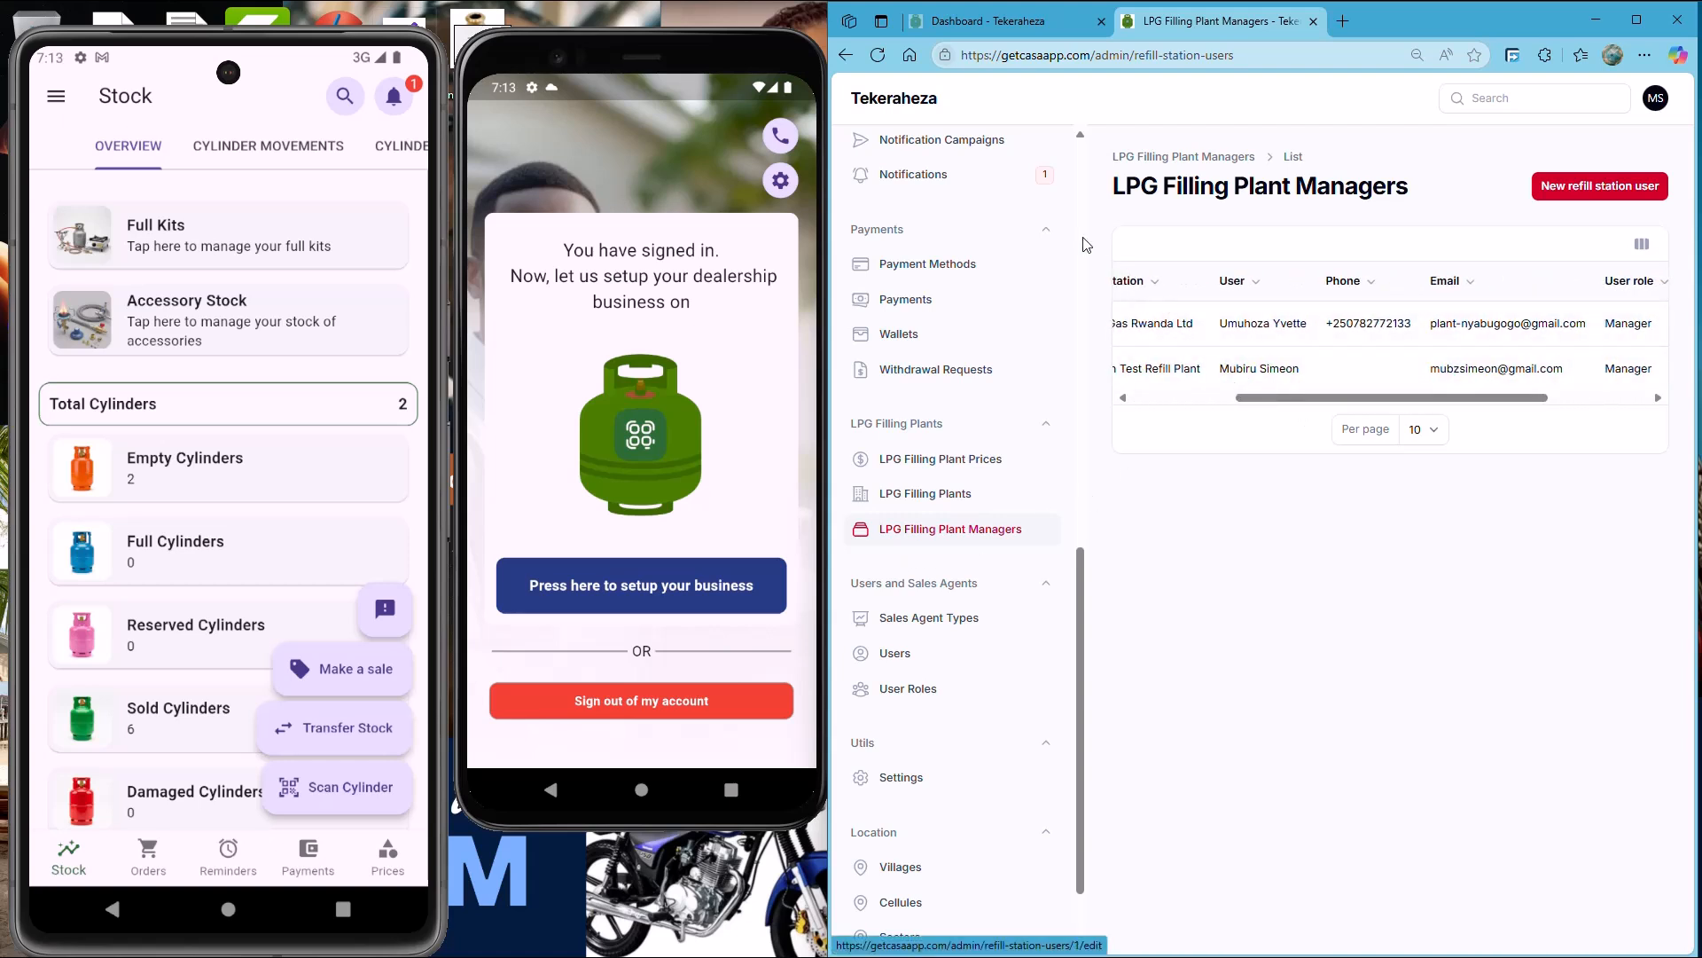
{"action": "left_click_drag", "start_coordinate": [1330, 399], "coordinate": [1423, 405]}
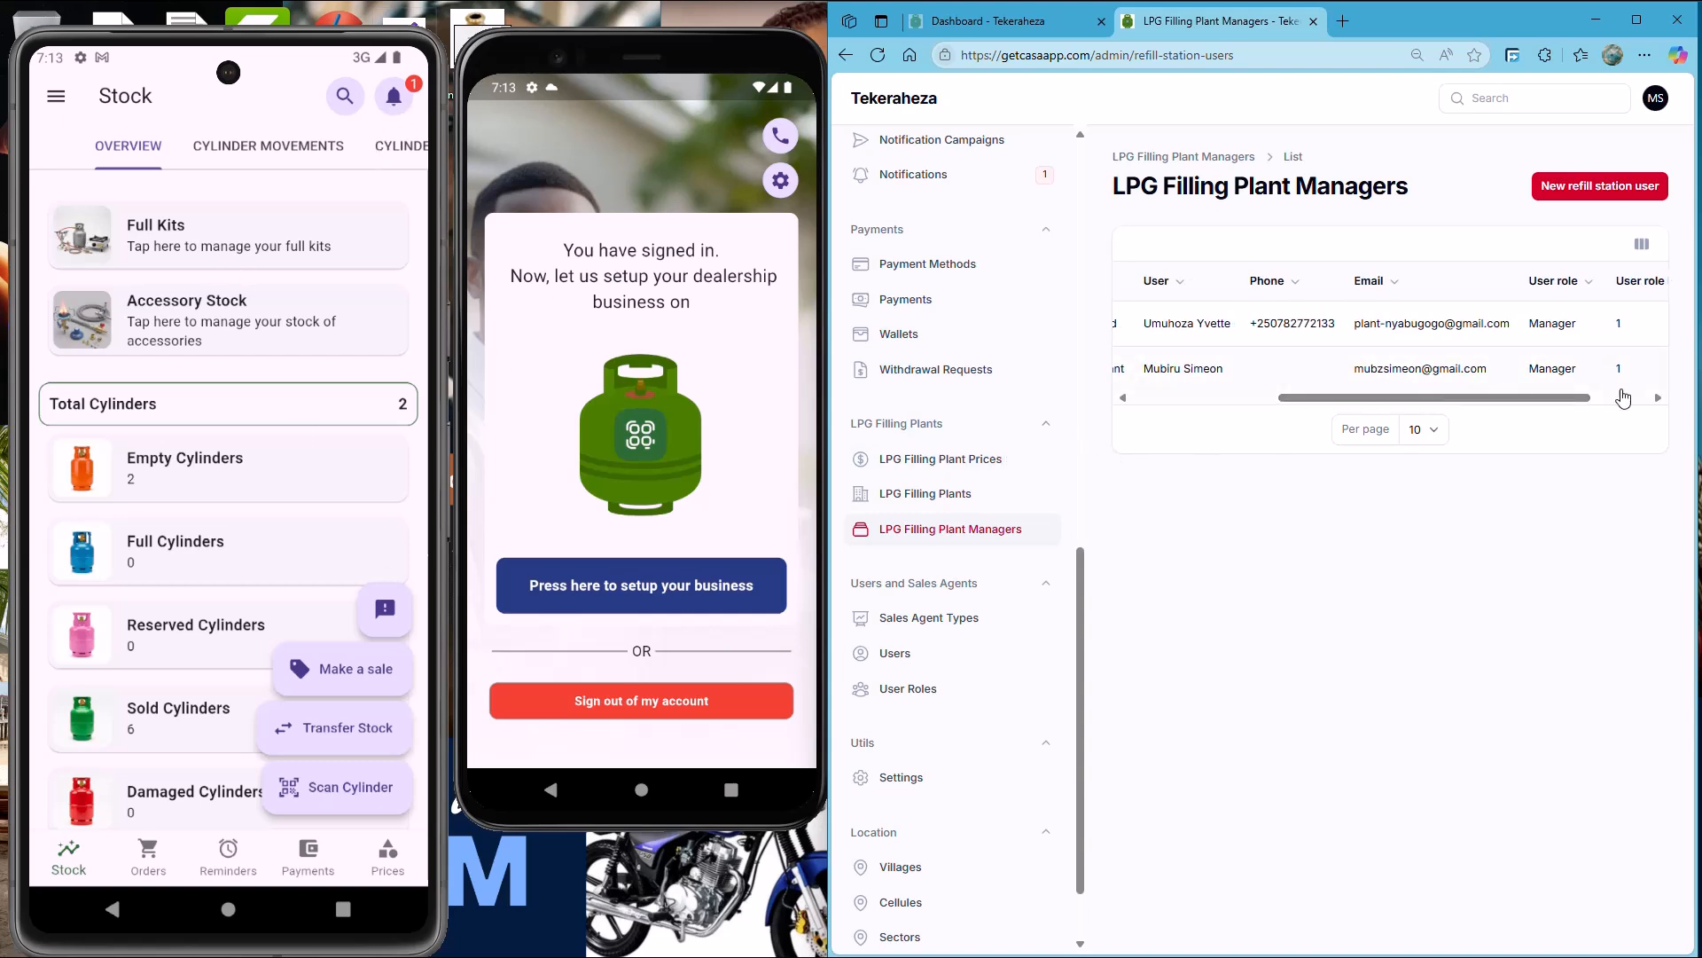
{"action": "left_click", "coordinate": [1552, 370]}
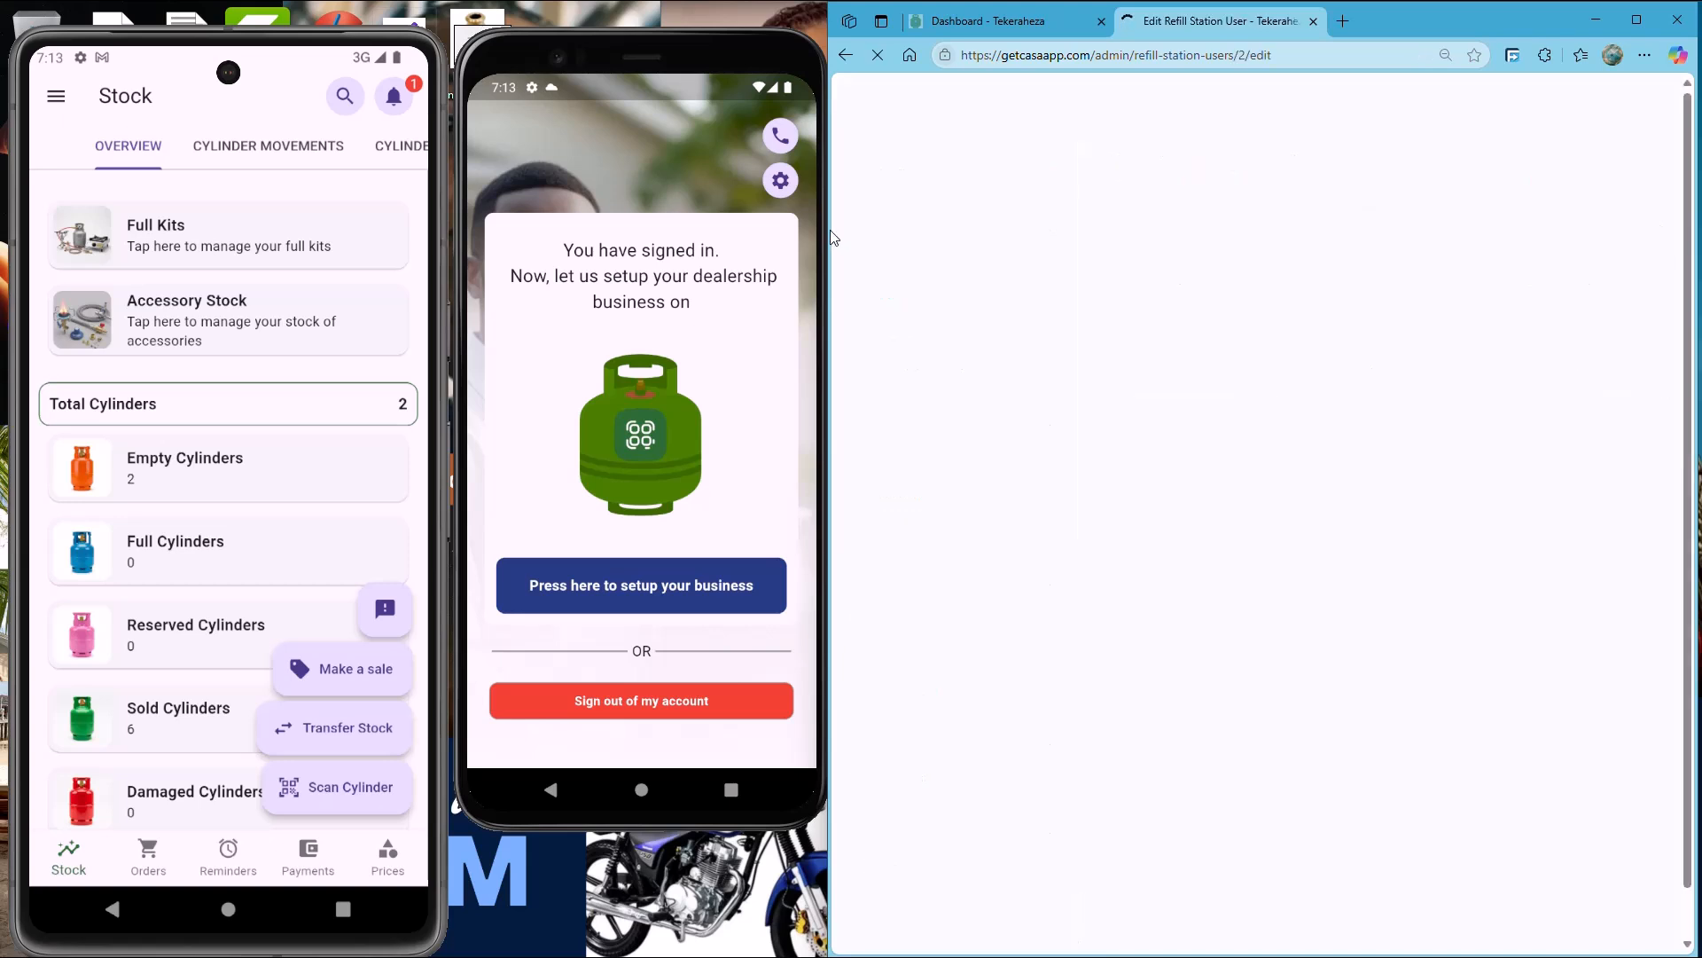
{"action": "left_click", "coordinate": [1434, 273]}
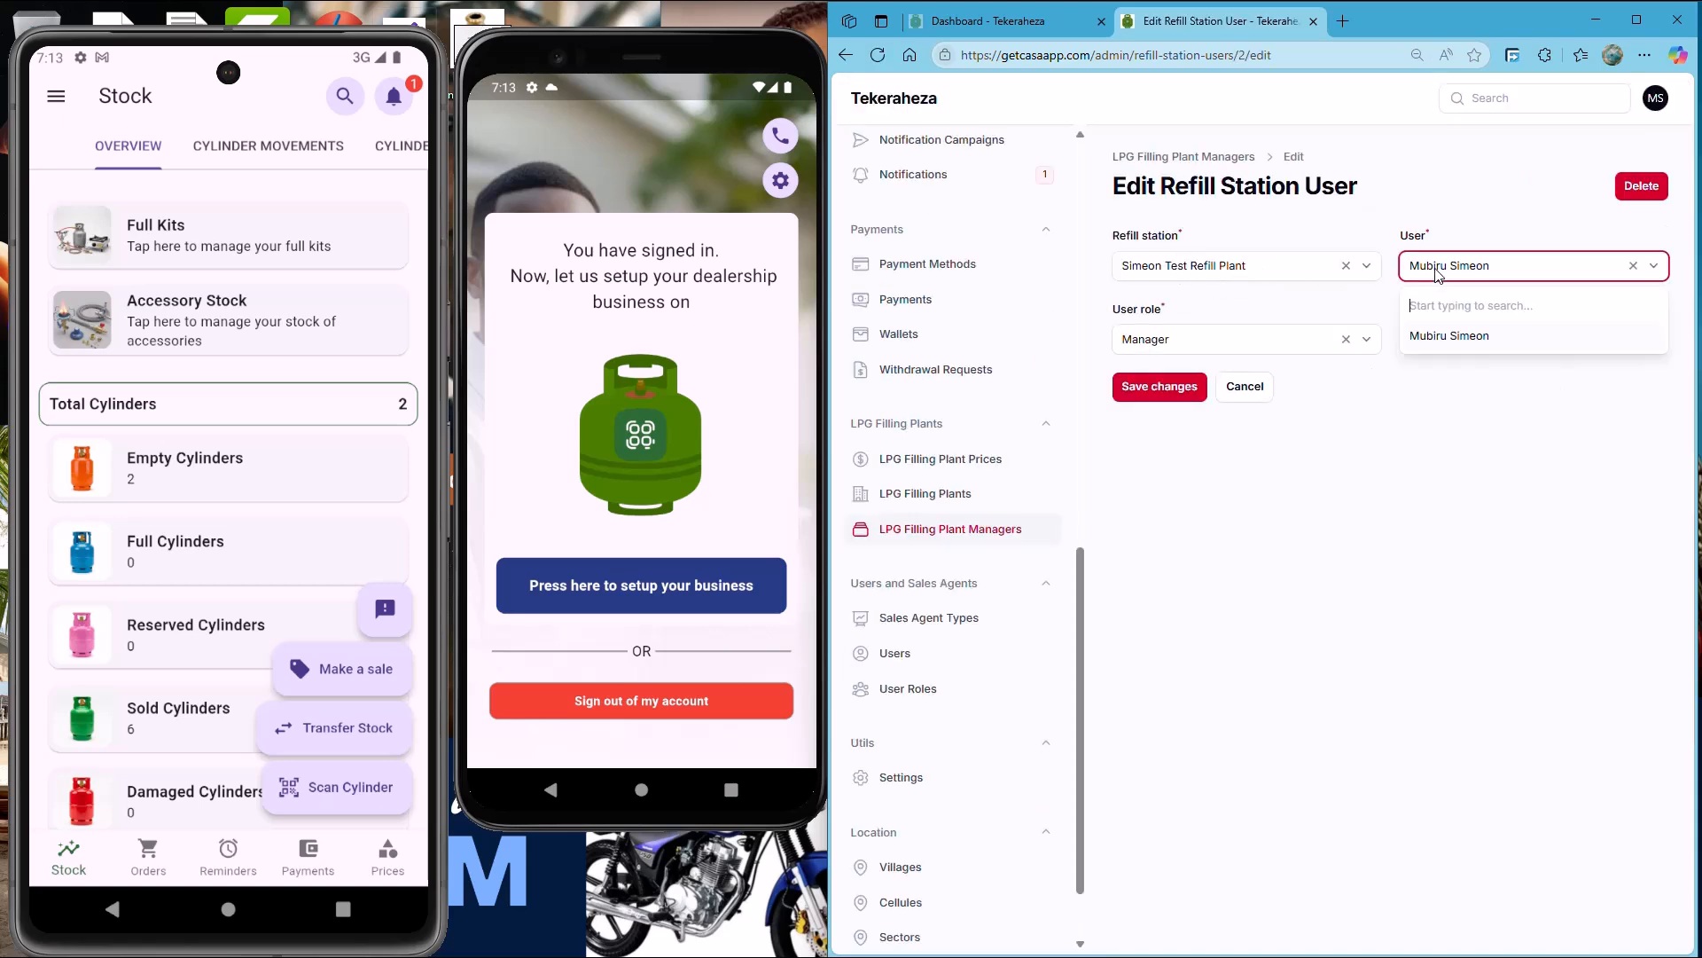
{"action": "type", "text": "simeon"}
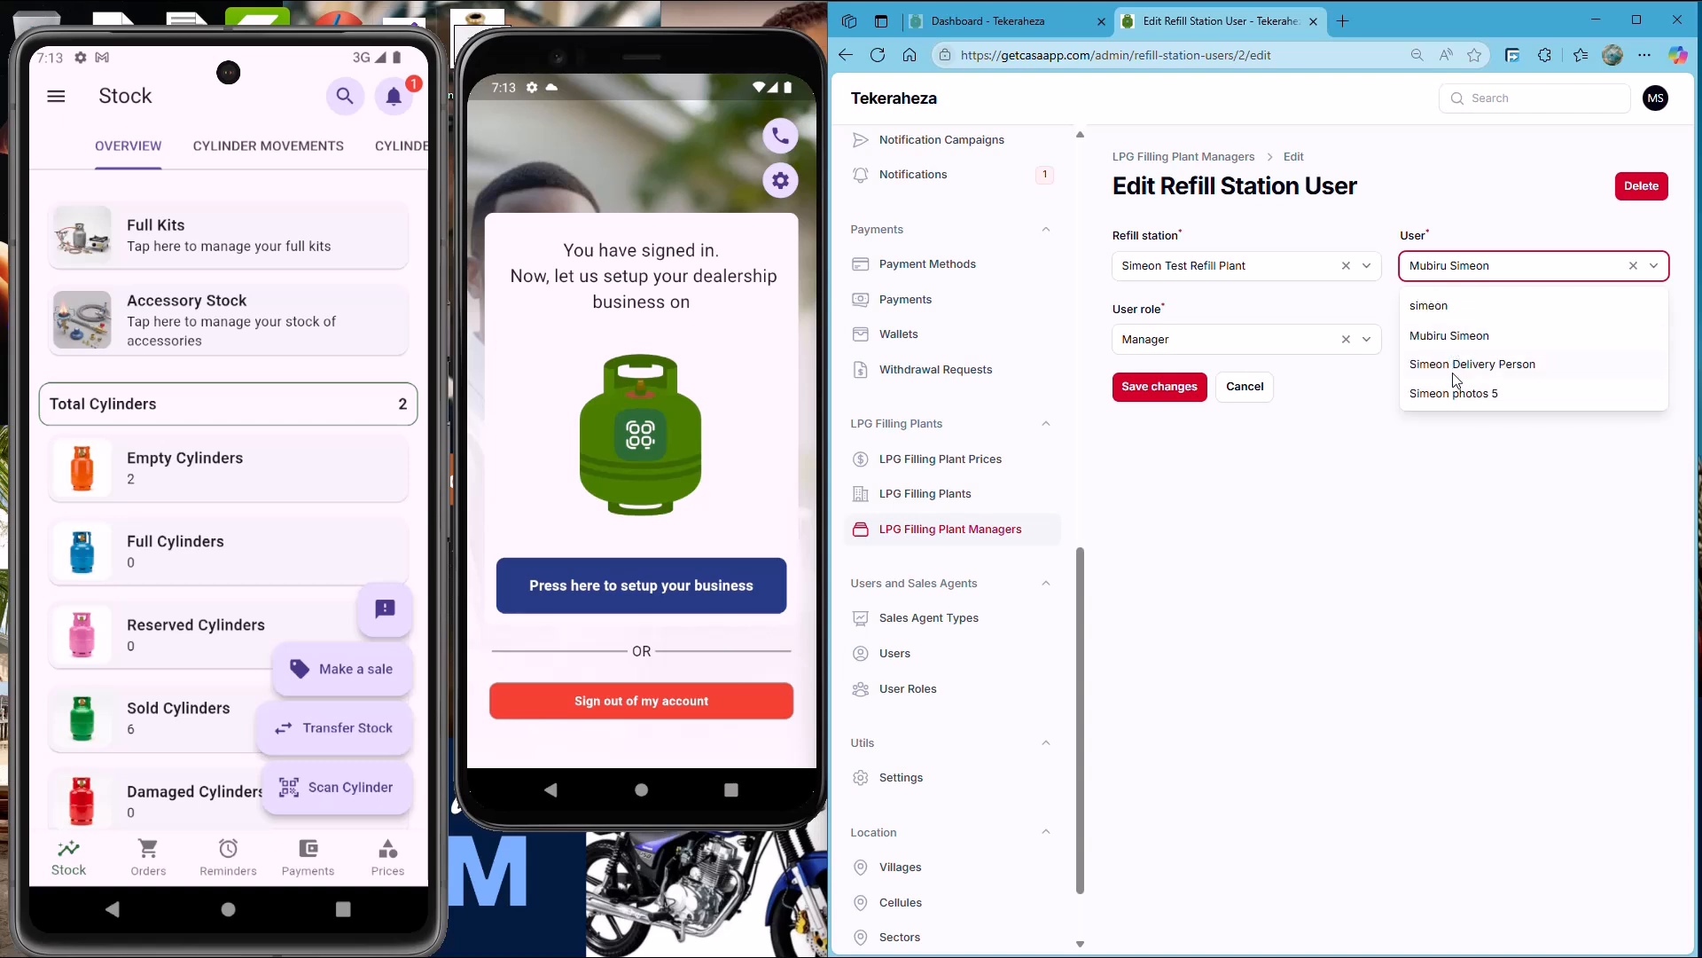
{"action": "left_click", "coordinate": [1454, 394]}
{"action": "left_click", "coordinate": [1165, 395]}
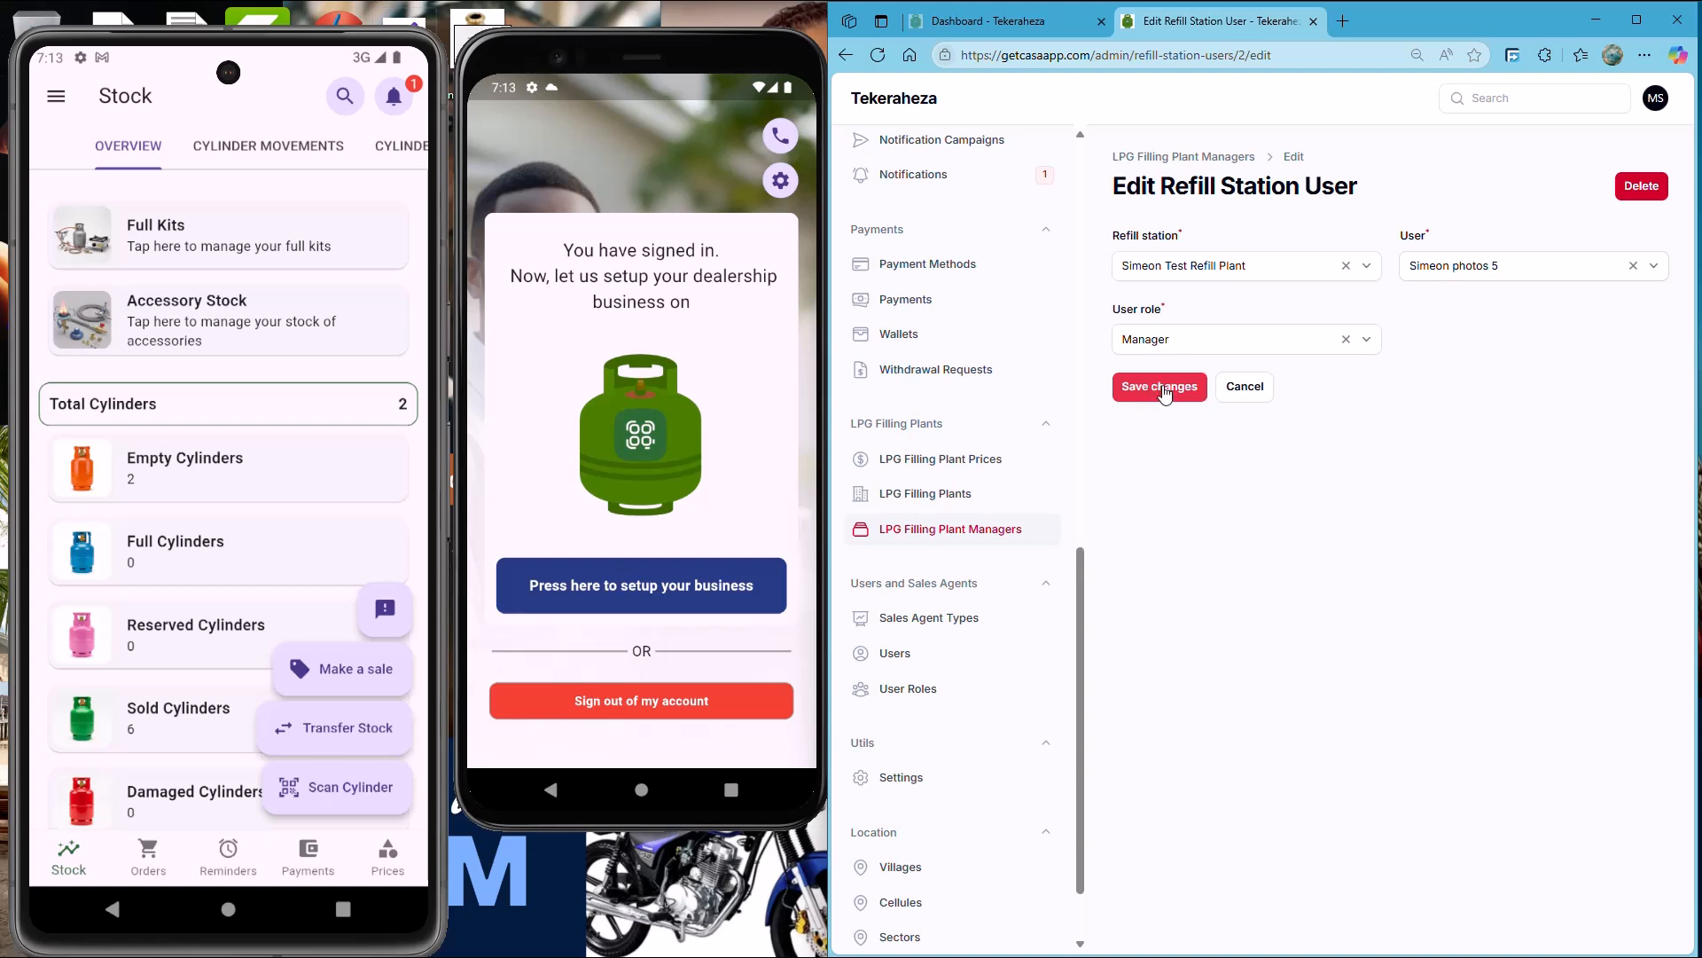
Step: Exit the dealership app on the second phone and close its recently used apps
{"action": "left_click", "coordinate": [563, 804]}
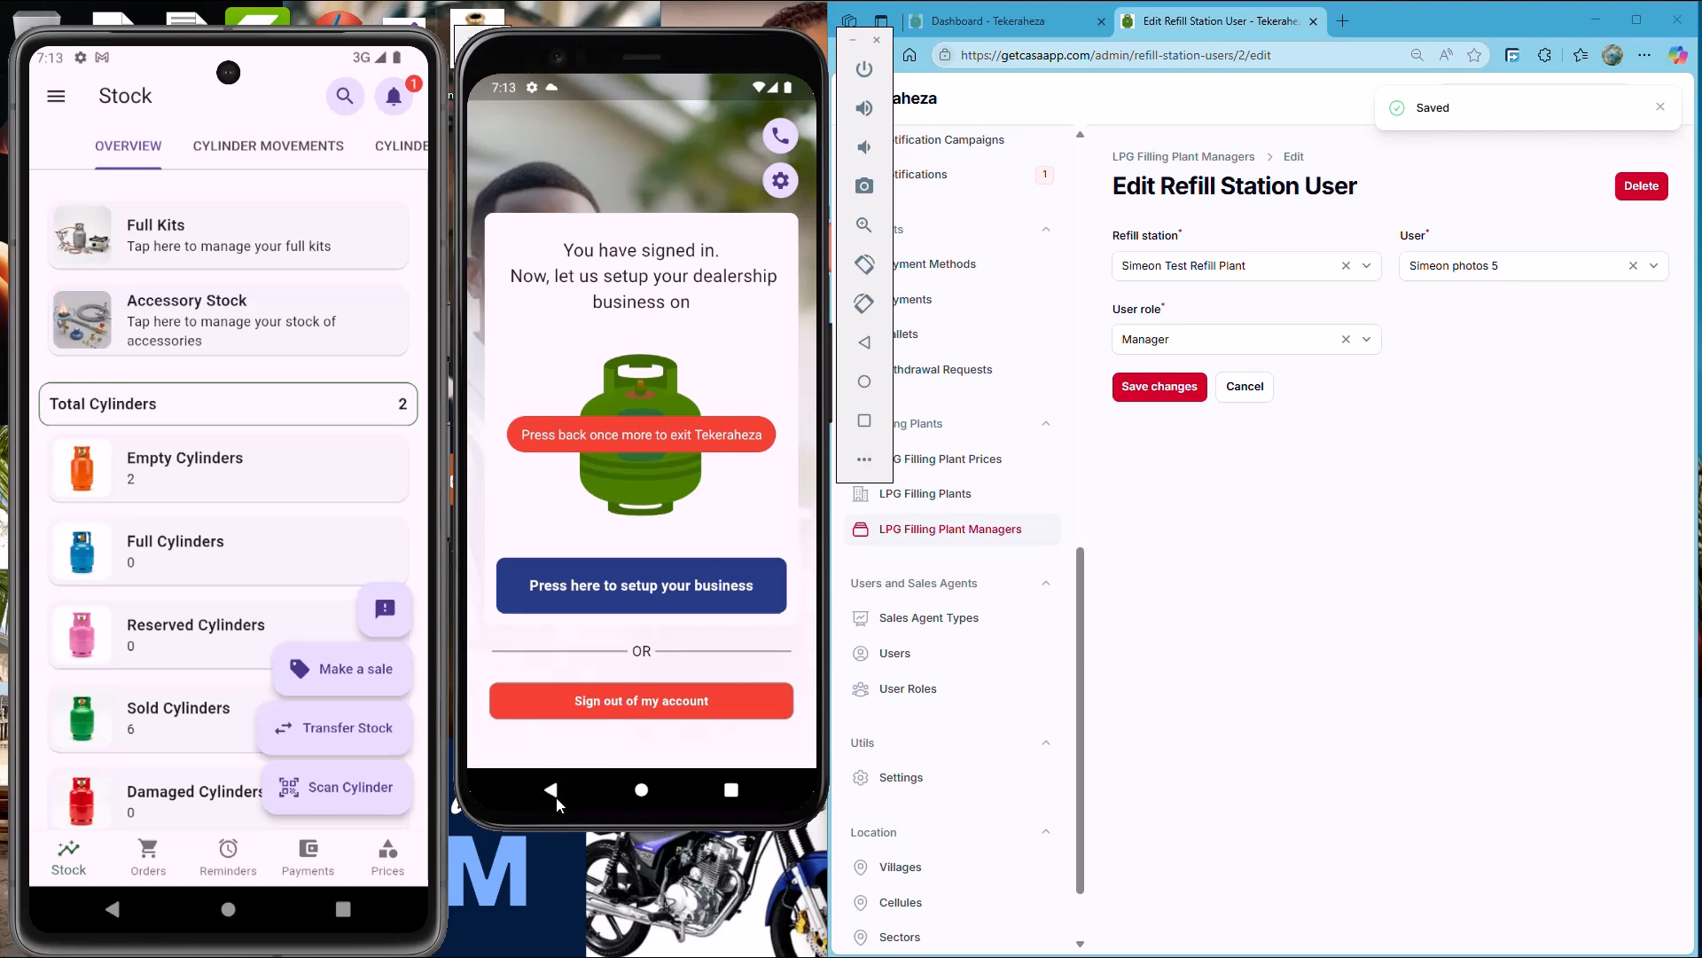
{"action": "left_click", "coordinate": [556, 793]}
{"action": "left_click", "coordinate": [553, 791]}
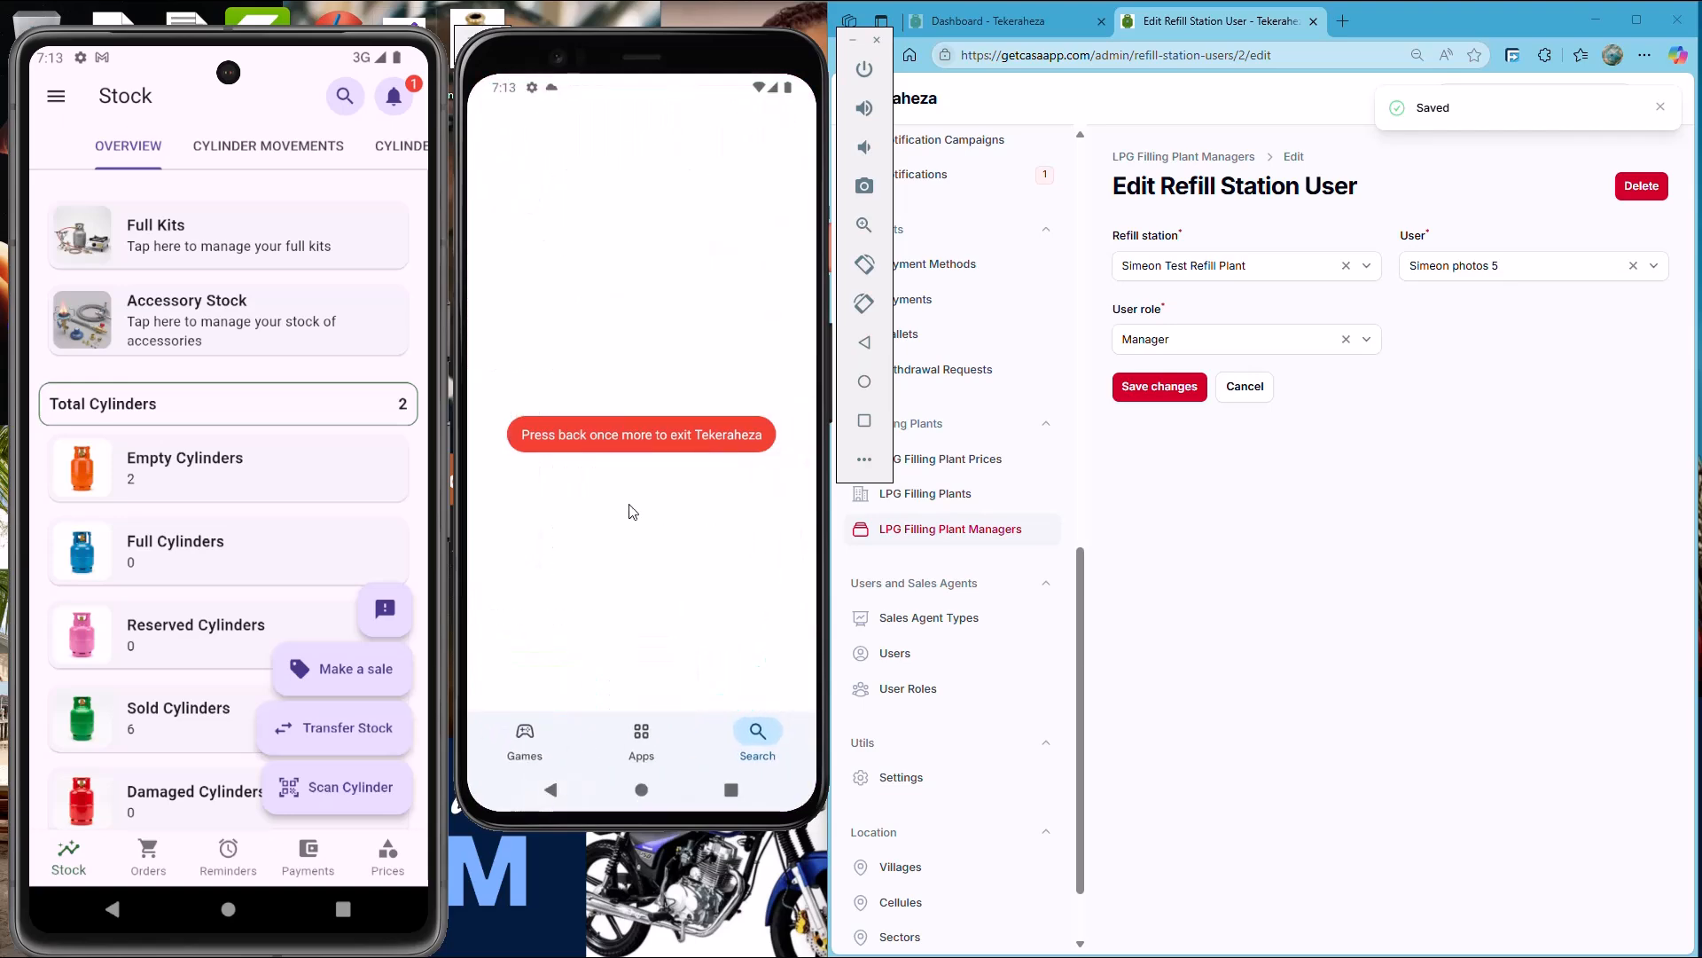
{"action": "left_click", "coordinate": [649, 788]}
{"action": "left_click", "coordinate": [736, 790]}
{"action": "left_click_drag", "start_coordinate": [658, 599], "coordinate": [658, 380]}
{"action": "left_click_drag", "start_coordinate": [658, 597], "coordinate": [652, 390]}
{"action": "left_click_drag", "start_coordinate": [636, 540], "coordinate": [646, 373]}
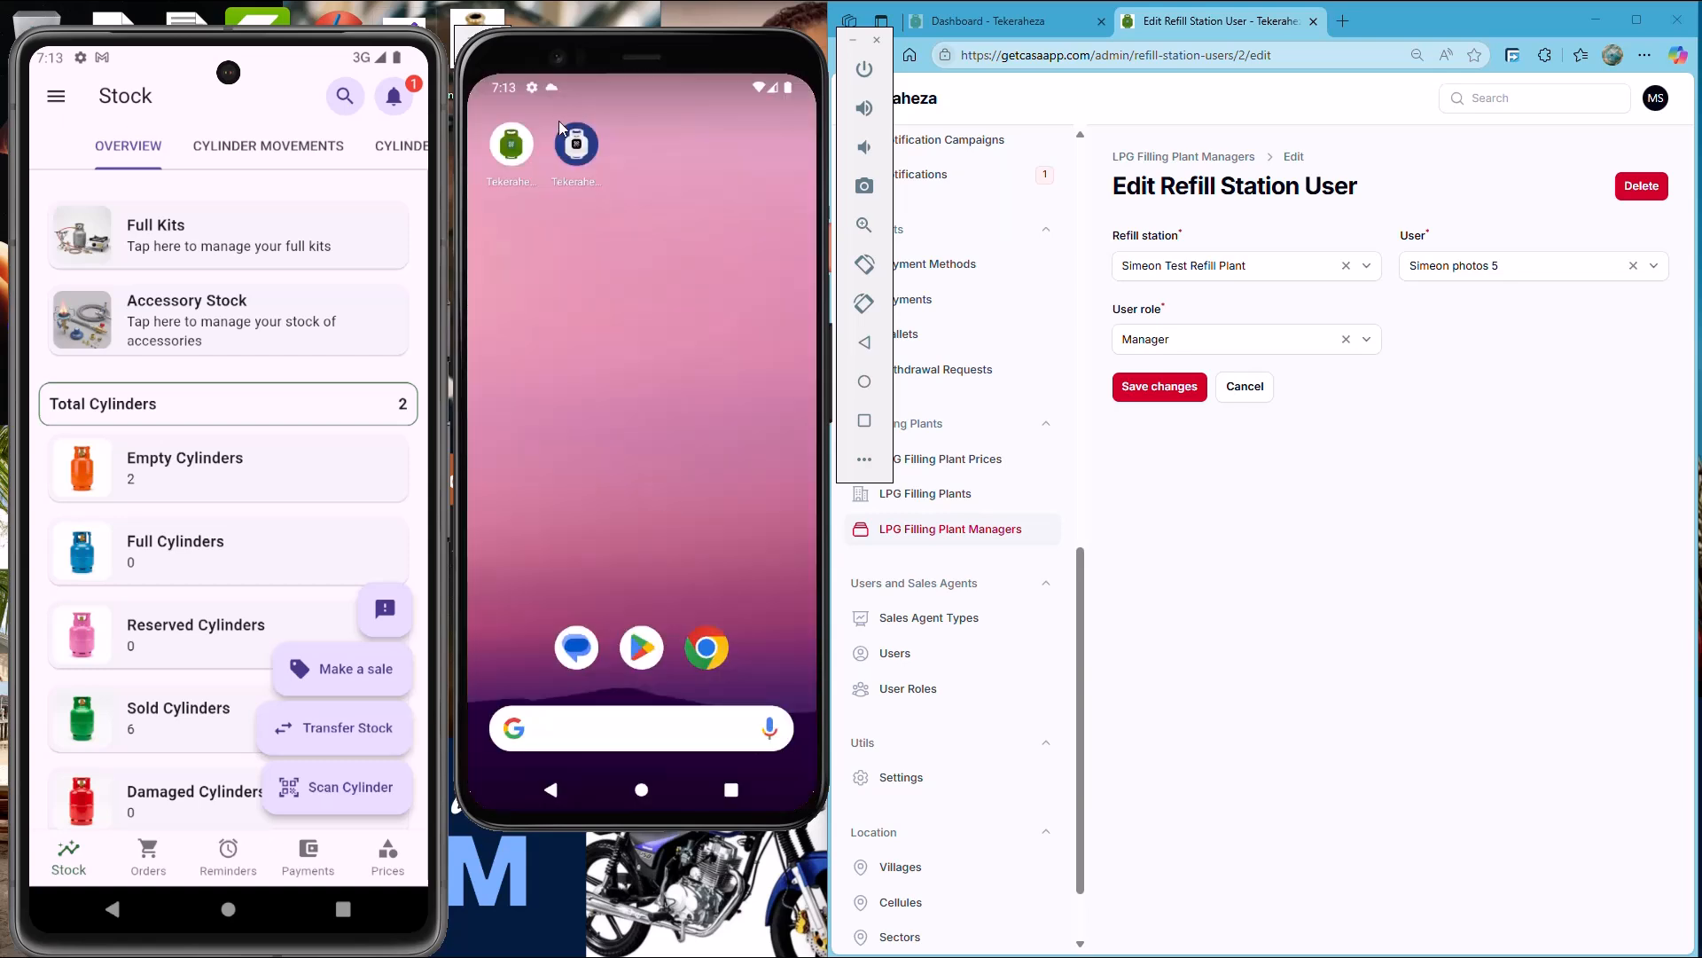
Step: Launch the Tekeraheza refill plant app on the second phone and compare the stock overviews on both phones
{"action": "left_click", "coordinate": [575, 140]}
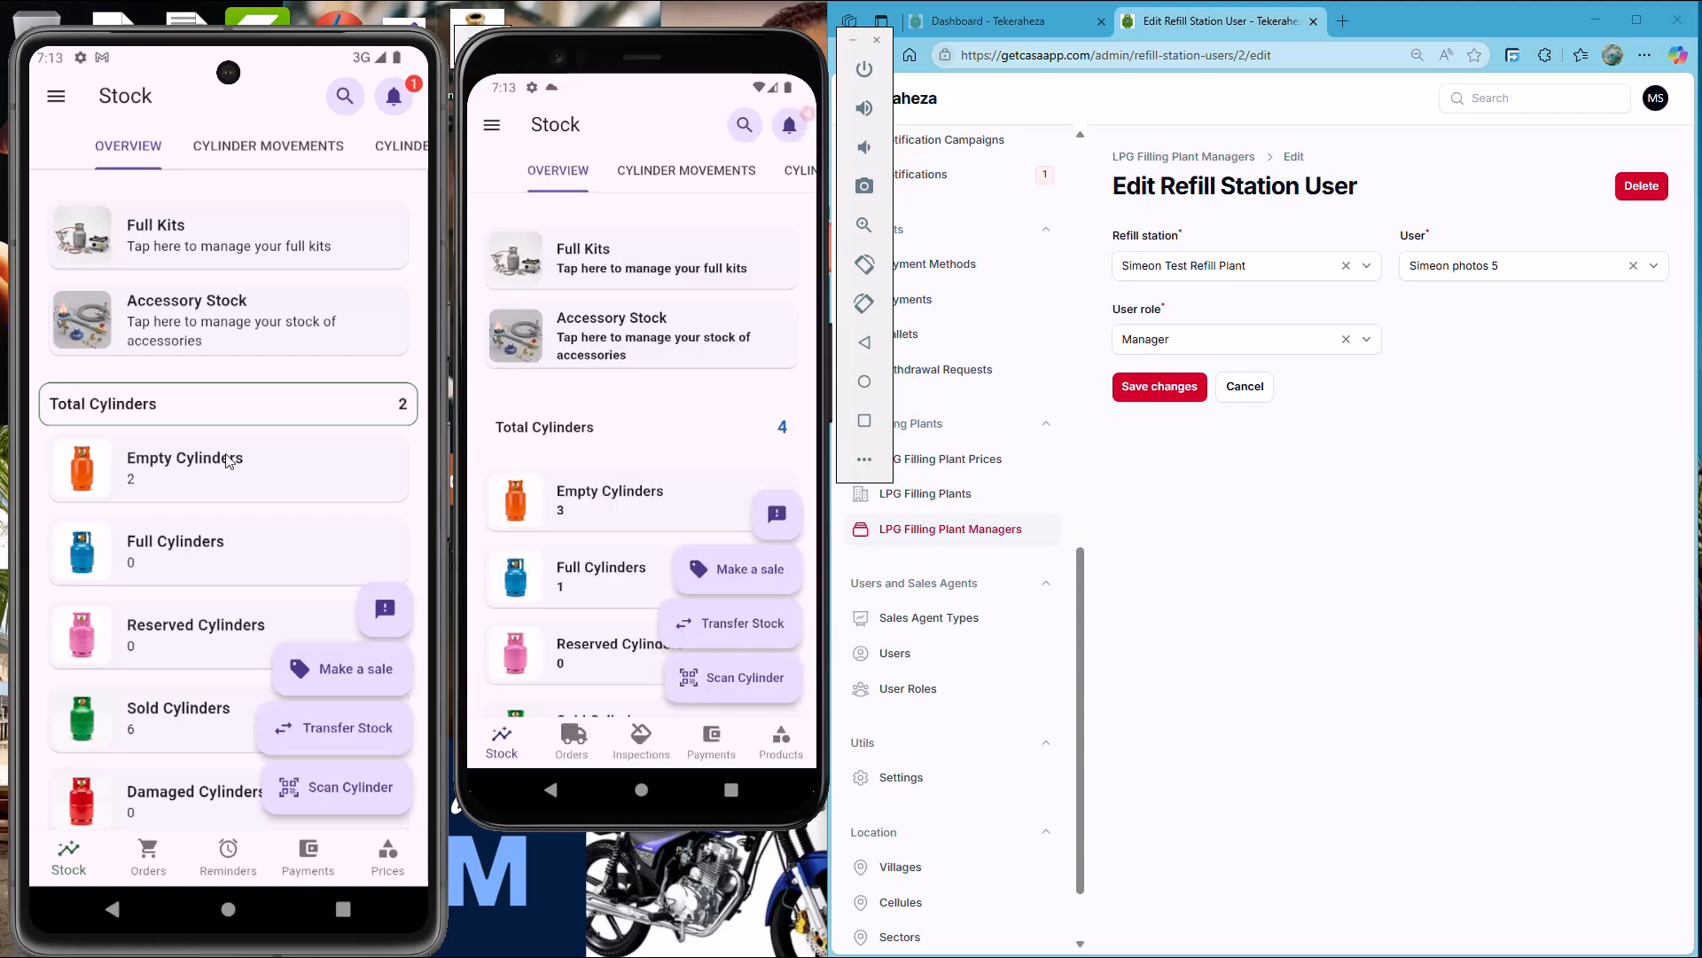
{"action": "left_click_drag", "start_coordinate": [589, 563], "coordinate": [601, 206]}
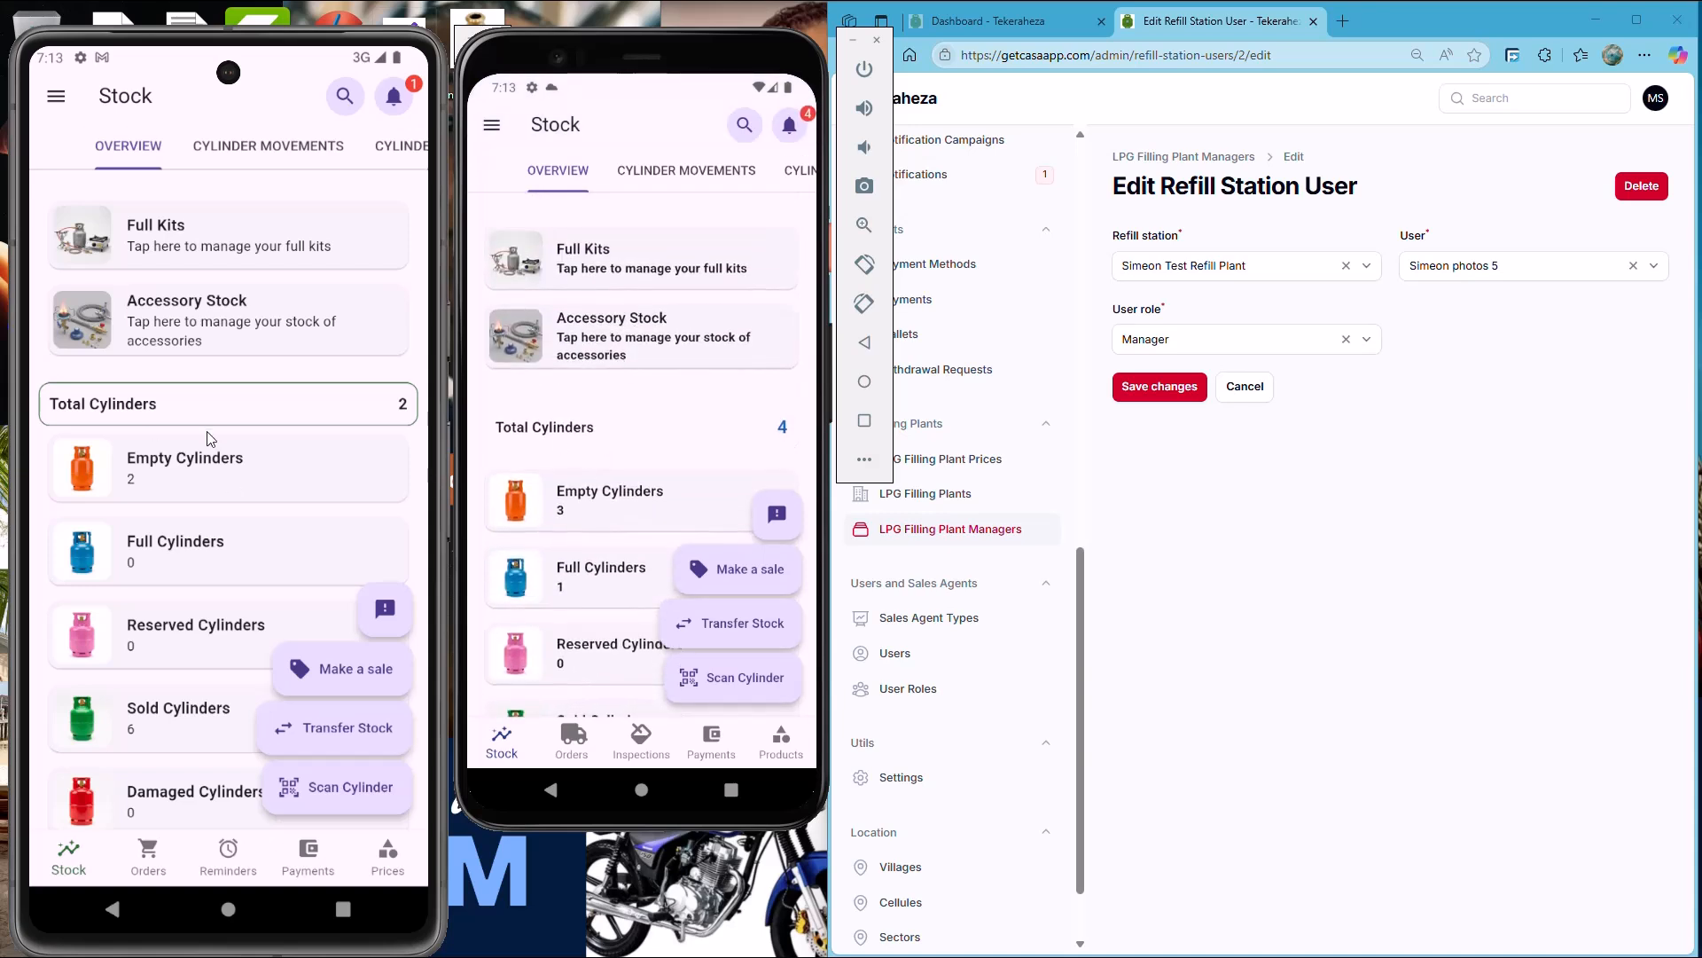
{"action": "left_click_drag", "start_coordinate": [115, 581], "coordinate": [240, 509]}
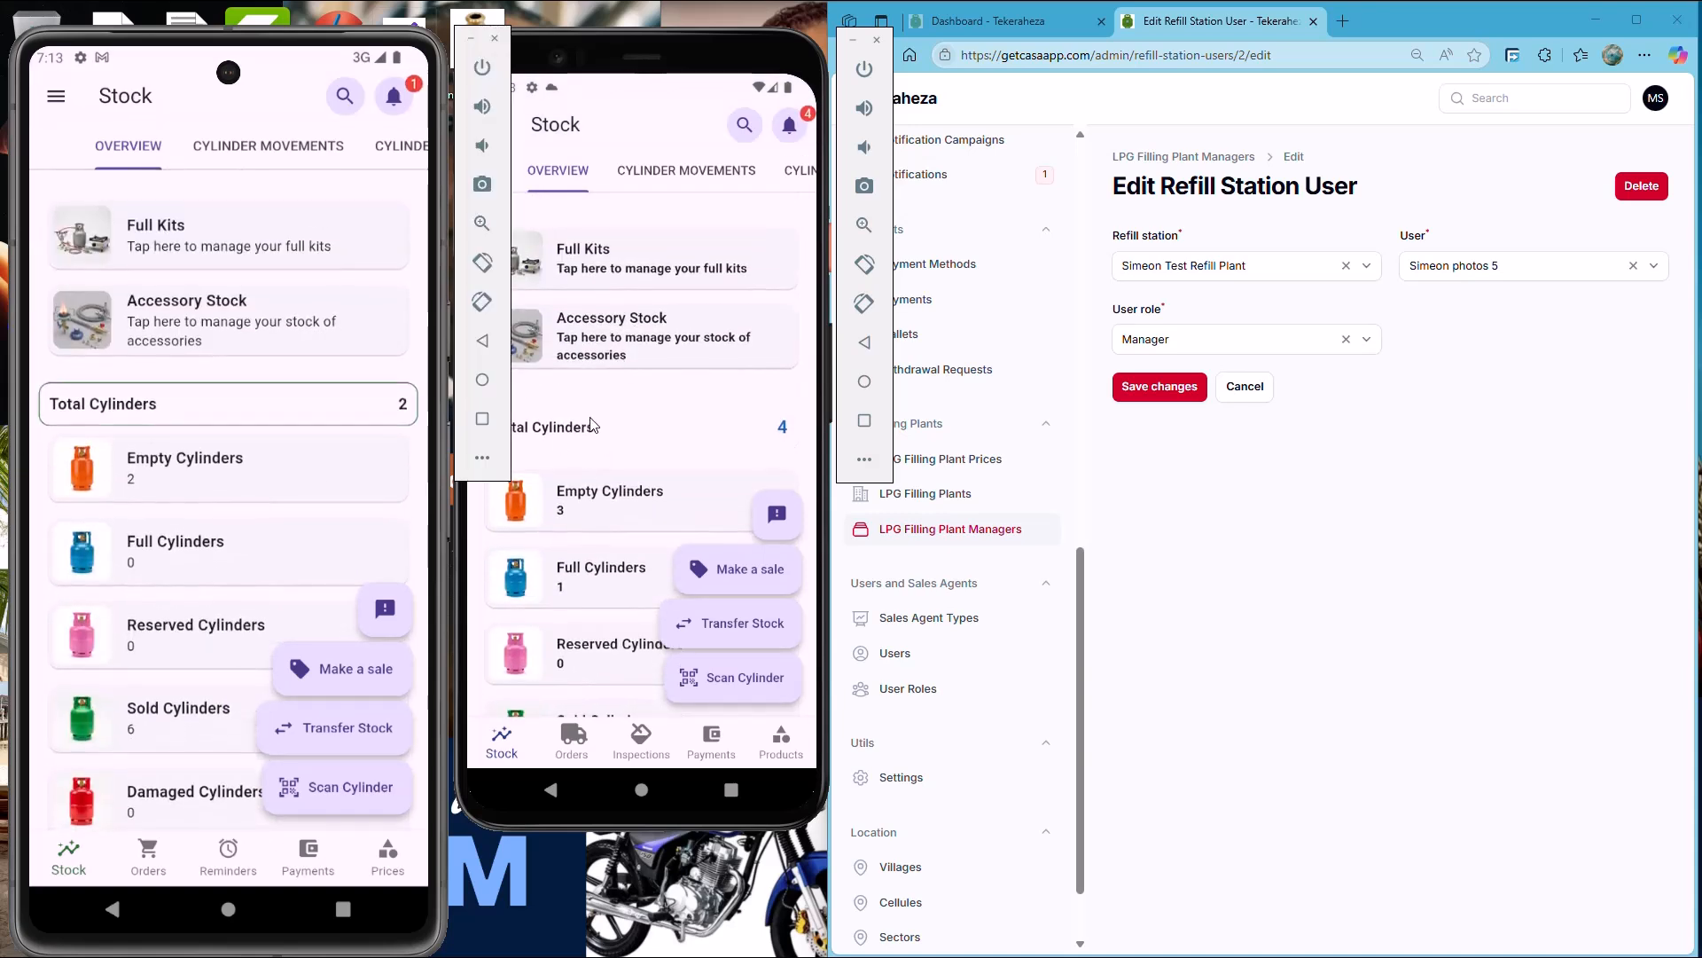
{"action": "left_click_drag", "start_coordinate": [591, 412], "coordinate": [593, 354]}
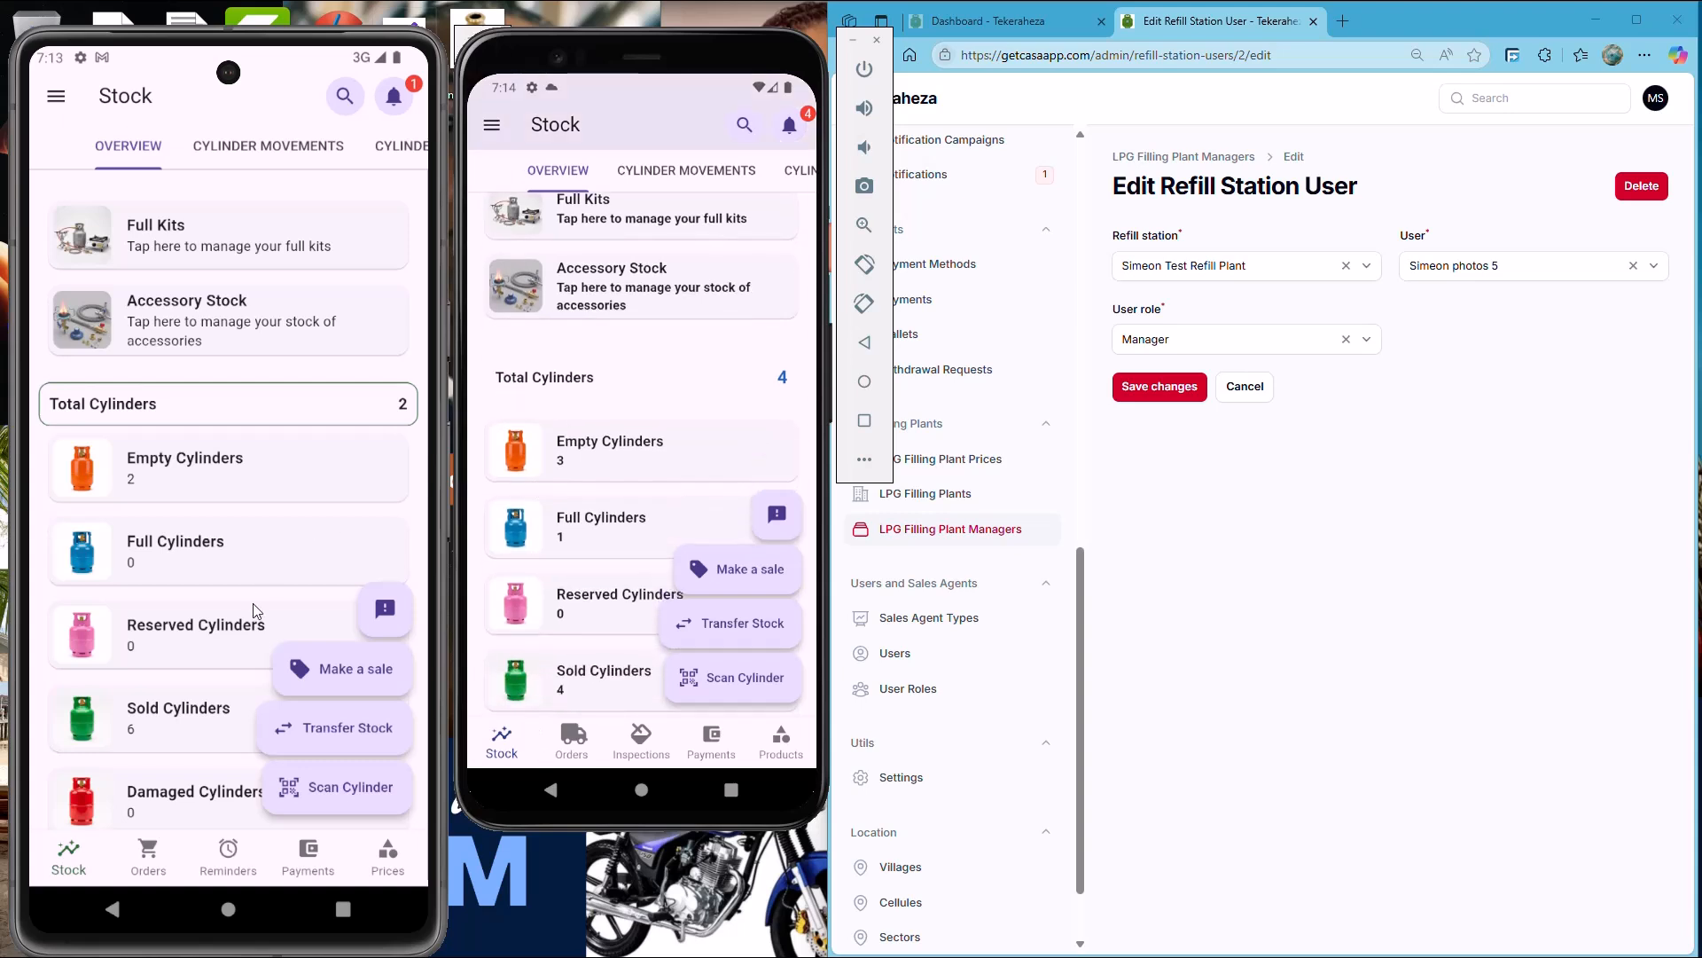
{"action": "left_click_drag", "start_coordinate": [253, 603], "coordinate": [244, 508]}
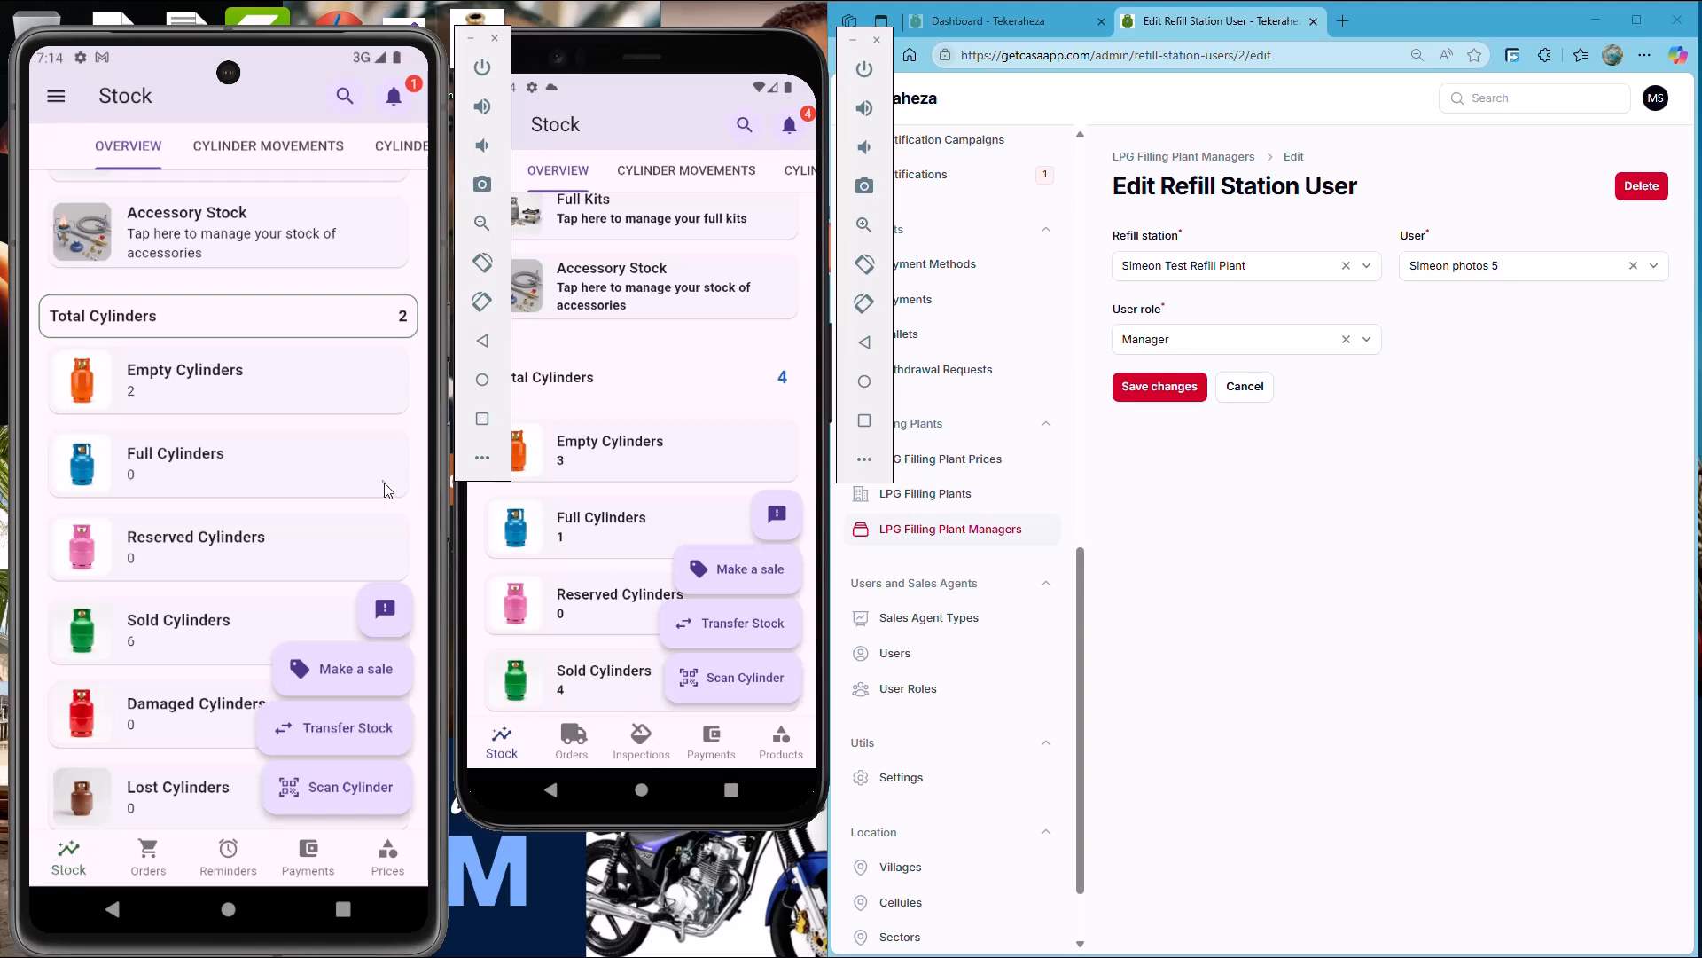
Step: Check the dealer's accessory stock and empty cylinders list, and review the refill plant's cylinder categories
{"action": "left_click", "coordinate": [208, 245]}
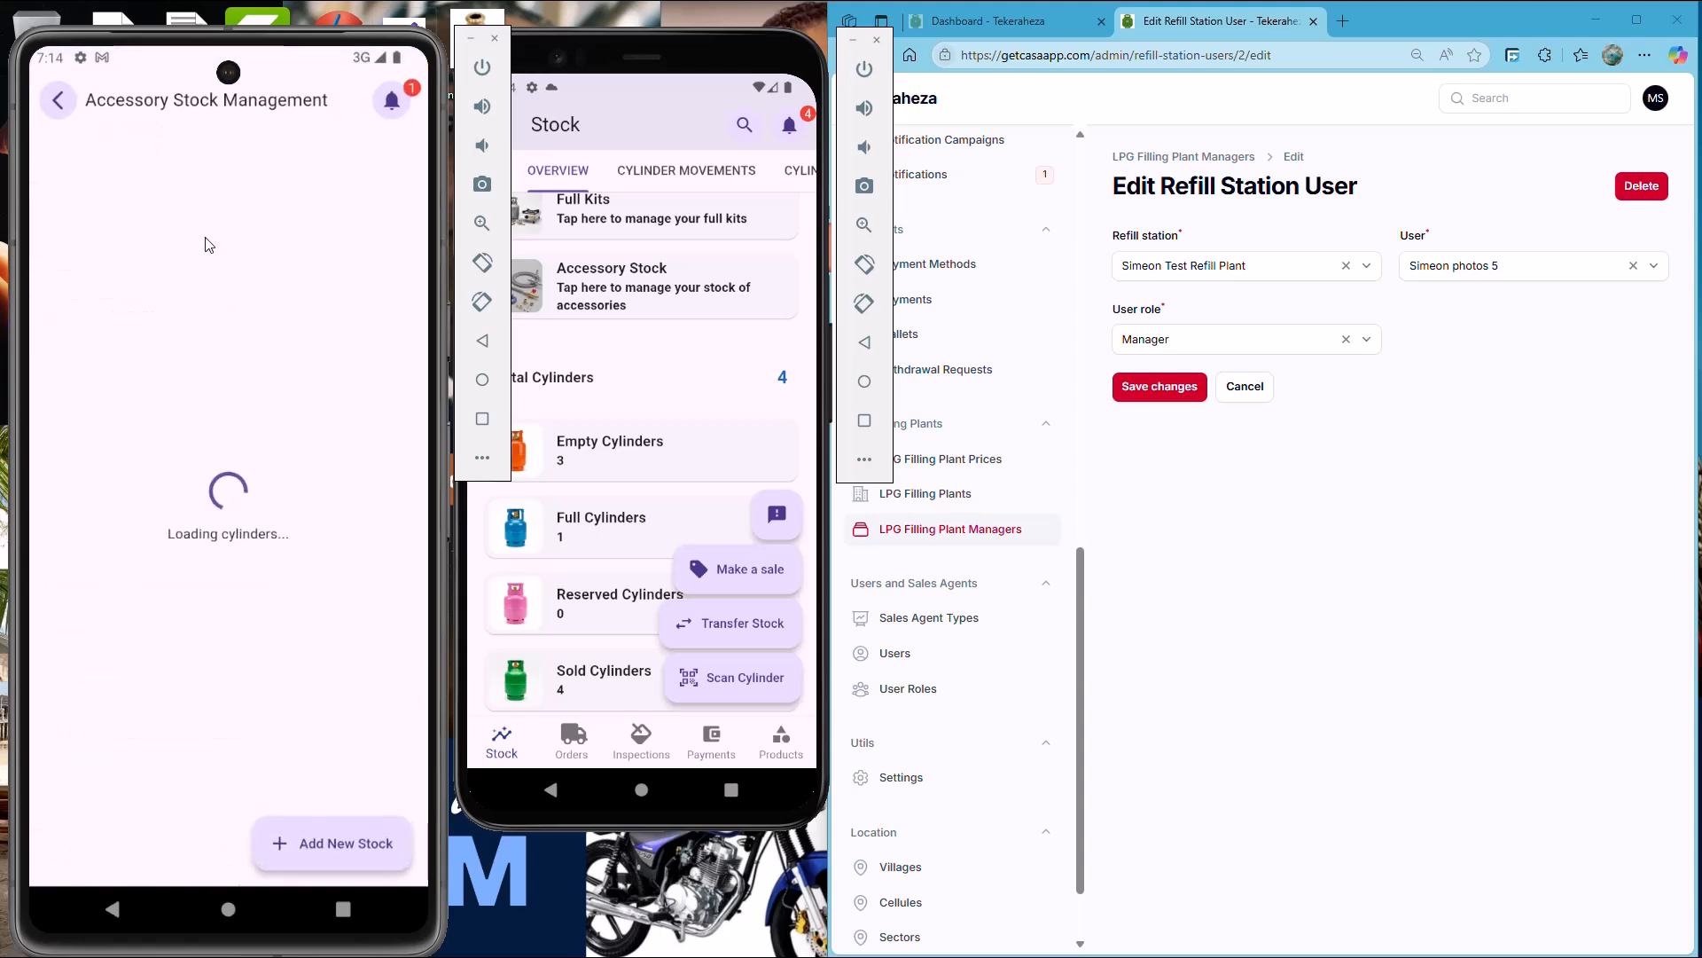
{"action": "left_click", "coordinate": [63, 105]}
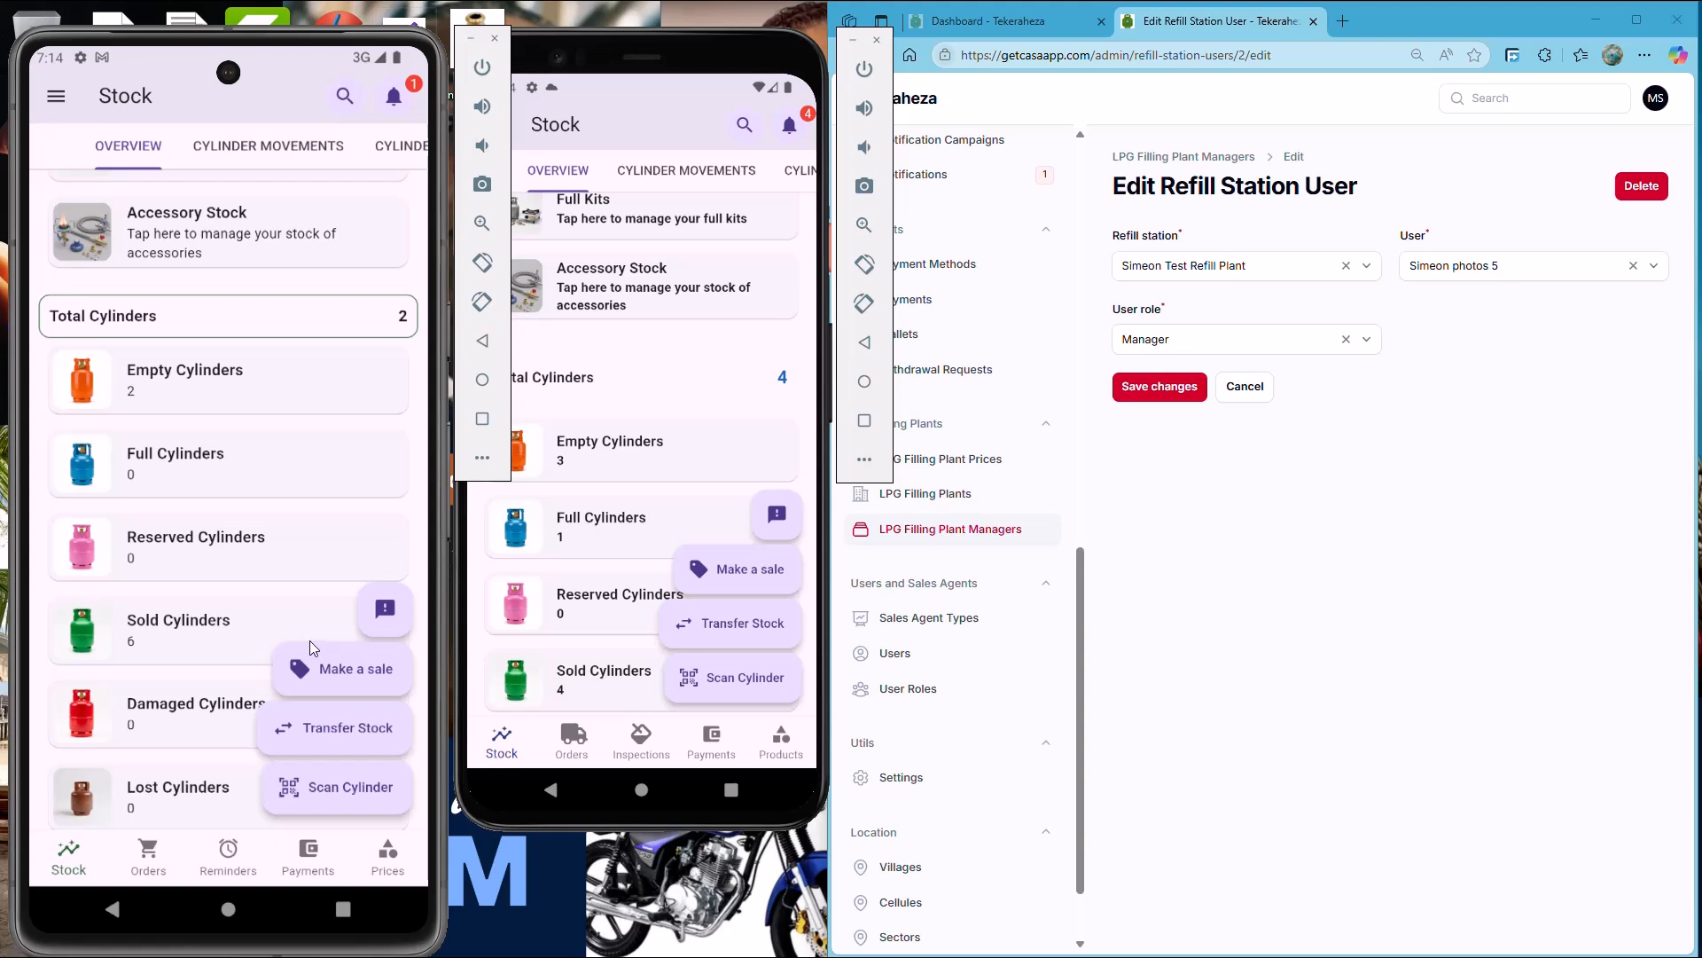
{"action": "left_click", "coordinate": [187, 390]}
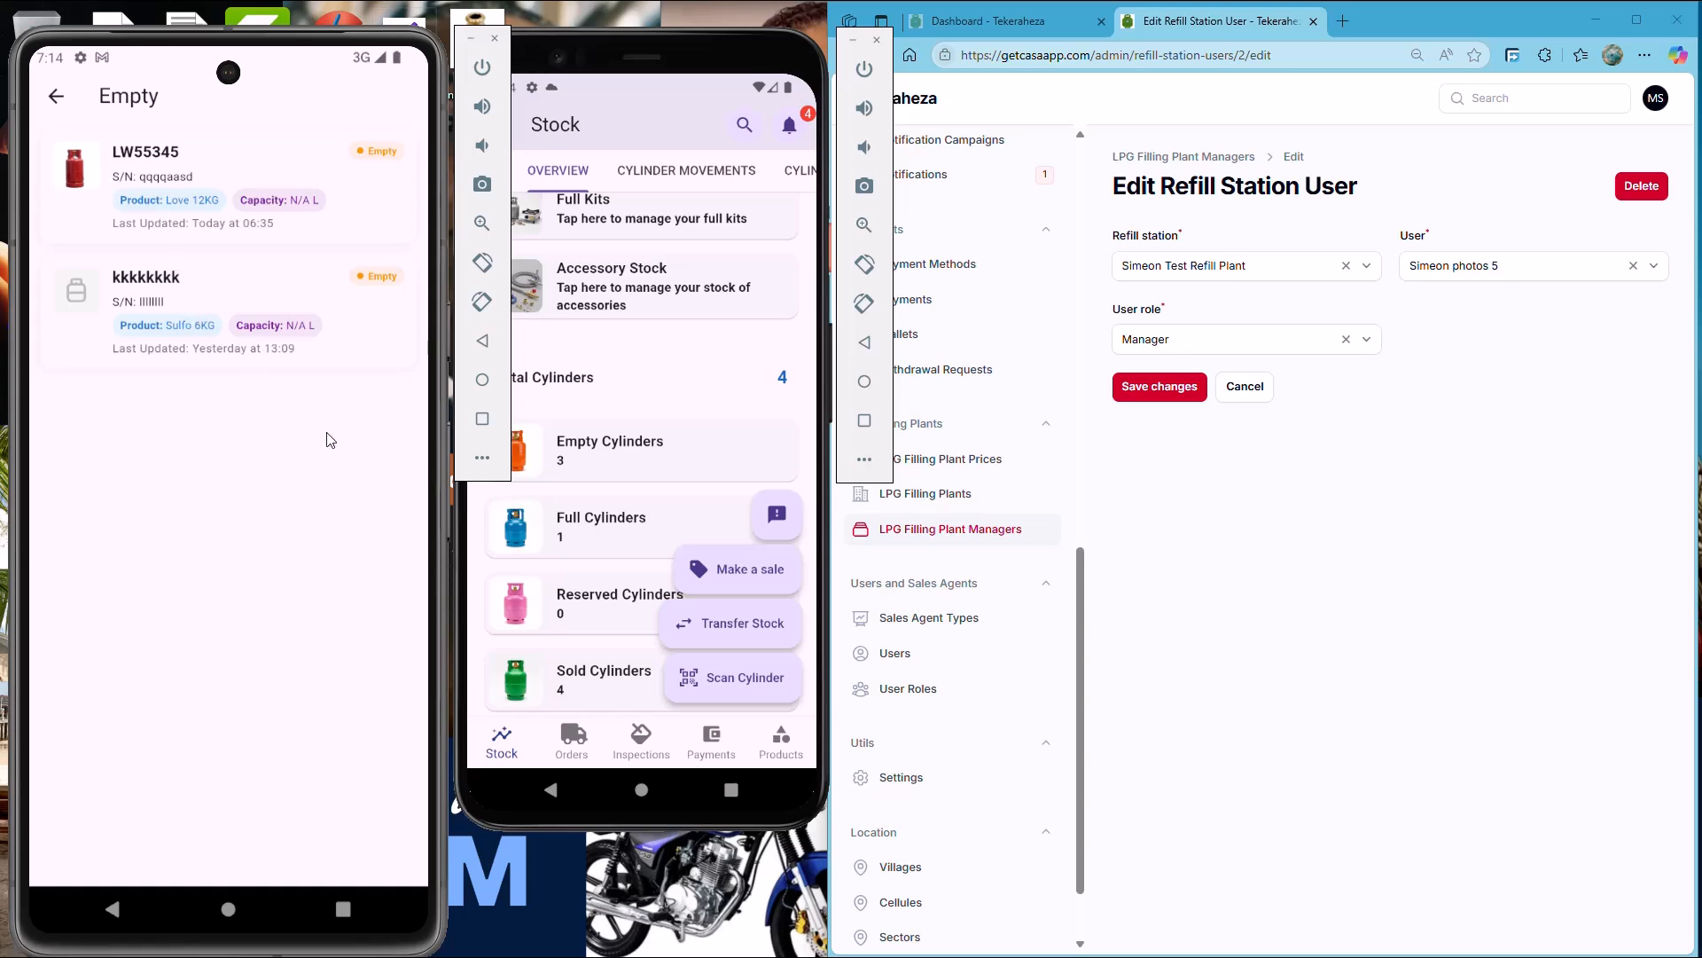
{"action": "left_click_drag", "start_coordinate": [596, 586], "coordinate": [603, 341]}
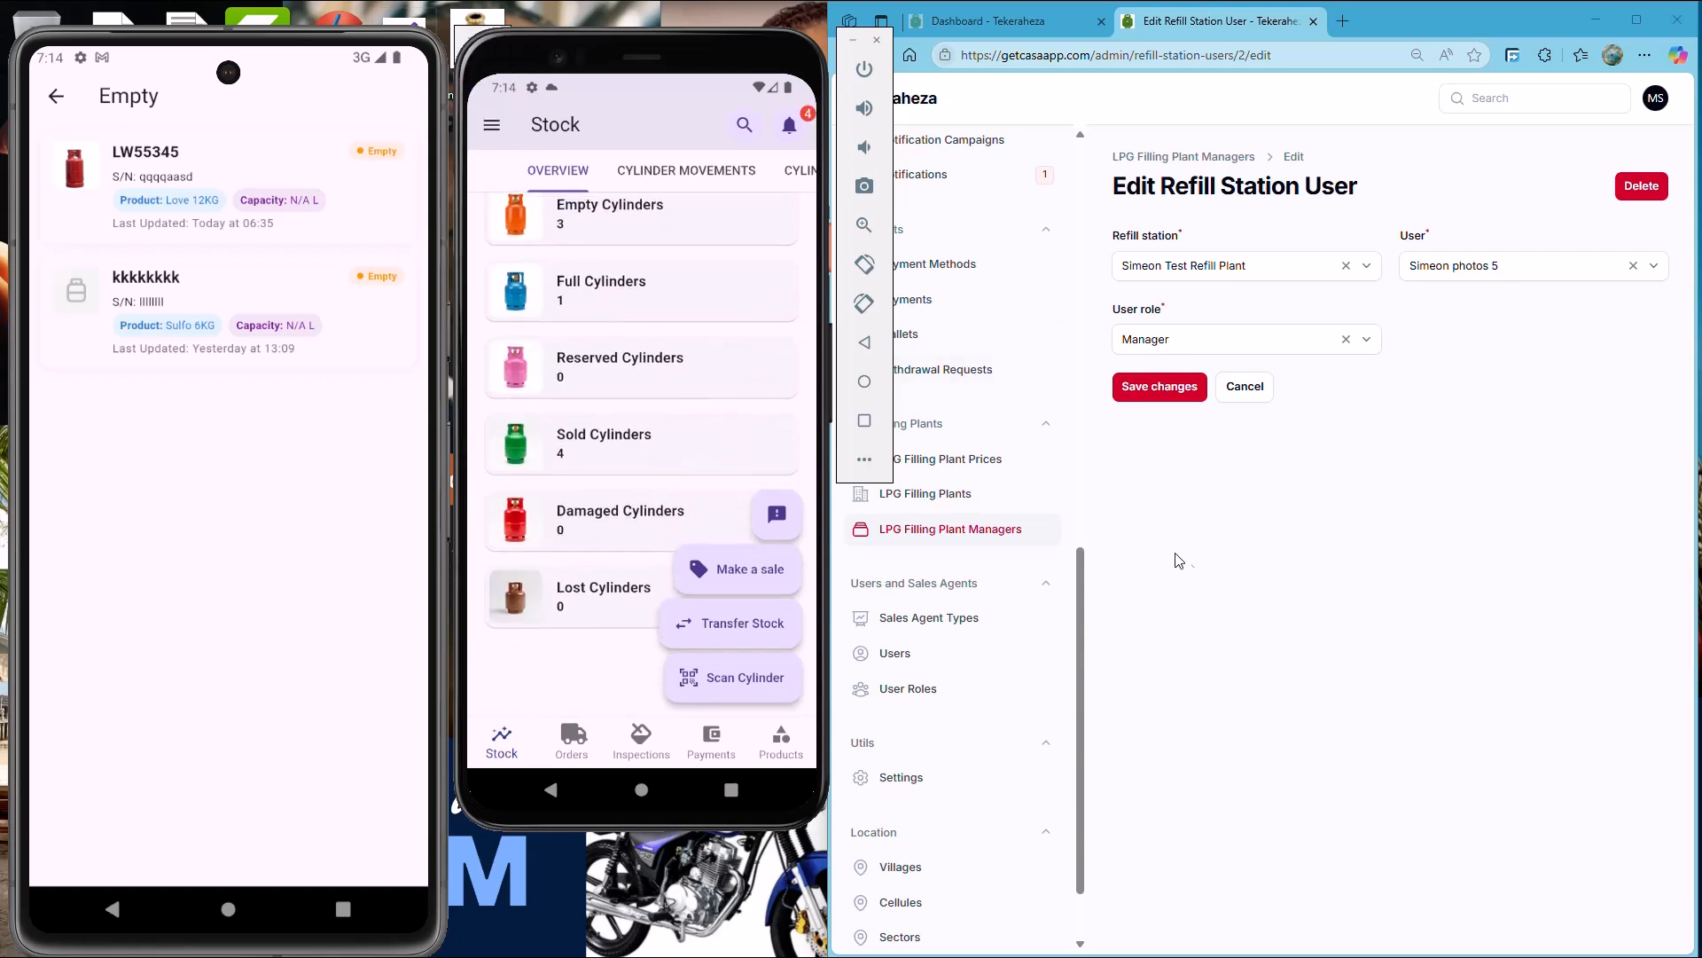
Step: Open the Mount Meru Gas Rwanda LTD filling plant record in the admin site and examine its brands and affiliated brands
{"action": "left_click", "coordinate": [960, 504]}
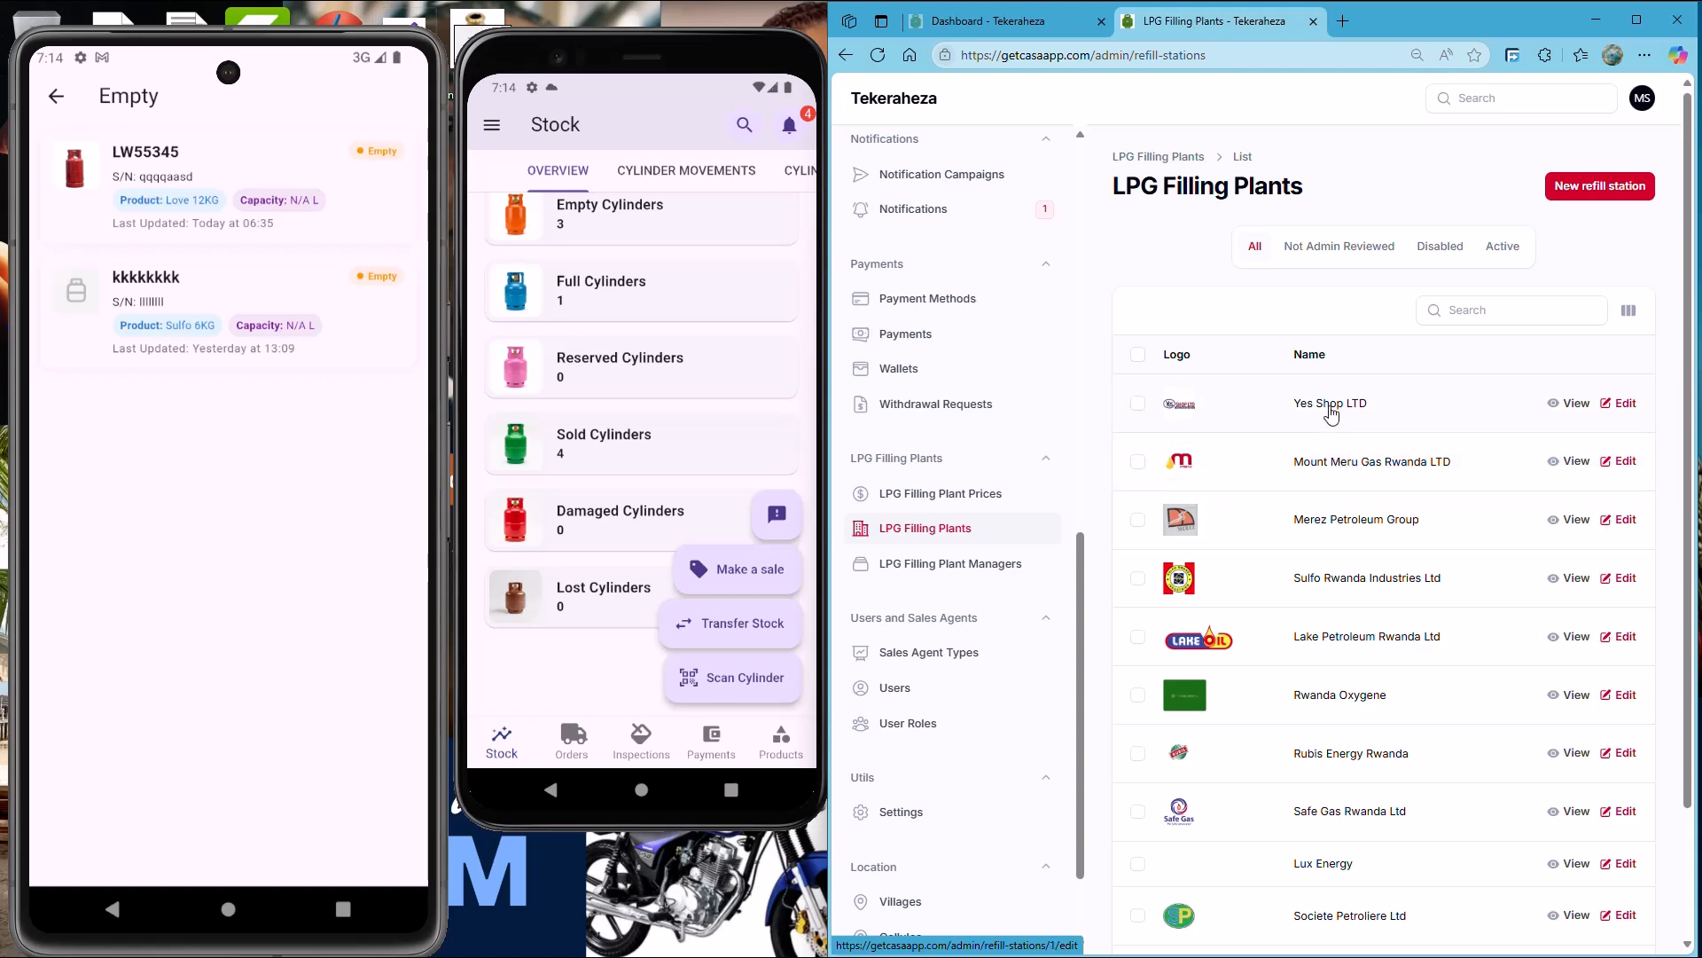
{"action": "left_click", "coordinate": [1343, 473]}
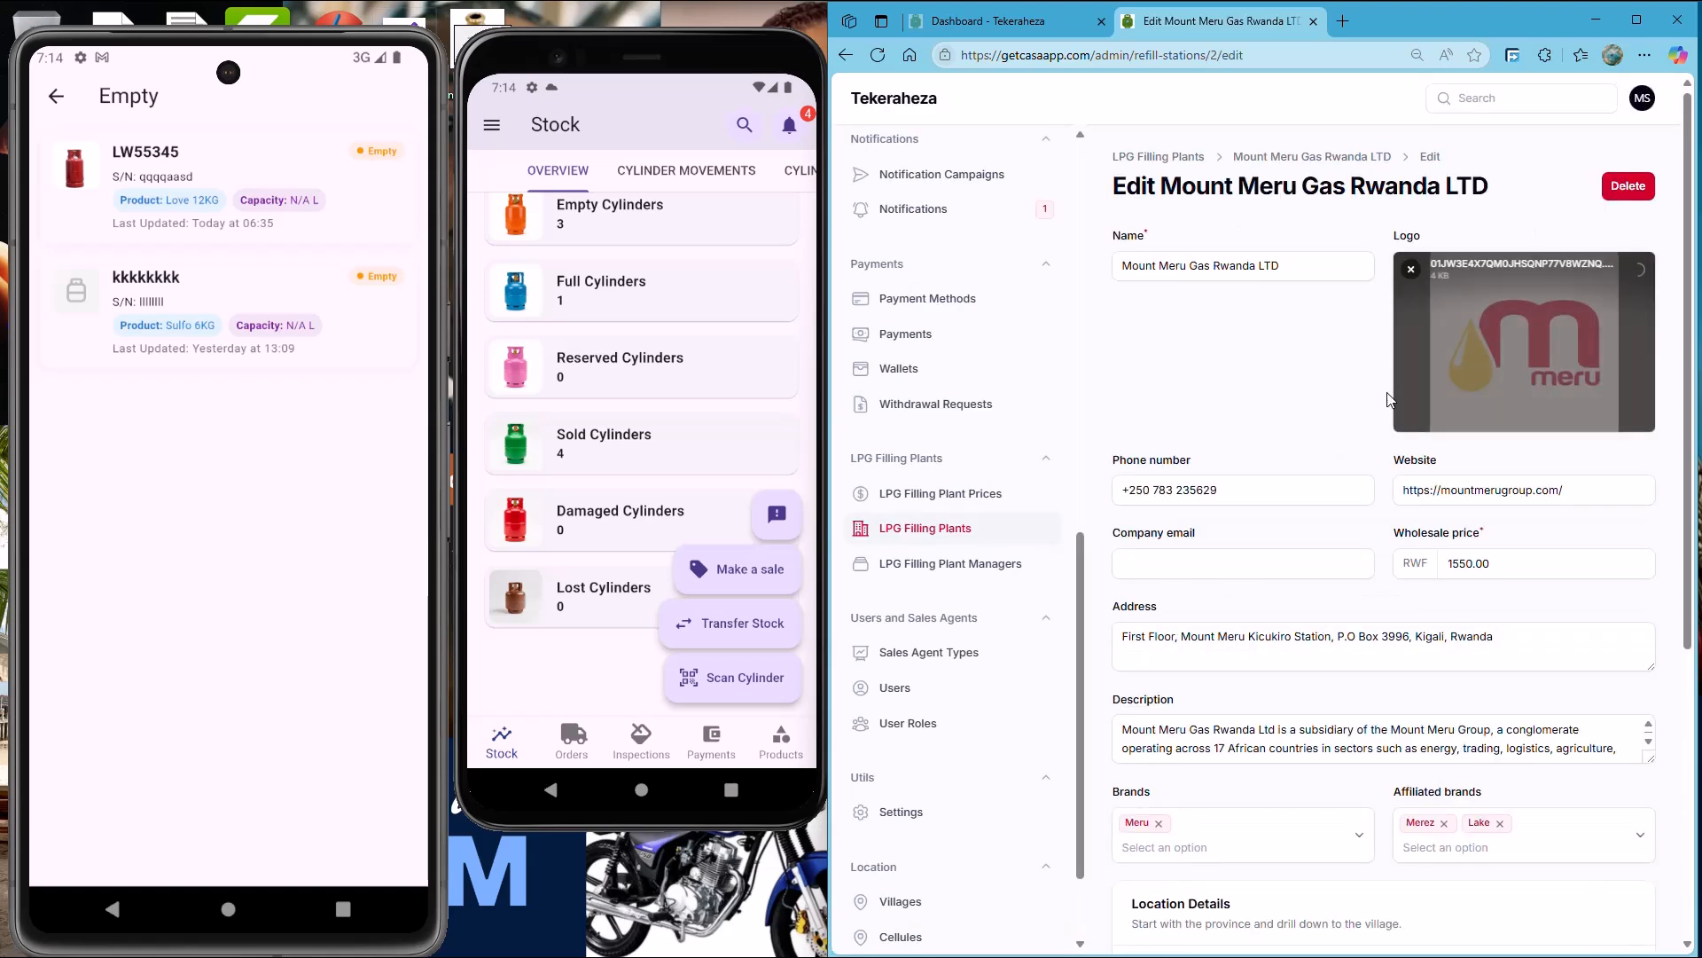
{"action": "scroll", "coordinate": [1223, 638], "scroll_direction": "down", "scroll_amount": 2}
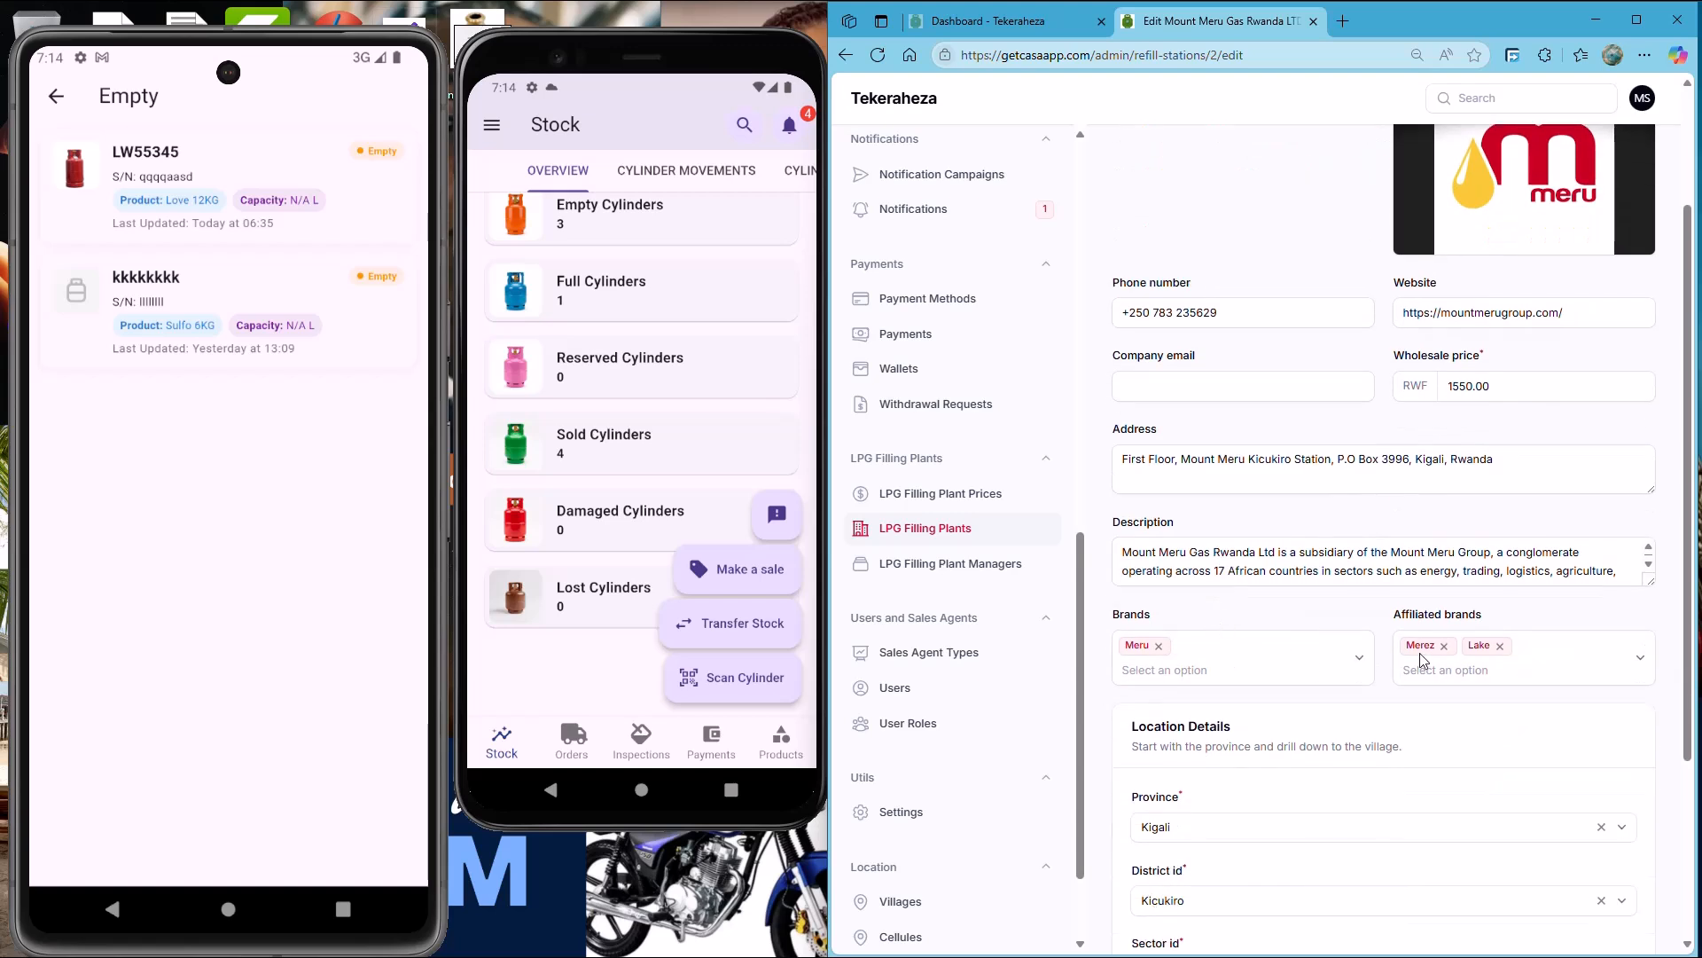
Step: Return to the LPG filling plants list and open the test refill plant's record
{"action": "left_click", "coordinate": [917, 532]}
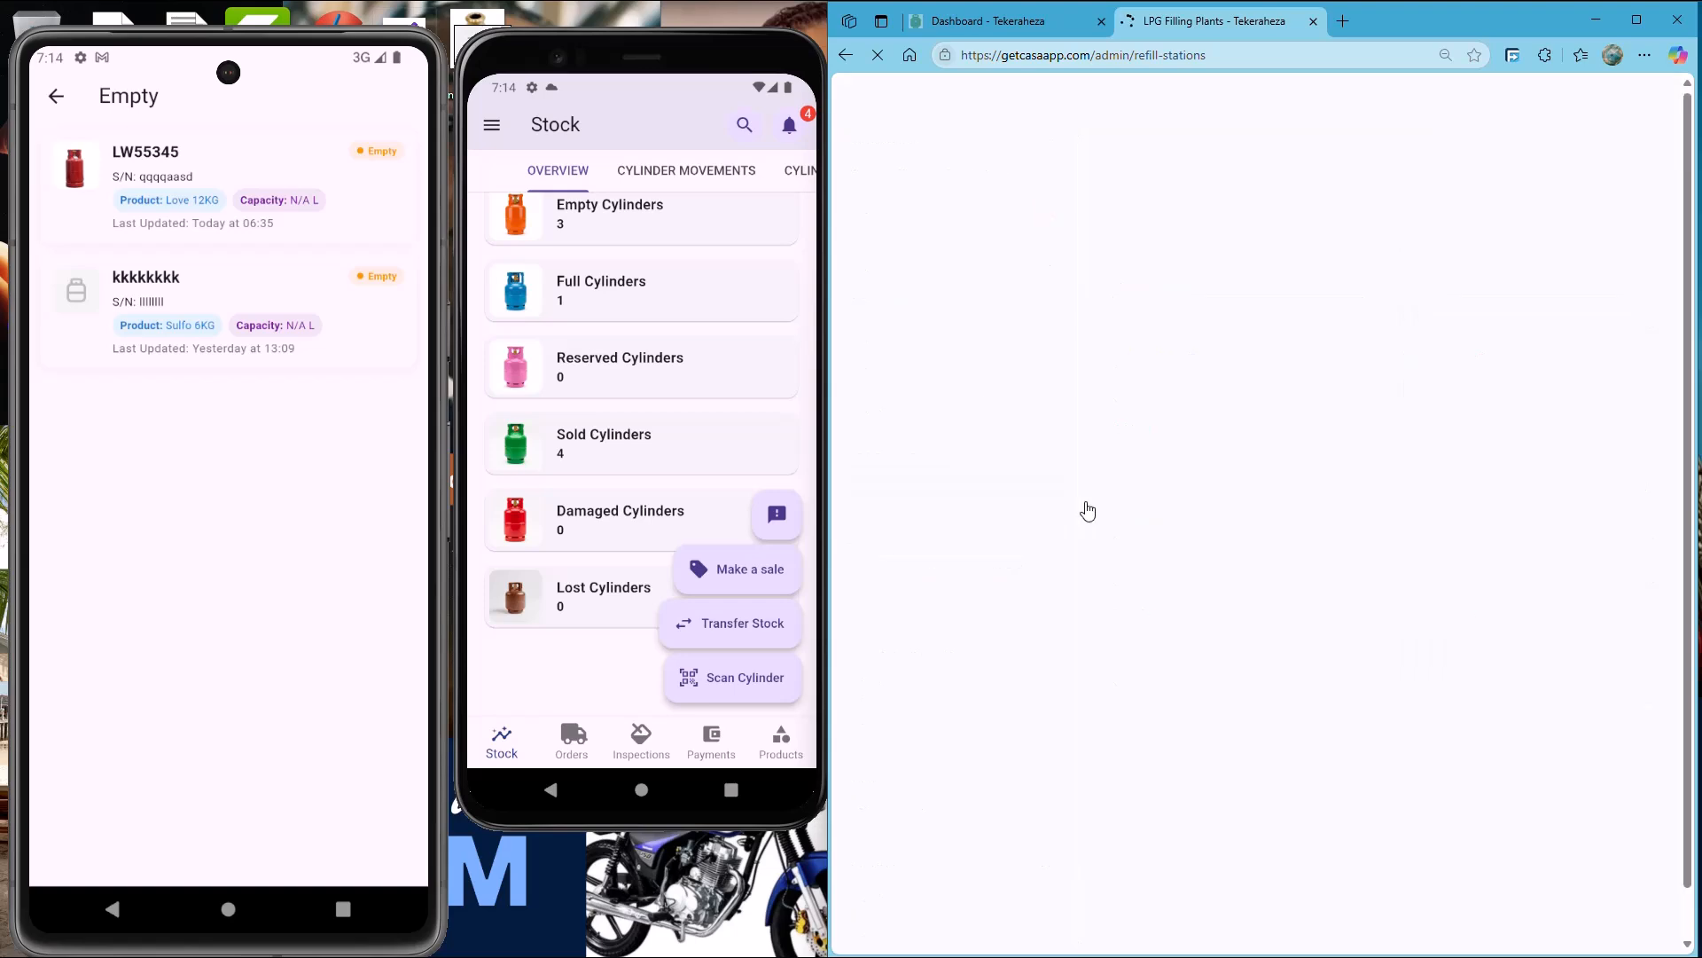
{"action": "scroll", "coordinate": [1237, 625], "scroll_direction": "down", "scroll_amount": 2}
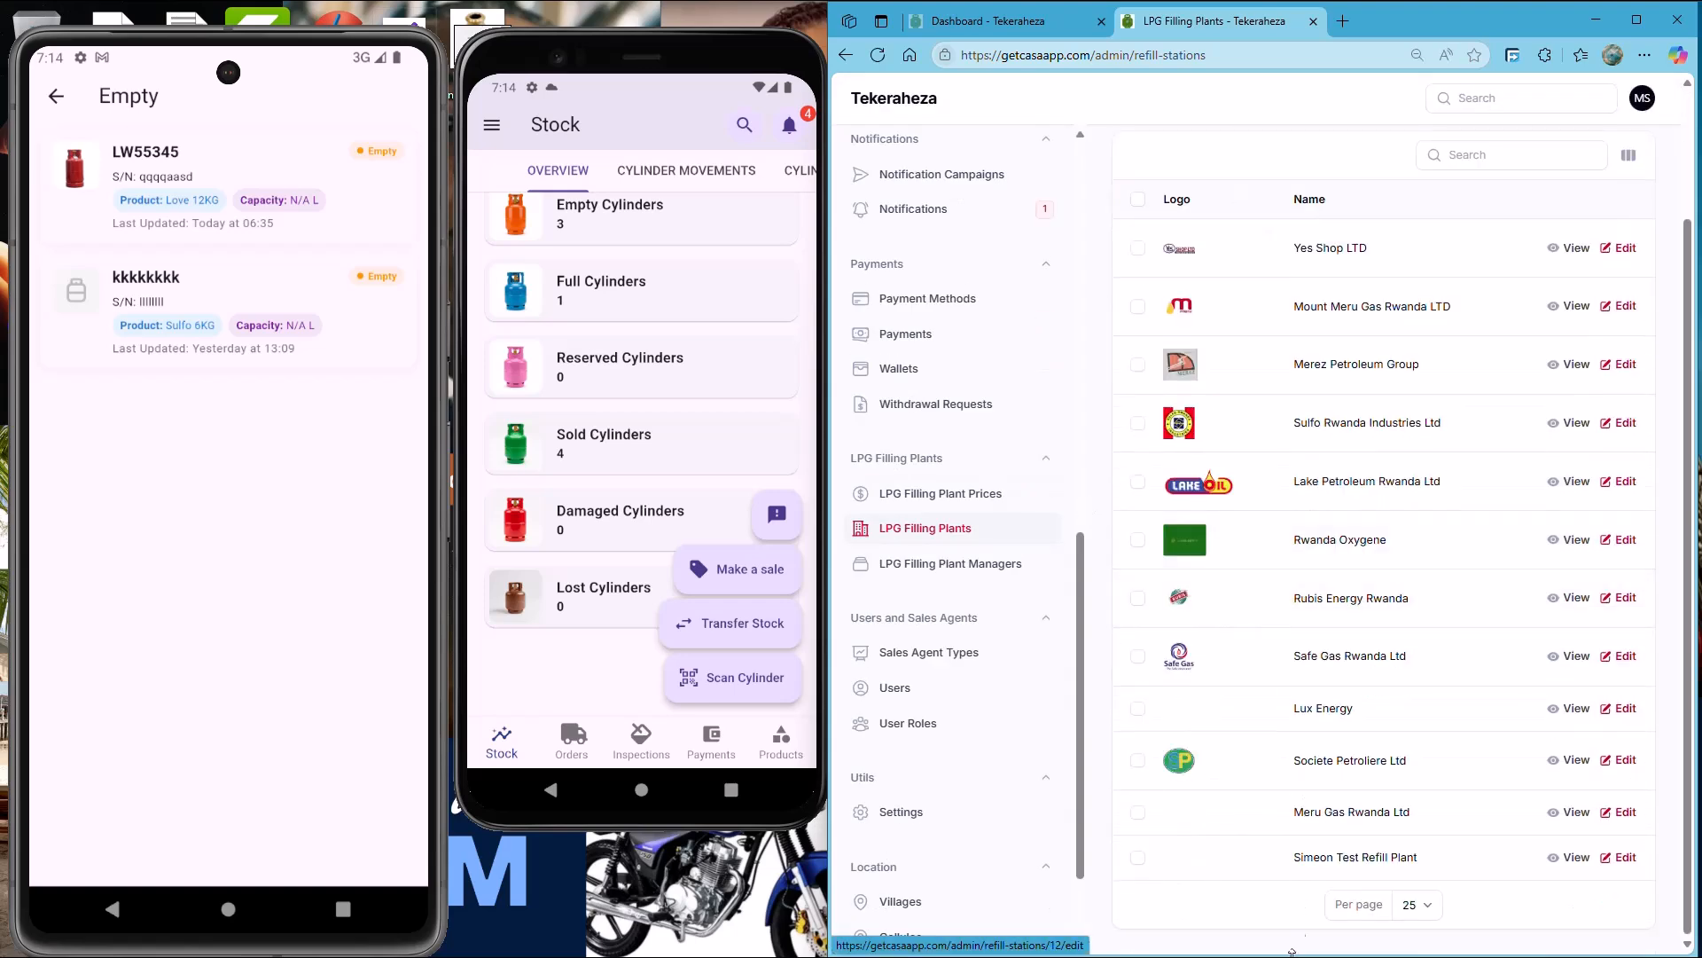
{"action": "left_click", "coordinate": [1270, 854]}
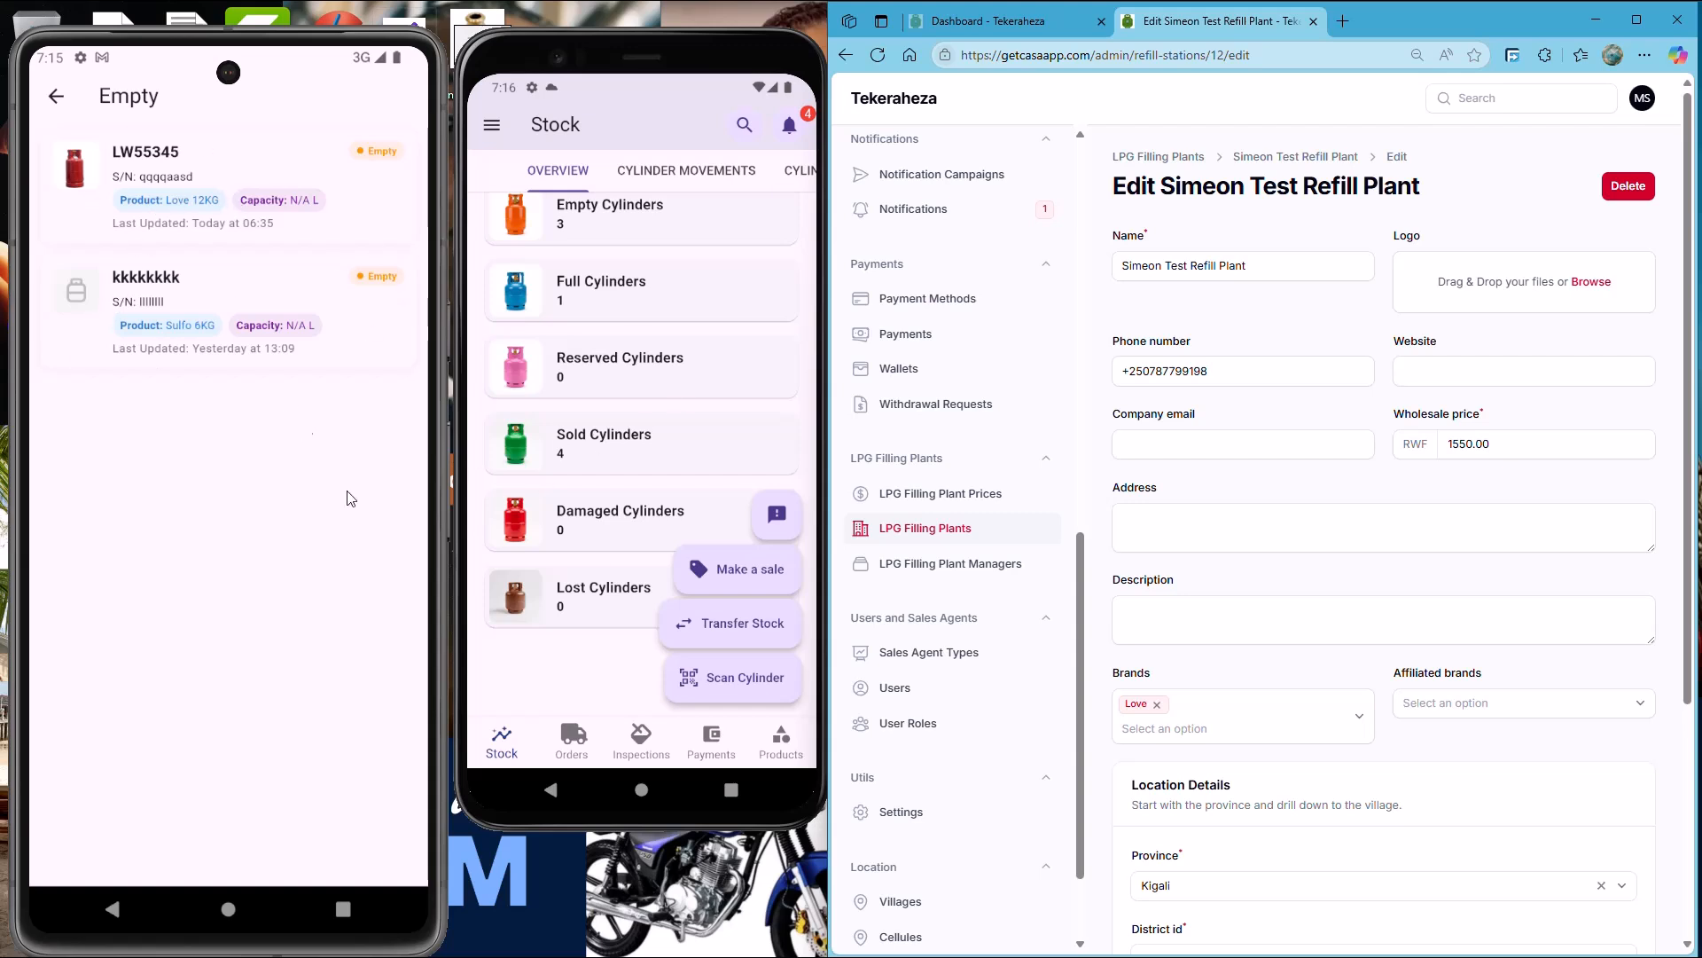
Step: Mark all notifications as read in the refill plant app and return to its stock overview
{"action": "left_click_drag", "start_coordinate": [647, 400], "coordinate": [633, 500]}
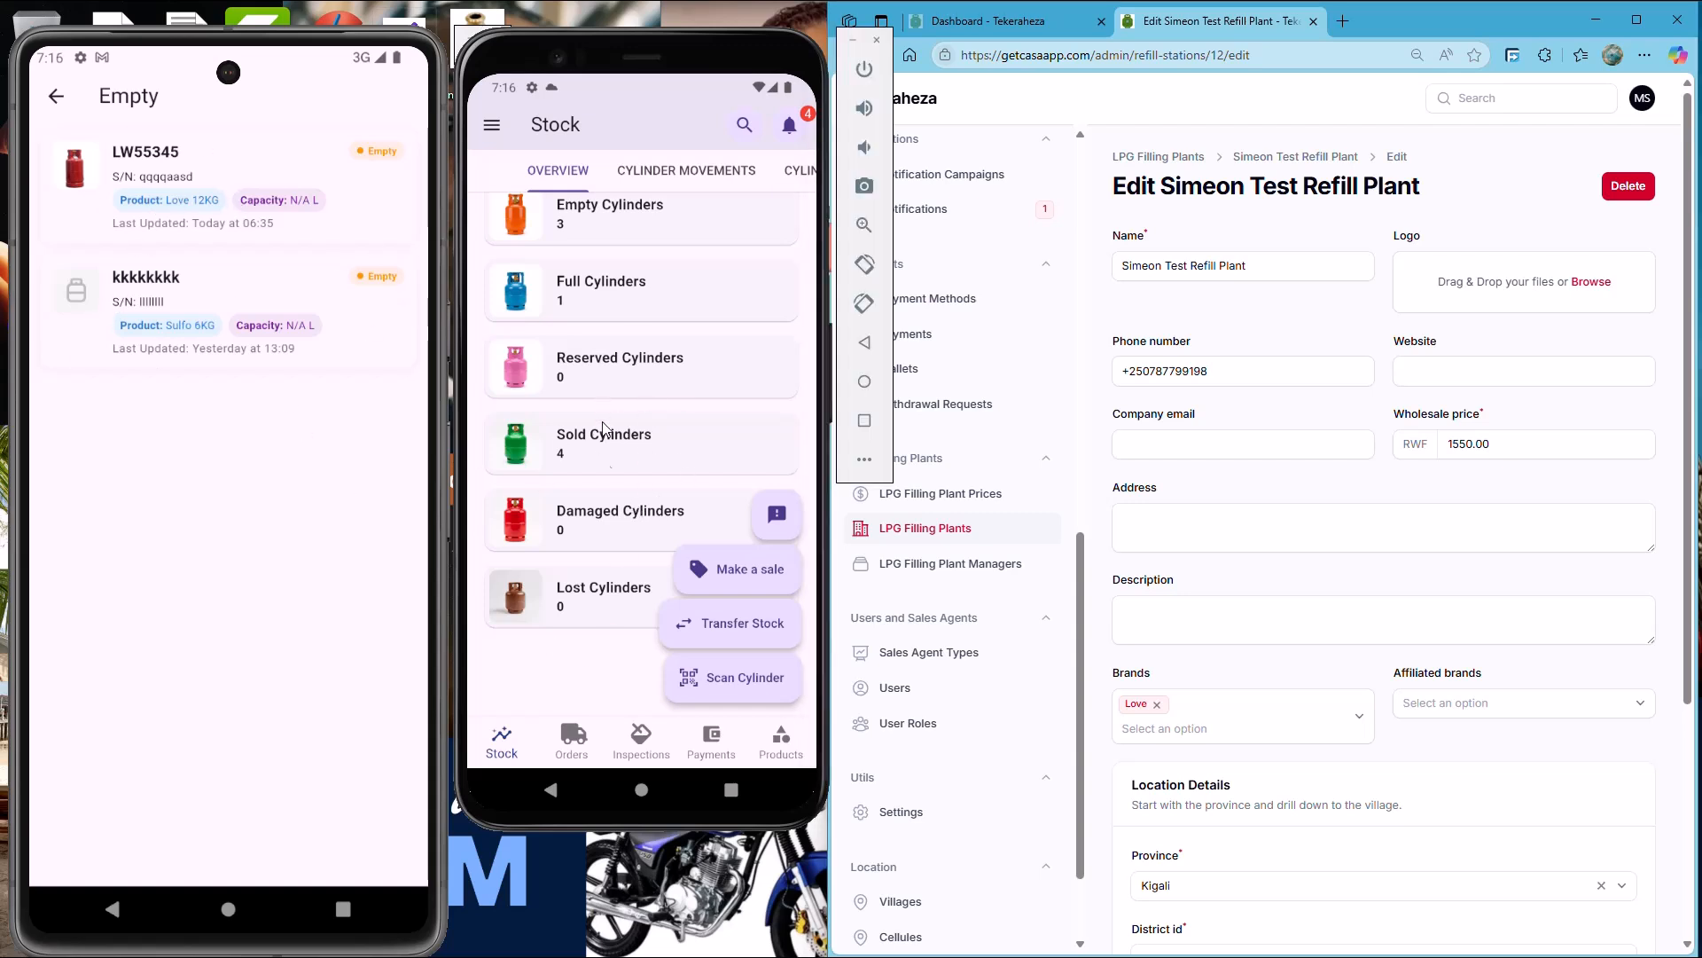
{"action": "left_click_drag", "start_coordinate": [585, 331], "coordinate": [642, 595]}
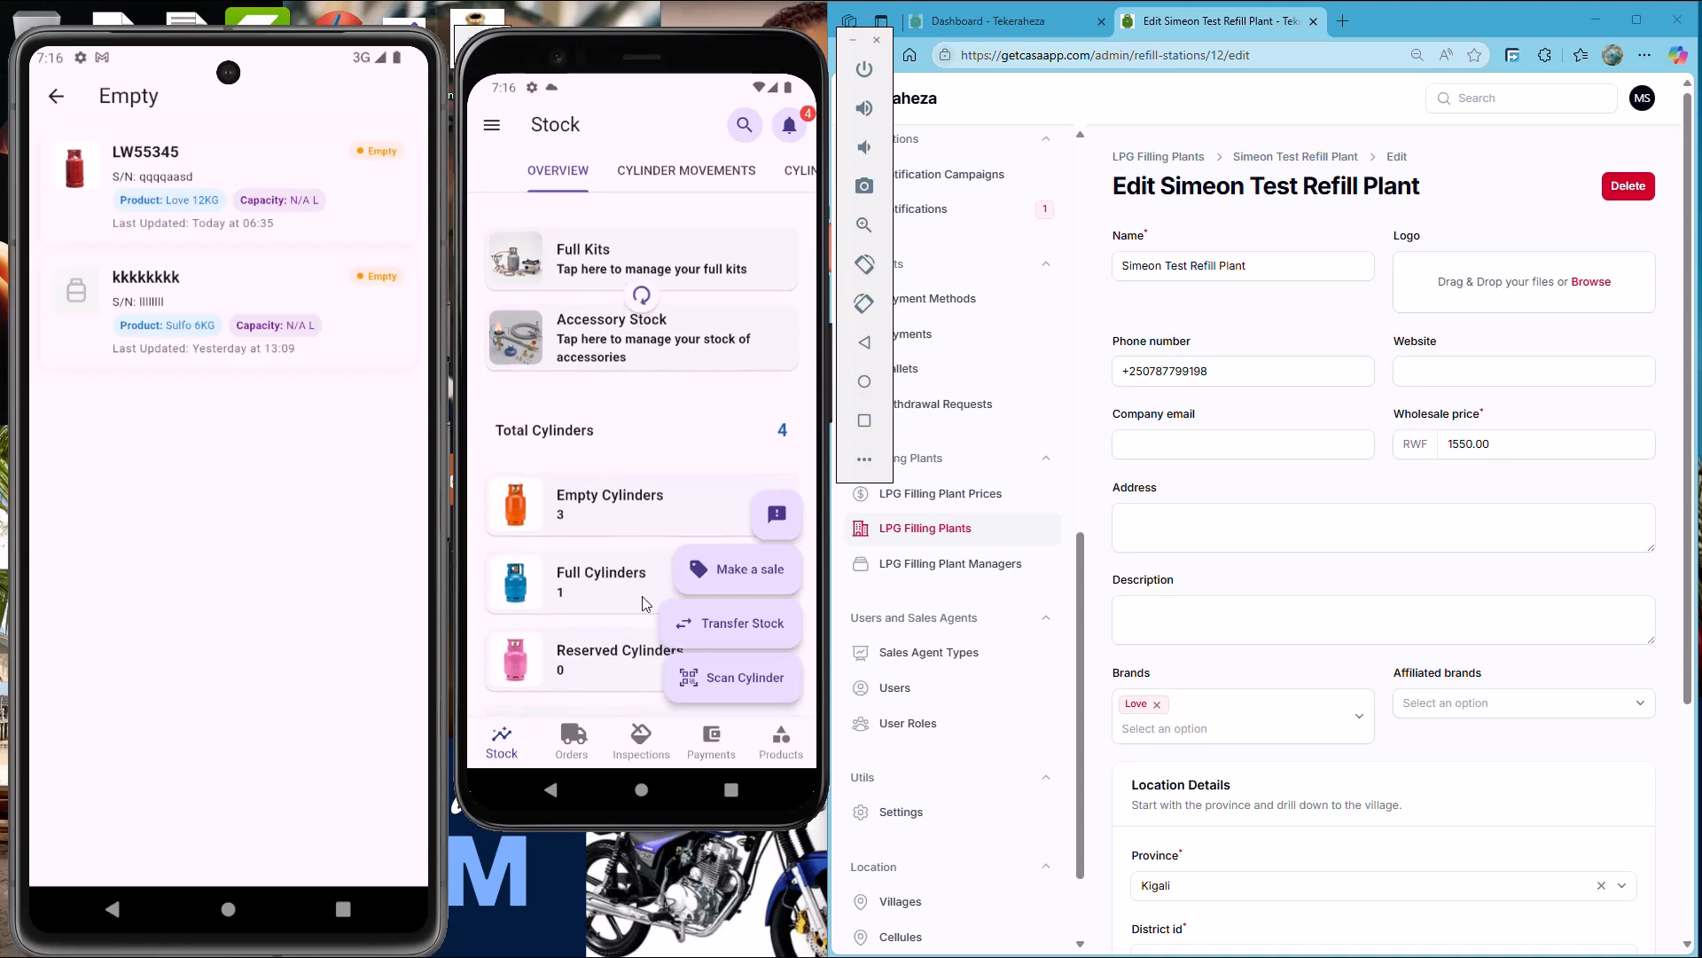
{"action": "left_click", "coordinate": [792, 123]}
{"action": "left_click", "coordinate": [743, 126]}
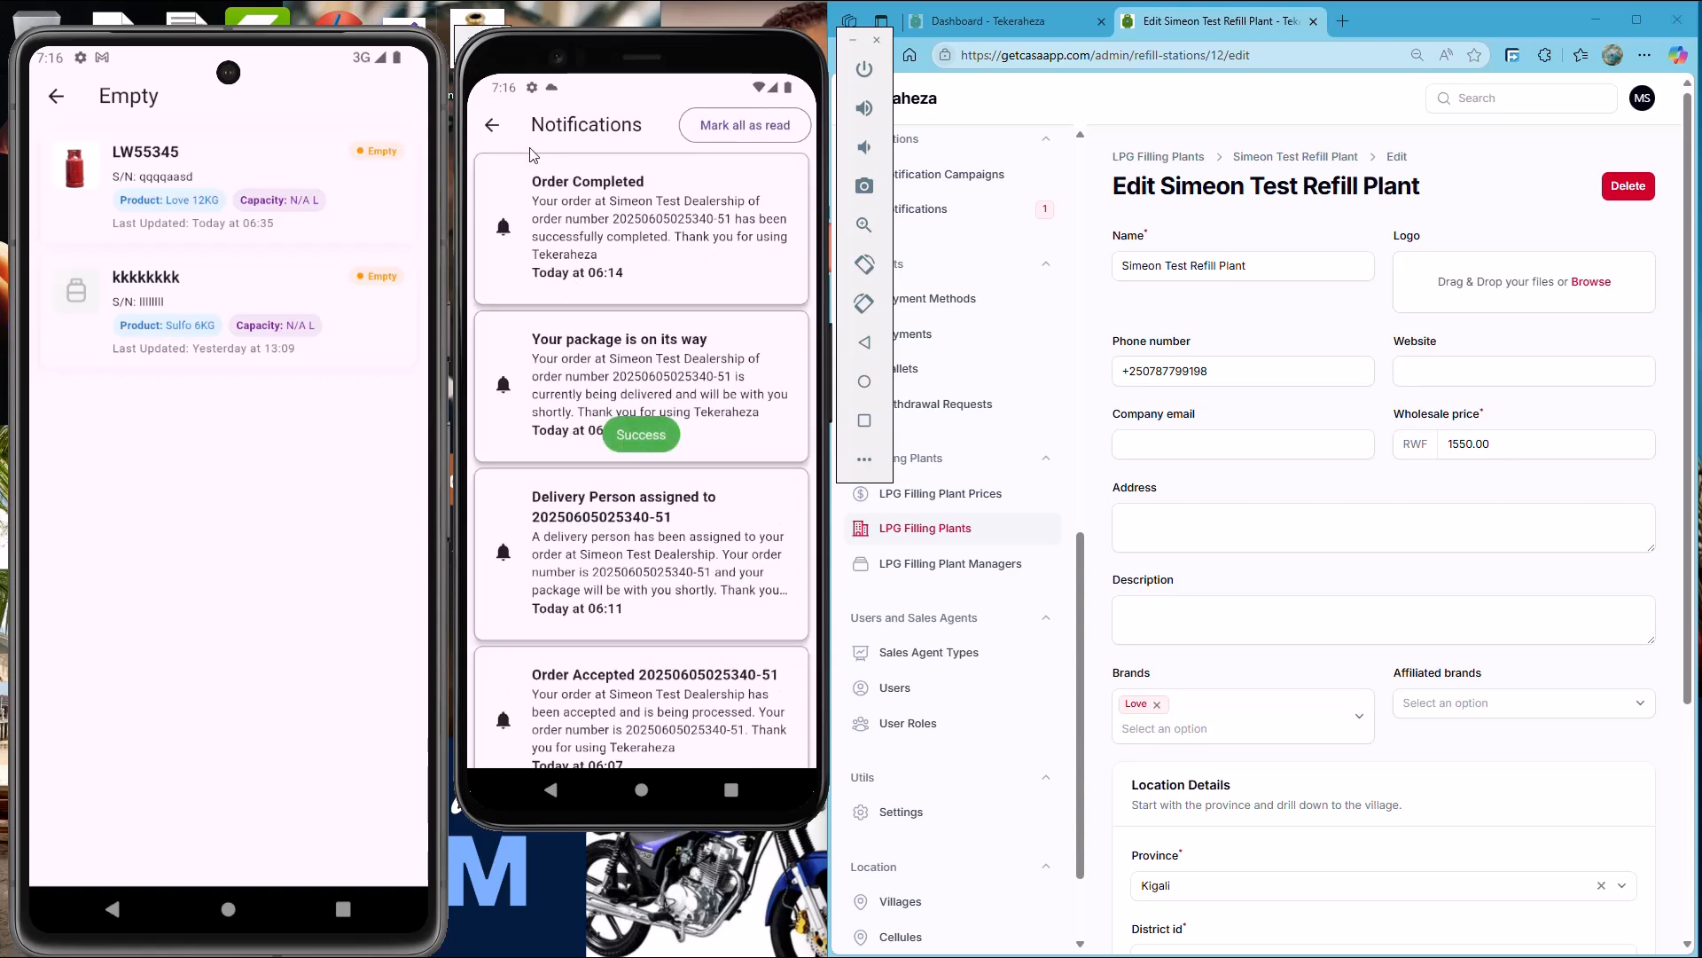
{"action": "left_click", "coordinate": [502, 140]}
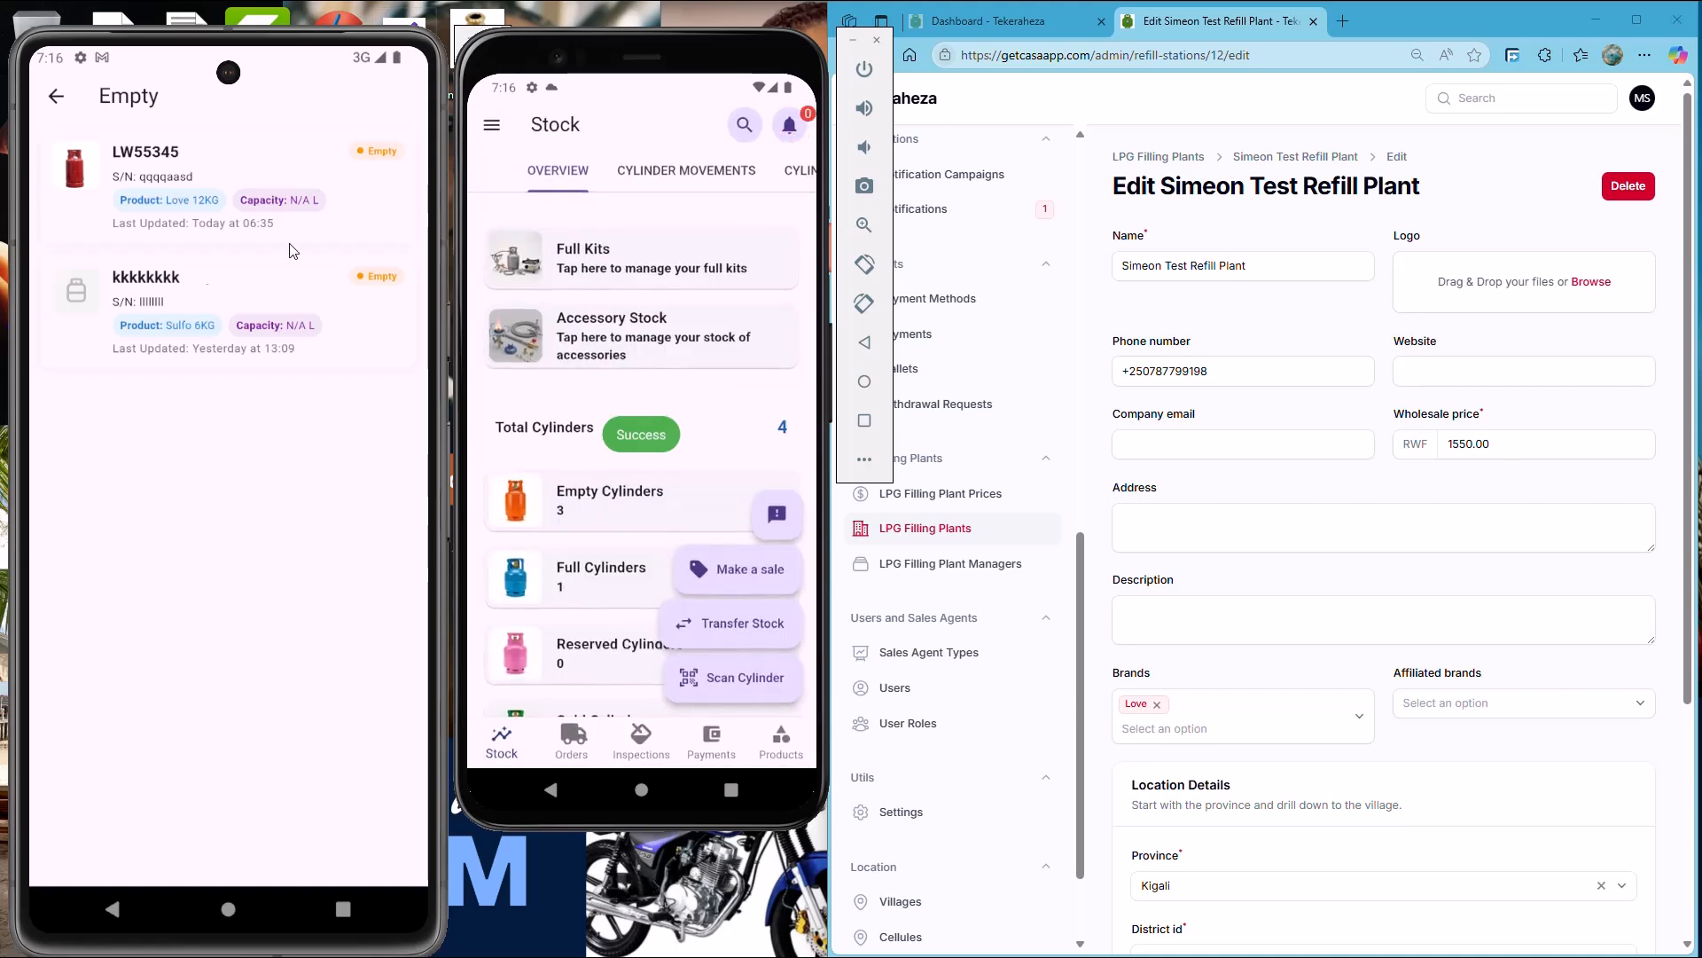
Step: Examine the details of empty cylinder LW55345 in the dealer app and return to the stock overview
{"action": "left_click", "coordinate": [211, 163]}
{"action": "left_click_drag", "start_coordinate": [134, 450], "coordinate": [131, 460]}
{"action": "left_click", "coordinate": [96, 418]}
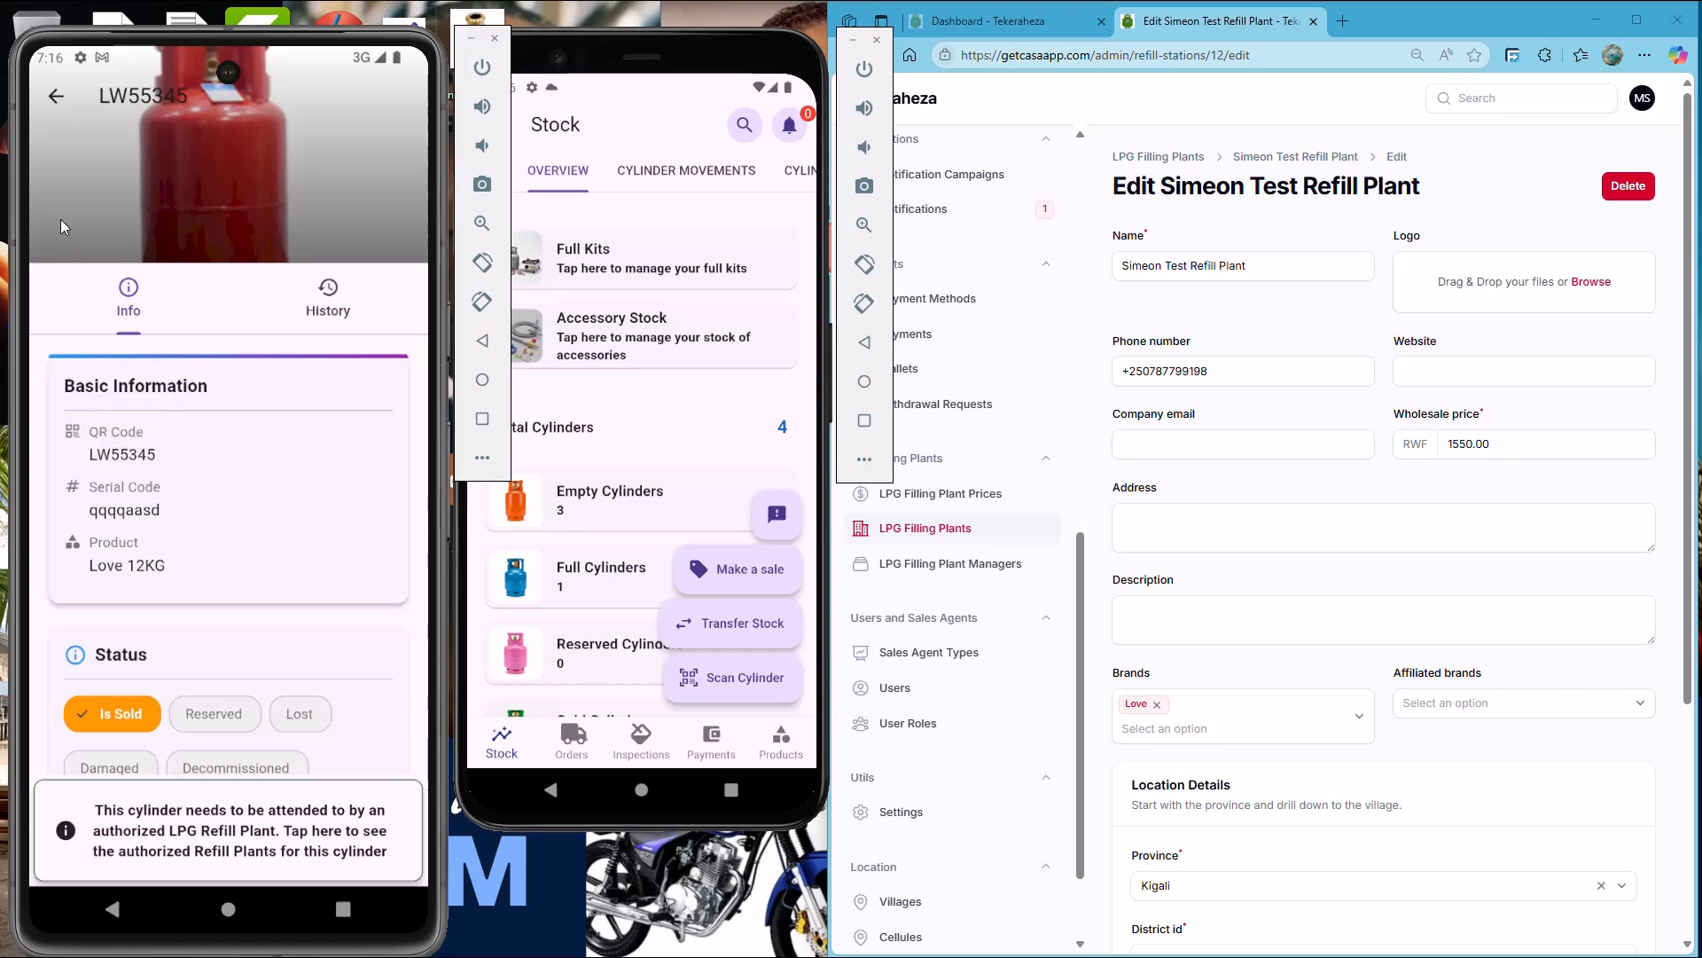
{"action": "left_click", "coordinate": [55, 94]}
{"action": "left_click", "coordinate": [55, 94]}
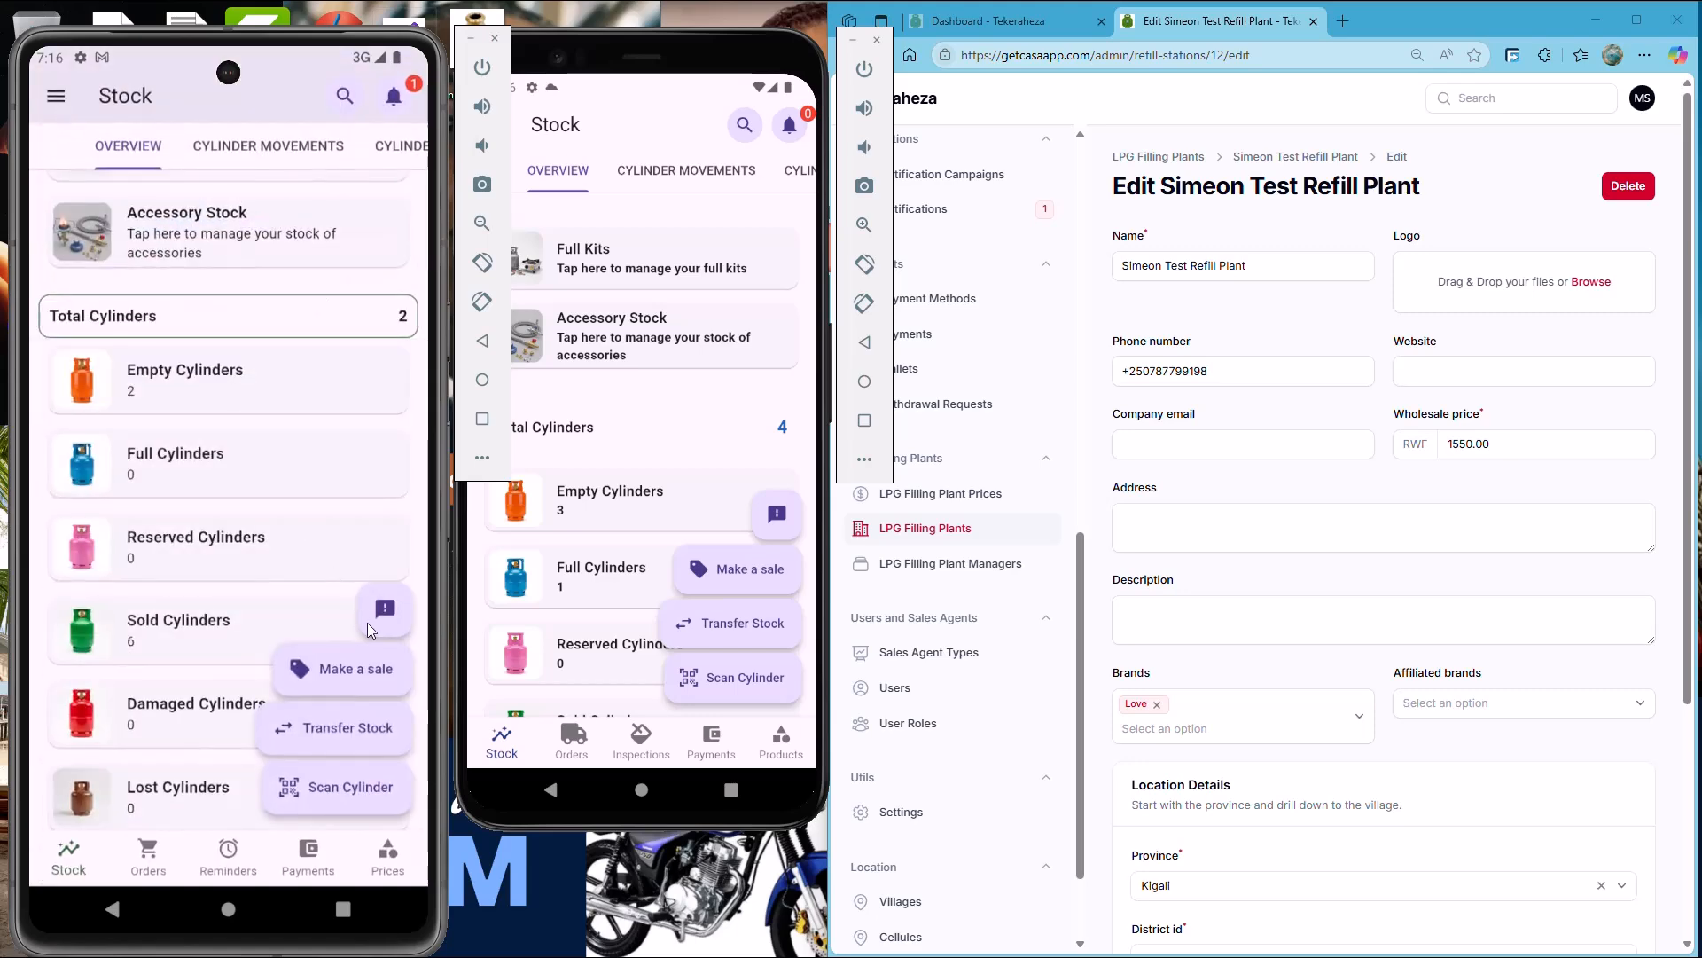
Step: Start a free stock transfer from the dealer app to the test refill plant, found by searching LPG refill plants
{"action": "left_click", "coordinate": [359, 731]}
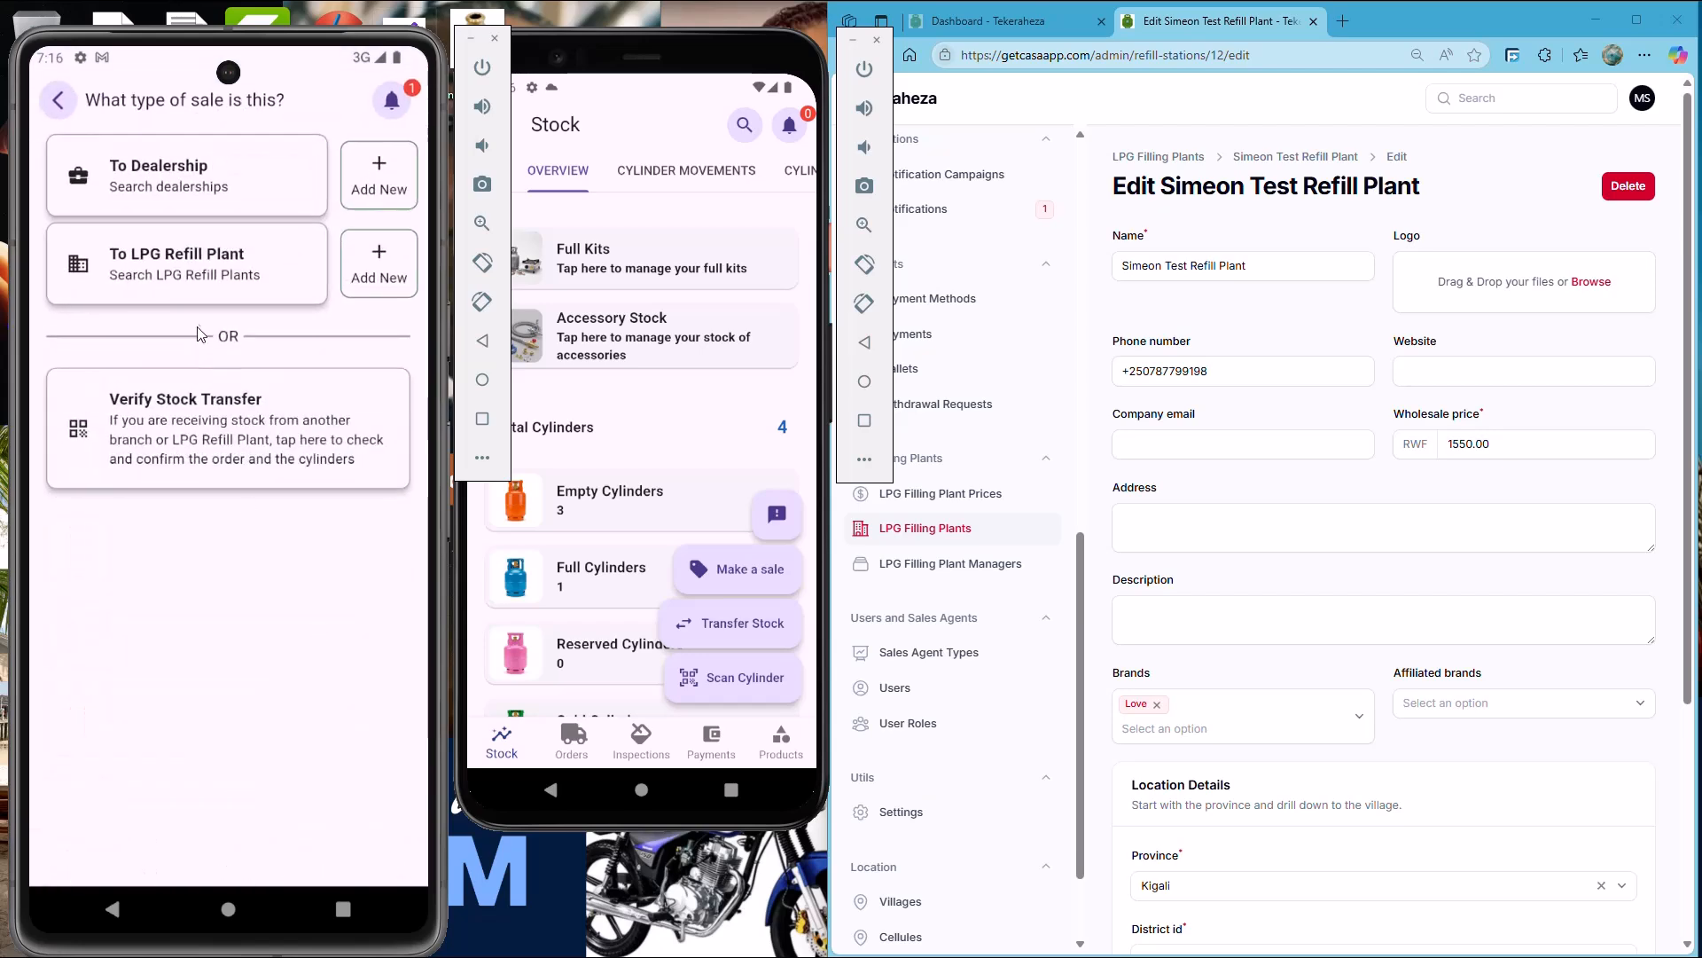
{"action": "left_click", "coordinate": [197, 271]}
{"action": "type", "text": "simeon"}
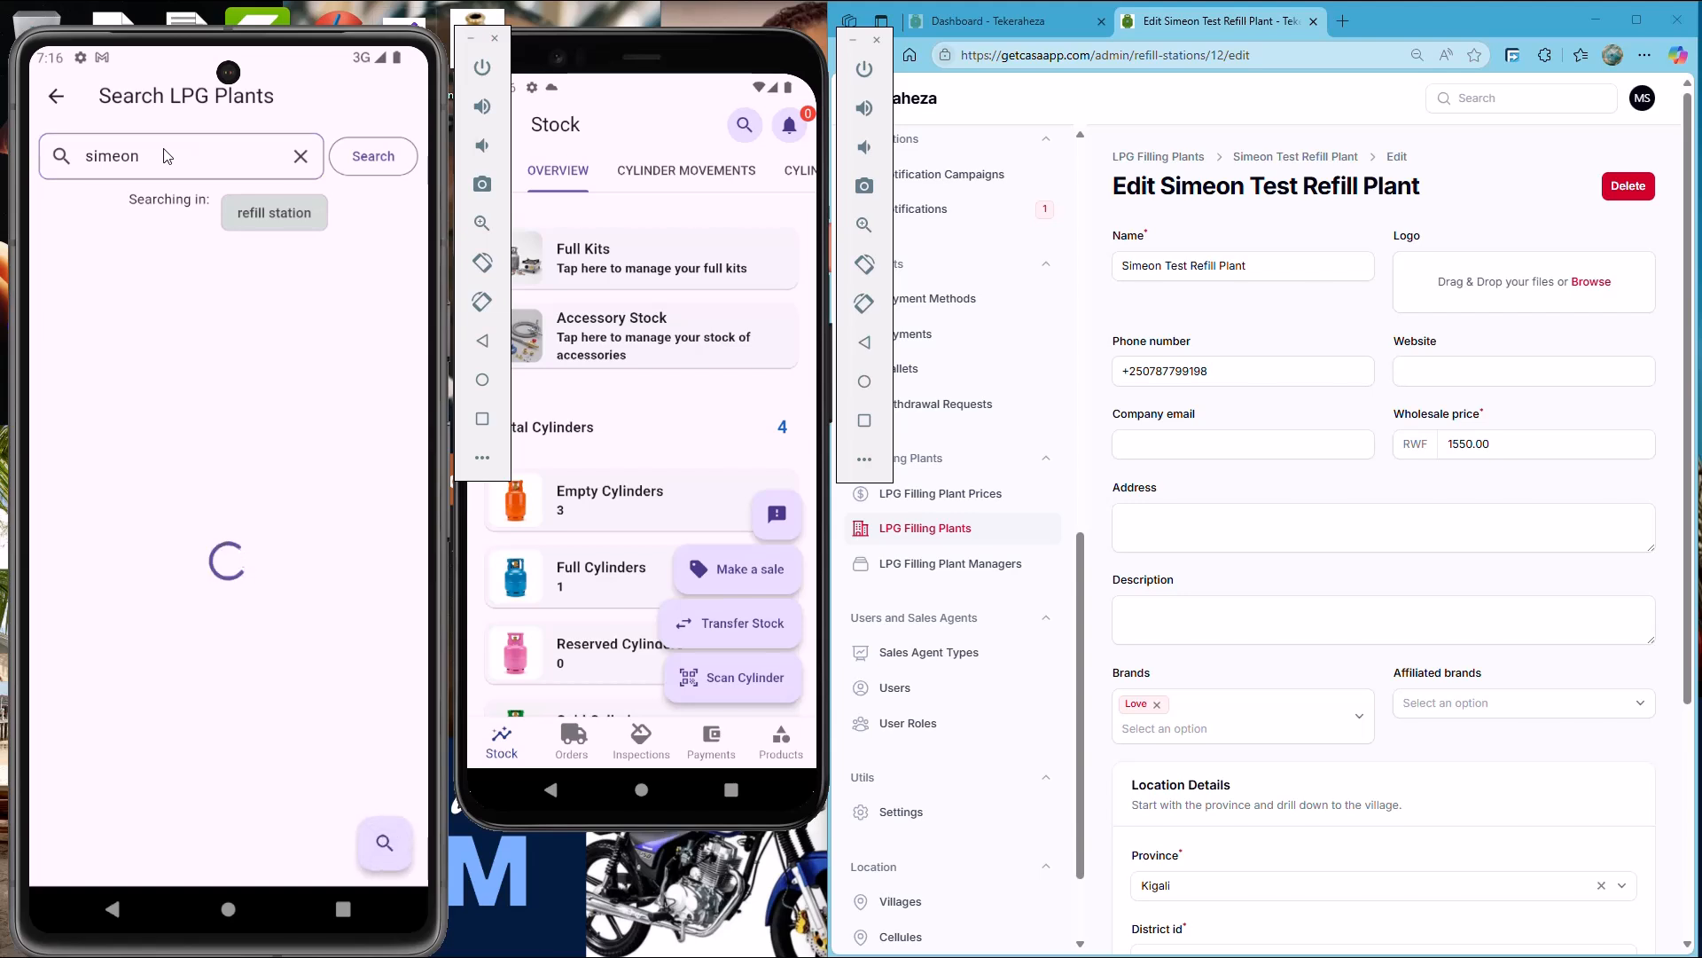
{"action": "left_click", "coordinate": [199, 272]}
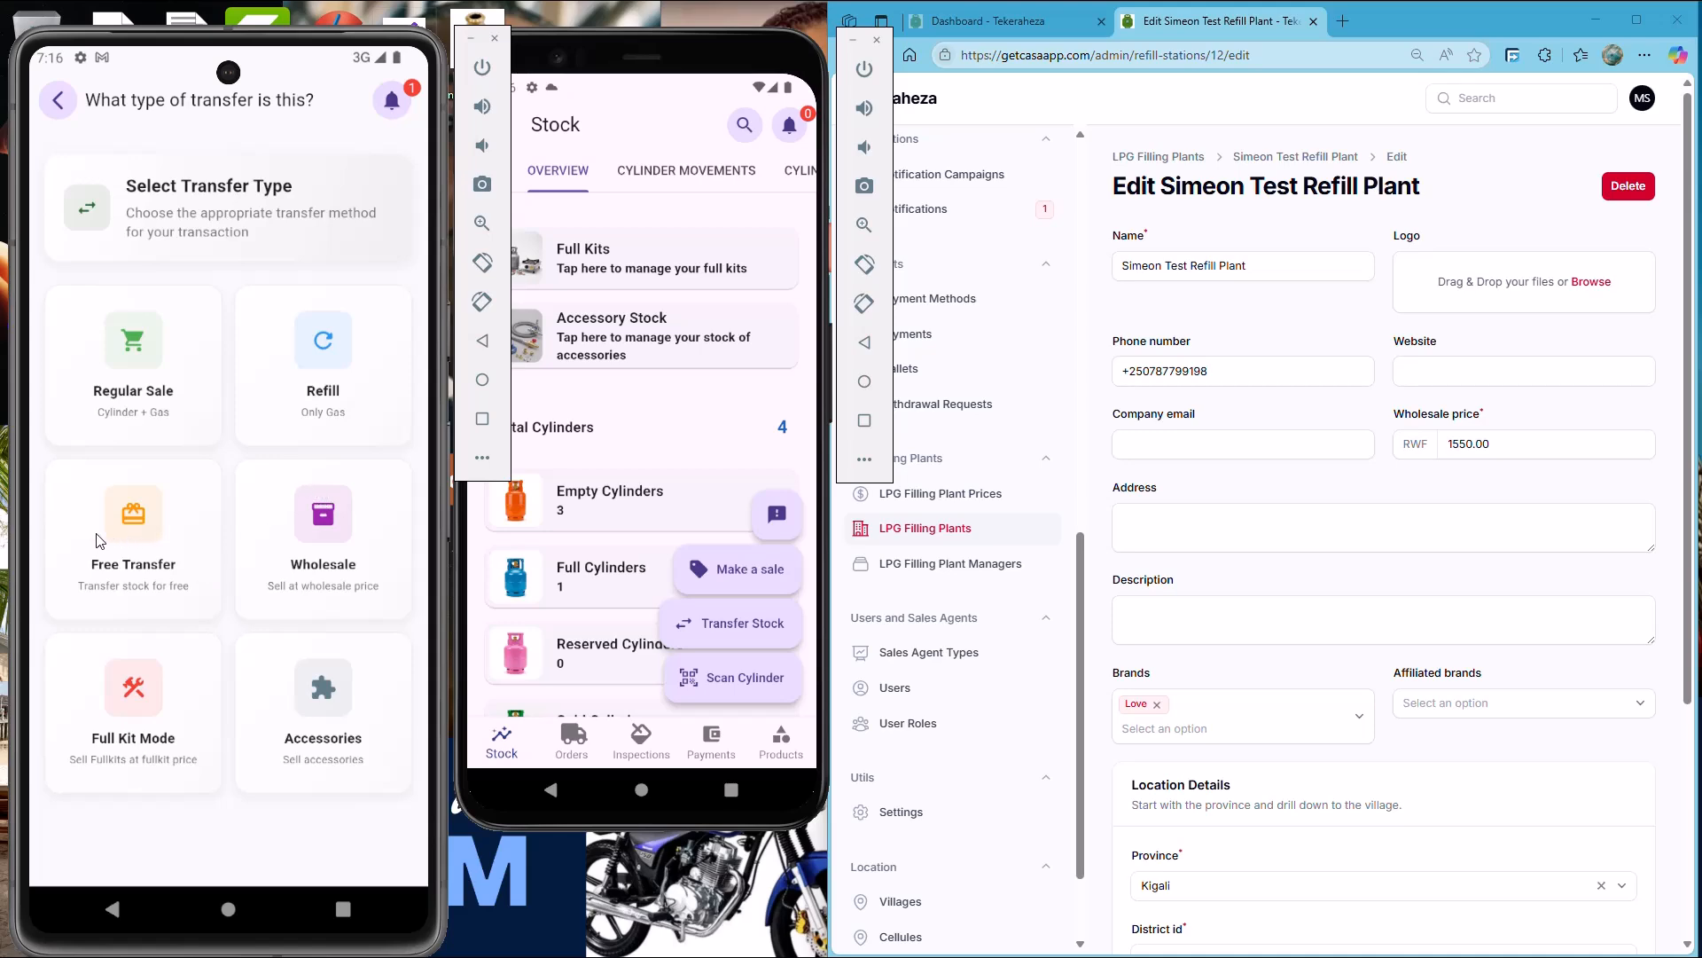
{"action": "left_click", "coordinate": [131, 539]}
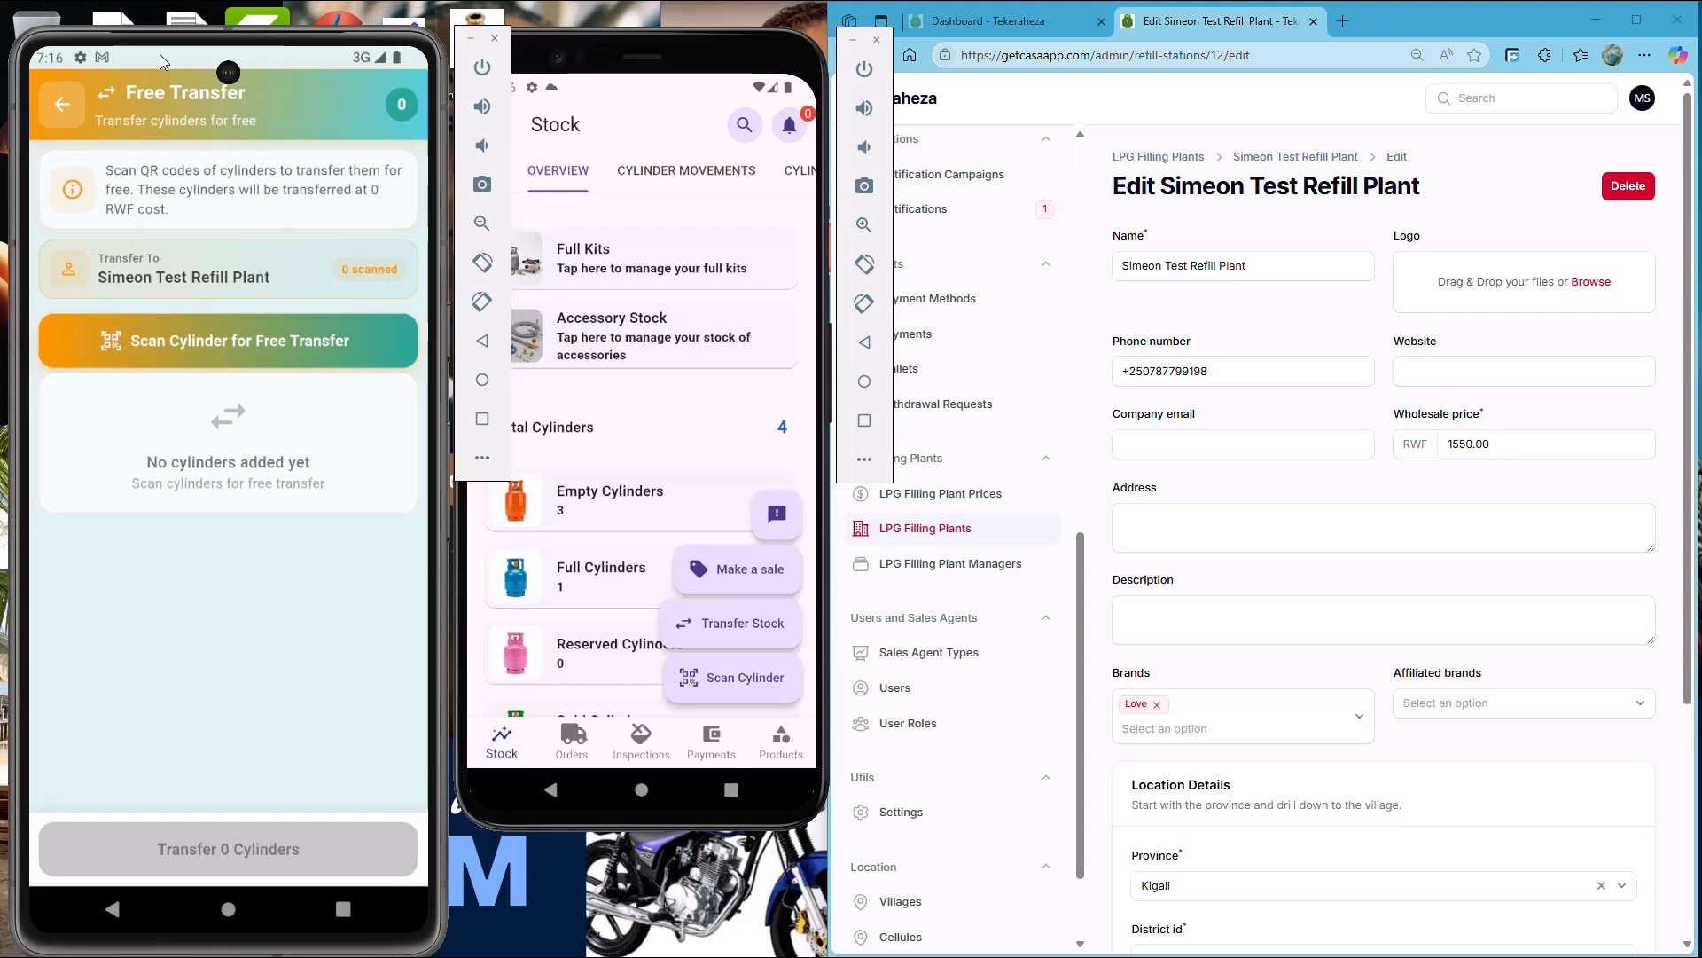
Step: Add cylinder LW55345 to the free transfer by entering its number in the scan screen
{"action": "left_click", "coordinate": [195, 344]}
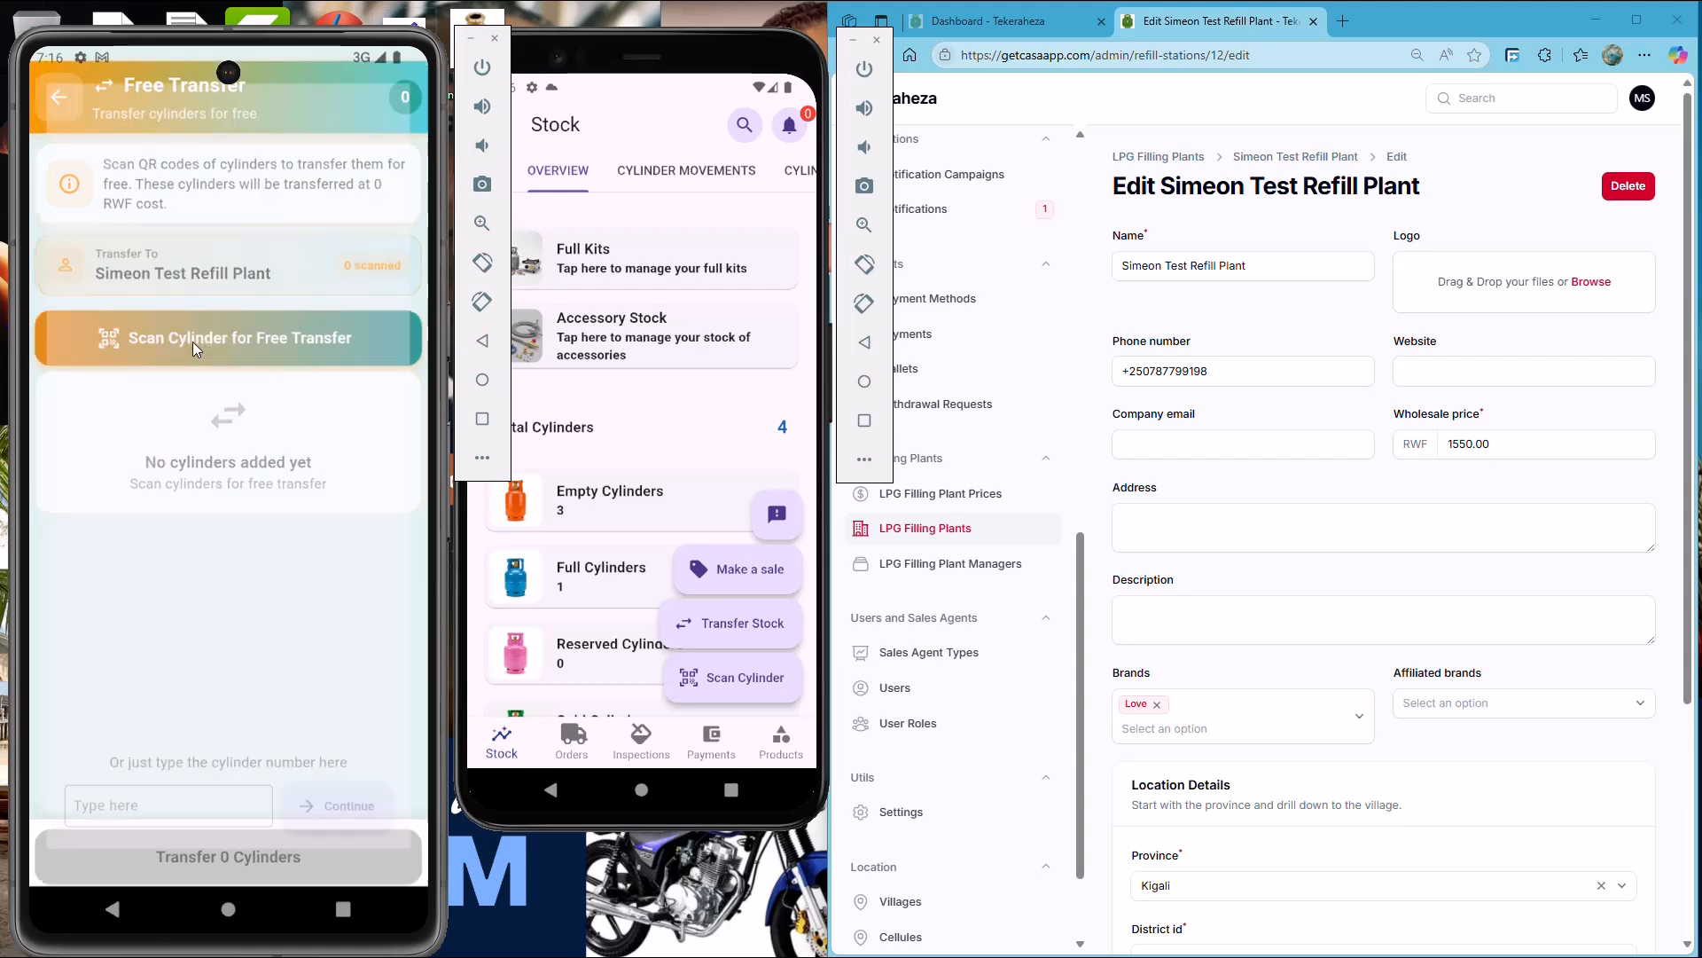
{"action": "left_click", "coordinate": [146, 856]}
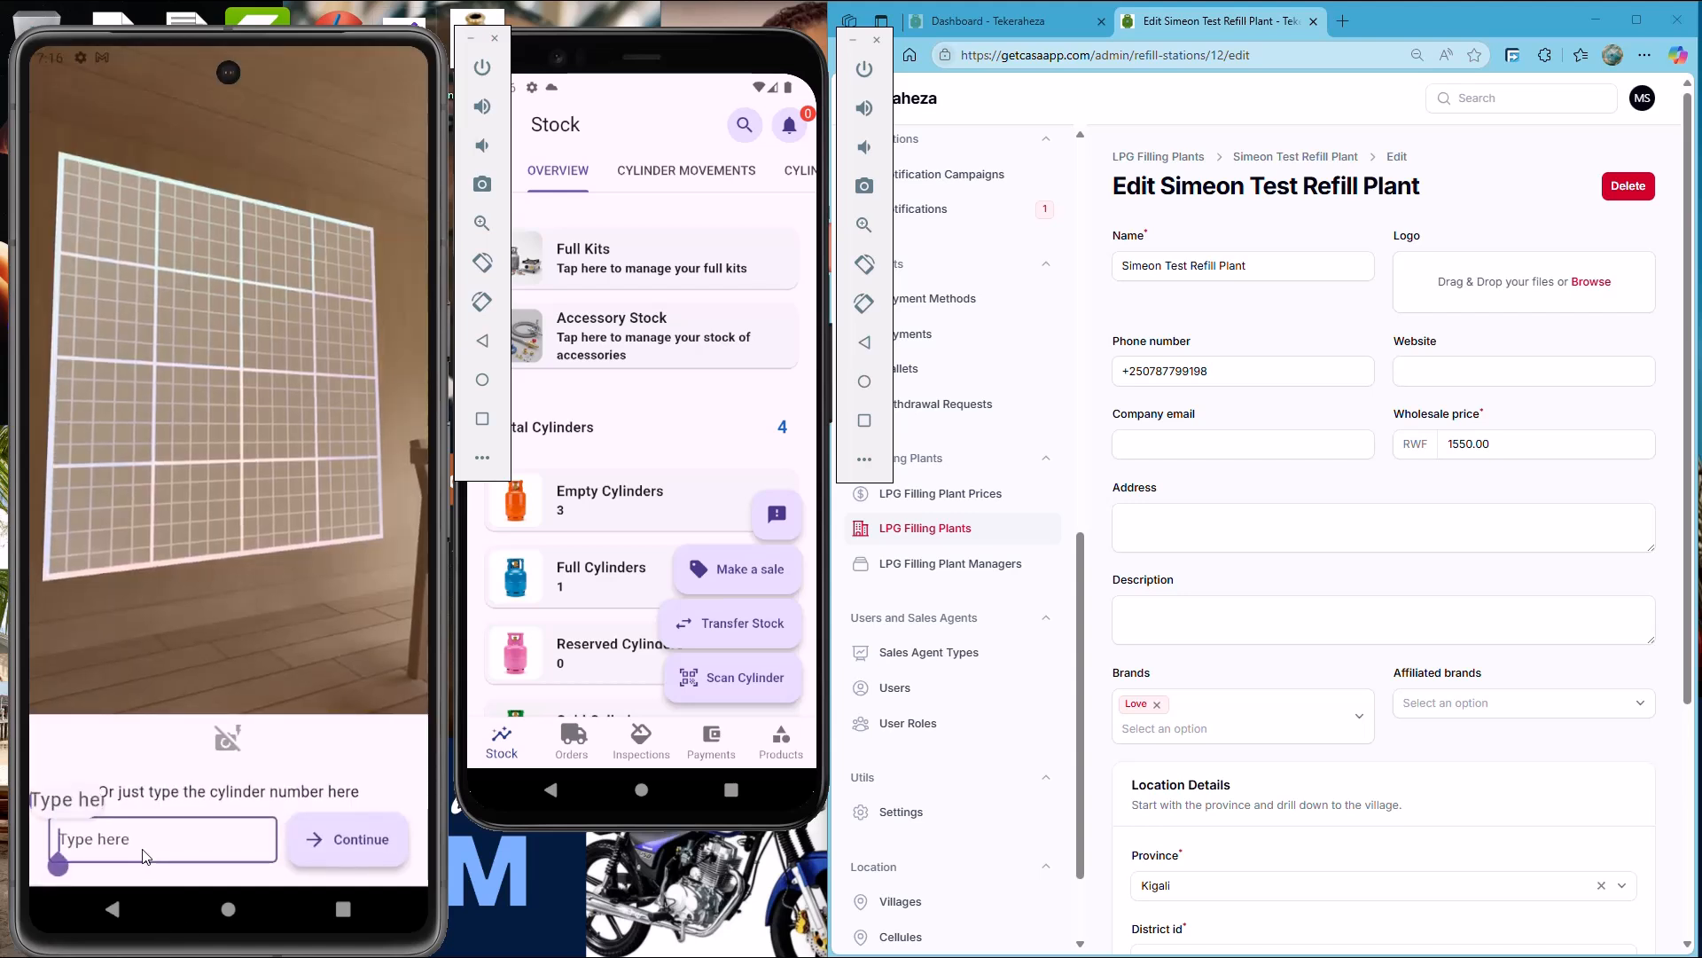
{"action": "left_click", "coordinate": [59, 862]}
{"action": "left_click", "coordinate": [68, 798]}
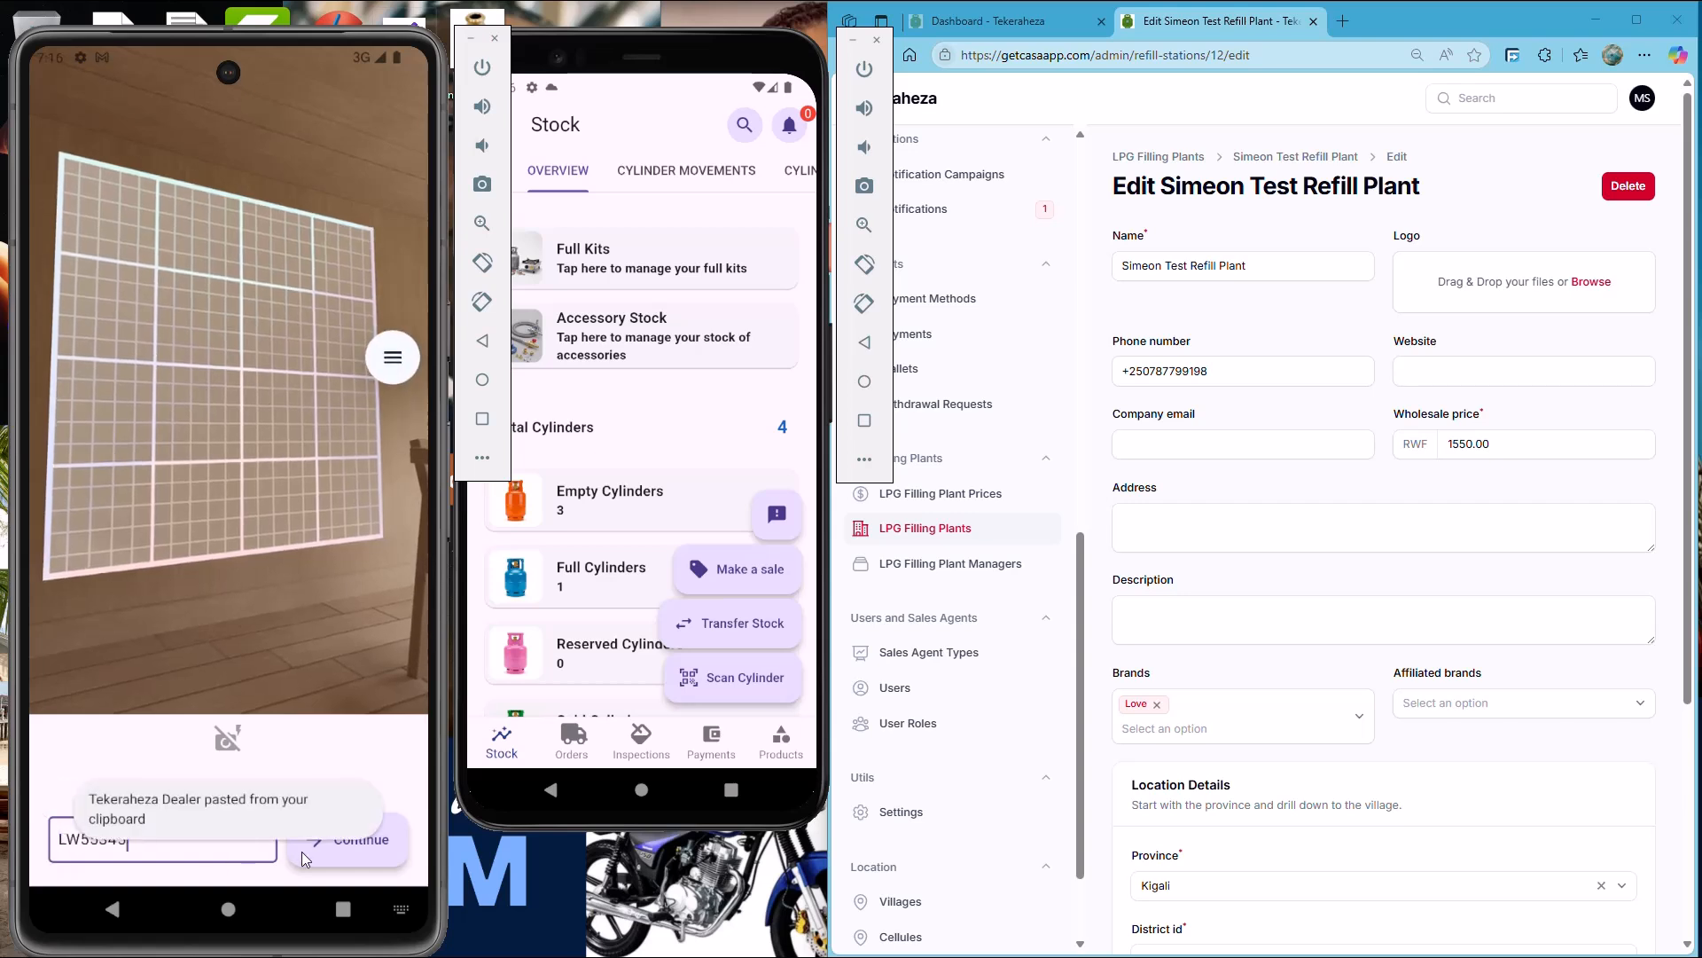
{"action": "left_click", "coordinate": [317, 851]}
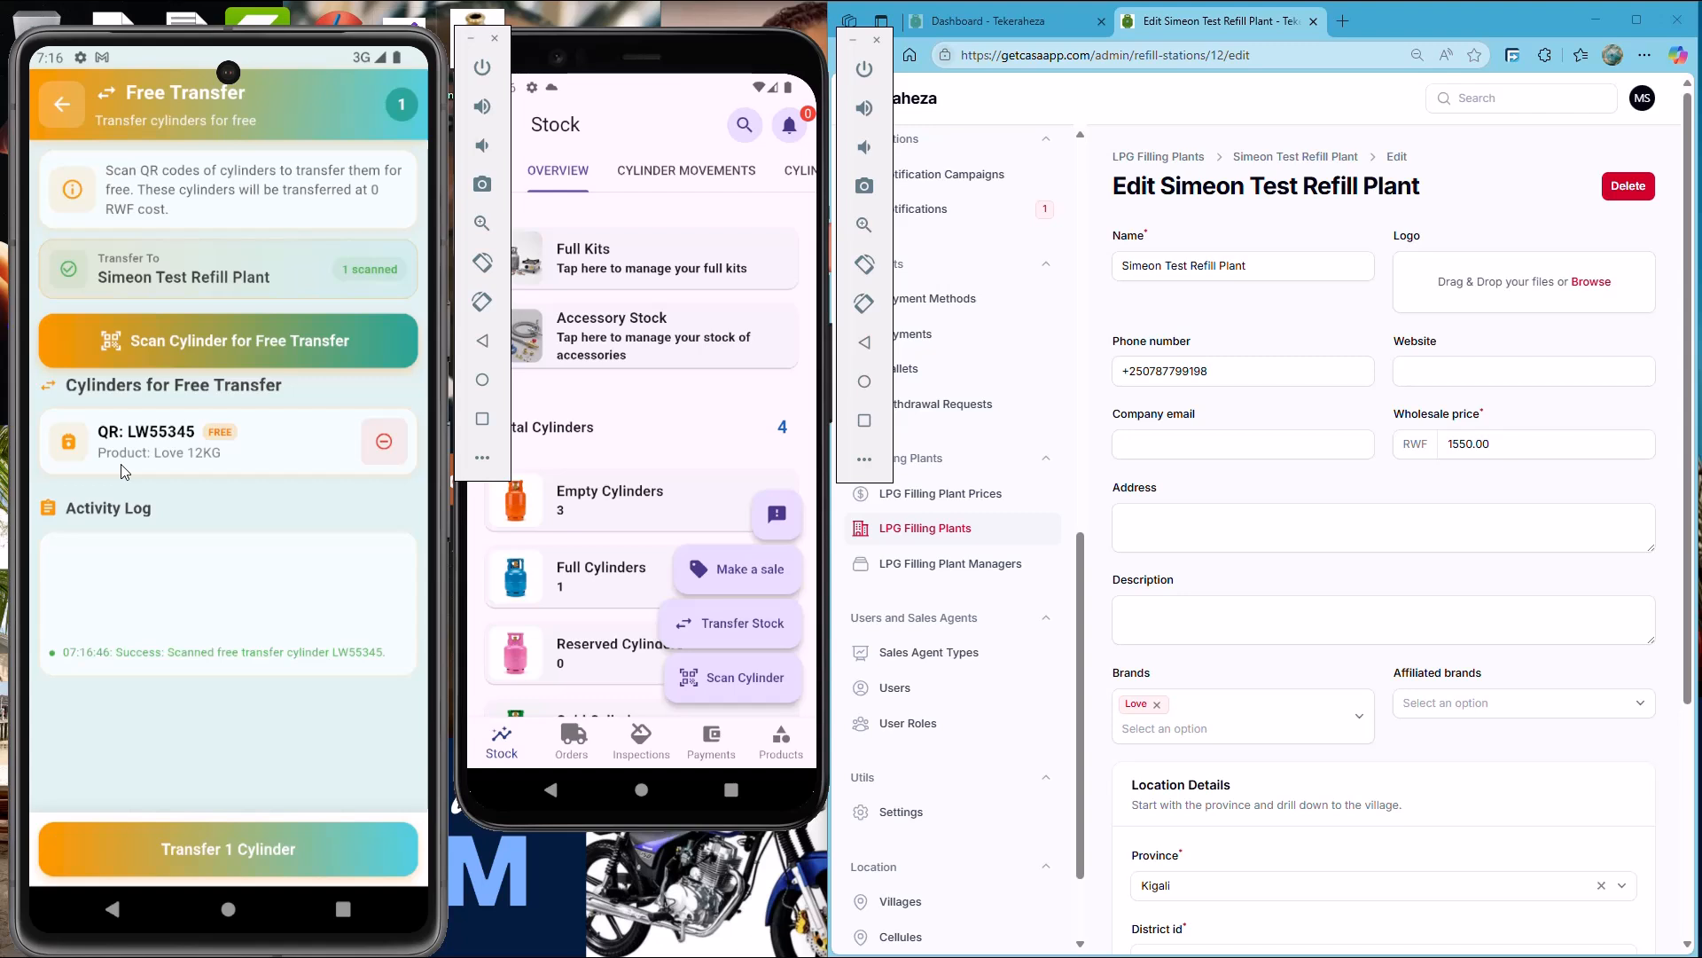
Step: Add cylinder kkkkkkkk to the free transfer and submit the transfer of both cylinders to the test refill plant
{"action": "left_click", "coordinate": [188, 342]}
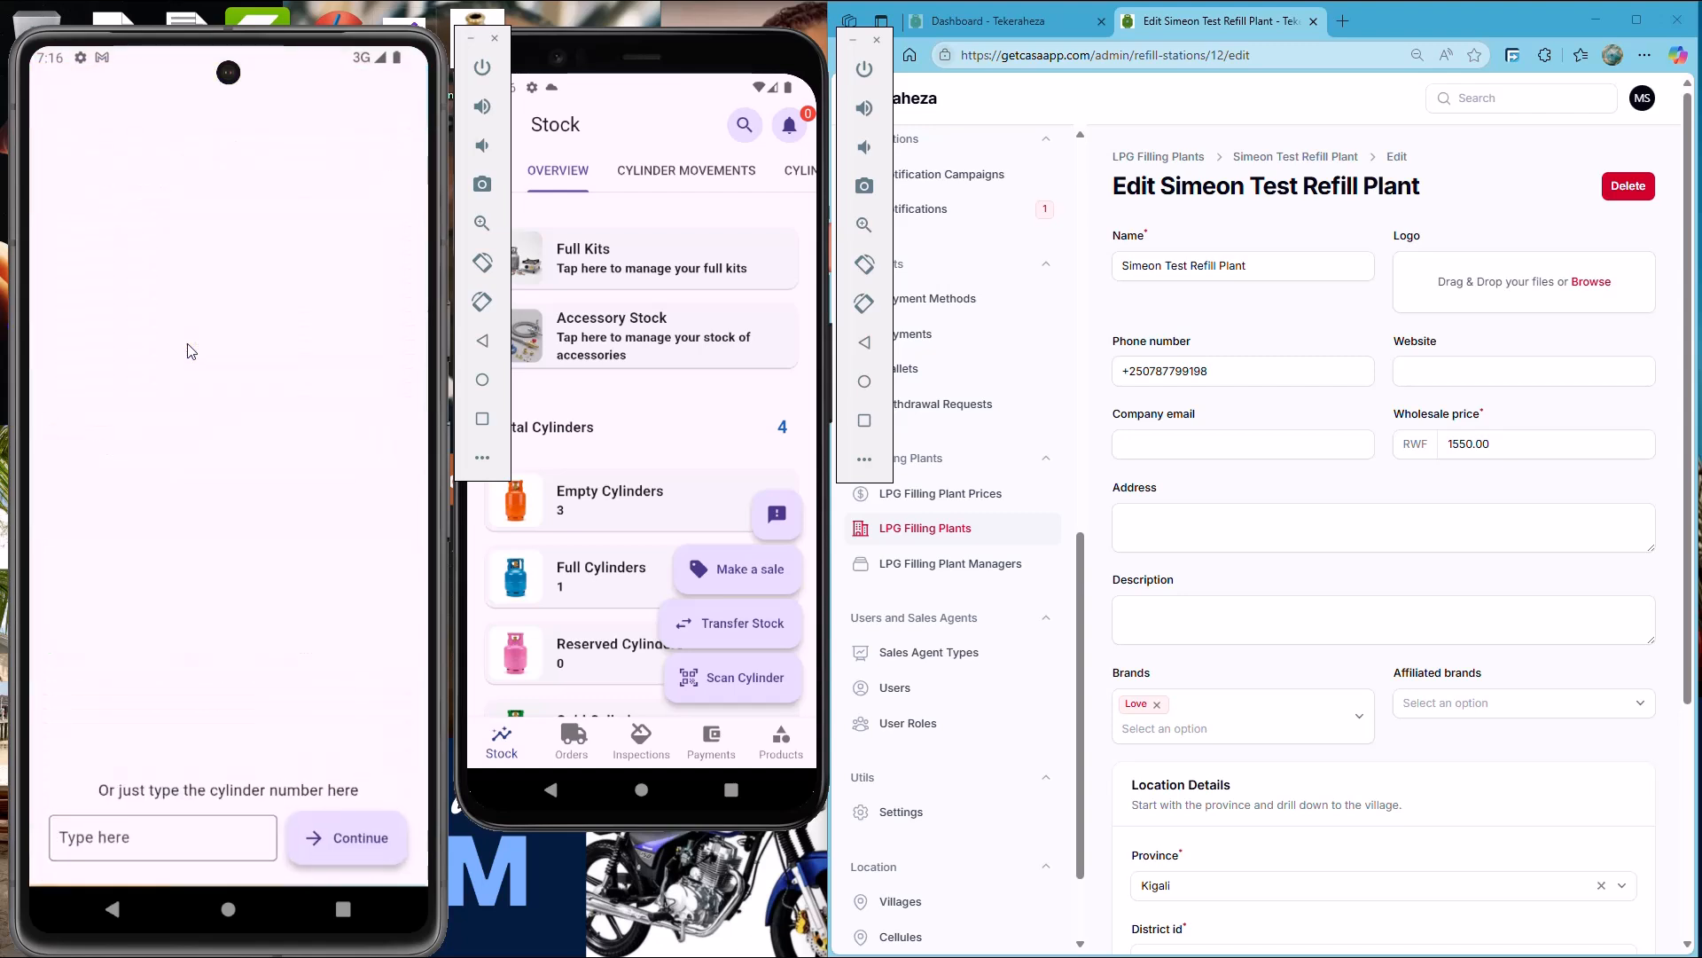
{"action": "left_click", "coordinate": [131, 843]}
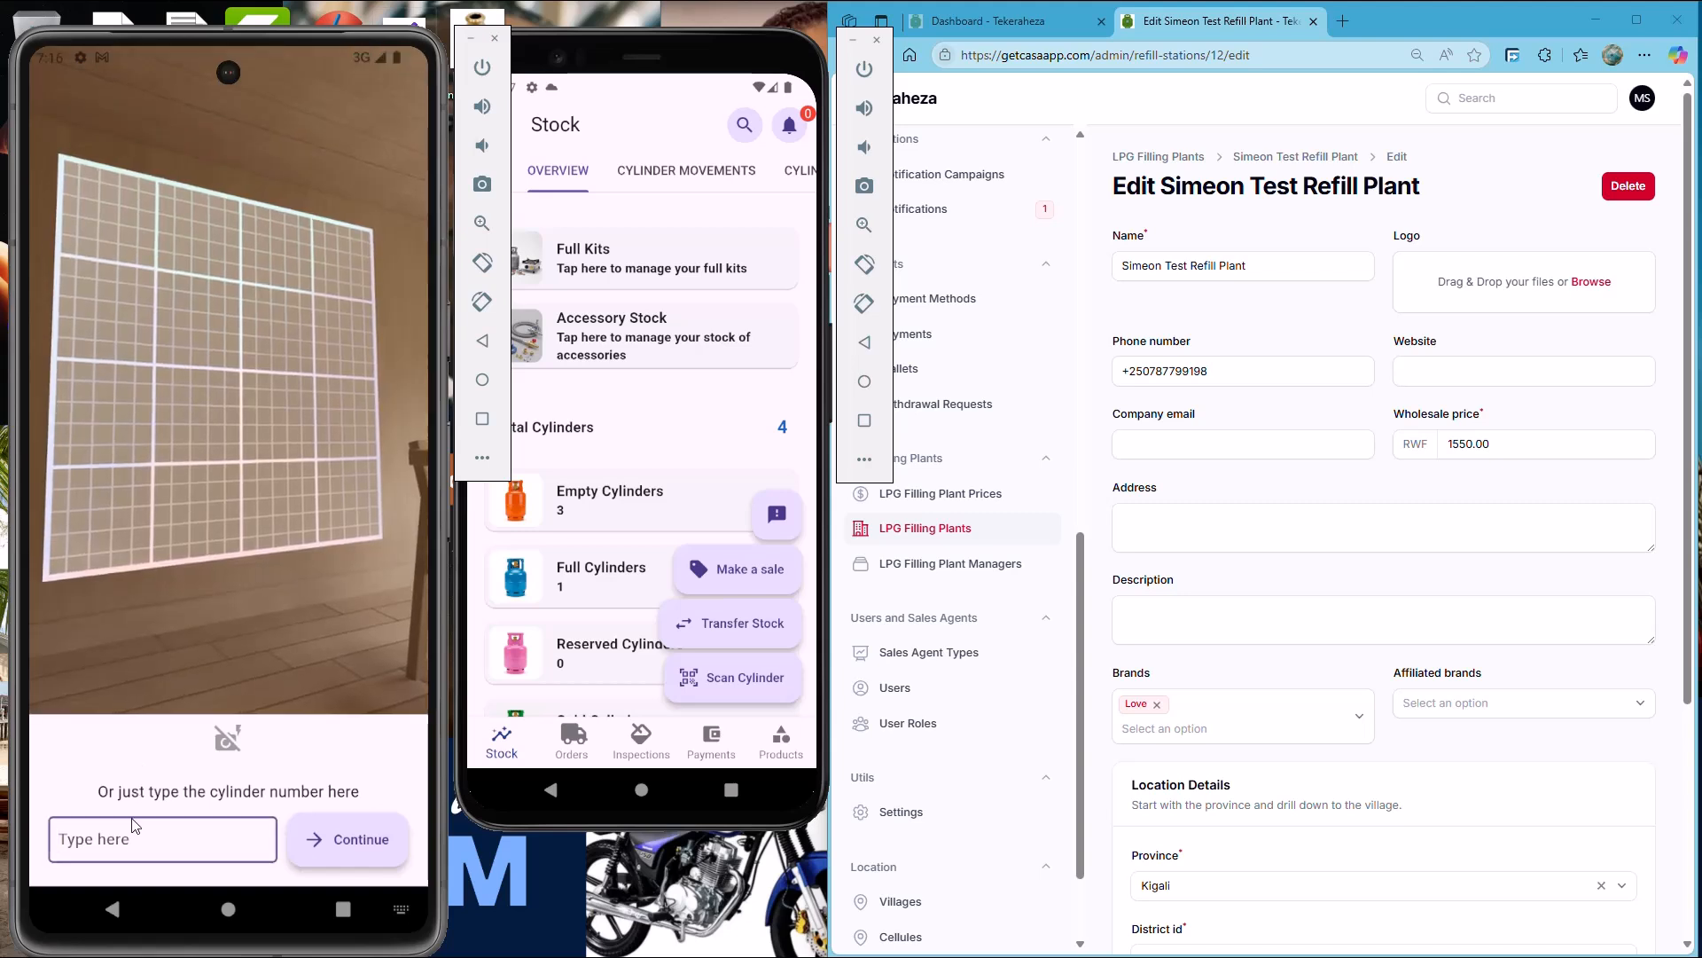
{"action": "type", "text": "kkkkkkkk"}
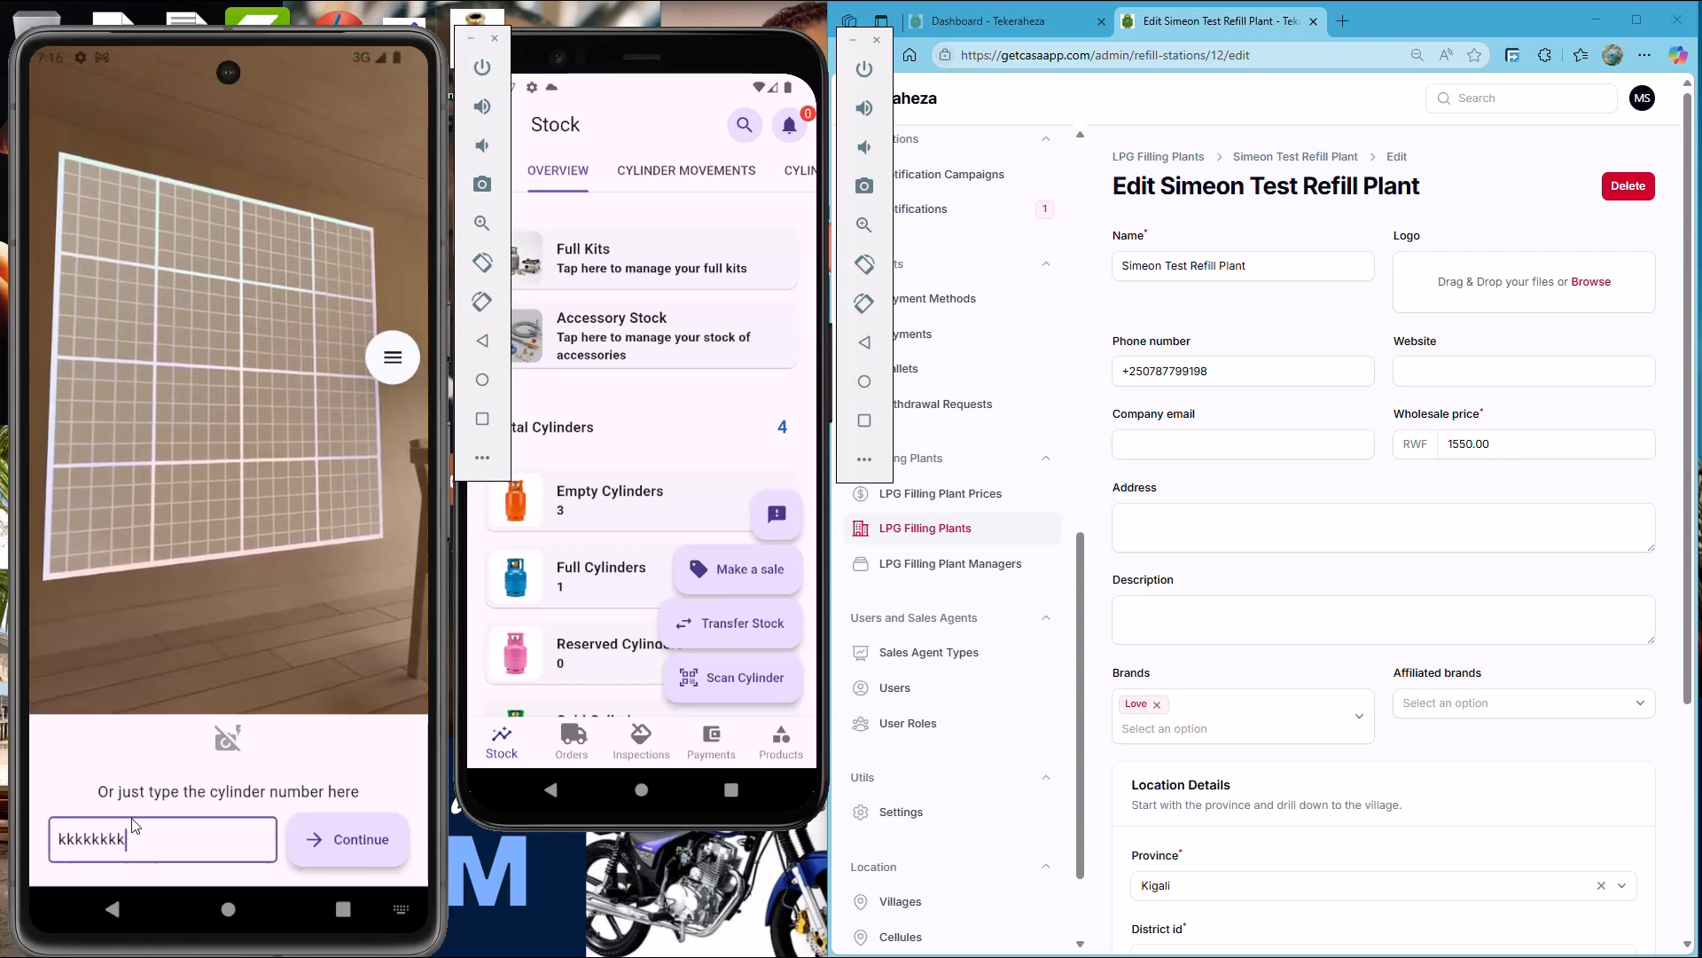
{"action": "left_click", "coordinate": [353, 847]}
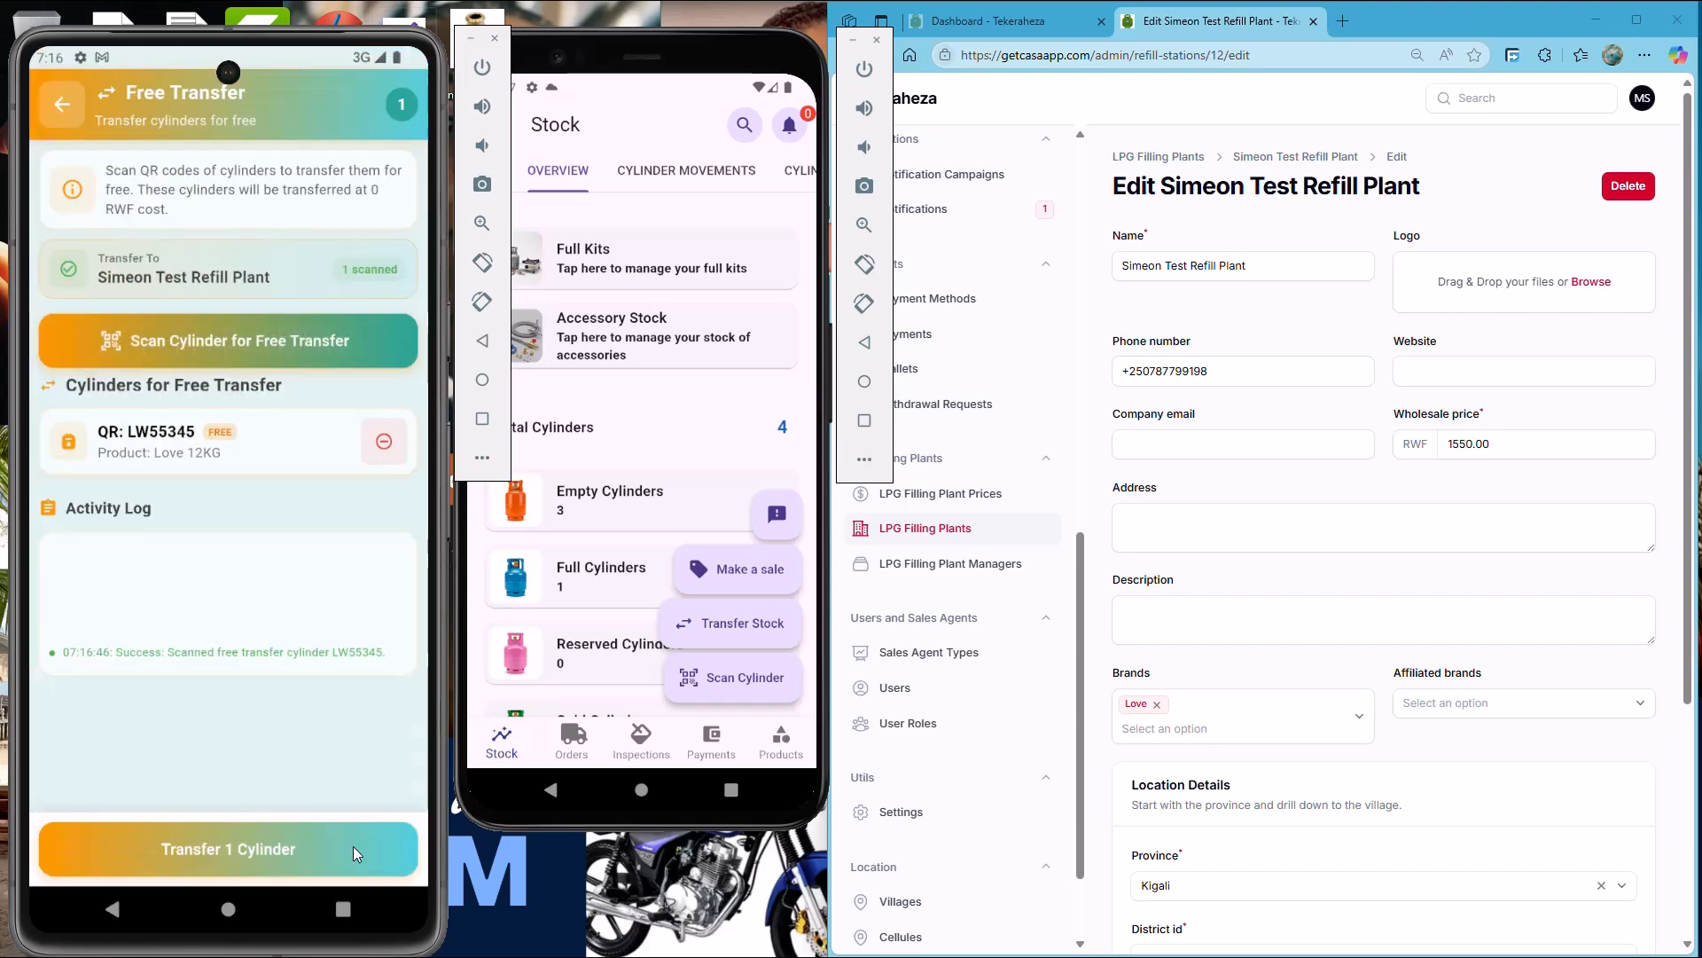
{"action": "left_click", "coordinate": [212, 850]}
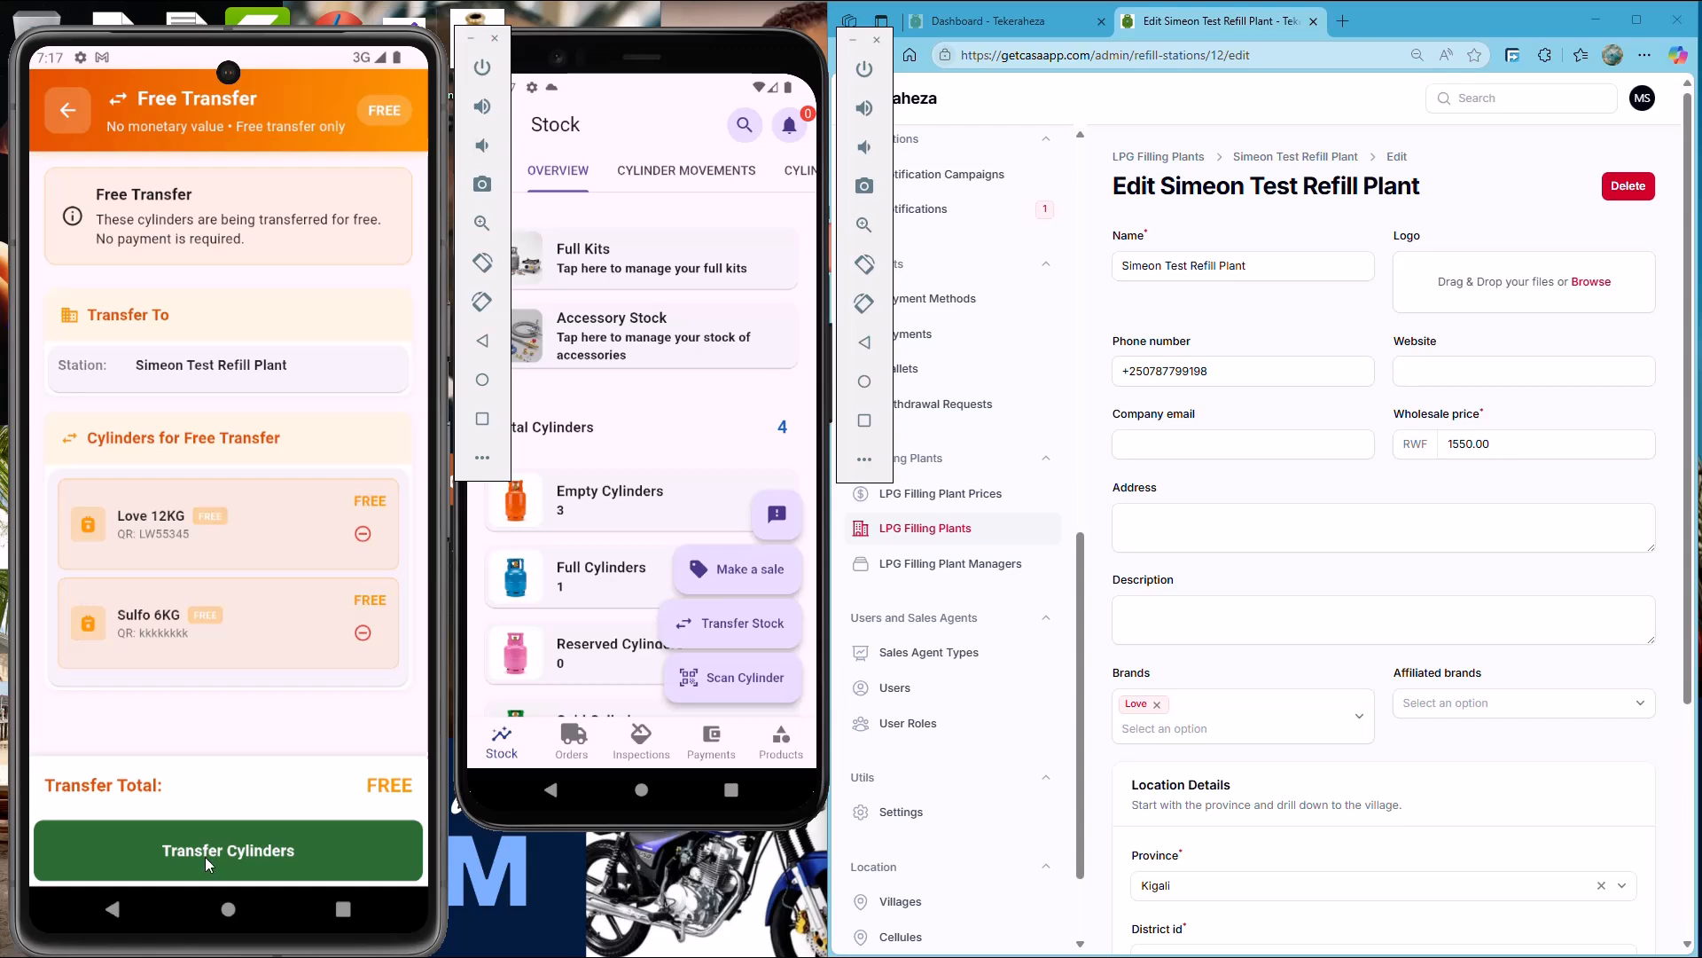
{"action": "left_click", "coordinate": [205, 856]}
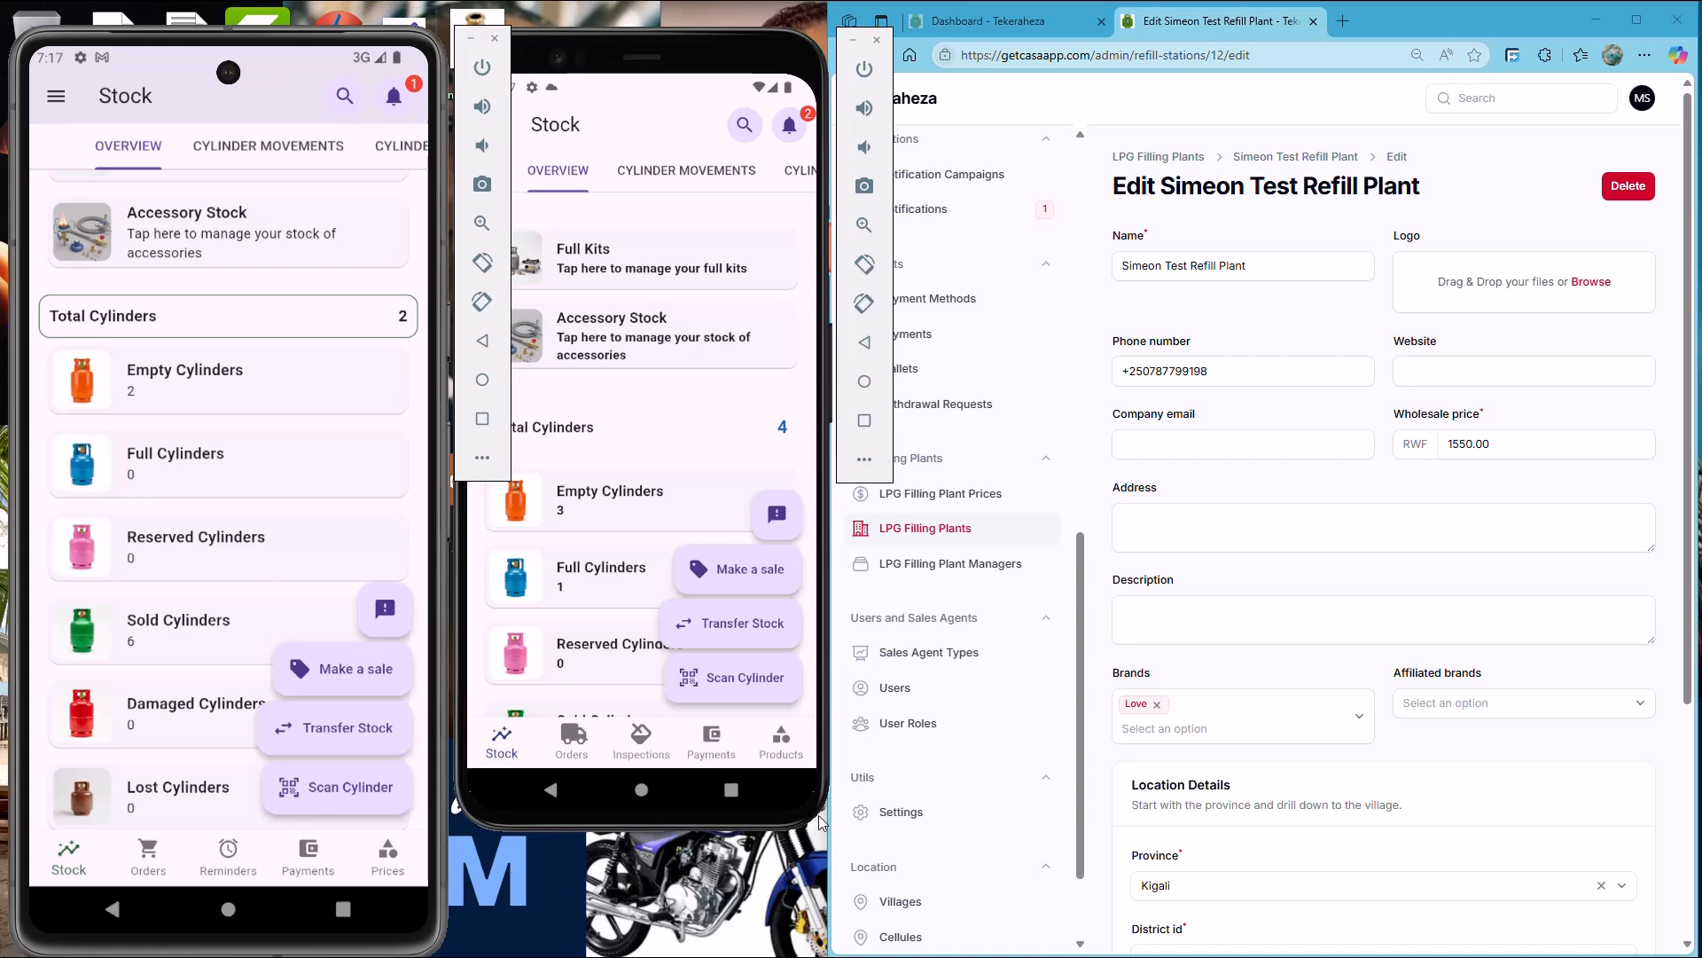
Step: Reposition the refill plant emulator window slightly and refresh the plant's stock overview
{"action": "left_click_drag", "start_coordinate": [819, 821], "coordinate": [814, 801]}
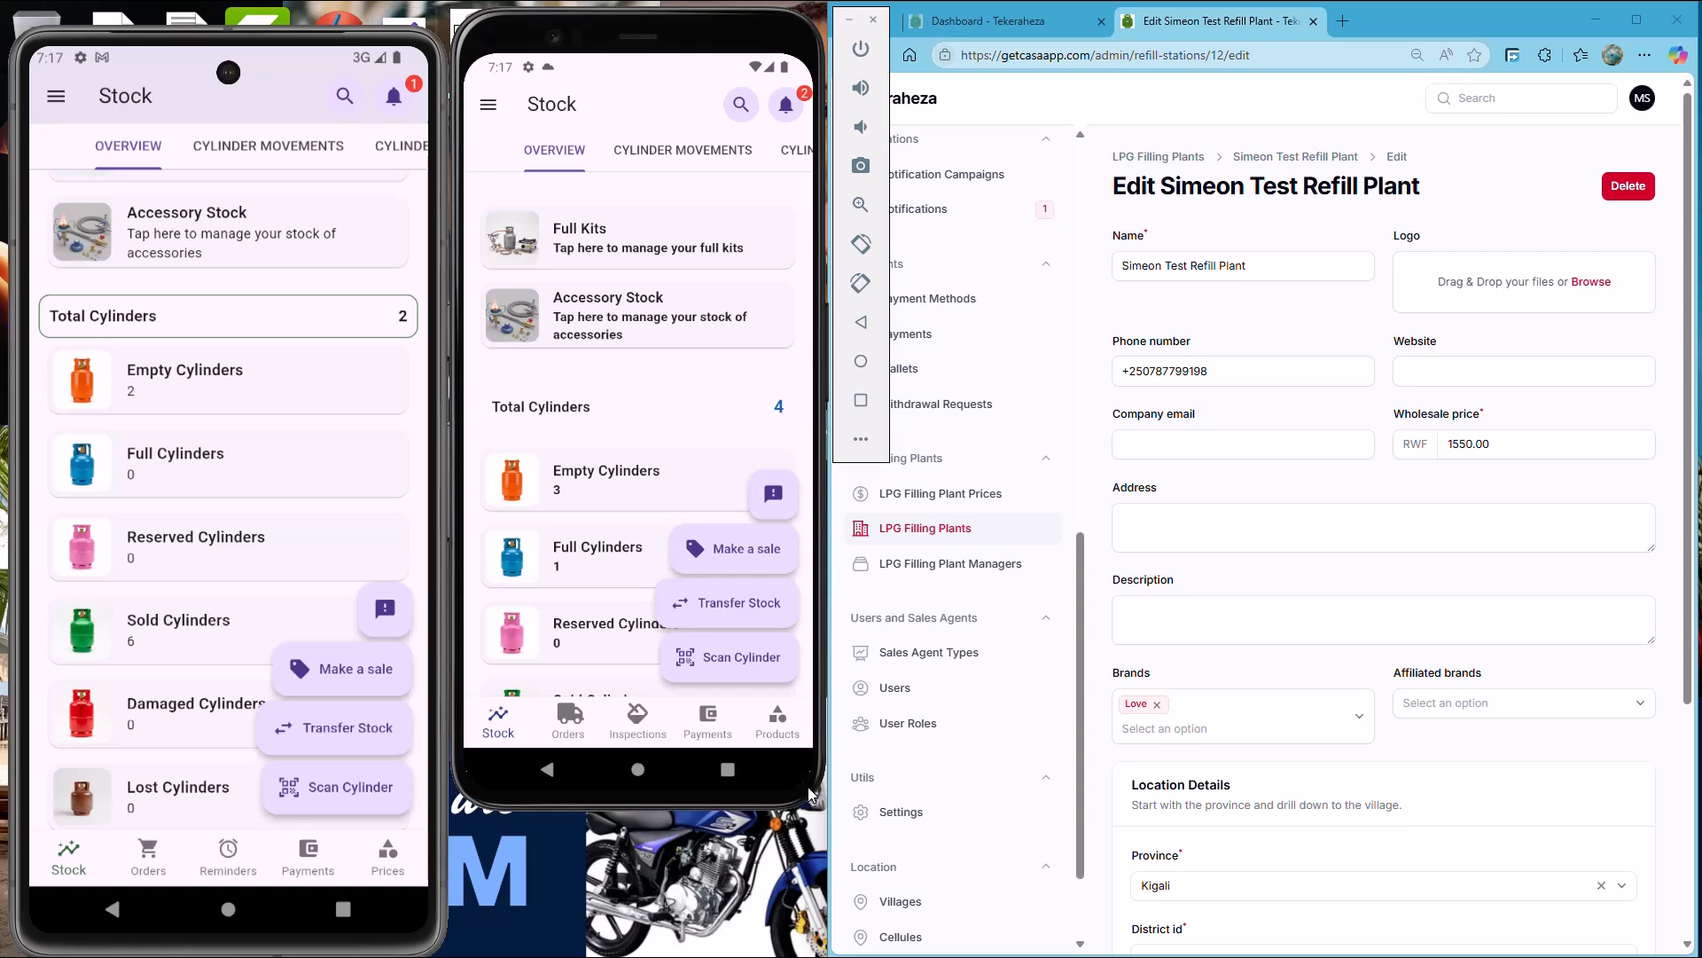
{"action": "left_click_drag", "start_coordinate": [814, 801], "coordinate": [816, 803]}
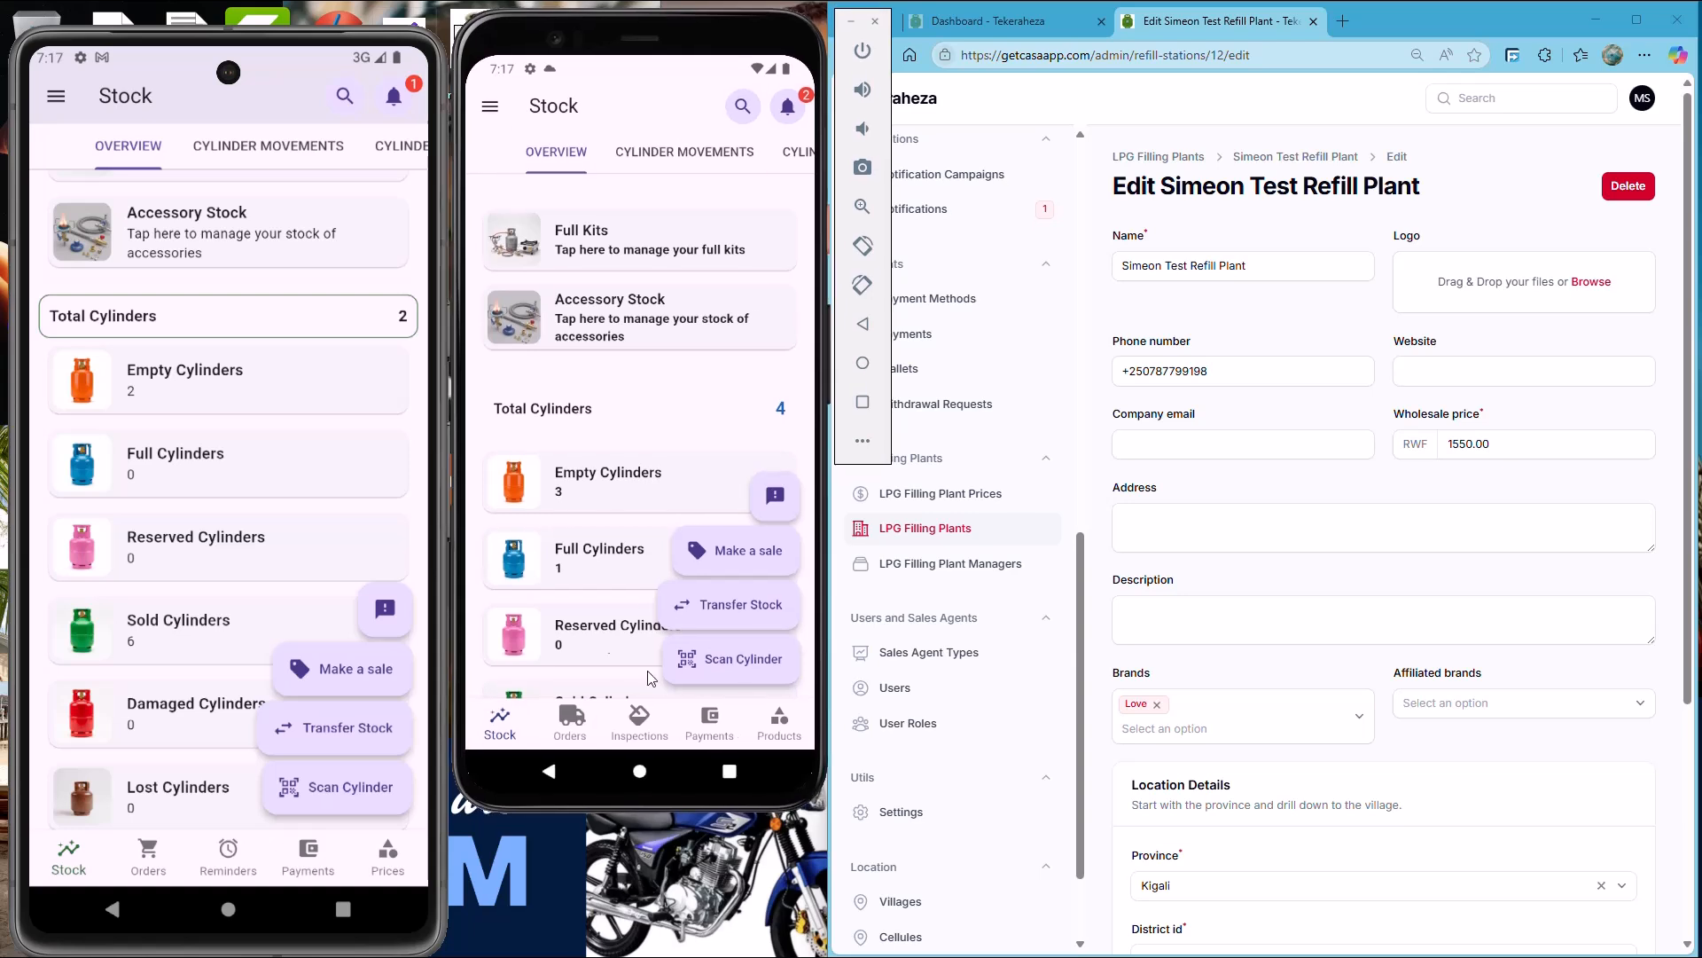
{"action": "left_click_drag", "start_coordinate": [597, 415], "coordinate": [640, 480]}
{"action": "left_click_drag", "start_coordinate": [640, 246], "coordinate": [589, 607]}
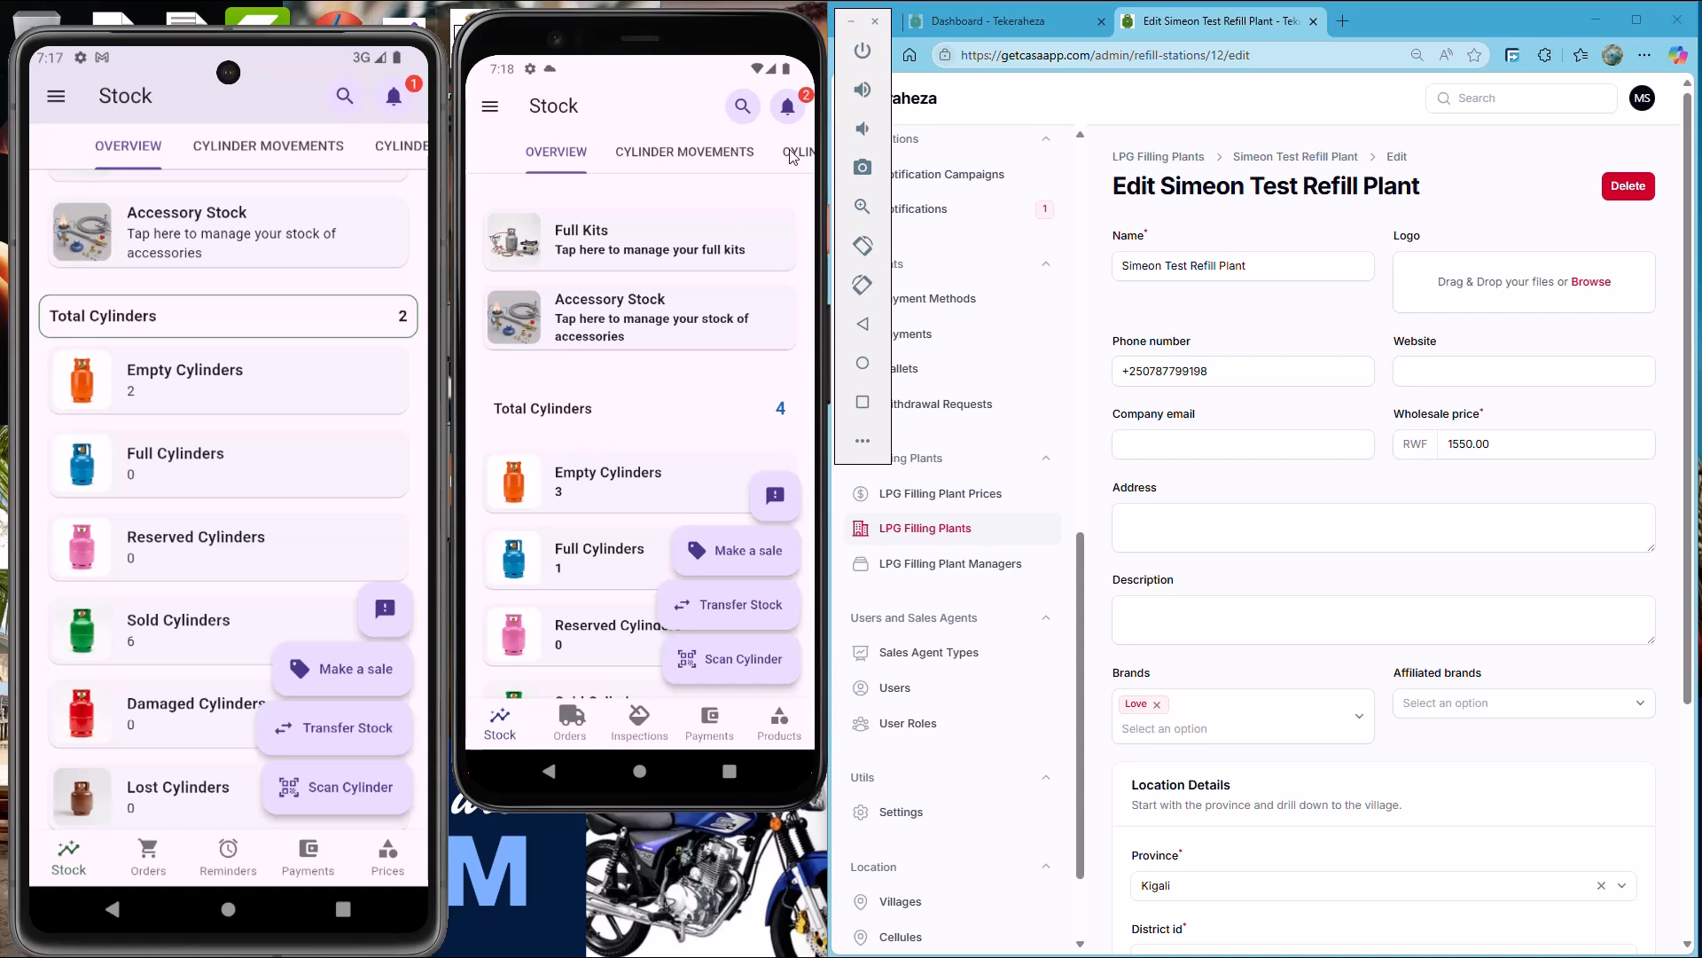
Step: Open the new stock transfer notification in the refill plant app and review the order's items, payment and cylinders
{"action": "left_click", "coordinate": [787, 108]}
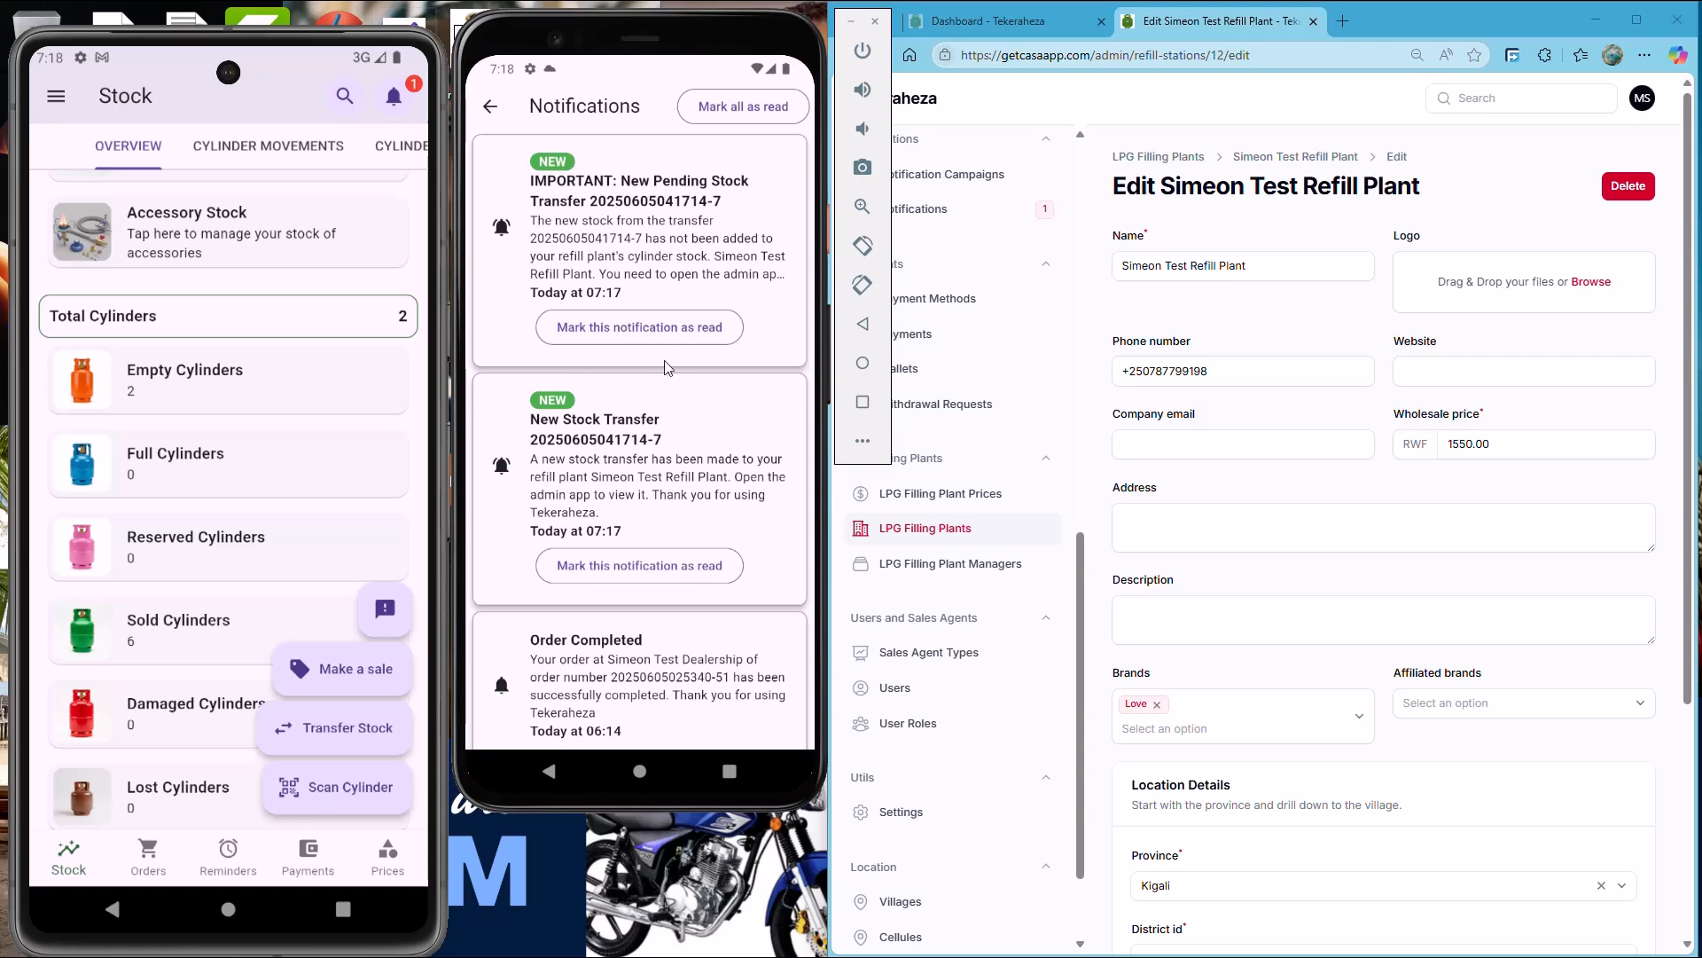
{"action": "left_click", "coordinate": [657, 462]}
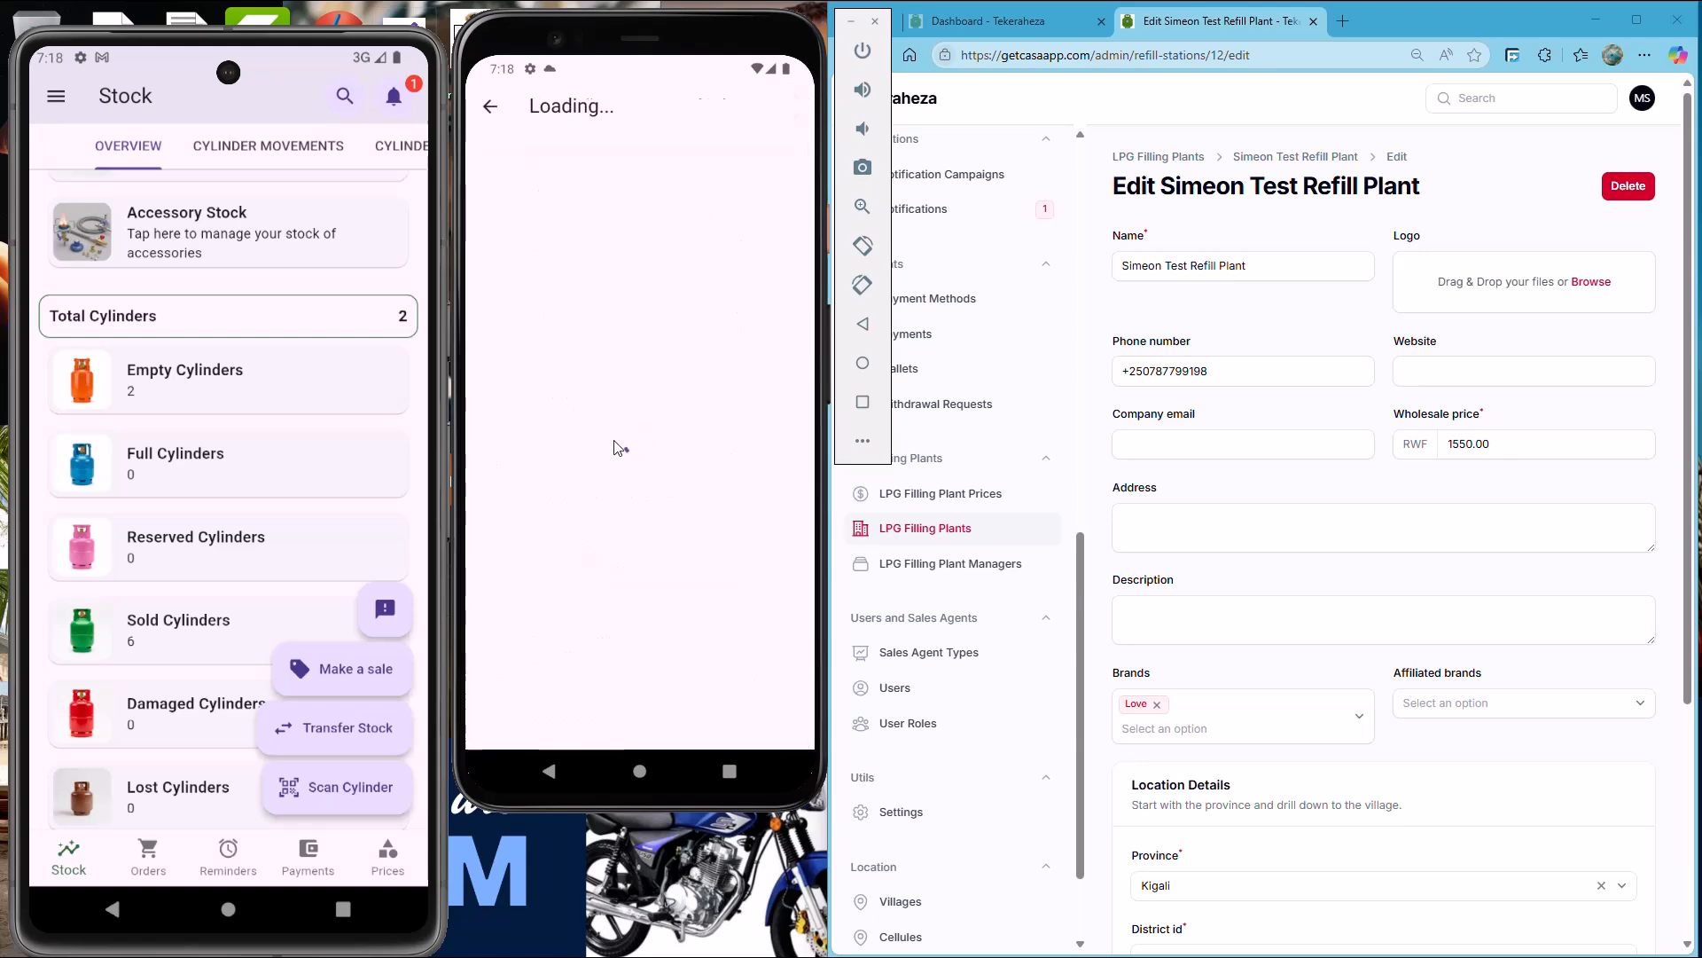
{"action": "left_click_drag", "start_coordinate": [629, 520], "coordinate": [626, 488]}
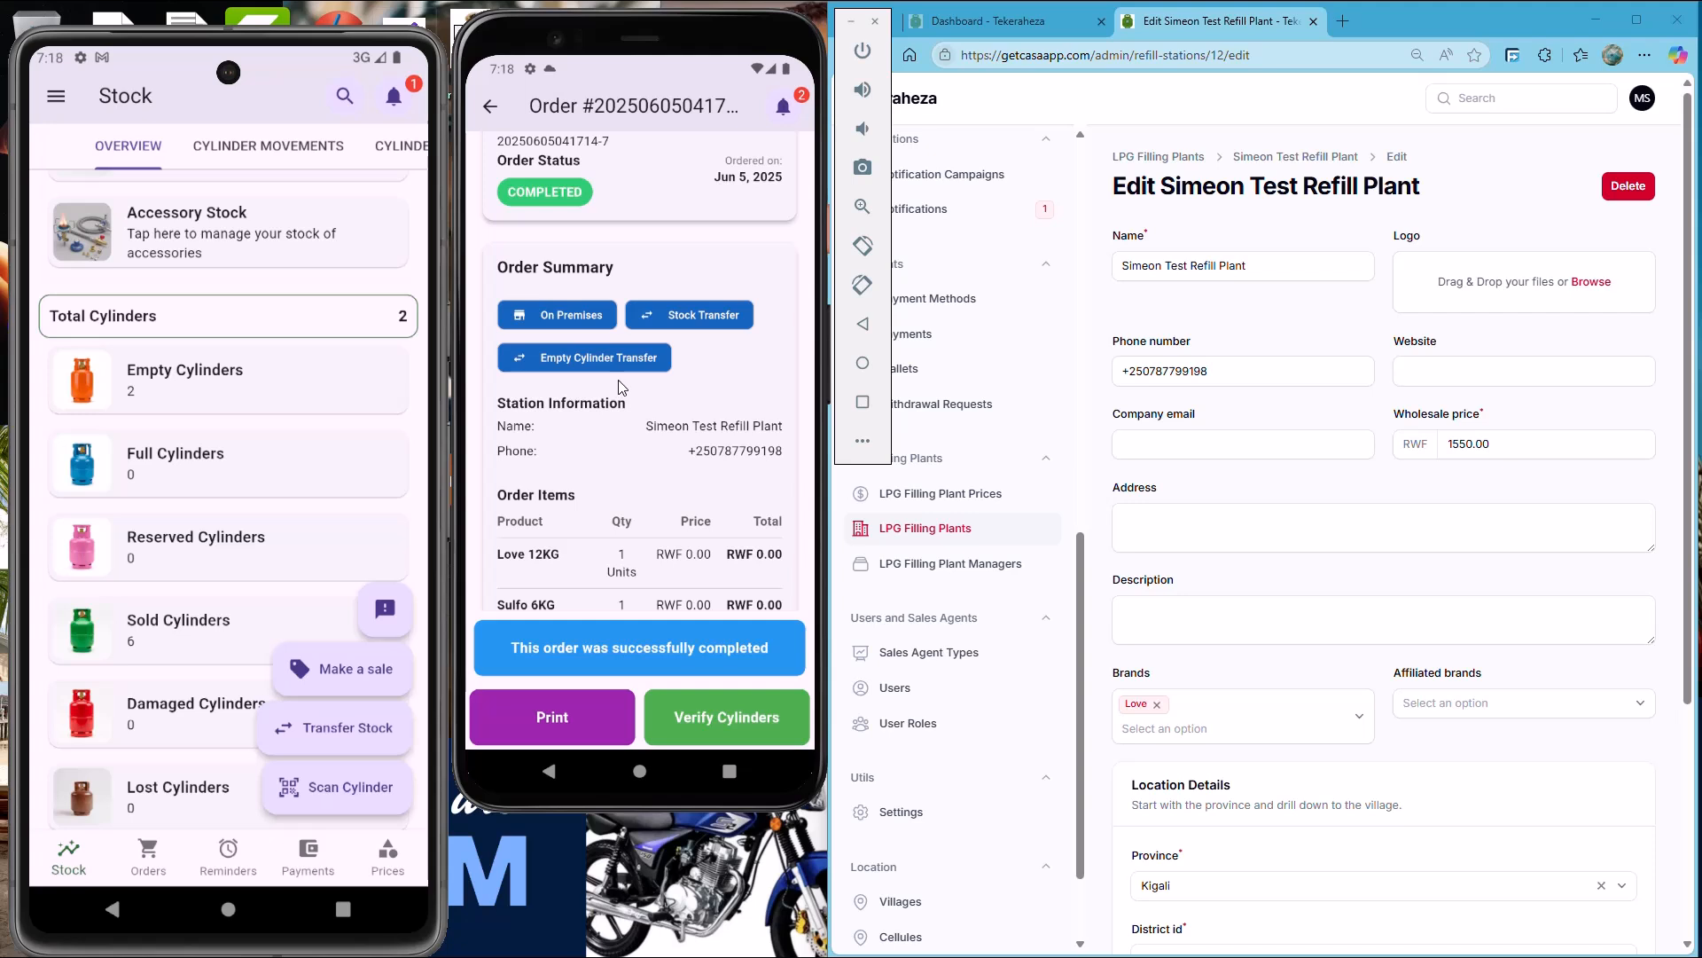
{"action": "scroll", "coordinate": [625, 399], "scroll_direction": "down", "scroll_amount": 4}
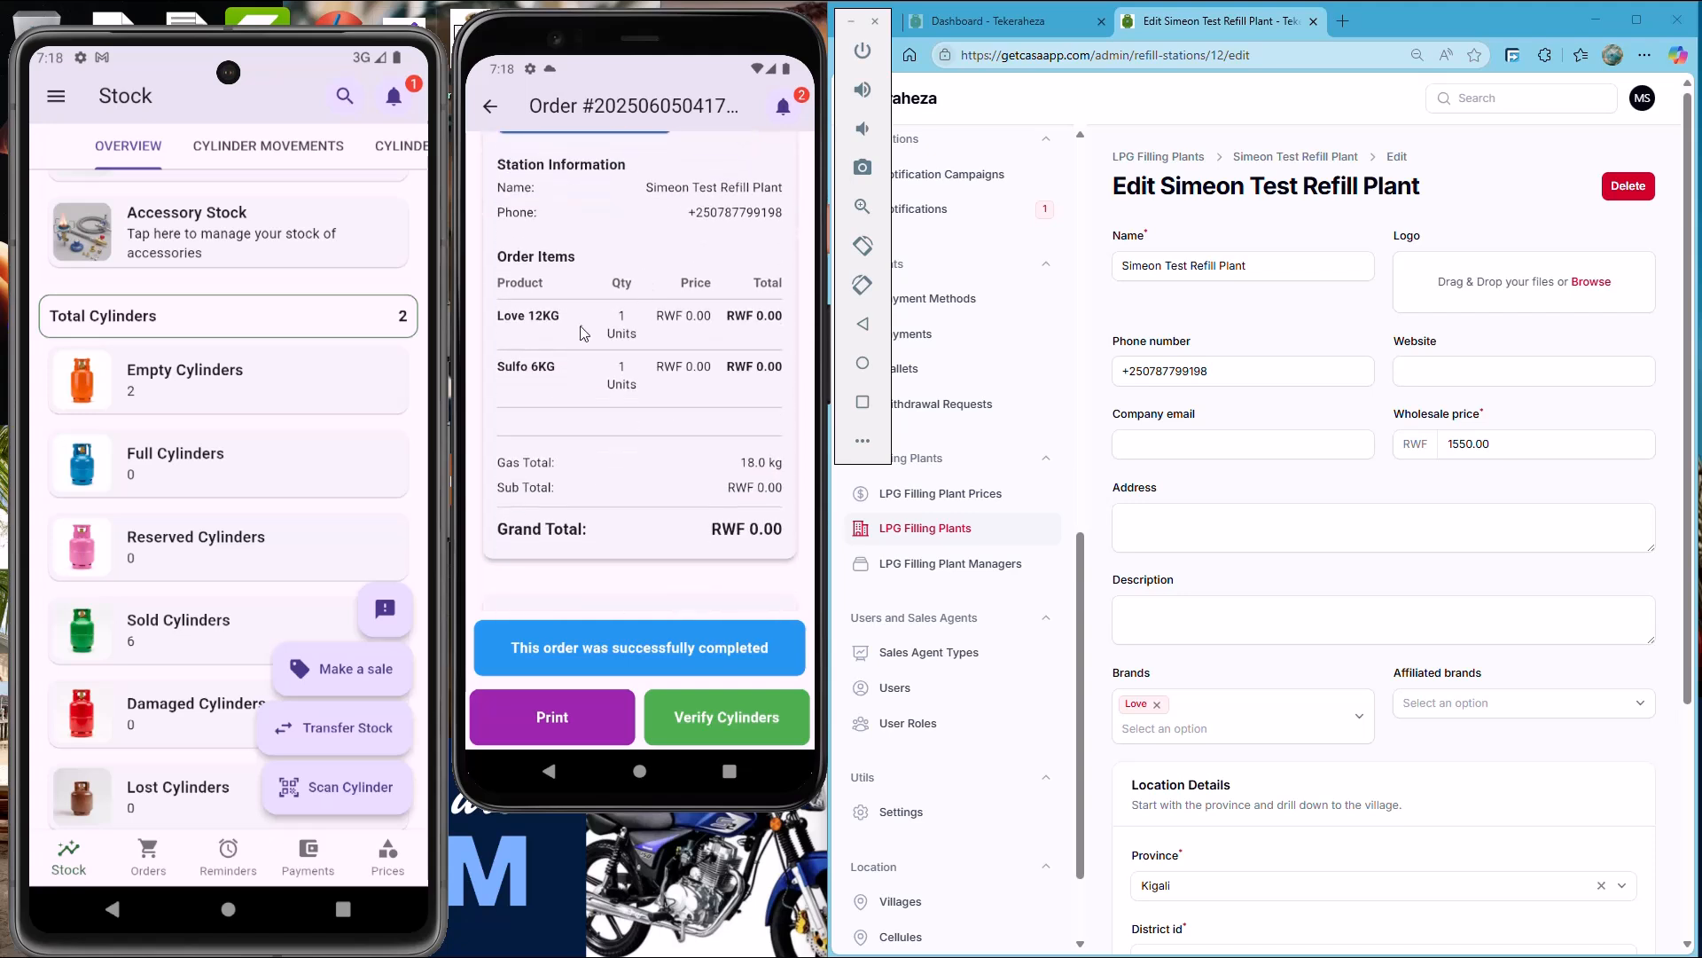
{"action": "scroll", "coordinate": [611, 422], "scroll_direction": "down", "scroll_amount": 5}
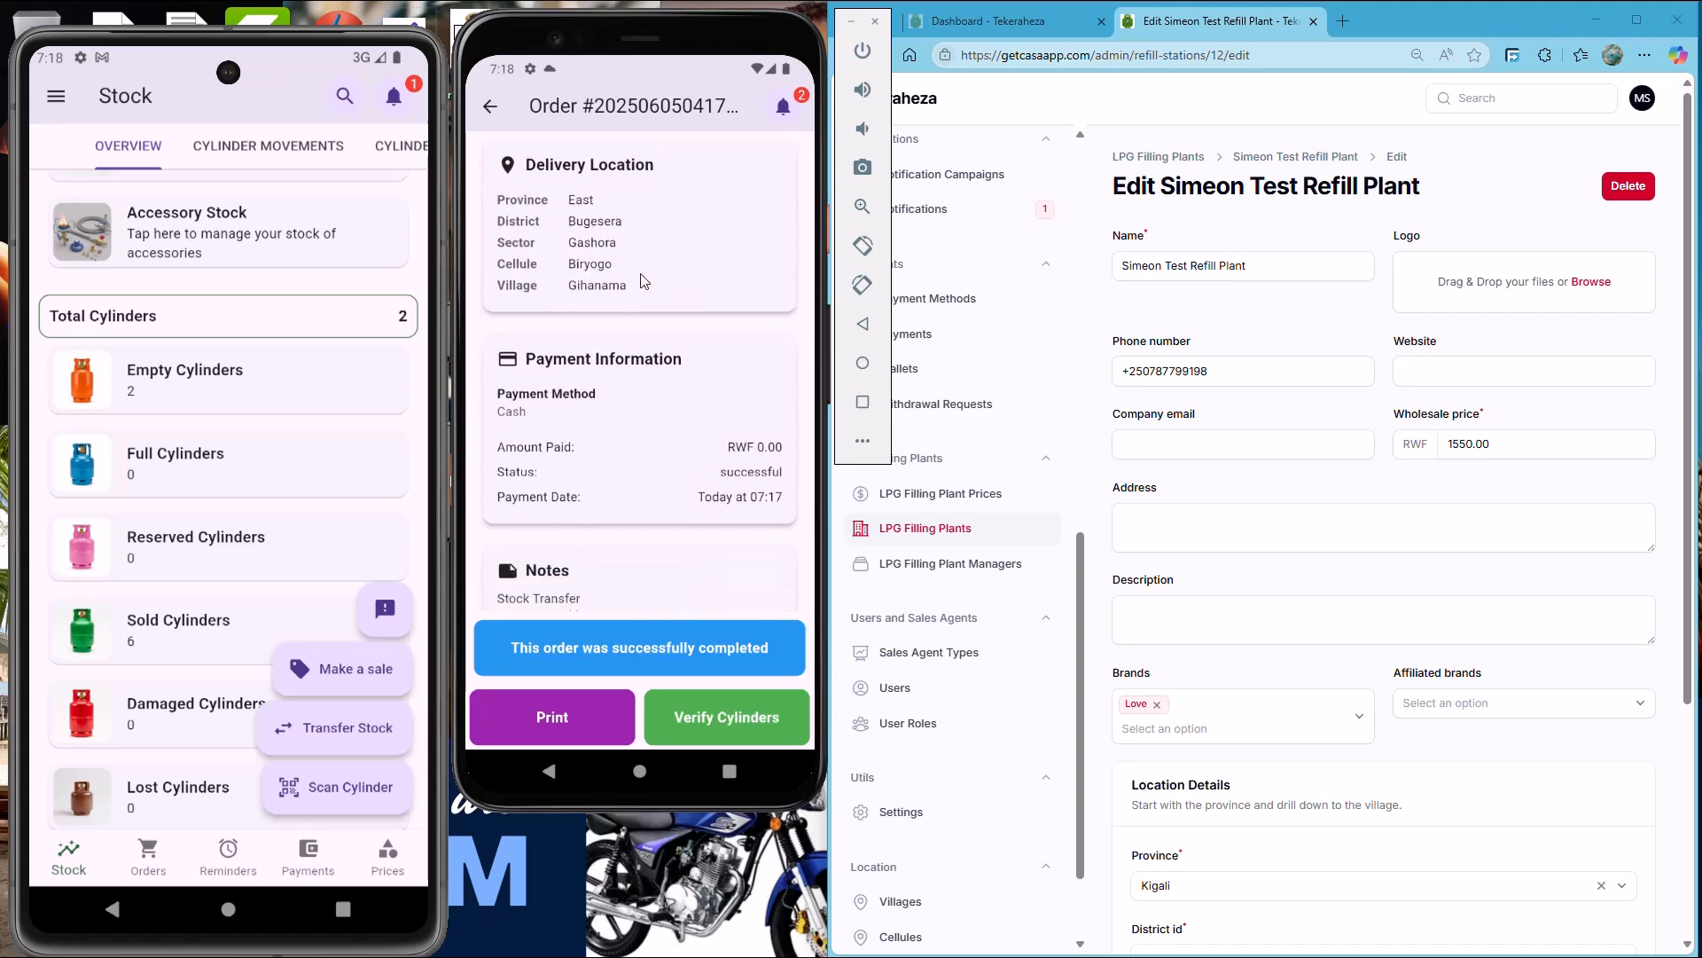
{"action": "scroll", "coordinate": [587, 497], "scroll_direction": "down", "scroll_amount": 5}
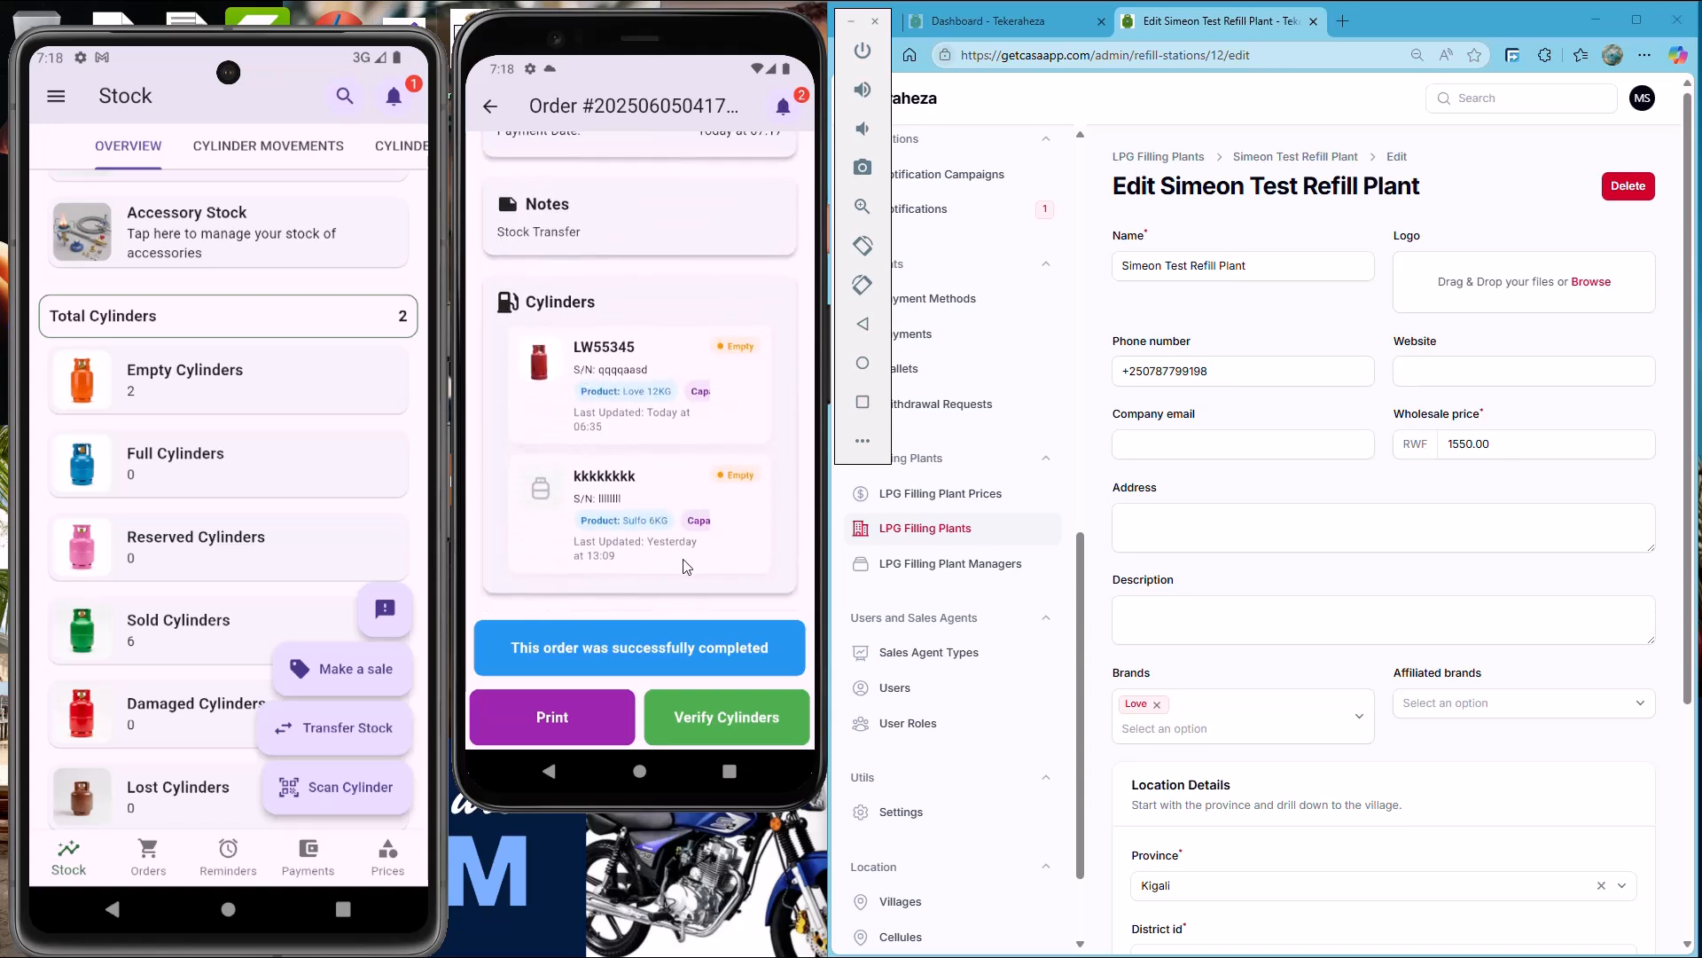
Step: Examine the status and ownership of cylinder LW55345 from the transfer order and return to the order
{"action": "left_click", "coordinate": [653, 367]}
{"action": "scroll", "coordinate": [628, 596], "scroll_direction": "down", "scroll_amount": 5}
{"action": "scroll", "coordinate": [608, 259], "scroll_direction": "down", "scroll_amount": 5}
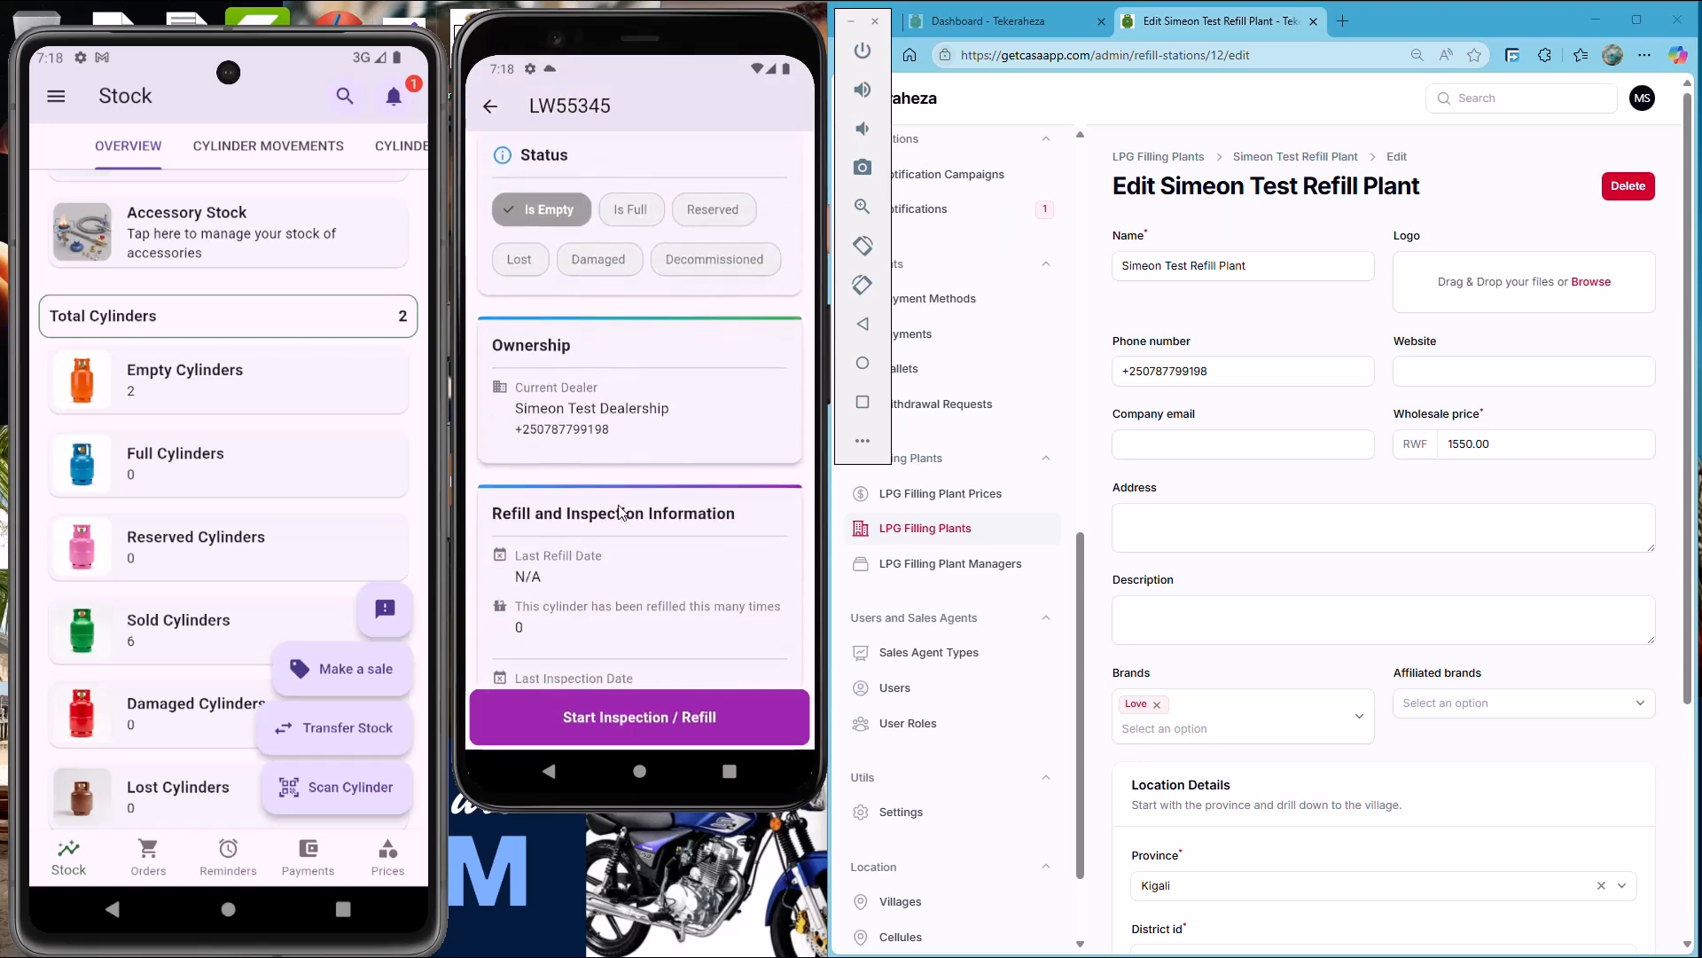
{"action": "scroll", "coordinate": [622, 309], "scroll_direction": "up", "scroll_amount": 6}
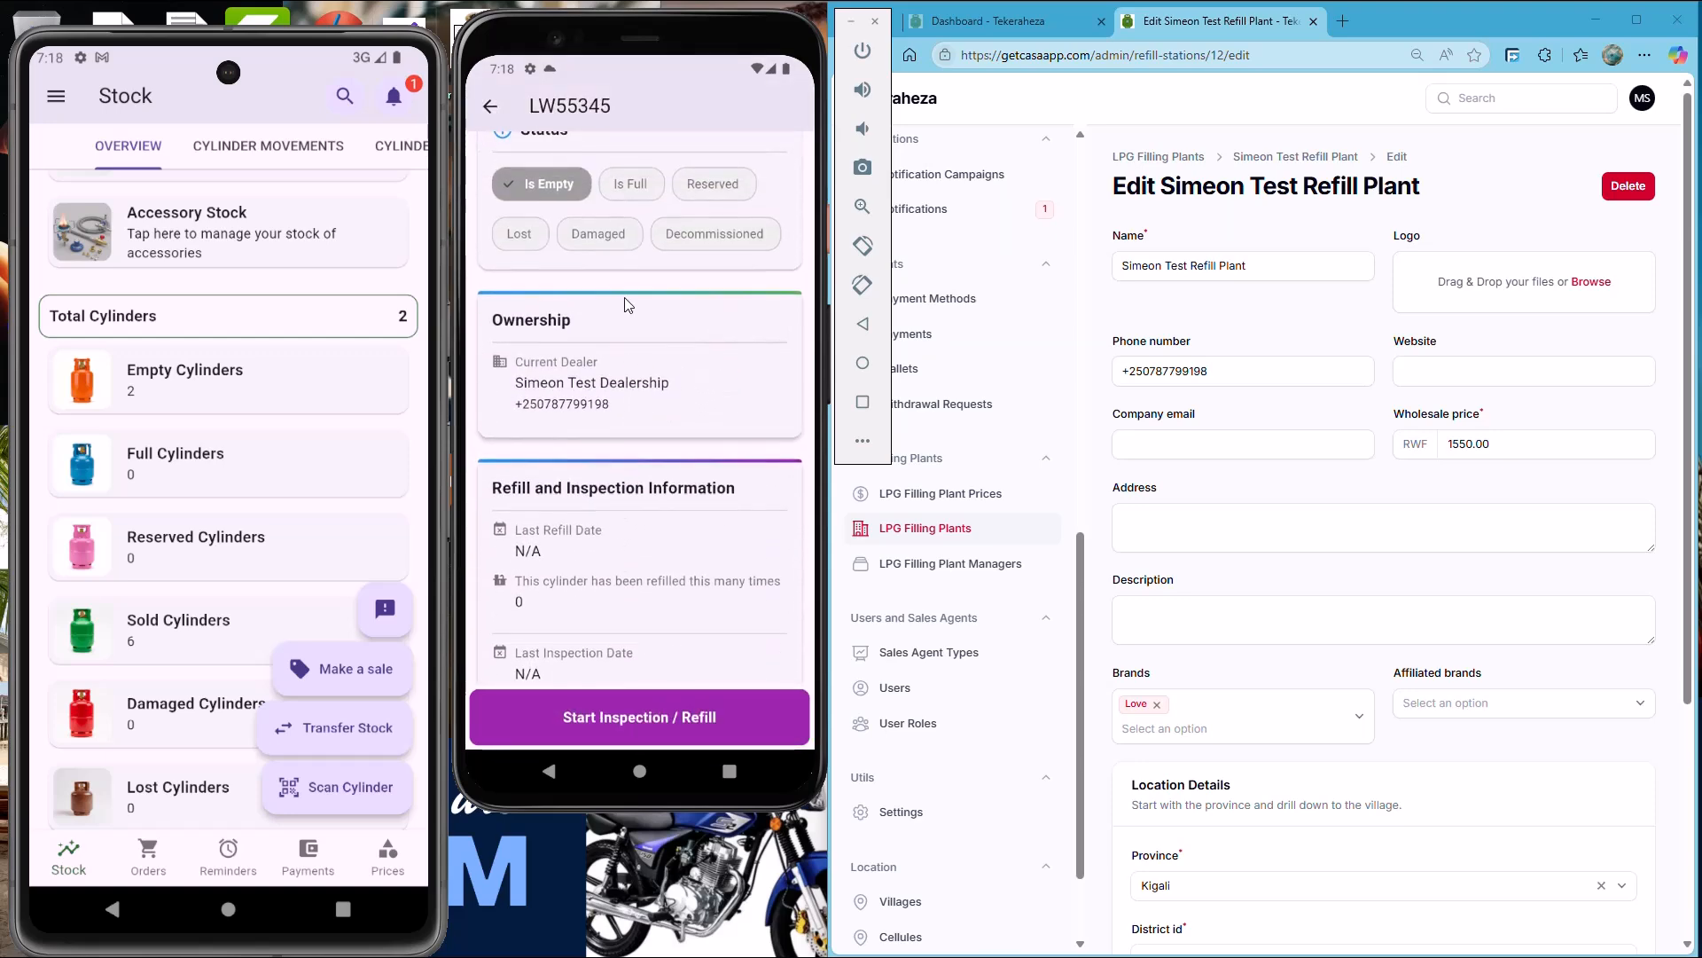
{"action": "left_click", "coordinate": [491, 106]}
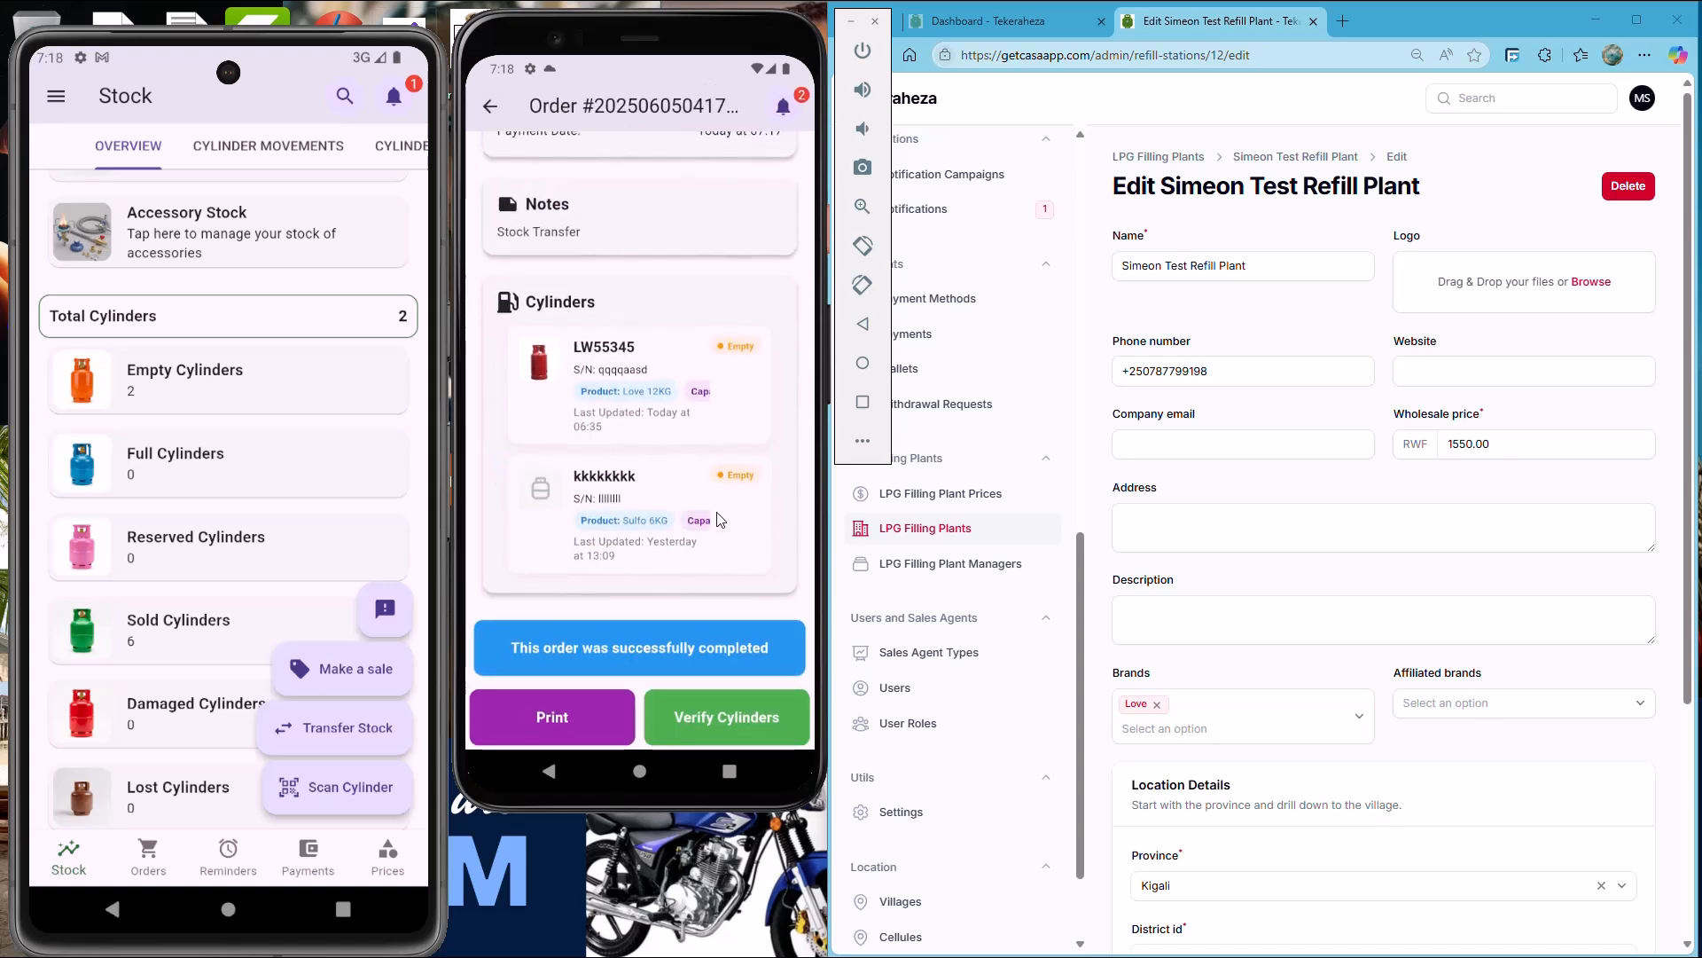
Step: Examine the details of cylinder kkkkkkkk from the transfer order and return to the order
{"action": "mouse_move", "coordinate": [691, 523]}
{"action": "left_mouse_down"}
{"action": "mouse_move", "coordinate": [585, 522]}
{"action": "mouse_move", "coordinate": [677, 509]}
{"action": "left_mouse_up"}
{"action": "left_click", "coordinate": [642, 504]}
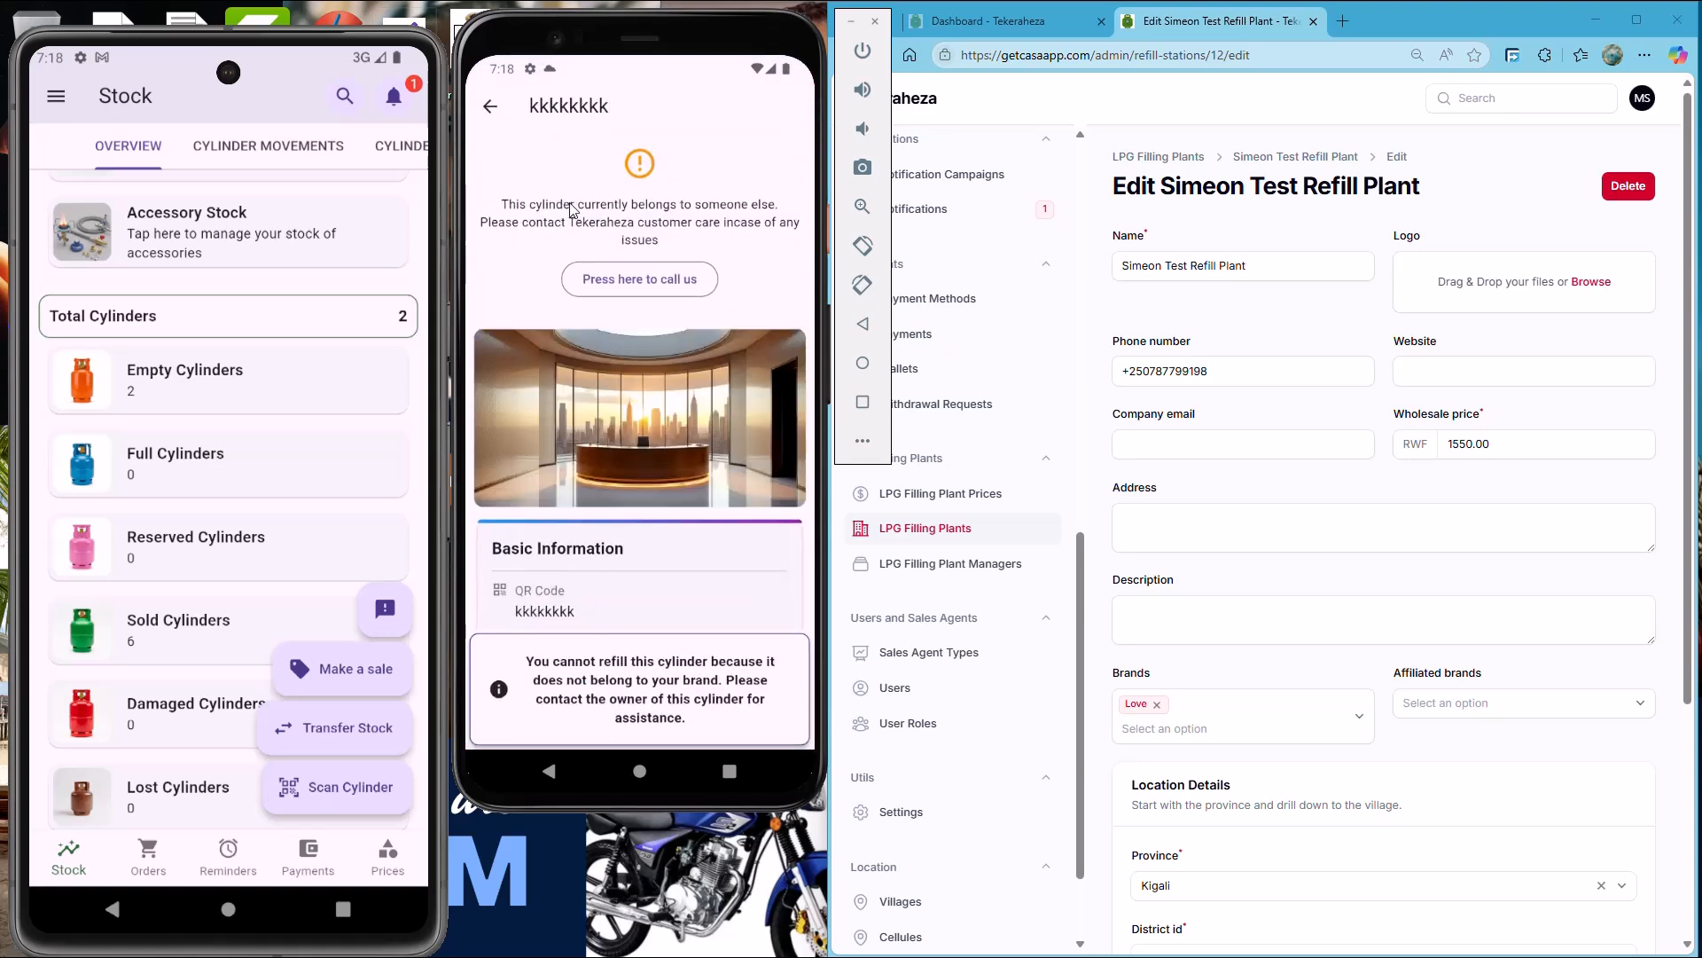
{"action": "left_click_drag", "start_coordinate": [583, 451], "coordinate": [595, 258]}
{"action": "scroll", "coordinate": [595, 258], "scroll_direction": "up", "scroll_amount": 5}
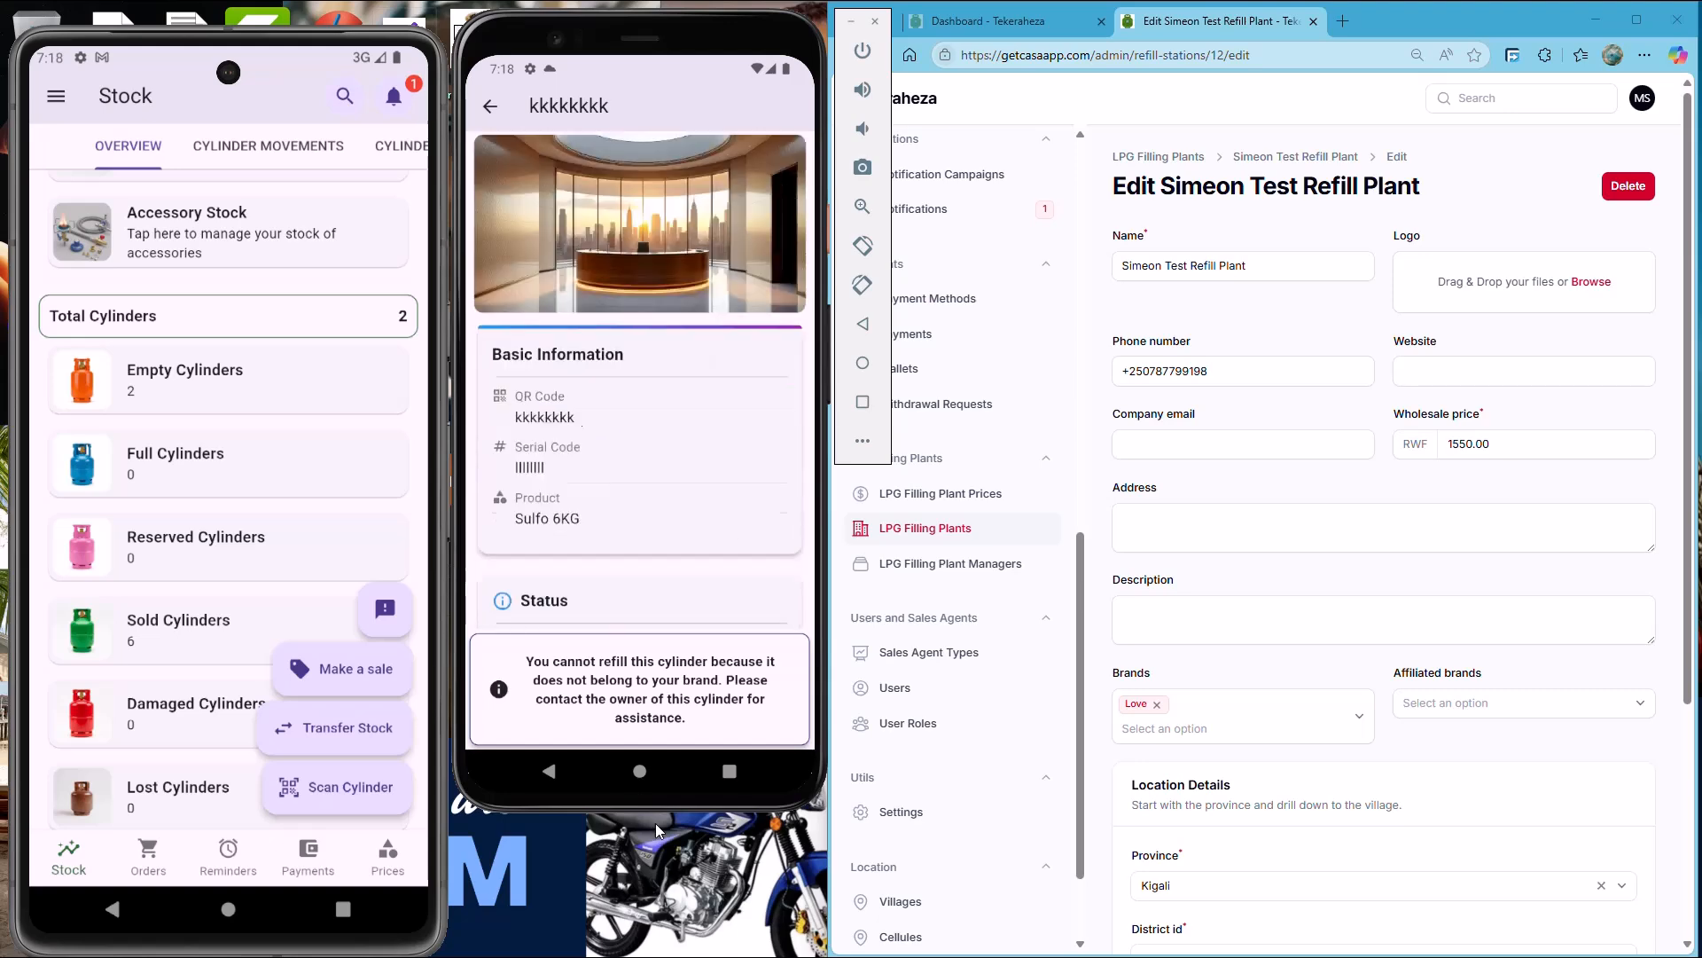
{"action": "left_click", "coordinate": [489, 107]}
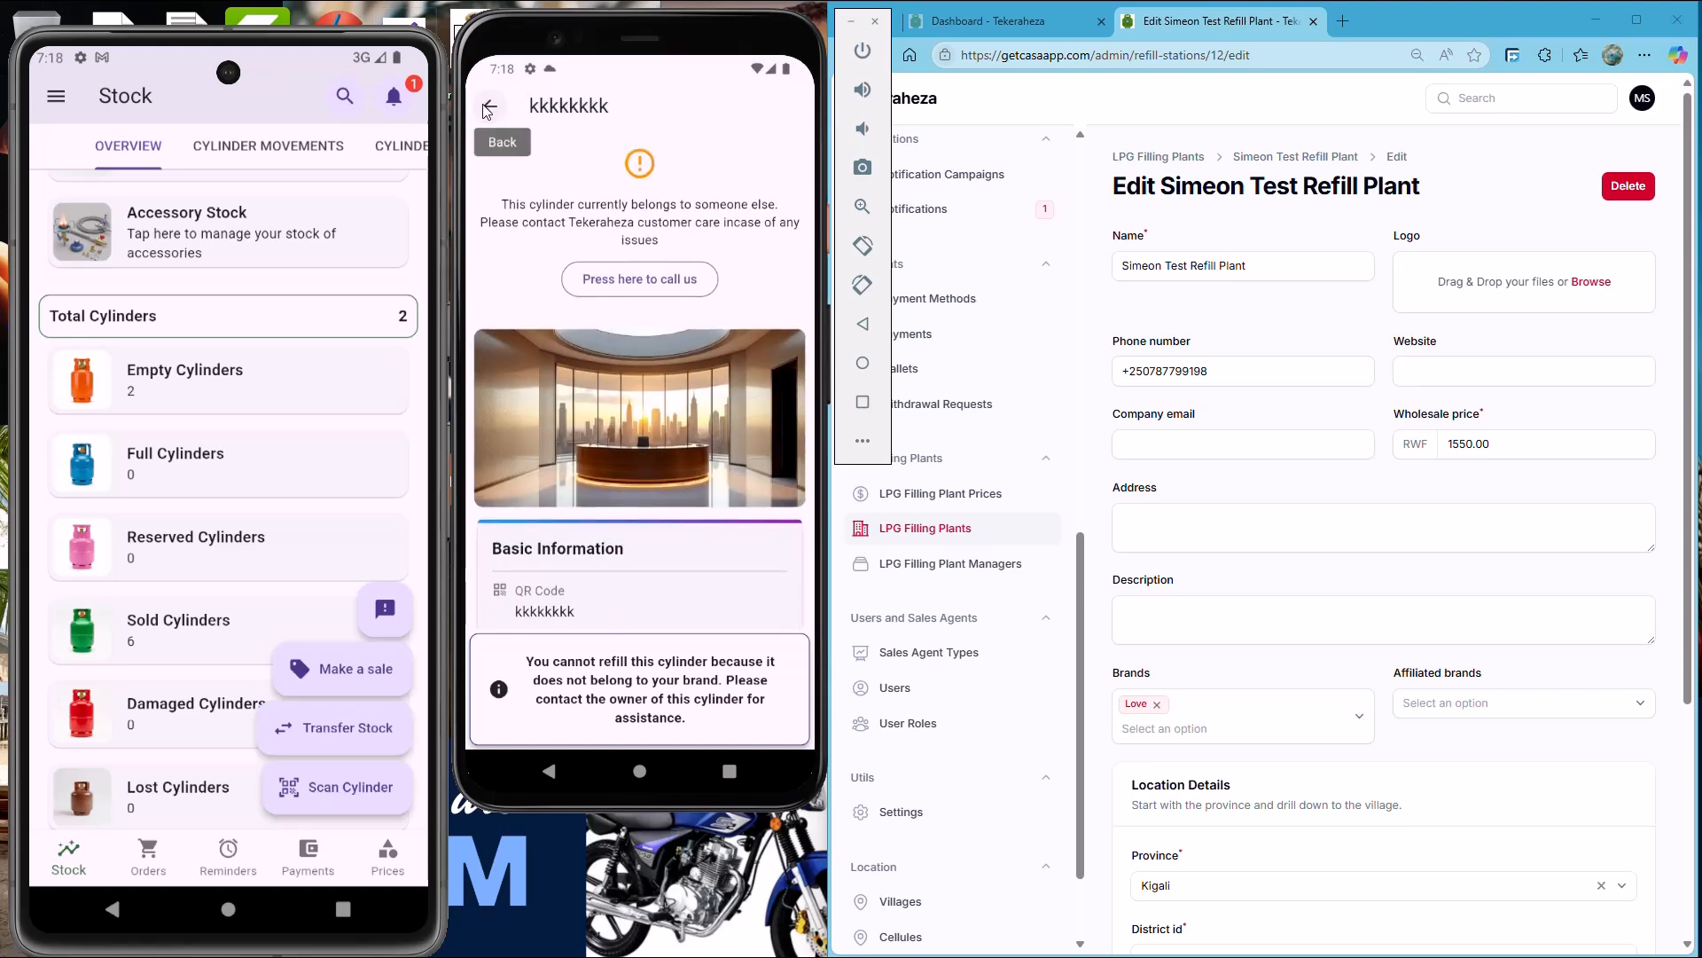
Step: Compare the status and refill eligibility of cylinder LW55345 with those of cylinder kkkkkkkk in the transfer order
{"action": "left_click", "coordinate": [603, 355]}
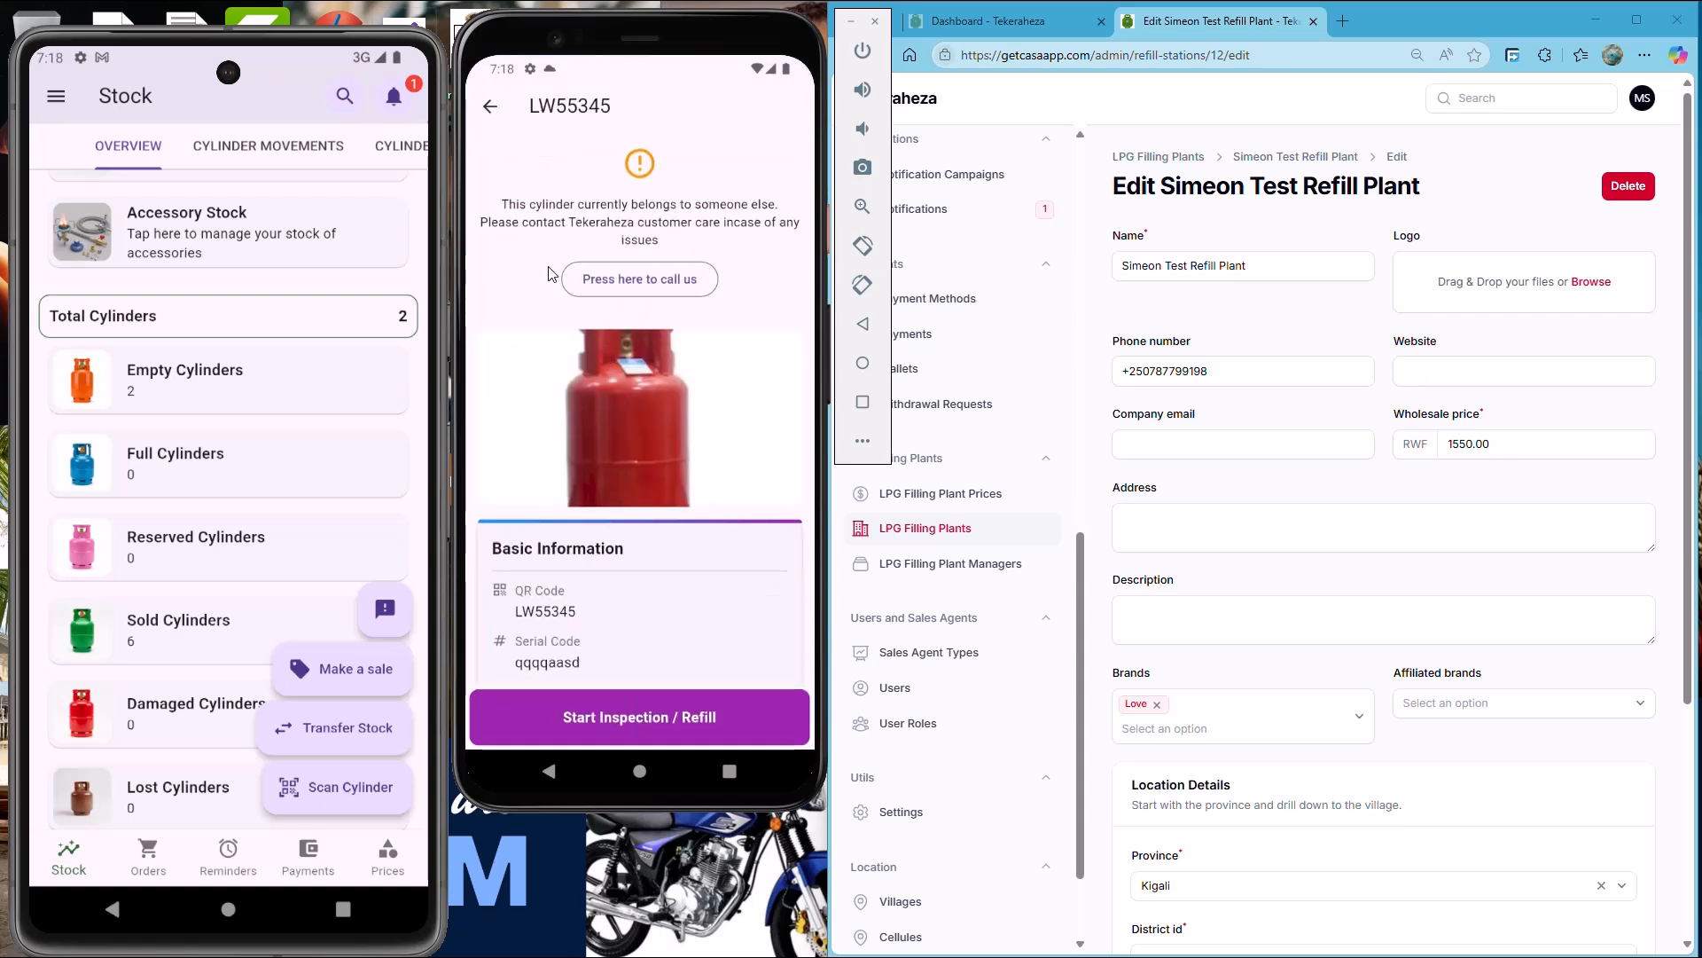
{"action": "left_click_drag", "start_coordinate": [637, 505], "coordinate": [607, 403]}
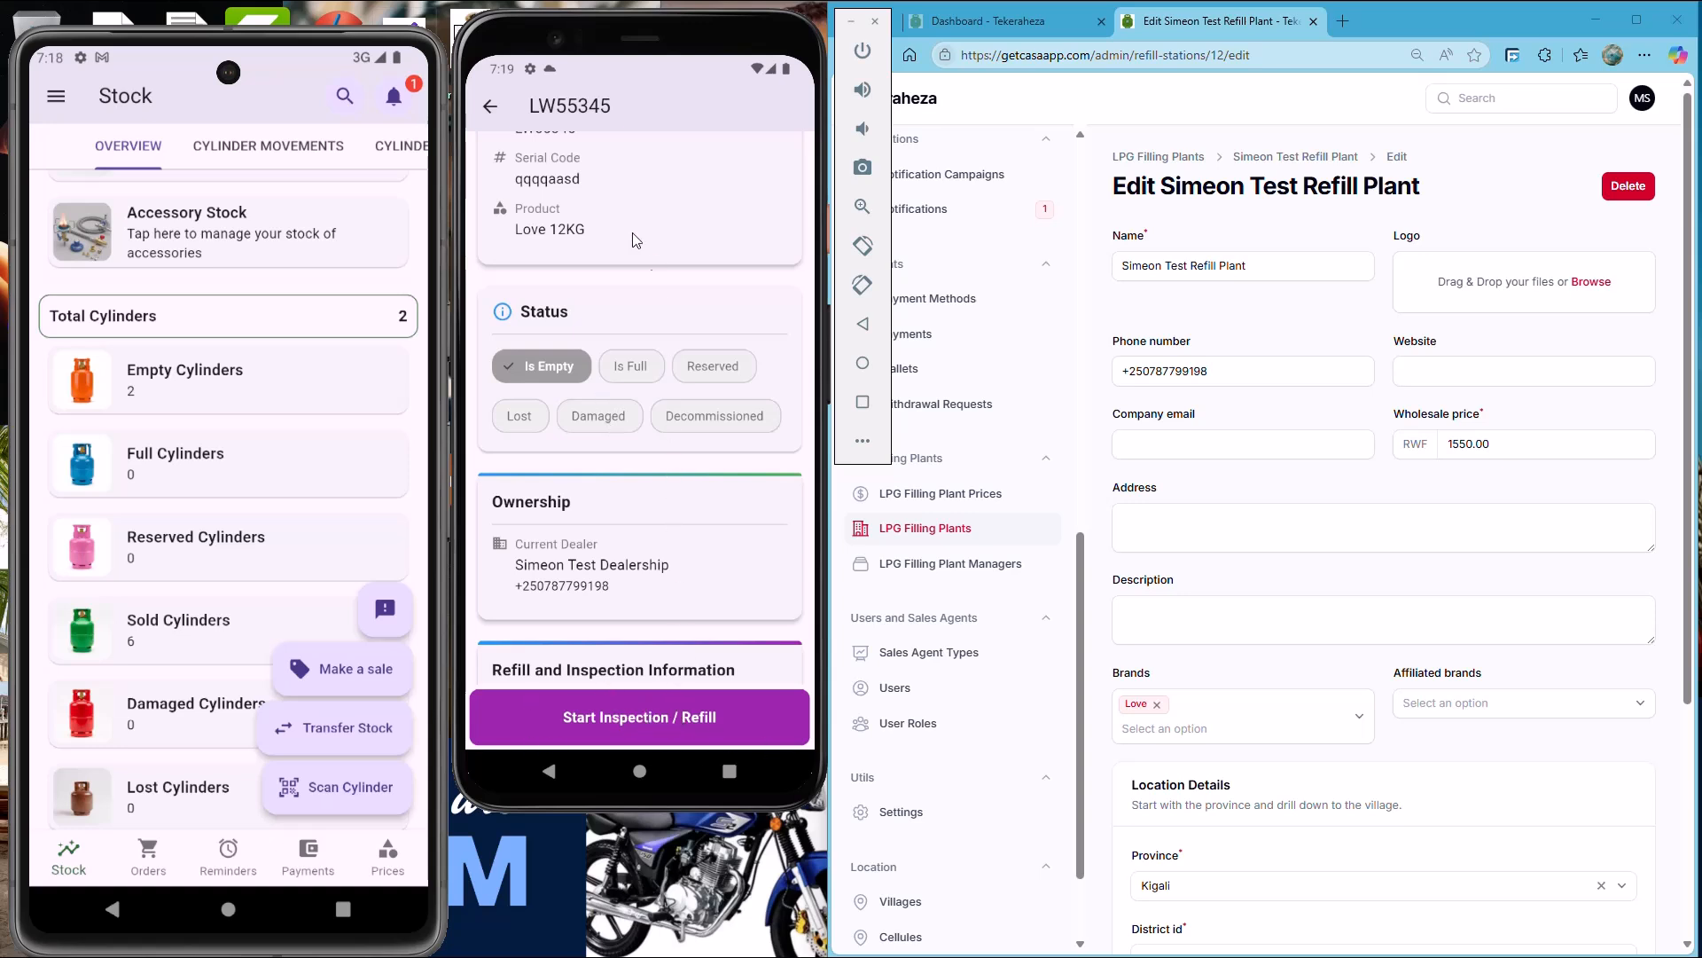
{"action": "left_click", "coordinate": [492, 112]}
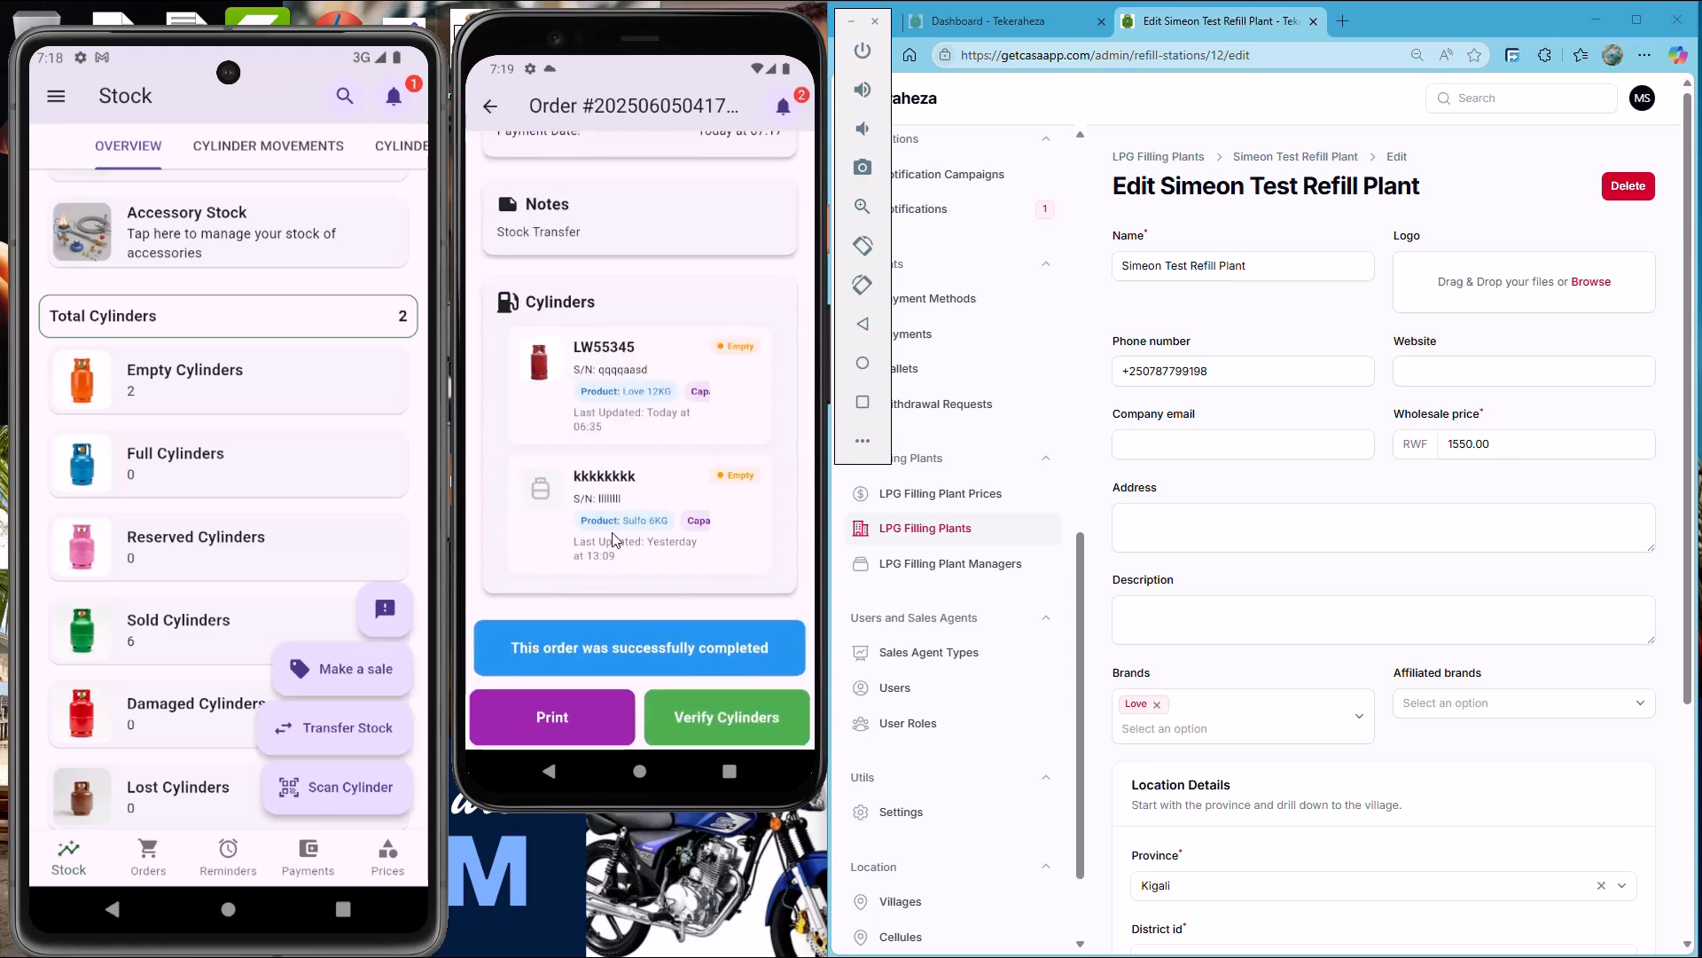
{"action": "left_click", "coordinate": [598, 486]}
{"action": "scroll", "coordinate": [601, 542], "scroll_direction": "down", "scroll_amount": 5}
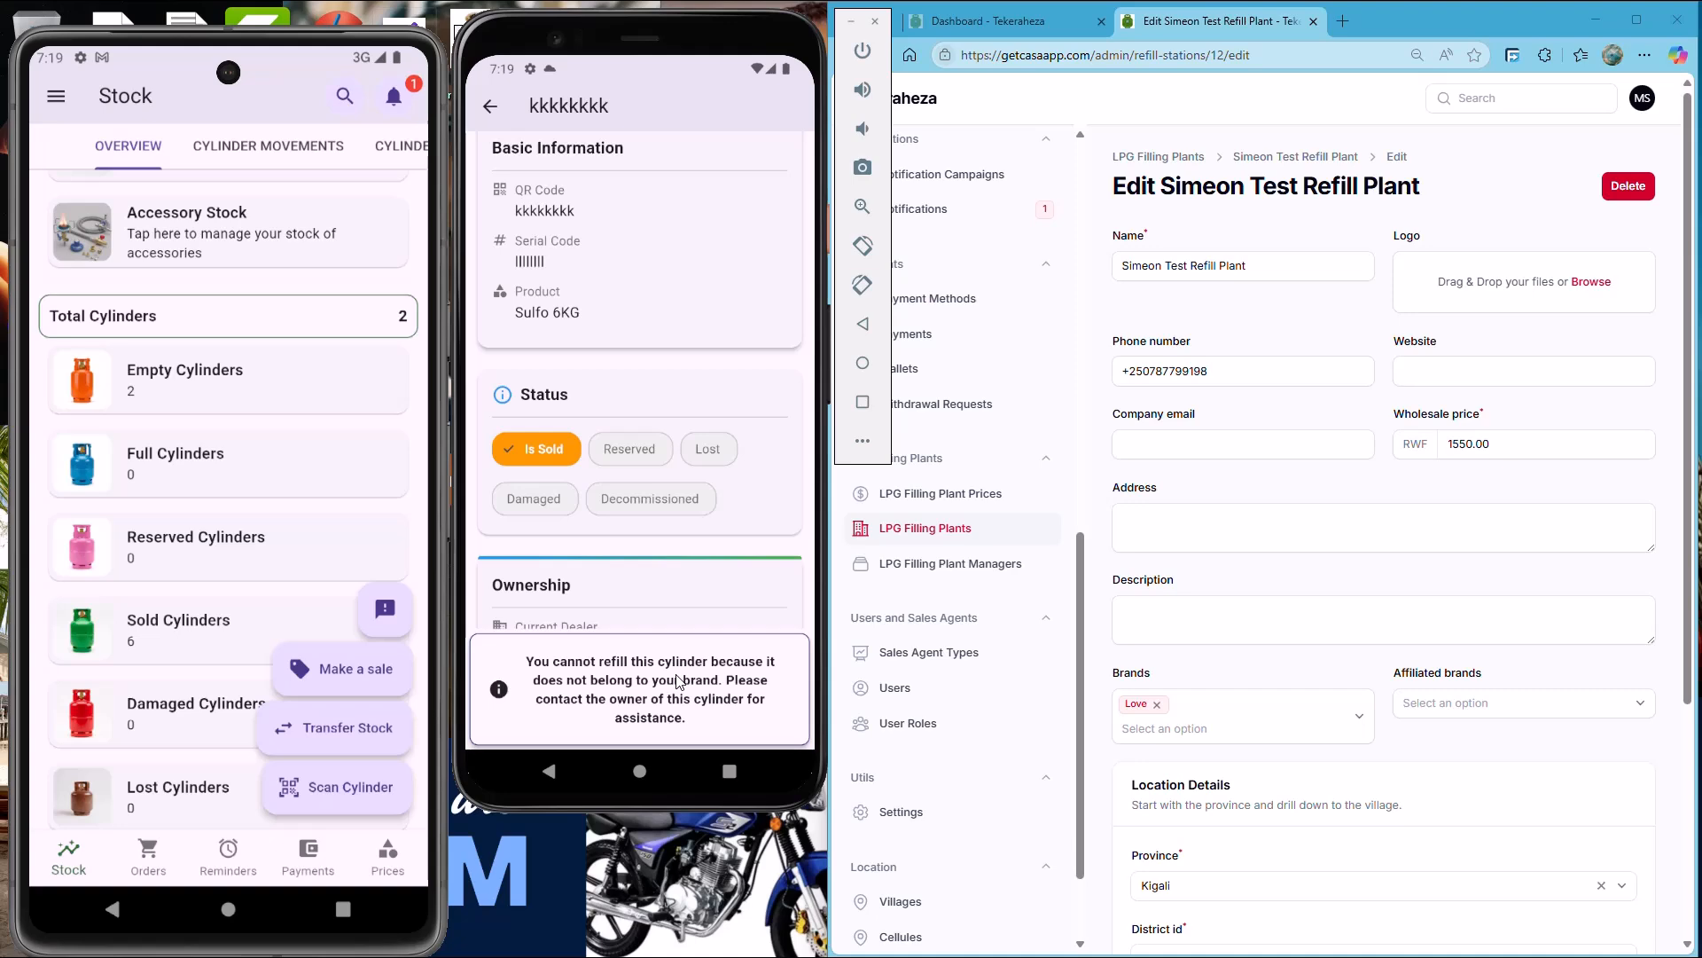
Step: Check the affiliated brand options on the test refill plant's admin record, and return to the notifications list in the refill plant app
{"action": "scroll", "coordinate": [1303, 502], "scroll_direction": "down", "scroll_amount": 4}
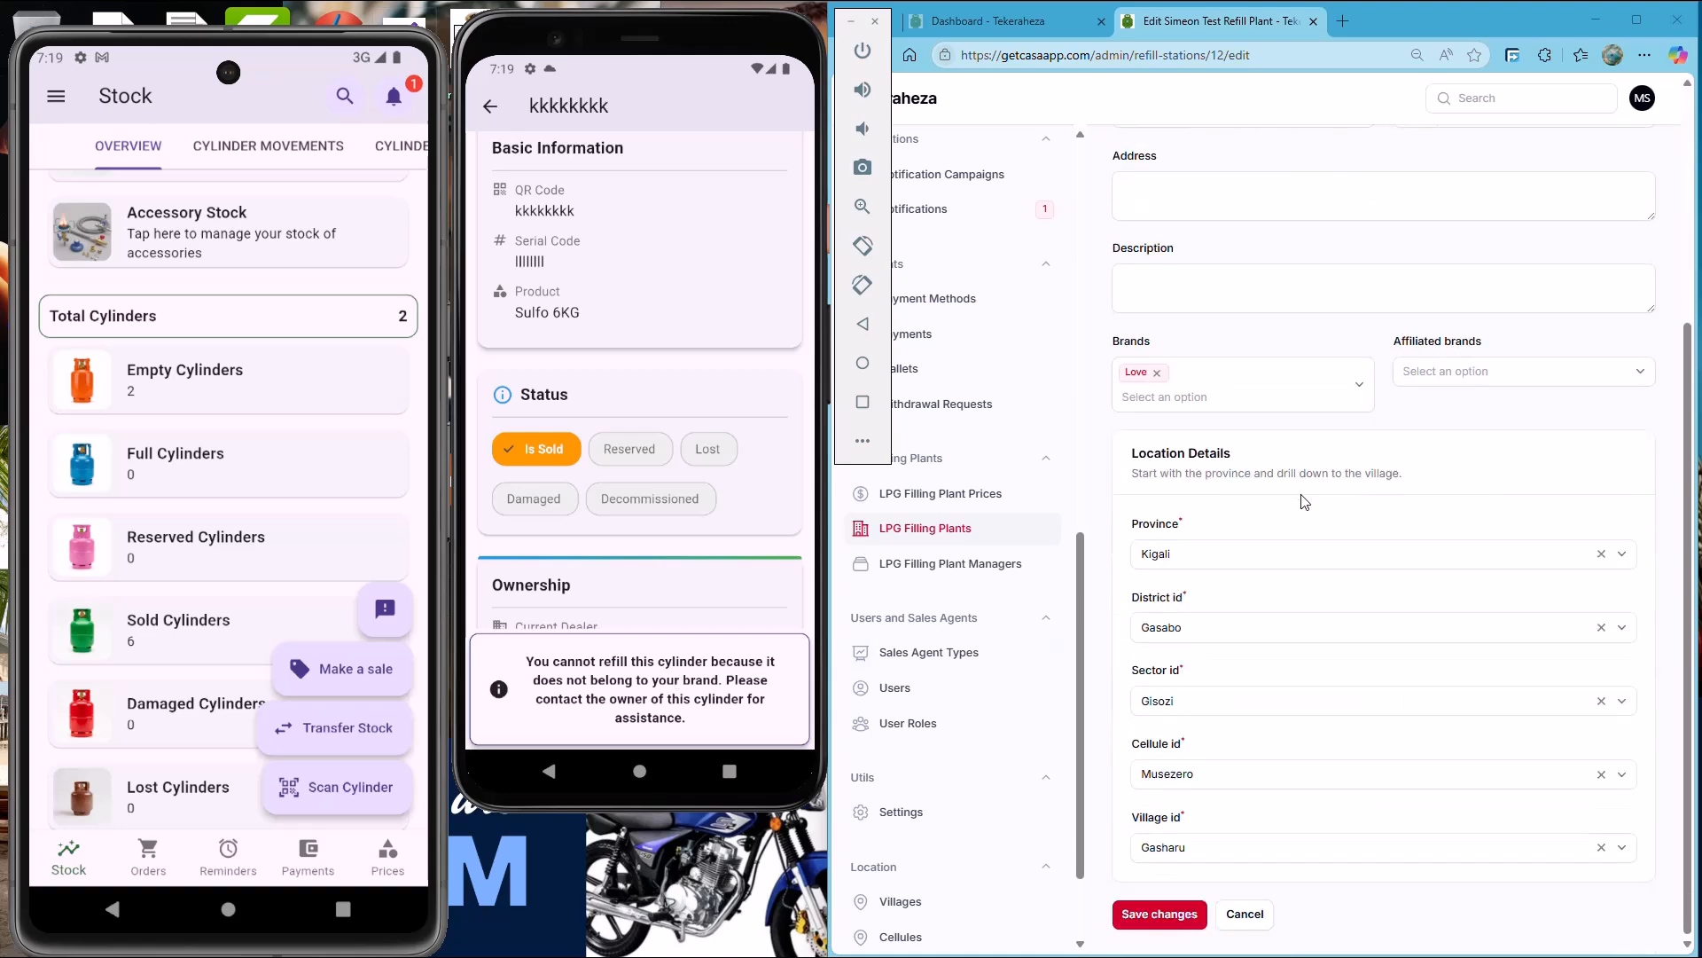
{"action": "scroll", "coordinate": [1325, 512], "scroll_direction": "up", "scroll_amount": 2}
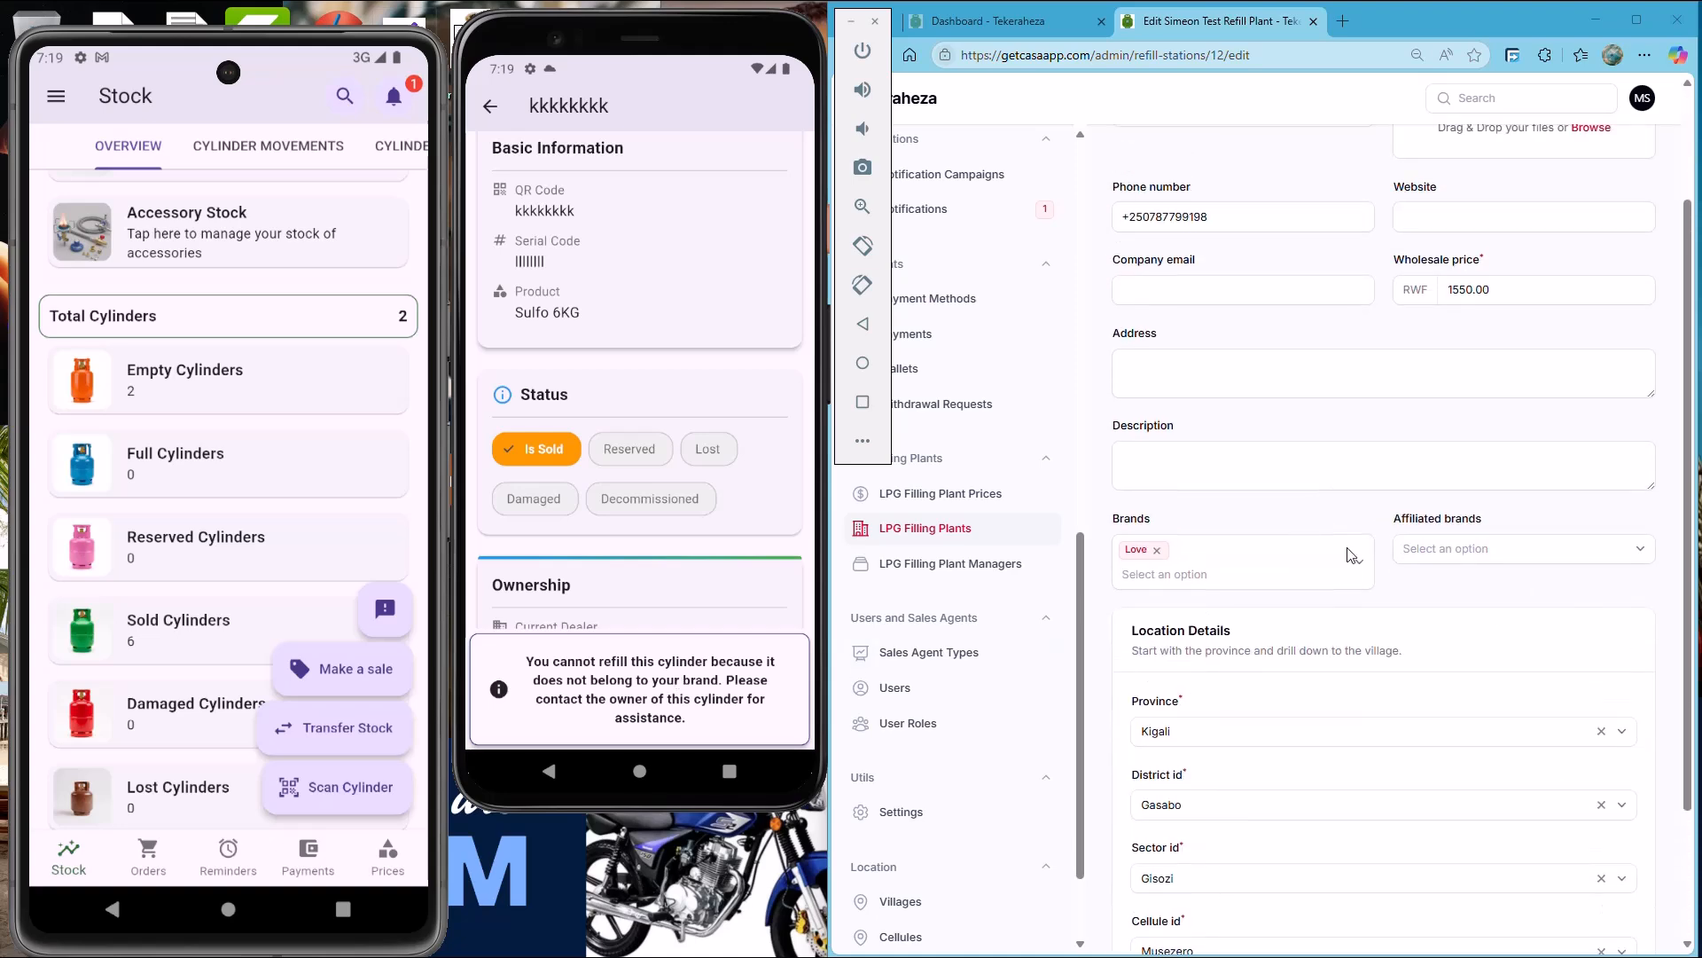
{"action": "left_click", "coordinate": [1438, 547]}
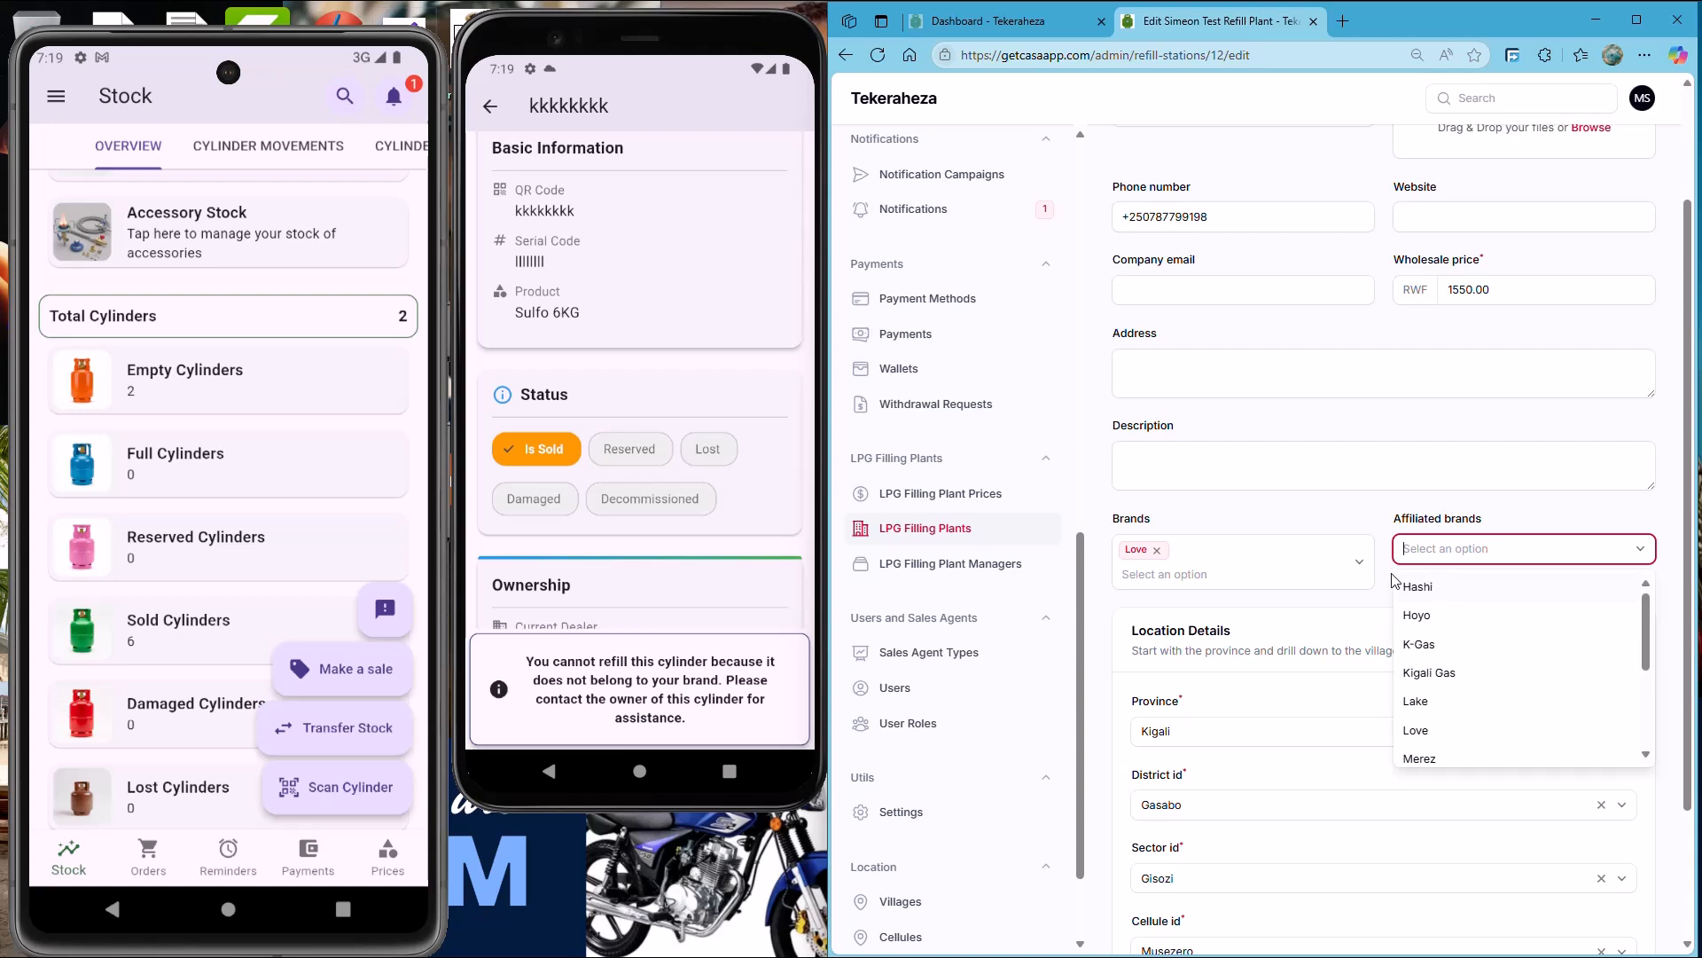
{"action": "left_click", "coordinate": [1371, 532]}
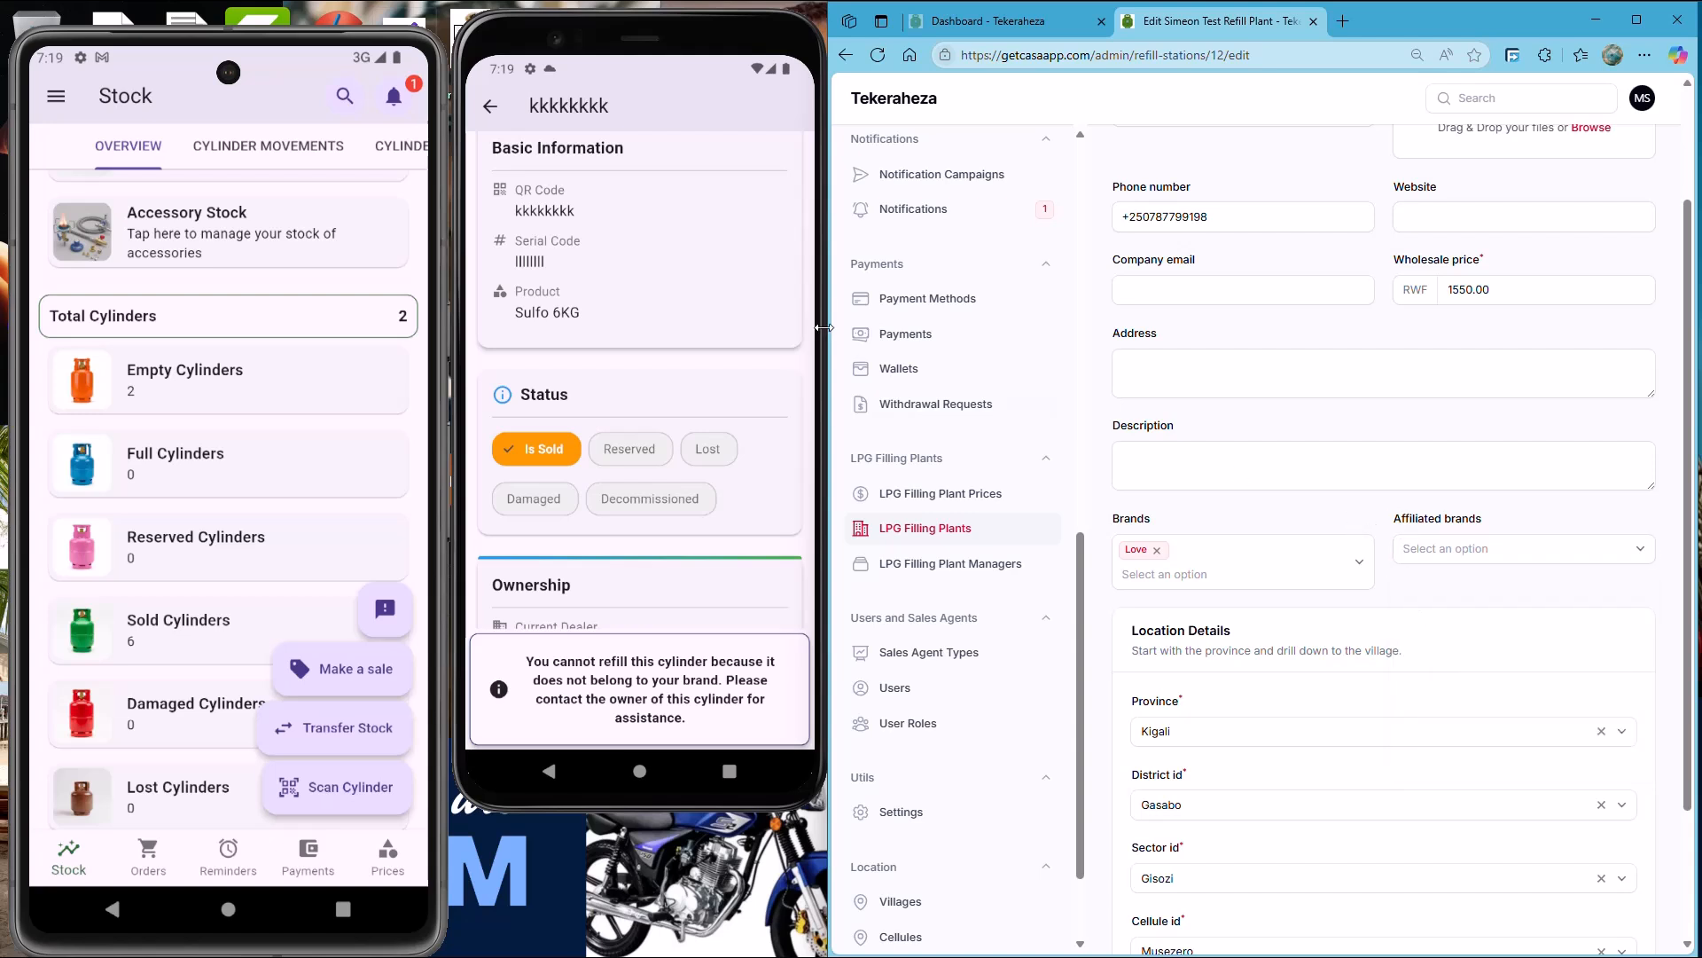
{"action": "left_click", "coordinate": [496, 107]}
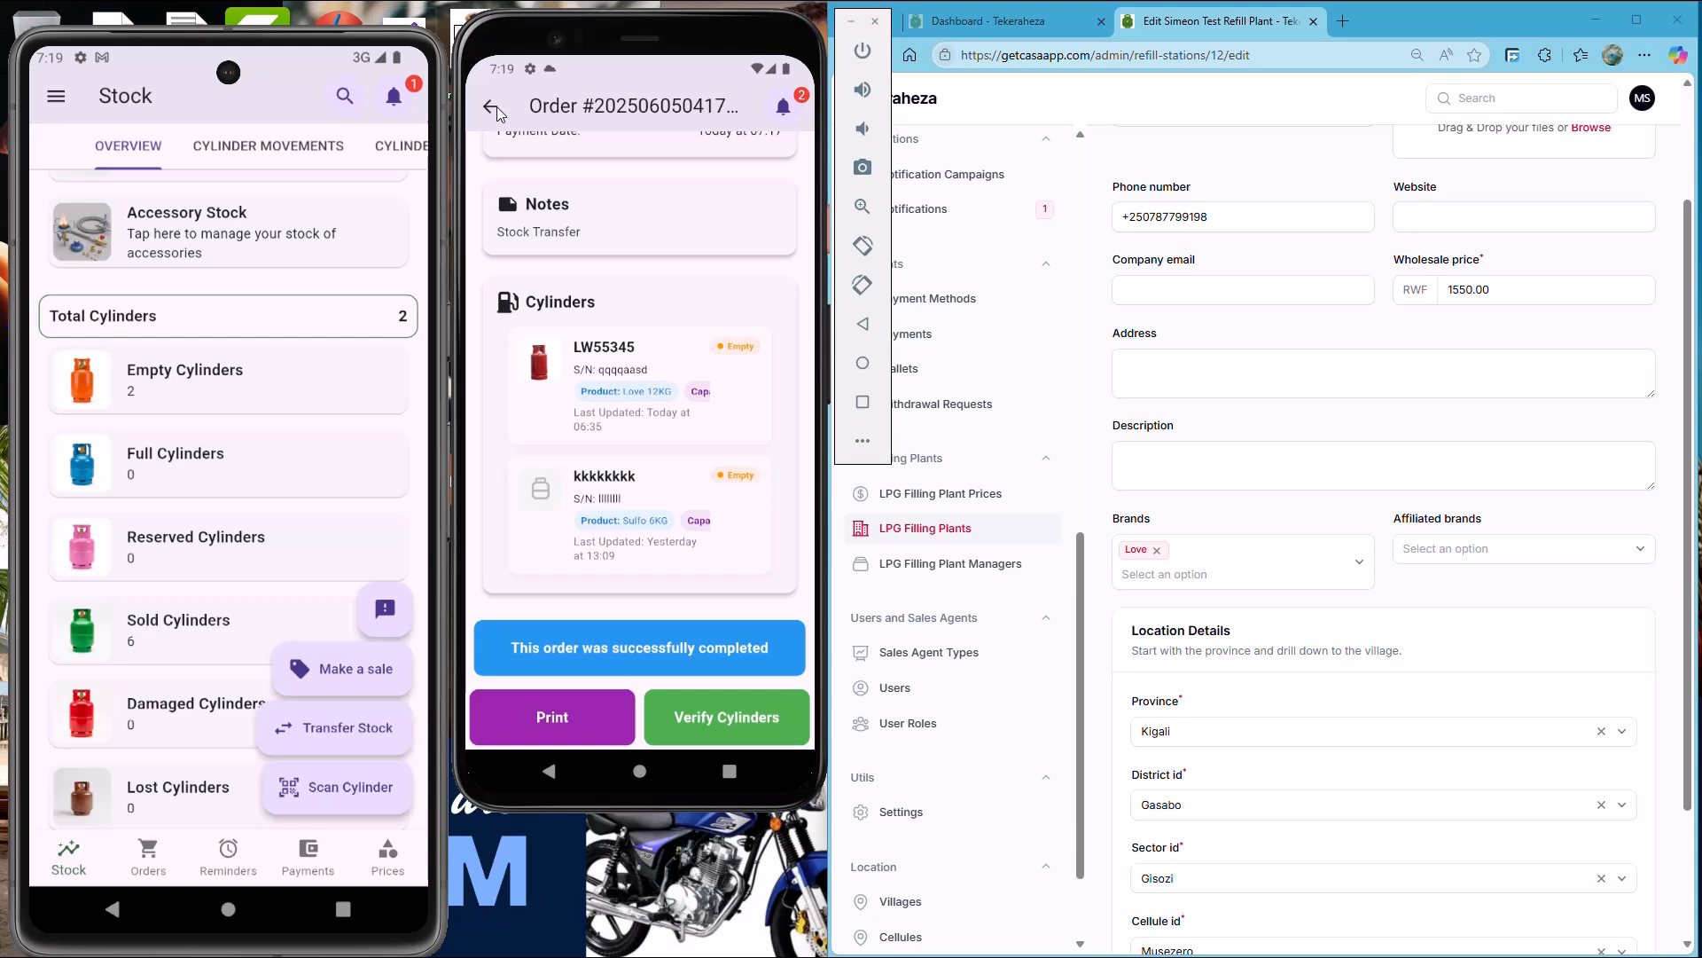
{"action": "left_click", "coordinate": [493, 107]}
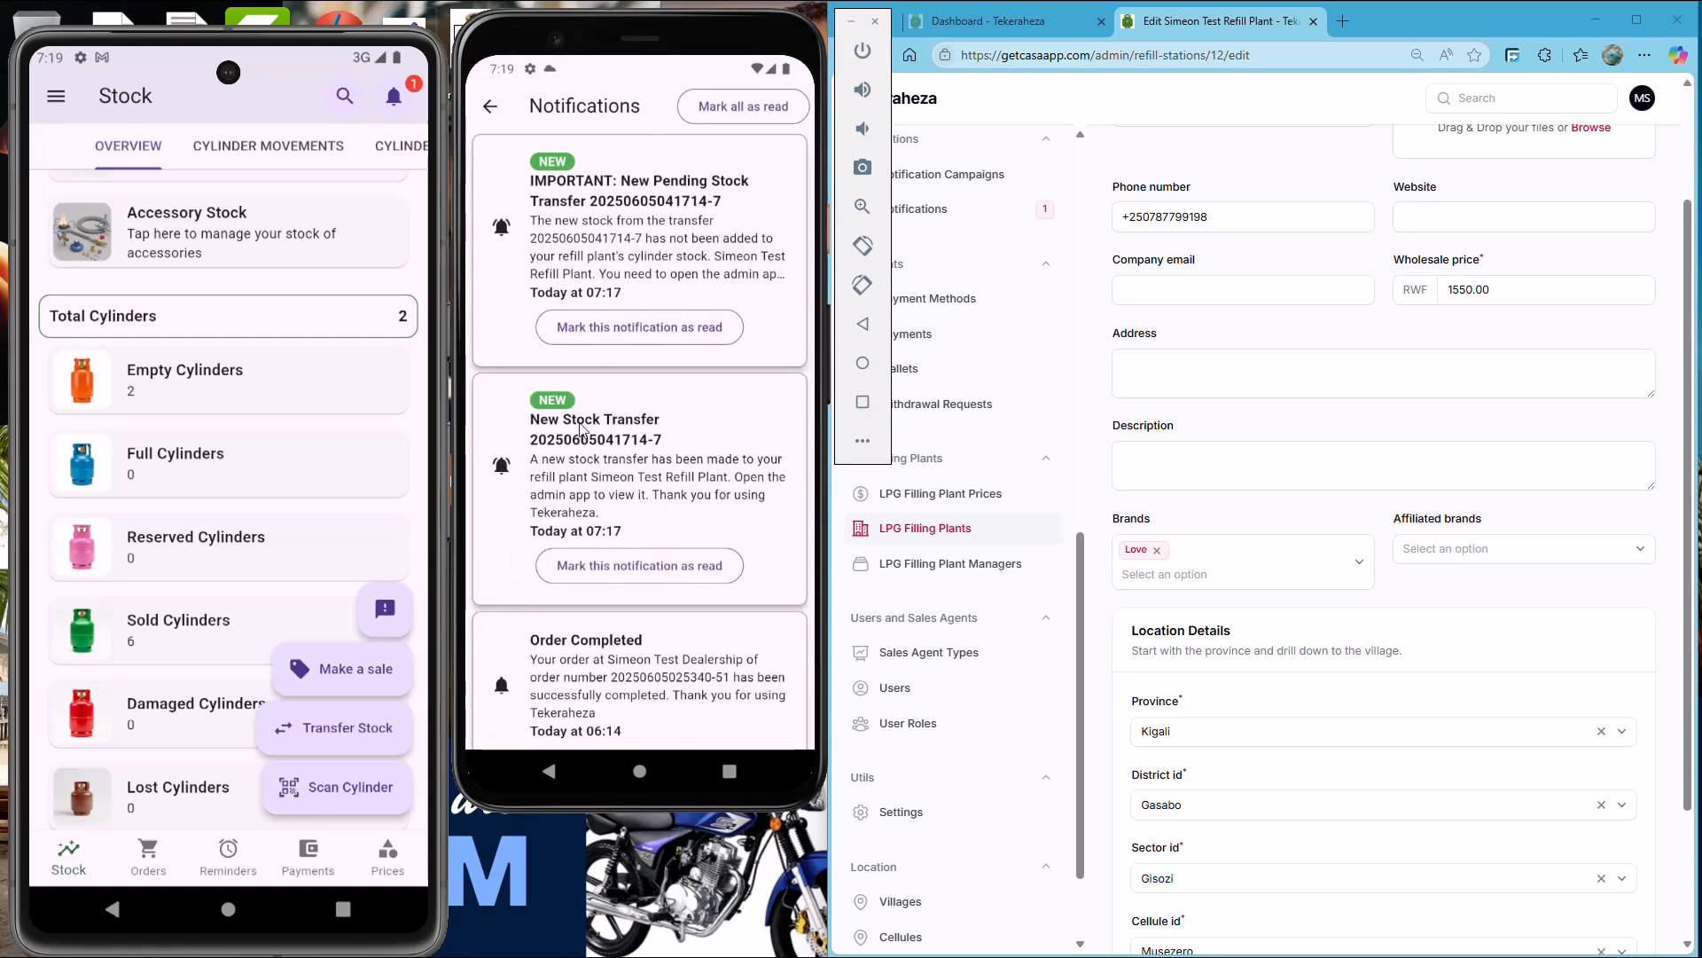
Step: Open the transferred cylinders' order from the new stock transfer notification and start verifying its cylinders
{"action": "left_click", "coordinate": [630, 490]}
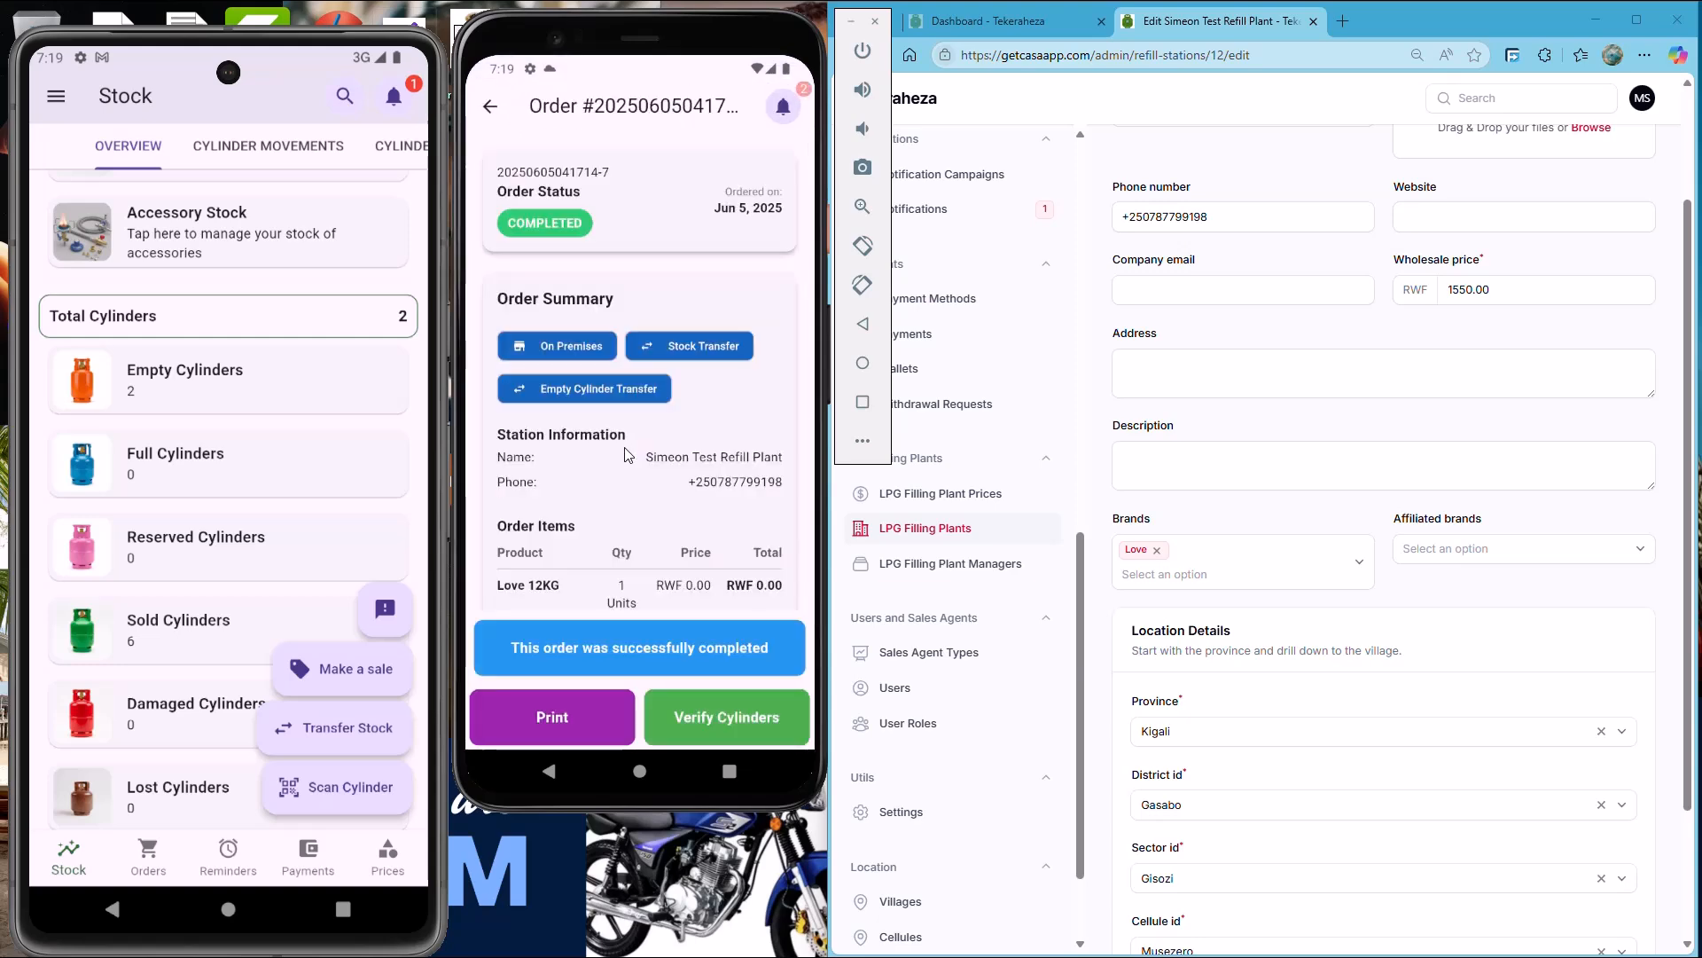
{"action": "scroll", "coordinate": [615, 401], "scroll_direction": "down", "scroll_amount": 5}
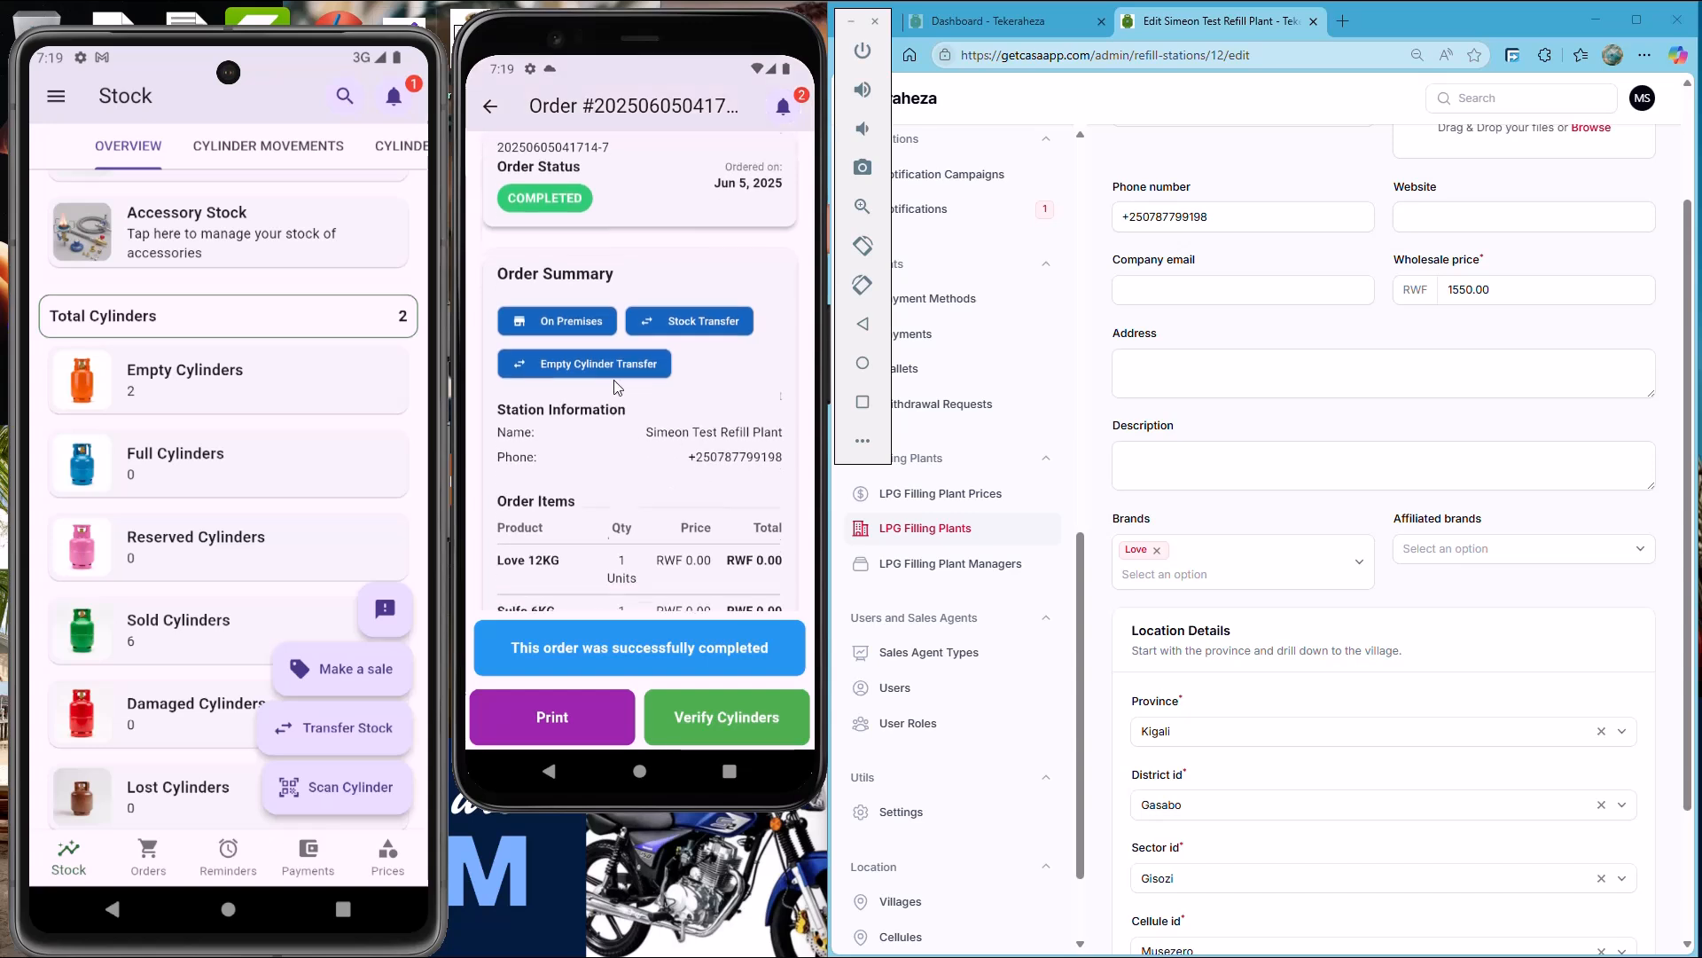
{"action": "scroll", "coordinate": [650, 357], "scroll_direction": "down", "scroll_amount": 5}
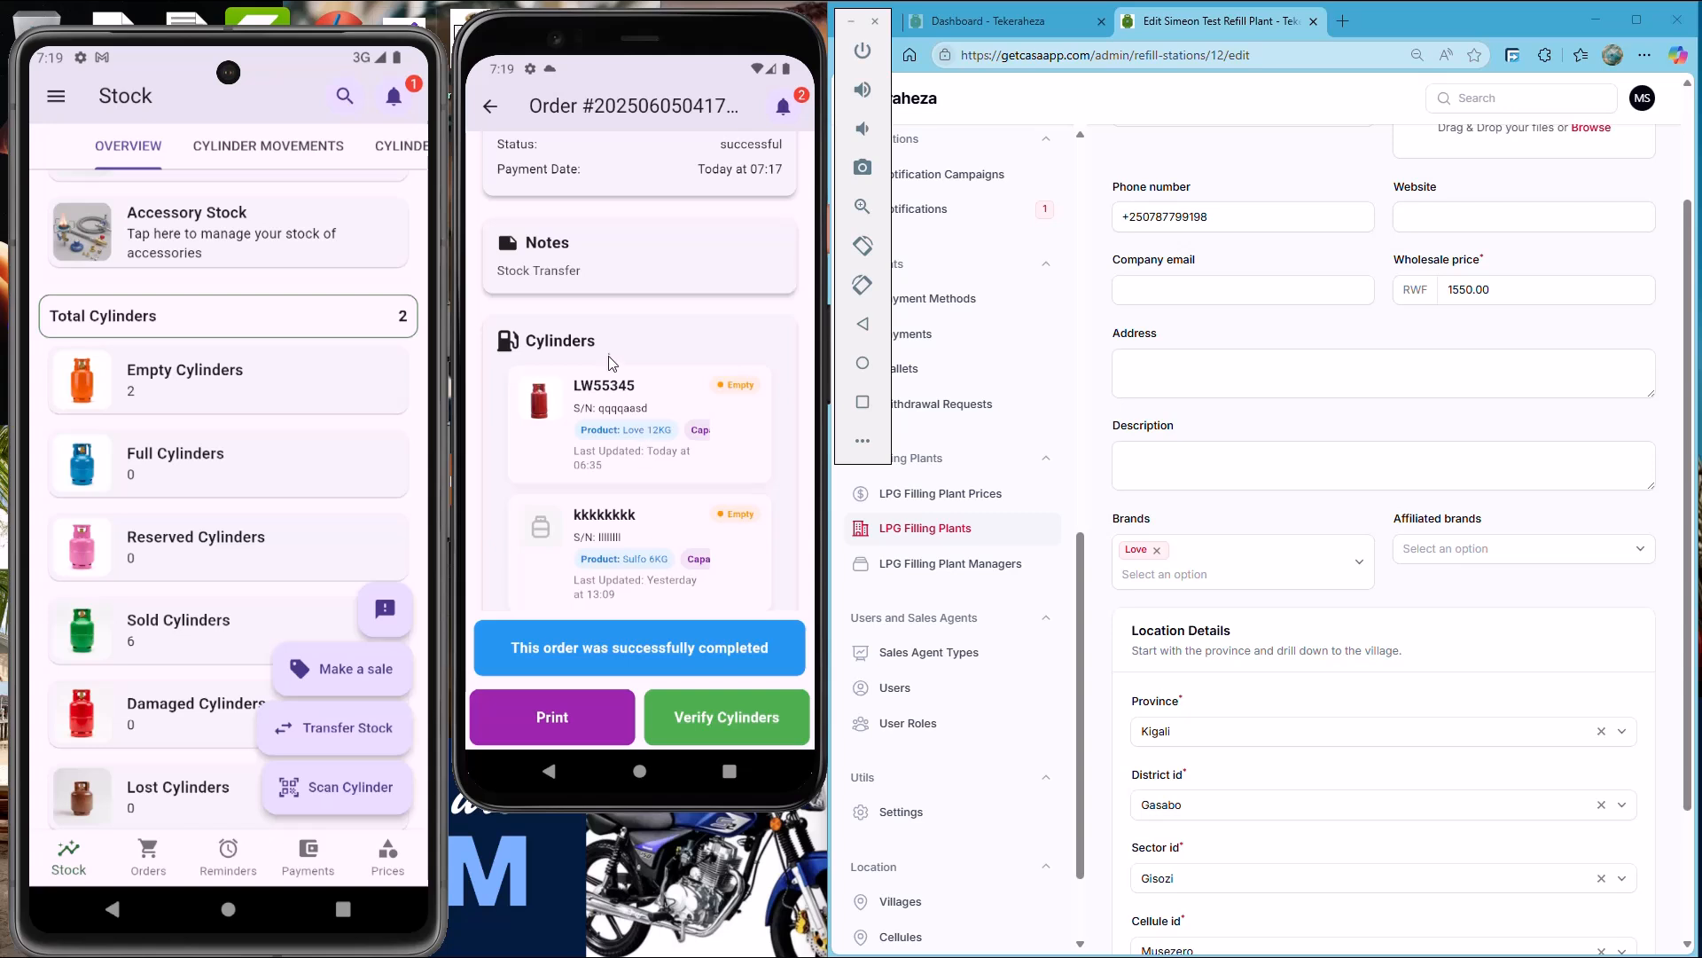
{"action": "left_click", "coordinate": [709, 715]}
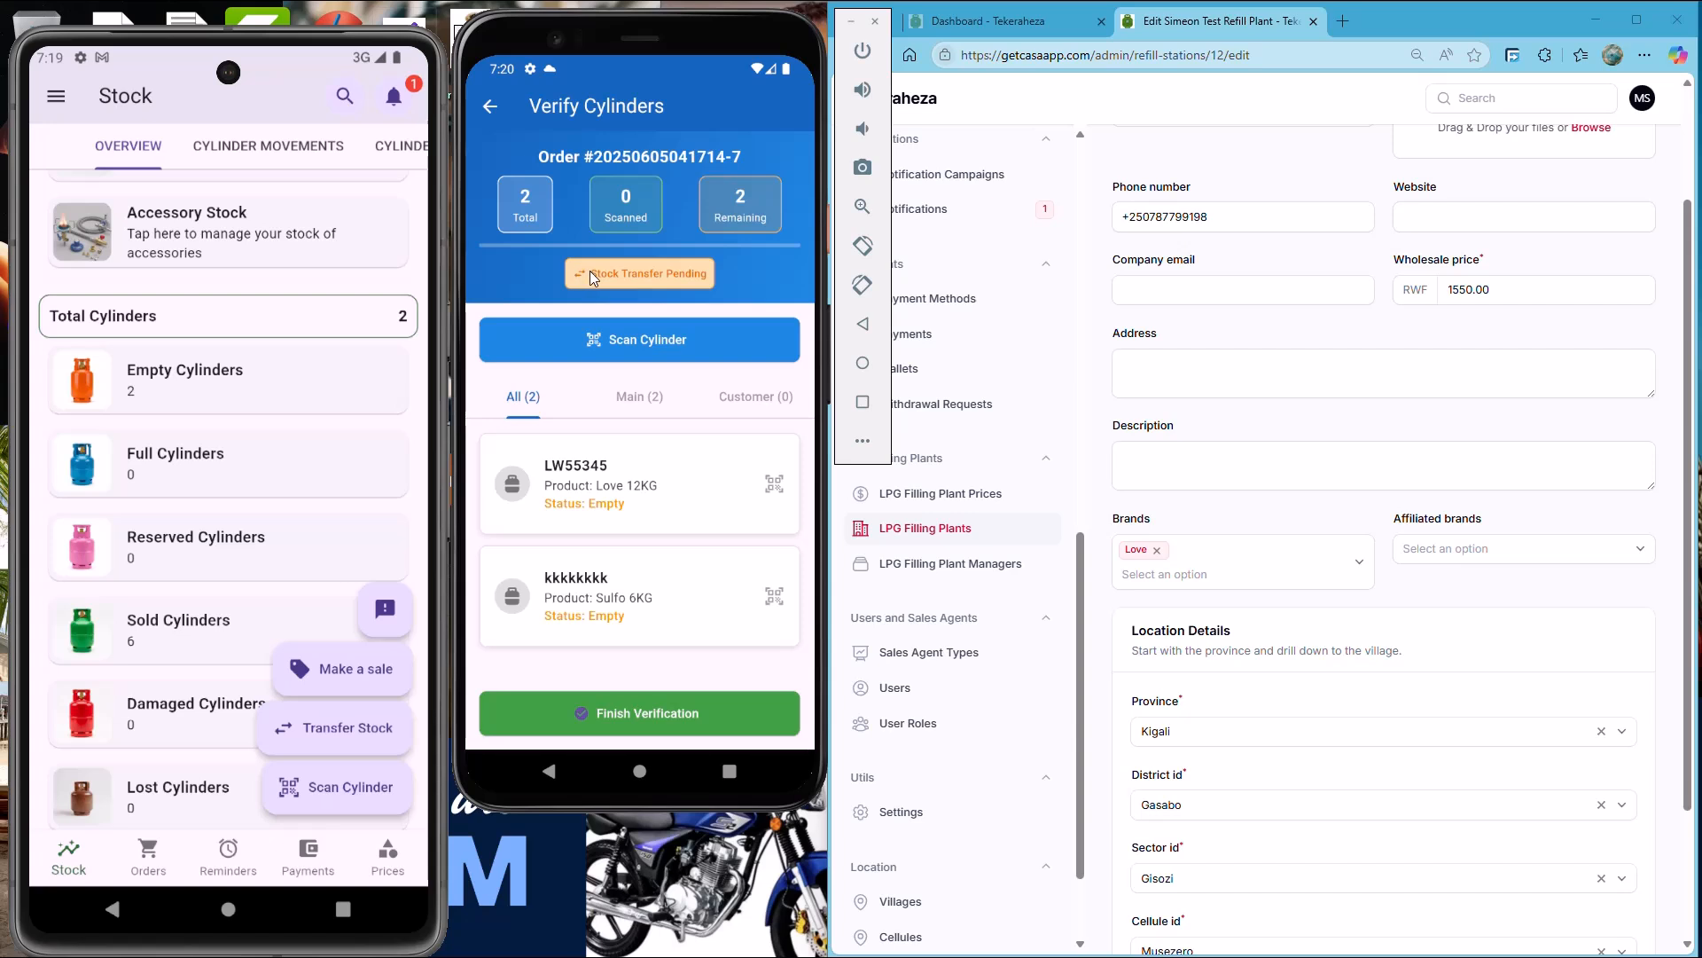
Step: Verify cylinder LW55345 by entering its number manually, denying camera access
{"action": "left_click", "coordinate": [651, 715]}
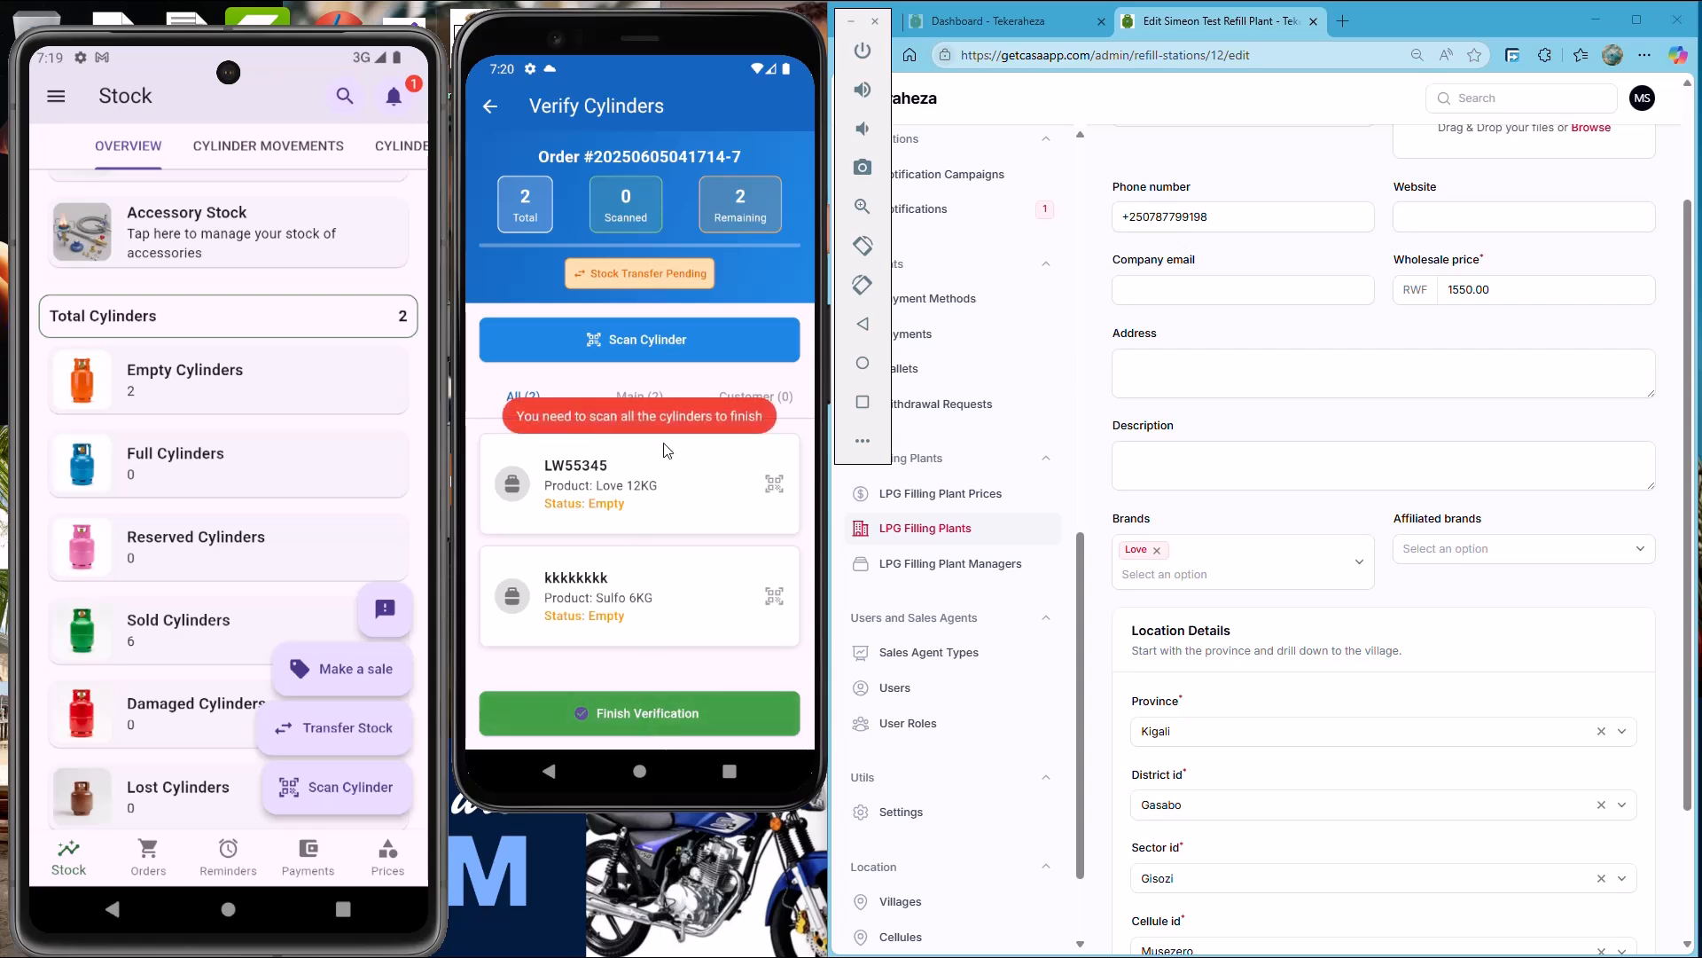
{"action": "left_click", "coordinate": [637, 342]}
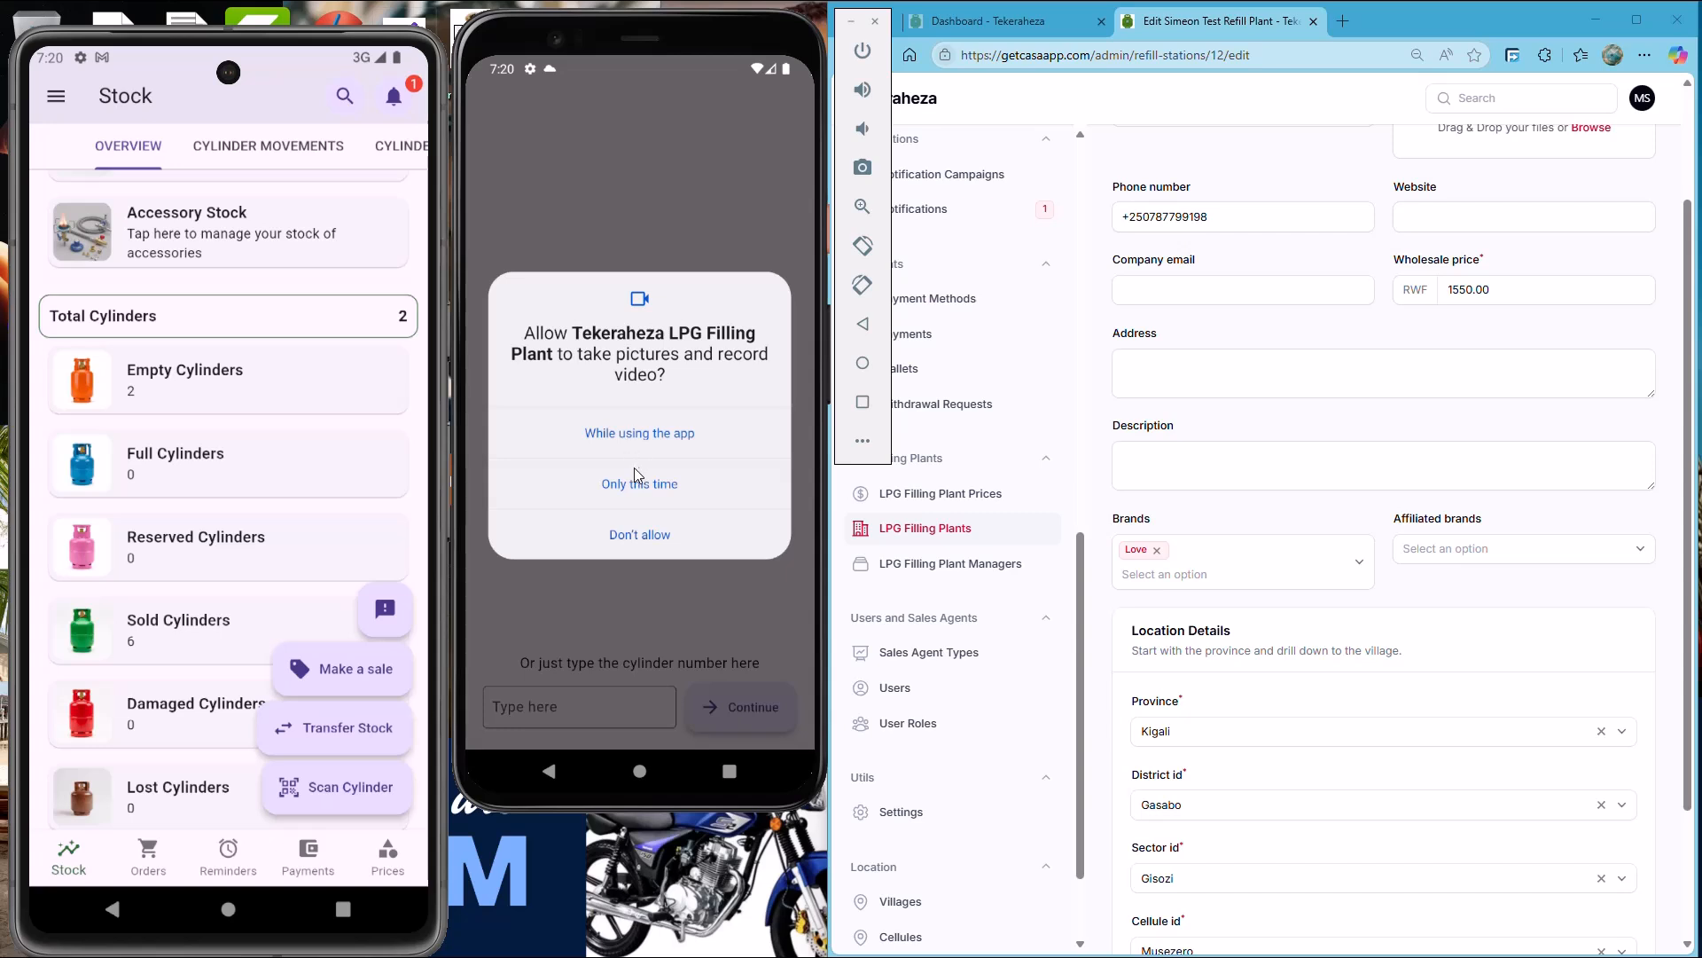
{"action": "left_click", "coordinate": [650, 539]}
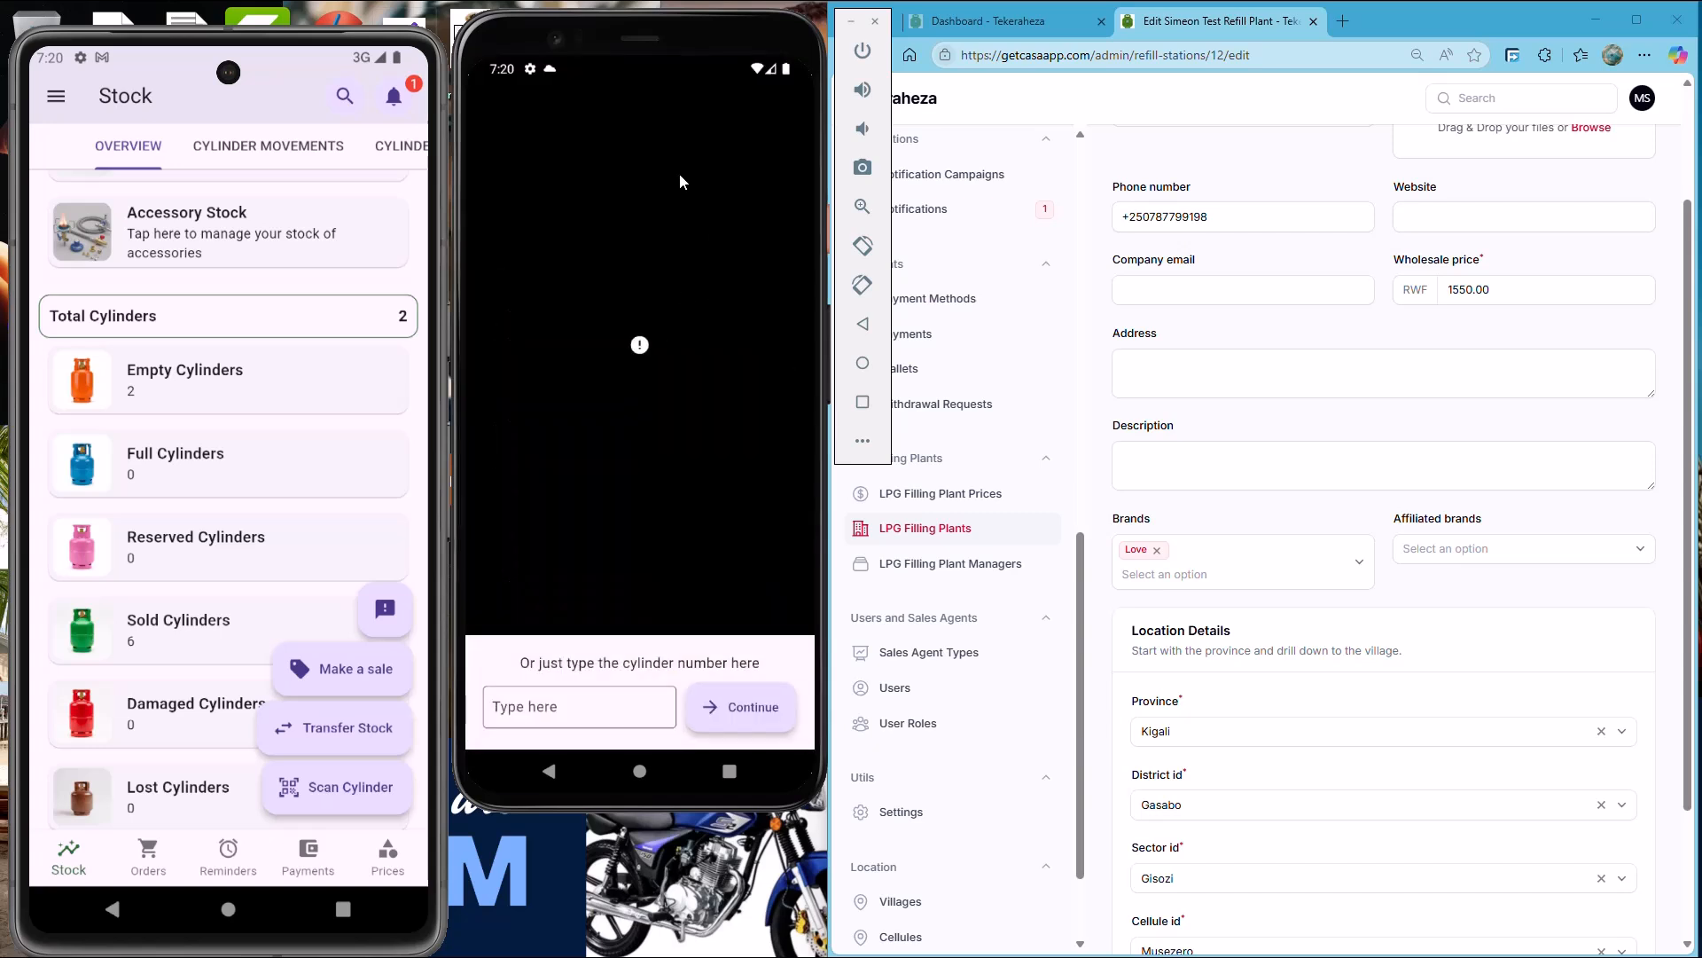
{"action": "left_click", "coordinate": [600, 705]}
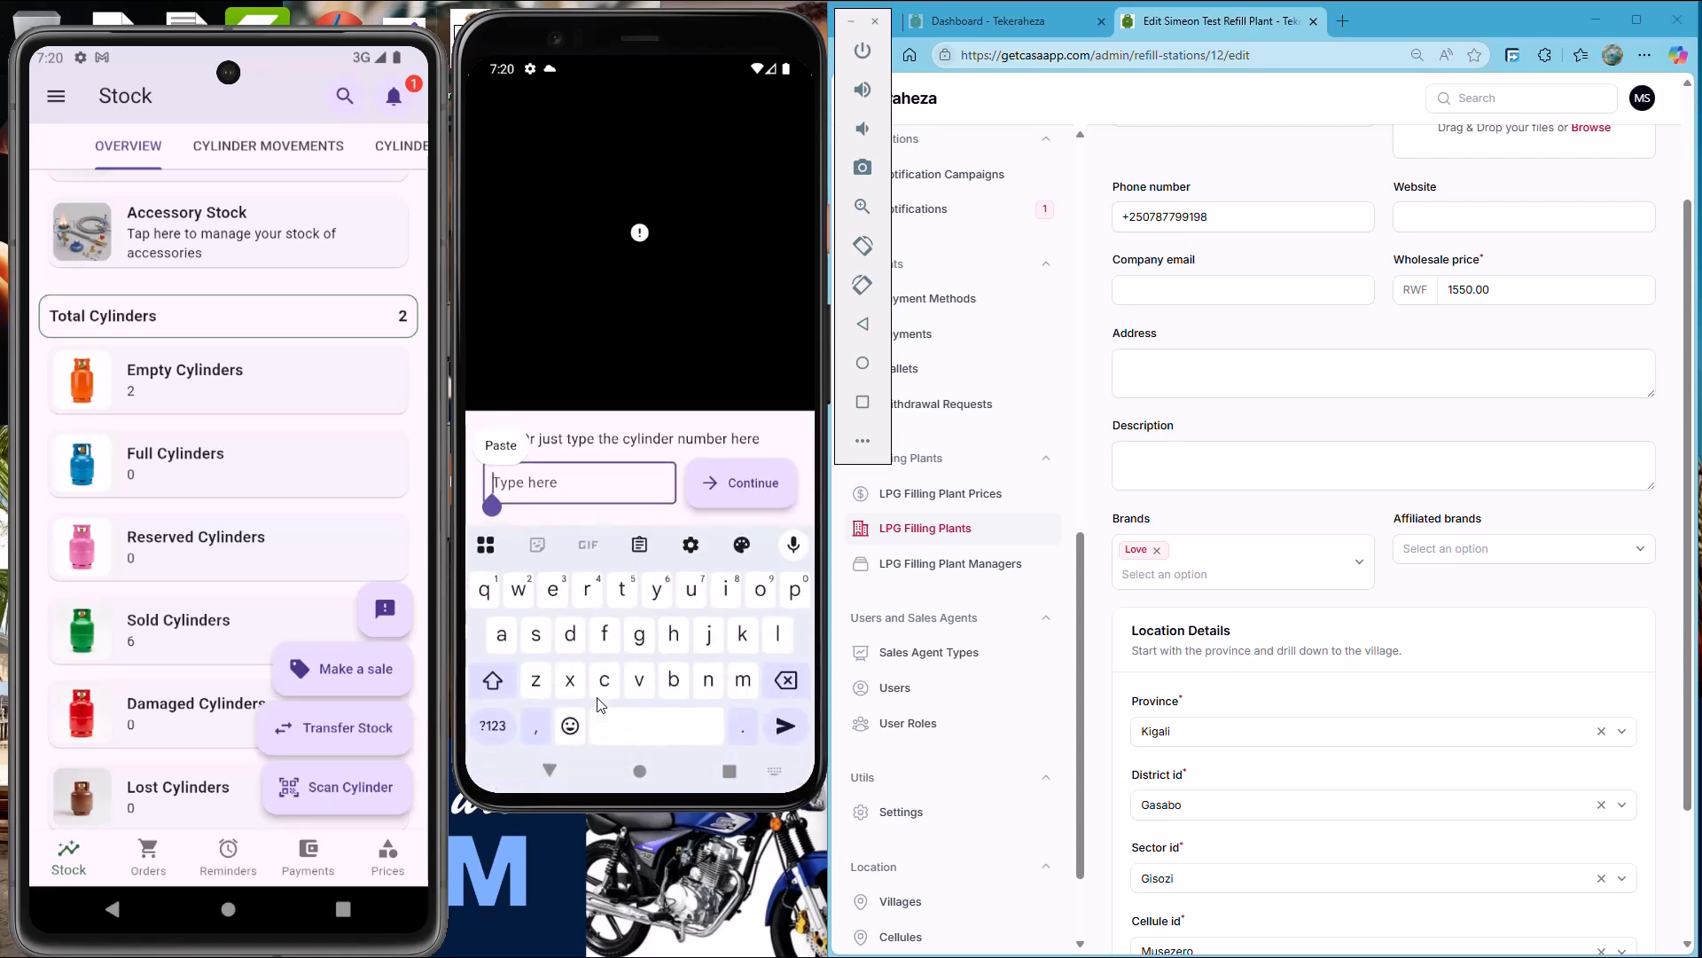
{"action": "left_click", "coordinate": [501, 445]}
{"action": "left_click", "coordinate": [720, 470]}
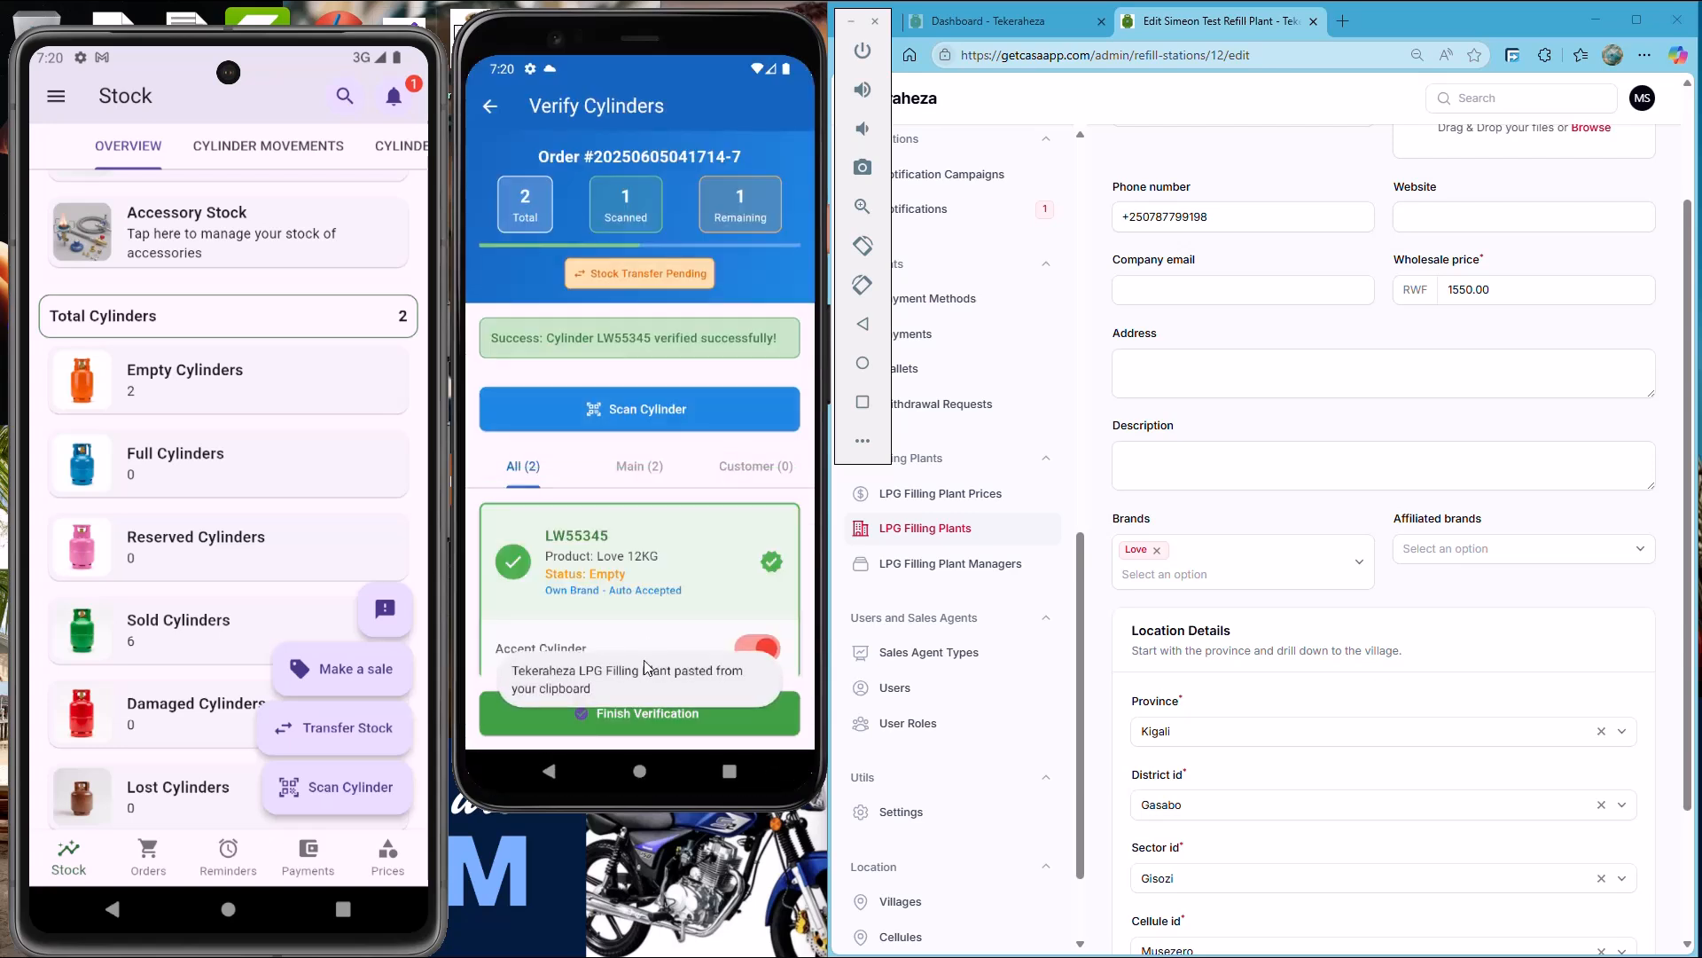
Step: Verify the remaining Sulfo 6KG cylinder by denying camera access and entering the number kkkkkkkk
{"action": "scroll", "coordinate": [652, 491], "scroll_direction": "down", "scroll_amount": 2}
{"action": "left_click_drag", "start_coordinate": [651, 490], "coordinate": [653, 589]}
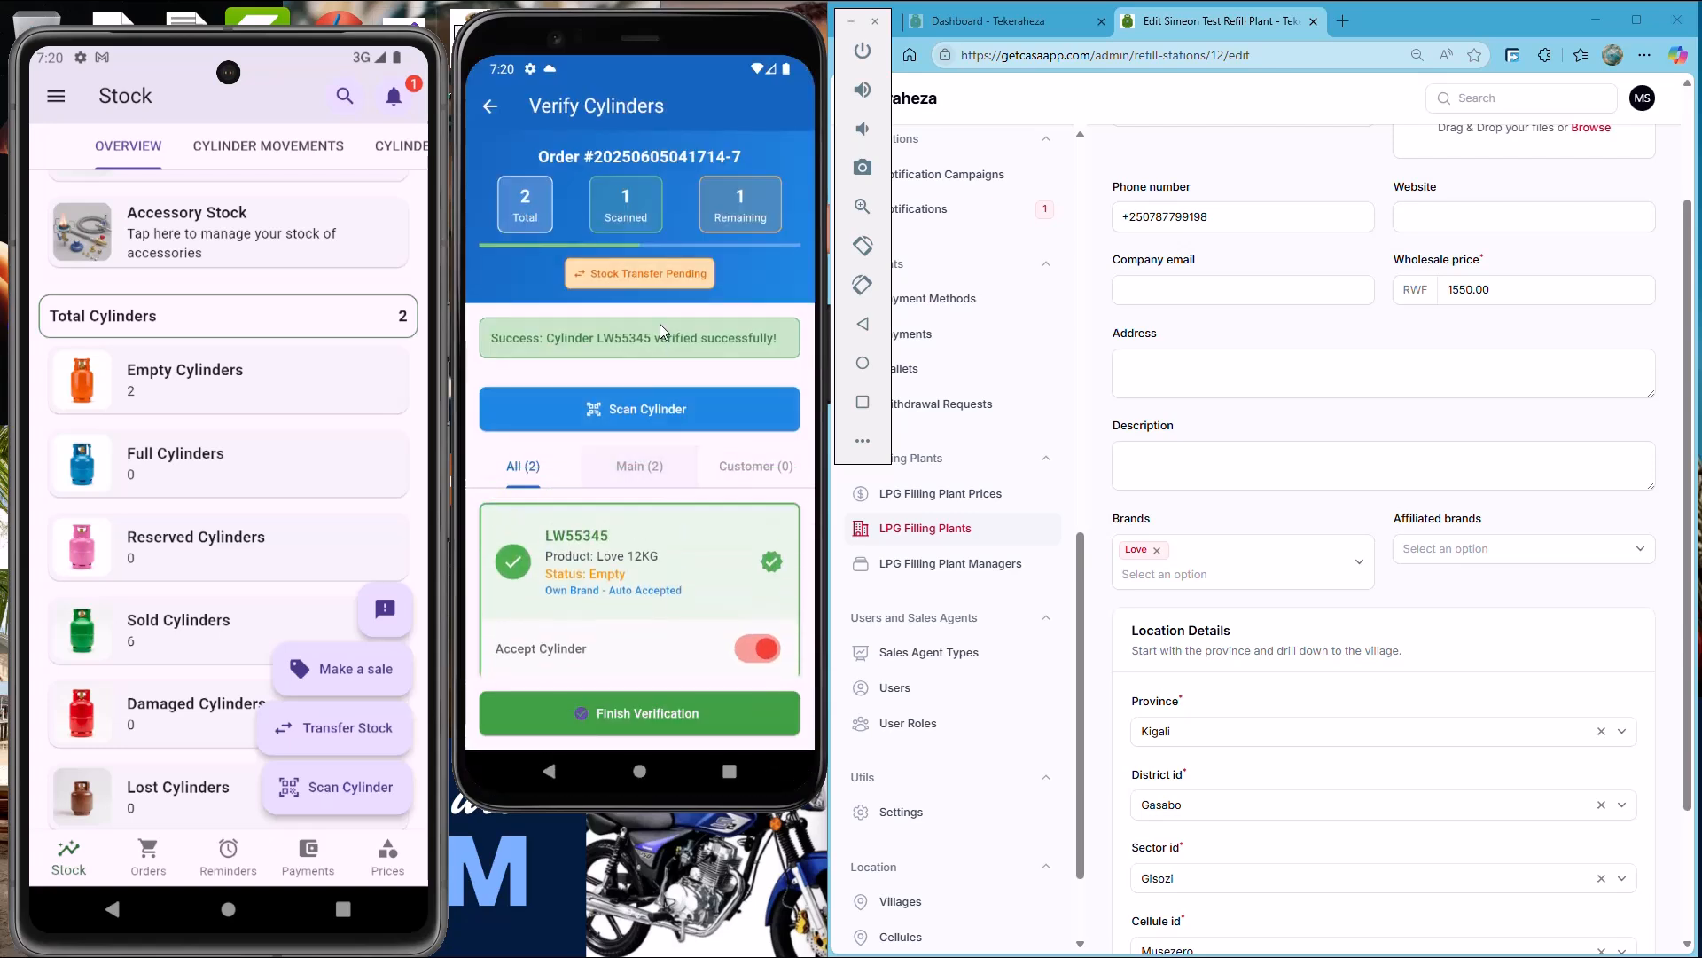
{"action": "mouse_move", "coordinate": [651, 530]}
{"action": "left_mouse_down"}
{"action": "mouse_move", "coordinate": [640, 481]}
{"action": "mouse_move", "coordinate": [653, 539]}
{"action": "left_mouse_up"}
{"action": "left_click_drag", "start_coordinate": [741, 600], "coordinate": [725, 530]}
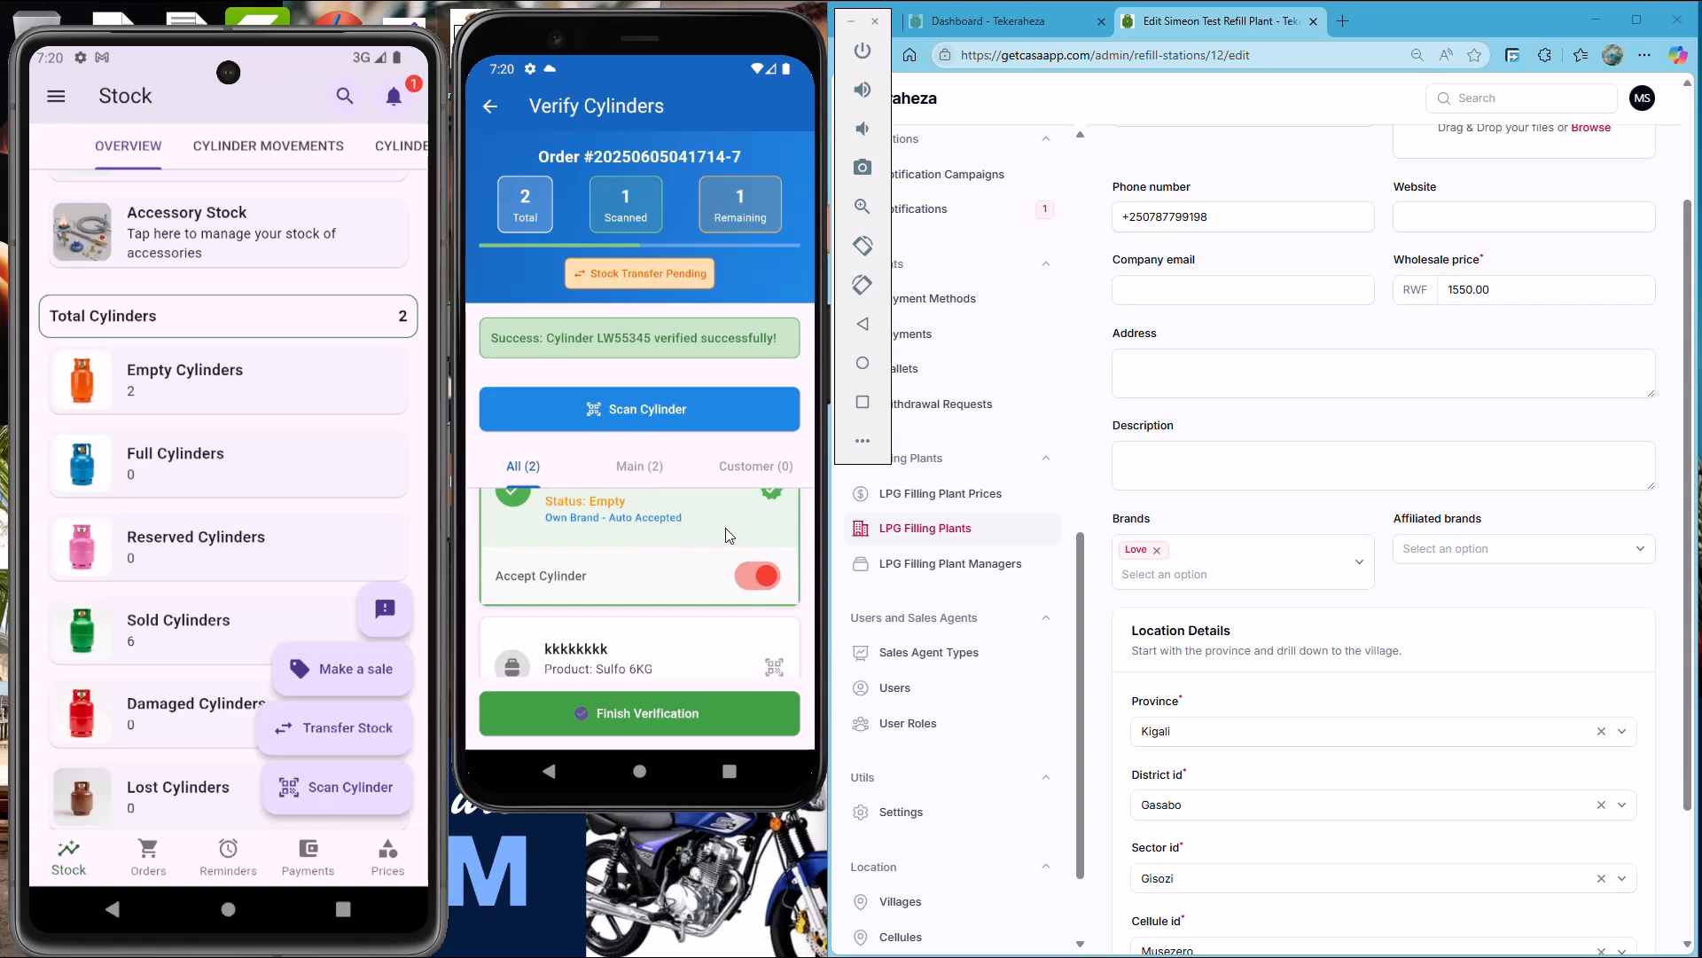
{"action": "left_click_drag", "start_coordinate": [706, 586], "coordinate": [680, 483]}
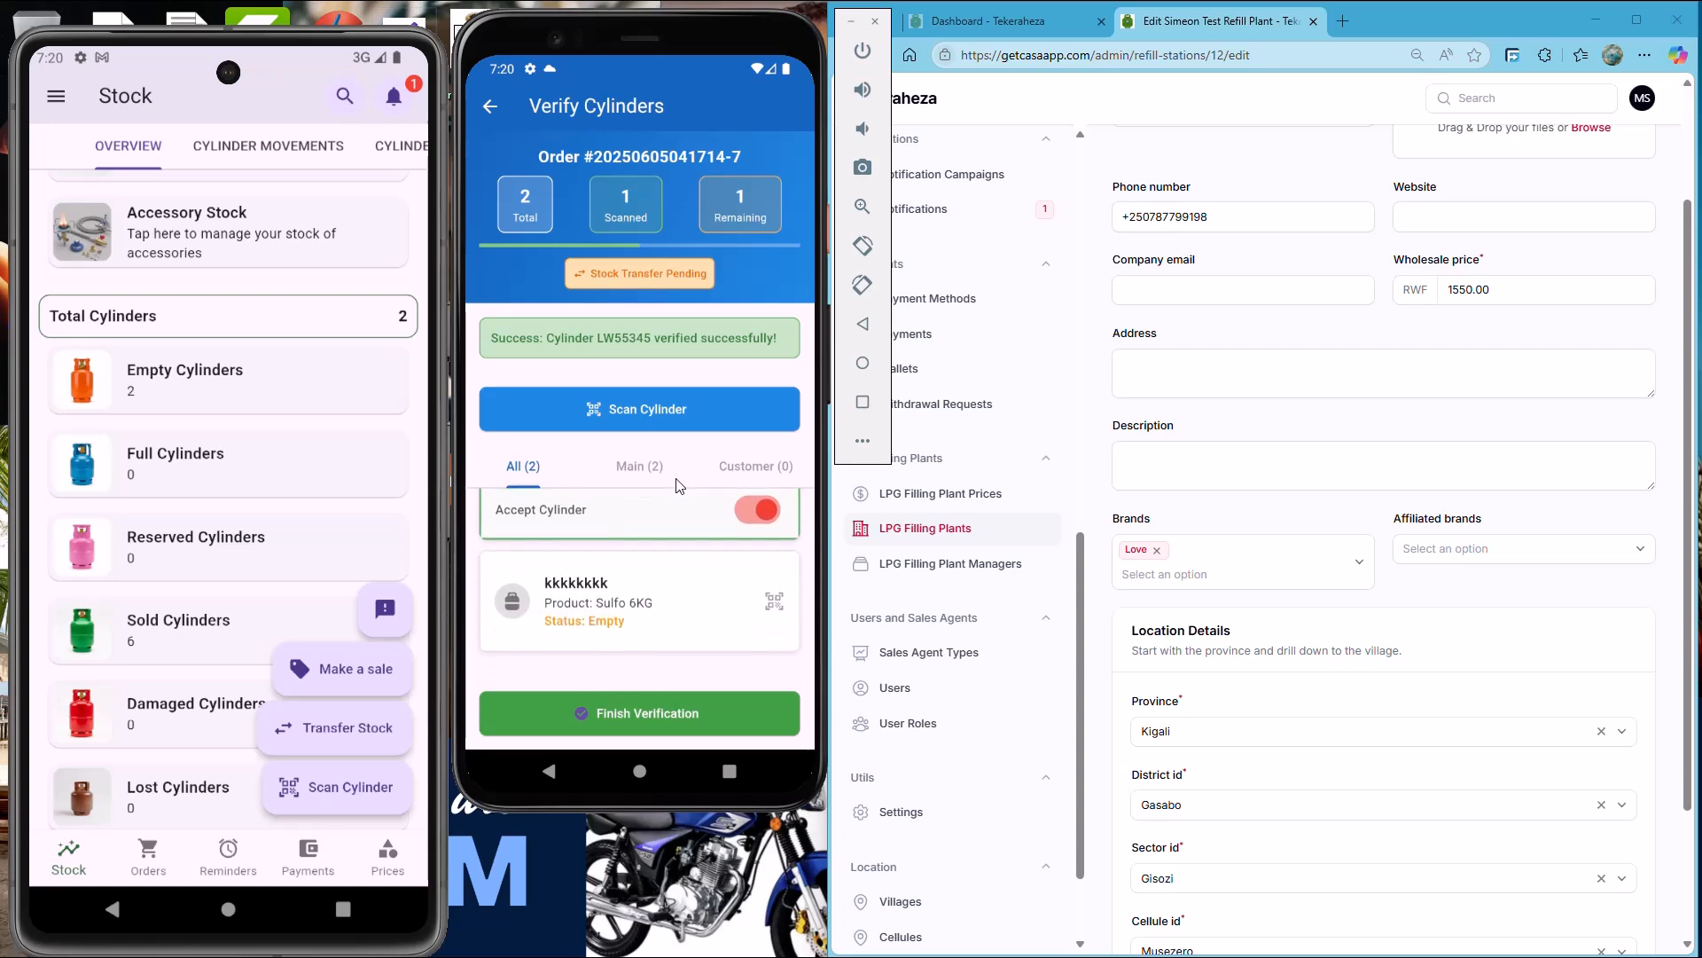
{"action": "left_click", "coordinate": [660, 407]}
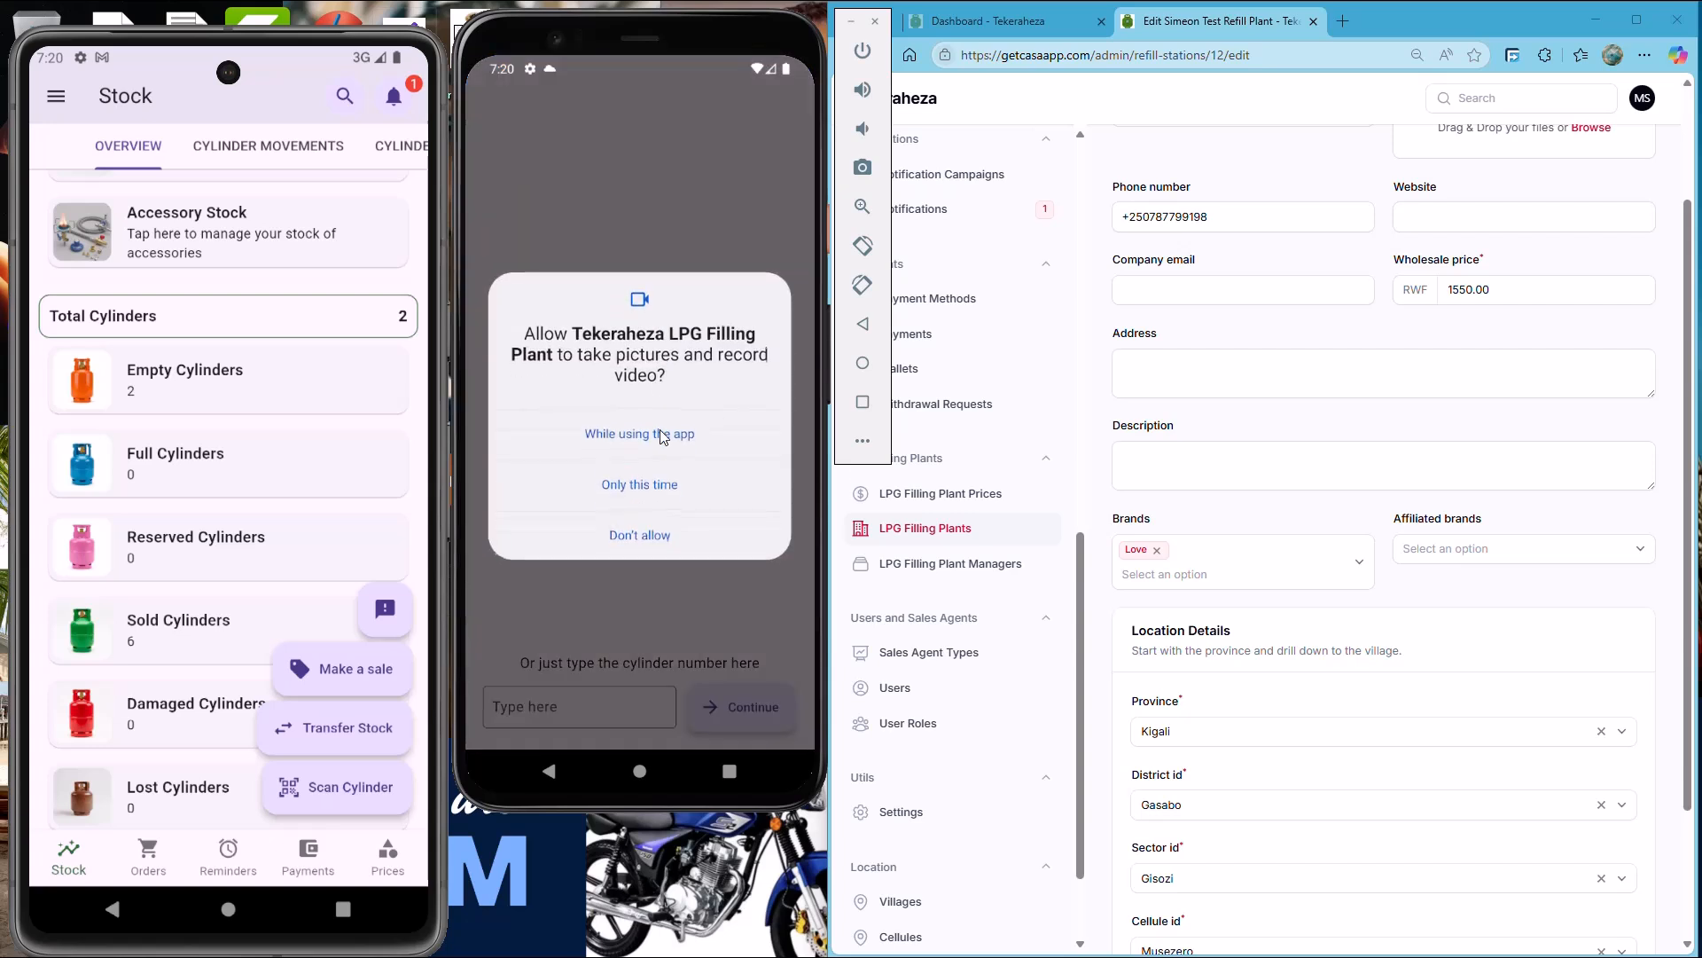
{"action": "left_click", "coordinate": [639, 536]}
{"action": "left_click", "coordinate": [609, 708]}
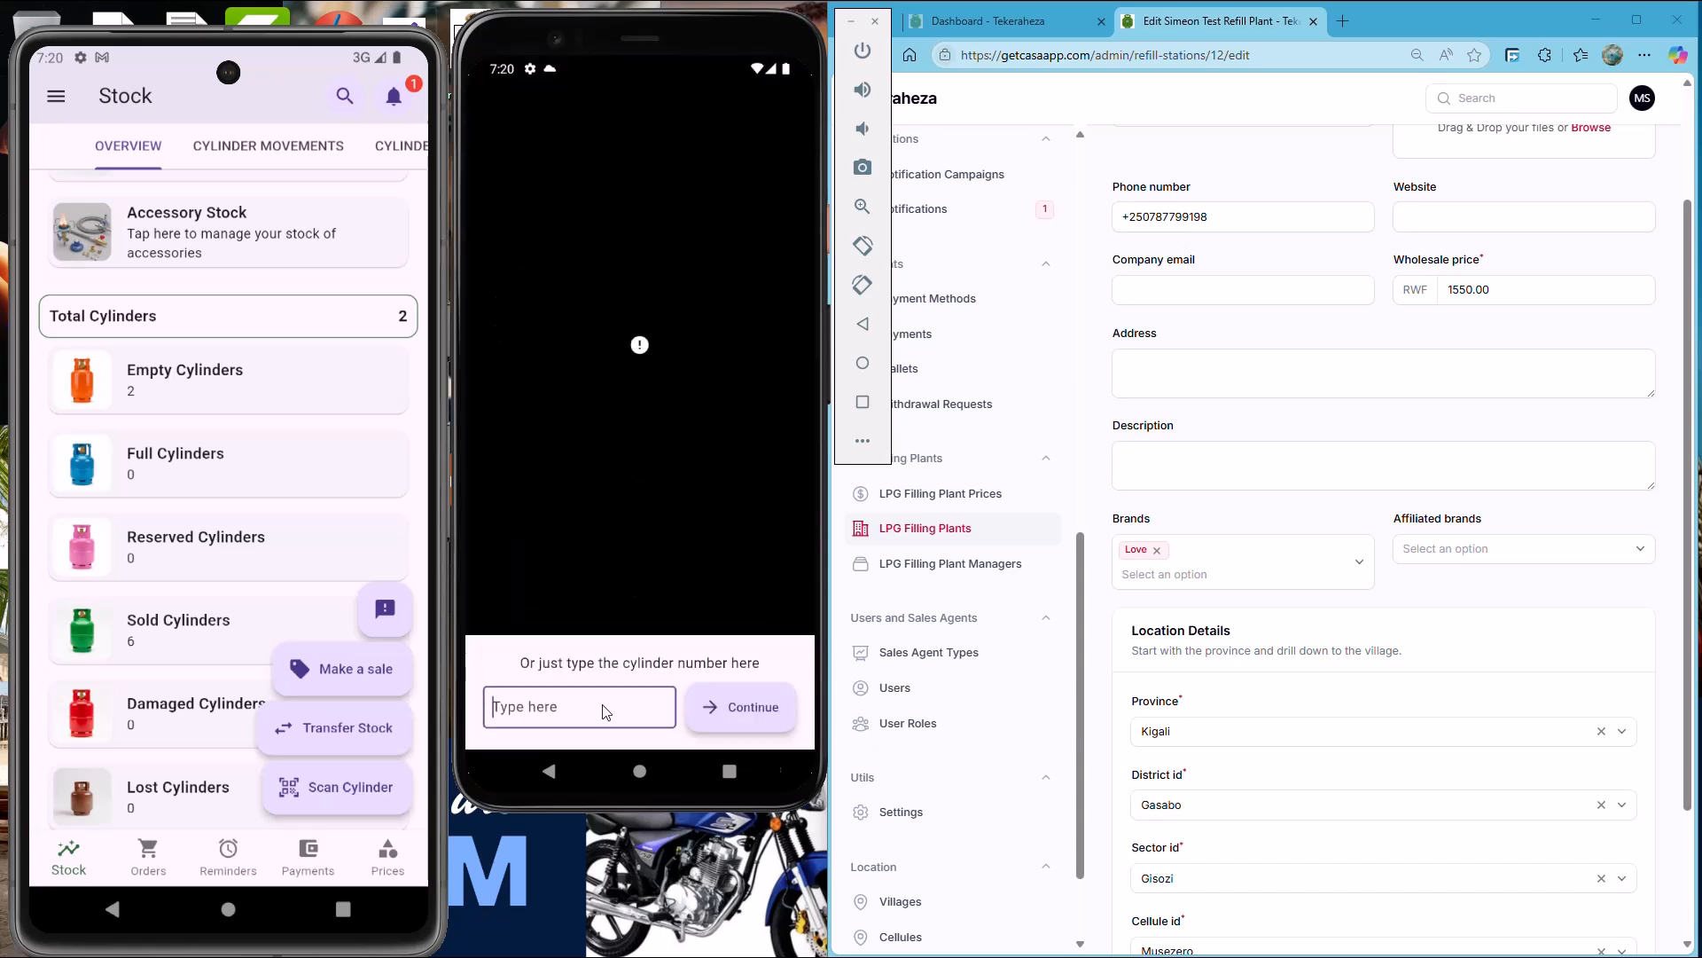
{"action": "type", "text": "kkkkkkkk"}
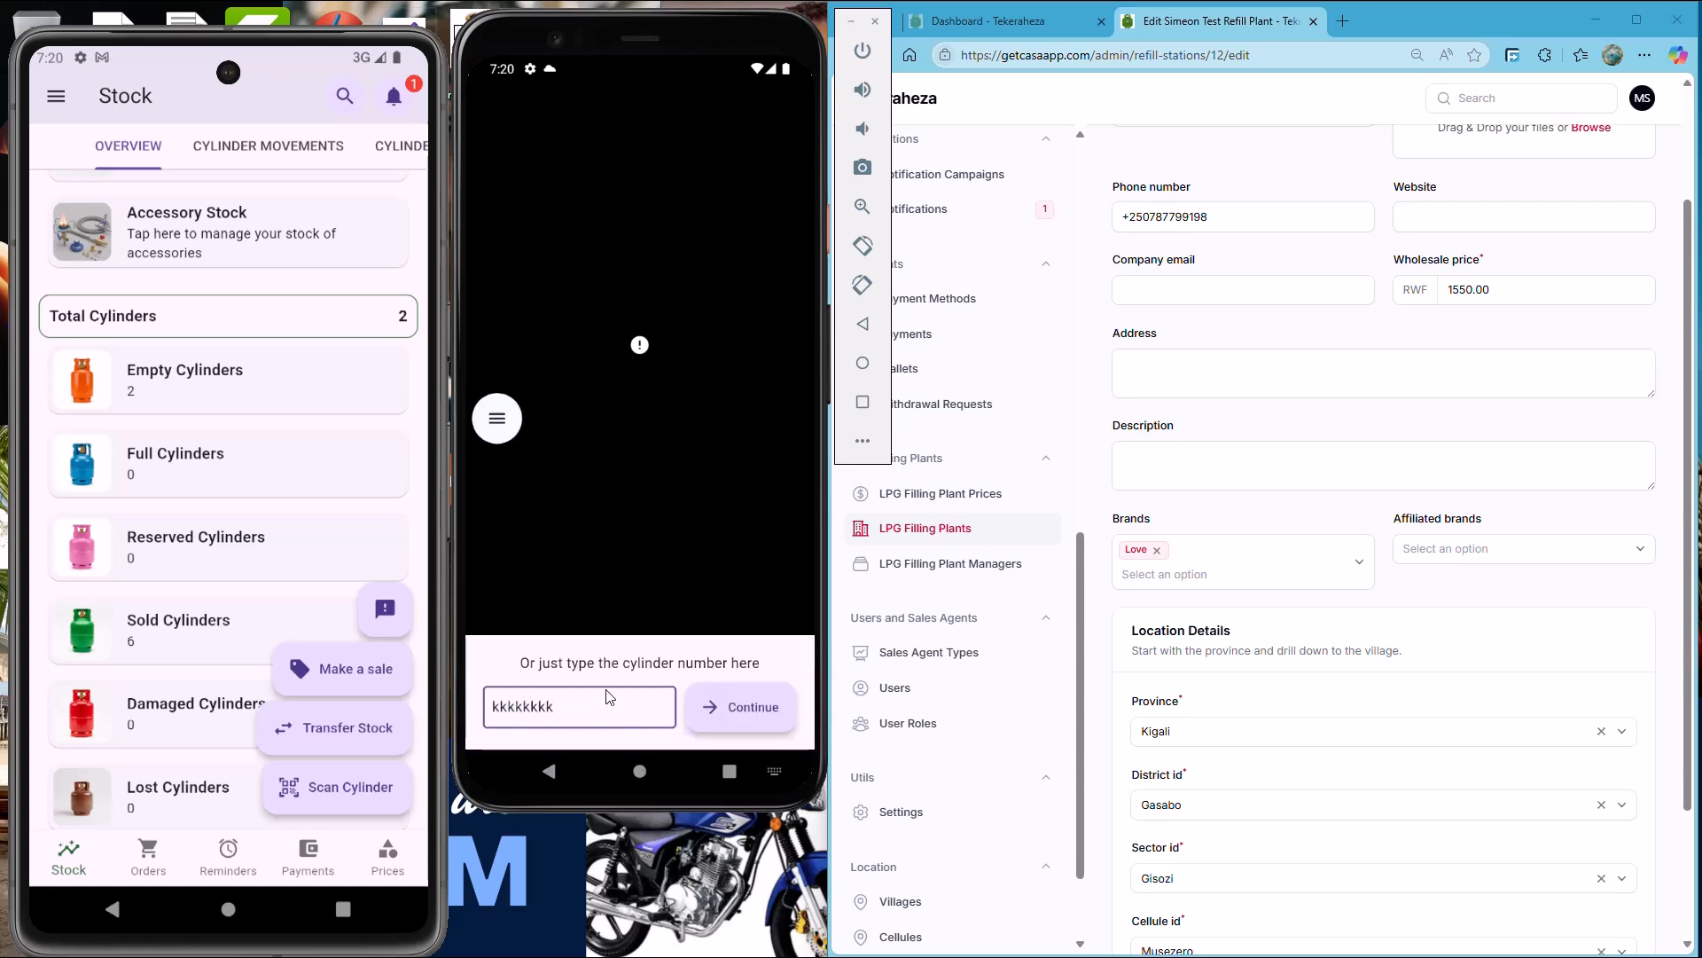
{"action": "left_click", "coordinate": [698, 682]}
Step: Reject cylinder kkkkkkkk with the reason Damaged cylinder
{"action": "left_click_drag", "start_coordinate": [683, 605], "coordinate": [672, 509]}
{"action": "left_click_drag", "start_coordinate": [674, 598], "coordinate": [654, 524]}
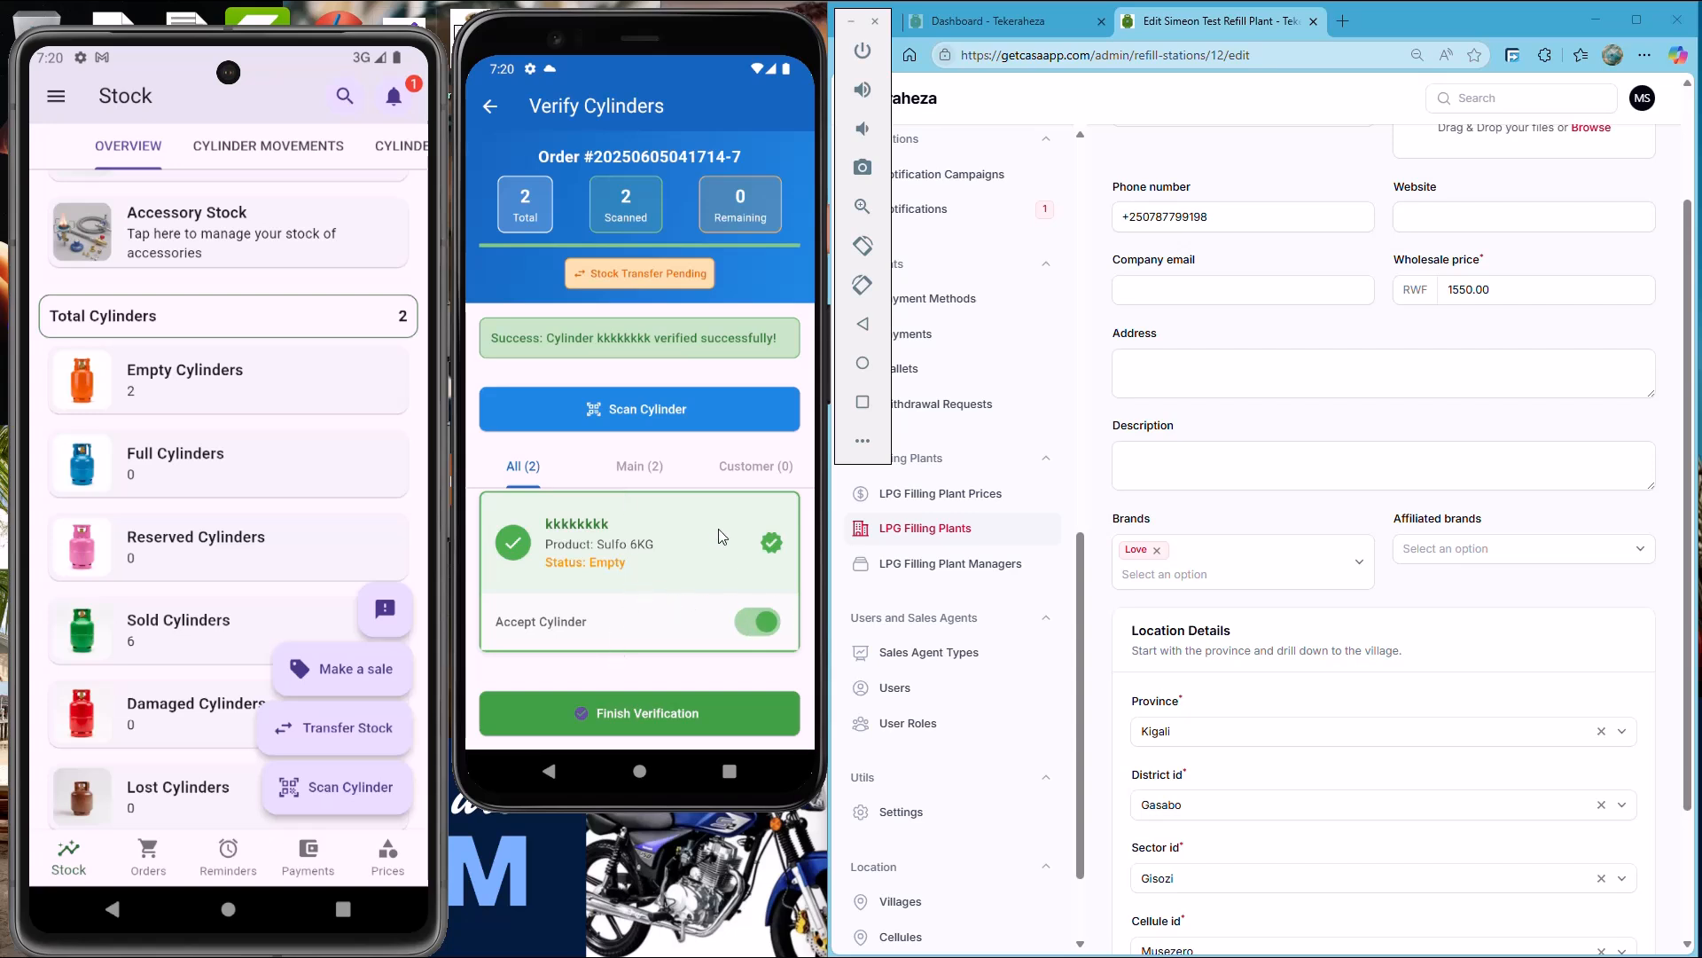
{"action": "left_click", "coordinate": [766, 623]}
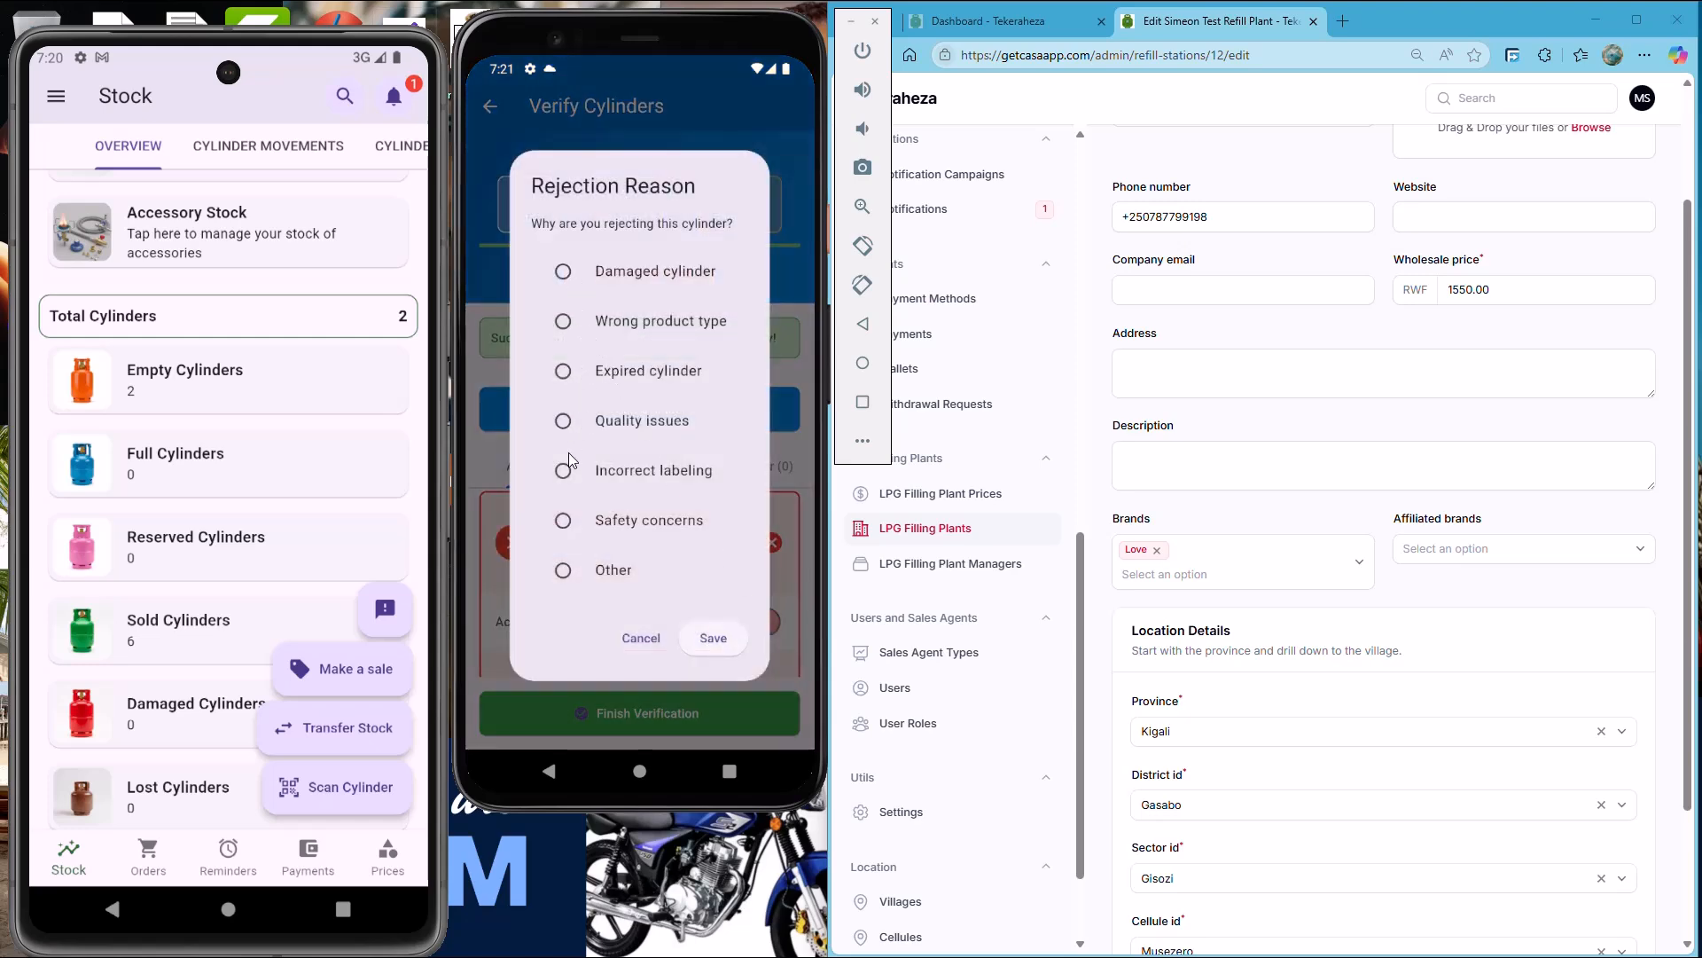
{"action": "left_click", "coordinate": [562, 273]}
{"action": "left_click", "coordinate": [700, 649]}
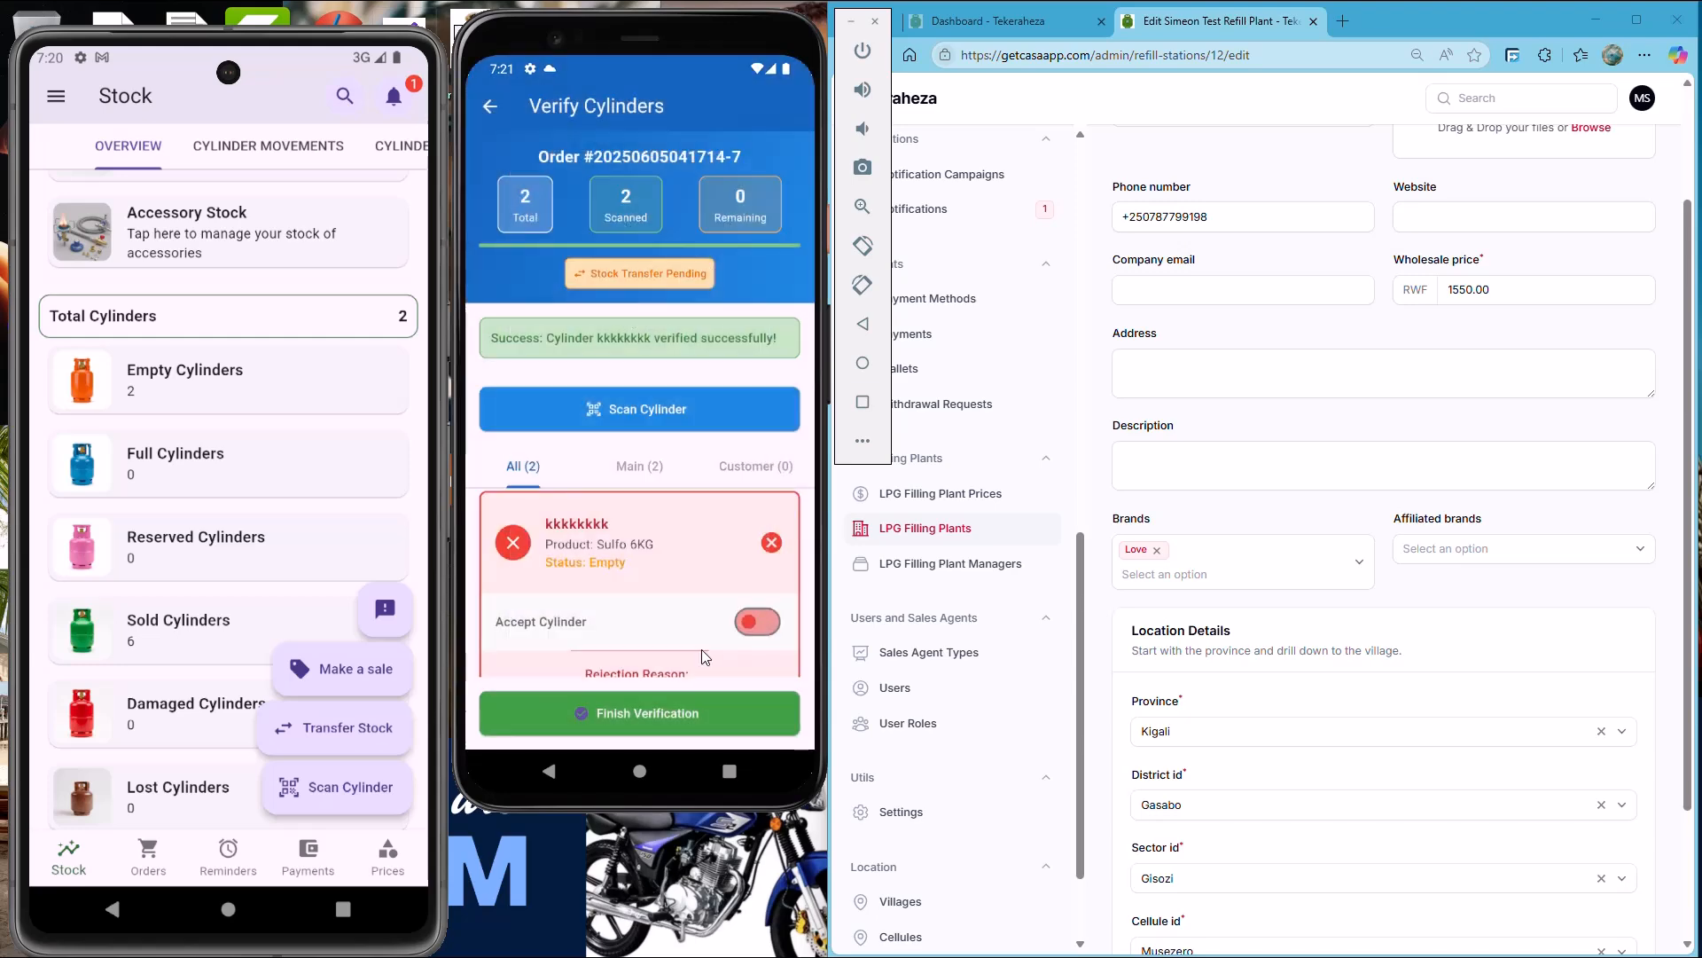
{"action": "left_click_drag", "start_coordinate": [701, 649], "coordinate": [674, 499]}
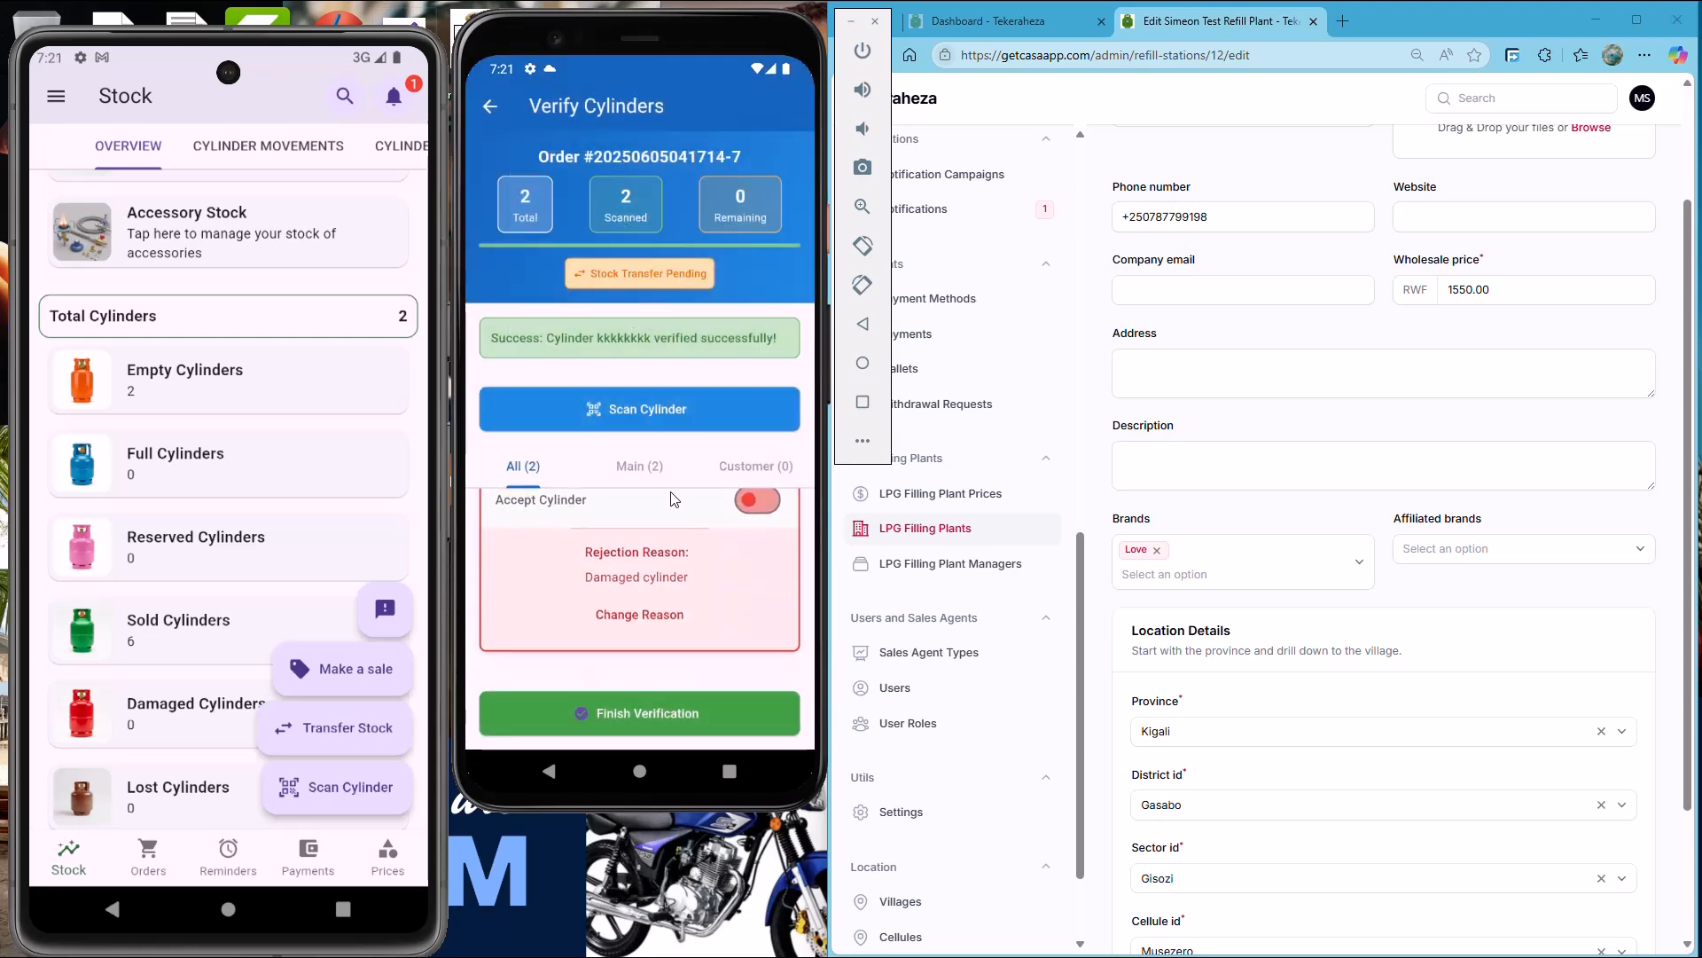
{"action": "left_click", "coordinate": [640, 612]}
{"action": "left_click", "coordinate": [562, 572]}
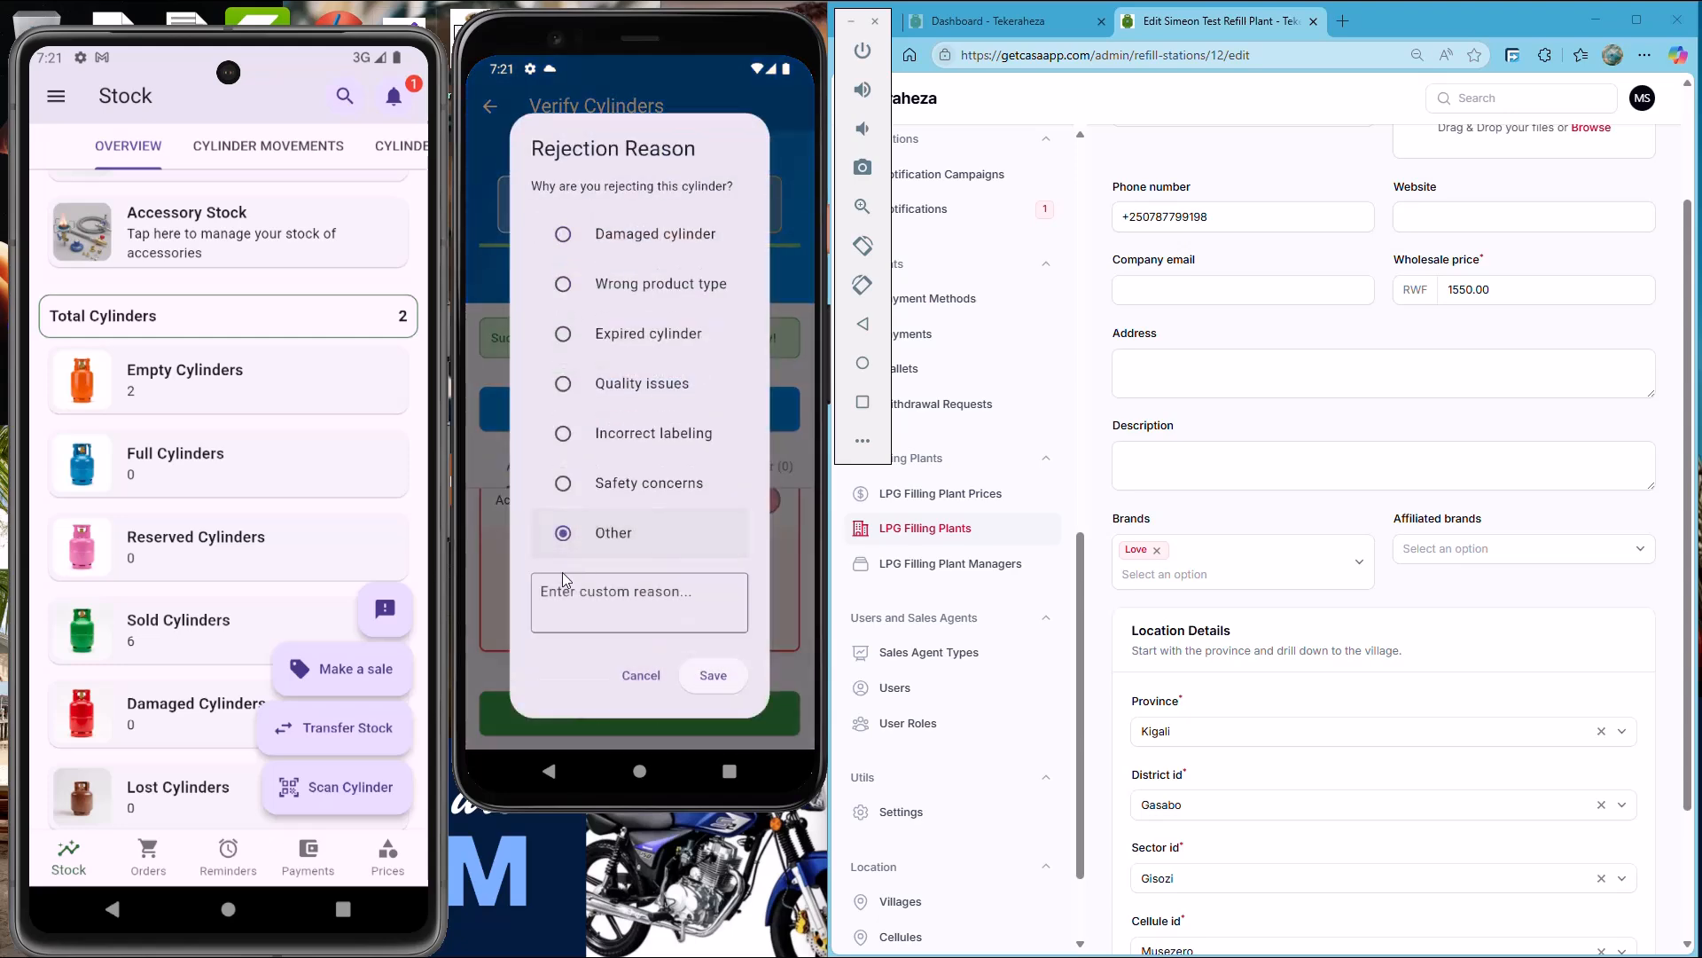
{"action": "left_click", "coordinate": [641, 675]}
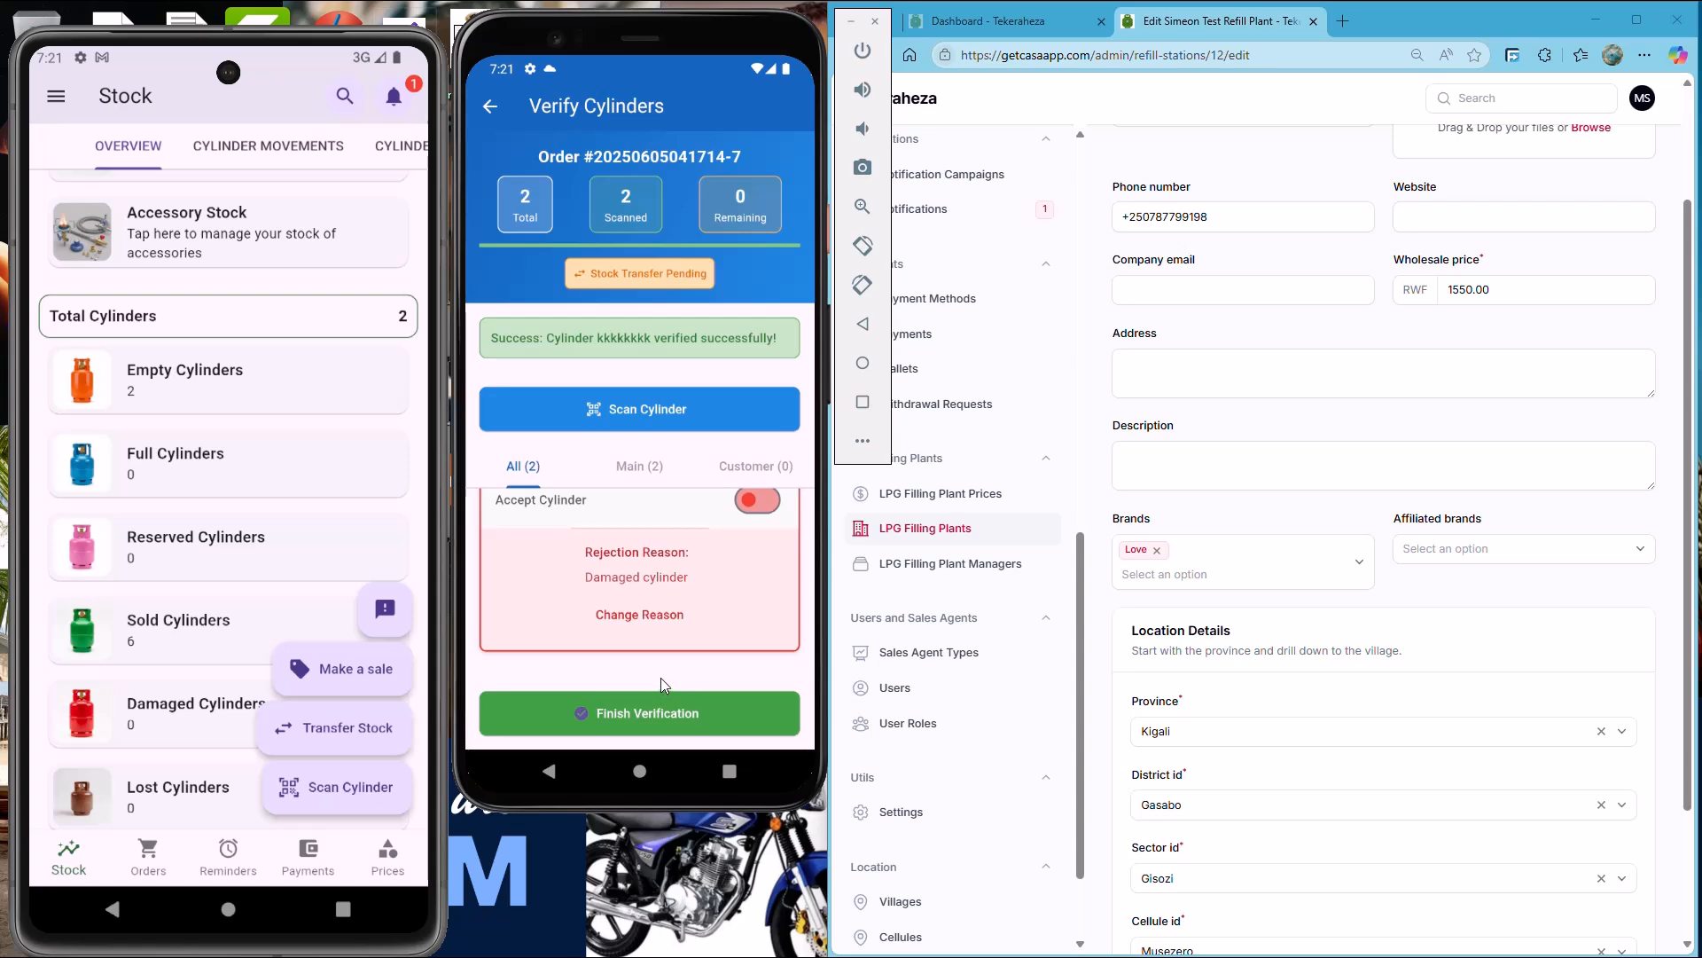
Step: Review both cylinders' decisions, finish the verification and complete it from the summary
{"action": "left_click_drag", "start_coordinate": [661, 556], "coordinate": [659, 680]}
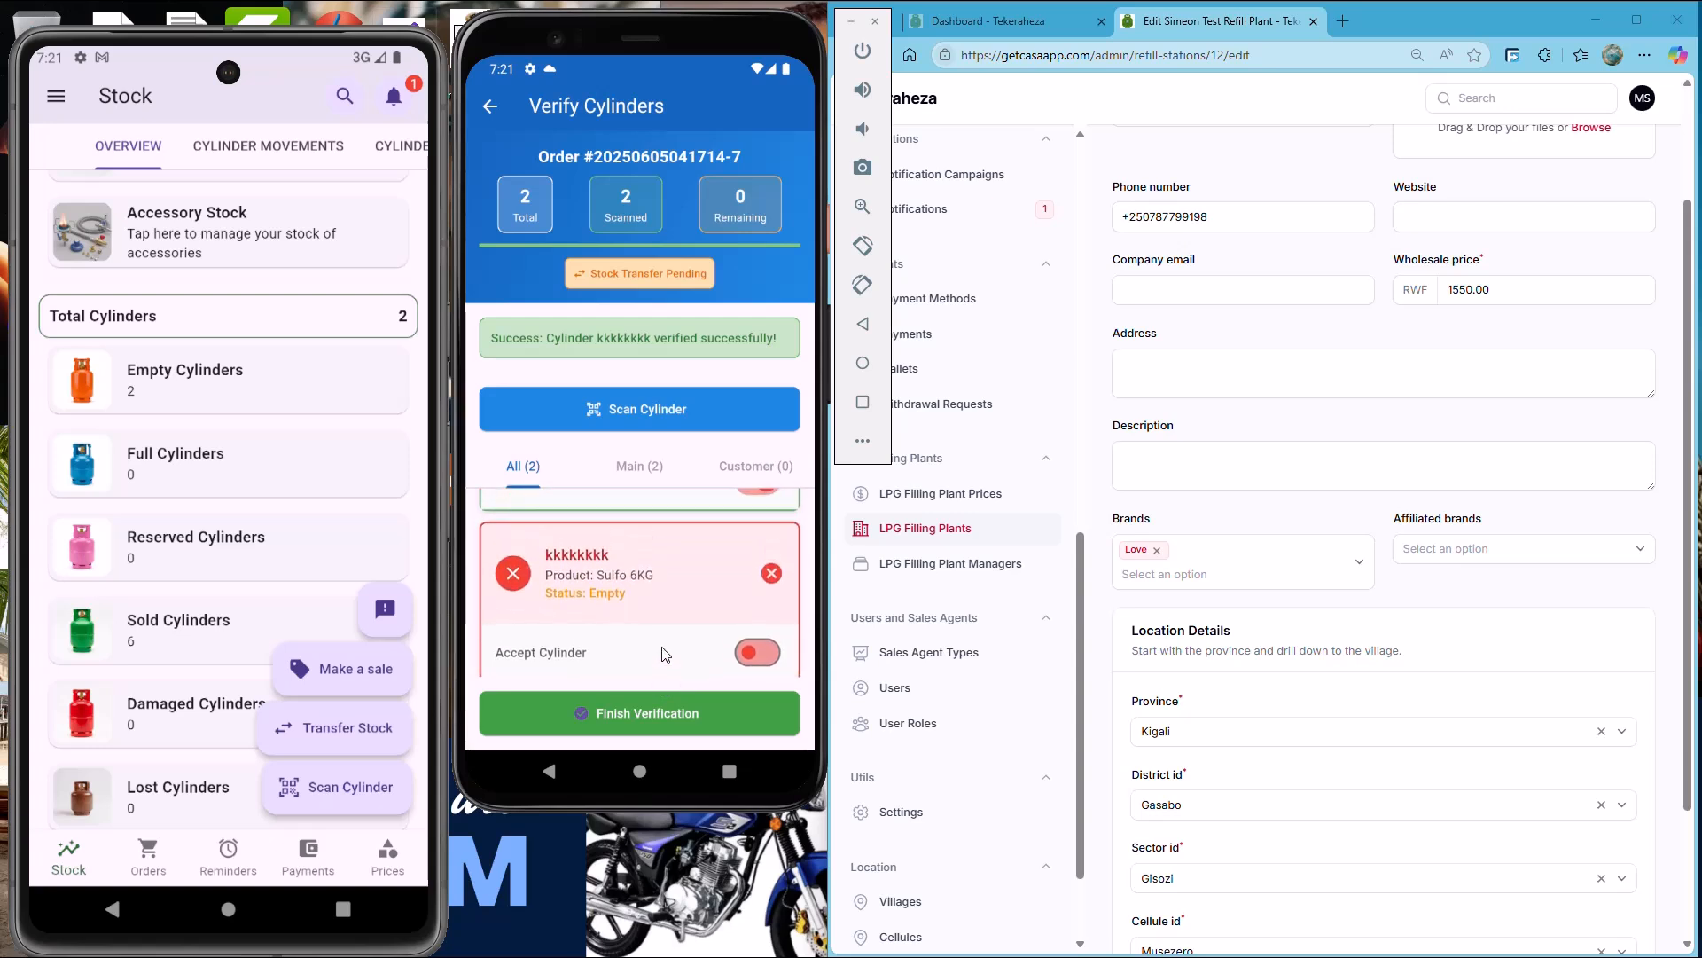
{"action": "scroll", "coordinate": [661, 635], "scroll_direction": "up", "scroll_amount": 3}
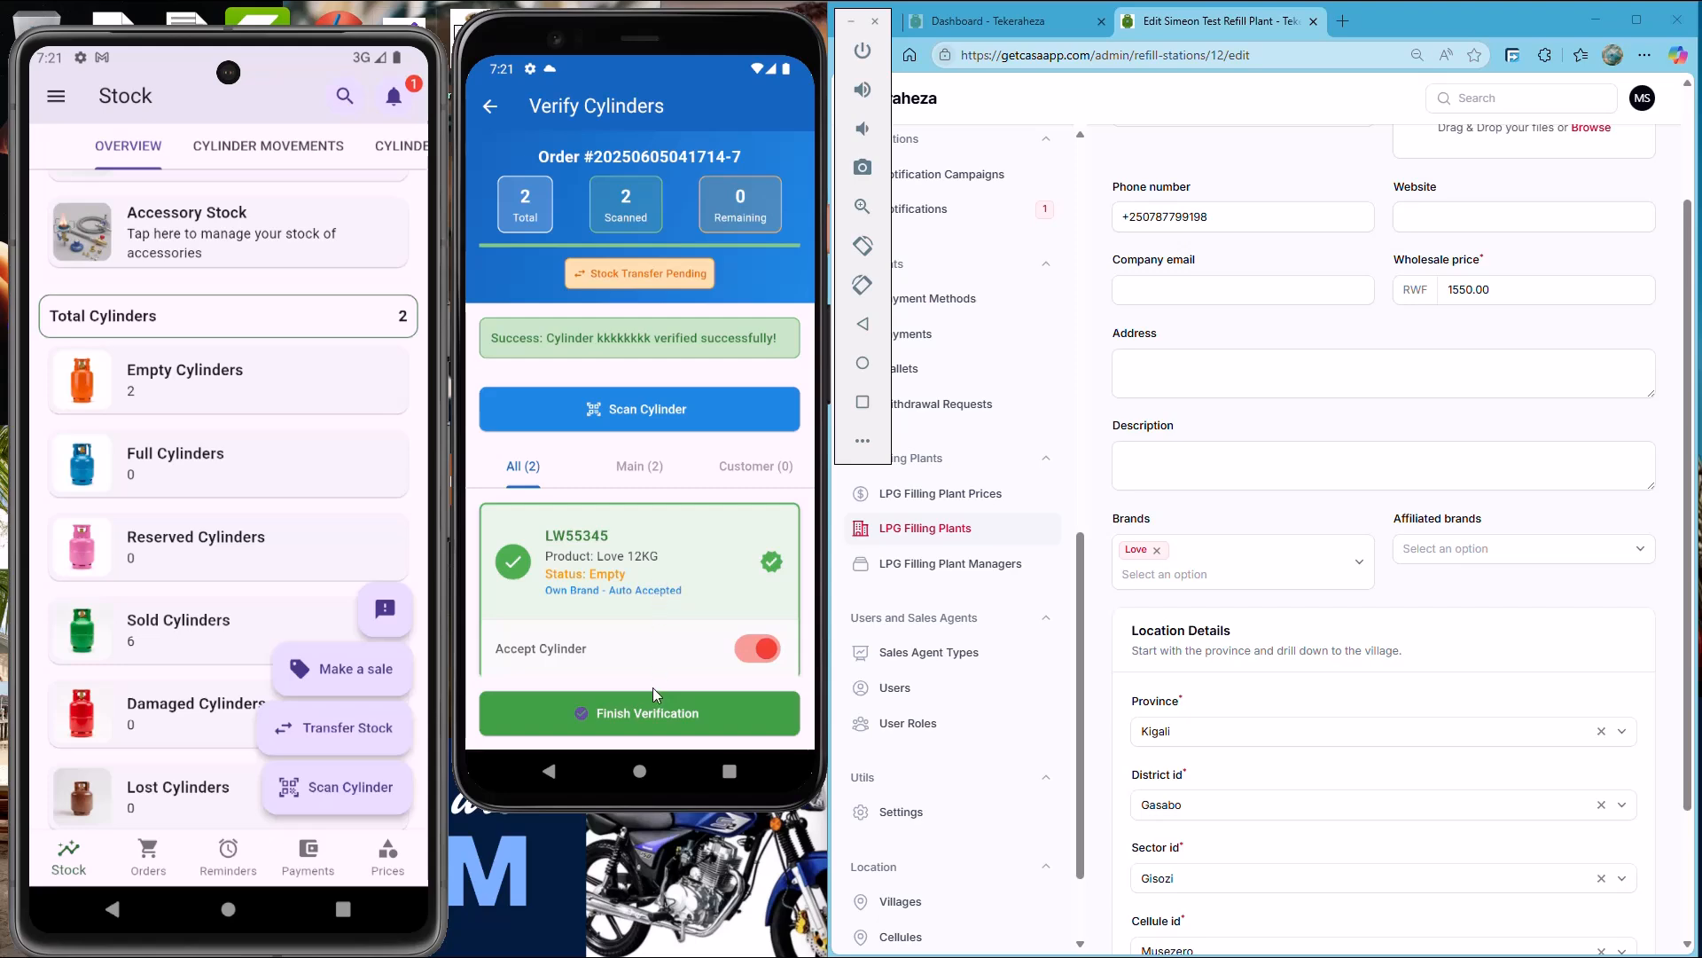
{"action": "left_click", "coordinate": [646, 717]}
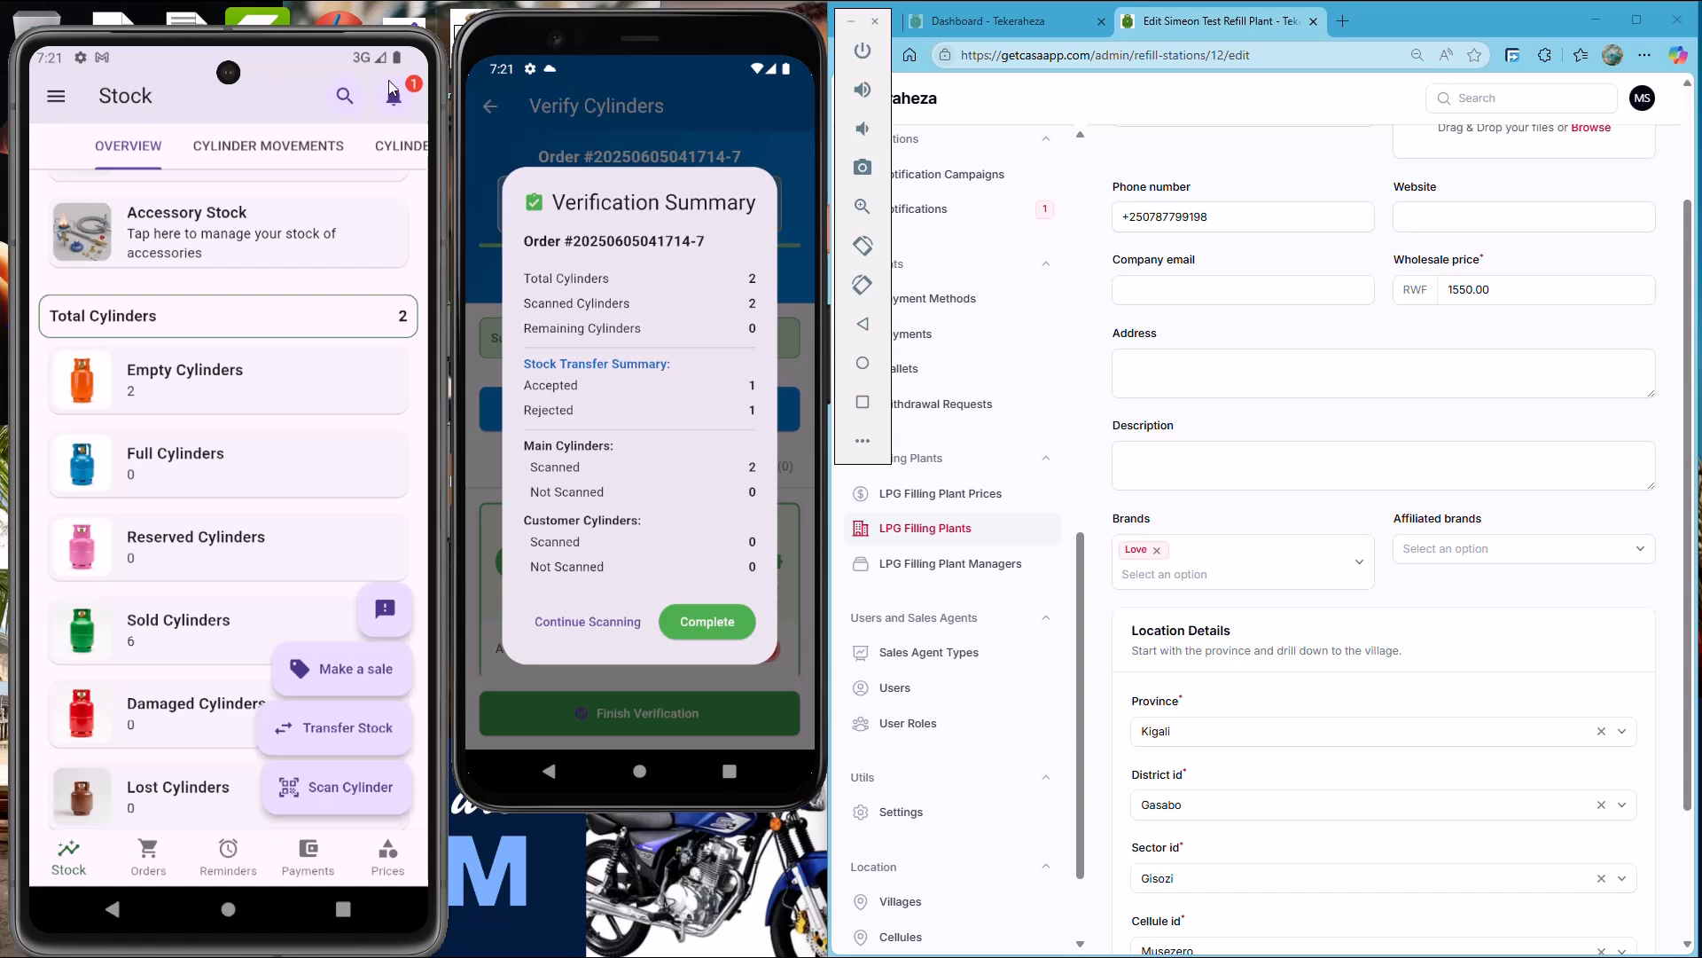
{"action": "left_click", "coordinate": [701, 616]}
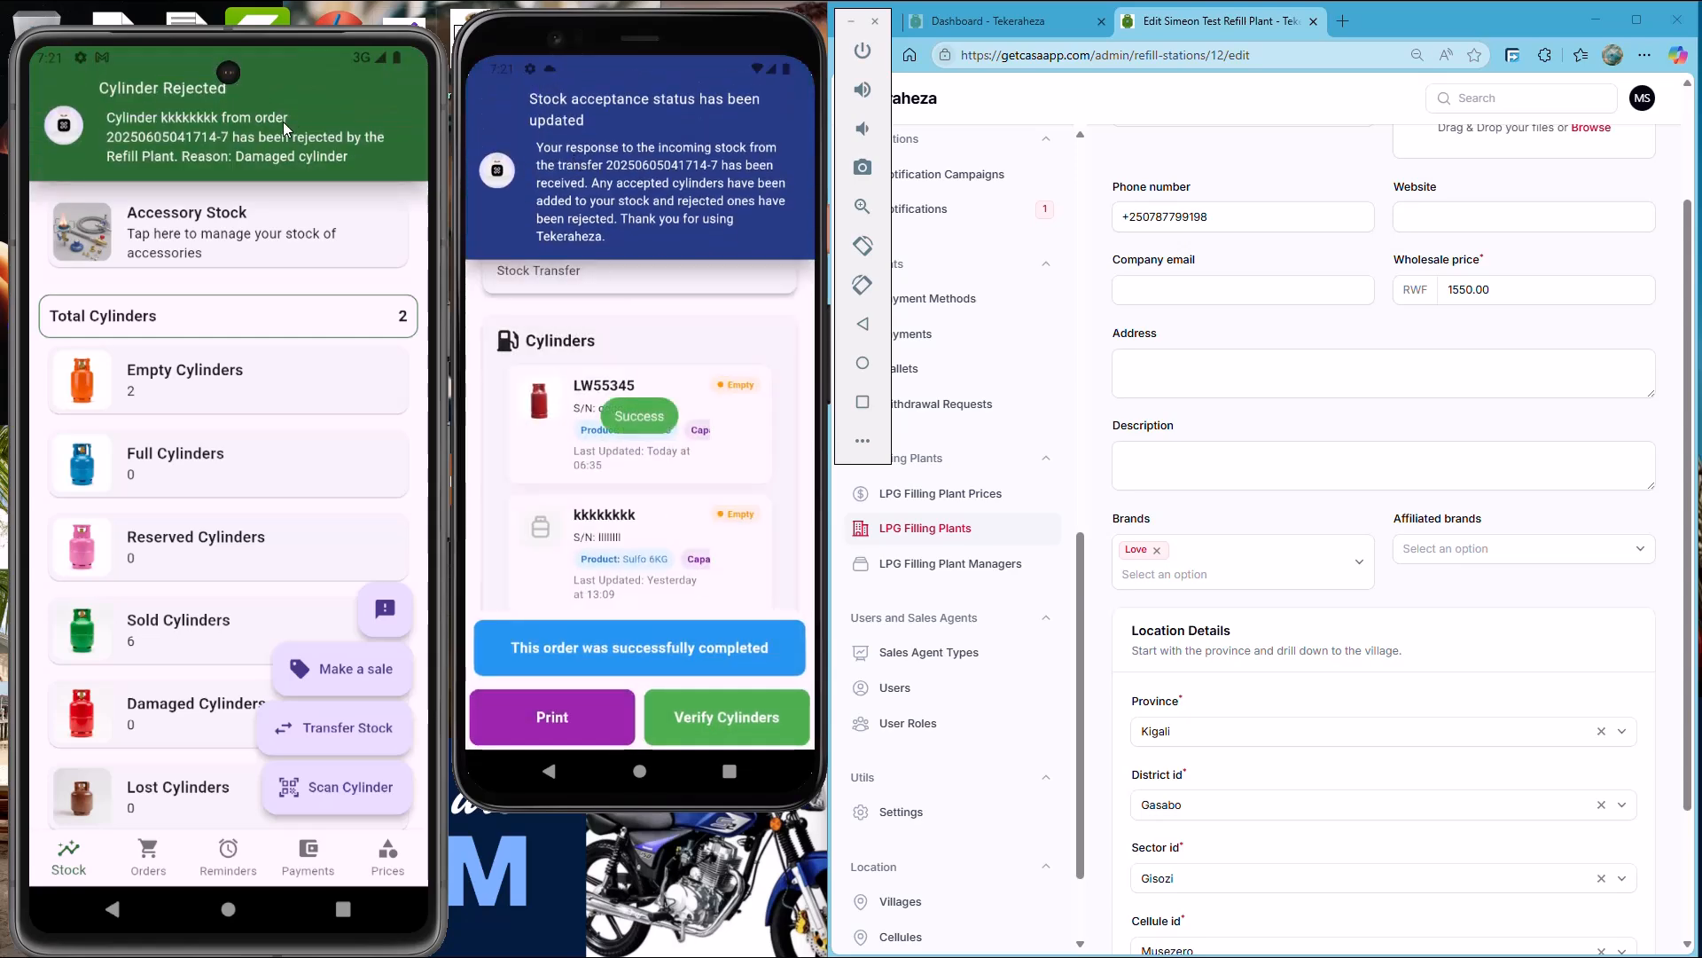
{"action": "mouse_move", "coordinate": [282, 121]}
{"action": "left_mouse_down"}
{"action": "mouse_move", "coordinate": [240, 145]}
{"action": "mouse_move", "coordinate": [310, 128]}
{"action": "left_mouse_up"}
{"action": "left_click_drag", "start_coordinate": [661, 154], "coordinate": [577, 205]}
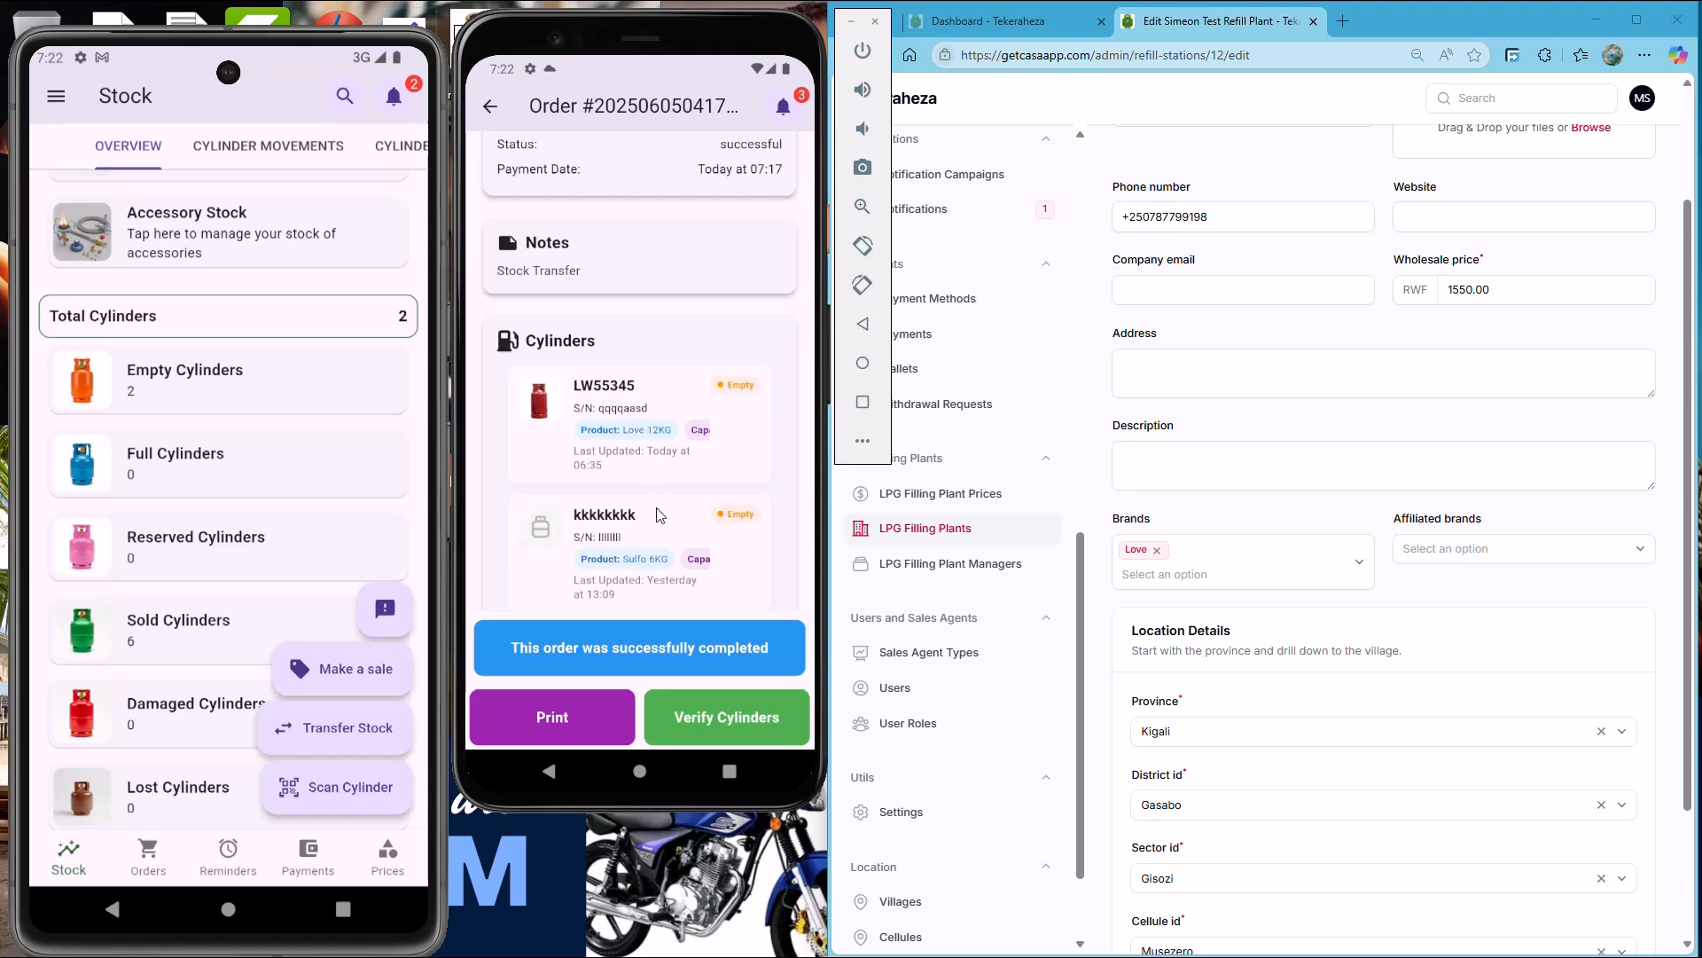
Step: Return from the transfer order to the refill plant's stock overview and open its empty cylinders
{"action": "left_click_drag", "start_coordinate": [656, 512], "coordinate": [640, 133]}
{"action": "left_click_drag", "start_coordinate": [581, 313], "coordinate": [608, 634]}
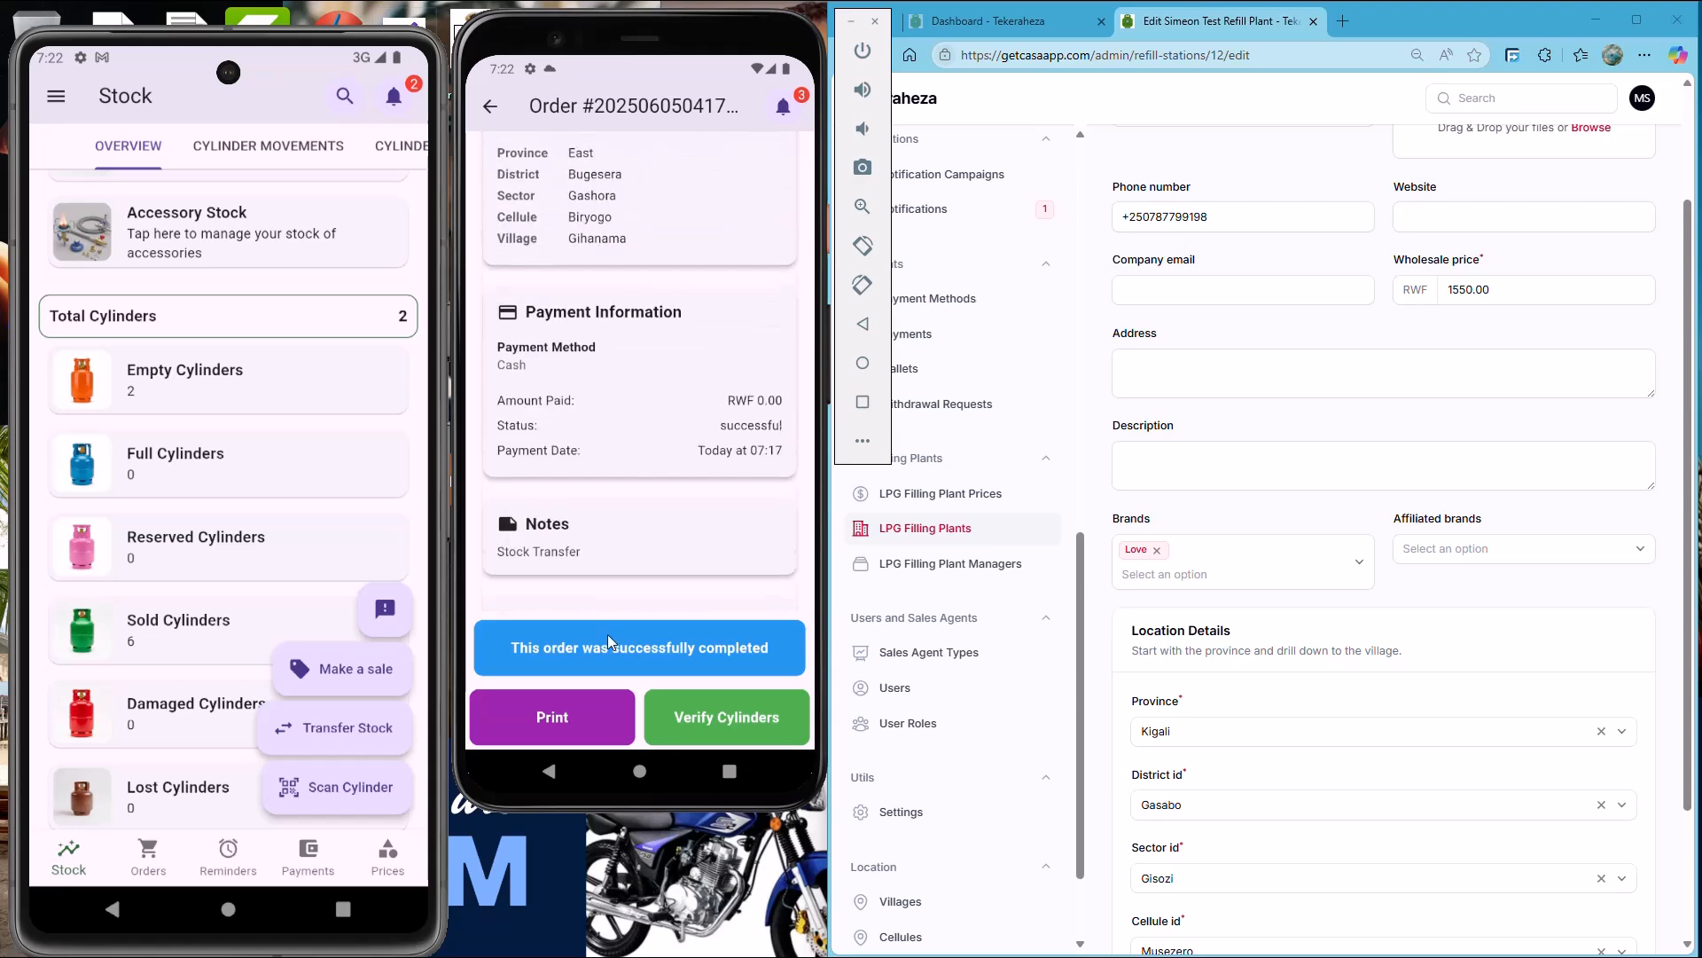
{"action": "left_click", "coordinate": [496, 107]}
{"action": "left_click", "coordinate": [497, 107]}
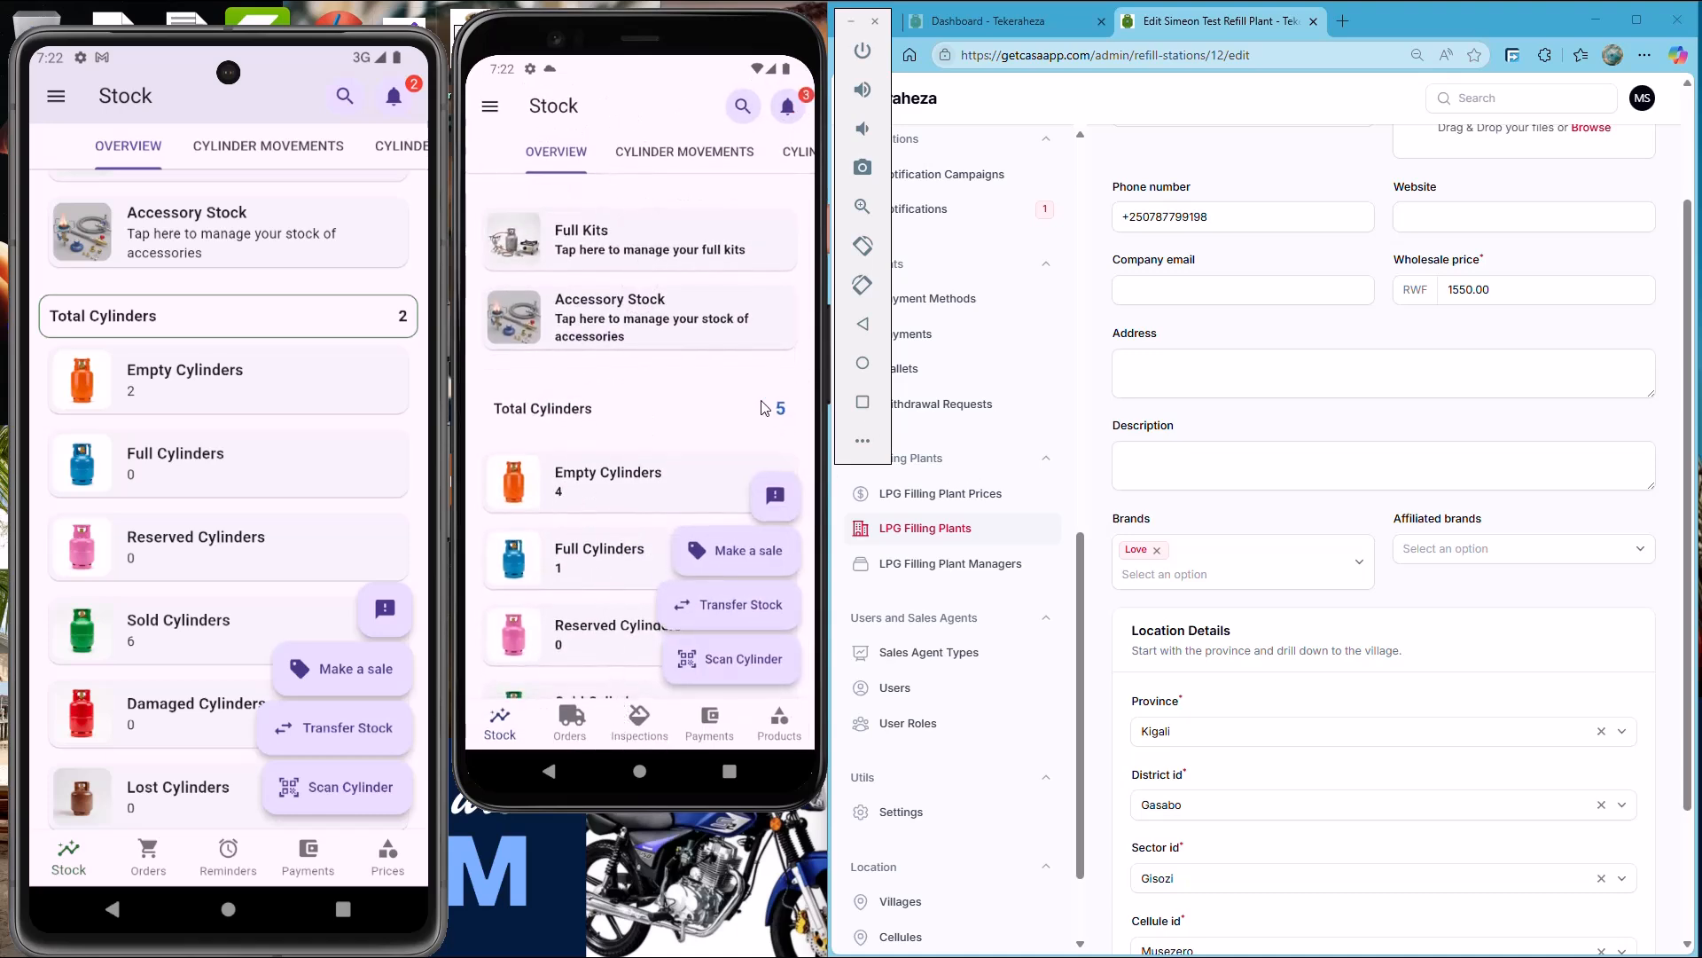
{"action": "left_click_drag", "start_coordinate": [592, 613], "coordinate": [591, 482]}
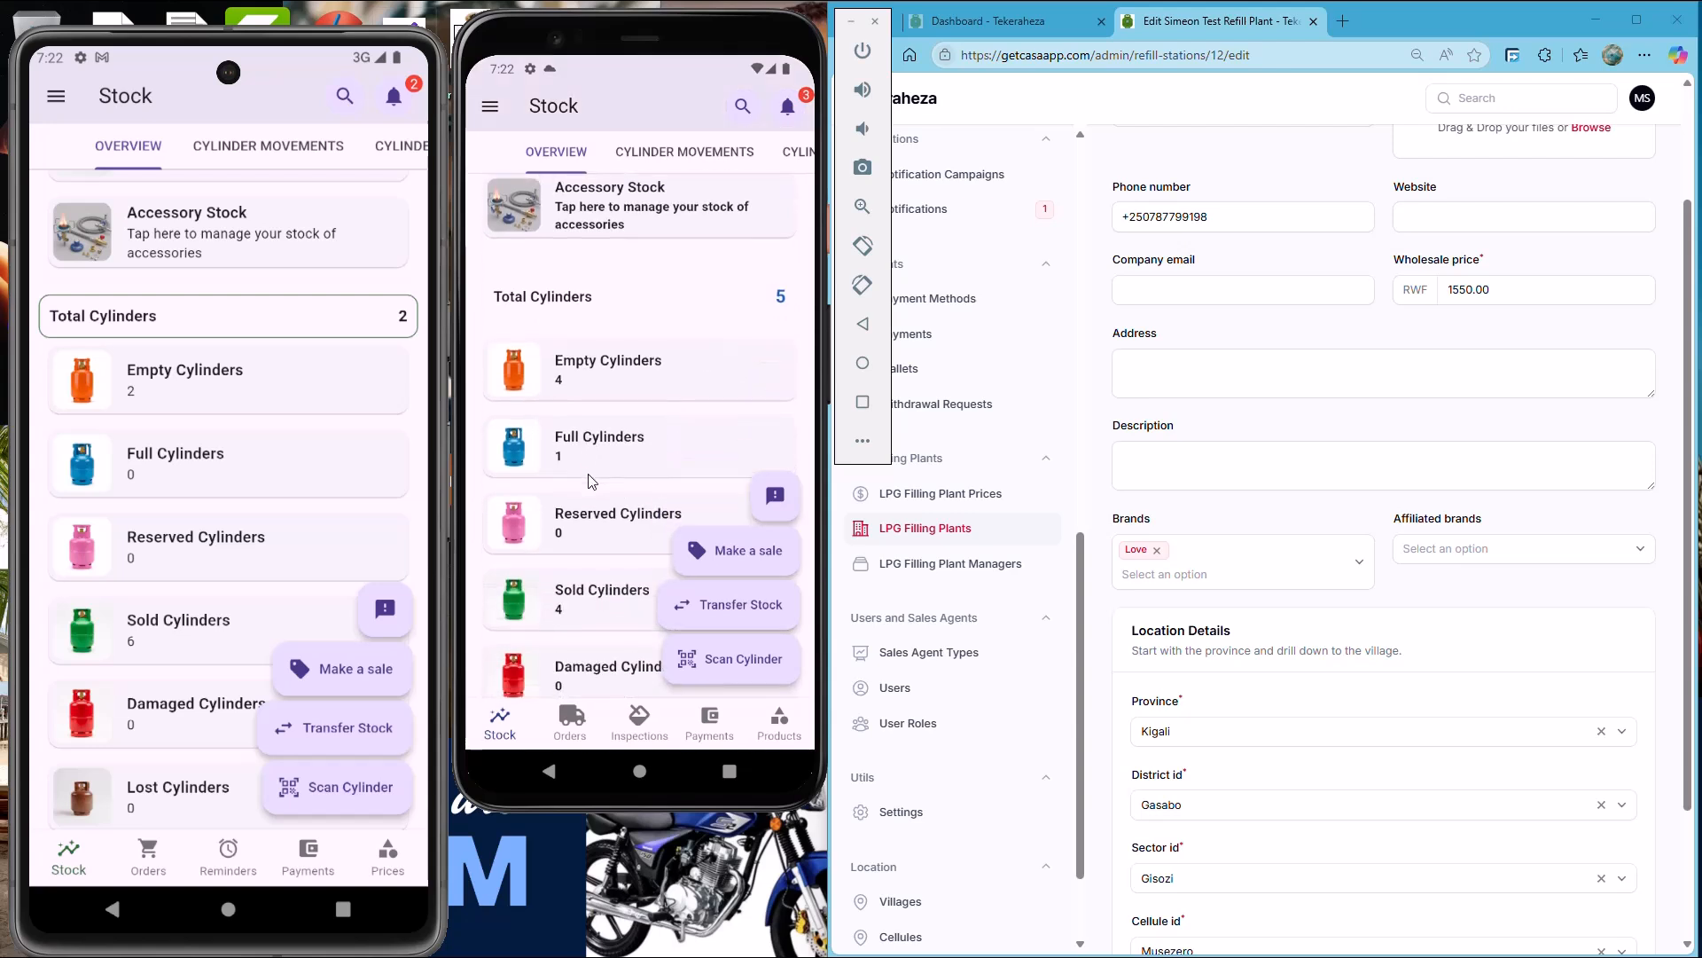
{"action": "left_click", "coordinate": [602, 375]}
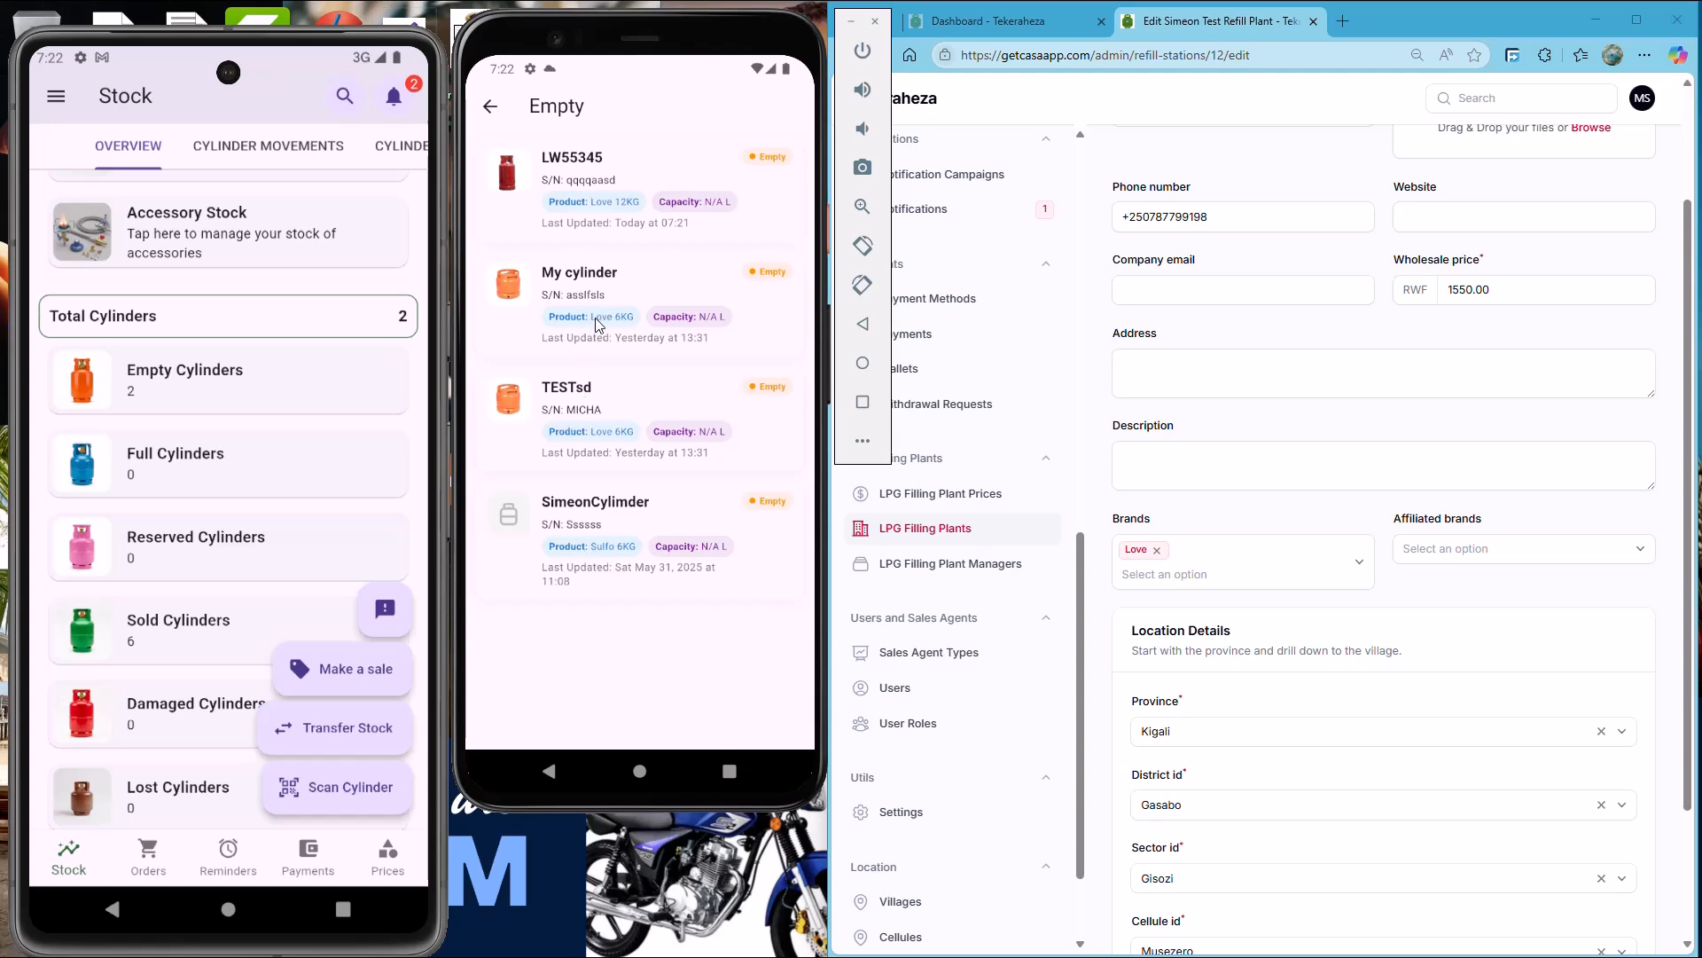
Step: Examine the basic information and status of cylinder LW55345 in the refill plant's empty cylinders
{"action": "left_click", "coordinate": [608, 164]}
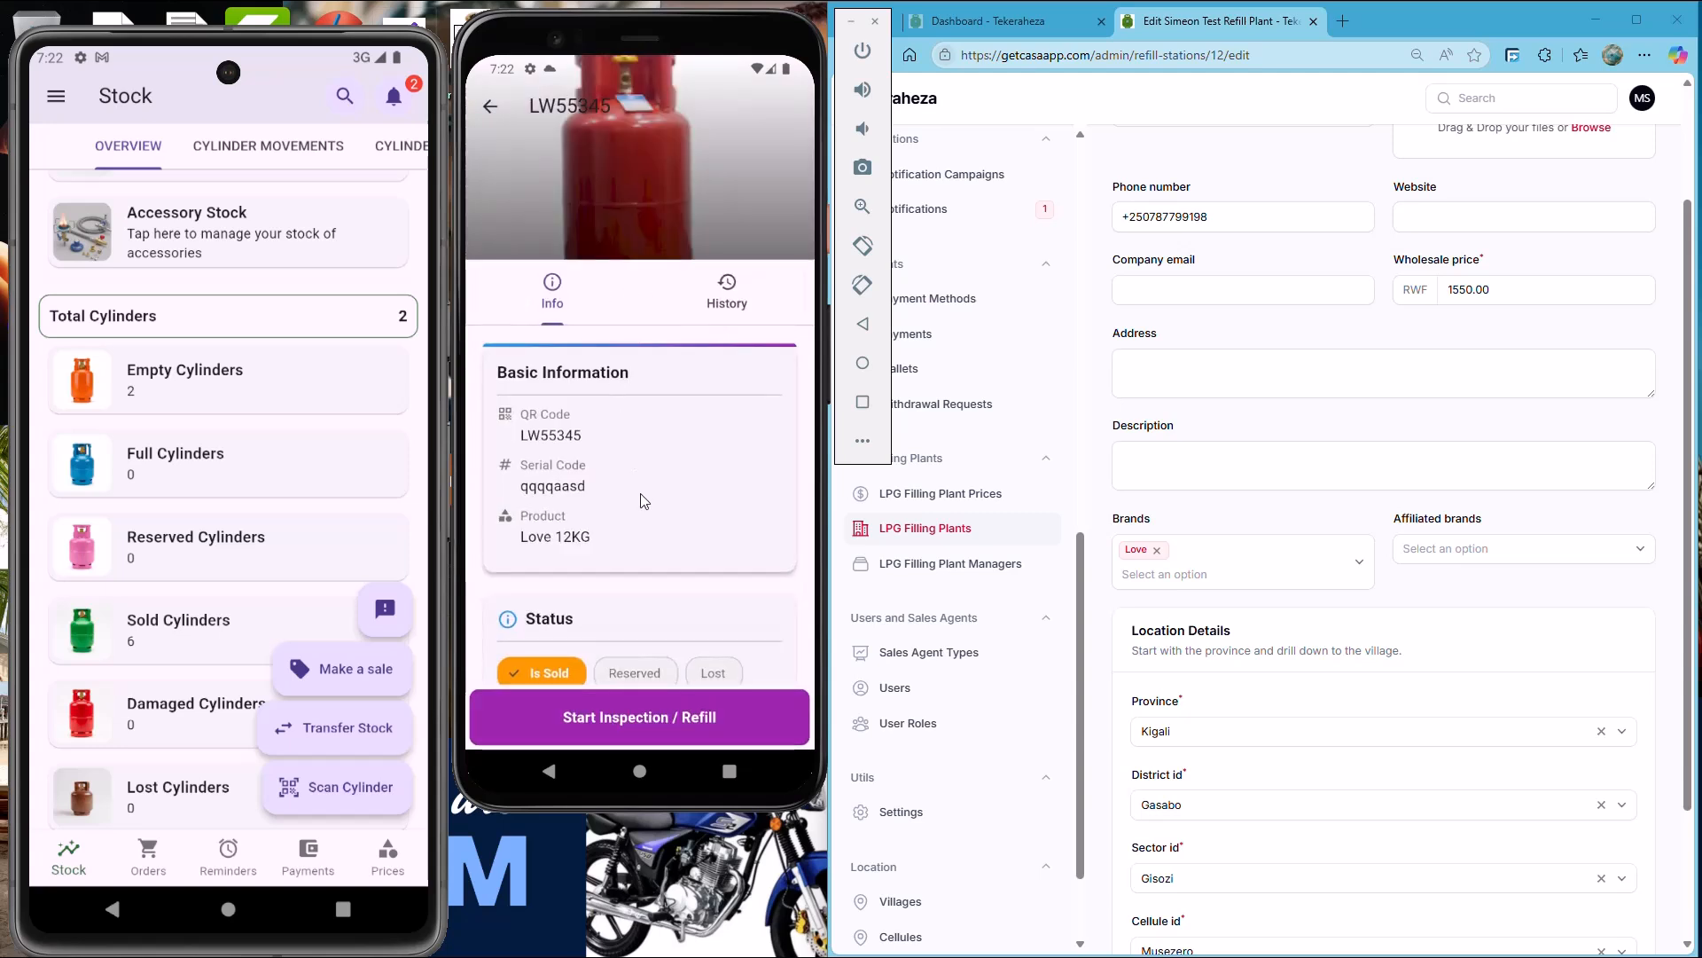
{"action": "left_click_drag", "start_coordinate": [652, 279], "coordinate": [657, 141]}
{"action": "left_click_drag", "start_coordinate": [631, 346], "coordinate": [634, 541]}
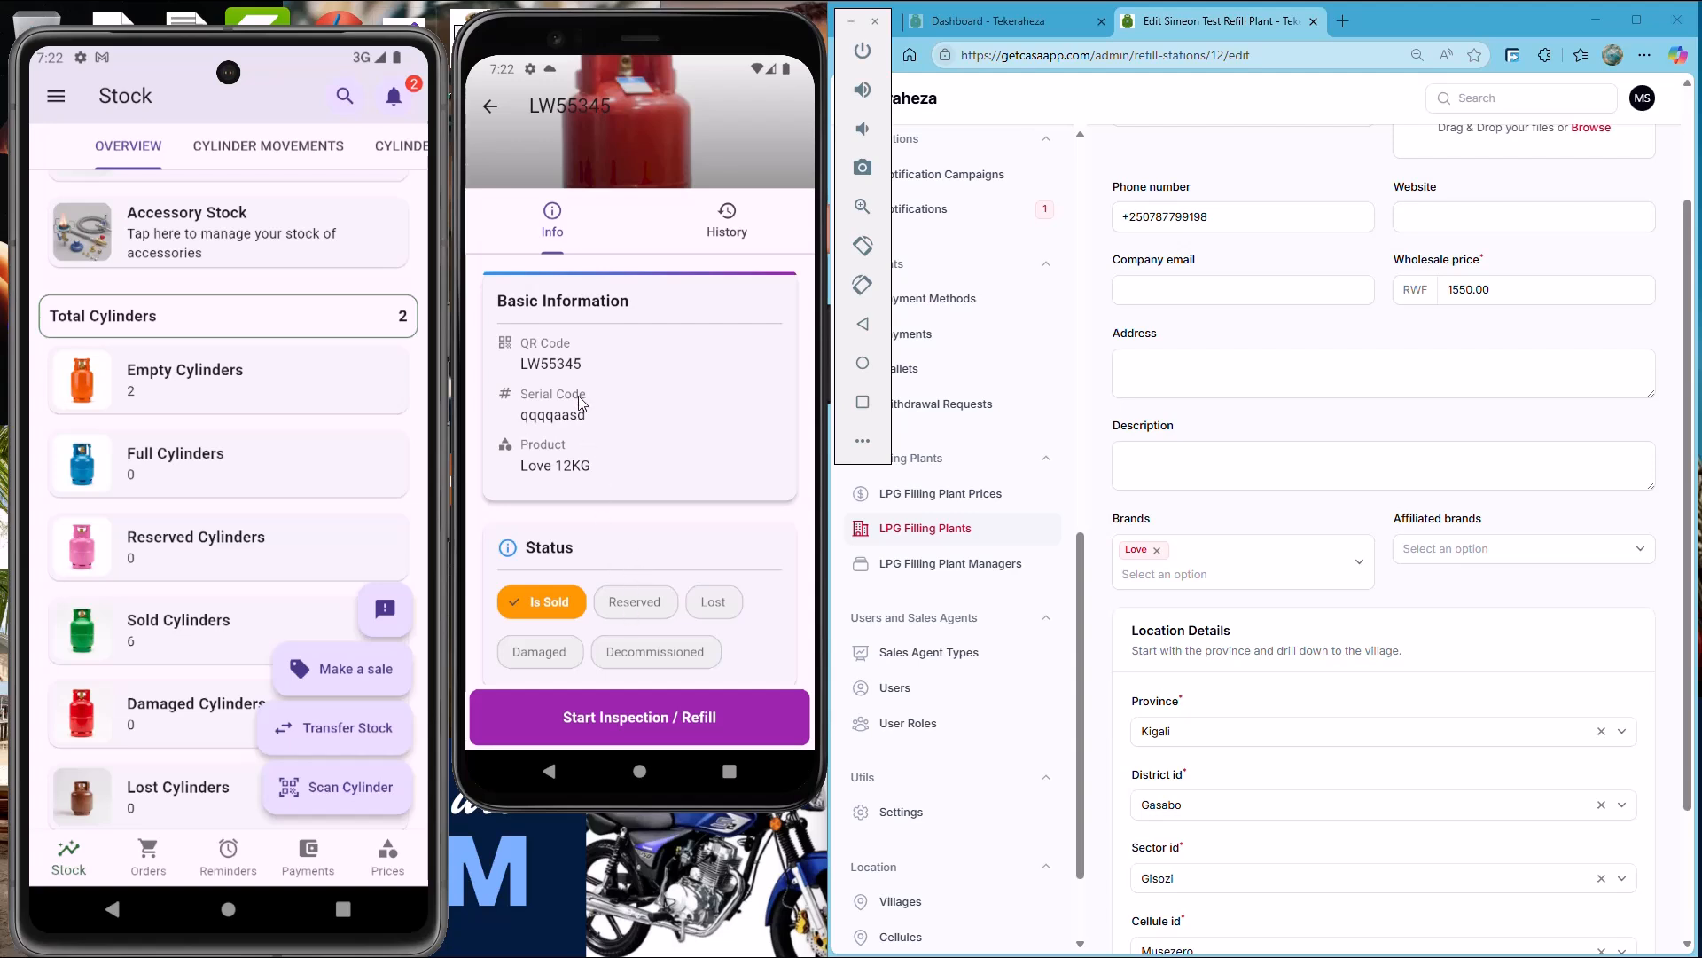
Step: Refresh the dealer's stock overview and check its notifications for the cylinder rejection
{"action": "left_click_drag", "start_coordinate": [248, 206], "coordinate": [232, 690]}
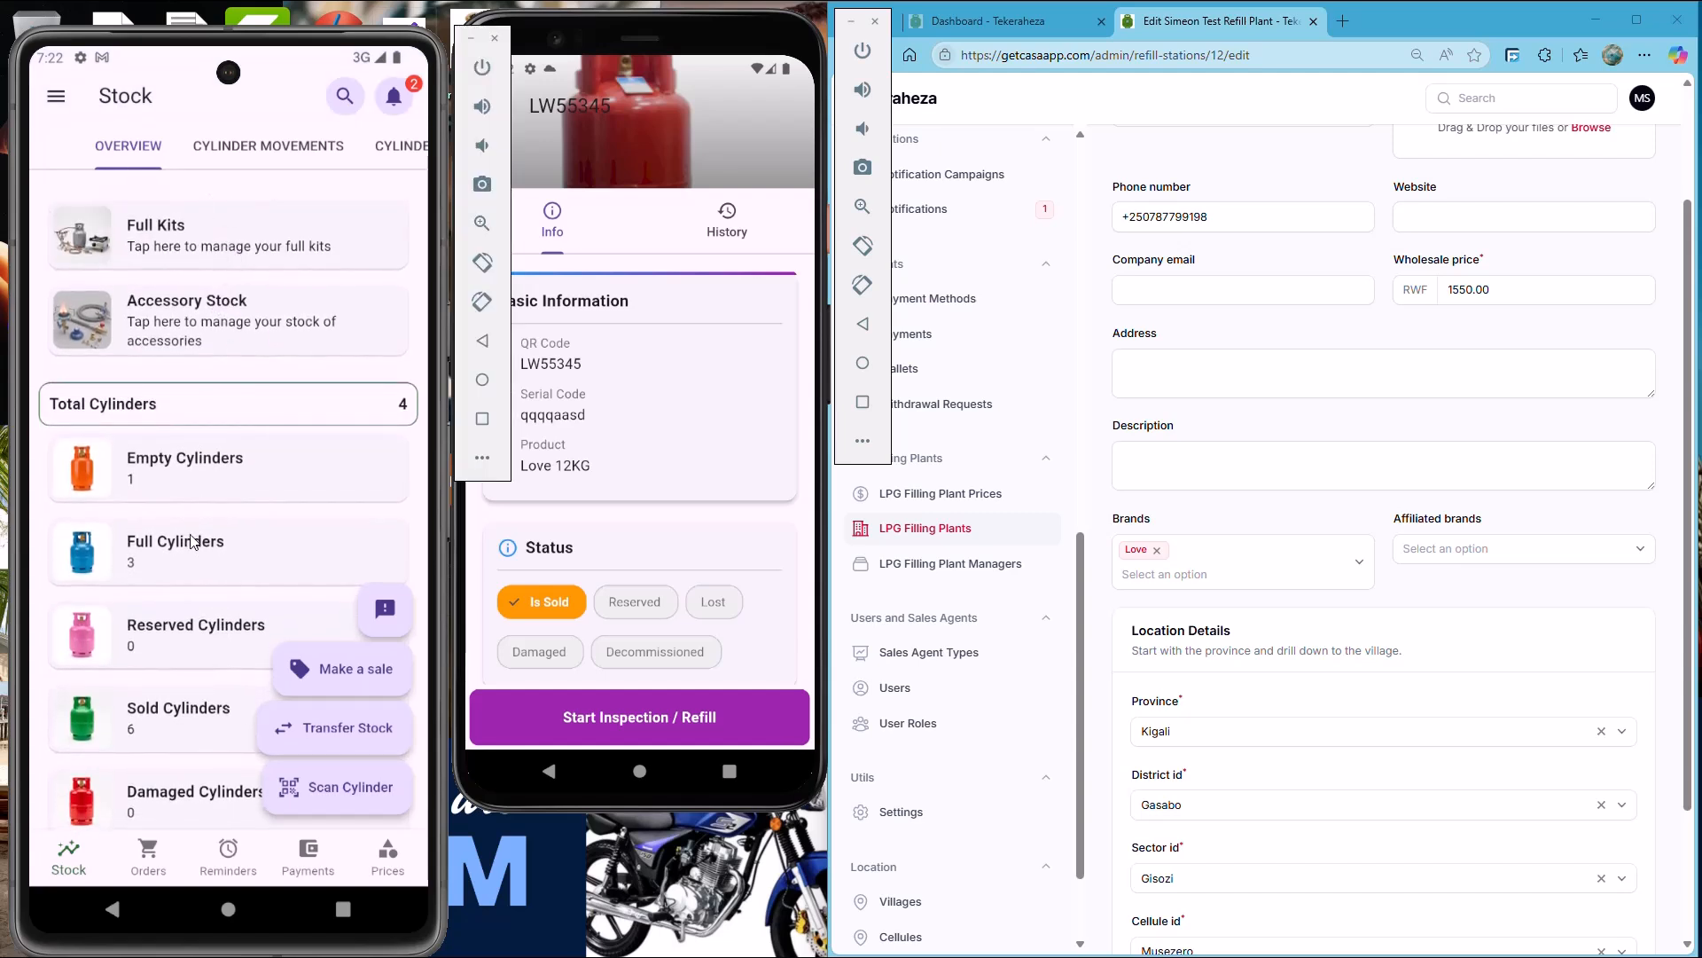
{"action": "left_click", "coordinate": [408, 106]}
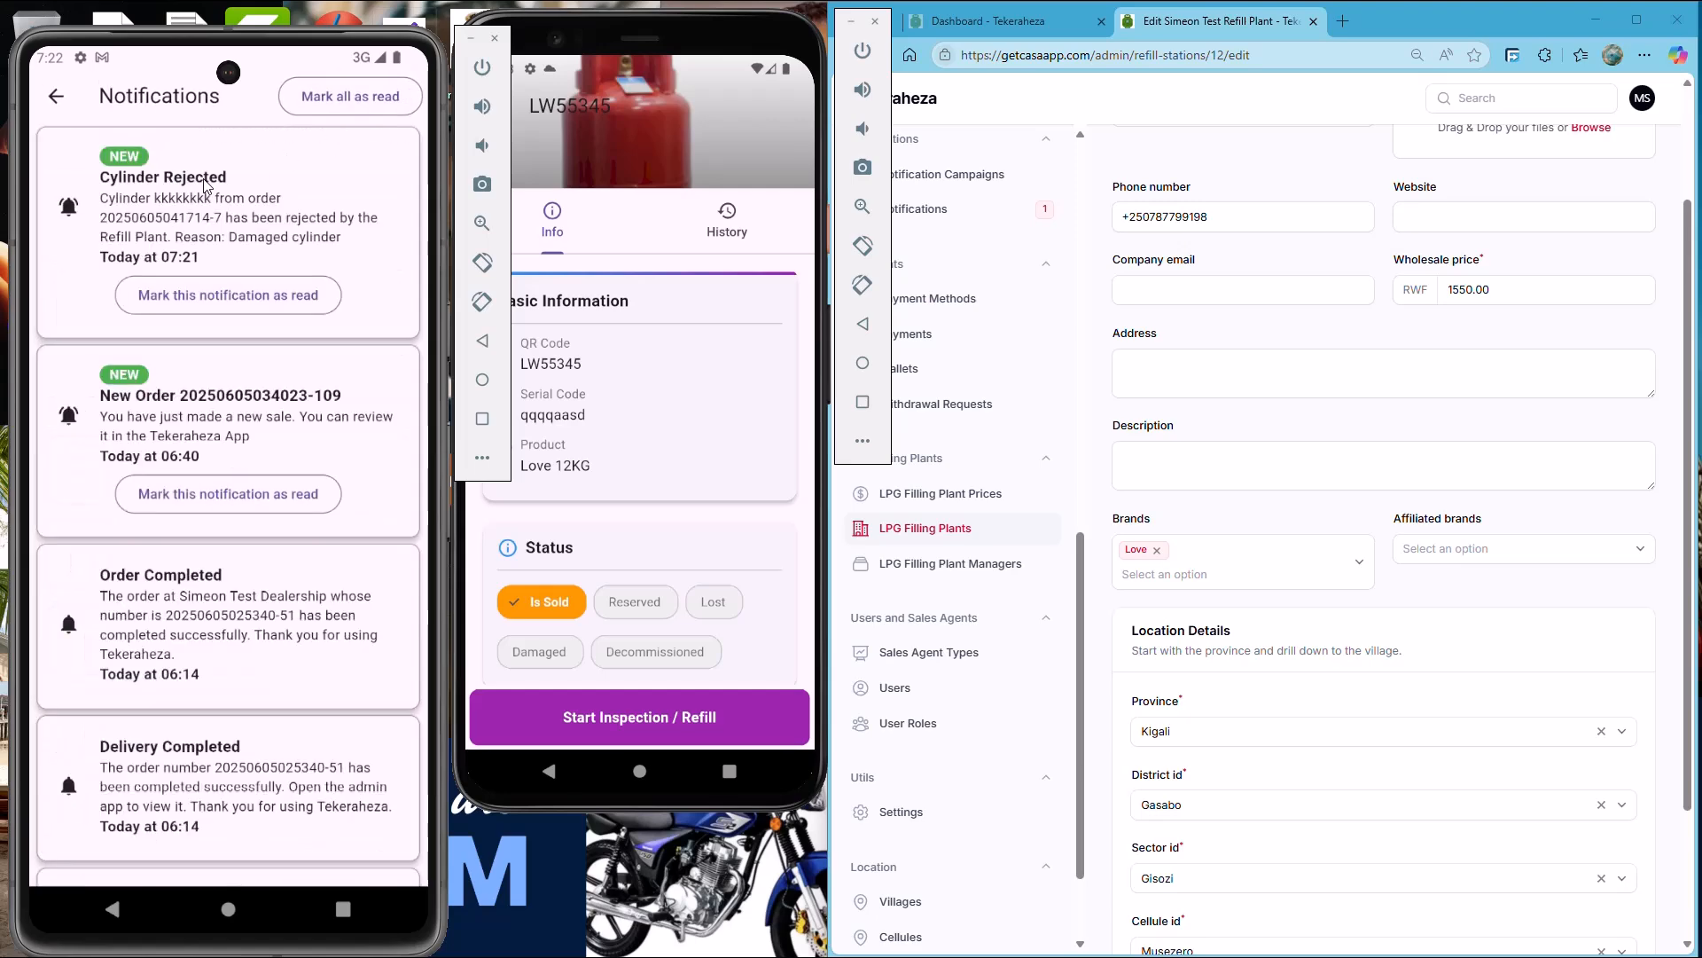
{"action": "left_click", "coordinate": [70, 95]}
Step: Check the dealer's empty cylinders list and return to the cylinder totals in the stock overview
{"action": "left_click", "coordinate": [147, 492]}
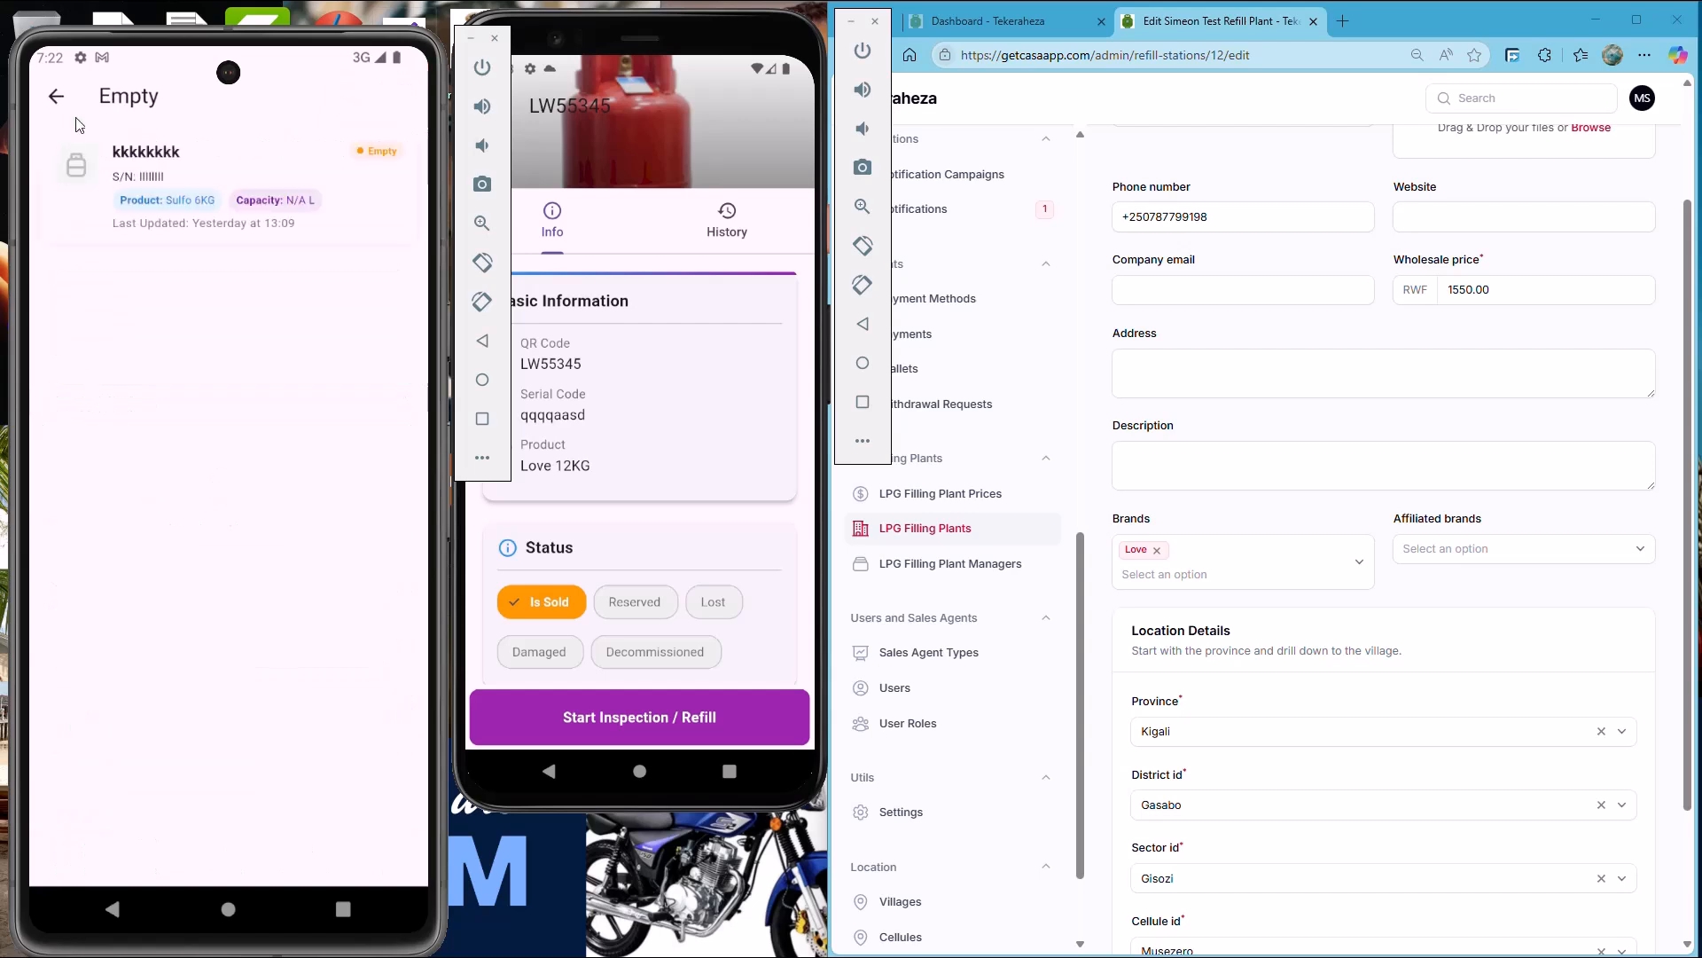
{"action": "left_click", "coordinate": [55, 97]}
{"action": "scroll", "coordinate": [177, 355], "scroll_direction": "down", "scroll_amount": 3}
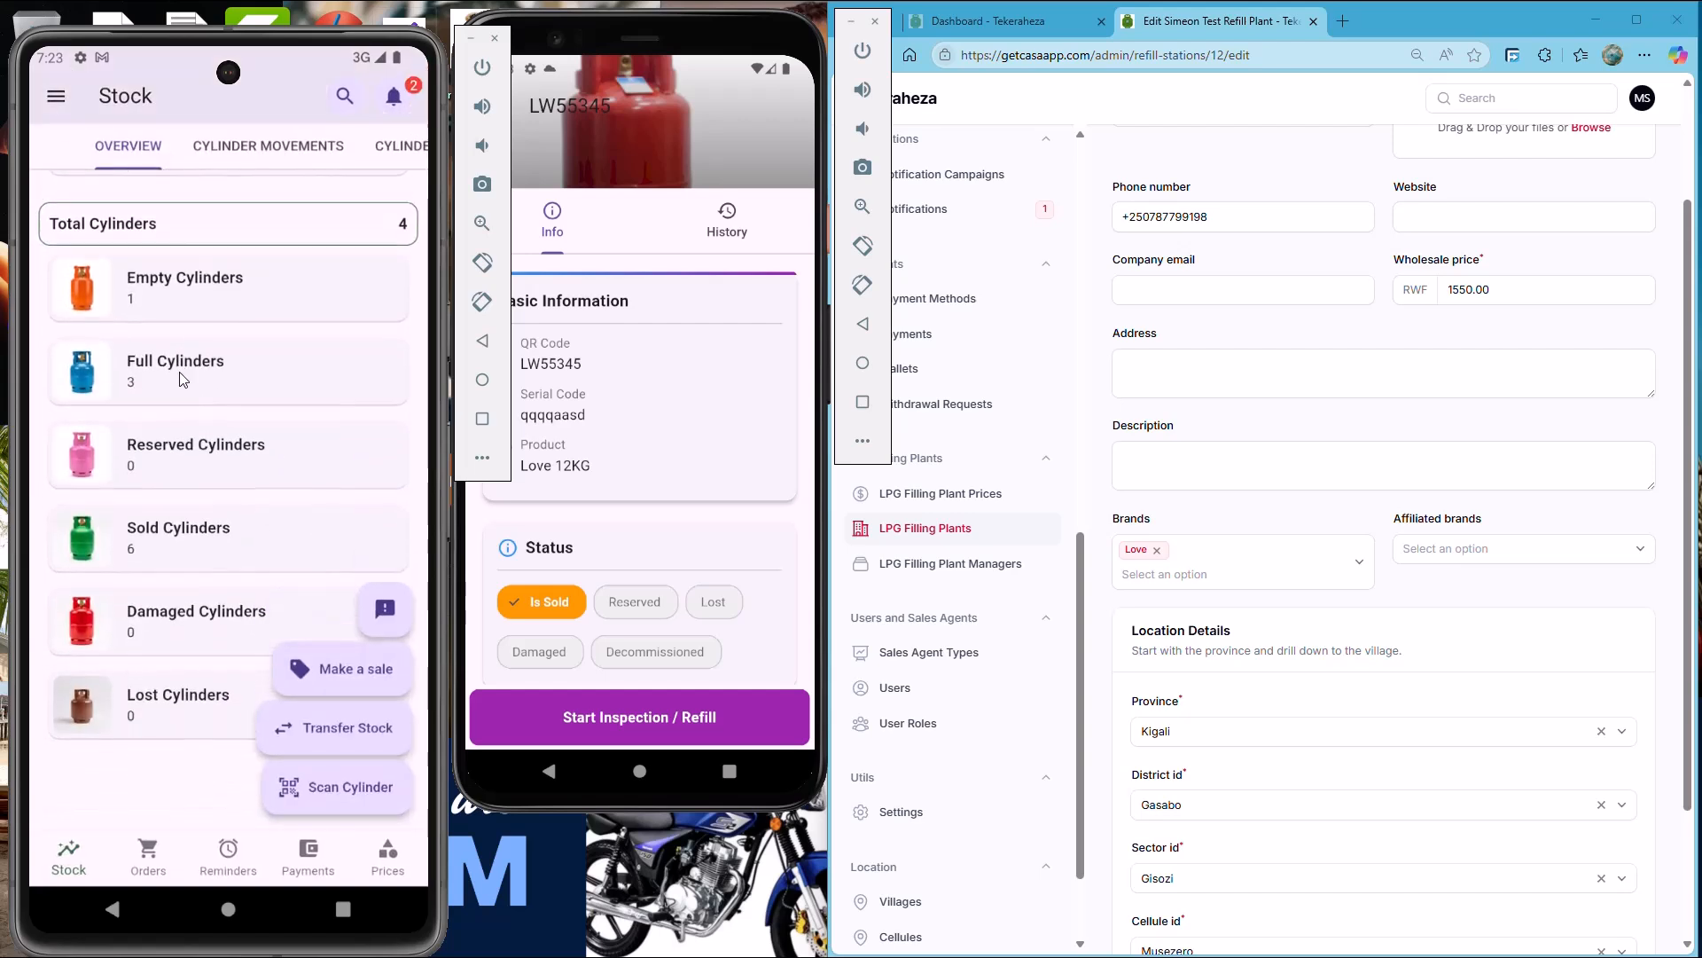
Step: Check the dealer's full cylinders, notifications and empty cylinders, returning to the stock overview each time
{"action": "left_click", "coordinate": [182, 381]}
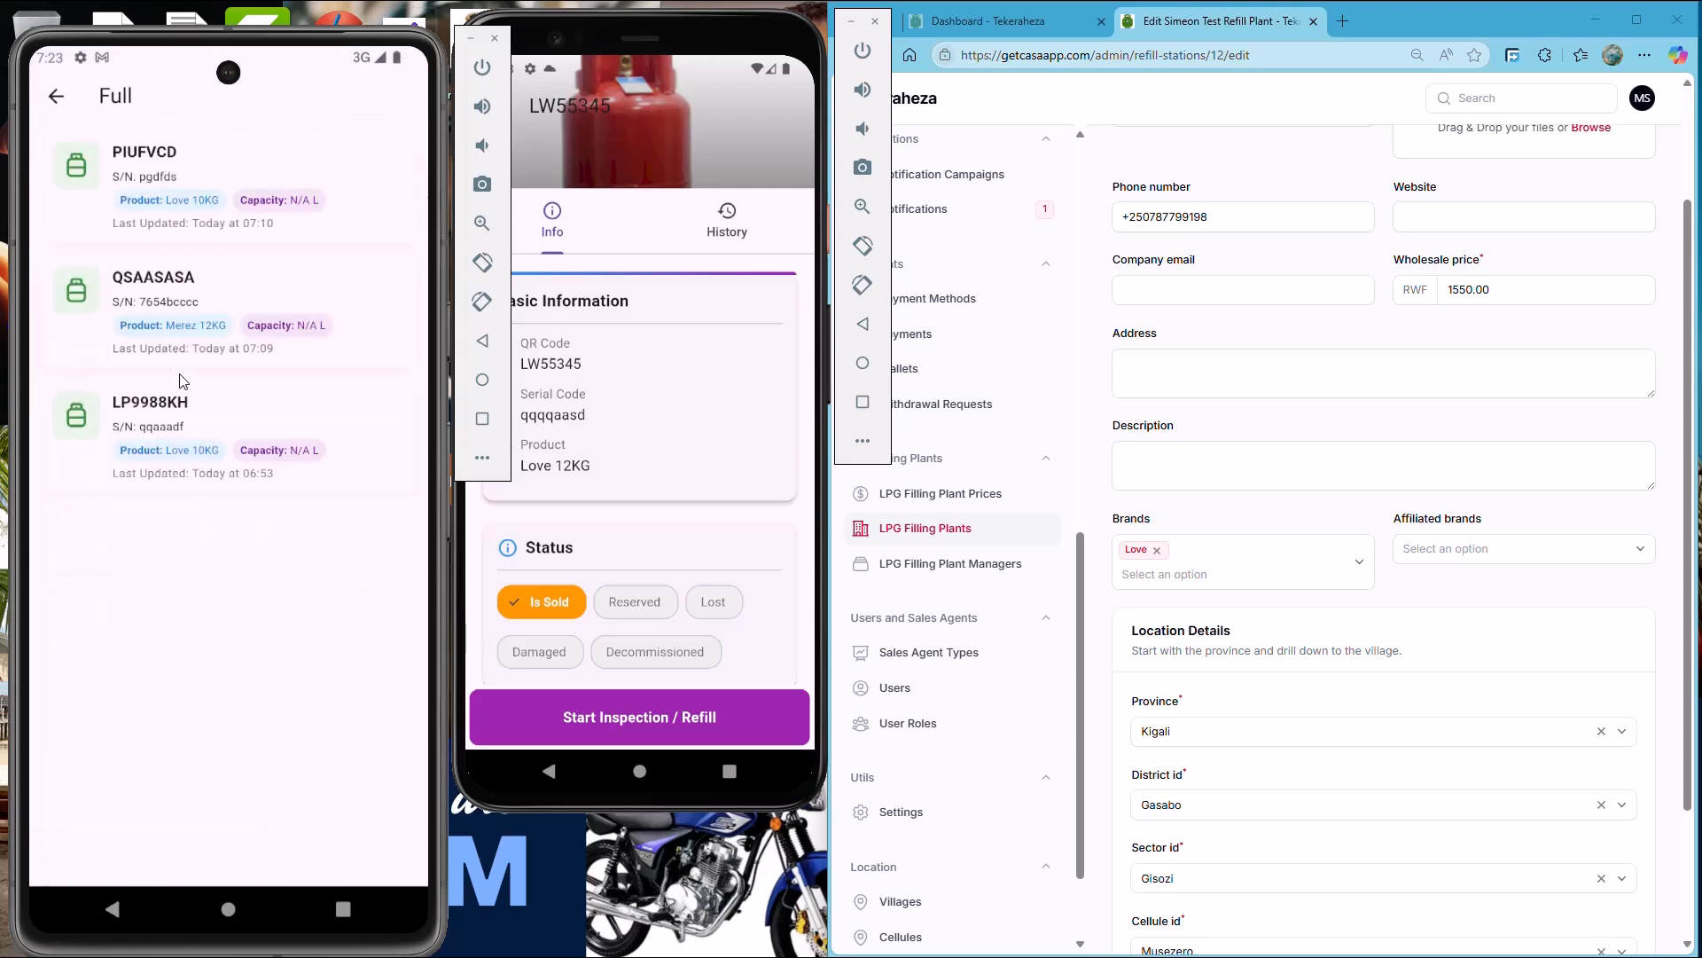
{"action": "left_click", "coordinate": [56, 96]}
{"action": "left_click", "coordinate": [393, 96]}
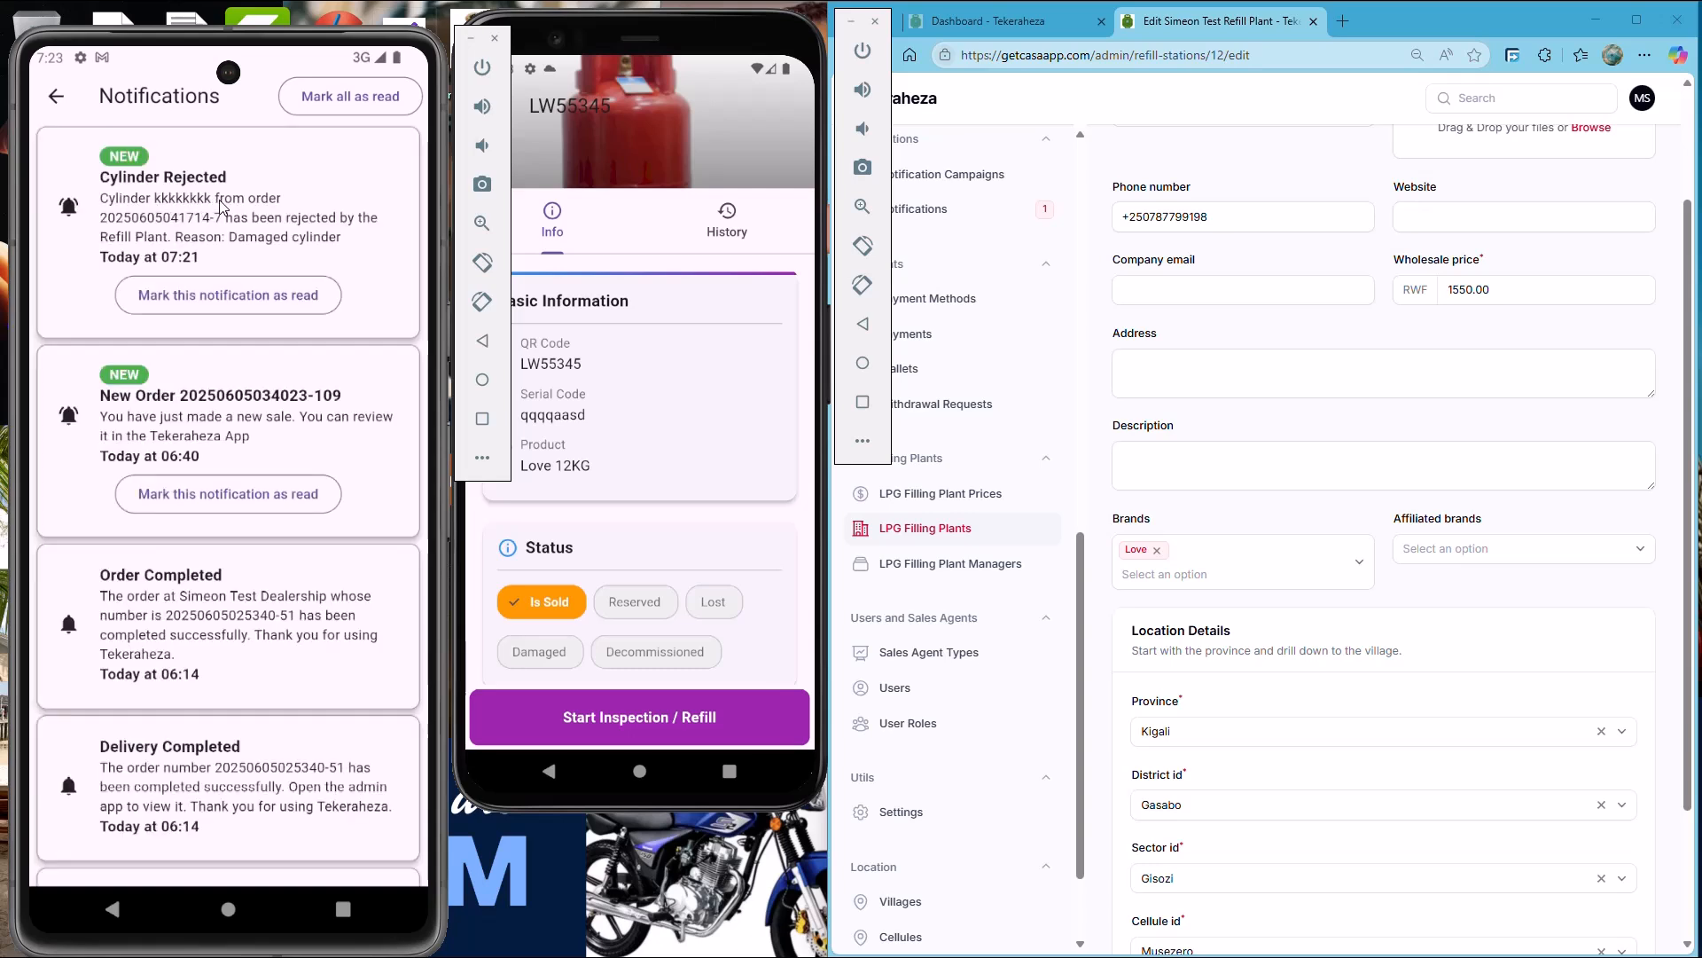
{"action": "left_click", "coordinate": [56, 98]}
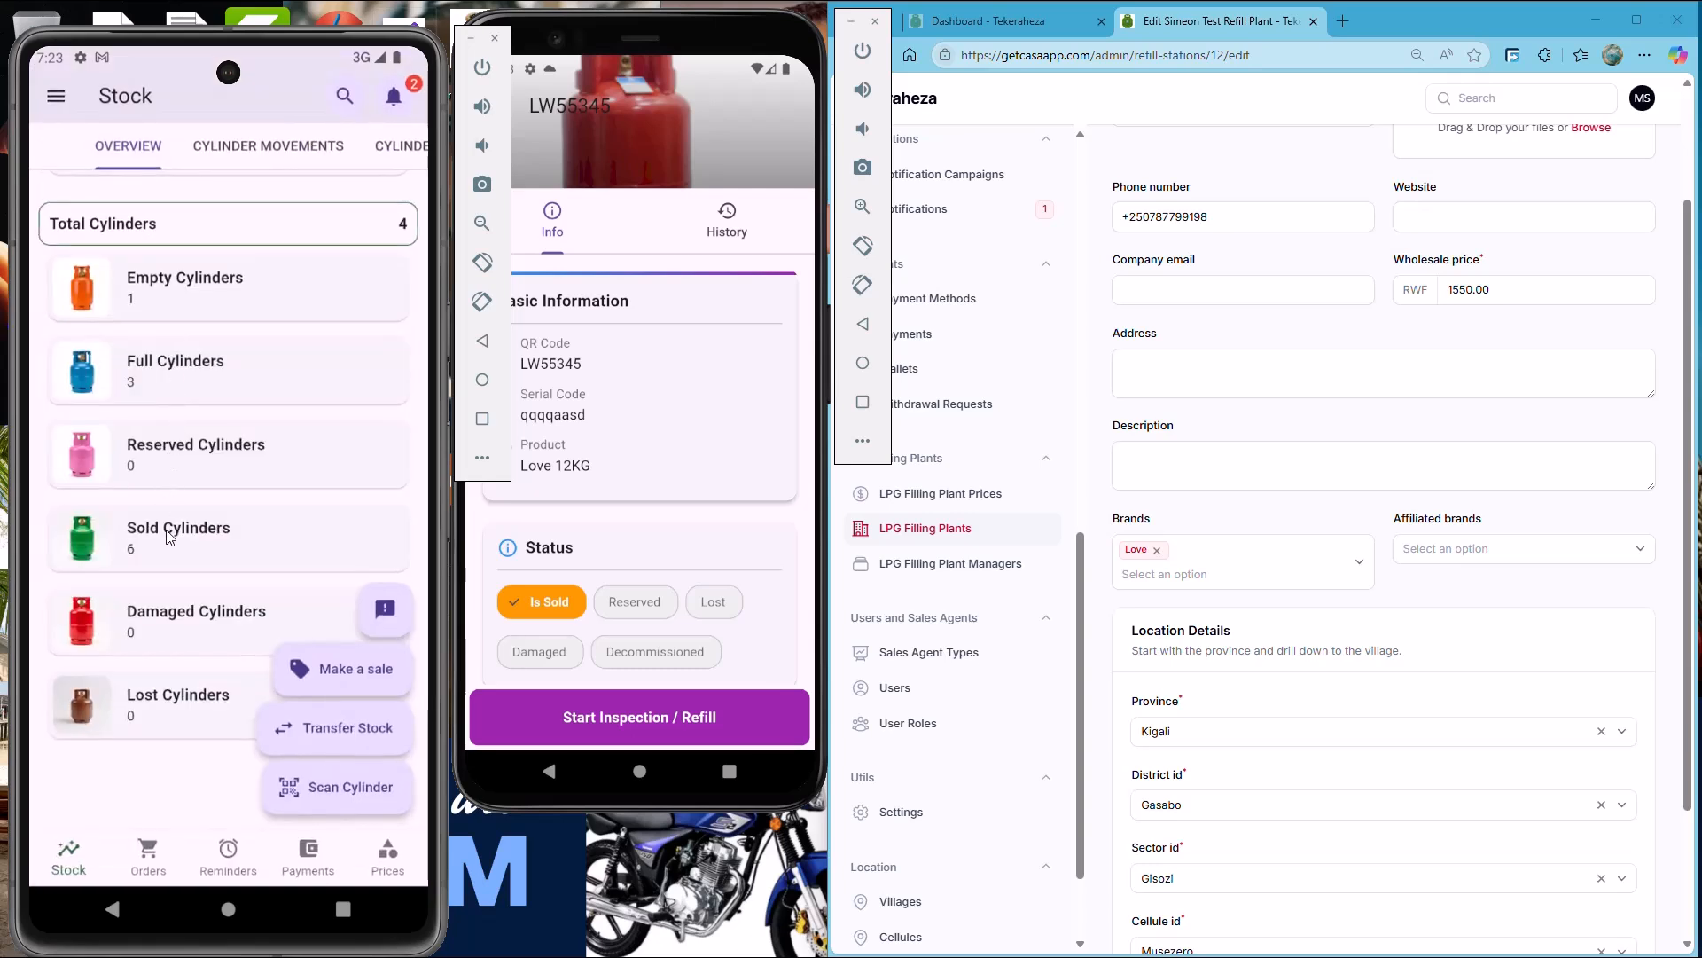
{"action": "left_click", "coordinate": [180, 300]}
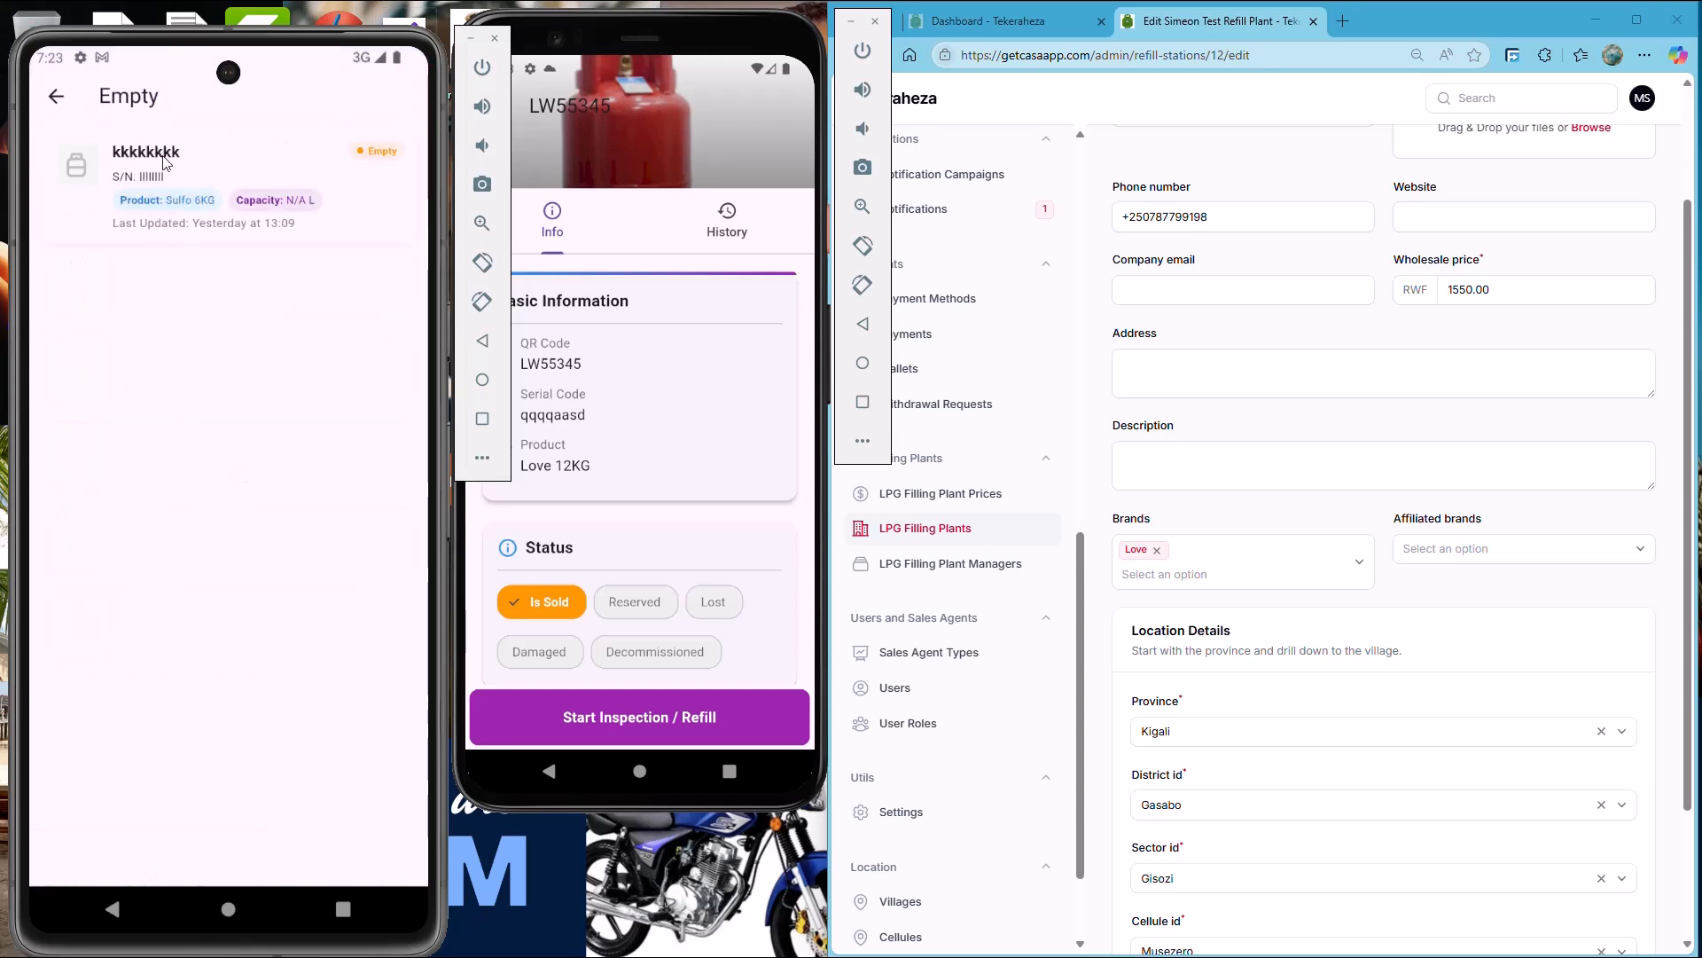
{"action": "left_click", "coordinate": [58, 94]}
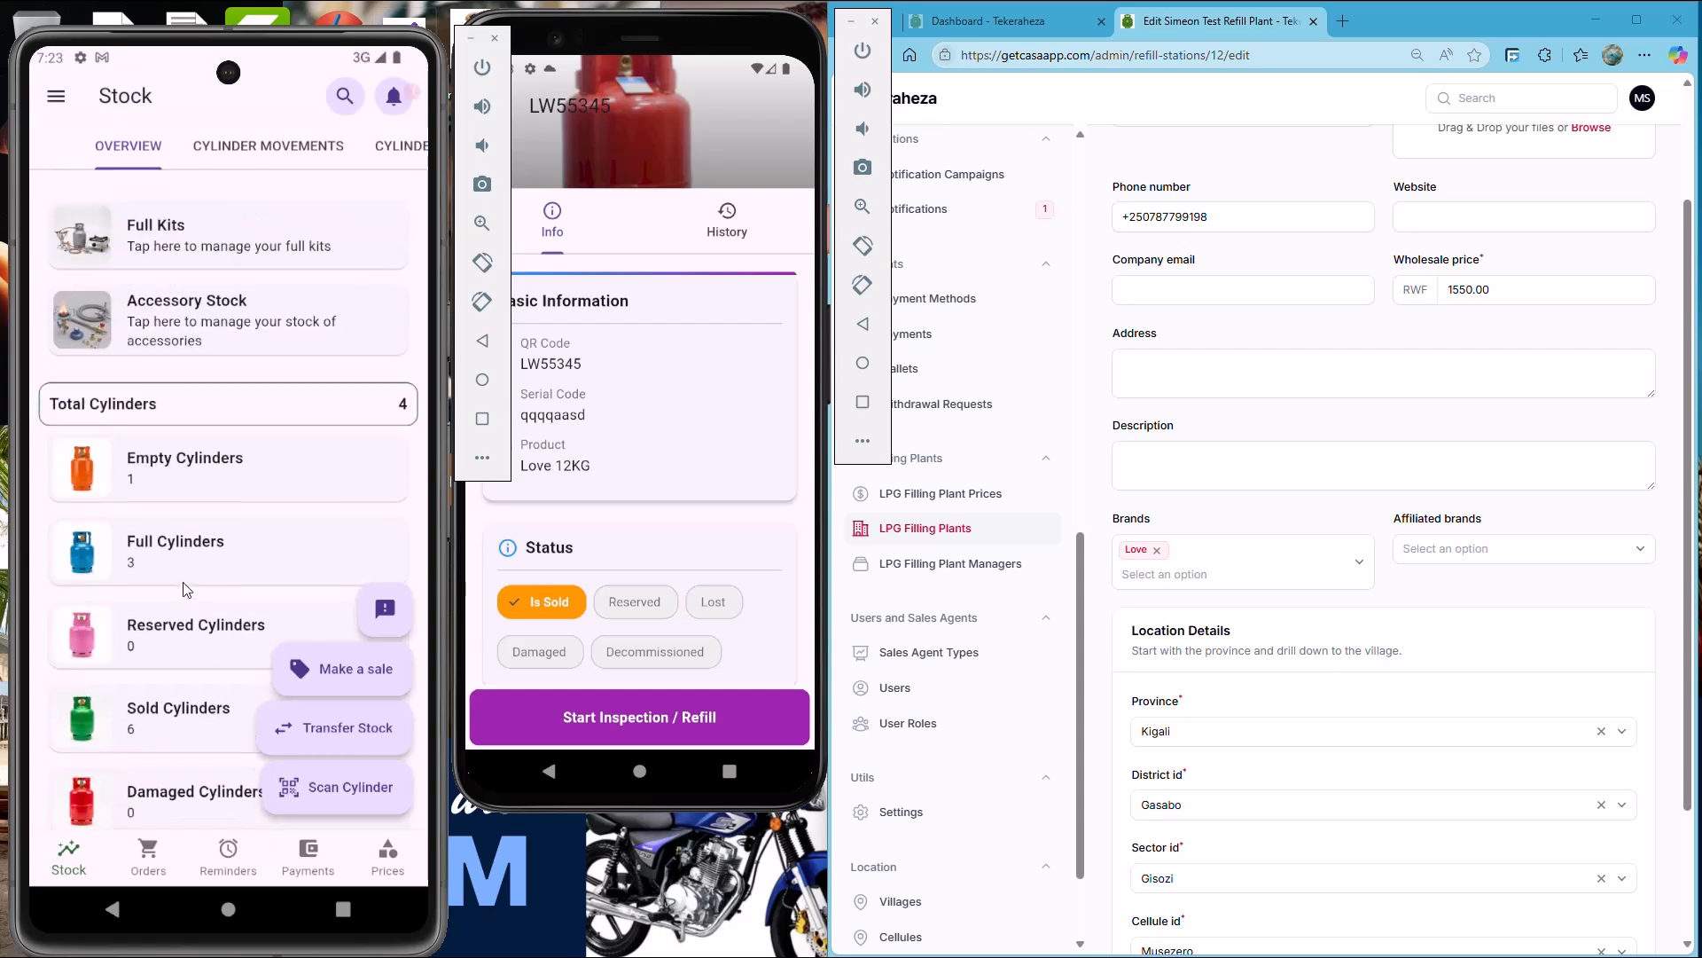
Step: Review cylinder LW55345's information at the refill plant and preview its inspection form
{"action": "mouse_move", "coordinate": [608, 502]}
{"action": "left_mouse_down"}
{"action": "mouse_move", "coordinate": [609, 441]}
{"action": "mouse_move", "coordinate": [610, 486]}
{"action": "left_mouse_up"}
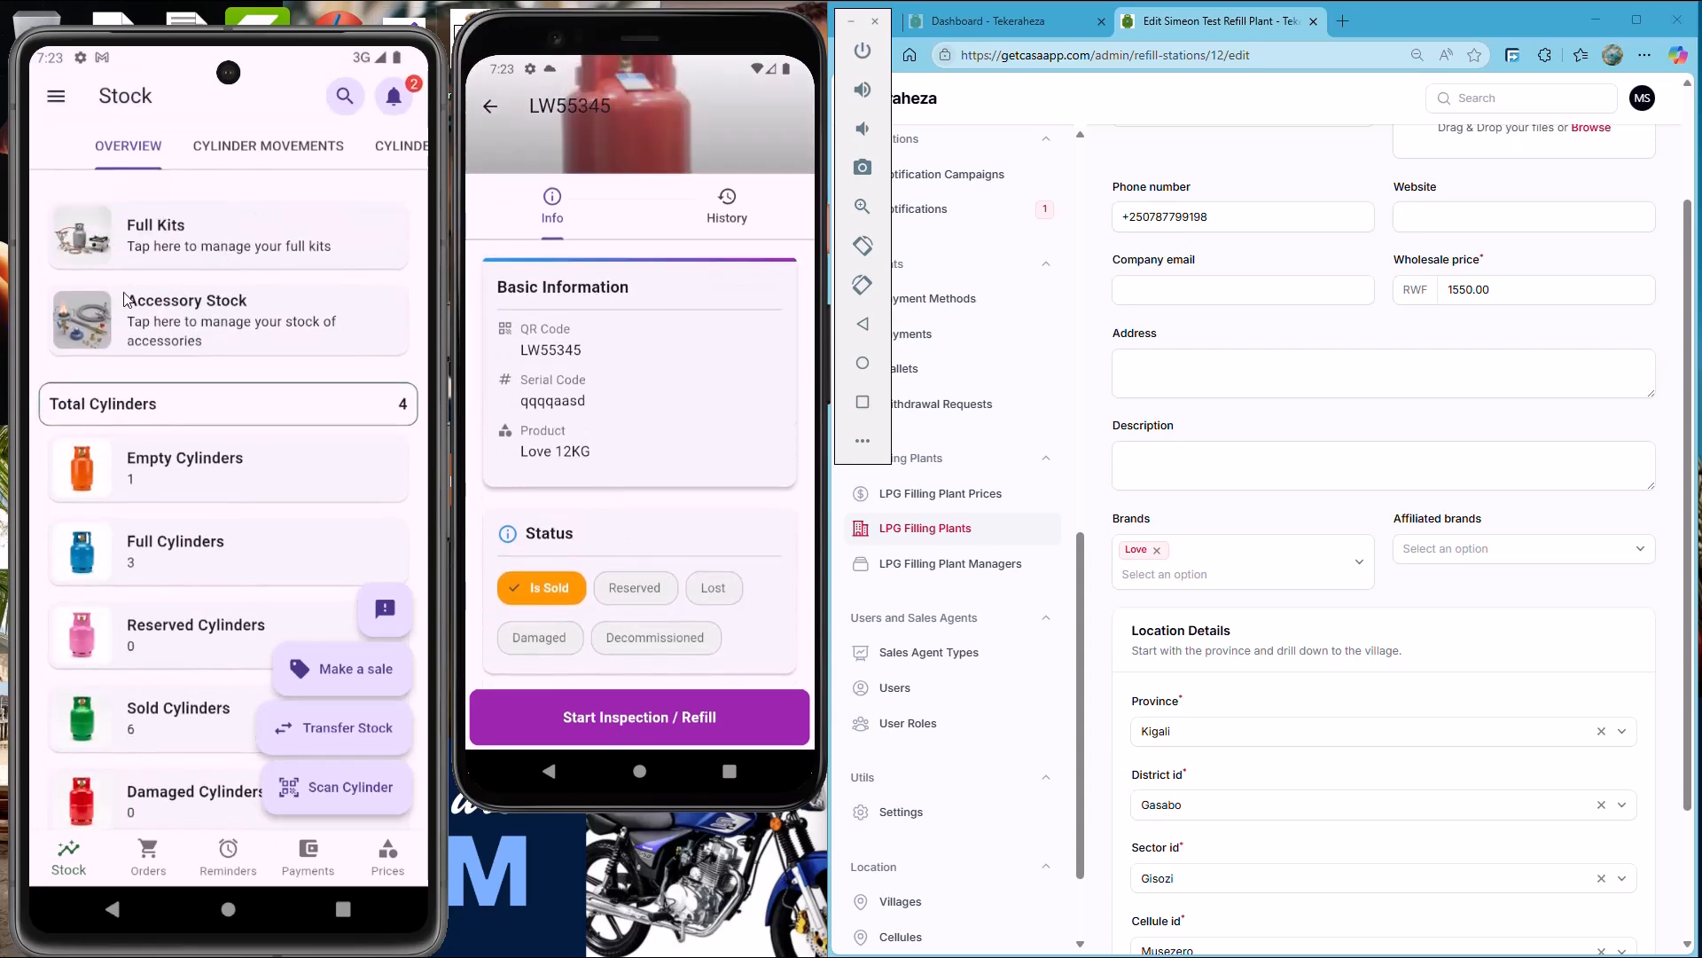
{"action": "scroll", "coordinate": [611, 326], "scroll_direction": "up", "scroll_amount": 2}
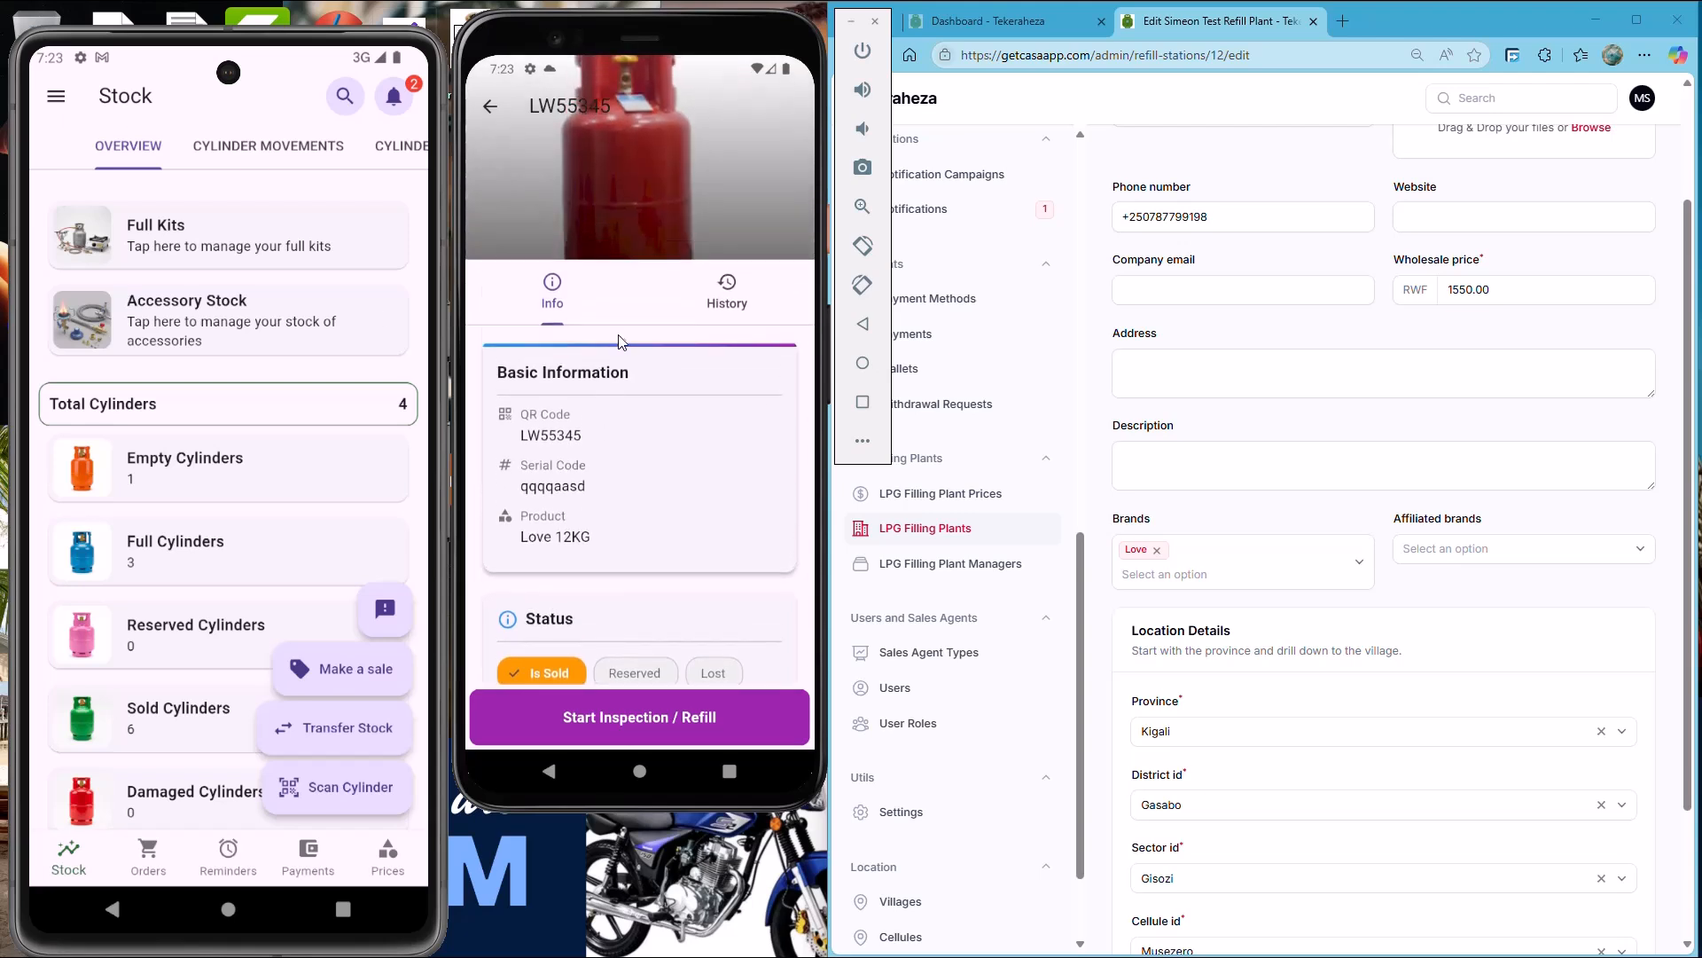
{"action": "left_click", "coordinate": [650, 720]}
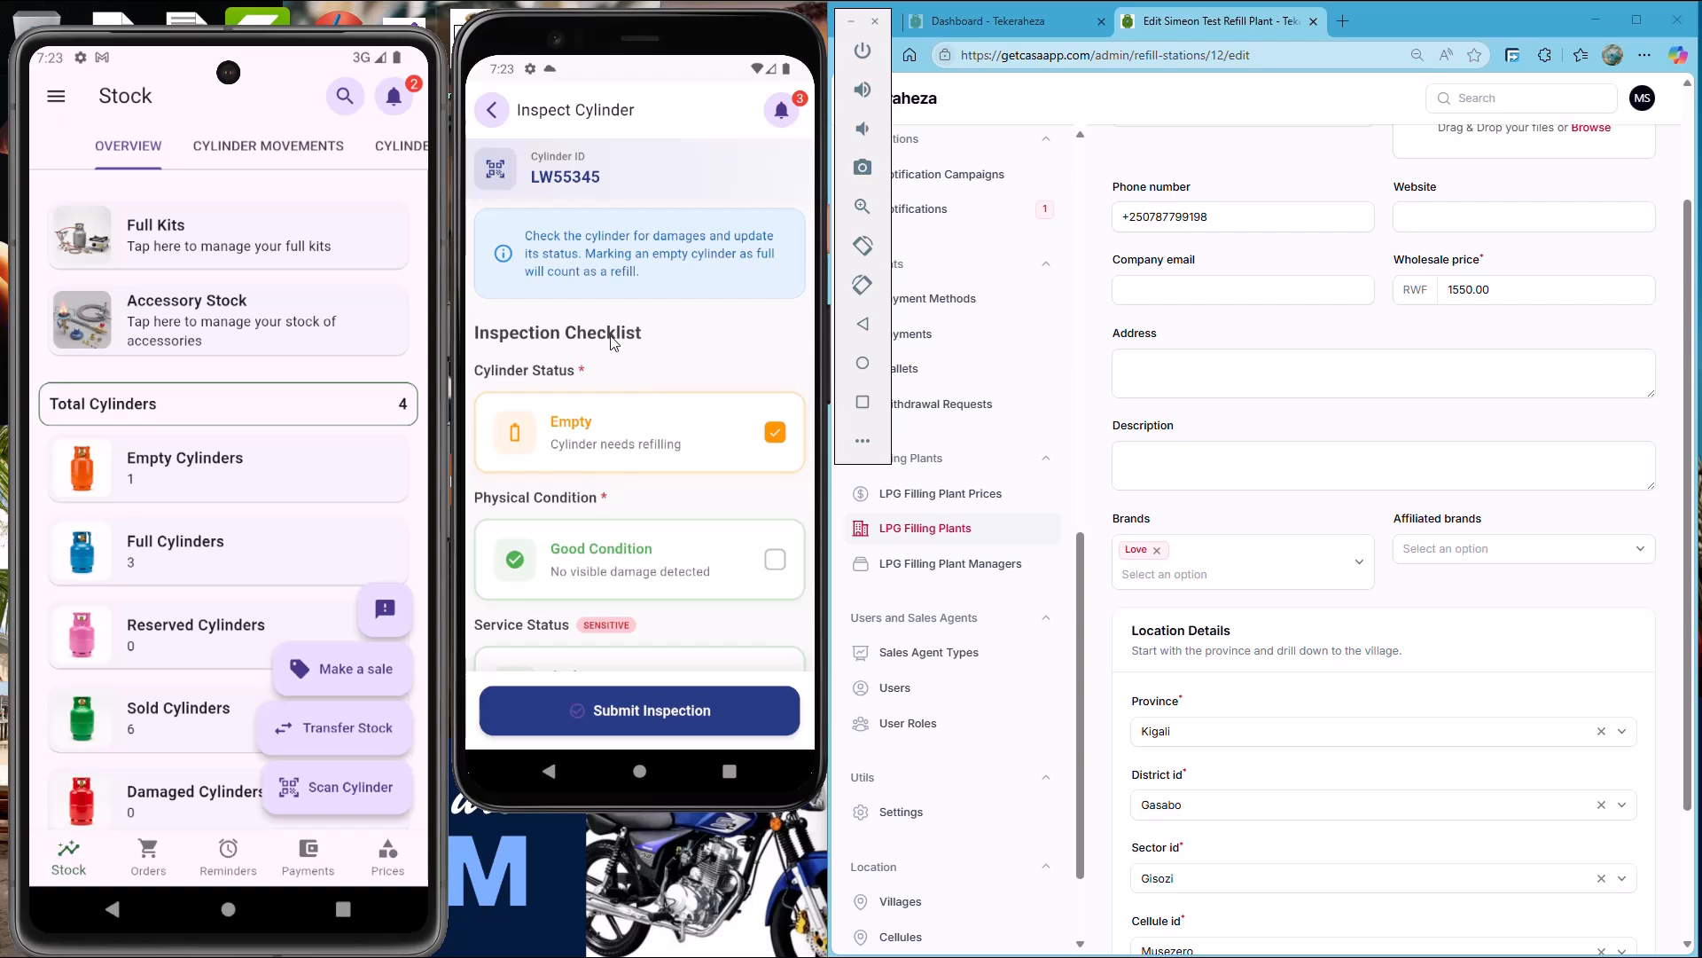
{"action": "left_click", "coordinate": [502, 116]}
{"action": "mouse_move", "coordinate": [582, 608]}
{"action": "left_mouse_down"}
{"action": "mouse_move", "coordinate": [589, 443]}
{"action": "mouse_move", "coordinate": [603, 601]}
{"action": "left_mouse_up"}
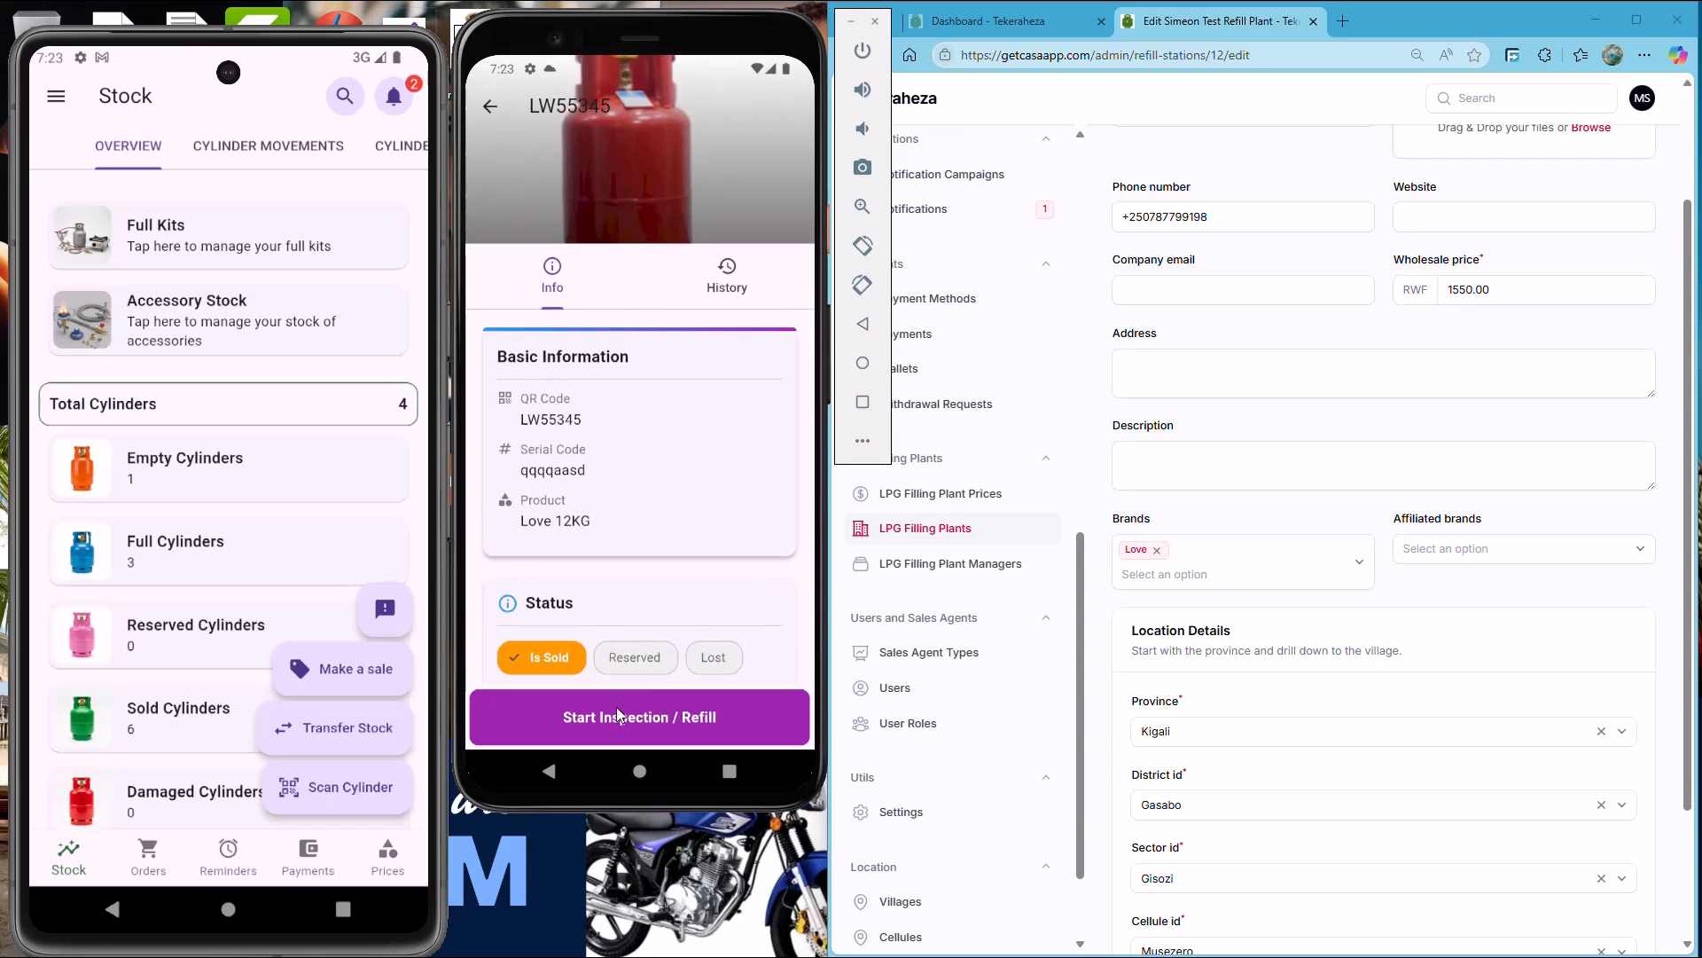
Step: Start an inspection of cylinder LW55345 and set its cylinder status to Full
{"action": "left_click", "coordinate": [617, 715]}
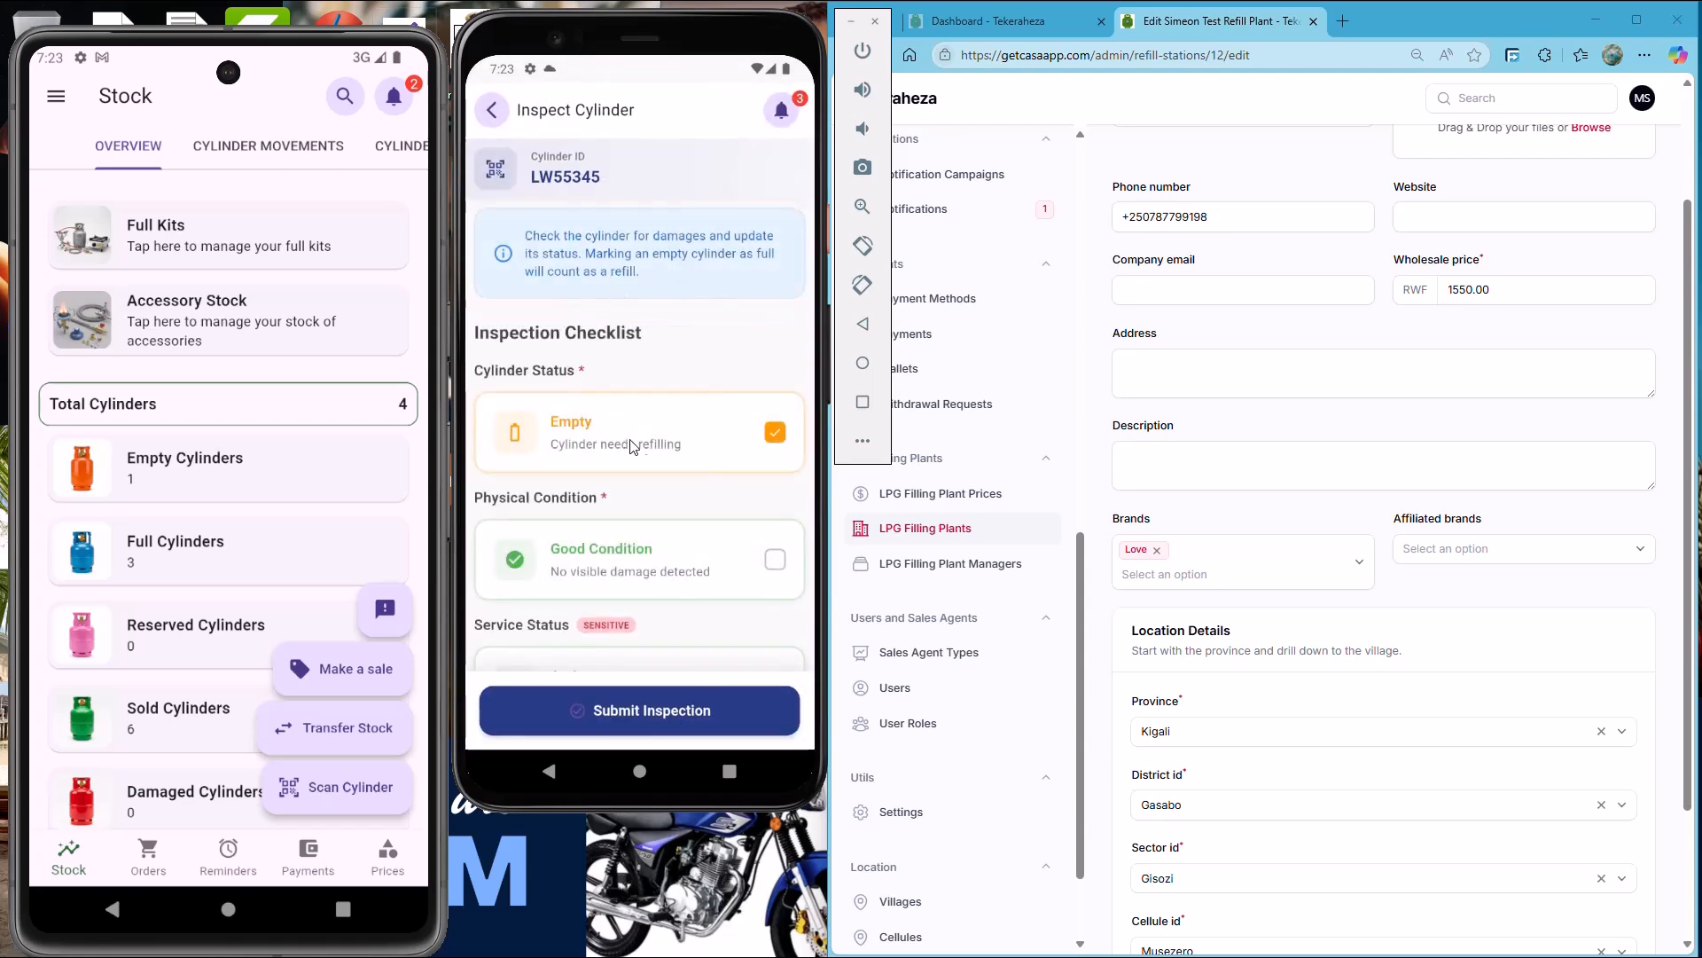
{"action": "mouse_move", "coordinate": [609, 513]}
{"action": "left_mouse_down"}
{"action": "mouse_move", "coordinate": [596, 416]}
{"action": "mouse_move", "coordinate": [608, 490]}
{"action": "left_mouse_up"}
{"action": "left_click", "coordinate": [704, 399]}
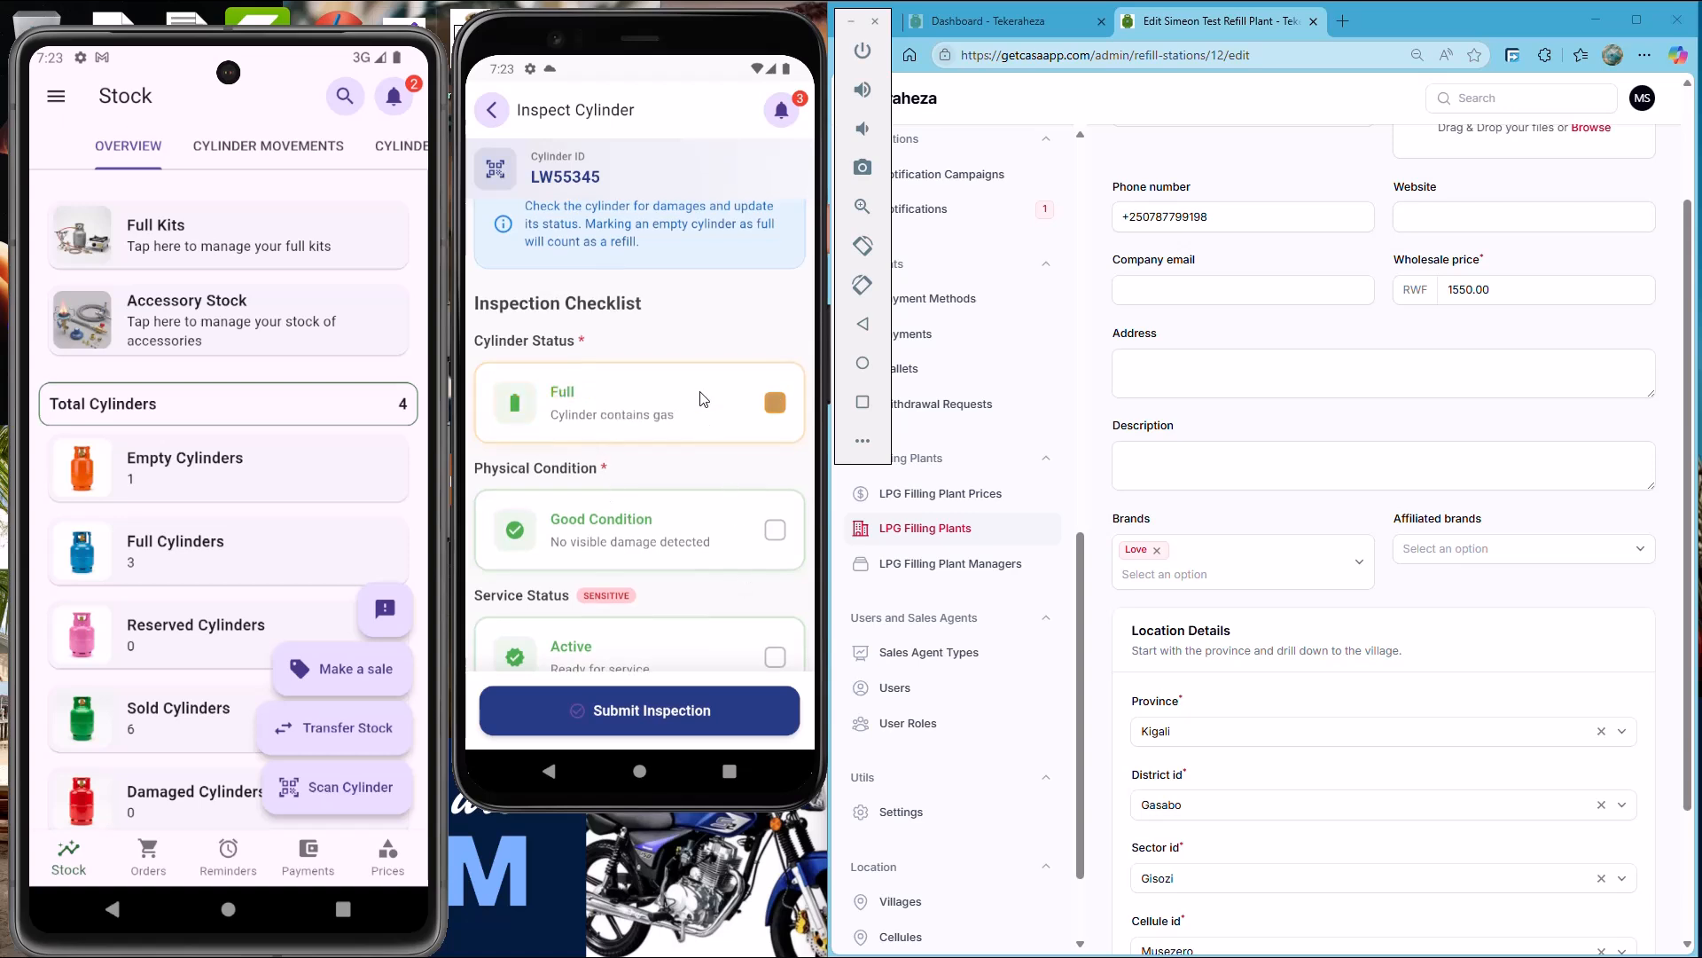
Step: Switch the cylinder's physical condition to Damaged and back to Good Condition
{"action": "left_click_drag", "start_coordinate": [658, 596], "coordinate": [630, 366]}
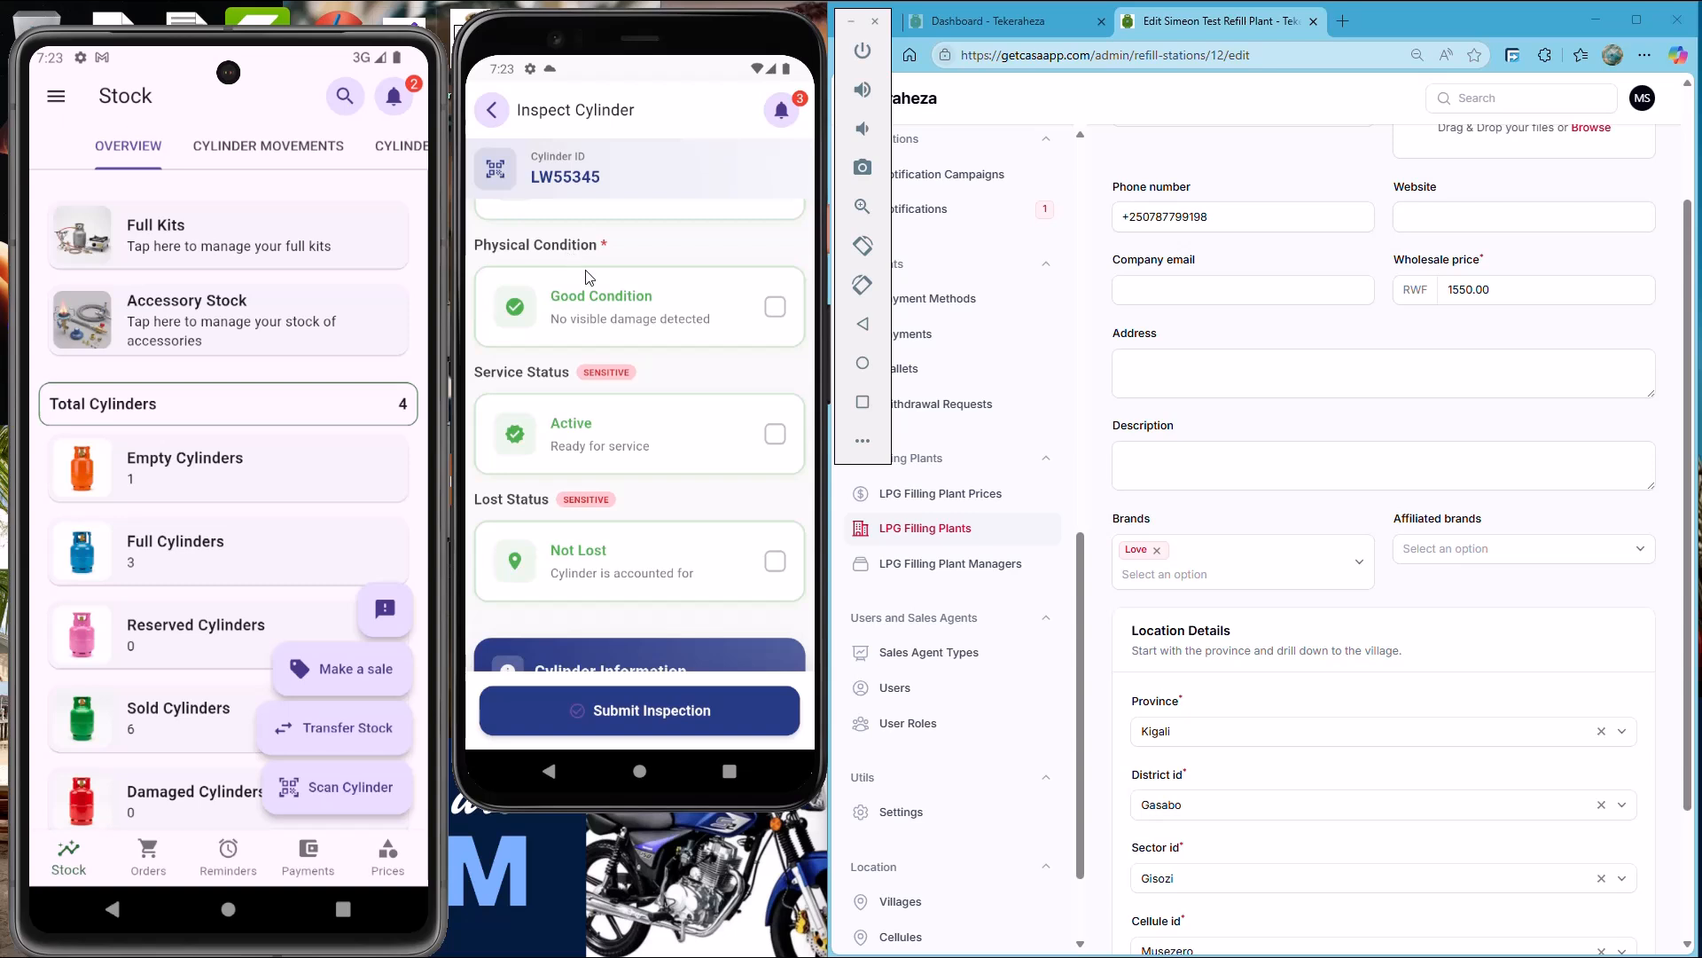
{"action": "left_click", "coordinate": [668, 325]}
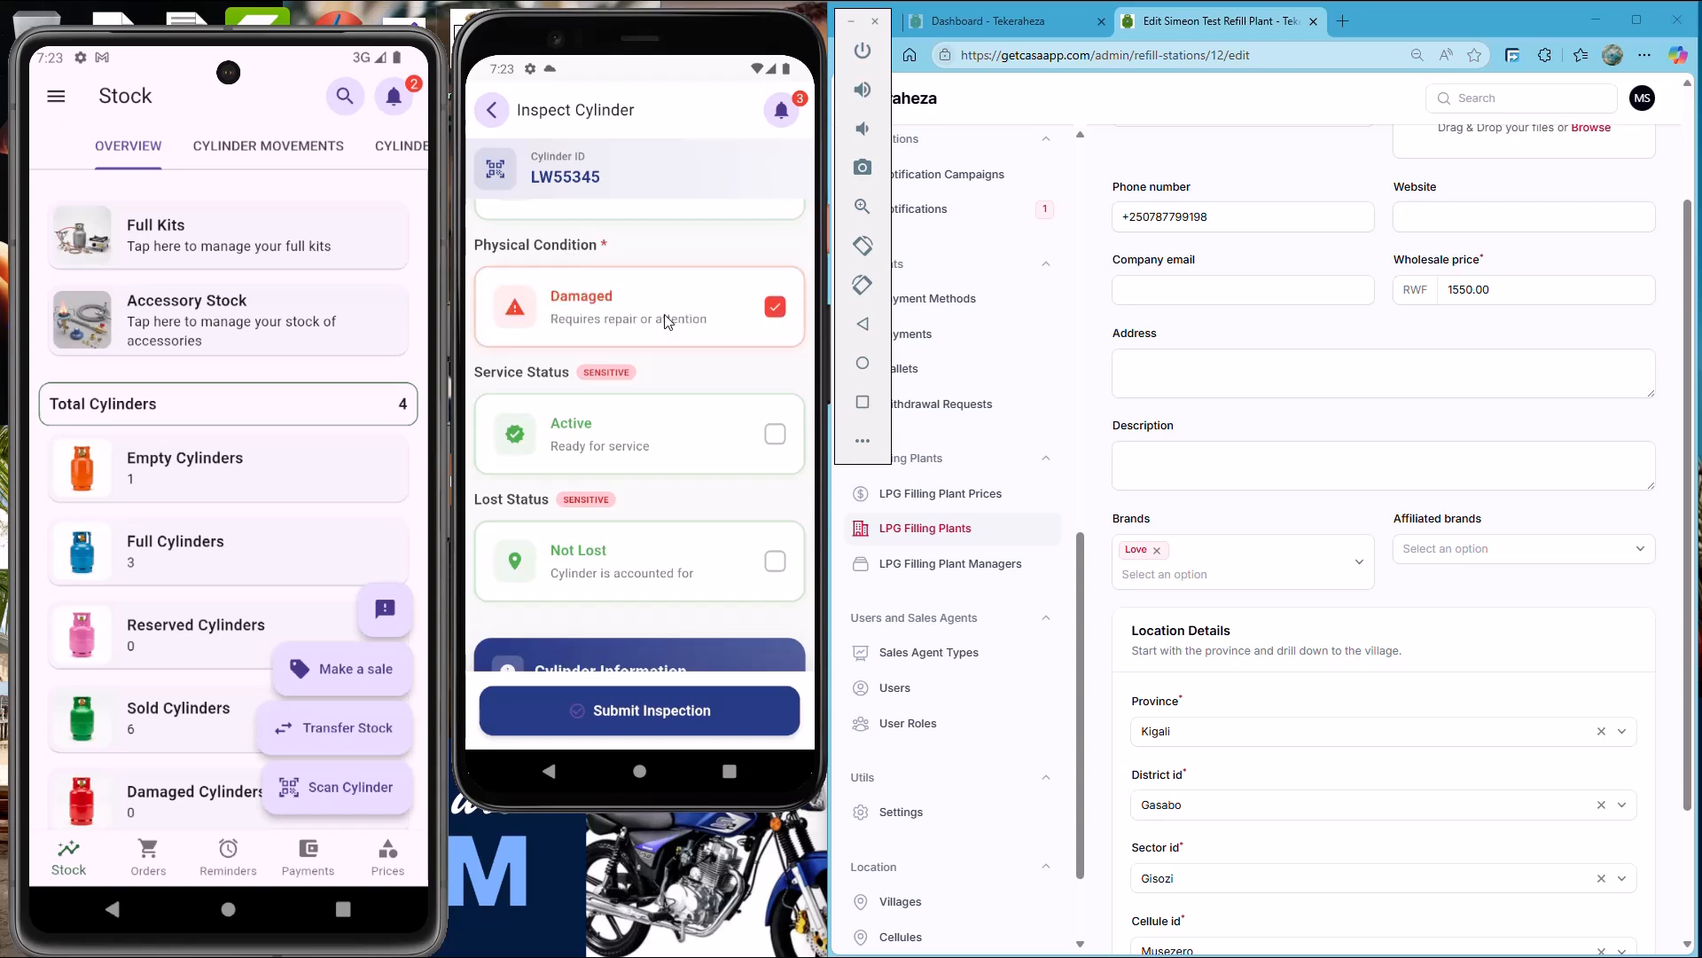
{"action": "left_click", "coordinate": [668, 321]}
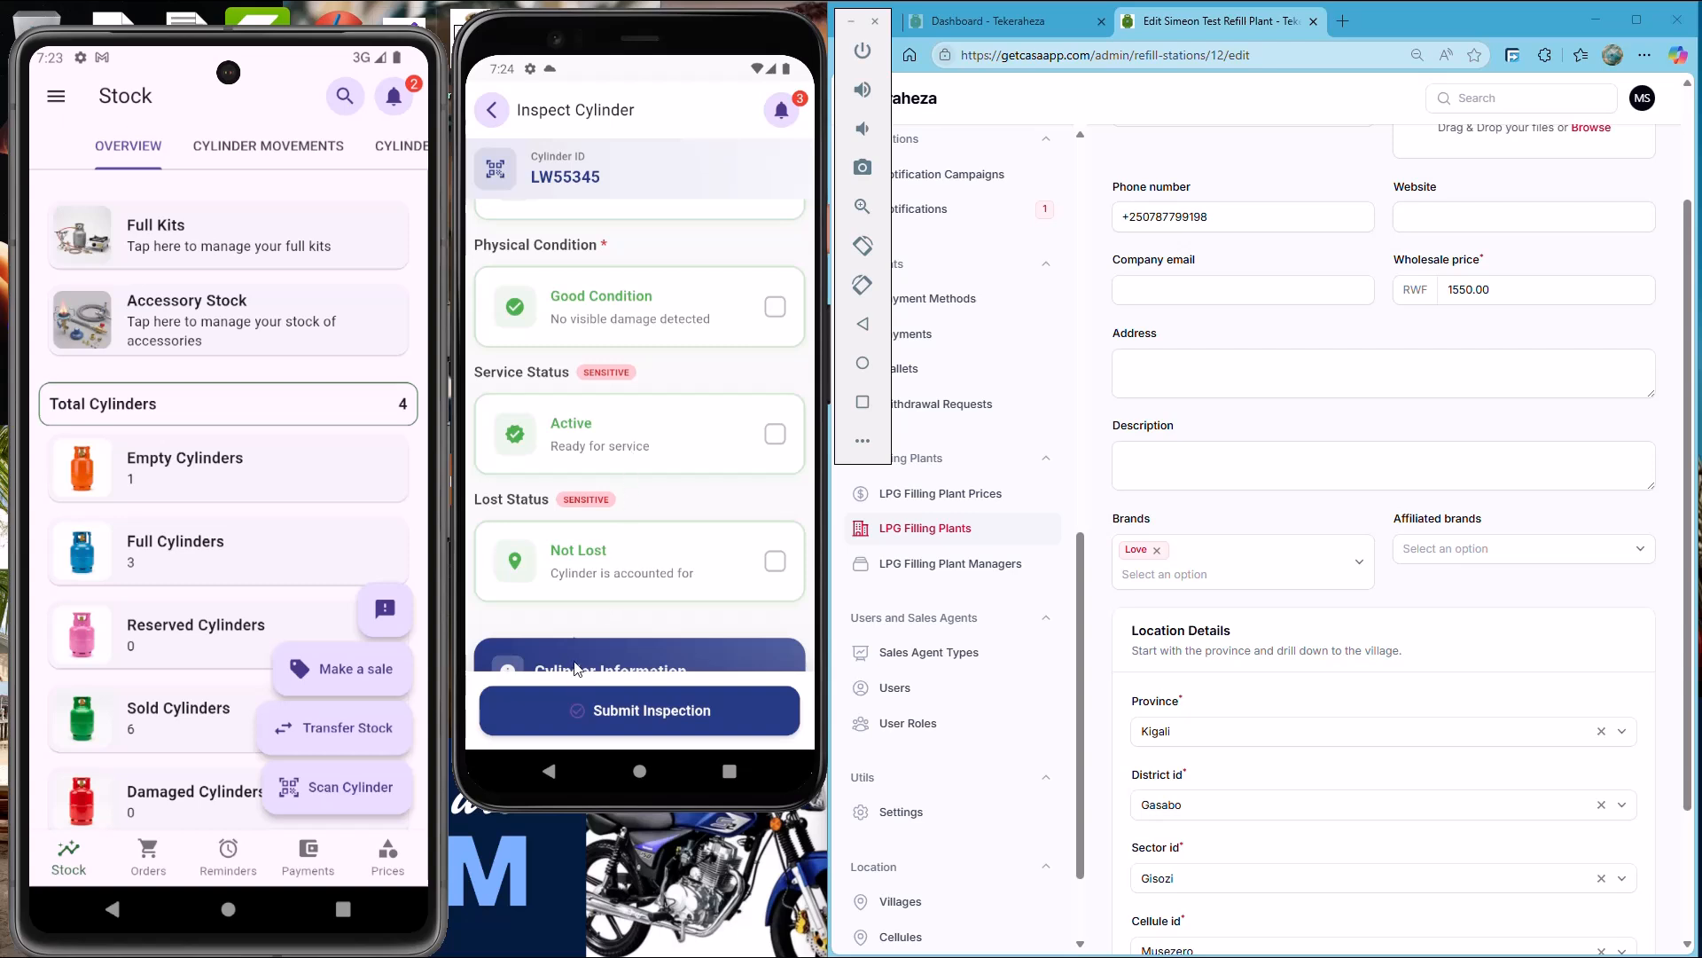
Step: Review the remaining checklist and cylinder information, and submit and confirm the inspection of LW55345
{"action": "left_click_drag", "start_coordinate": [609, 623], "coordinate": [597, 354]}
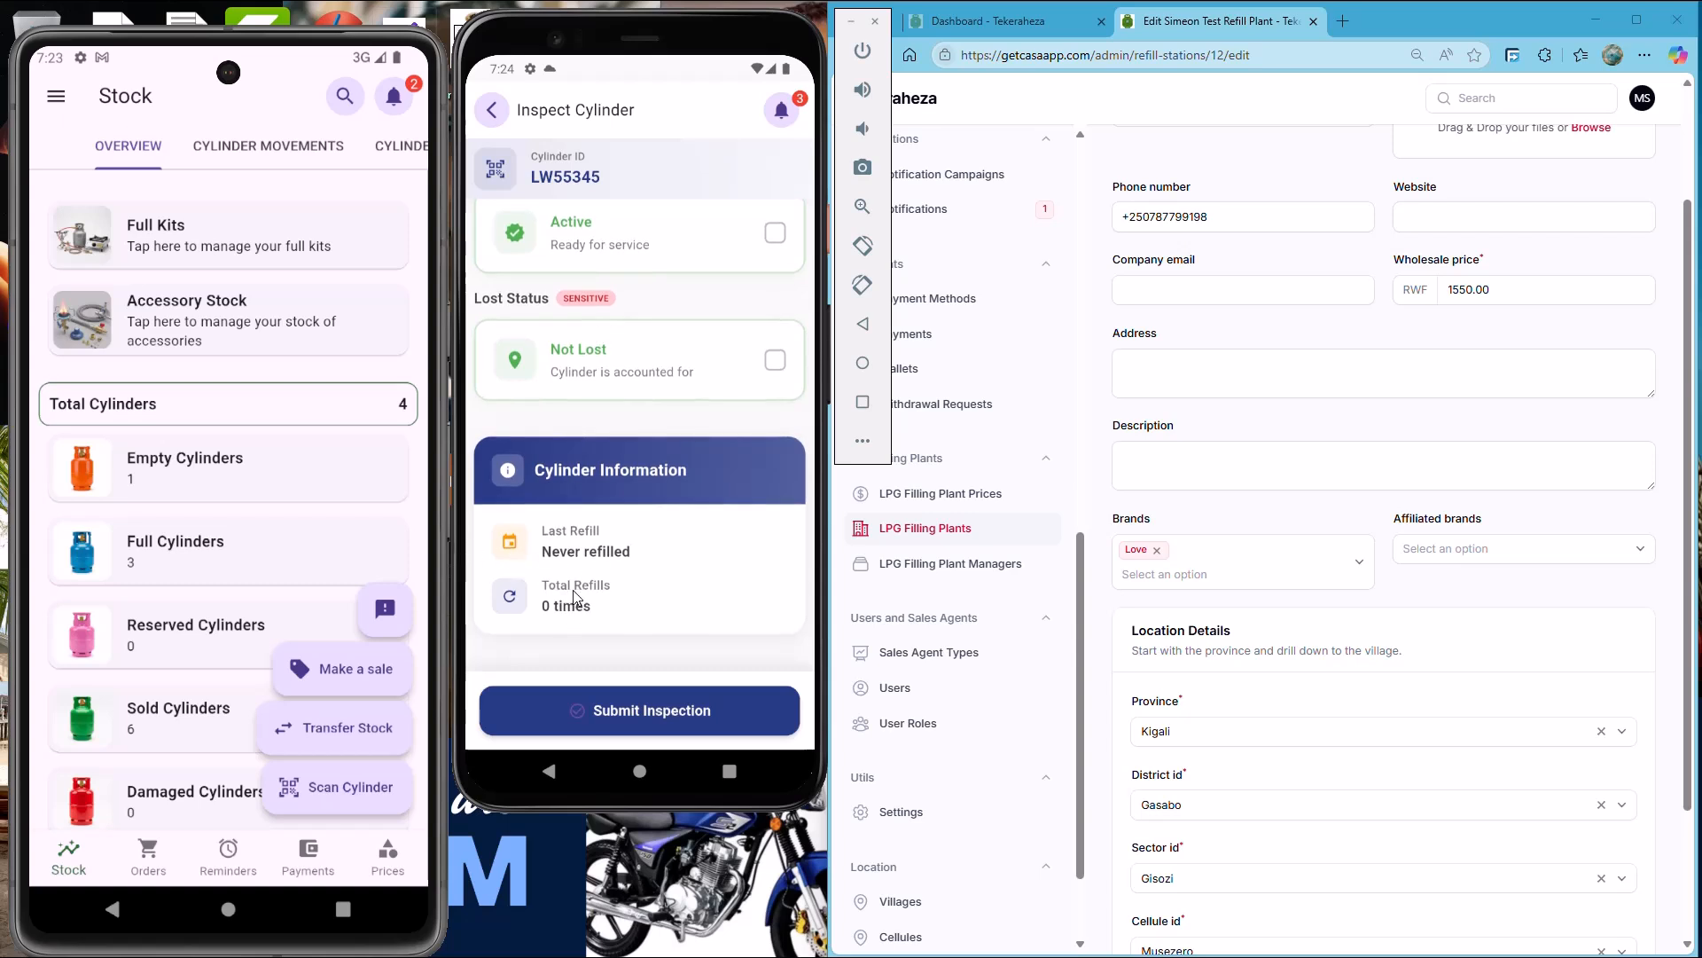
{"action": "left_click_drag", "start_coordinate": [607, 349], "coordinate": [622, 174]}
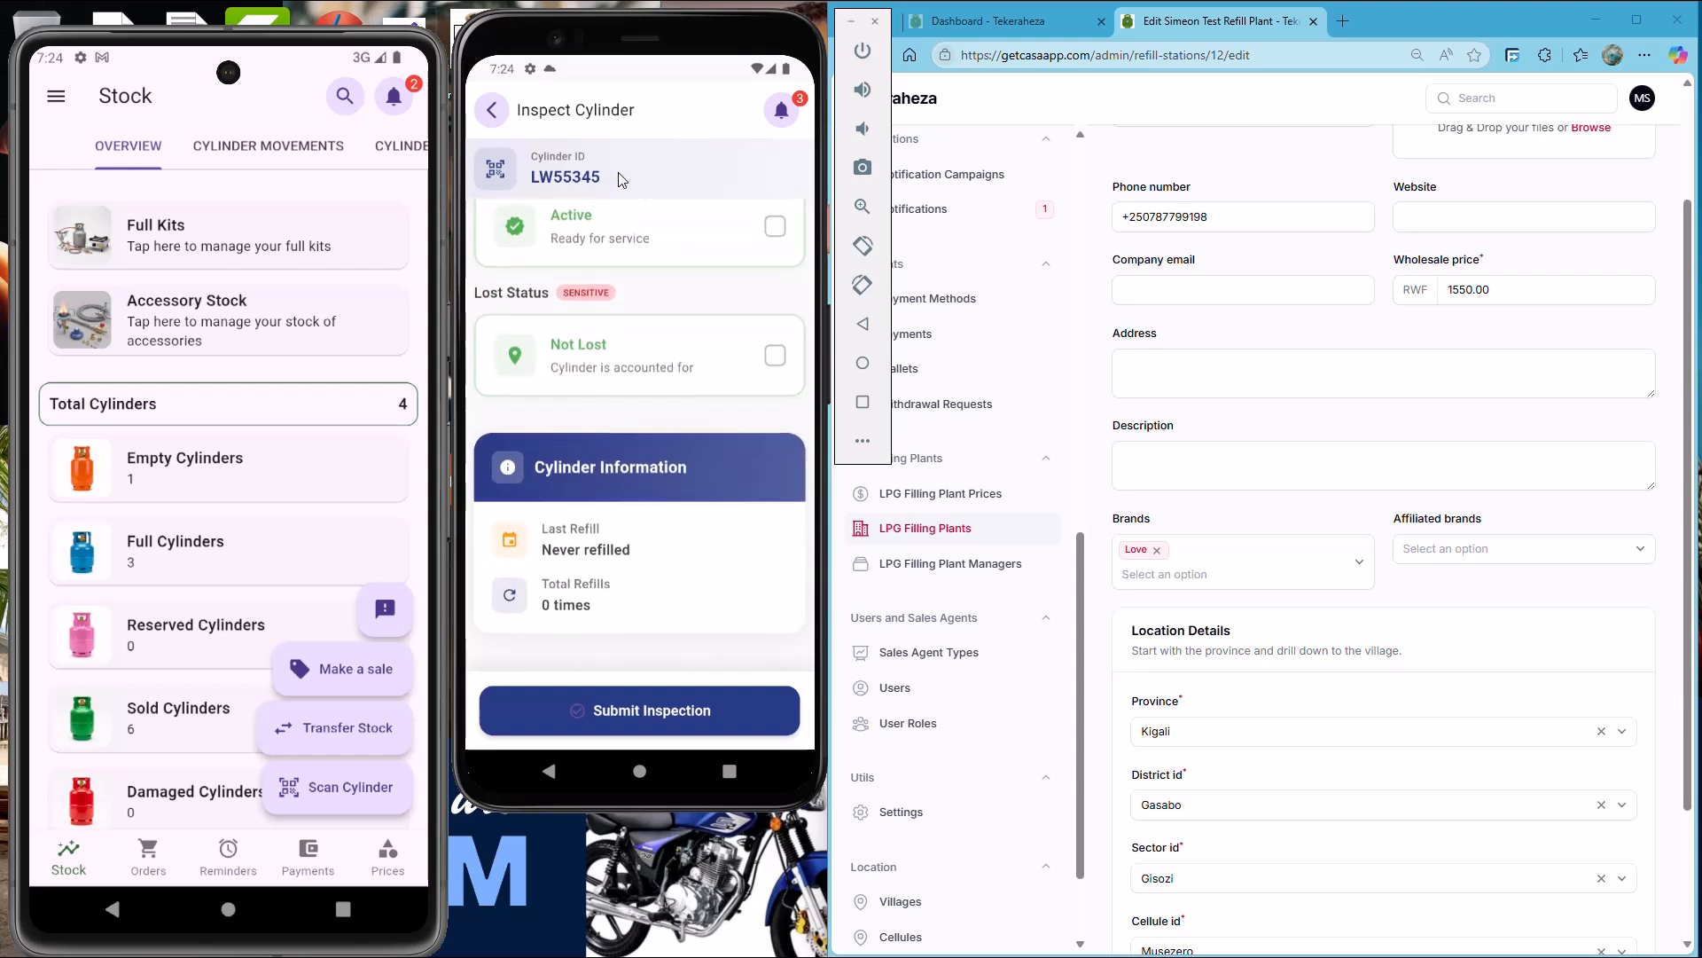
{"action": "left_click", "coordinate": [601, 713]}
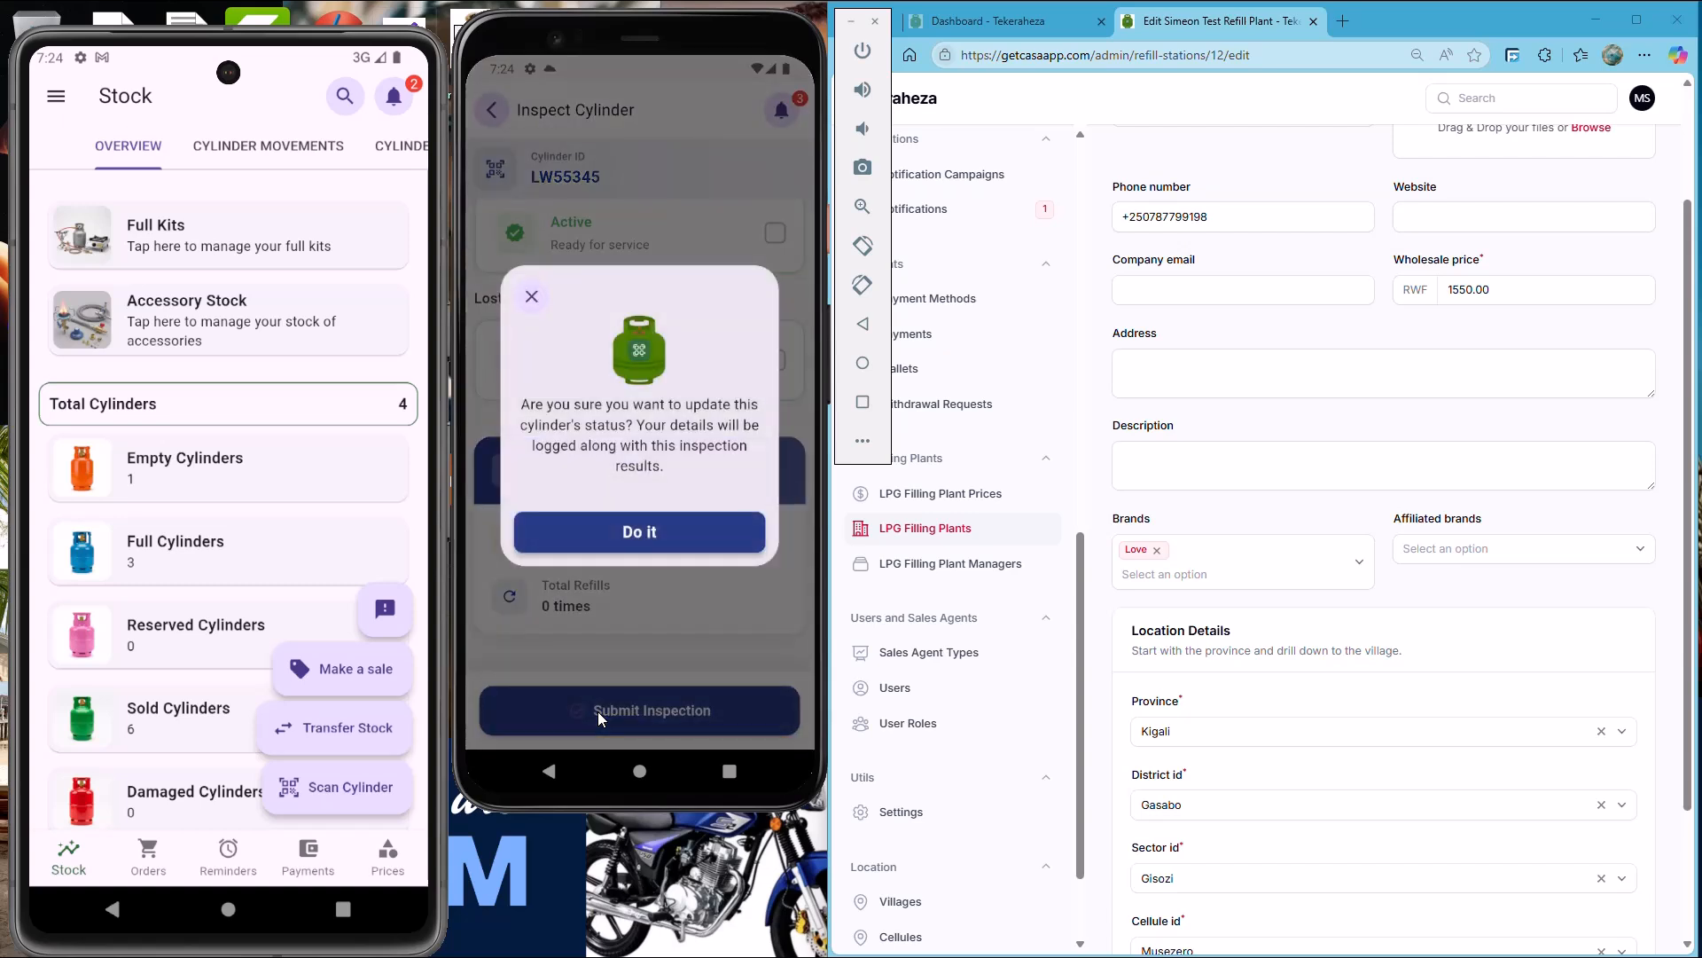
{"action": "left_click", "coordinate": [611, 534]}
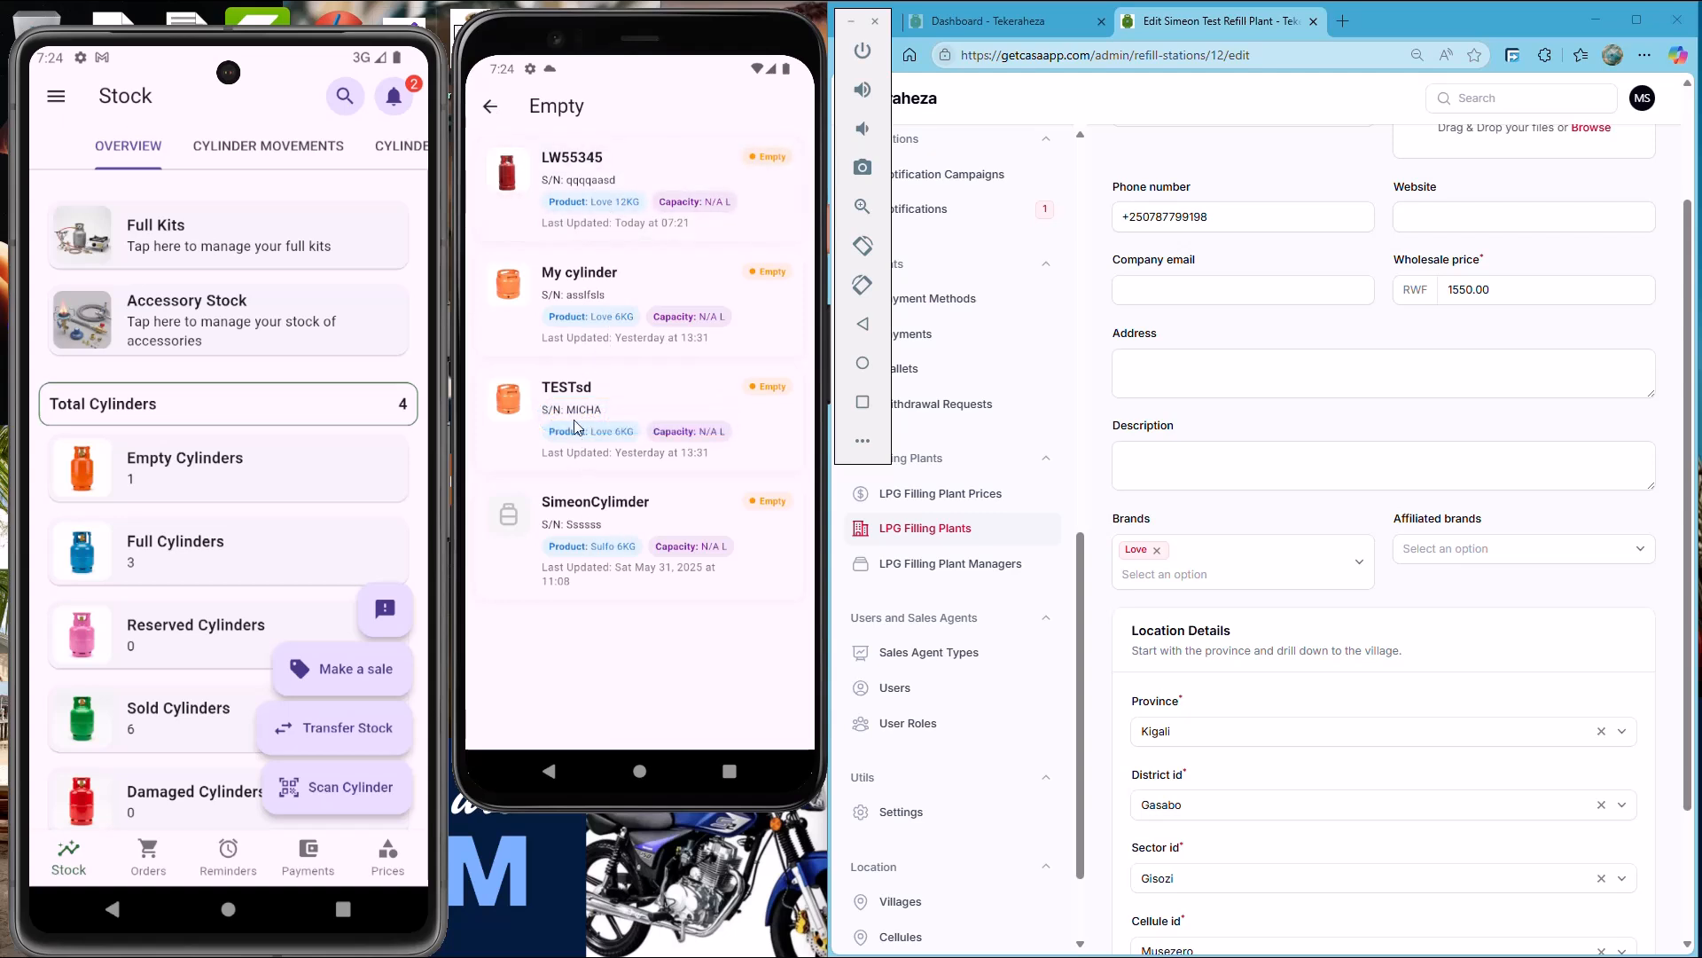
Step: Refresh the refill plant's stock overview and open cylinder LW55345 from its full cylinders
{"action": "left_click", "coordinate": [489, 104]}
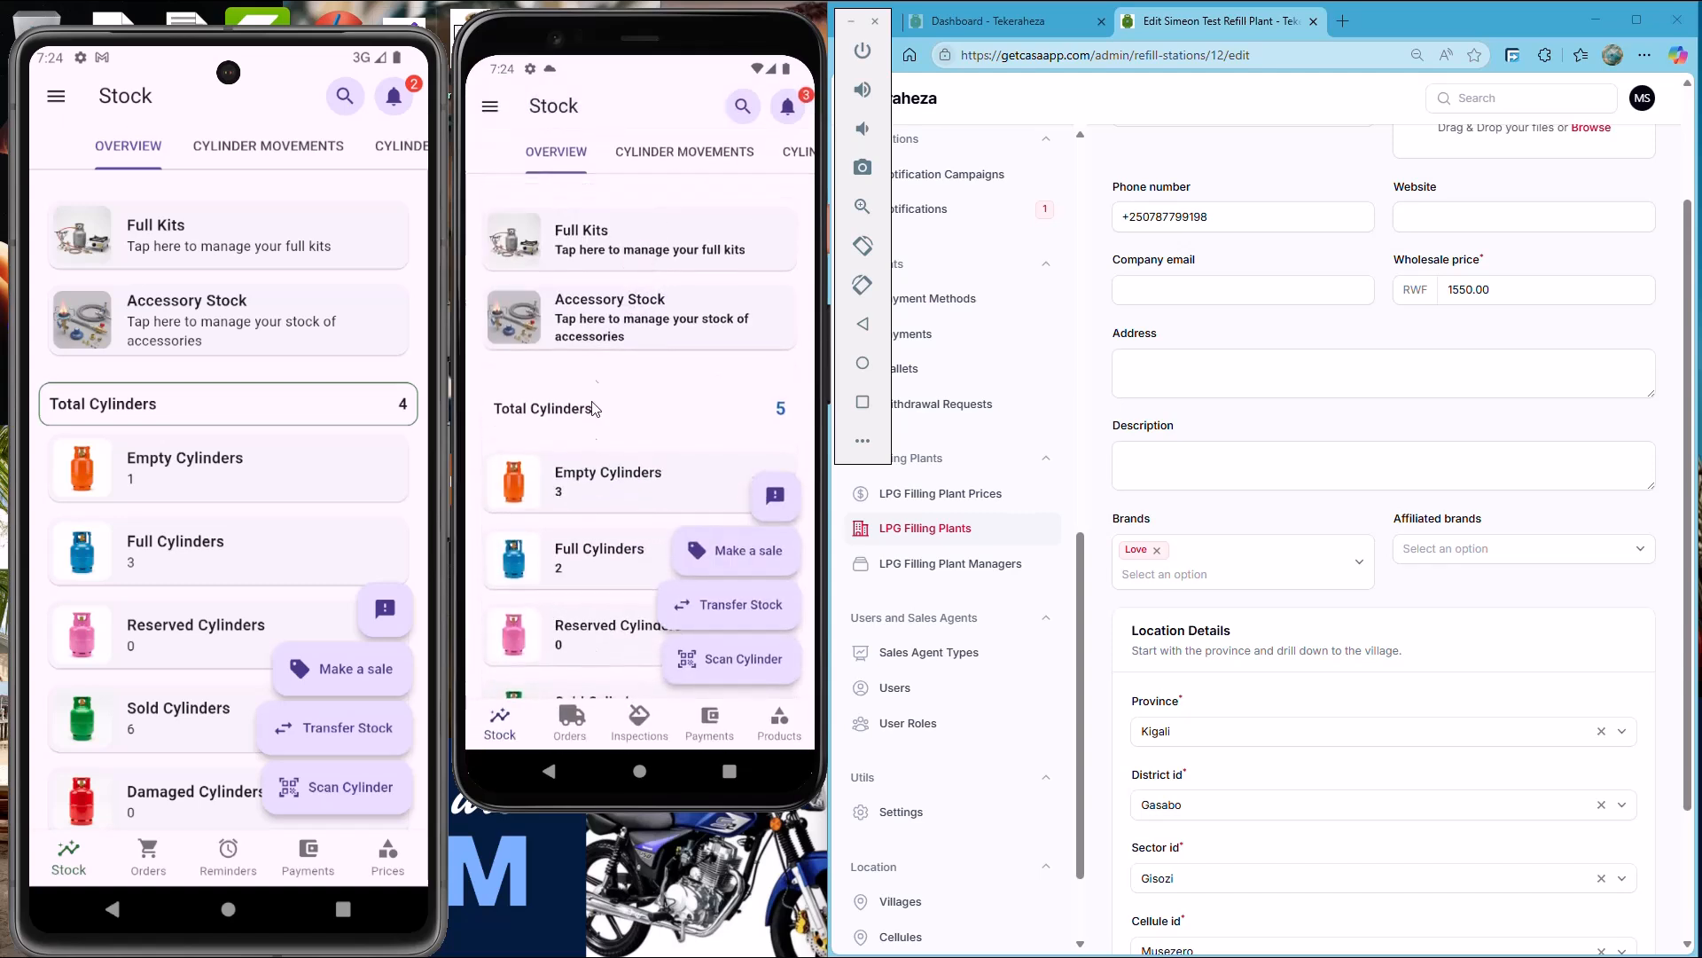
{"action": "left_click_drag", "start_coordinate": [591, 344], "coordinate": [593, 679]}
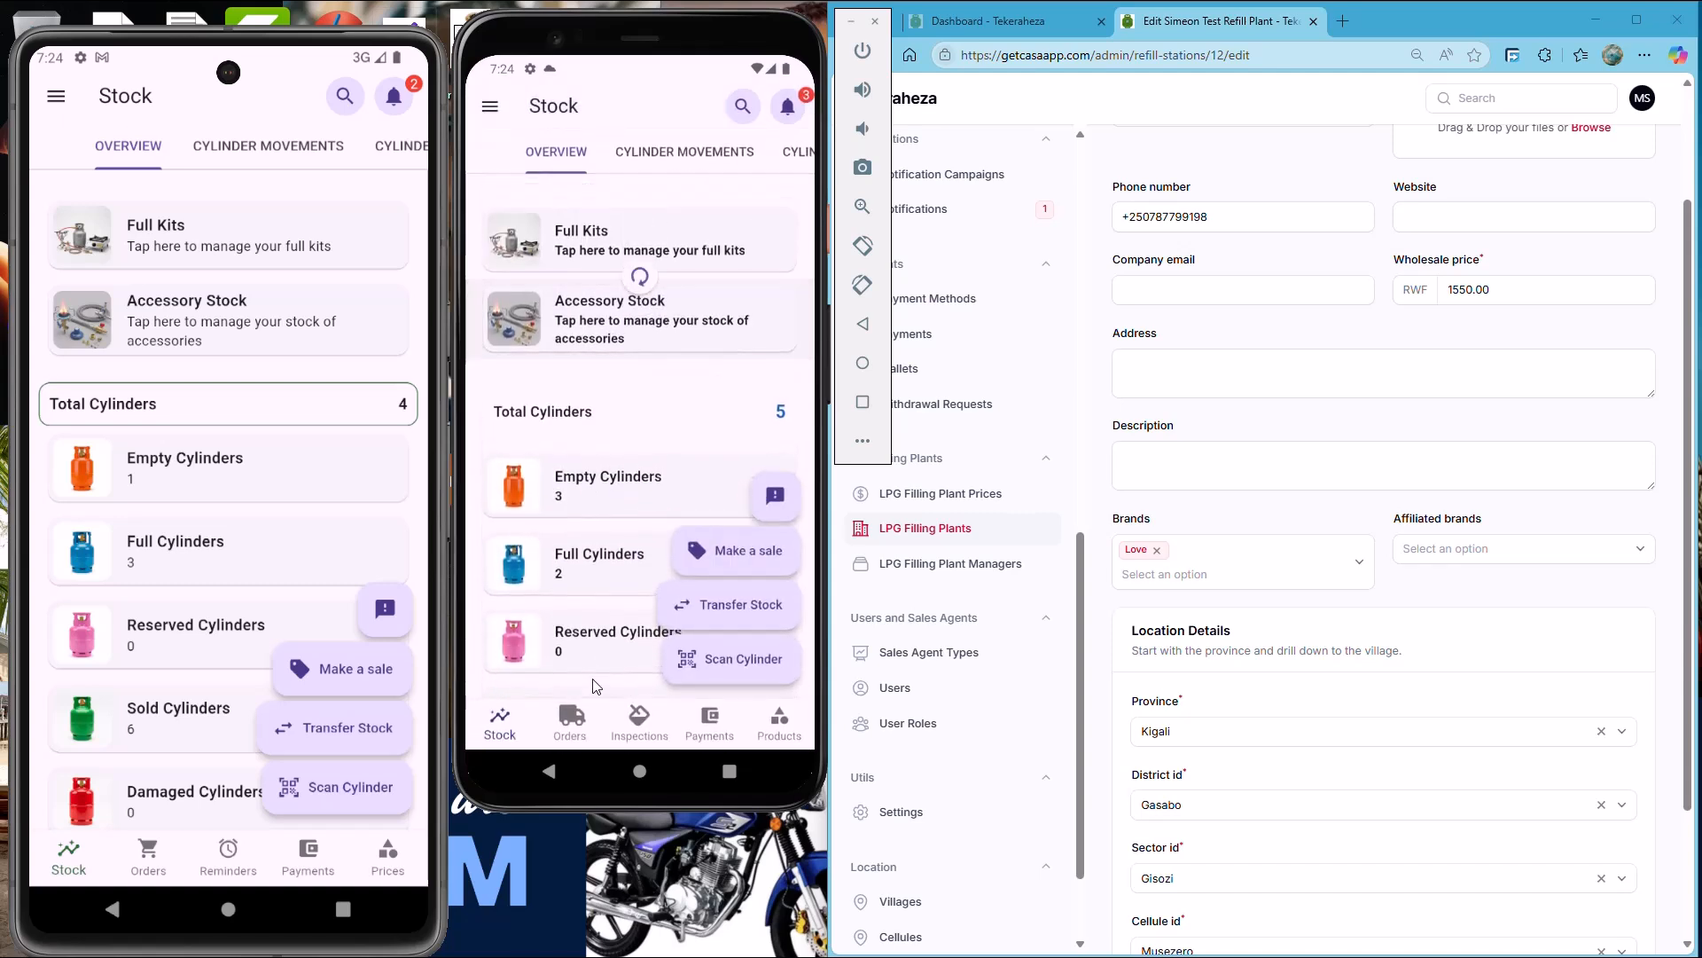
{"action": "left_click", "coordinate": [588, 569]}
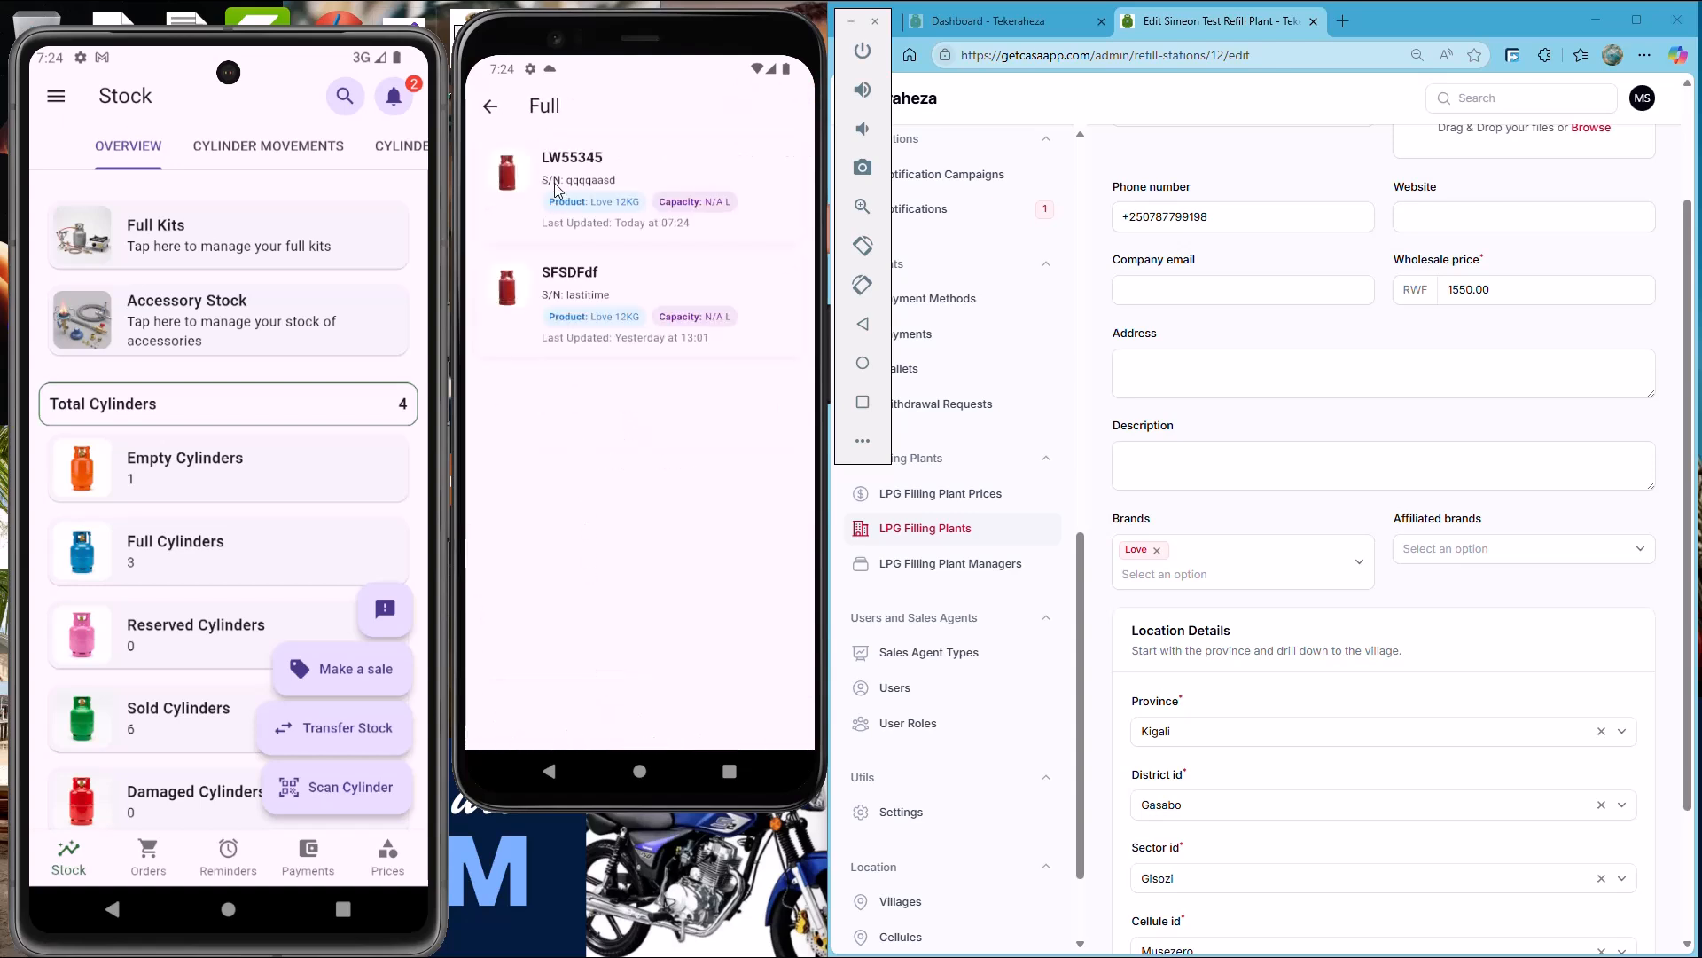
{"action": "left_click", "coordinate": [585, 170]}
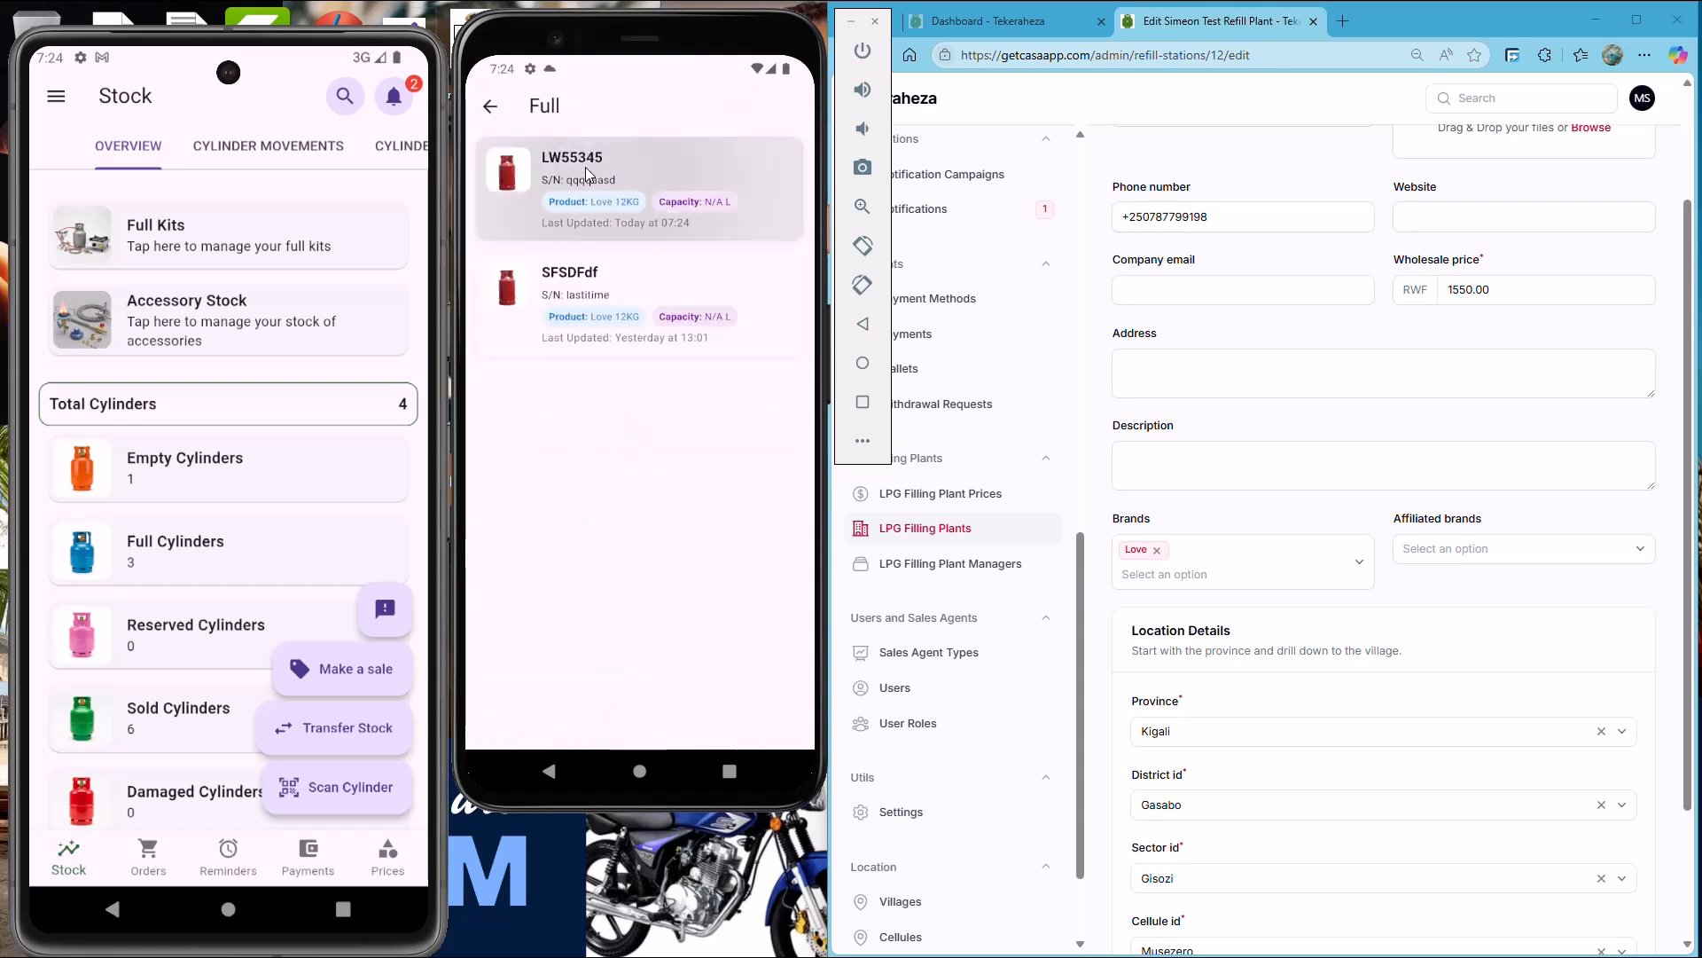
{"action": "left_click_drag", "start_coordinate": [598, 495], "coordinate": [694, 570]}
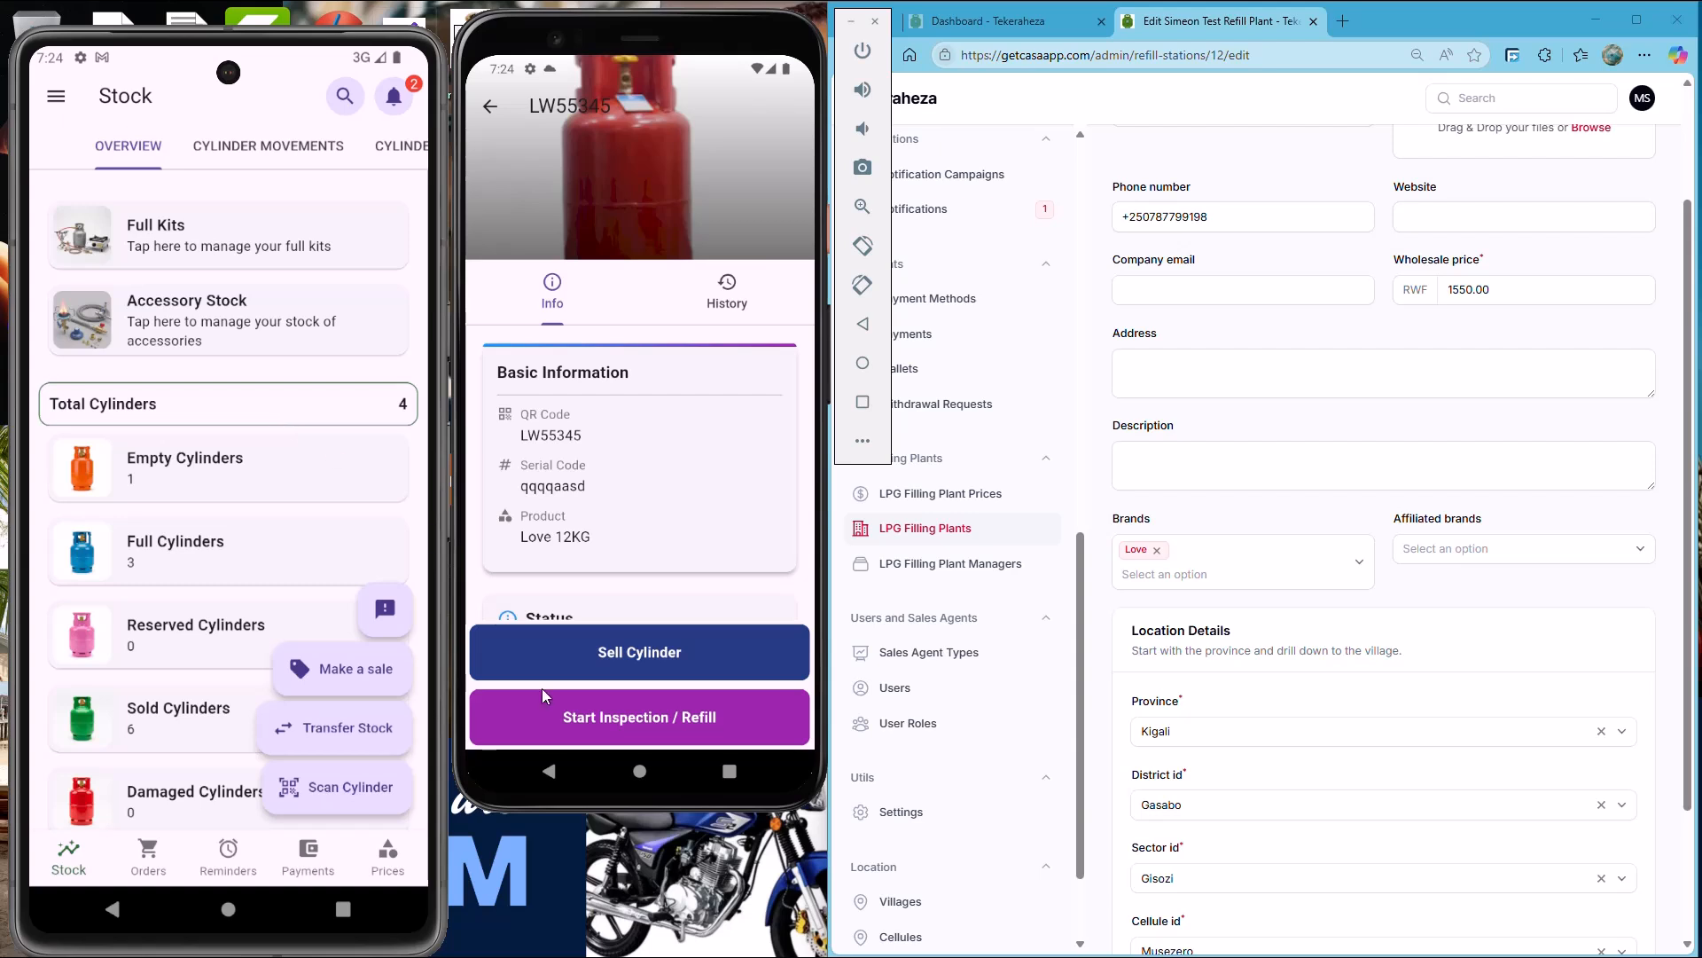
Step: Start a sale of cylinder LW55345 to a dealership, searching for and selecting the test dealership as recipient
{"action": "left_click", "coordinate": [635, 648]}
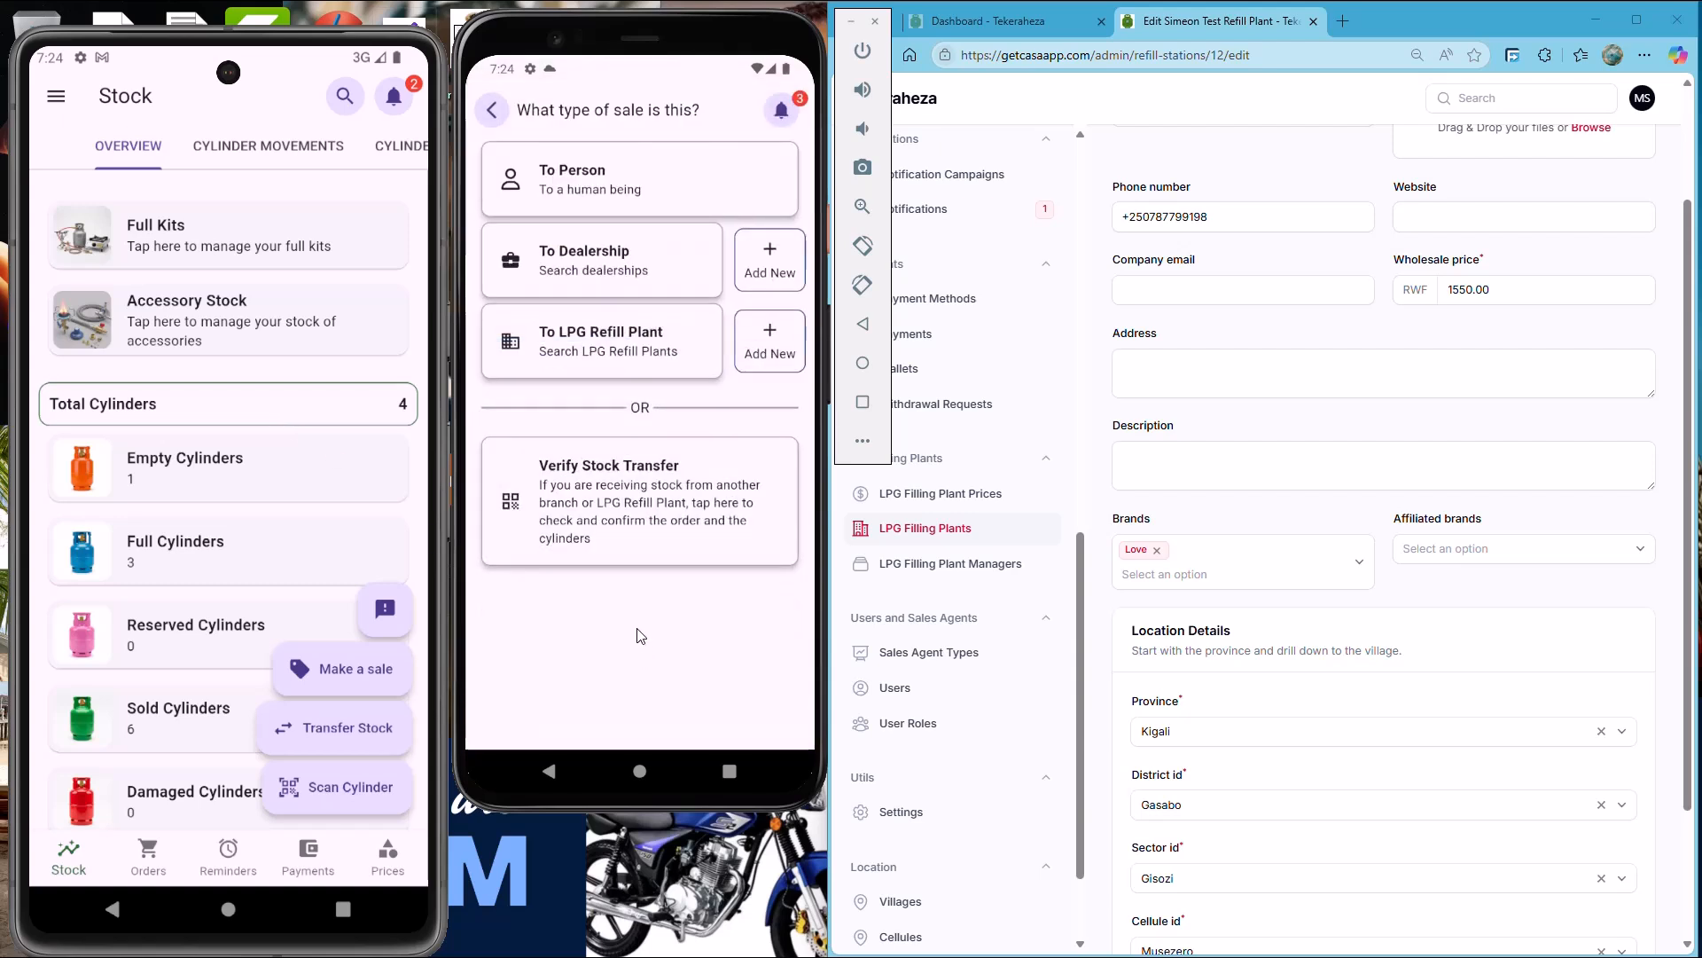
{"action": "left_click", "coordinate": [556, 250]}
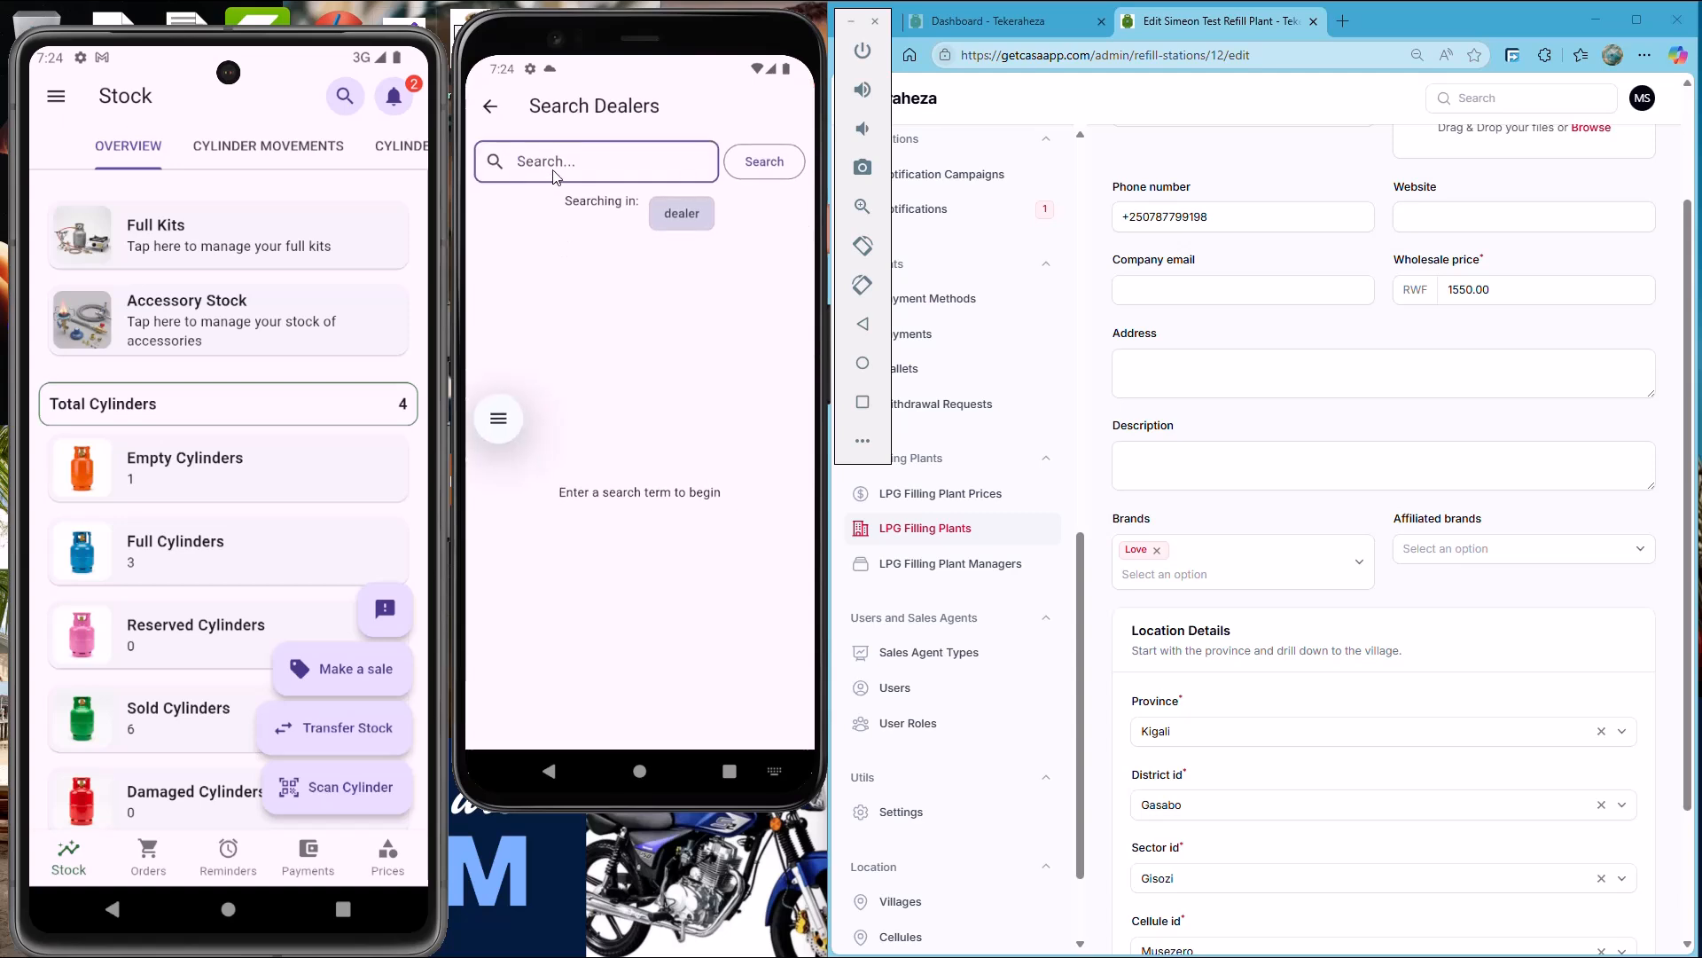
{"action": "type", "text": "simeon"}
{"action": "left_click", "coordinate": [734, 162]}
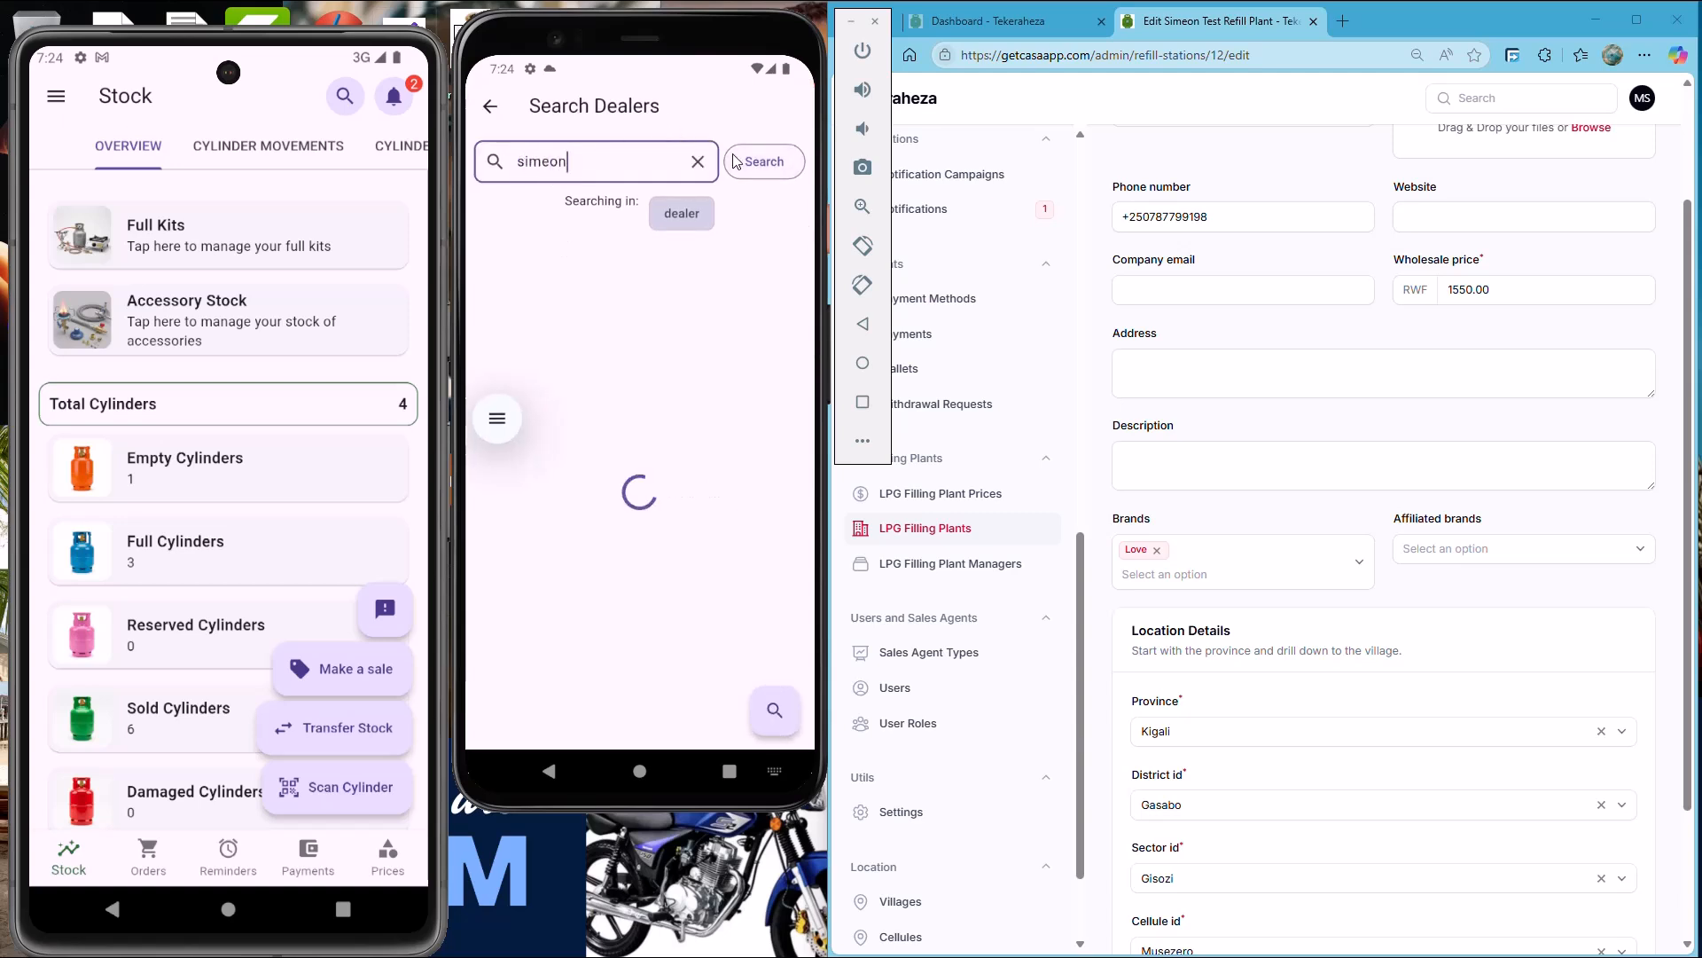
{"action": "left_click", "coordinate": [590, 266]}
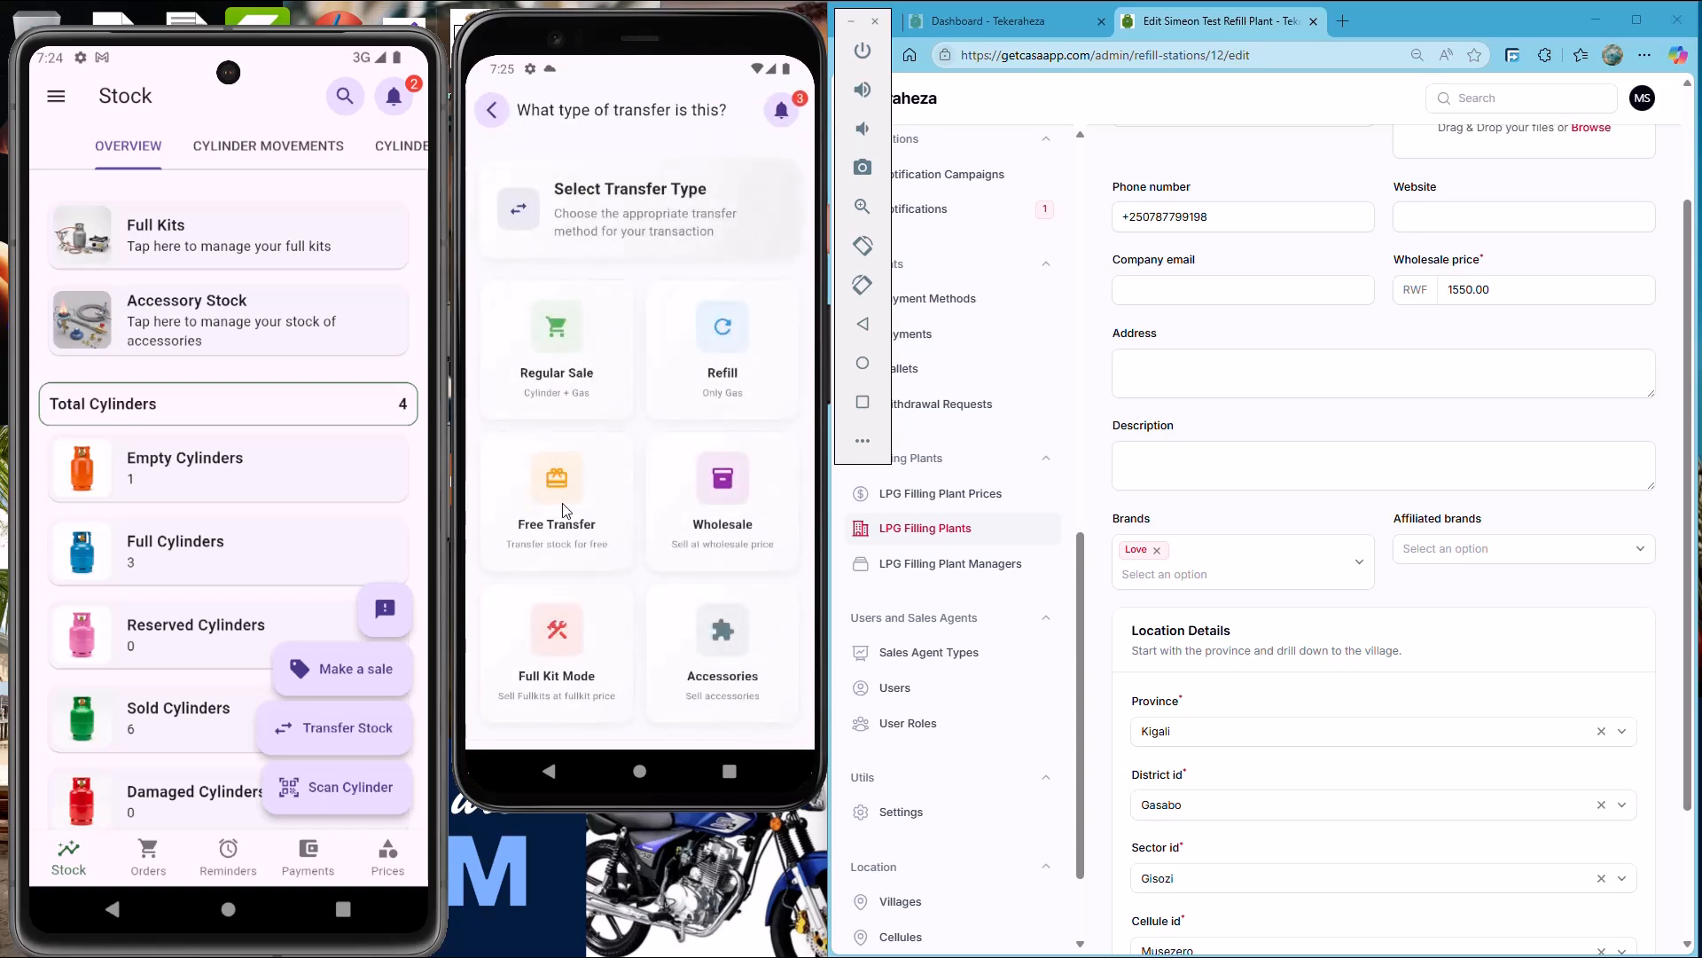
Step: Choose the Refill transfer type, skip the customer's empty cylinders and proceed with LW55345 to the refilled cylinder return summary
{"action": "left_click", "coordinate": [726, 328]}
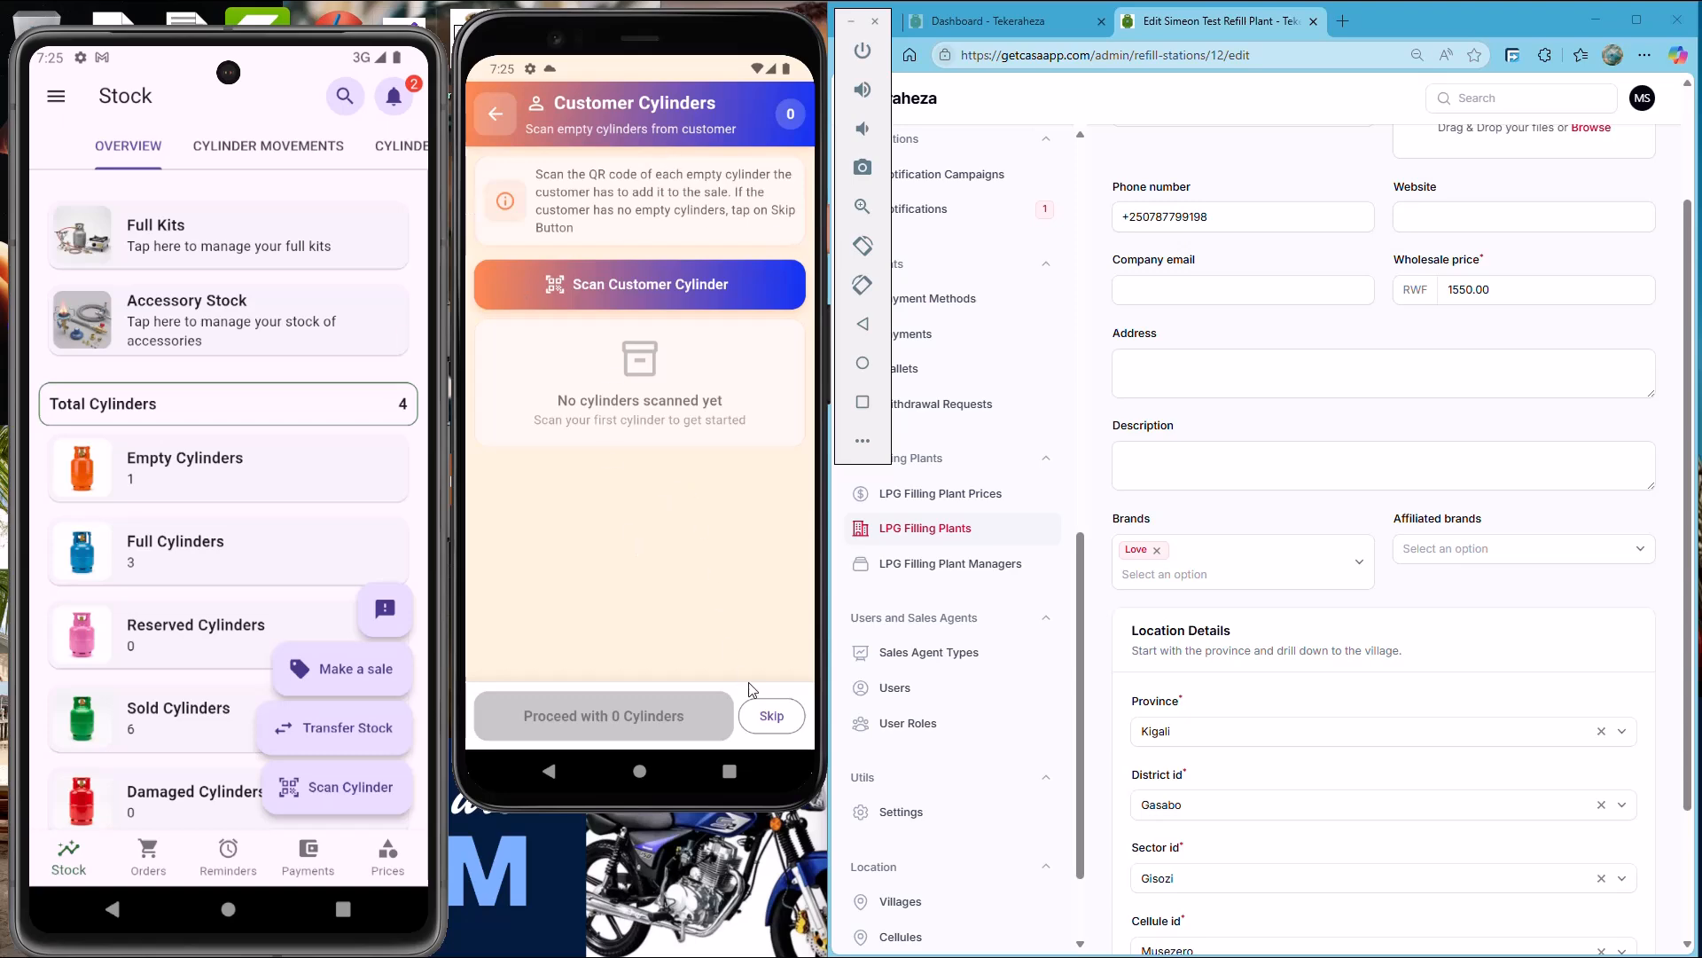
{"action": "left_click", "coordinate": [771, 716]}
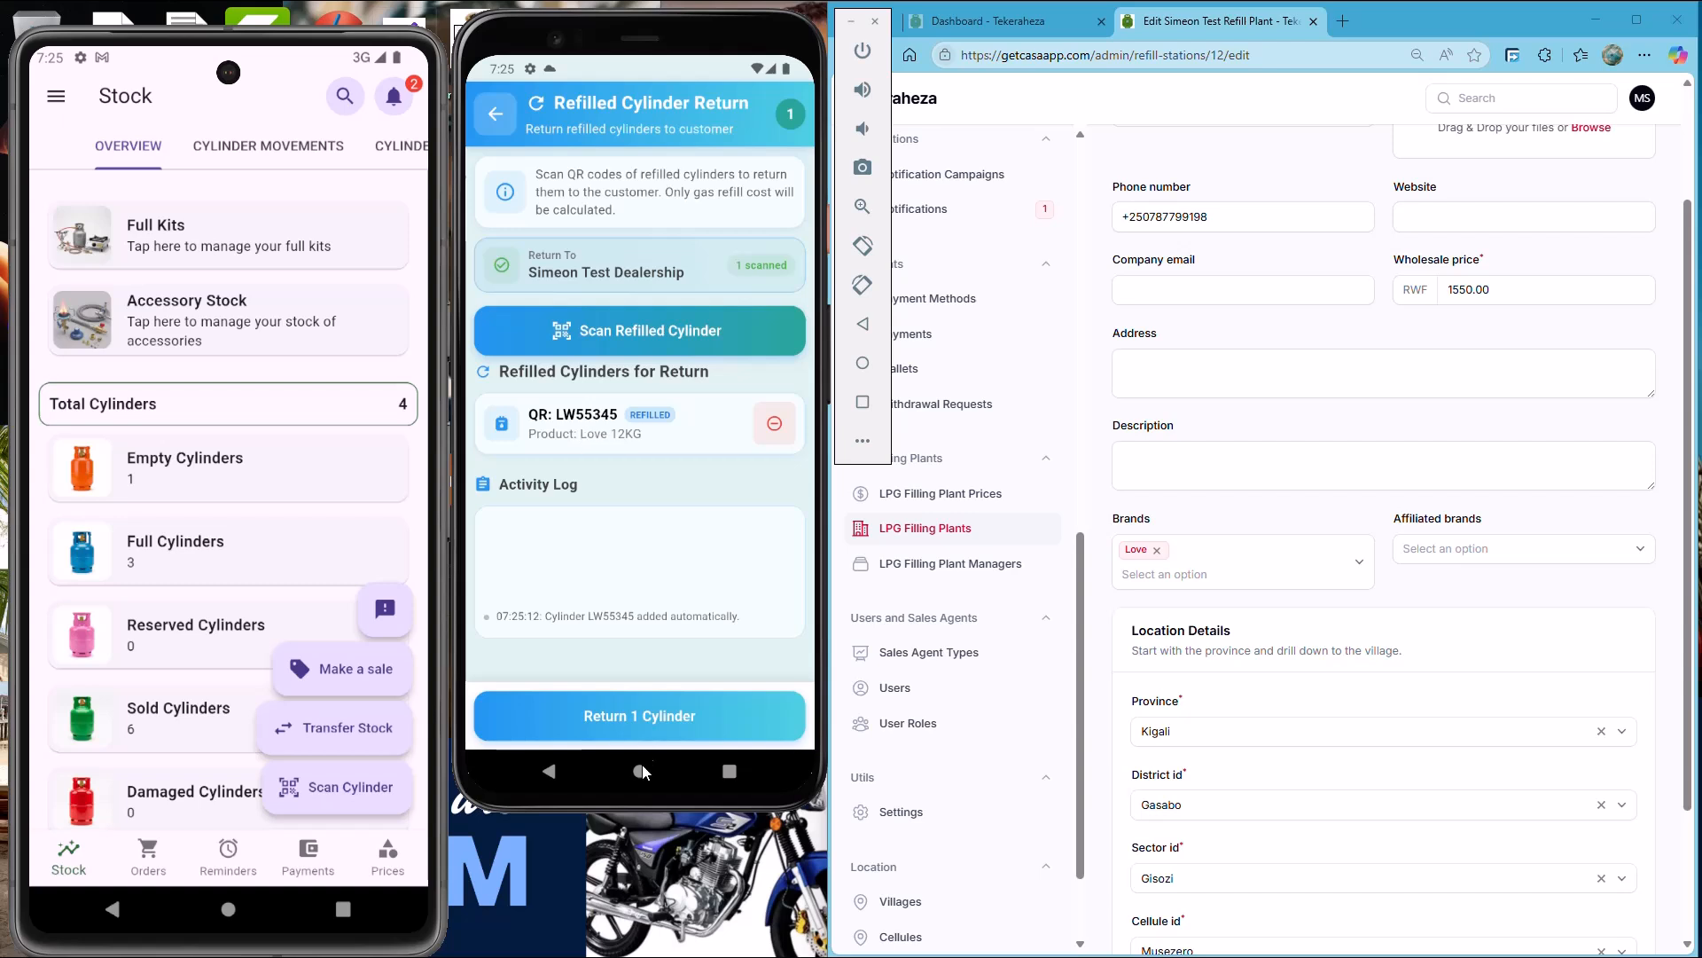
{"action": "left_click", "coordinate": [630, 716]}
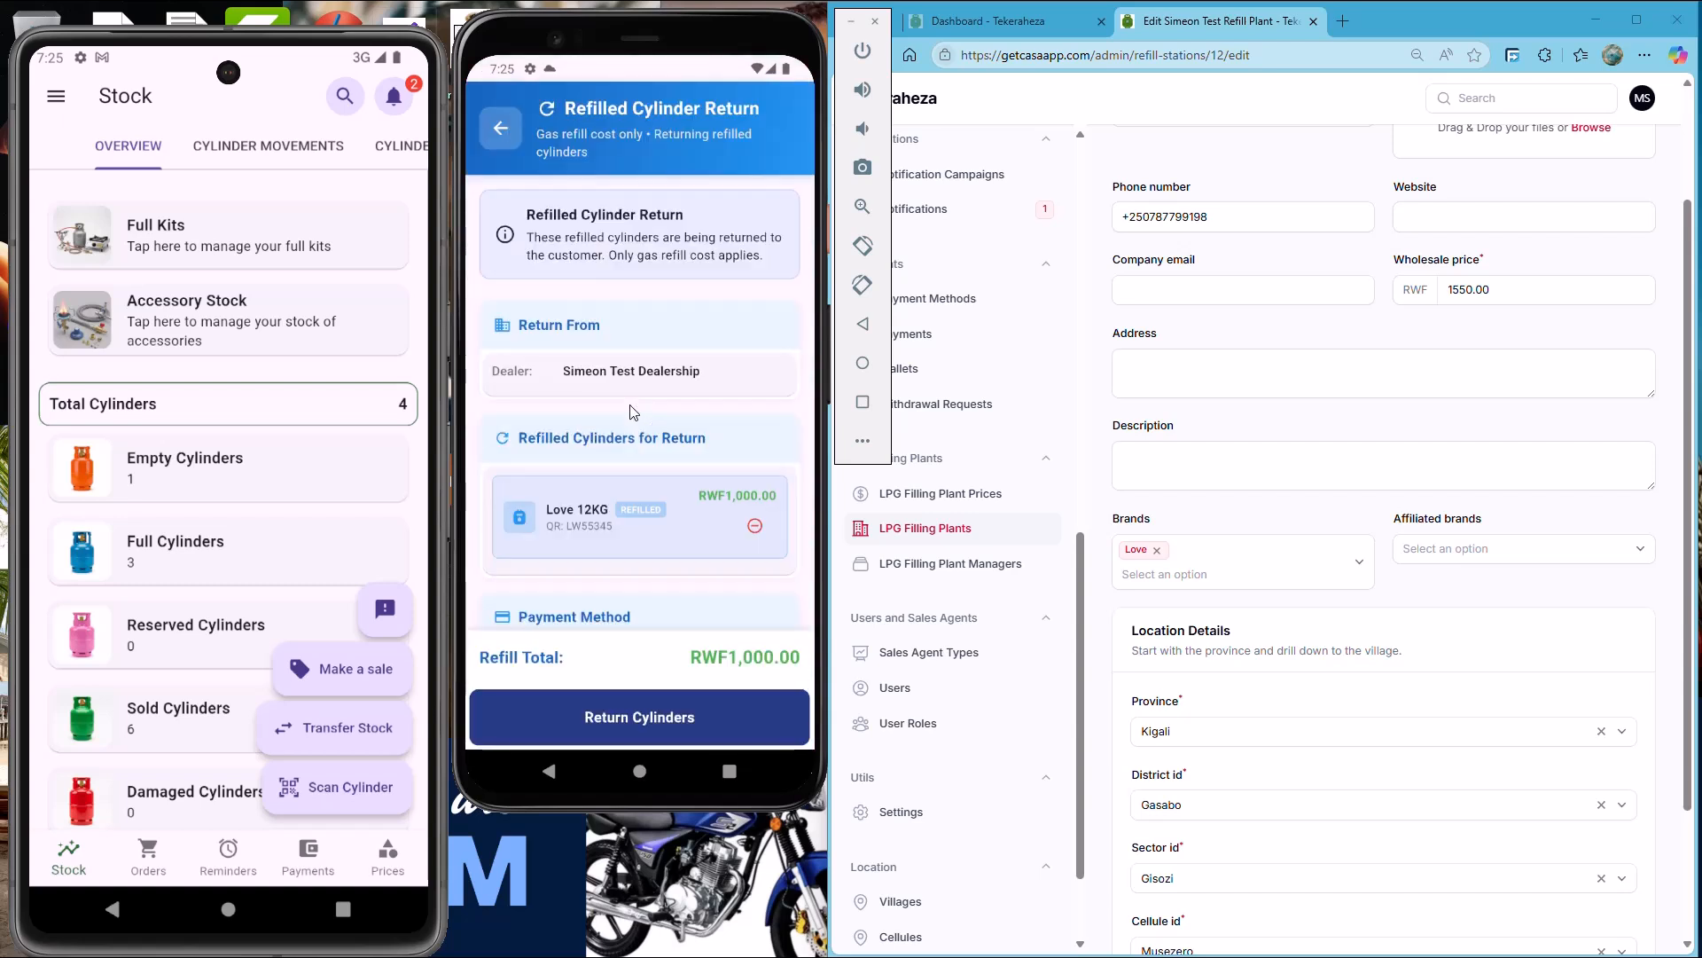
{"action": "left_click_drag", "start_coordinate": [626, 535], "coordinate": [625, 420]}
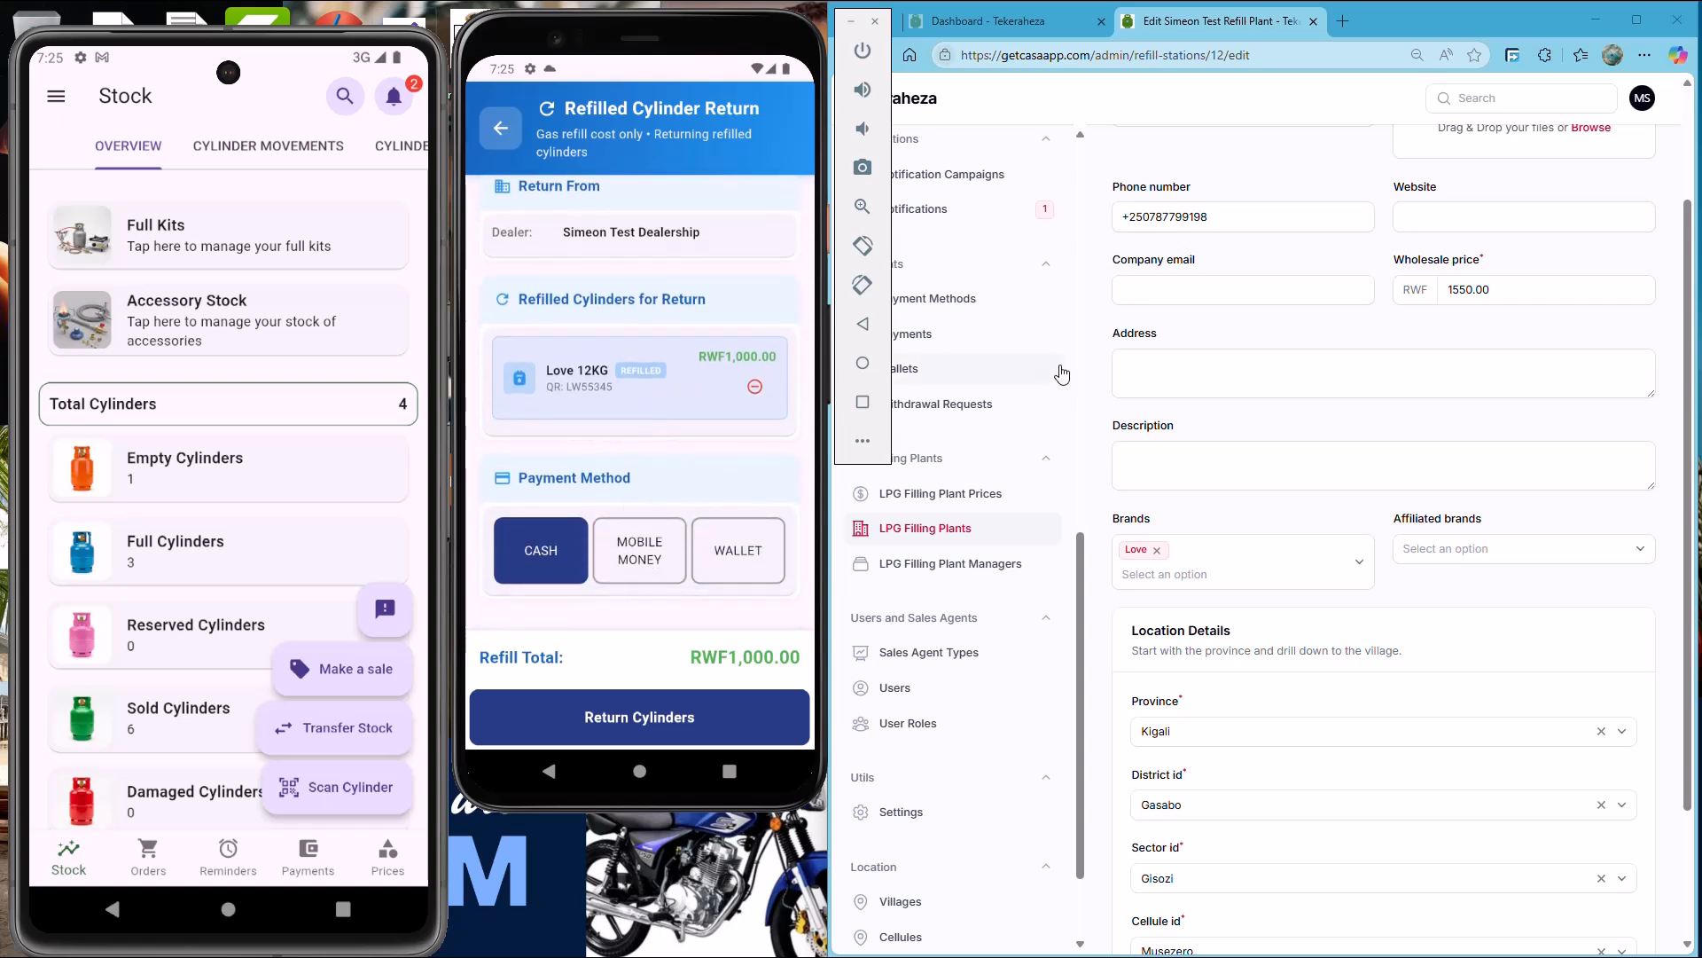
Step: Switch to the admin site and check the refill prices in the LPG filling plant price list
{"action": "left_click", "coordinate": [1096, 387]}
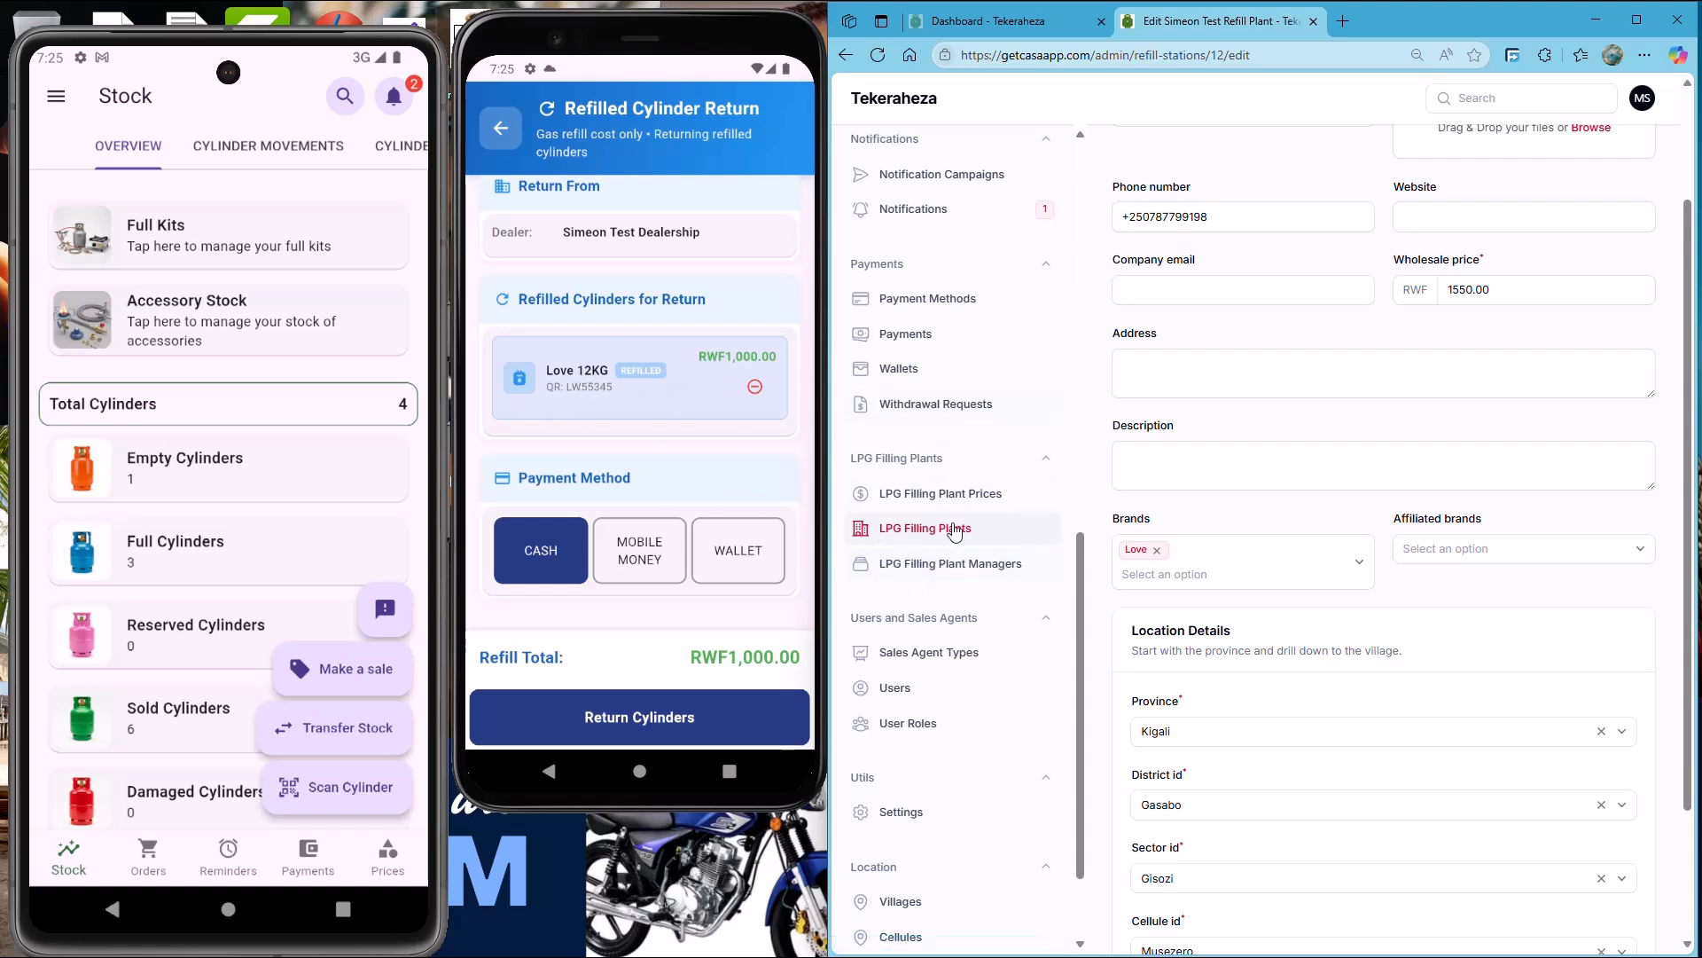
{"action": "left_click", "coordinate": [936, 497]}
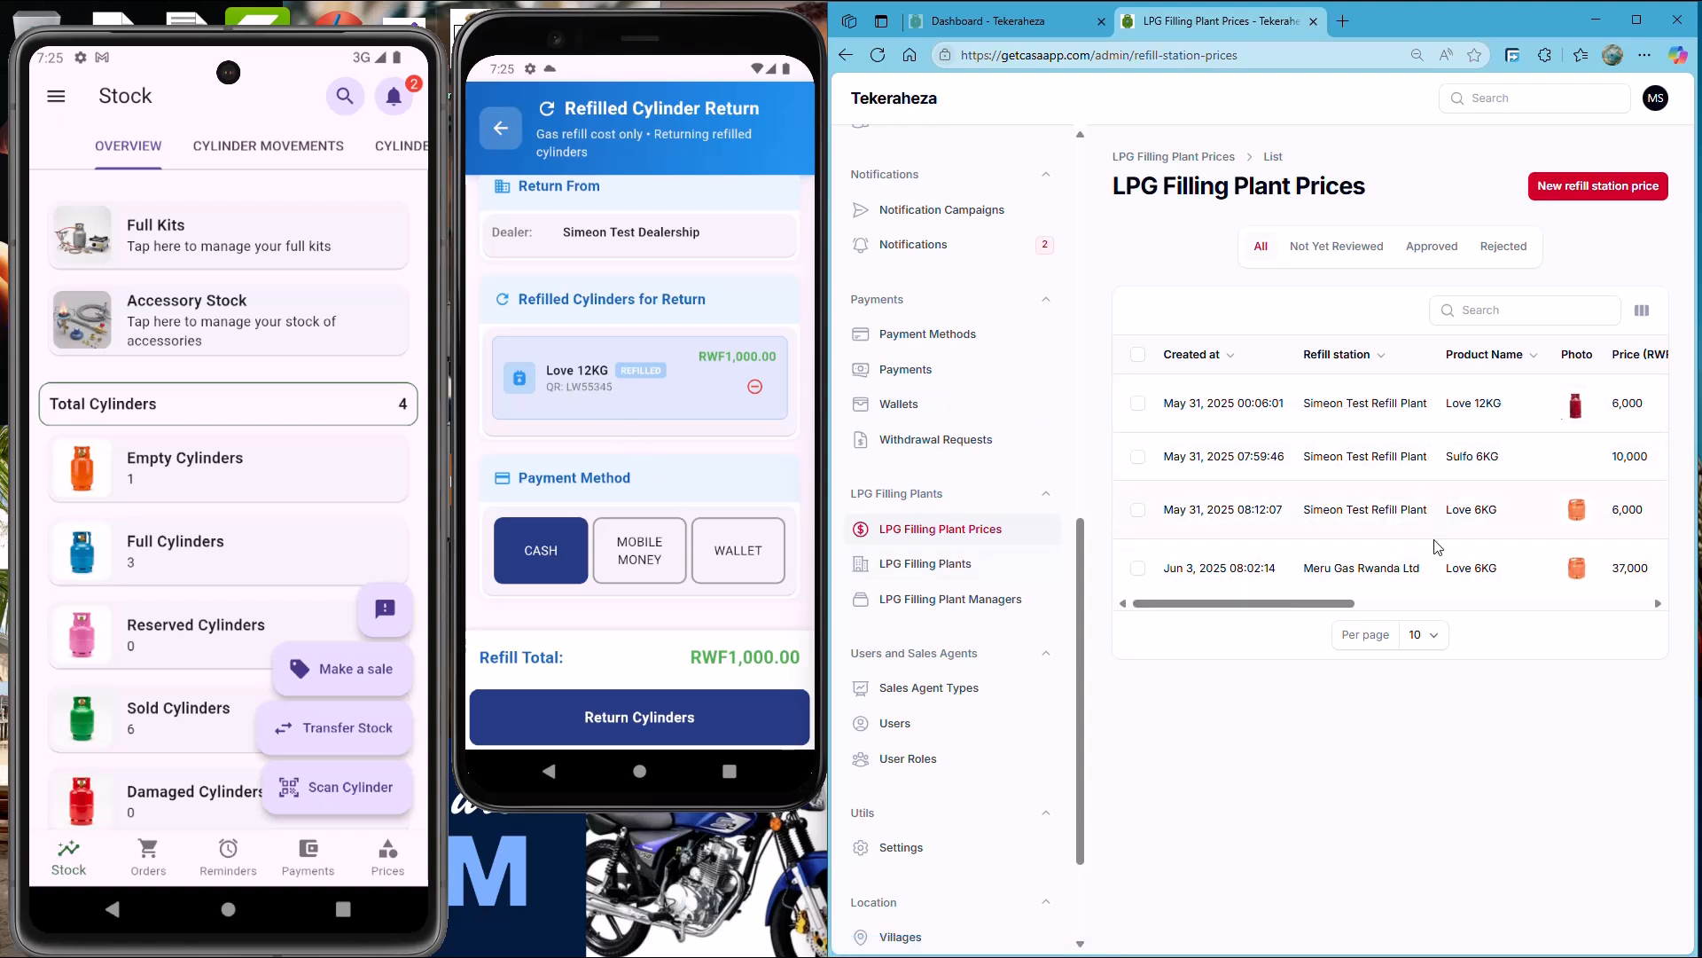
{"action": "left_click_drag", "start_coordinate": [1329, 616], "coordinate": [1466, 619]}
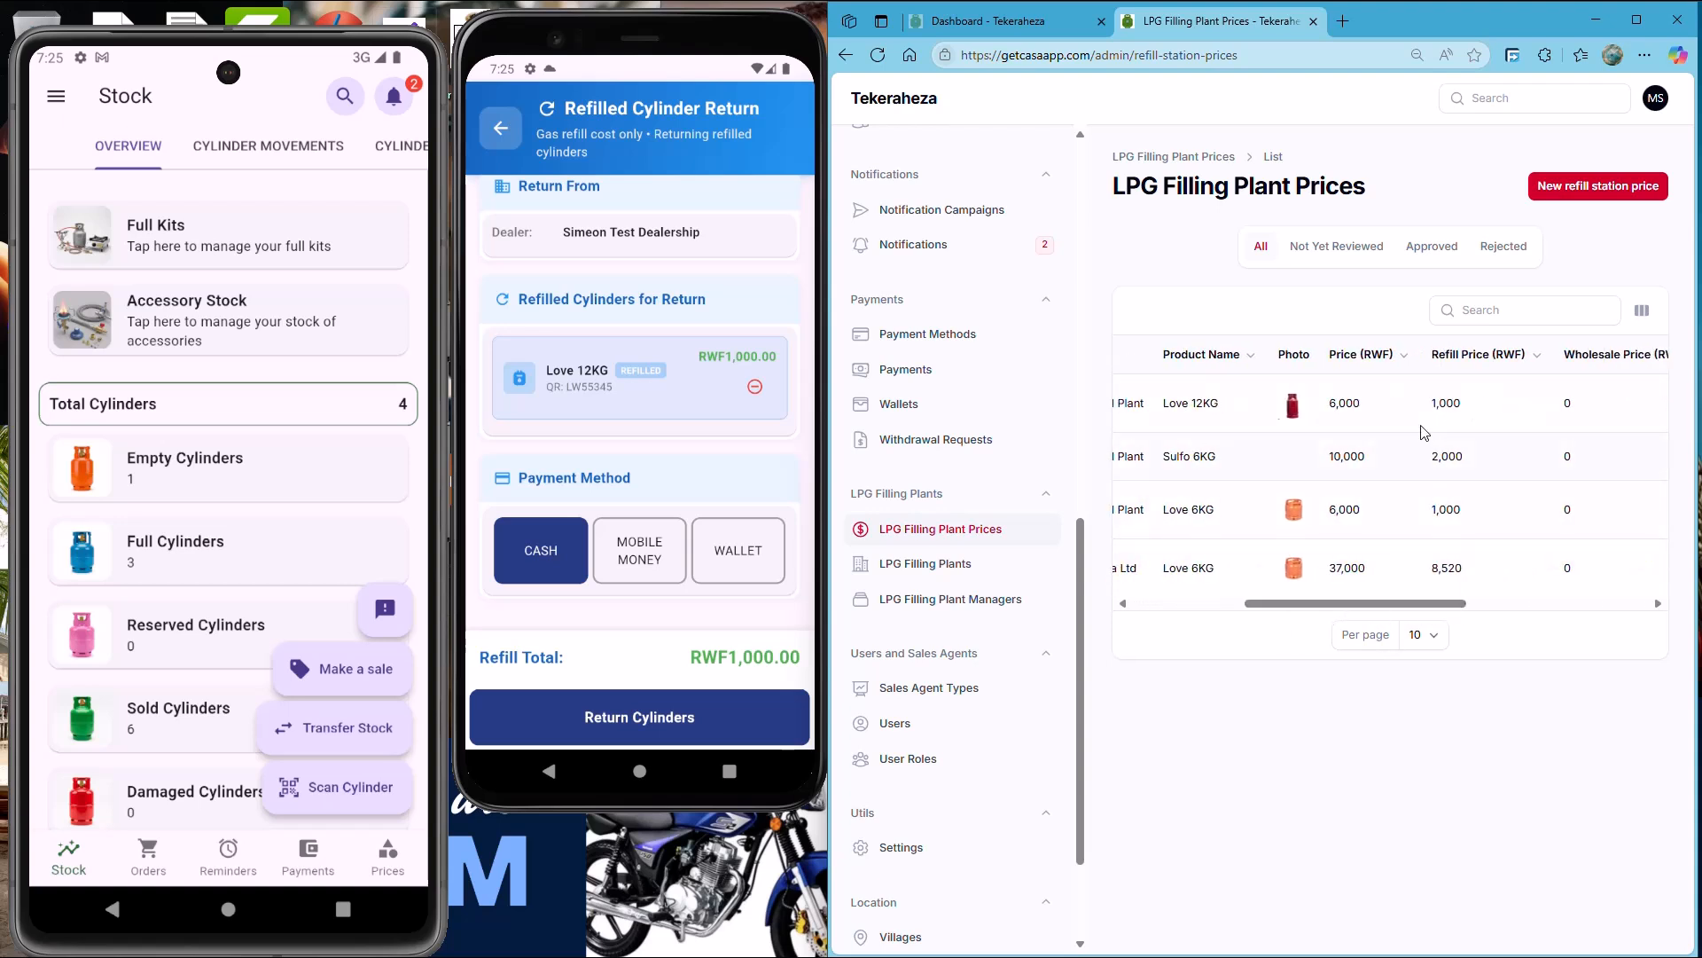
Step: Leave the unsubmitted cylinder return and open the refill plant's own product prices
{"action": "left_click", "coordinate": [508, 126]}
{"action": "left_click", "coordinate": [509, 126]}
{"action": "left_click", "coordinate": [509, 126]}
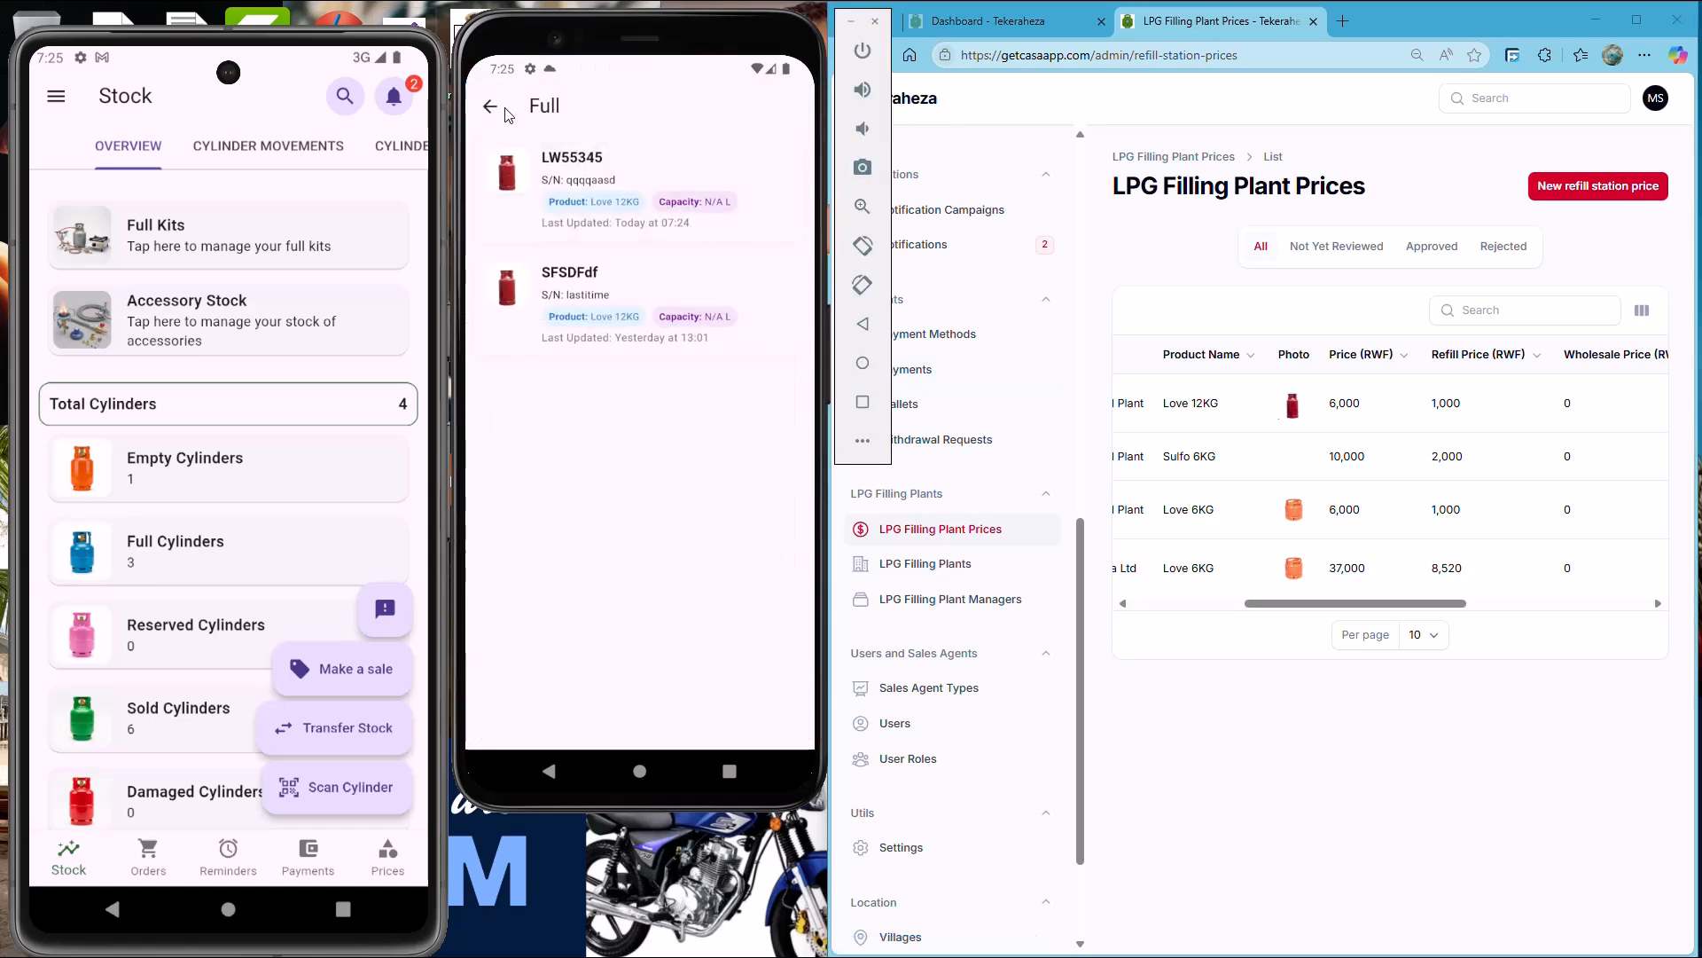
{"action": "left_click", "coordinate": [508, 125]}
{"action": "left_click", "coordinate": [779, 720]}
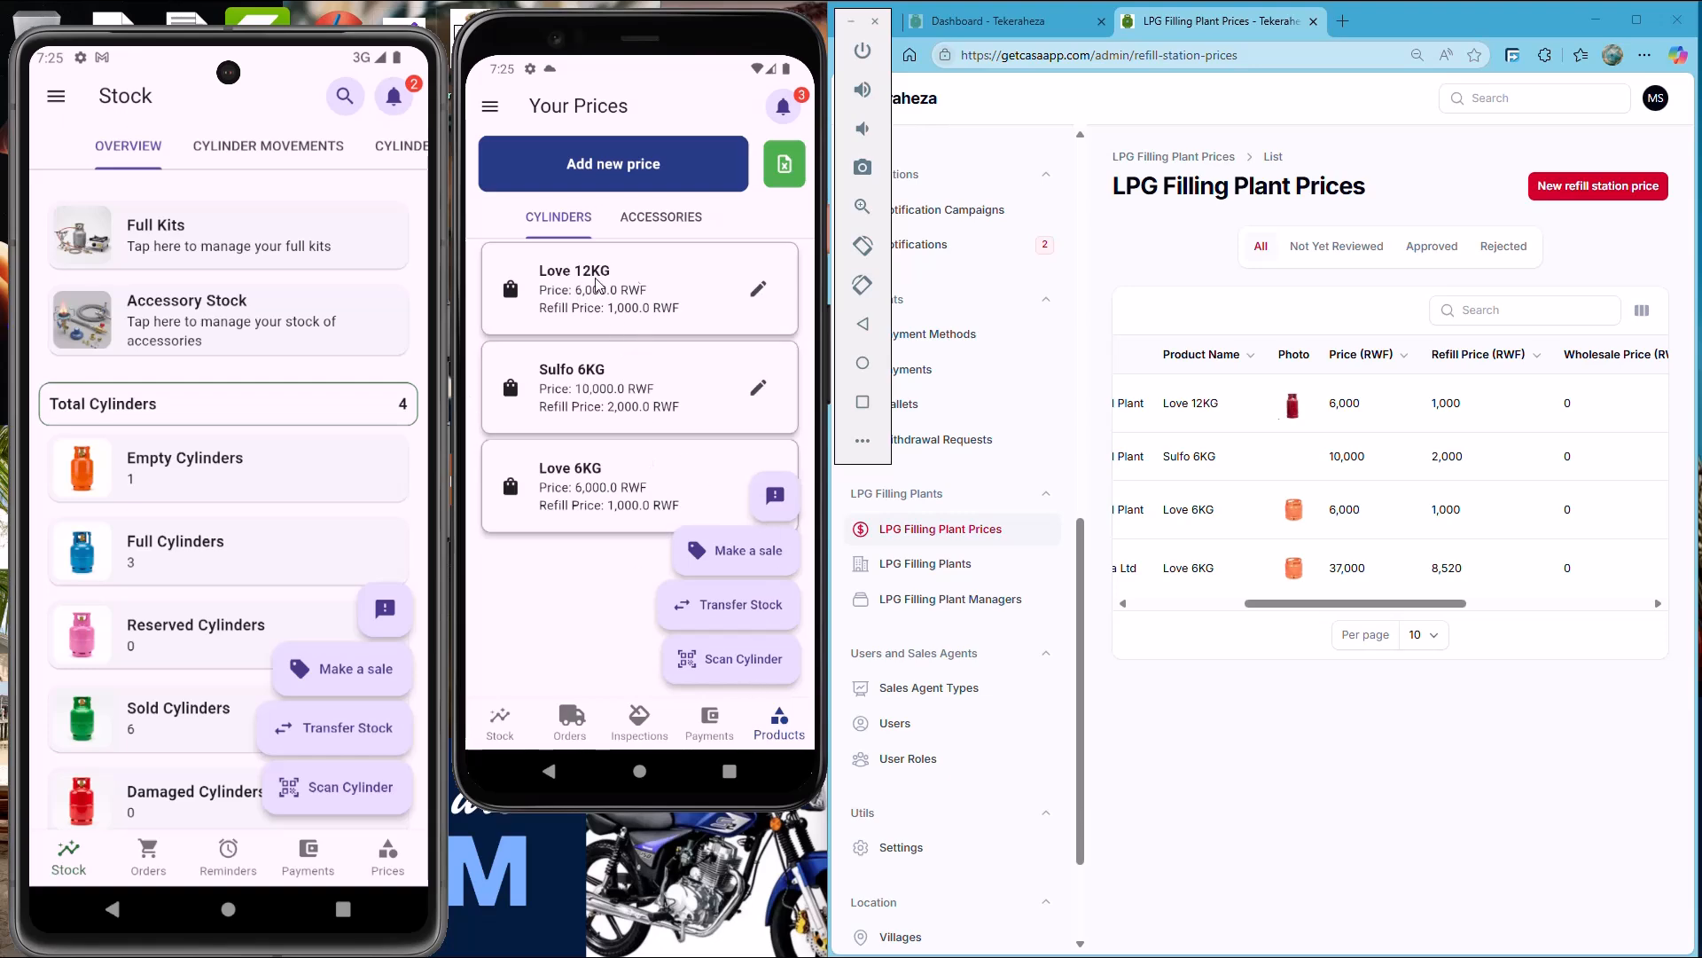
Step: Check the bulk price management page for the refill plant's products, then return to its price list
{"action": "left_click", "coordinate": [784, 168]}
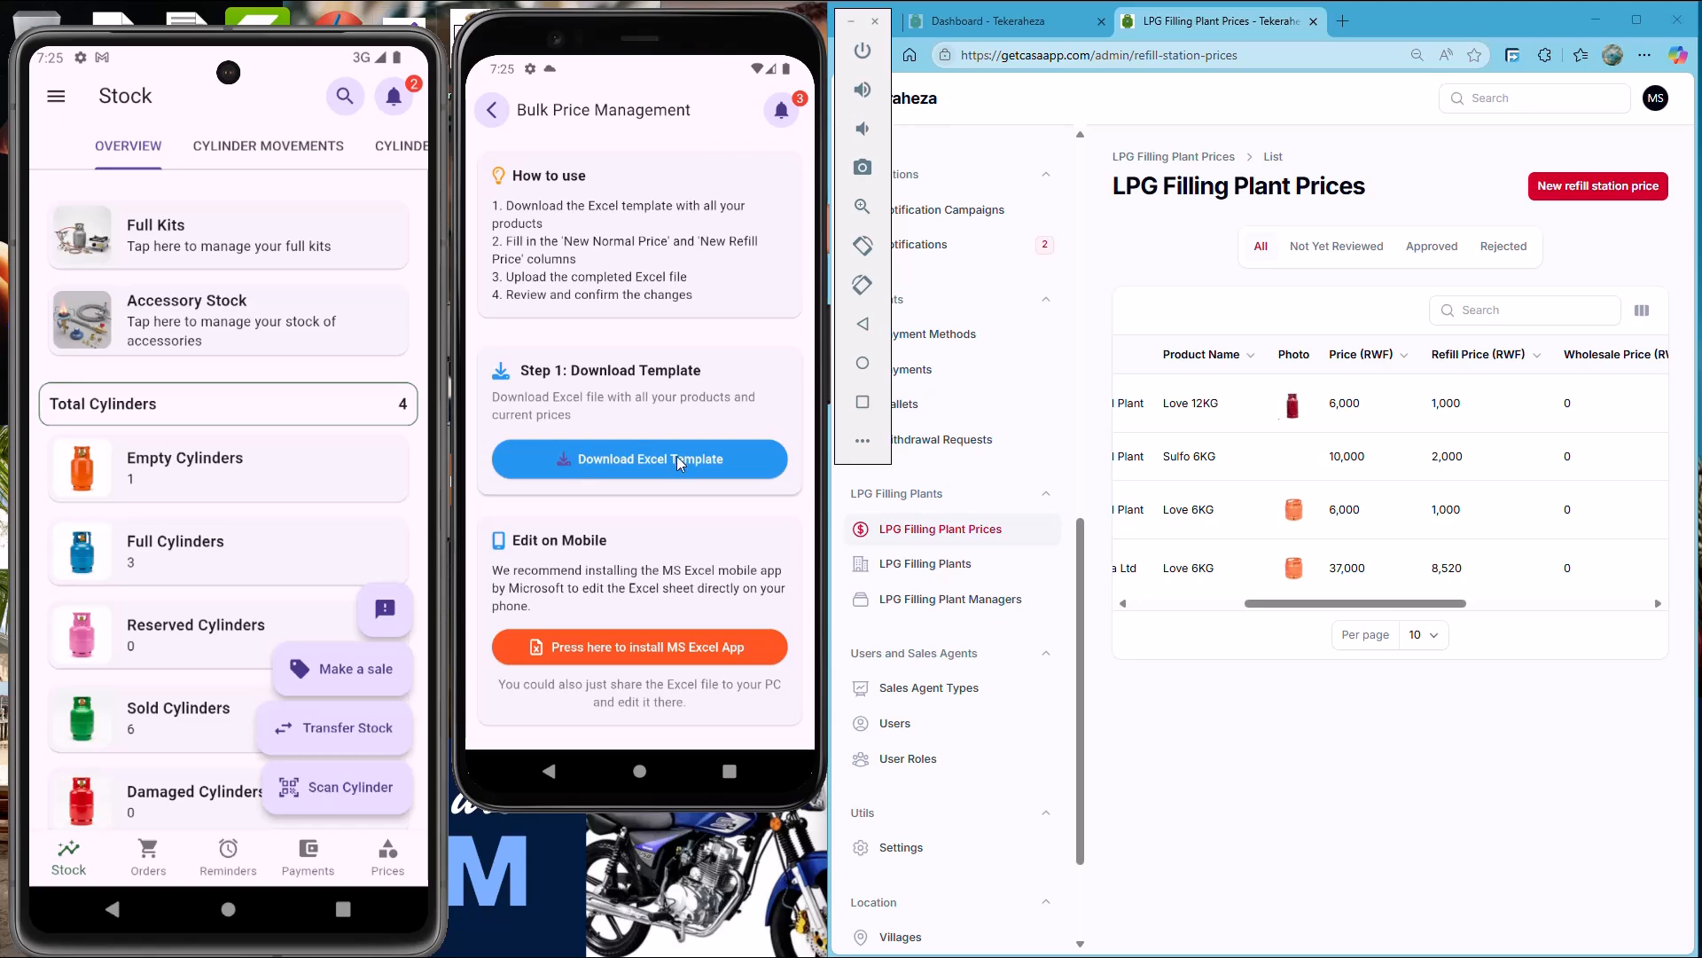
{"action": "left_click", "coordinate": [491, 106]}
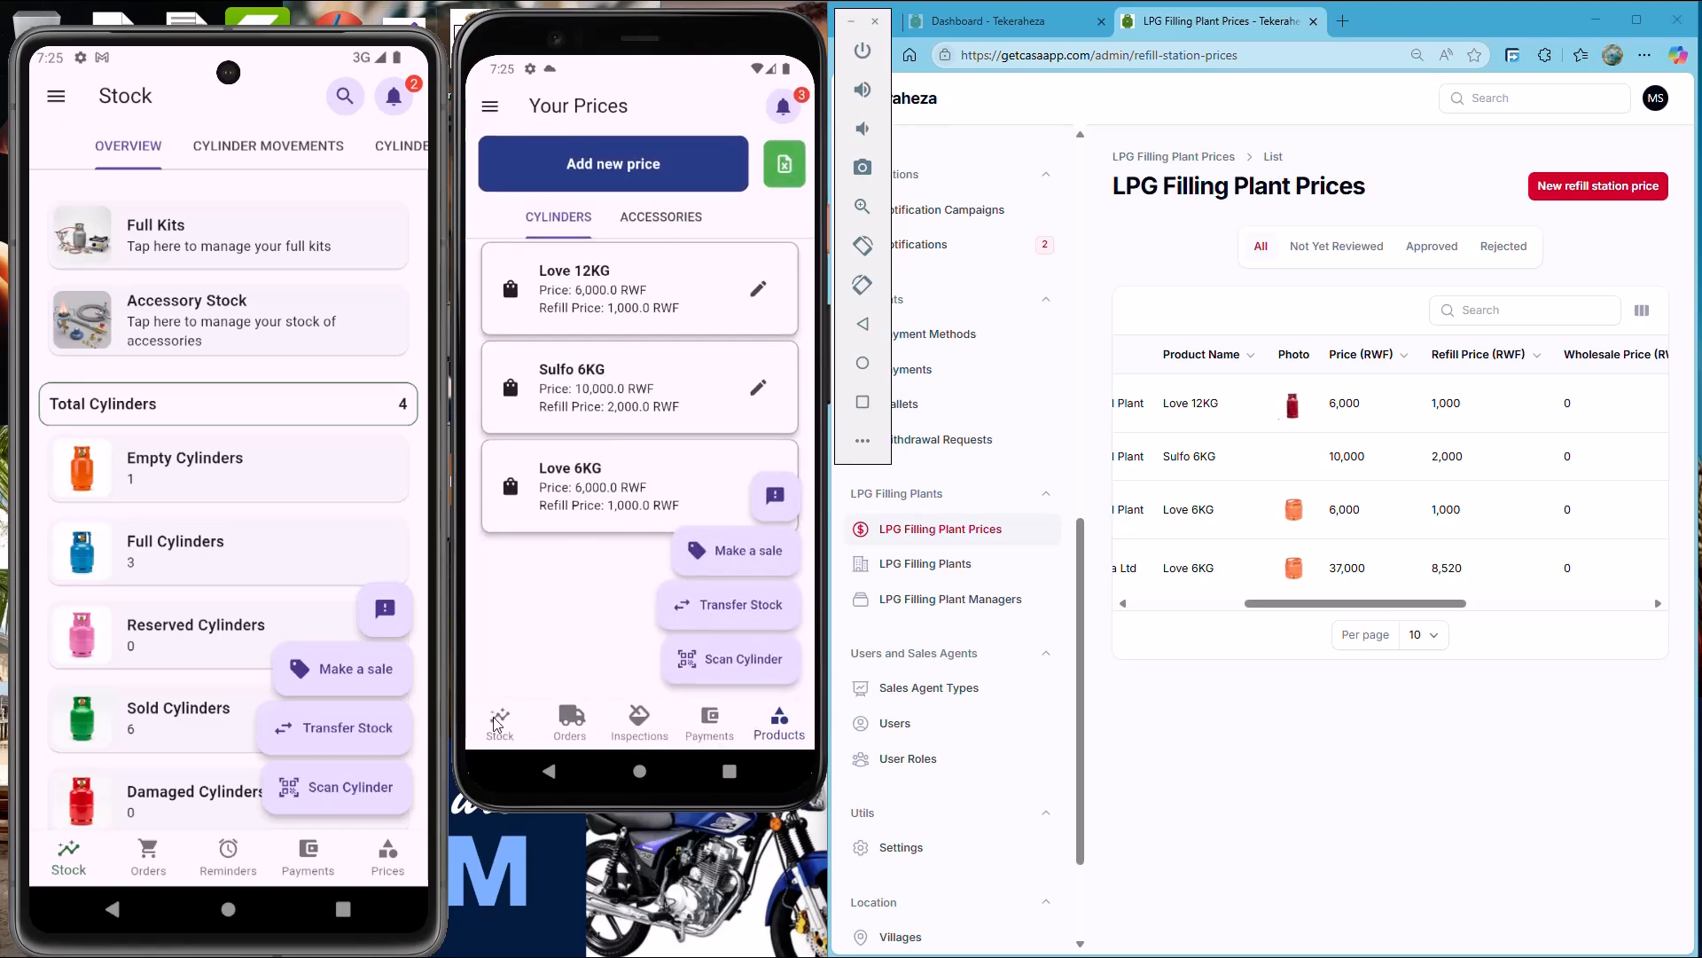
Step: Start a sale of full cylinder LW55345 from the refill plant's stock, searching for and selecting the test dealership as recipient
{"action": "left_click", "coordinate": [497, 723]}
{"action": "scroll", "coordinate": [591, 399], "scroll_direction": "down", "scroll_amount": 2}
{"action": "left_click", "coordinate": [592, 452]}
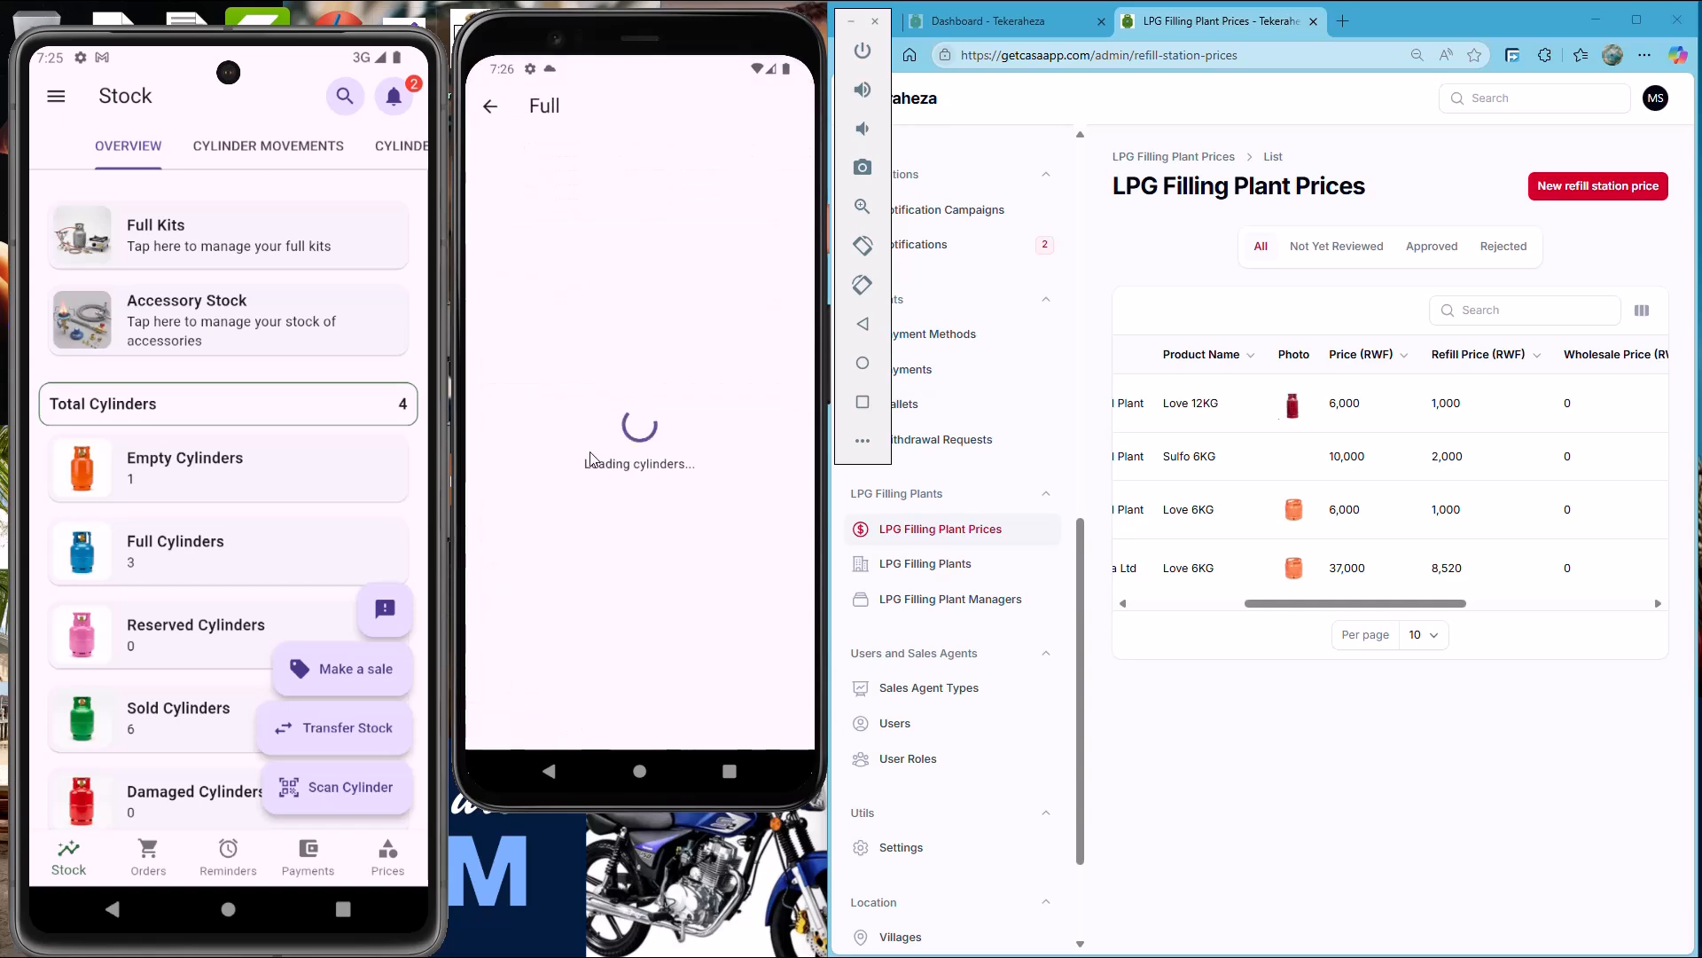
{"action": "left_click", "coordinate": [618, 181]}
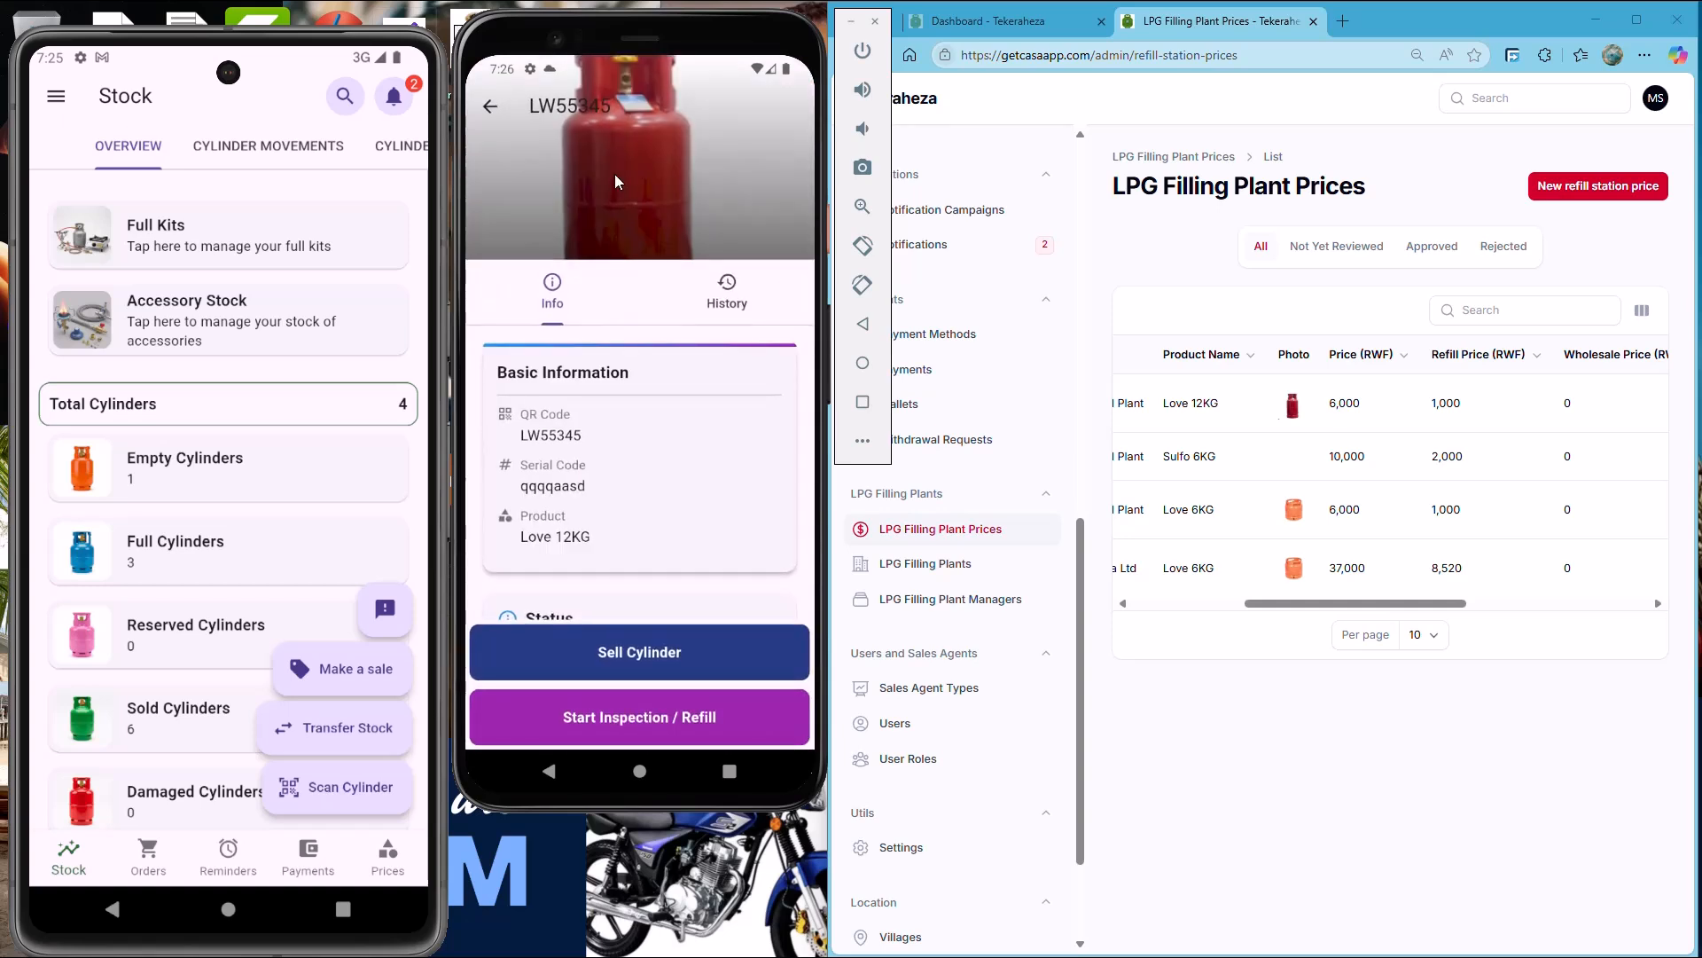
{"action": "left_click", "coordinate": [610, 651]}
{"action": "left_click", "coordinate": [588, 259]}
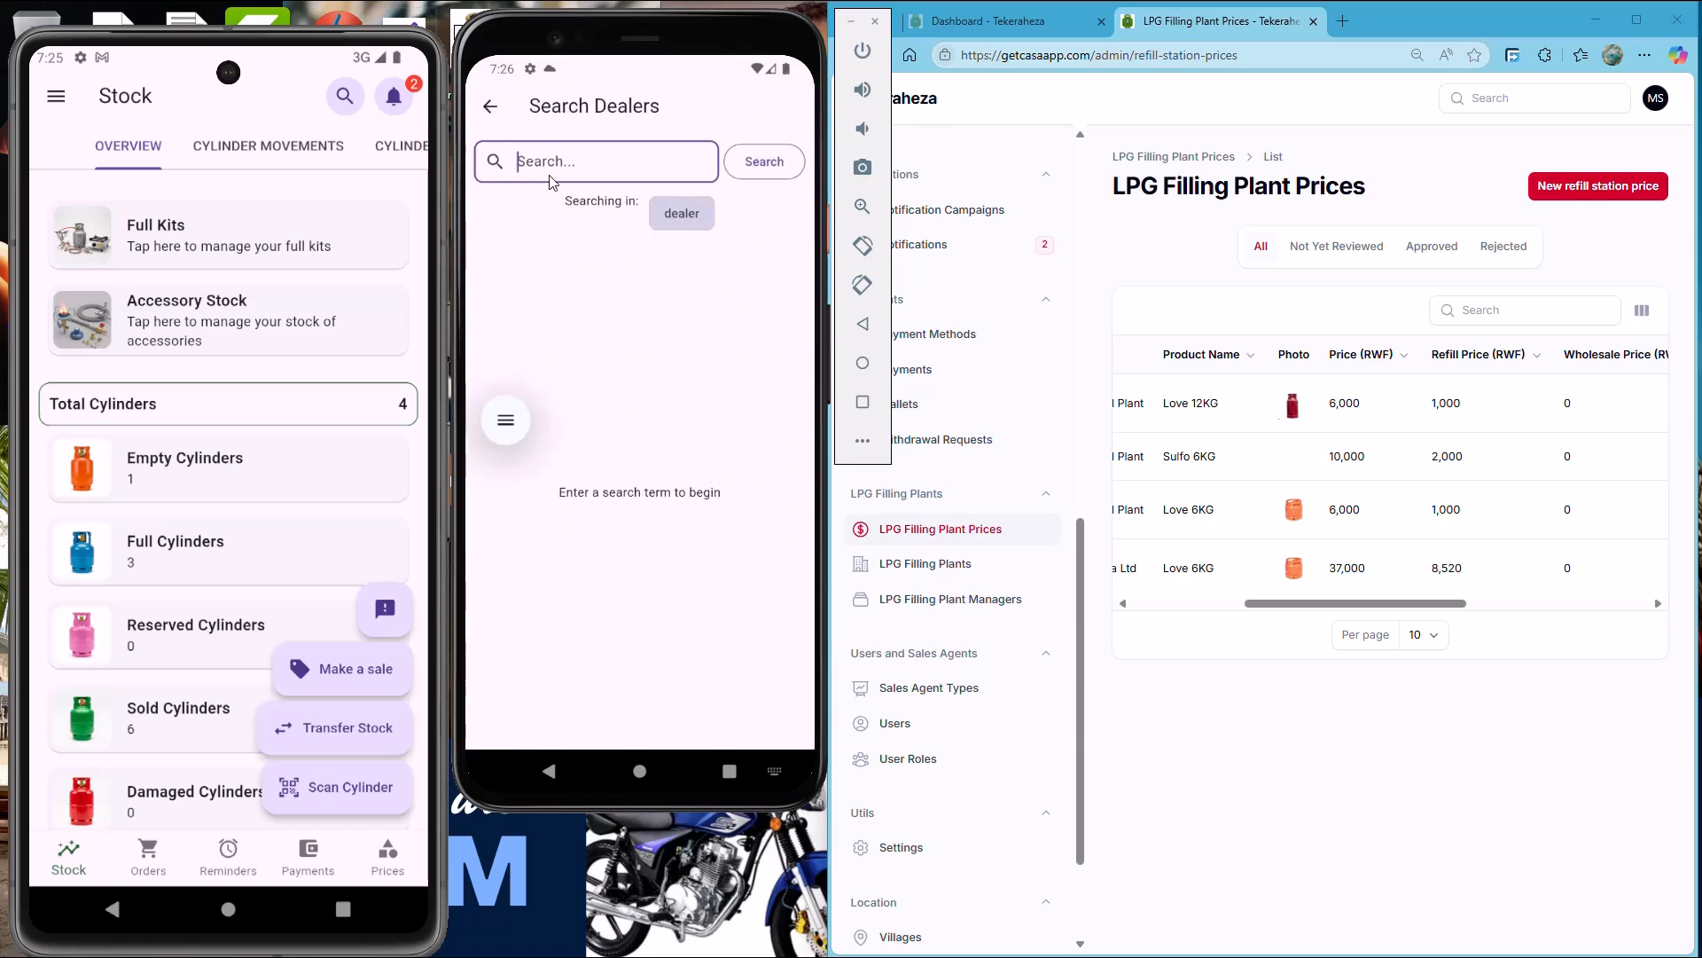
{"action": "type", "text": "simeon"}
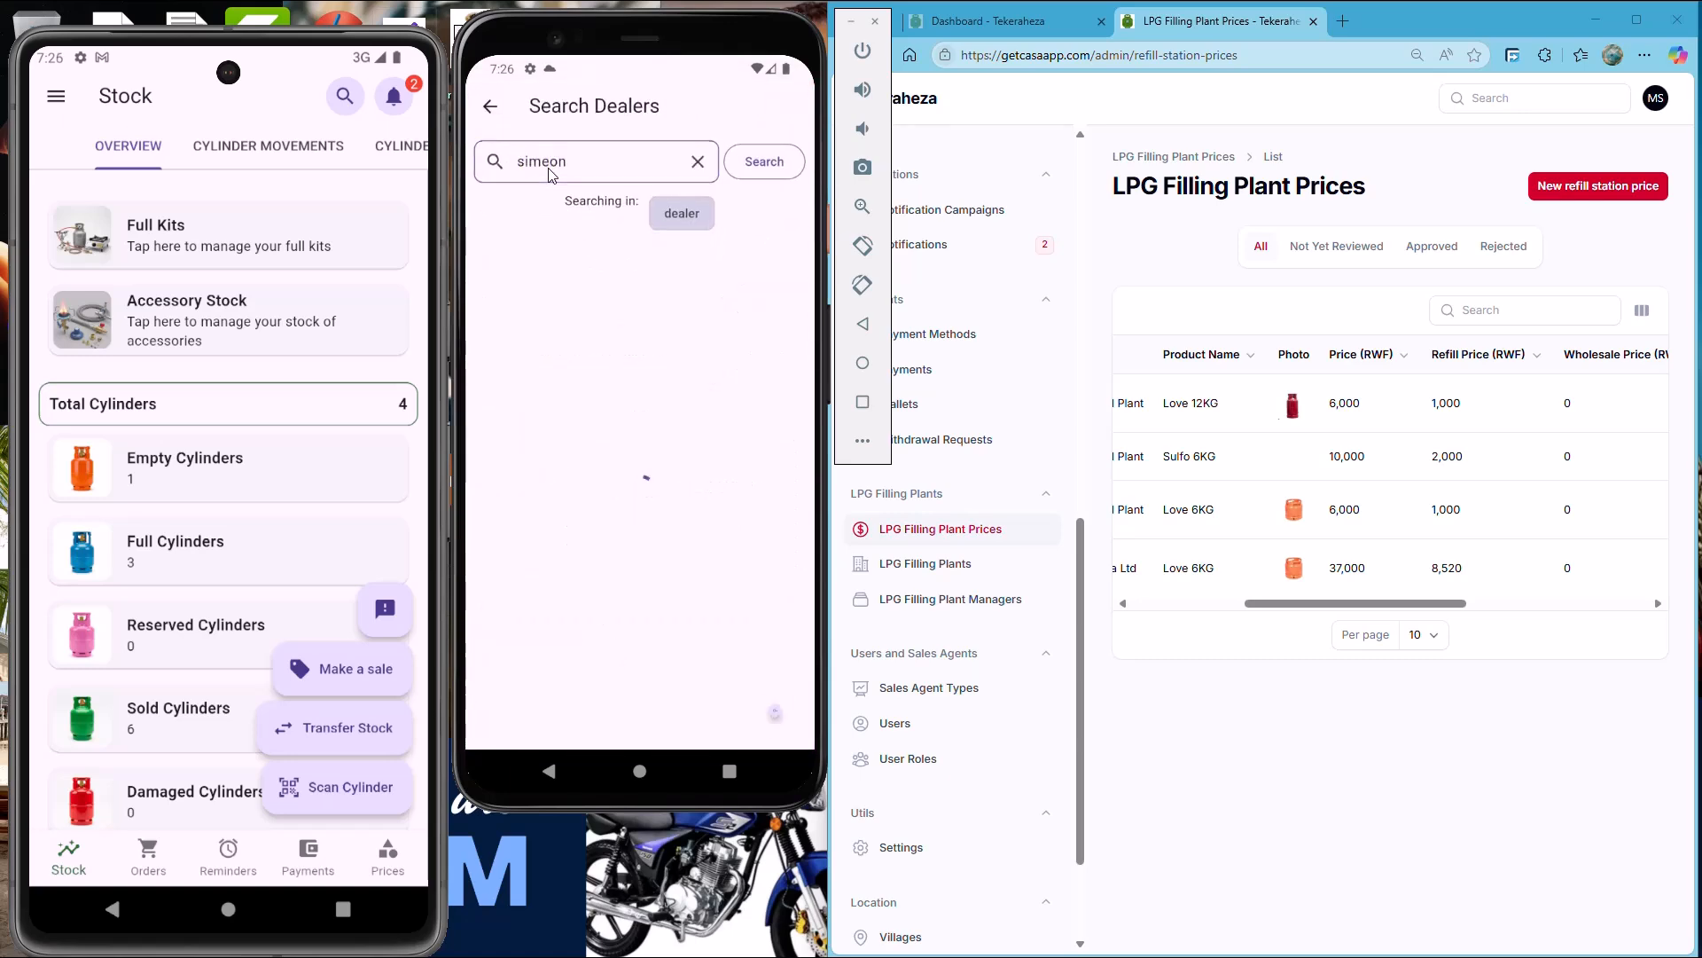
{"action": "key", "text": "Return"}
{"action": "left_click", "coordinate": [587, 270]}
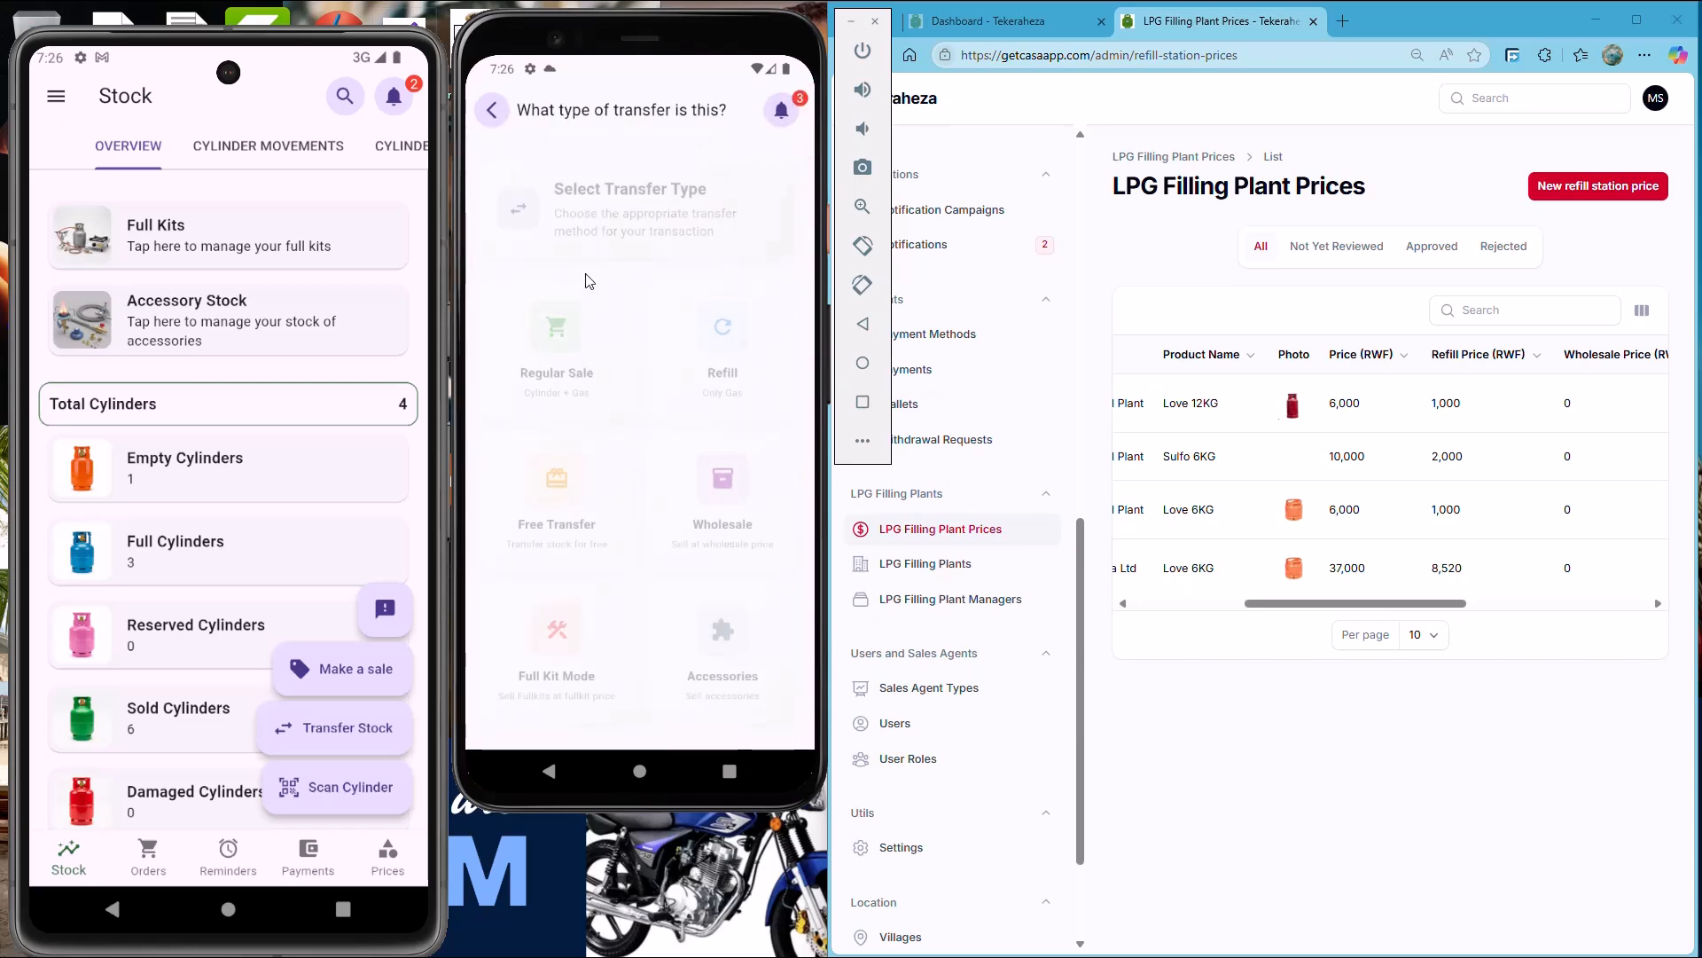
Step: Choose the Refill transfer type, skip the customer's empty cylinders, and submit the return of refilled cylinder LW55345
{"action": "left_click", "coordinate": [734, 352]}
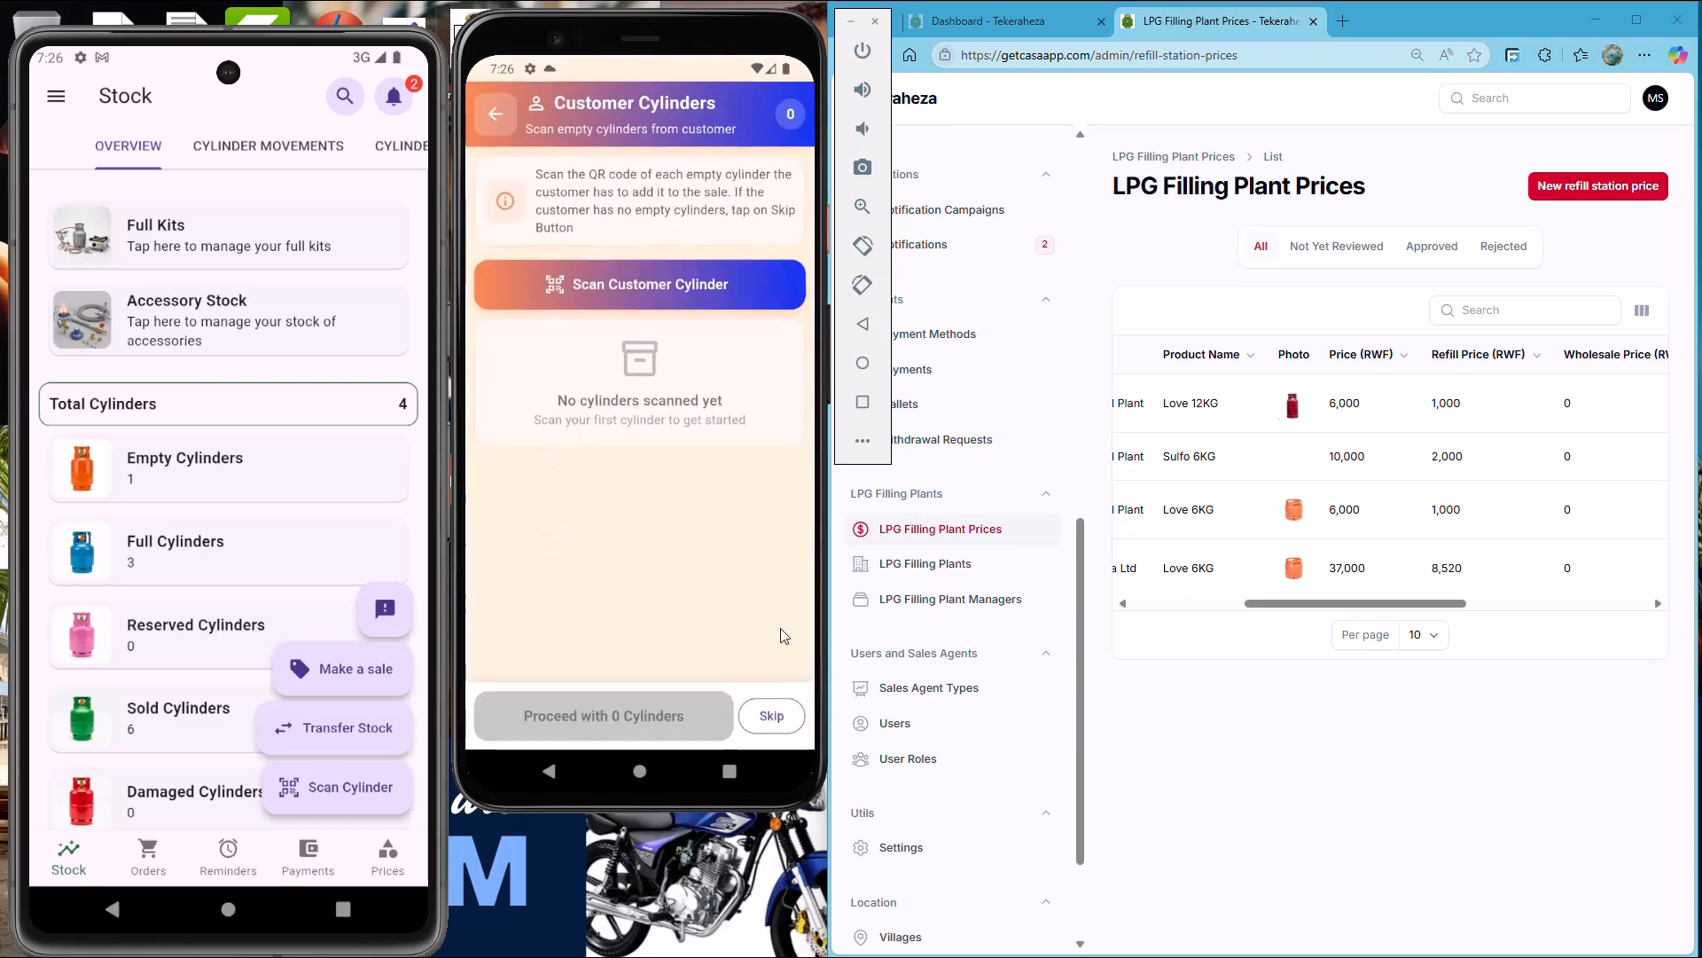
{"action": "left_click", "coordinate": [782, 720]}
{"action": "left_click", "coordinate": [678, 711]}
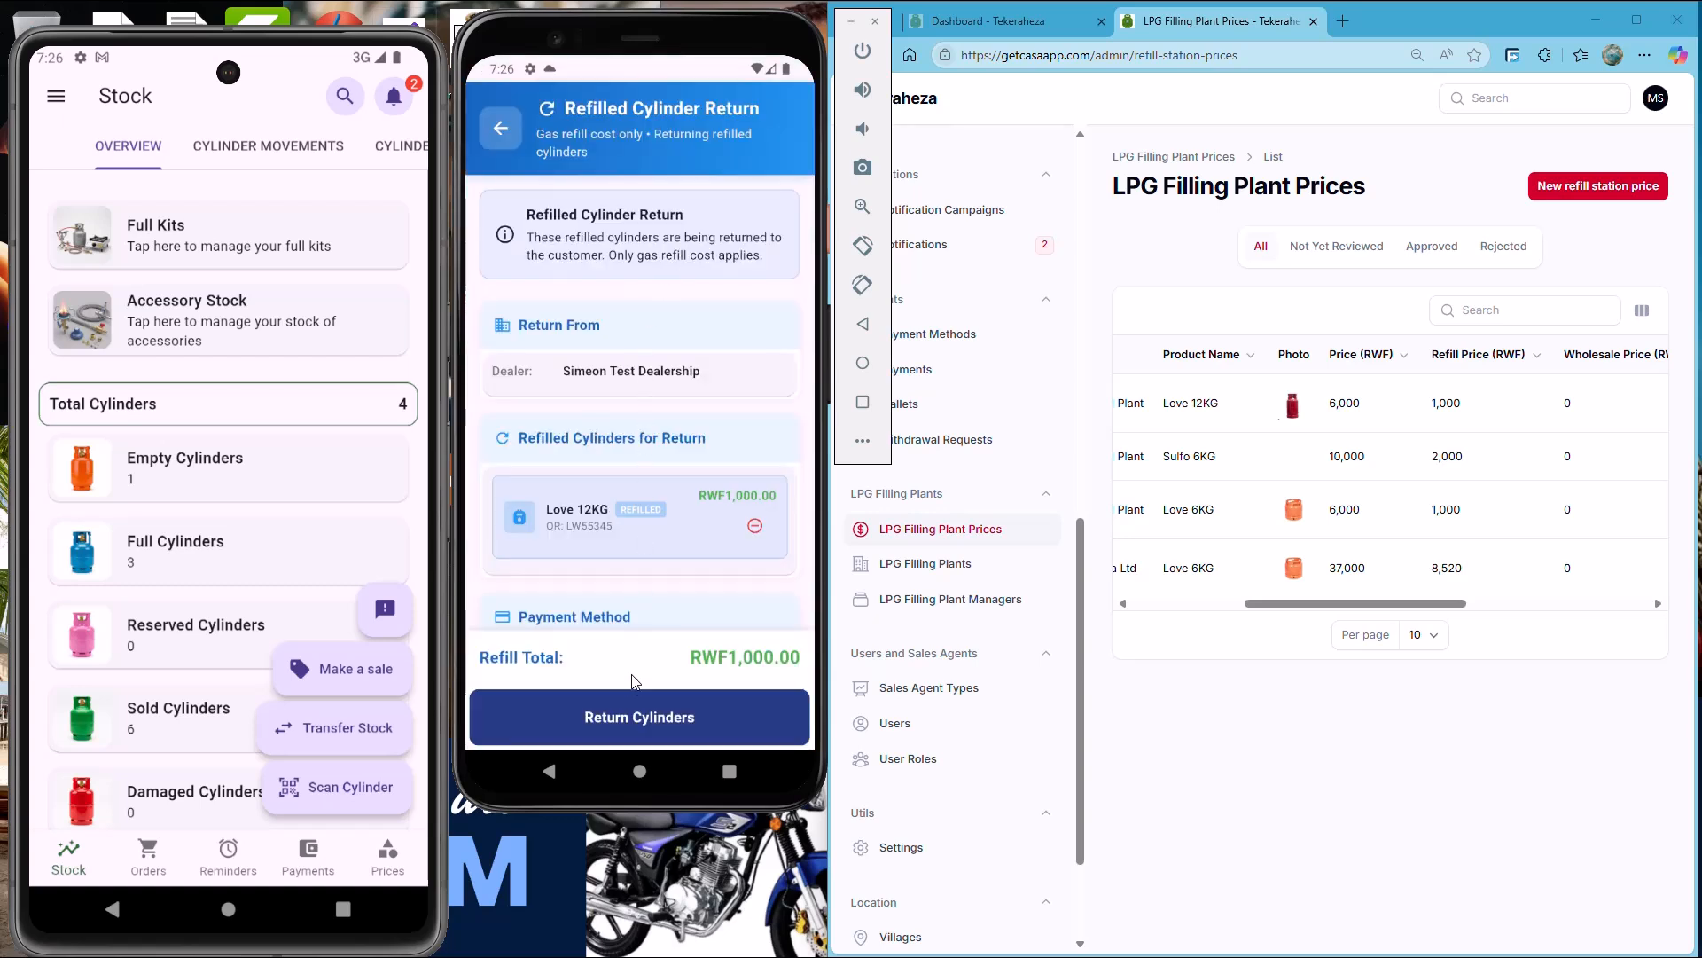
{"action": "left_click", "coordinate": [632, 720]}
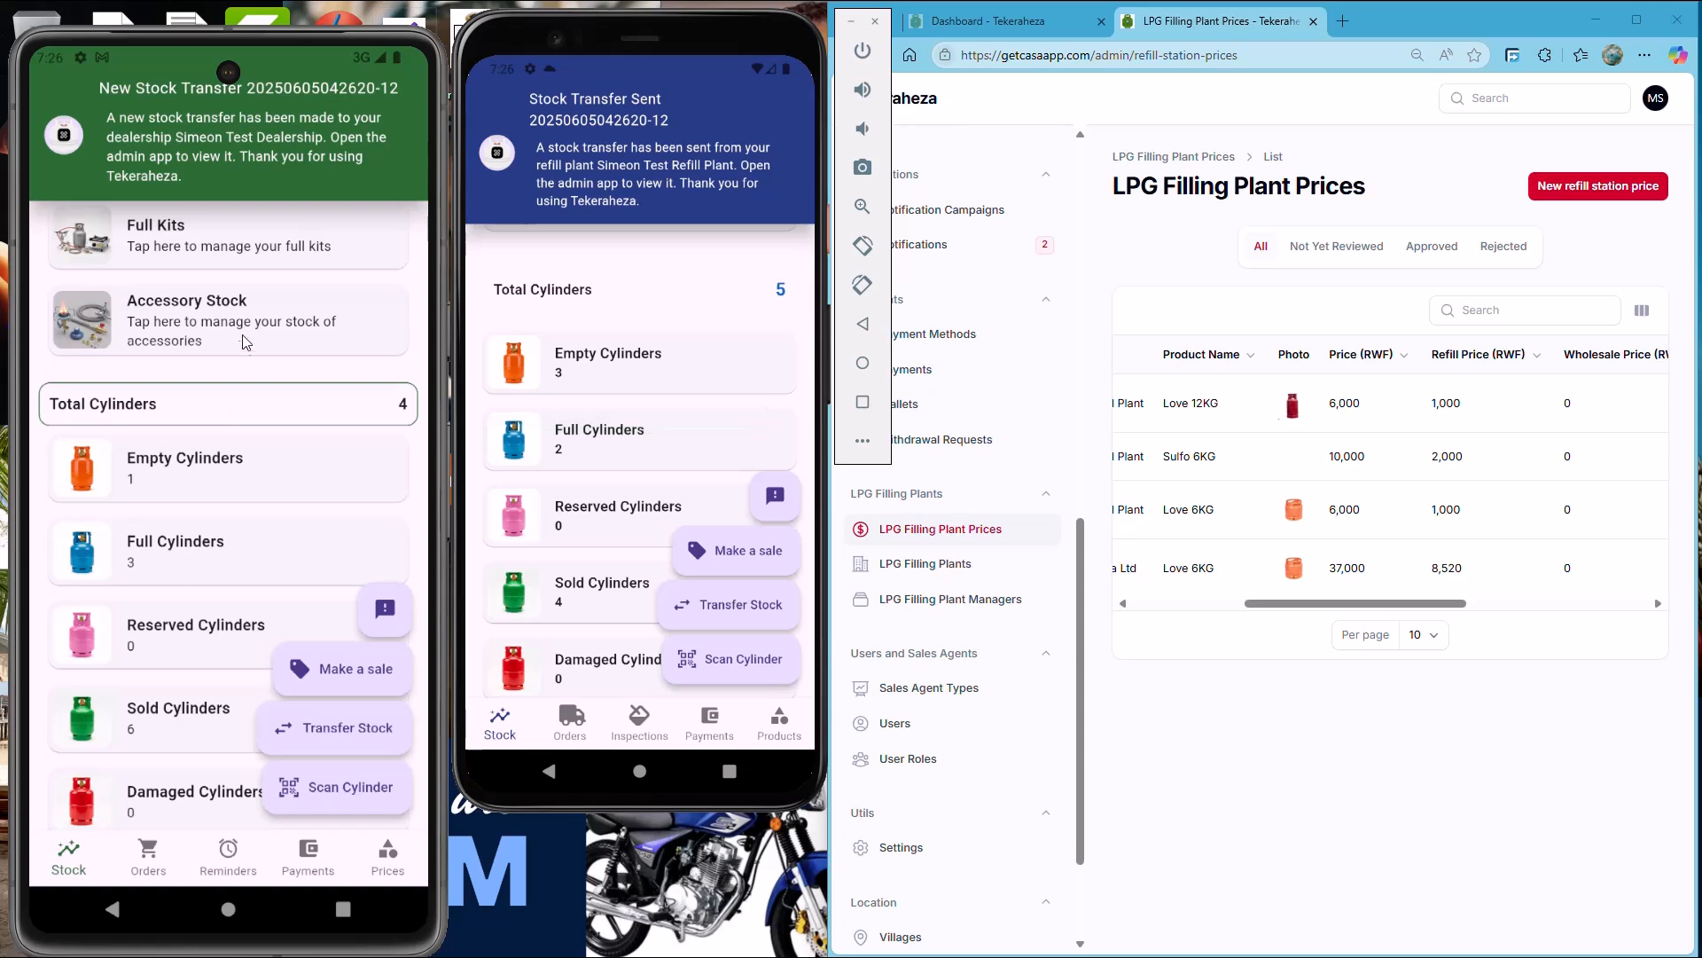
Step: Refresh the dealer's and refill plant's stock overviews and open the refill plant's sold cylinders
{"action": "left_click", "coordinate": [230, 826]}
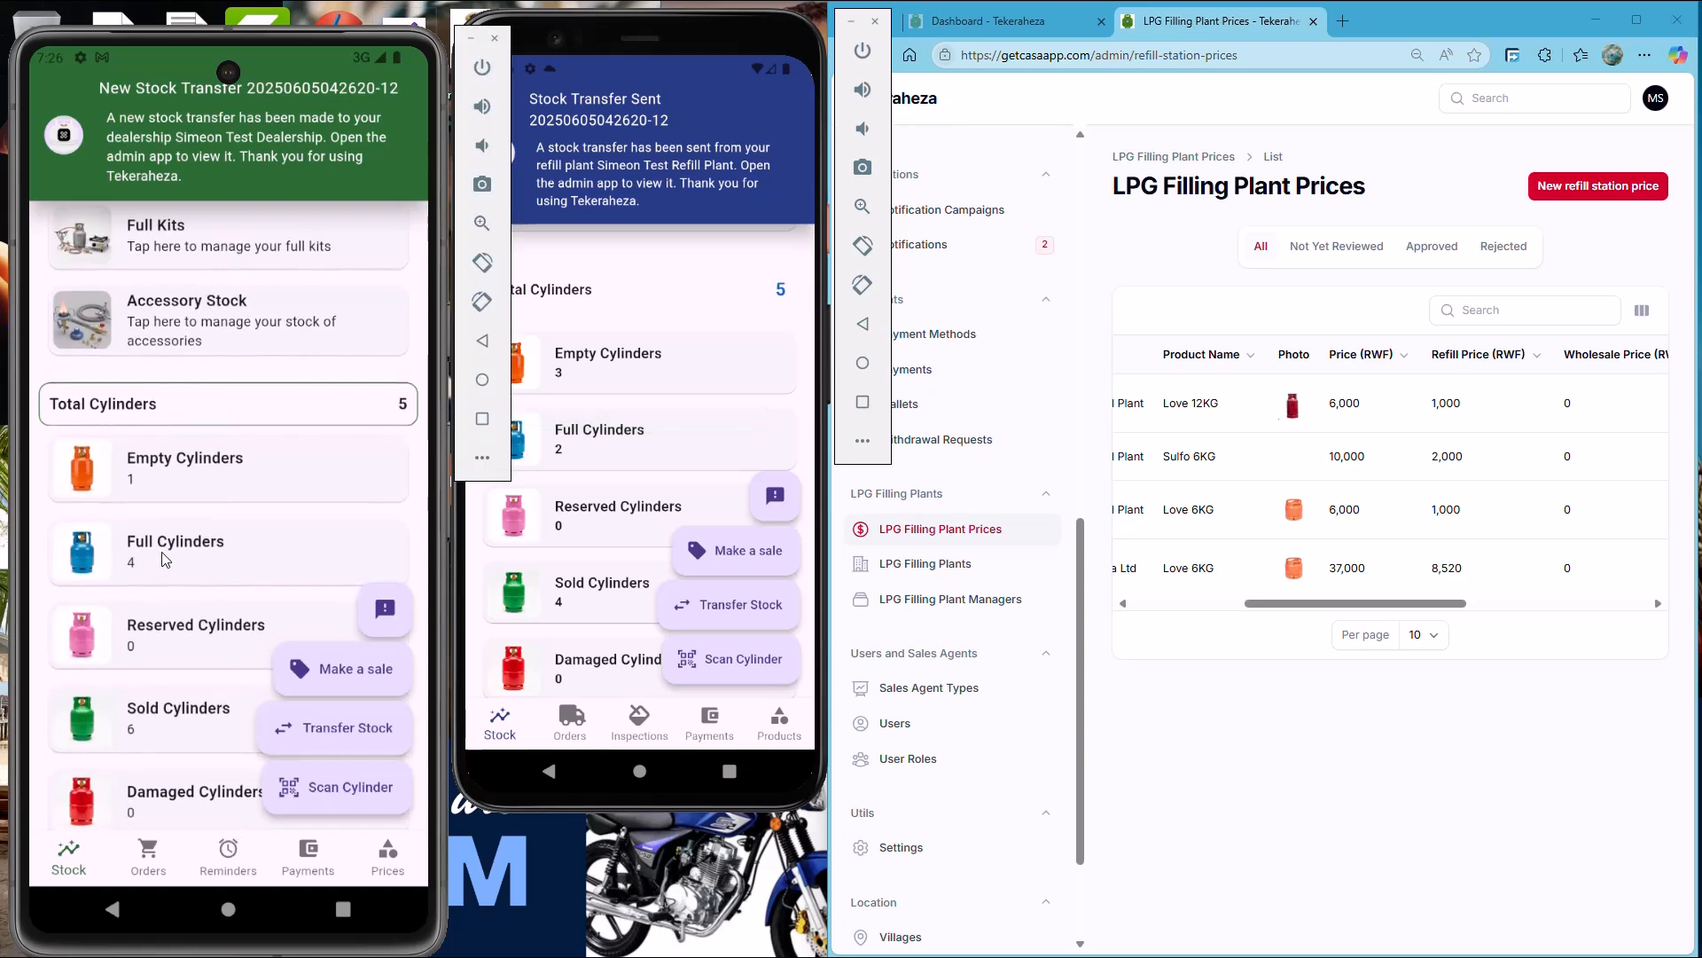
{"action": "left_click_drag", "start_coordinate": [565, 497], "coordinate": [589, 700]}
{"action": "left_click_drag", "start_coordinate": [583, 341], "coordinate": [577, 747]}
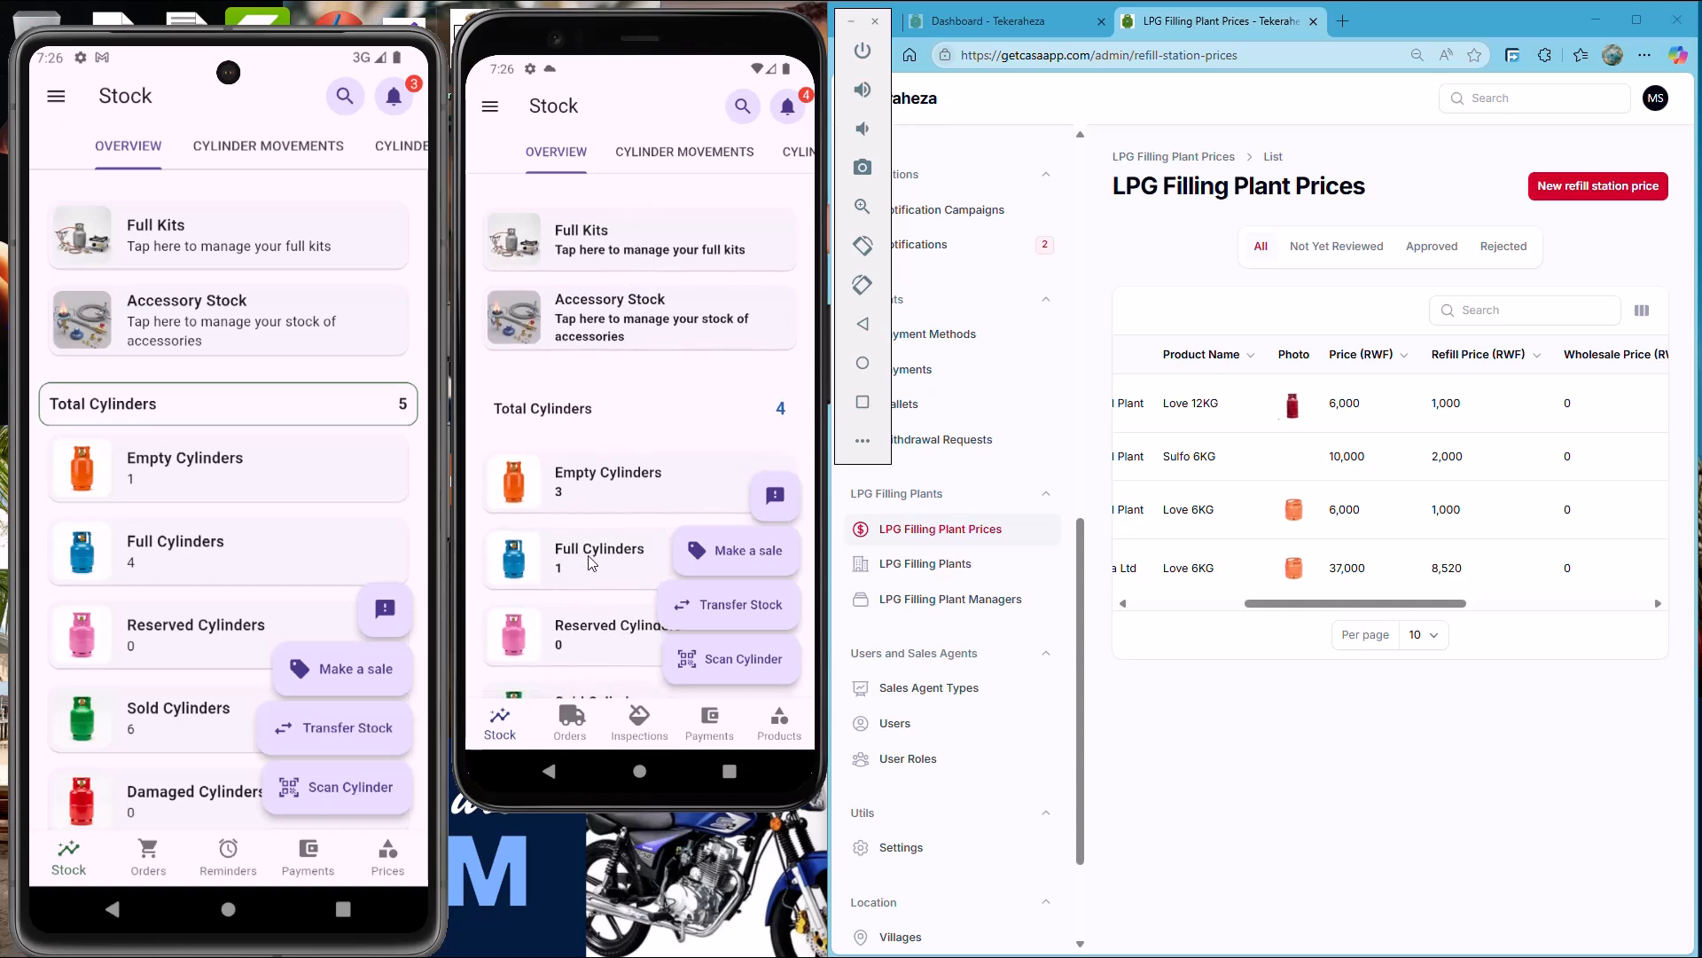
{"action": "left_click_drag", "start_coordinate": [585, 623], "coordinate": [597, 498]}
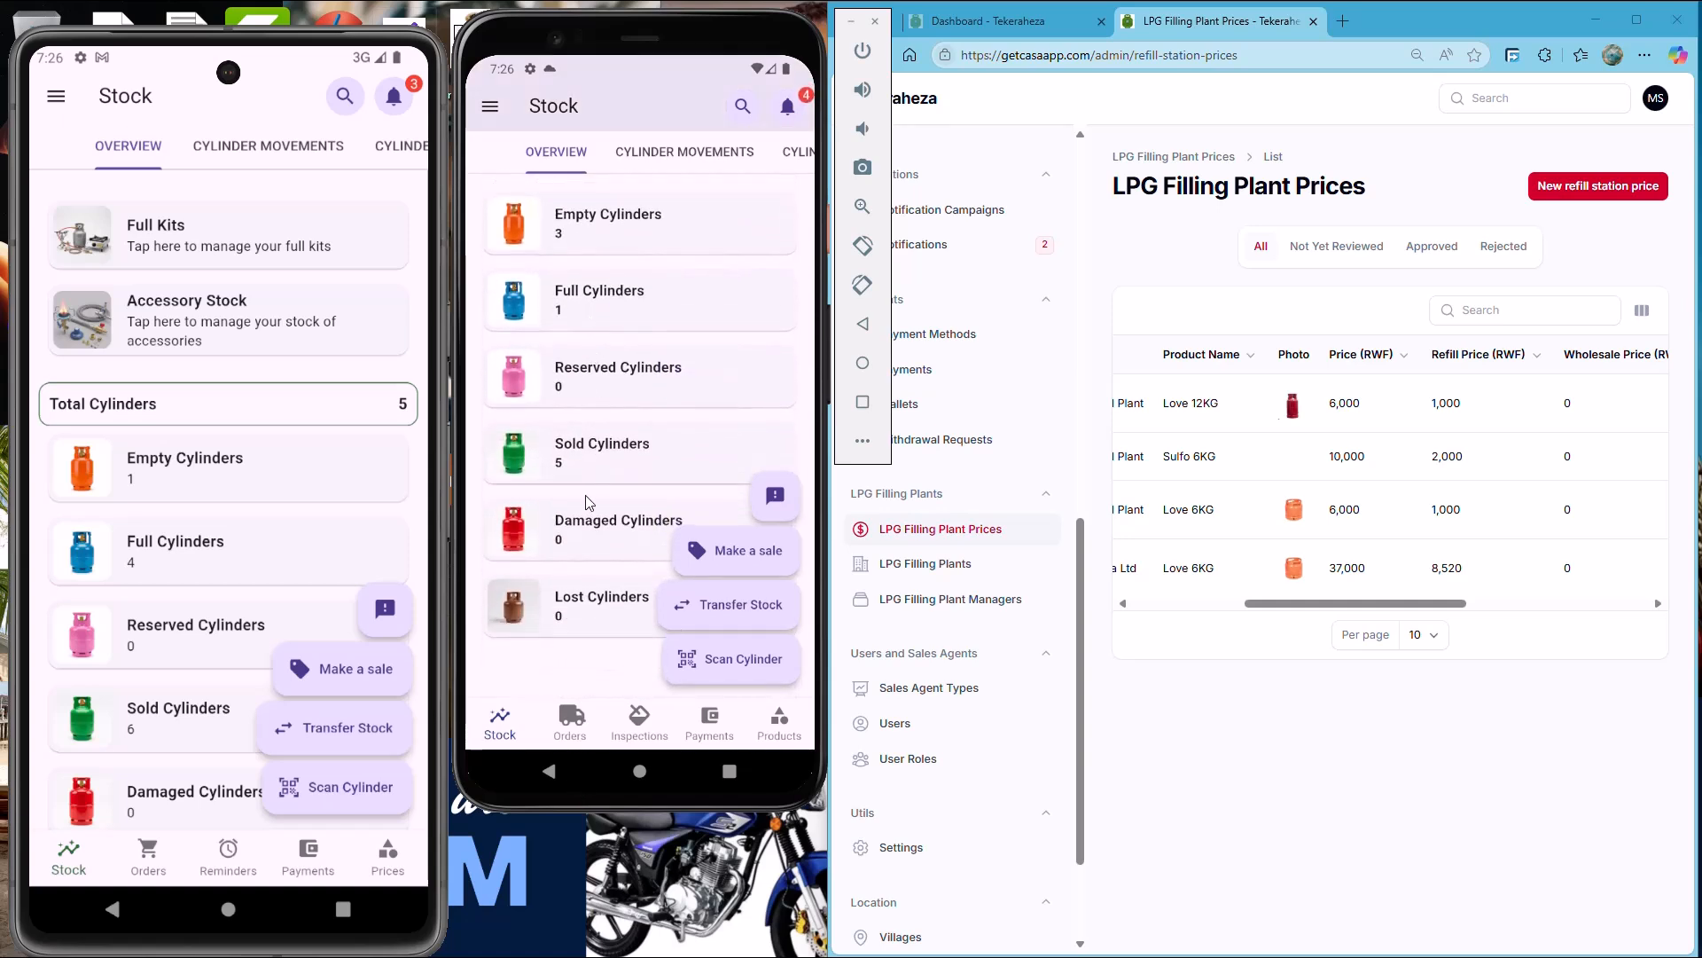
{"action": "left_click", "coordinate": [585, 447]}
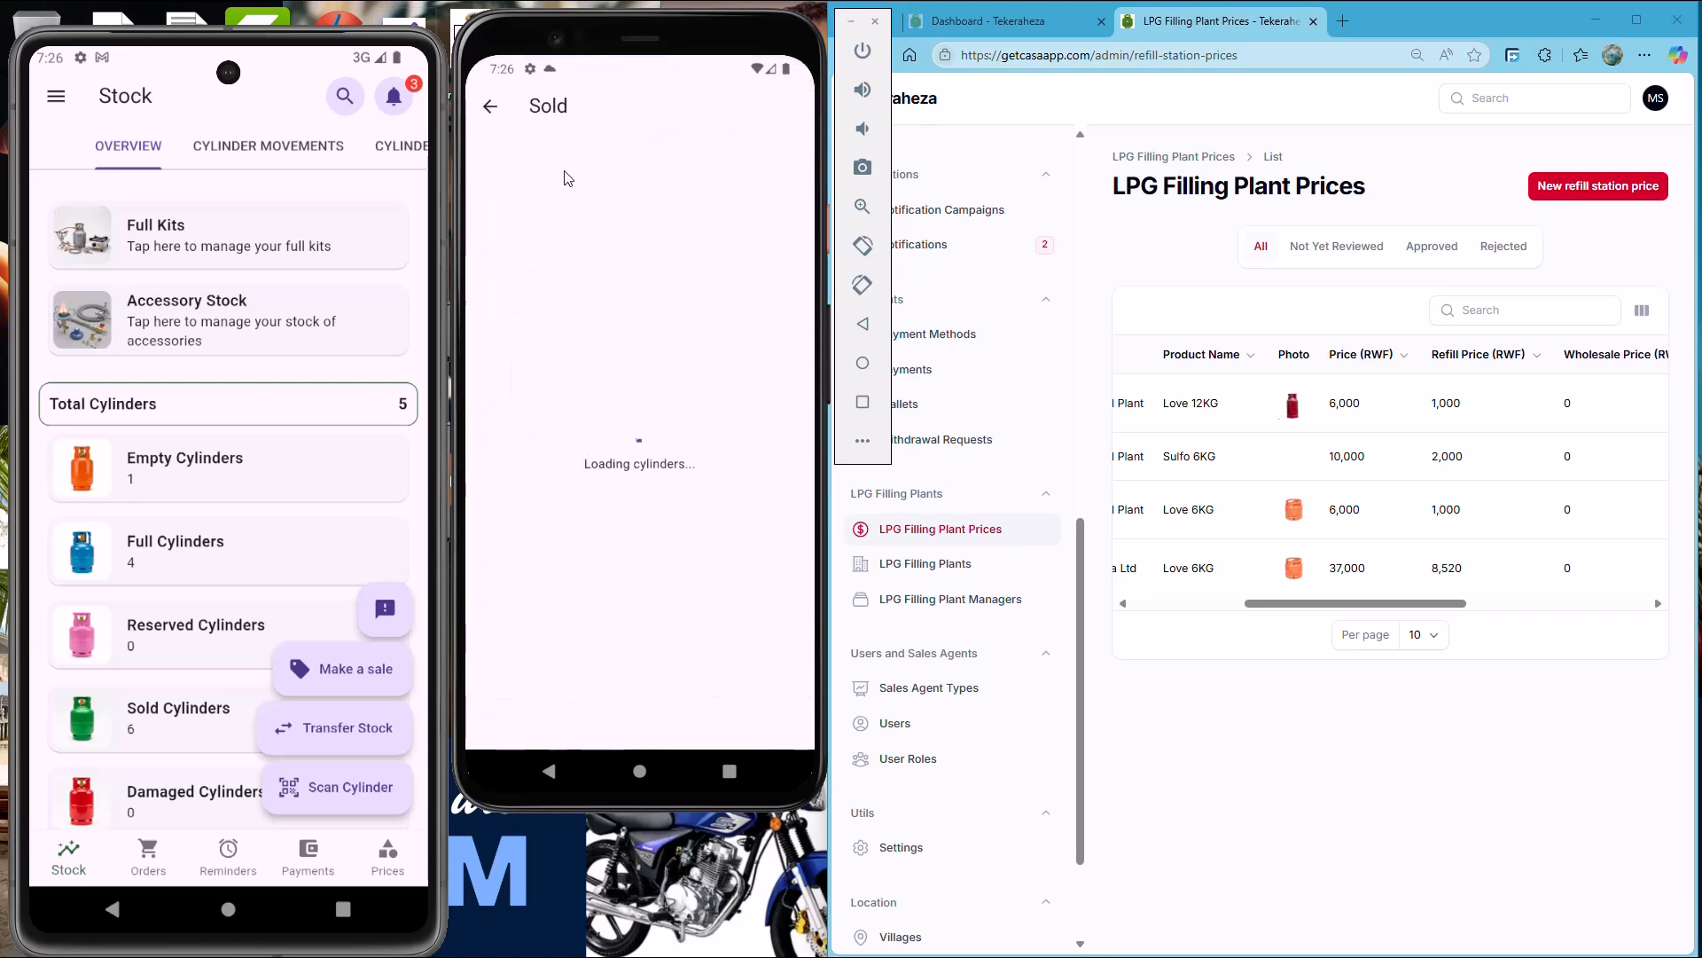
Step: Open the details of cylinder LW55345 from the dealer's full cylinders
{"action": "scroll", "coordinate": [172, 398], "scroll_direction": "down", "scroll_amount": 2}
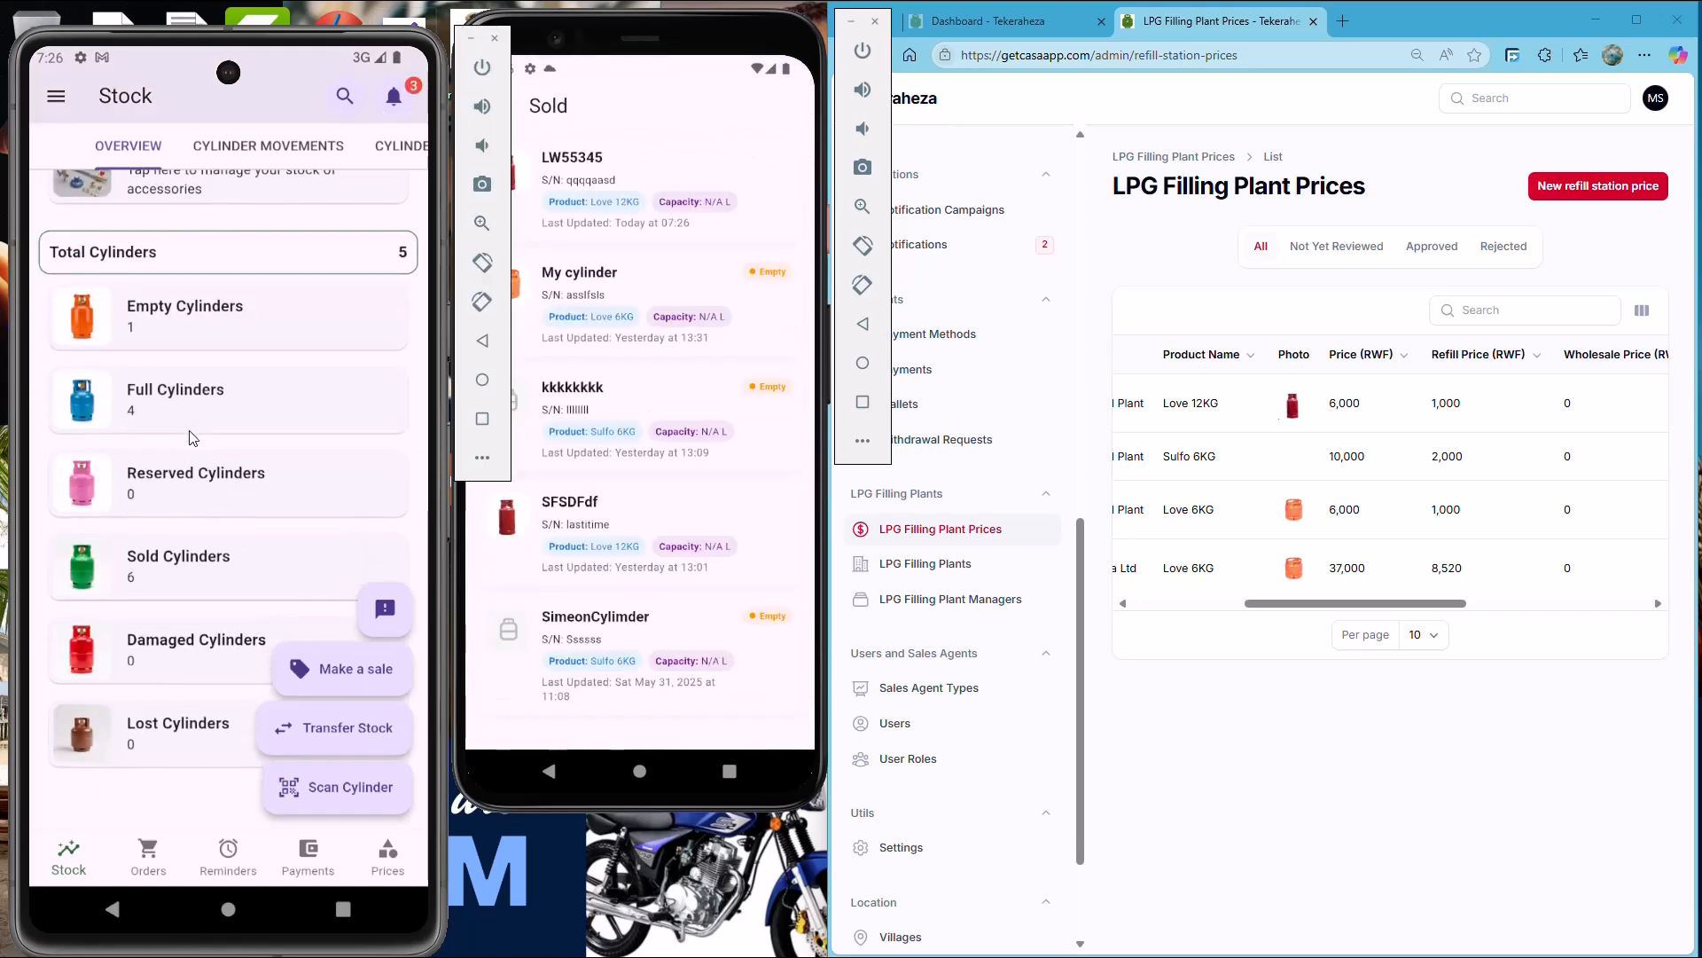
{"action": "left_click", "coordinate": [173, 398]}
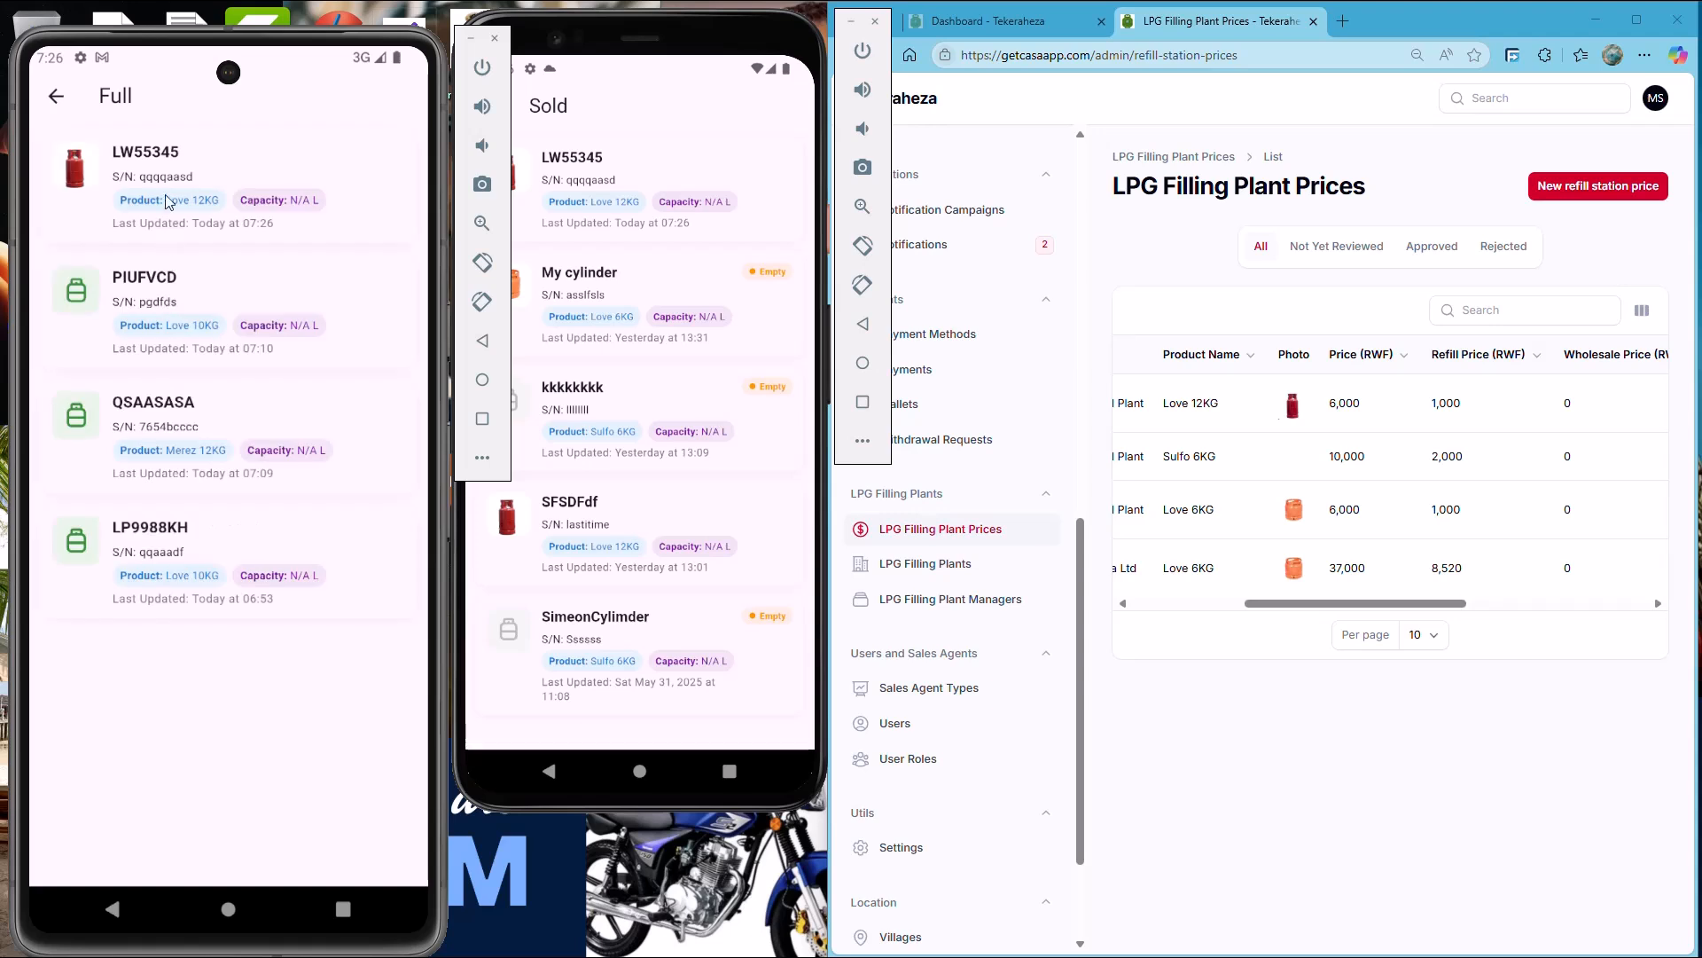
{"action": "left_click", "coordinate": [163, 175]}
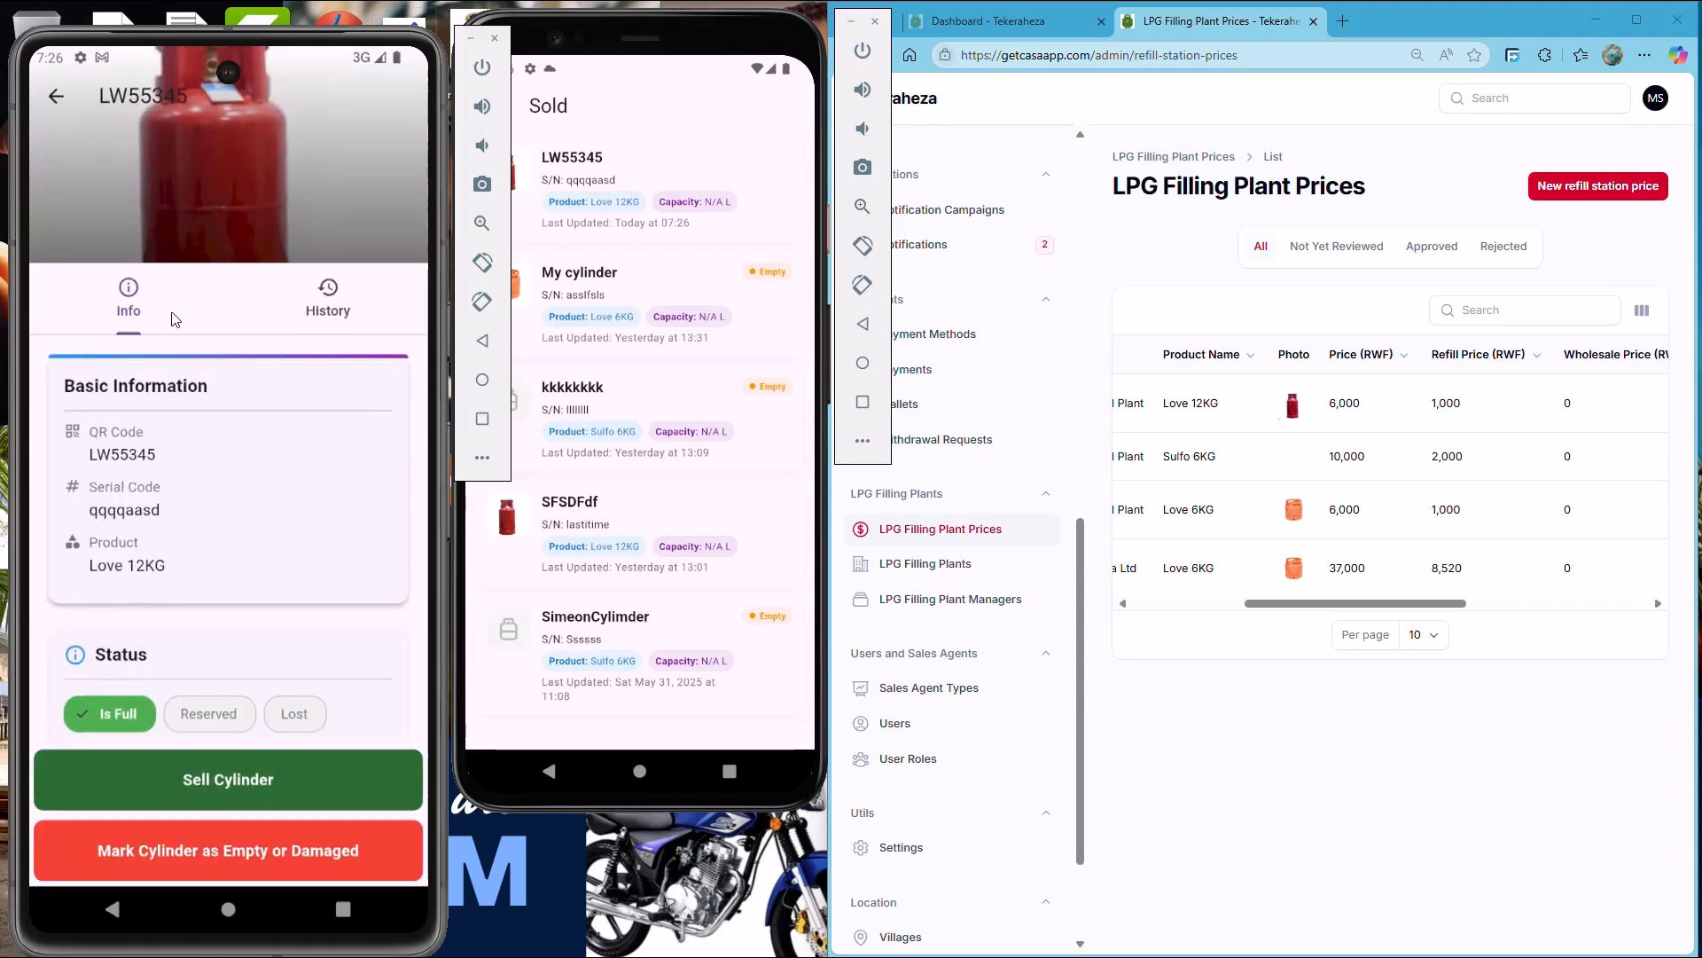
{"action": "left_click_drag", "start_coordinate": [182, 527], "coordinate": [222, 618]}
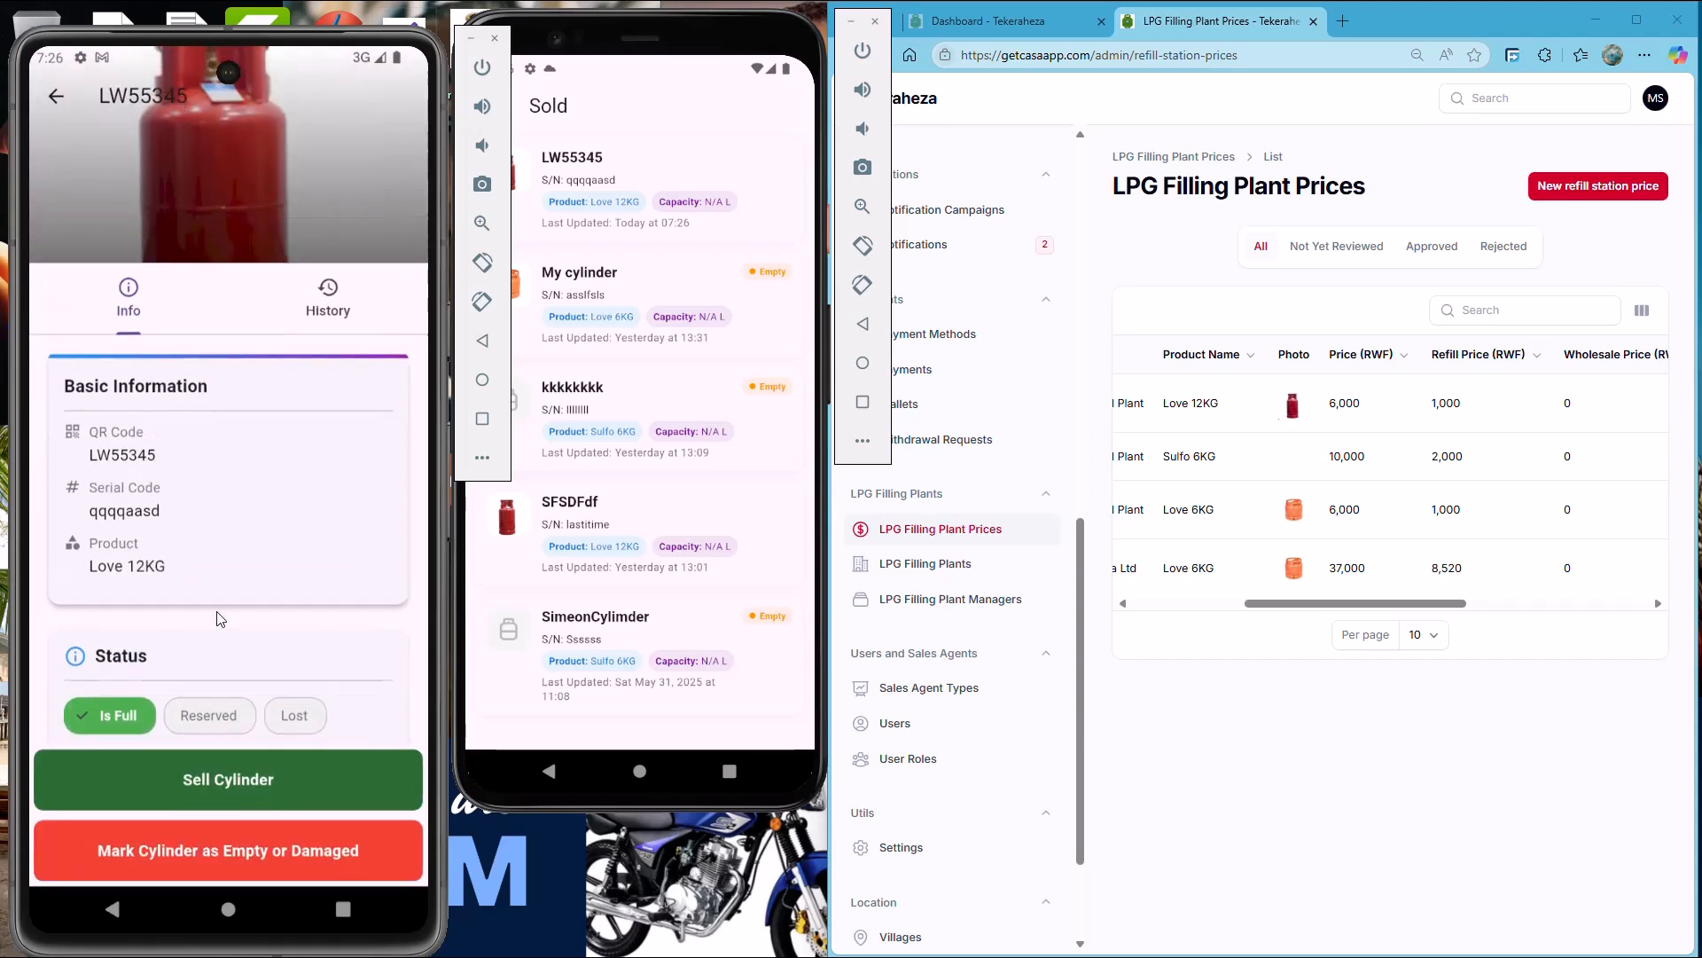
Step: Review the movement history of cylinder LW55345 on the dealer's phone, from initial identification to the latest stock transfer
{"action": "left_click", "coordinate": [337, 300]}
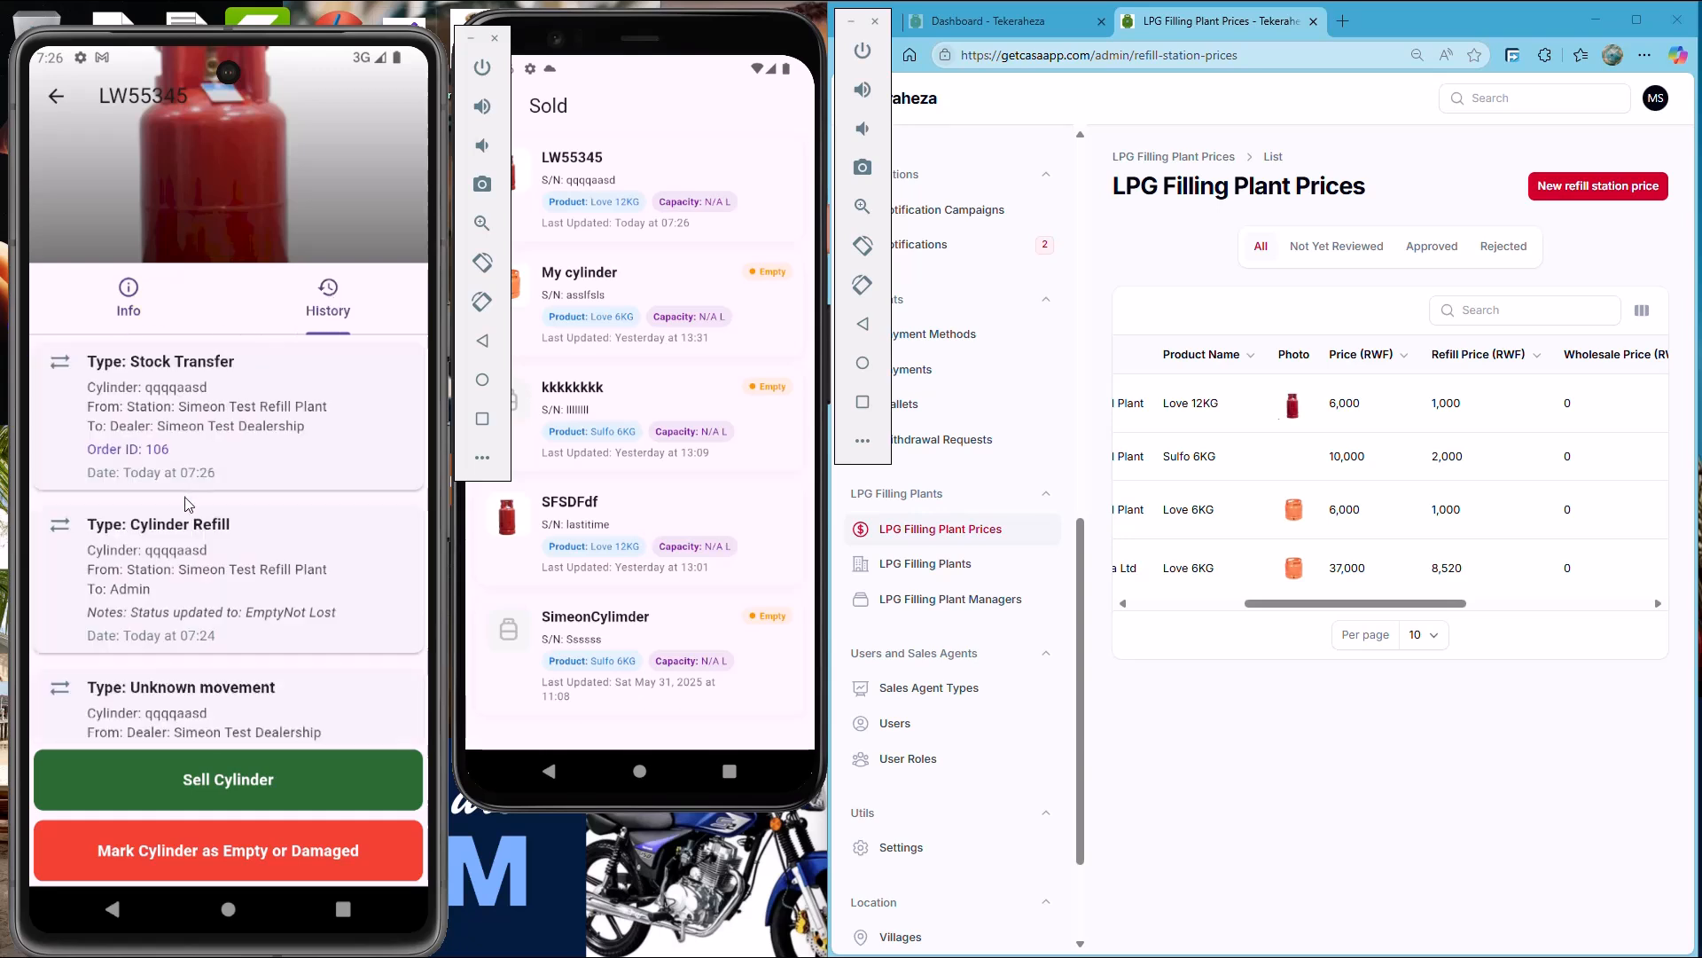
{"action": "scroll", "coordinate": [149, 642], "scroll_direction": "down", "scroll_amount": 1}
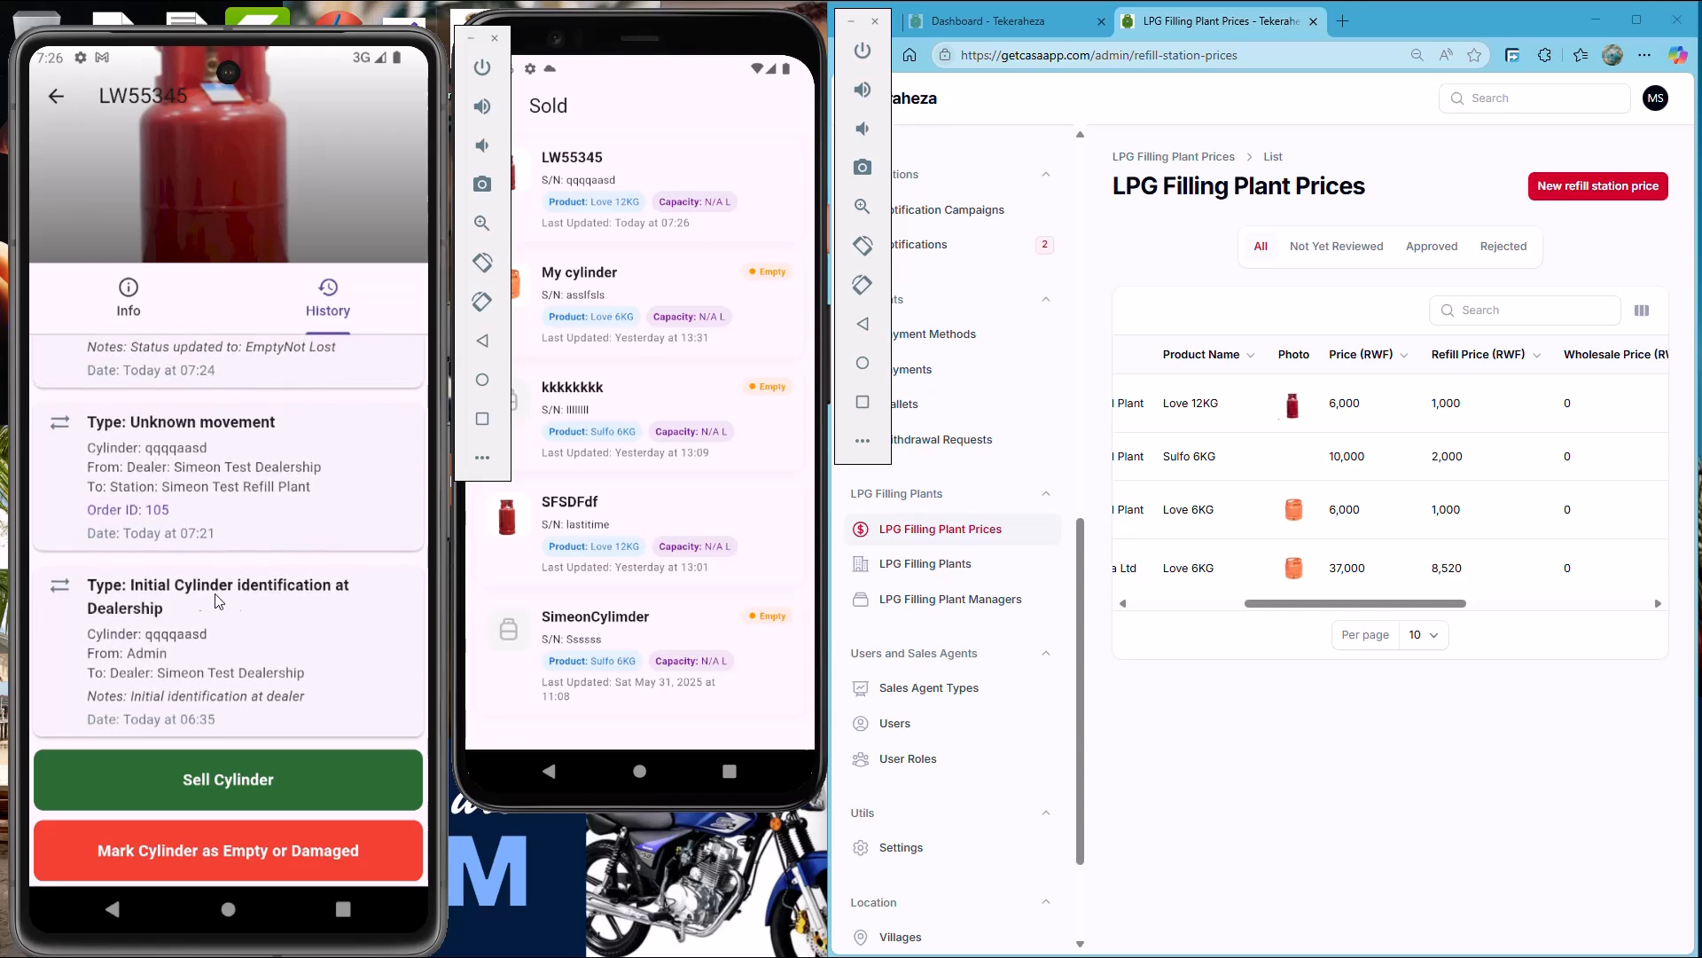
{"action": "left_click_drag", "start_coordinate": [248, 588], "coordinate": [243, 693]}
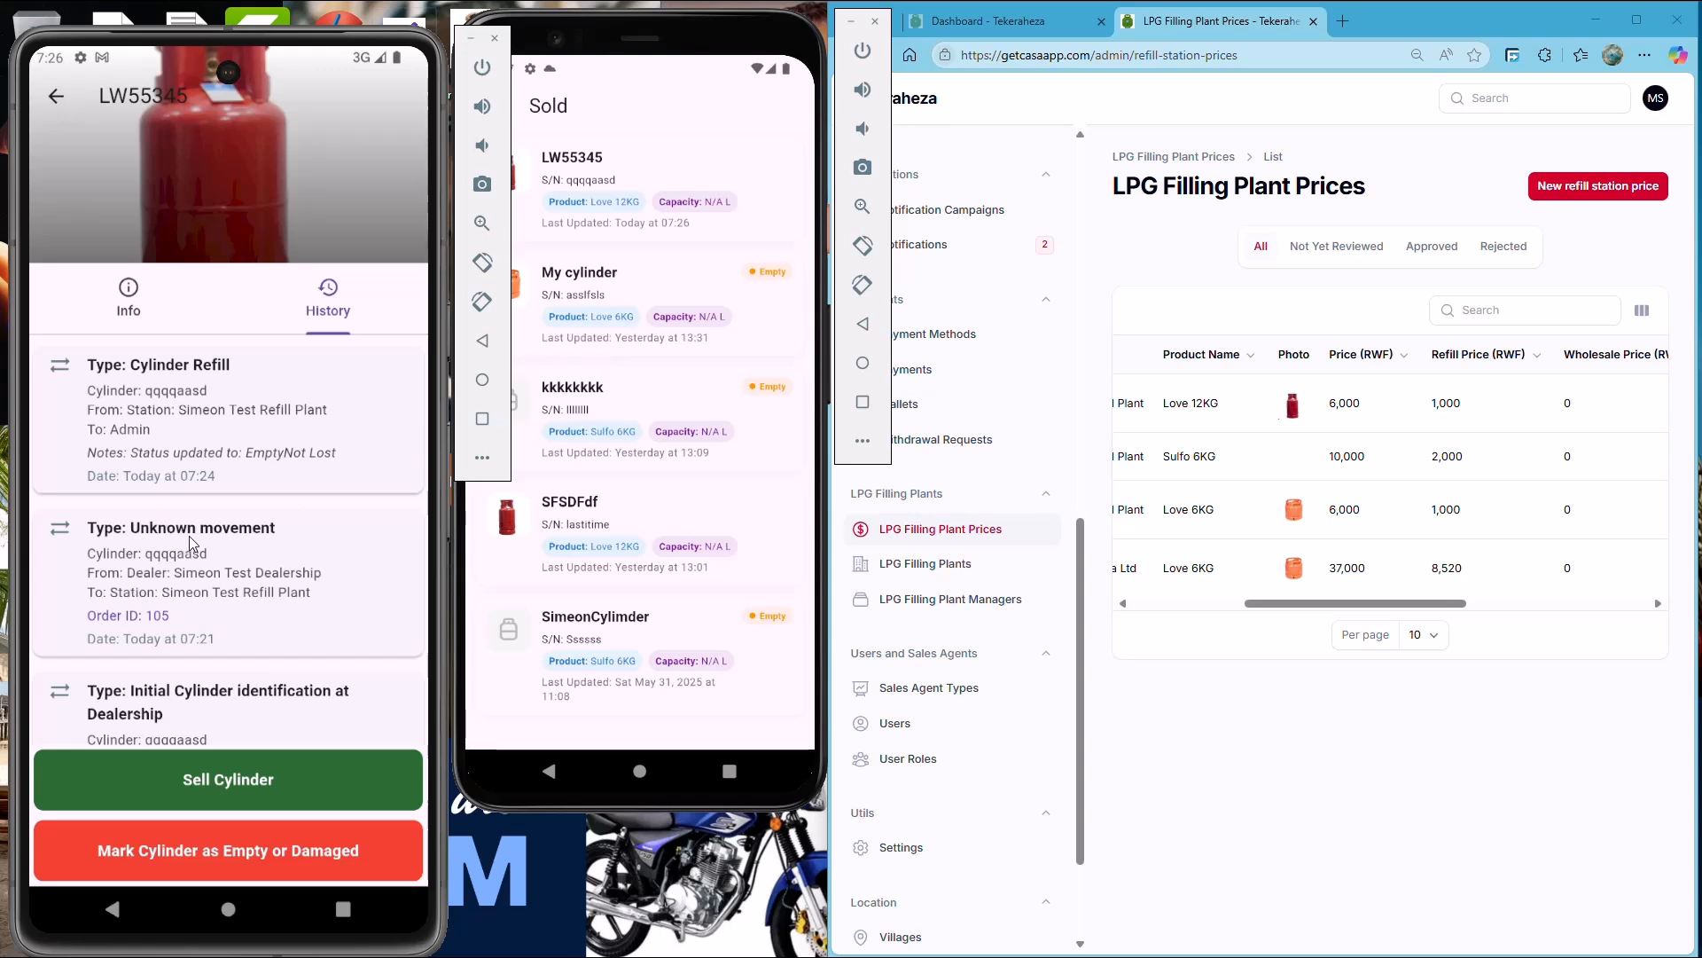
{"action": "scroll", "coordinate": [197, 518], "scroll_direction": "up", "scroll_amount": 1}
{"action": "scroll", "coordinate": [198, 525], "scroll_direction": "up", "scroll_amount": 2}
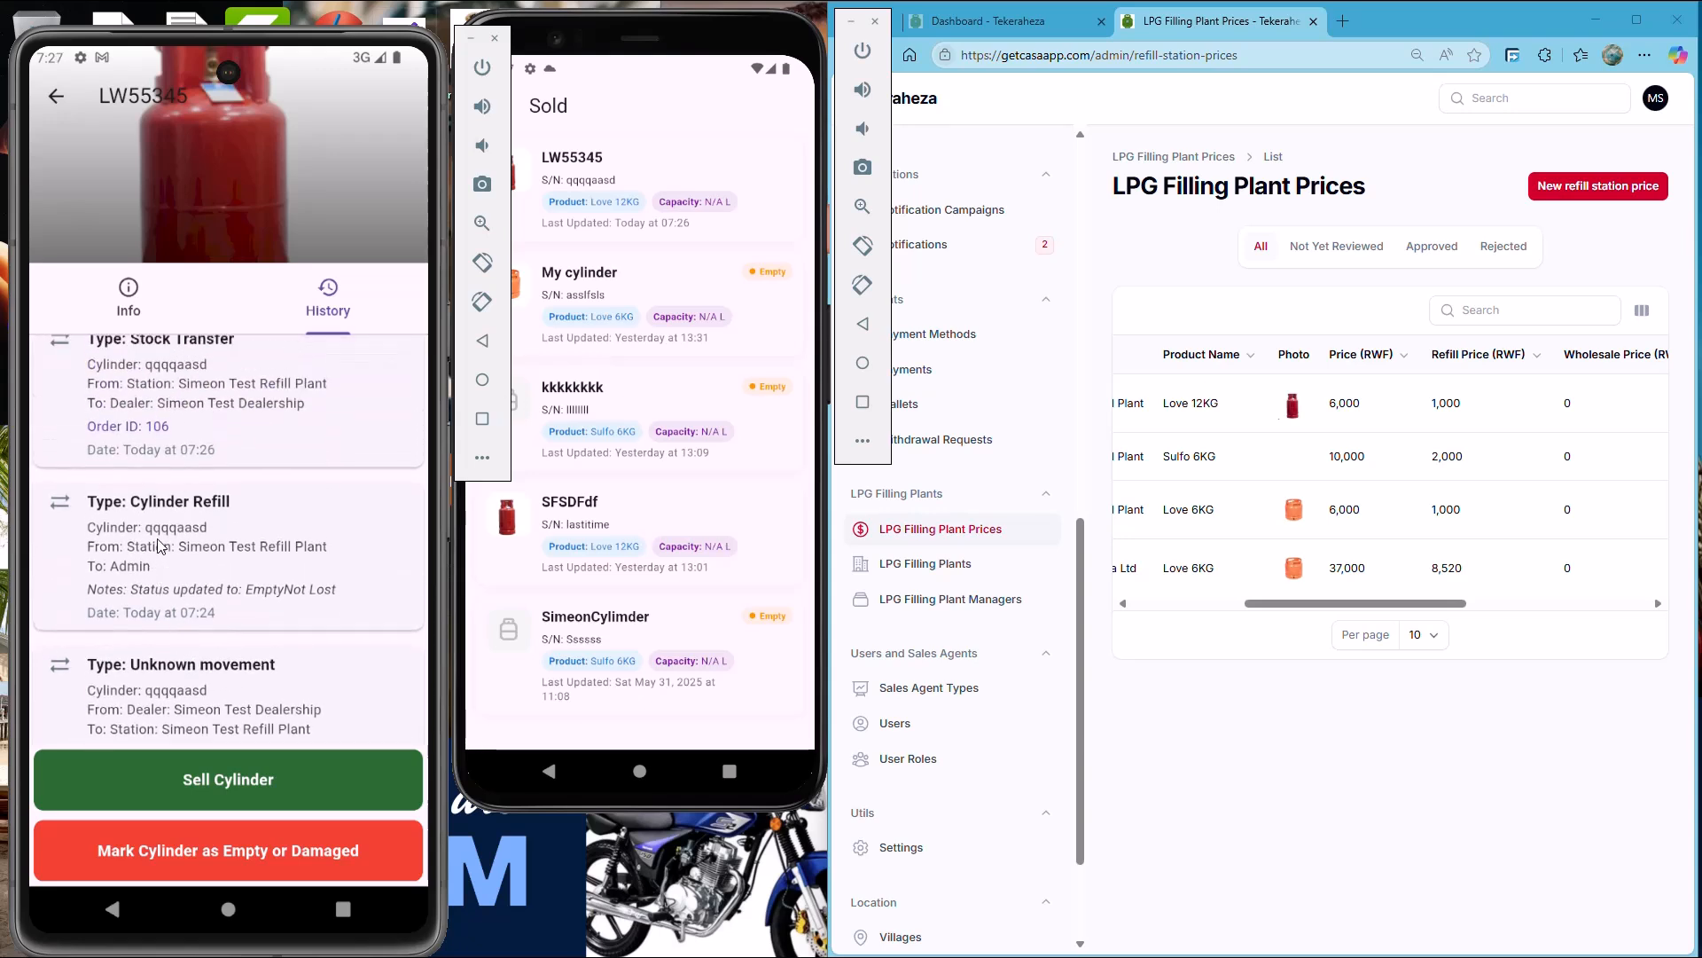
{"action": "left_click", "coordinate": [615, 342]}
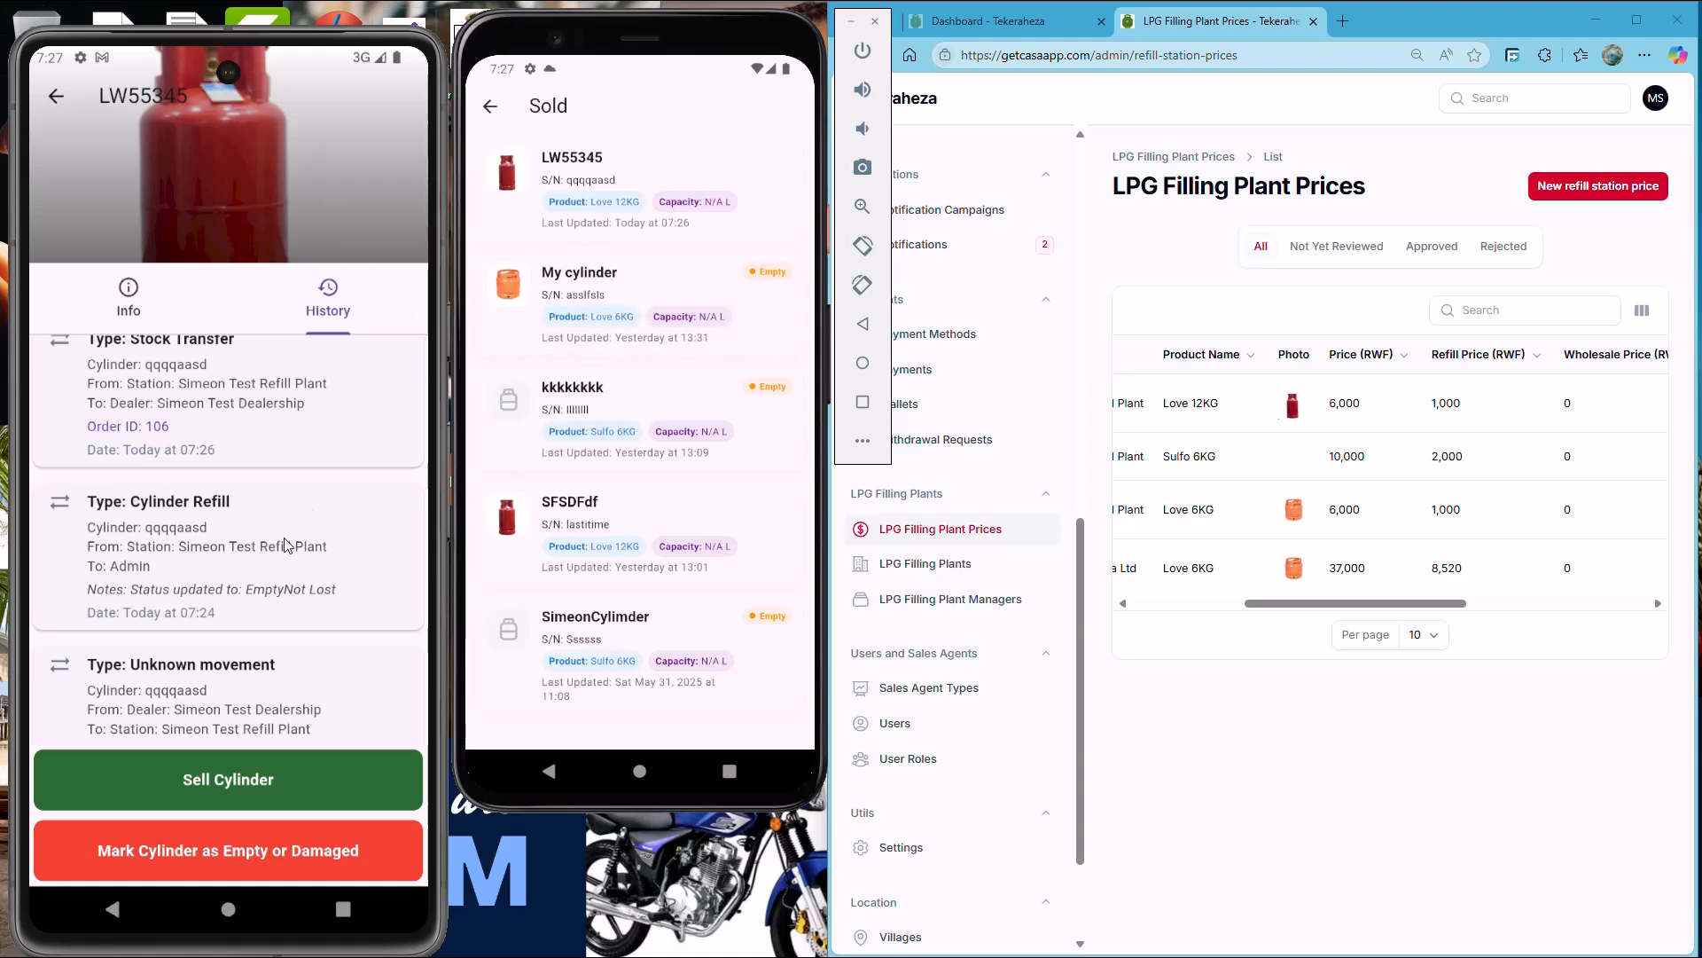
{"action": "left_click_drag", "start_coordinate": [180, 551], "coordinate": [149, 662]}
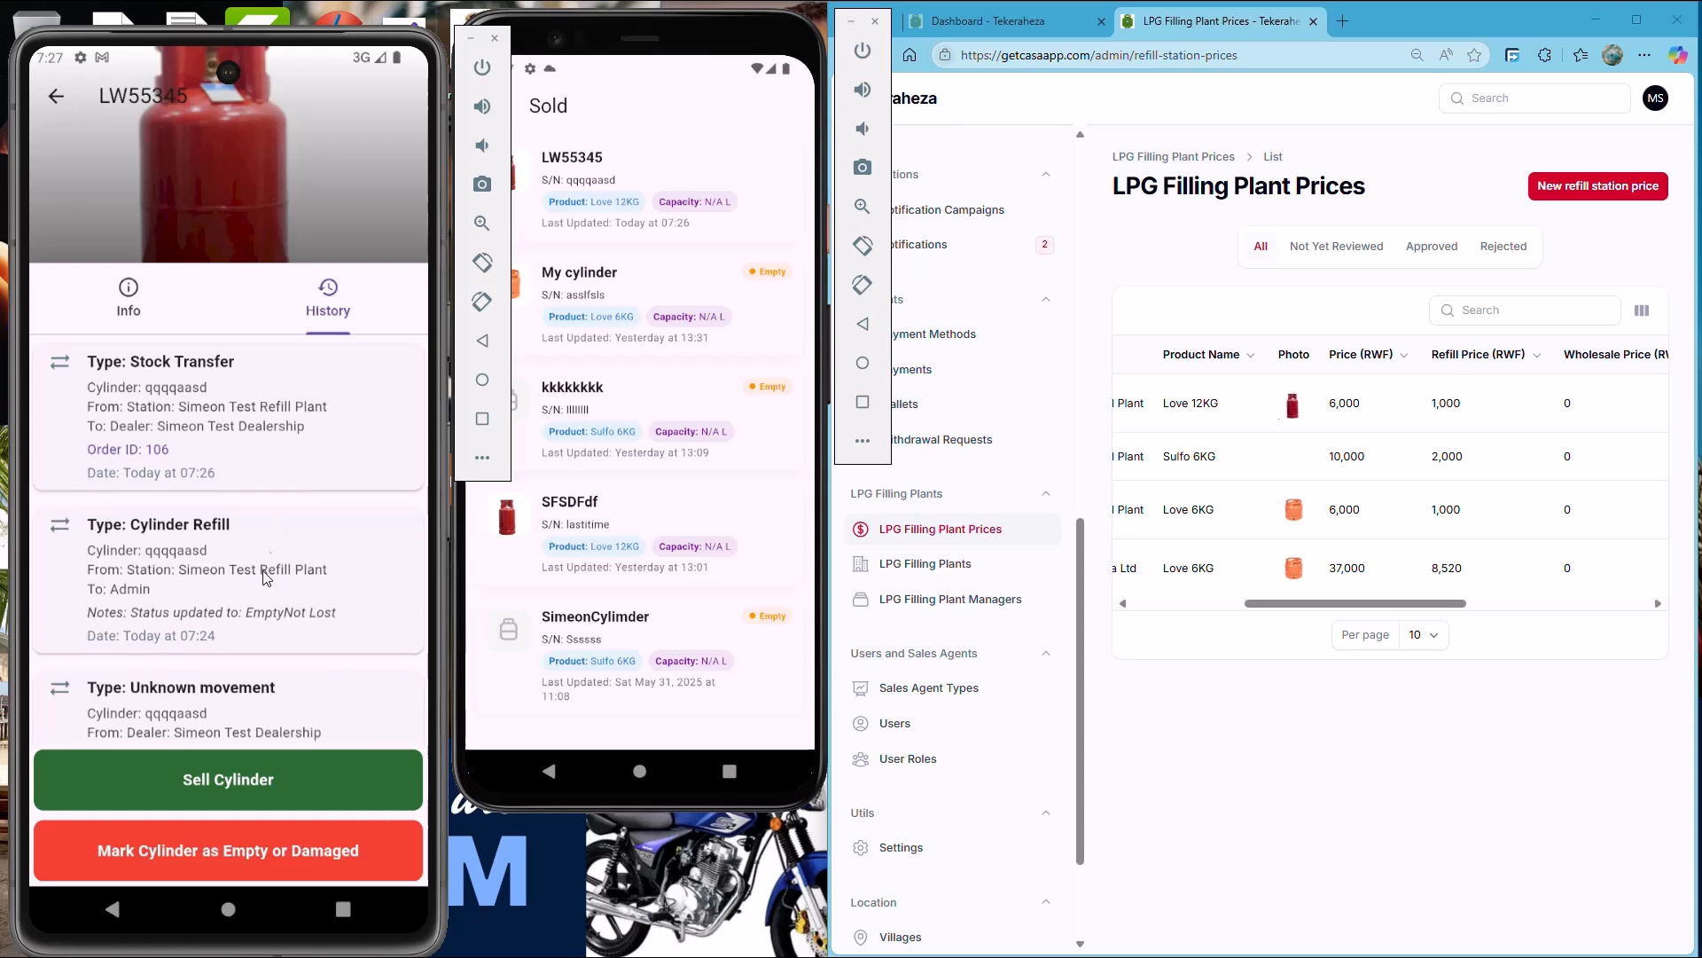
Step: Examine the refill and inspection information in the dealer's details for cylinder LW55345
{"action": "left_click", "coordinate": [131, 311]}
{"action": "left_click", "coordinate": [317, 313]}
{"action": "left_click", "coordinate": [133, 306]}
{"action": "scroll", "coordinate": [300, 533], "scroll_direction": "down", "scroll_amount": 5}
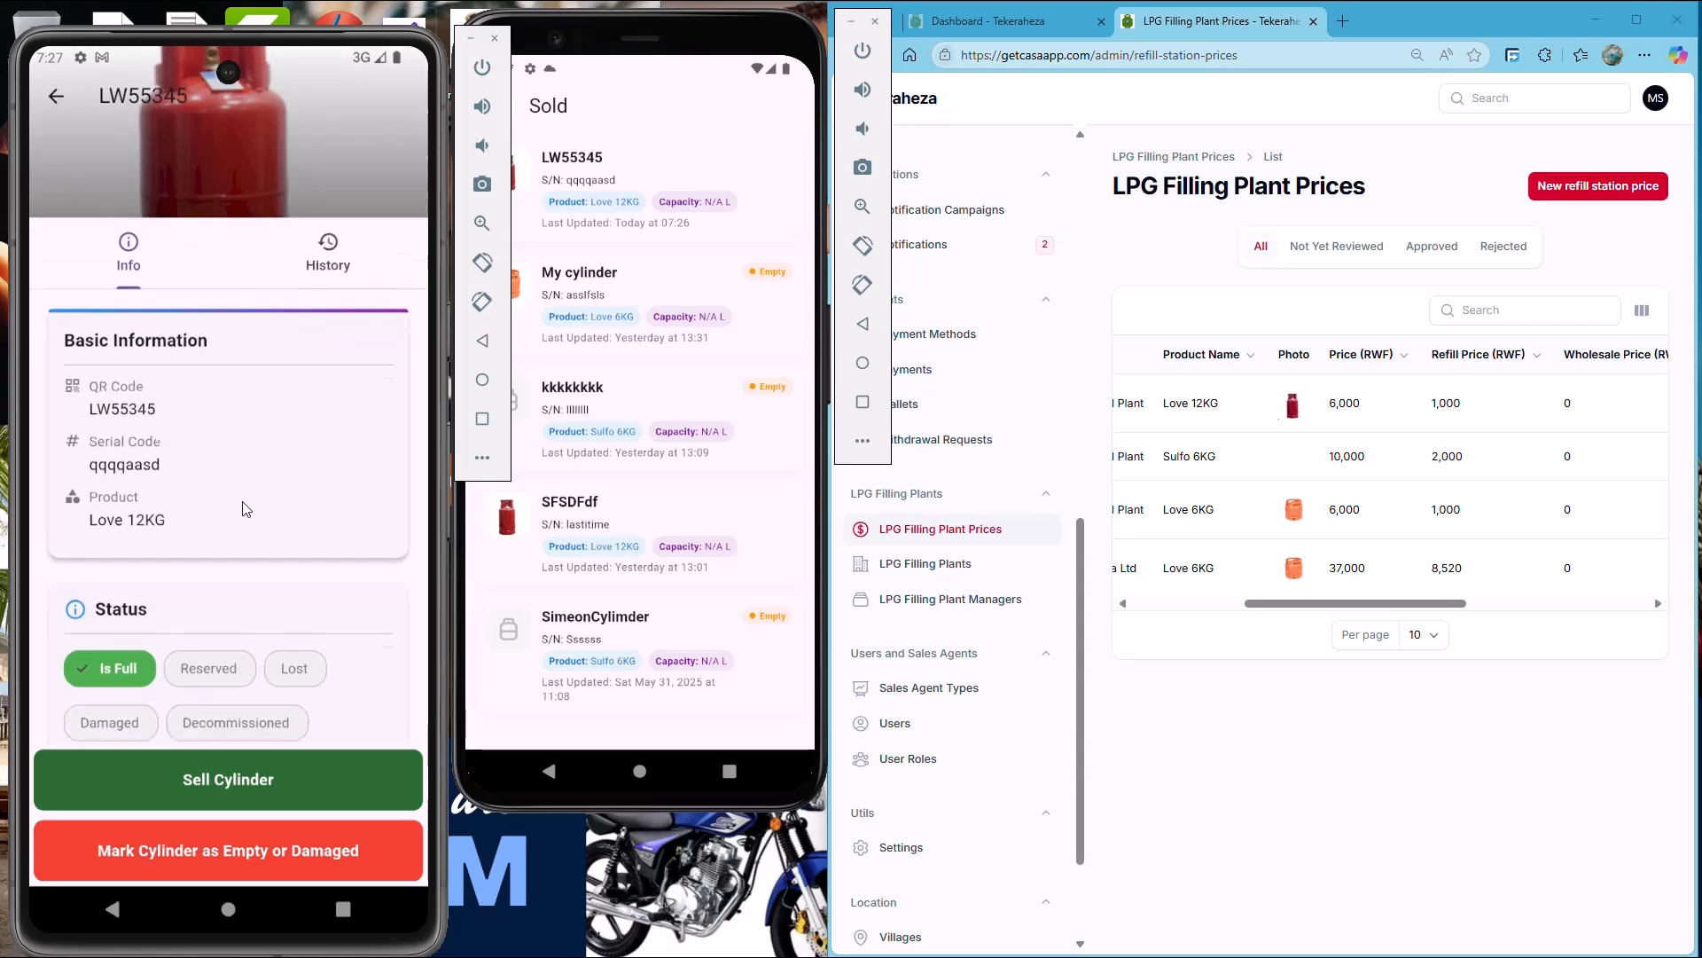
{"action": "scroll", "coordinate": [299, 533], "scroll_direction": "down", "scroll_amount": 5}
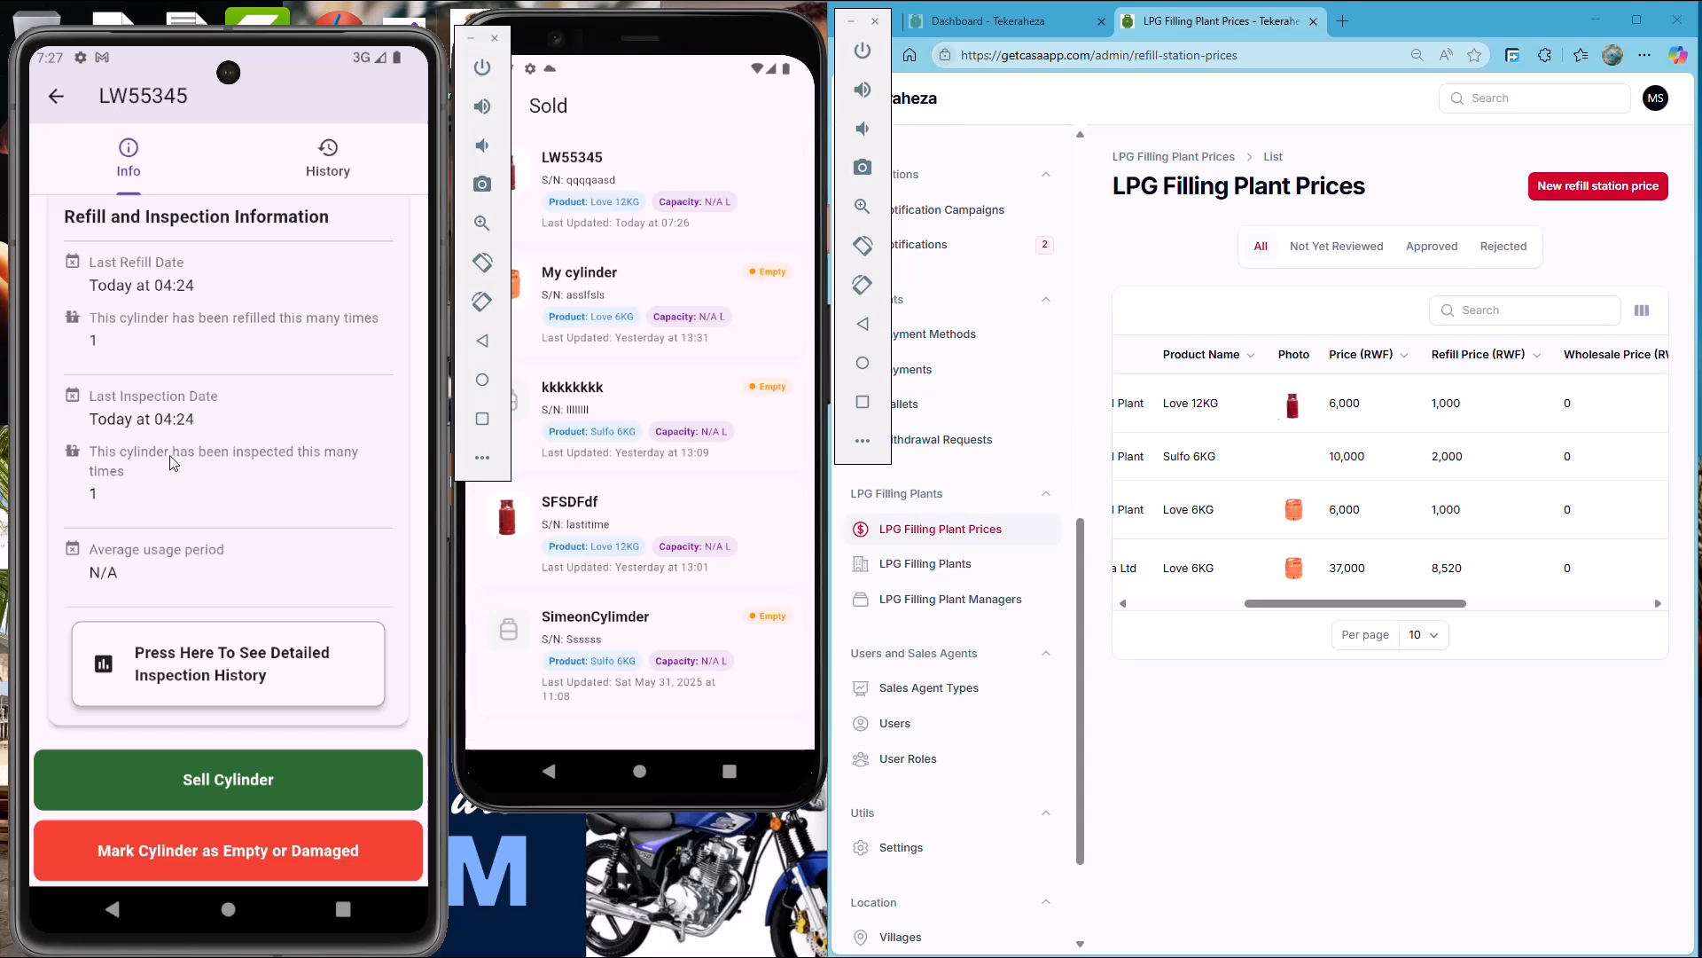
Step: Inspect the detailed inspection history of LW55345, including its inspection entry and linked cylinder record, then return to the cylinder details
{"action": "left_click", "coordinate": [200, 680]}
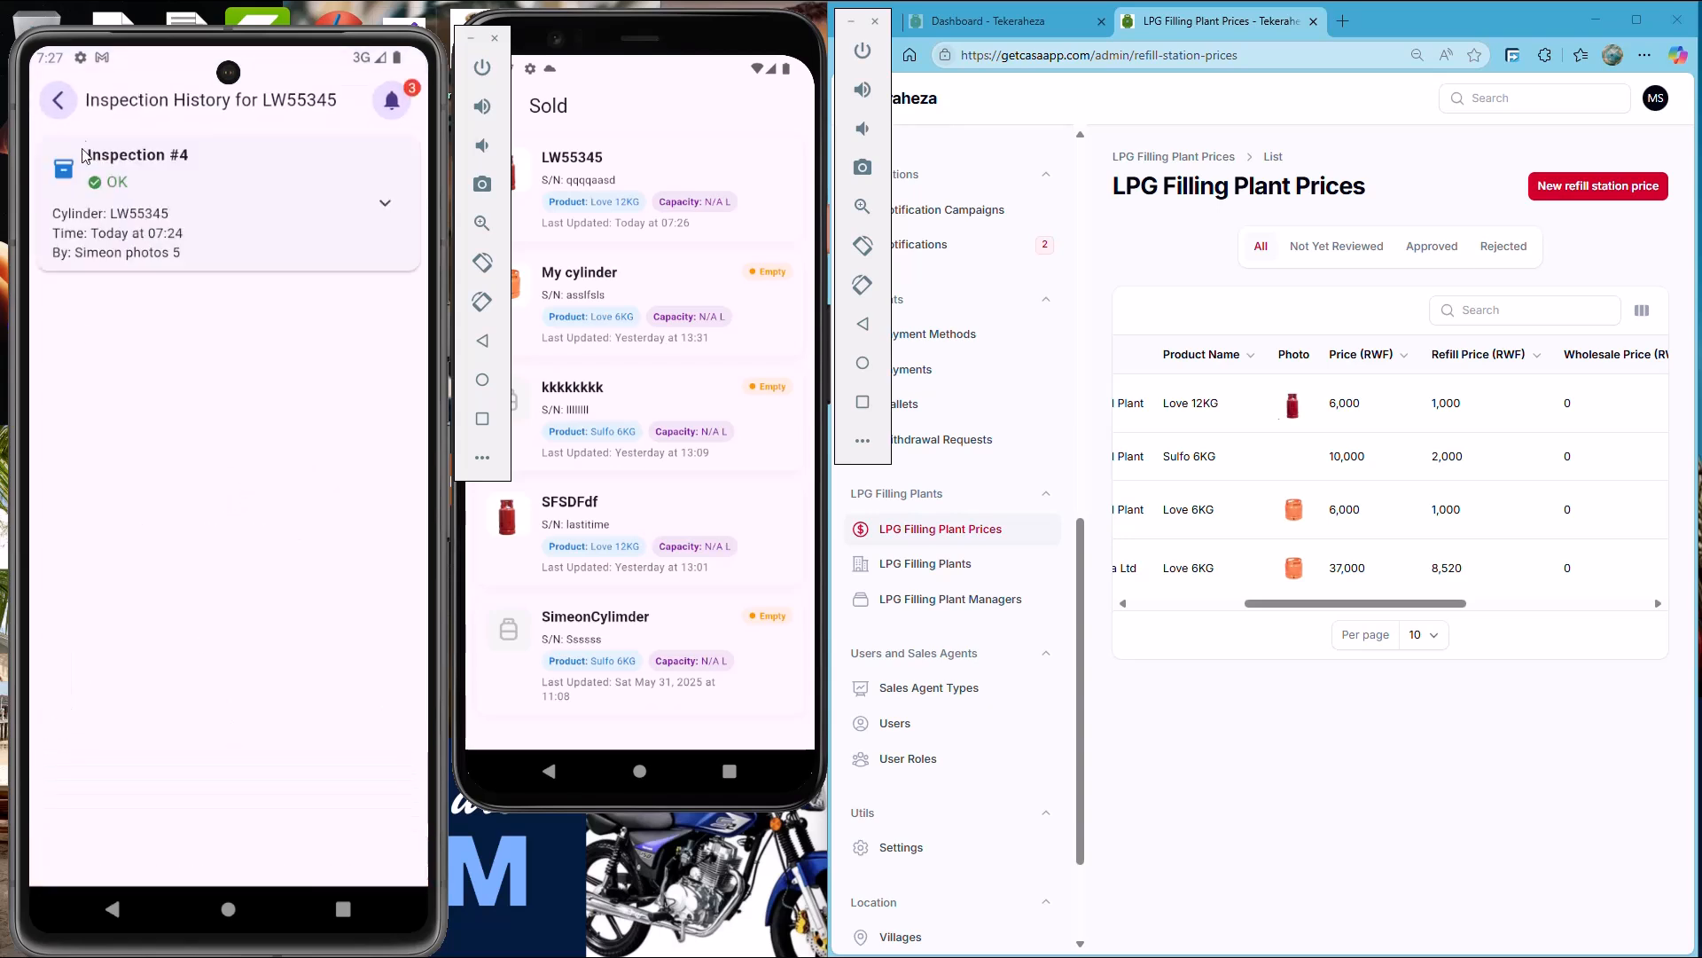
{"action": "left_click", "coordinate": [380, 204]}
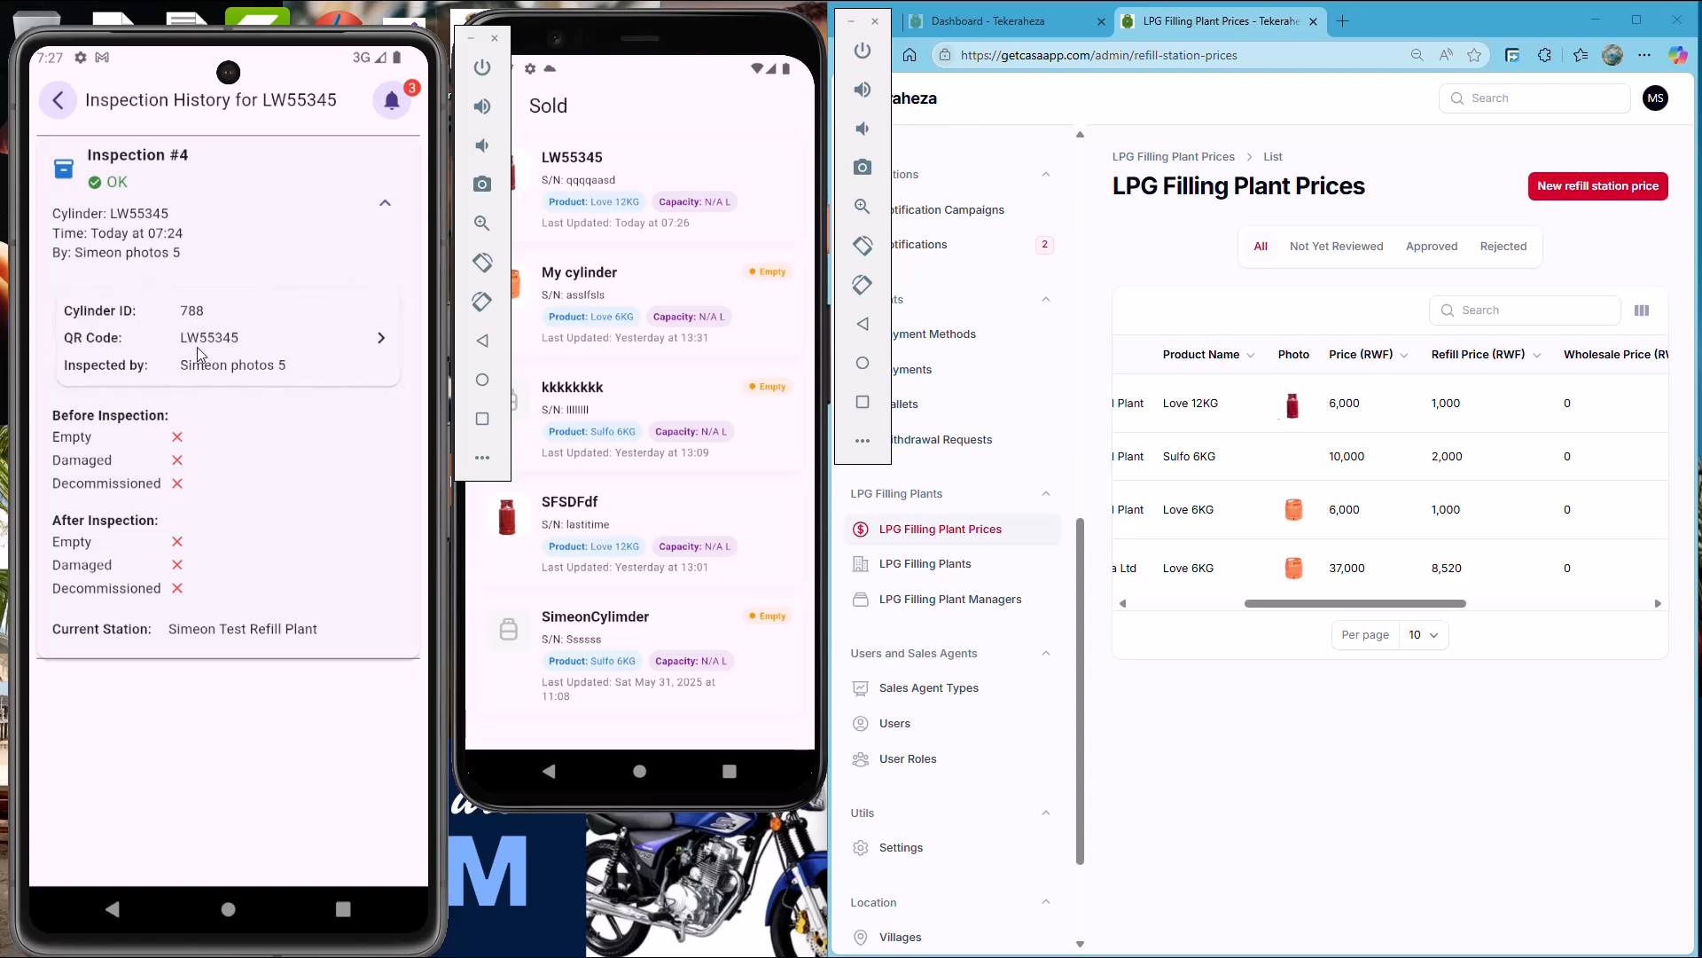
{"action": "left_click", "coordinate": [348, 333]}
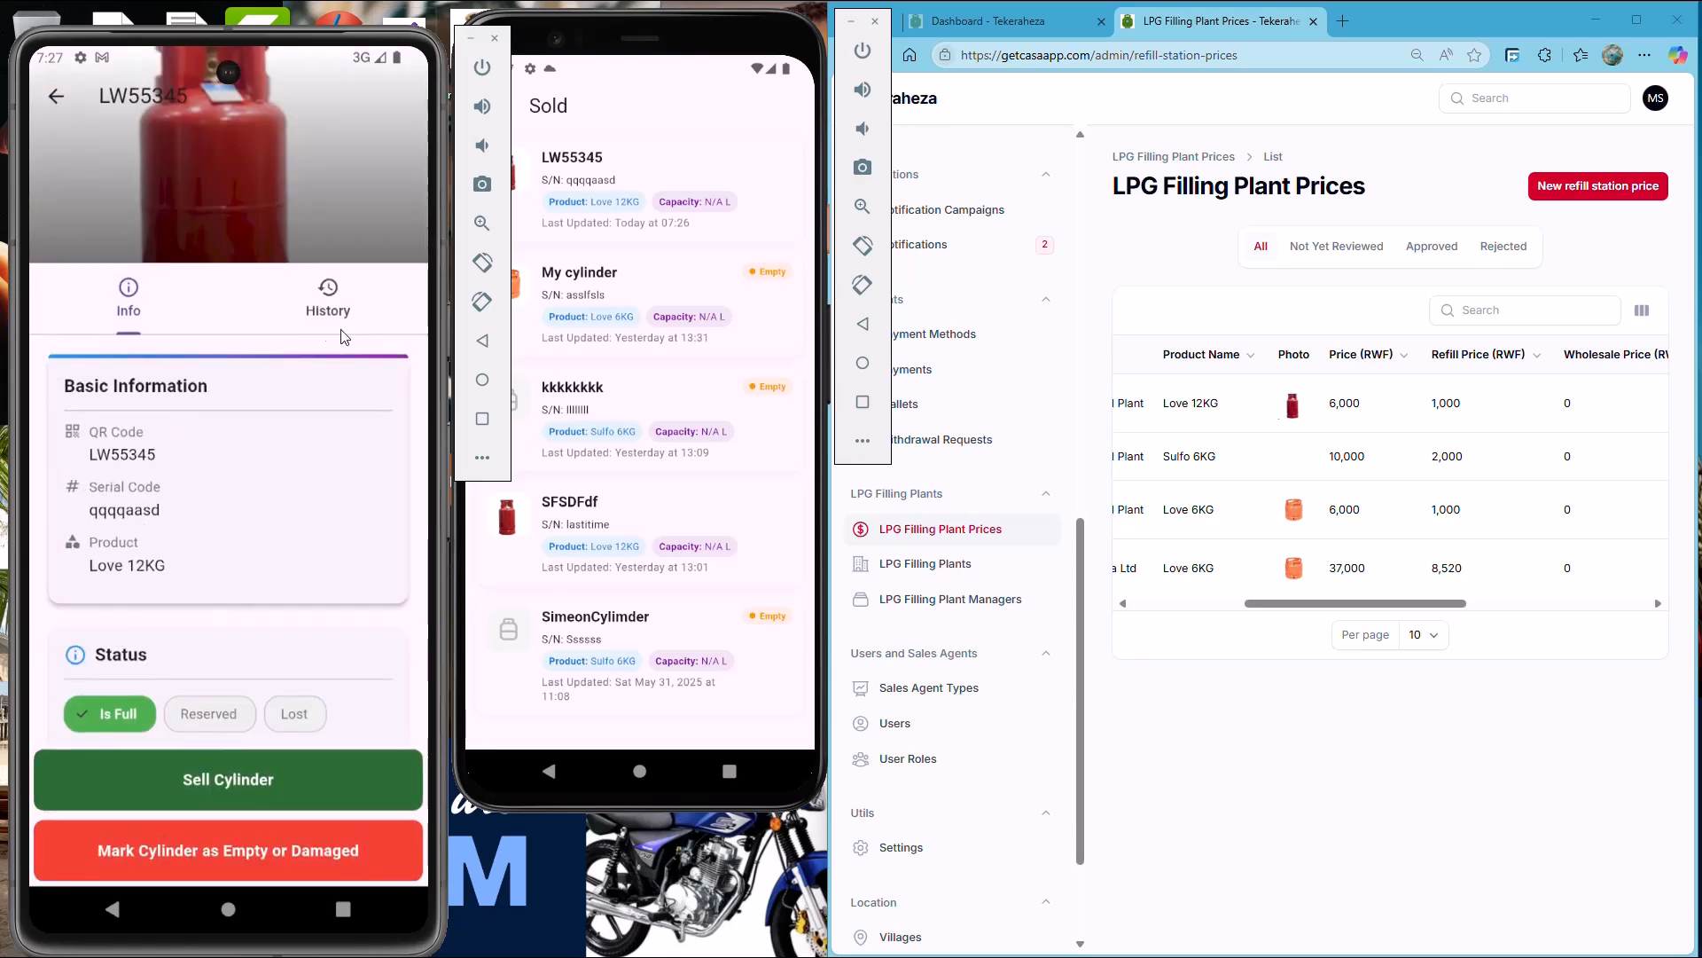
{"action": "left_click", "coordinate": [53, 100]}
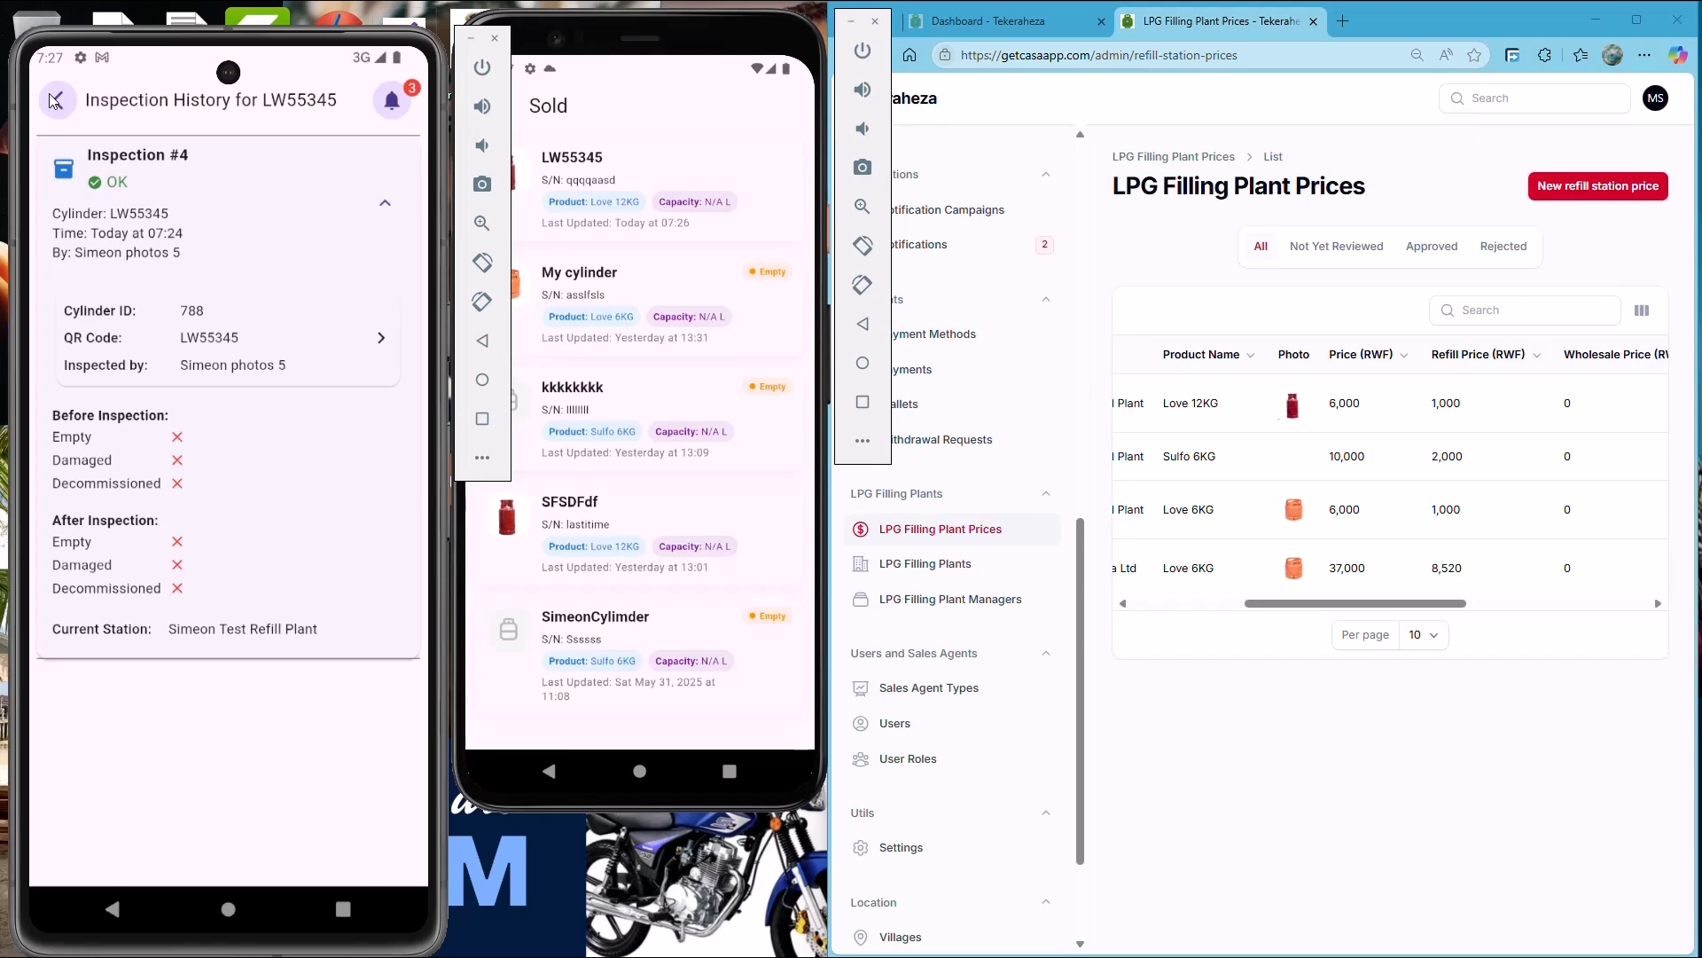
{"action": "left_click", "coordinate": [355, 216]}
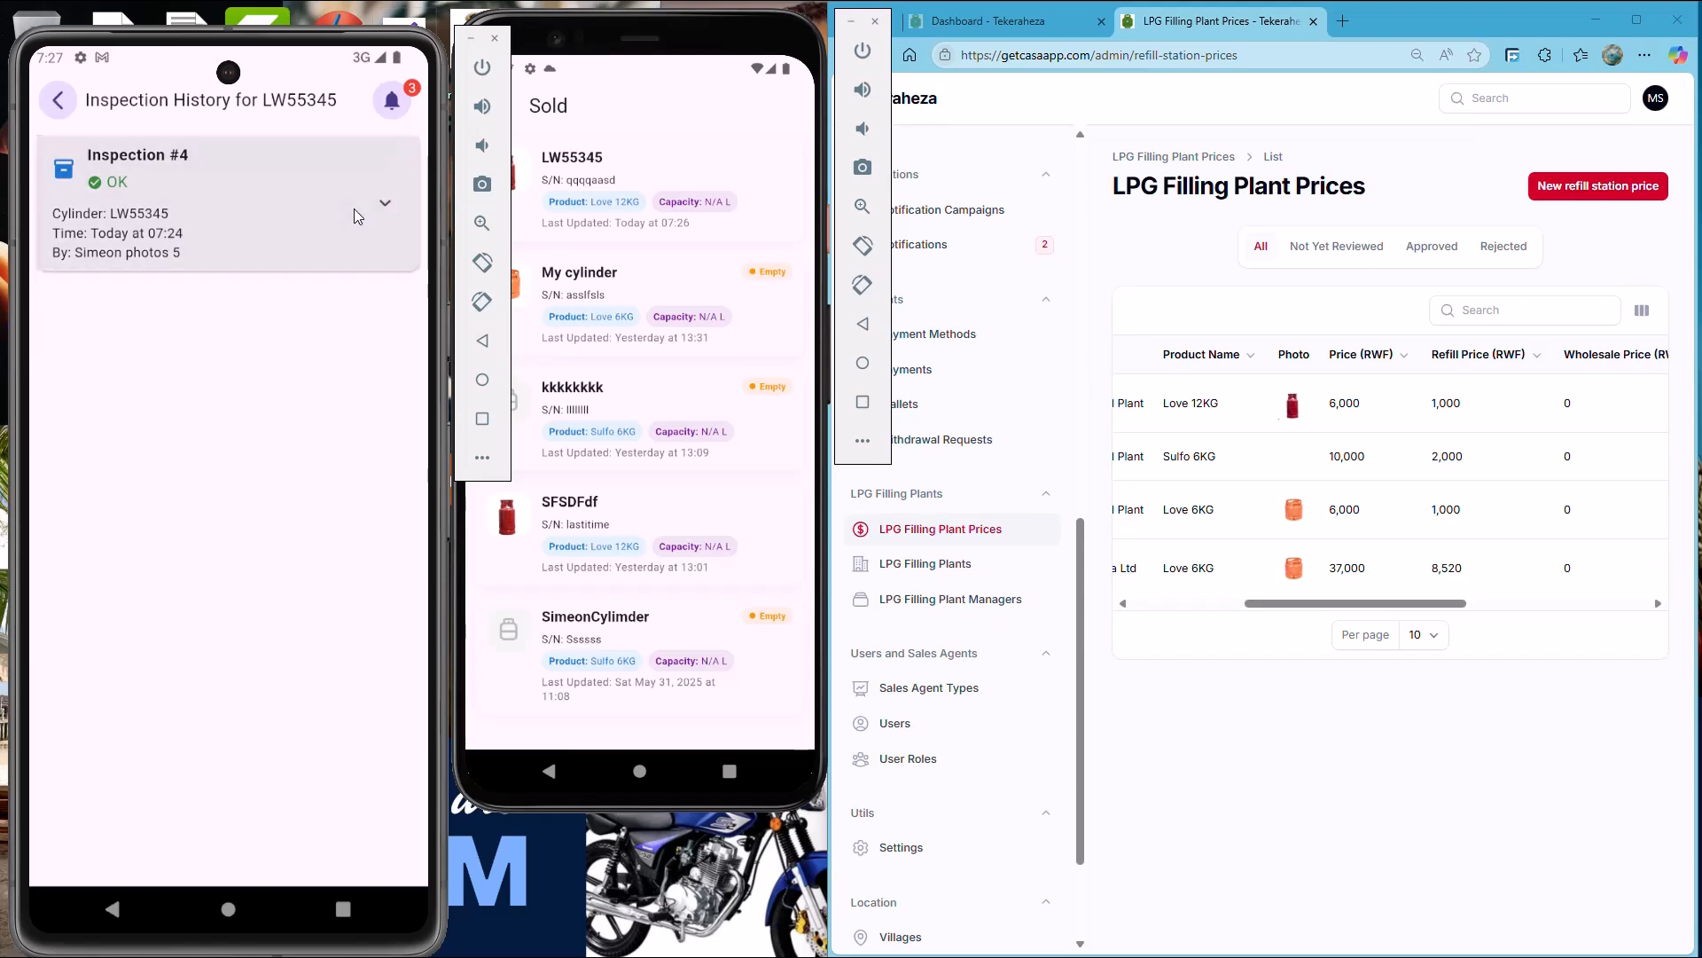
{"action": "left_click", "coordinate": [57, 99]}
Step: Leave the refill plant's sold cylinders and open its cylinder inspection history
{"action": "left_click", "coordinate": [611, 85]}
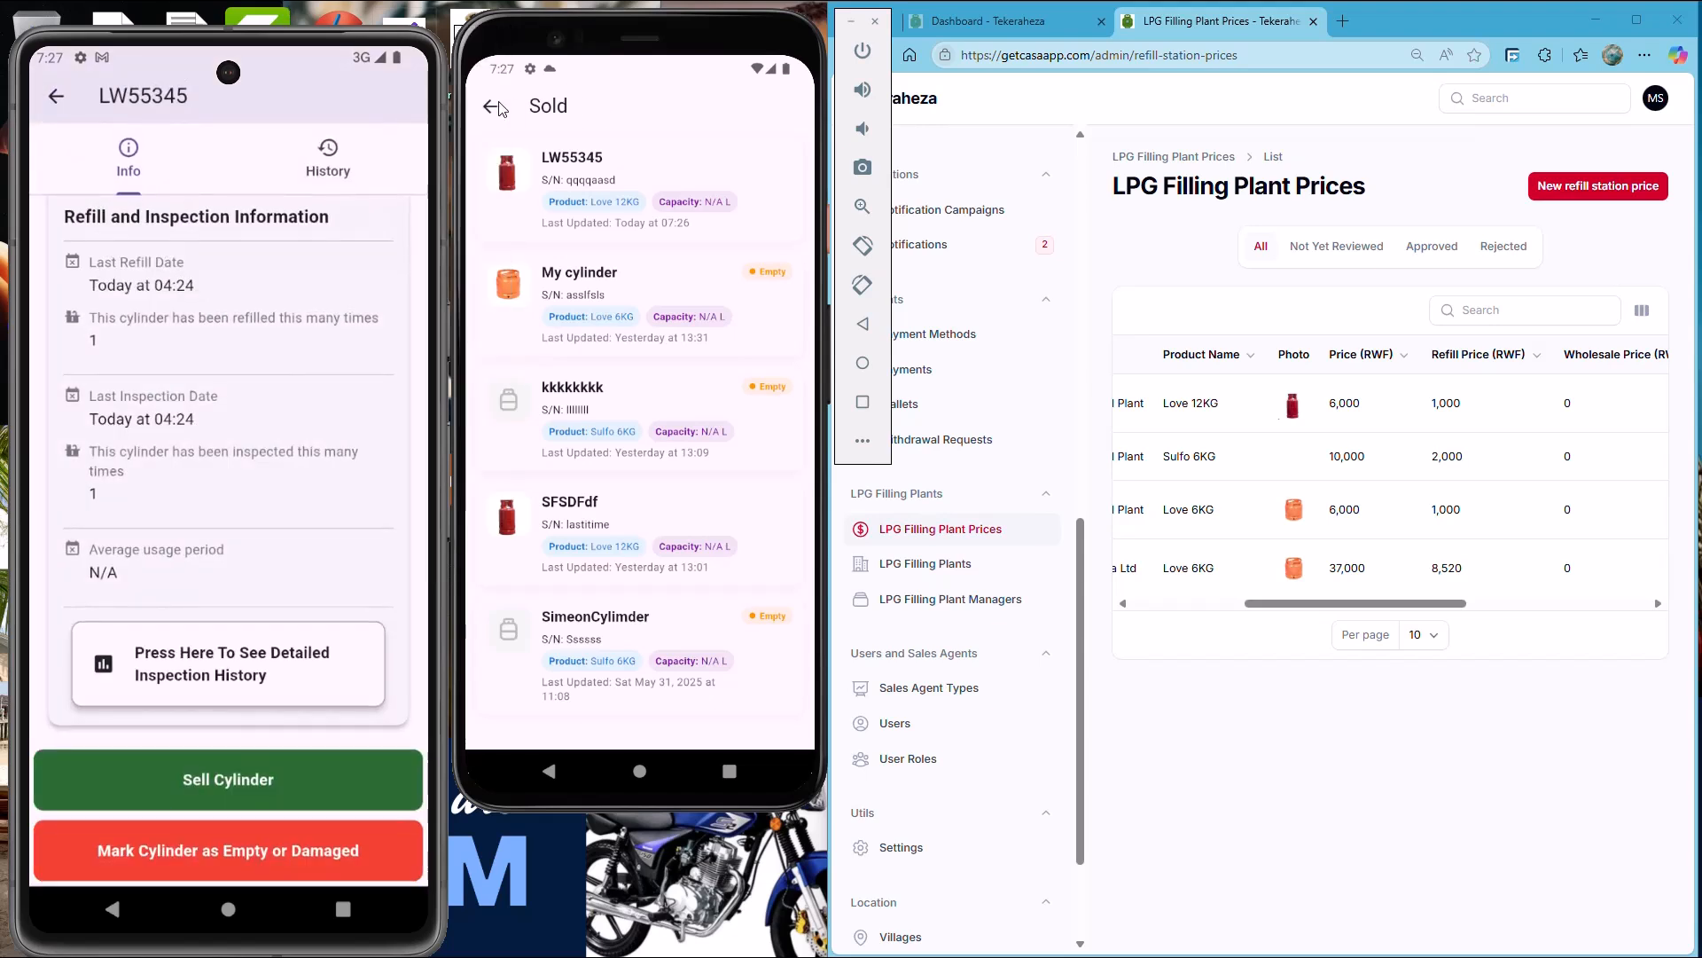
{"action": "left_click", "coordinate": [491, 107]}
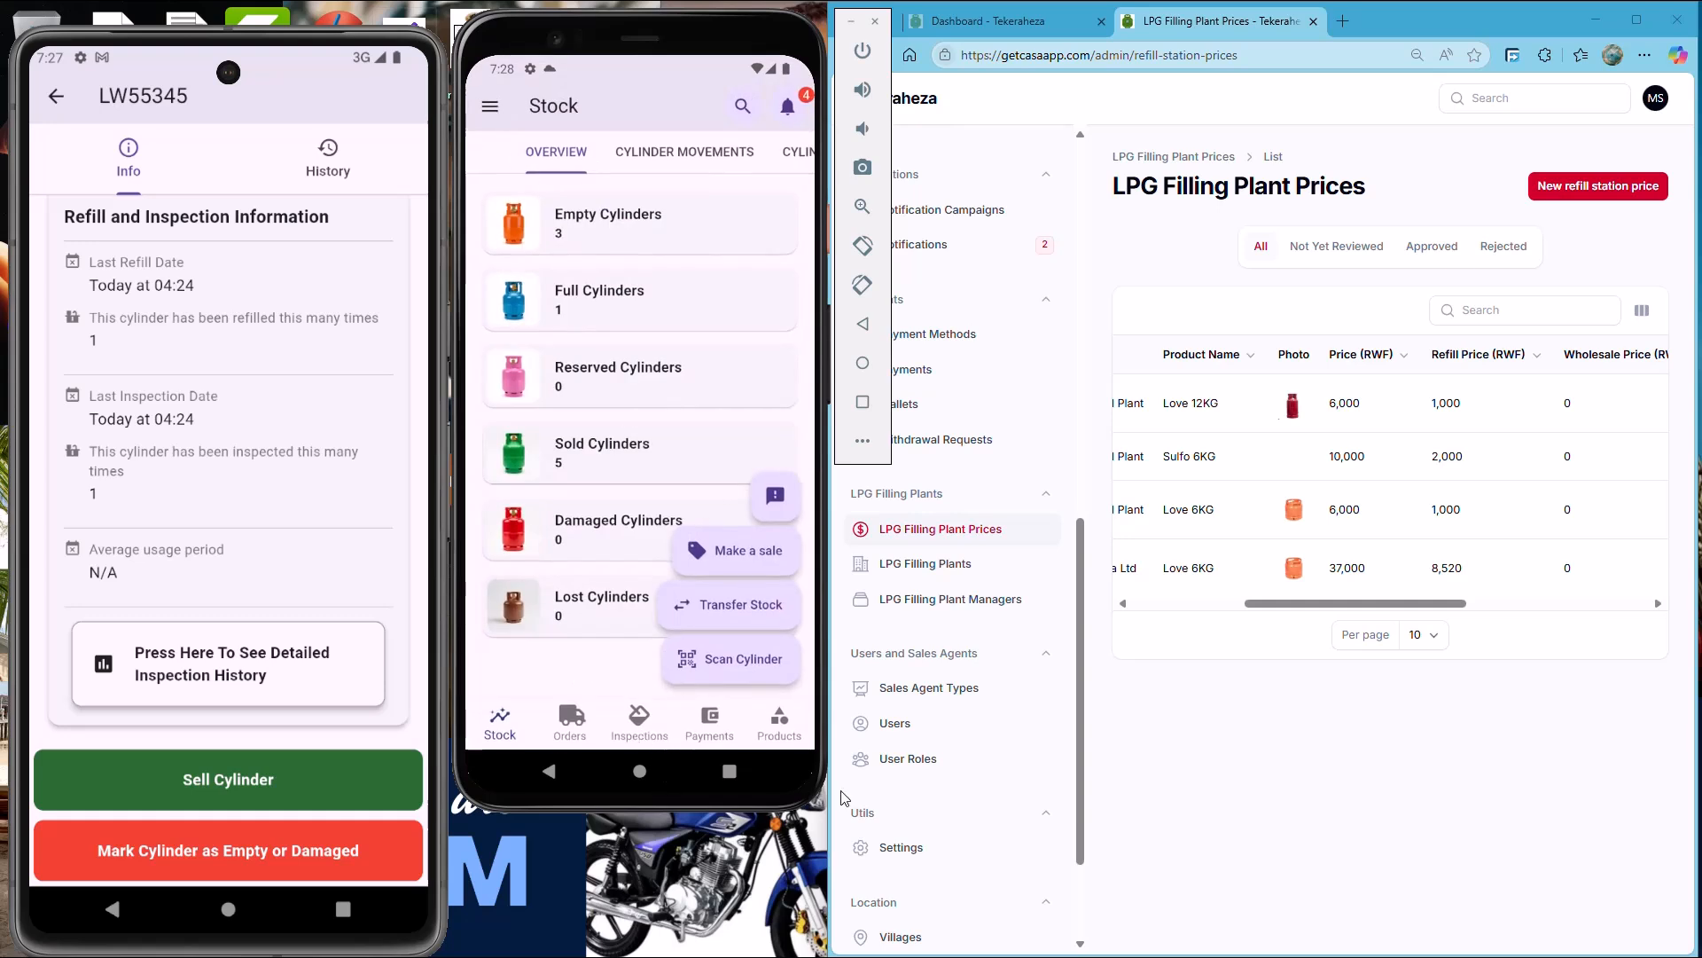
{"action": "left_click", "coordinate": [640, 723]}
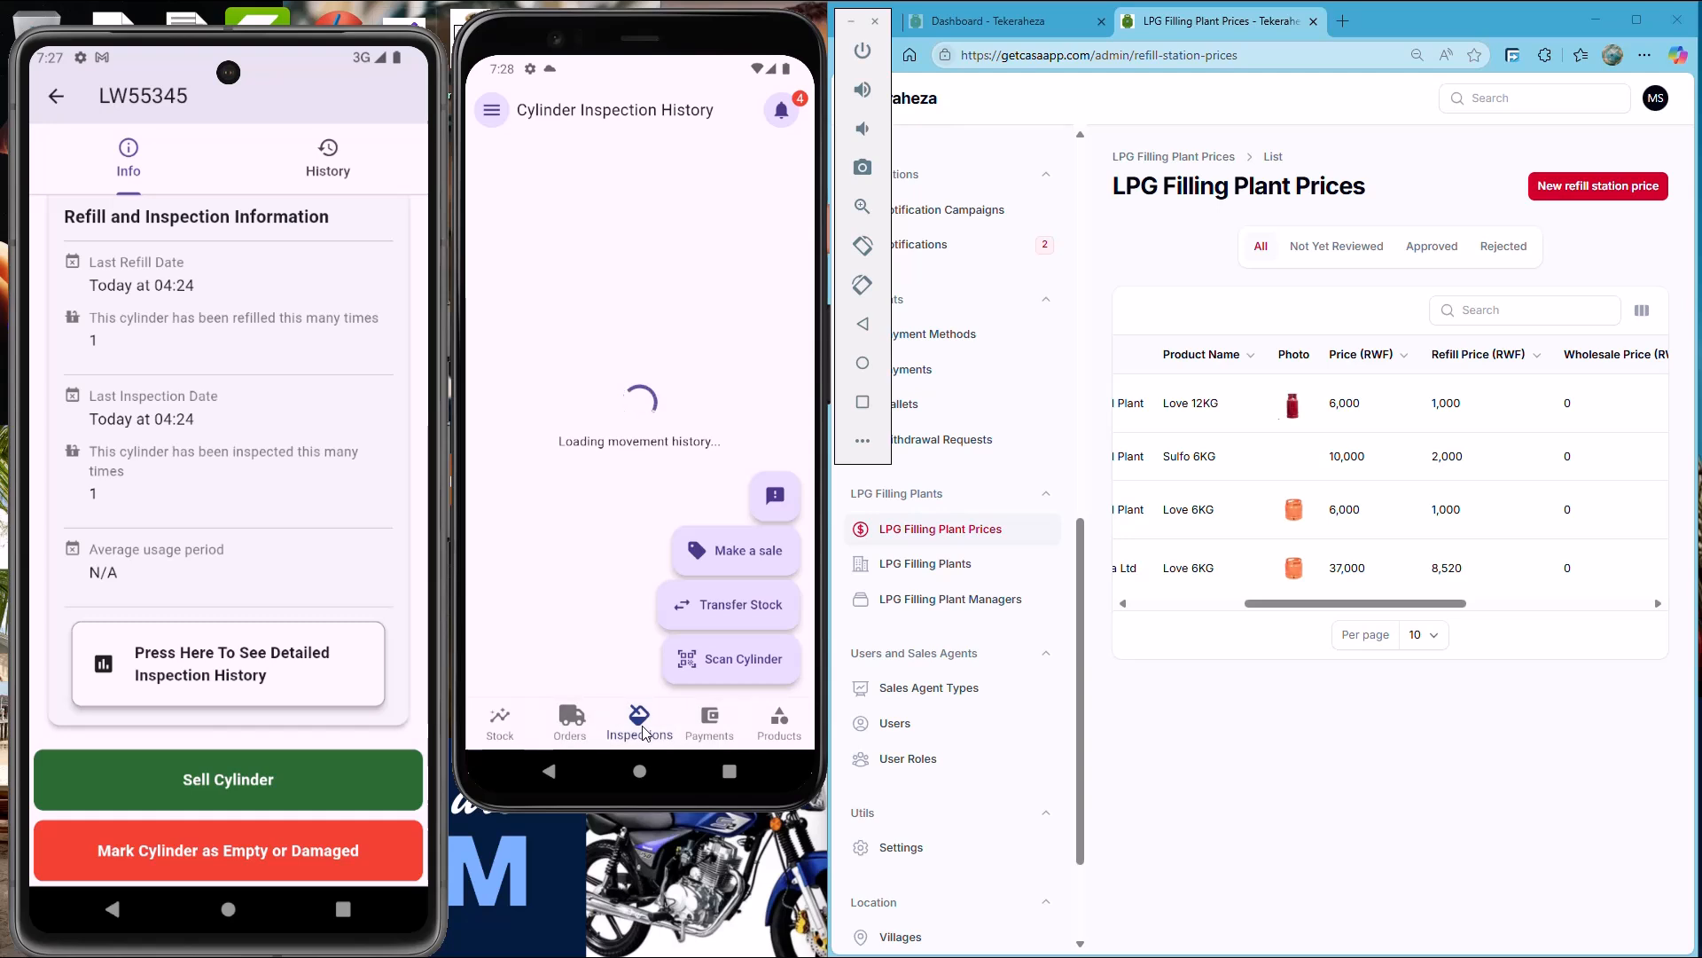
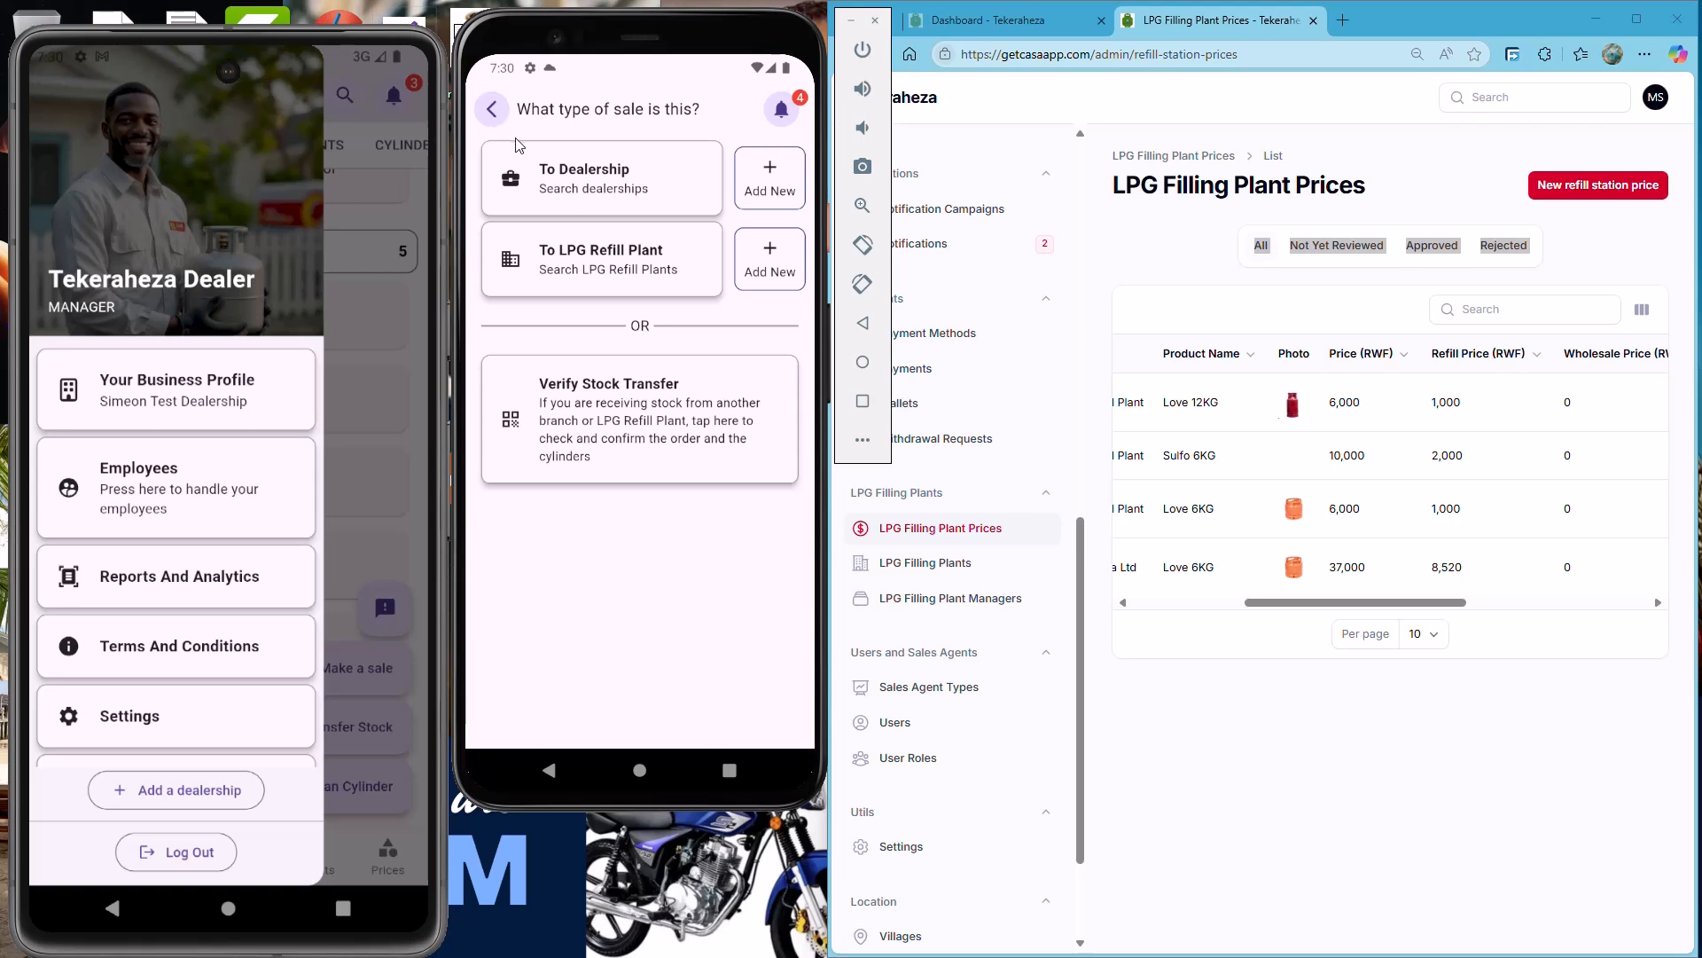
Step: Open cylinder PO454FGG from the dealer's sold cylinders and copy its QR code from the basic information
{"action": "left_click", "coordinate": [1489, 99]}
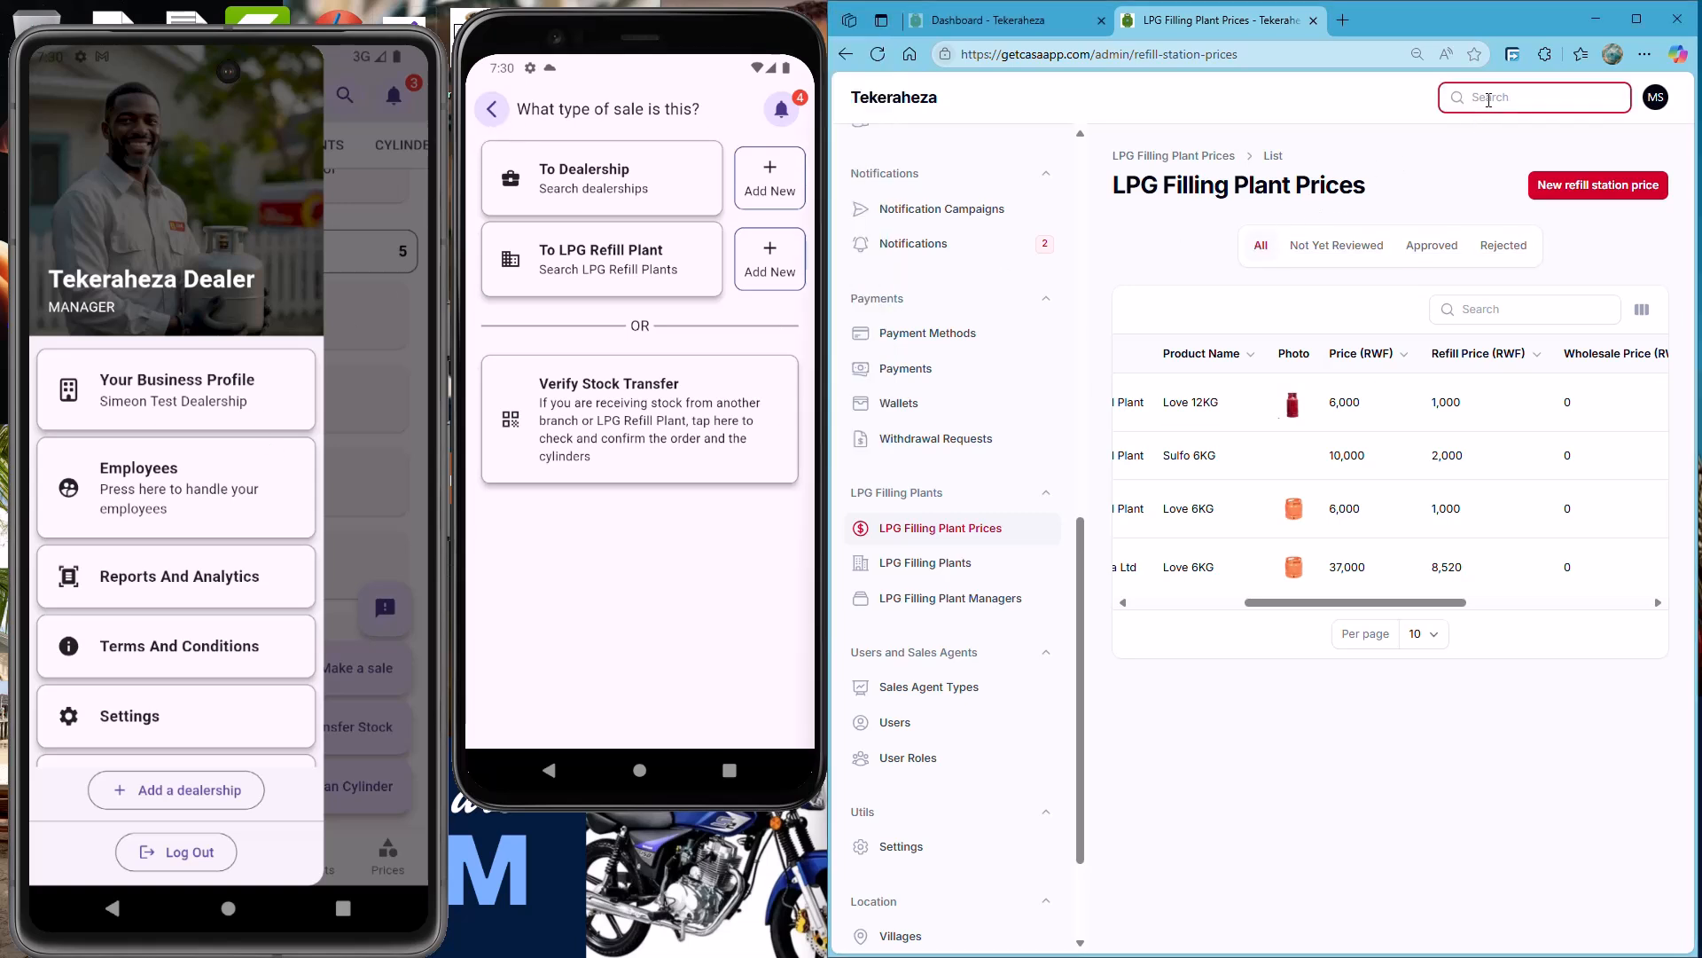
{"action": "left_click", "coordinate": [380, 397]}
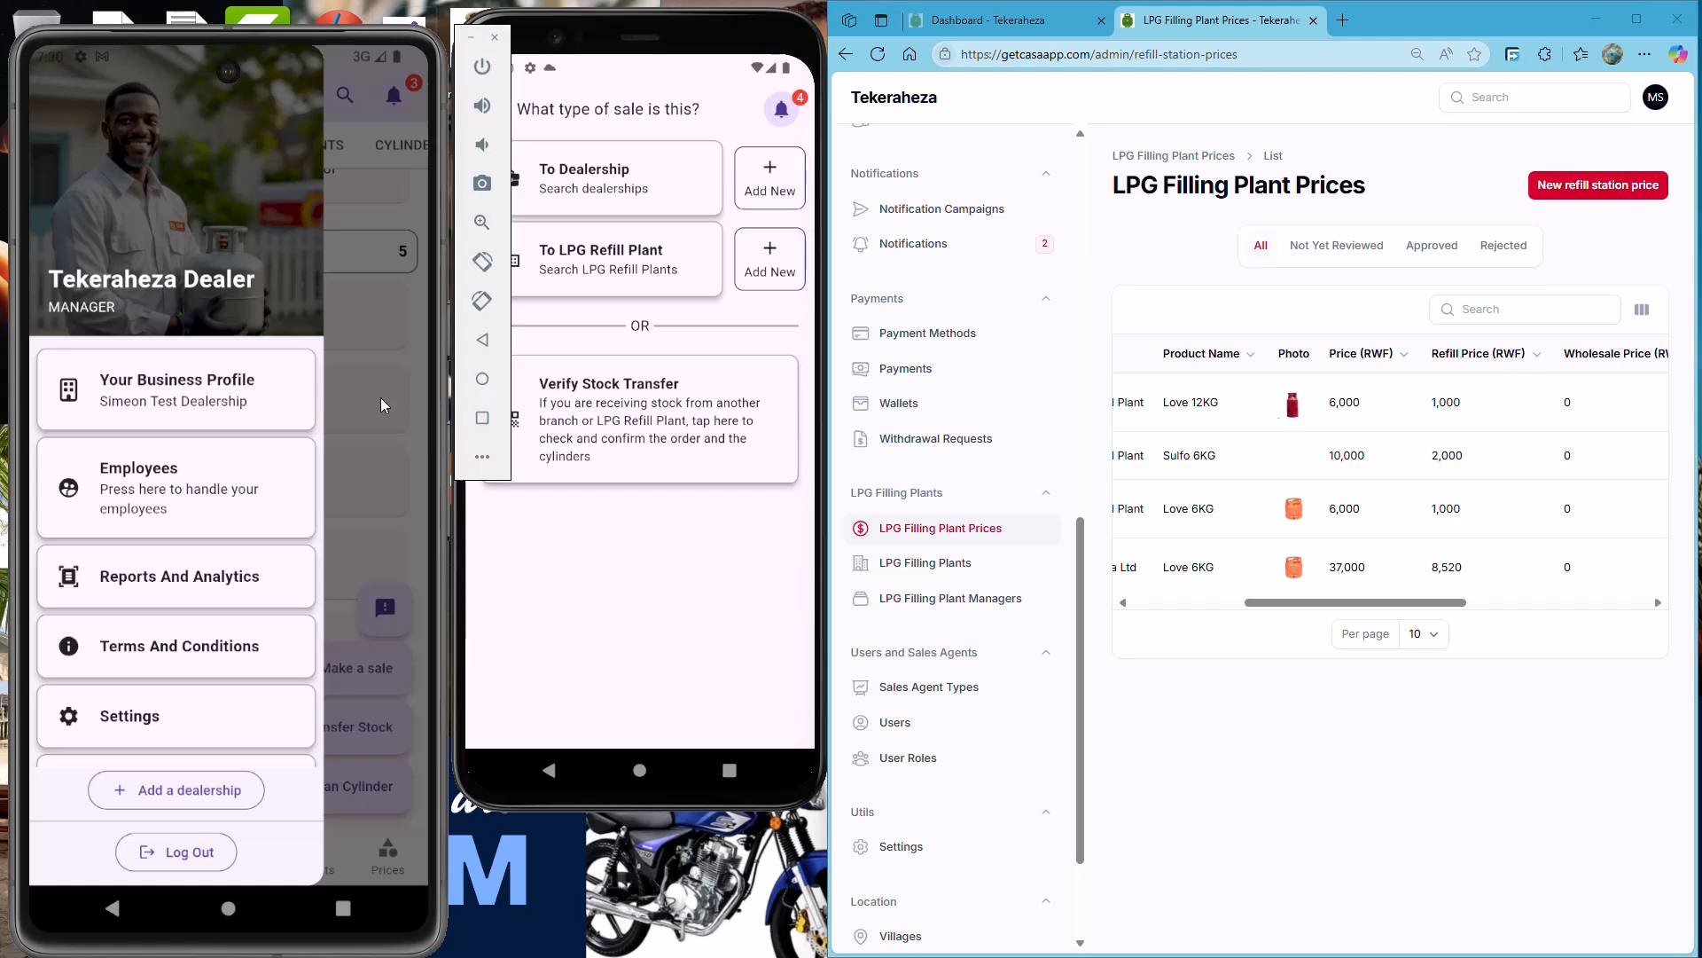
{"action": "left_click", "coordinate": [197, 555]}
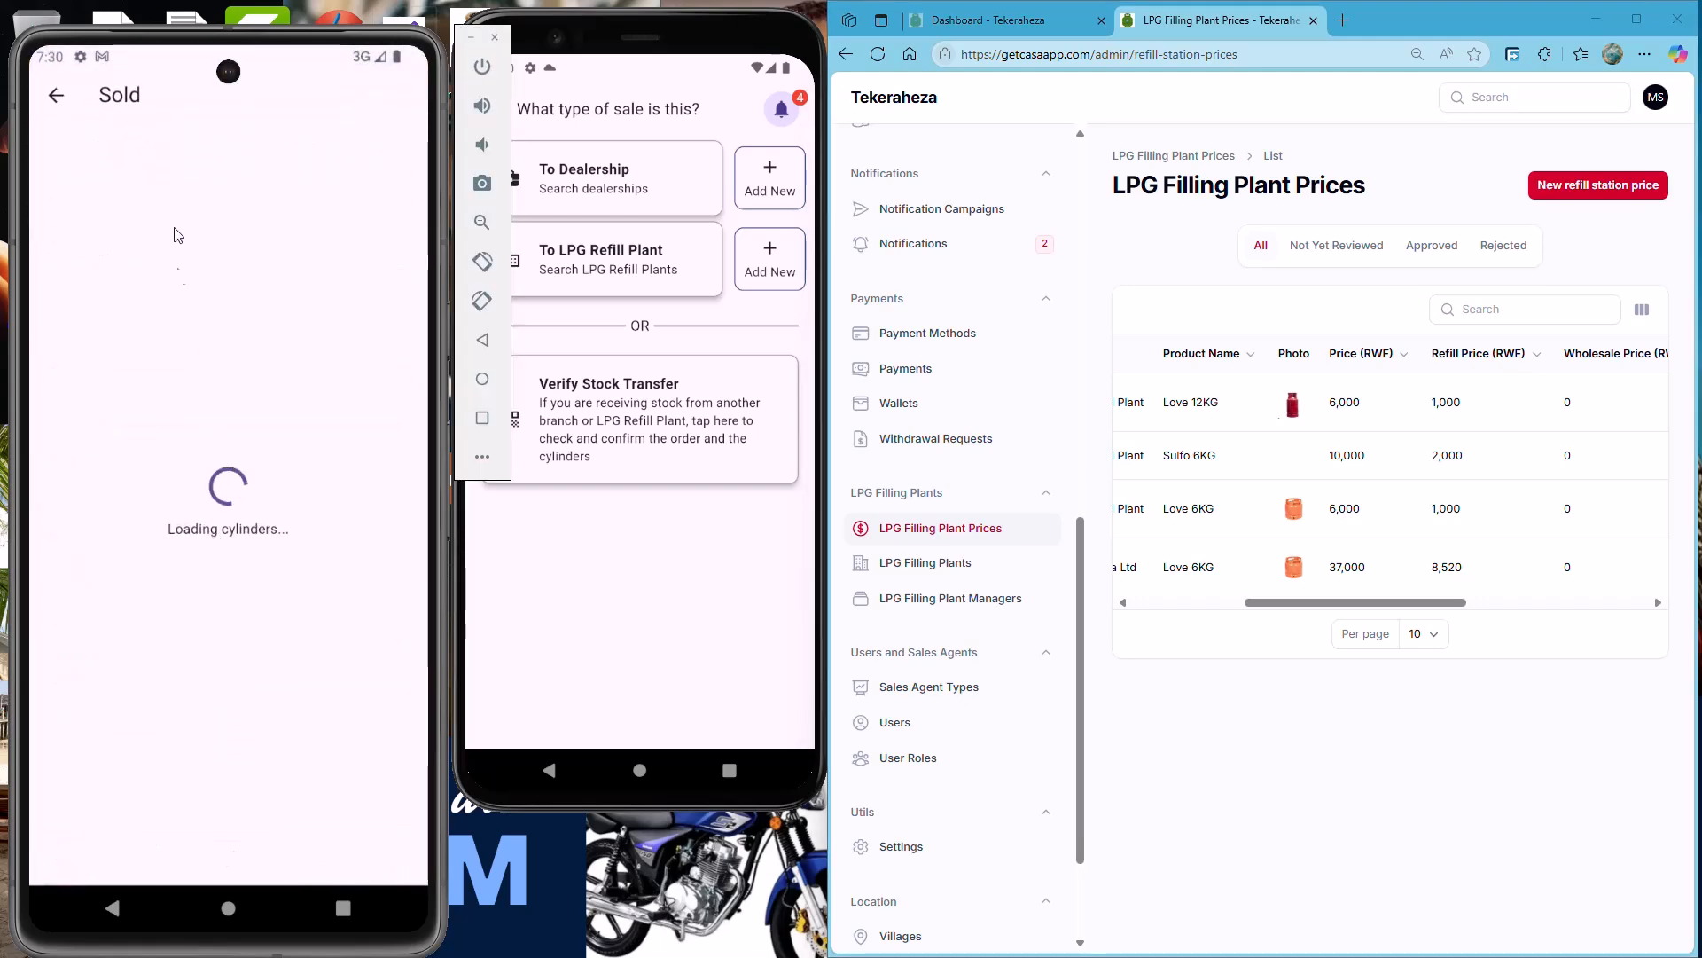
{"action": "left_click", "coordinate": [124, 158]}
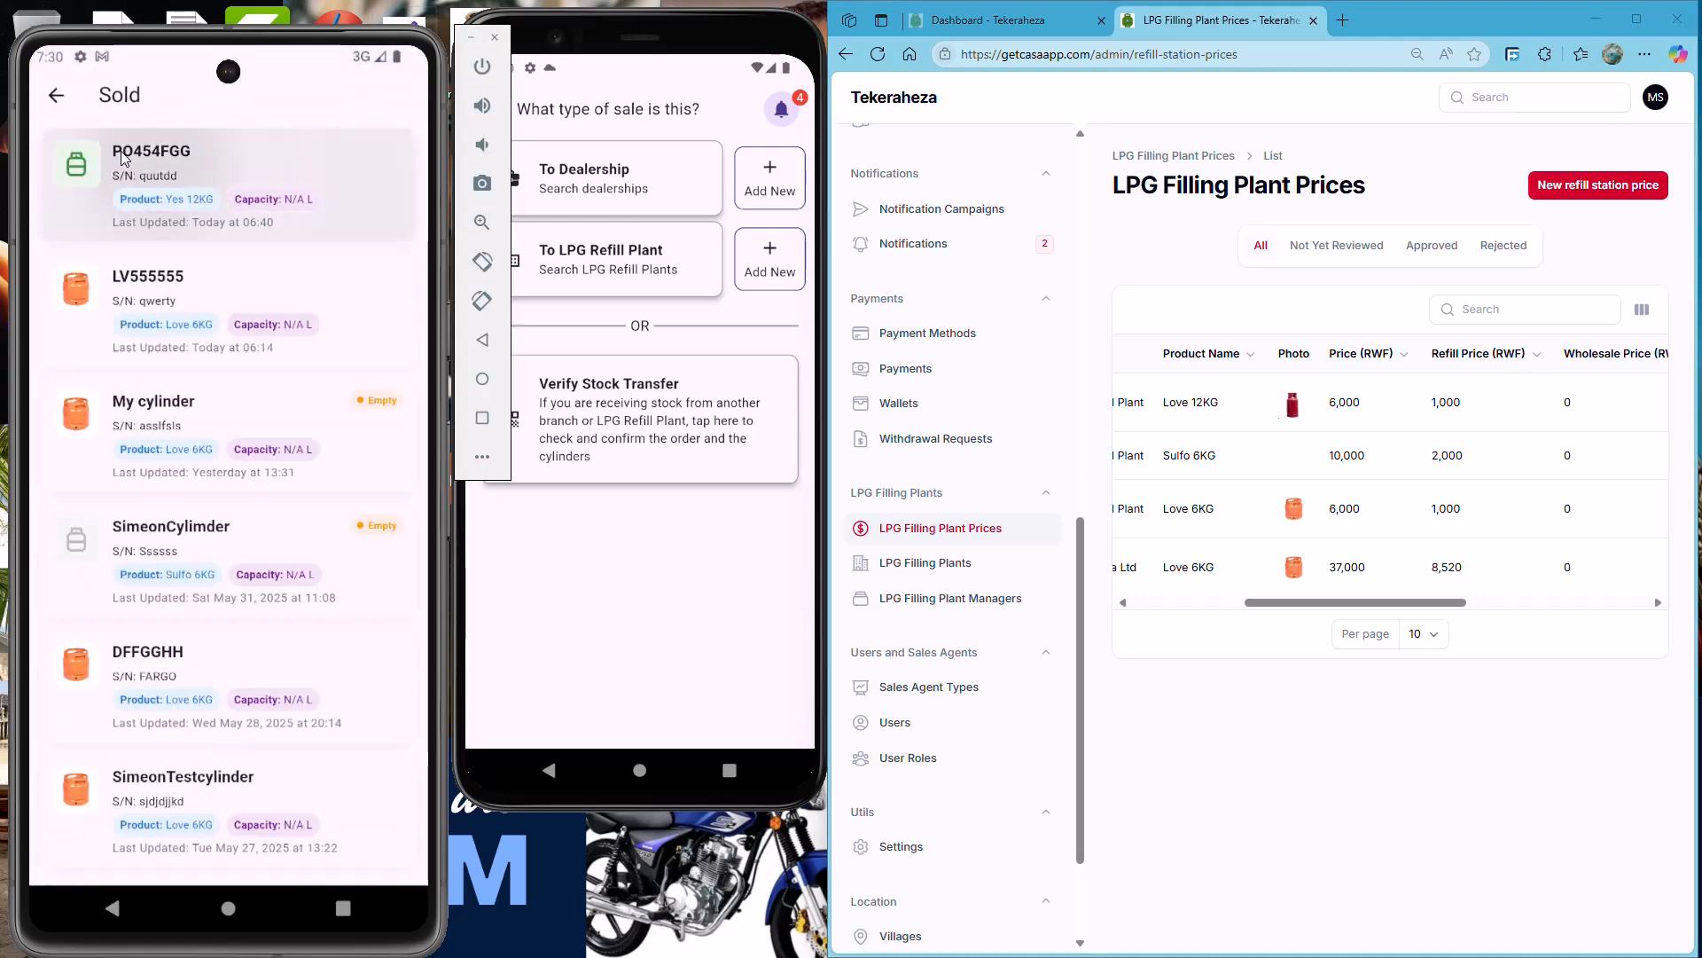
{"action": "double_click", "coordinate": [103, 647]}
{"action": "key", "text": "ctrl+c"}
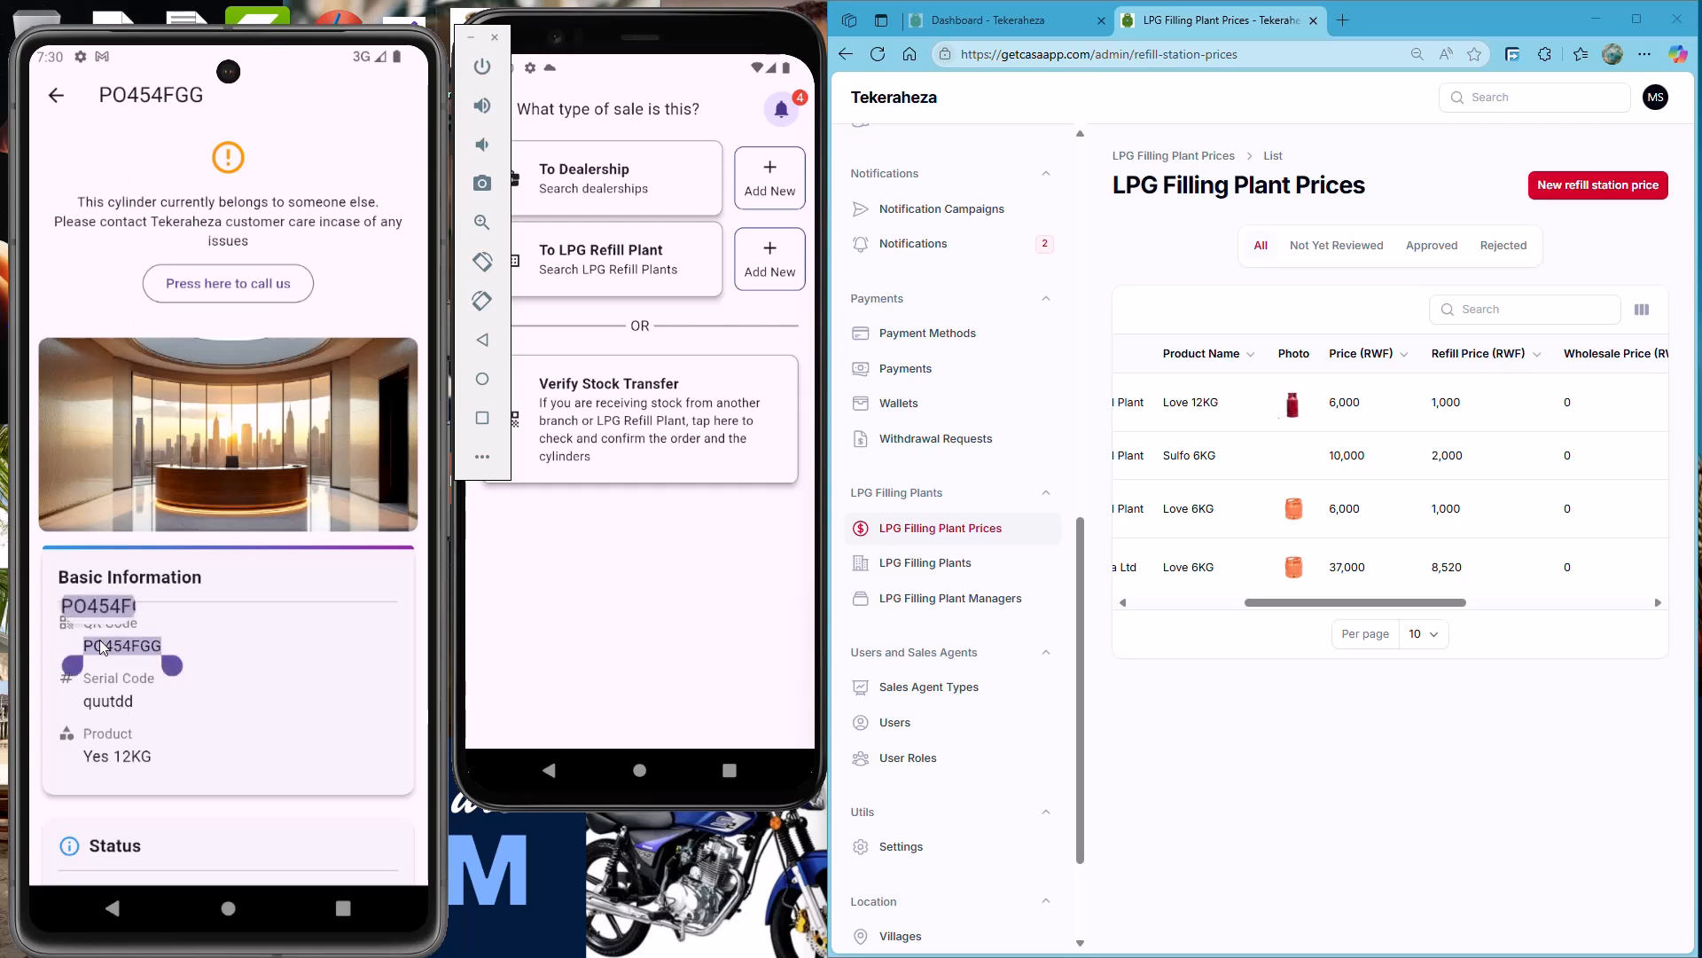
{"action": "left_click", "coordinate": [98, 600]}
Step: Look up cylinder PO454FGG in the admin dashboard and review its movements and linked orders
{"action": "left_click", "coordinate": [1479, 100]}
{"action": "key", "text": "ctrl+v"}
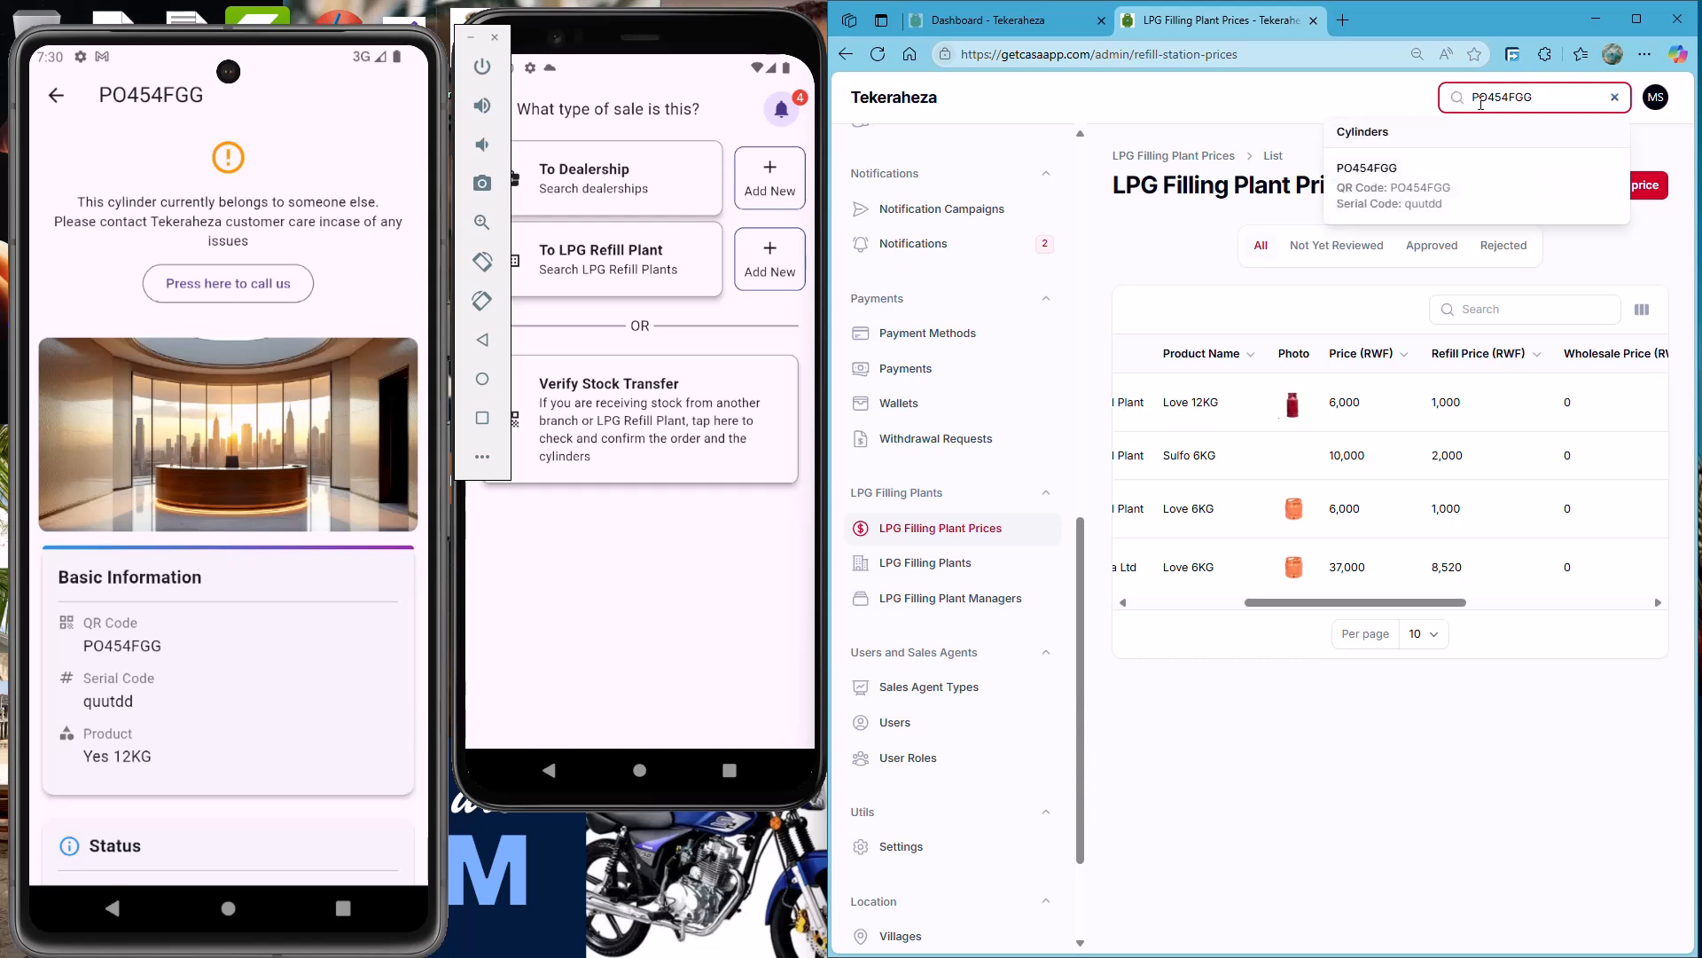
{"action": "left_click", "coordinate": [1407, 200]}
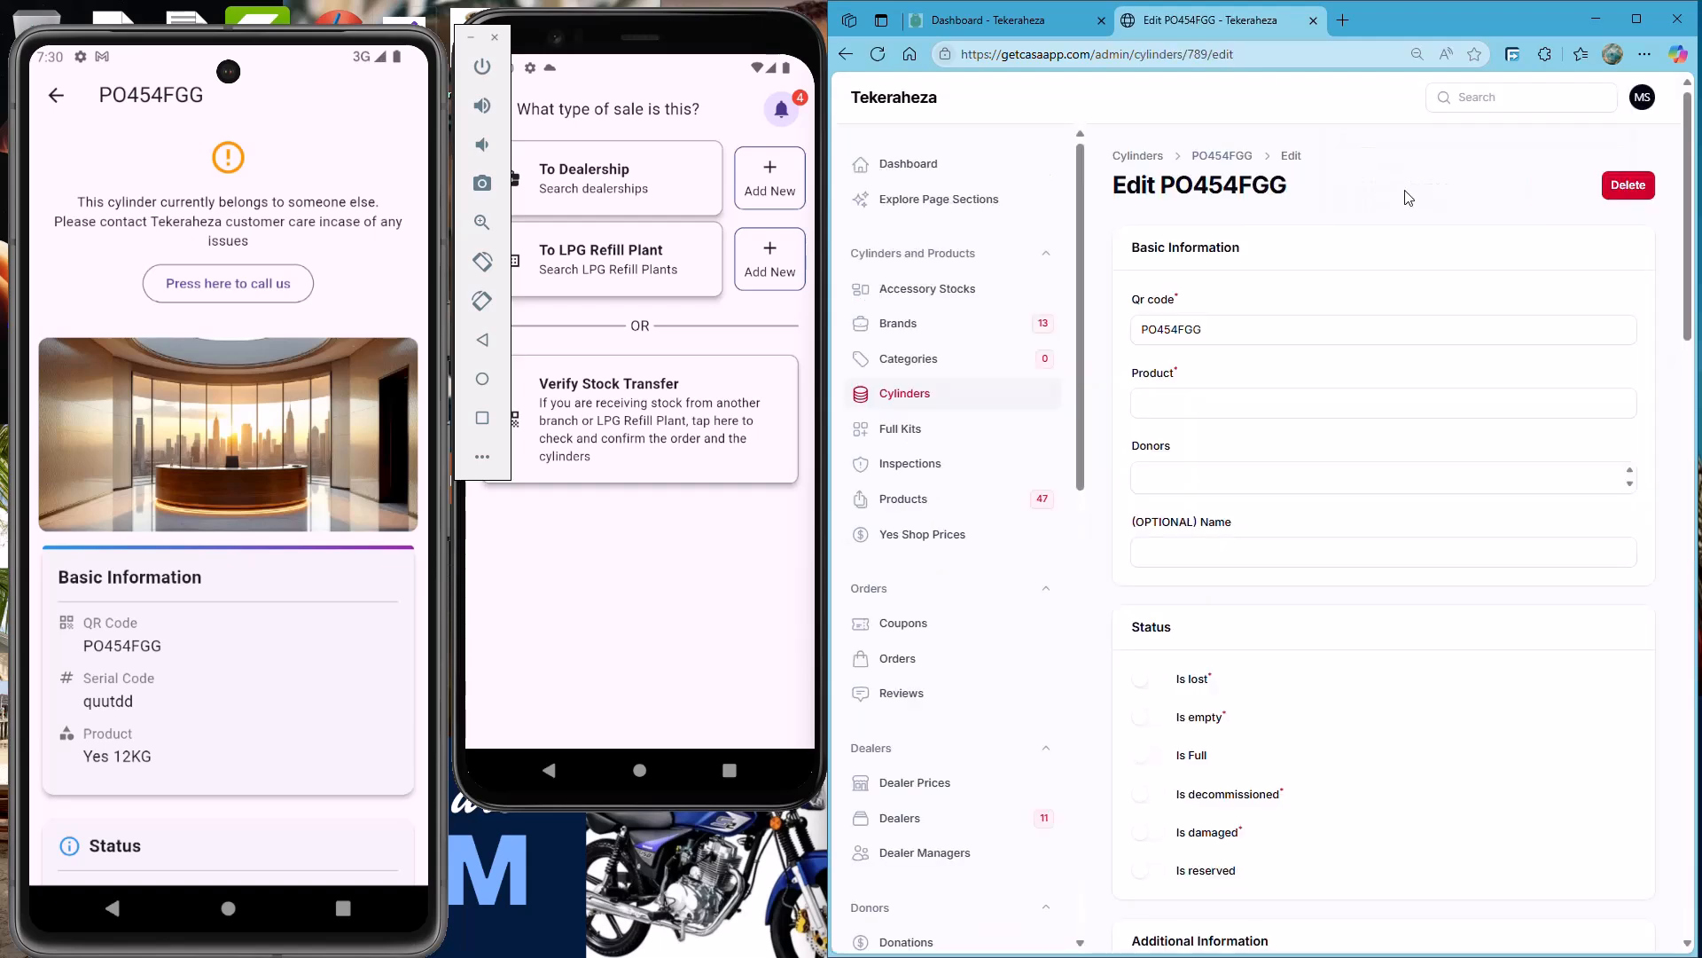
{"action": "scroll", "coordinate": [1277, 466], "scroll_direction": "down", "scroll_amount": 20}
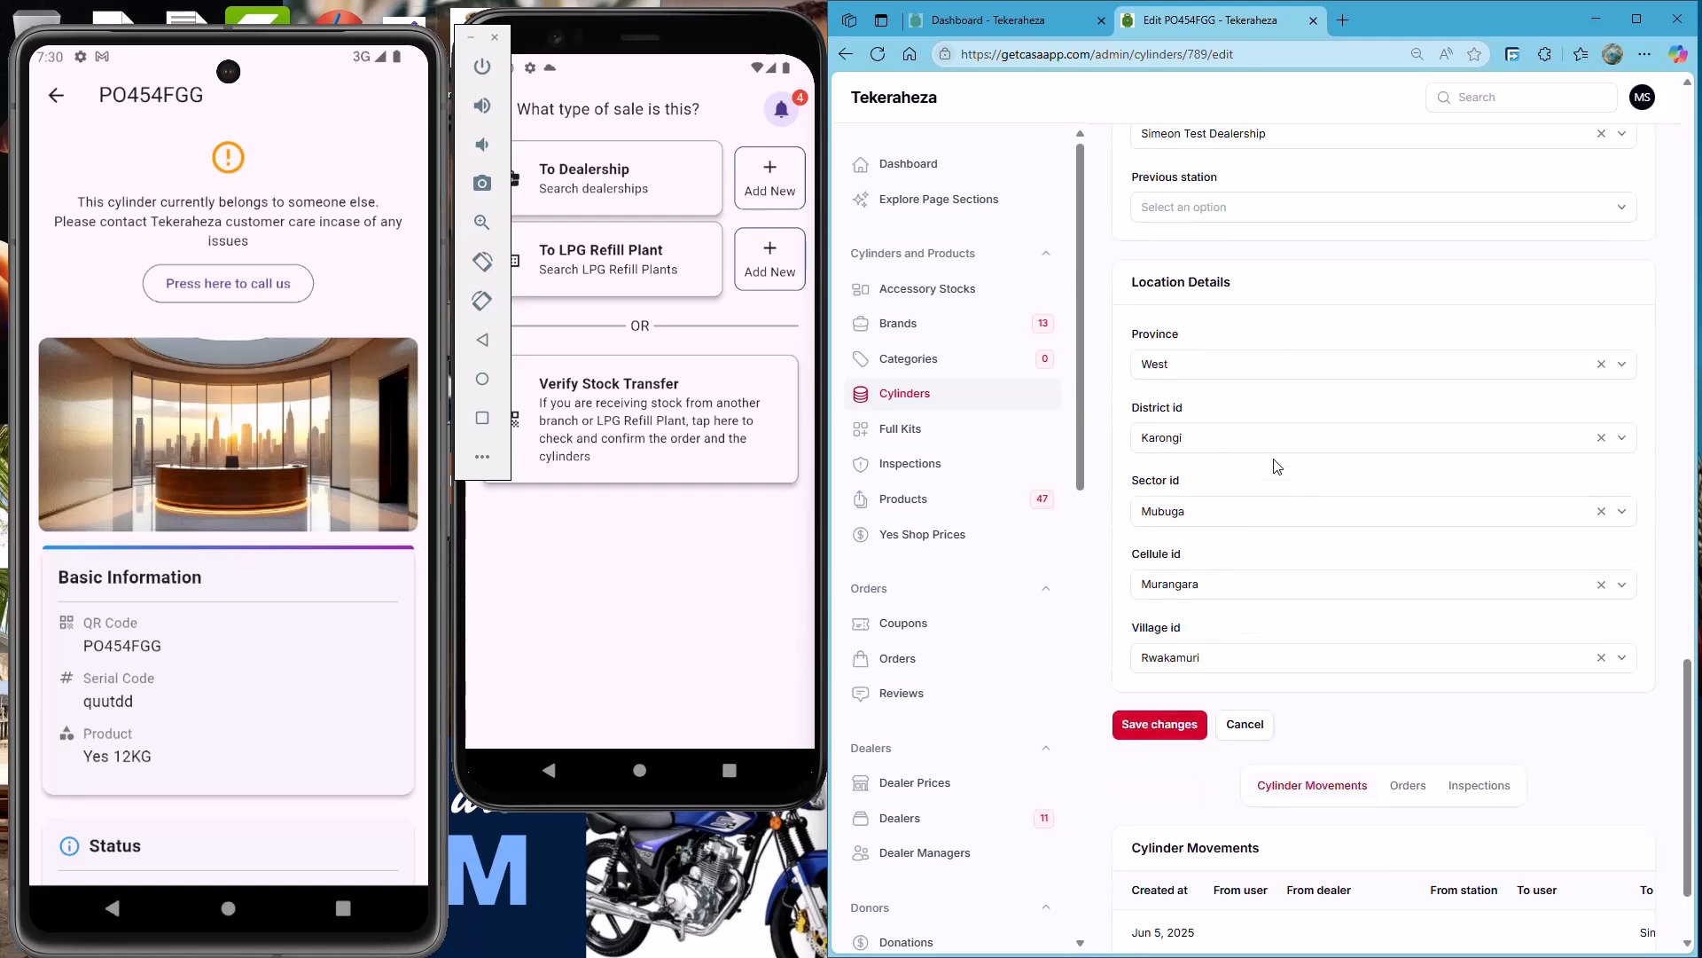
{"action": "scroll", "coordinate": [1277, 466], "scroll_direction": "down", "scroll_amount": 2}
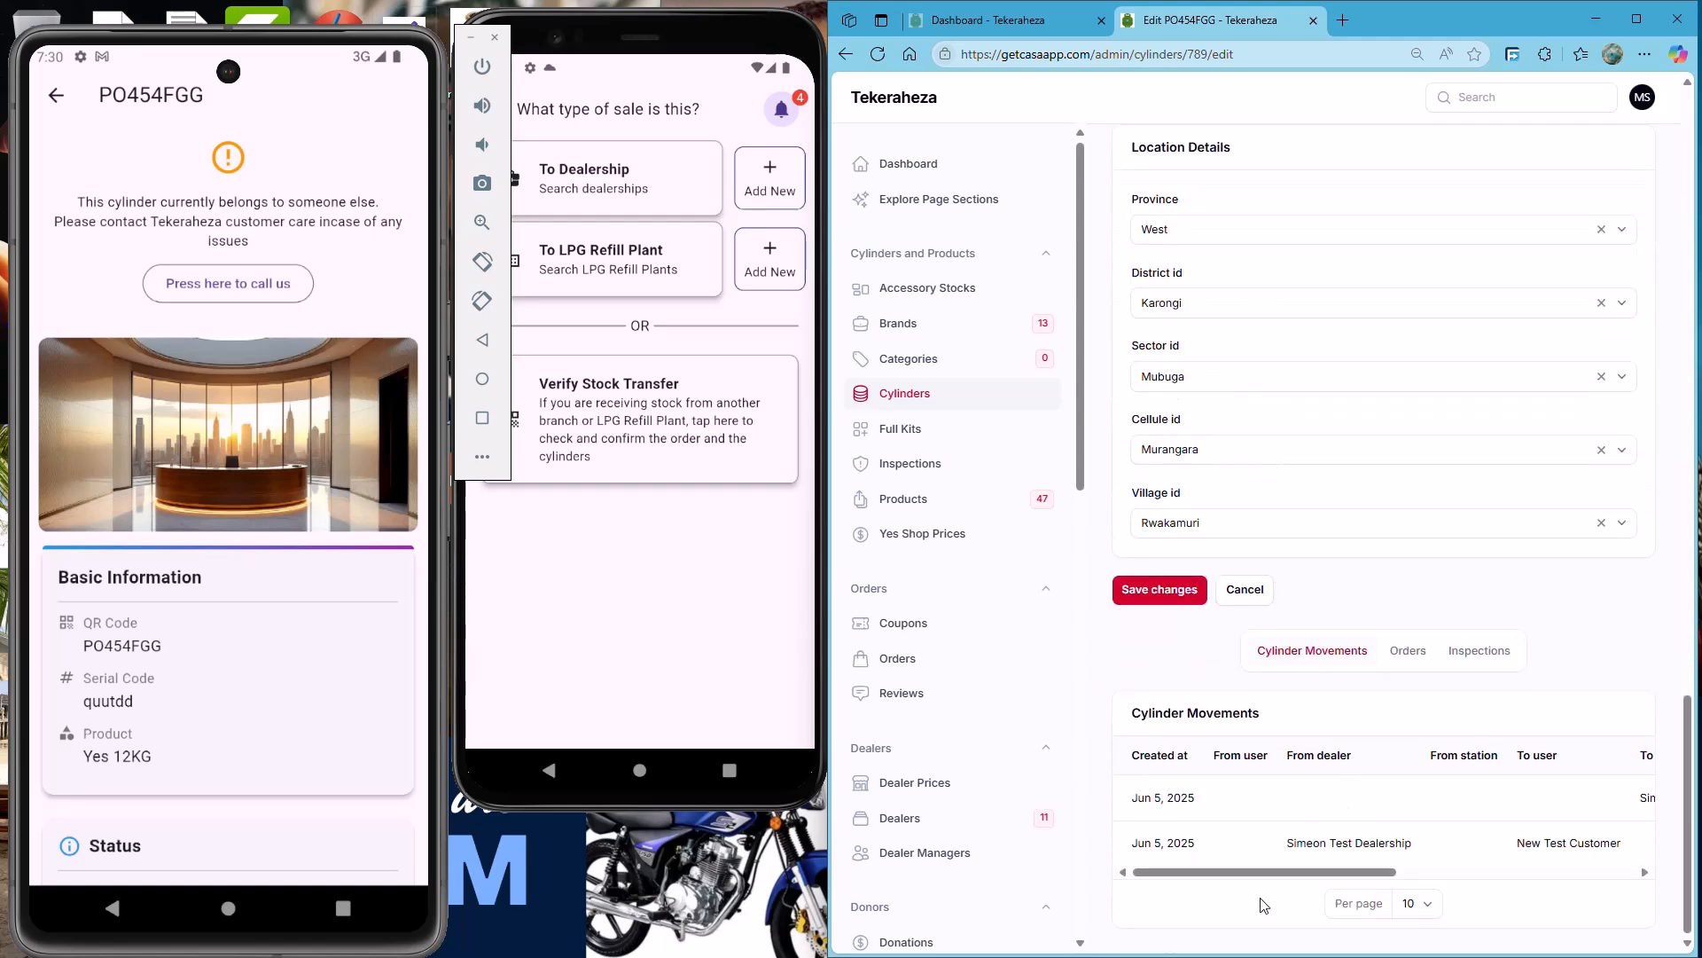
{"action": "left_click_drag", "start_coordinate": [1235, 872], "coordinate": [1342, 876]}
{"action": "left_click", "coordinate": [1407, 652]}
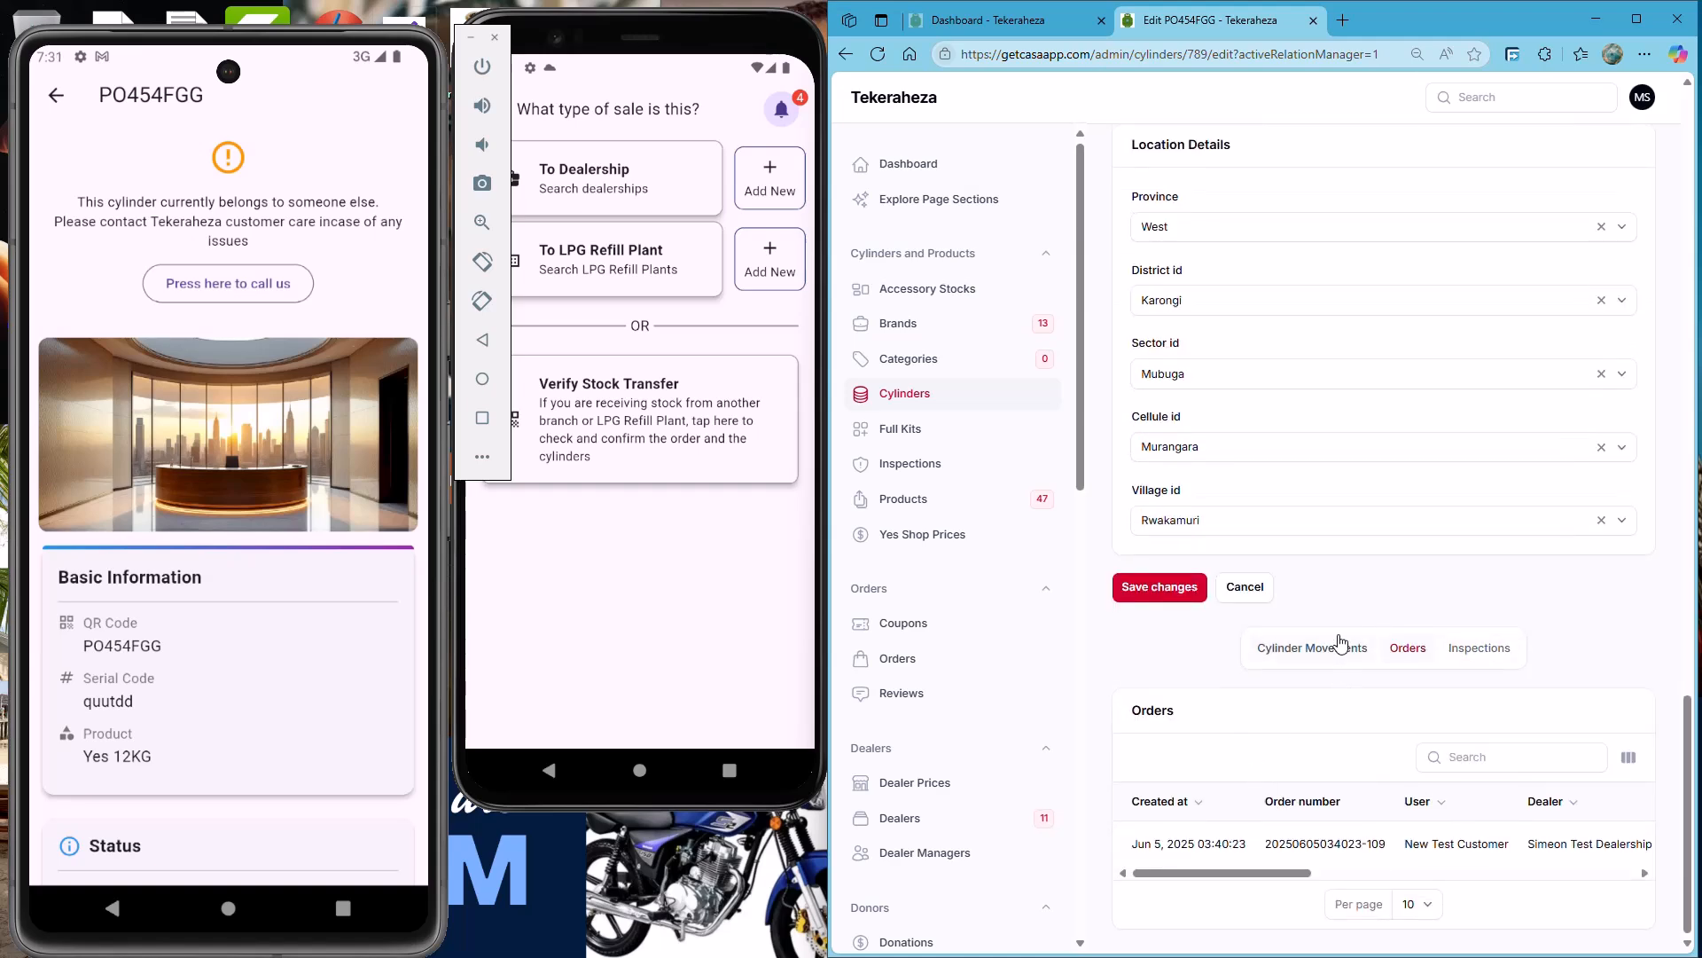
Step: Search the admin dashboard by phone number and open the matching test dealership's record
{"action": "scroll", "coordinate": [1339, 642], "scroll_direction": "up", "scroll_amount": 12}
{"action": "scroll", "coordinate": [1341, 641], "scroll_direction": "up", "scroll_amount": 5}
{"action": "left_click", "coordinate": [1461, 99]}
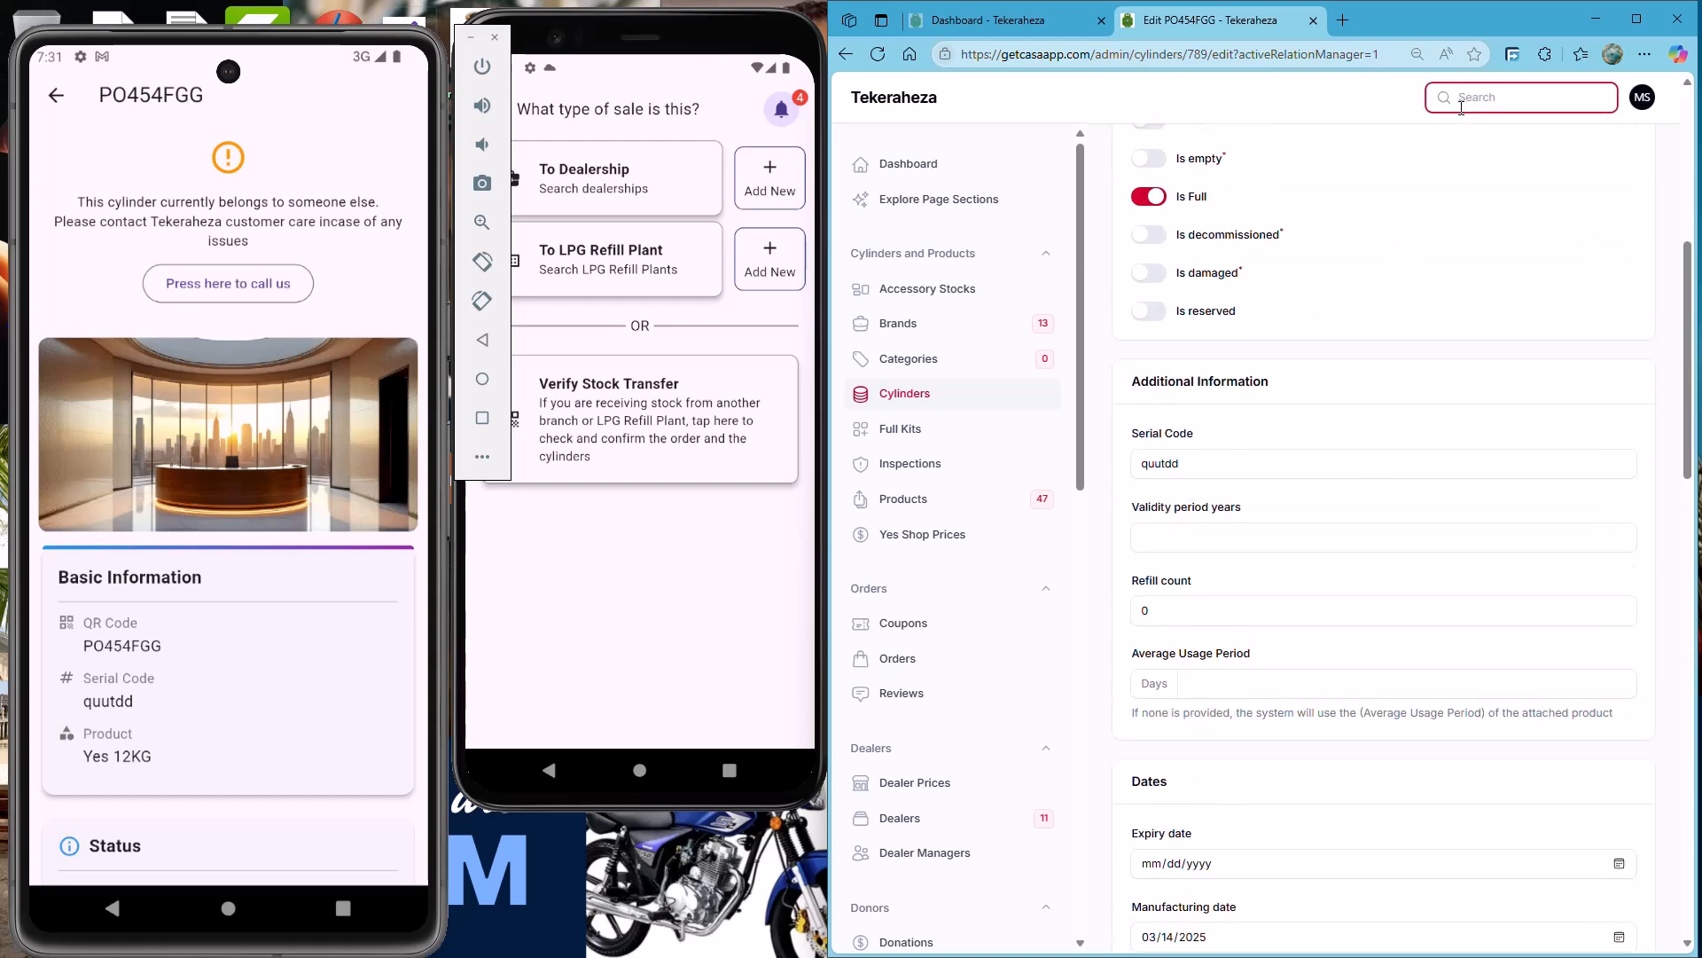
{"action": "type", "text": "787799"}
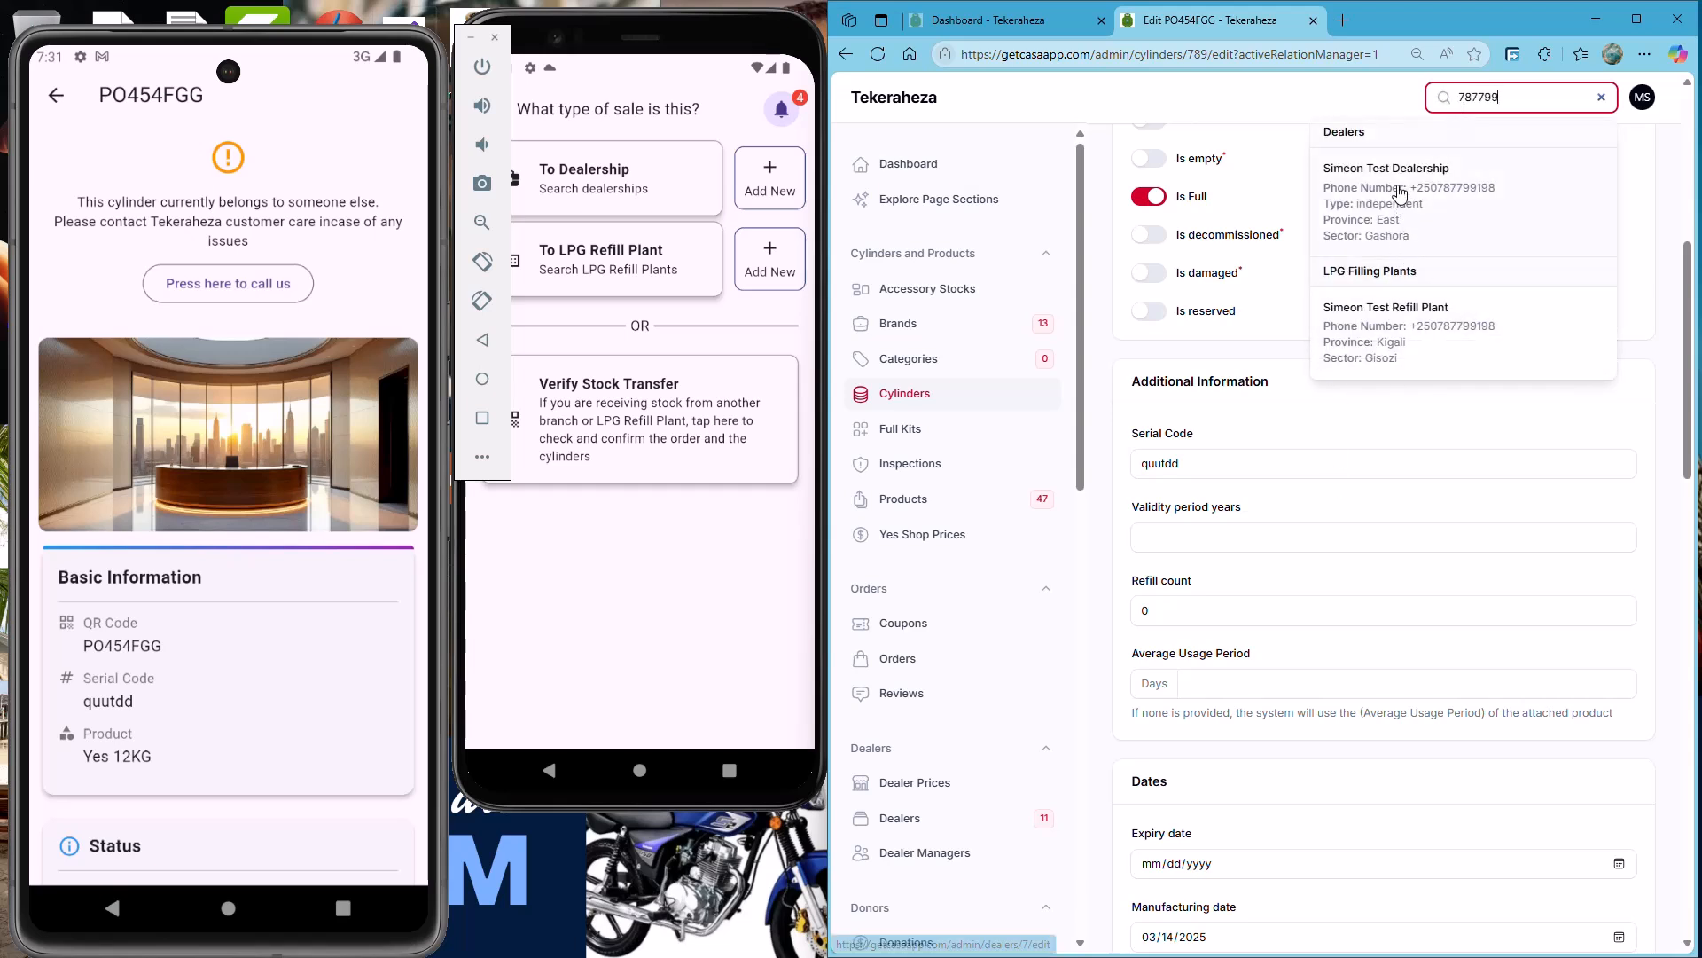
{"action": "scroll", "coordinate": [1399, 206], "scroll_direction": "up", "scroll_amount": 2}
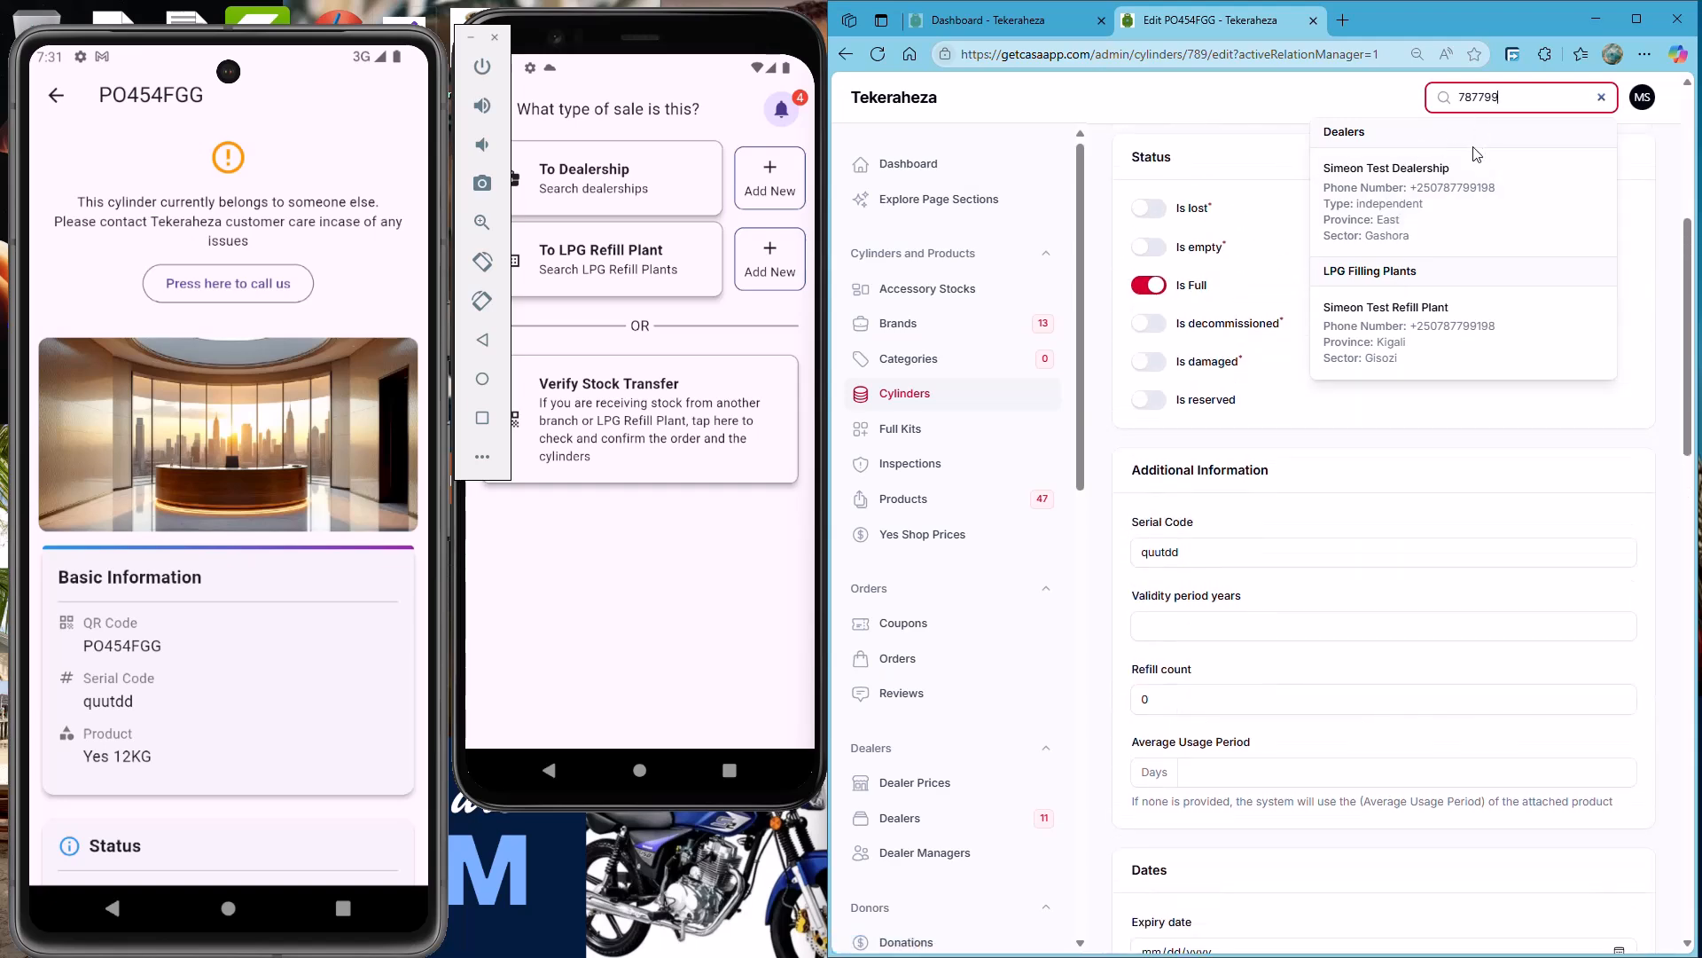
{"action": "left_click", "coordinate": [1394, 197]}
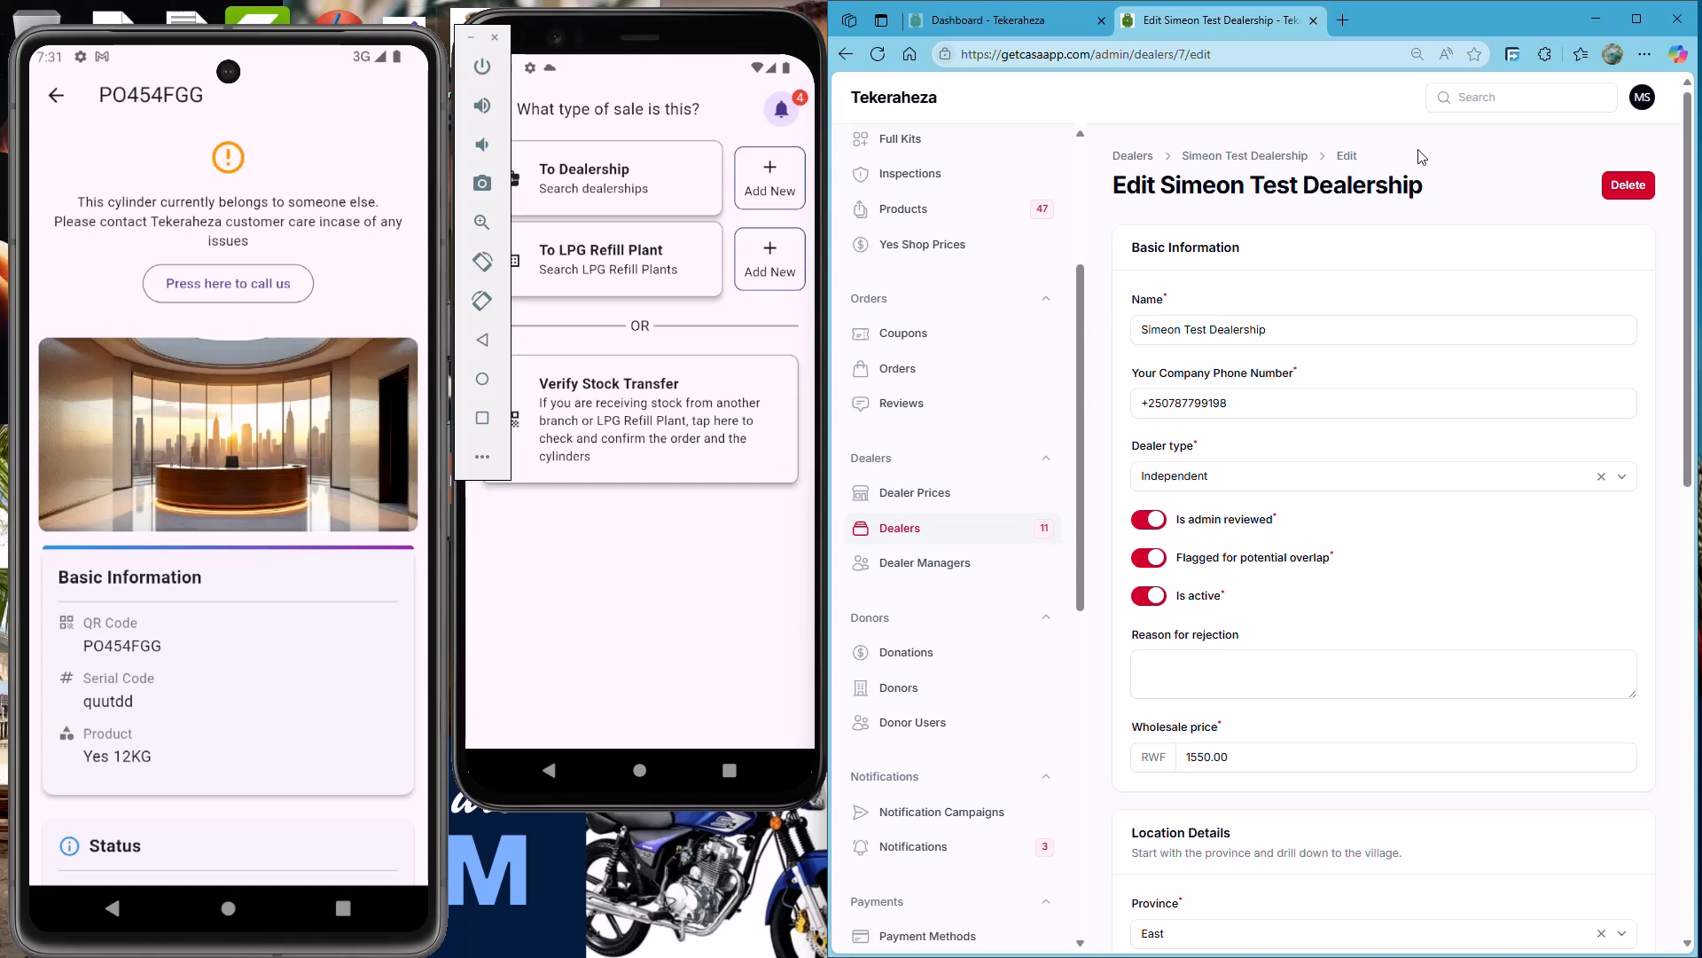
Step: Search the admin dashboard by the customer's name and open the matching user record
{"action": "left_click", "coordinate": [1495, 92]}
{"action": "type", "text": "simeon"}
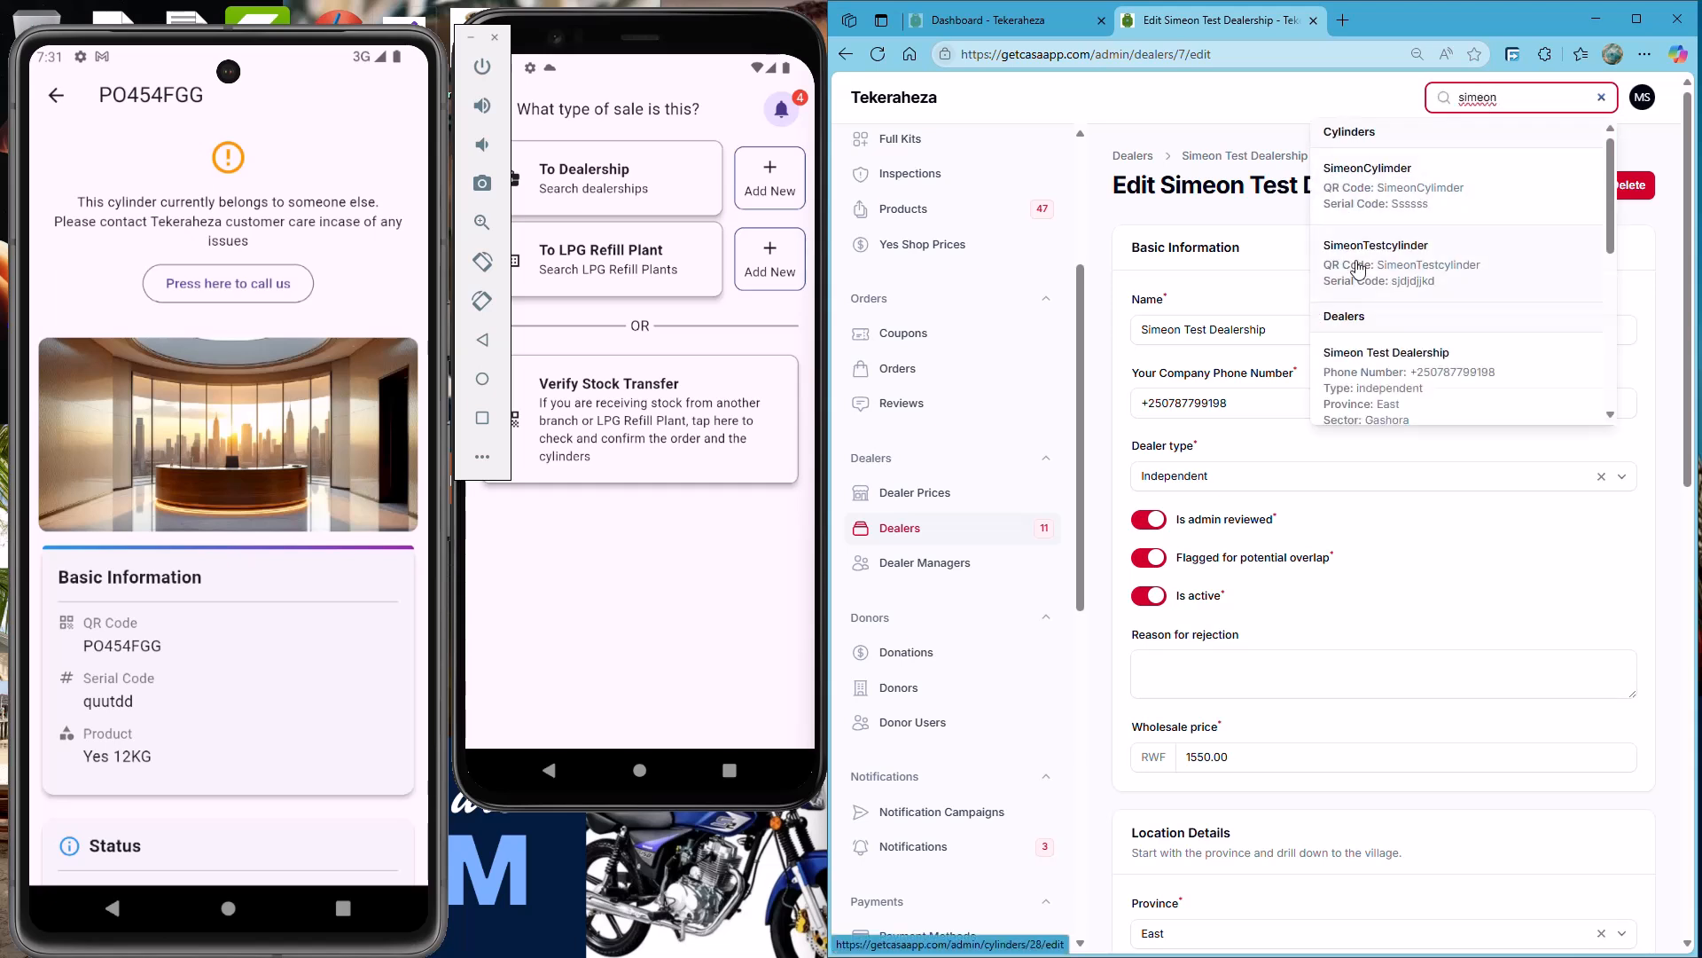
{"action": "scroll", "coordinate": [1357, 269], "scroll_direction": "down", "scroll_amount": 5}
{"action": "scroll", "coordinate": [1366, 244], "scroll_direction": "up", "scroll_amount": 5}
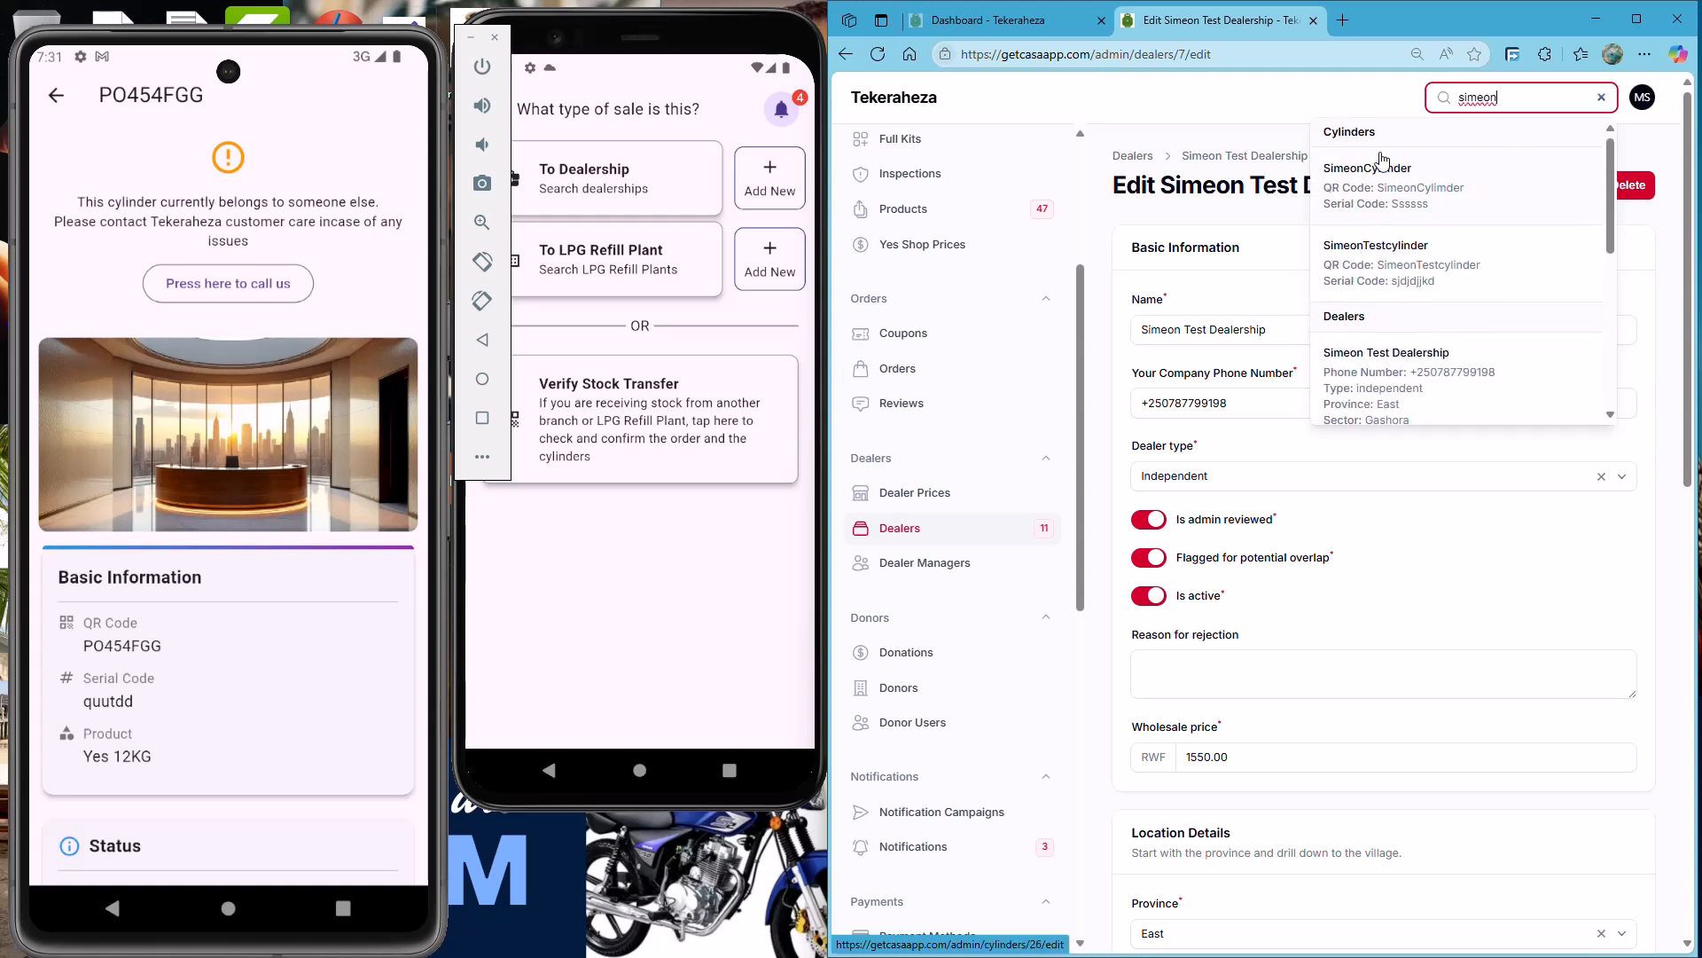
{"action": "scroll", "coordinate": [1376, 177], "scroll_direction": "down", "scroll_amount": 2}
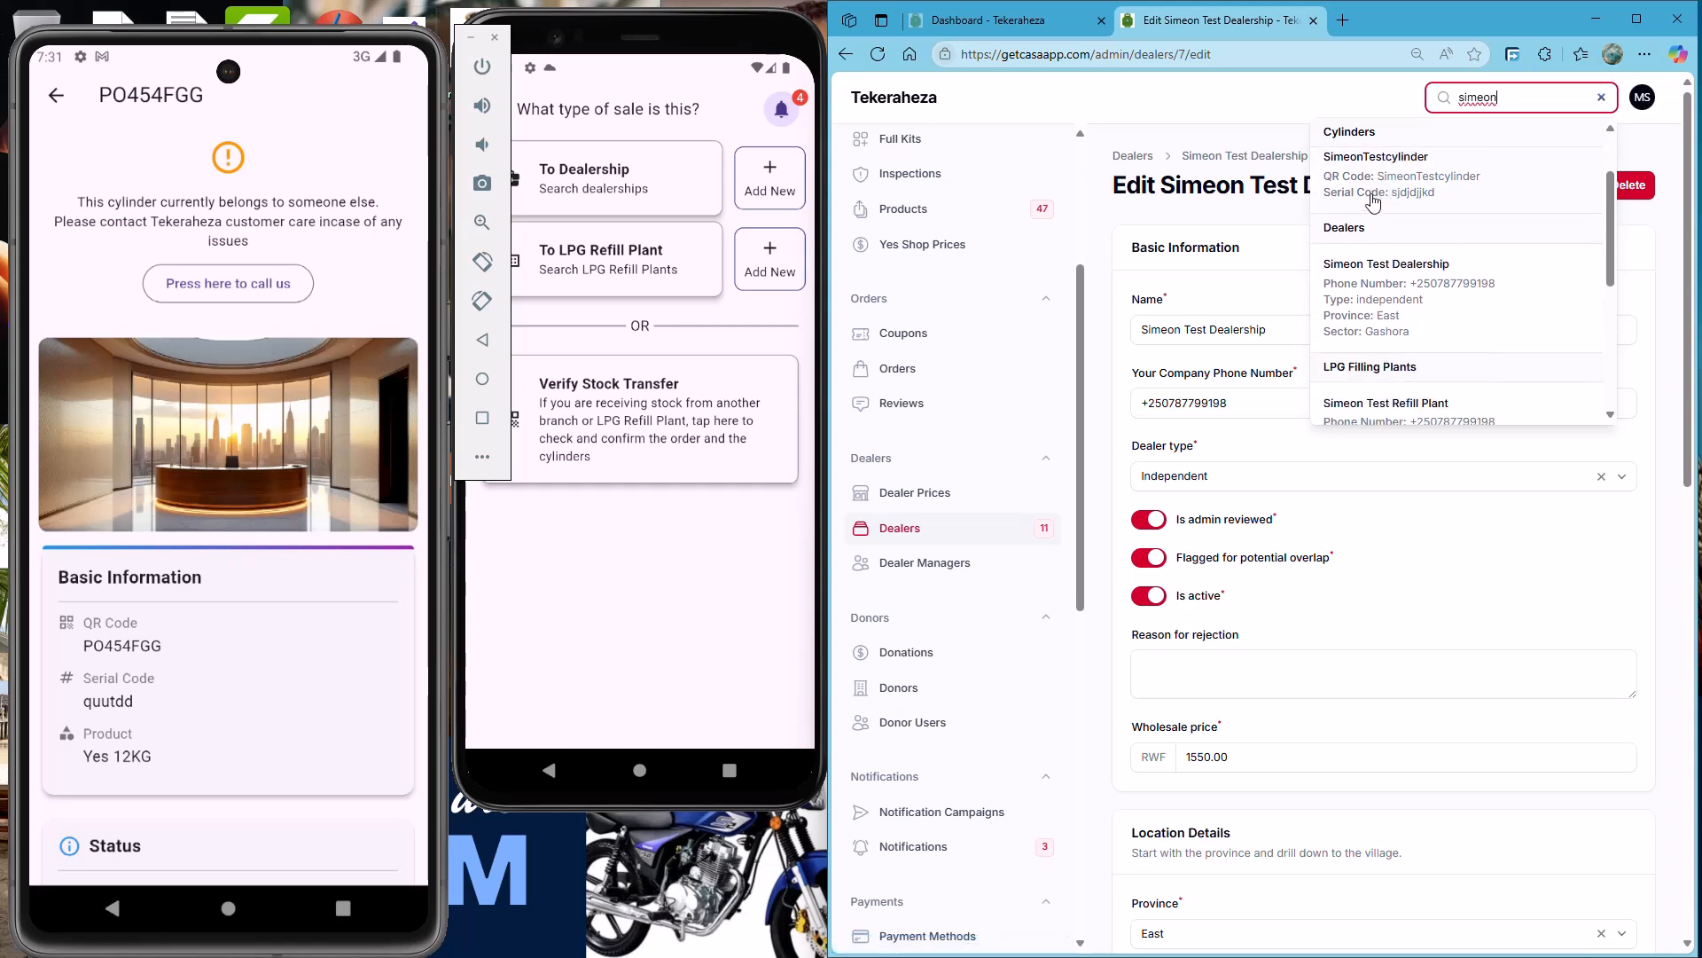
{"action": "scroll", "coordinate": [1401, 264], "scroll_direction": "down", "scroll_amount": 1}
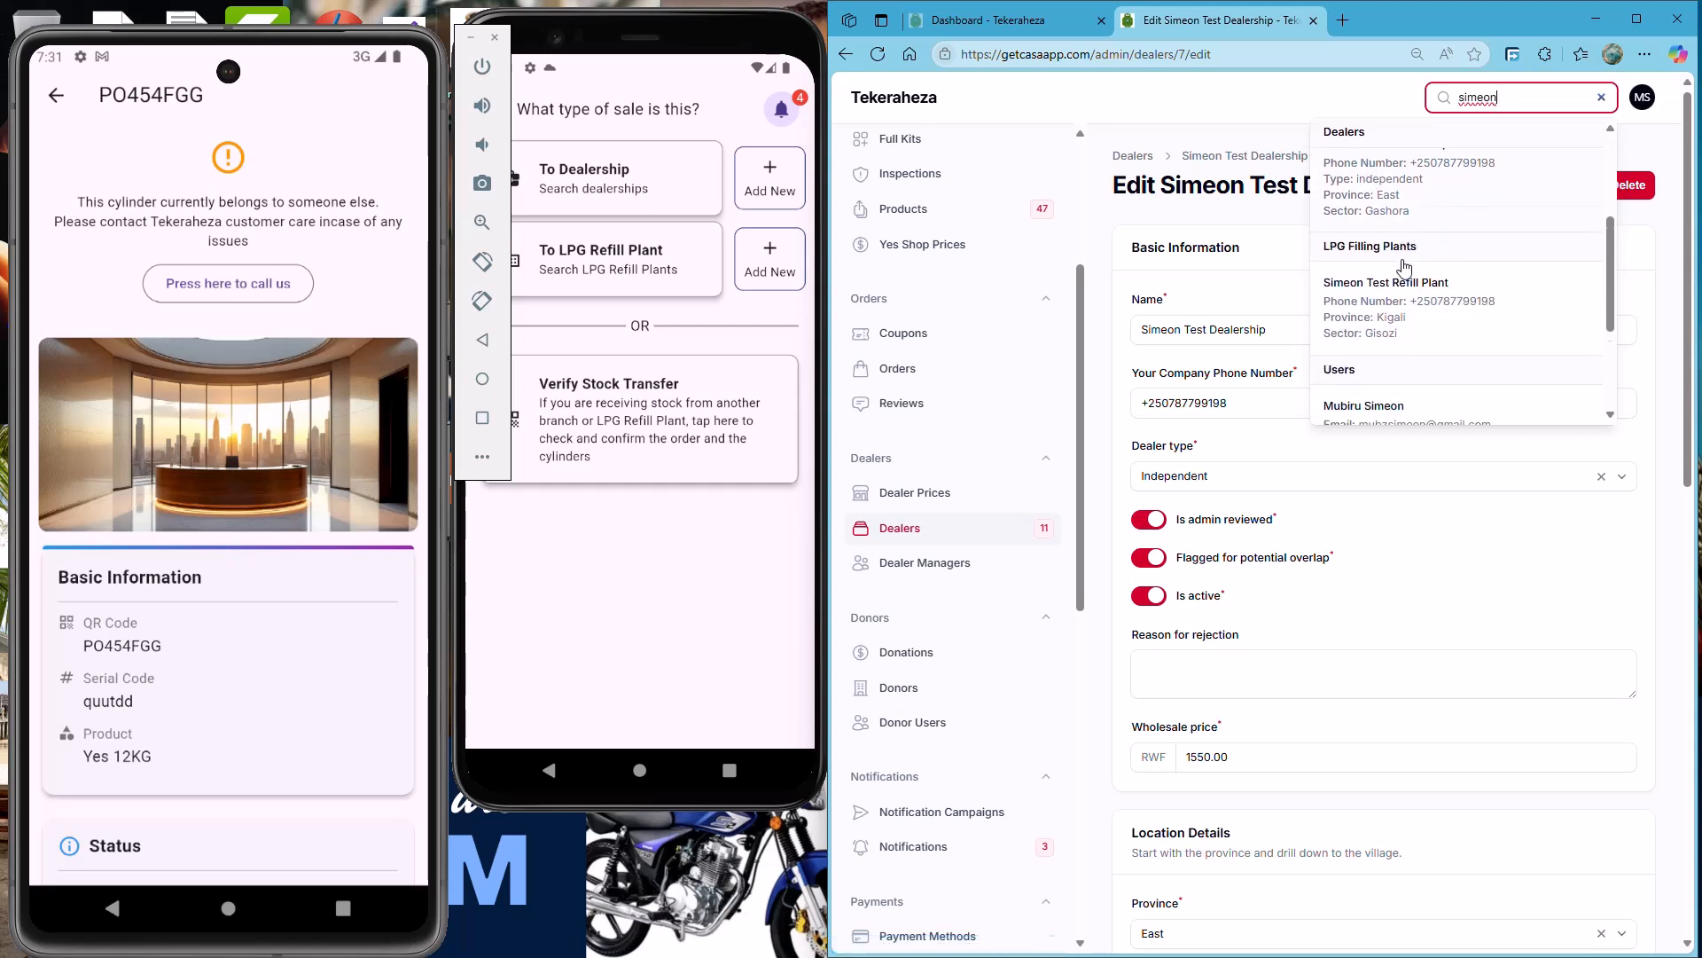
{"action": "scroll", "coordinate": [1400, 264], "scroll_direction": "down", "scroll_amount": 2}
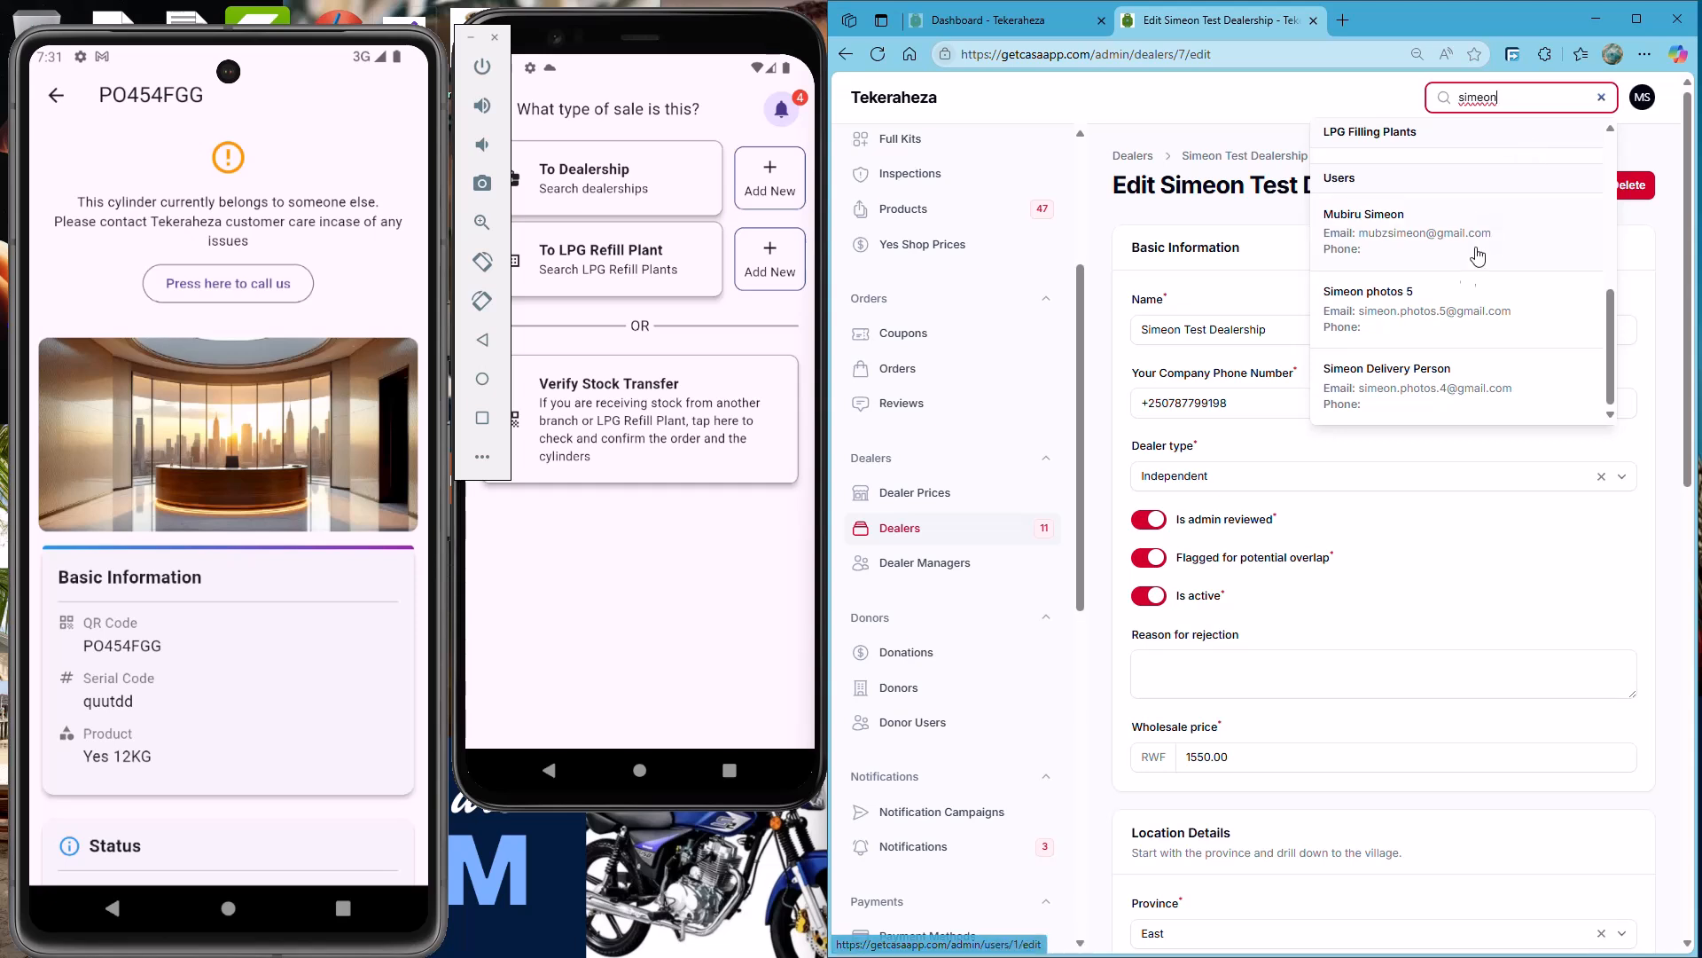
{"action": "scroll", "coordinate": [1422, 396], "scroll_direction": "down", "scroll_amount": 2}
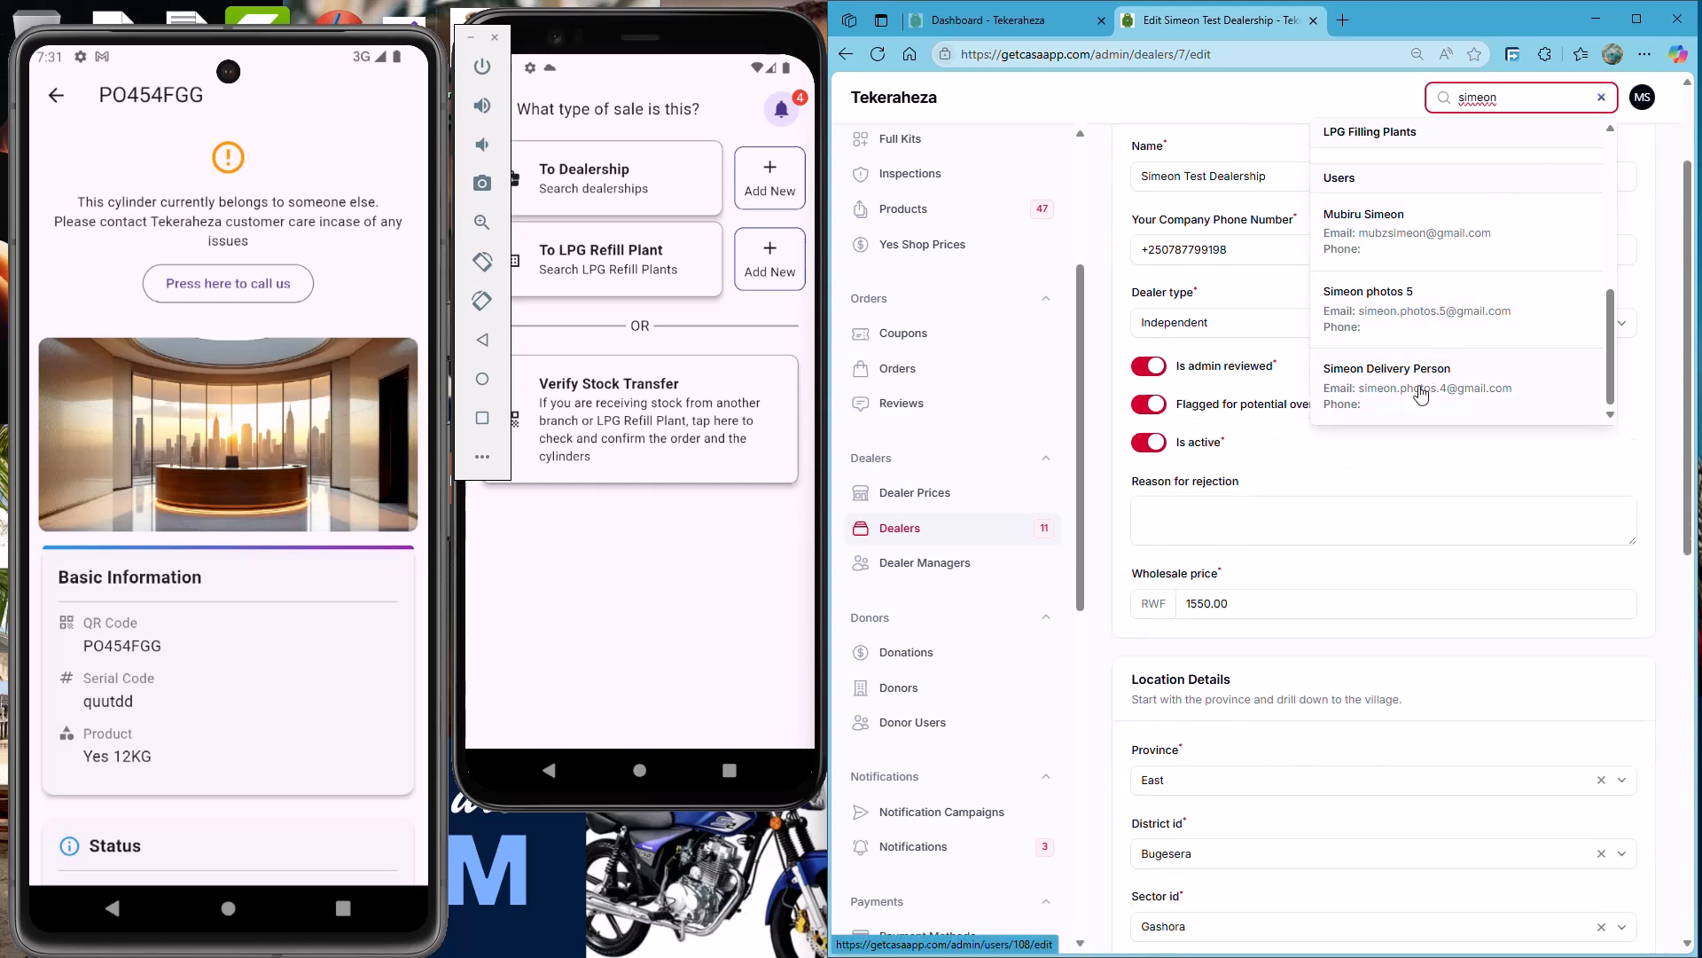
{"action": "left_click", "coordinate": [1405, 233]}
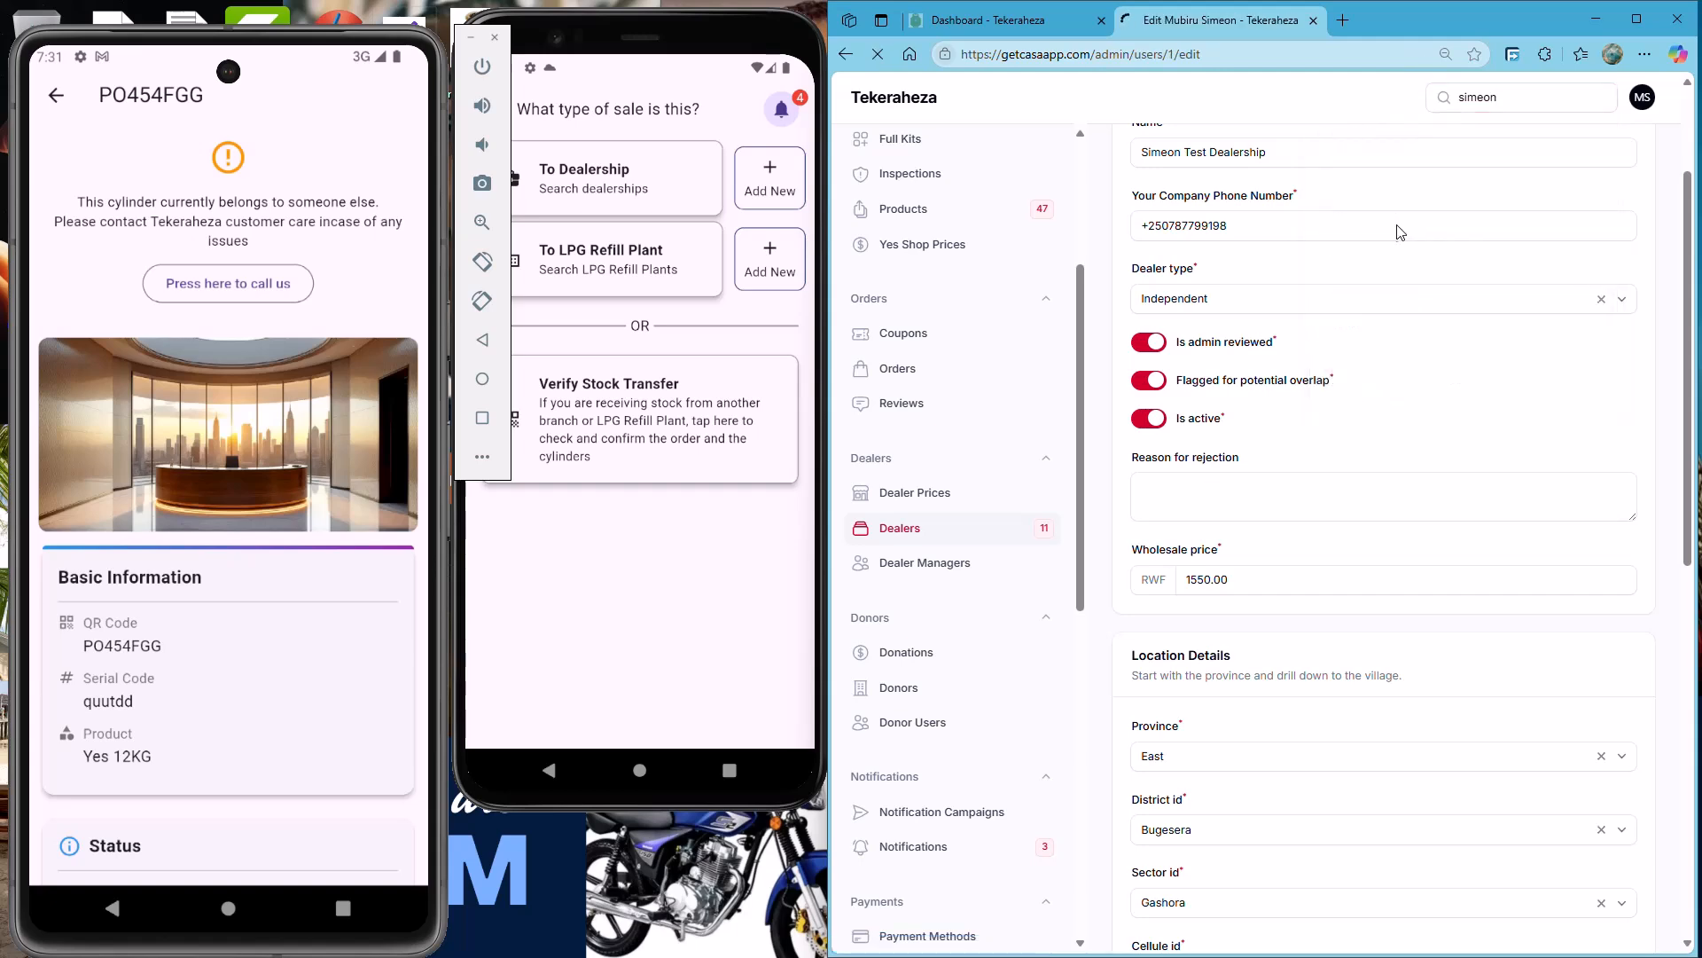
Step: Show the cylinders linked to the customer at the end of the user record
{"action": "scroll", "coordinate": [1185, 499], "scroll_direction": "down", "scroll_amount": 10}
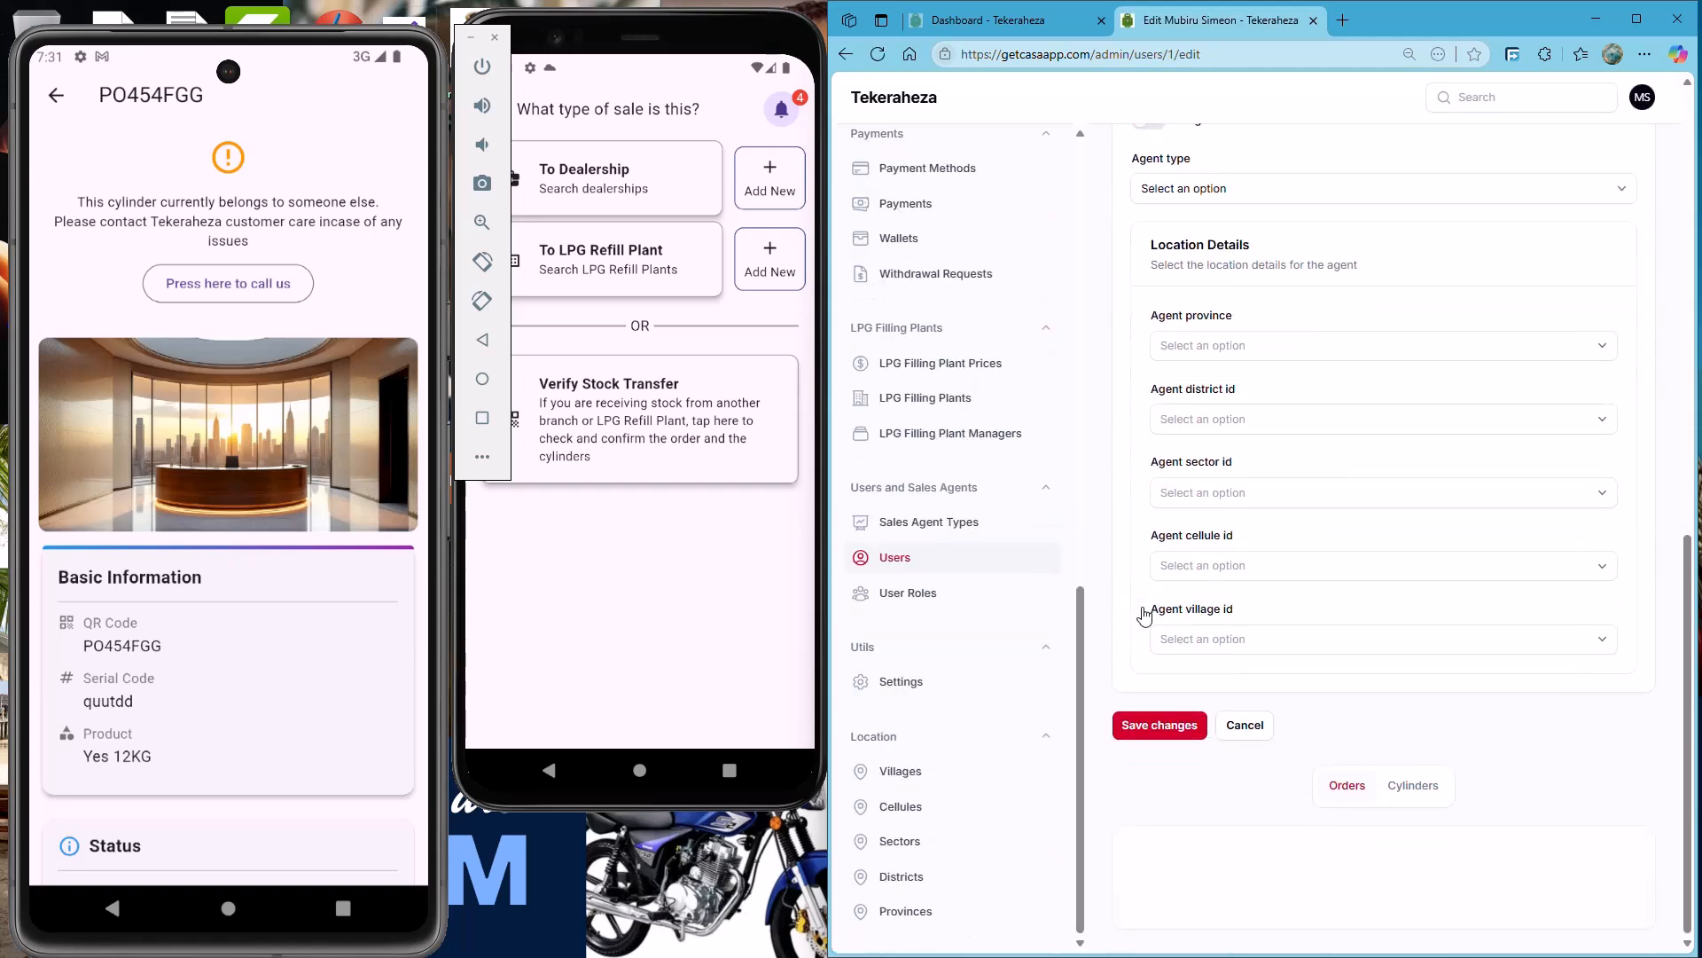
{"action": "scroll", "coordinate": [1300, 608], "scroll_direction": "up", "scroll_amount": 10}
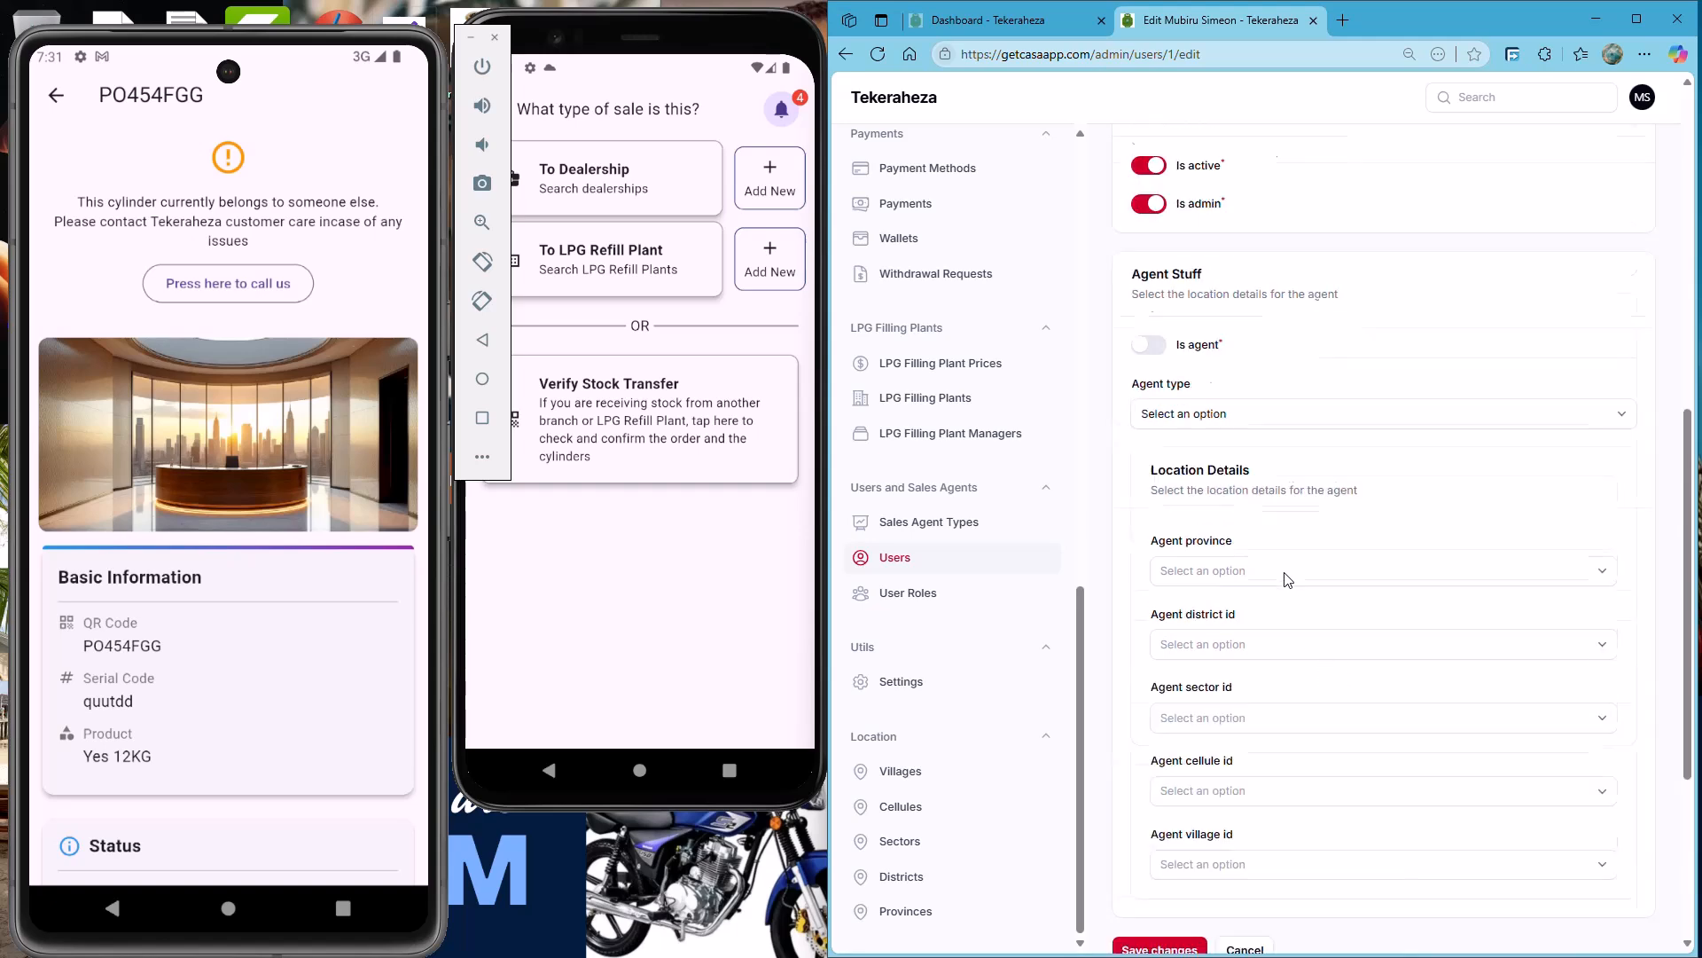
{"action": "scroll", "coordinate": [1291, 346], "scroll_direction": "down", "scroll_amount": 9}
{"action": "scroll", "coordinate": [1292, 346], "scroll_direction": "down", "scroll_amount": 2}
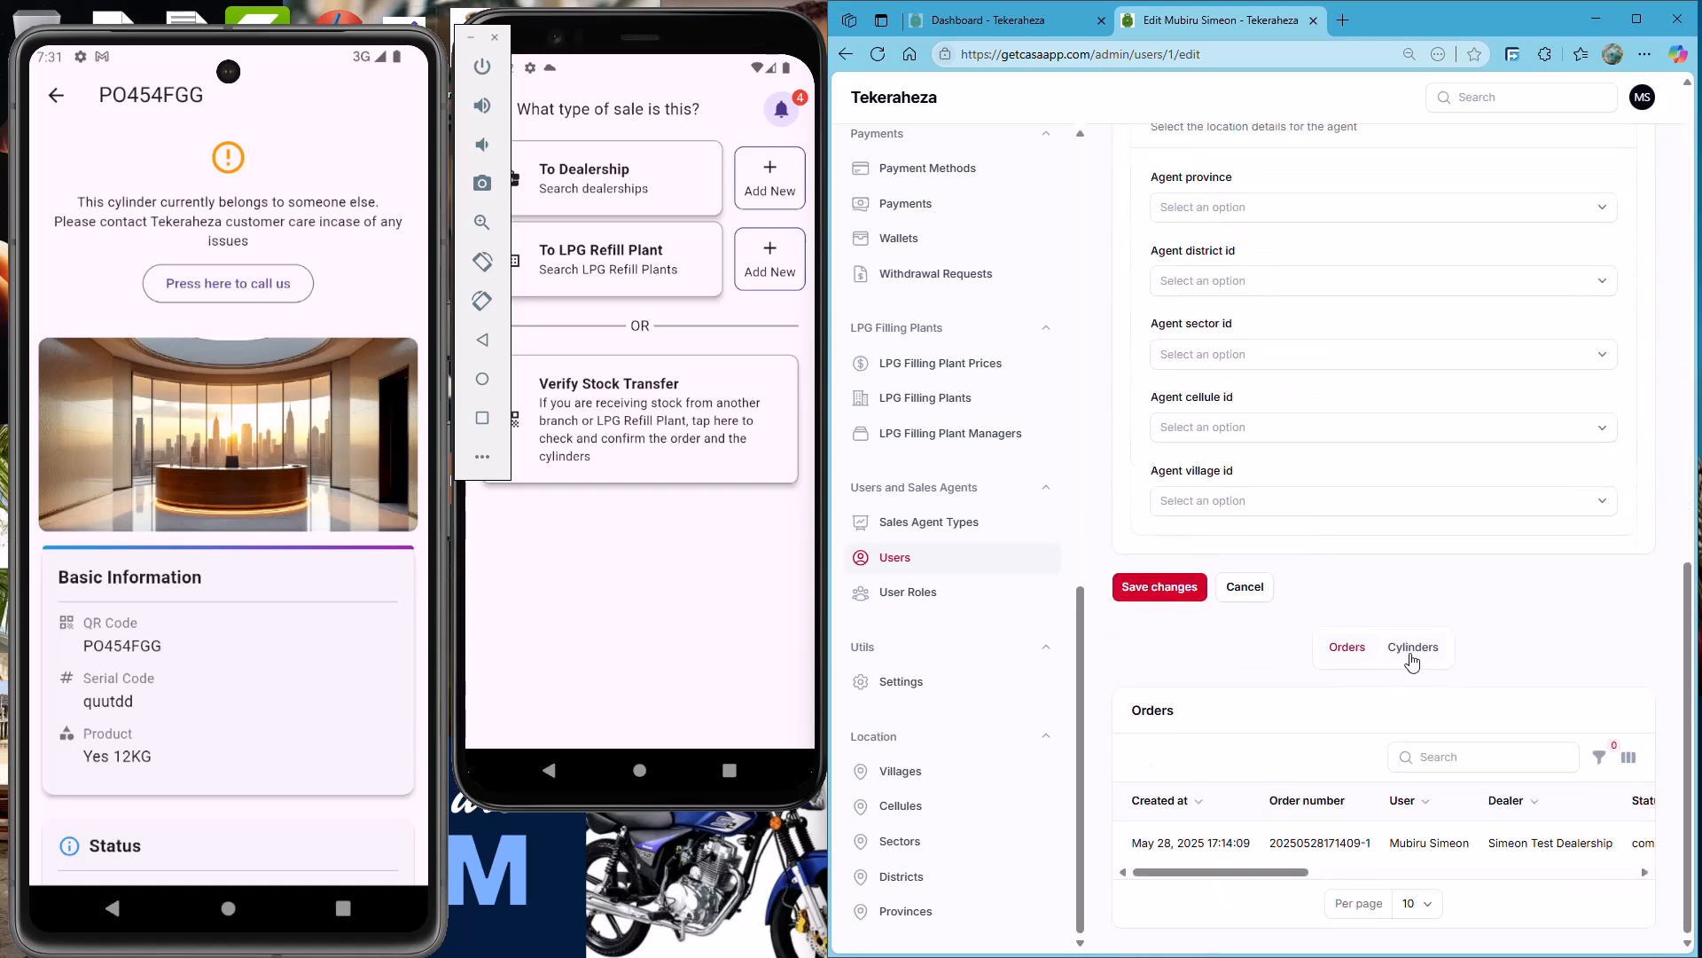
{"action": "left_click", "coordinate": [1410, 657]}
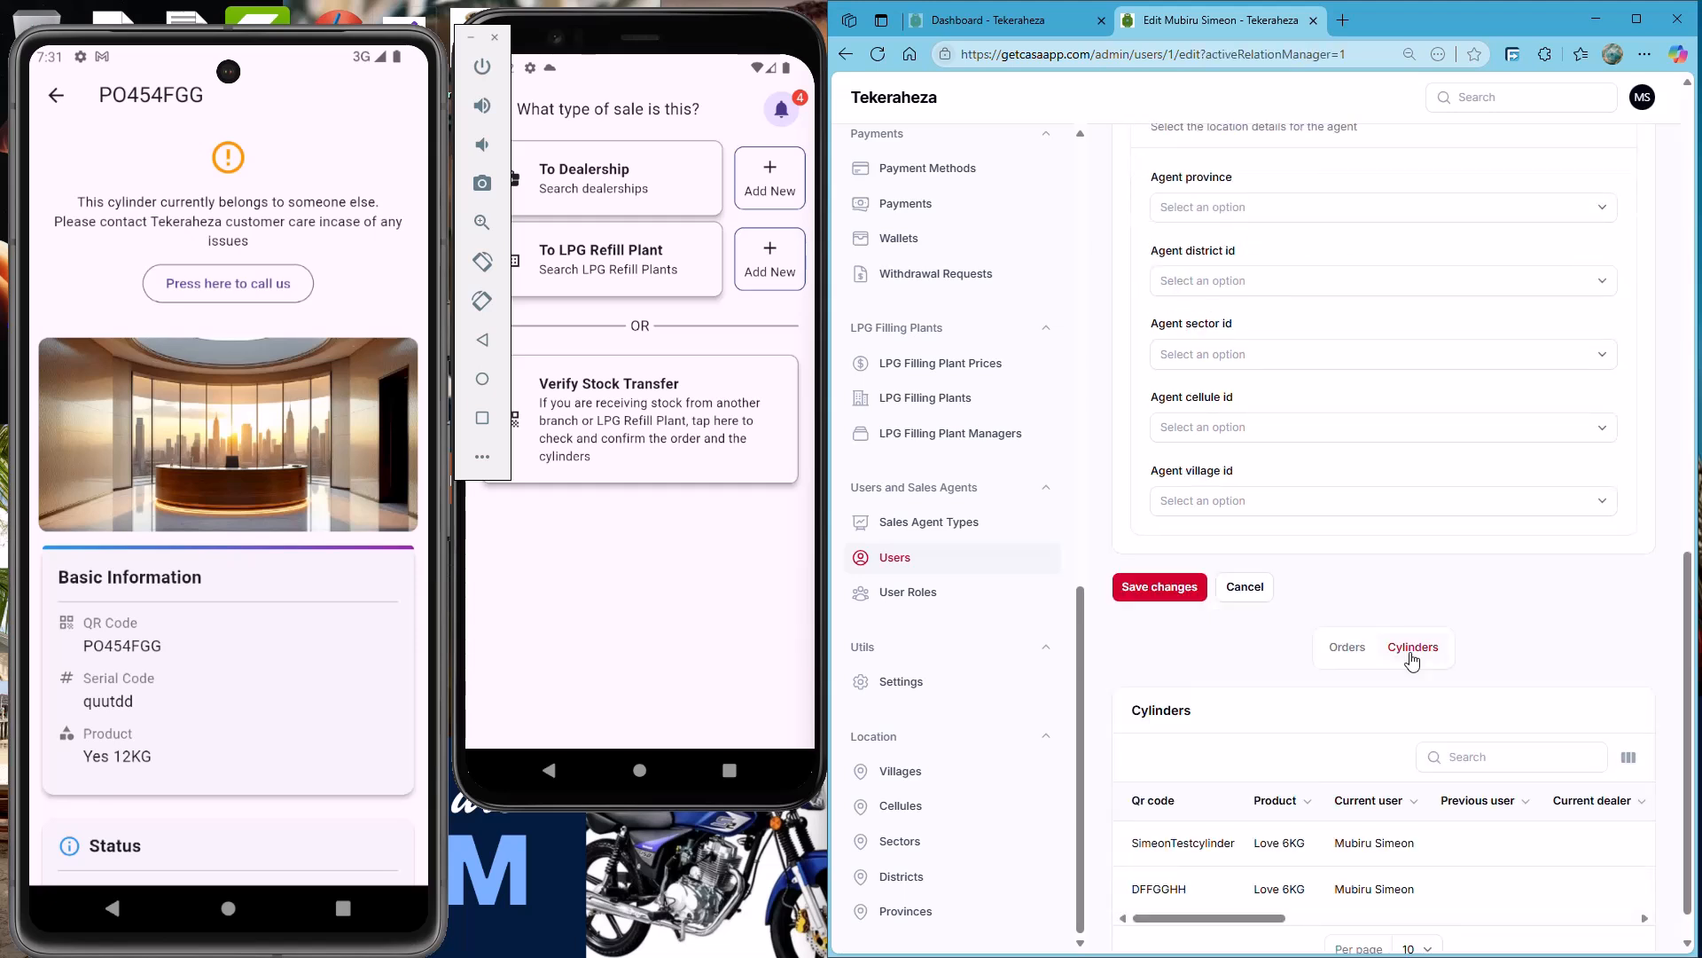
Step: View cylinder DFFGGHH from the customer's cylinders, copy its QR code, and close the details
{"action": "scroll", "coordinate": [1406, 683], "scroll_direction": "down", "scroll_amount": 1}
{"action": "double_click", "coordinate": [1141, 847]}
{"action": "left_click", "coordinate": [1135, 827]}
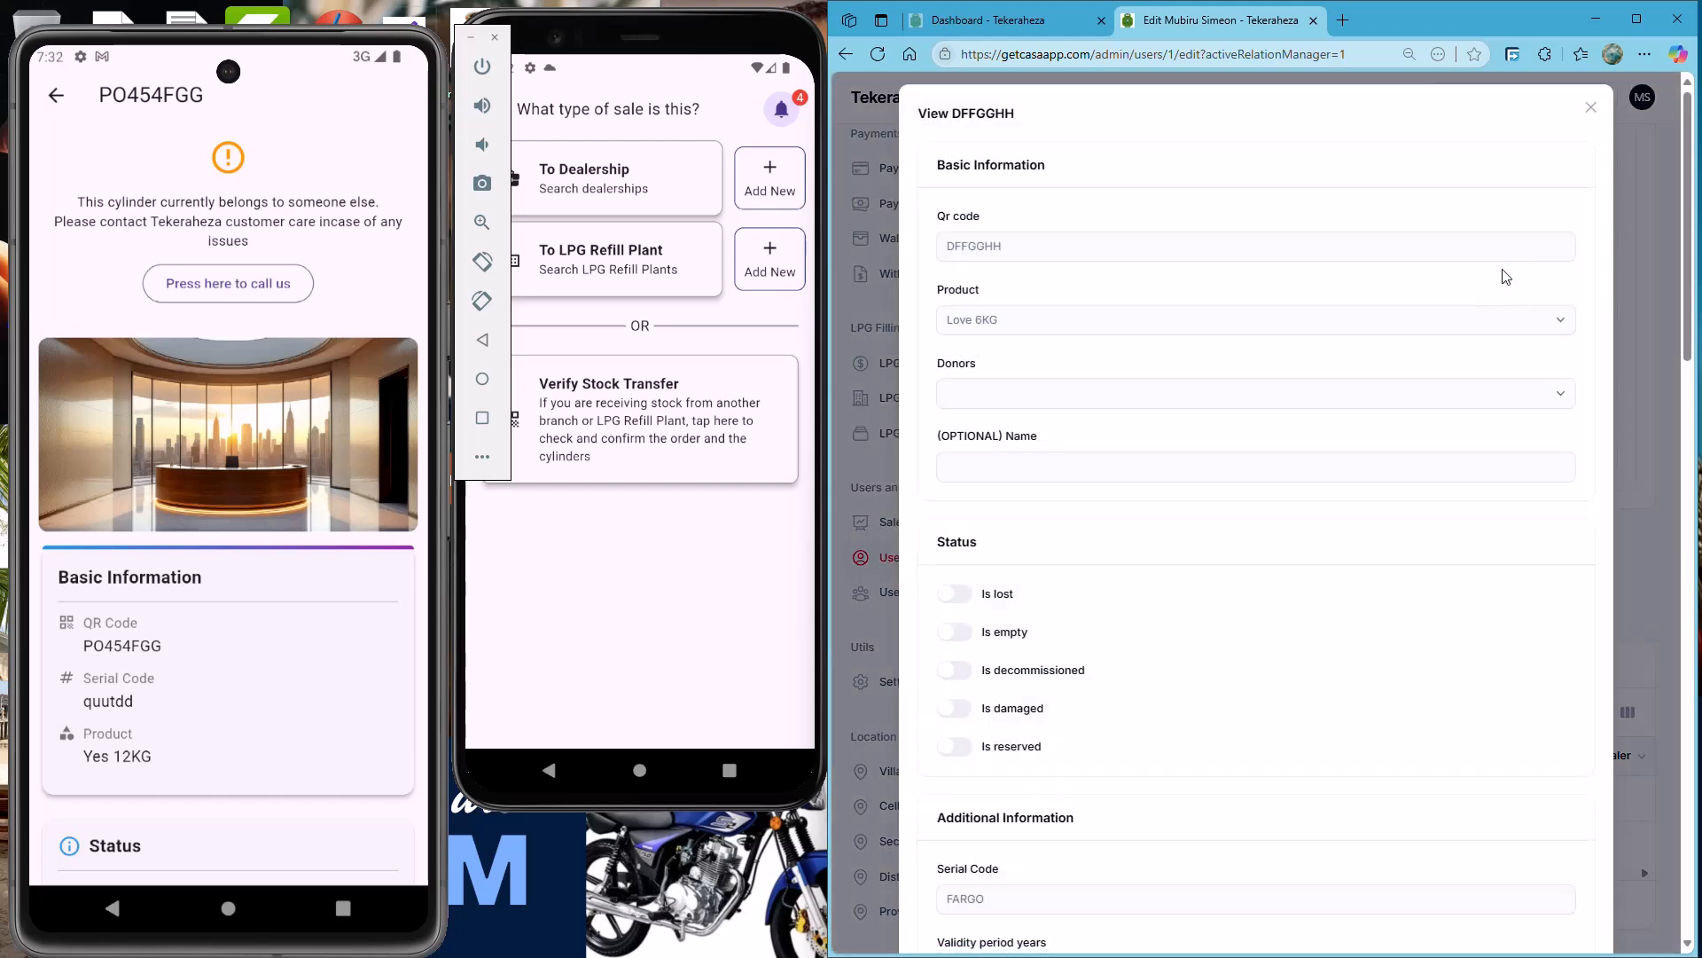
{"action": "double_click", "coordinate": [975, 247]}
{"action": "key", "text": "ctrl+c"}
{"action": "left_click", "coordinate": [1591, 108]}
Step: Look up cylinder DFFGGHH in the admin dashboard and open its record at the cylinder movements
{"action": "left_click", "coordinate": [1509, 98]}
{"action": "key", "text": "ctrl+v"}
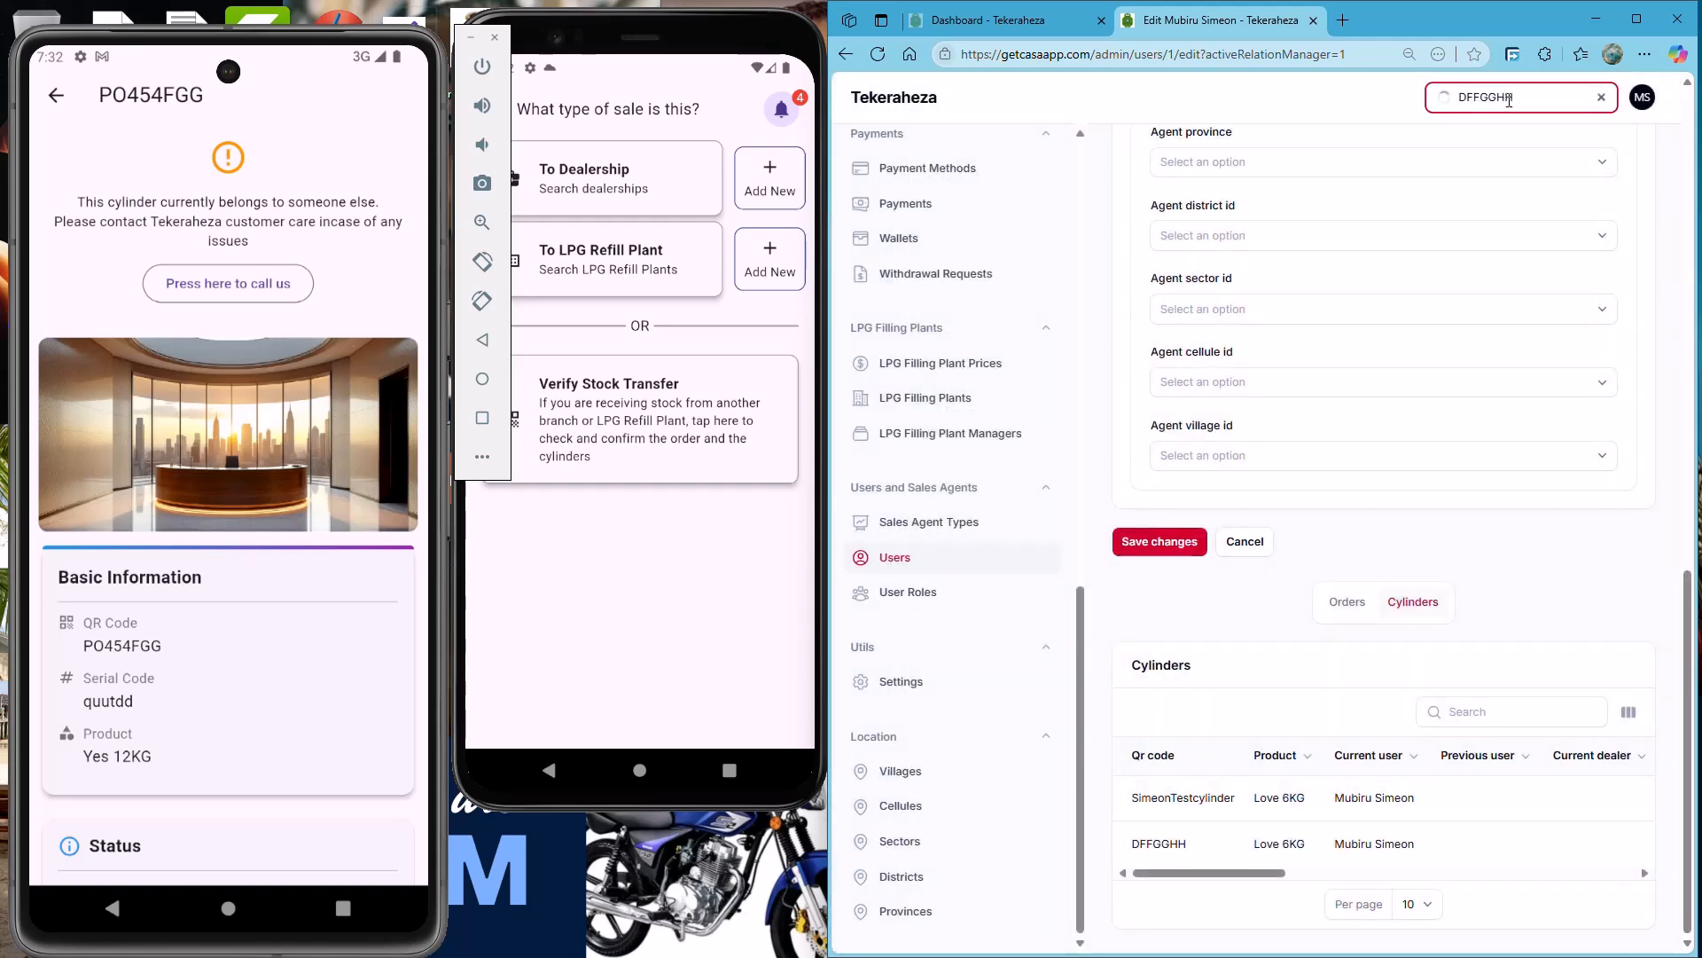
{"action": "left_click", "coordinate": [1424, 194]}
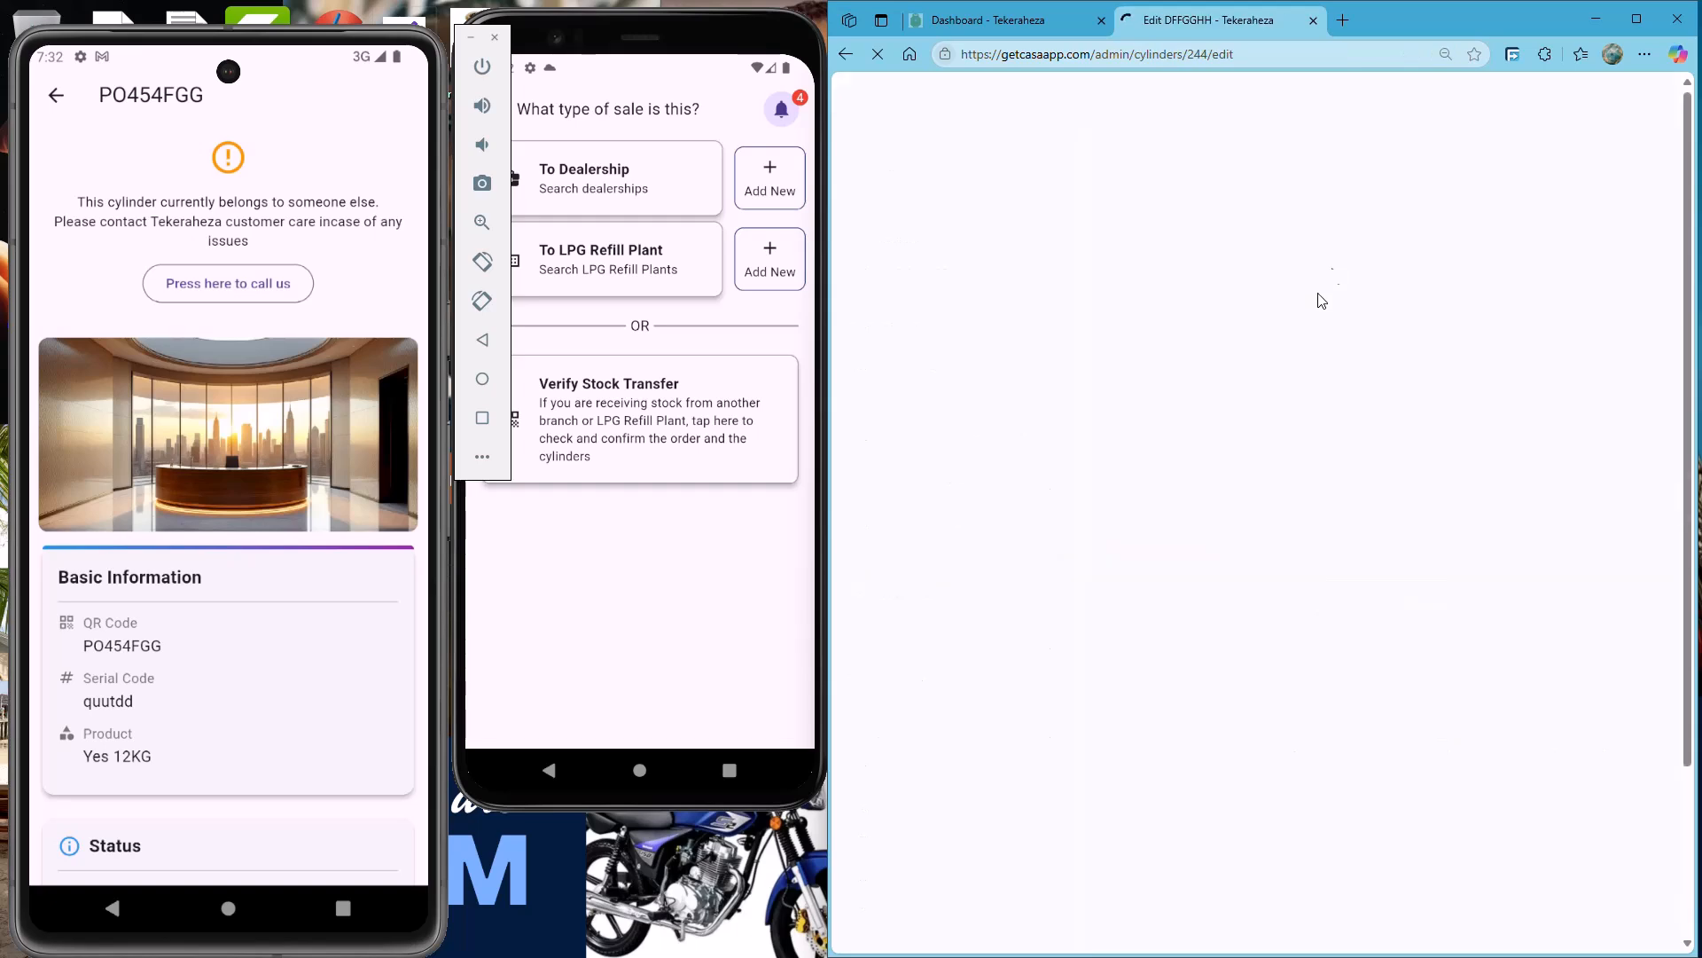
{"action": "scroll", "coordinate": [1288, 547], "scroll_direction": "down", "scroll_amount": 12}
{"action": "scroll", "coordinate": [1288, 547], "scroll_direction": "down", "scroll_amount": 10}
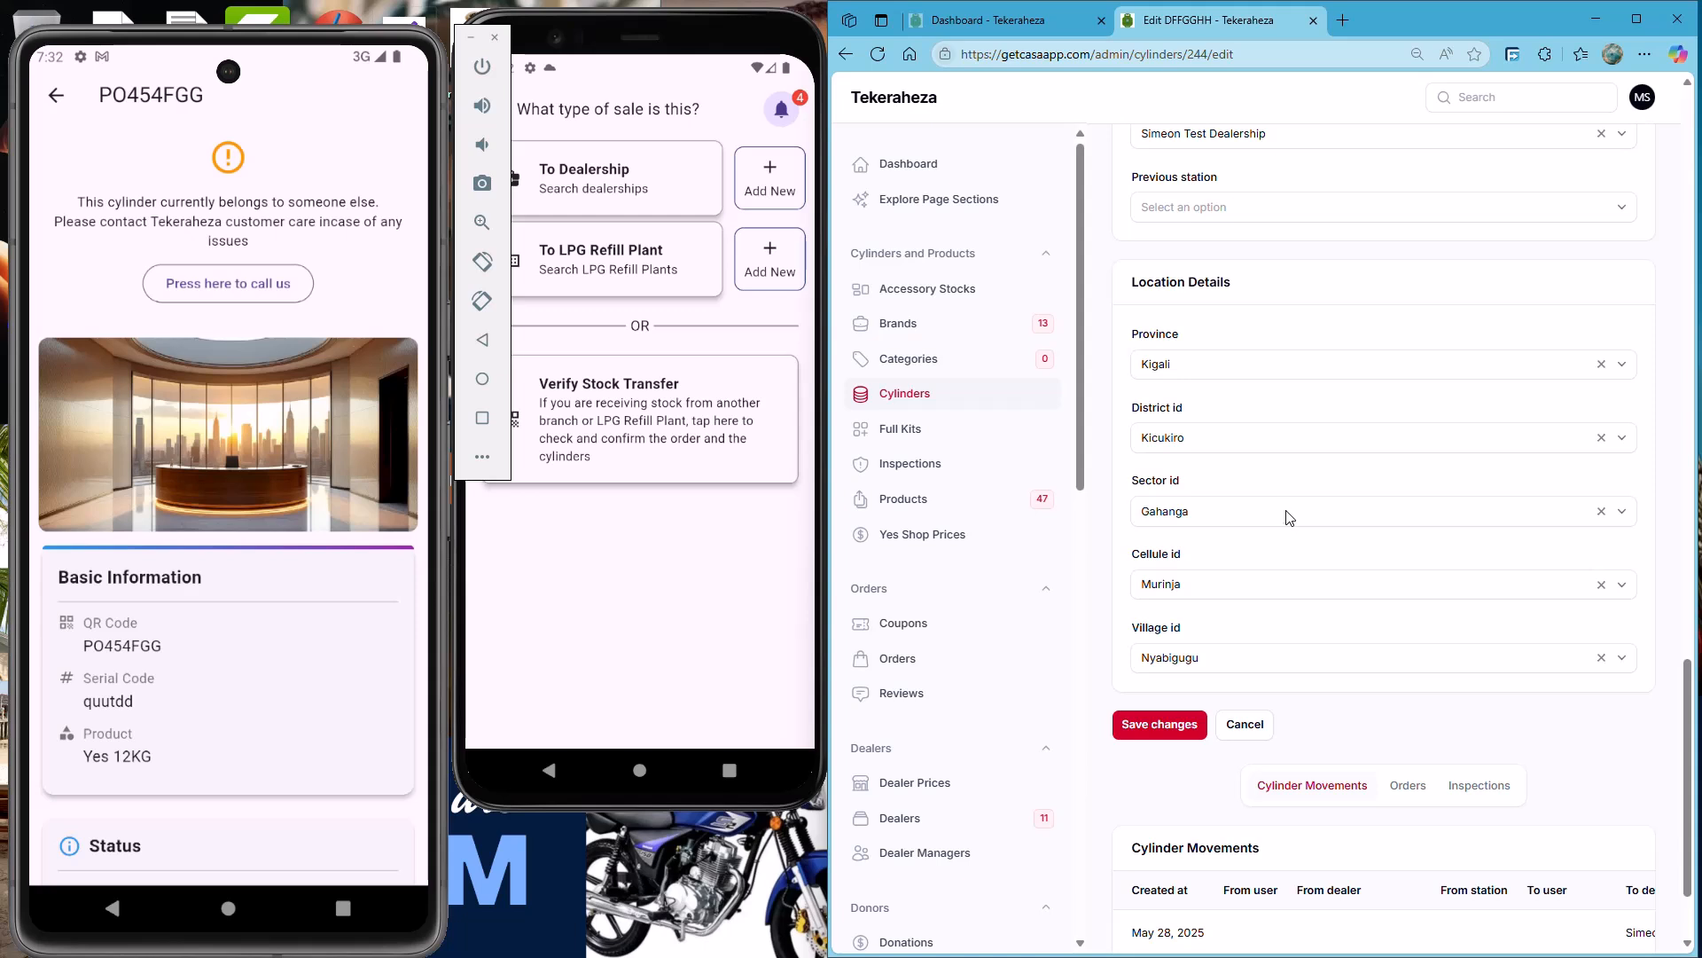
Step: Leave the details of cylinder PO454FGG on the dealer's phone and return to the stock overview
{"action": "left_click", "coordinate": [55, 97]}
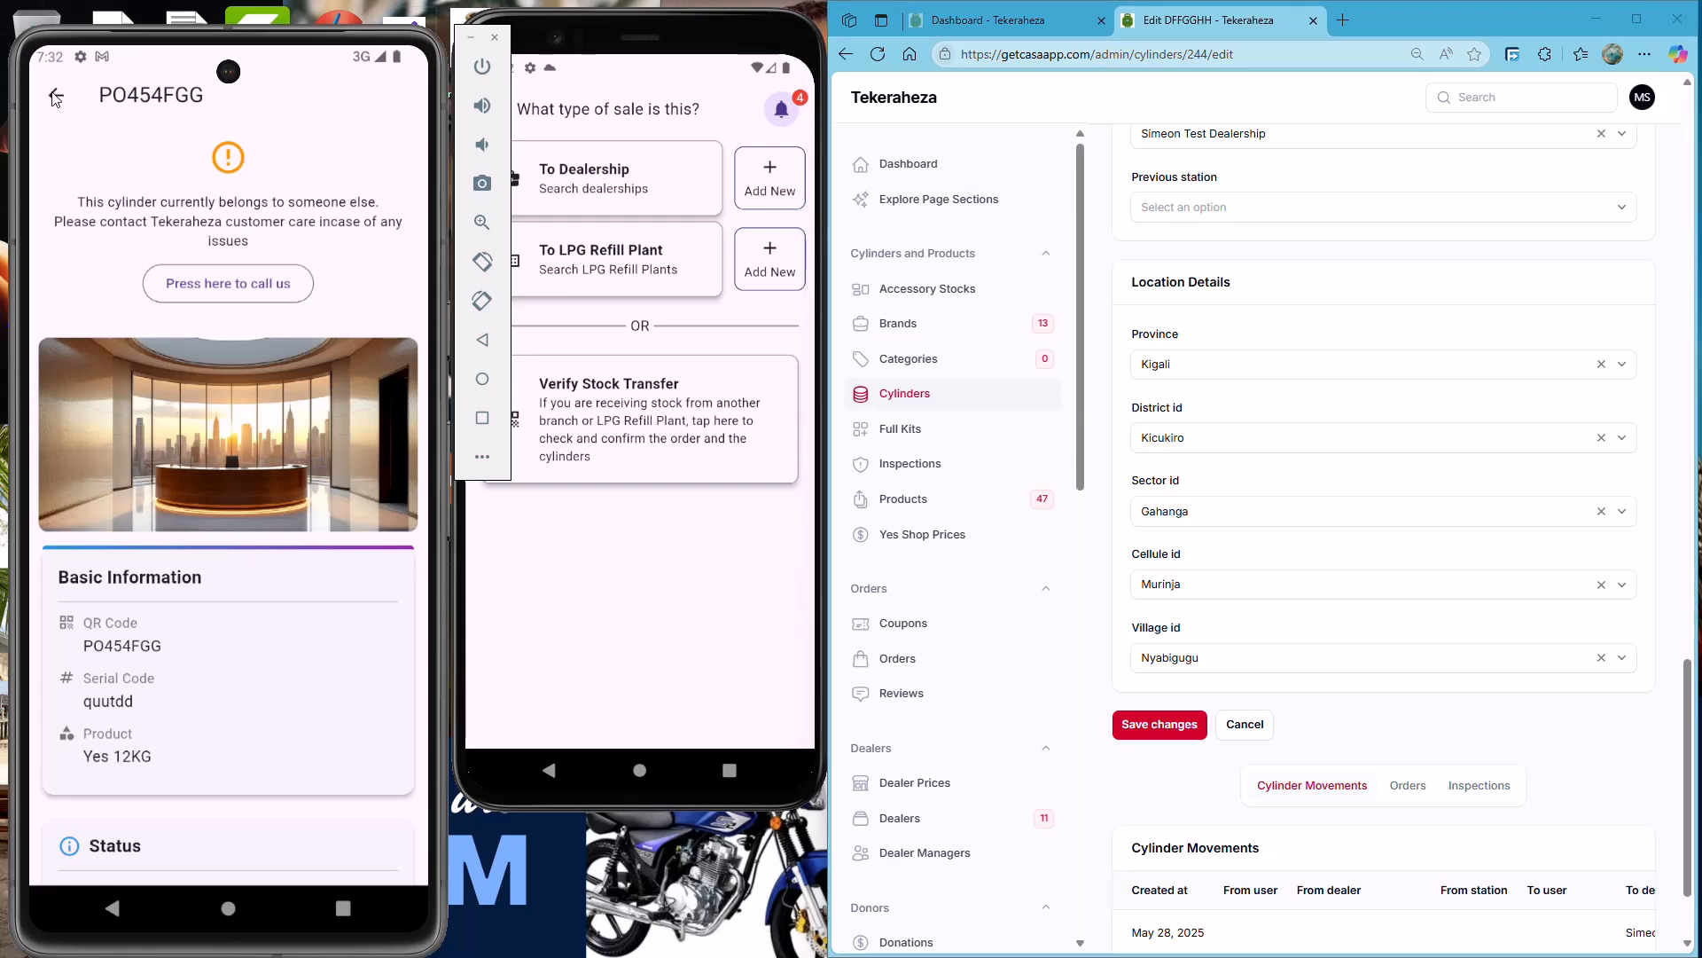
{"action": "left_click", "coordinate": [55, 98]}
{"action": "left_click", "coordinate": [55, 98]}
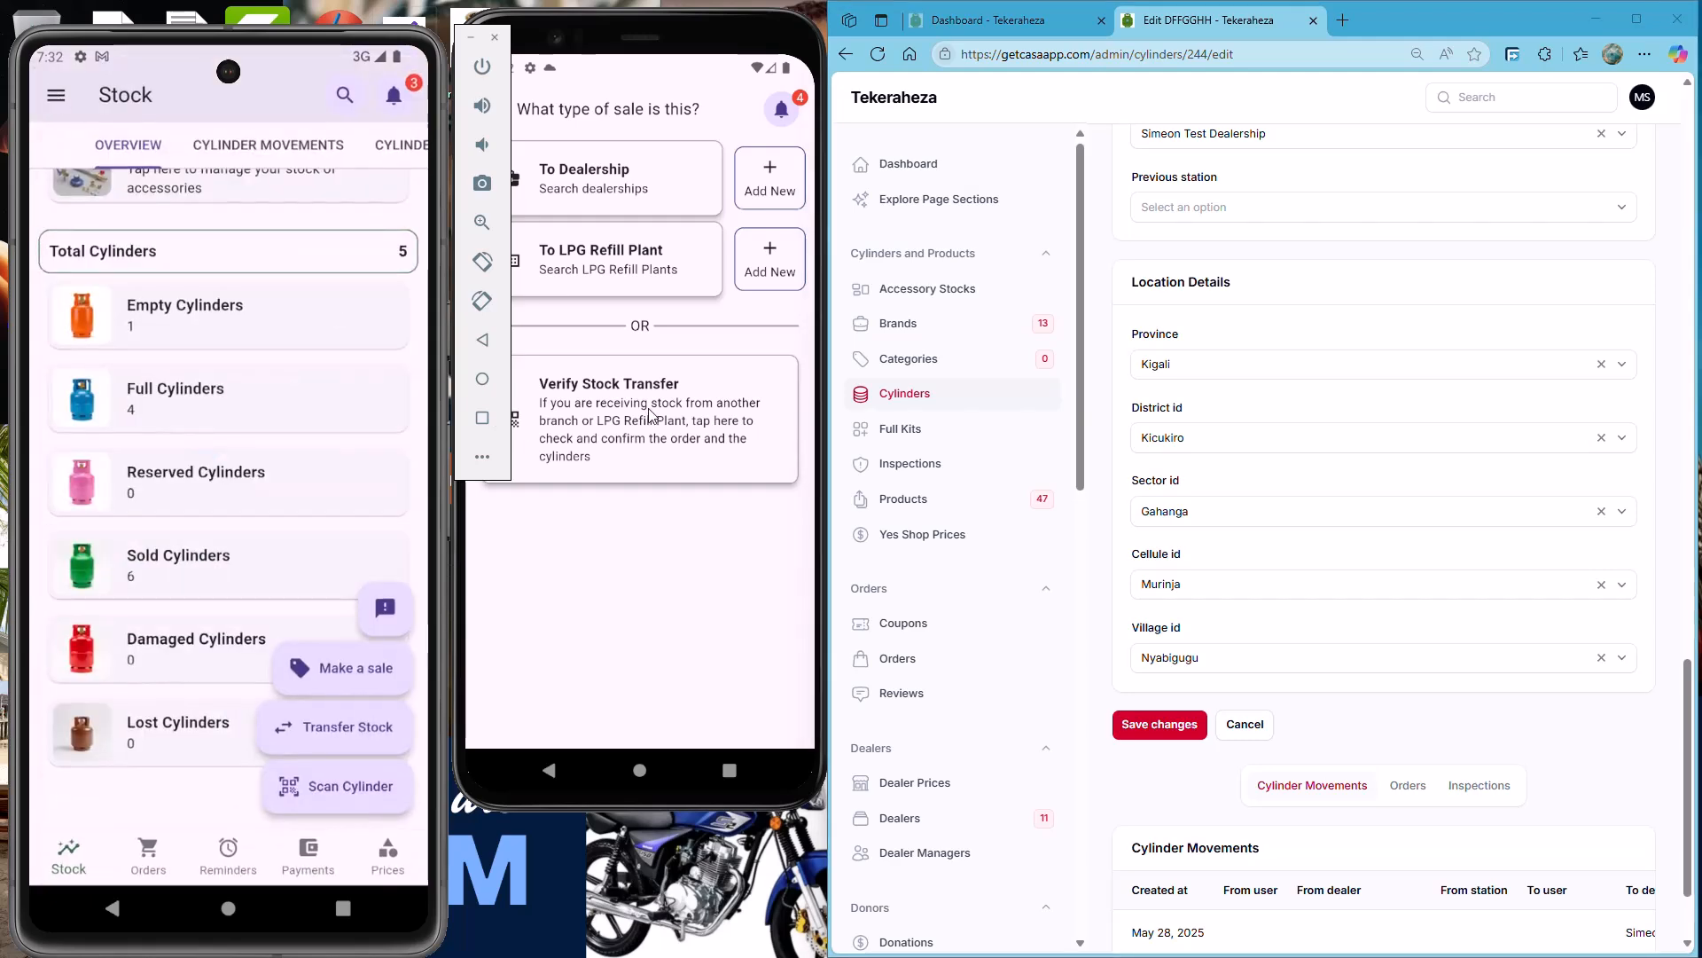
Step: Open stock transfer verification on the refill plant's phone, leave it without entering a cylinder, and go to the stock overview
{"action": "left_click", "coordinate": [750, 594]}
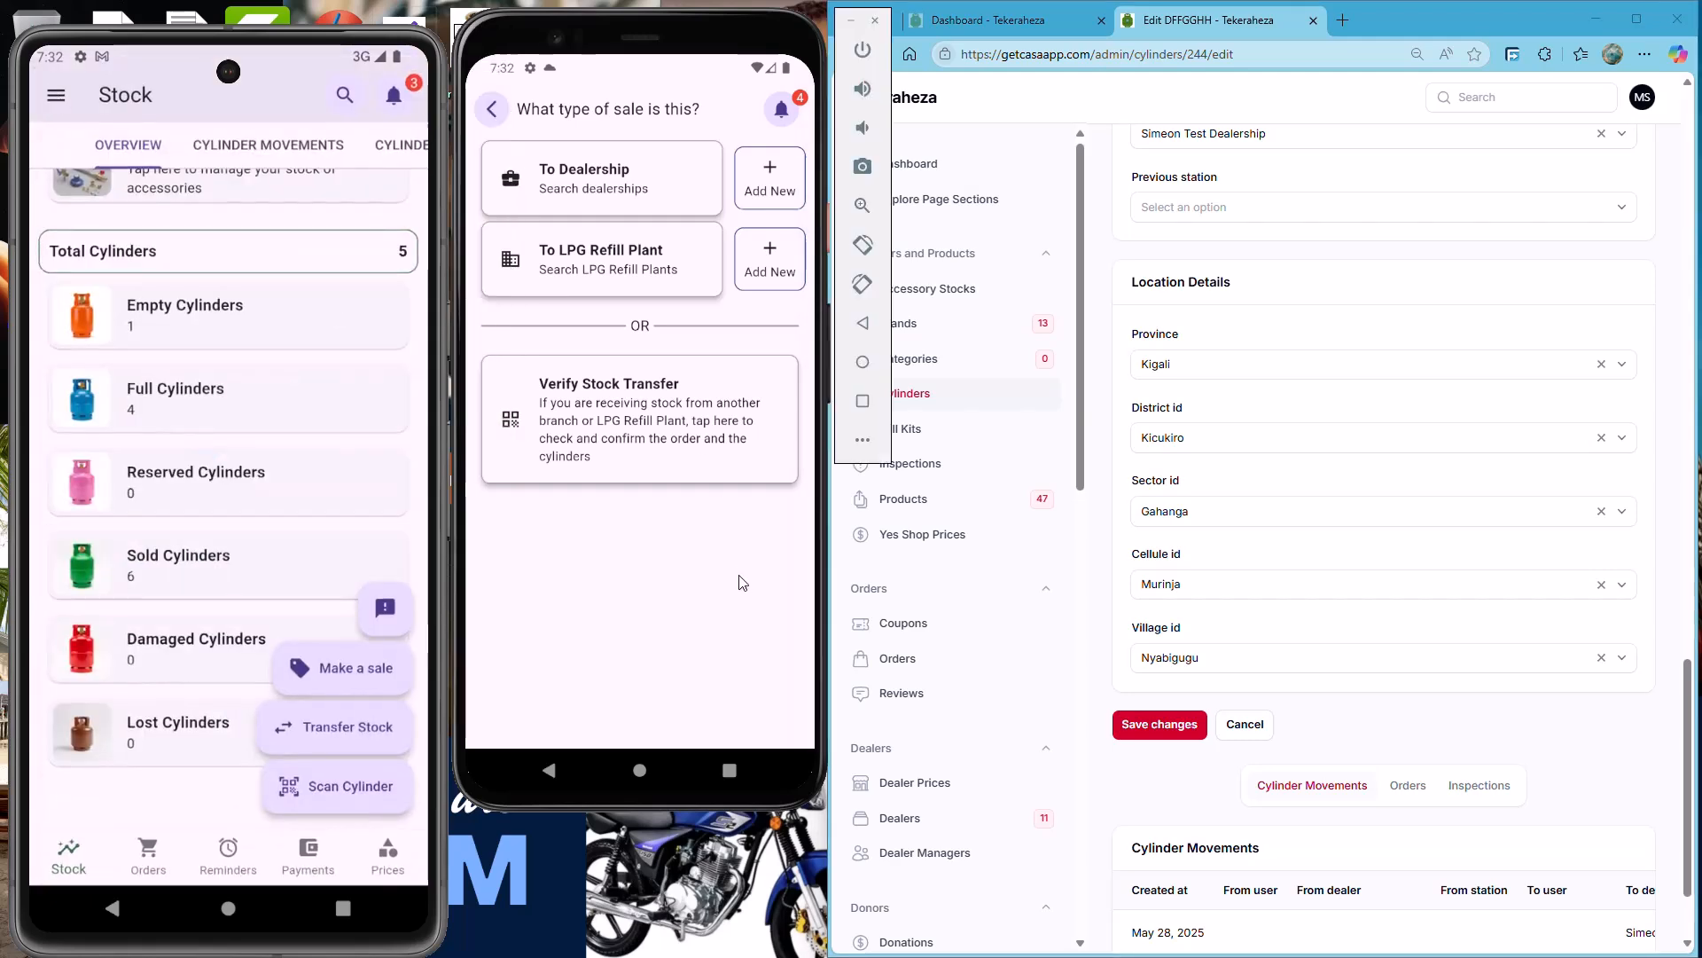
{"action": "left_click", "coordinate": [627, 455]}
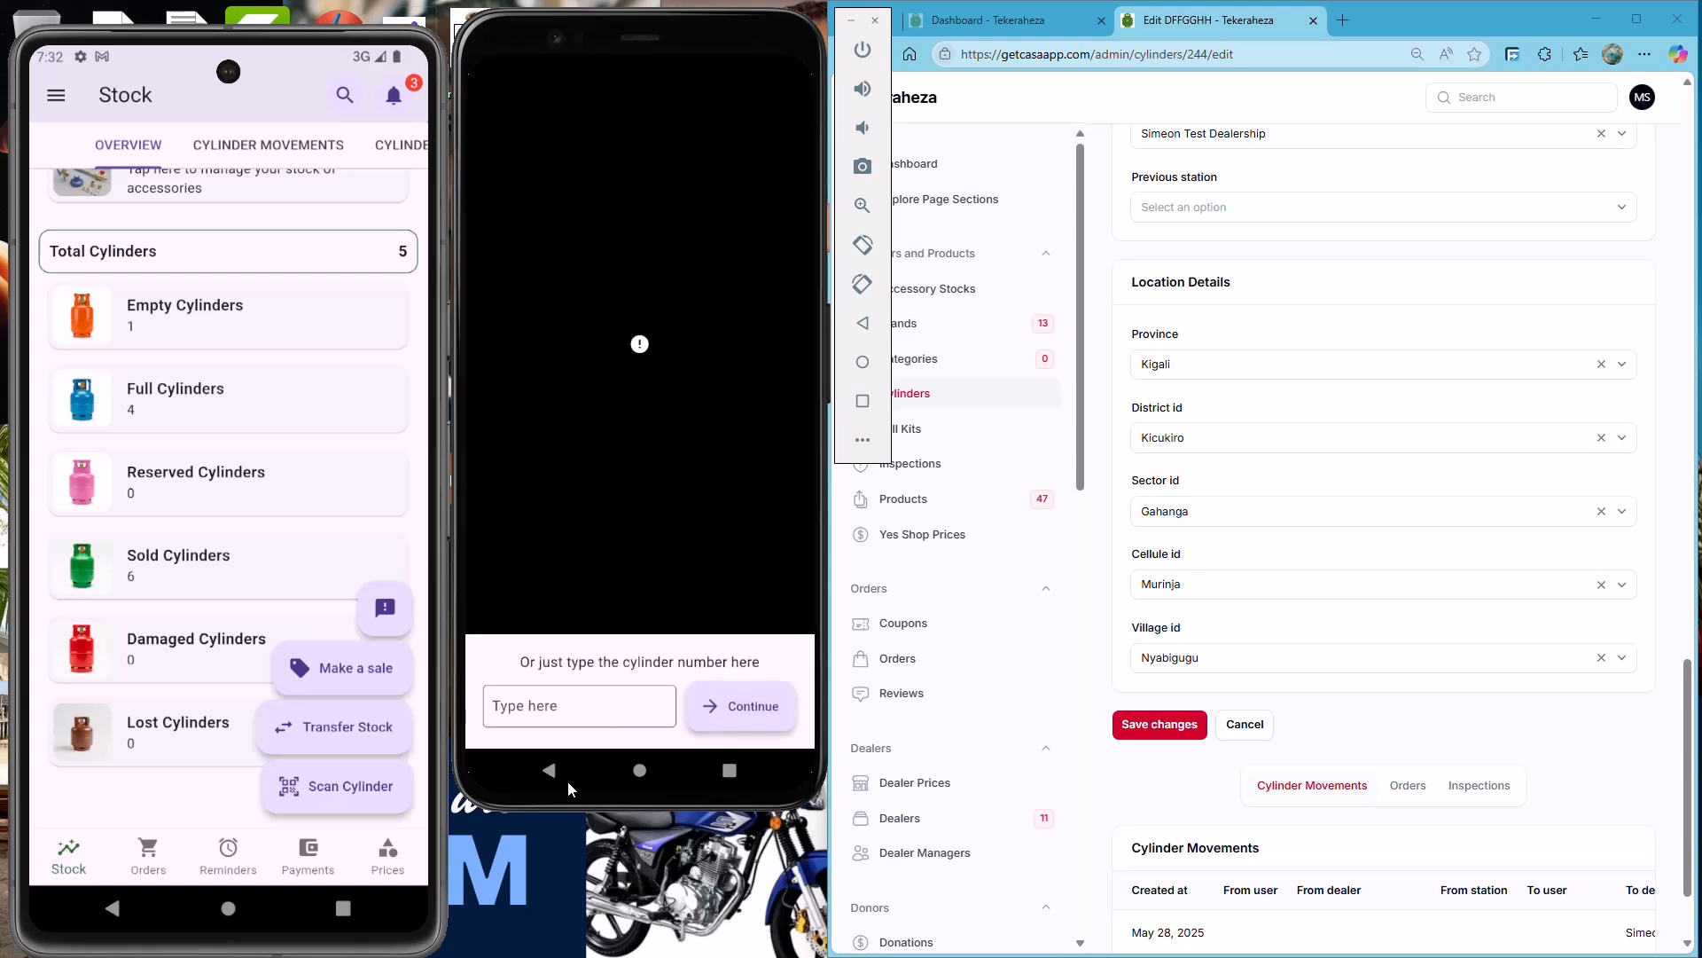
{"action": "left_click", "coordinate": [567, 780]}
{"action": "left_click", "coordinate": [565, 775]}
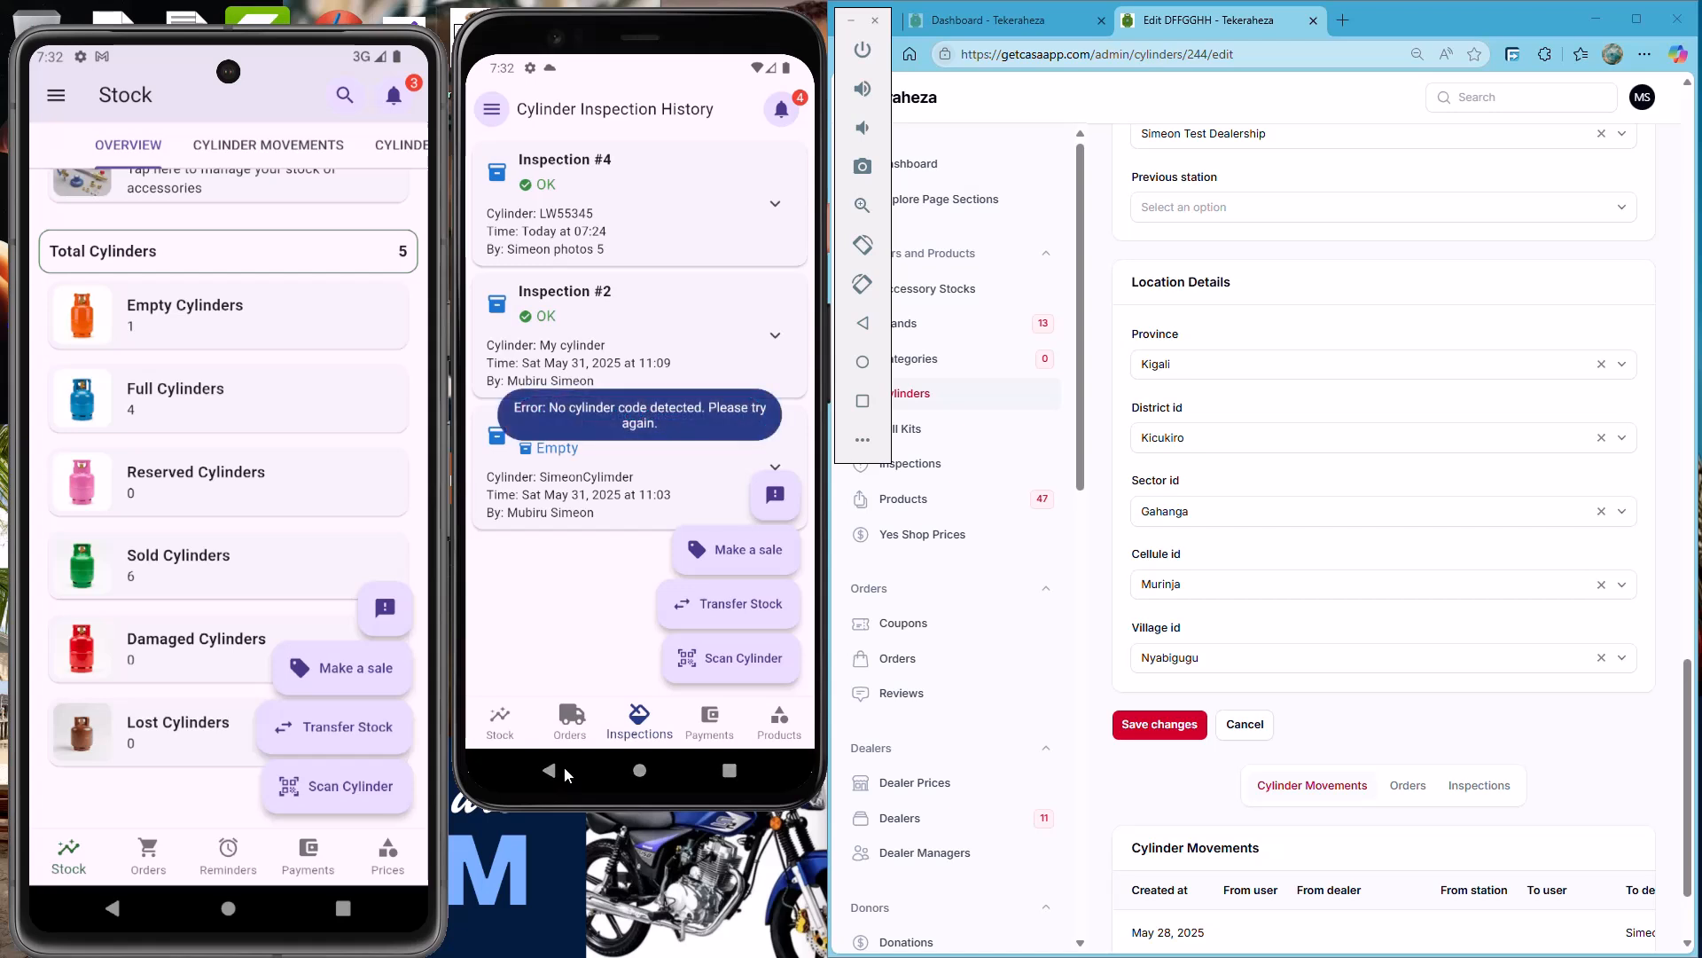
{"action": "left_click", "coordinate": [514, 727]}
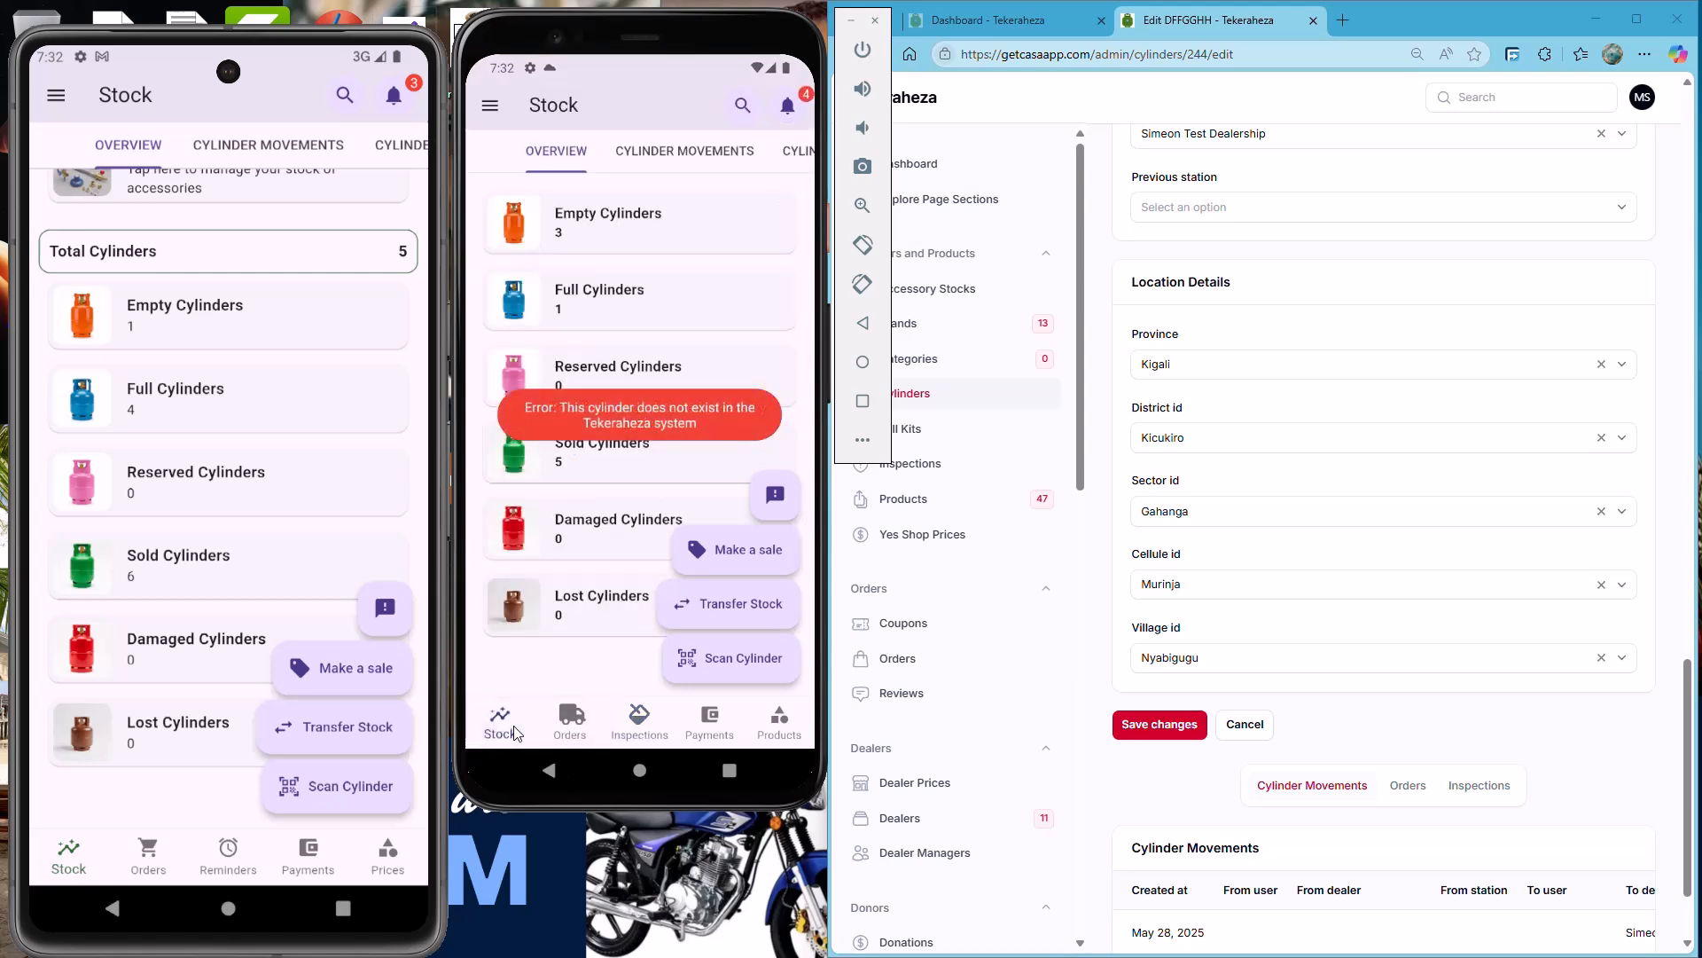
Step: Open yesterday's 10:26 empty cylinder transfer order on the refill plant's phone and examine the cylinders listed in it
{"action": "left_click", "coordinate": [576, 720]}
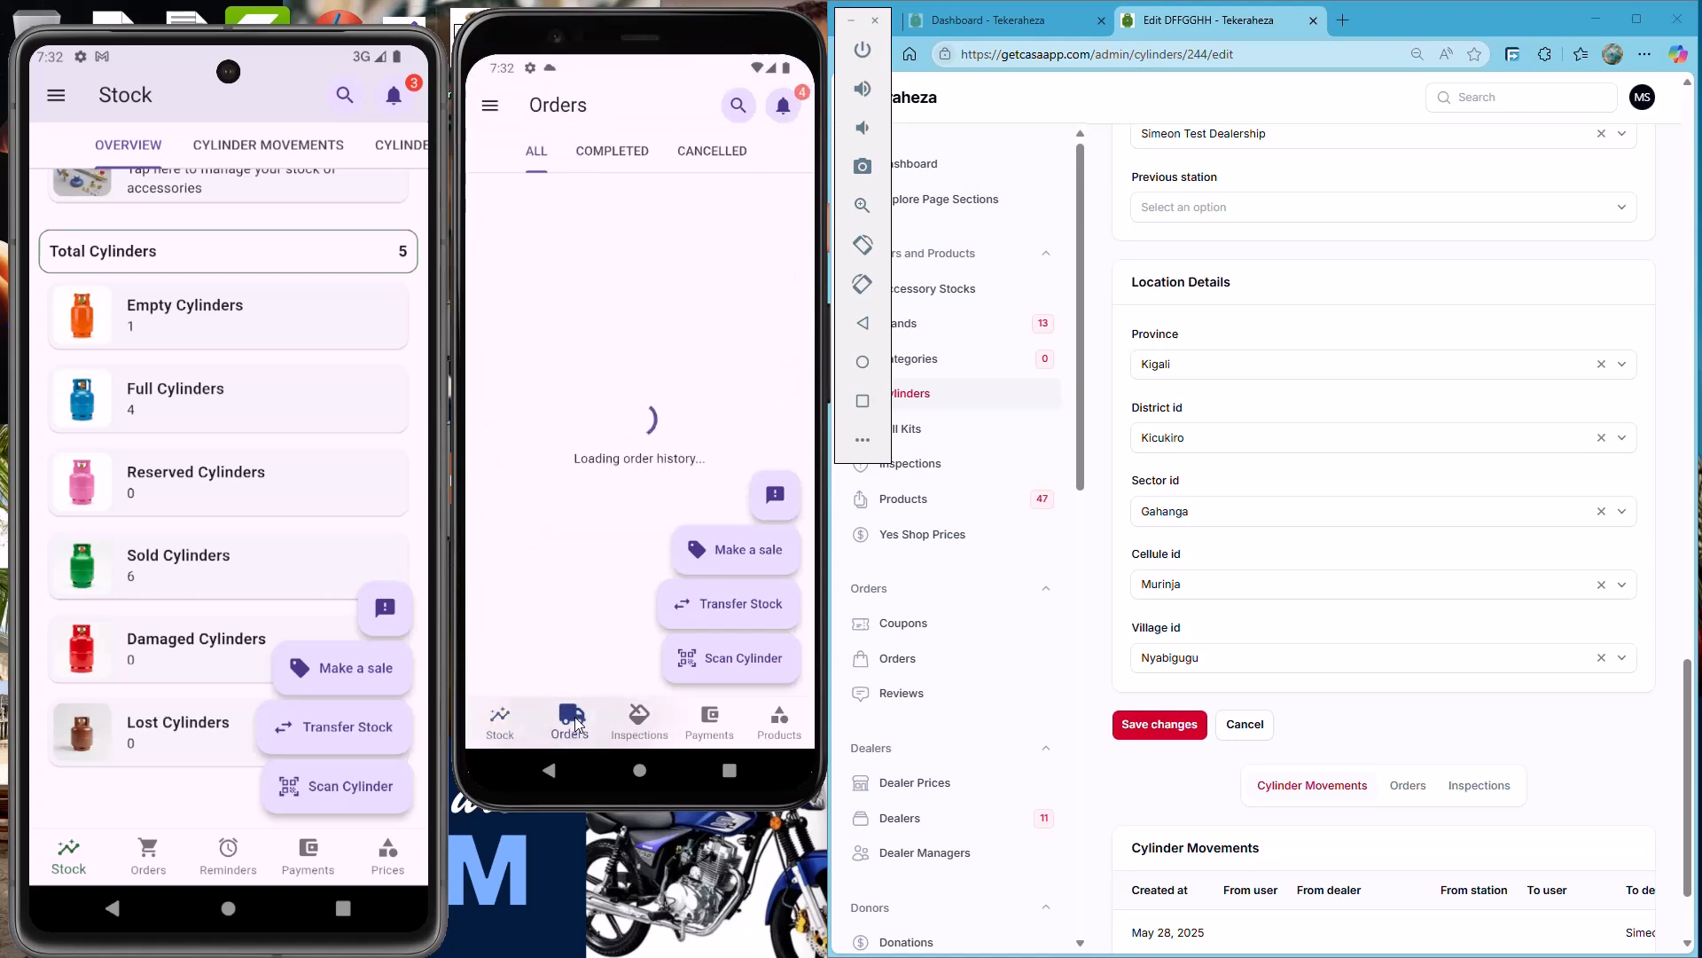
{"action": "left_click_drag", "start_coordinate": [590, 503], "coordinate": [583, 238]}
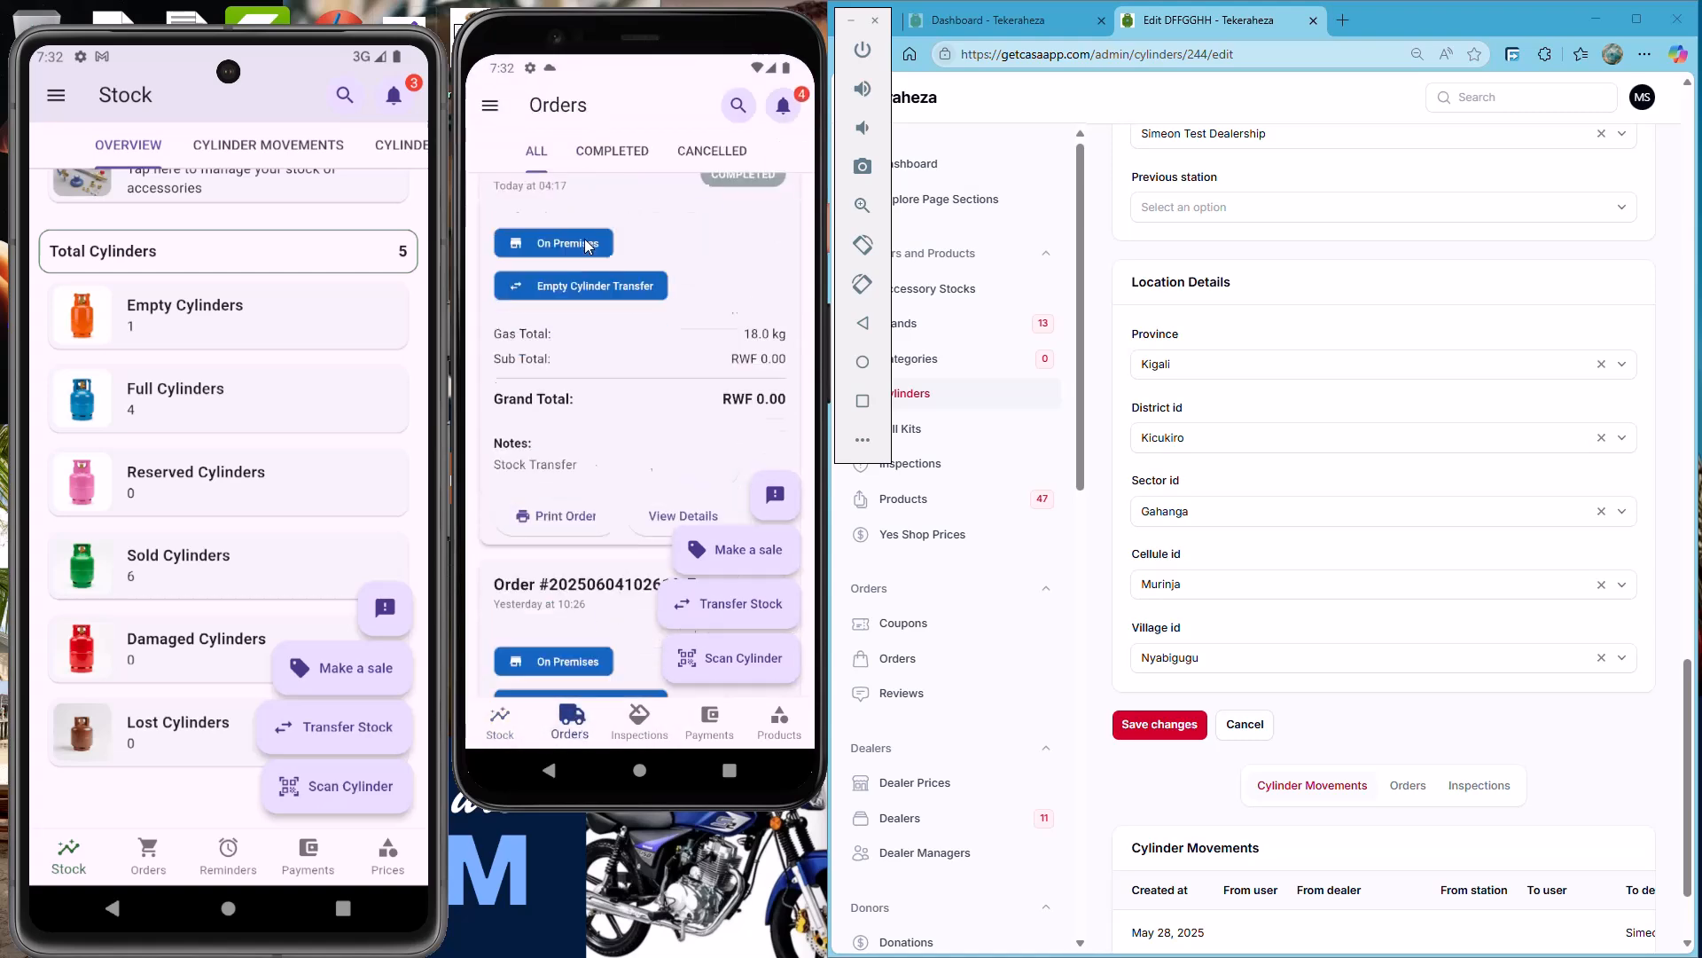
{"action": "left_click", "coordinate": [642, 318]}
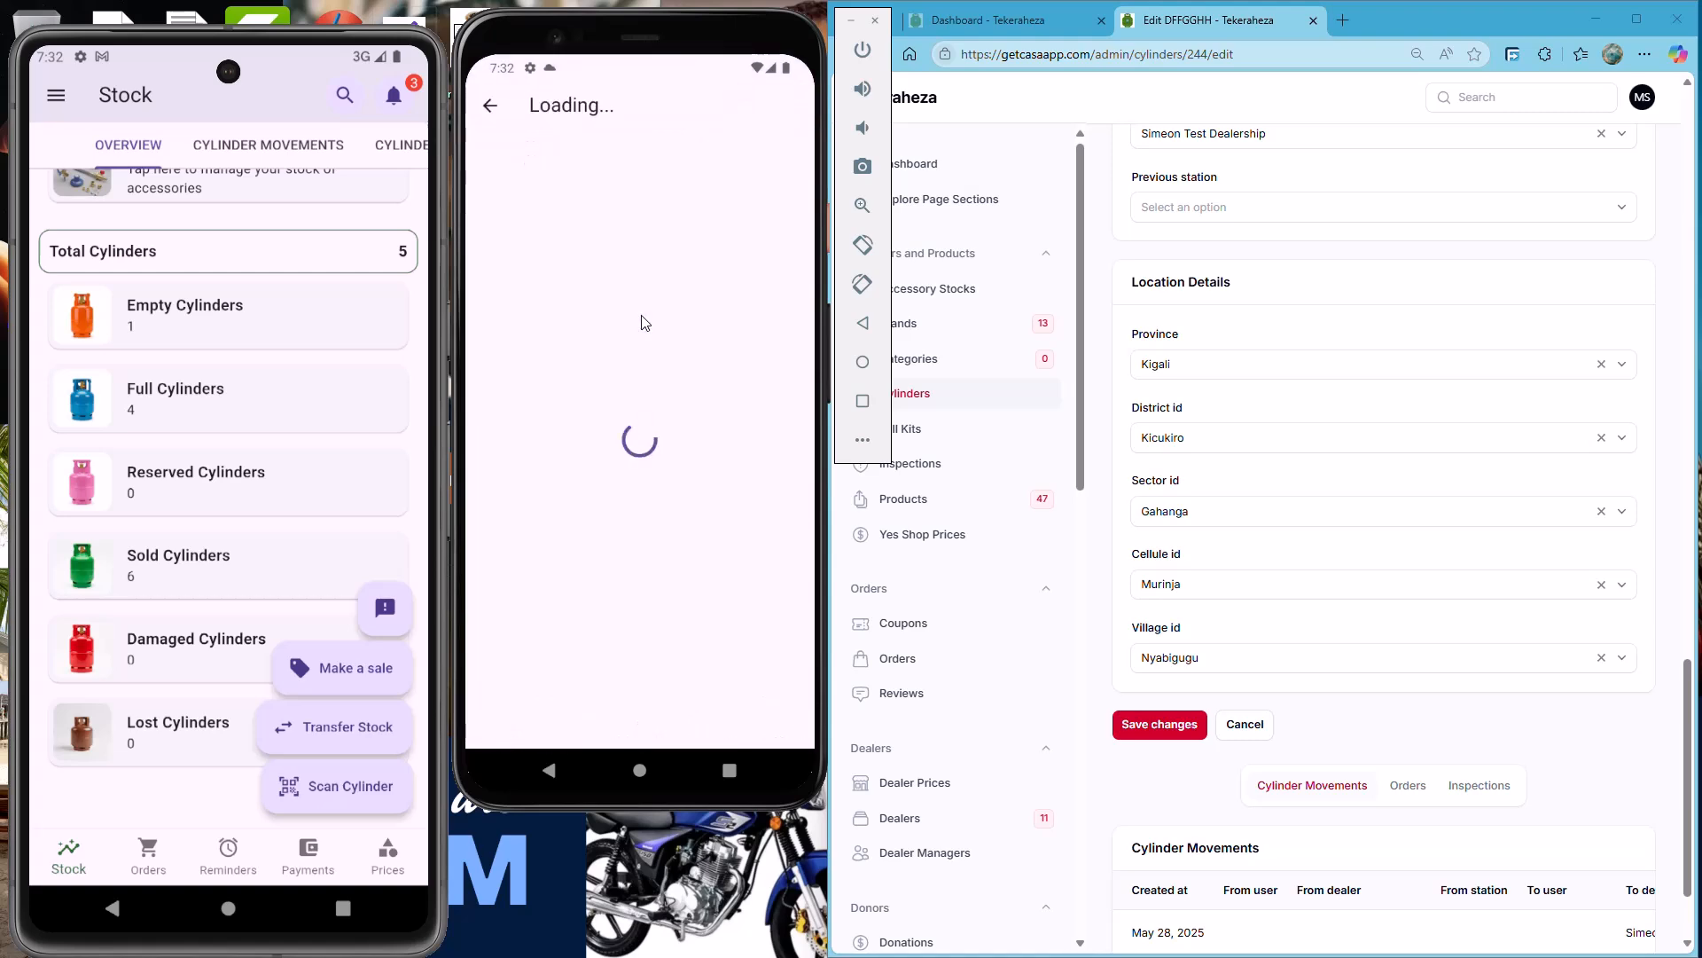
{"action": "left_click_drag", "start_coordinate": [631, 485], "coordinate": [619, 343]}
{"action": "left_click_drag", "start_coordinate": [624, 537], "coordinate": [610, 259]}
{"action": "left_click_drag", "start_coordinate": [599, 473], "coordinate": [601, 354]}
Step: Start cylinder verification for this order and verify the cylinder named My cylinder by entering its number manually
{"action": "left_click", "coordinate": [710, 702]}
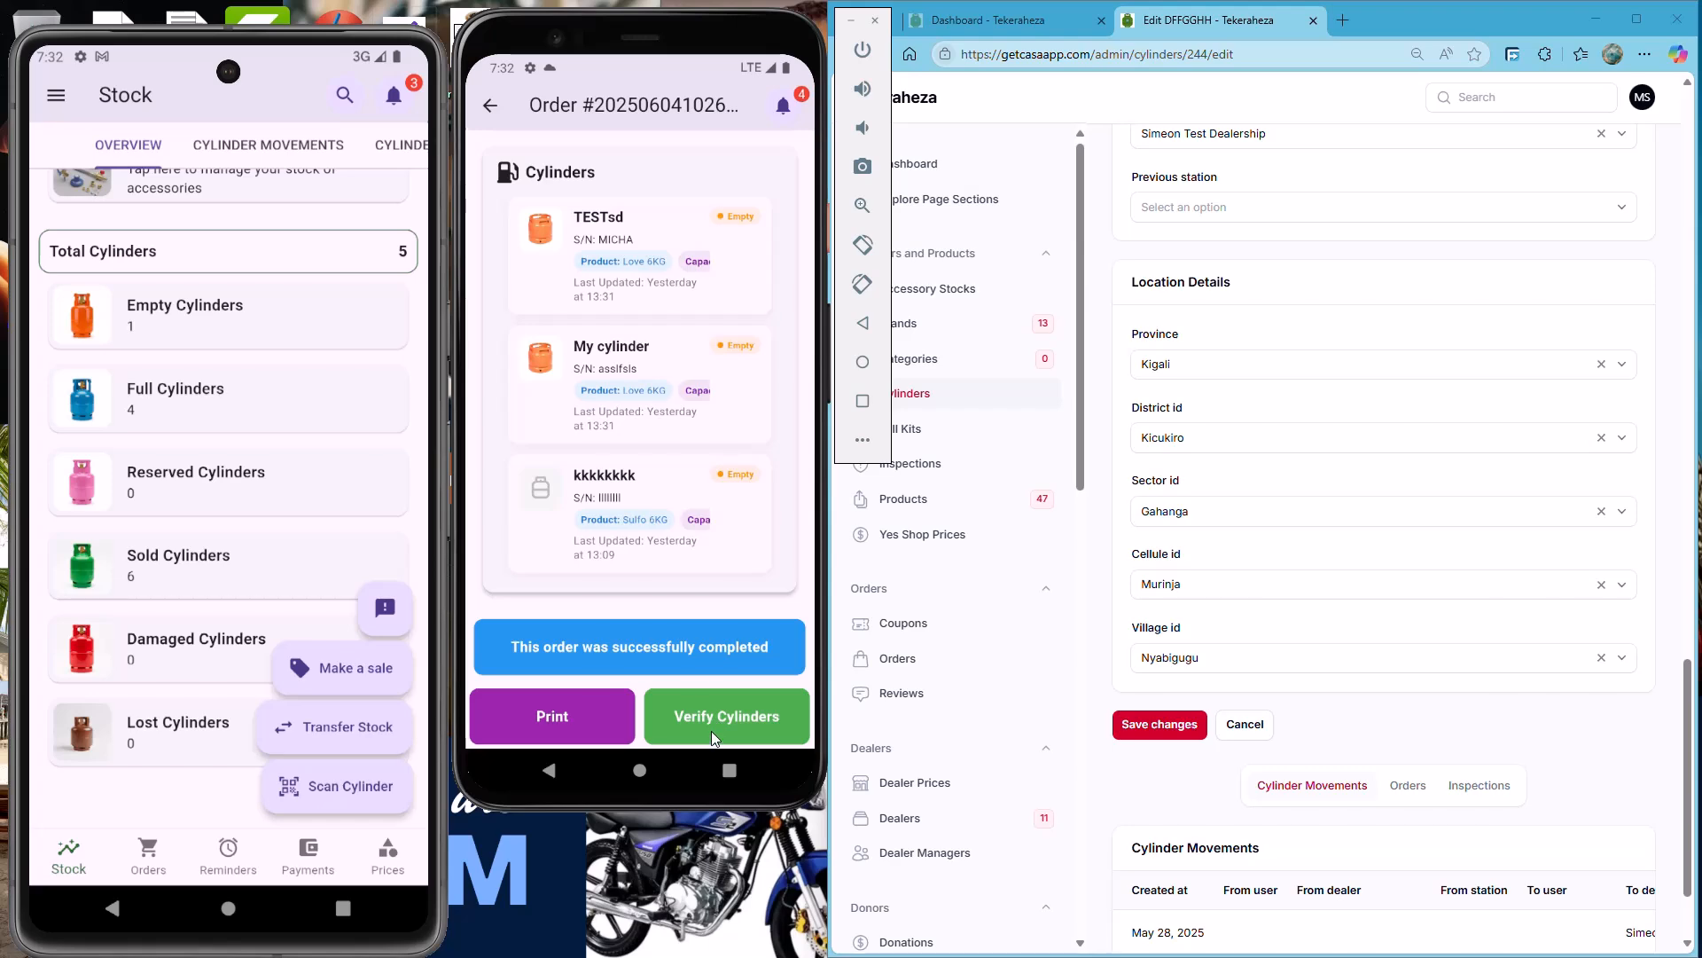
{"action": "left_click_drag", "start_coordinate": [591, 576], "coordinate": [607, 323]}
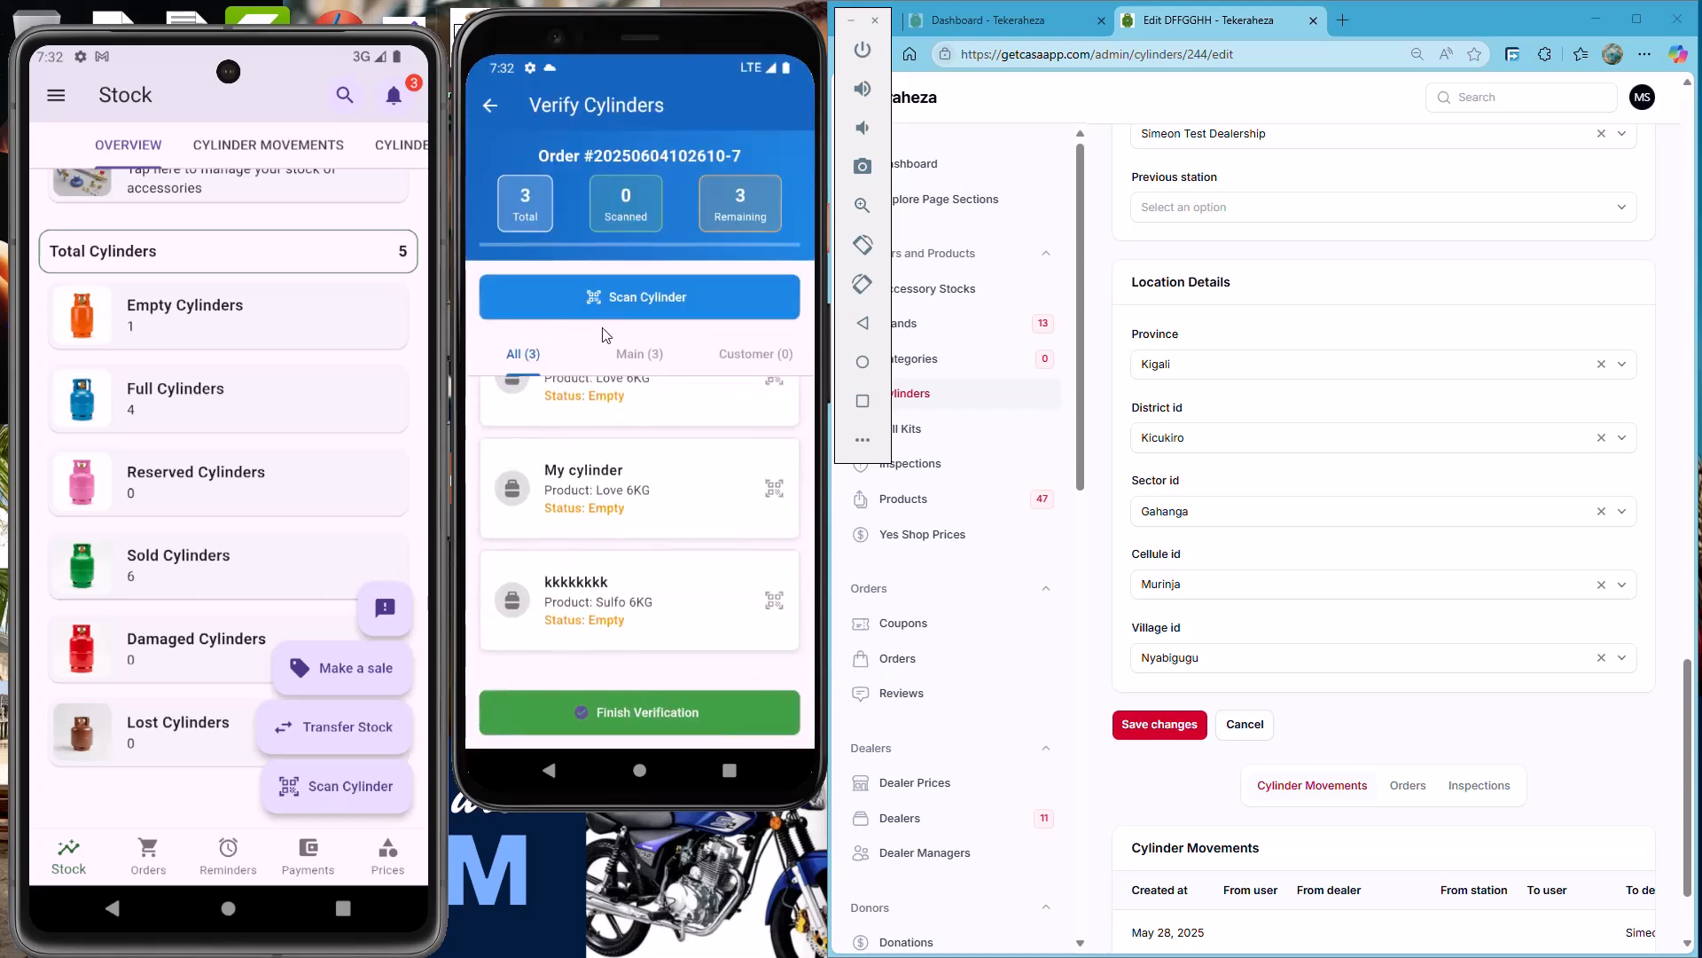
{"action": "left_click", "coordinate": [598, 296]}
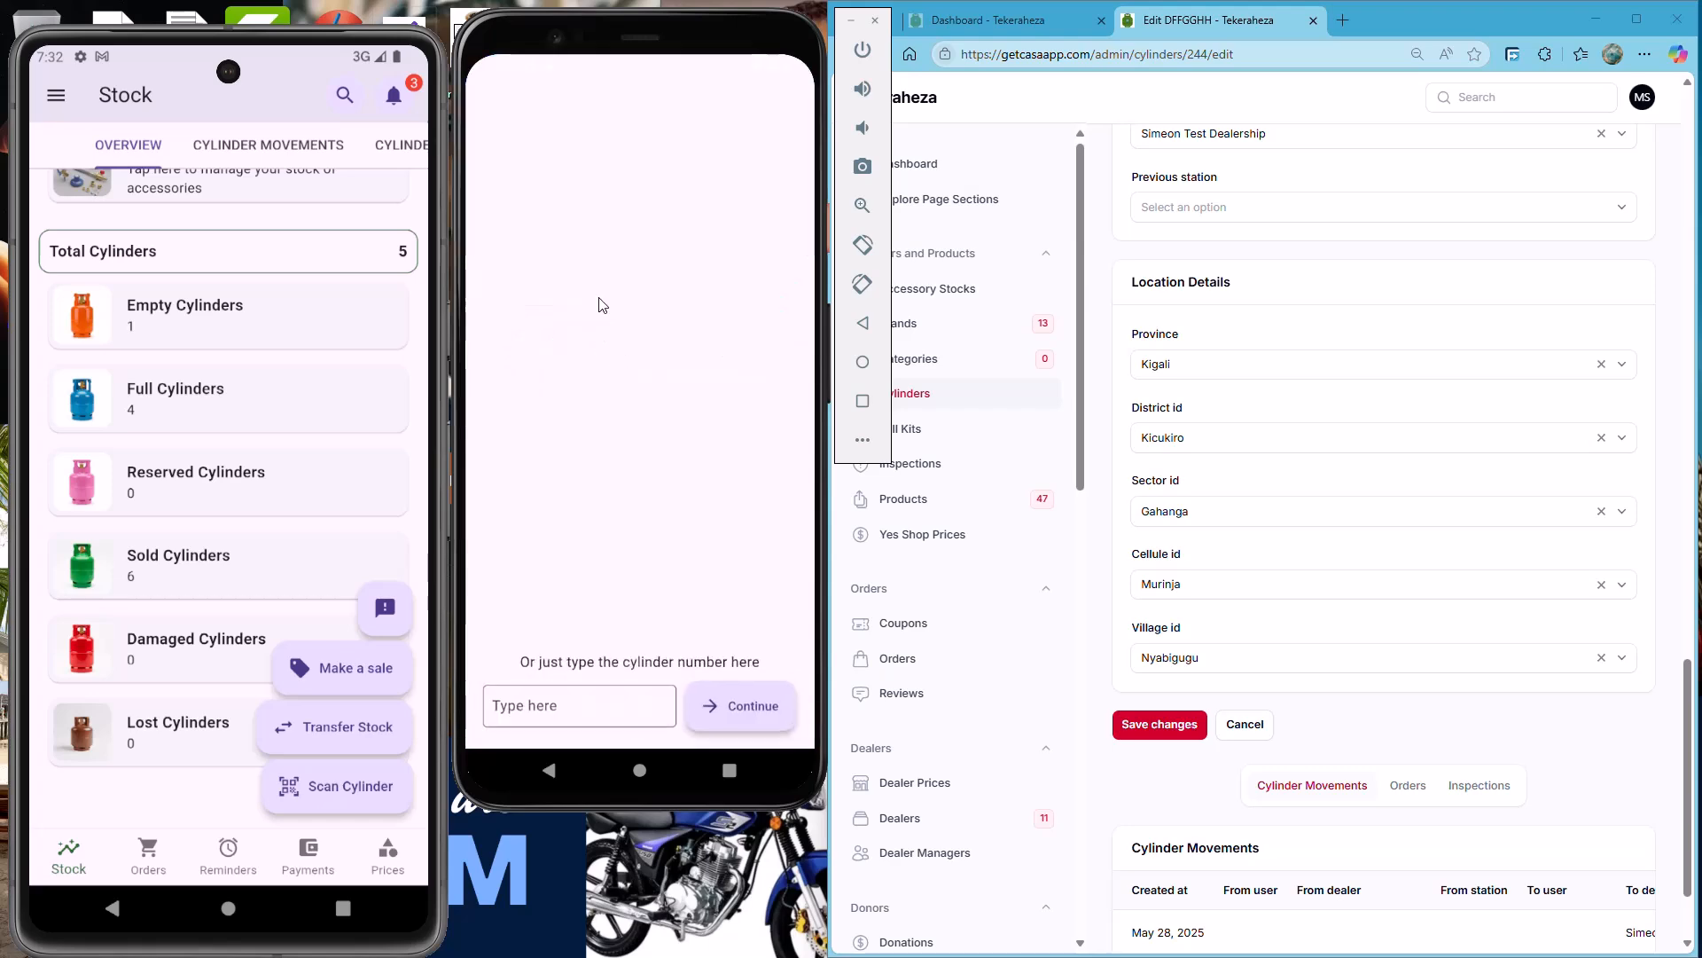
{"action": "left_click", "coordinate": [567, 719]}
{"action": "type", "text": "My cylinder"}
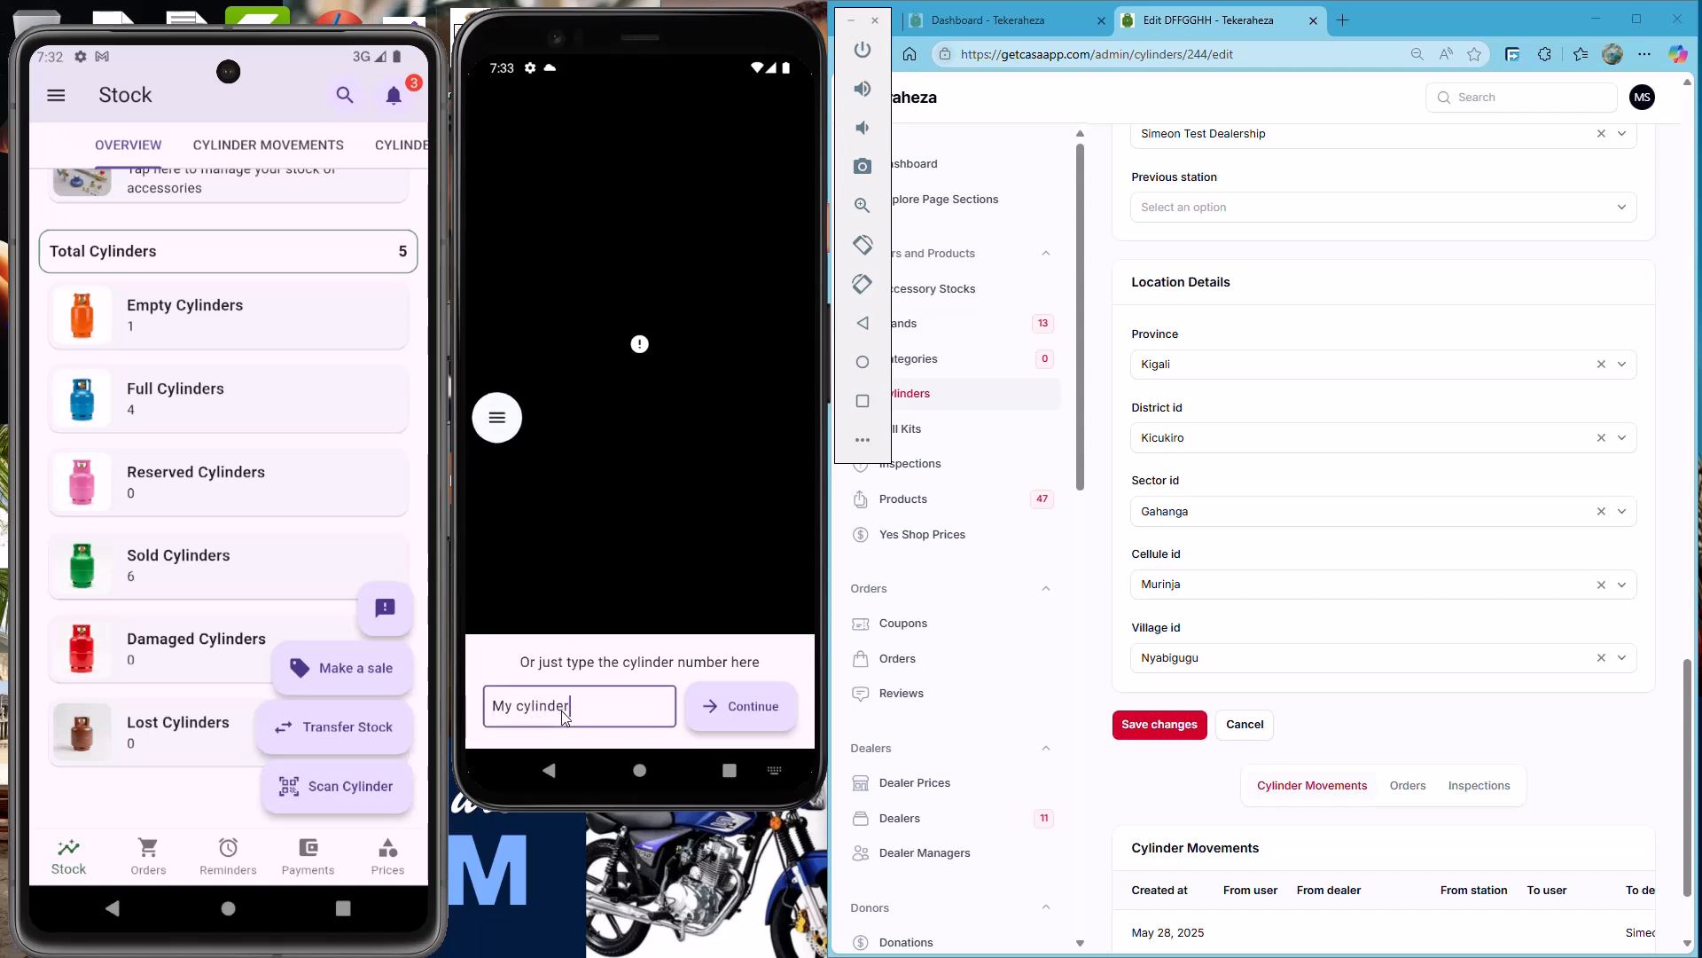
{"action": "left_click", "coordinate": [729, 709]}
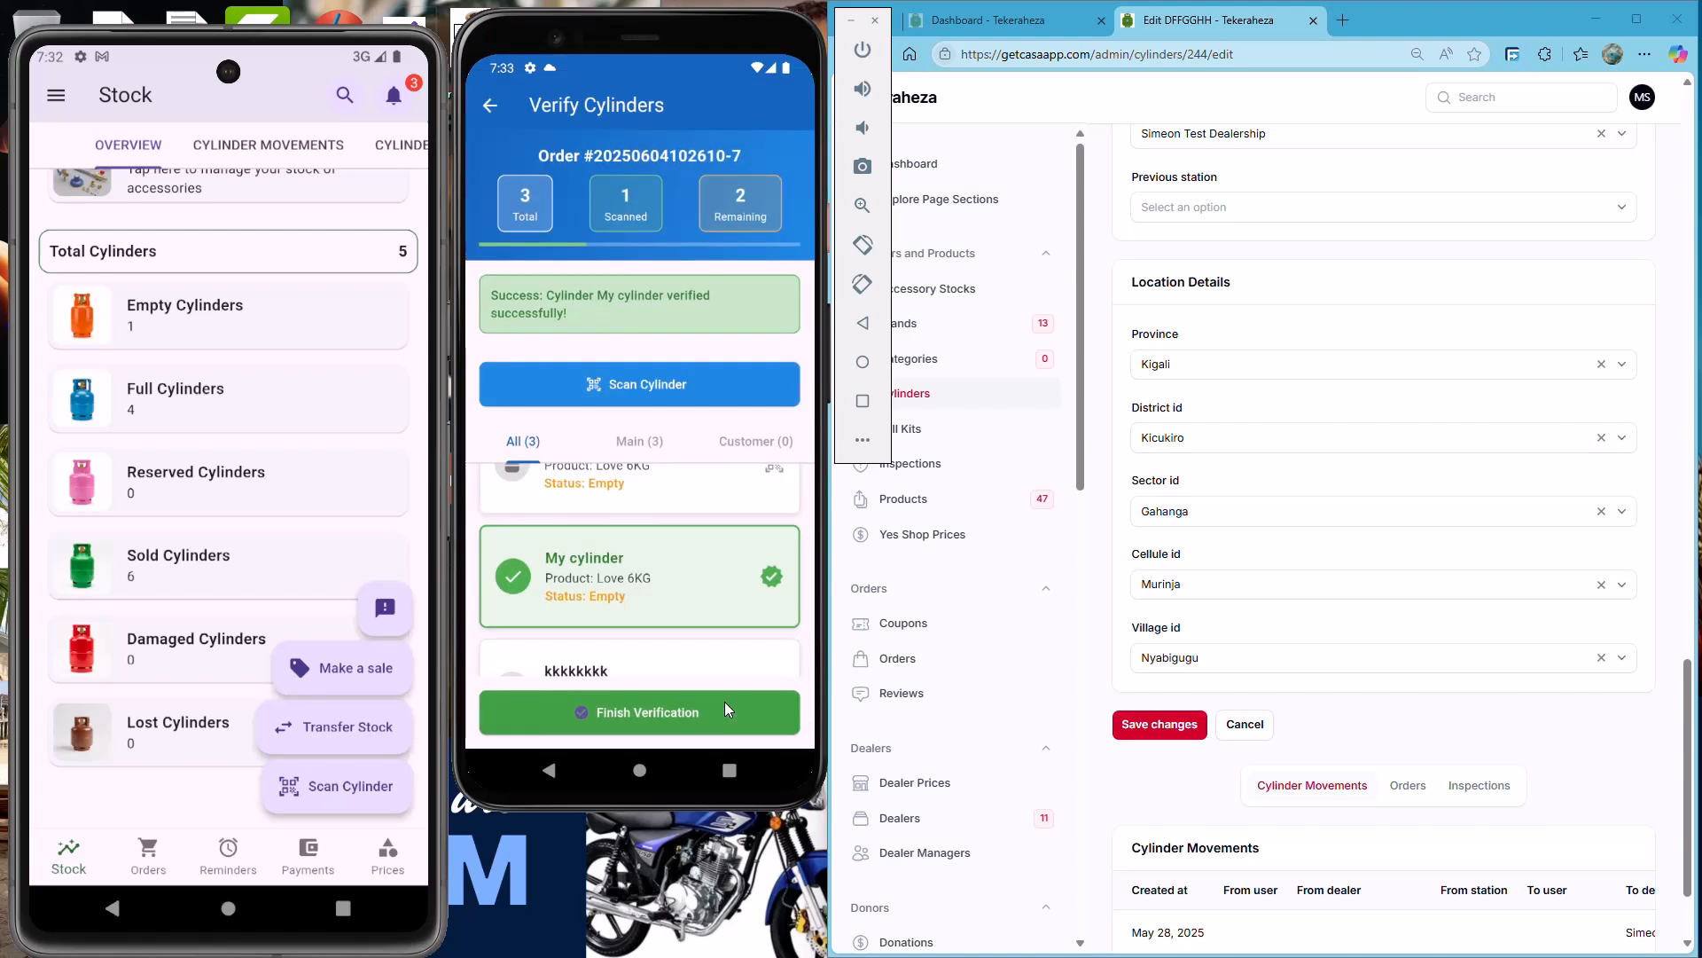
Step: Review the verification summary, dismiss it without completing the verification, and return to the refill plant's orders list
{"action": "left_click", "coordinate": [665, 706]}
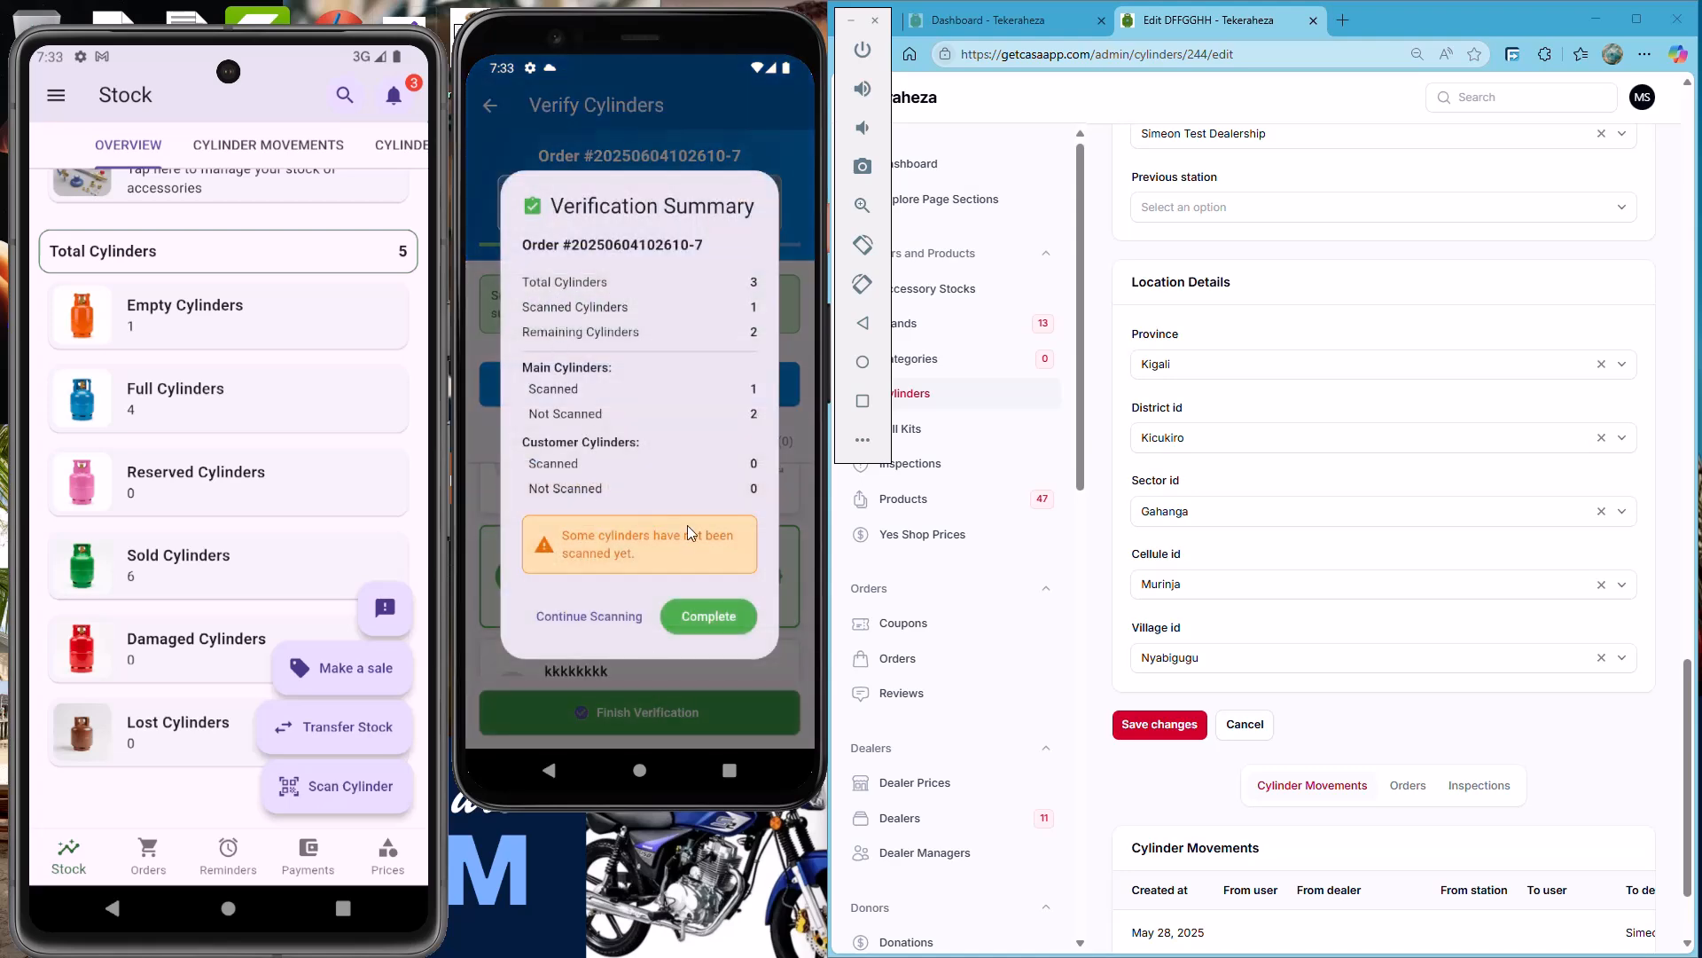
{"action": "left_click", "coordinate": [671, 120]}
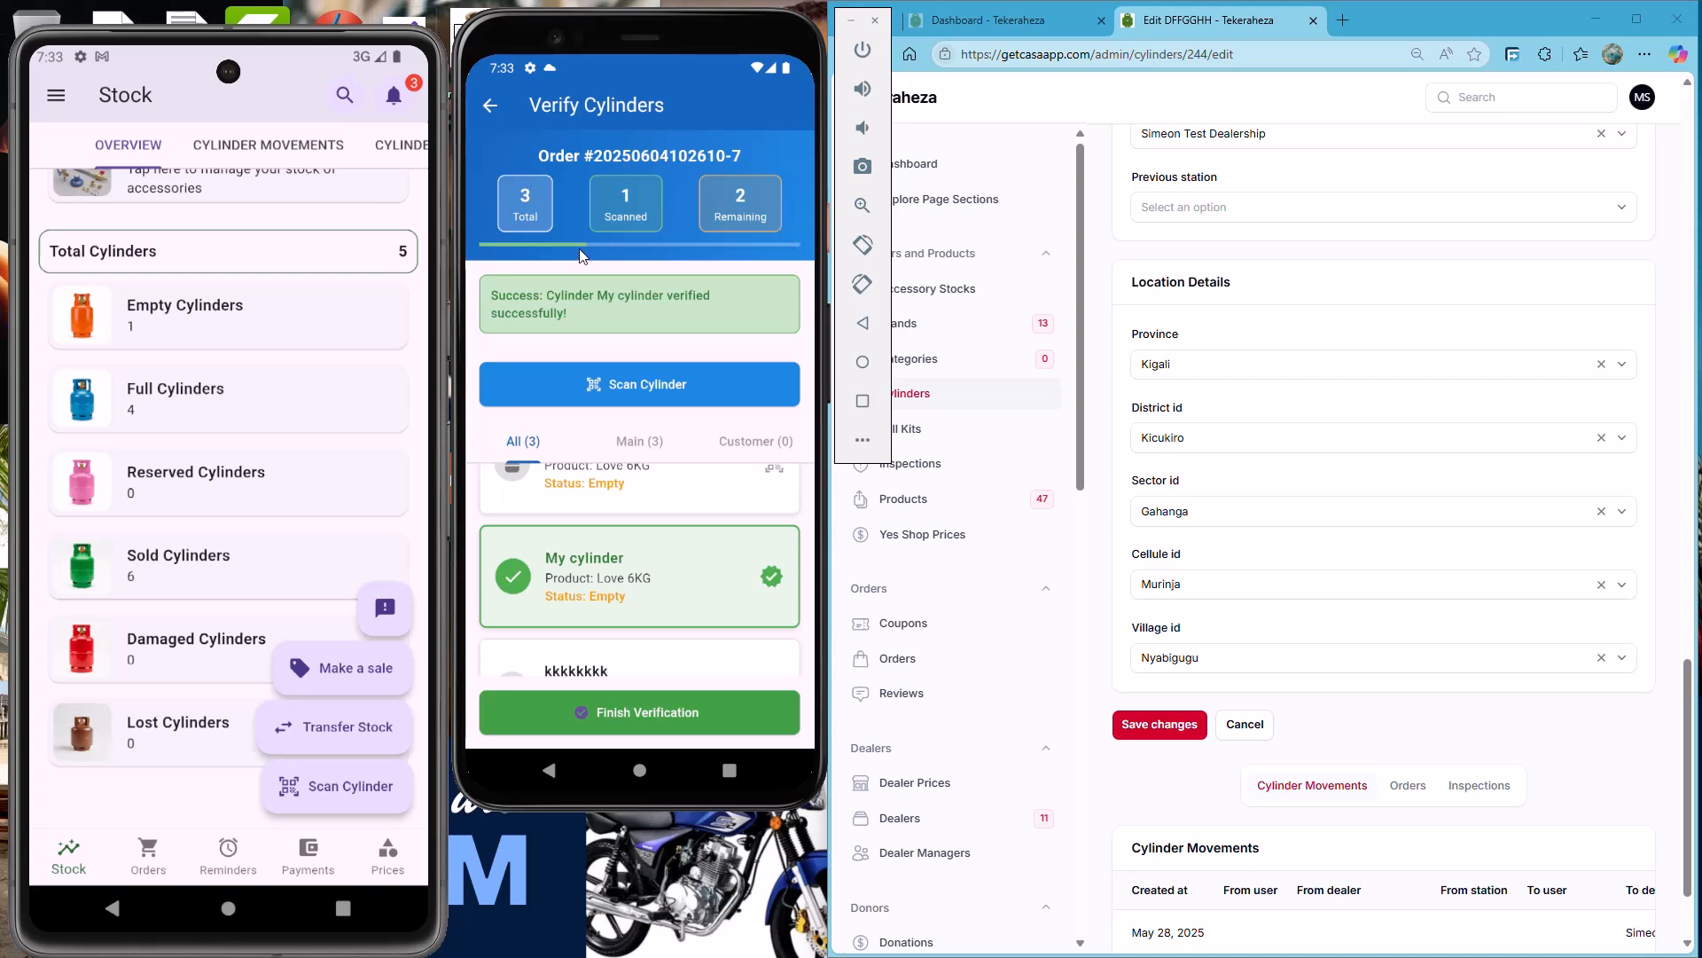
{"action": "left_click", "coordinate": [488, 104]}
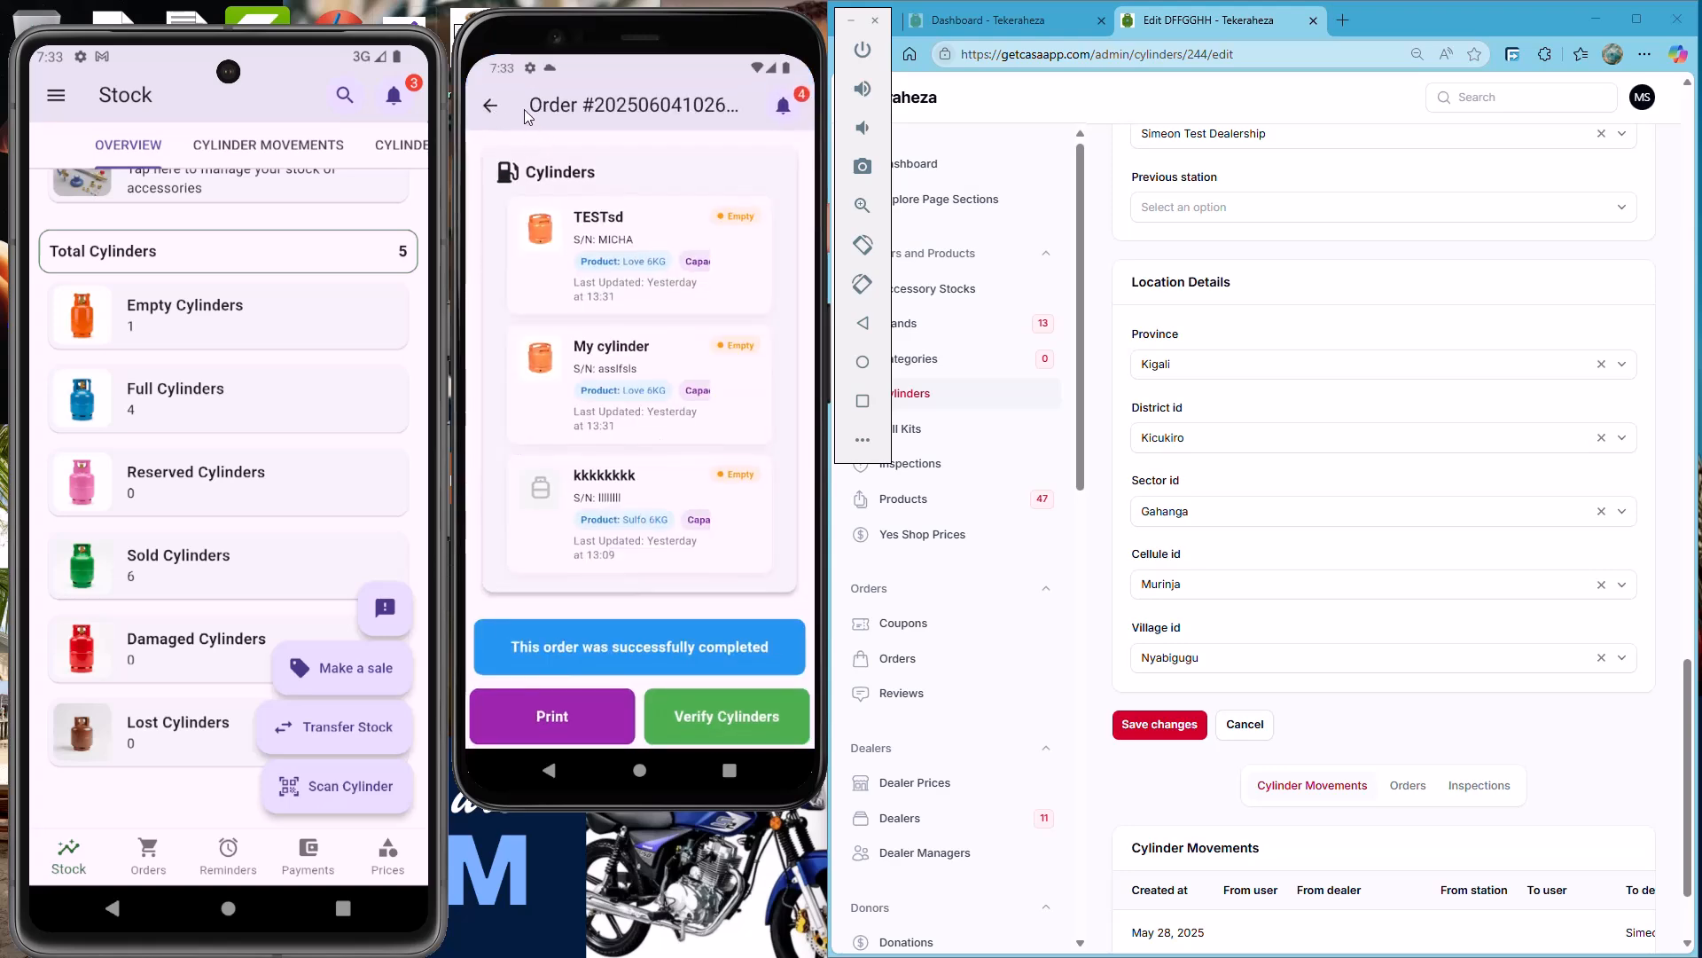
{"action": "left_click", "coordinate": [487, 104]}
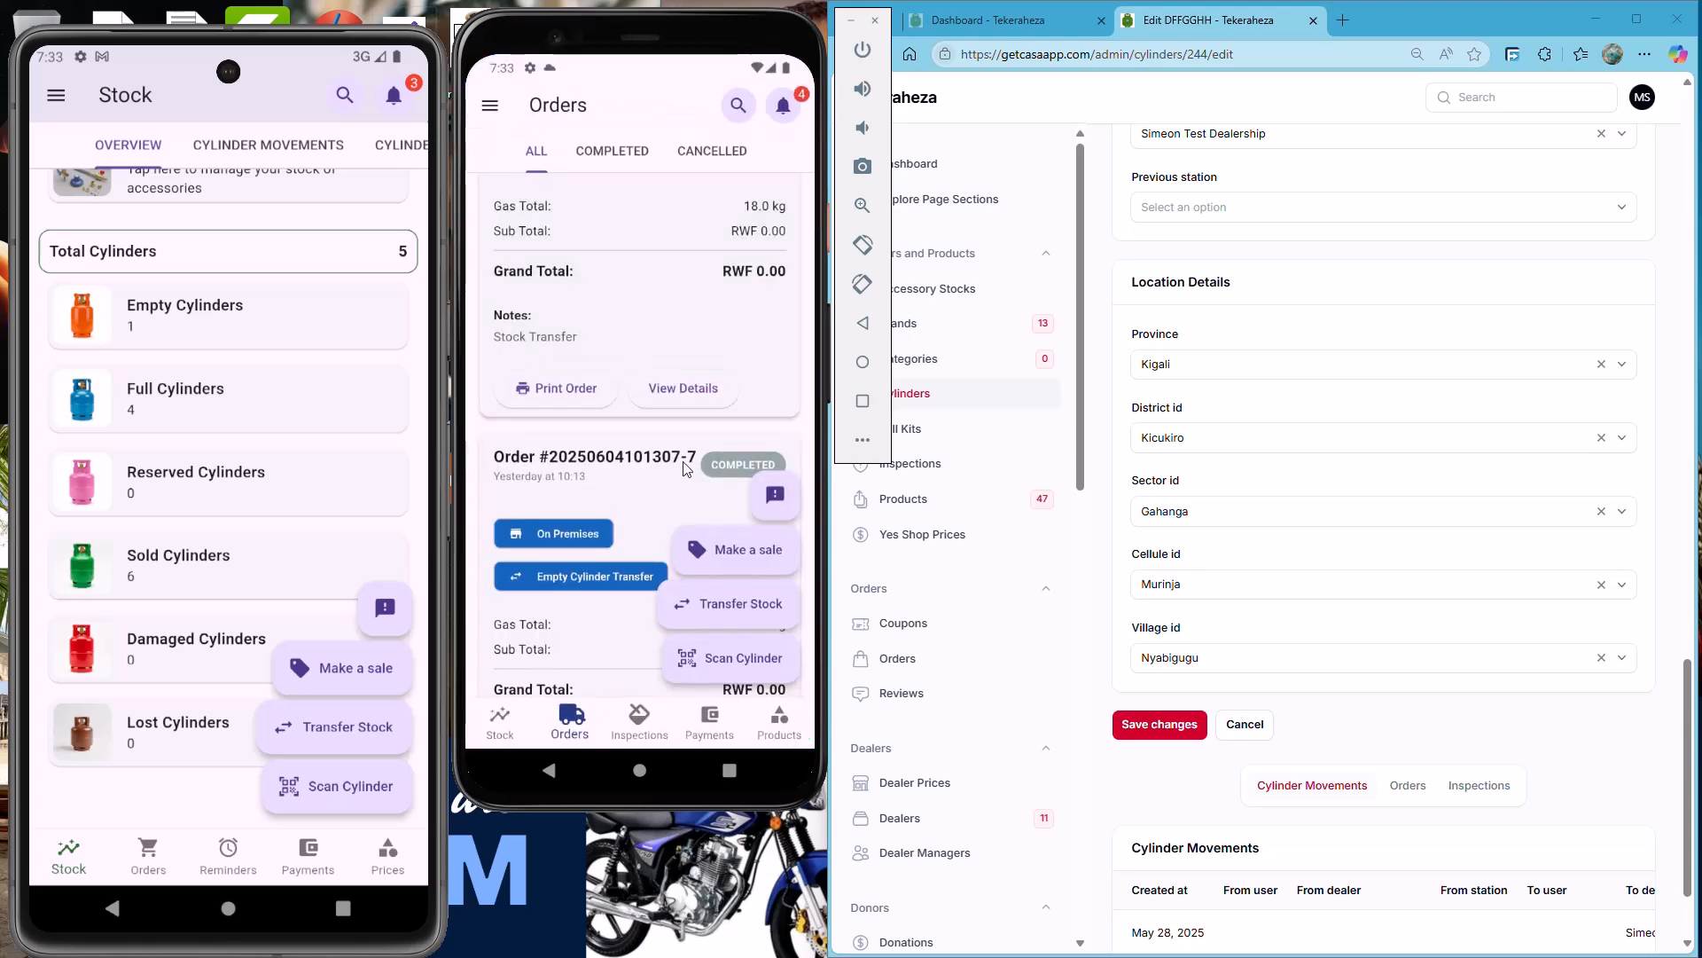
Step: Open the refill plant's wallet and examine the details of the latest RWF 1,000 stock transfer payment
{"action": "left_click", "coordinate": [709, 723]}
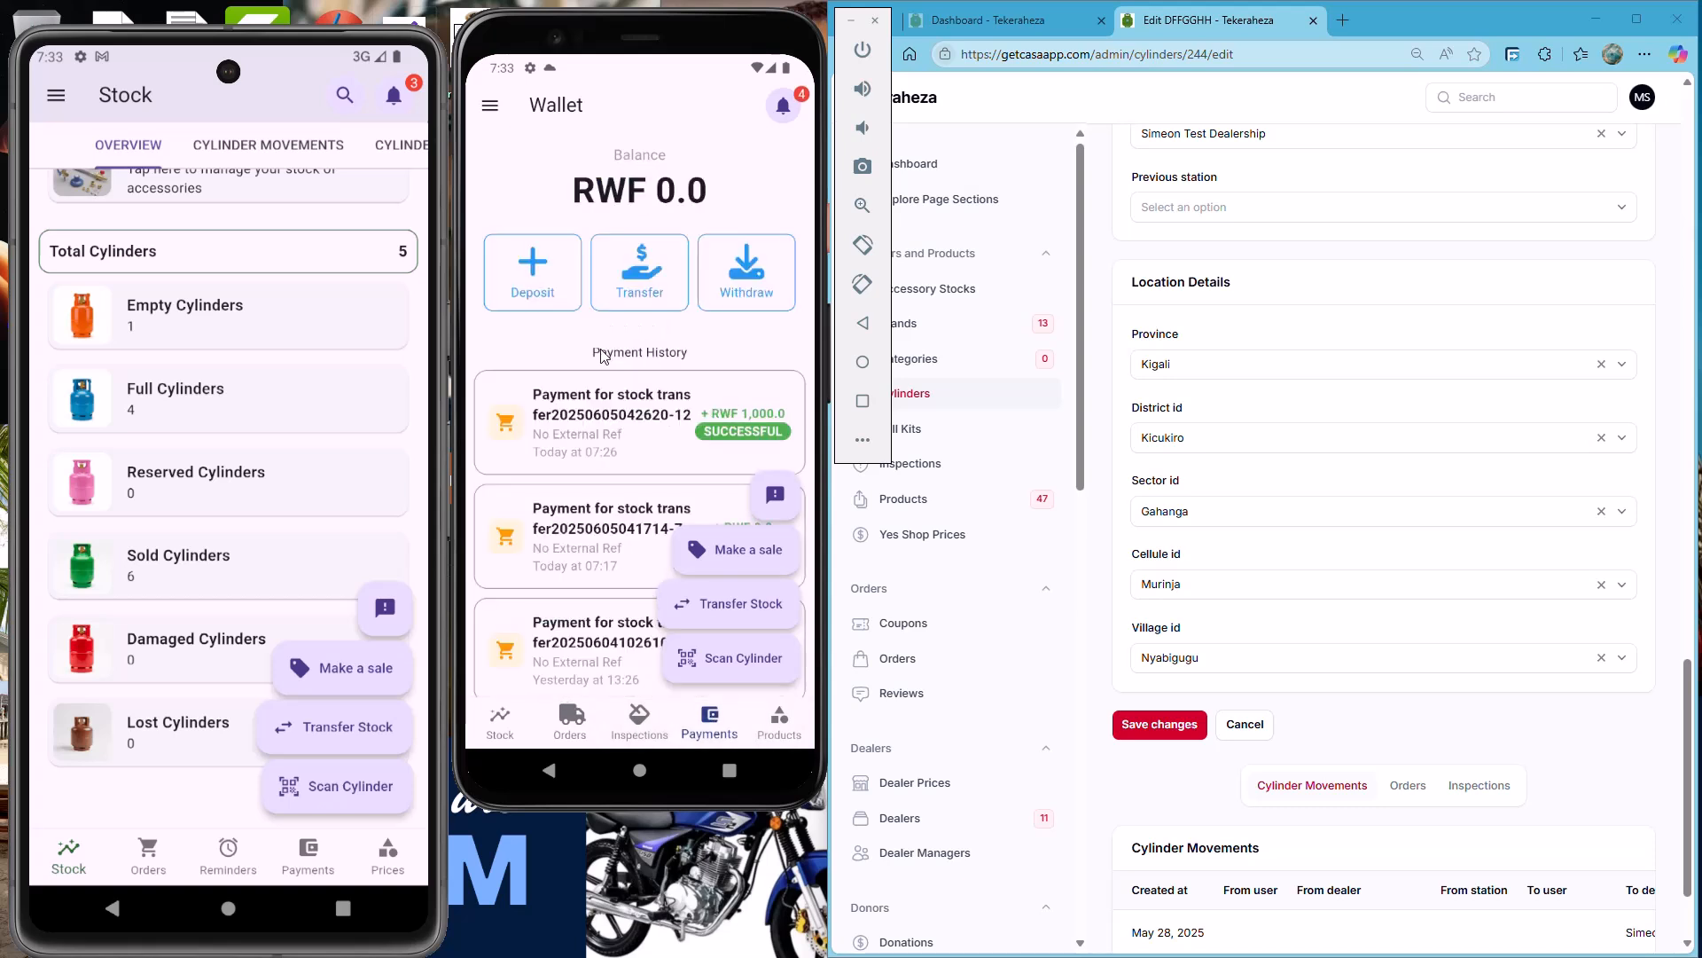
{"action": "scroll", "coordinate": [635, 401], "scroll_direction": "down", "scroll_amount": 1}
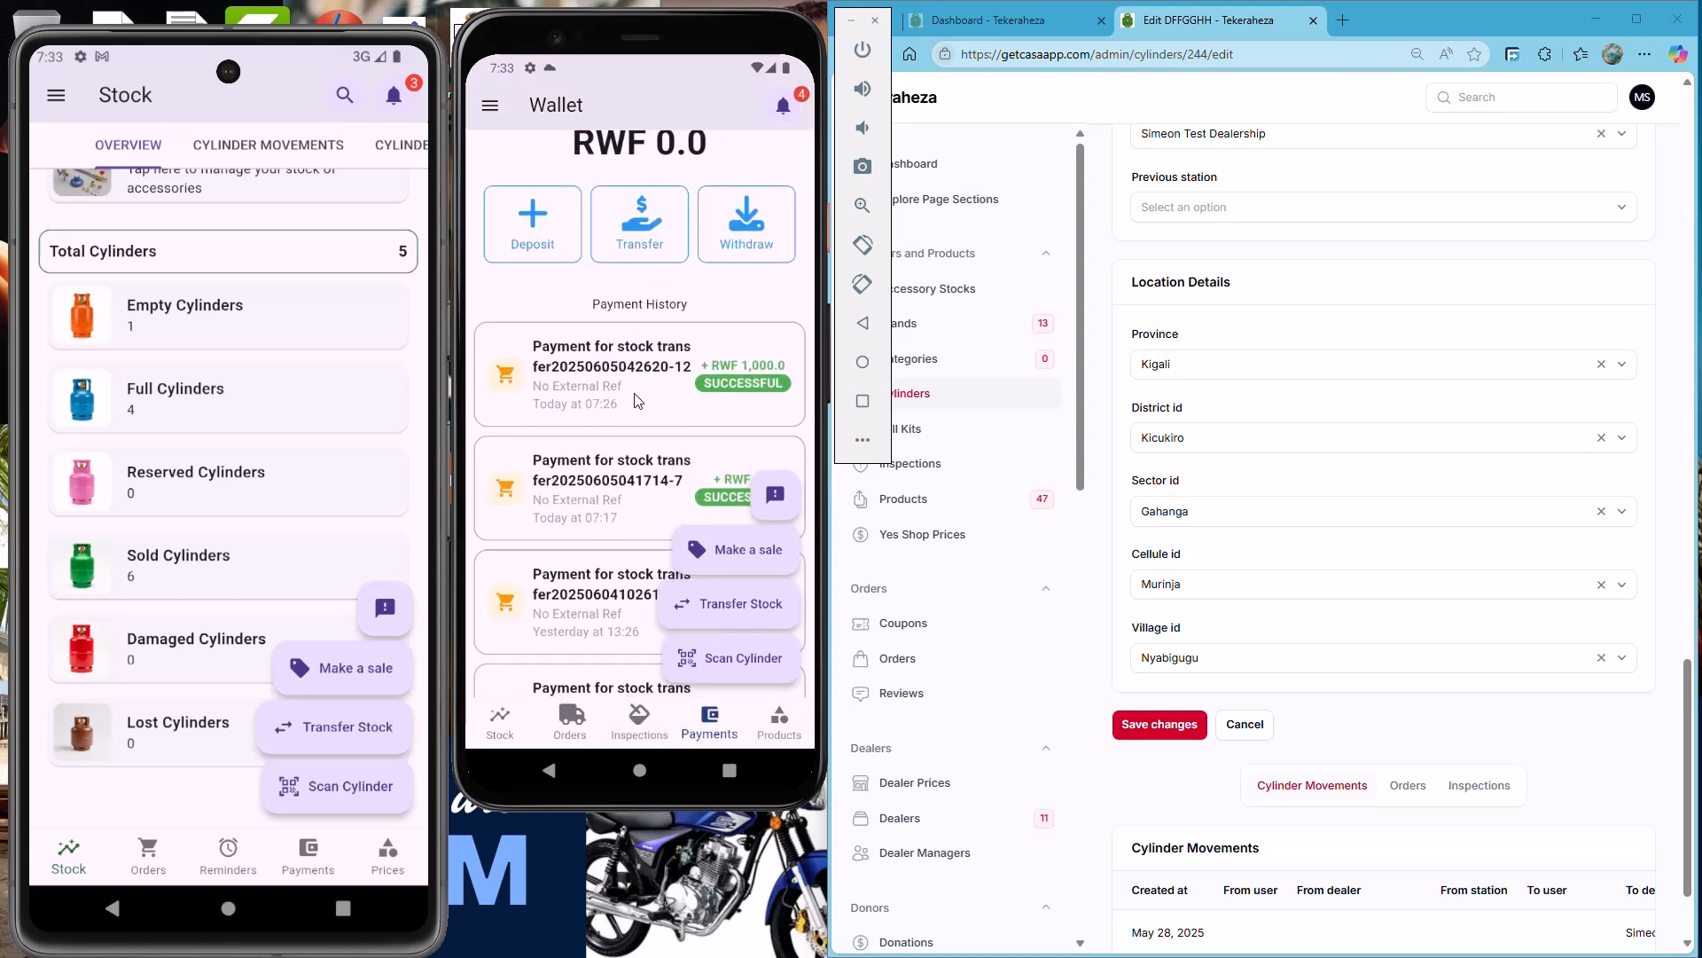
{"action": "scroll", "coordinate": [634, 401], "scroll_direction": "up", "scroll_amount": 1}
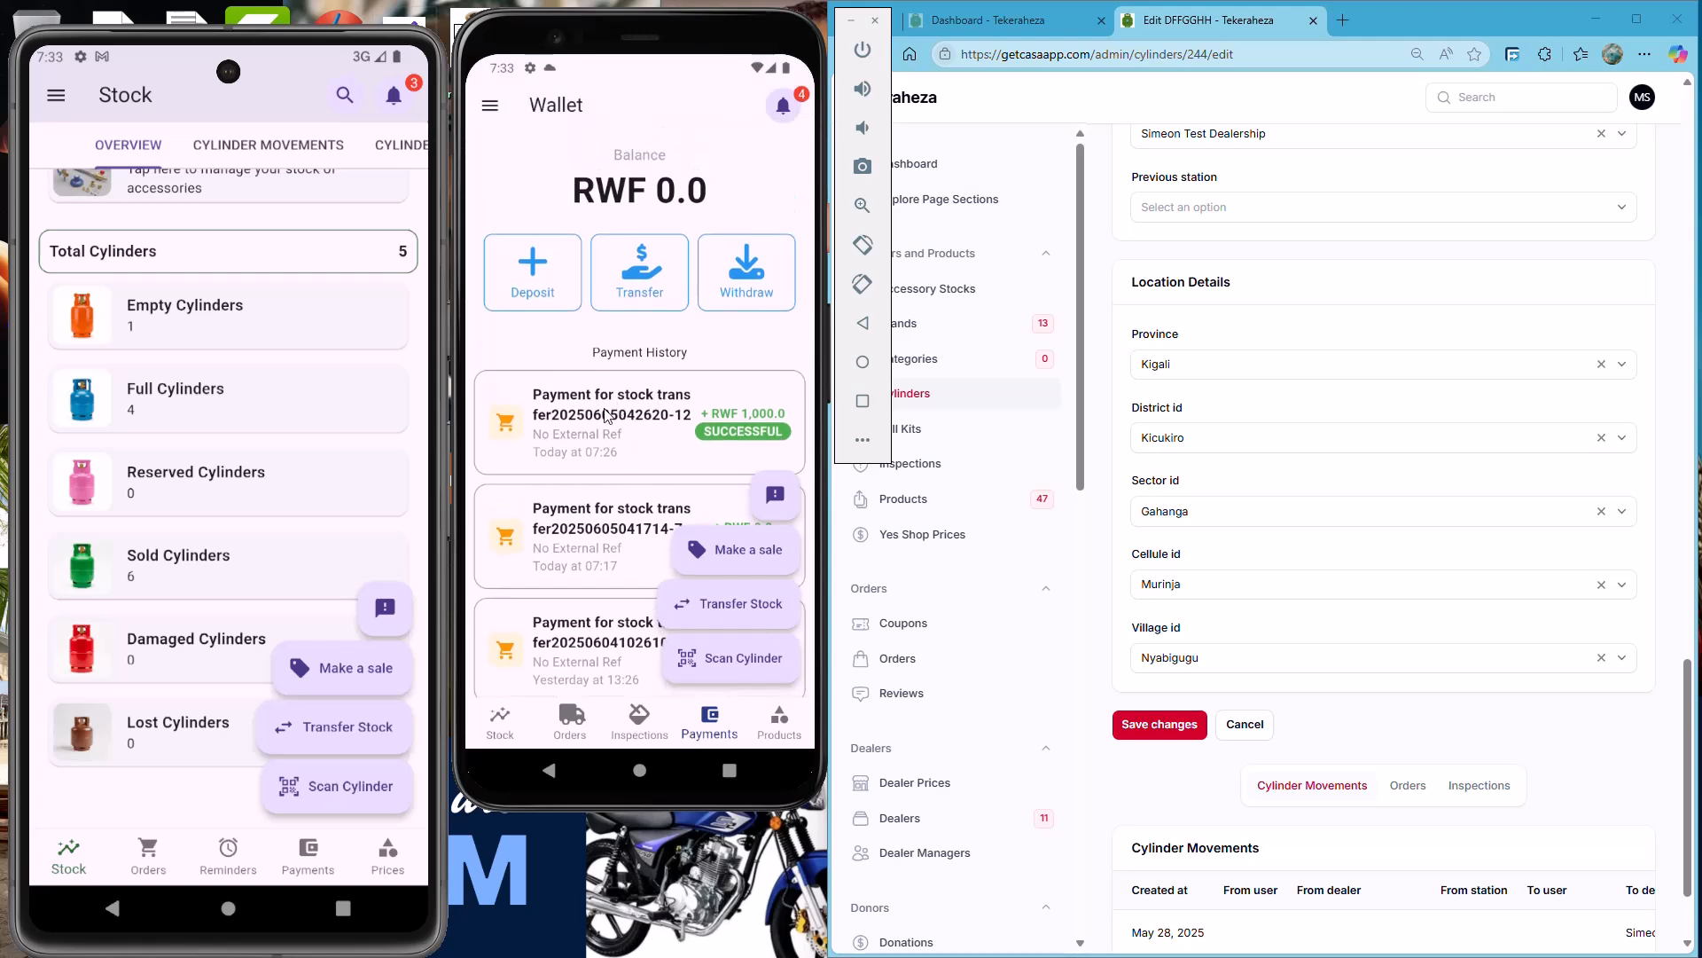
{"action": "left_click", "coordinate": [615, 409]}
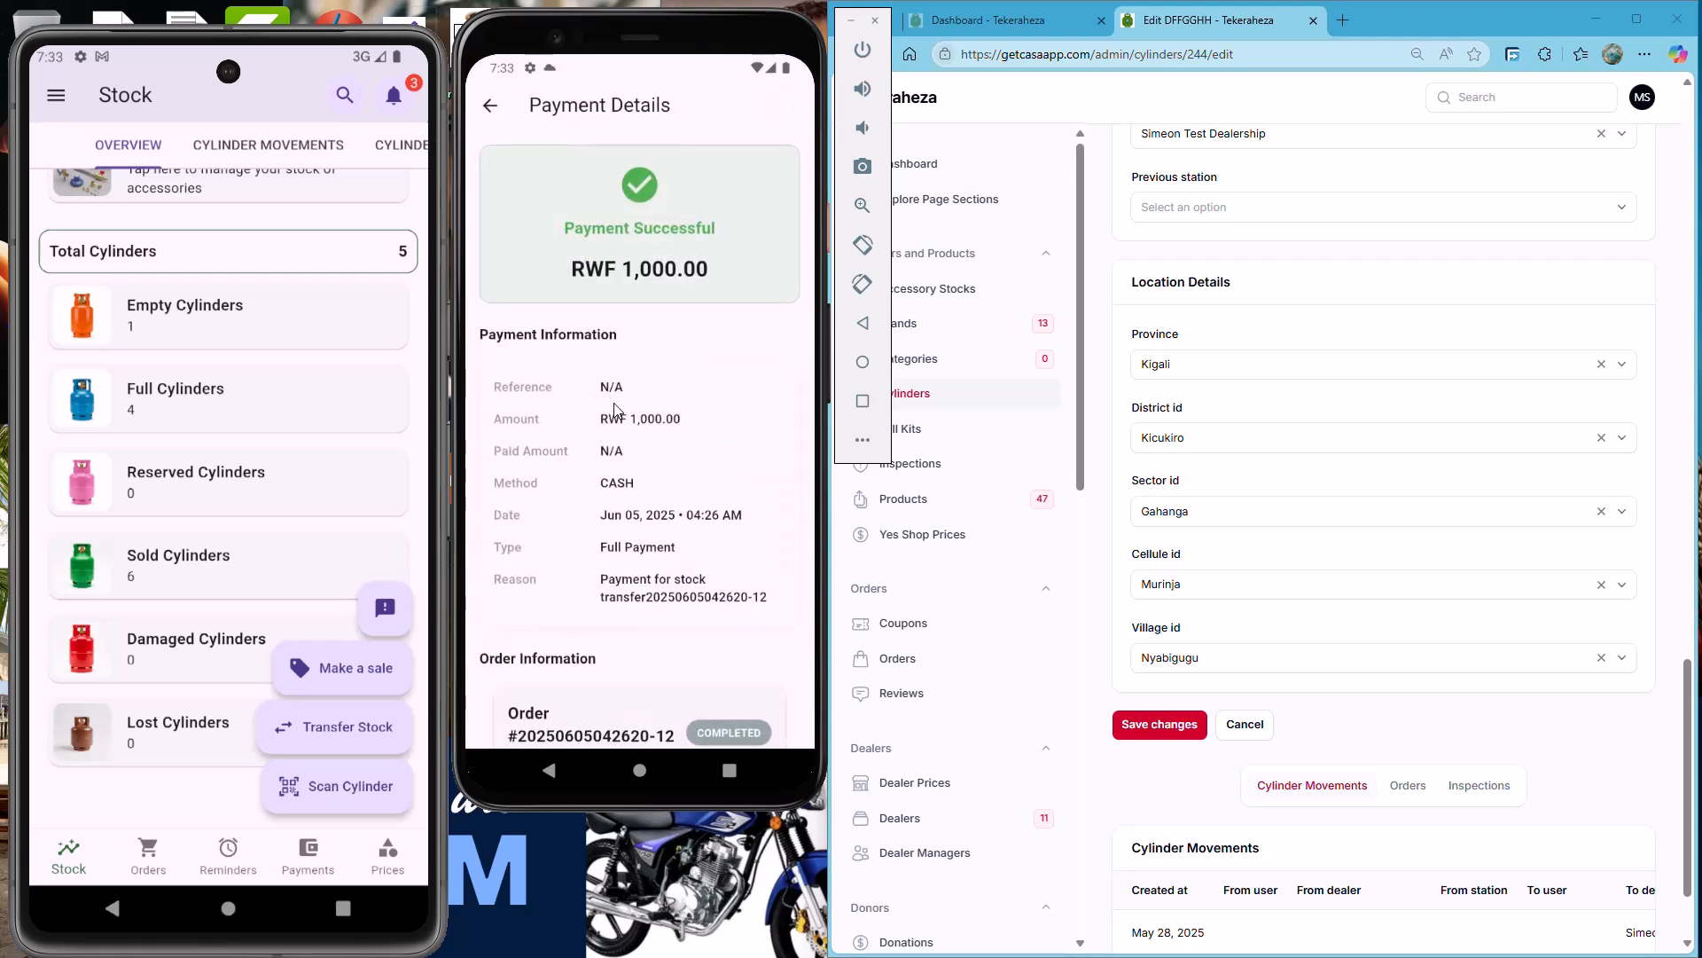
{"action": "scroll", "coordinate": [634, 443], "scroll_direction": "down", "scroll_amount": 3}
{"action": "scroll", "coordinate": [641, 488], "scroll_direction": "down", "scroll_amount": 2}
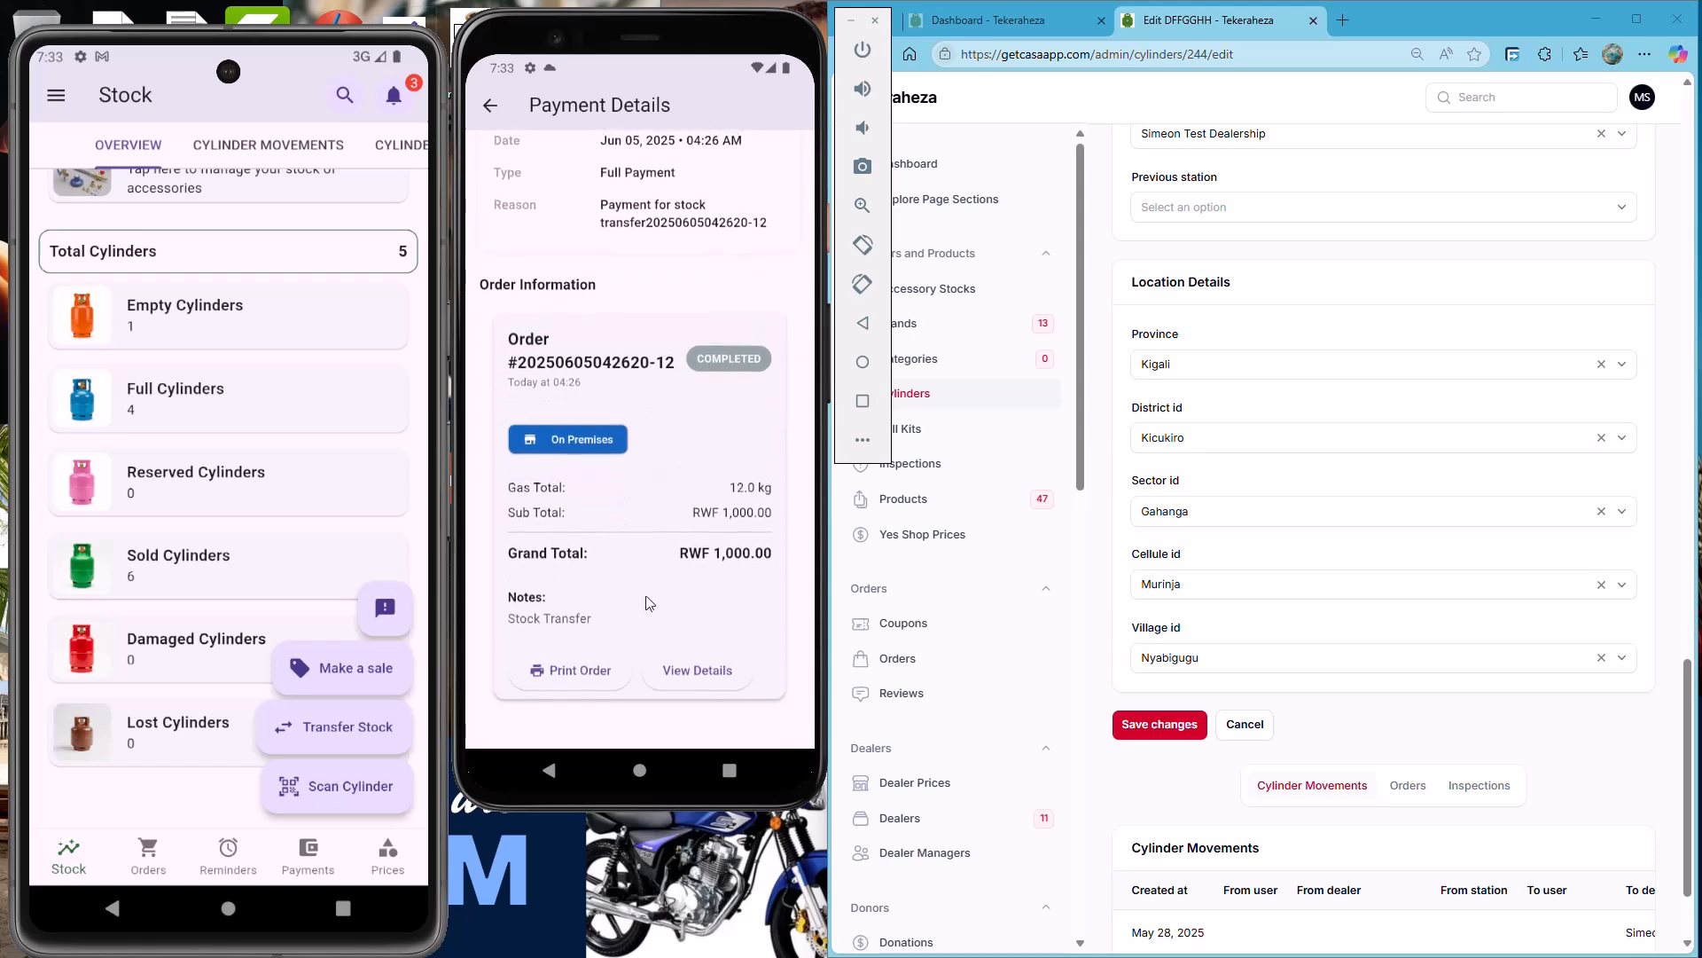
Step: View the order linked to the RWF 1,000 payment and return to the refill plant's wallet
{"action": "left_click", "coordinate": [662, 542]}
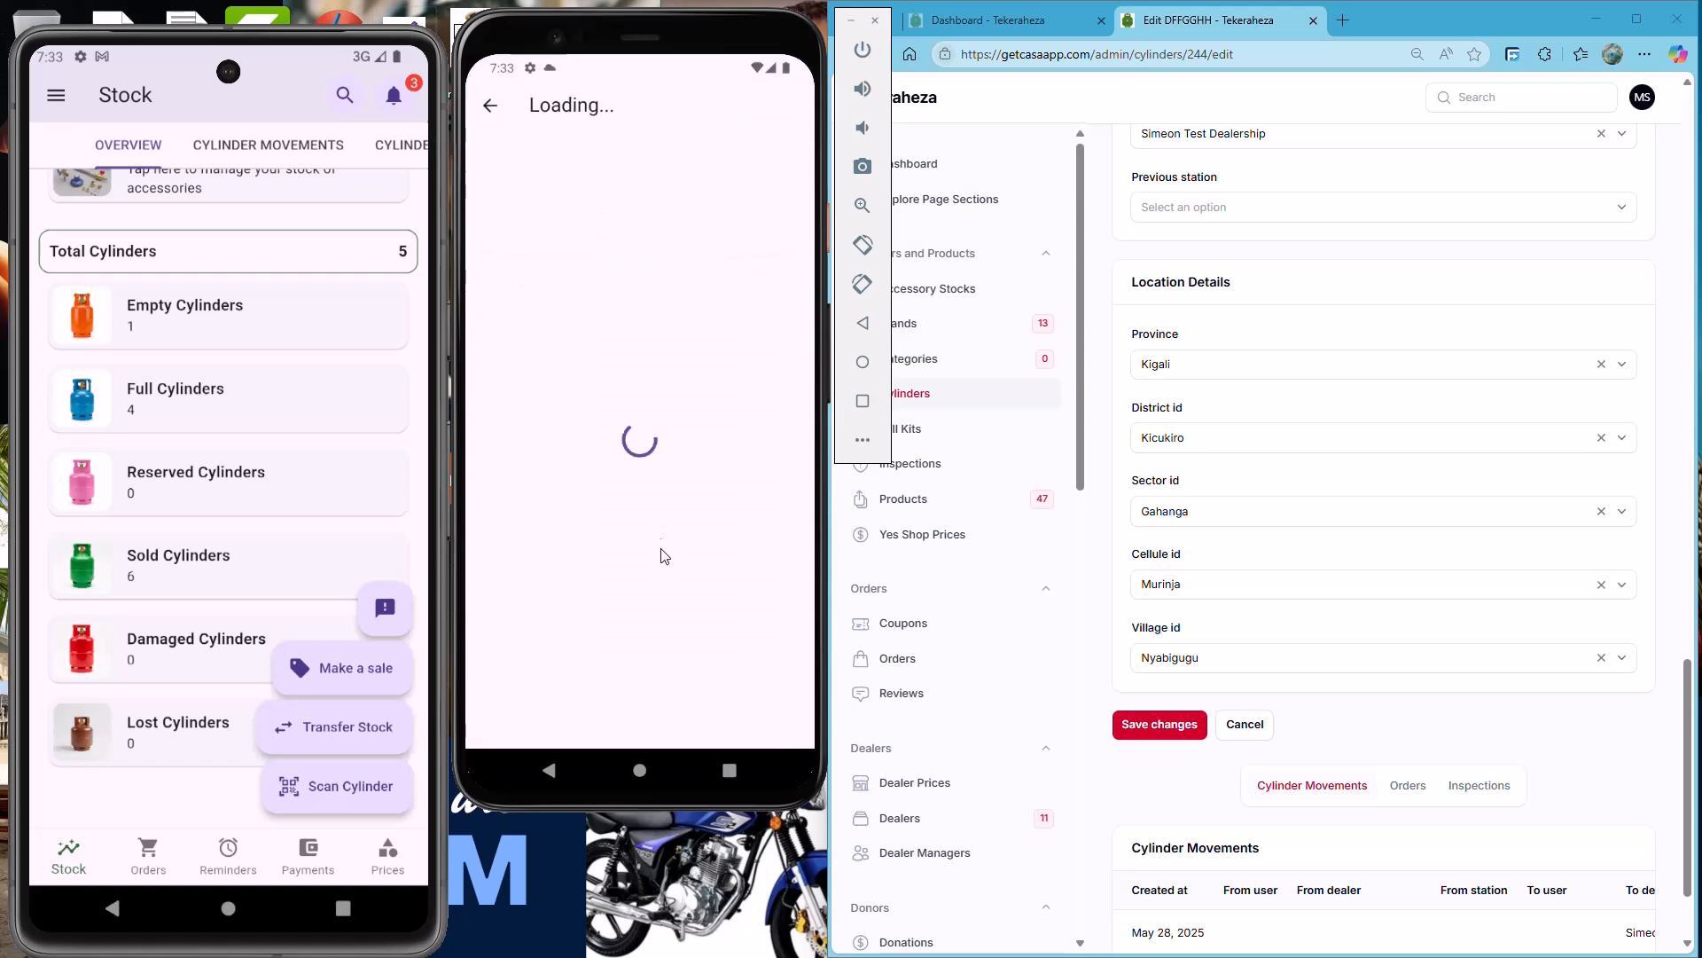
{"action": "left_click_drag", "start_coordinate": [655, 582], "coordinate": [674, 317]}
{"action": "scroll", "coordinate": [673, 318], "scroll_direction": "up", "scroll_amount": 3}
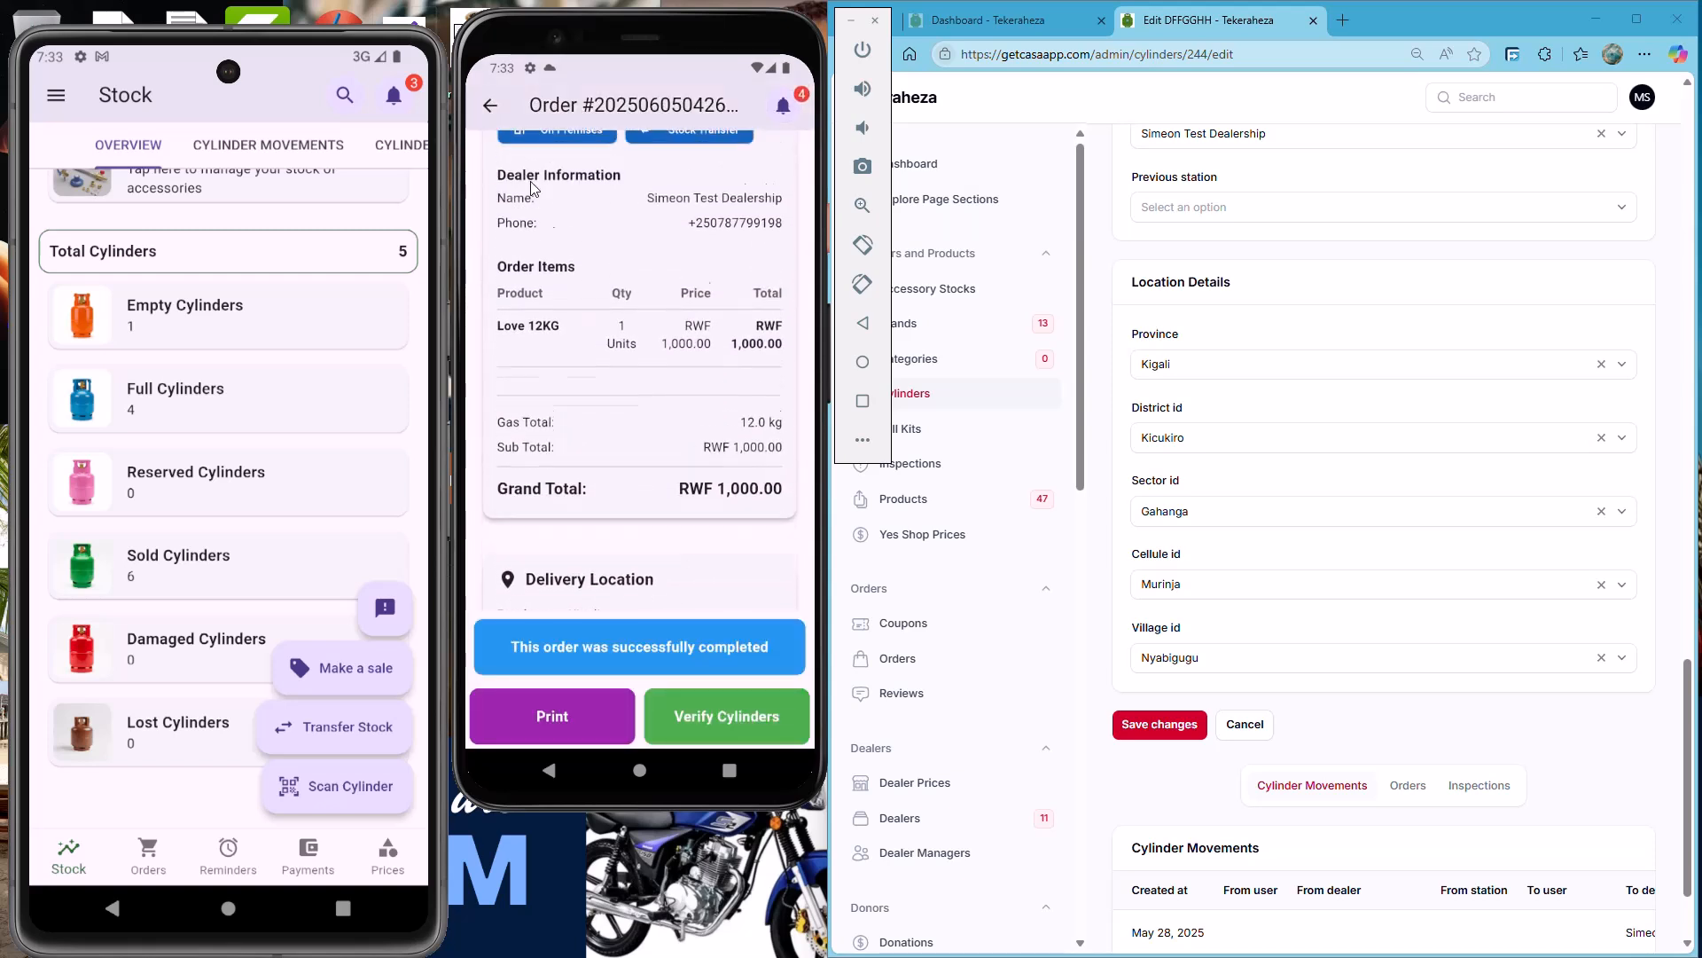
{"action": "left_click", "coordinate": [489, 104]}
{"action": "left_click", "coordinate": [483, 103]}
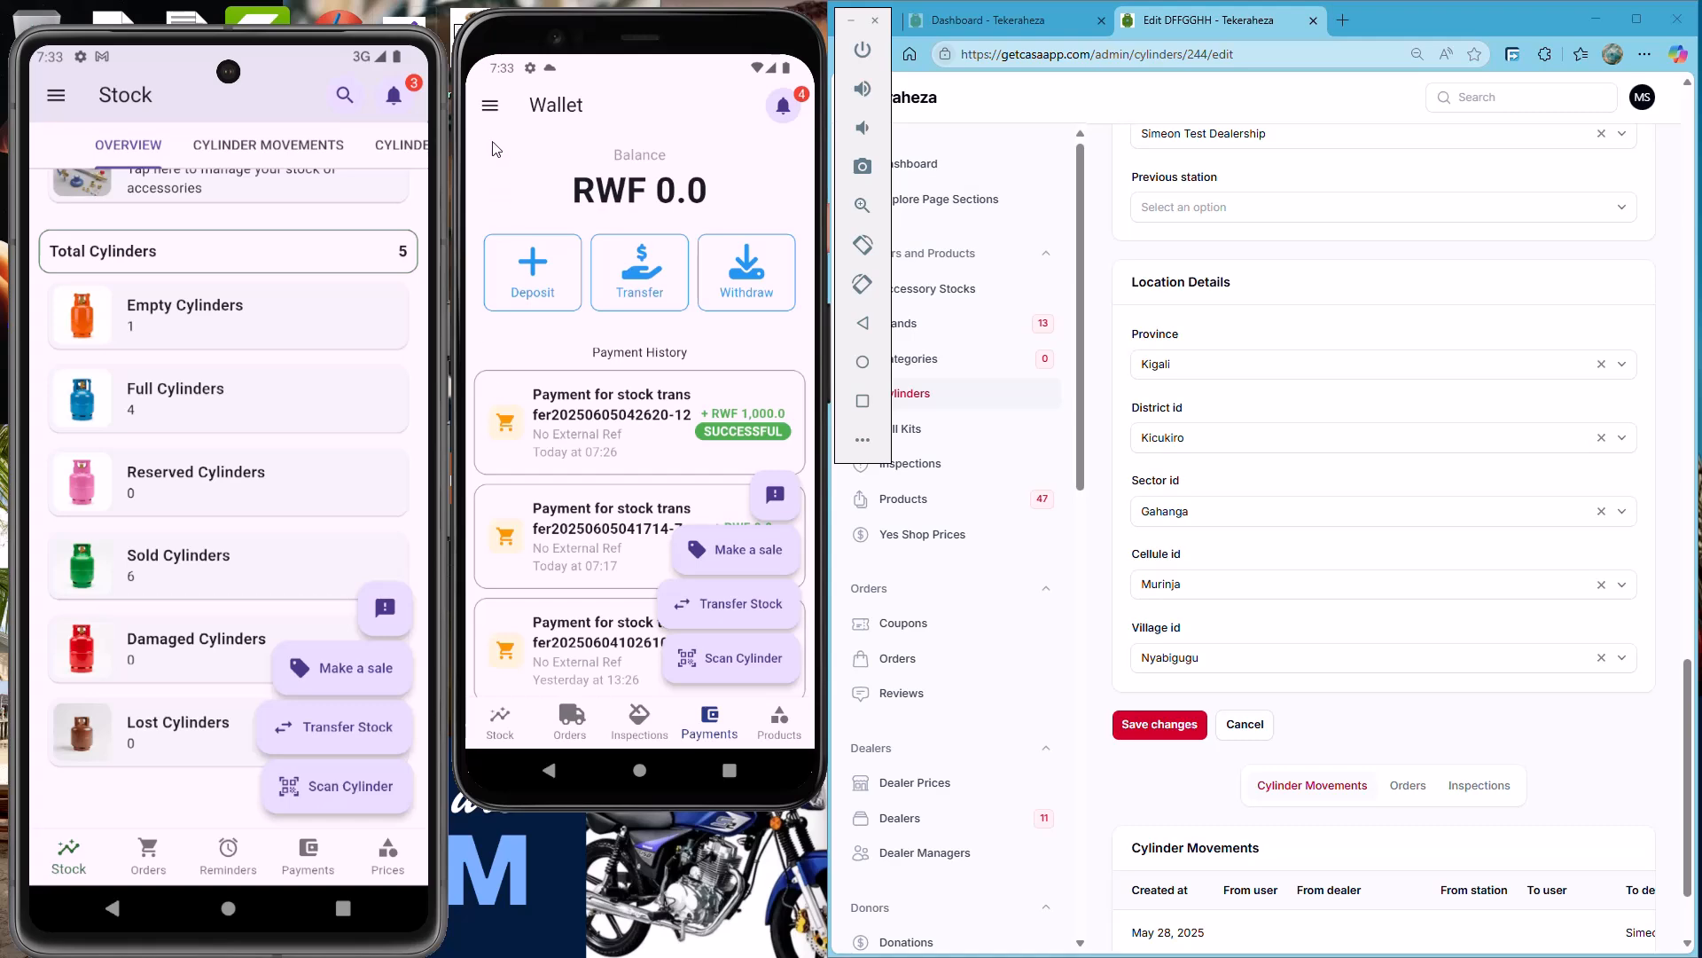
Step: Look through the refill plant's business menu, and open the wallet's deposit form and close it without entering a phone number
{"action": "left_click", "coordinate": [493, 108]}
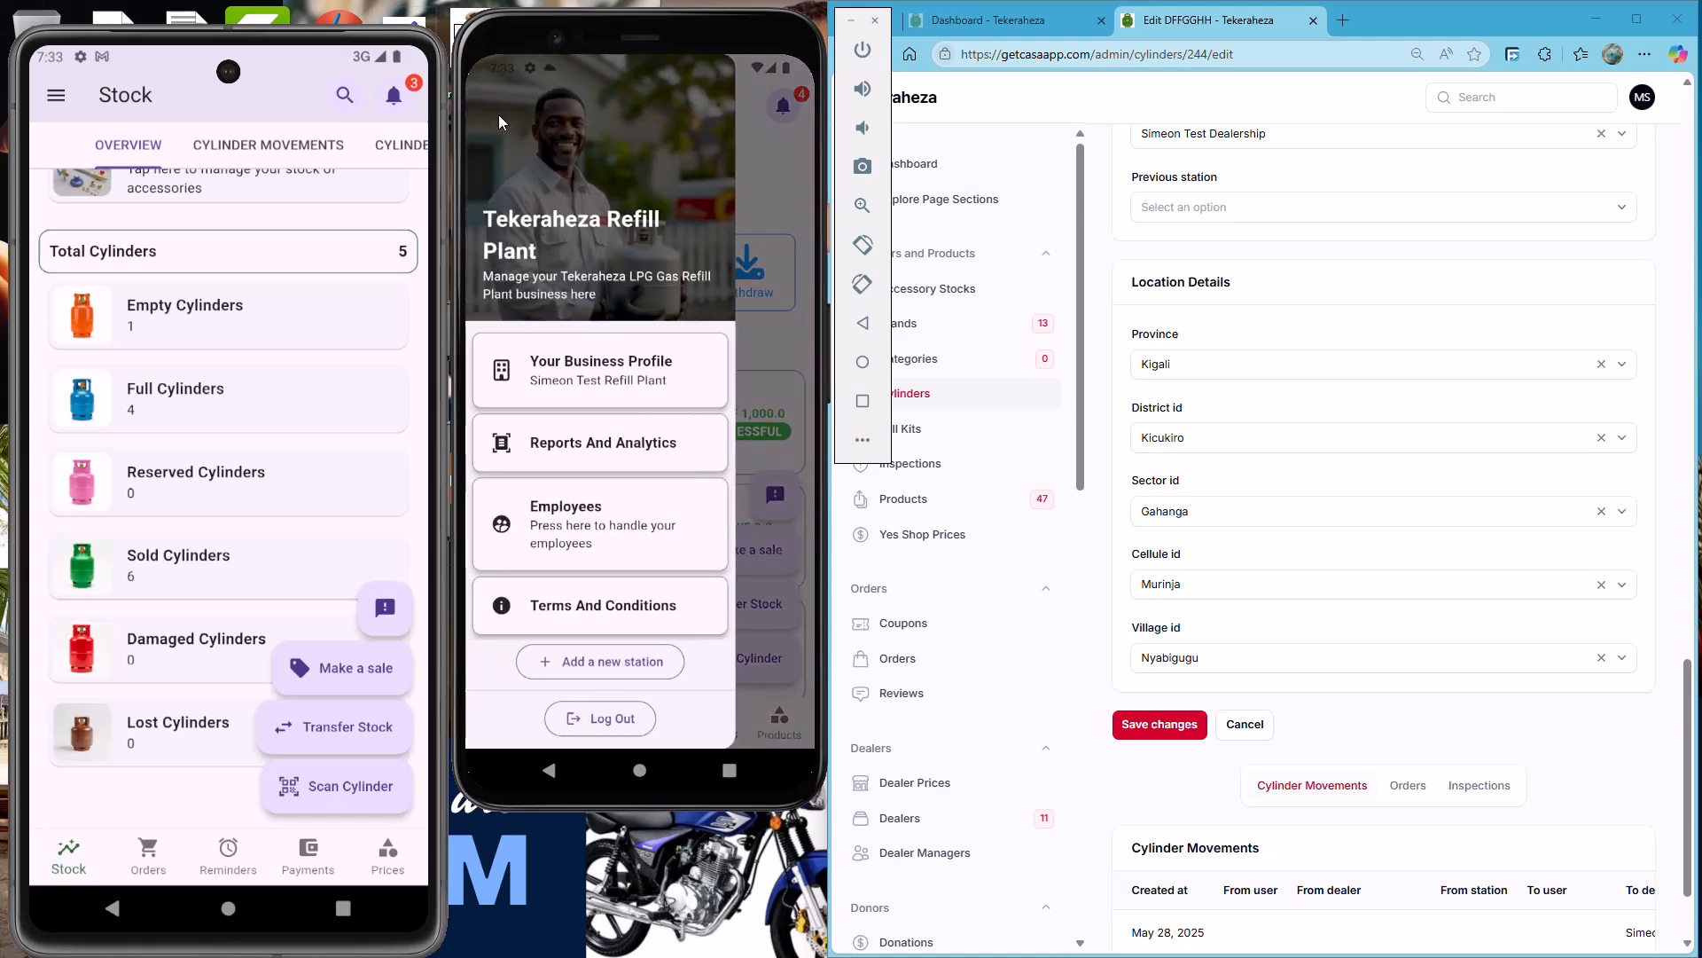
{"action": "left_click", "coordinate": [756, 187]}
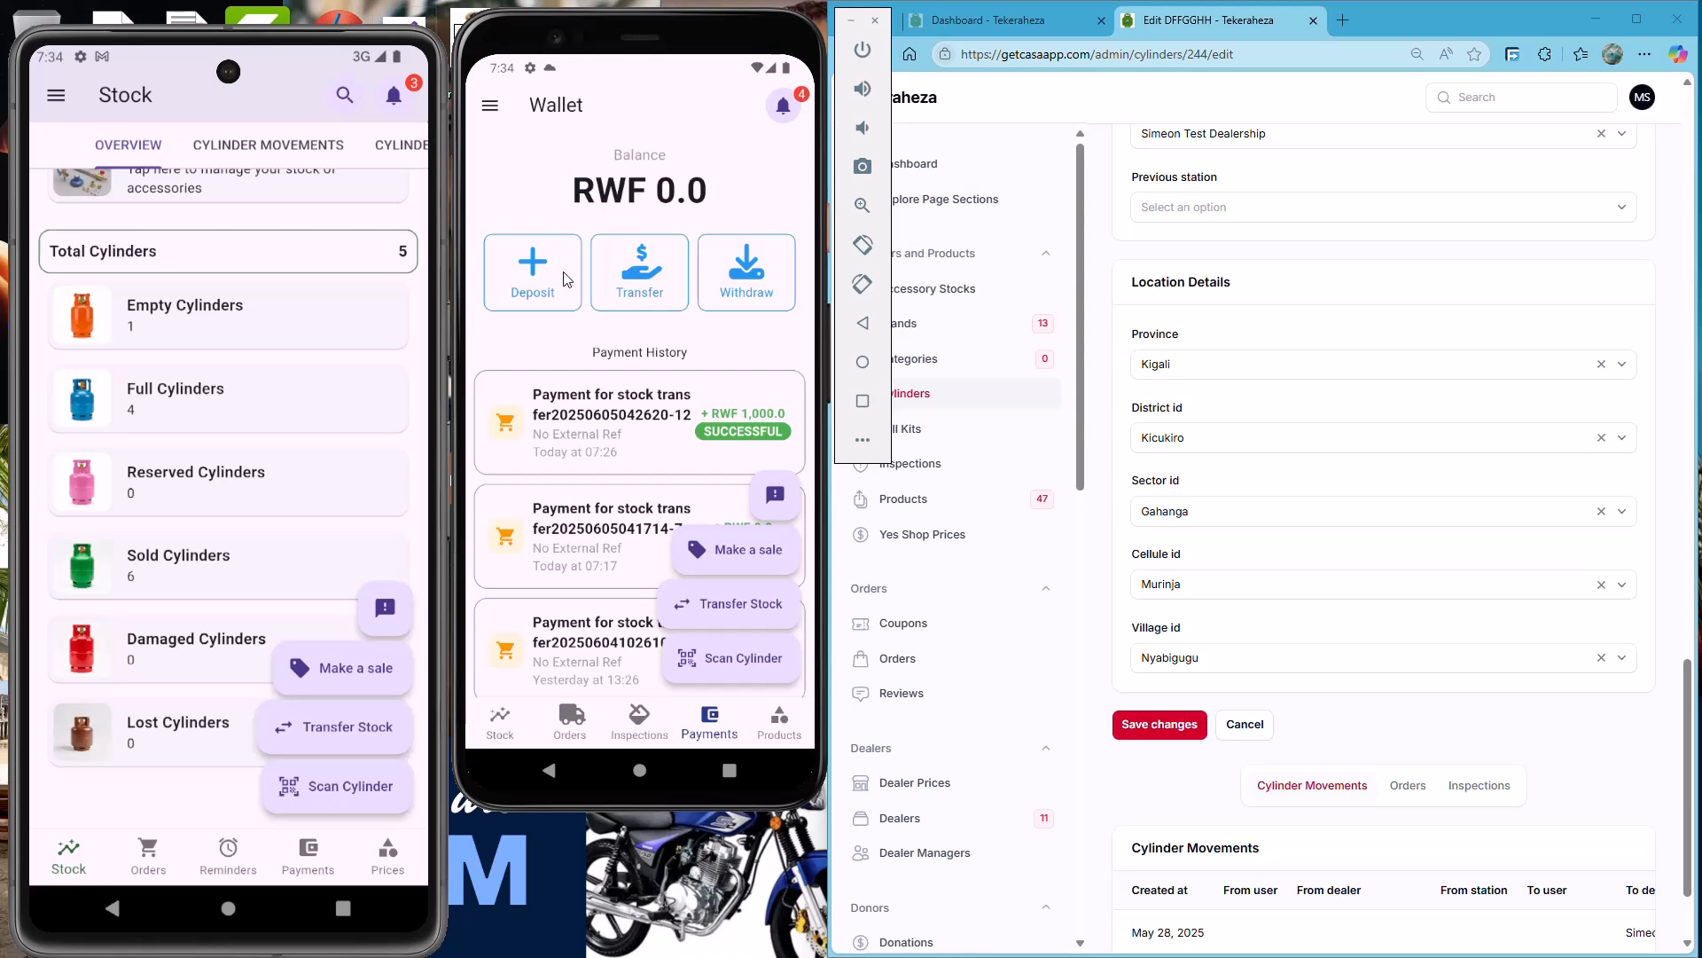
{"action": "left_click", "coordinate": [532, 284]}
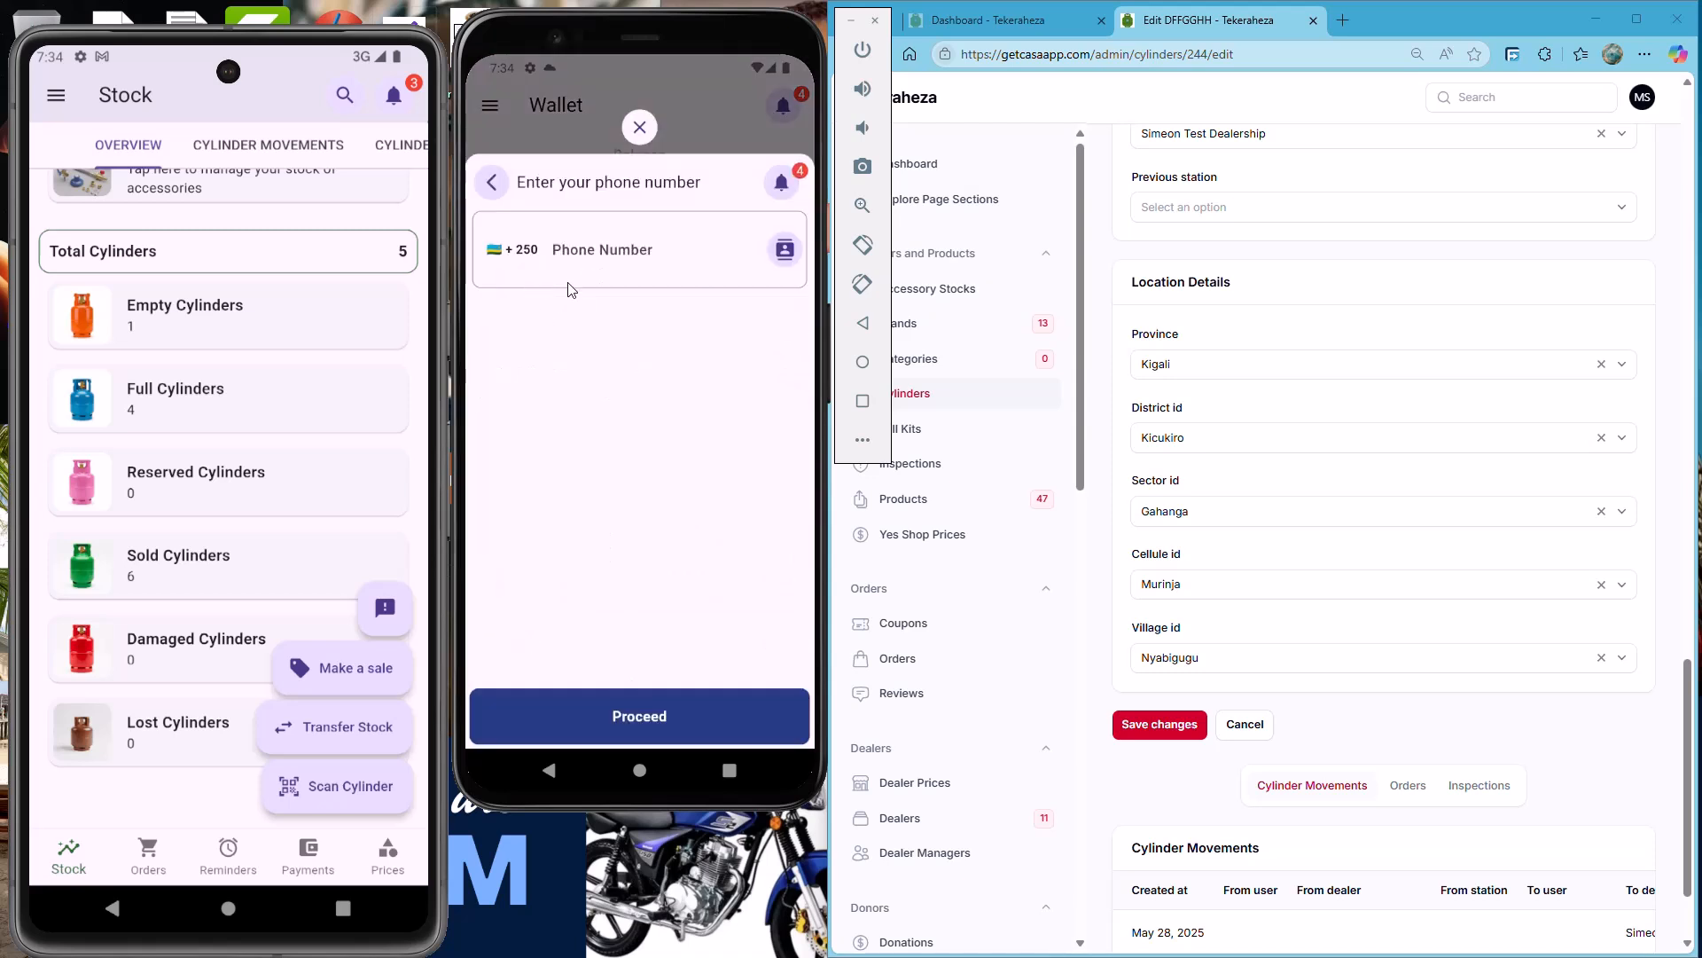
{"action": "left_click", "coordinate": [568, 272]}
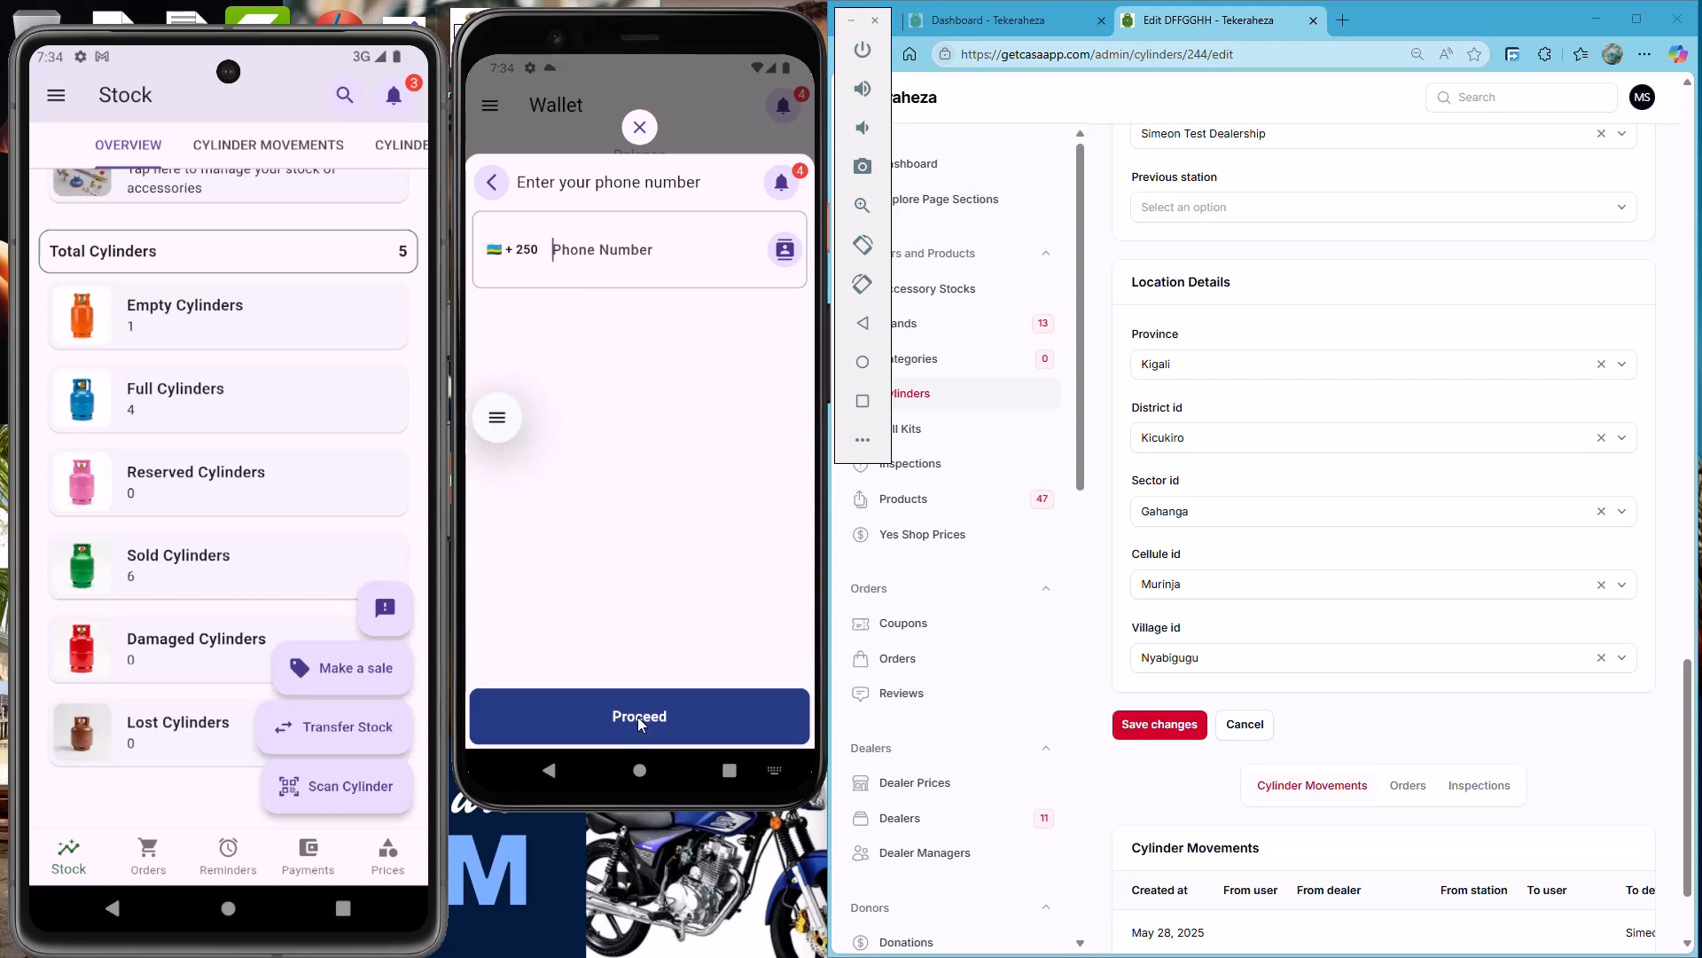
{"action": "left_click", "coordinate": [638, 127]}
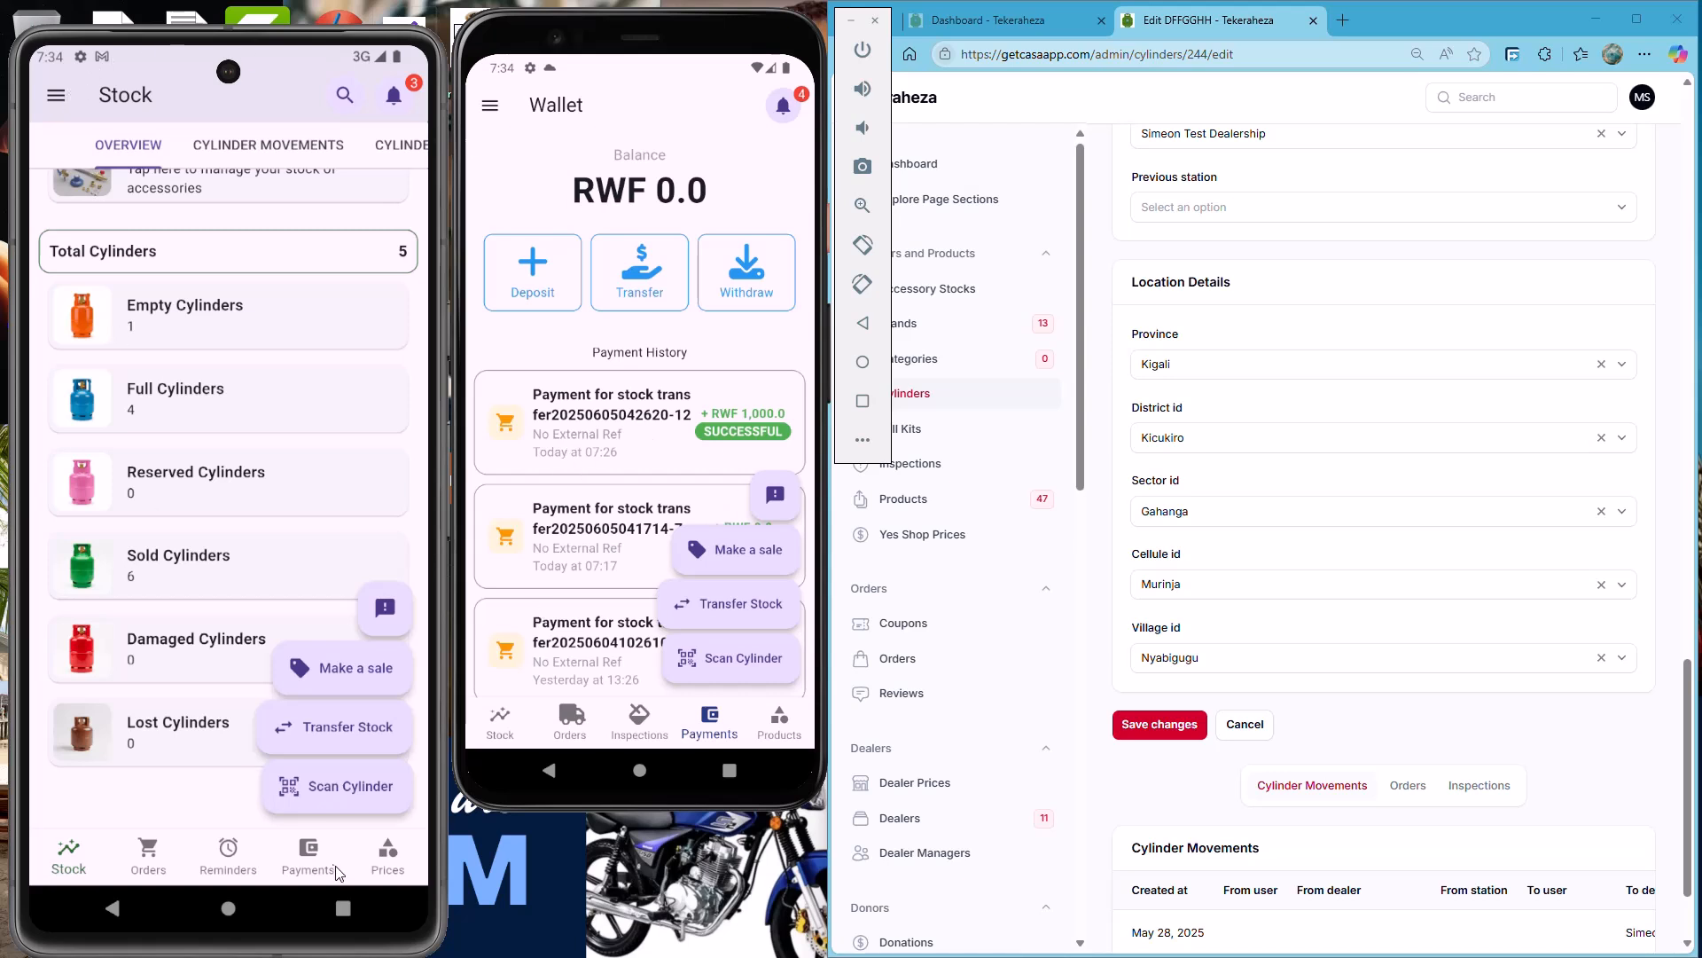
Step: Open the dealer's wallet on the other phone, view its withdrawal amount screen, and return without entering an amount
{"action": "left_click", "coordinate": [308, 859]}
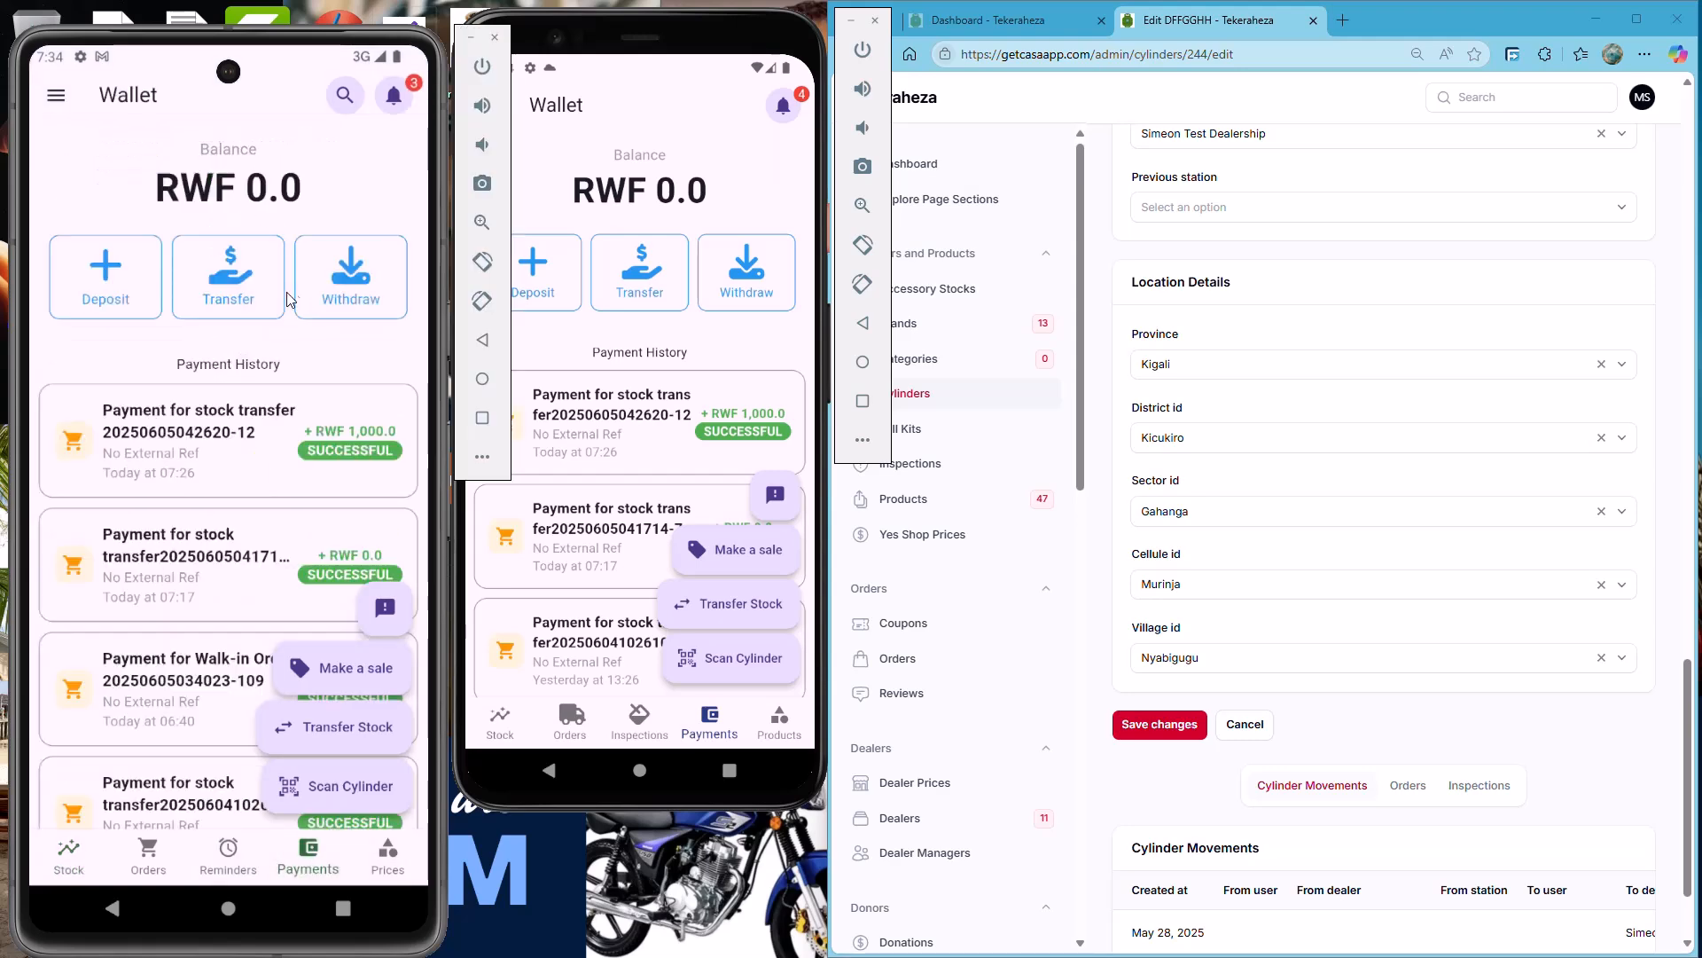
{"action": "left_click", "coordinate": [358, 282]}
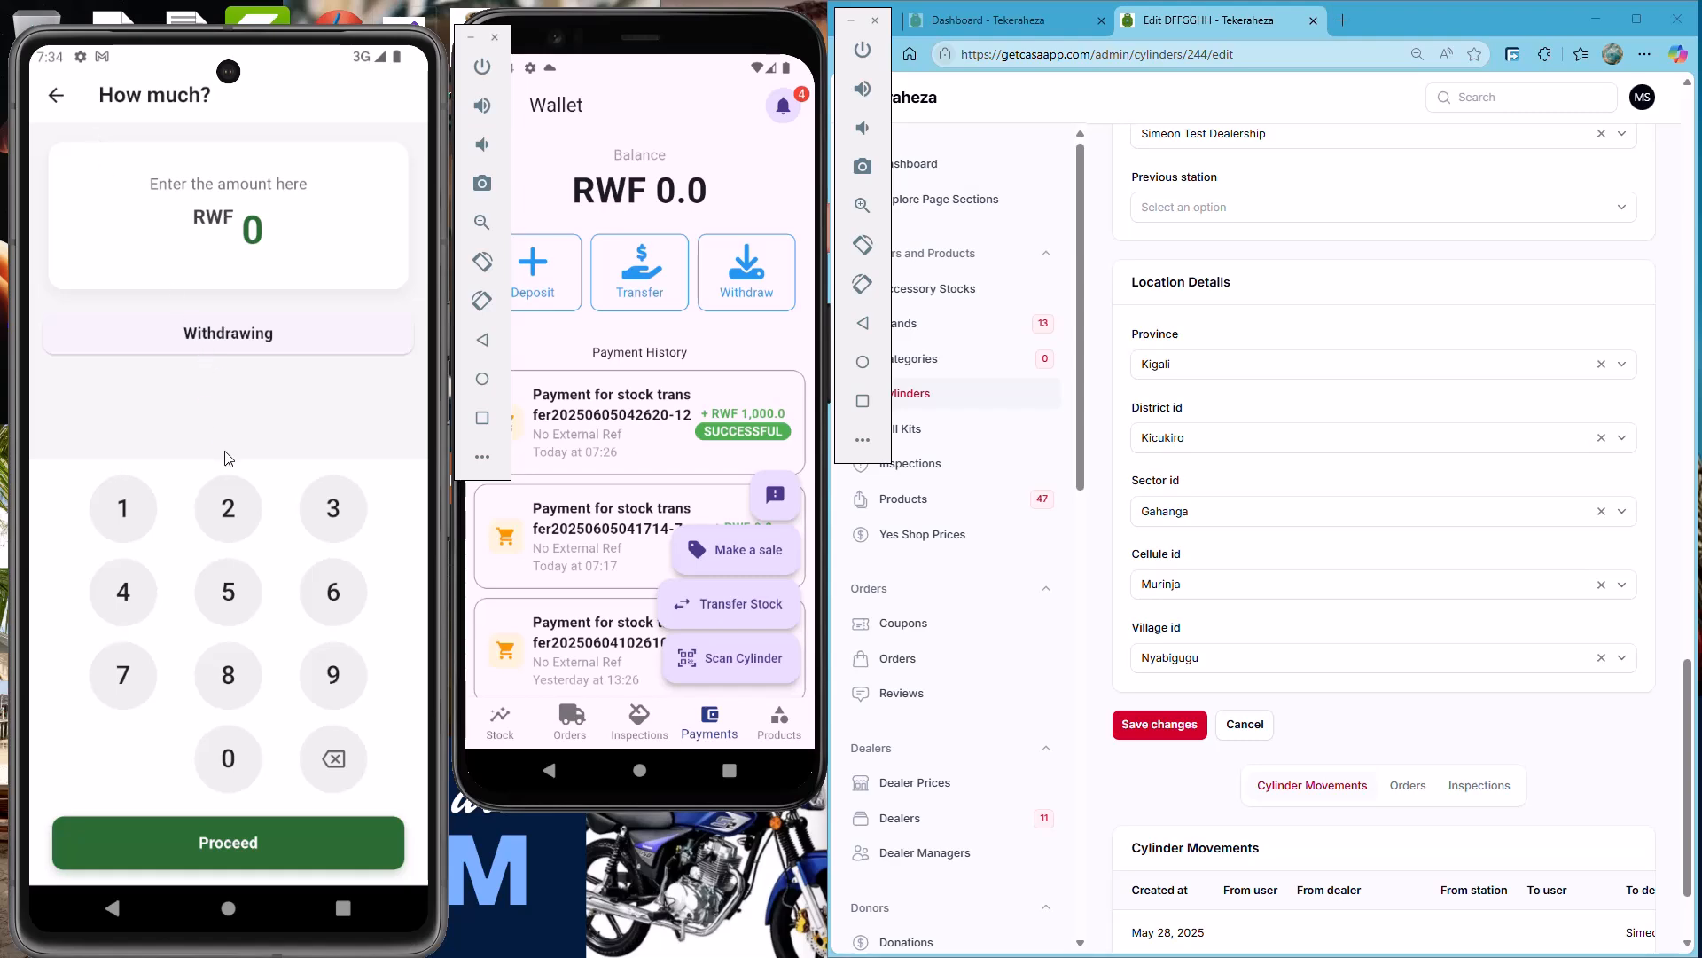
{"action": "left_click", "coordinate": [69, 105]}
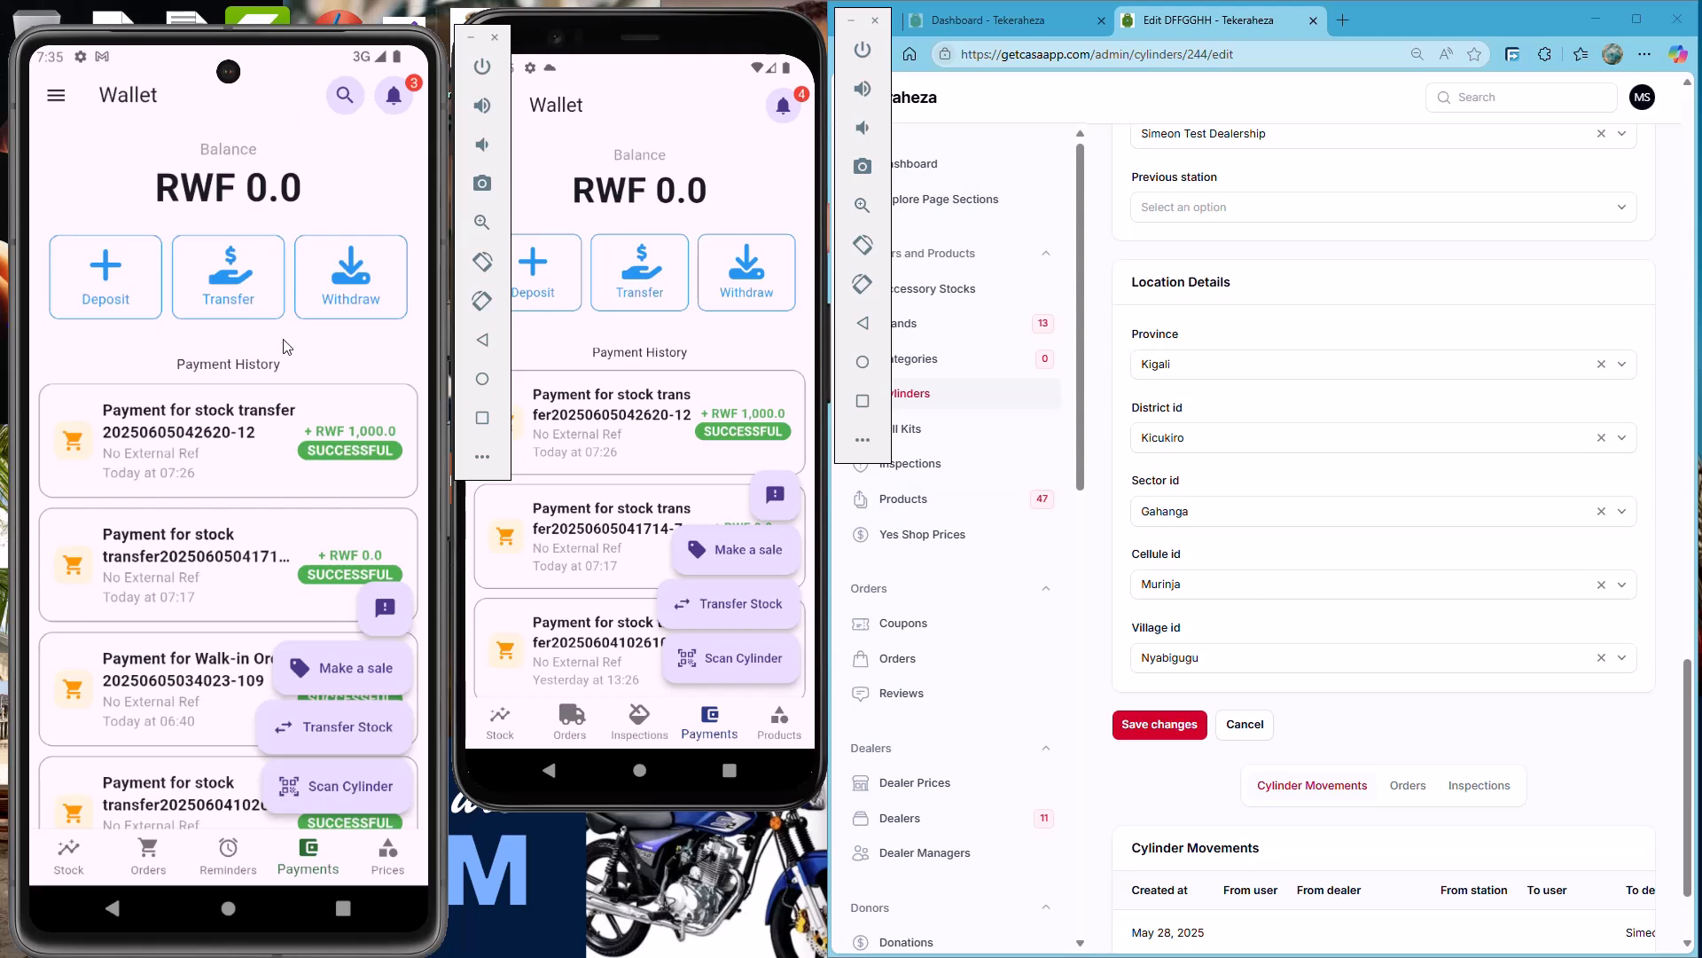
{"action": "left_click", "coordinate": [378, 269]}
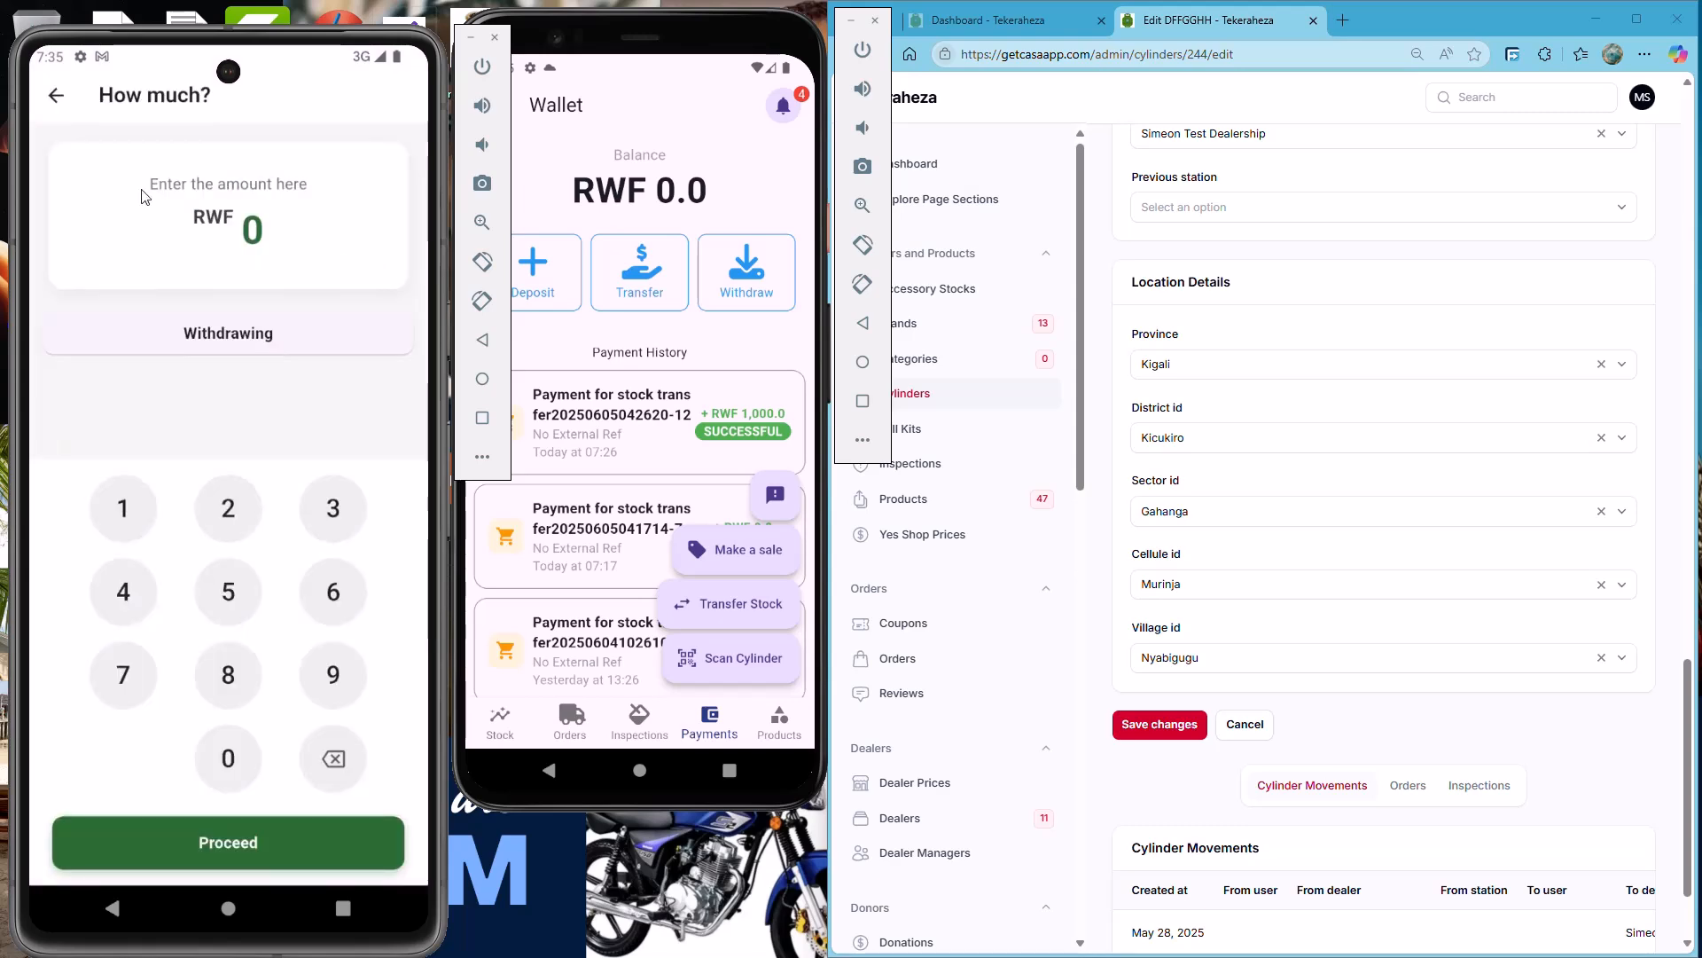
{"action": "left_click", "coordinate": [56, 97]}
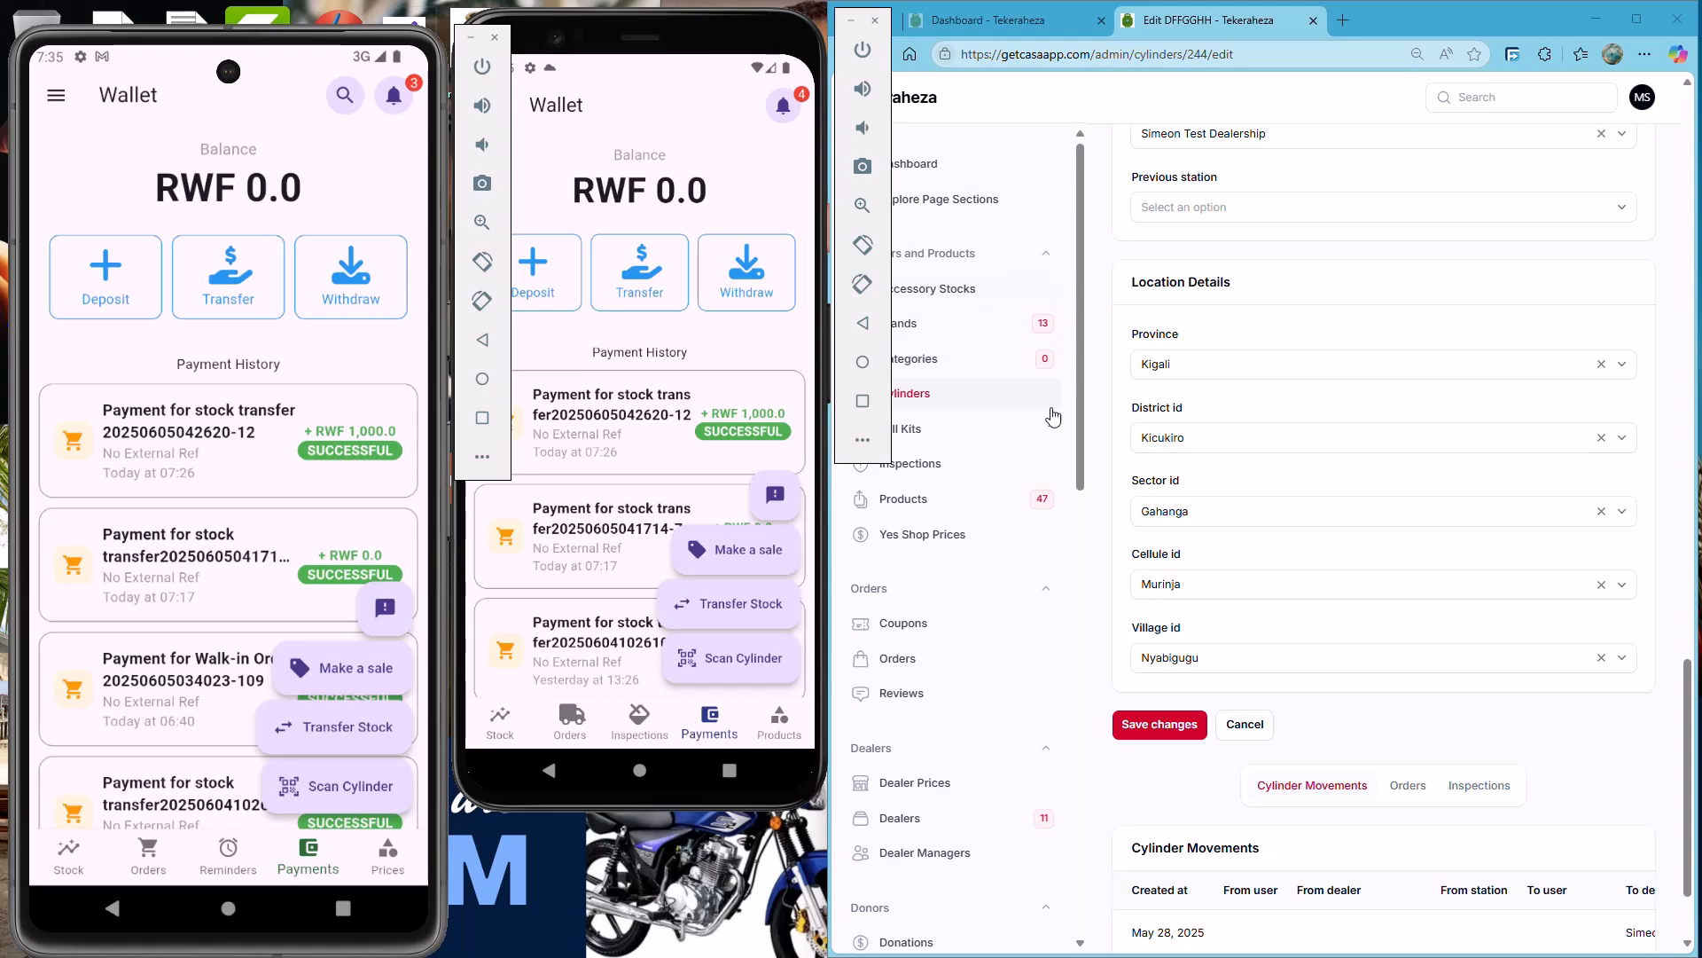
Step: Open the Withdrawal Requests list in the admin dashboard
{"action": "left_click_drag", "start_coordinate": [1083, 382], "coordinate": [1077, 673]}
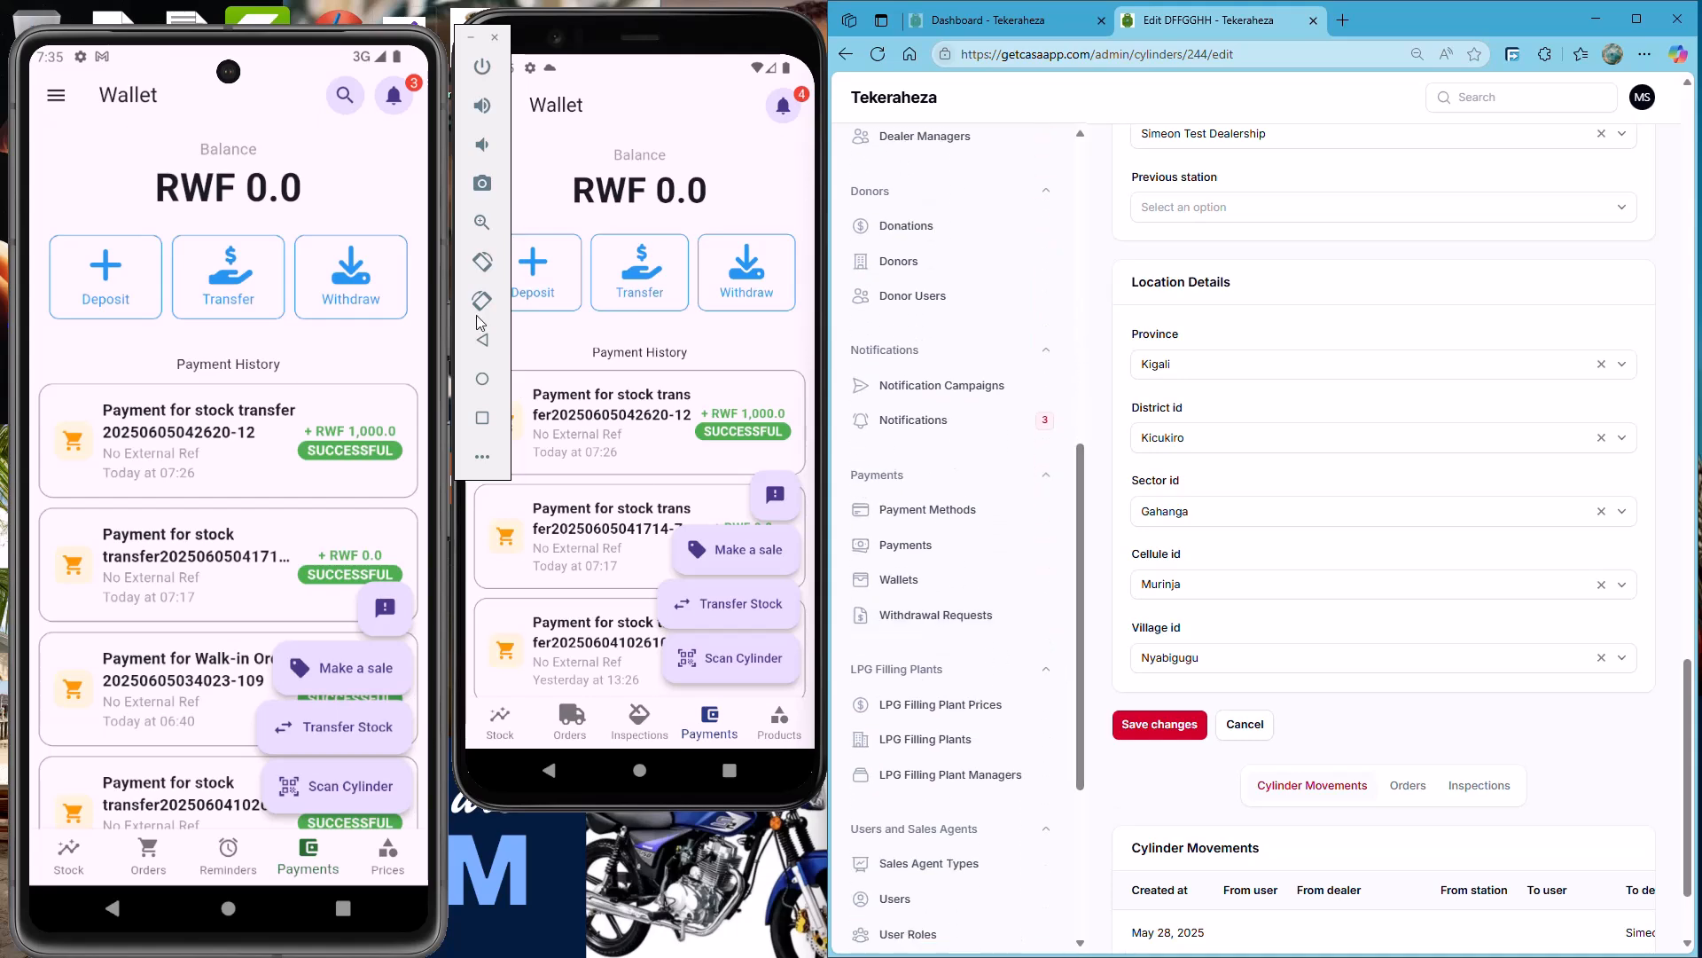
{"action": "left_click", "coordinate": [969, 631]}
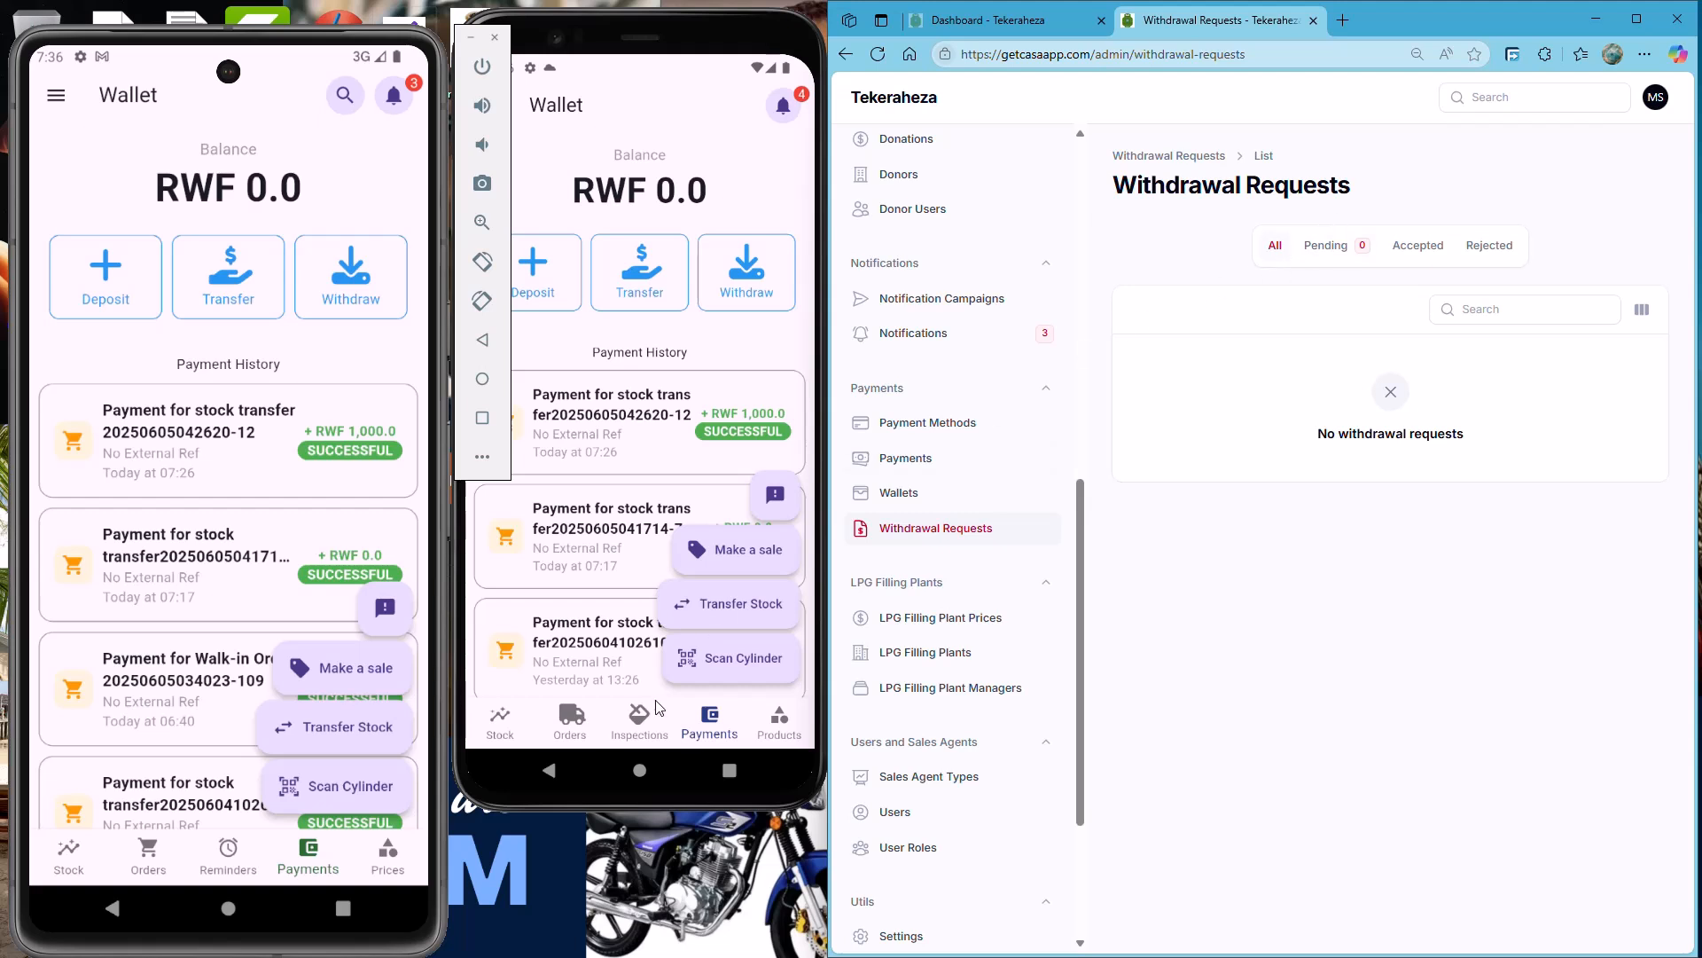
Step: Open the settings on the refill plant's phone and switch the app theme to dark
{"action": "left_click_drag", "start_coordinate": [630, 466], "coordinate": [638, 304]}
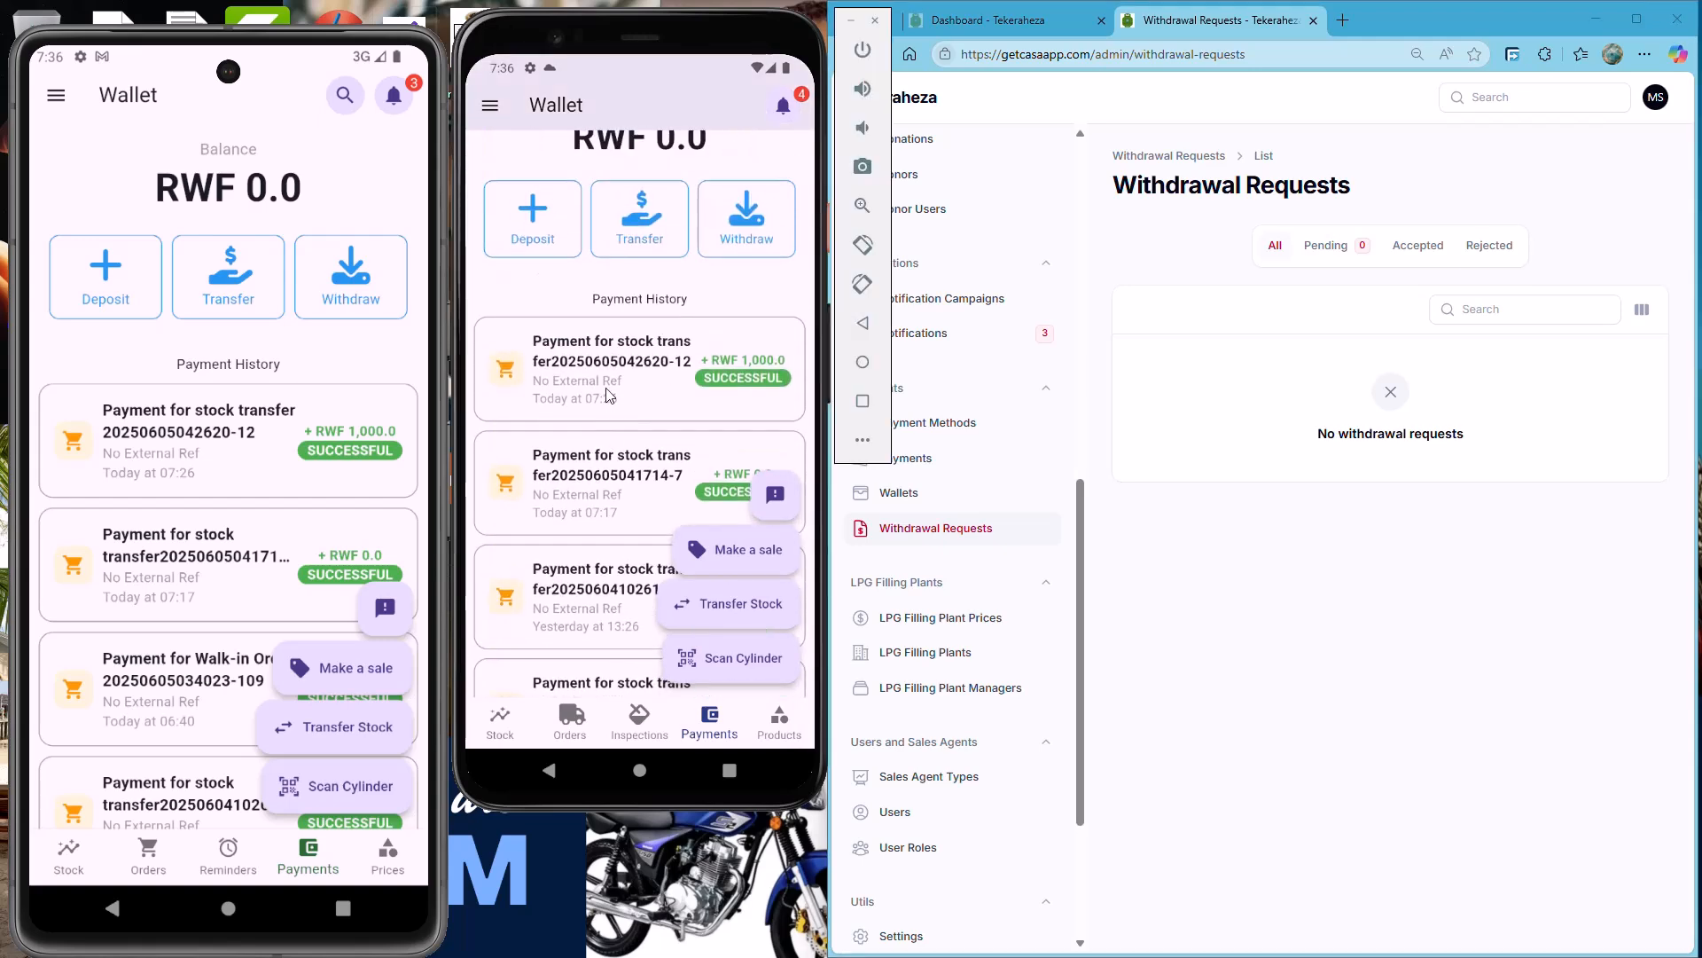
{"action": "left_click", "coordinate": [490, 107]}
{"action": "left_click_drag", "start_coordinate": [581, 594], "coordinate": [571, 430]}
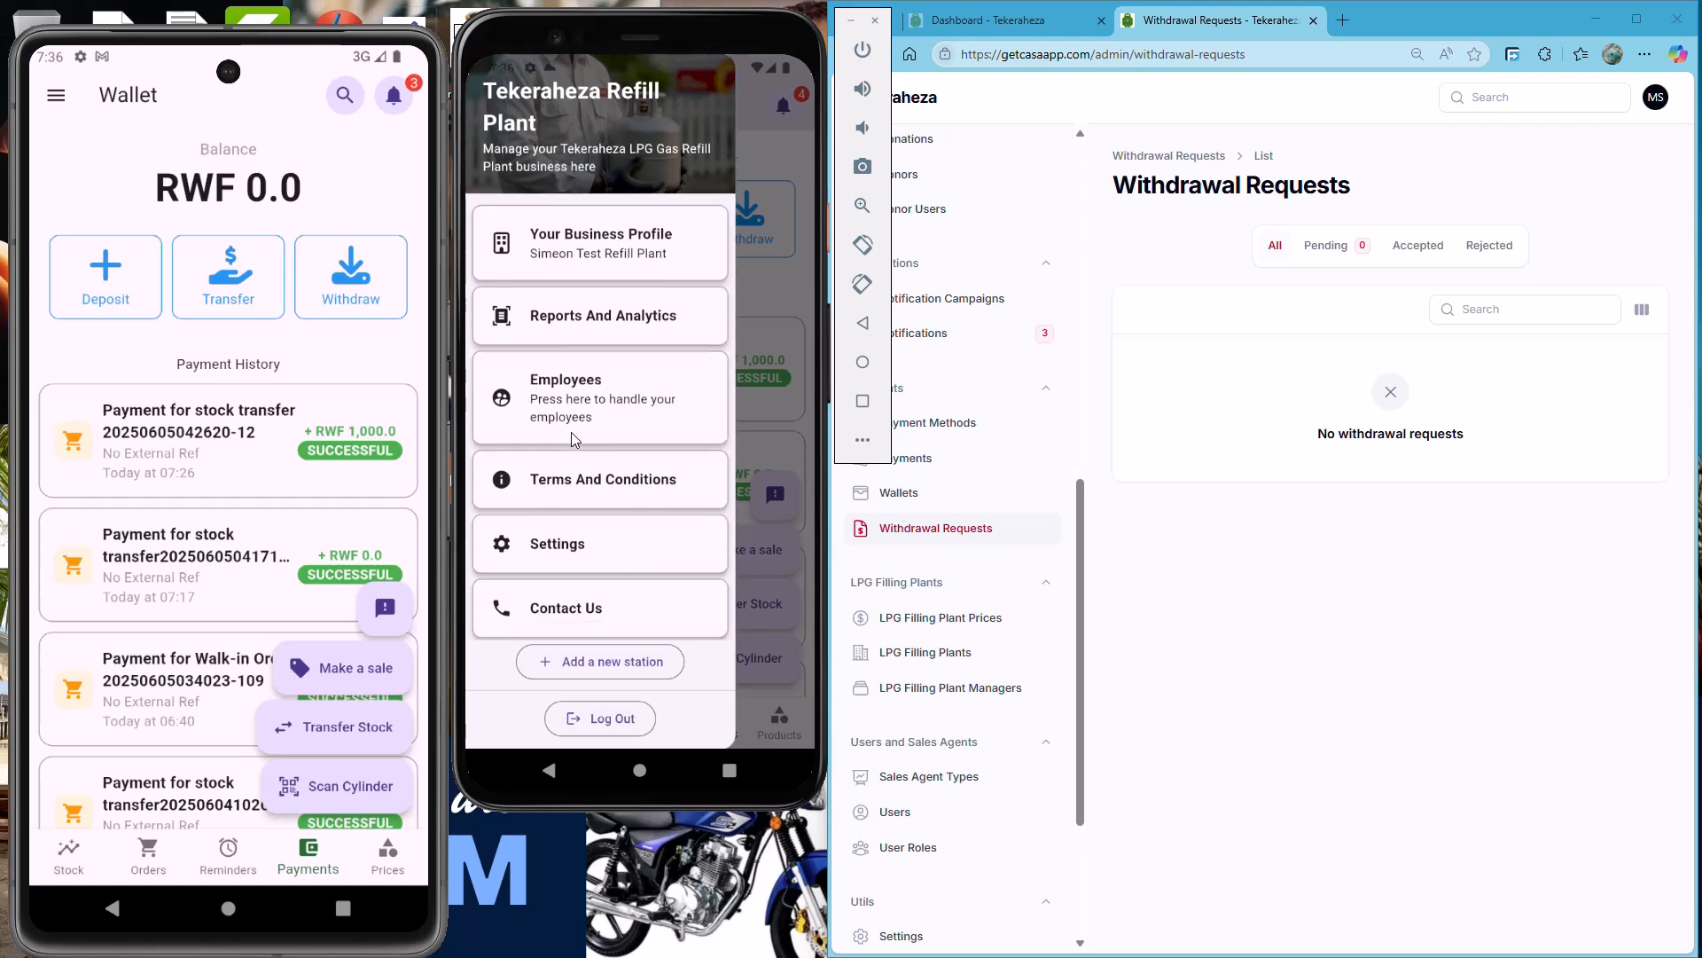
{"action": "left_click", "coordinate": [585, 547]}
{"action": "left_click", "coordinate": [714, 306]}
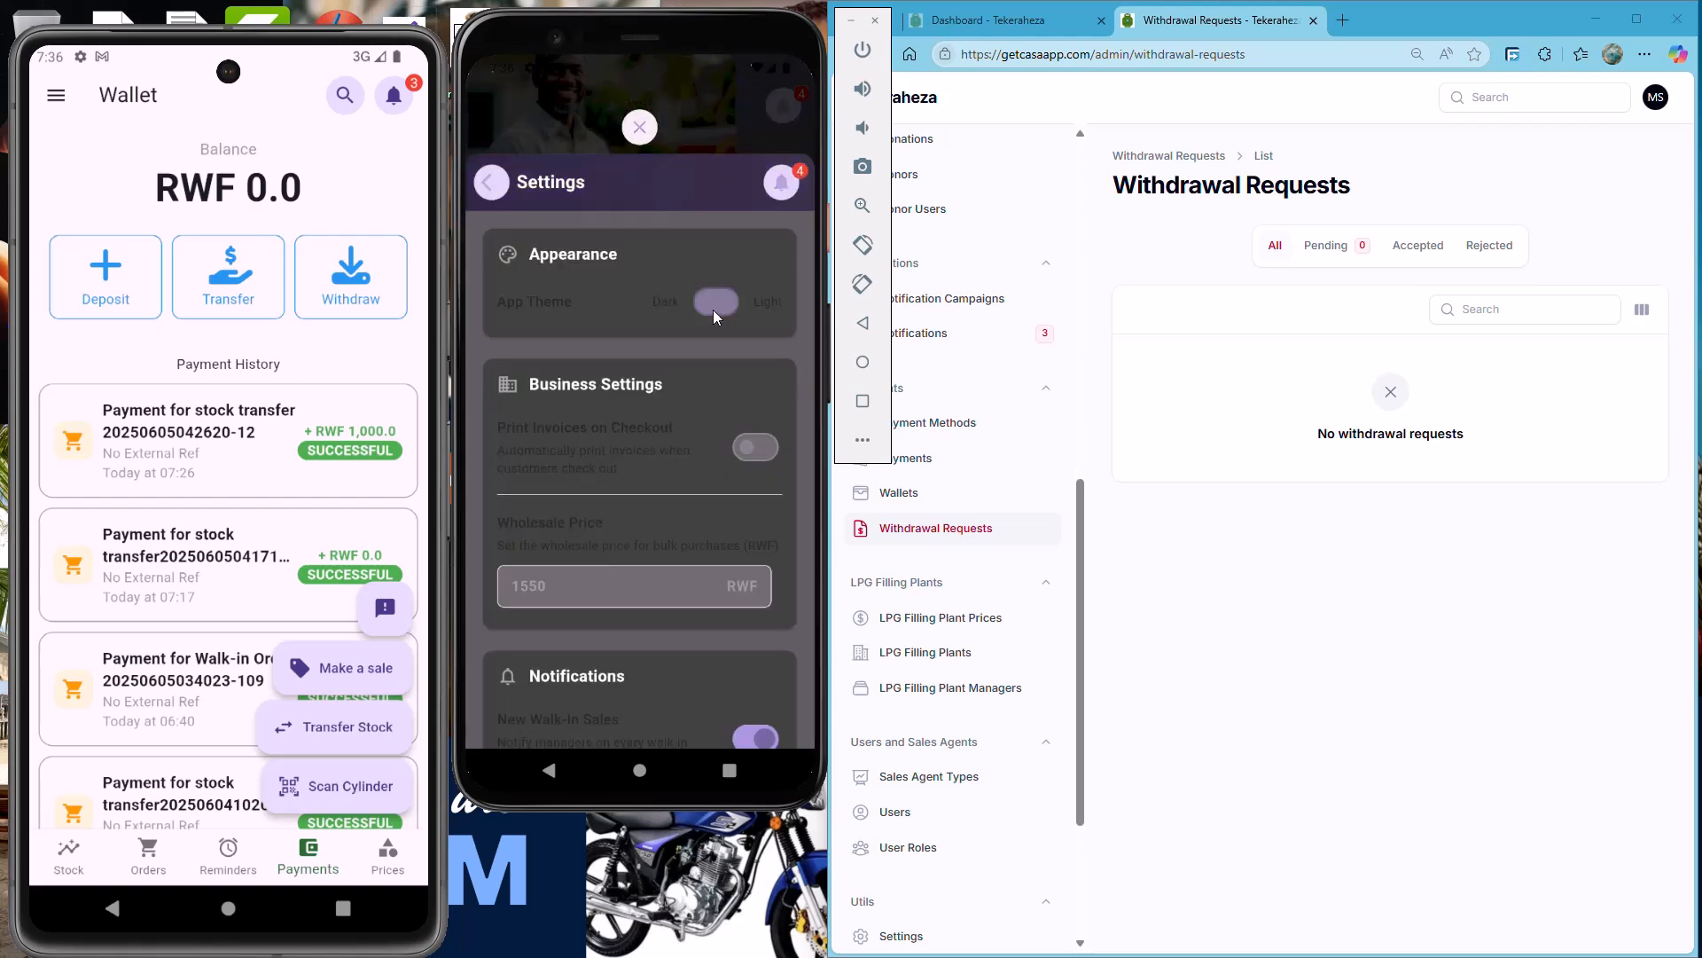
Step: Review the wholesale price and notification settings on the refill plant's phone, open the dealer's Stock overview, and return to the plant's wallet
{"action": "scroll", "coordinate": [624, 411], "scroll_direction": "down", "scroll_amount": 3}
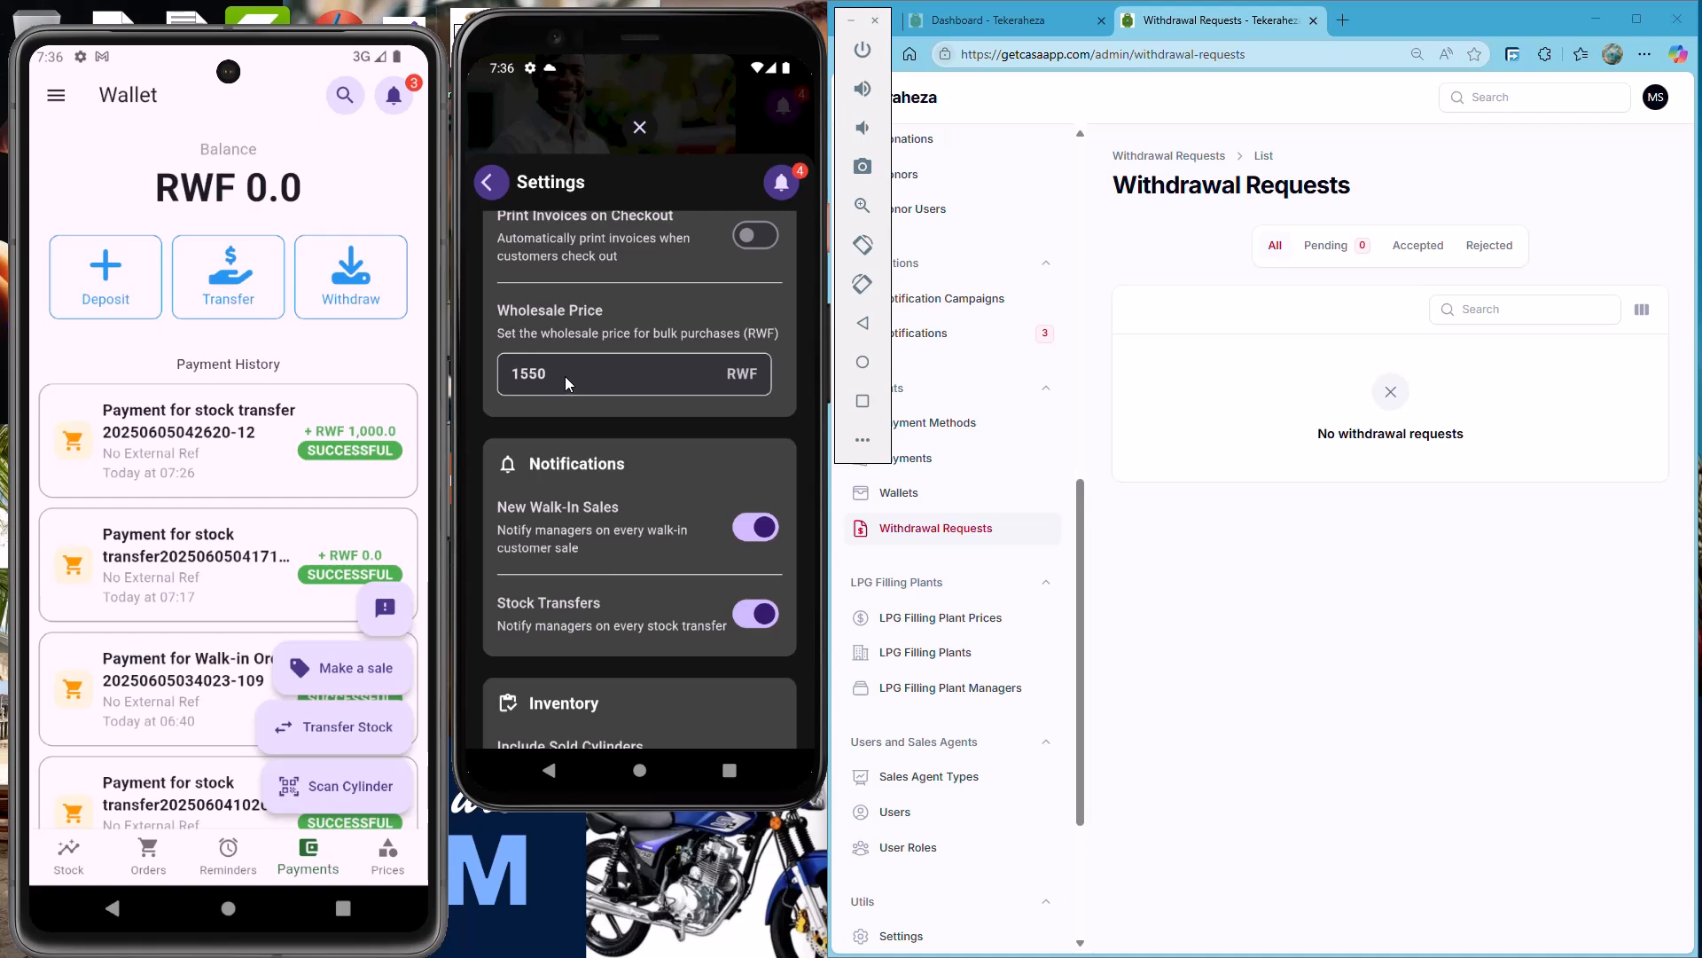
{"action": "left_click", "coordinate": [69, 851]}
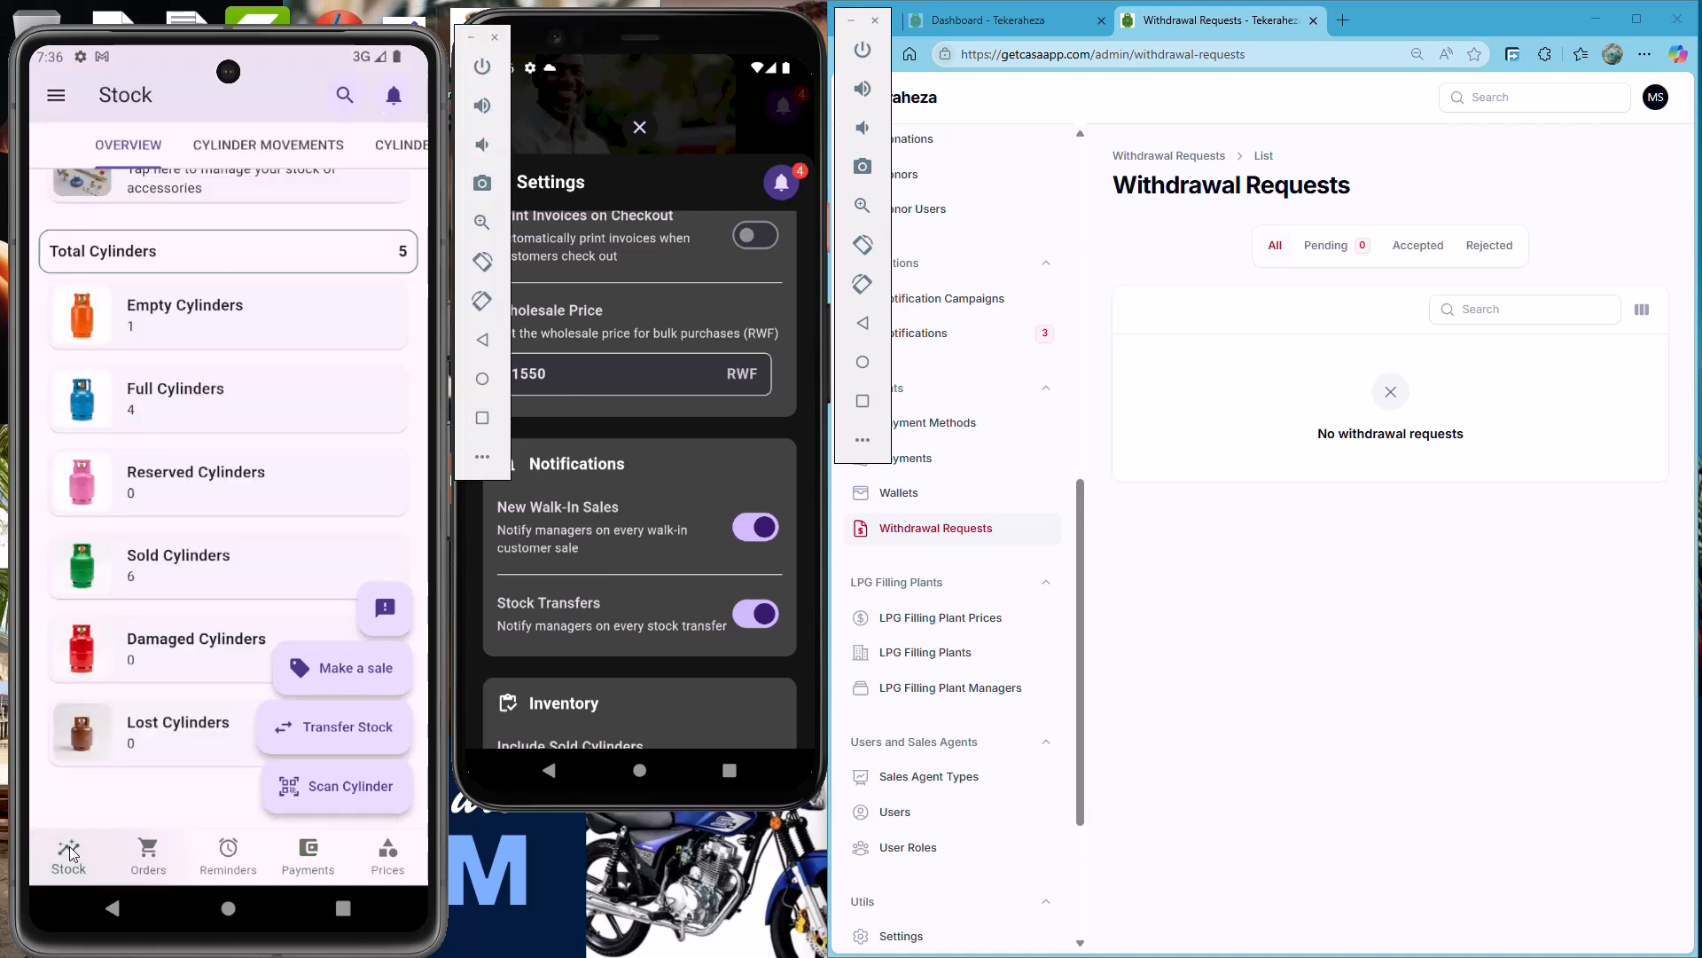
{"action": "scroll", "coordinate": [284, 341], "scroll_direction": "up", "scroll_amount": 3}
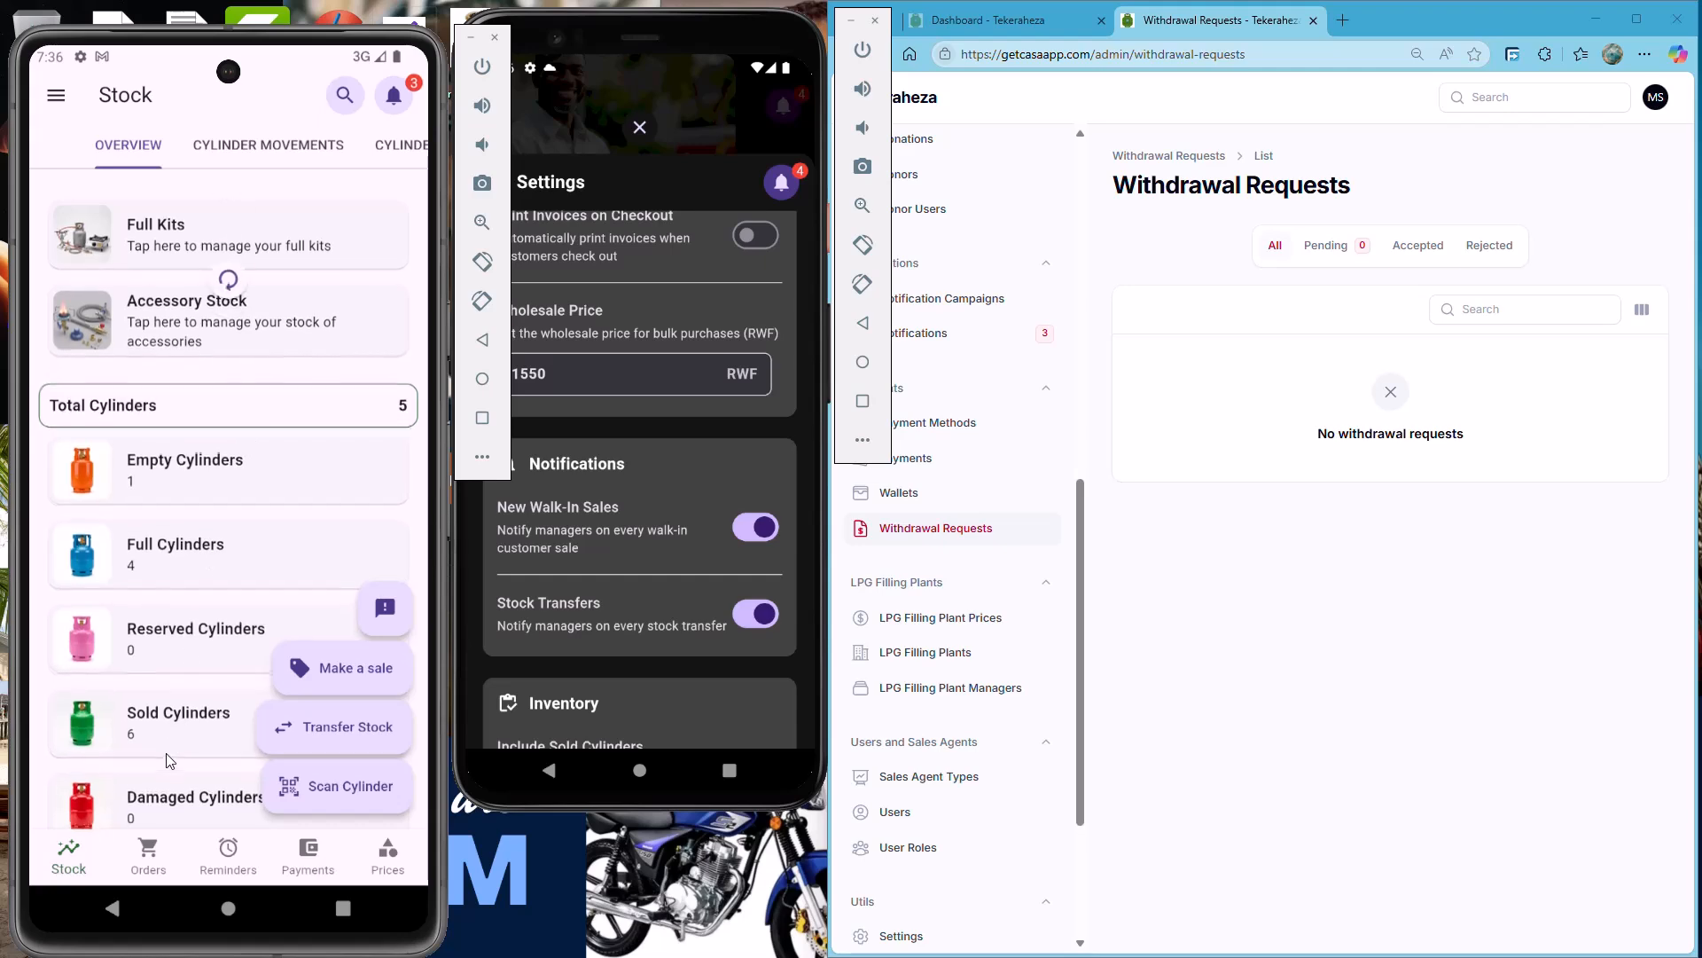
{"action": "left_click", "coordinate": [640, 134]}
{"action": "left_click", "coordinate": [769, 188]}
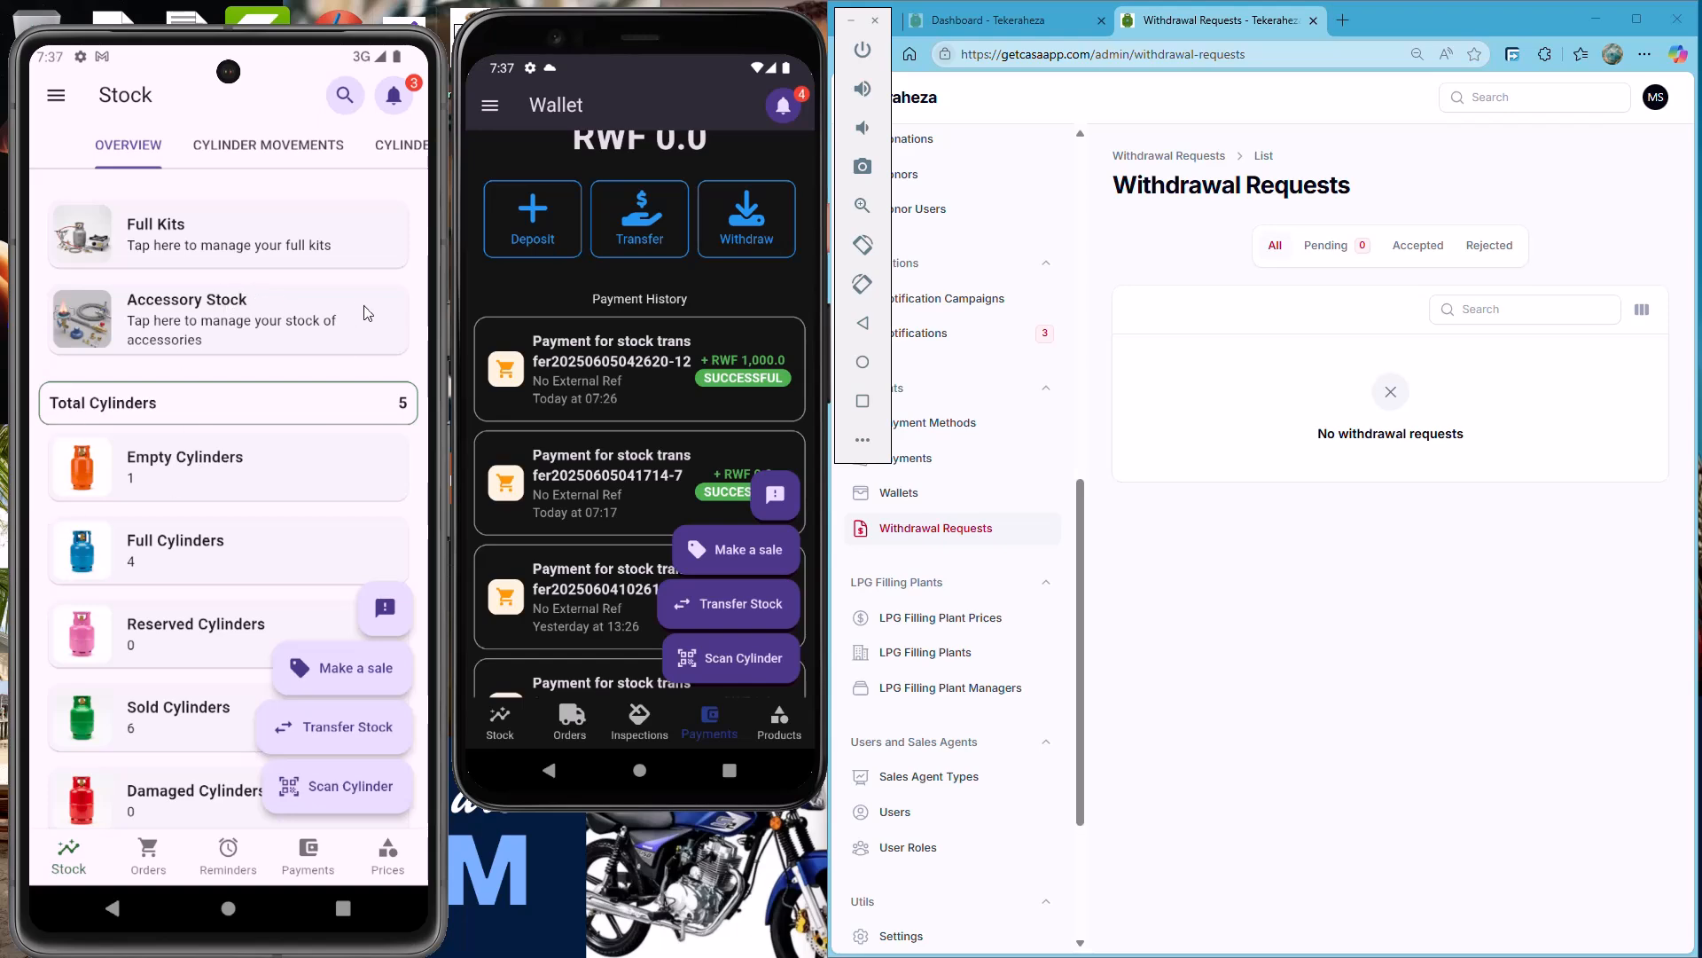
{"action": "left_click", "coordinate": [328, 737]}
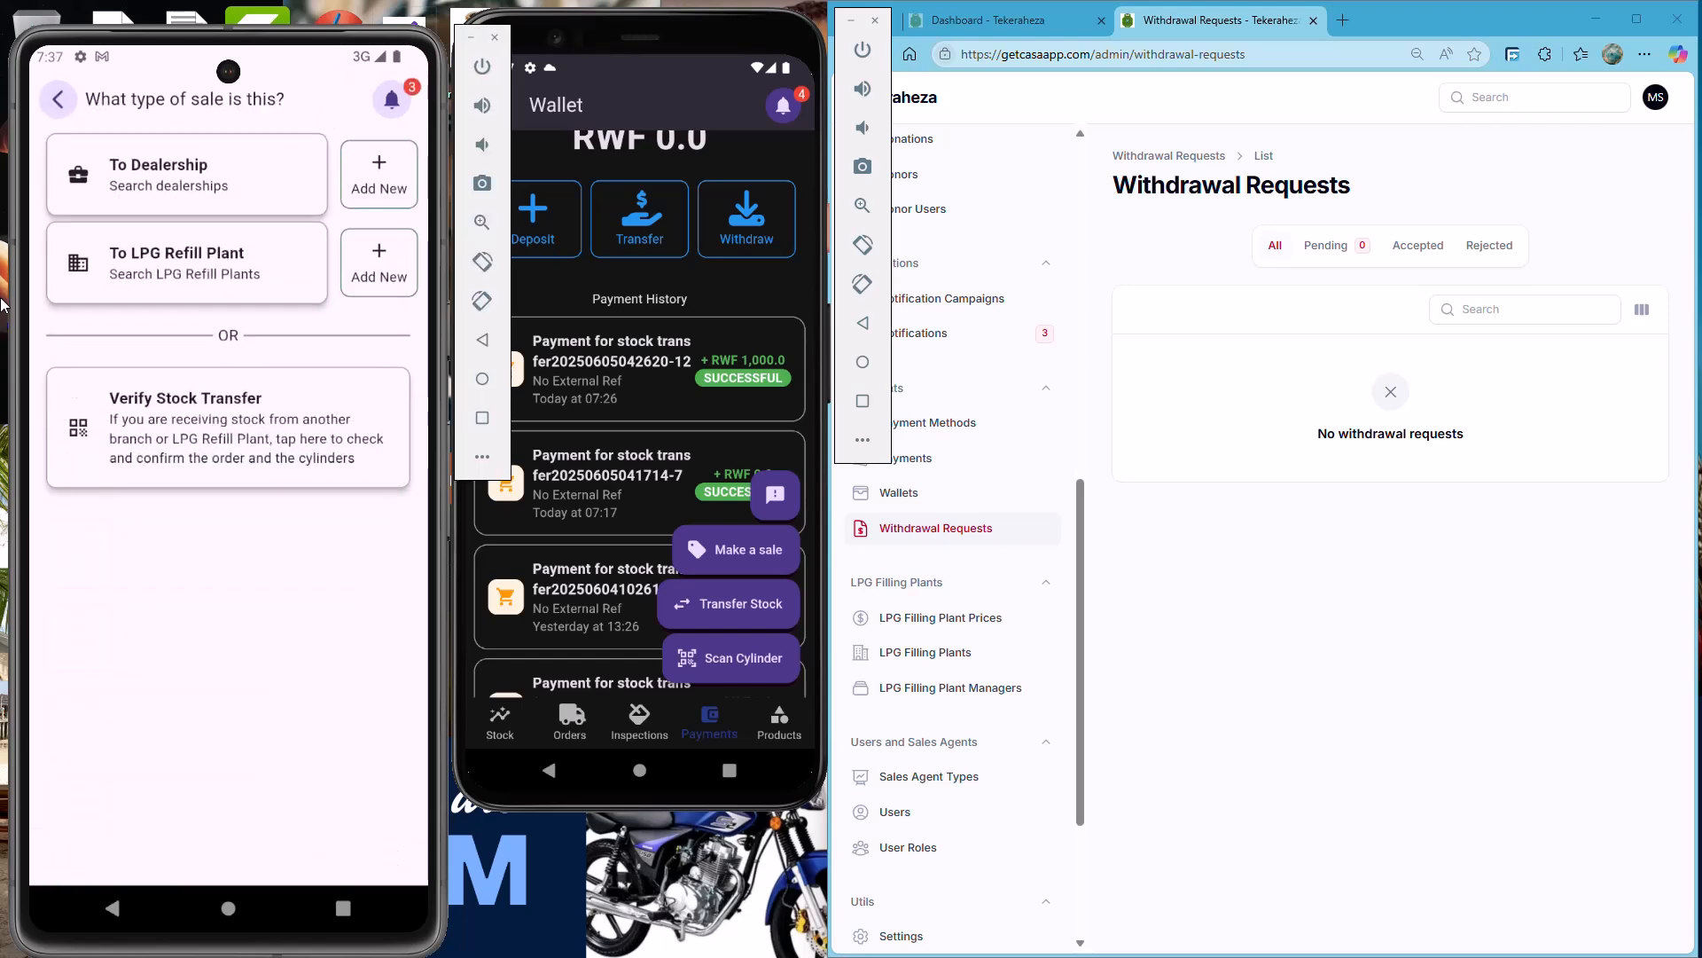
{"action": "left_click", "coordinate": [66, 117]}
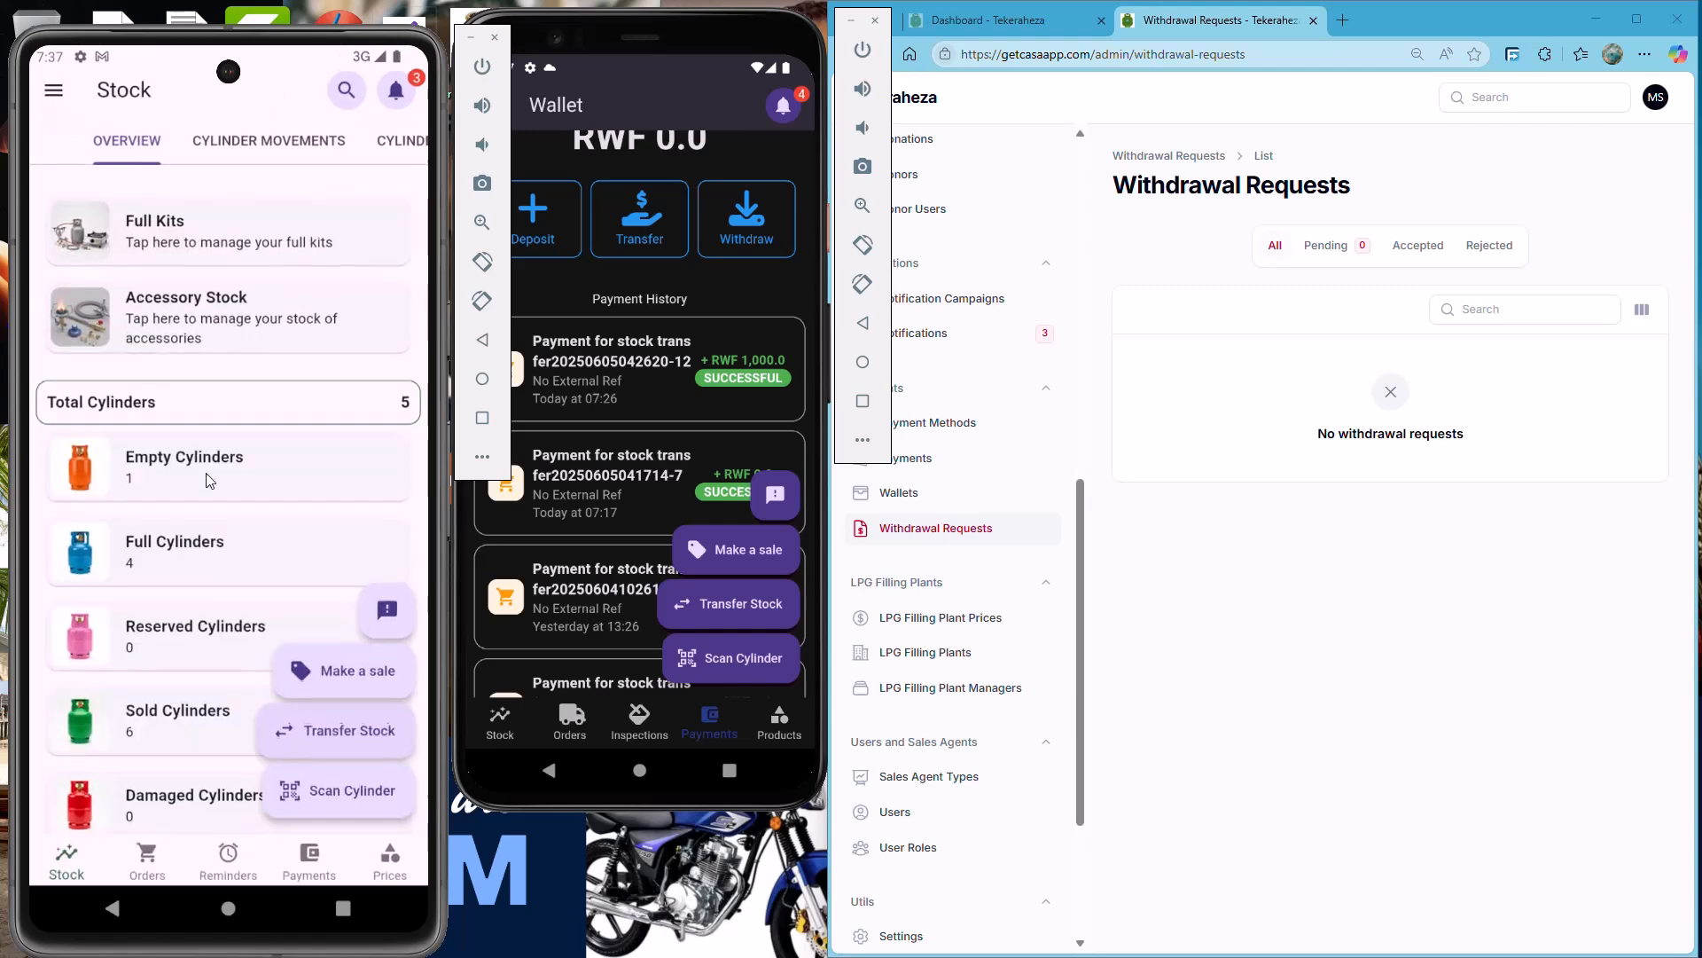
{"action": "left_click", "coordinate": [348, 676]}
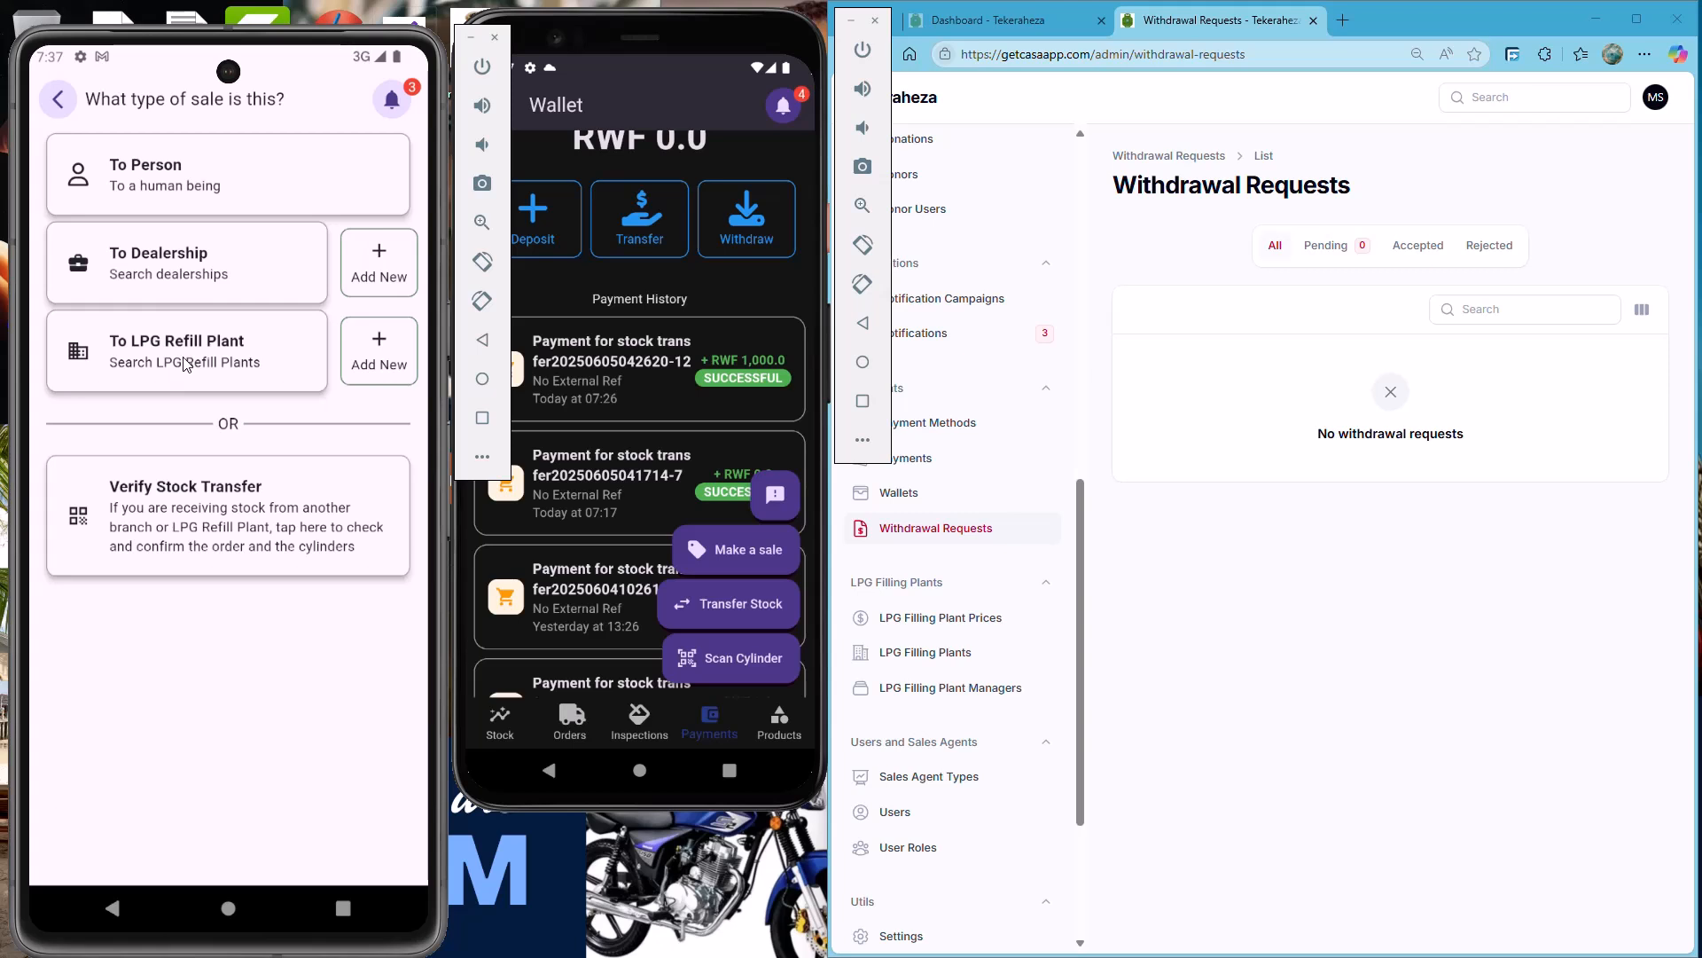
{"action": "left_click", "coordinate": [182, 275]}
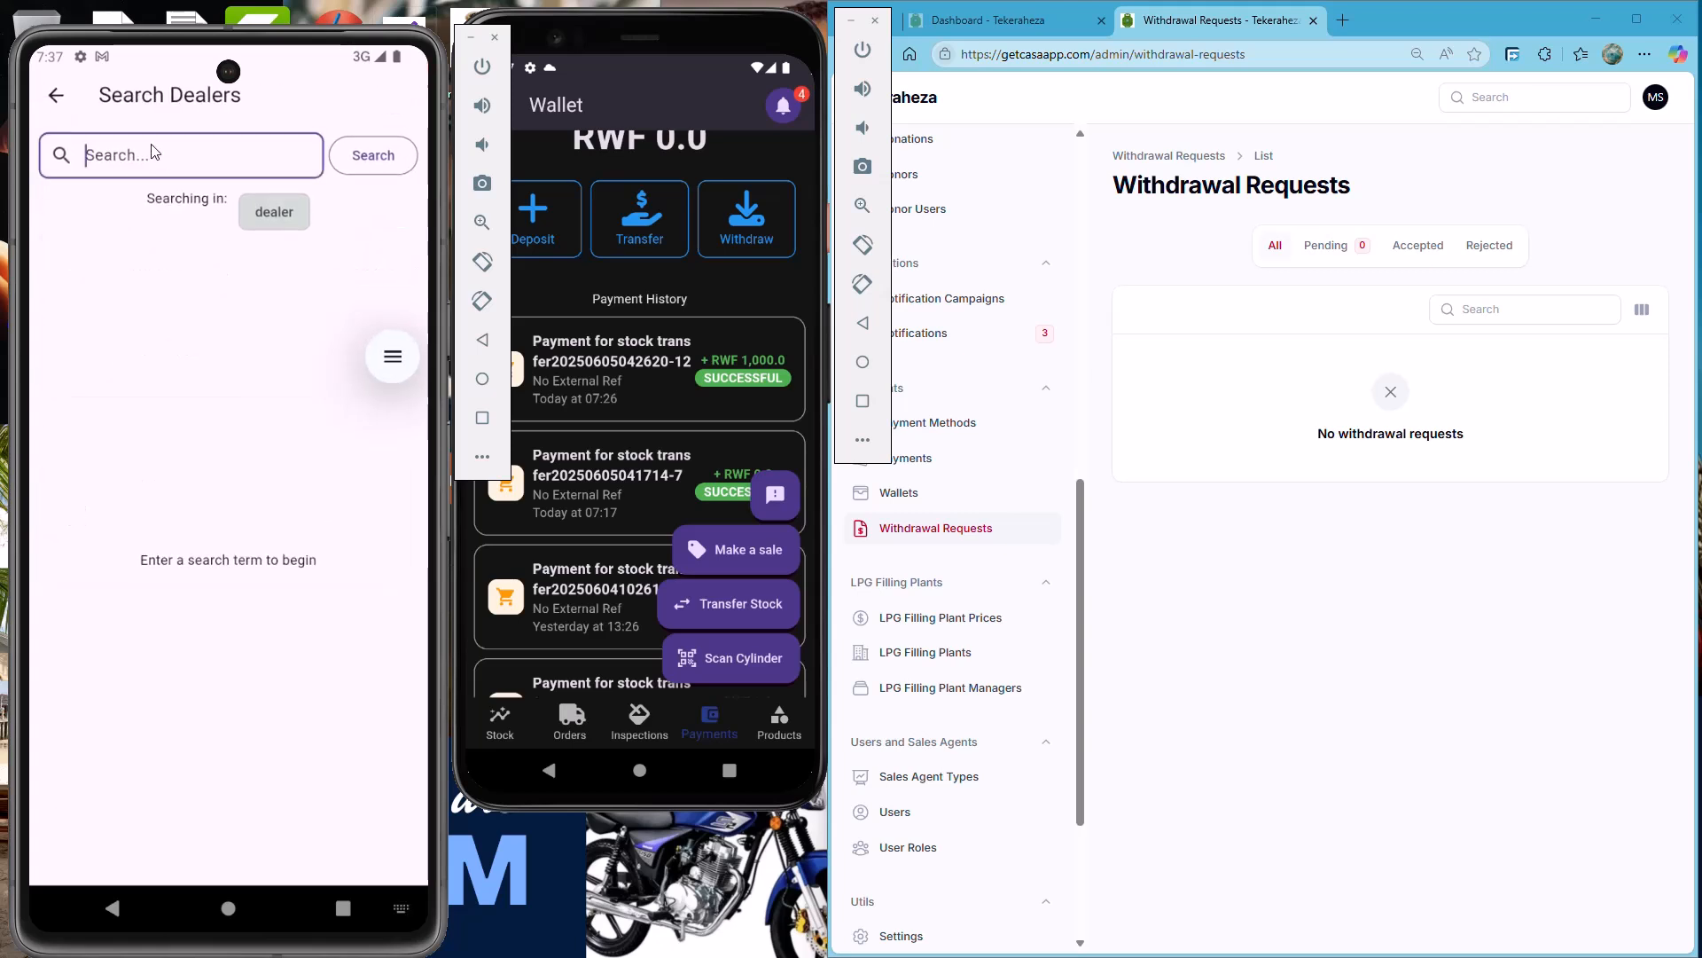
{"action": "type", "text": "kicuk"}
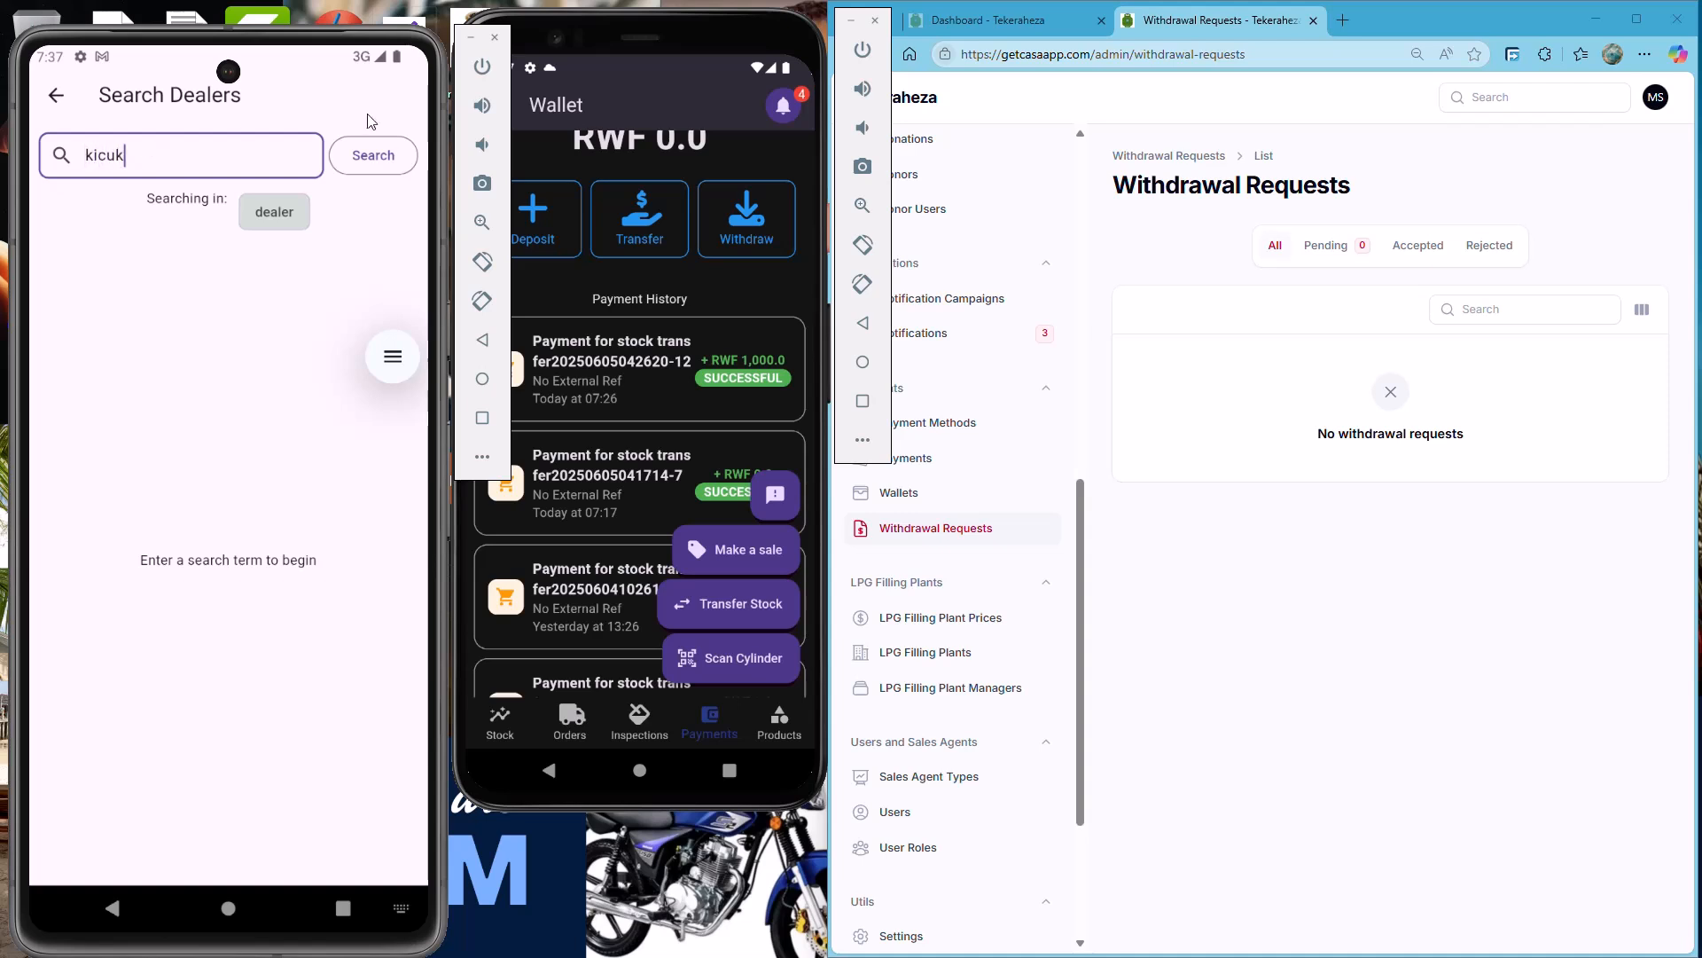
{"action": "left_click", "coordinate": [360, 159]}
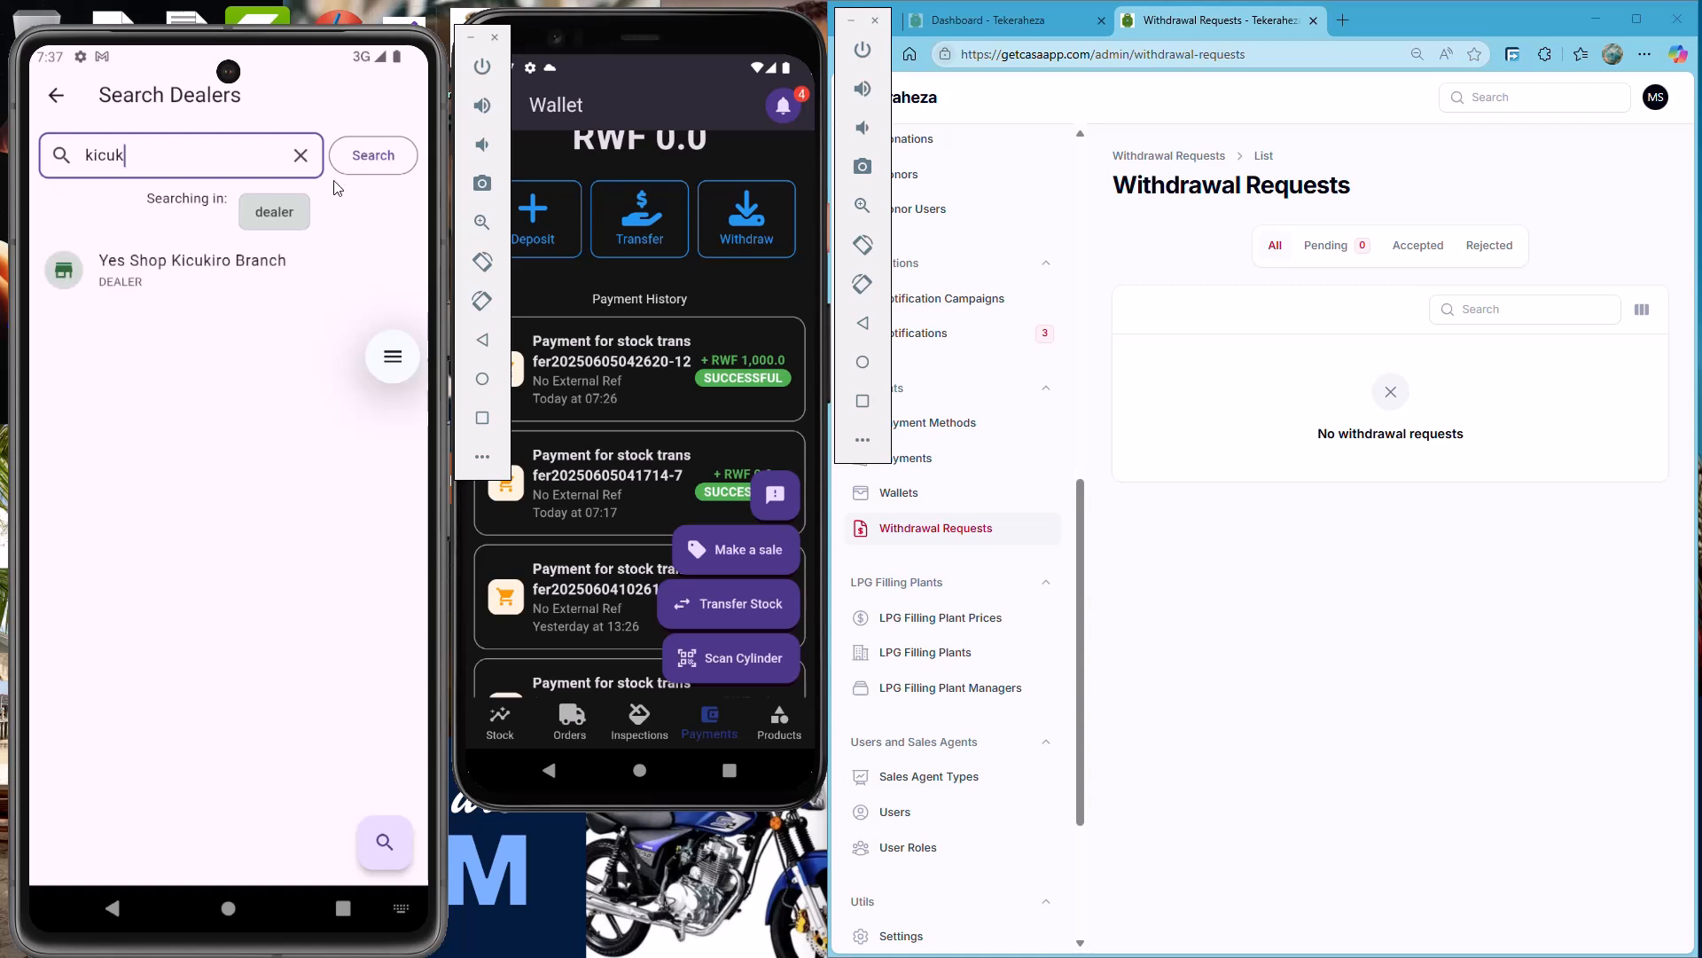
{"action": "left_click", "coordinate": [232, 271]}
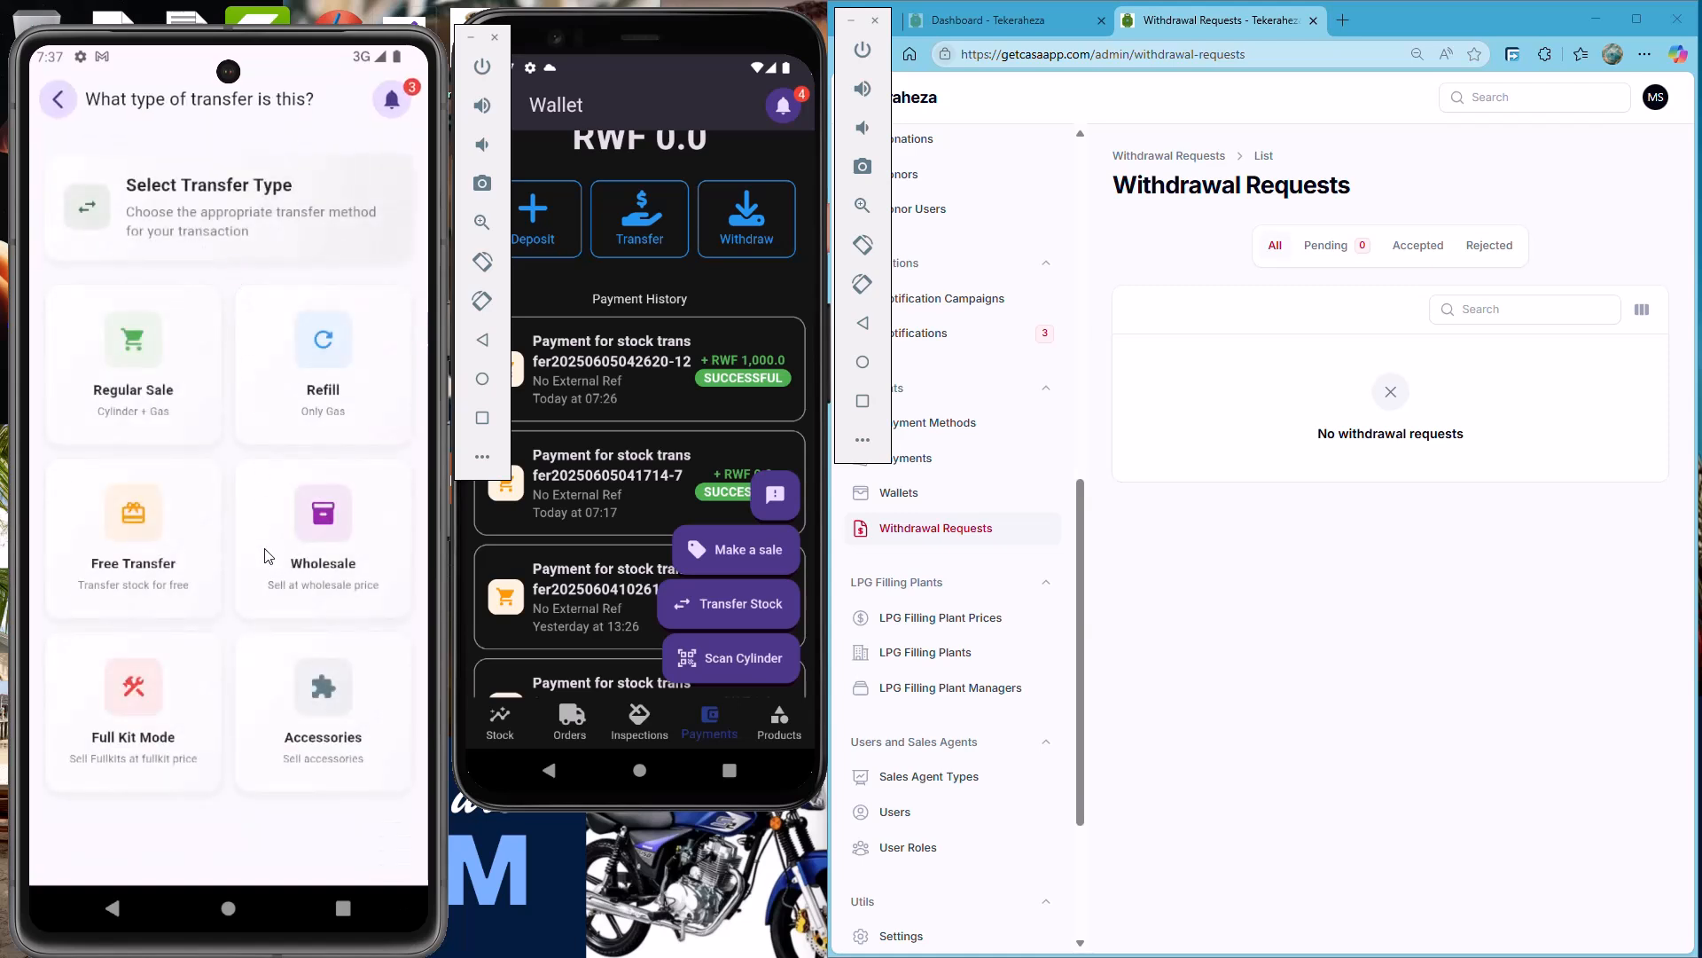
{"action": "left_click", "coordinate": [300, 546]}
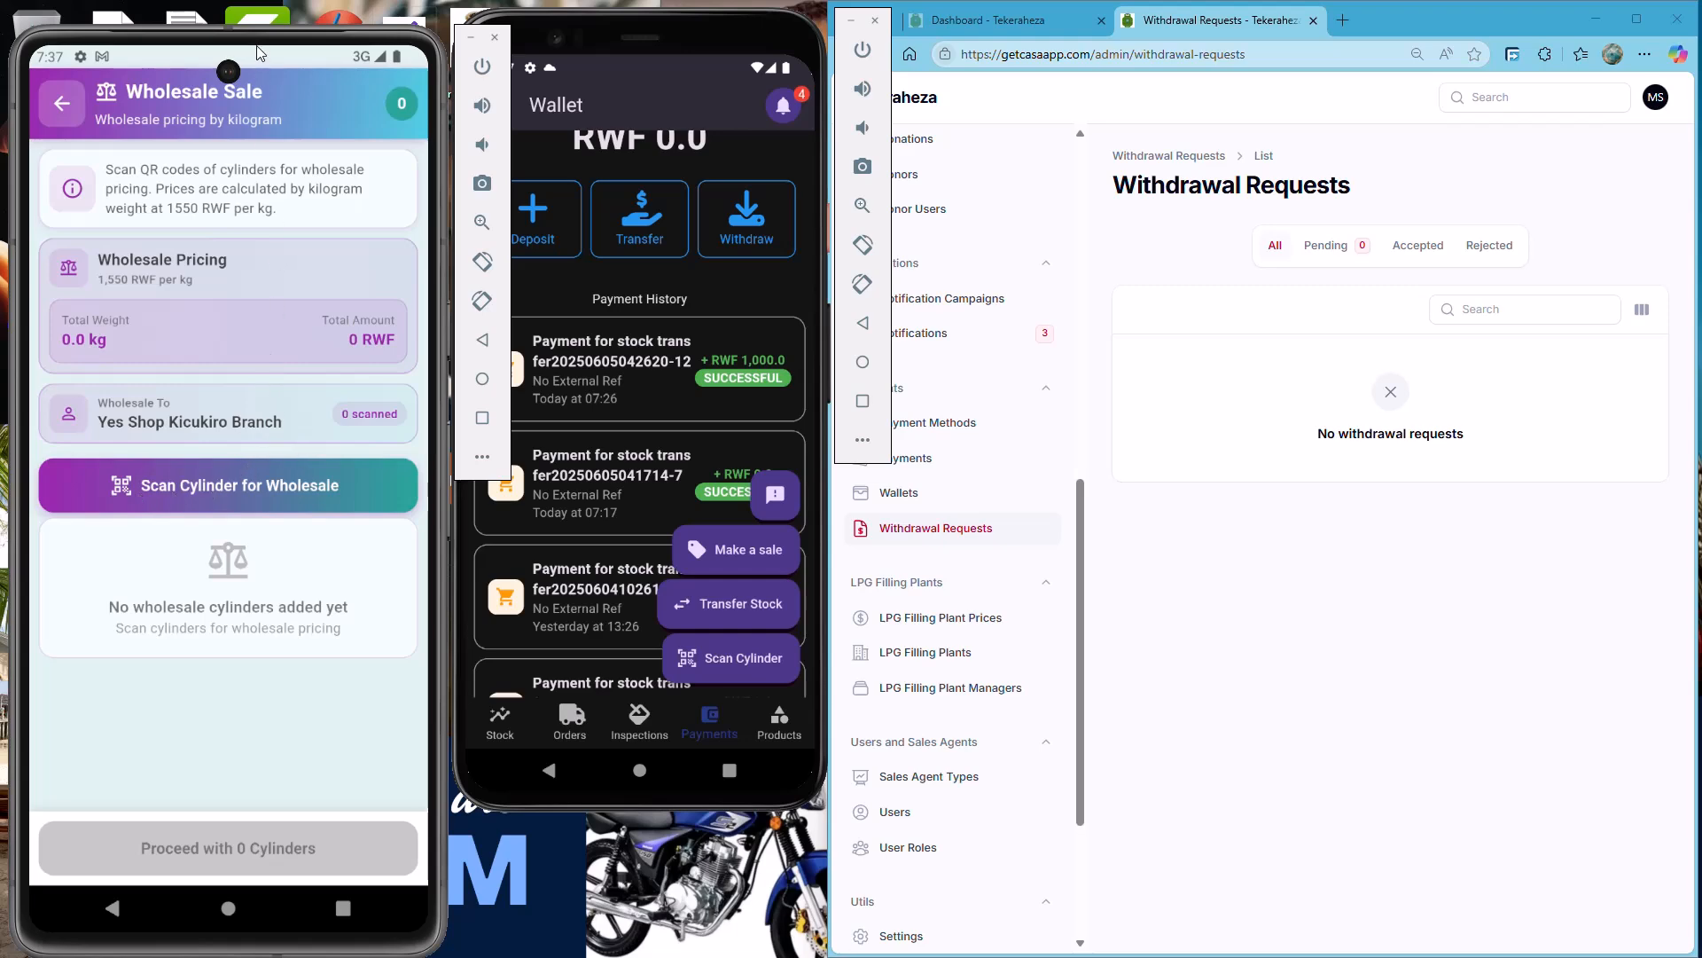
{"action": "left_click", "coordinate": [57, 103]}
{"action": "left_click", "coordinate": [57, 104]}
{"action": "left_click", "coordinate": [56, 104]}
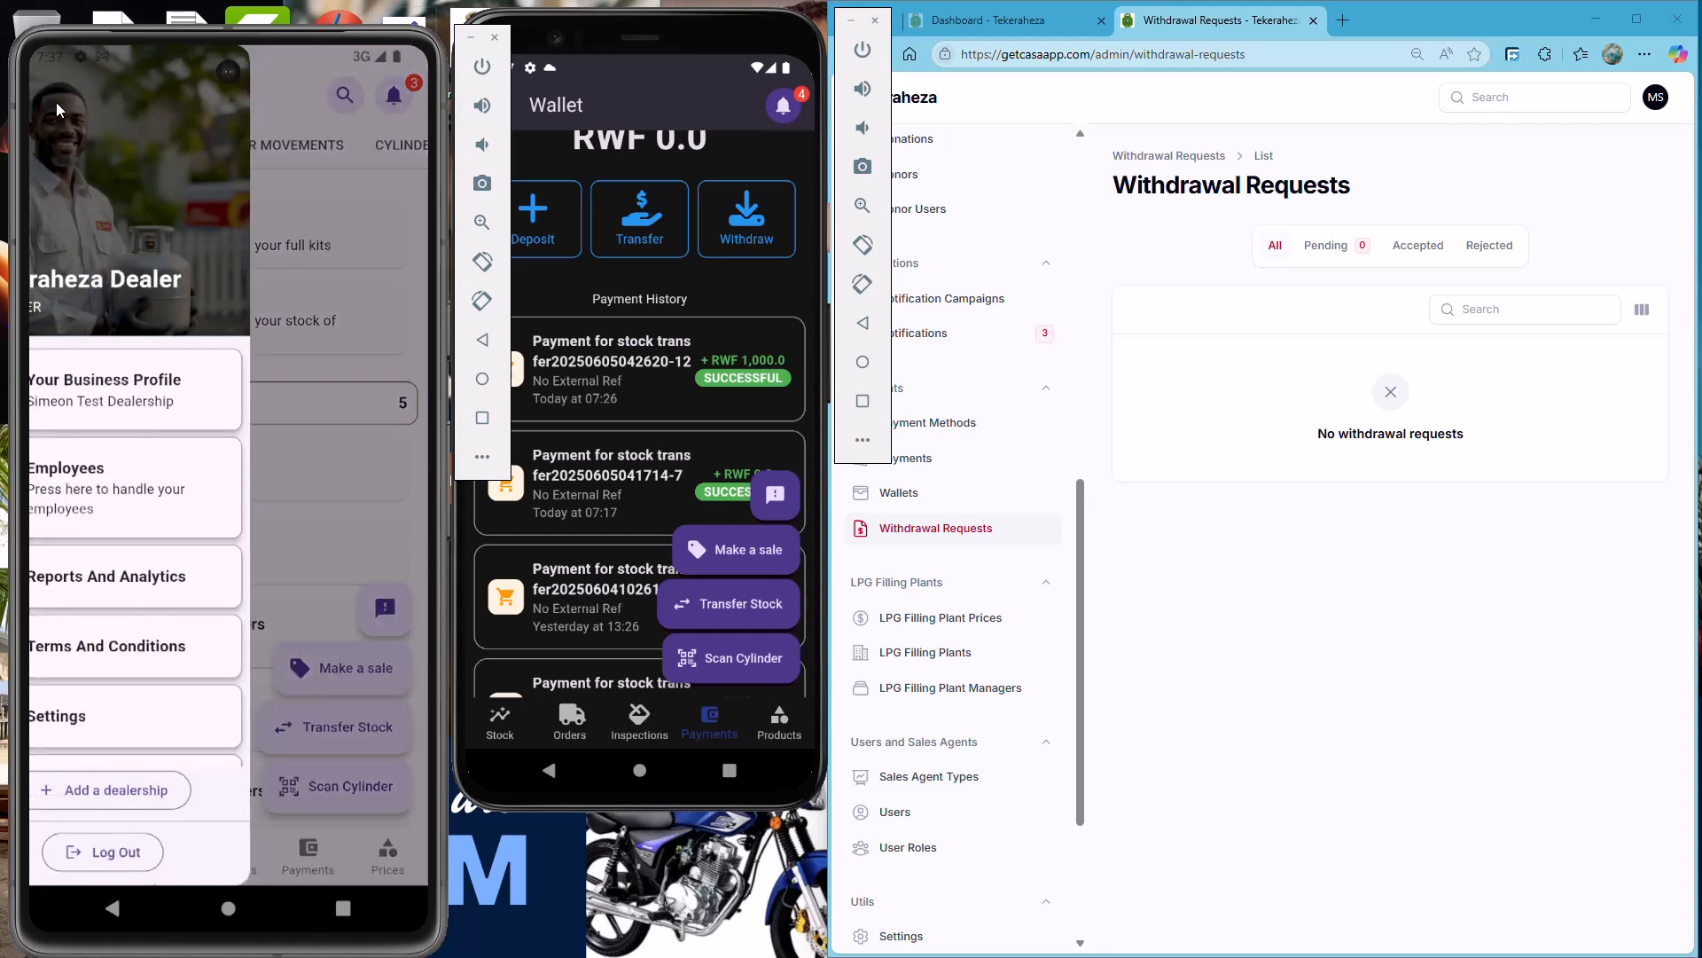
{"action": "left_click", "coordinate": [359, 403]}
Step: Open the dealer's Full Cylinders list and copy the QR code of cylinder LW55345 from its details
{"action": "left_click", "coordinate": [195, 544]}
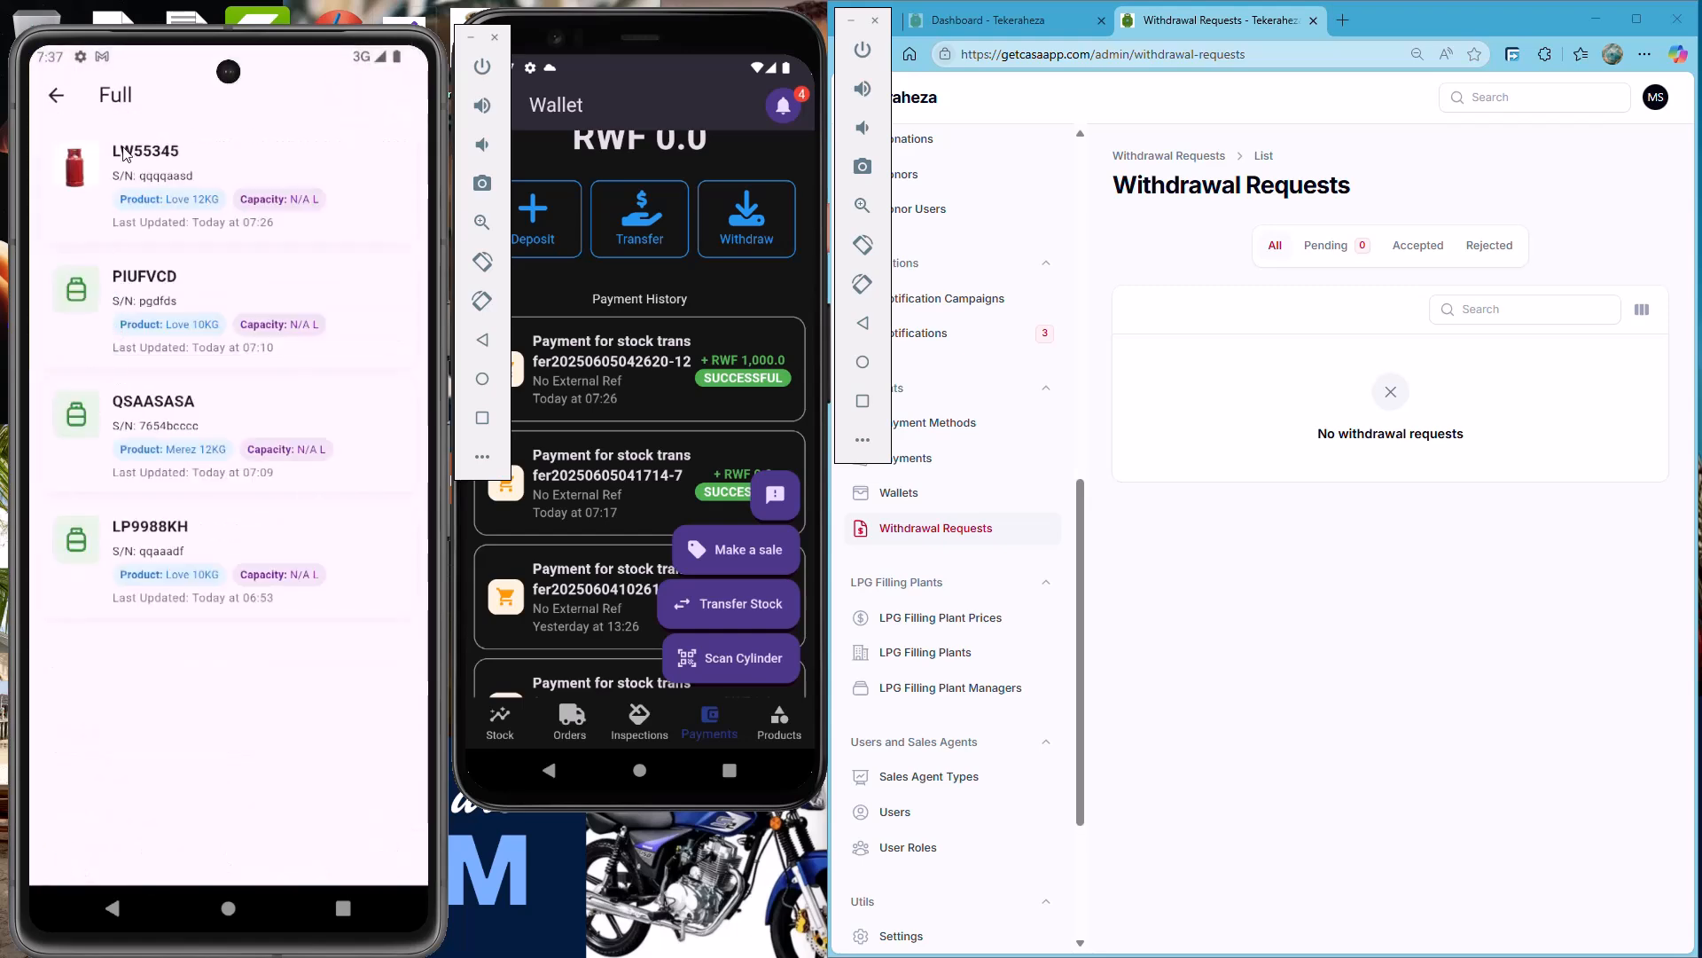
{"action": "left_click", "coordinate": [124, 154]}
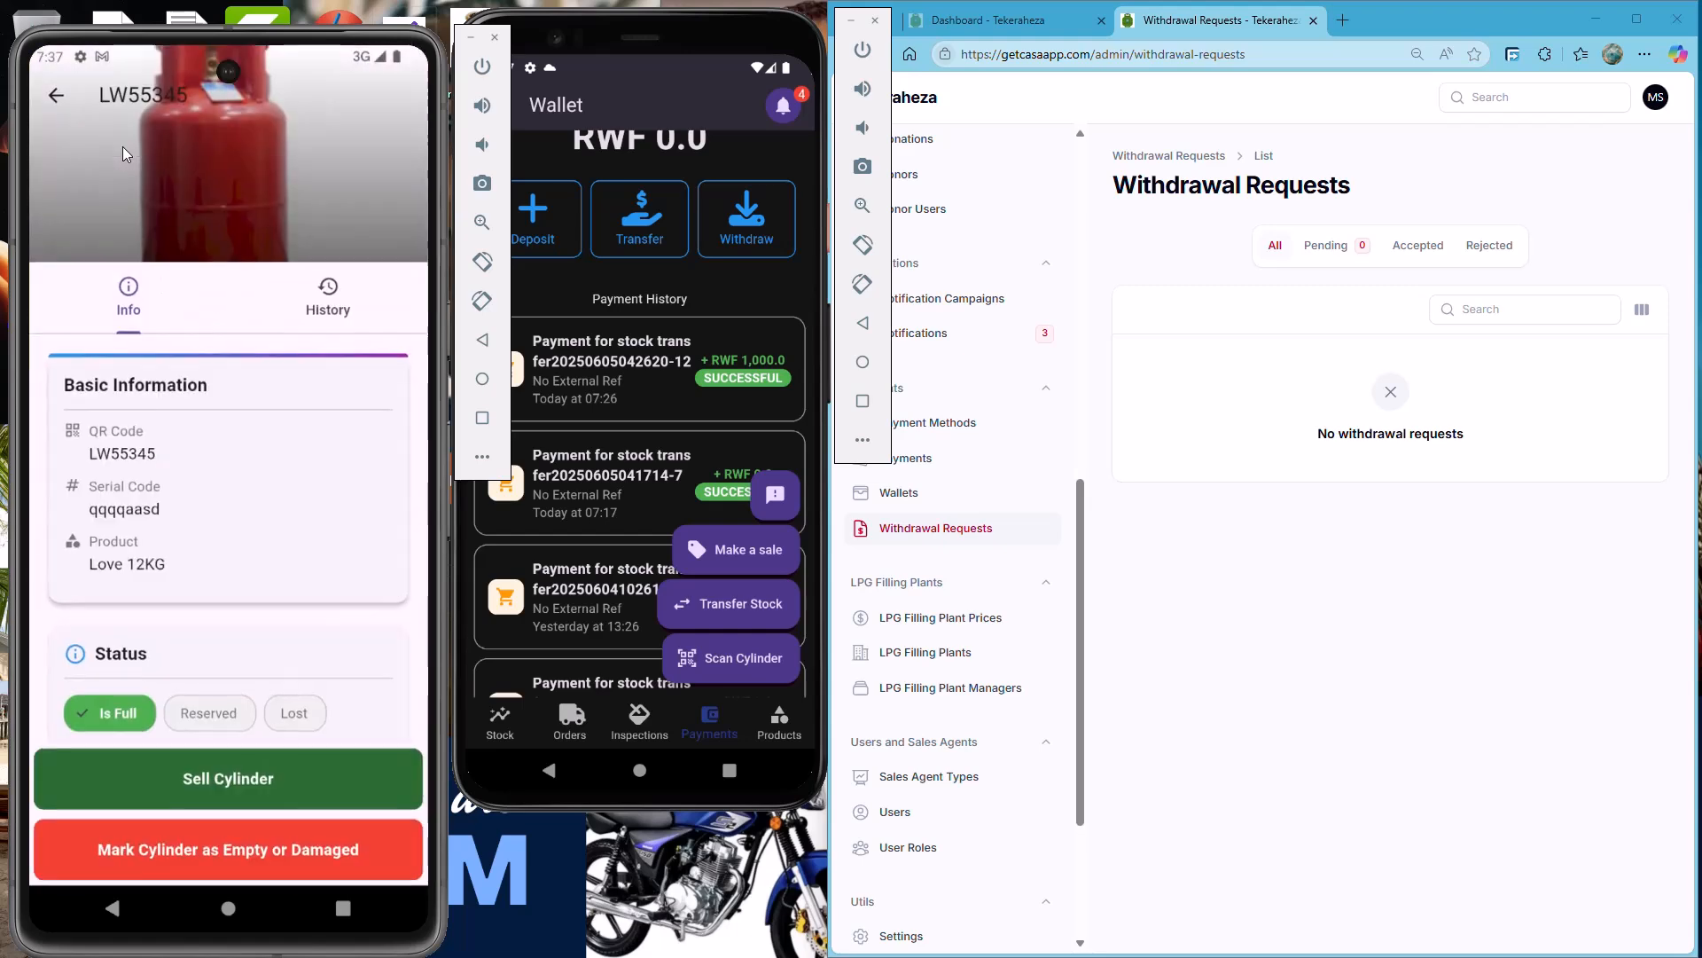
{"action": "double_click", "coordinate": [117, 451]}
{"action": "left_click", "coordinate": [102, 416]}
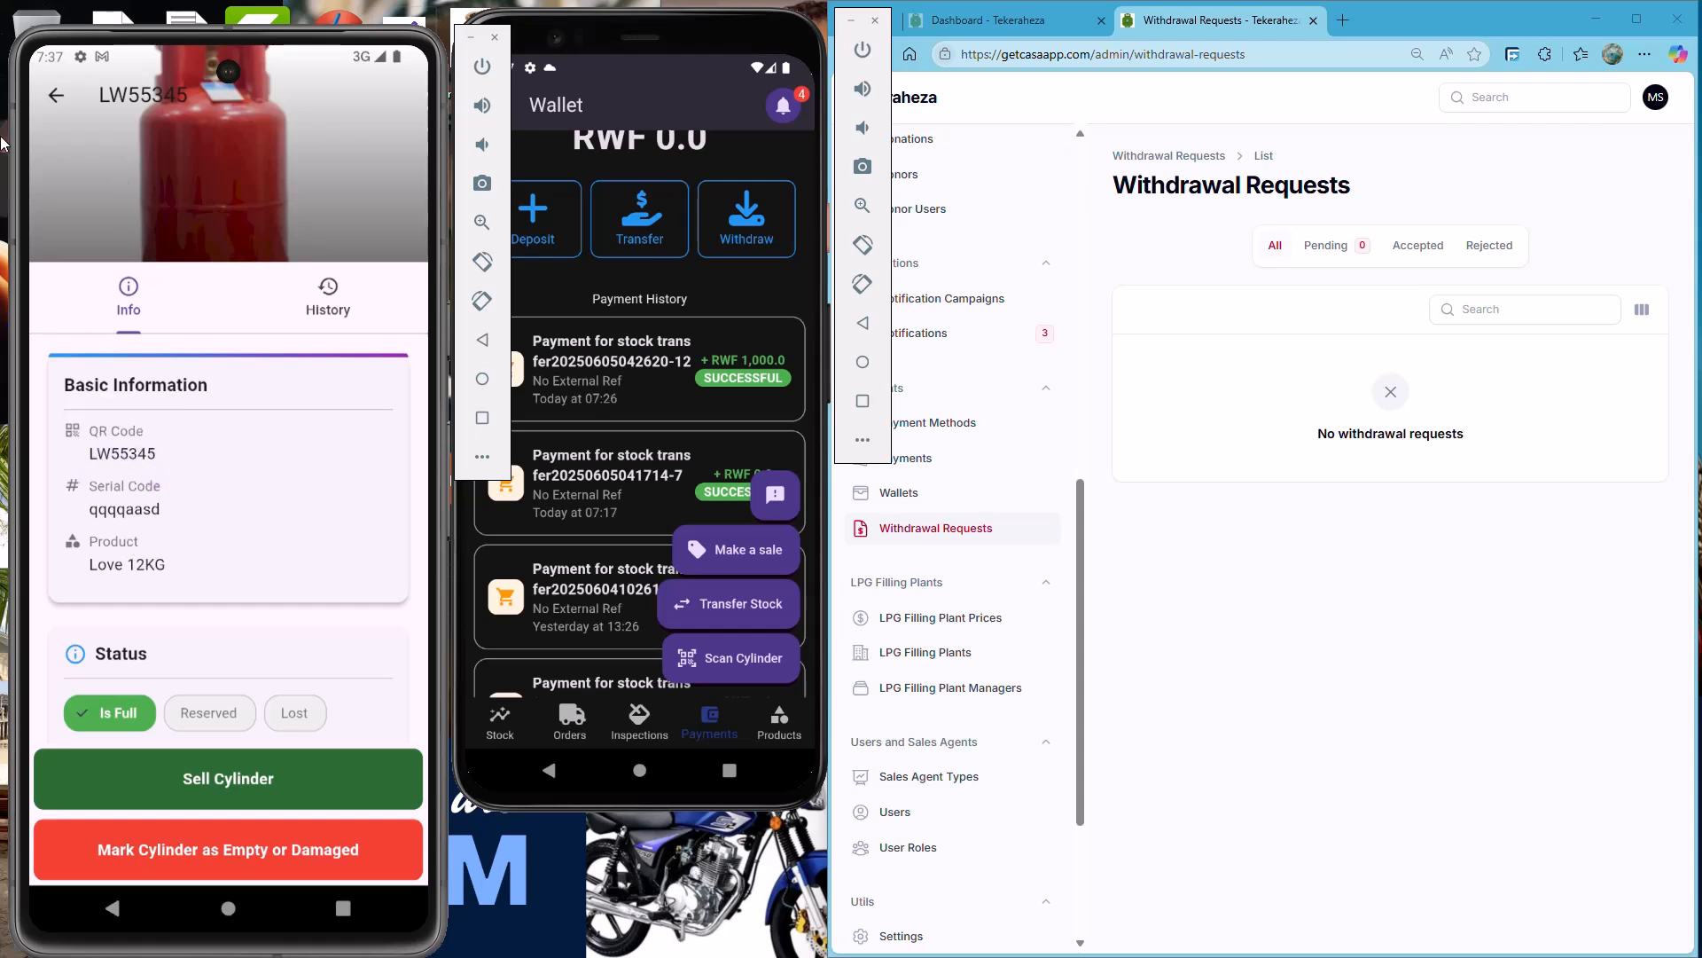
{"action": "left_click", "coordinate": [55, 95]}
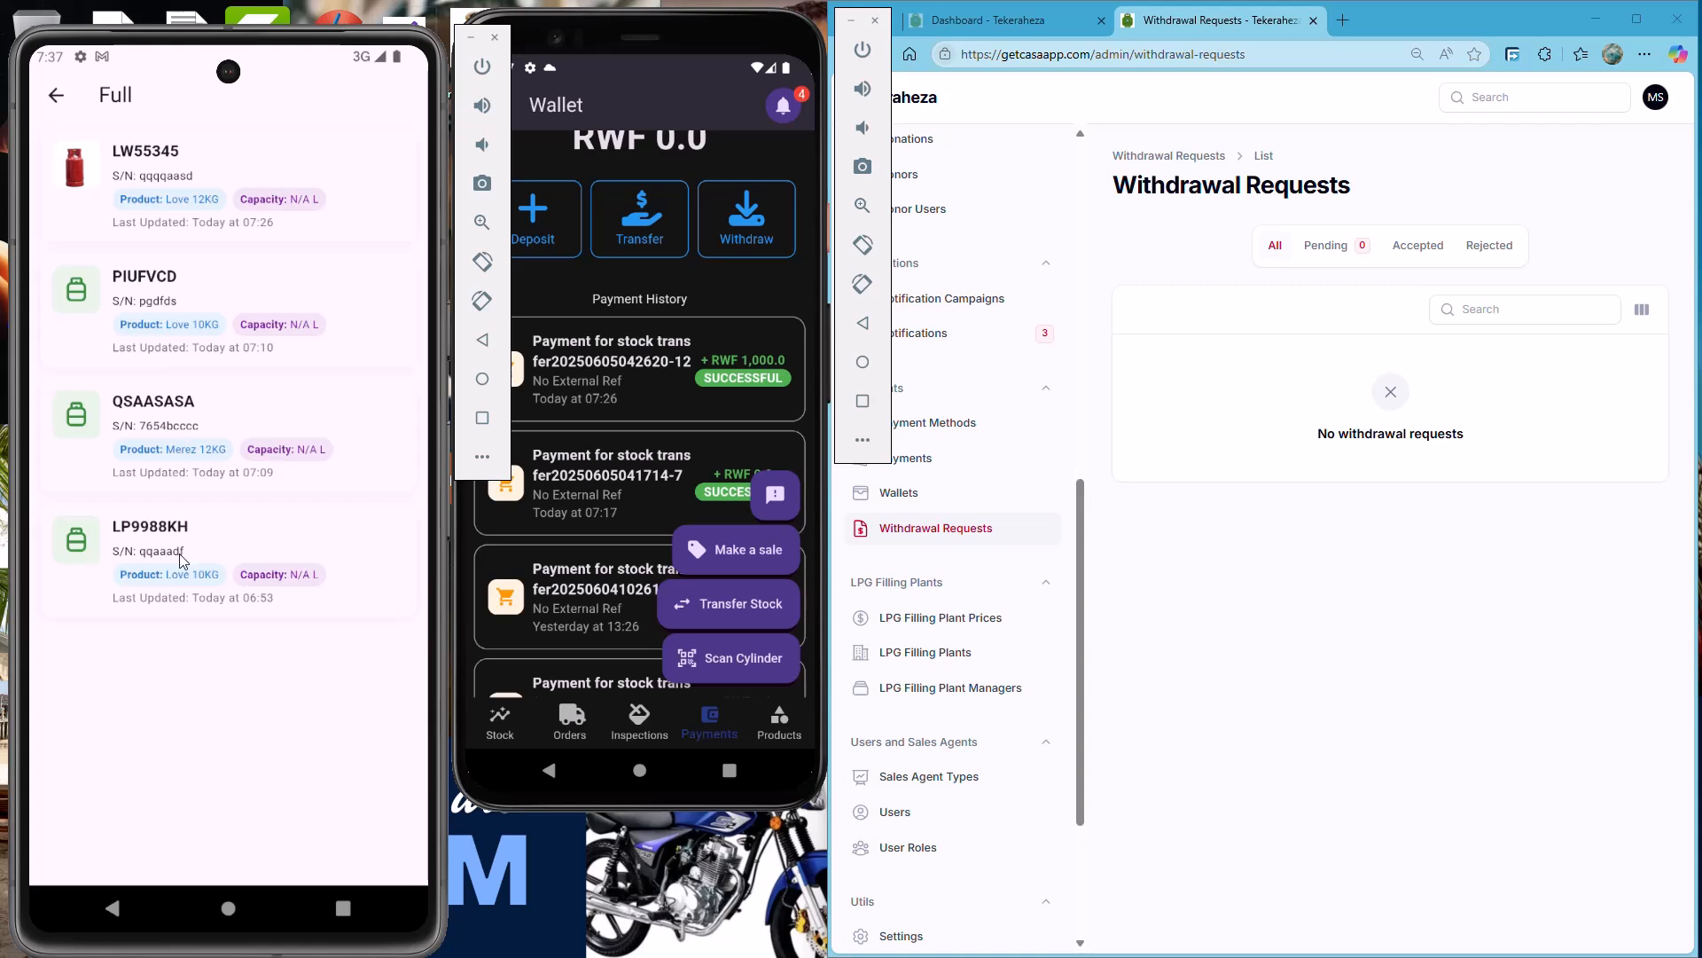
{"action": "left_click", "coordinate": [144, 182]}
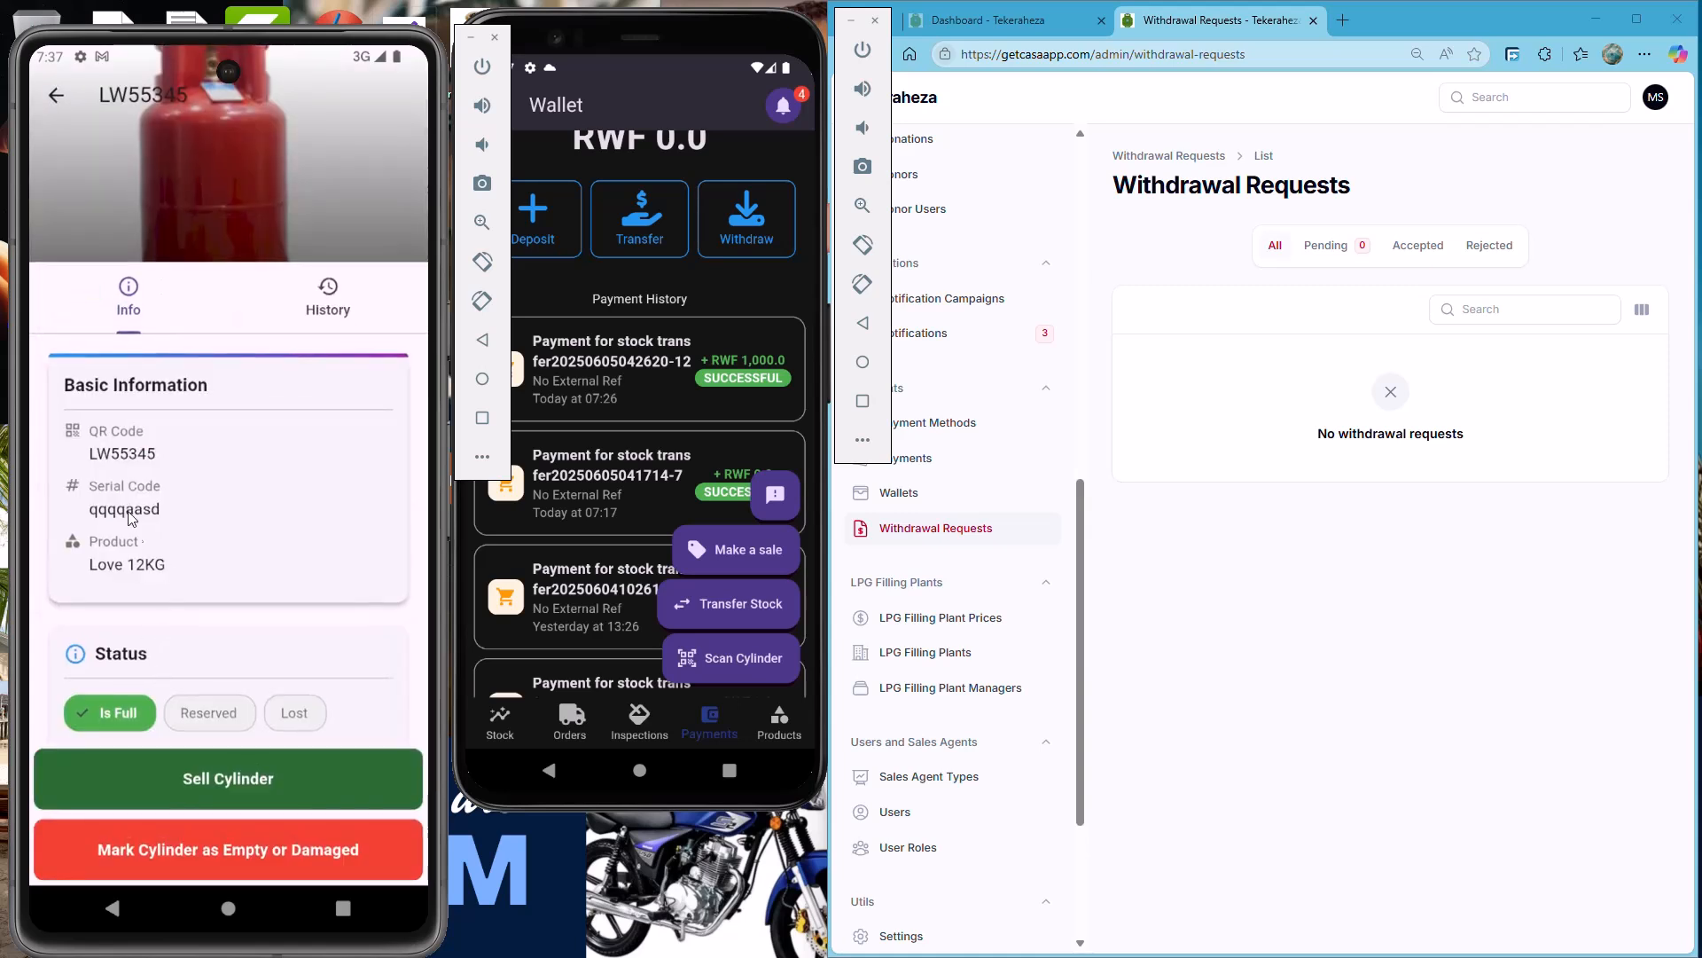
{"action": "double_click", "coordinate": [118, 454]}
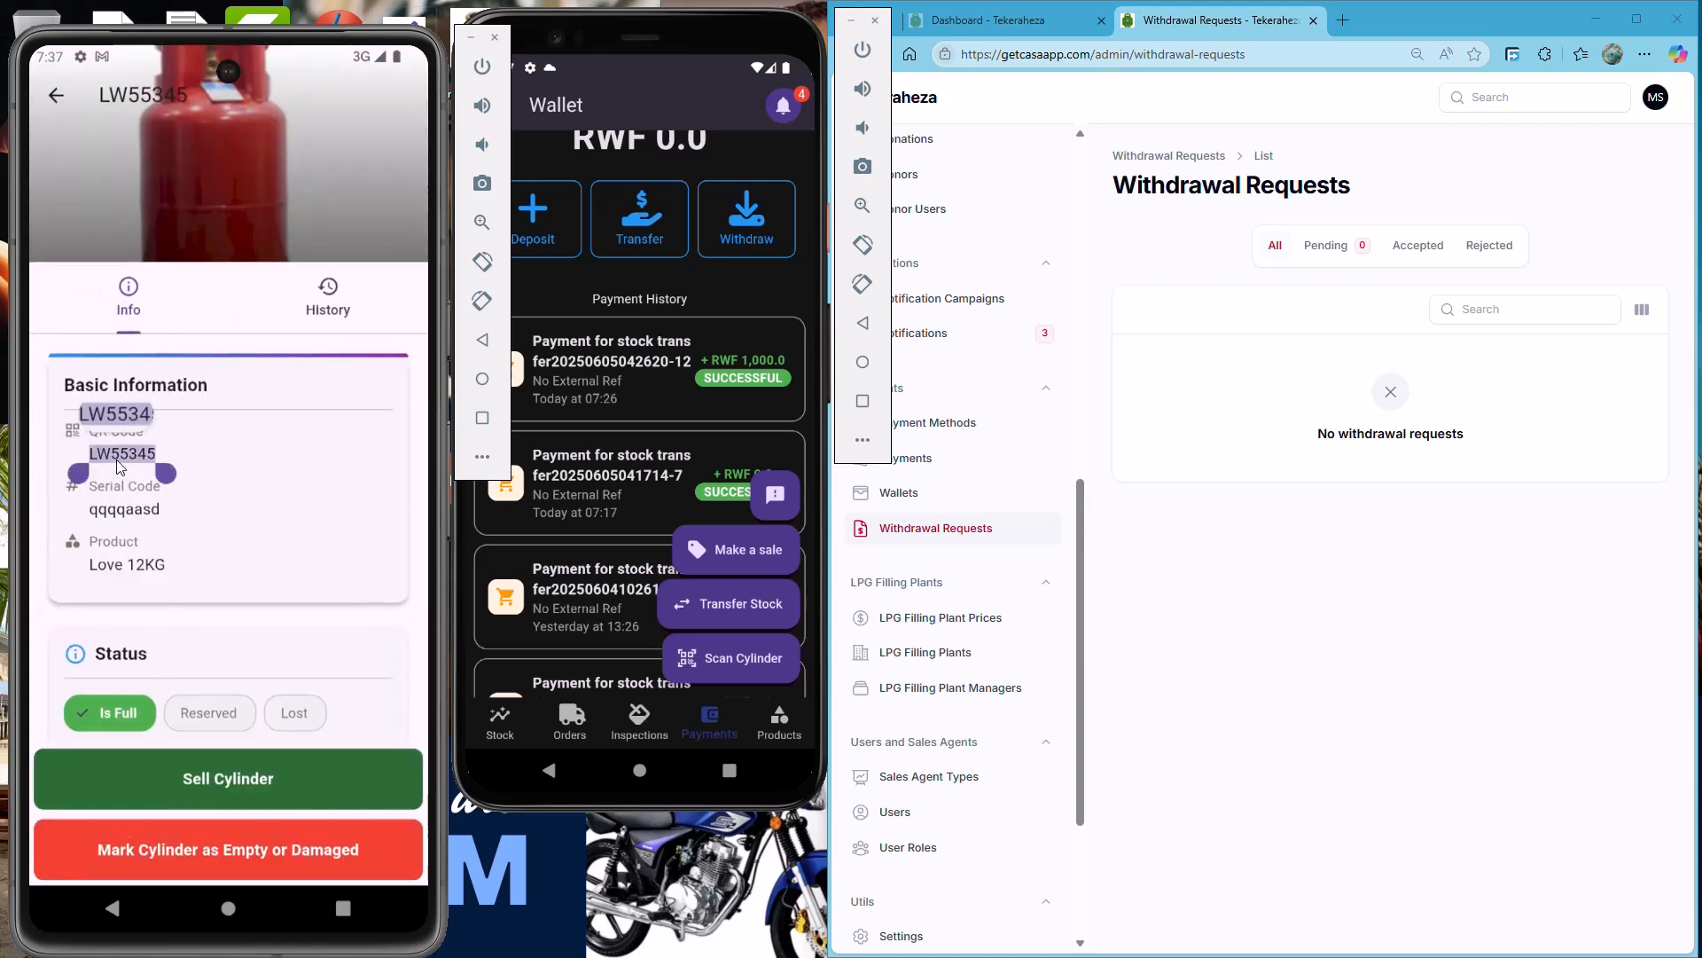
{"action": "left_click", "coordinate": [96, 419]}
{"action": "left_click", "coordinate": [53, 89]}
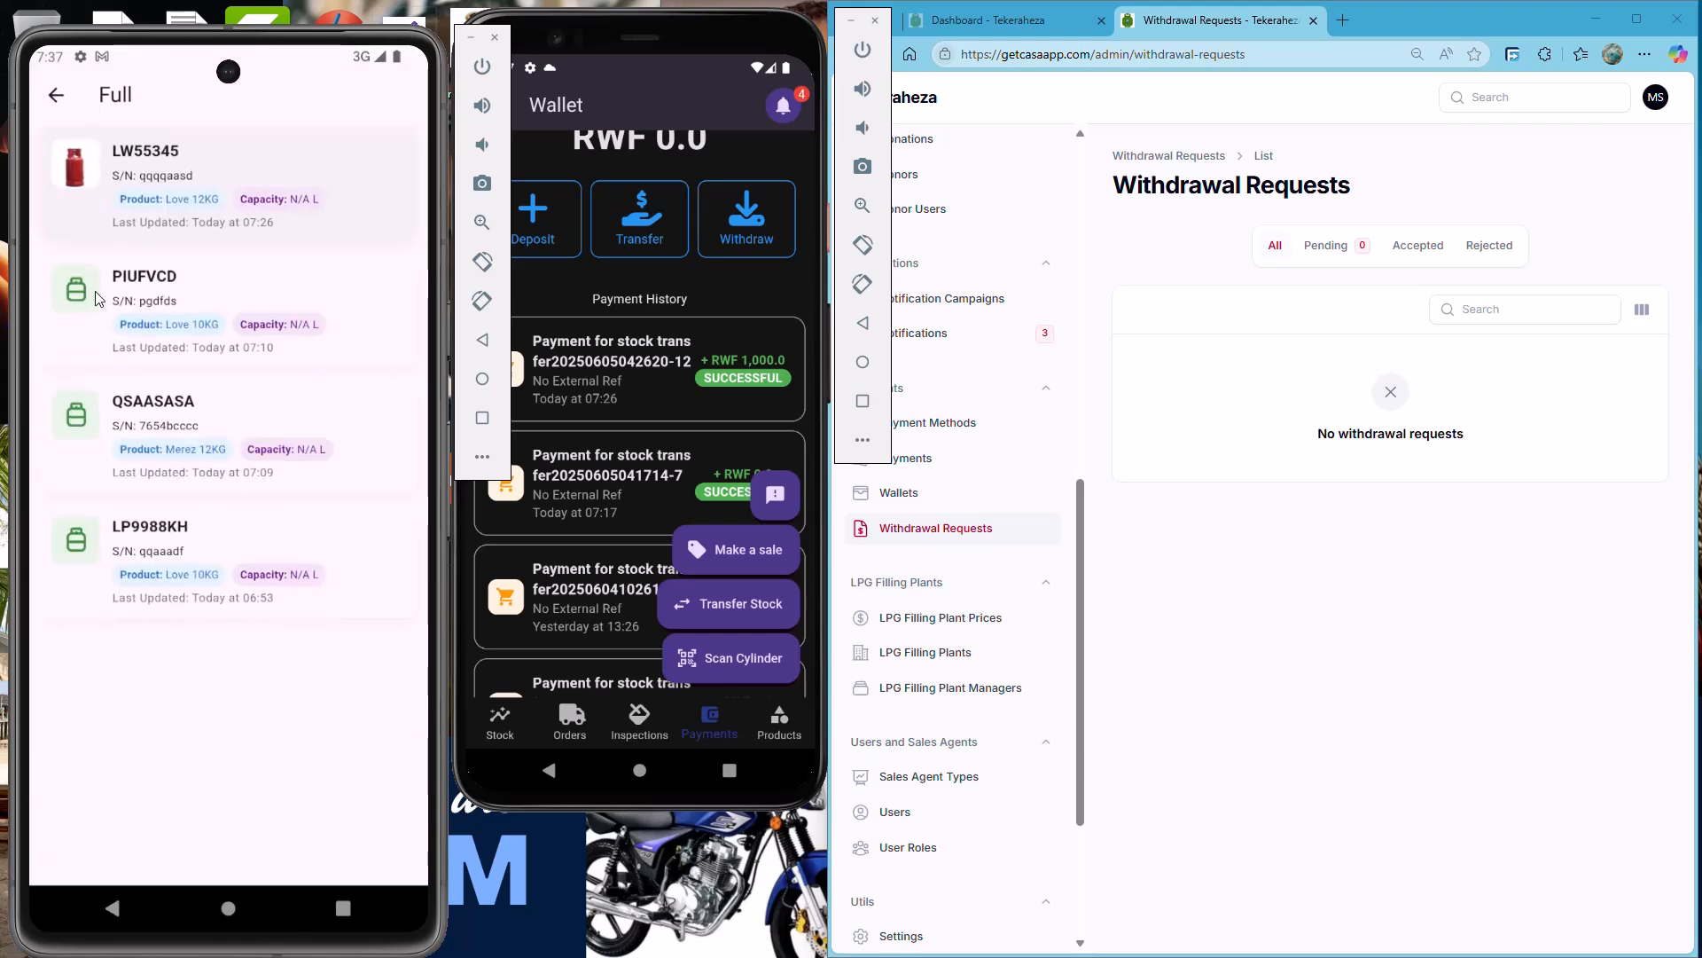
Step: Start a wholesale sale of cylinder PIUFVCD to the dealership Yes Shop Kicukiro Branch, searching dealers for "kicu"
{"action": "left_click", "coordinate": [87, 267]}
{"action": "left_click", "coordinate": [241, 802]}
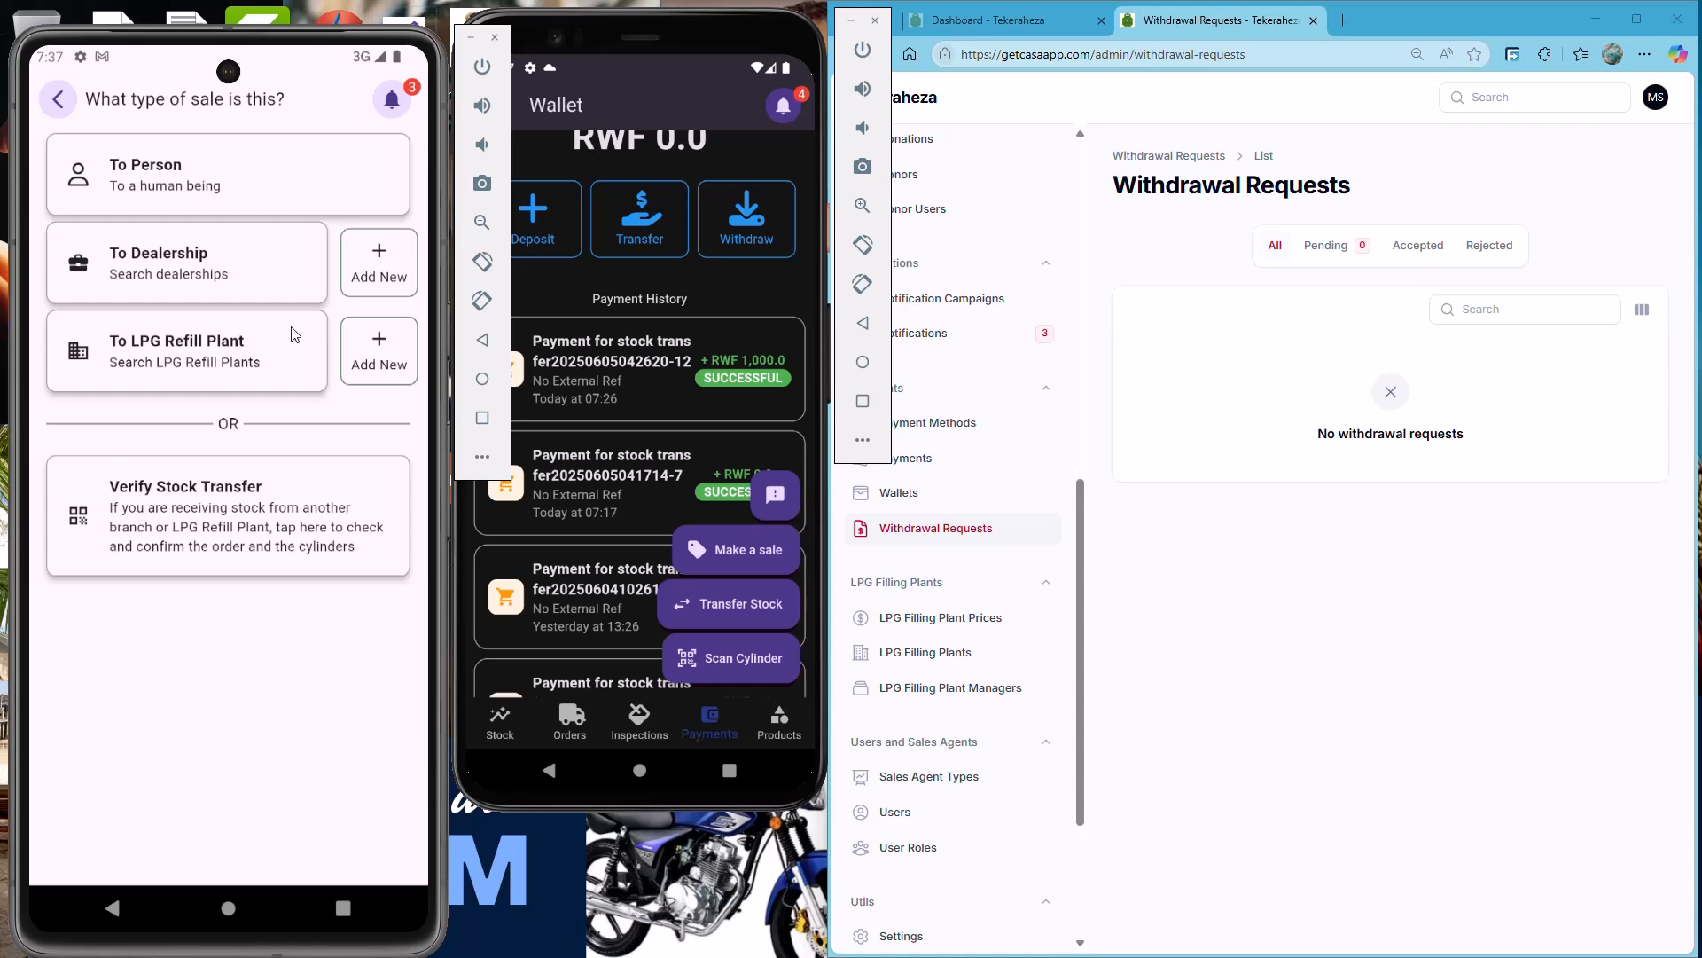
{"action": "left_click", "coordinate": [273, 241]}
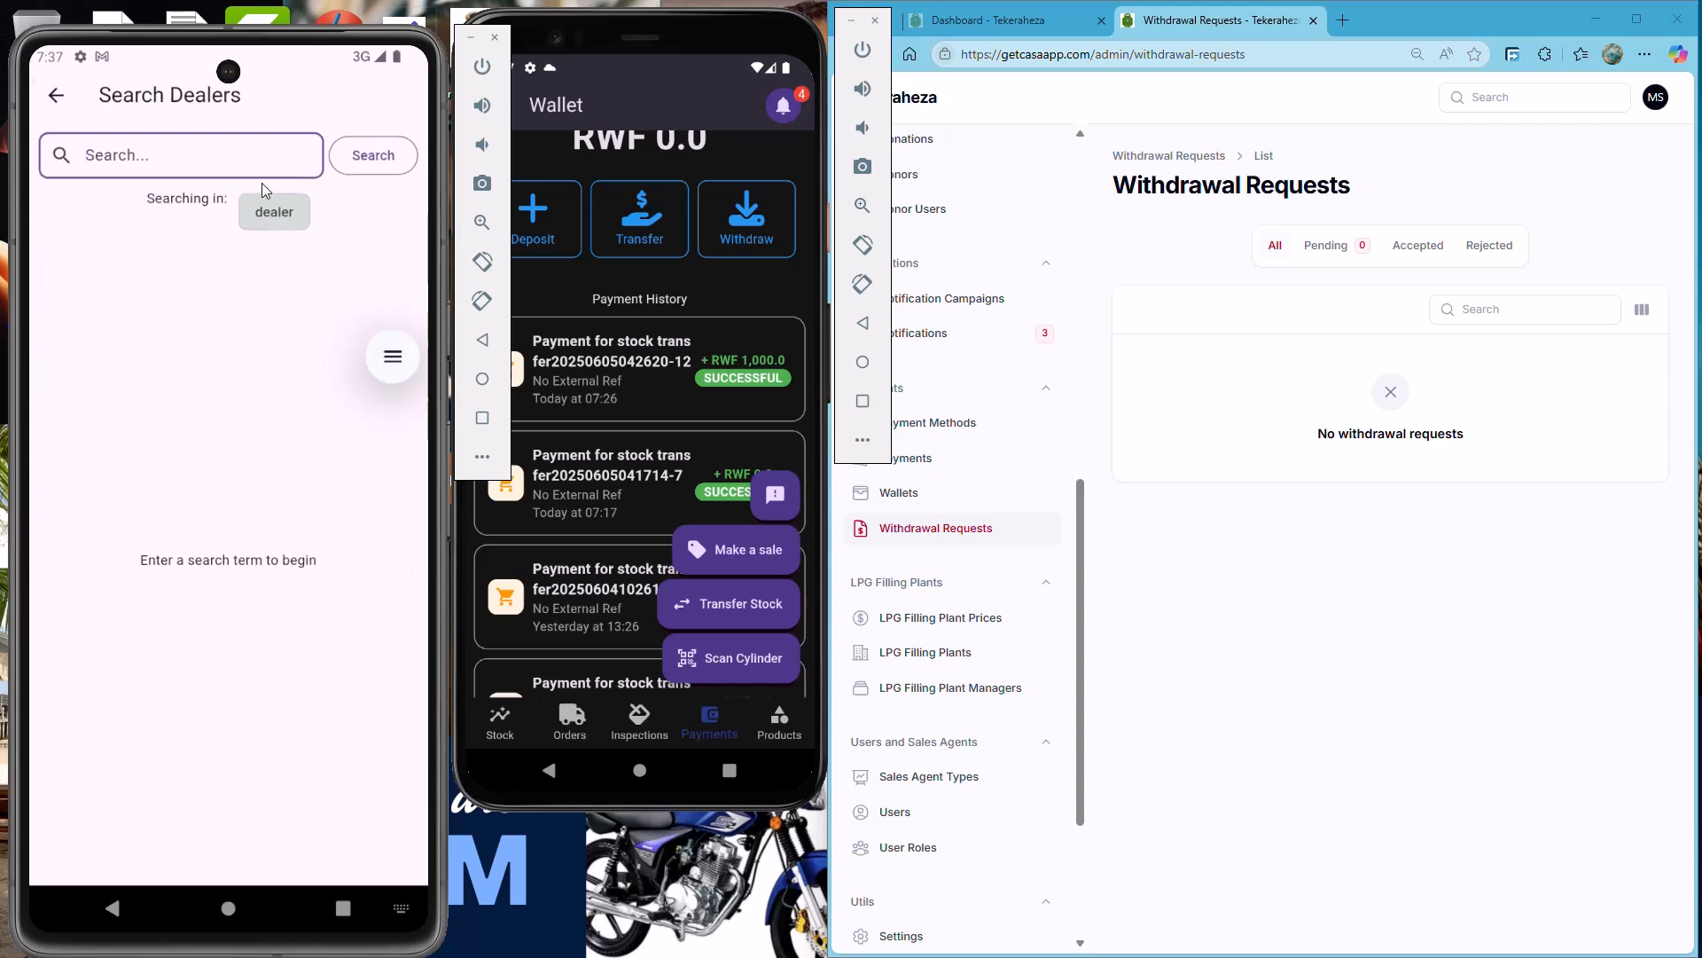
{"action": "type", "text": "kicu"}
{"action": "left_click", "coordinate": [345, 166]}
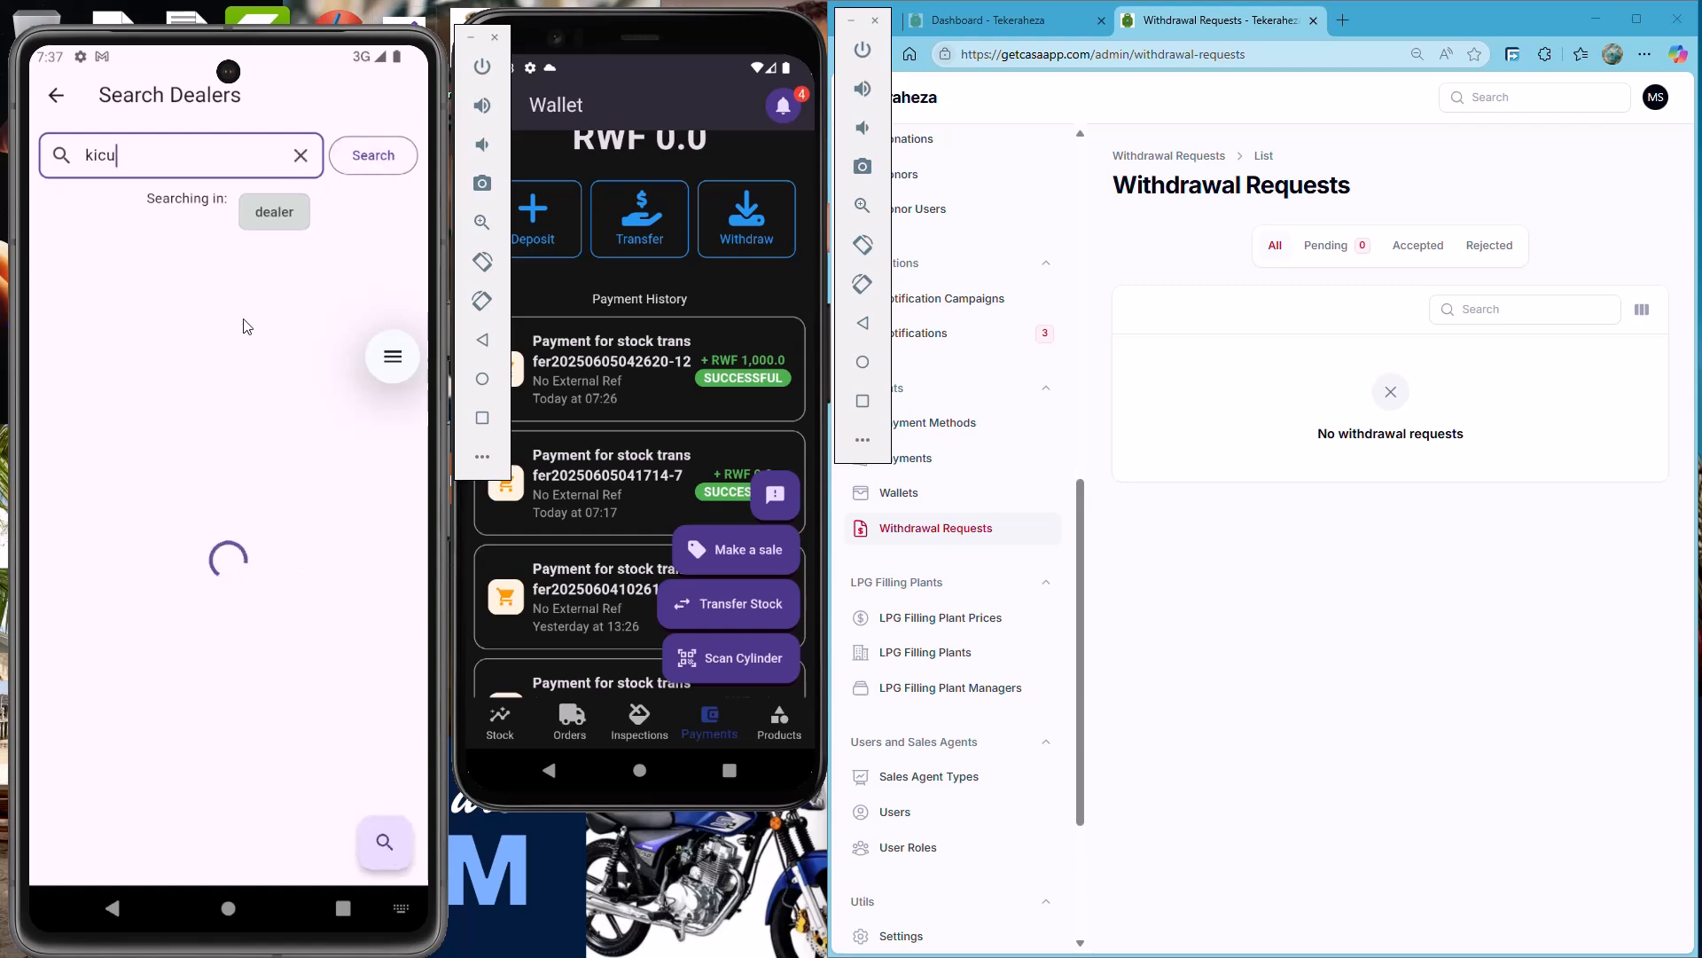
{"action": "left_click", "coordinate": [149, 286]}
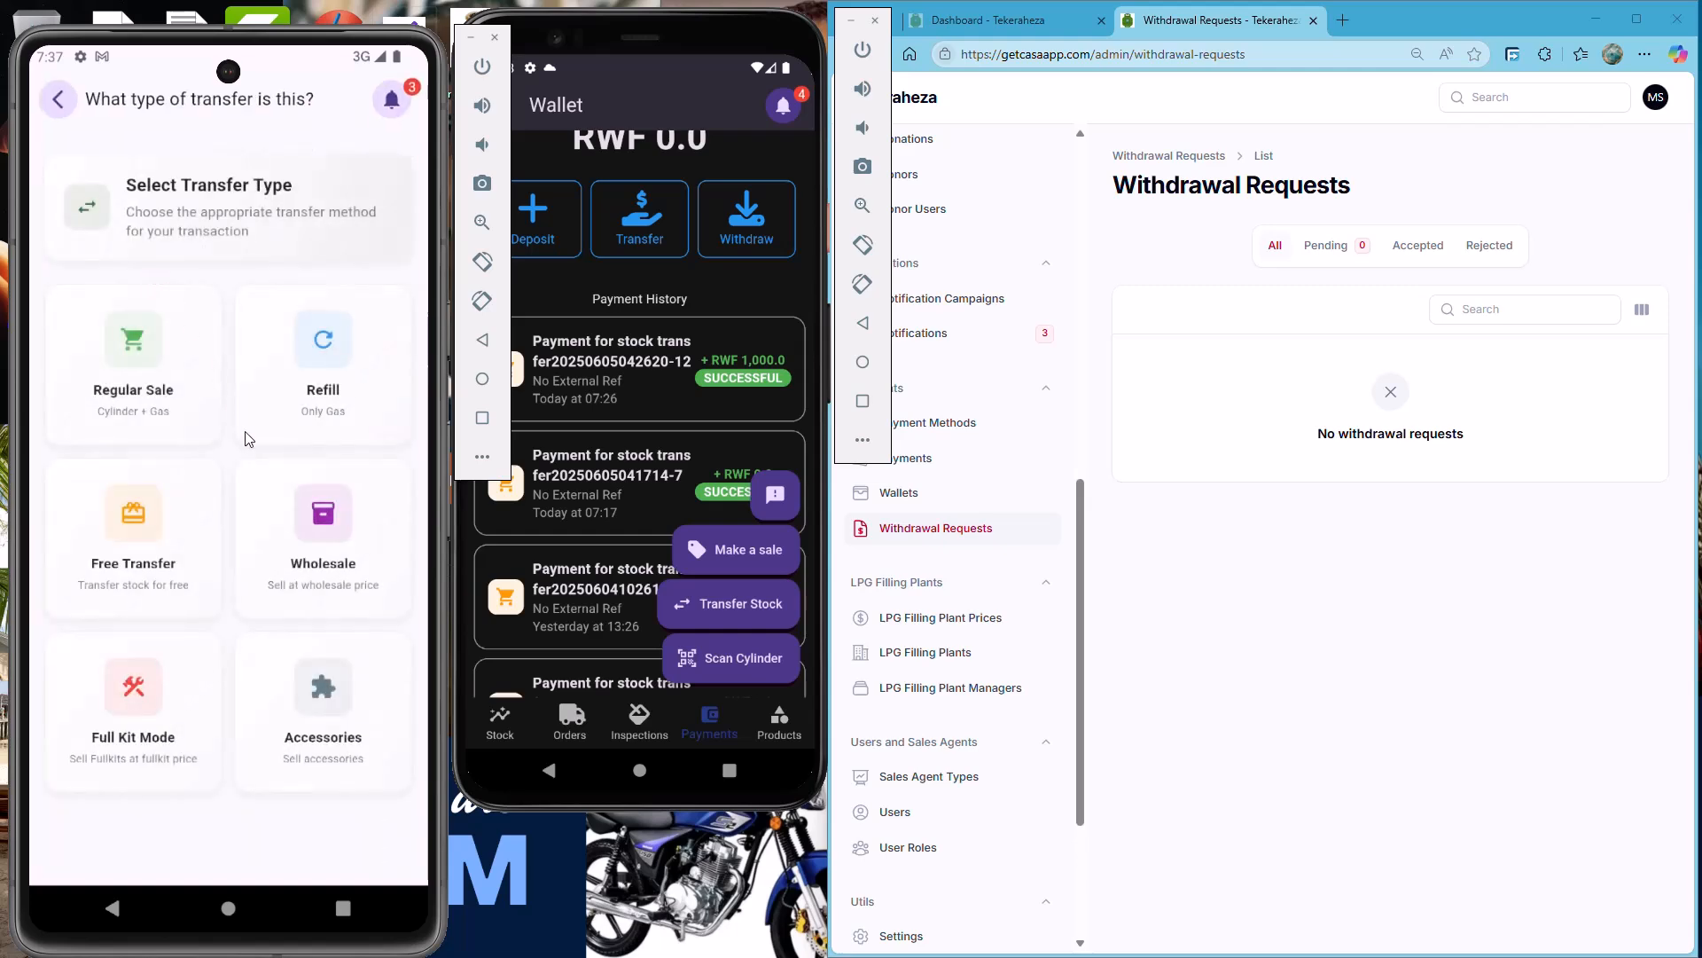
{"action": "left_click", "coordinate": [301, 541]}
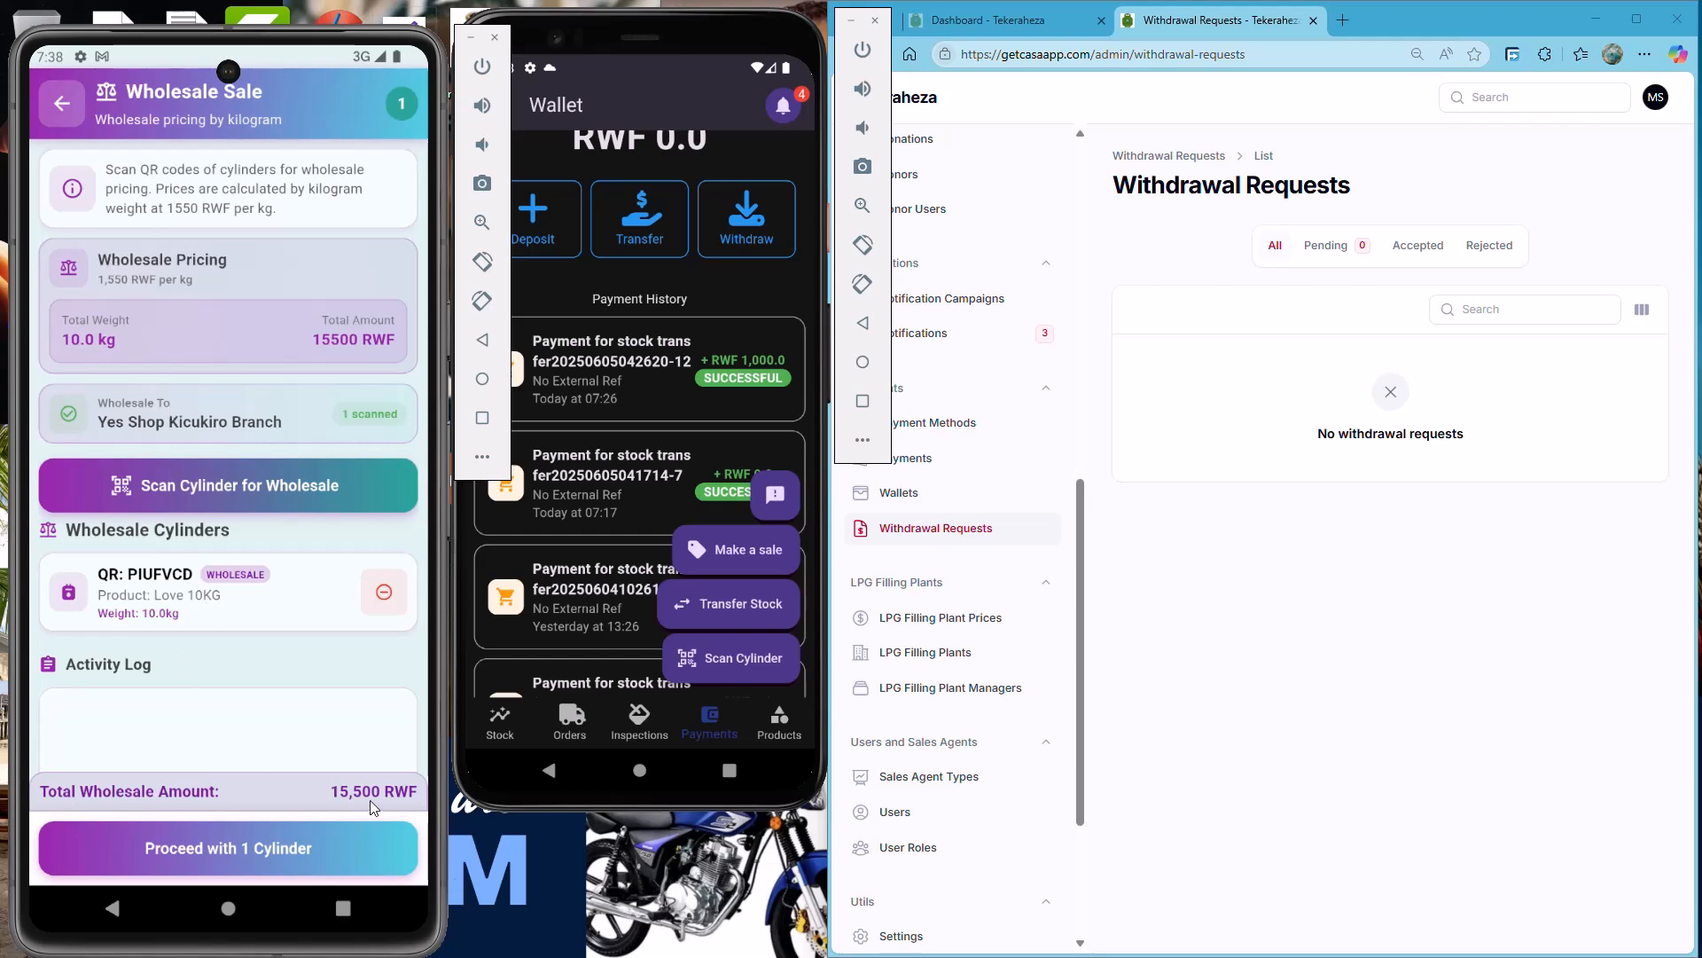
Step: Add a second cylinder to the wholesale sale using the copied number LW55345
{"action": "left_click", "coordinate": [209, 484]}
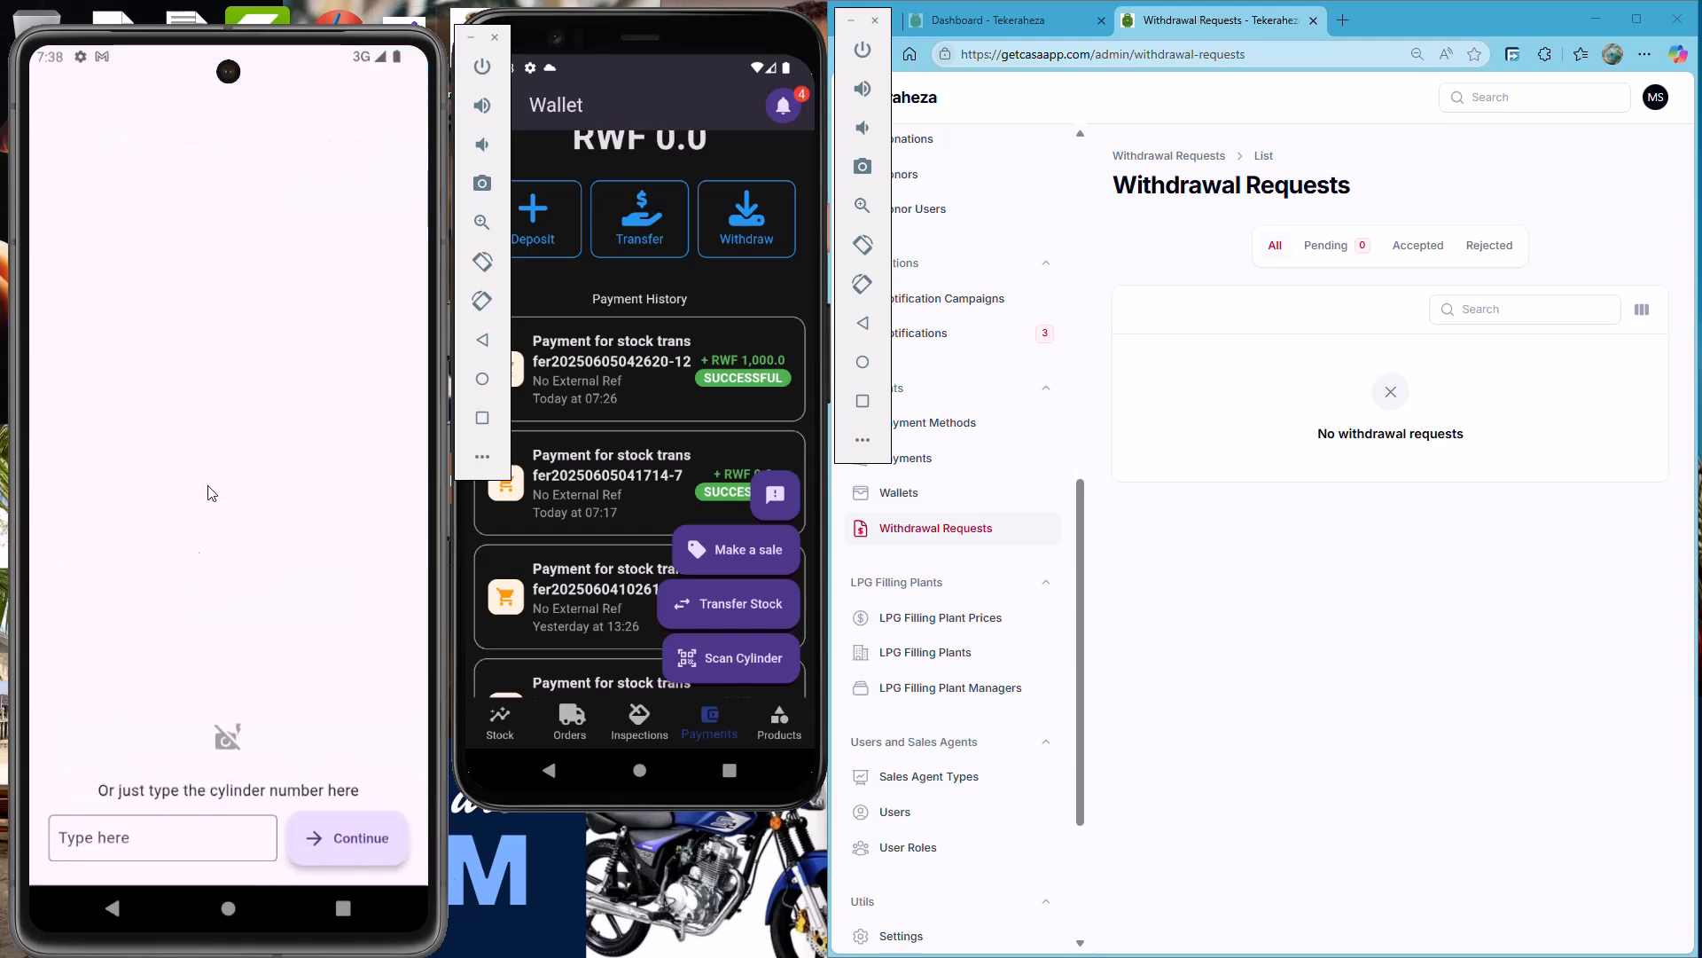
{"action": "left_click", "coordinate": [175, 855]}
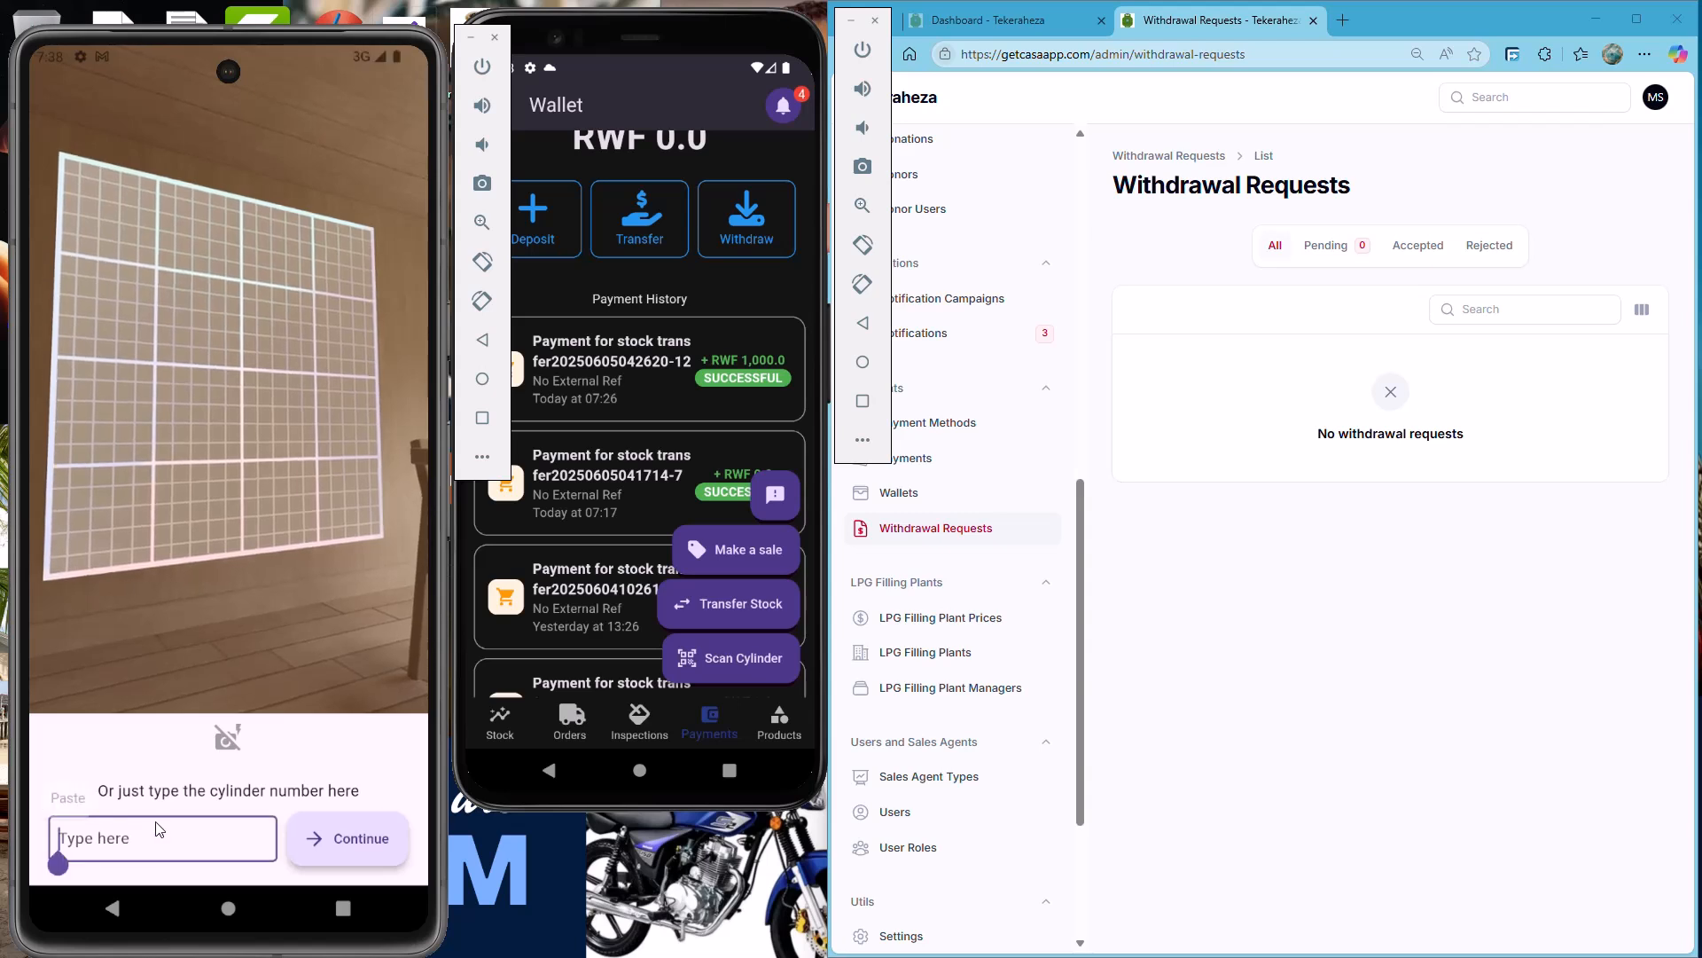
{"action": "type", "text": "LW55345"}
{"action": "left_click", "coordinate": [344, 849]}
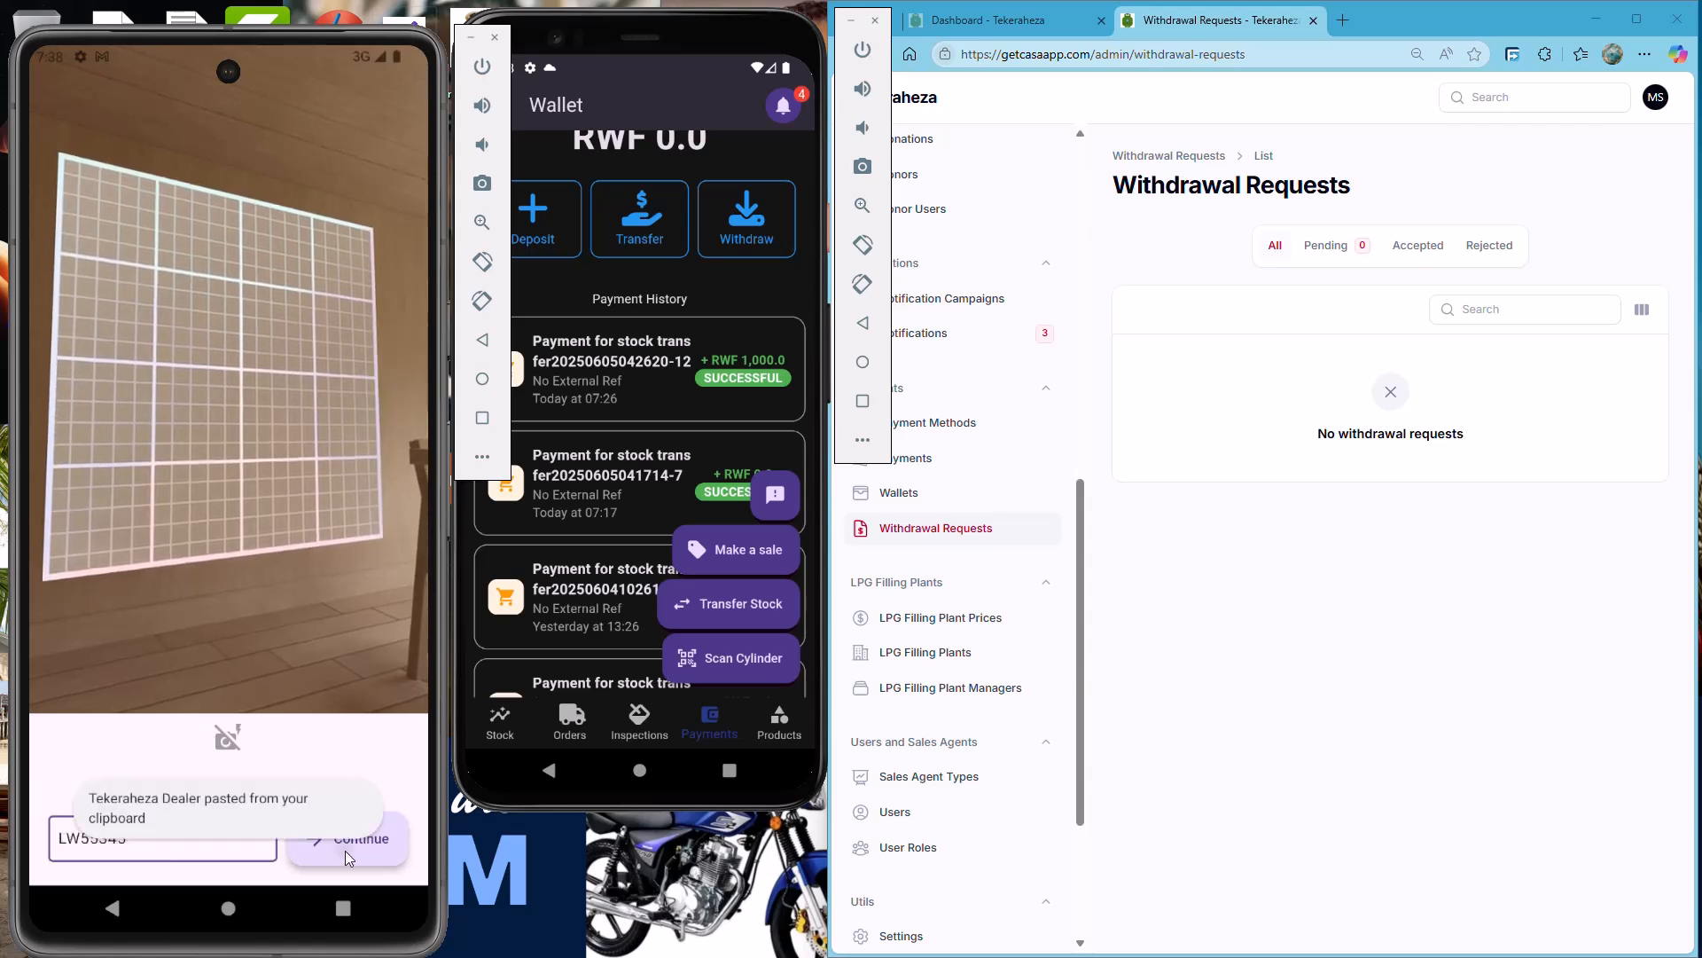
{"action": "left_click_drag", "start_coordinate": [220, 675], "coordinate": [215, 548]}
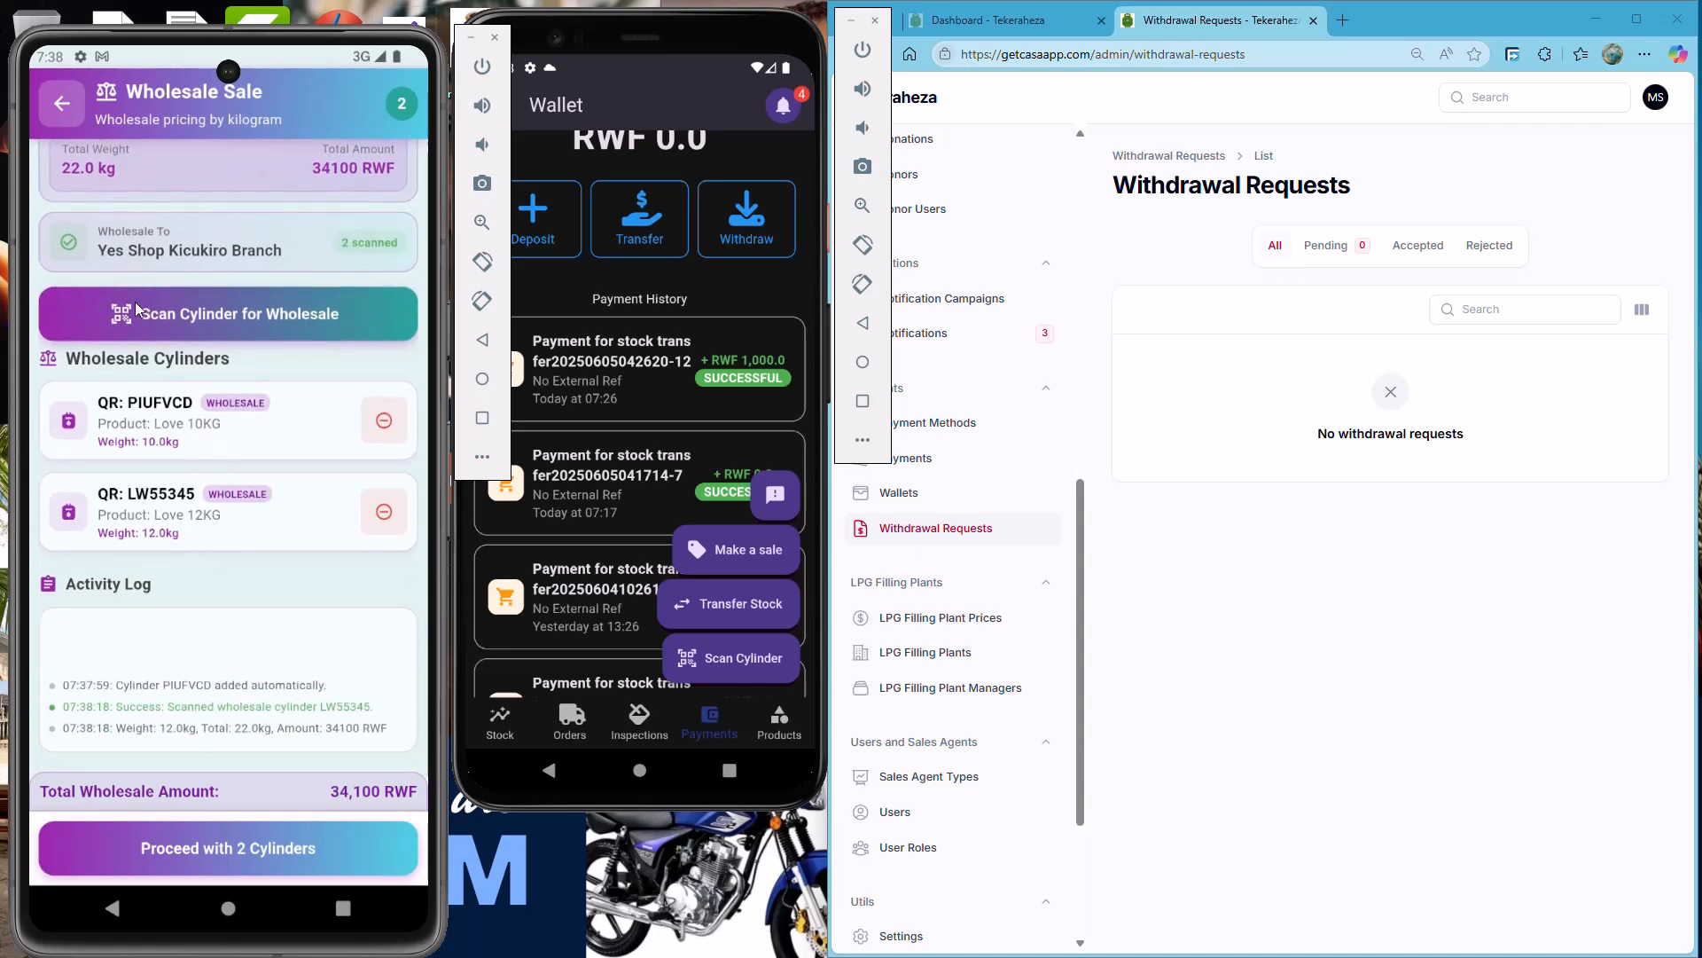
Step: Review the order summary for the two wholesale cylinders and return to the dealer's Stock overview without submitting the order
{"action": "left_click", "coordinate": [317, 846]}
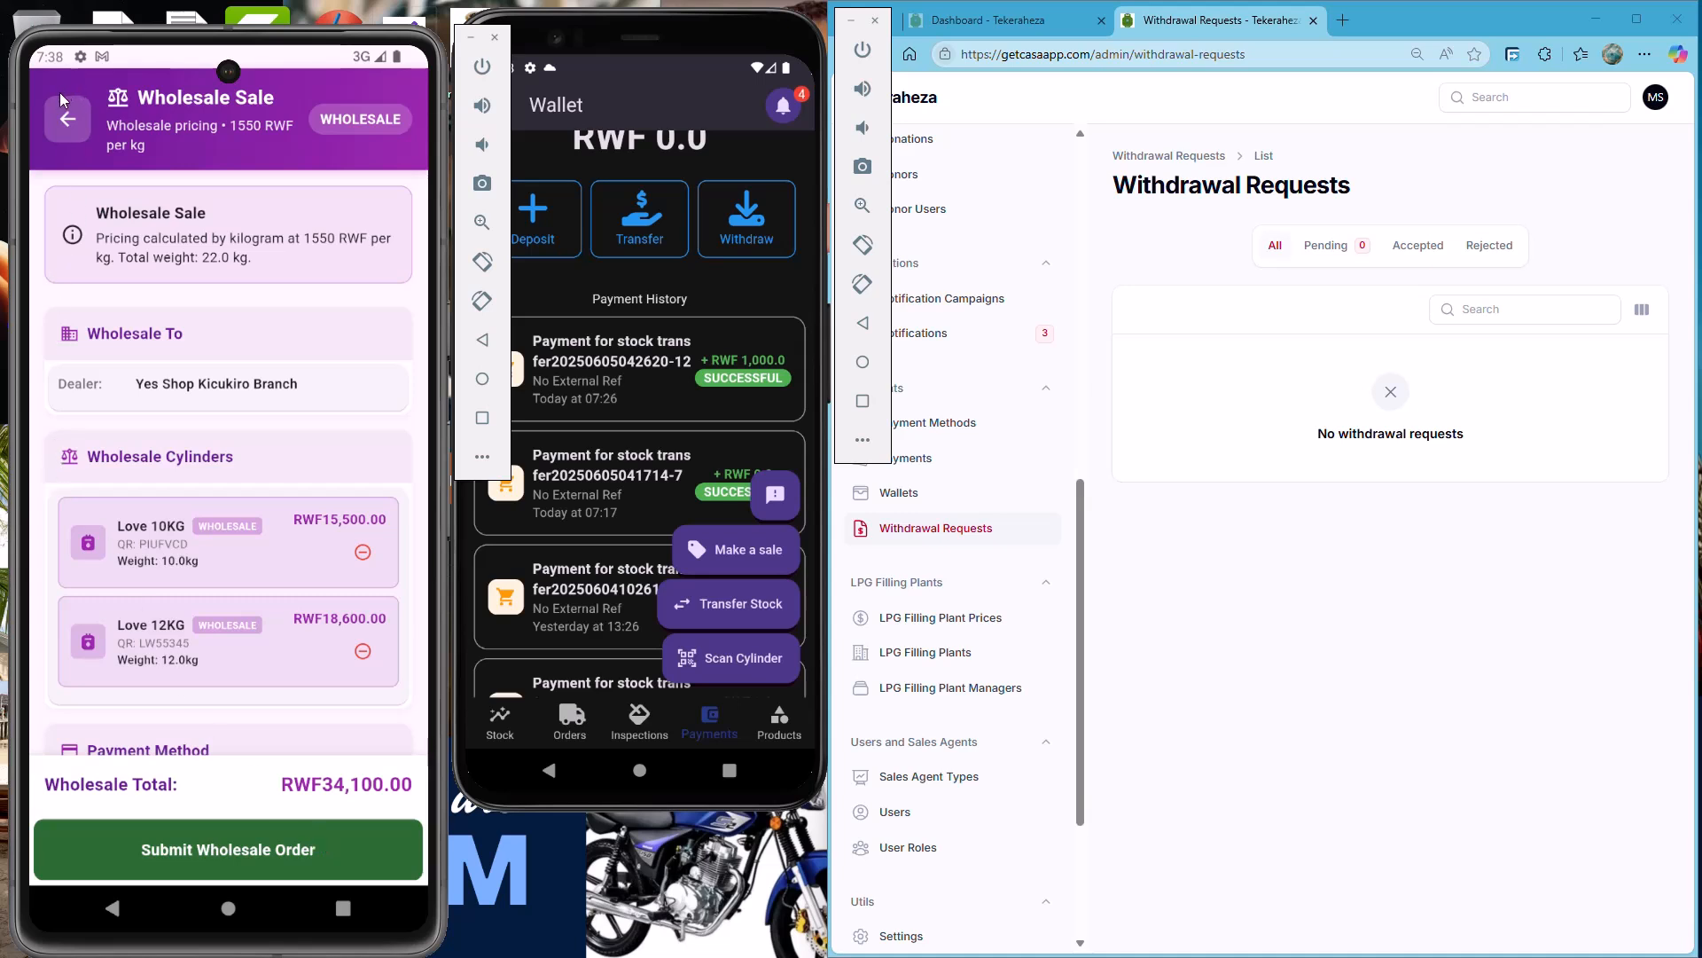
{"action": "left_click", "coordinate": [64, 115]}
{"action": "left_click", "coordinate": [60, 120]}
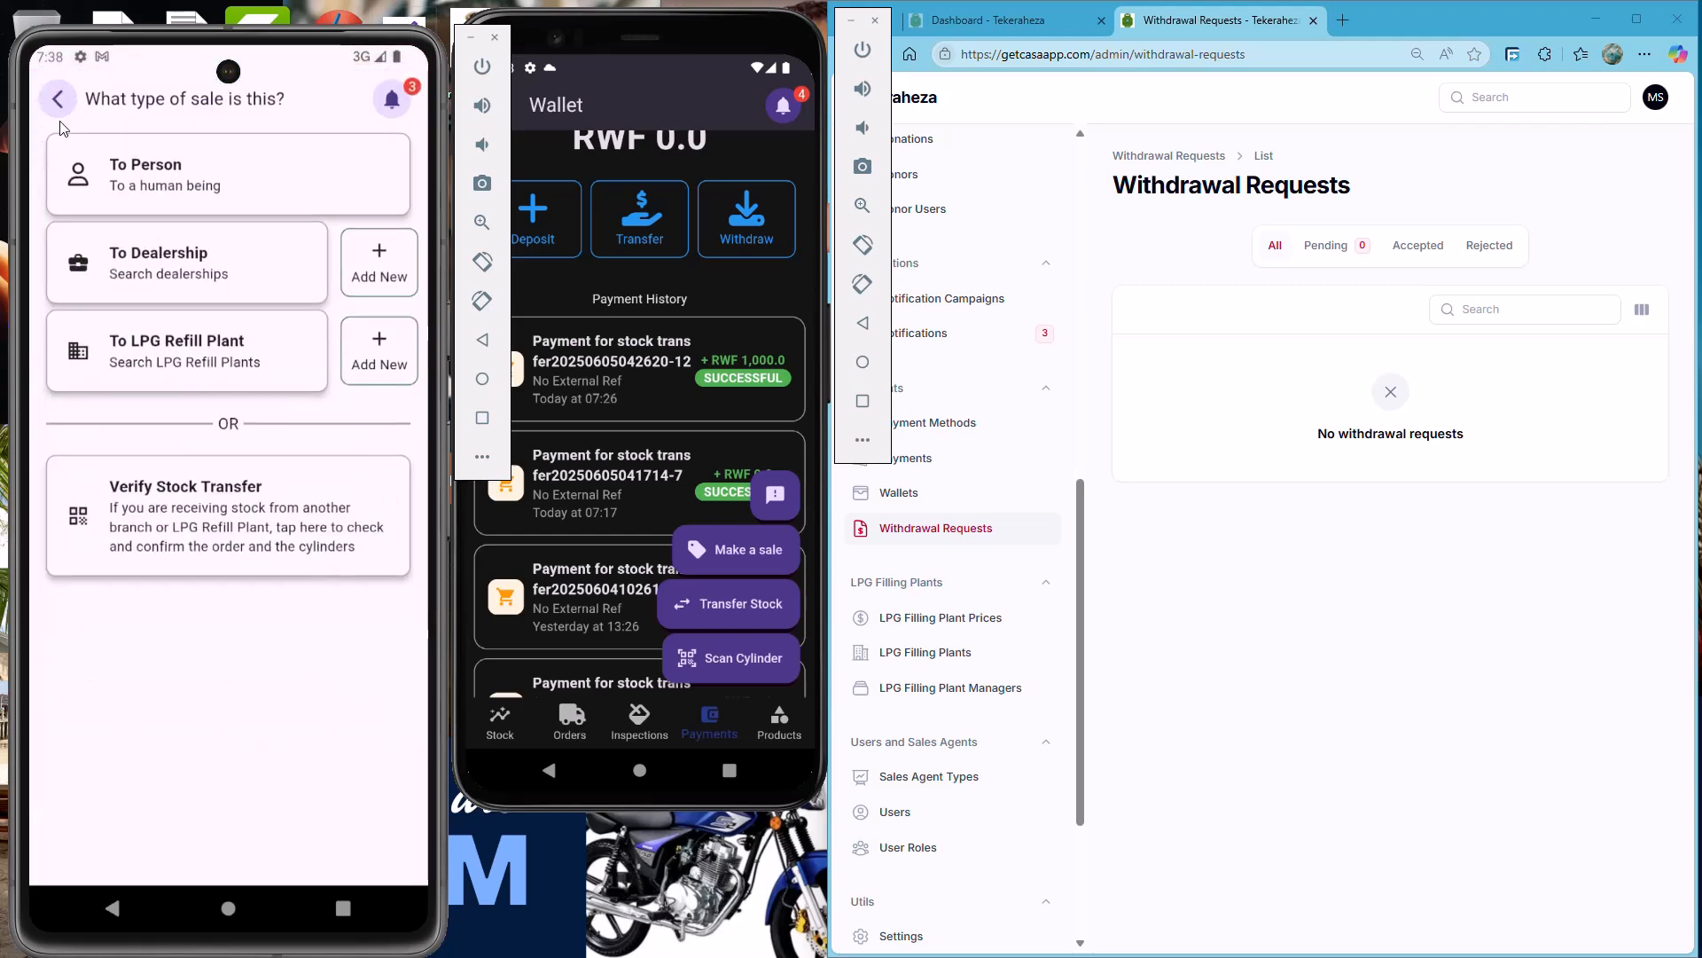
{"action": "left_click", "coordinate": [52, 104]}
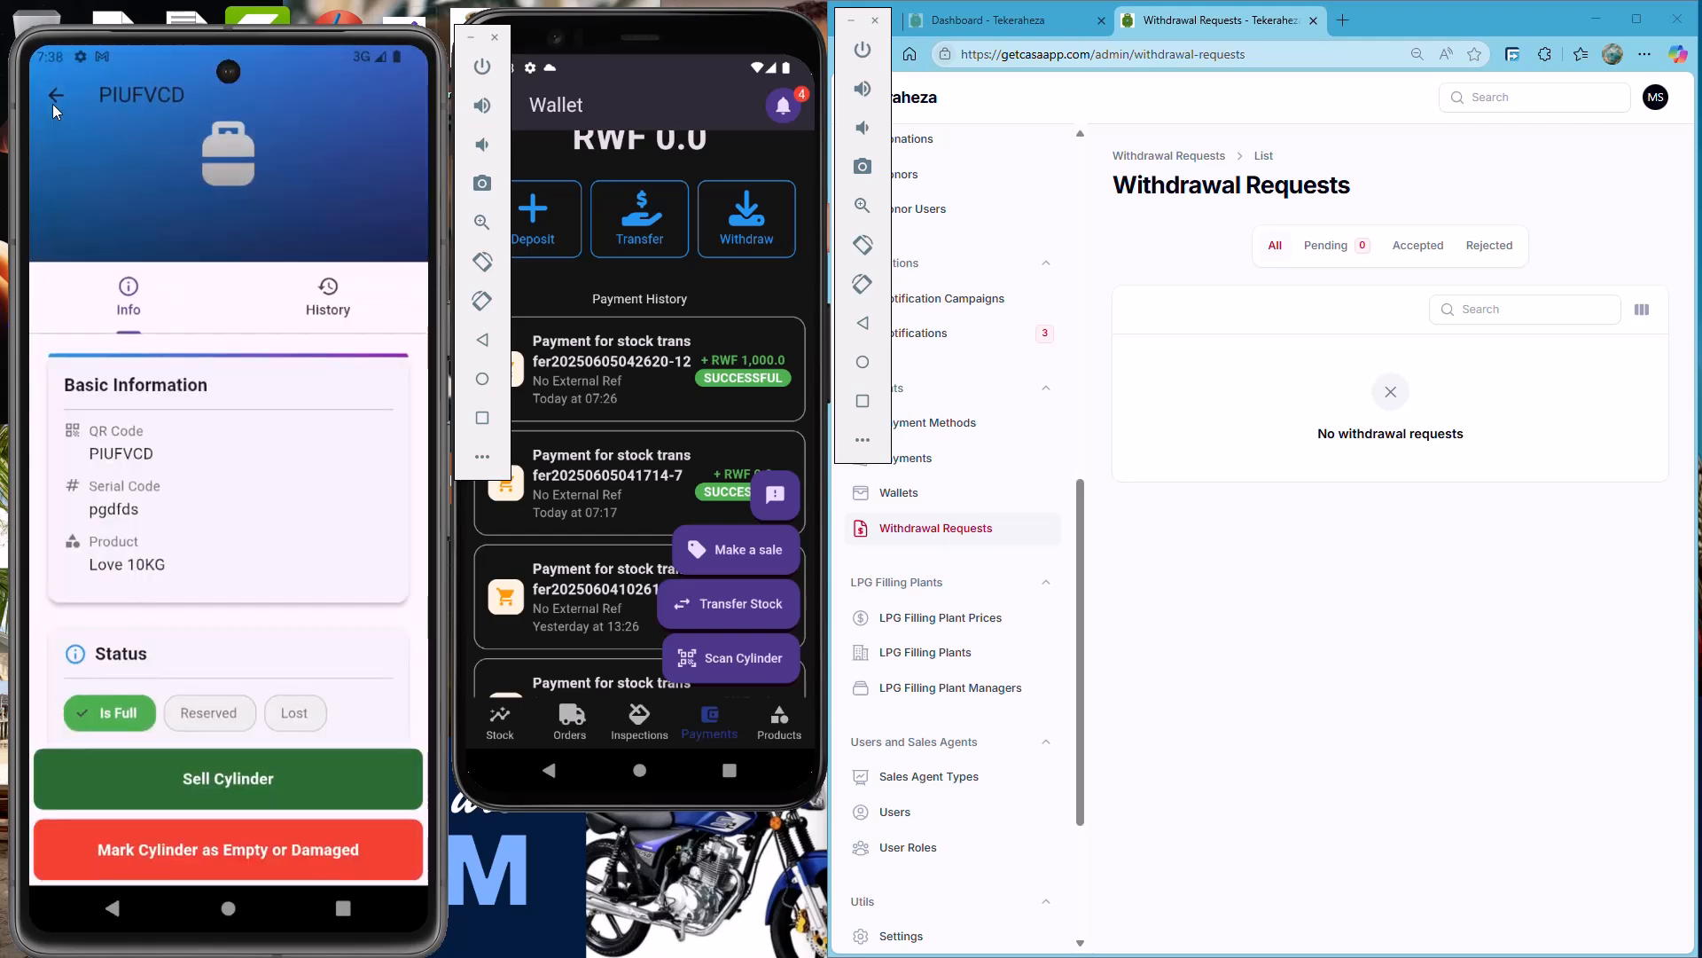
{"action": "left_click", "coordinate": [51, 103]}
{"action": "left_click", "coordinate": [53, 104]}
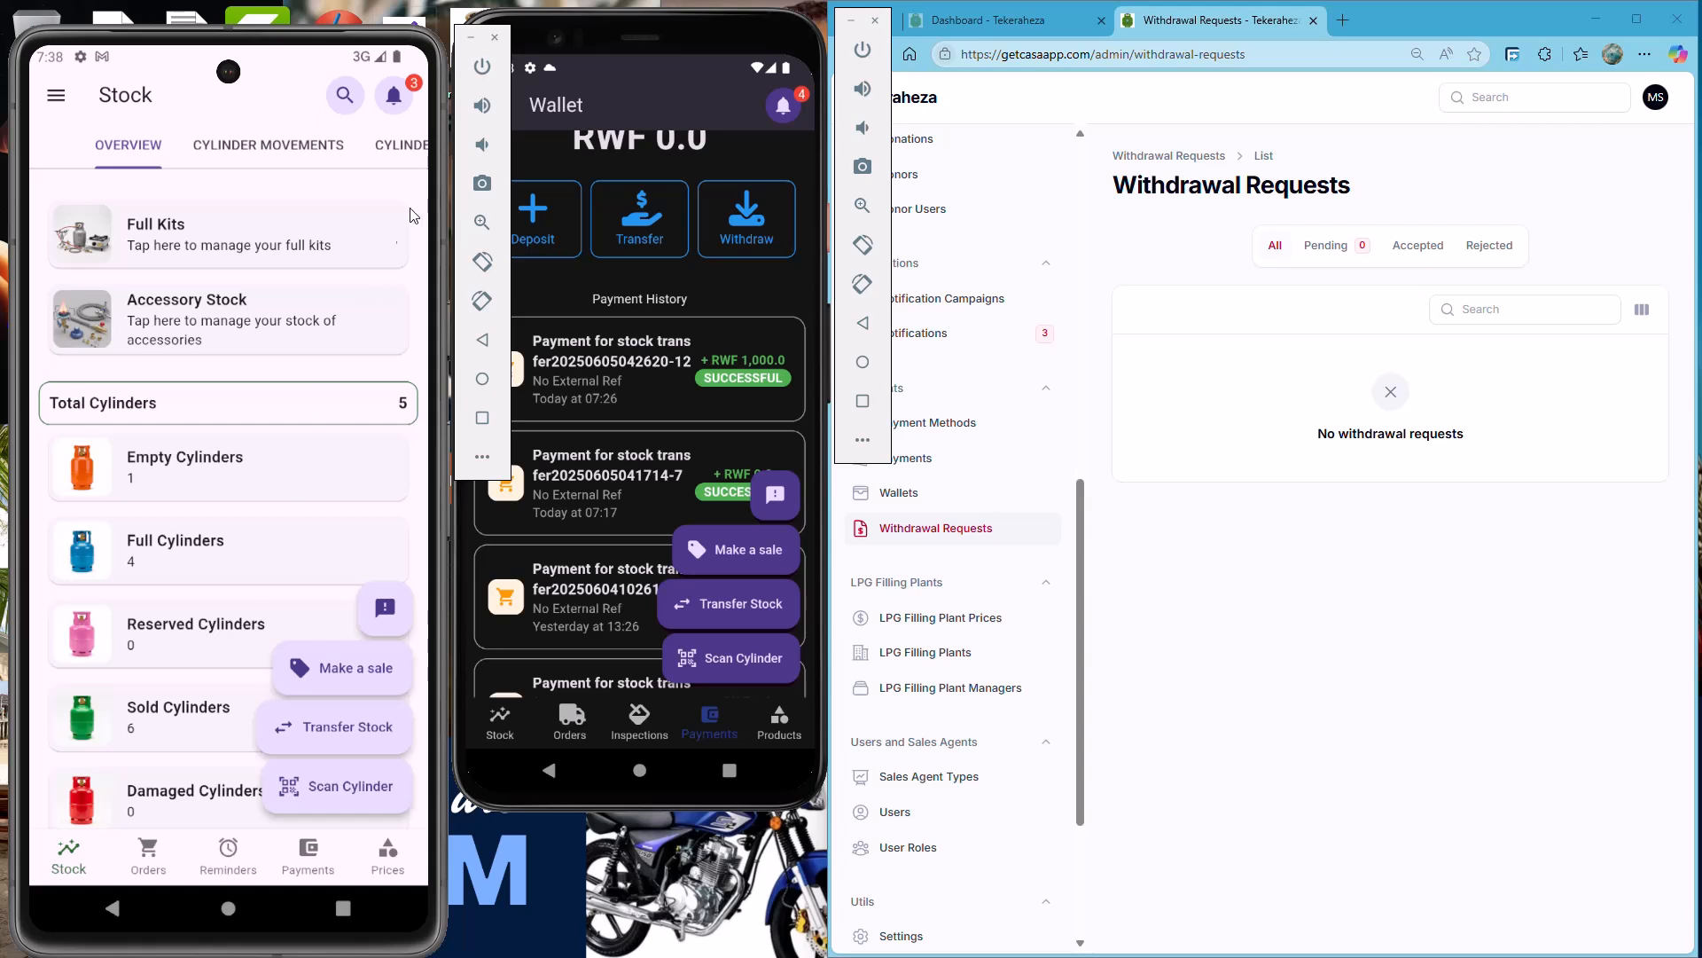
Step: Search the dealer app for "love" and view the Love 12KG product page, returning to the Stock overview
{"action": "left_click", "coordinate": [337, 110]}
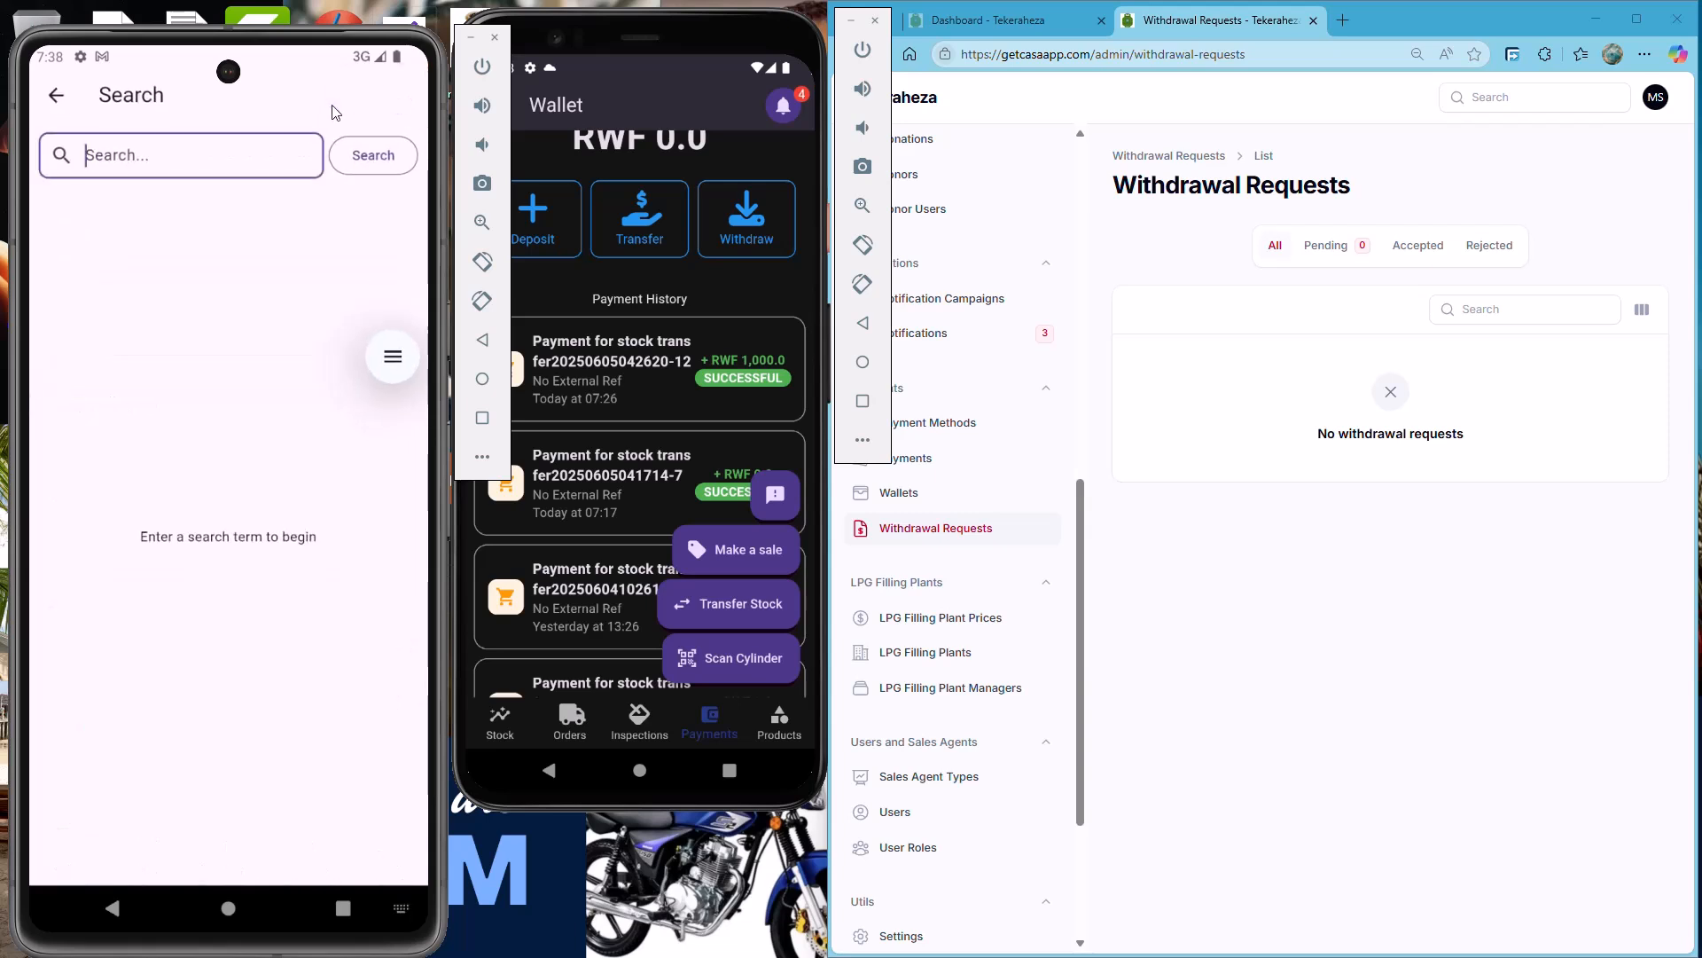
{"action": "left_click", "coordinate": [55, 96]}
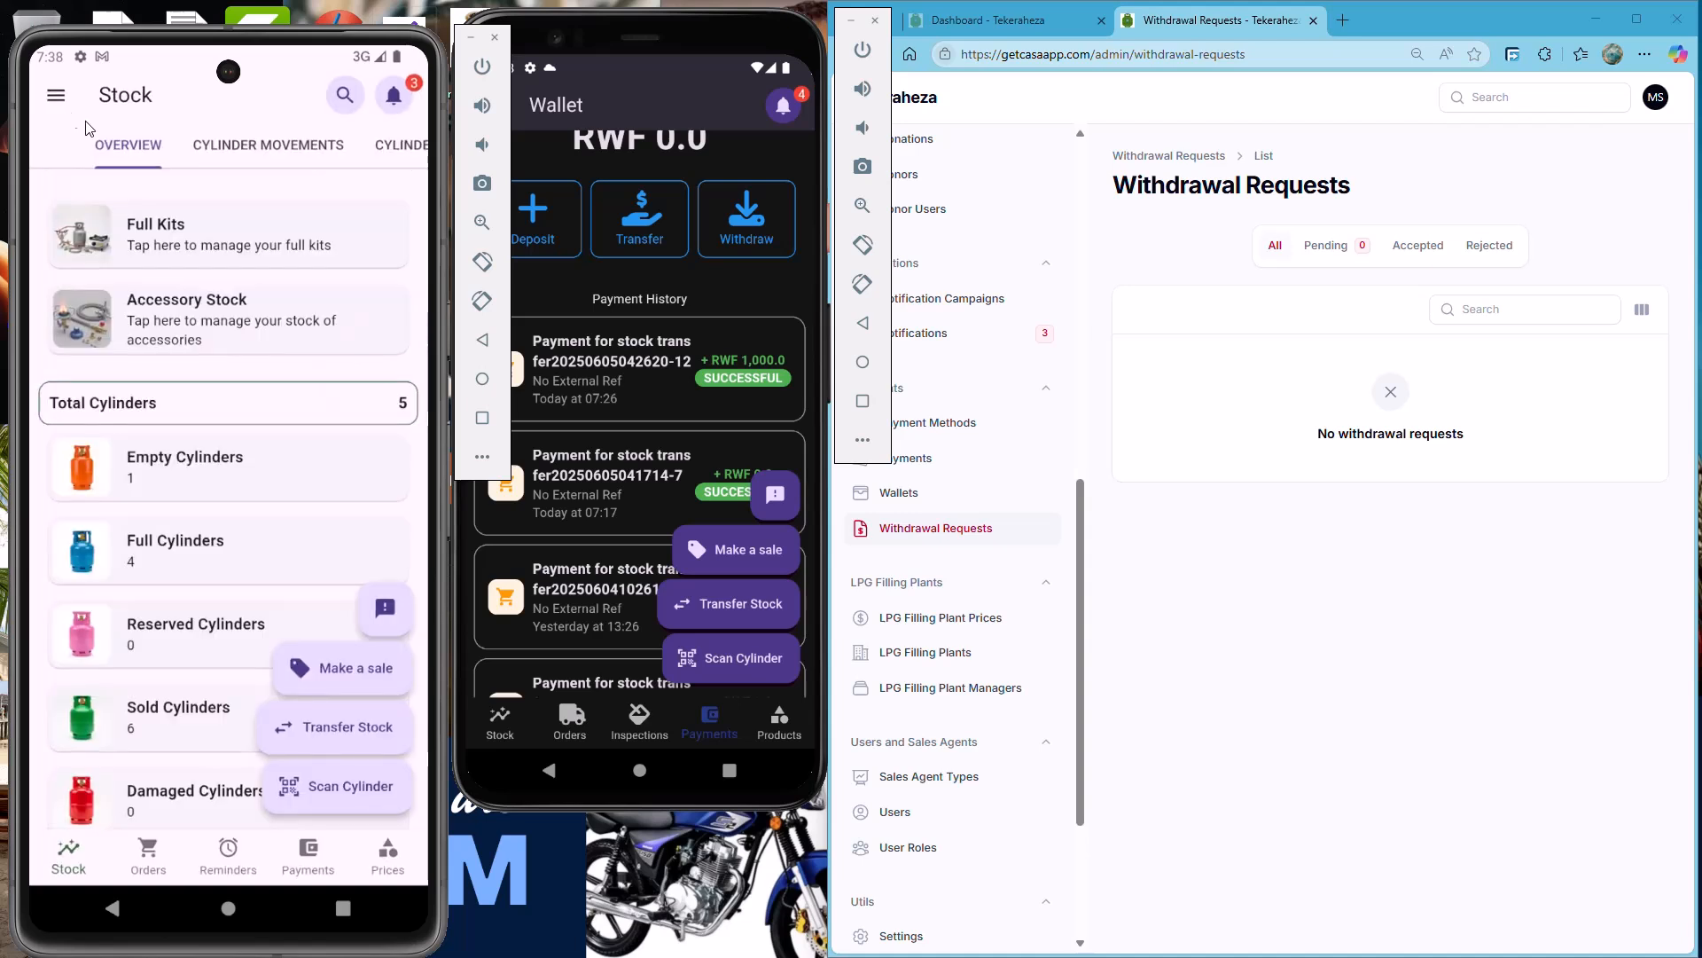
{"action": "left_click", "coordinate": [346, 100]}
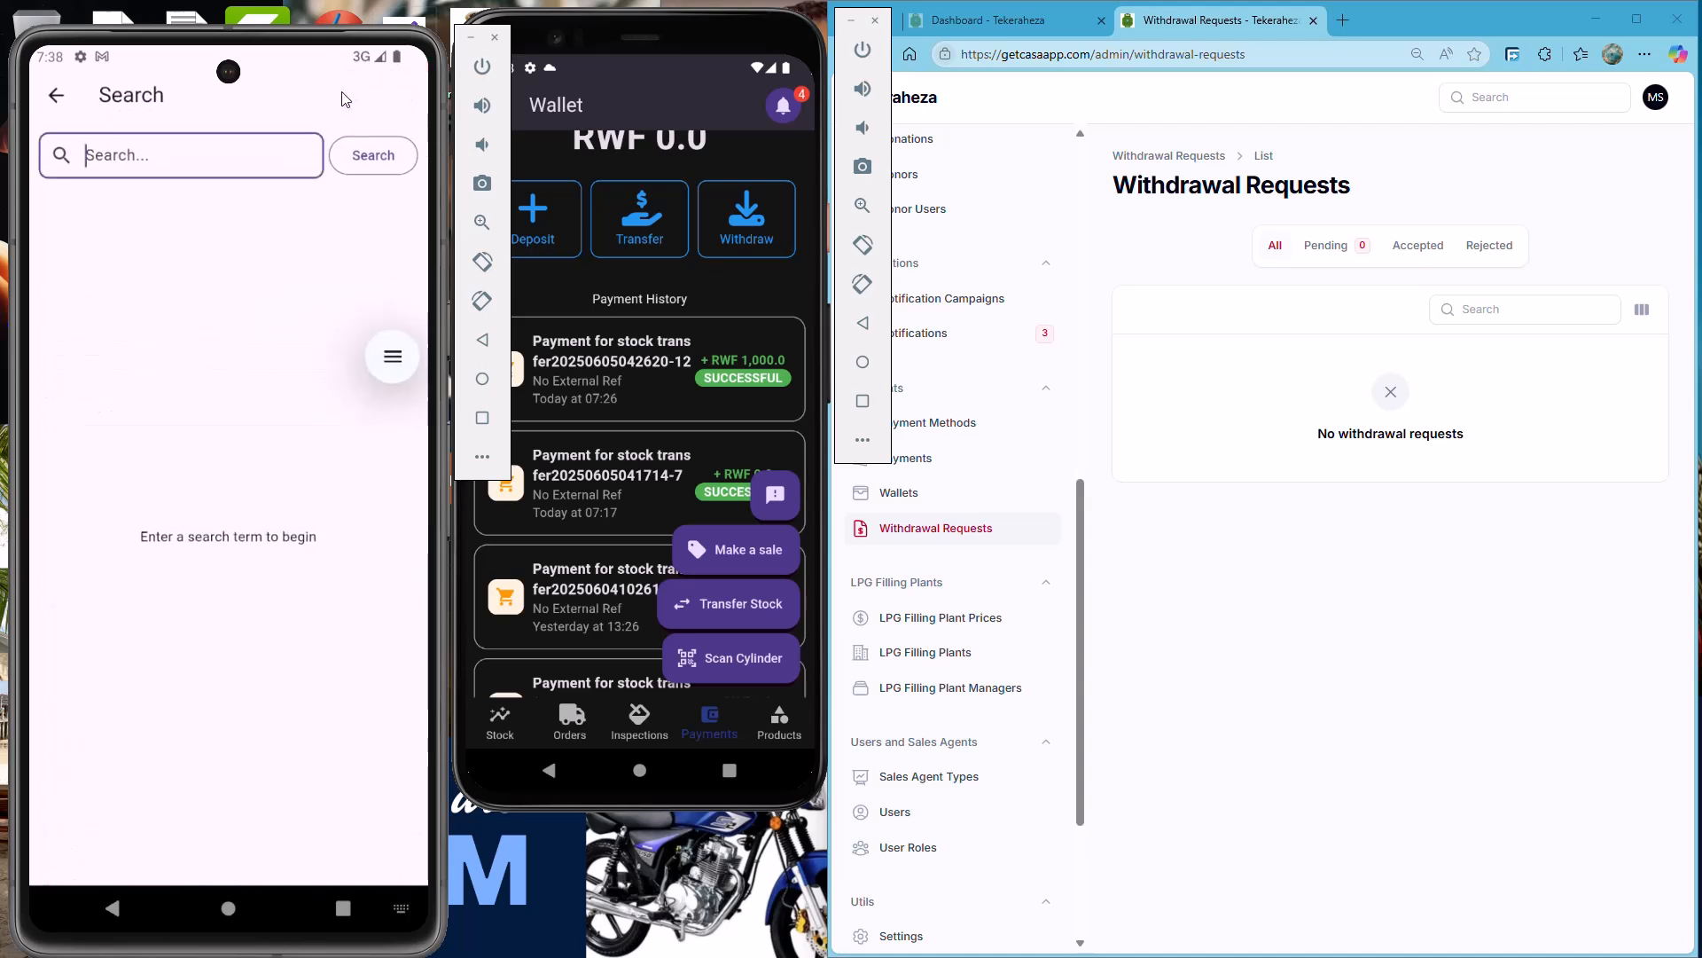
{"action": "type", "text": "l"}
{"action": "key", "text": "Return"}
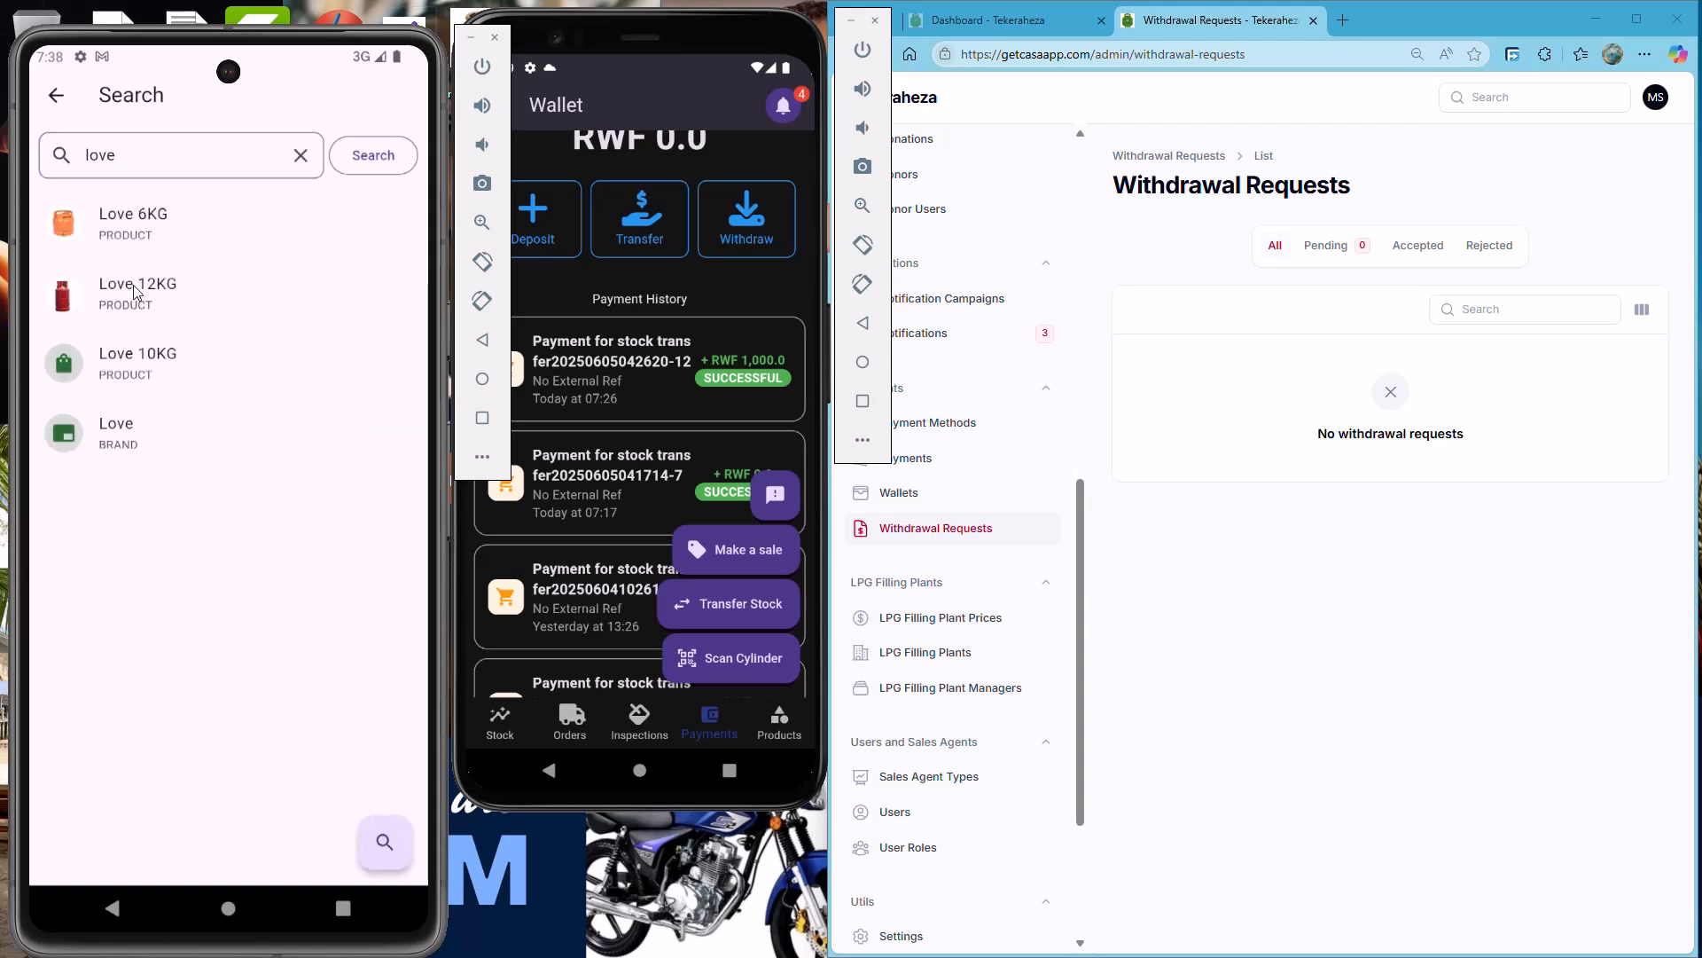
{"action": "left_click", "coordinate": [133, 284]}
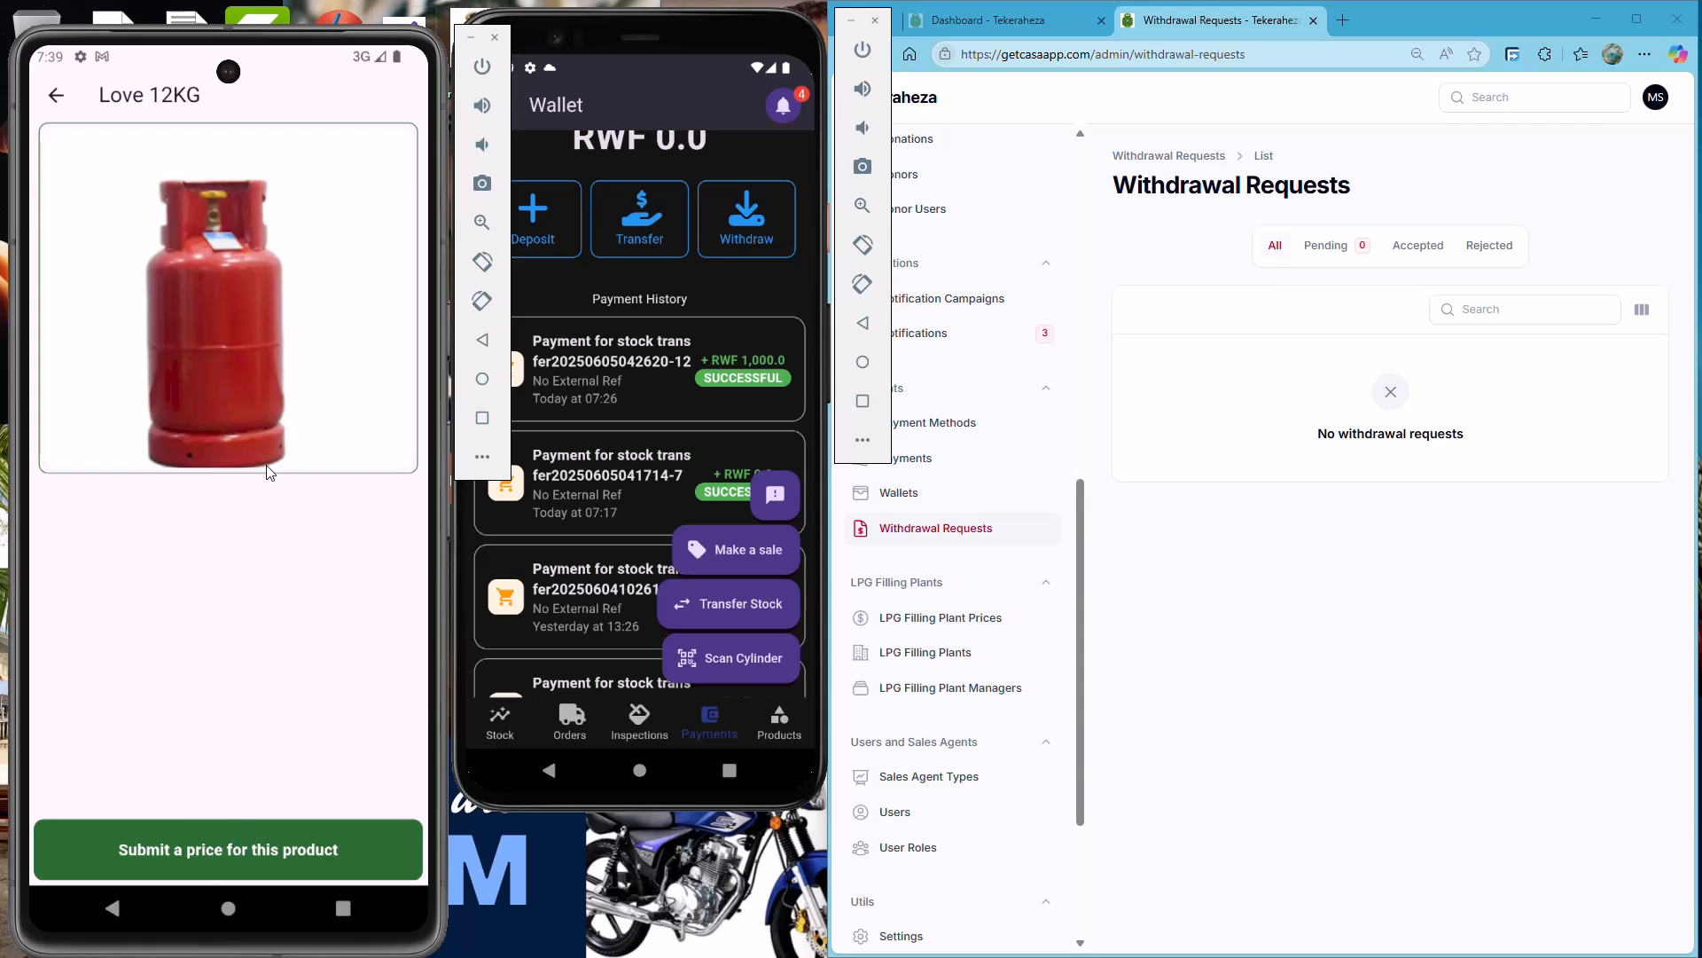
{"action": "left_click", "coordinate": [58, 95]}
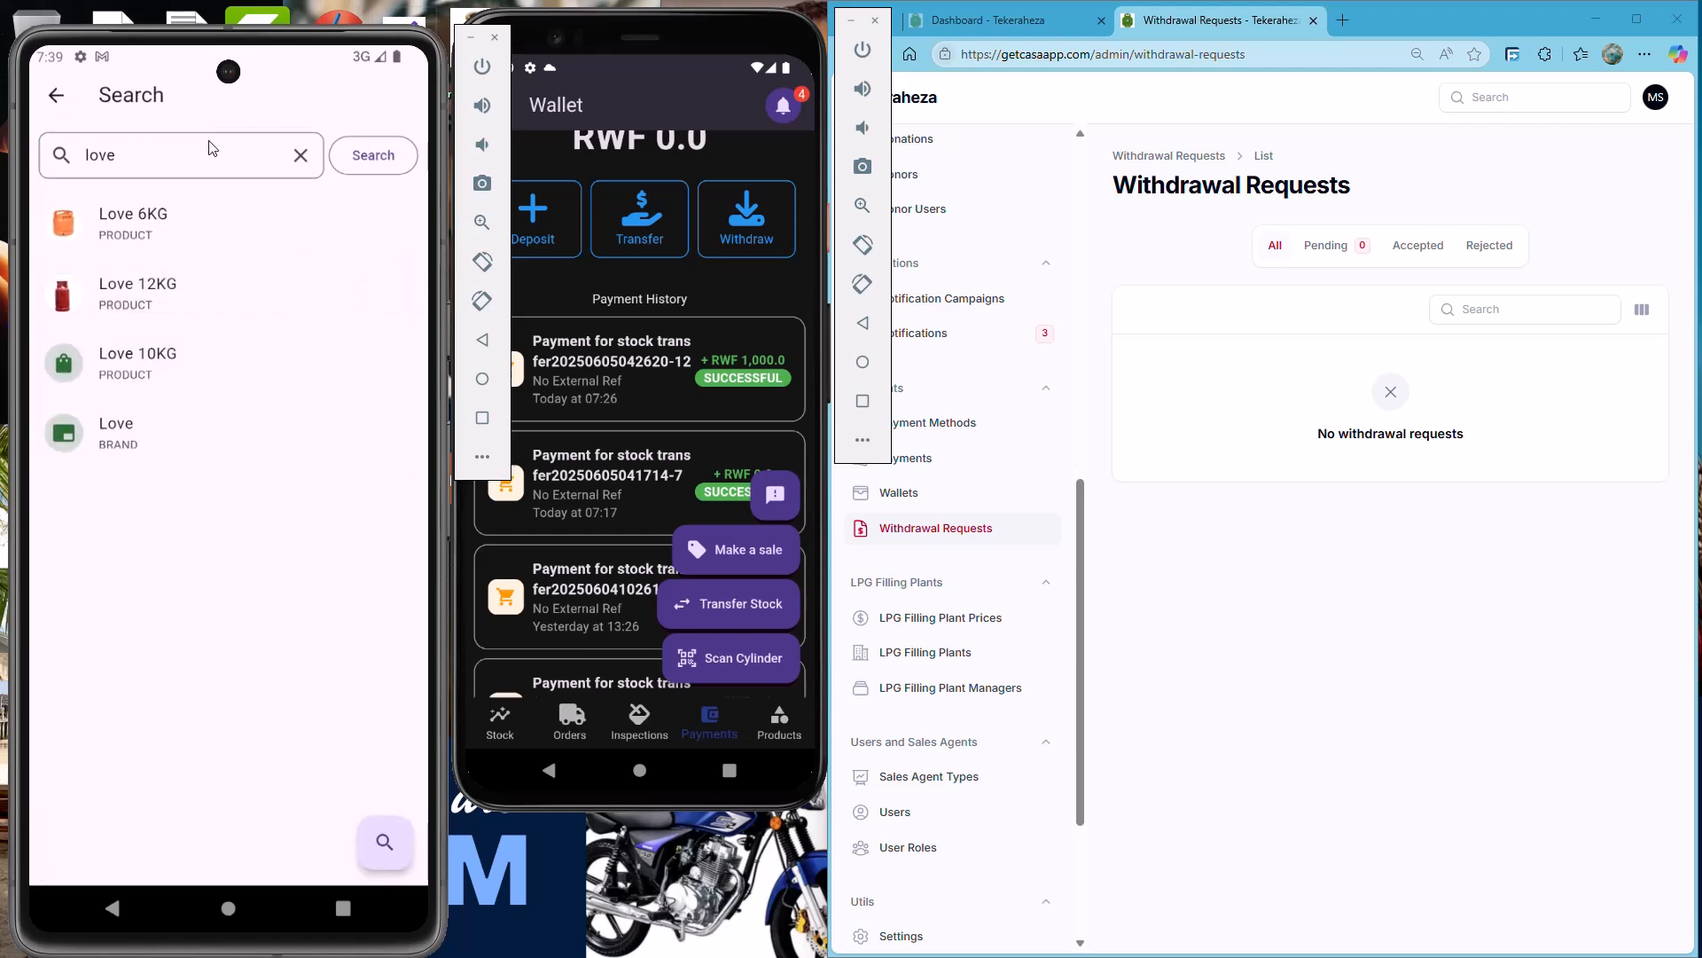
{"action": "left_click", "coordinate": [55, 97]}
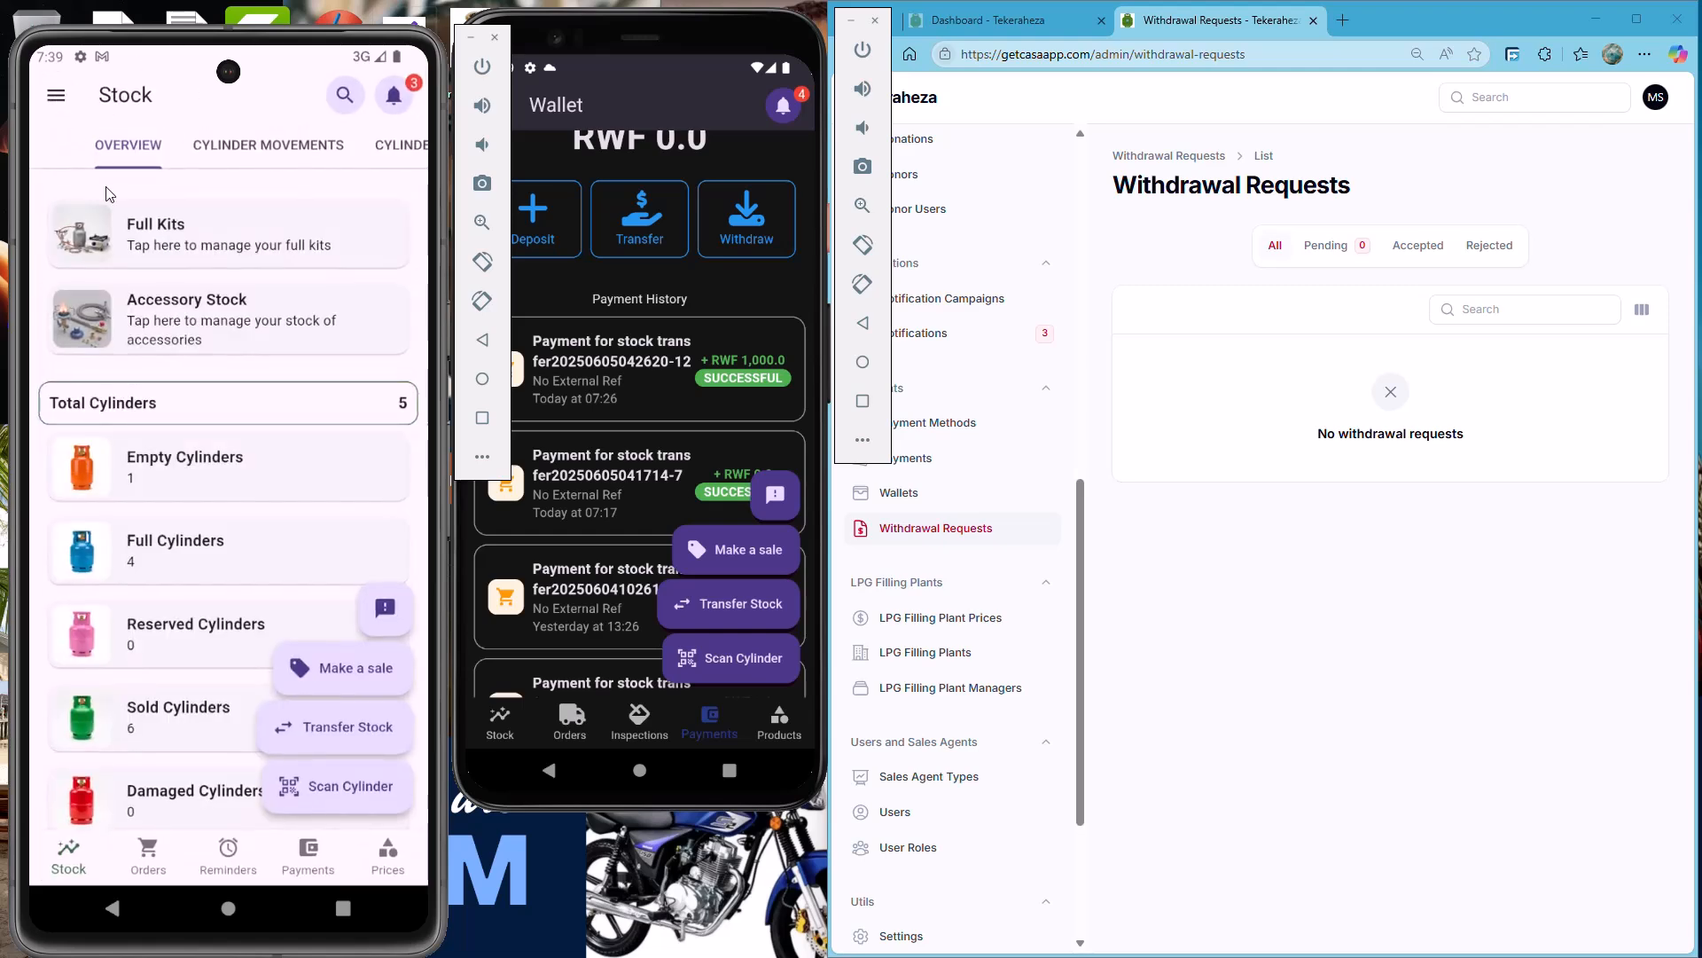
Step: Open the dealer's Orders list and look through its orders
{"action": "left_click", "coordinate": [148, 860]}
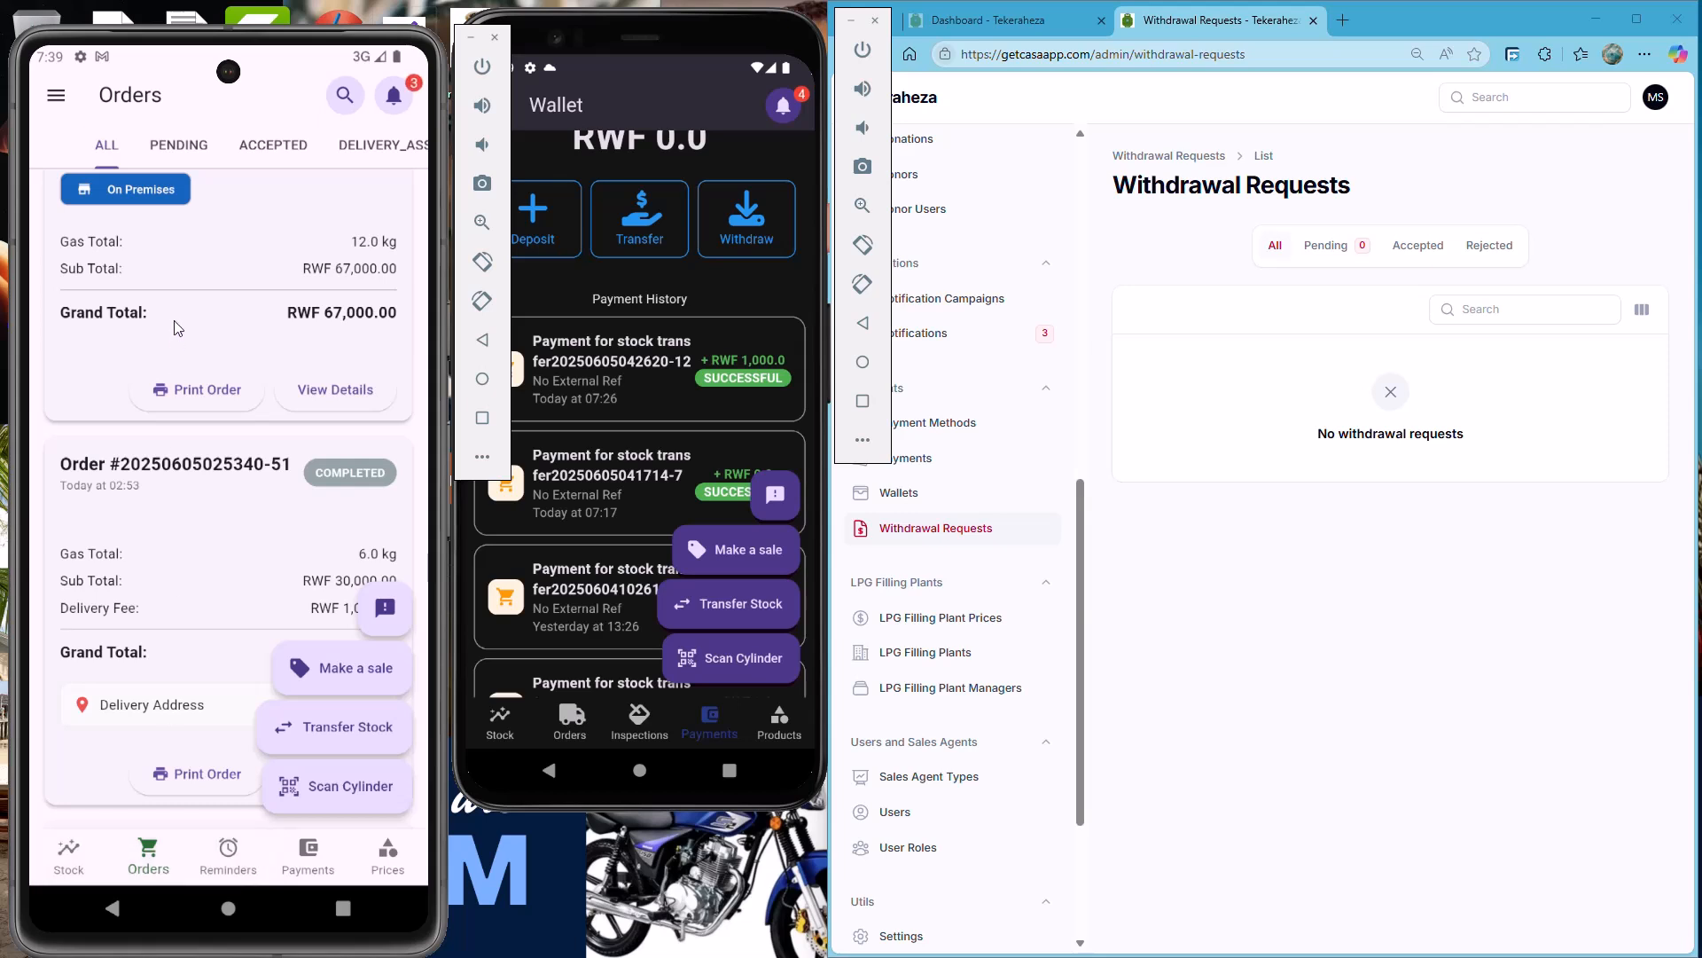
{"action": "scroll", "coordinate": [176, 328], "scroll_direction": "up", "scroll_amount": 1}
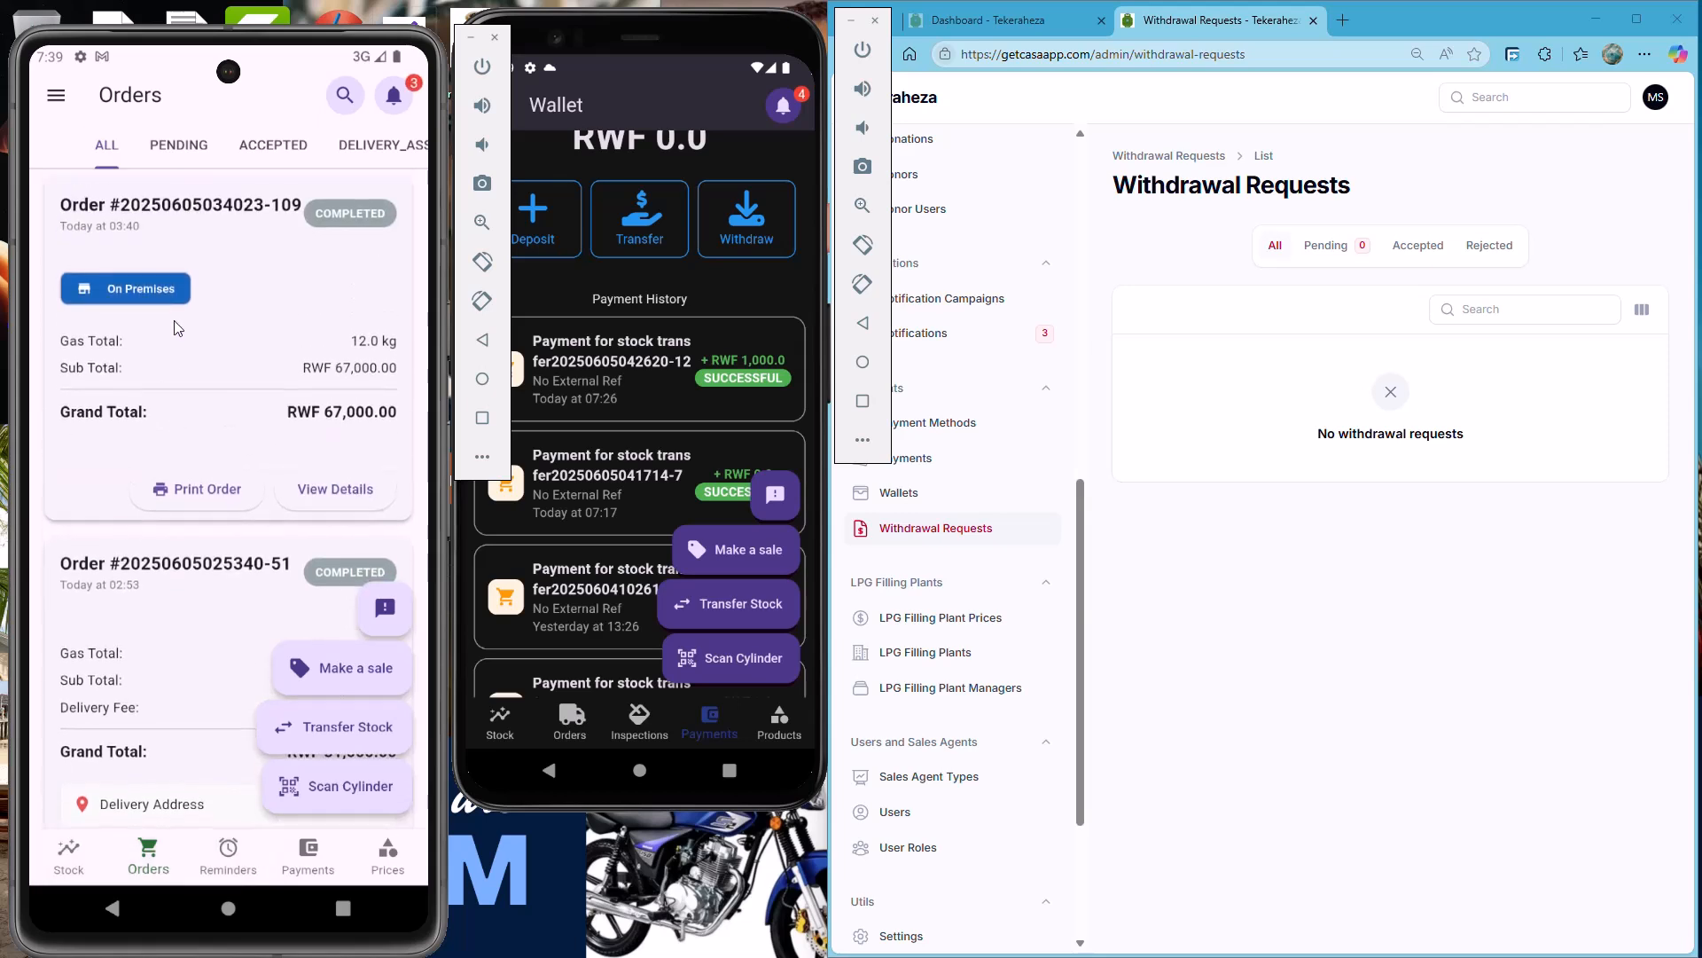
{"action": "scroll", "coordinate": [551, 414], "scroll_direction": "down", "scroll_amount": 1}
Step: Switch to the admin dashboard and open the newest order in its Orders list
{"action": "left_click", "coordinate": [1395, 632]}
{"action": "scroll", "coordinate": [1018, 645], "scroll_direction": "up", "scroll_amount": 1}
{"action": "scroll", "coordinate": [763, 417], "scroll_direction": "up", "scroll_amount": 1}
{"action": "scroll", "coordinate": [911, 395], "scroll_direction": "up", "scroll_amount": 6}
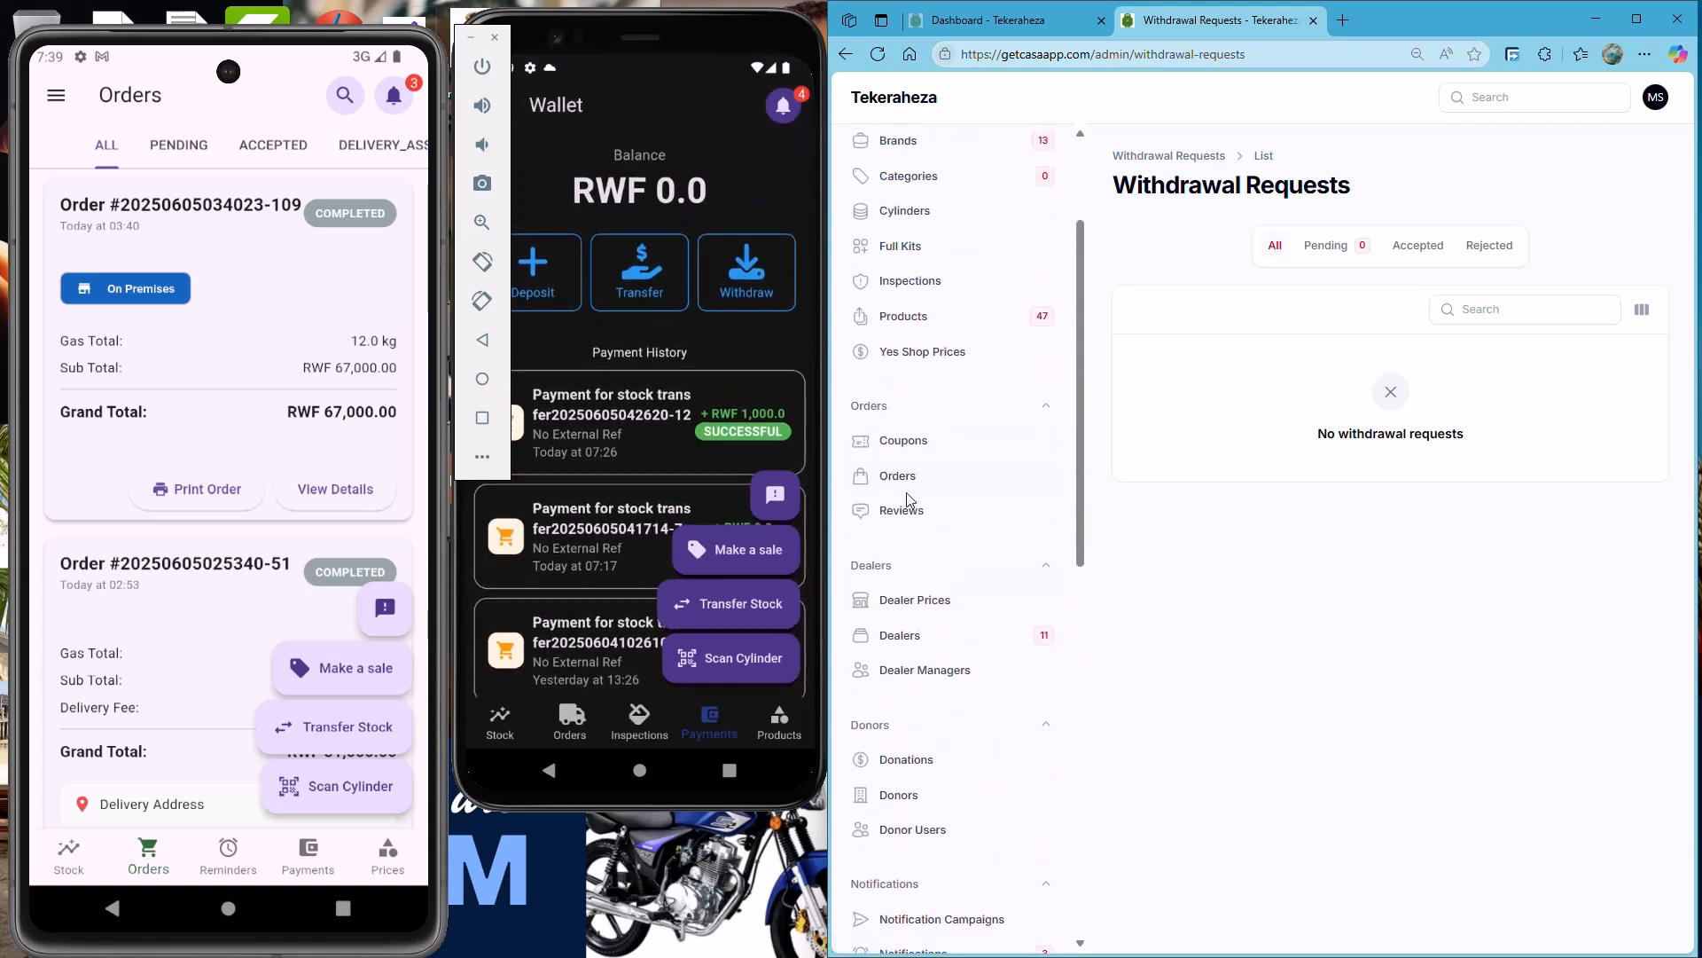
{"action": "left_click", "coordinate": [904, 477]}
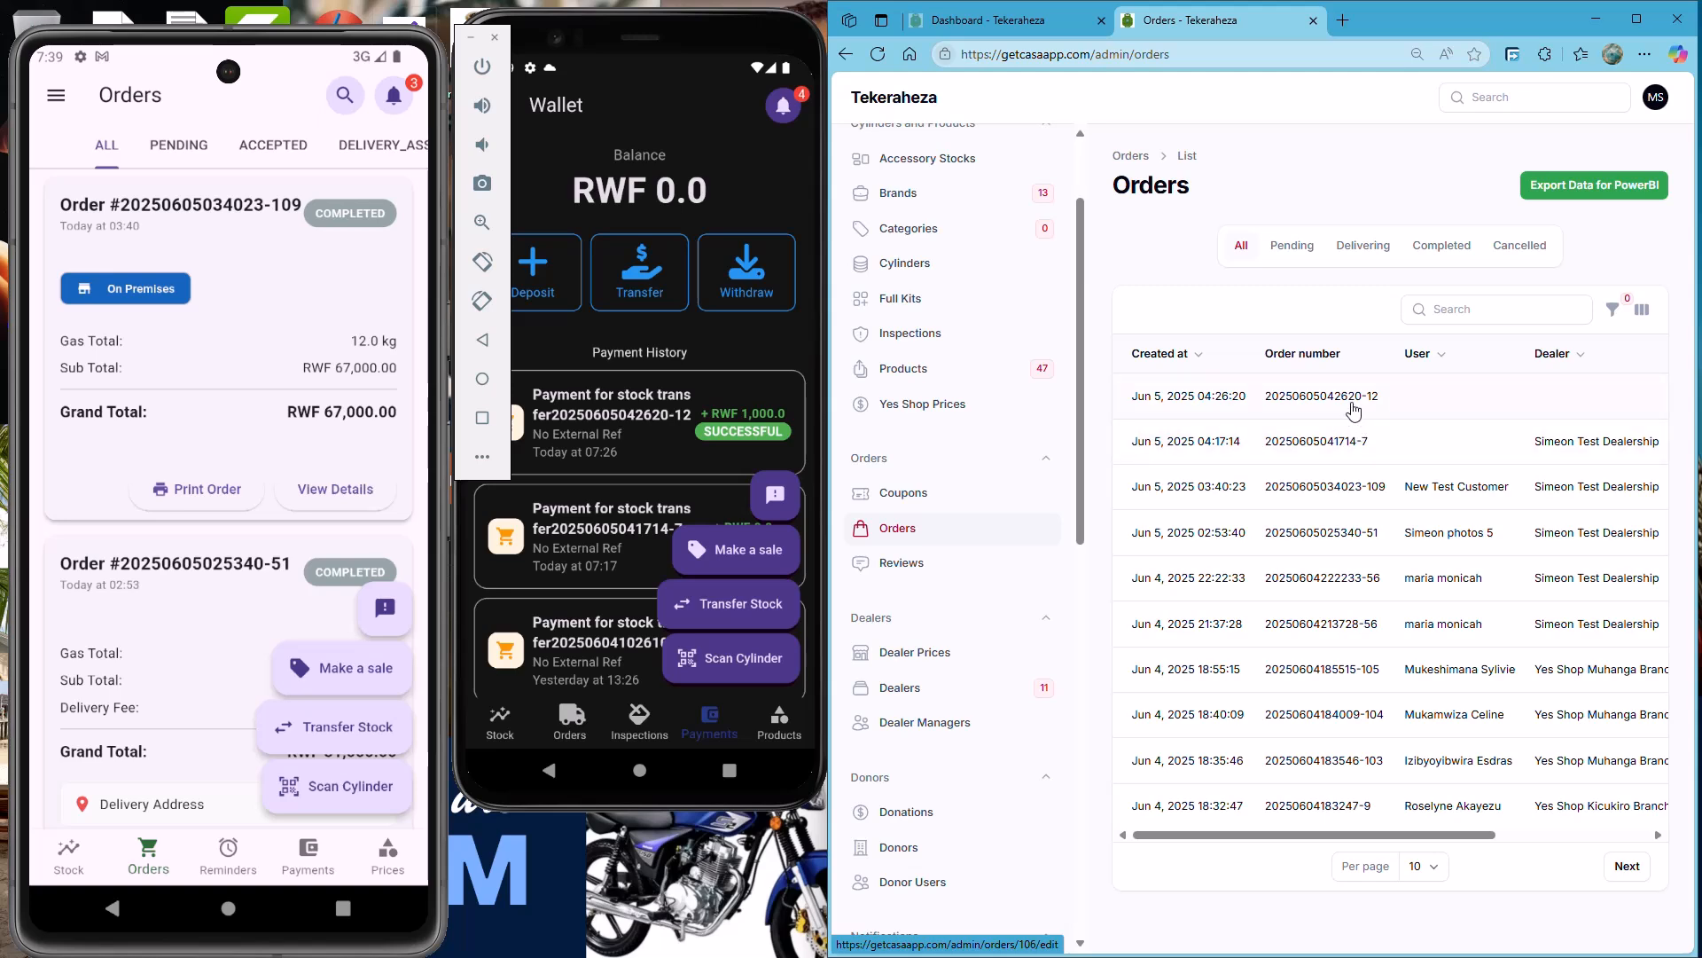
{"action": "left_click", "coordinate": [1344, 408]}
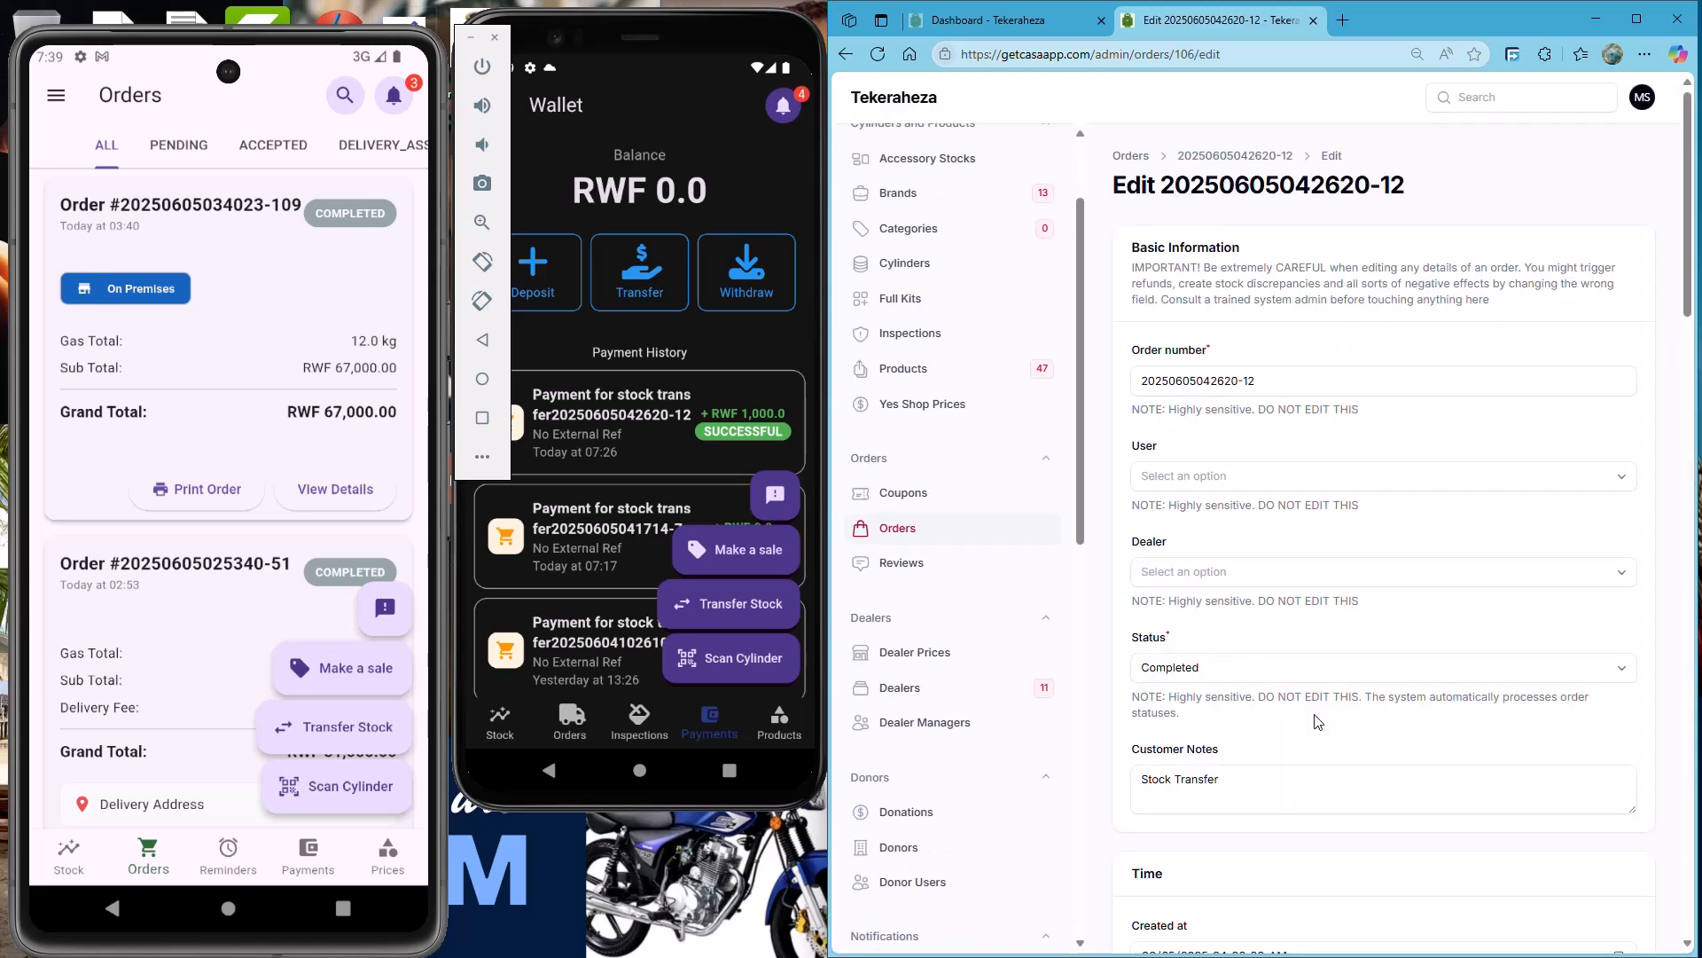
Step: Examine the stock transfer order's basic information, payment, delivery, assigned personnel and additional information, and select its order number
{"action": "left_click", "coordinate": [1268, 383]}
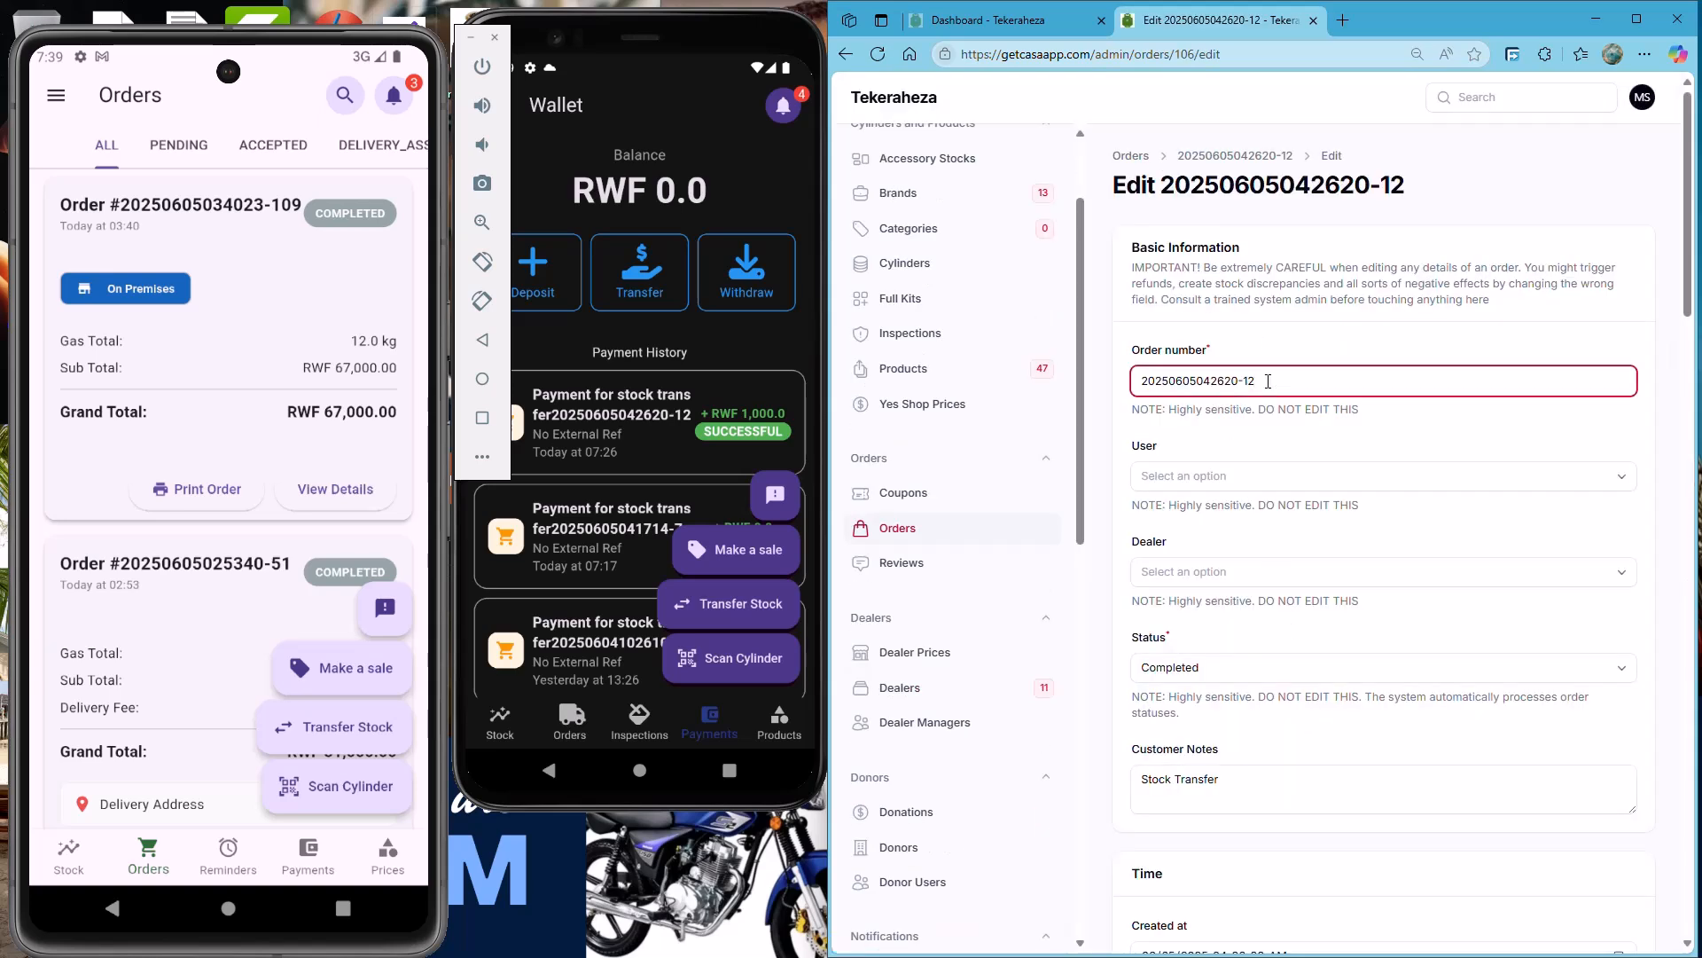
{"action": "scroll", "coordinate": [1294, 751], "scroll_direction": "down", "scroll_amount": 9}
{"action": "scroll", "coordinate": [1291, 744], "scroll_direction": "down", "scroll_amount": 4}
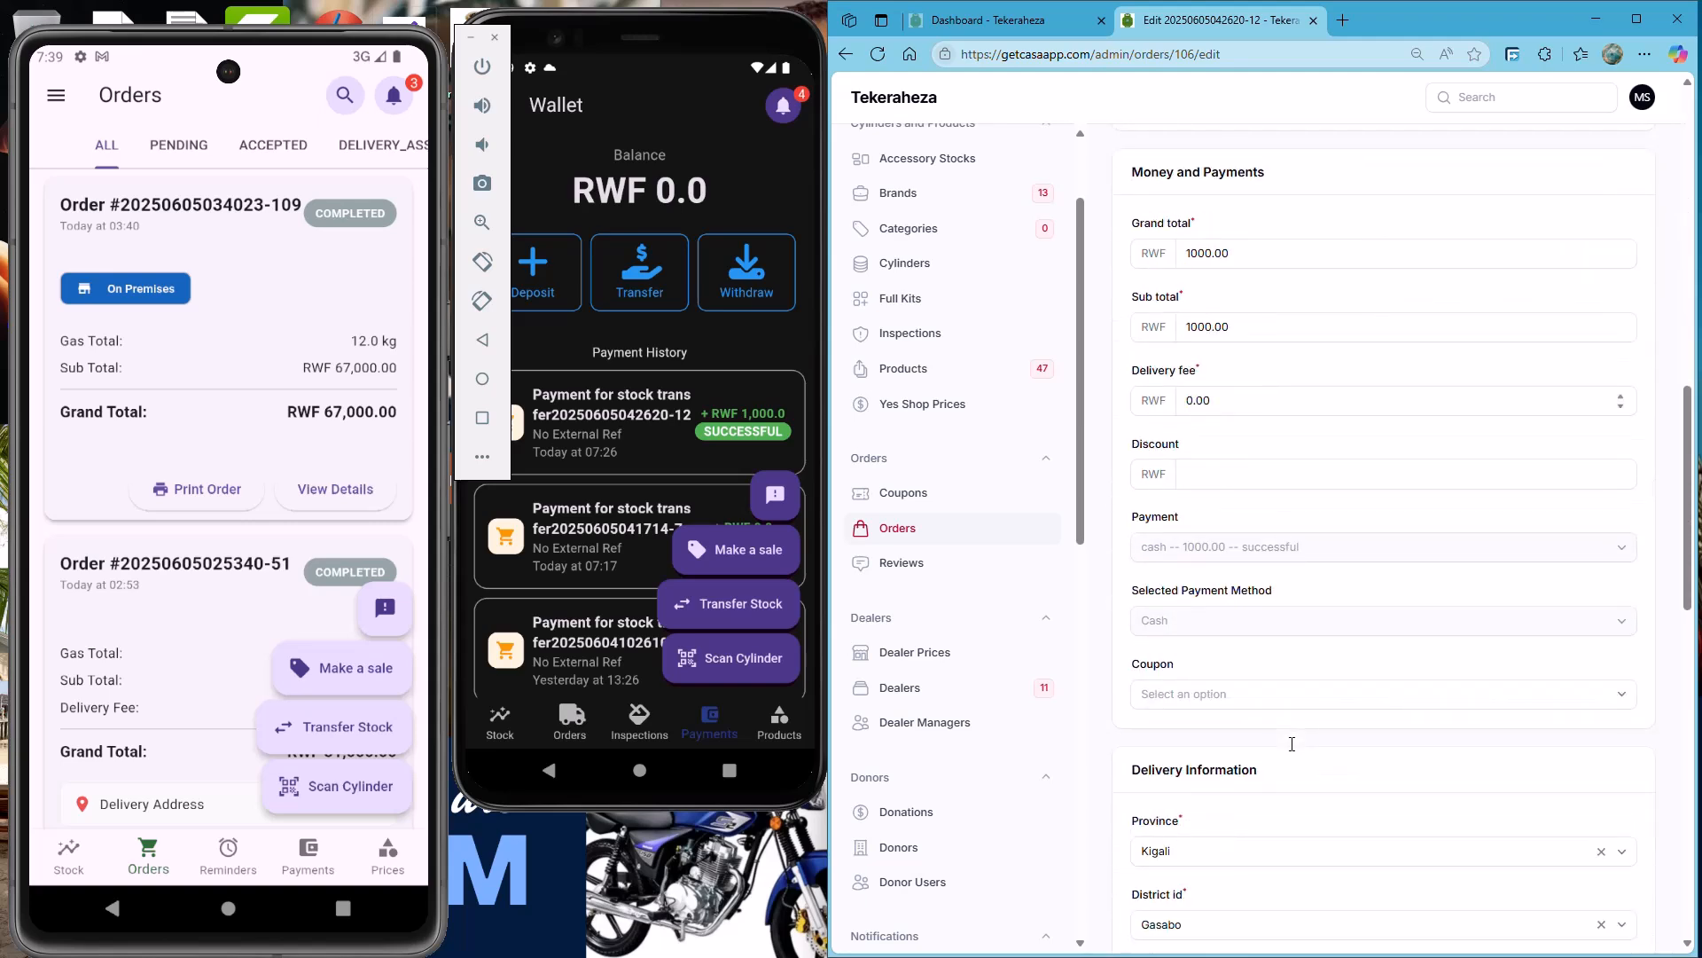
{"action": "scroll", "coordinate": [1295, 750], "scroll_direction": "down", "scroll_amount": 9}
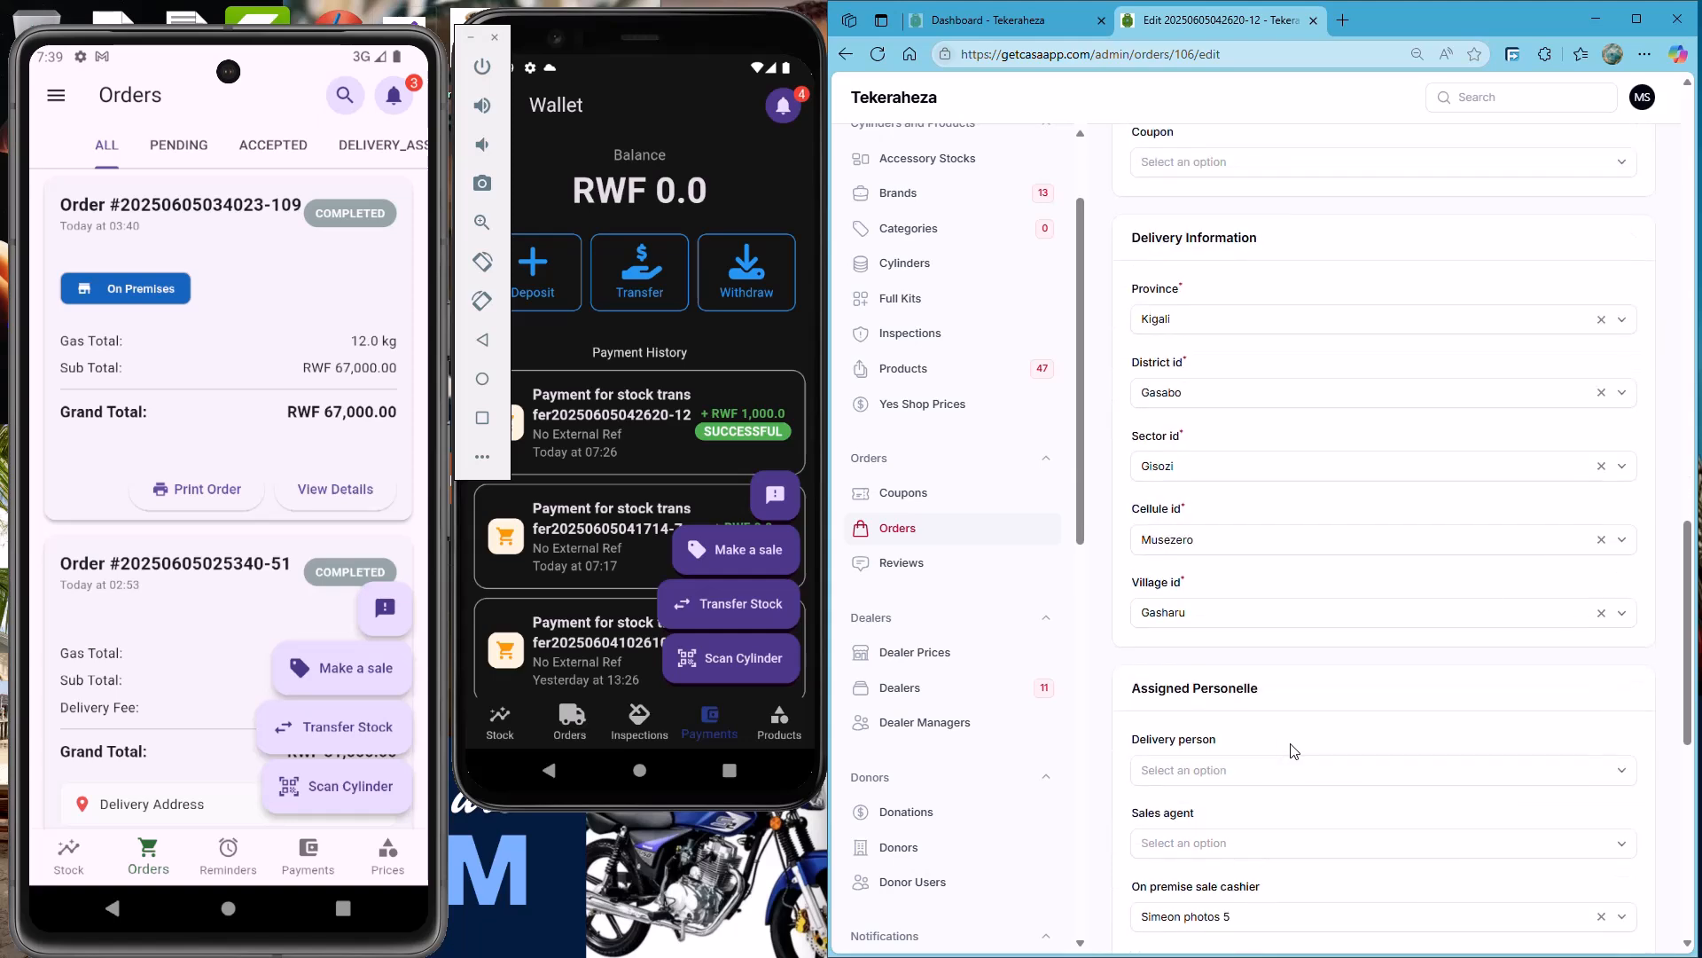
{"action": "scroll", "coordinate": [1237, 705], "scroll_direction": "down", "scroll_amount": 5}
{"action": "scroll", "coordinate": [1234, 696], "scroll_direction": "up", "scroll_amount": 6}
{"action": "scroll", "coordinate": [1234, 696], "scroll_direction": "up", "scroll_amount": 12}
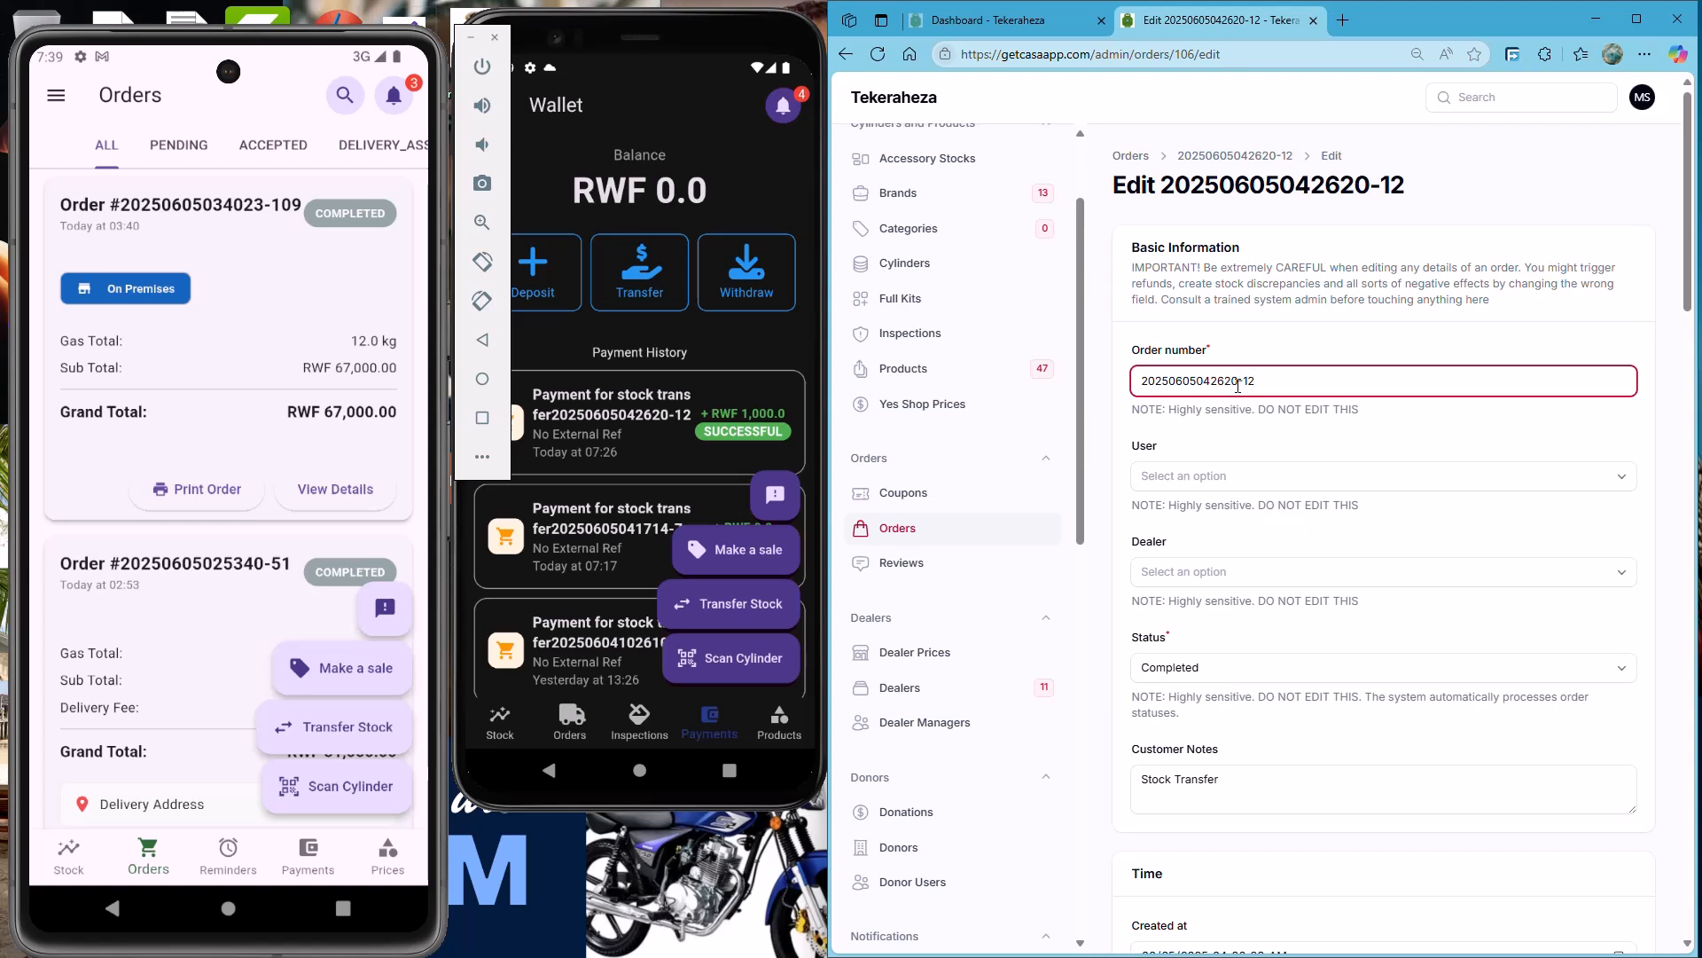
{"action": "triple_click", "coordinate": [1238, 381]}
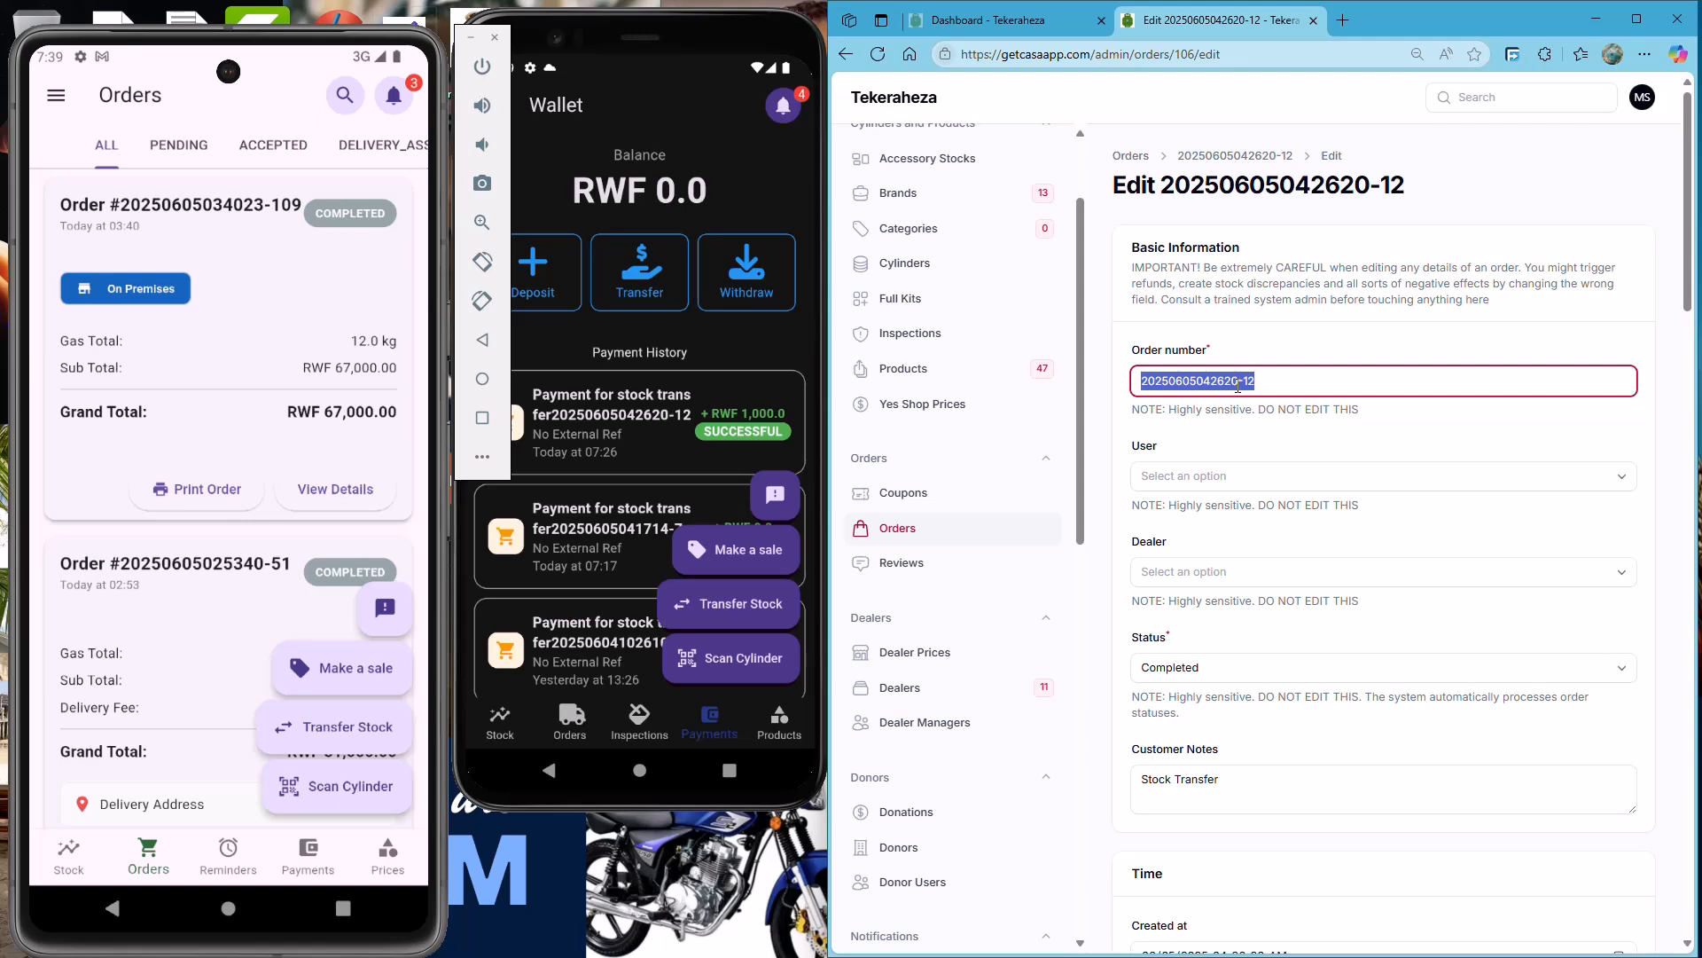
{"action": "scroll", "coordinate": [1265, 523], "scroll_direction": "down", "scroll_amount": 12}
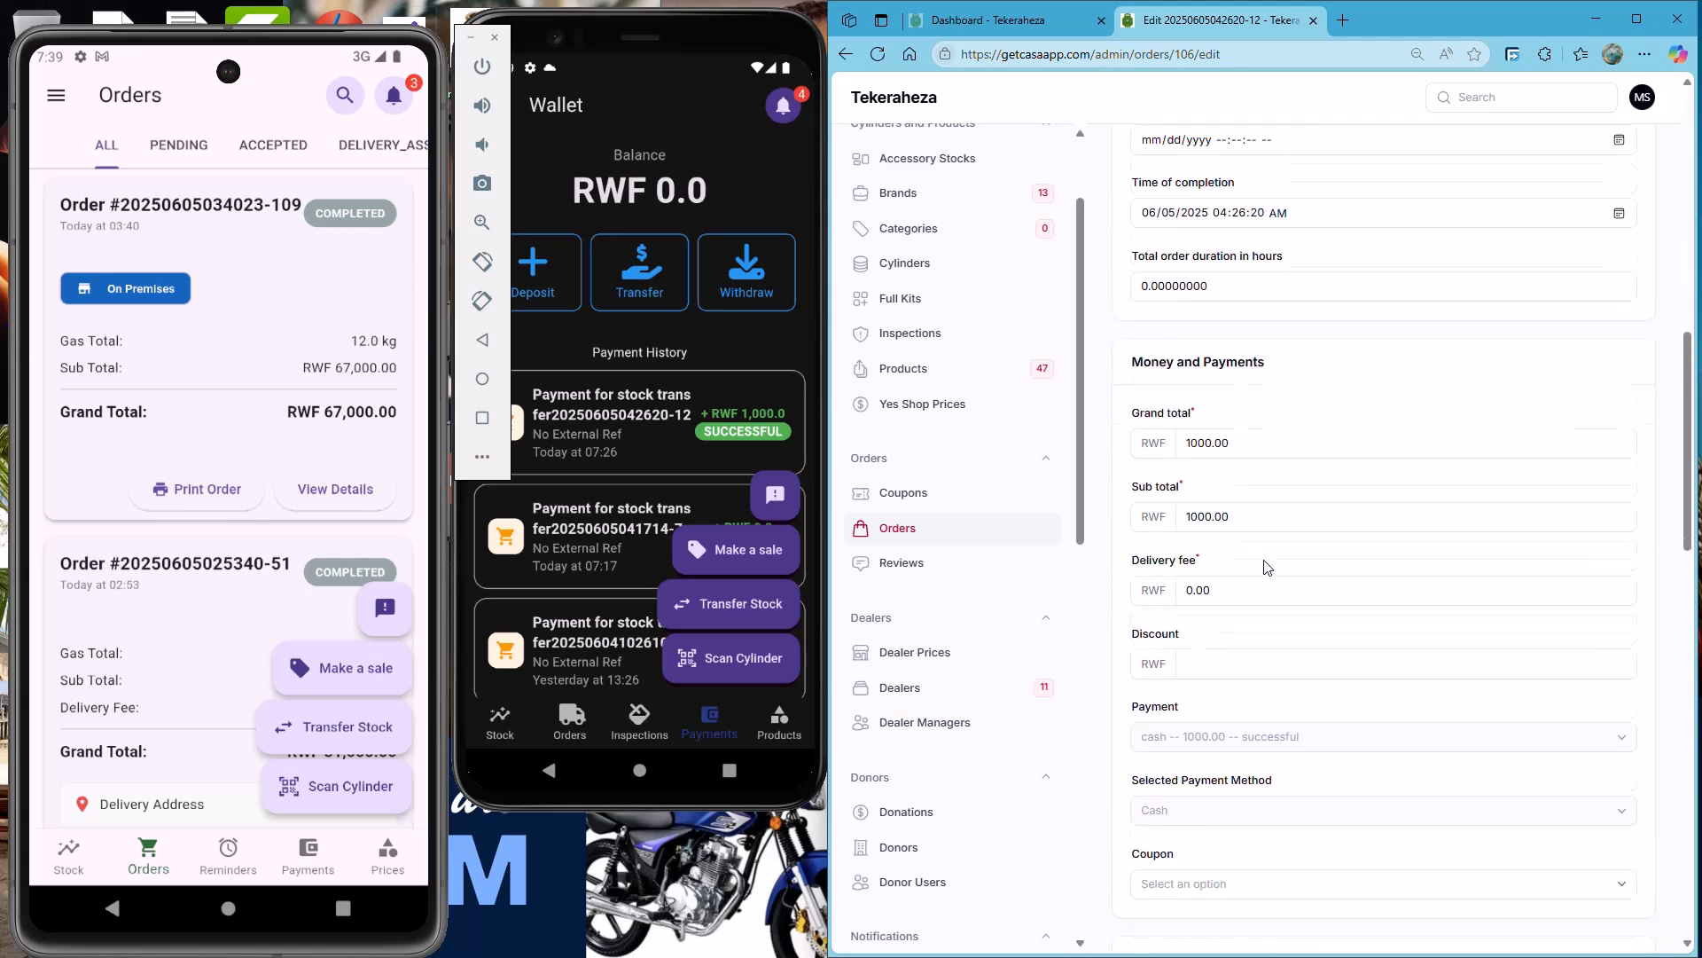
{"action": "scroll", "coordinate": [1268, 567], "scroll_direction": "down", "scroll_amount": 7}
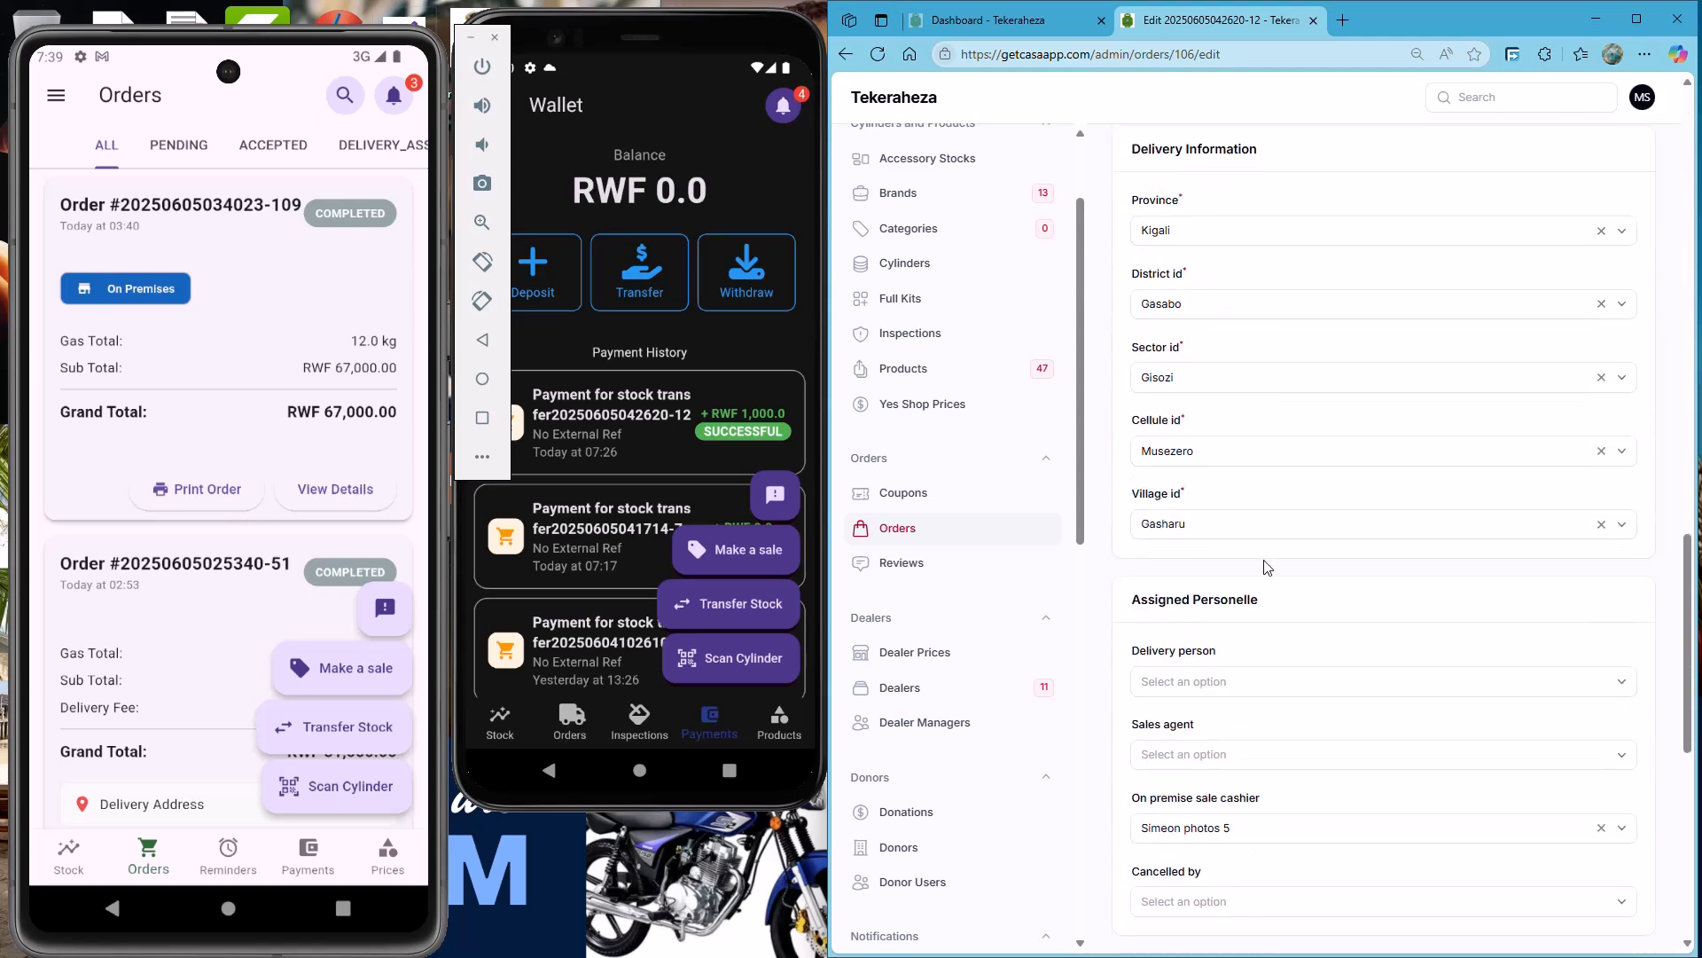
{"action": "scroll", "coordinate": [1268, 567], "scroll_direction": "down", "scroll_amount": 2}
{"action": "scroll", "coordinate": [1268, 567], "scroll_direction": "down", "scroll_amount": 6}
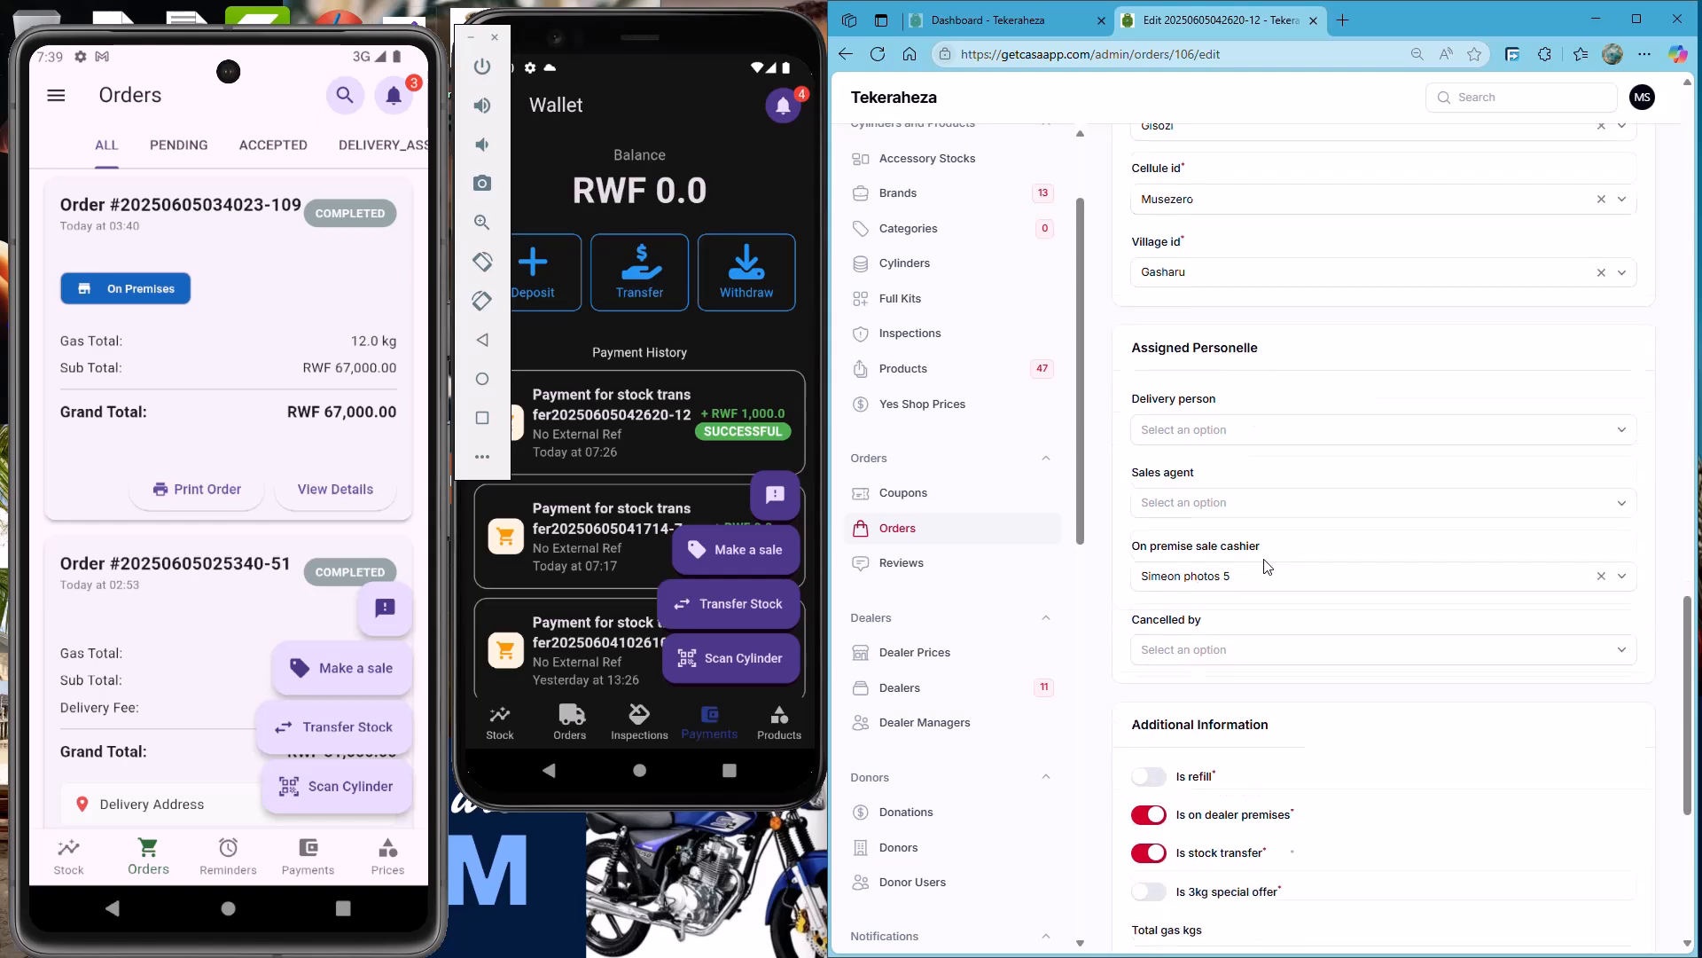
Step: Reopen the admin Orders list and try to paste the stock transfer's order number into the dealer app's search
{"action": "left_click", "coordinate": [333, 97]}
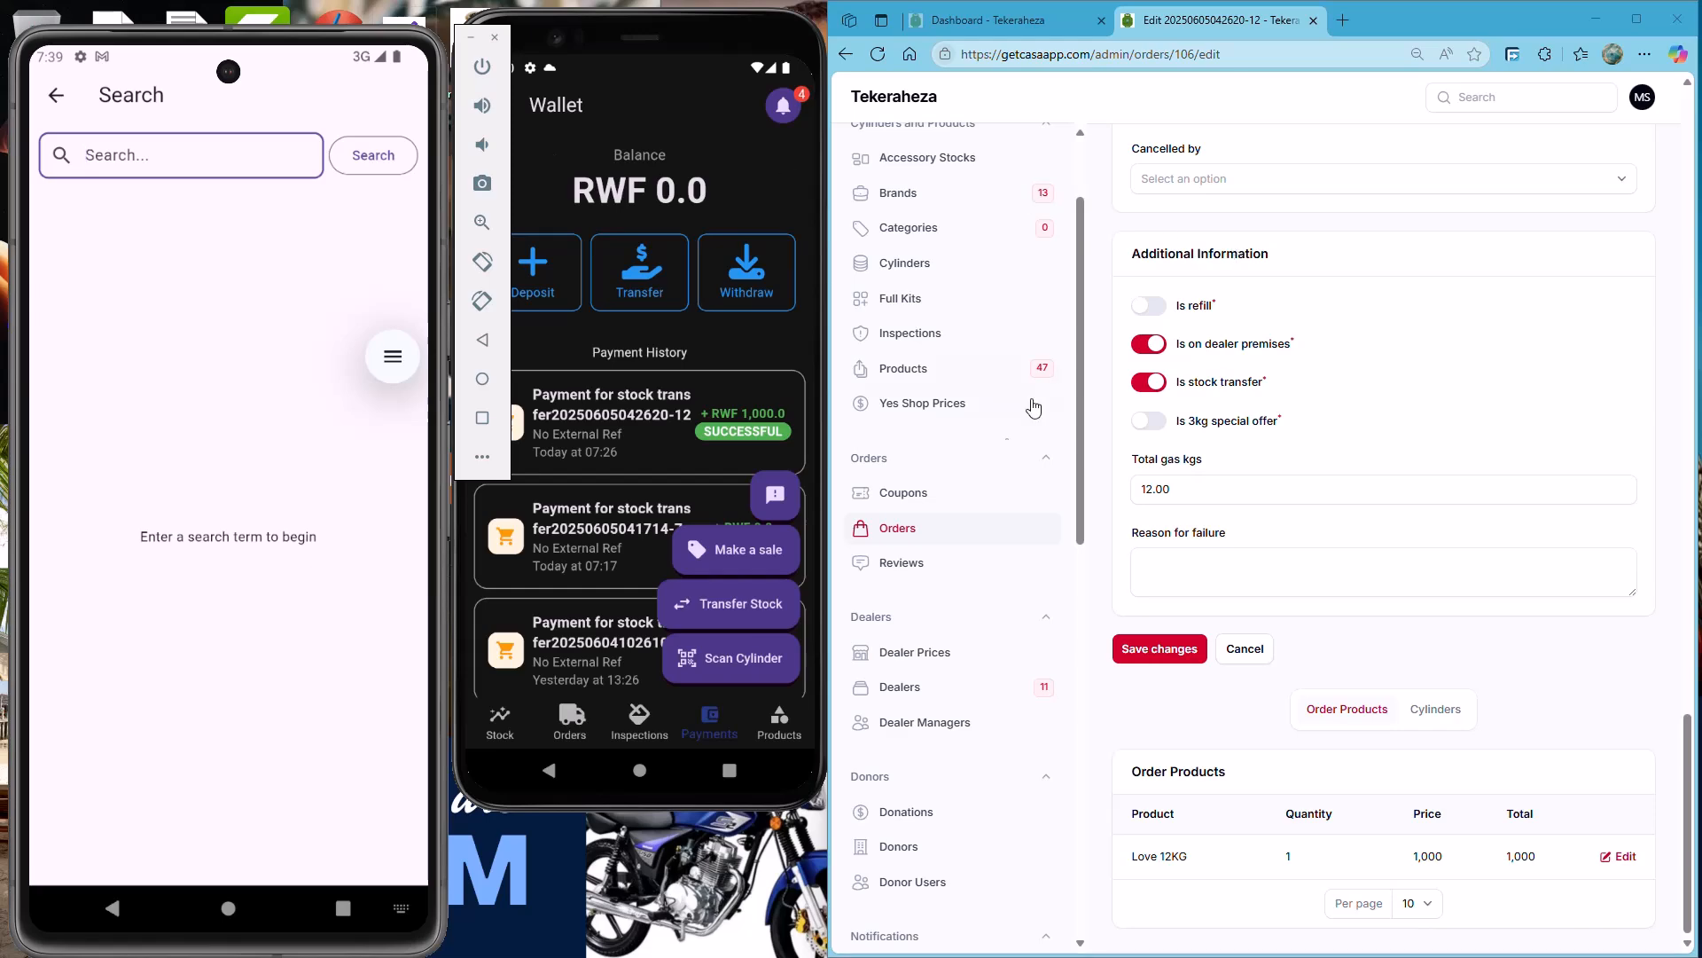
{"action": "left_click", "coordinate": [945, 537]}
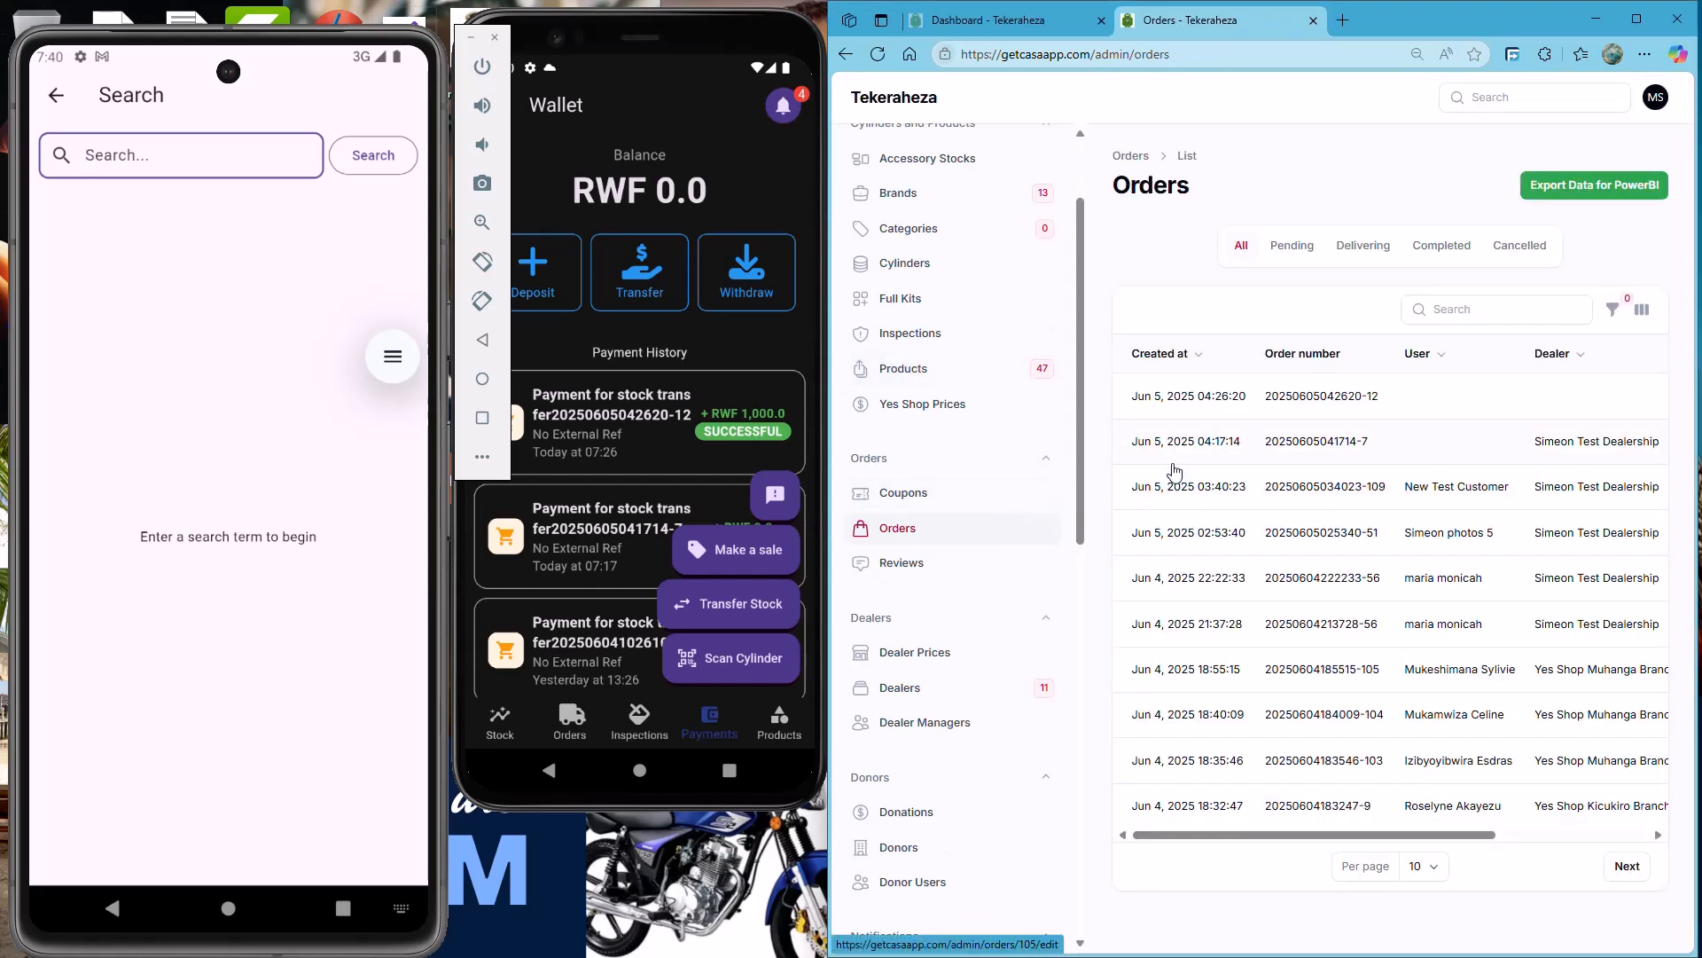
{"action": "left_click", "coordinate": [109, 161]}
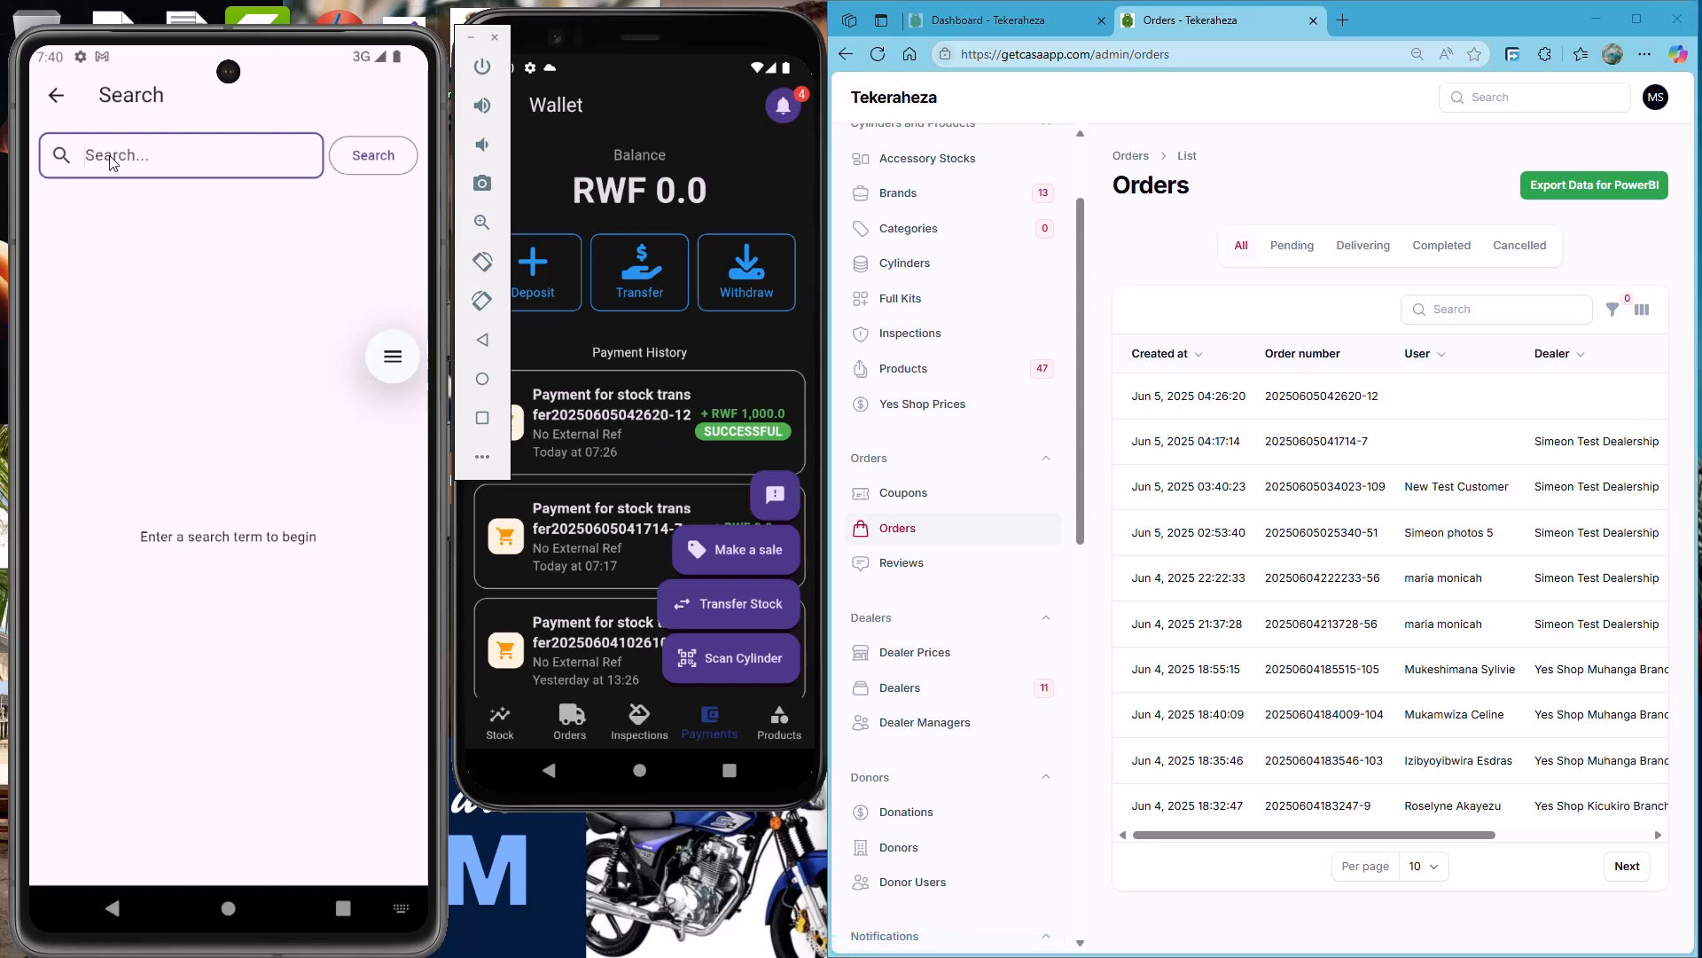
{"action": "left_click", "coordinate": [88, 118]}
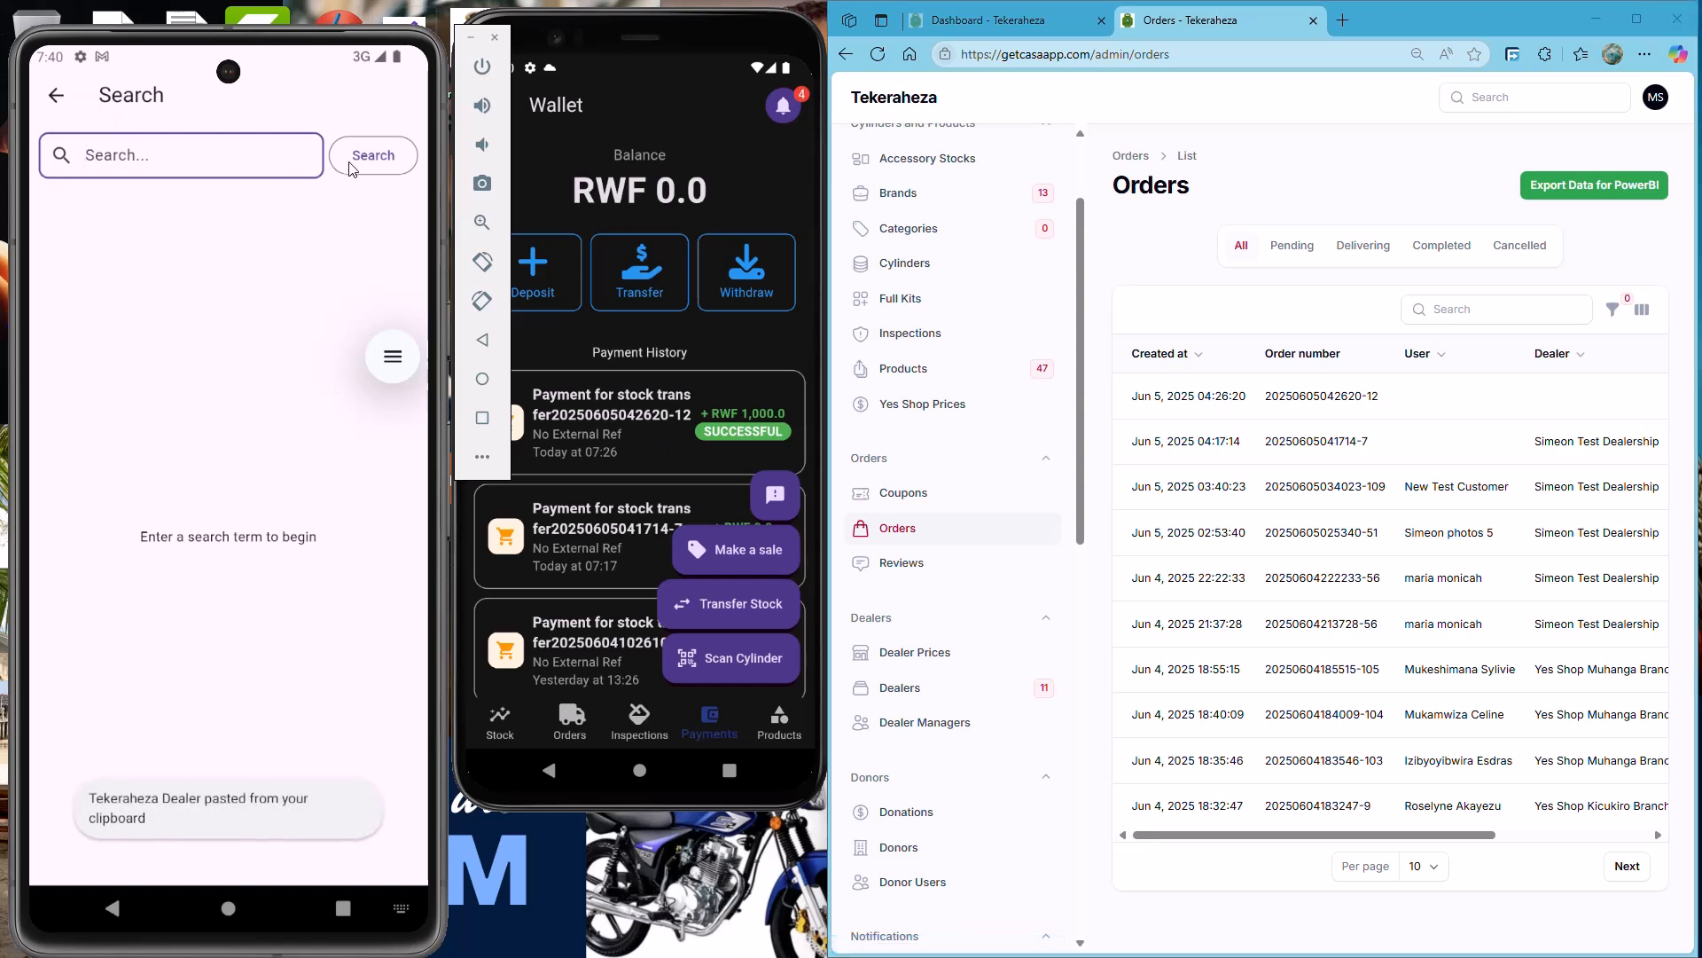
{"action": "left_click", "coordinate": [156, 170]}
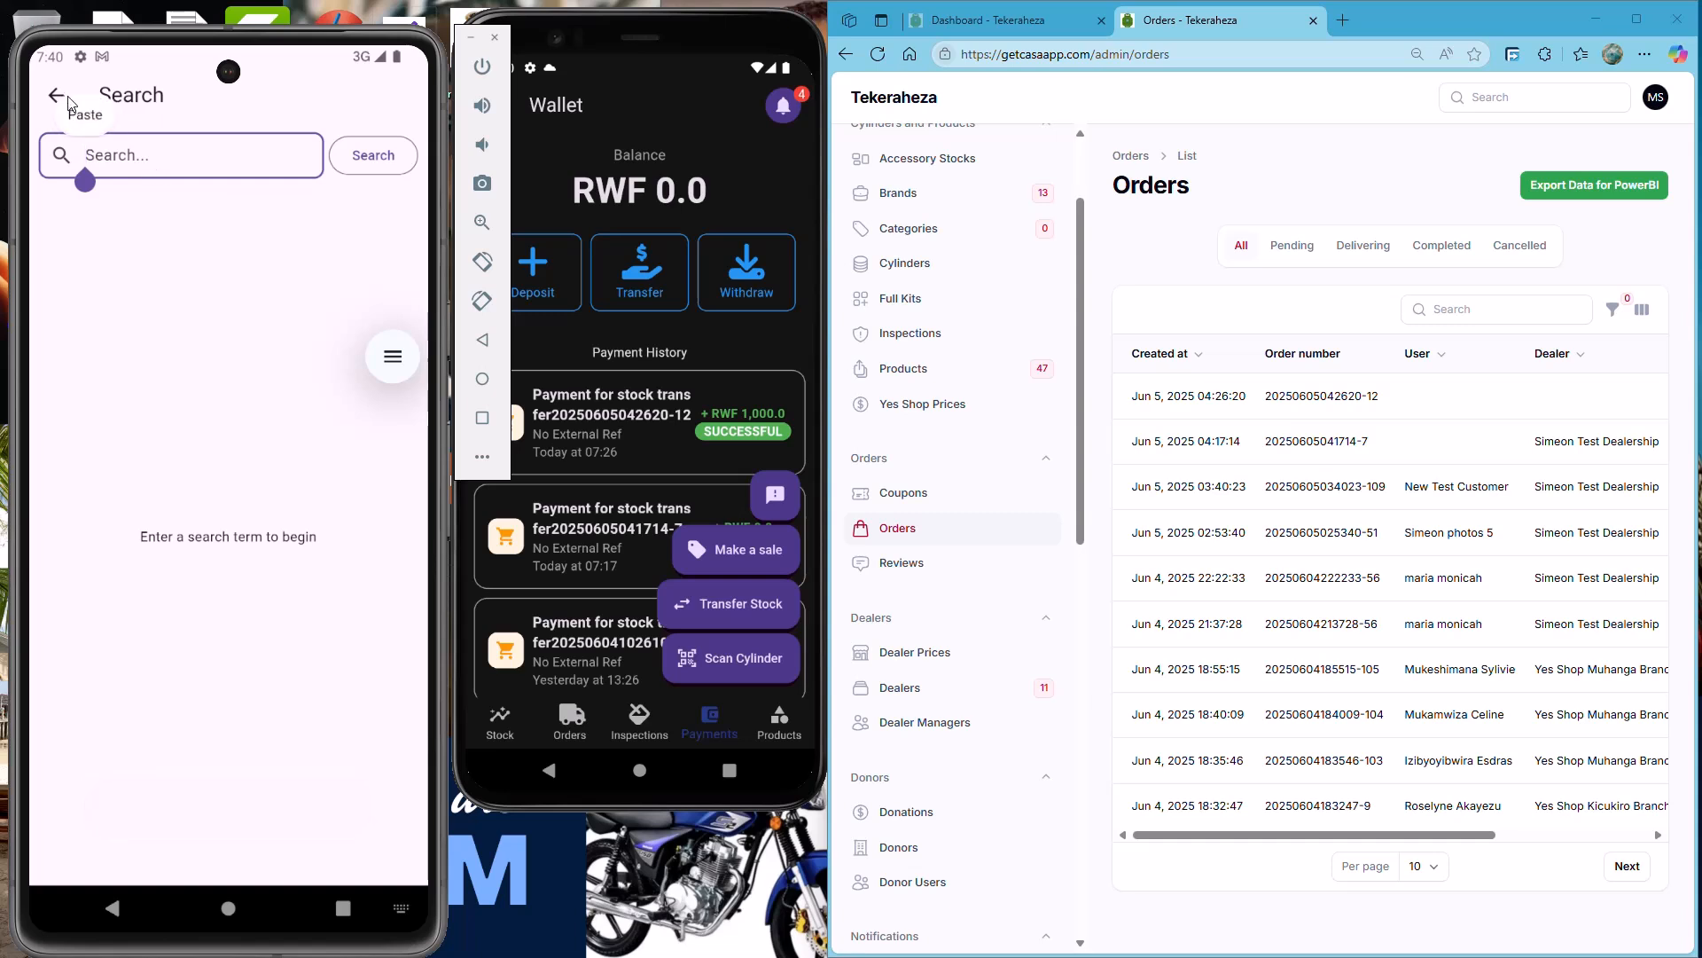
{"action": "left_click", "coordinate": [89, 116]}
Step: Search the dealer app for the stock transfer by its order number and view its details, returning to the Orders list
{"action": "type", "text": "20250605042620-12"}
{"action": "left_click", "coordinate": [390, 152]}
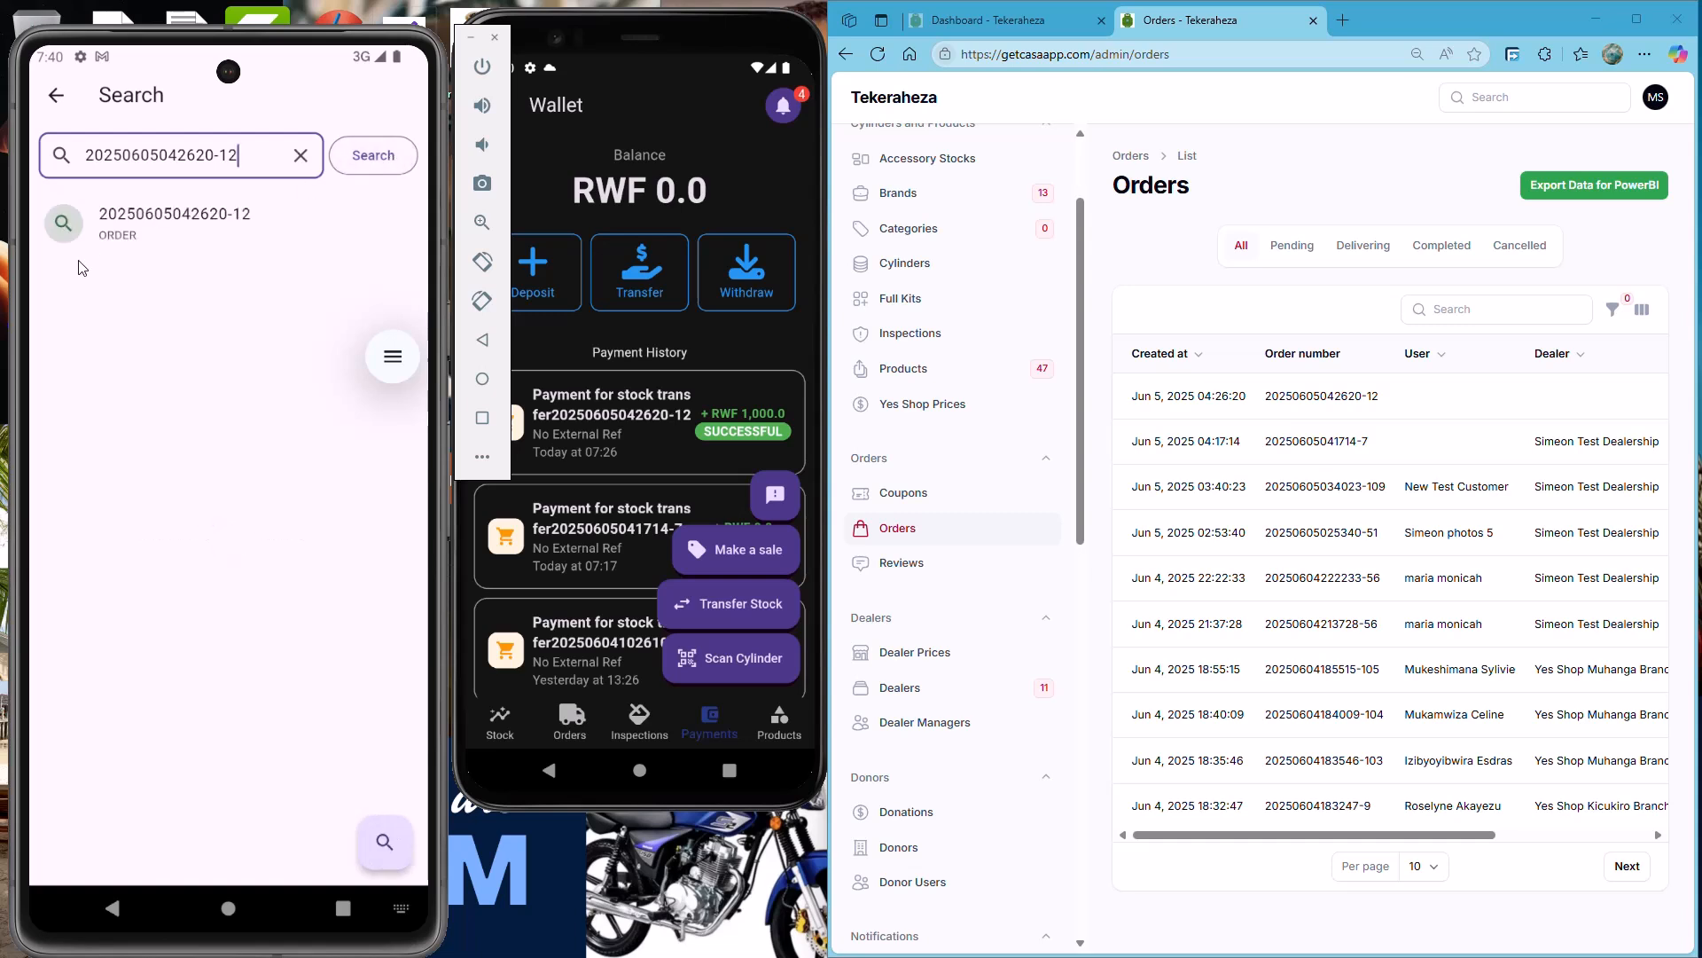
{"action": "left_click", "coordinate": [123, 218]}
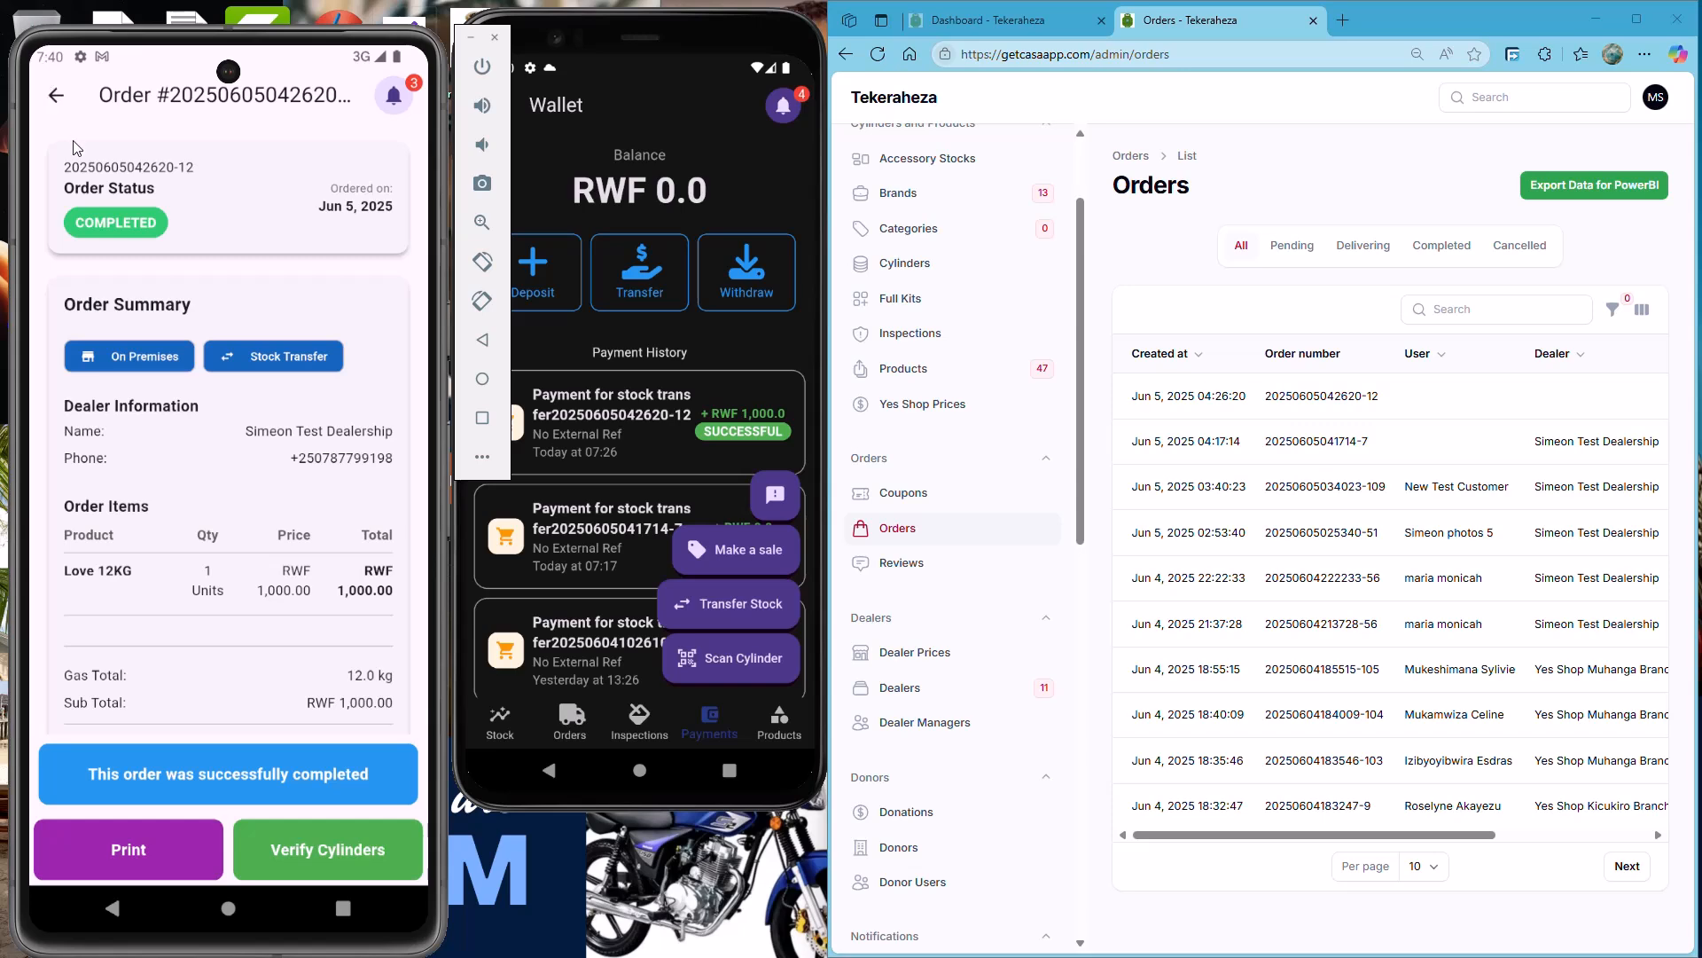
{"action": "left_click", "coordinate": [65, 113]}
{"action": "left_click", "coordinate": [65, 112]}
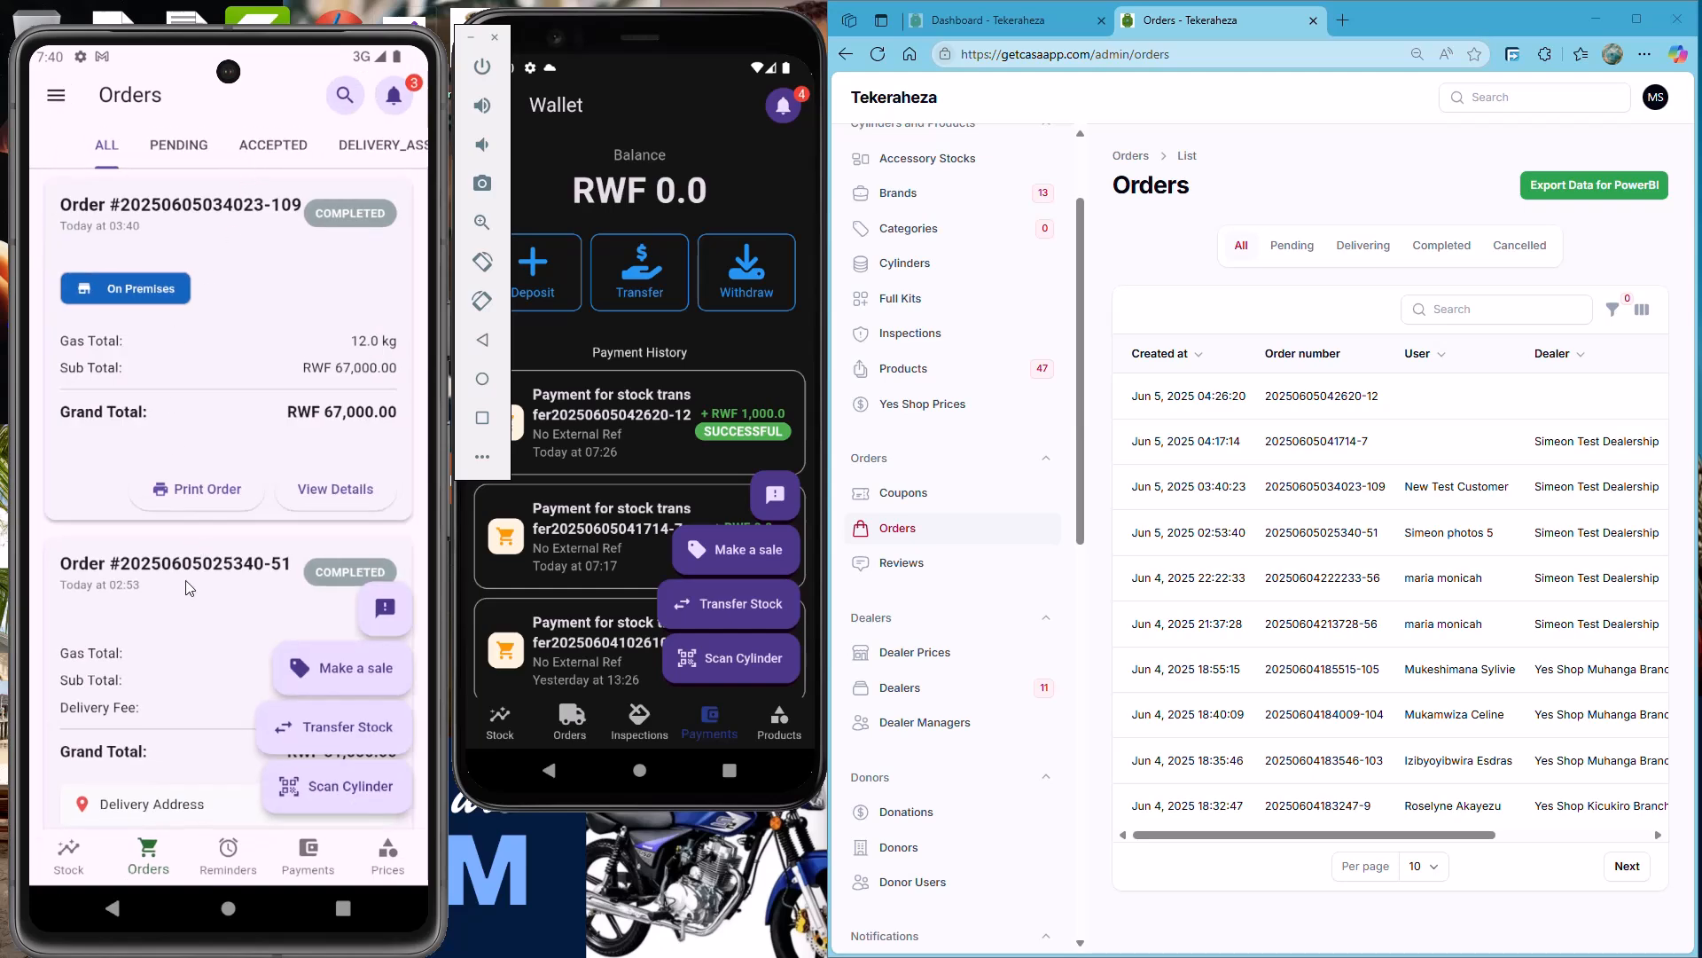
Step: Open the dealership's Employees list in the dealer app
{"action": "left_click", "coordinate": [56, 98]}
{"action": "left_click_drag", "start_coordinate": [124, 625], "coordinate": [119, 550]}
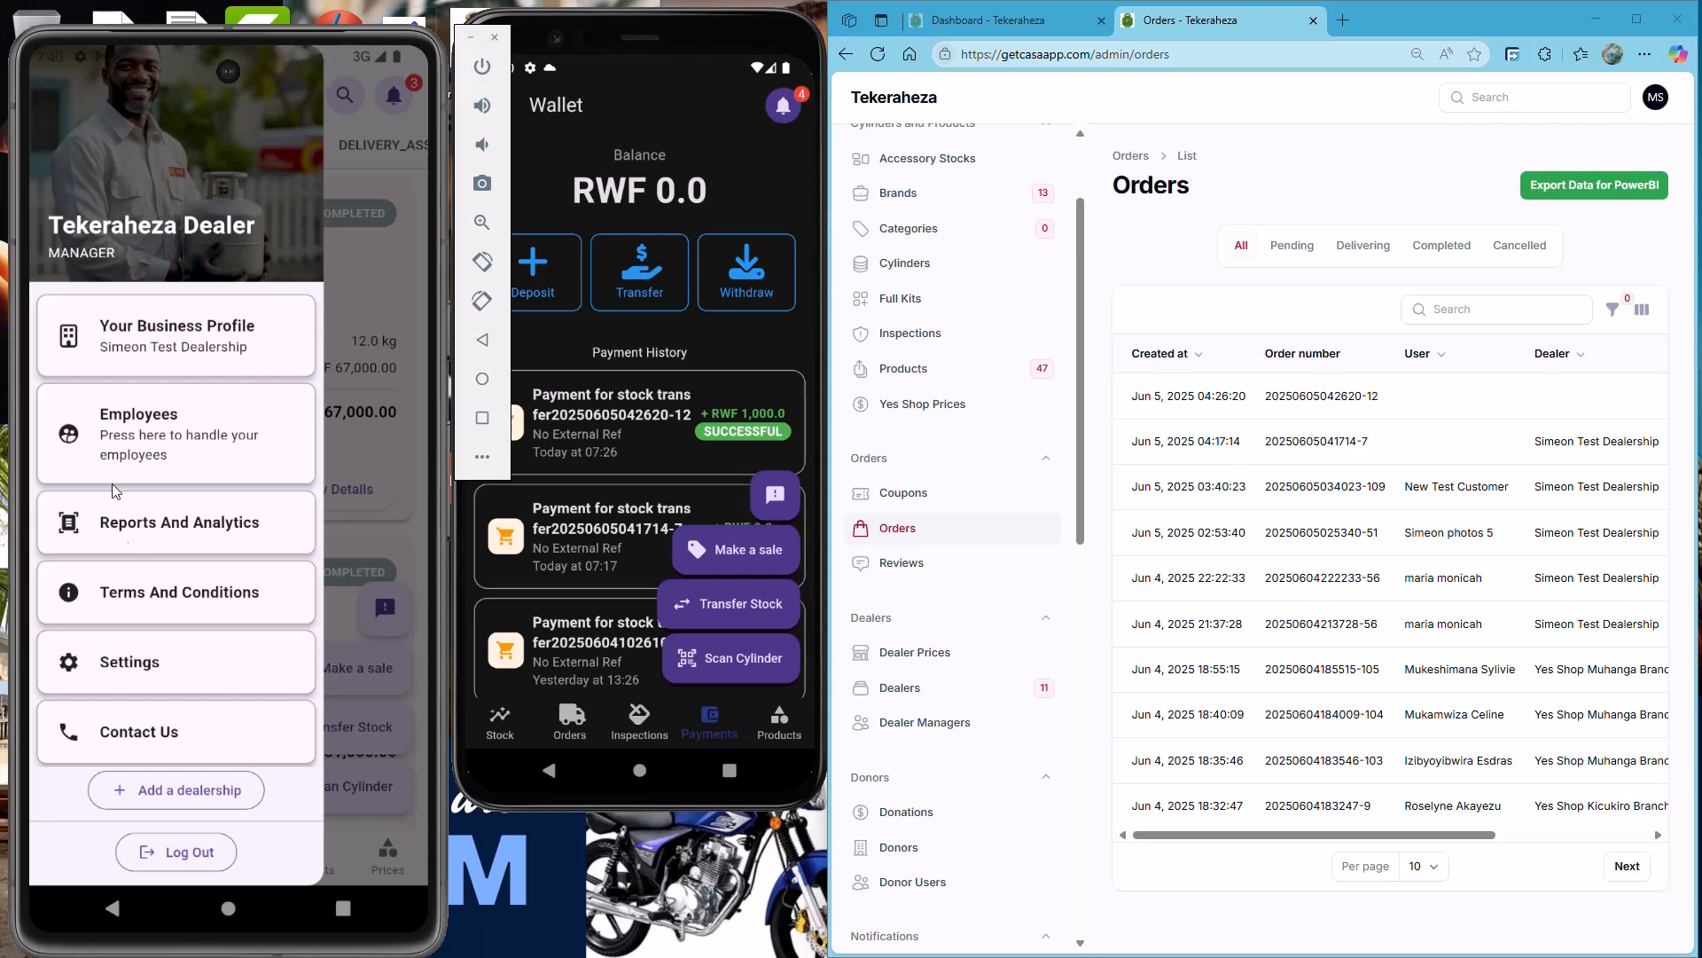
{"action": "left_click", "coordinate": [112, 434]}
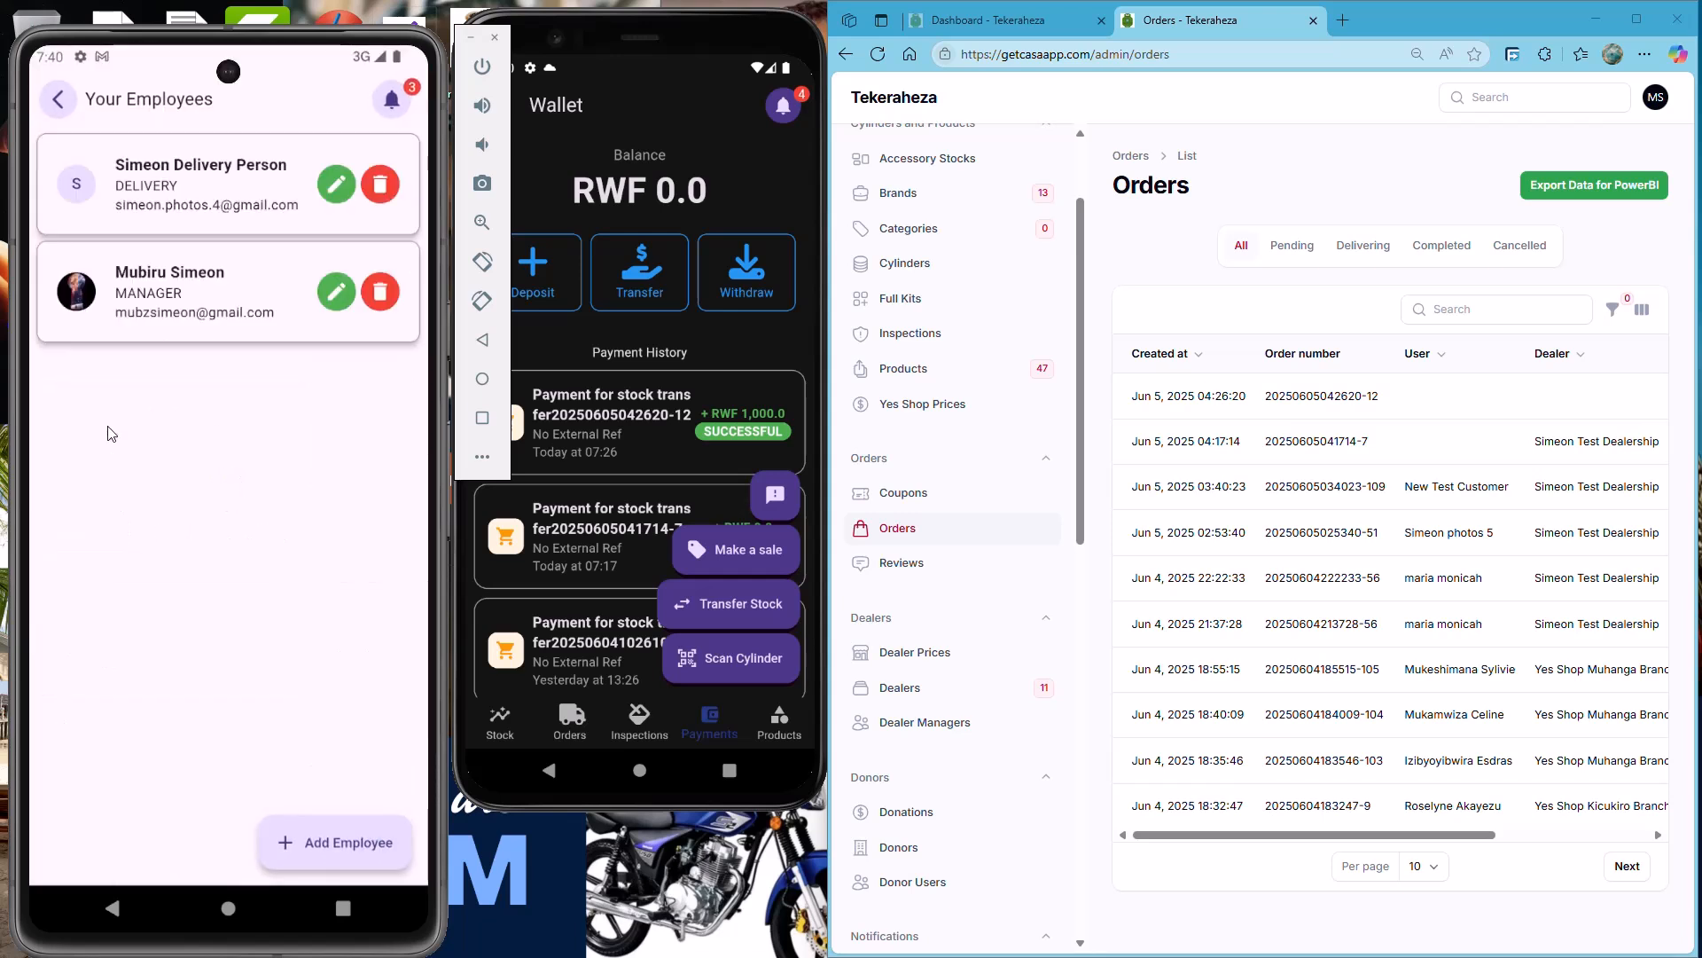
Step: Examine the delivery employee's details, sales statistics and order history
{"action": "left_click", "coordinate": [162, 217]}
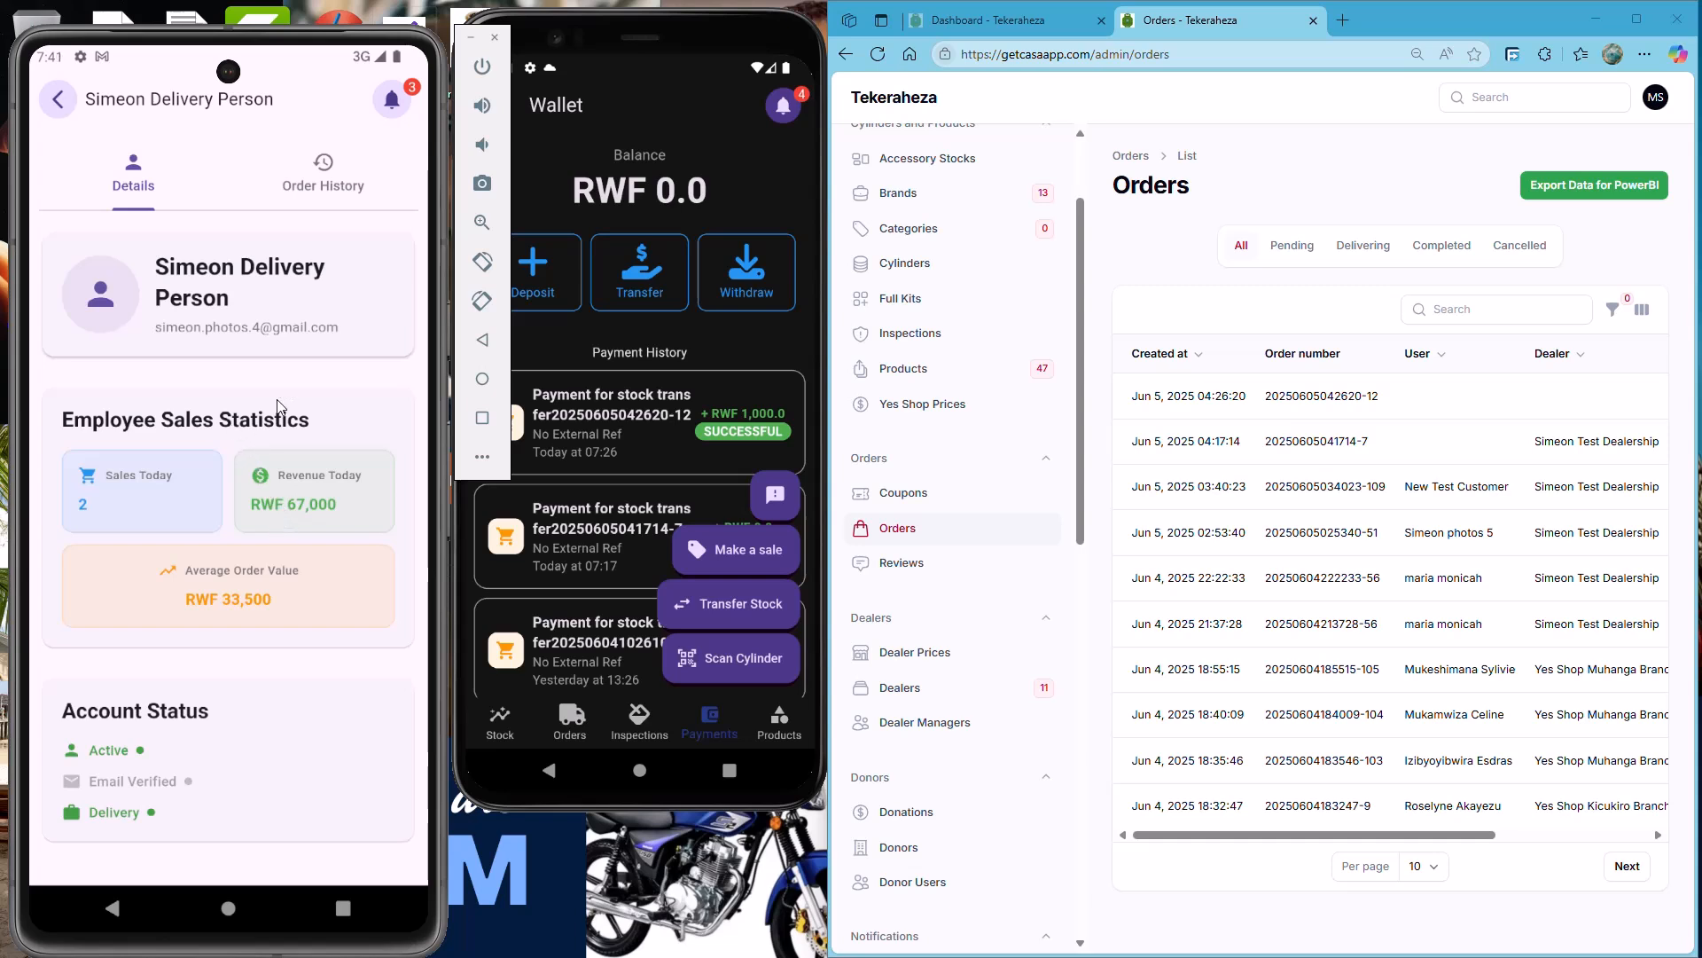
{"action": "left_click", "coordinate": [312, 179]}
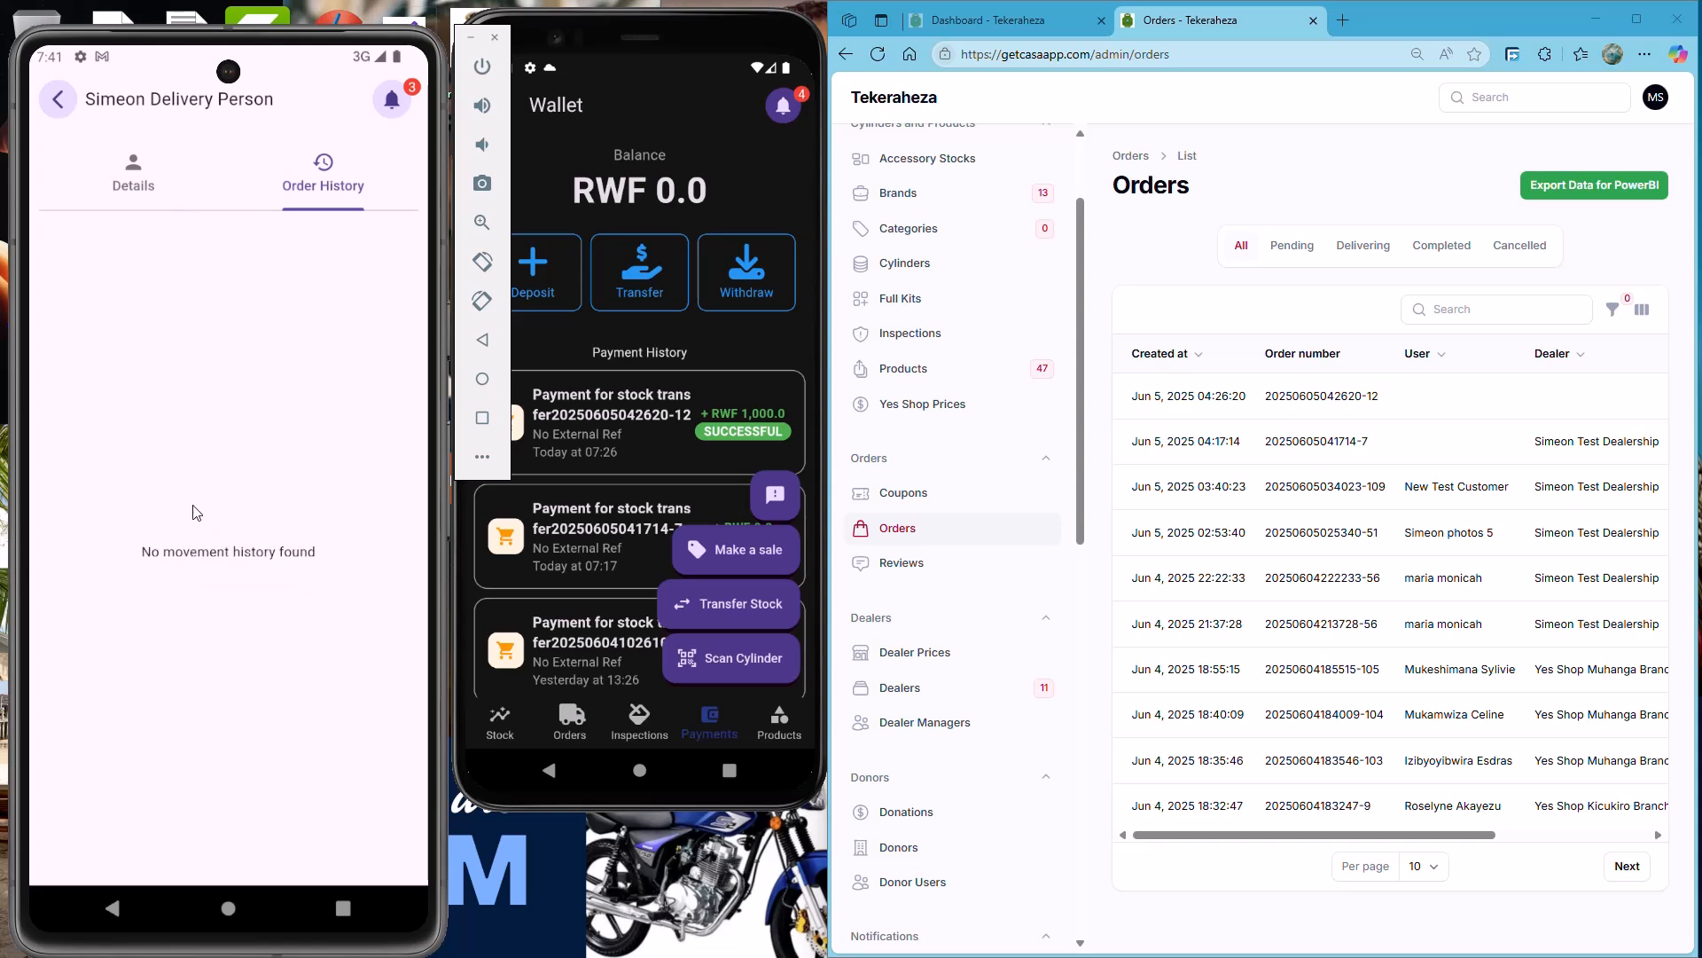
{"action": "left_click", "coordinate": [139, 186]}
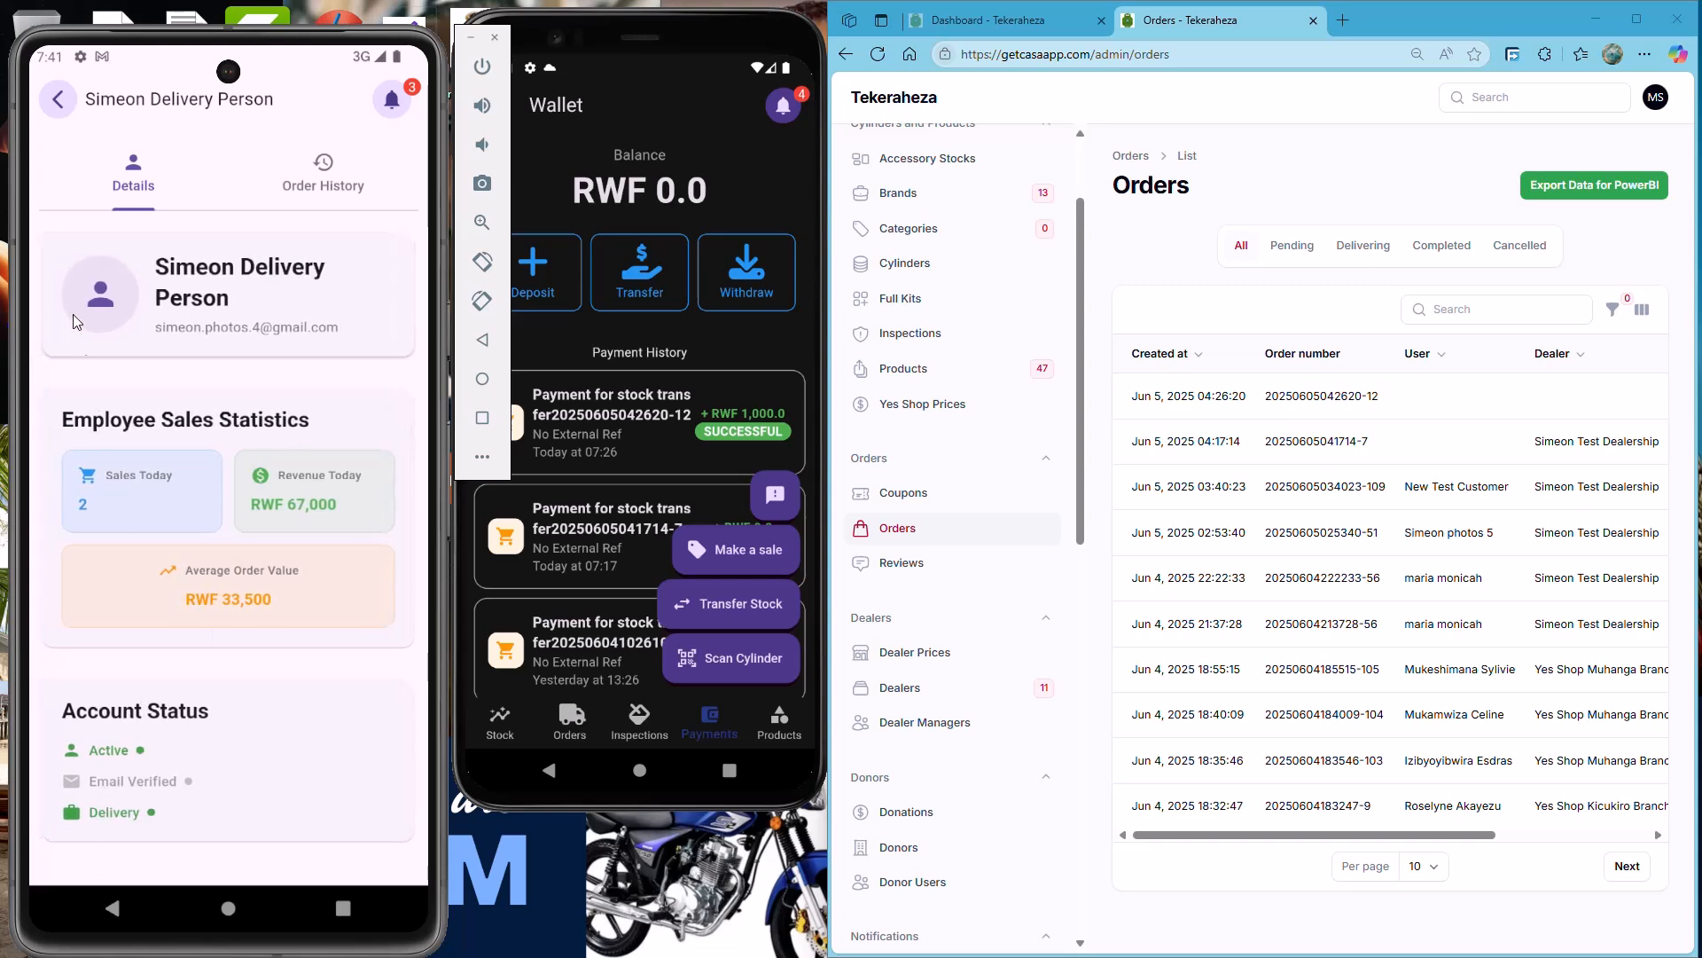
{"action": "left_click", "coordinate": [66, 96]}
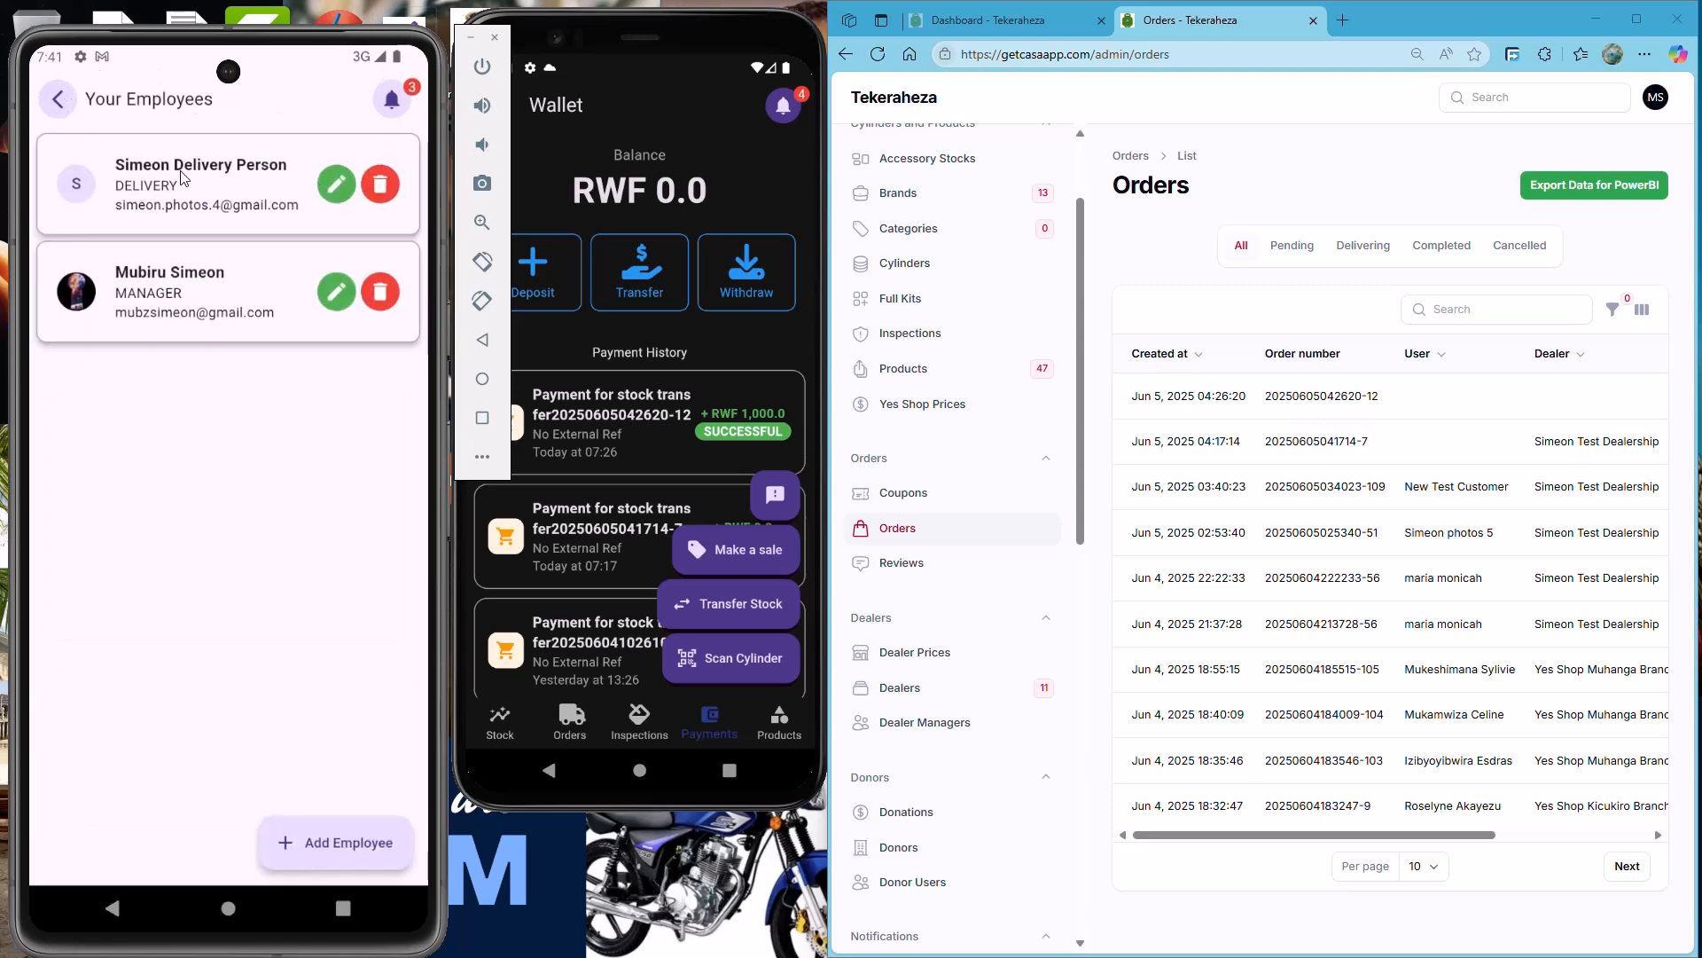
{"action": "left_click", "coordinate": [181, 199]}
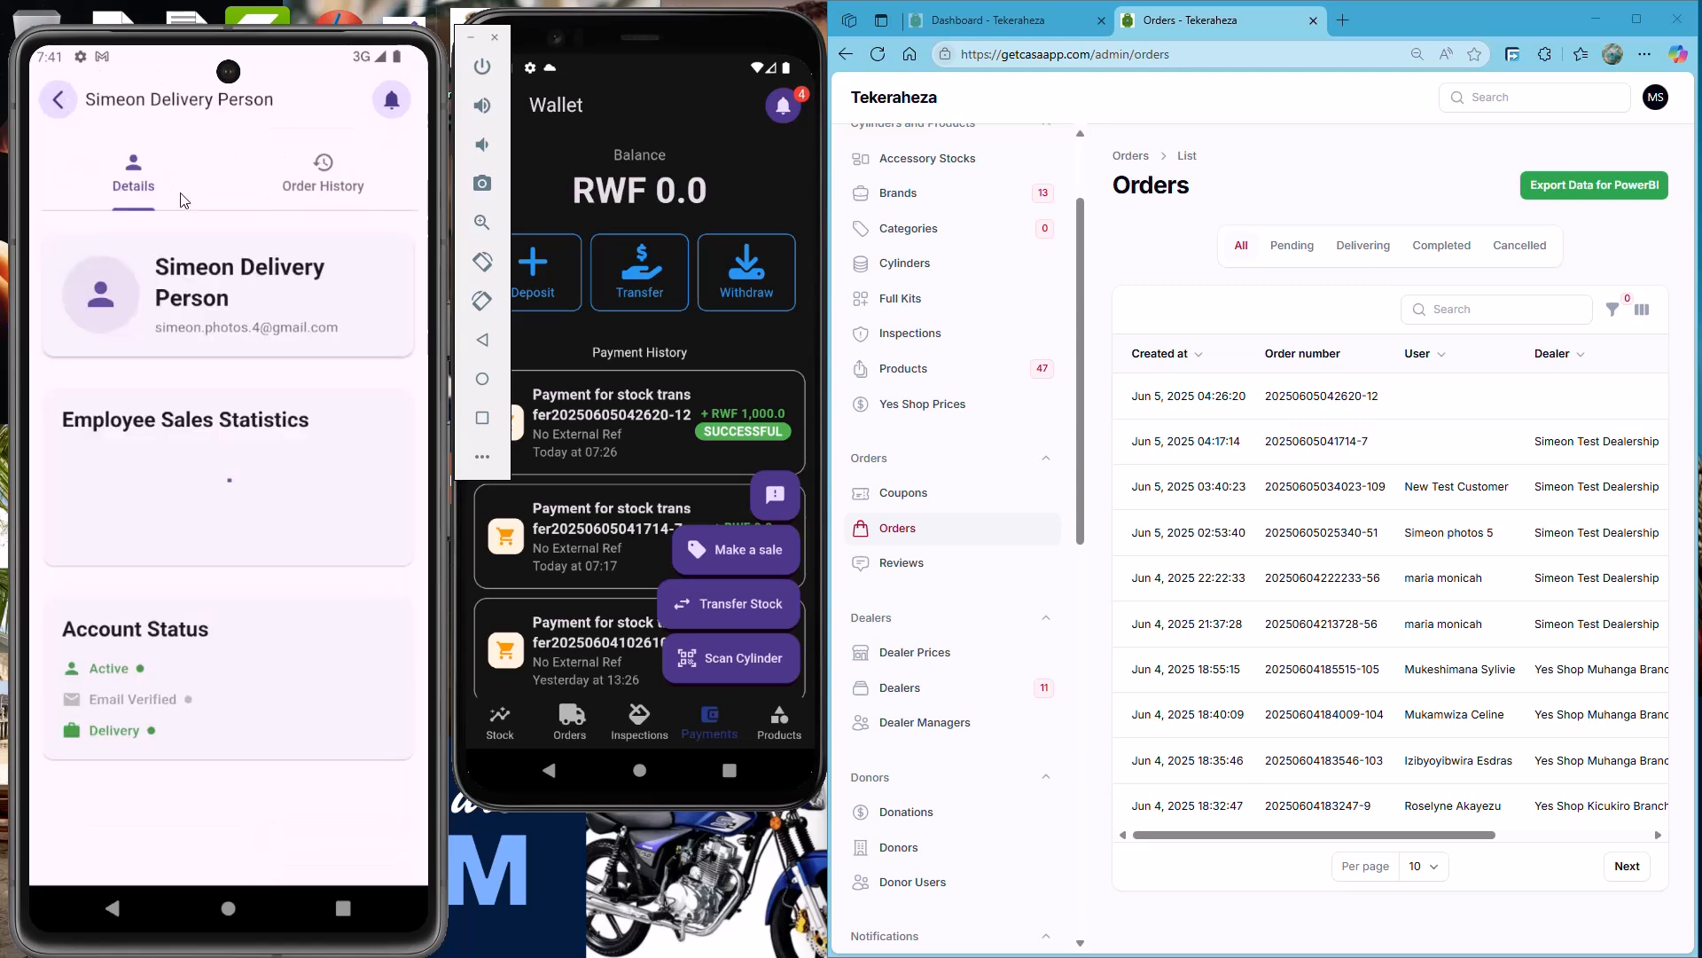
Step: Examine the manager employee's details and order history, returning to the dealer app's Orders list
{"action": "left_click", "coordinate": [60, 104]}
{"action": "left_click", "coordinate": [169, 292]}
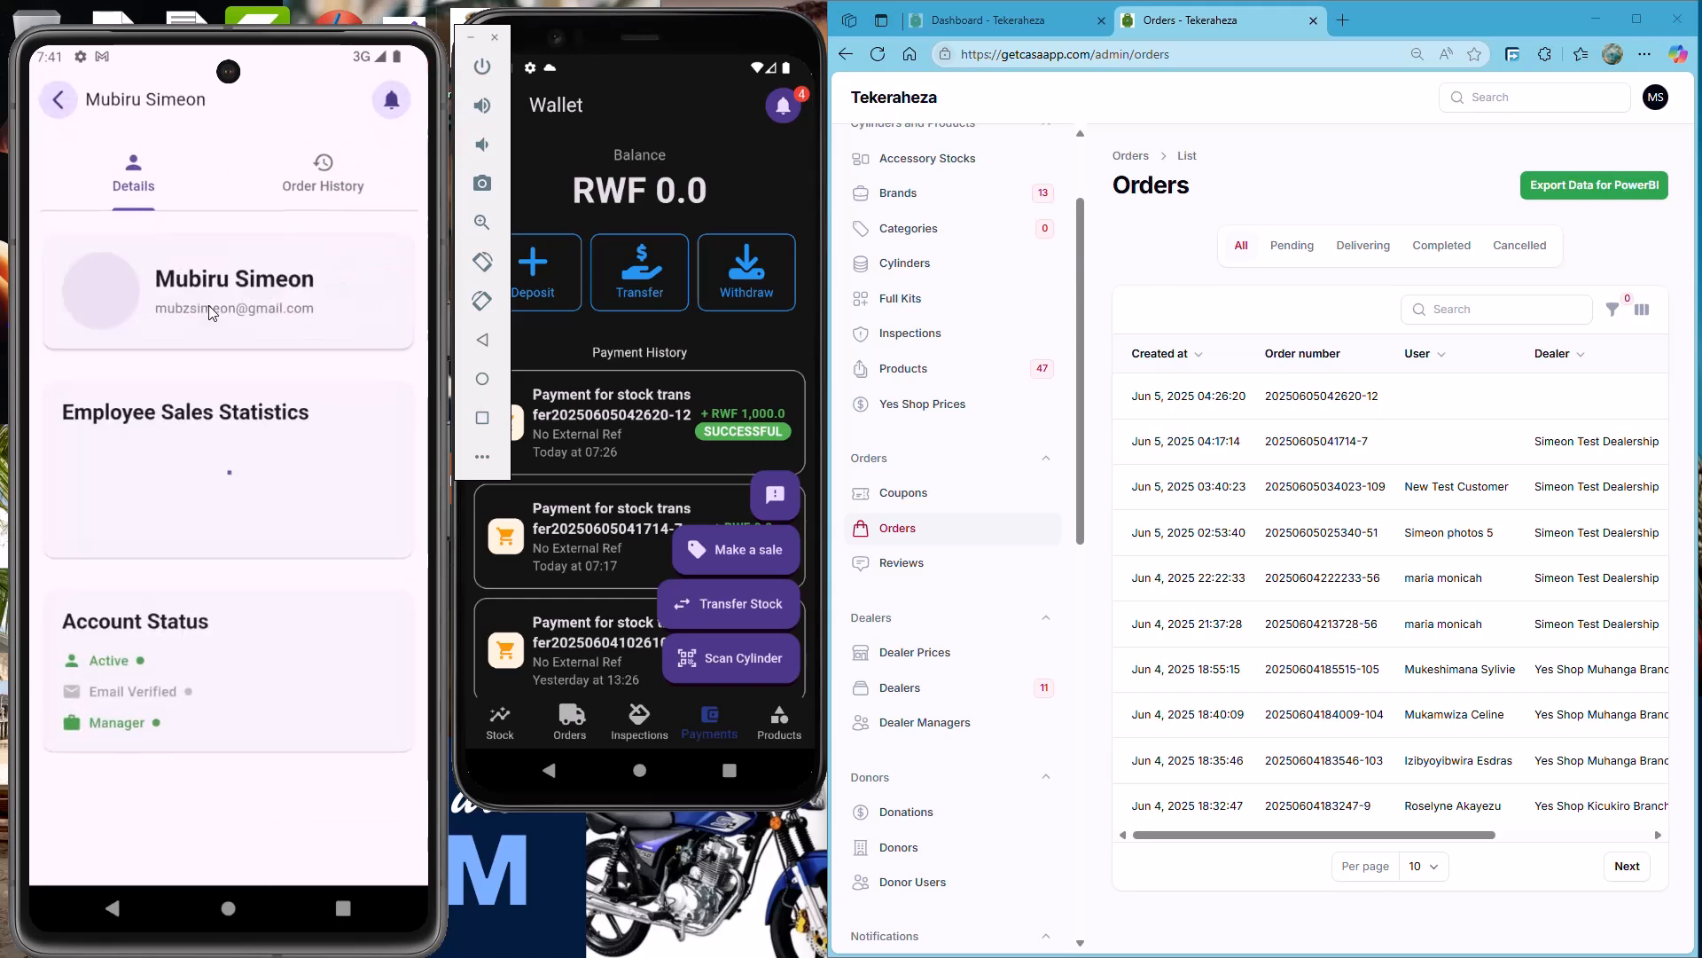
{"action": "left_click", "coordinate": [365, 185]}
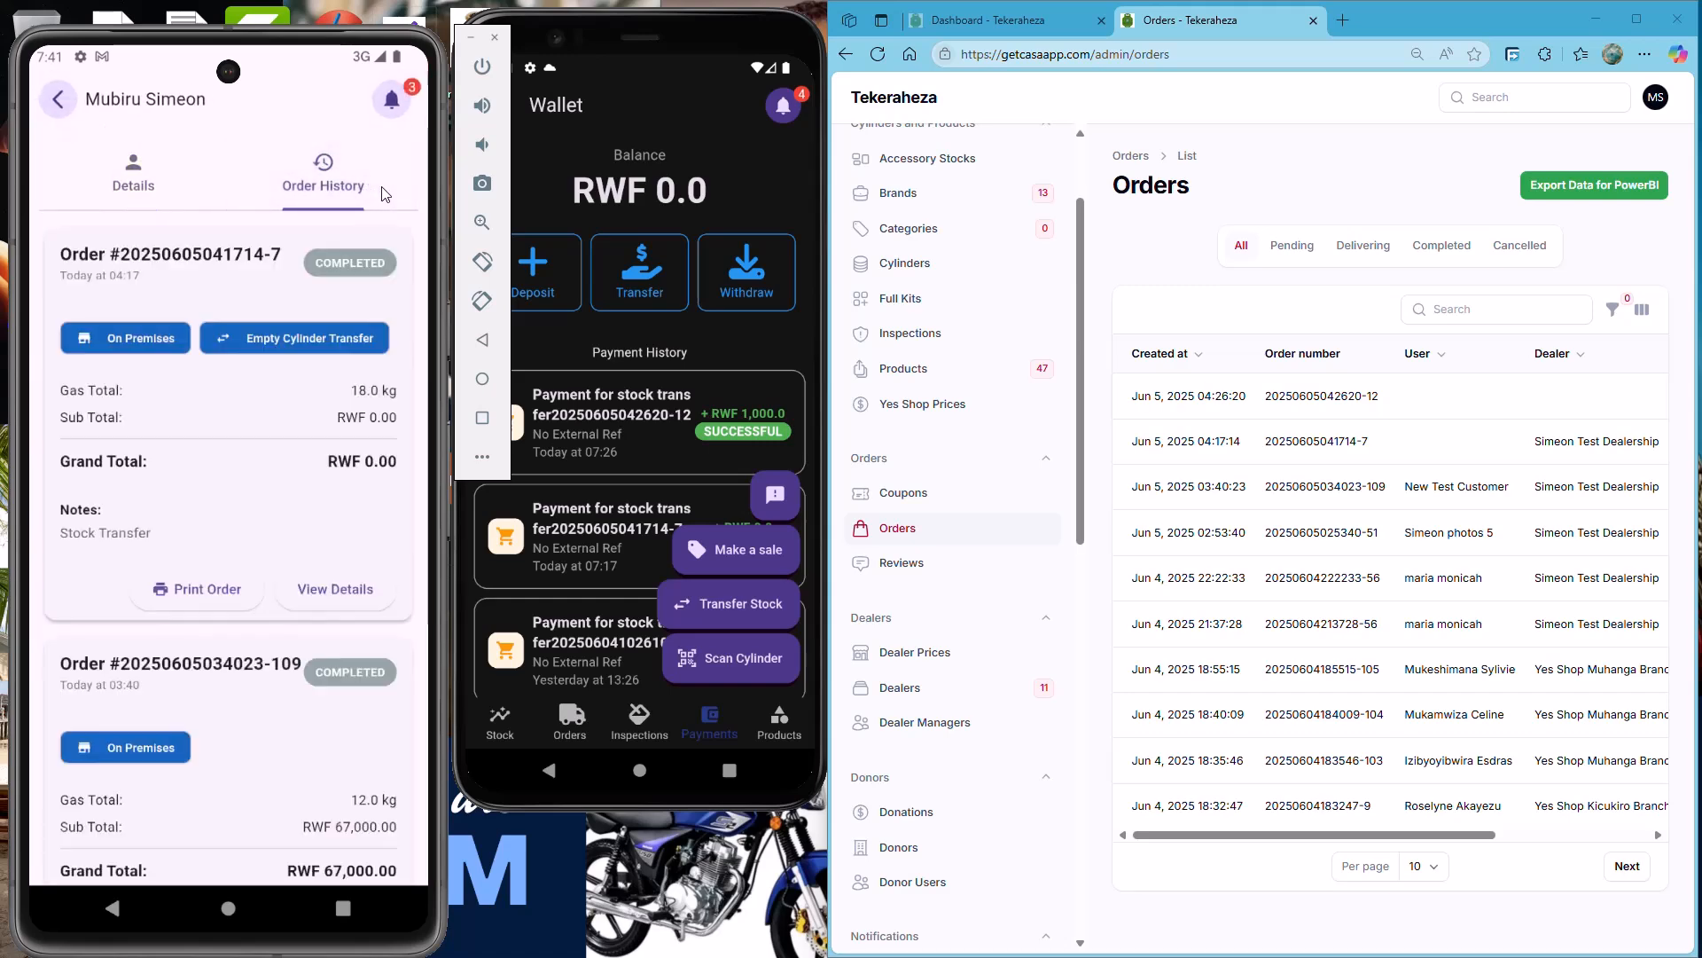
{"action": "scroll", "coordinate": [248, 525], "scroll_direction": "down", "scroll_amount": 5}
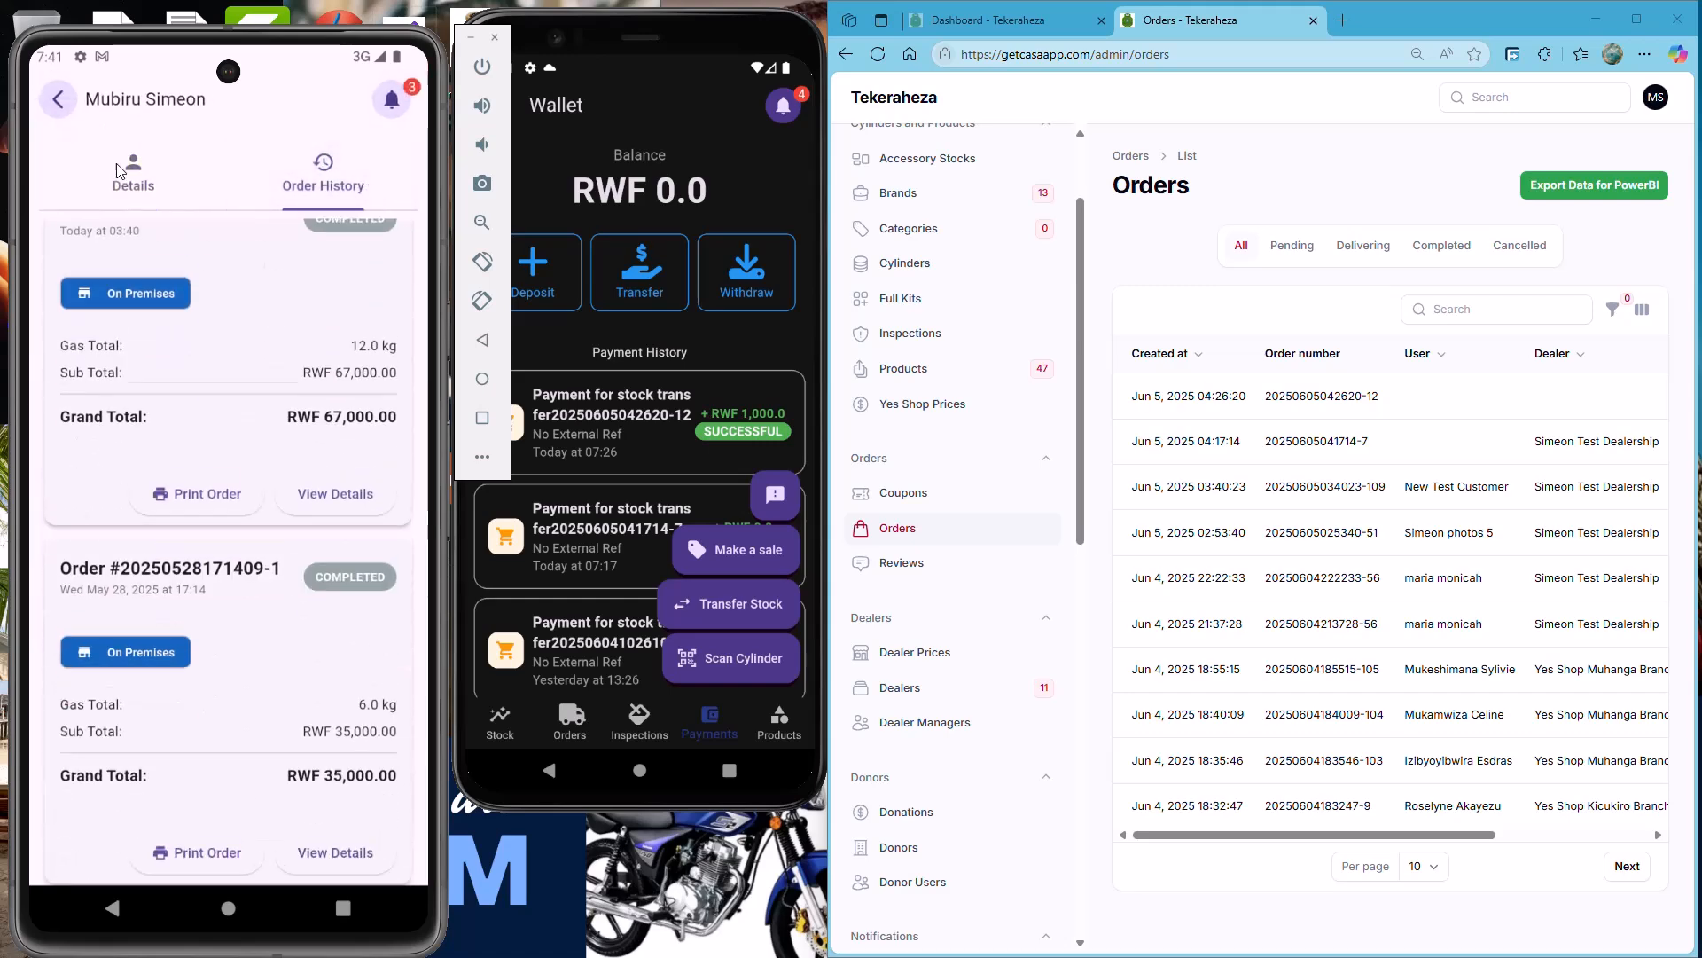
{"action": "left_click", "coordinate": [71, 96]}
{"action": "left_click", "coordinate": [68, 96]}
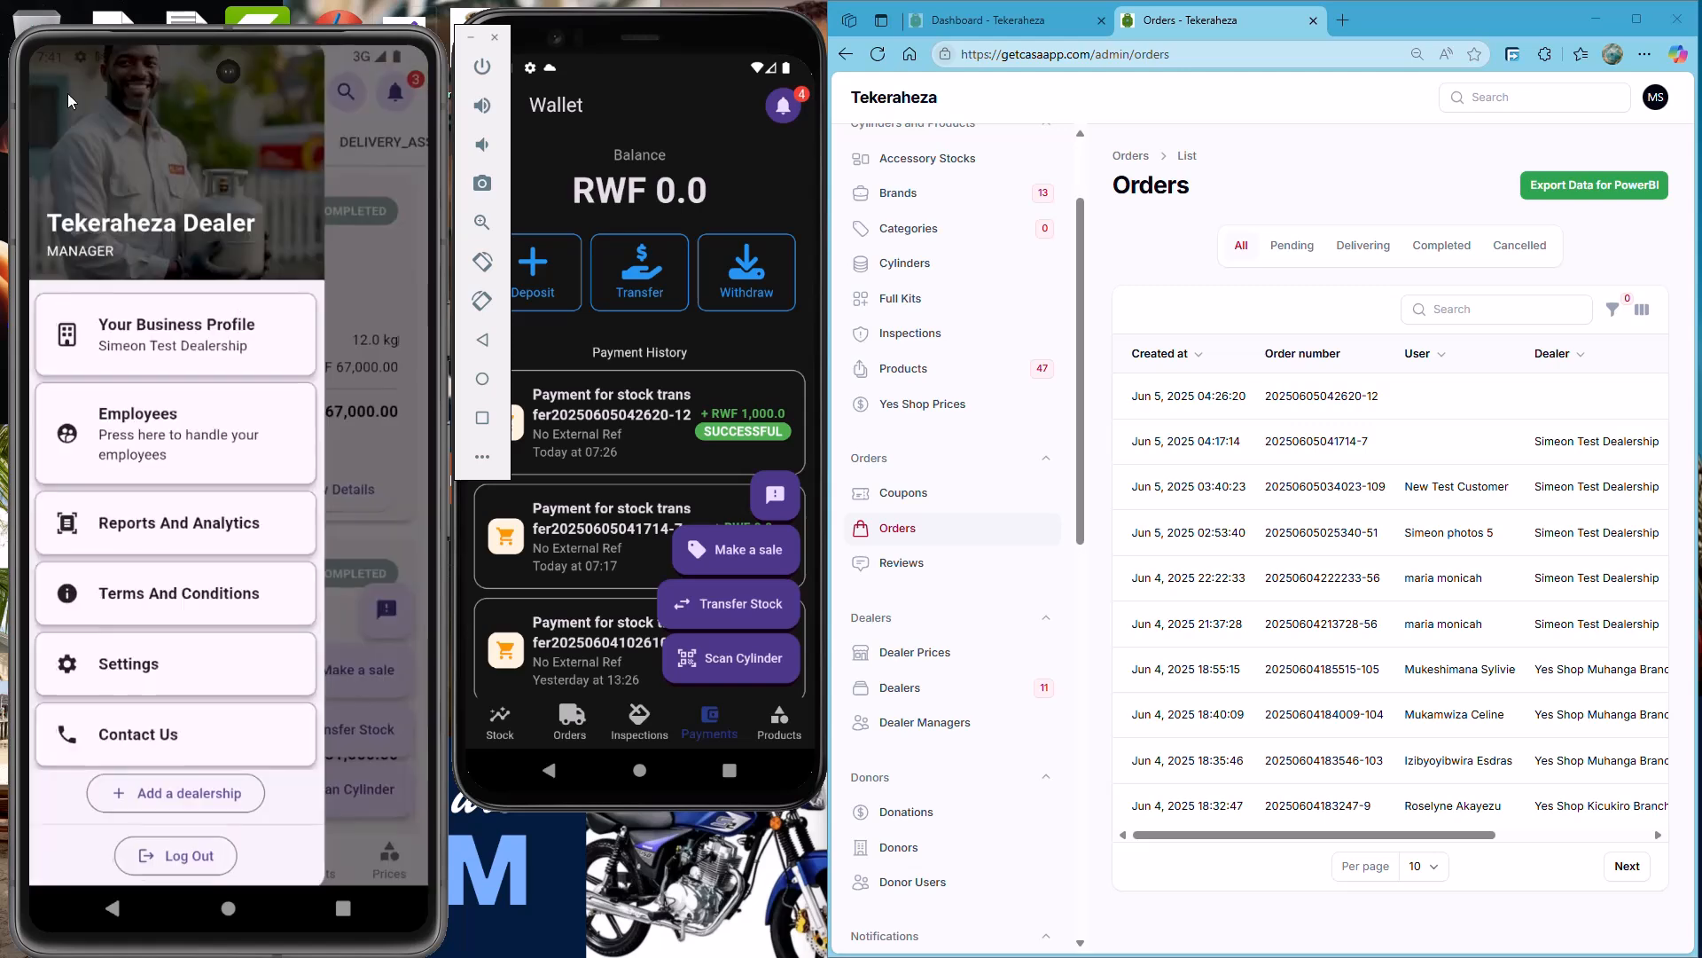
{"action": "left_click", "coordinate": [387, 314]}
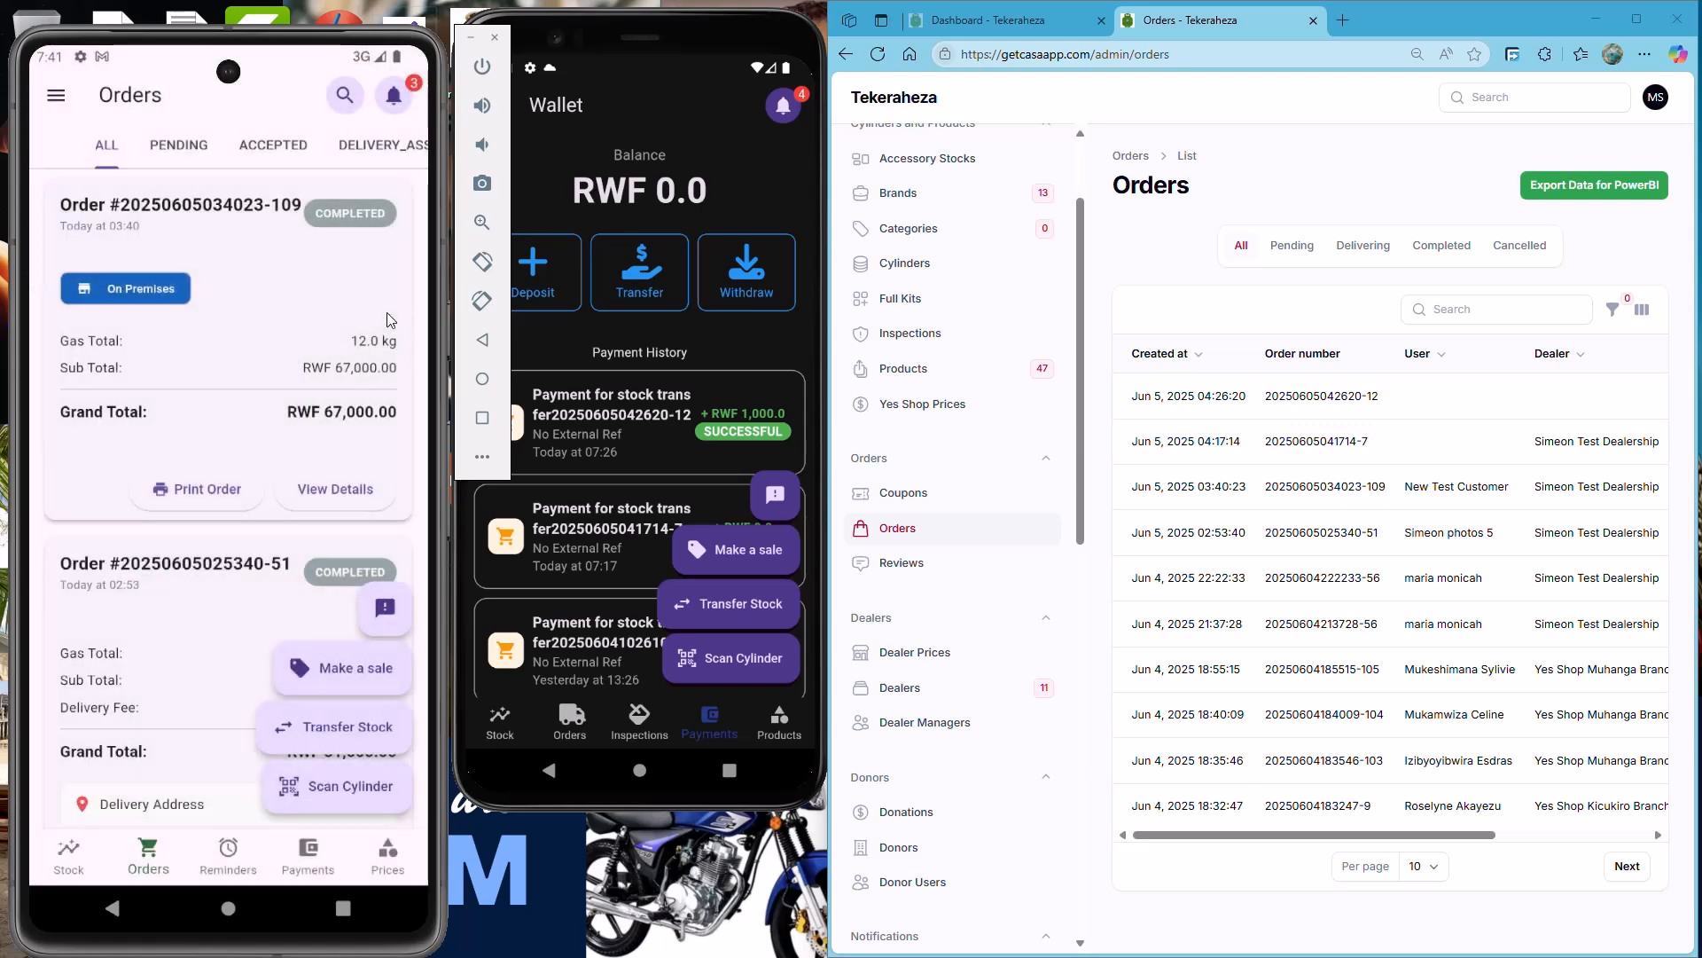
Step: Open the Daily Stock Report from Reports And Analytics and inspect the Love 12KG walk-in sales bar in its chart
{"action": "left_click", "coordinate": [57, 96]}
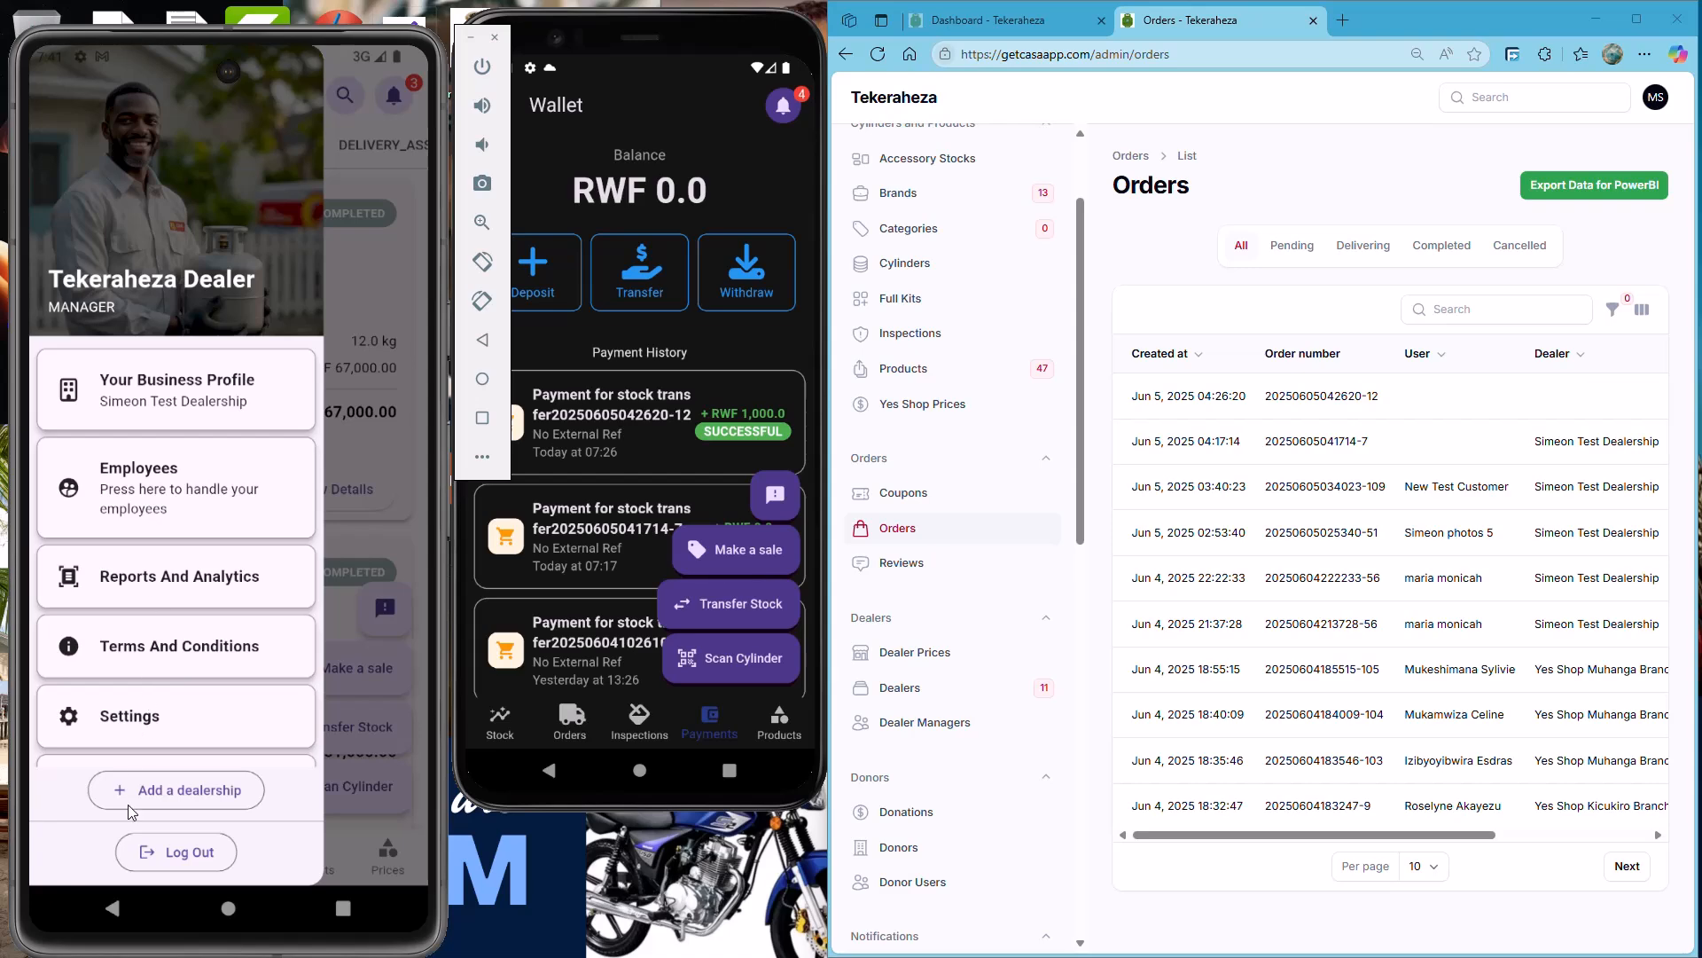
{"action": "scroll", "coordinate": [157, 697], "scroll_direction": "down", "scroll_amount": 1}
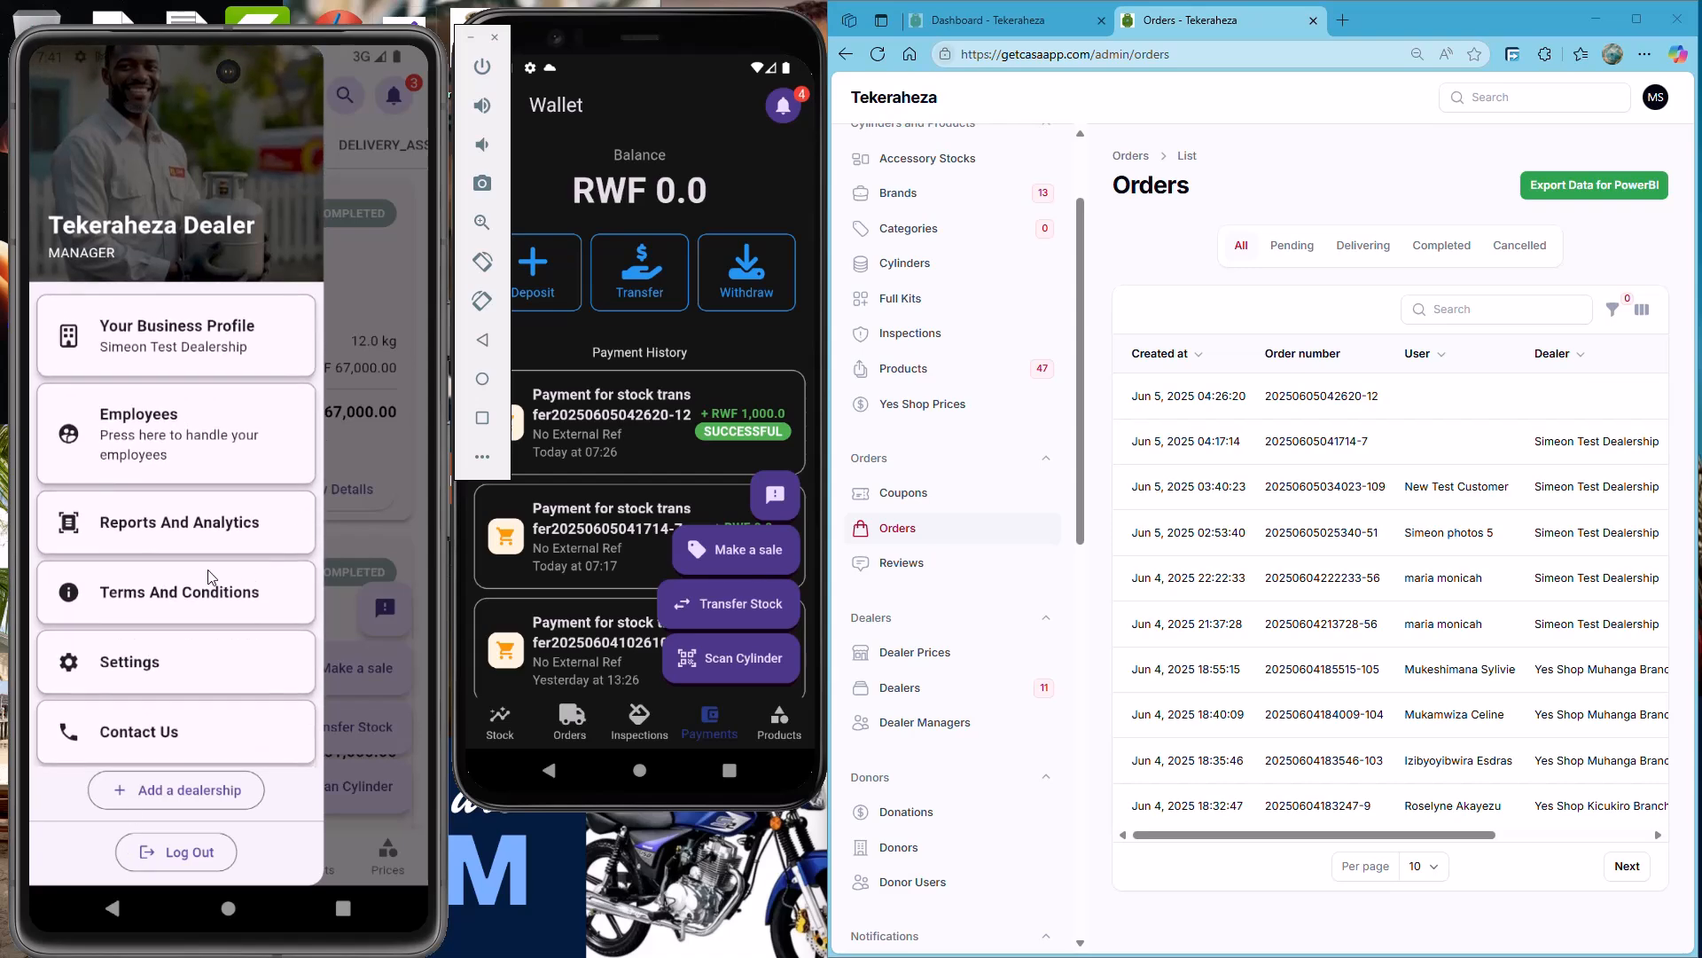
{"action": "left_click", "coordinate": [163, 532]}
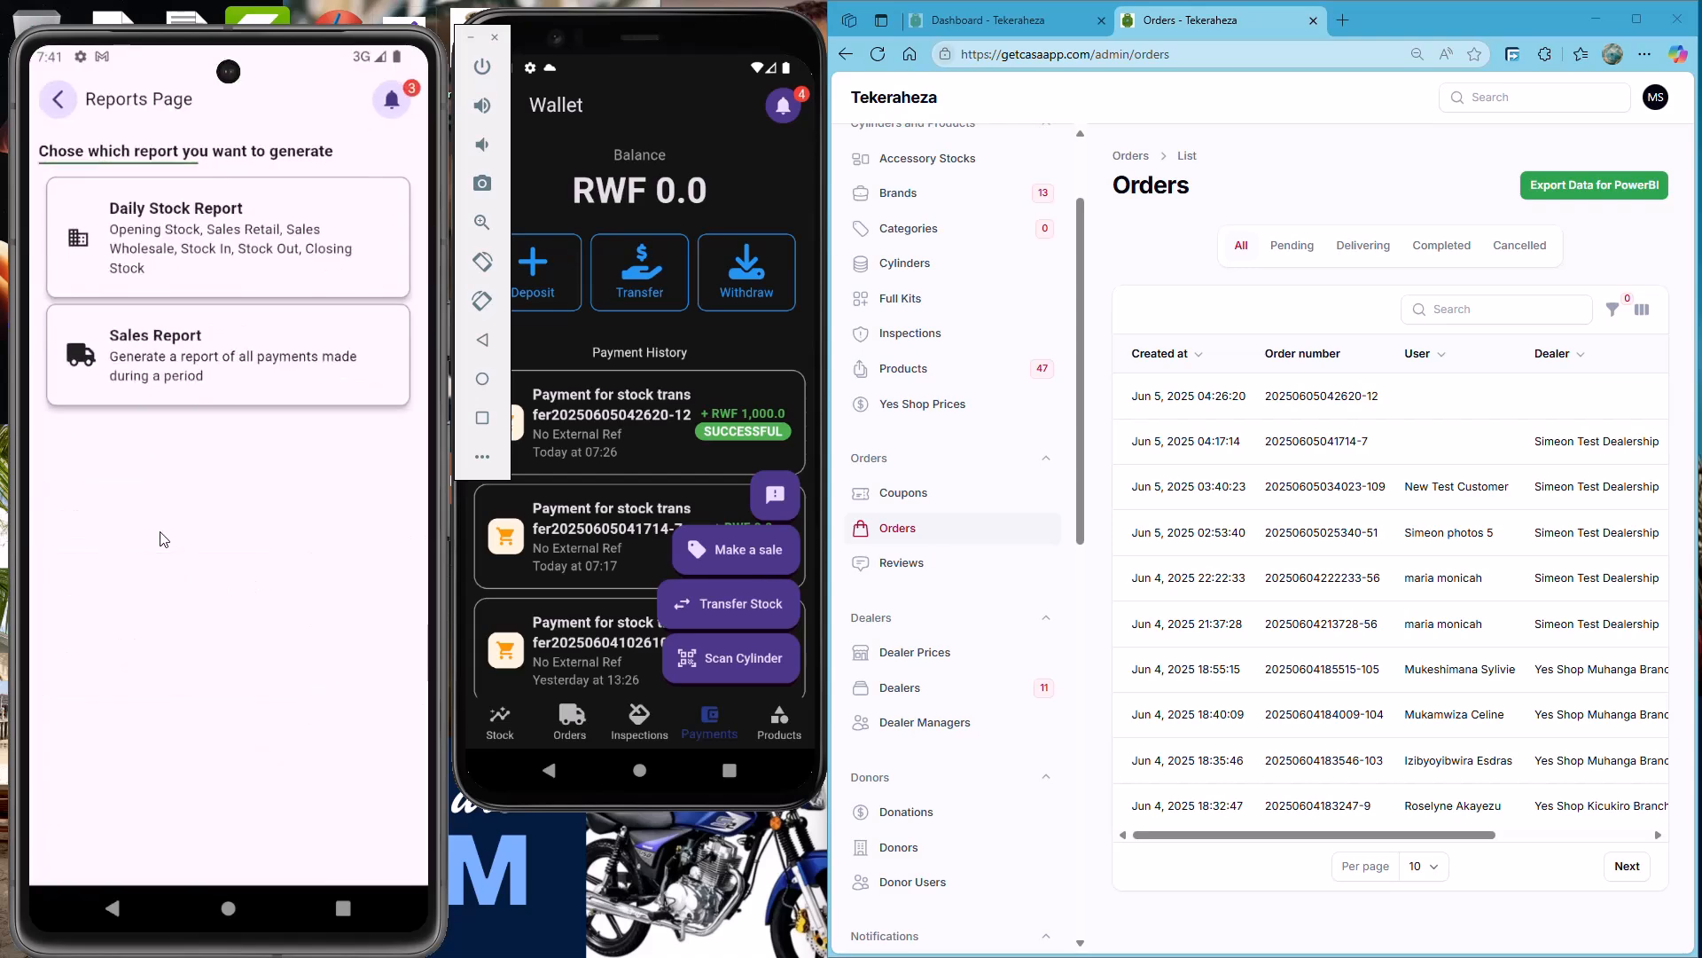
{"action": "left_click", "coordinate": [121, 249]}
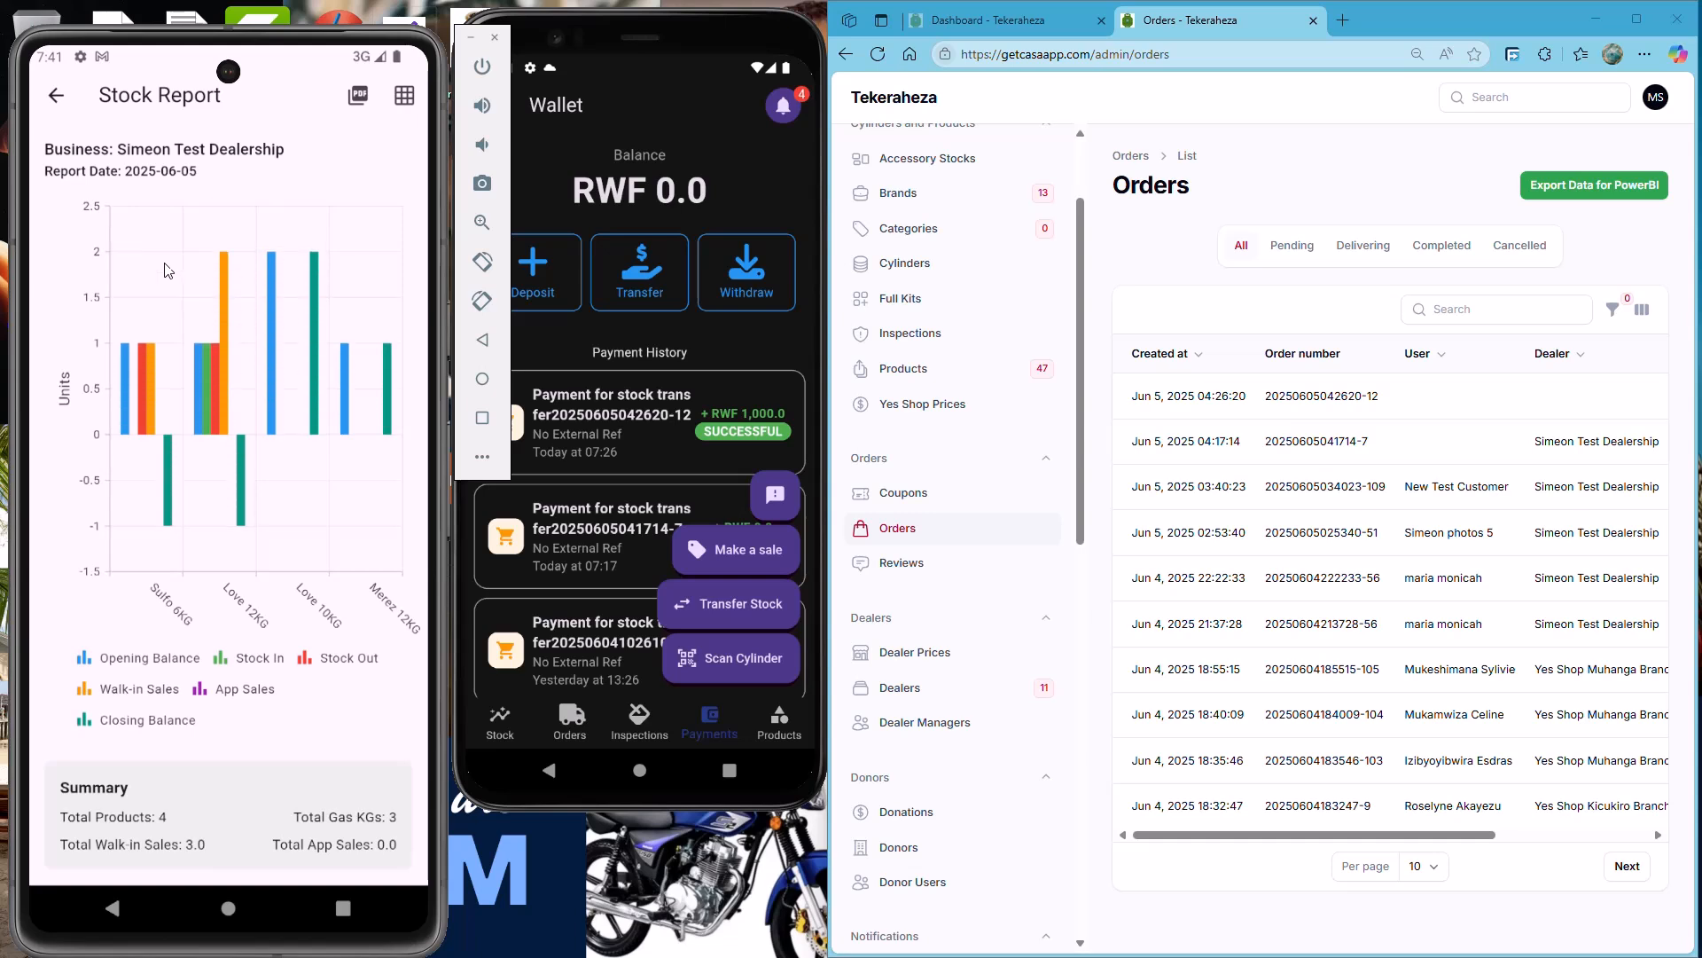
{"action": "left_click", "coordinate": [222, 317]}
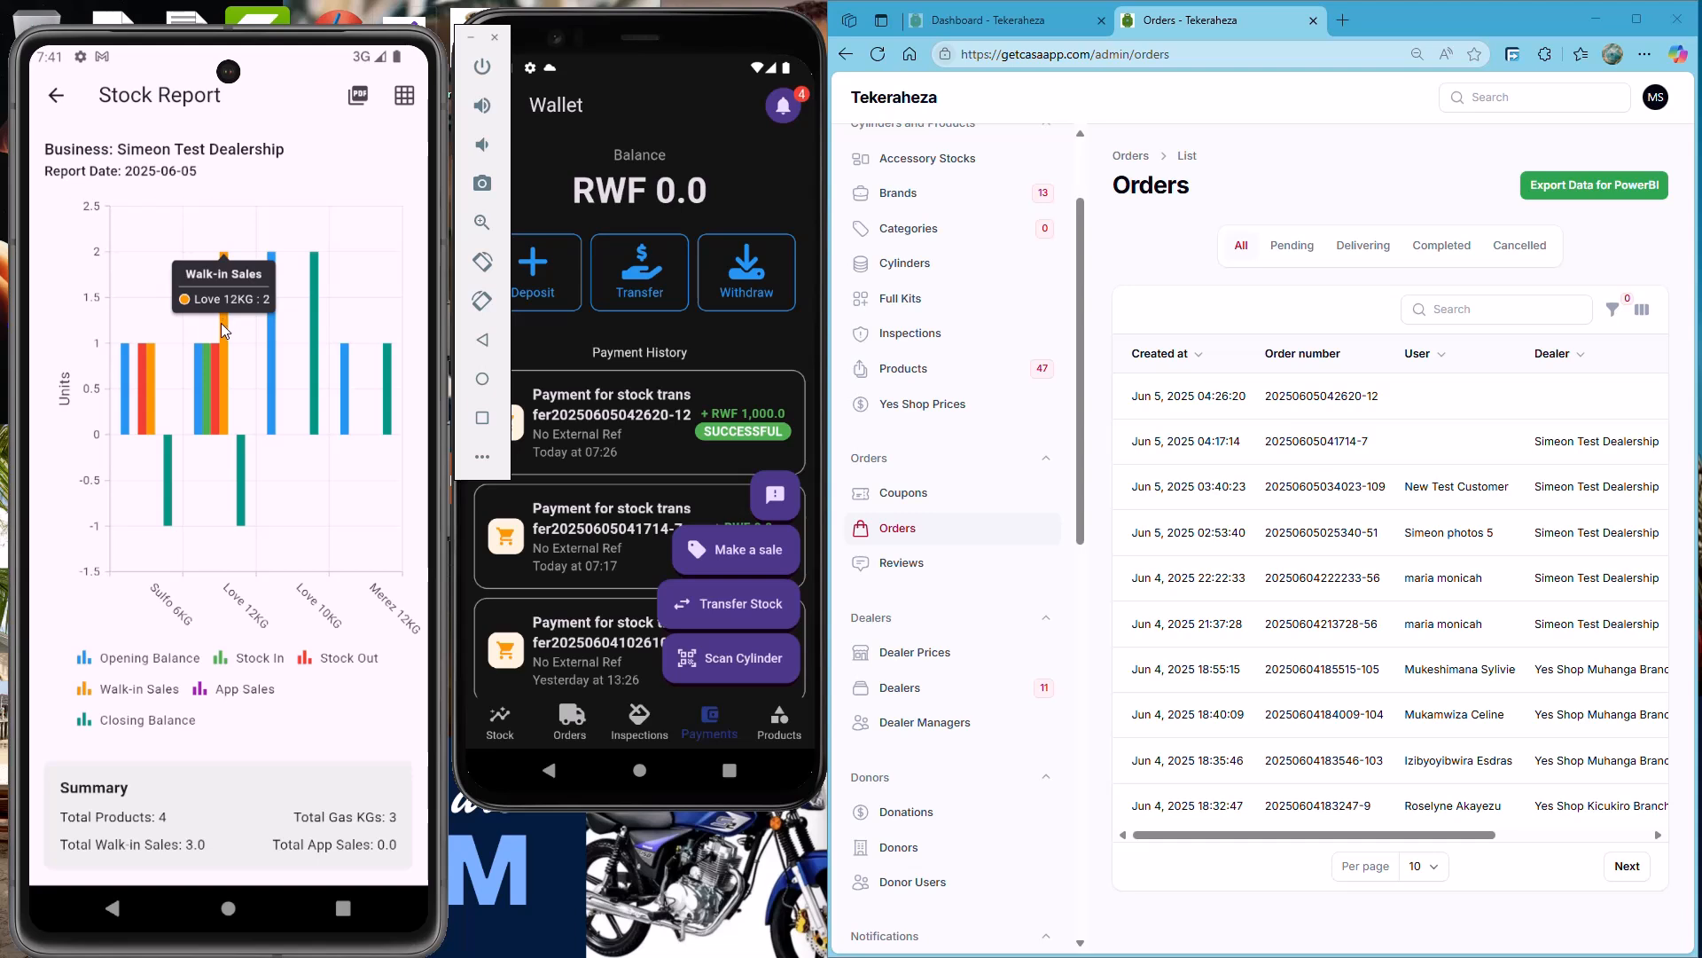
{"action": "left_click", "coordinate": [181, 493]}
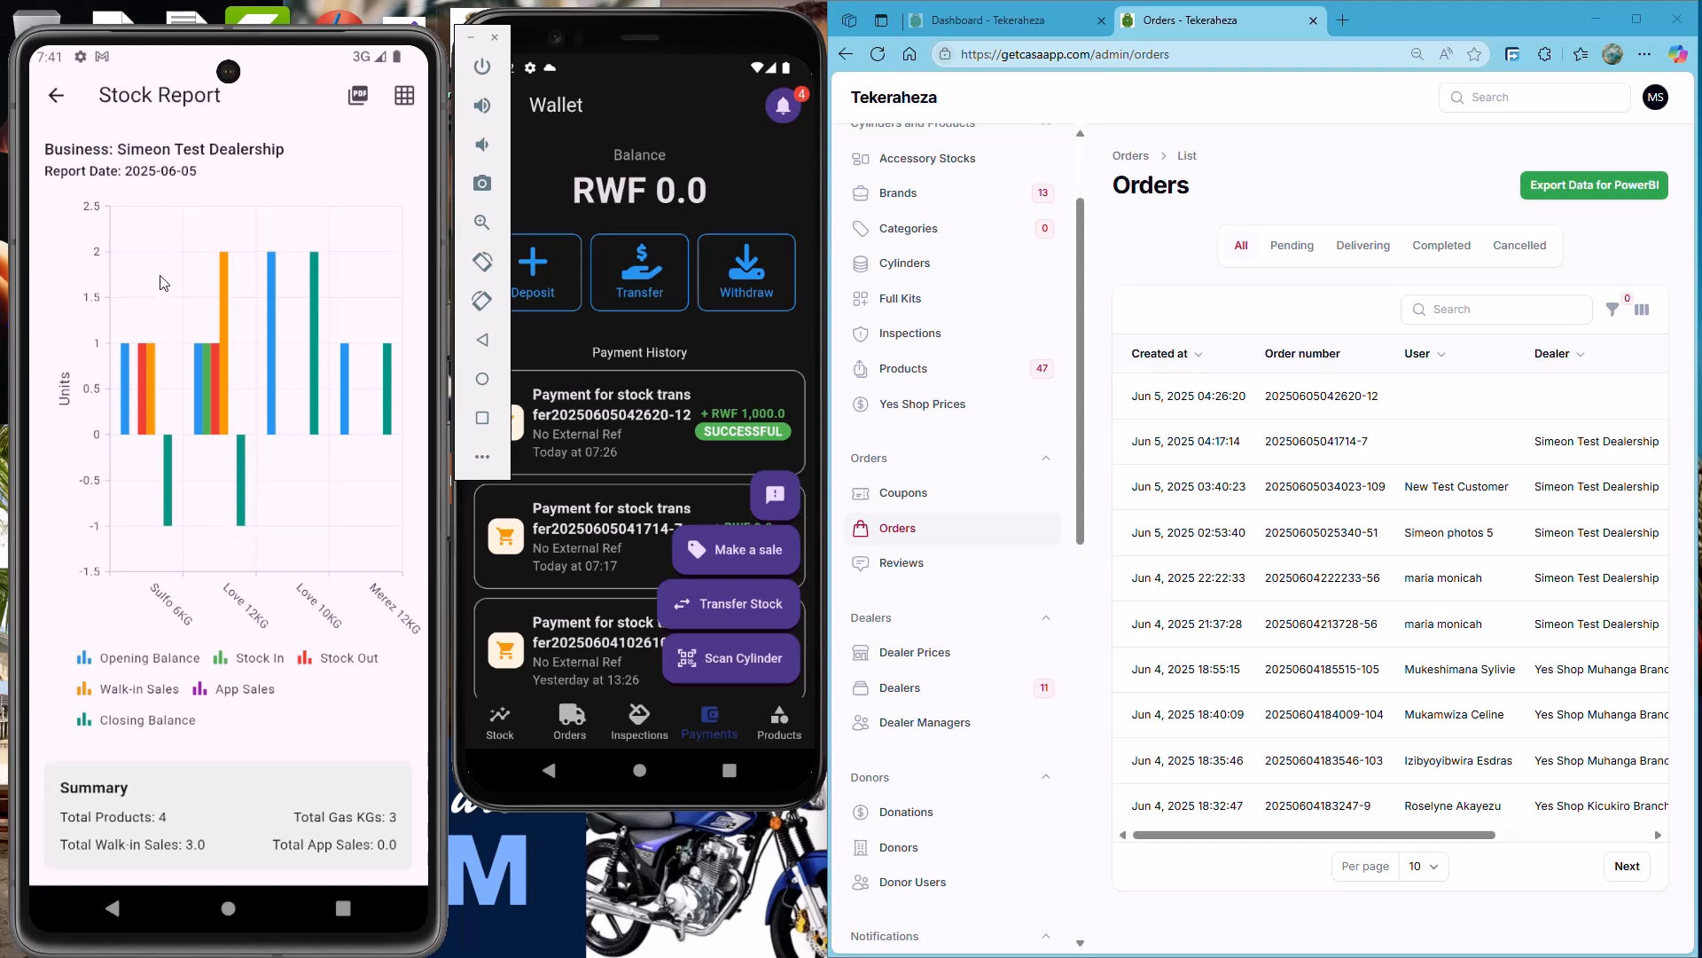
Step: Export the stock report as a PDF, view it once in Drive PDF Viewer, and return to the report
{"action": "left_click", "coordinate": [357, 106]}
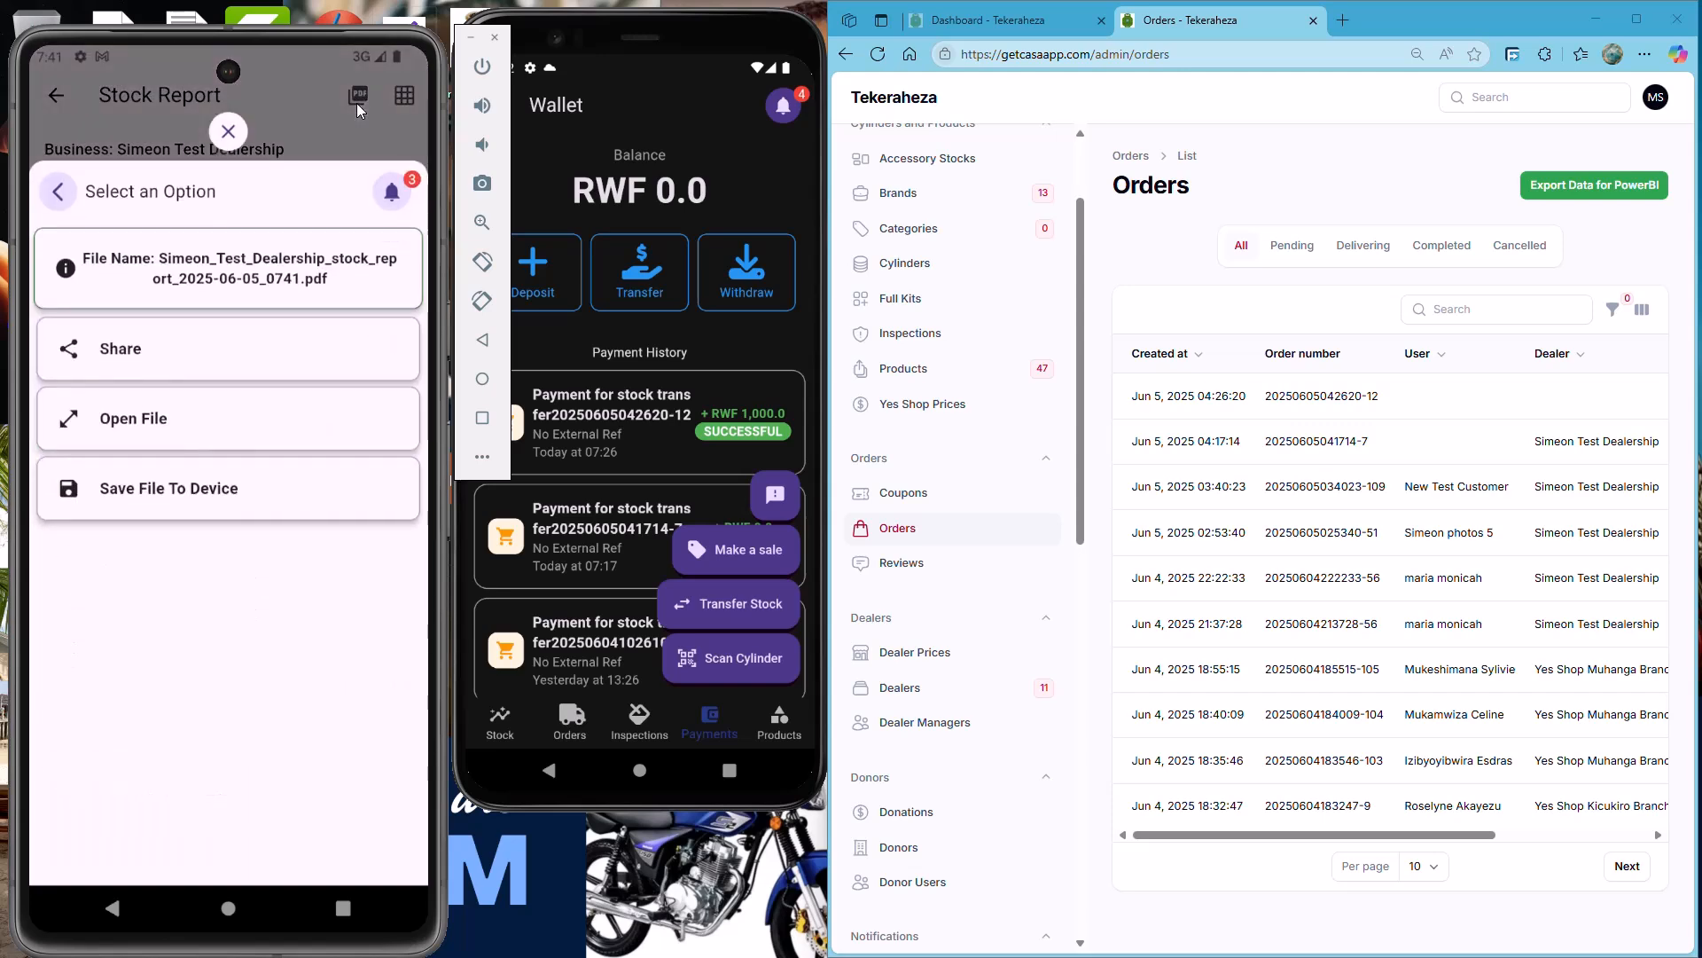
{"action": "left_click", "coordinate": [108, 419]}
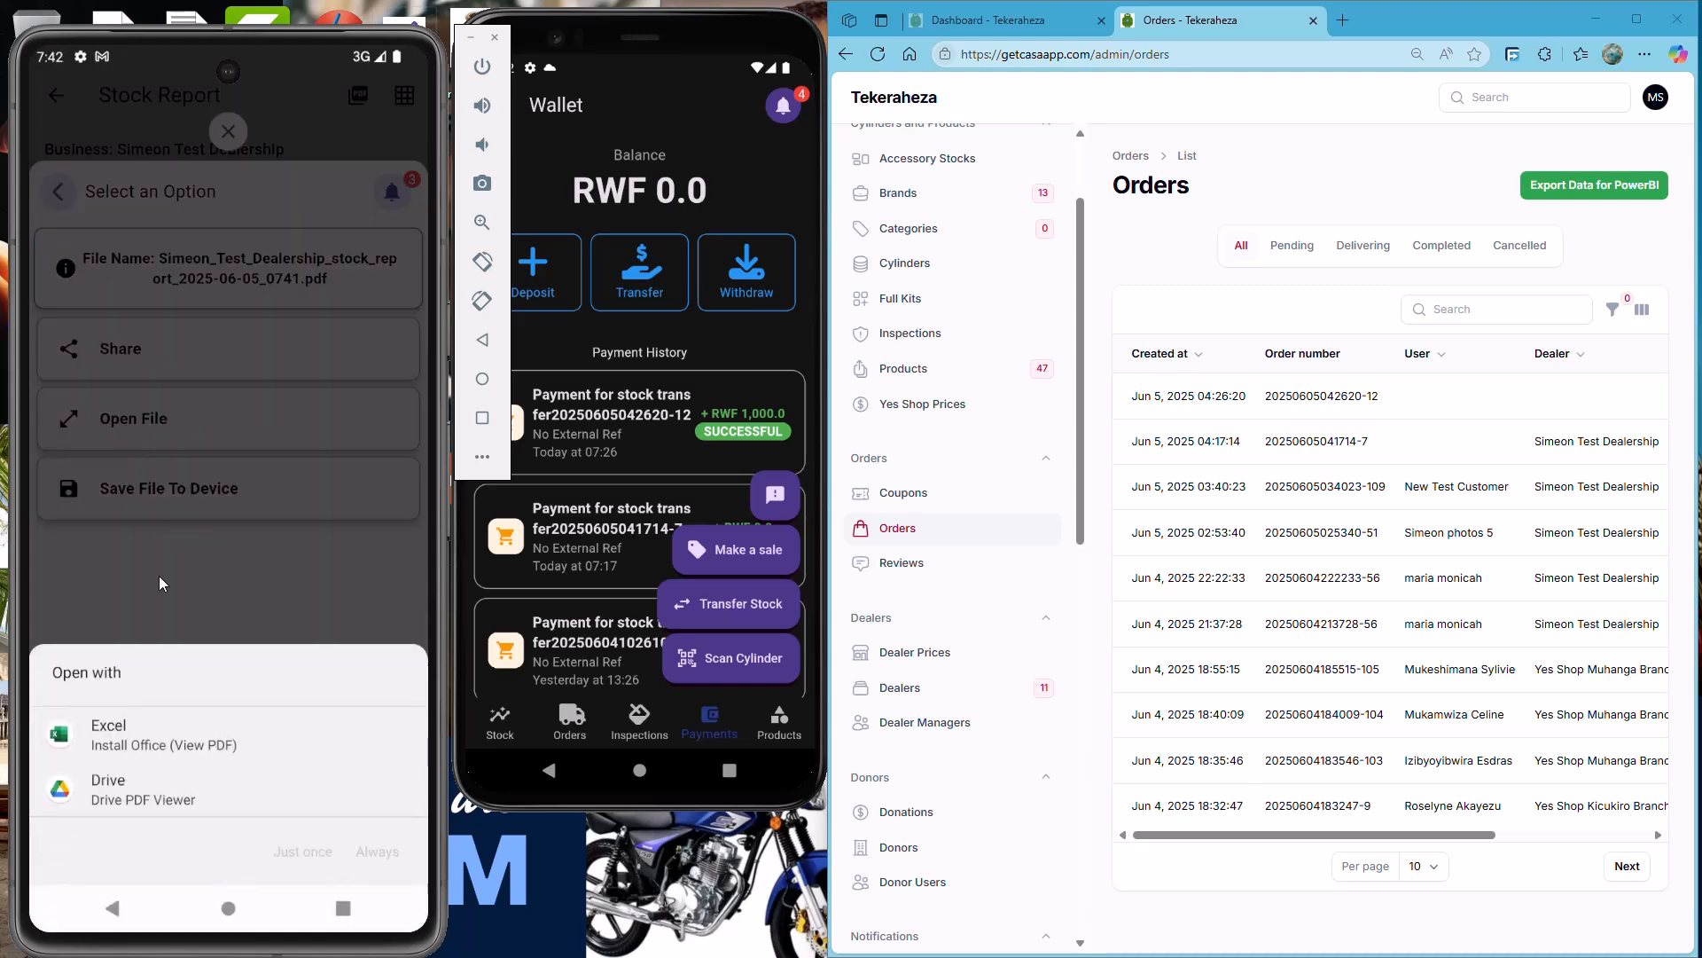
{"action": "left_click", "coordinate": [112, 797]}
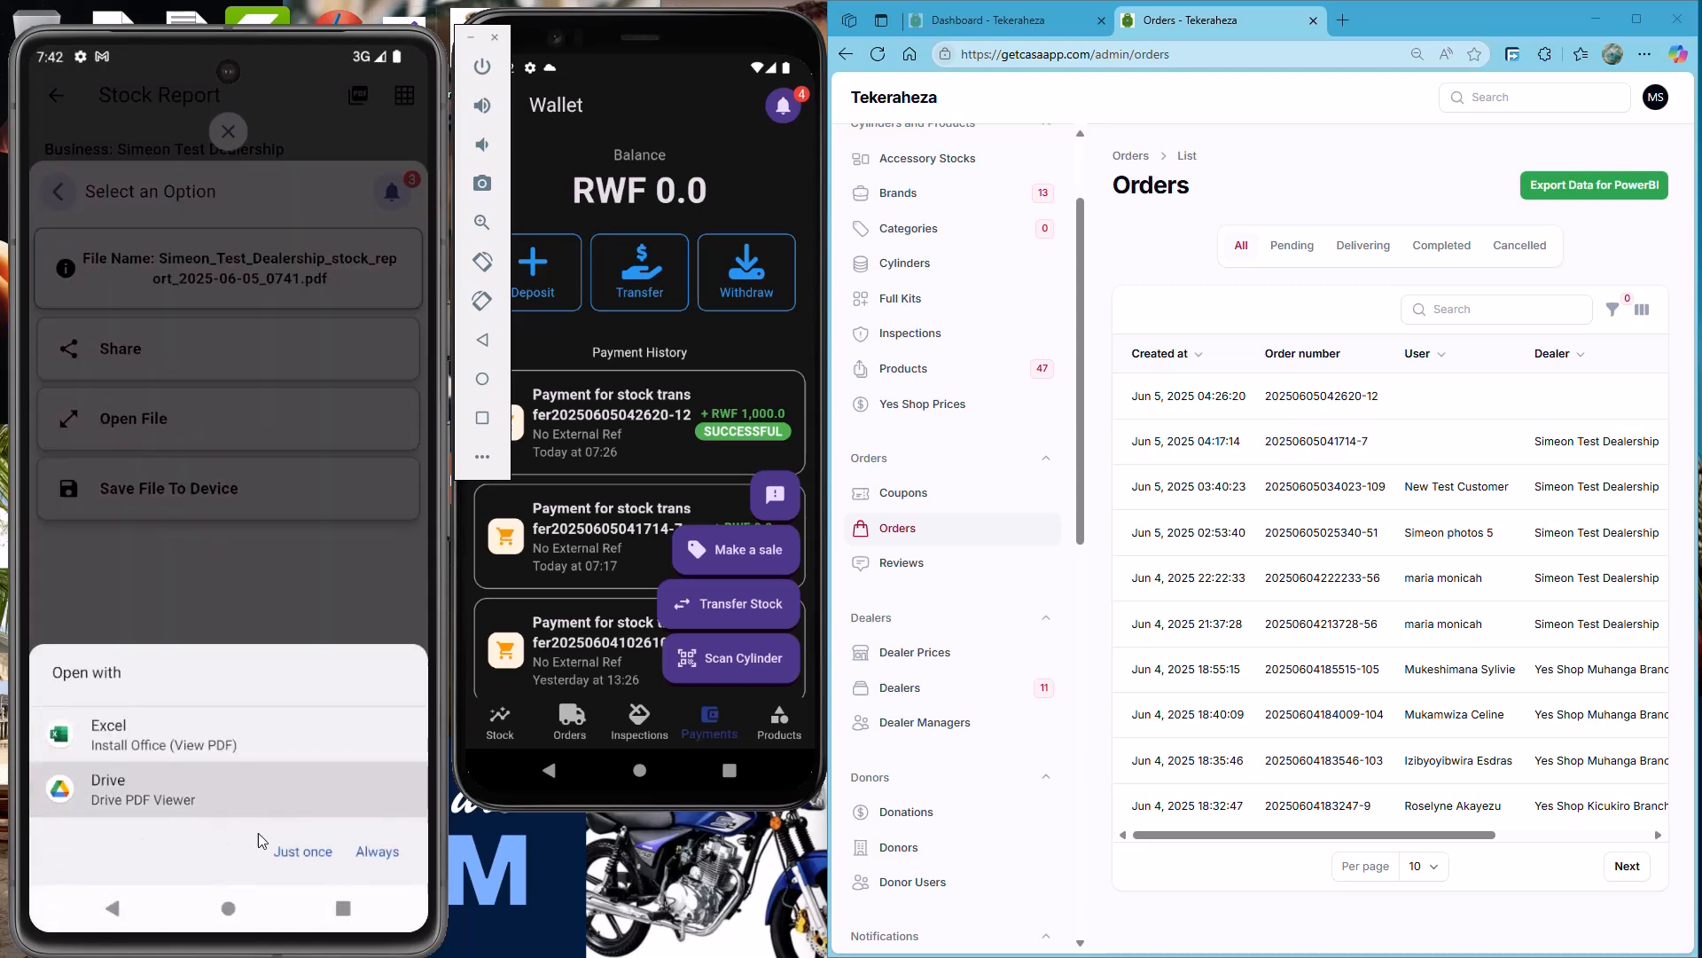
{"action": "left_click", "coordinate": [285, 851]}
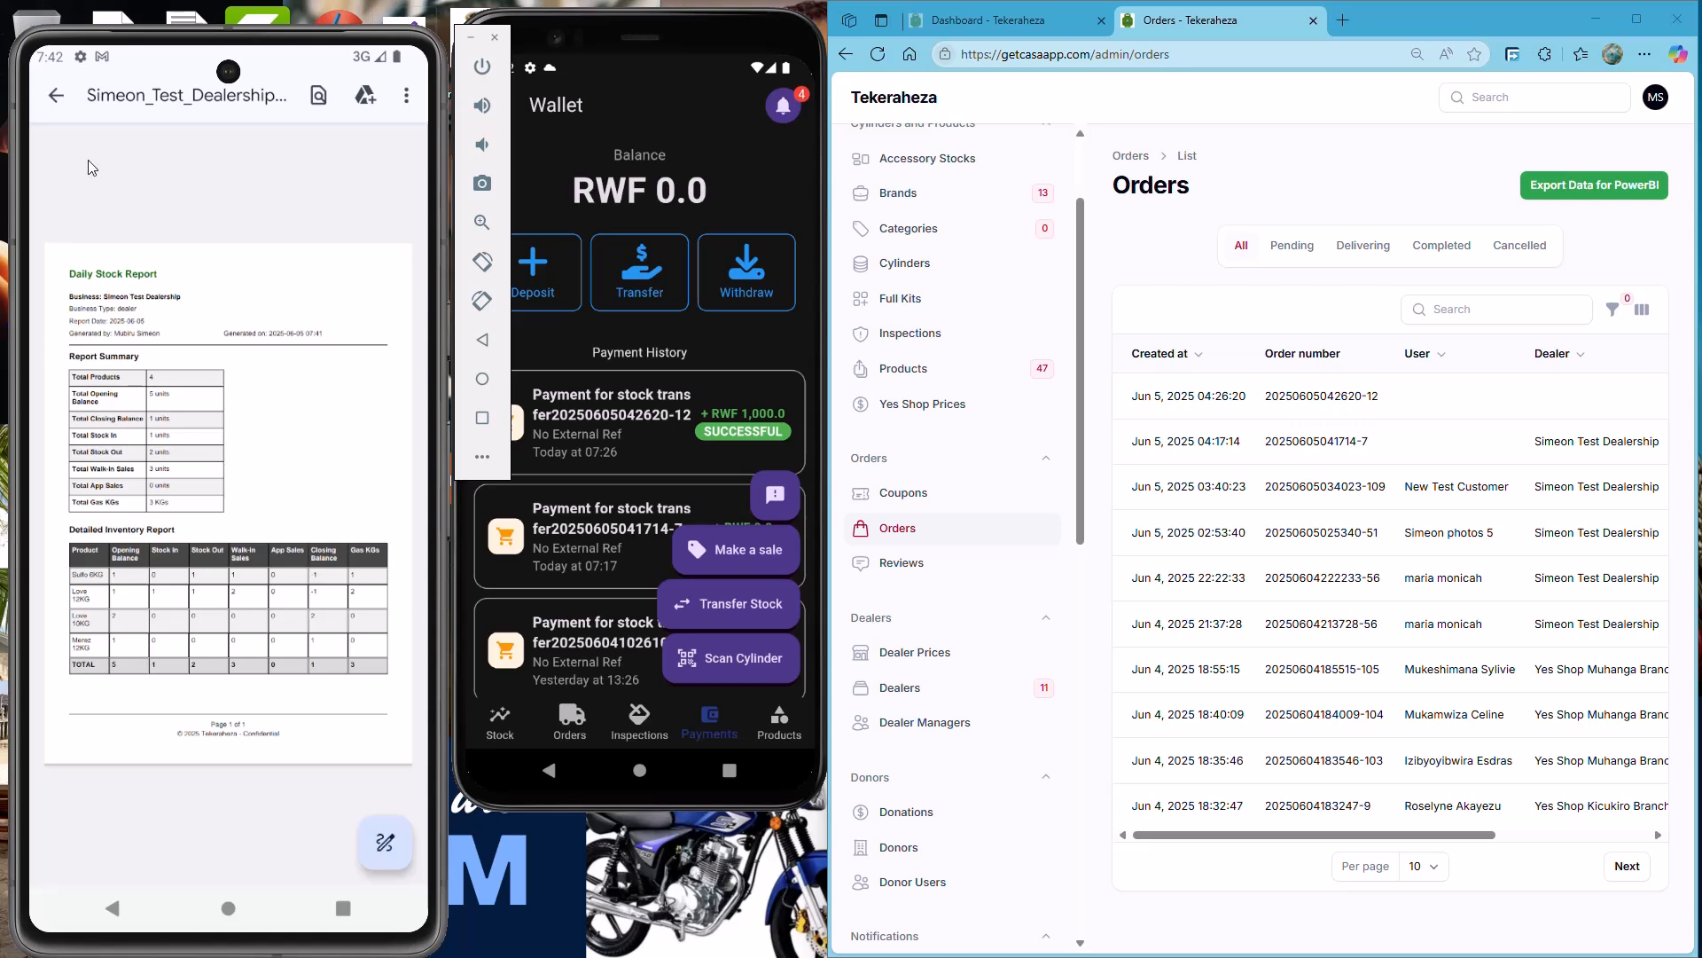
{"action": "left_click", "coordinate": [46, 90]}
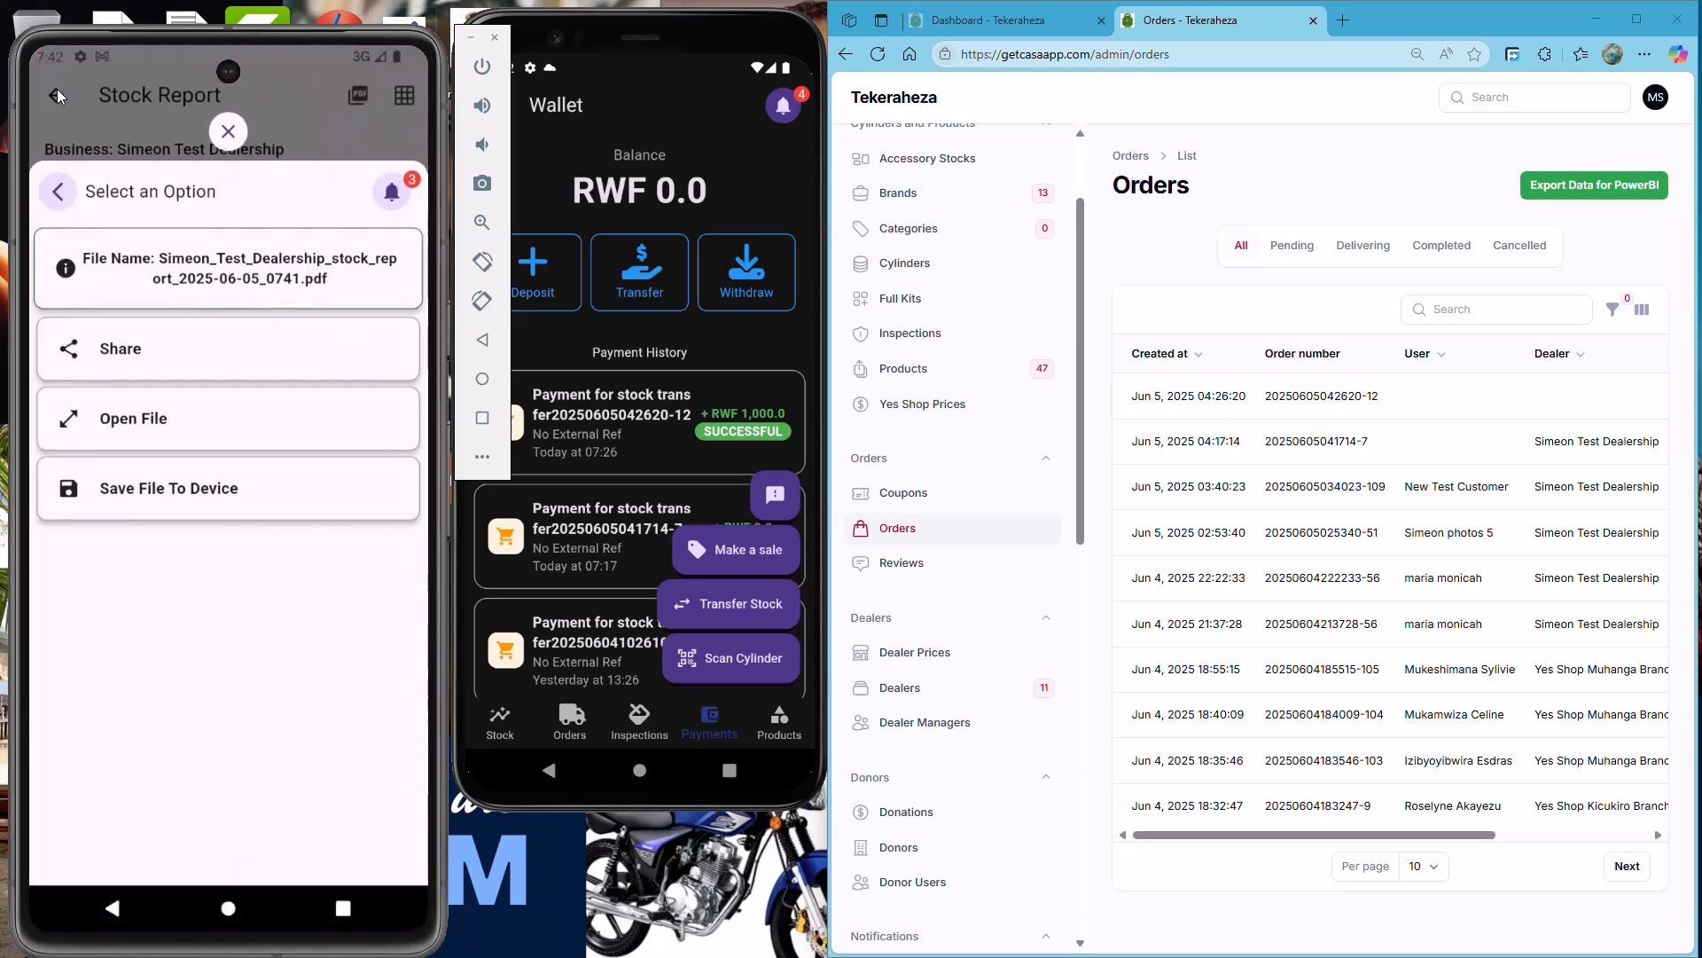
{"action": "left_click", "coordinate": [266, 149]}
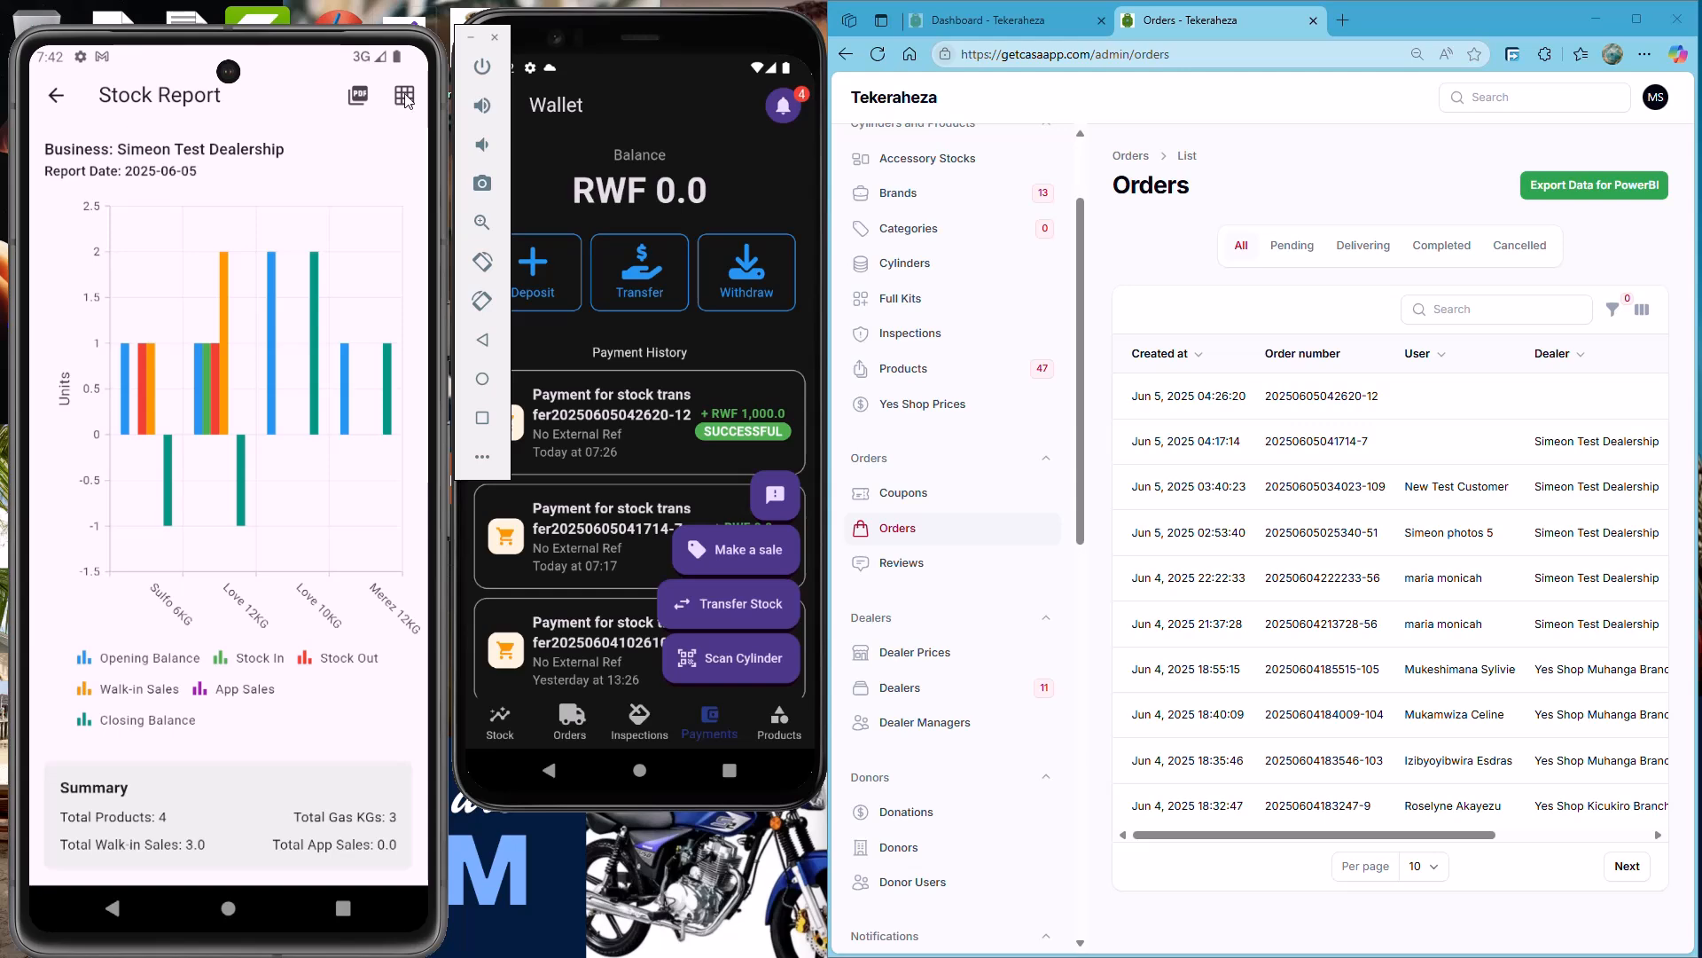
Step: Export the stock report as an XLSX file, open it in Excel, and review the Stock Report sheet's columns
{"action": "left_click", "coordinate": [405, 95]}
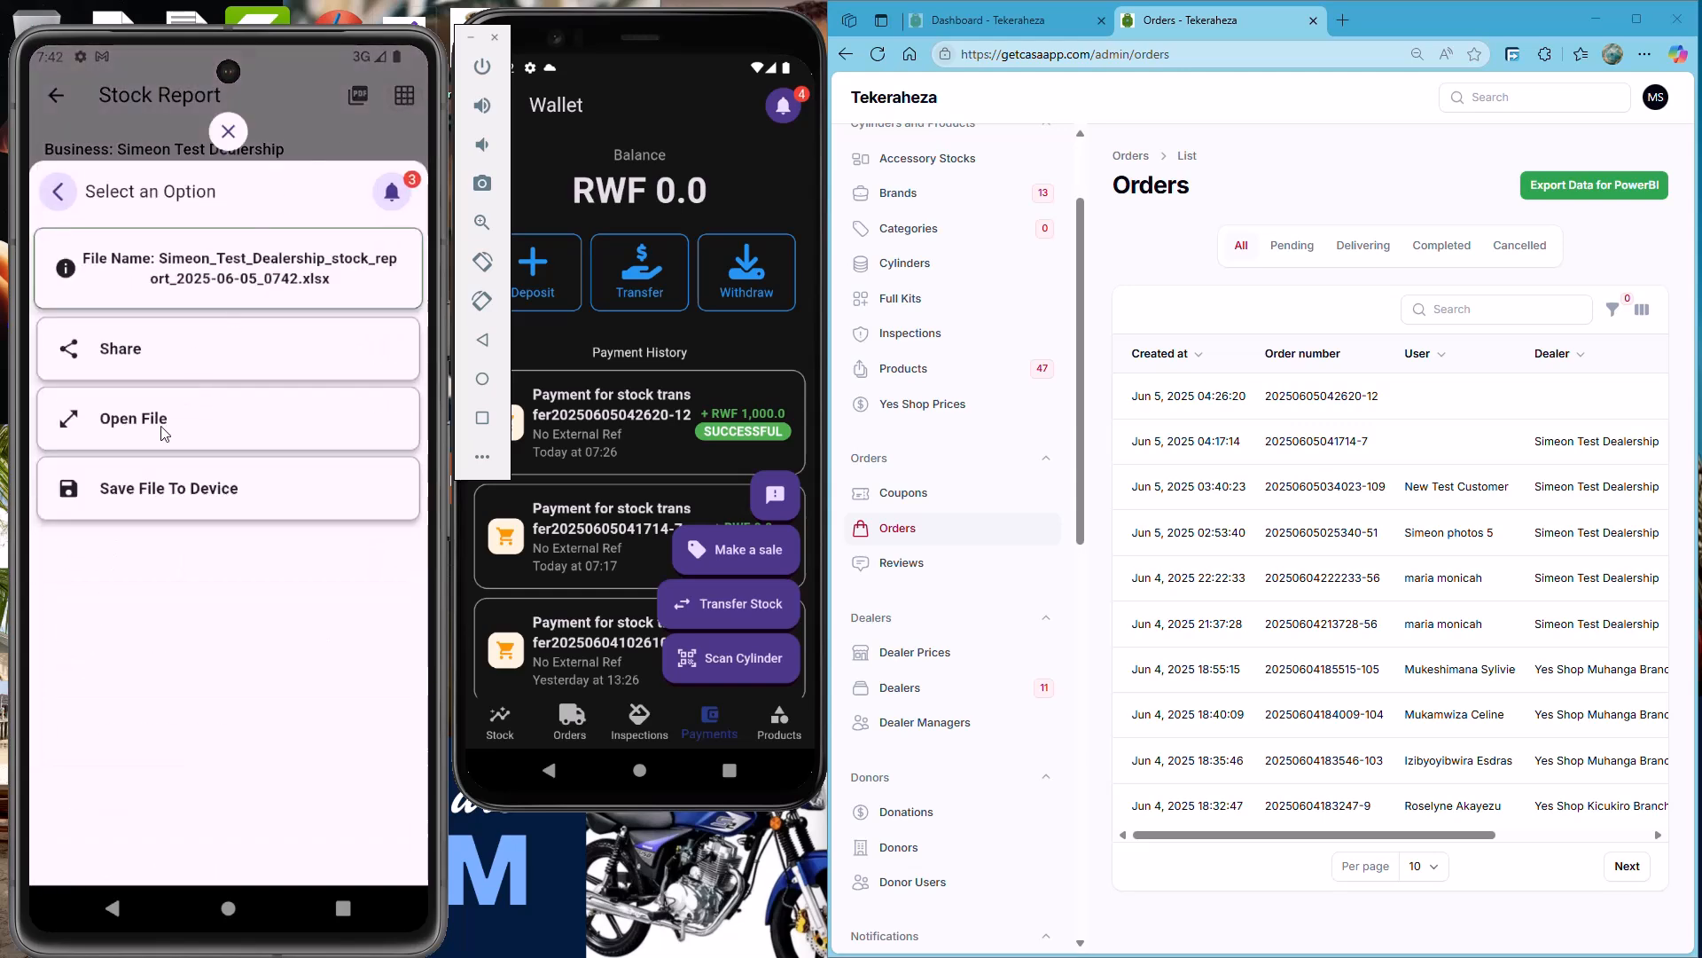
{"action": "left_click", "coordinate": [163, 432]}
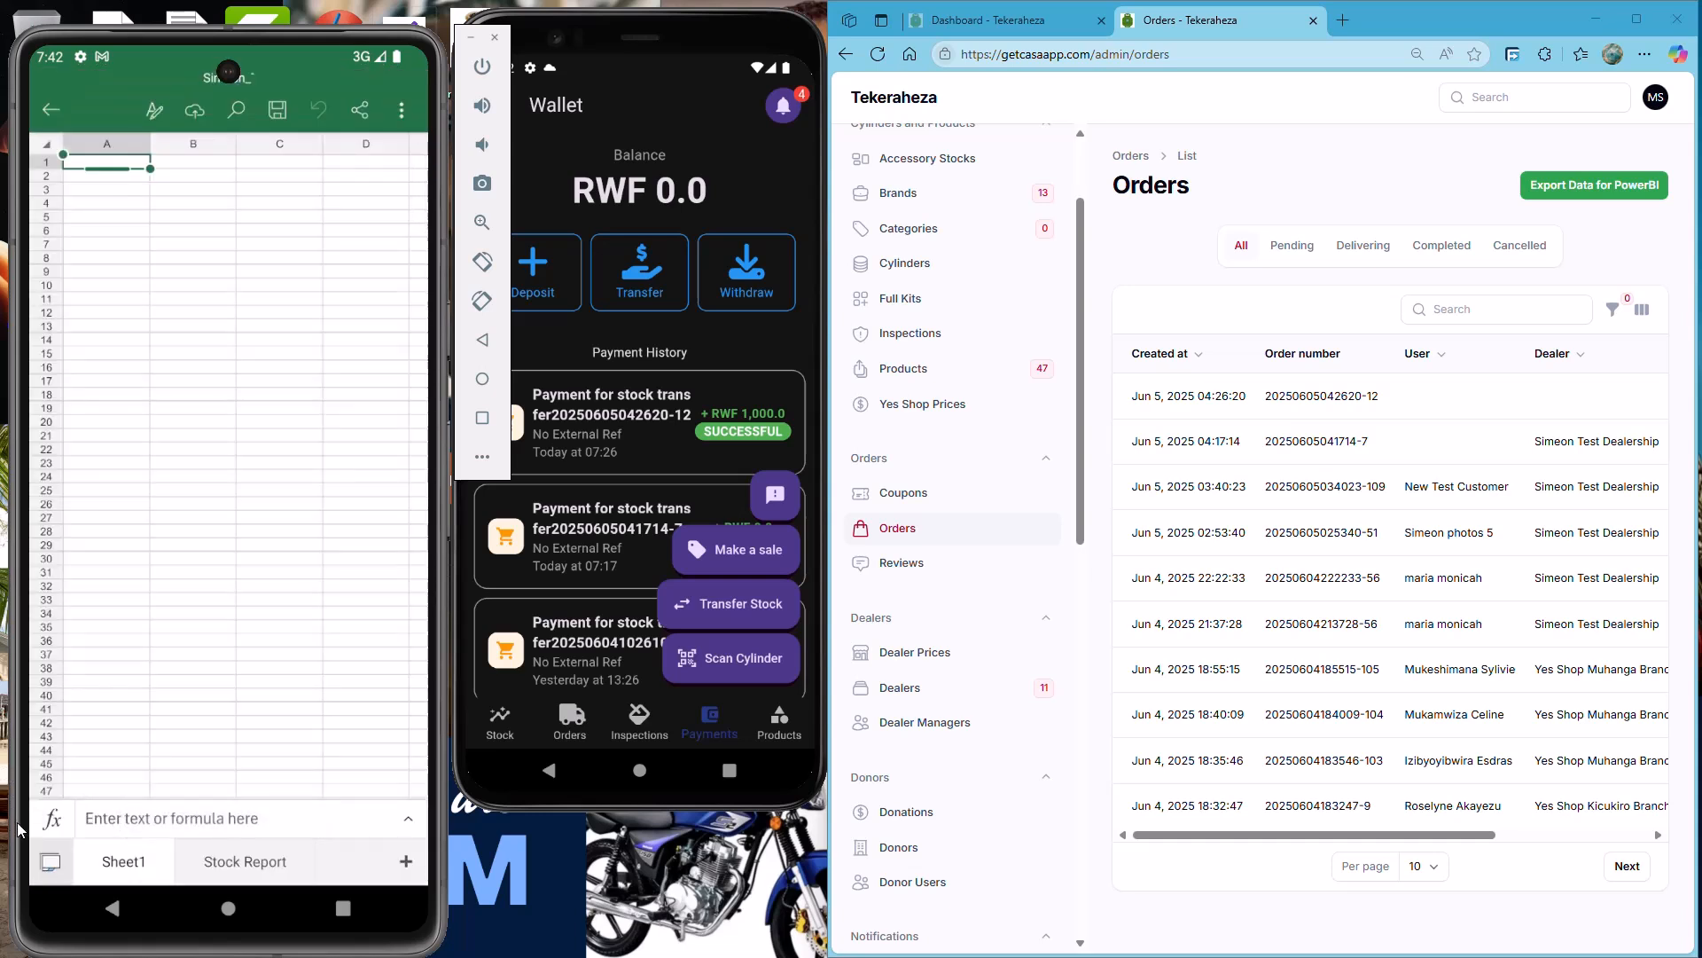
{"action": "left_click", "coordinate": [232, 865]}
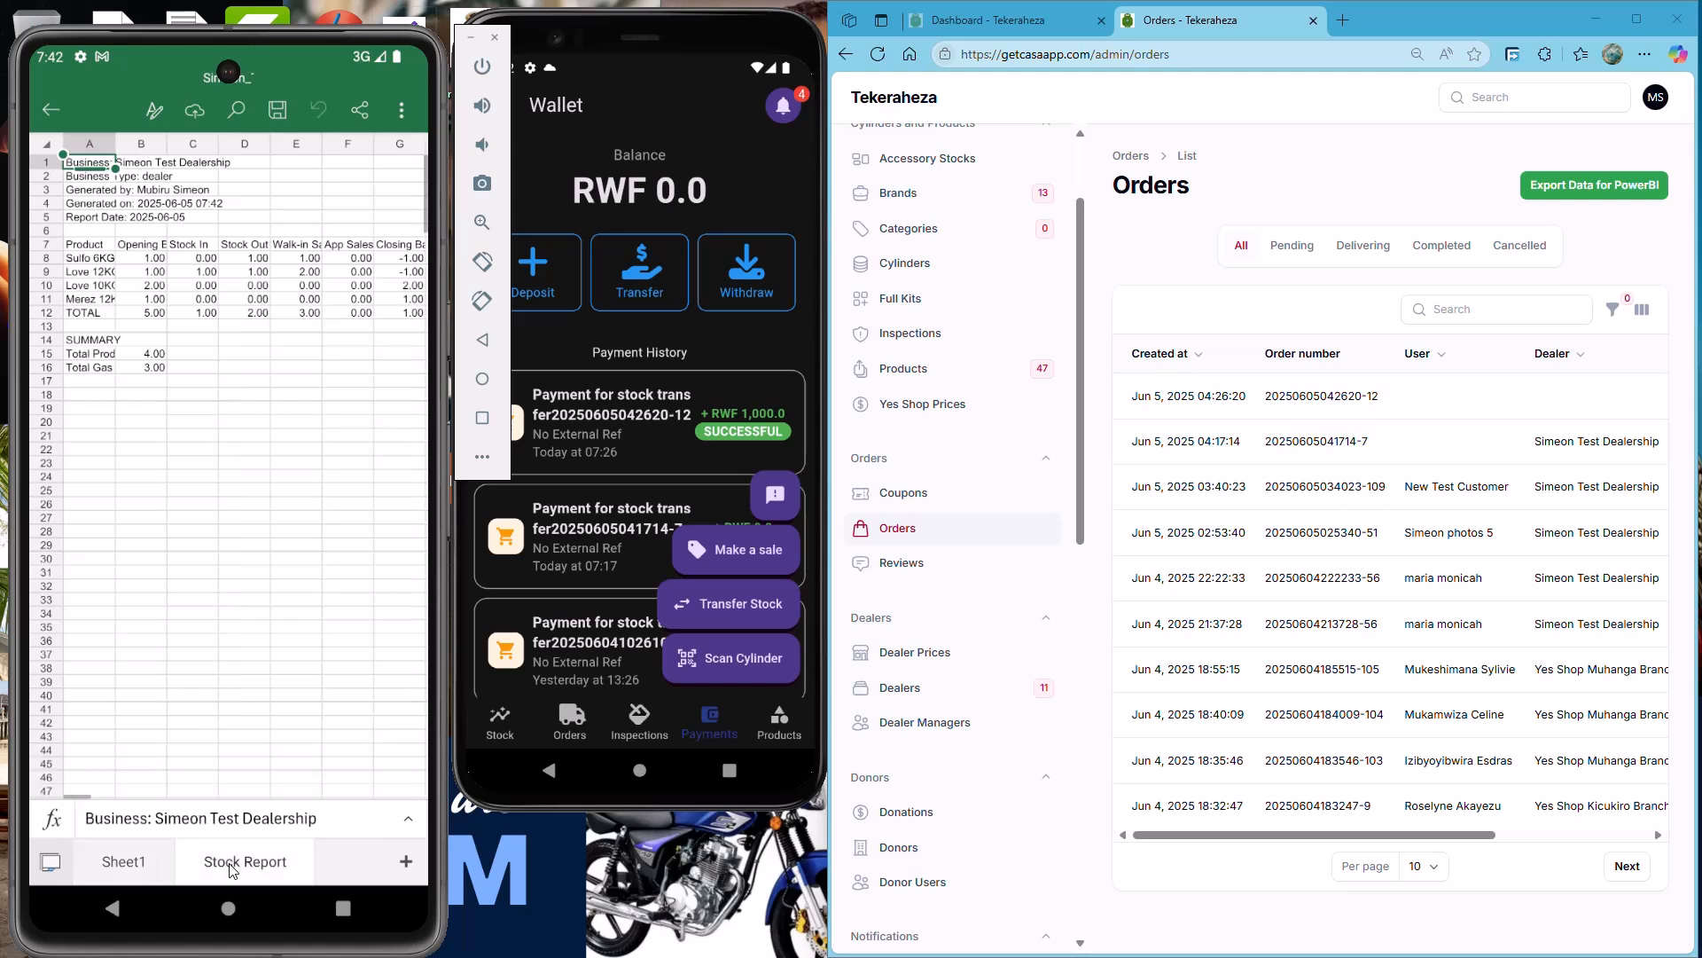
{"action": "left_click", "coordinate": [97, 864]}
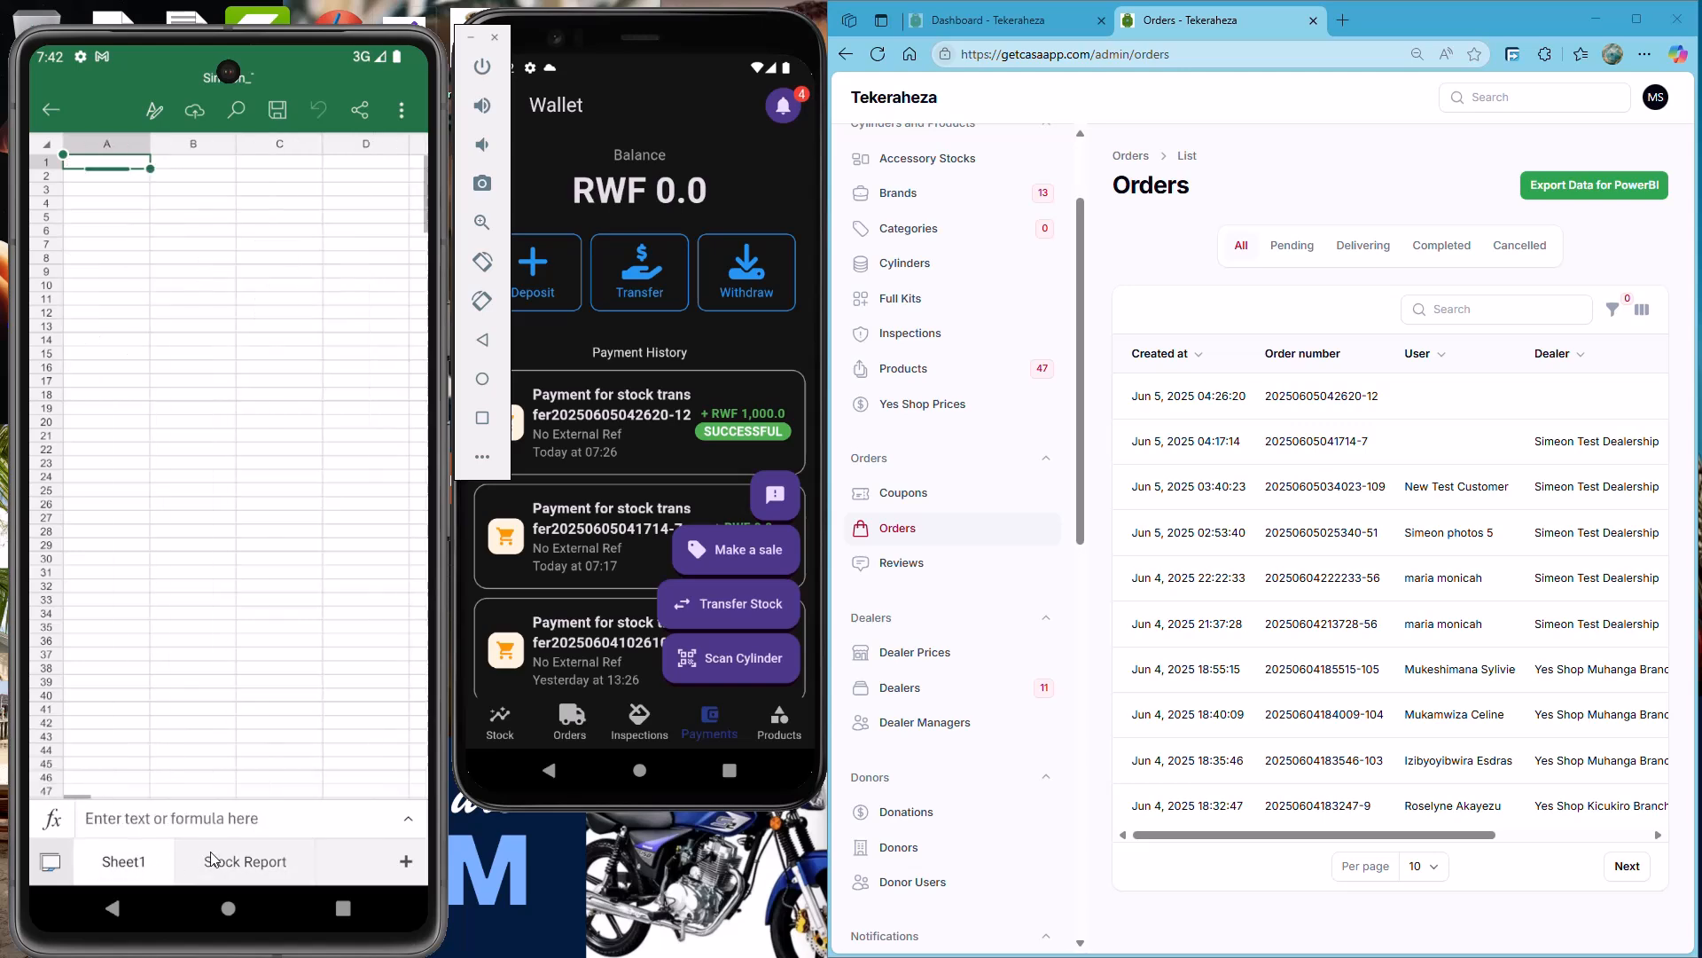
{"action": "left_click", "coordinate": [237, 863]}
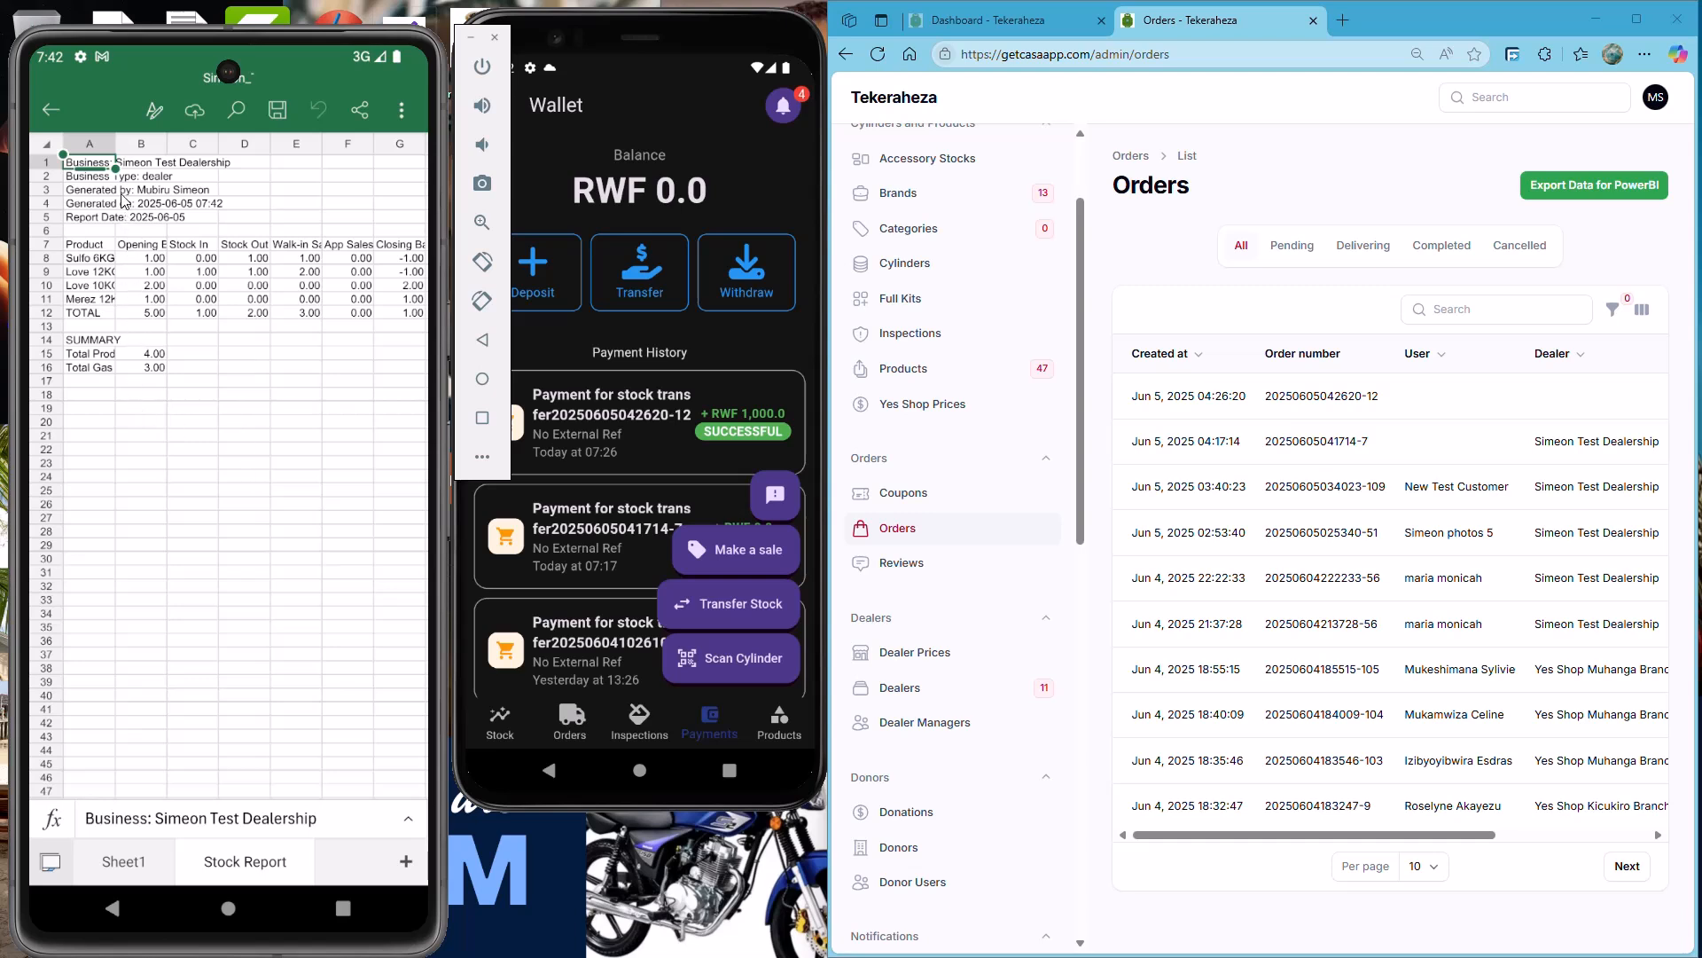
{"action": "left_click_drag", "start_coordinate": [116, 169], "coordinate": [414, 476]}
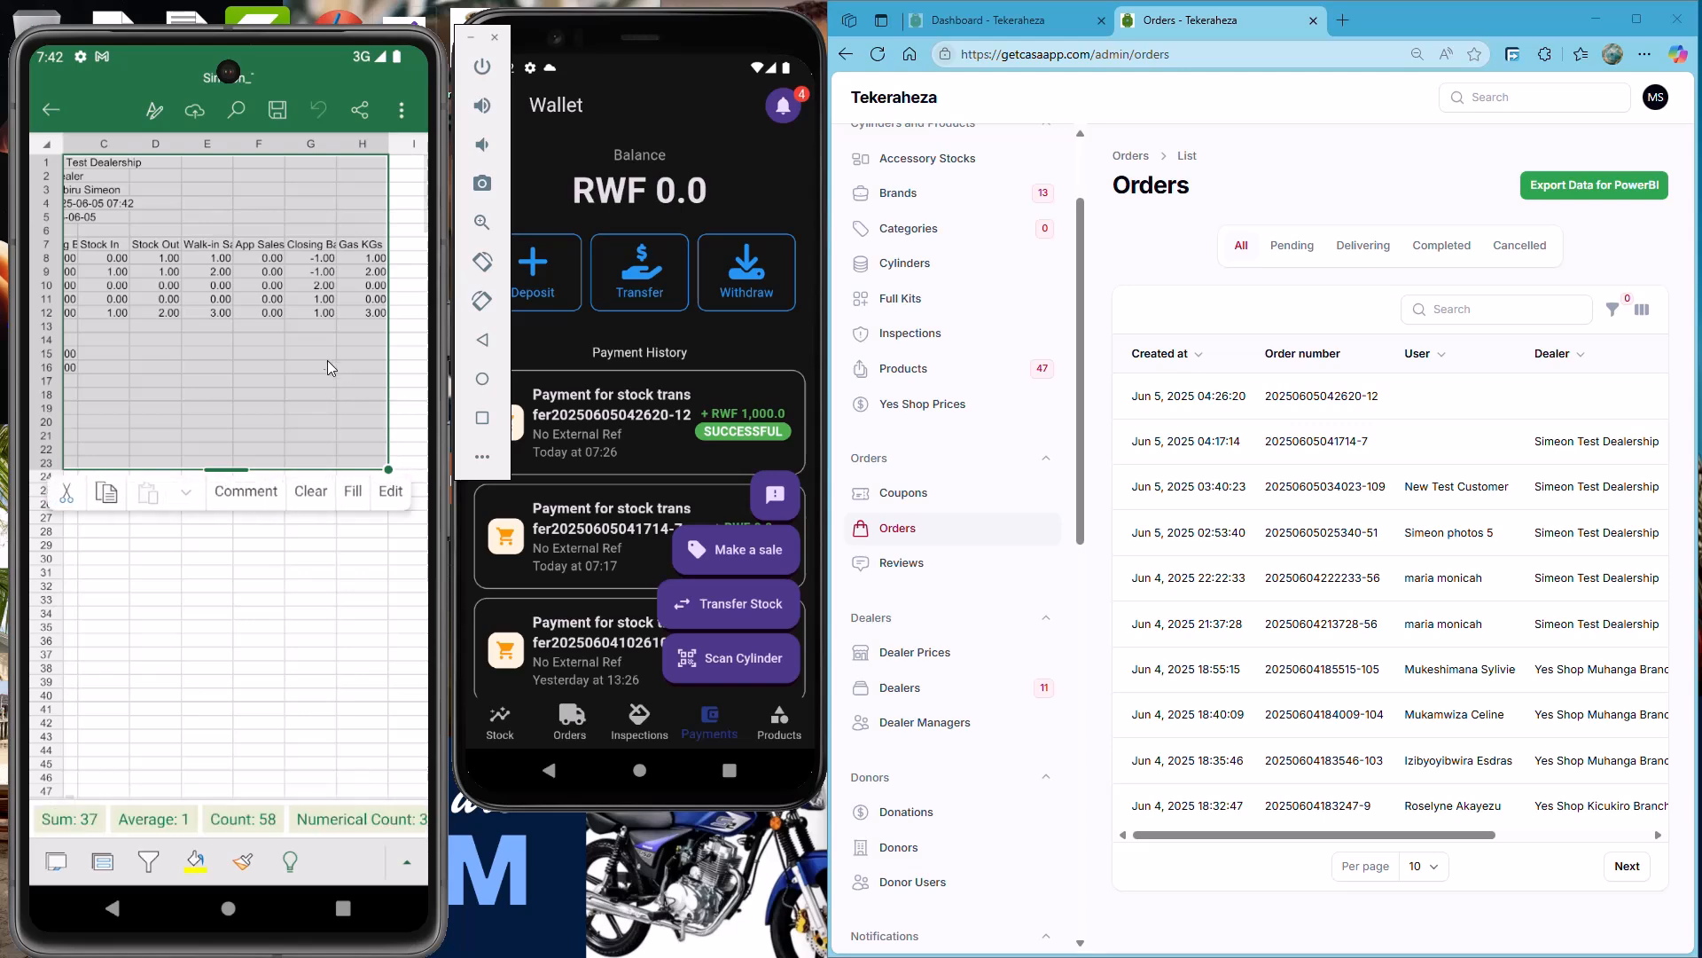
{"action": "left_click", "coordinate": [310, 353]}
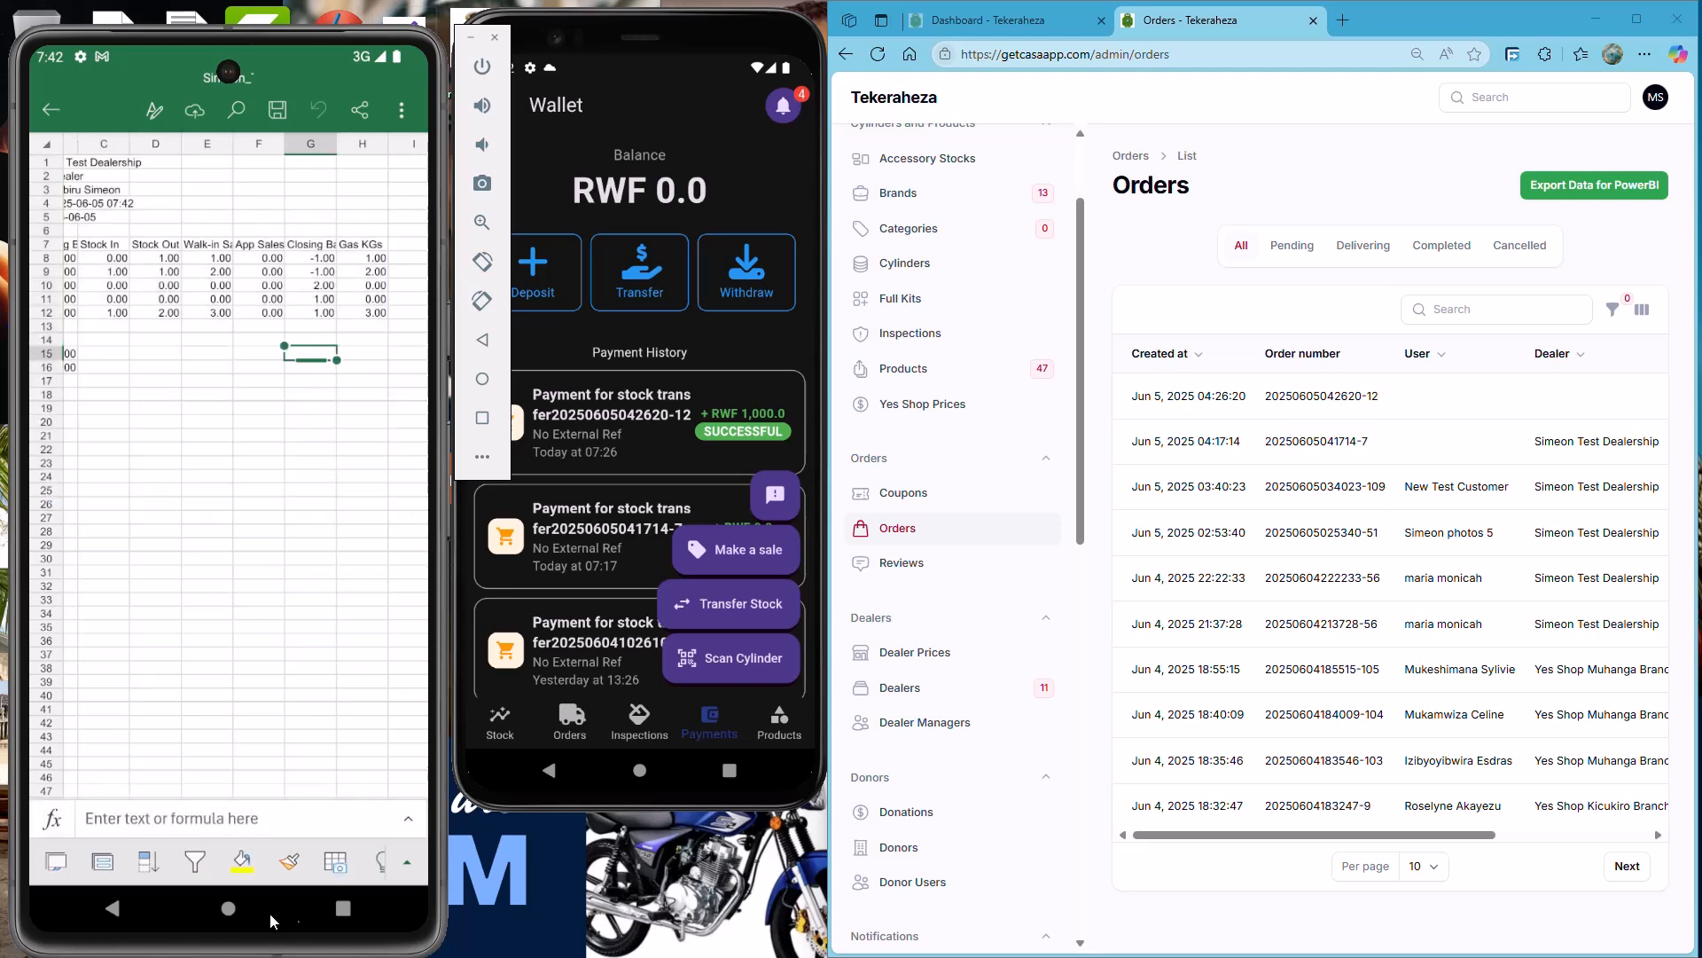
Step: Dismiss Excel from the recent apps and leave the stock report for the dealer app's Reports page
{"action": "left_click", "coordinate": [325, 916]}
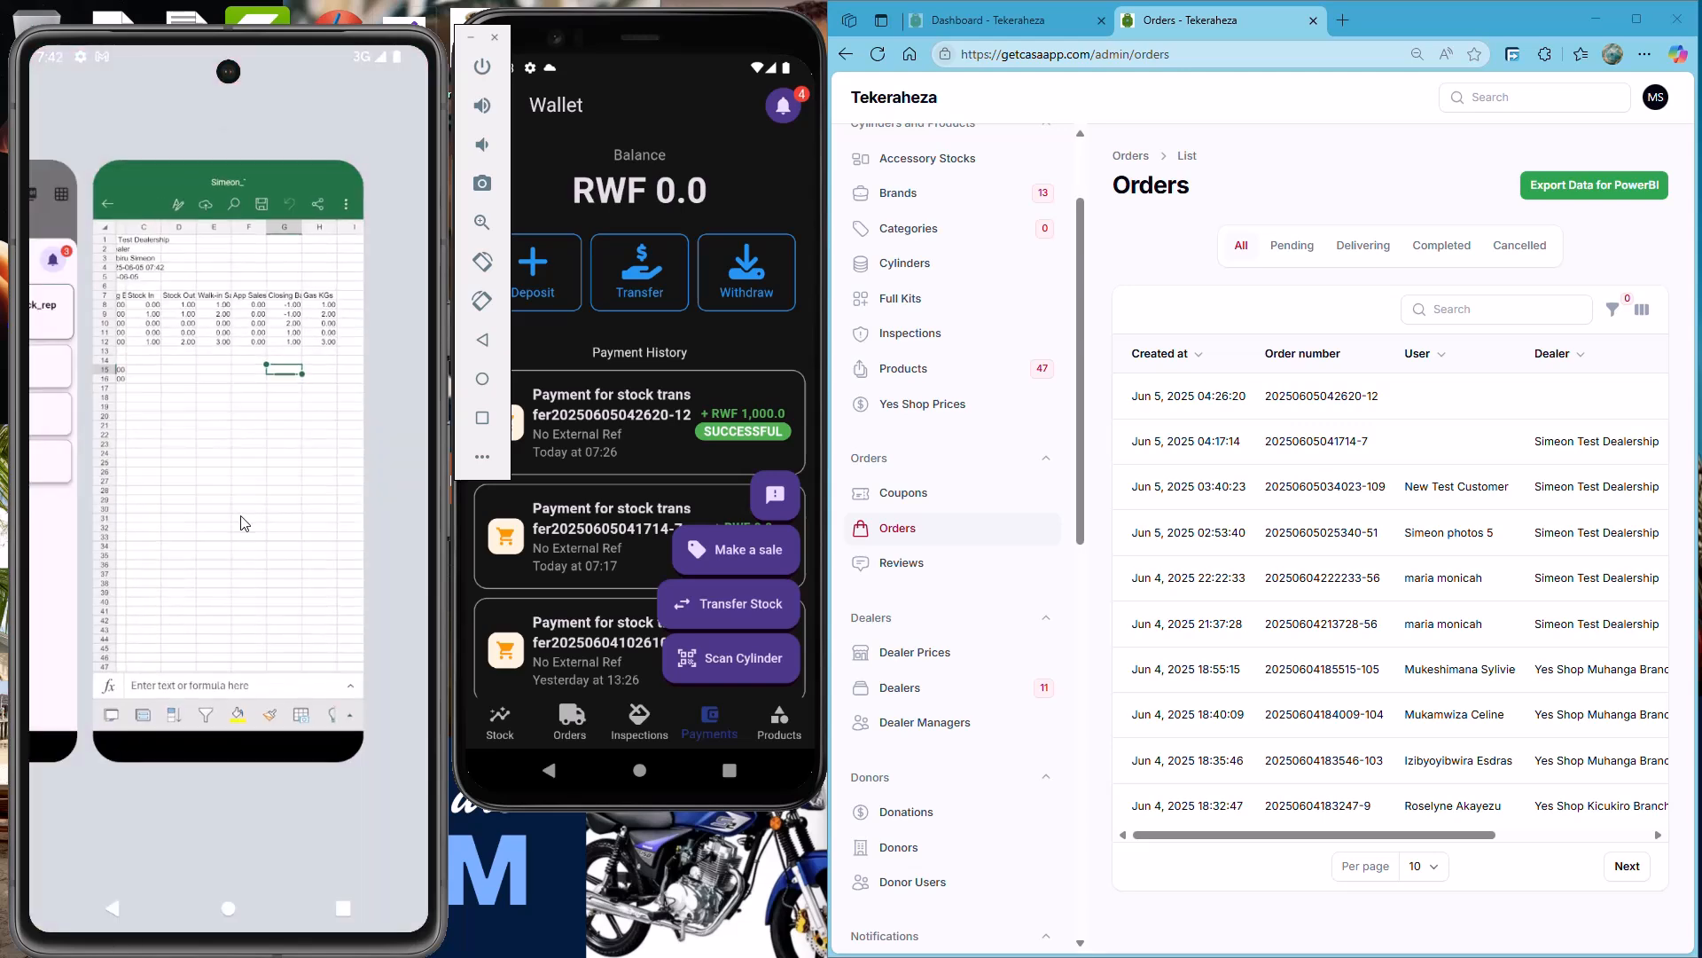
{"action": "left_click_drag", "start_coordinate": [232, 438], "coordinate": [232, 266]}
{"action": "left_click", "coordinate": [232, 277]}
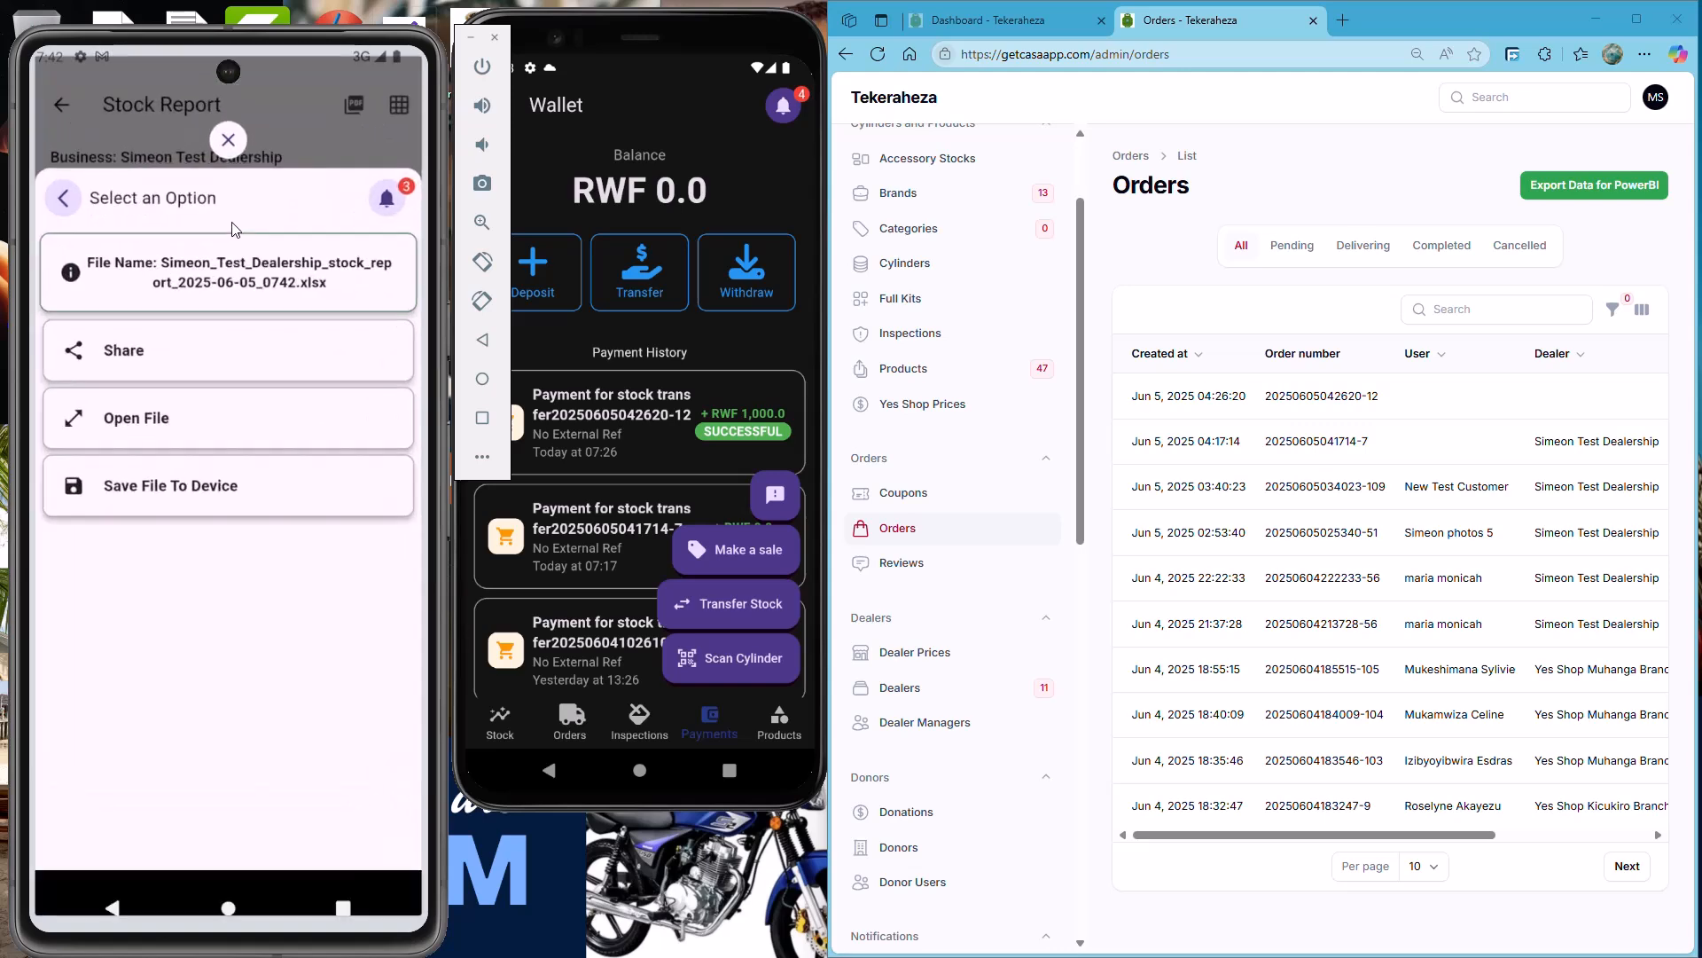
{"action": "left_click", "coordinate": [229, 132]}
{"action": "left_click", "coordinate": [56, 95]}
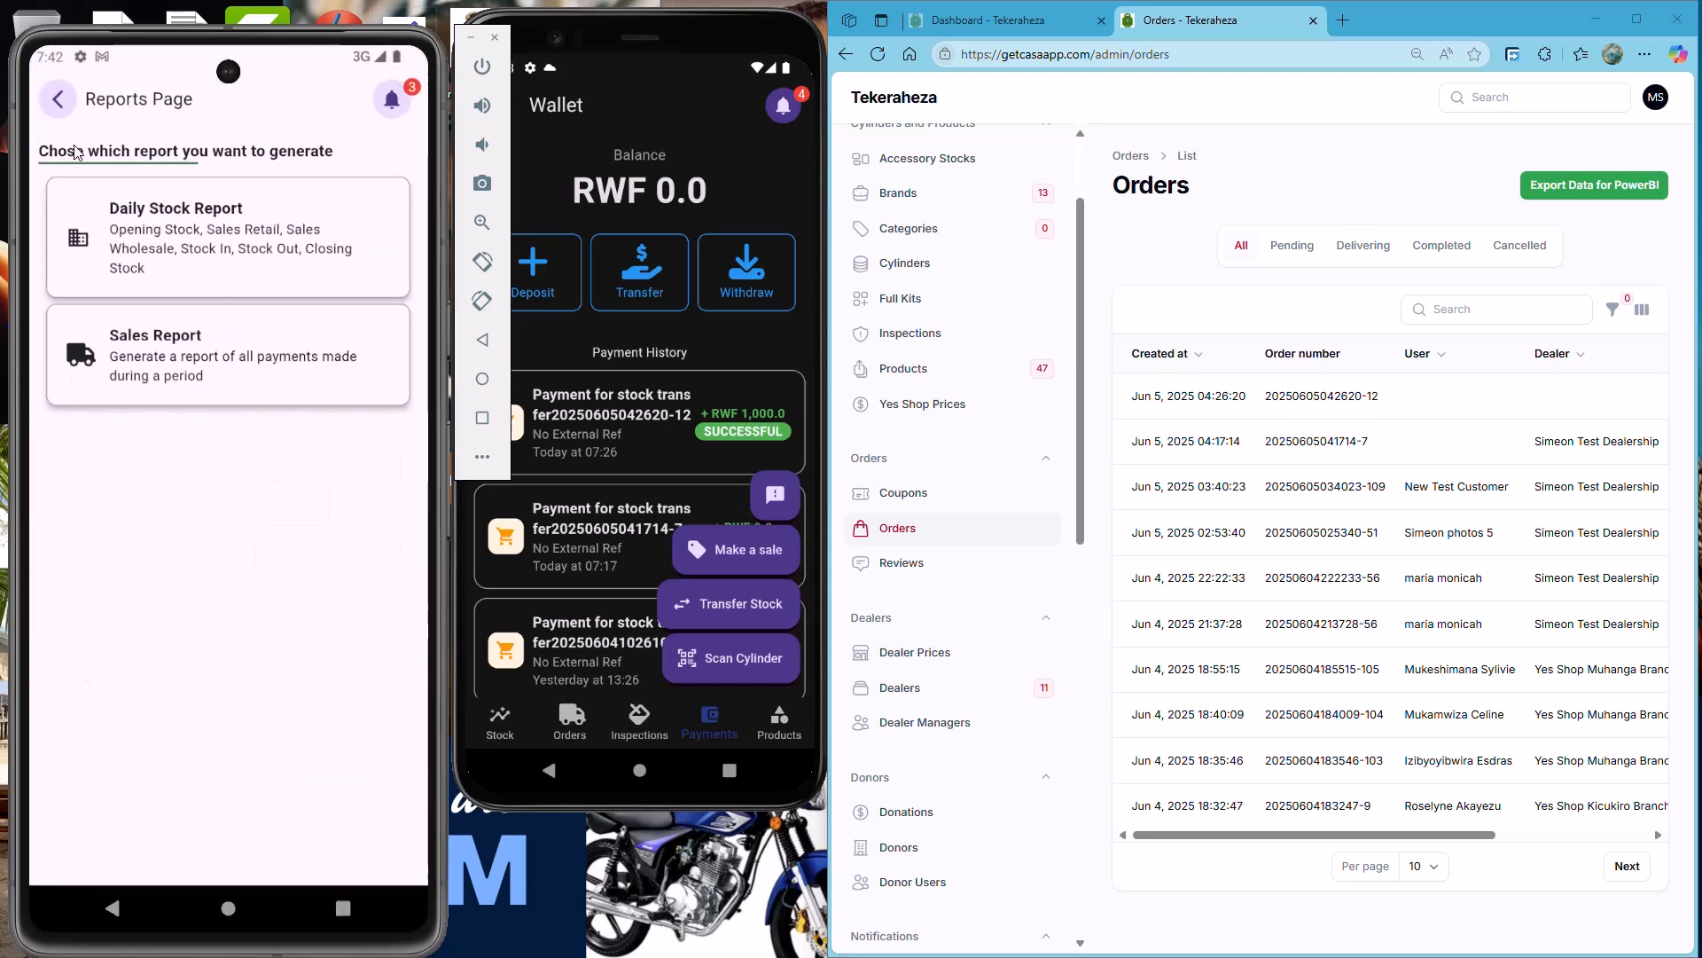
Step: Generate an all-time Sales Report covering all four order types for the manager as cashier, review its overview, and return to the main menu
{"action": "left_click", "coordinate": [154, 376]}
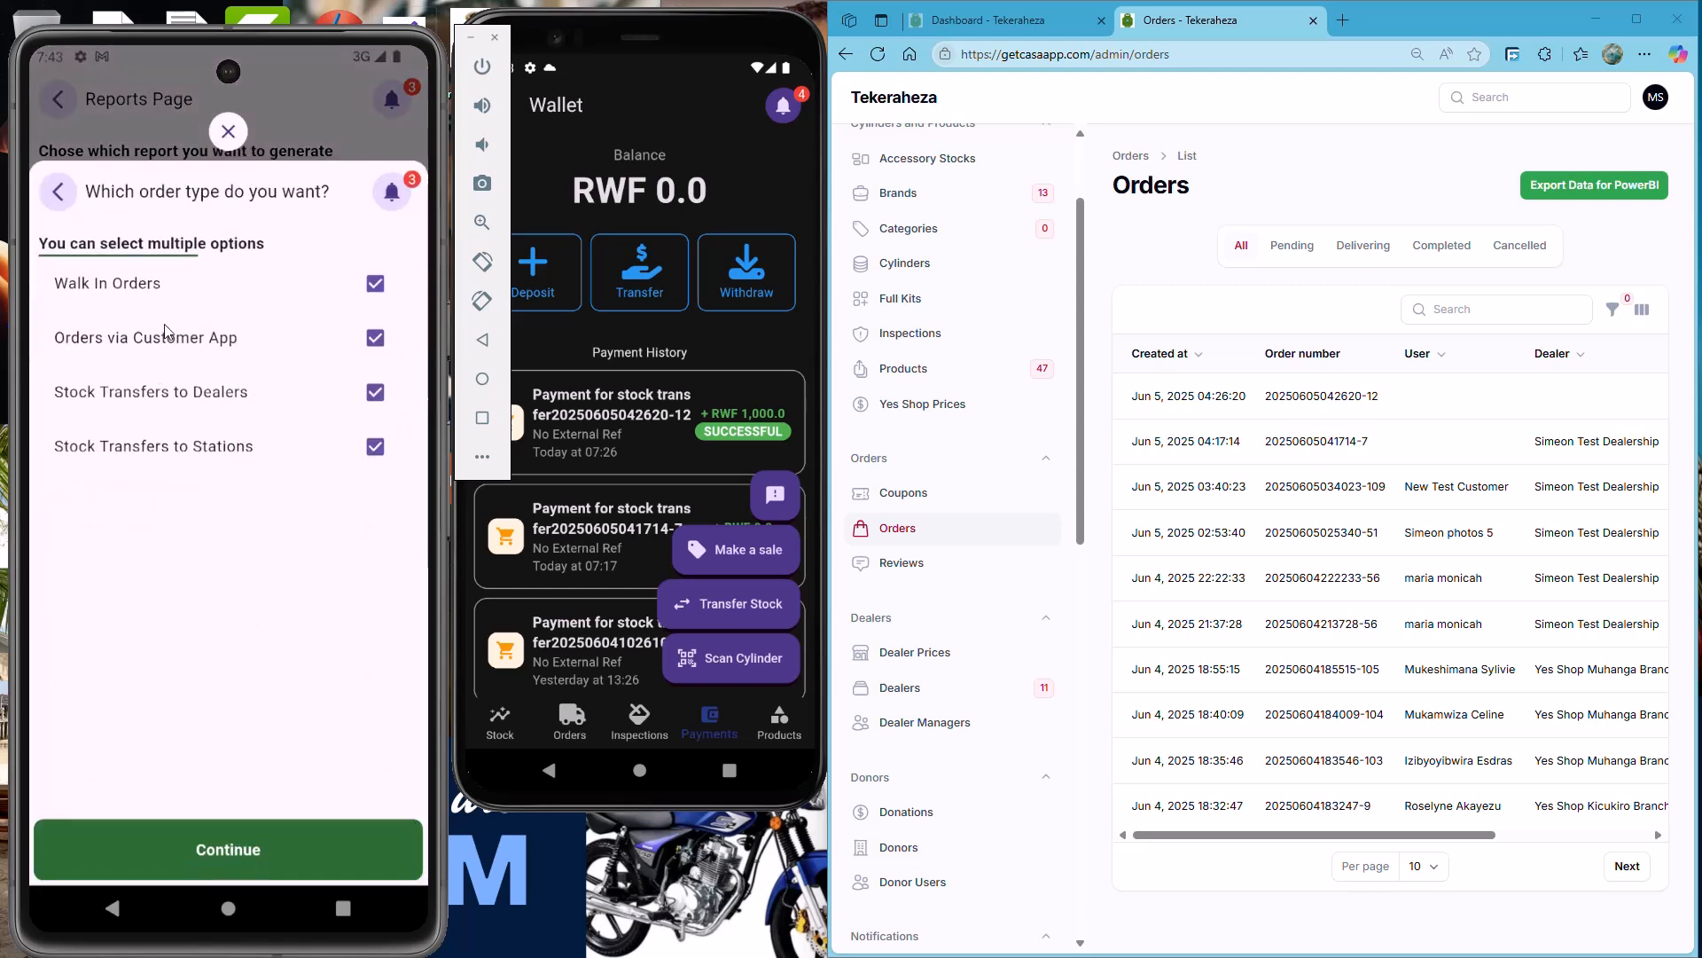
{"action": "left_click", "coordinate": [173, 847]}
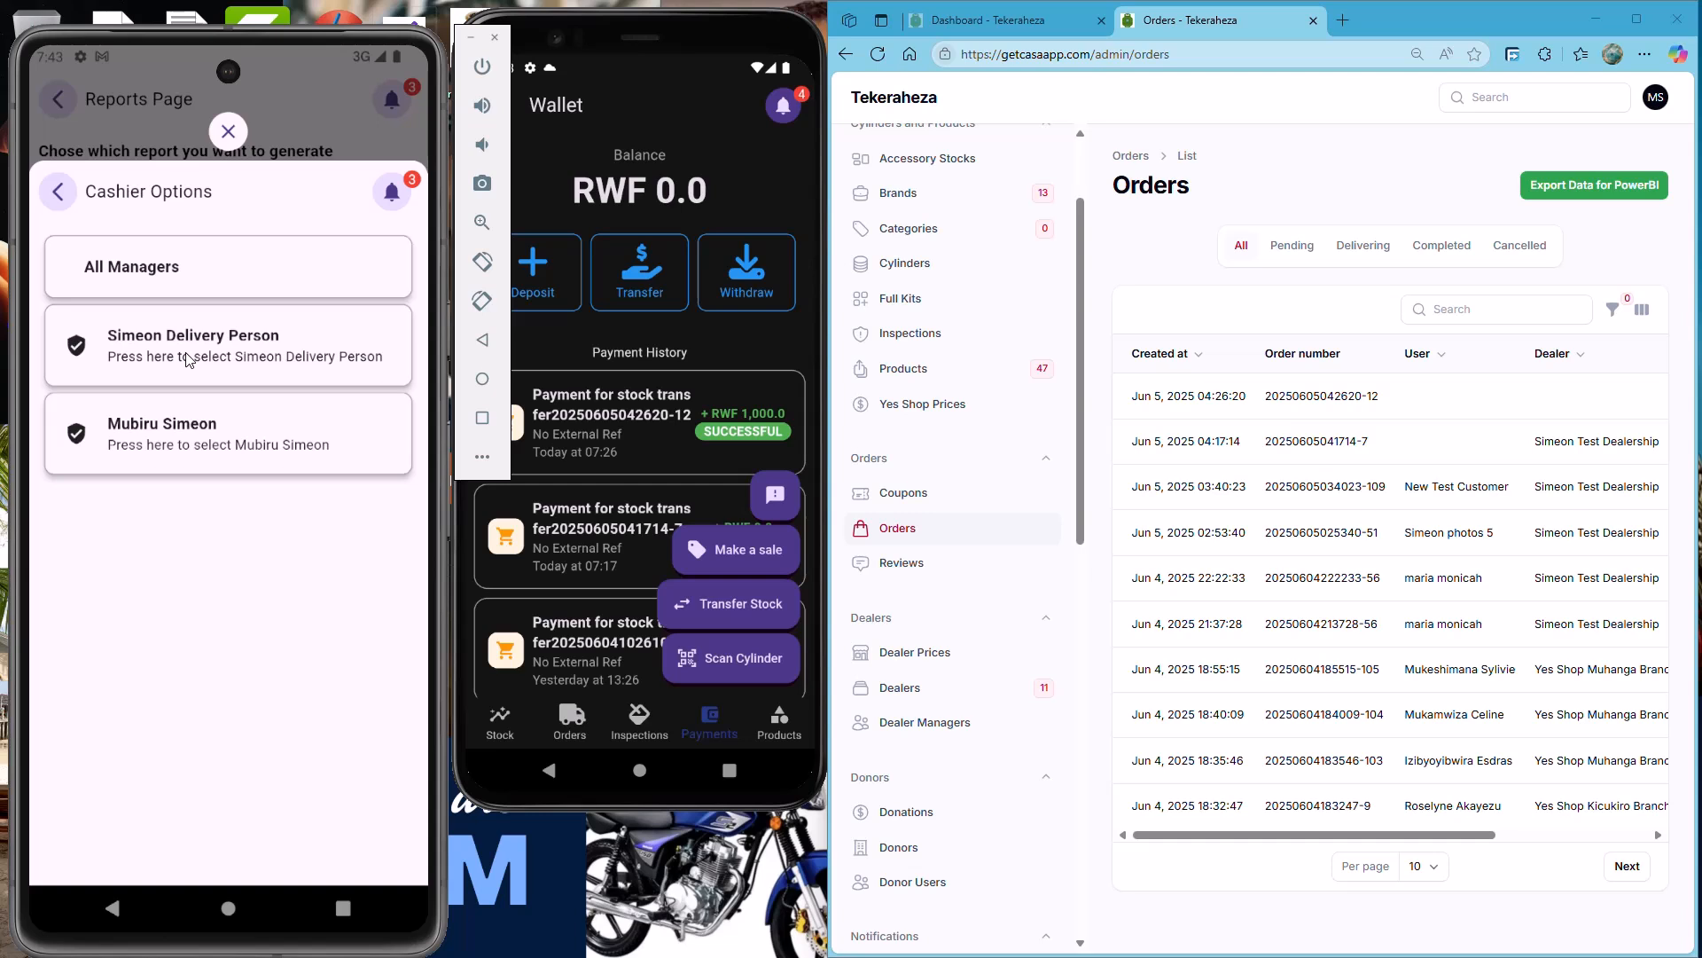
{"action": "left_click", "coordinate": [135, 460]}
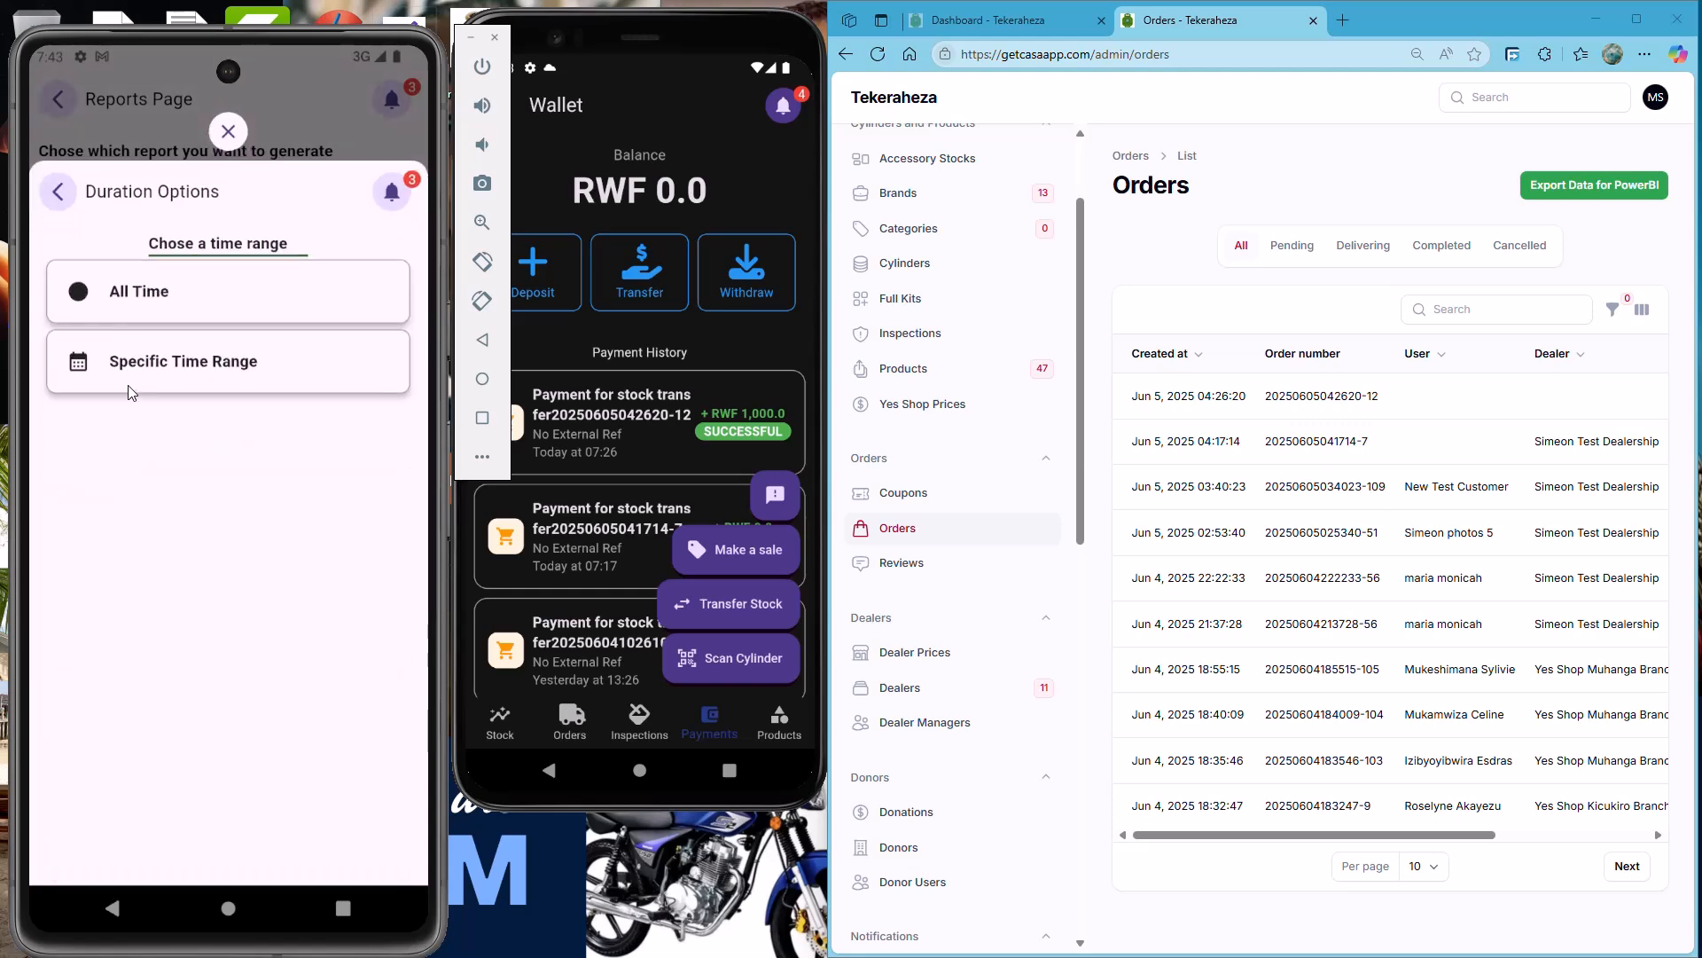
{"action": "left_click", "coordinate": [156, 306]}
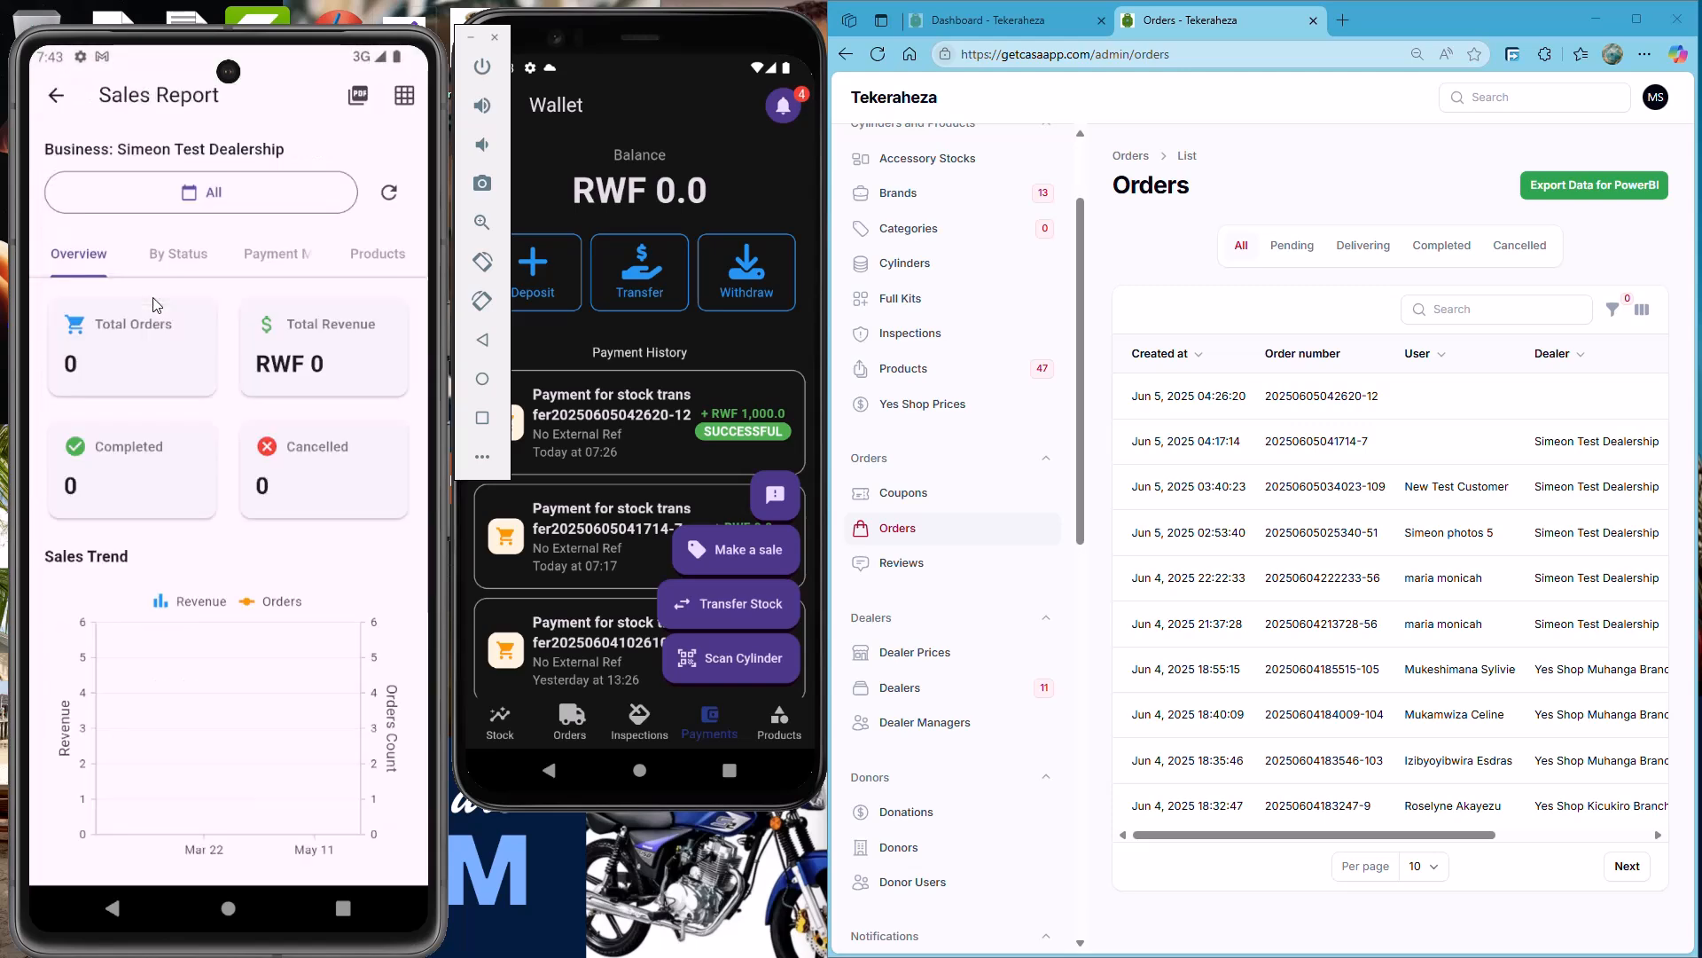
{"action": "scroll", "coordinate": [181, 710], "scroll_direction": "down", "scroll_amount": 2}
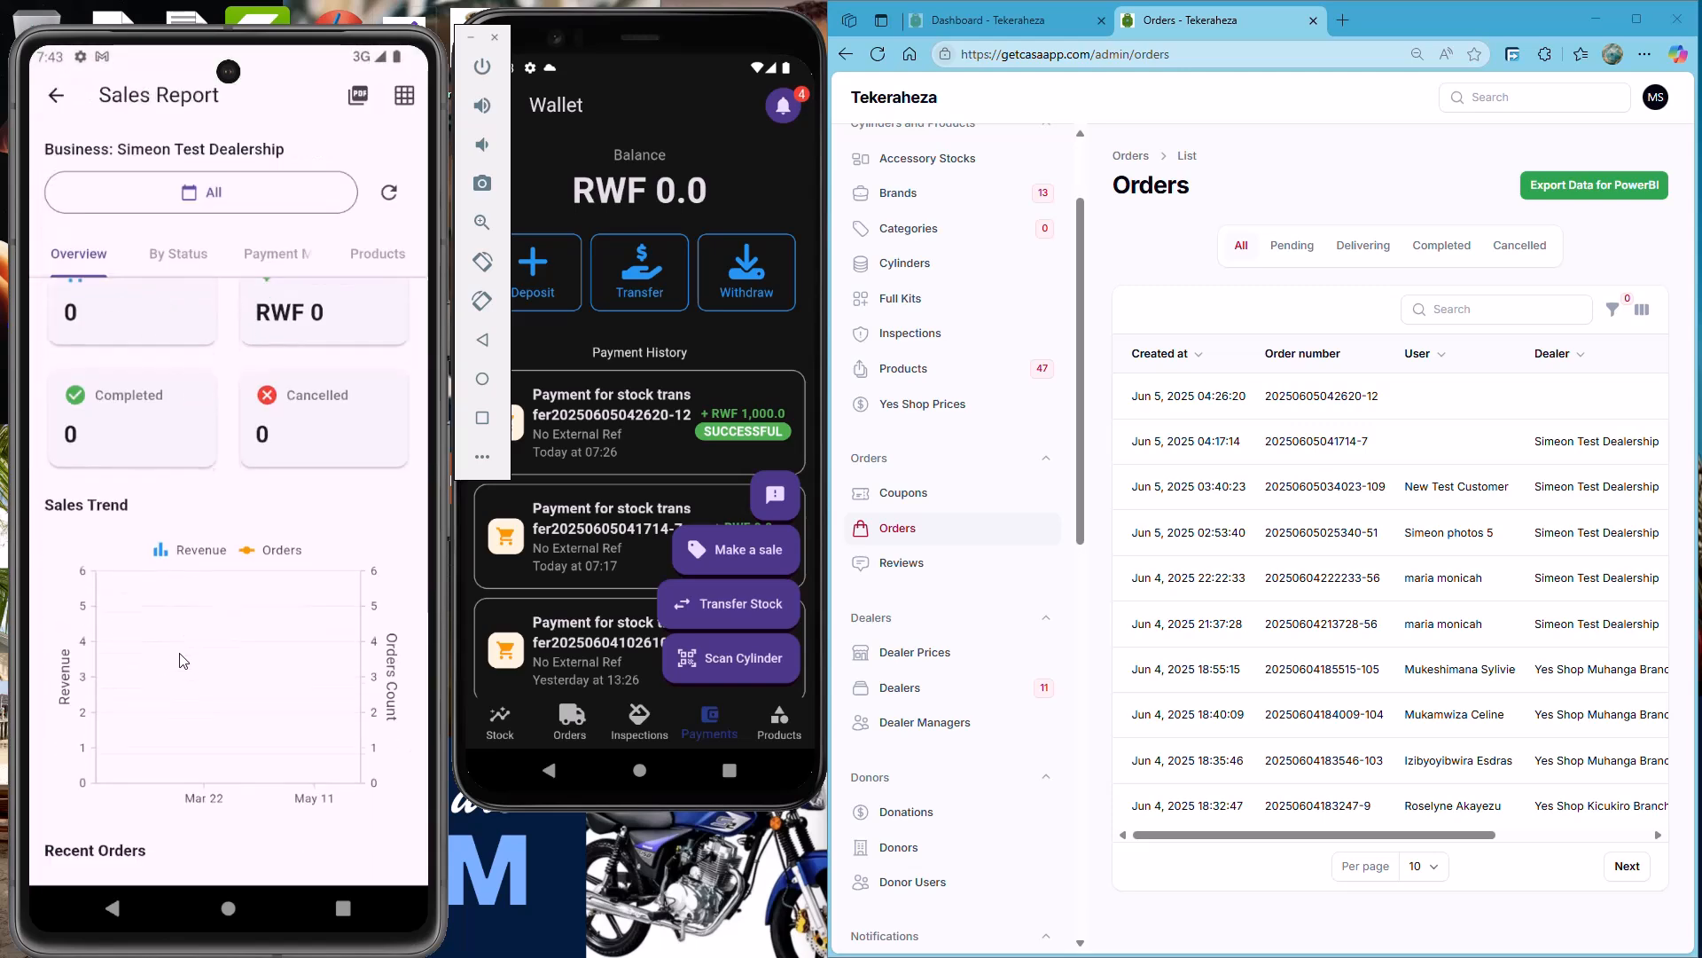
{"action": "left_click_drag", "start_coordinate": [205, 387], "coordinate": [206, 441]}
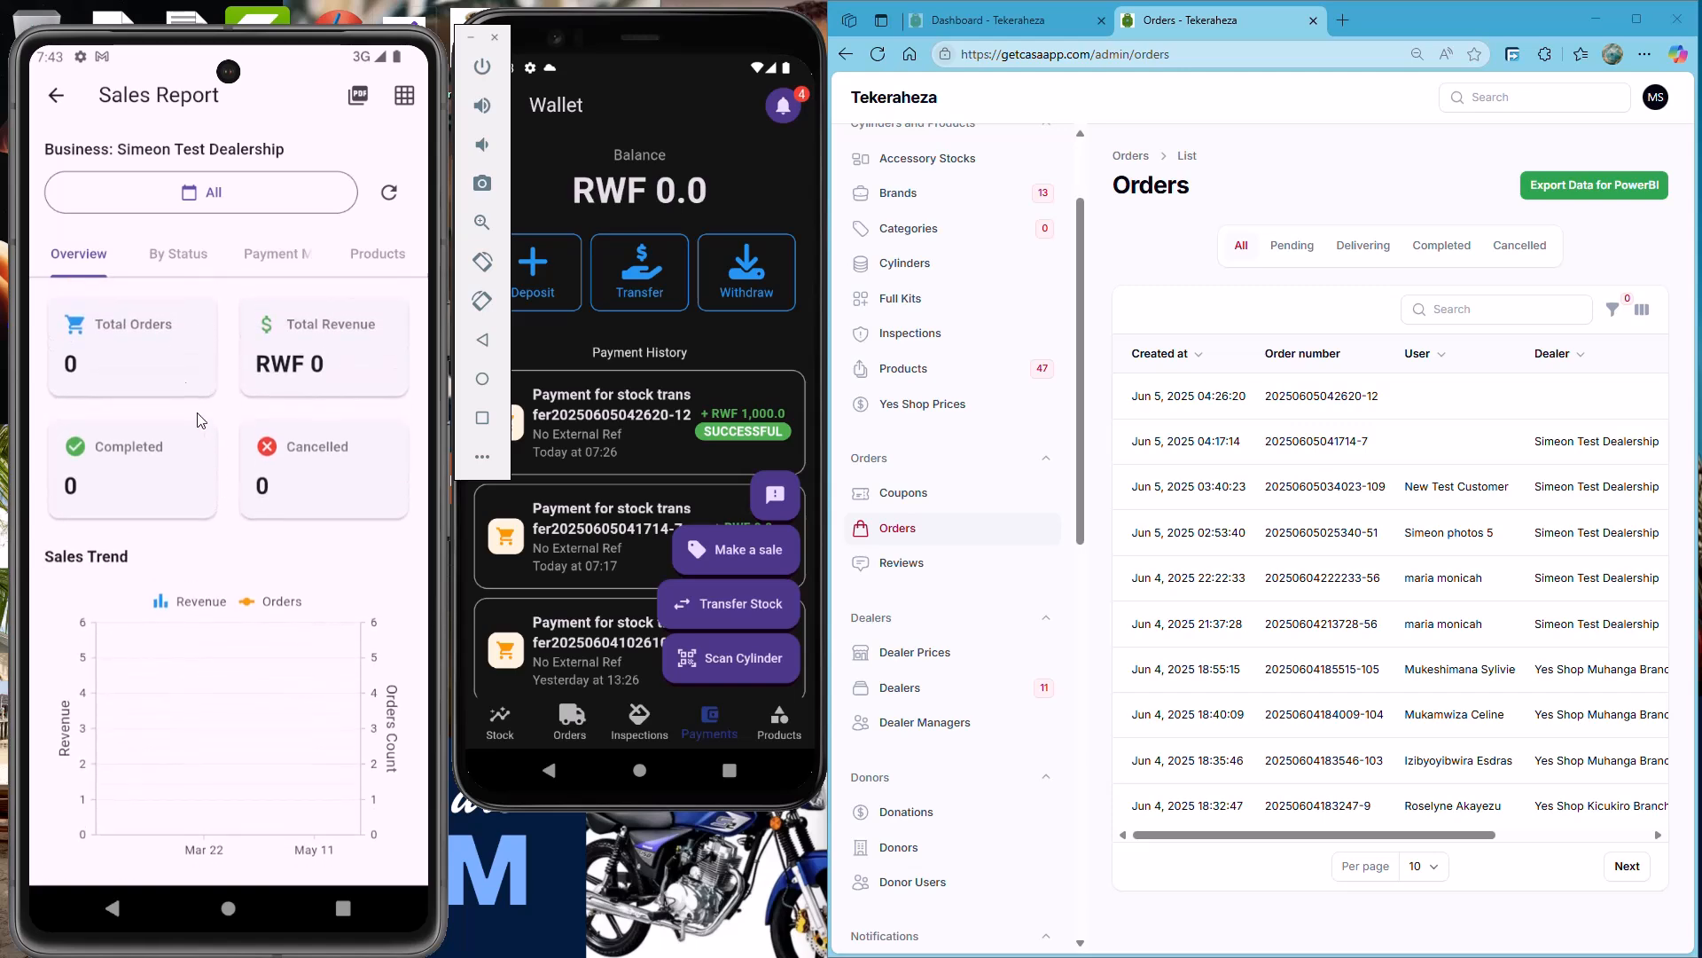
{"action": "left_click", "coordinate": [55, 97]}
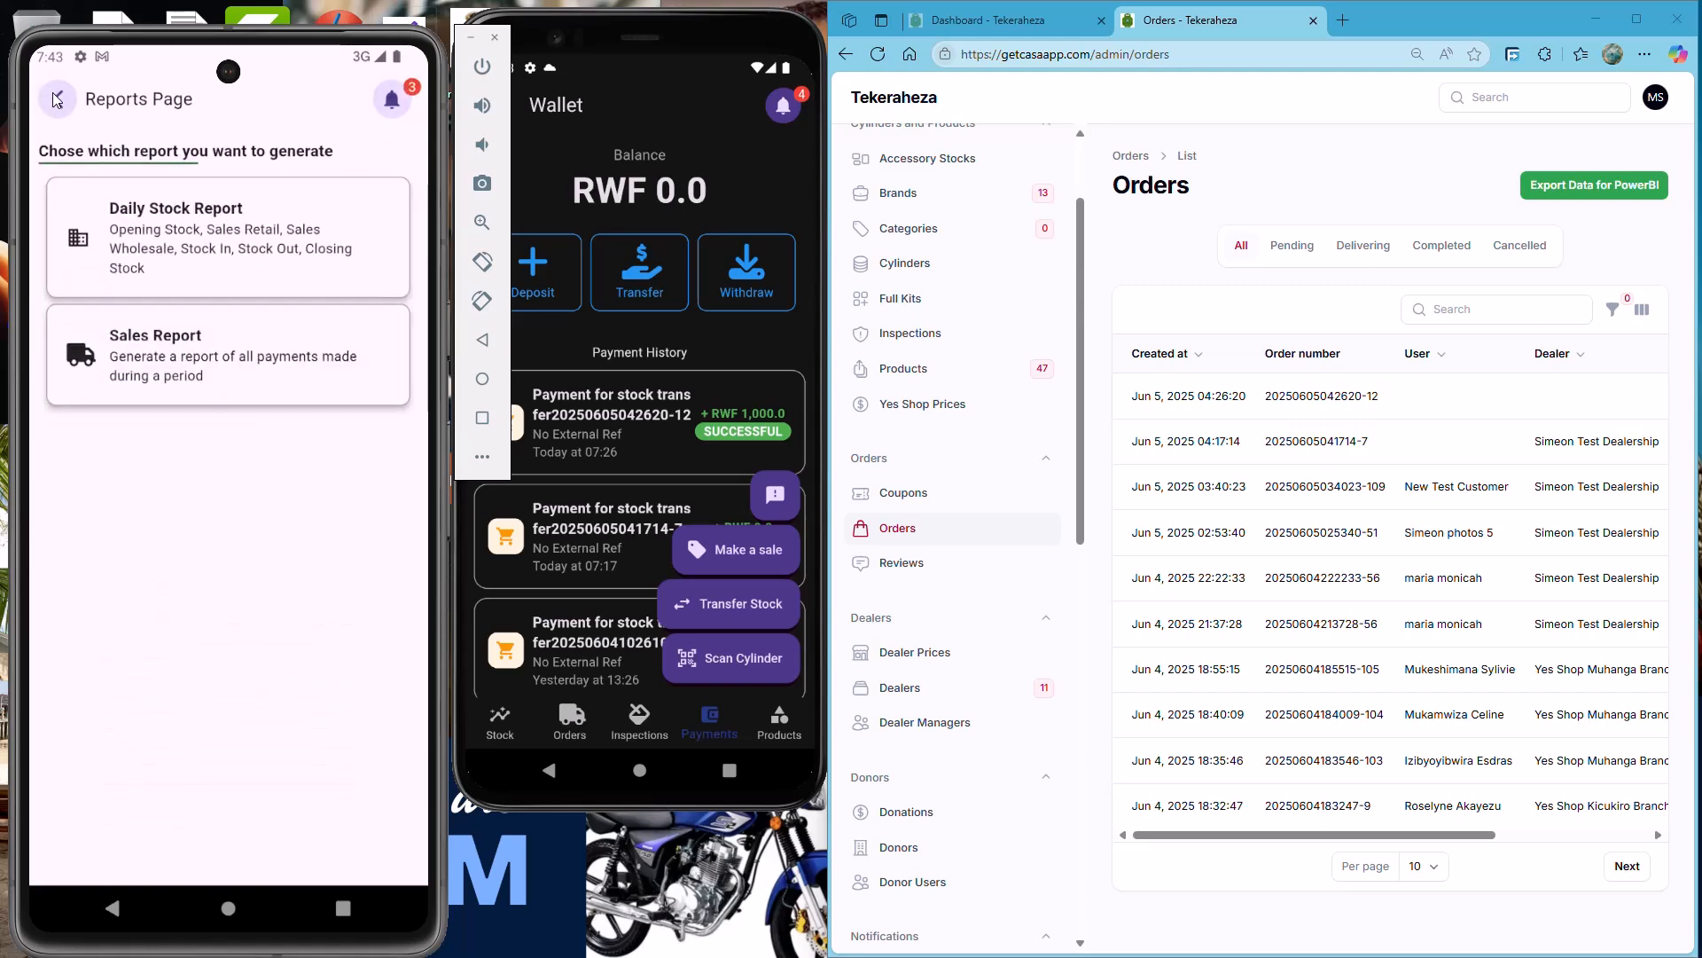
{"action": "left_click", "coordinate": [56, 98]}
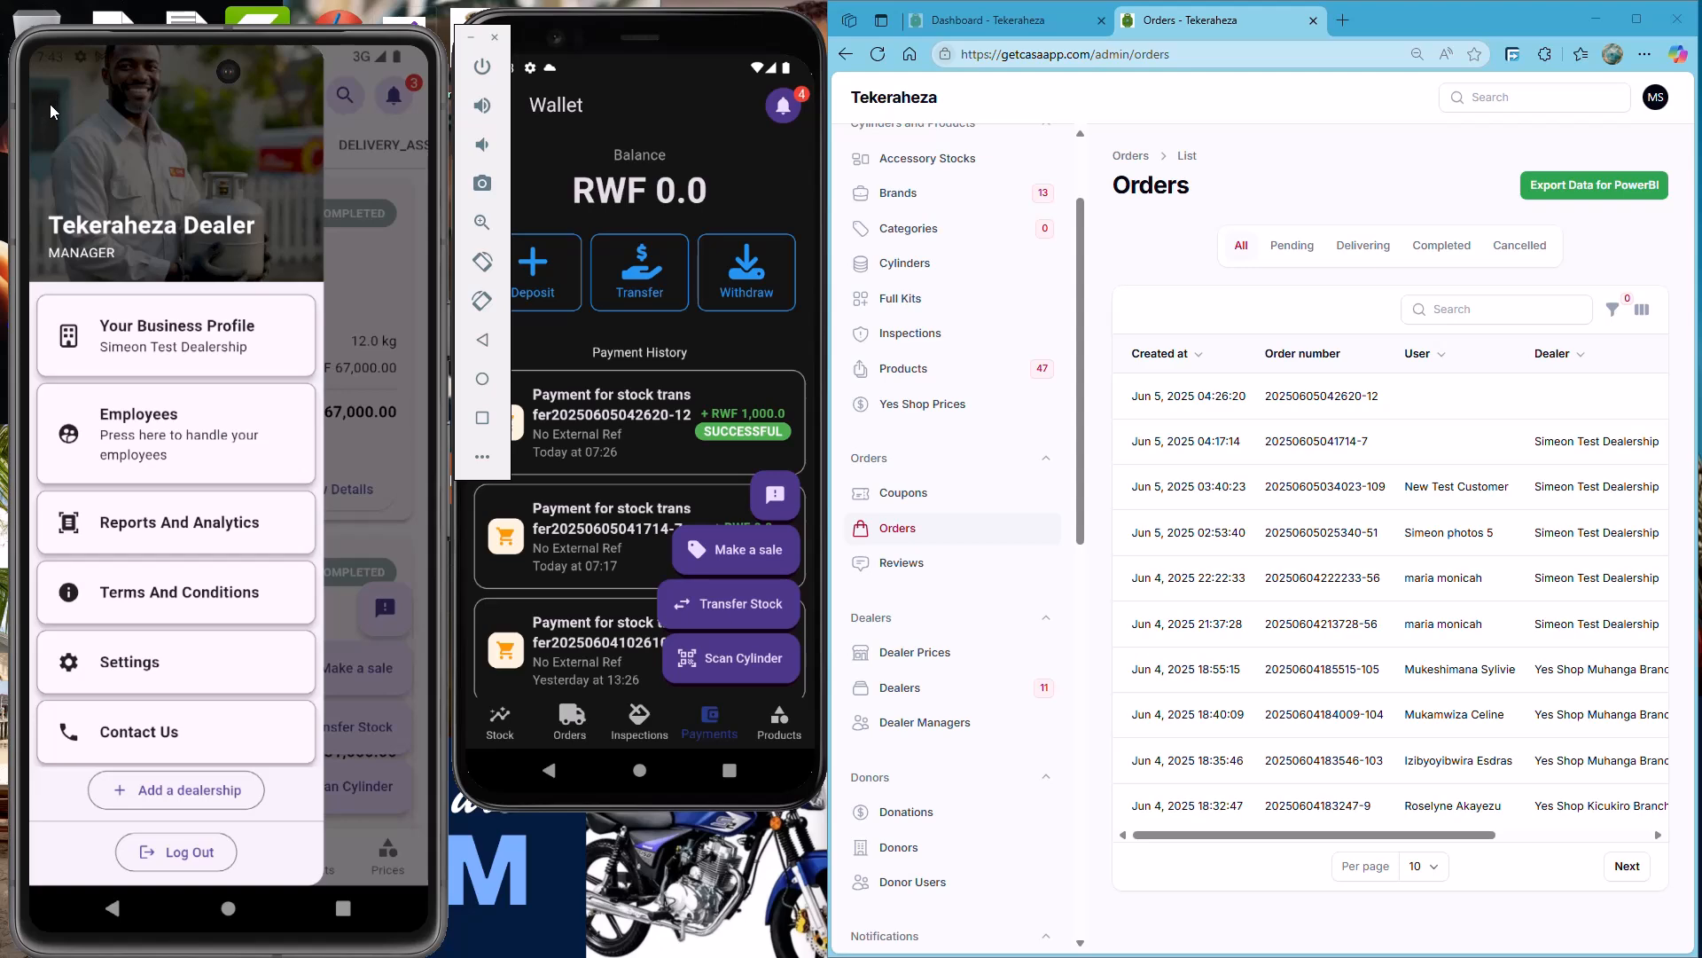
Step: Close the dealer menu and review the refill plant app's Contact Us page down to its sponsors section
{"action": "left_click", "coordinate": [375, 259]}
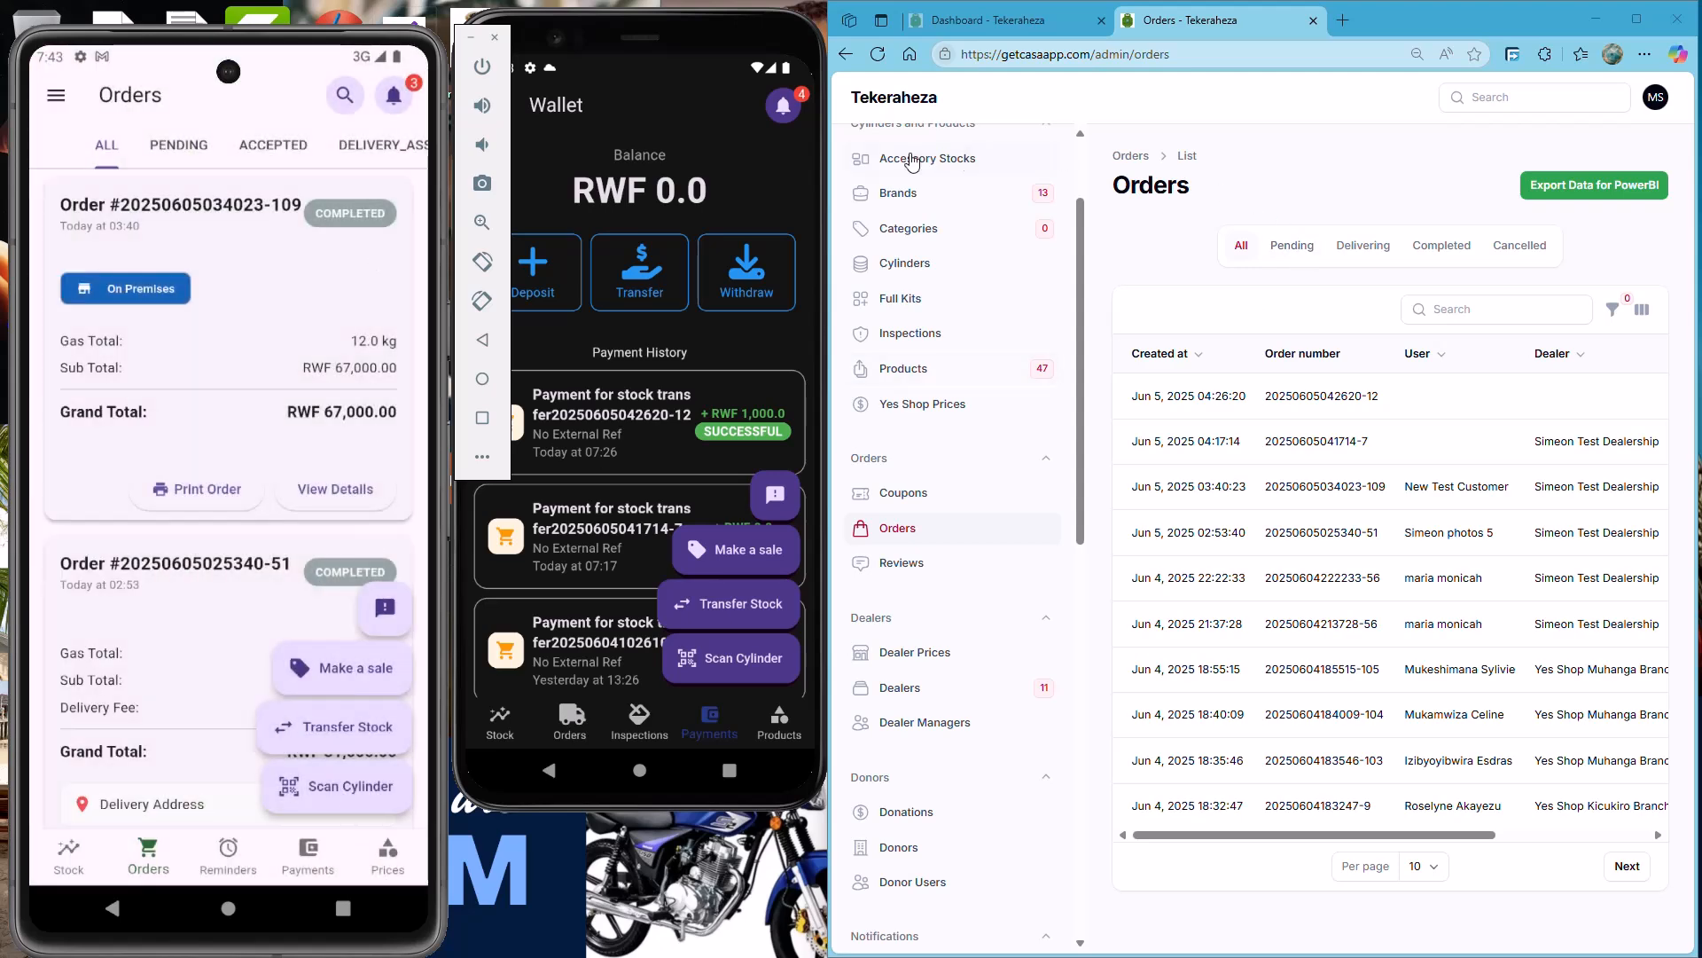
{"action": "left_click", "coordinate": [637, 195]}
{"action": "left_click_drag", "start_coordinate": [636, 195], "coordinate": [502, 134]}
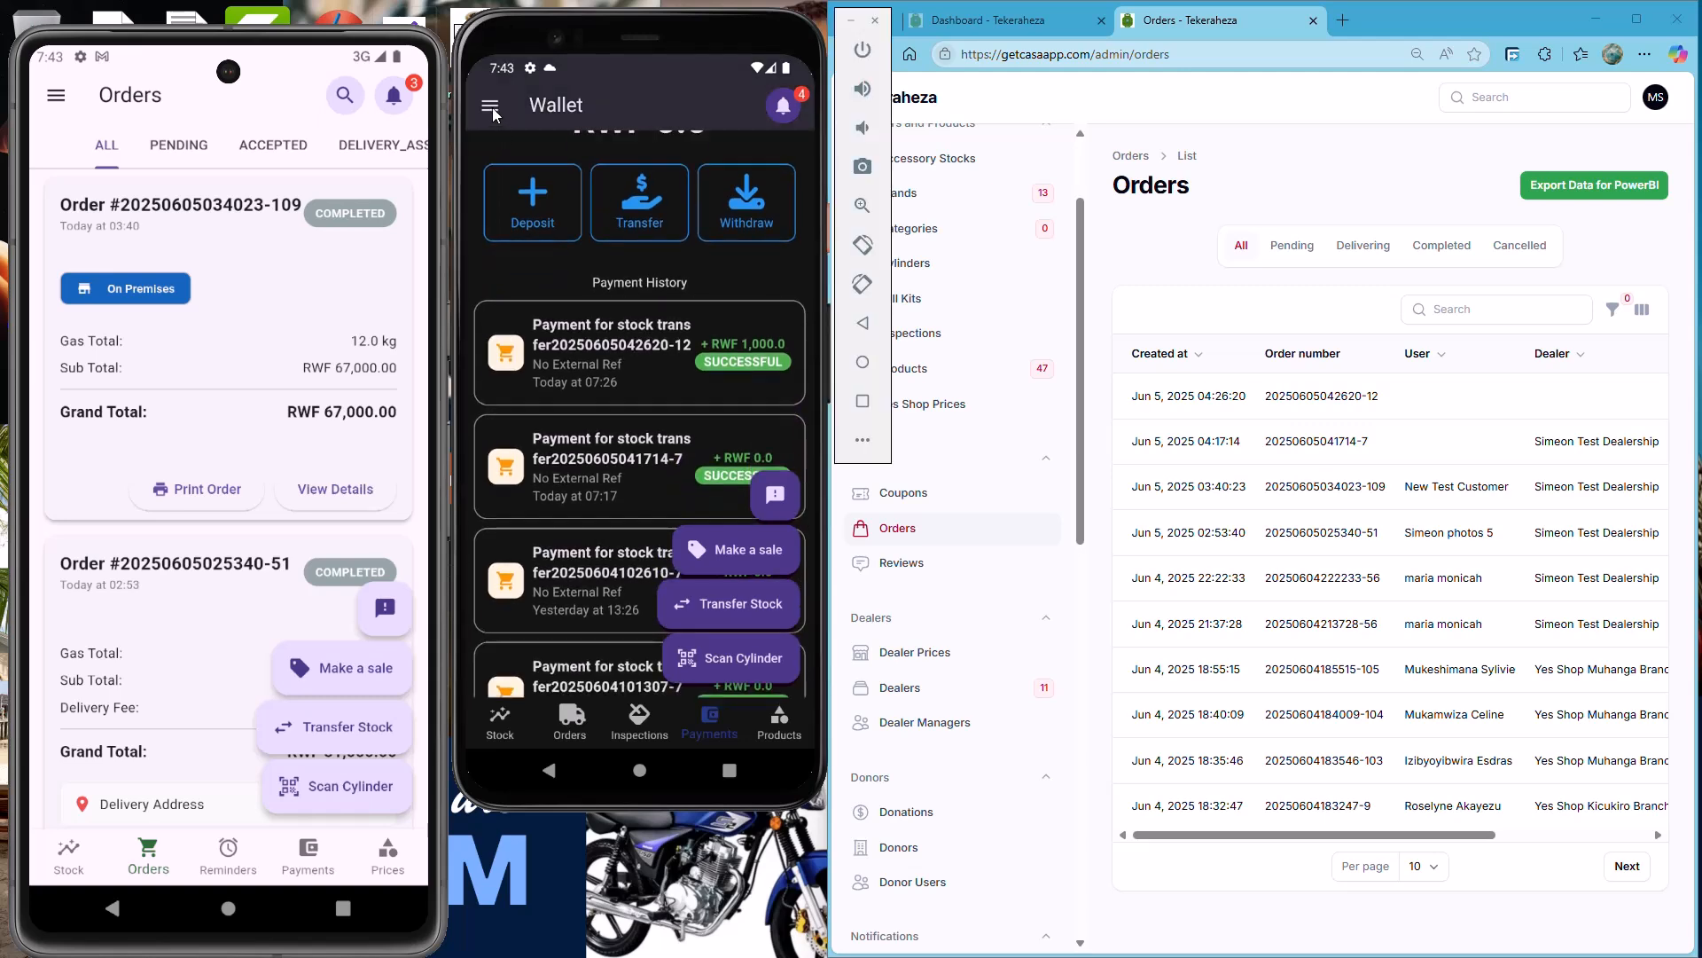
{"action": "left_click", "coordinate": [492, 108]}
{"action": "scroll", "coordinate": [694, 364], "scroll_direction": "down", "scroll_amount": 3}
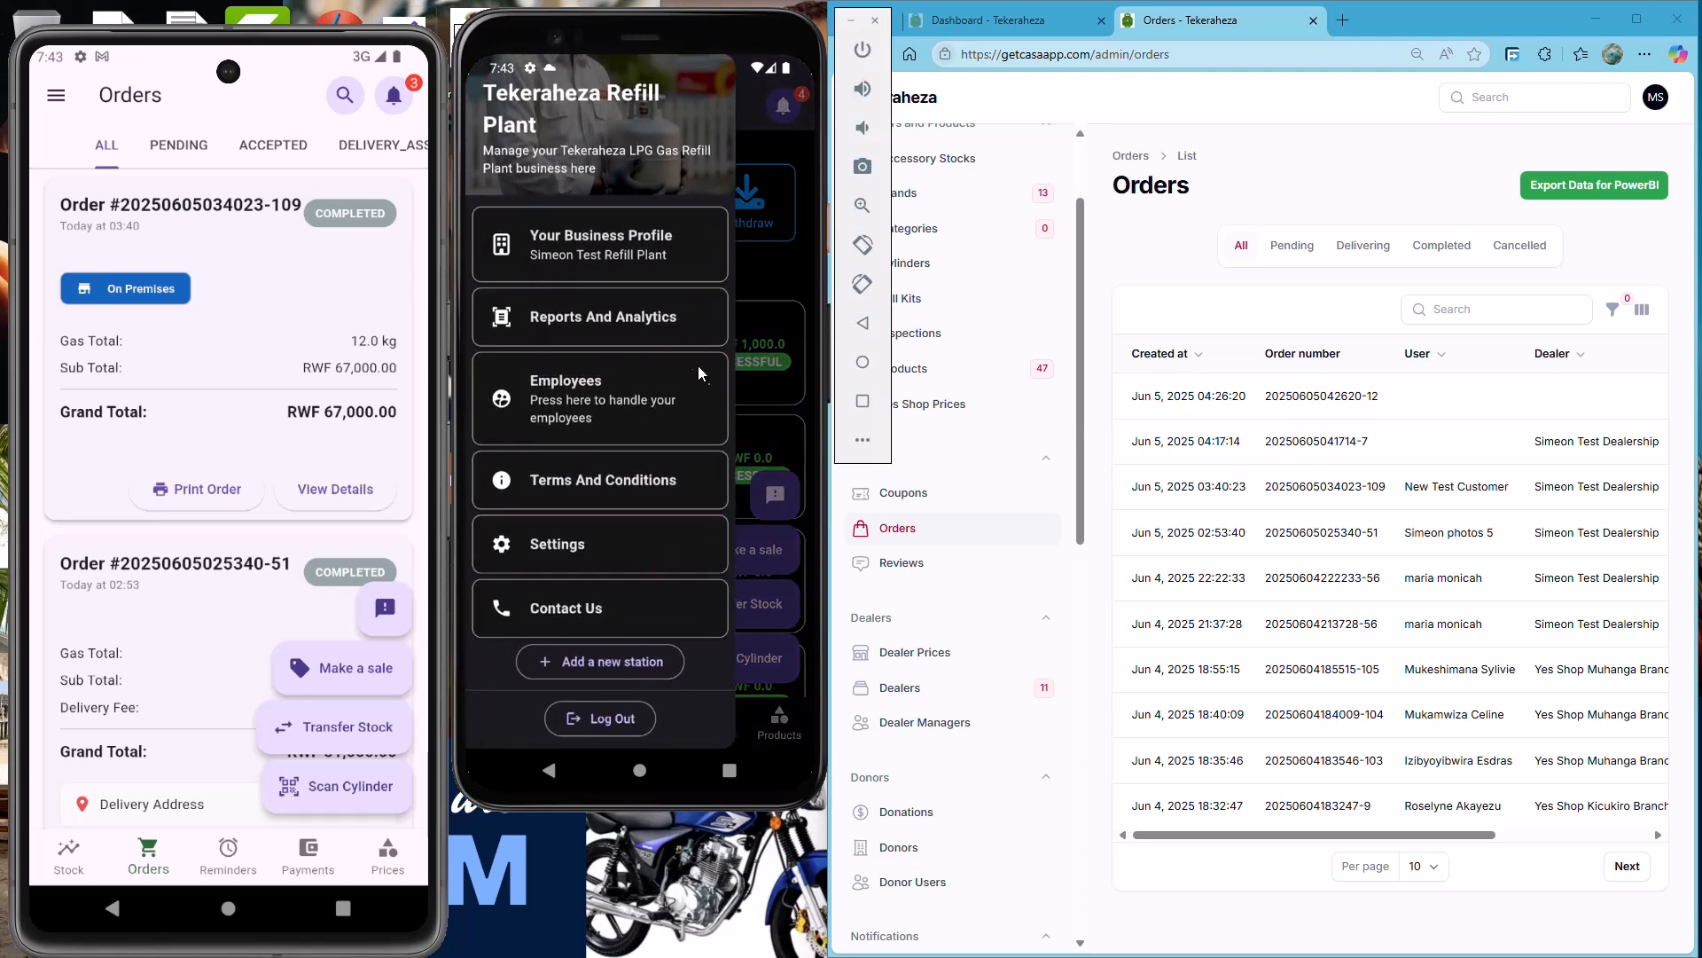
{"action": "left_click", "coordinate": [562, 623]}
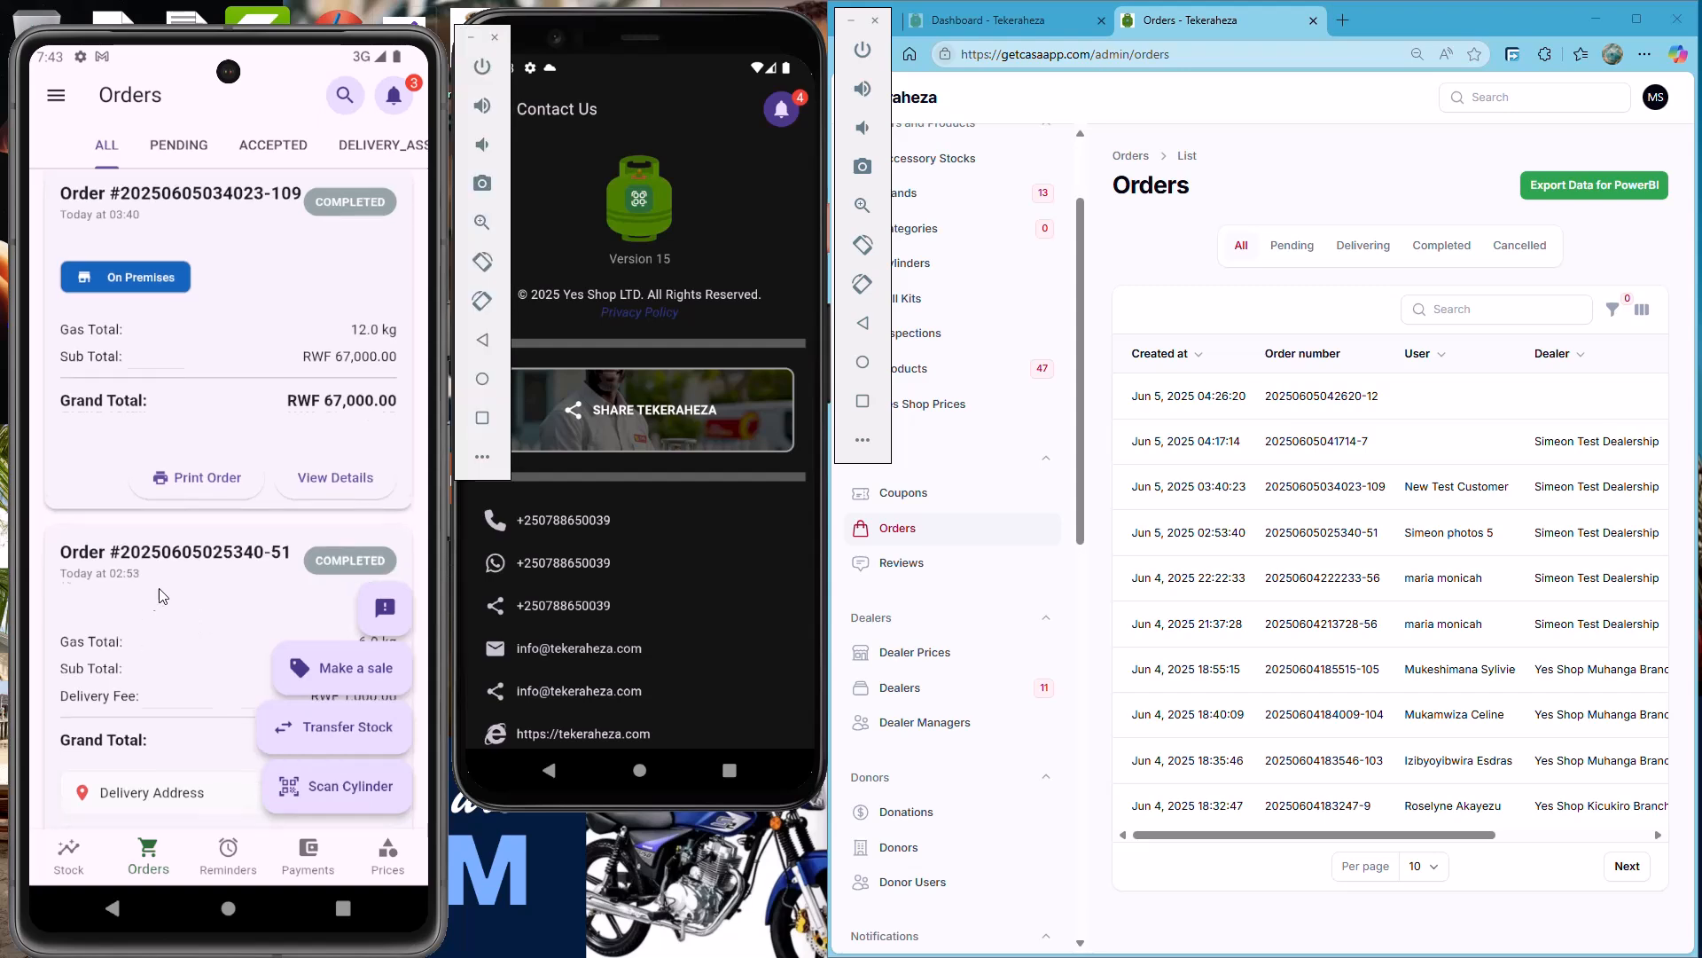
{"action": "scroll", "coordinate": [636, 557], "scroll_direction": "down", "scroll_amount": 1}
{"action": "scroll", "coordinate": [635, 557], "scroll_direction": "down", "scroll_amount": 5}
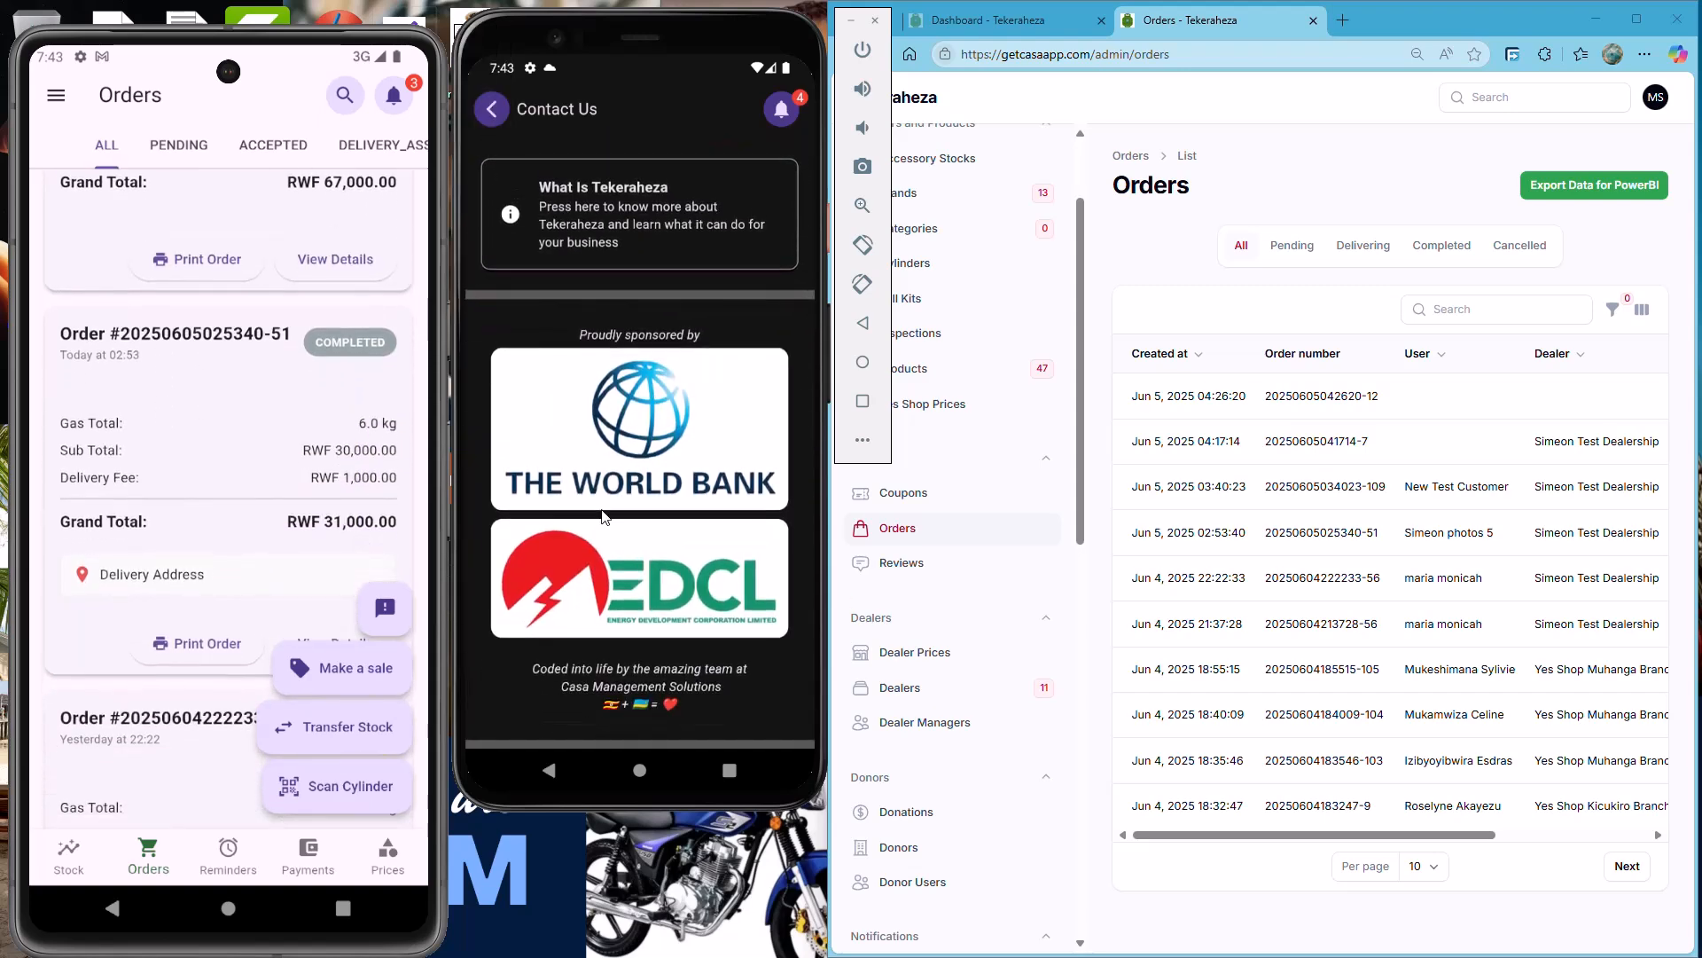
Step: Review the dealer app's Contact Us page, including contact details and sponsors, and return to the main menu
{"action": "left_click", "coordinate": [56, 95]}
{"action": "scroll", "coordinate": [133, 612], "scroll_direction": "down", "scroll_amount": 1}
{"action": "left_click", "coordinate": [142, 723]}
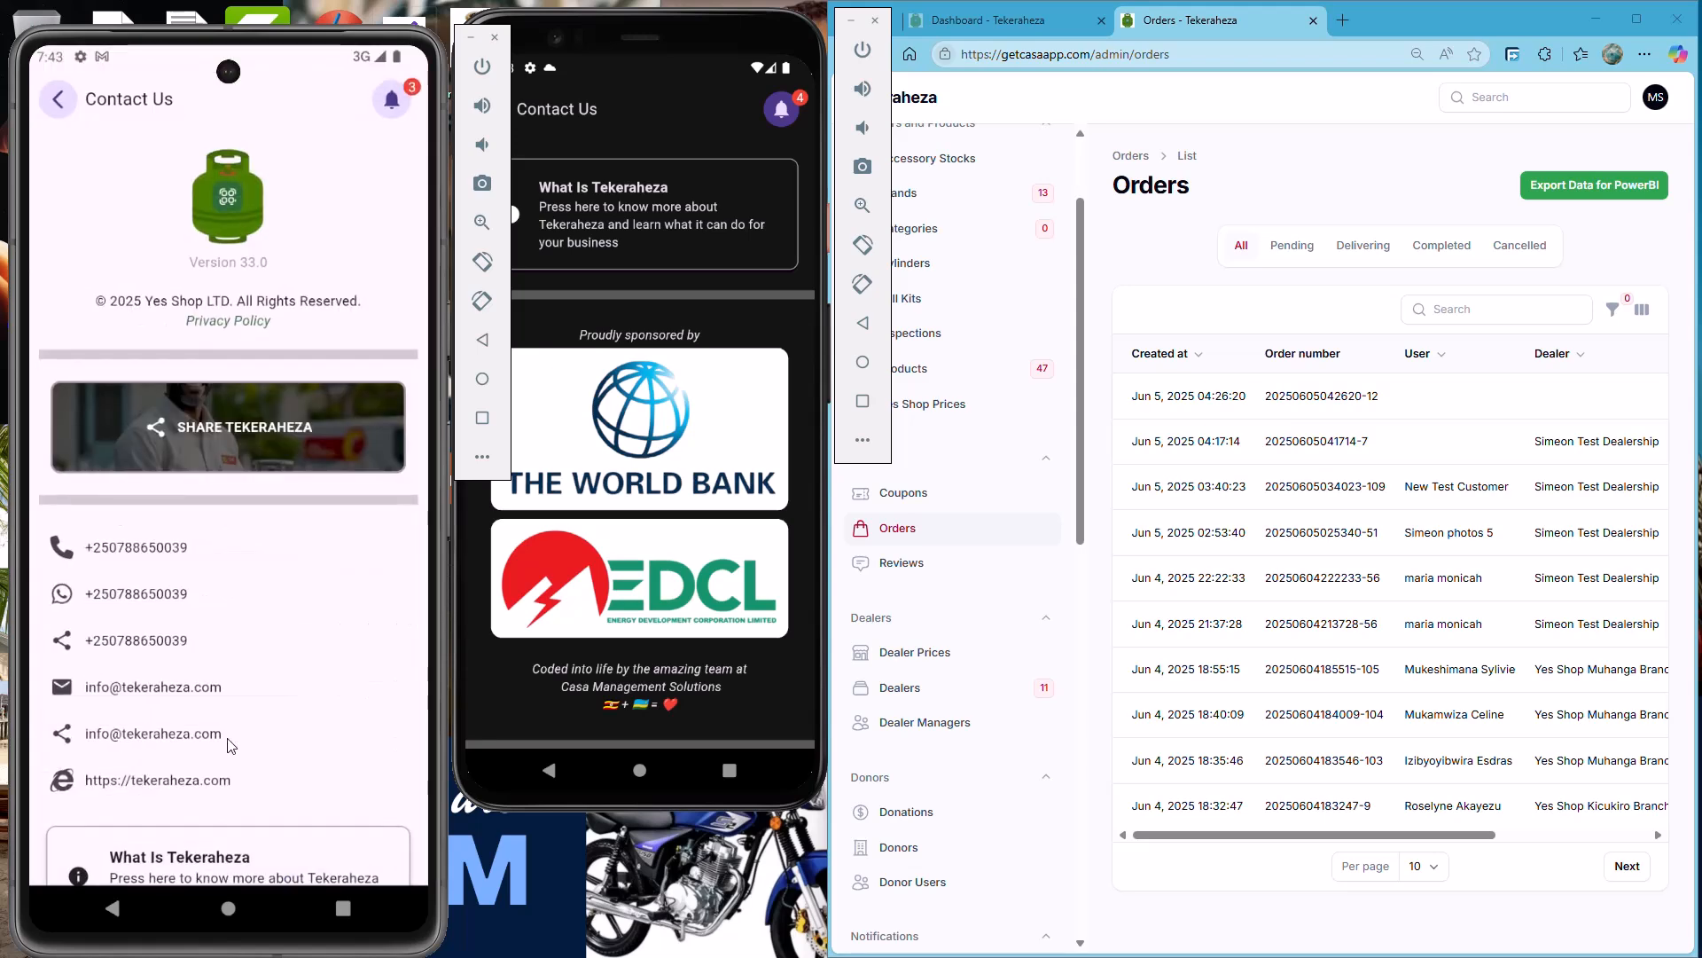
{"action": "scroll", "coordinate": [390, 532], "scroll_direction": "down", "scroll_amount": 5}
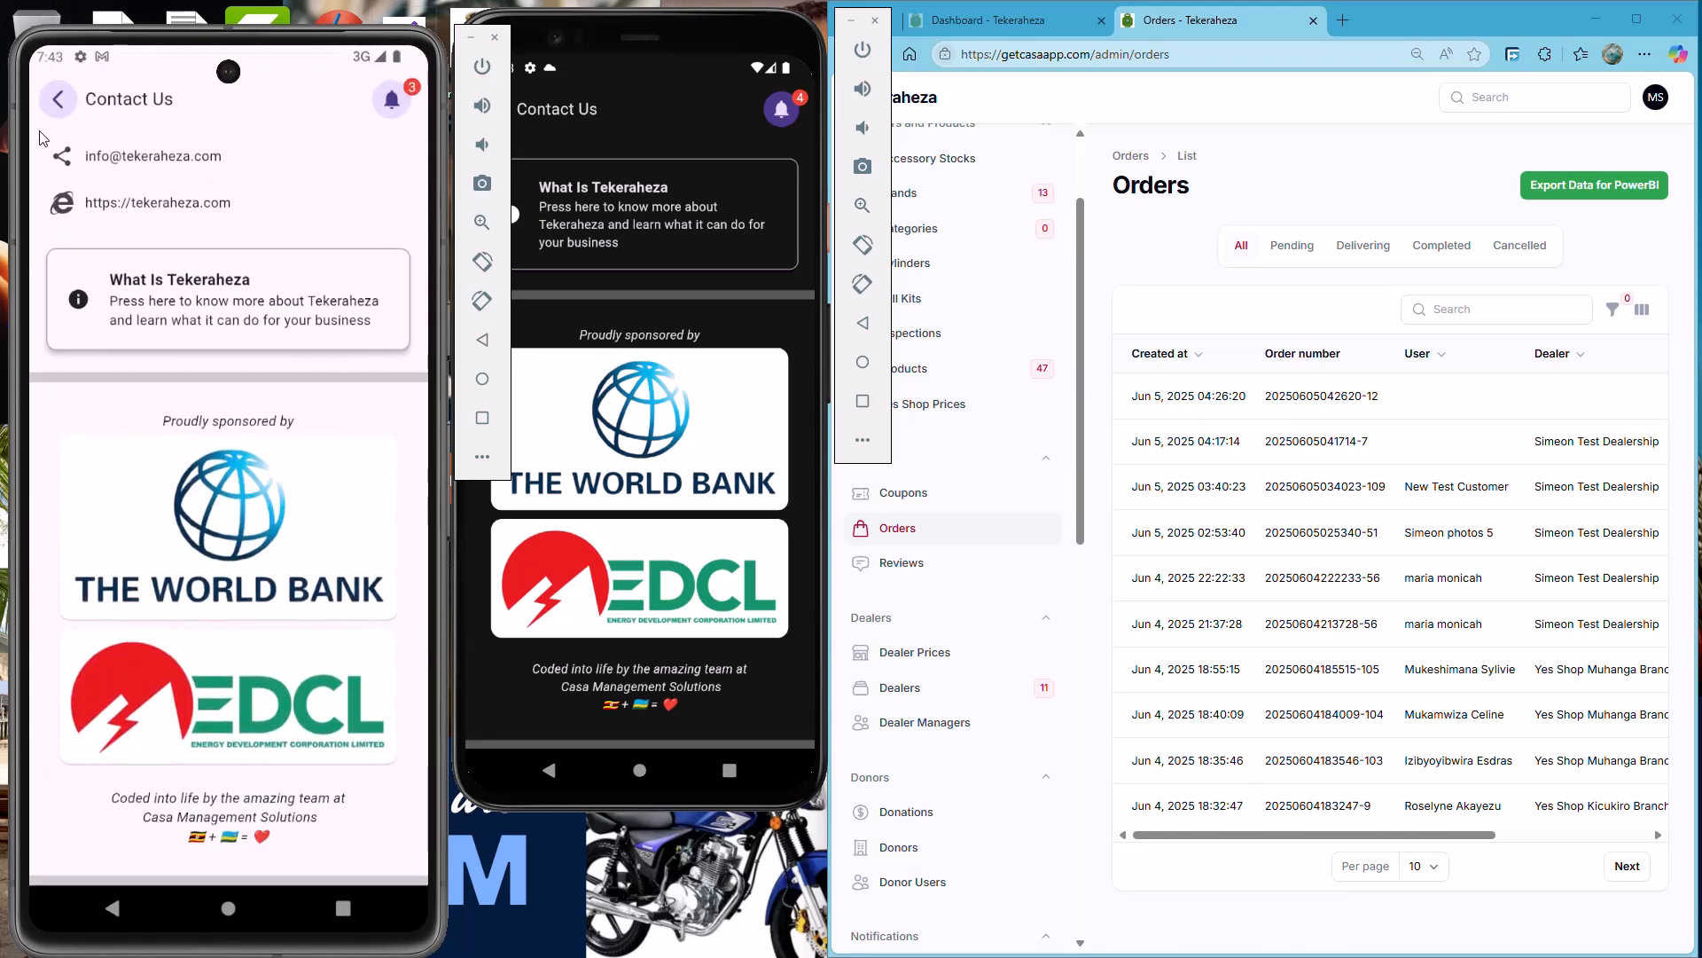
{"action": "left_click", "coordinate": [55, 103]}
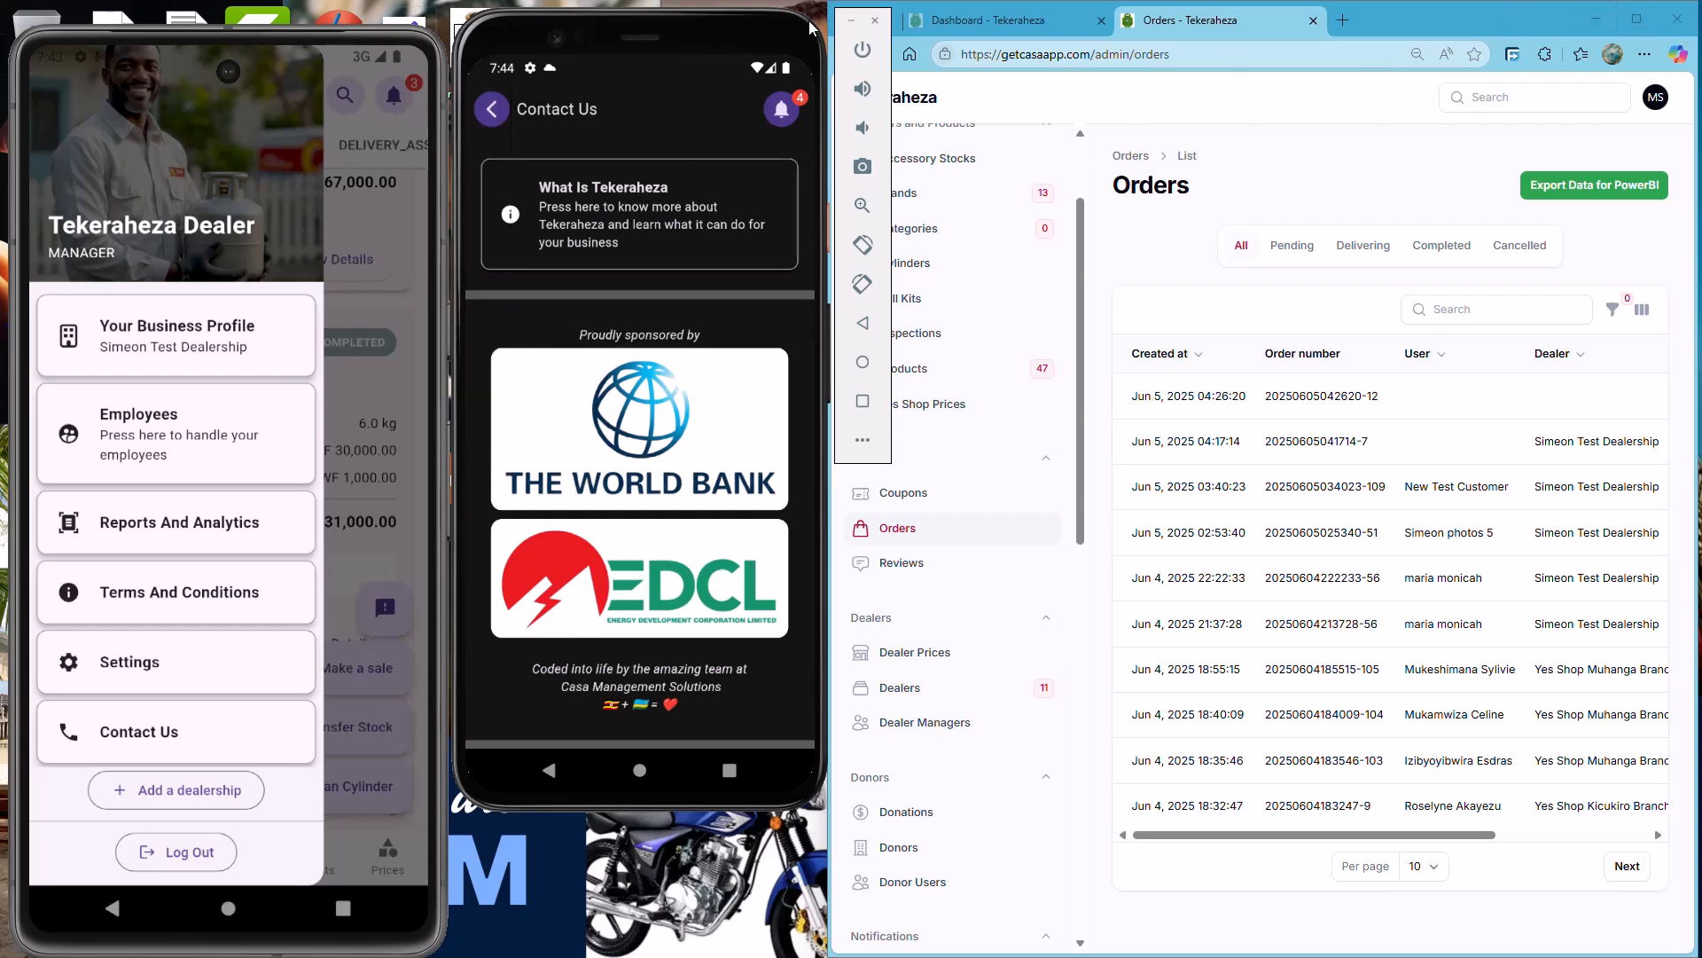
Step: Maximize the browser window and open the admin Dashboard
{"action": "left_click", "coordinate": [1637, 18]}
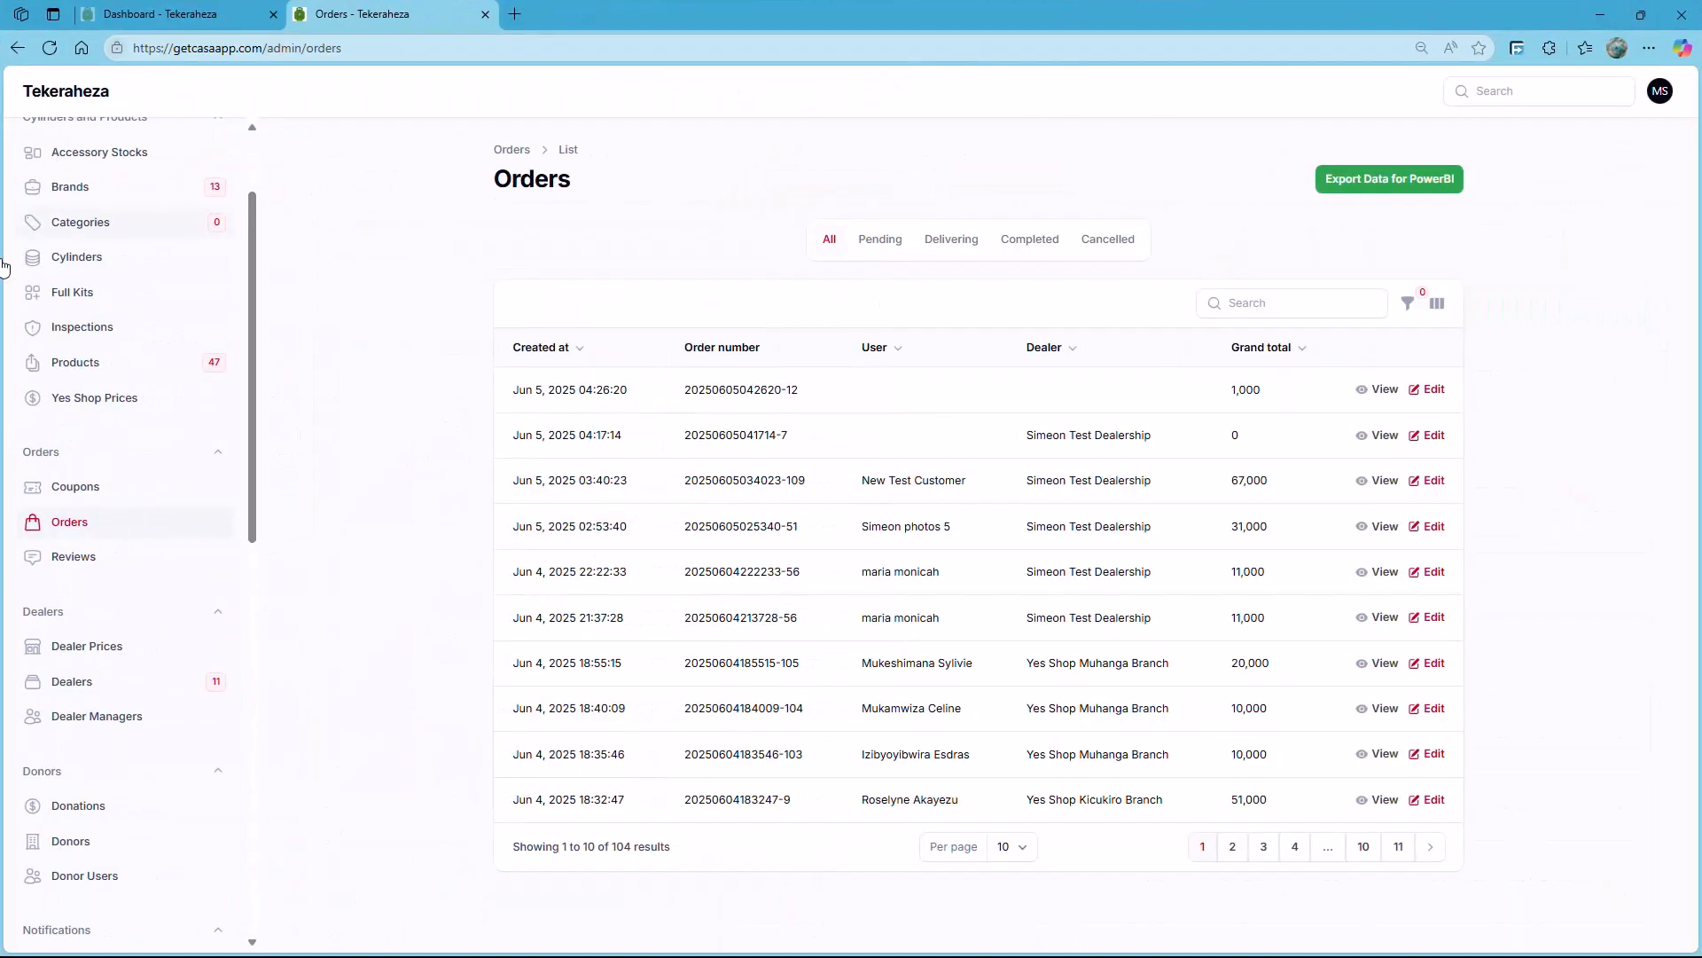
{"action": "scroll", "coordinate": [53, 314], "scroll_direction": "up", "scroll_amount": 2}
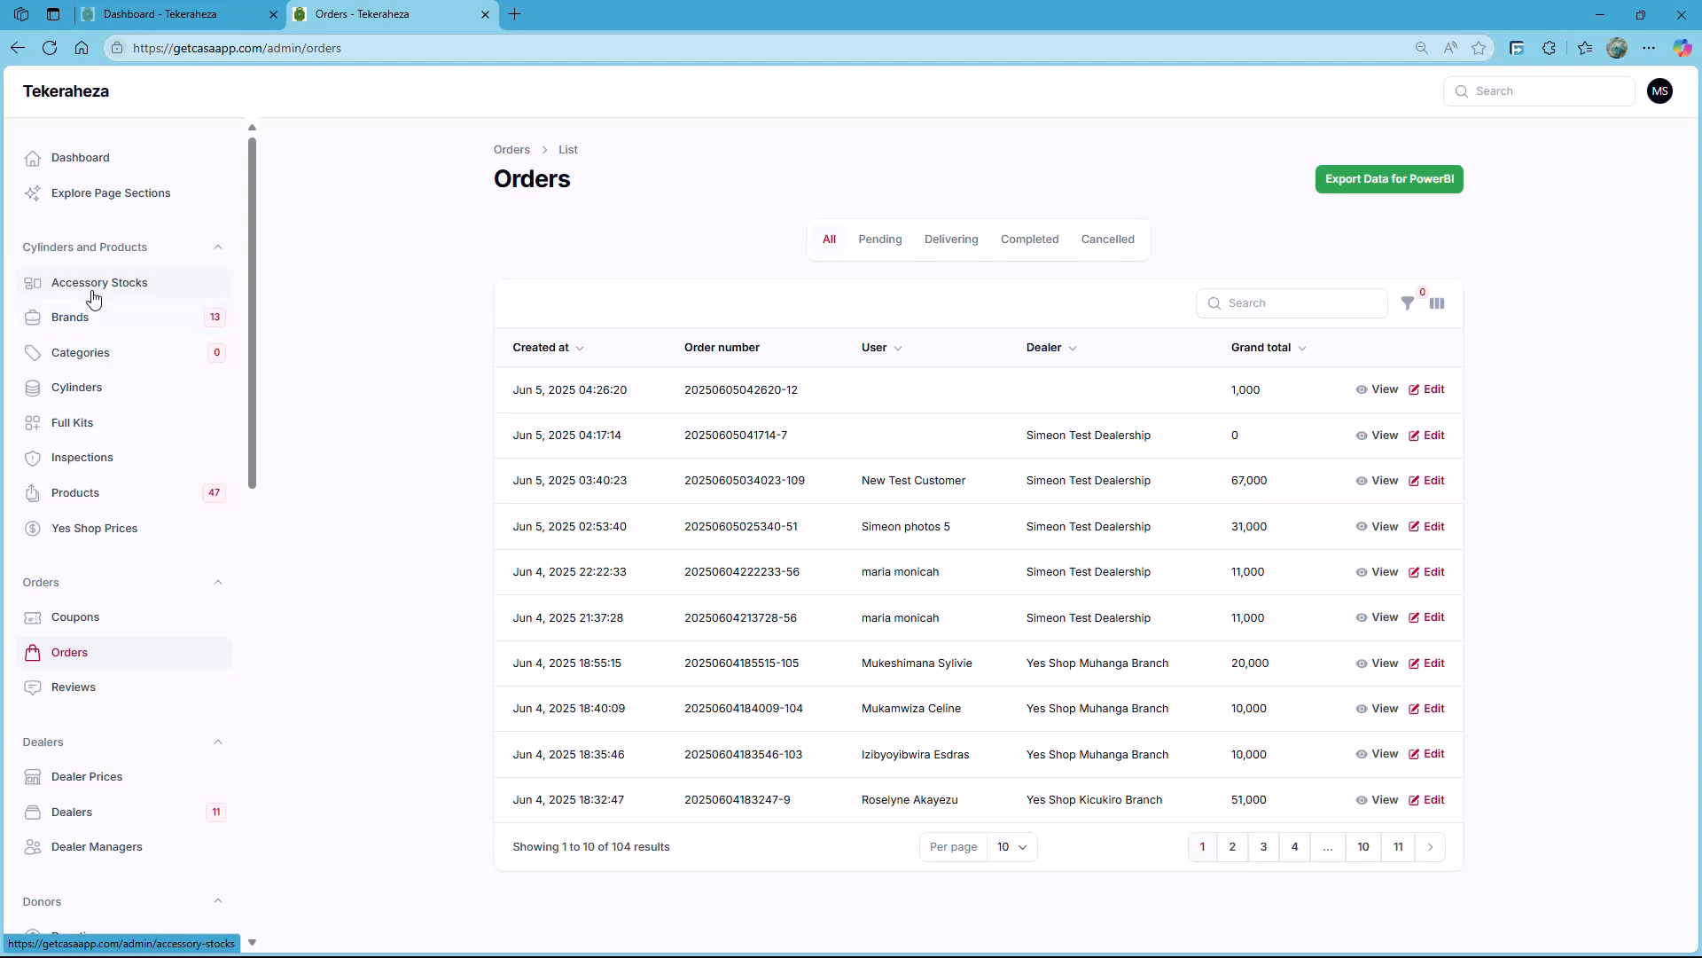
{"action": "left_click", "coordinate": [80, 157]}
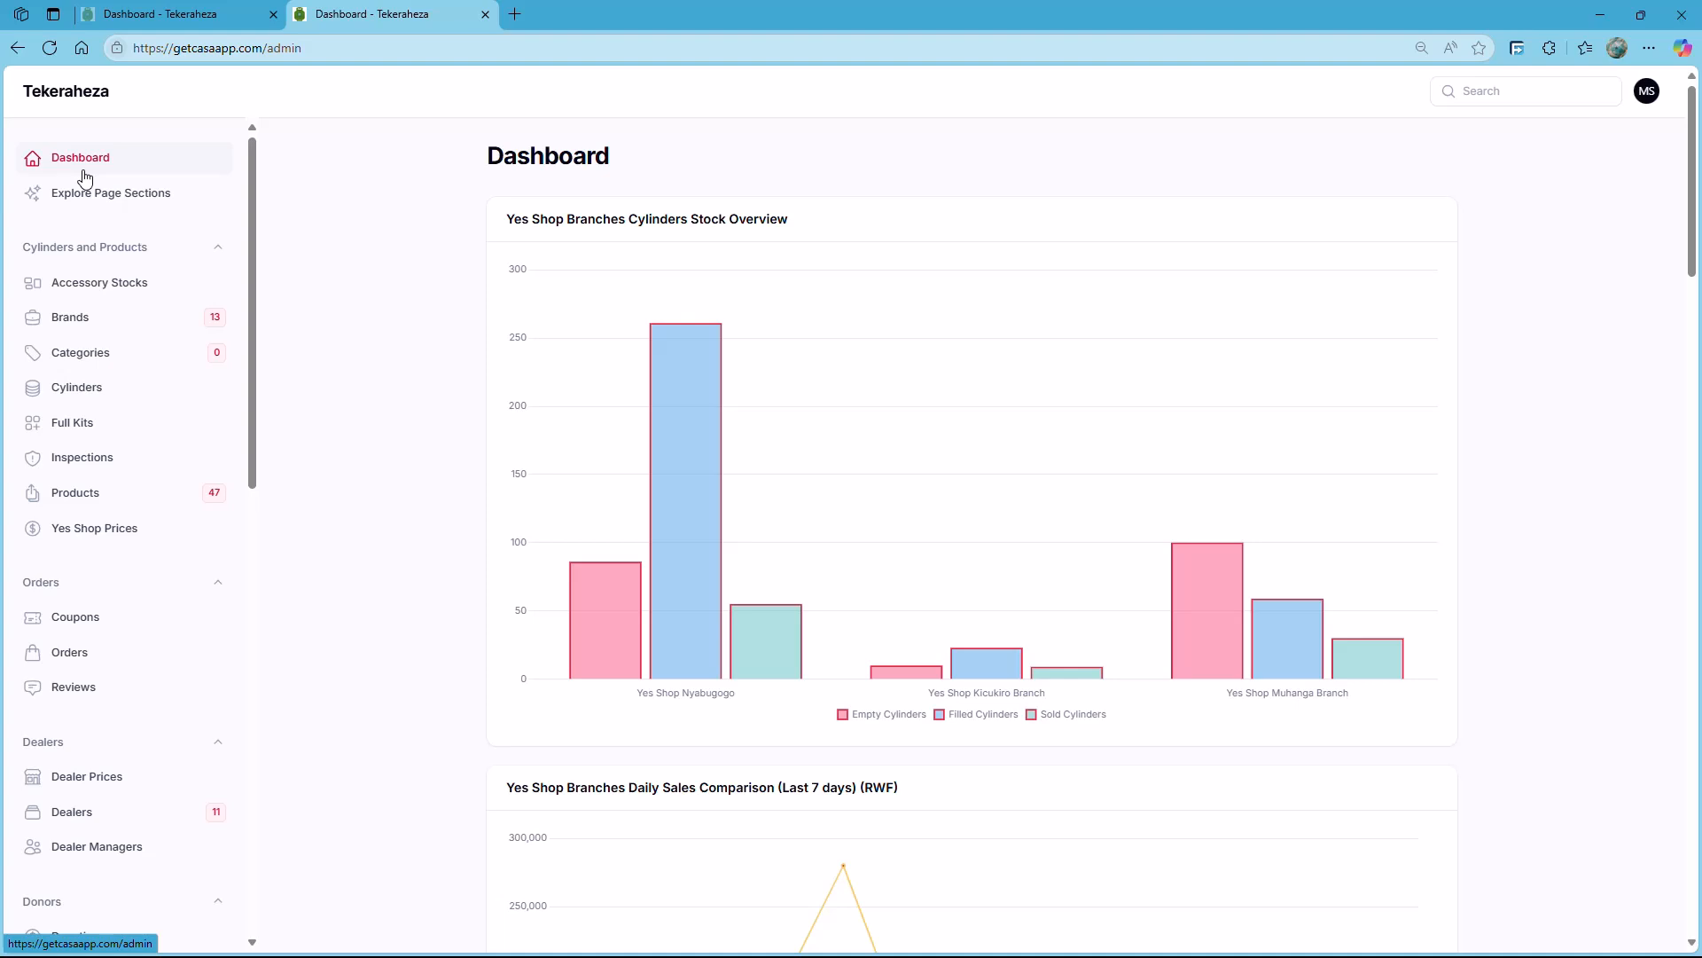
Step: Open the Station, Donor, Dealer and Agent panels in separate new tabs from the admin account options
{"action": "left_click", "coordinate": [1649, 96]}
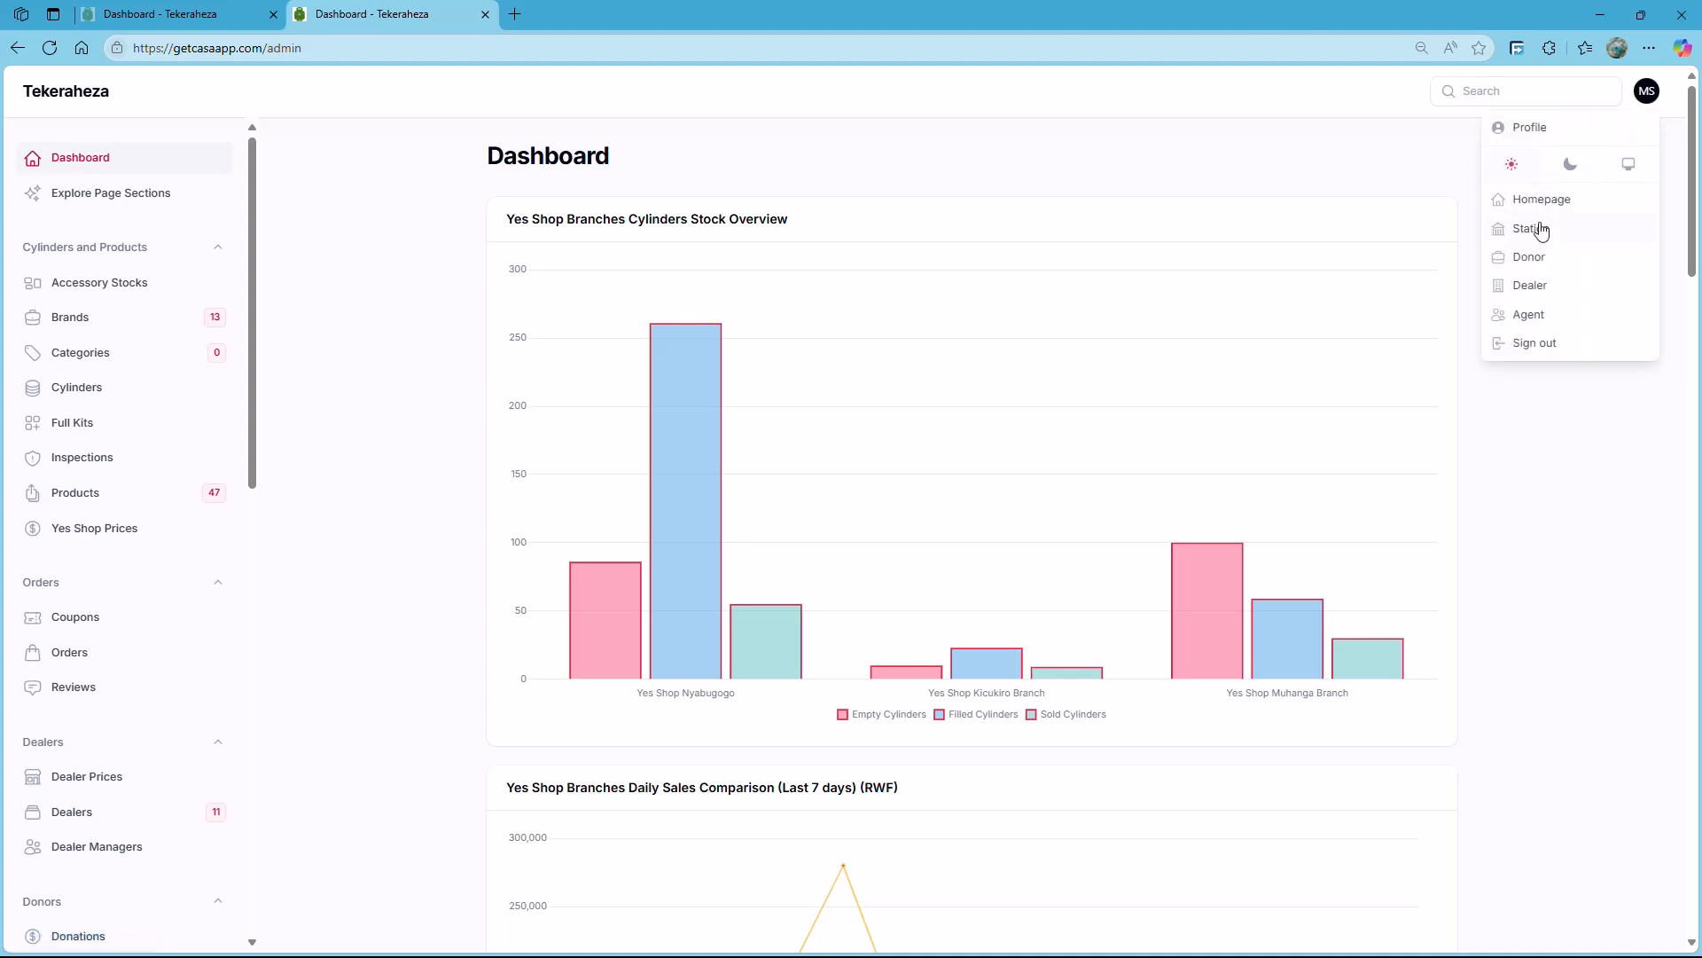
{"action": "left_click", "coordinate": [1650, 99]}
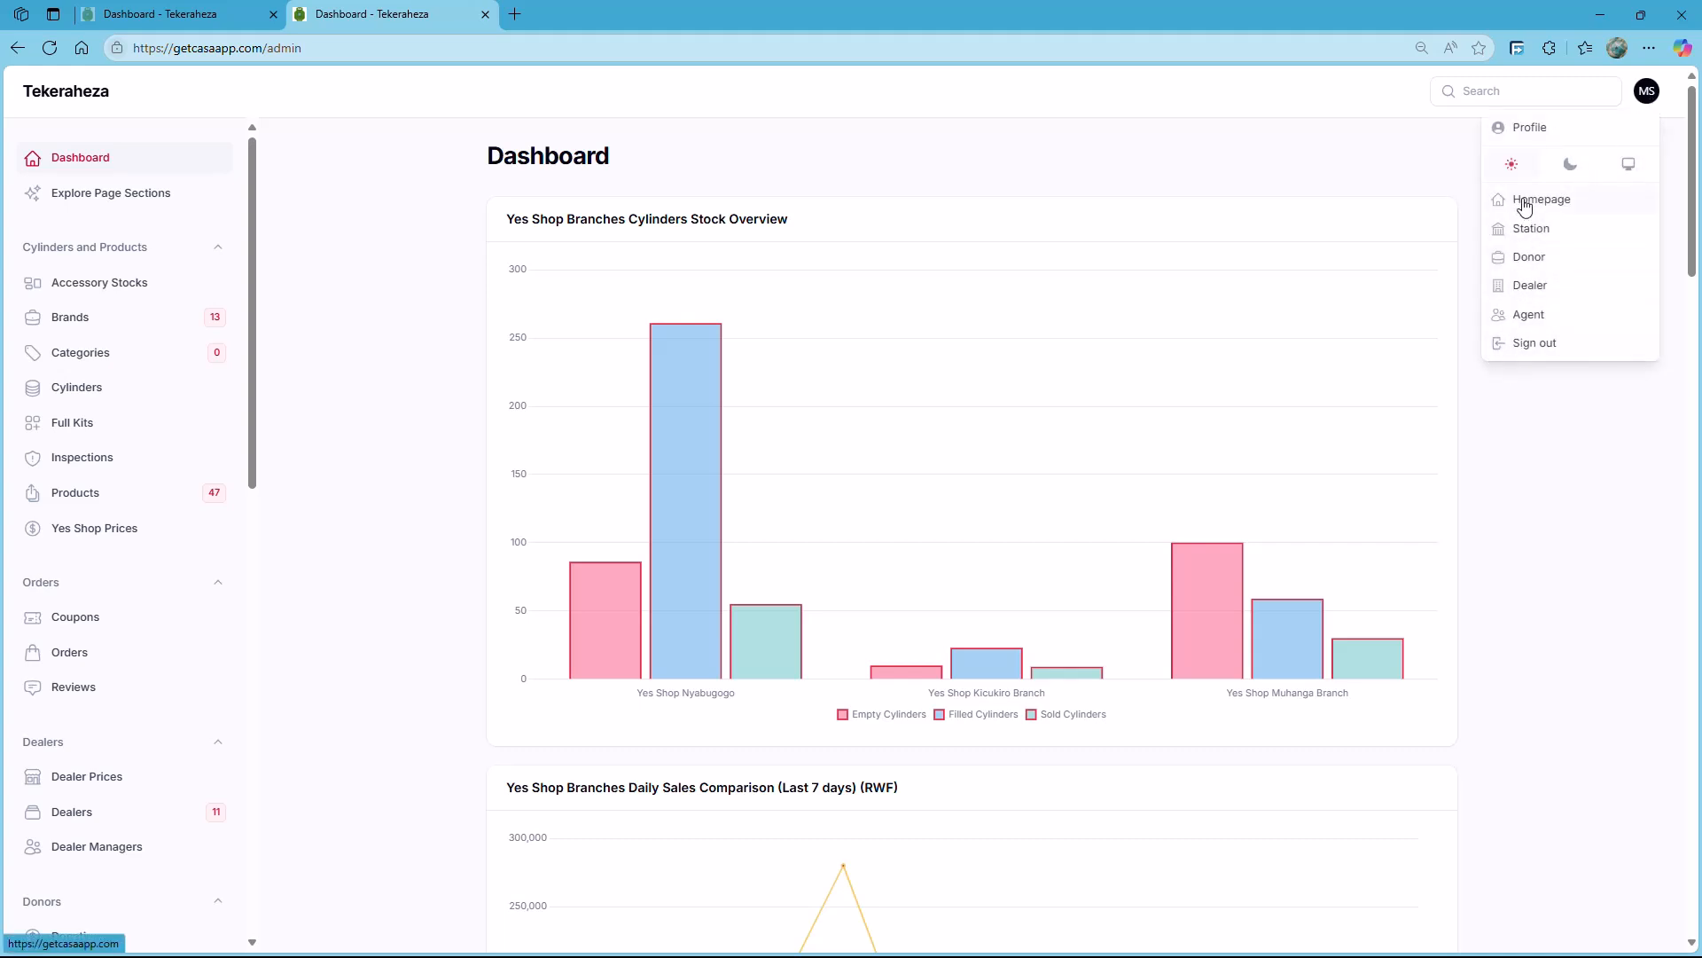
{"action": "right_click", "coordinate": [1532, 231]}
{"action": "left_click", "coordinate": [1534, 238]}
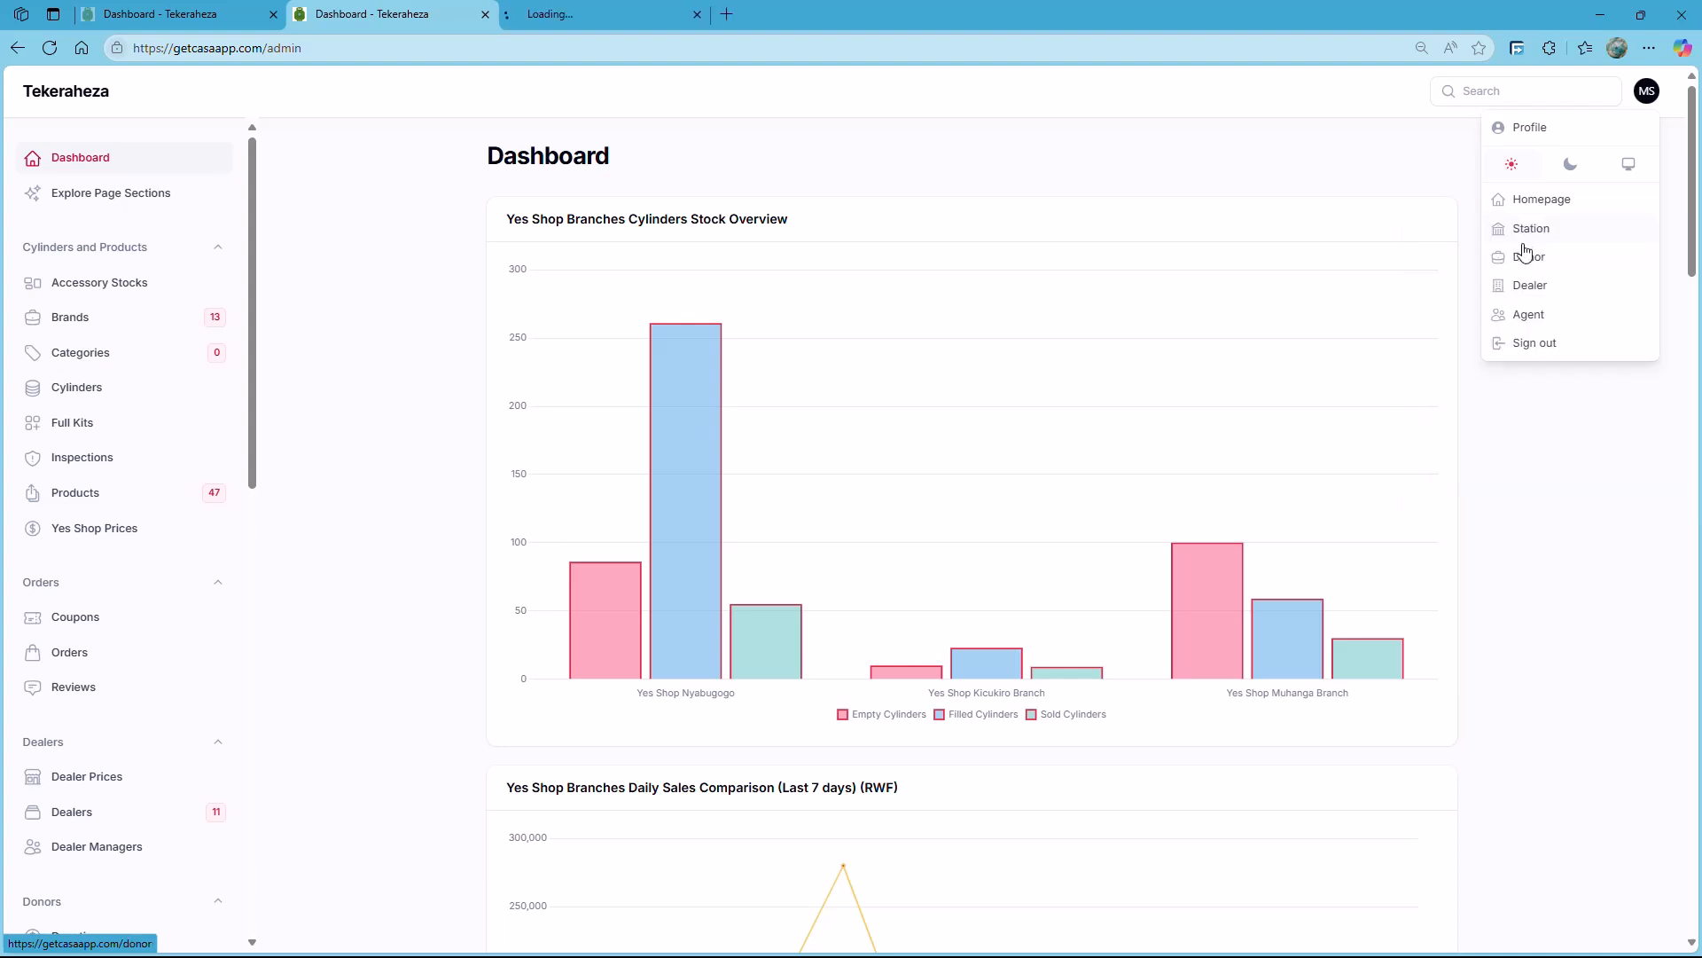
{"action": "right_click", "coordinate": [1526, 258]}
{"action": "left_click", "coordinate": [1523, 282]}
{"action": "right_click", "coordinate": [1528, 286]}
{"action": "left_click", "coordinate": [1524, 299]}
{"action": "right_click", "coordinate": [1524, 315]}
{"action": "left_click", "coordinate": [1500, 335]}
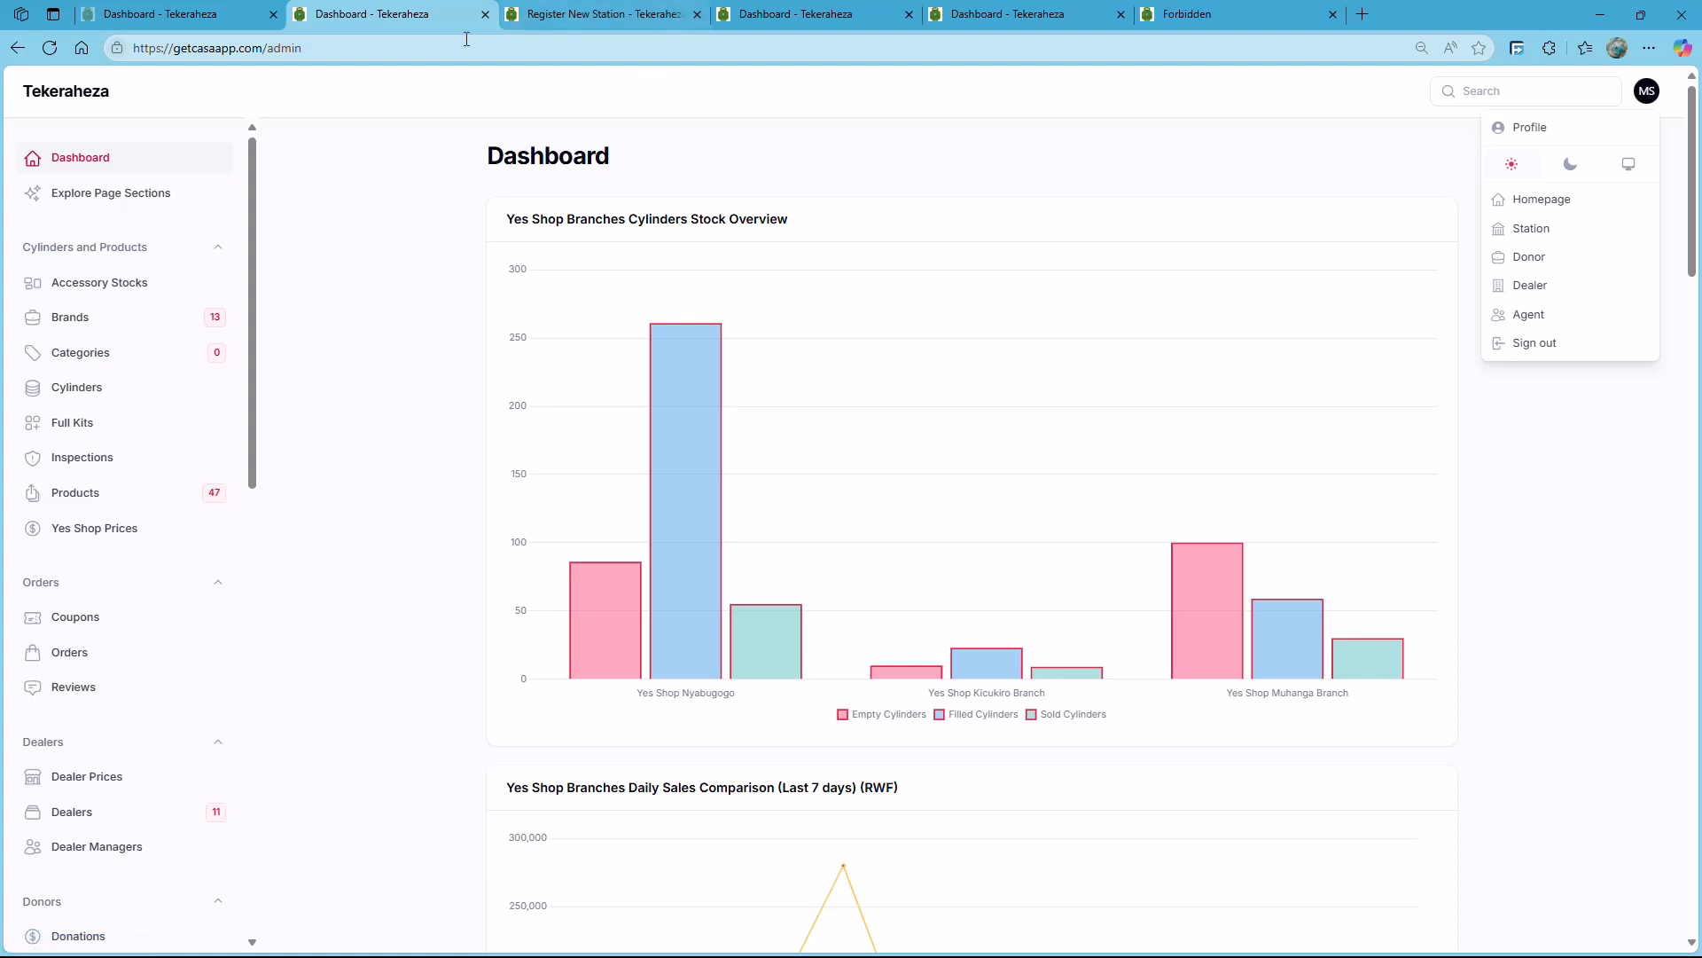
Step: Close the old donor dashboard tab and check the station panel's account options before returning to the admin dashboard
{"action": "left_click", "coordinate": [259, 18]}
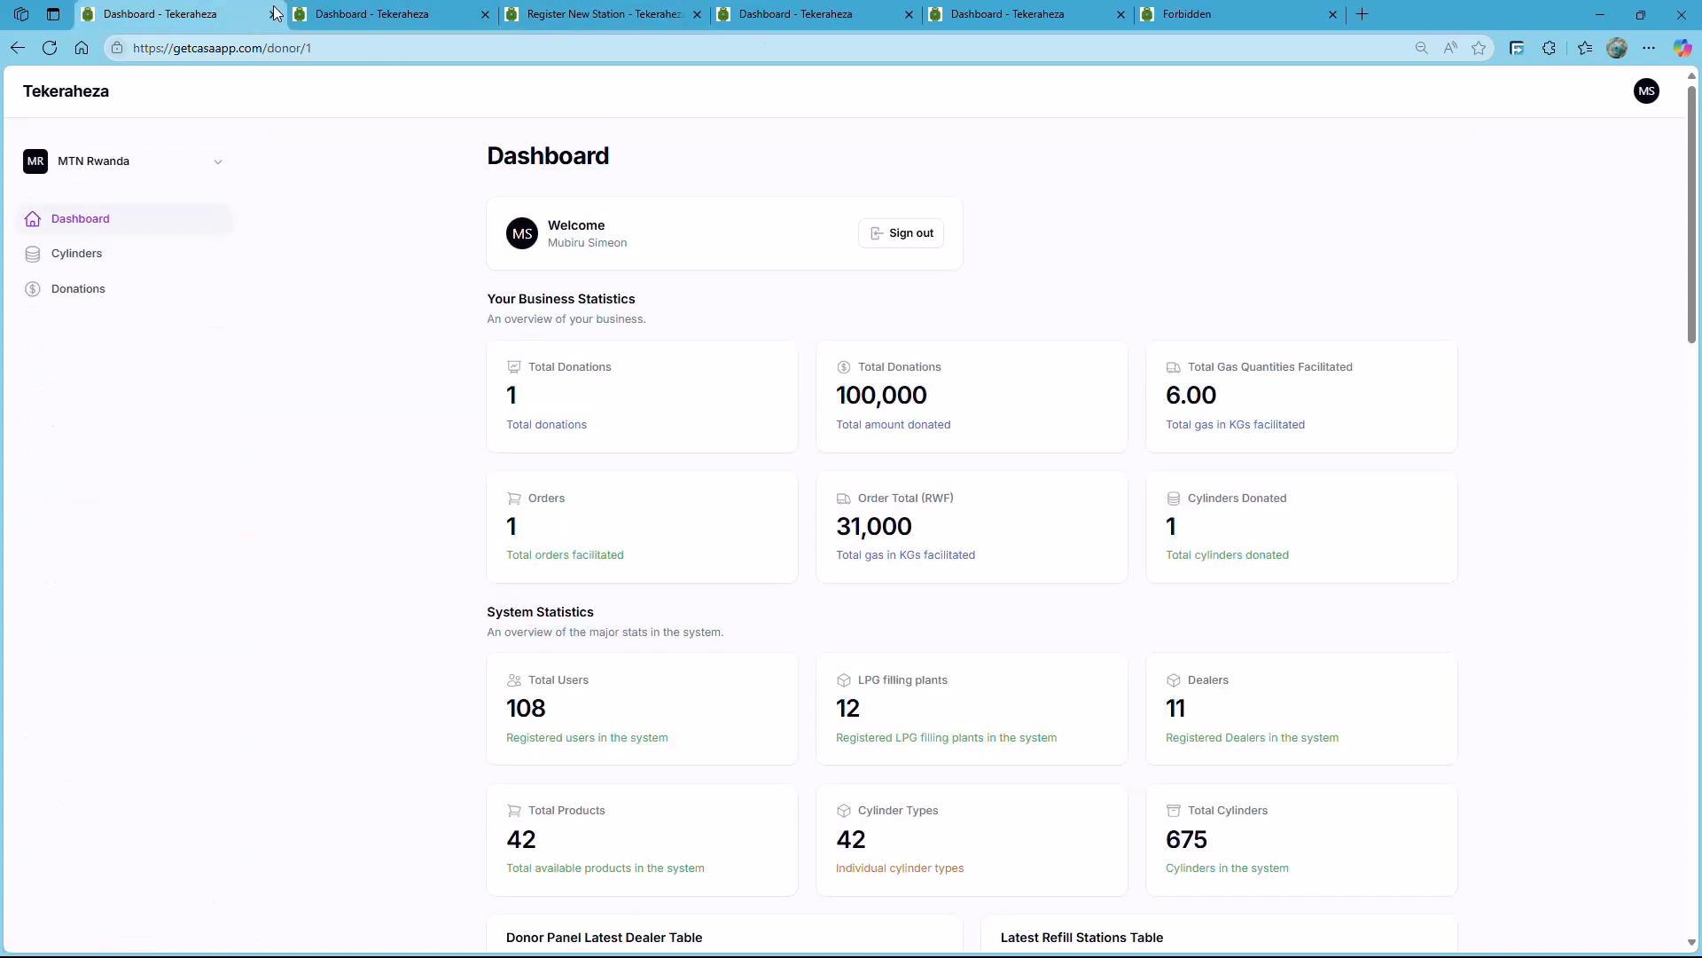
{"action": "left_click", "coordinate": [273, 15]}
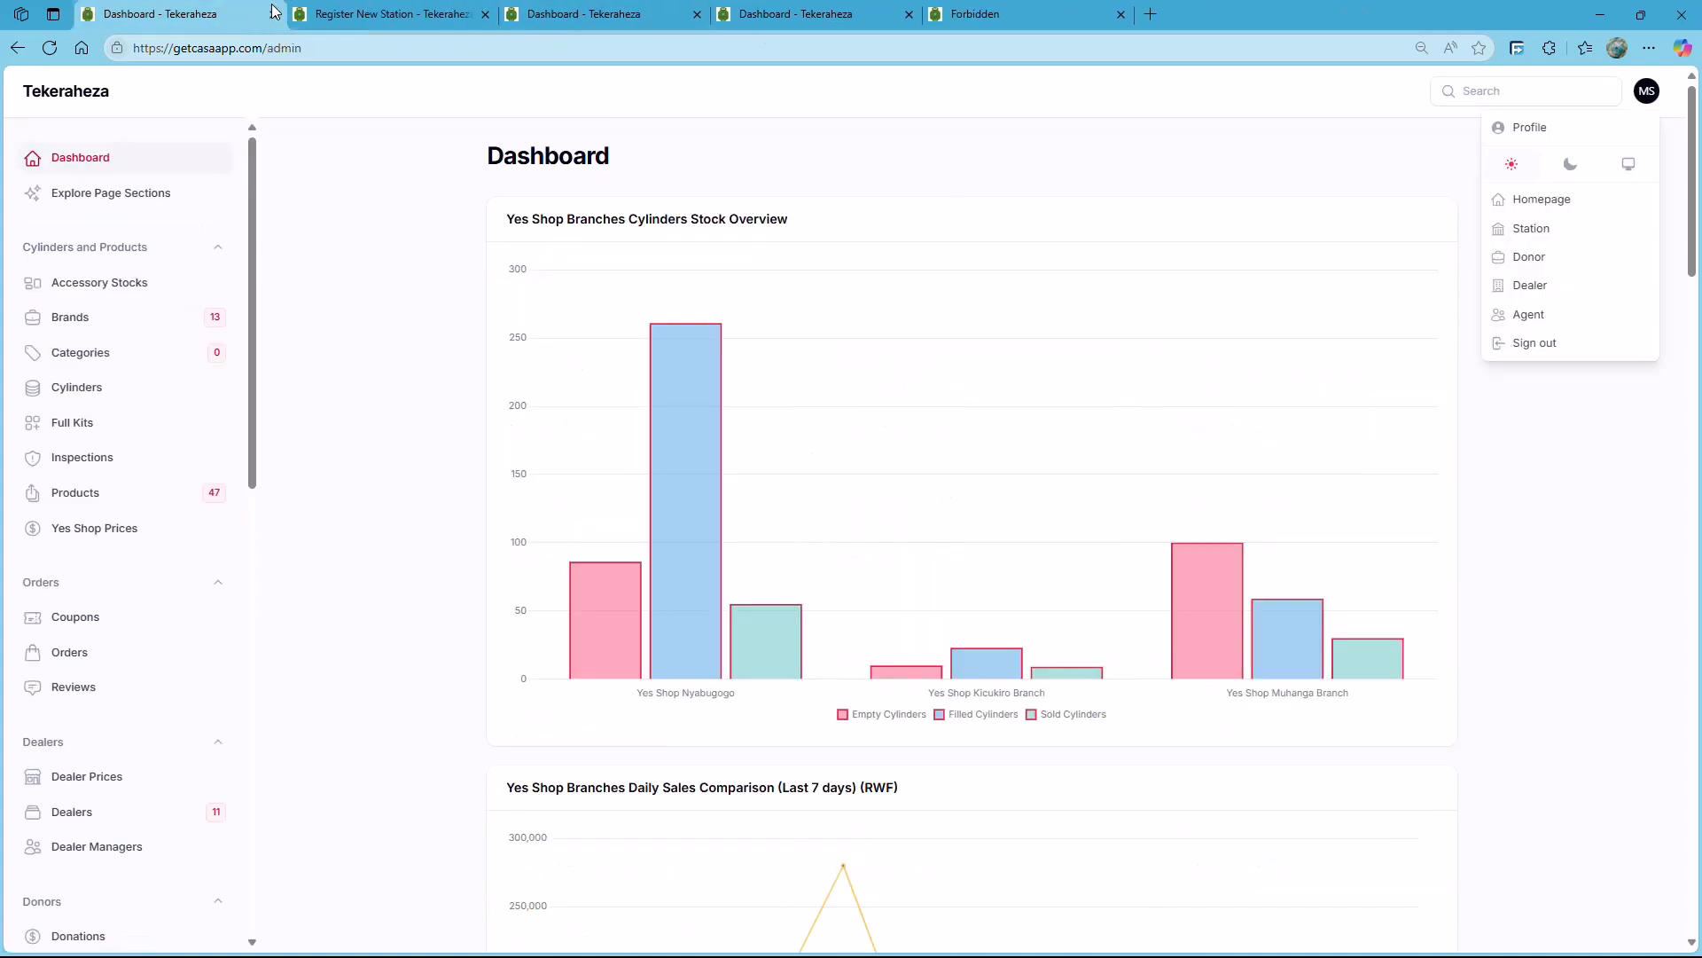
{"action": "left_click", "coordinate": [421, 11]}
{"action": "left_click", "coordinate": [1649, 88]}
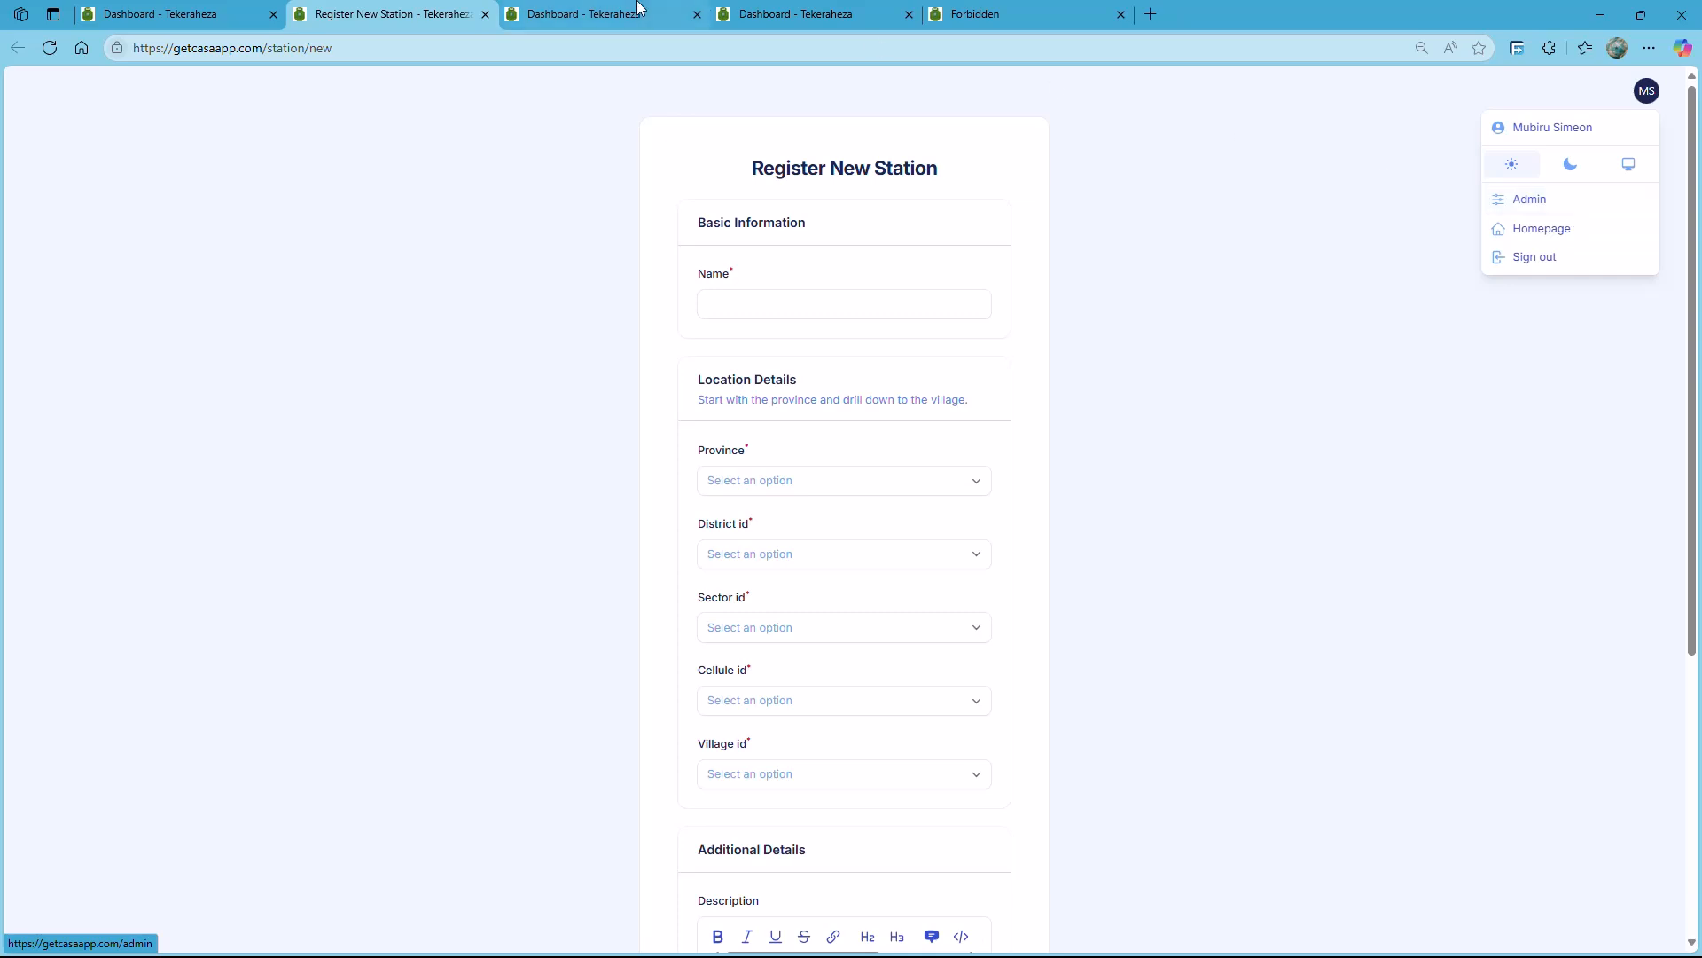
{"action": "left_click", "coordinate": [192, 12]}
{"action": "left_click", "coordinate": [386, 14]}
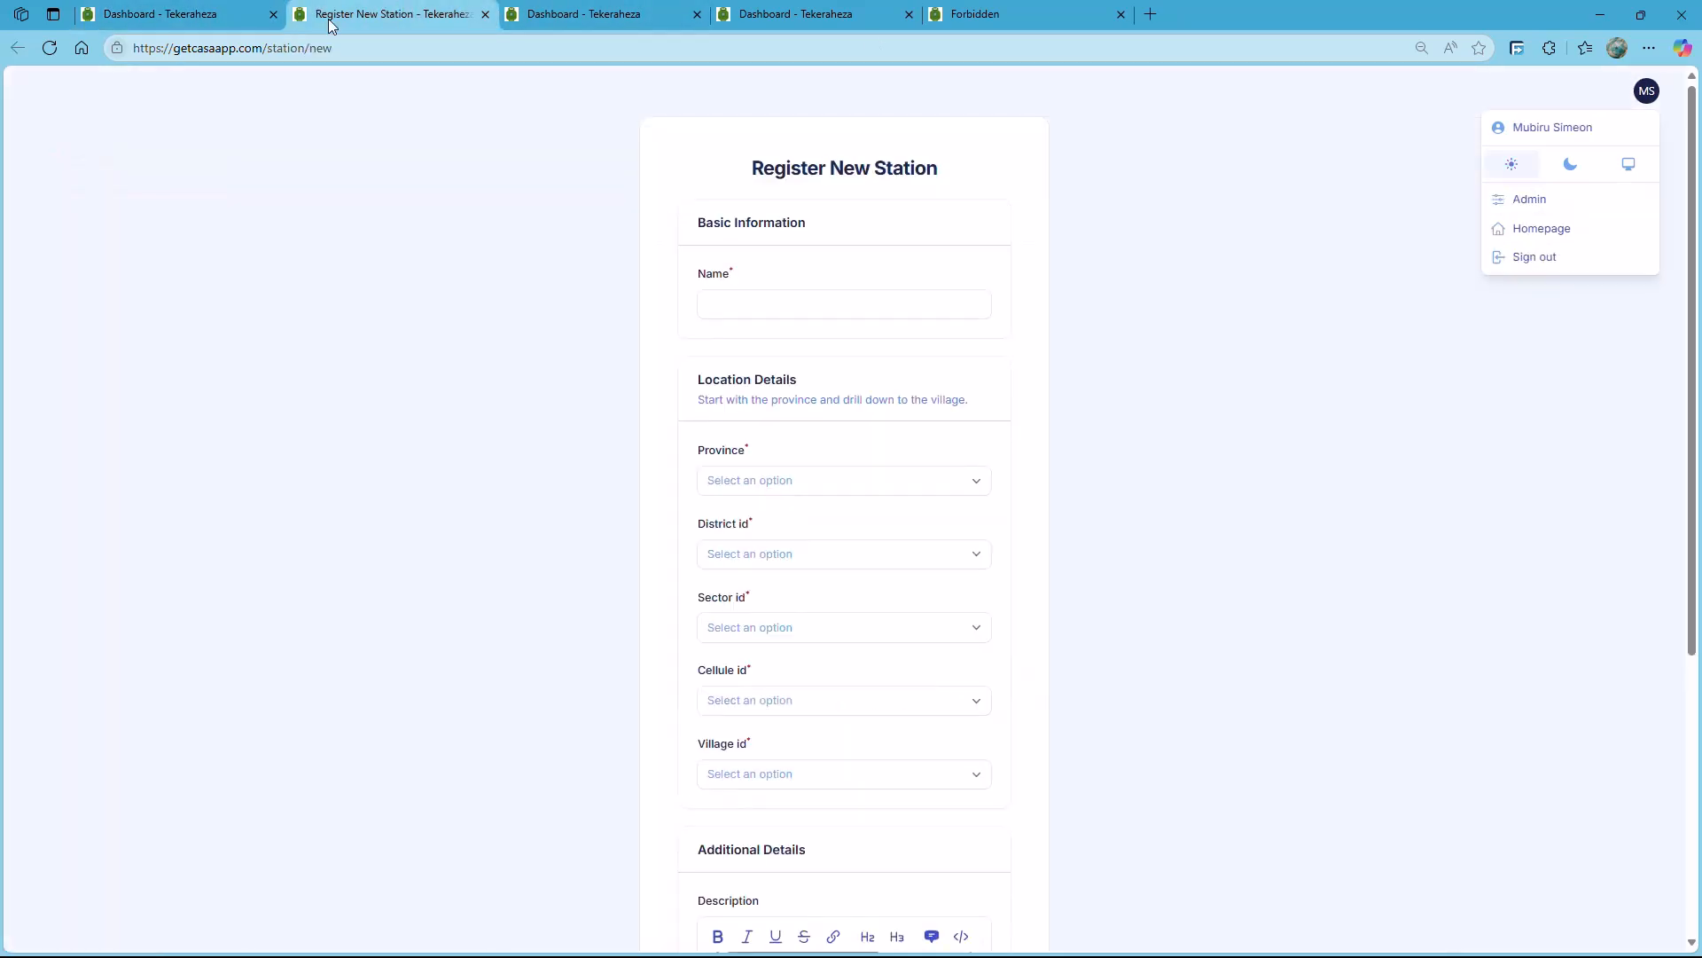
{"action": "left_click", "coordinate": [164, 12]}
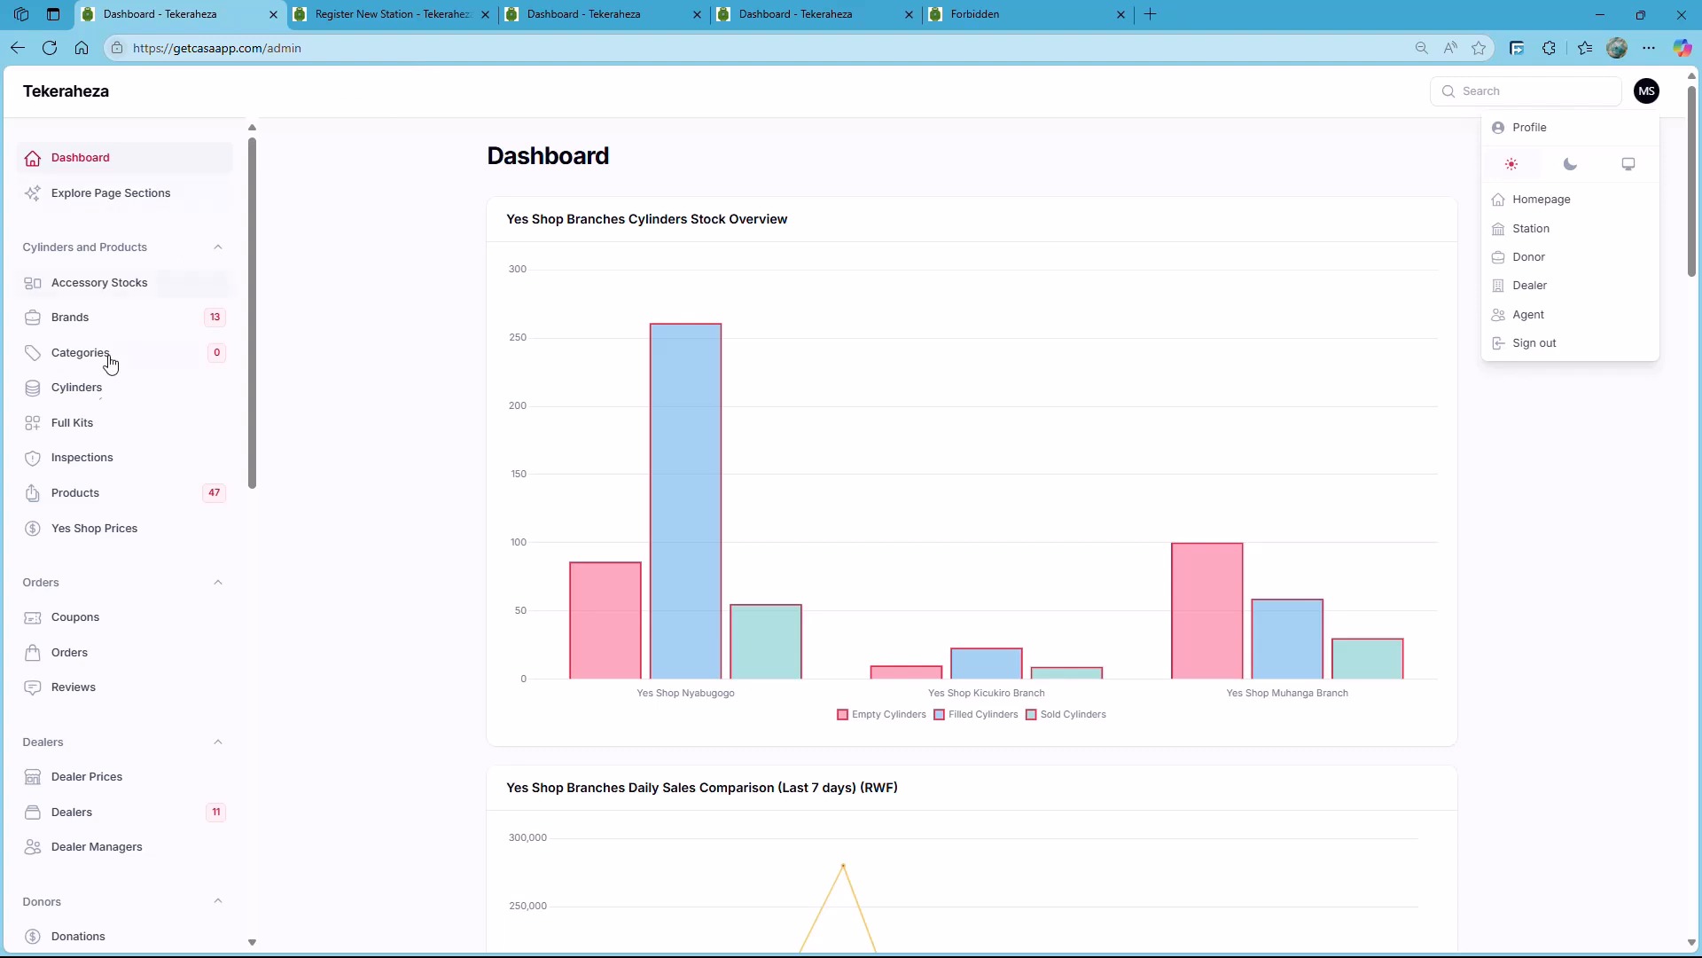
Step: Reassign the test refill plant's LPG Filling Plant Manager record to the admin's own user account and save the changes
{"action": "scroll", "coordinate": [76, 567], "scroll_direction": "down", "scroll_amount": 8}
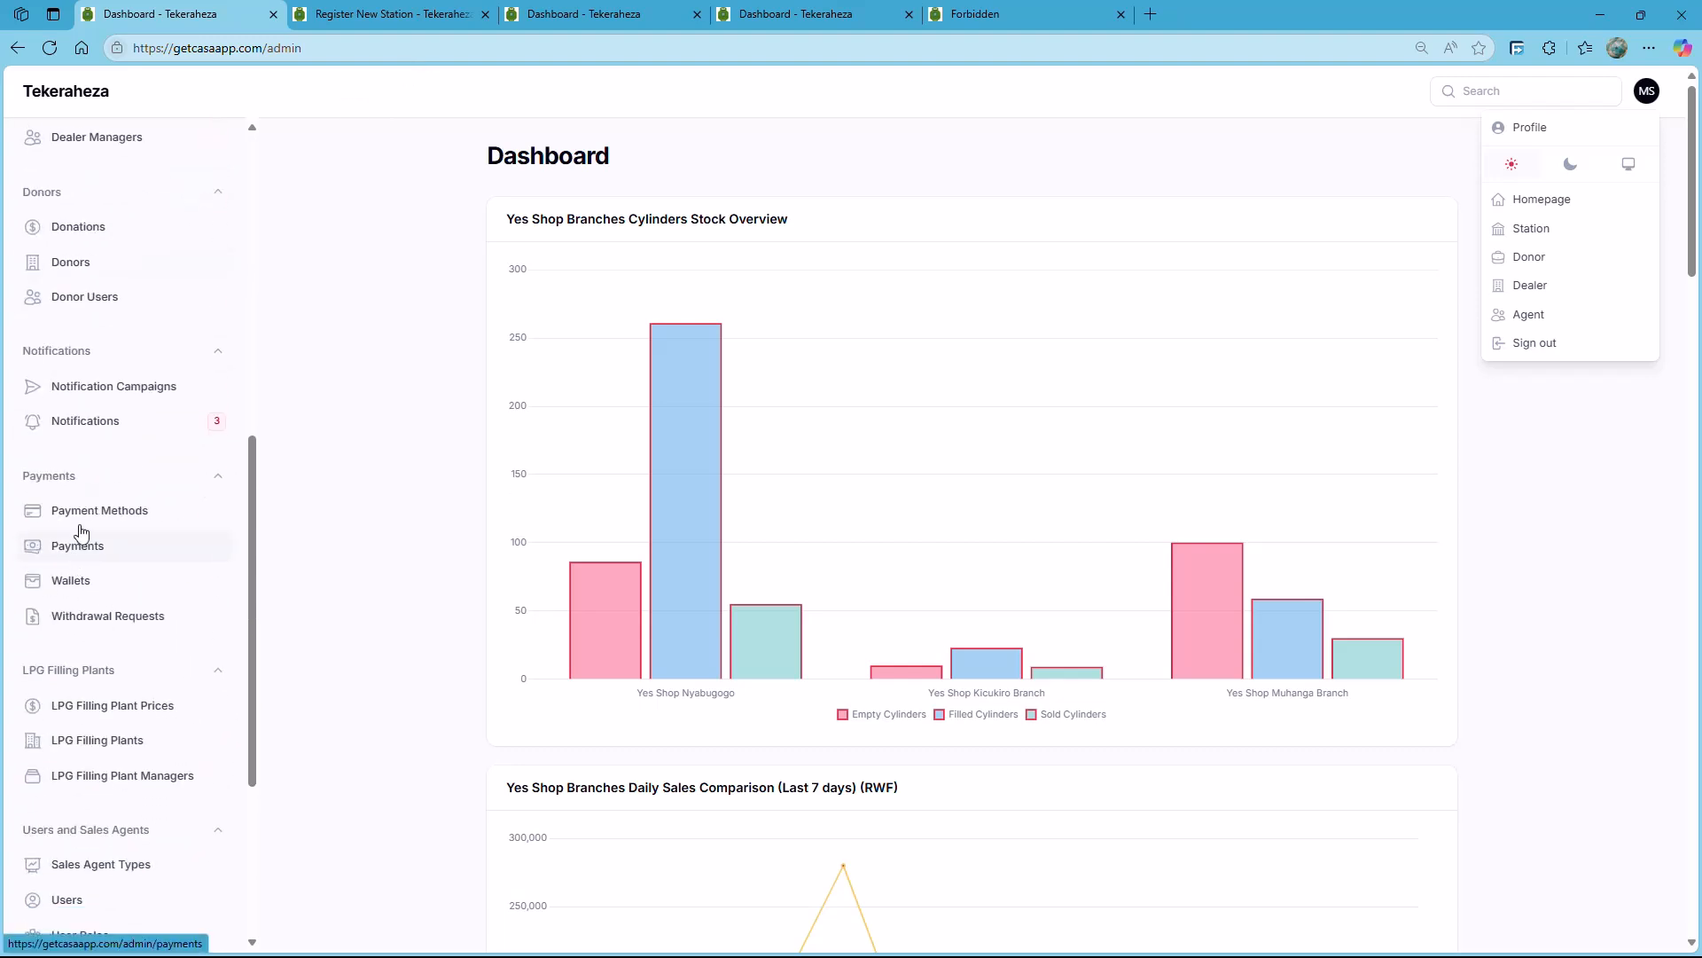
{"action": "scroll", "coordinate": [84, 422], "scroll_direction": "down", "scroll_amount": 2}
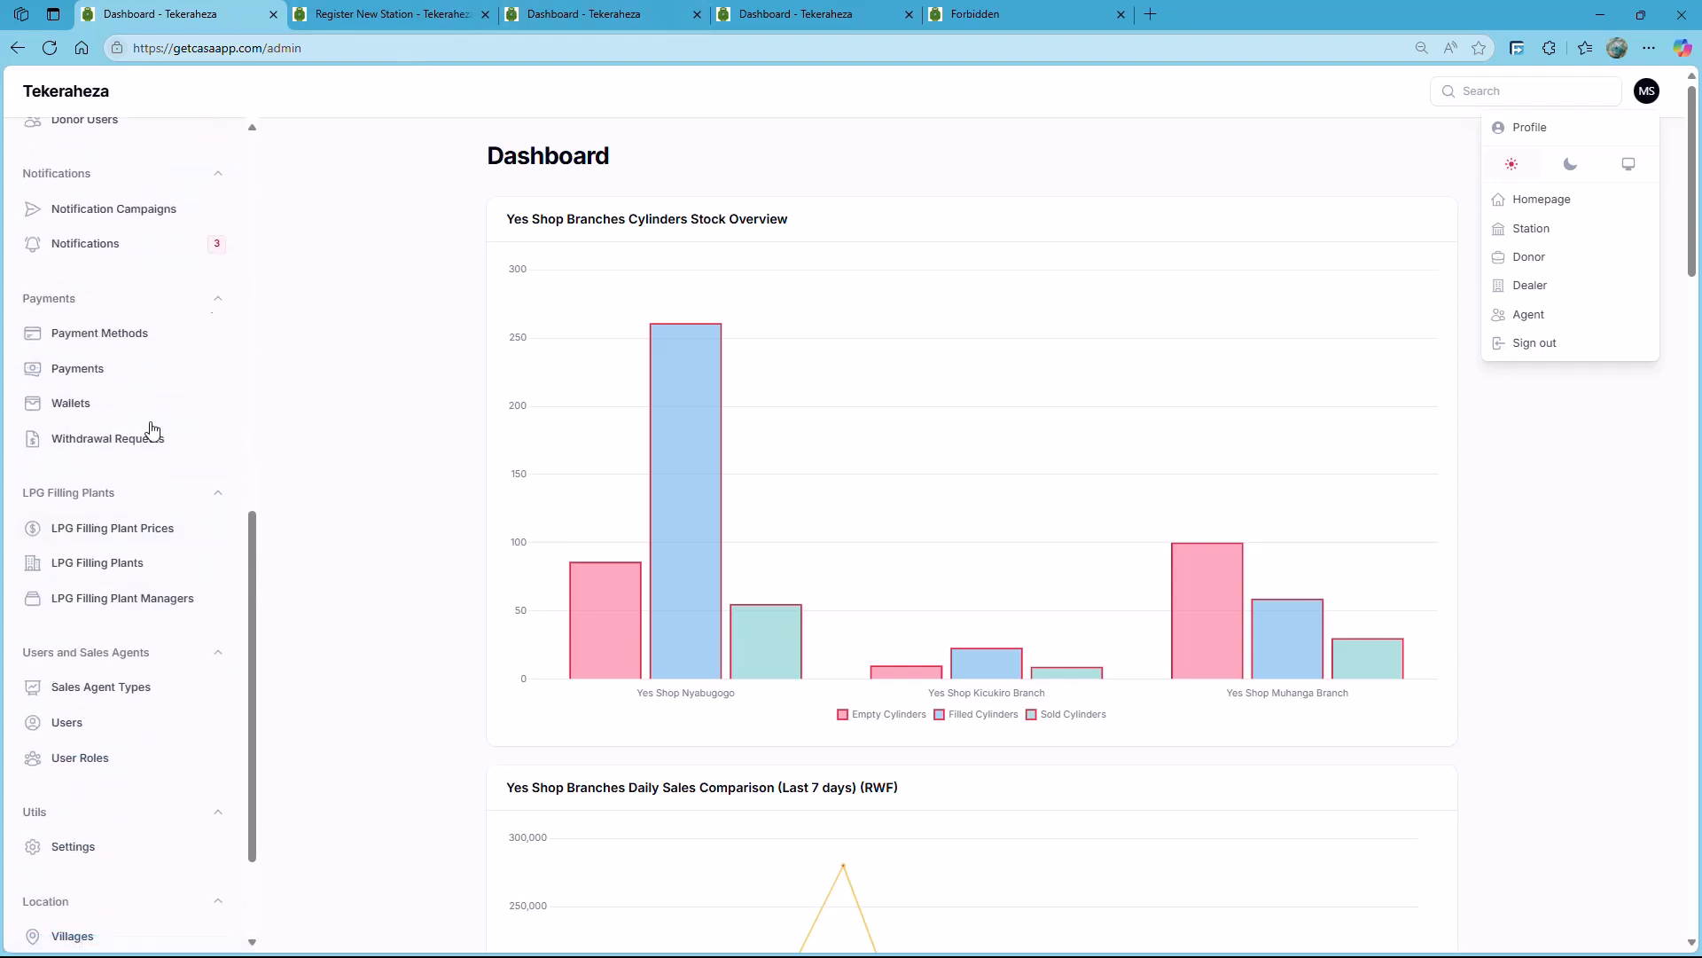
{"action": "left_click", "coordinate": [104, 610]}
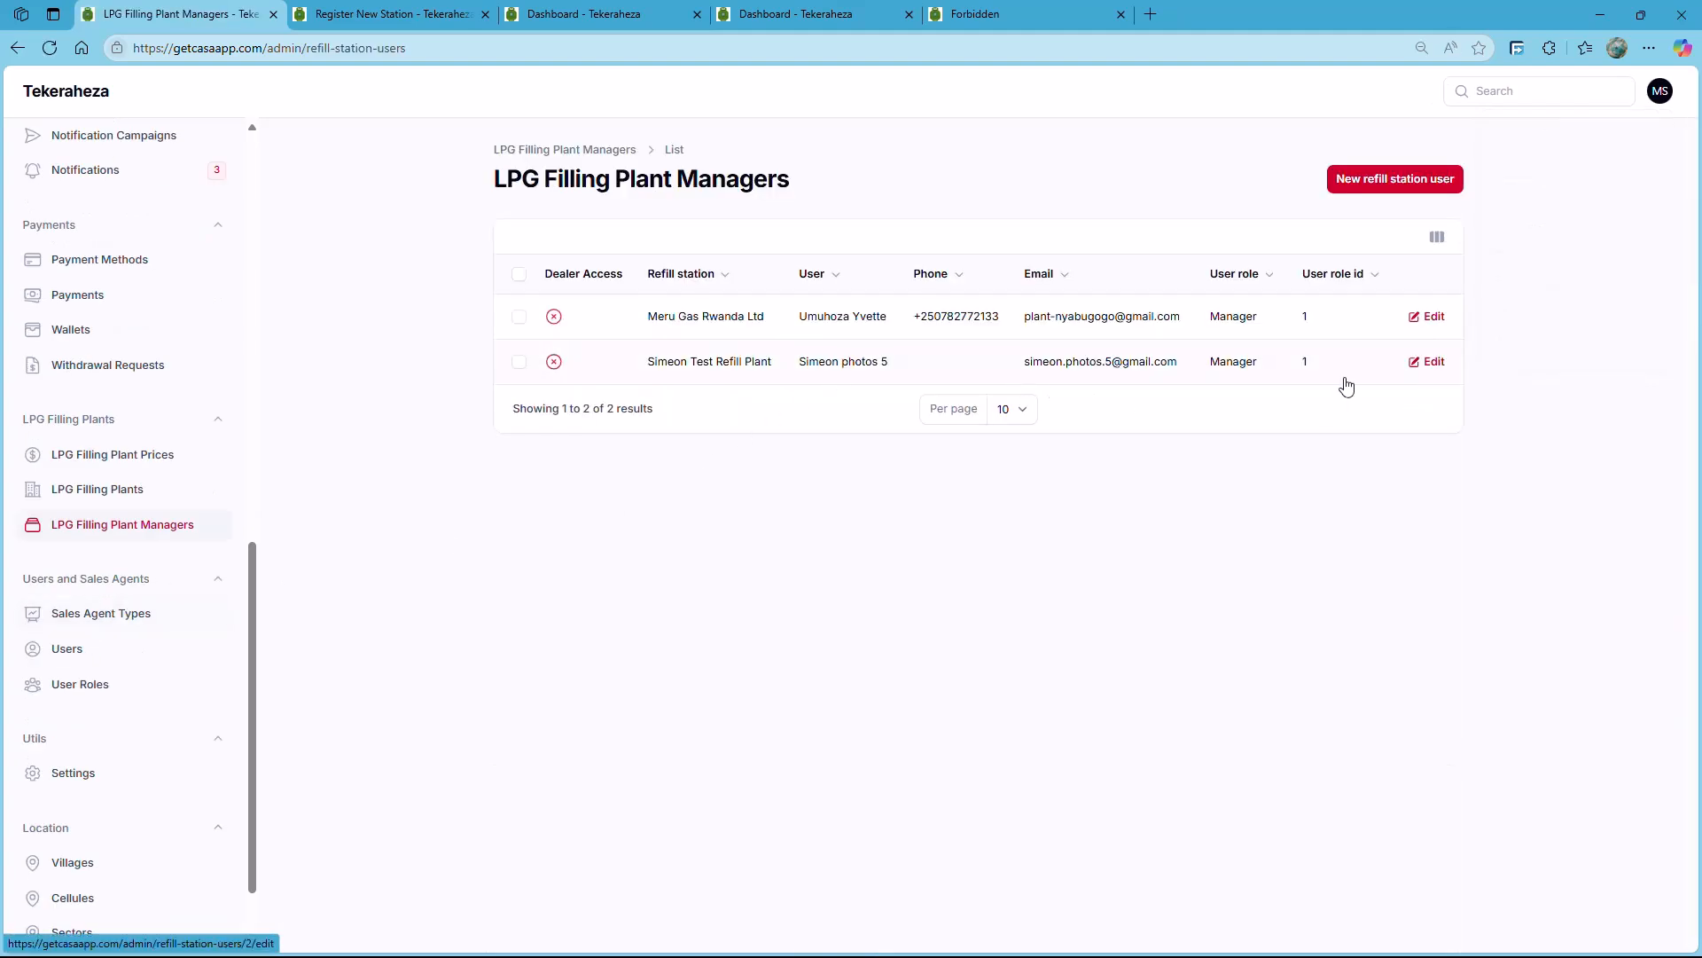
{"action": "left_click", "coordinate": [1389, 372]}
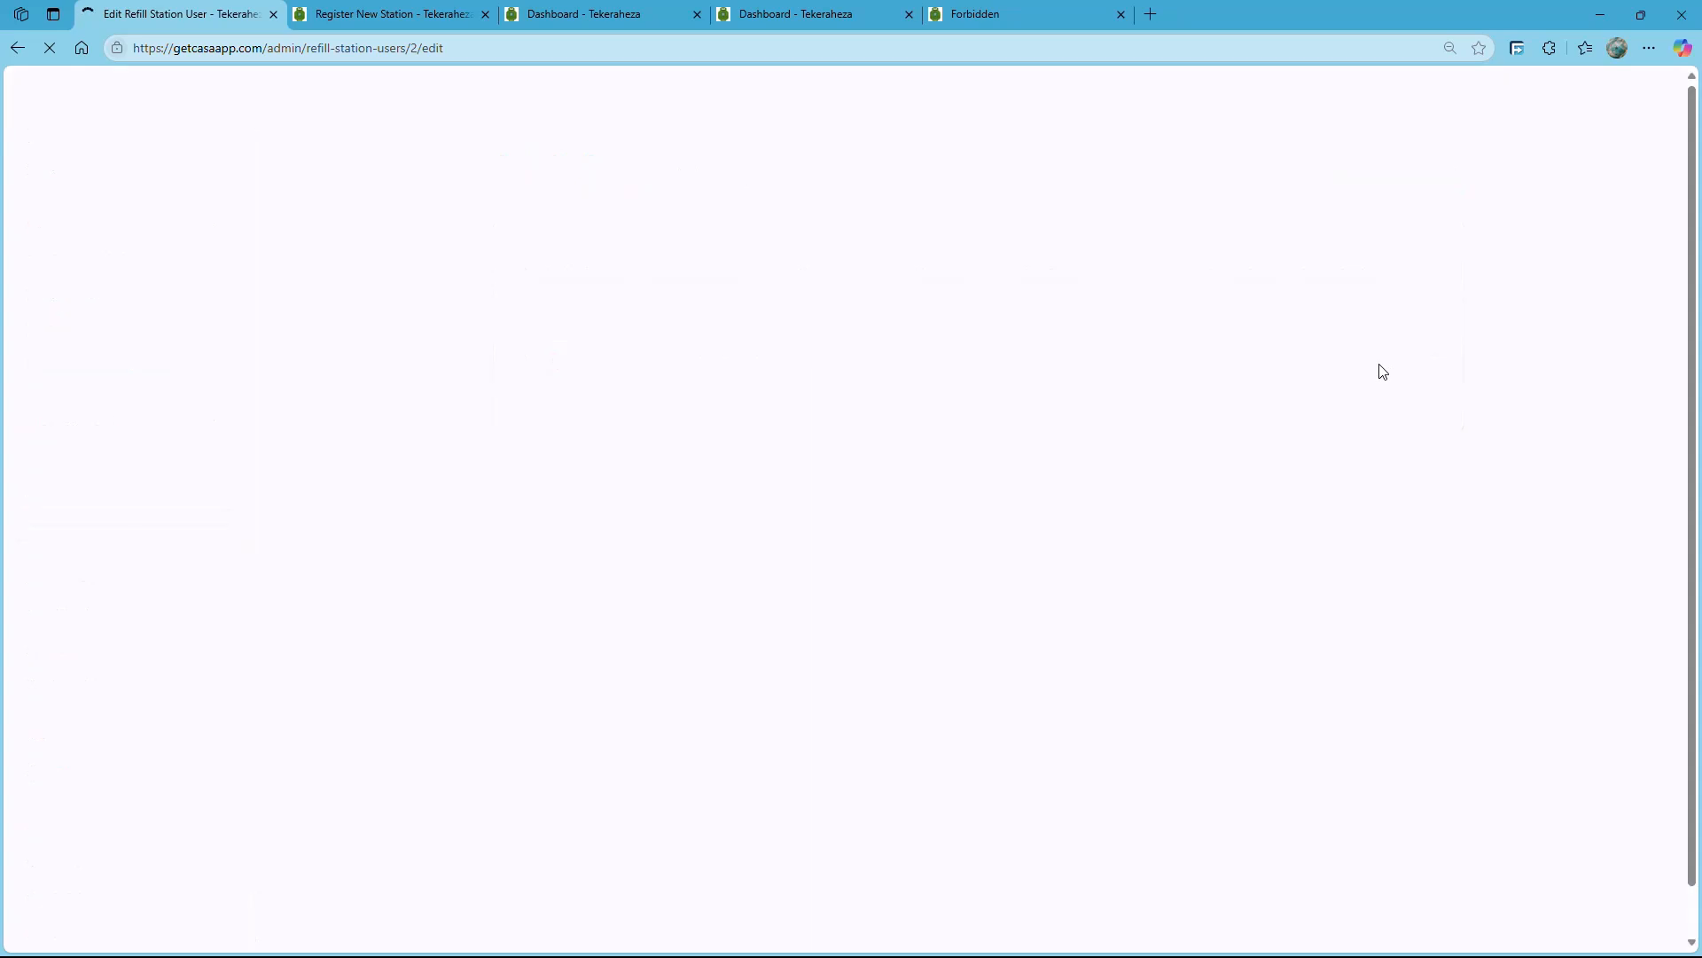
{"action": "left_click", "coordinate": [1091, 262]}
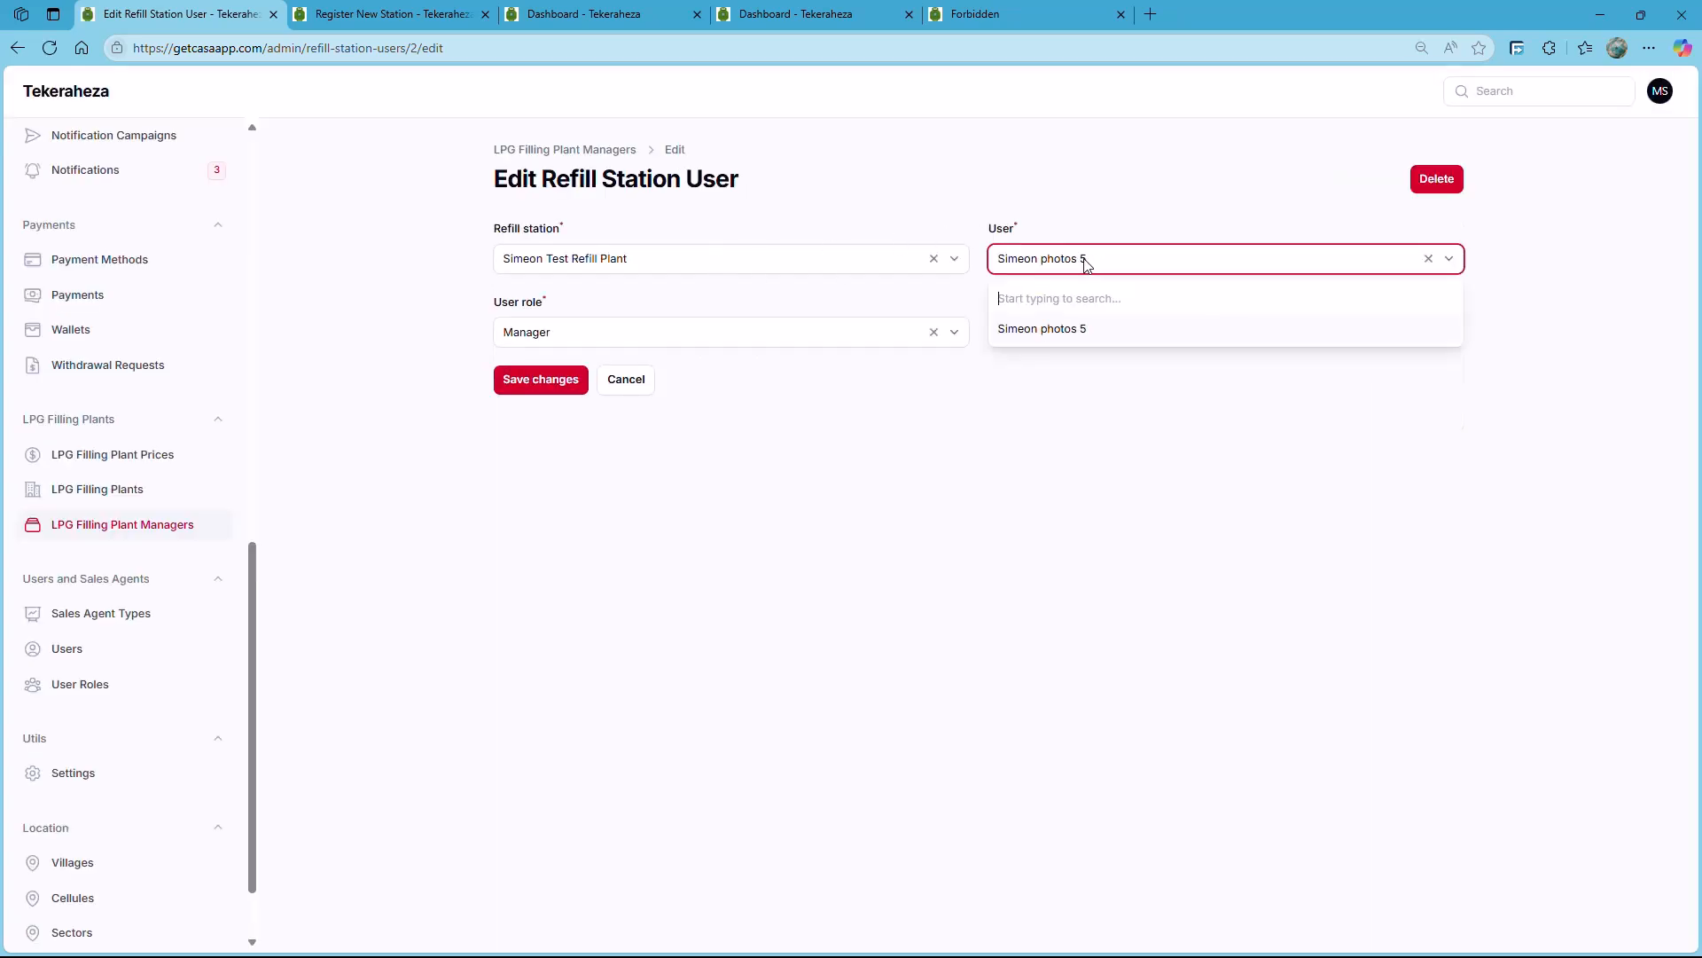
{"action": "type", "text": "m"}
{"action": "left_click", "coordinate": [1065, 329]}
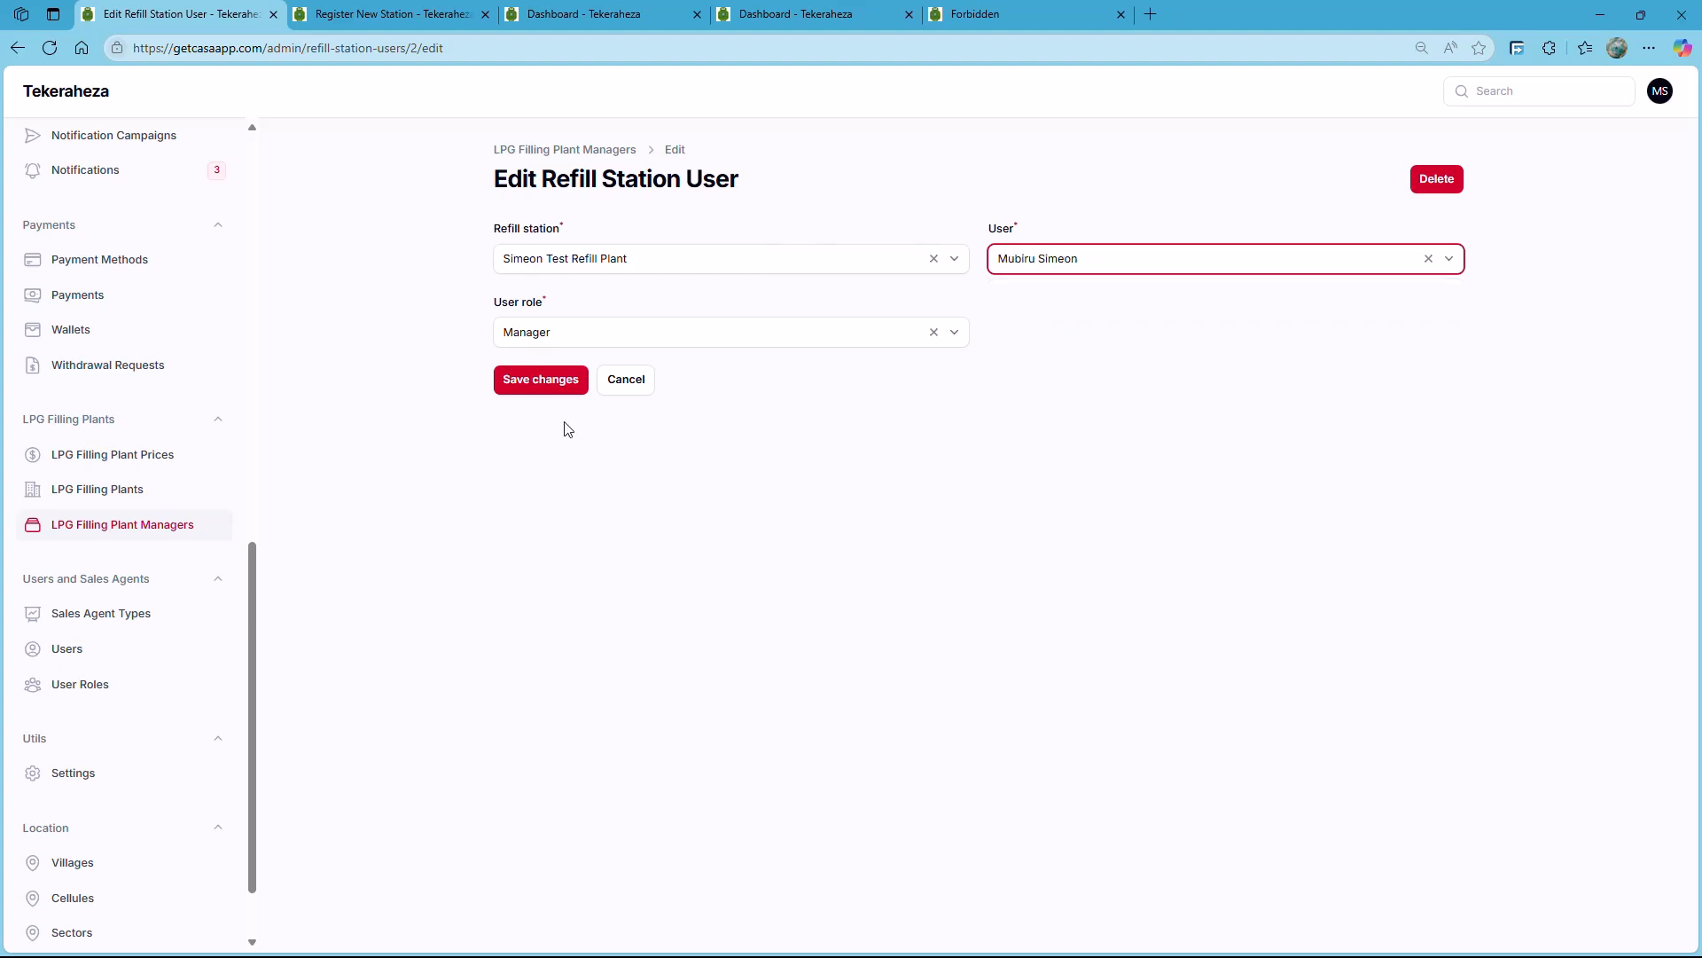
{"action": "left_click", "coordinate": [567, 383]}
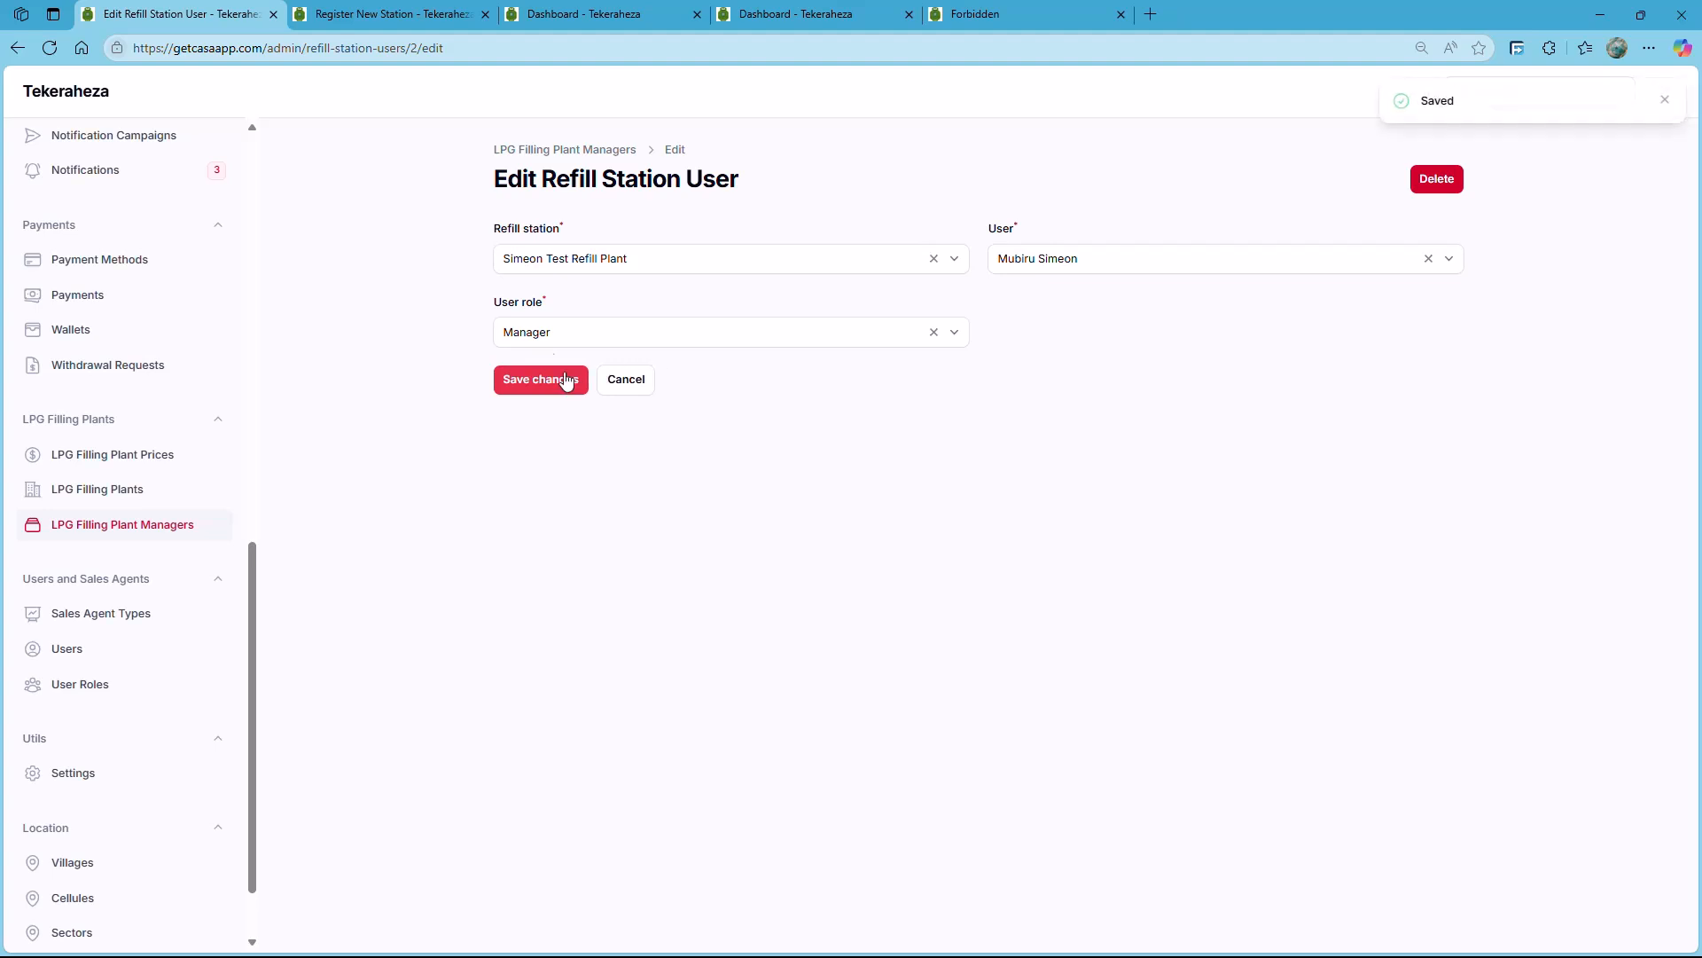
Step: Load getcasaapp.com/station in the station tab and review the refill plant dashboard's statistics, cashier chart and sales charts
{"action": "left_click", "coordinate": [383, 14]}
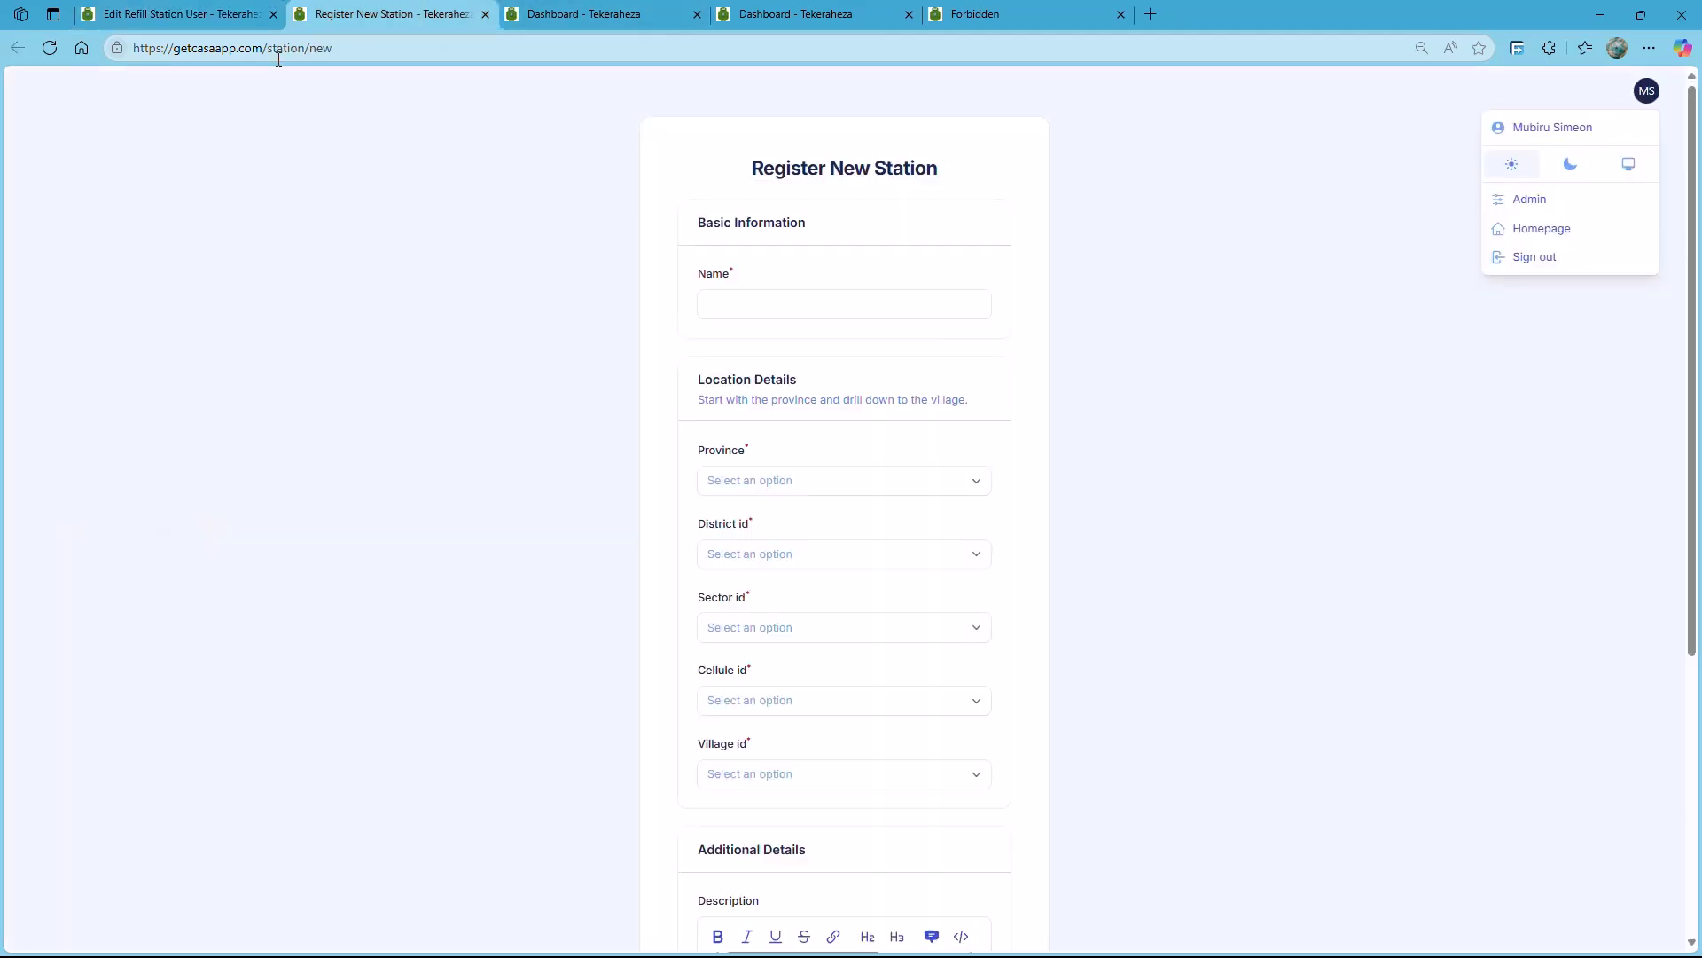
{"action": "left_click_drag", "start_coordinate": [304, 48], "coordinate": [333, 48]}
{"action": "key", "text": "BackSpace"}
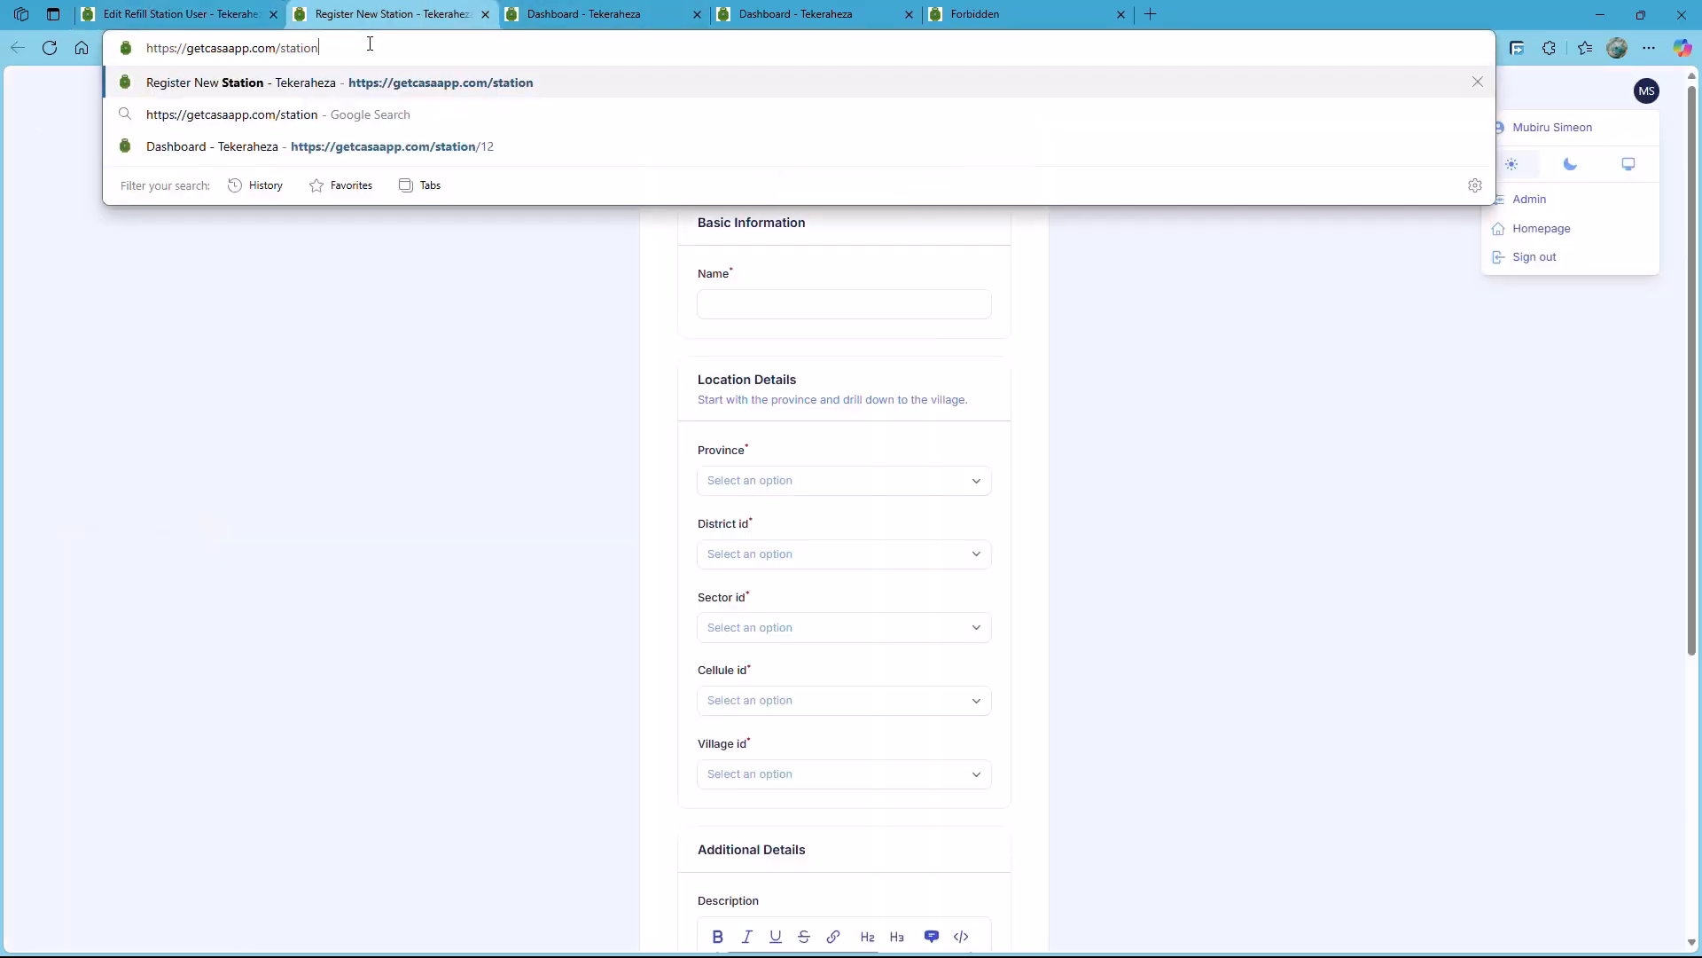
{"action": "key", "text": "Return"}
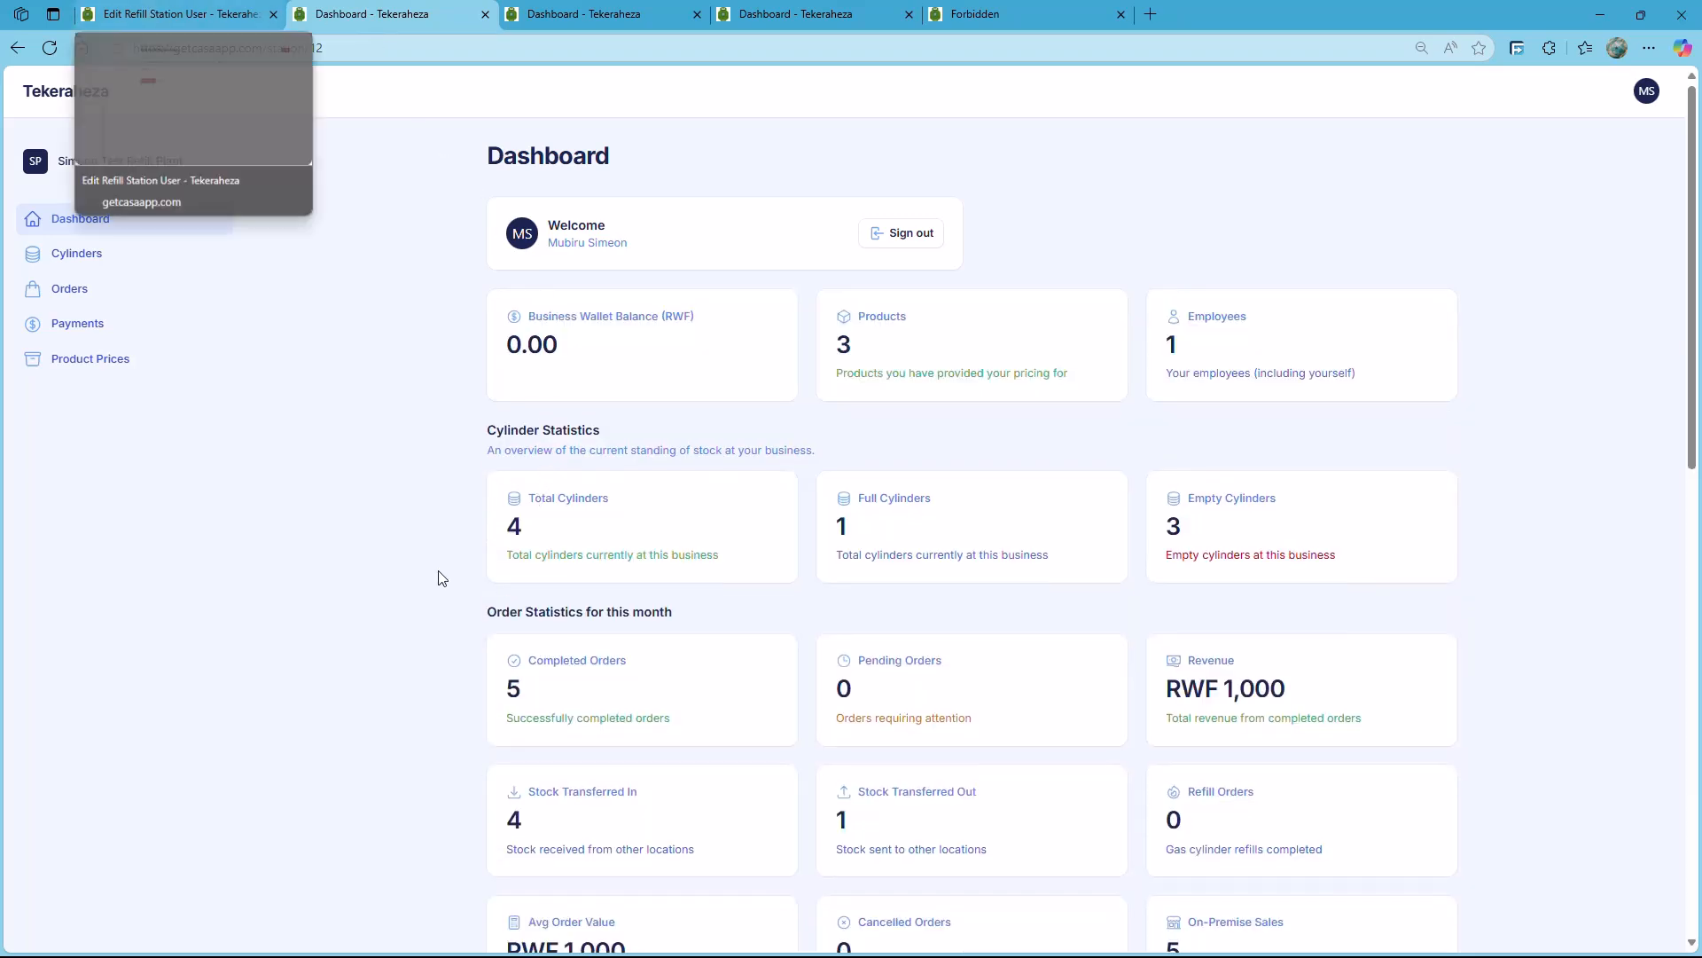
{"action": "scroll", "coordinate": [678, 743], "scroll_direction": "down", "scroll_amount": 10}
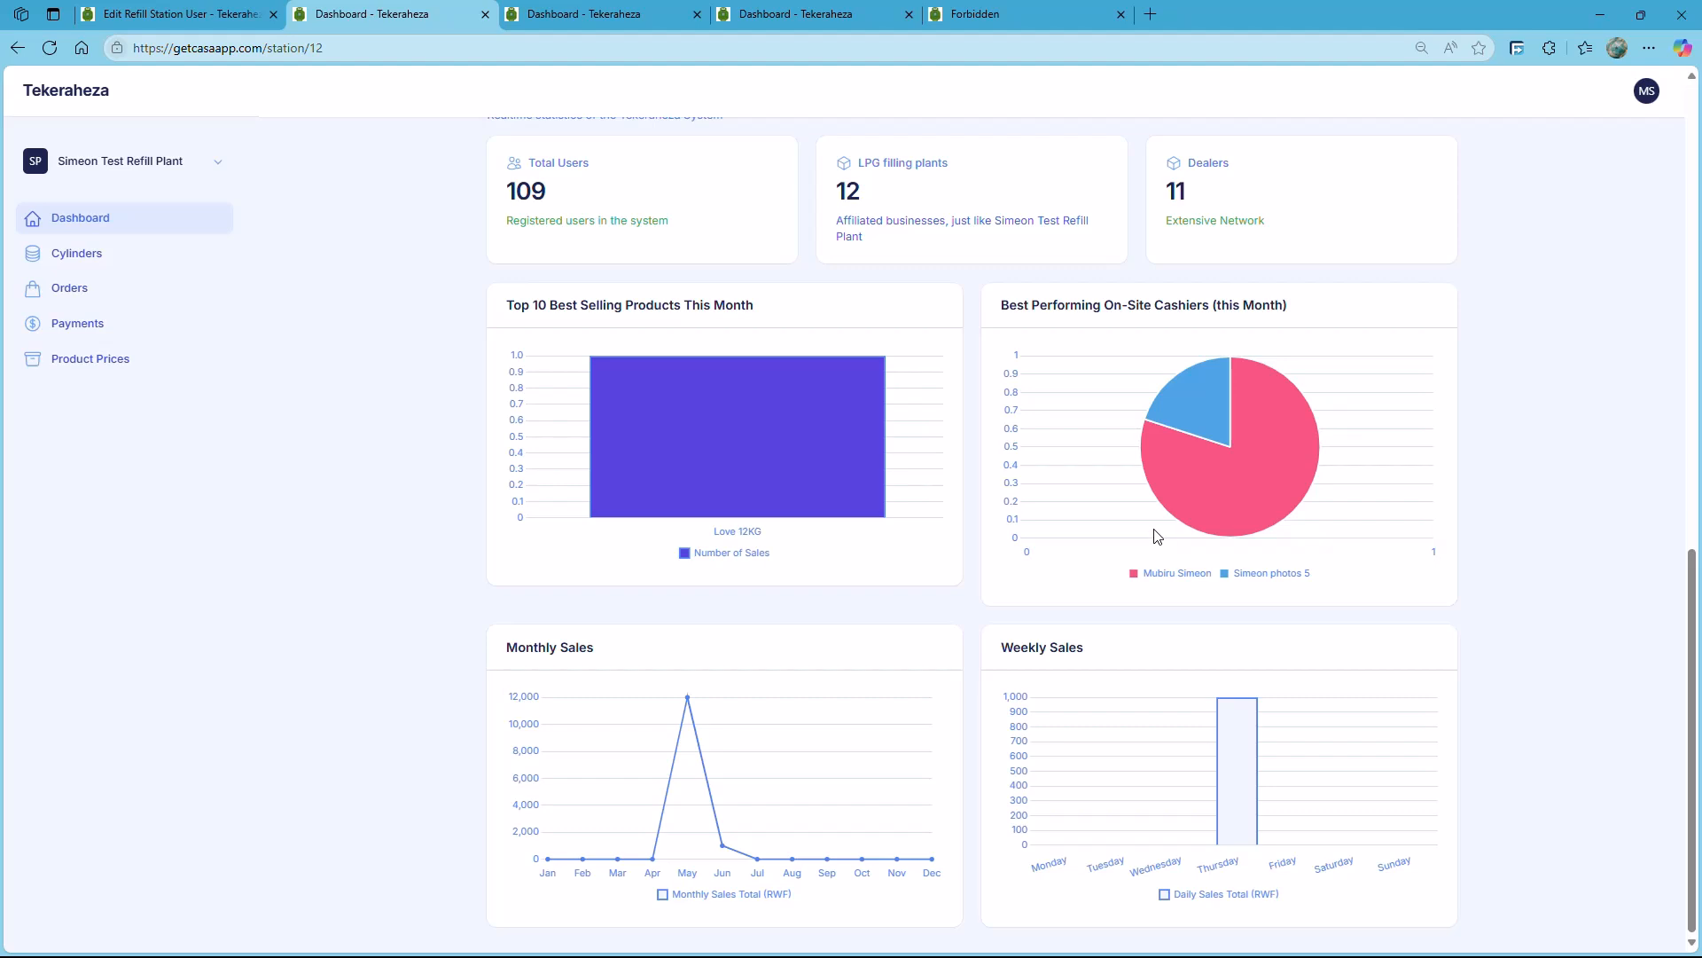
{"action": "mouse_move", "coordinate": [1180, 456]}
{"action": "mouse_move", "coordinate": [686, 700]}
Step: View the refill plant's Cylinders list and open the Register New Station form from the business switcher
{"action": "left_click", "coordinate": [62, 265]}
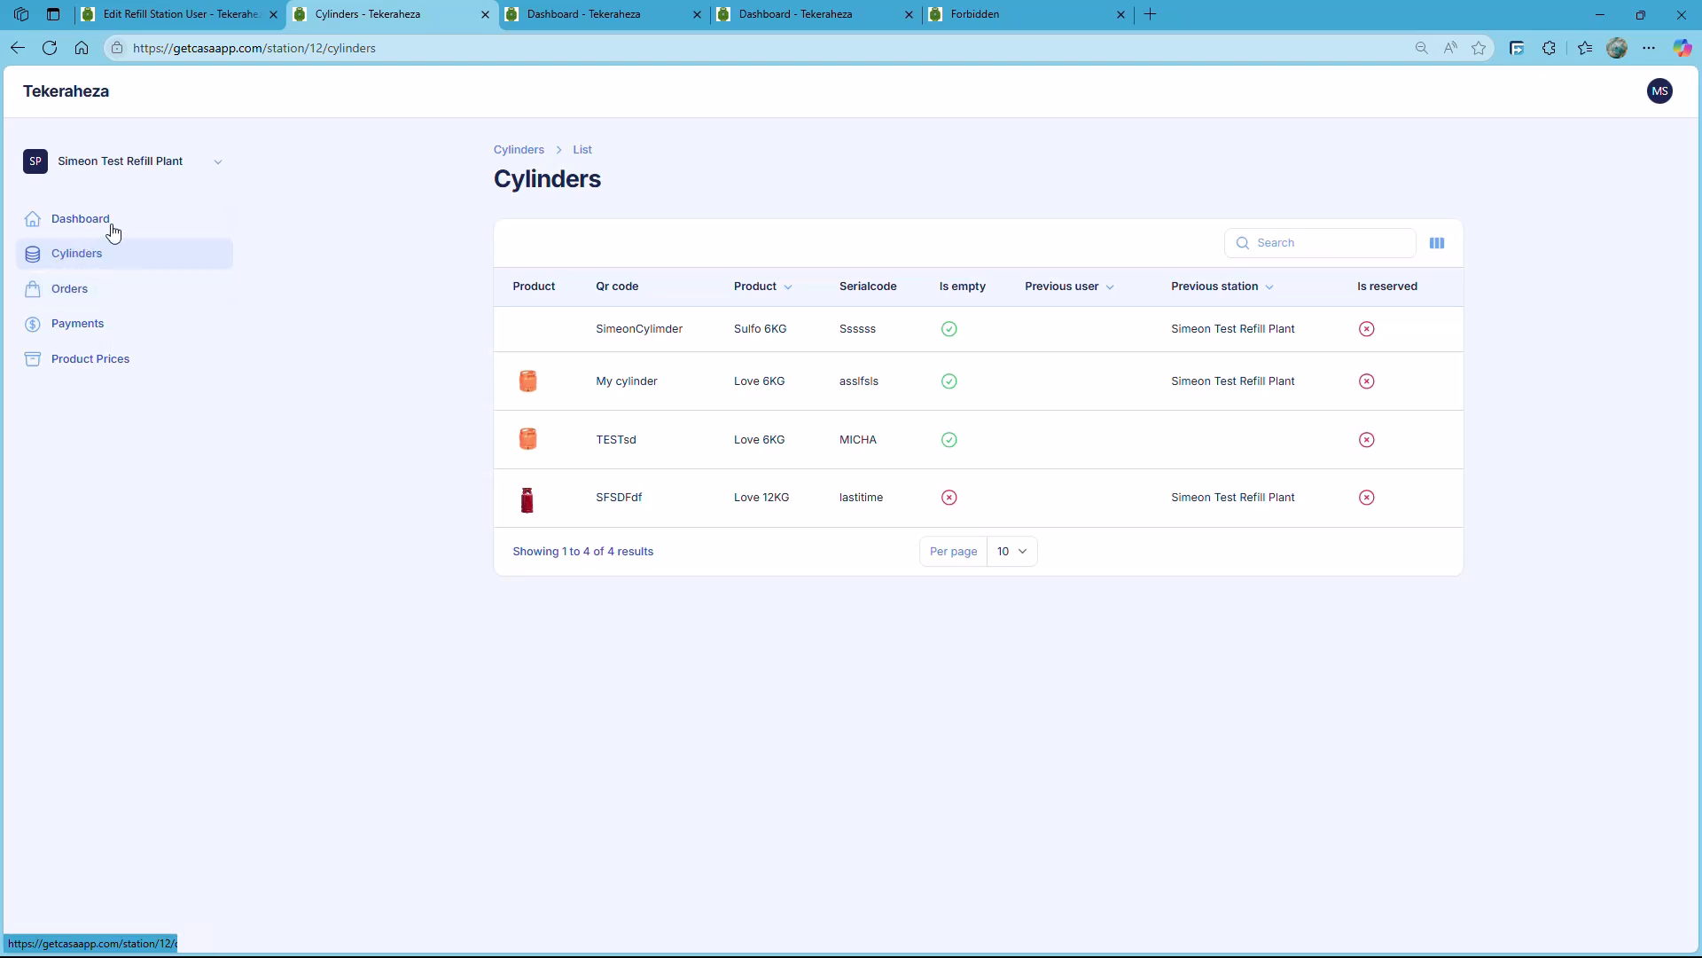
{"action": "left_click", "coordinate": [160, 169]}
{"action": "left_click", "coordinate": [145, 218]}
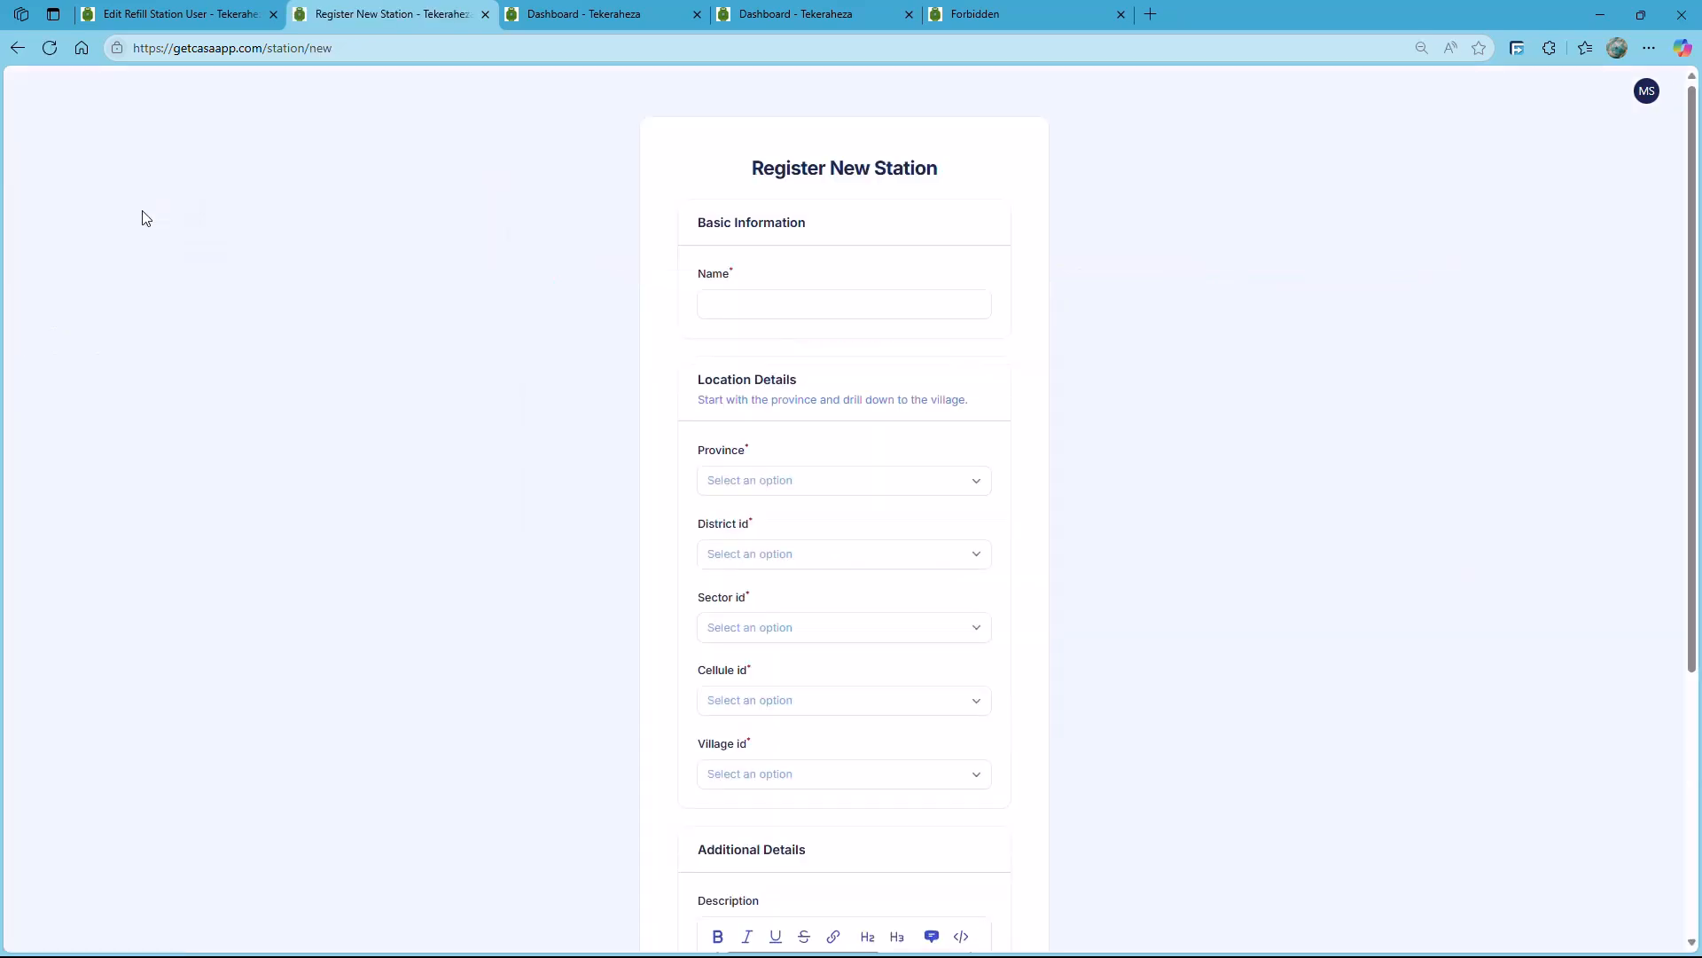
Step: Close the station registration tab and switch the MTN Rwanda donor dashboard to dark mode
{"action": "left_click", "coordinate": [486, 16]}
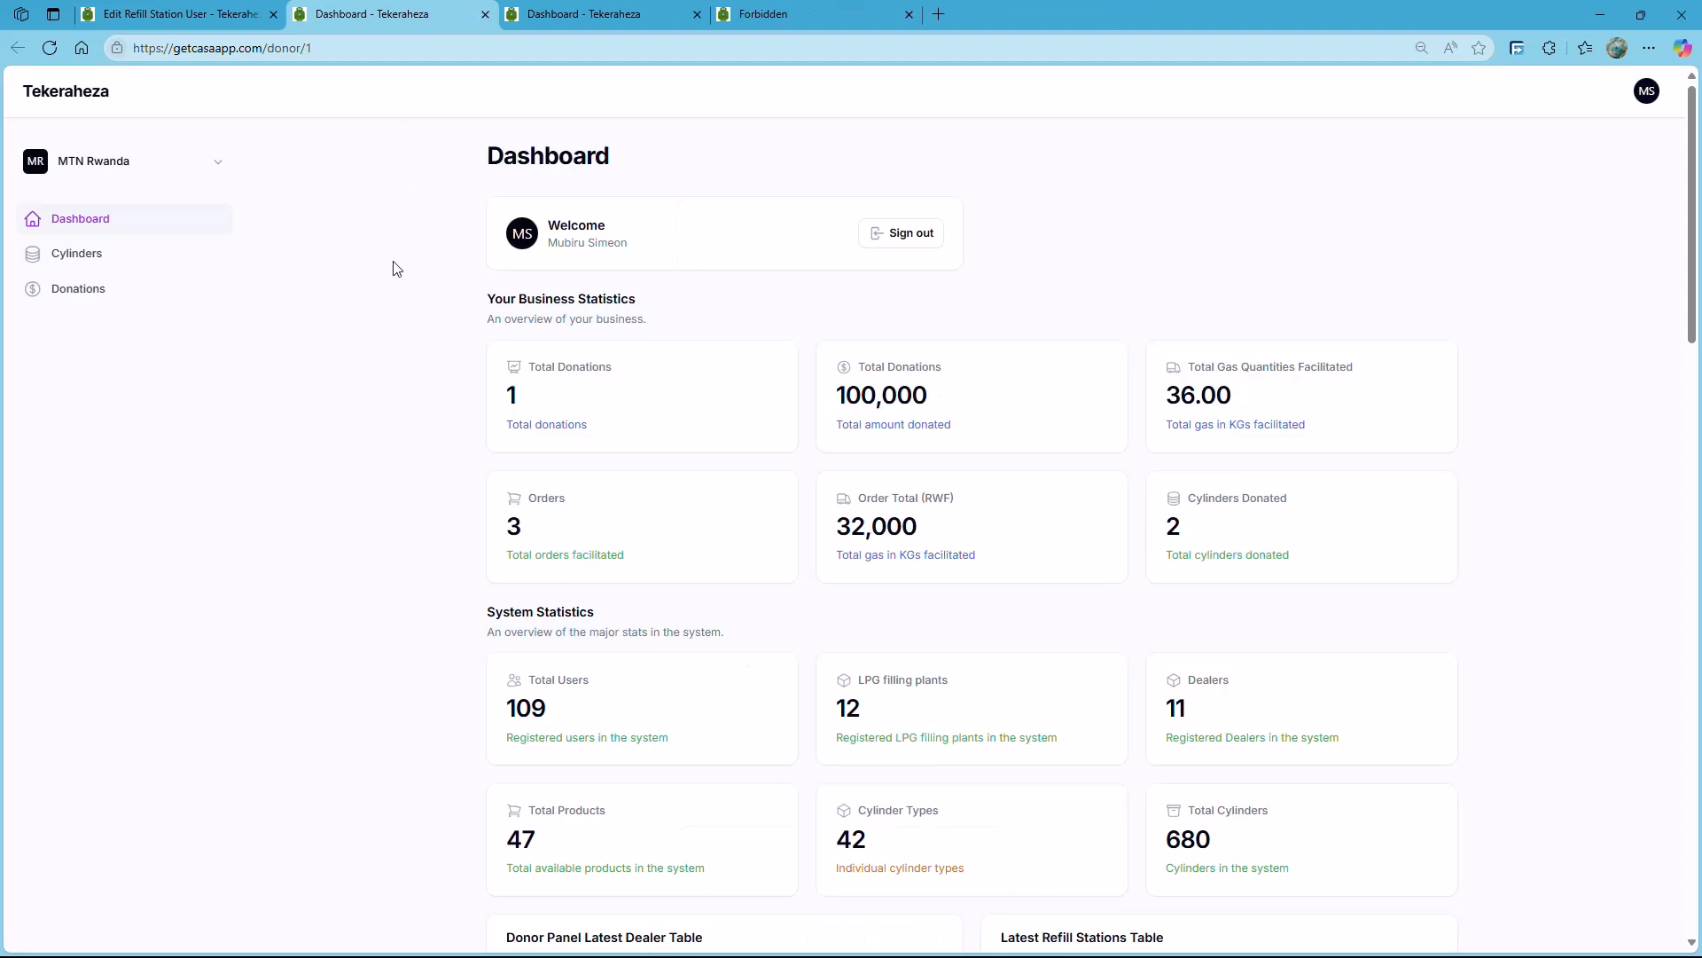
{"action": "left_click", "coordinate": [1644, 93]}
{"action": "left_click", "coordinate": [1570, 165]}
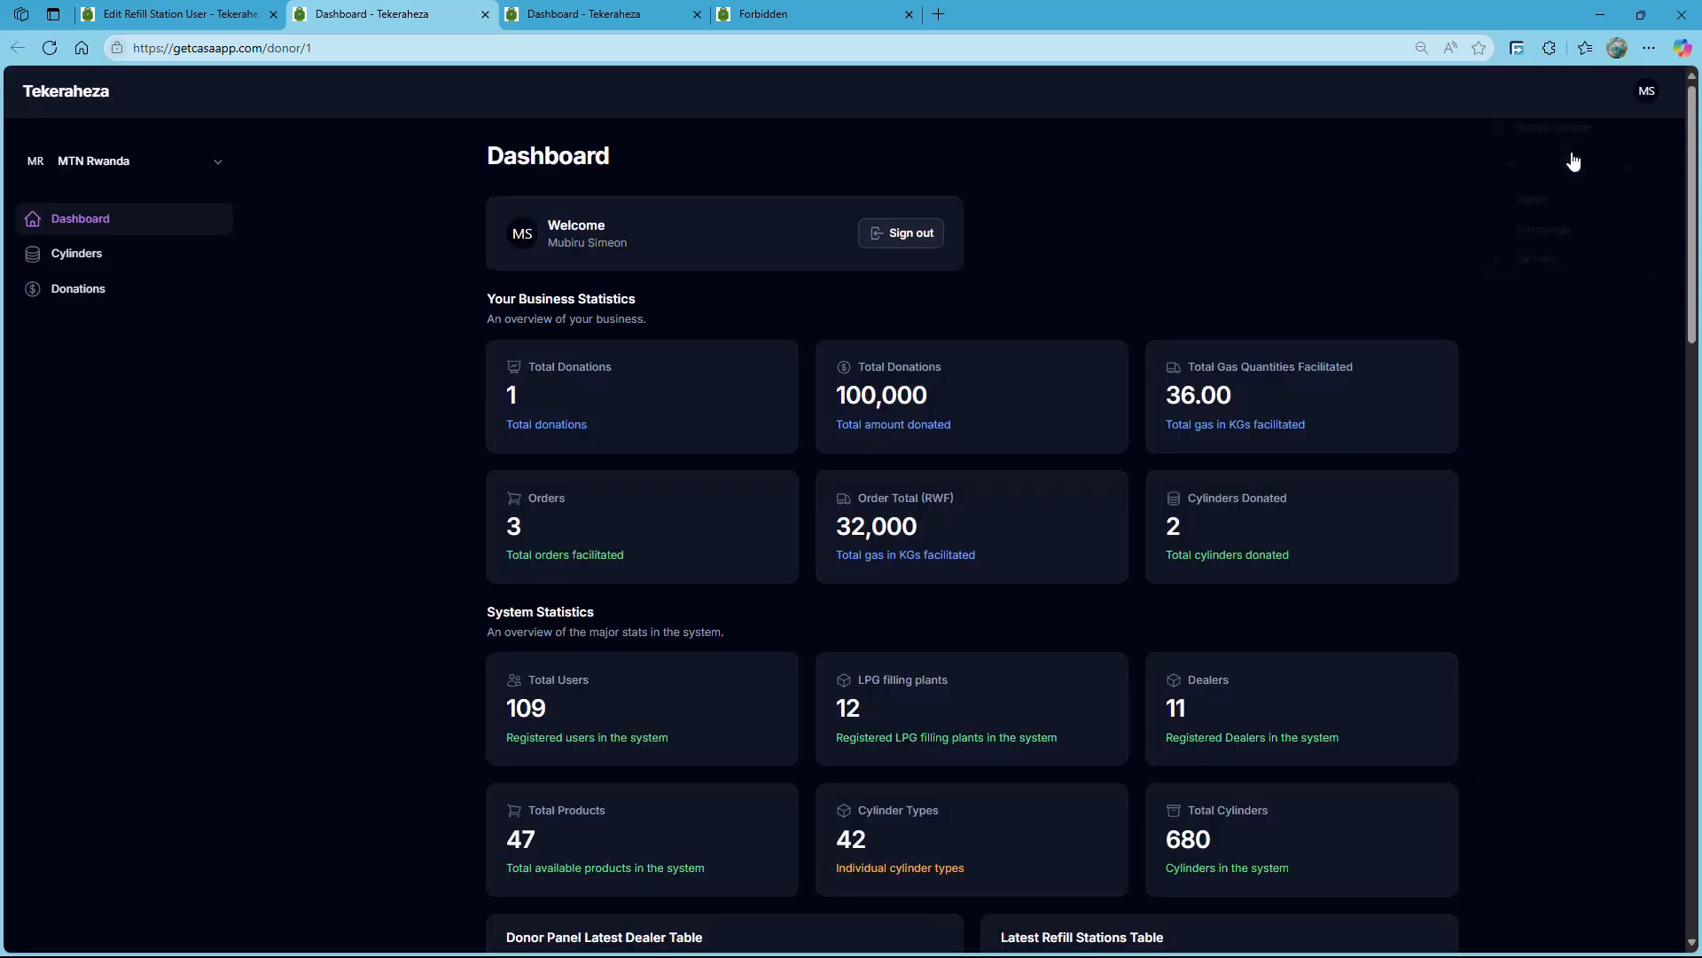
Step: Close the donor tab, reload the test dealership's dashboard and review its cylinder, order and business statistics and sales charts
{"action": "left_click", "coordinate": [485, 14]}
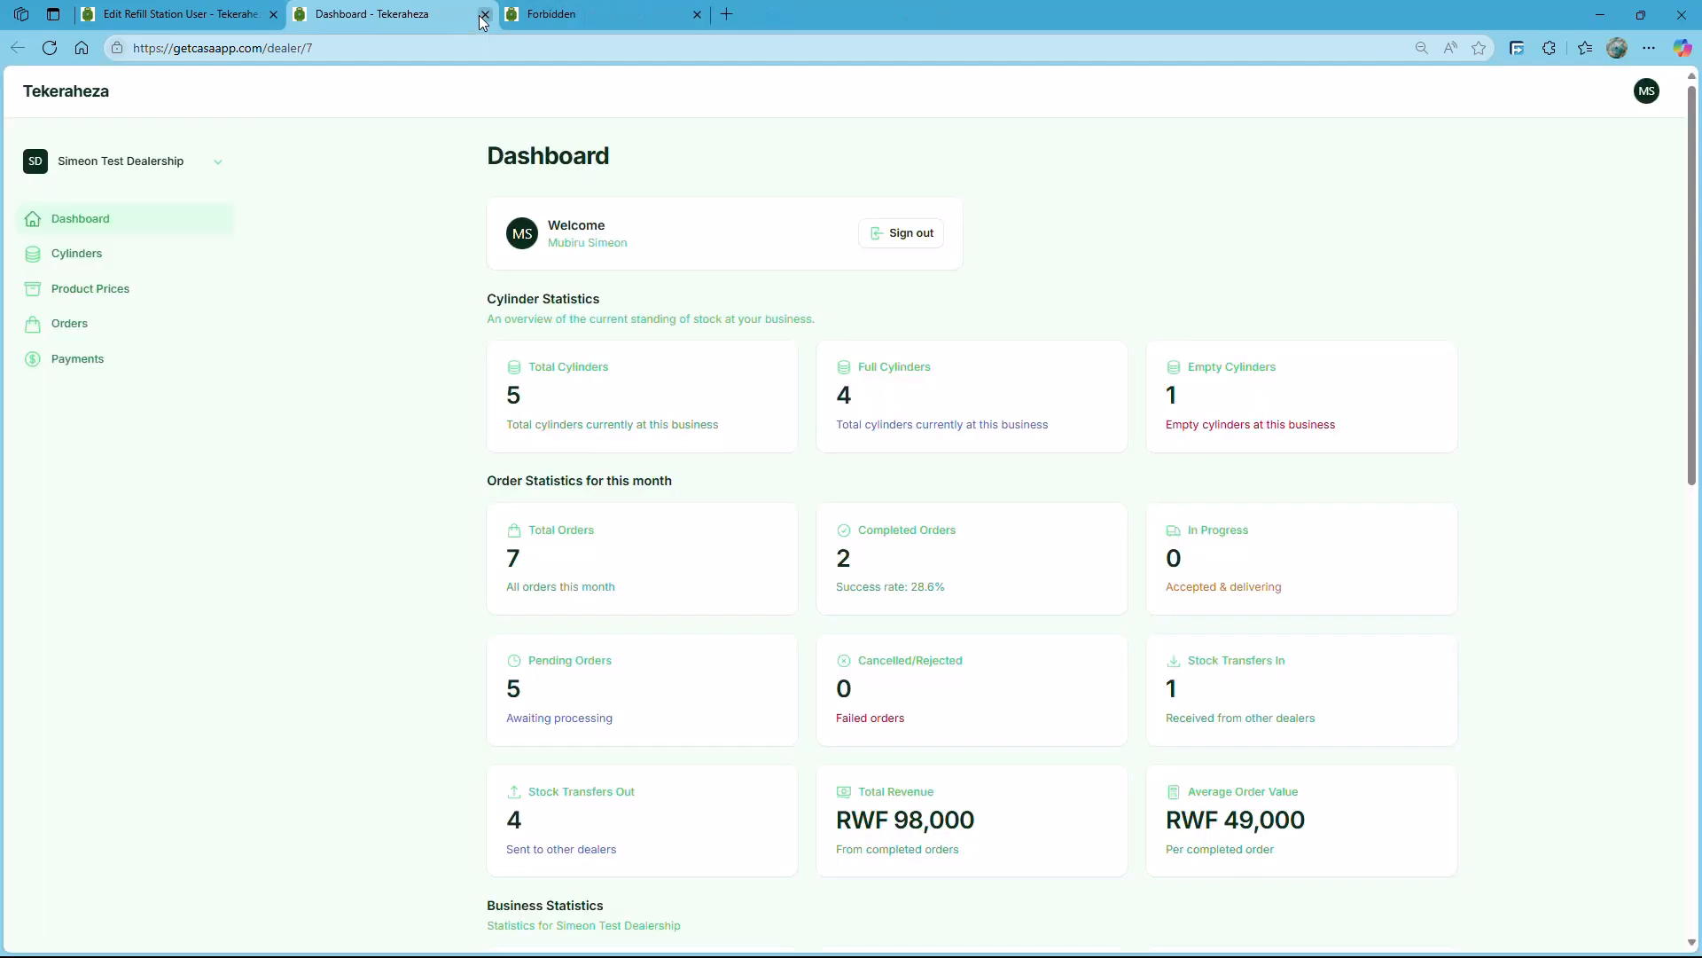
{"action": "left_click", "coordinate": [49, 48]}
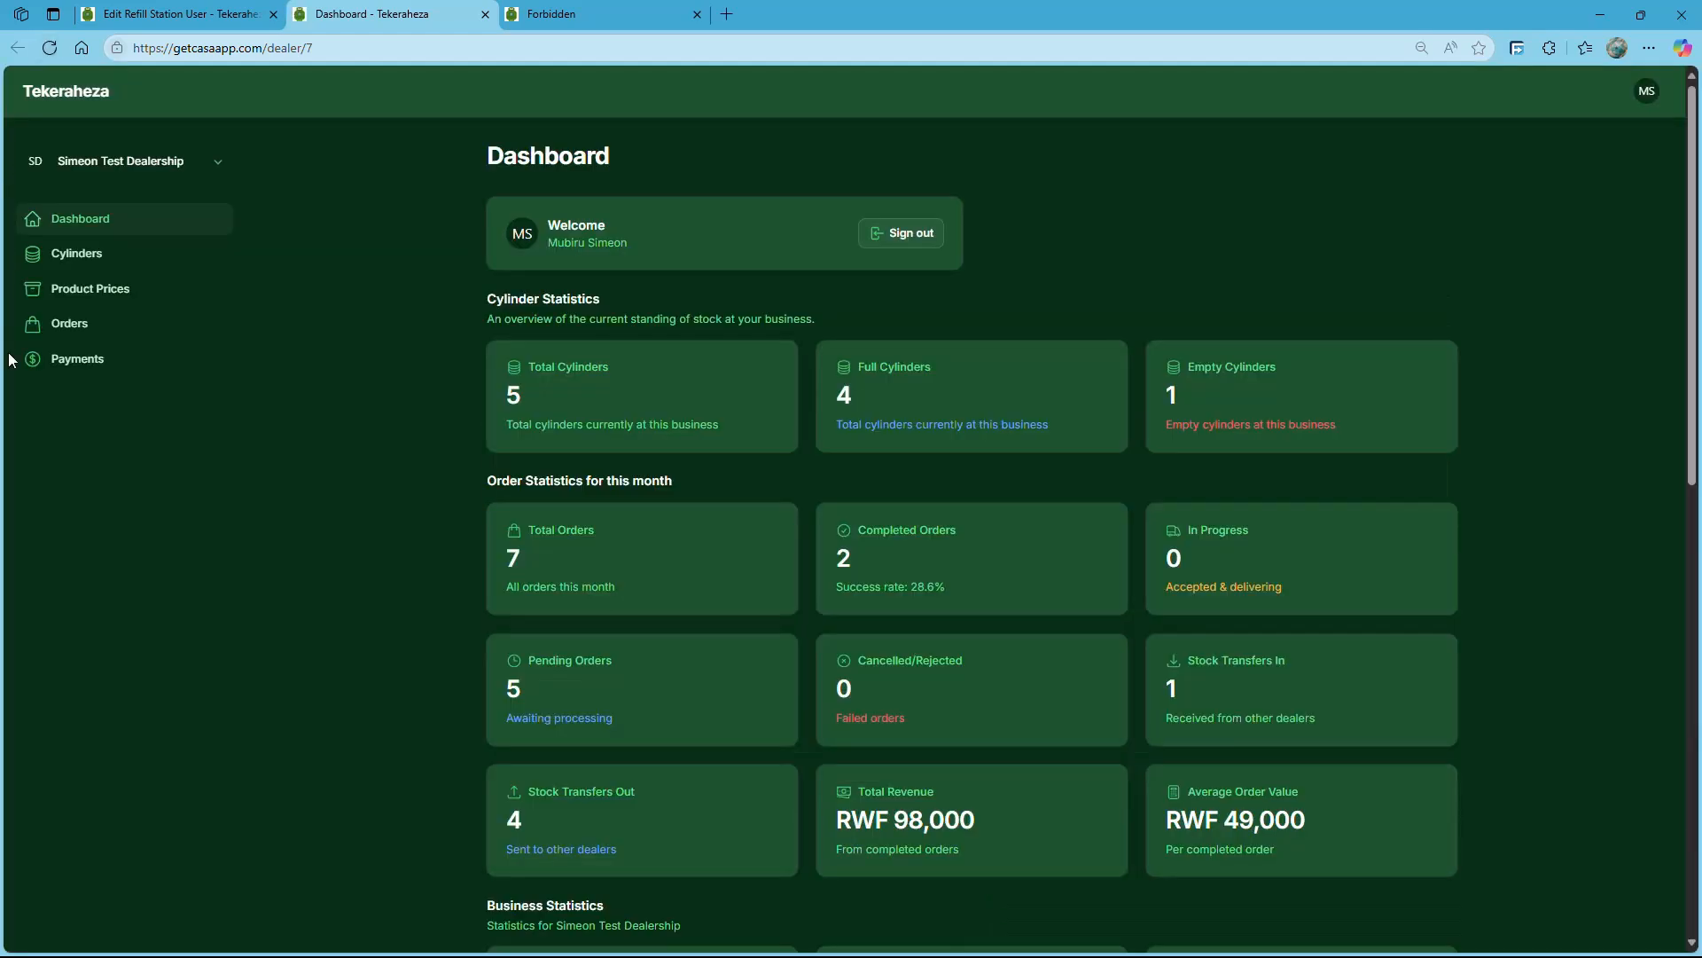
{"action": "scroll", "coordinate": [798, 370], "scroll_direction": "down", "scroll_amount": 10}
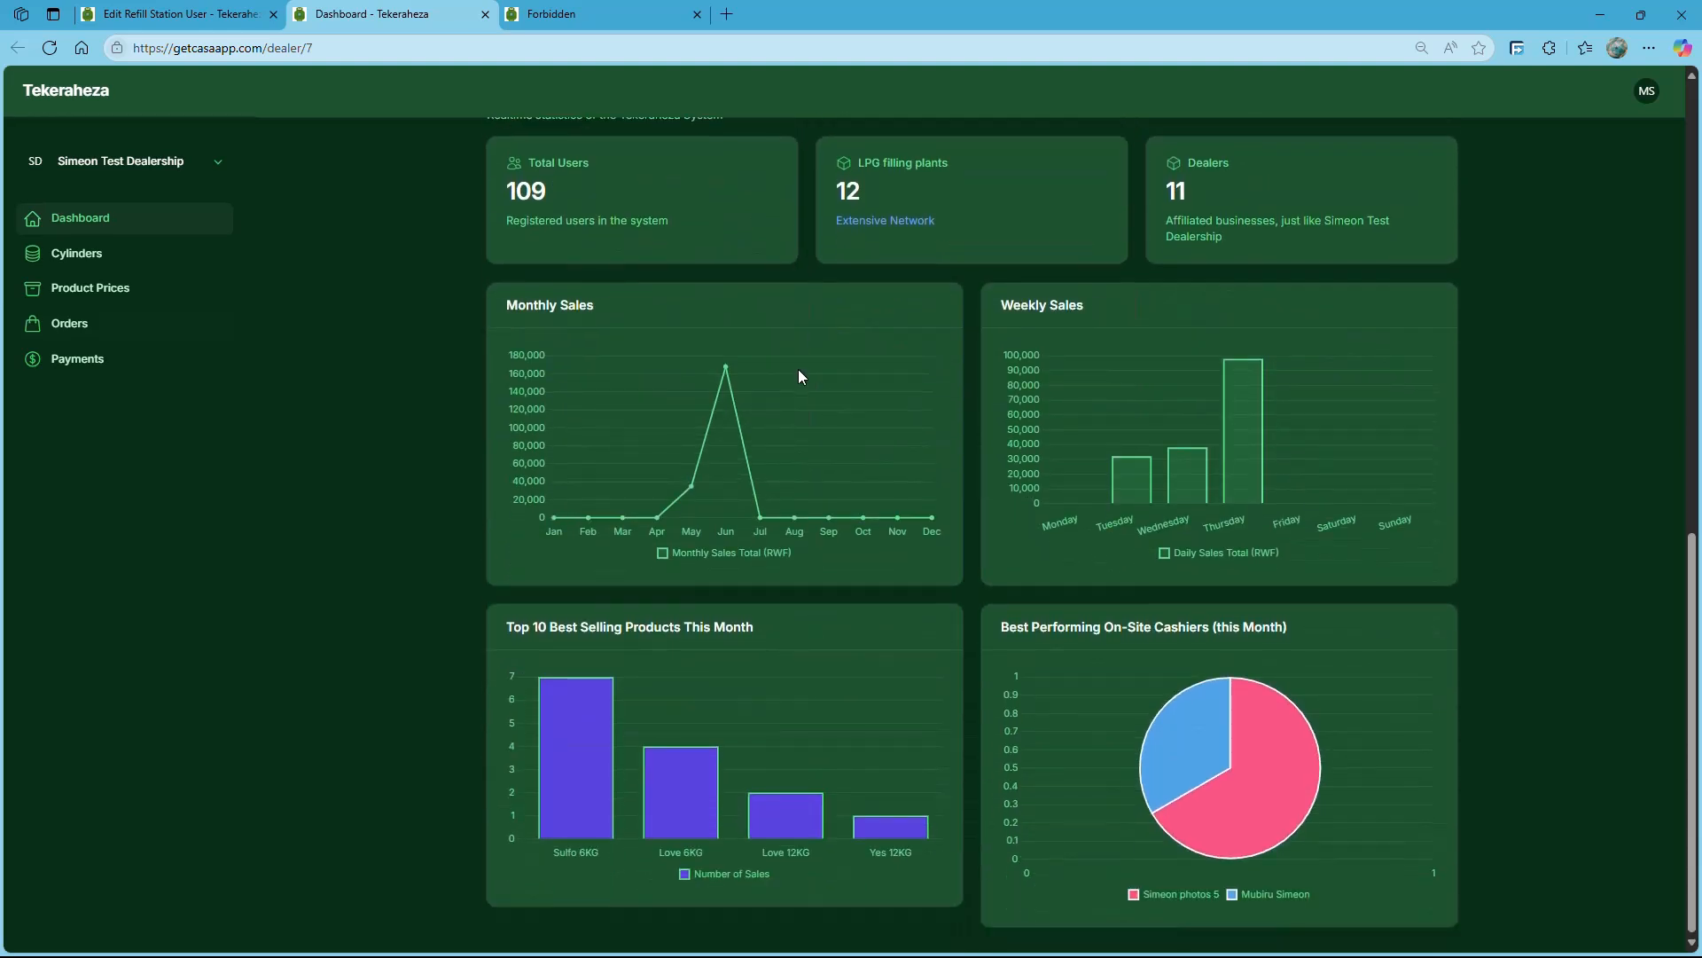
{"action": "scroll", "coordinate": [798, 376], "scroll_direction": "up", "scroll_amount": 7}
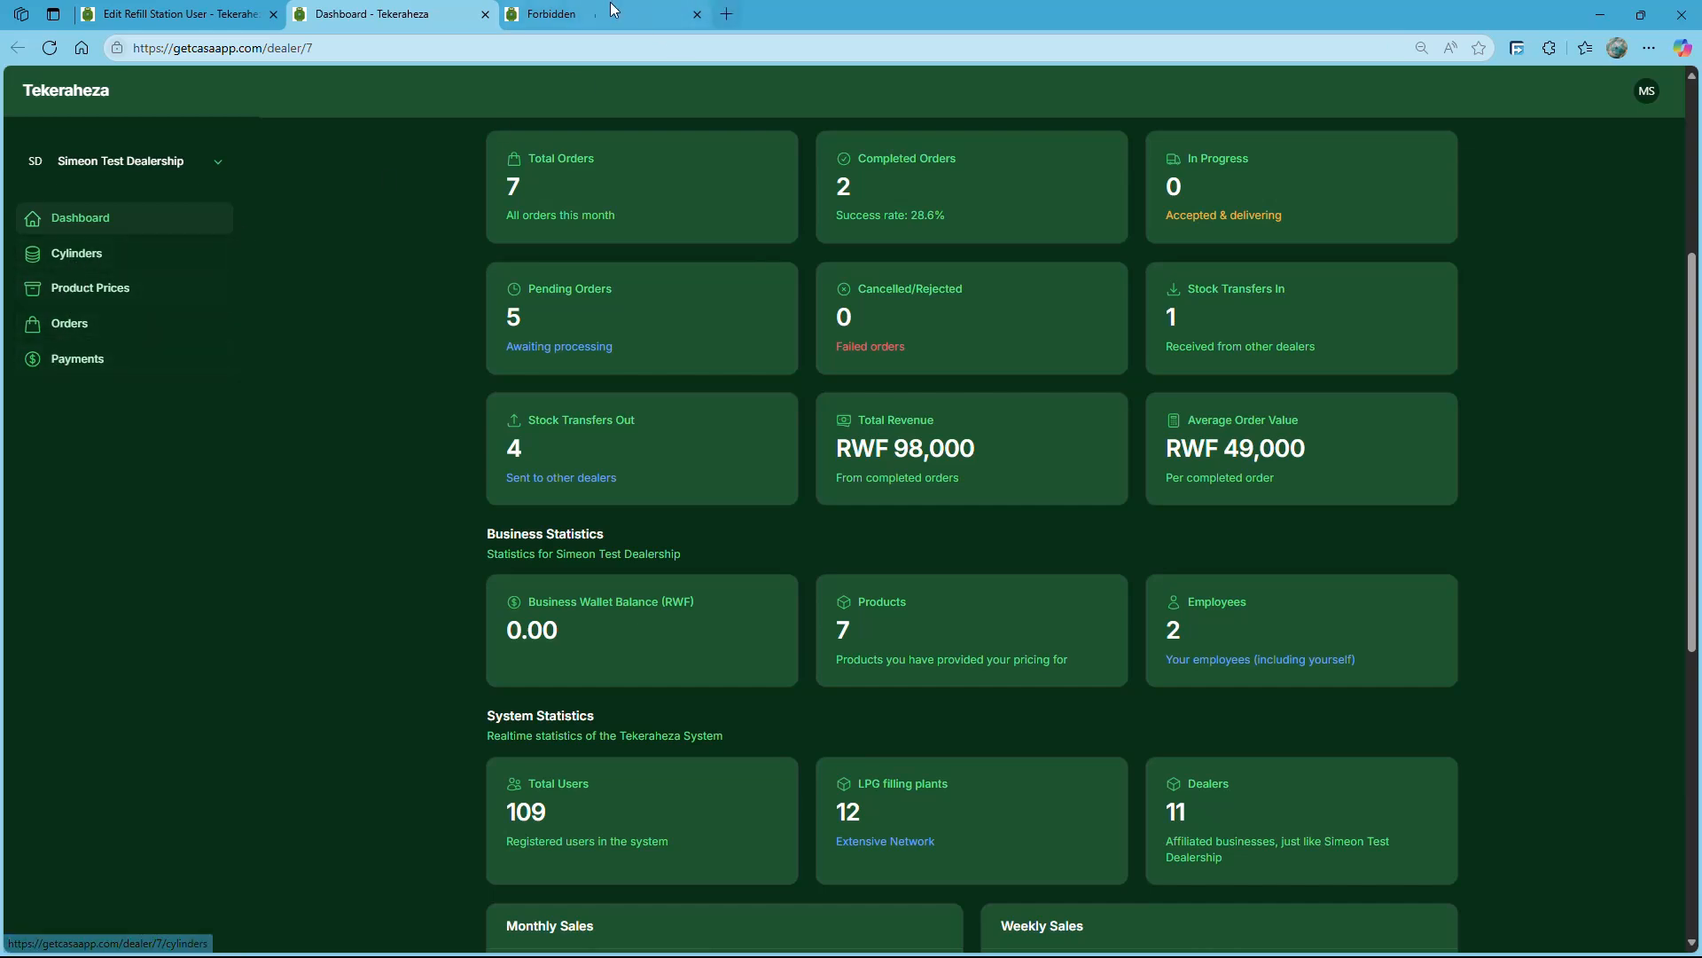
Step: Check the agent panel tab, return to the admin panel and open the admin's own account from the Users list
{"action": "left_click", "coordinate": [542, 18]}
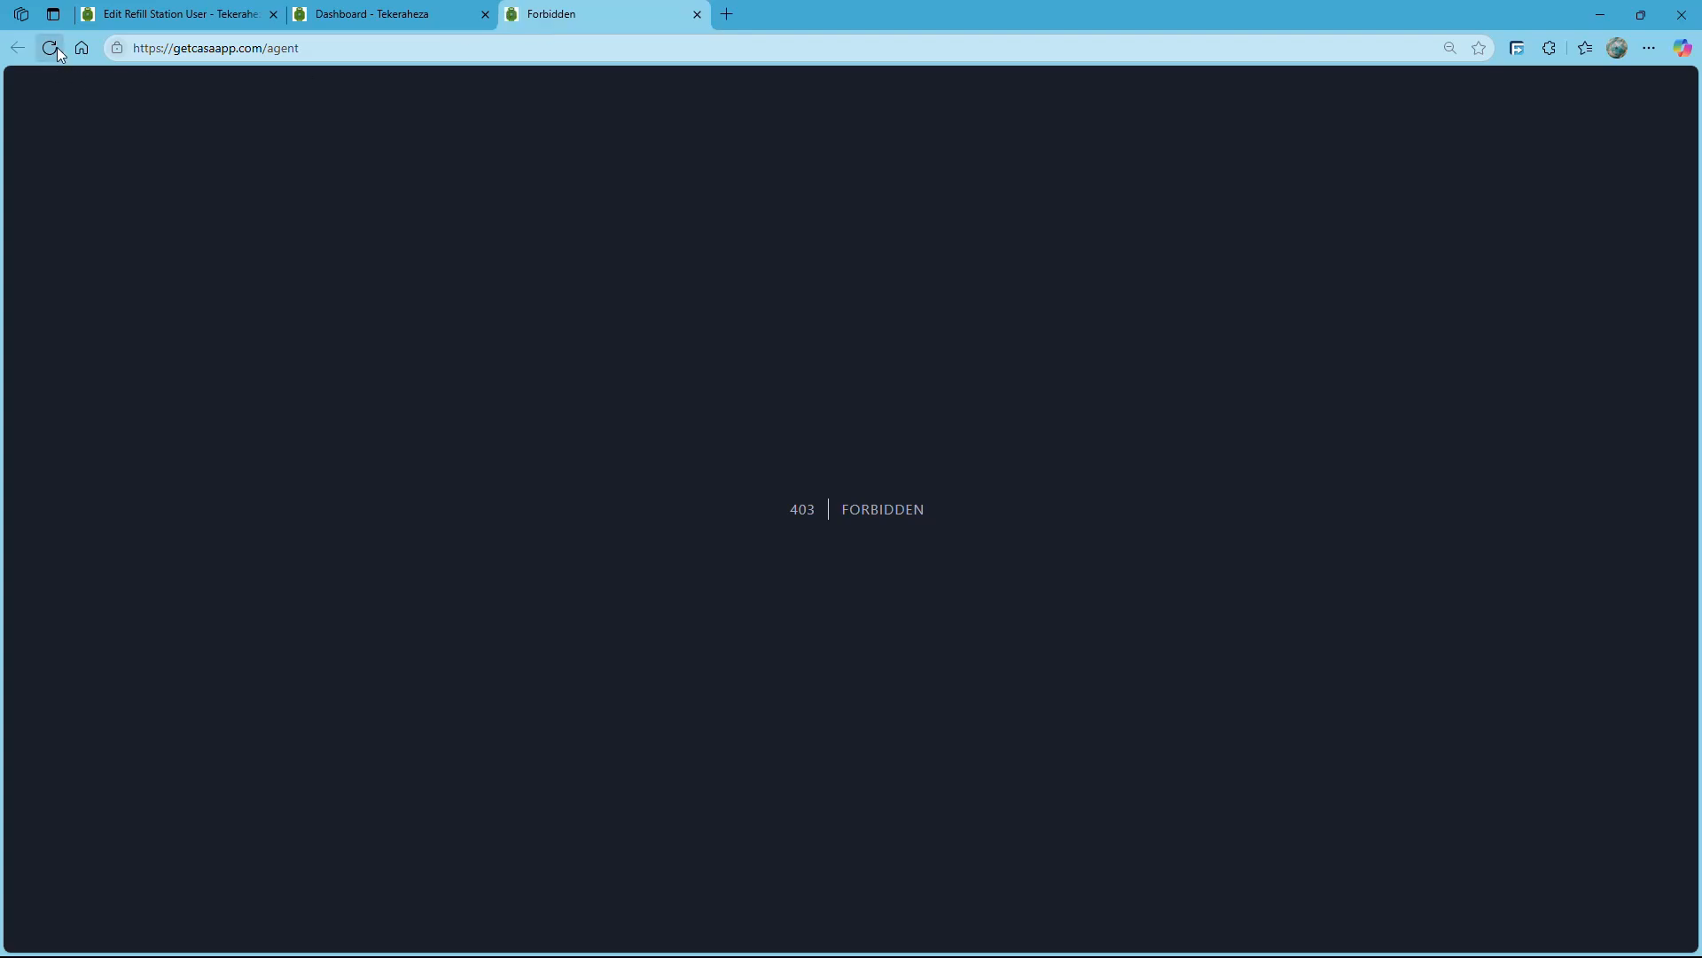
{"action": "left_click", "coordinate": [140, 16]}
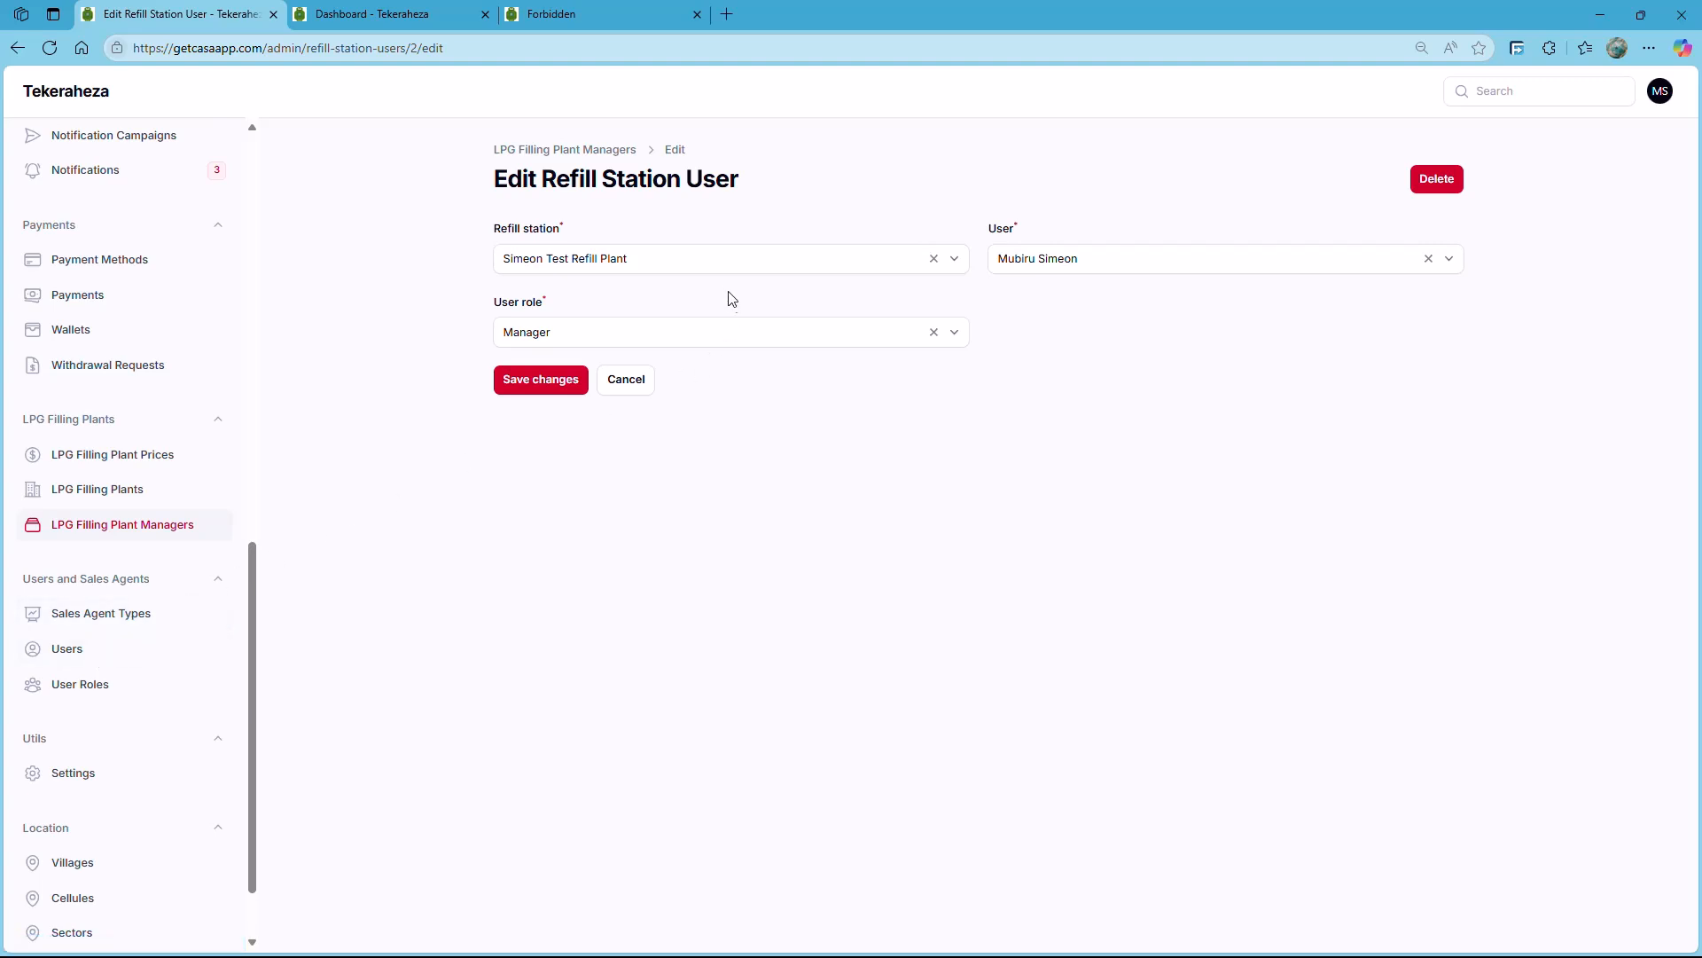
{"action": "left_click", "coordinate": [98, 659]}
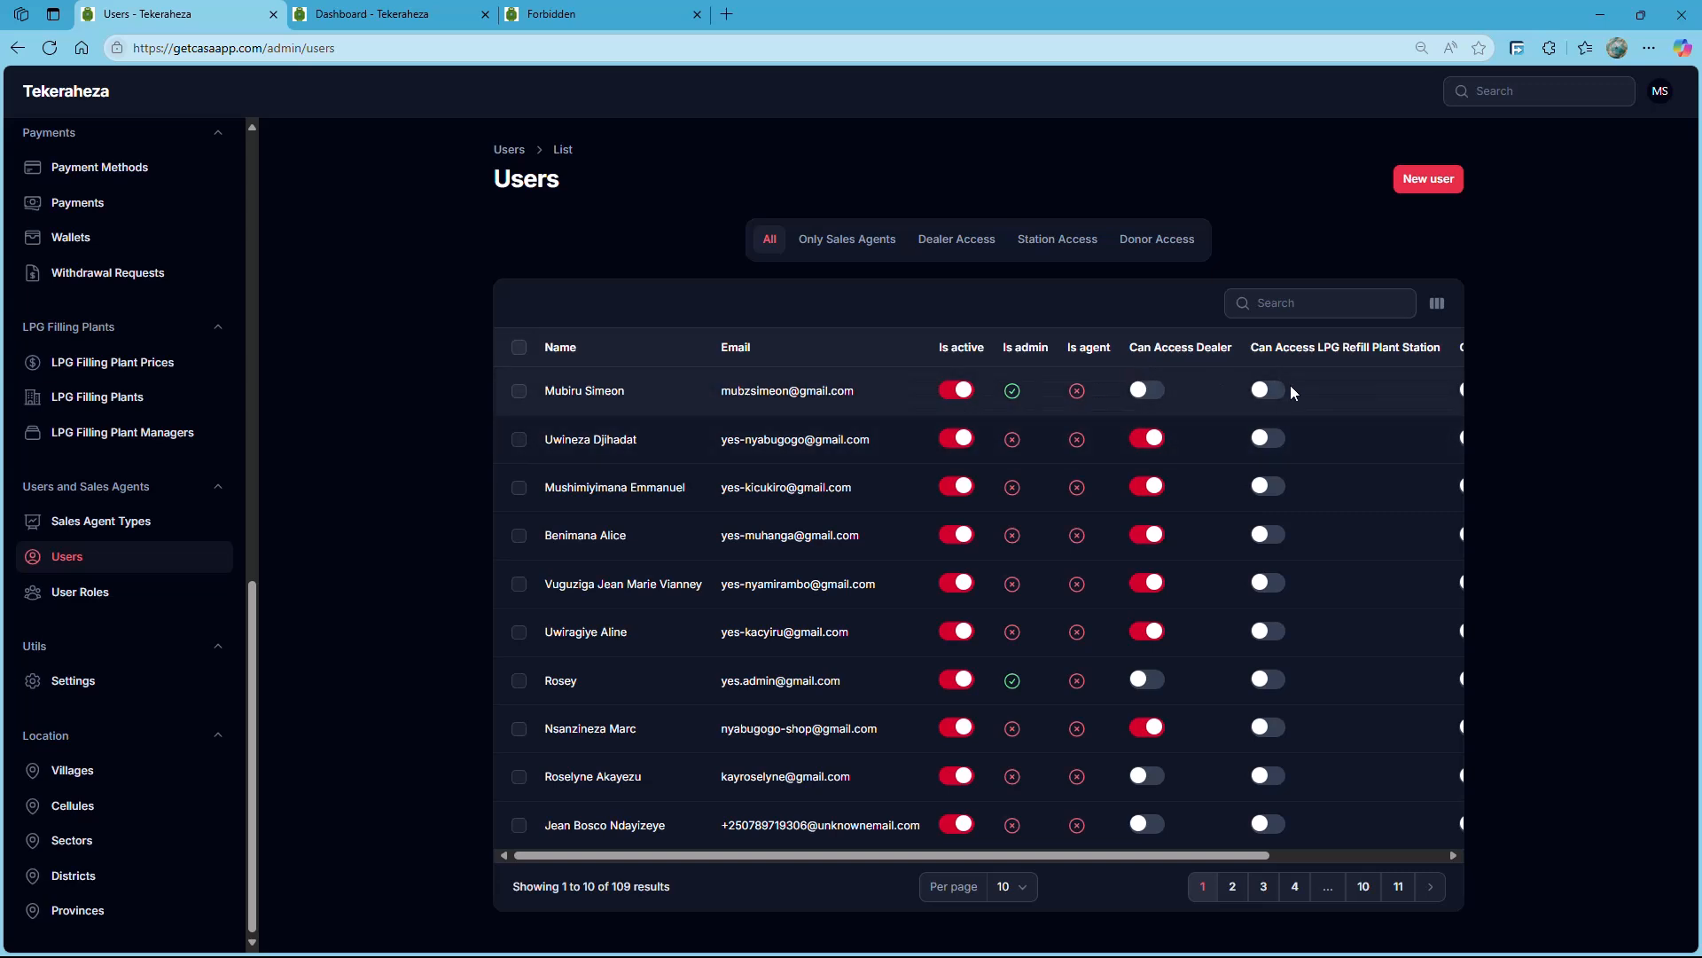
{"action": "left_click_drag", "start_coordinate": [1039, 858], "coordinate": [936, 823]}
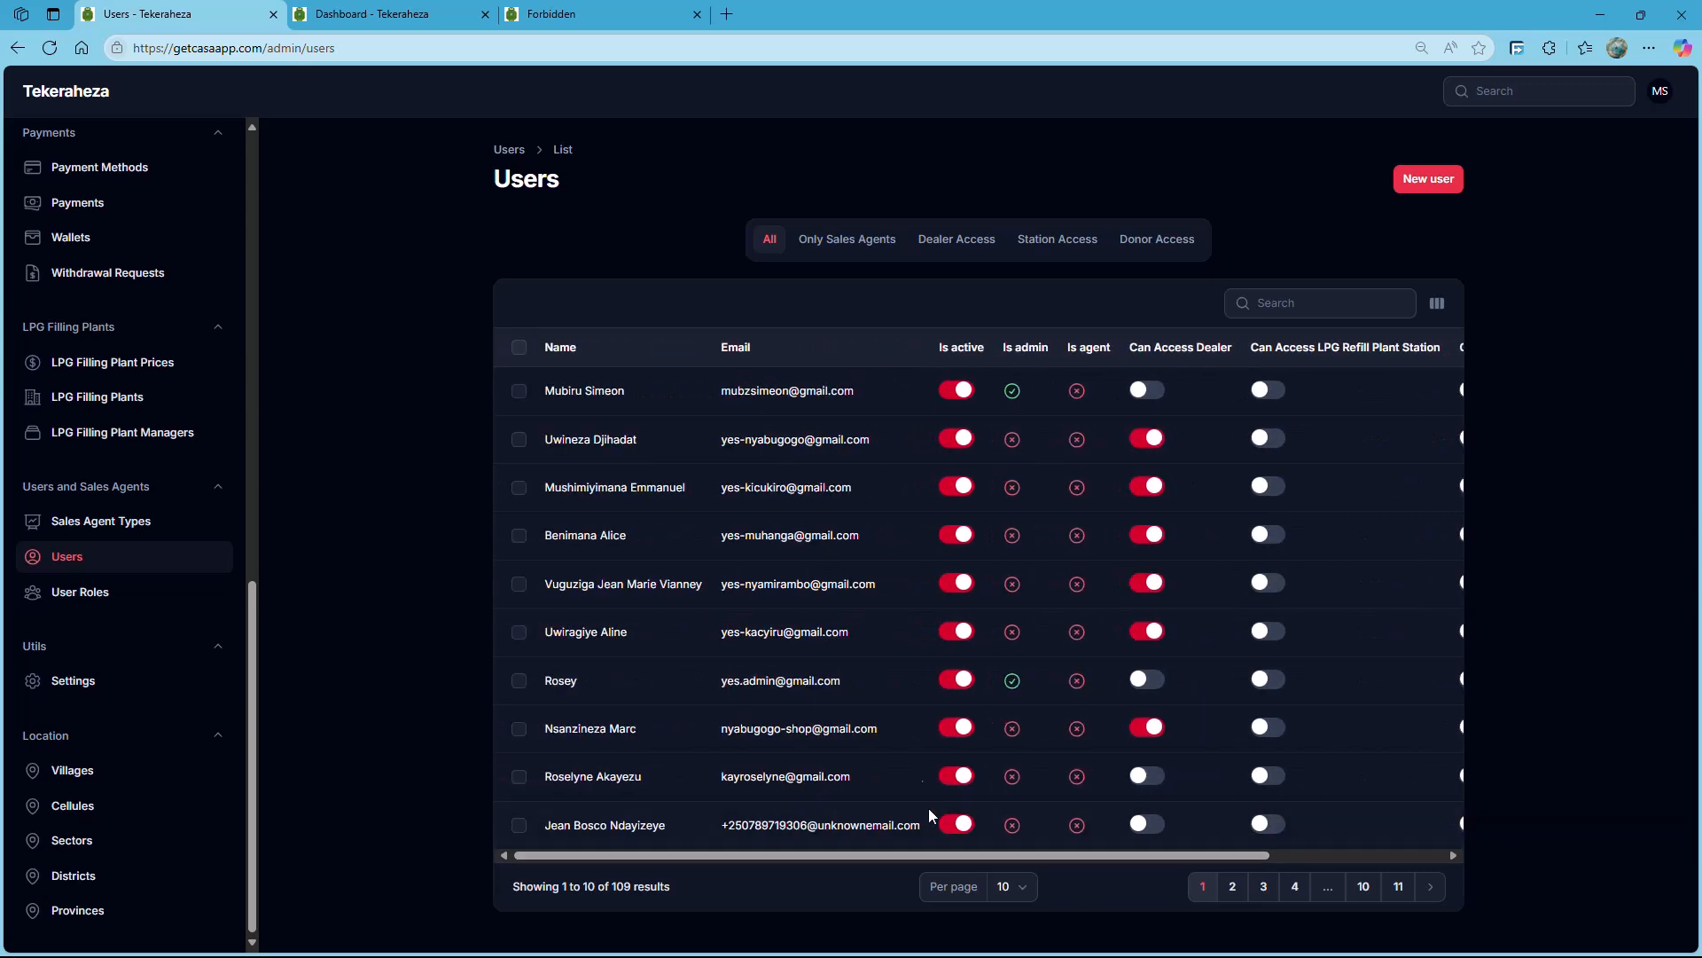
{"action": "left_click", "coordinate": [750, 393]}
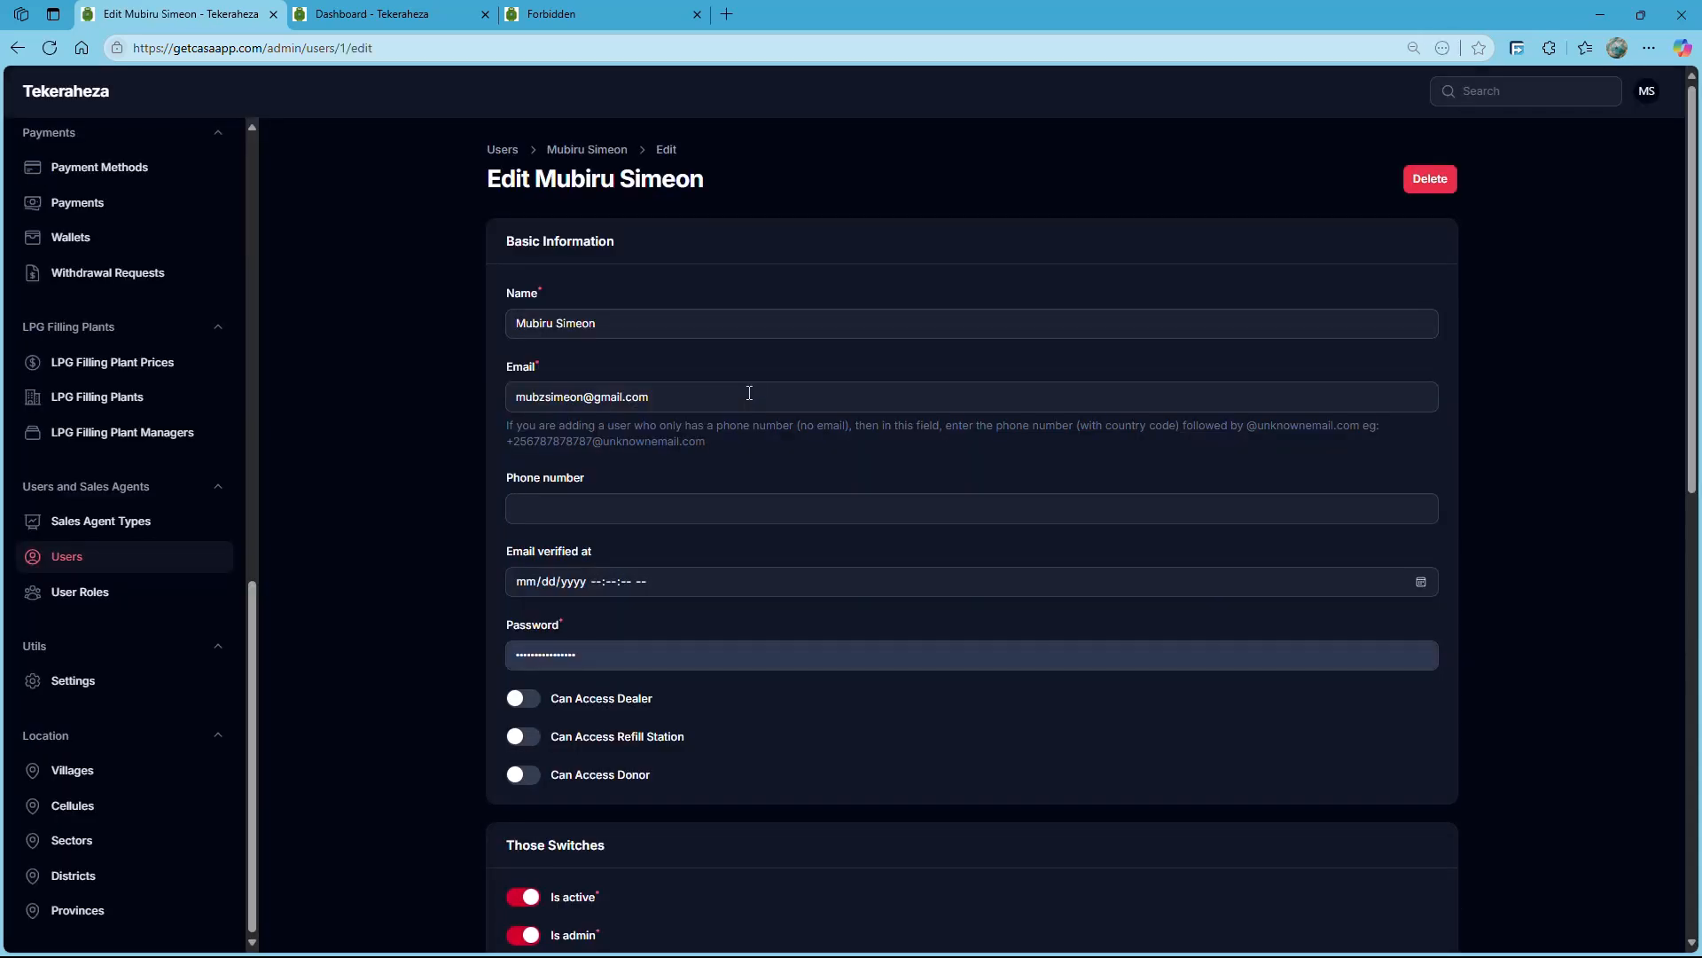
Step: Enable Is agent on the admin's user account, leaving the agent type unselected, and save the changes
{"action": "scroll", "coordinate": [750, 392], "scroll_direction": "down", "scroll_amount": 8}
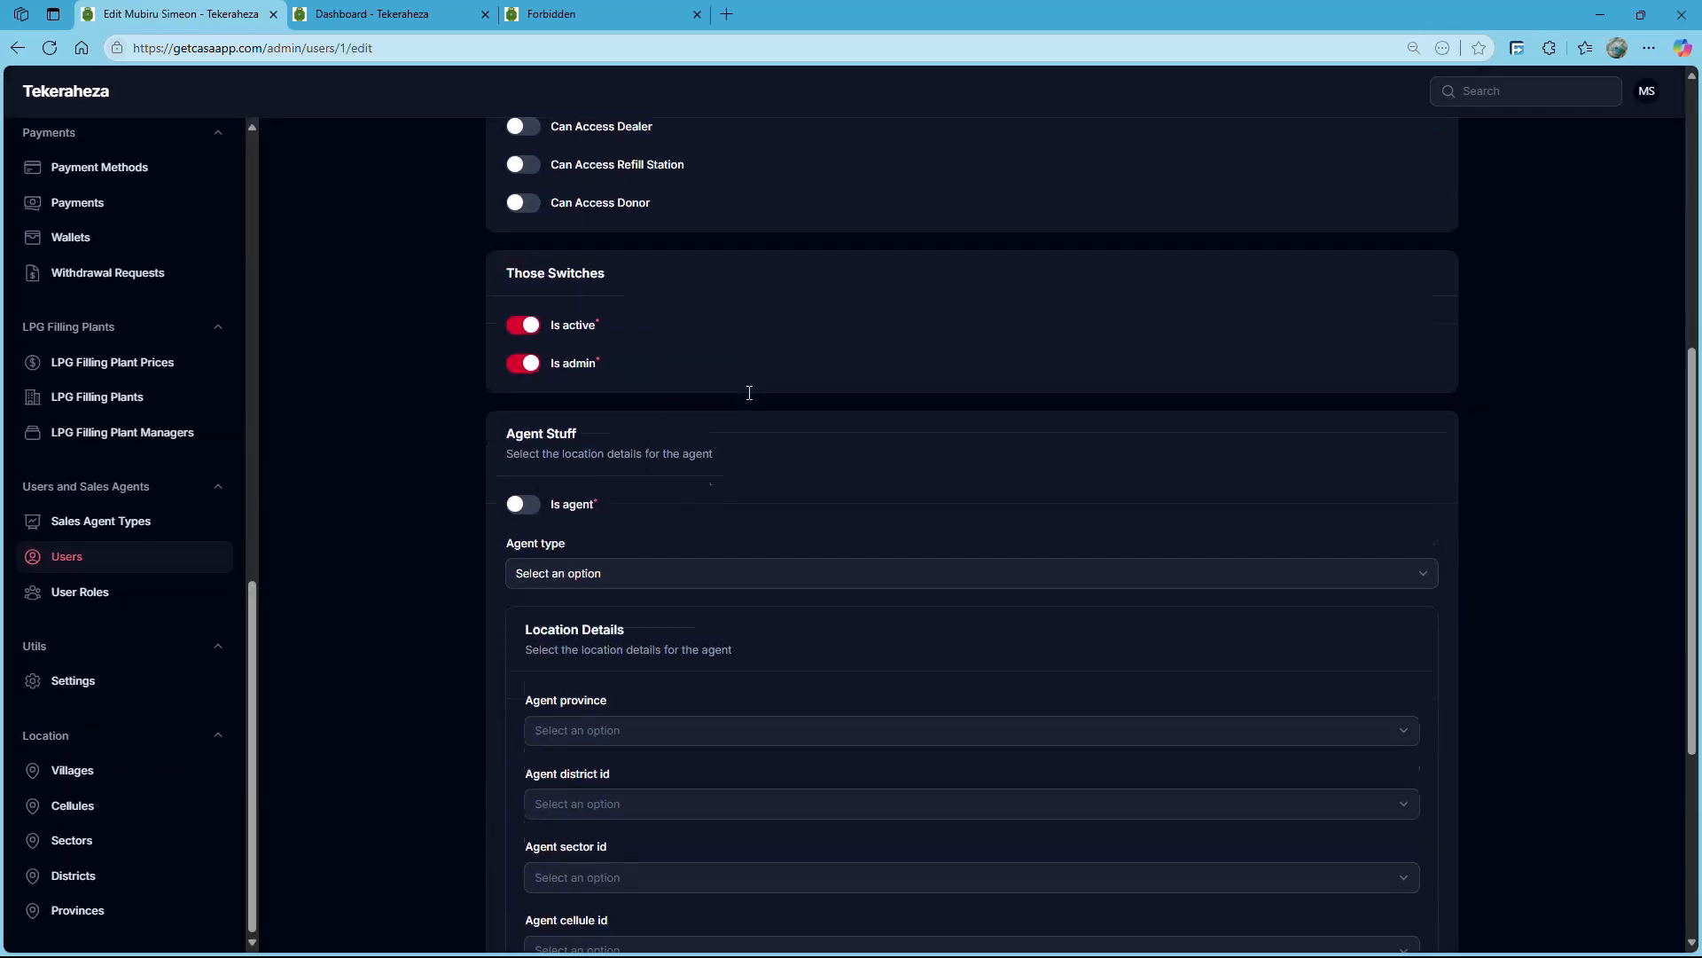
{"action": "left_click", "coordinate": [526, 373]}
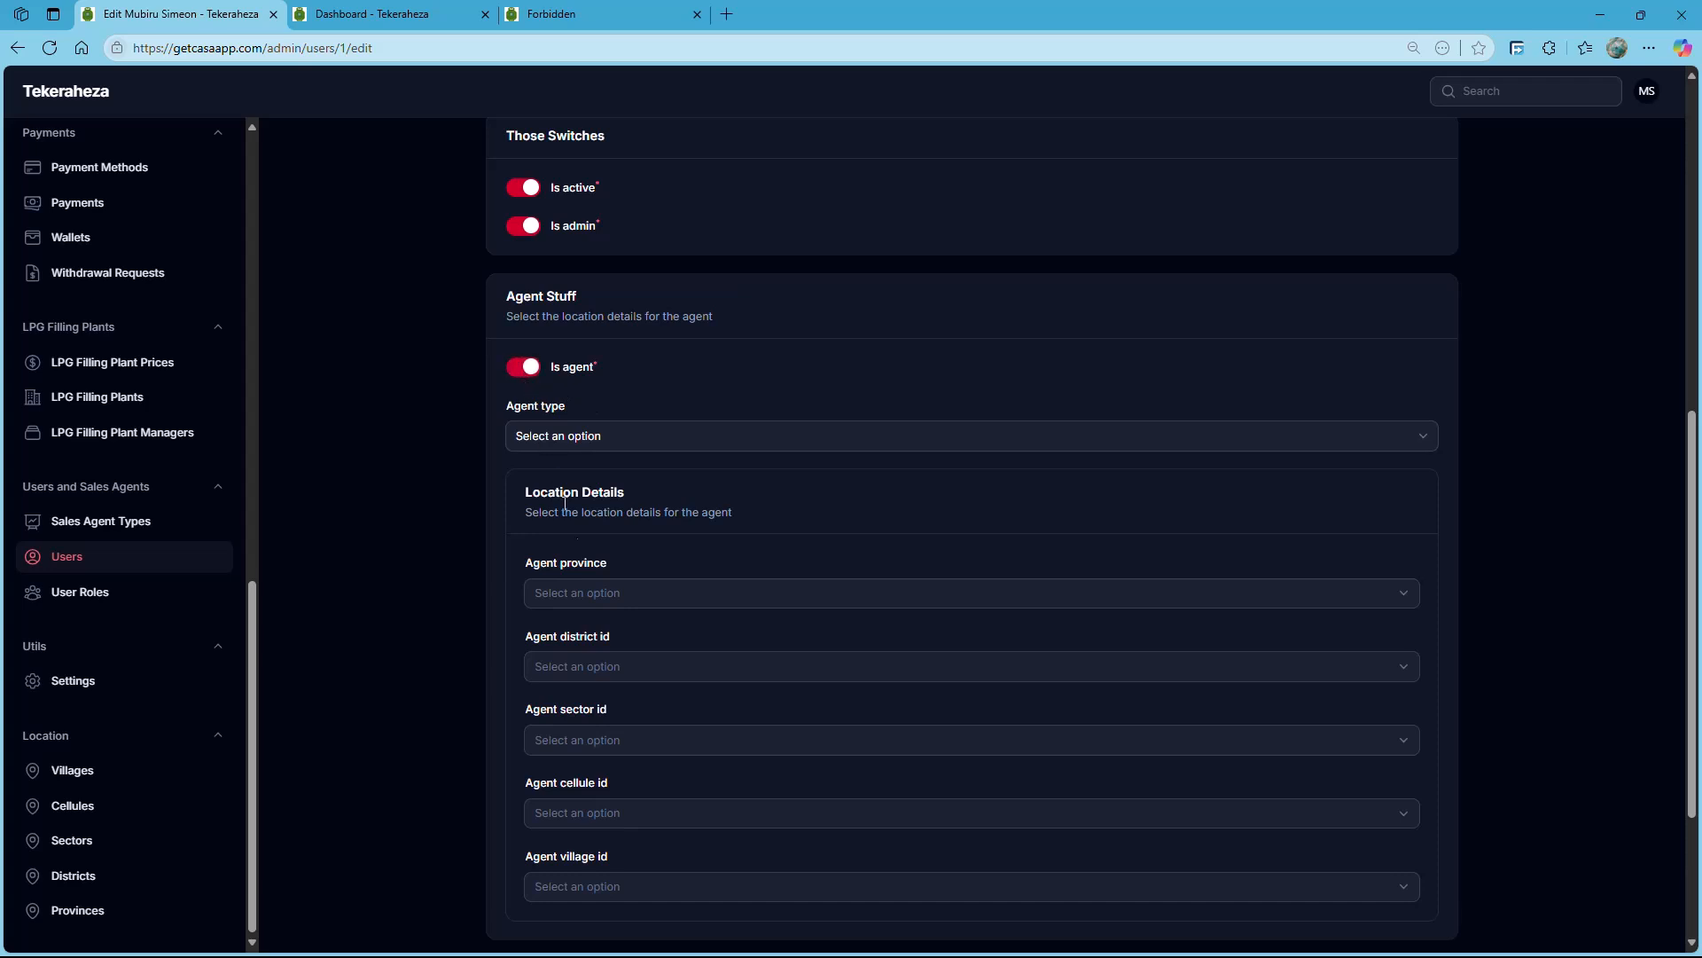
{"action": "left_click", "coordinate": [631, 440]}
{"action": "left_click", "coordinate": [589, 326]}
{"action": "scroll", "coordinate": [780, 576], "scroll_direction": "down", "scroll_amount": 3}
{"action": "left_click", "coordinate": [558, 723]}
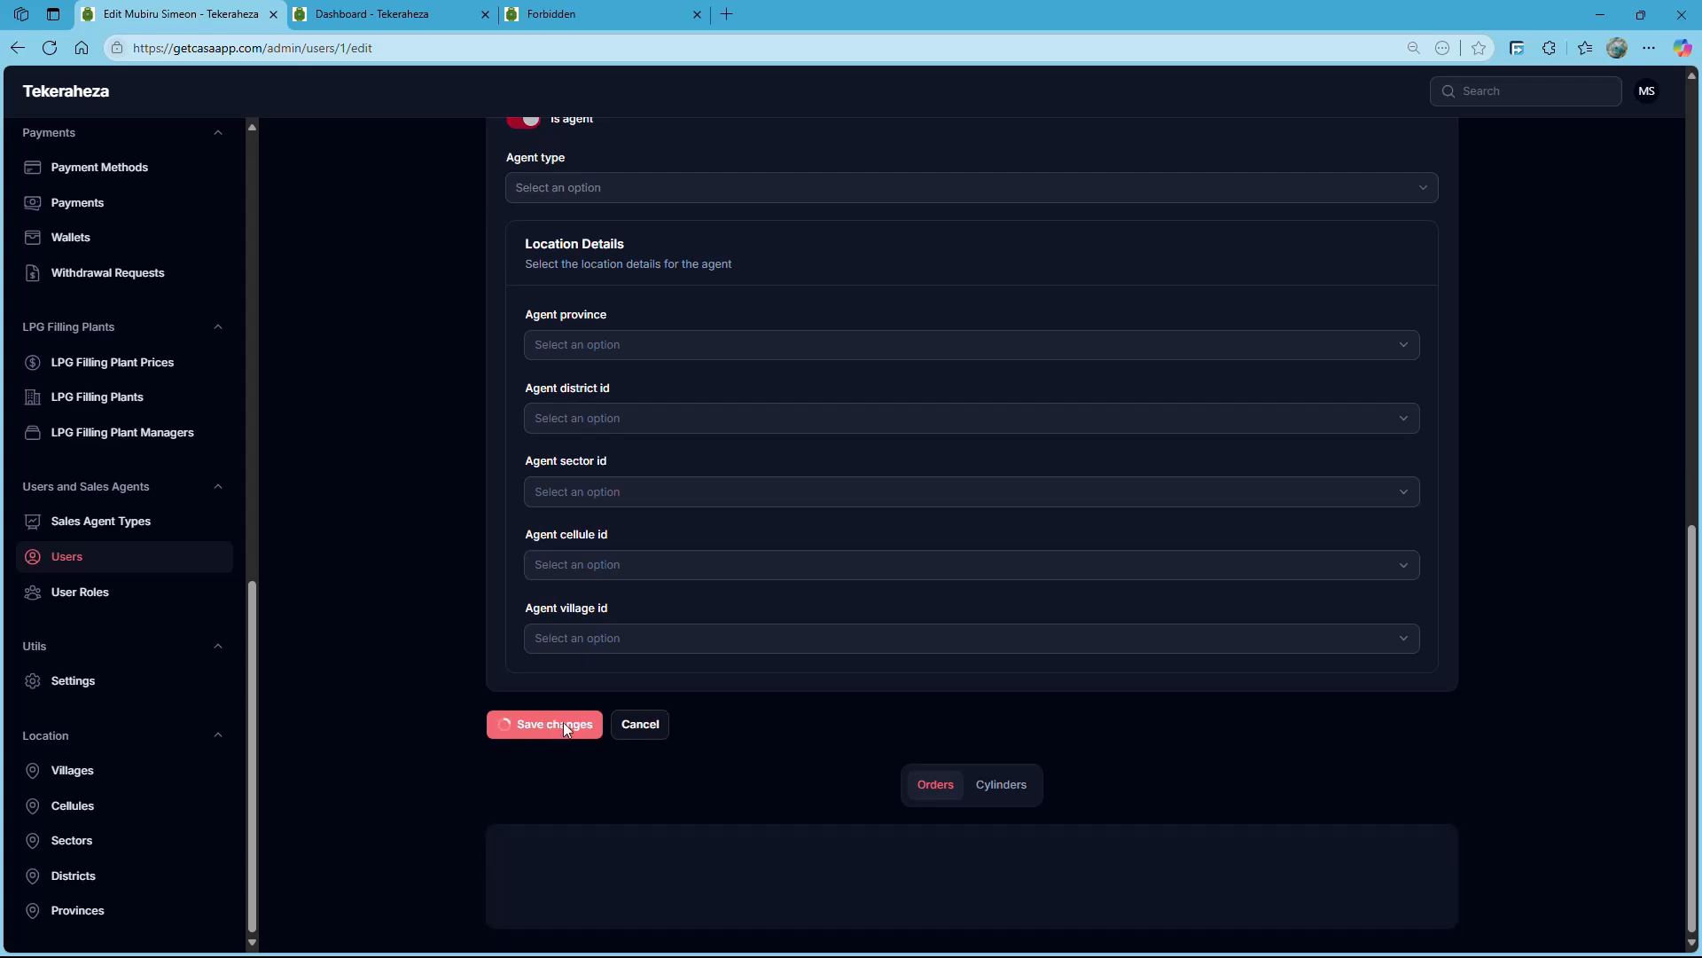
Step: Reload the agent panel, sign in with the prefilled credentials and Remember me enabled, view the agent dashboard and close its tab
{"action": "left_click", "coordinate": [610, 15]}
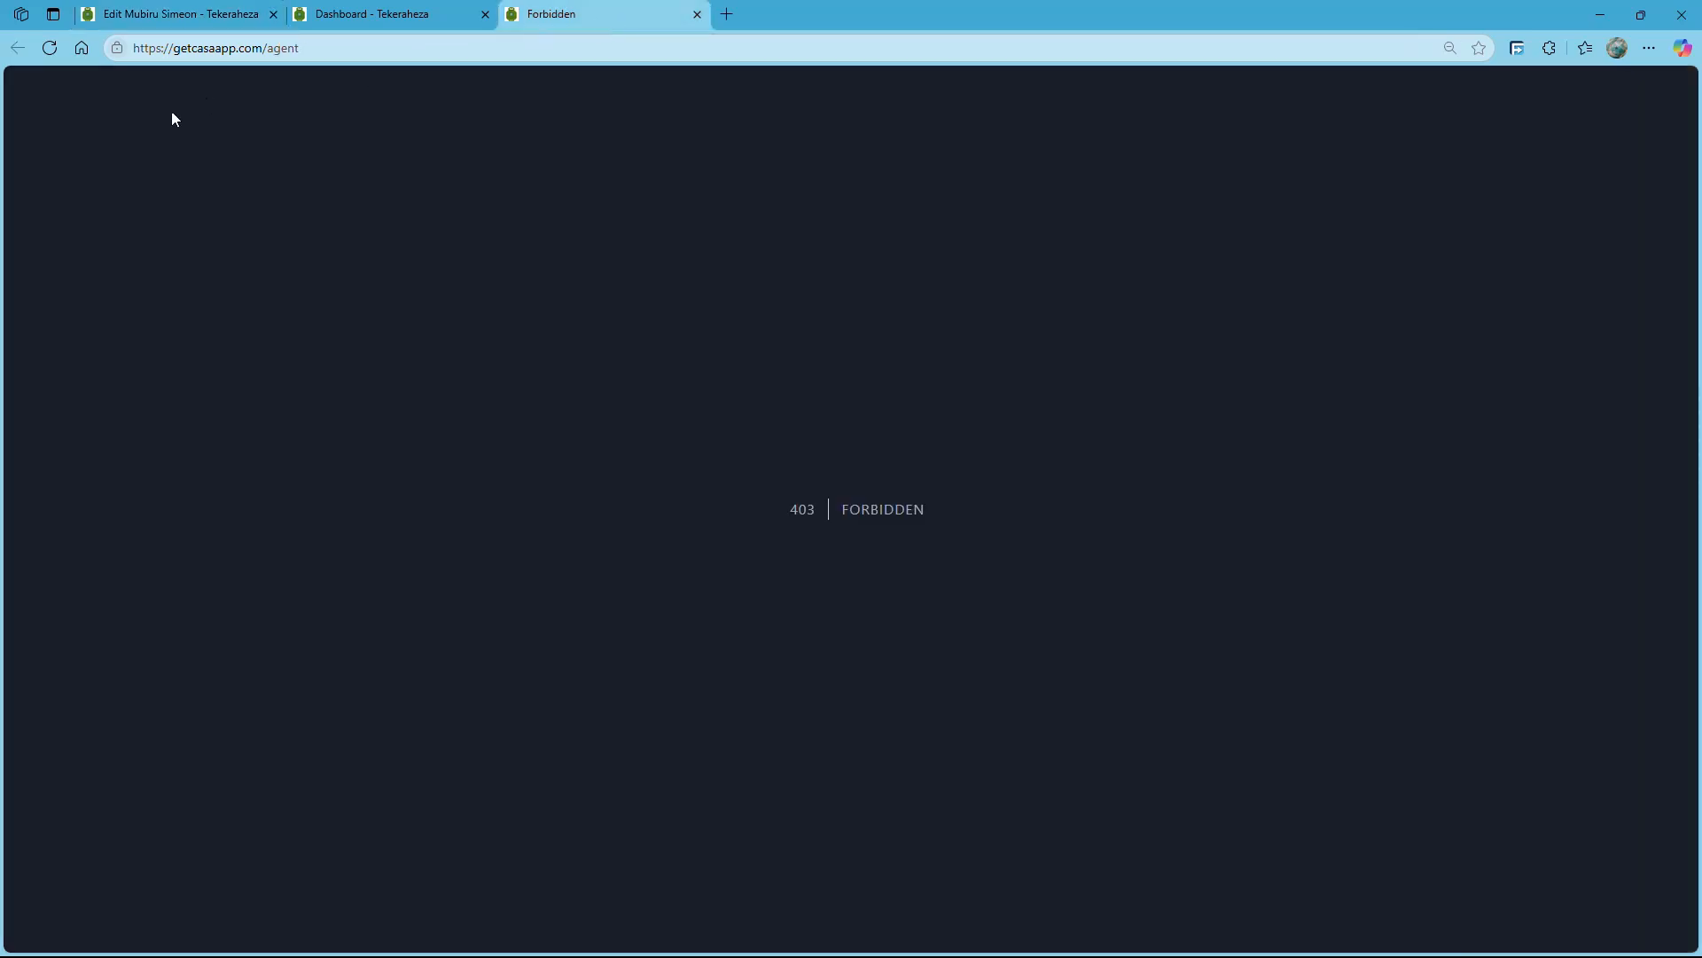
{"action": "left_click", "coordinate": [48, 47]}
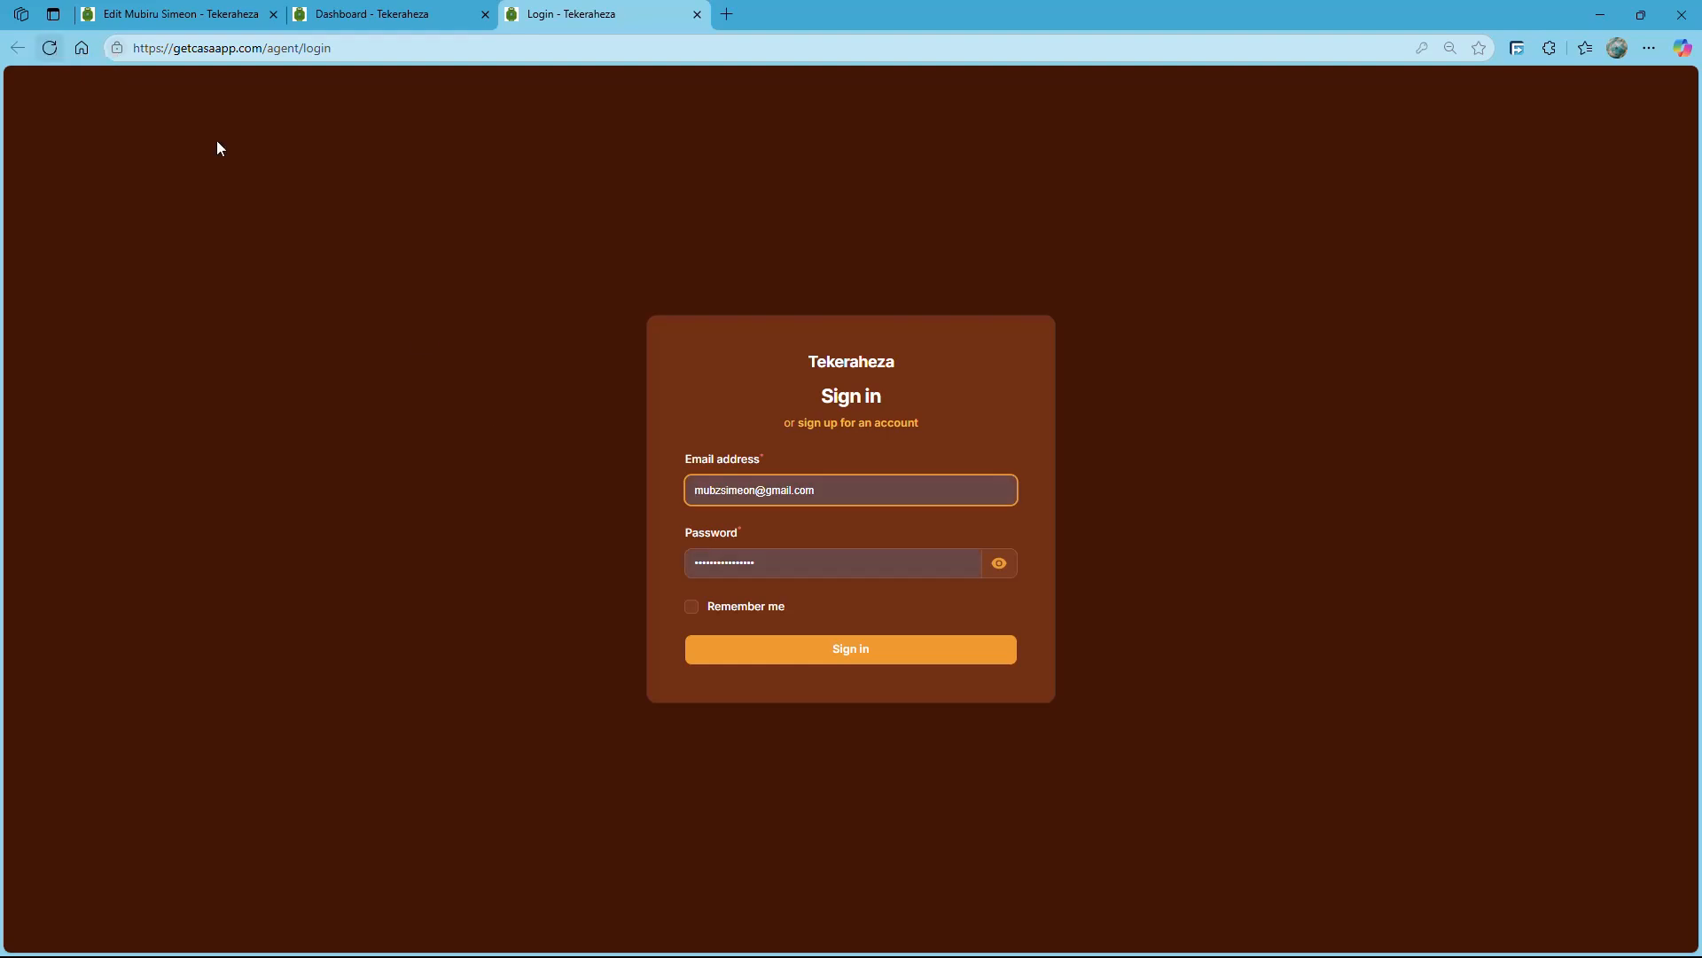
{"action": "left_click", "coordinate": [693, 609]}
{"action": "left_click", "coordinate": [780, 647]}
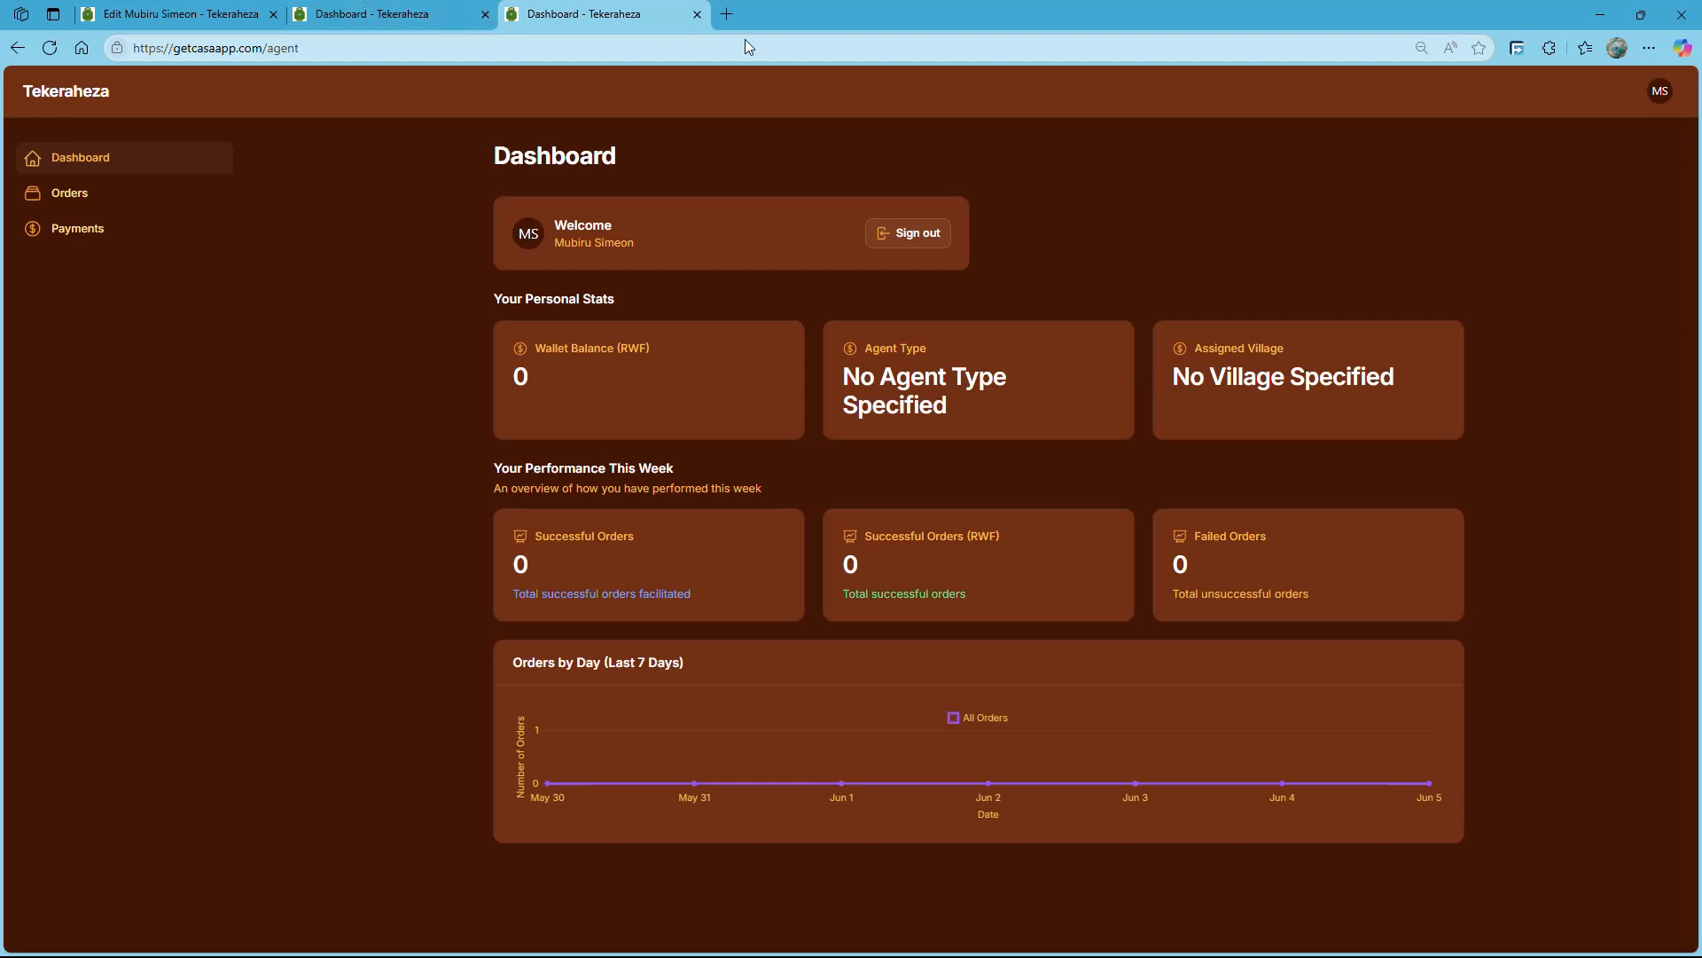
{"action": "left_click", "coordinate": [696, 14]}
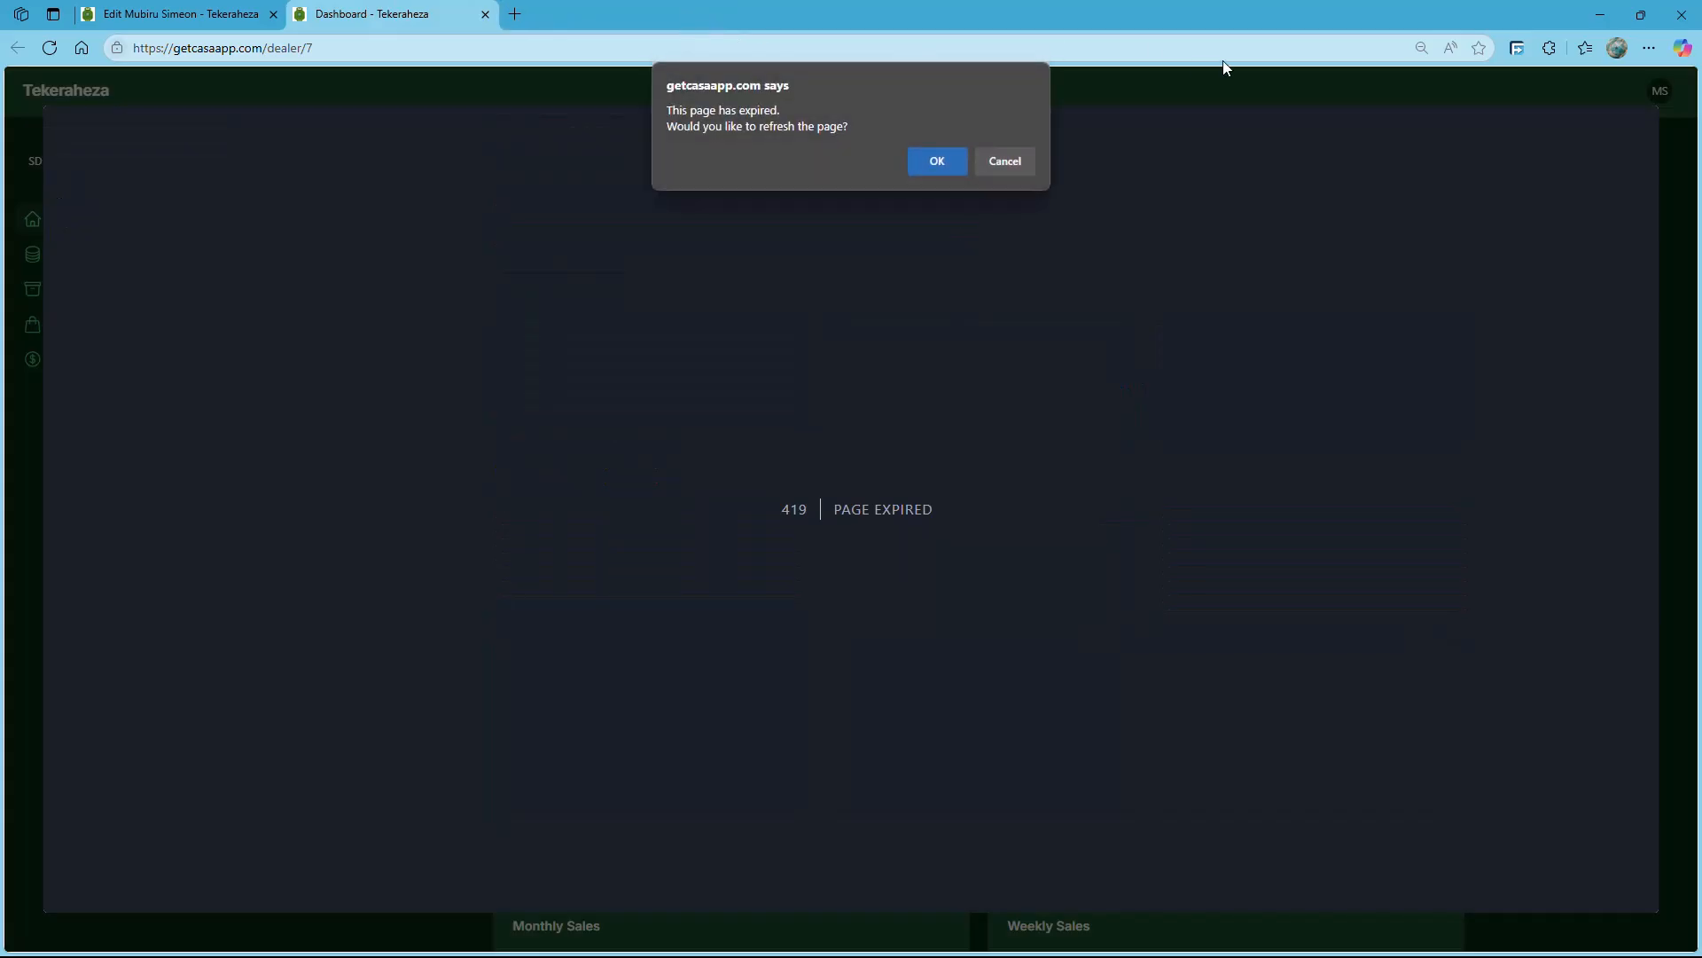
Step: Reload the expired dealer dashboard and admin user page, and enlarge the browser window to full height and nearly full width
{"action": "left_click", "coordinate": [49, 48]}
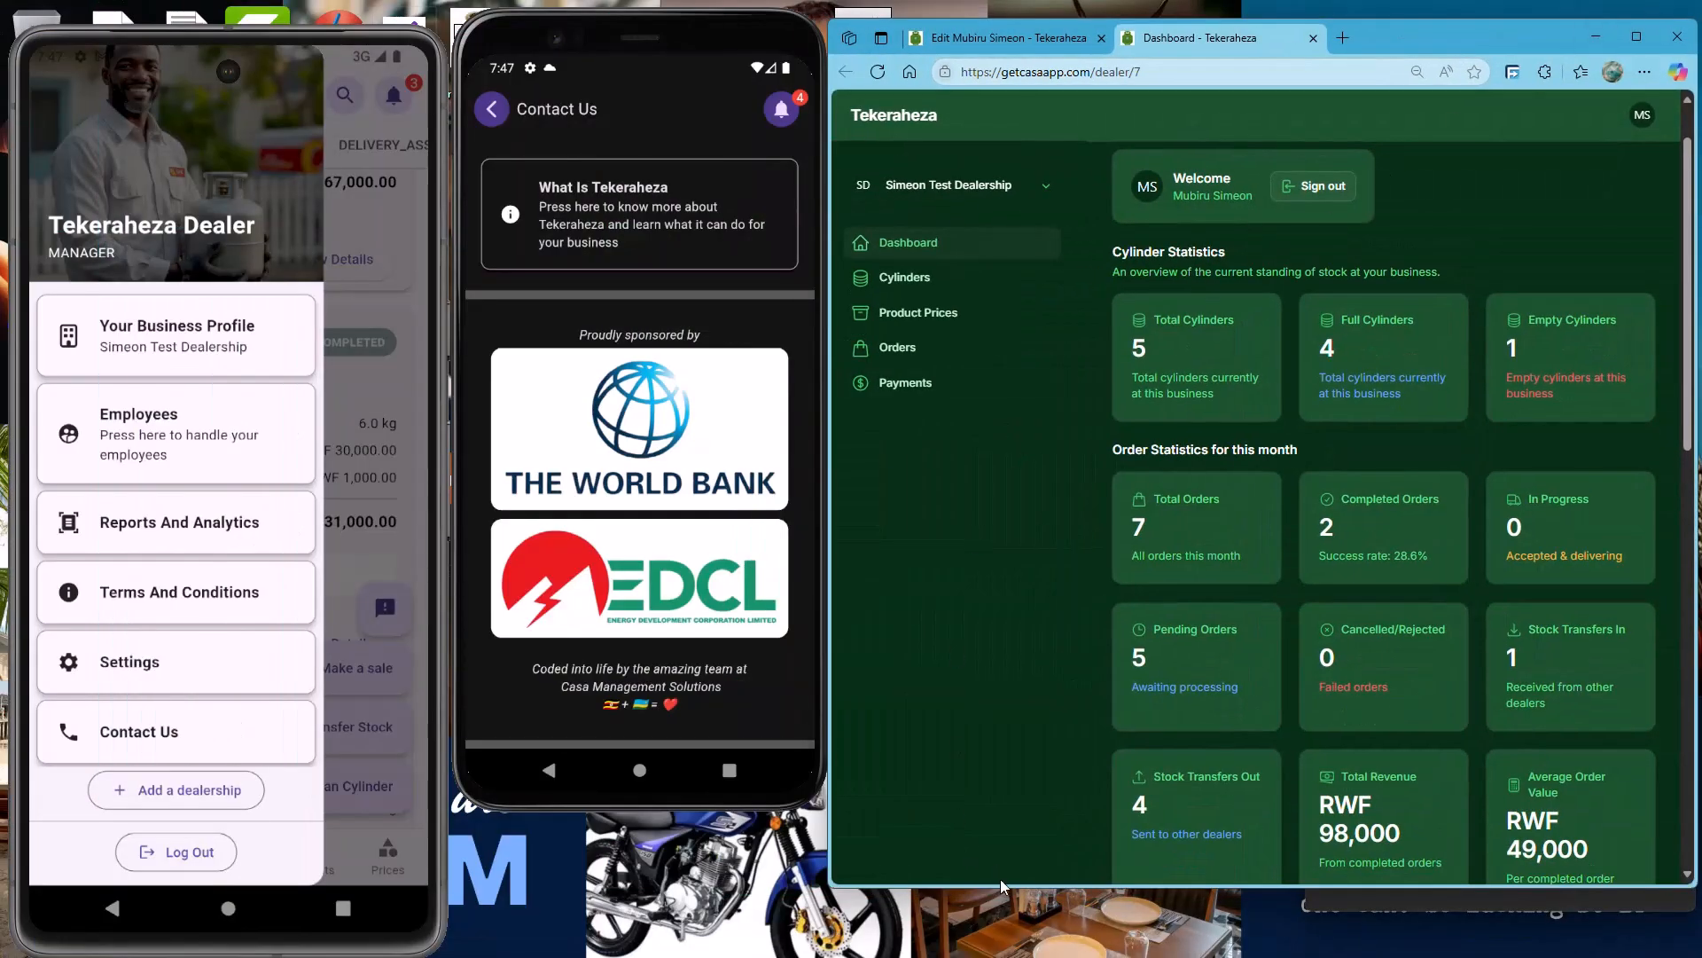
{"action": "double_click", "coordinate": [1004, 889]}
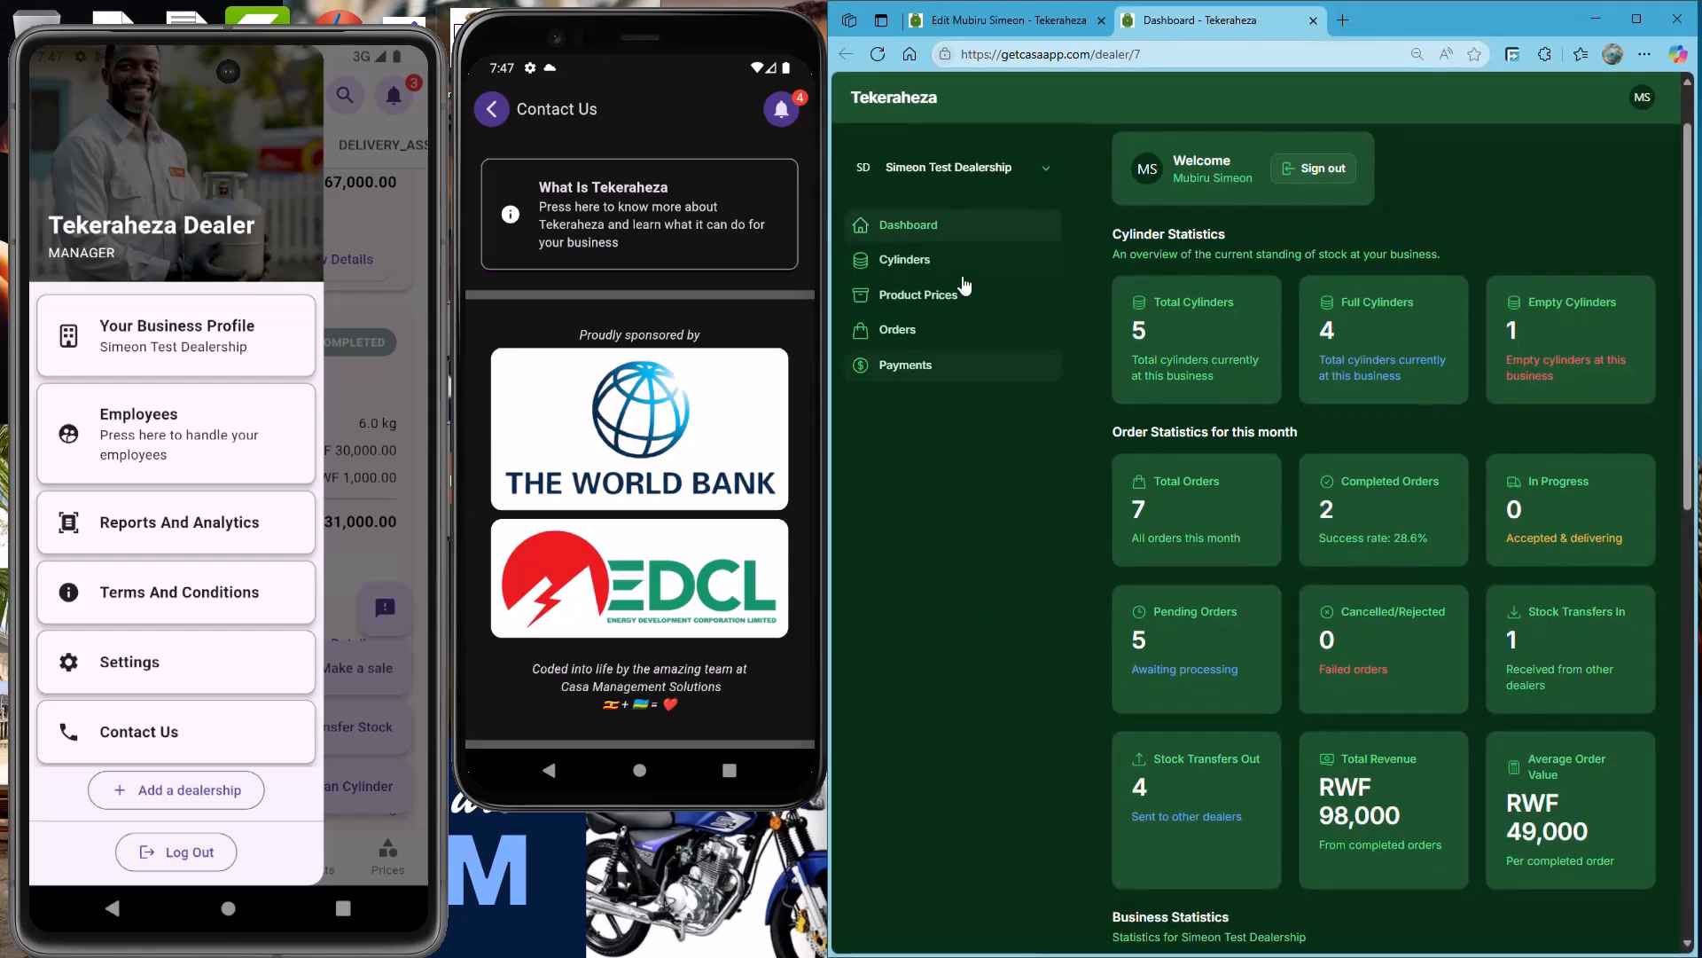
{"action": "left_click", "coordinate": [1020, 23]}
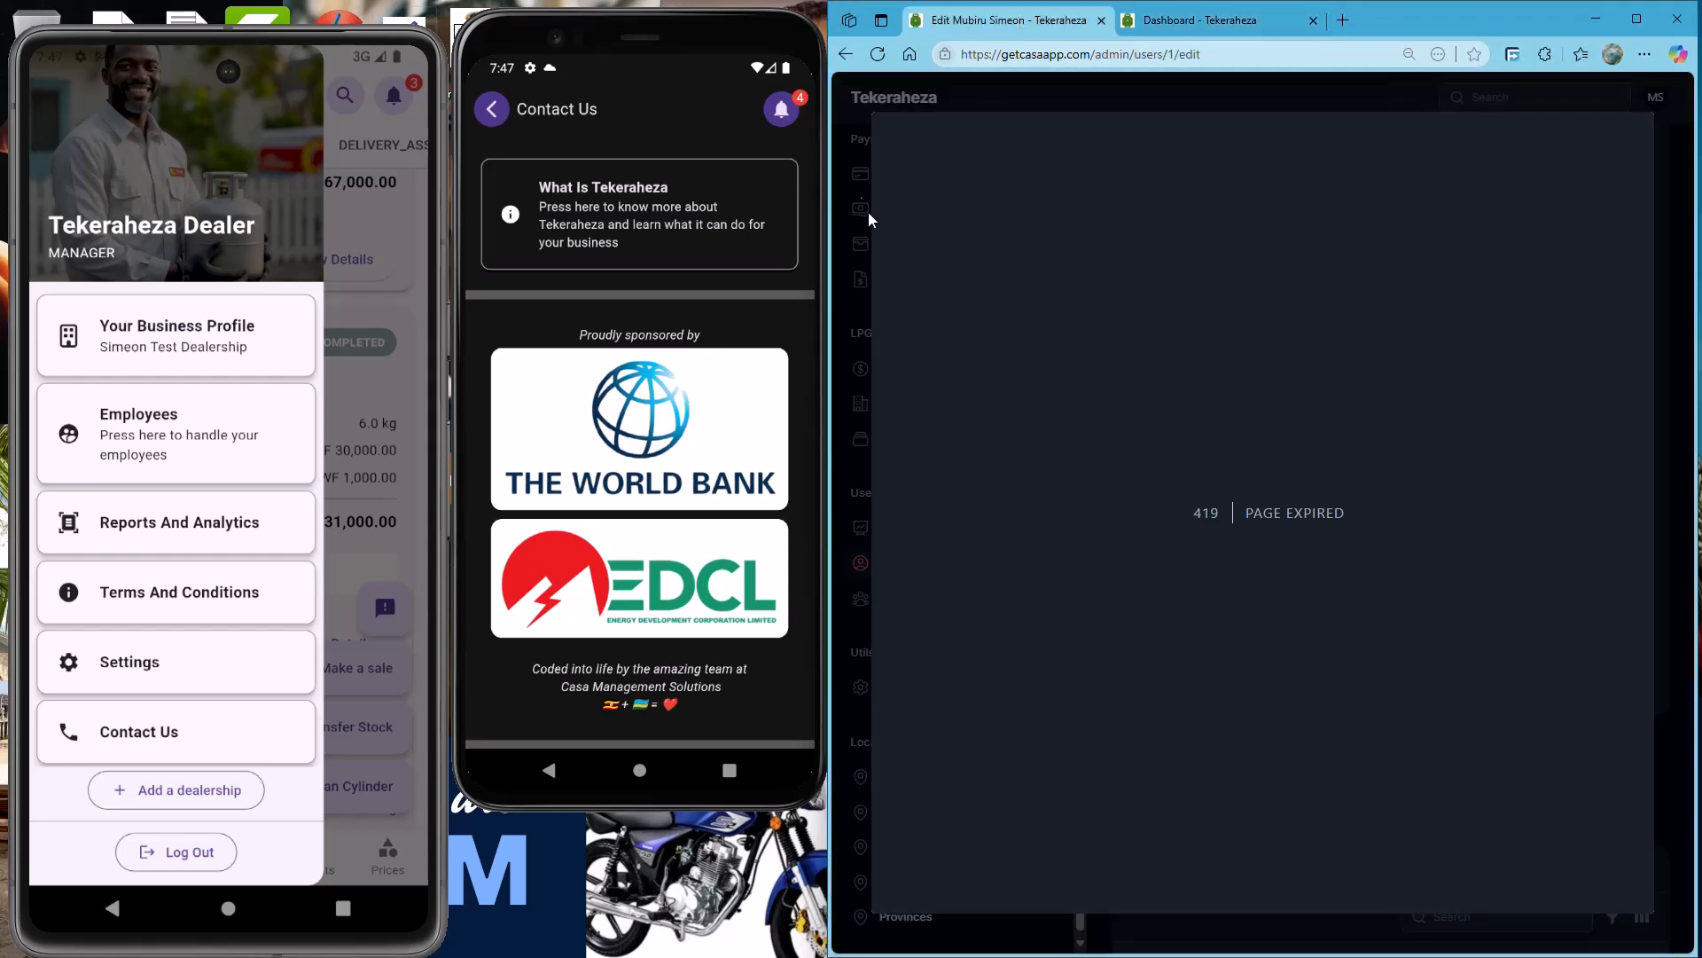
{"action": "left_click", "coordinate": [881, 60]}
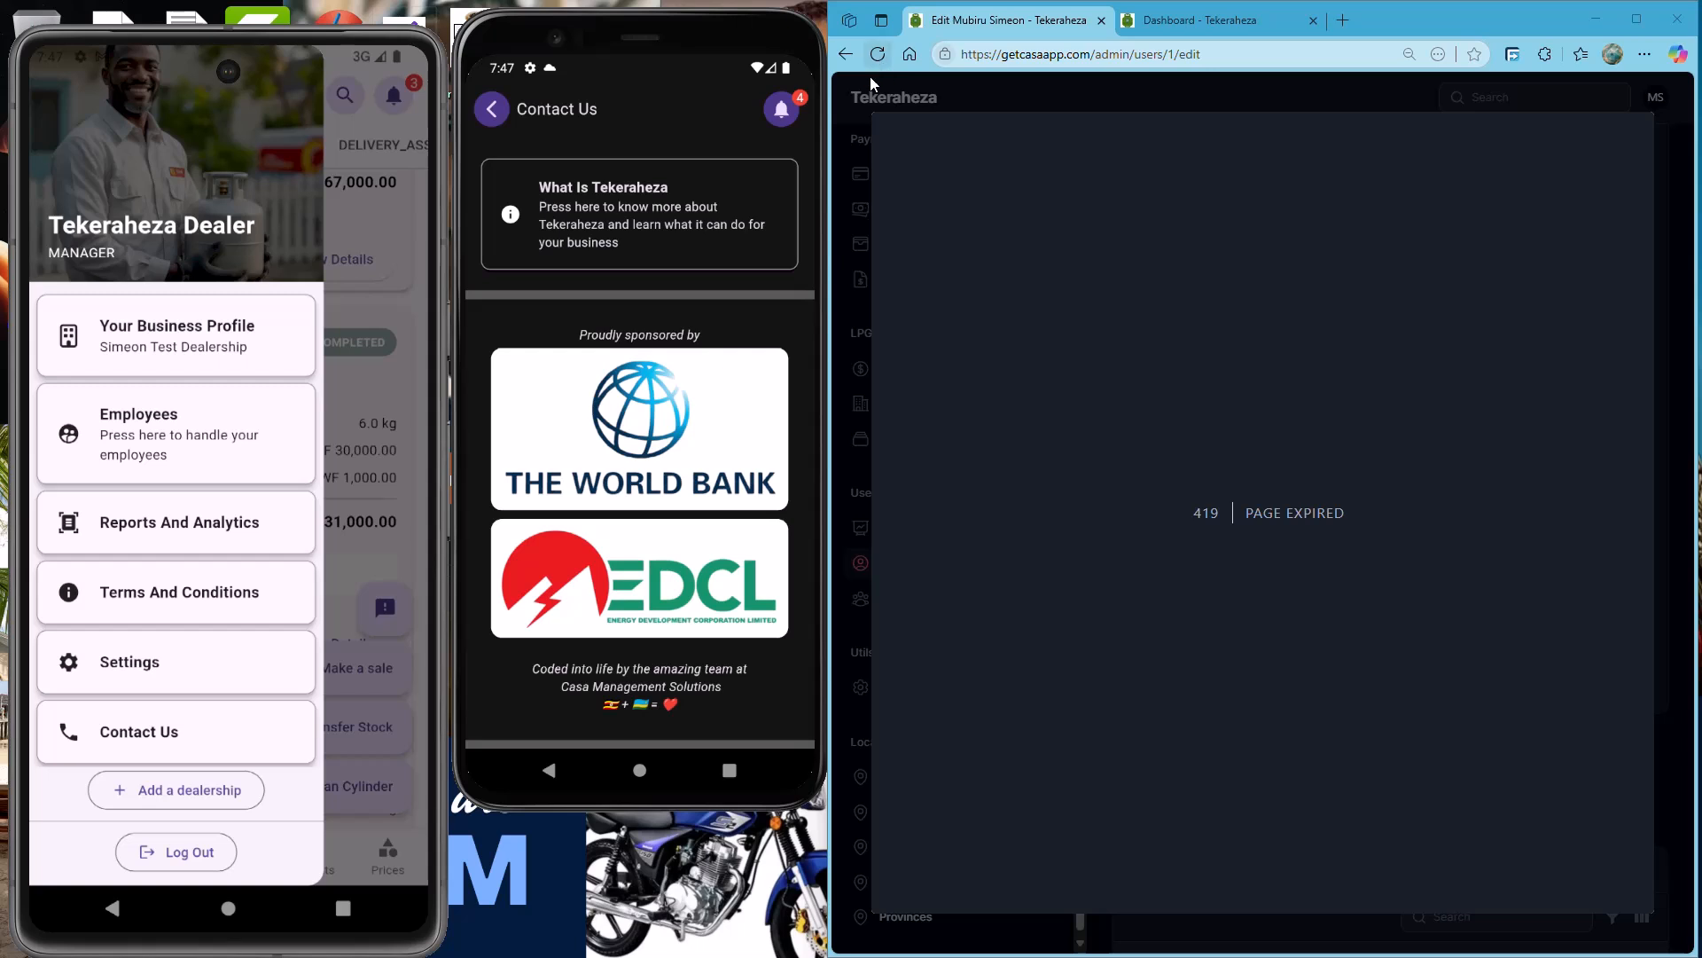
{"action": "left_click", "coordinate": [878, 56]}
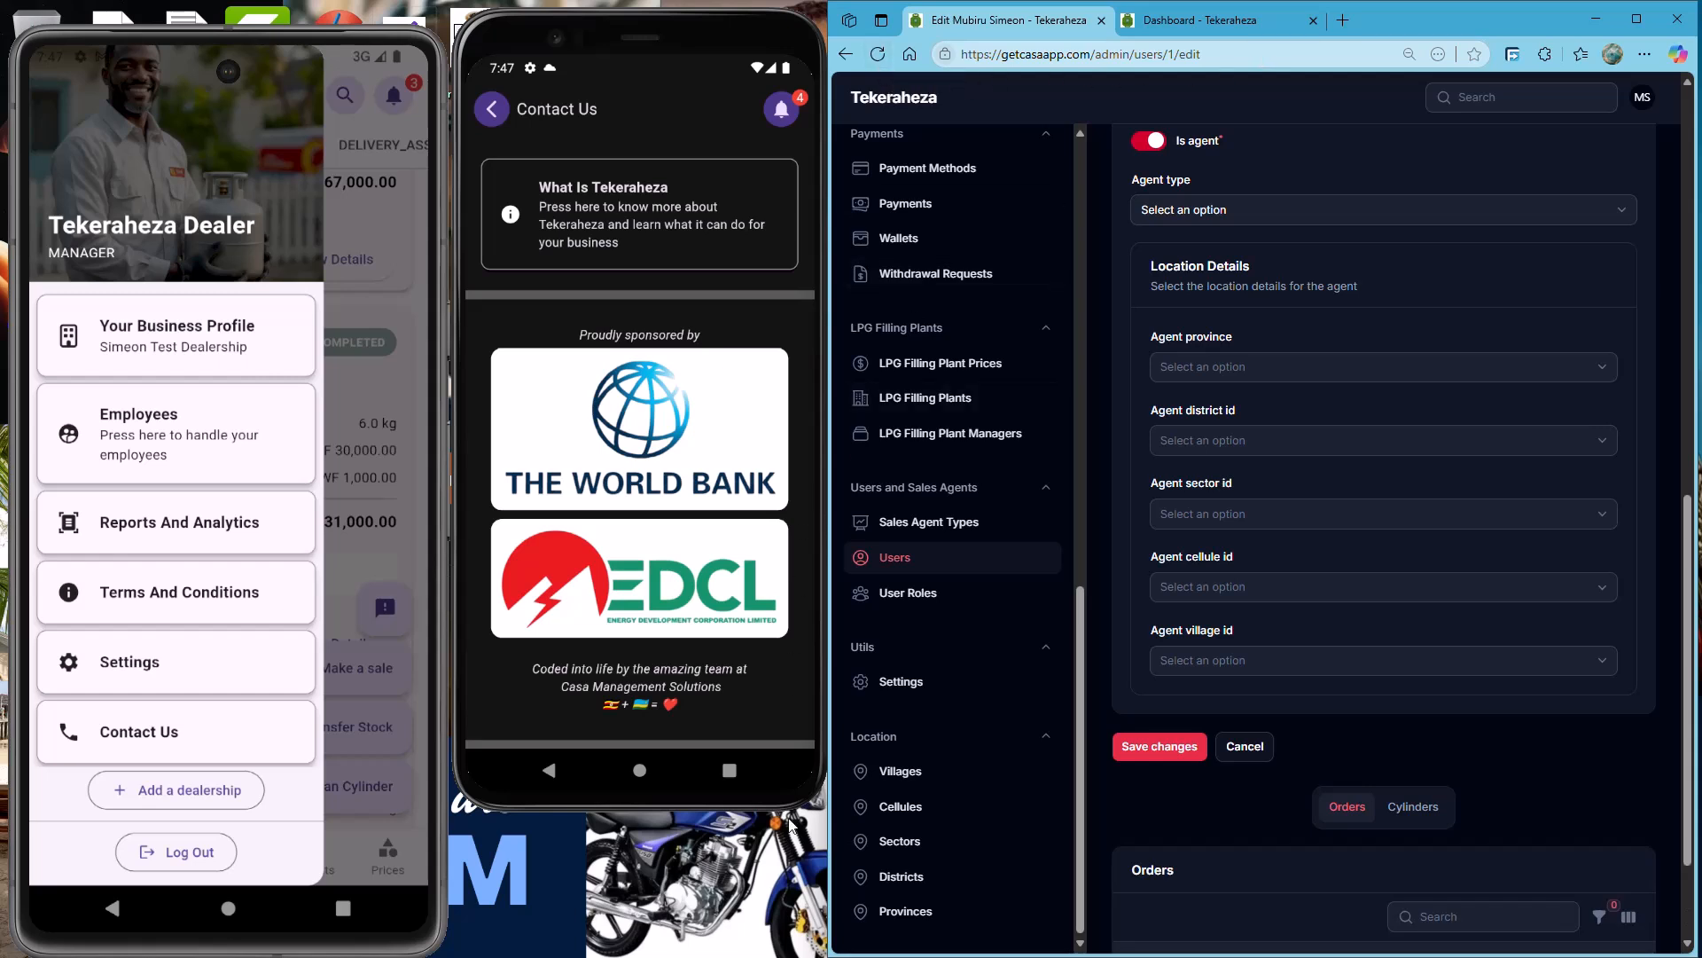
{"action": "left_click_drag", "start_coordinate": [829, 860], "coordinate": [71, 829]}
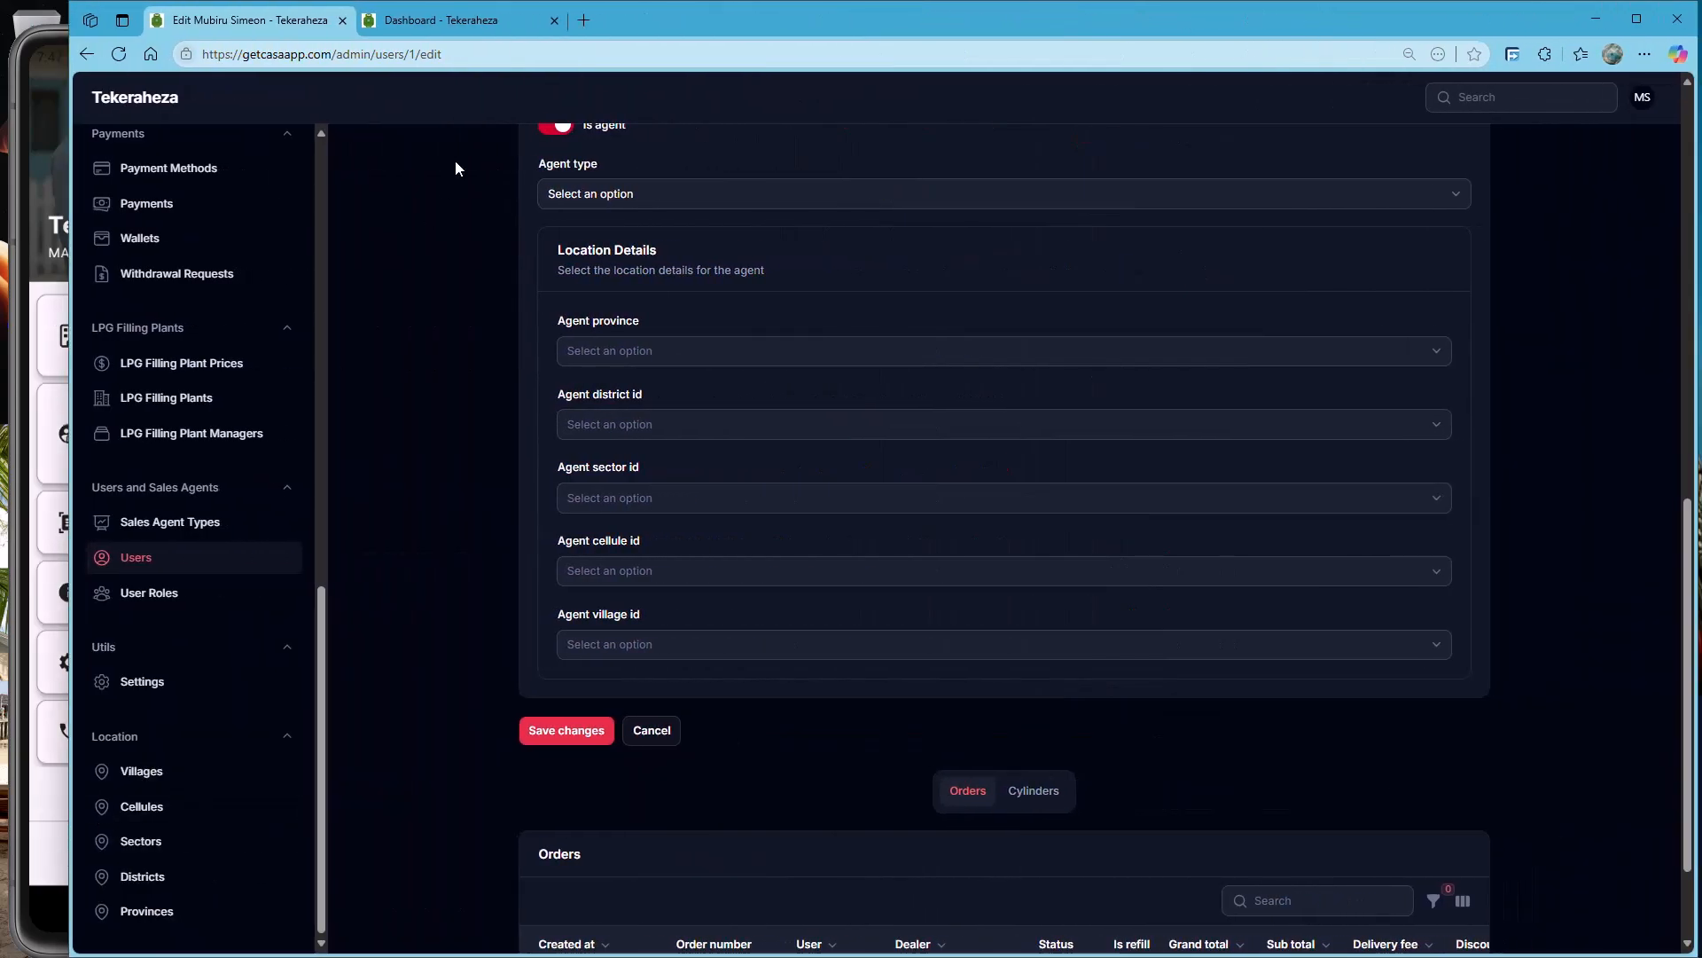
Step: Open the Tekeraheza Neural Network Colab notebook in a new tab and review its ANN building, training, prediction and model-saving sections
{"action": "left_click", "coordinate": [582, 25]}
{"action": "type", "text": "cola"}
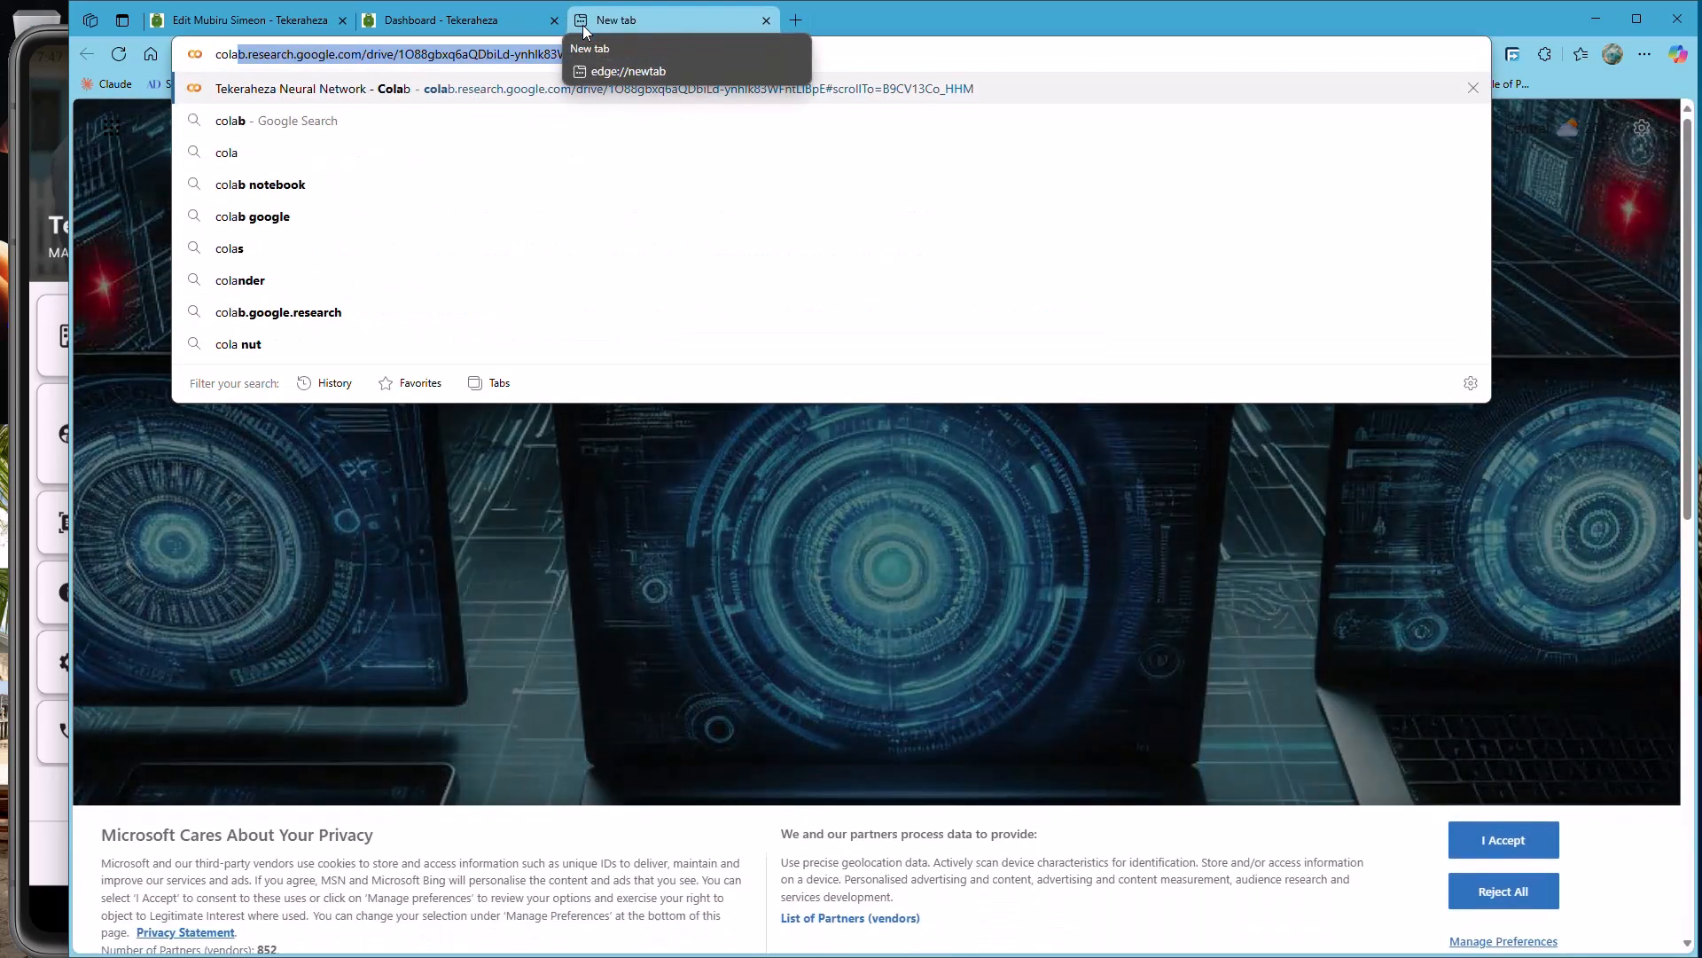
{"action": "left_click", "coordinate": [262, 90]}
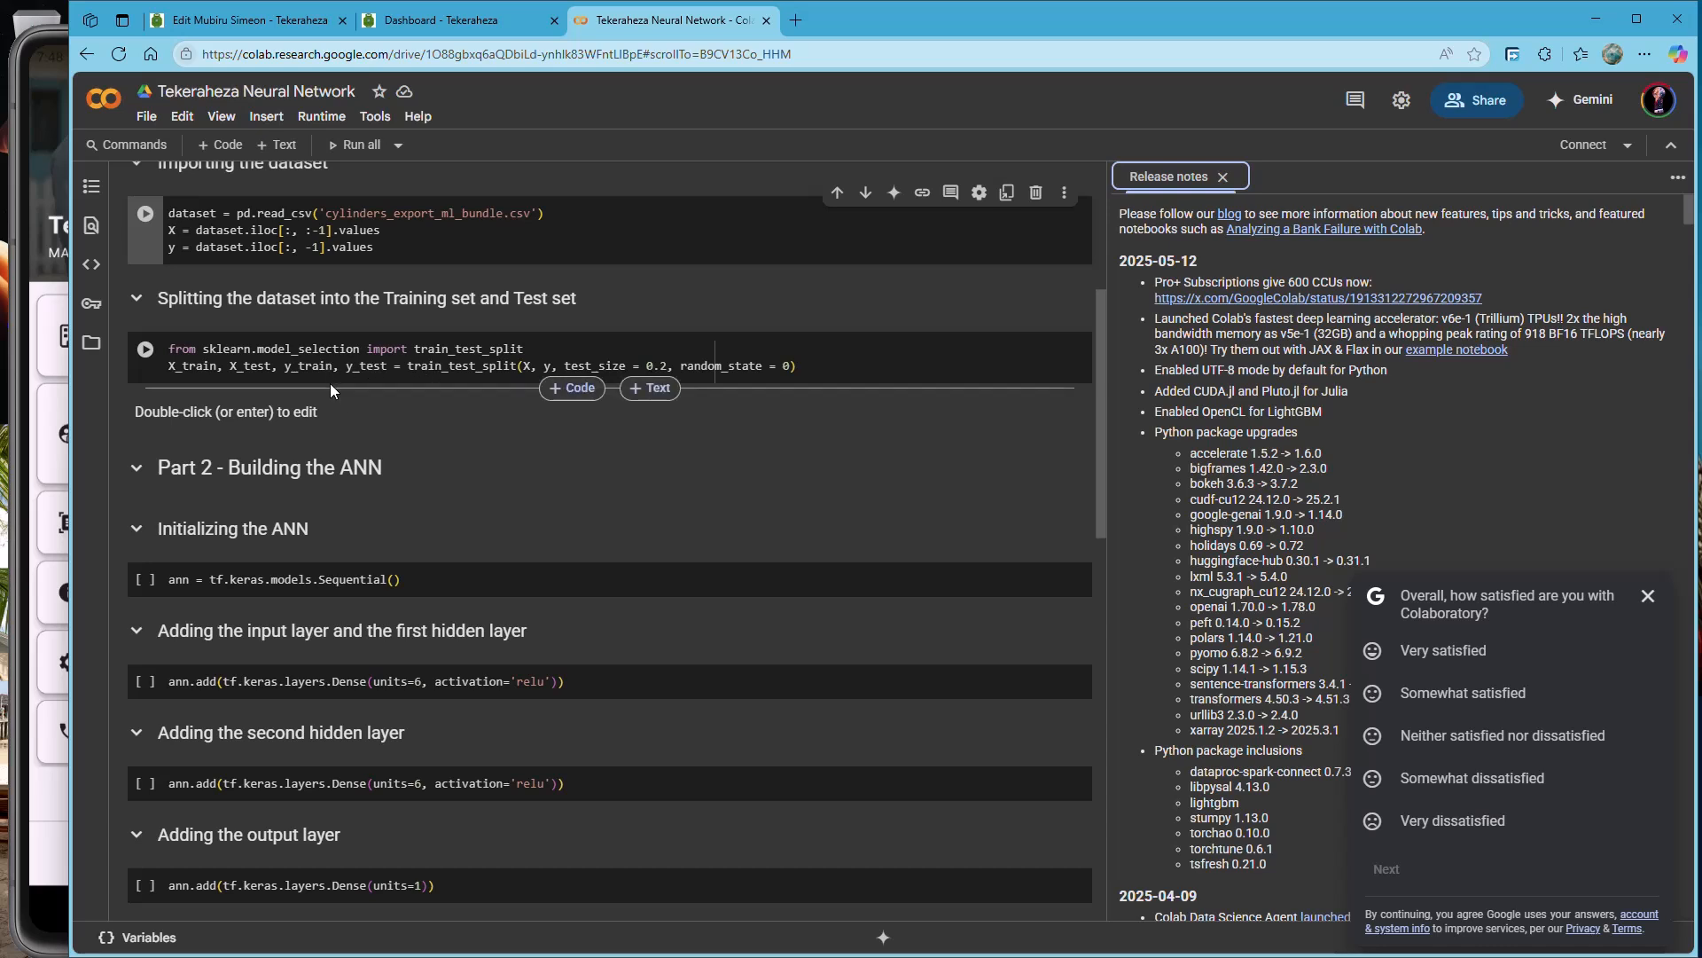
{"action": "scroll", "coordinate": [330, 383], "scroll_direction": "down", "scroll_amount": 15}
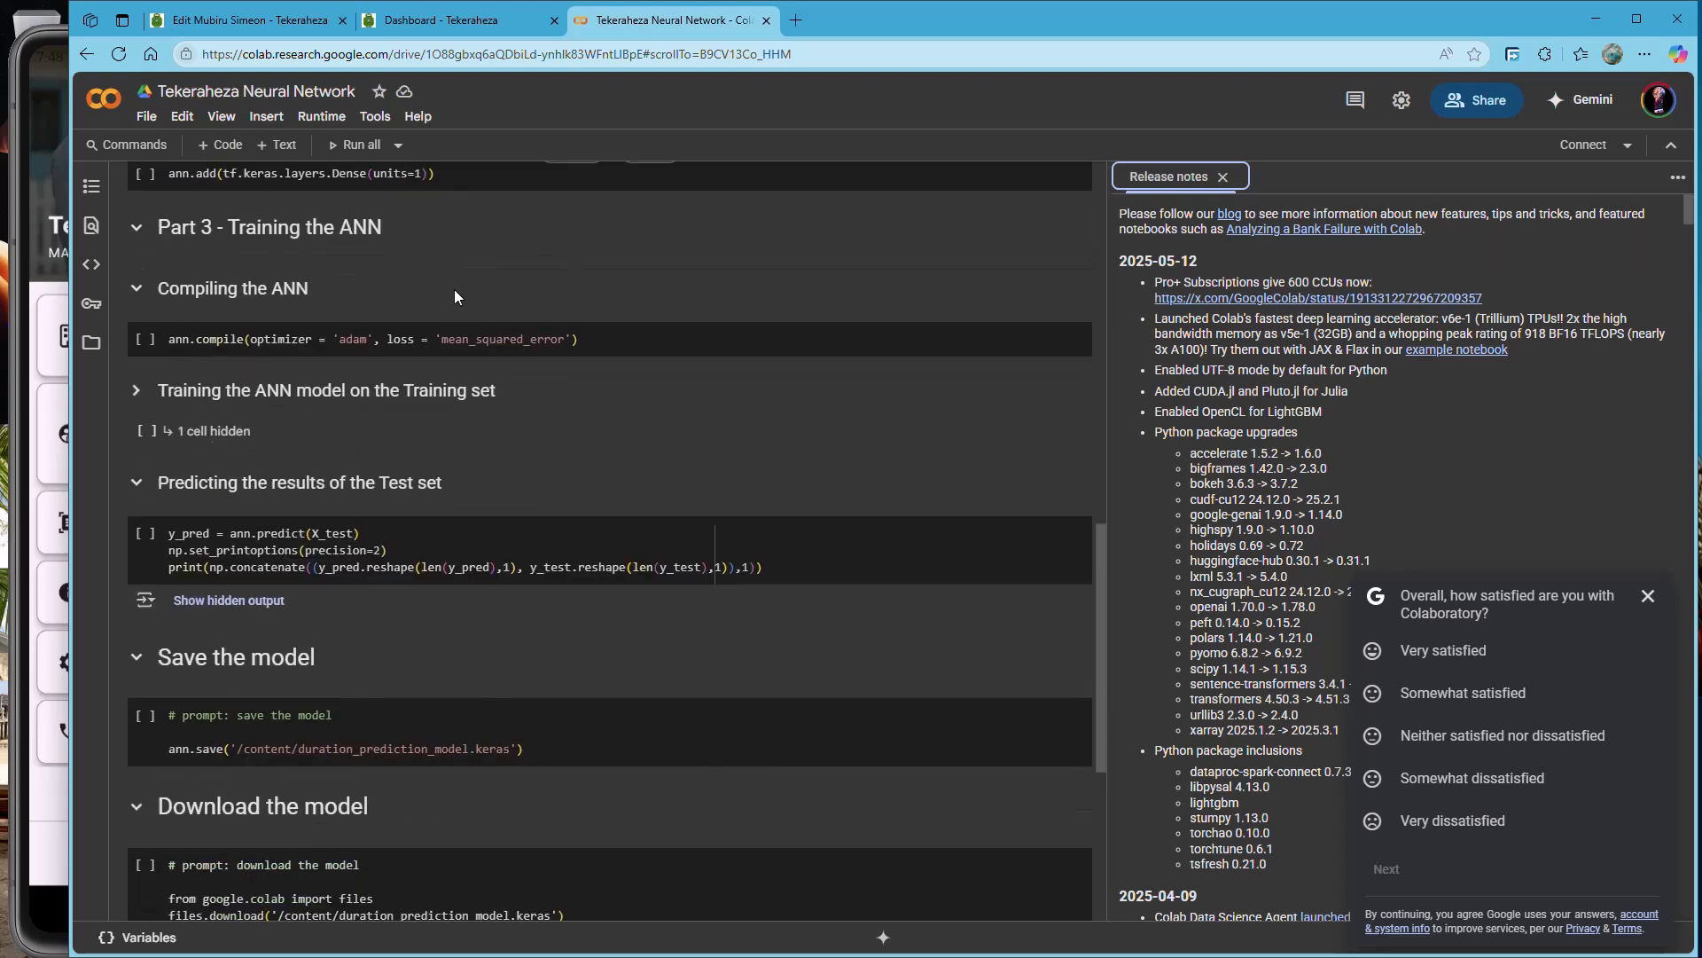
{"action": "scroll", "coordinate": [455, 290], "scroll_direction": "up", "scroll_amount": 5}
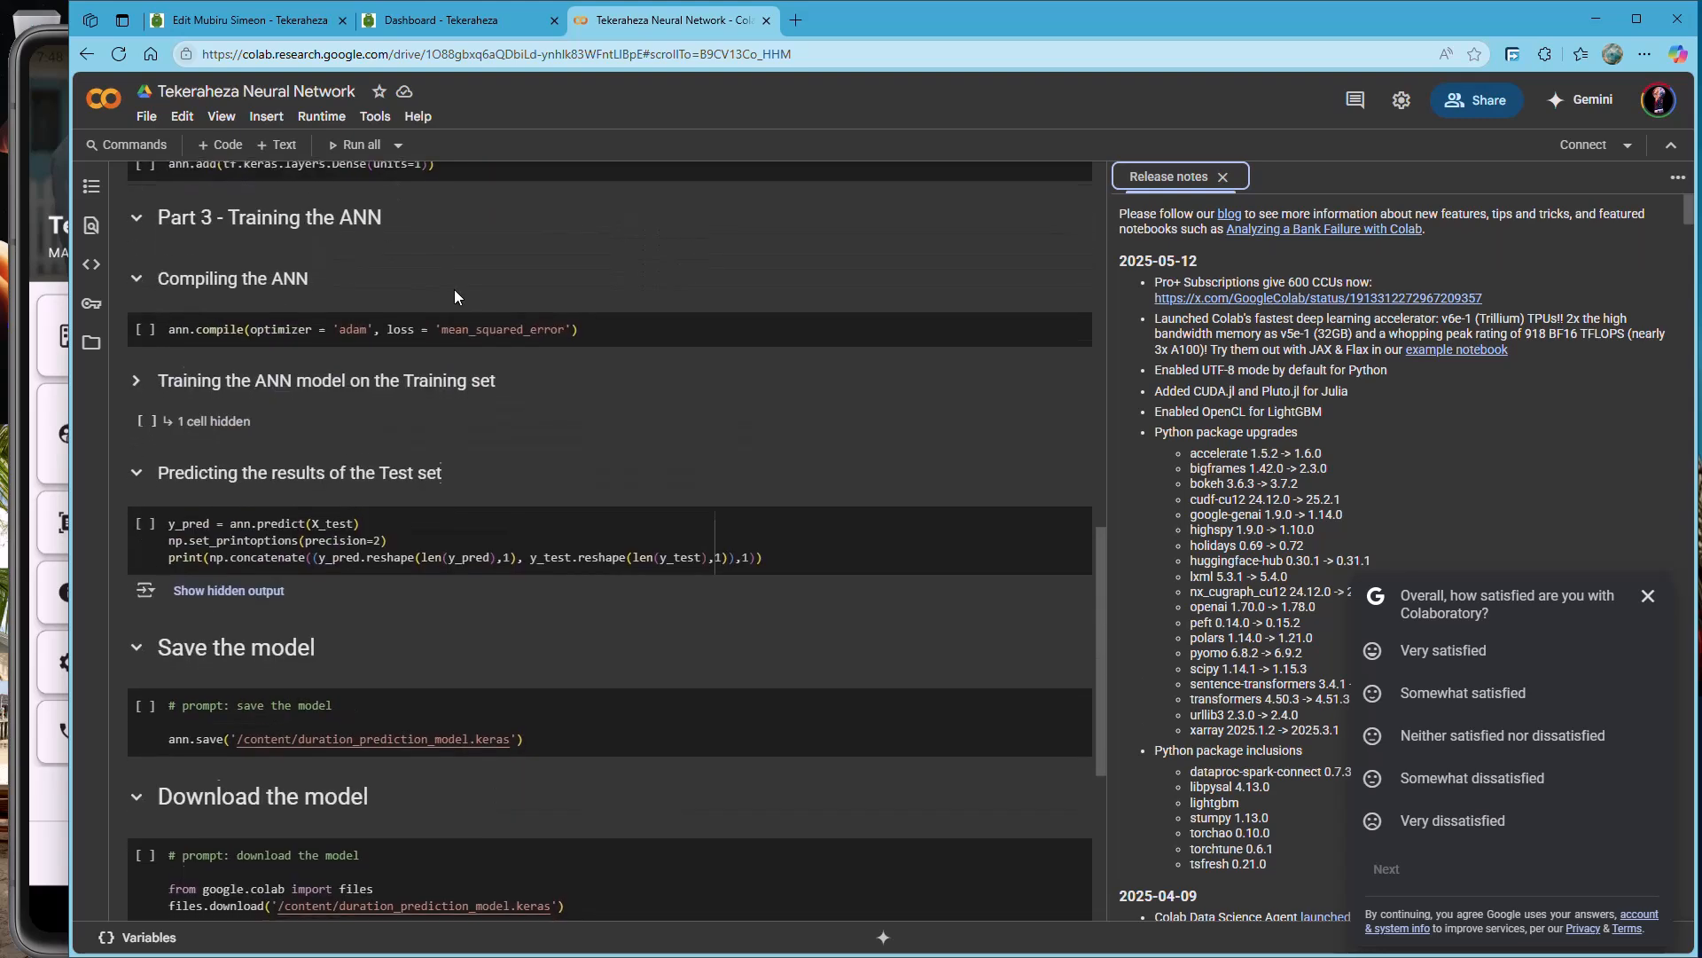
{"action": "scroll", "coordinate": [456, 290], "scroll_direction": "down", "scroll_amount": 3}
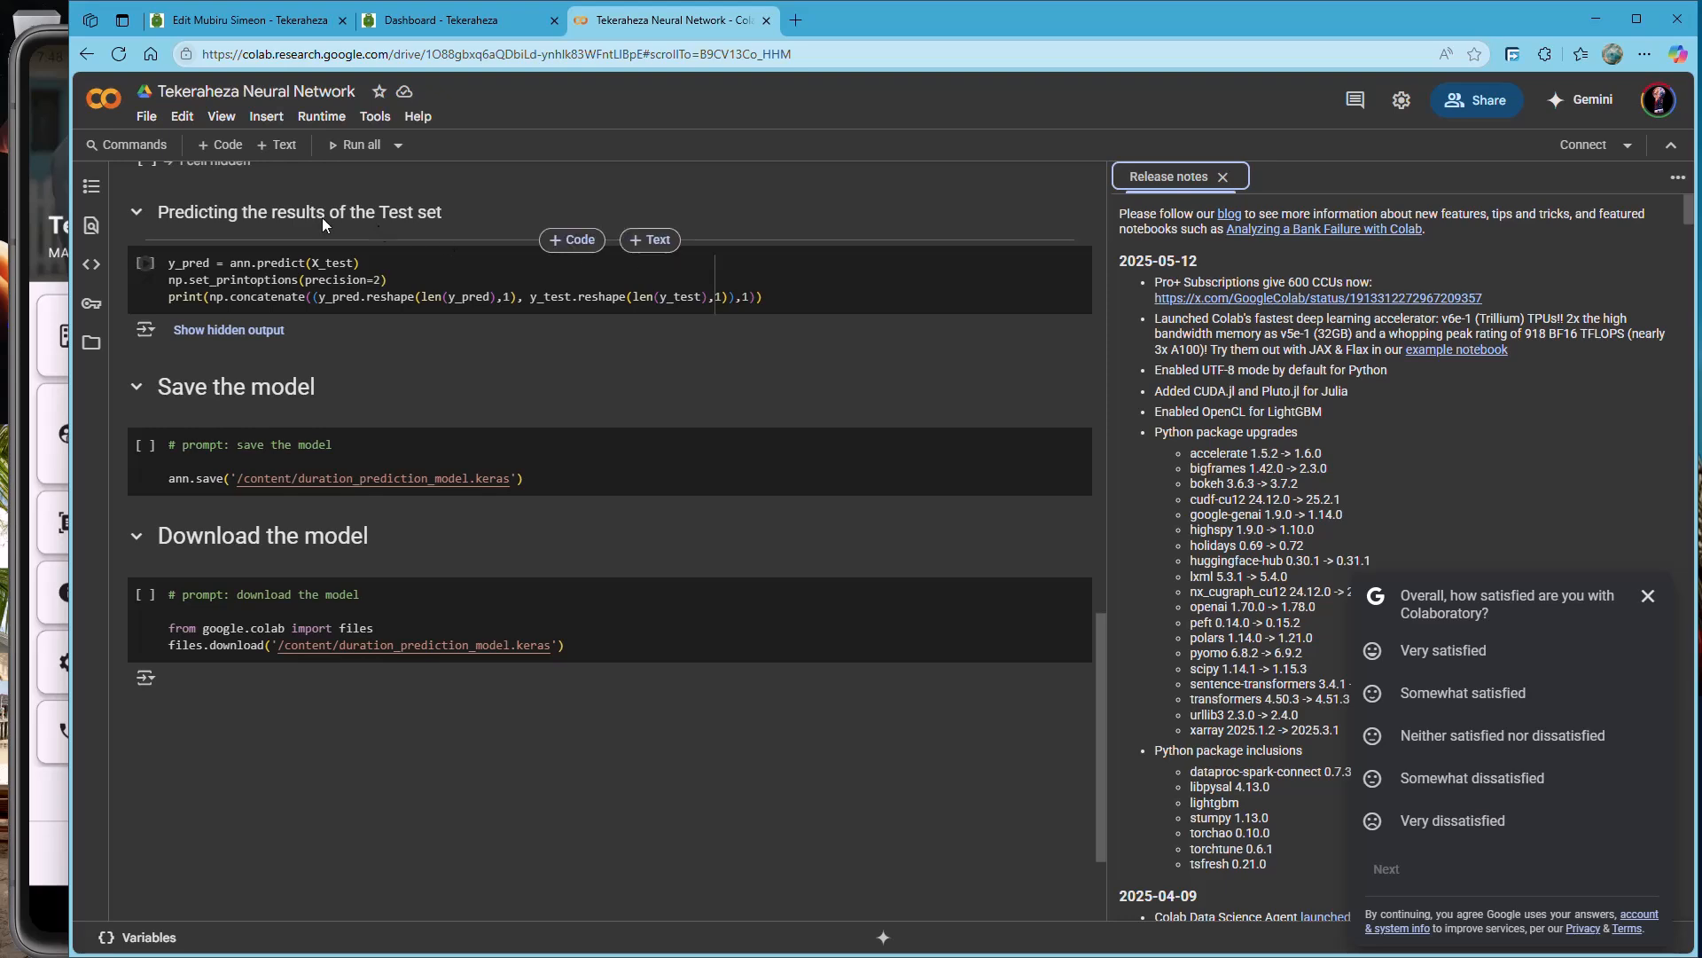
{"action": "scroll", "coordinate": [640, 276], "scroll_direction": "up", "scroll_amount": 6}
Step: Return to the admin panel's Cylinders list, export the cylinders for ML and download cylinders_export_ml_bundle.csv to D:\Games
{"action": "left_click", "coordinate": [400, 20]}
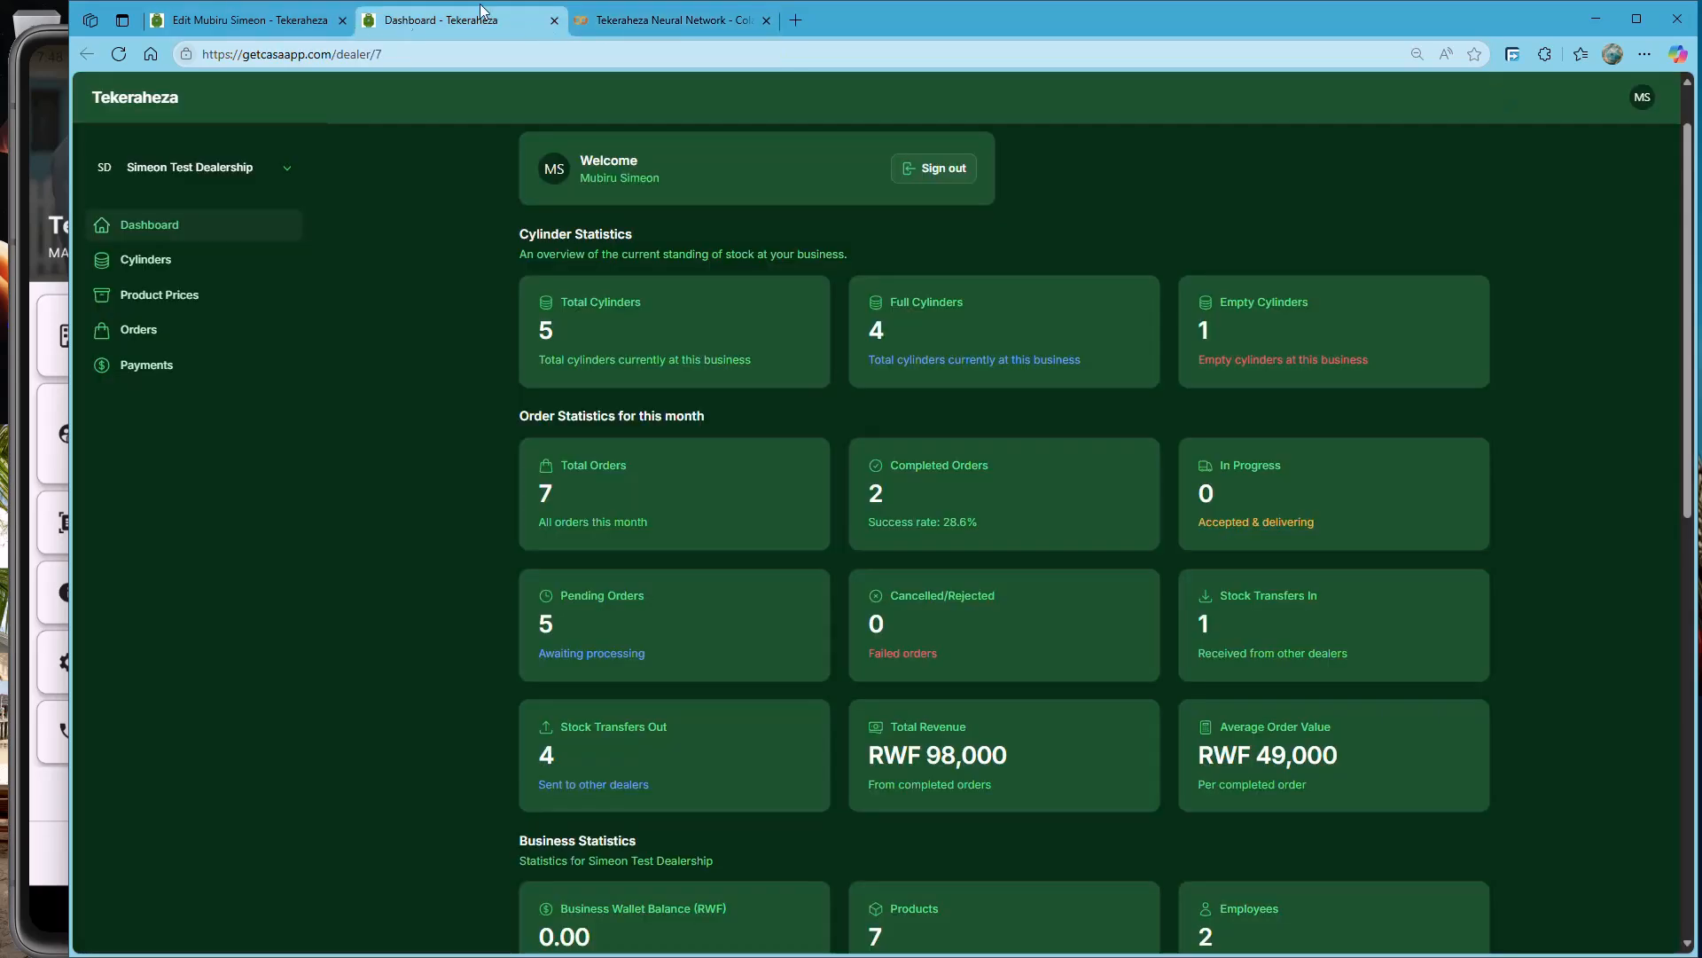
{"action": "left_click", "coordinate": [250, 20]}
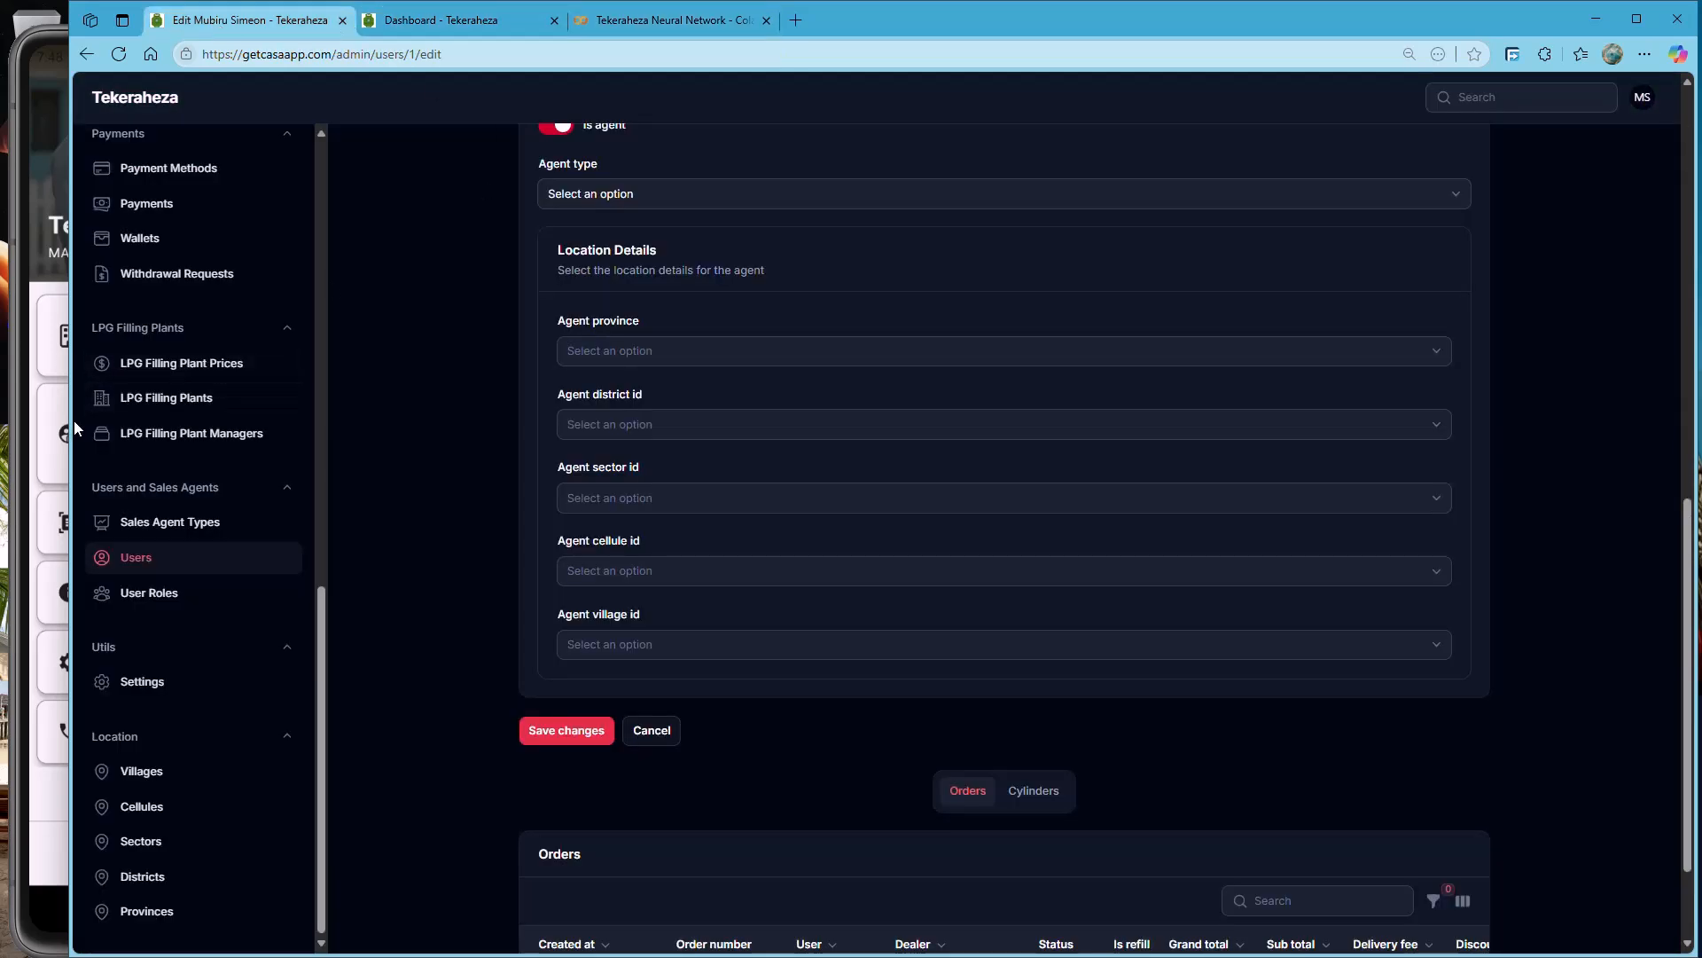
{"action": "scroll", "coordinate": [133, 425], "scroll_direction": "up", "scroll_amount": 5}
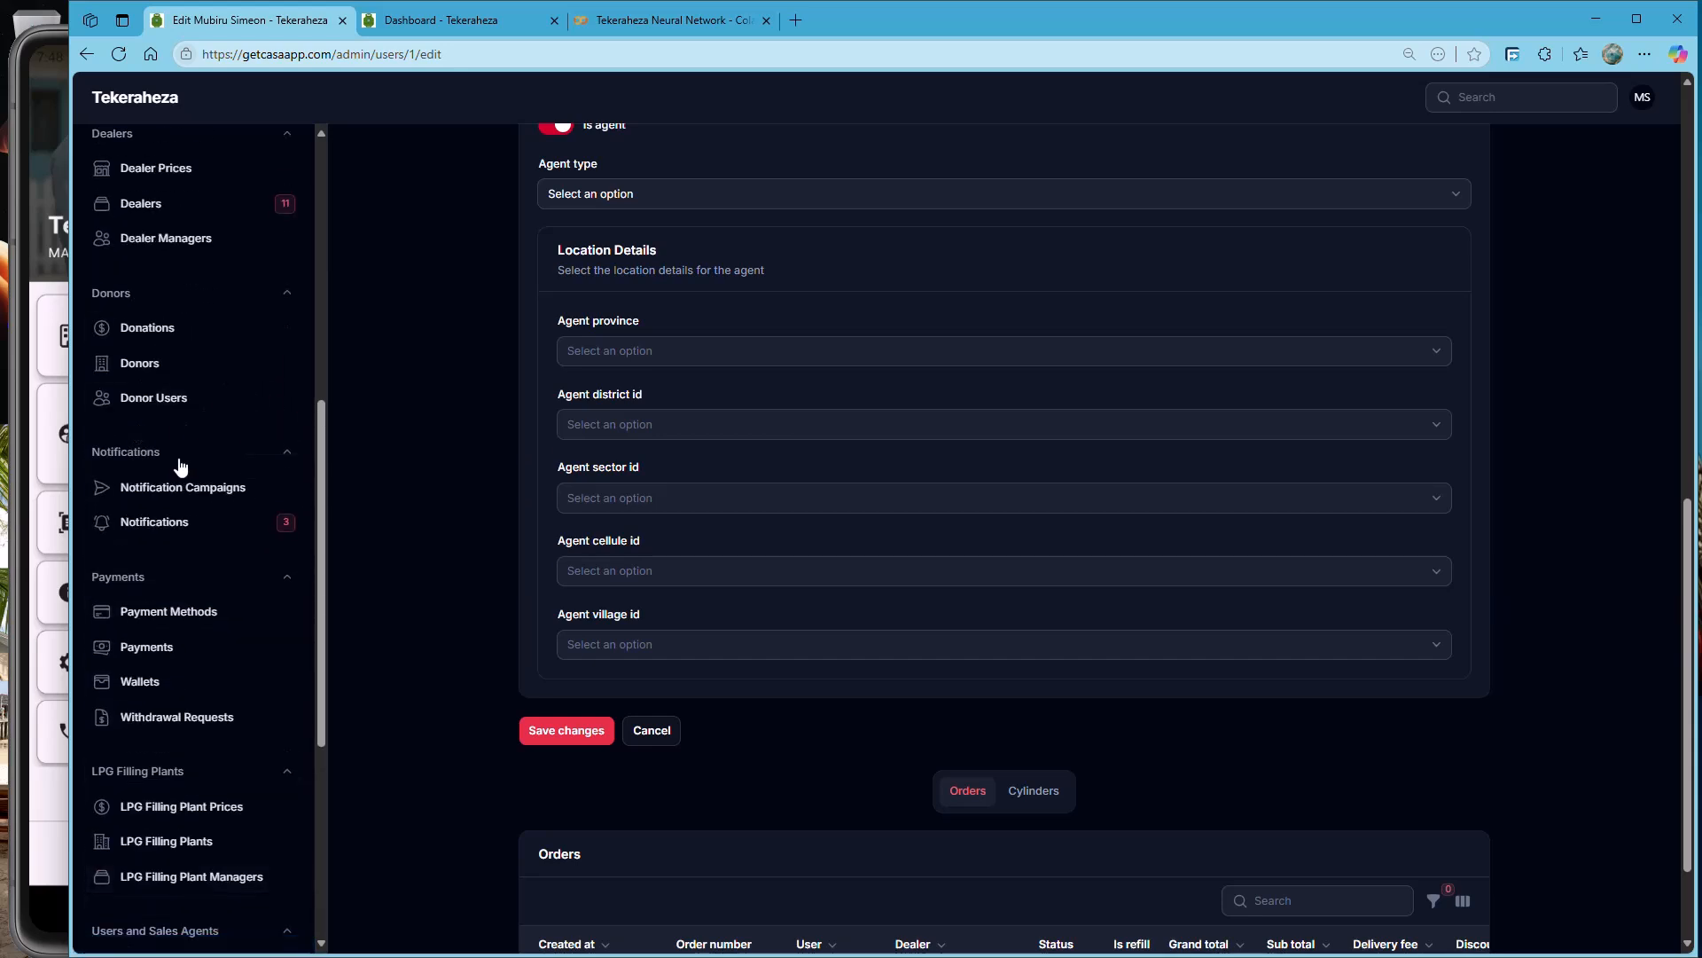
{"action": "scroll", "coordinate": [178, 489], "scroll_direction": "up", "scroll_amount": 4}
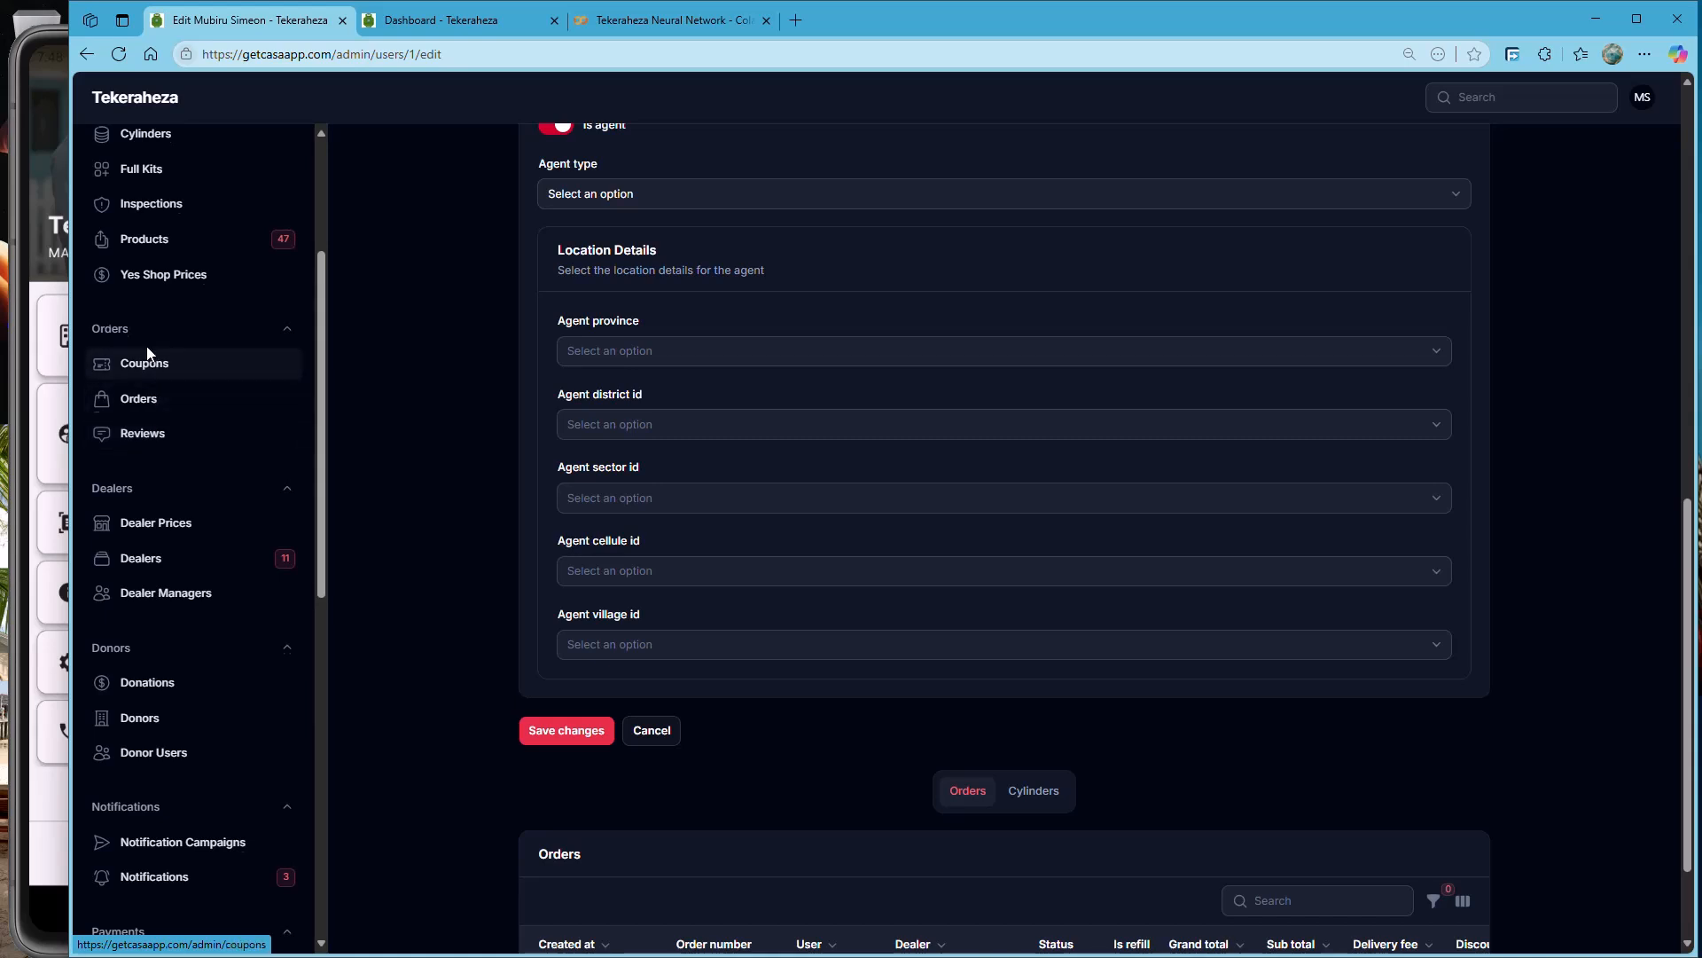
{"action": "scroll", "coordinate": [156, 328], "scroll_direction": "up", "scroll_amount": 1}
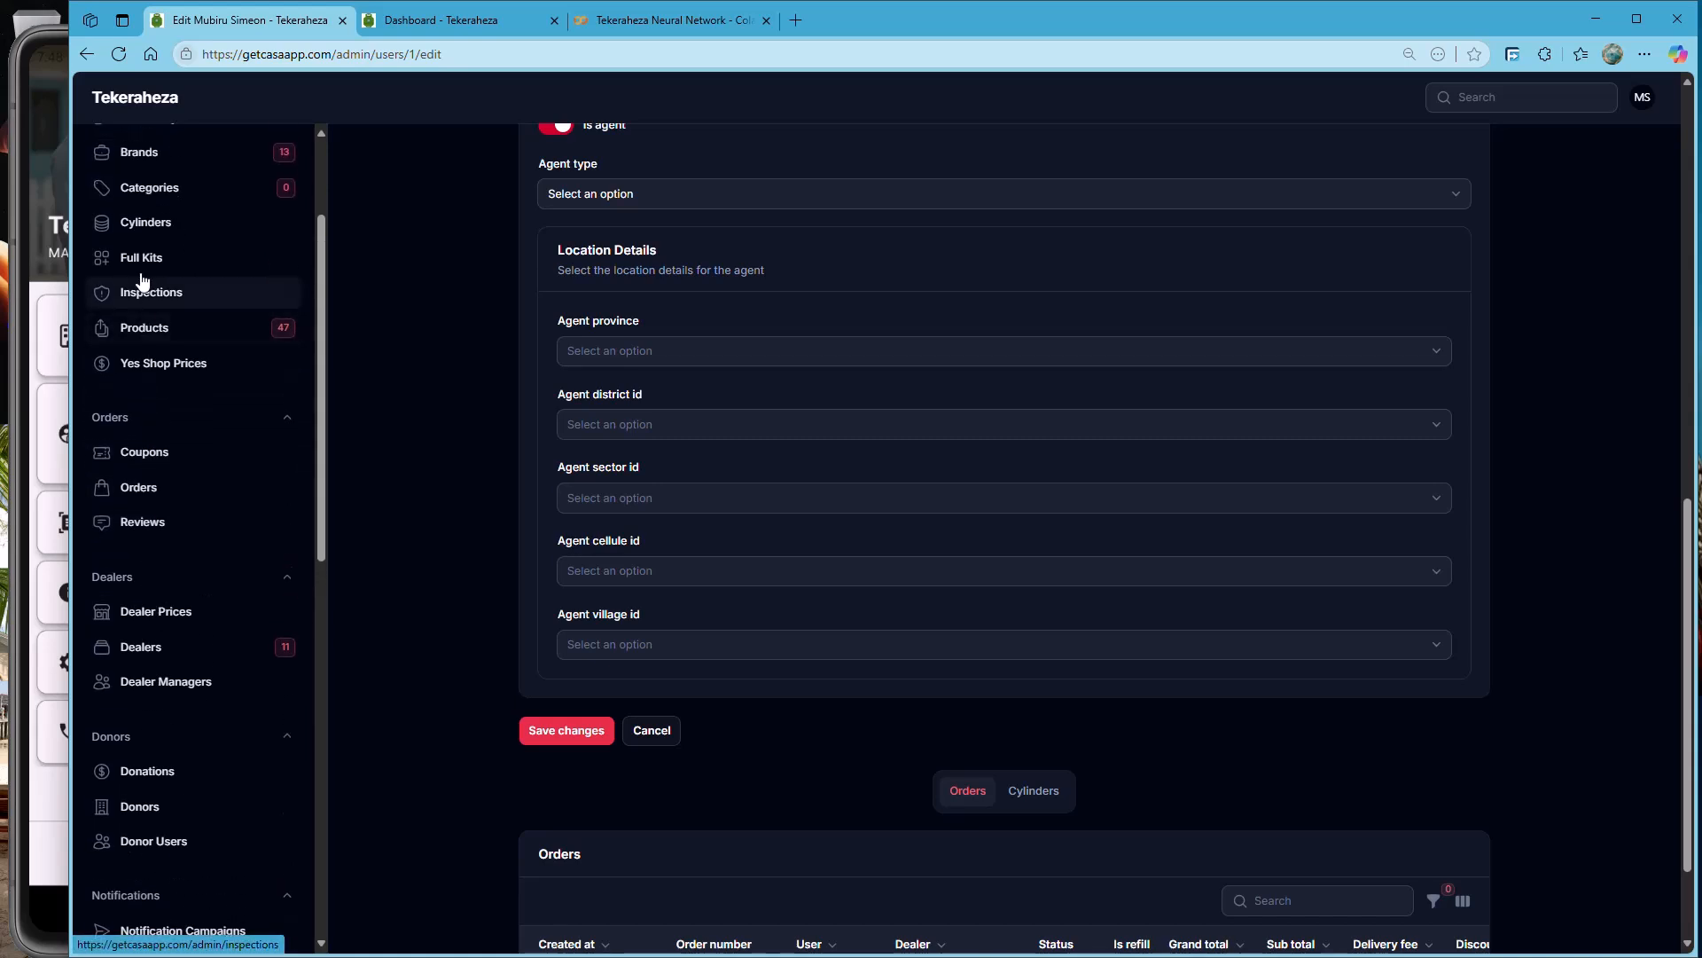
{"action": "left_click", "coordinate": [144, 229]}
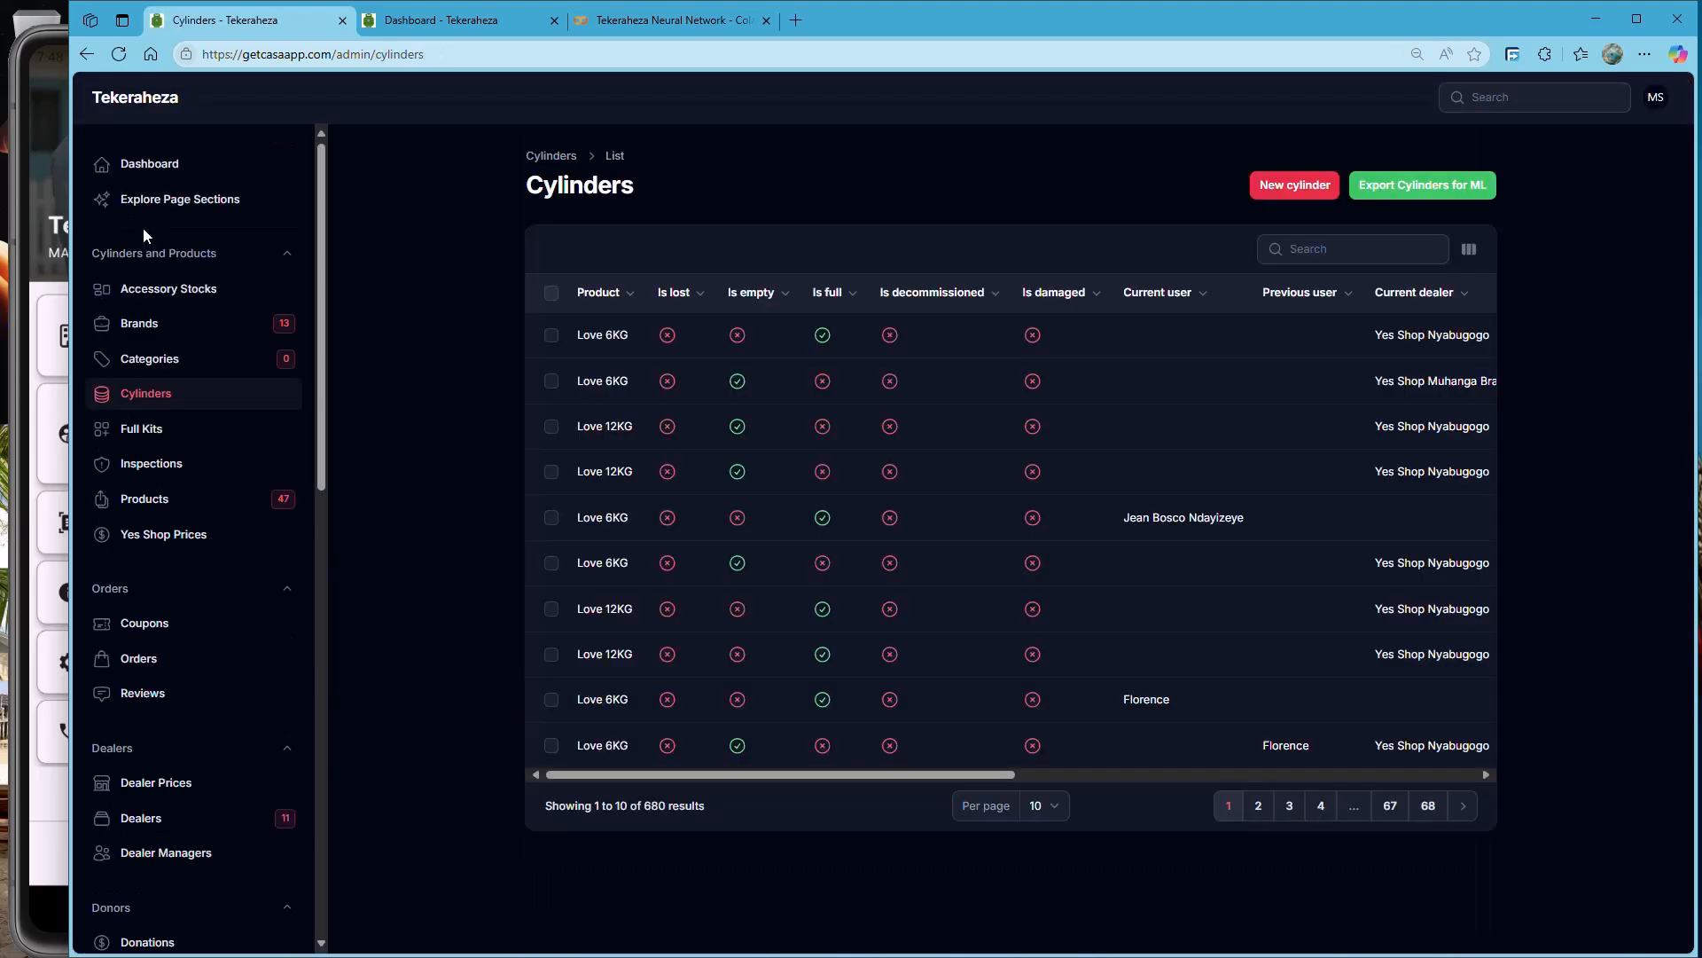
{"action": "left_click", "coordinate": [1440, 186]}
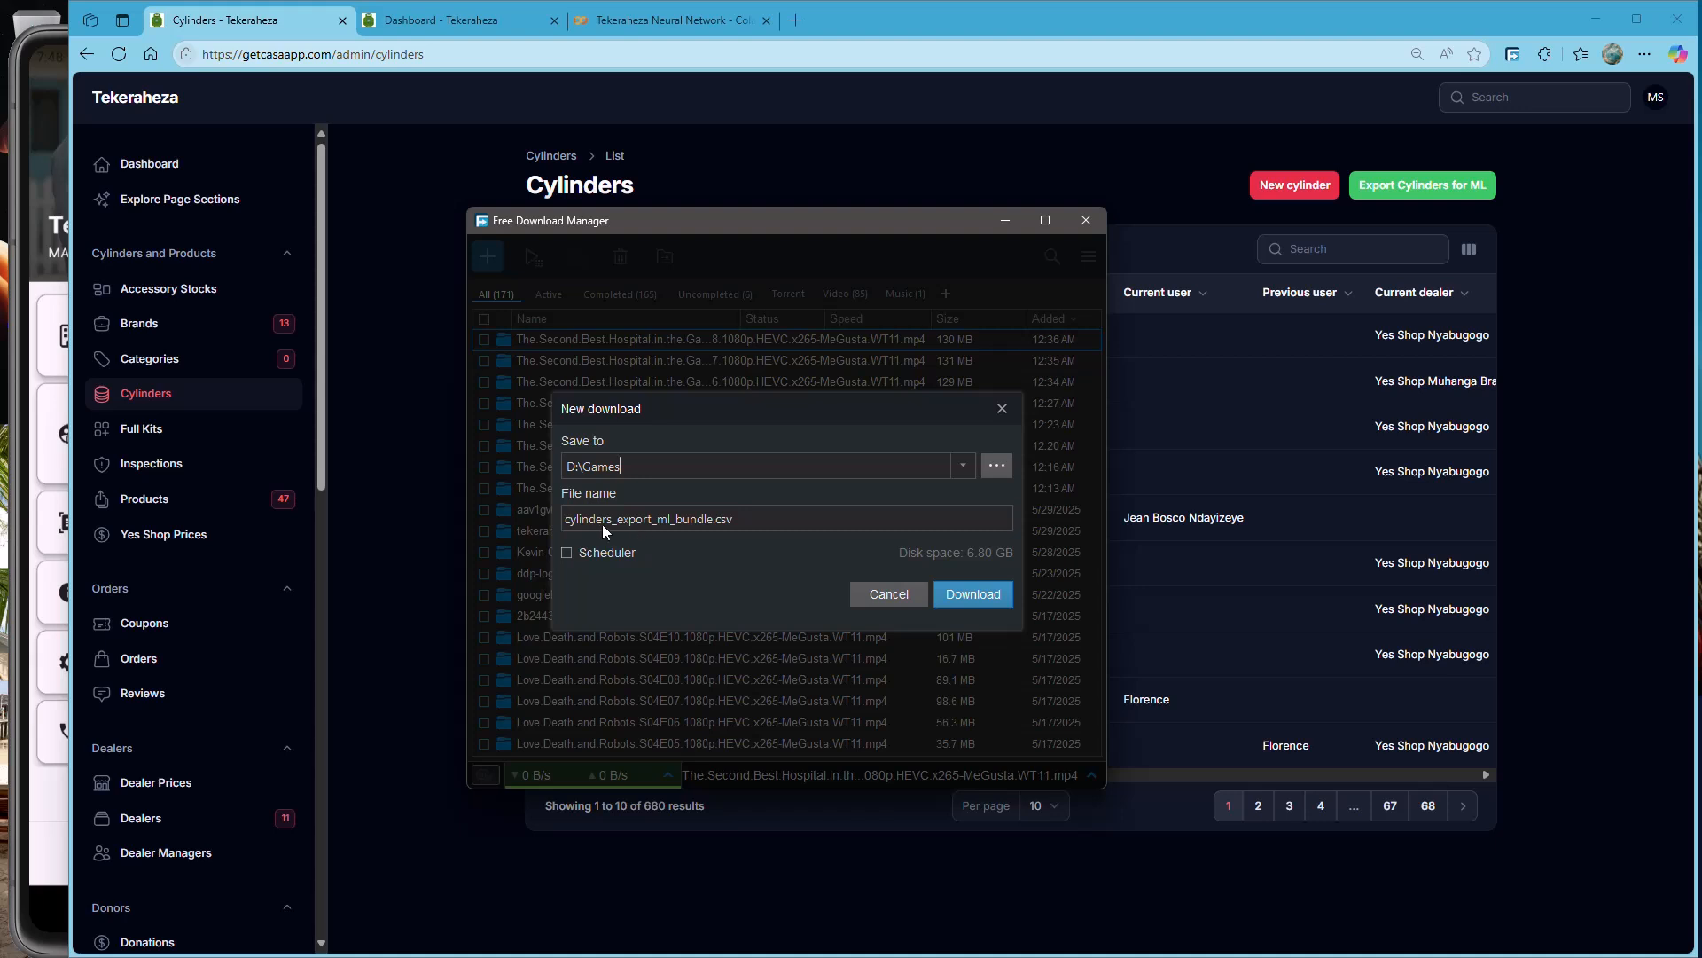
{"action": "left_click", "coordinate": [965, 596]}
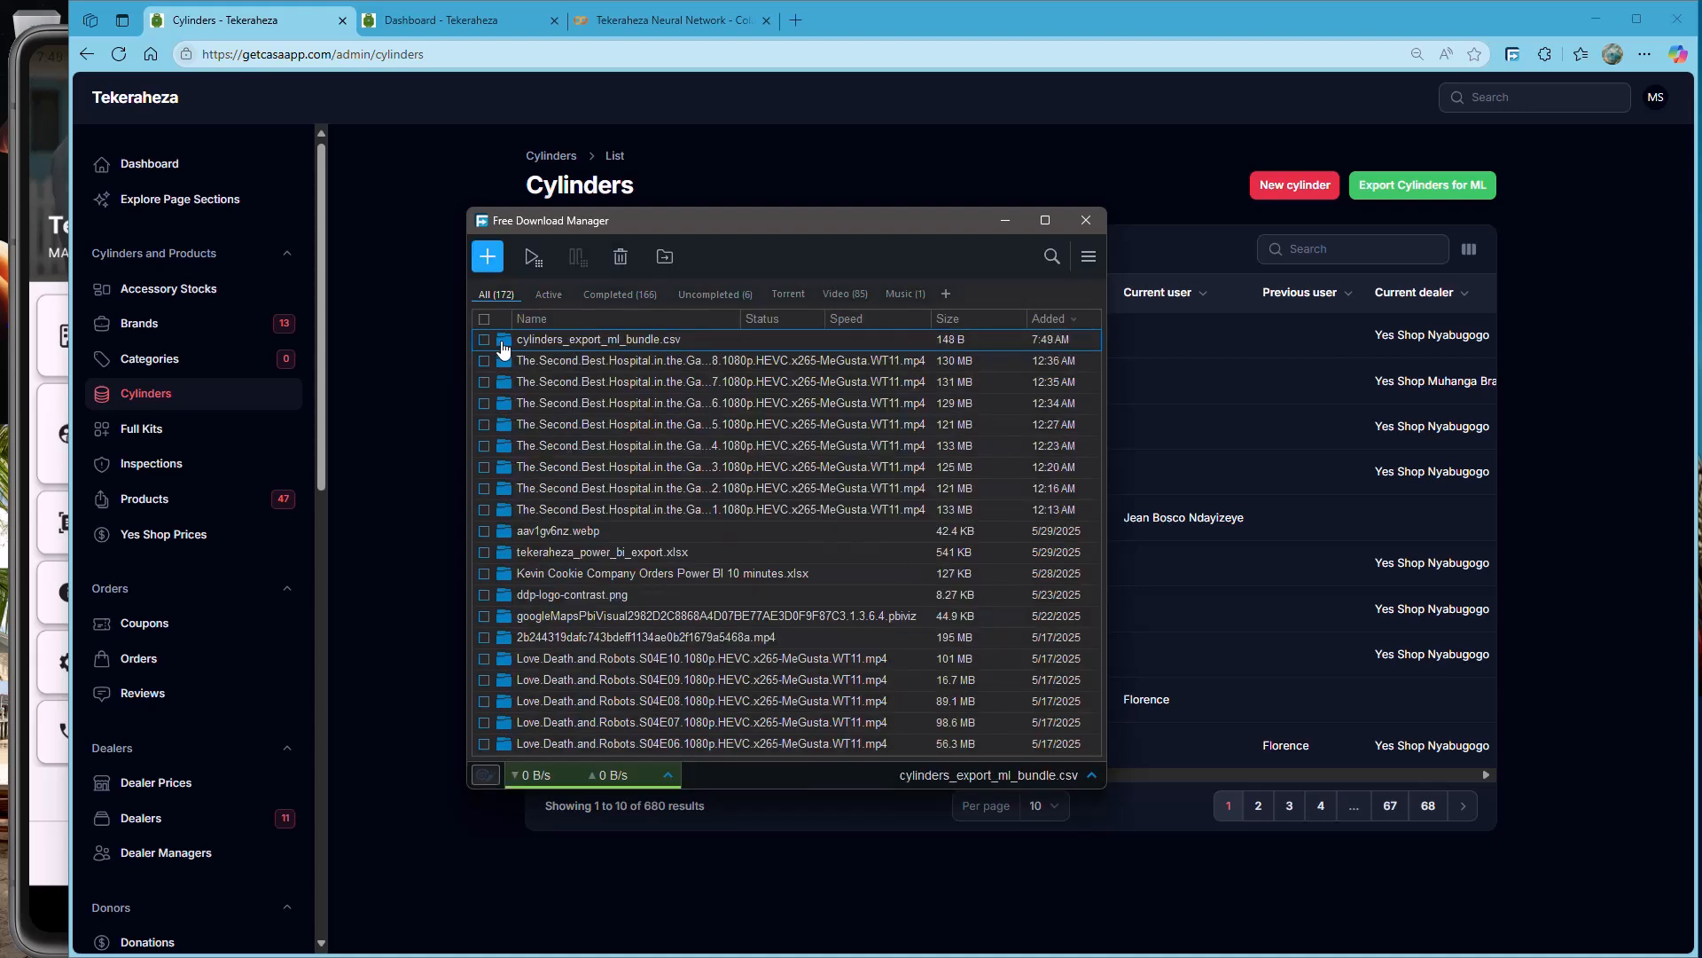
Step: Minimize Free Download Manager, show the Tekeraheza Neural Network notebook's Files pane and review its model saving and download sections
{"action": "left_click", "coordinate": [1003, 221]}
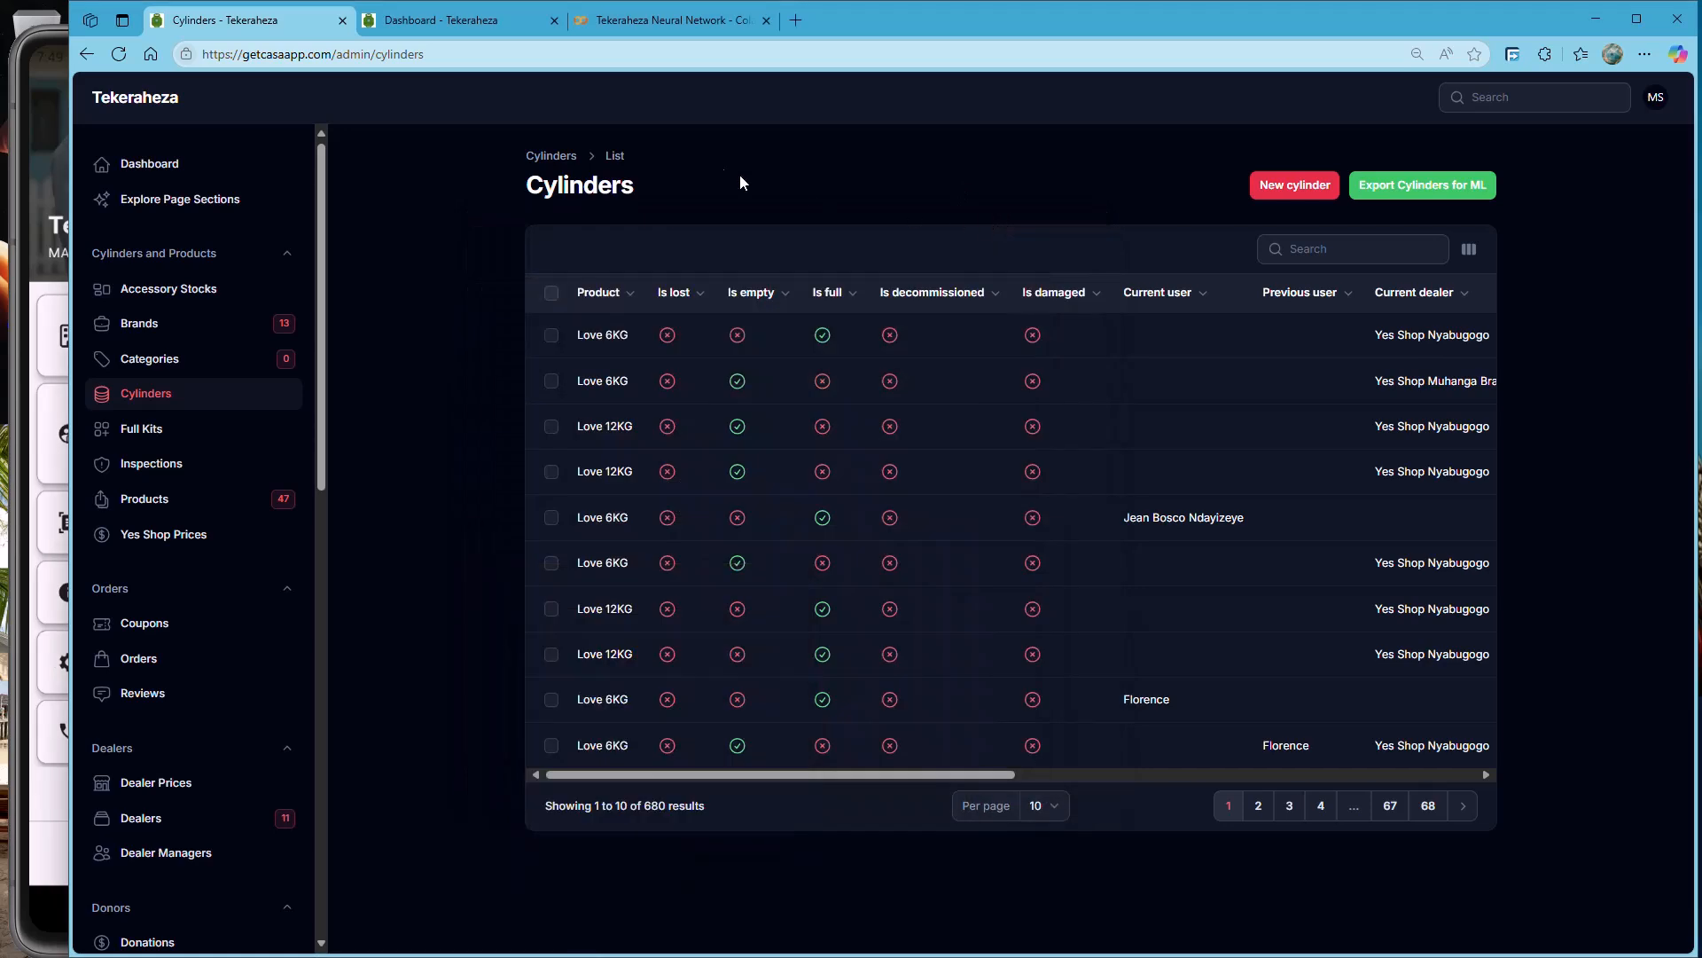
{"action": "left_click", "coordinate": [644, 22]}
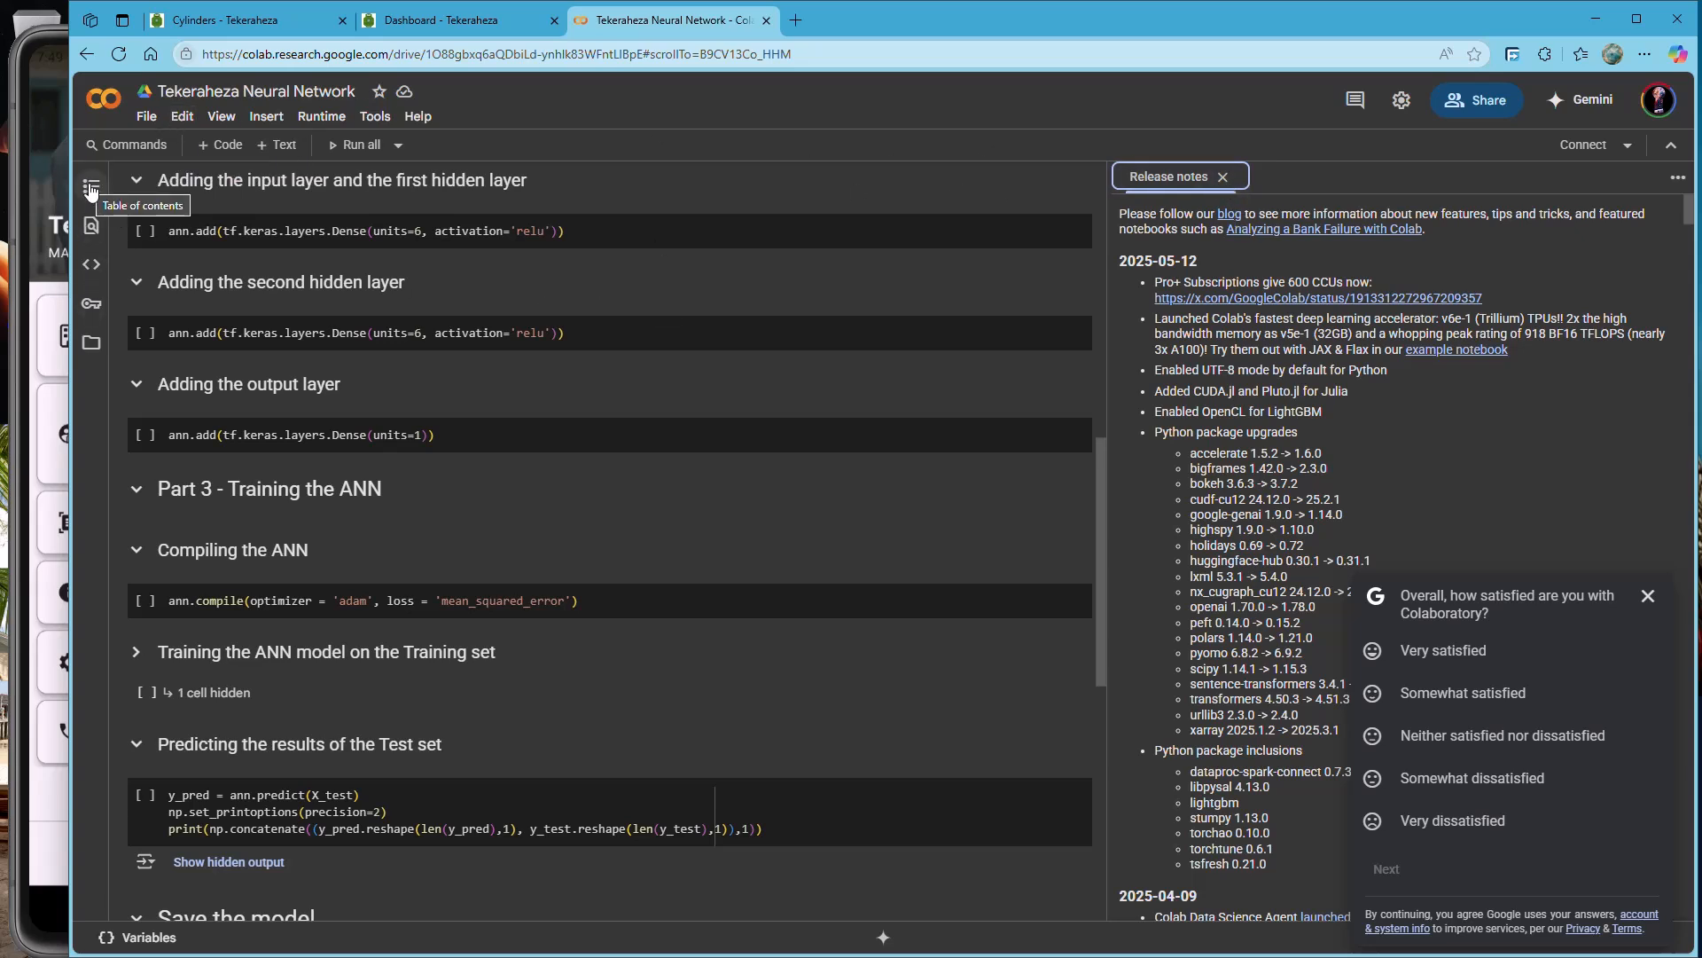
{"action": "left_click", "coordinate": [92, 343]}
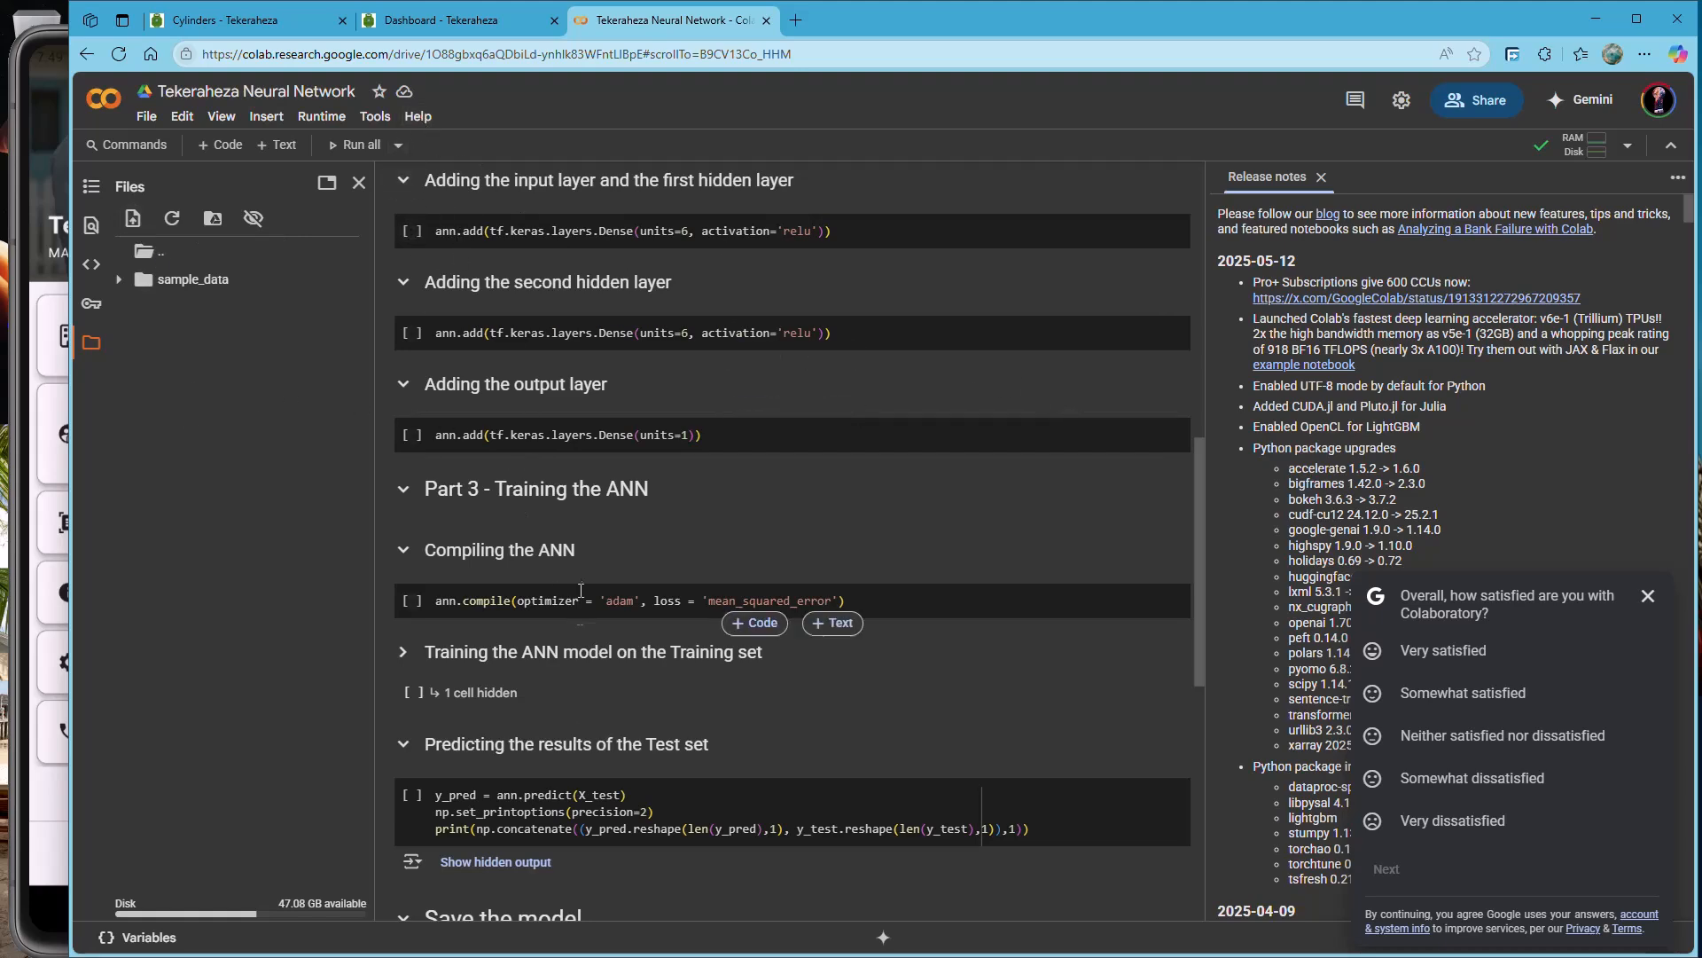
{"action": "scroll", "coordinate": [580, 618], "scroll_direction": "down", "scroll_amount": 8}
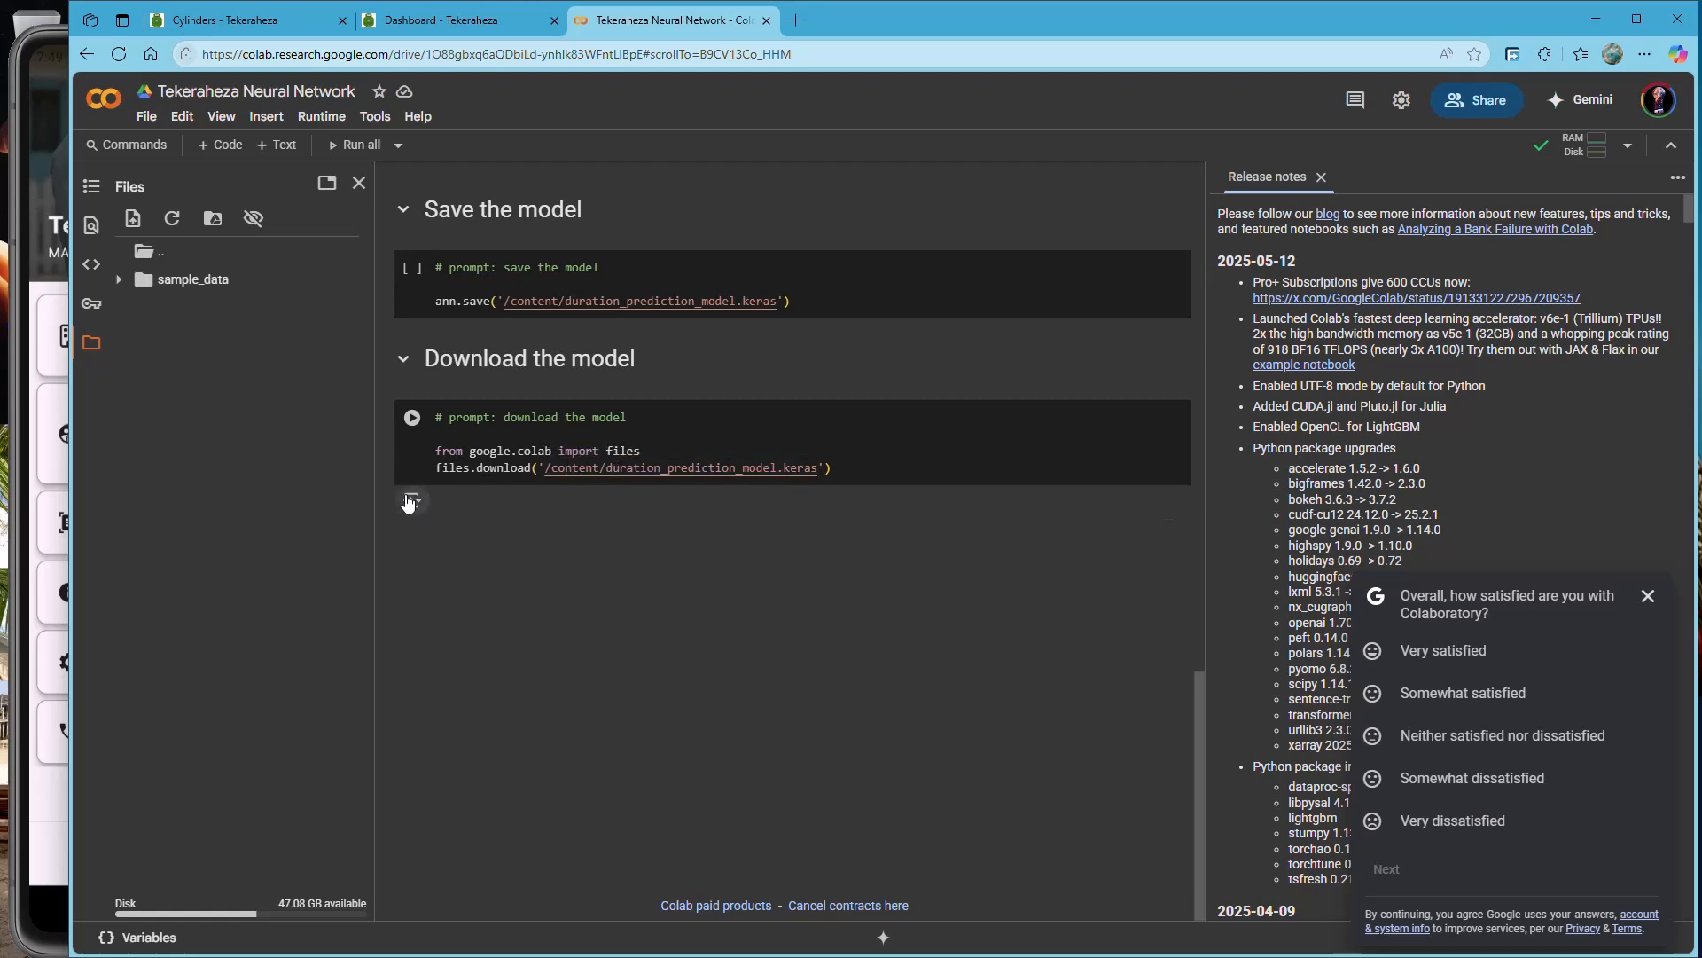
Step: Narrow the browser window to reveal both phones, and show the dealer web dashboard alongside the dealer app's upcoming Reminders
{"action": "left_click_drag", "start_coordinate": [66, 407], "coordinate": [834, 449]}
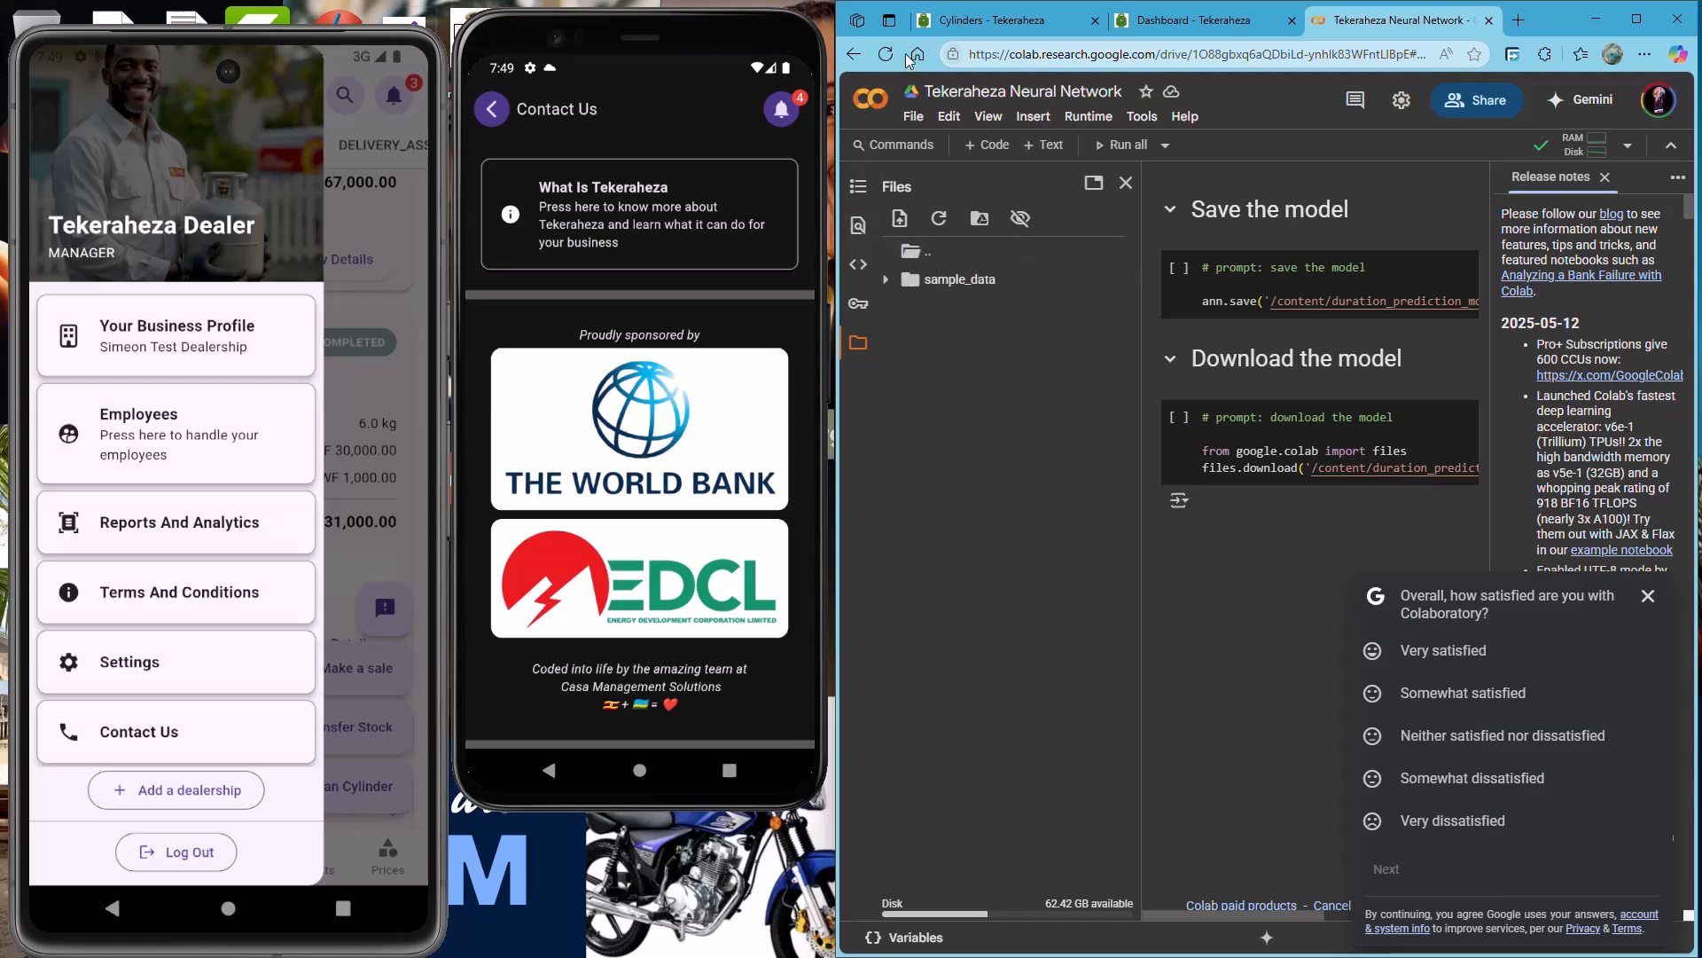
{"action": "left_click", "coordinate": [1183, 21]}
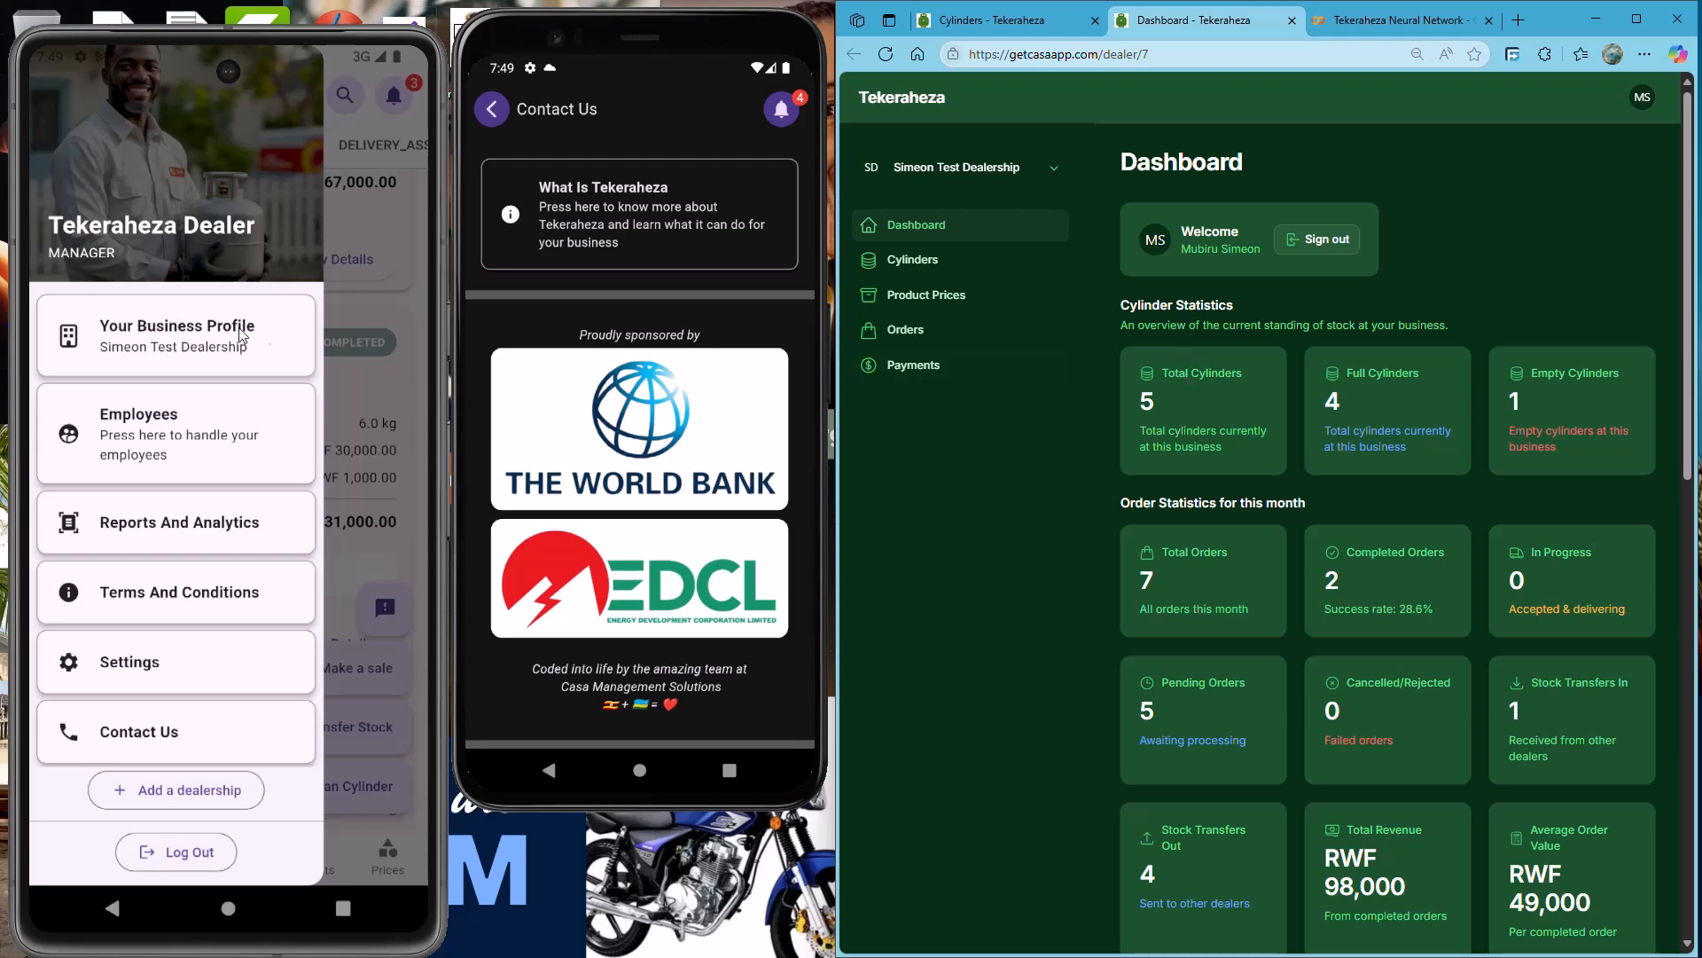
{"action": "left_click", "coordinate": [353, 354]}
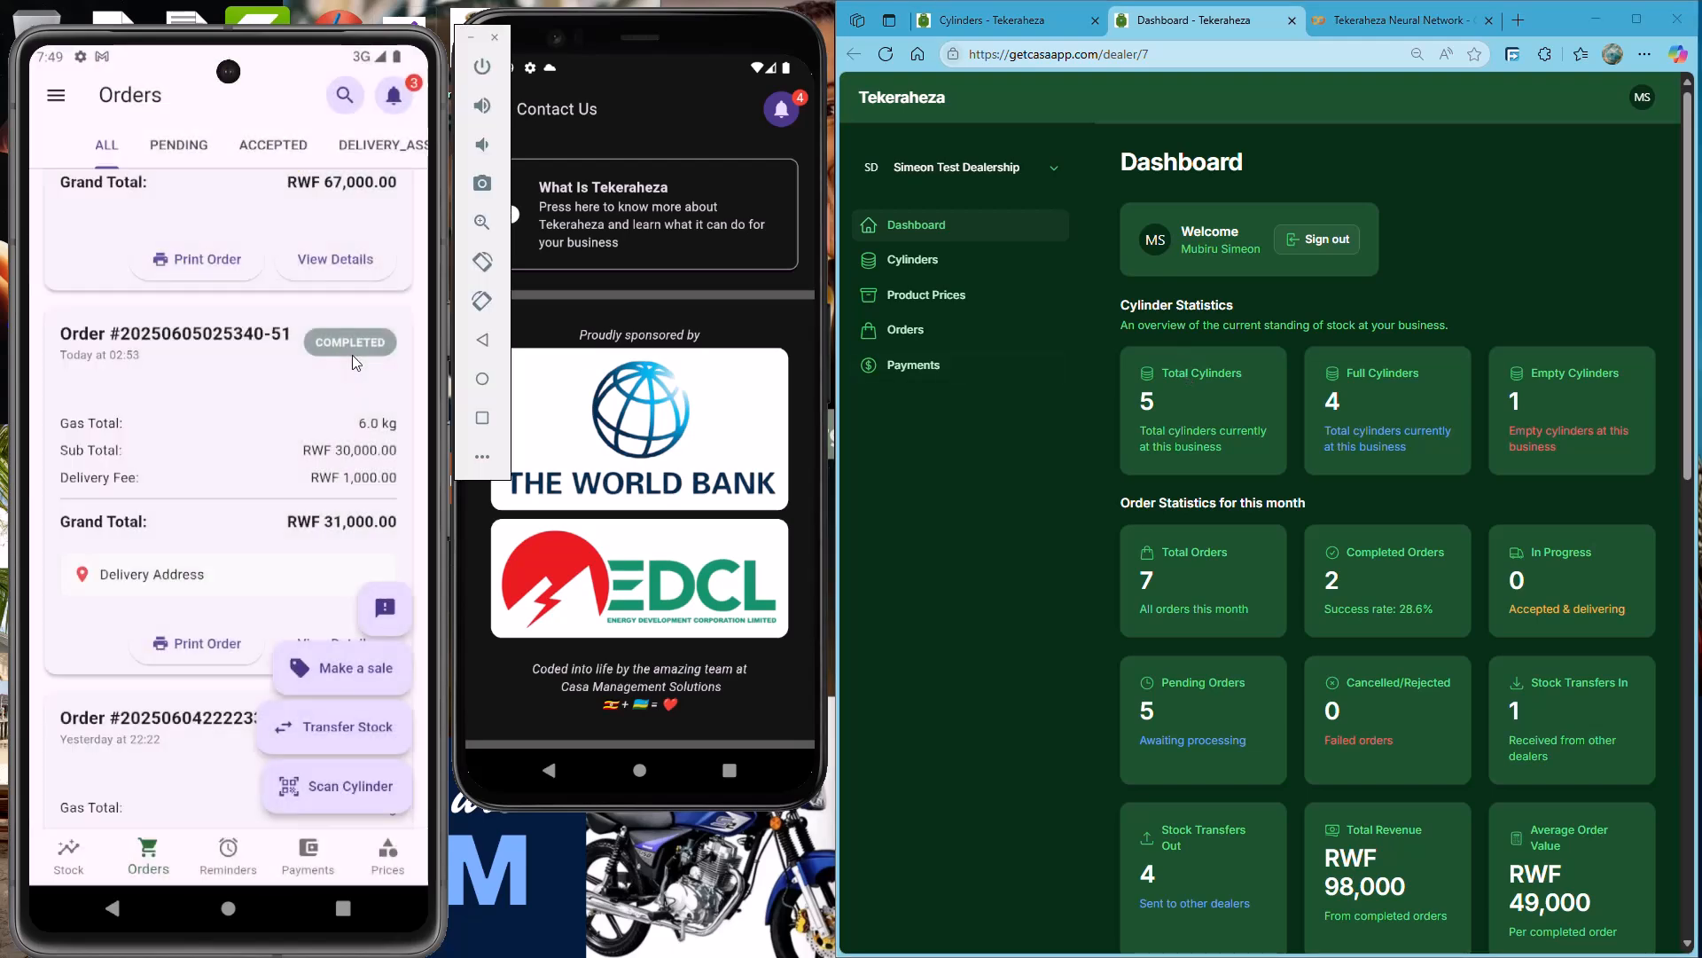
{"action": "left_click", "coordinate": [227, 851]}
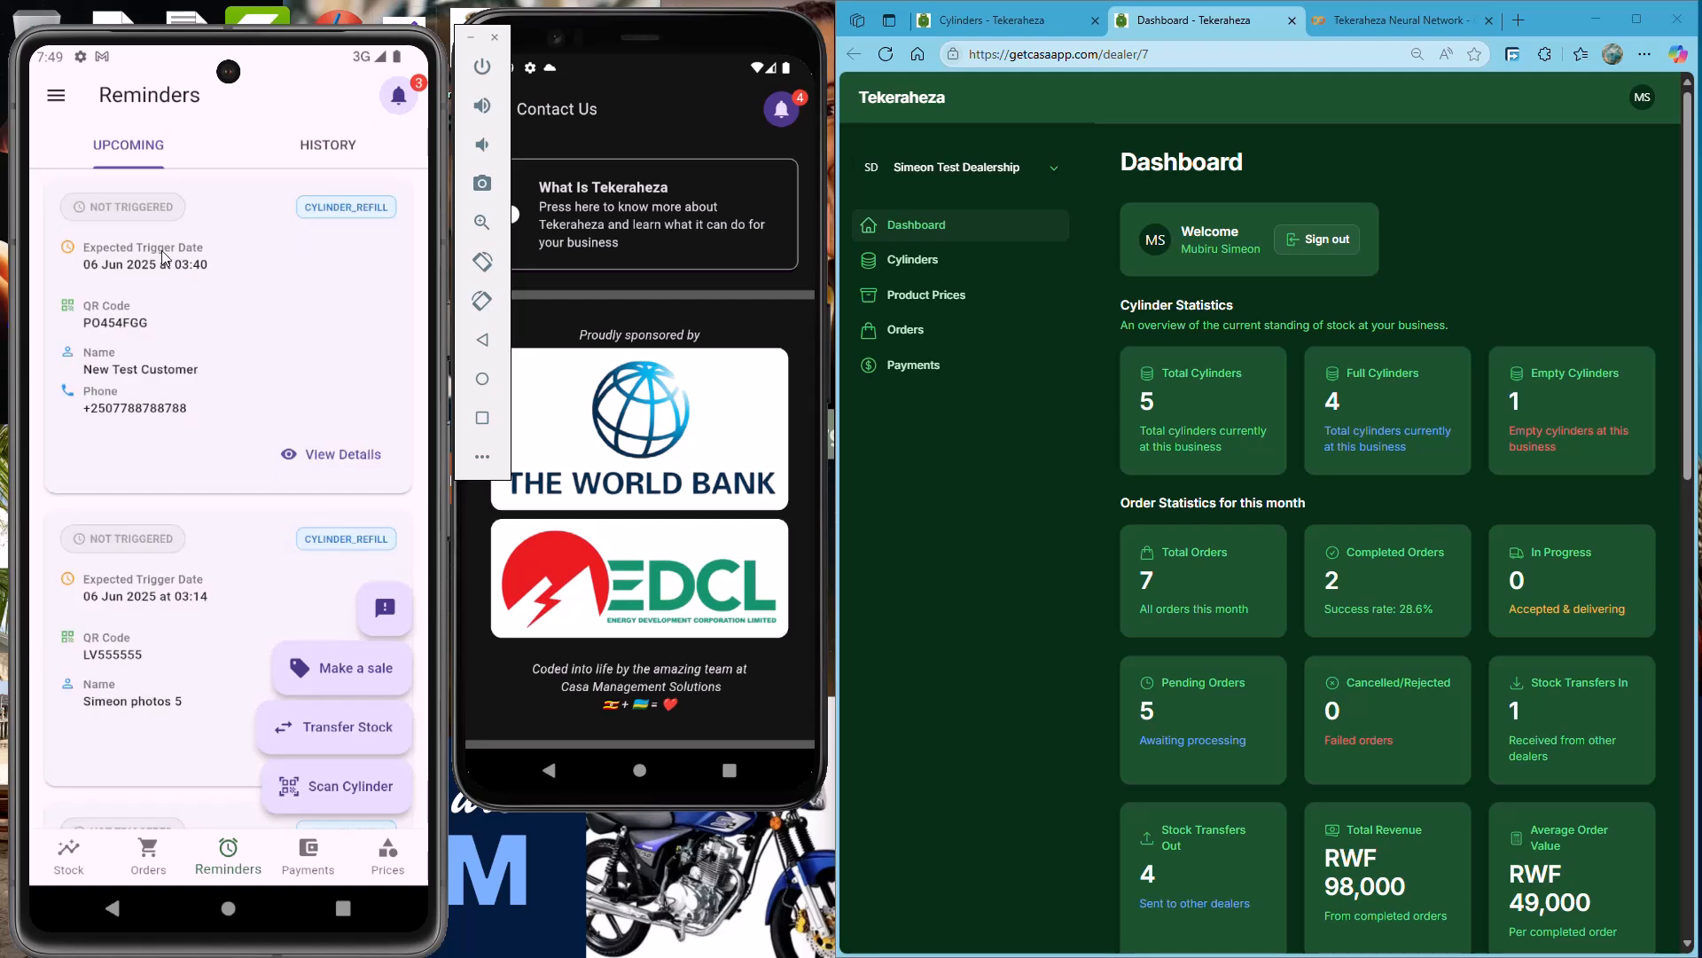
{"action": "left_click", "coordinate": [1392, 21]}
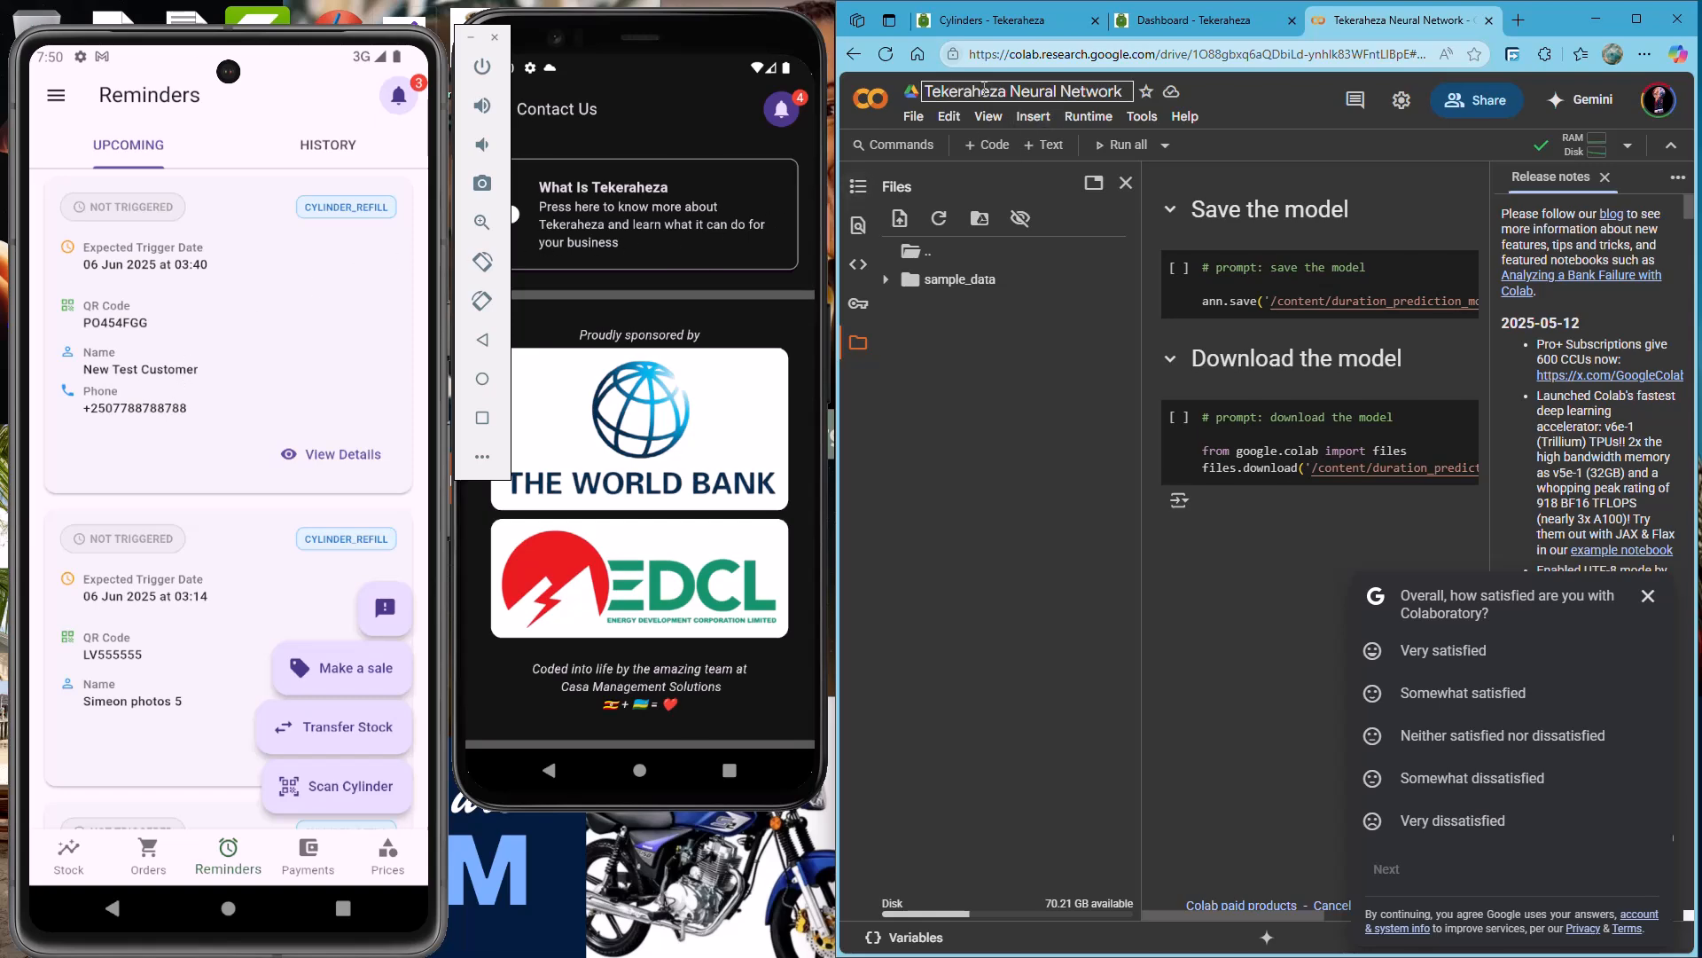
{"action": "left_click", "coordinate": [1188, 19]}
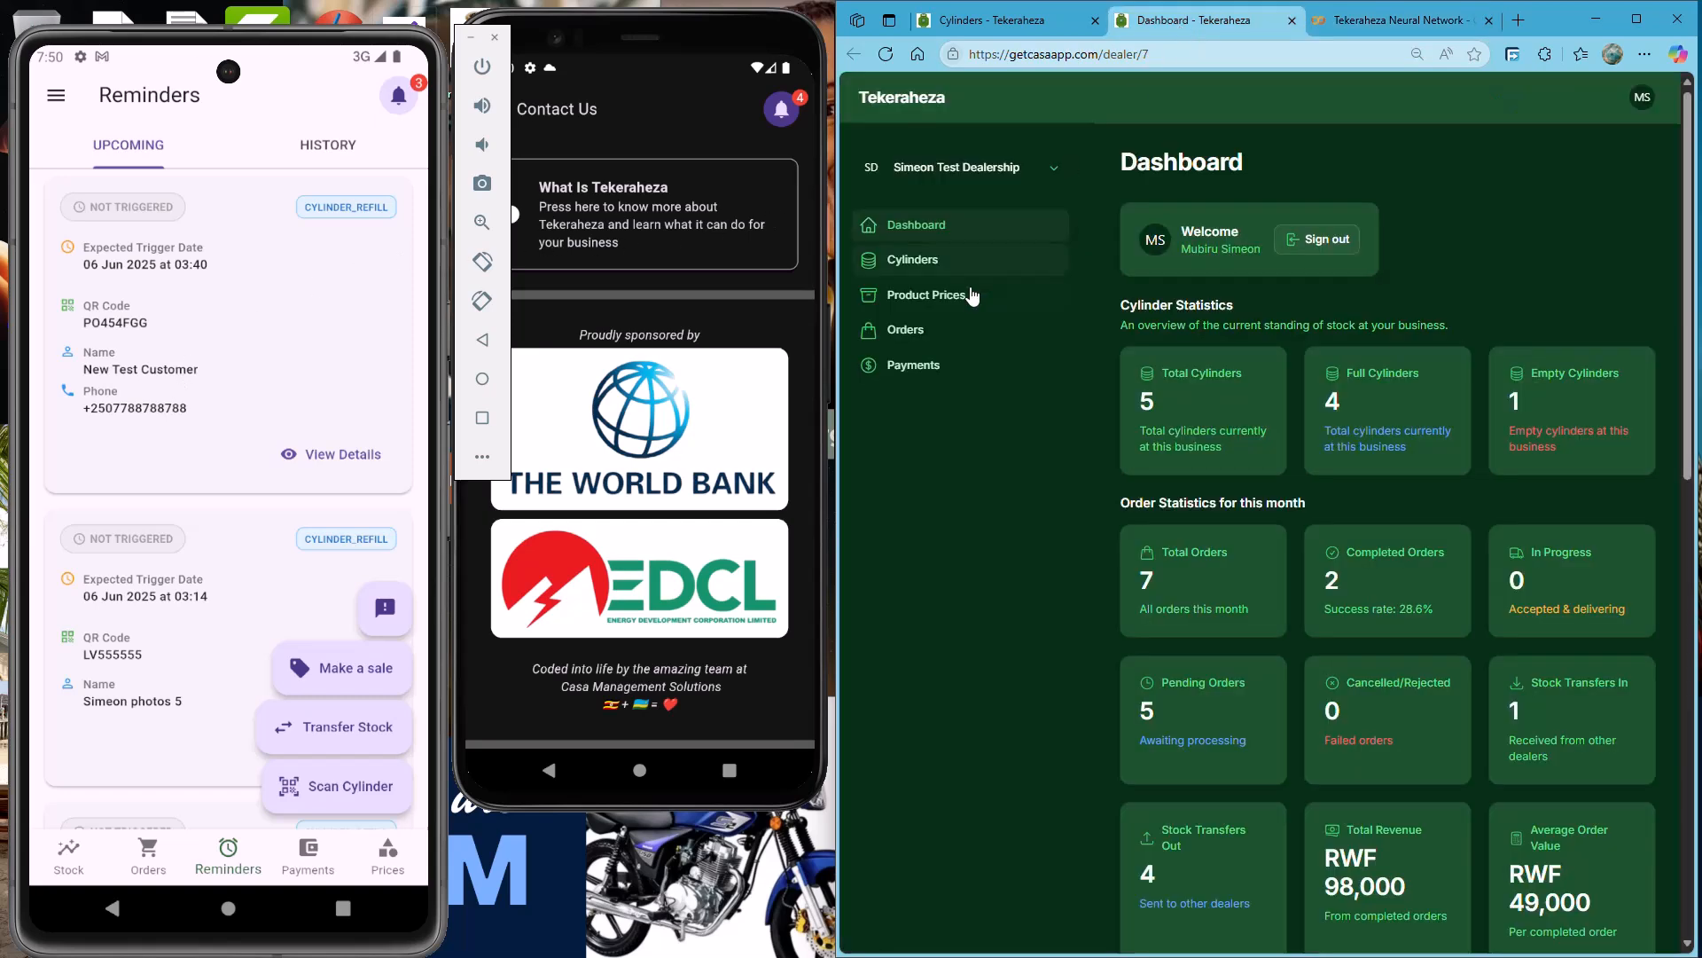
Step: Return to the admin panel and browse its Products list and Orders list
{"action": "left_click", "coordinate": [997, 19]}
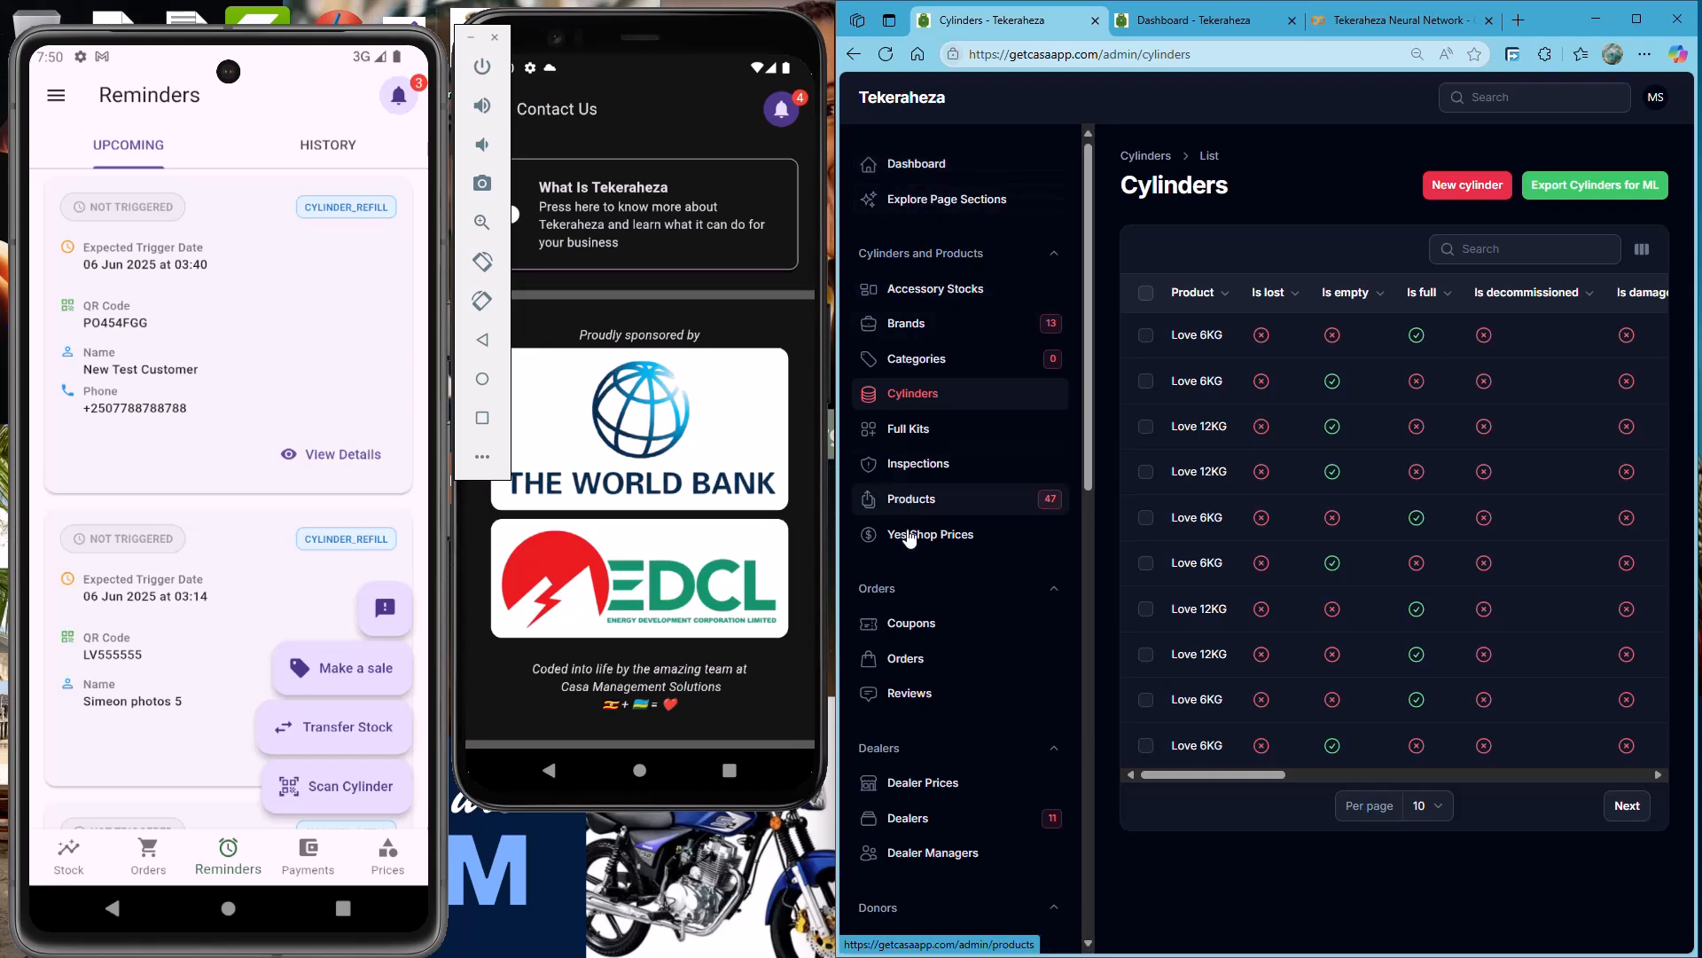
{"action": "scroll", "coordinate": [931, 415], "scroll_direction": "down", "scroll_amount": 2}
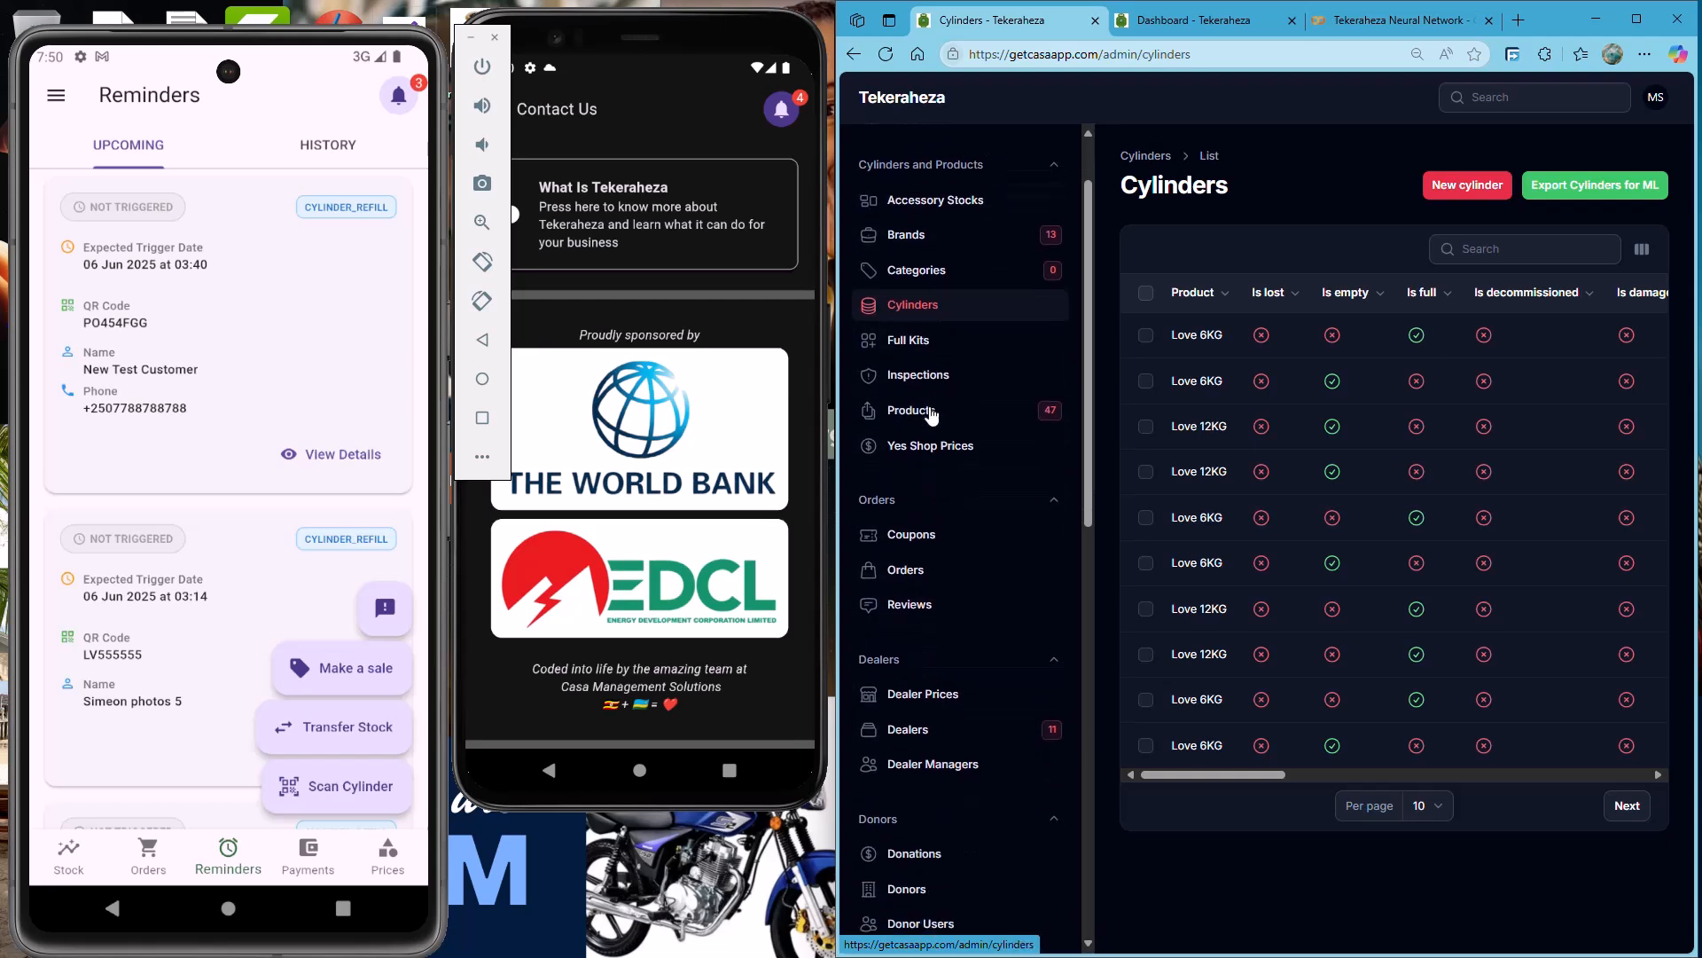
{"action": "scroll", "coordinate": [931, 415], "scroll_direction": "down", "scroll_amount": 2}
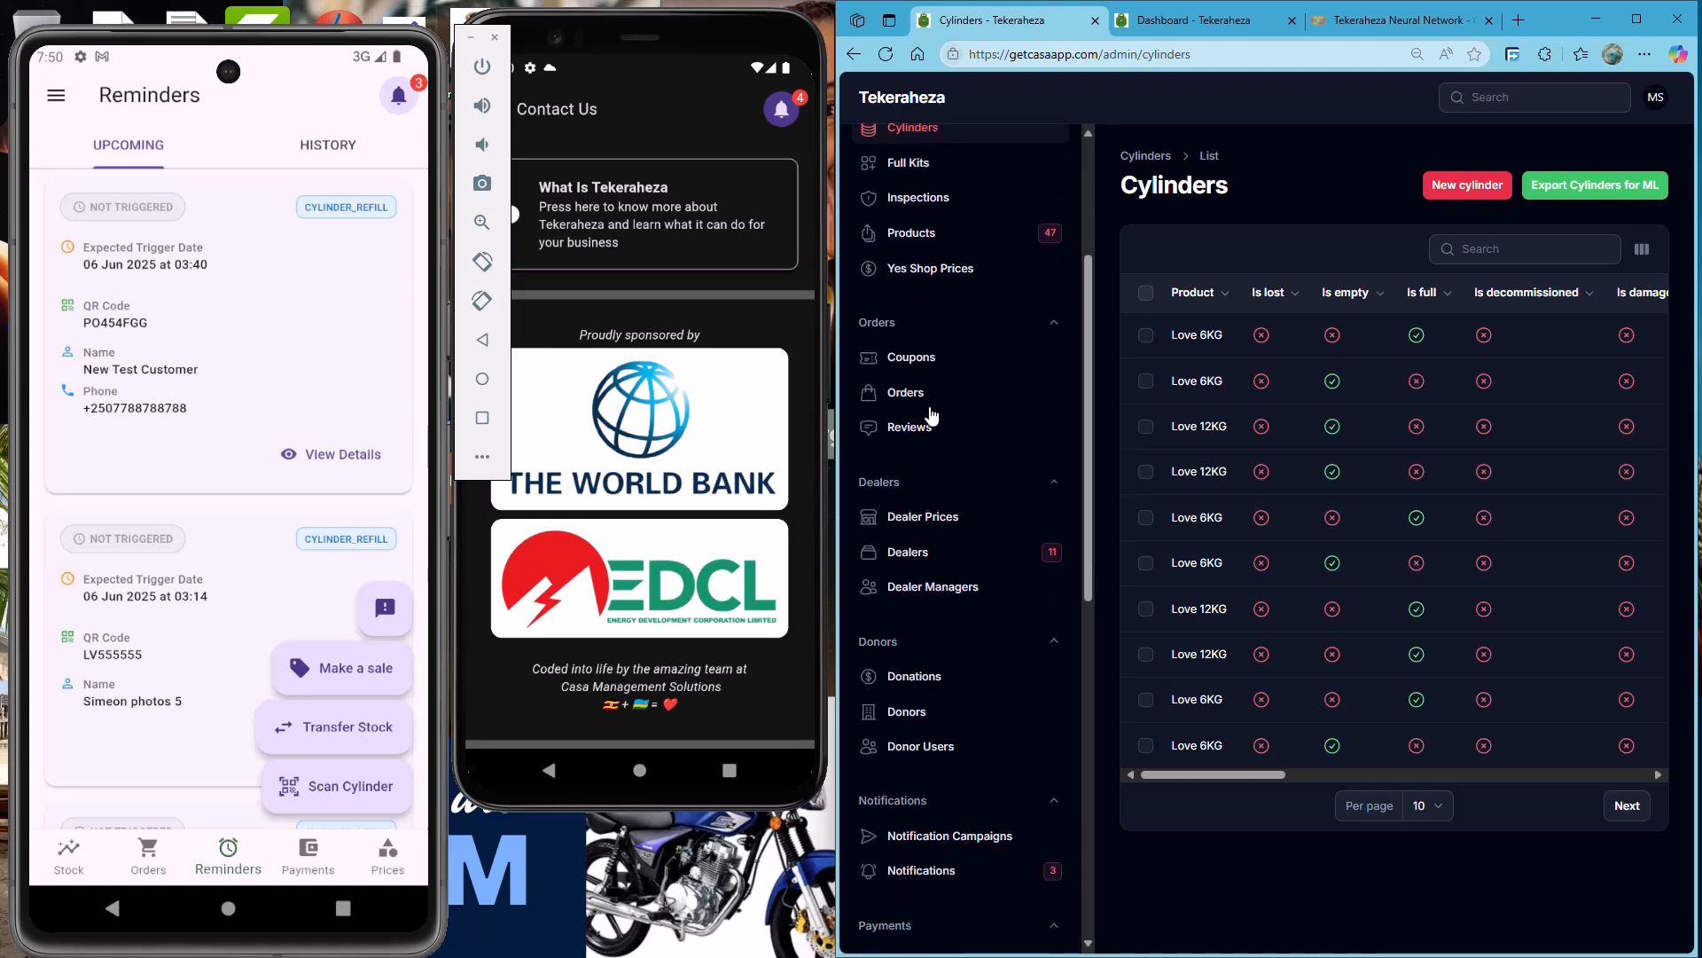
{"action": "scroll", "coordinate": [931, 414], "scroll_direction": "up", "scroll_amount": 1}
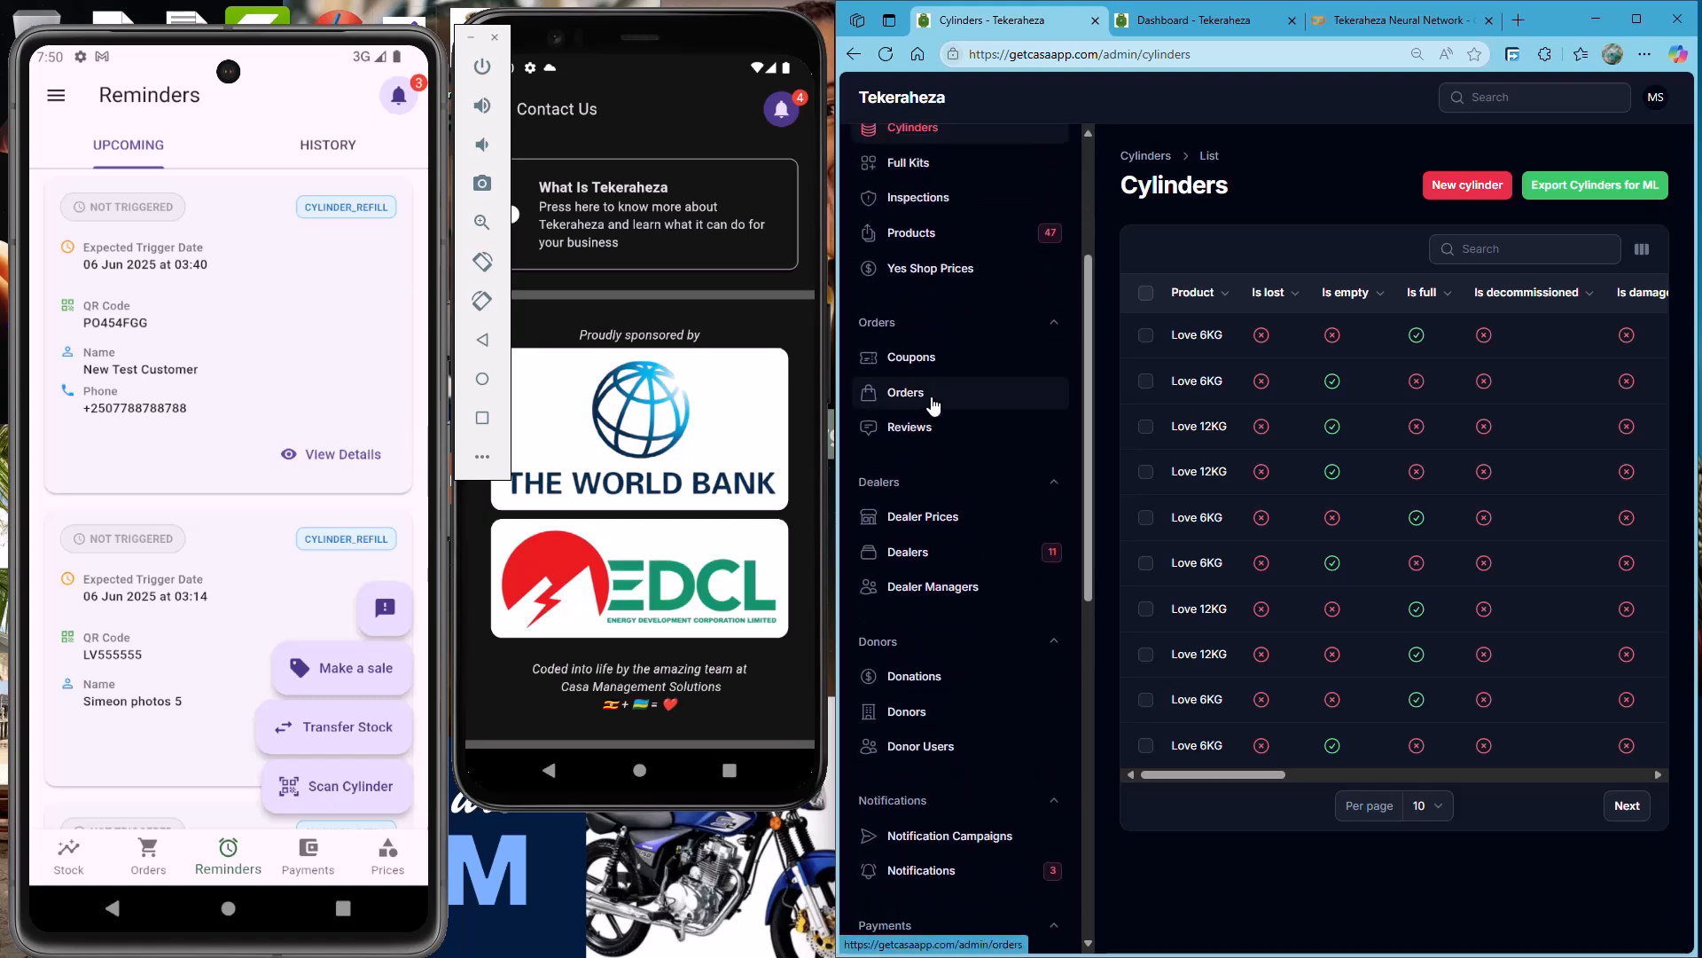
{"action": "left_click", "coordinate": [936, 240]}
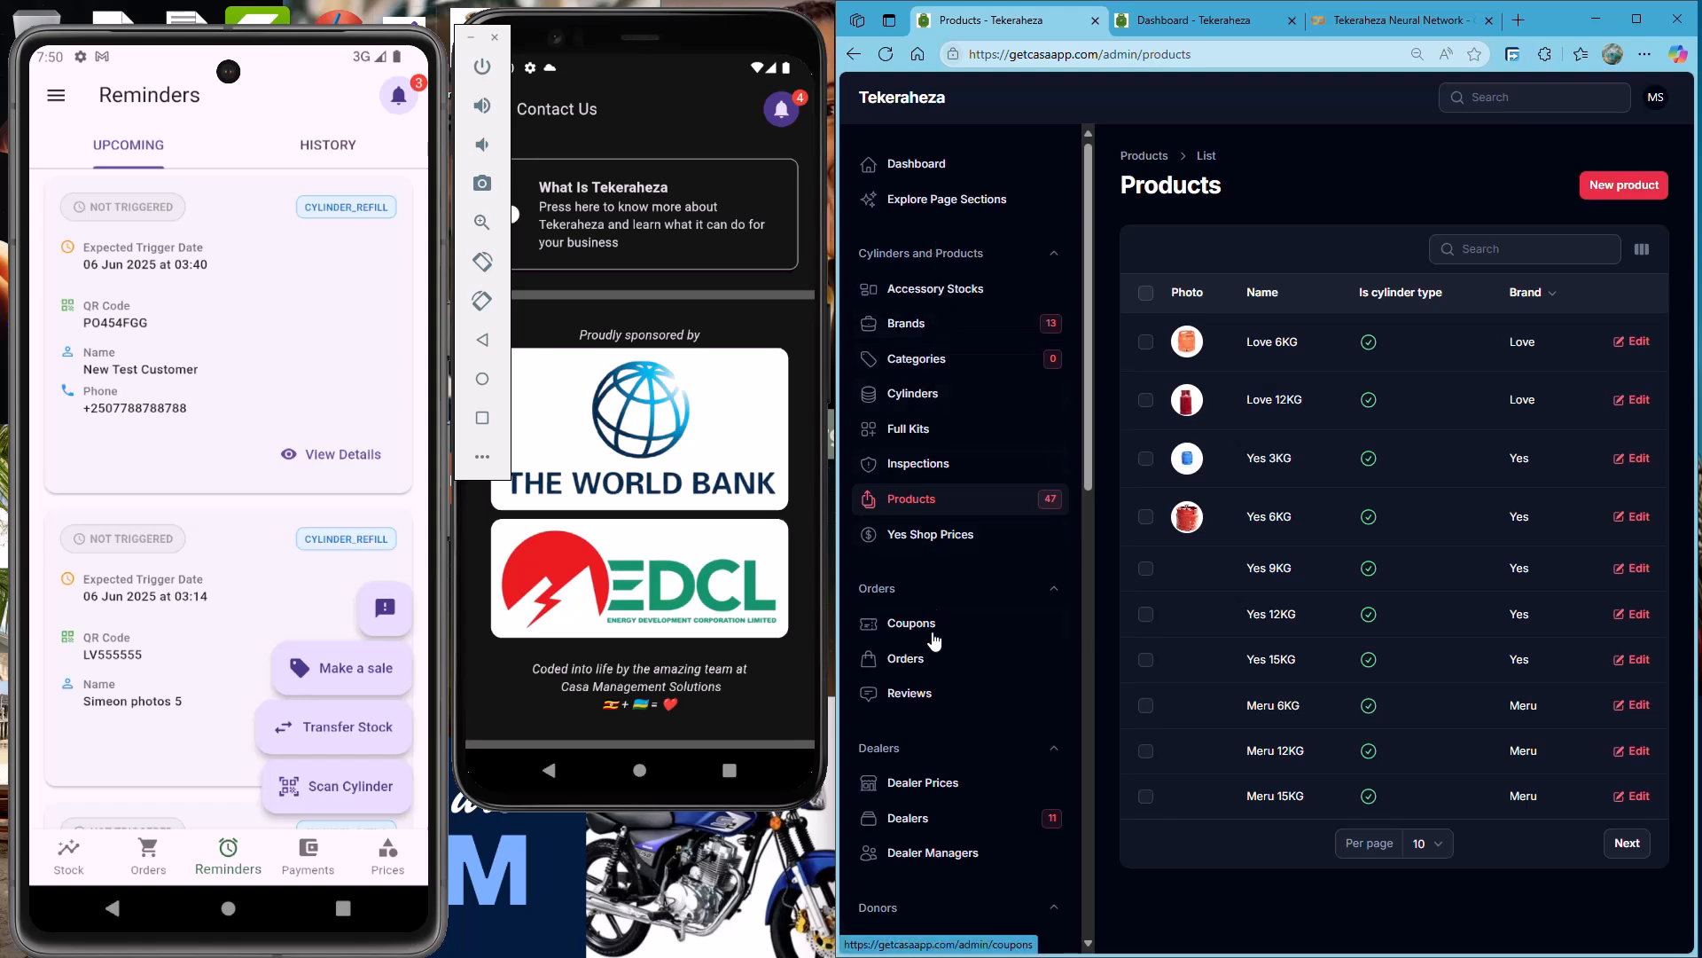
{"action": "scroll", "coordinate": [922, 700], "scroll_direction": "down", "scroll_amount": 2}
{"action": "scroll", "coordinate": [922, 620], "scroll_direction": "up", "scroll_amount": 1}
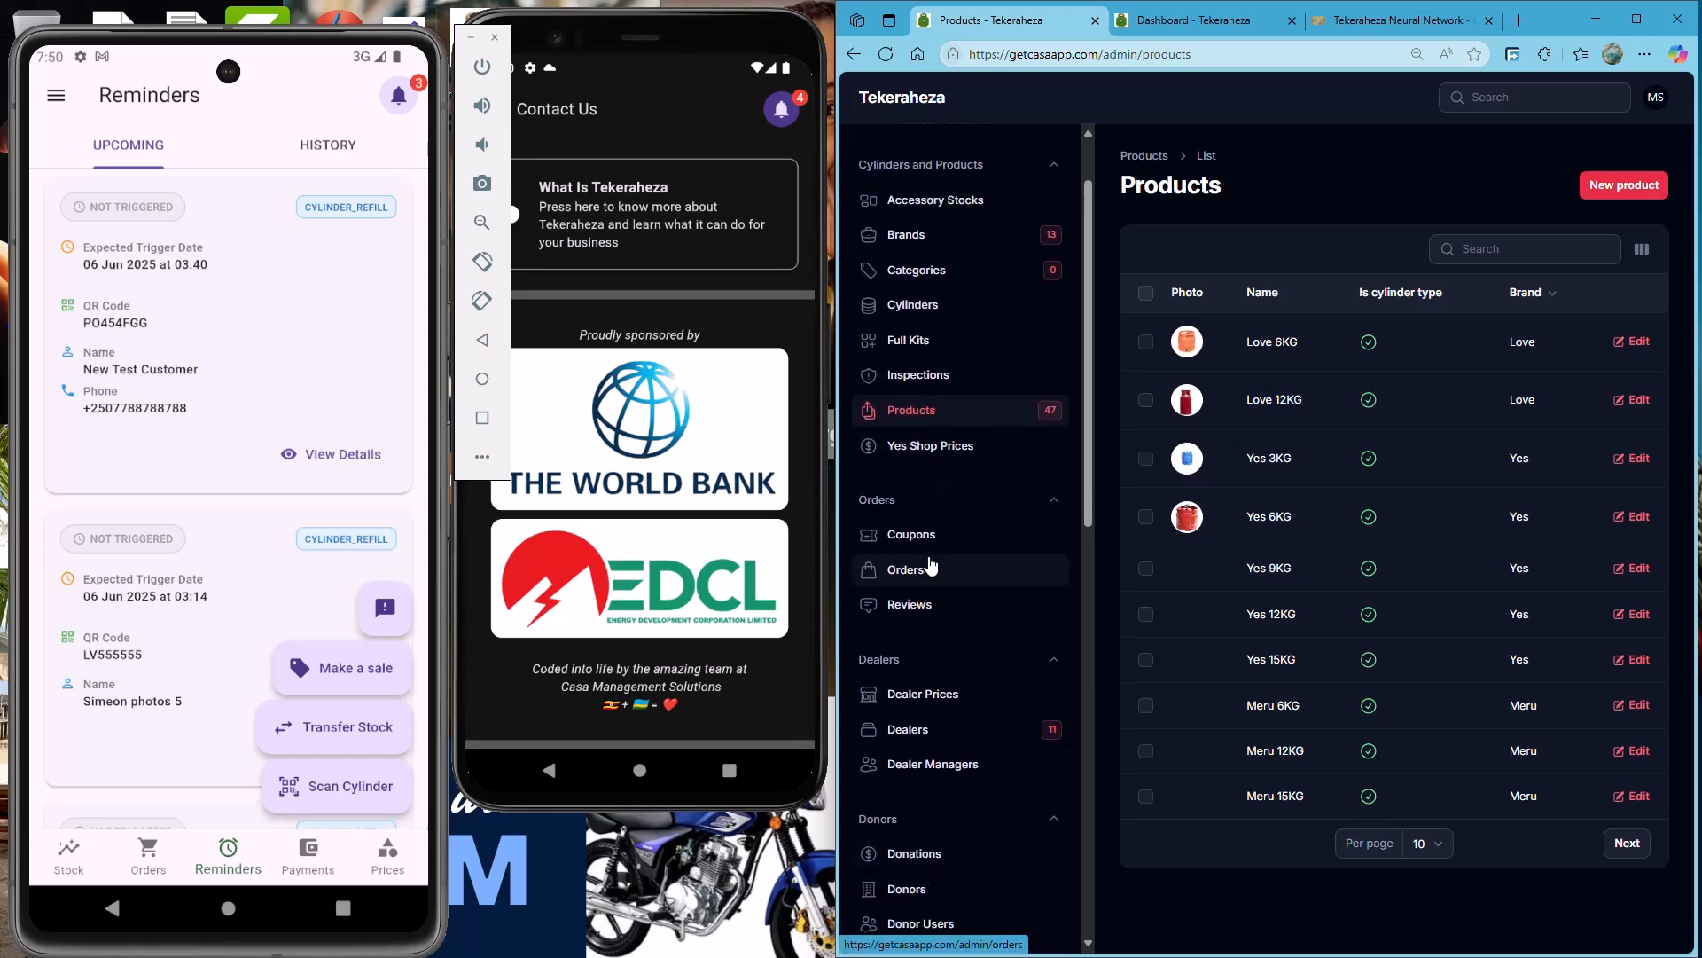
{"action": "left_click", "coordinate": [905, 536]}
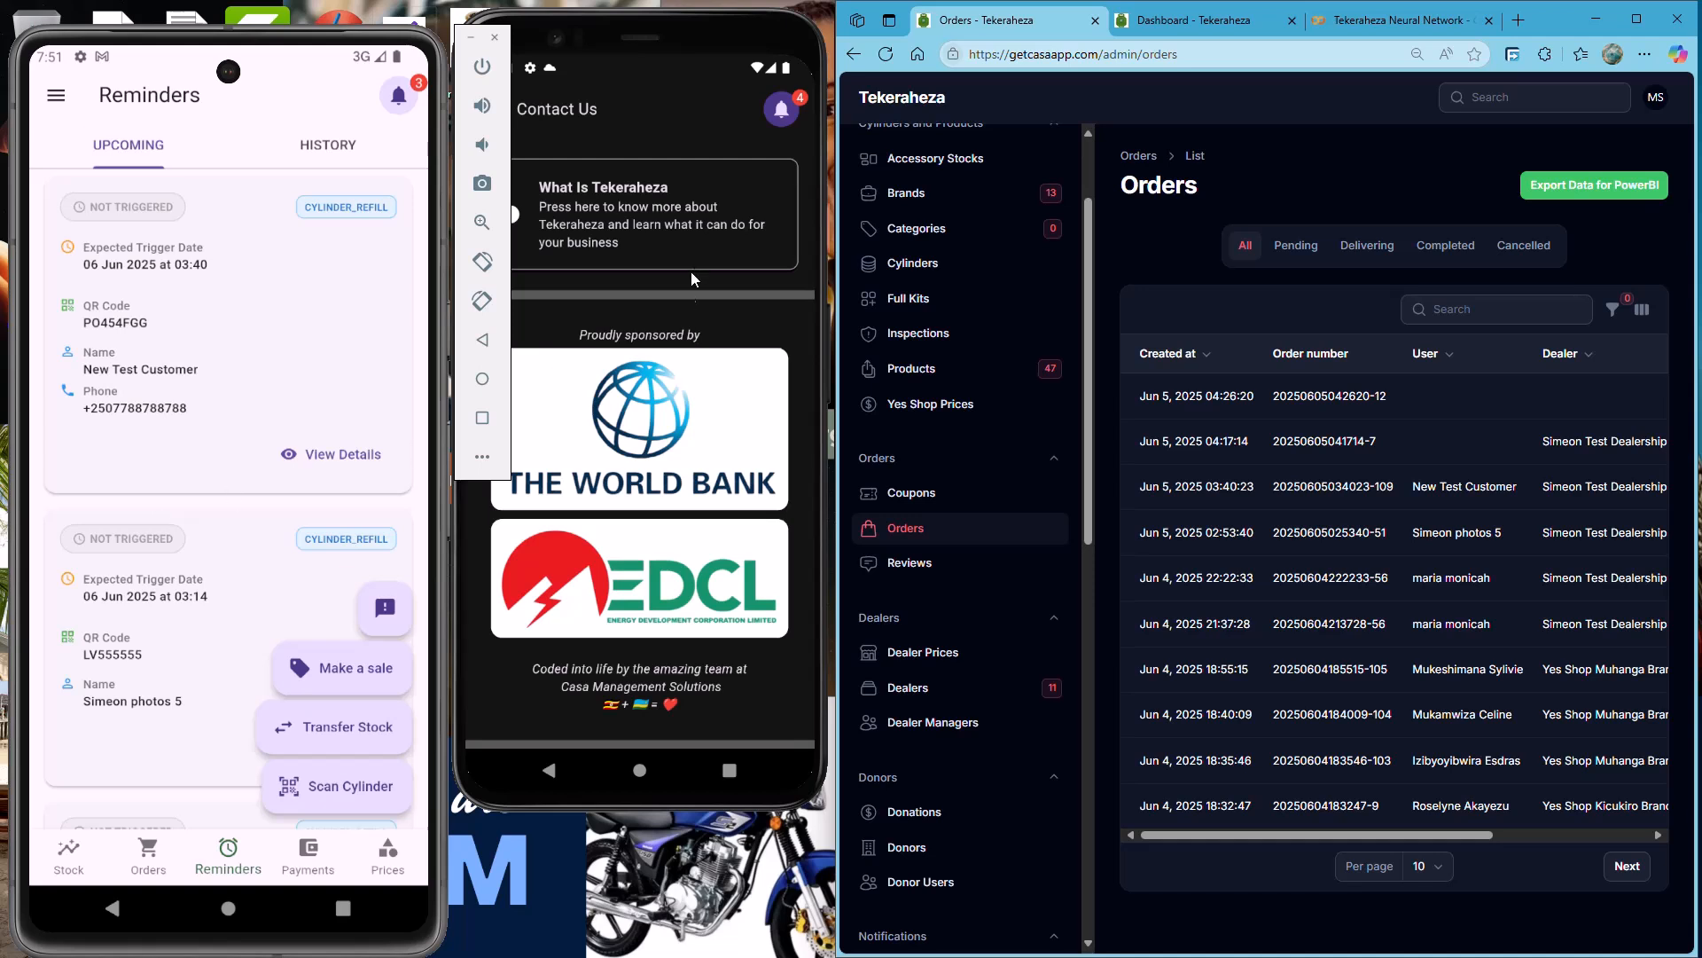
Step: Open the admin Dashboard and widen the browser window until it partly covers the second phone
{"action": "left_click_drag", "start_coordinate": [834, 211], "coordinate": [804, 254]}
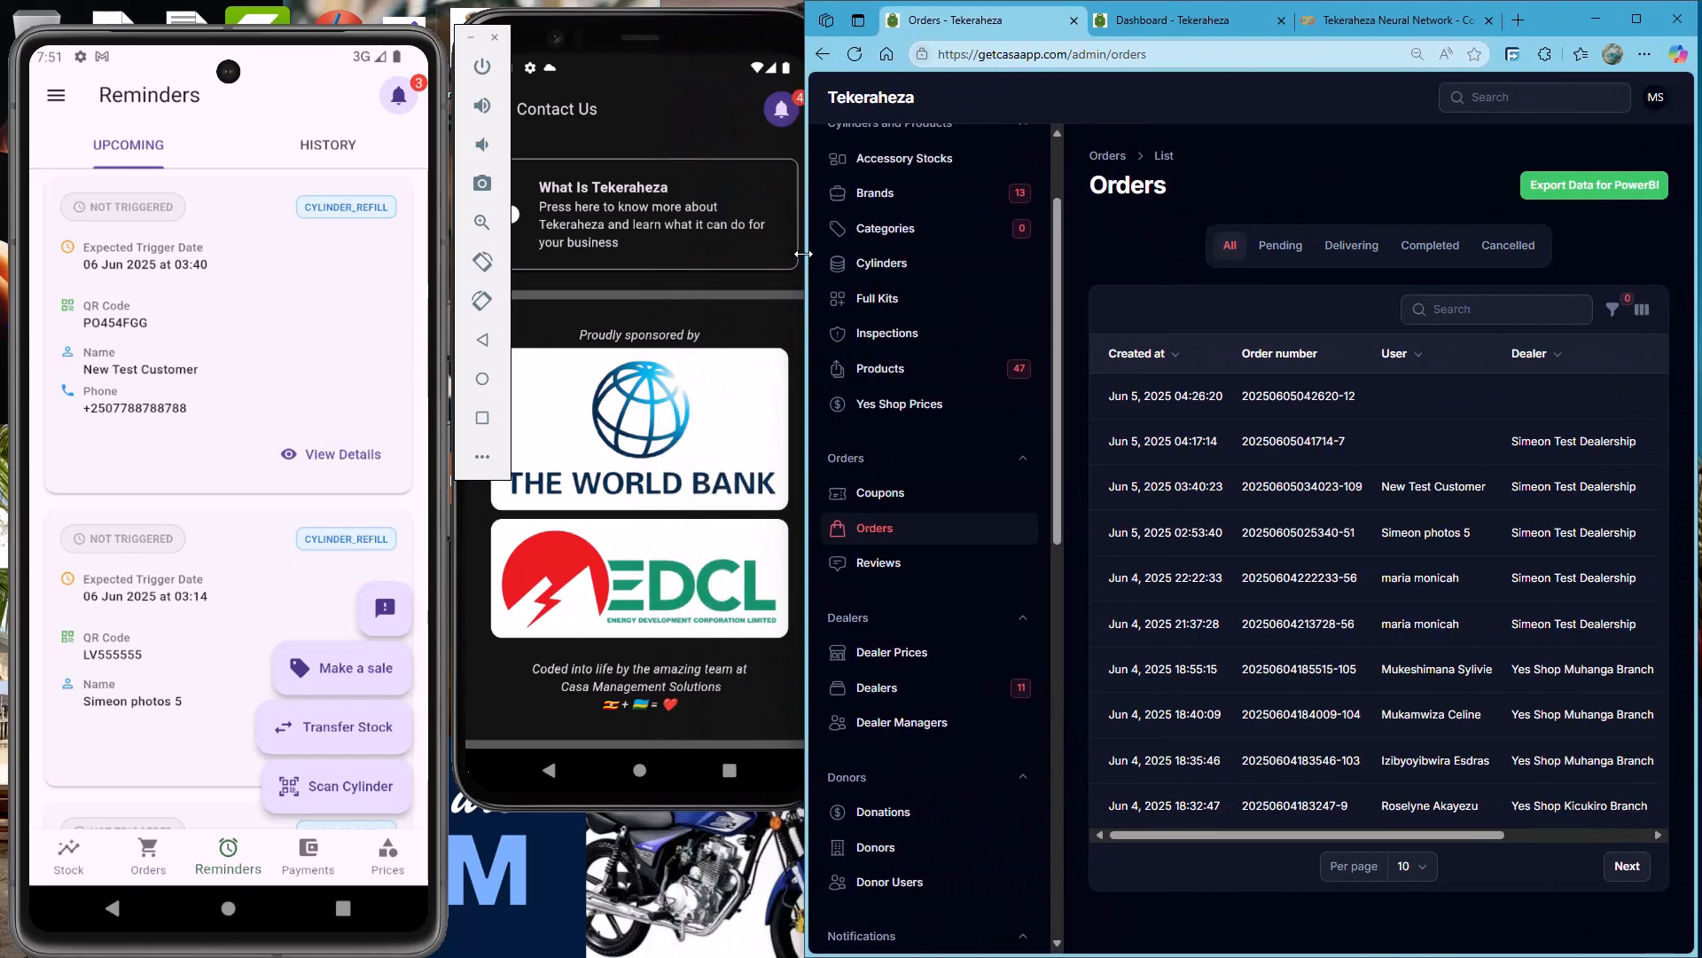
{"action": "scroll", "coordinate": [853, 439], "scroll_direction": "up", "scroll_amount": 3}
{"action": "left_click", "coordinate": [890, 170]}
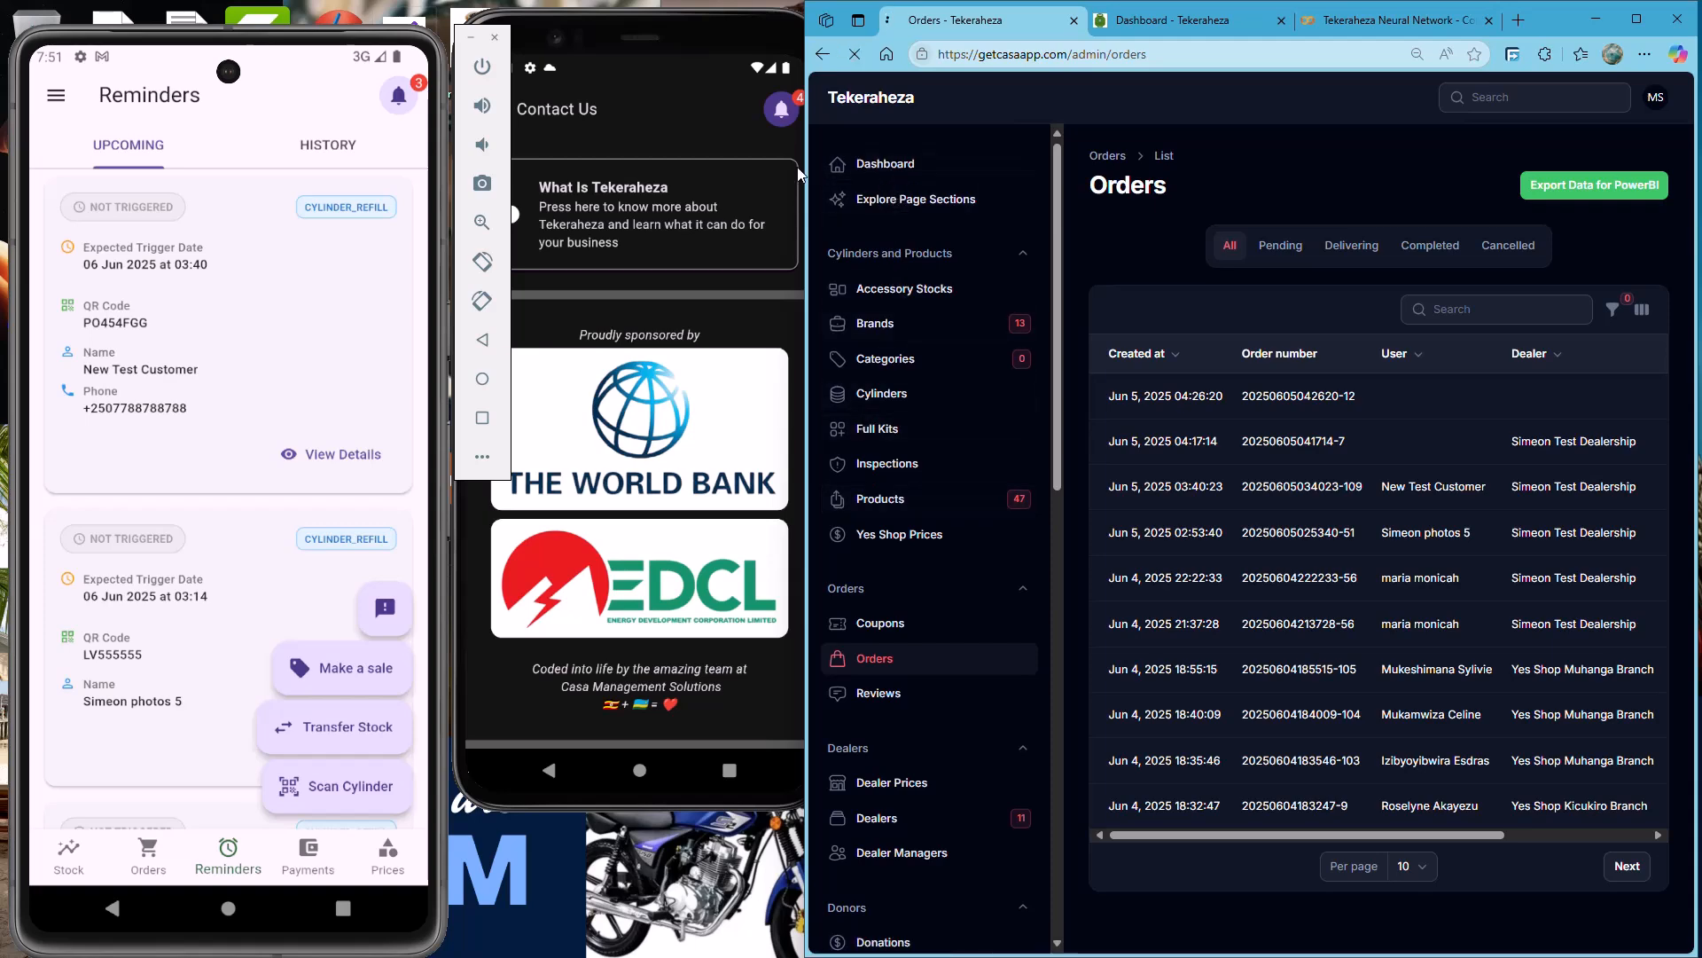
{"action": "left_click_drag", "start_coordinate": [801, 173], "coordinate": [634, 167]}
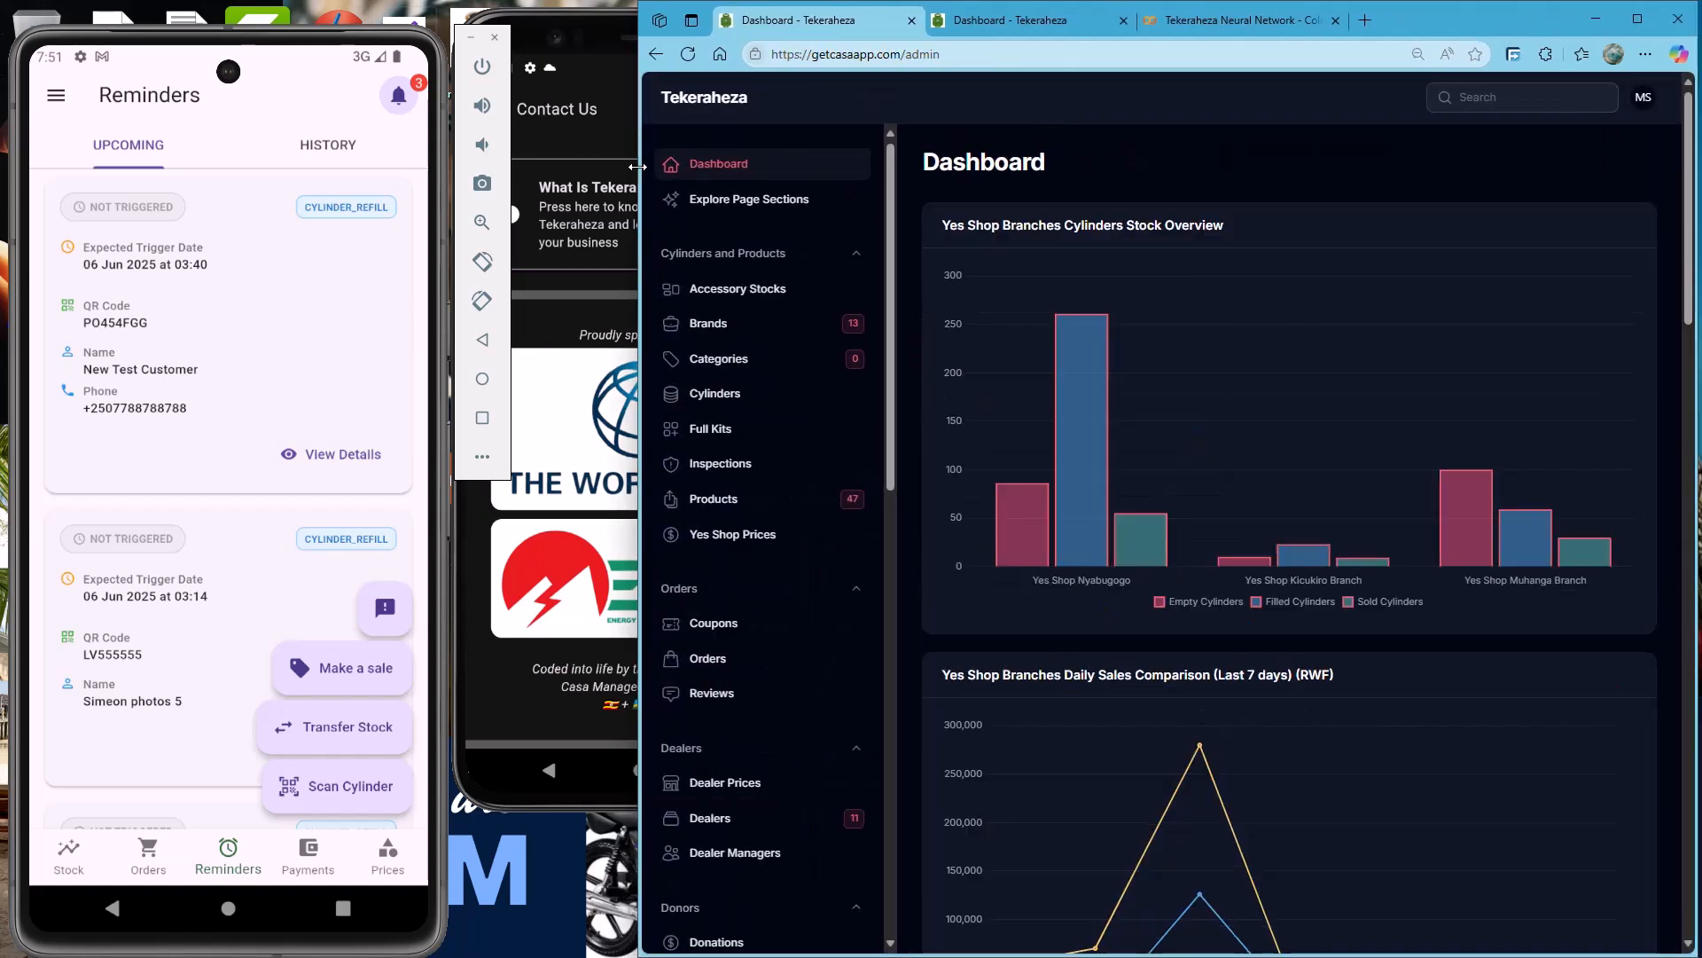
Step: Review the admin dashboard's branch stock and daily sales charts, latest orders, and weekly, urgent and system statistics
{"action": "scroll", "coordinate": [1117, 621], "scroll_direction": "down", "scroll_amount": 3}
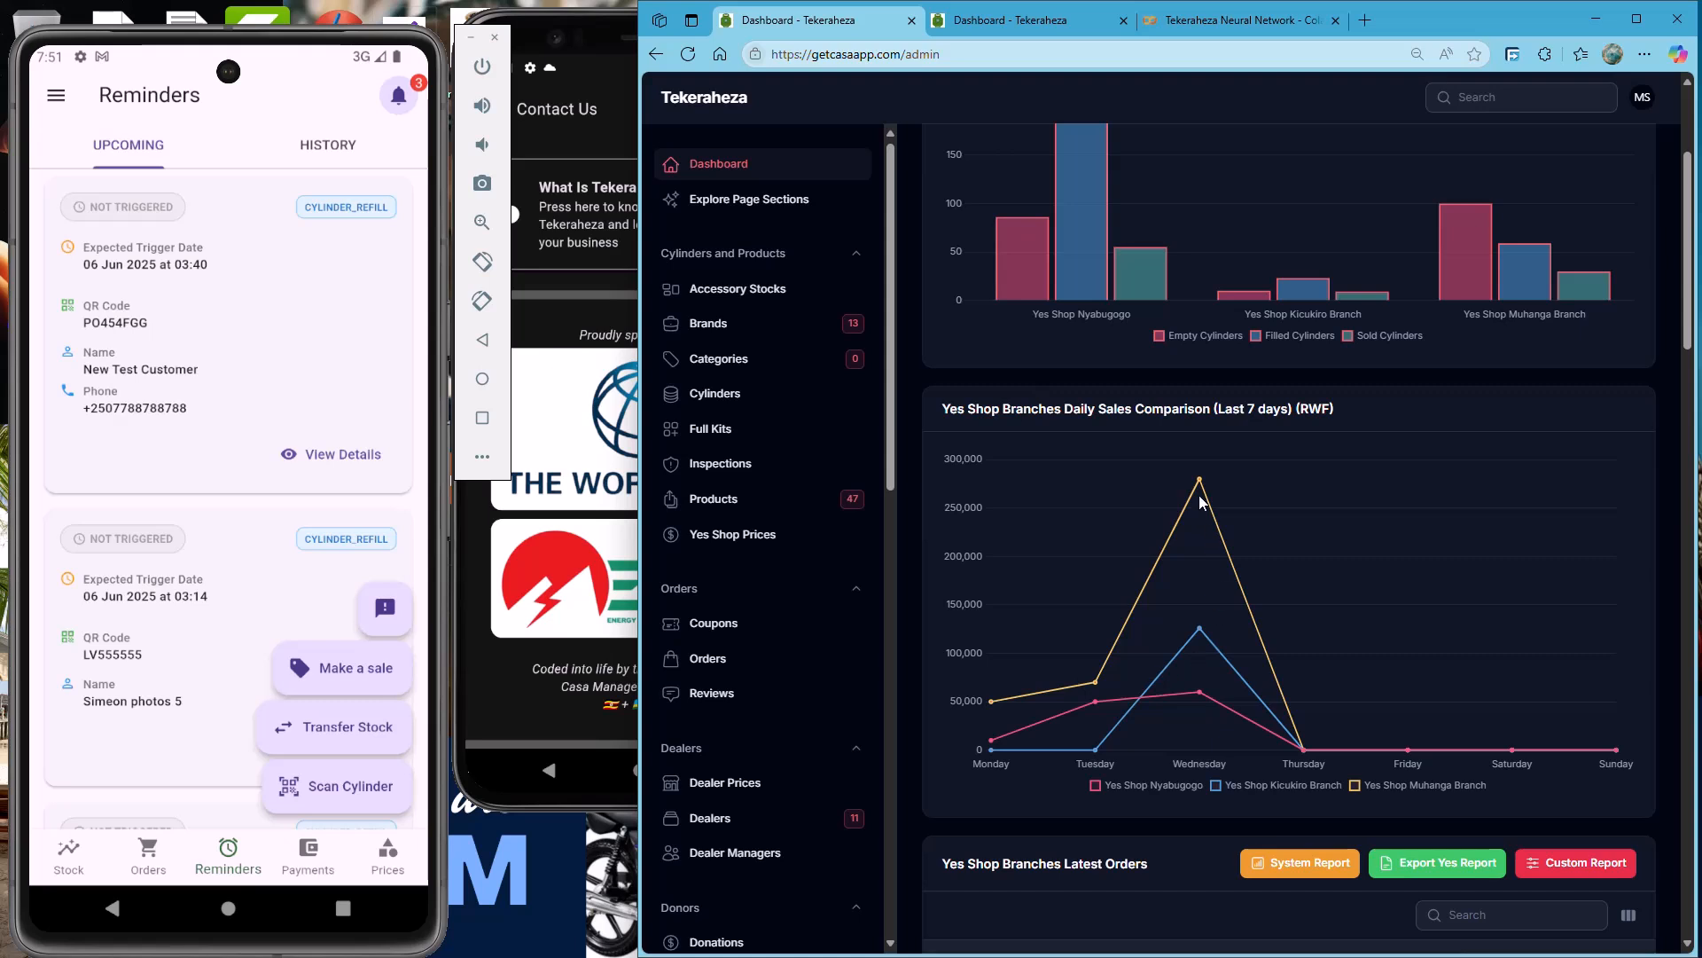
{"action": "mouse_move", "coordinate": [1201, 486]}
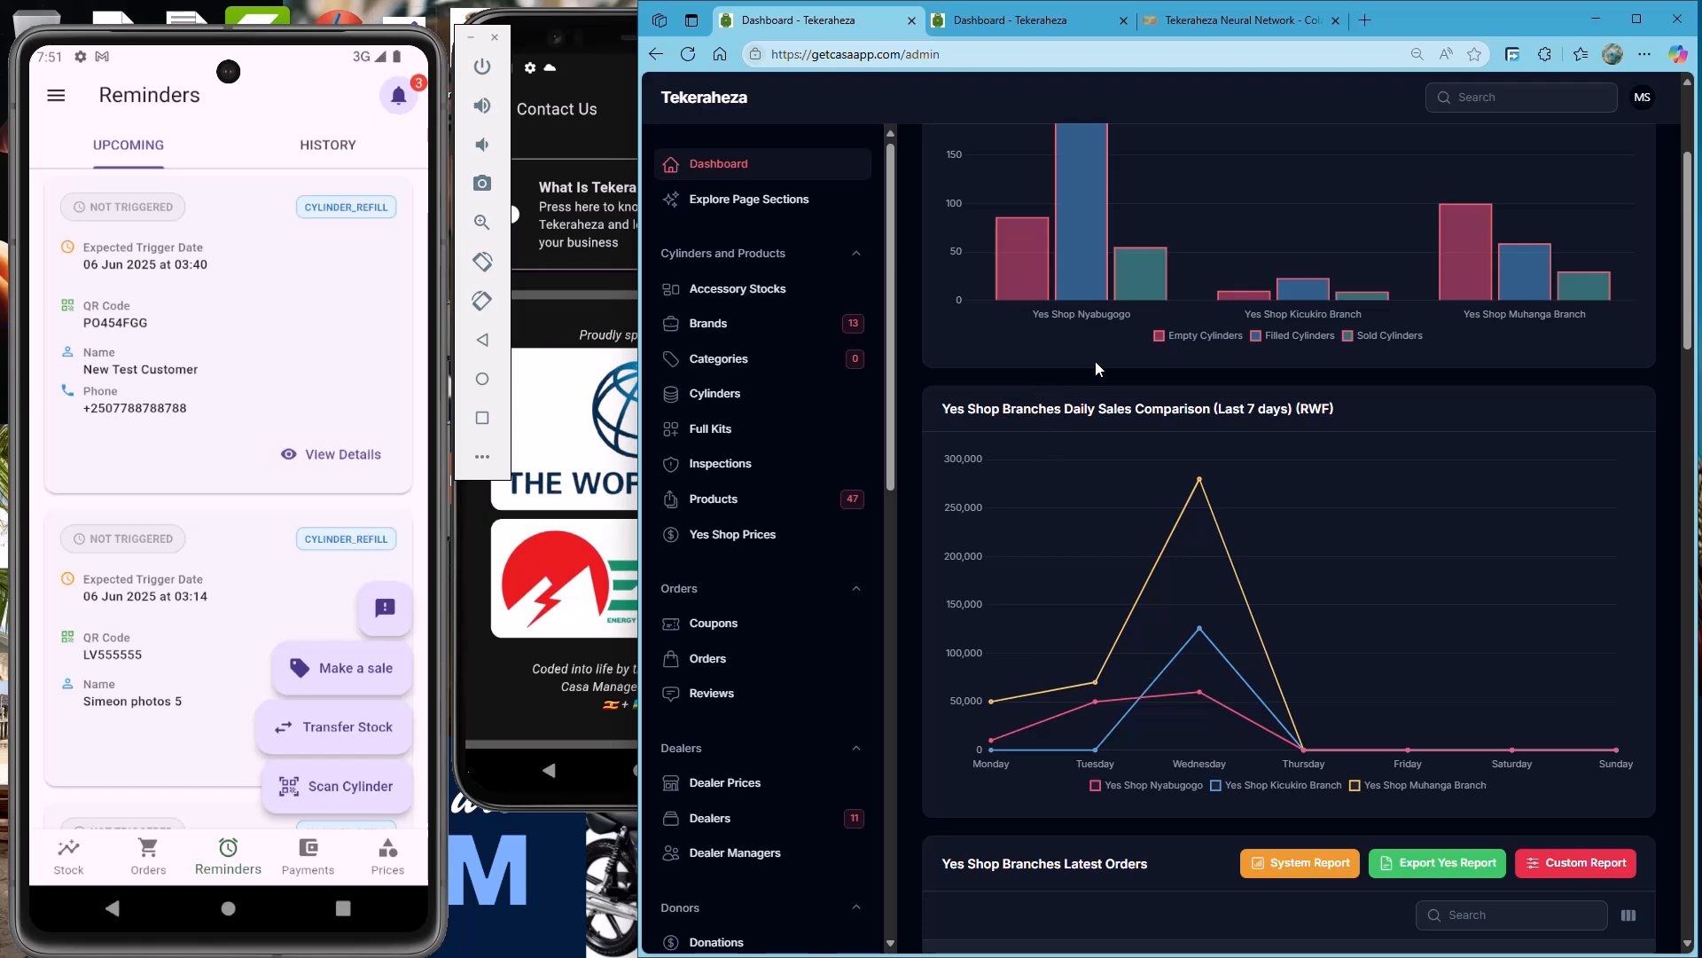
{"action": "scroll", "coordinate": [1168, 623], "scroll_direction": "down", "scroll_amount": 20}
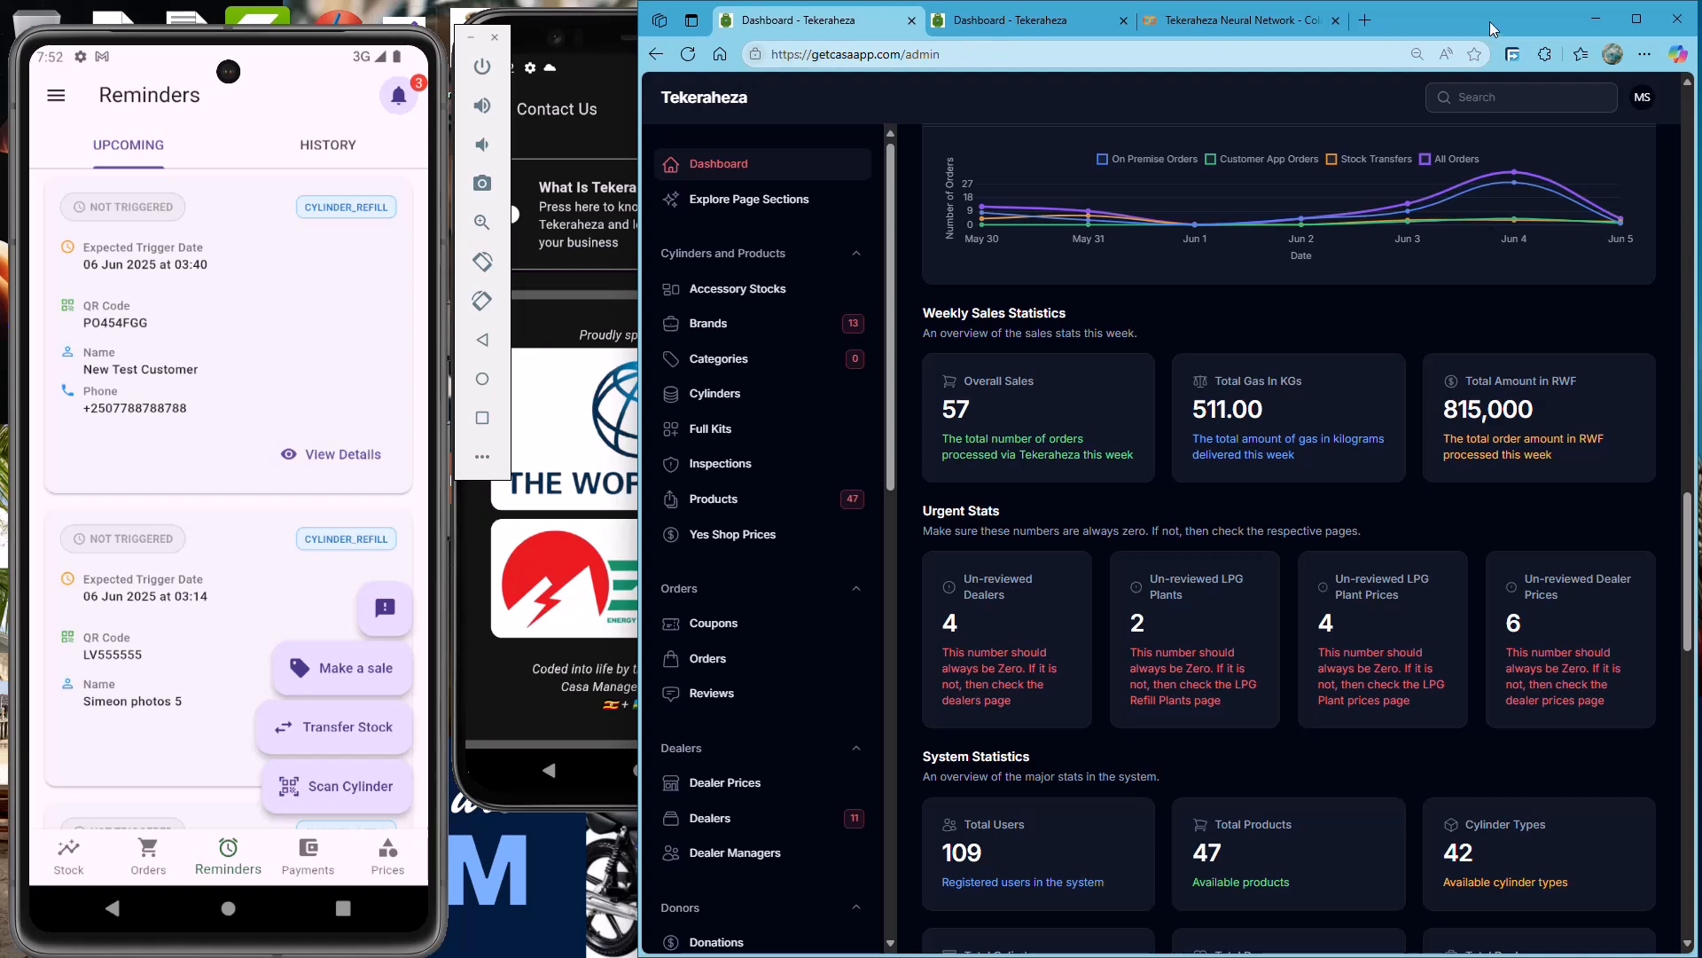
{"action": "mouse_move", "coordinate": [1482, 27]}
{"action": "left_mouse_down"}
{"action": "mouse_move", "coordinate": [1250, 23]}
{"action": "mouse_move", "coordinate": [1568, 19]}
{"action": "mouse_move", "coordinate": [1476, 21]}
{"action": "left_mouse_up"}
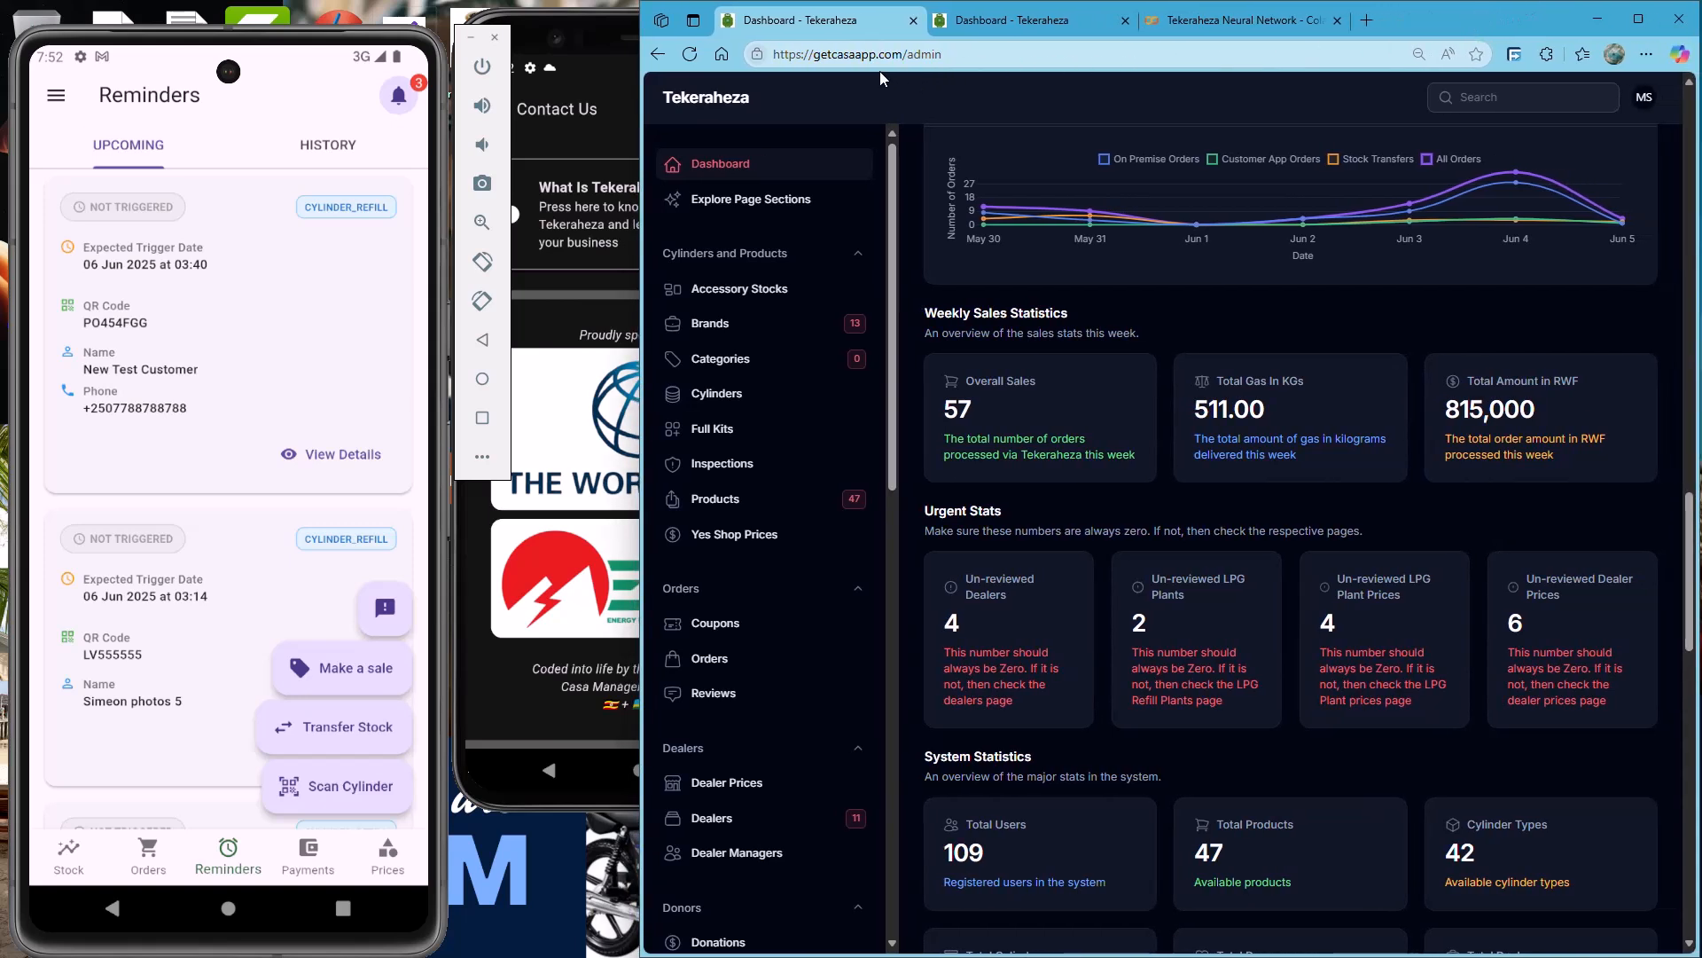
{"action": "left_click", "coordinate": [1015, 52]}
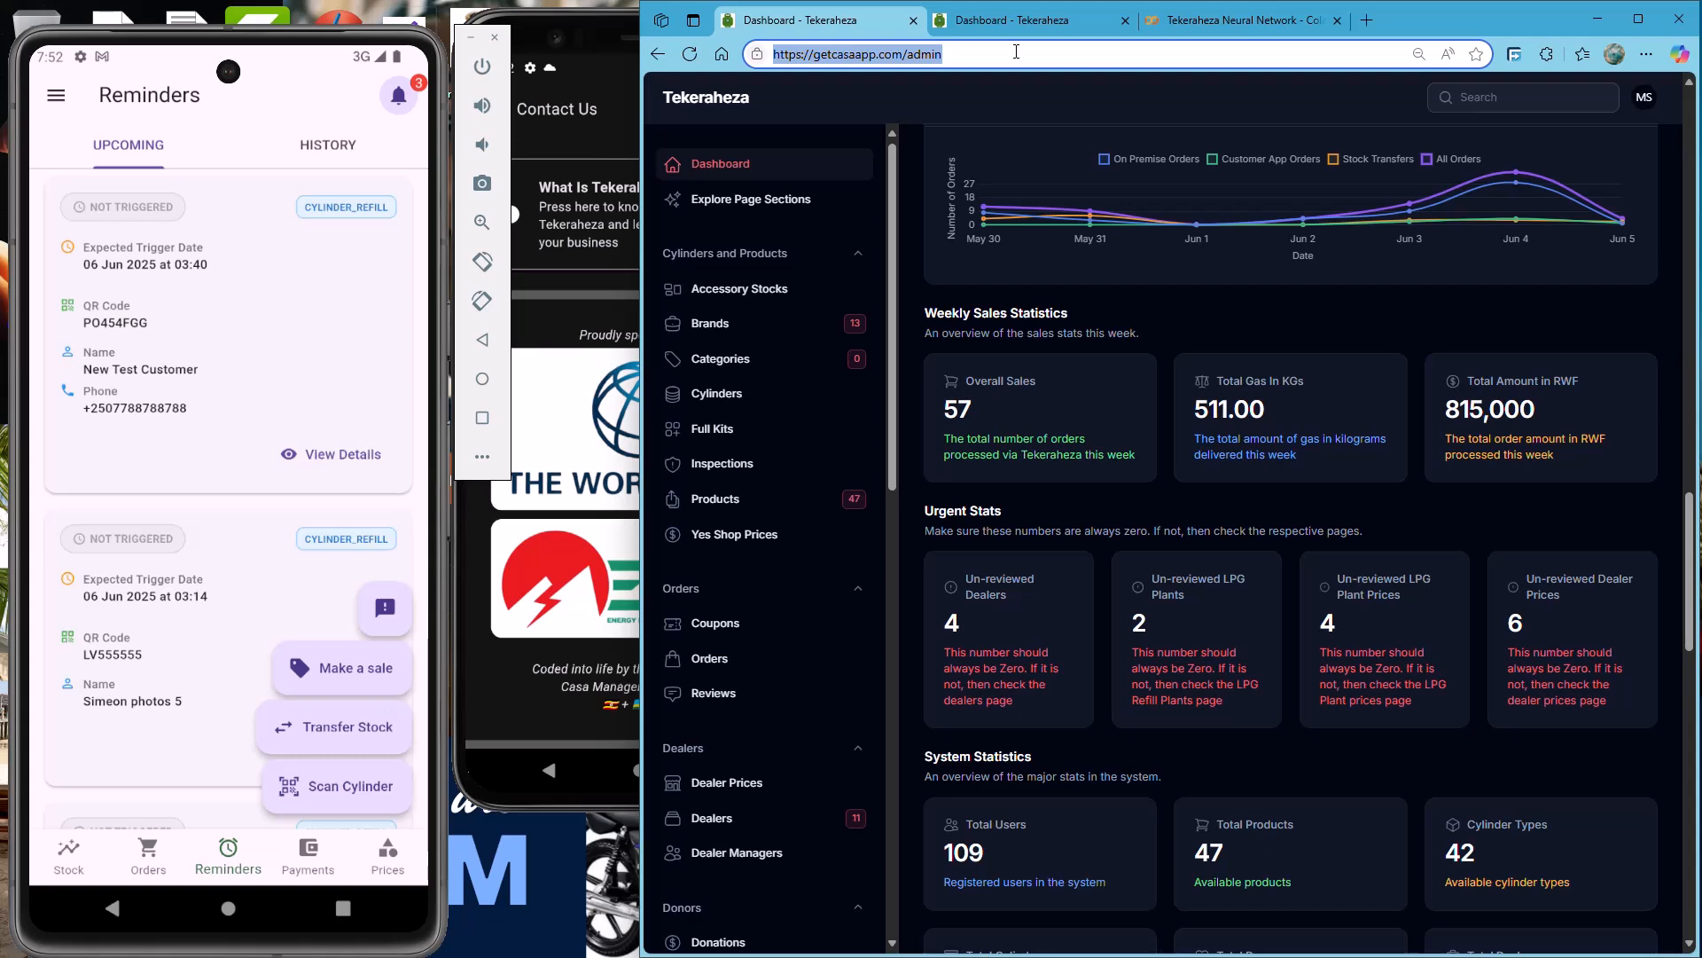
{"action": "left_click", "coordinate": [1018, 52]}
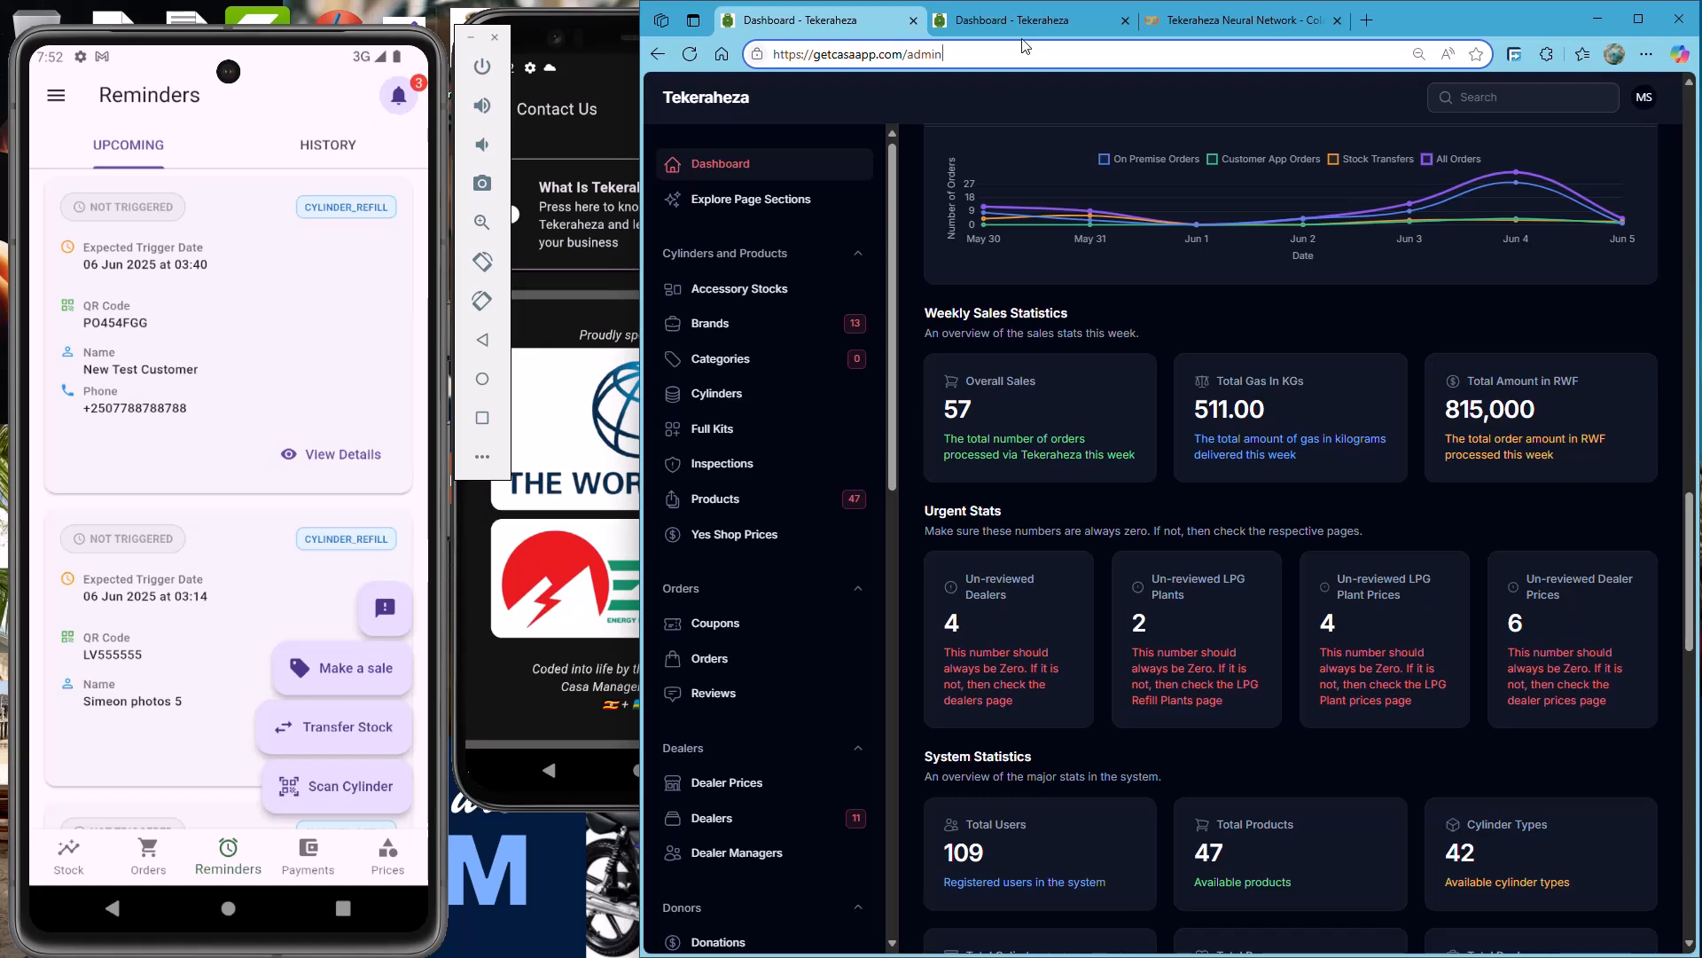
{"action": "scroll", "coordinate": [987, 434], "scroll_direction": "up", "scroll_amount": 20}
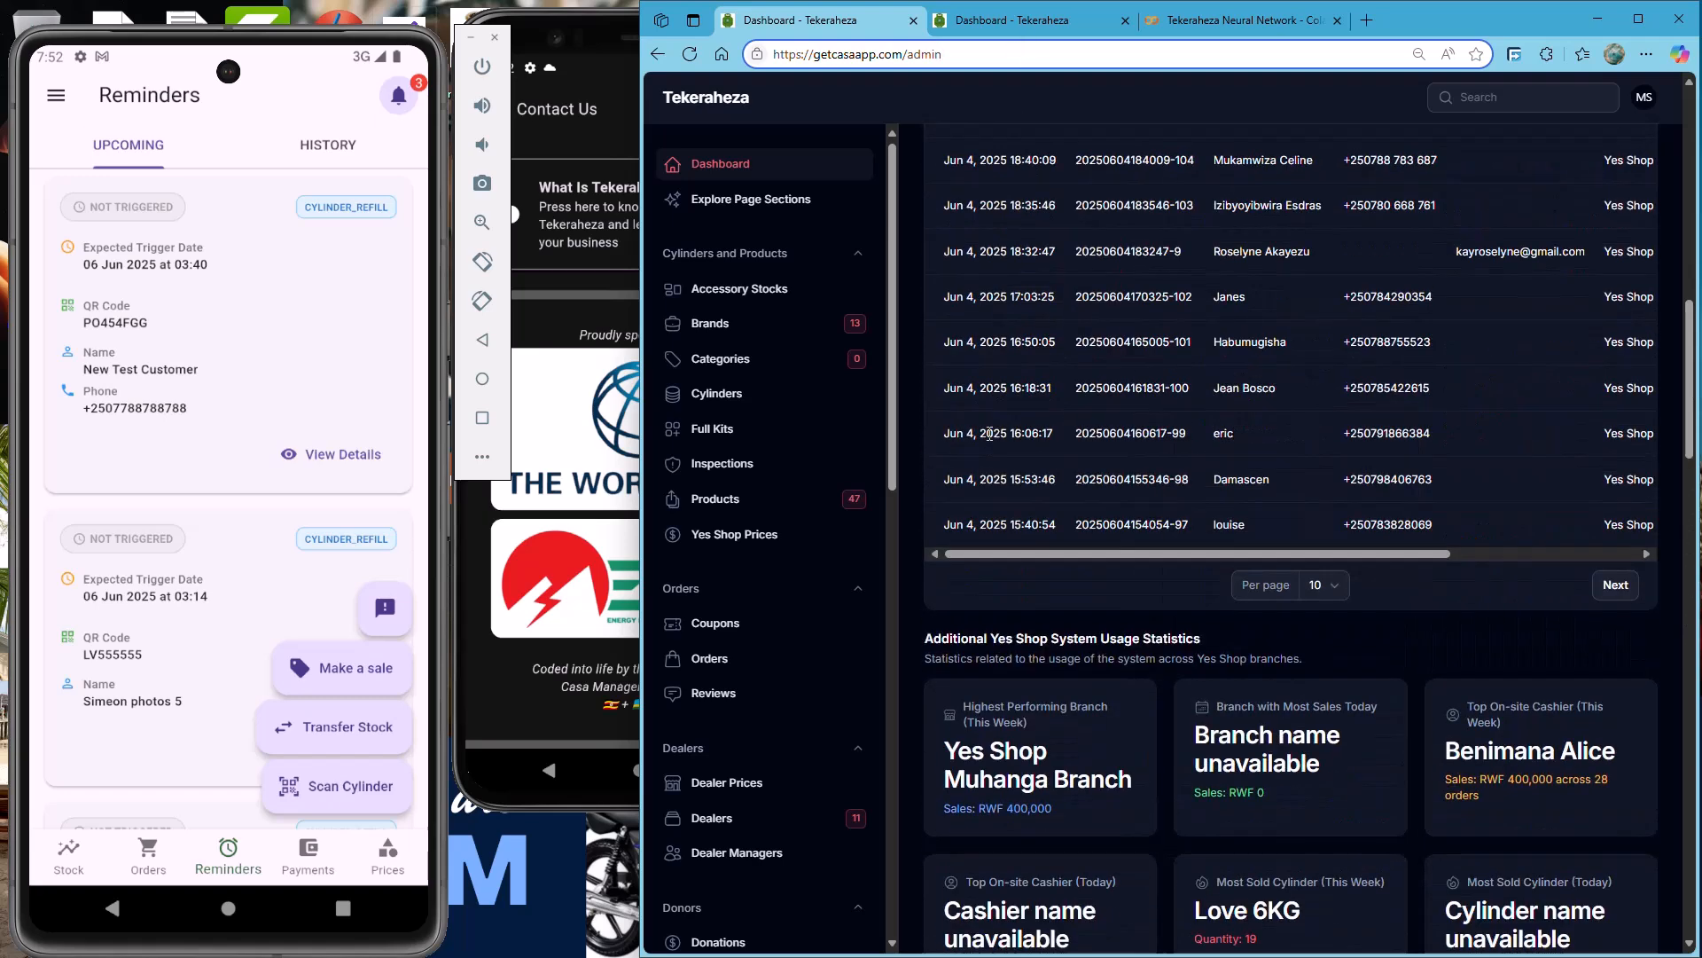
{"action": "scroll", "coordinate": [988, 433], "scroll_direction": "up", "scroll_amount": 1}
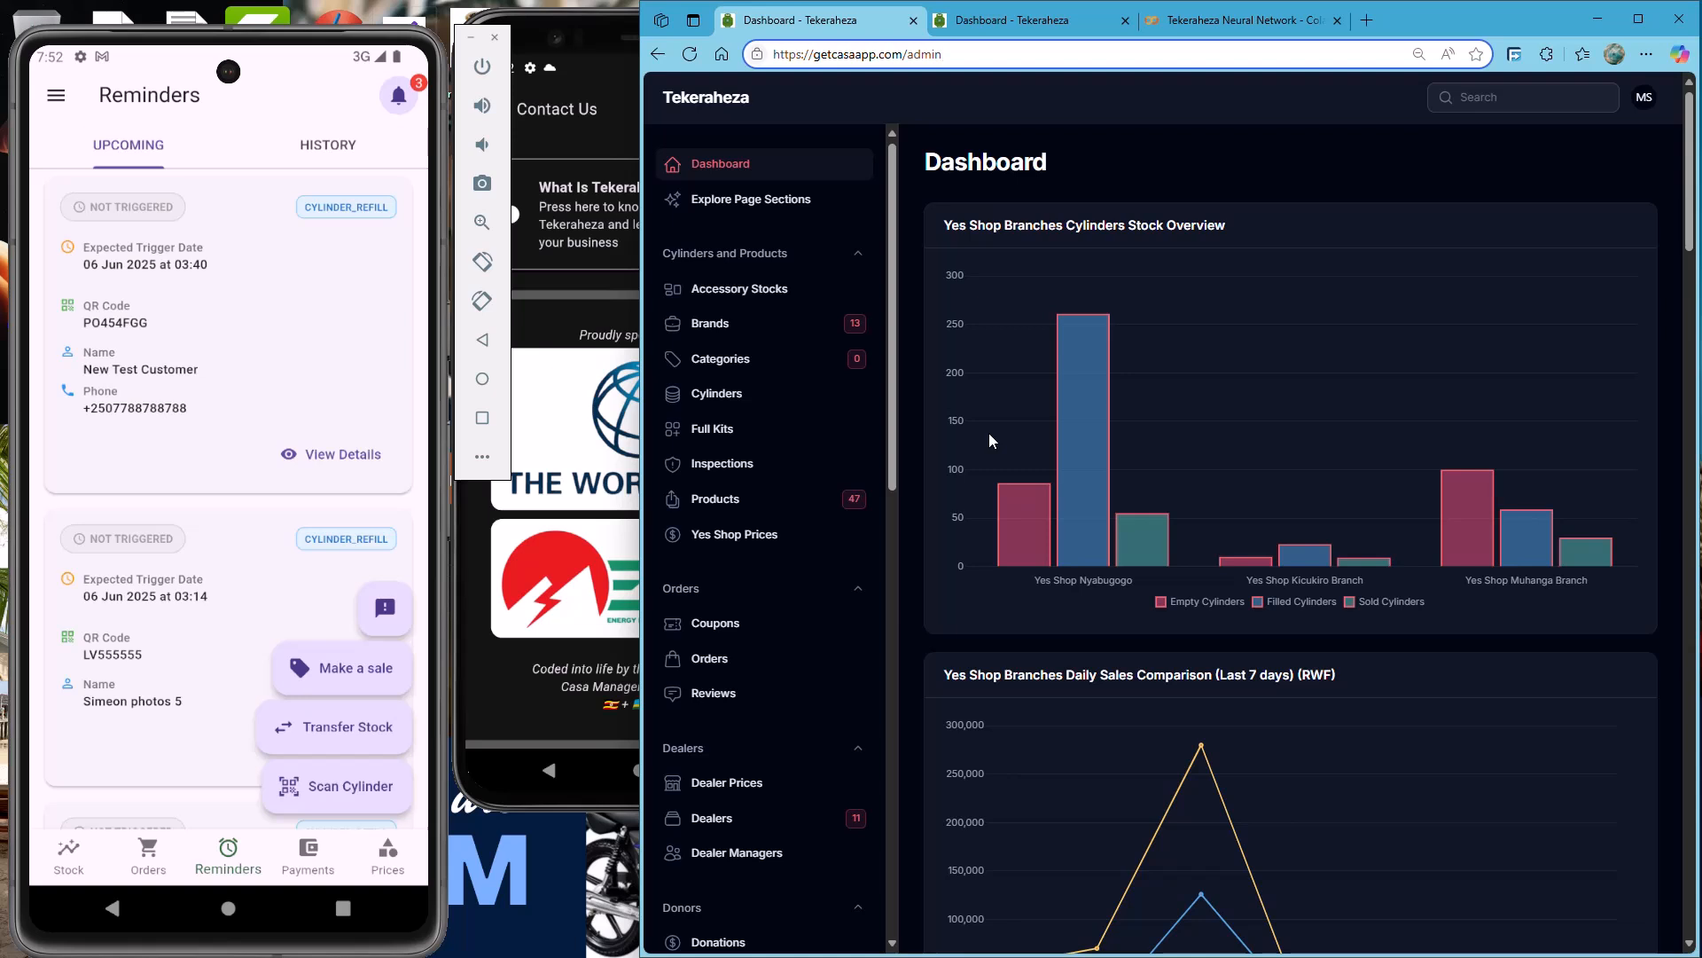
Step: Review the dealer app's upcoming reminders and the second phone's Contact Us details, and bring the admin dashboard back to the front
{"action": "left_click_drag", "start_coordinate": [253, 523], "coordinate": [321, 317]}
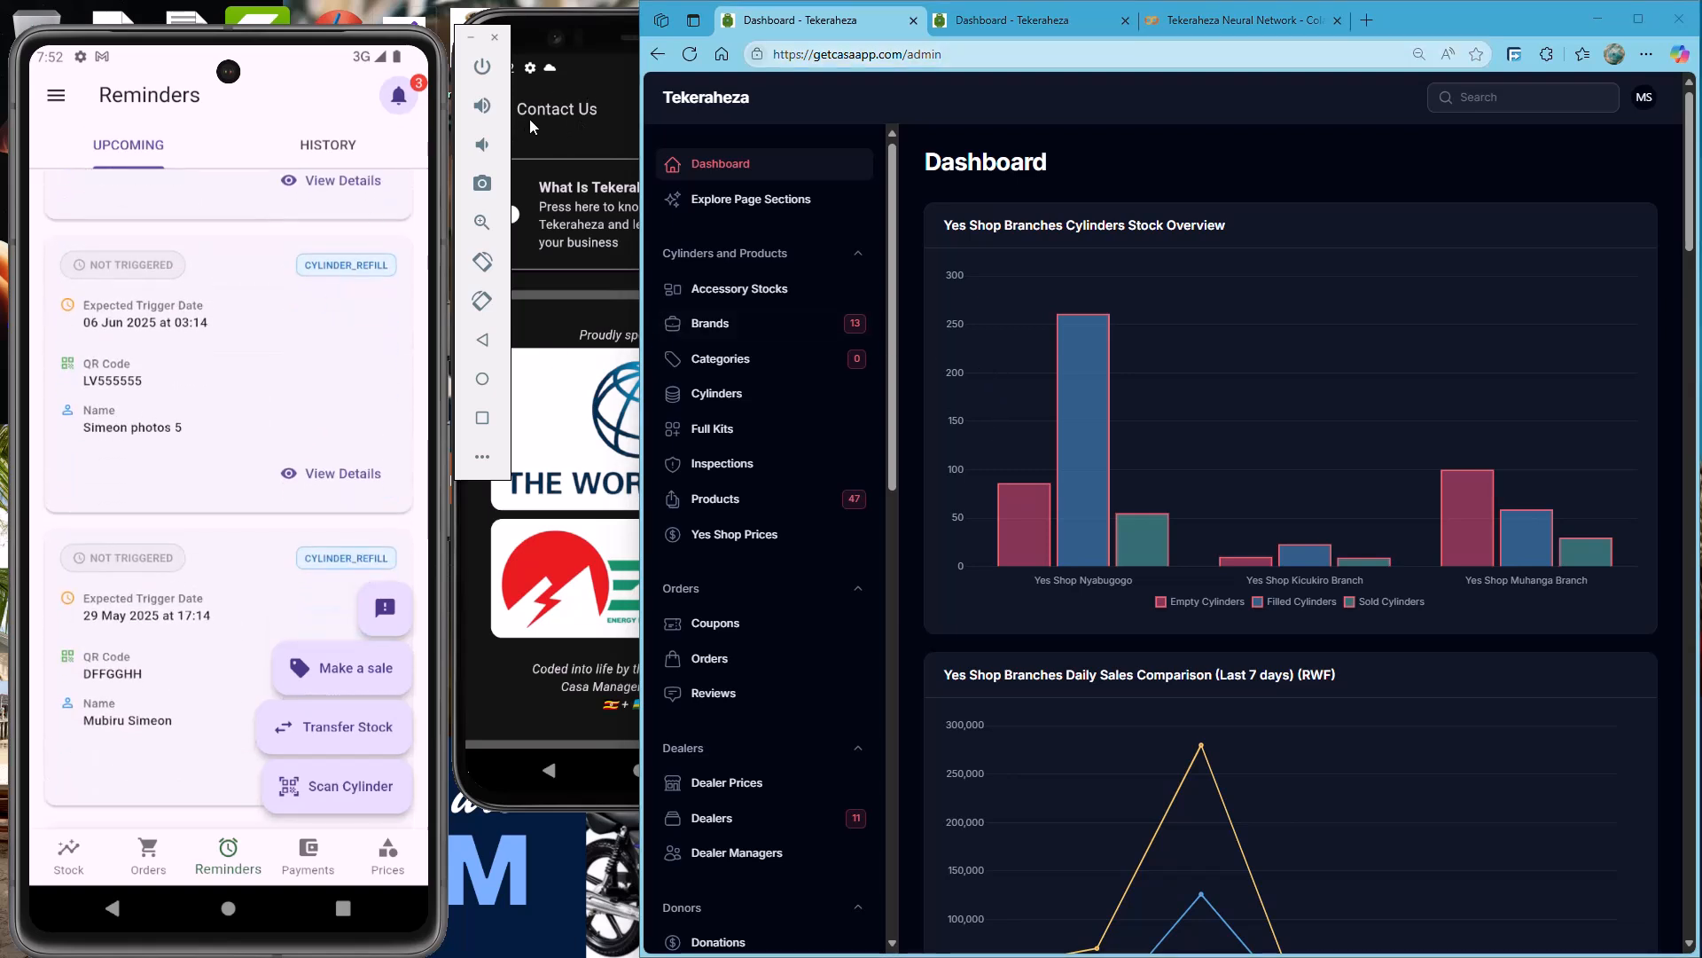
{"action": "left_click", "coordinate": [566, 454]}
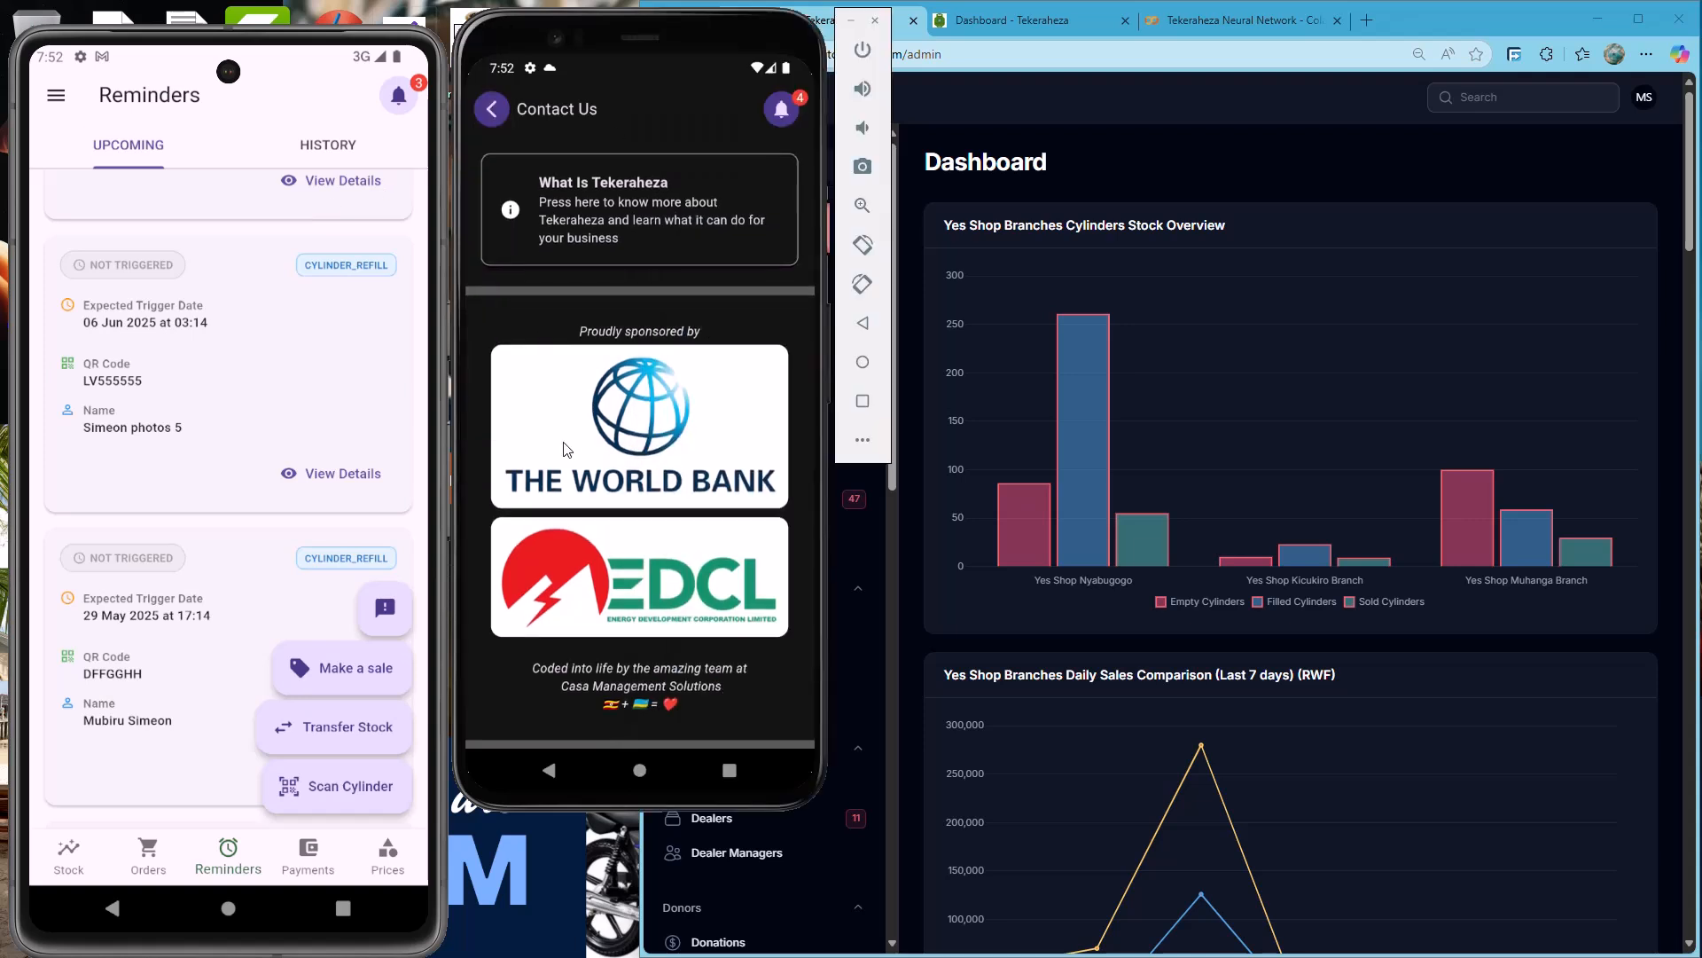
{"action": "scroll", "coordinate": [566, 454], "scroll_direction": "up", "scroll_amount": 3}
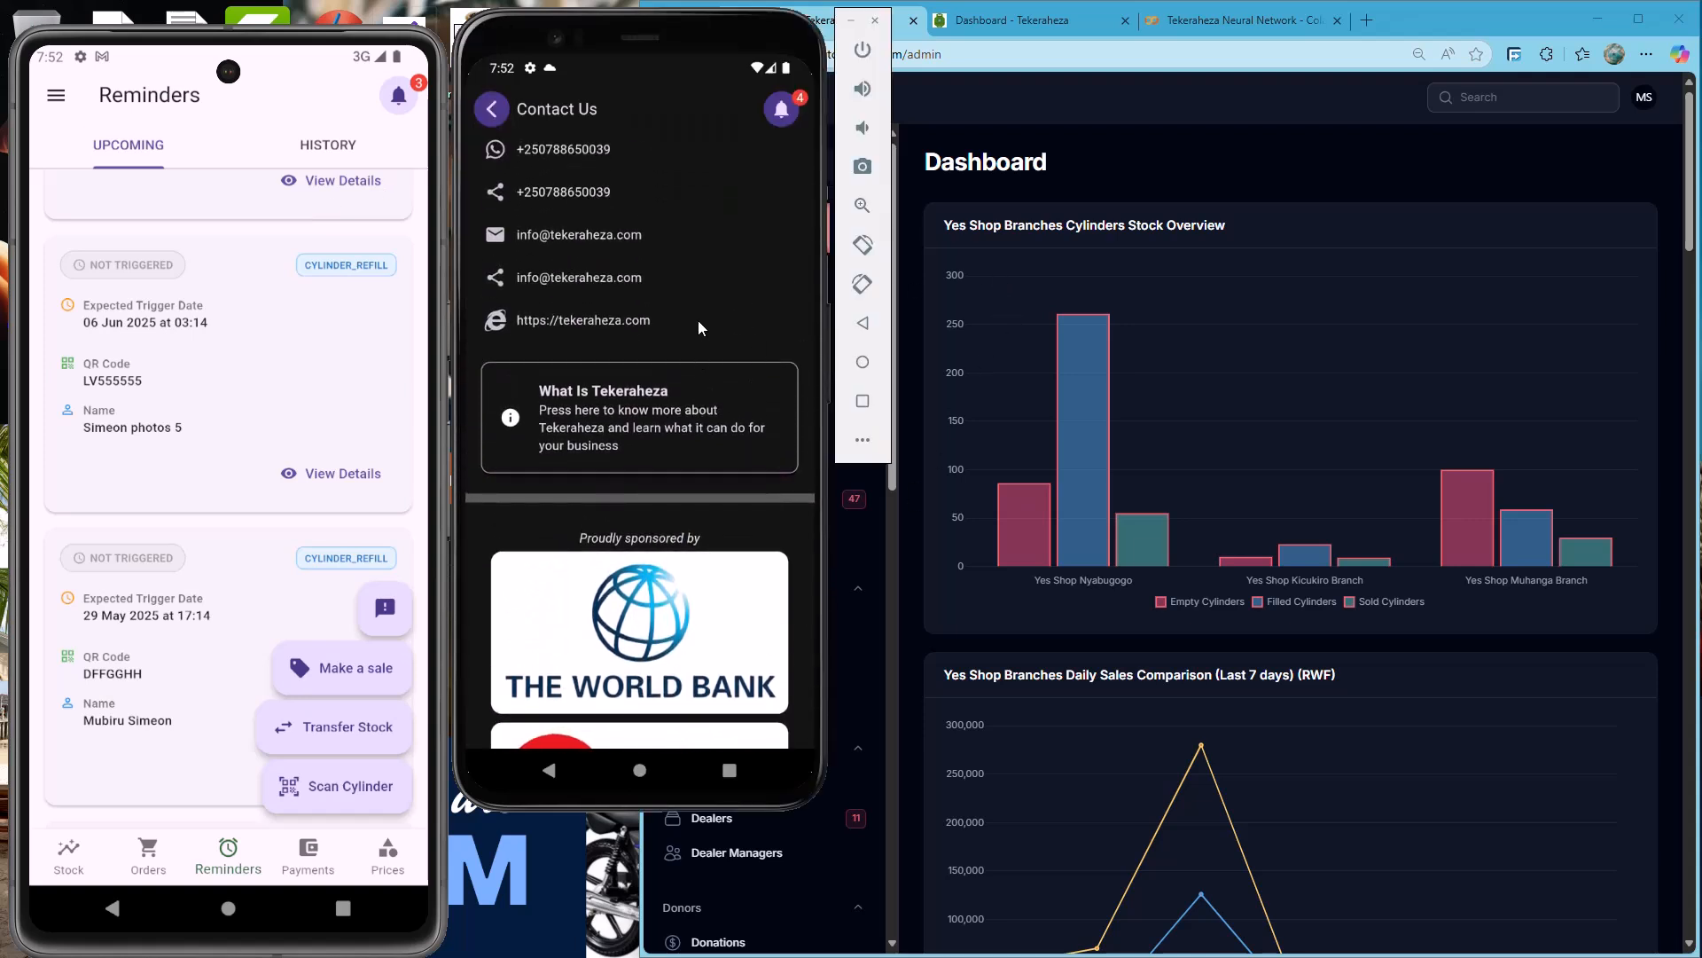
{"action": "scroll", "coordinate": [700, 278], "scroll_direction": "up", "scroll_amount": 3}
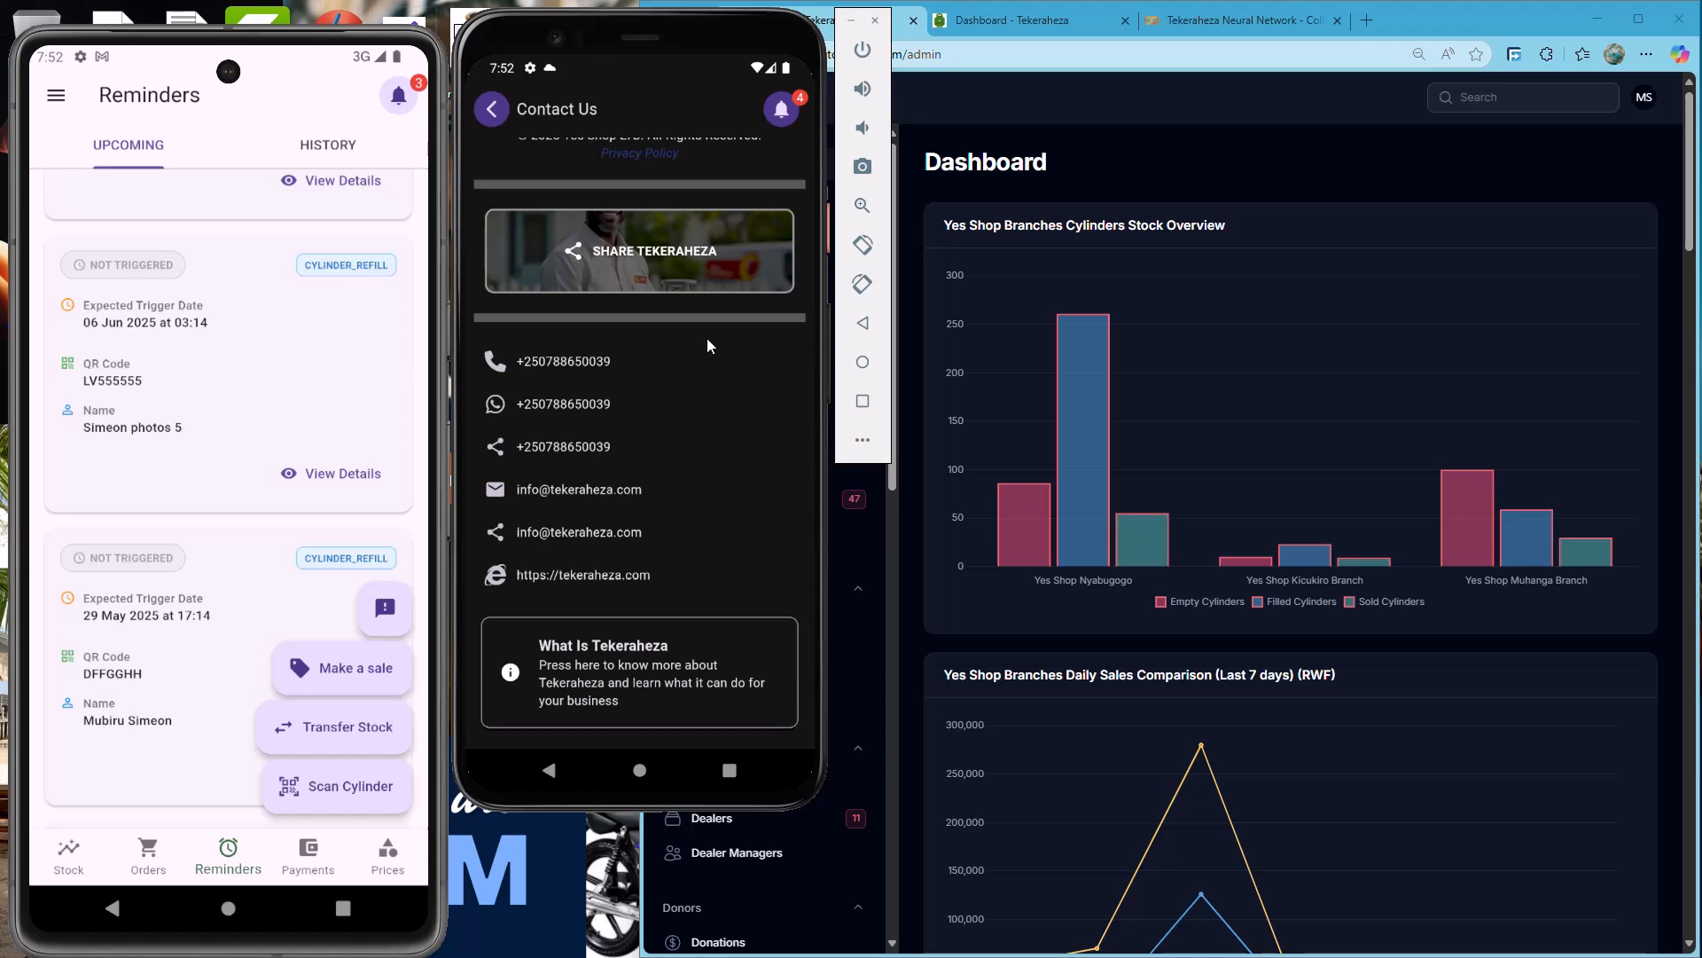
{"action": "left_click", "coordinate": [1048, 94]}
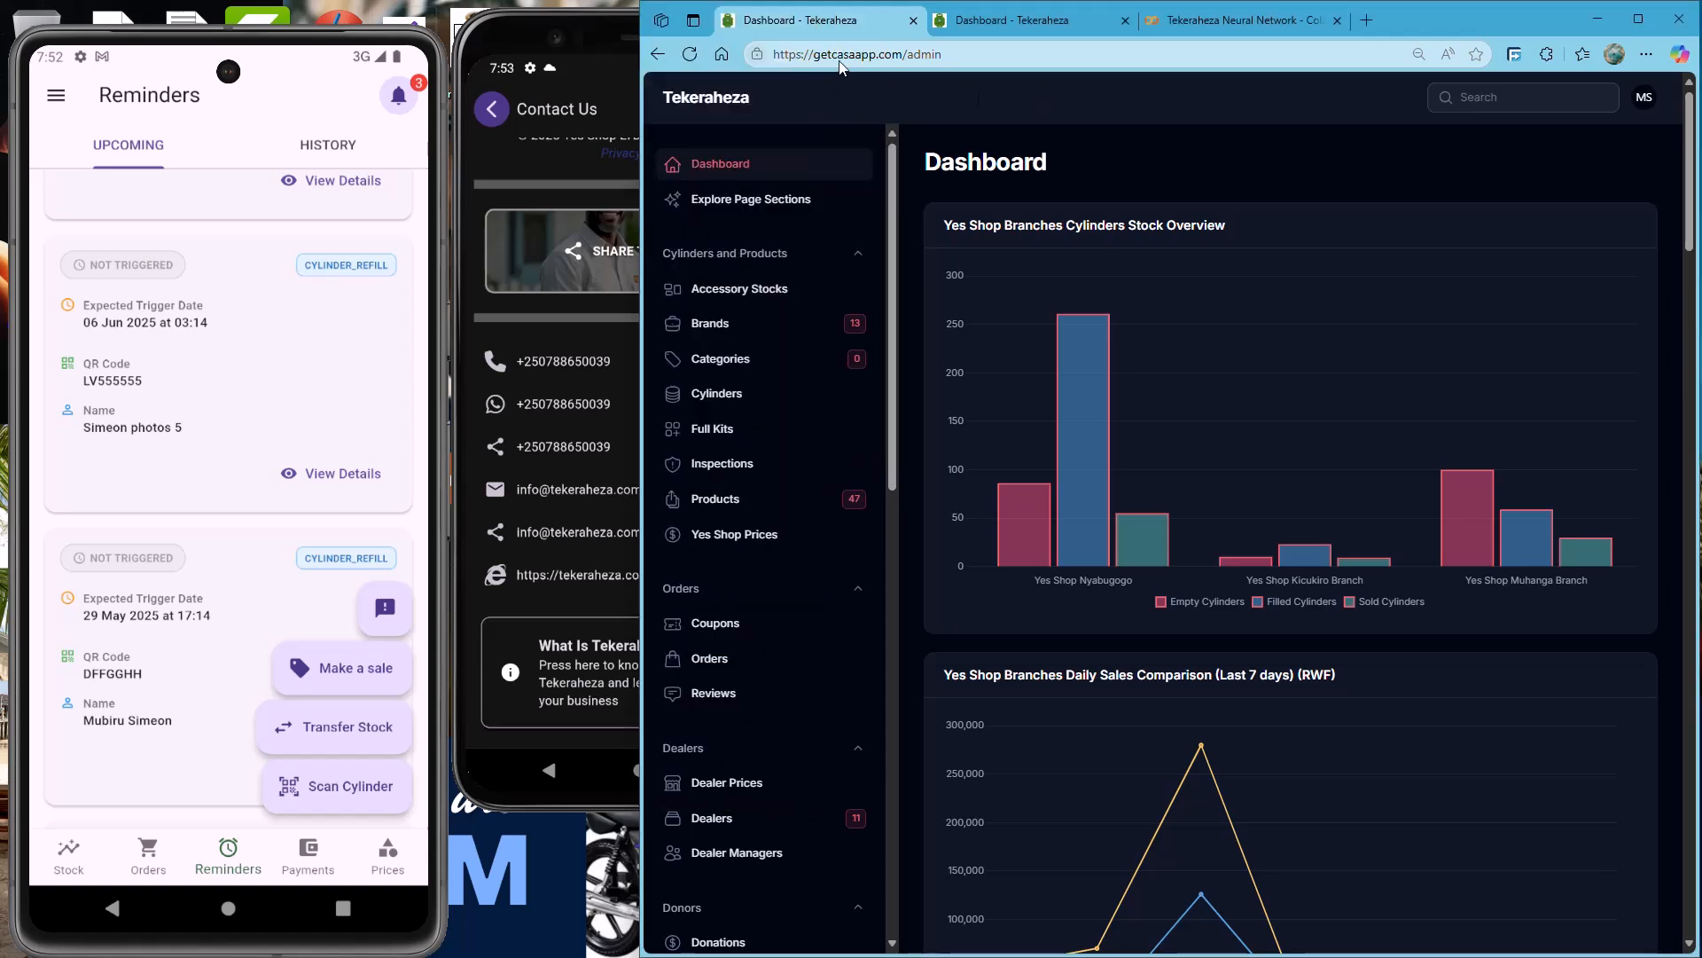